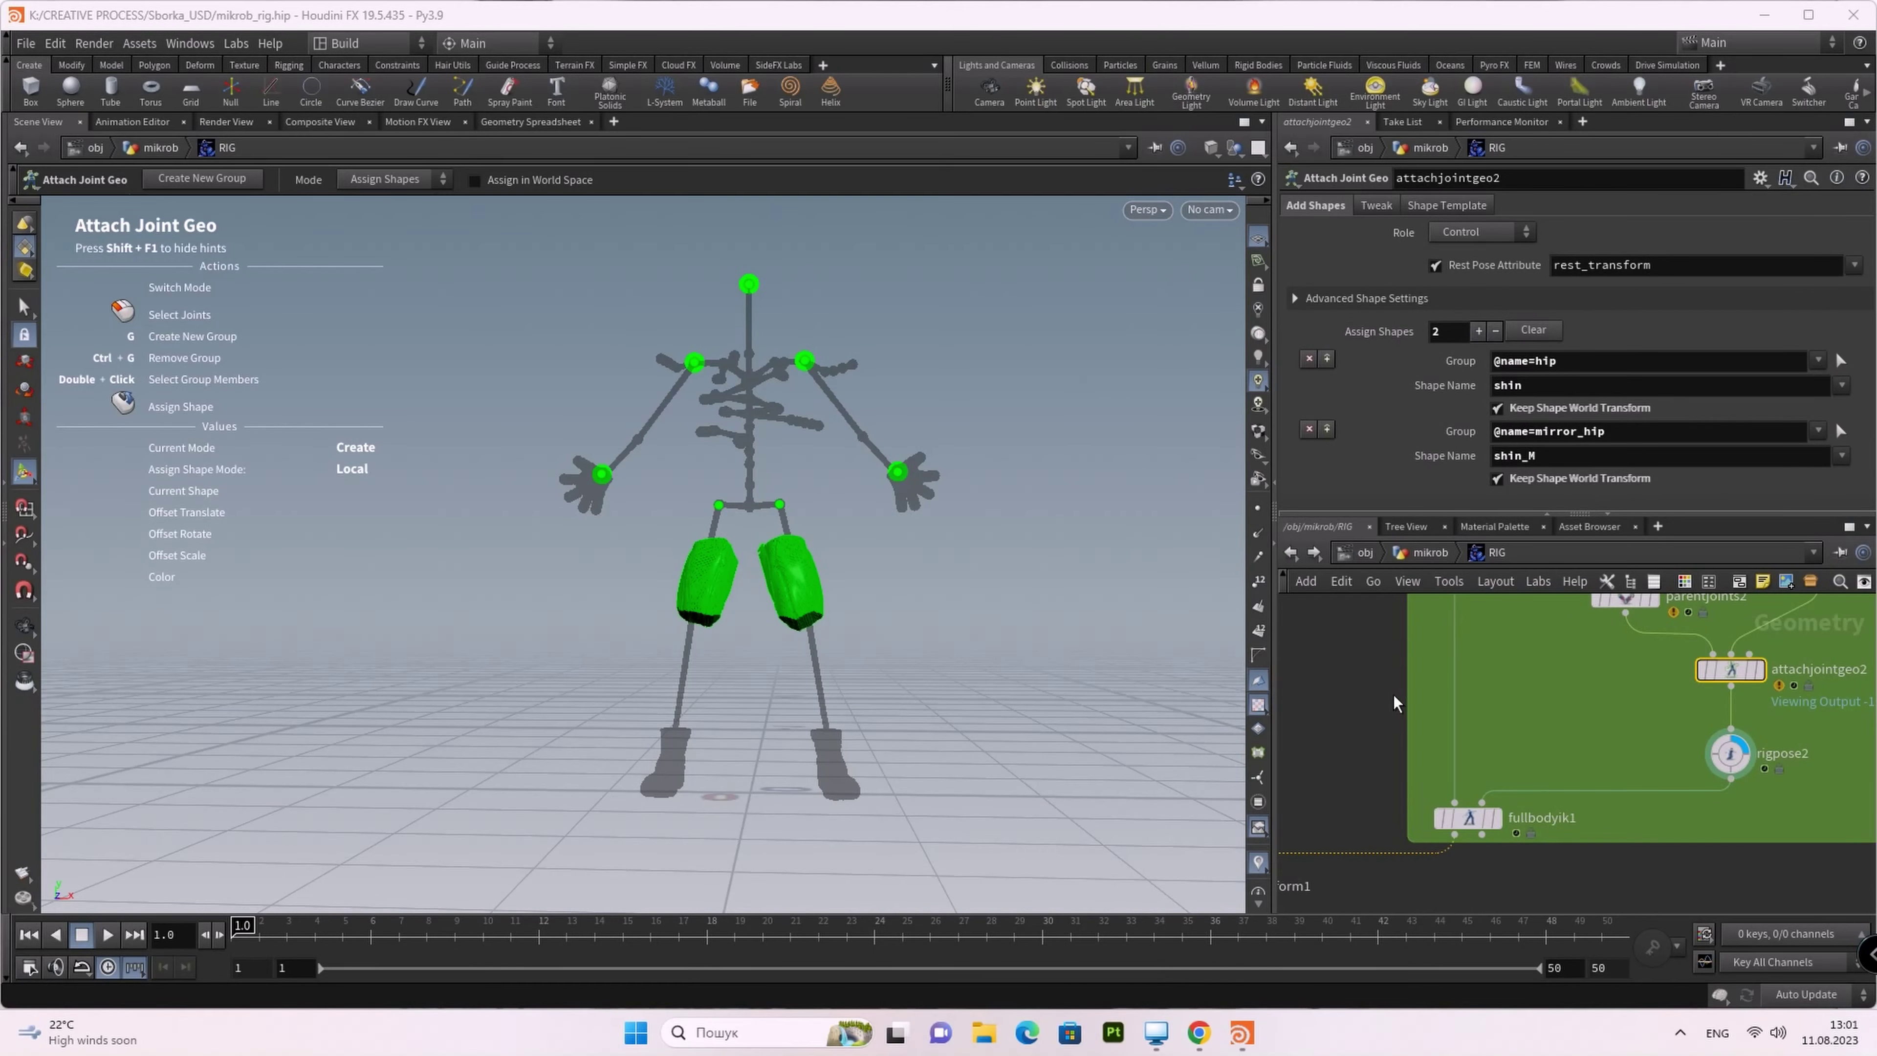
Step: Shrink the green leg shapes by setting attachjointgeo2's Multiply Shape Scale to 0.808
scroll(1393, 694, down, 2)
mouse_move(1386, 700)
middle_down()
mouse_move(1411, 770)
mouse_move(1398, 744)
middle_up()
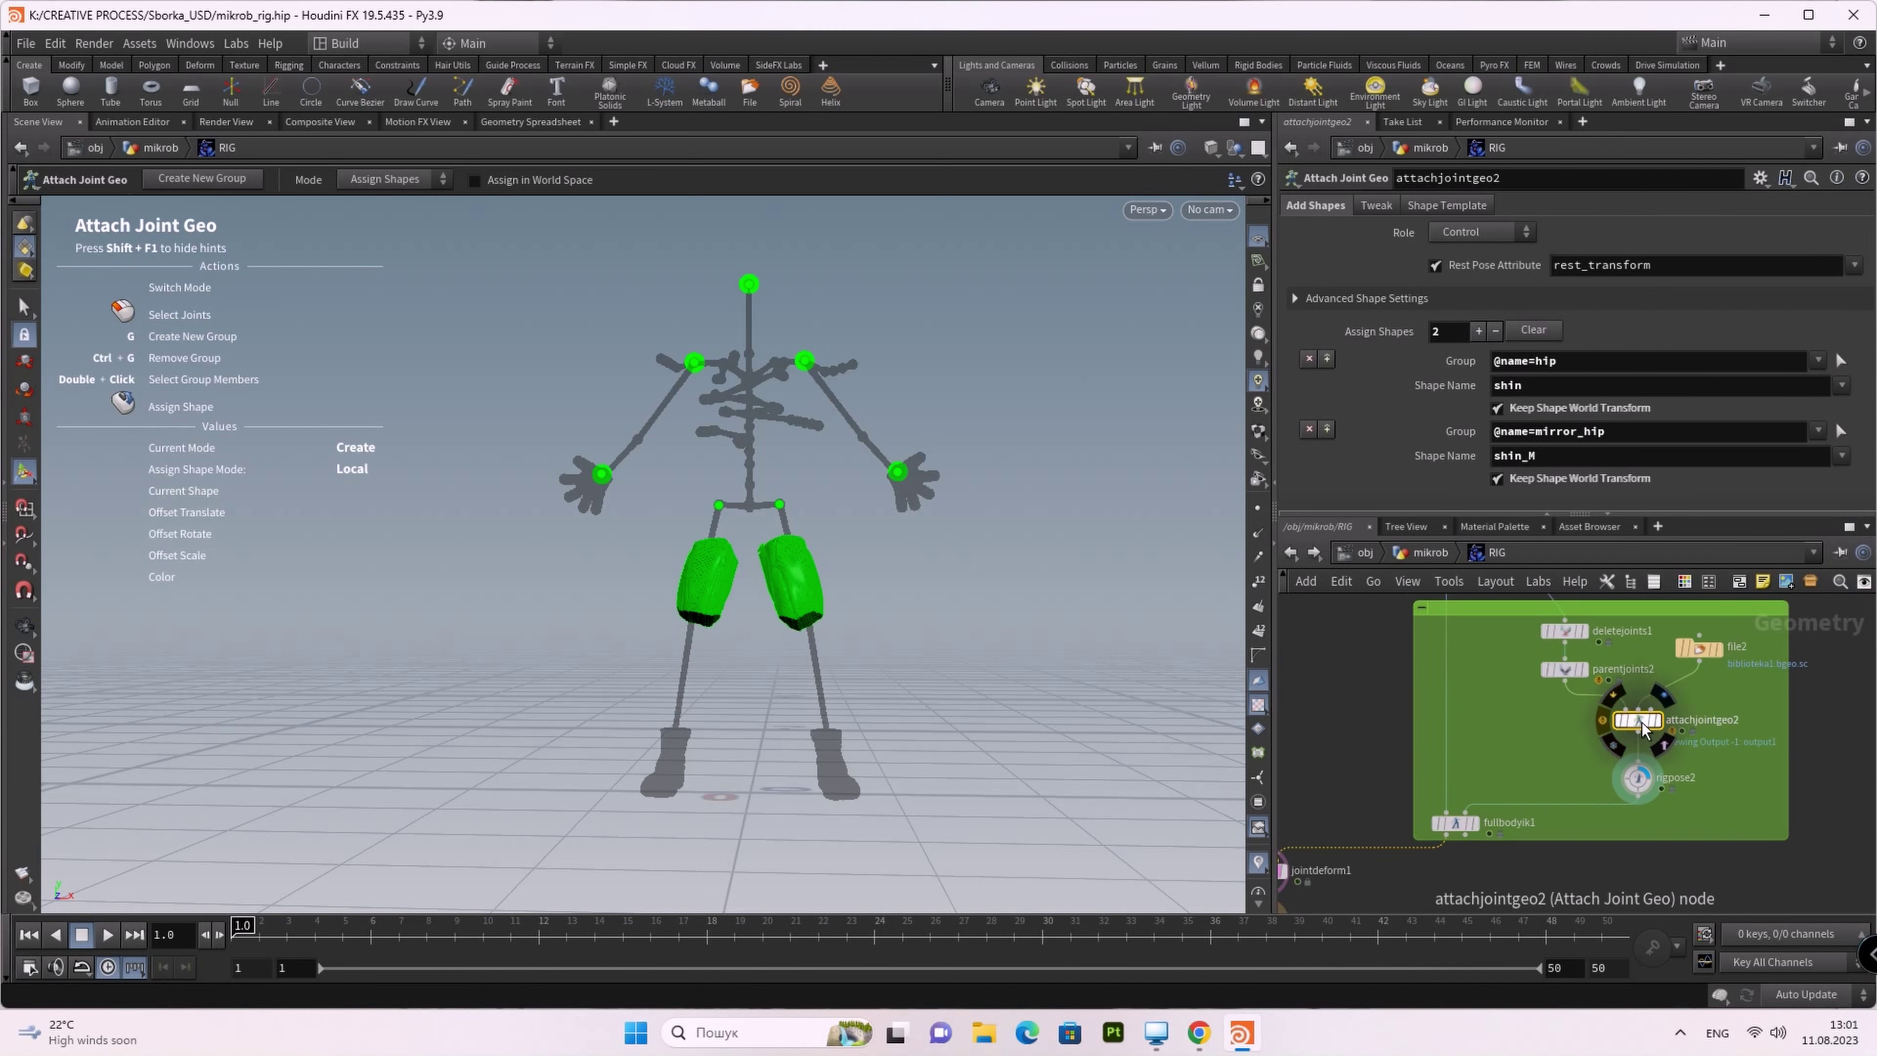
click(1371, 206)
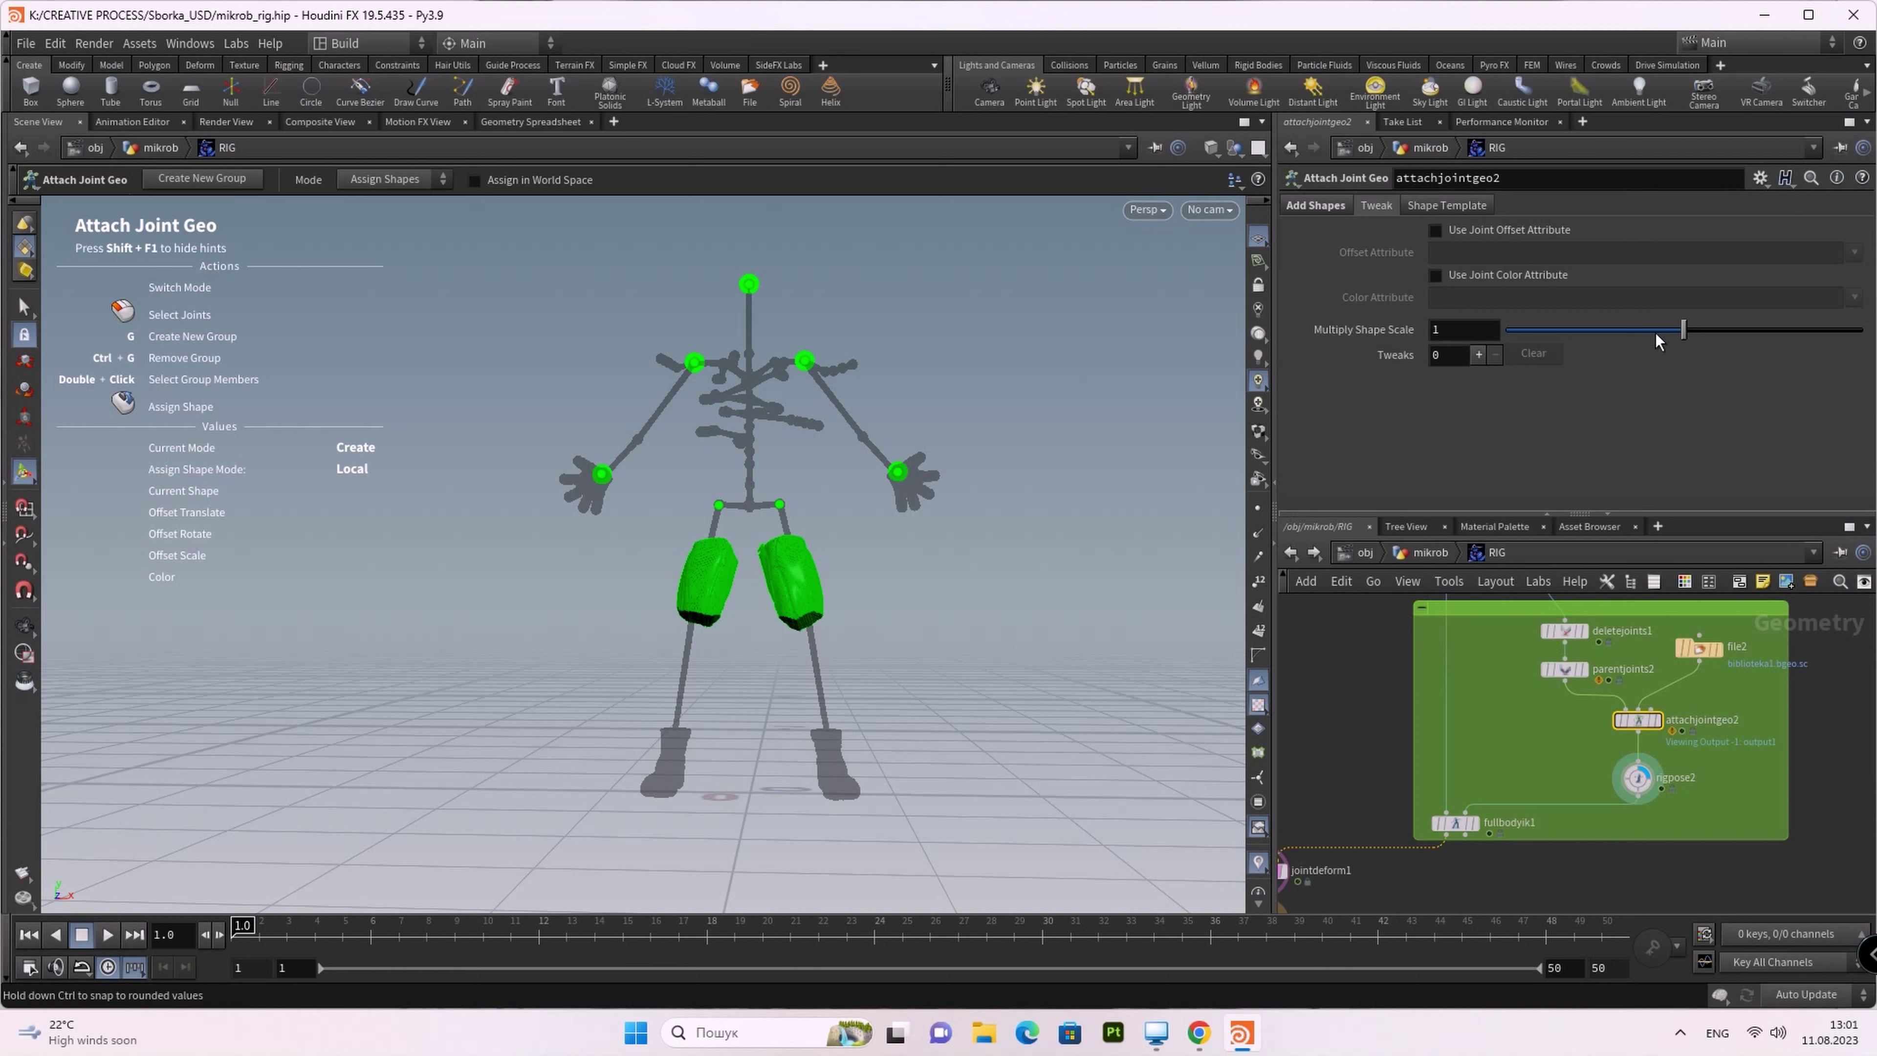
drag(1681, 330, 1650, 341)
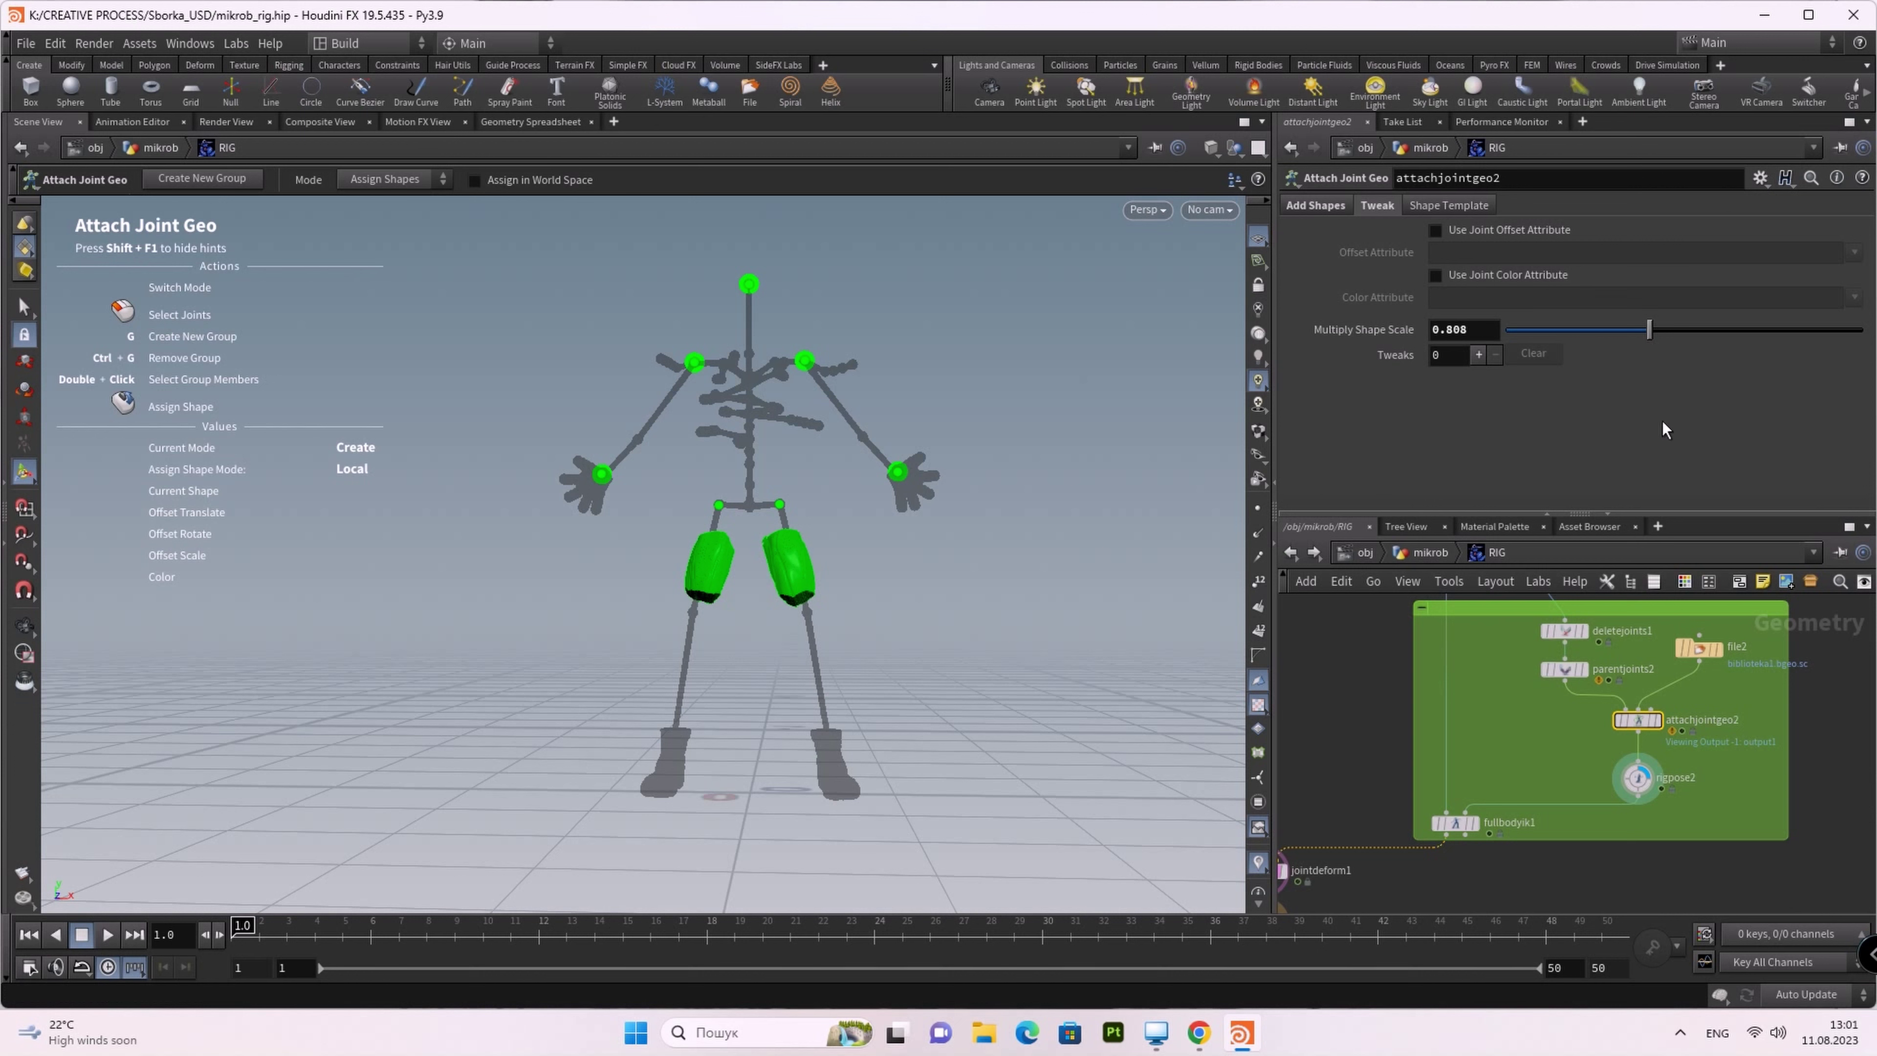
click(1323, 205)
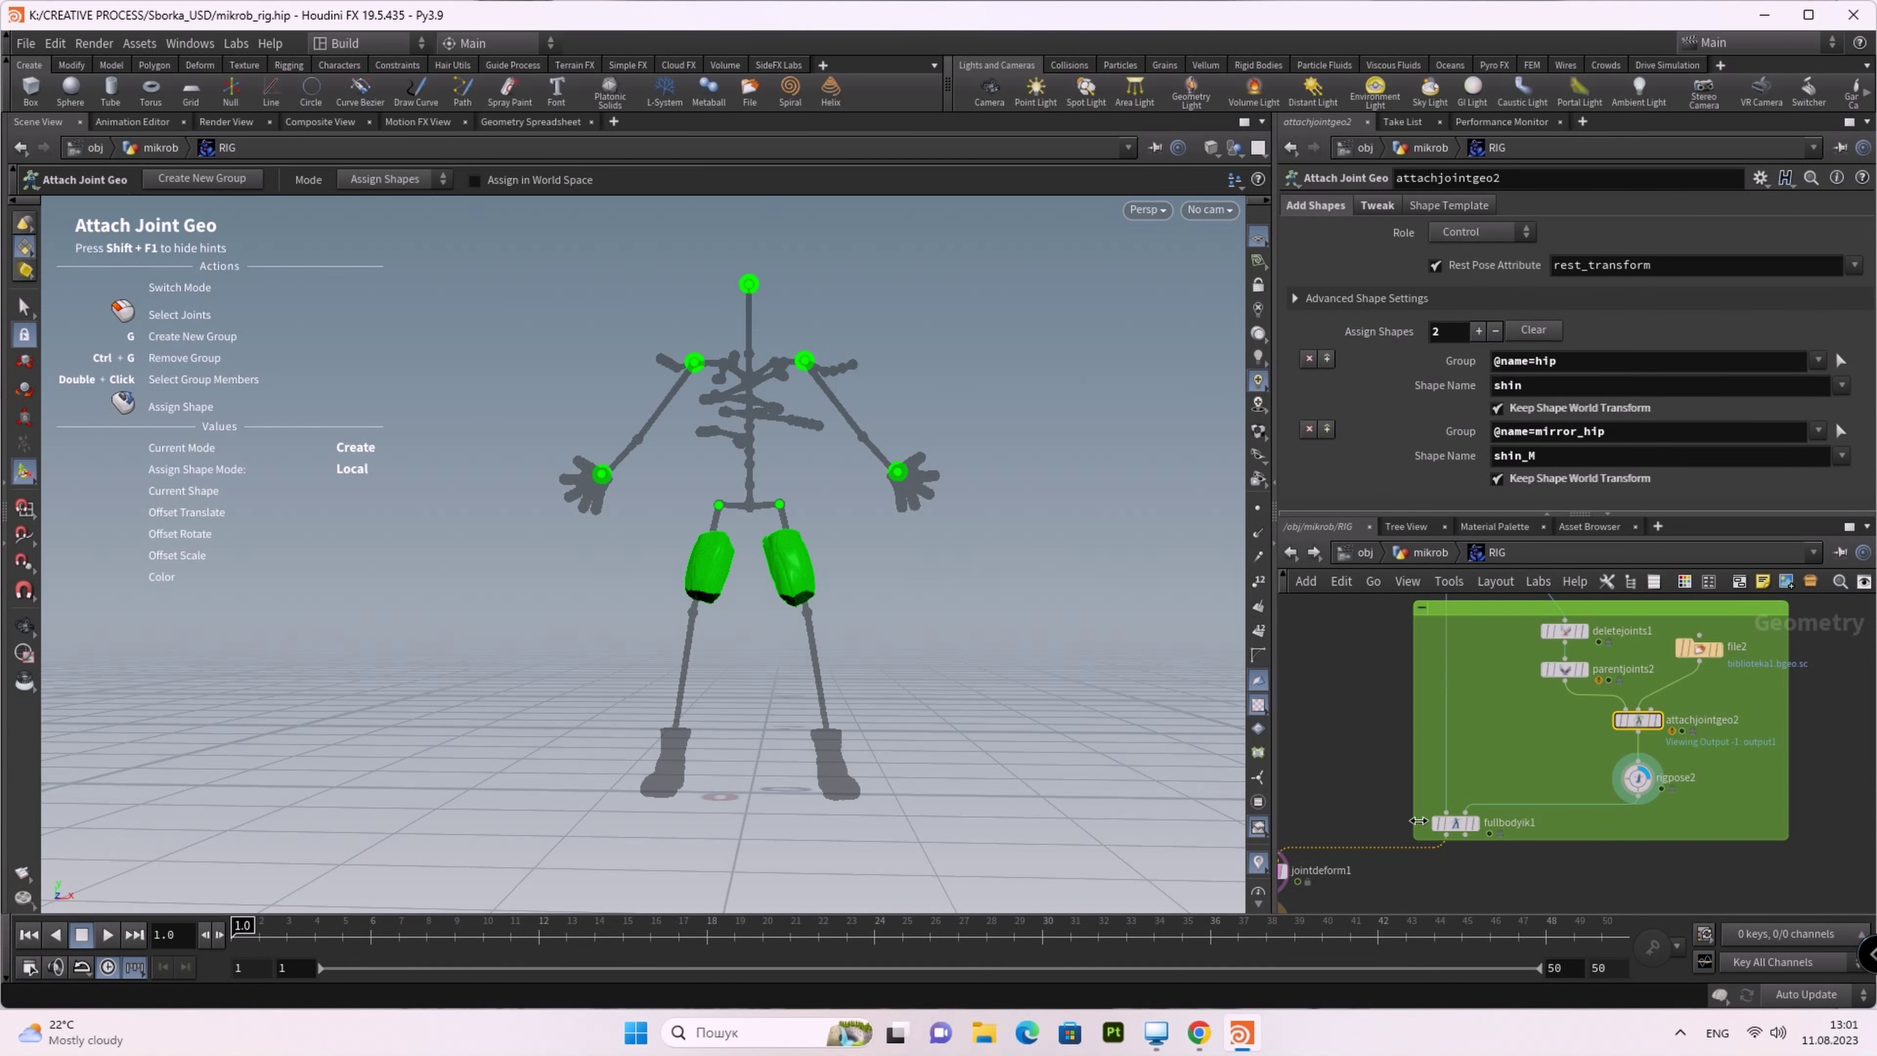
click(1639, 779)
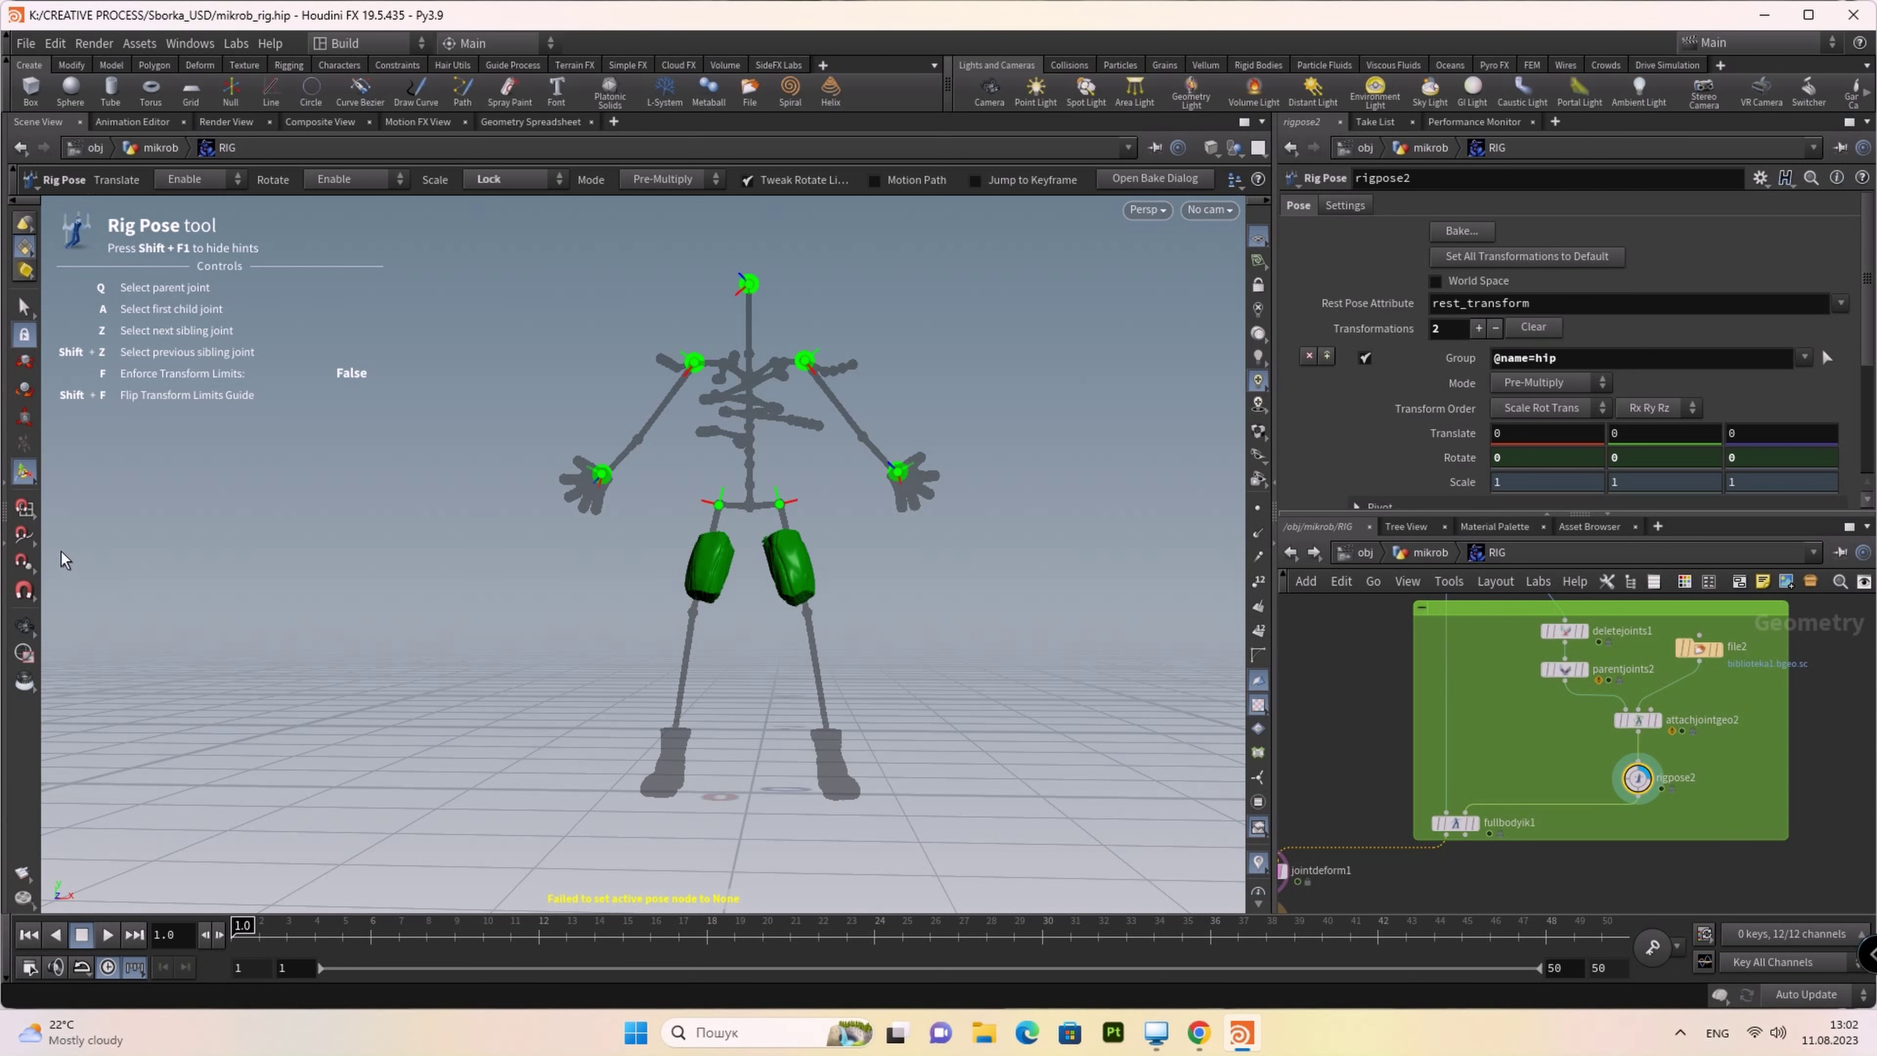
Step: Rotate the hip joint to about -40° X and 54° Z, swinging the leg outward
click(801, 567)
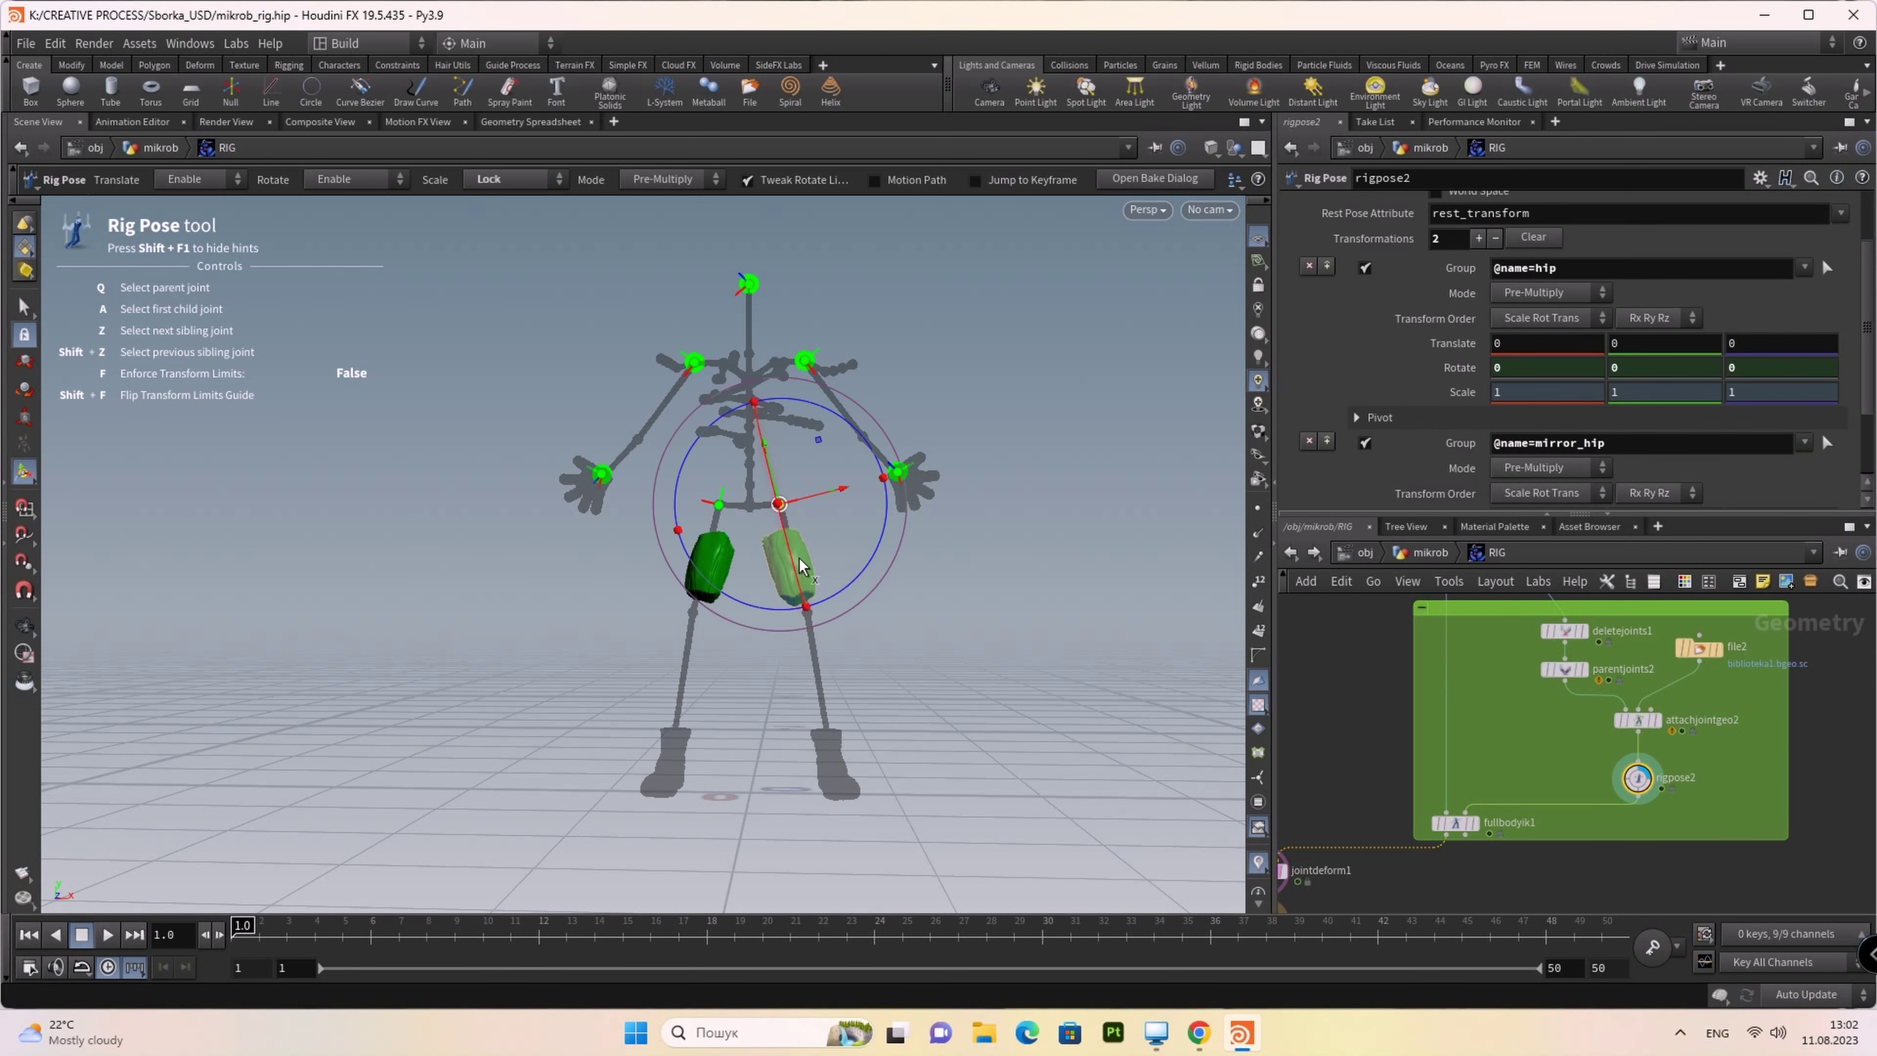
drag(839, 421, 819, 381)
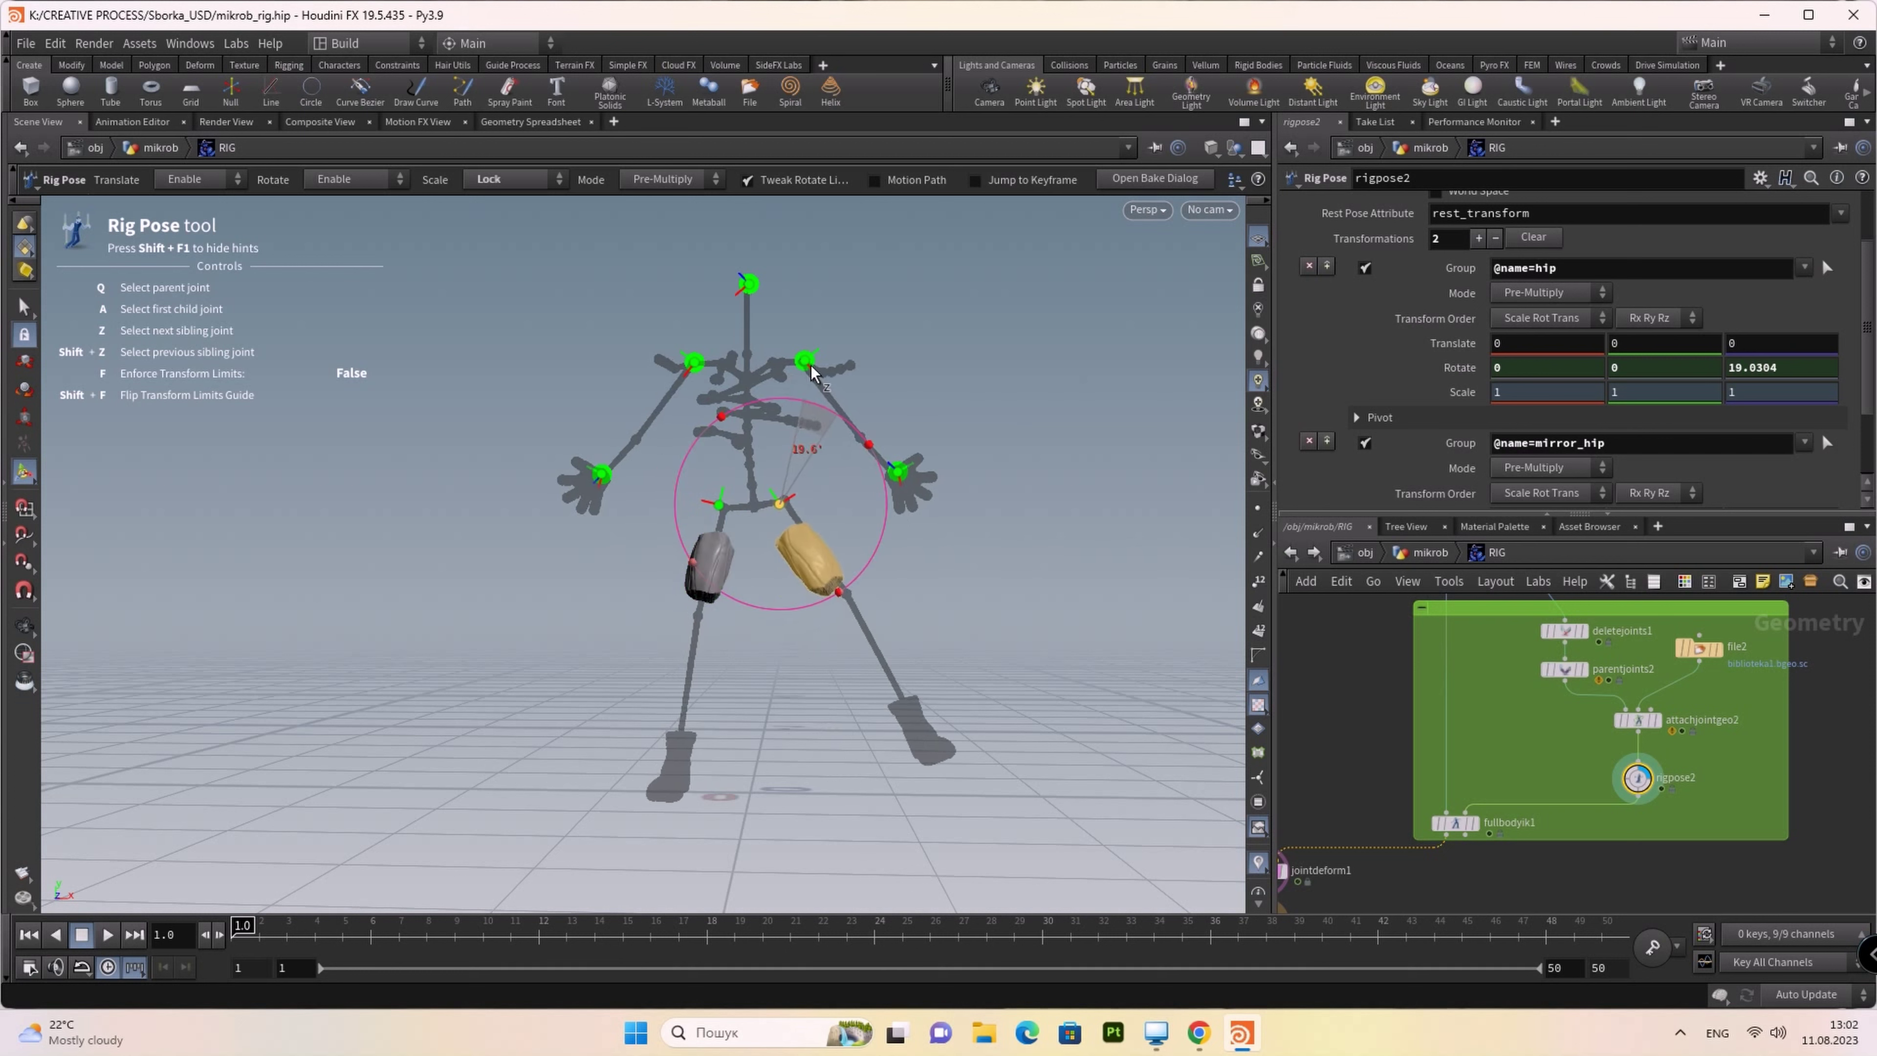
mouse_move(819, 380)
mouse_down()
mouse_move(687, 315)
mouse_move(414, 305)
mouse_move(668, 410)
mouse_move(732, 568)
mouse_move(709, 434)
mouse_move(872, 533)
mouse_move(887, 577)
mouse_move(853, 591)
mouse_move(766, 481)
mouse_move(623, 432)
mouse_move(776, 503)
mouse_move(766, 479)
mouse_up()
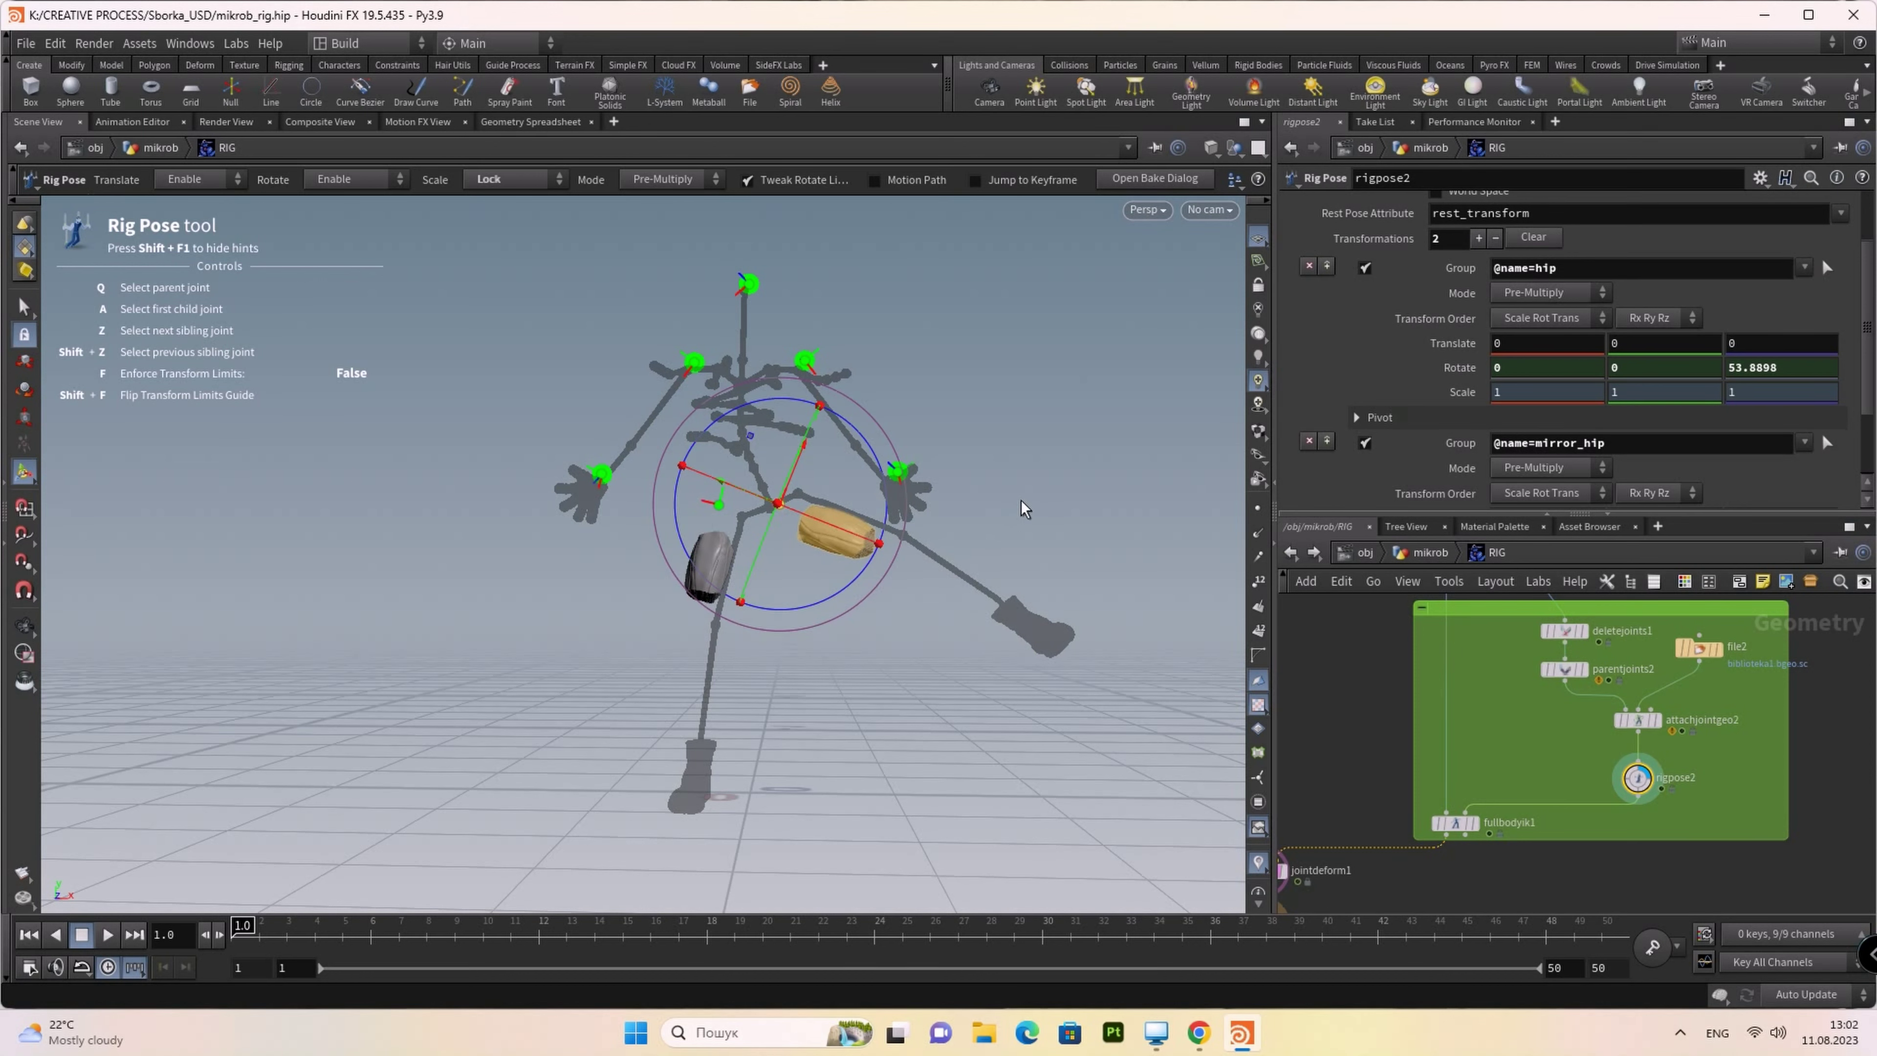
key(Escape)
mouse_move(1049, 490)
mouse_down()
mouse_move(804, 502)
mouse_move(930, 541)
mouse_move(1006, 537)
mouse_move(689, 538)
mouse_move(1079, 582)
mouse_move(702, 570)
mouse_move(1081, 584)
mouse_move(1119, 558)
mouse_move(1078, 573)
mouse_move(1208, 551)
mouse_move(702, 572)
mouse_move(943, 565)
mouse_move(950, 584)
mouse_move(714, 566)
mouse_move(898, 549)
mouse_move(923, 577)
mouse_move(707, 563)
mouse_up()
key(Return)
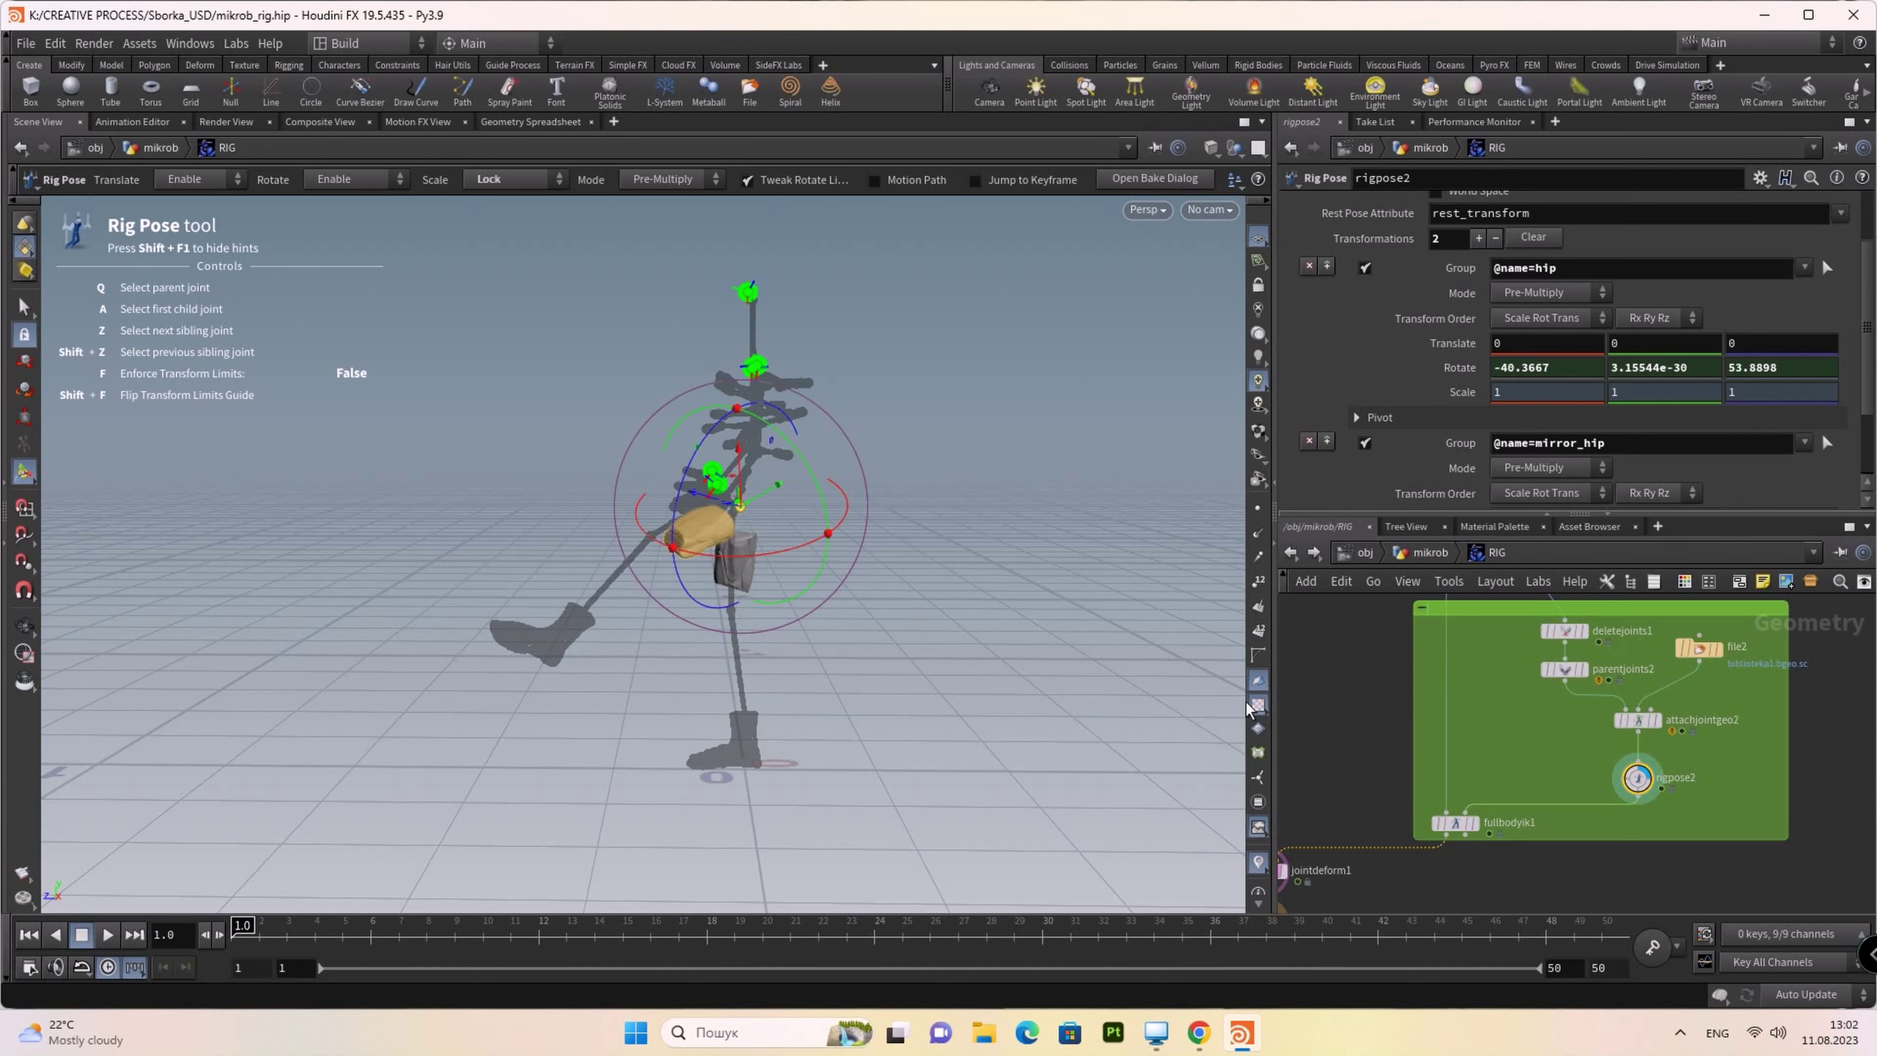
mouse_move(1808, 776)
middle_down()
mouse_move(1814, 869)
mouse_move(1796, 838)
middle_up()
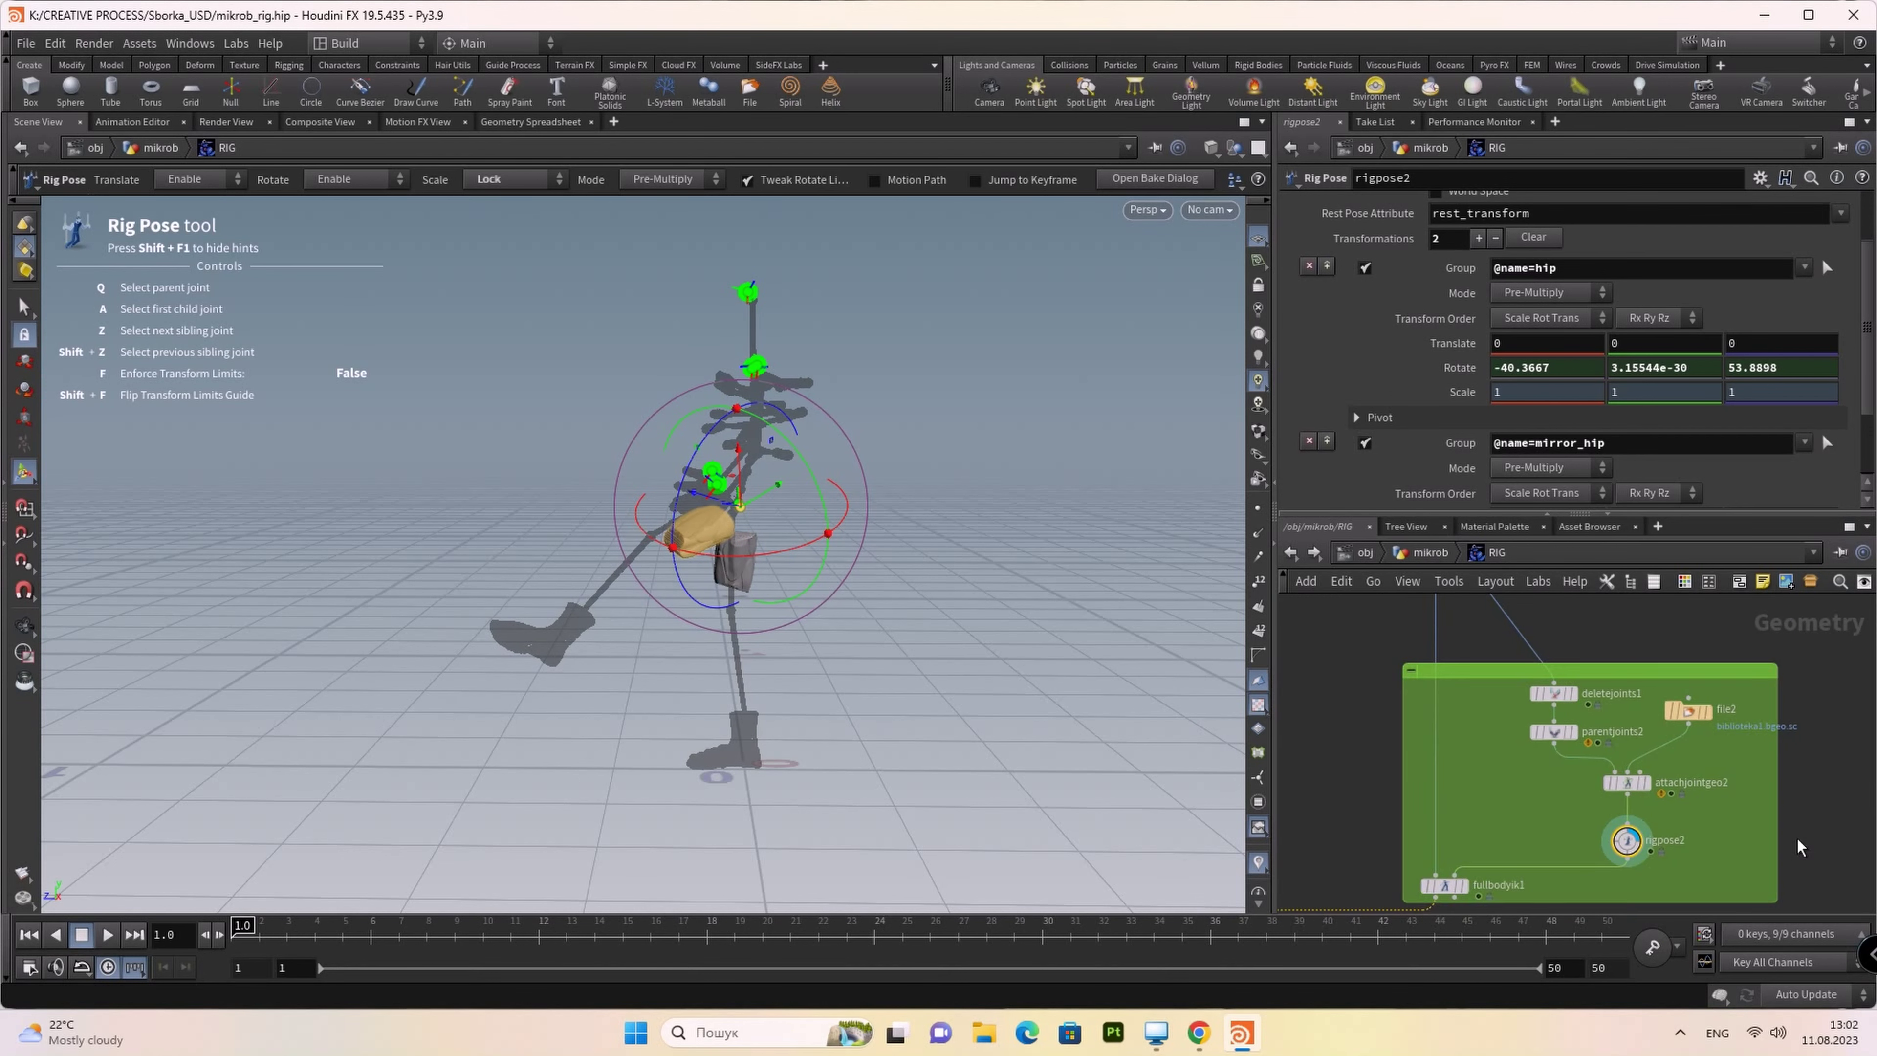
Step: Add a third shape assignment on attachjointgeo2 with the head joint as its group
scroll(1588, 800, up, 3)
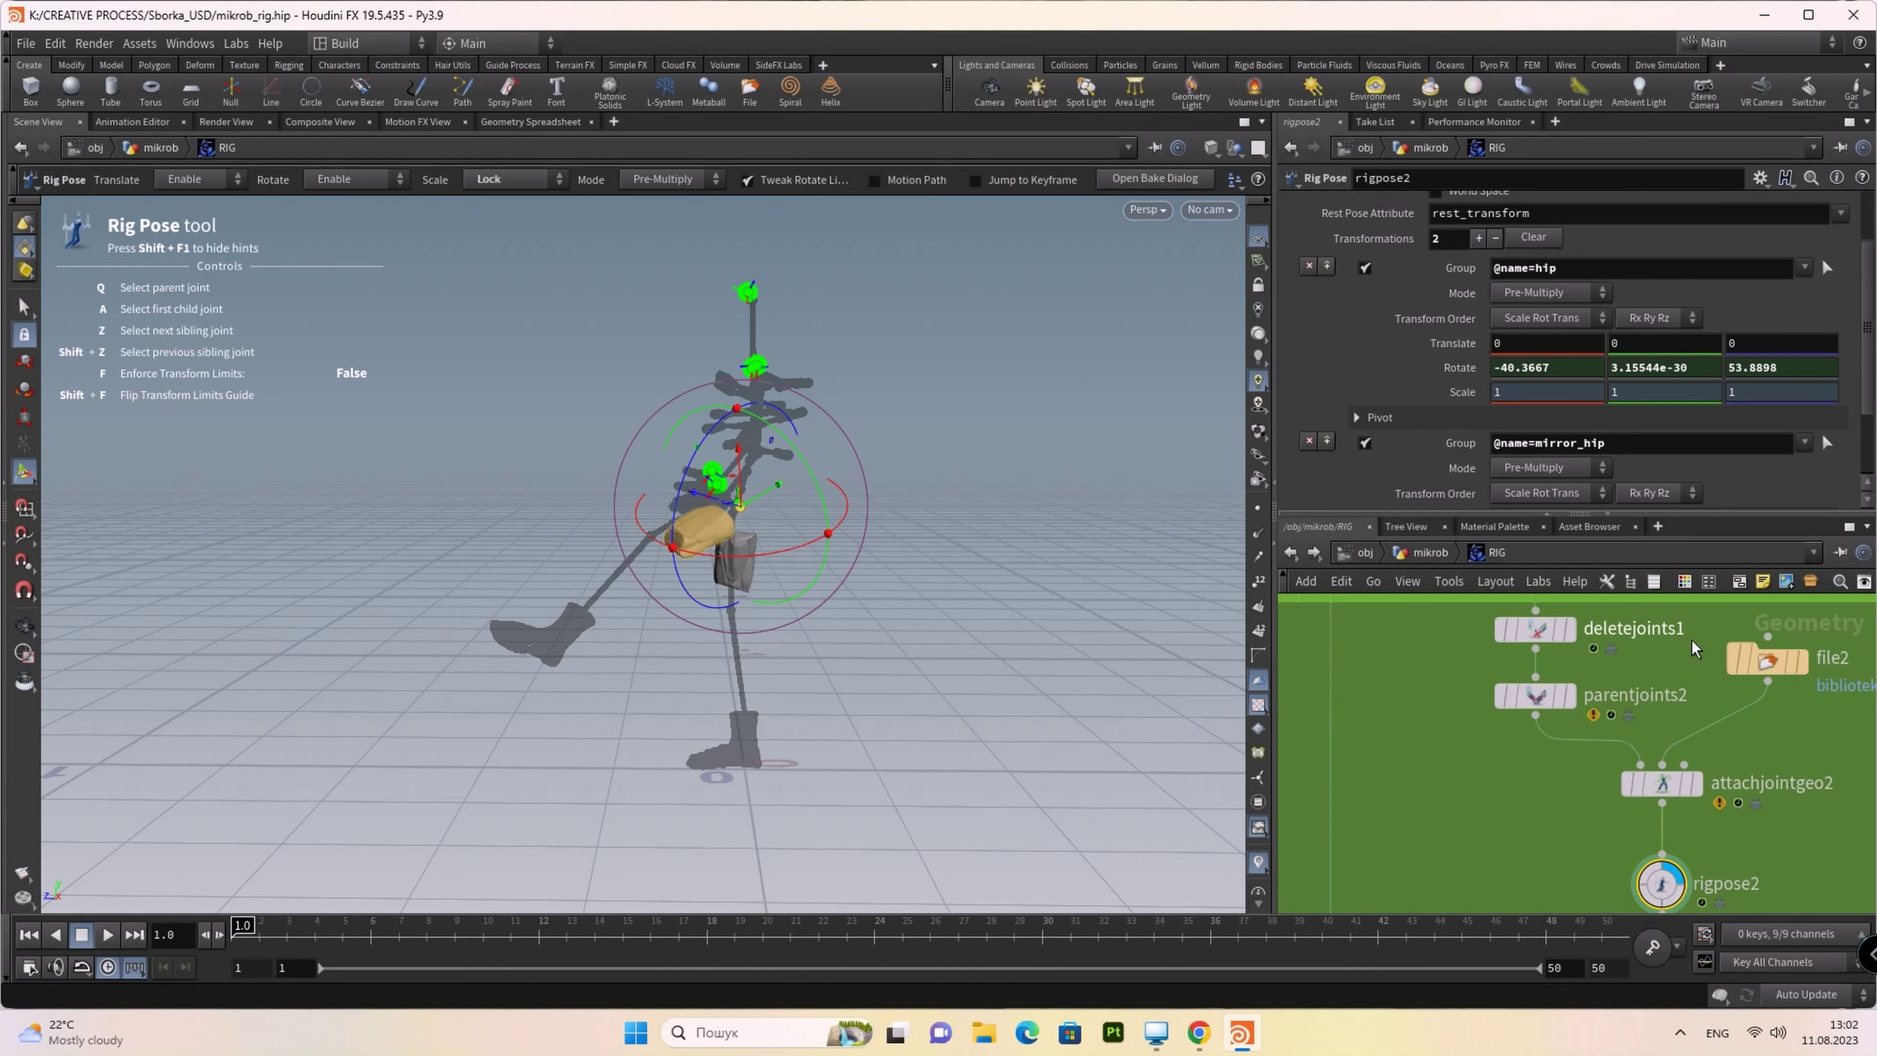
click(1661, 785)
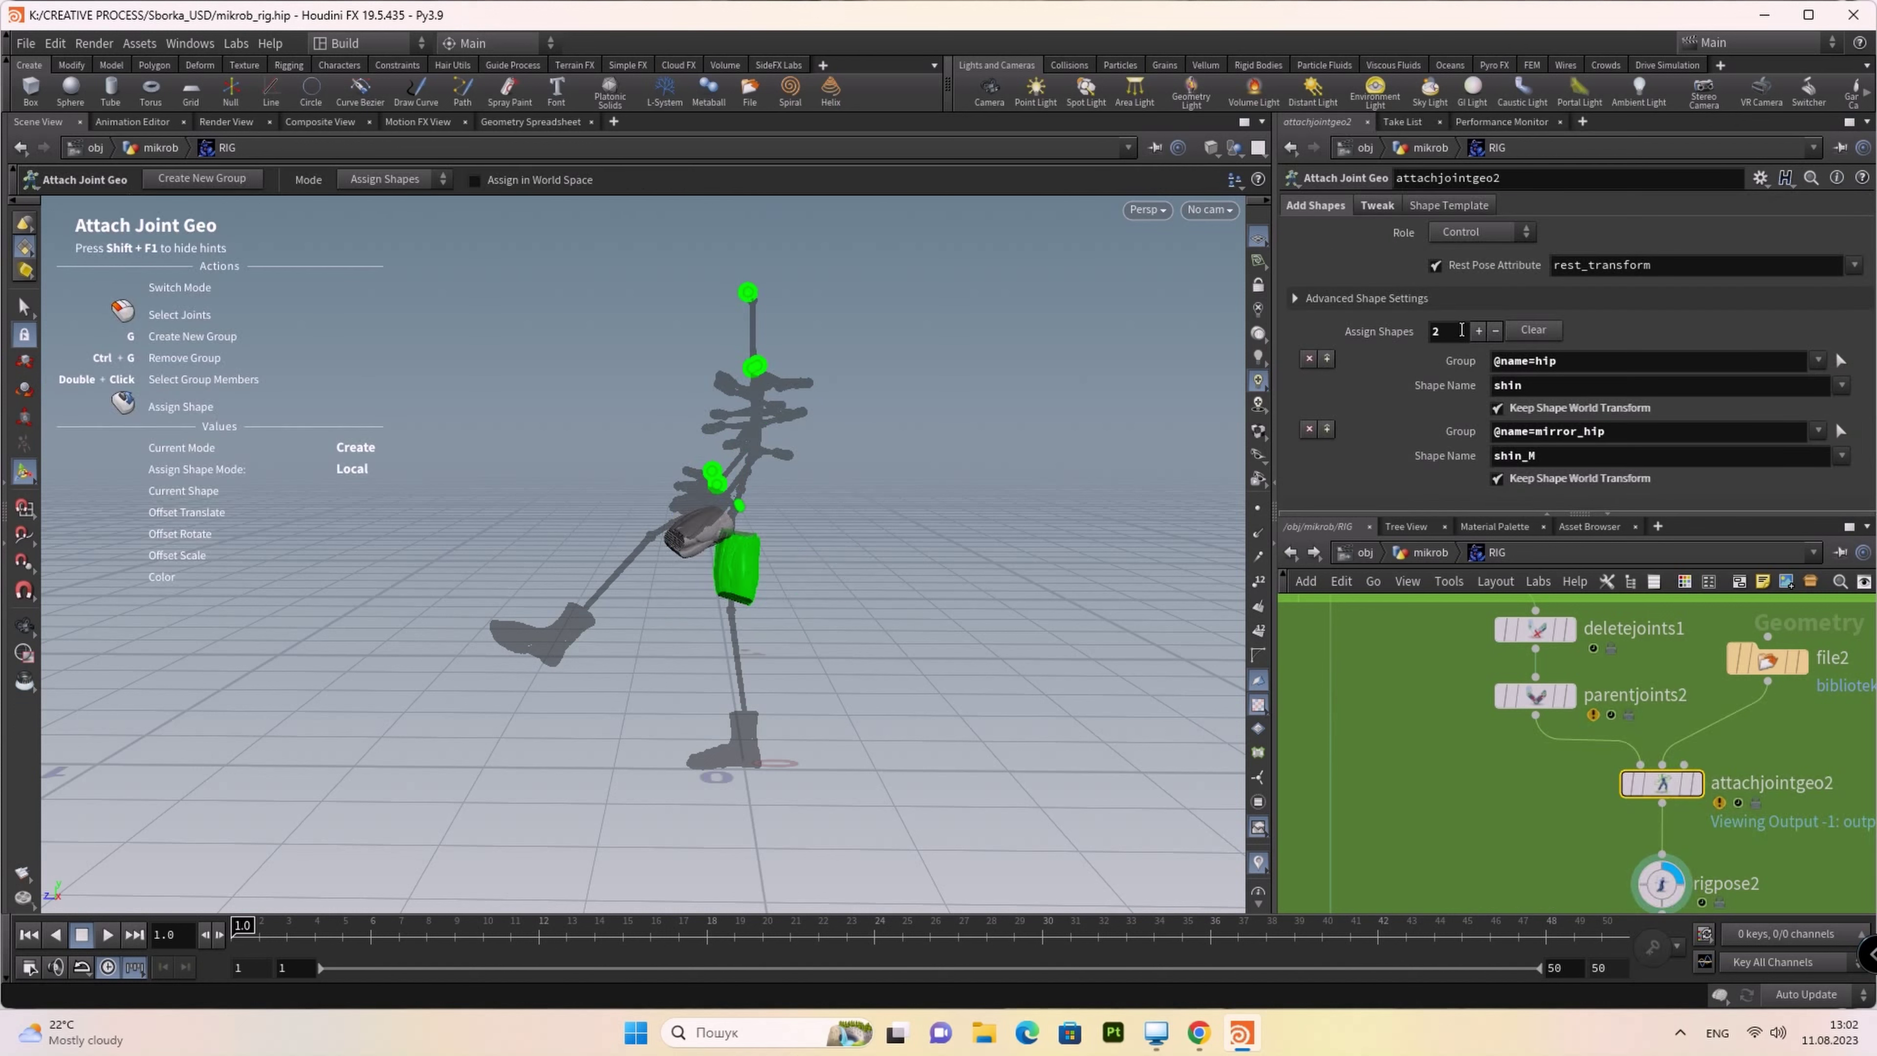
click(1478, 333)
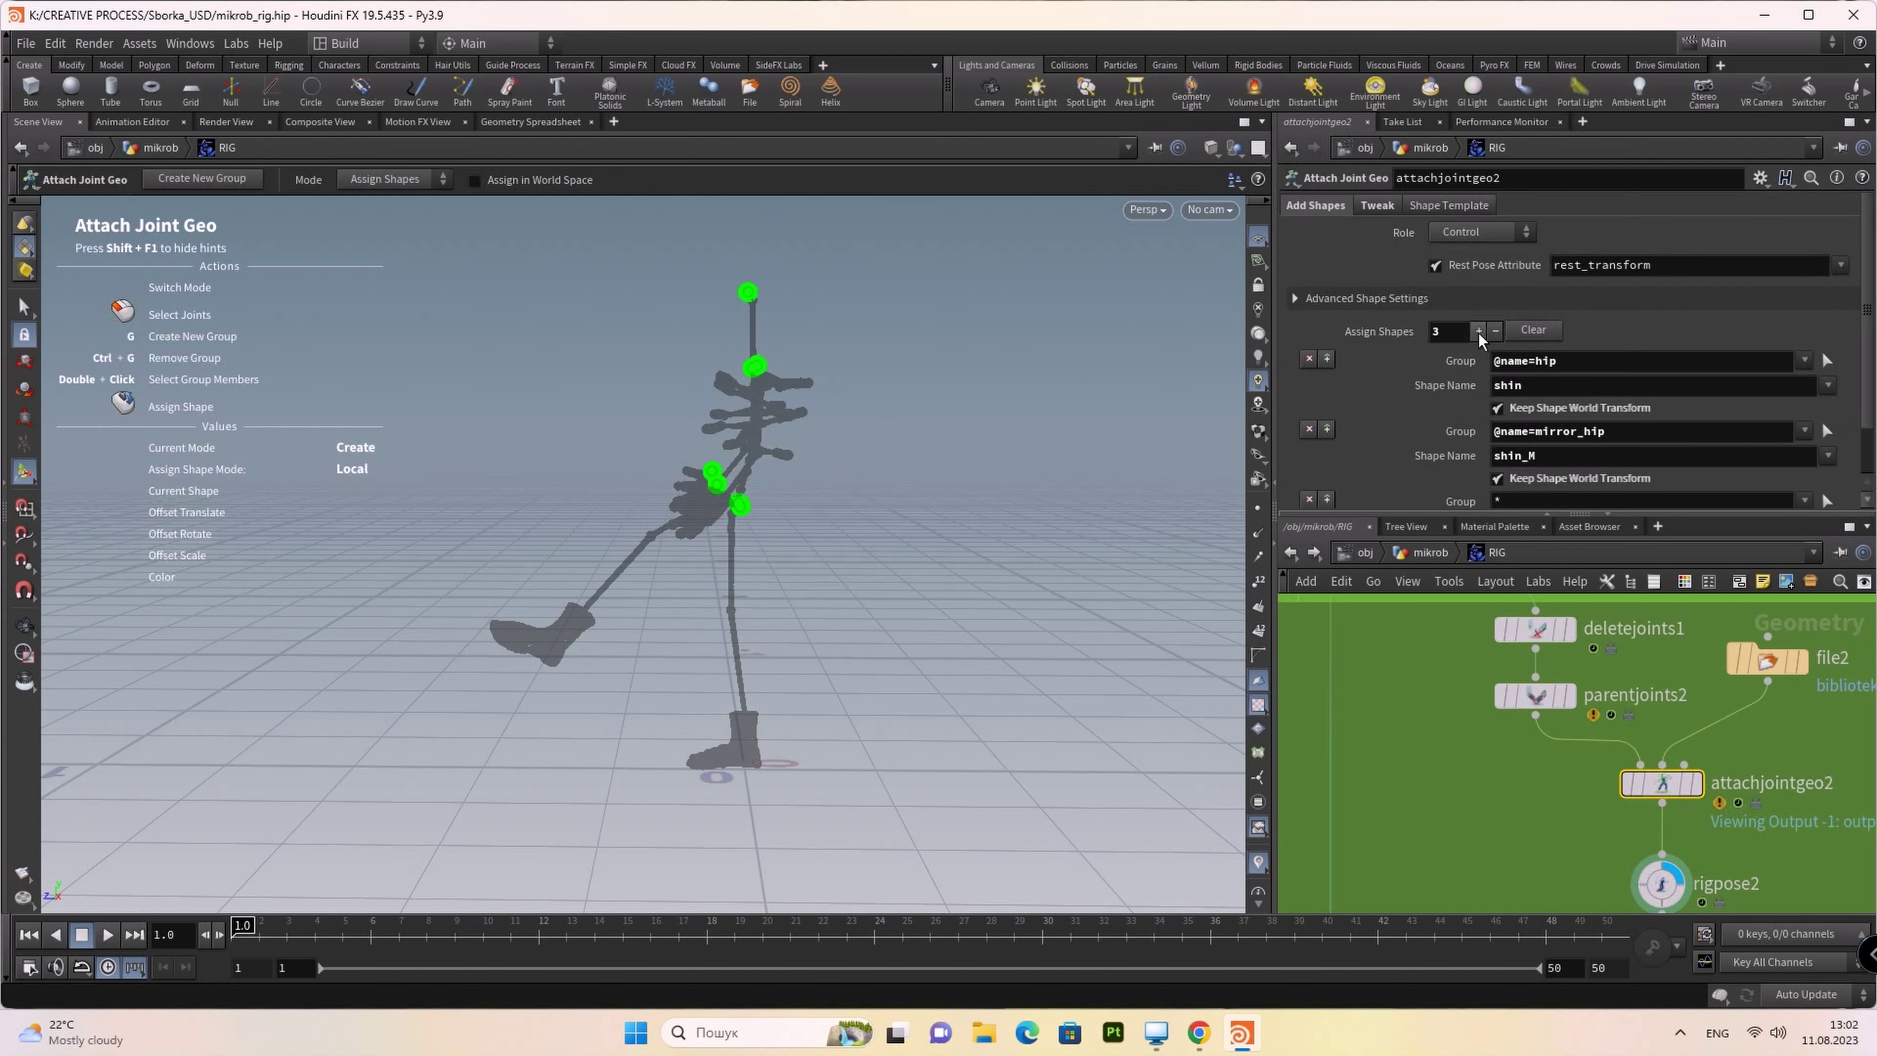
scroll(1820, 318, down, 2)
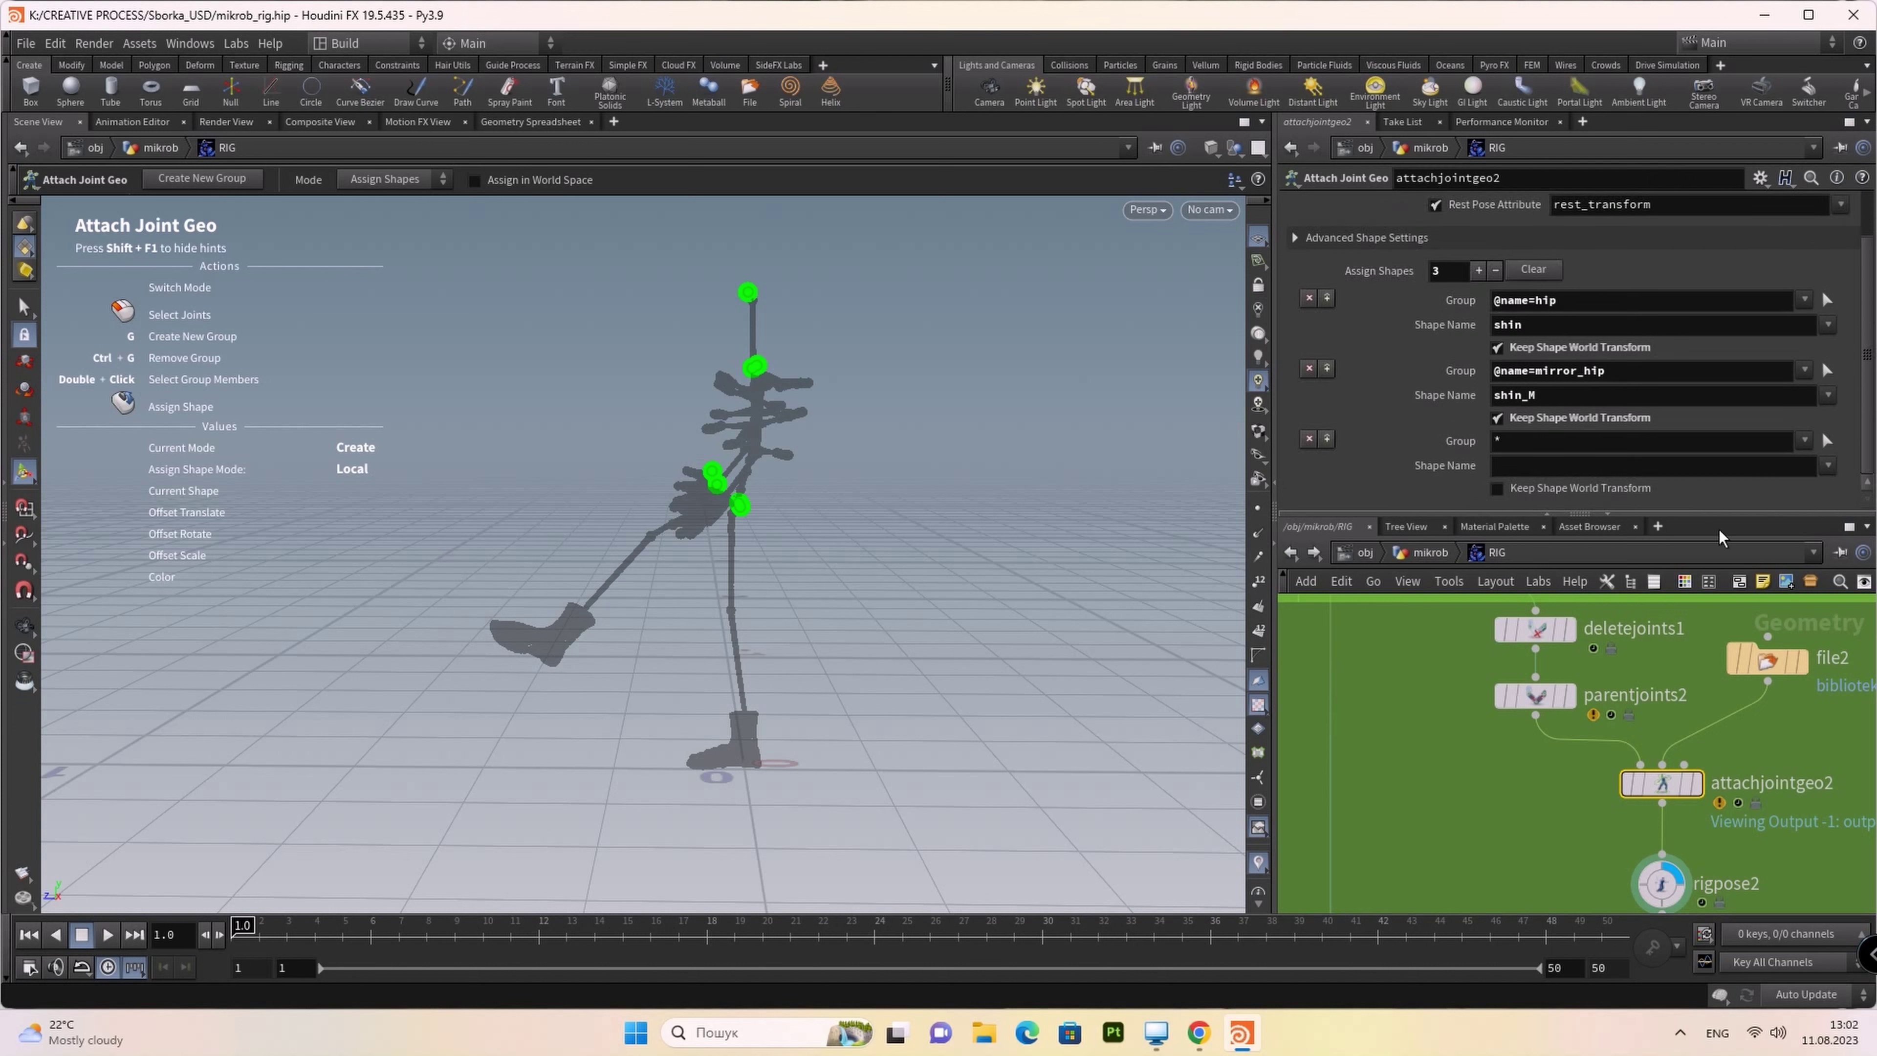
click(1825, 441)
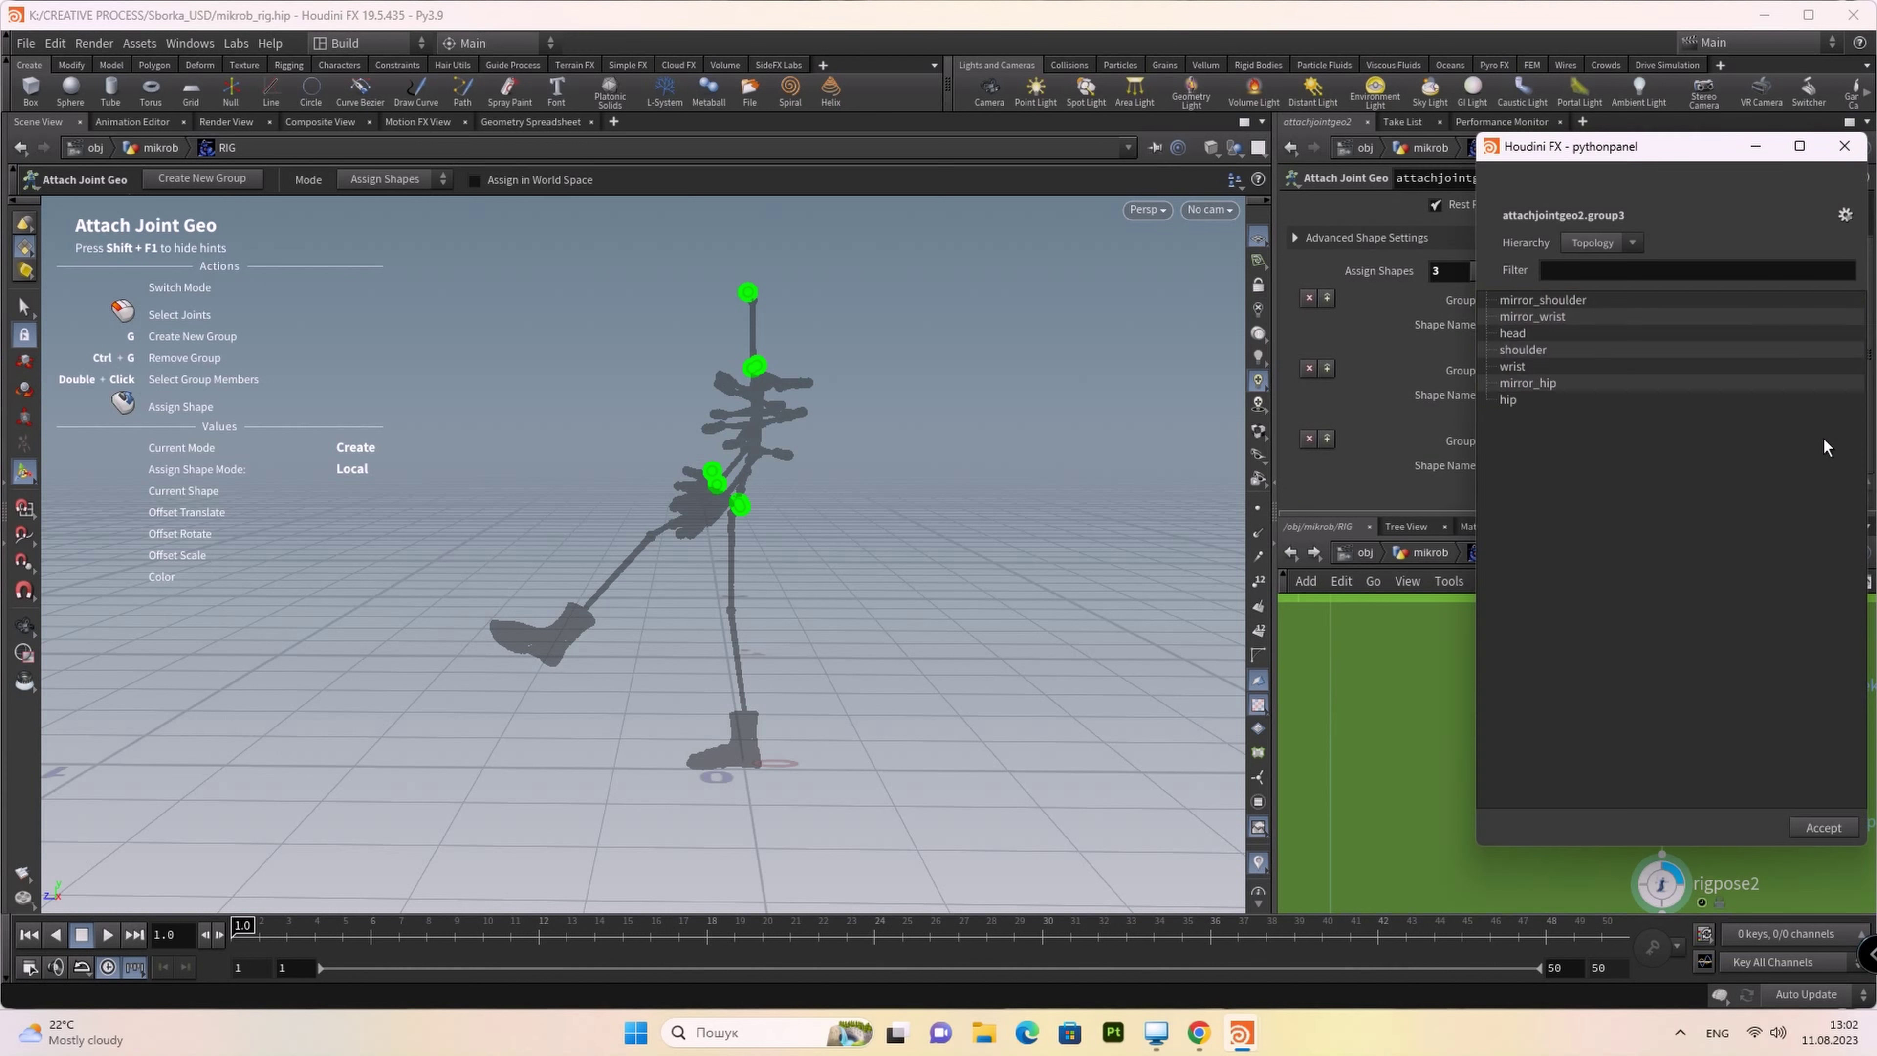
click(1568, 453)
click(1534, 334)
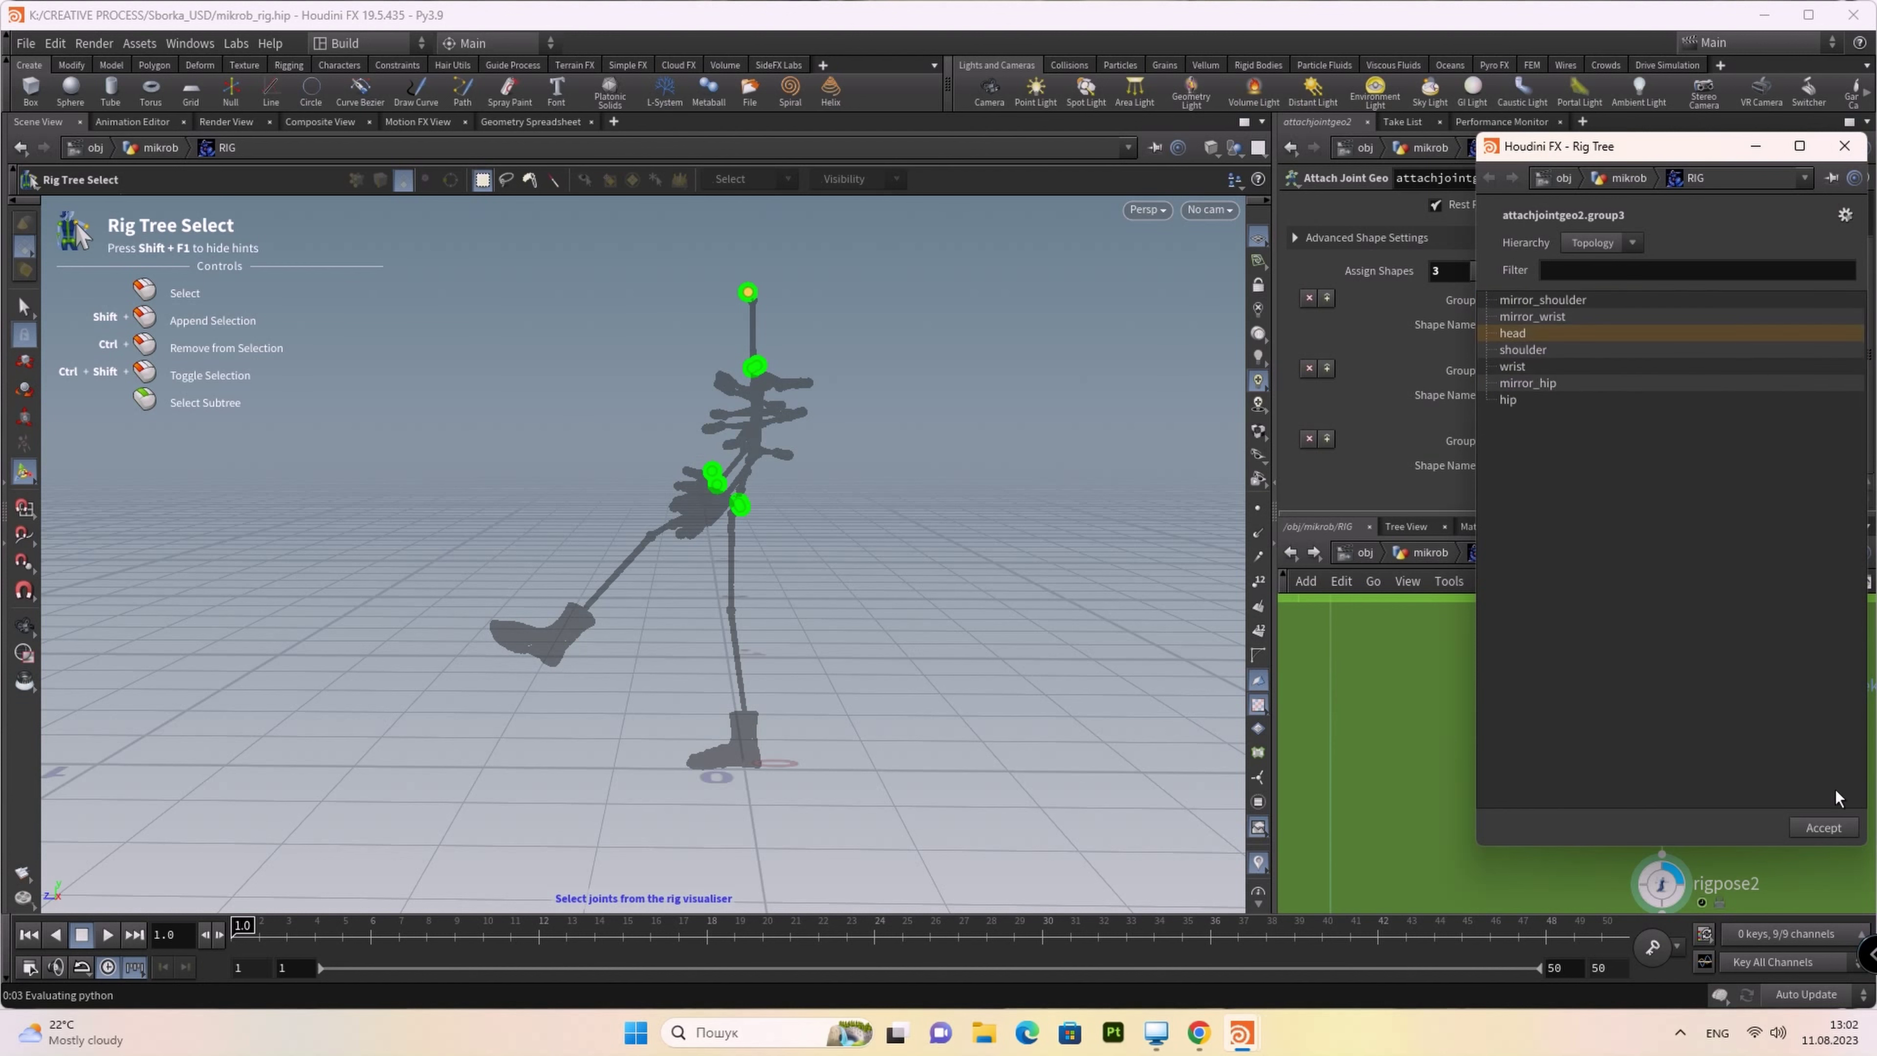
click(1823, 826)
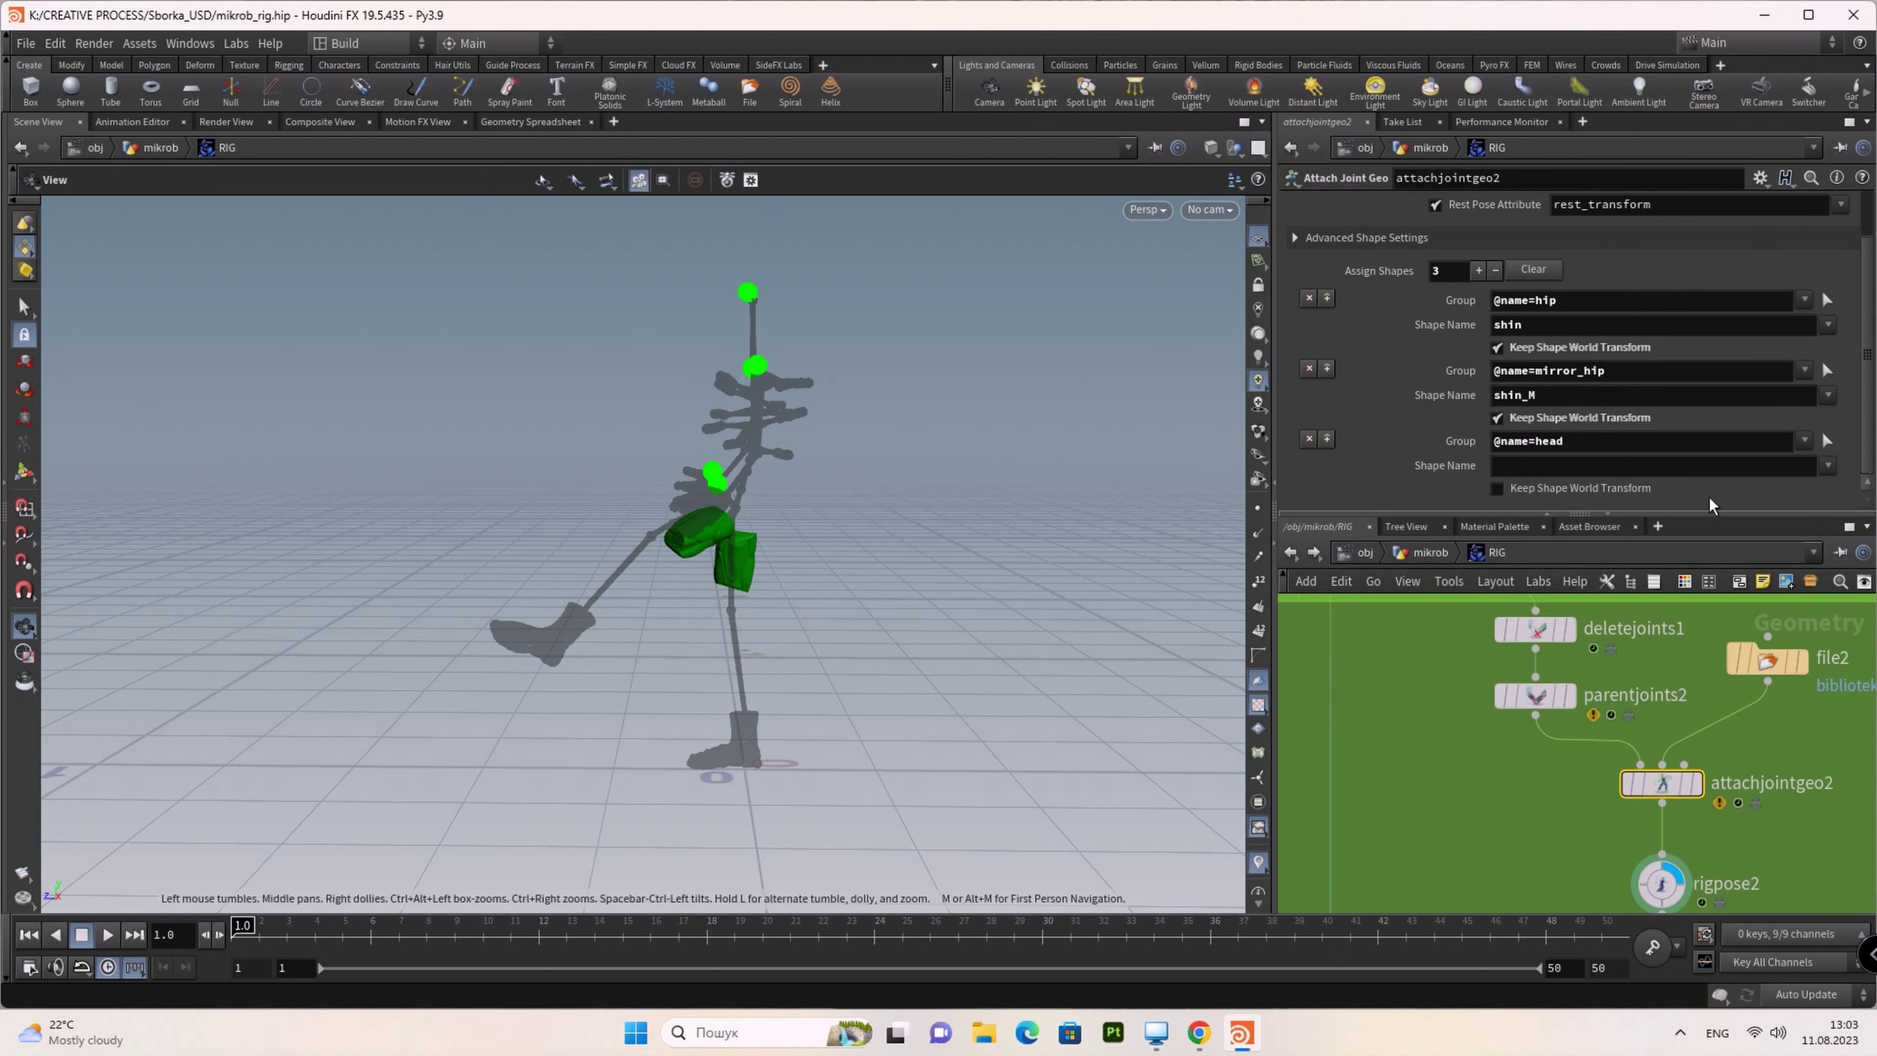
Step: Attach the belt shape to the head joint with Keep Shape World Transform enabled
click(1827, 465)
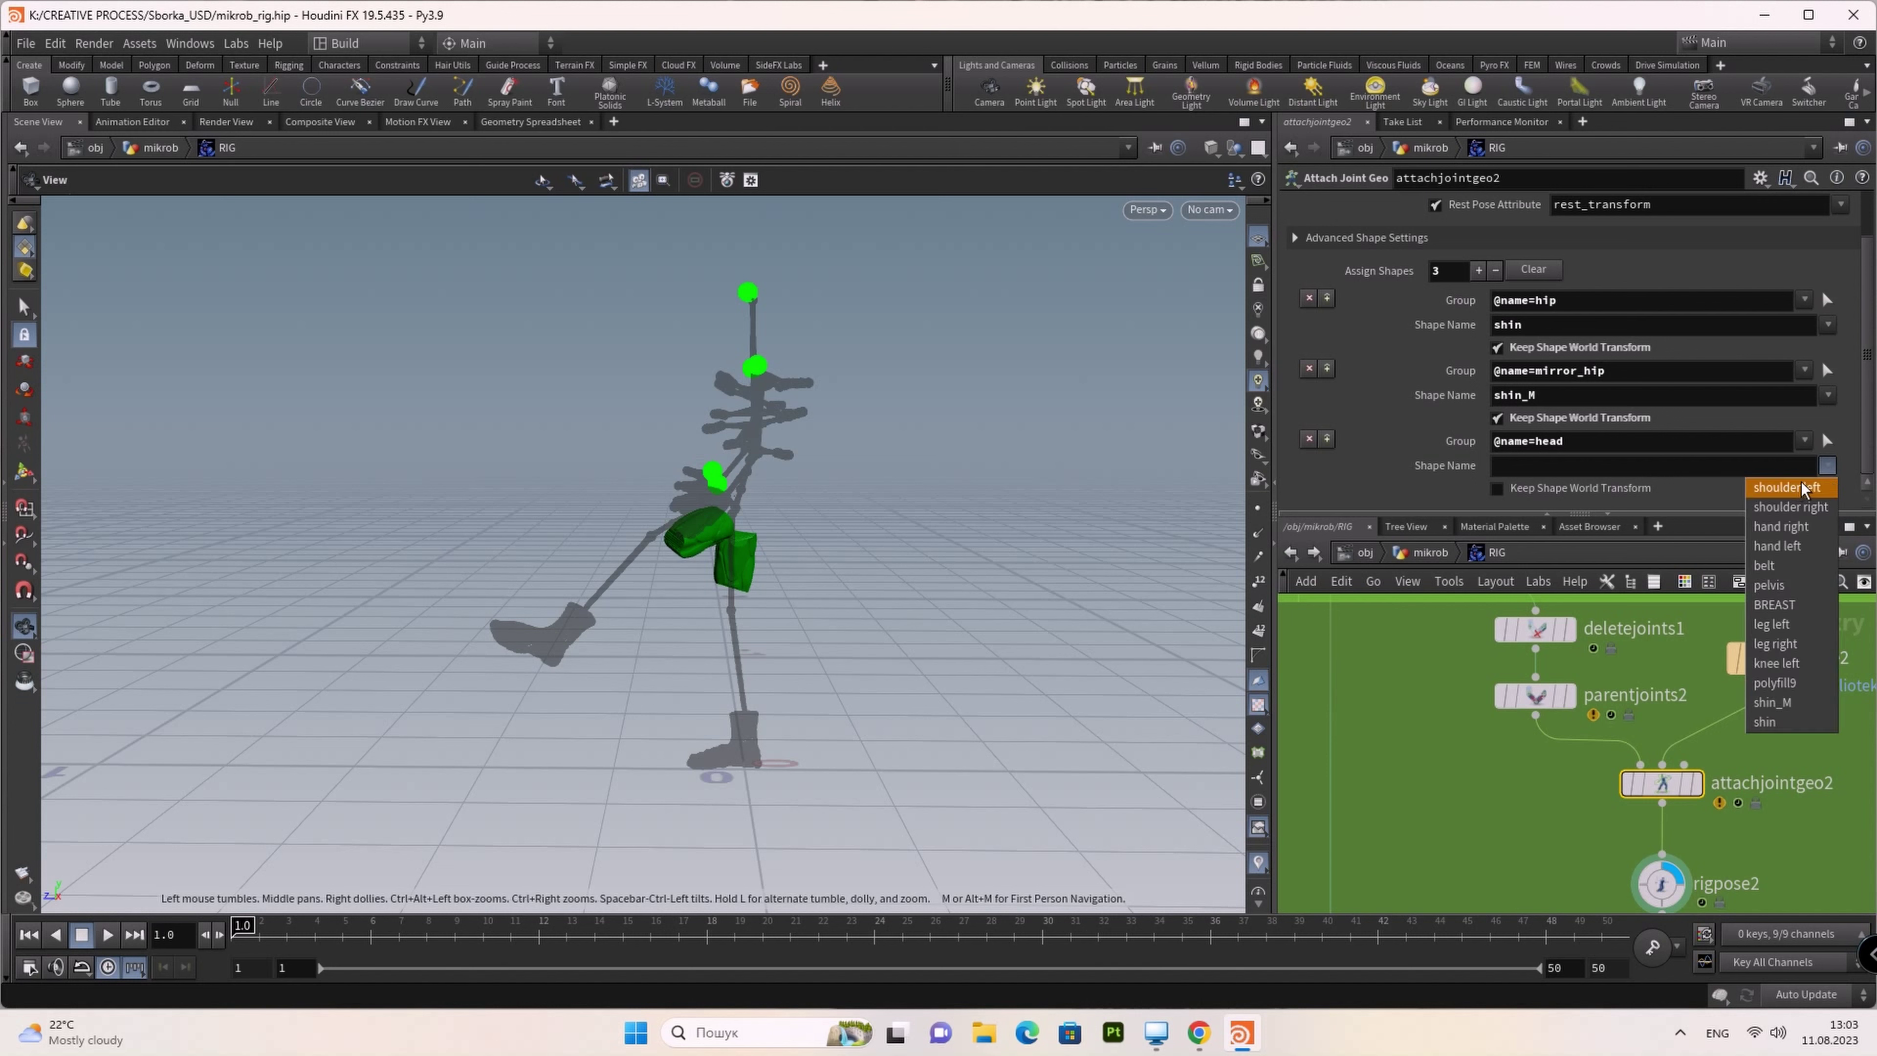
click(1785, 564)
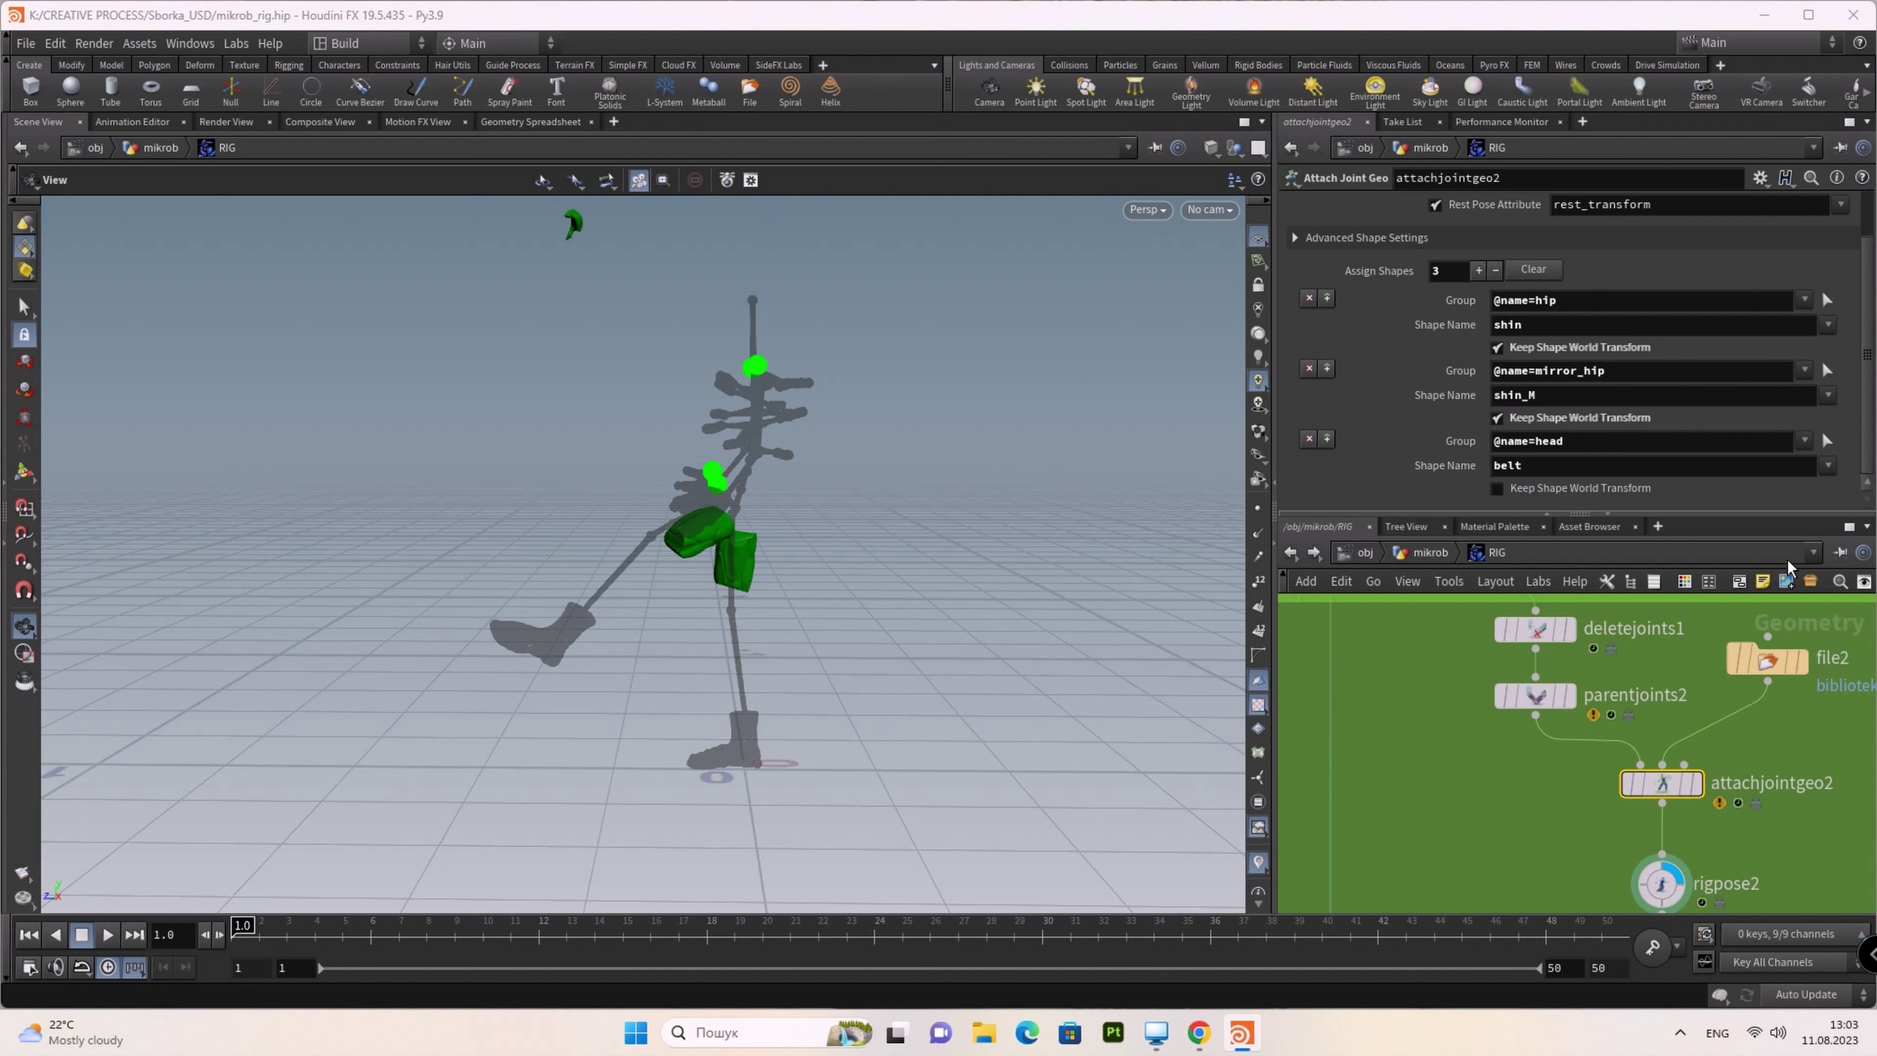
click(1498, 488)
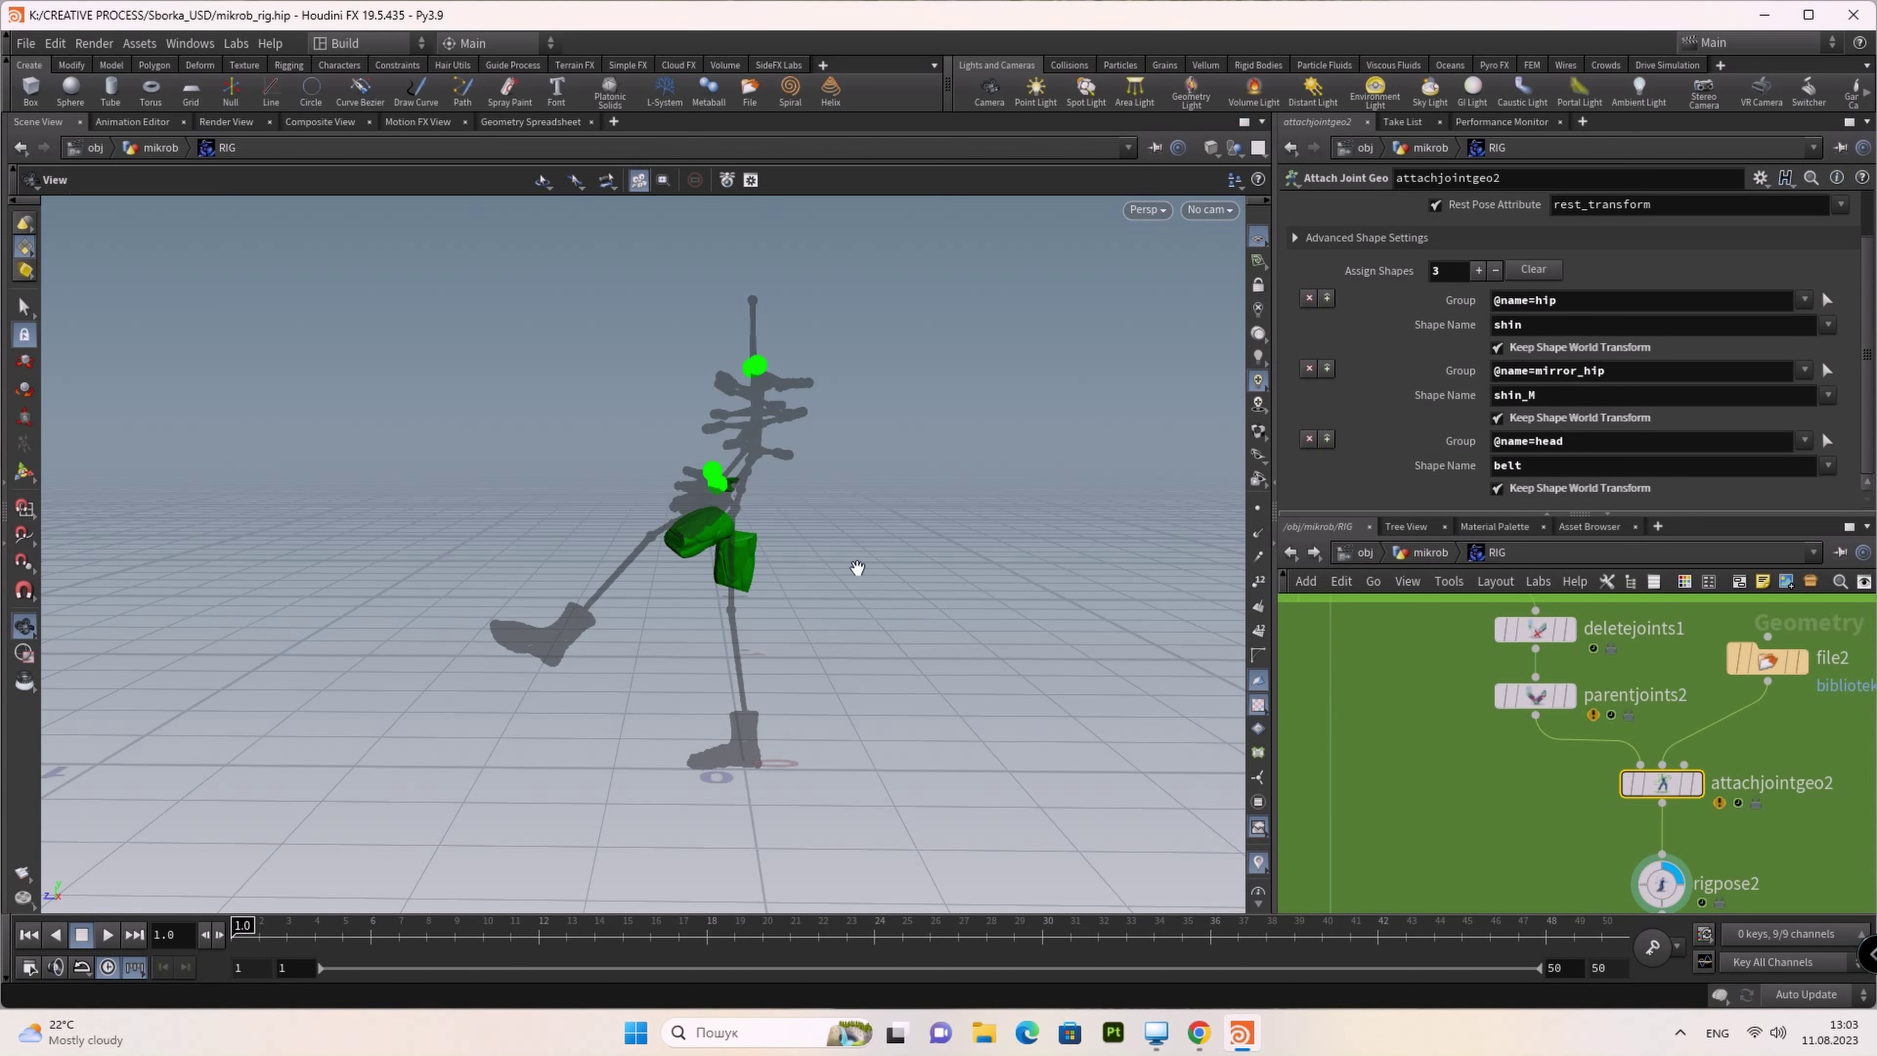
mouse_move(797, 465)
mouse_down()
mouse_move(773, 512)
mouse_move(1064, 537)
mouse_up()
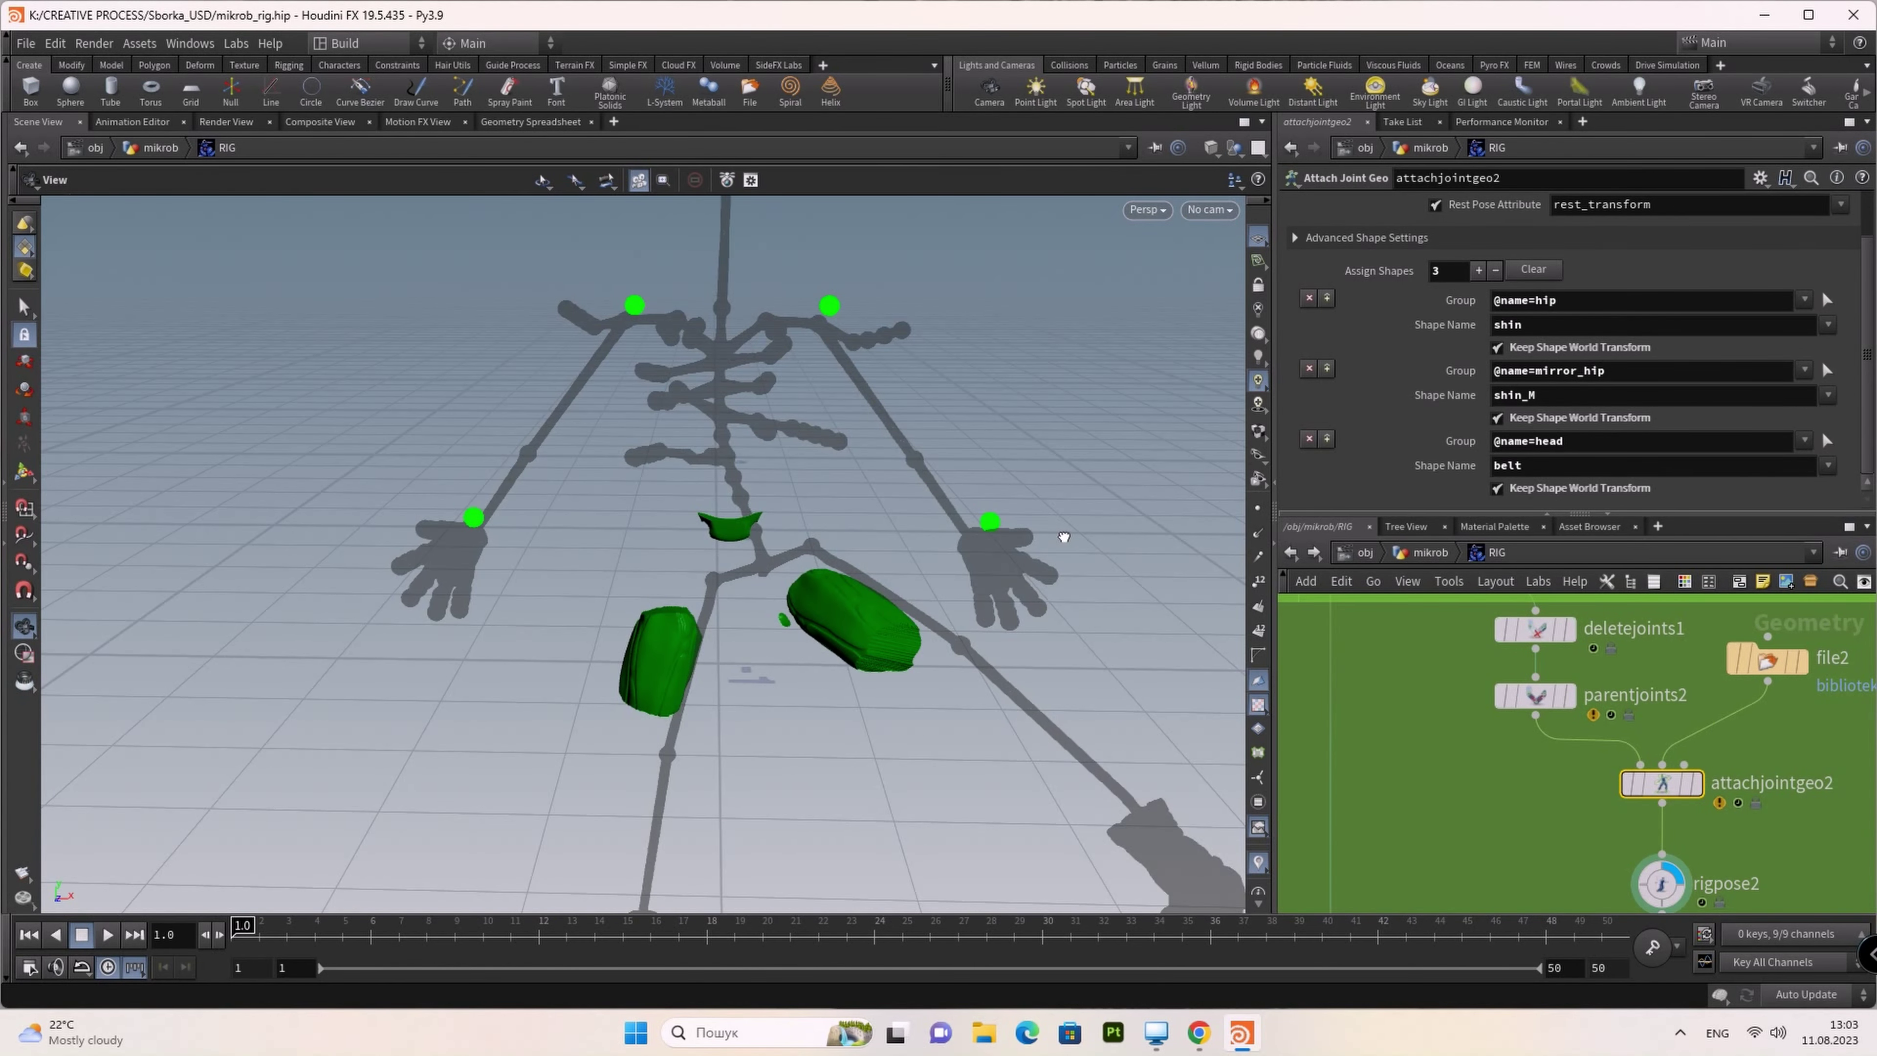
middle_drag(1064, 537, 1085, 617)
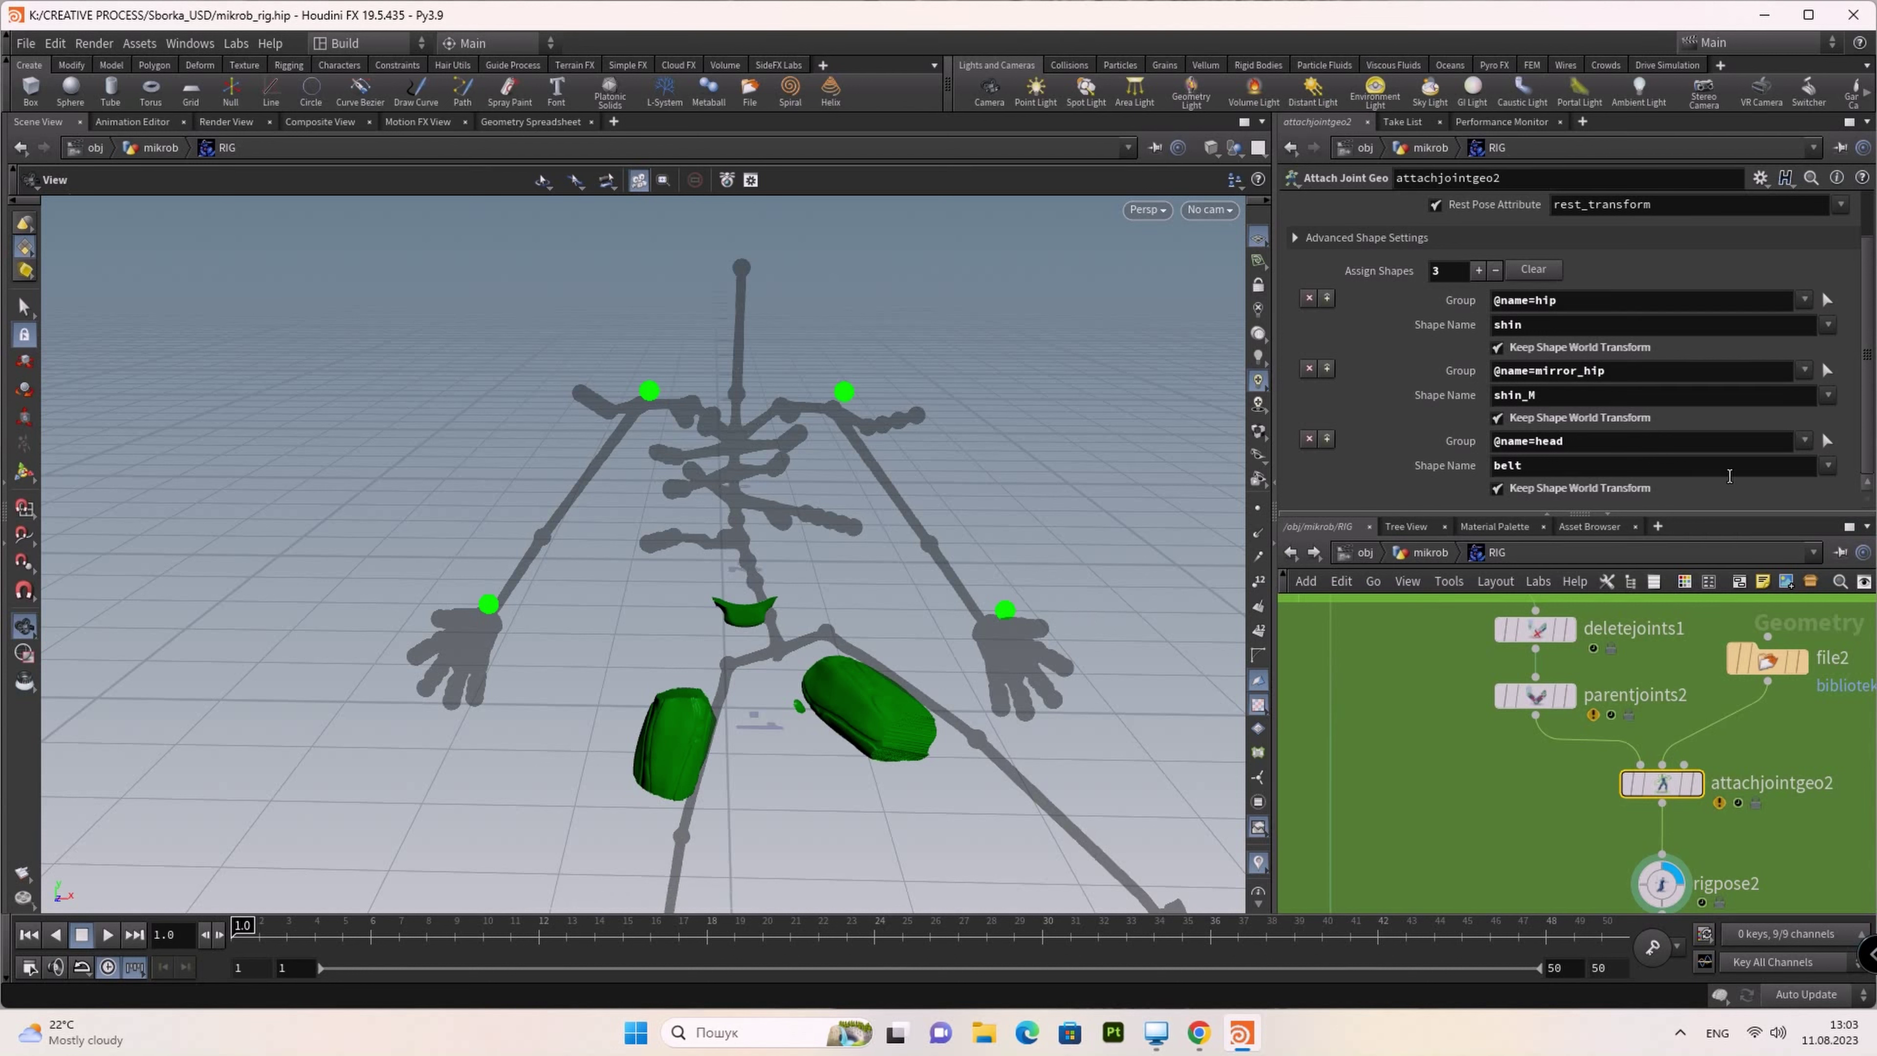
click(1826, 443)
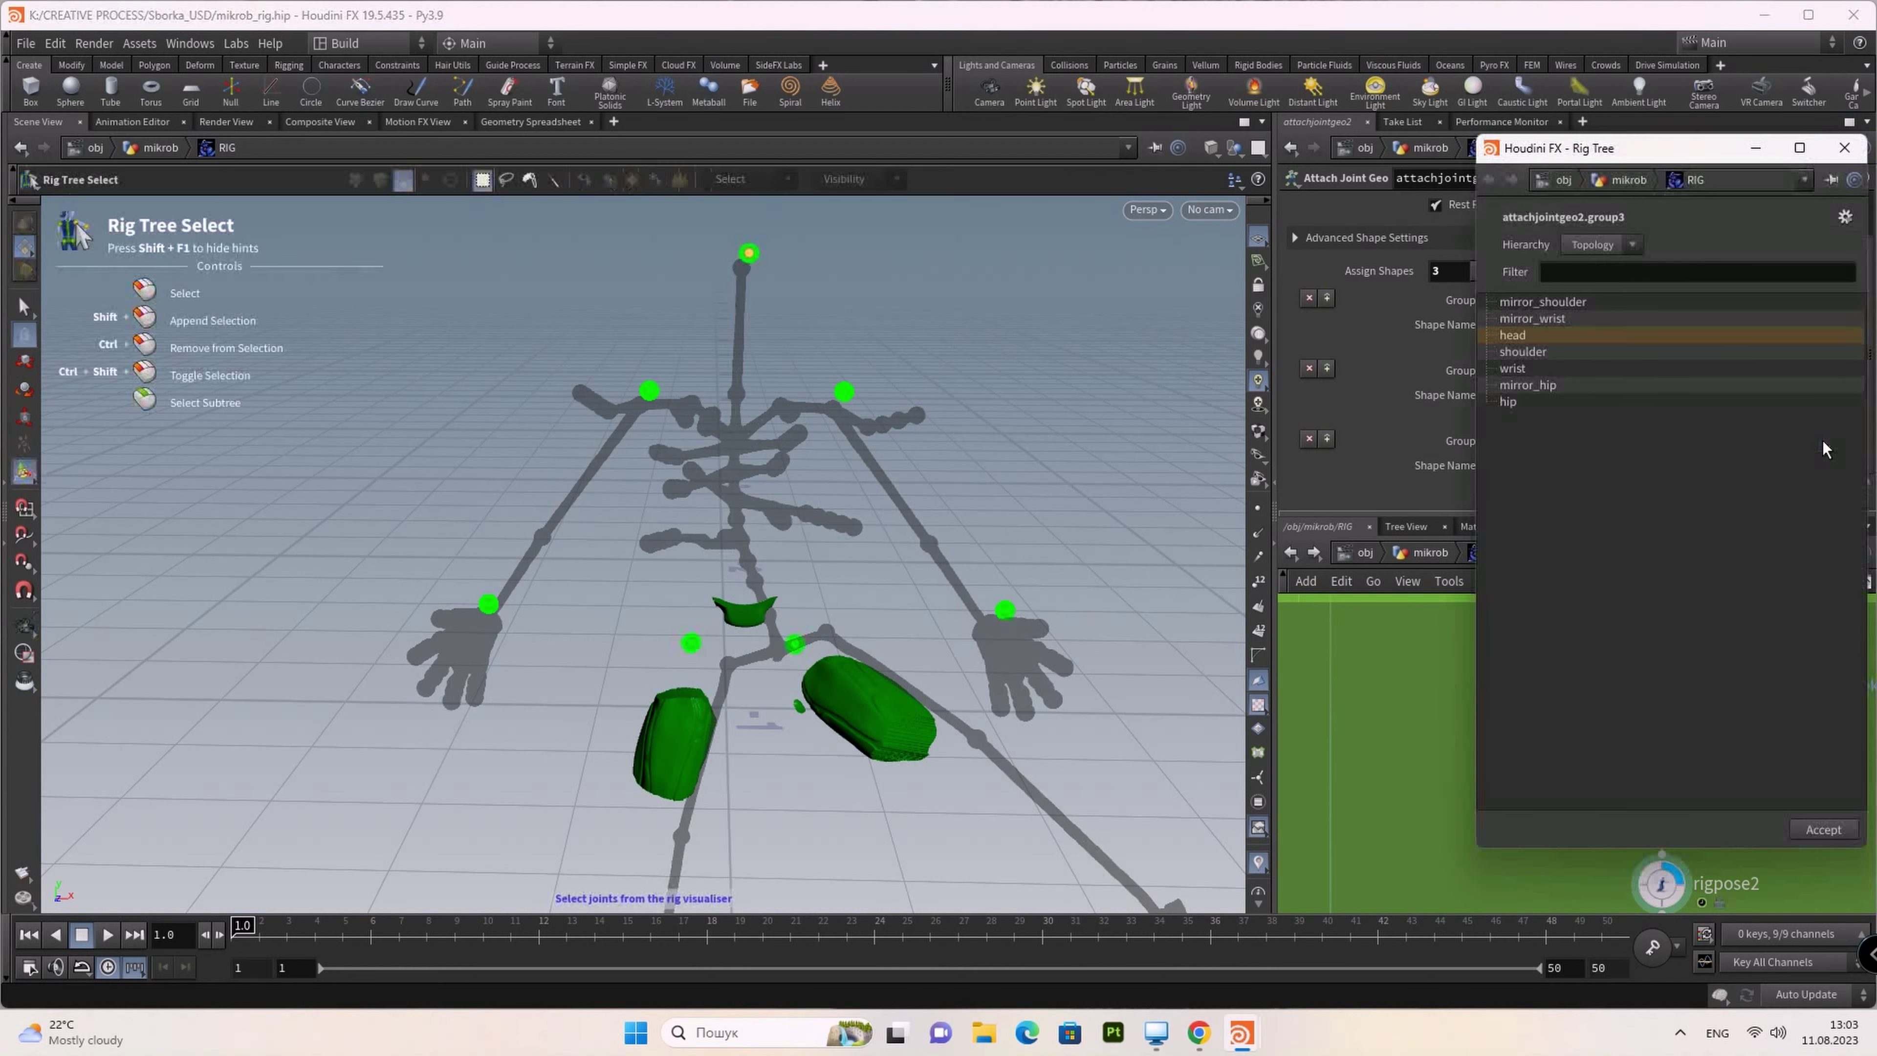
Step: Remove the head-to-belt shape assignment, leaving only the two shin entries
click(1844, 147)
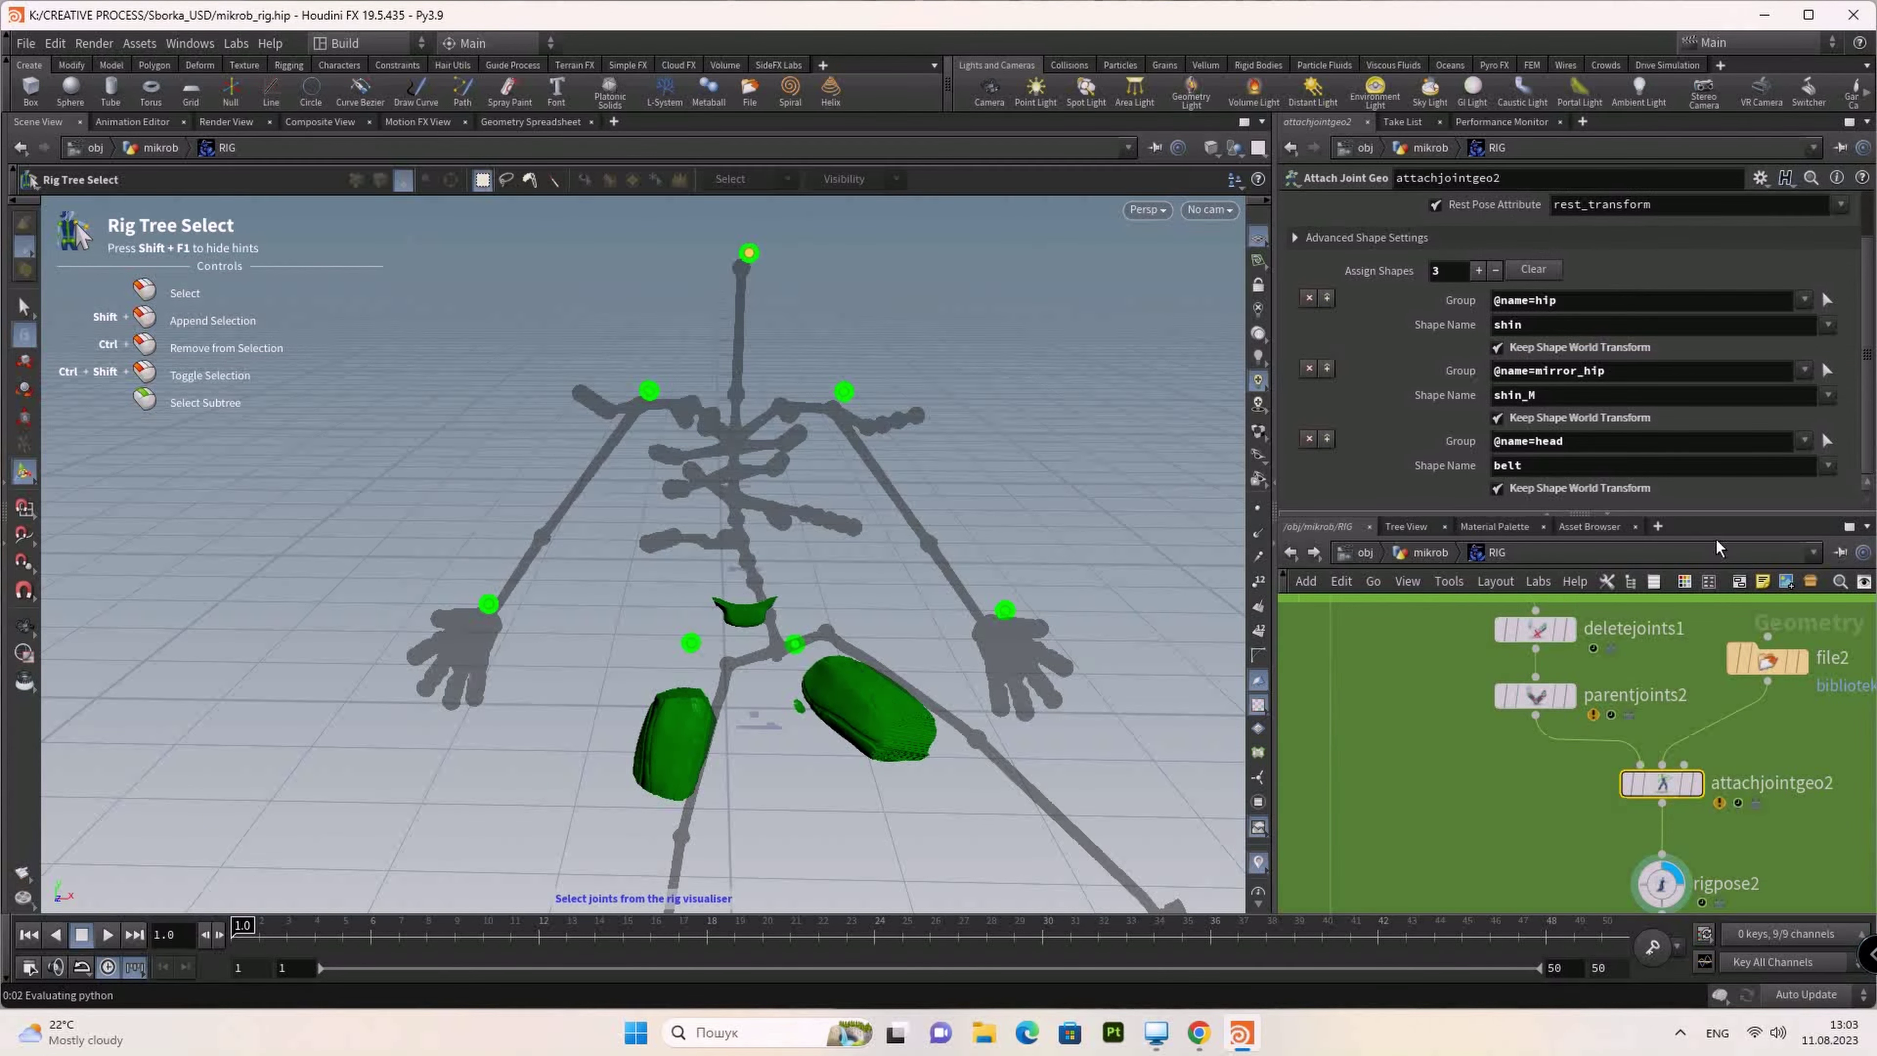
click(1828, 466)
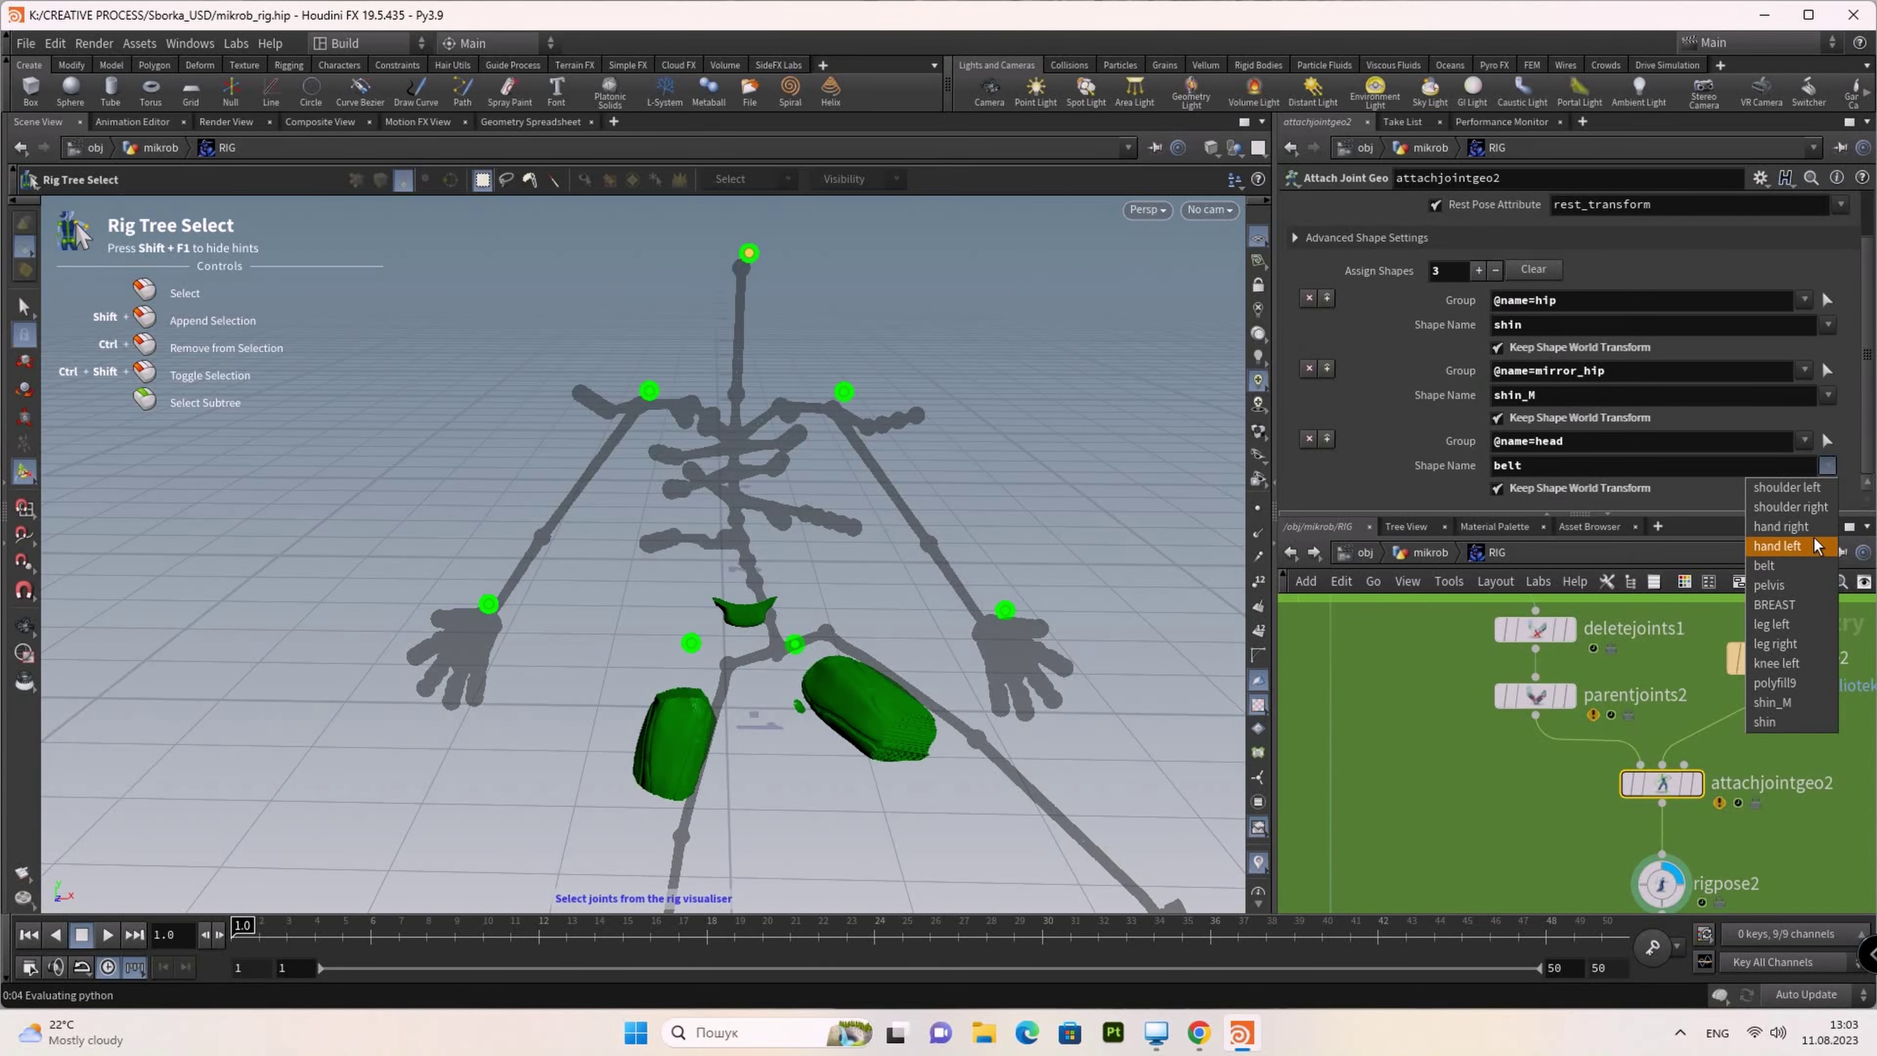
click(1845, 452)
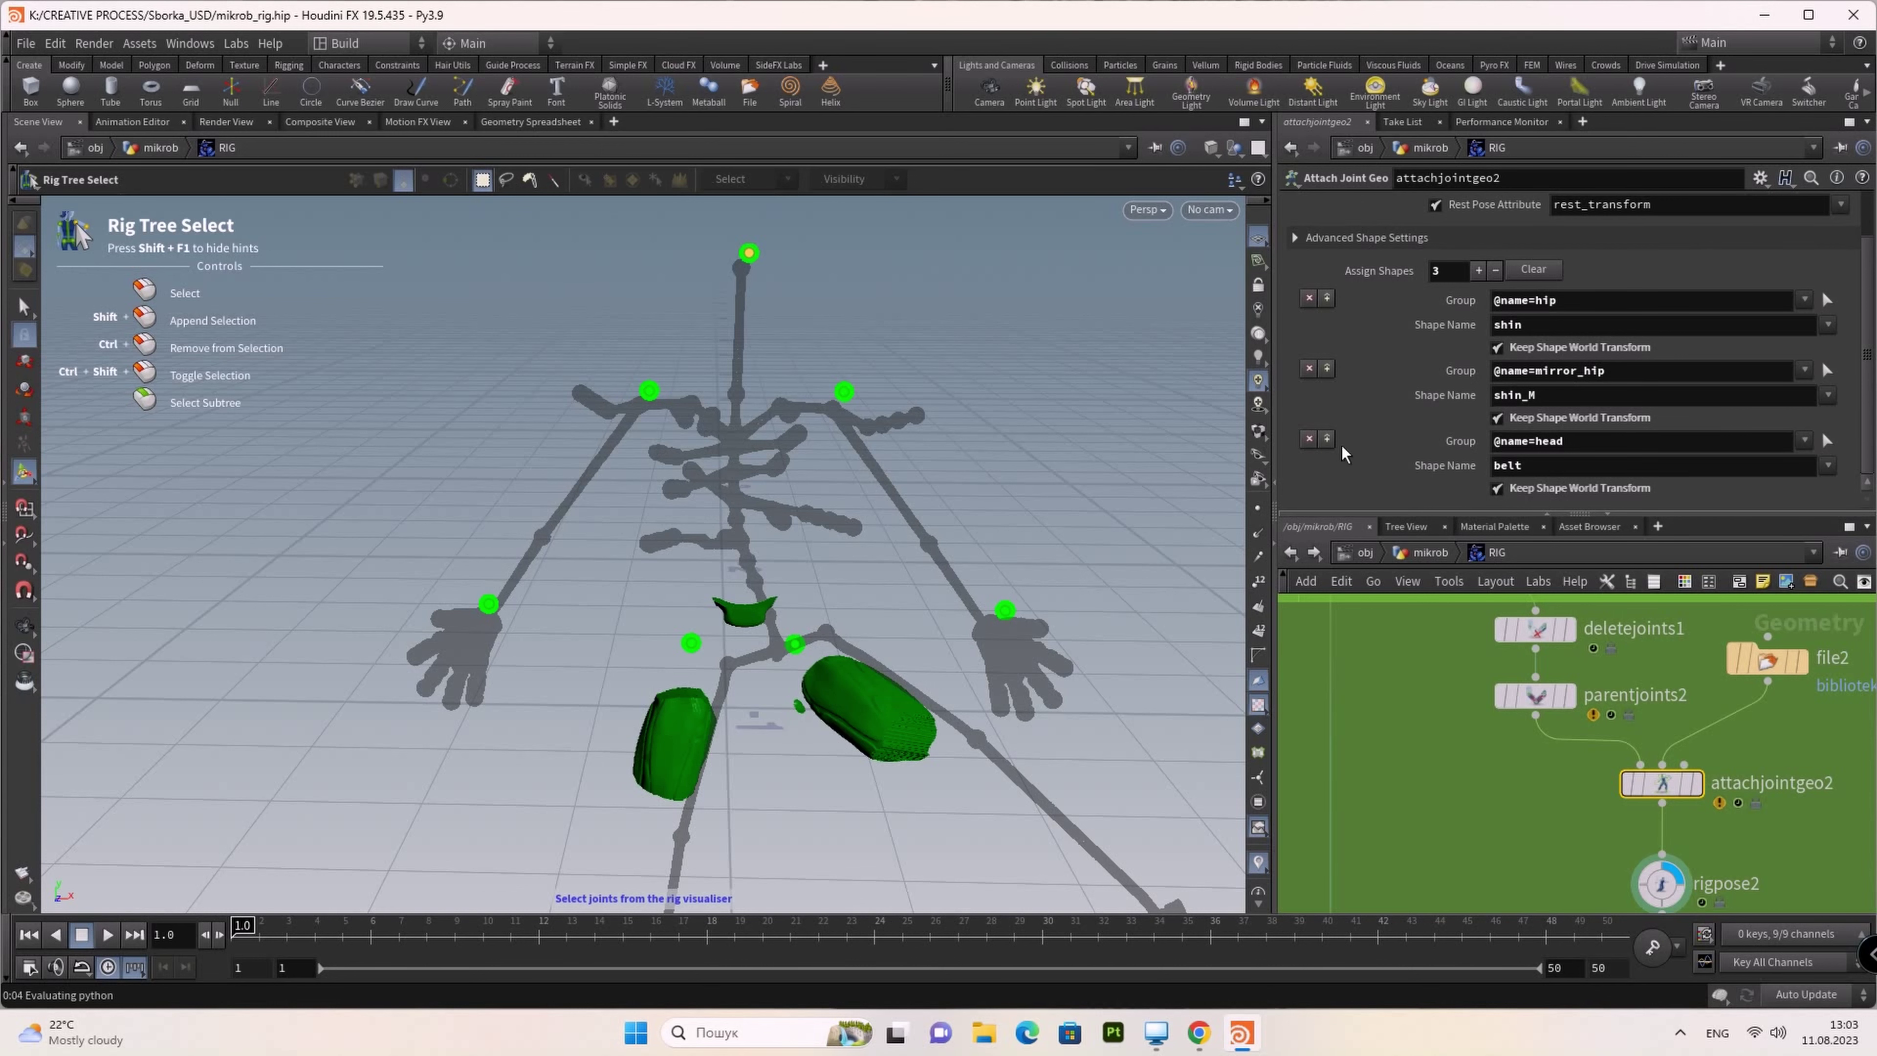
click(1308, 439)
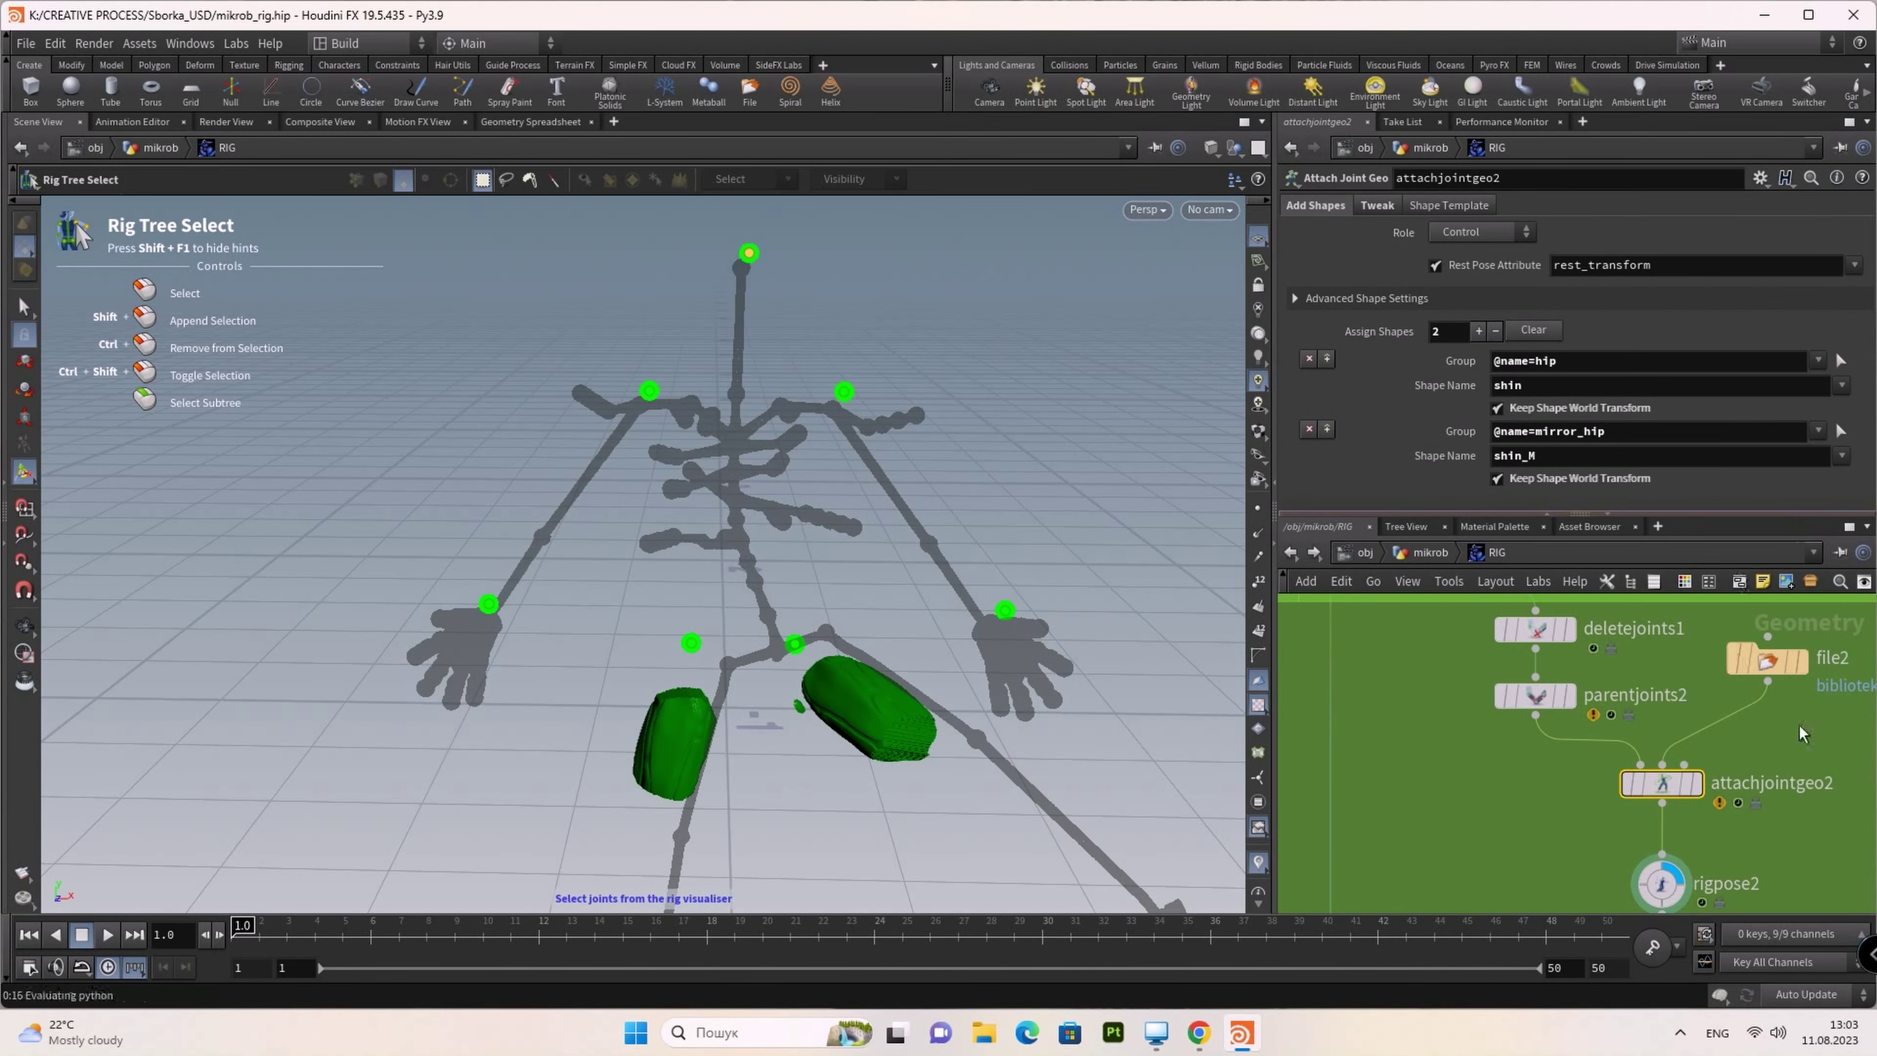
Step: Move rigpose2 lower to leave room below attachjointgeo2
scroll(1570, 771, down, 5)
scroll(1570, 771, up, 4)
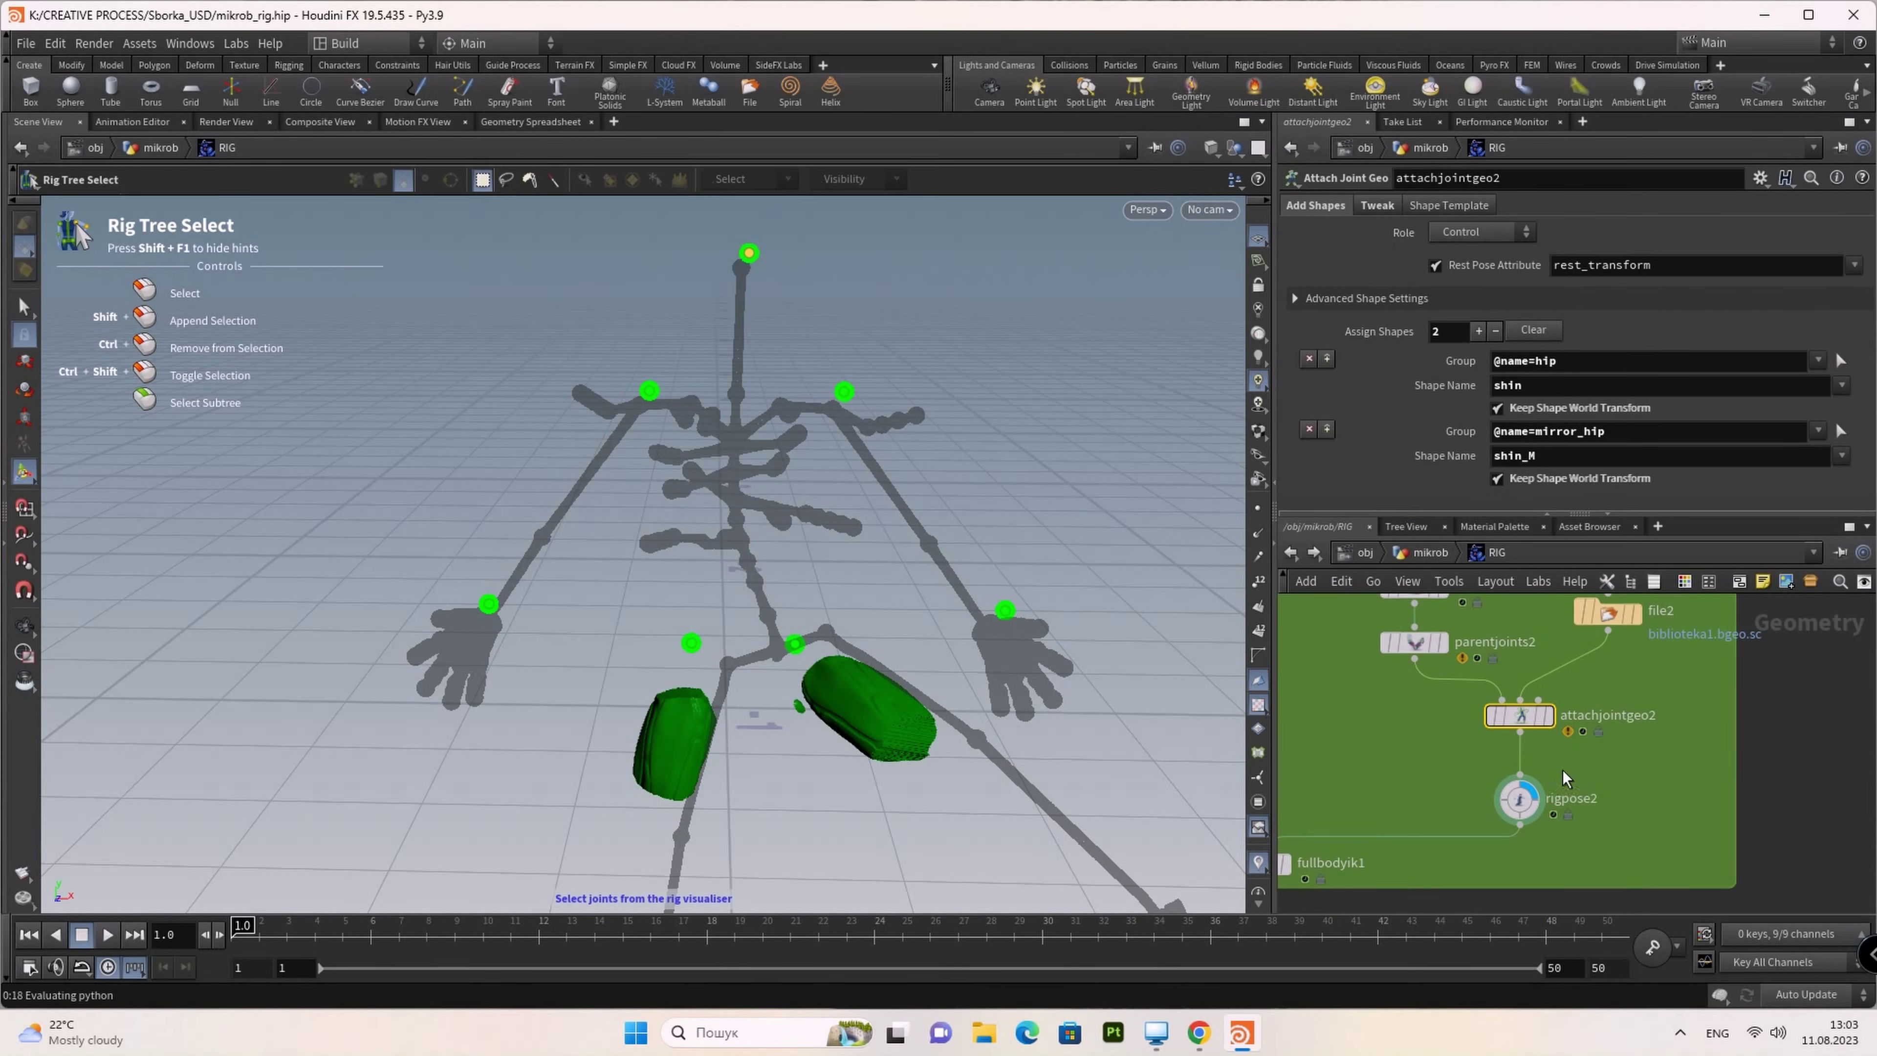
scroll(1596, 828, up, 3)
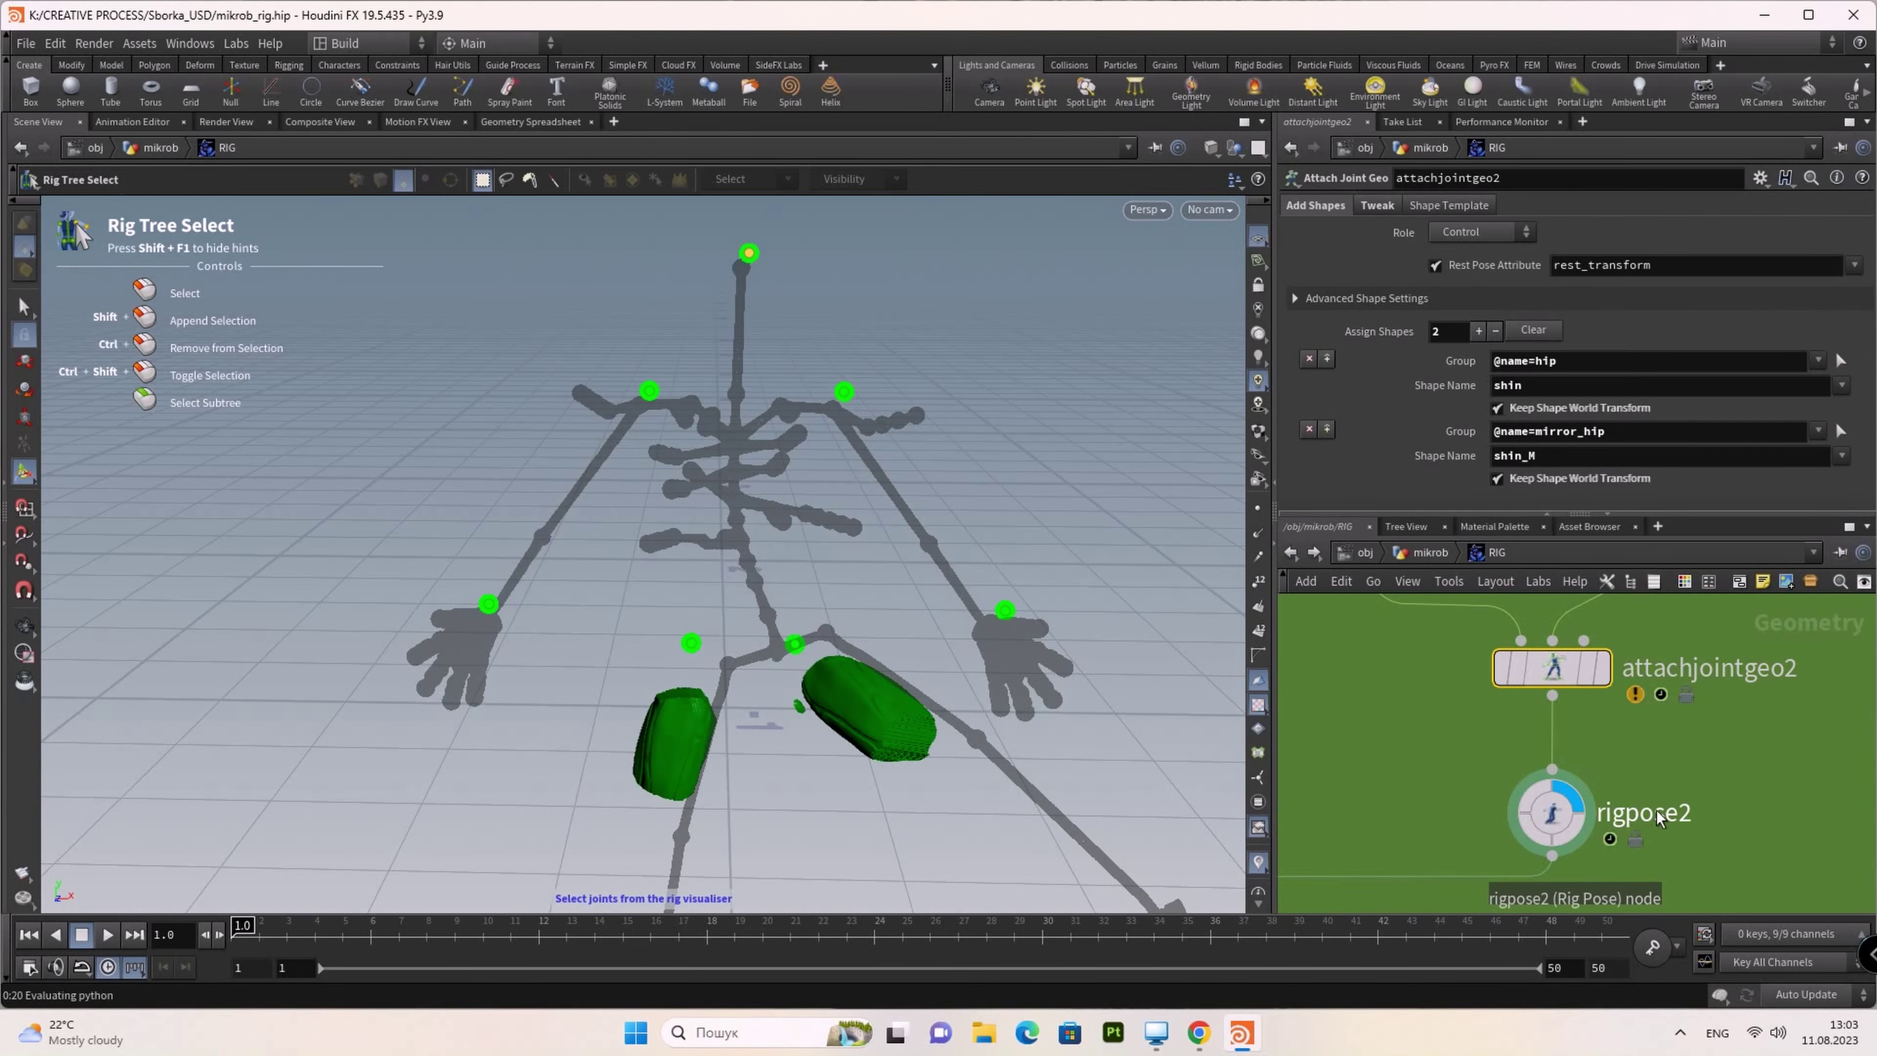
scroll(1661, 768, down, 2)
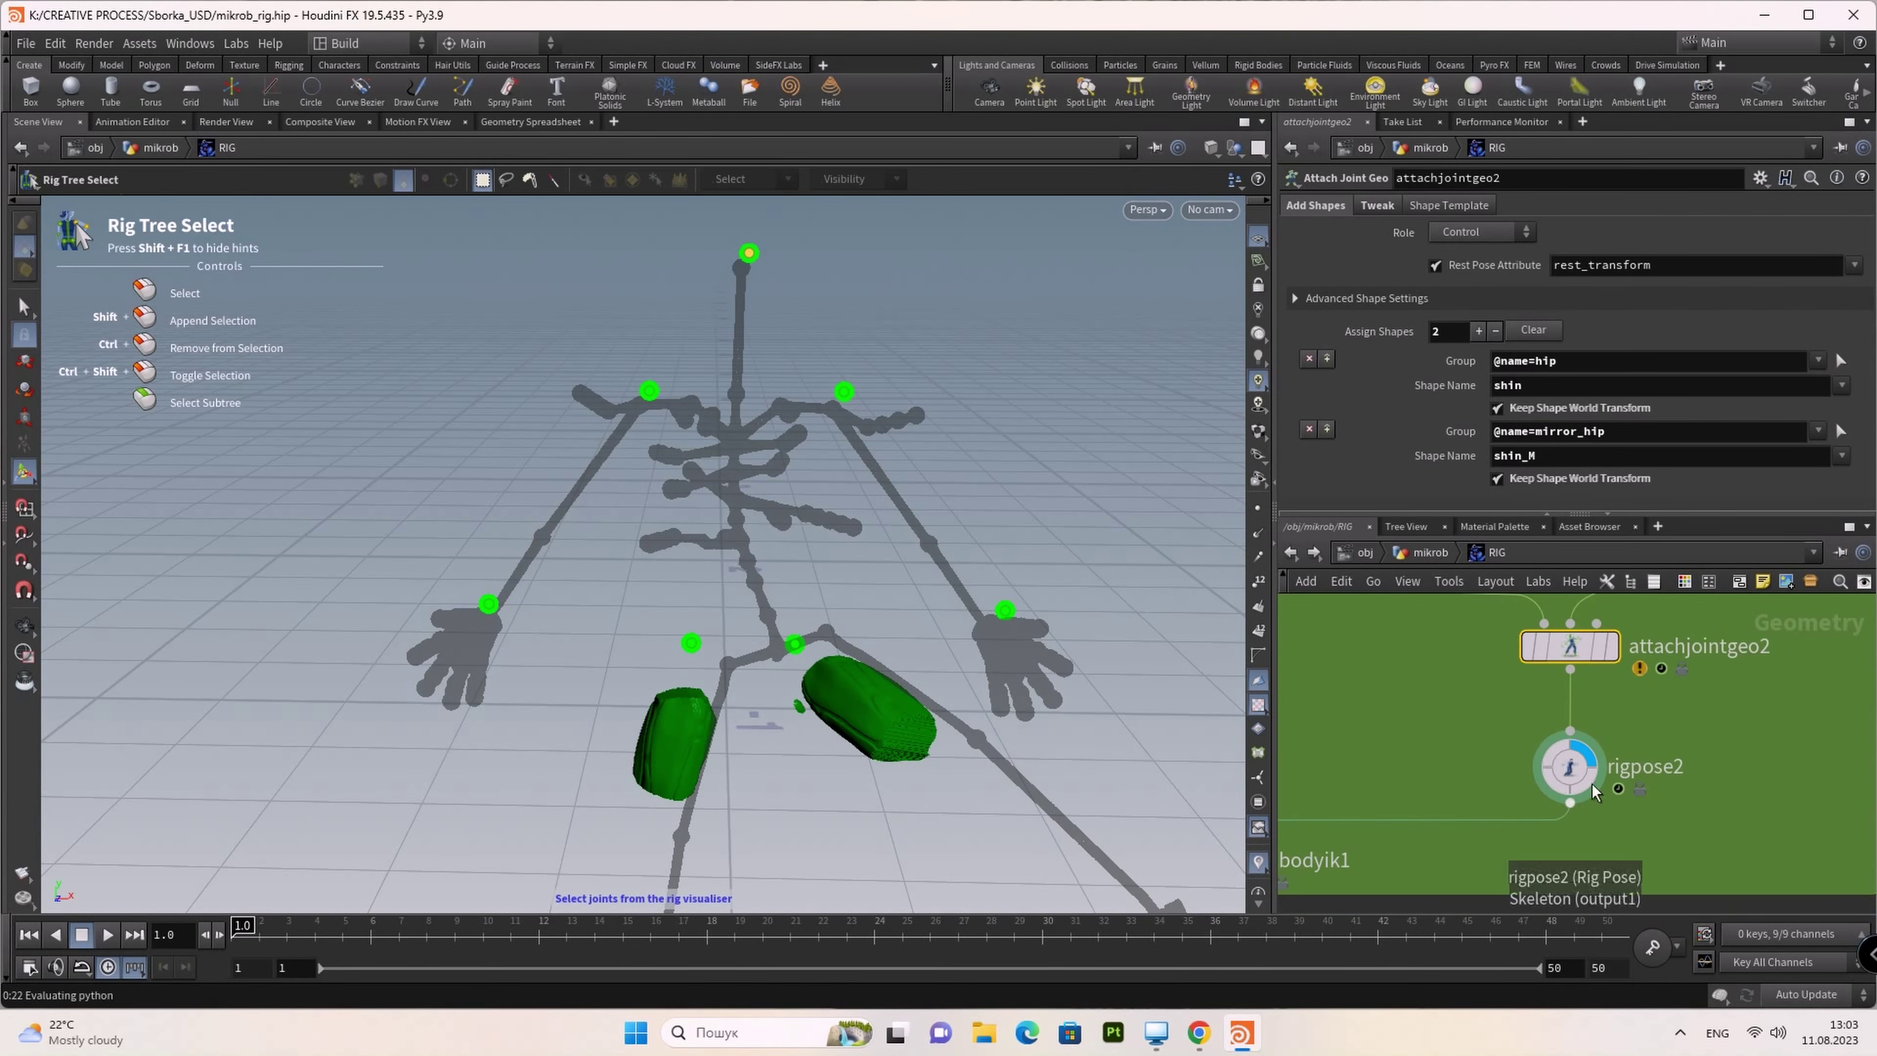
drag(1571, 768, 1571, 831)
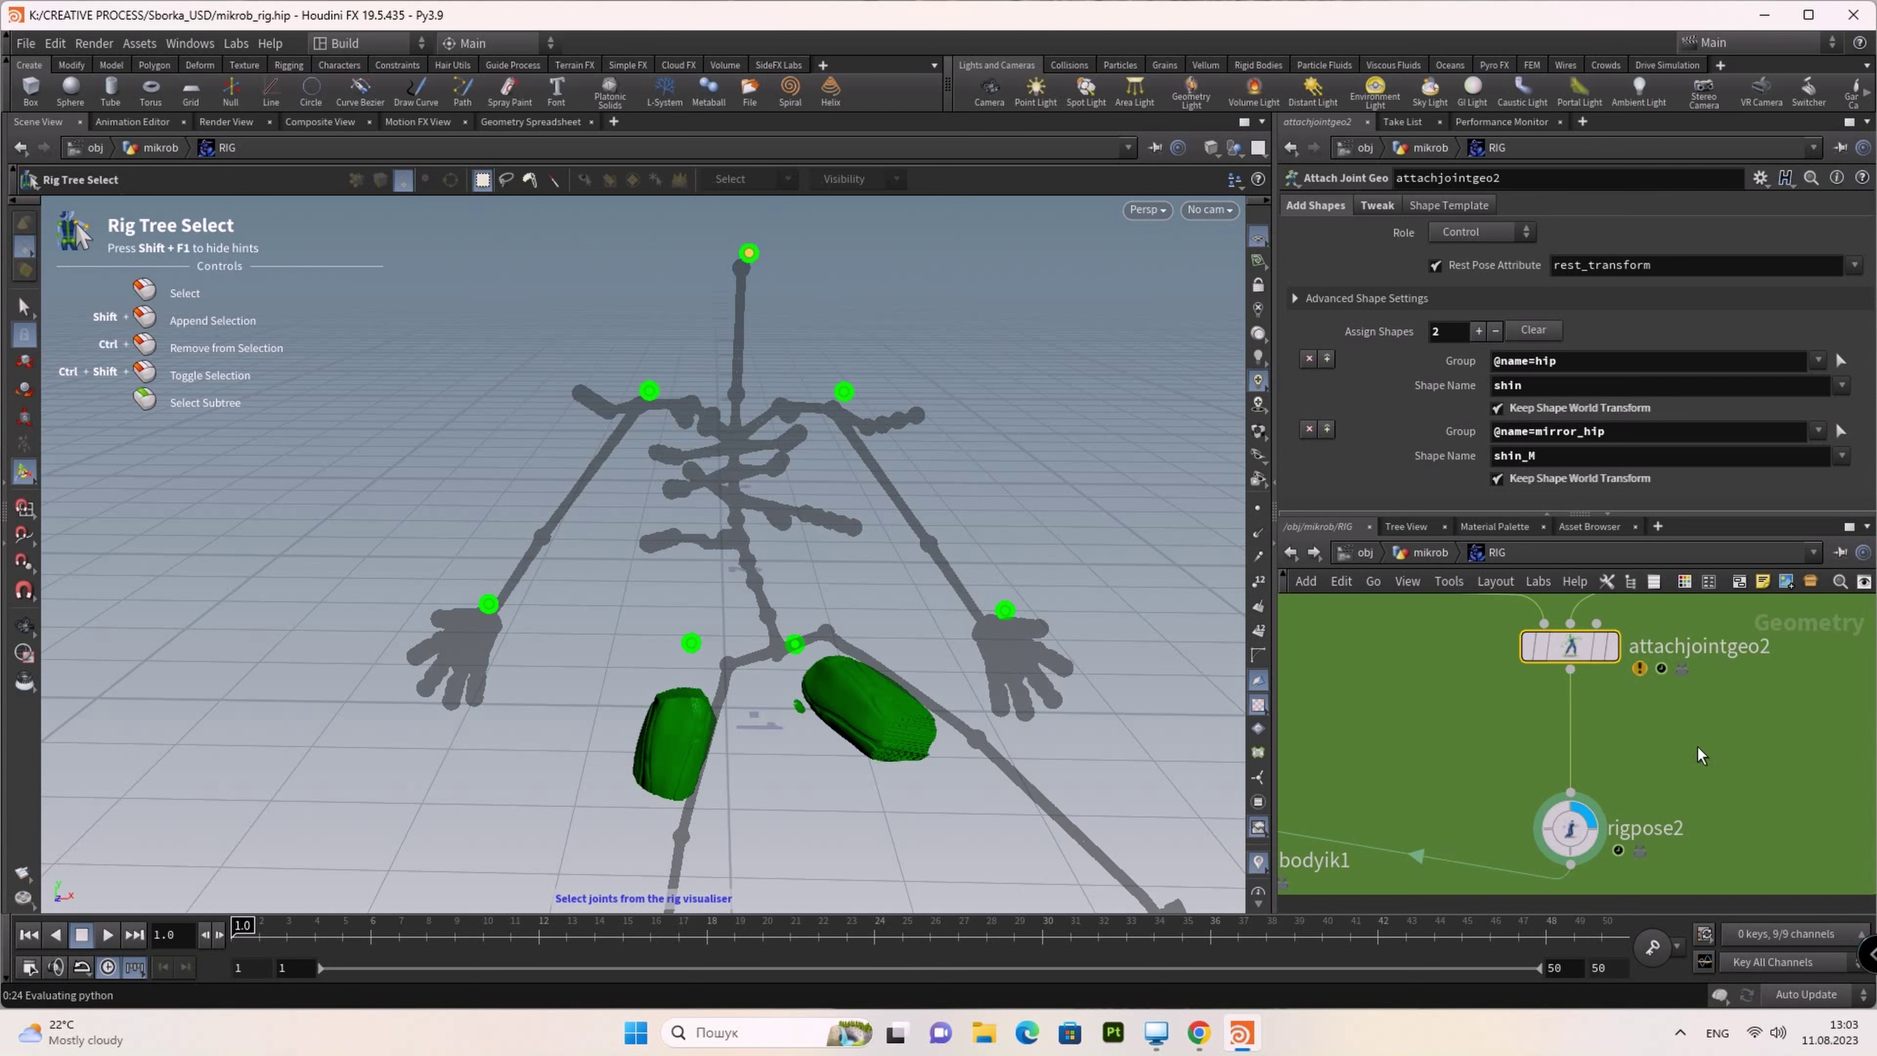
Step: Insert attachjointgeo3 between attachjointgeo2 and rigpose2, and add a File node
key(Tab)
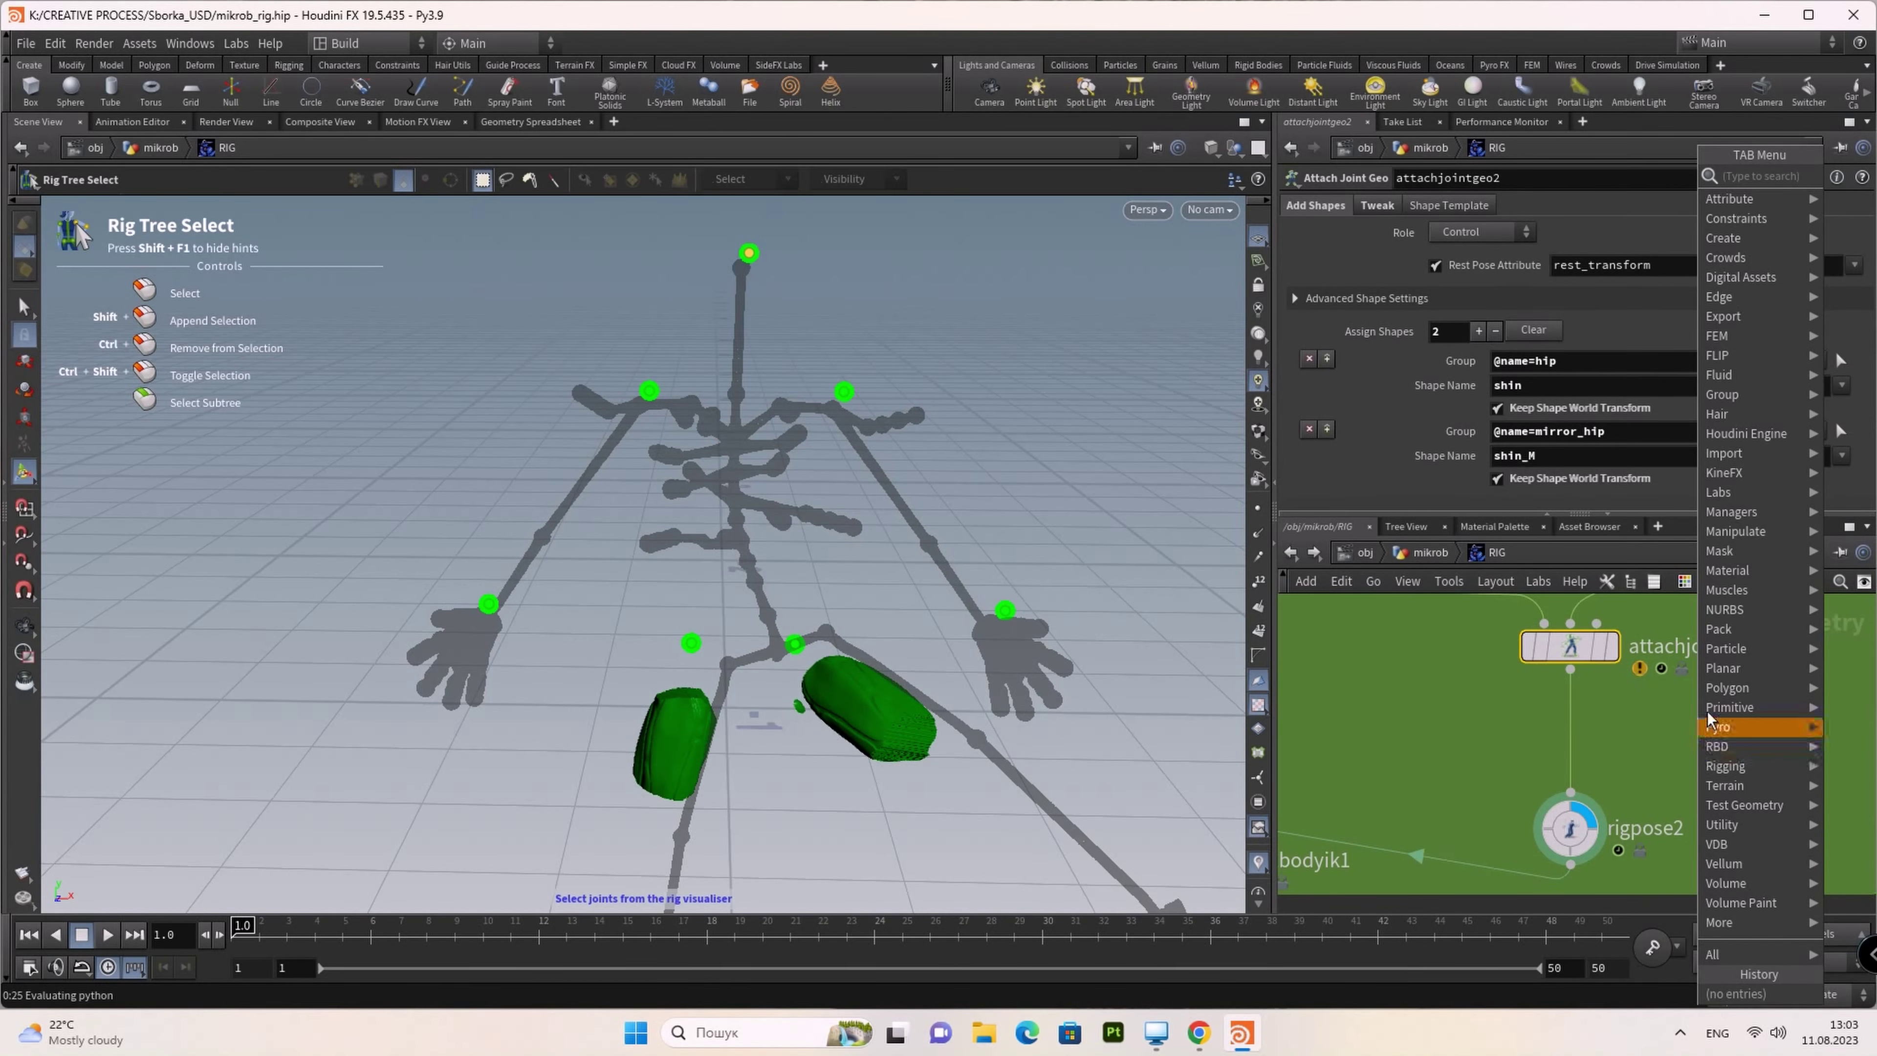
mouse_move(1725, 472)
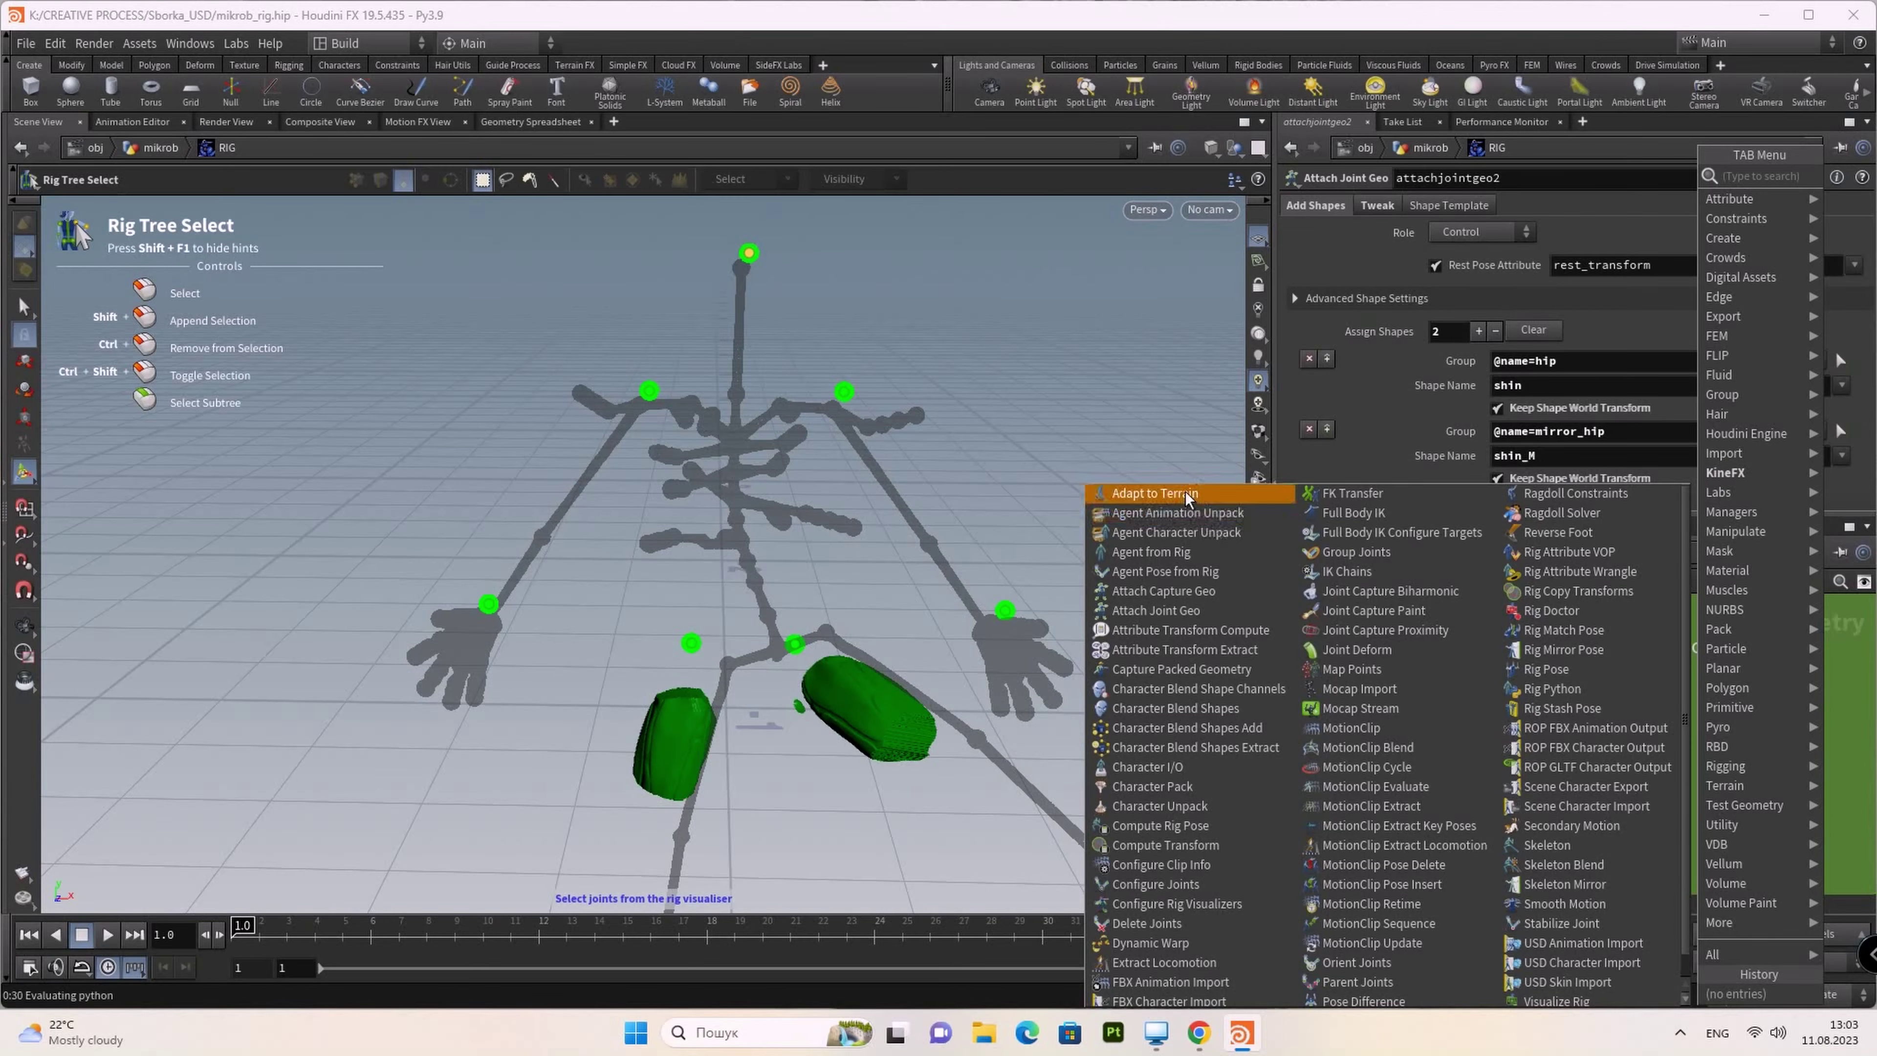
click(1167, 610)
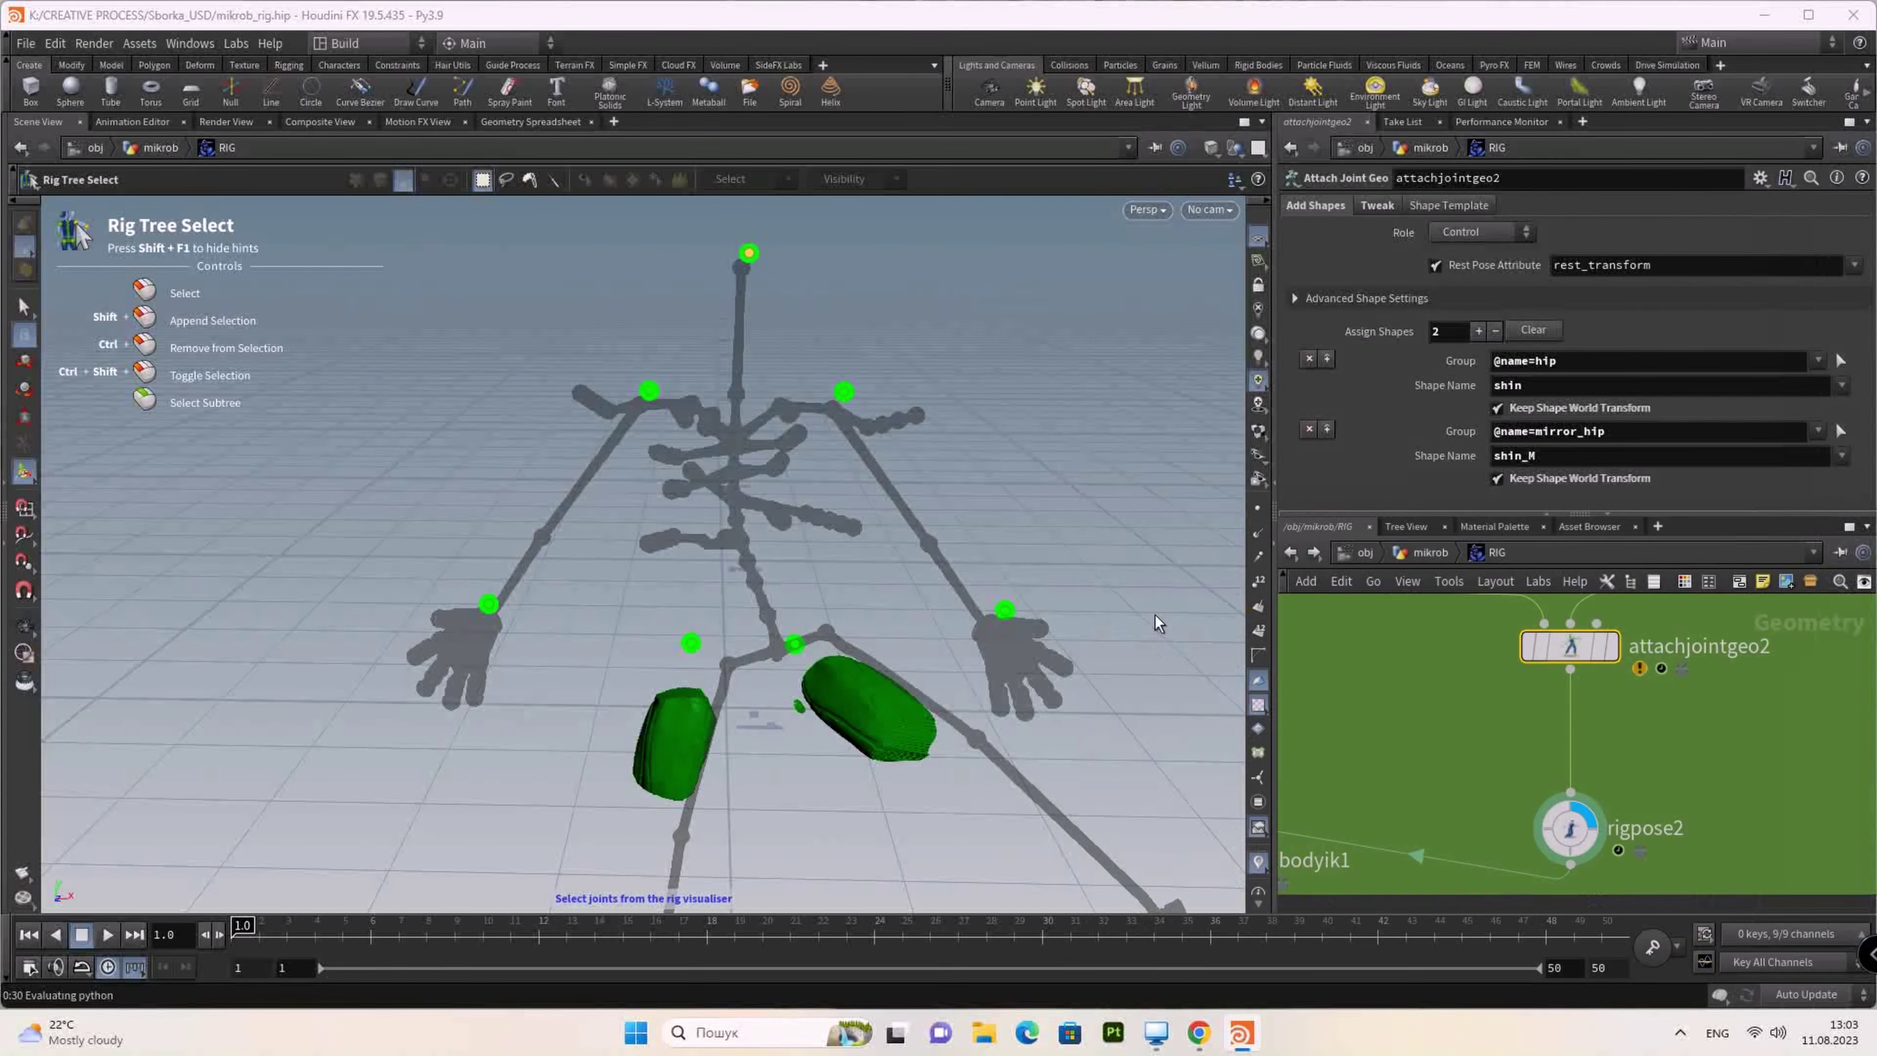
drag(1712, 757, 1611, 749)
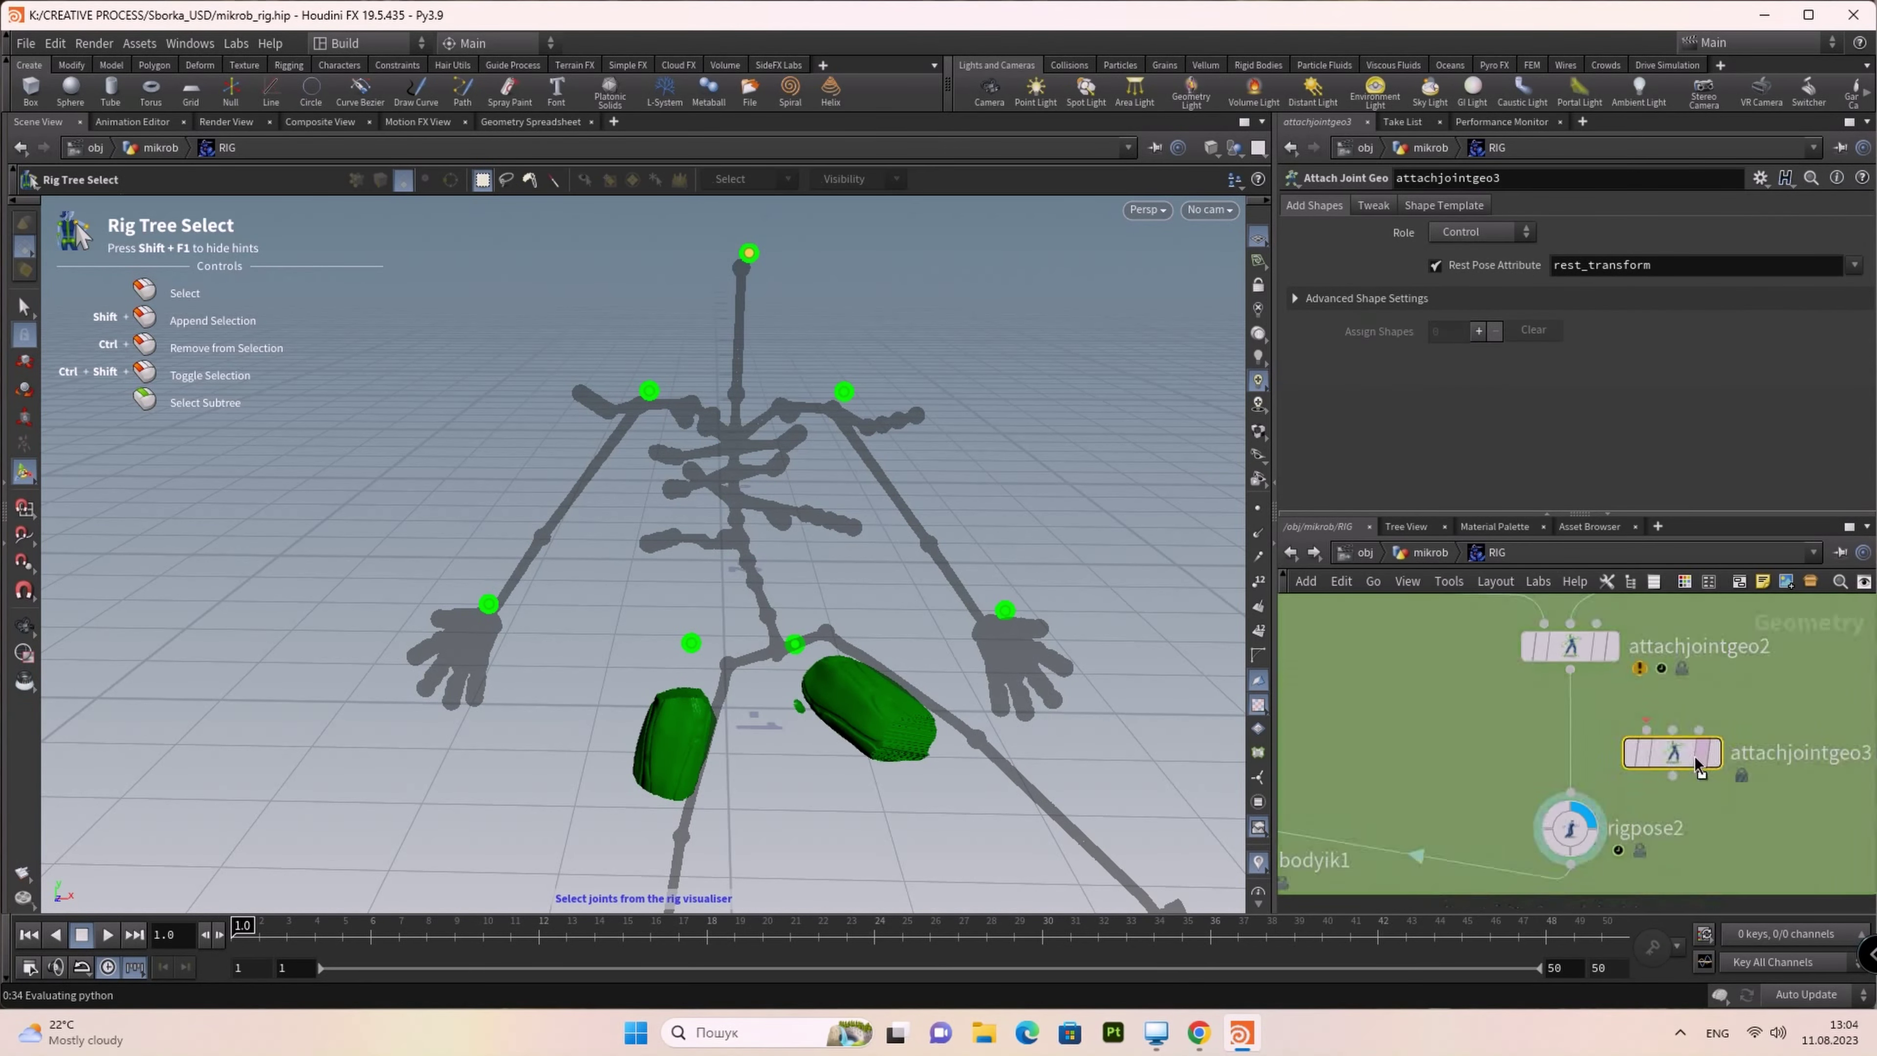
click(1611, 747)
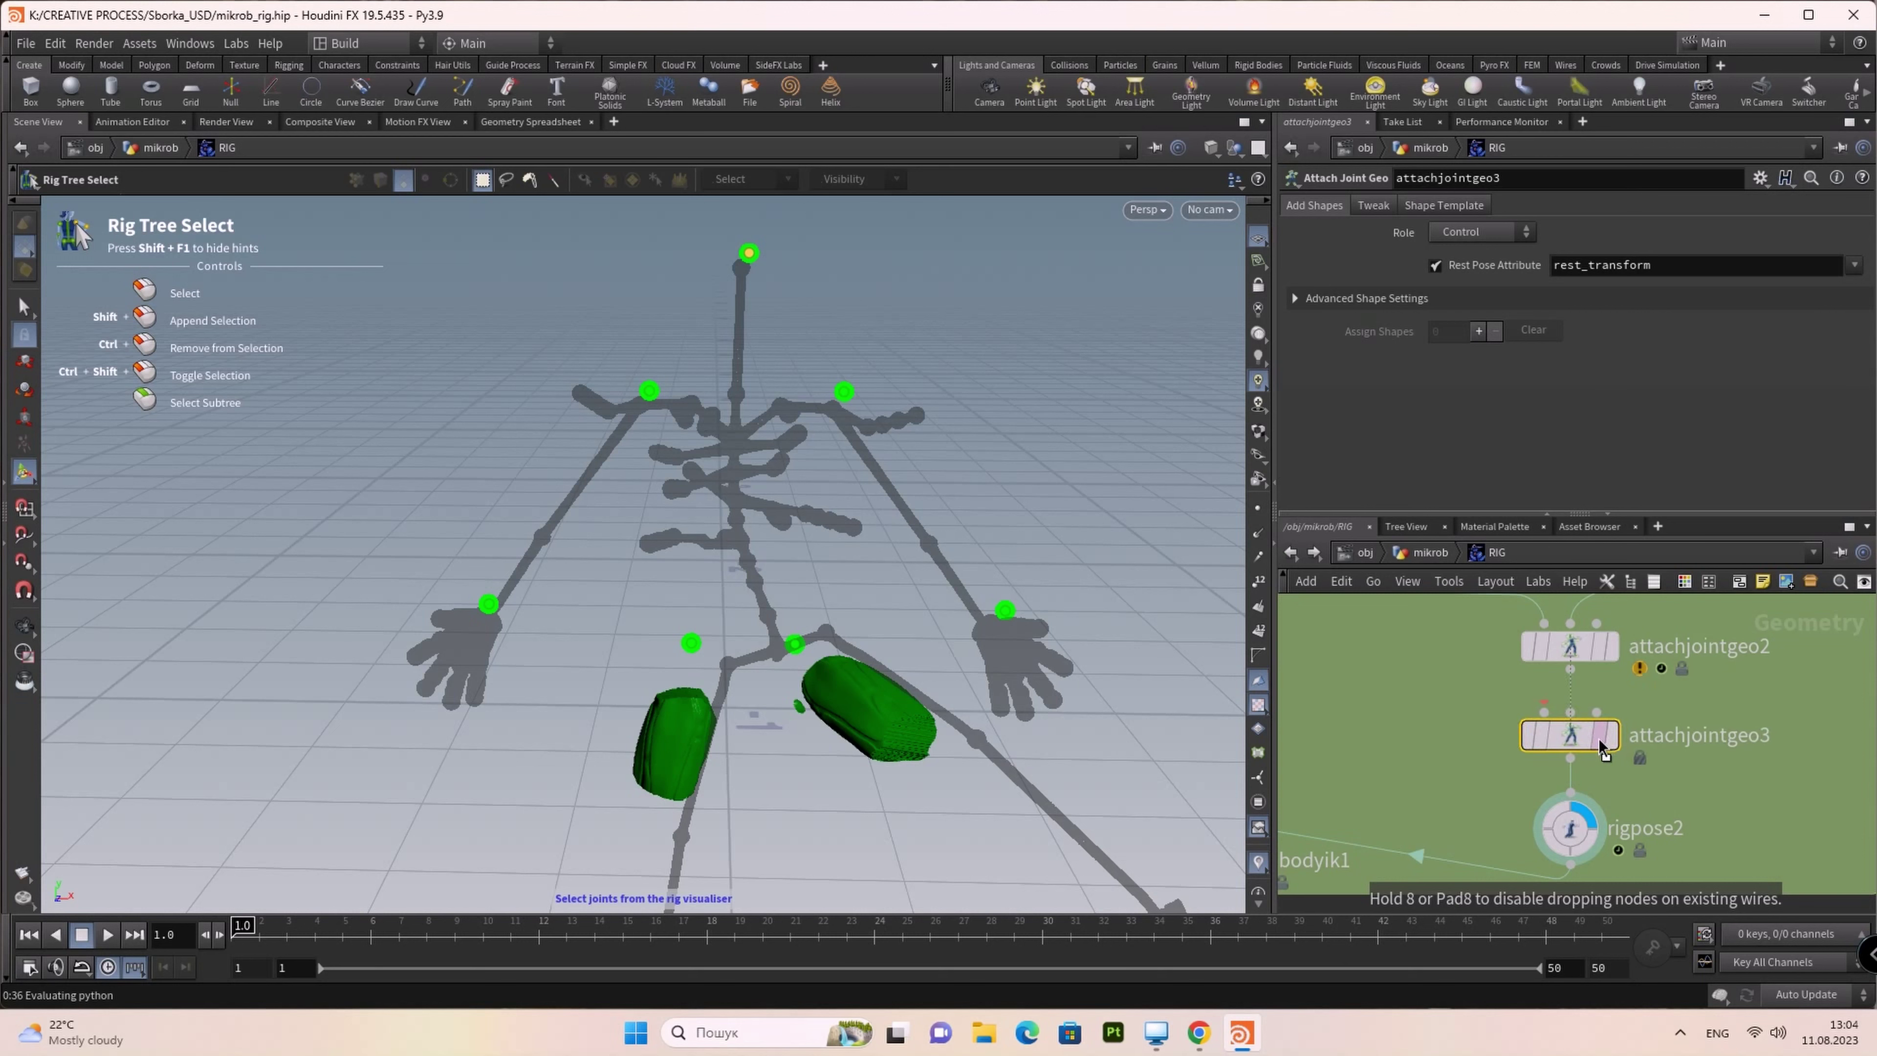
drag(1600, 740, 1626, 743)
scroll(1538, 855, down, 2)
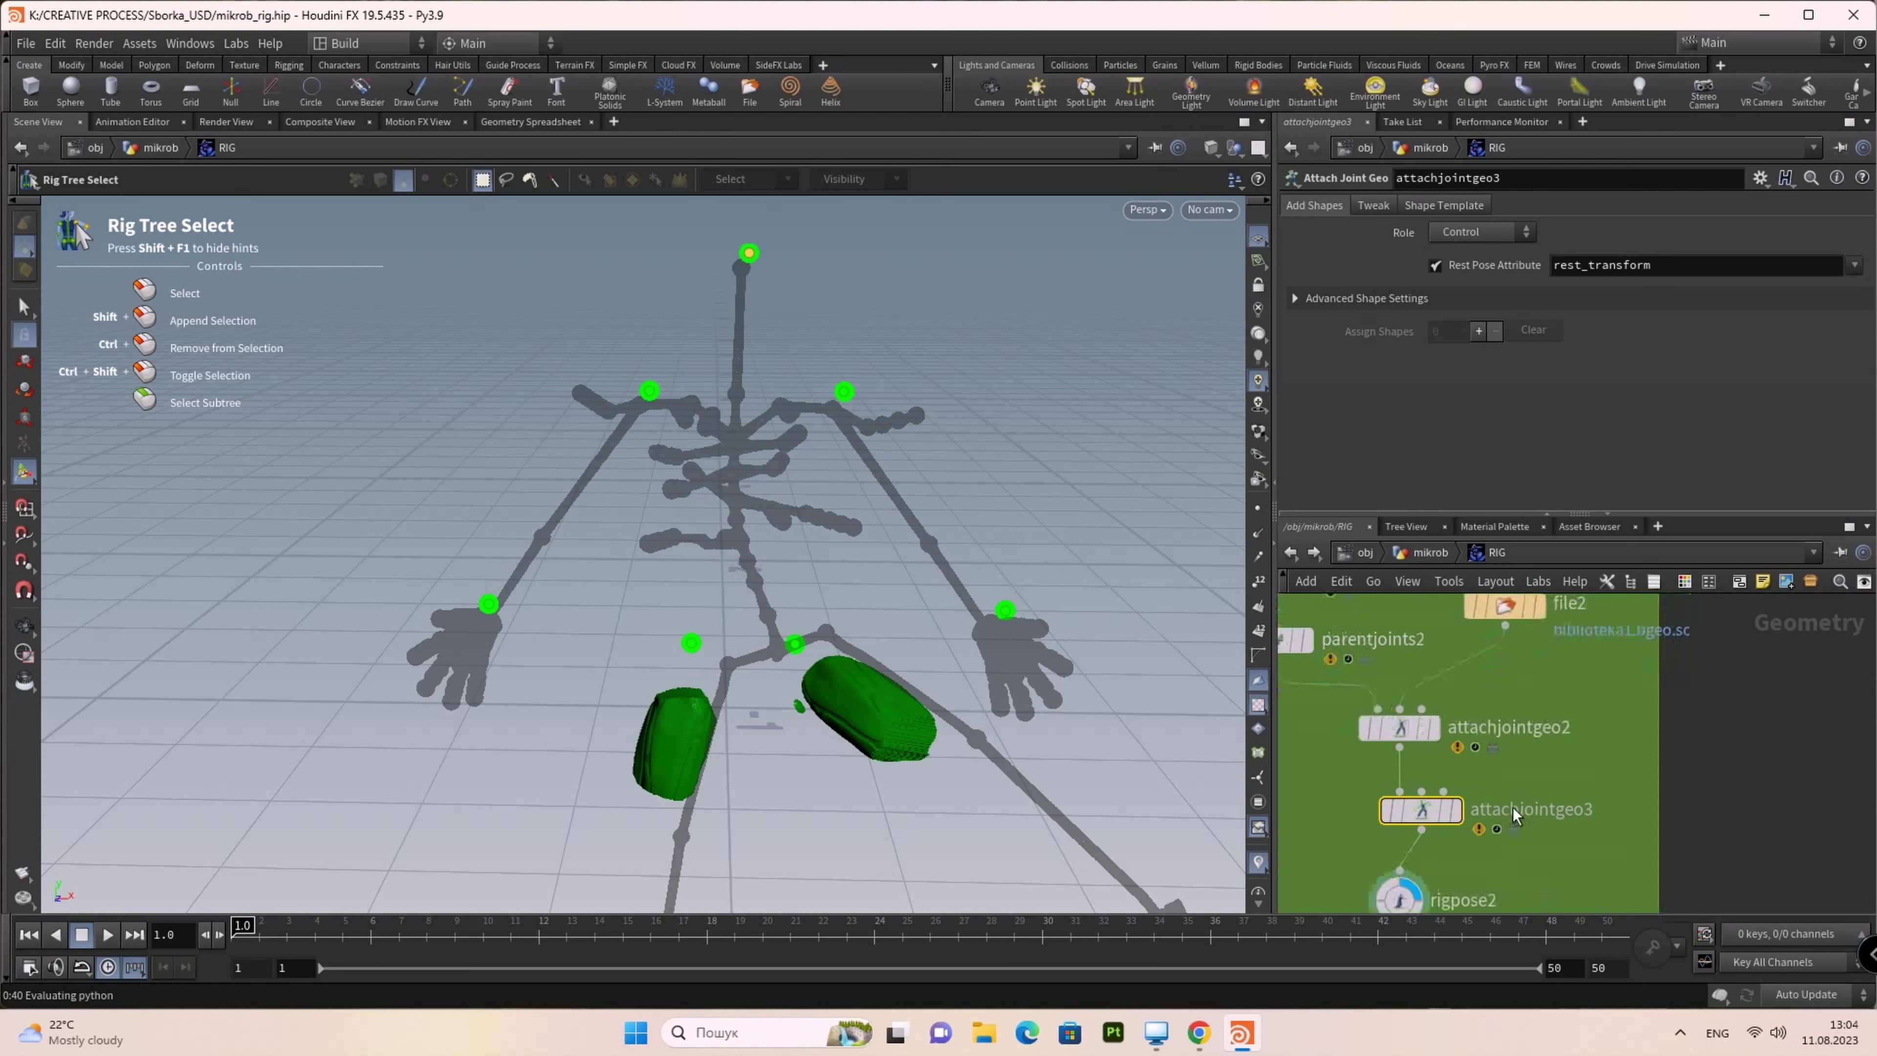
key(Tab)
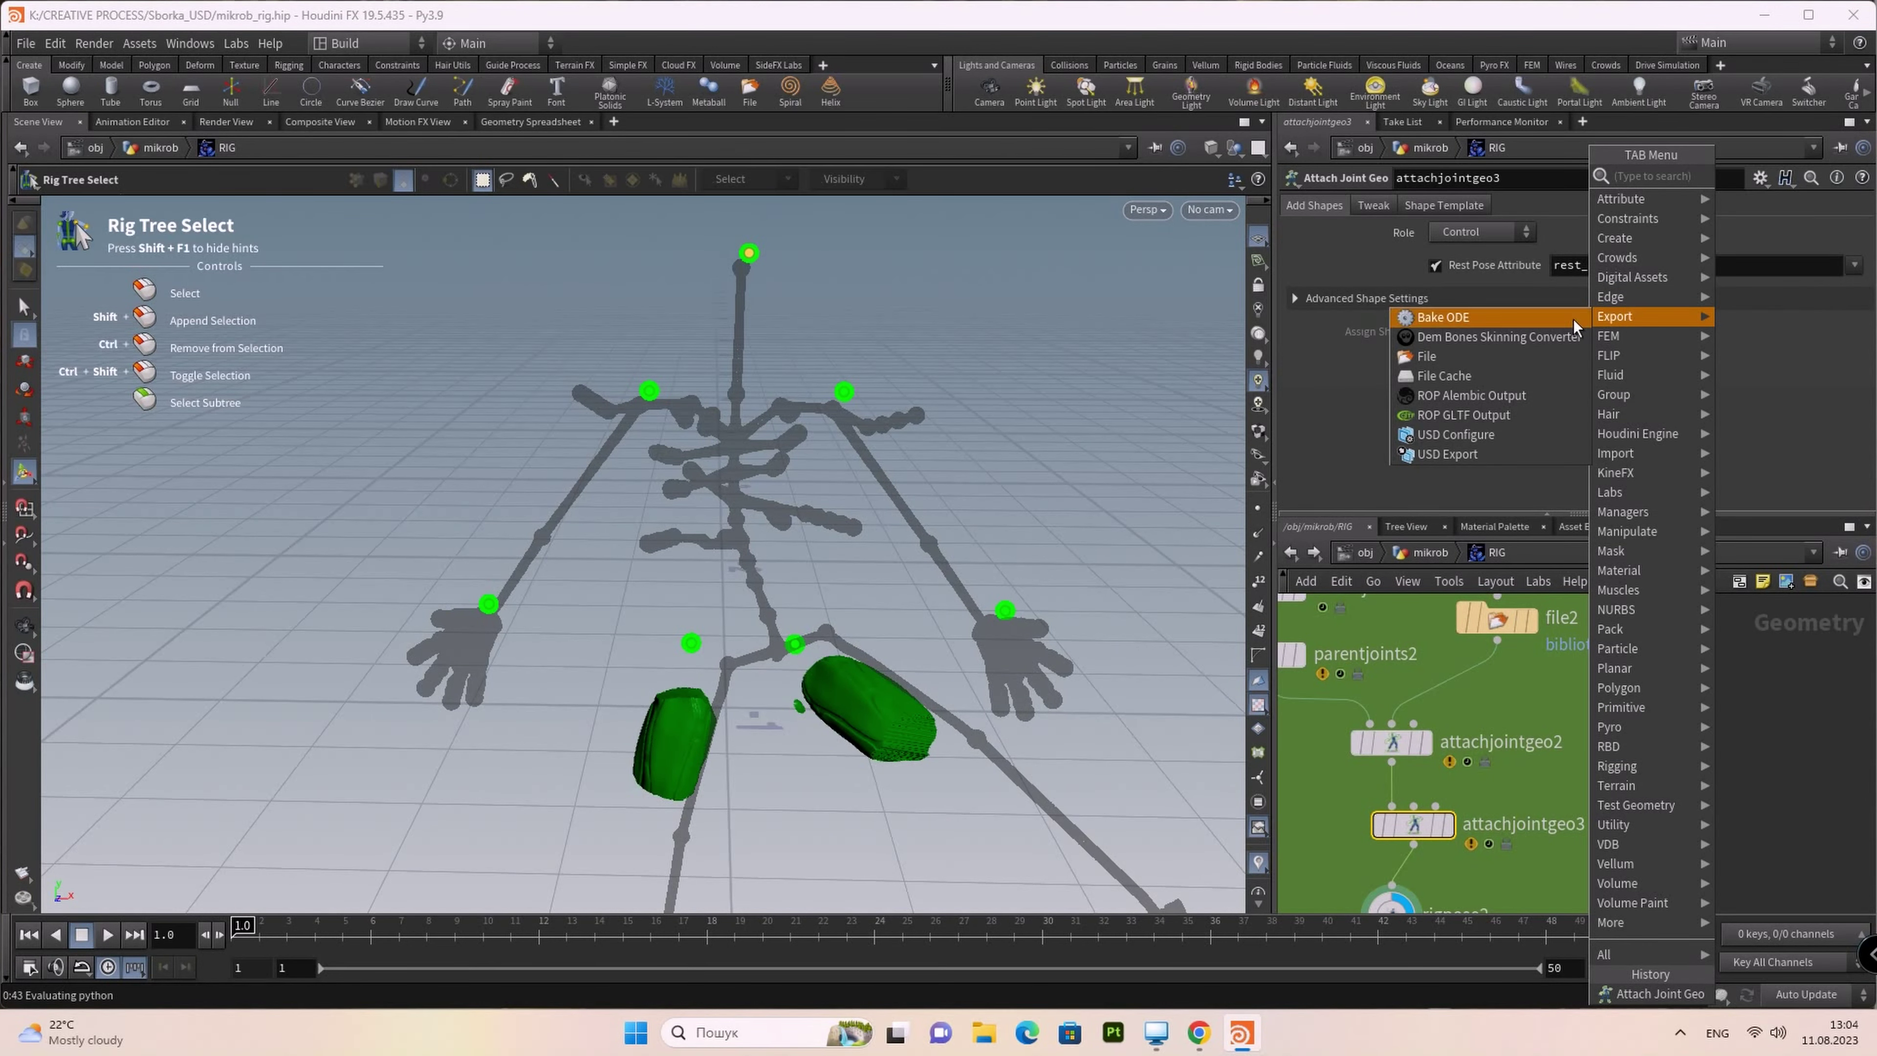
click(1464, 355)
Step: Feed file3 loading geo/quorum_in_microbes/biblioteka2.bgeo.sc into attachjointgeo3's Shape Template, and add one assignment
click(1605, 775)
mouse_move(1610, 794)
mouse_down()
mouse_move(1441, 786)
mouse_move(1435, 806)
mouse_up()
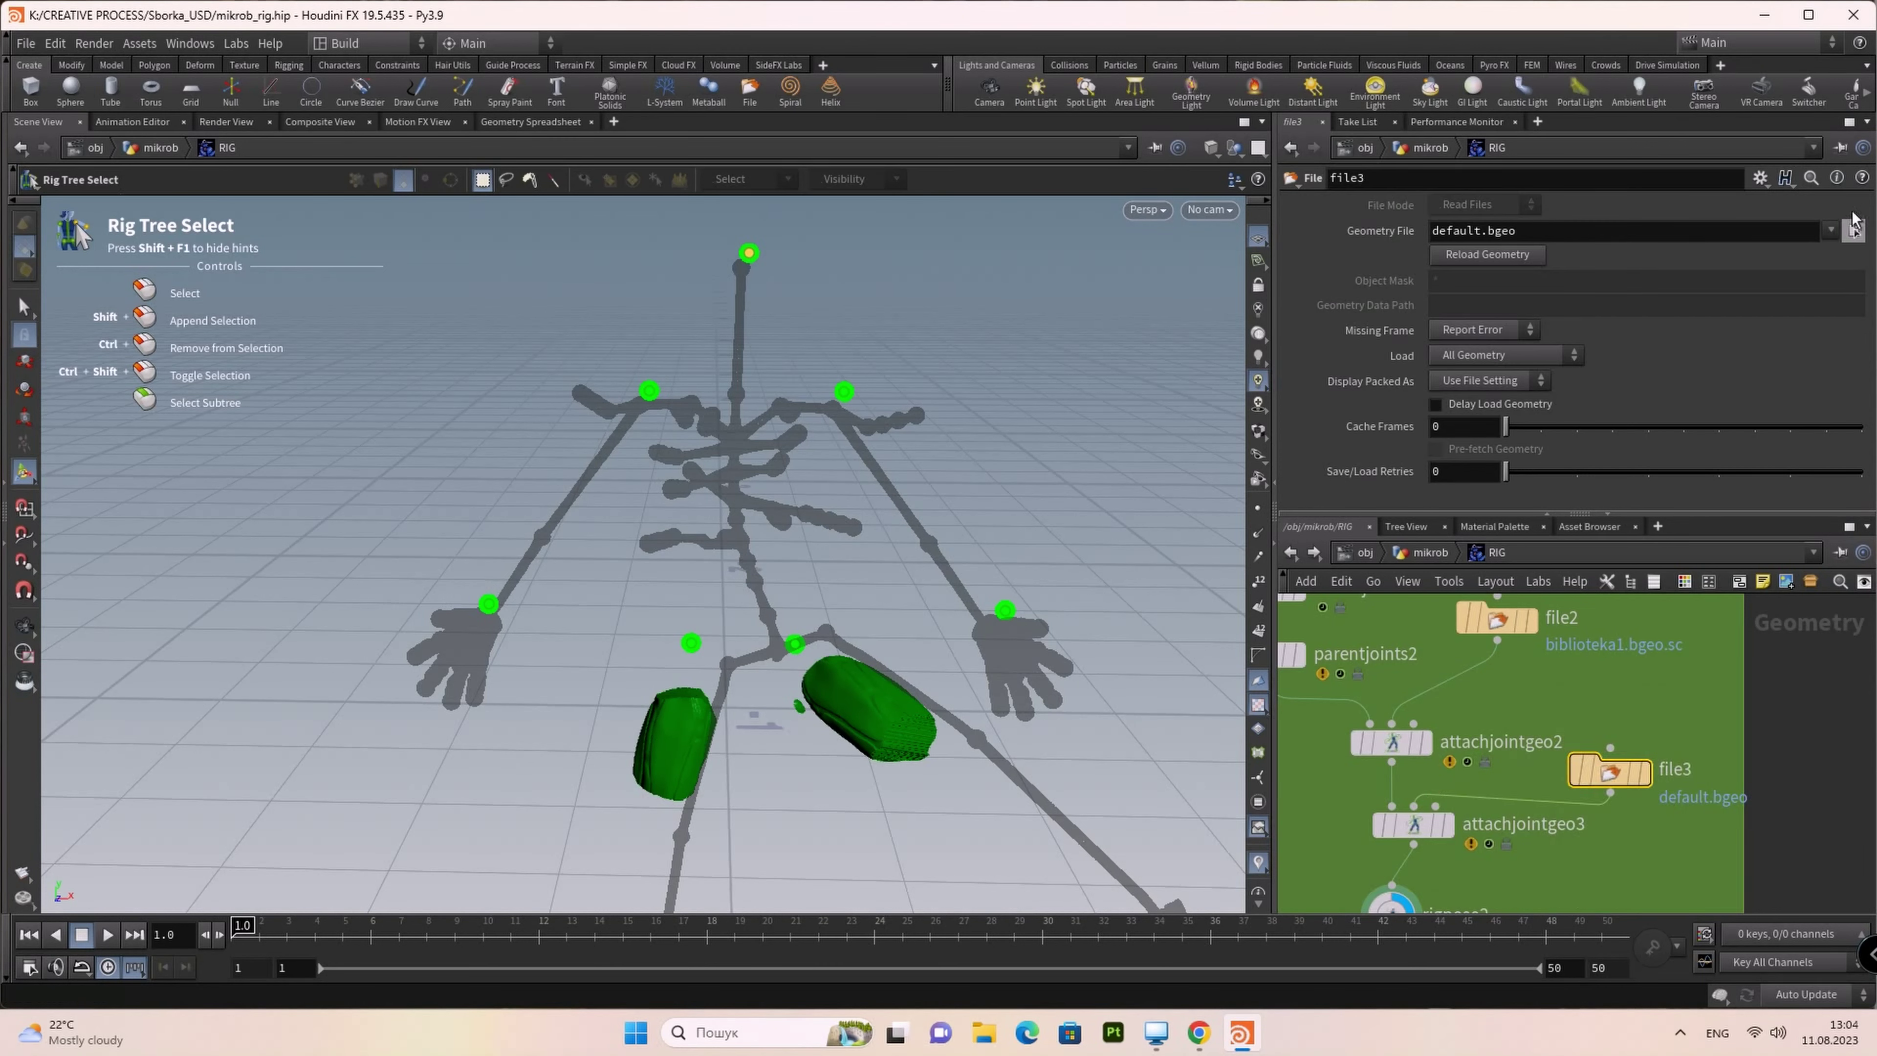
click(1854, 231)
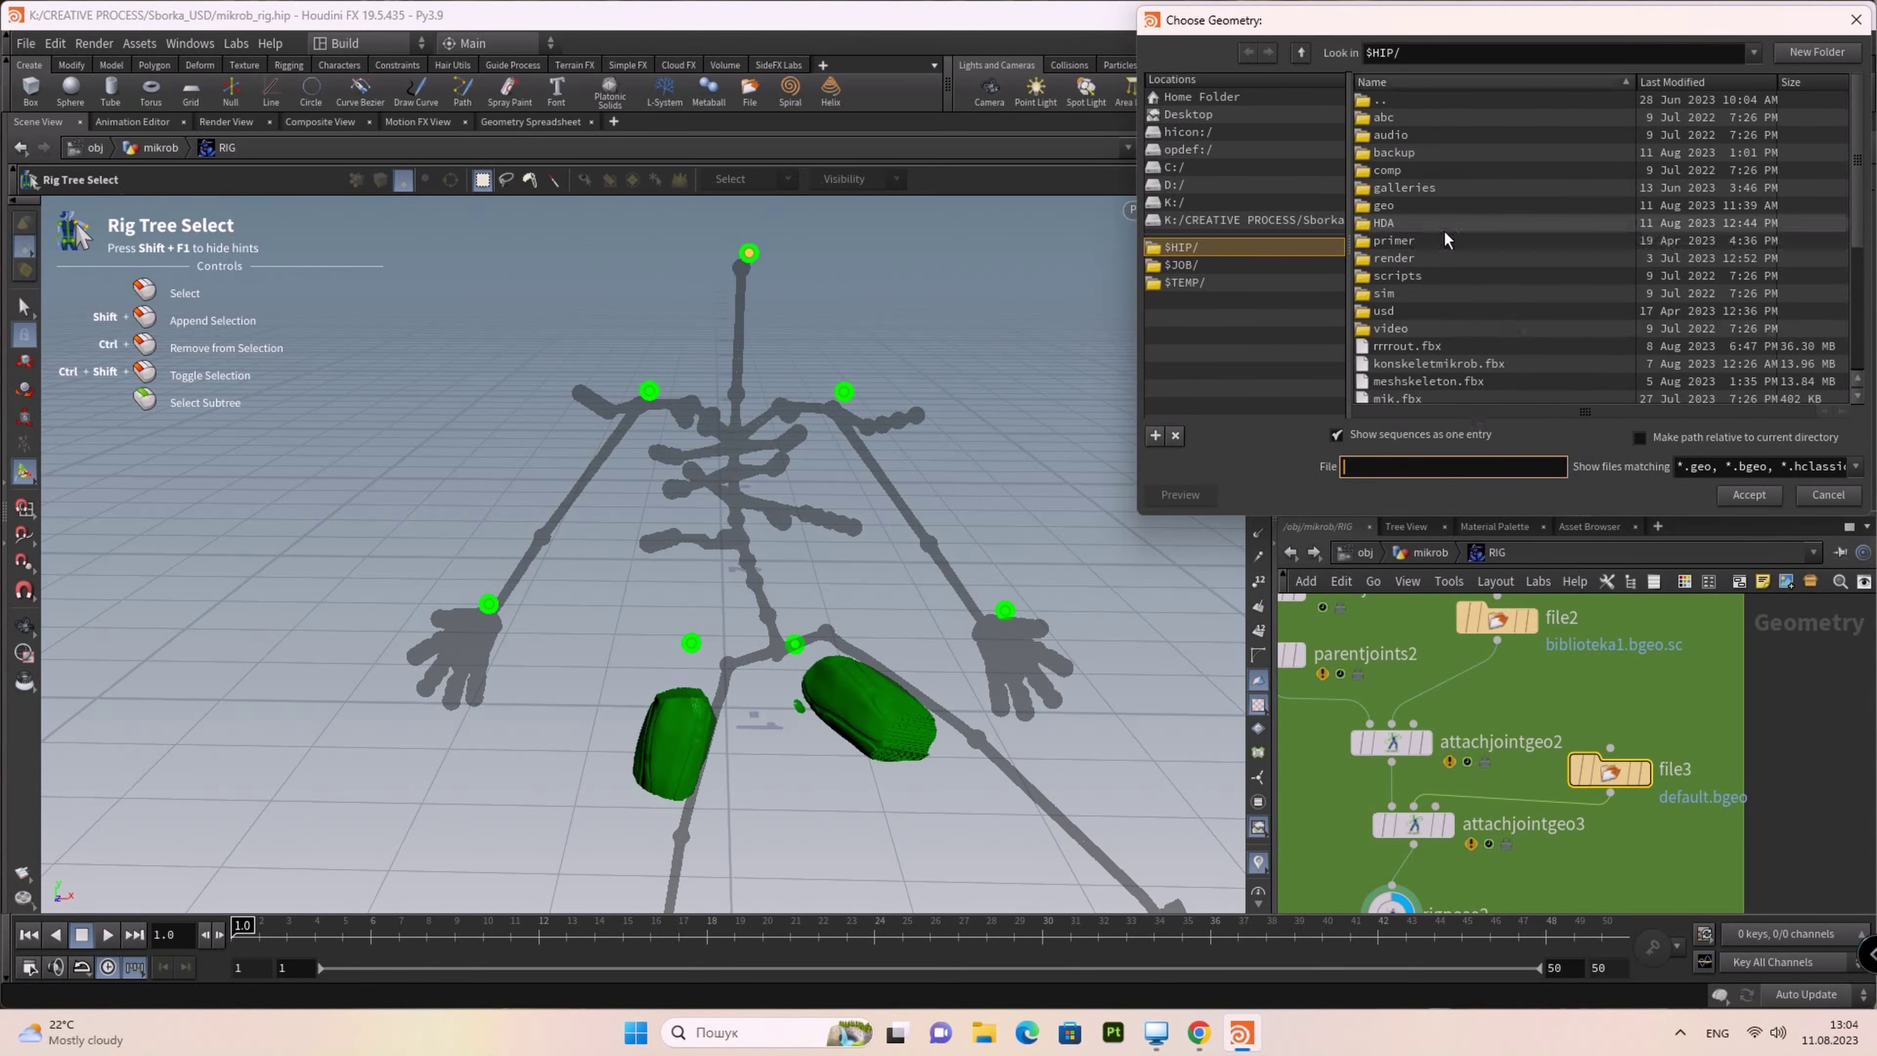
click(1393, 205)
double_click(1393, 205)
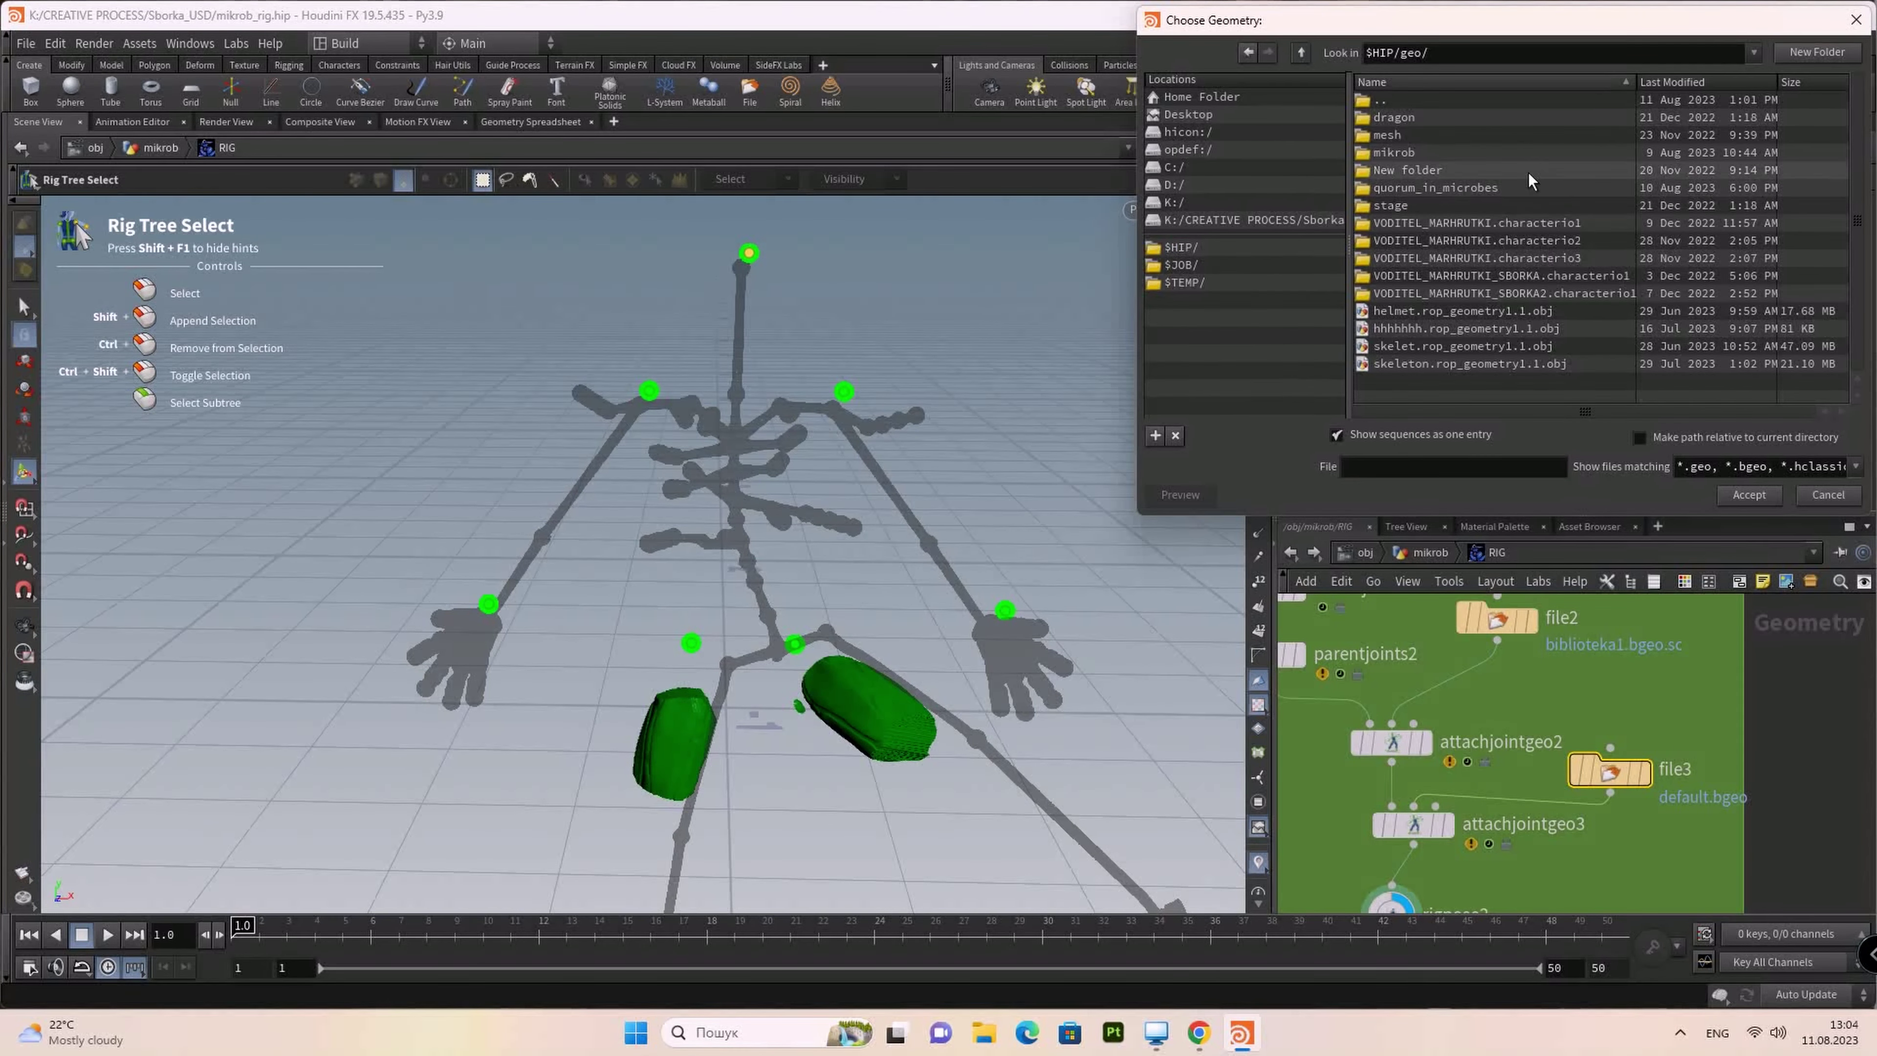
double_click(1427, 187)
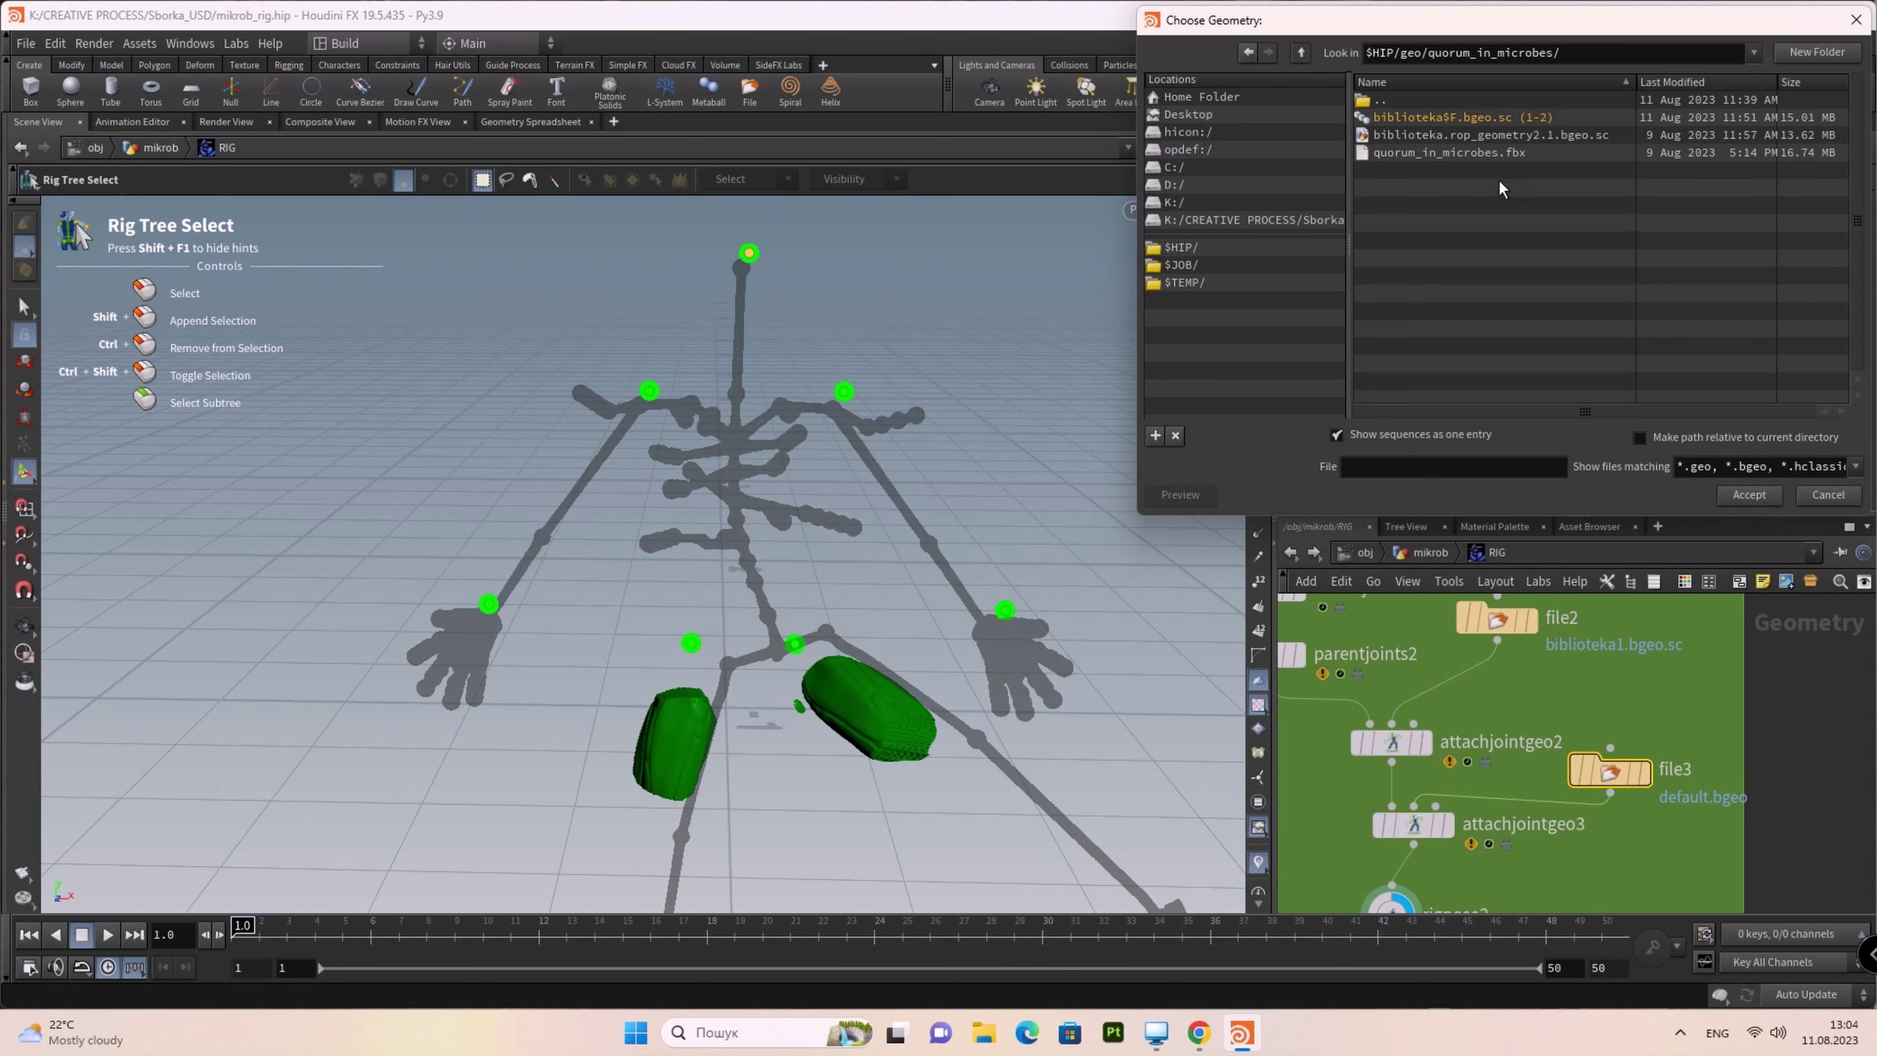
click(1337, 436)
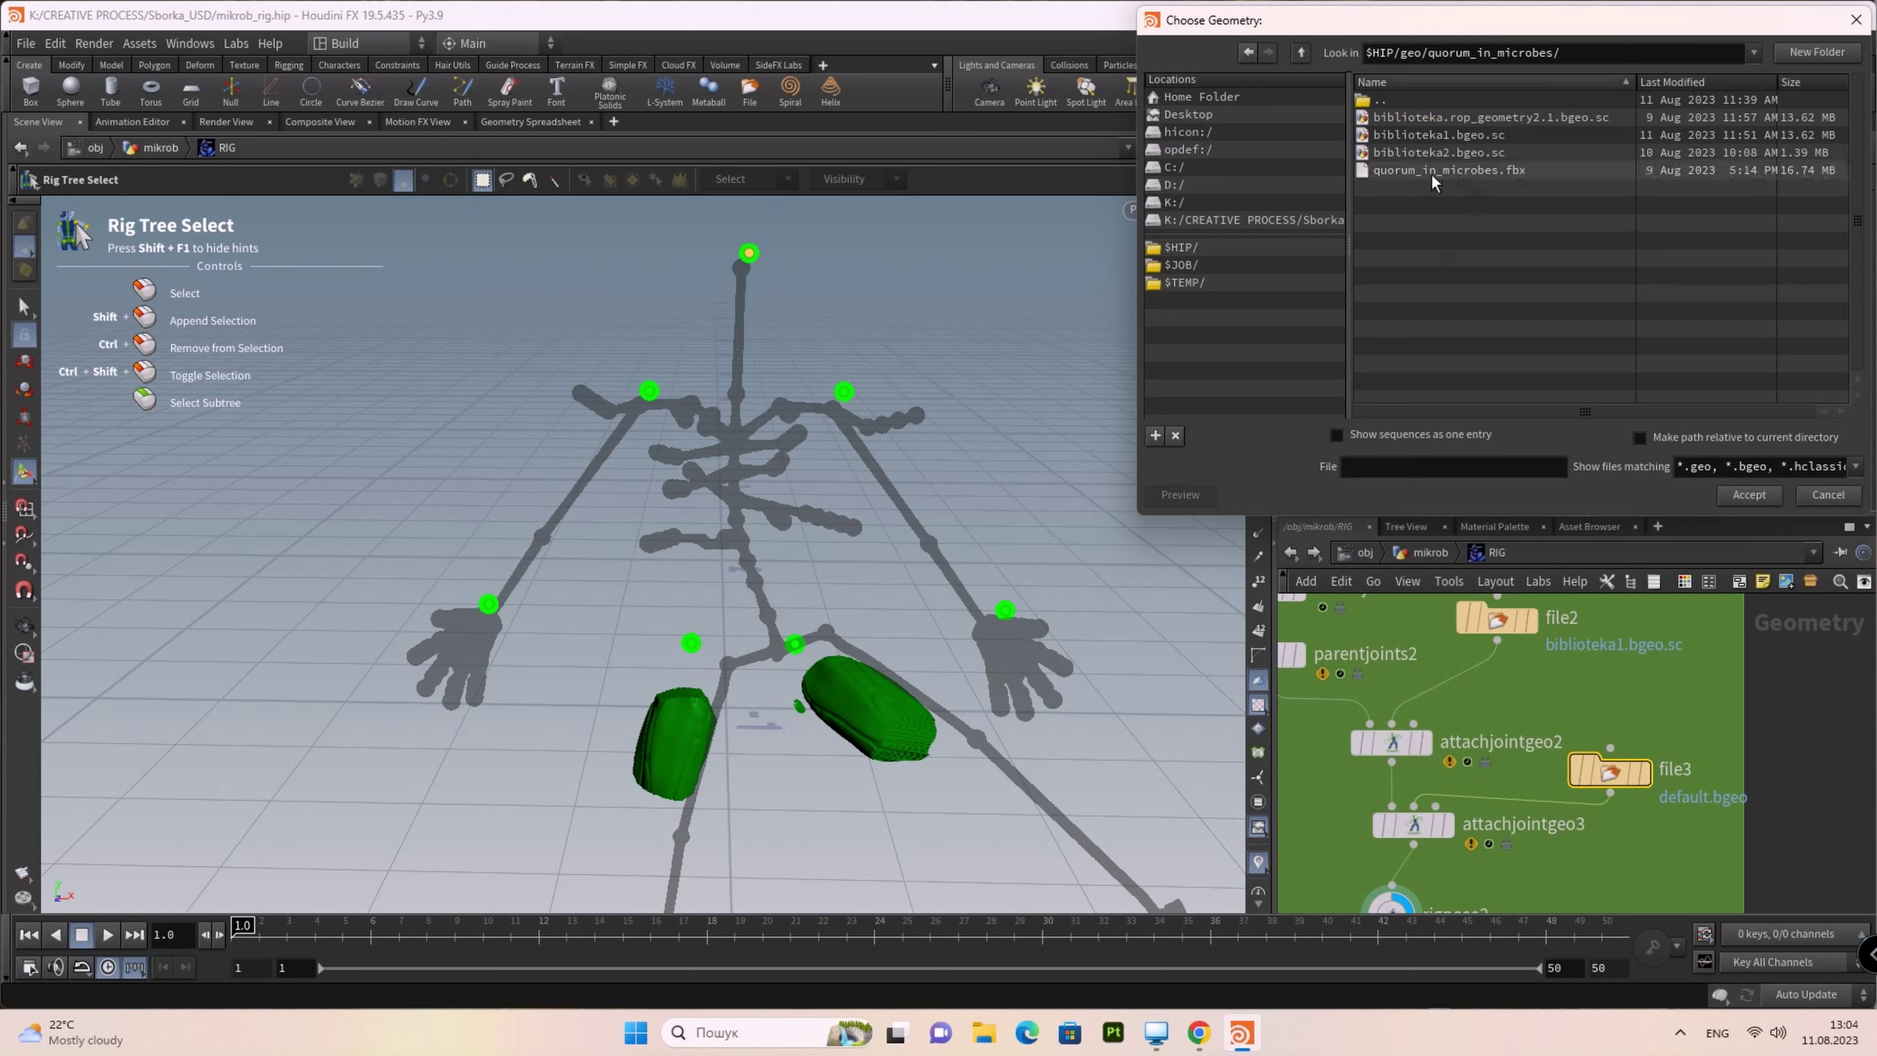
click(1460, 153)
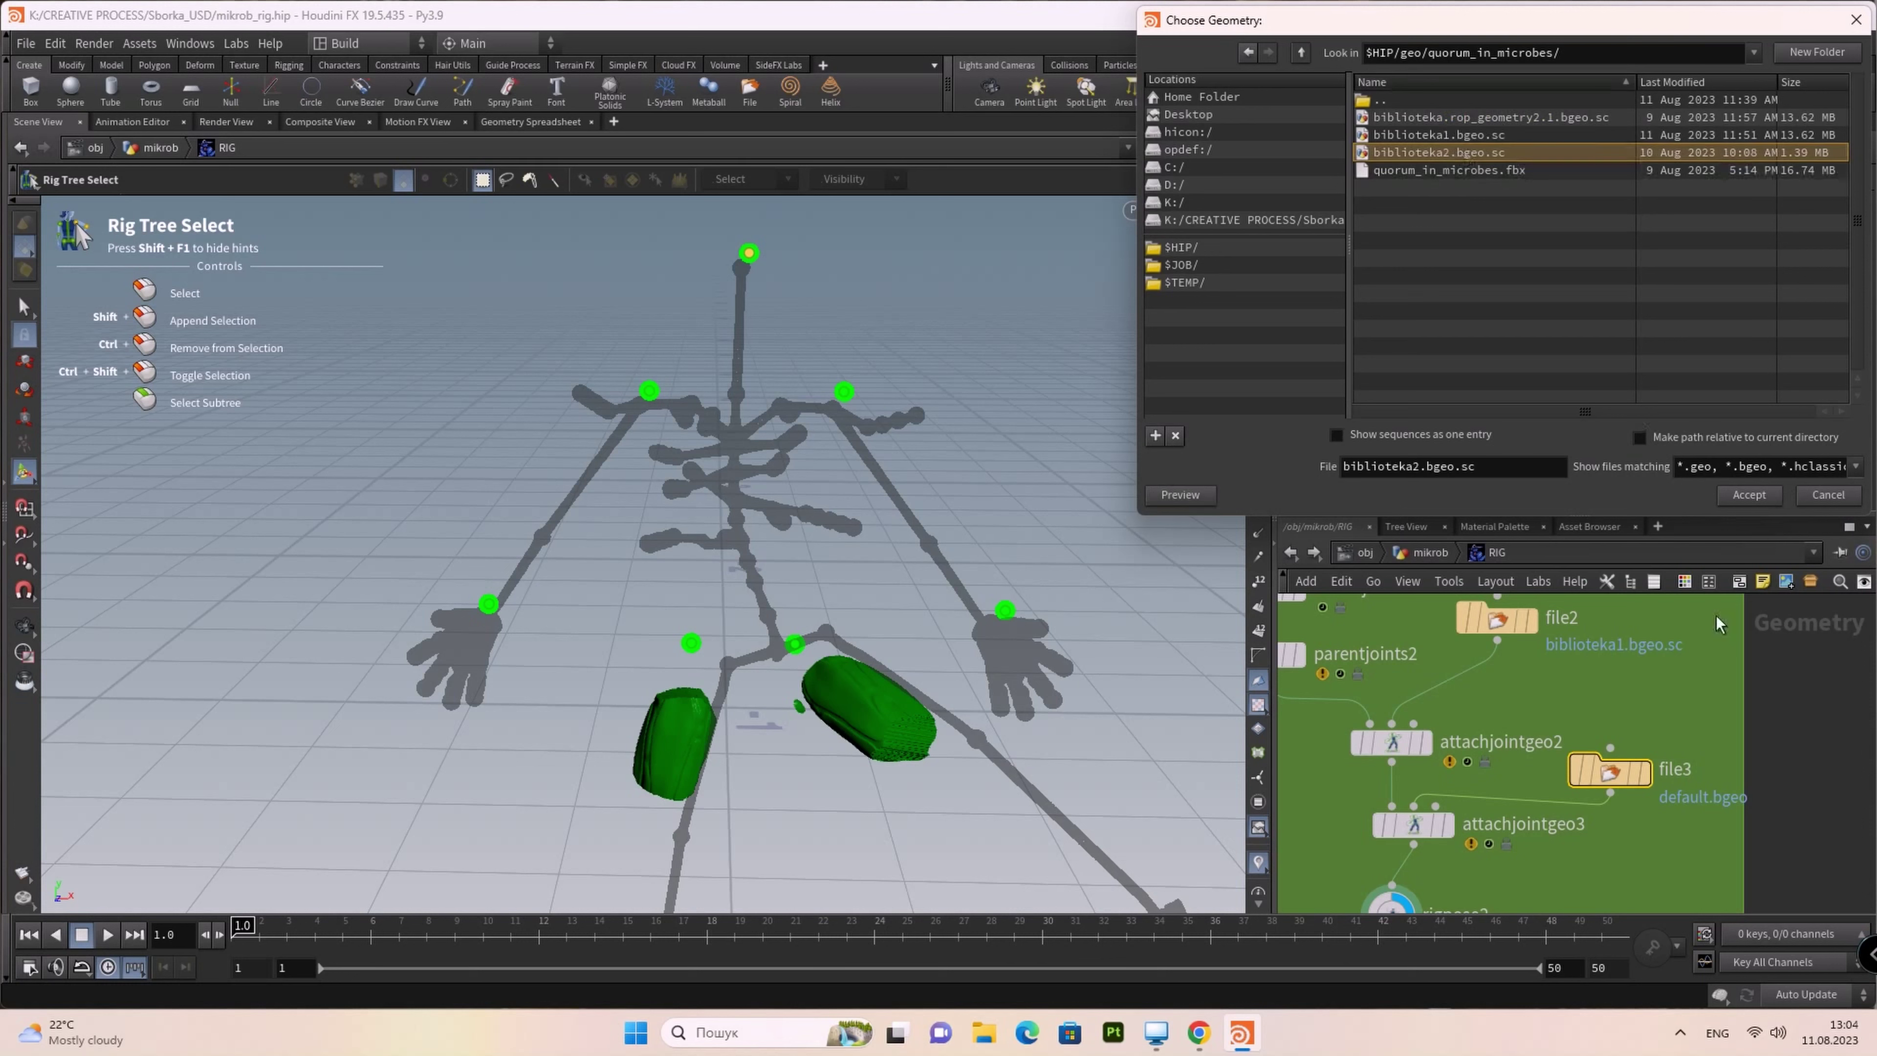
click(1762, 496)
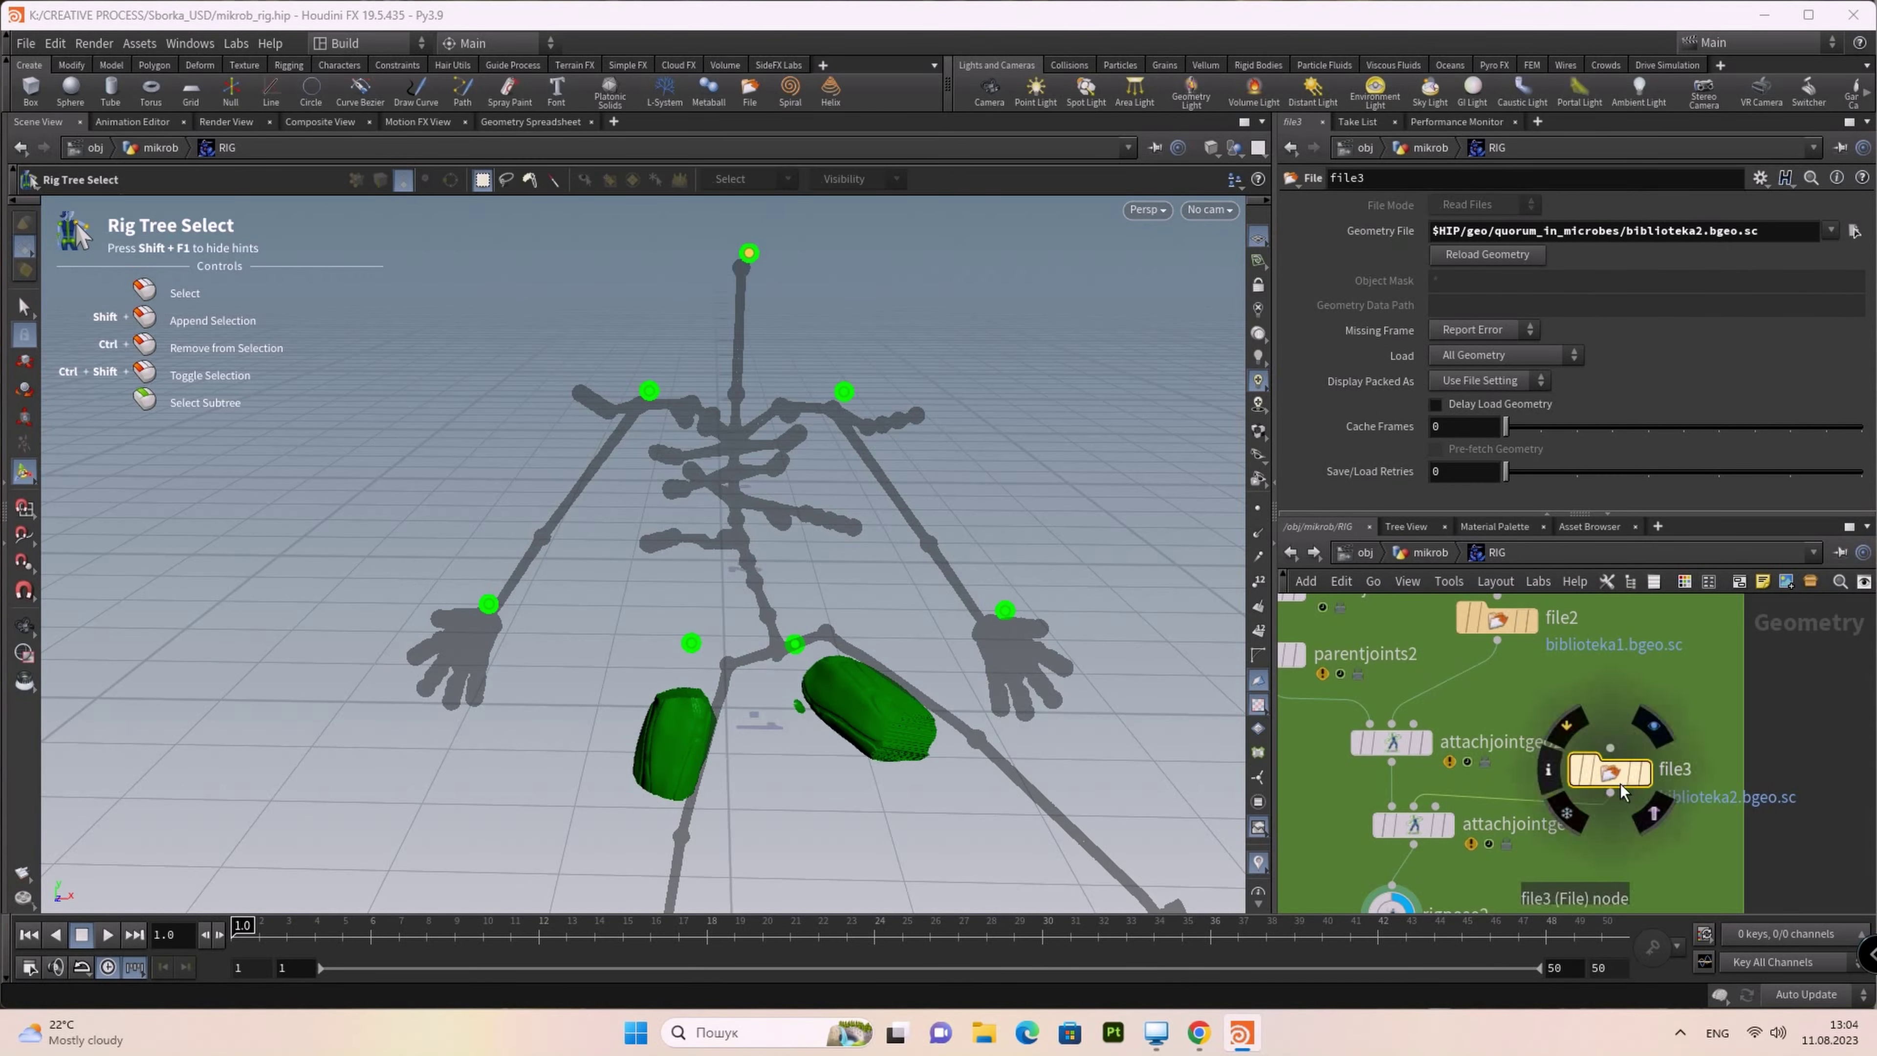
click(1412, 833)
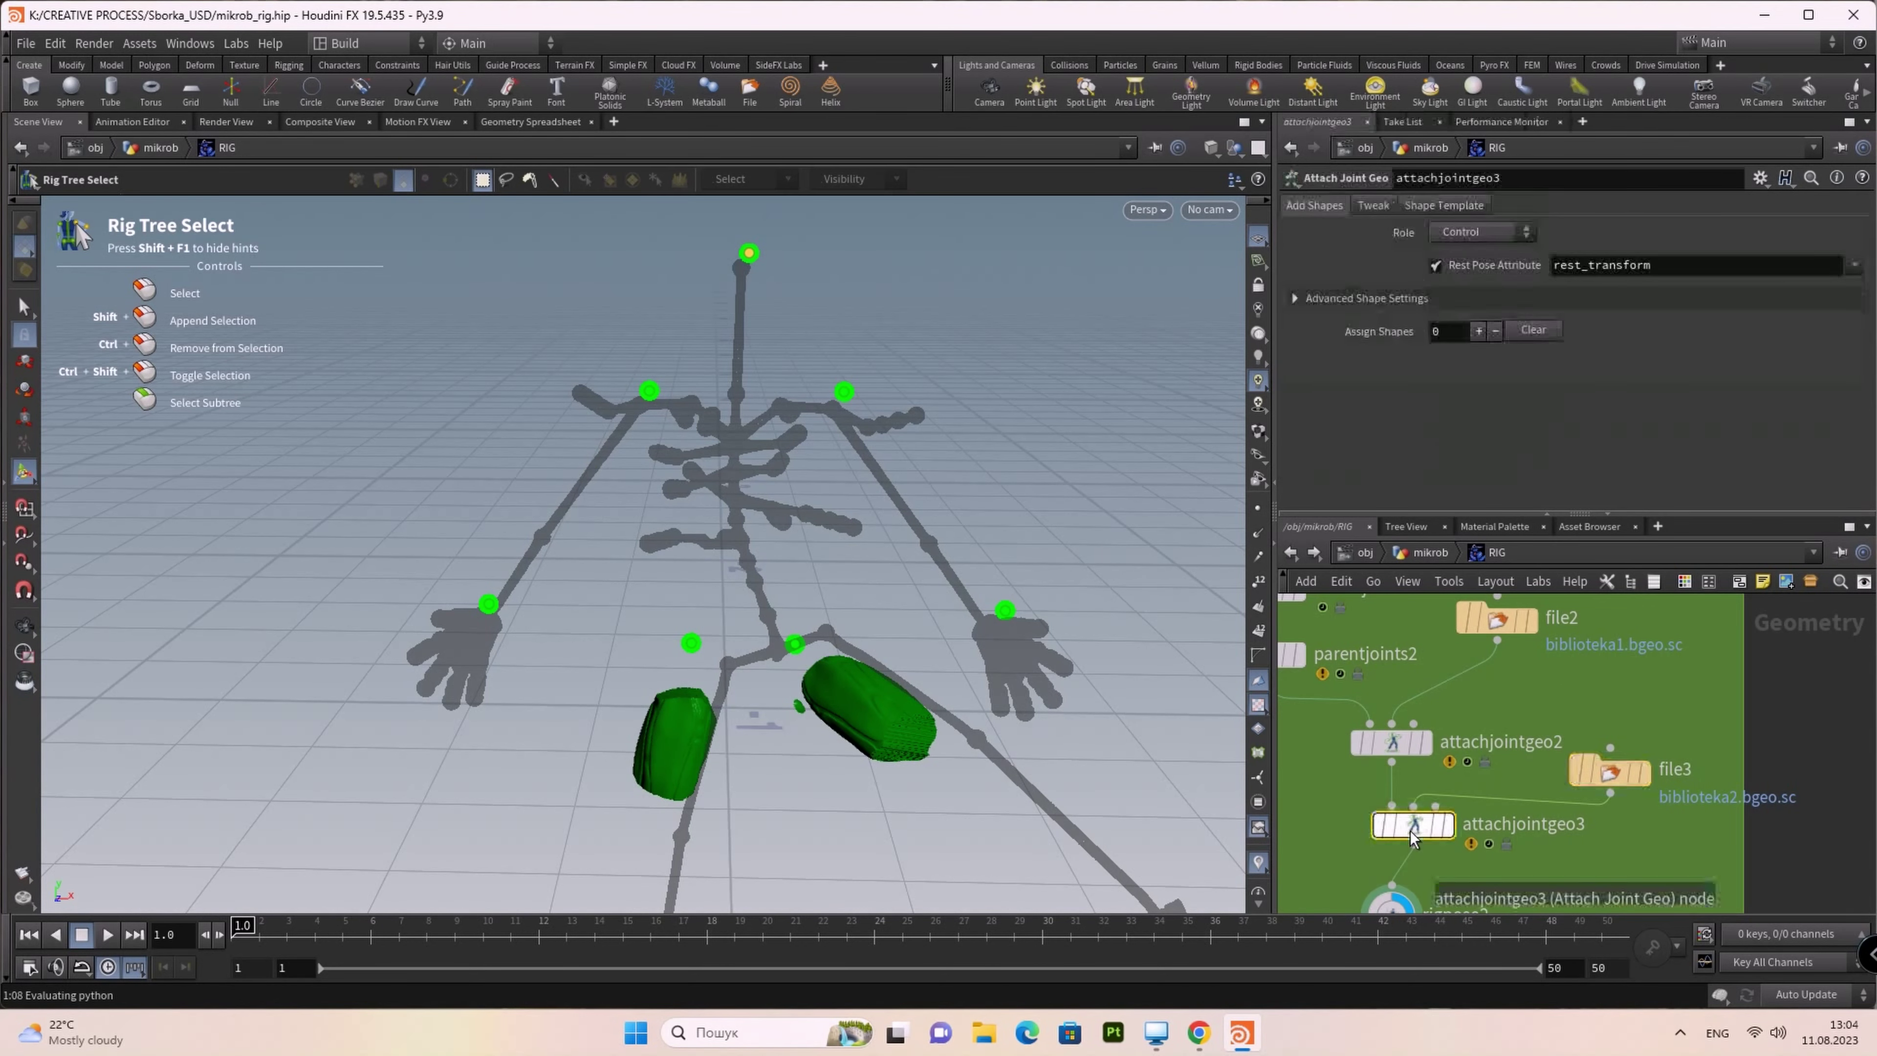
click(1479, 331)
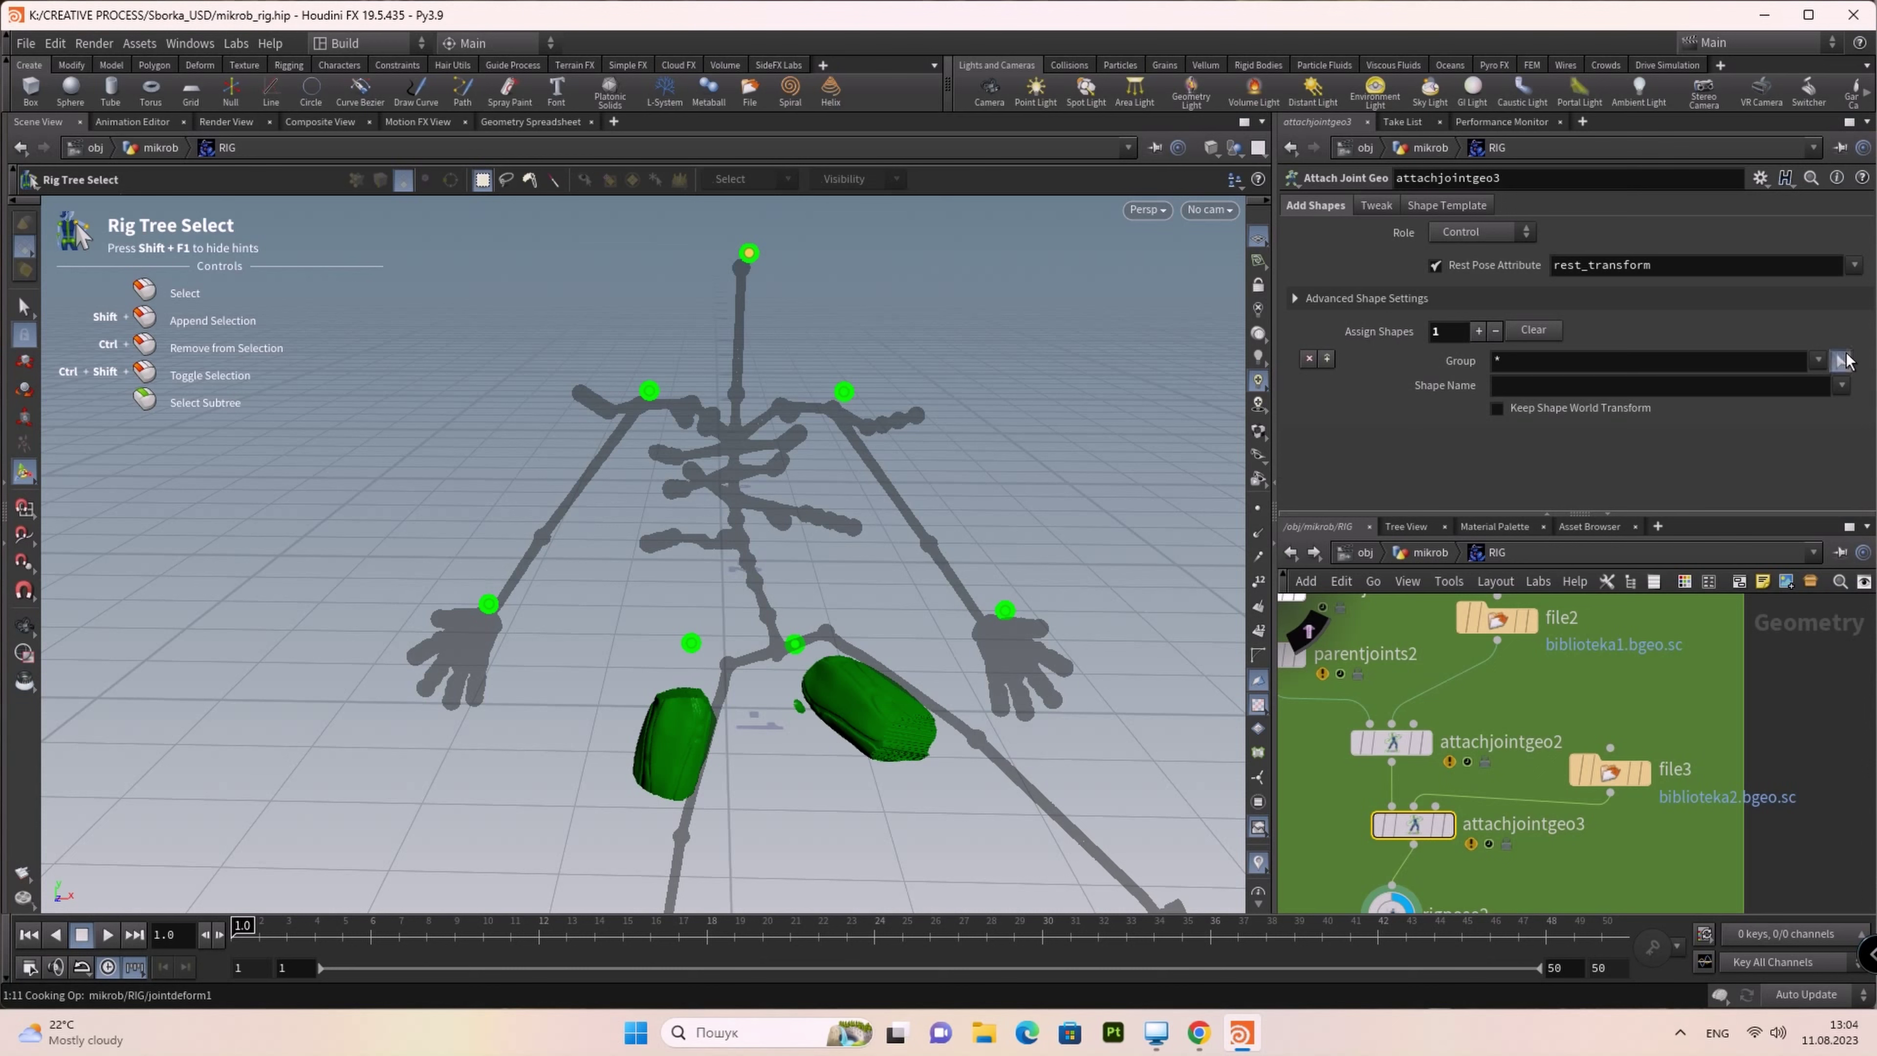
click(1844, 361)
click(748, 254)
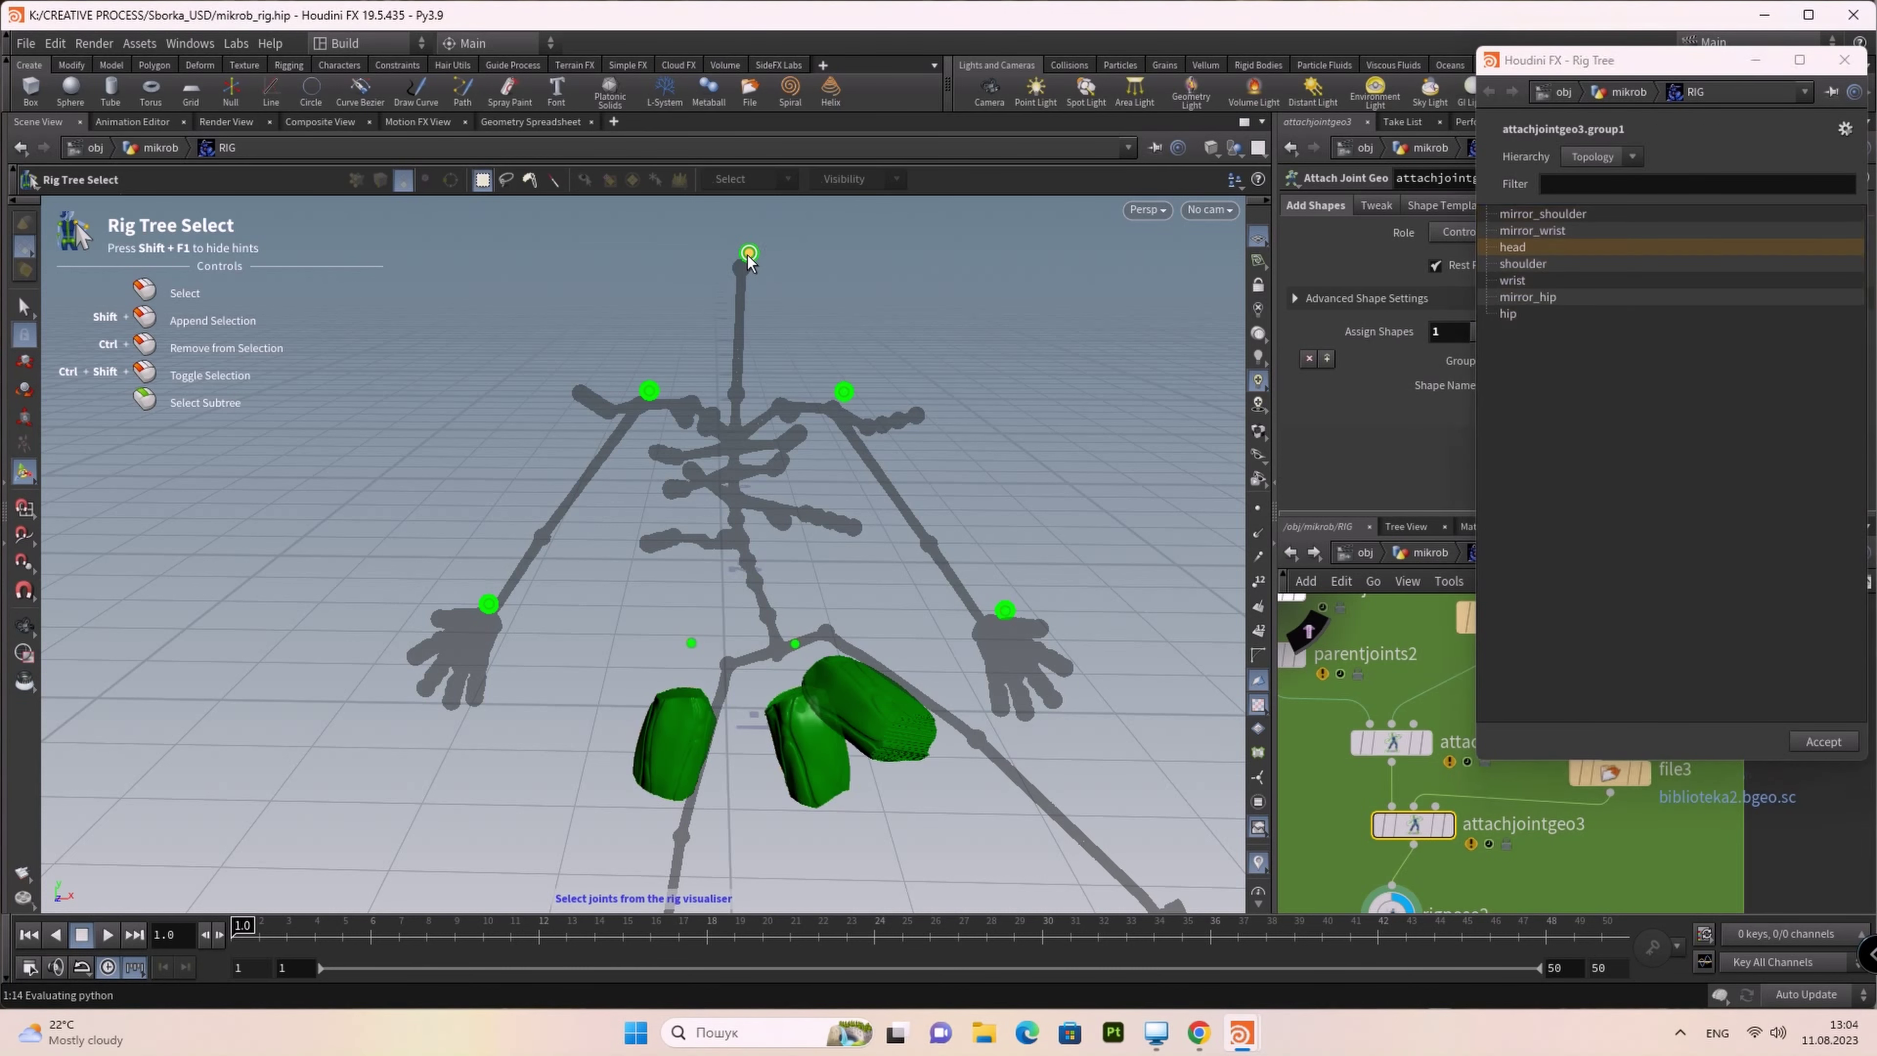
click(1824, 743)
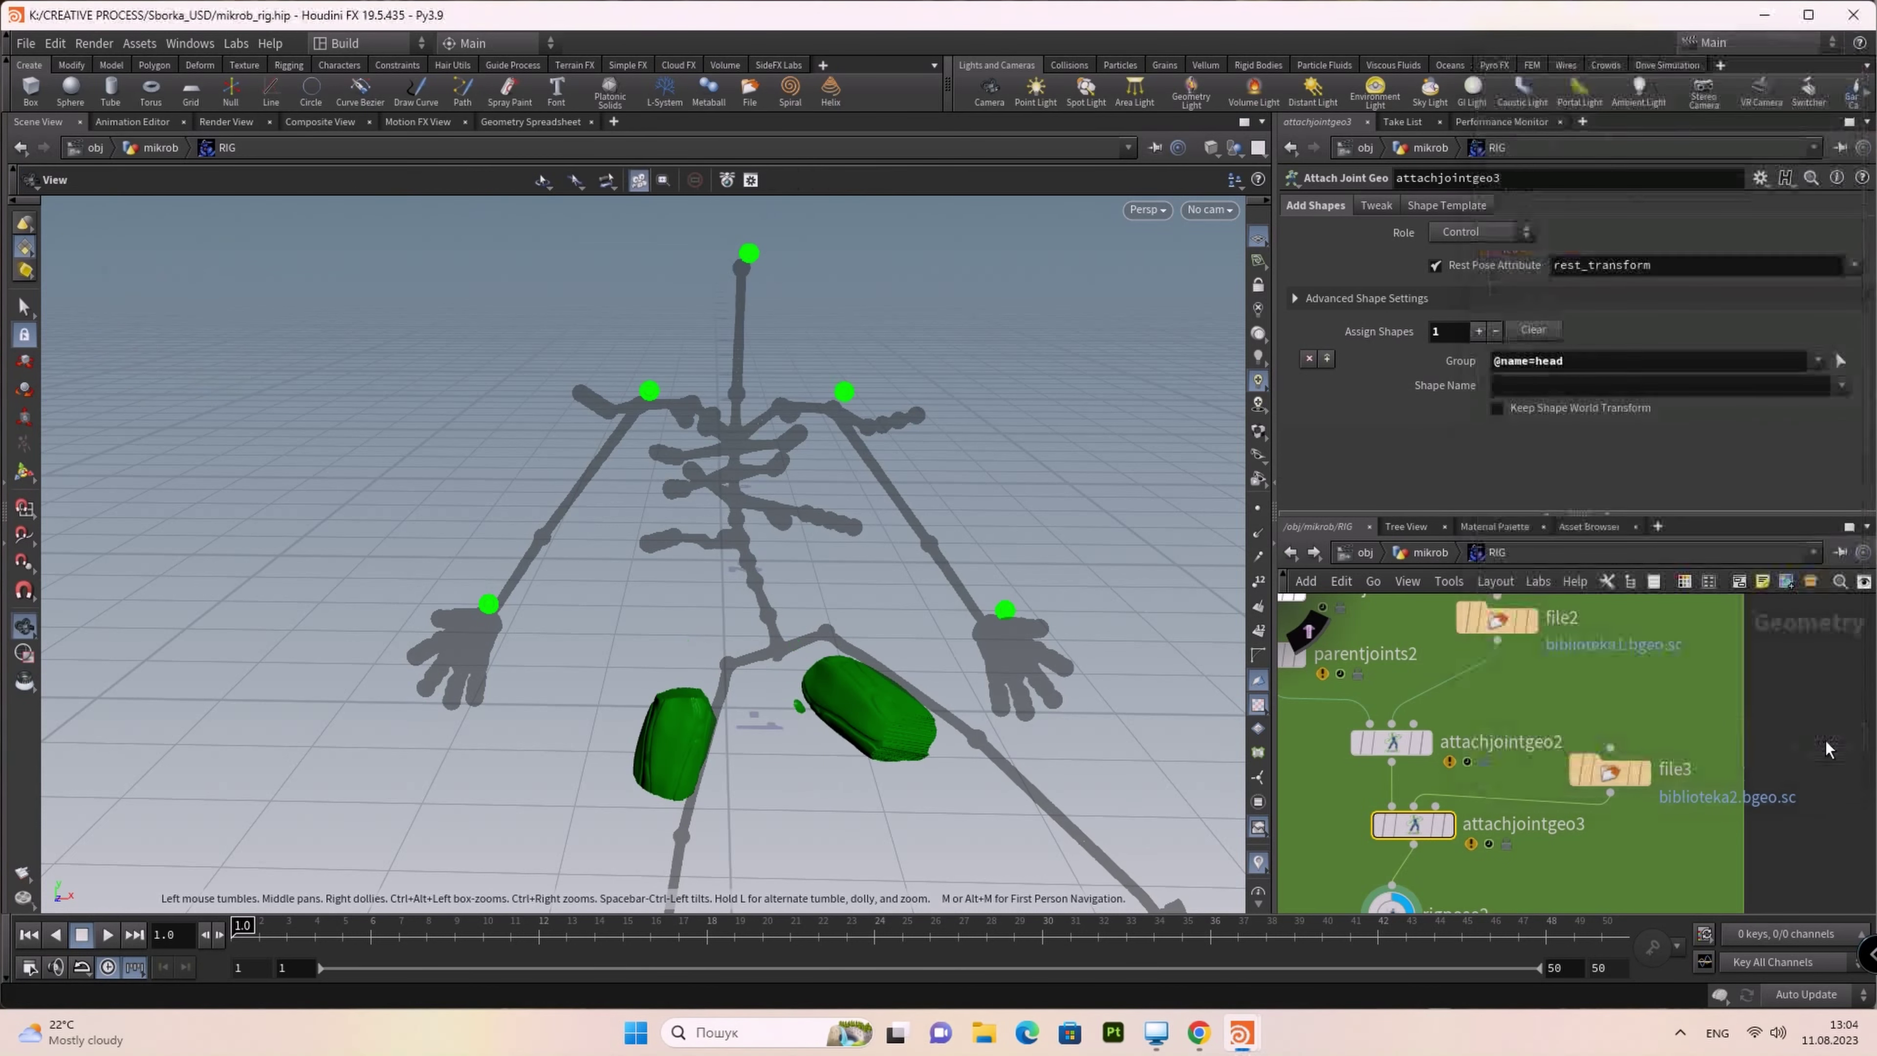
click(1843, 386)
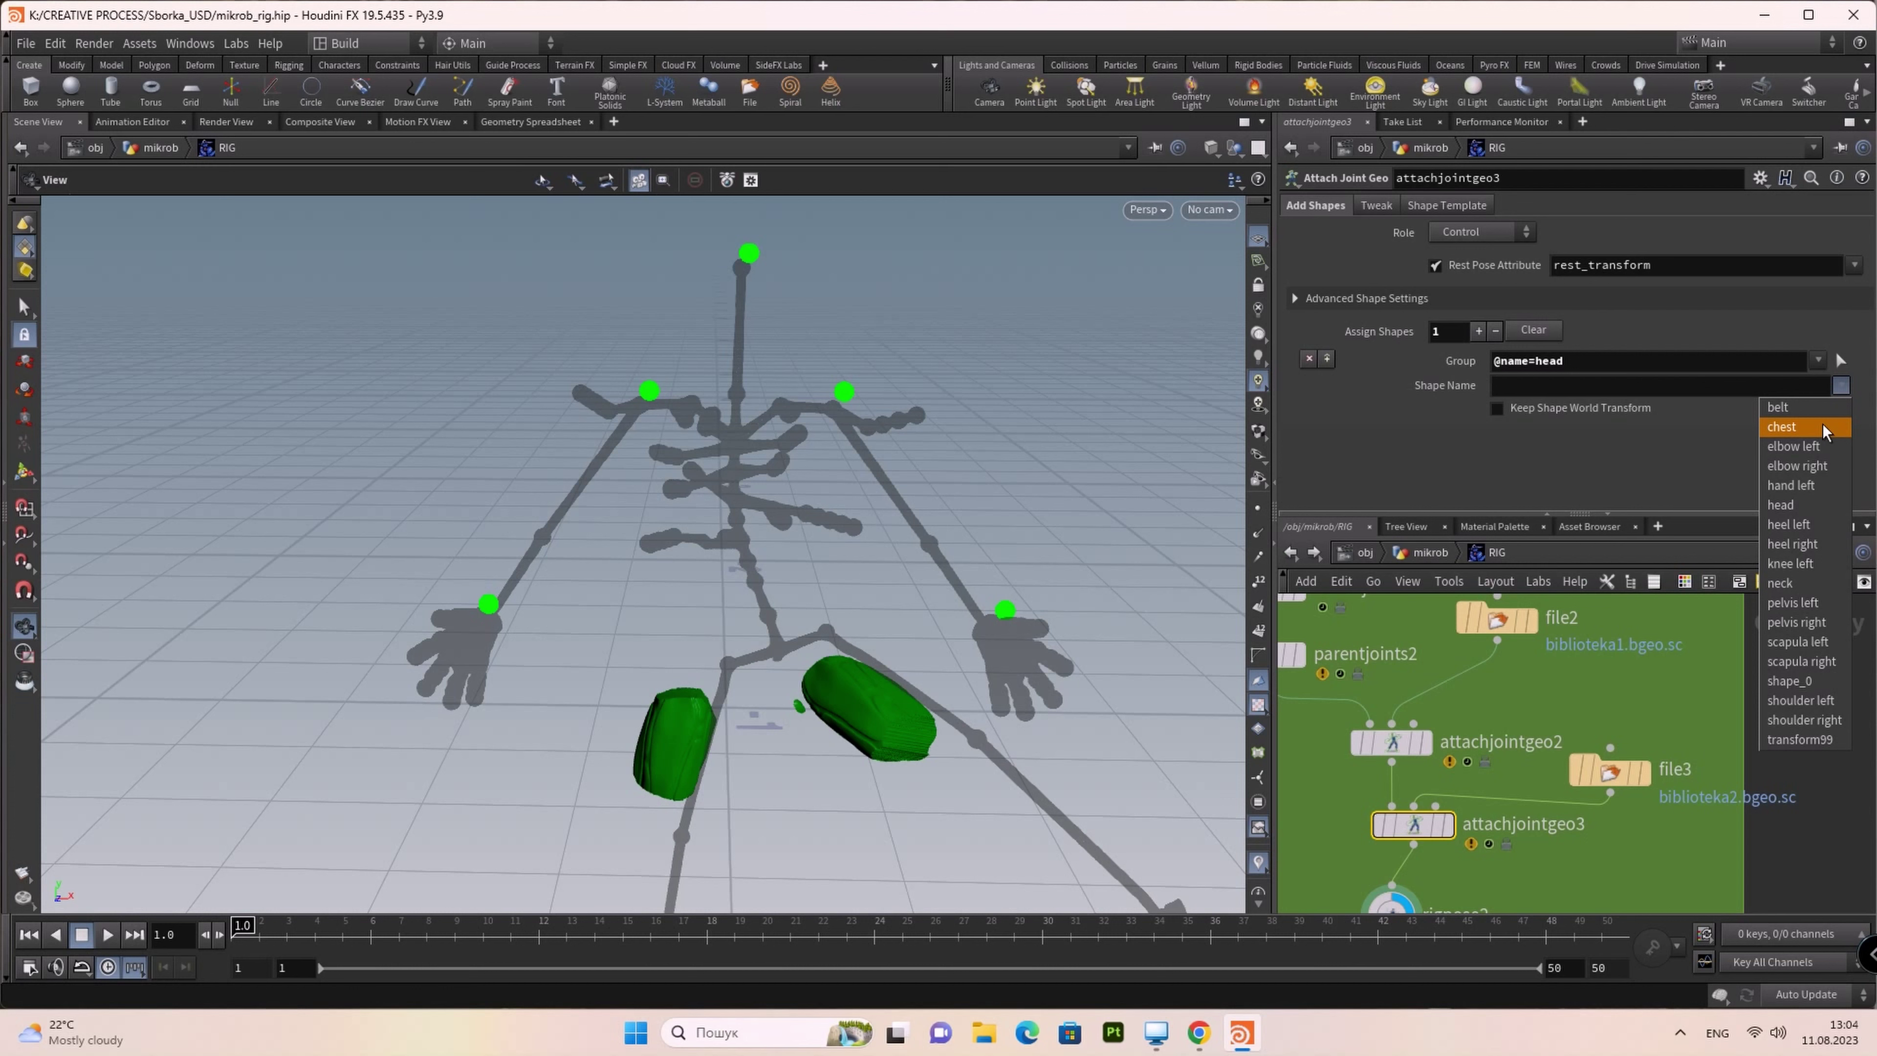
click(1788, 505)
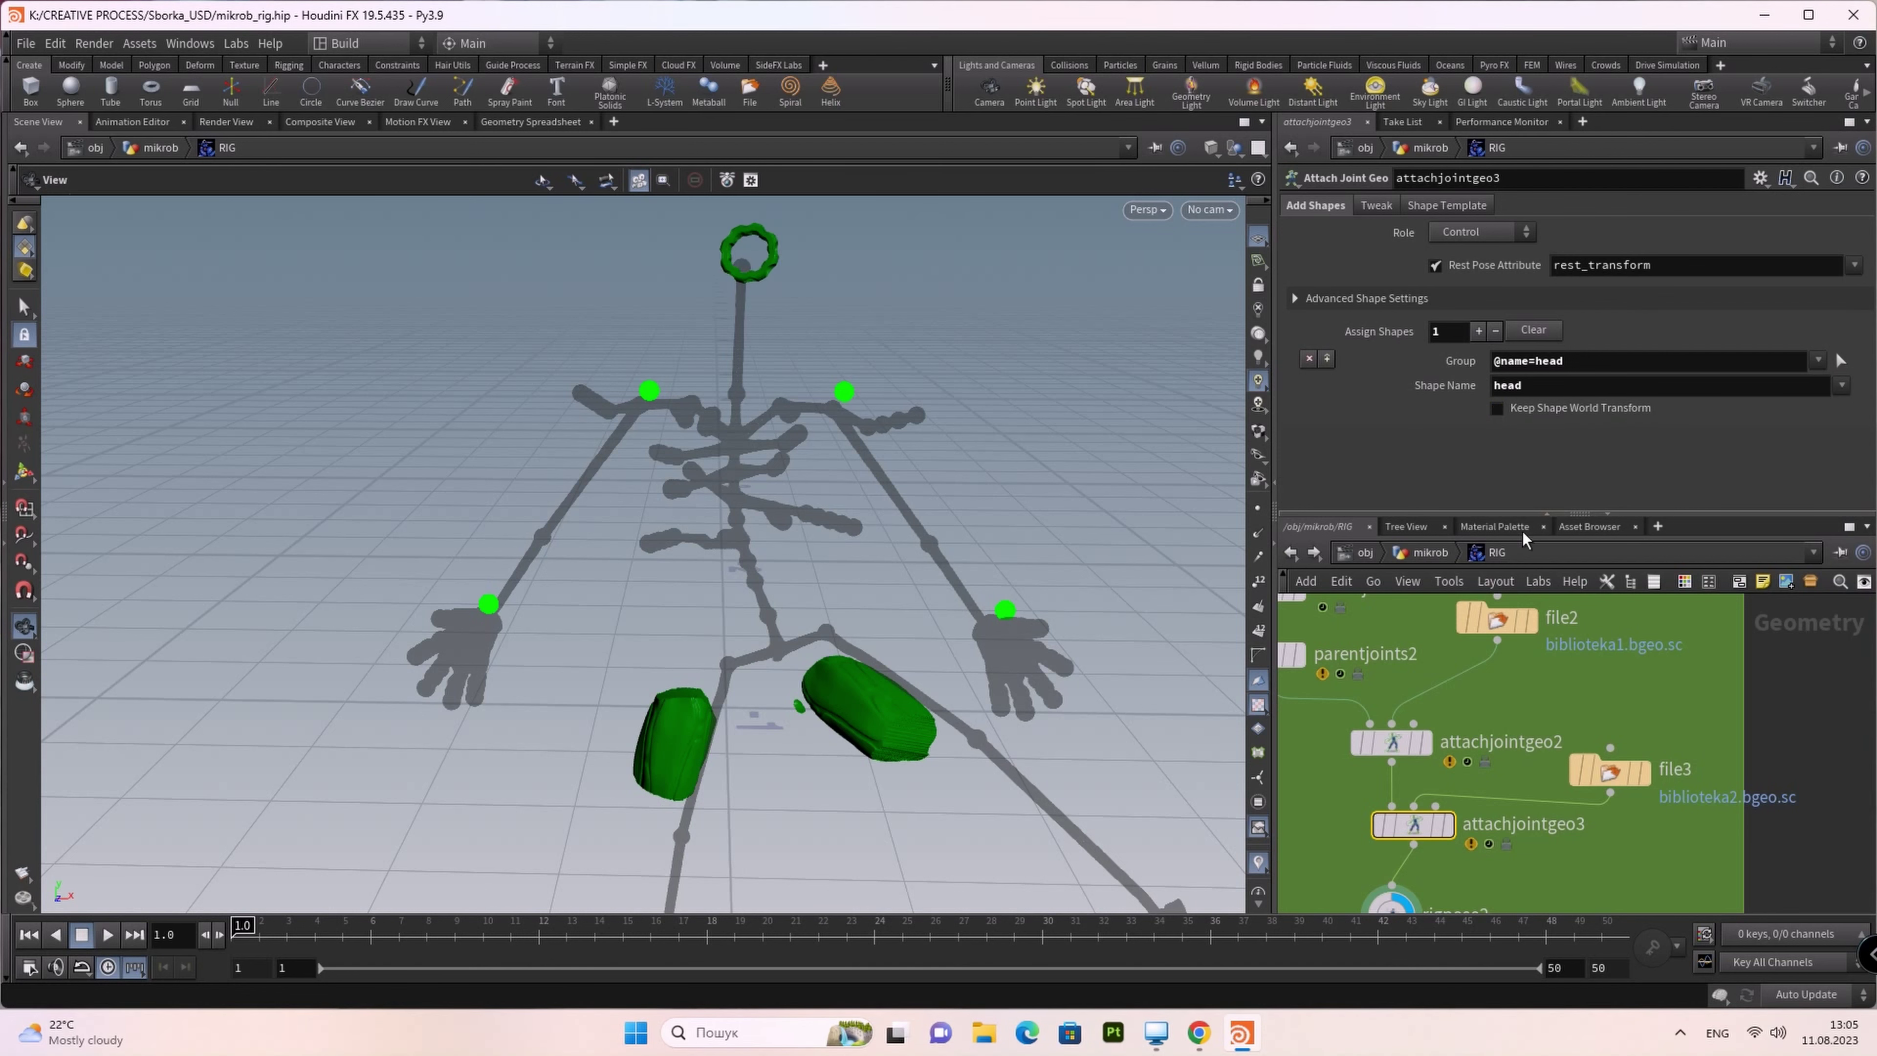
mouse_move(894, 378)
mouse_down()
mouse_move(830, 333)
mouse_move(732, 350)
mouse_move(855, 365)
mouse_up()
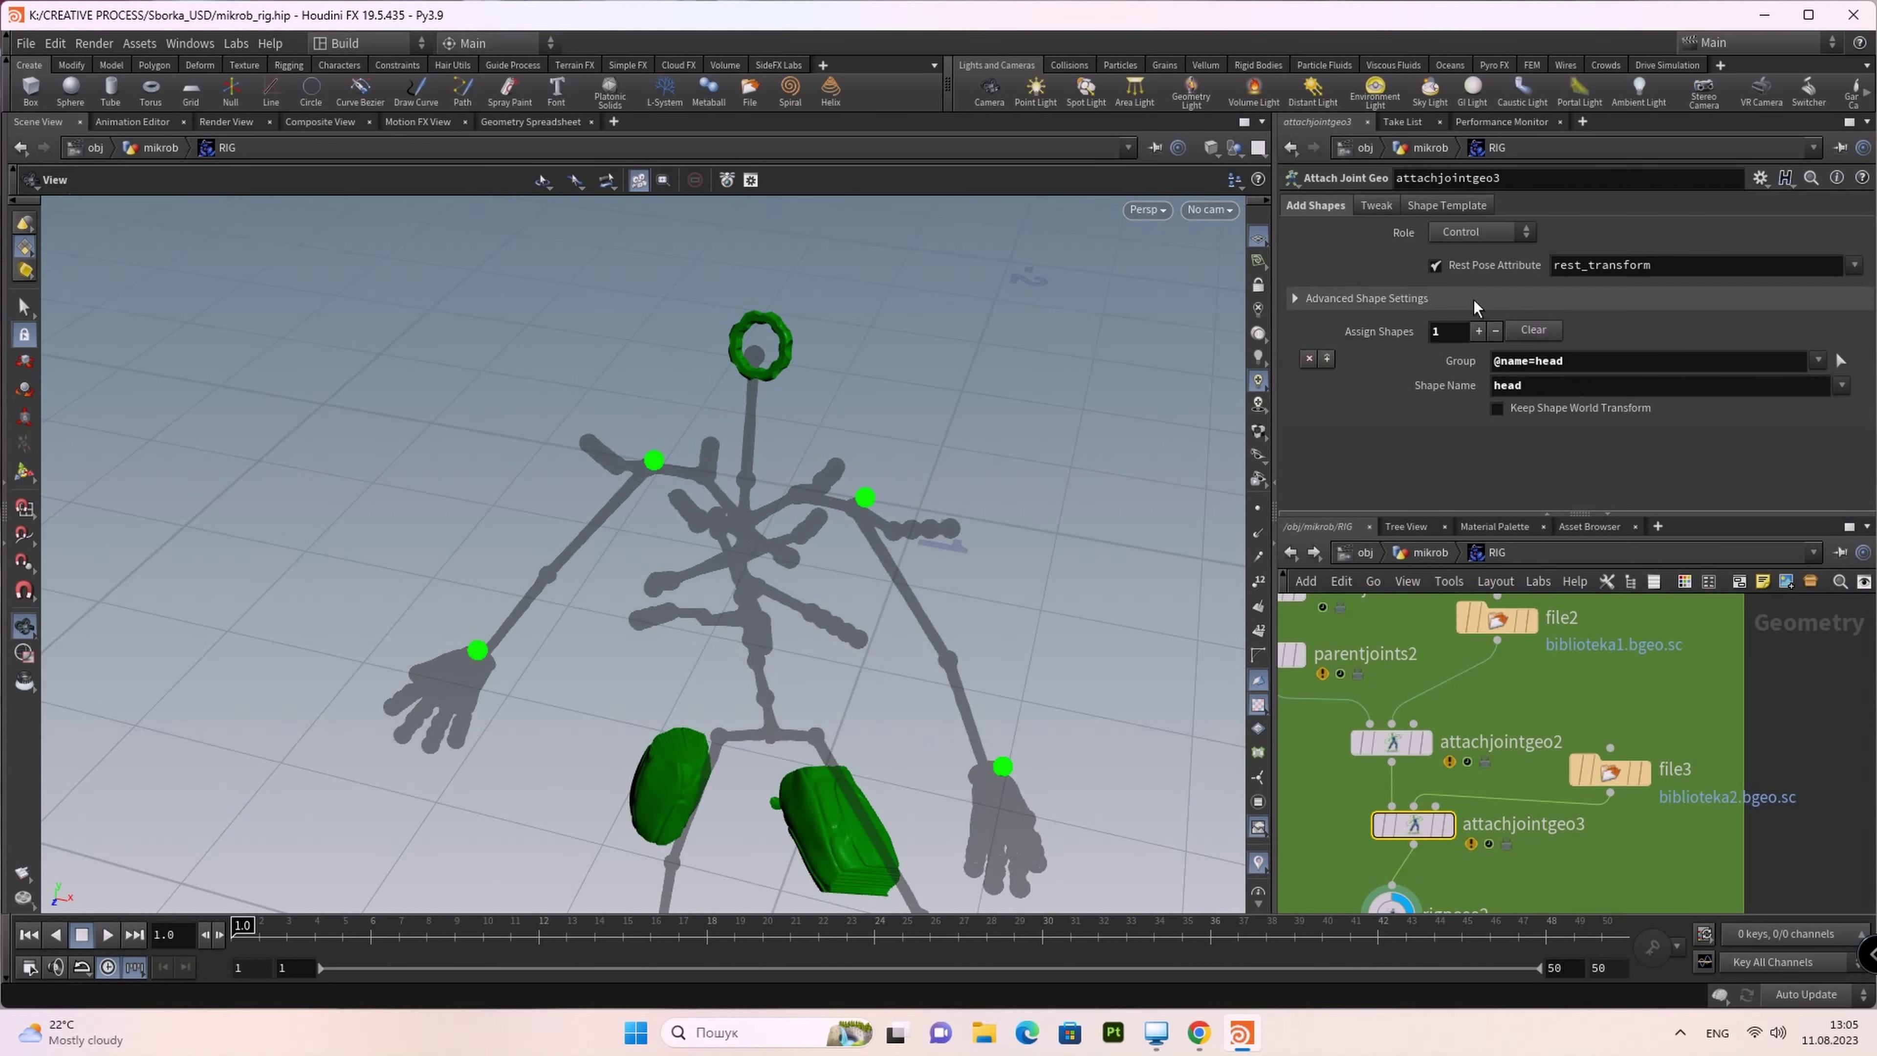
click(1376, 207)
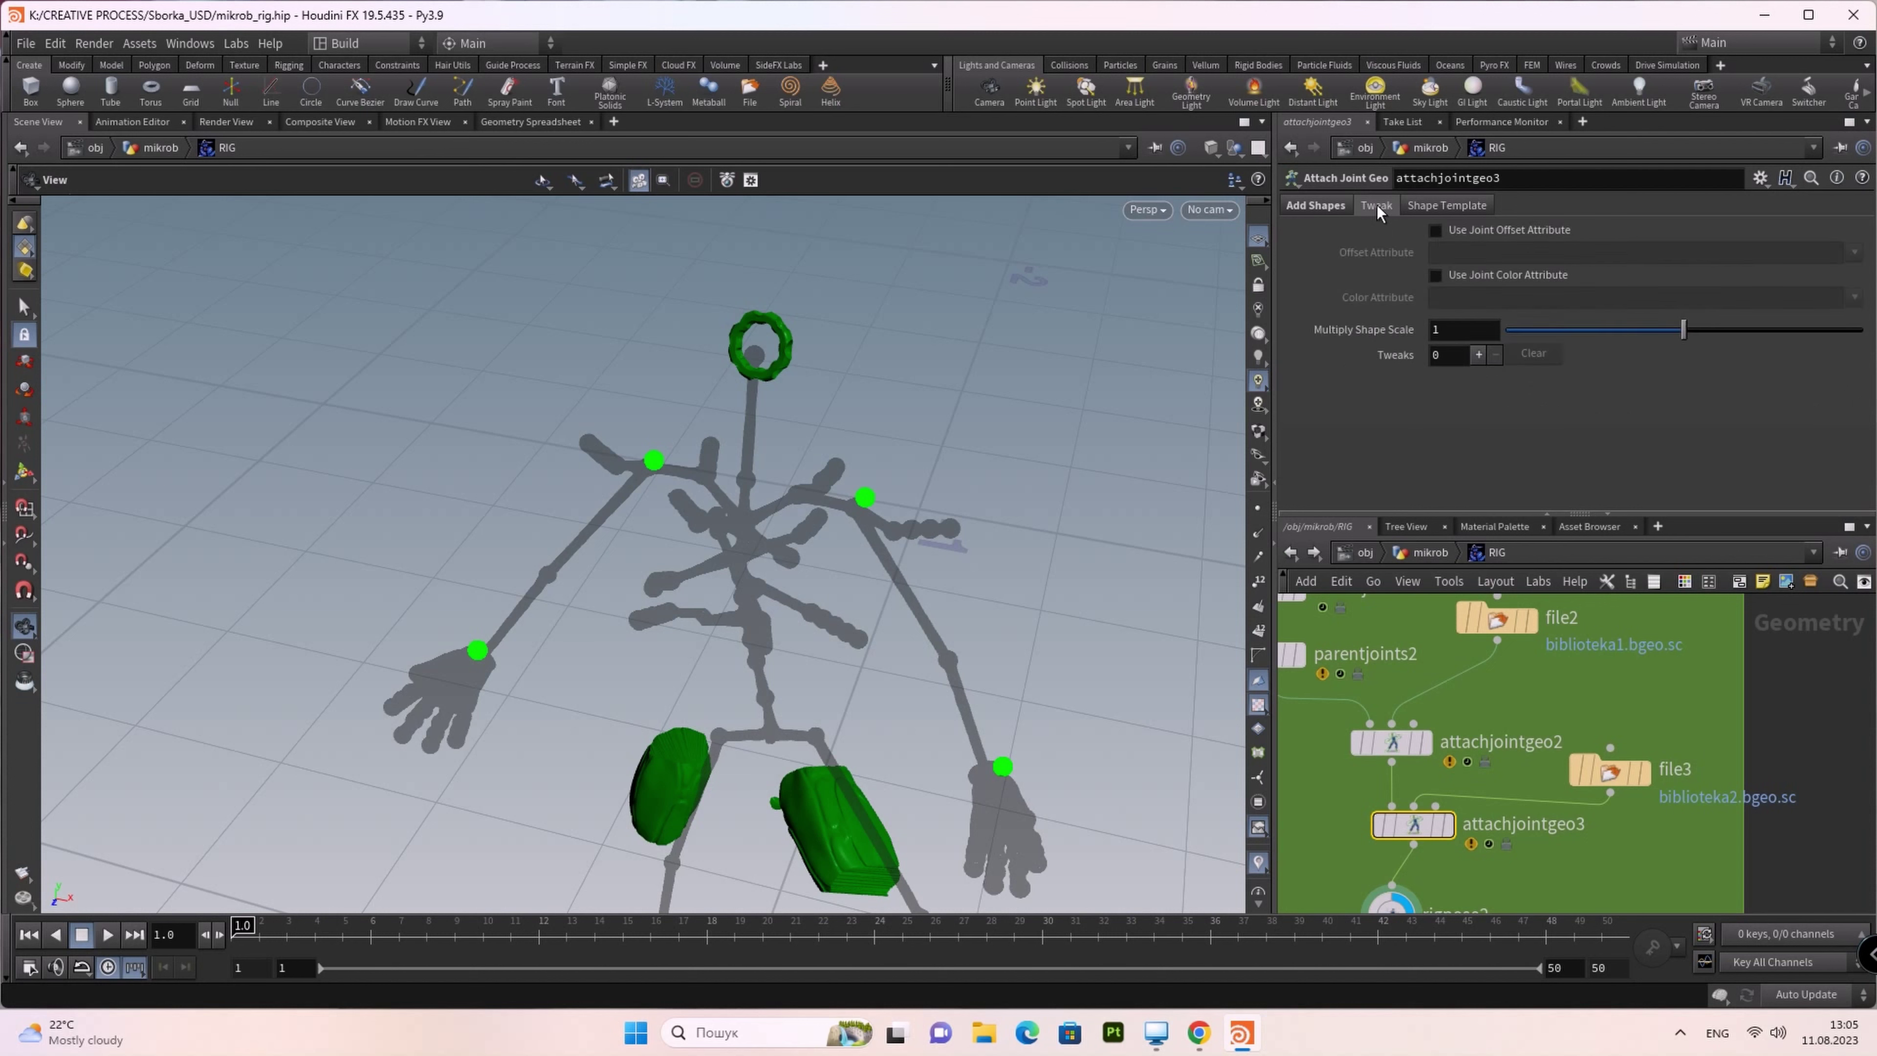
Step: Add a head tweak rotating the ring to -70, -45, 45 and colouring it blue (0, 0.6, 1)
click(1479, 355)
click(1804, 367)
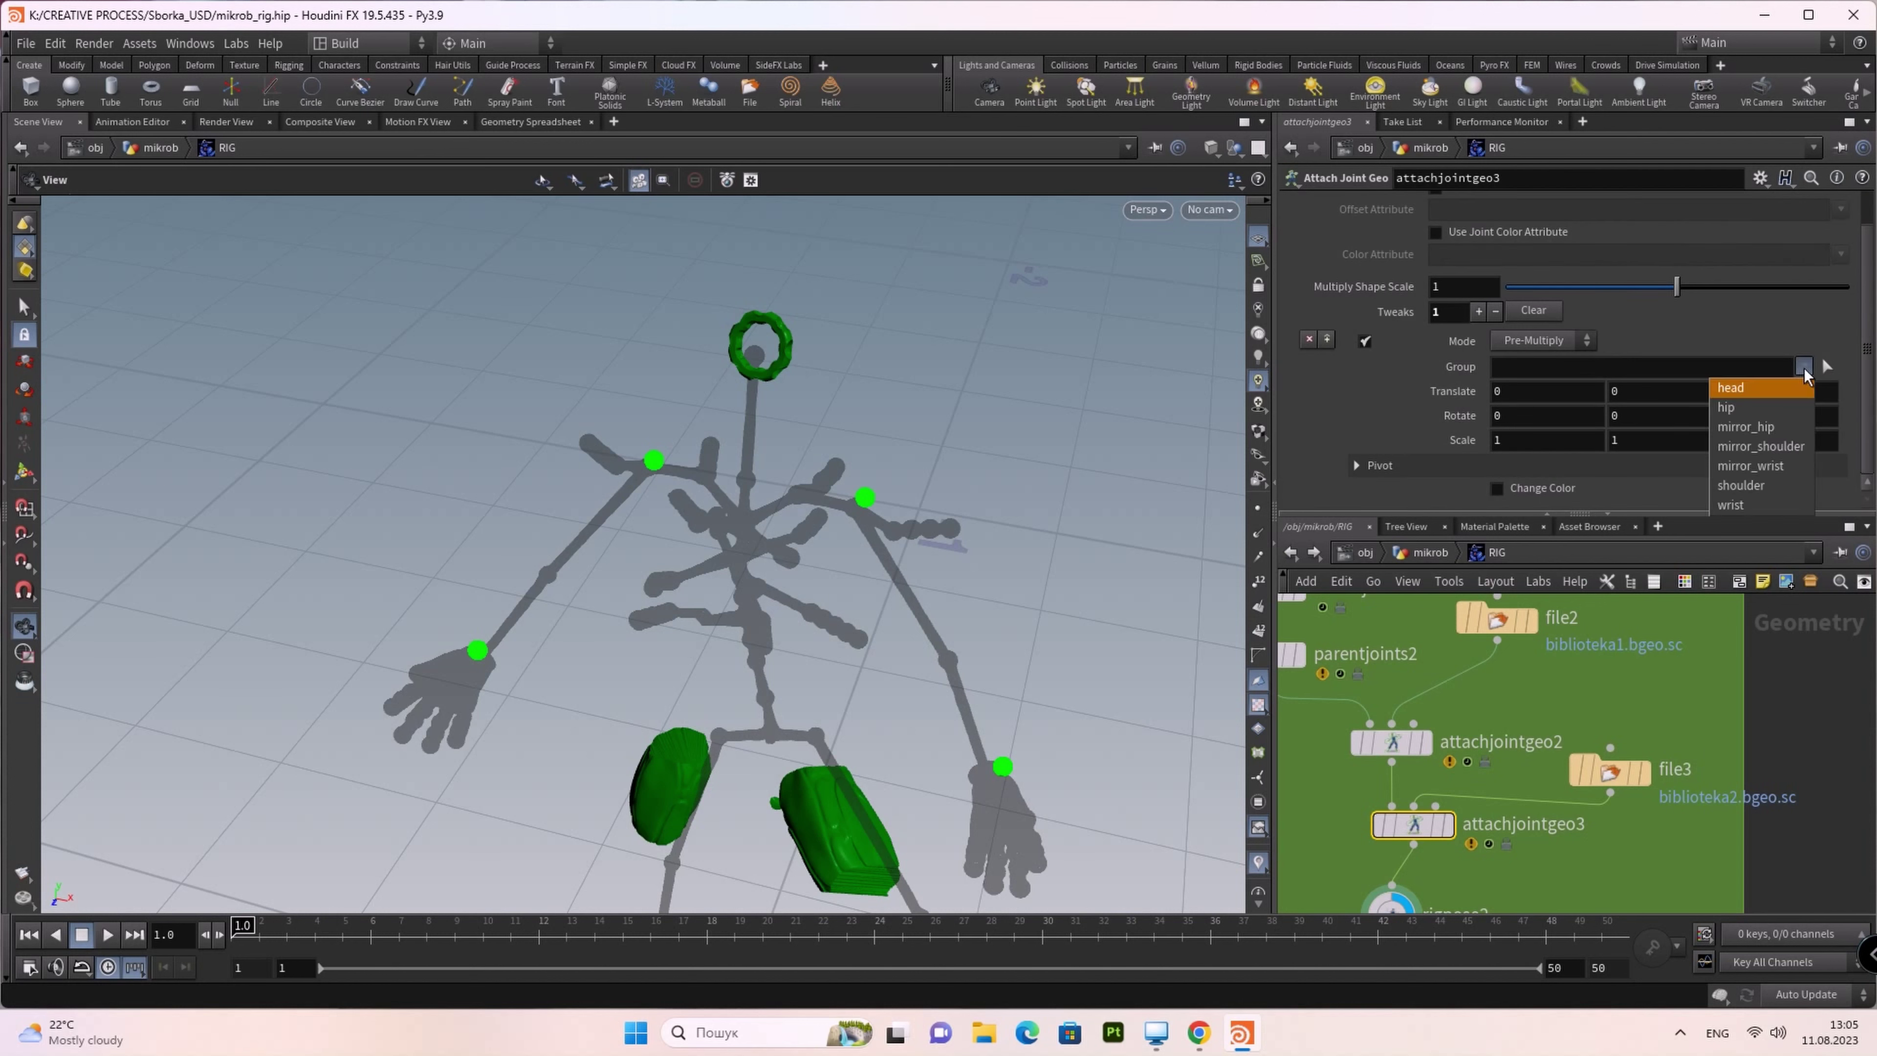
click(1762, 389)
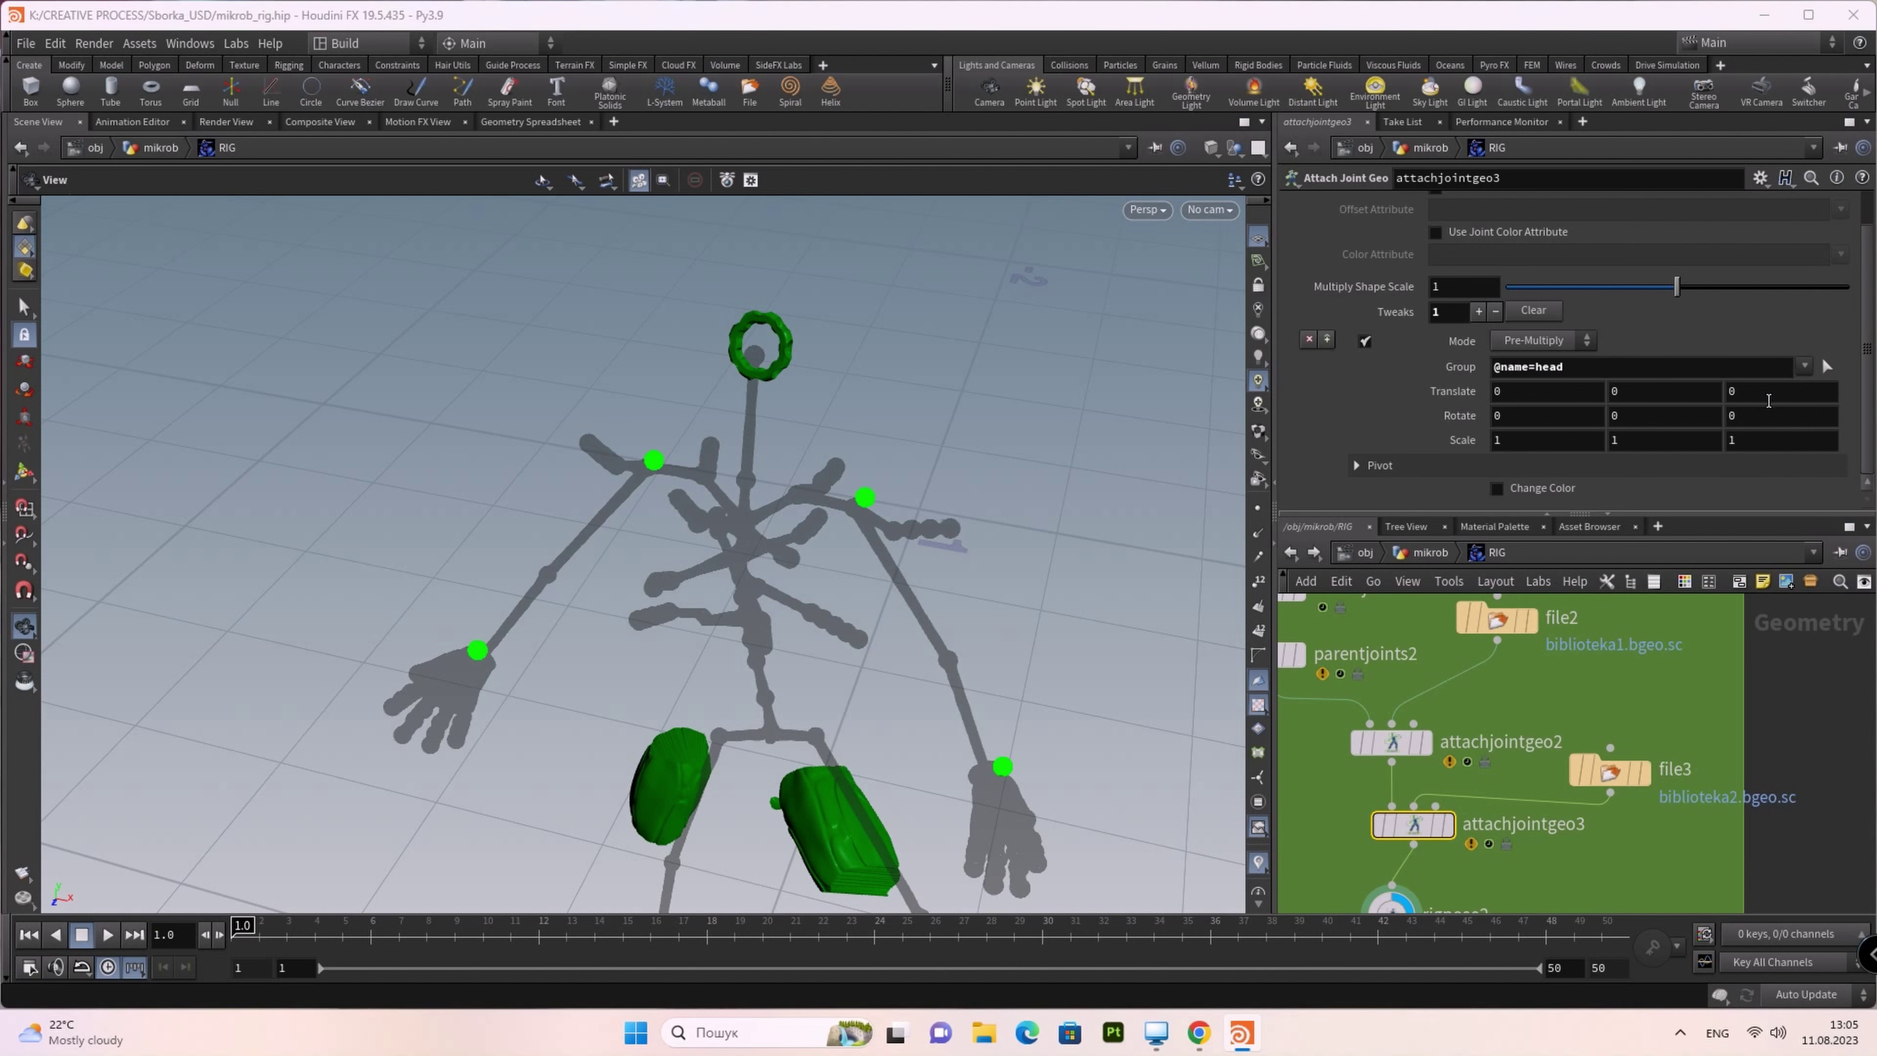
click(1752, 416)
text(90)
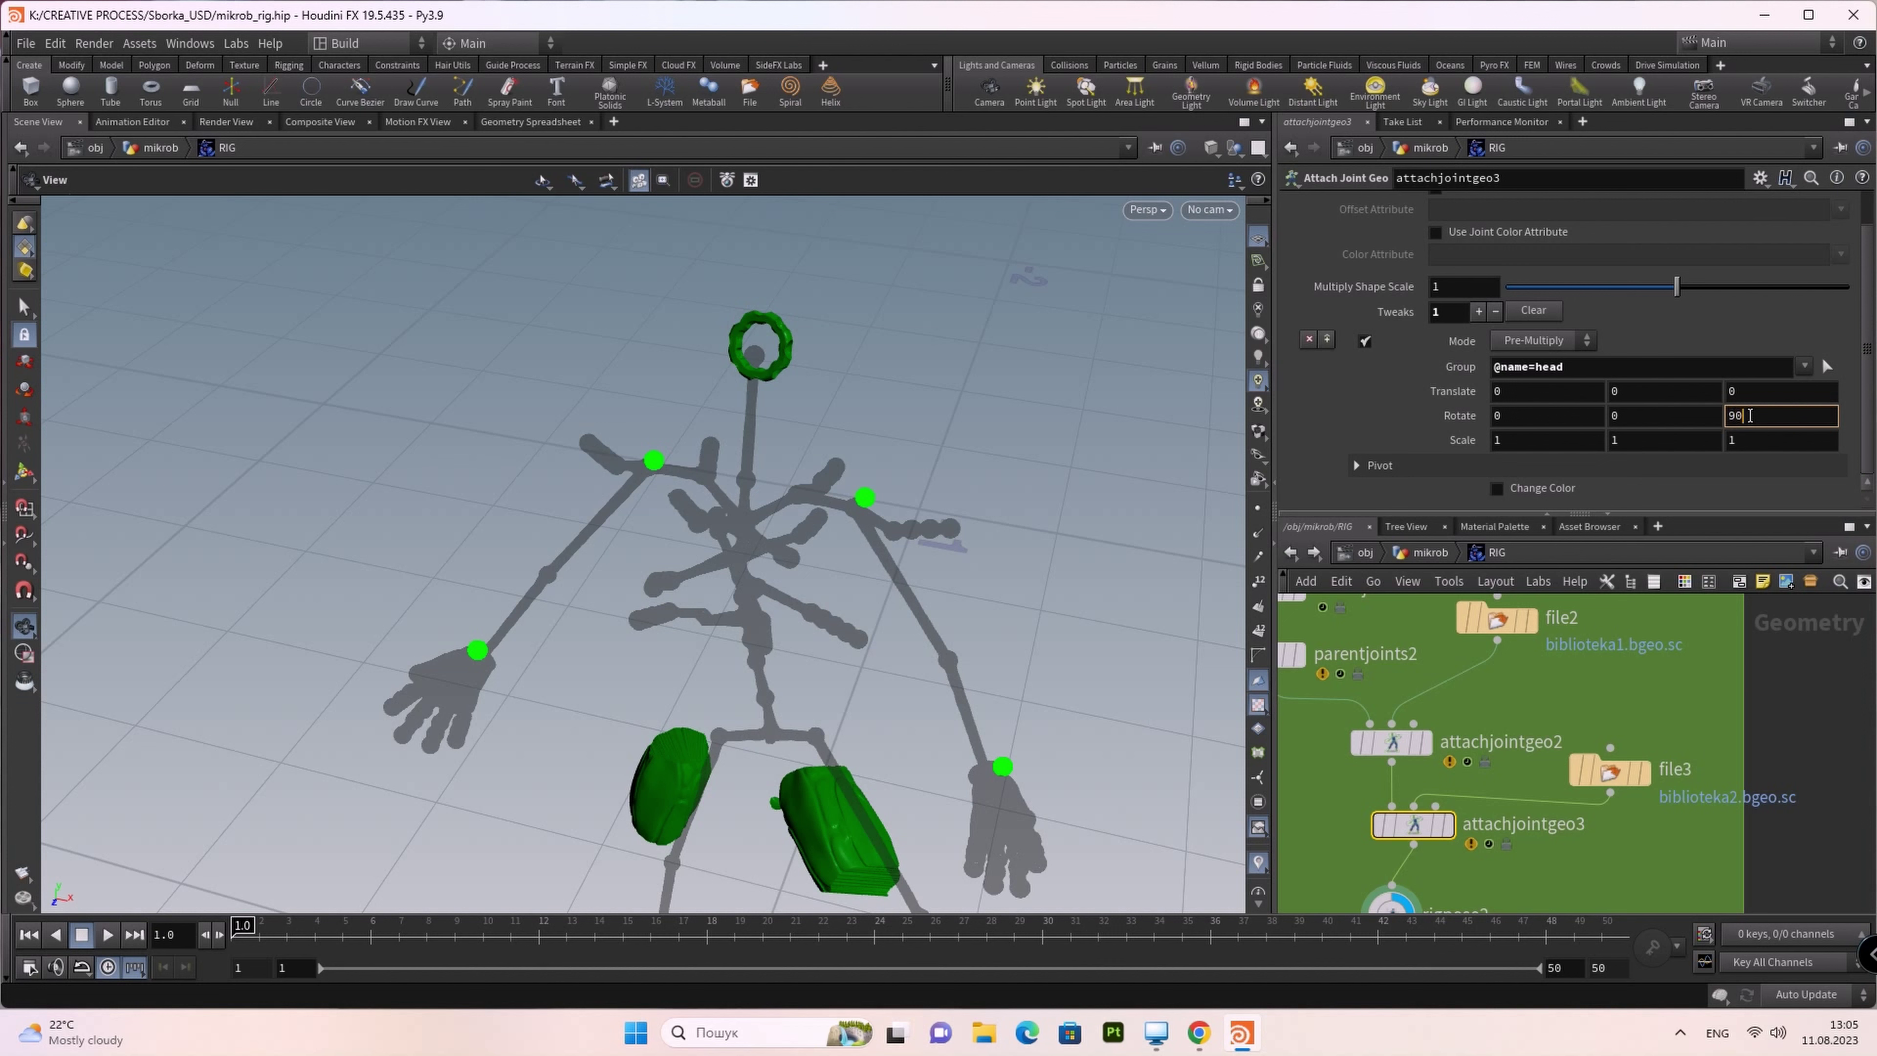
key(Return)
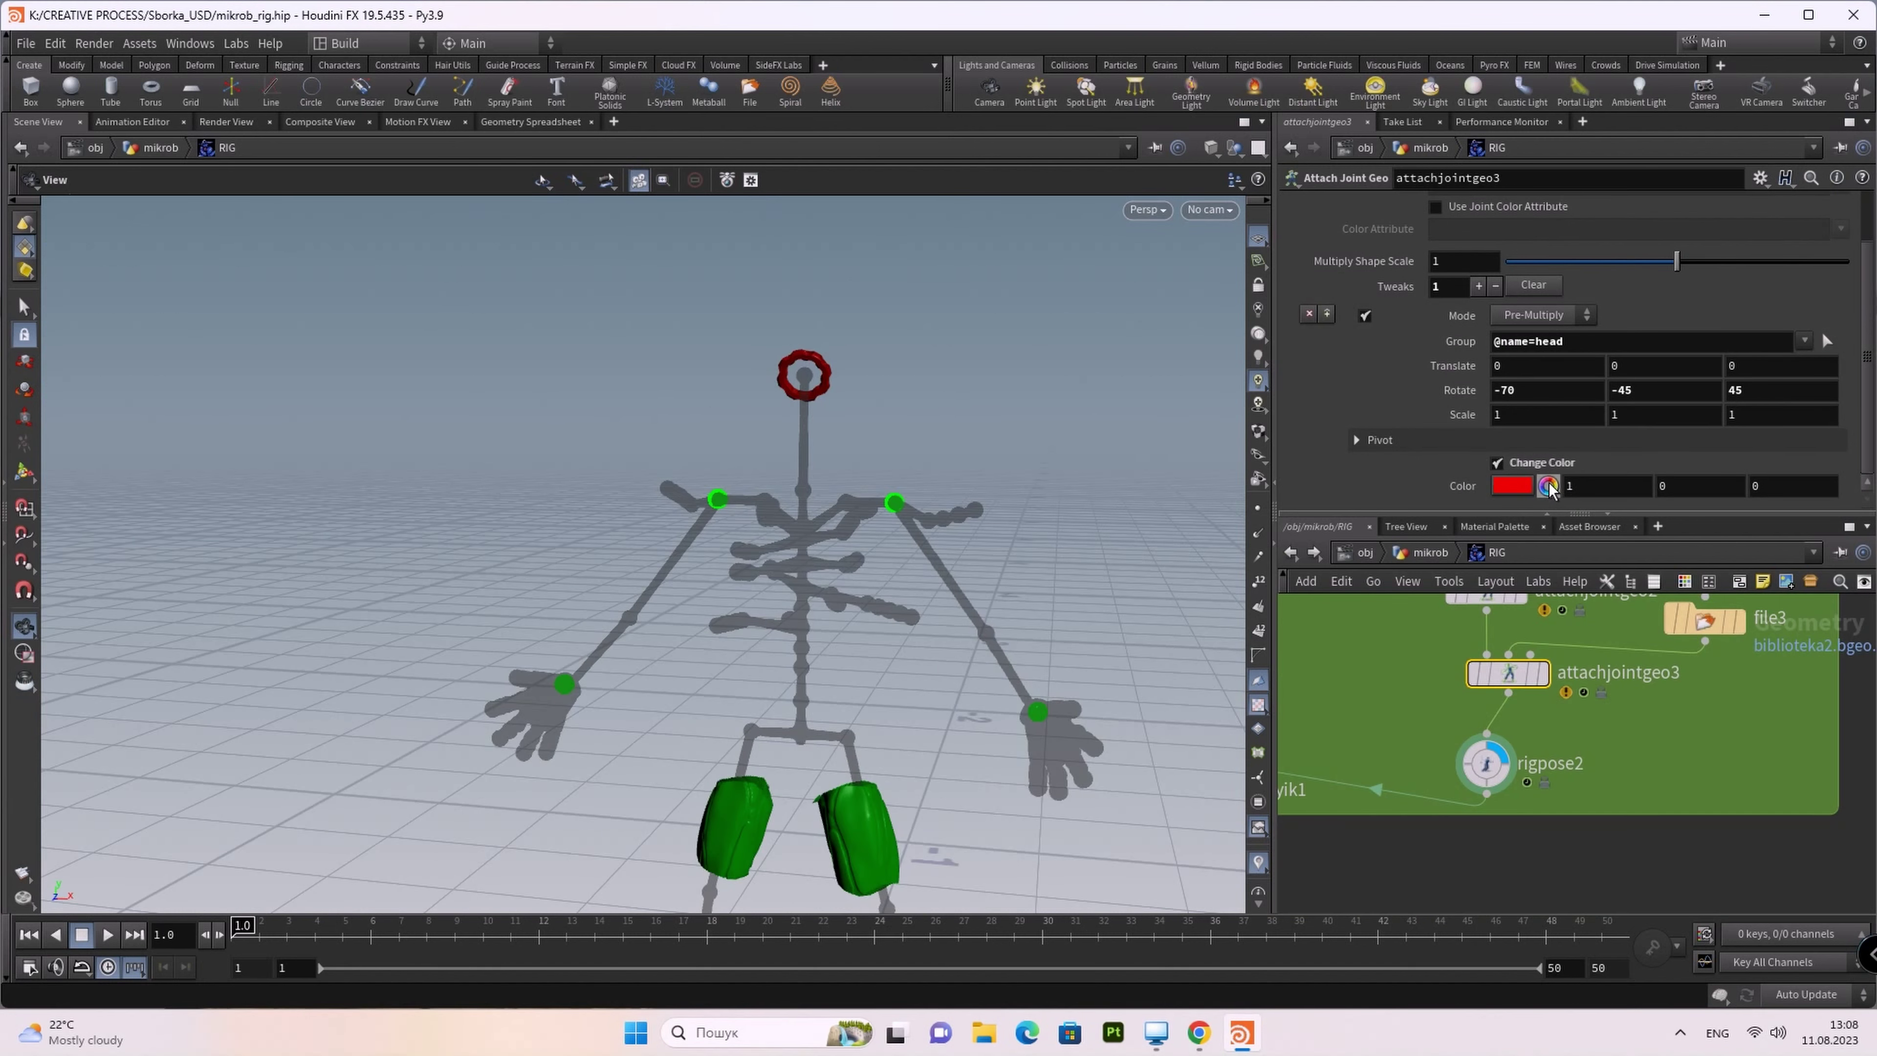
click(1513, 487)
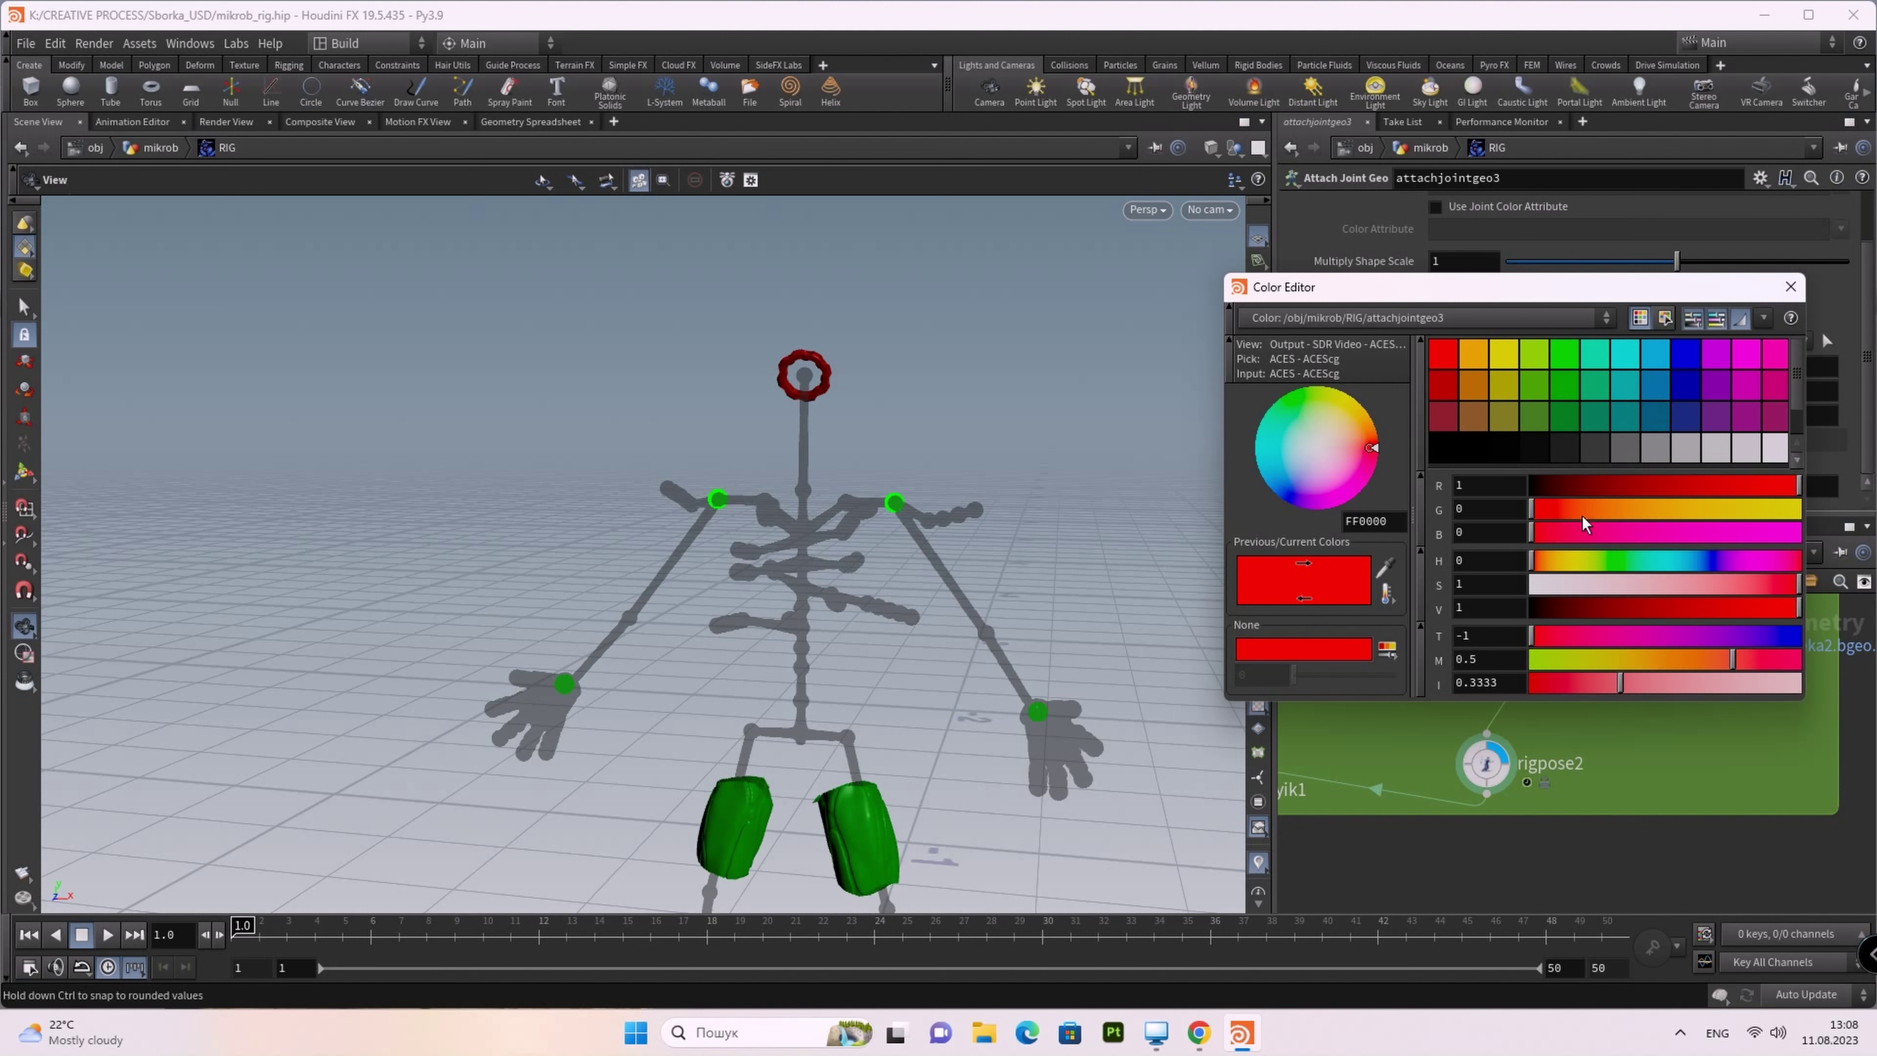
click(1686, 566)
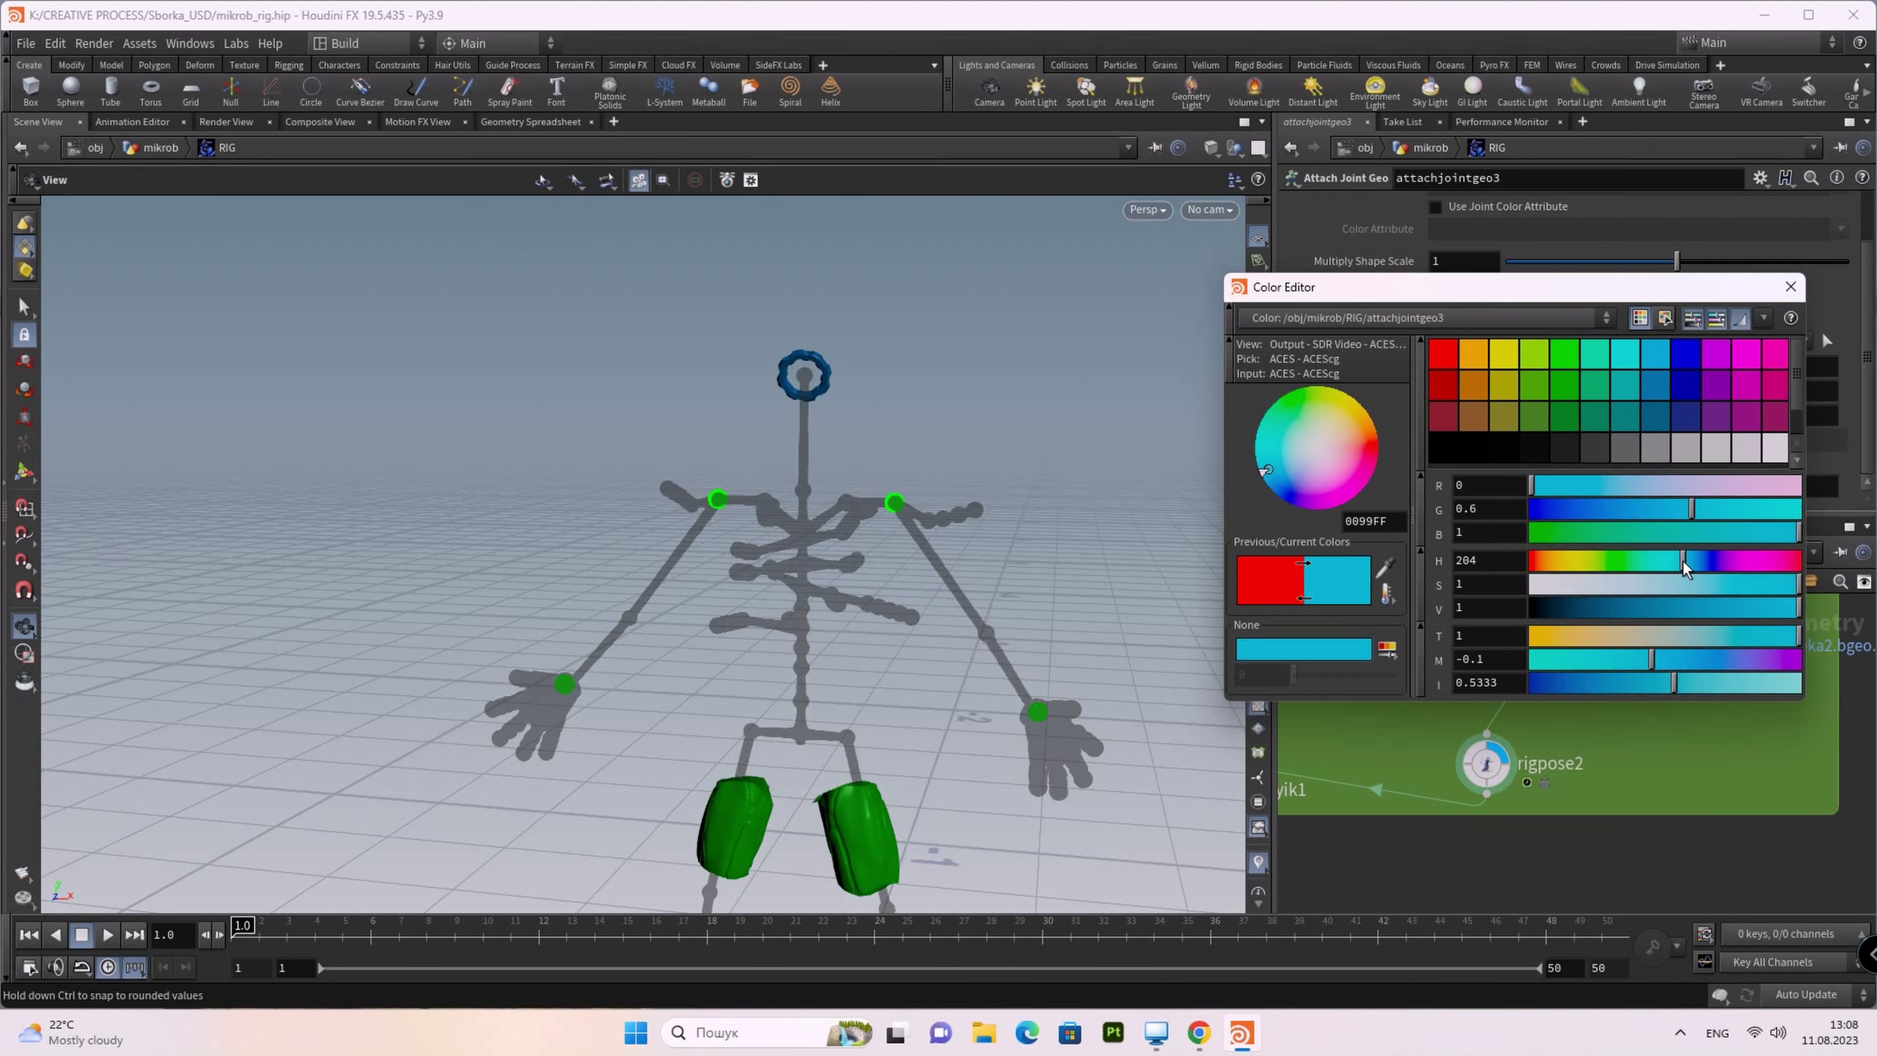
Step: Set the head shape's Multiply Shape Scale to 0.943 and bring fullbodyik1 into view
click(1790, 287)
mouse_move(960, 395)
mouse_down()
mouse_move(1169, 407)
mouse_move(947, 415)
mouse_up()
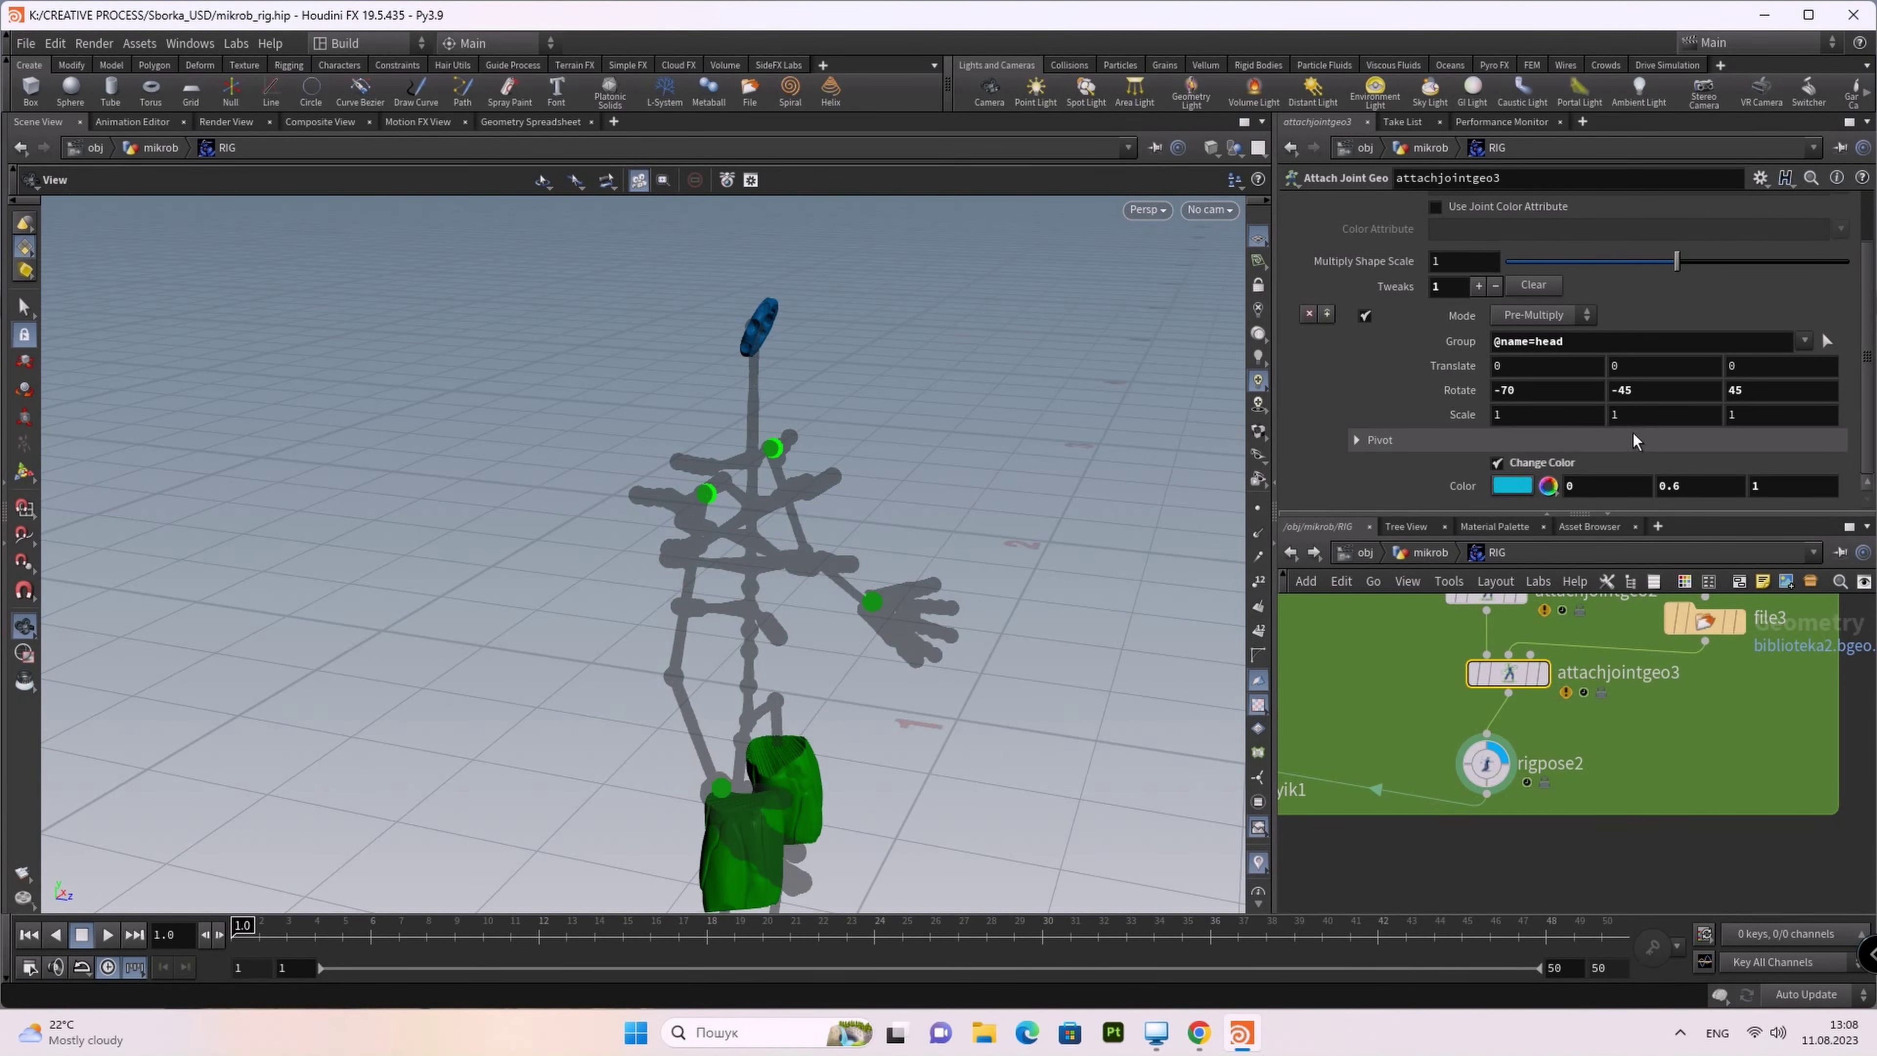
scroll(1466, 362, up, 1)
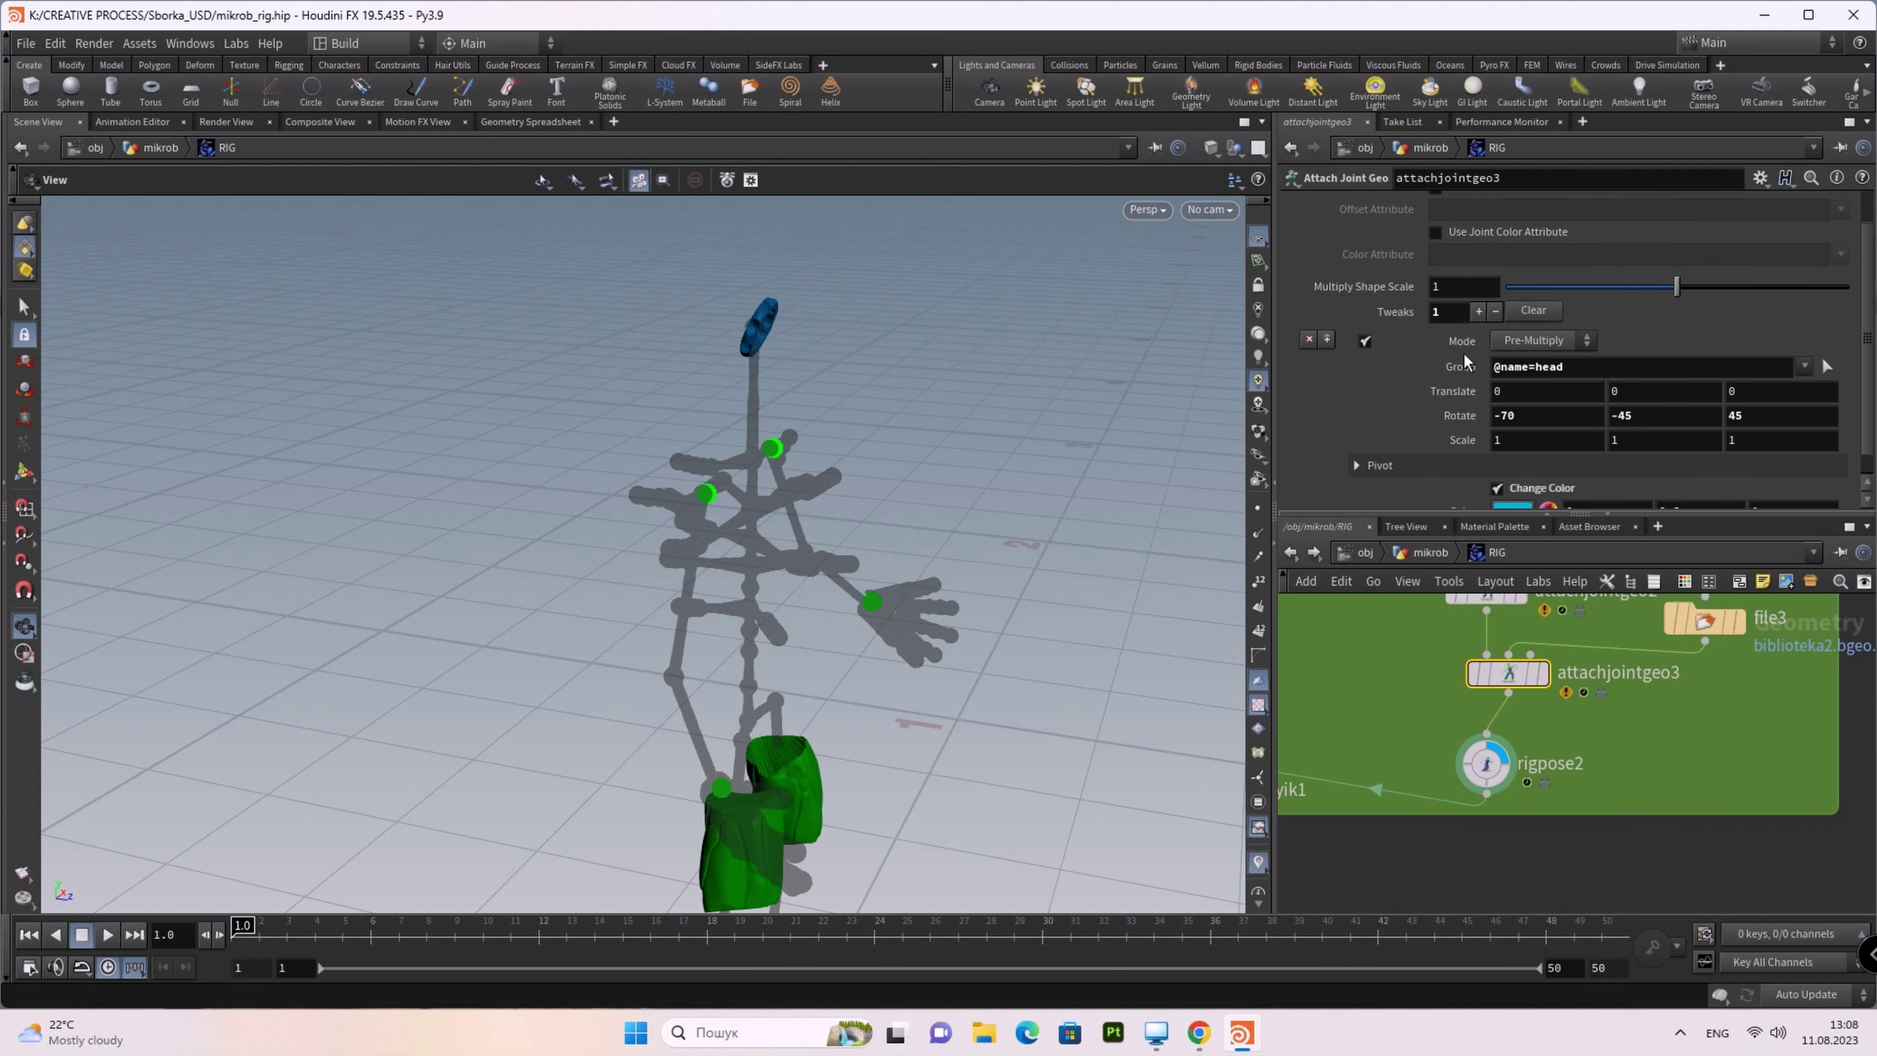
scroll(1653, 317, down, 1)
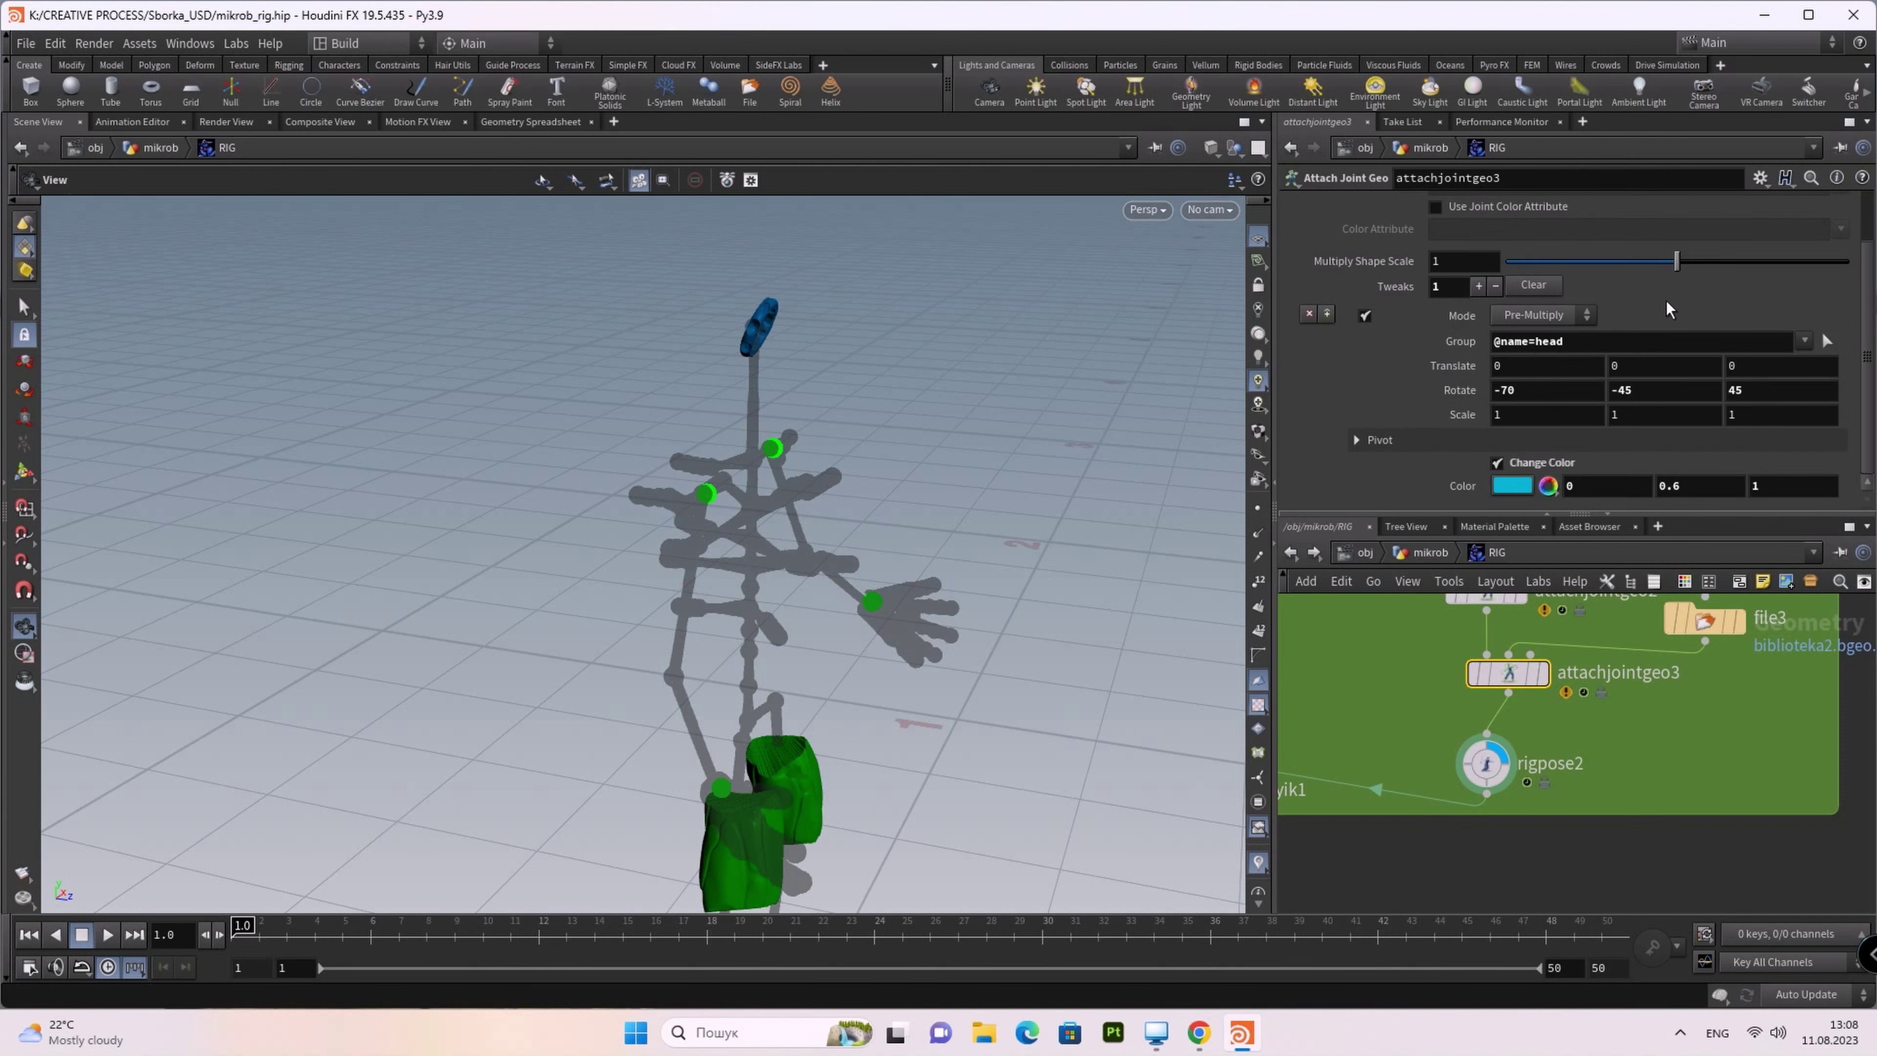
mouse_move(1676, 261)
mouse_down()
mouse_move(1733, 263)
mouse_move(1666, 261)
mouse_up()
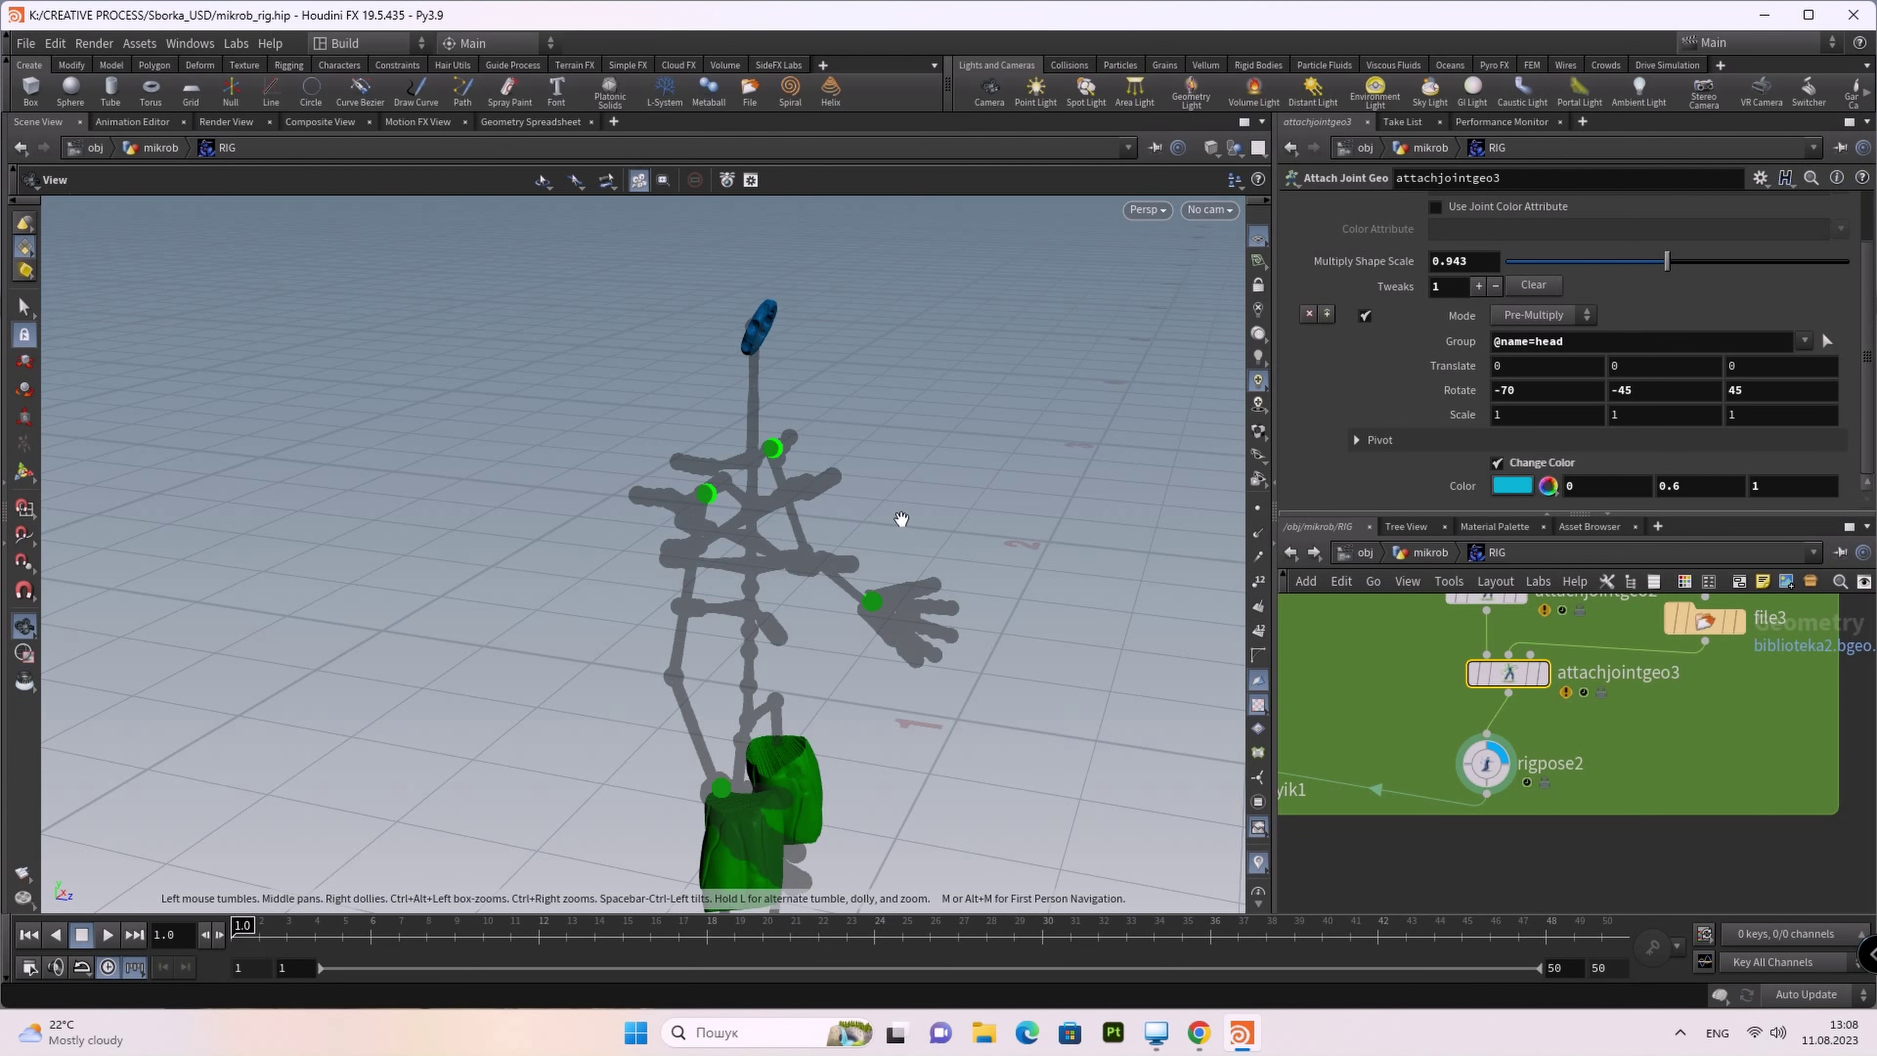
drag(901, 518, 997, 488)
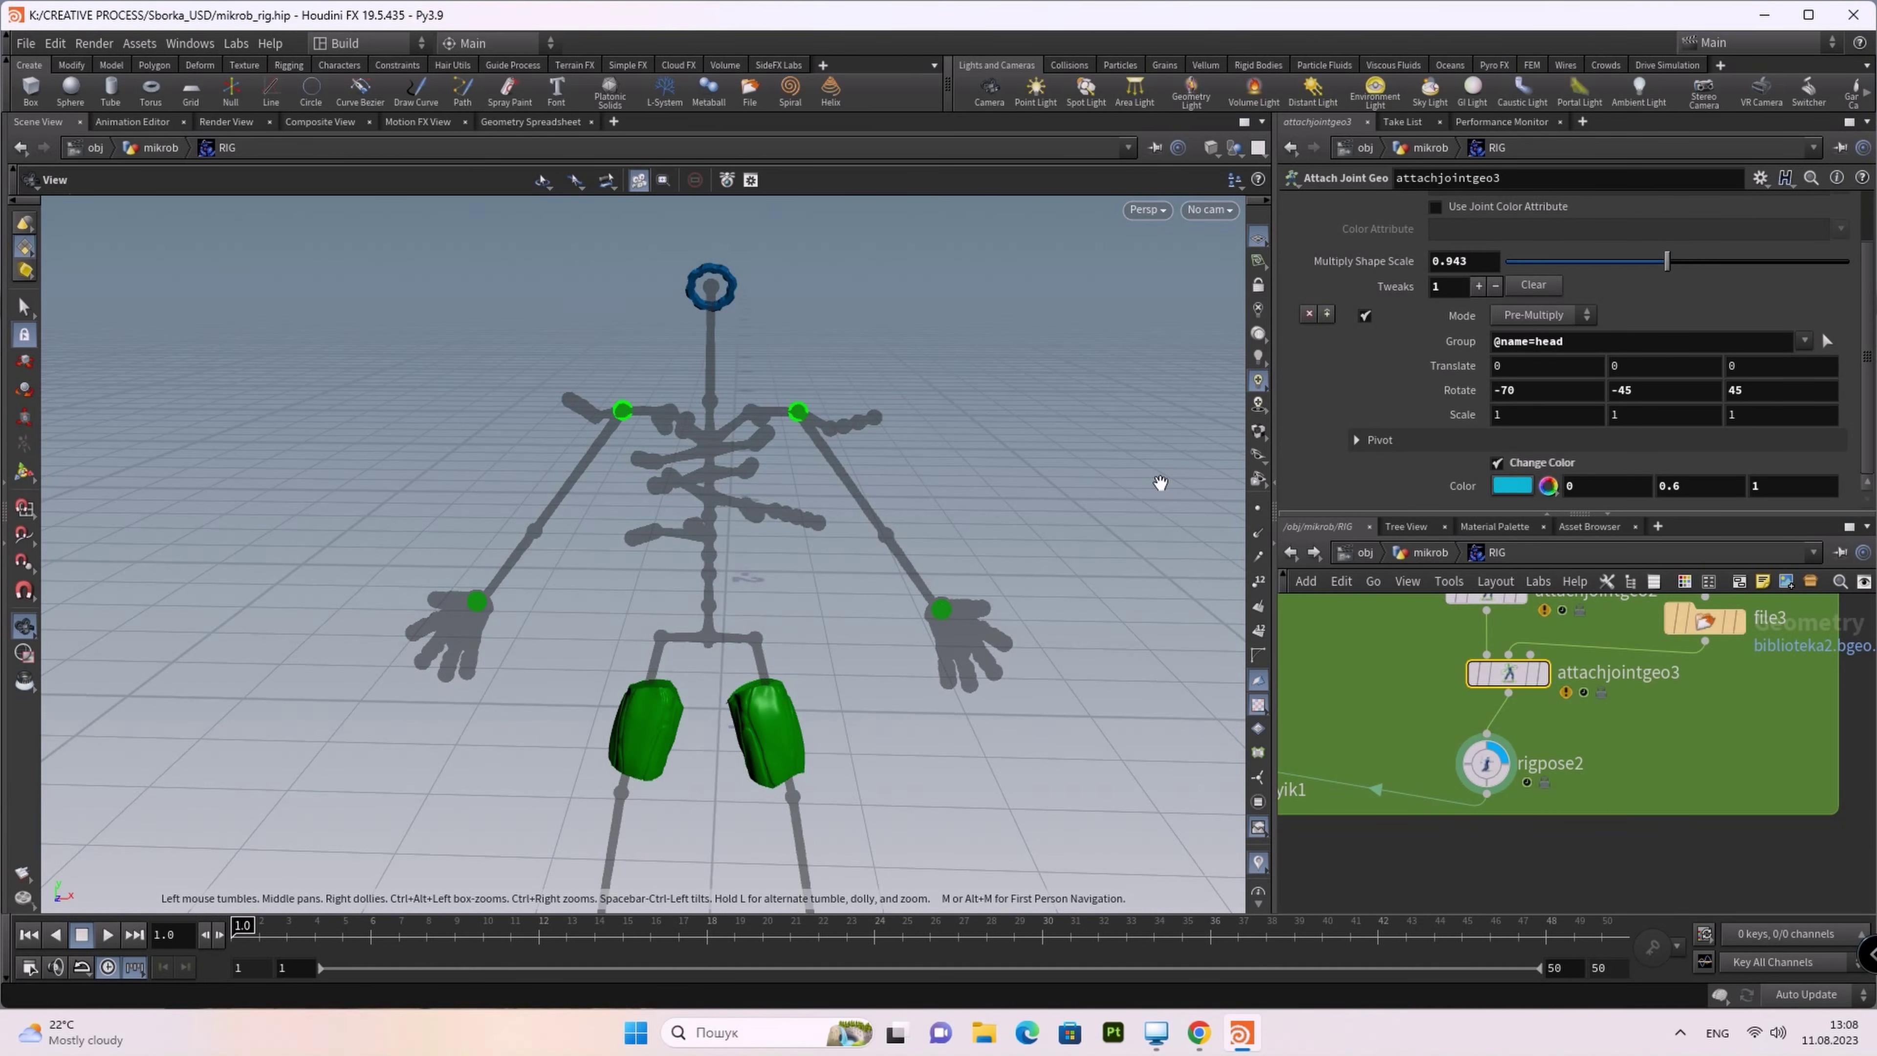
middle_drag(1668, 716, 1659, 787)
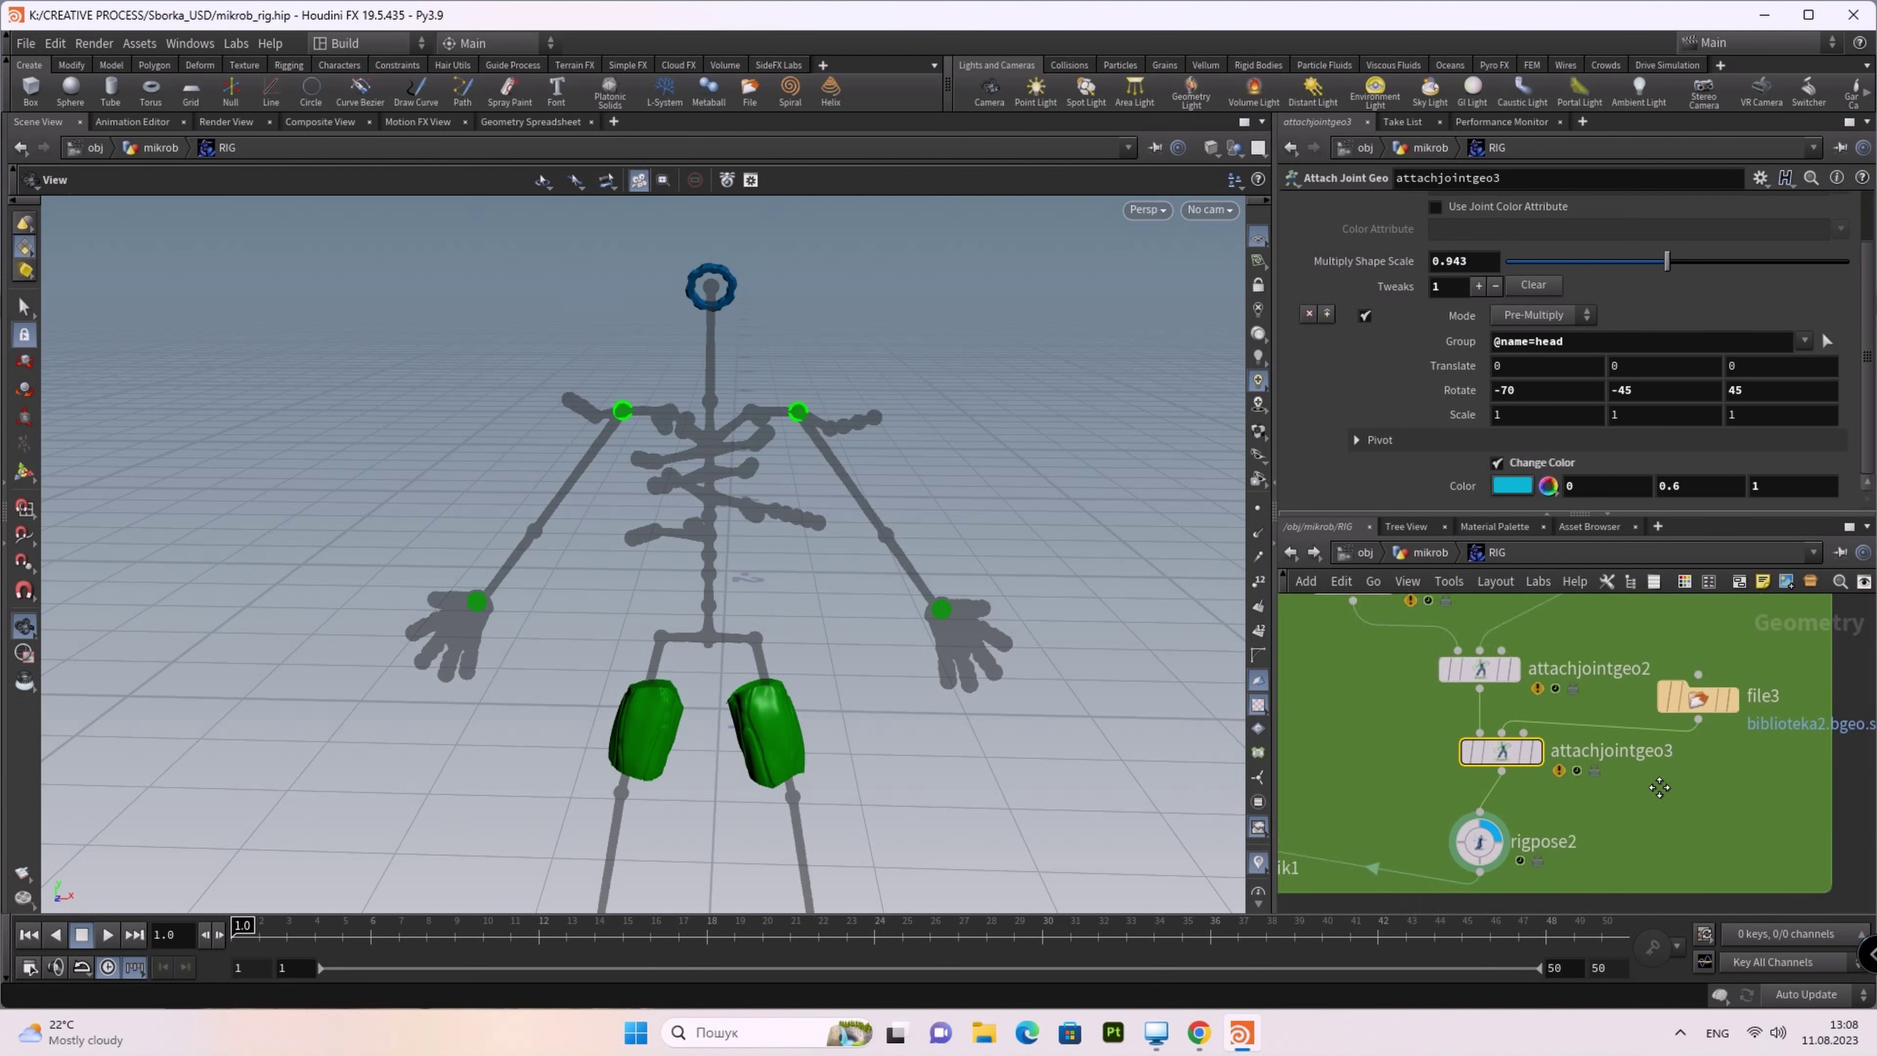
middle_drag(1514, 747, 1723, 576)
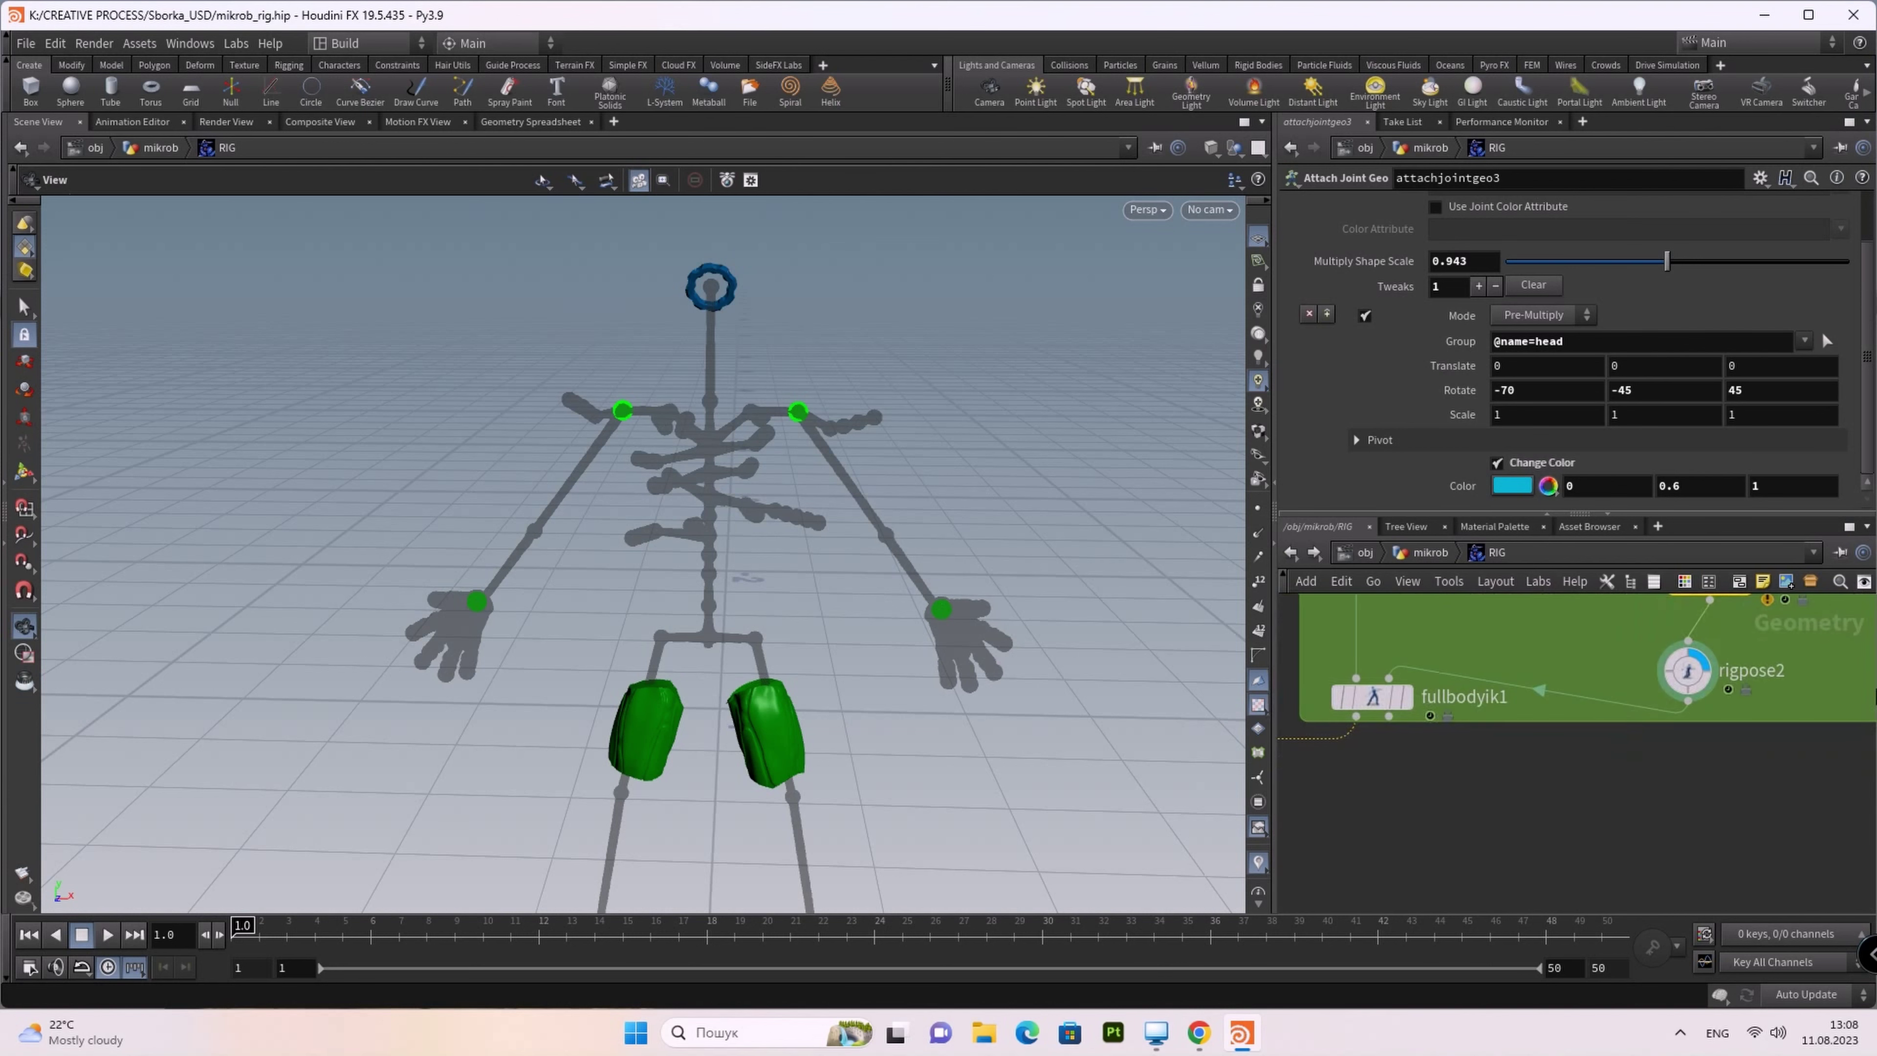
Step: Add a fullbodyik1 configuration targeting hip and mirror_hip with priority 1
click(1389, 707)
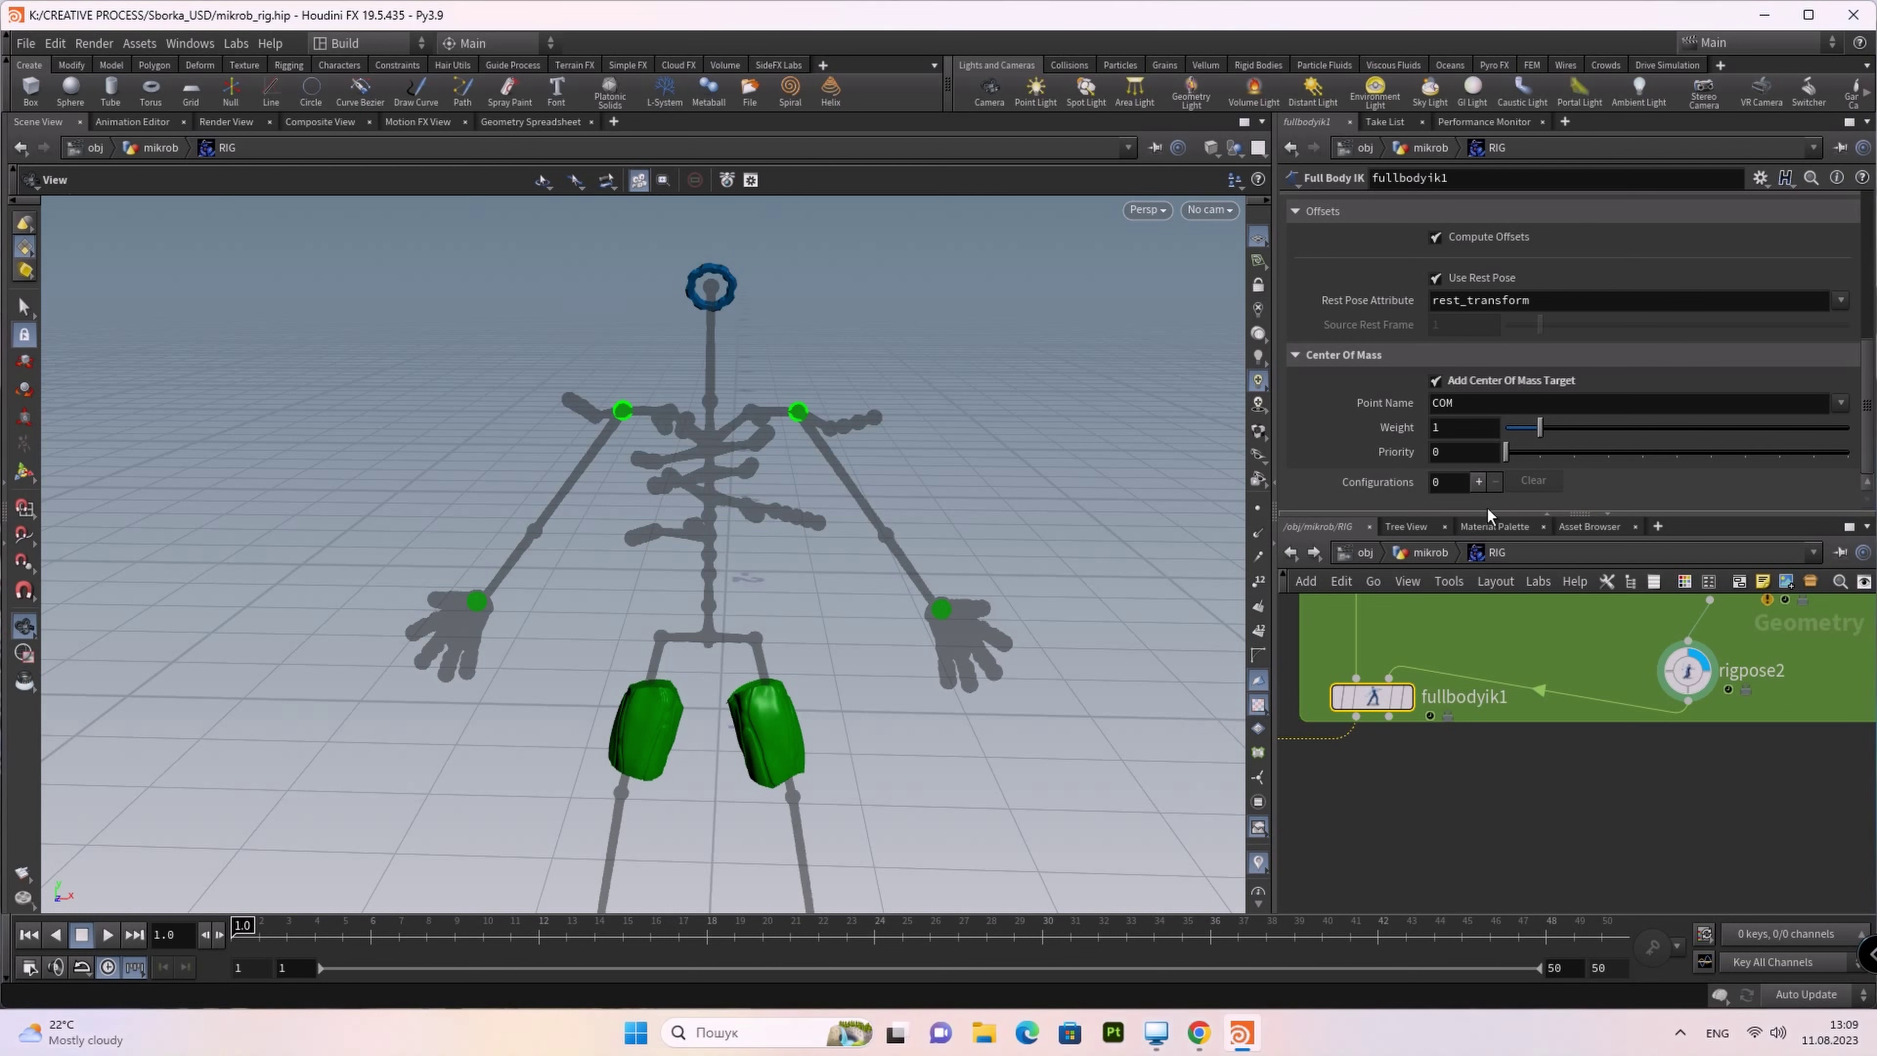
click(1479, 480)
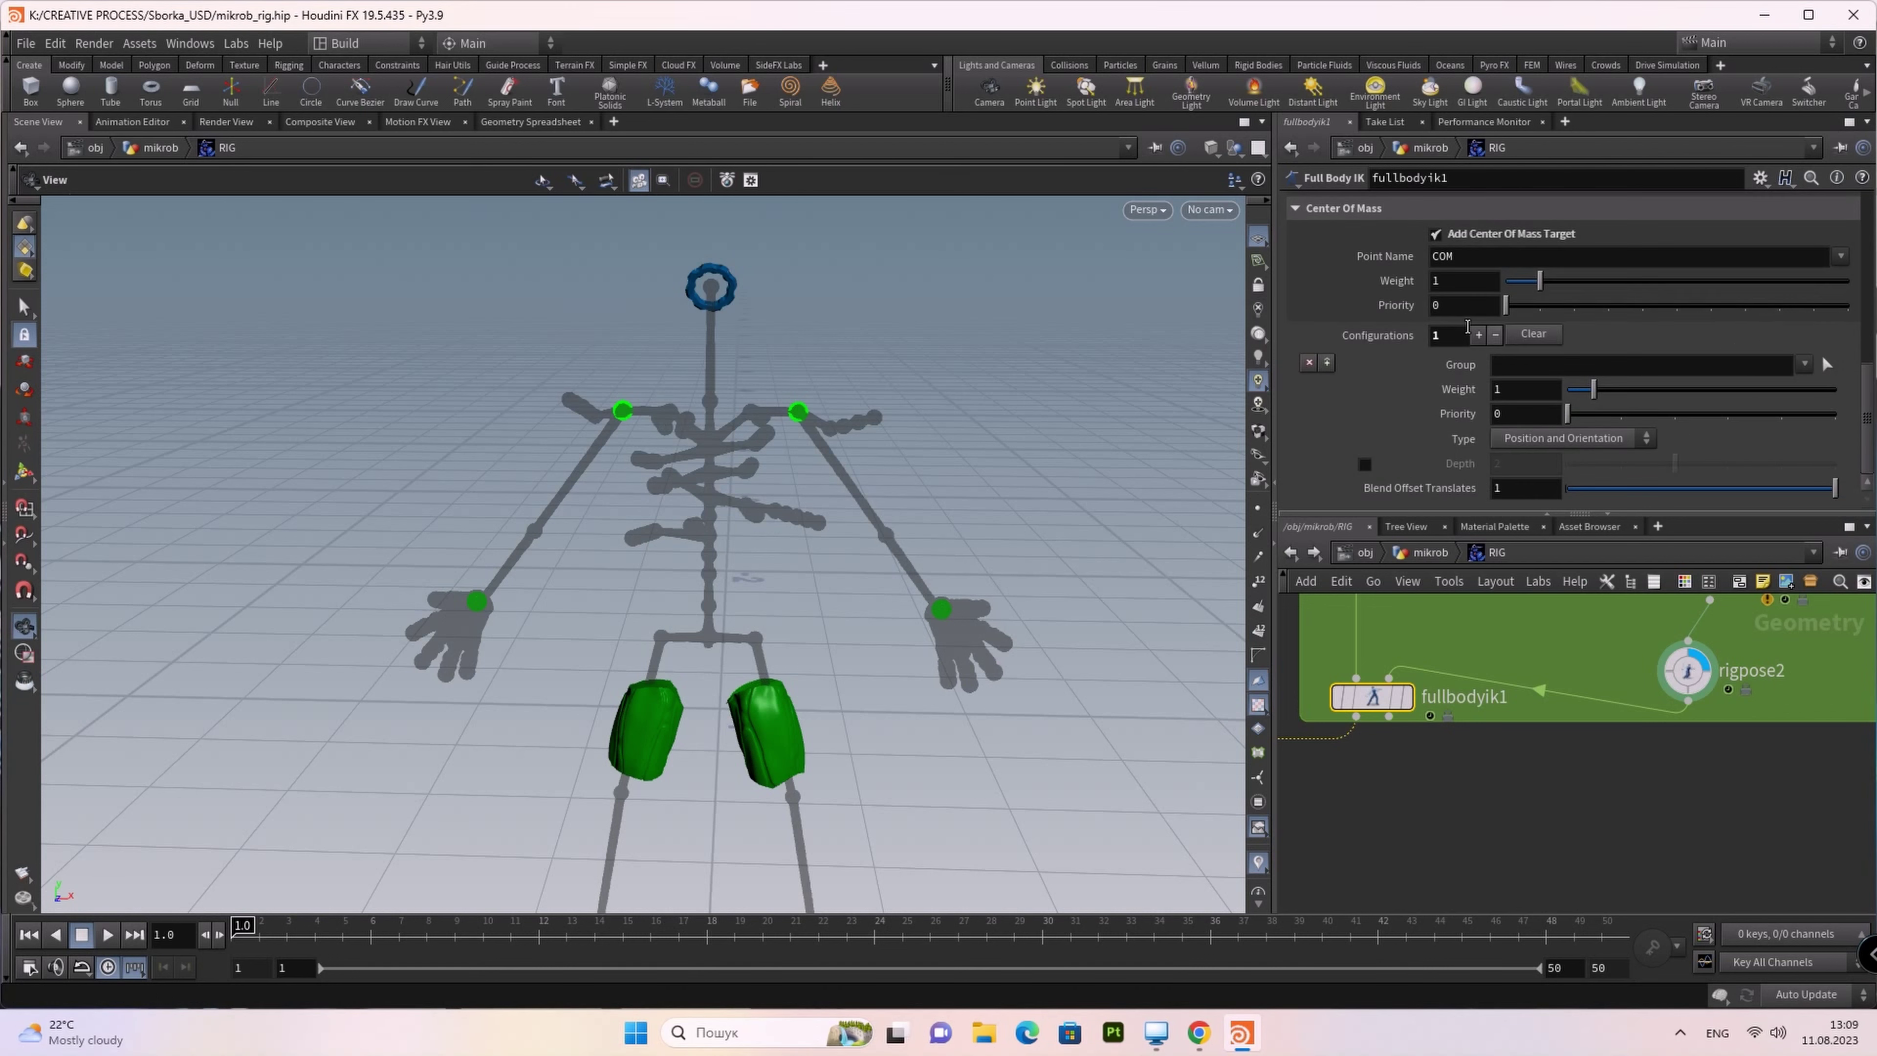
click(1829, 365)
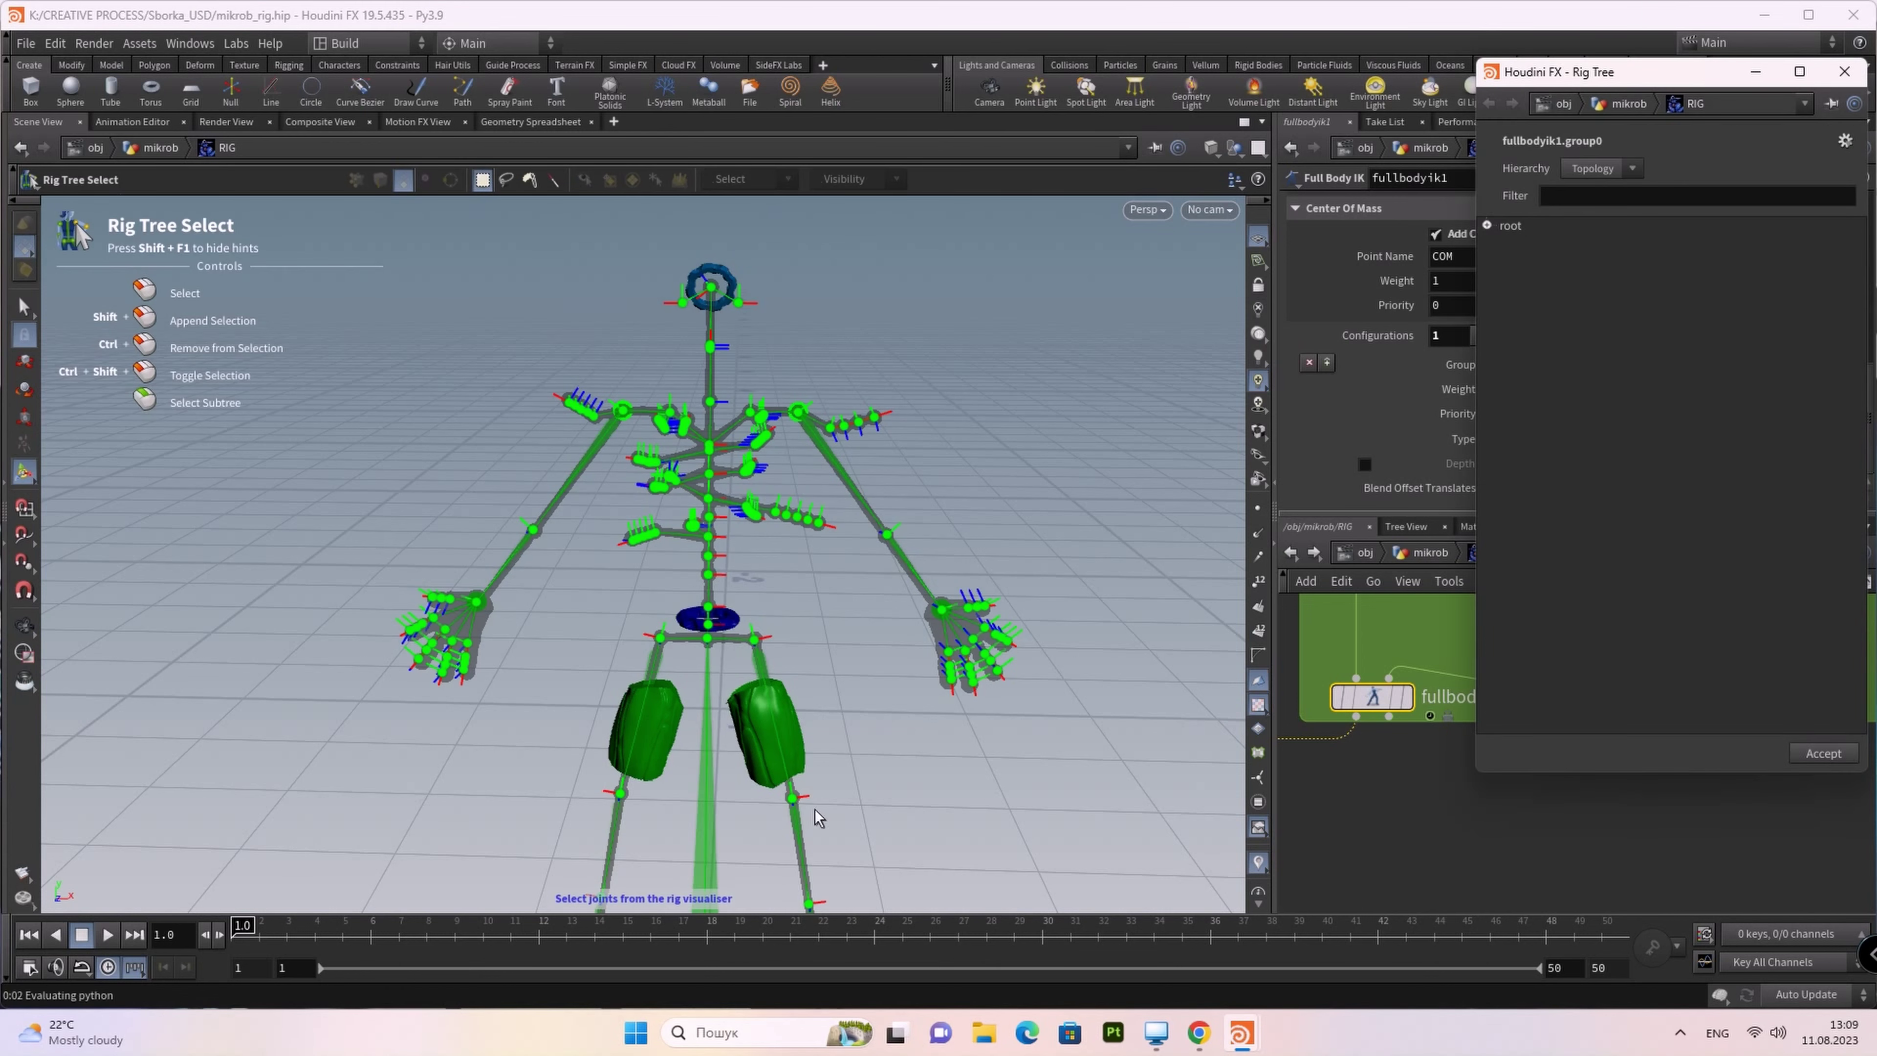
click(754, 640)
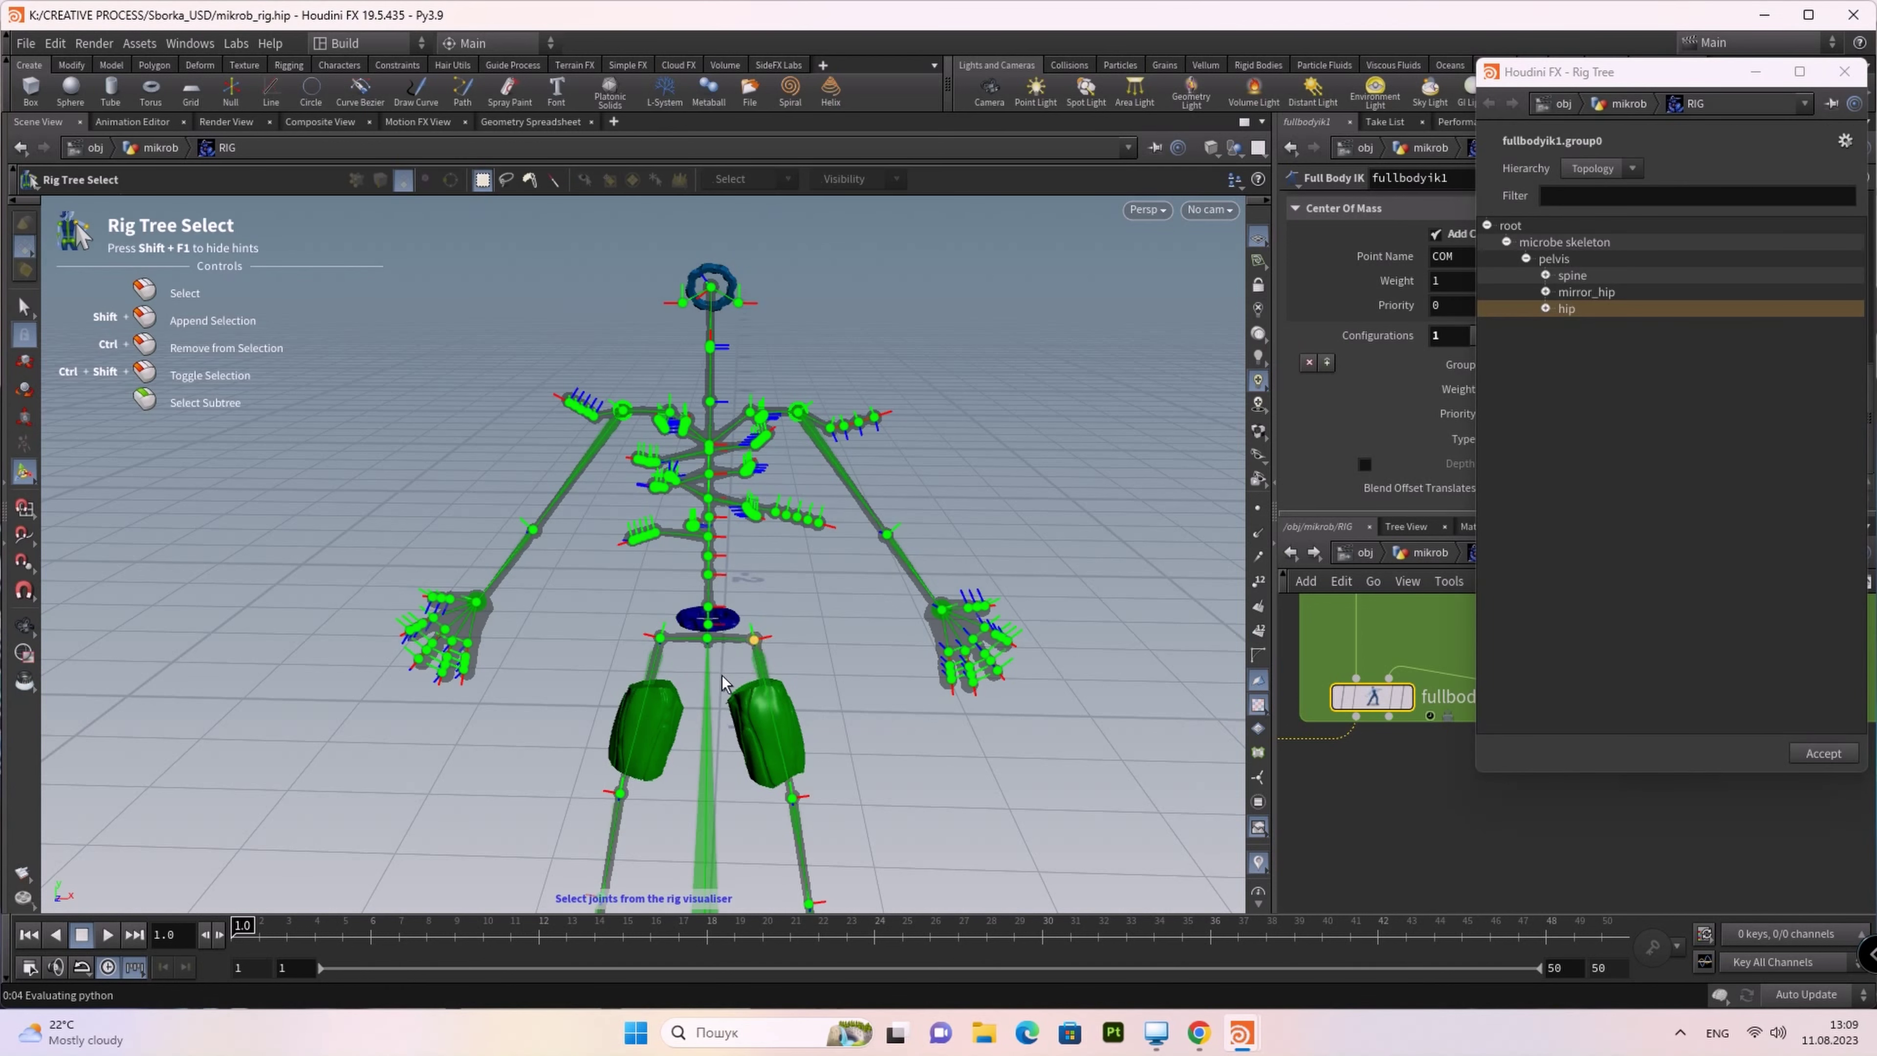
shift+click(660, 638)
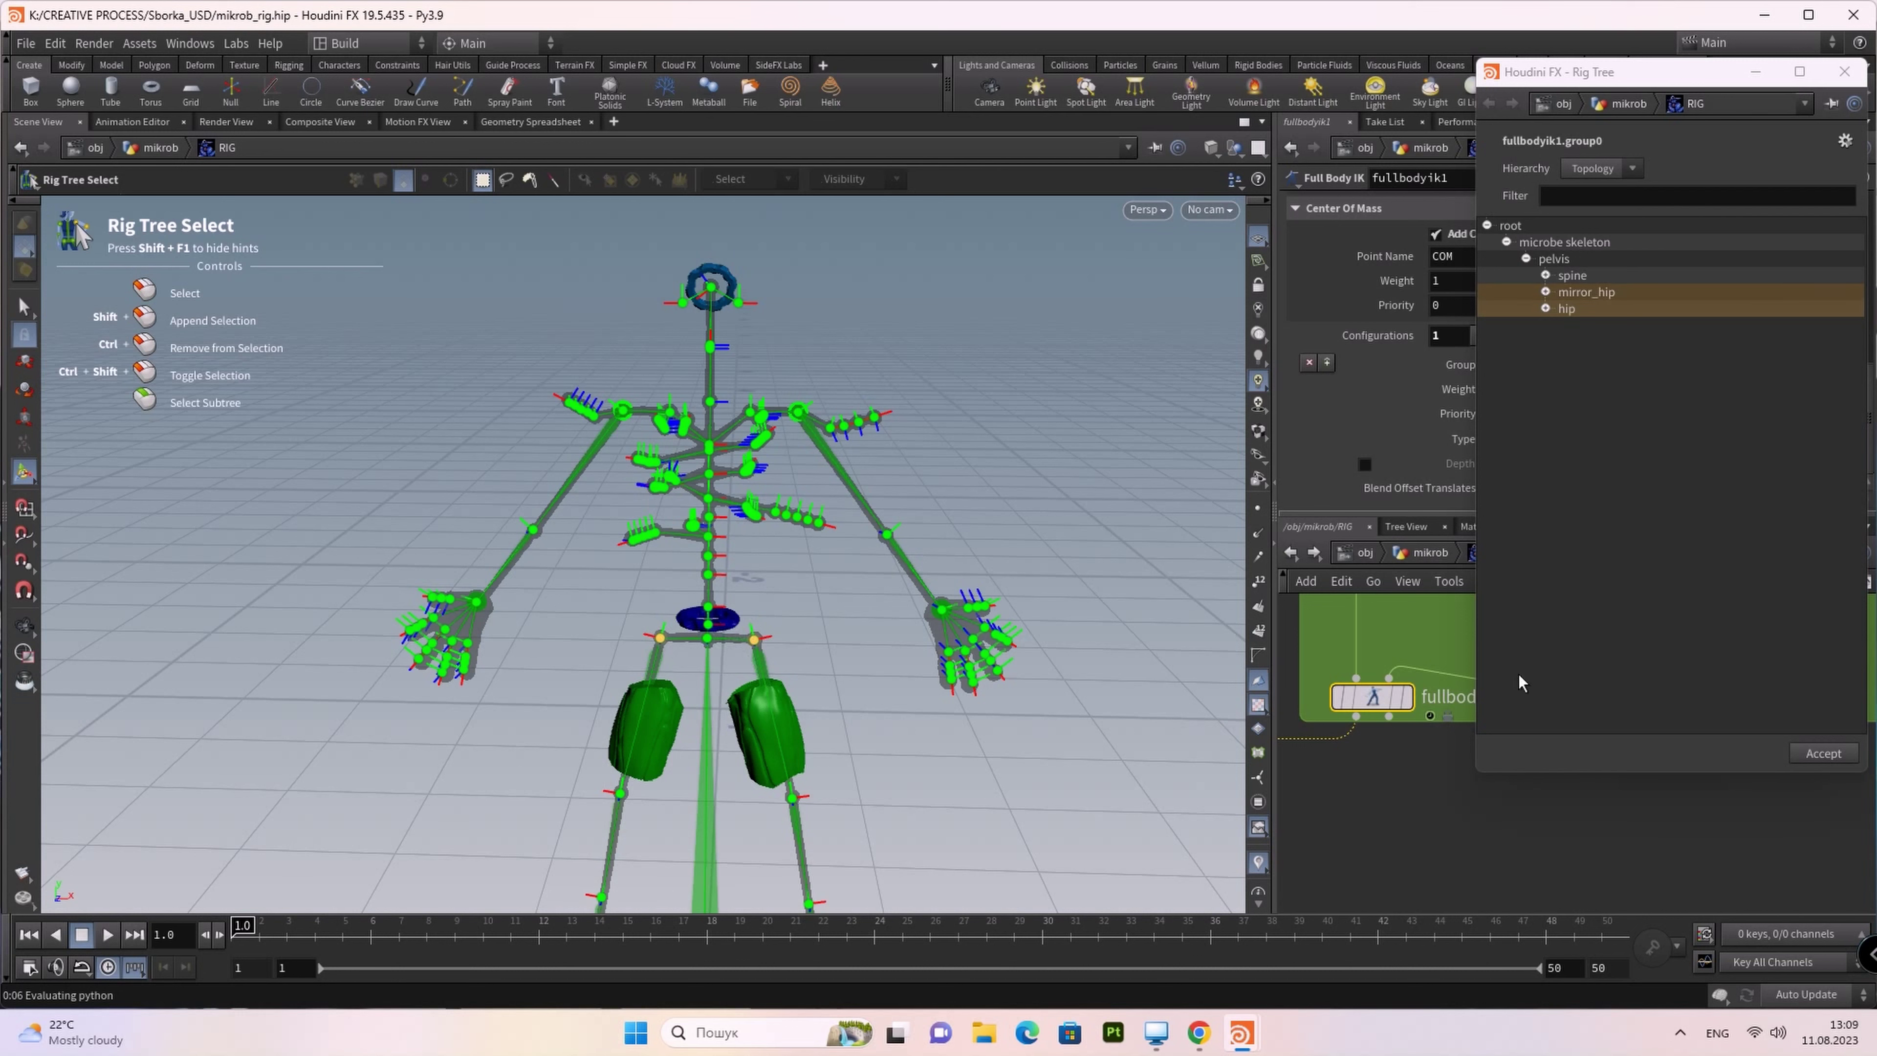
click(1823, 751)
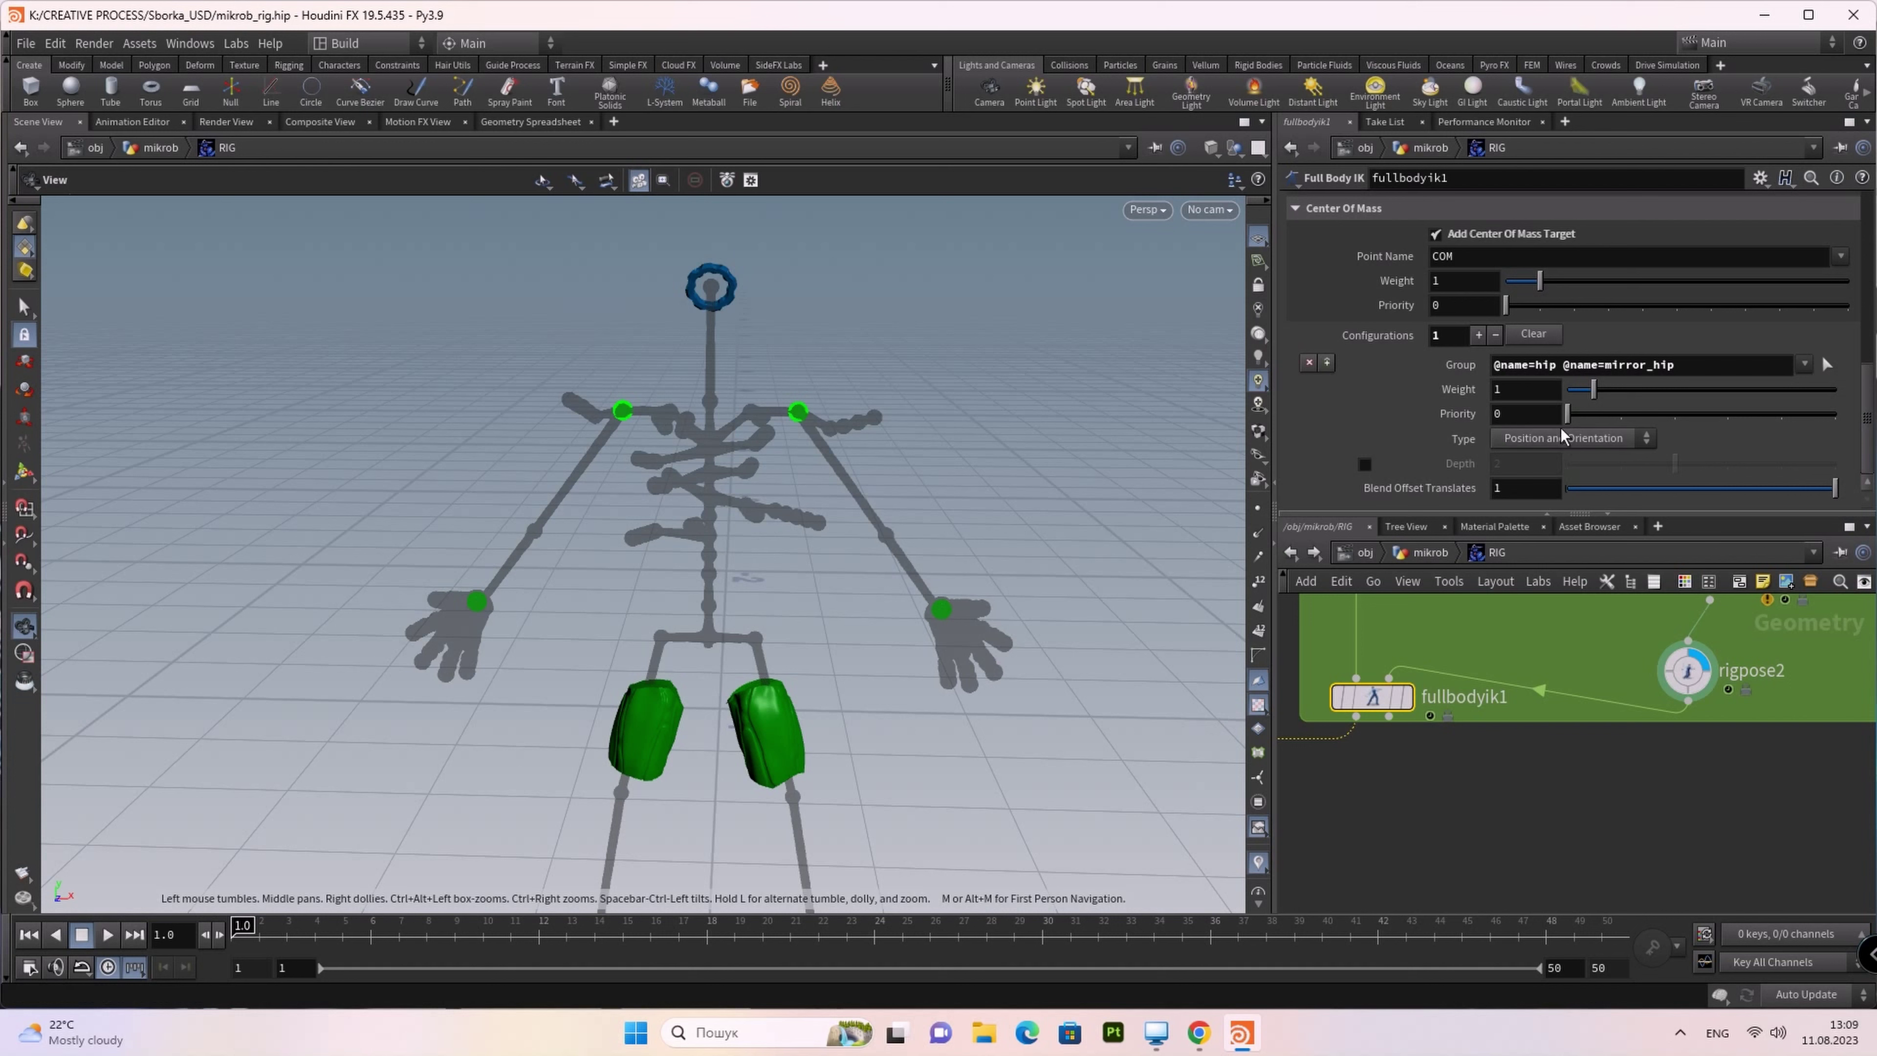
drag(1568, 415, 1630, 423)
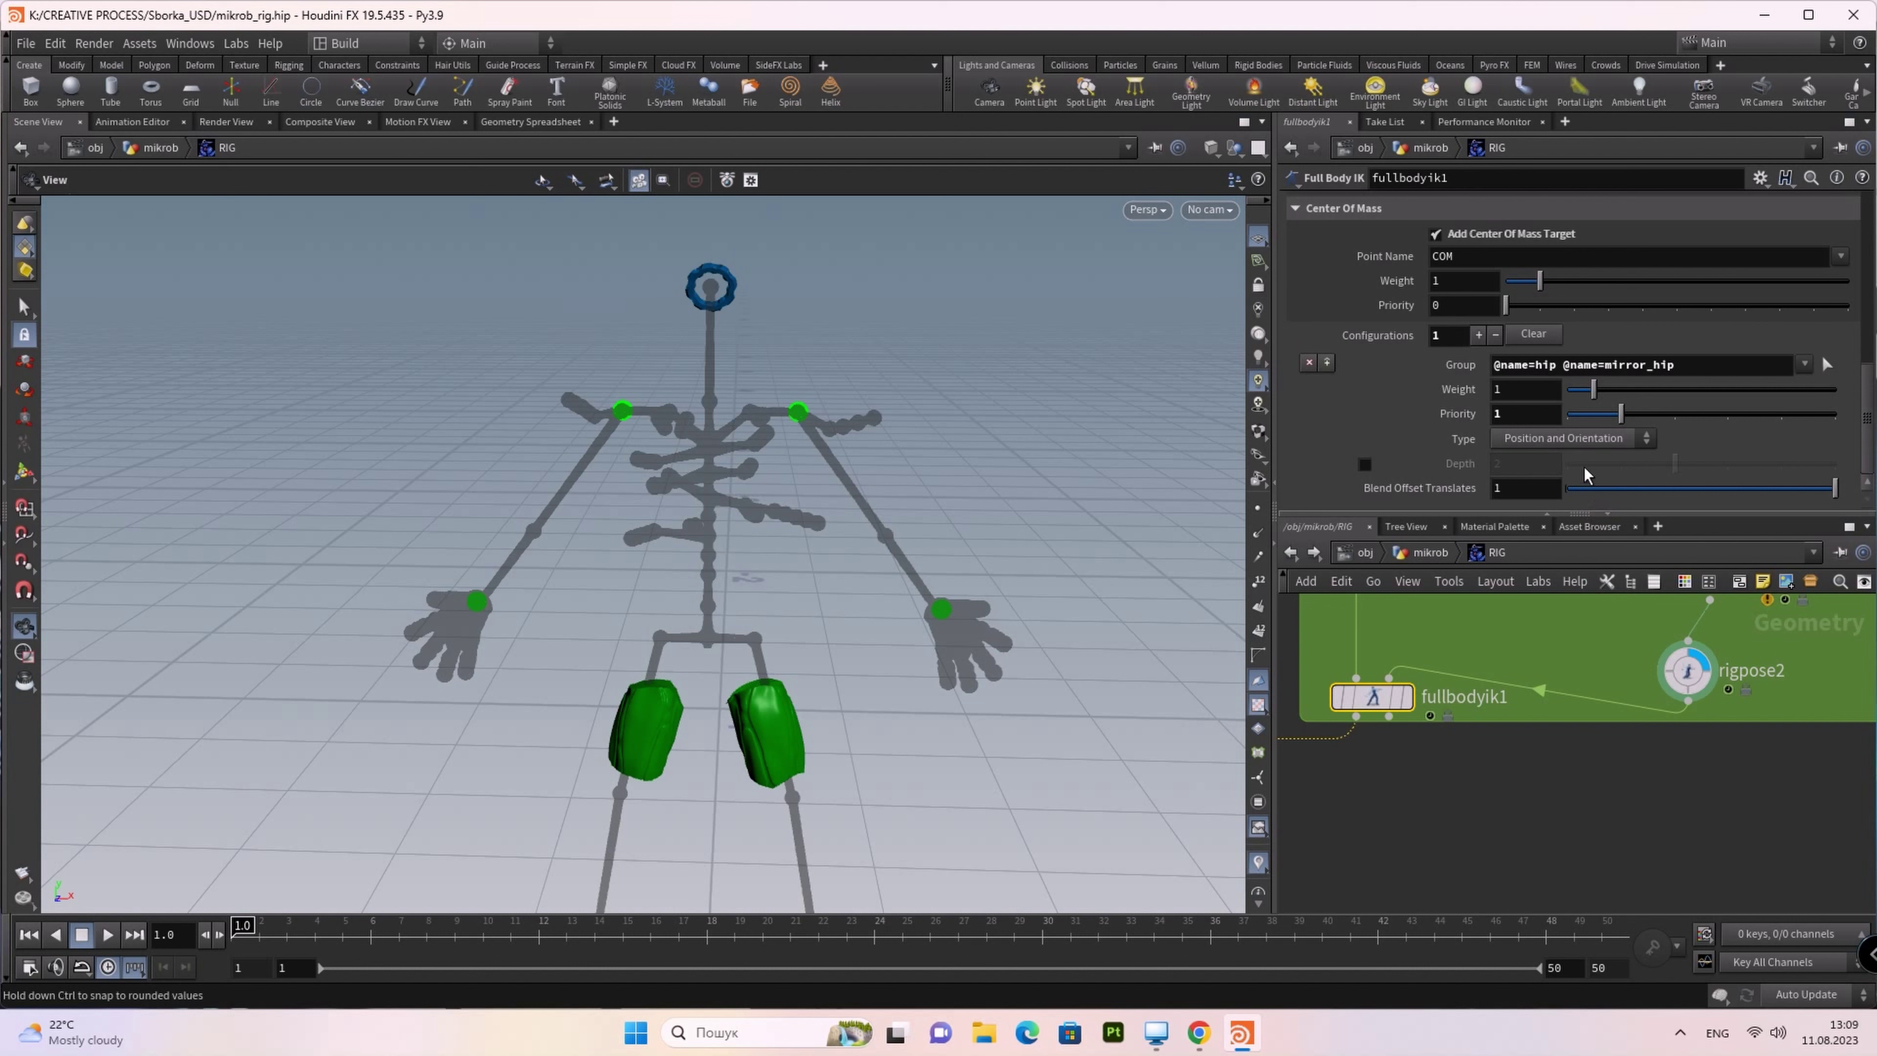
Step: Add a new Full Body IK configuration targeting the head joint, picked from the Rig Tree
click(1327, 361)
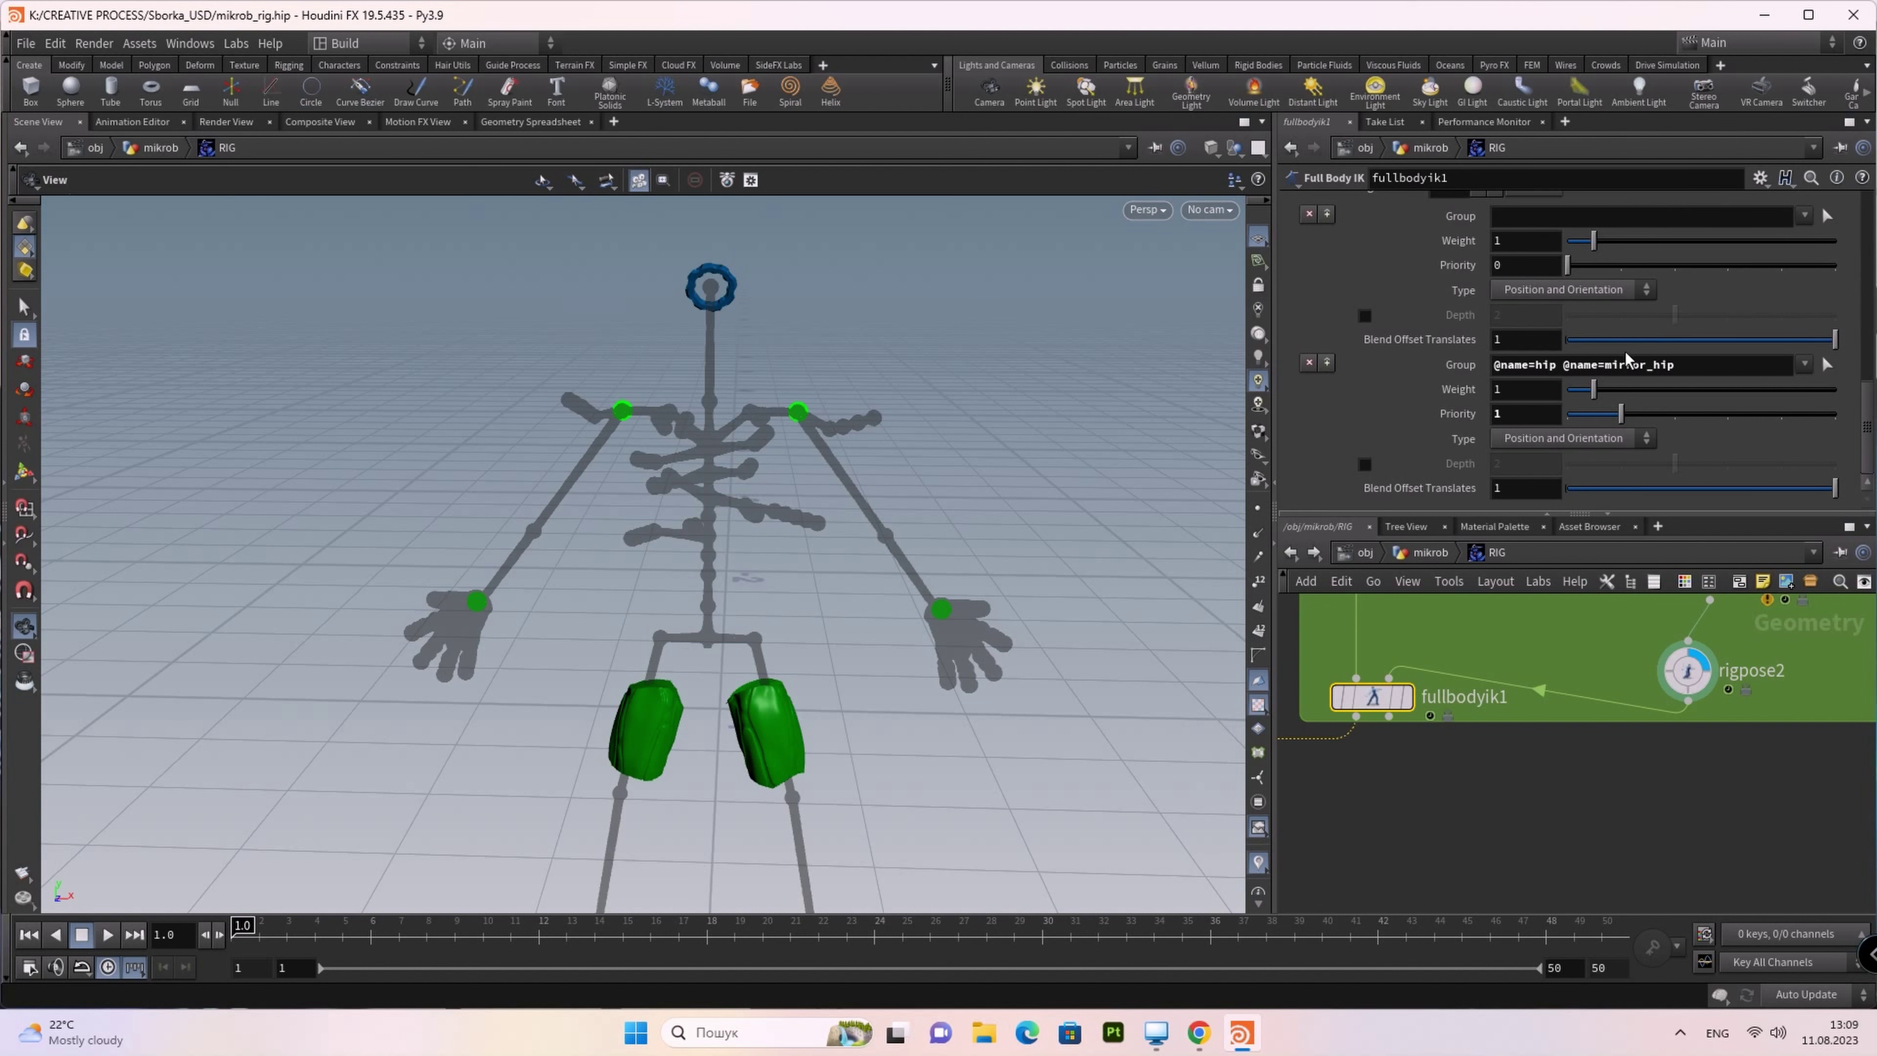
click(1824, 219)
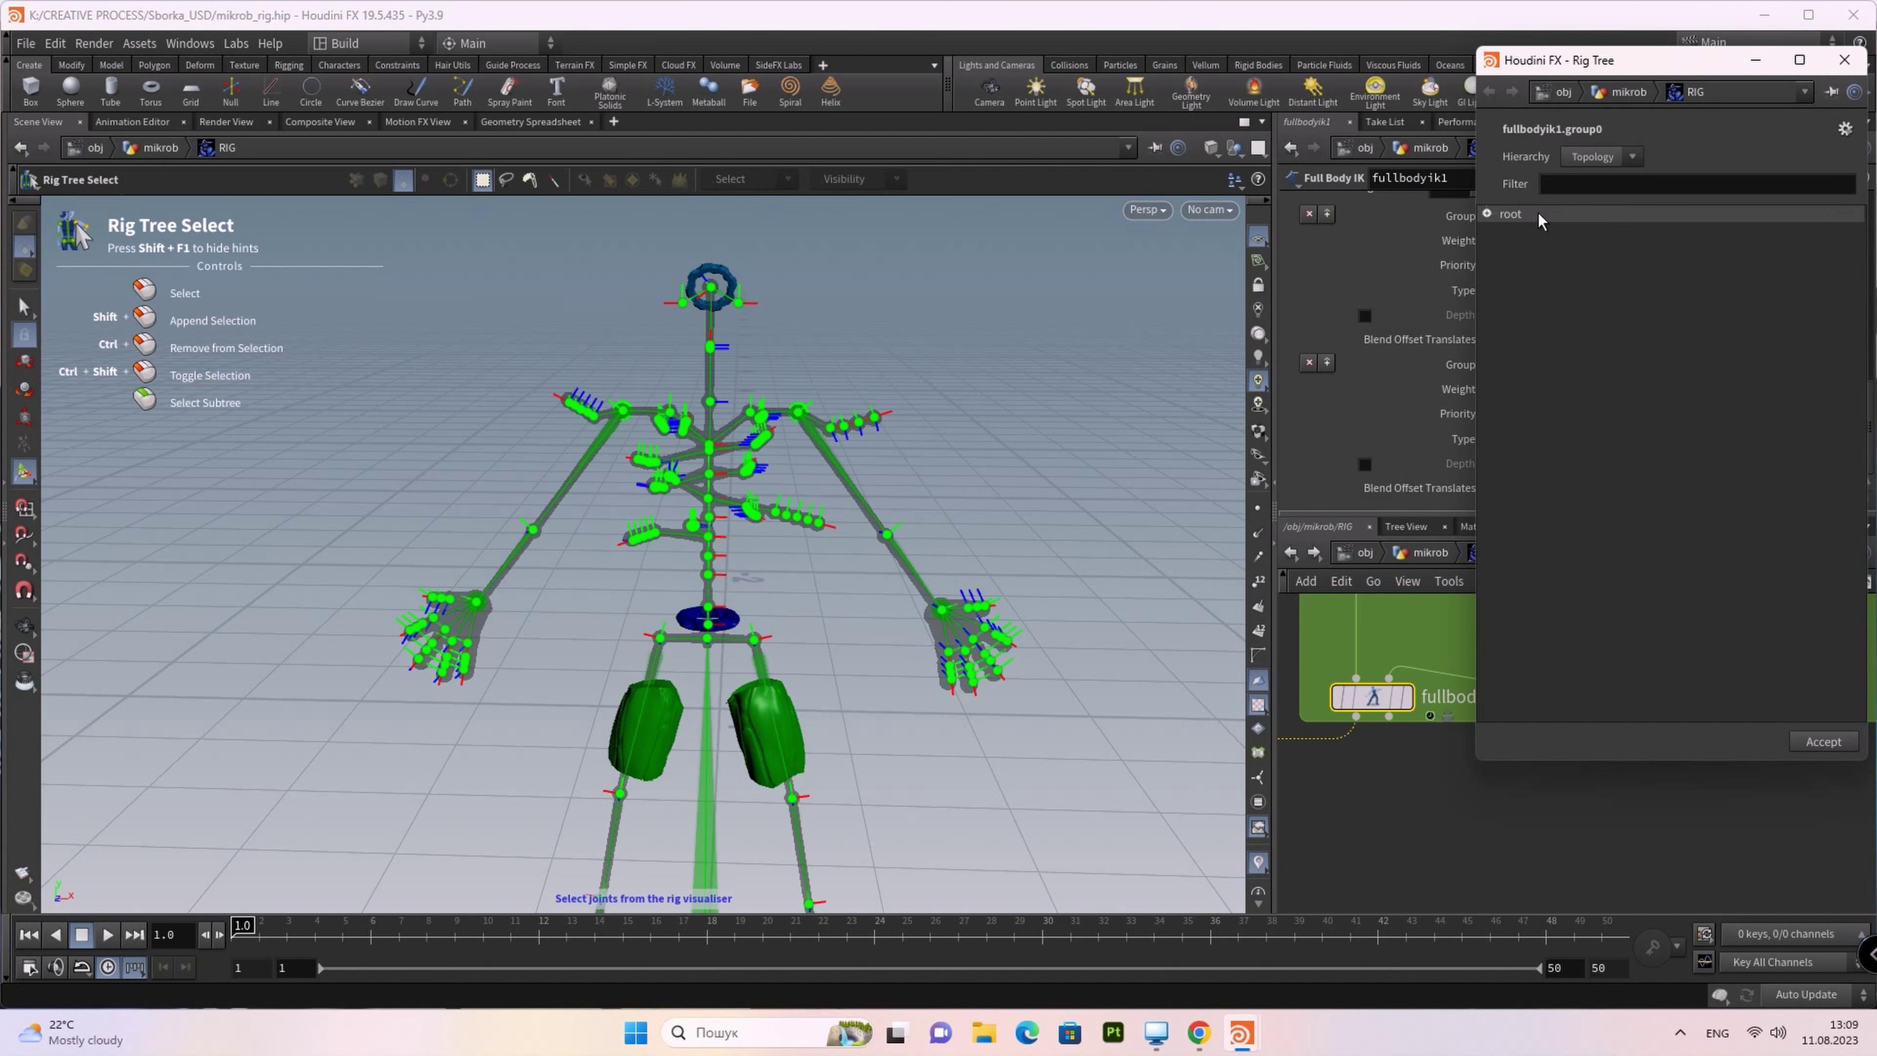
click(1506, 229)
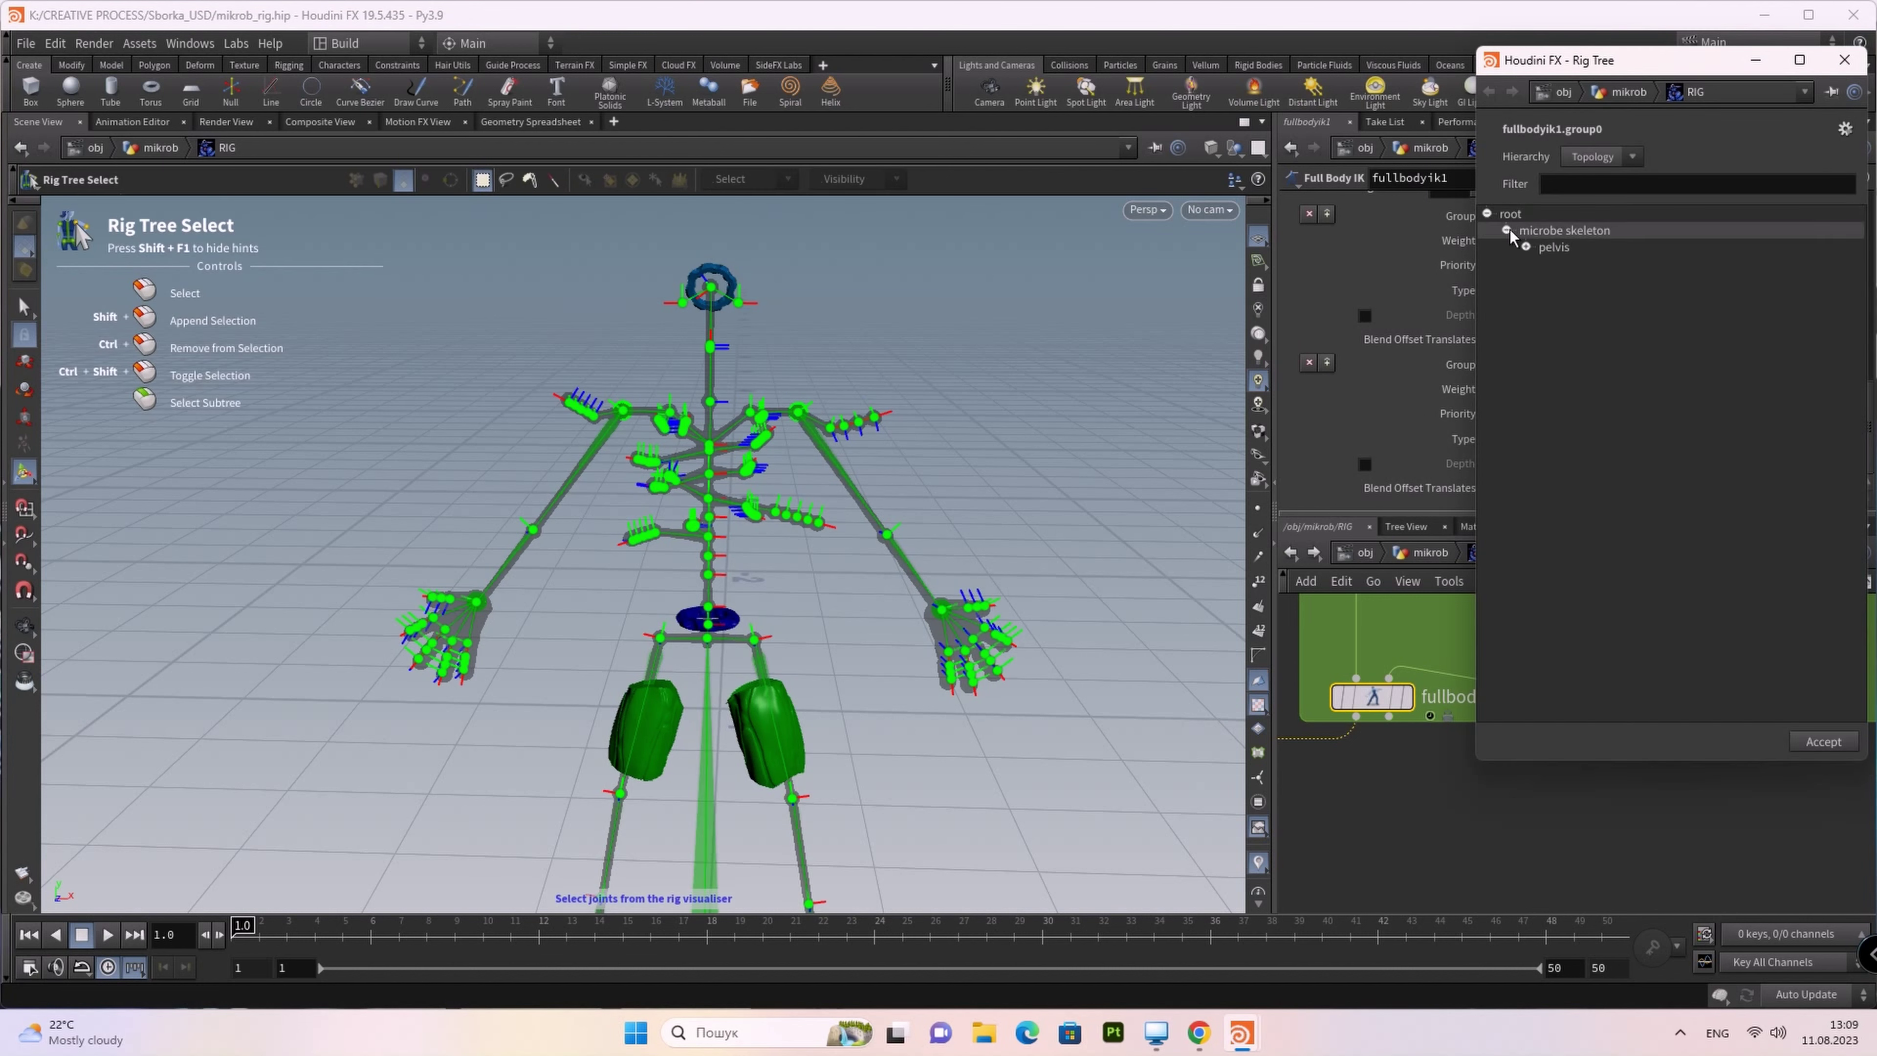
click(1526, 246)
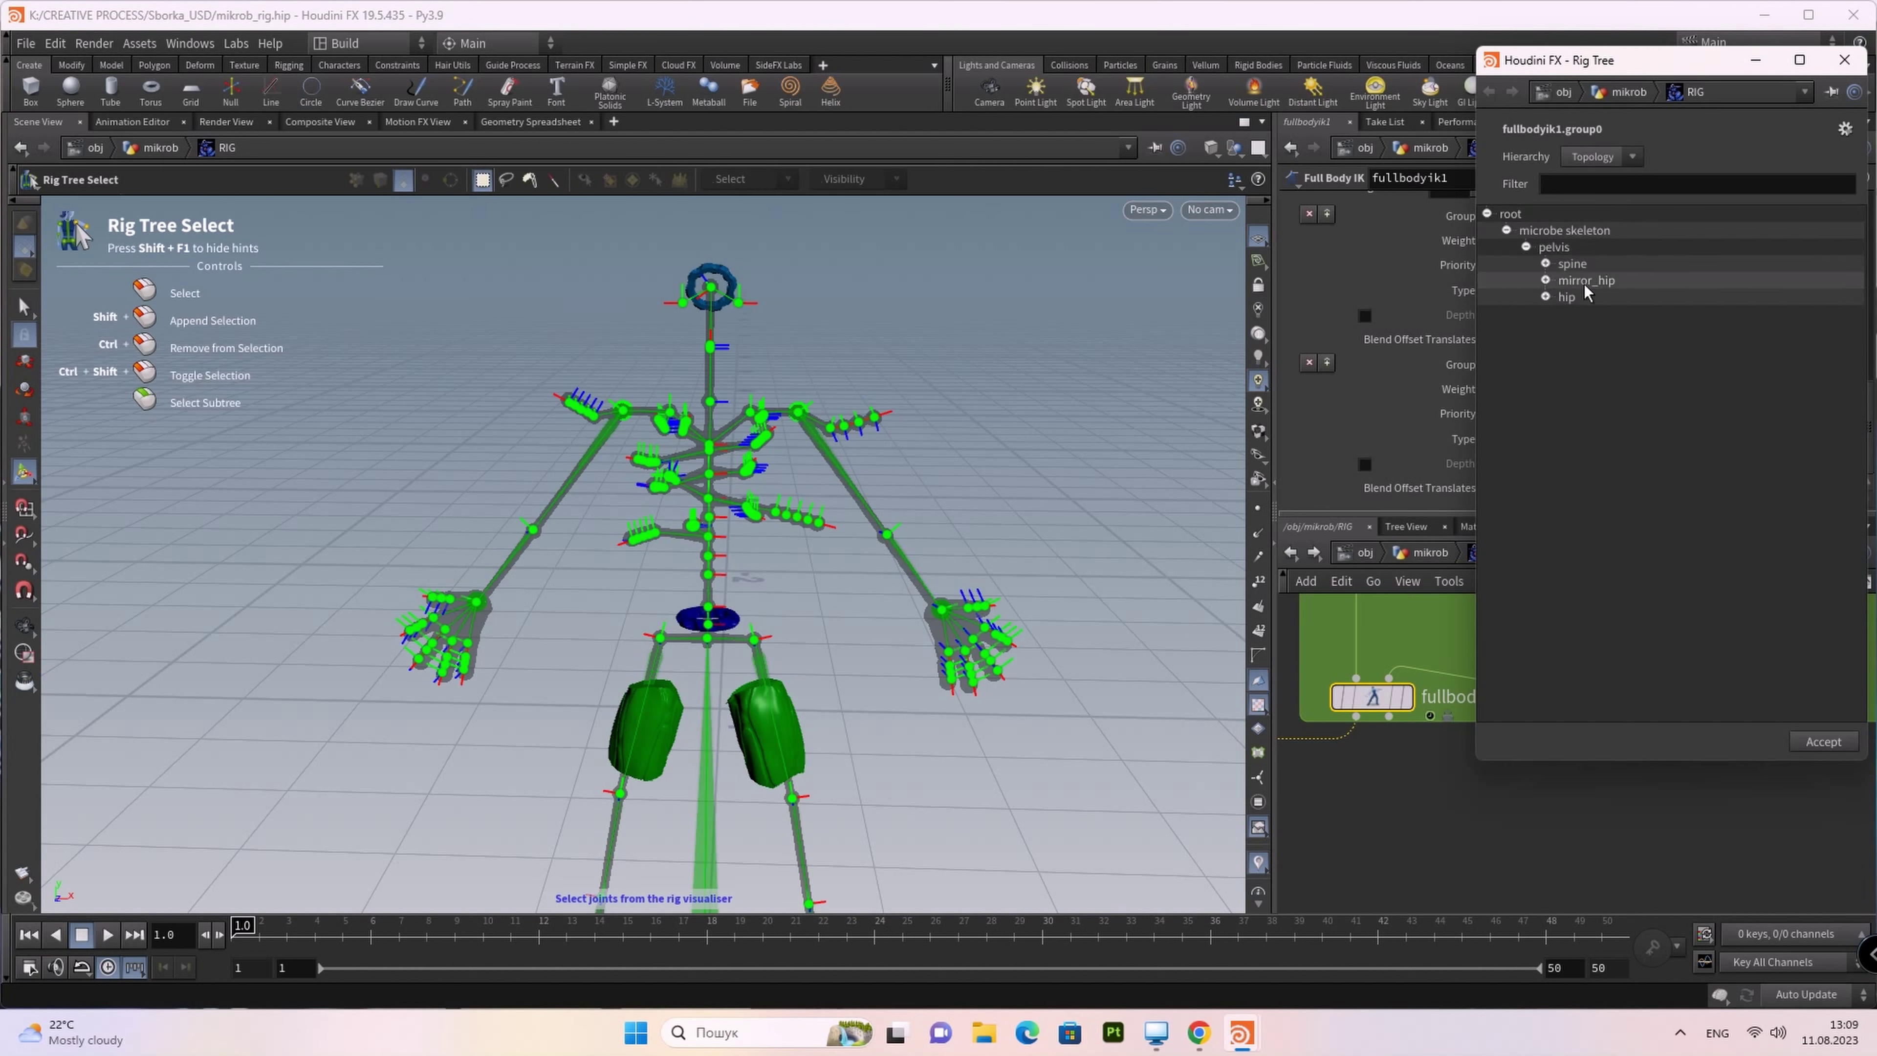
click(1546, 297)
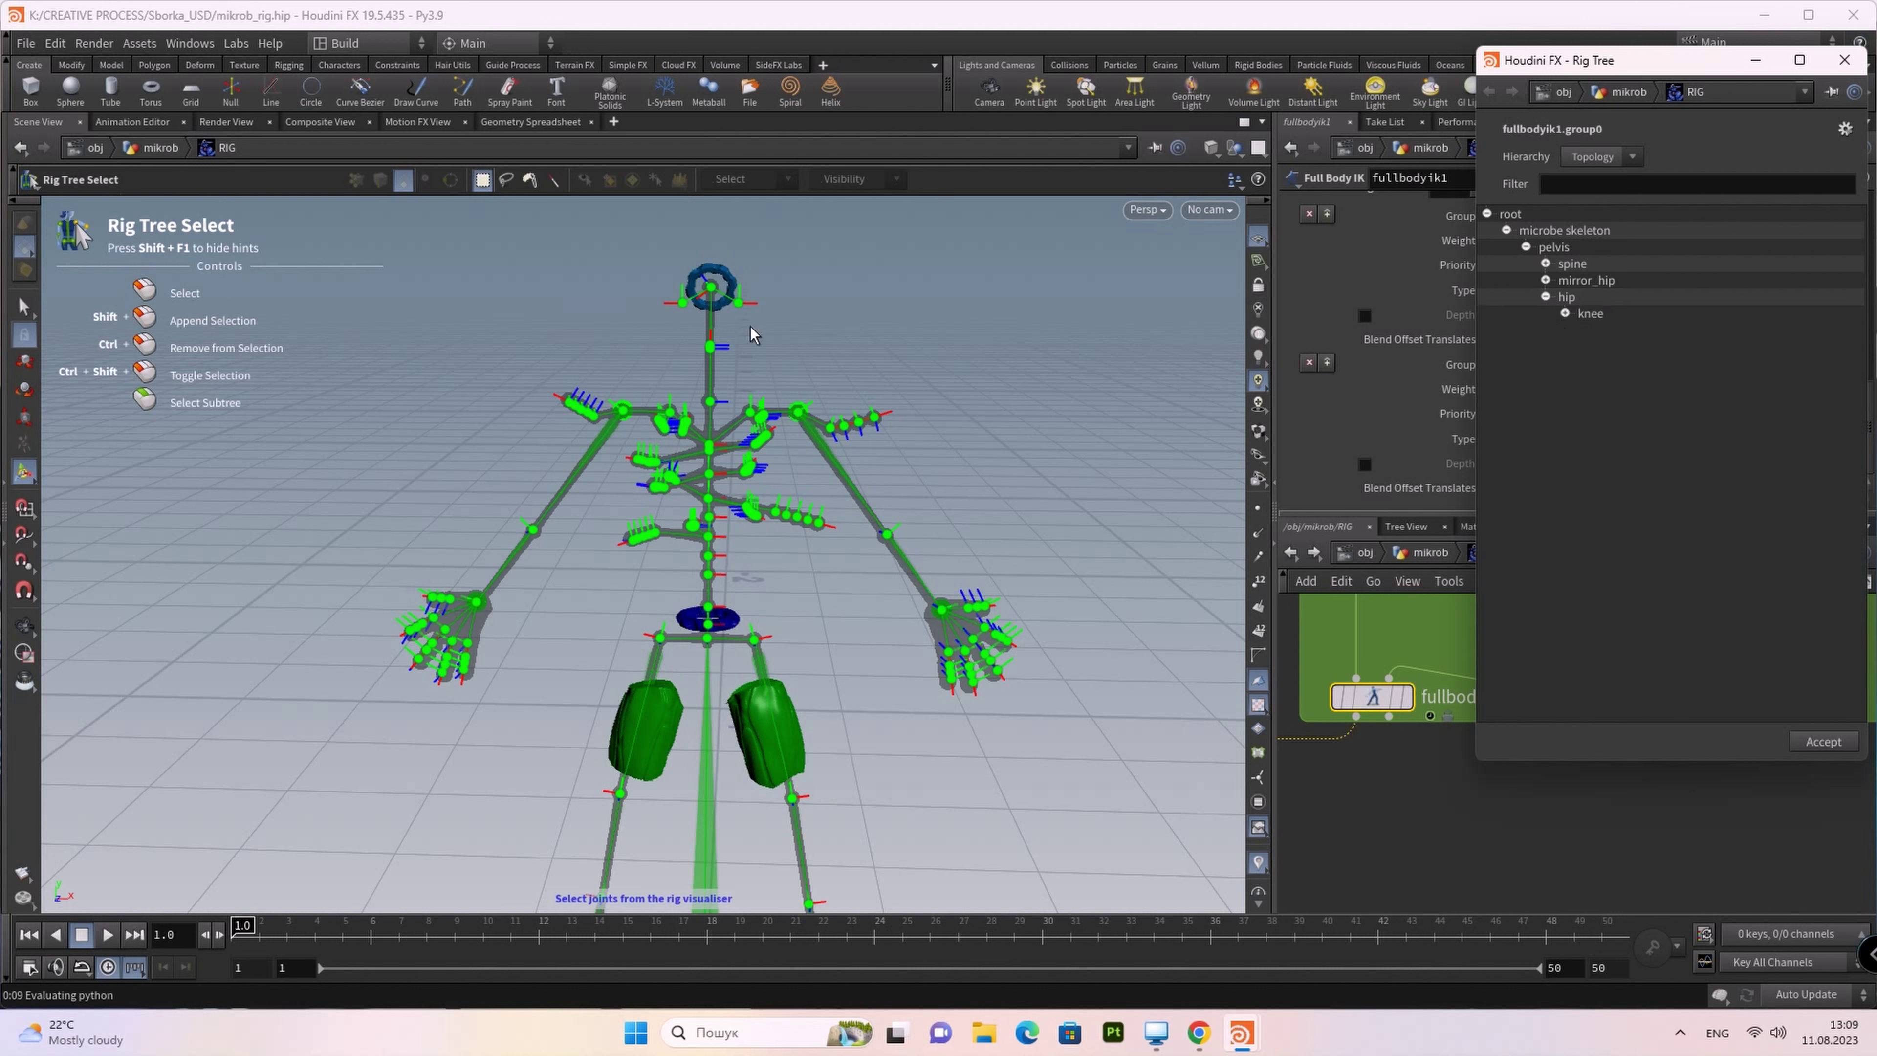
click(711, 290)
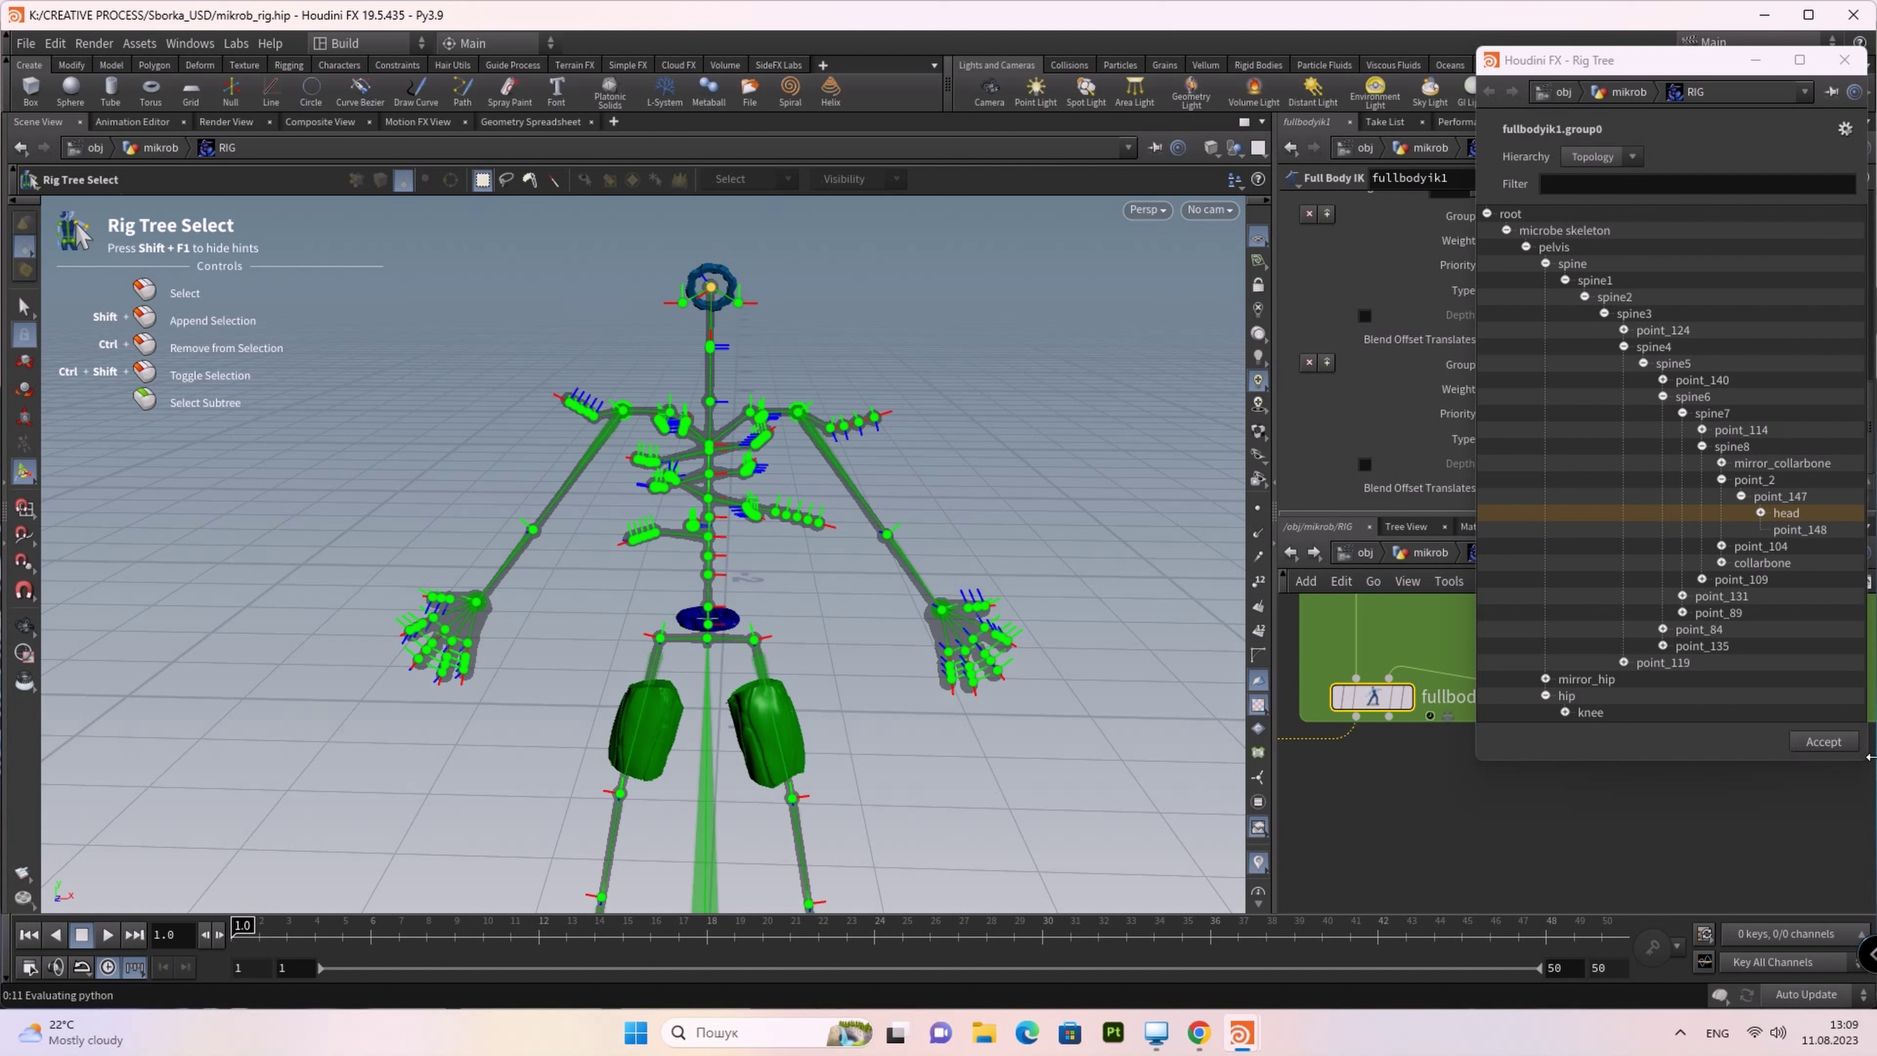
click(1832, 743)
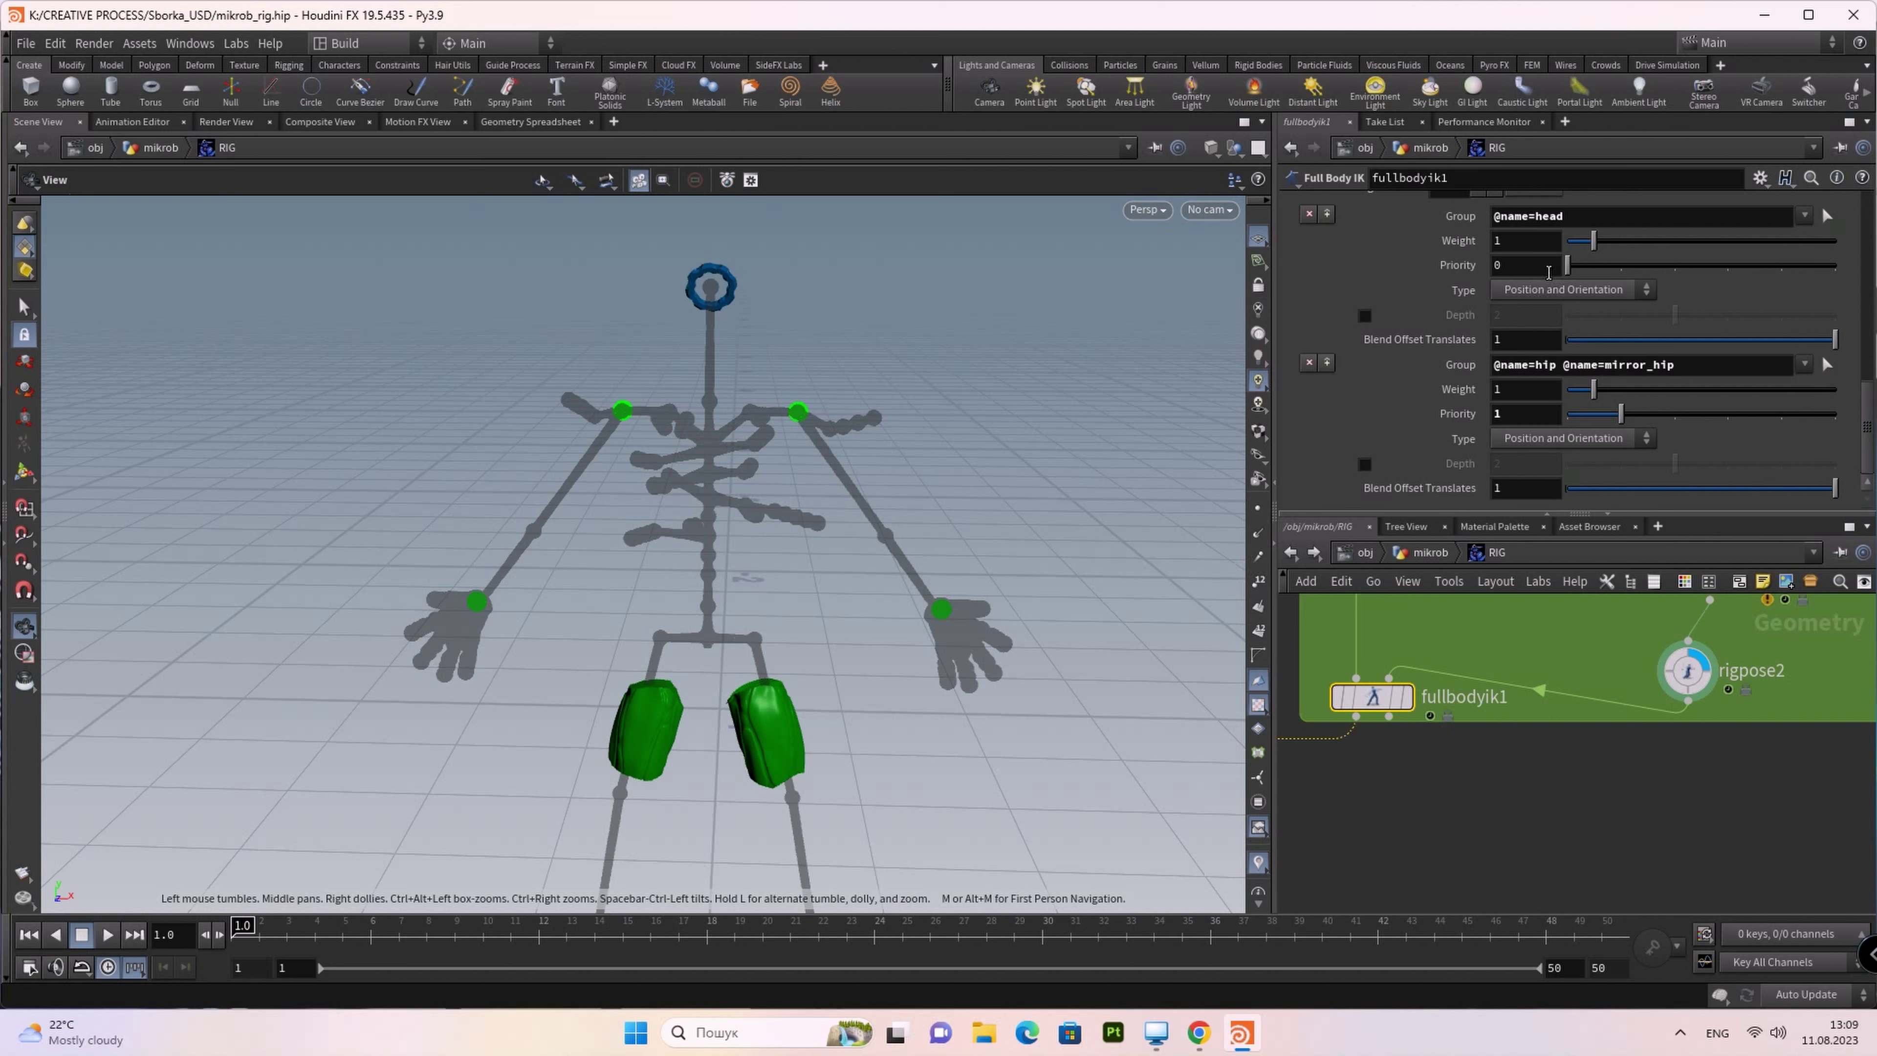
Step: Give the head configuration priority 2 and weight 2.3, and the hip configuration weight 3.1
drag(1571, 273, 1676, 272)
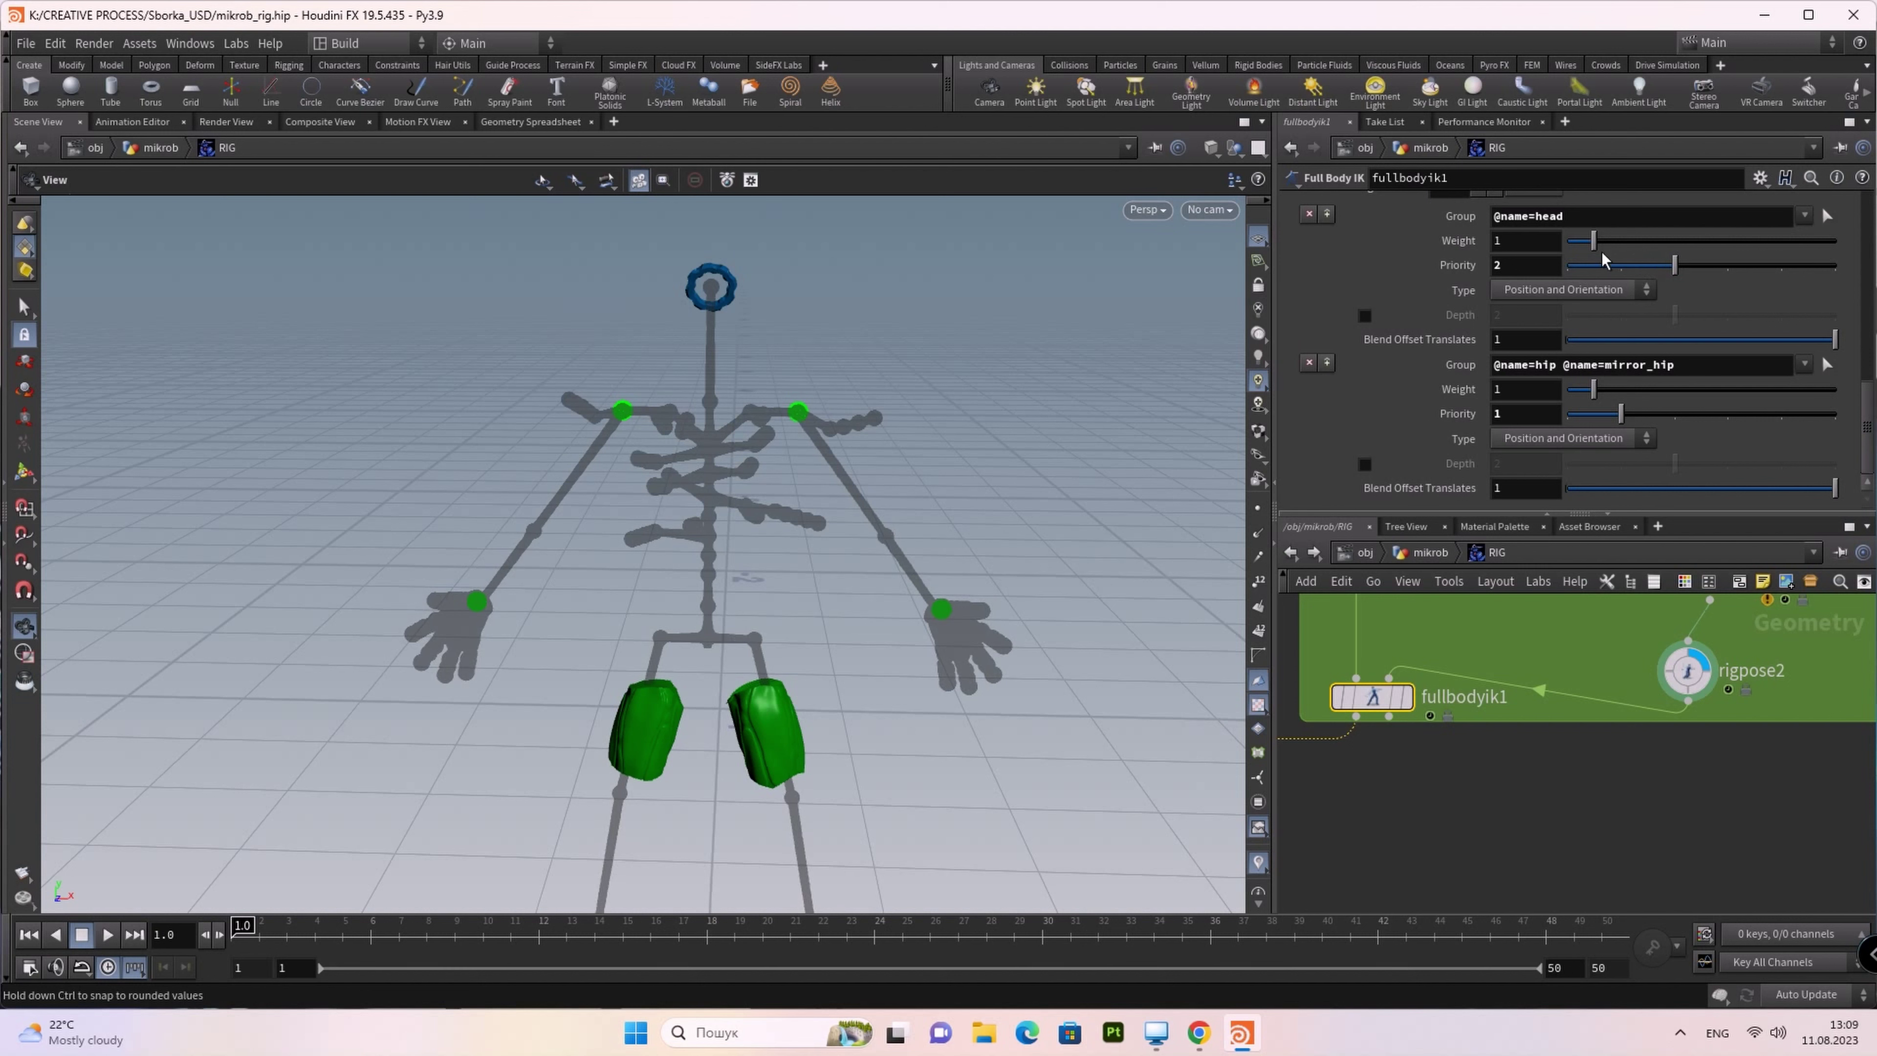
drag(1597, 243, 1631, 241)
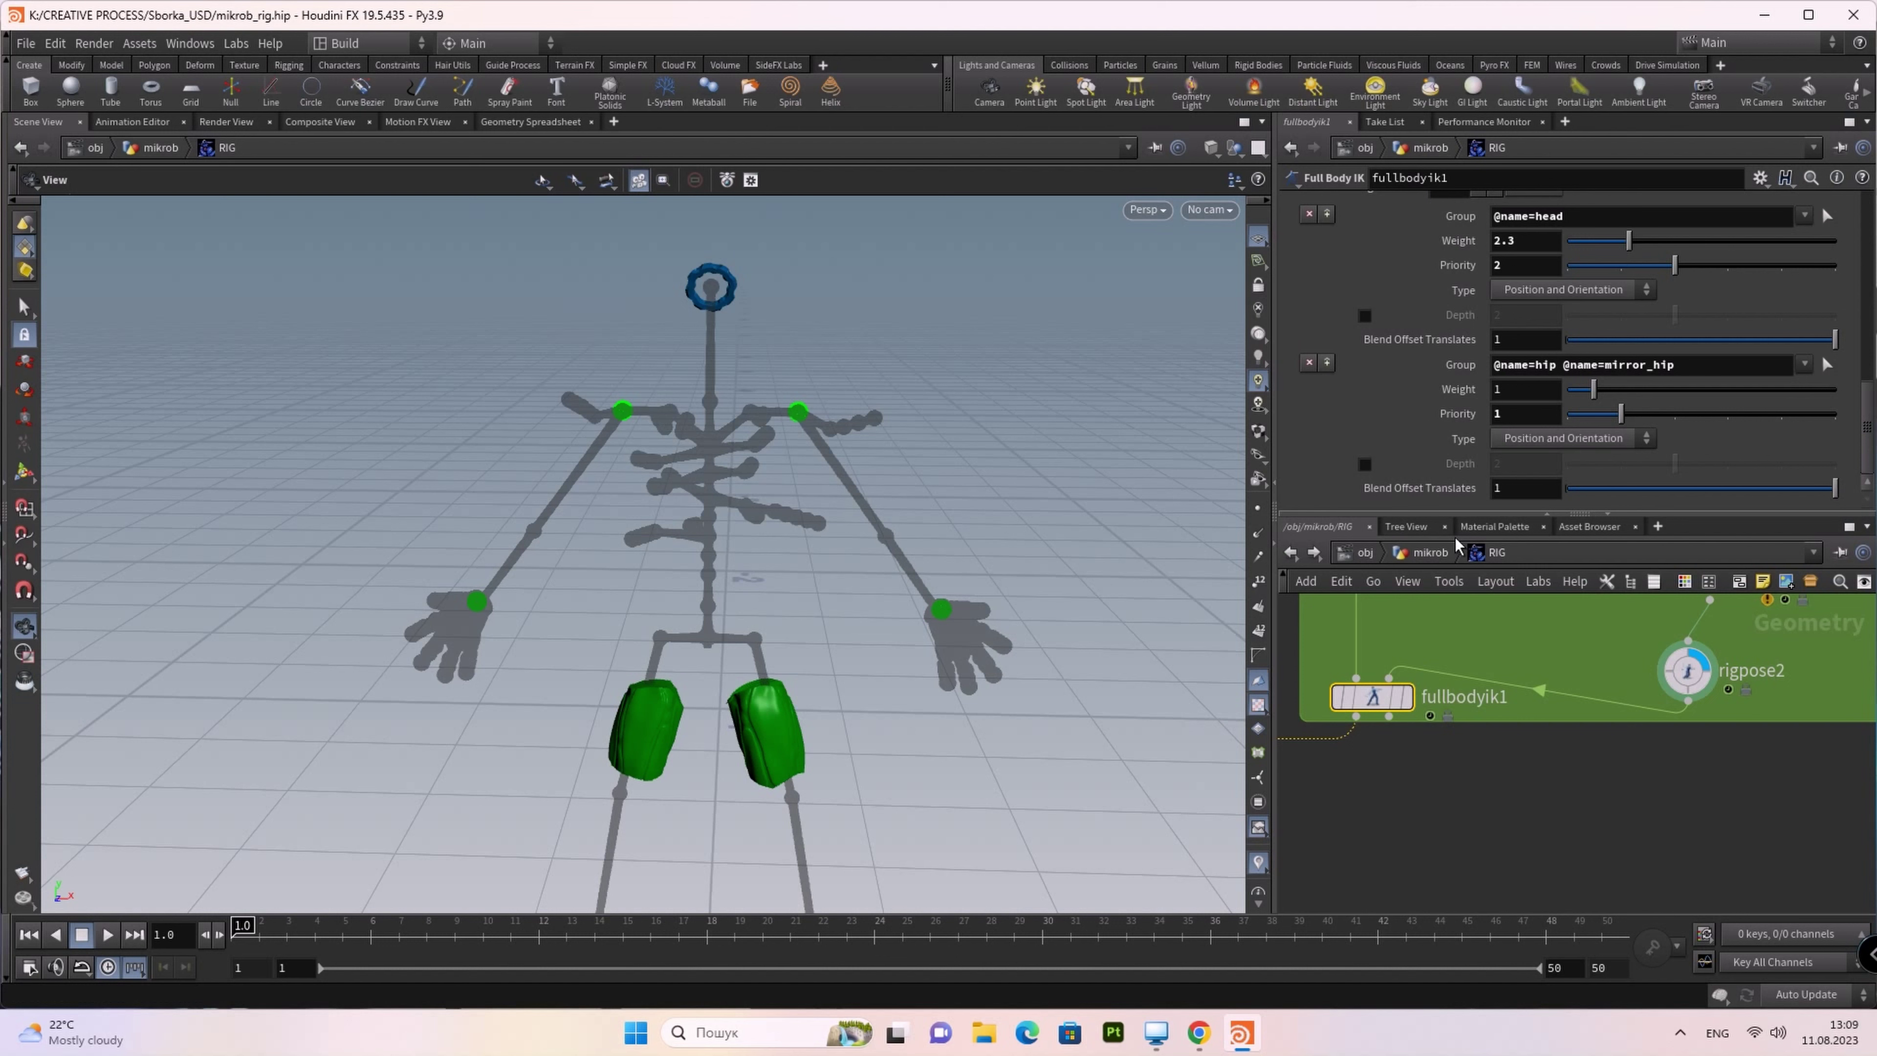
drag(1597, 391, 1649, 389)
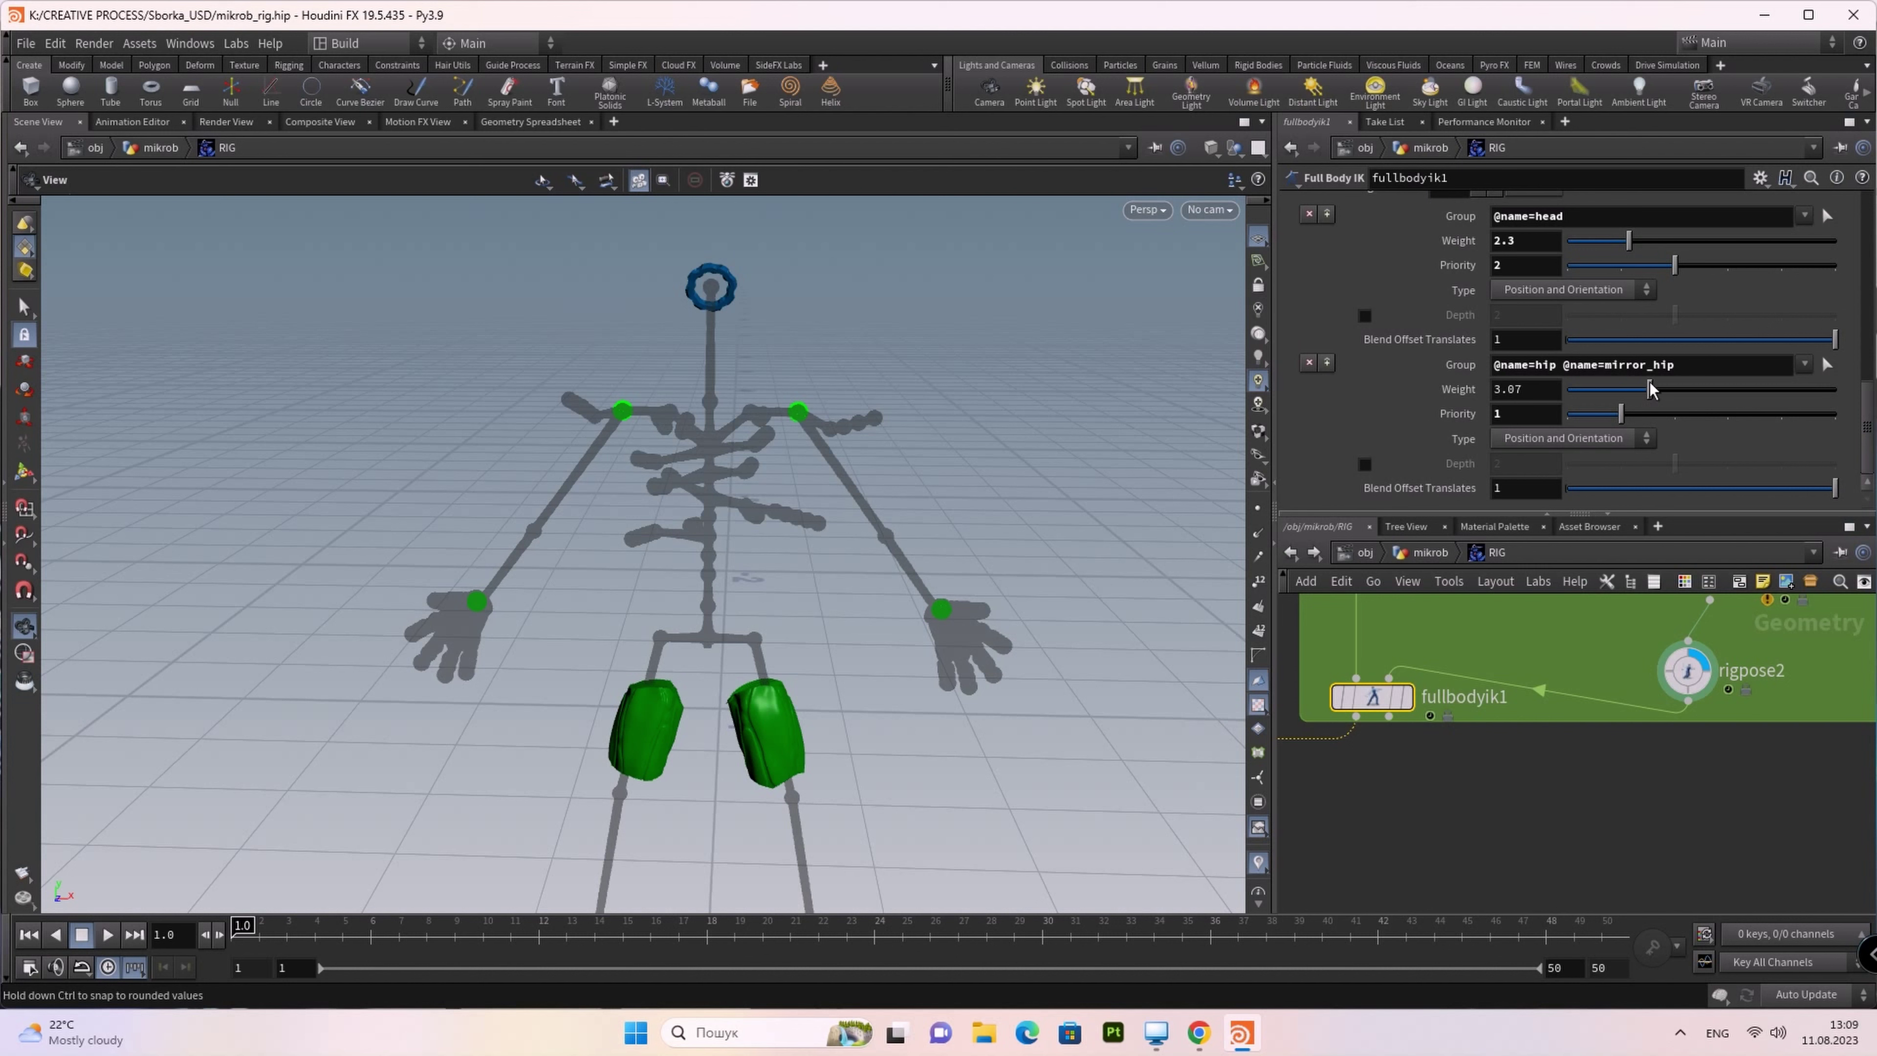
drag(1649, 390, 1651, 389)
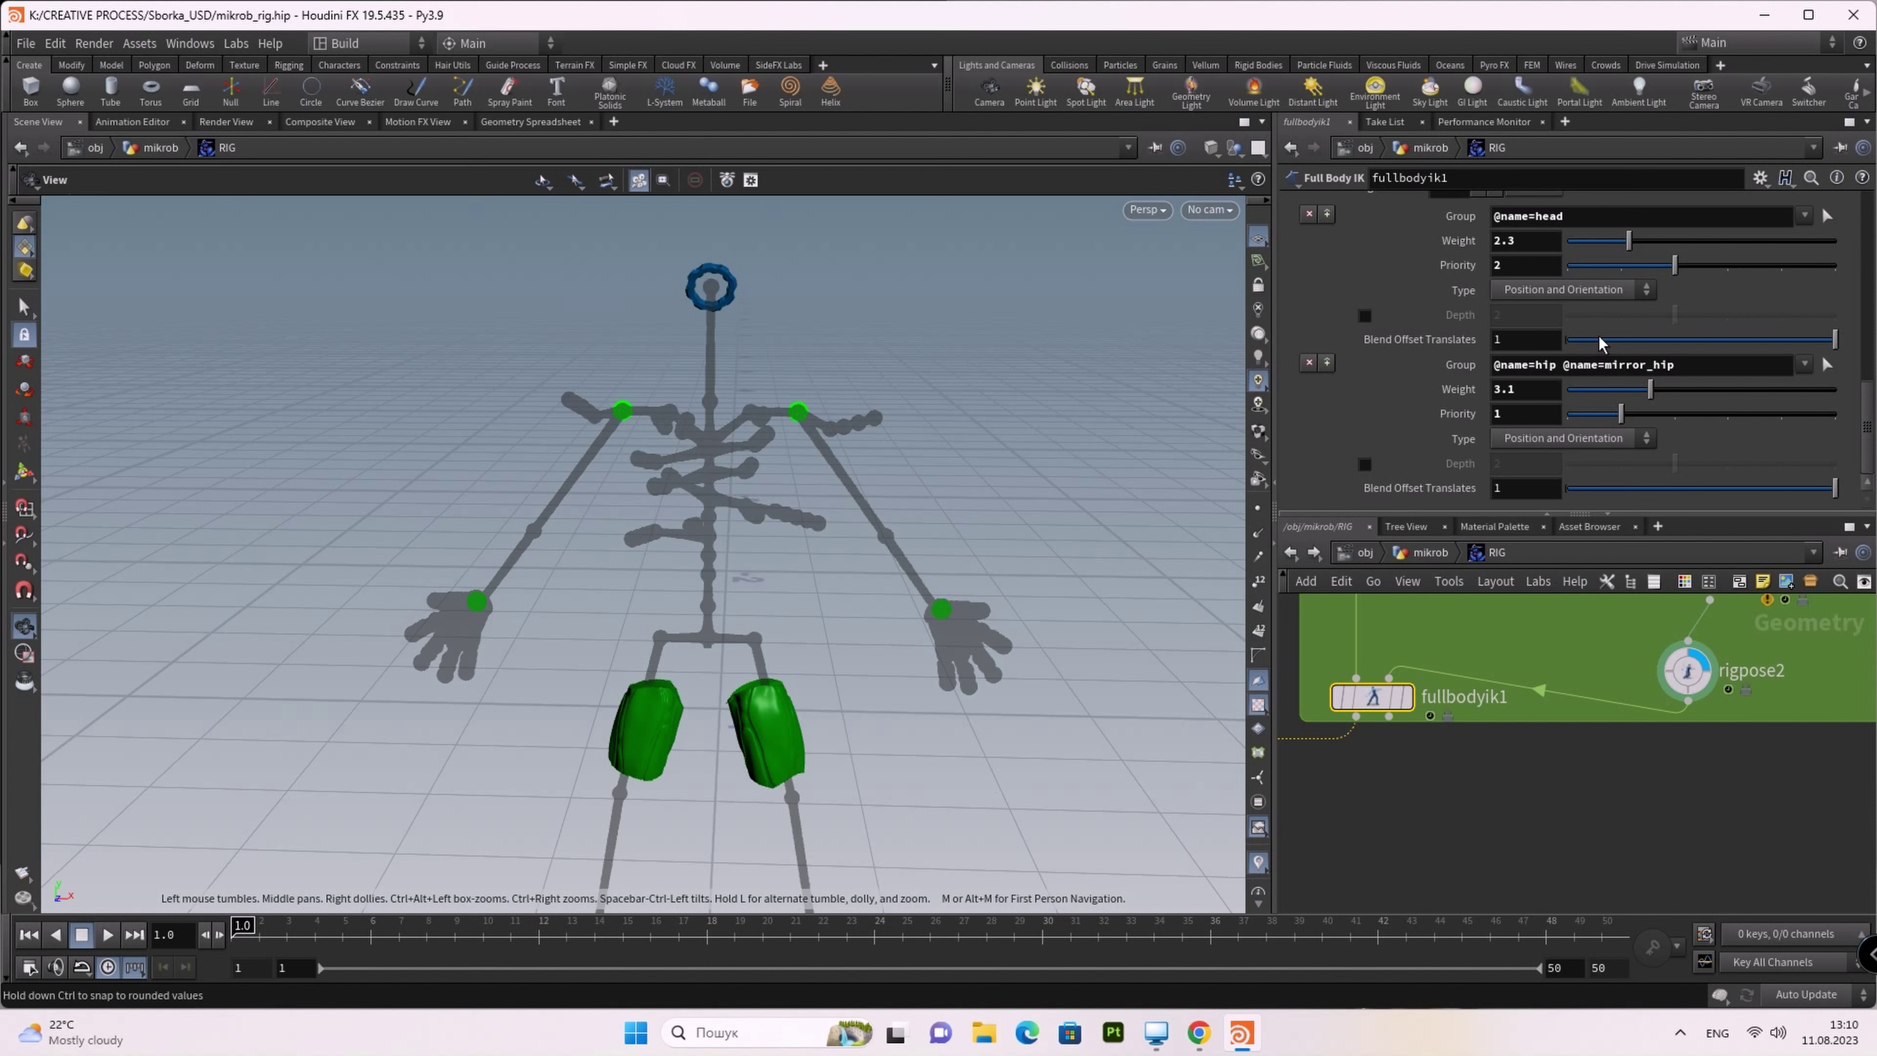
Step: Add a third, still-empty target configuration to fullbodyik1
scroll(1732, 317, up, 2)
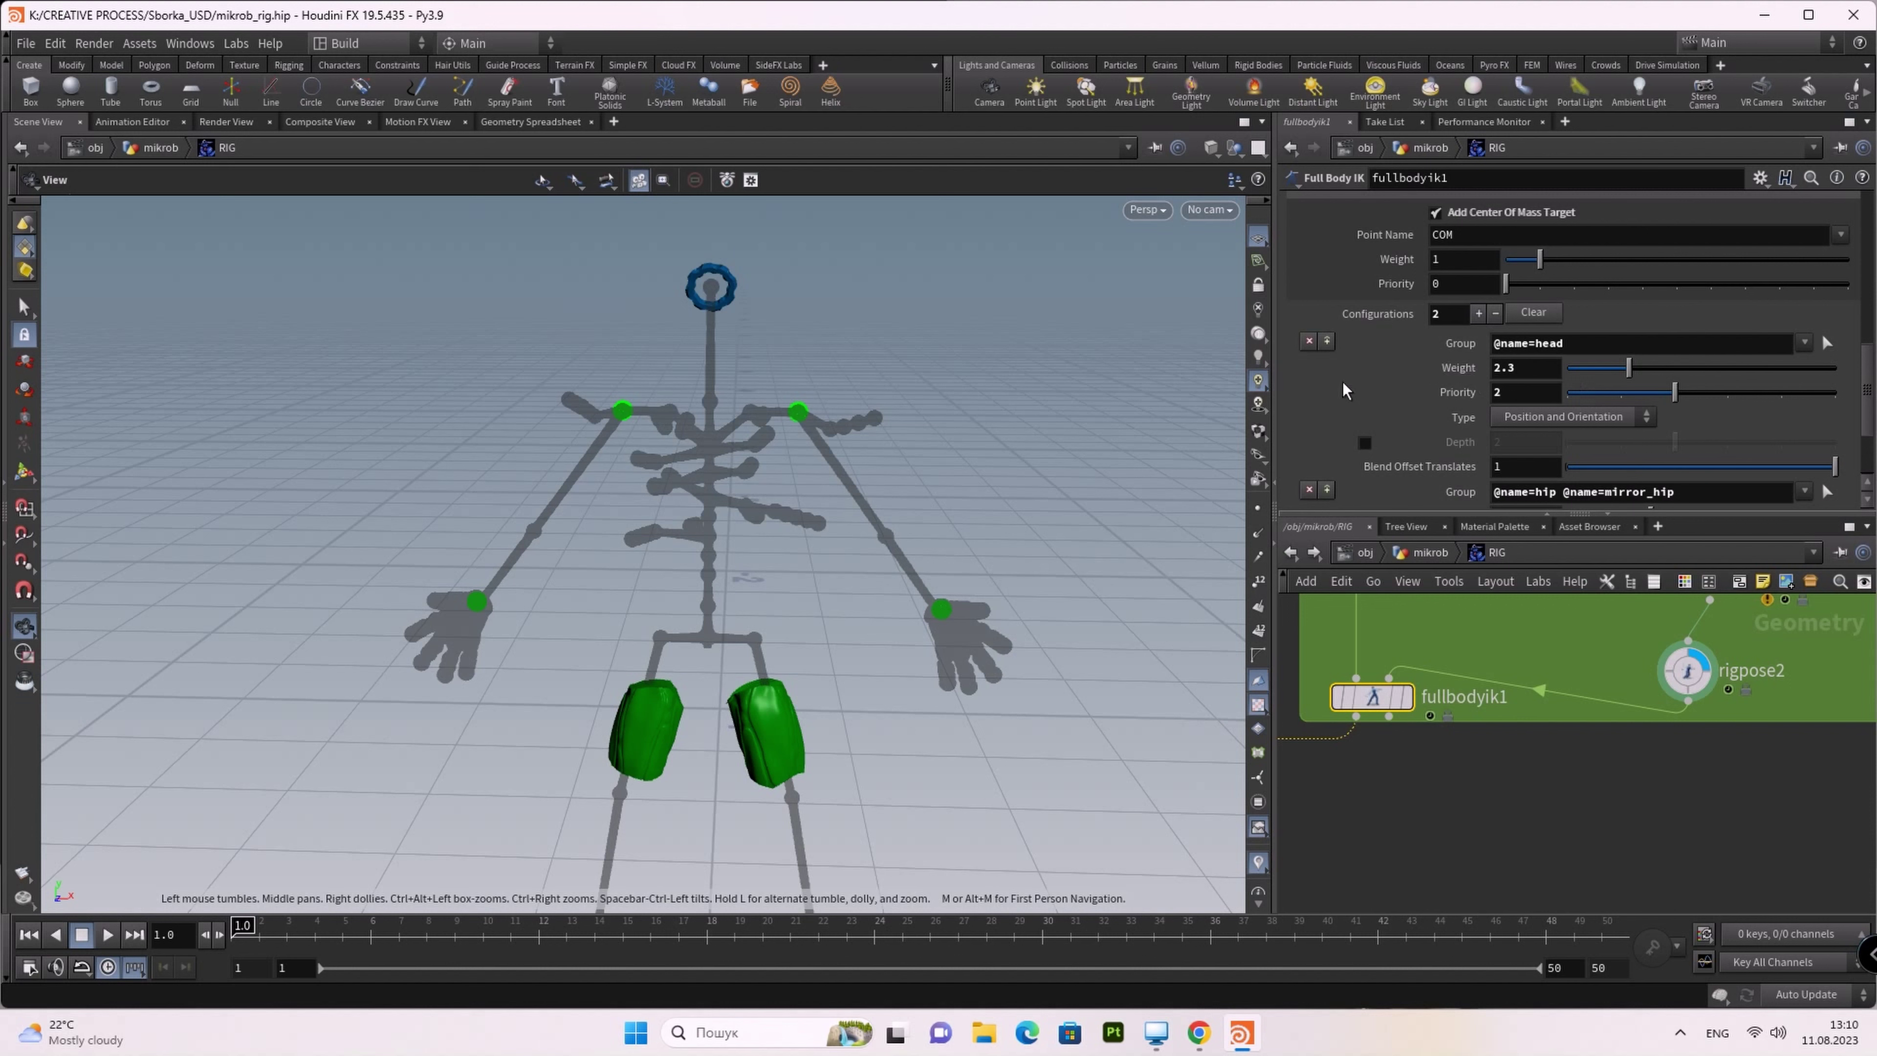
click(1328, 342)
scroll(1757, 262, down, 2)
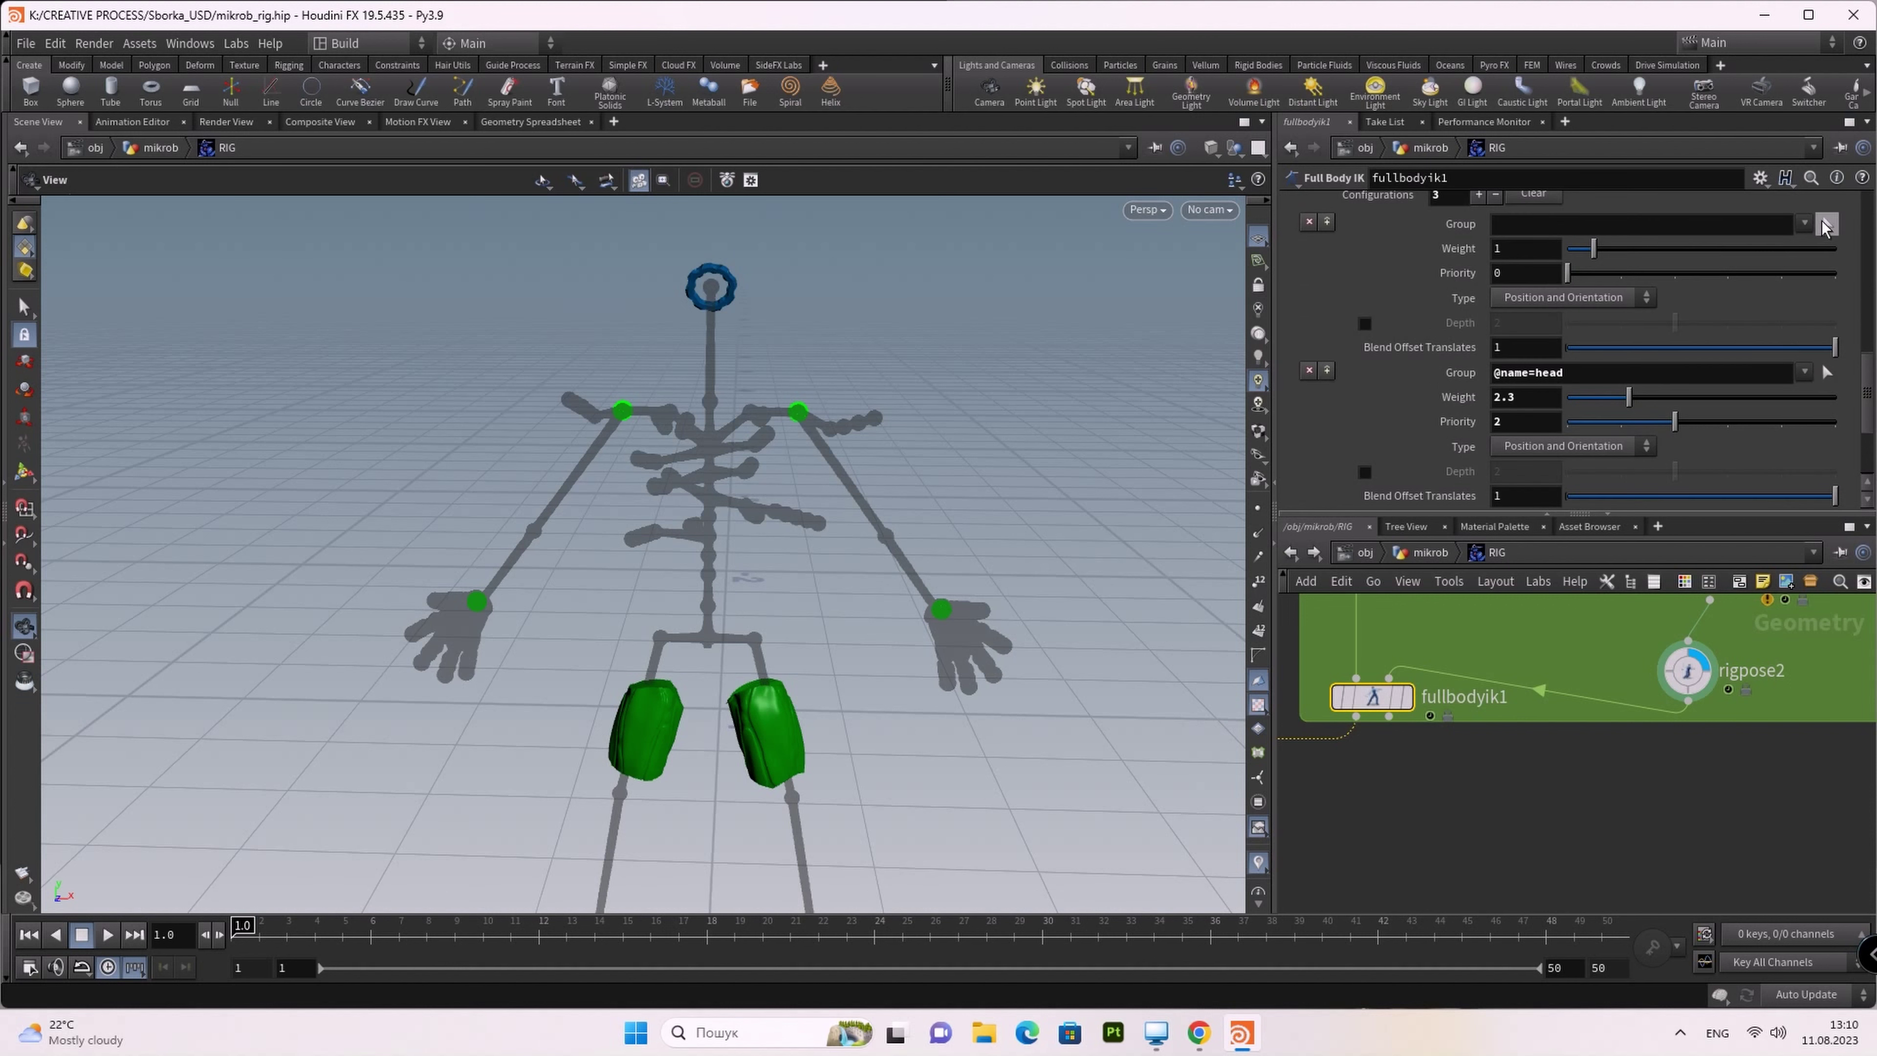
Step: Target mirror_shoulder and shoulder in the third configuration with priority 1 and weight 3.25
click(1826, 224)
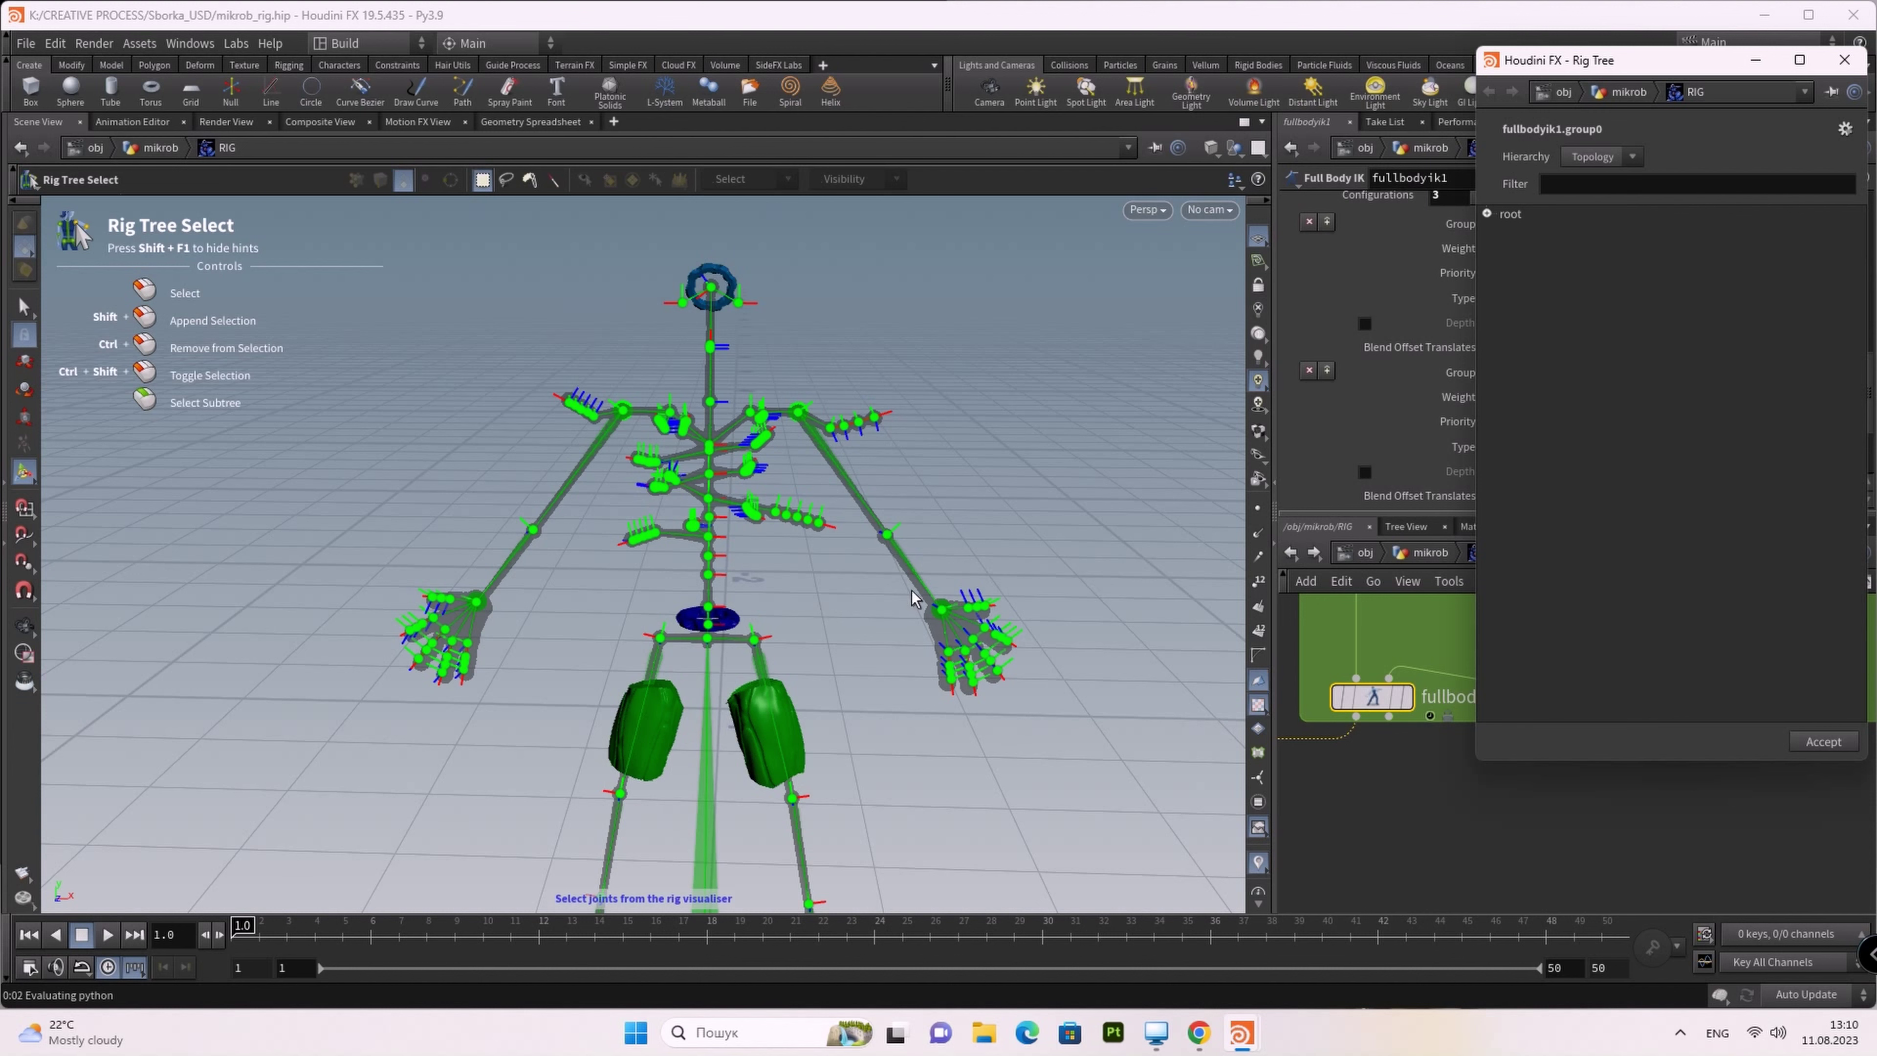
click(623, 410)
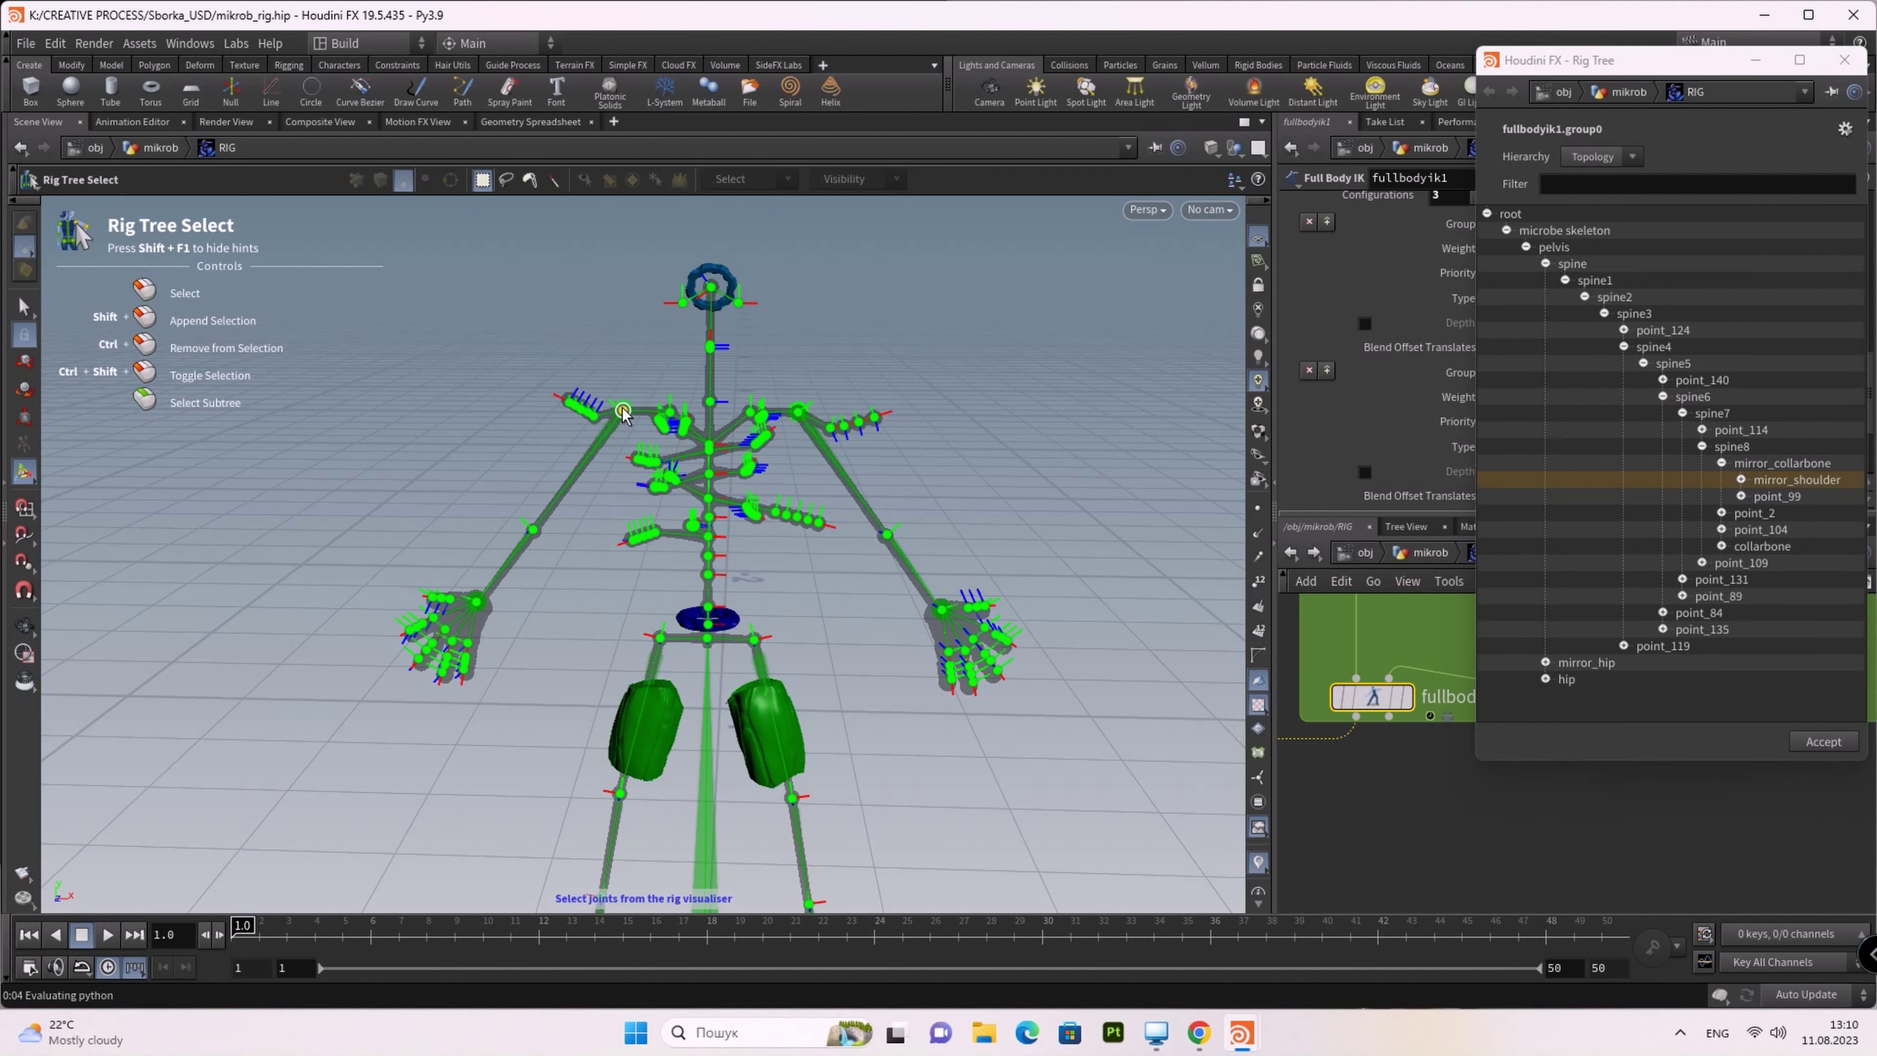
shift+click(798, 412)
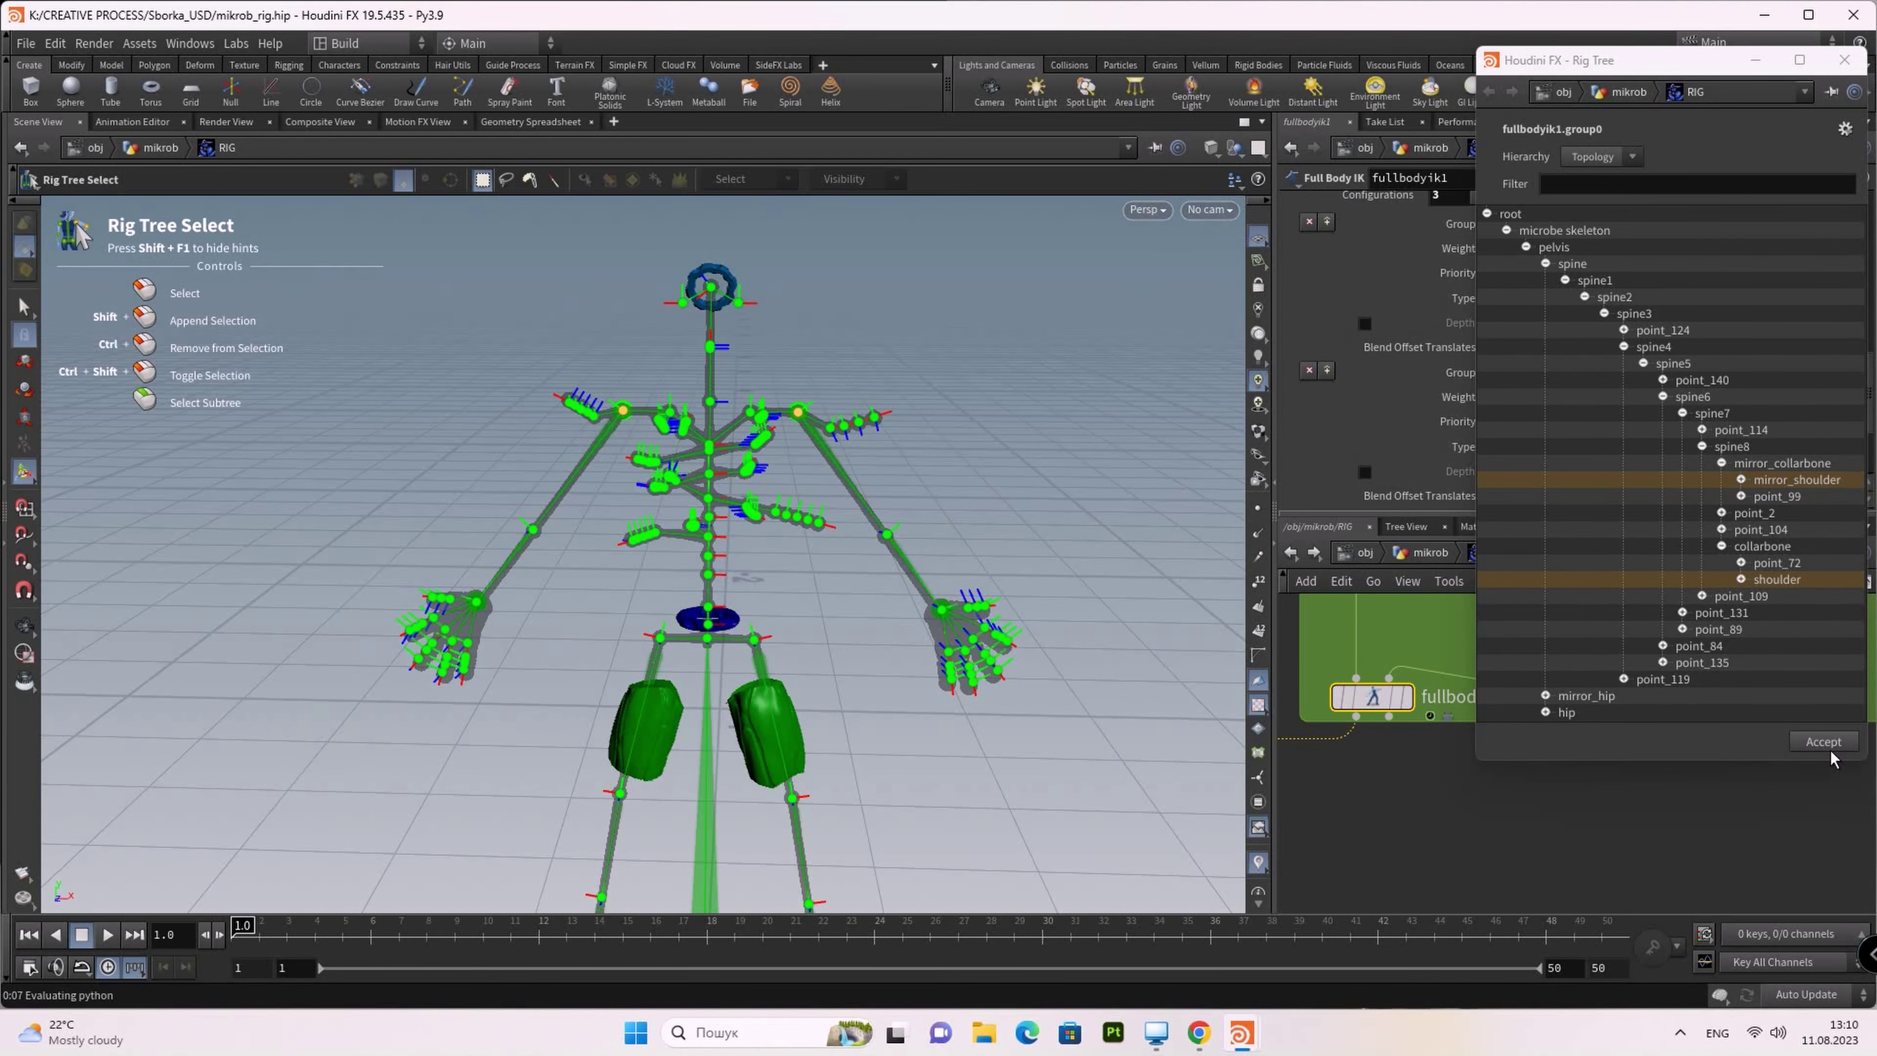
click(1830, 749)
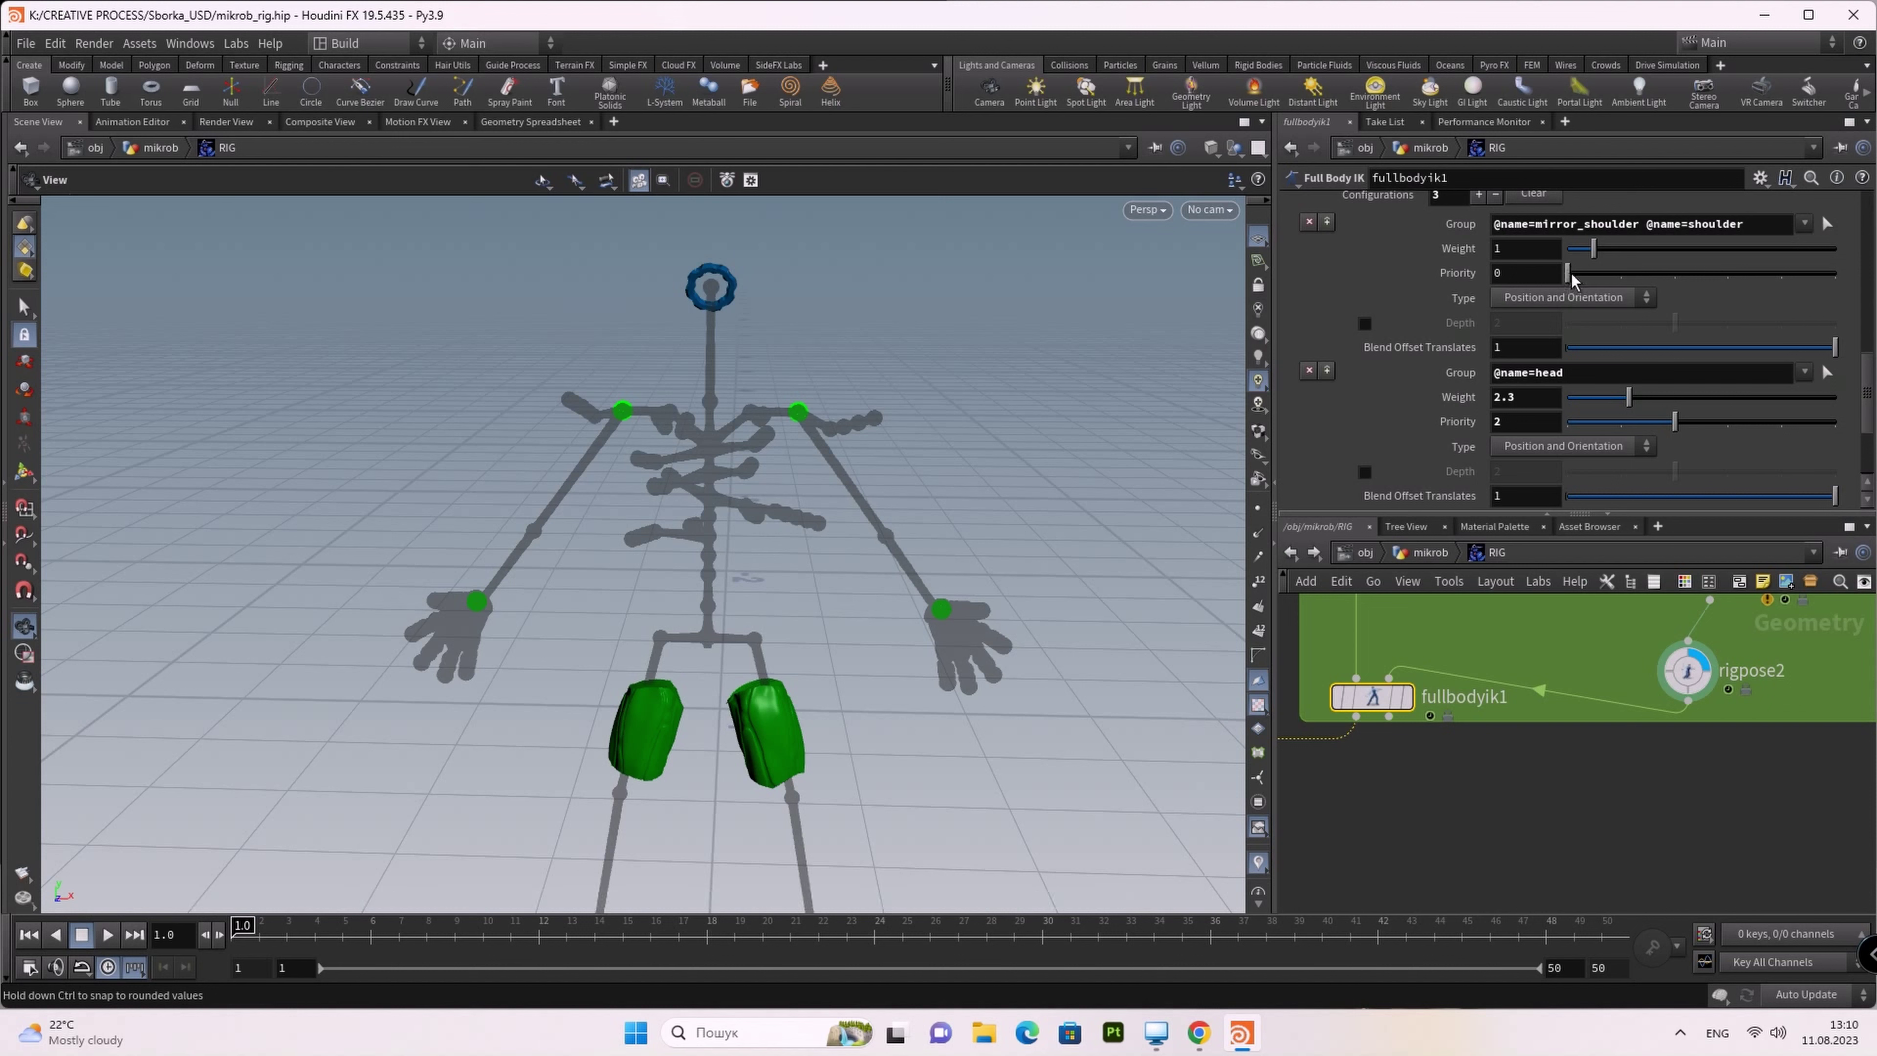
drag(1574, 275, 1620, 279)
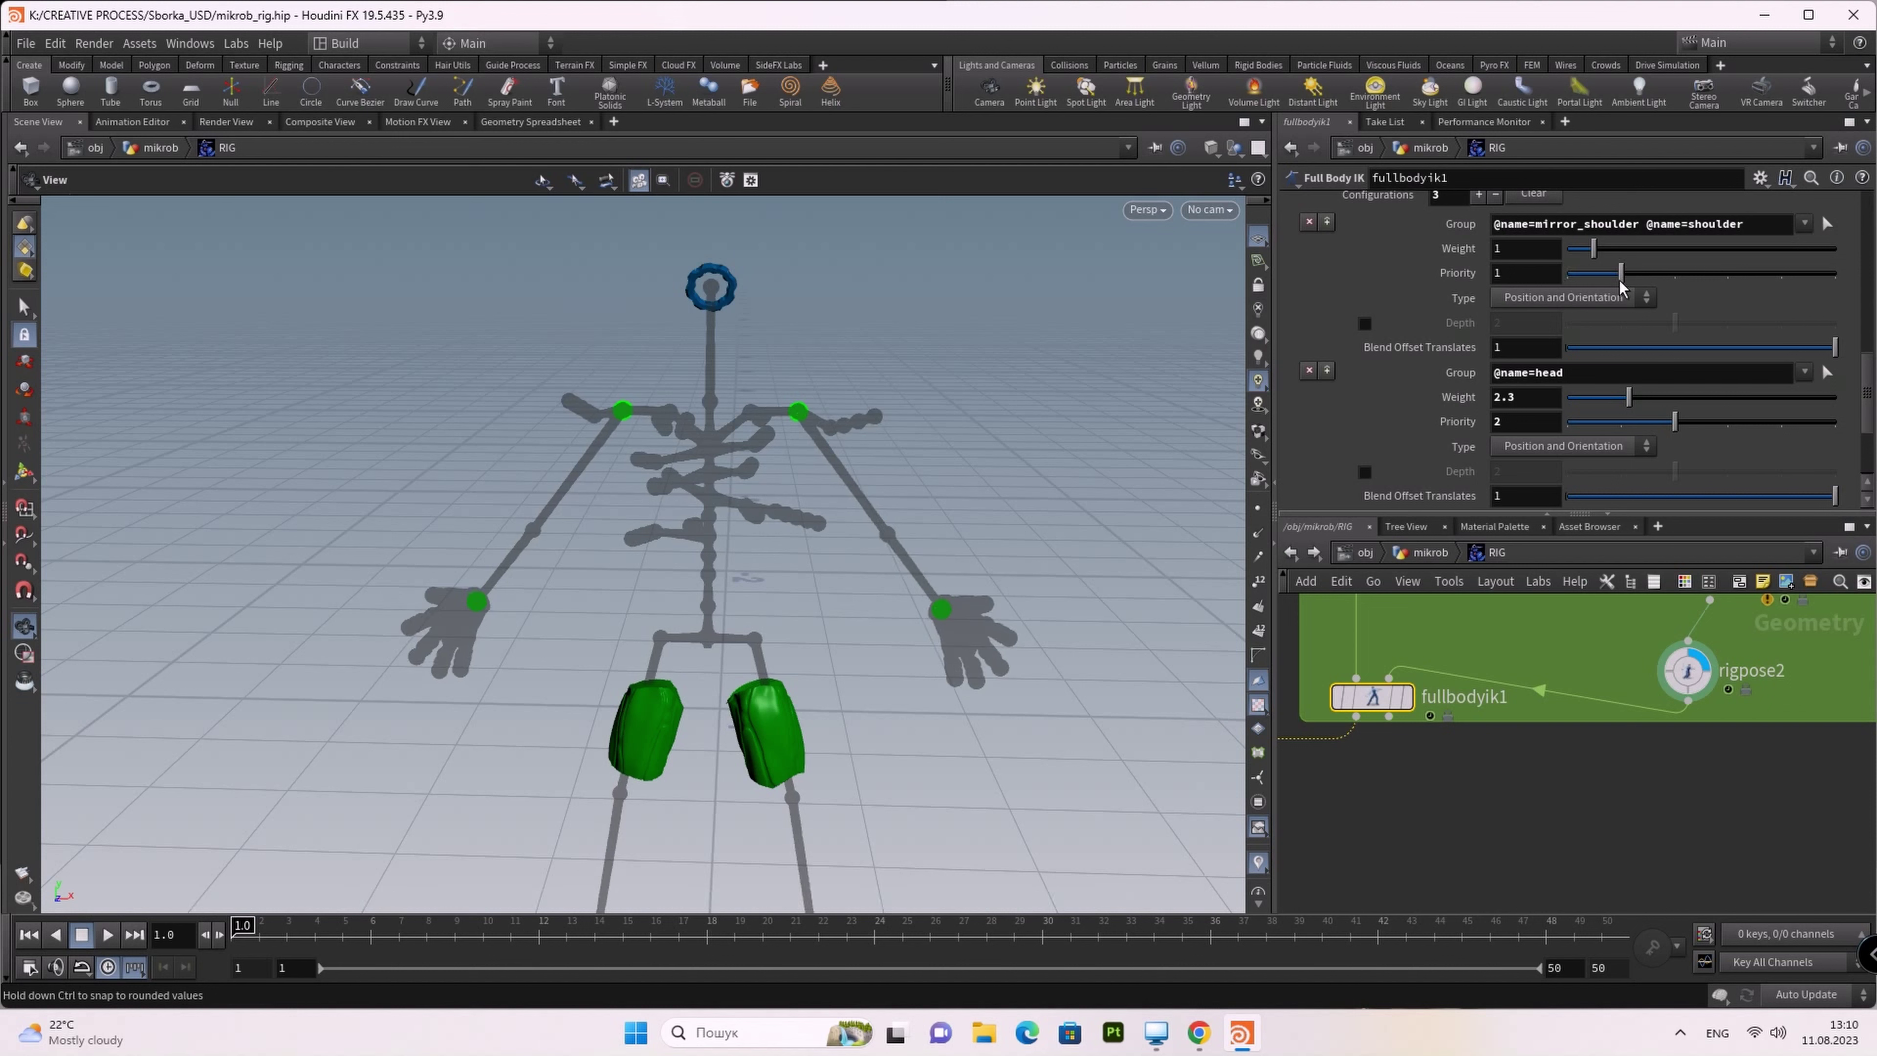
drag(1598, 254, 1659, 257)
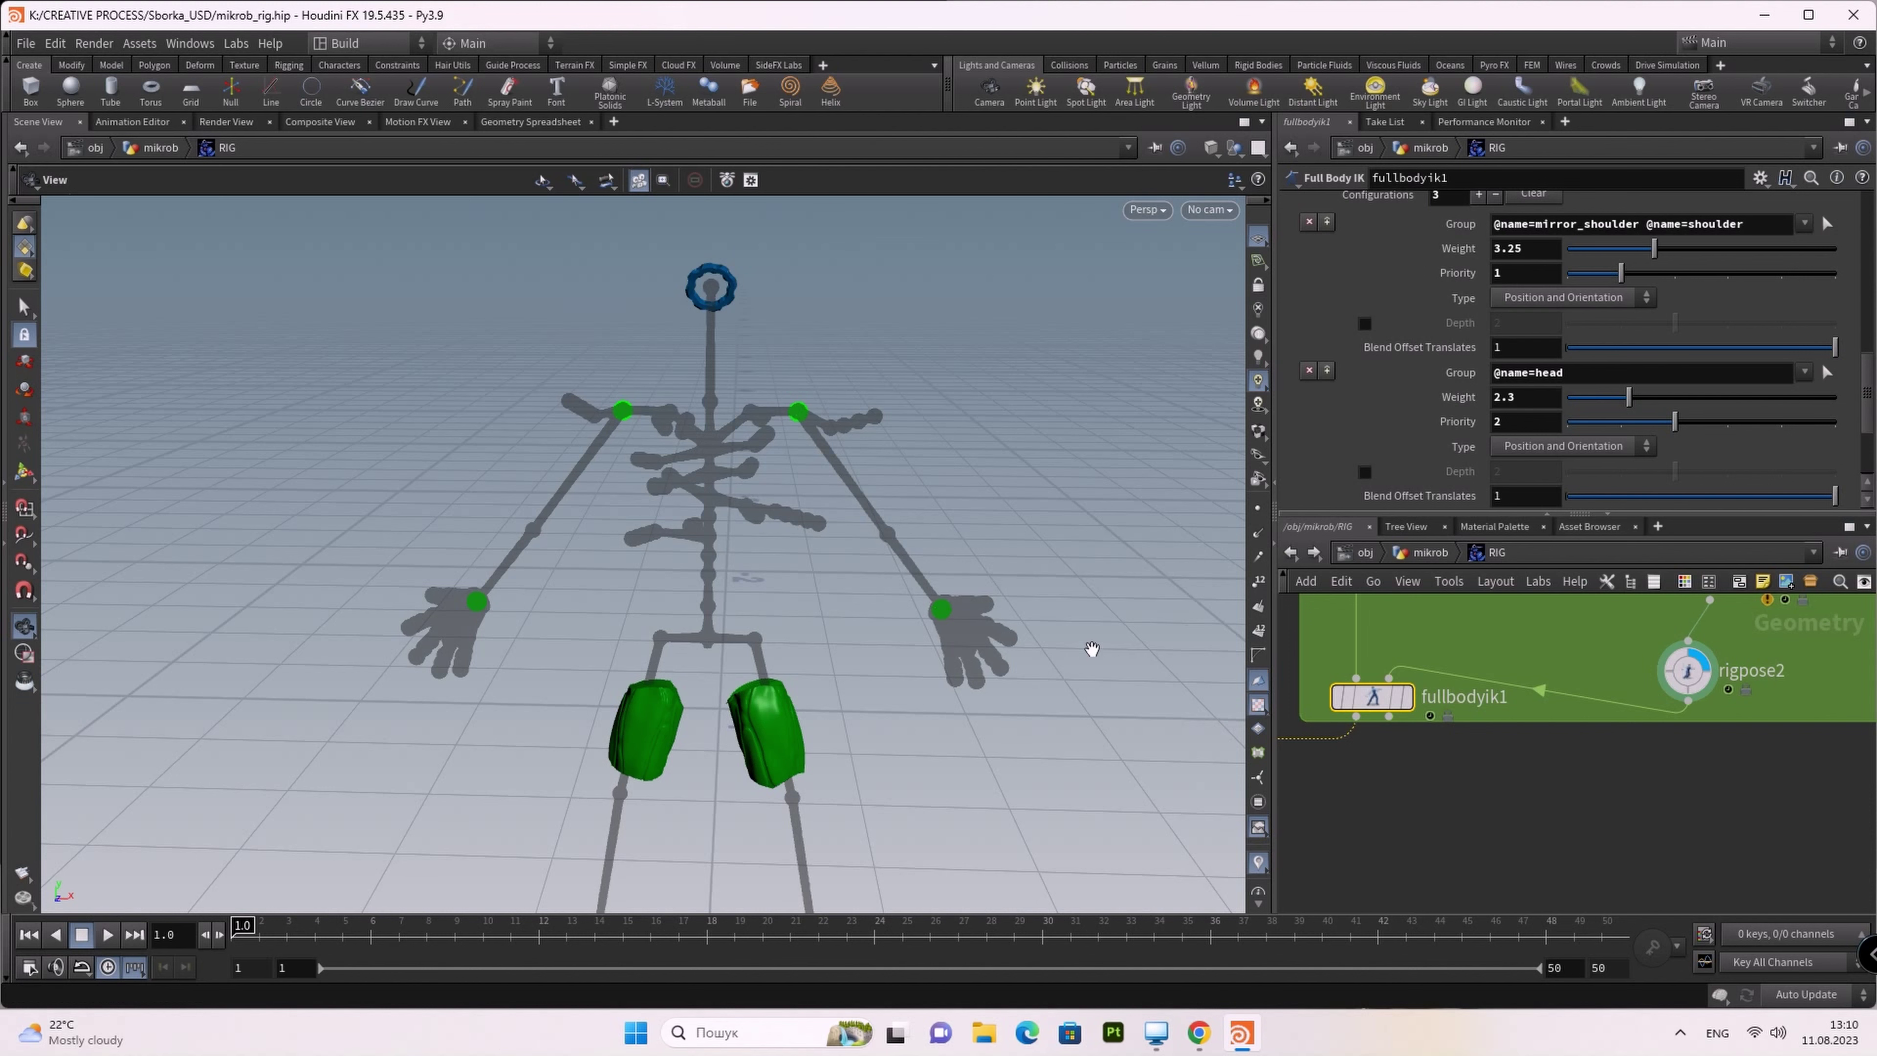
Step: Inspect the skeleton from above, then select the rigpose2 node to edit its pose
mouse_move(1102, 629)
mouse_down()
mouse_move(1169, 461)
mouse_move(1044, 475)
mouse_move(1102, 532)
mouse_move(1164, 536)
mouse_up()
scroll(1169, 461, up, 2)
scroll(1124, 509, up, 2)
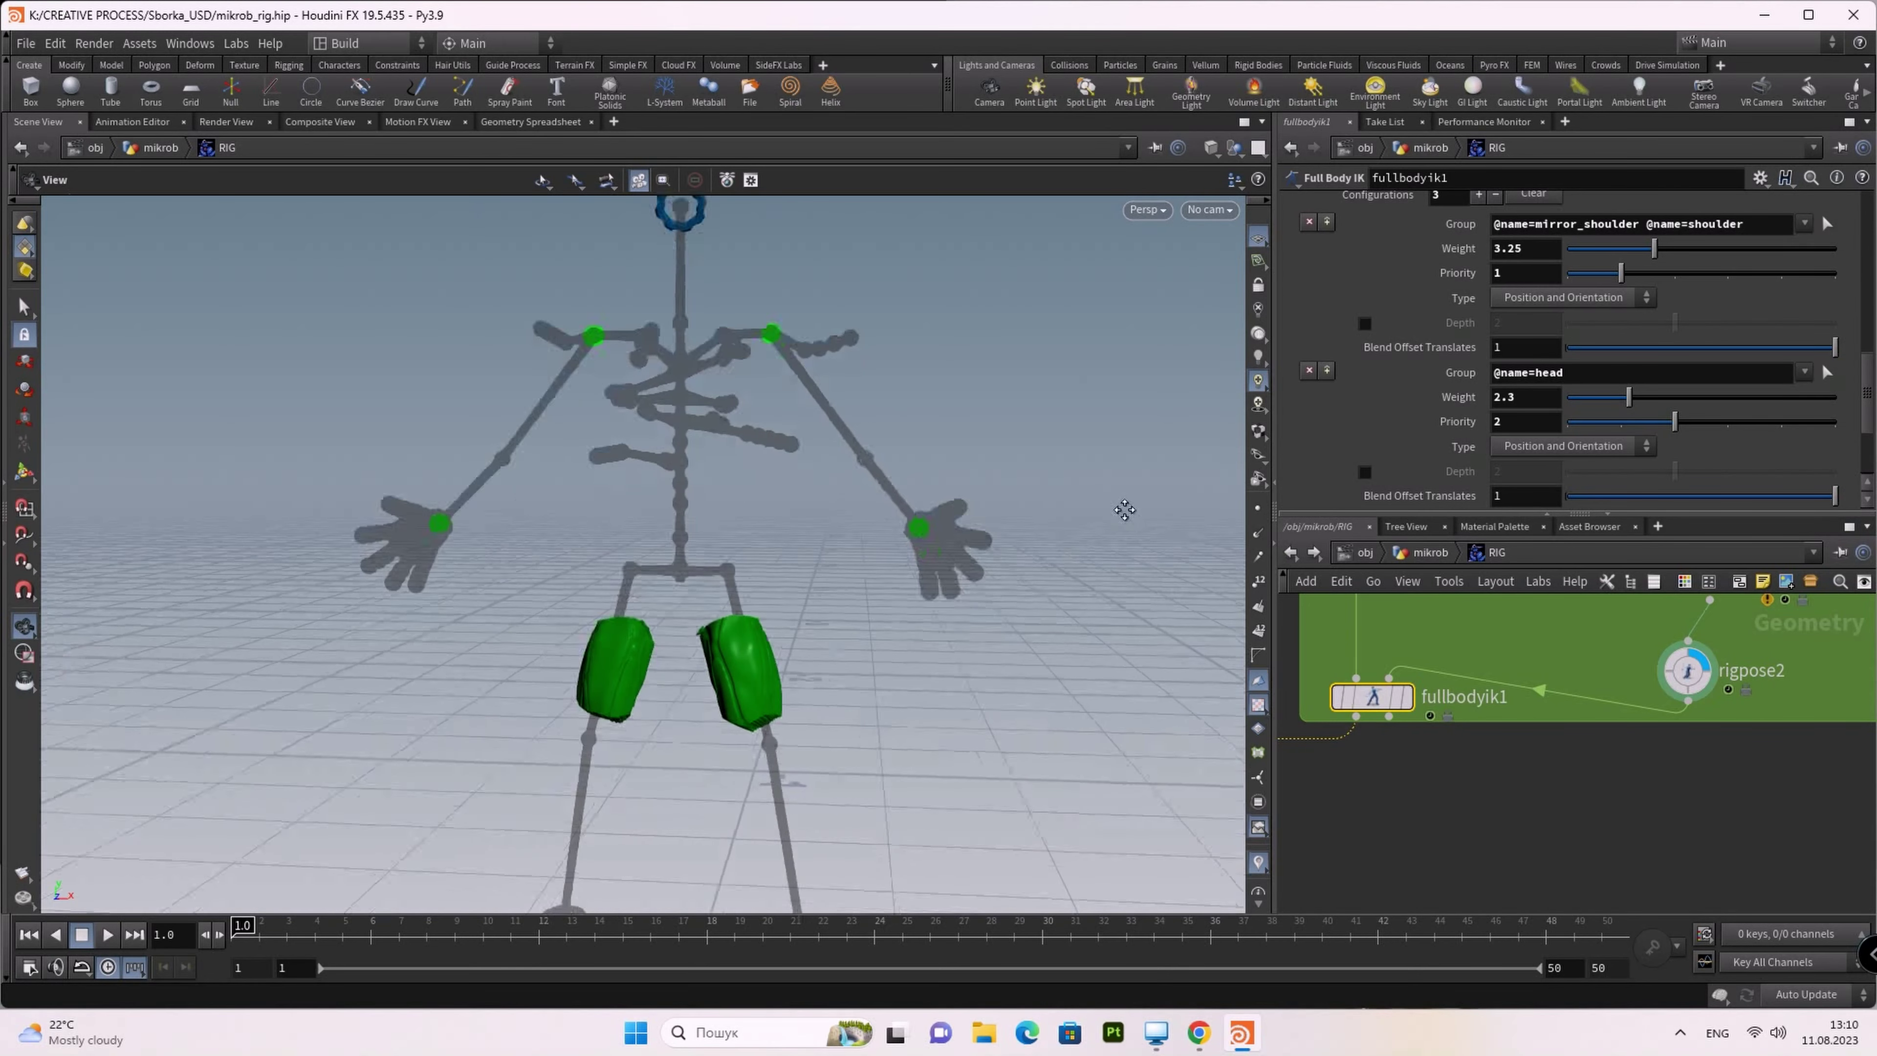
middle_drag(1124, 509, 1123, 532)
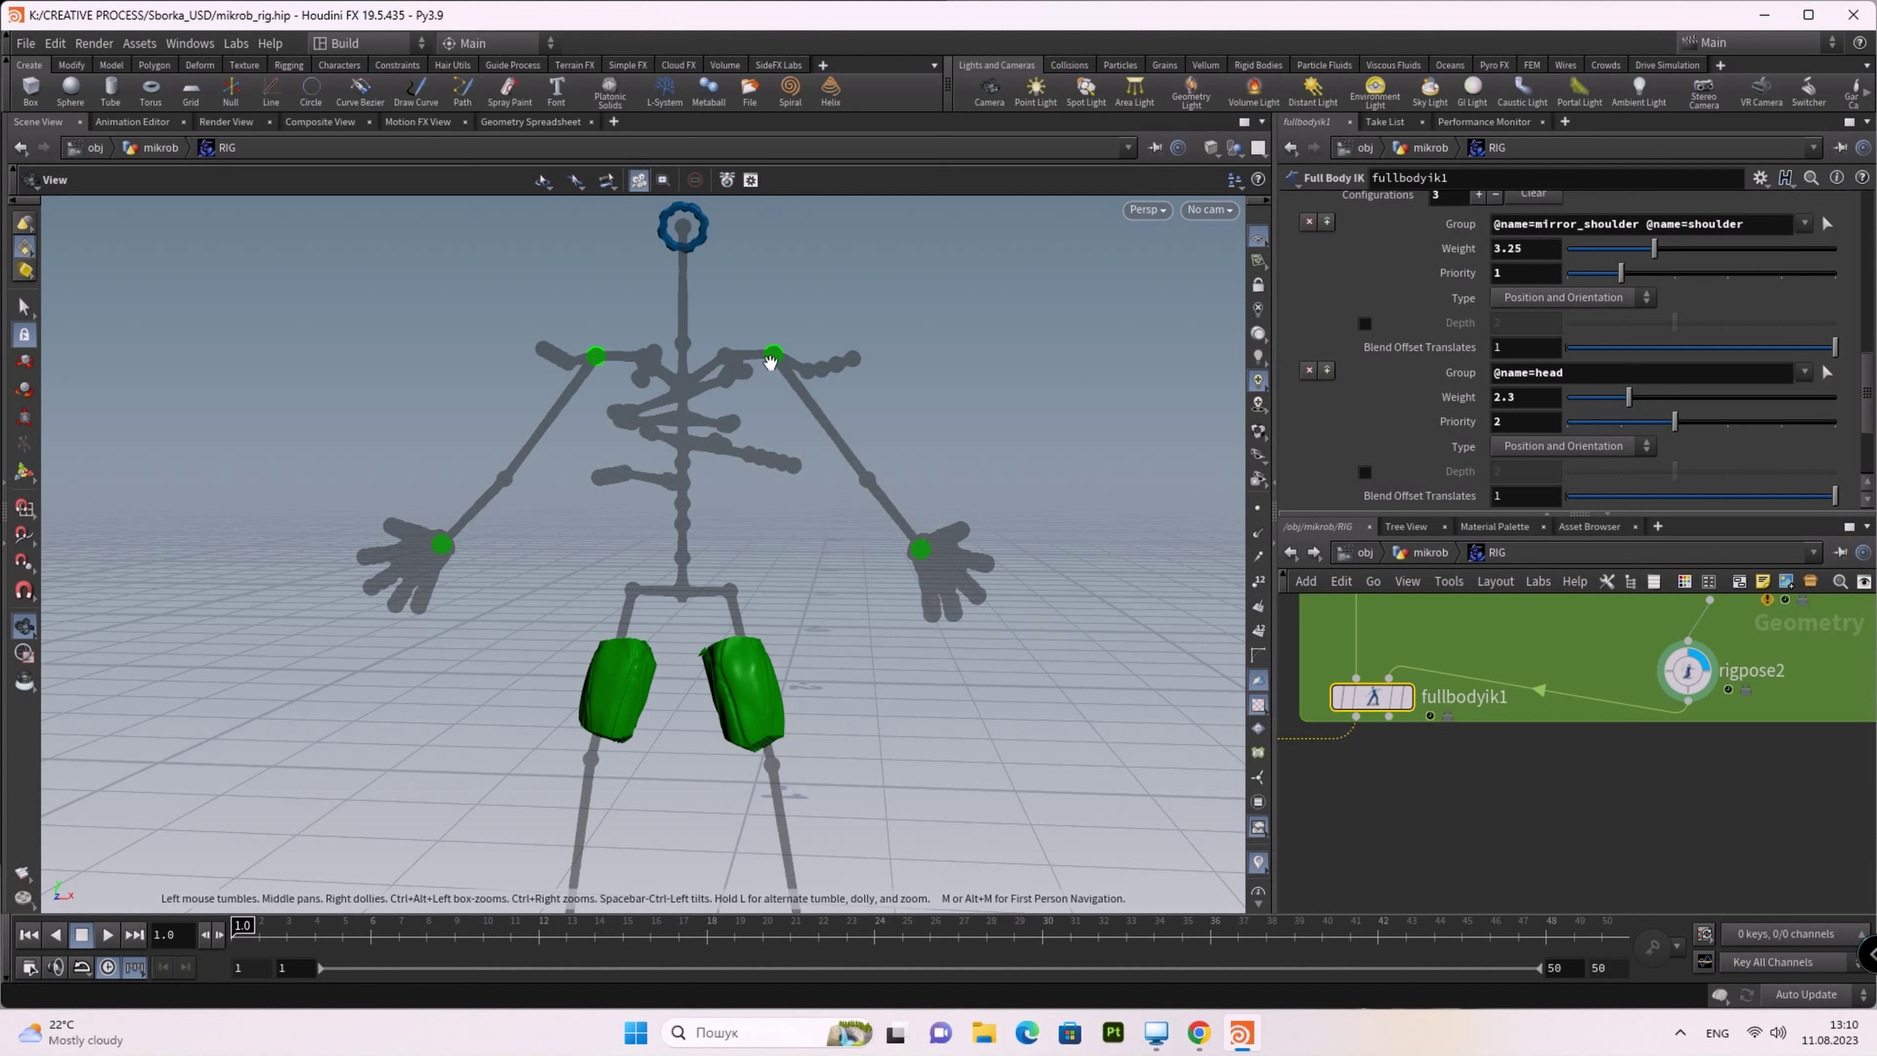
scroll(1686, 444, down, 2)
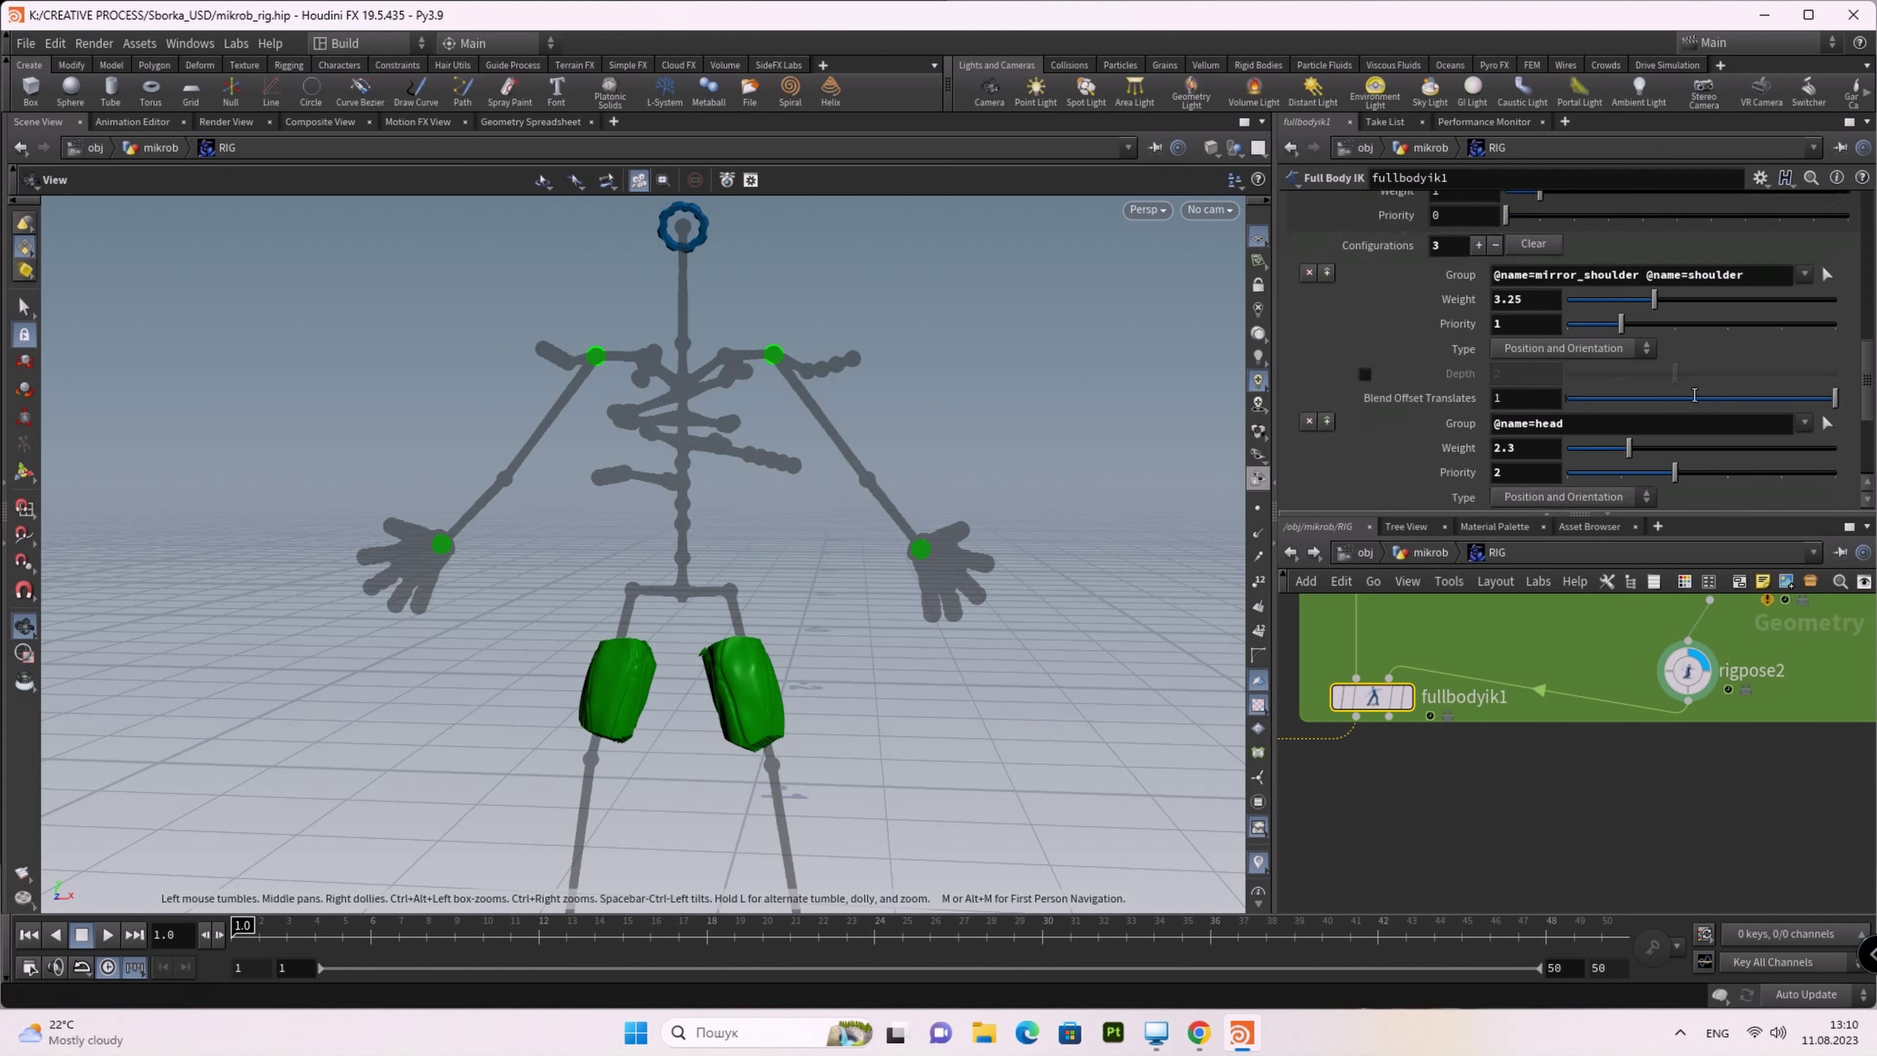
scroll(1693, 425, down, 2)
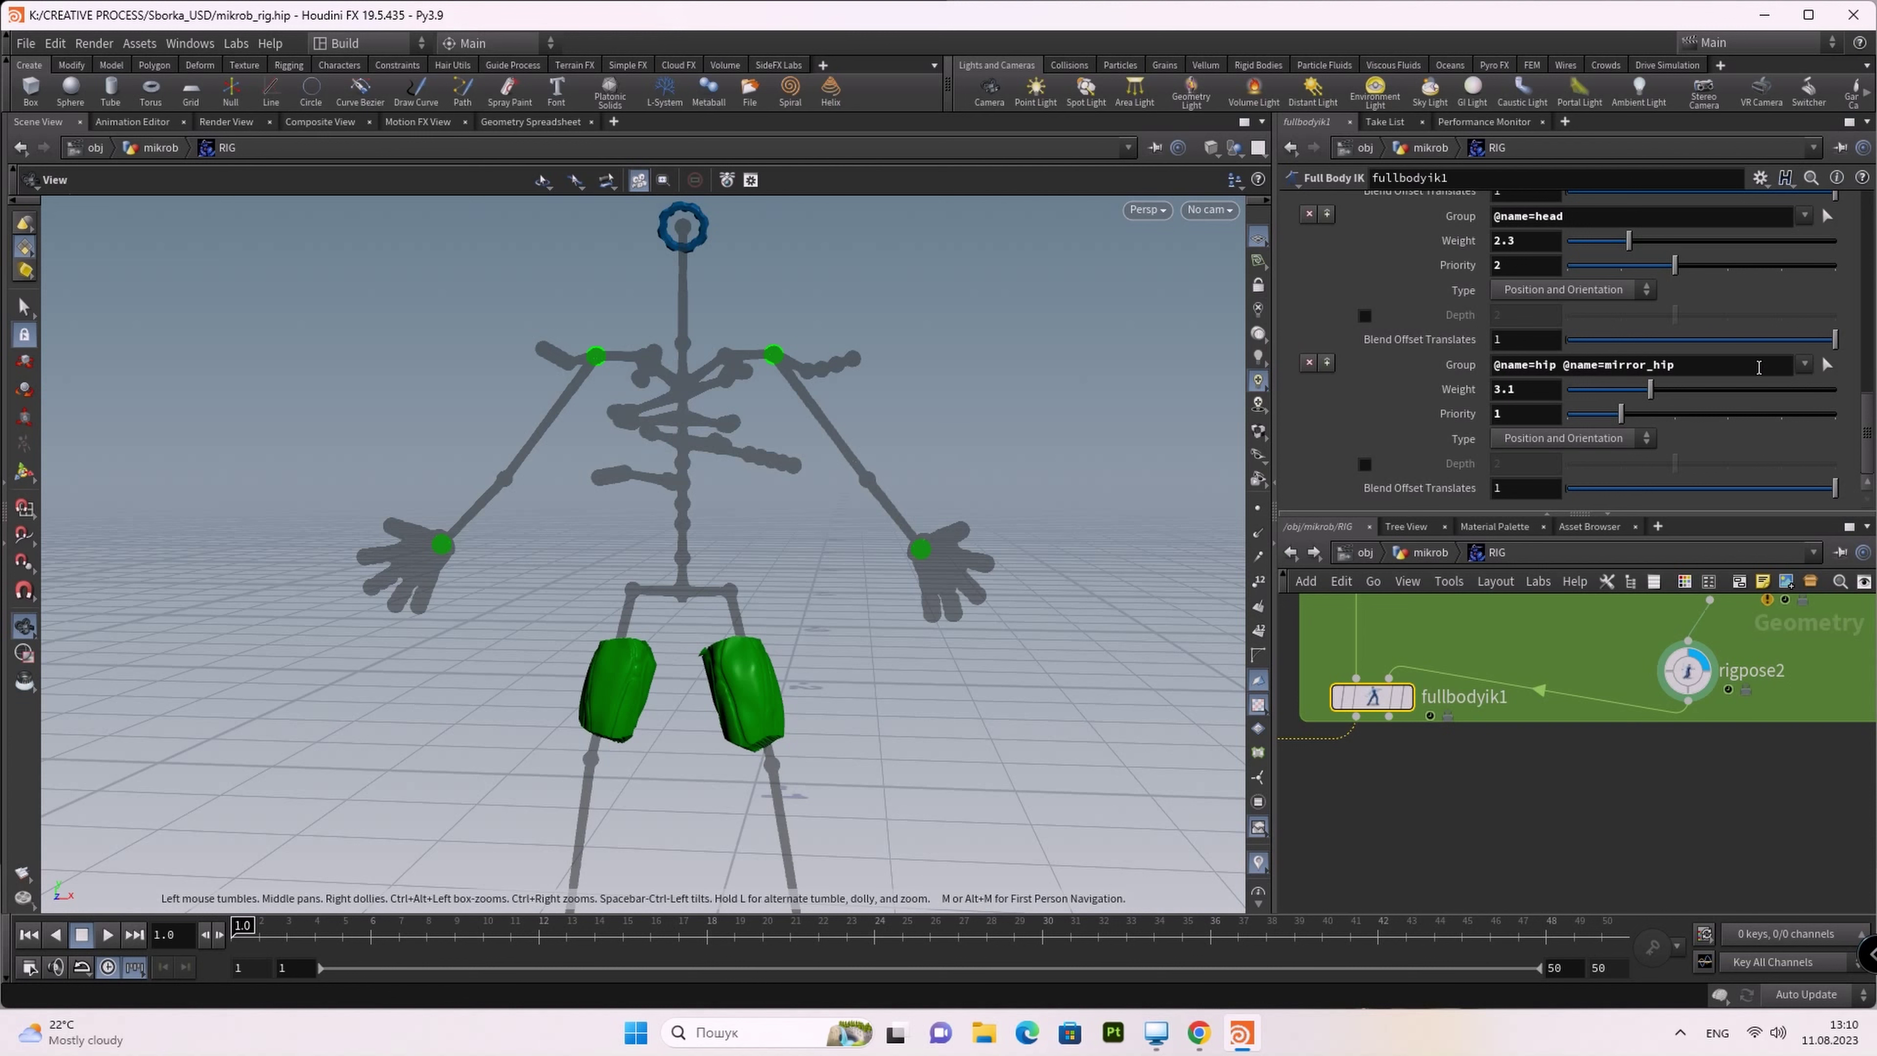
middle_drag(1781, 780, 1600, 921)
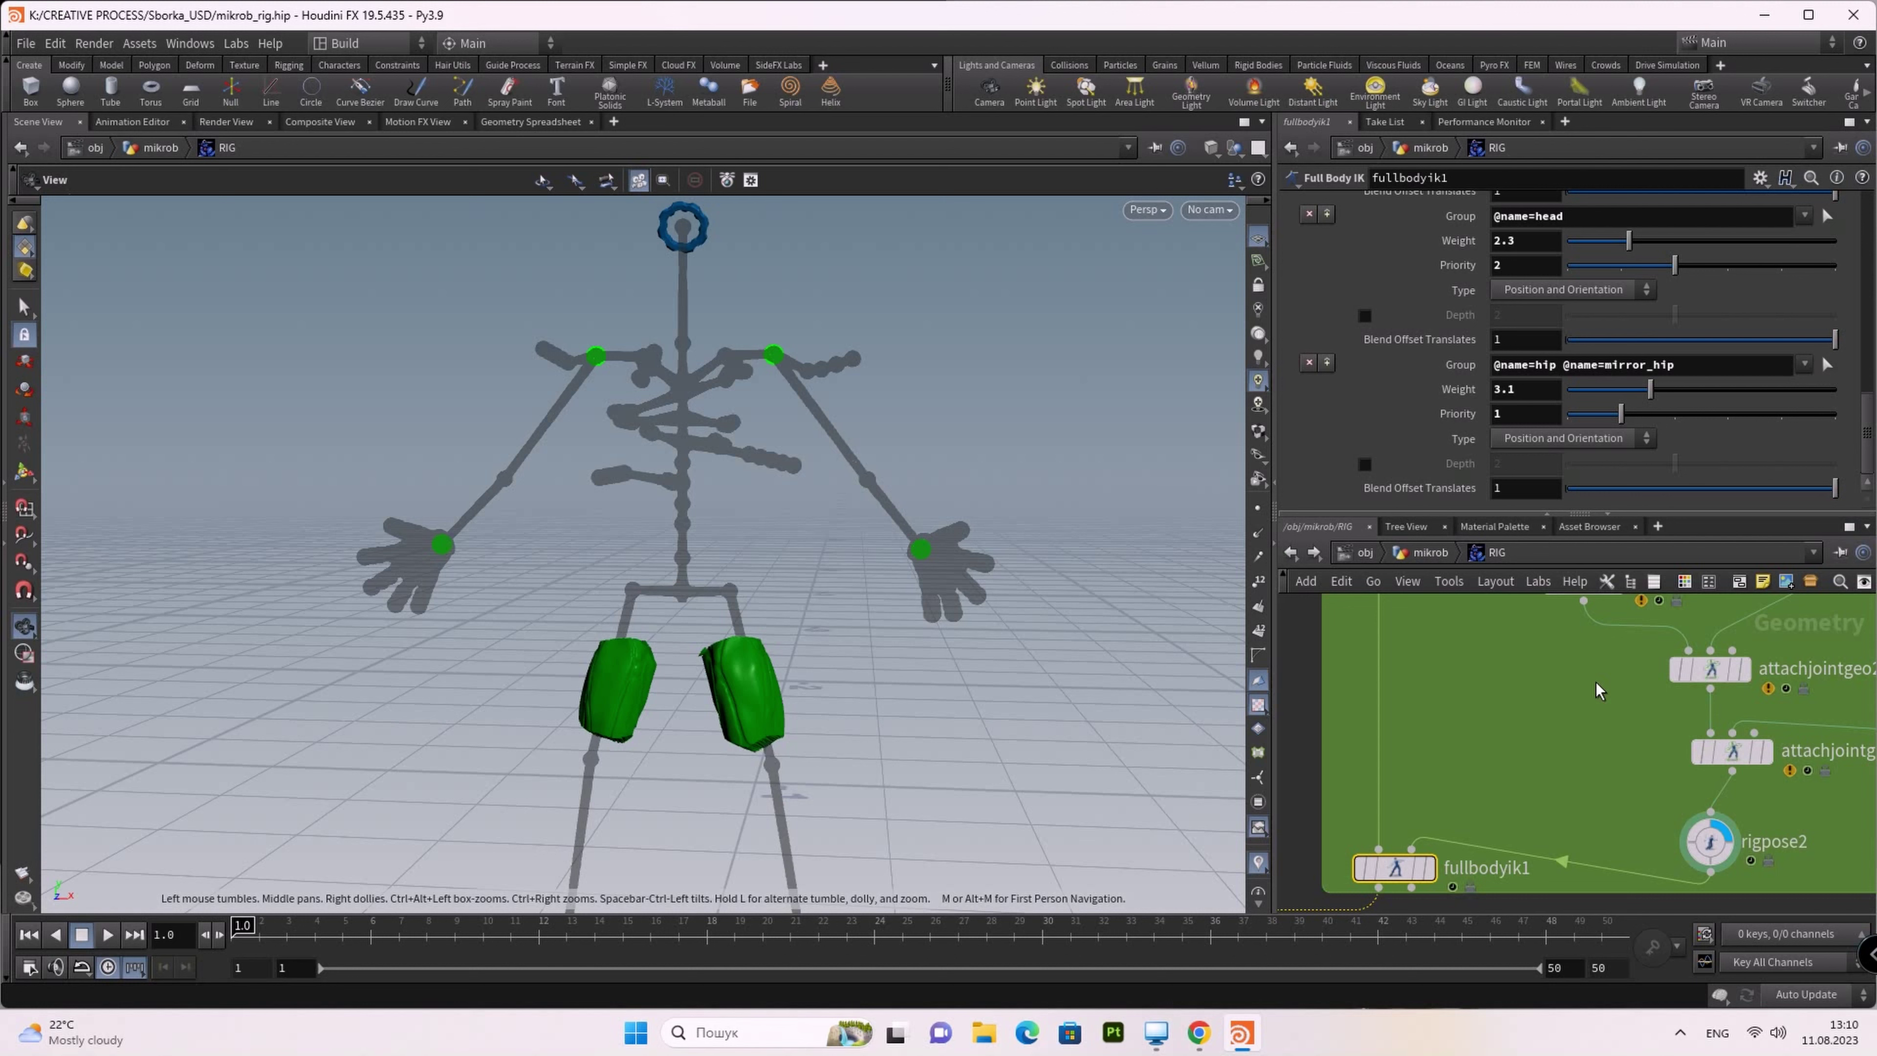
scroll(1616, 472, up, 1)
scroll(1615, 472, down, 1)
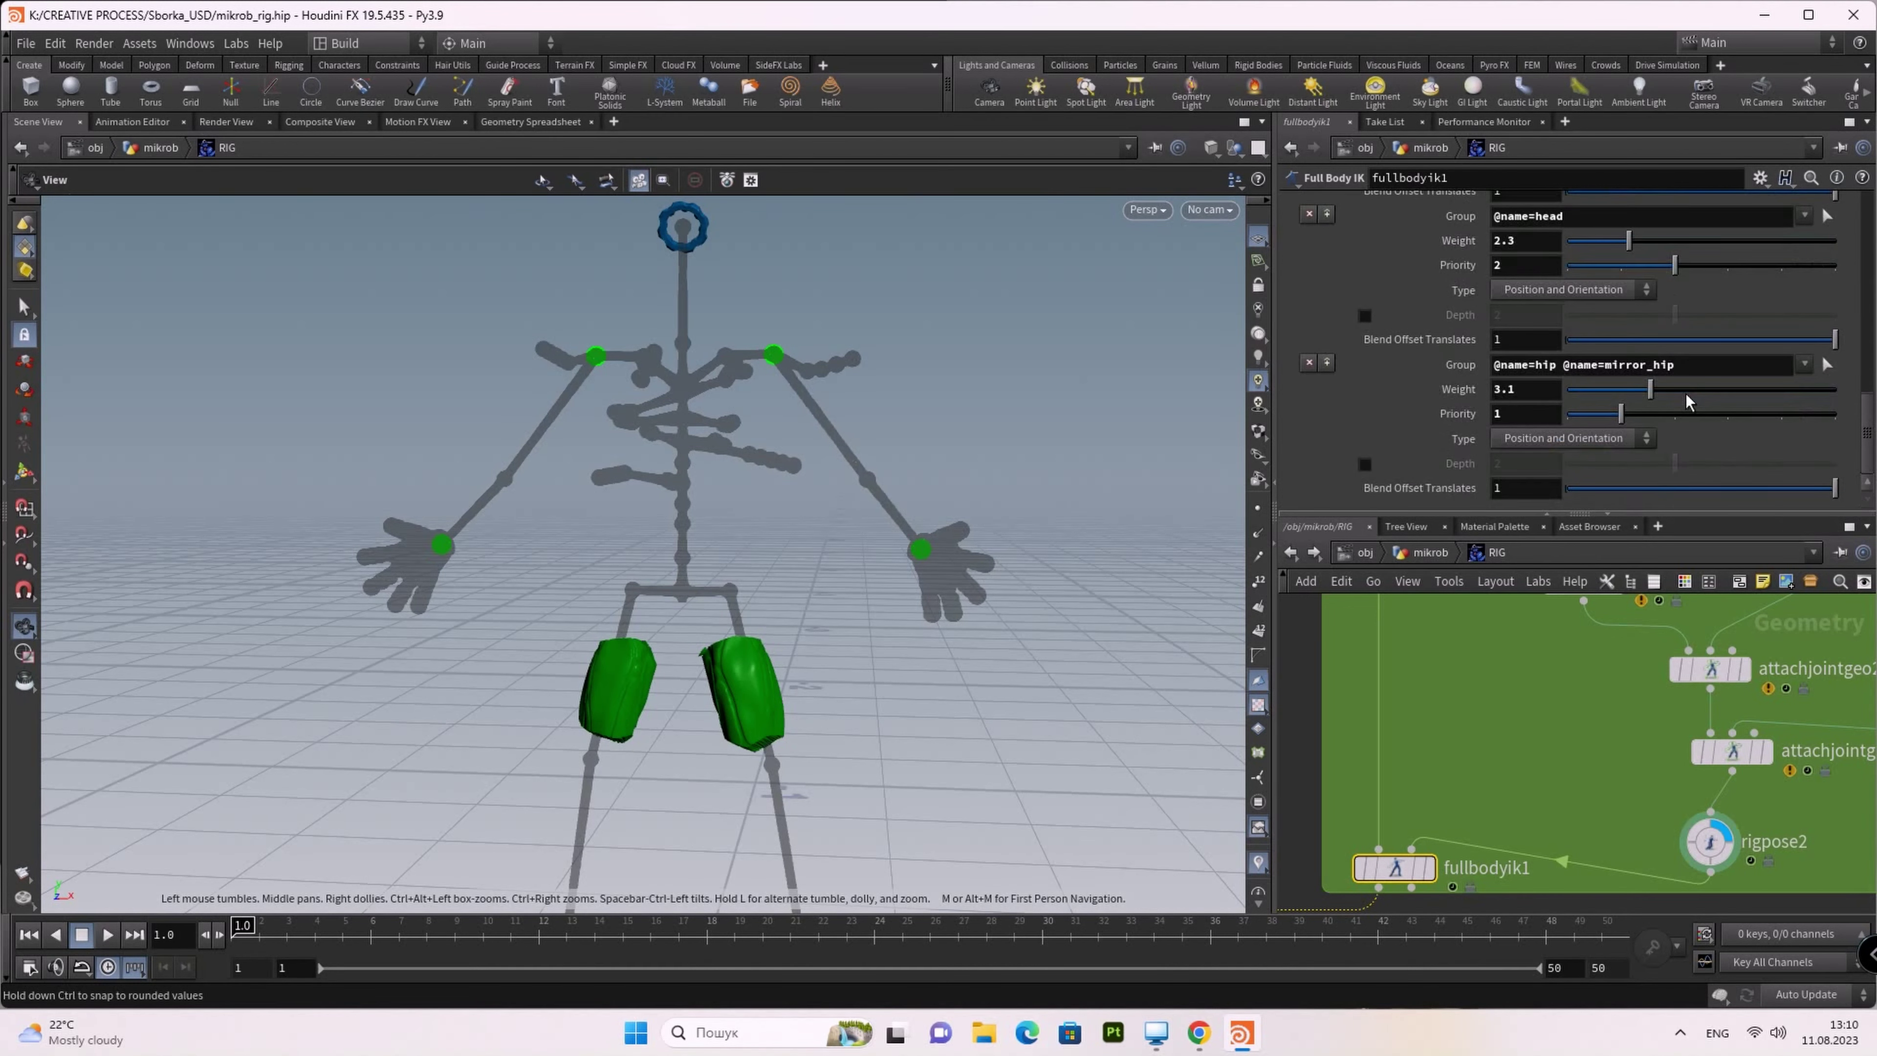
click(1709, 841)
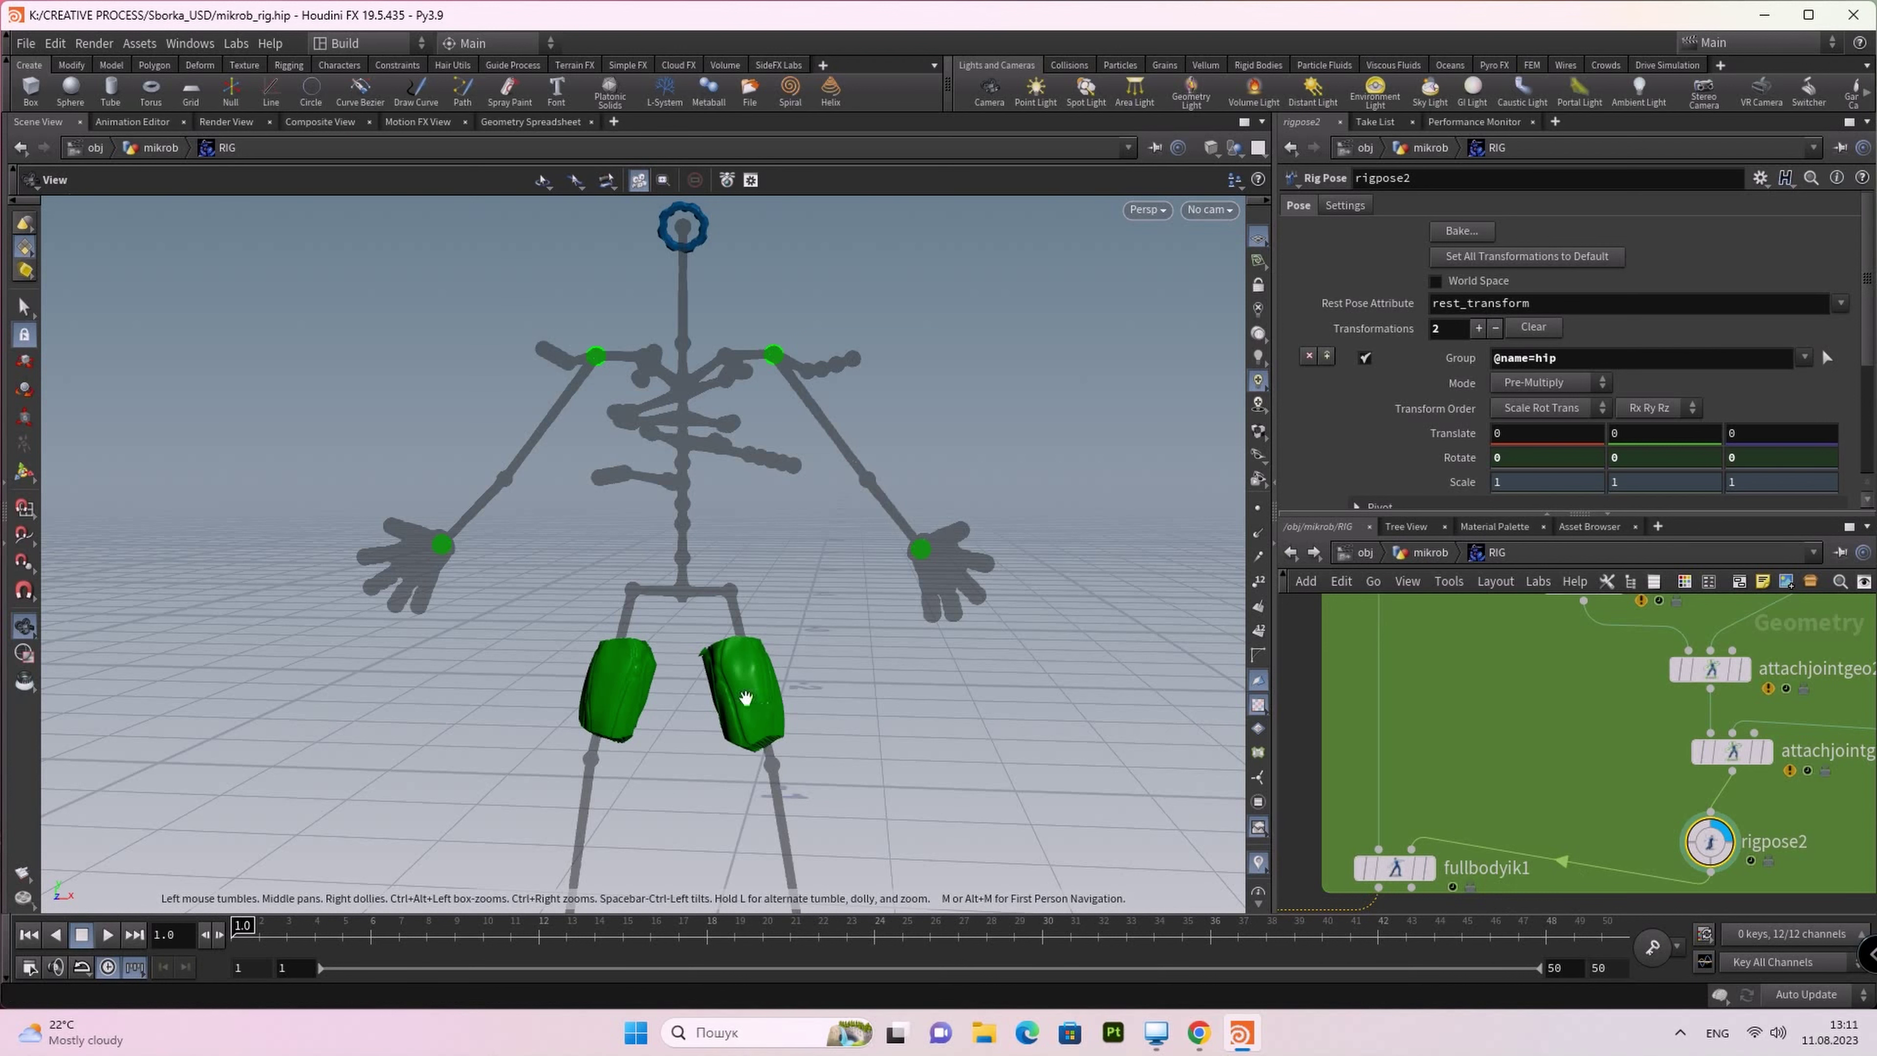
Step: Pose the rigpose2 hip joint, rotating it about 31.8° on Z to swing the leg outward
click(25, 471)
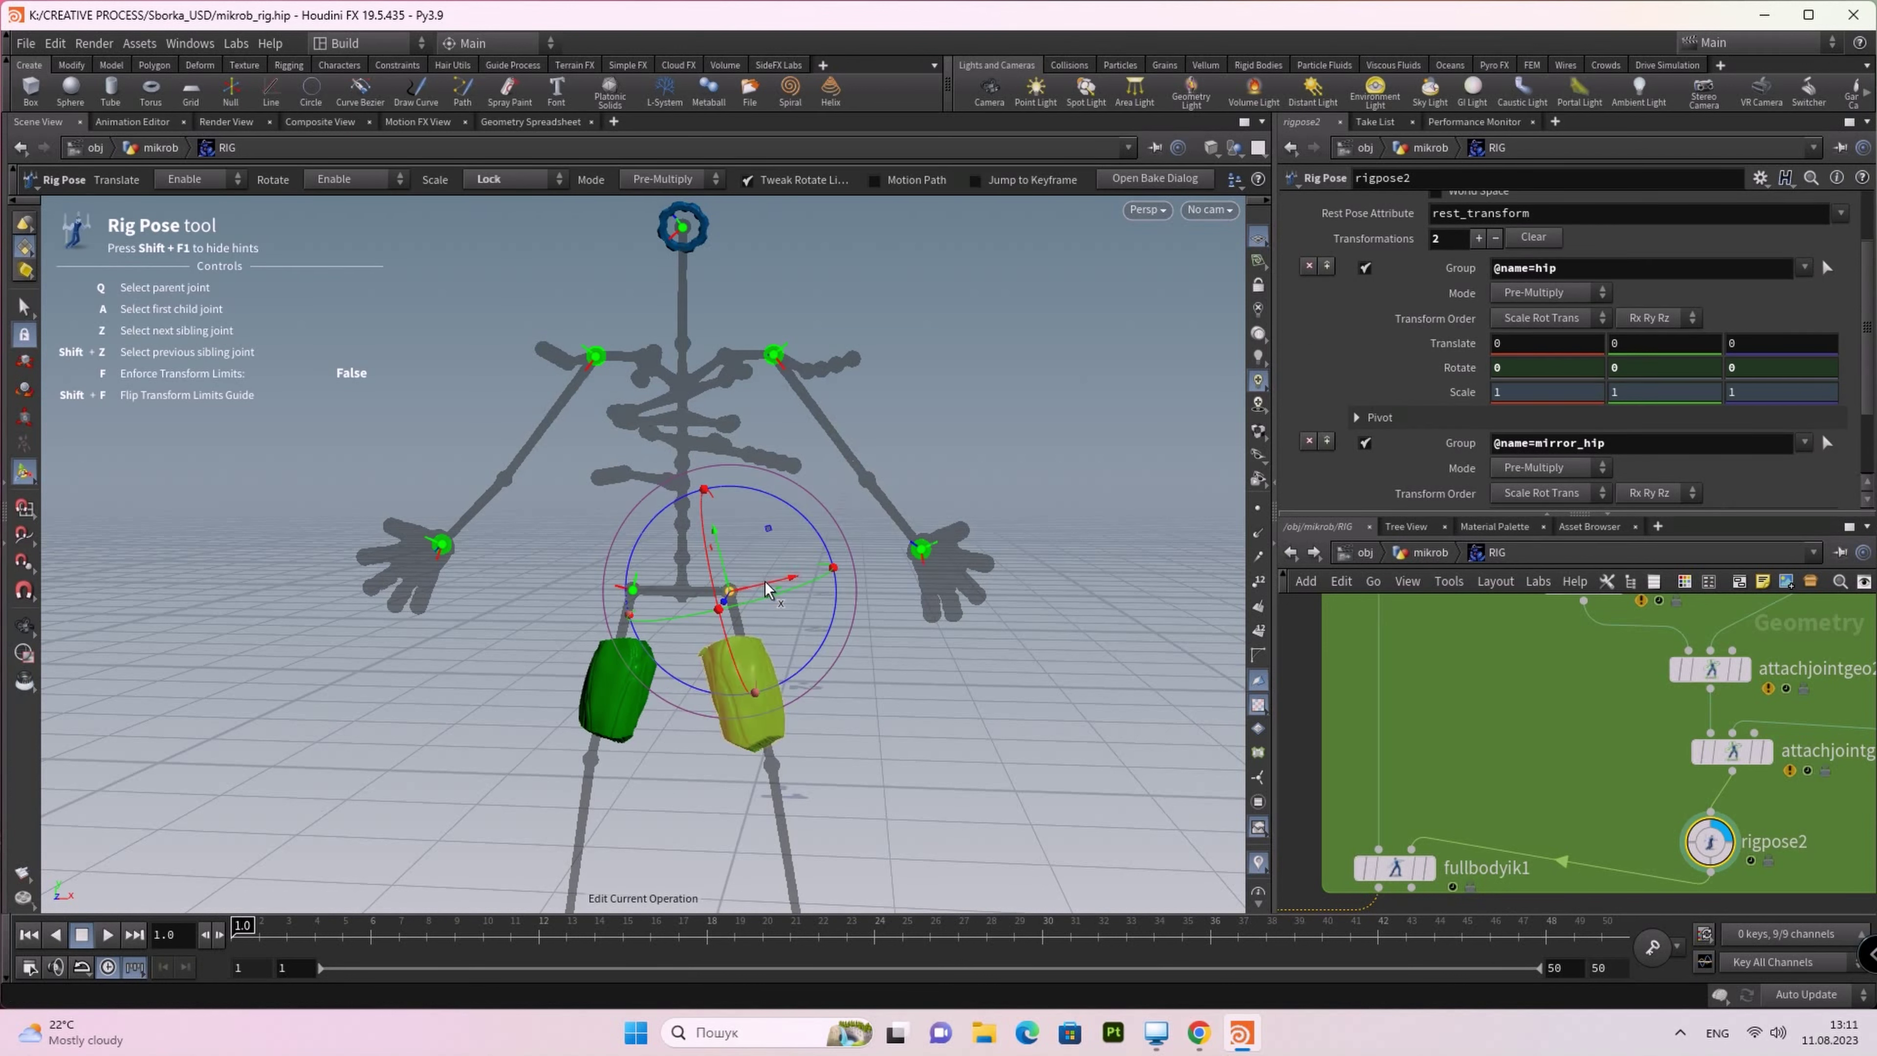
drag(766, 589, 844, 572)
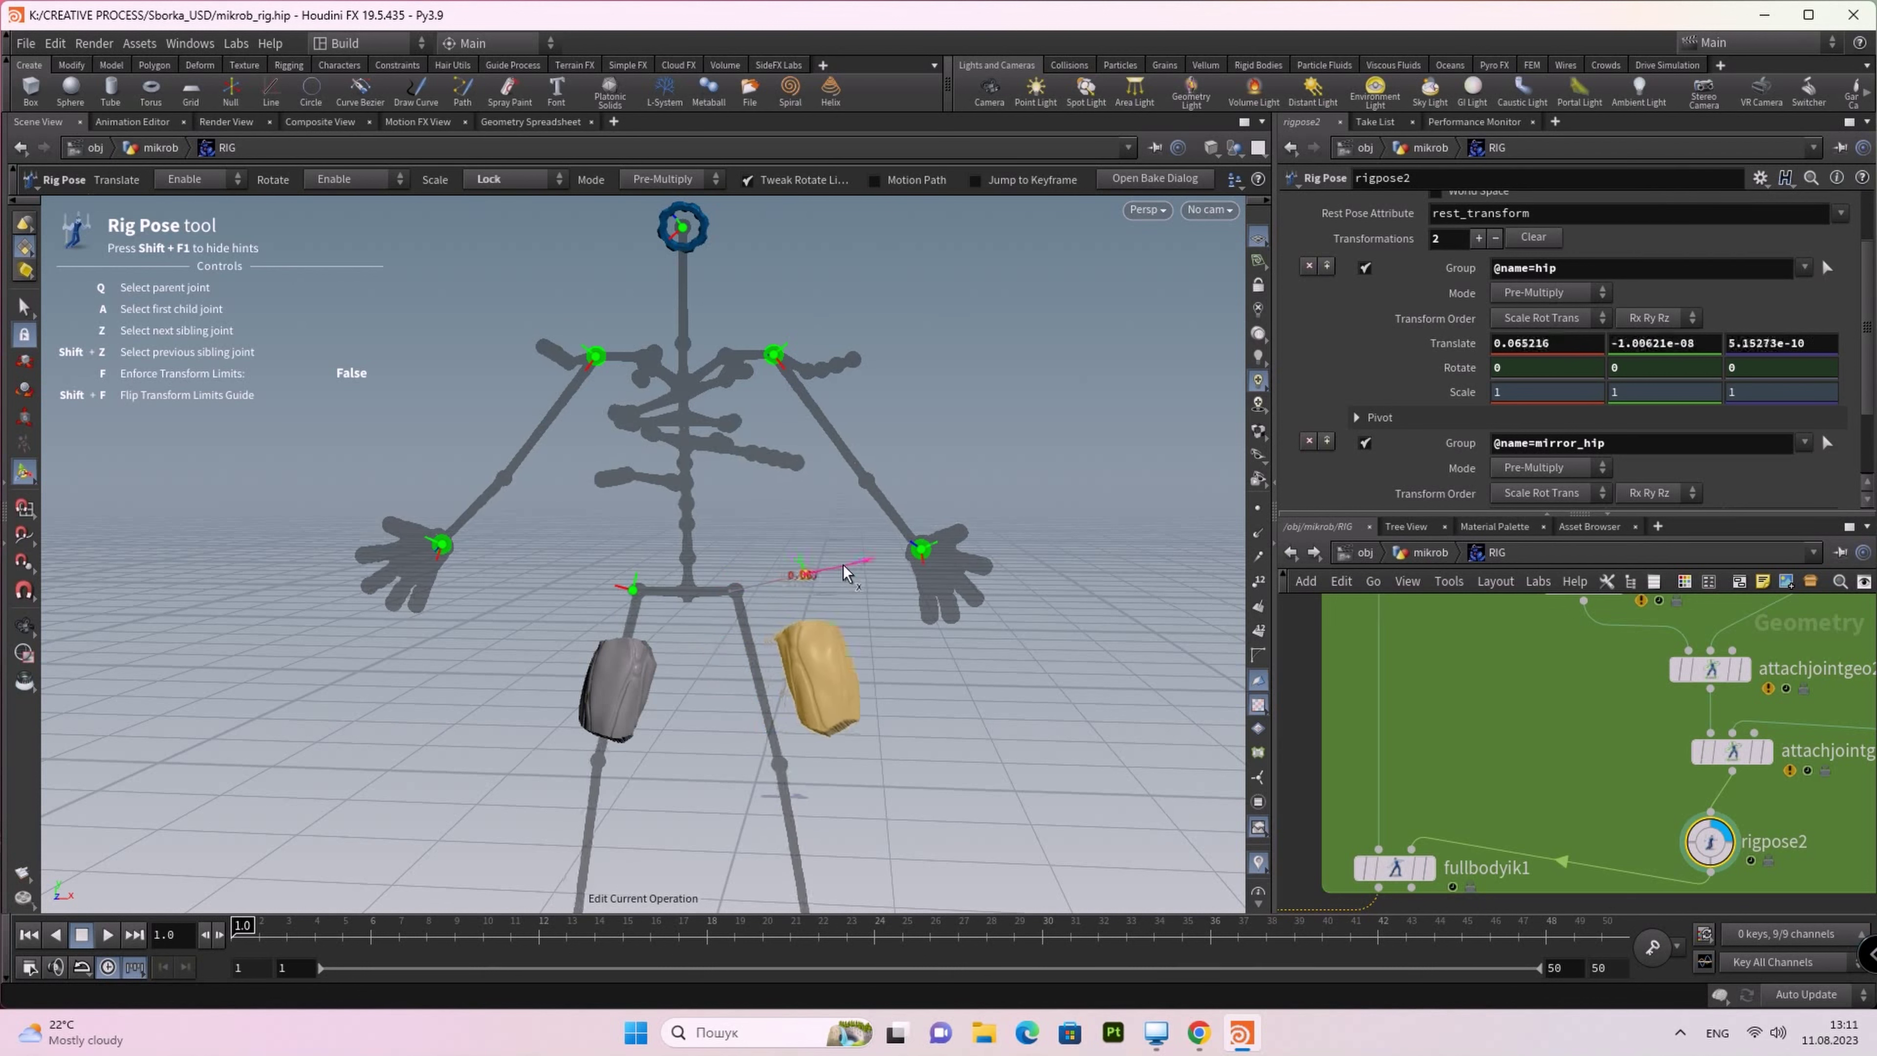
mouse_move(844, 573)
mouse_down()
mouse_move(769, 584)
mouse_move(820, 547)
mouse_move(795, 552)
mouse_up()
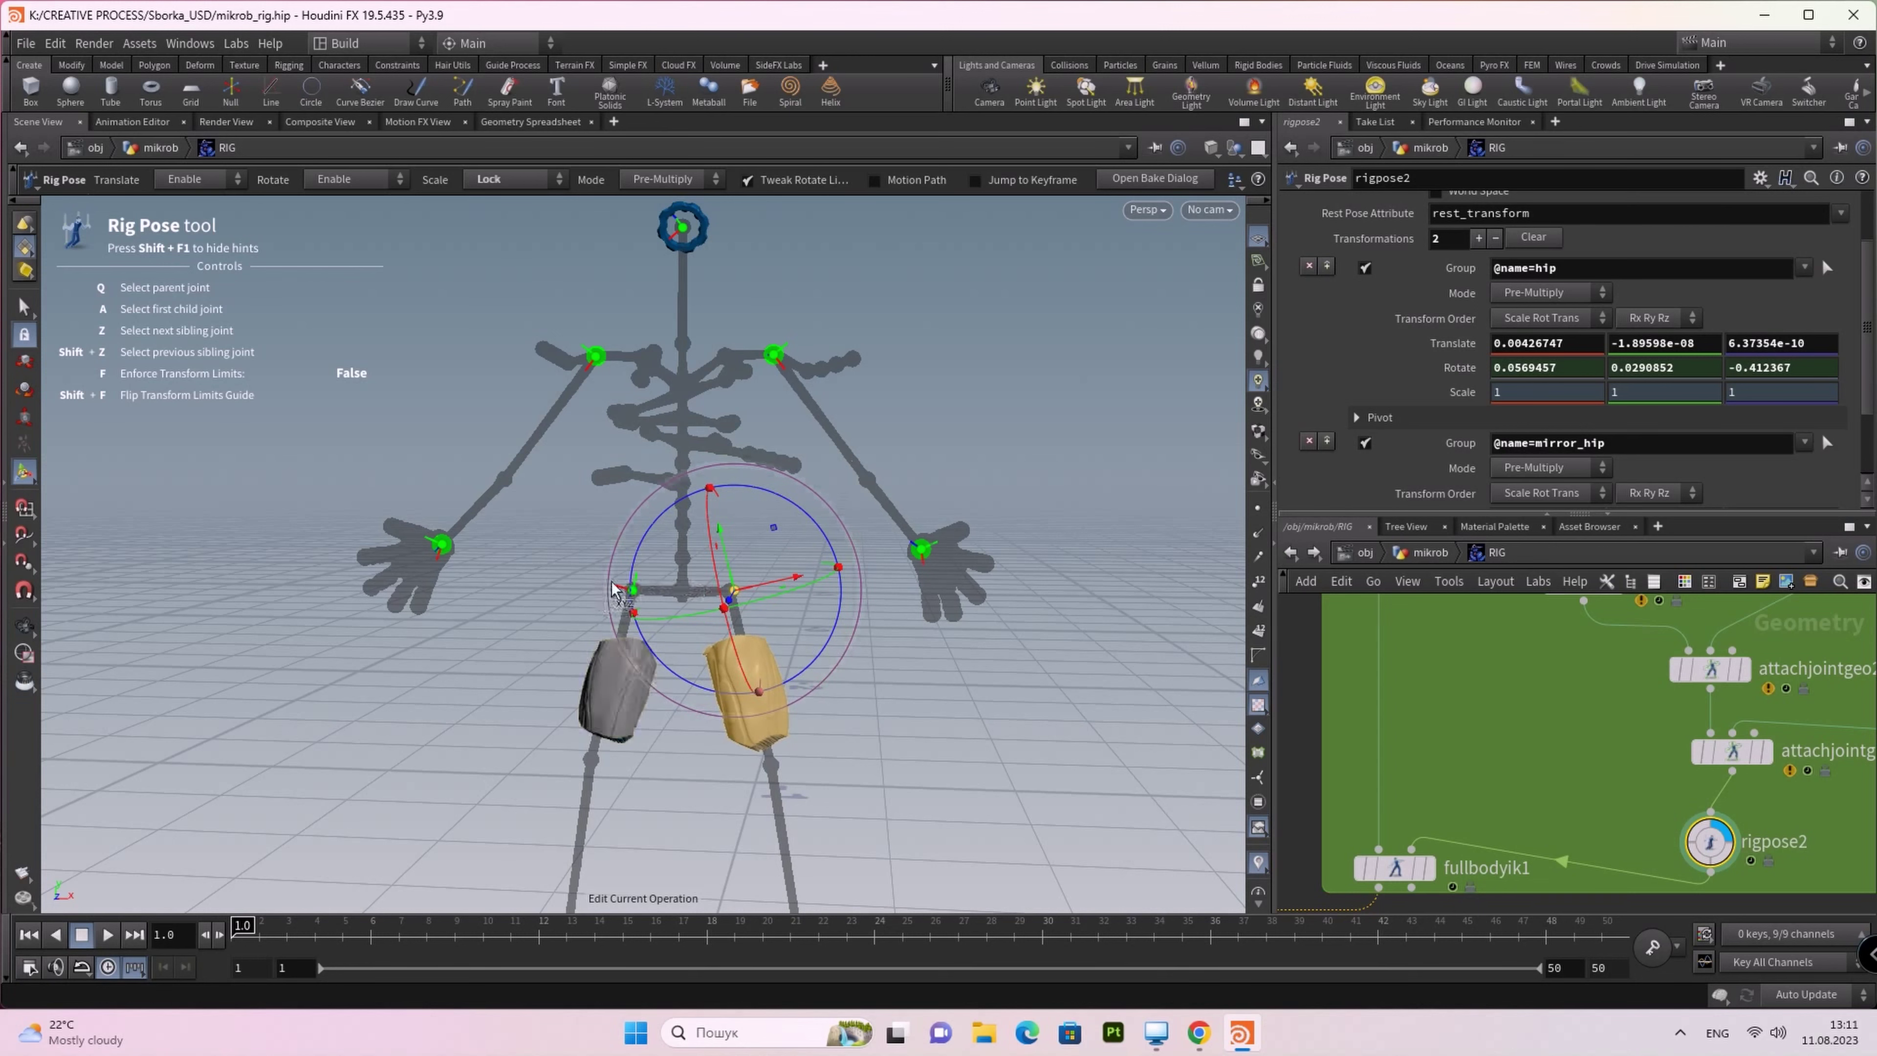
mouse_move(816, 526)
mouse_down()
mouse_move(771, 465)
mouse_move(806, 519)
mouse_move(771, 528)
mouse_move(775, 471)
mouse_move(780, 535)
mouse_move(789, 507)
mouse_move(758, 436)
mouse_move(782, 539)
mouse_move(761, 466)
mouse_move(789, 500)
mouse_move(758, 507)
mouse_move(805, 528)
mouse_move(782, 479)
mouse_up()
Step: Revert the hip translate to defaults (0 0 0) and orbit to review the pose
right_click(1420, 345)
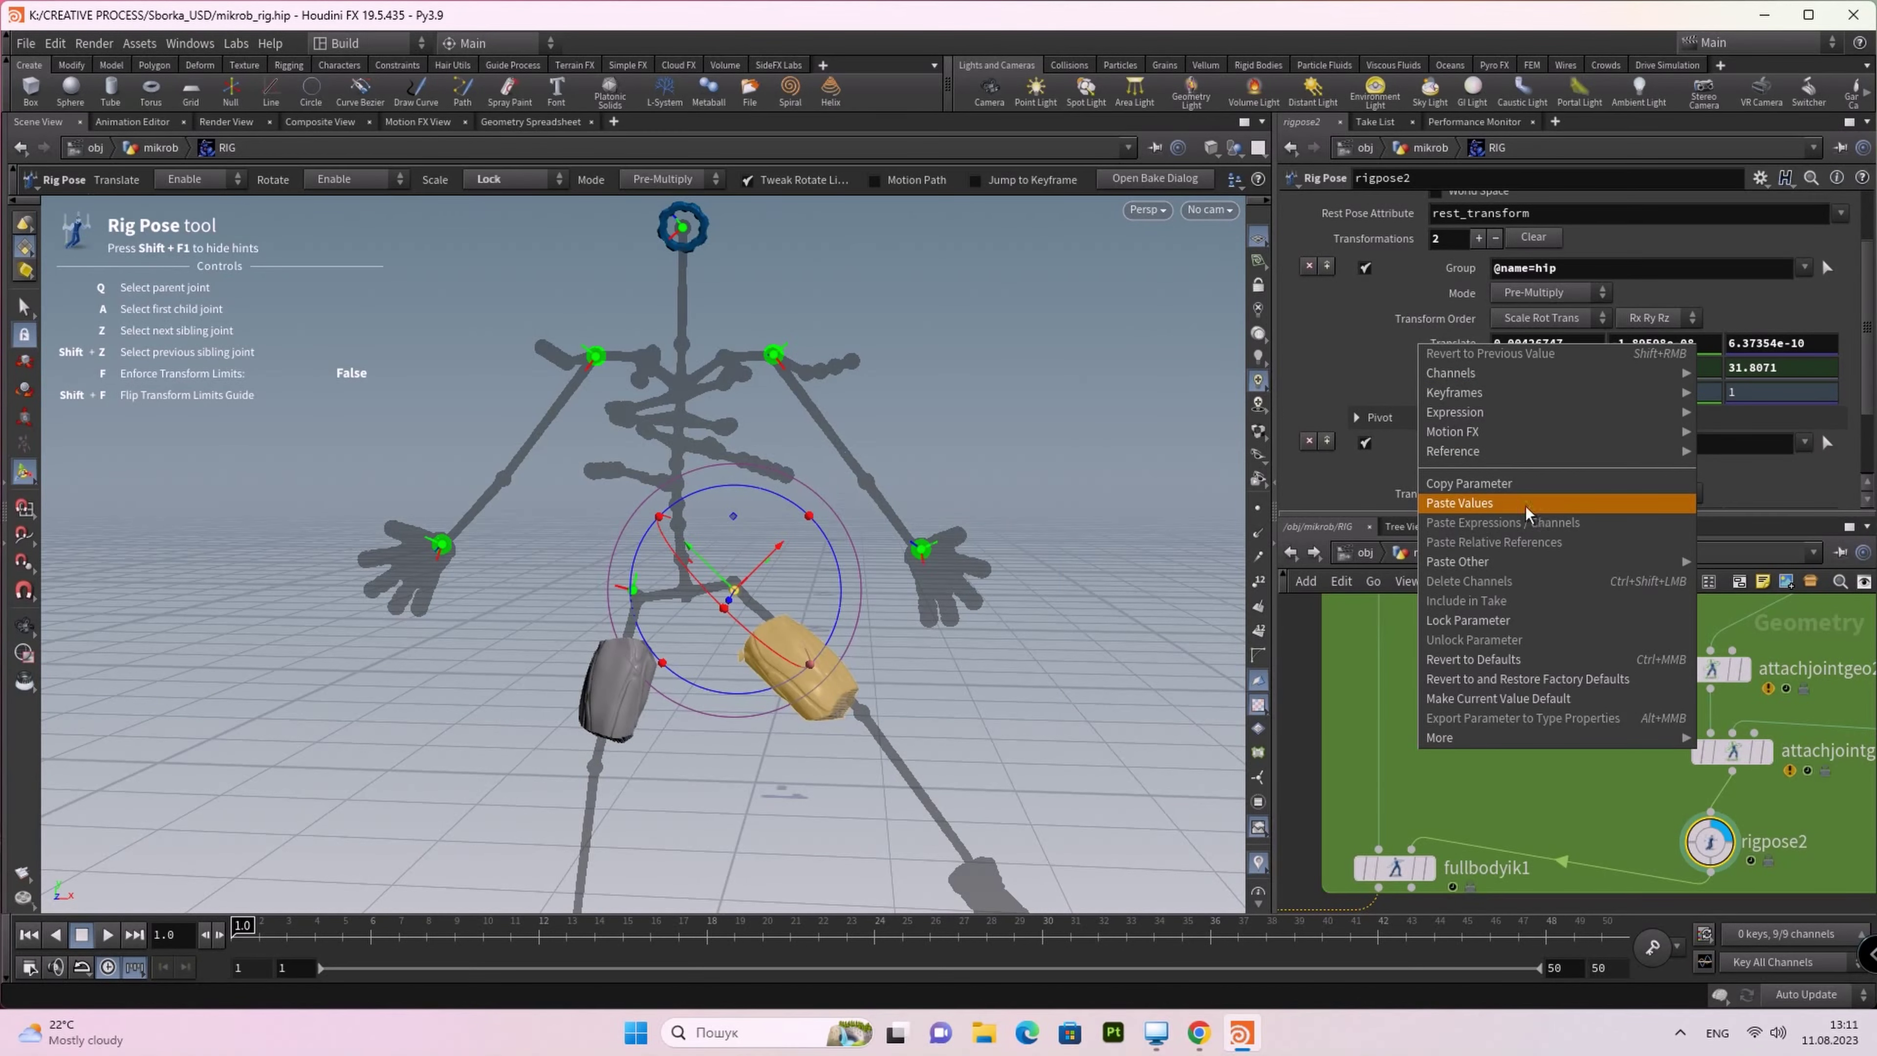
click(1529, 659)
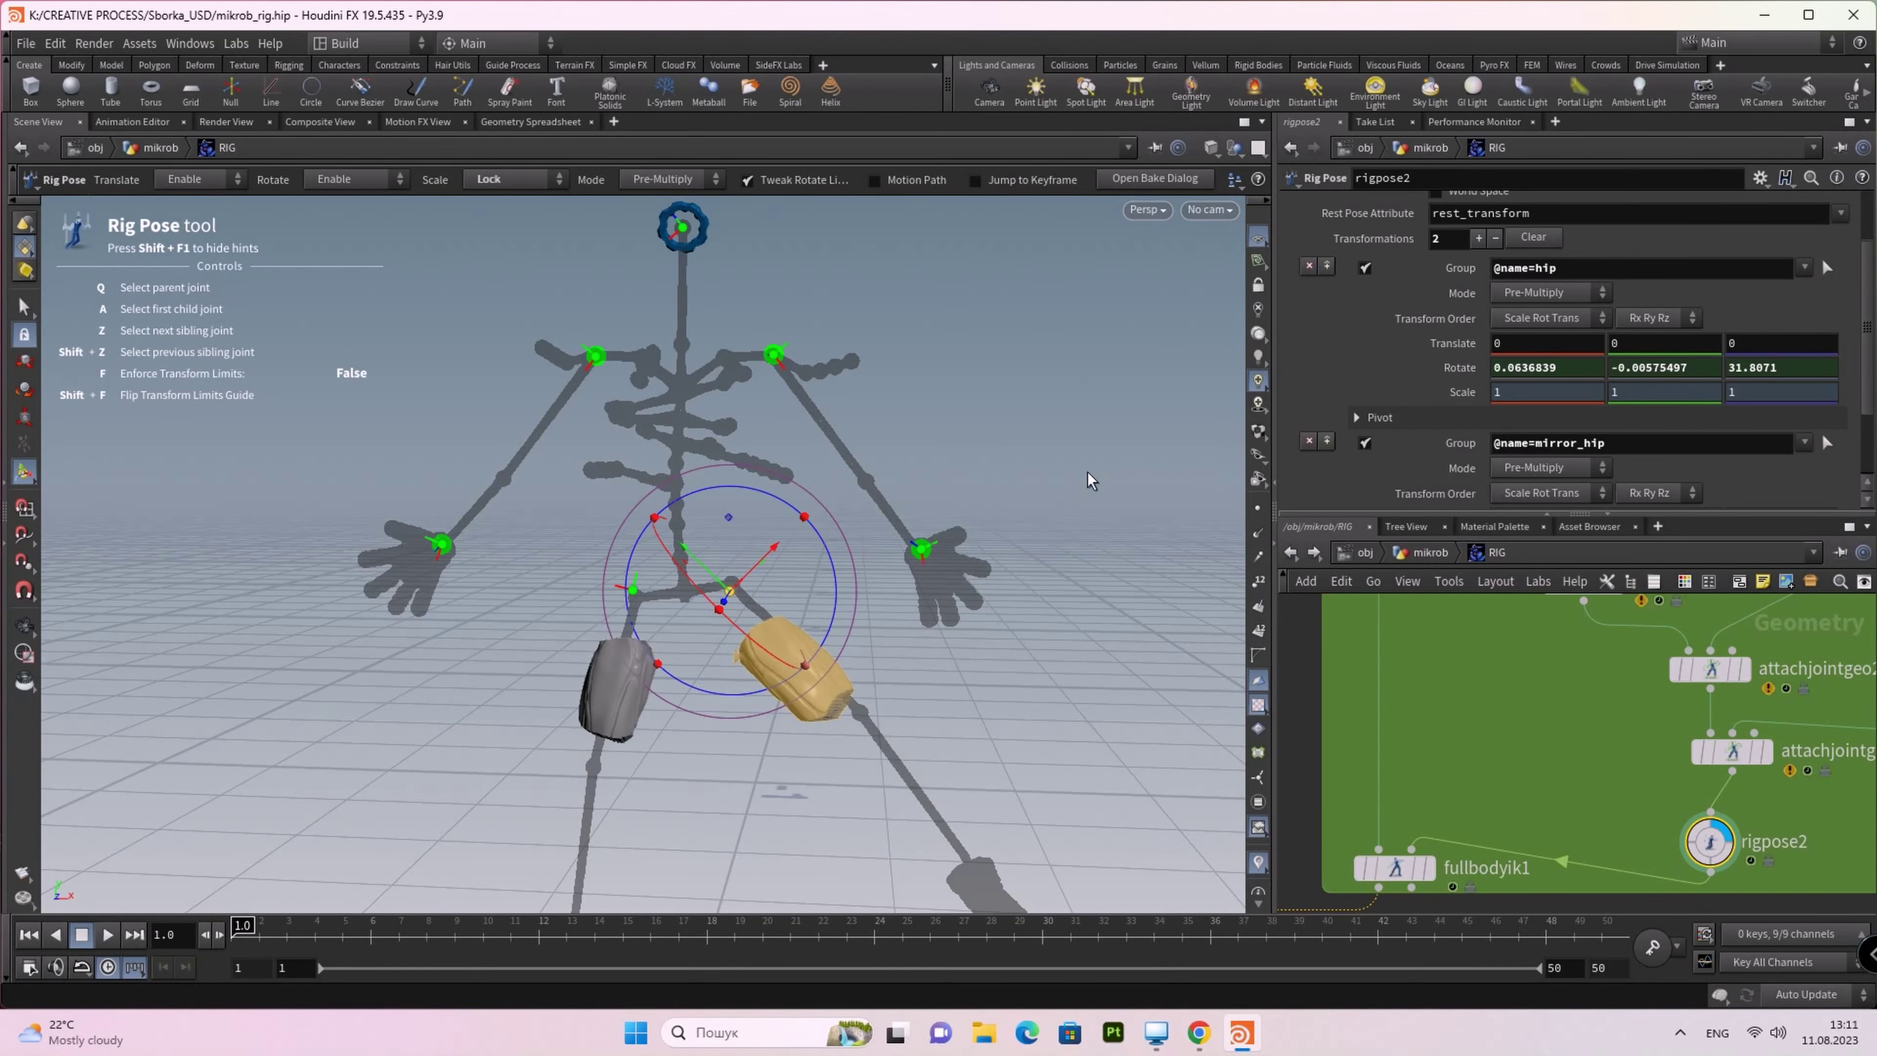
key(space)
mouse_move(1074, 465)
mouse_down()
mouse_move(971, 474)
mouse_move(989, 521)
mouse_up()
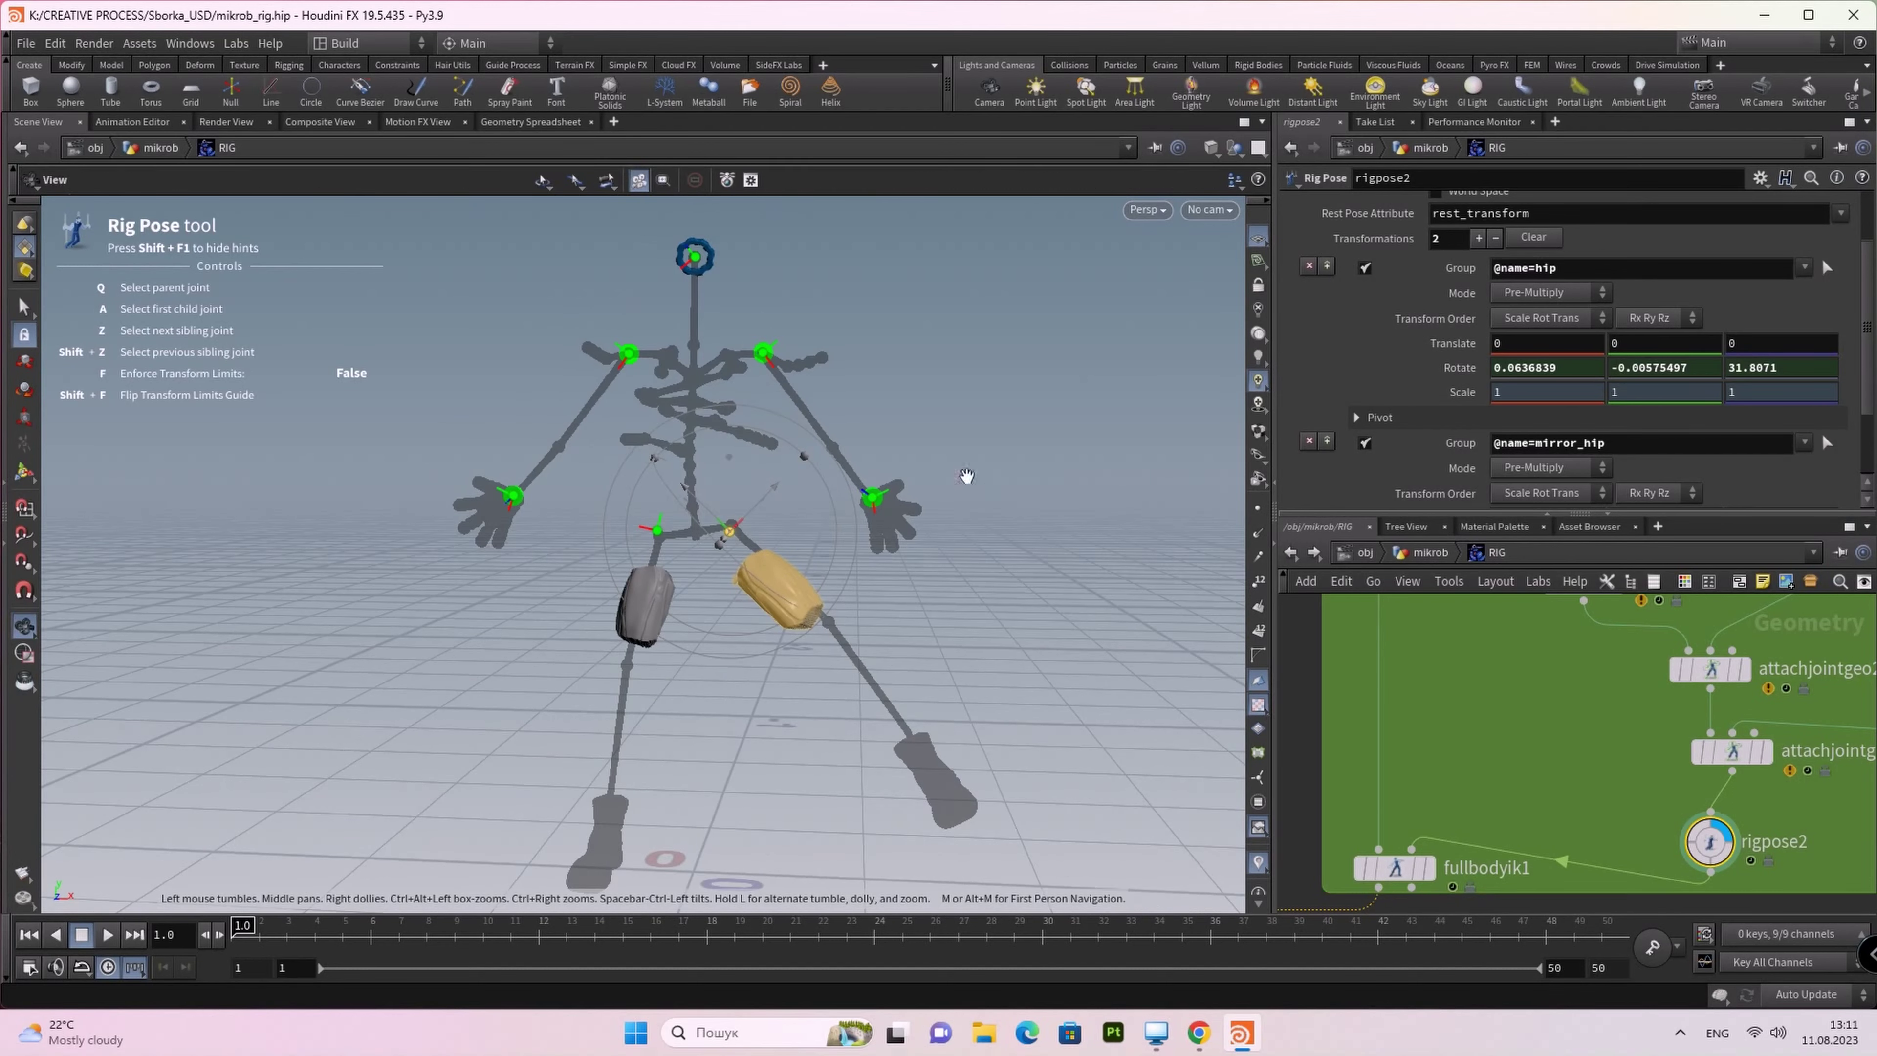
Step: Orbit around the posed rig and zoom out the network editor
key(space)
mouse_move(1006, 400)
mouse_down()
mouse_move(1038, 469)
mouse_move(942, 419)
mouse_move(968, 418)
mouse_up()
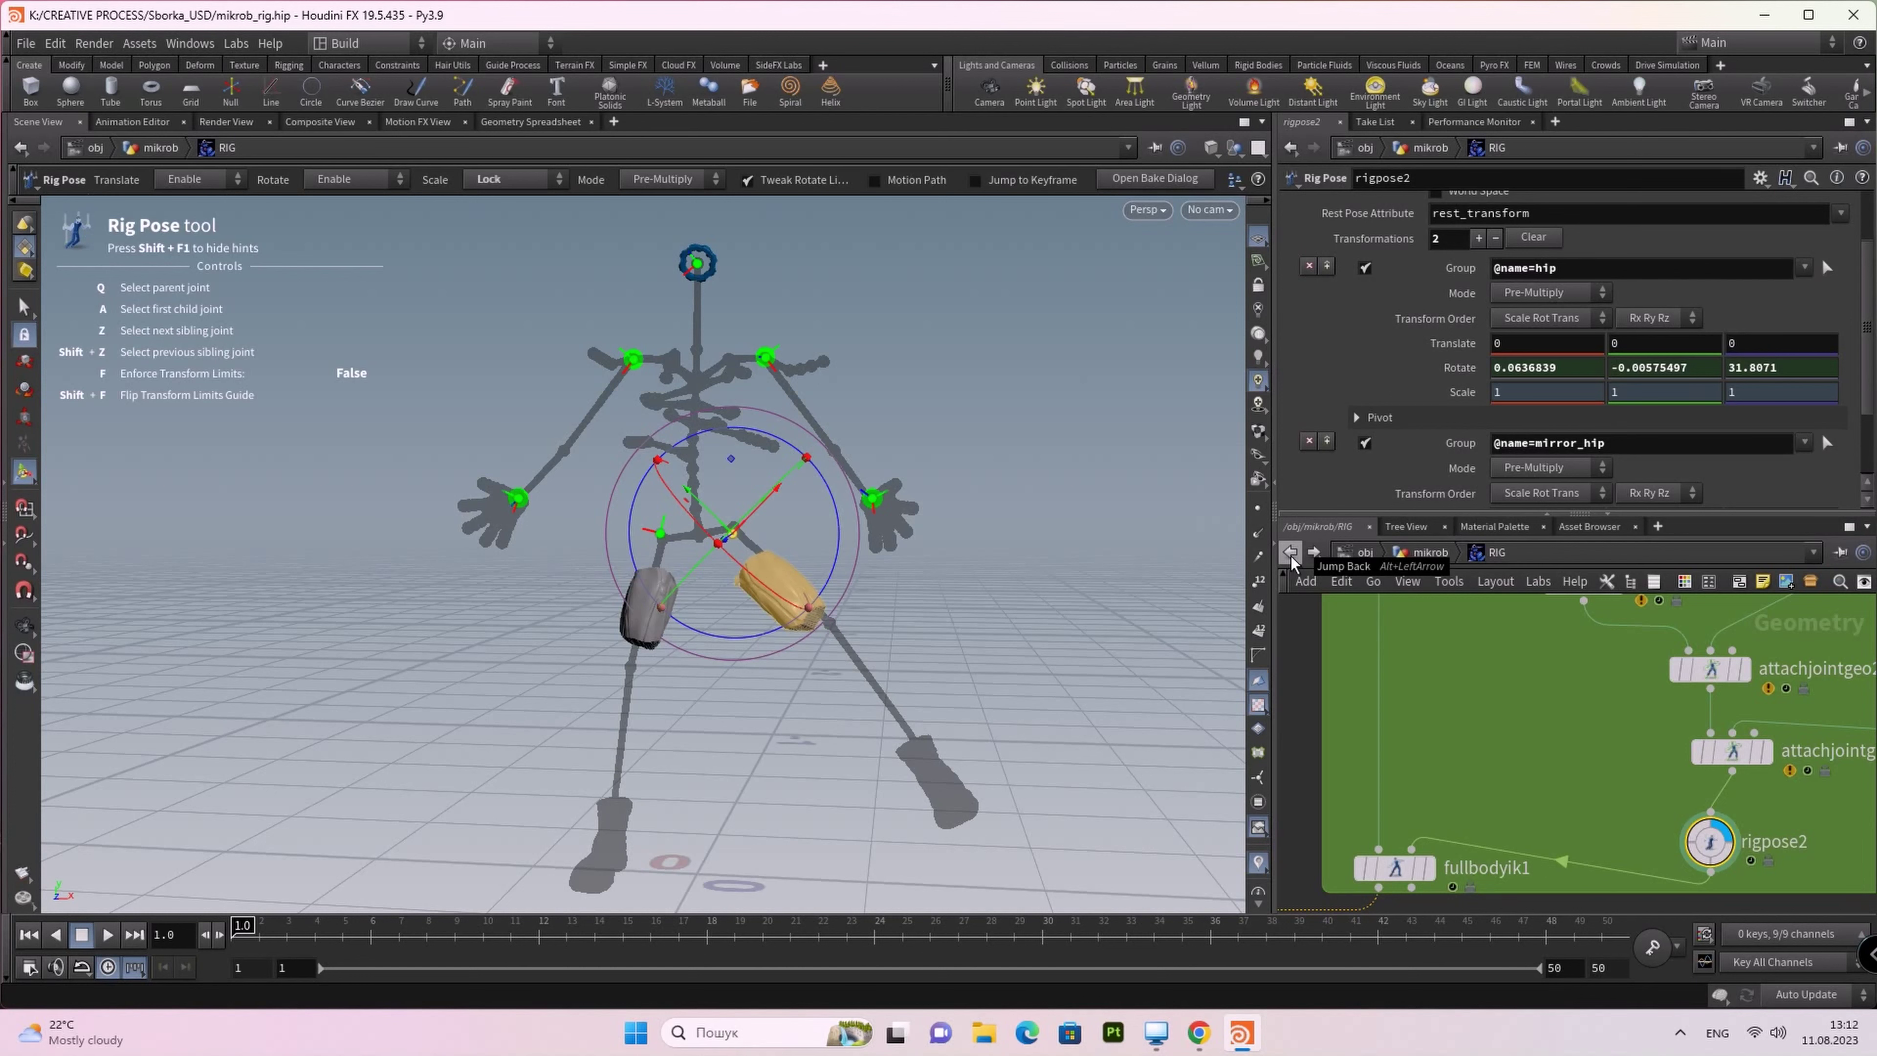
scroll(1614, 480, up, 2)
scroll(1618, 466, up, 1)
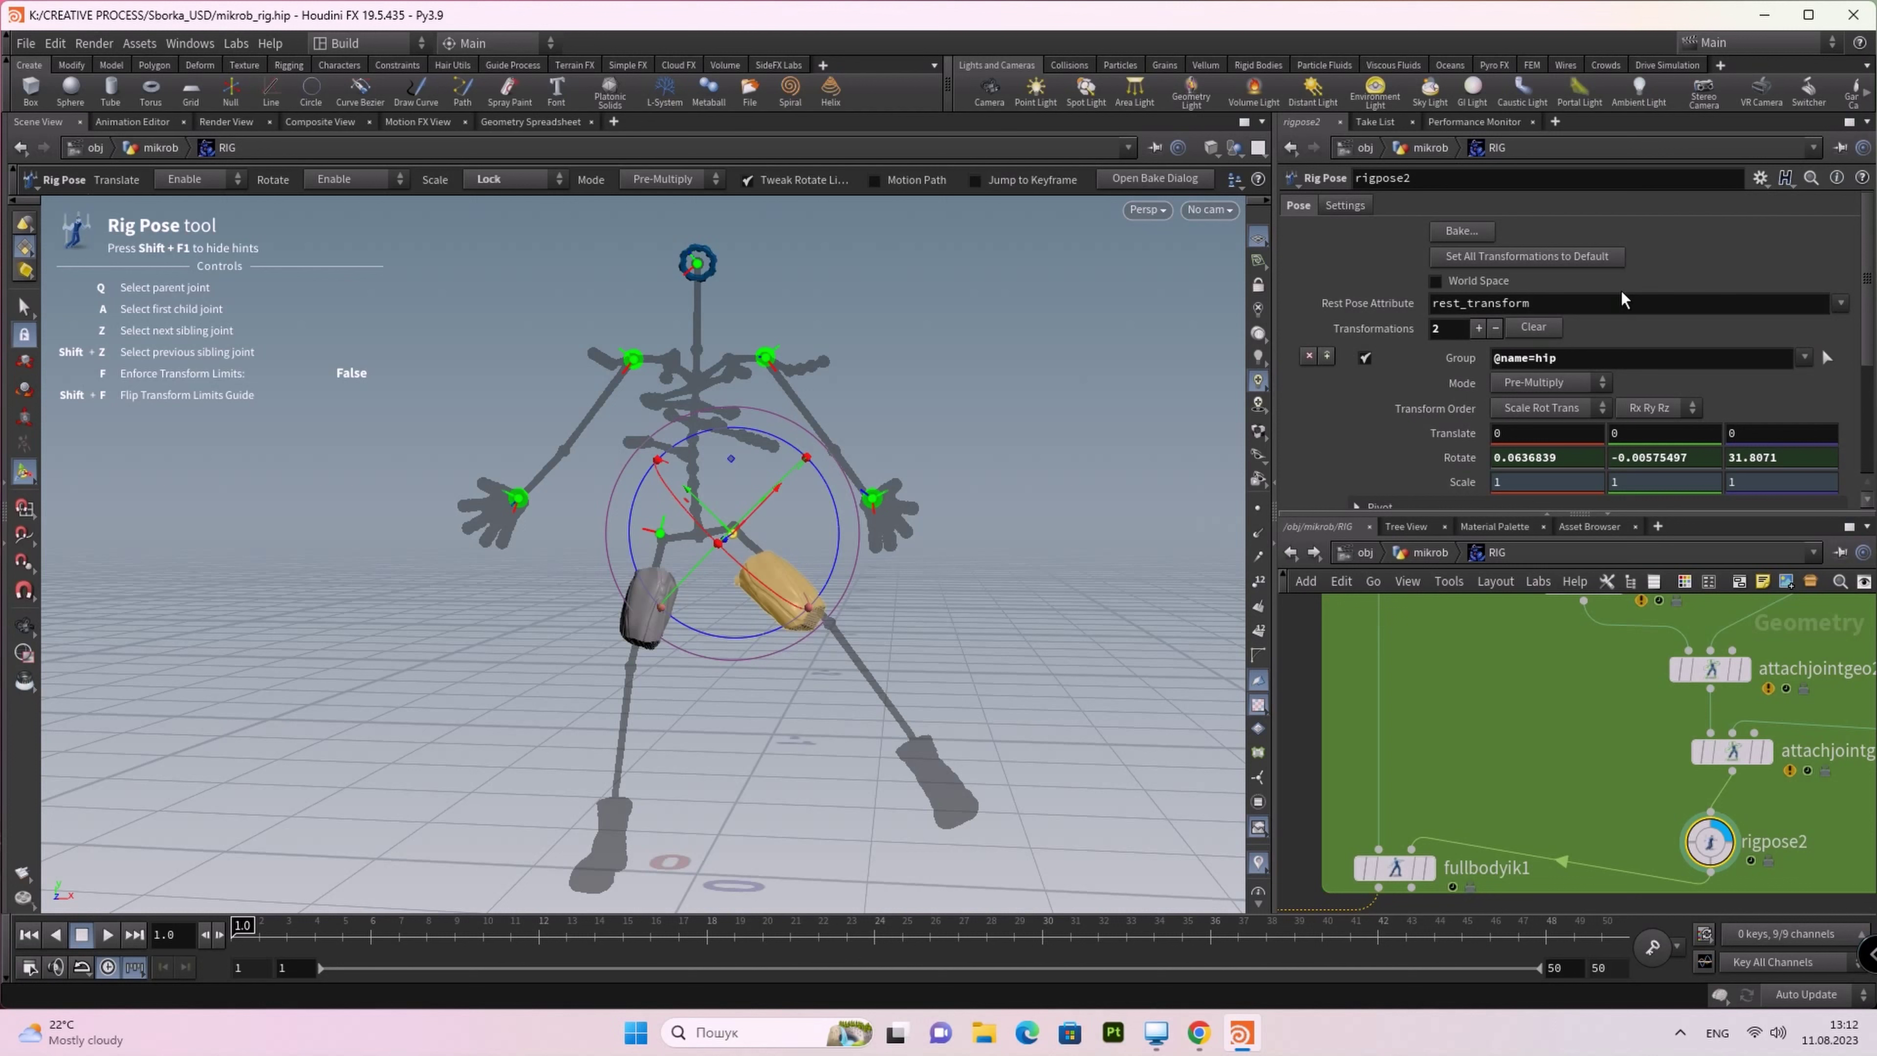
scroll(1647, 331, down, 1)
scroll(1647, 330, down, 2)
scroll(1650, 328, down, 1)
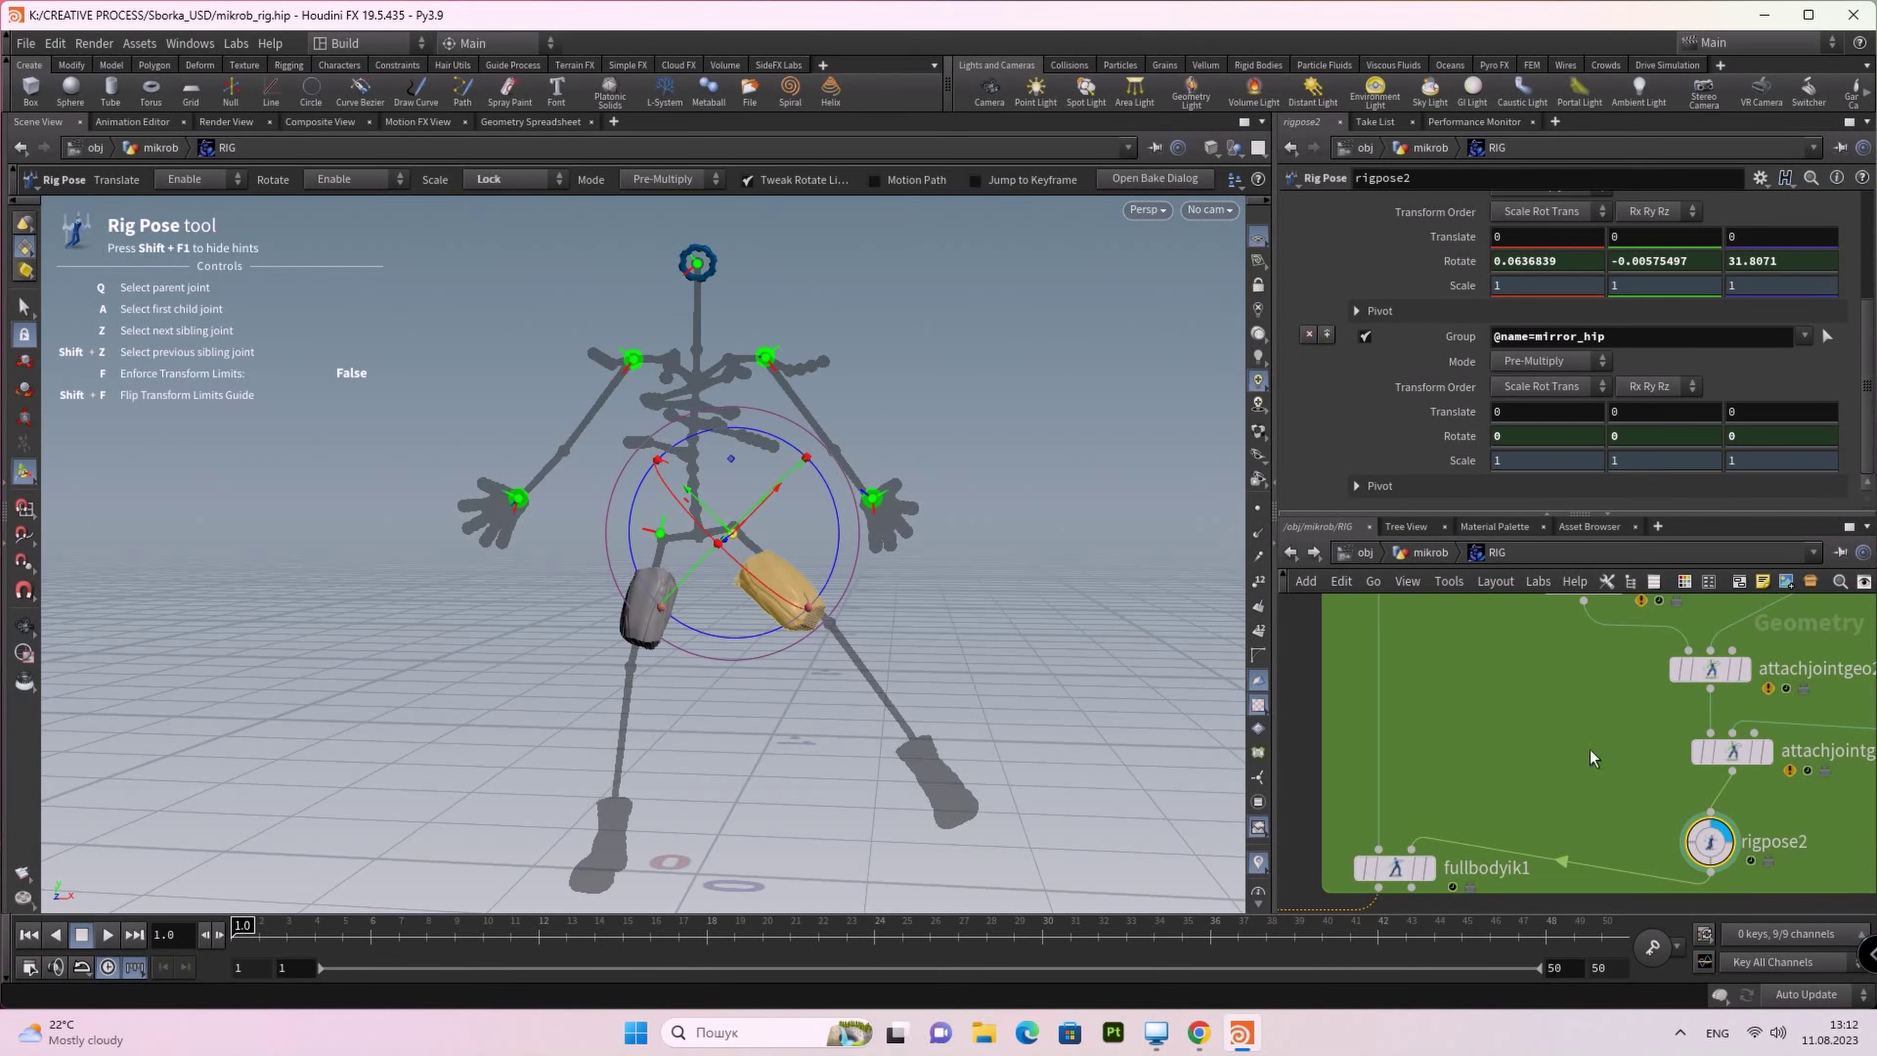
scroll(1593, 757, down, 2)
scroll(1625, 805, down, 1)
scroll(1630, 815, down, 2)
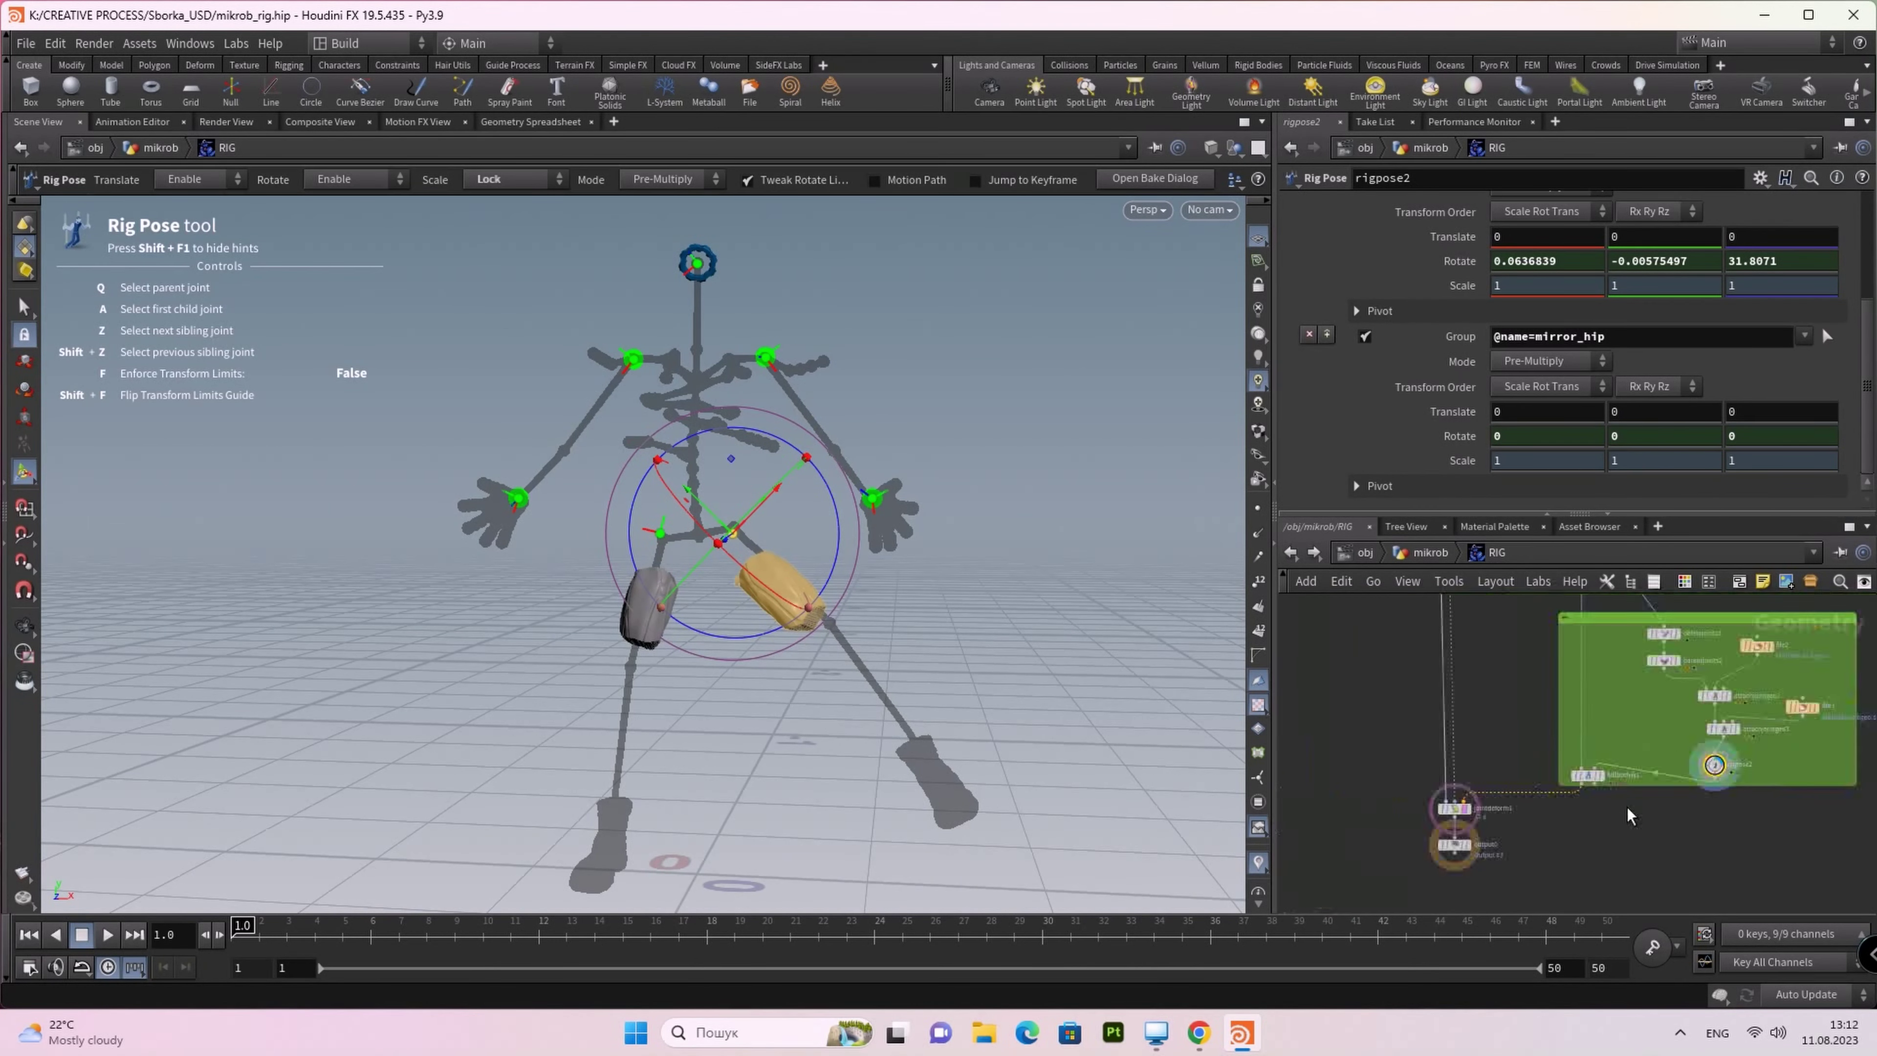
scroll(1605, 828, up, 2)
scroll(1515, 810, down, 2)
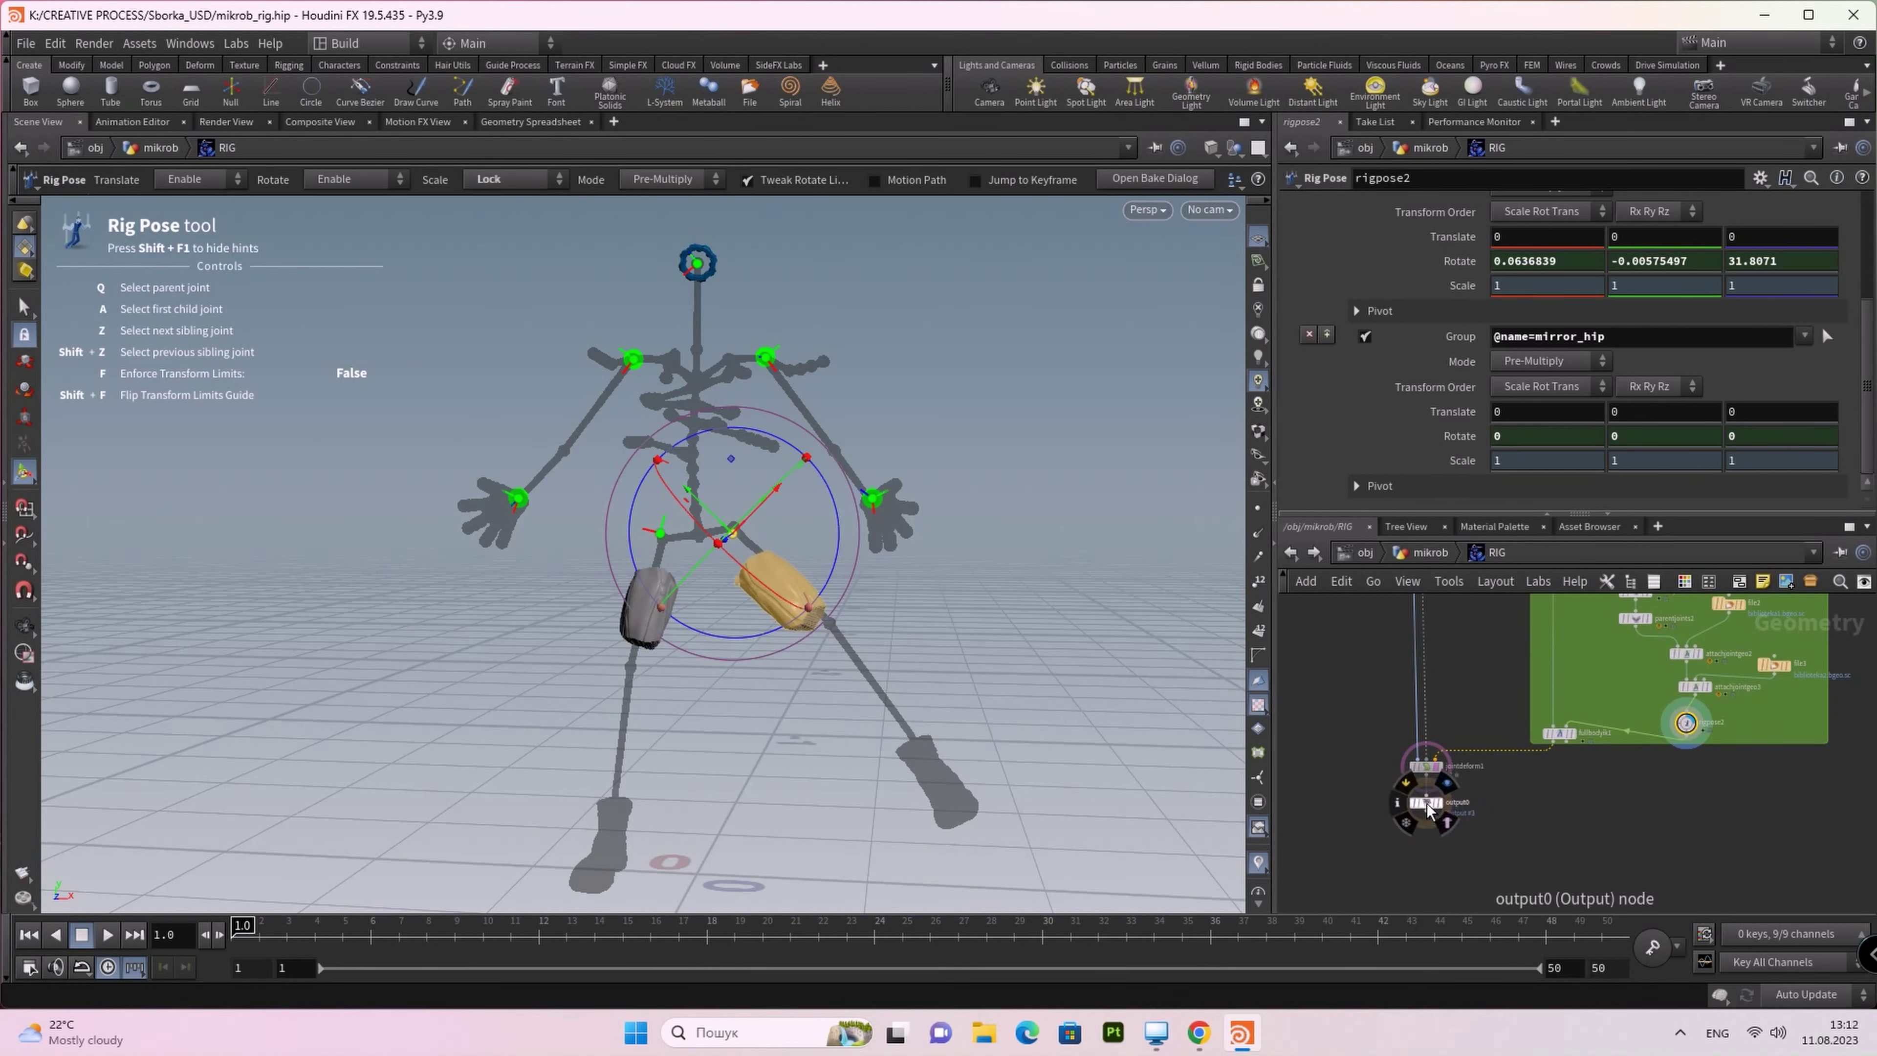
Step: Move output0 below pointdeform1, shift jointdeform1 further down, and reposition rigpose2
drag(1426, 809, 1426, 876)
scroll(1427, 768, down, 1)
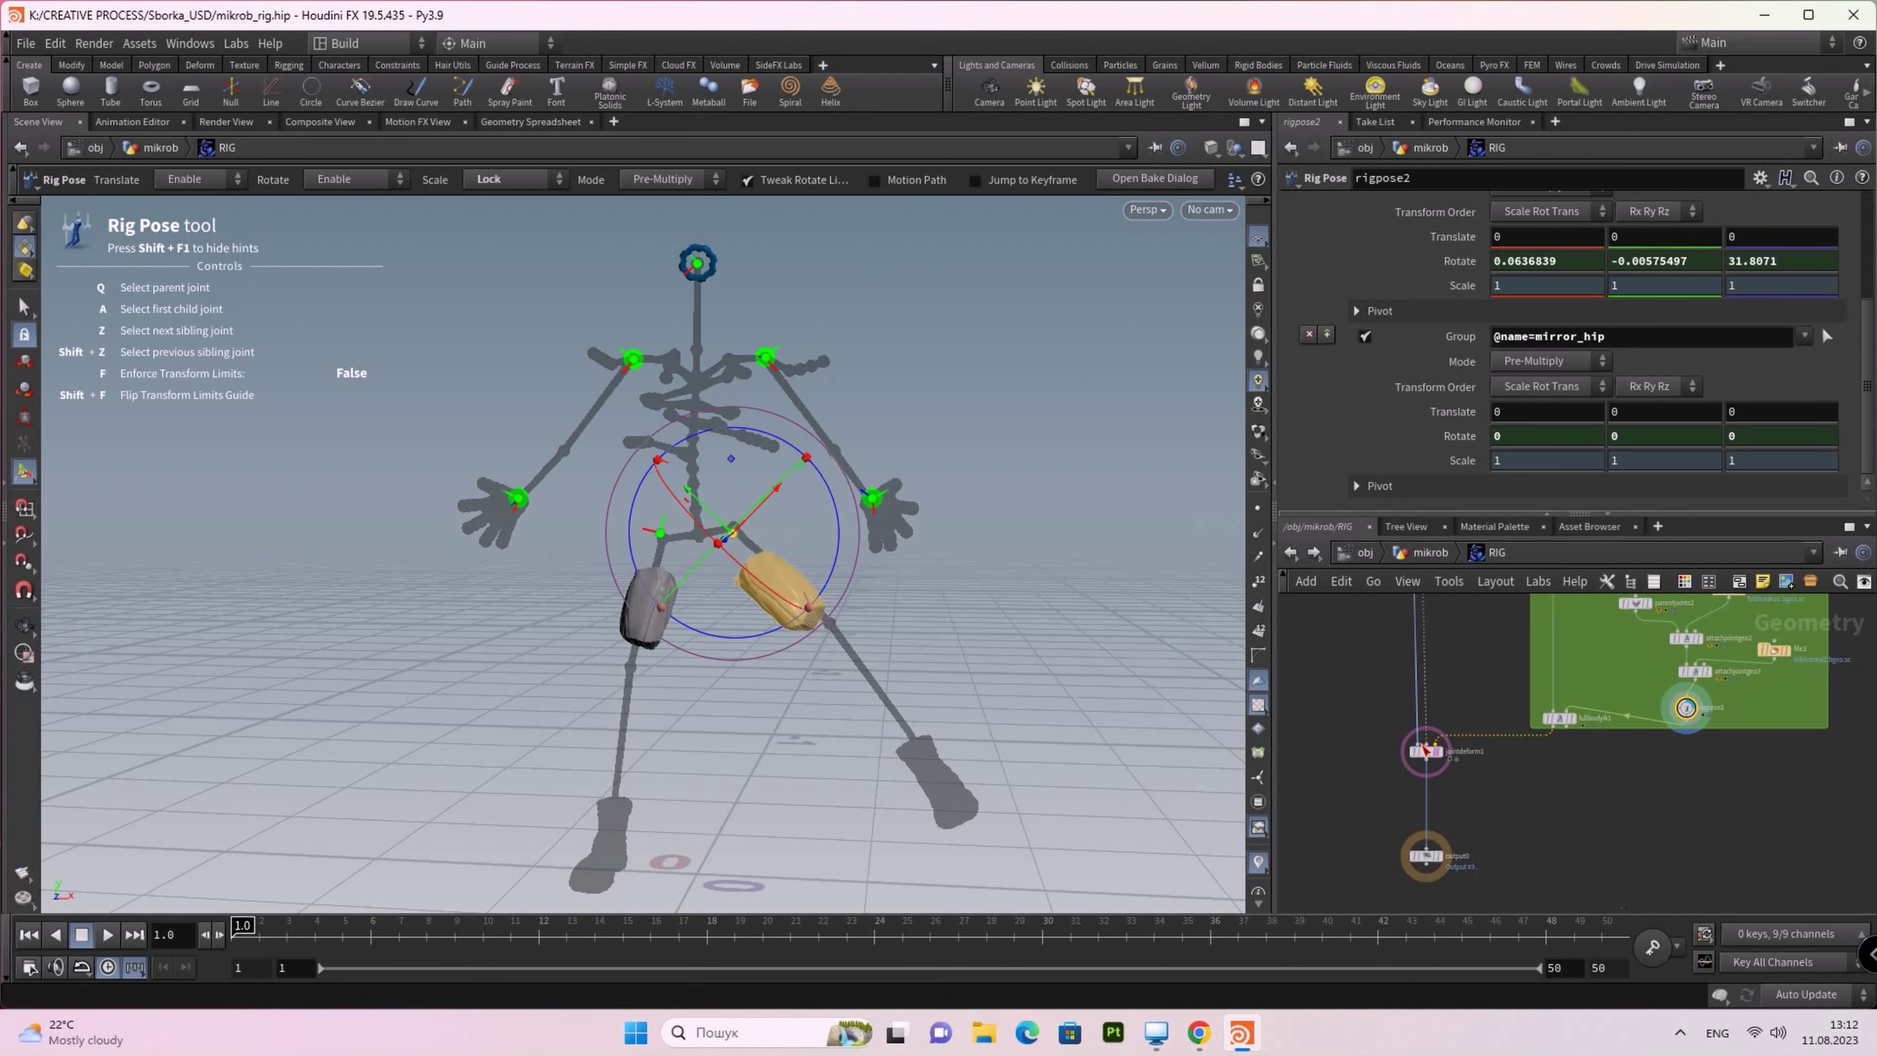
drag(1425, 750, 1436, 806)
scroll(1738, 713, up, 2)
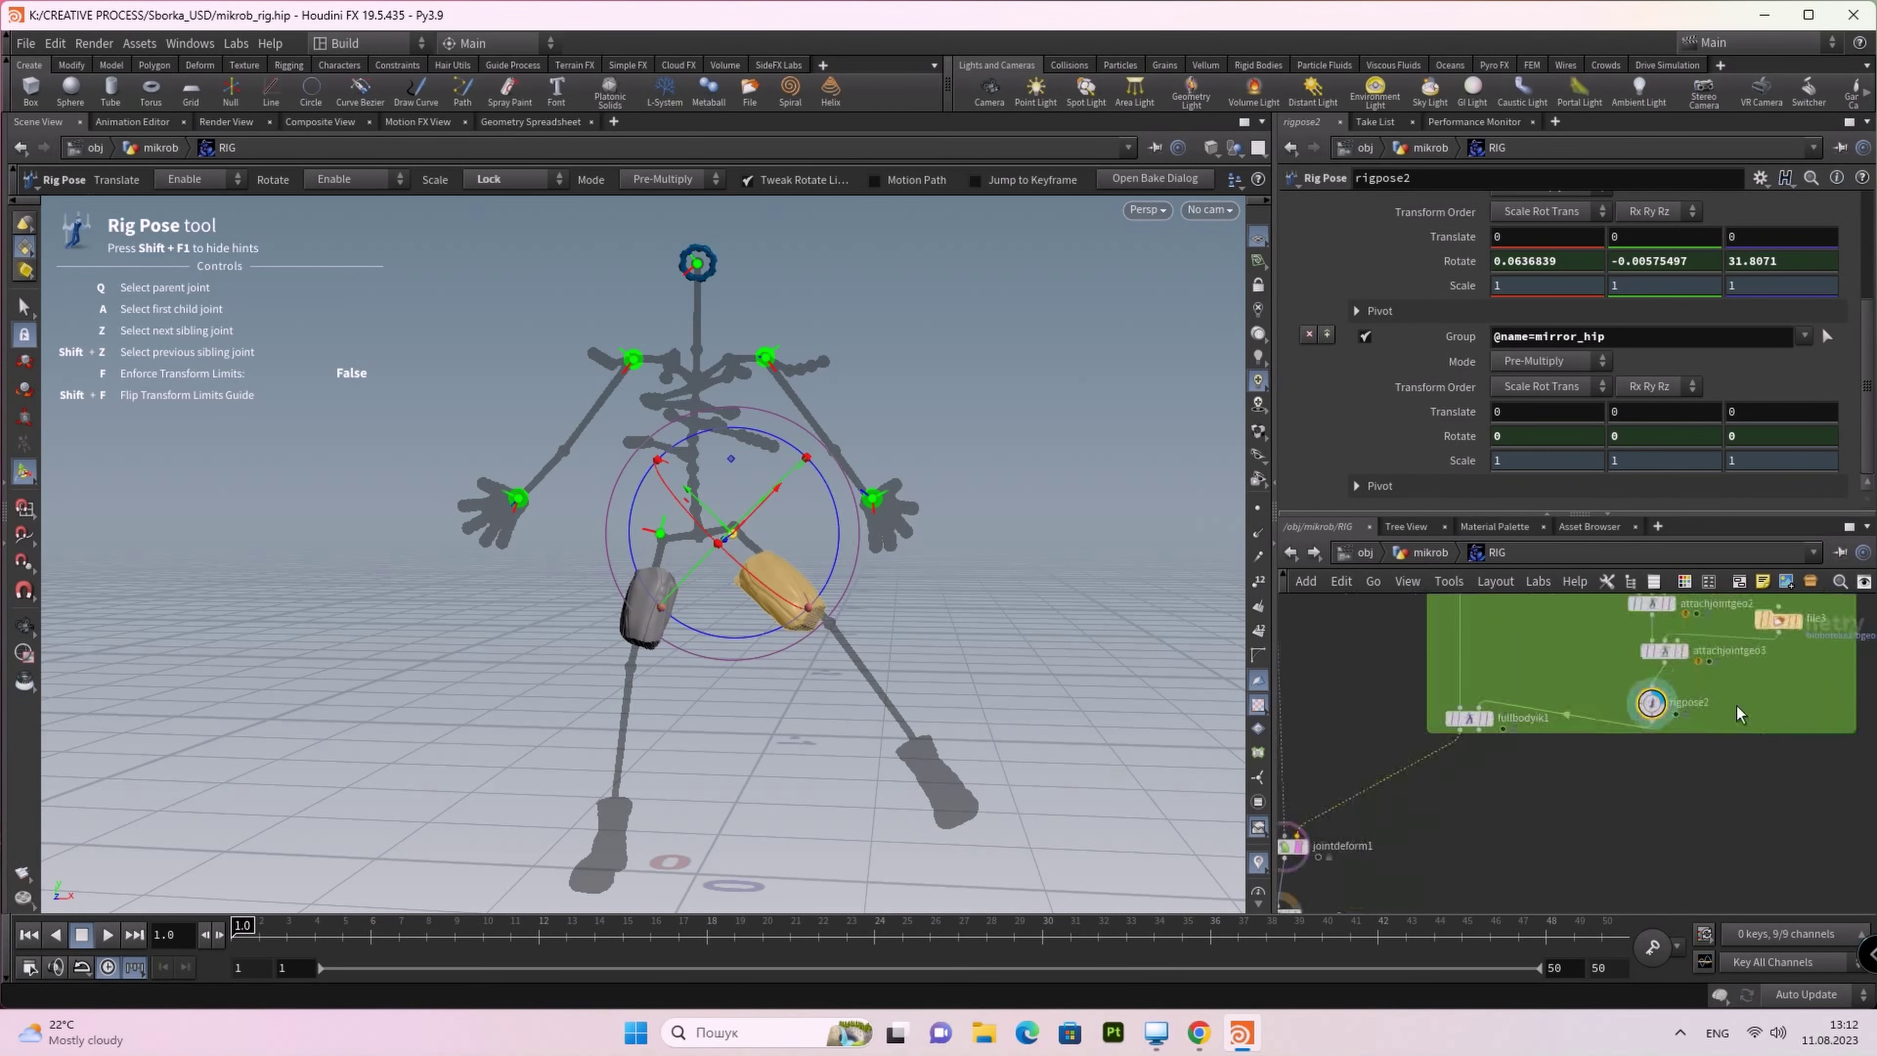
scroll(1738, 714, up, 2)
drag(1610, 719, 1647, 711)
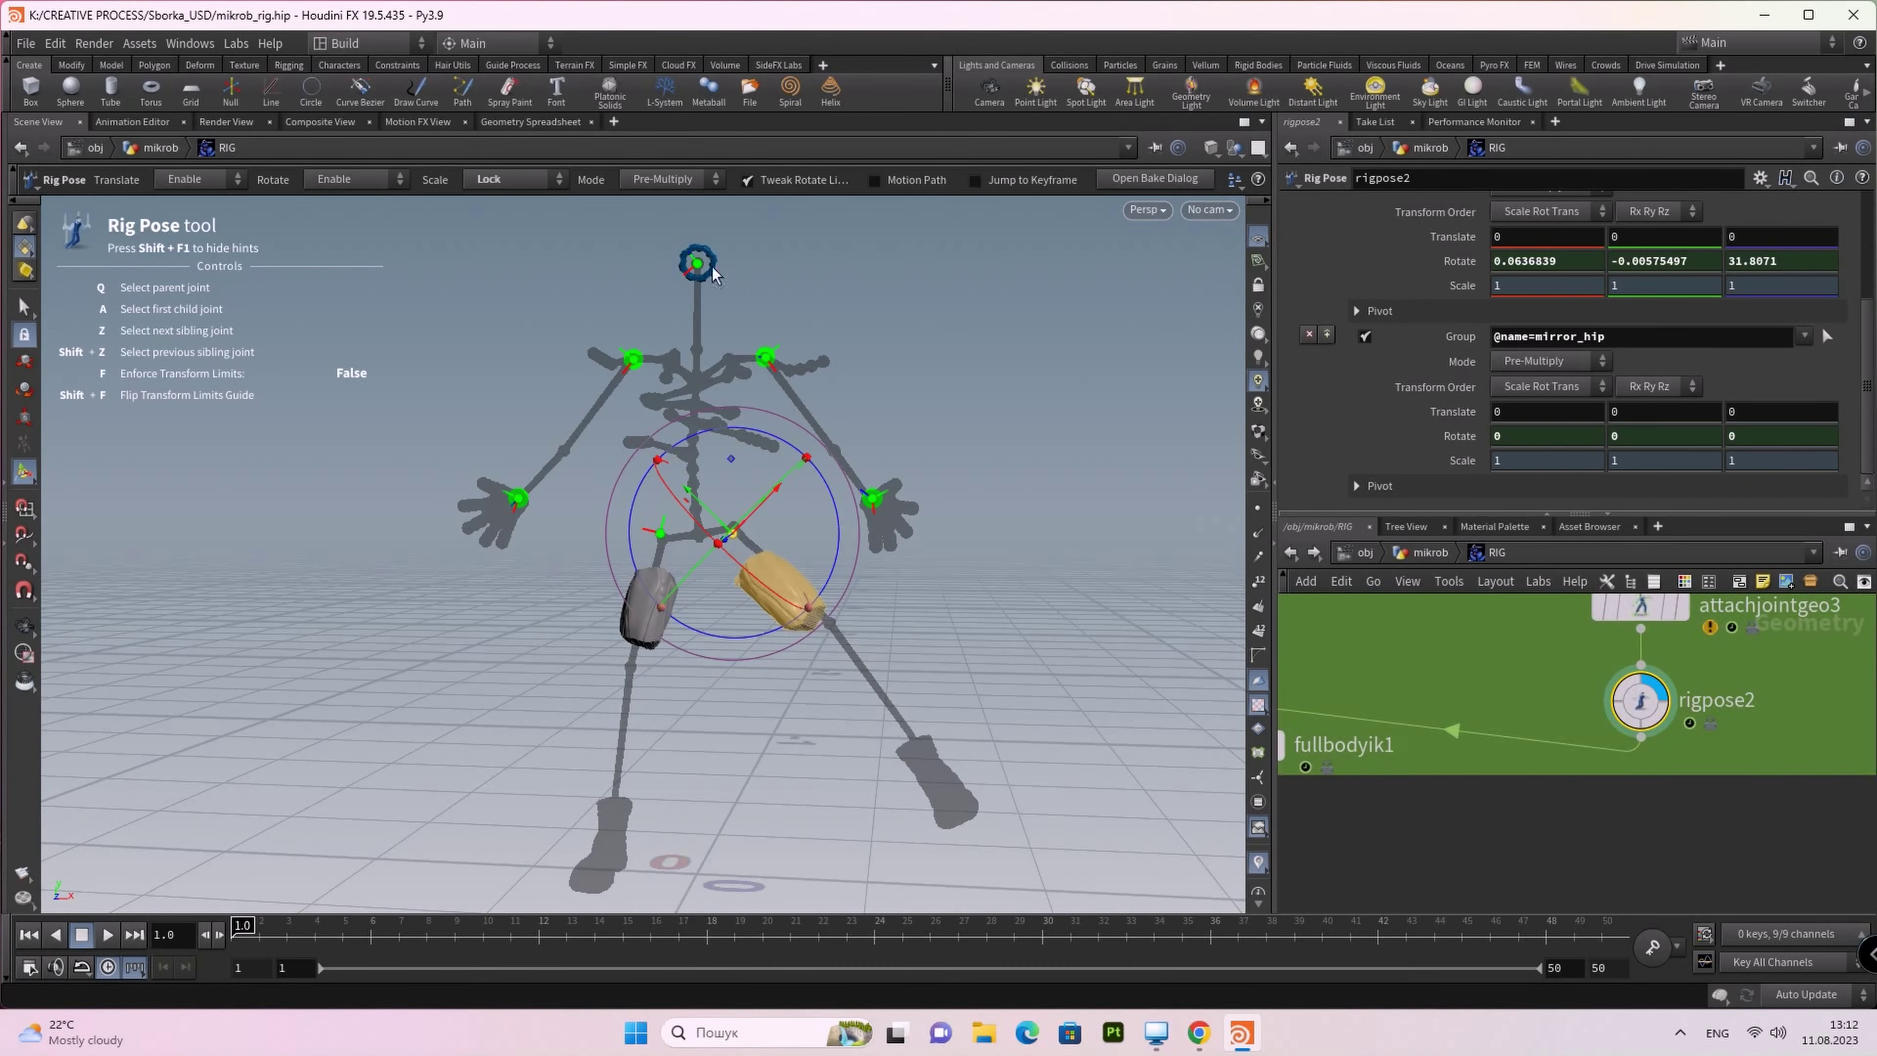
Step: Select the head joint in rigpose2 and scroll its parameters to the head entry
click(695, 264)
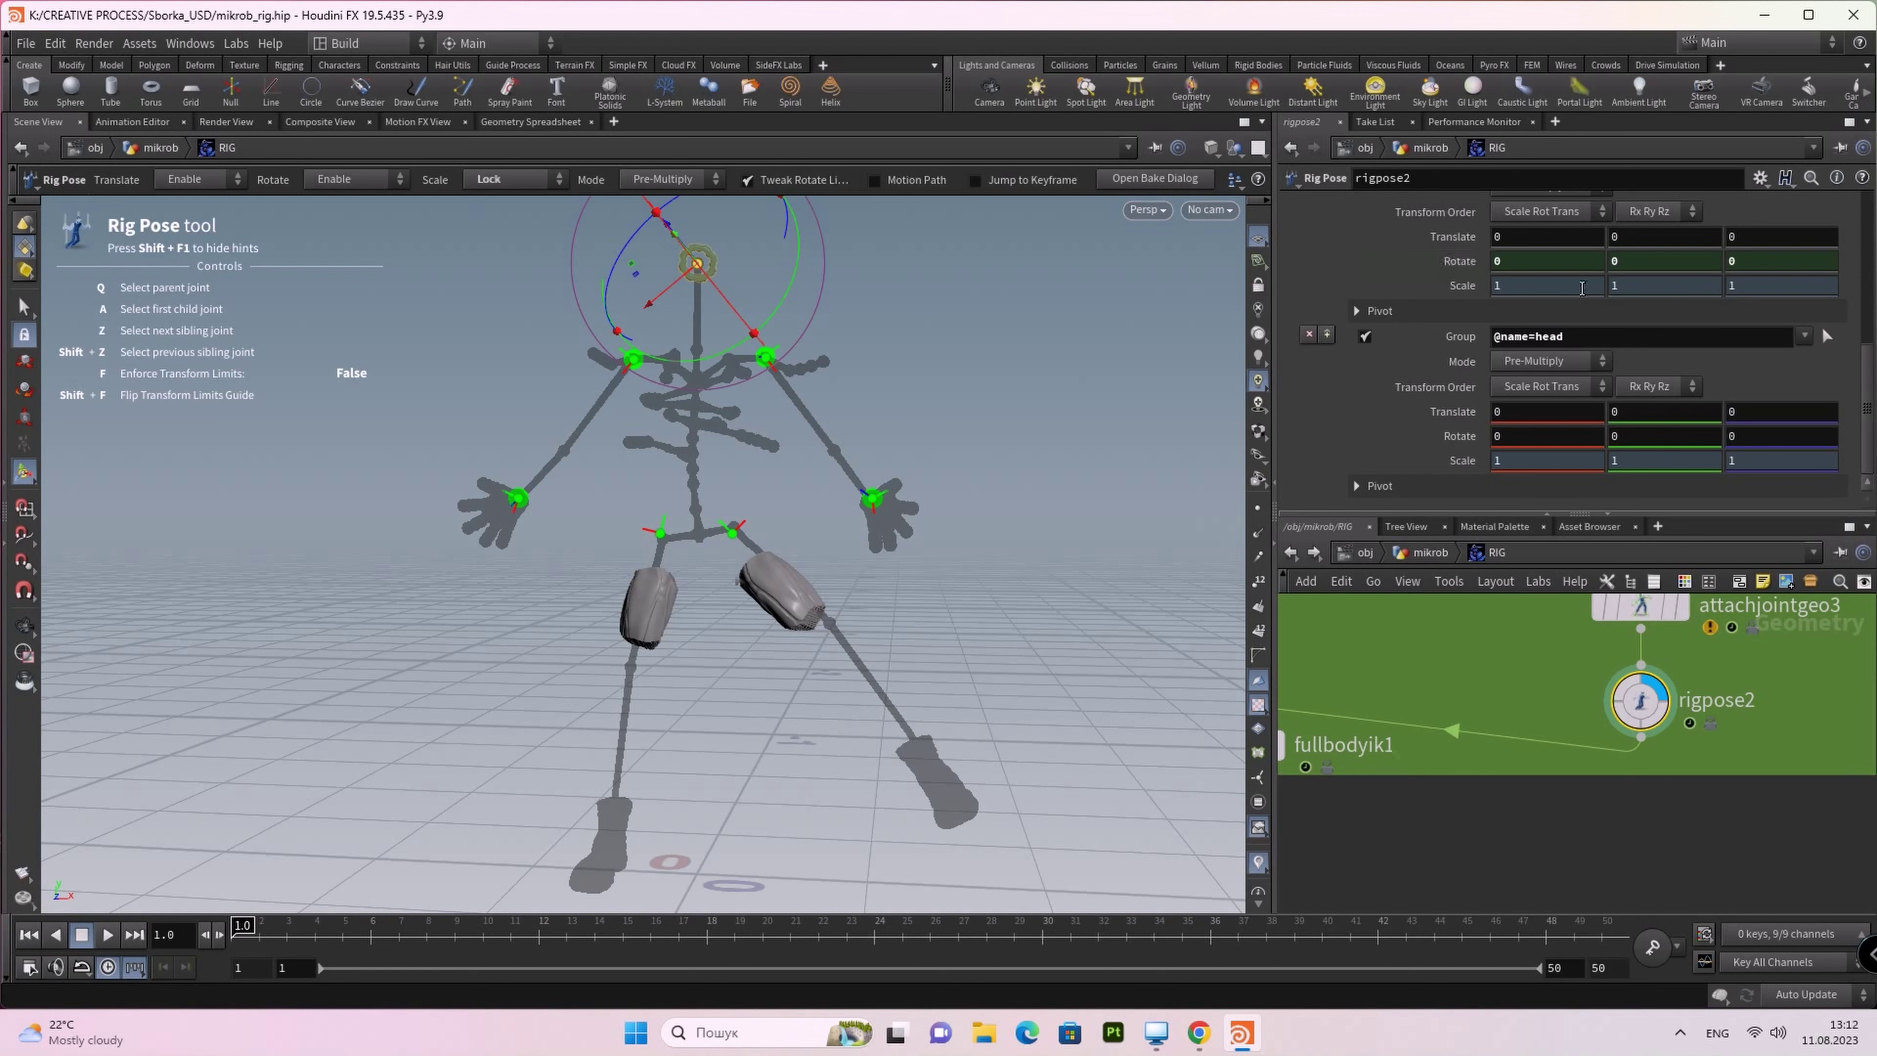
scroll(1725, 243, up, 3)
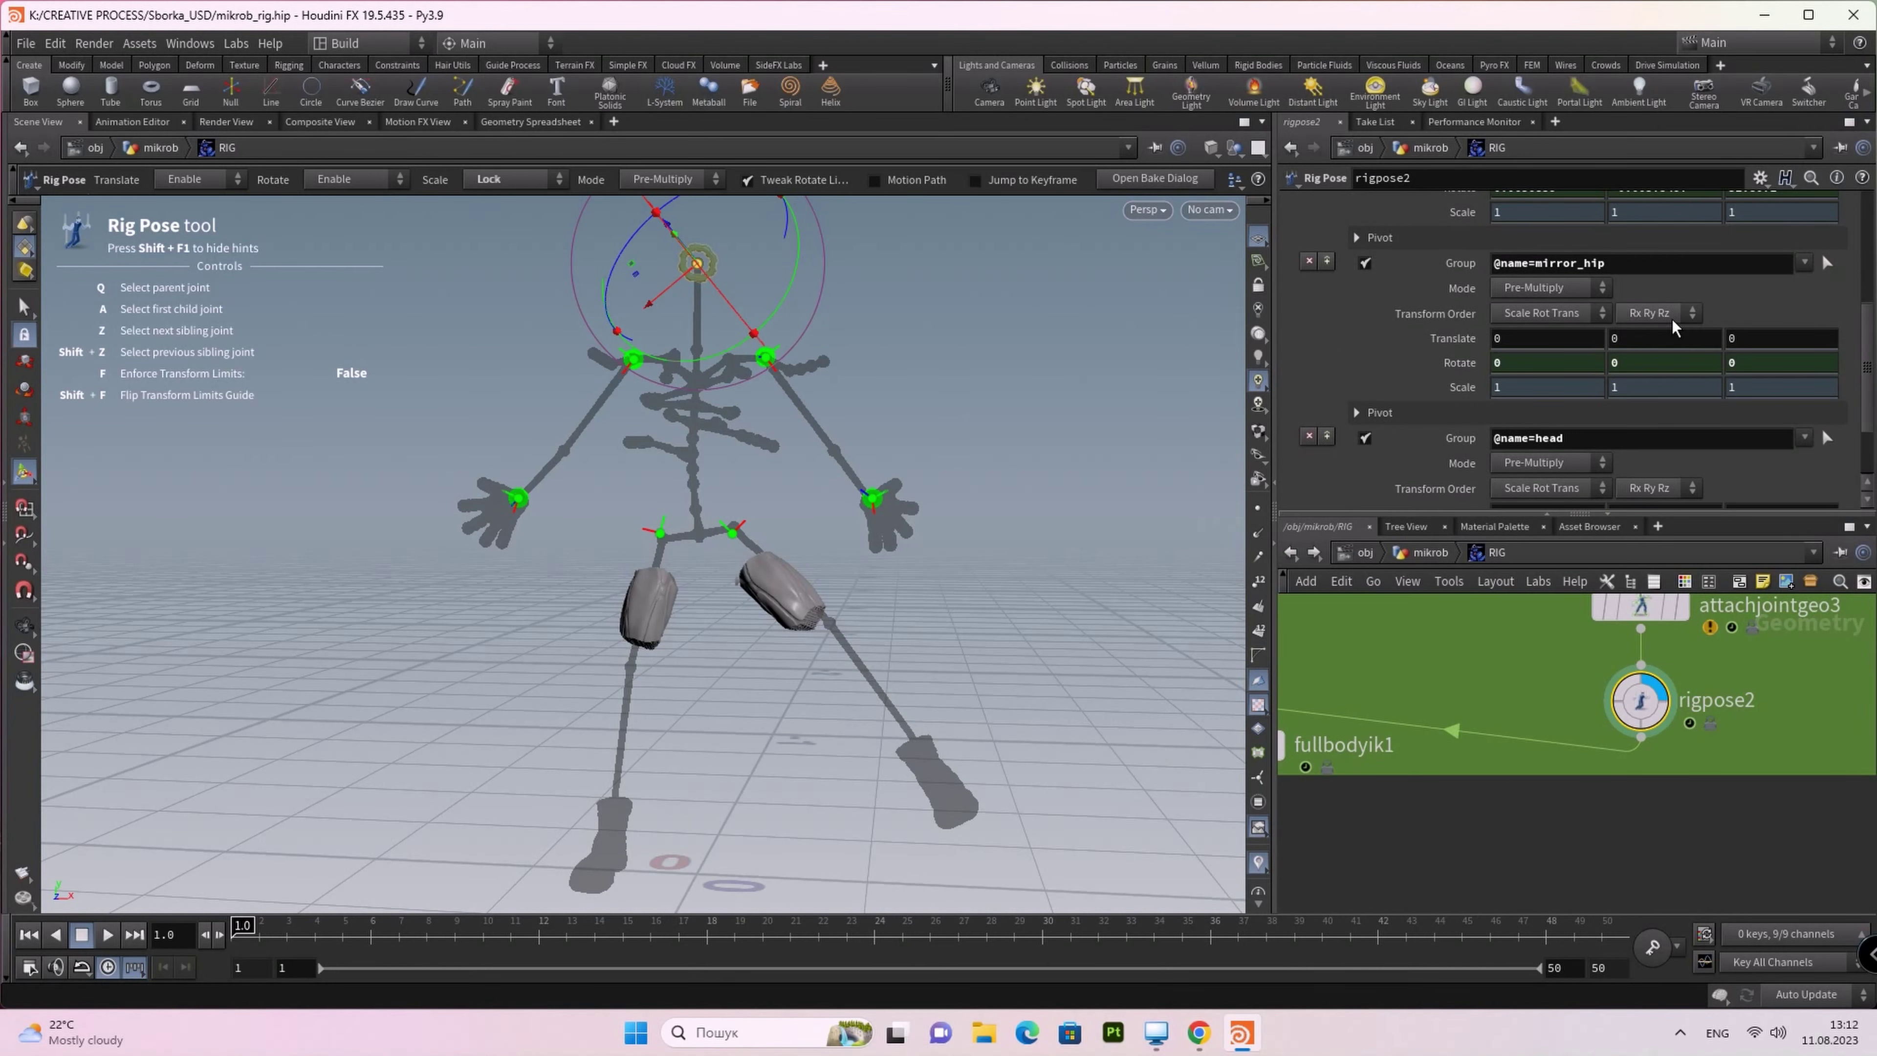
scroll(1722, 314, up, 2)
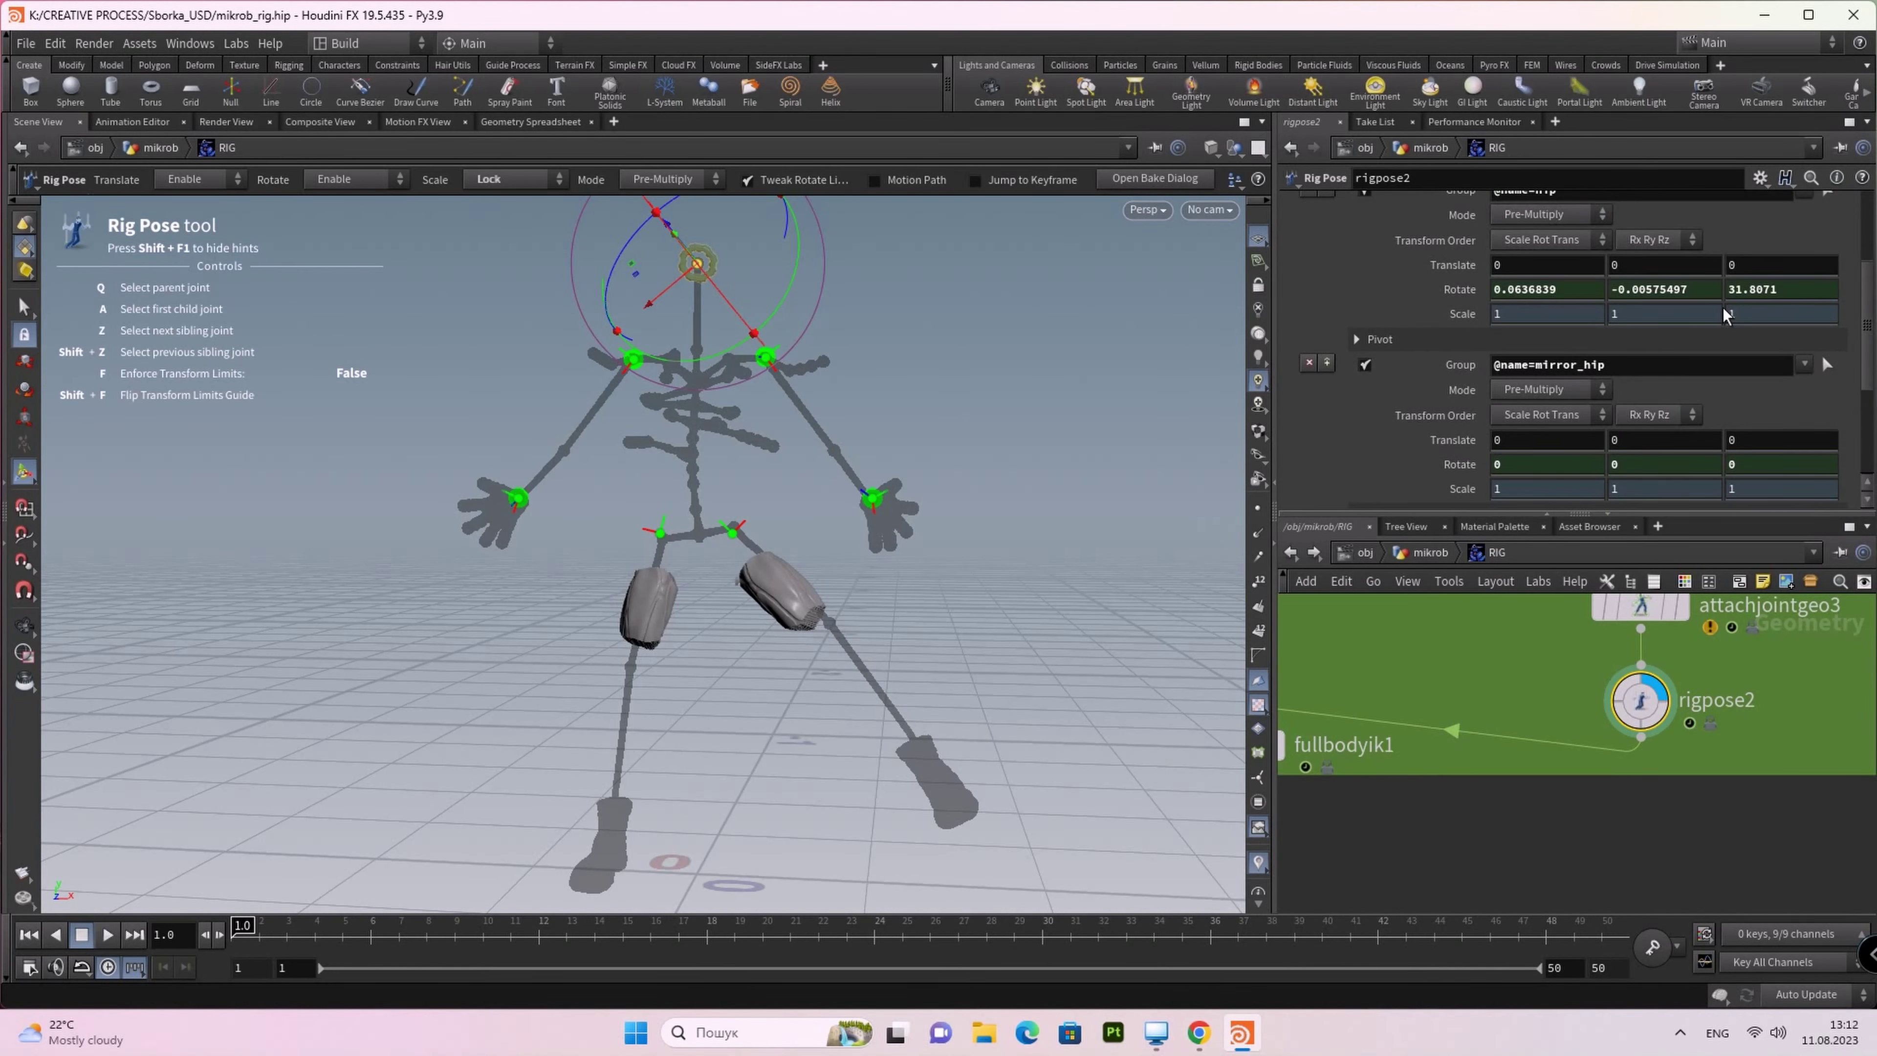
scroll(1718, 326, up, 2)
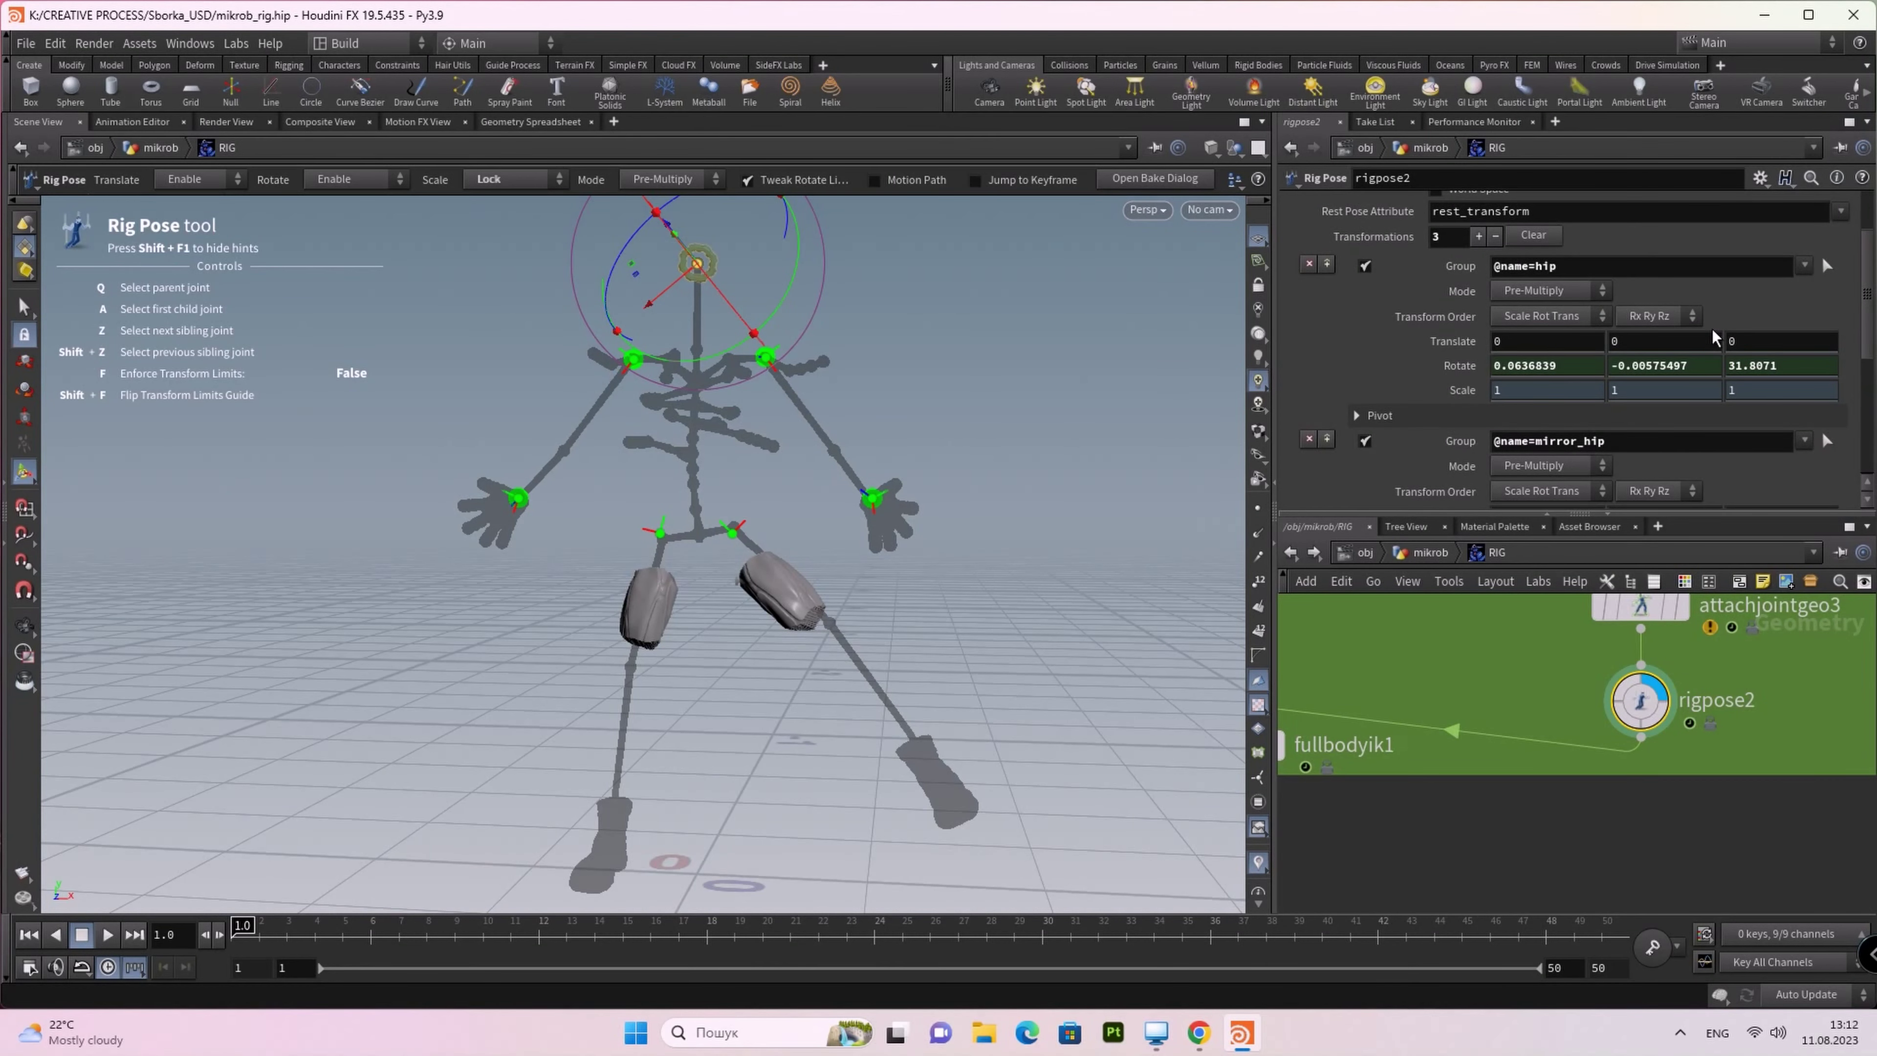
scroll(1711, 328, up, 1)
scroll(1711, 329, up, 2)
scroll(1711, 327, down, 5)
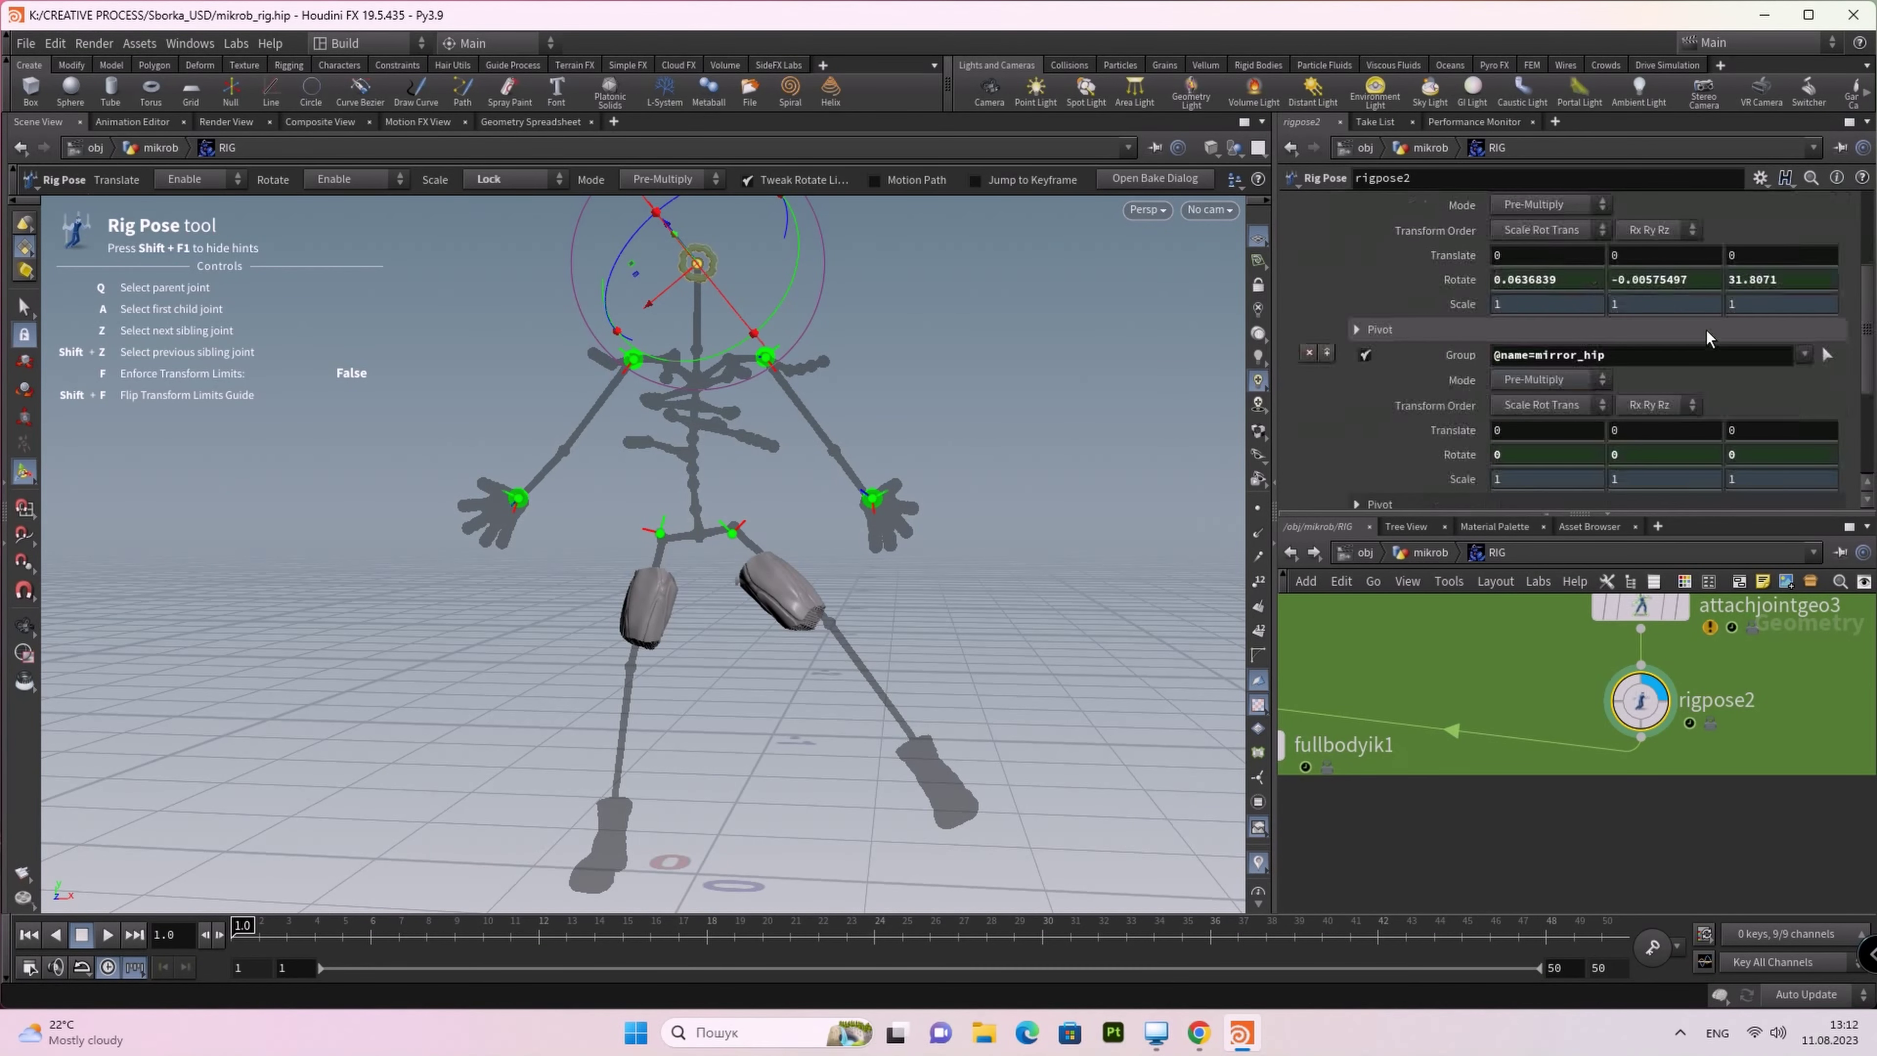
scroll(1705, 330, down, 3)
scroll(1705, 330, down, 2)
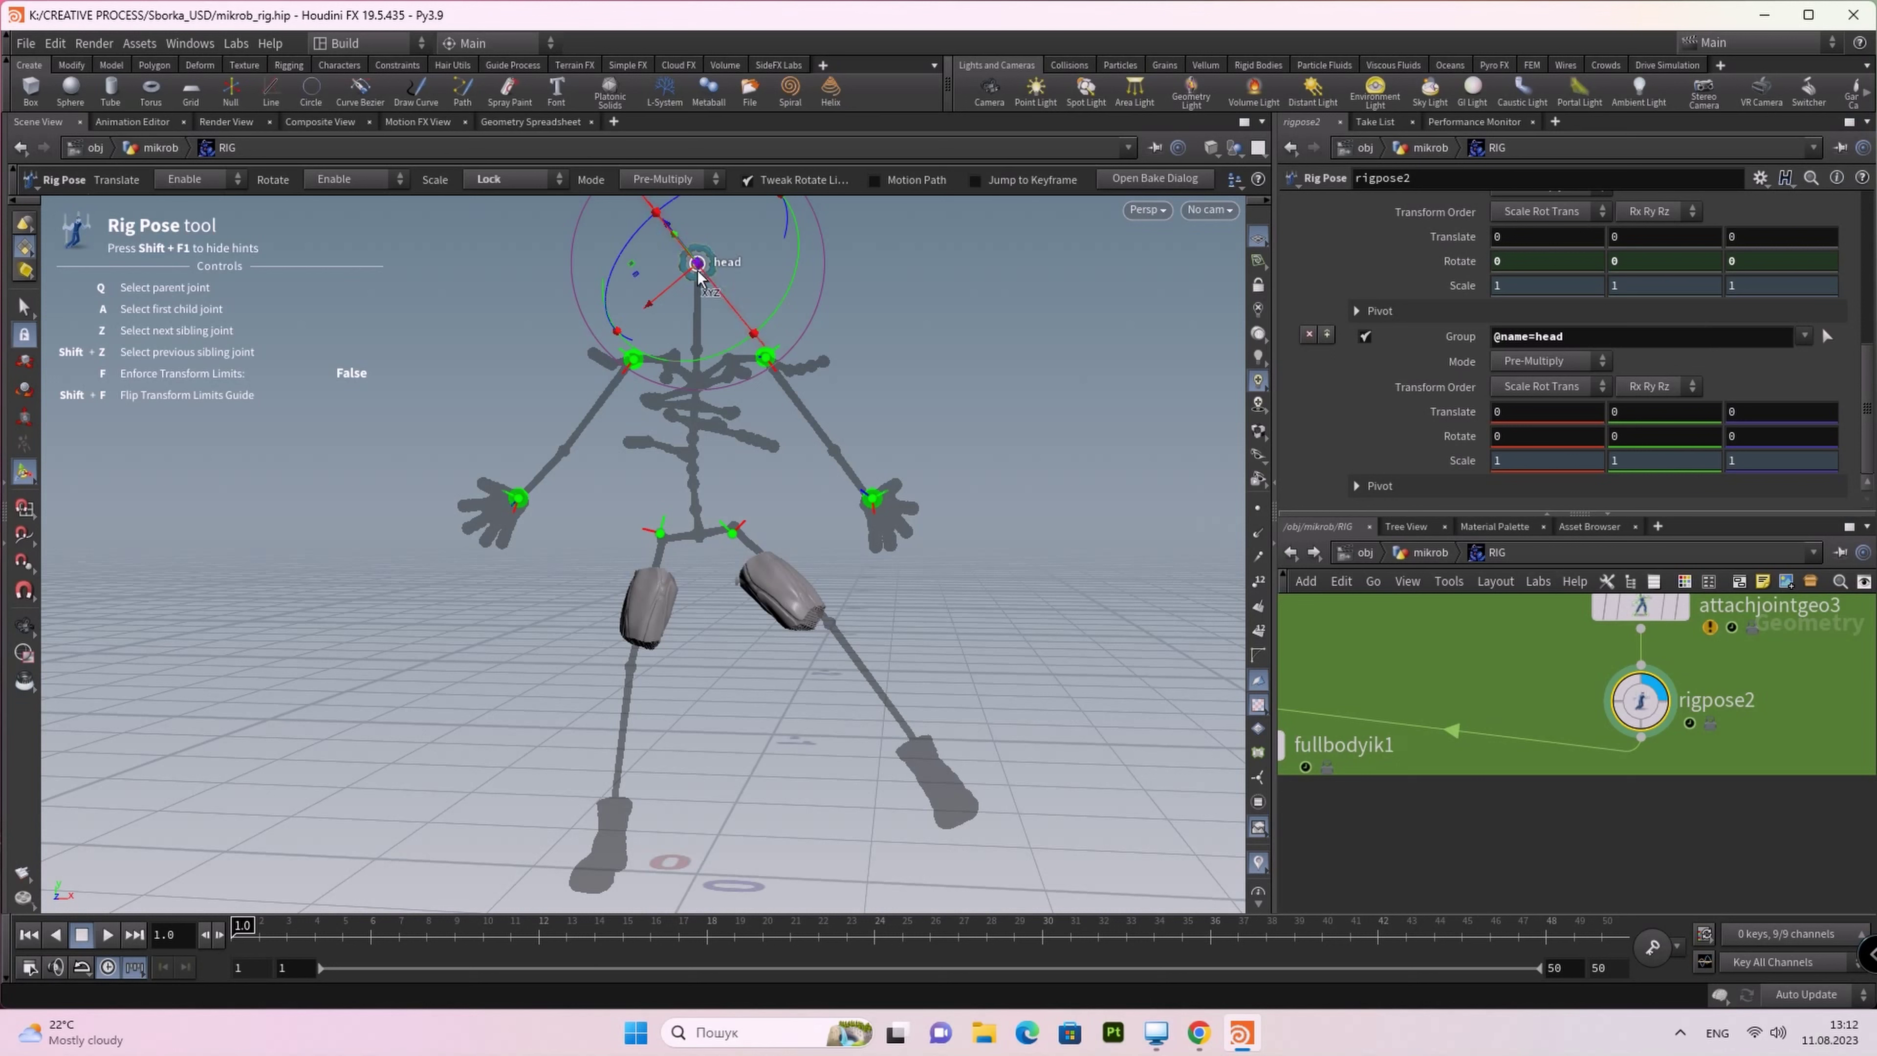
Step: Rotate the head joint to about 313.5° on Y, then select fullbodyik1
mouse_move(801, 258)
mouse_down()
mouse_move(804, 339)
mouse_move(794, 296)
mouse_move(892, 323)
mouse_move(979, 144)
mouse_move(900, 264)
mouse_move(876, 446)
mouse_up()
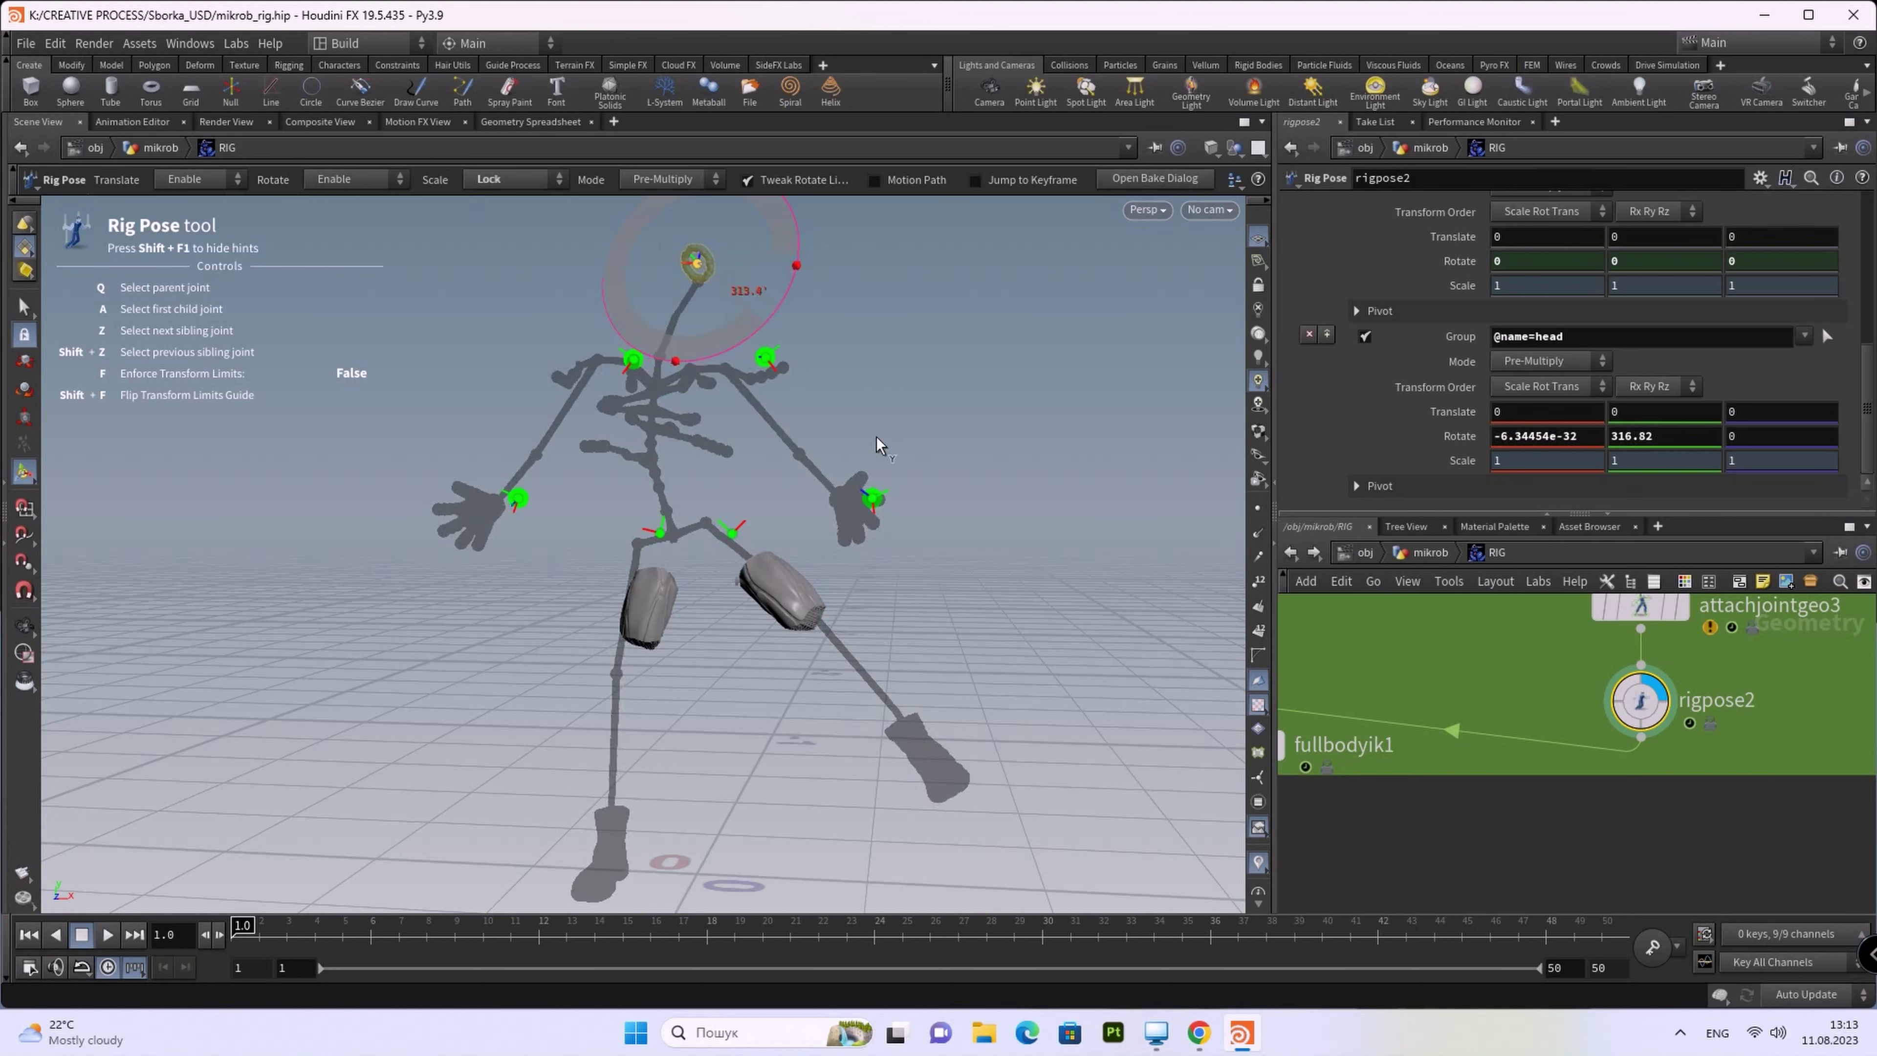
drag(876, 446, 879, 432)
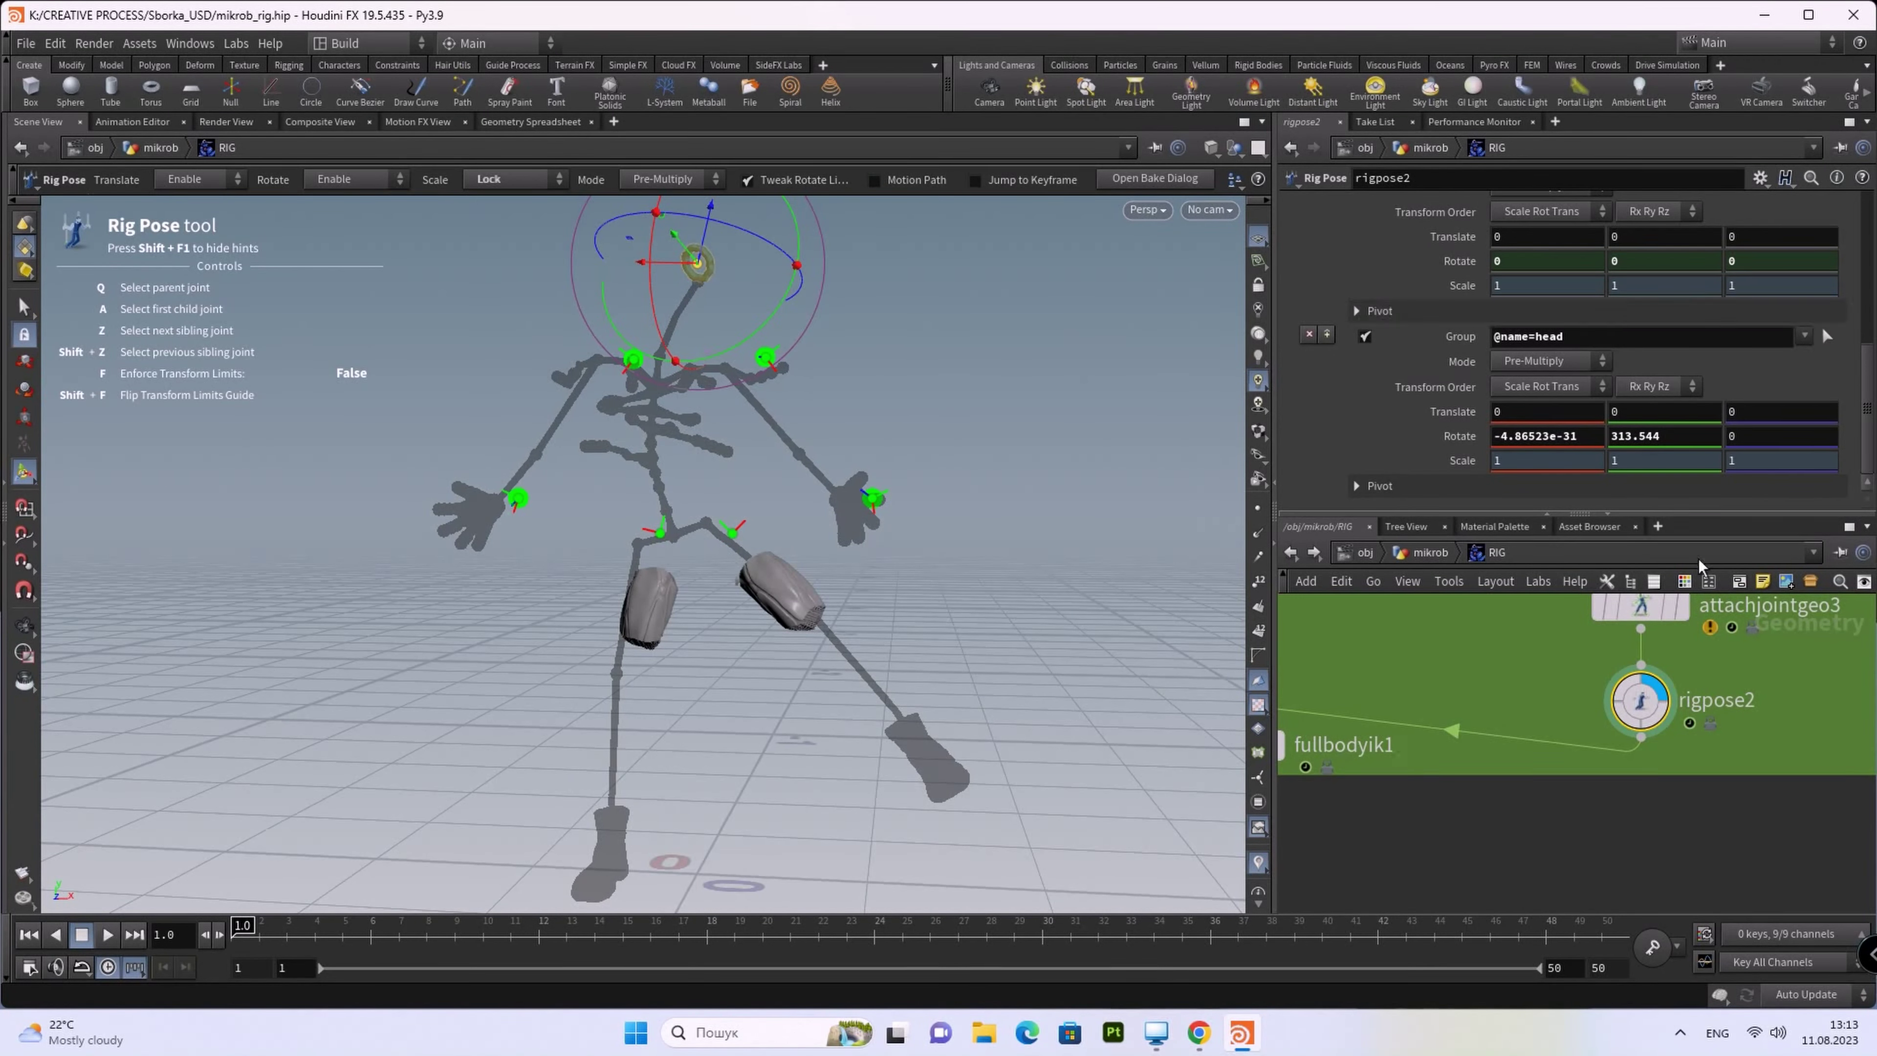
middle_drag(1459, 795, 1699, 763)
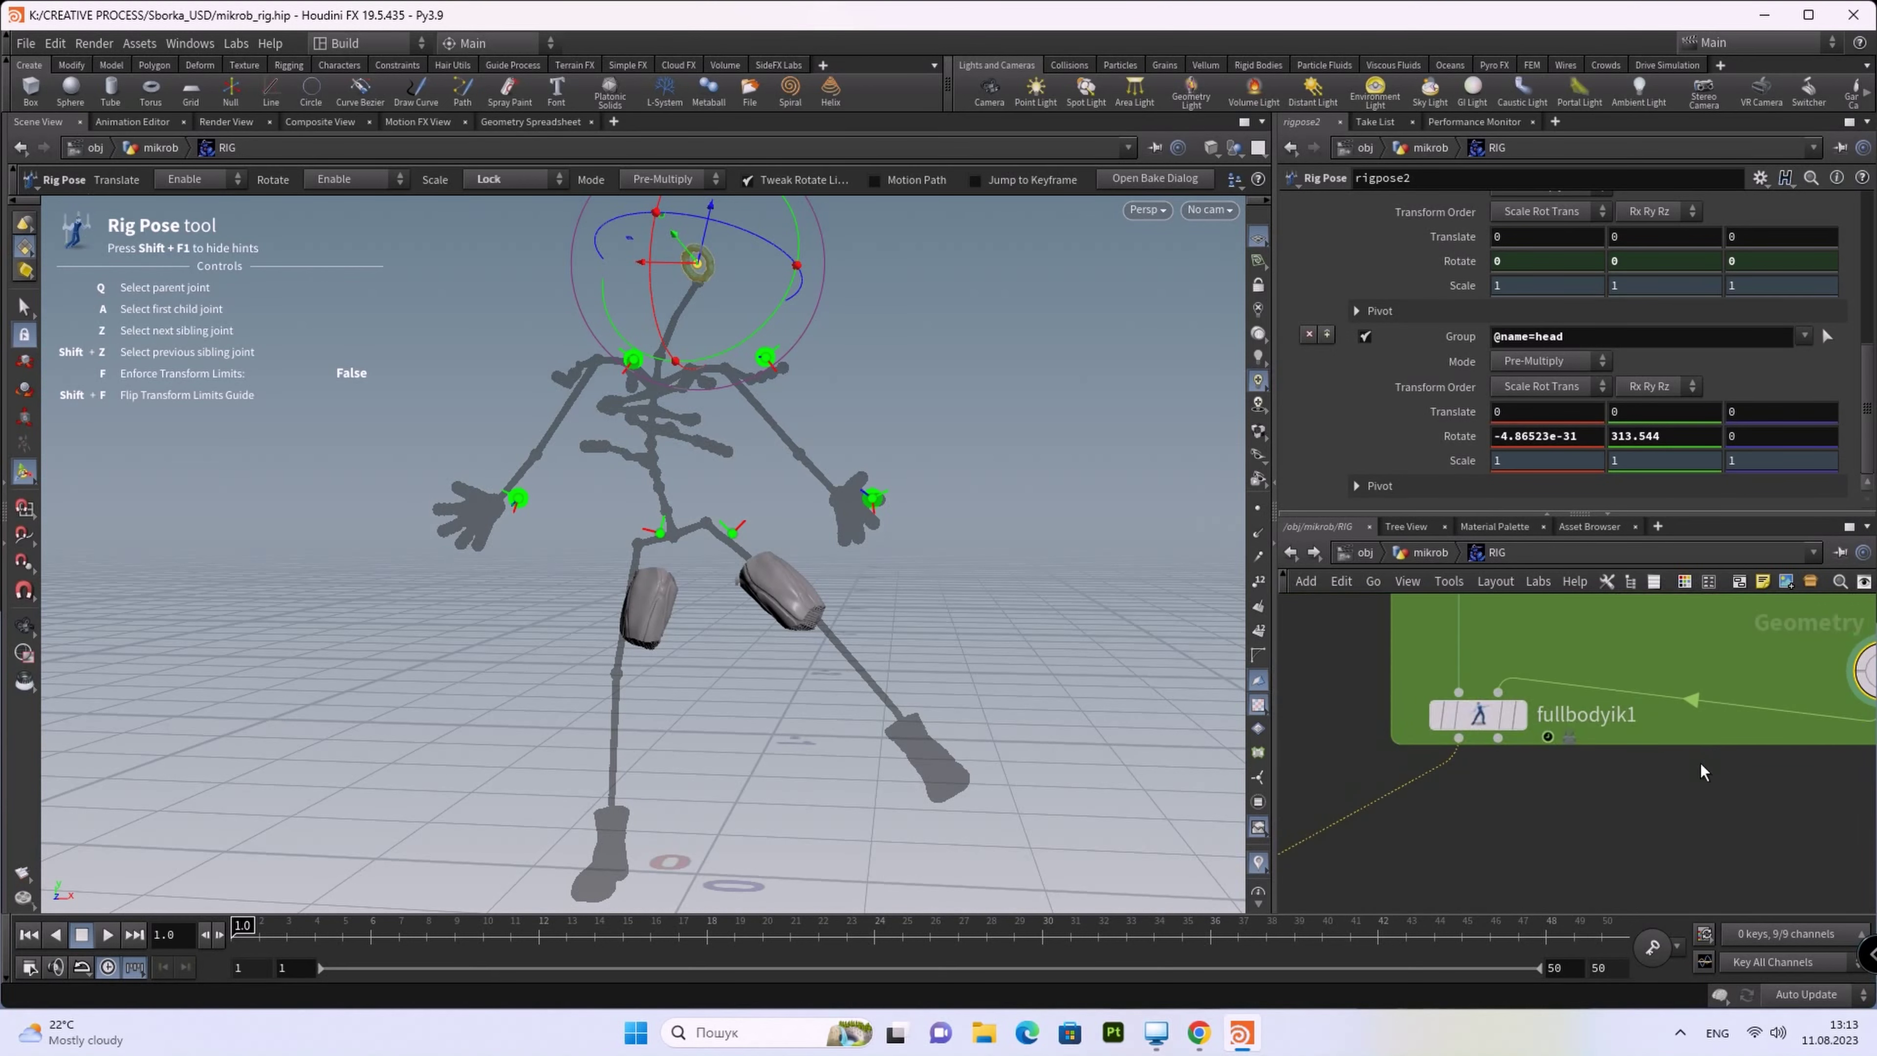
click(1486, 721)
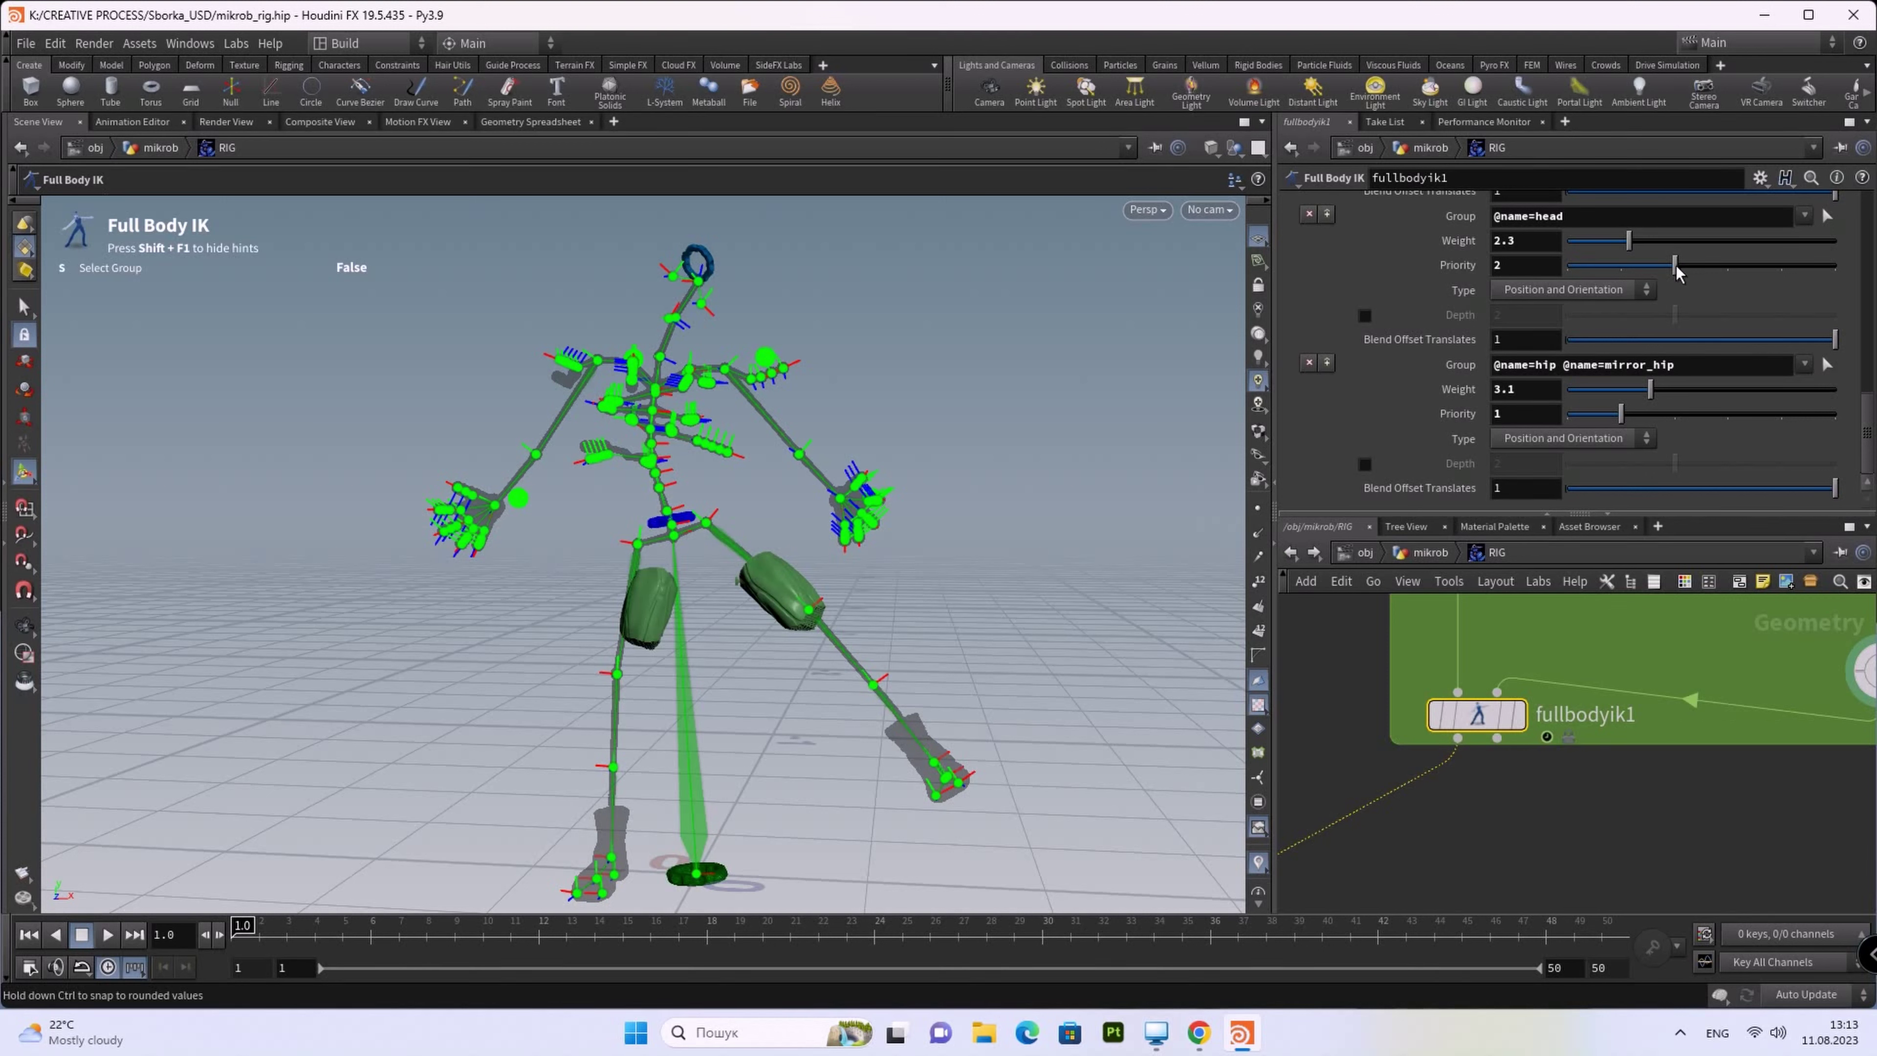
Step: Give the head IK target priority 0 and weight 3.87
drag(1620, 267, 1593, 290)
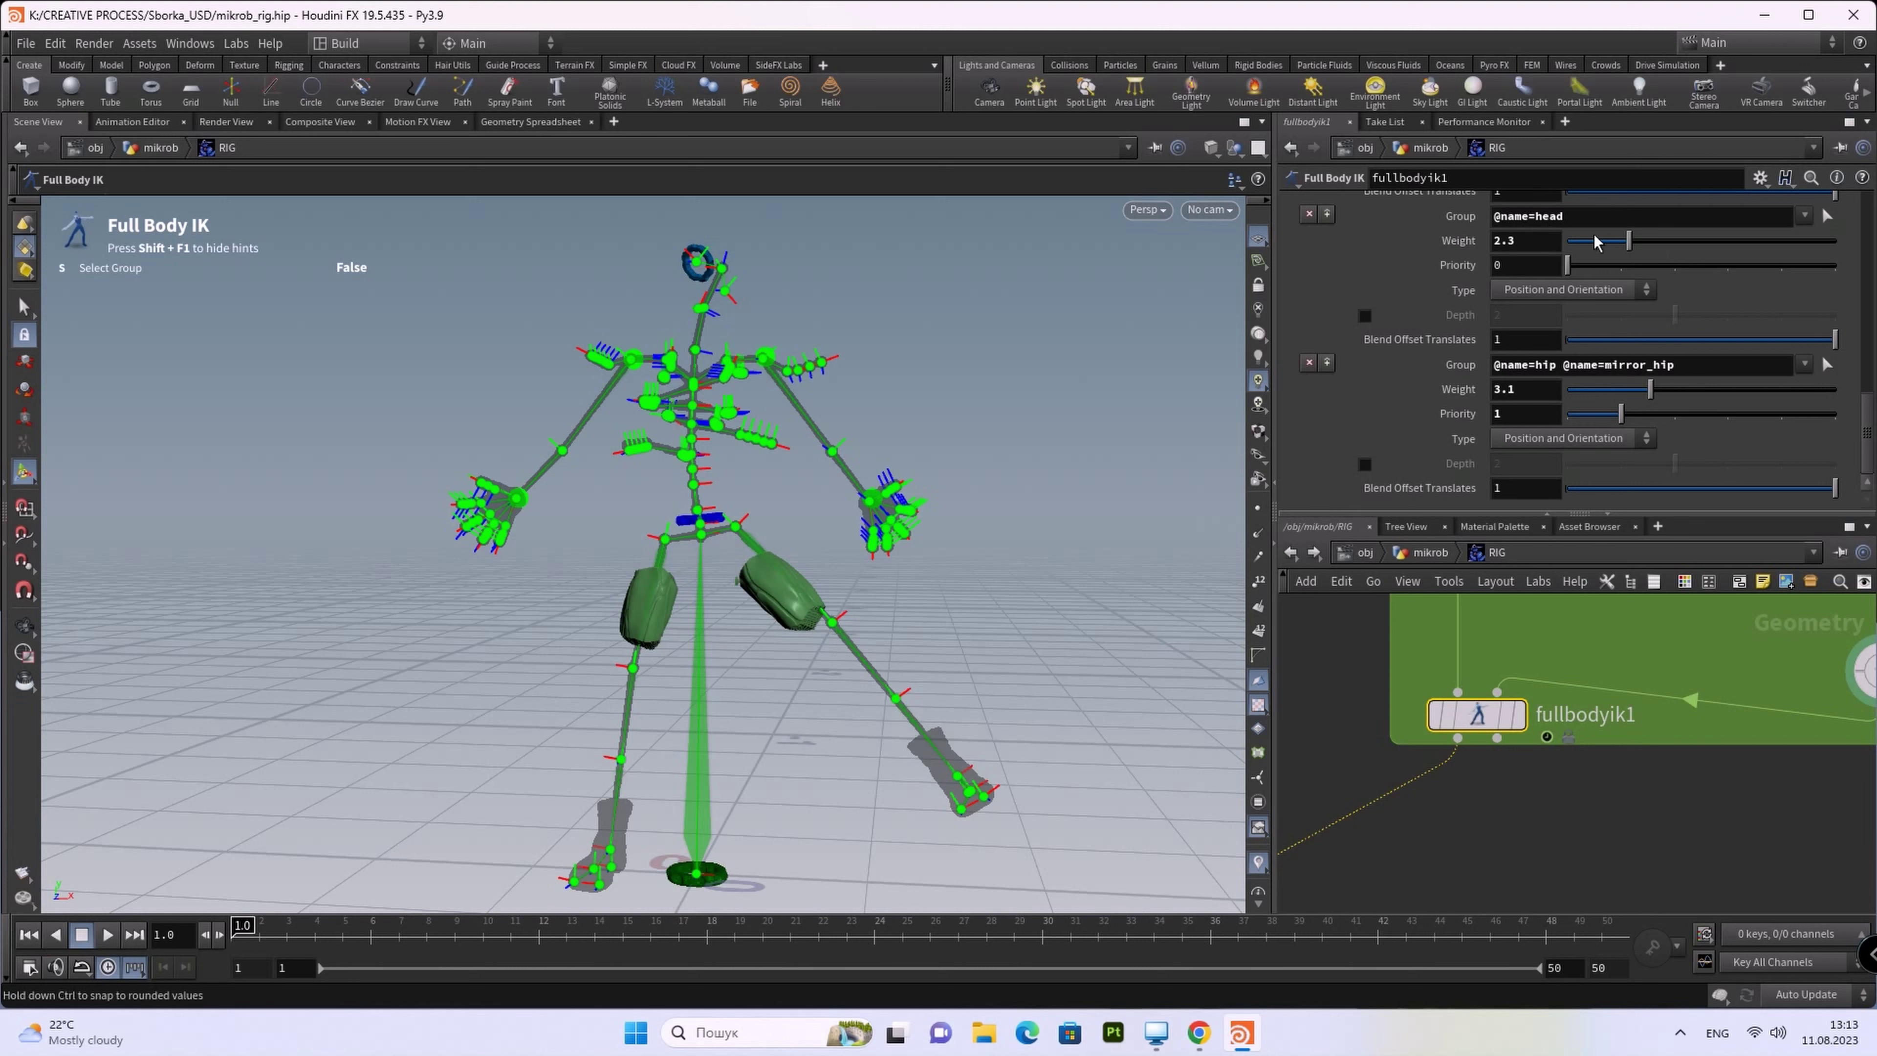
drag(1635, 251, 1673, 255)
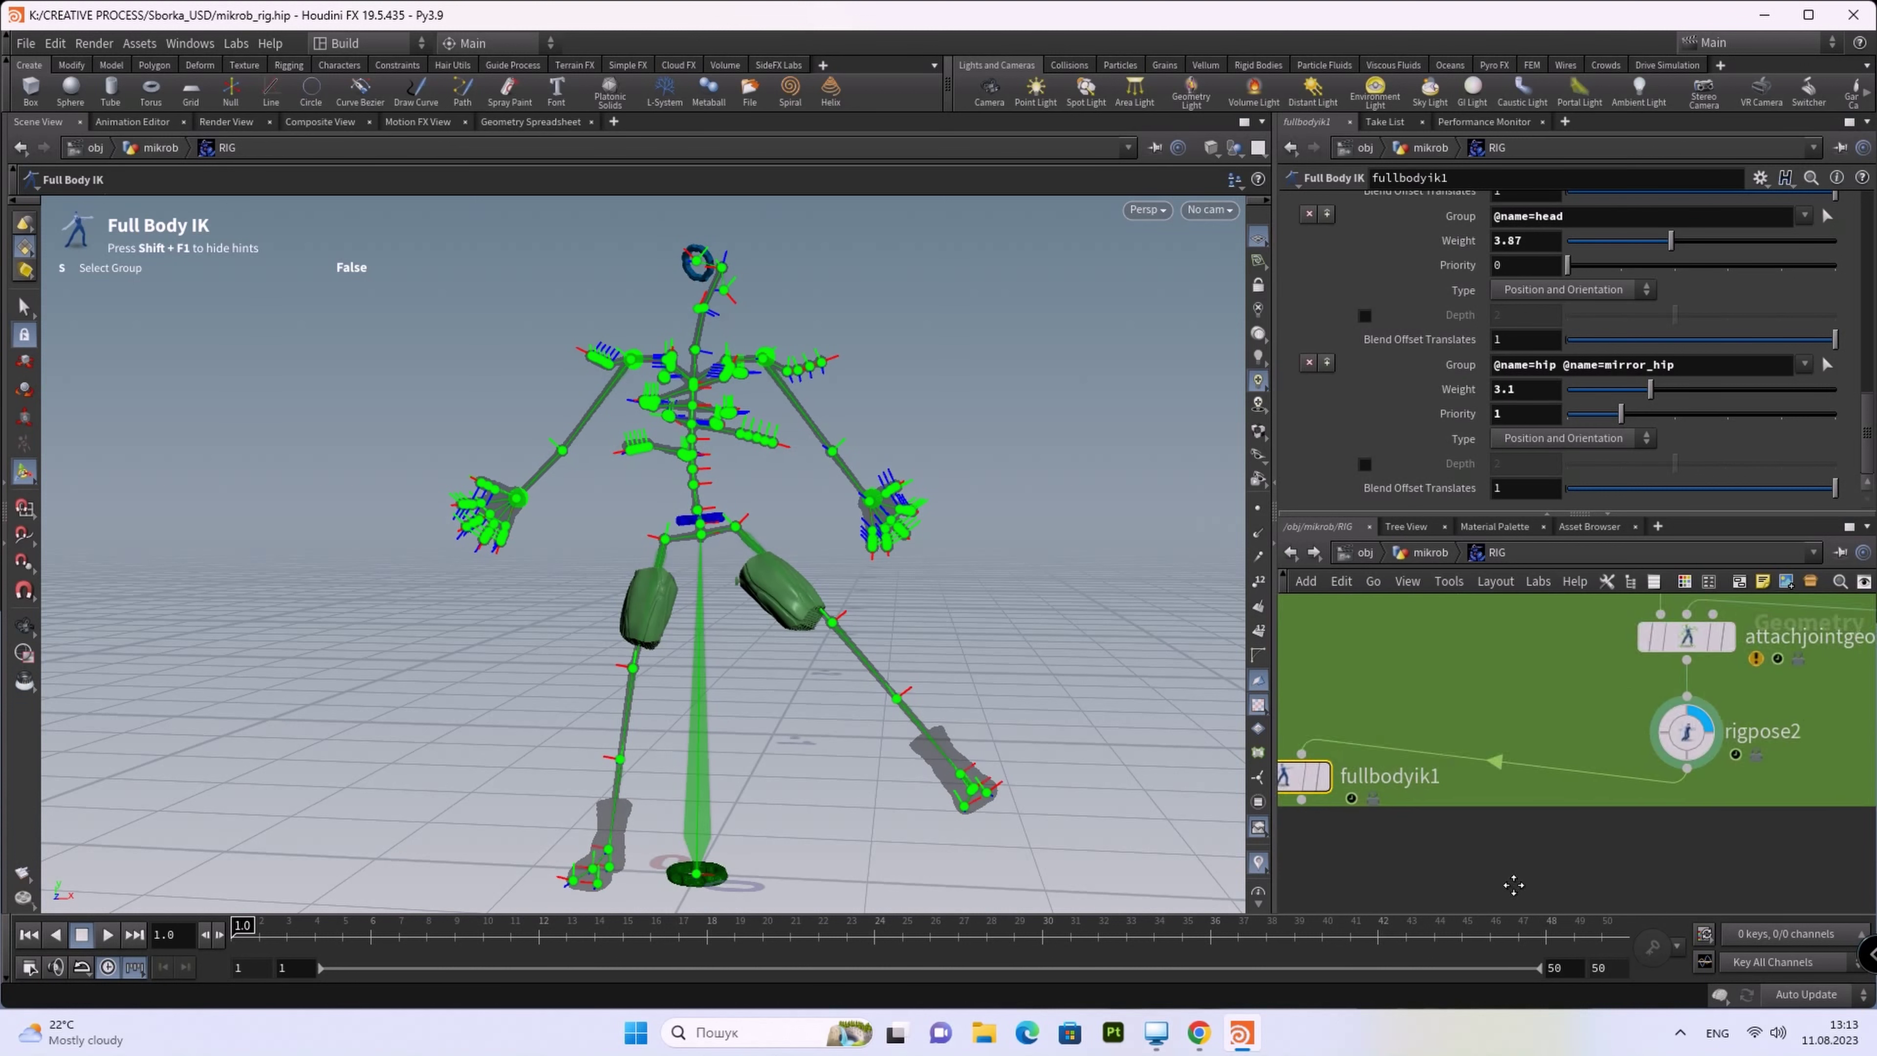
click(1708, 728)
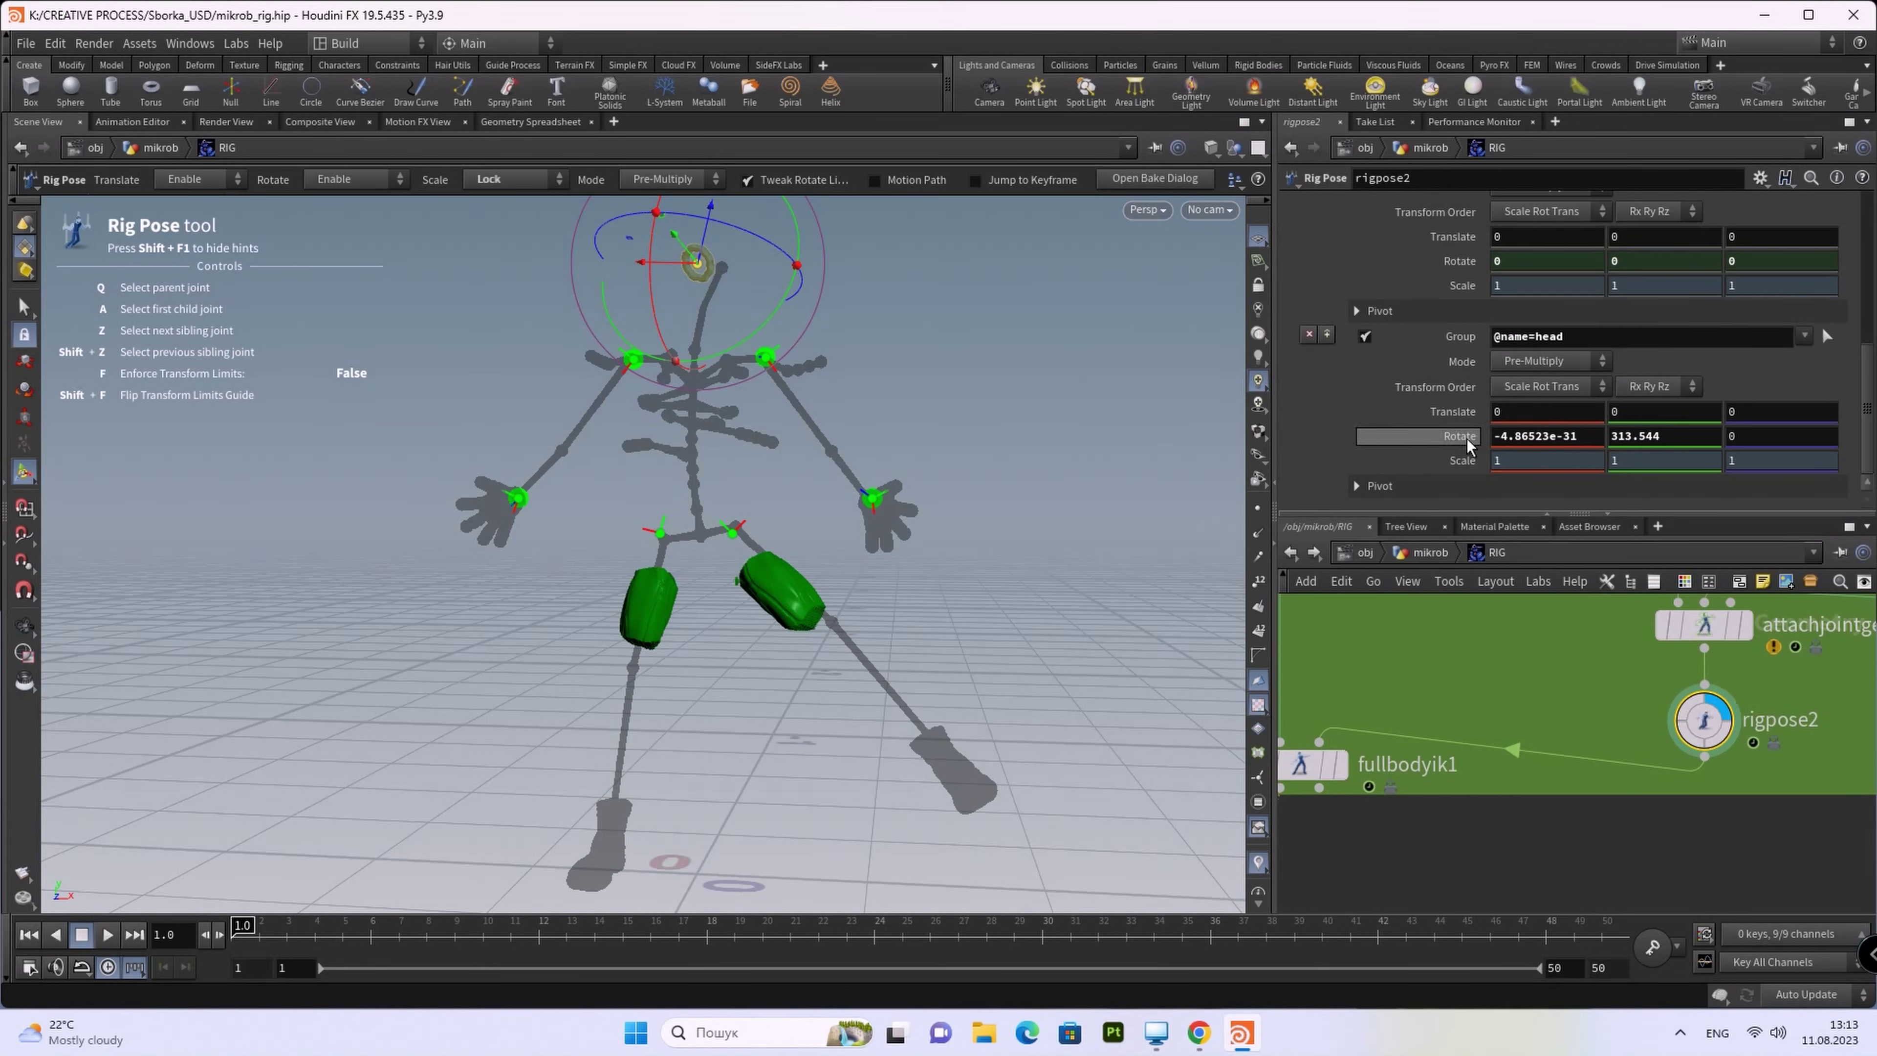
Step: Rotate the rigpose2 head to about 385.6° on Y to test the IK response
mouse_move(792, 230)
mouse_down()
mouse_move(704, 153)
mouse_move(771, 199)
mouse_move(711, 191)
mouse_move(802, 238)
mouse_move(708, 224)
mouse_move(724, 260)
mouse_move(688, 259)
mouse_up()
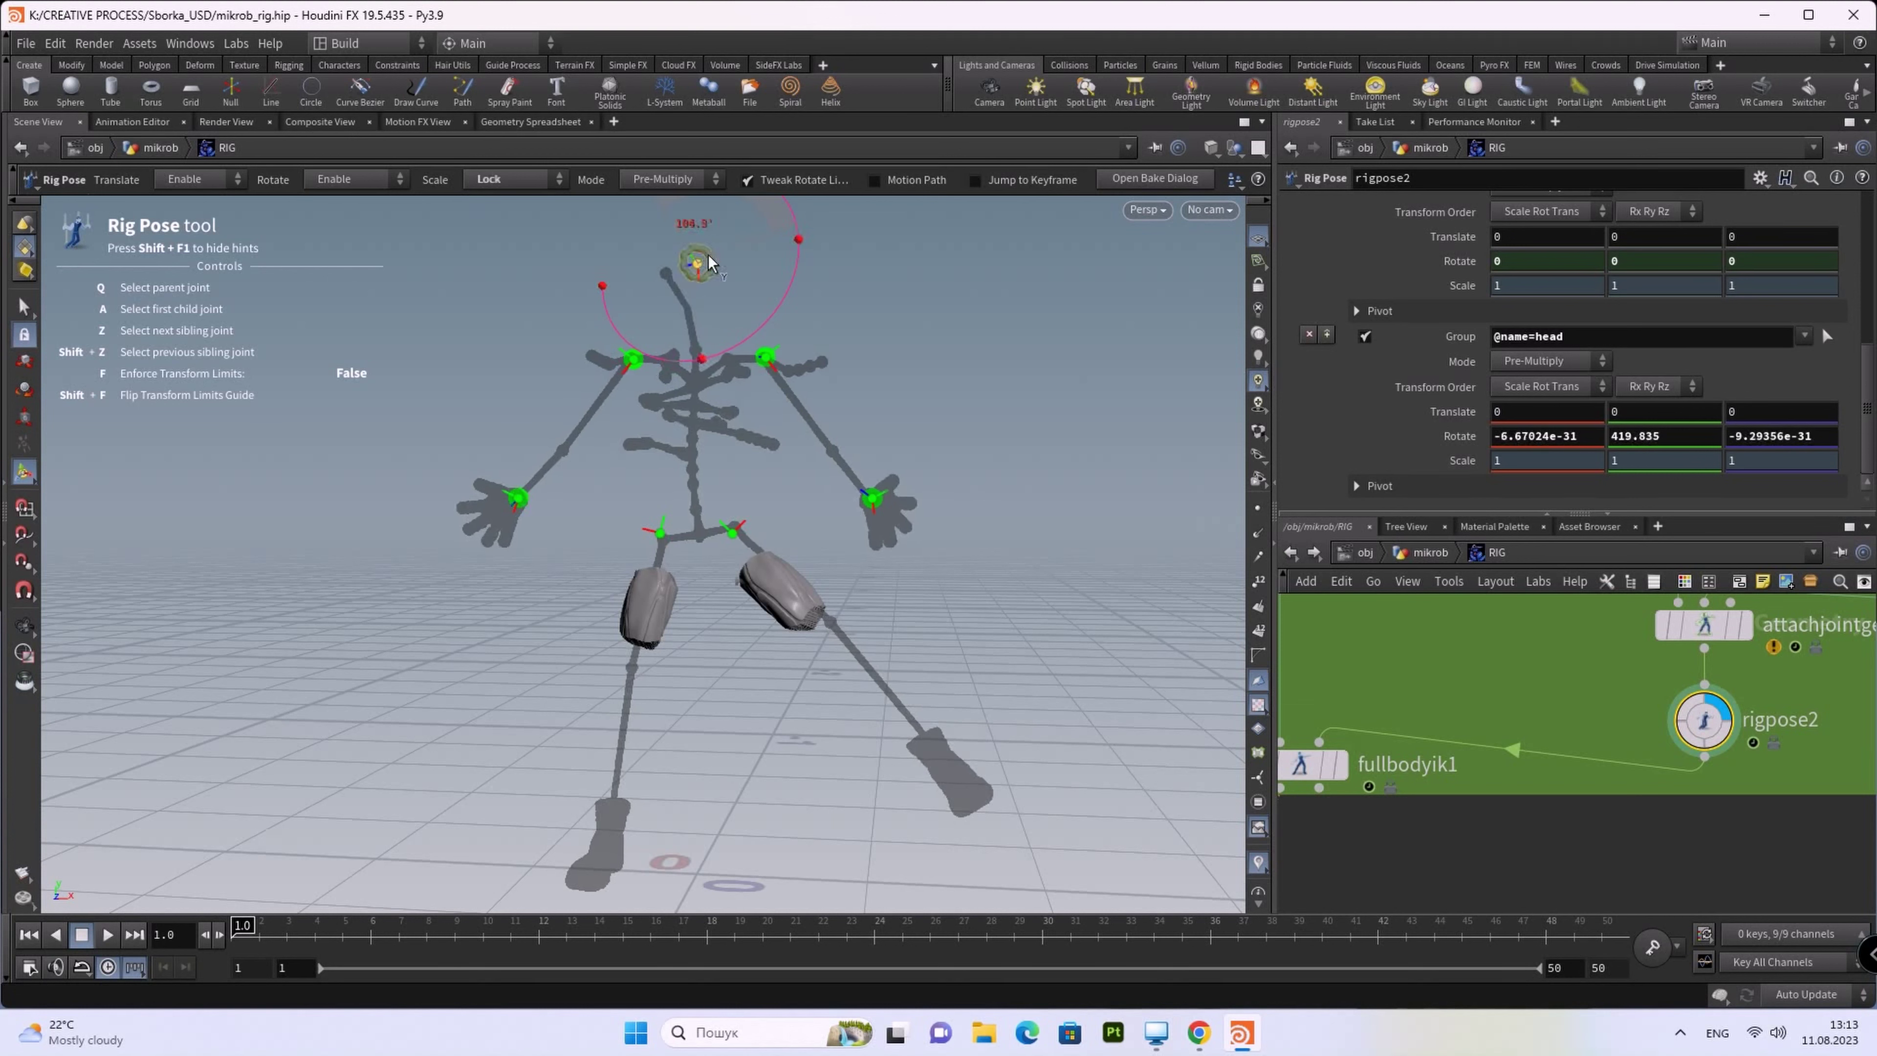
drag(689, 259, 698, 262)
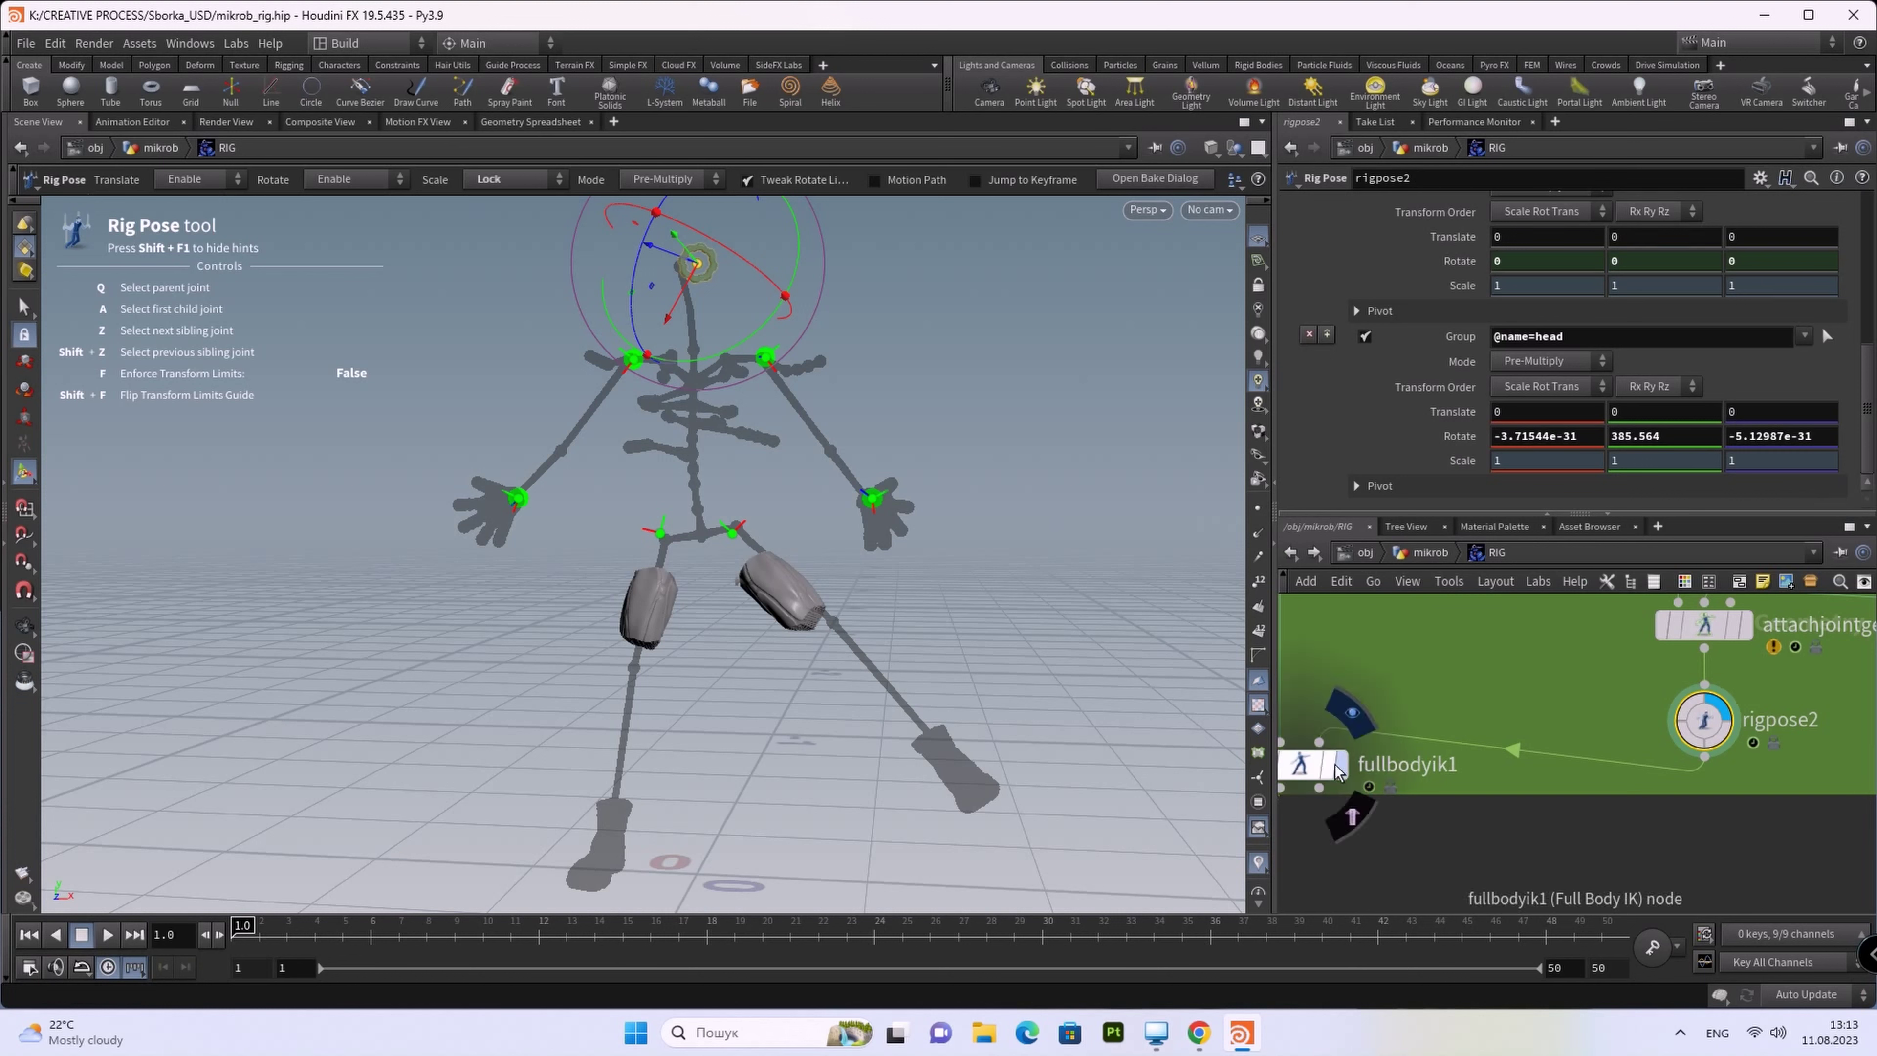
click(1313, 768)
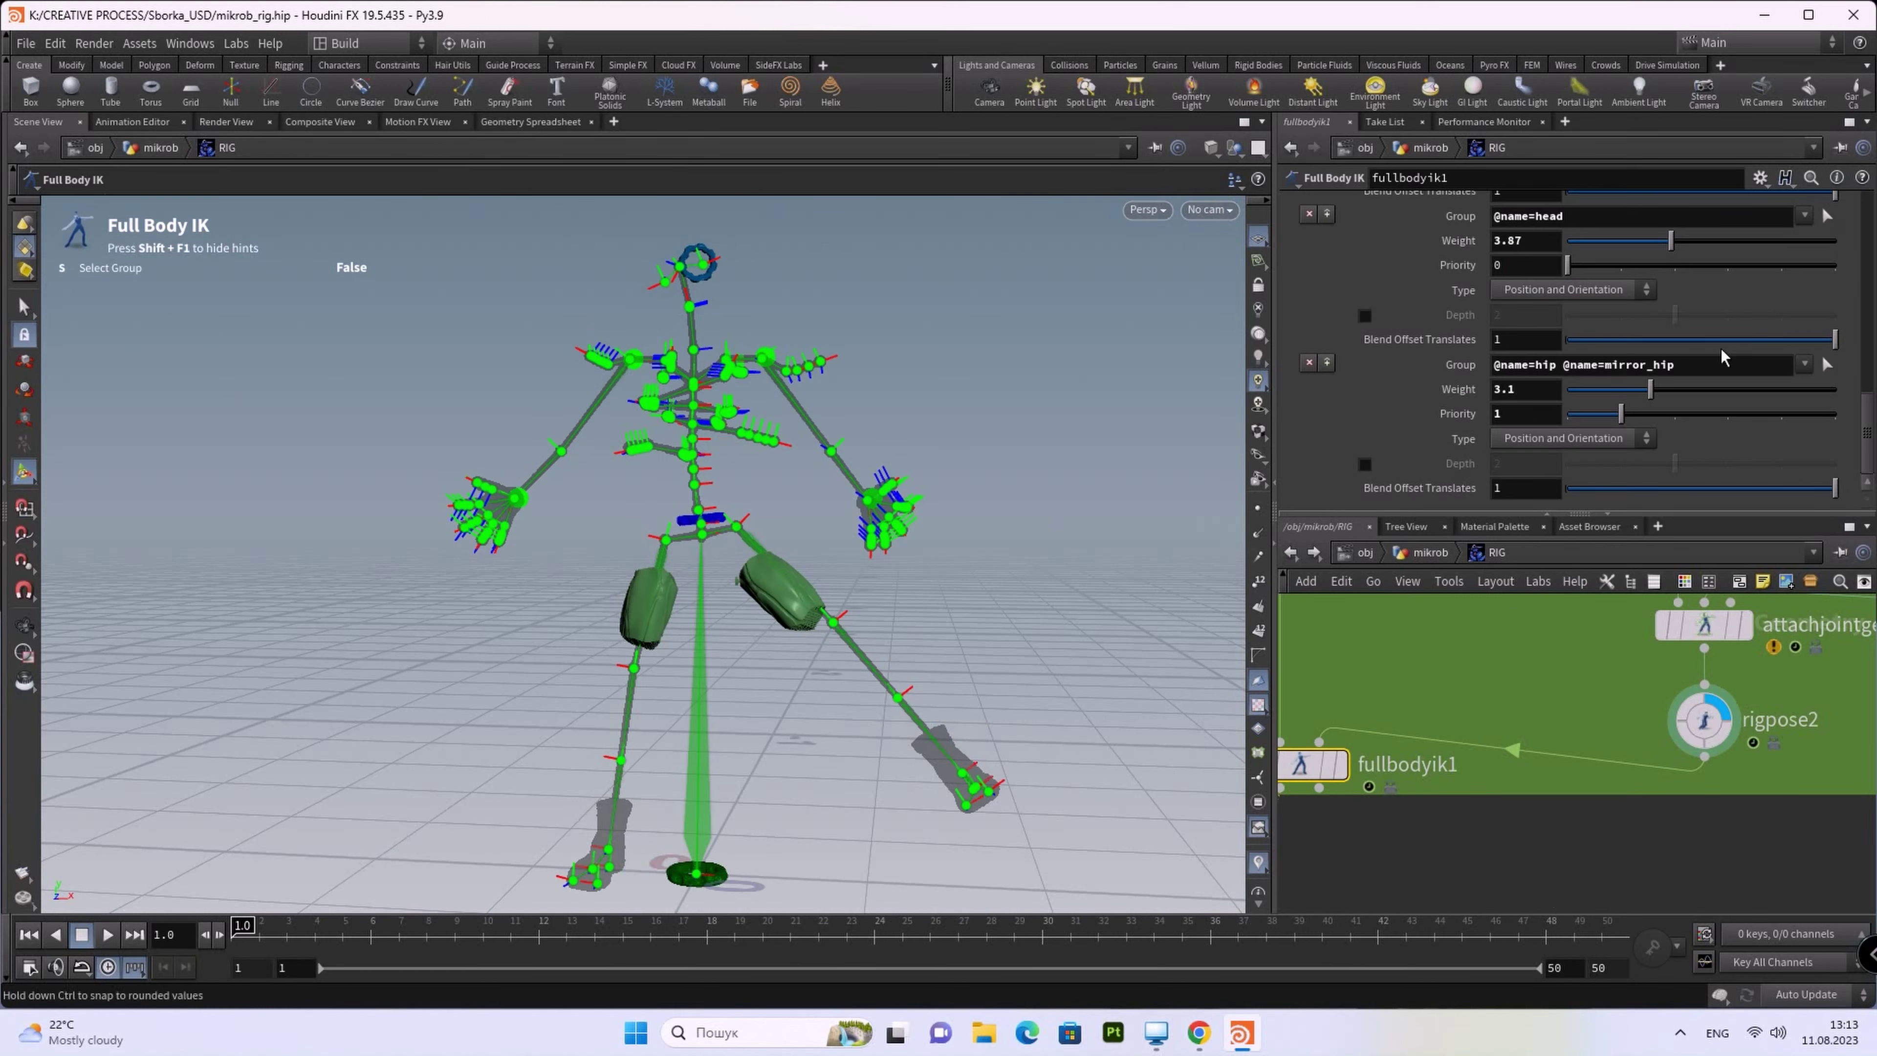
Step: Set the Full Body IK solver damping to 4.83 and tolerance to 0.0, then return to rigpose2
scroll(1723, 353, up, 3)
scroll(1720, 392, up, 2)
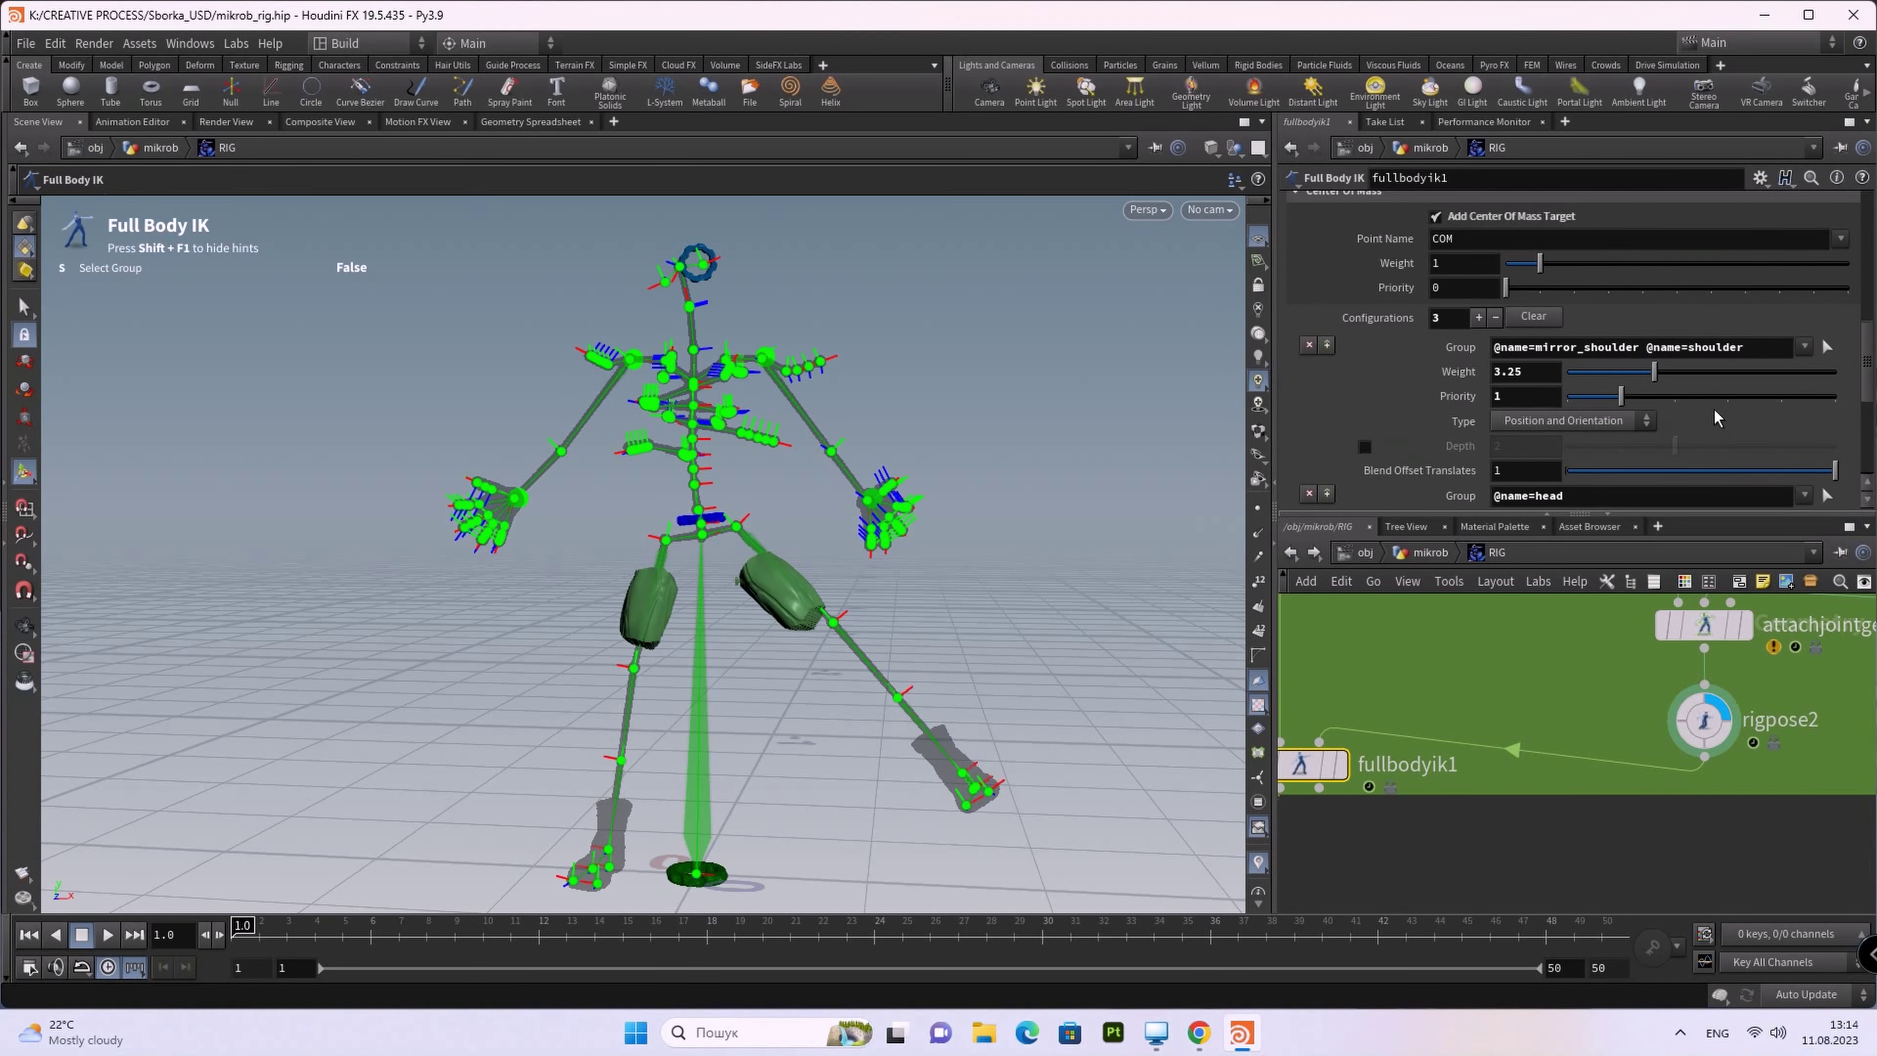
scroll(1721, 416, up, 1)
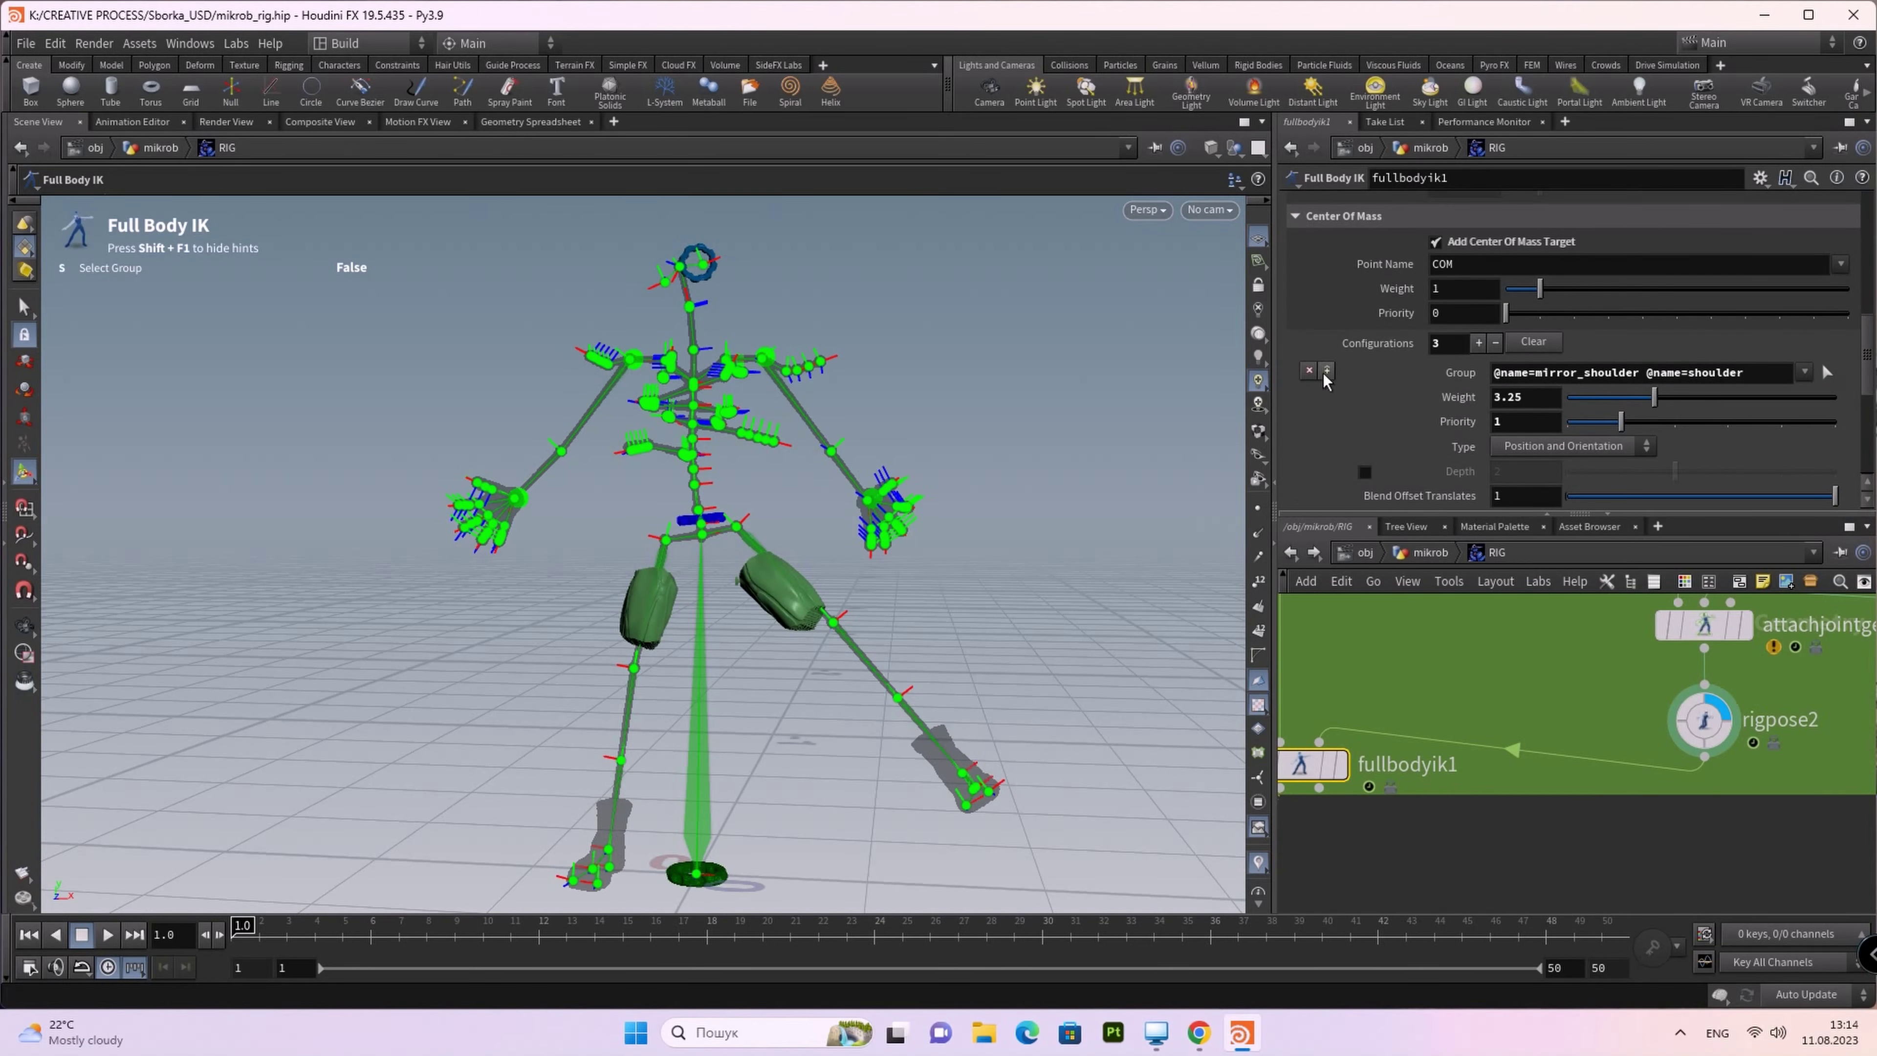
scroll(1552, 355, up, 3)
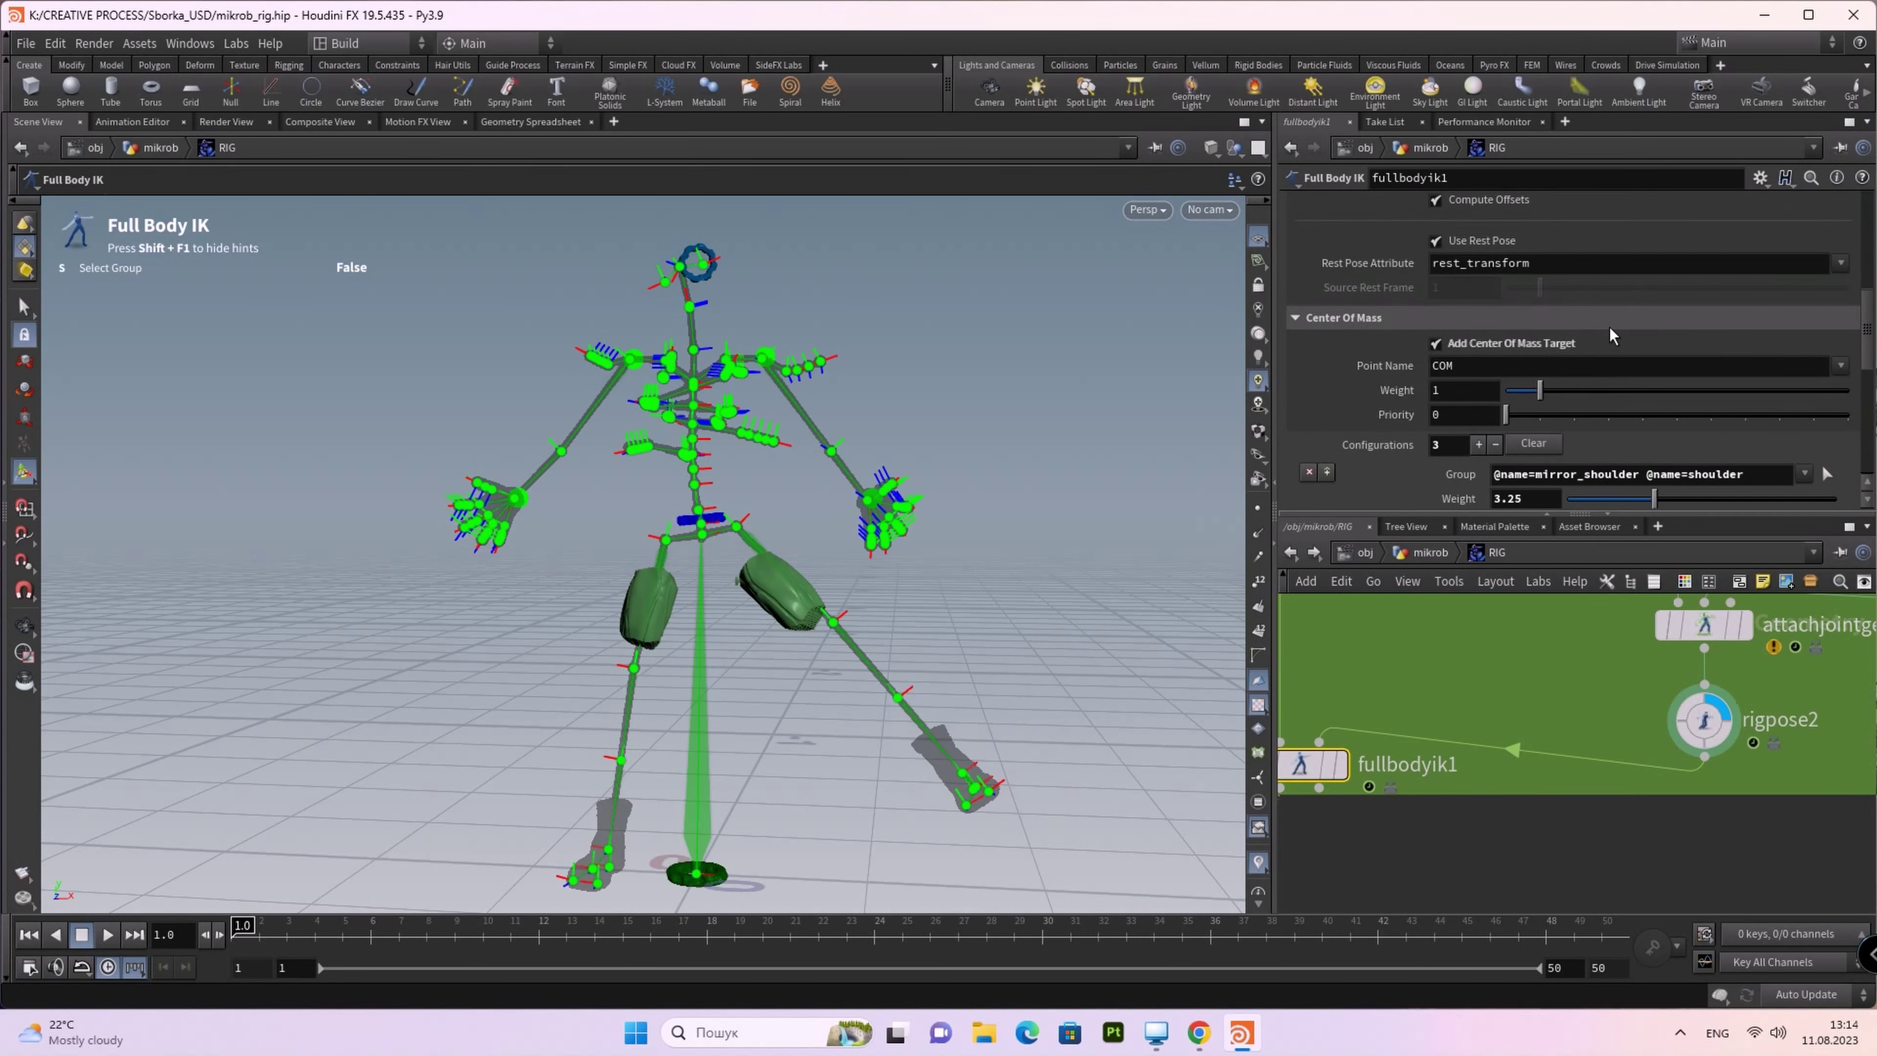
scroll(1611, 336, up, 5)
scroll(1612, 337, up, 4)
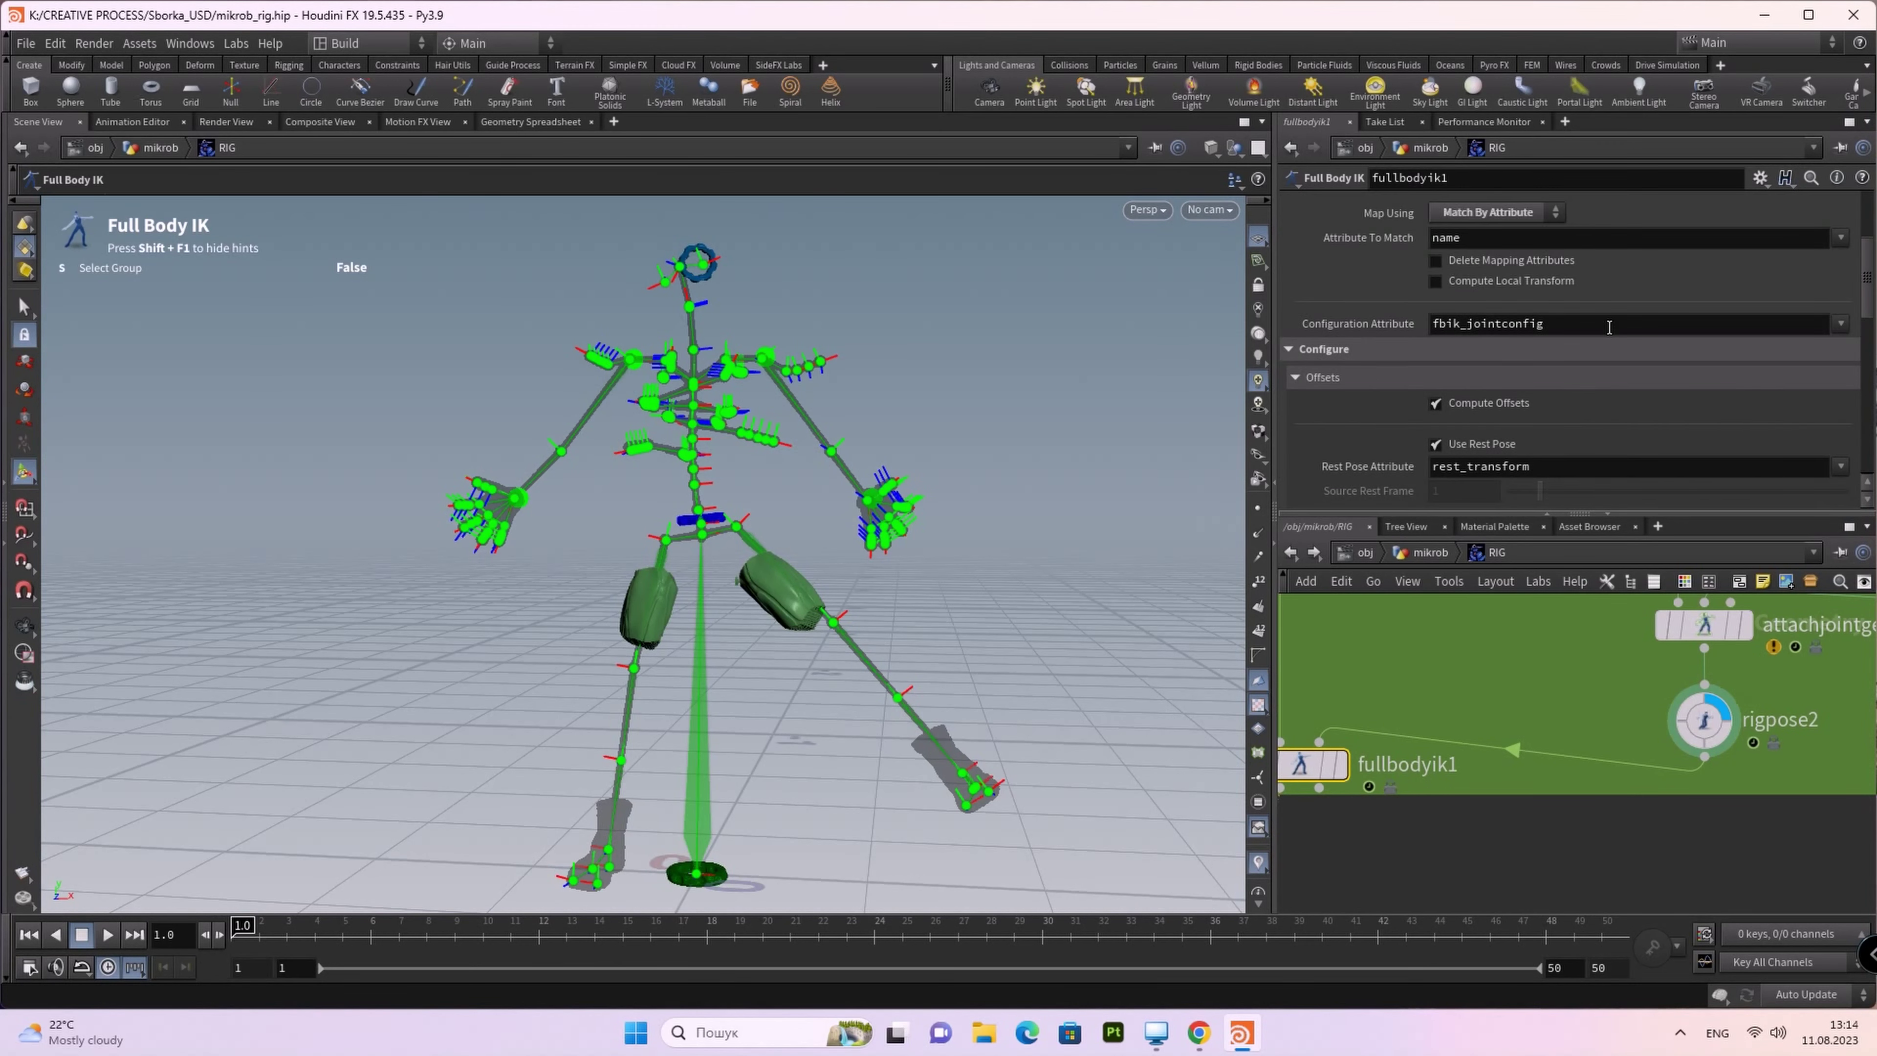
scroll(1609, 327, up, 4)
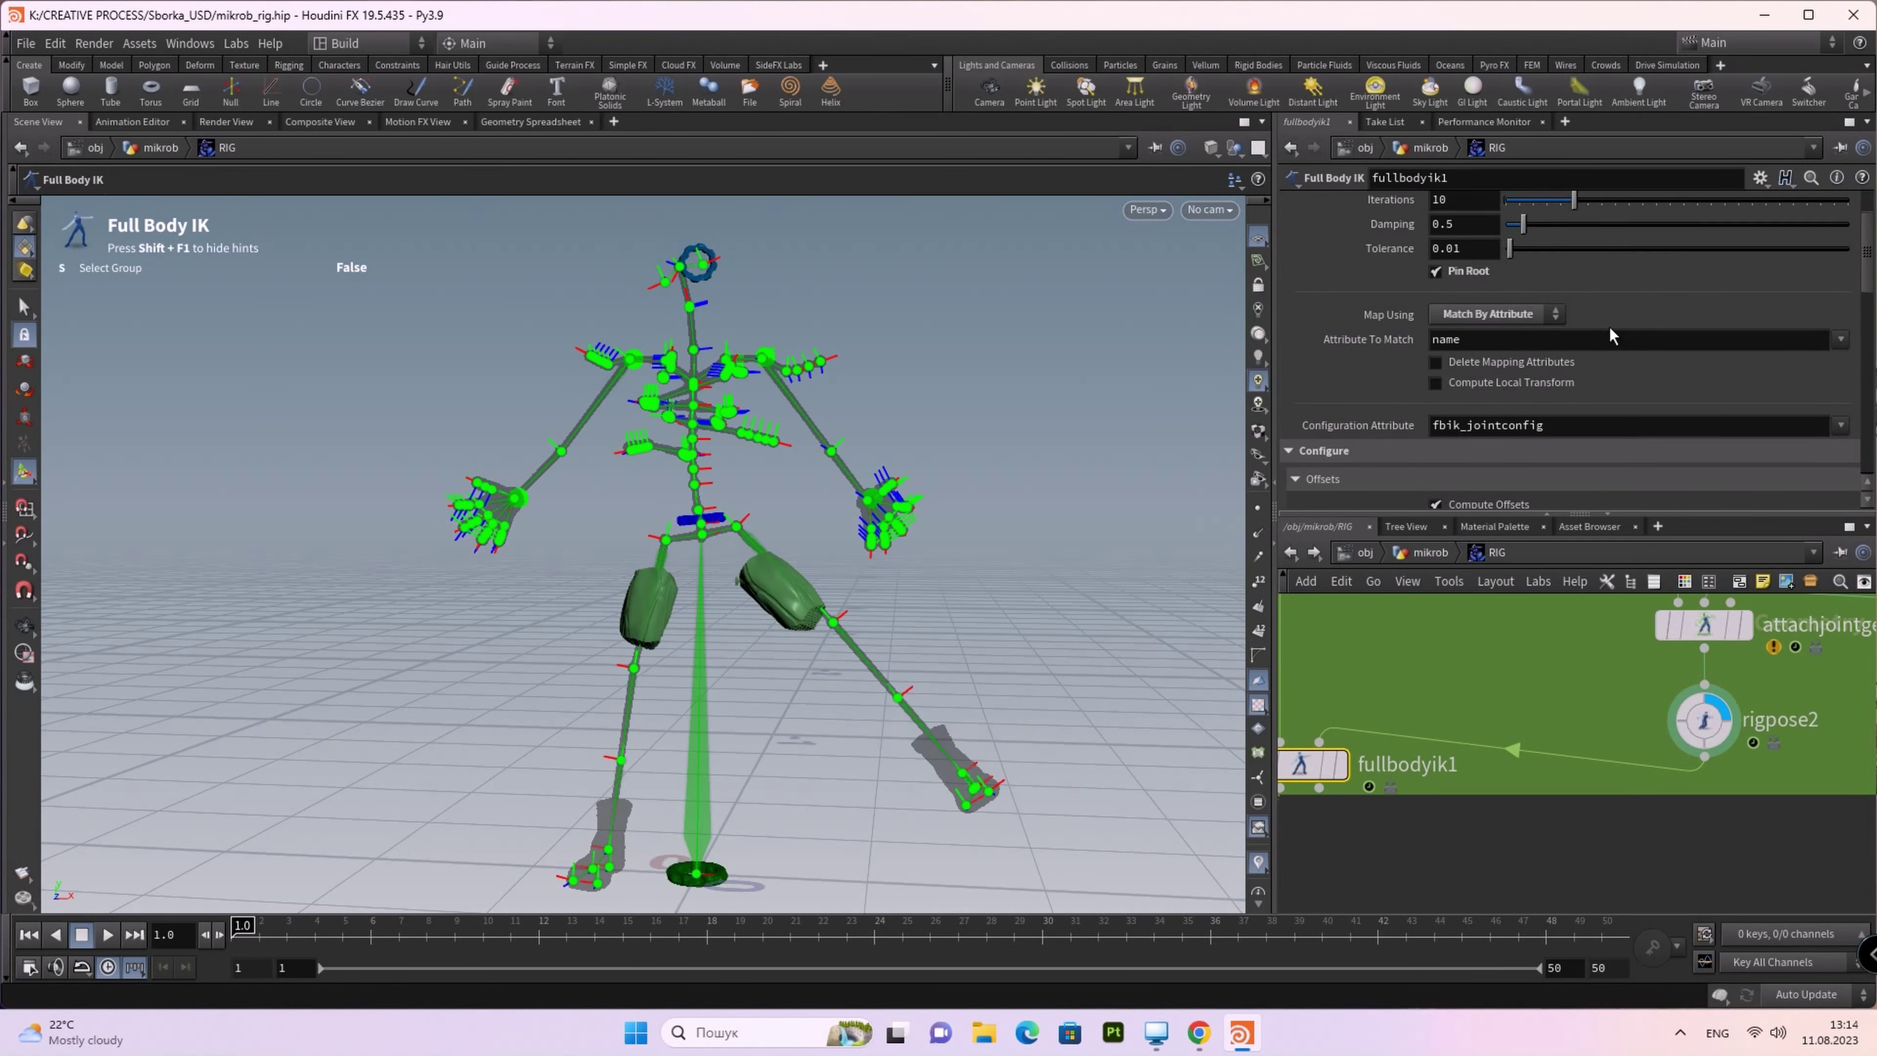
scroll(1611, 339, up, 1)
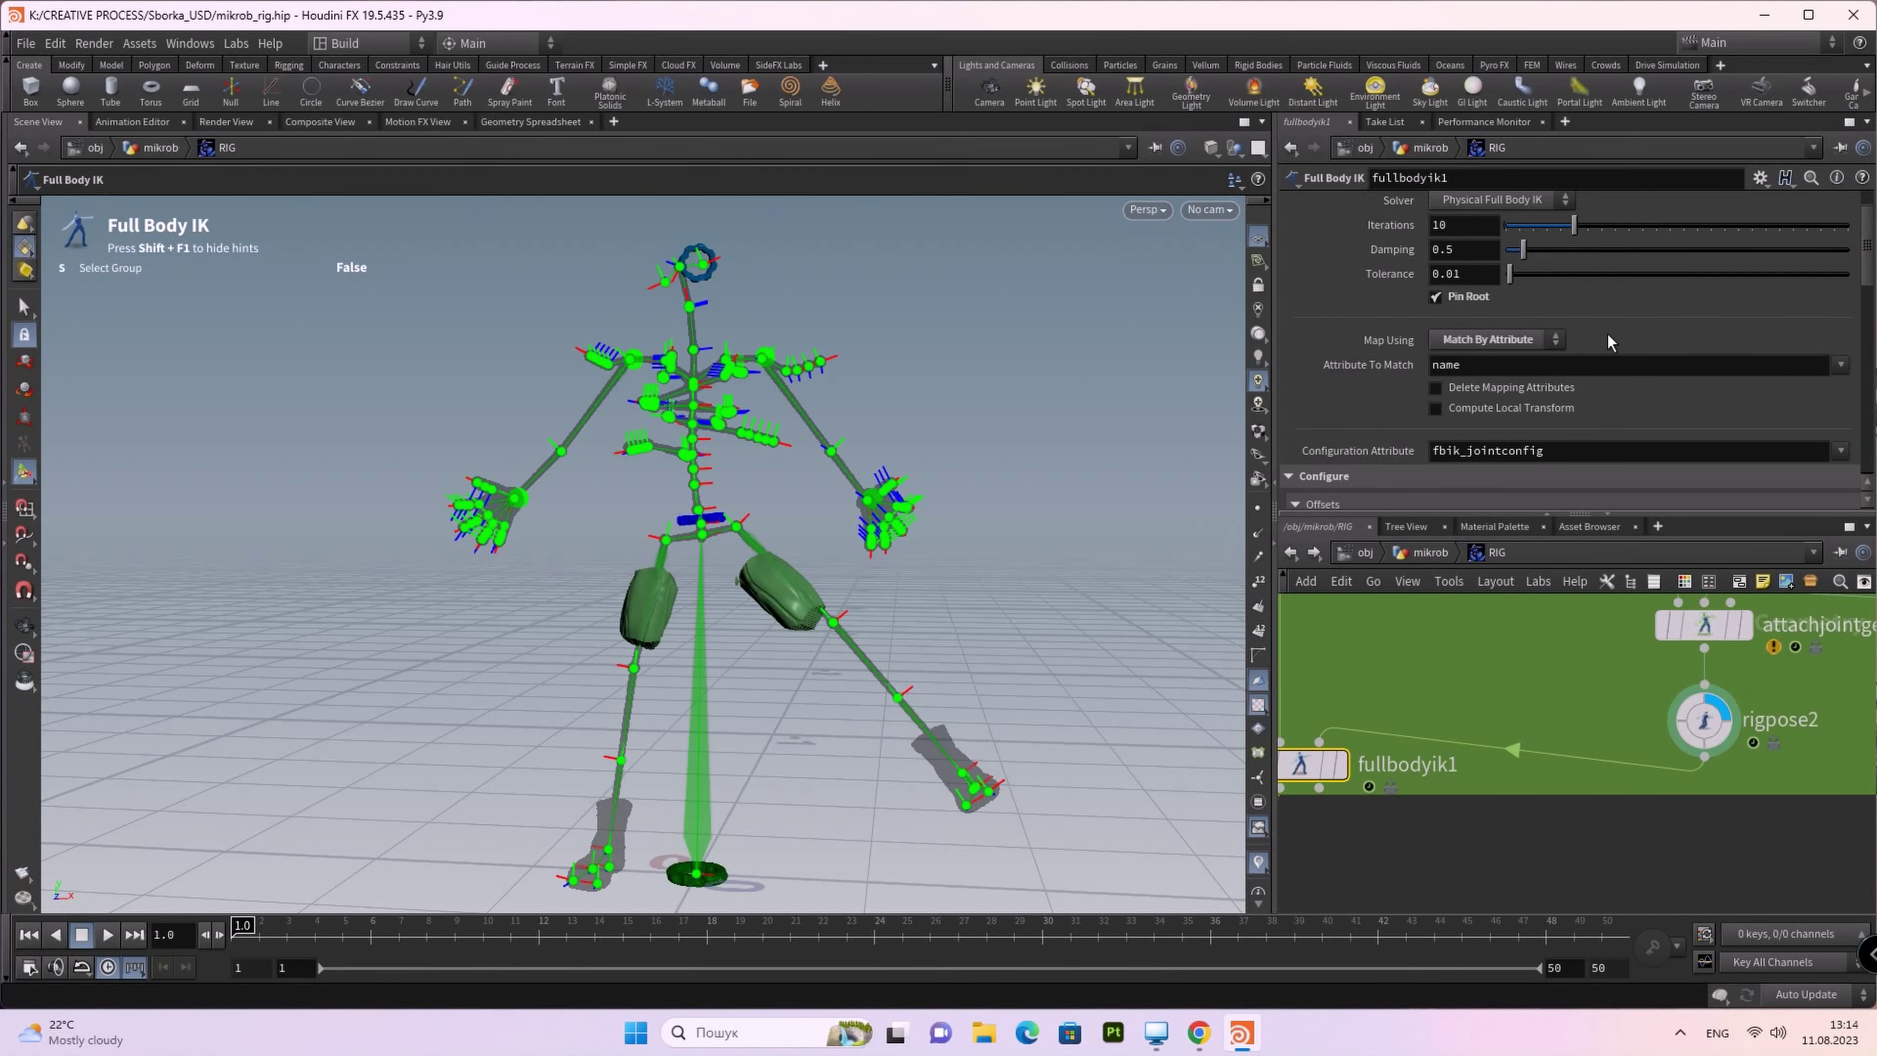
mouse_move(1523, 250)
mouse_down()
mouse_move(1632, 268)
mouse_move(1567, 235)
mouse_up()
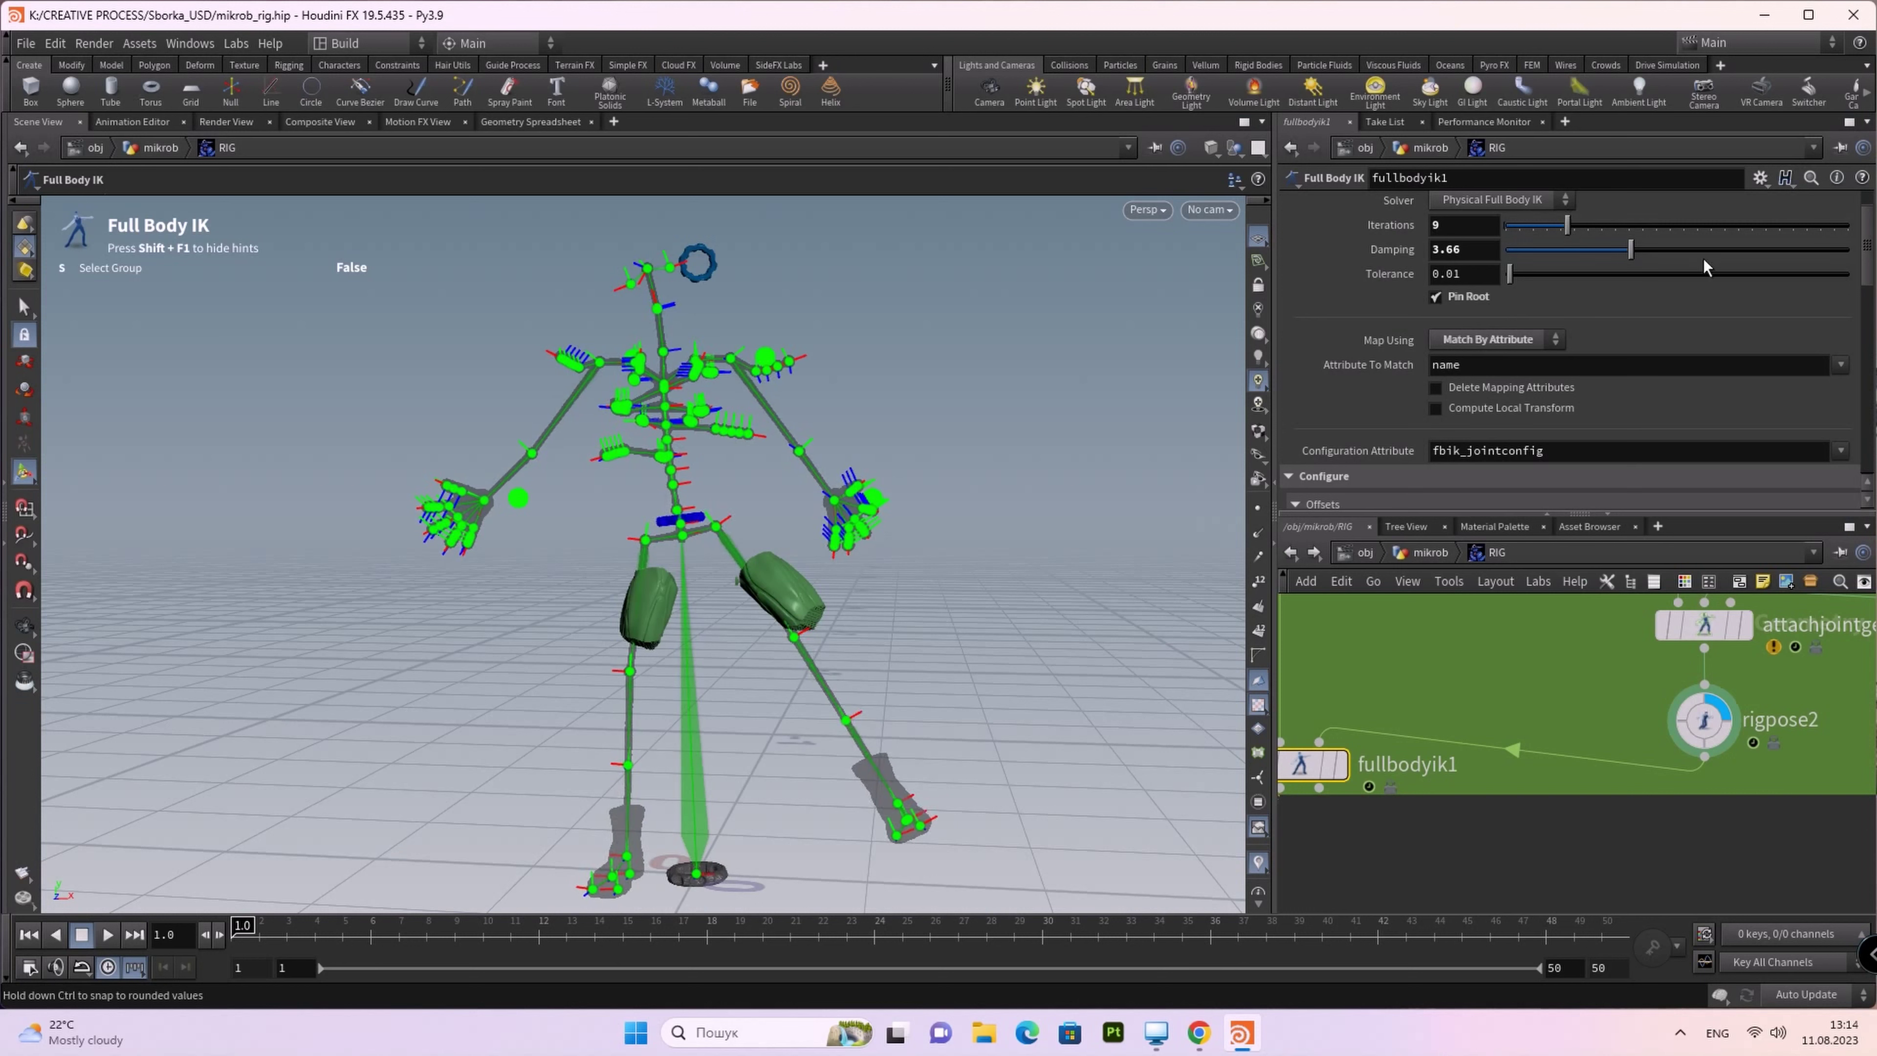
click(1476, 275)
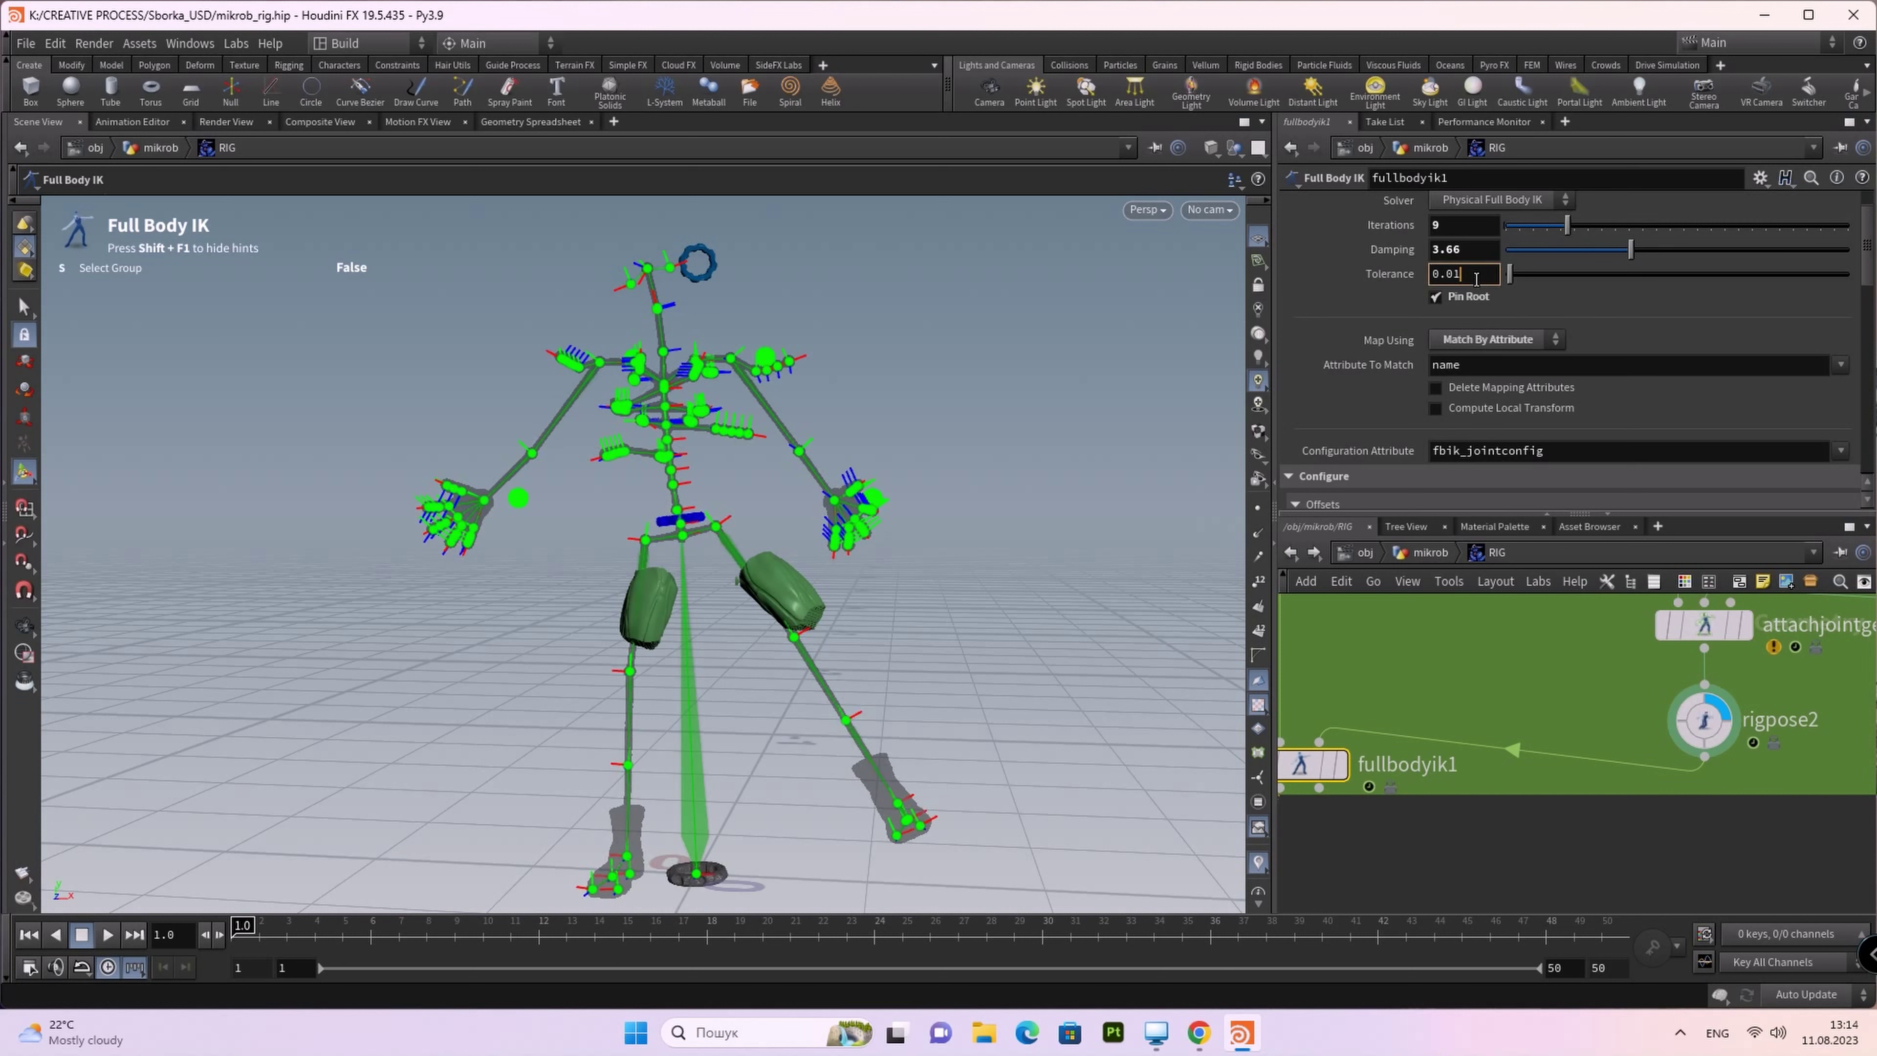
key(Return)
drag(1632, 258, 1671, 251)
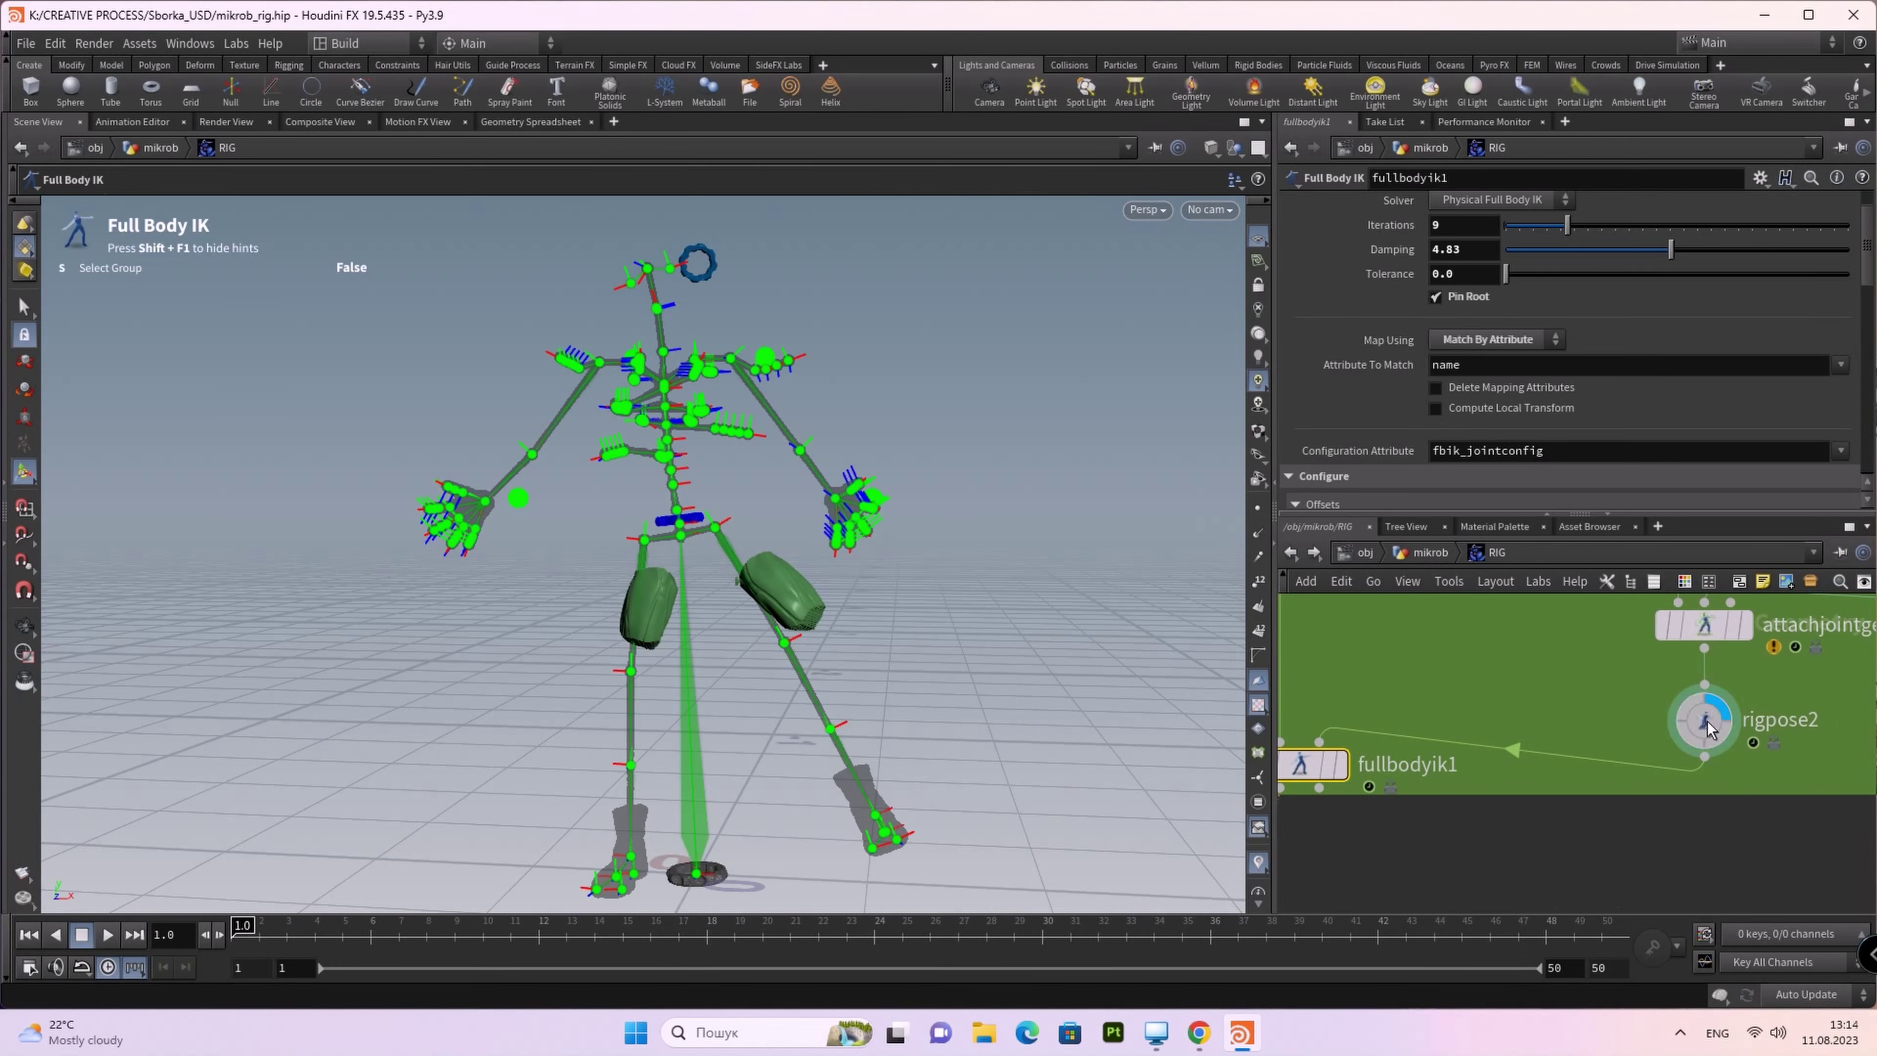
click(1684, 729)
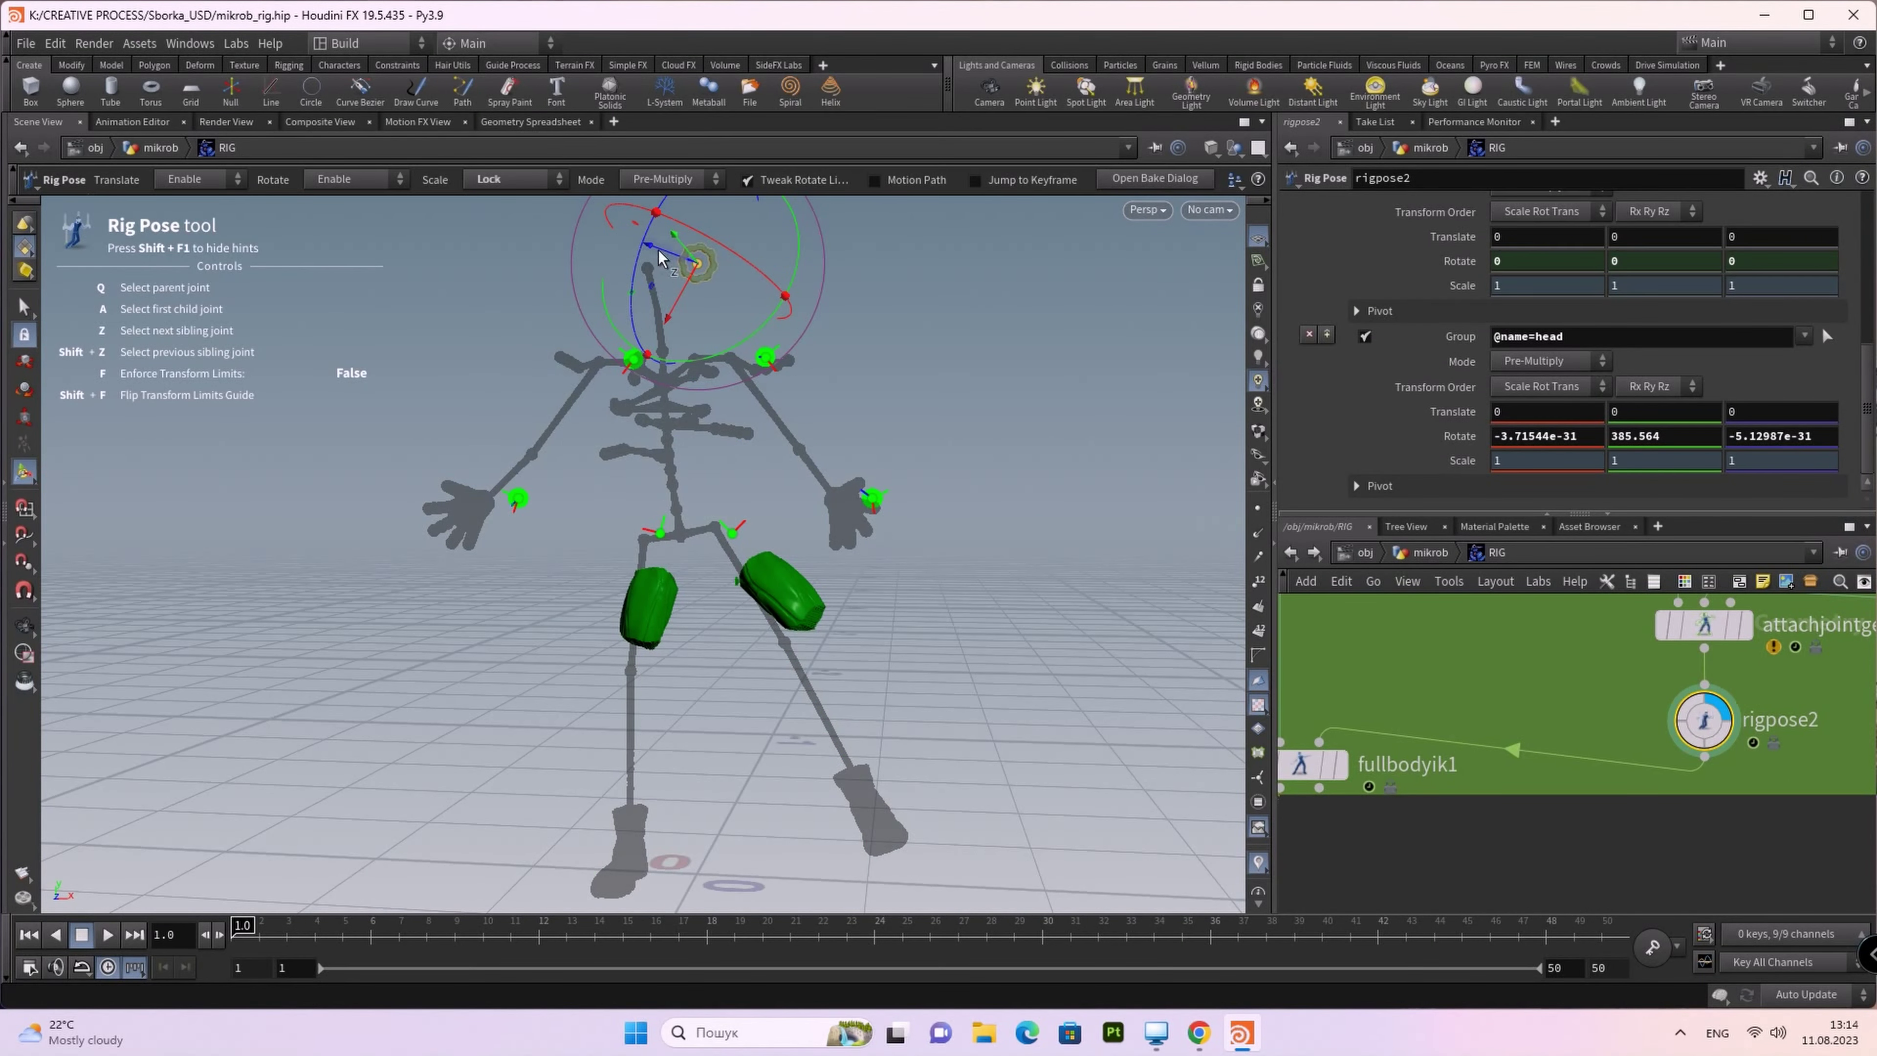
Step: Nudge the head joint and rotate it to about 317° on Y, then reselect fullbodyik1
mouse_move(666, 259)
mouse_down()
mouse_move(616, 260)
mouse_move(702, 276)
mouse_move(707, 363)
mouse_move(681, 395)
mouse_move(464, 381)
mouse_up()
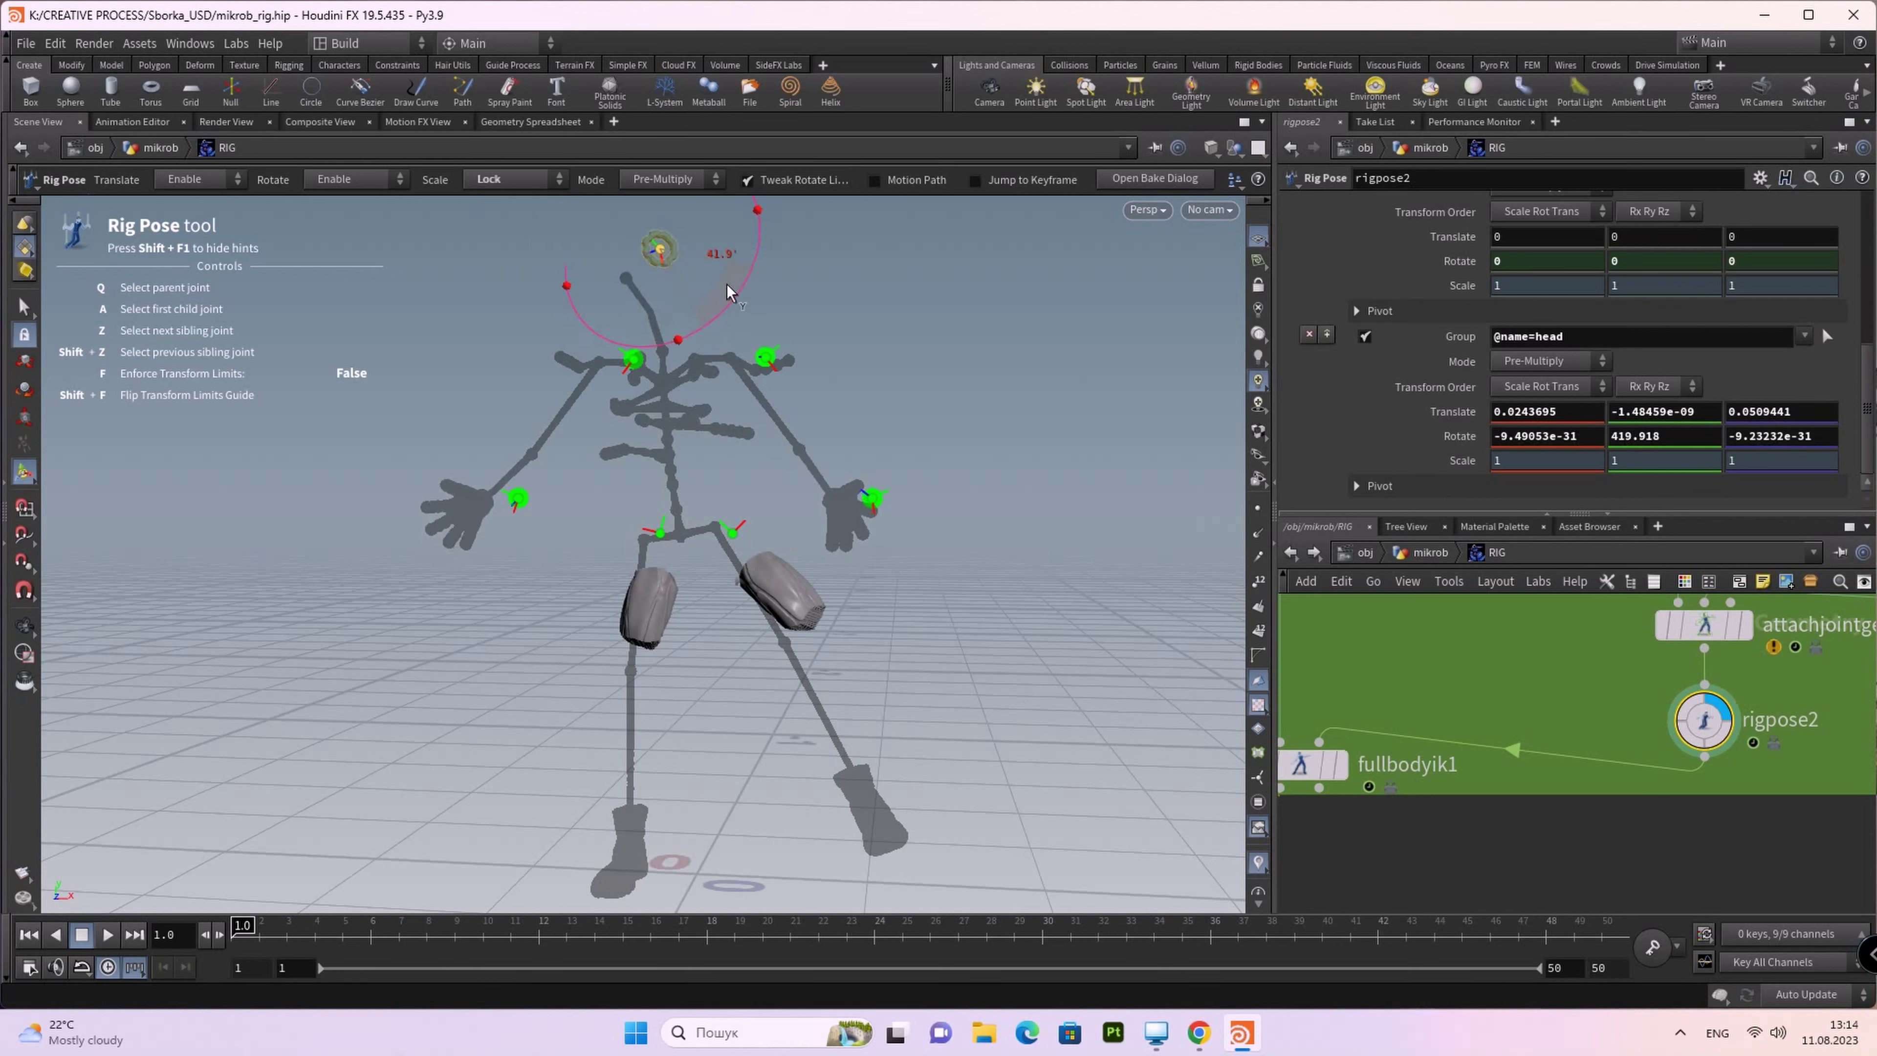
drag(464, 380, 573, 374)
middle_drag(1434, 791, 1574, 728)
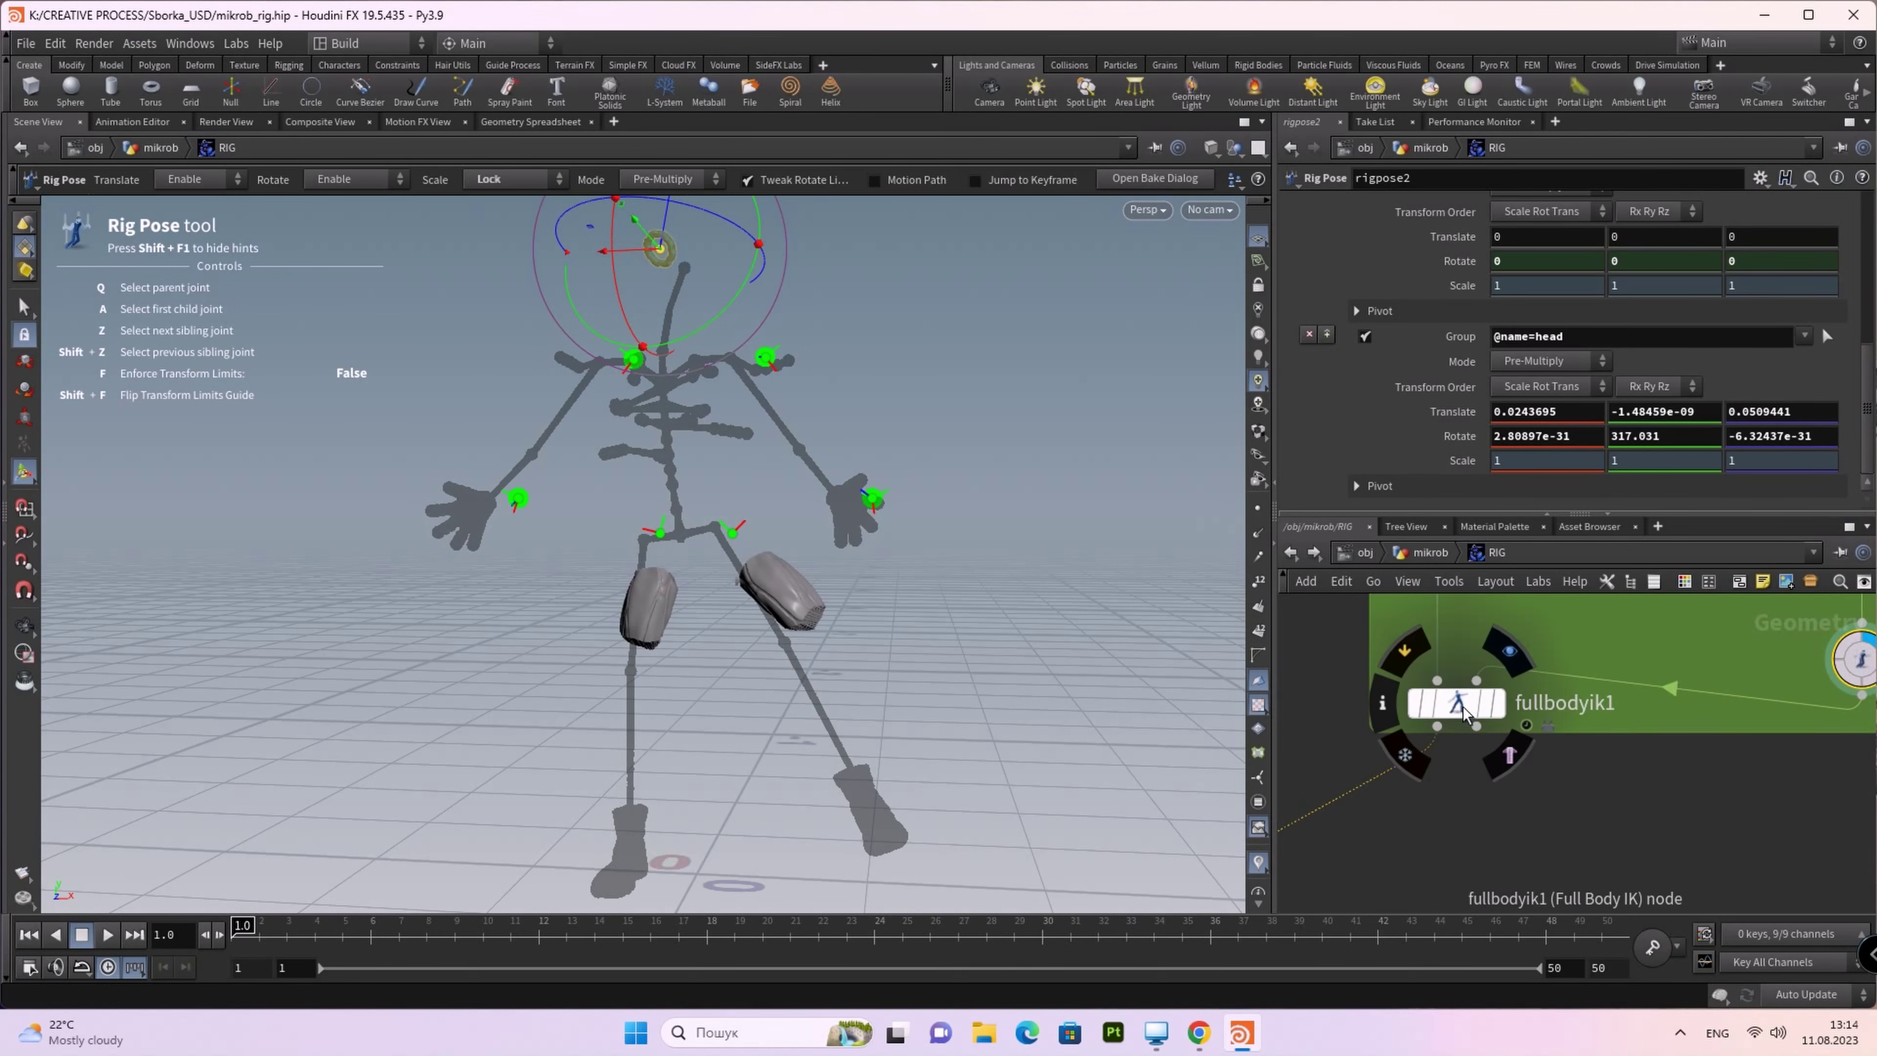
click(1459, 703)
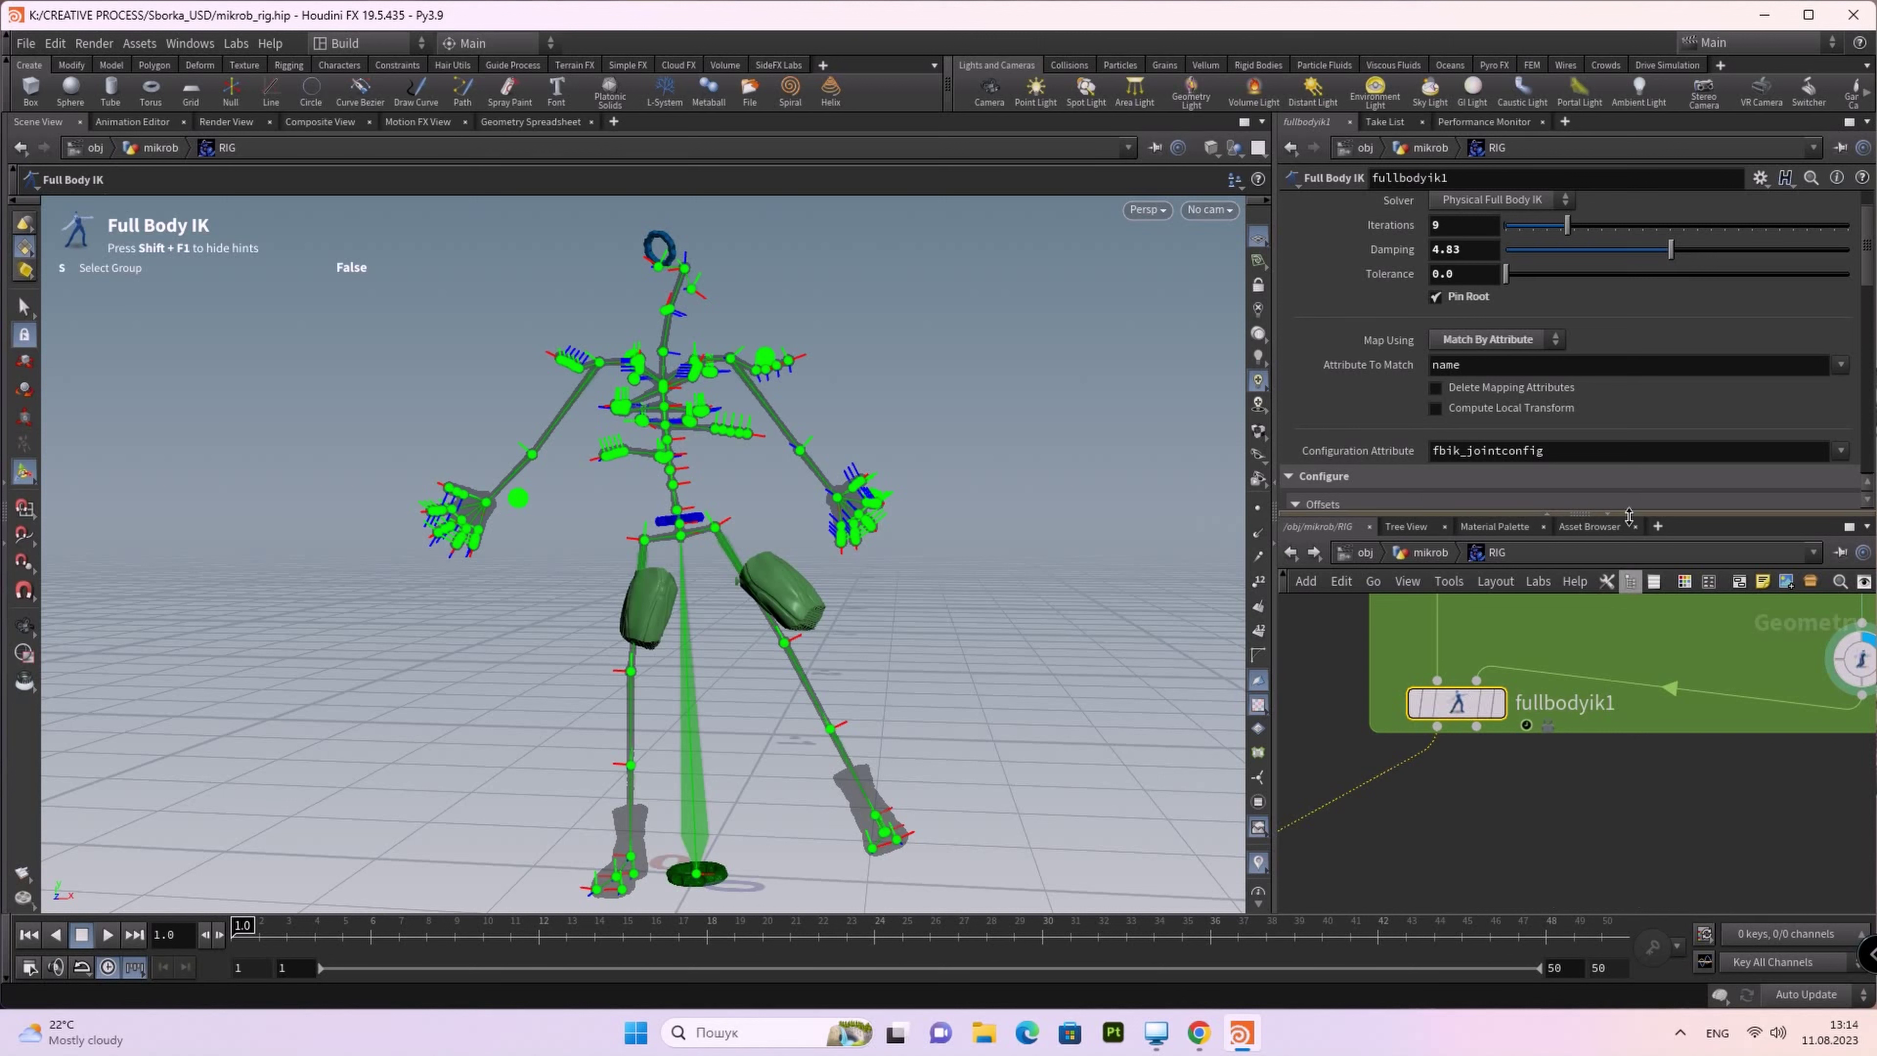
Step: Scroll the fullbodyik1 parameters down to the new empty-group target below the hip target
scroll(1628, 330, down, 2)
scroll(1628, 330, down, 2)
scroll(1628, 330, down, 3)
scroll(1628, 330, down, 3)
scroll(1628, 333, down, 2)
scroll(1629, 333, down, 2)
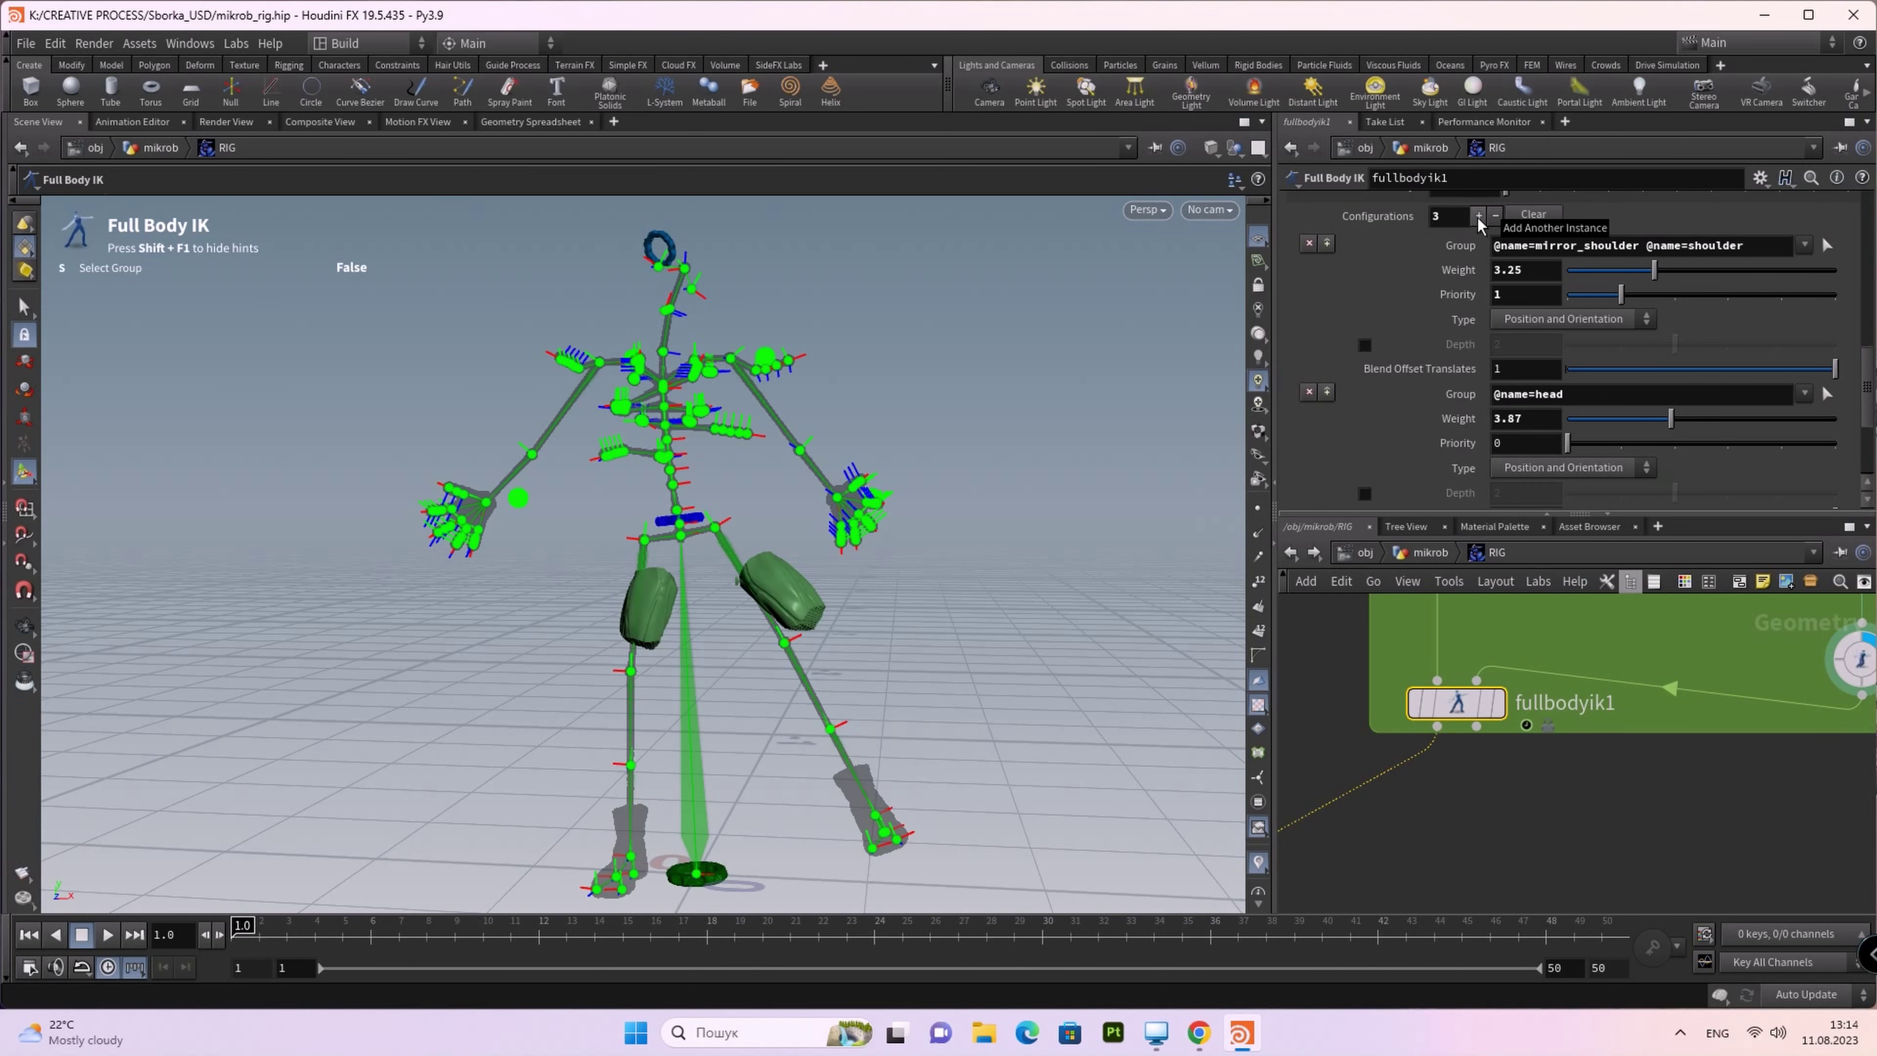
scroll(1713, 388, down, 1)
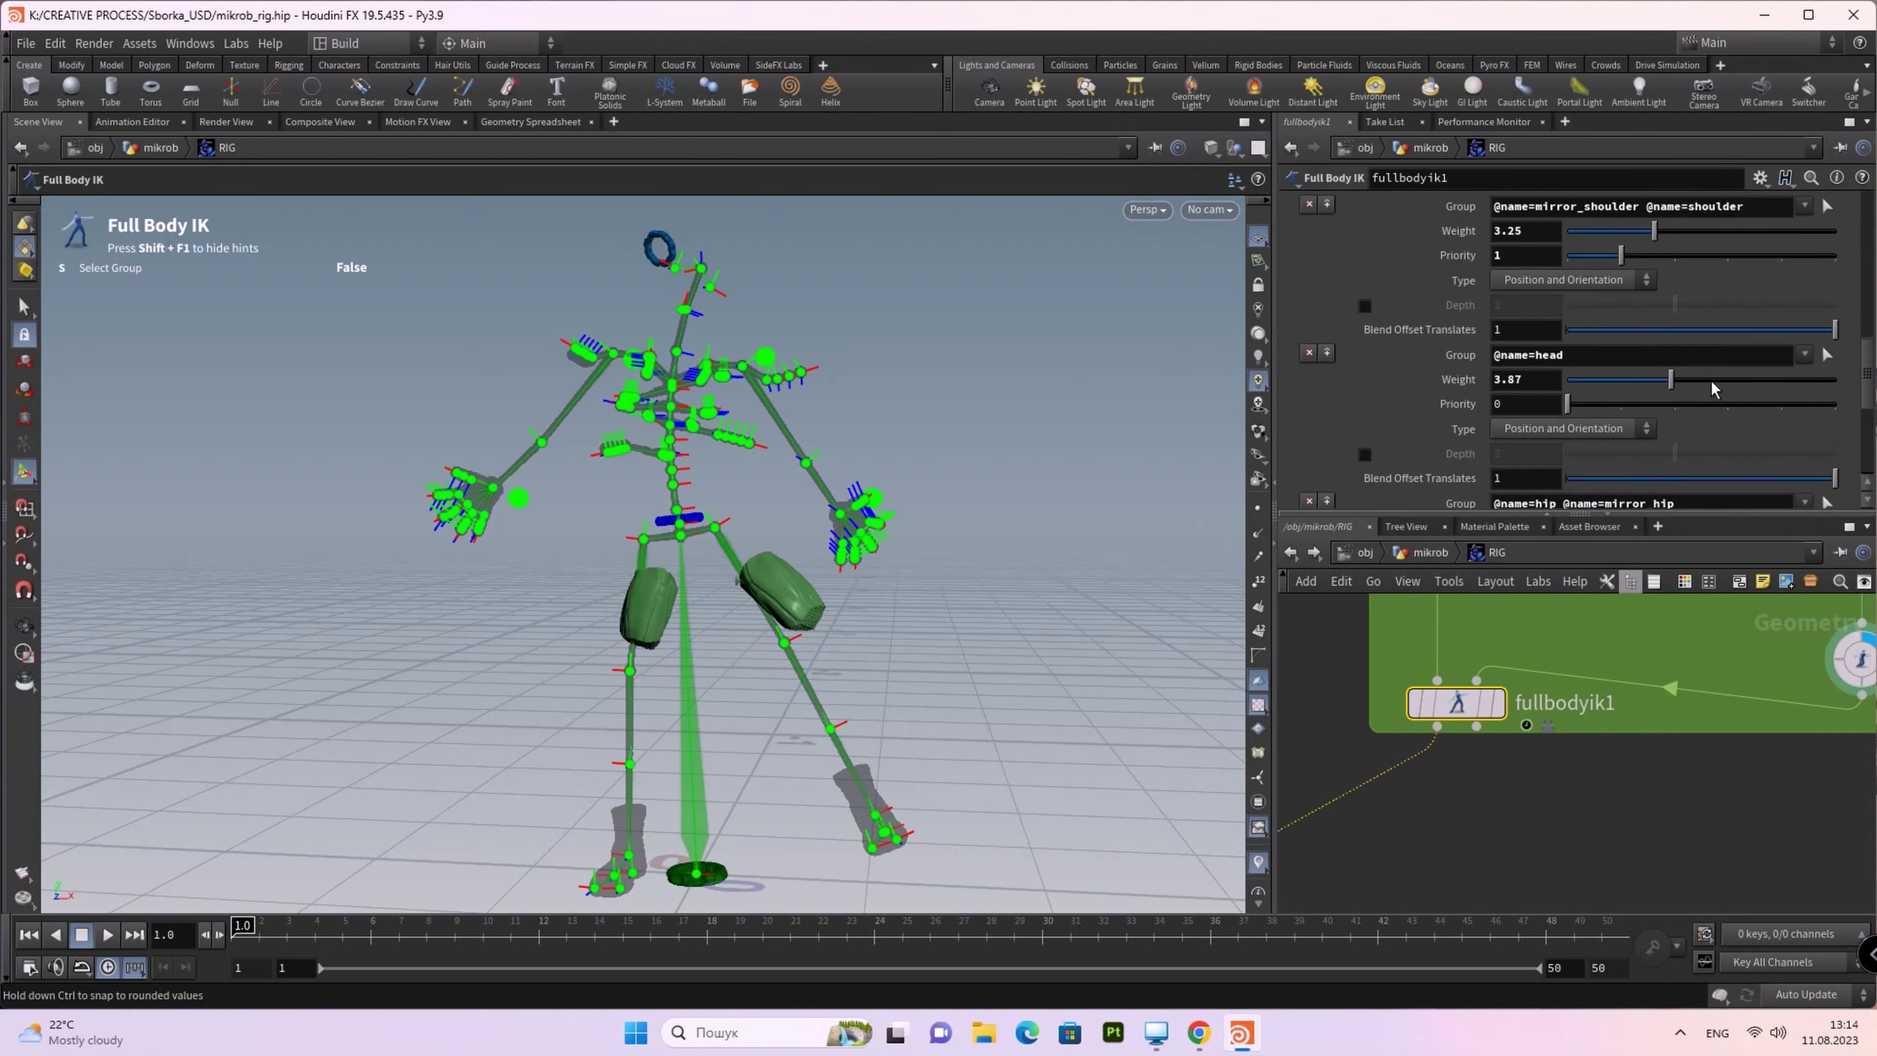
scroll(1707, 395, down, 2)
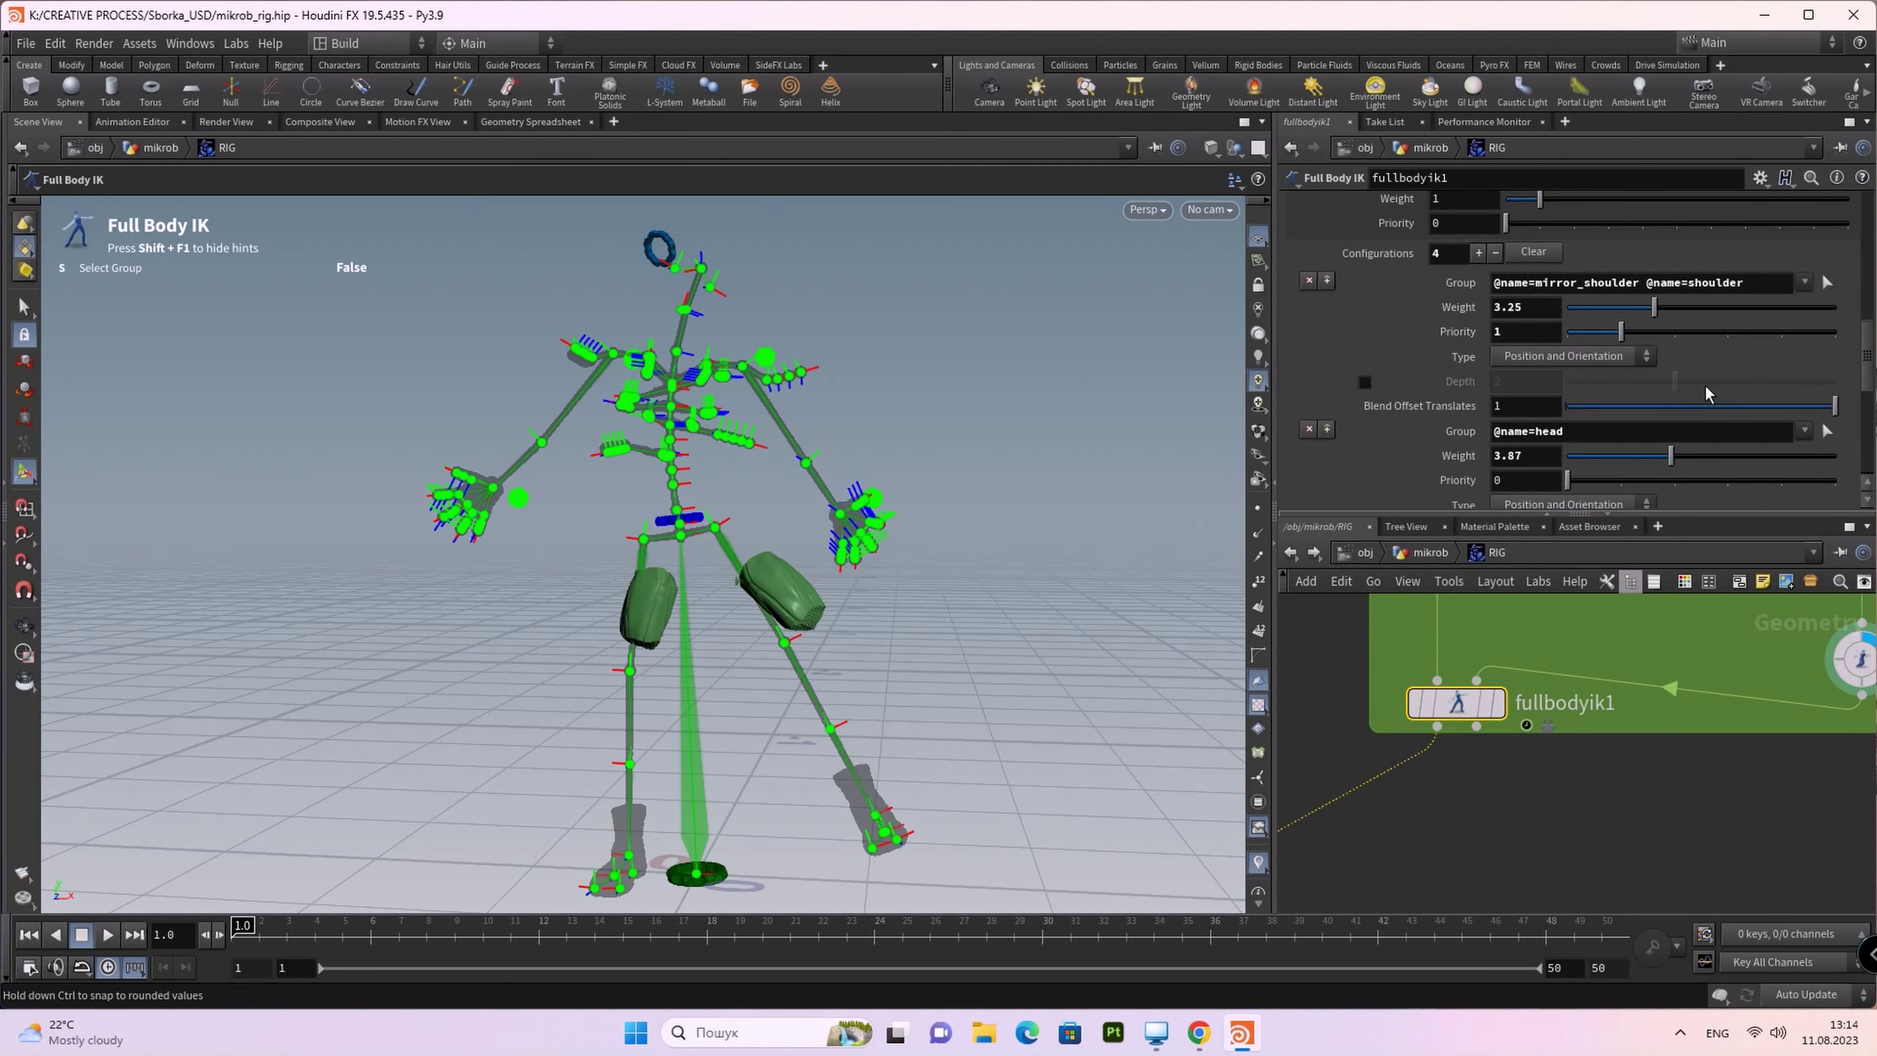
scroll(1694, 404, down, 4)
scroll(1694, 404, down, 2)
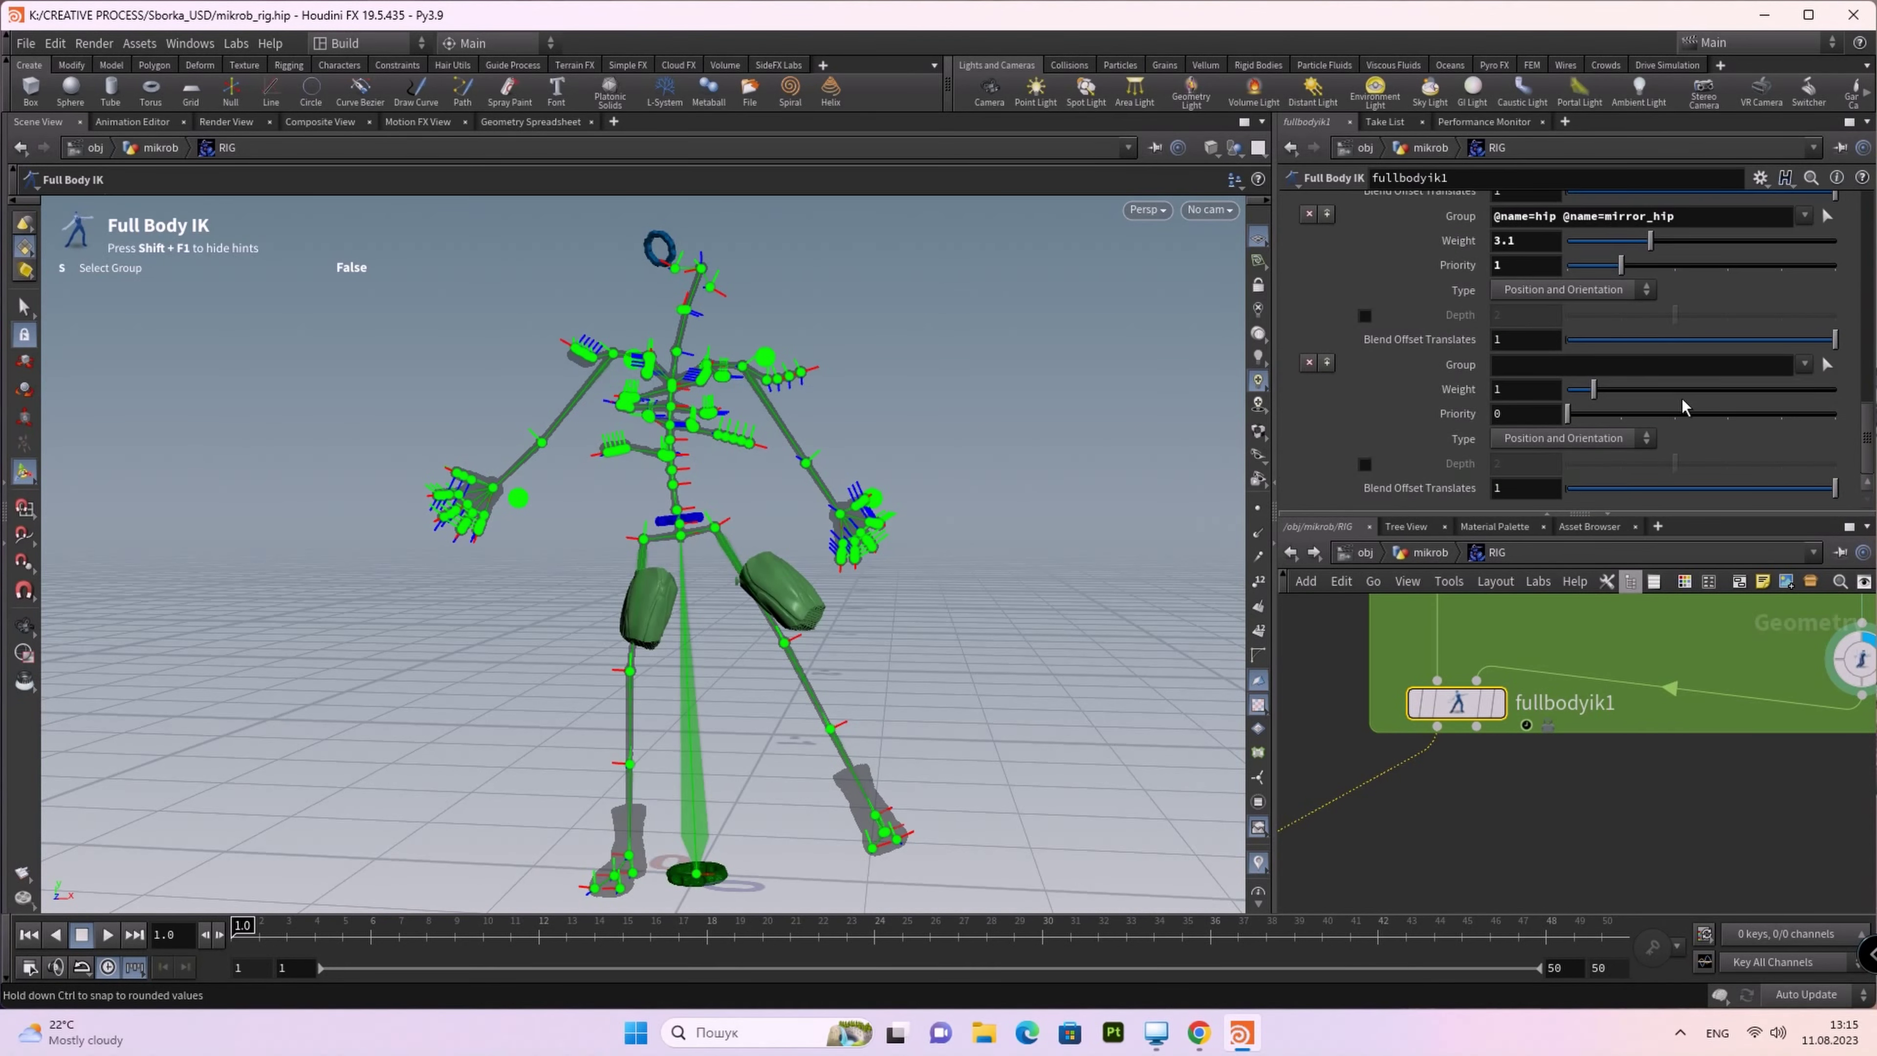
Step: Assign mirror_shoulder and shoulder as the new Full Body IK target group
click(1826, 364)
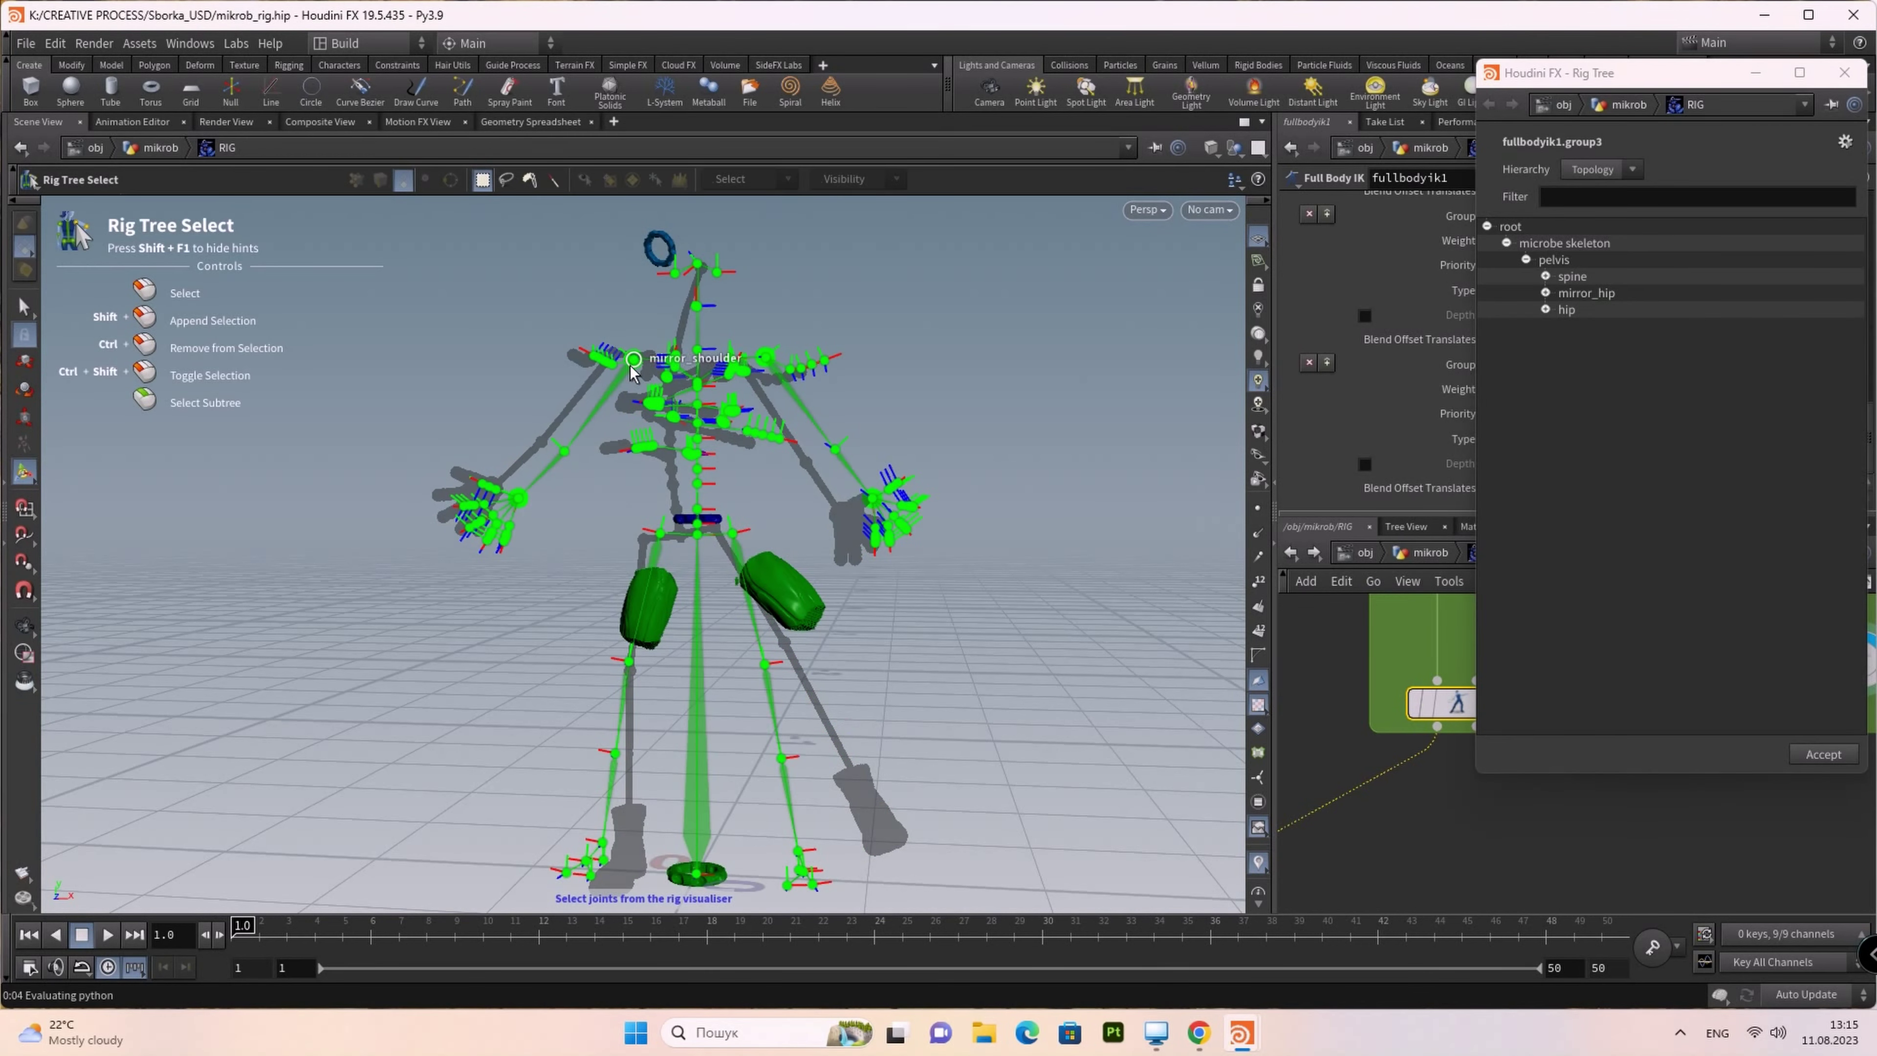
click(632, 361)
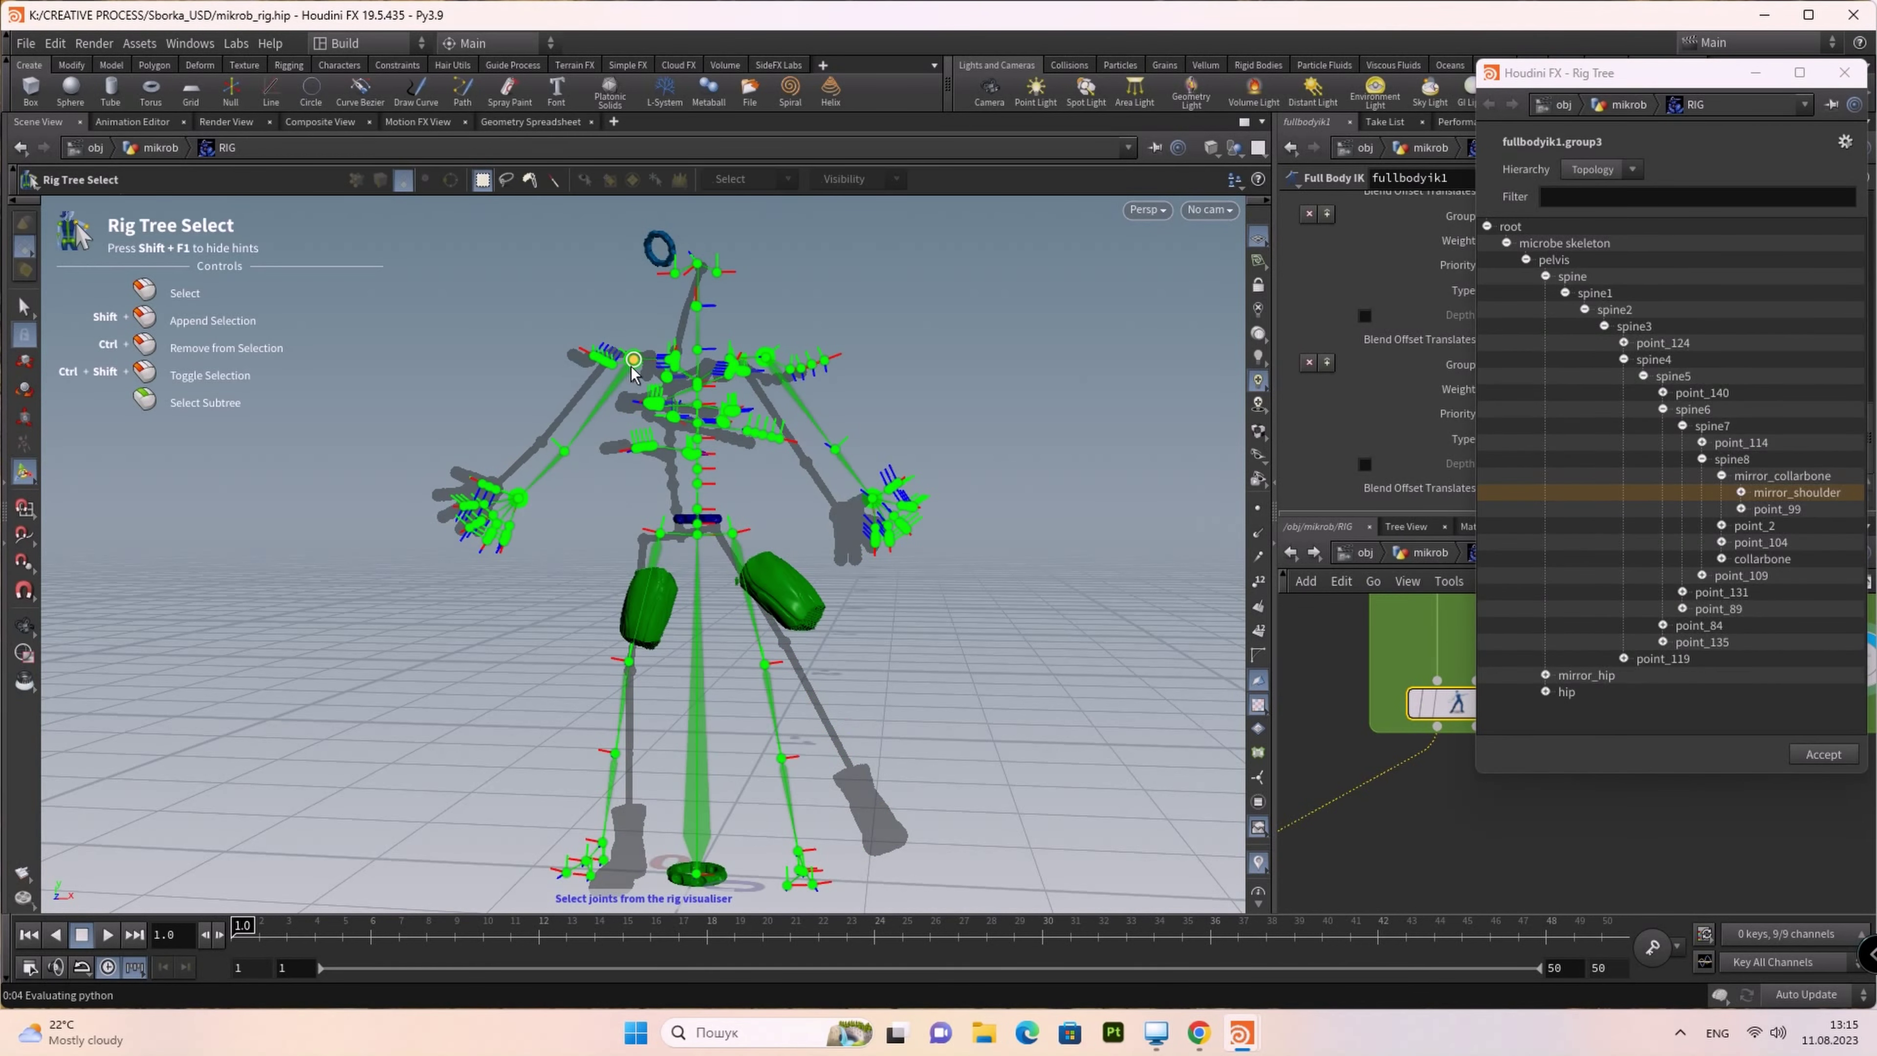
shift+click(766, 358)
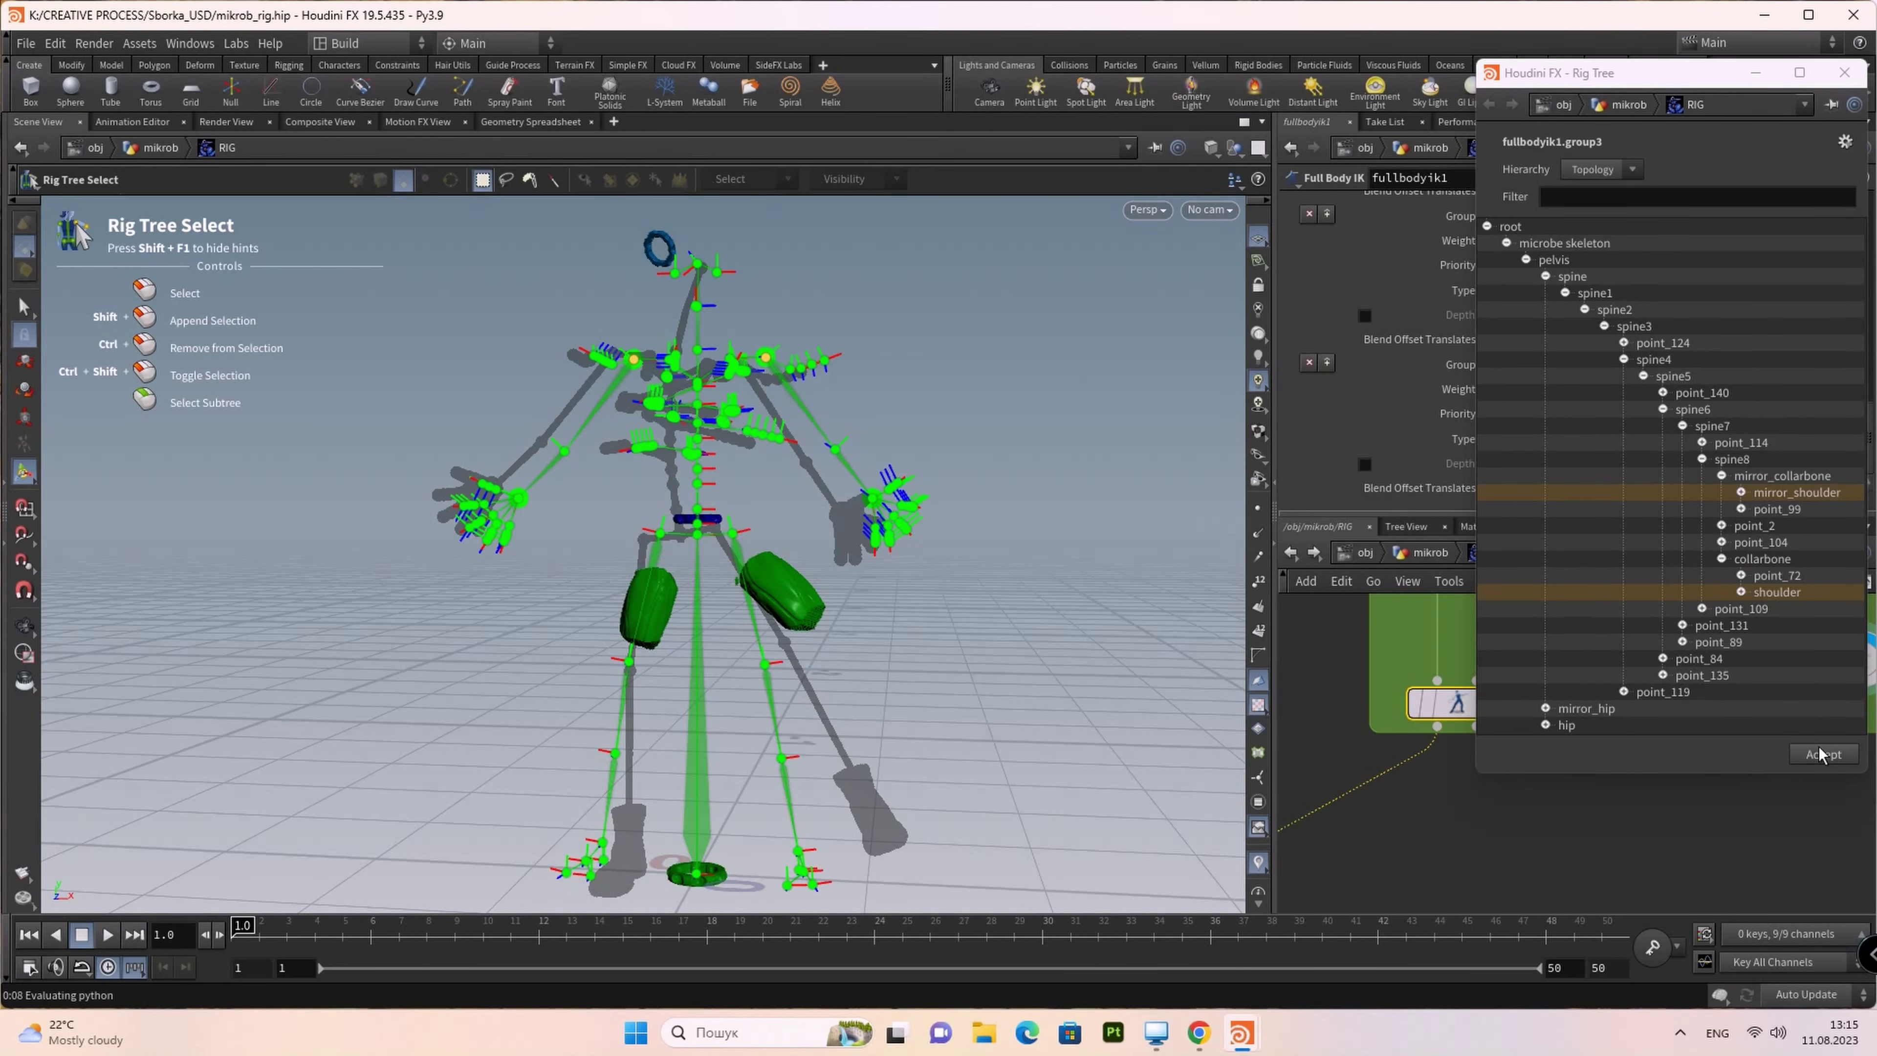
click(1827, 754)
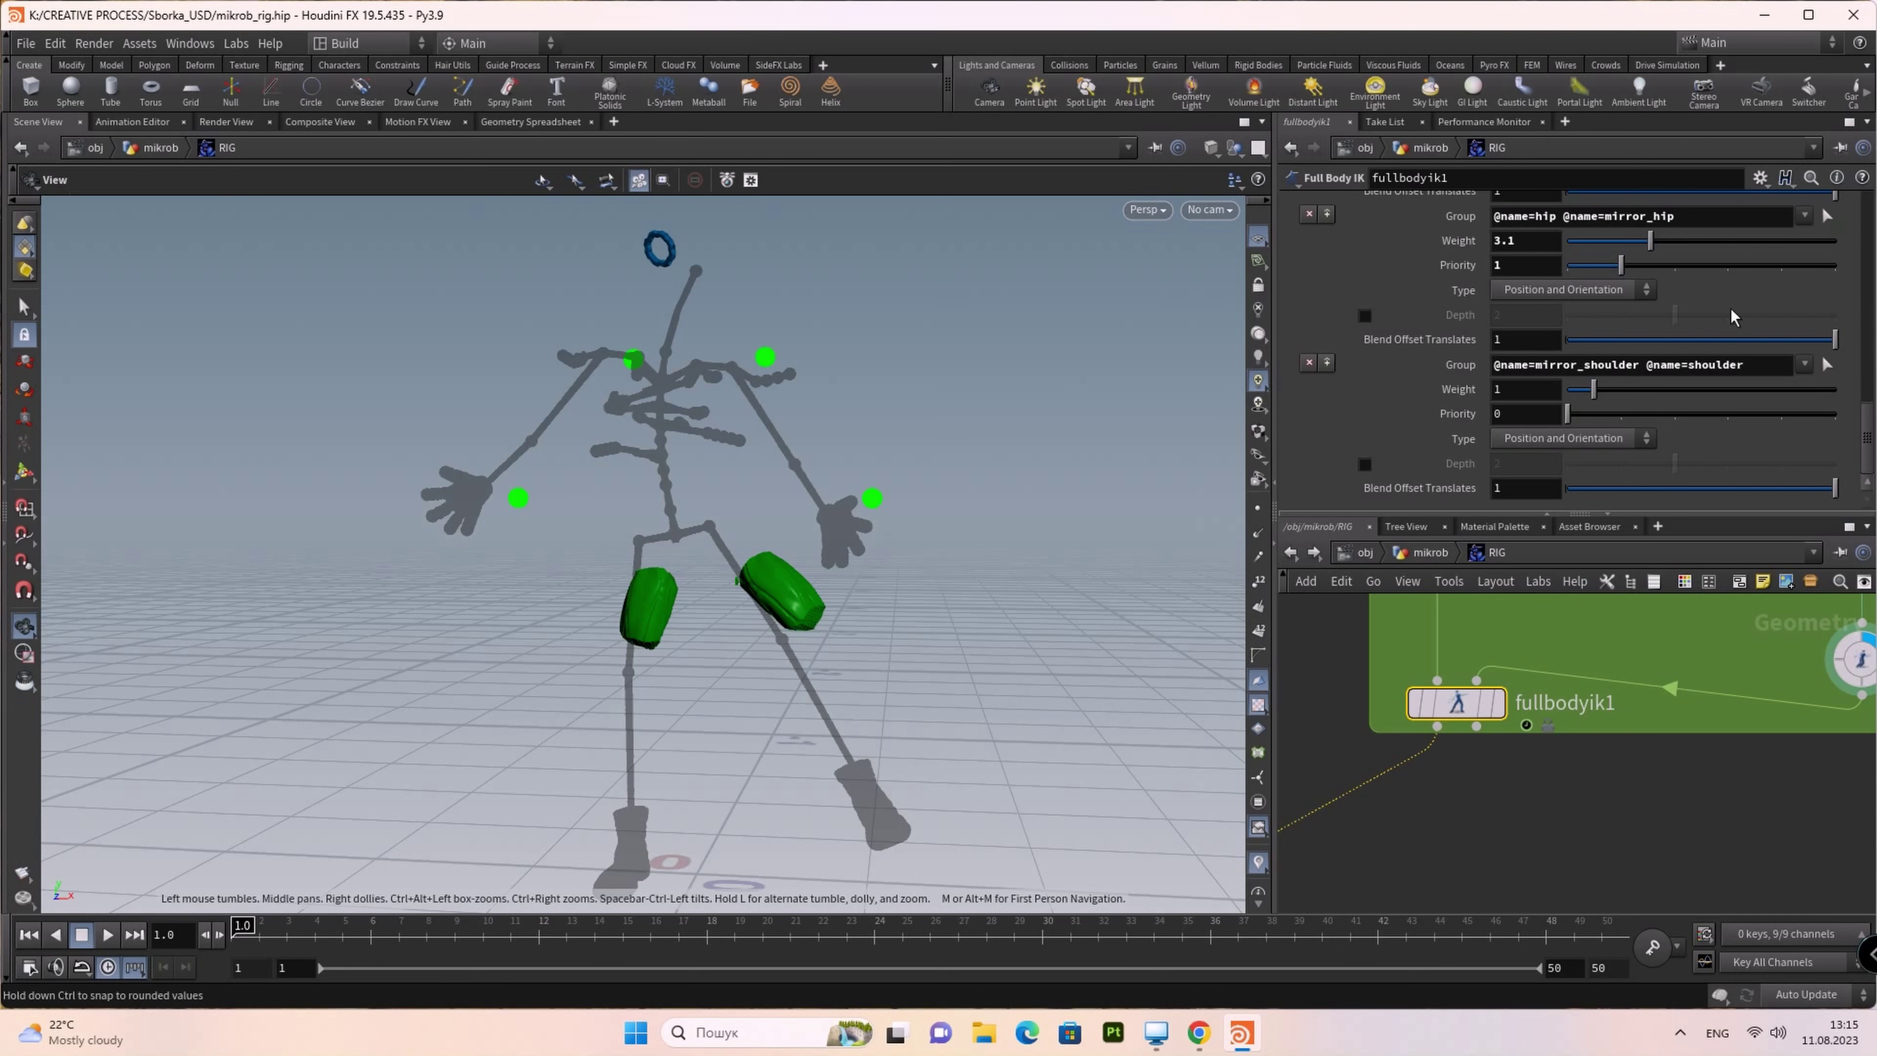
Step: Repick the target group as mirror_wrist and wrist instead, and accept it
scroll(1776, 366, up, 2)
scroll(1776, 366, up, 2)
scroll(1776, 366, up, 1)
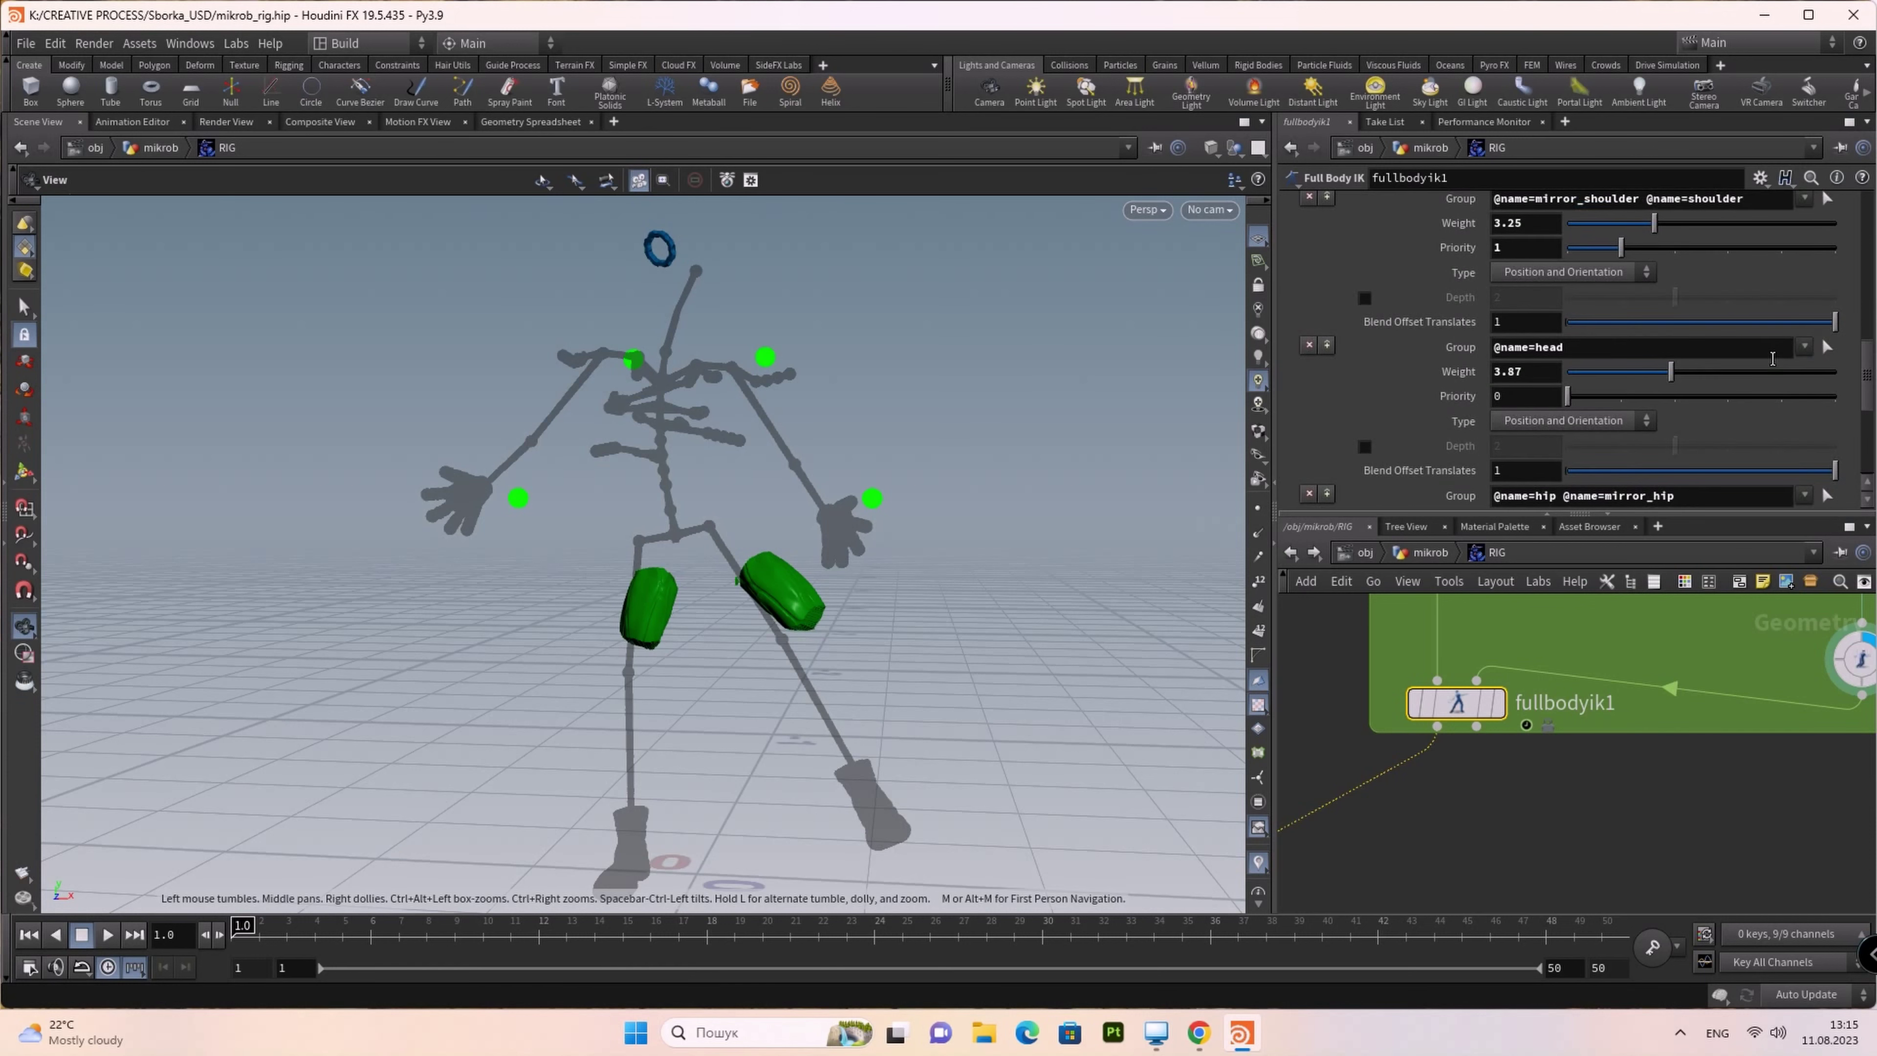
scroll(1771, 358, down, 2)
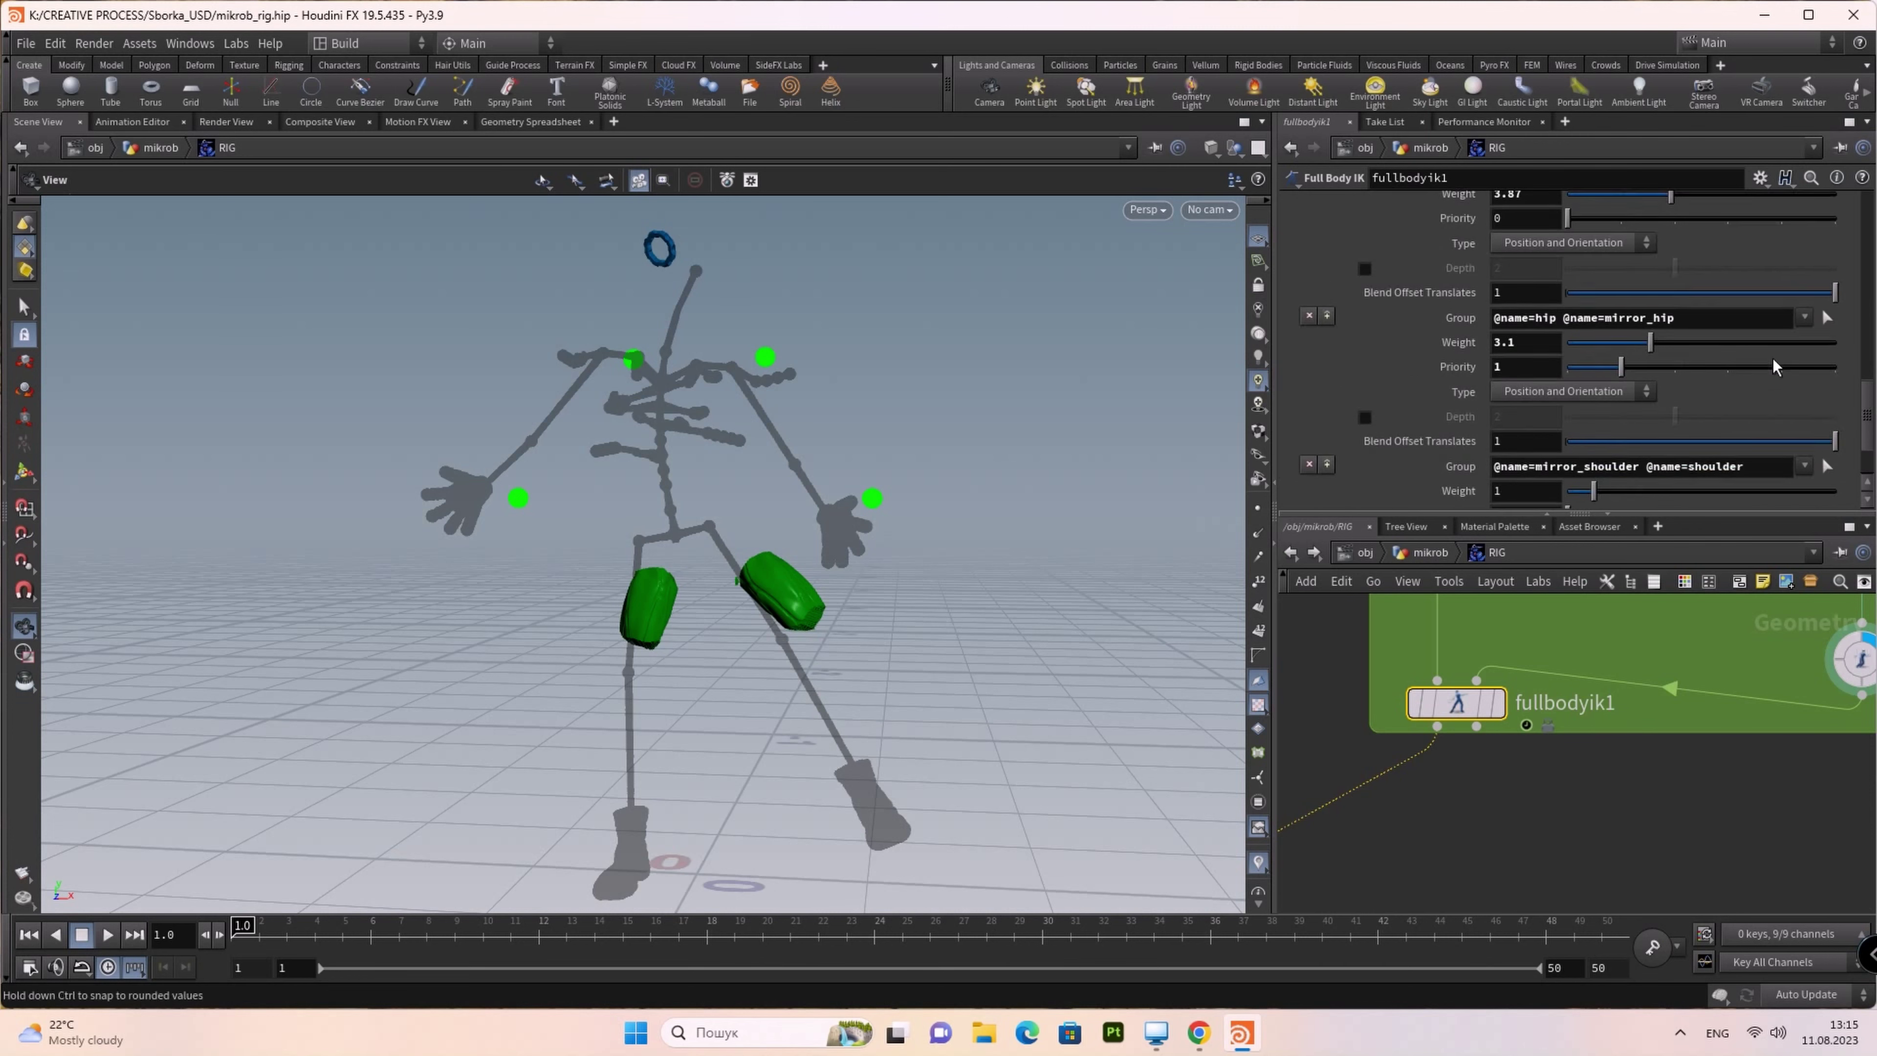
scroll(1772, 359, down, 1)
click(1827, 365)
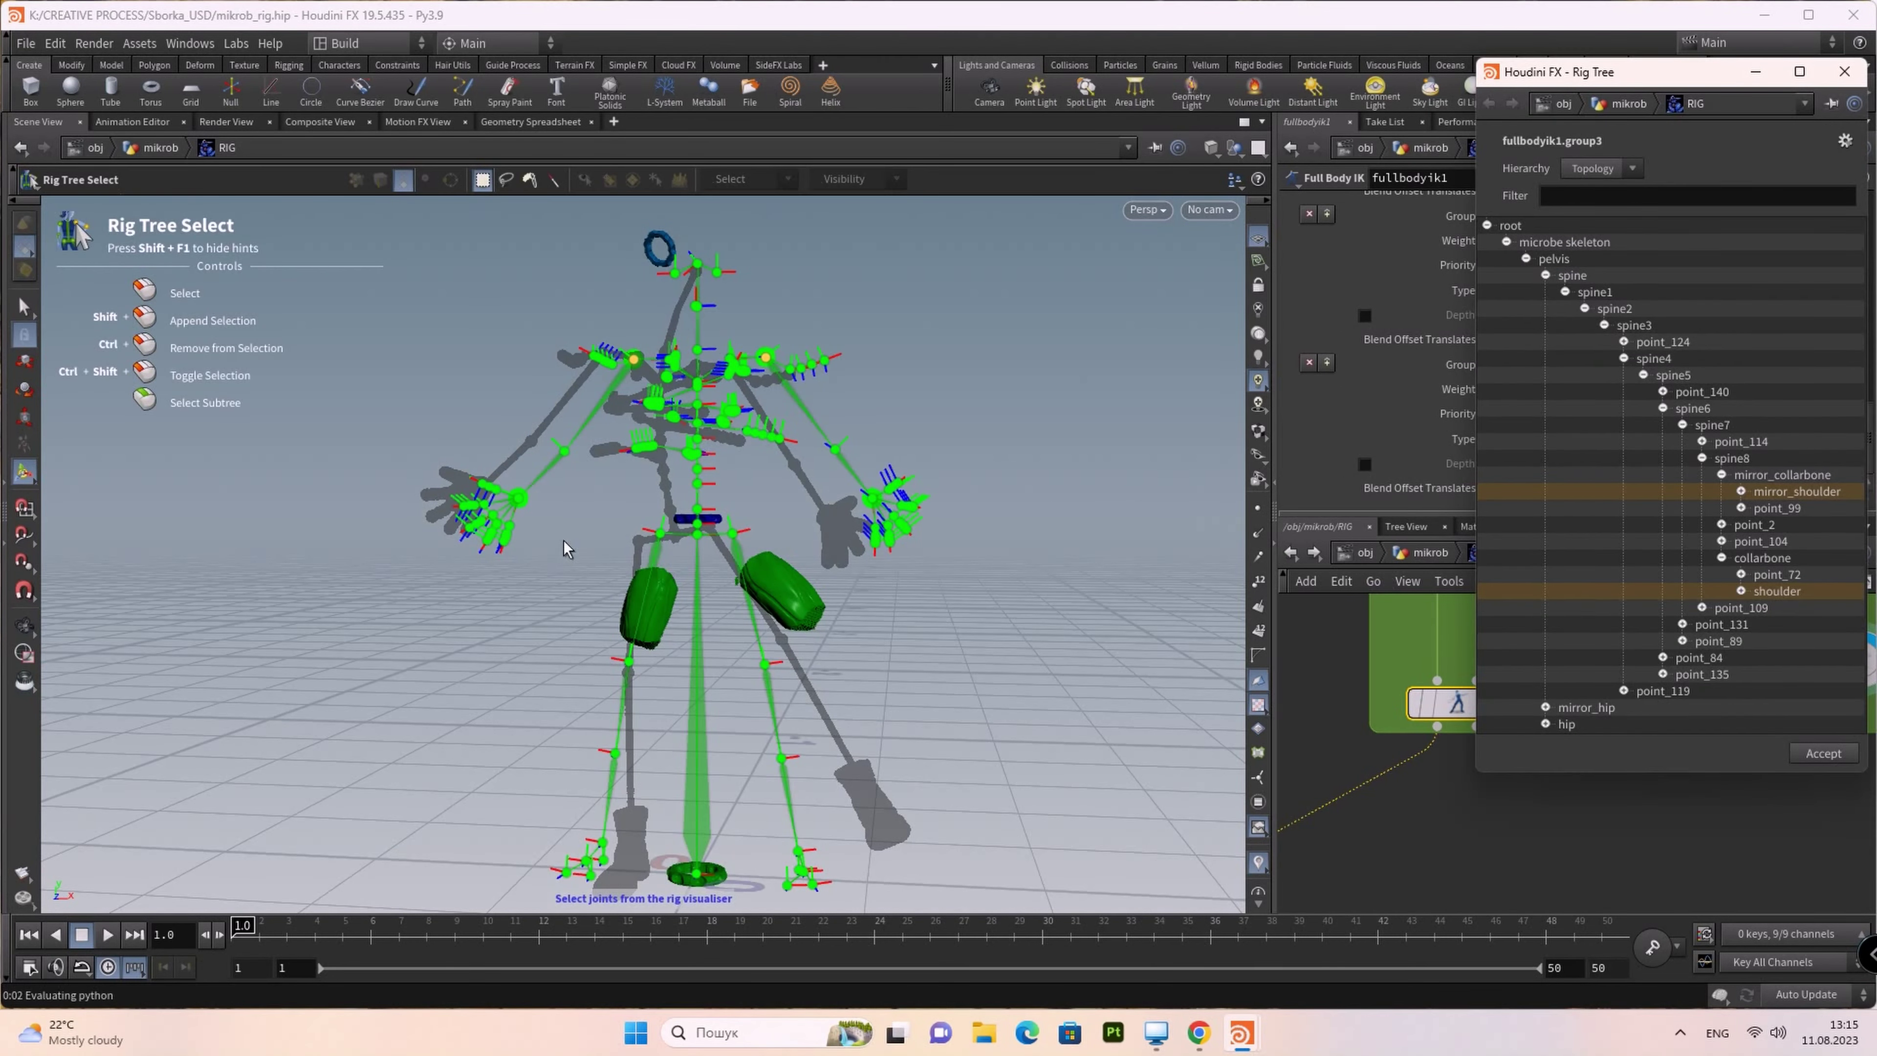
click(518, 500)
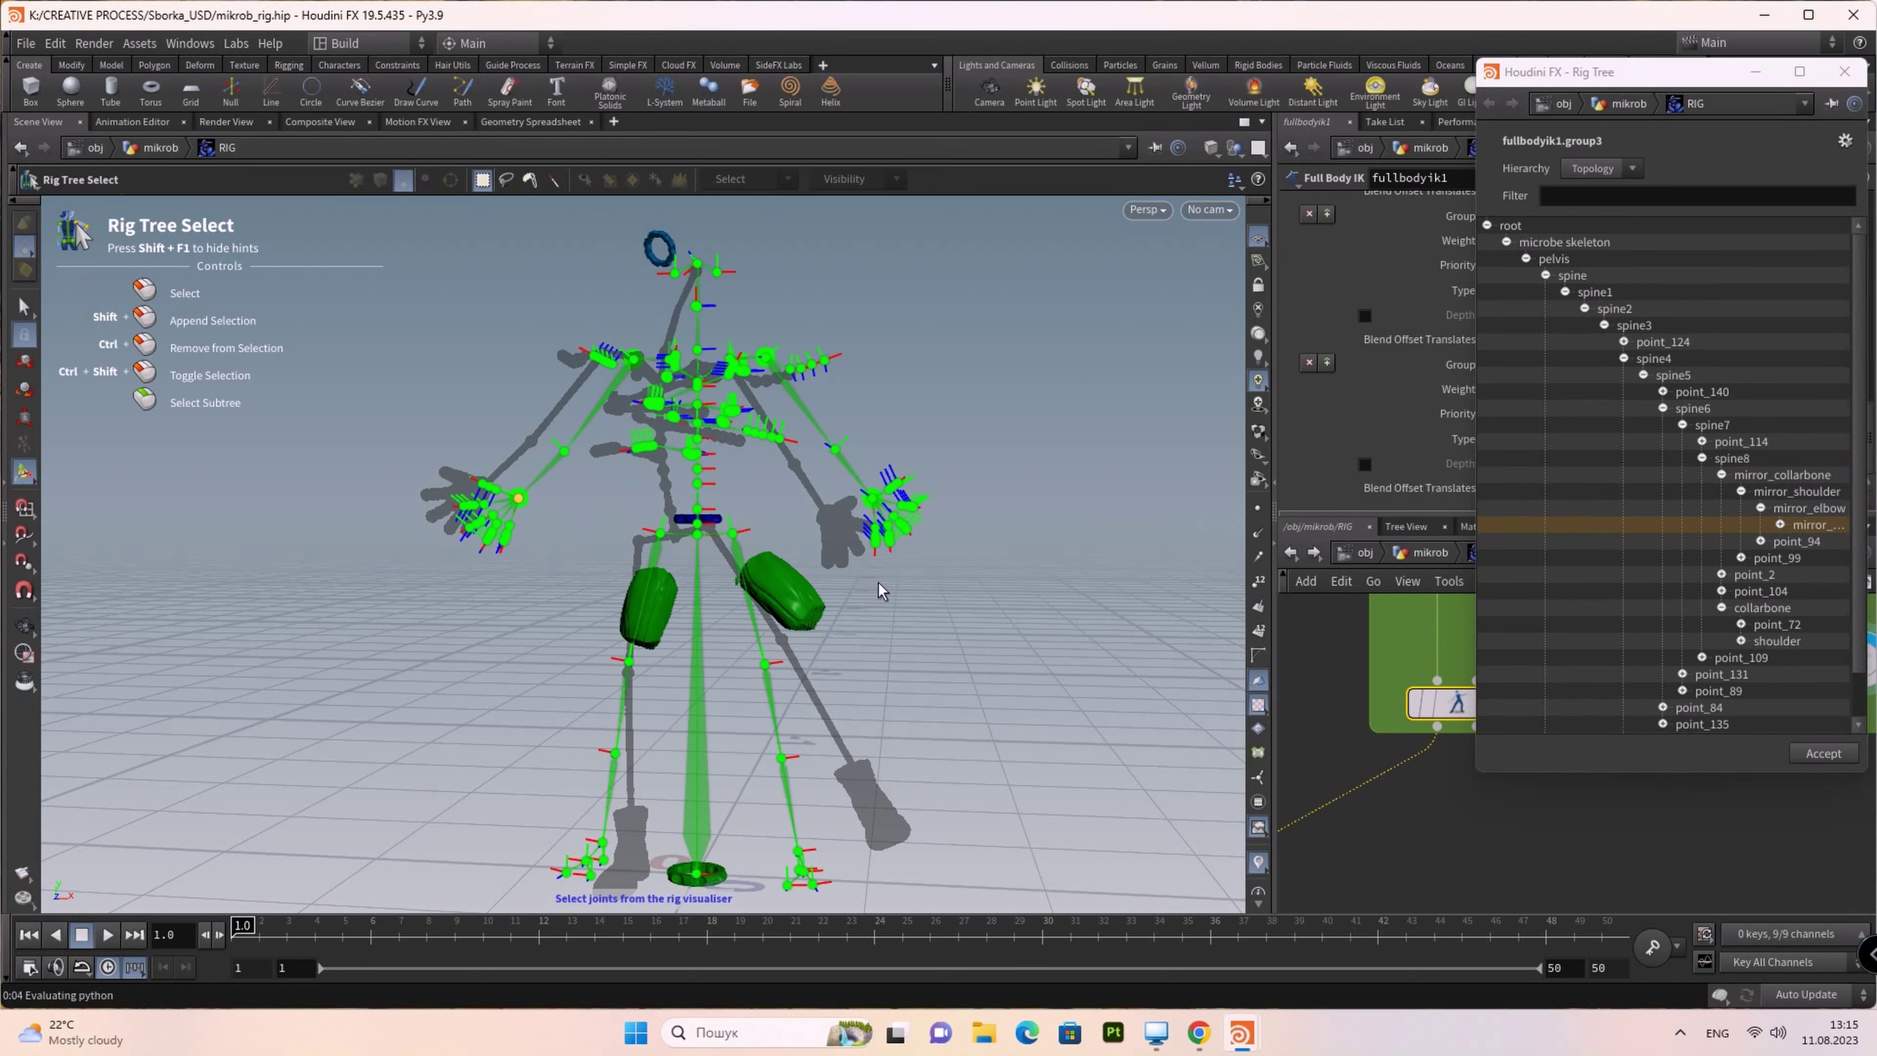
shift+click(872, 498)
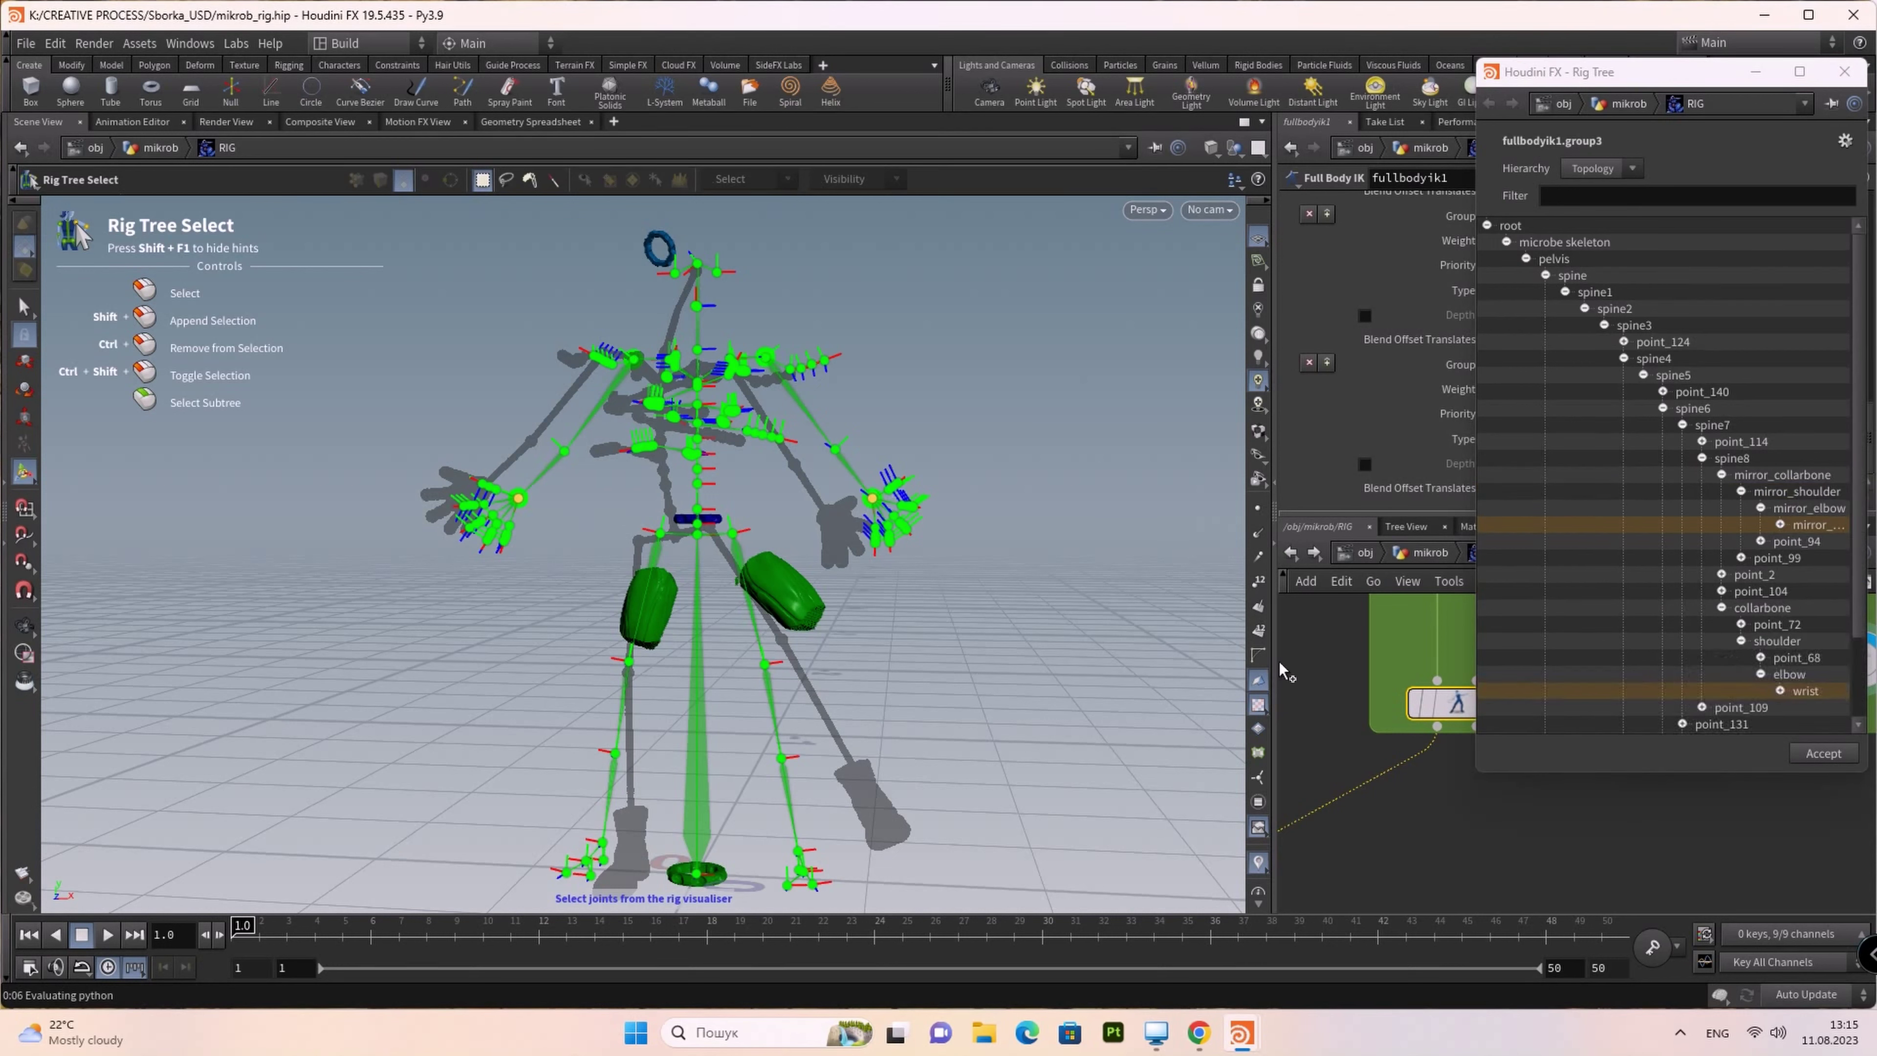
click(1821, 753)
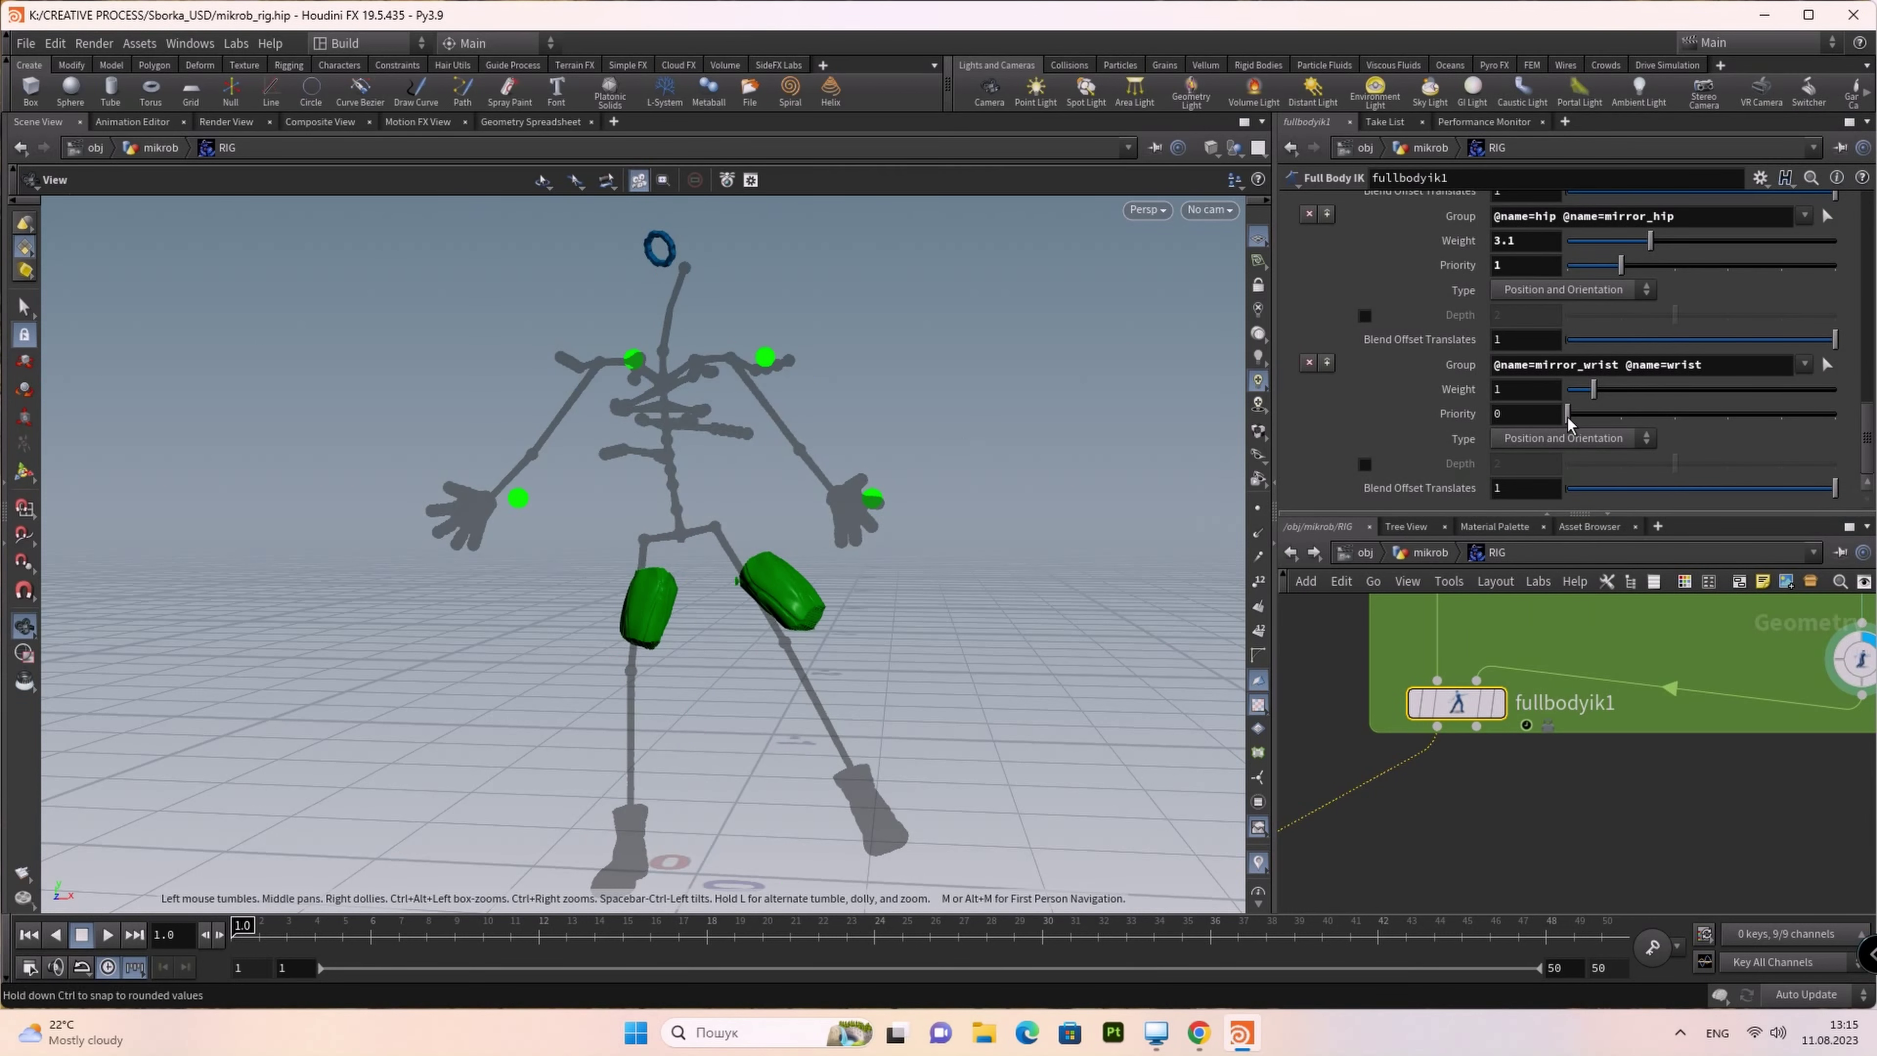
Step: Set the fullbodyik1 wrist target's Priority to 1 and Weight to 2.81
drag(1574, 423, 1663, 430)
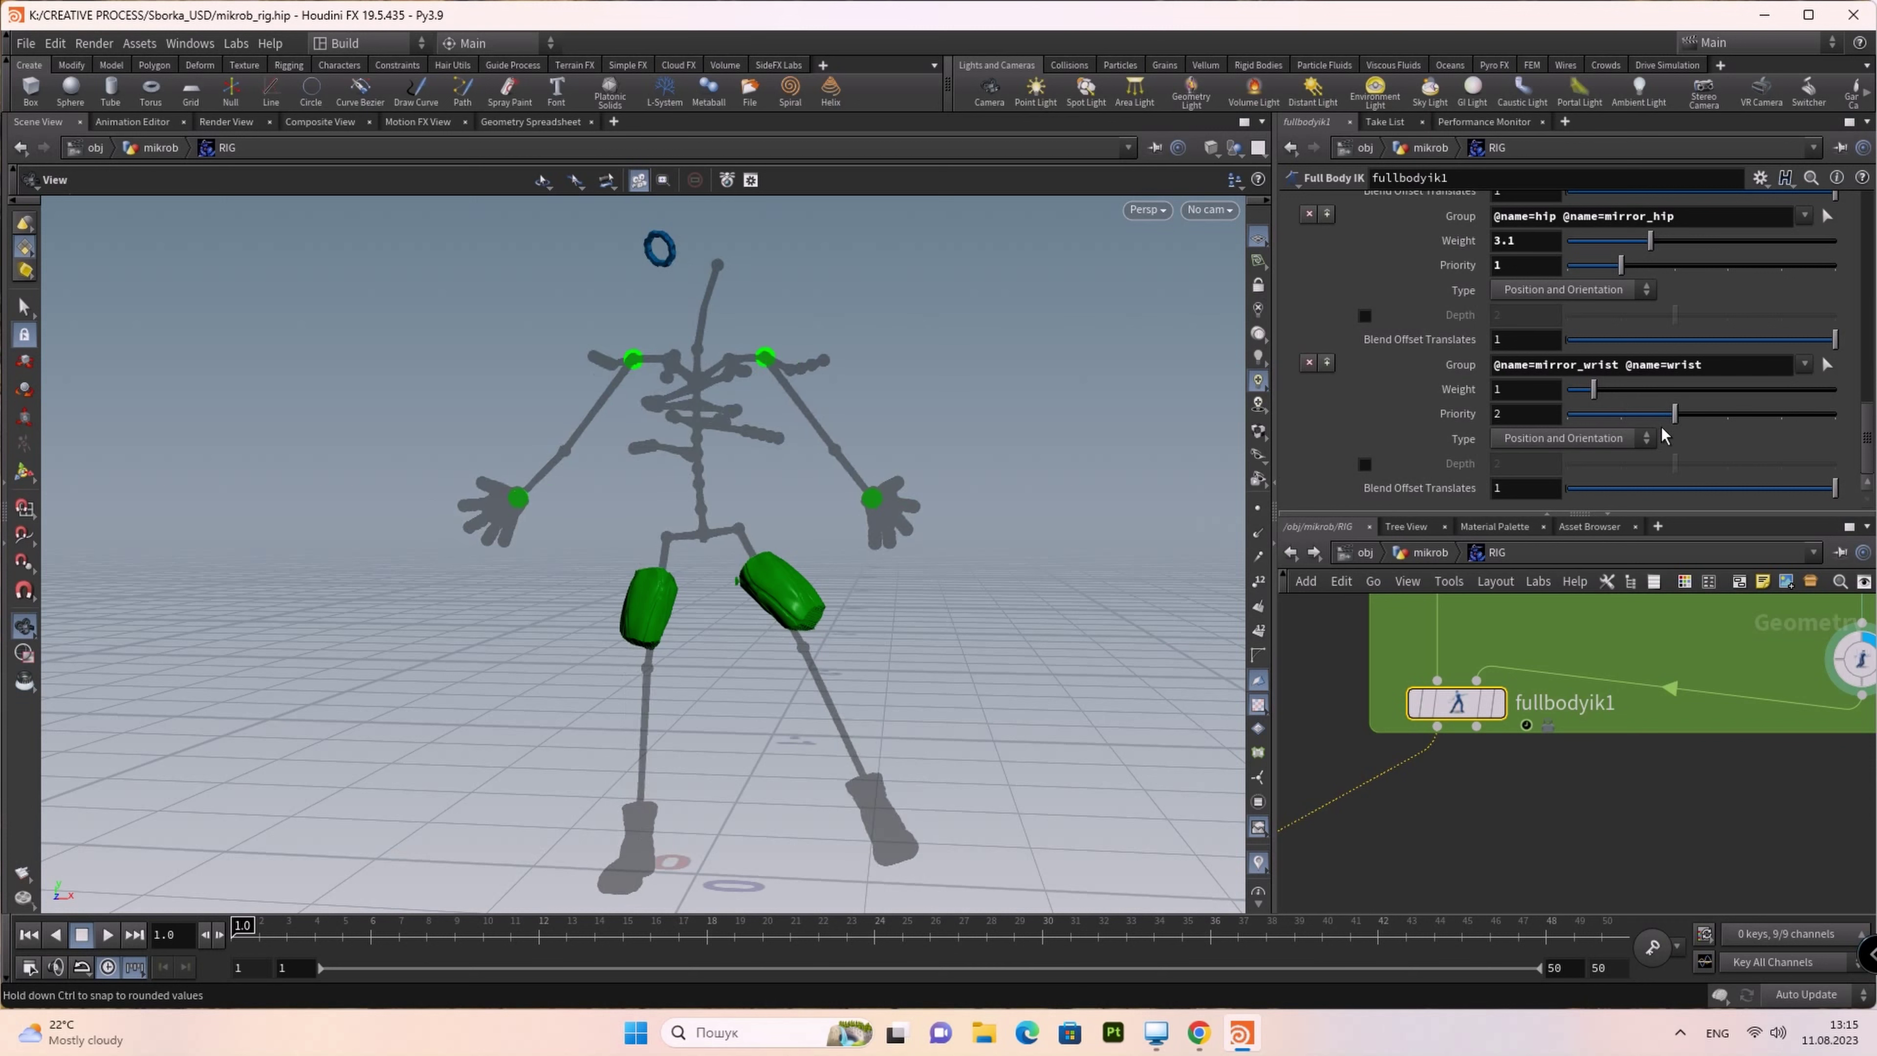
drag(1661, 434, 1646, 436)
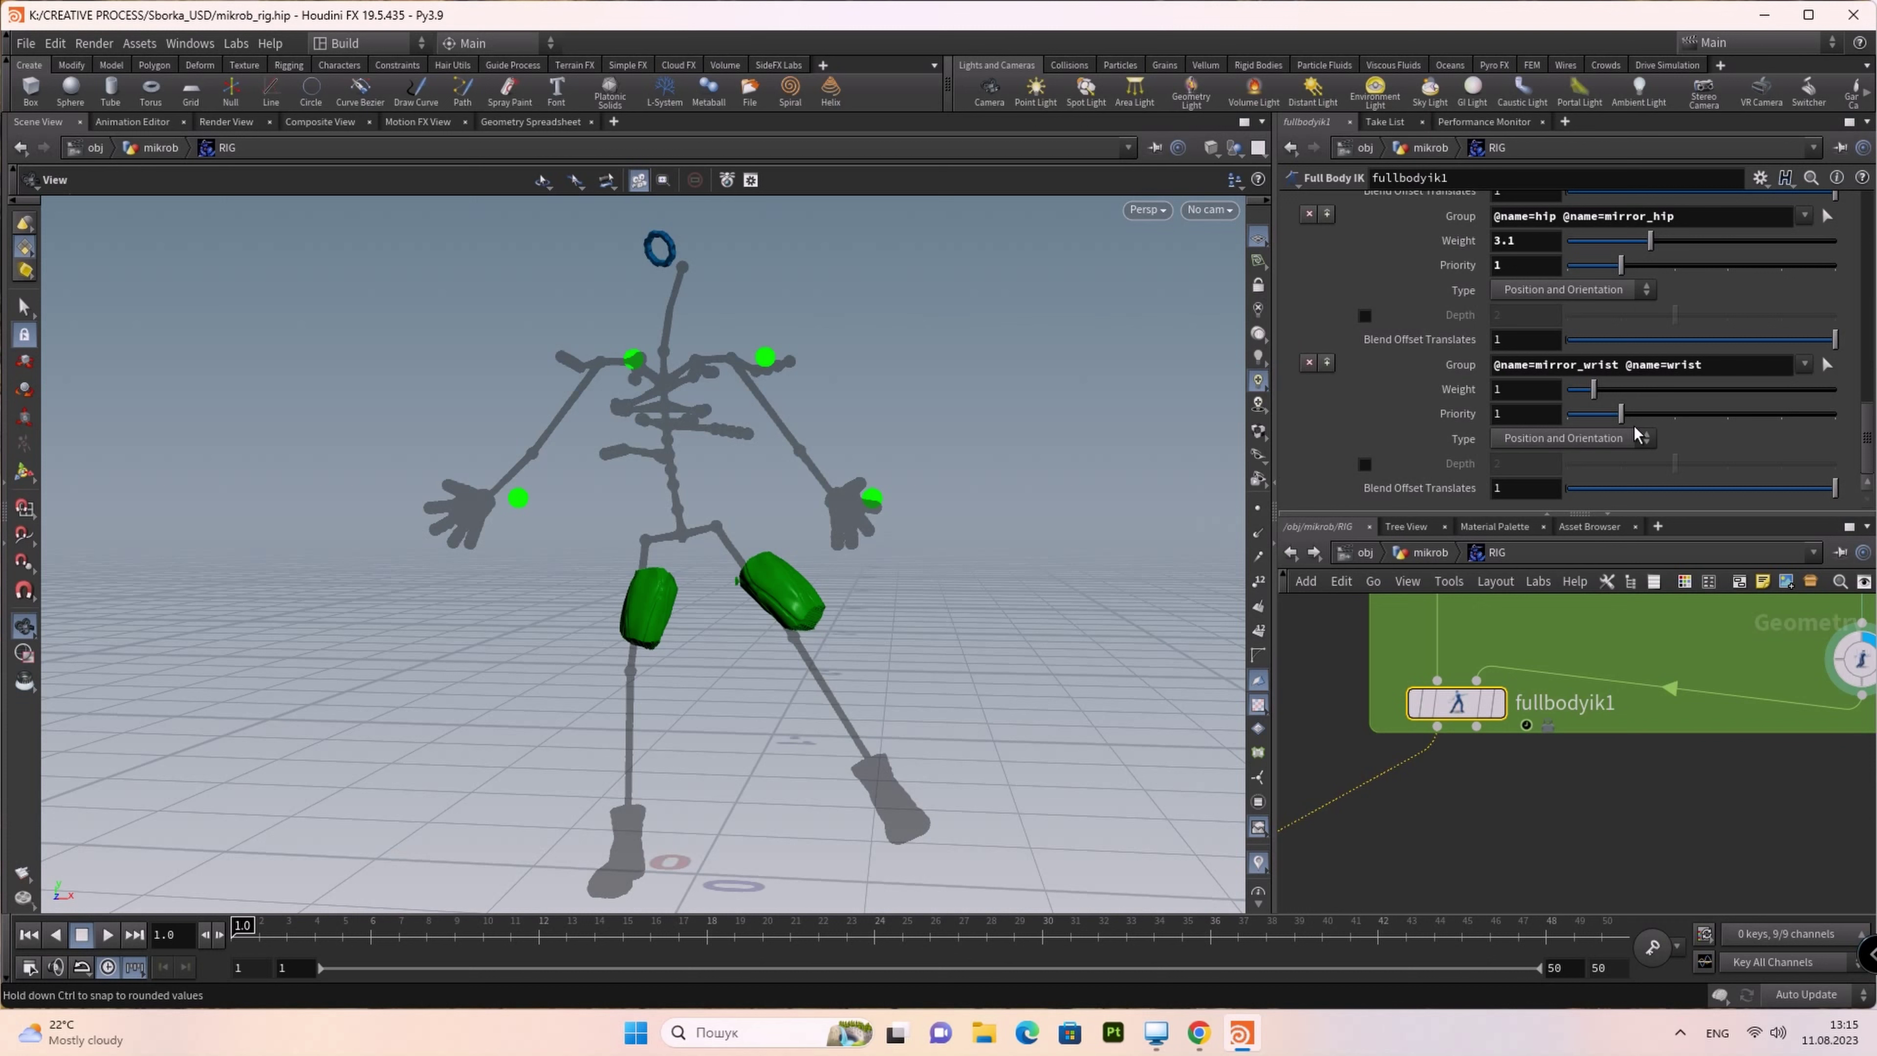
drag(1598, 400, 1658, 402)
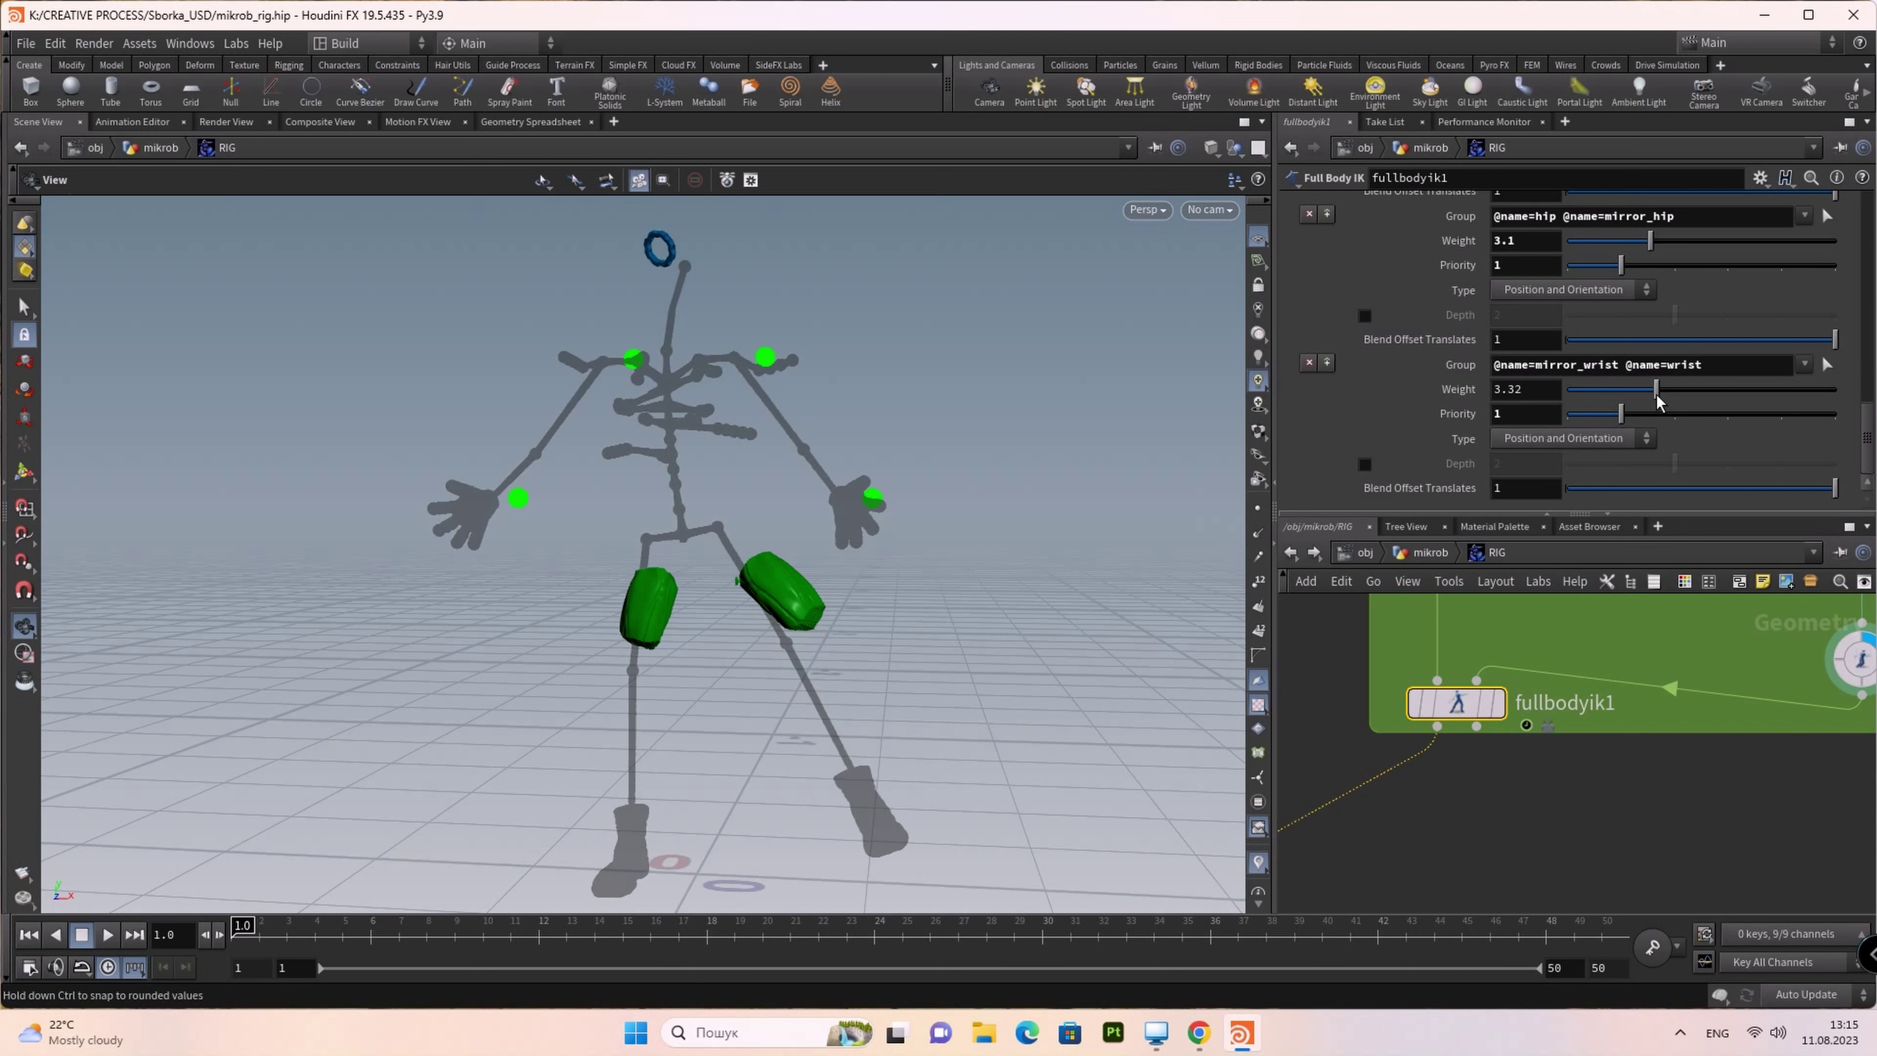
drag(1657, 400, 1642, 401)
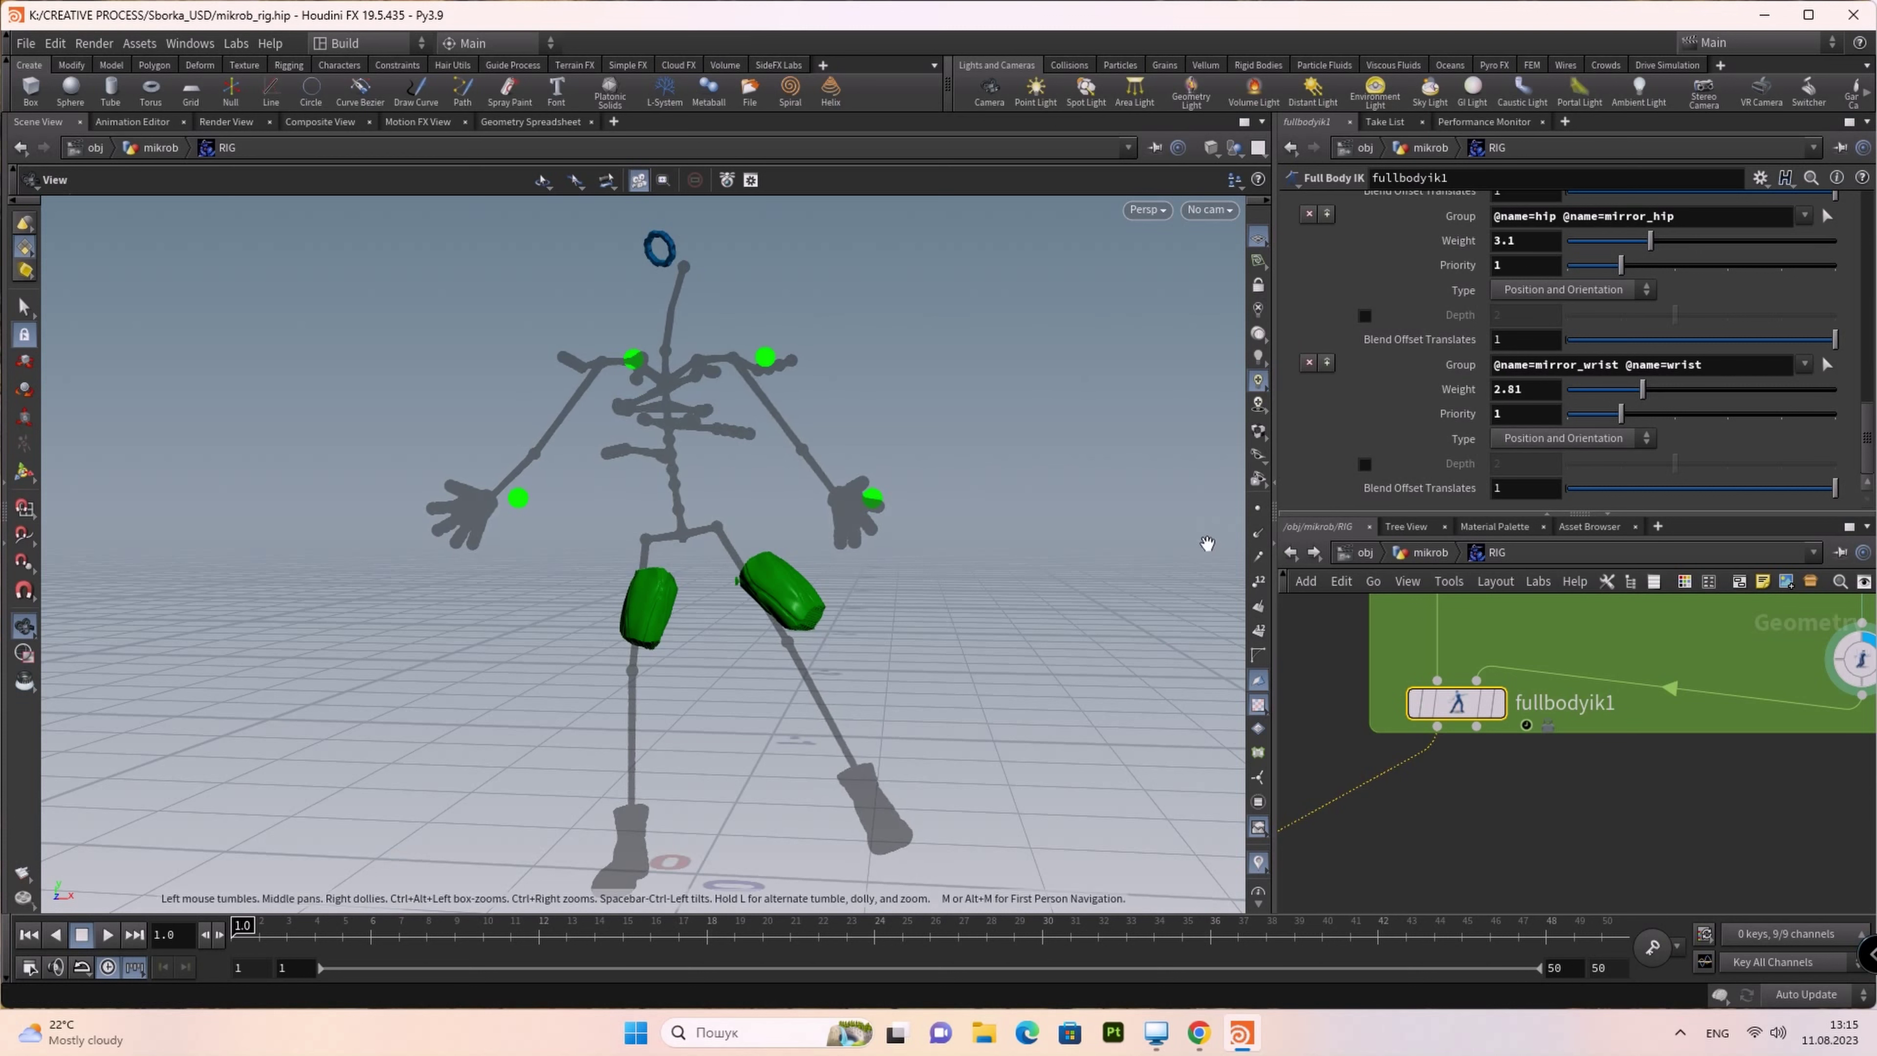
middle_drag(1574, 826, 1386, 914)
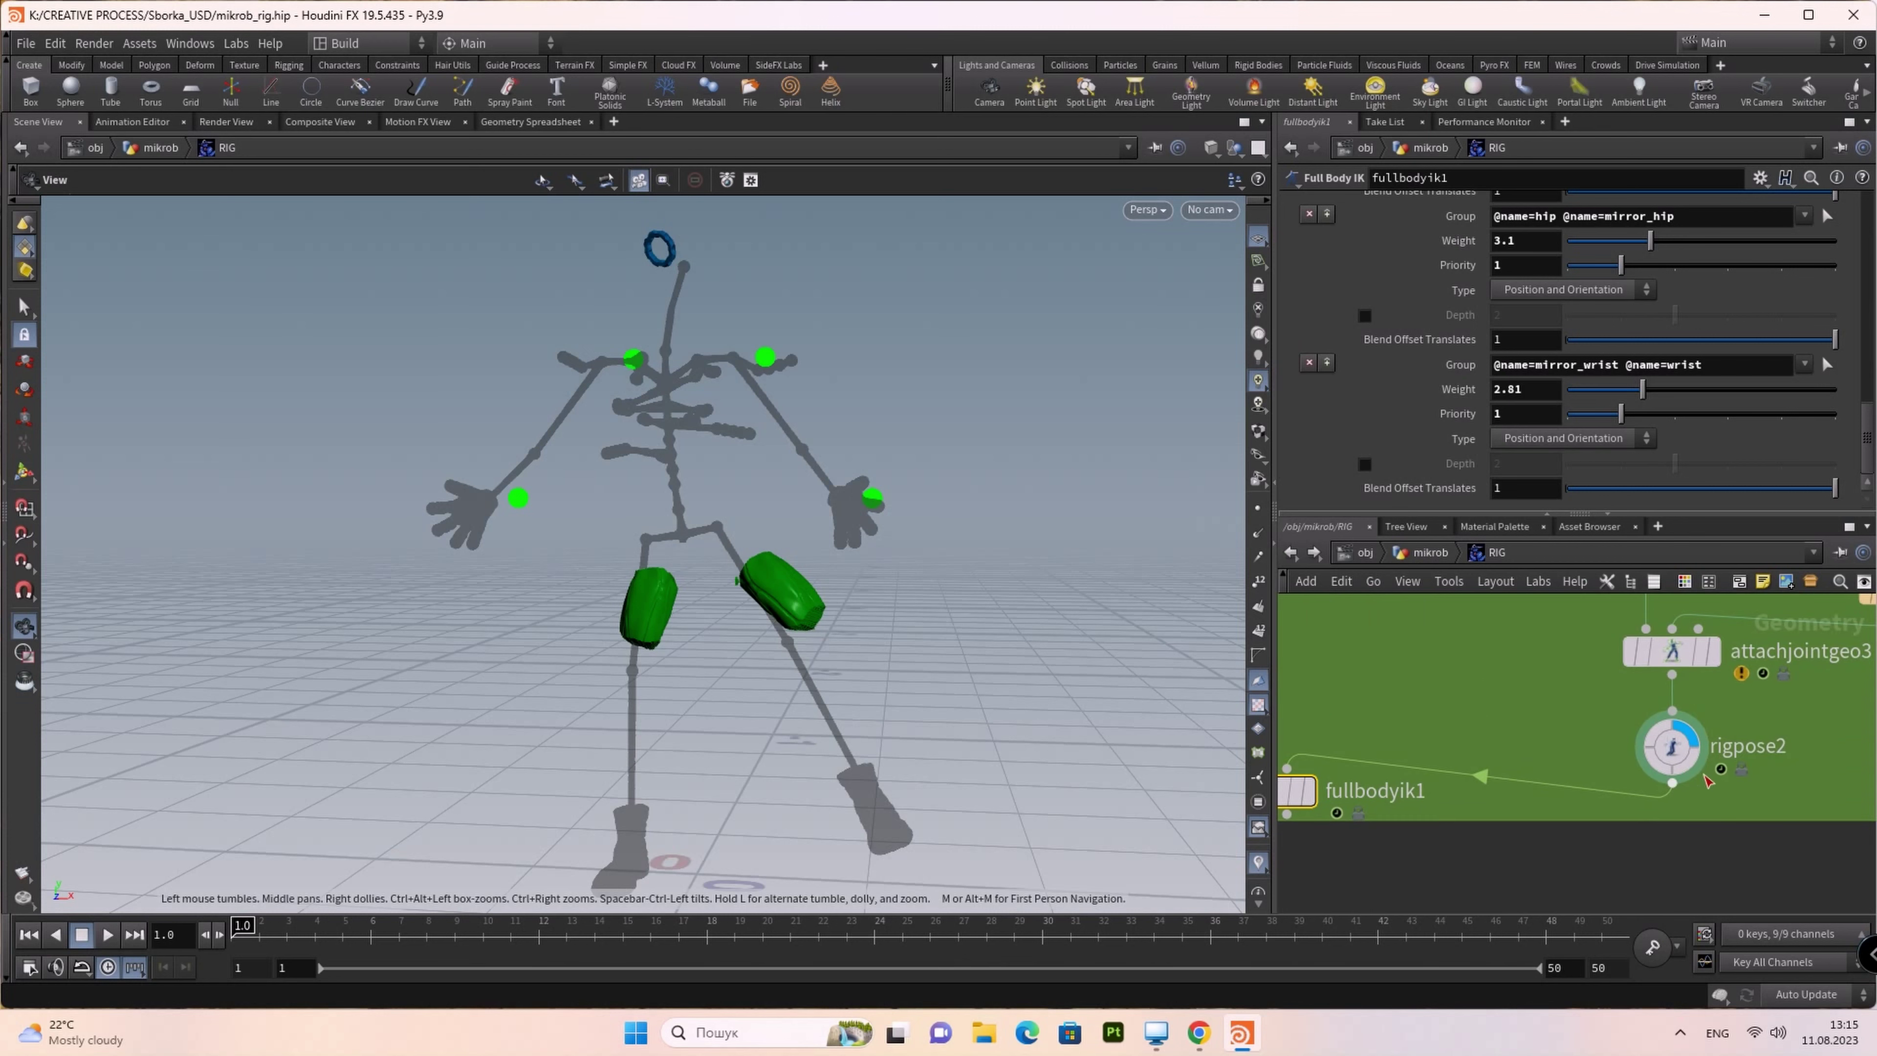
Step: With the Rig Pose tool on rigpose2, turn the head joint around Y
click(1672, 746)
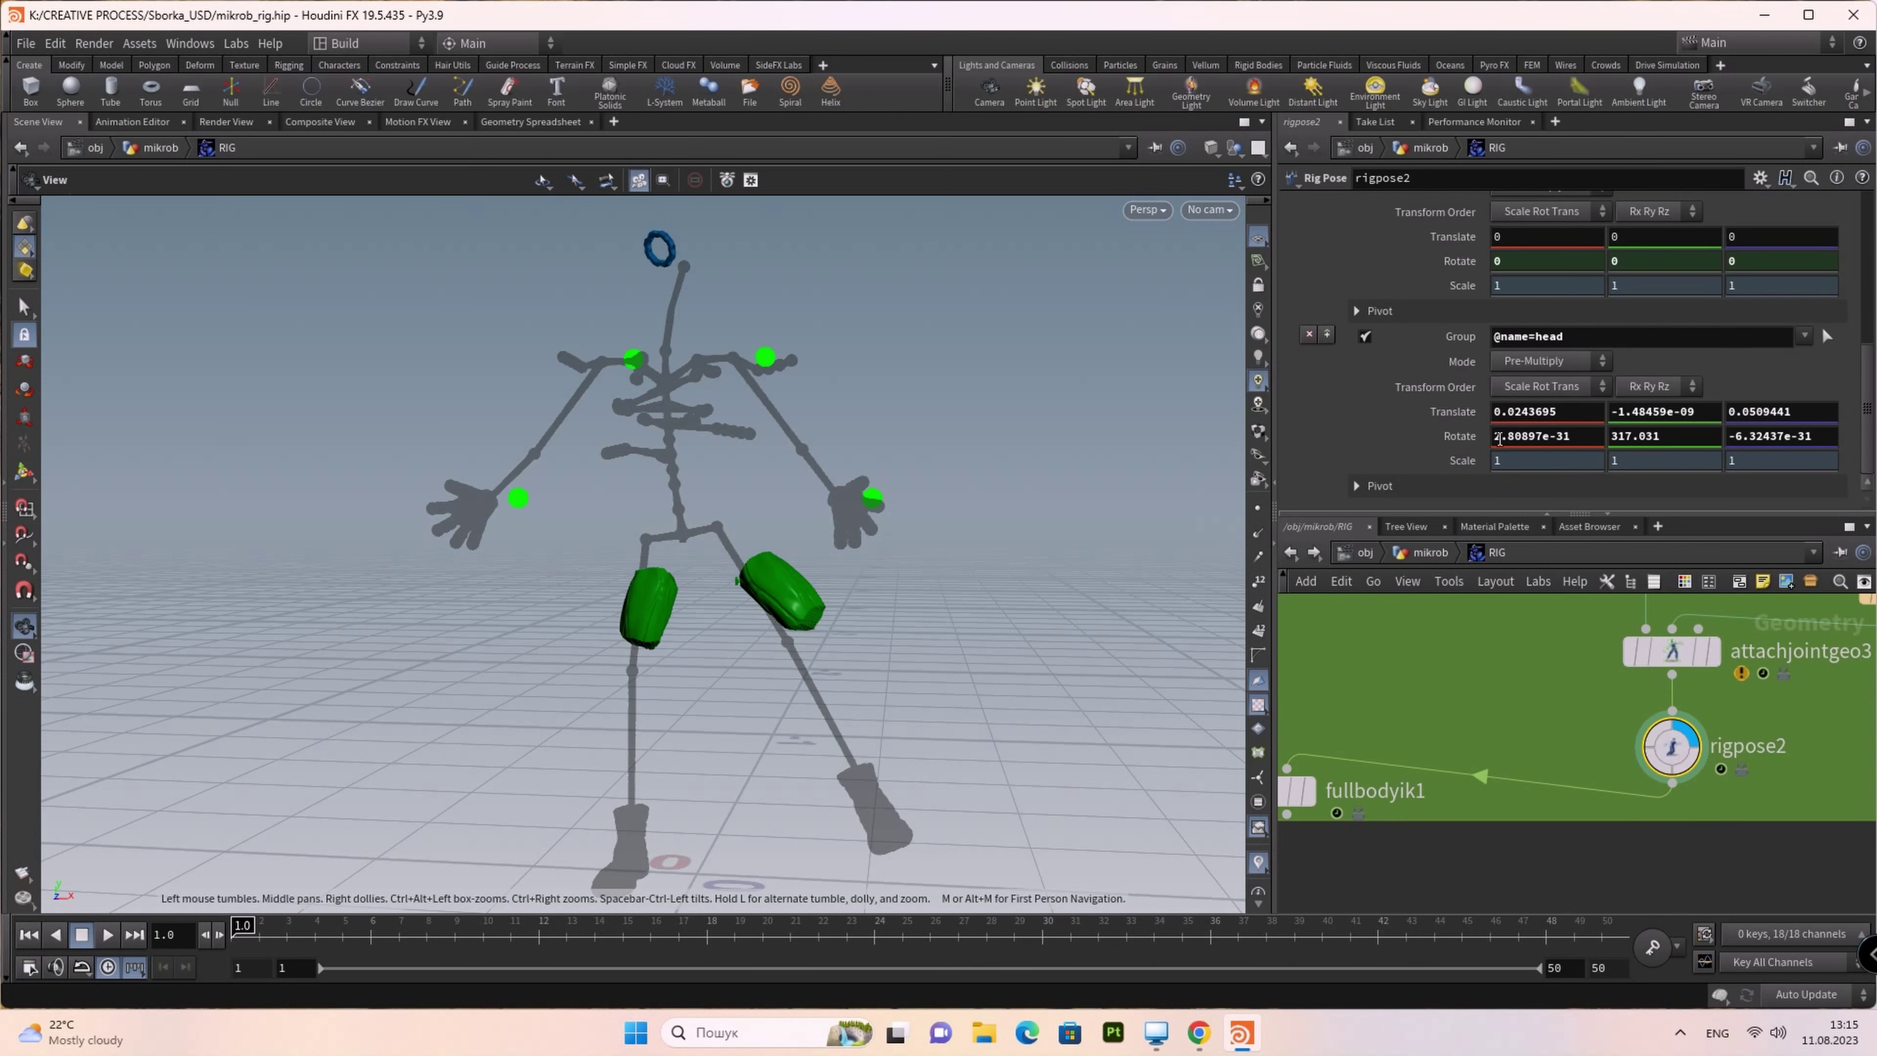
click(24, 472)
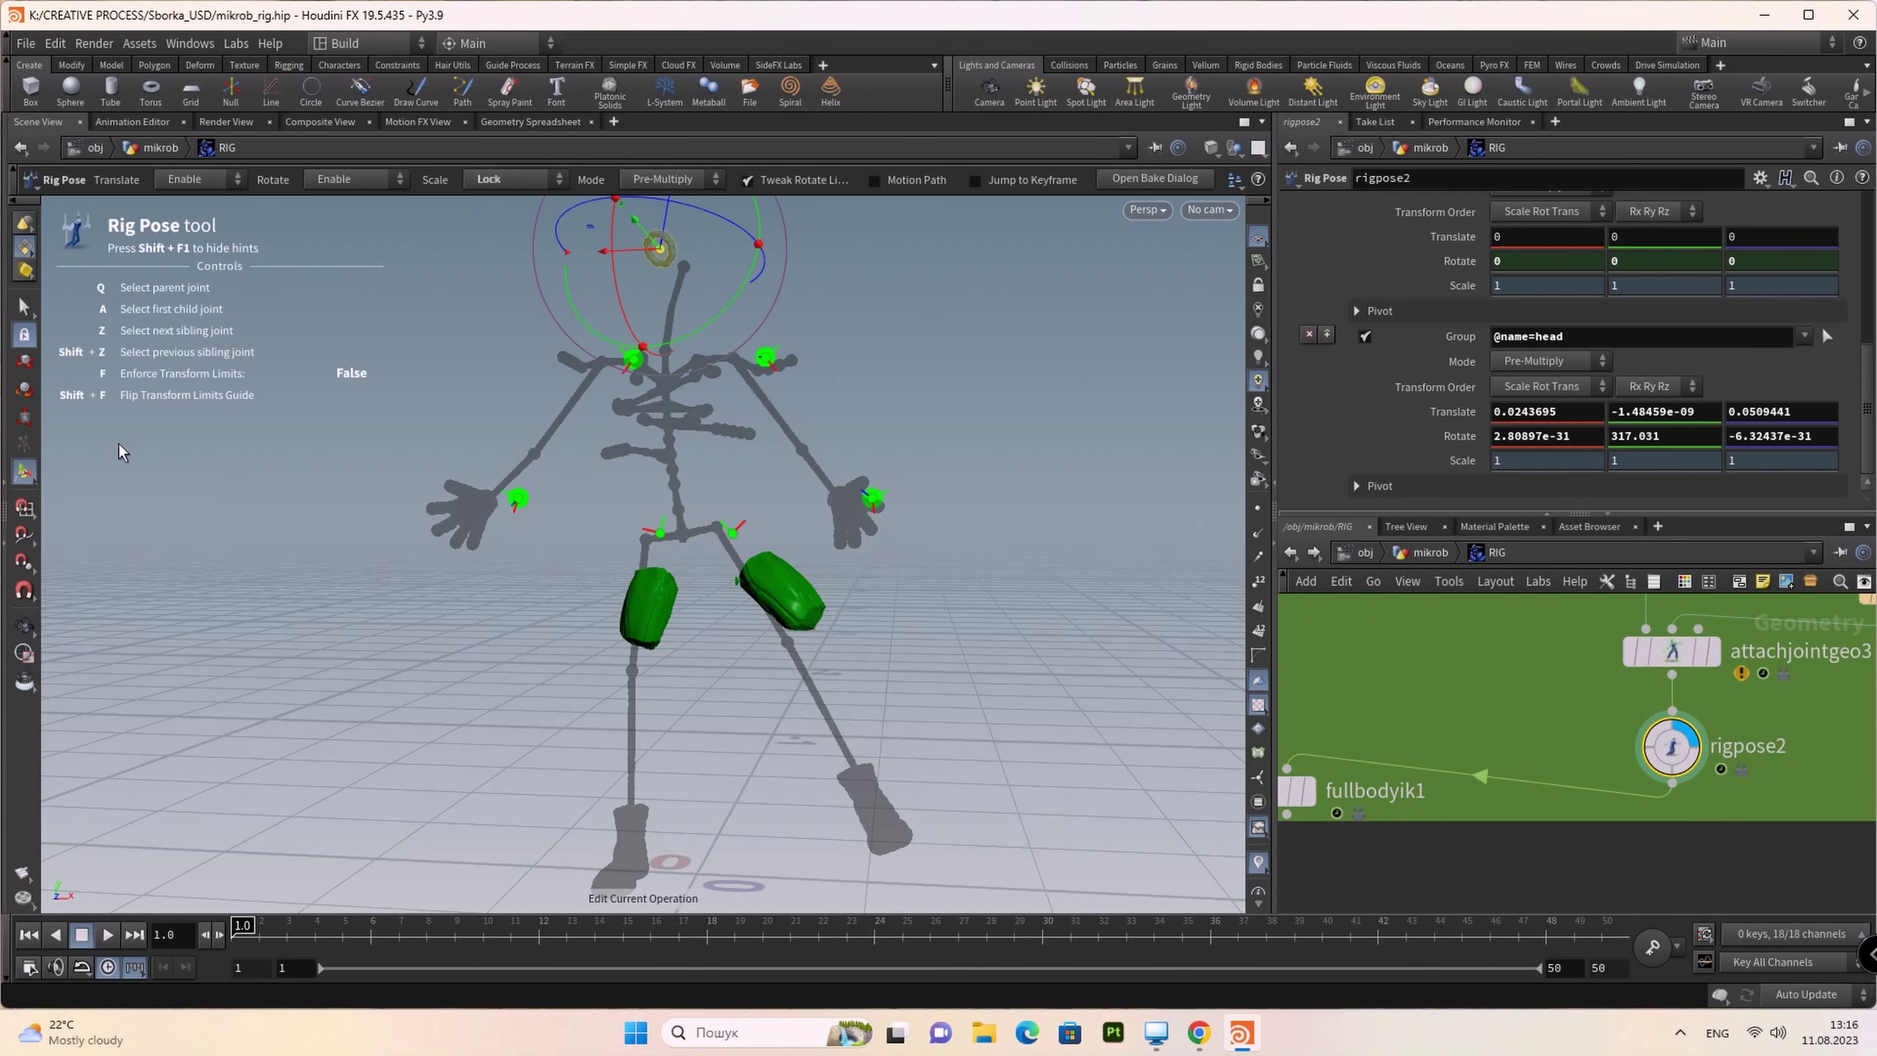
mouse_move(728, 310)
mouse_down()
mouse_move(716, 260)
mouse_move(708, 314)
mouse_move(688, 261)
mouse_move(659, 255)
mouse_up()
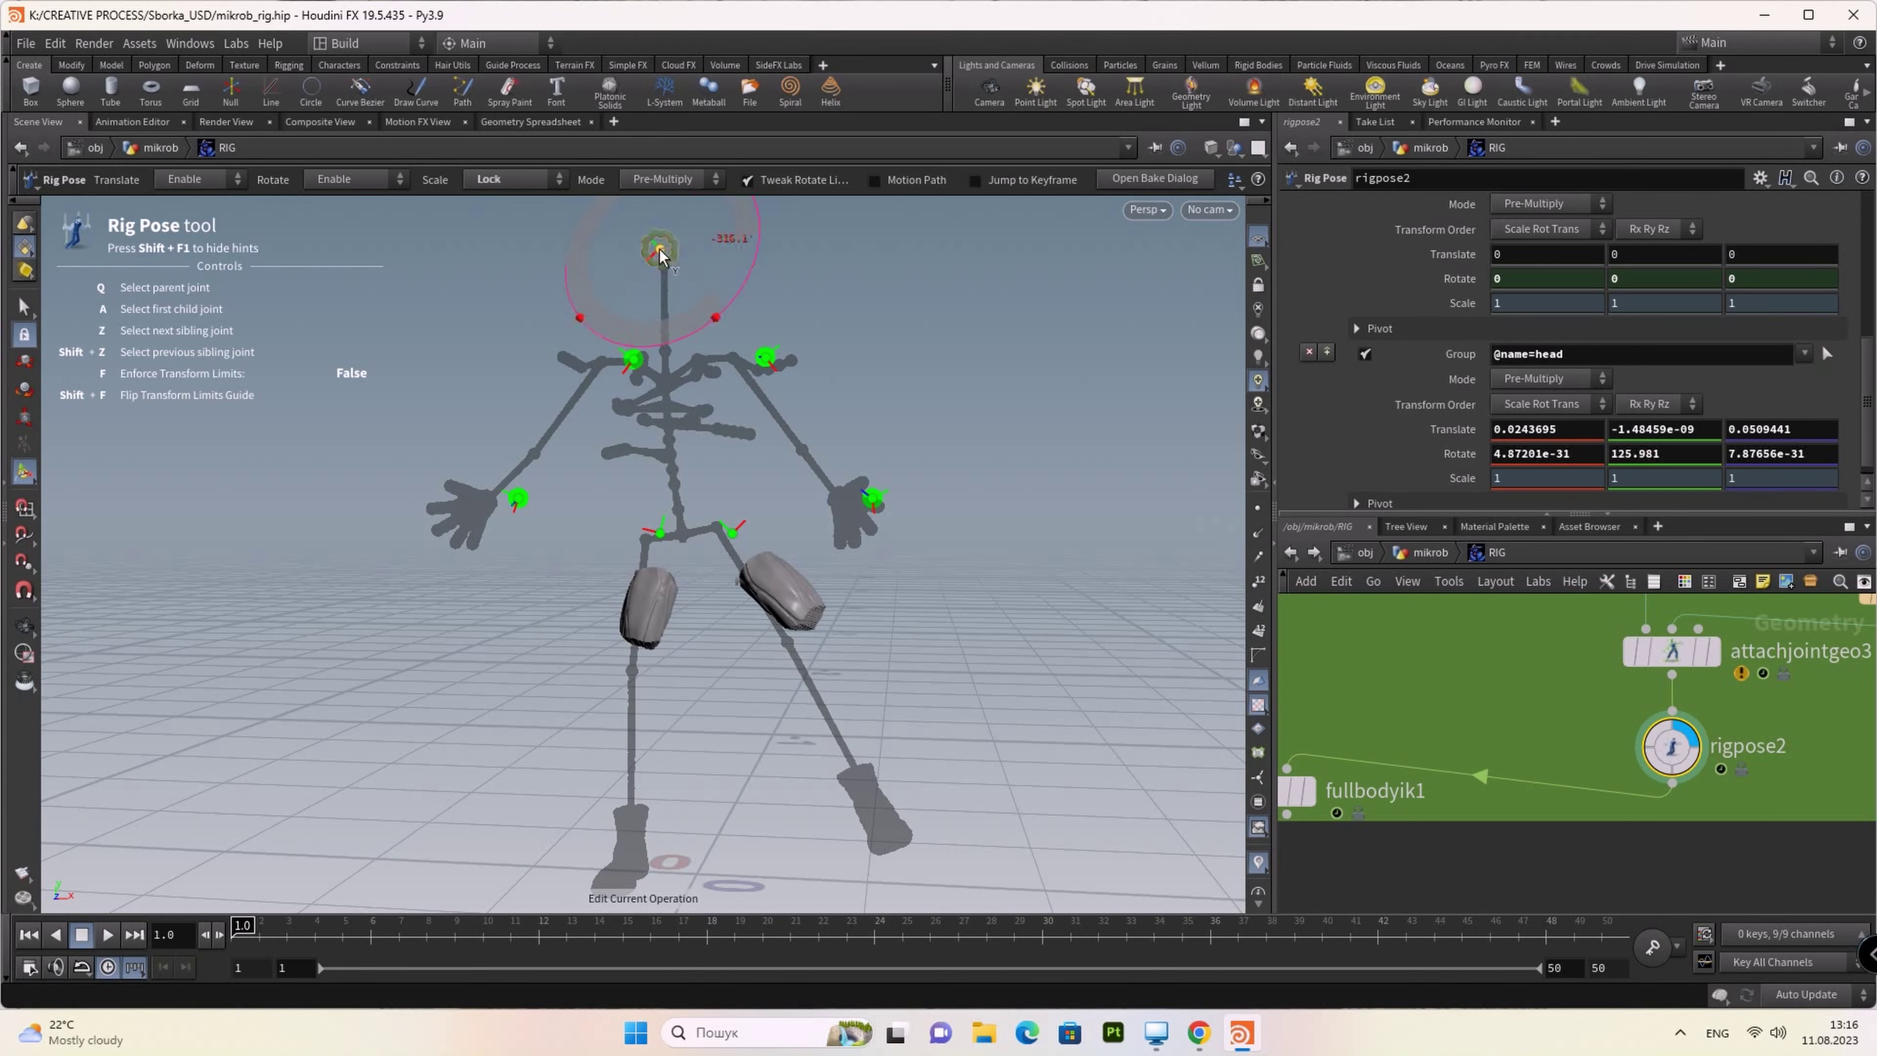
drag(660, 255, 658, 252)
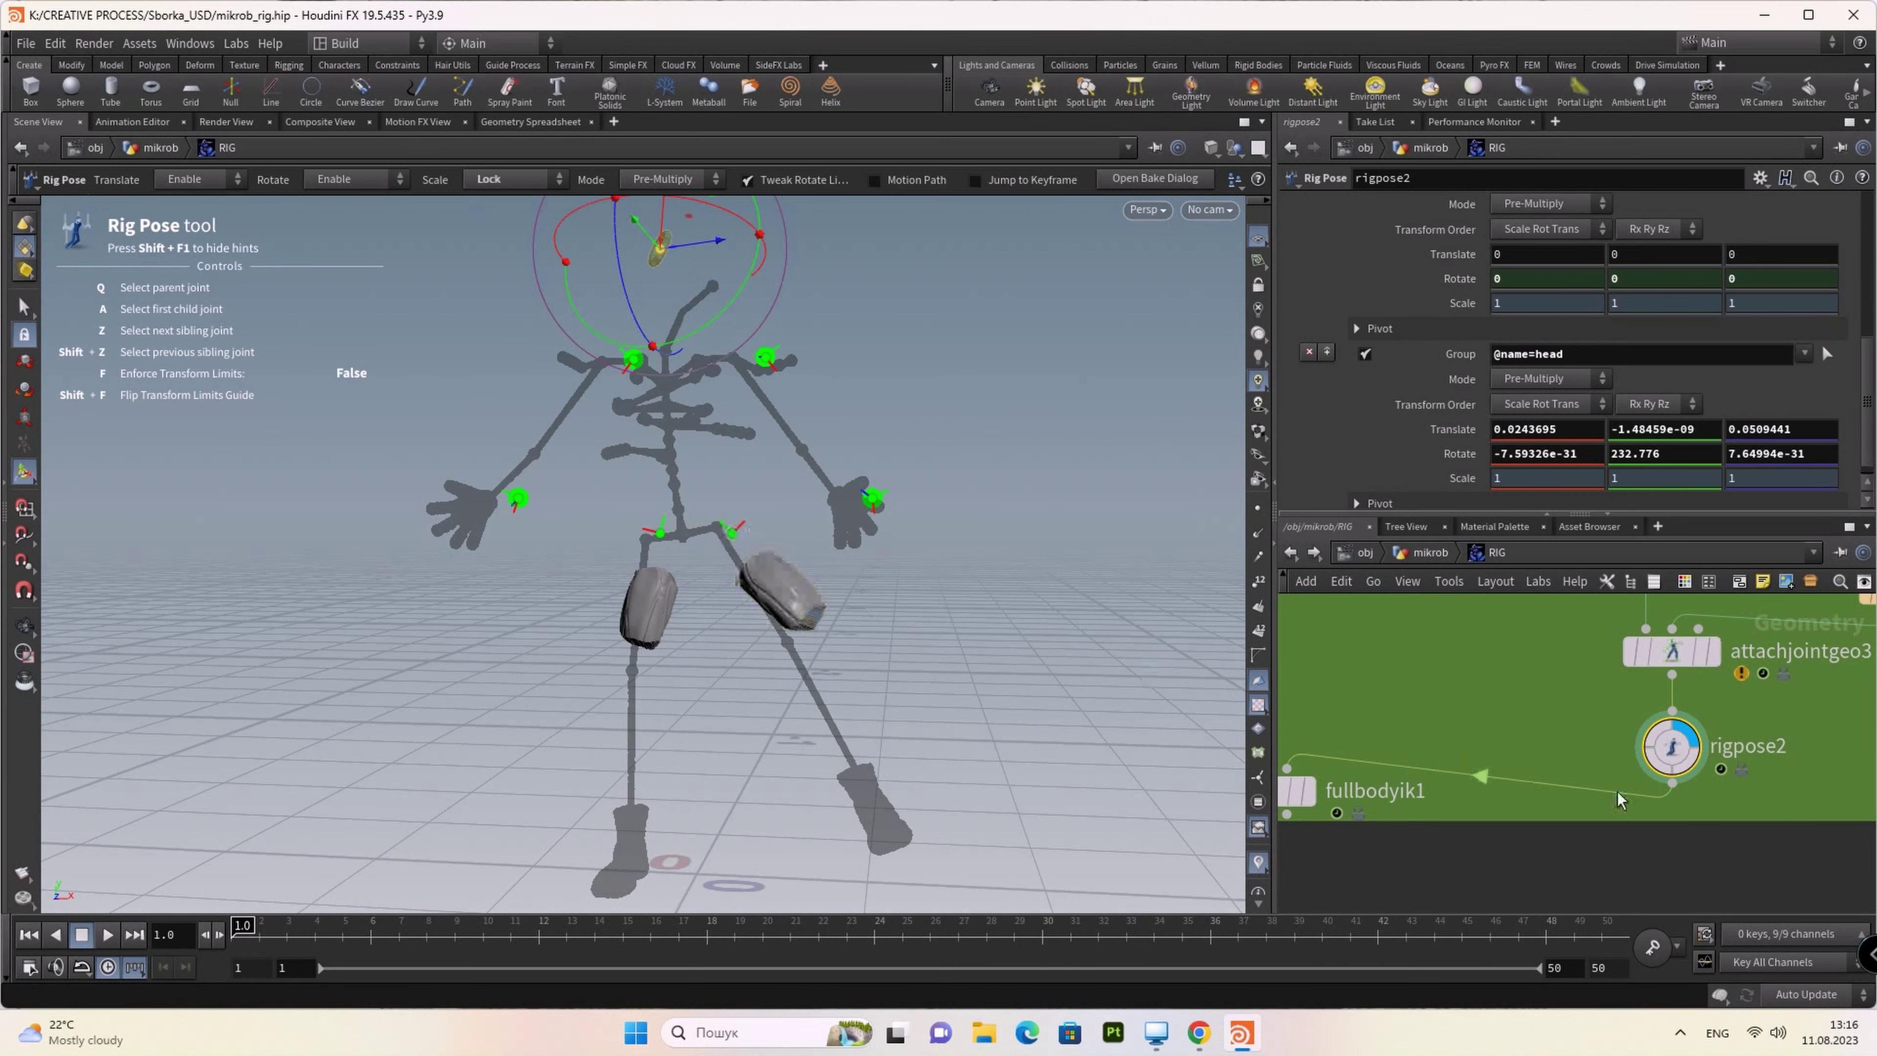
Step: Rotate the hip about 5° in Z, then settle the head at Rotate Y 410.934
click(800, 594)
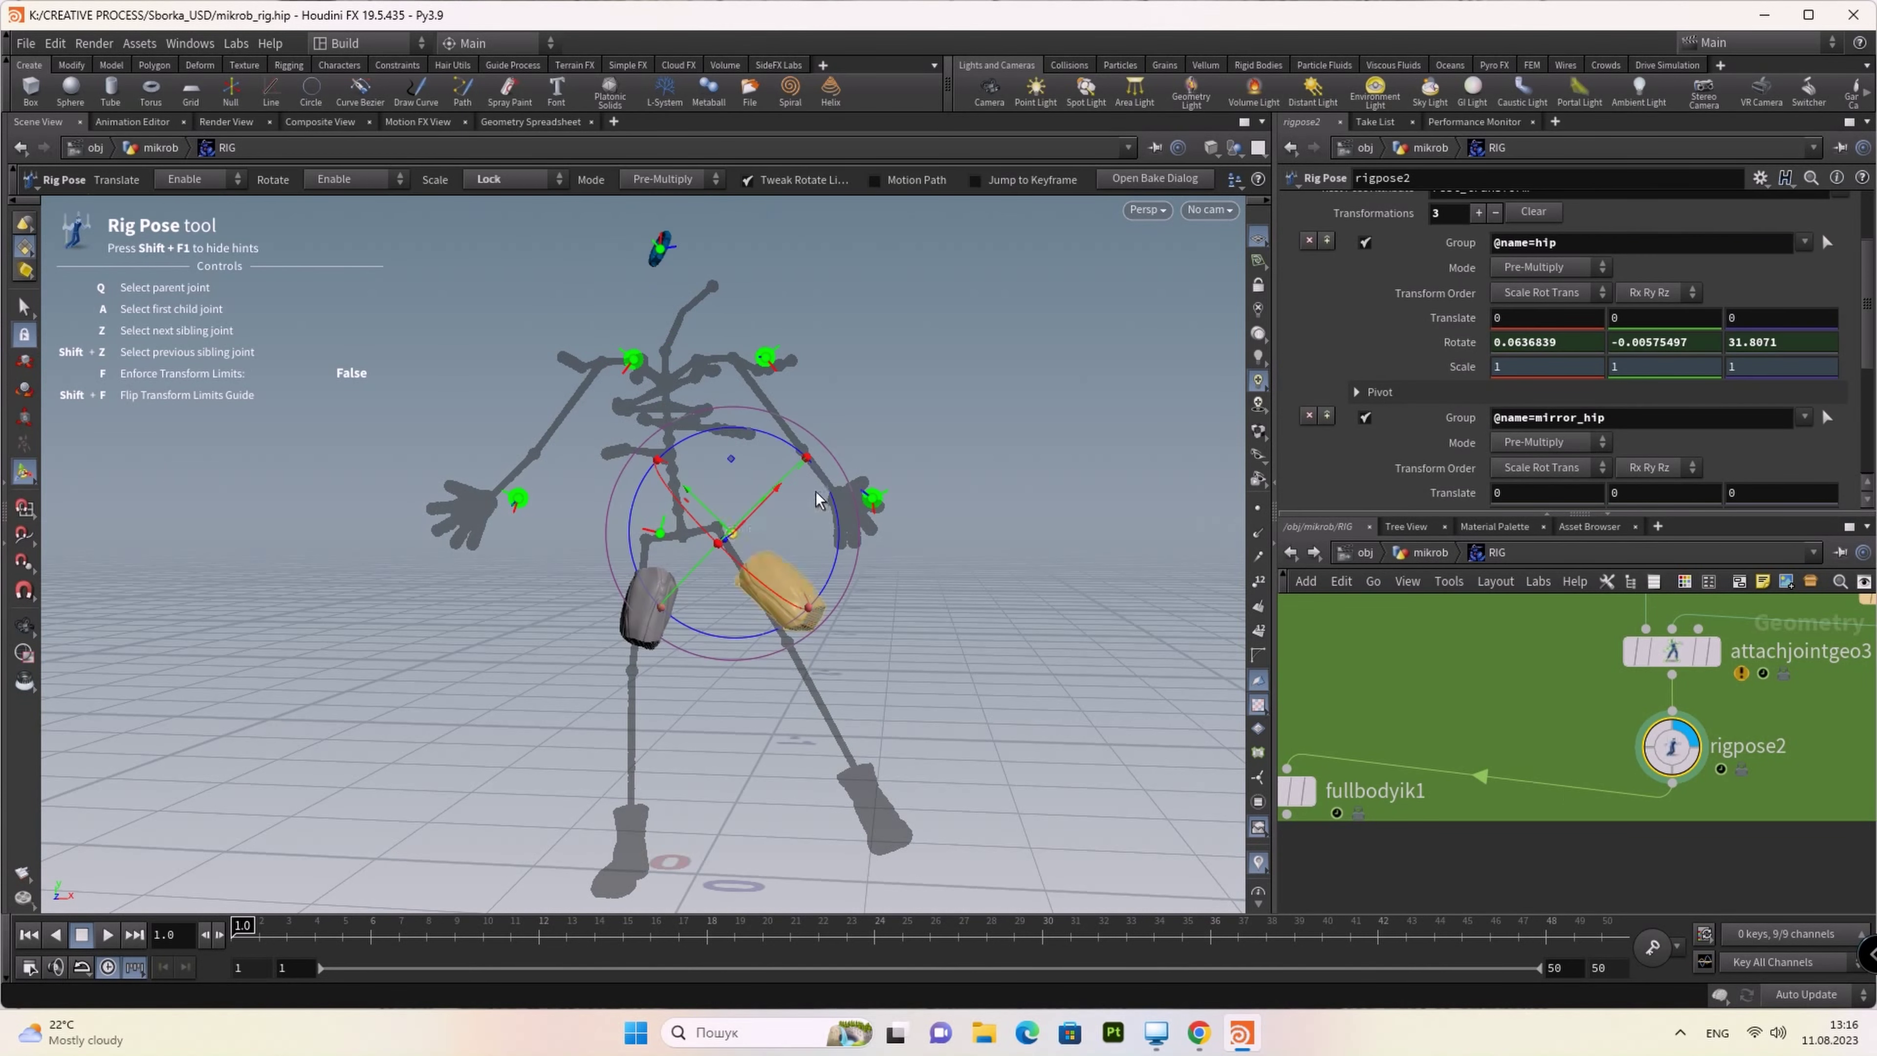
mouse_move(831, 488)
mouse_down()
mouse_move(789, 436)
mouse_move(802, 582)
mouse_move(781, 532)
mouse_up()
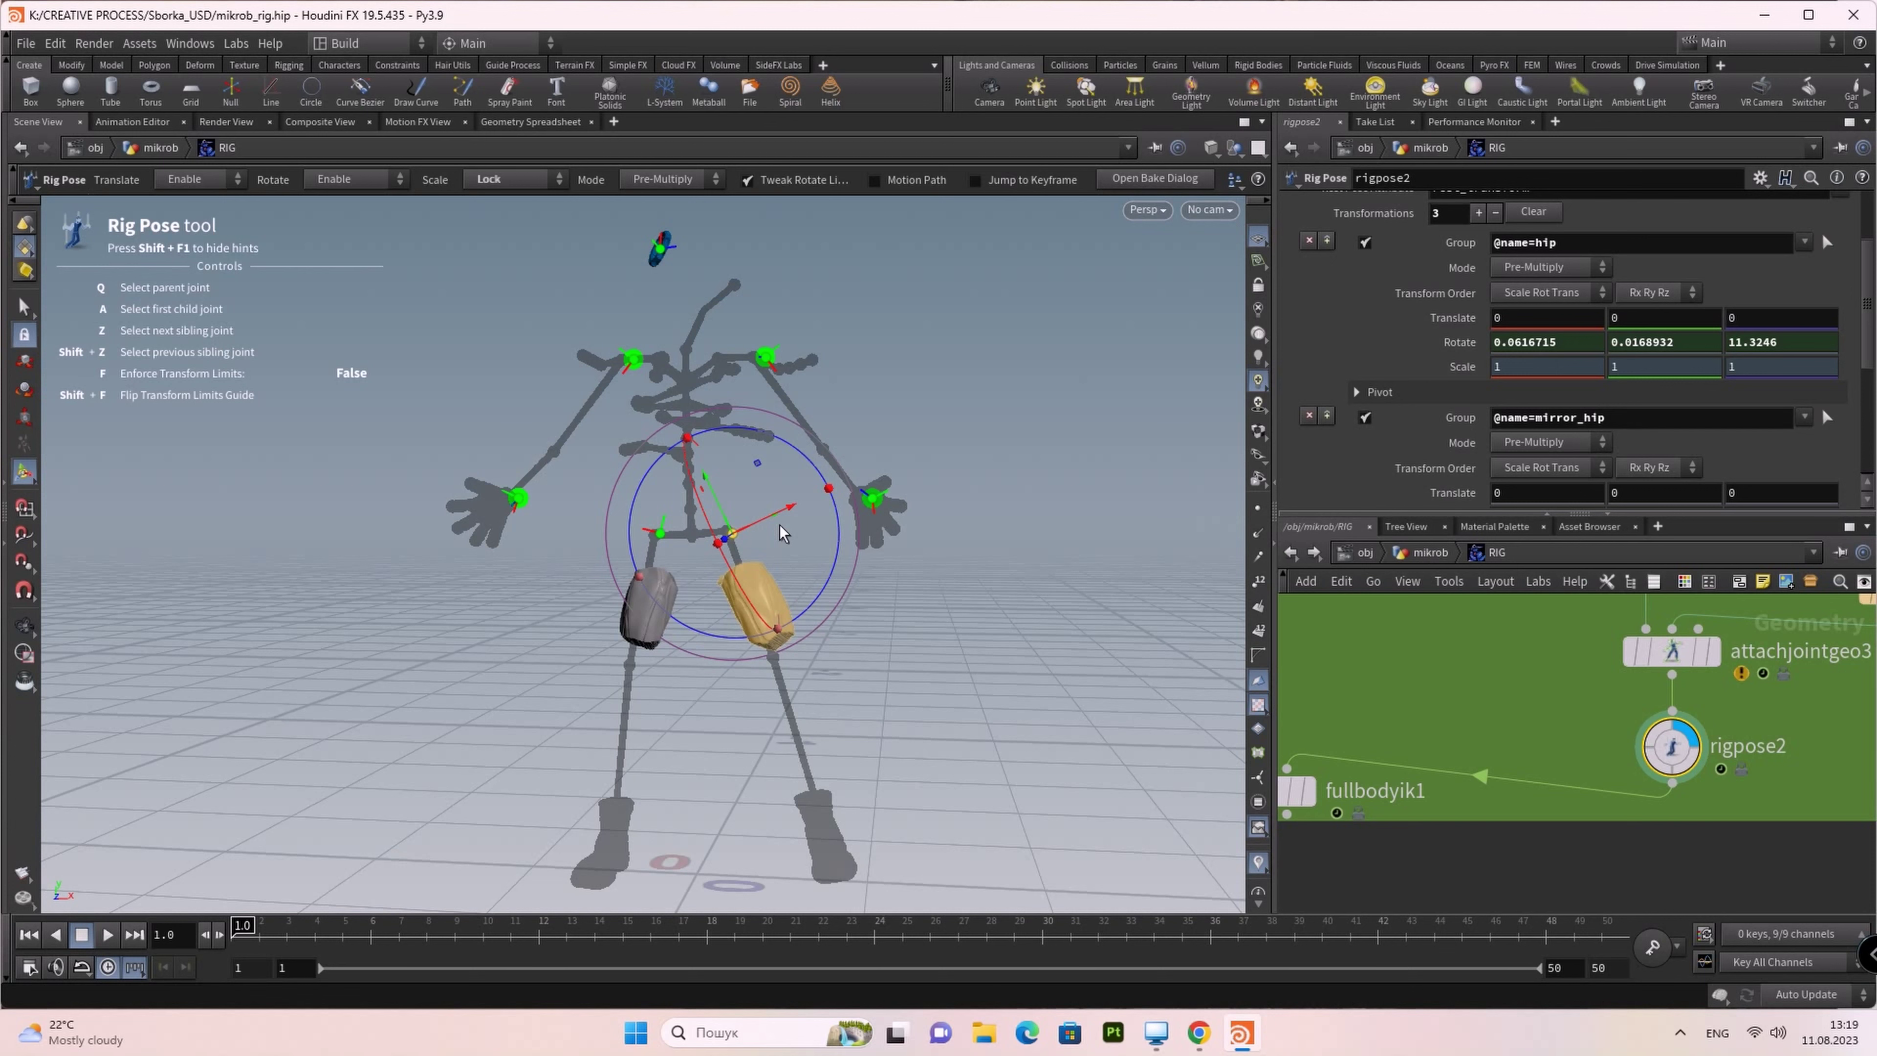
drag(843, 530, 858, 527)
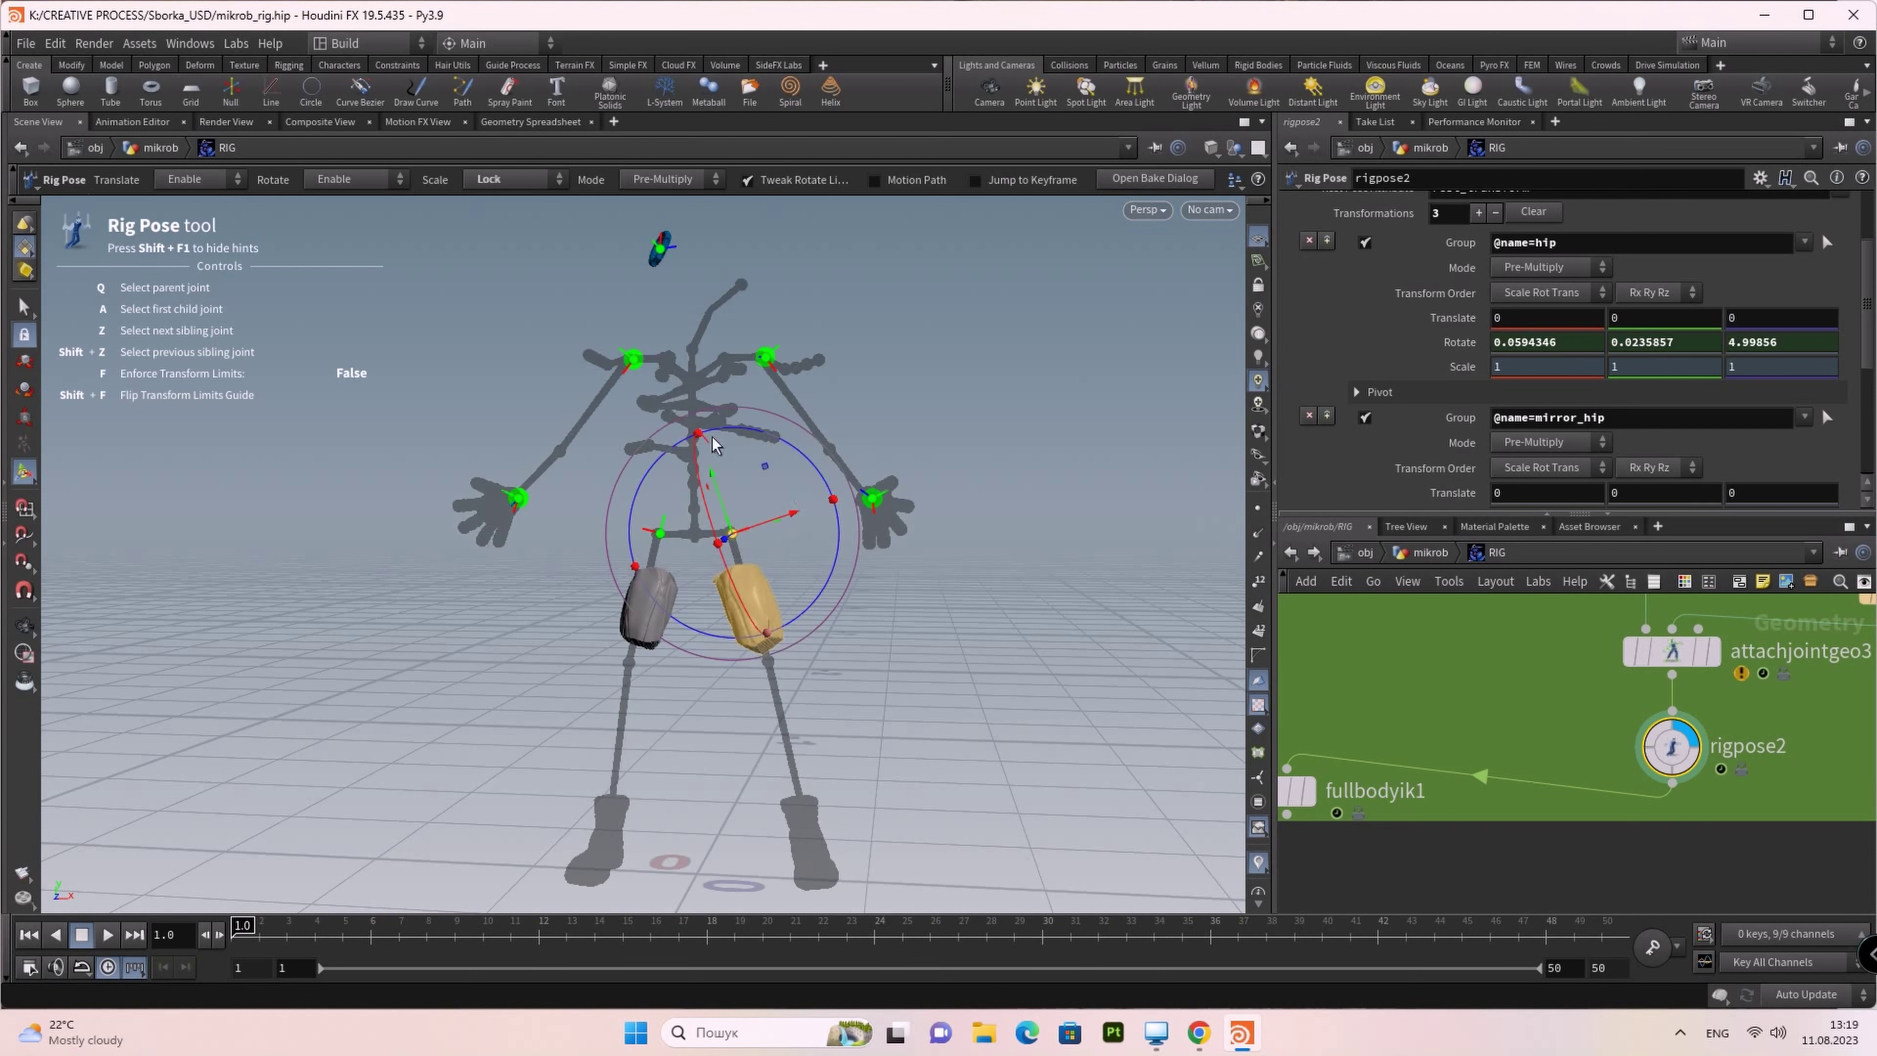
click(660, 249)
mouse_move(748, 279)
mouse_down()
mouse_move(695, 357)
mouse_move(694, 221)
mouse_up()
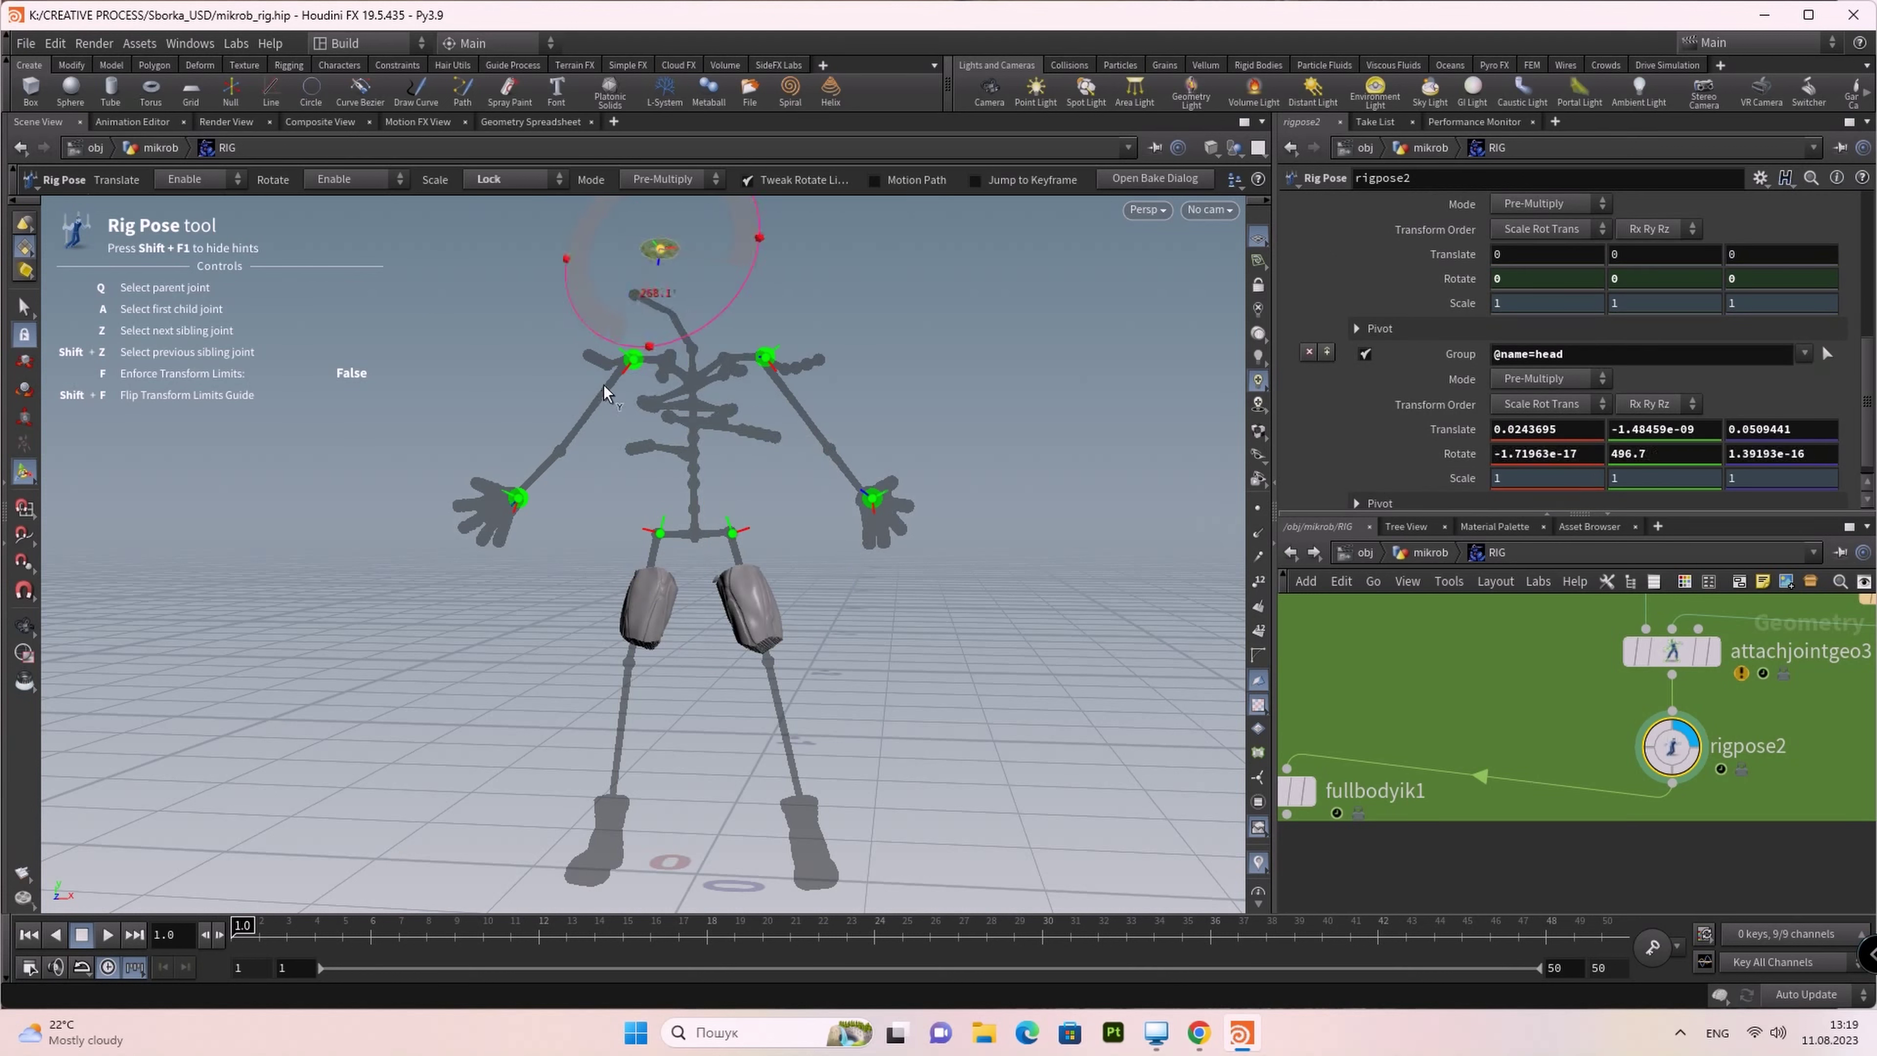
drag(695, 222, 680, 229)
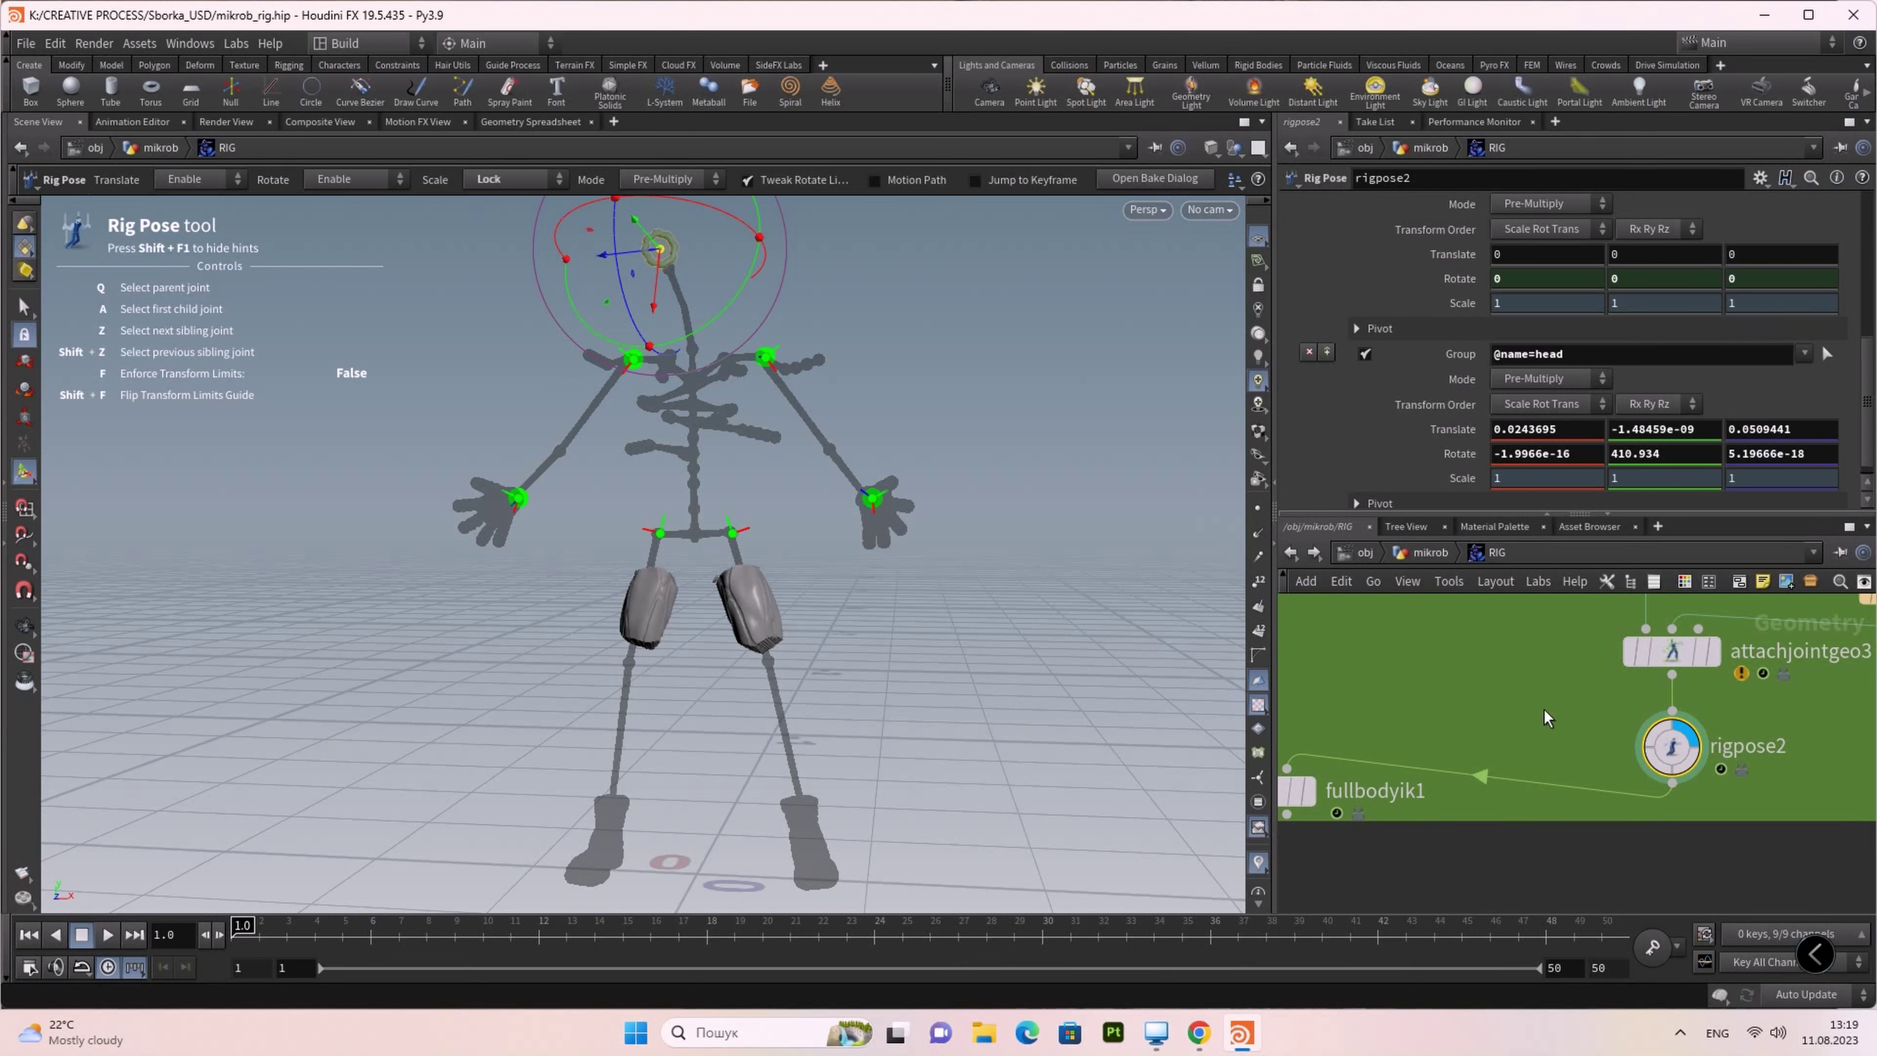
Step: Revert rigpose2's head rotation and translation to their defaults
right_click(1415, 453)
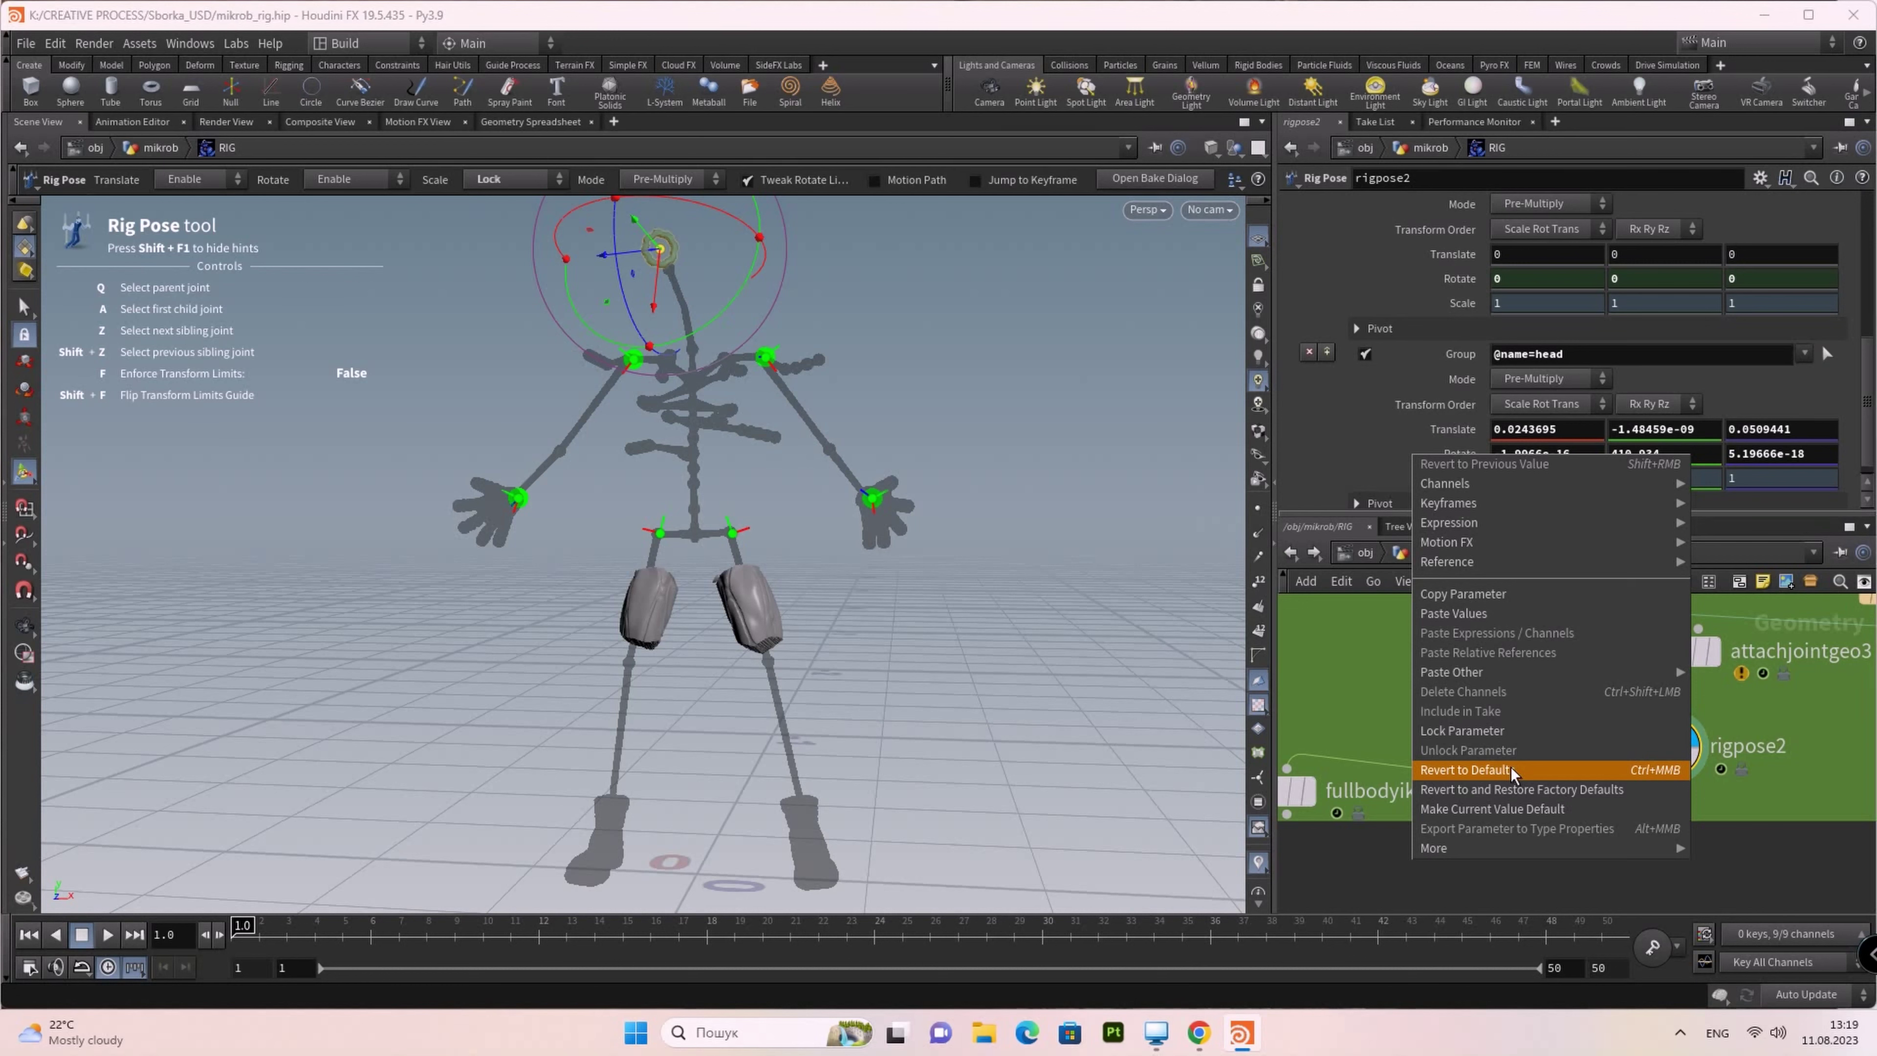
click(1521, 769)
right_click(1416, 432)
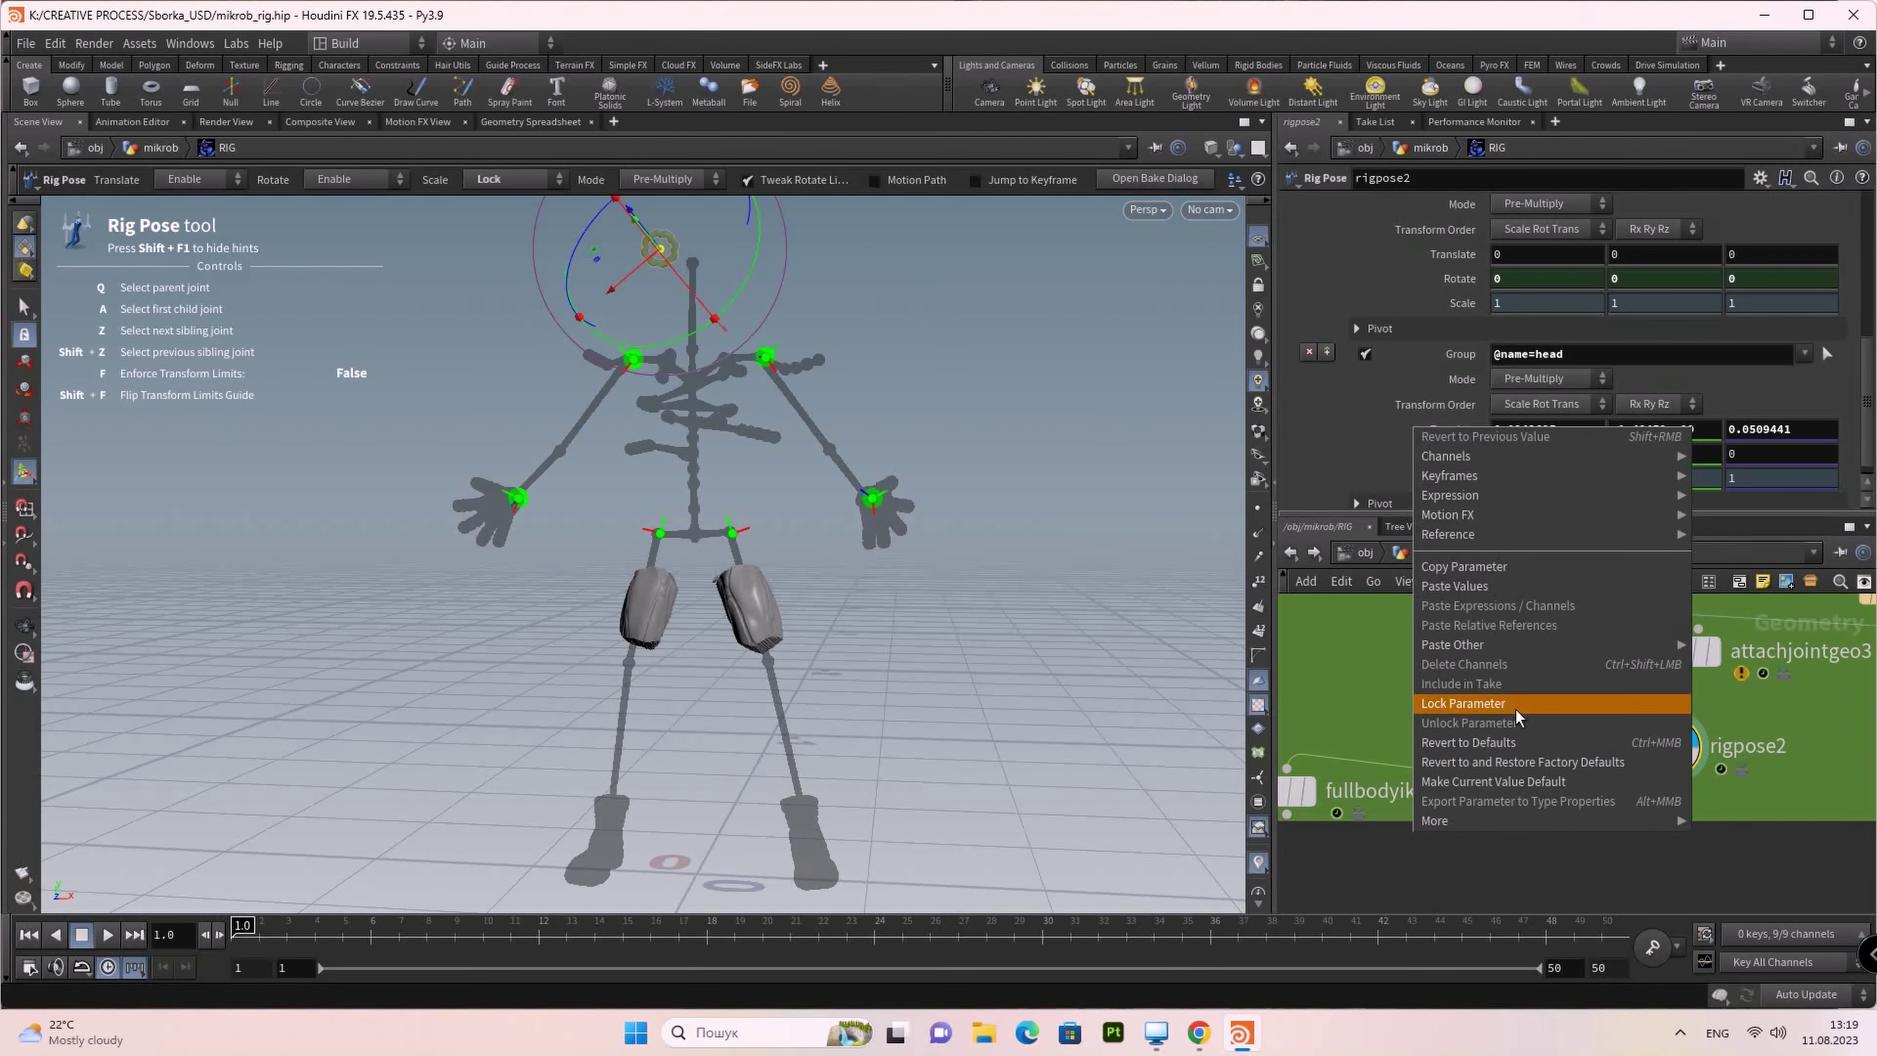
click(1498, 753)
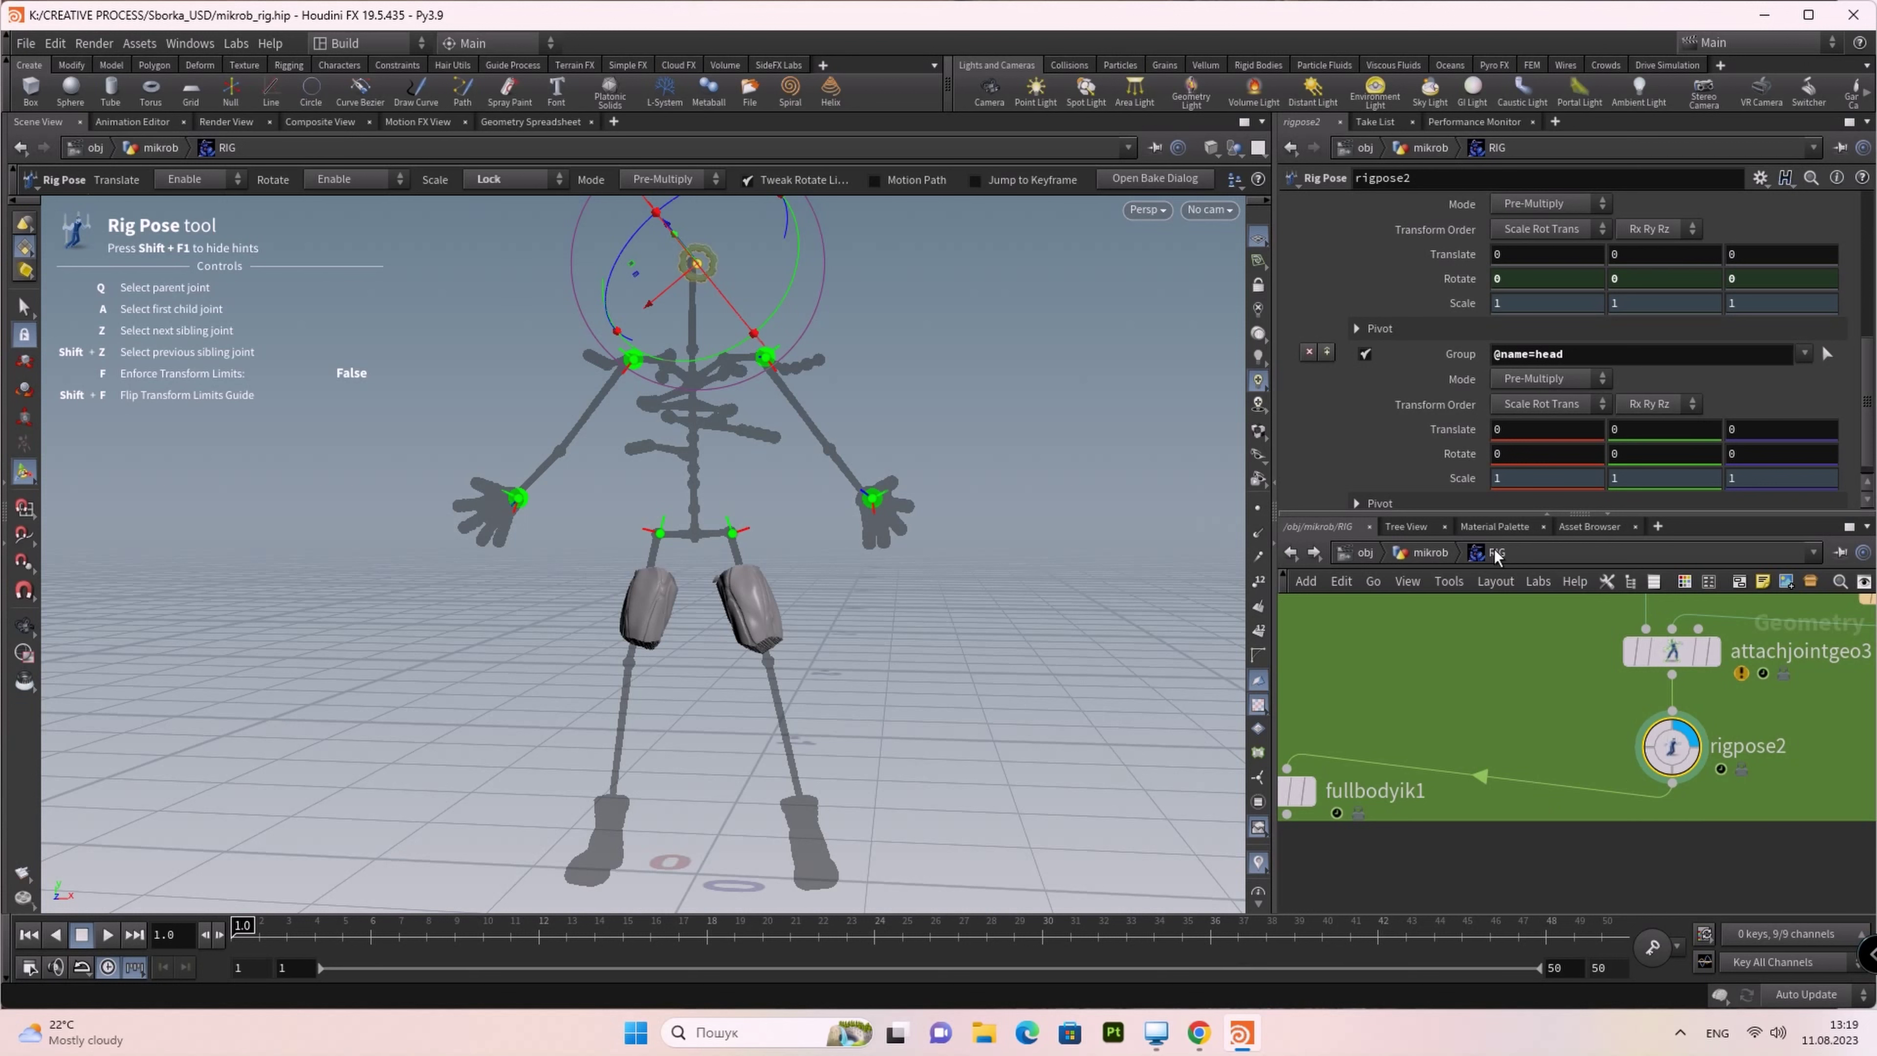
Step: At /obj/mikrob, revert the MIKROBKON asset's hip_Rotate values to 0
scroll(1500, 478, up, 2)
scroll(1486, 451, up, 1)
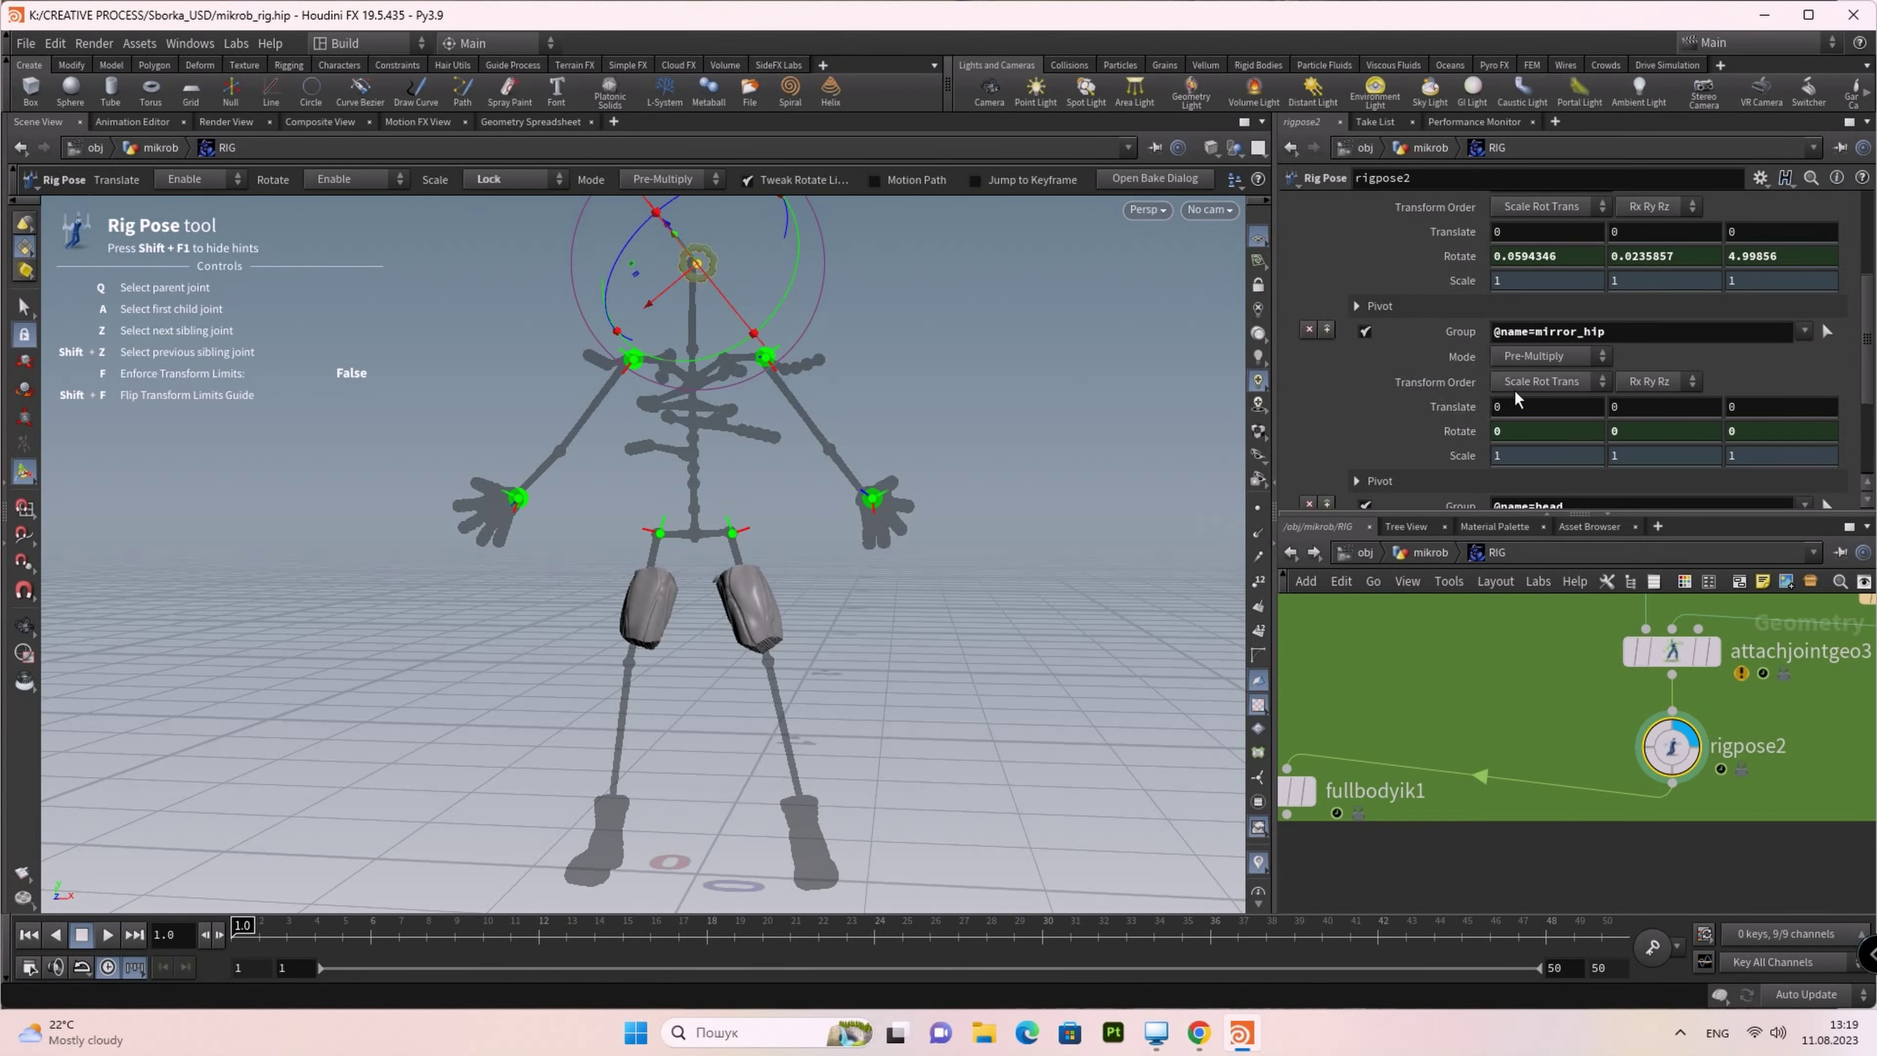
middle_drag(1500, 861, 1629, 847)
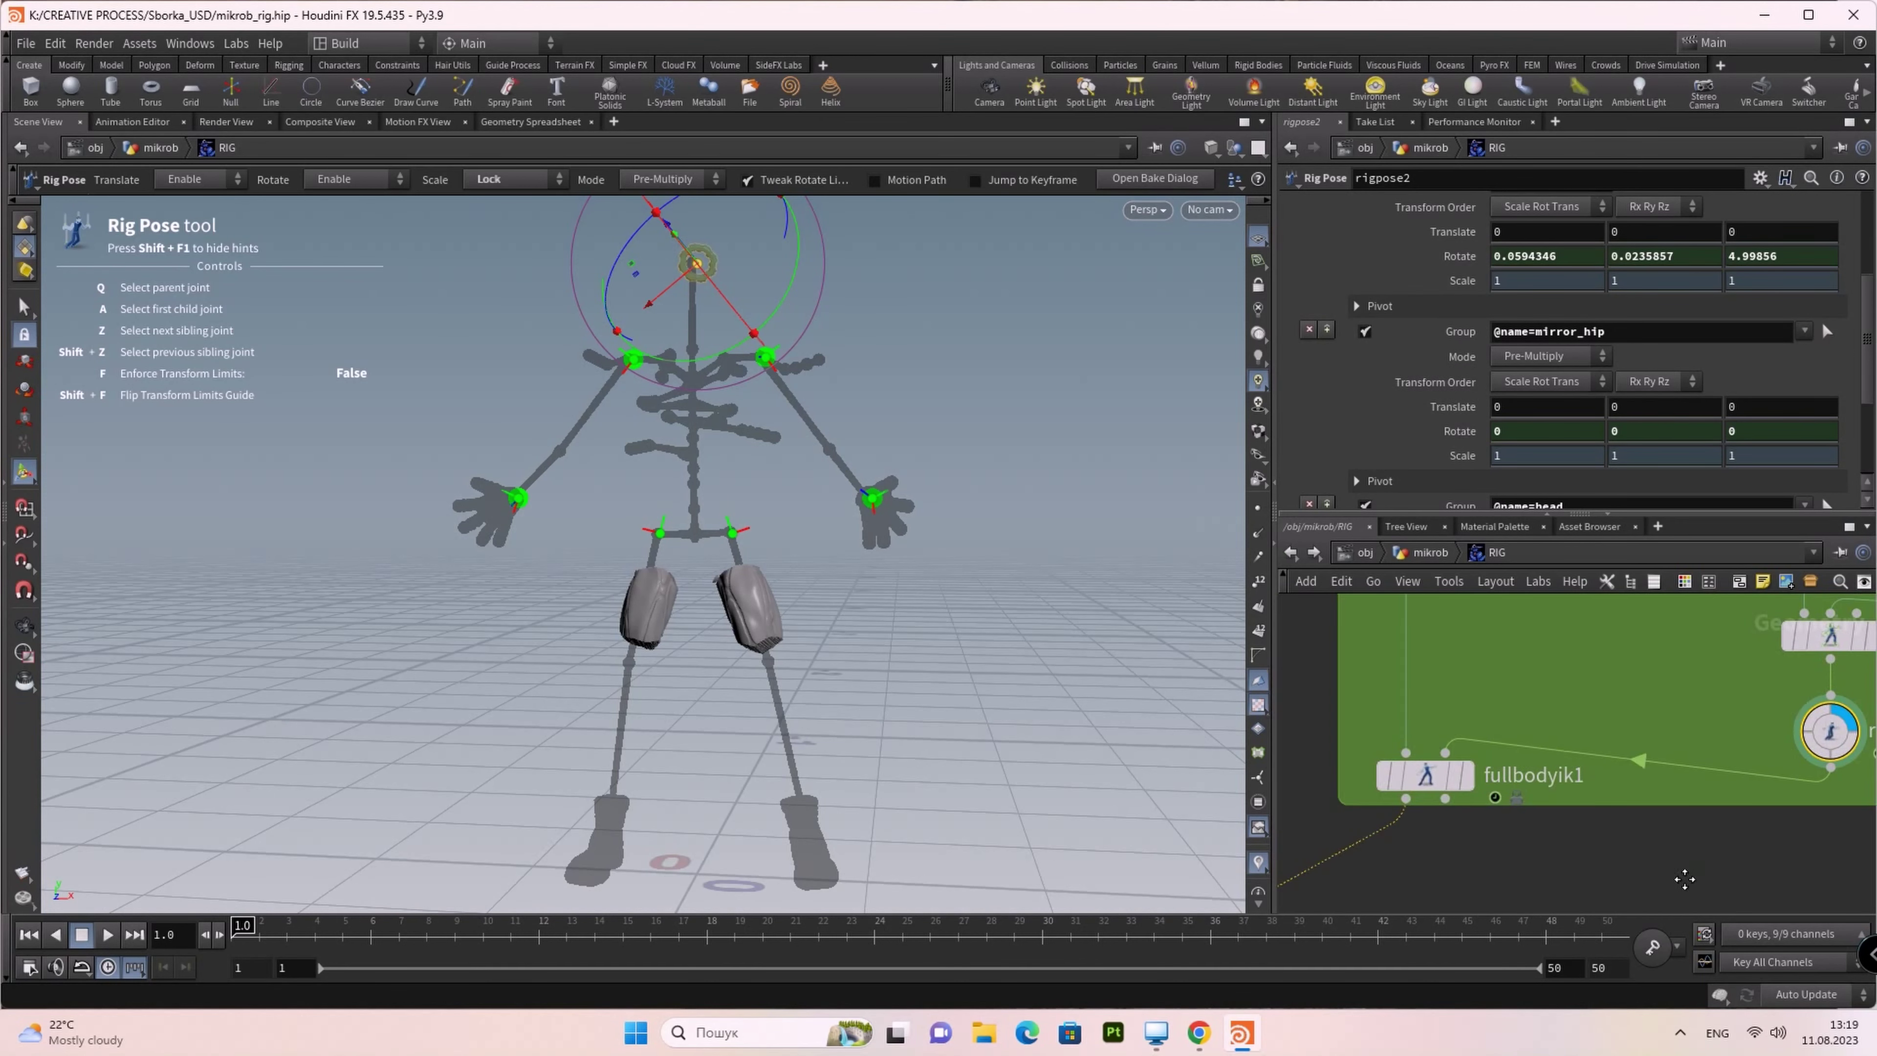
click(1294, 556)
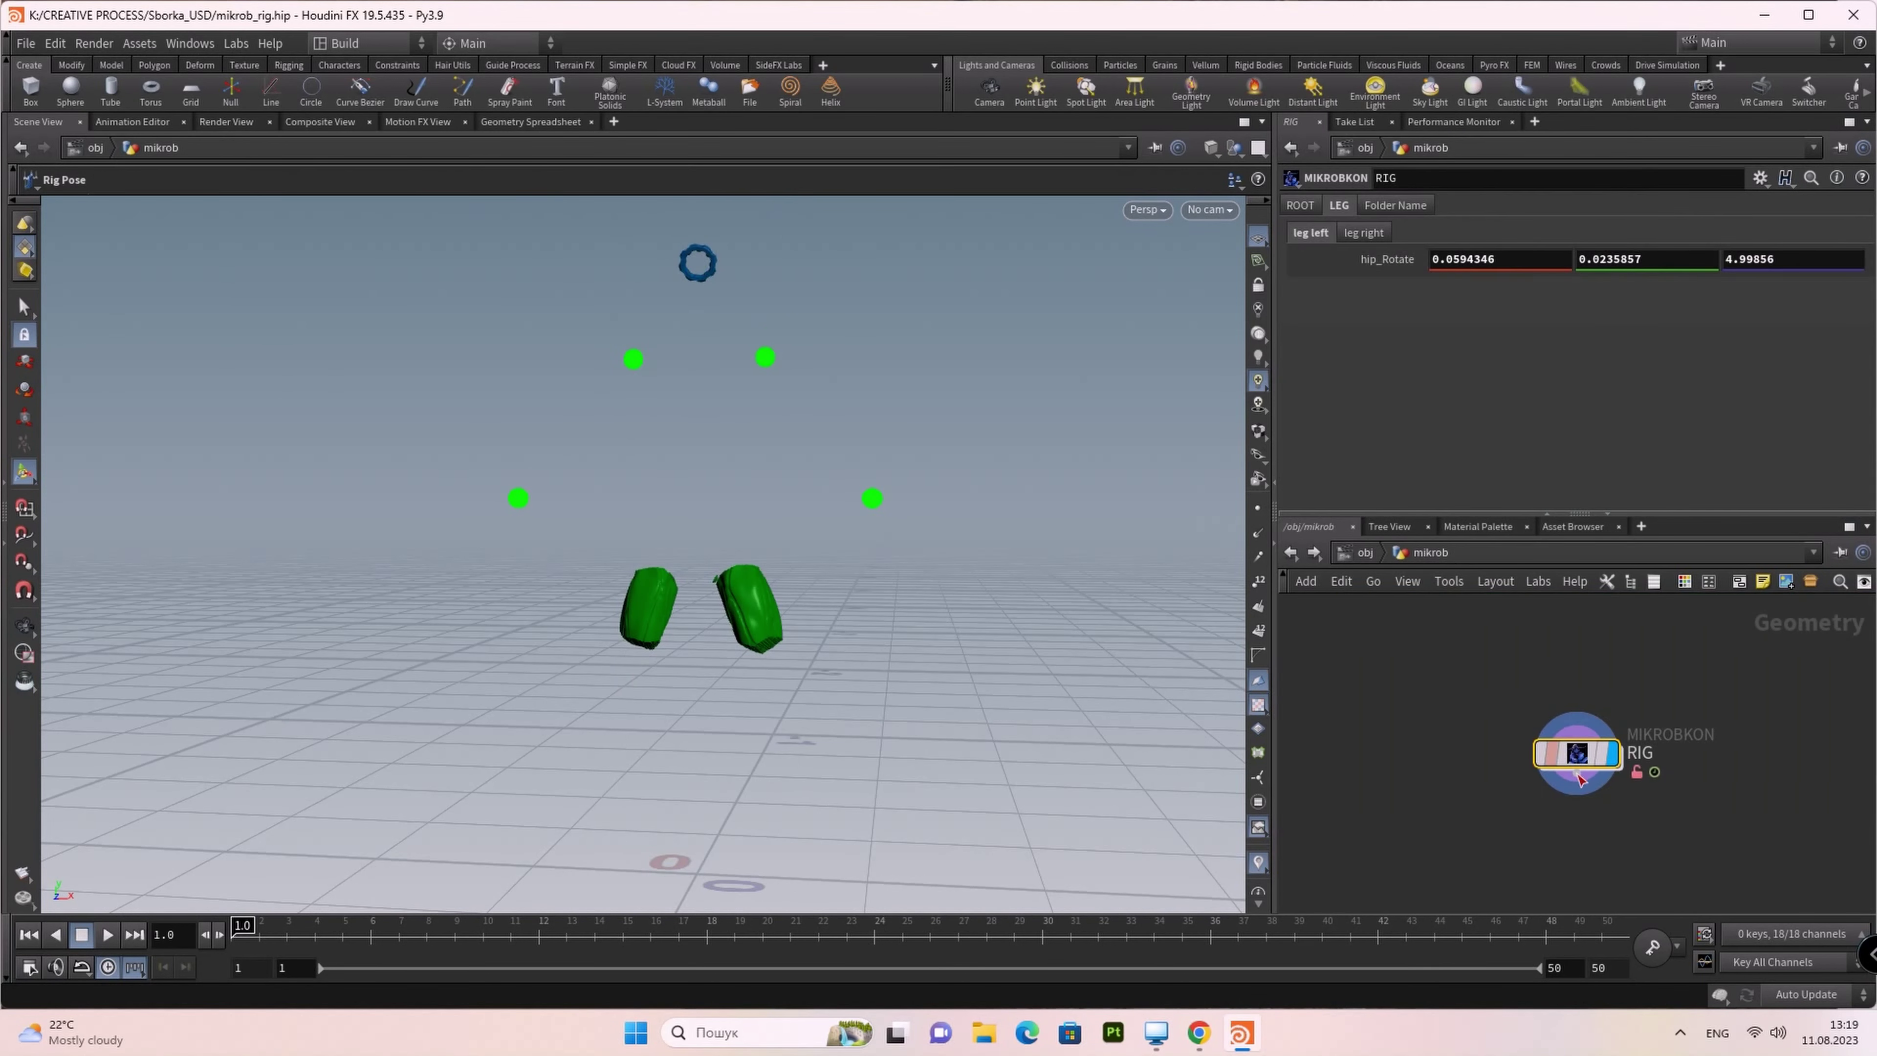
right_click(1318, 260)
click(1395, 570)
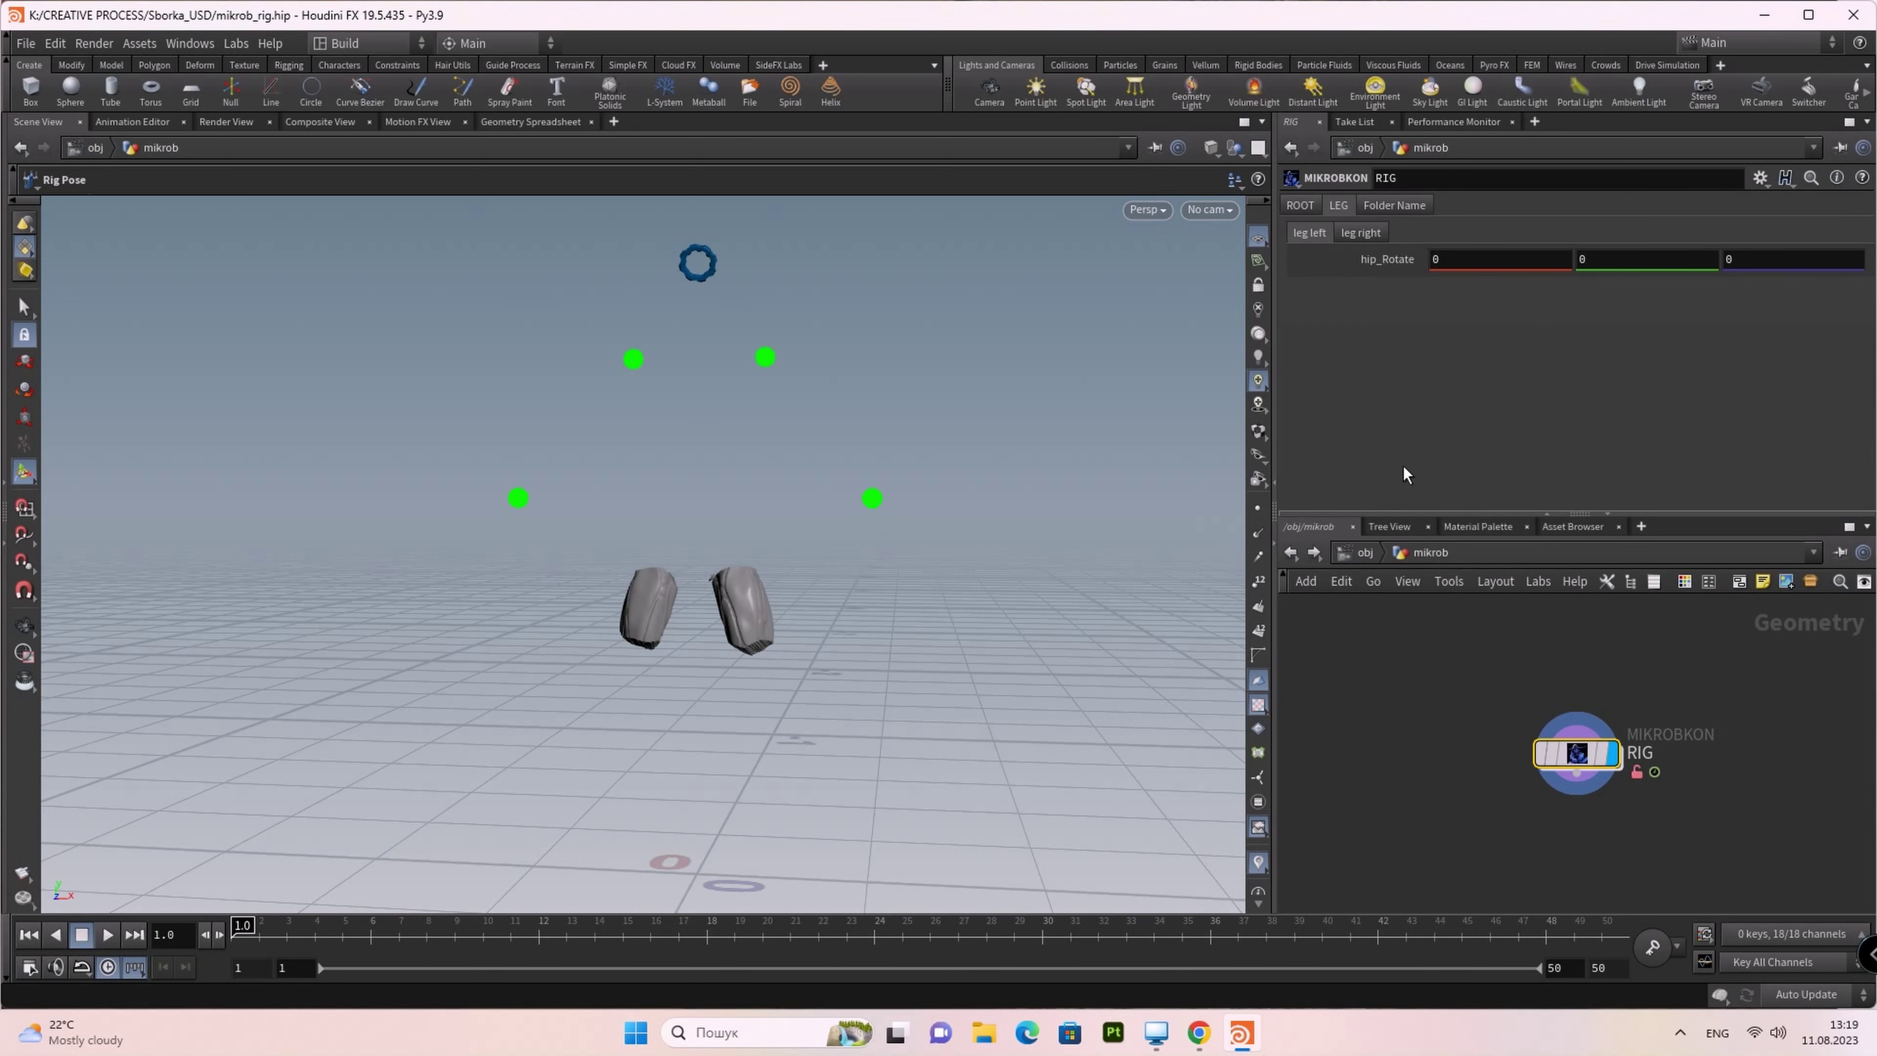
Step: Check the leg right and leg left tabs, then dive back into RIG
click(1363, 234)
click(1298, 235)
double_click(1587, 762)
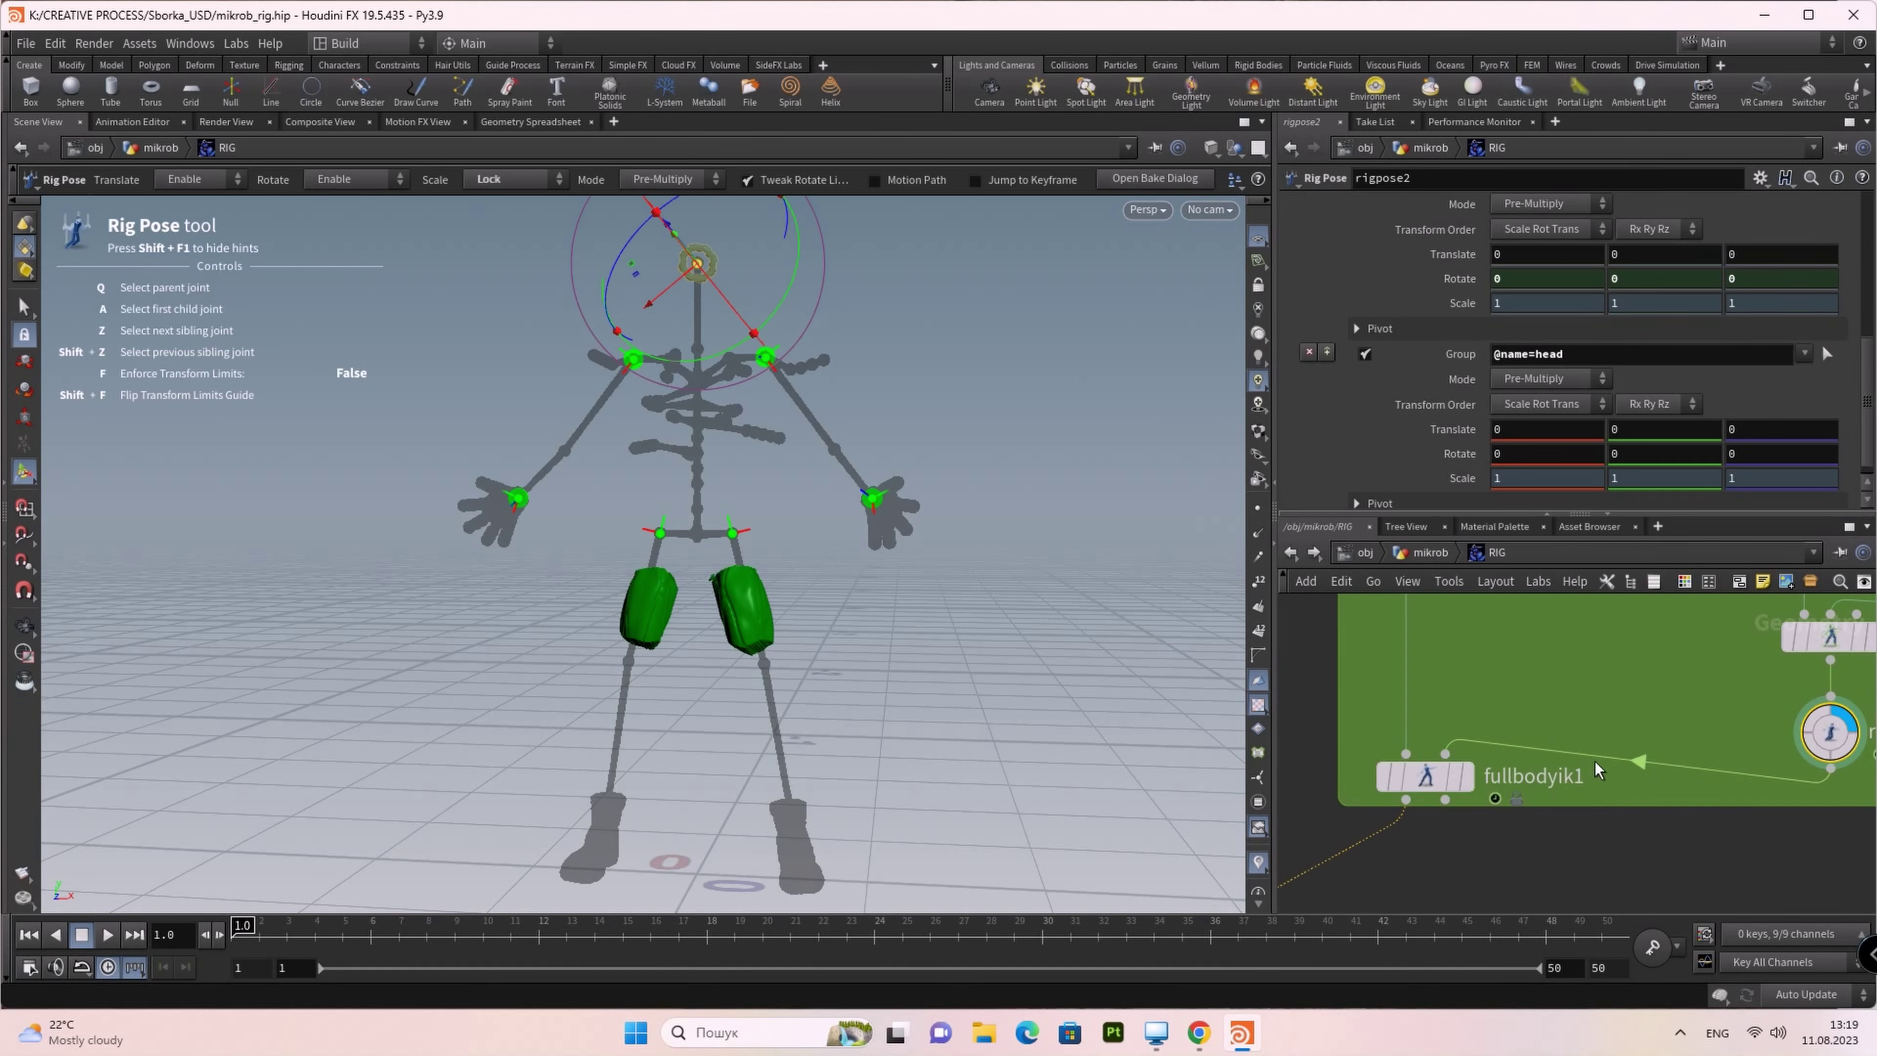
Step: Lock the Translate parameter of rigpose2's hip group at 0
scroll(1659, 821, down, 2)
scroll(1655, 822, down, 2)
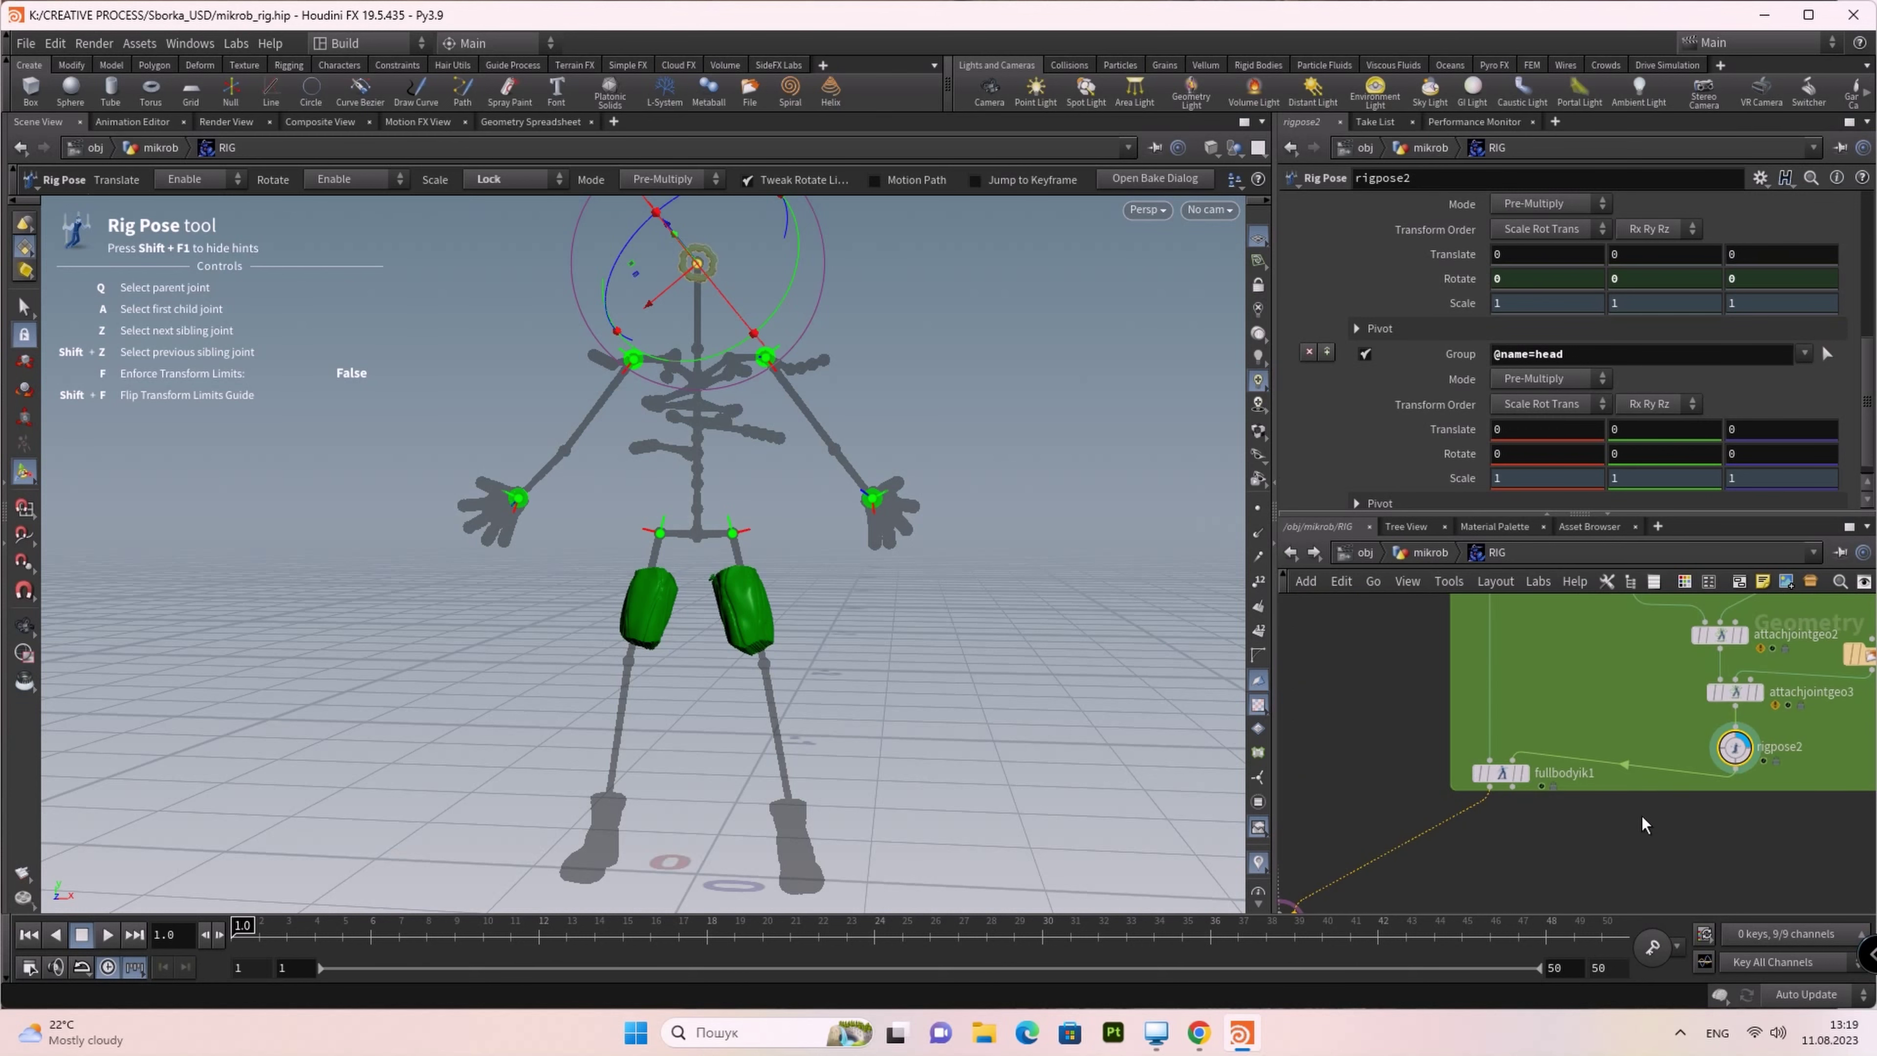
key(Escape)
mouse_move(1133, 588)
mouse_down()
mouse_move(956, 582)
mouse_move(1199, 558)
mouse_move(1035, 570)
mouse_up()
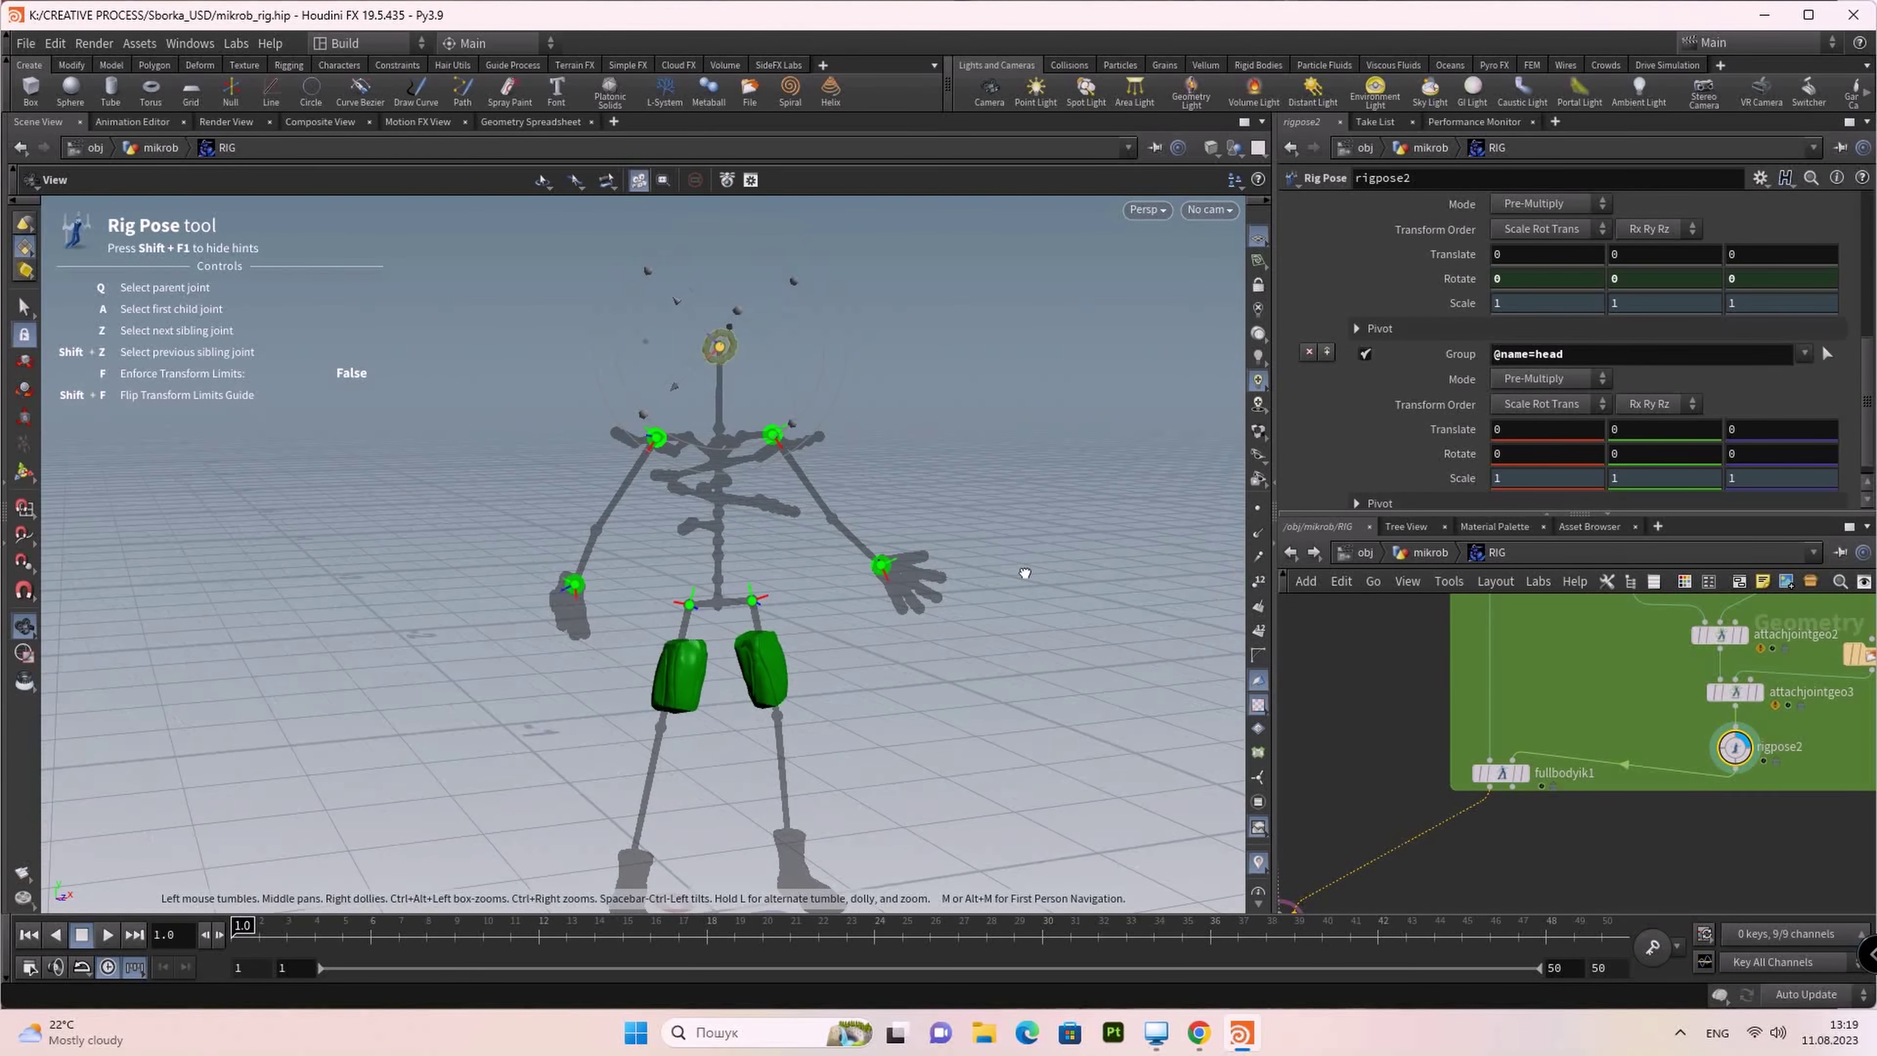
key(Return)
middle_drag(1688, 834, 1675, 850)
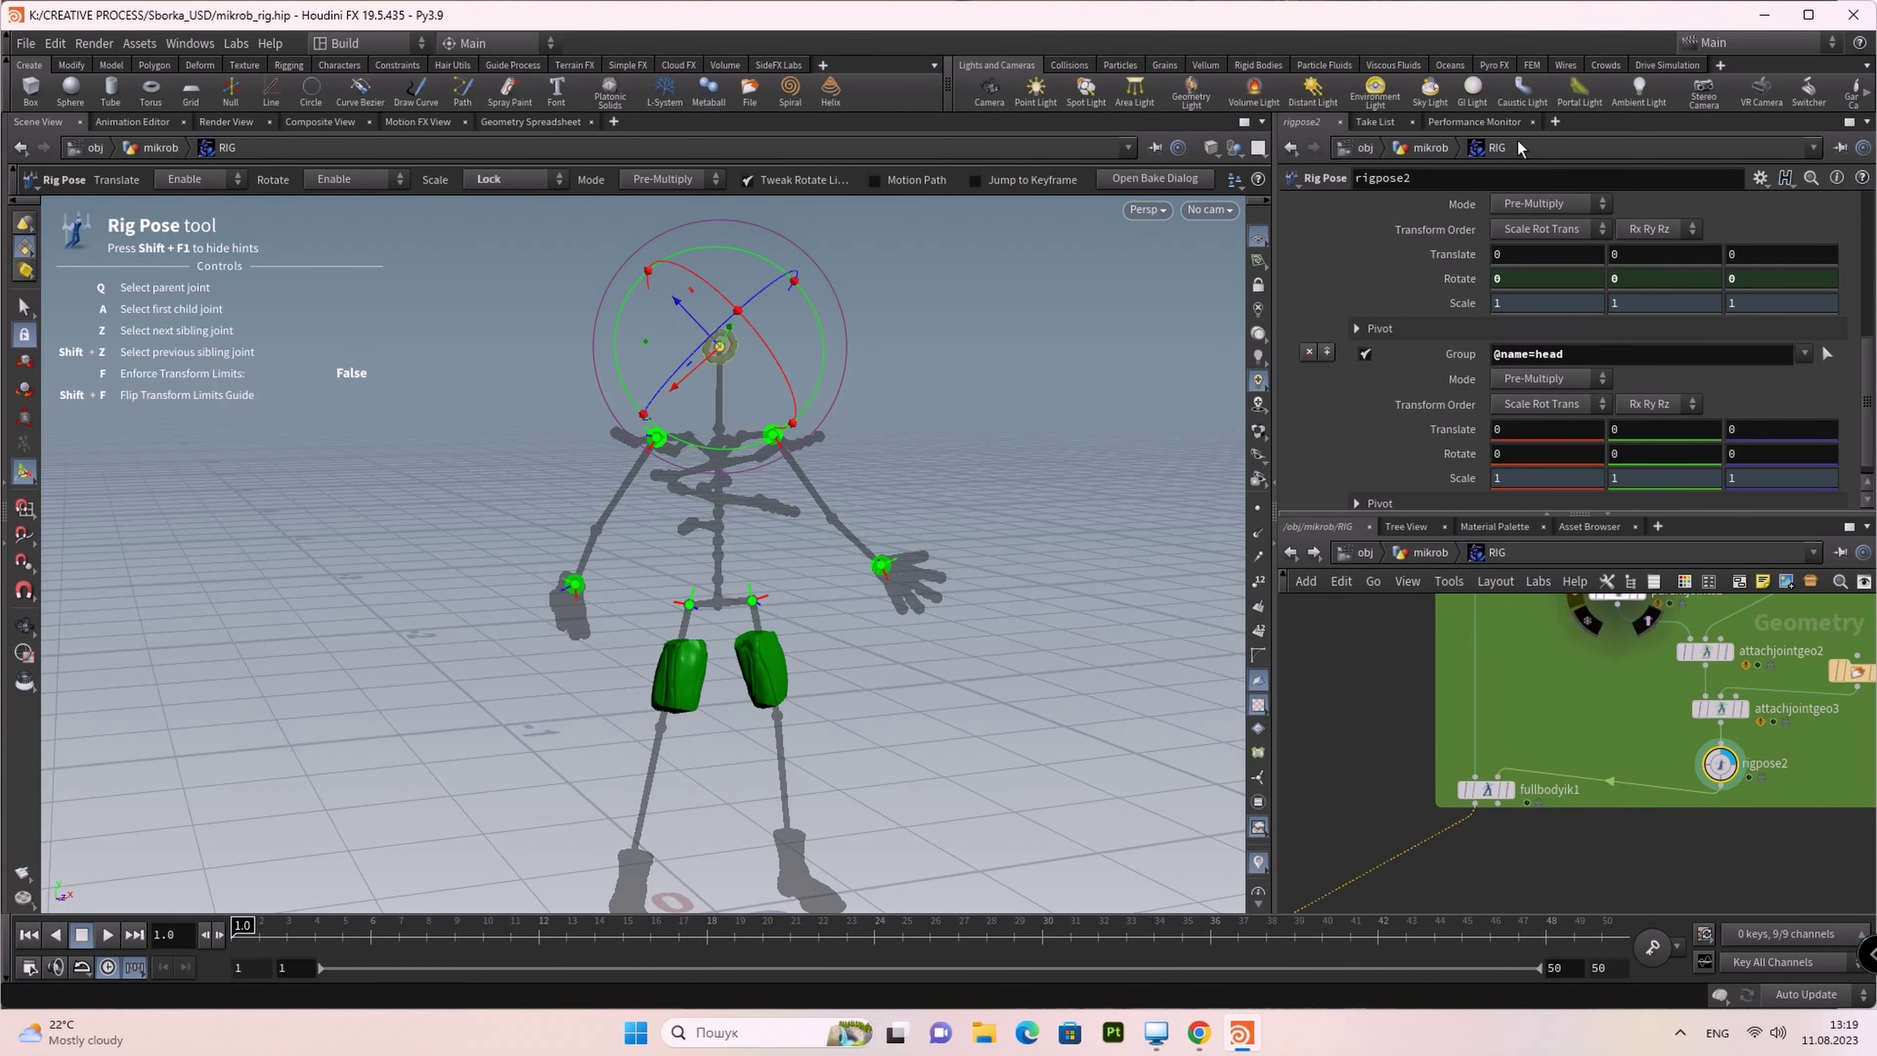
scroll(1552, 296, up, 2)
scroll(1556, 309, up, 1)
scroll(1604, 360, up, 1)
scroll(1603, 360, up, 1)
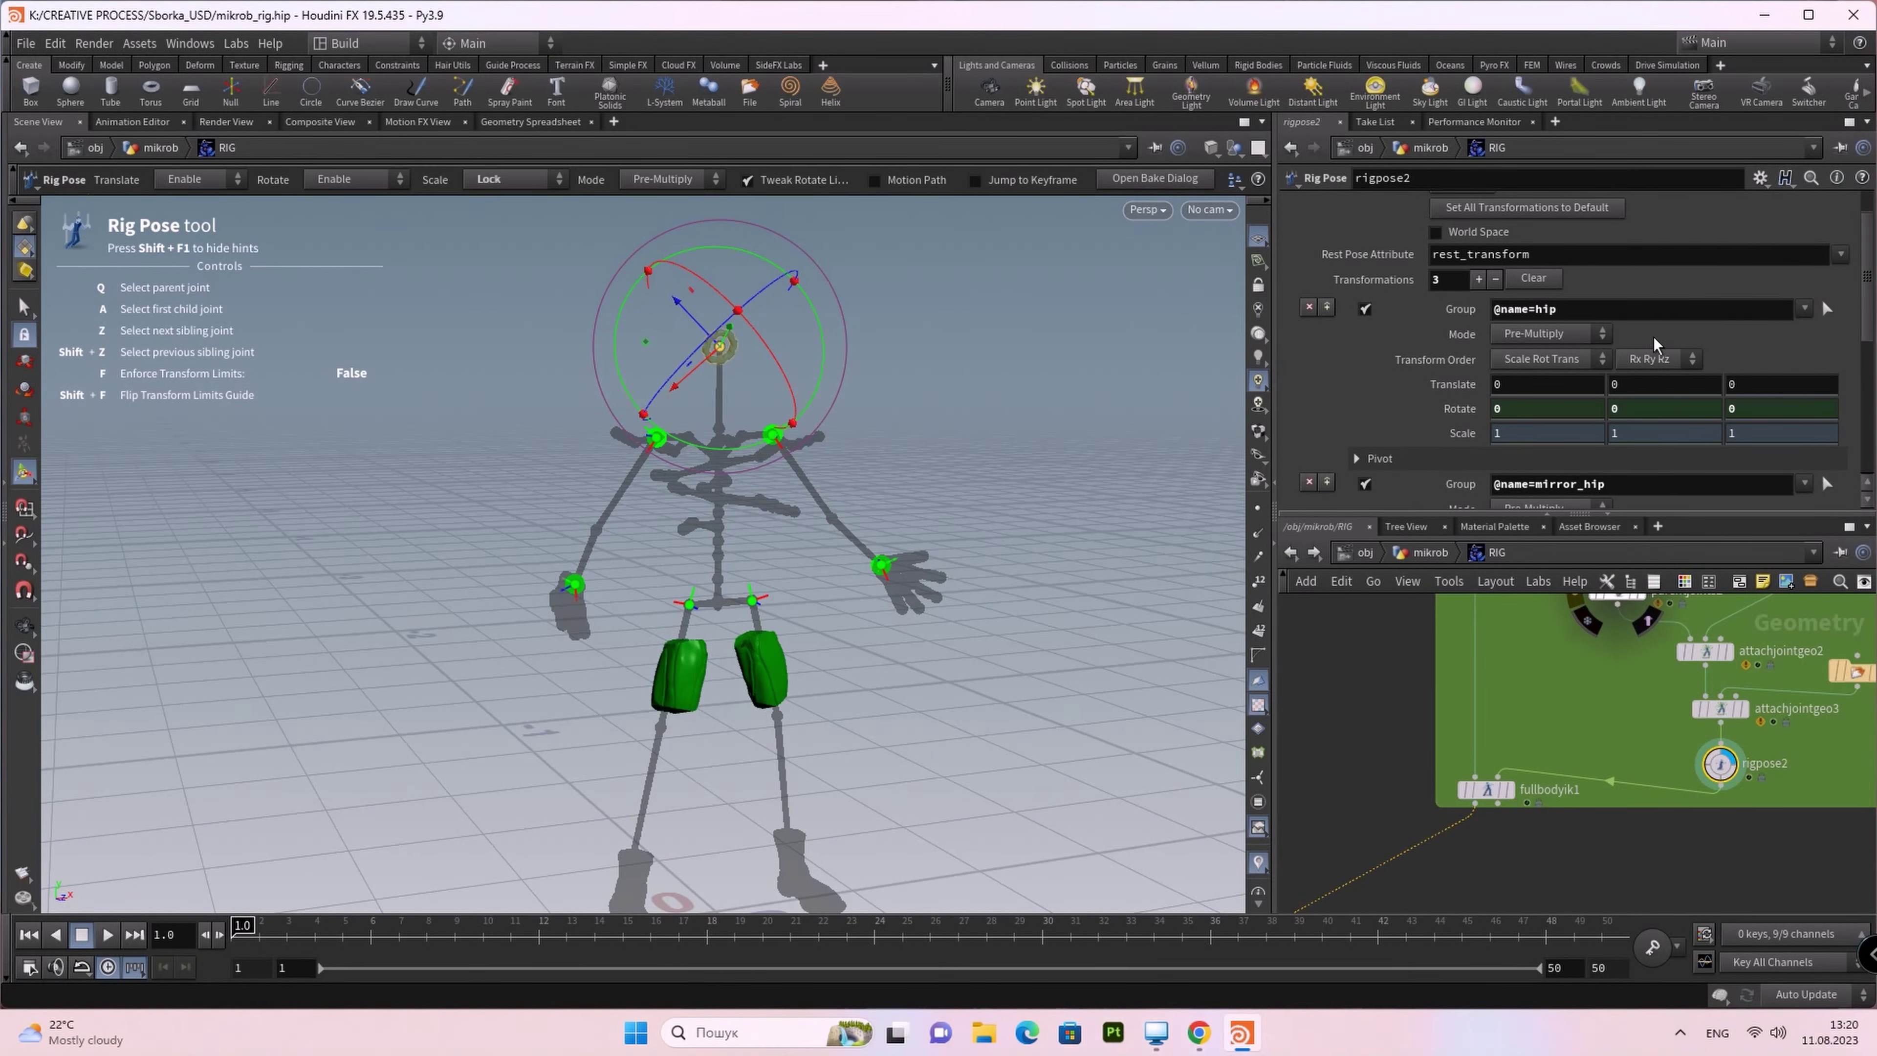
right_click(1452, 389)
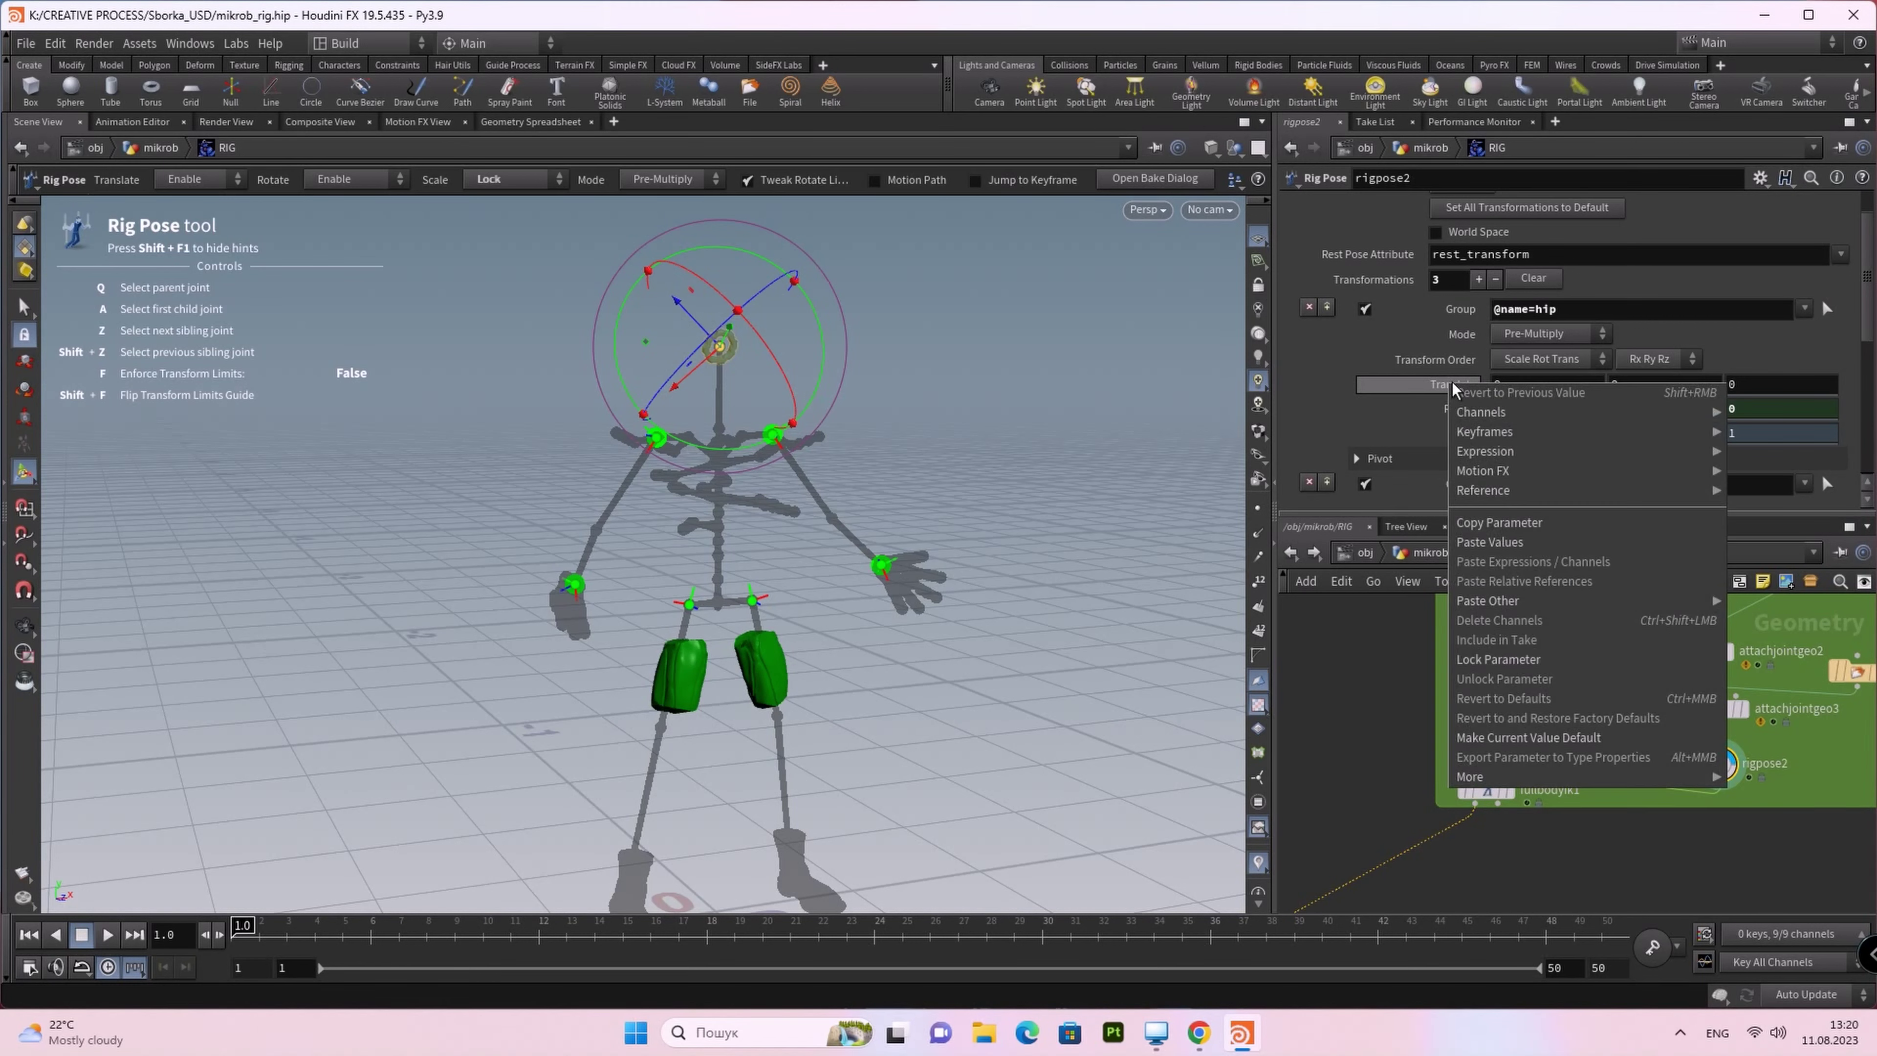
click(1527, 669)
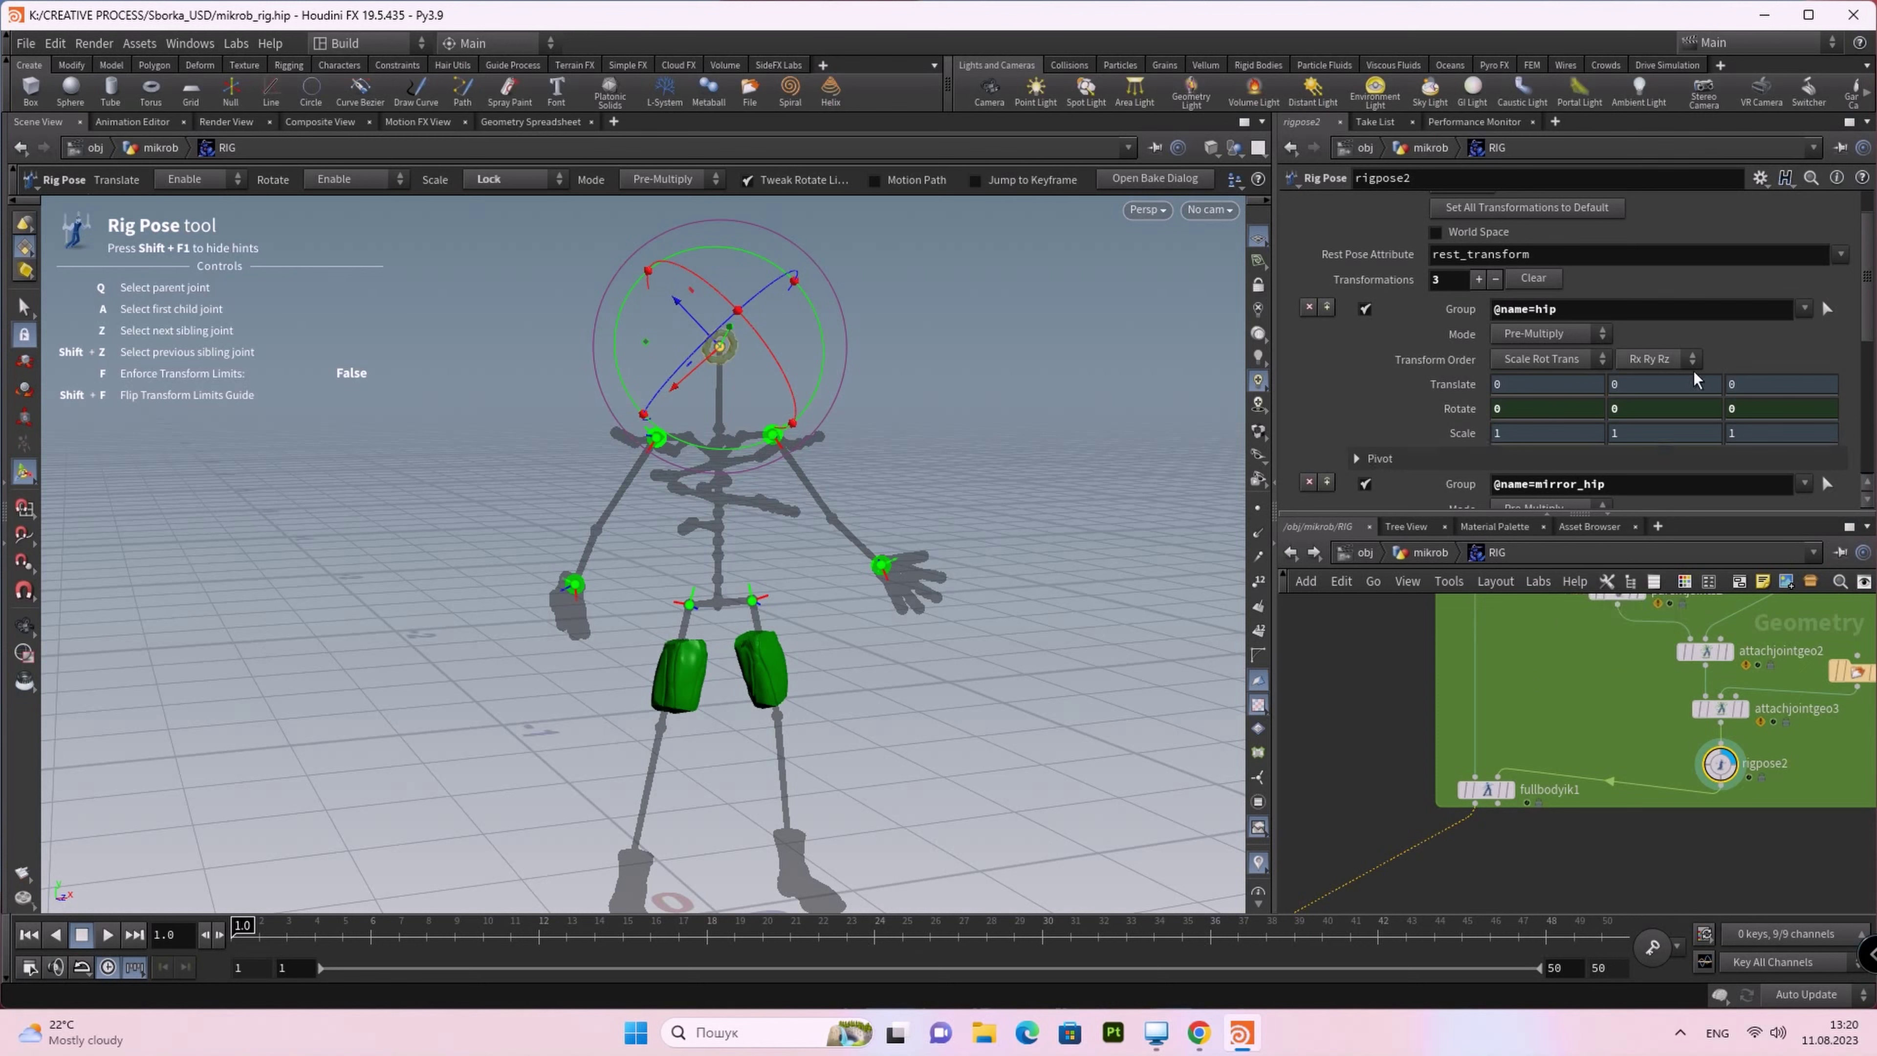
Step: Lock the mirror_hip group's Translate parameter at 0 as well
scroll(1657, 318, down, 1)
scroll(1657, 317, down, 3)
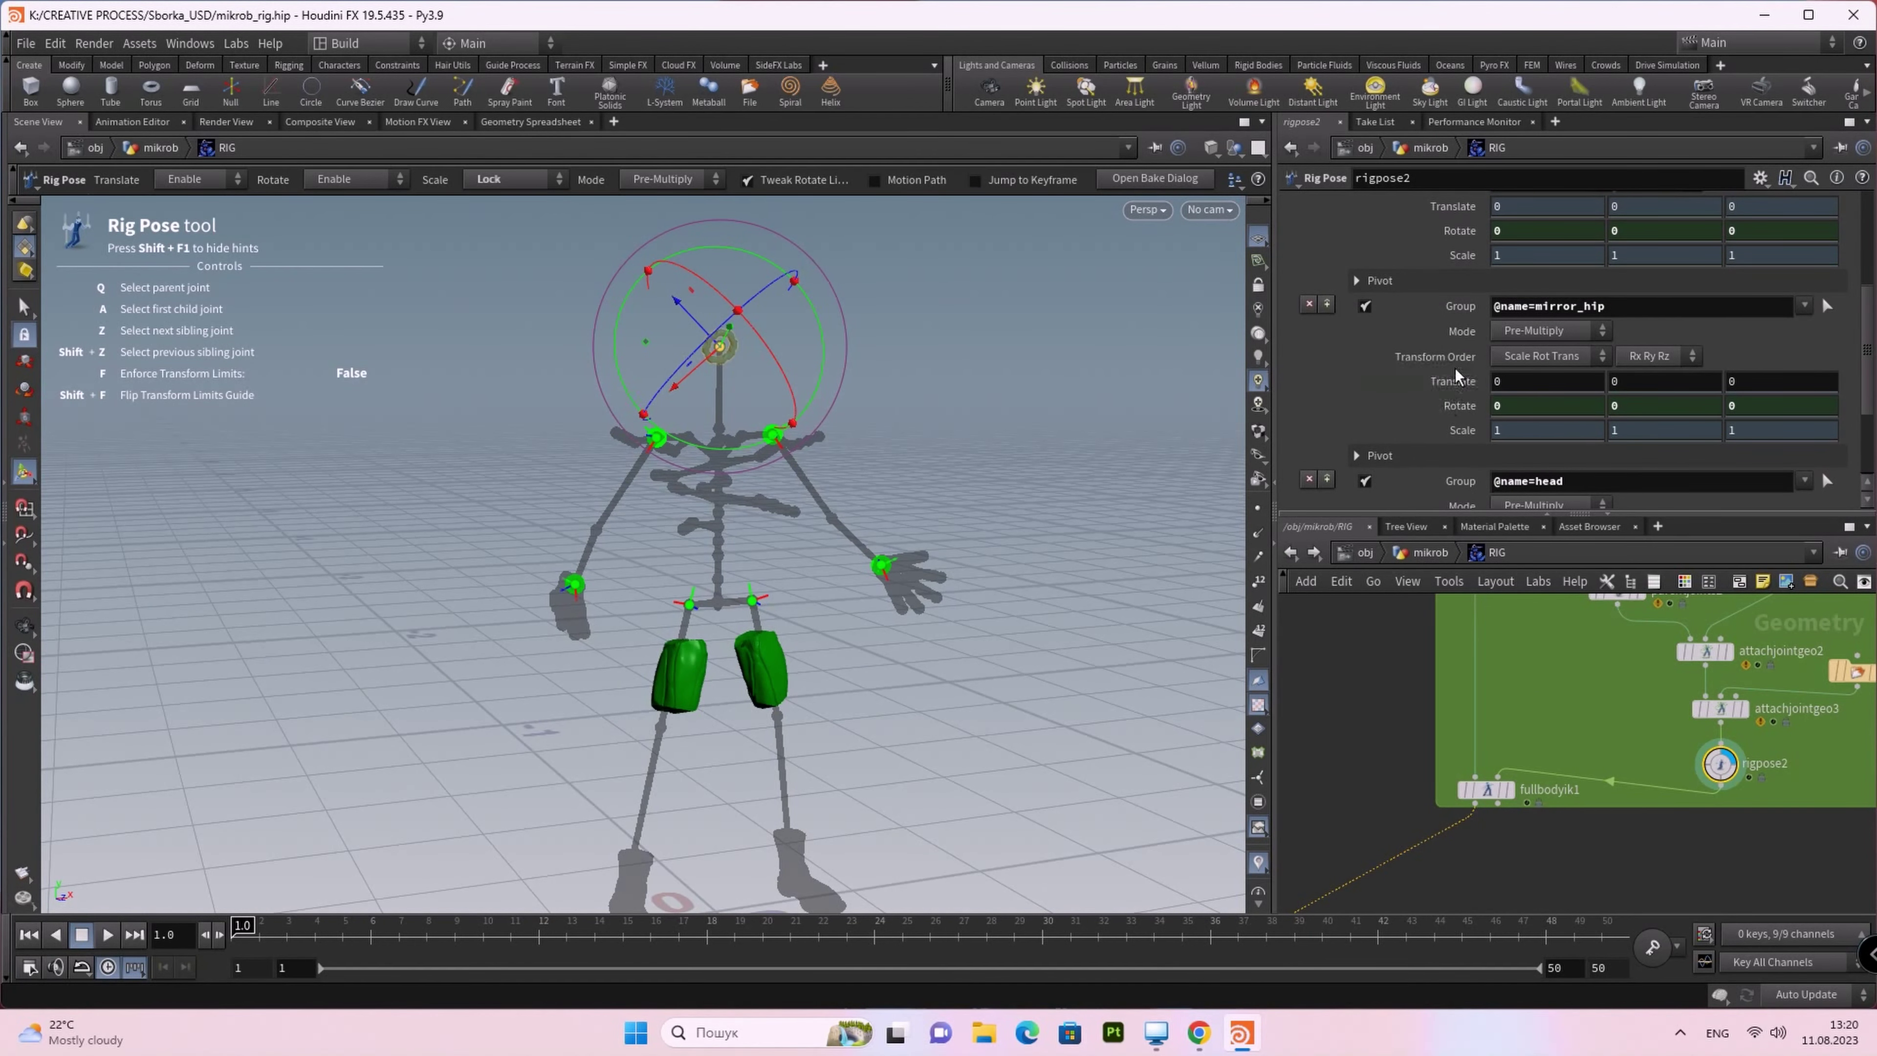
right_click(1451, 383)
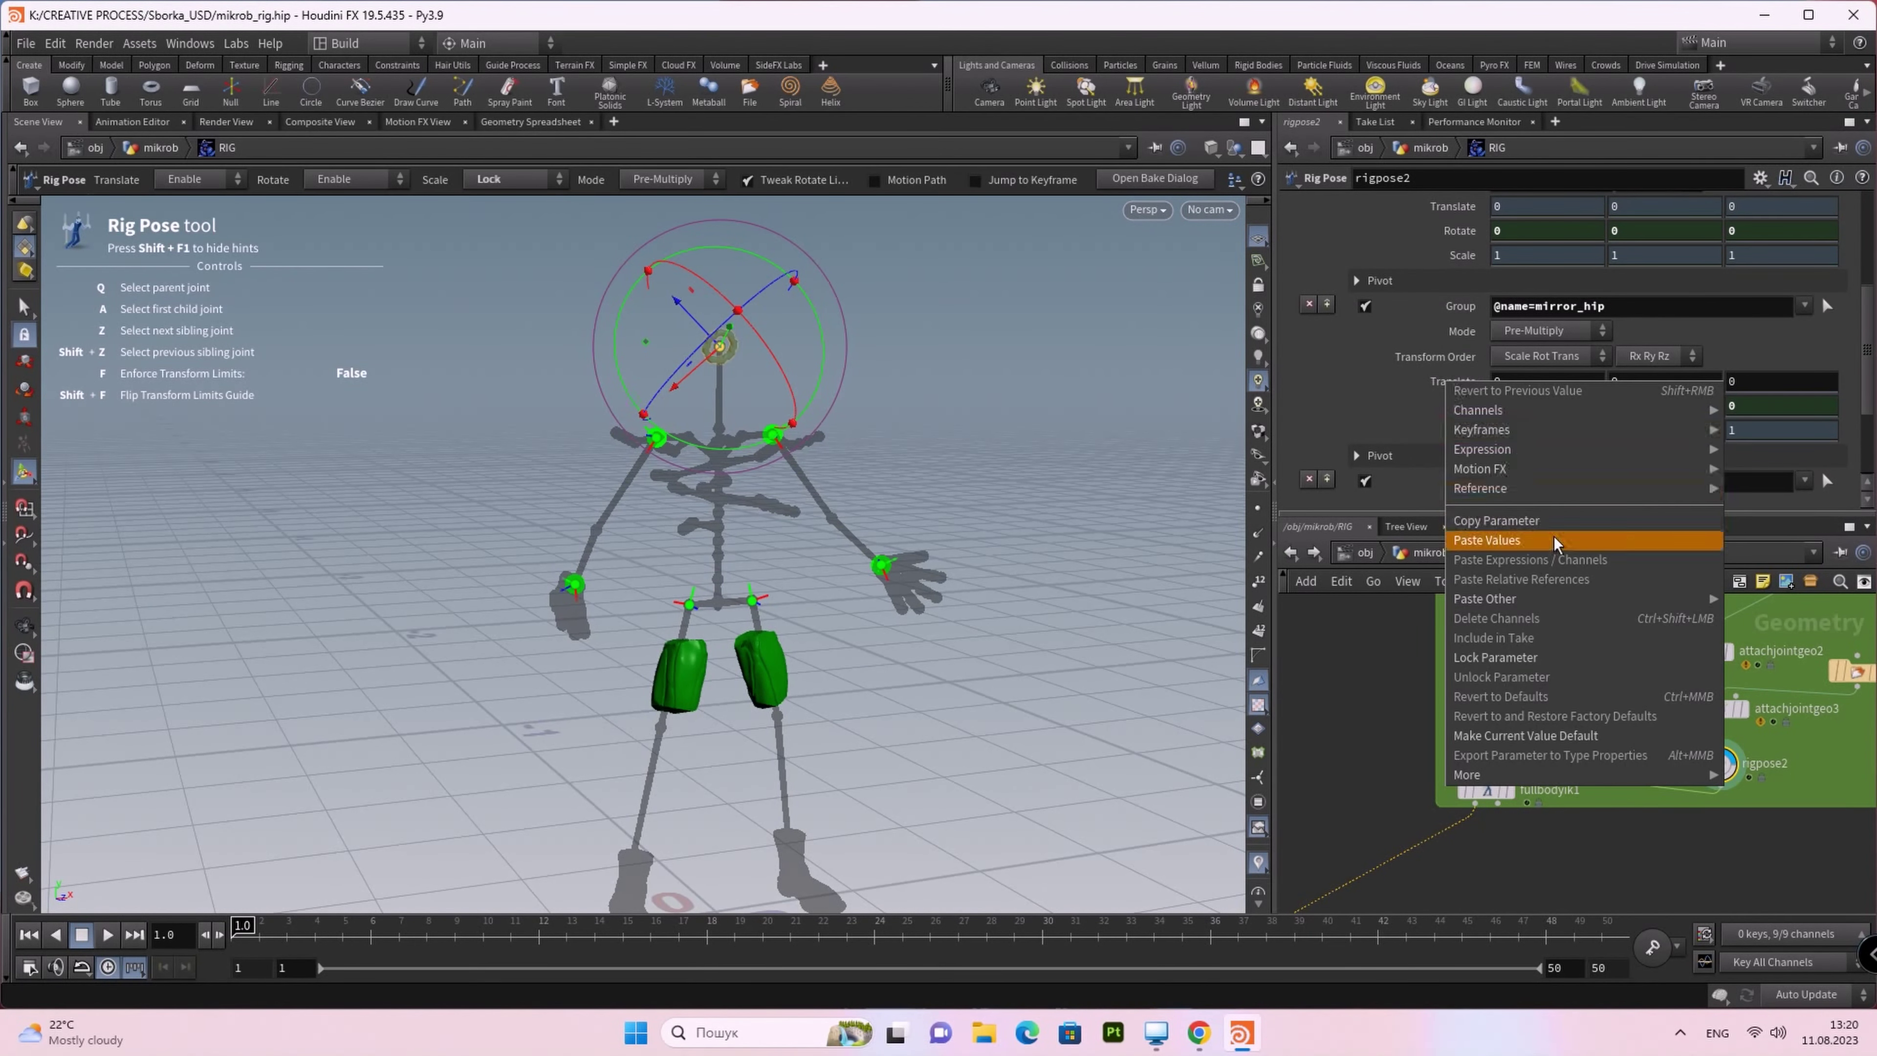
click(1527, 664)
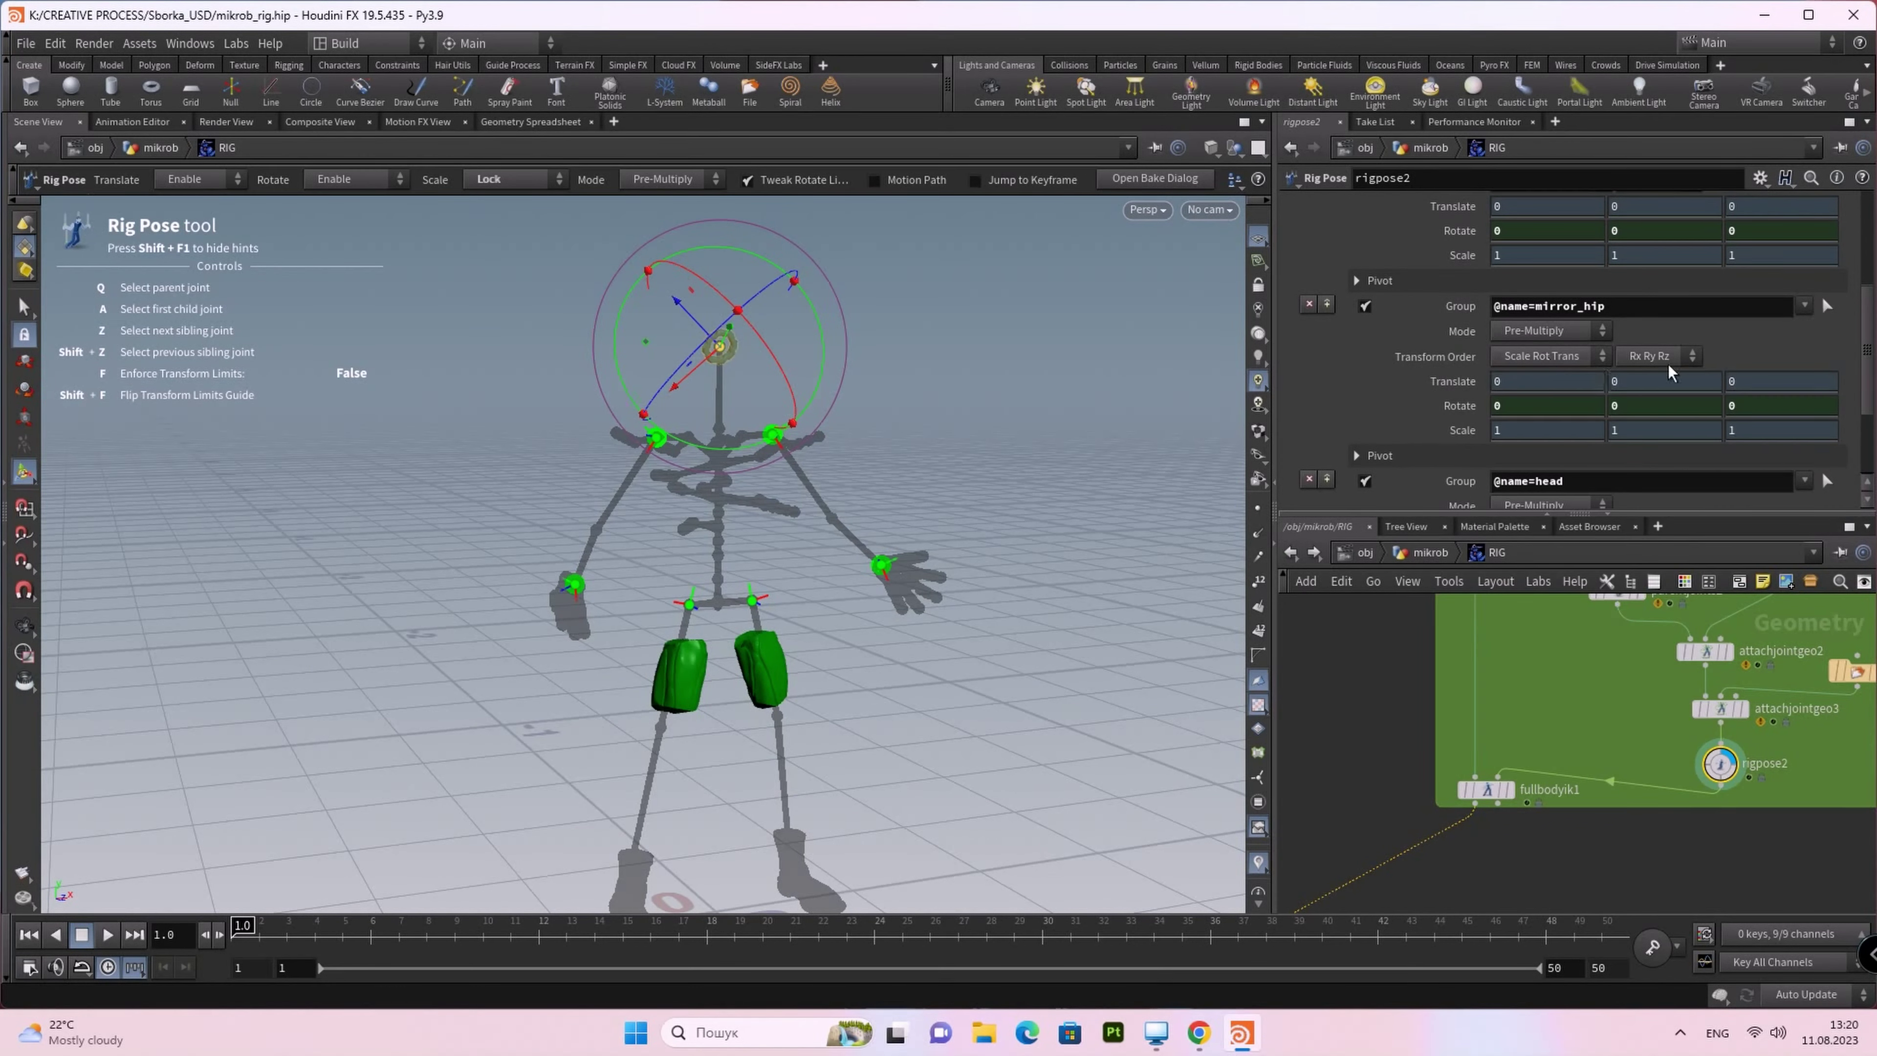
scroll(1507, 373, down, 1)
scroll(1485, 392, down, 1)
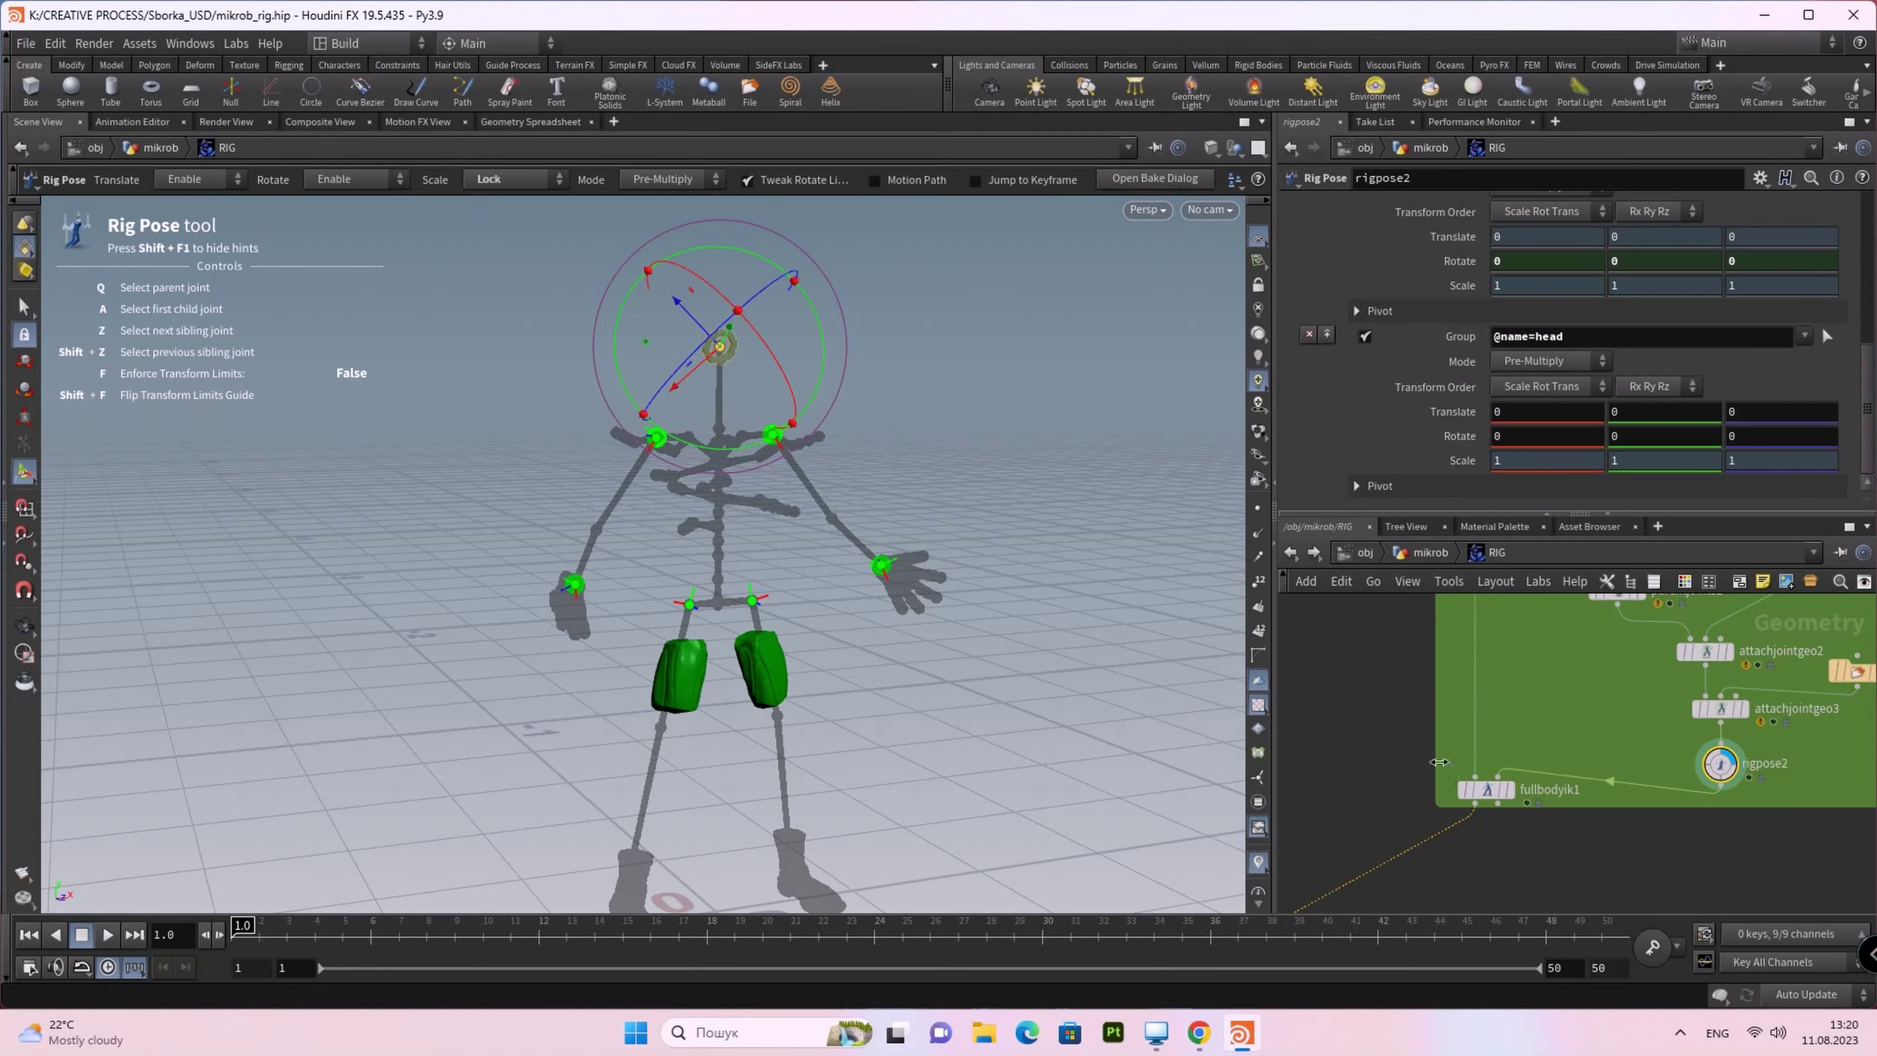
click(139, 43)
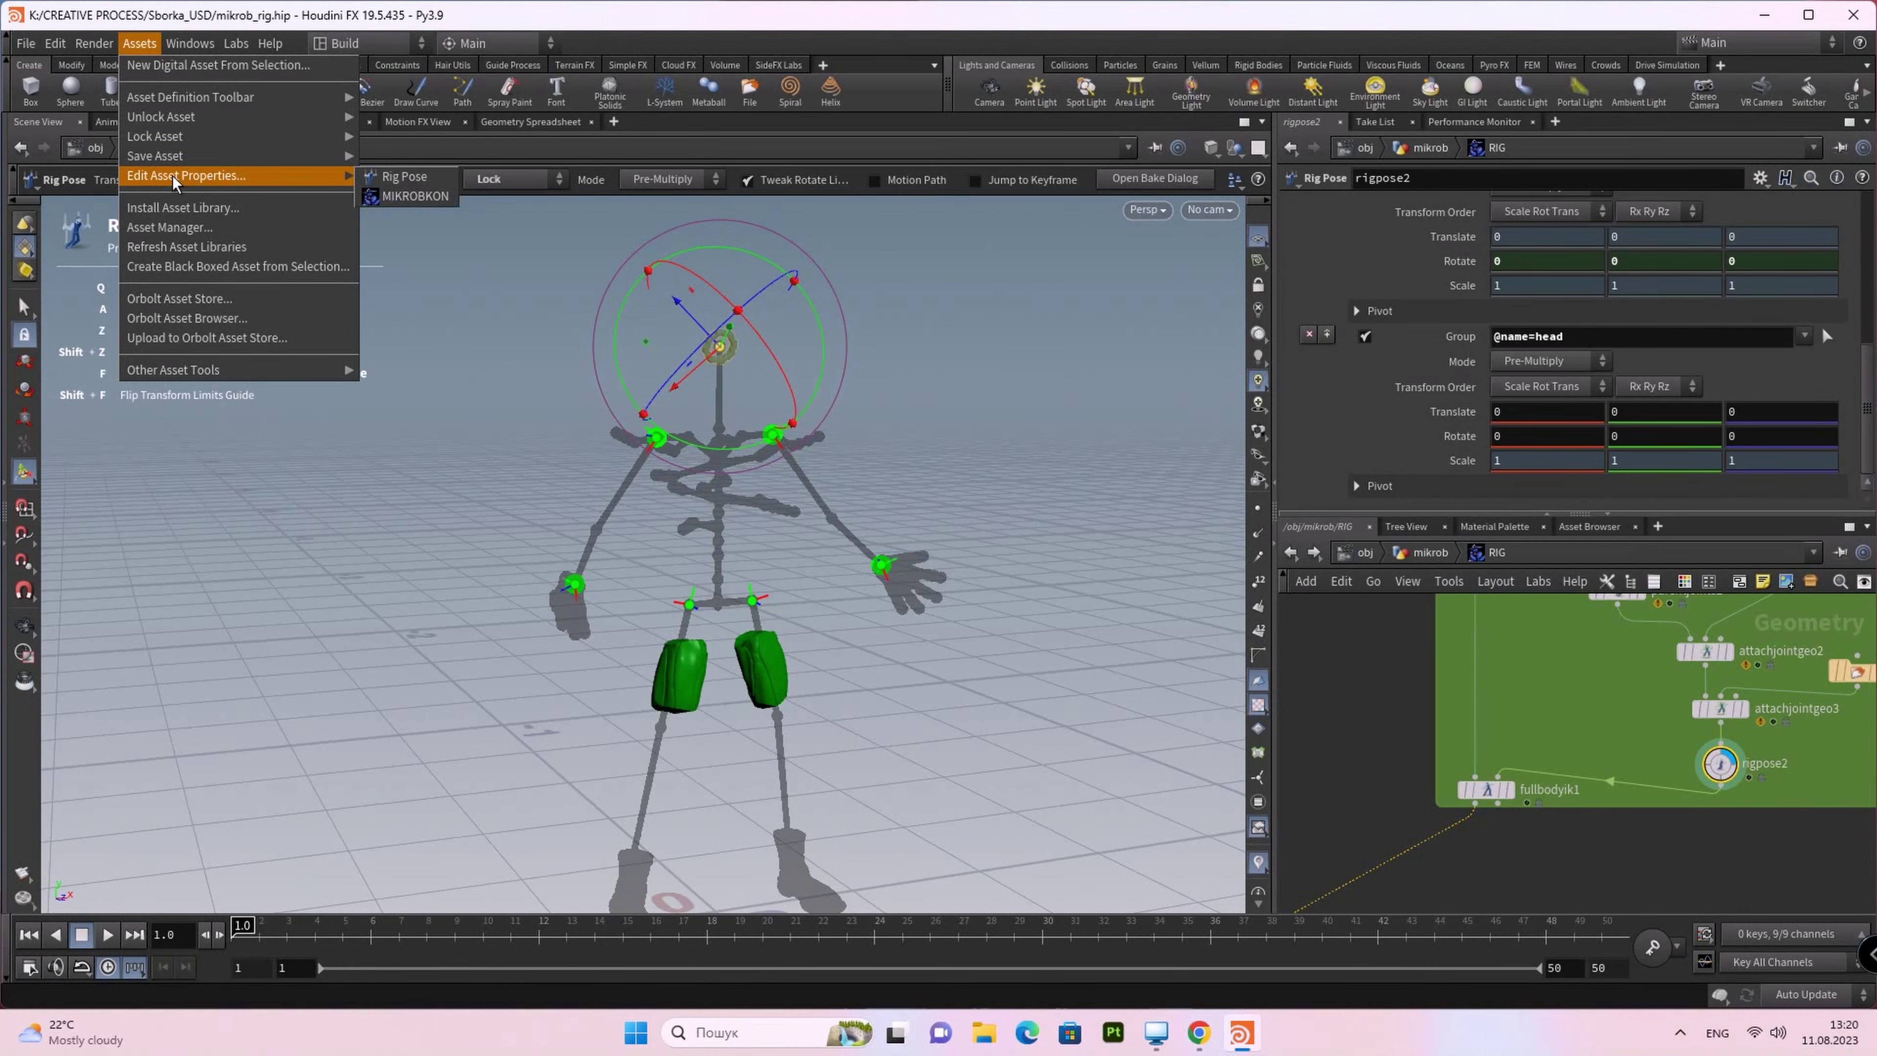
Step: Open MIKROBKON's type properties at the Parameters layout and select Folder Name
click(396, 196)
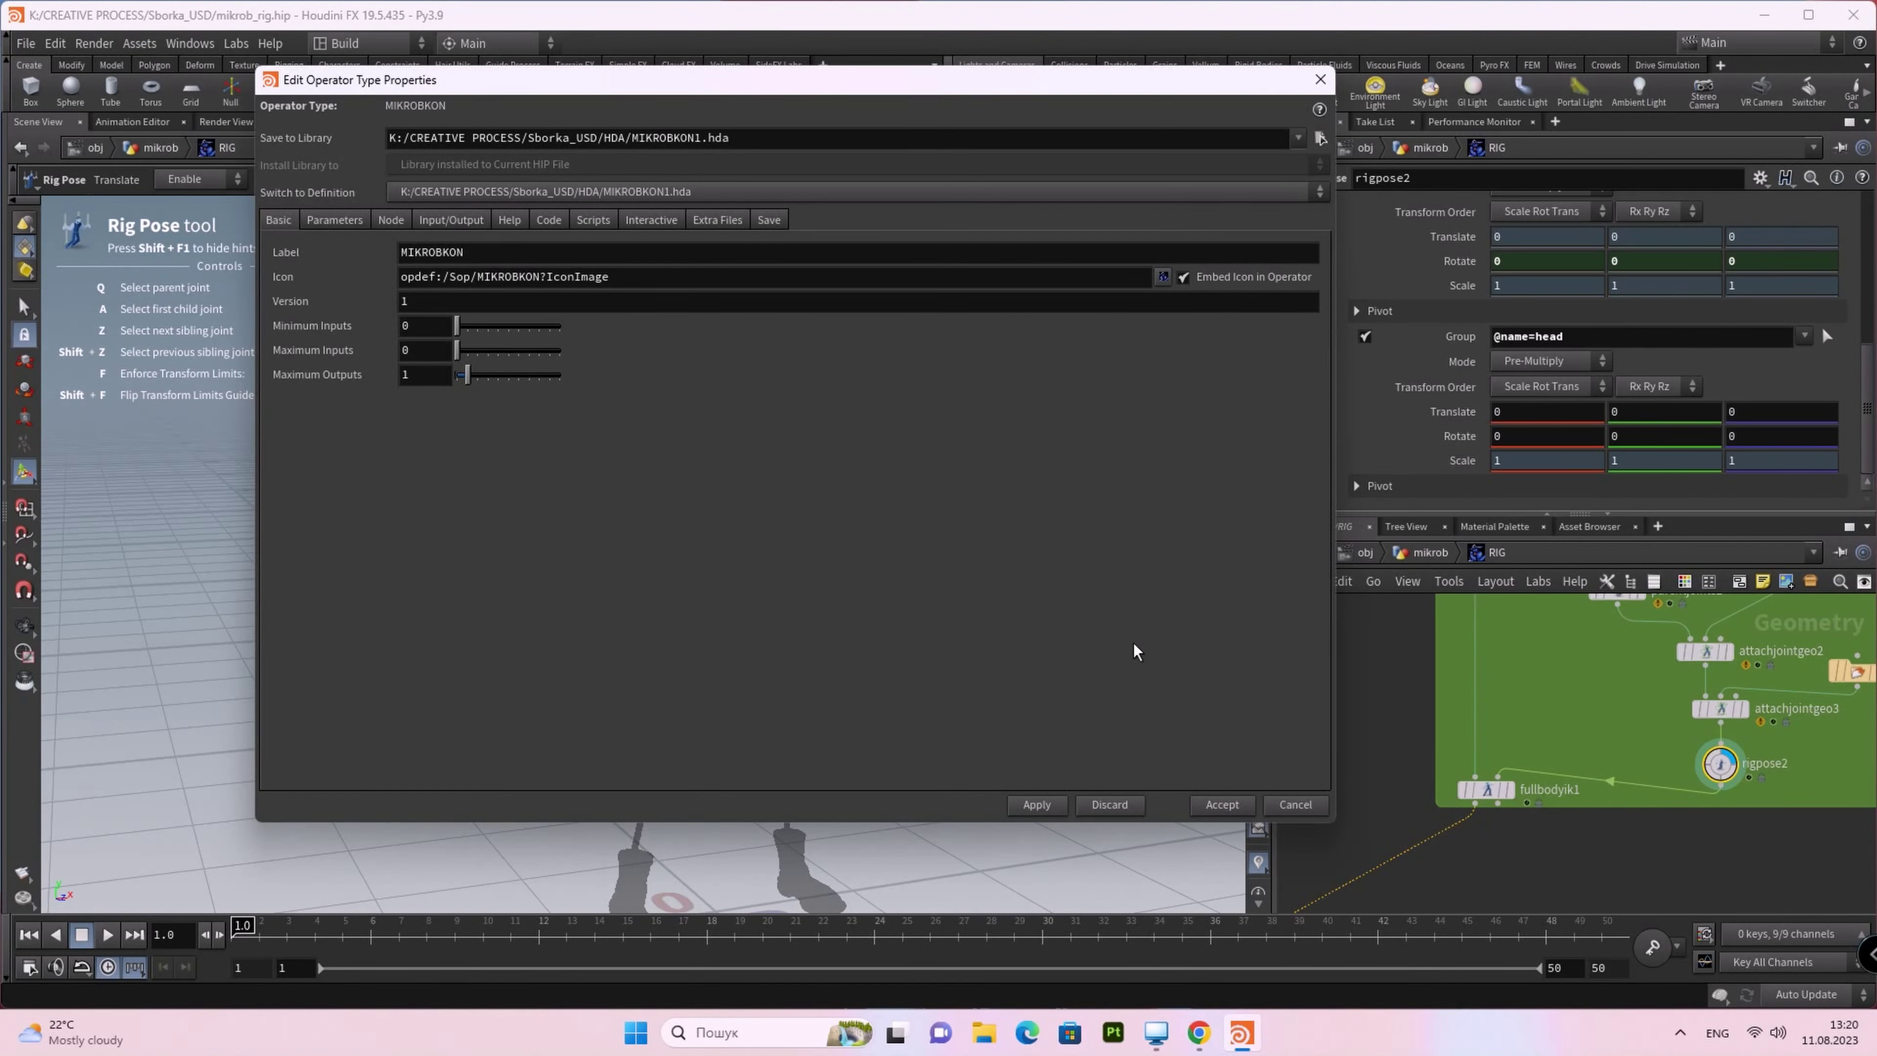
click(329, 217)
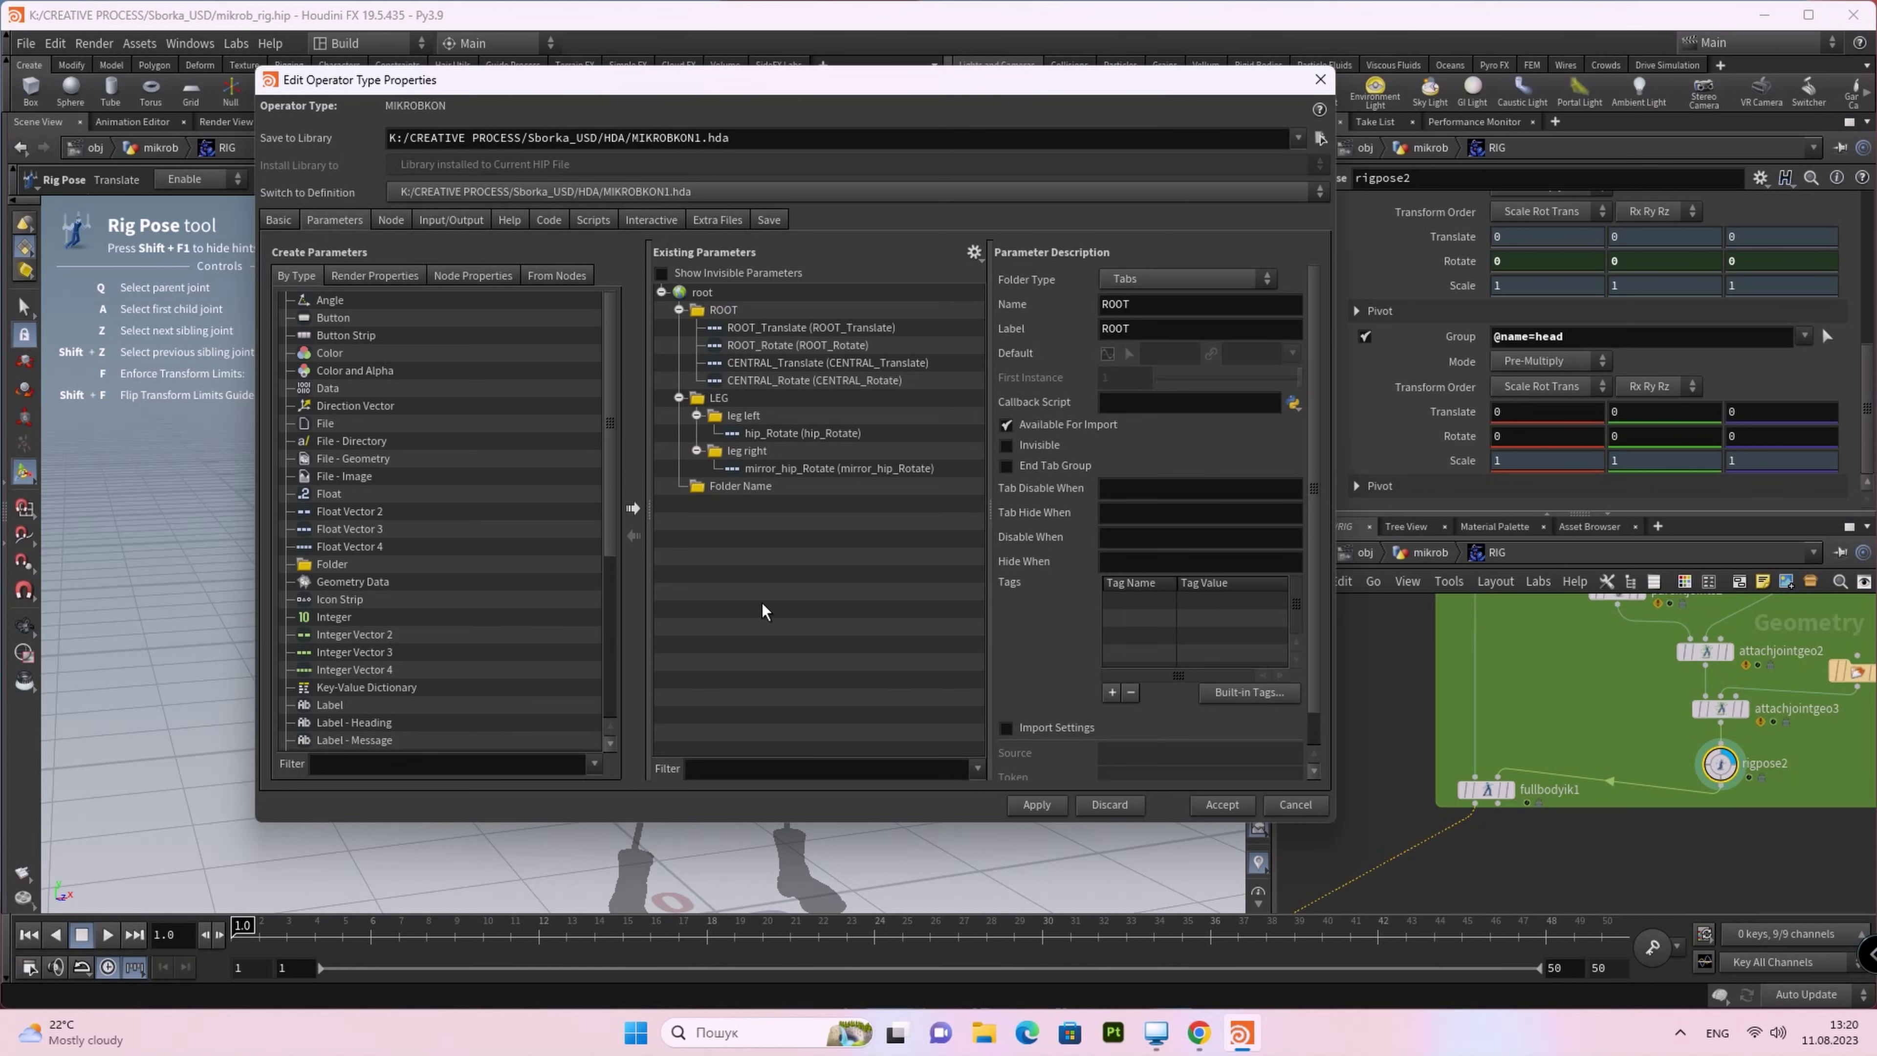
click(744, 486)
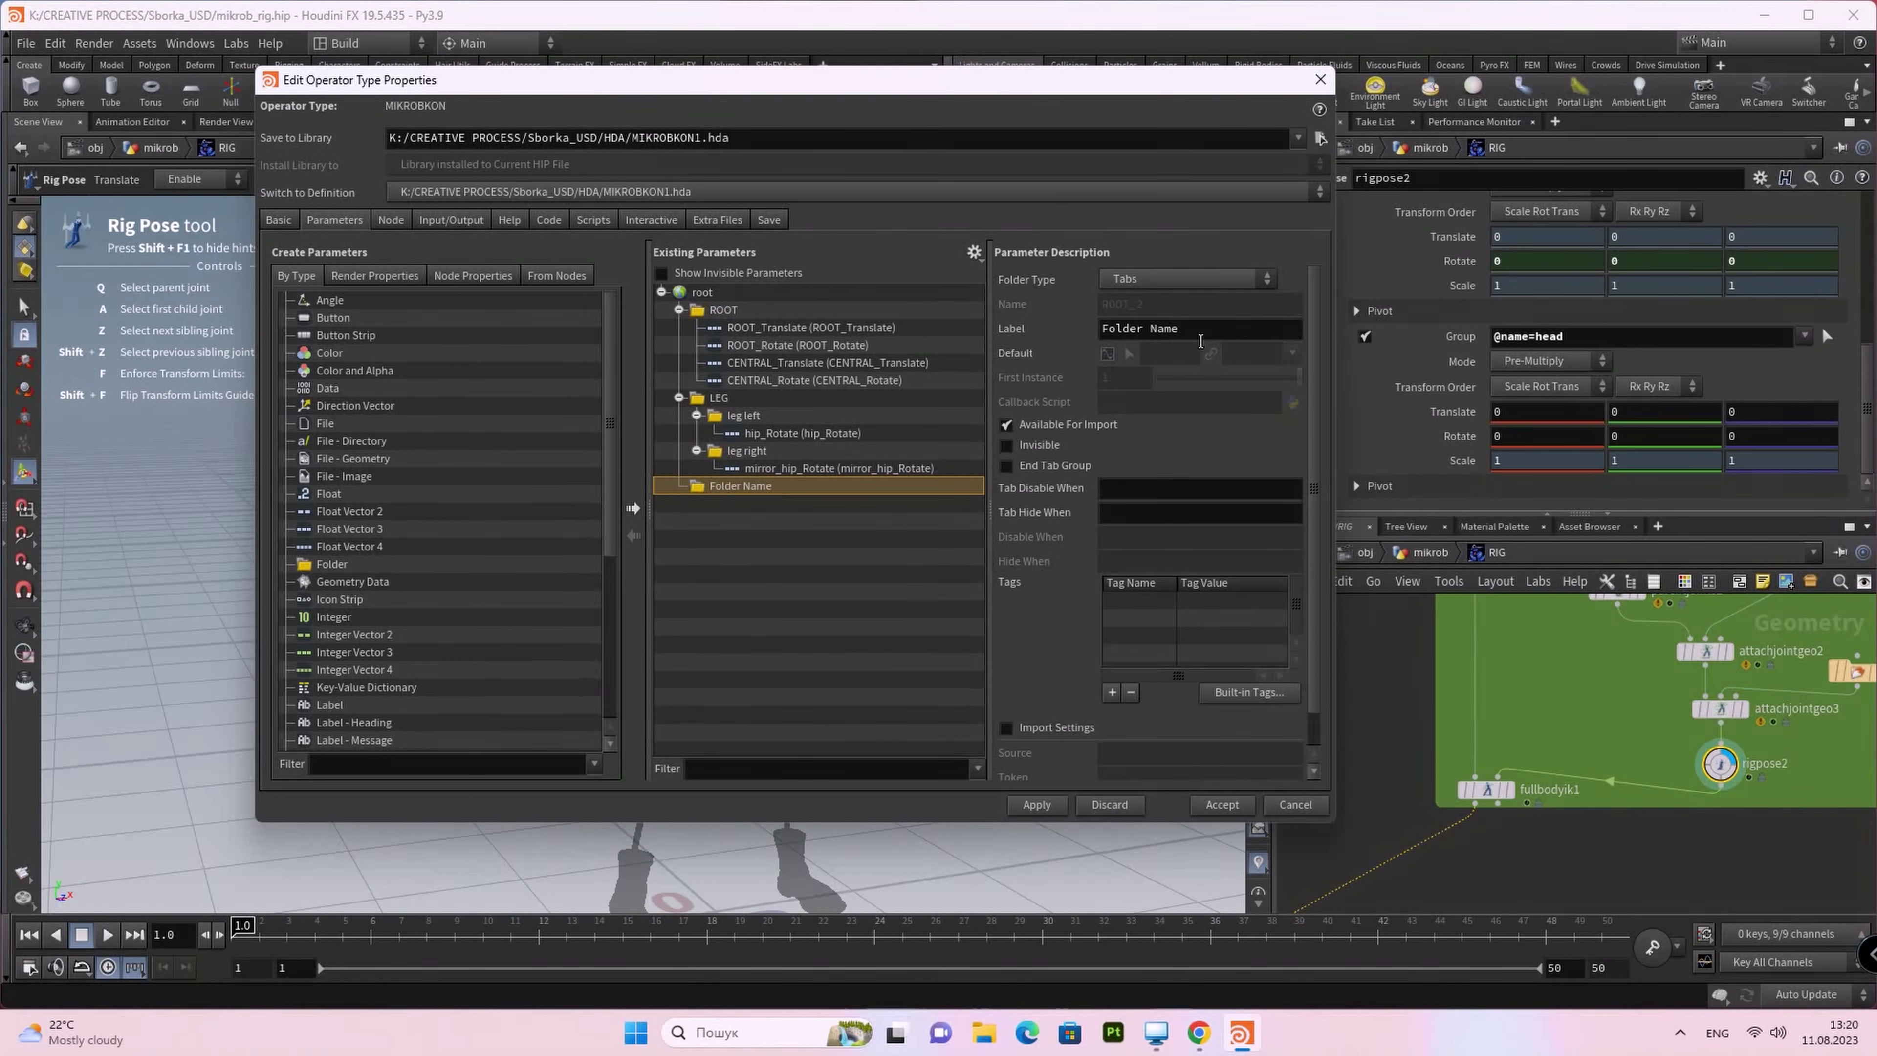
Step: Try relabelling the Folder Name folder to HEAD, fixing the 'hEAD' typo
click(1205, 333)
key(BackSpace)
key(BackSpace)
key(BackSpace)
key(BackSpace)
key(BackSpace)
key(BackSpace)
key(BackSpace)
key(BackSpace)
key(BackSpace)
key(BackSpace)
key(BackSpace)
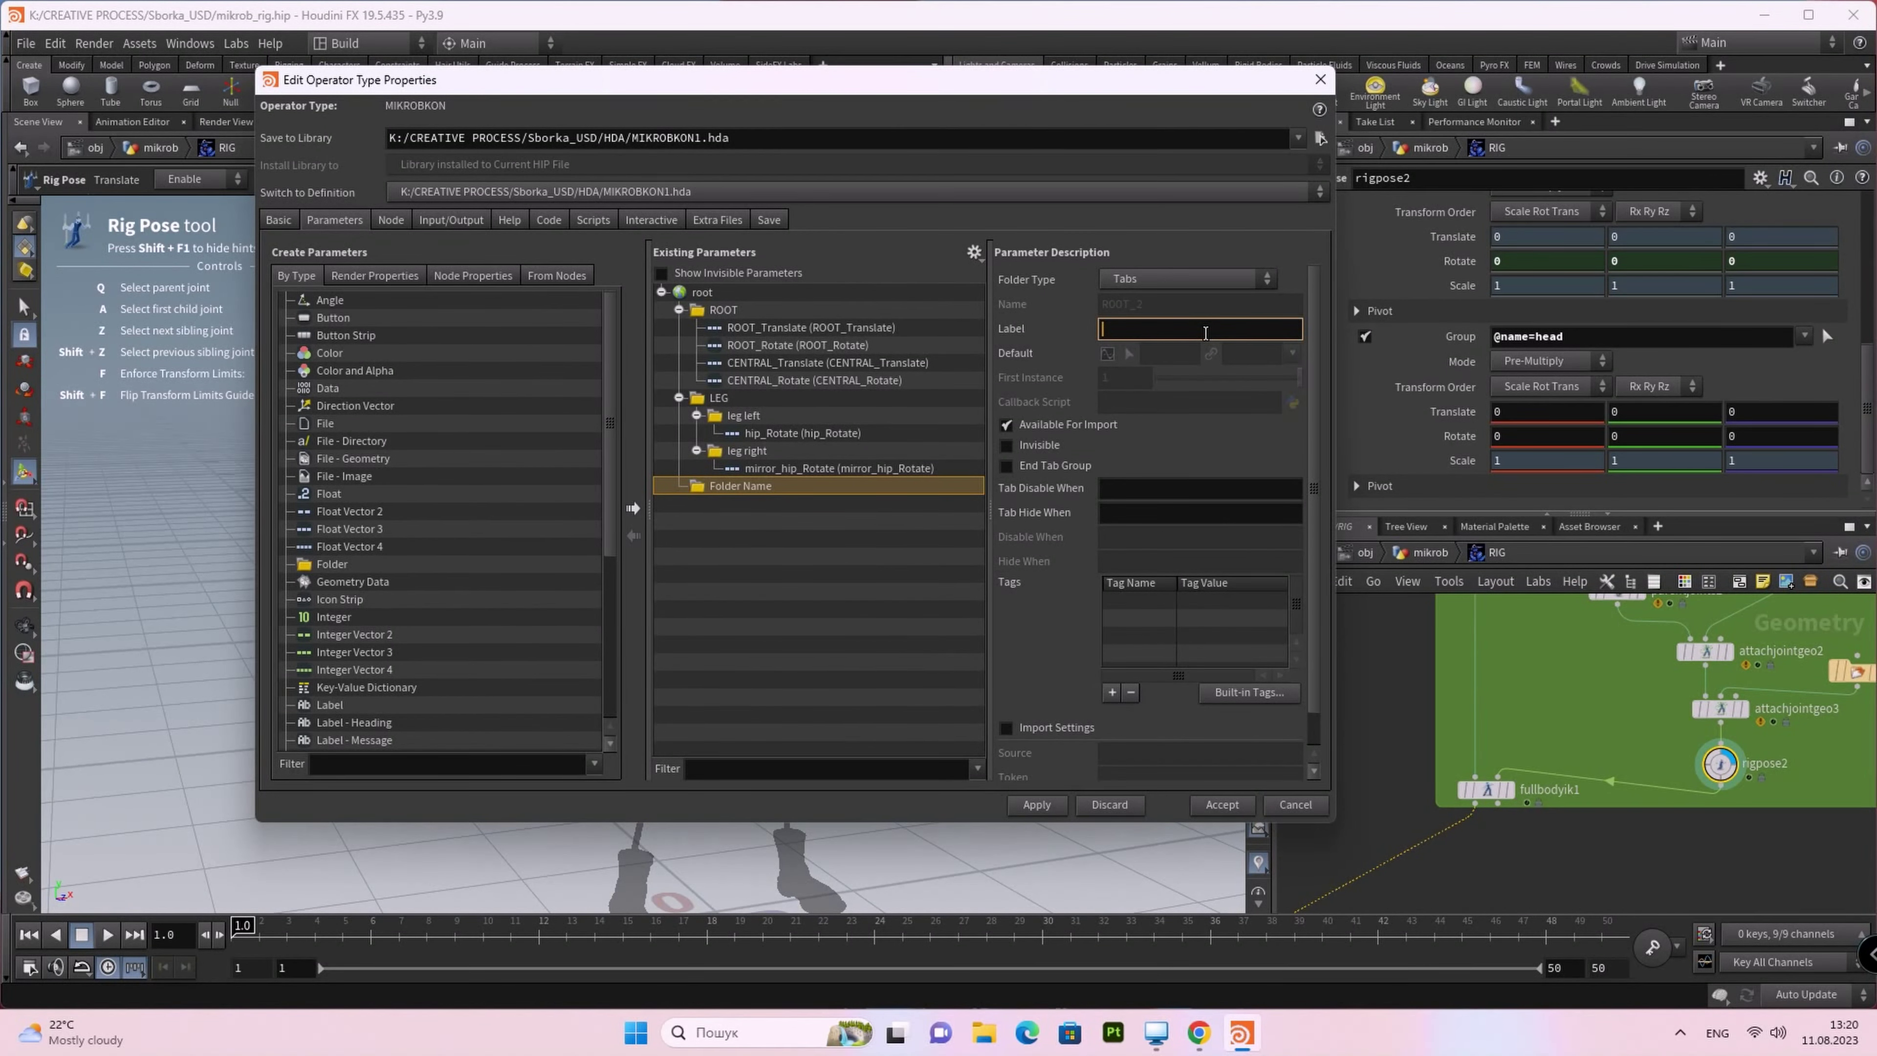
text(hE)
text(AD)
click(1109, 339)
key(BackSpace)
text(H)
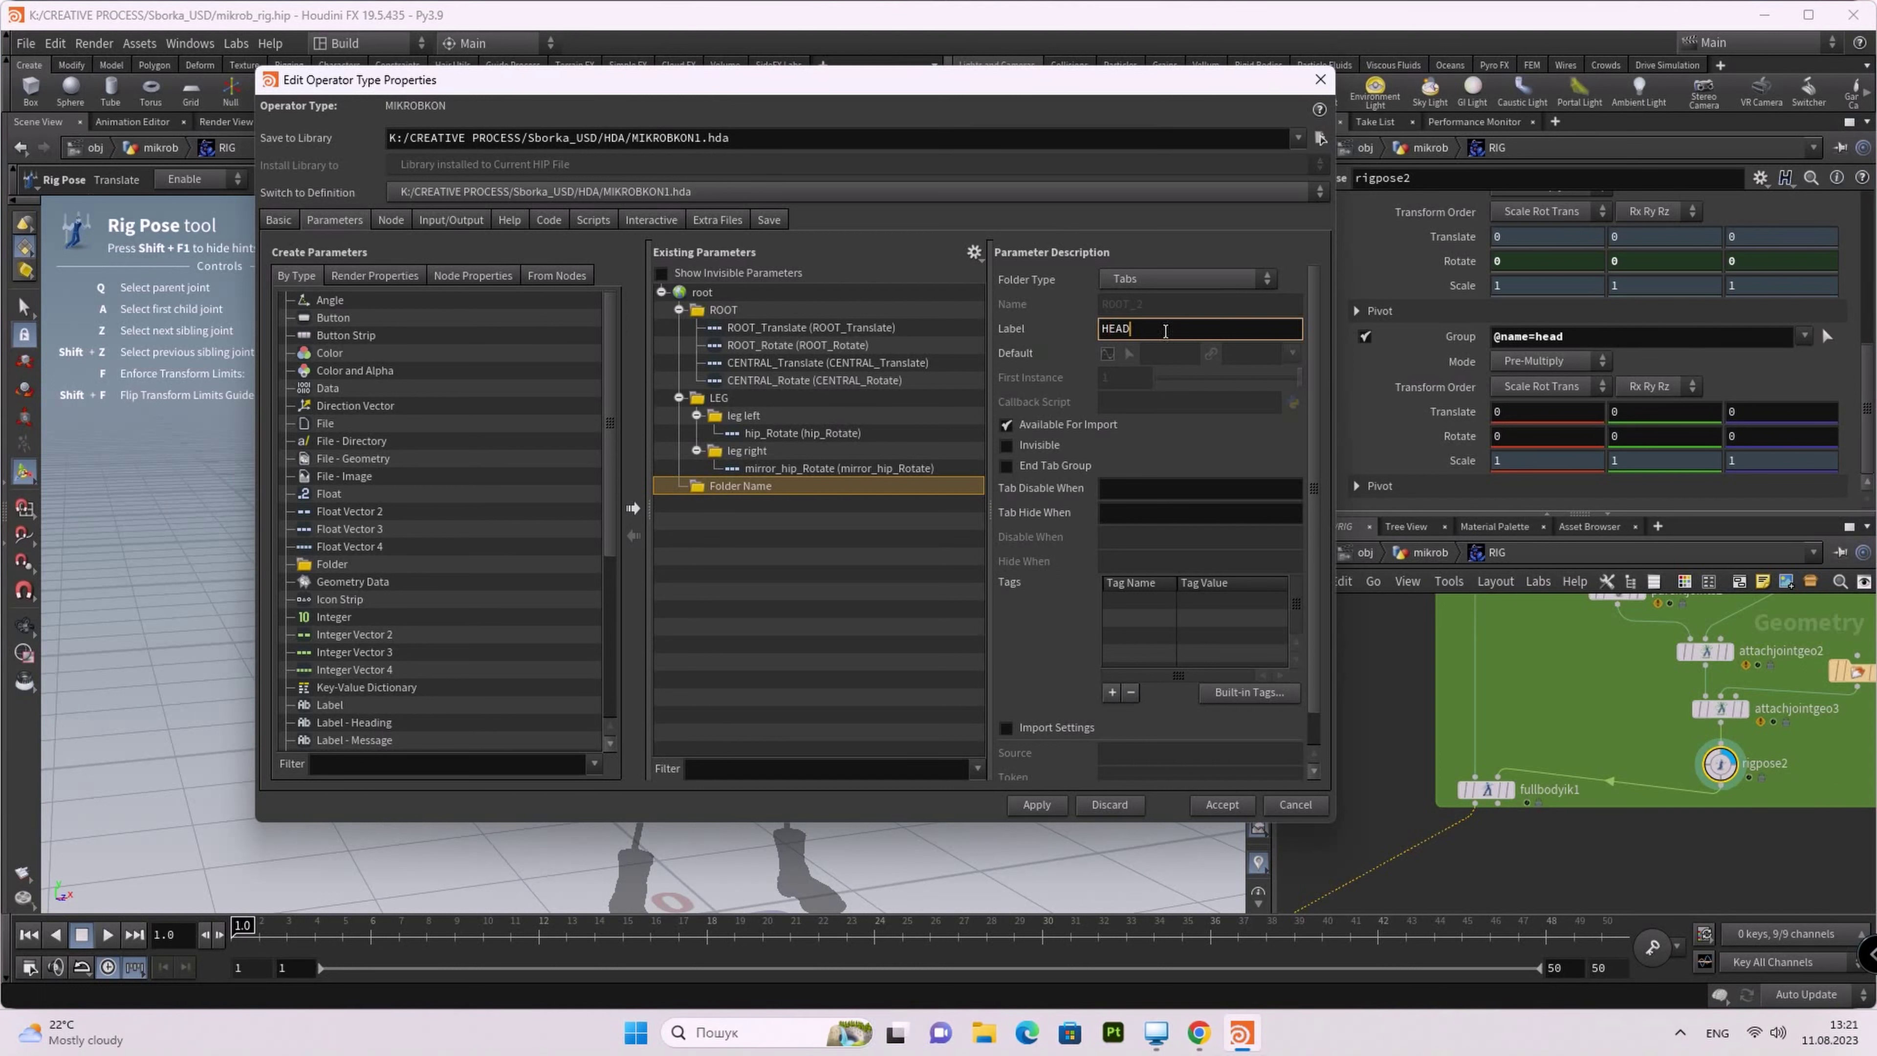
double_click(1123, 334)
click(812, 568)
click(857, 487)
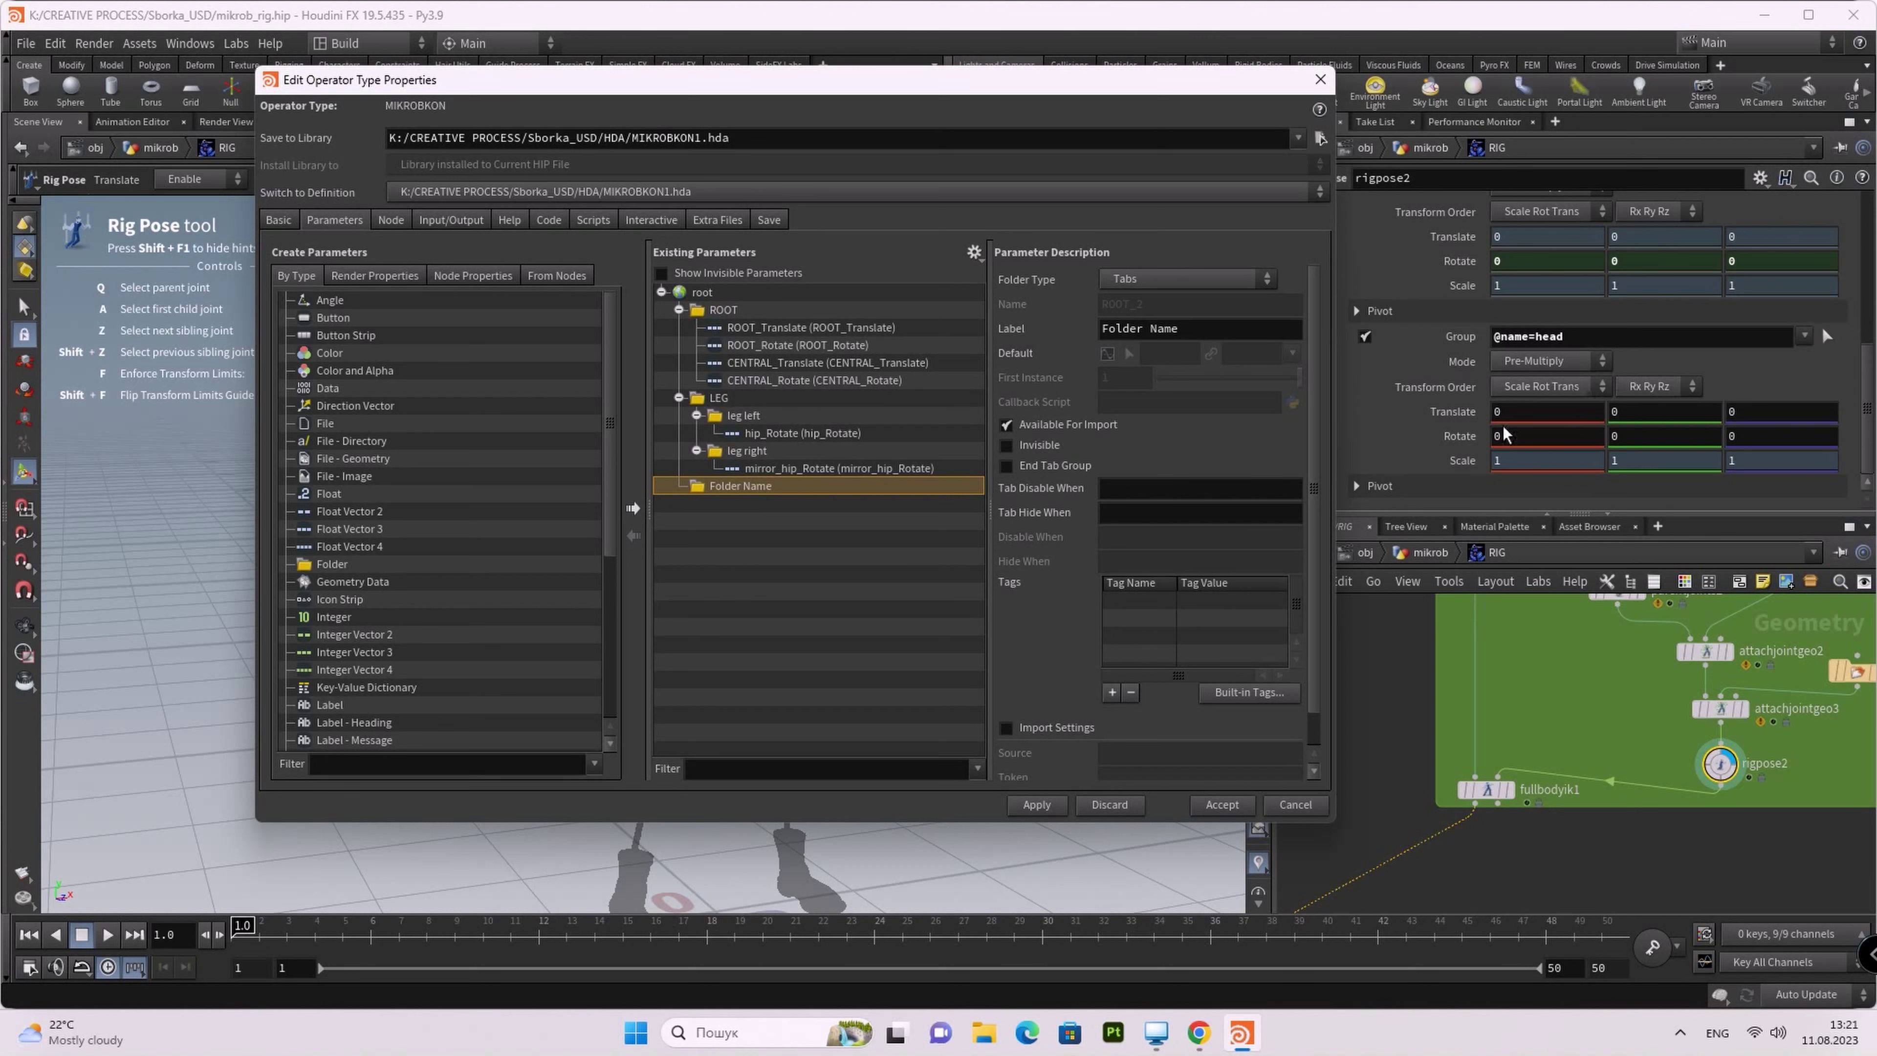
click(1465, 418)
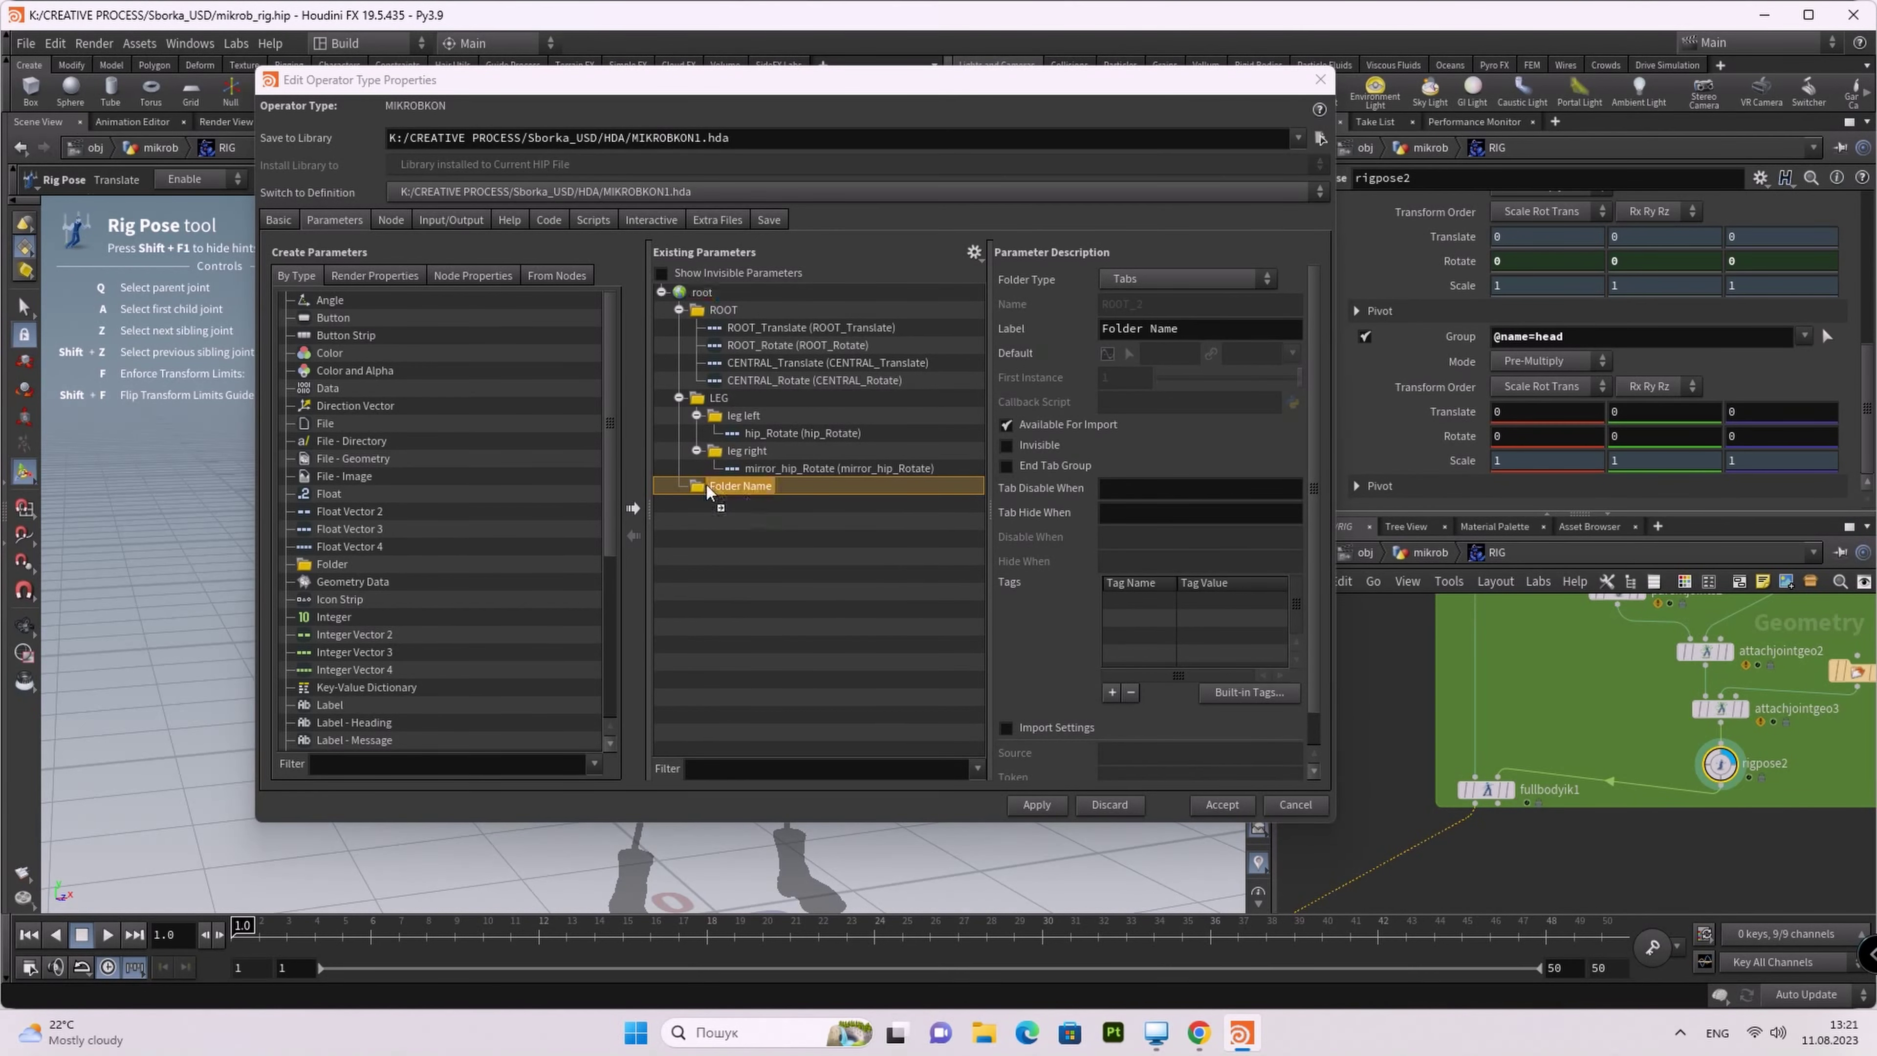
Step: Add the head Translate and Rotate parameters under the Folder Name folder
drag(1465, 418, 700, 493)
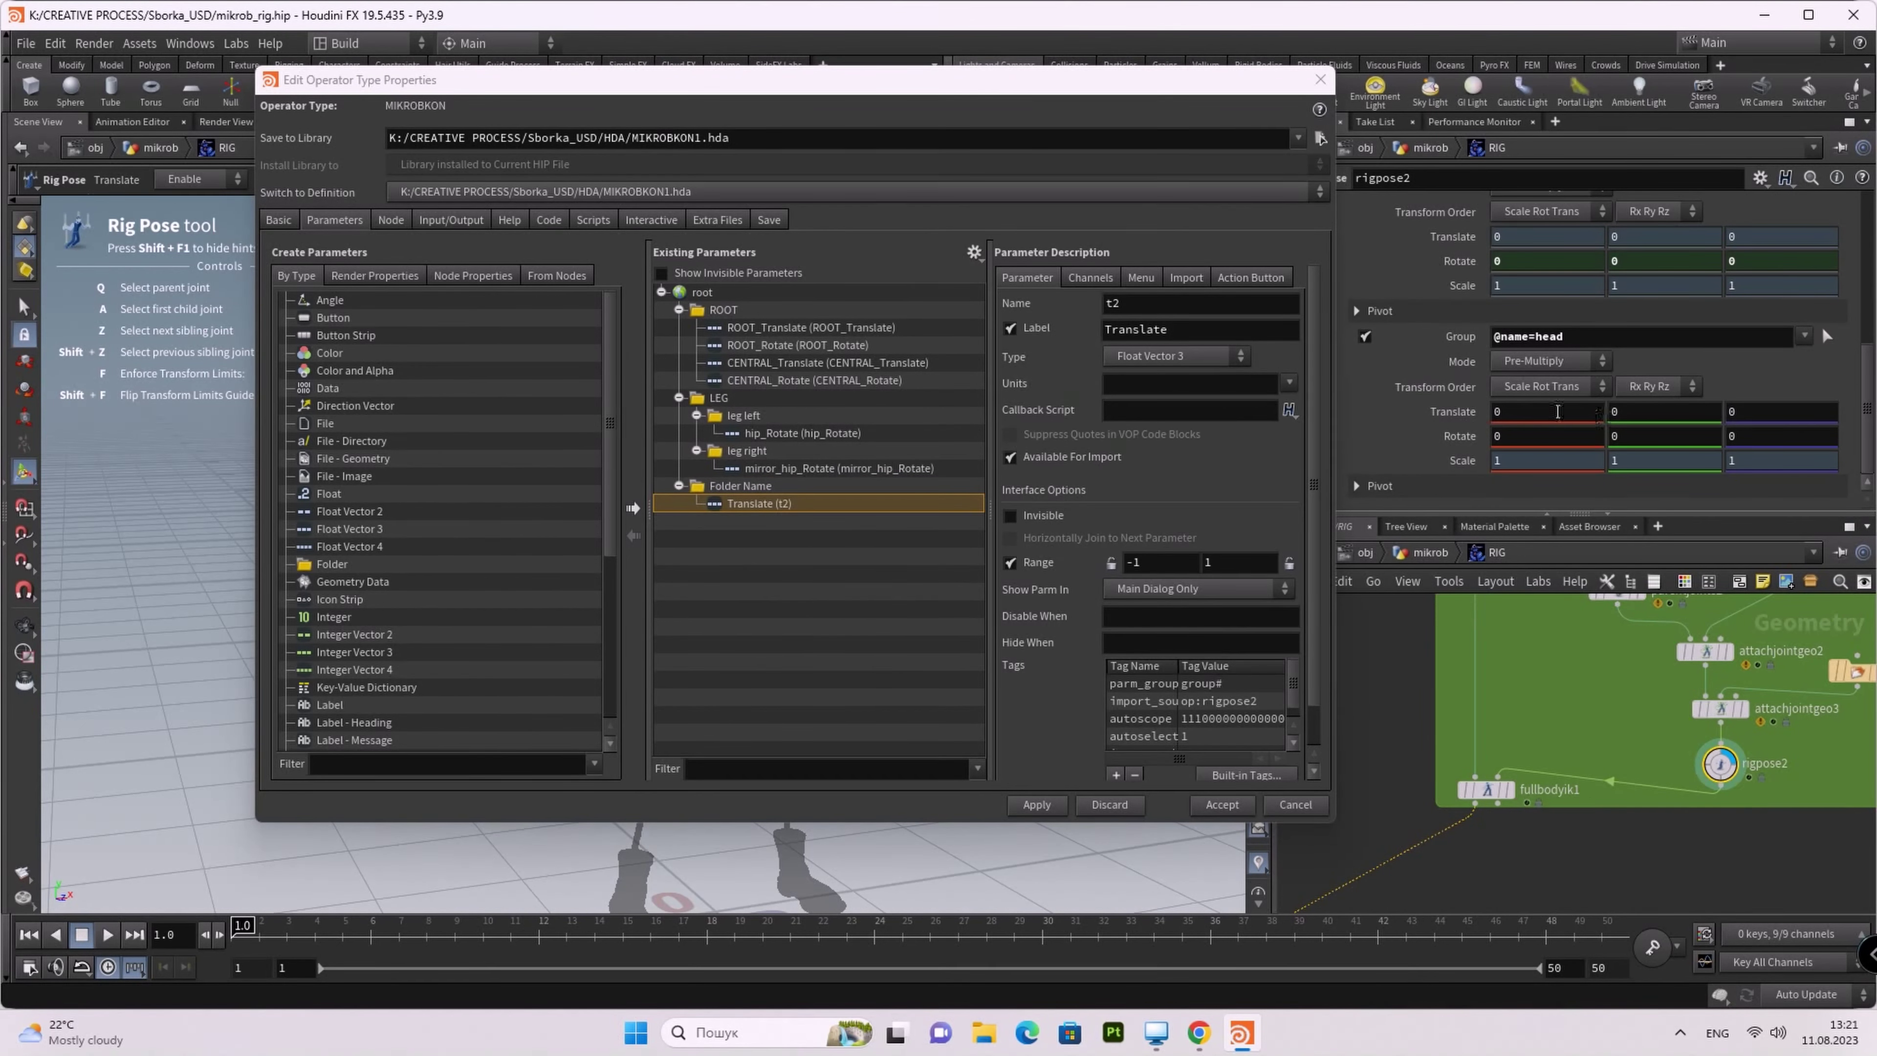
drag(1467, 436, 699, 495)
drag(698, 496, 700, 500)
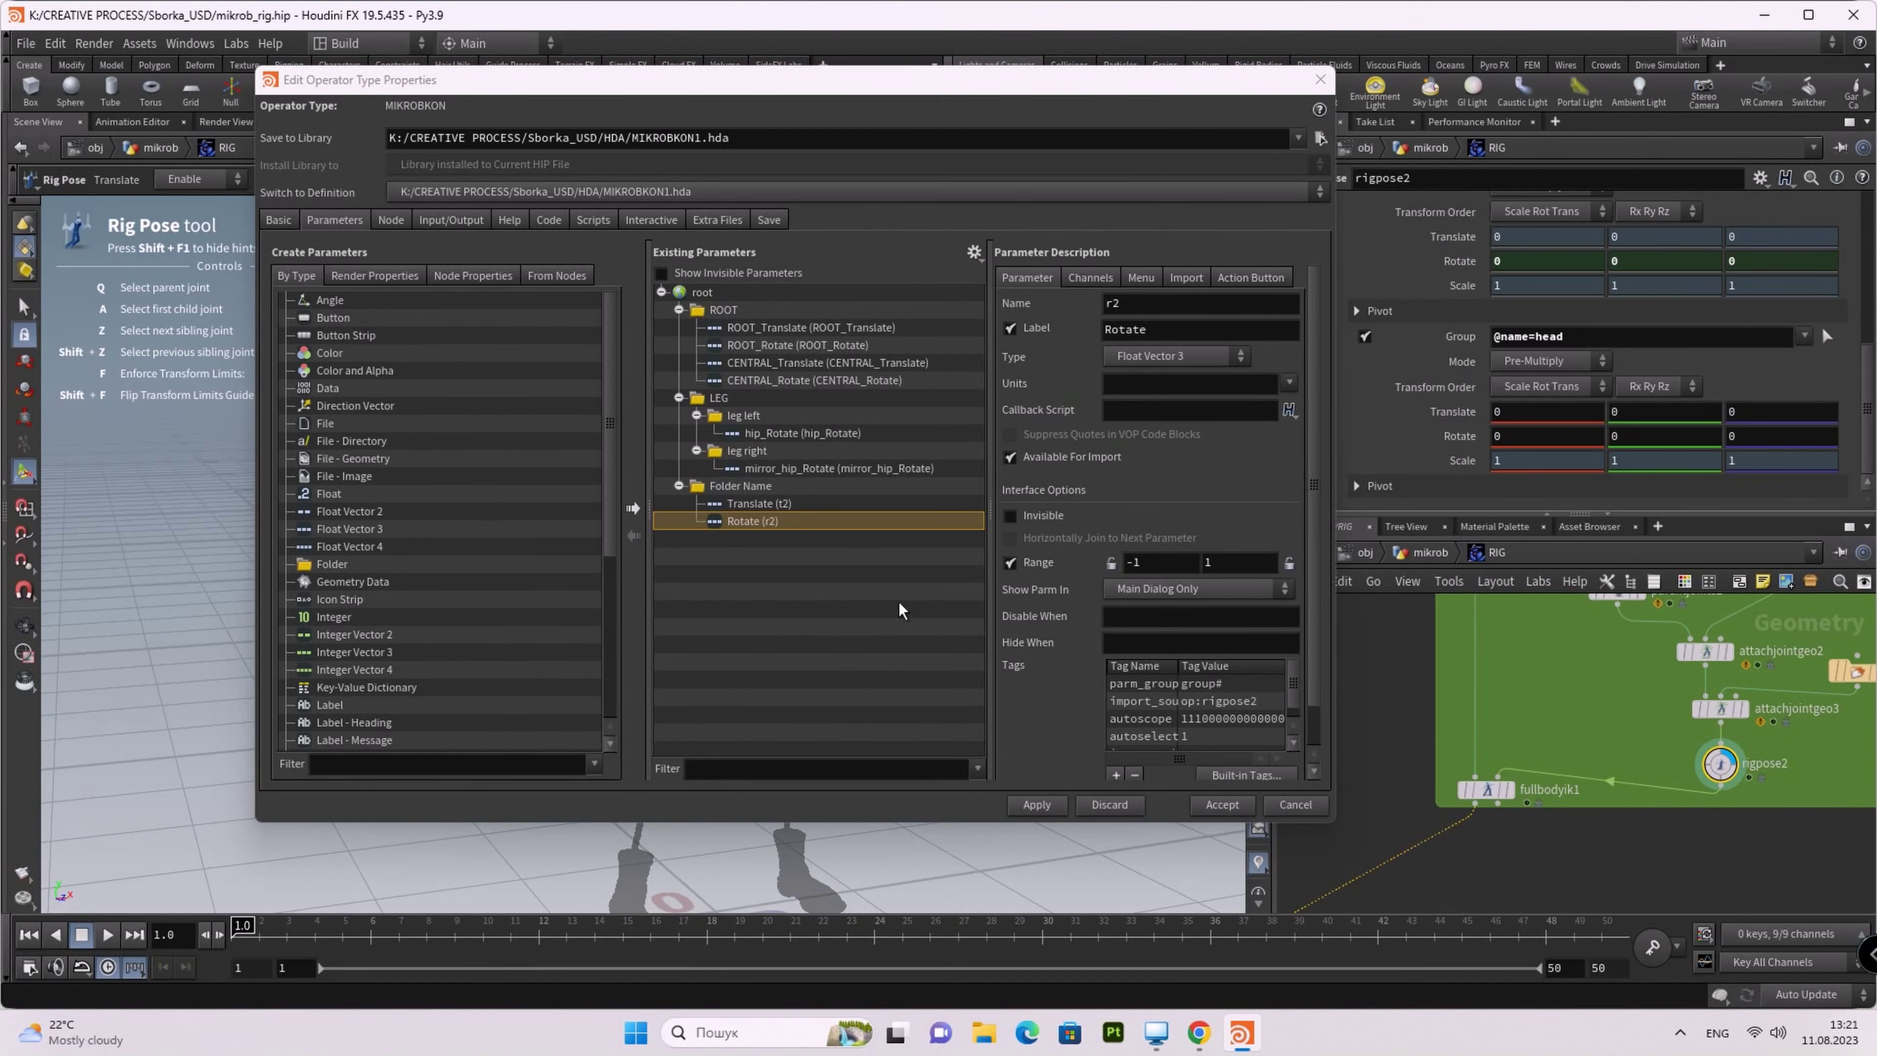
click(1113, 330)
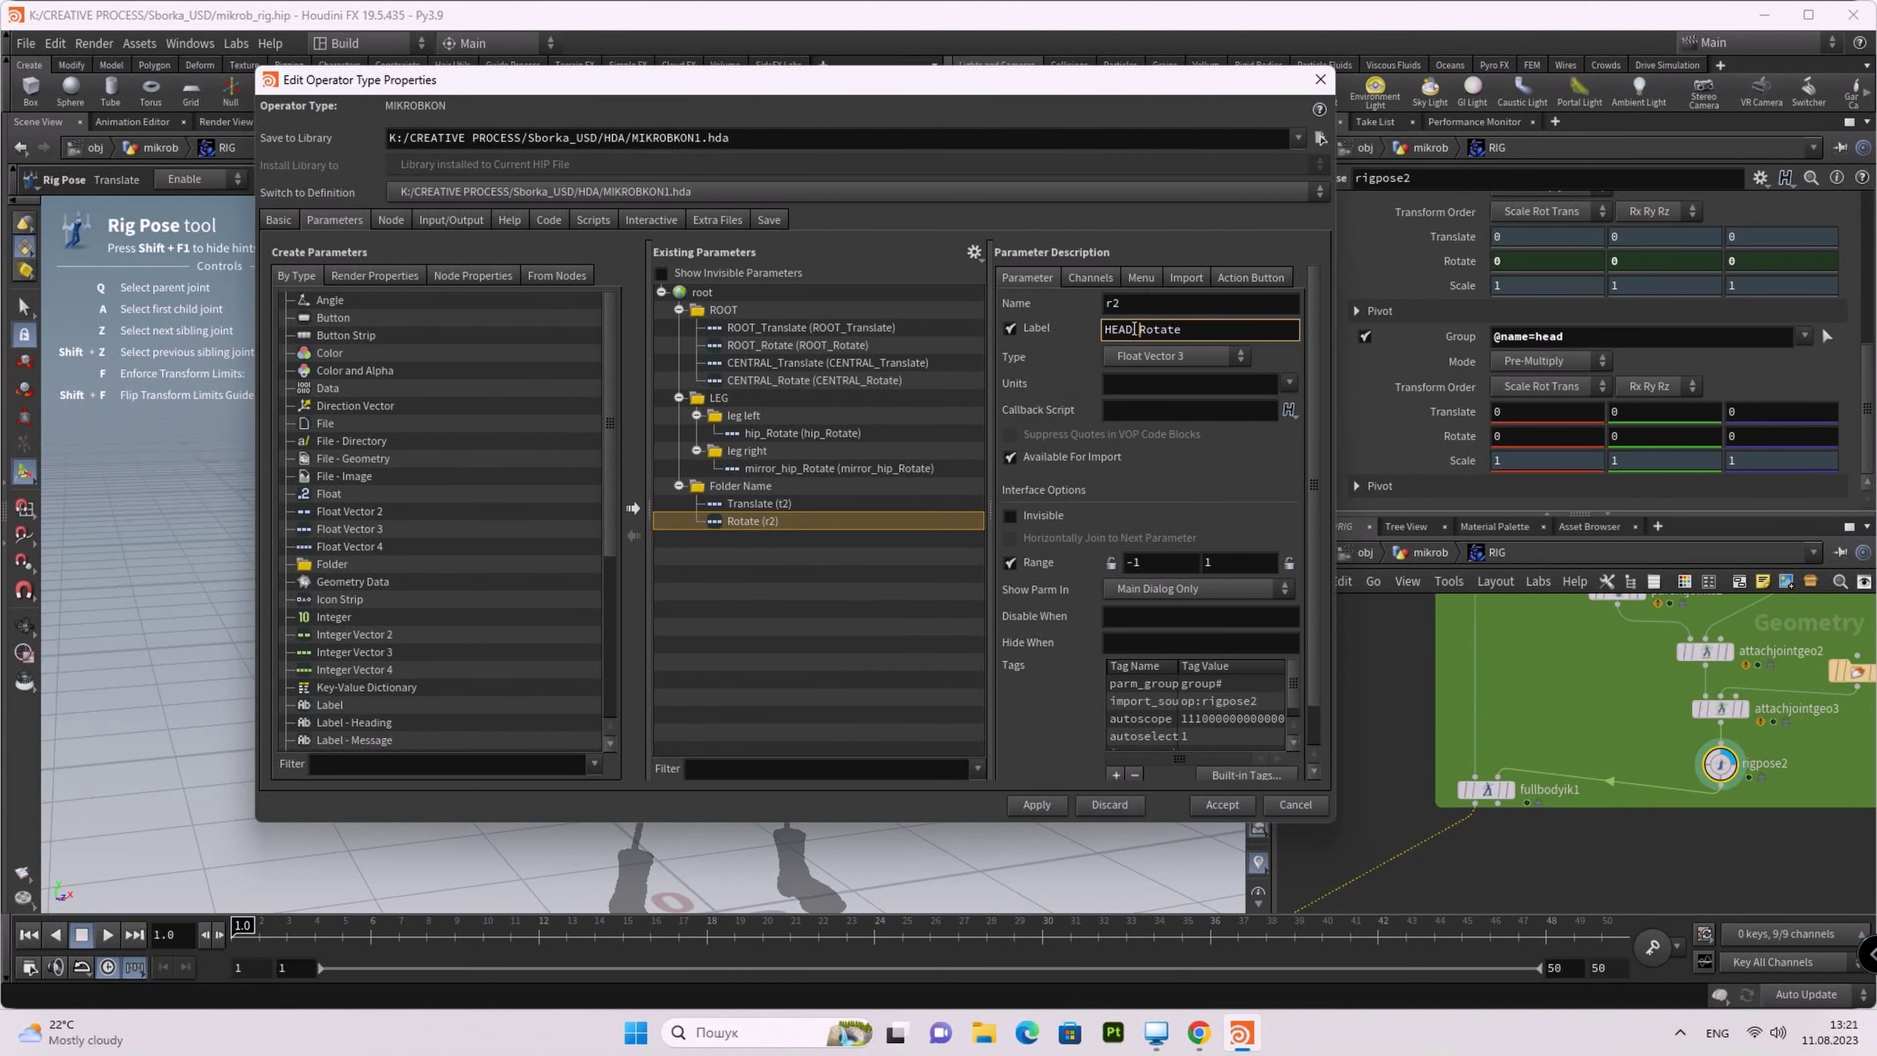
Step: Rename the Translate (t2) parameter's label and name to HEAD_Translate
click(759, 503)
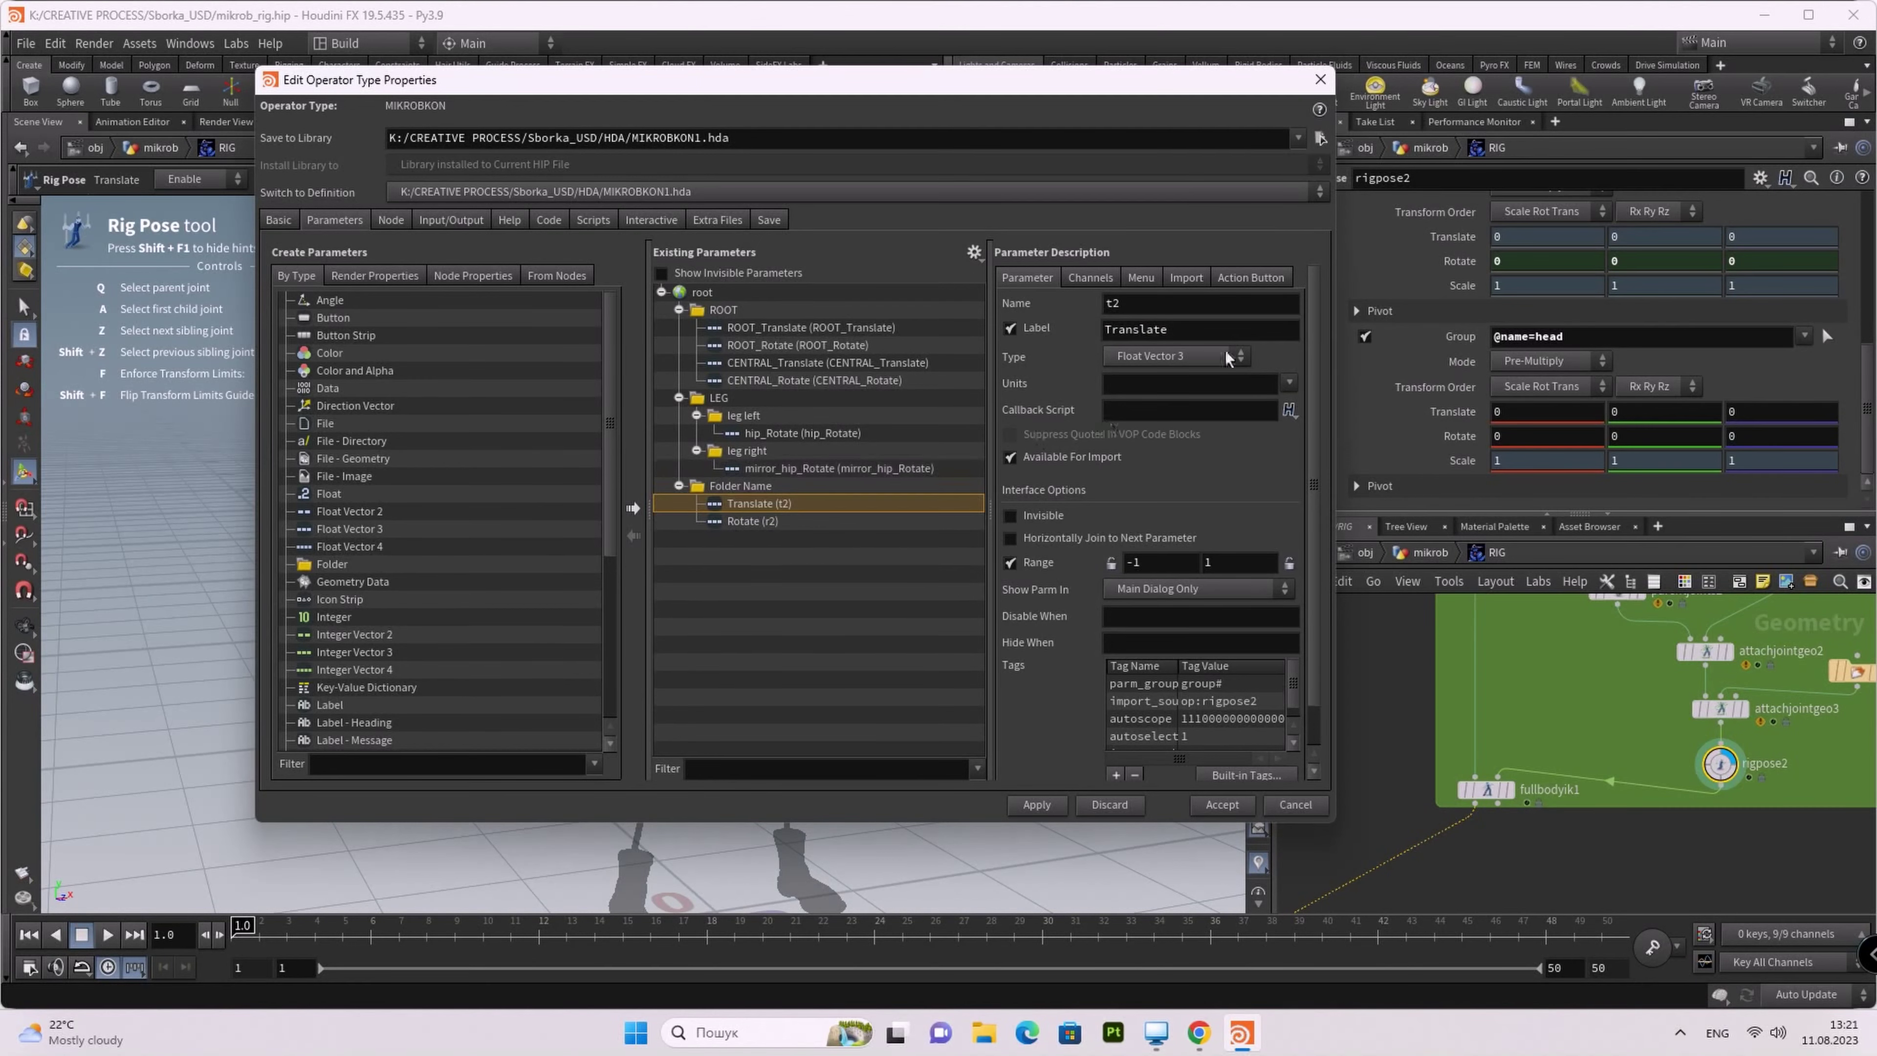
click(1107, 332)
text(HEAD)
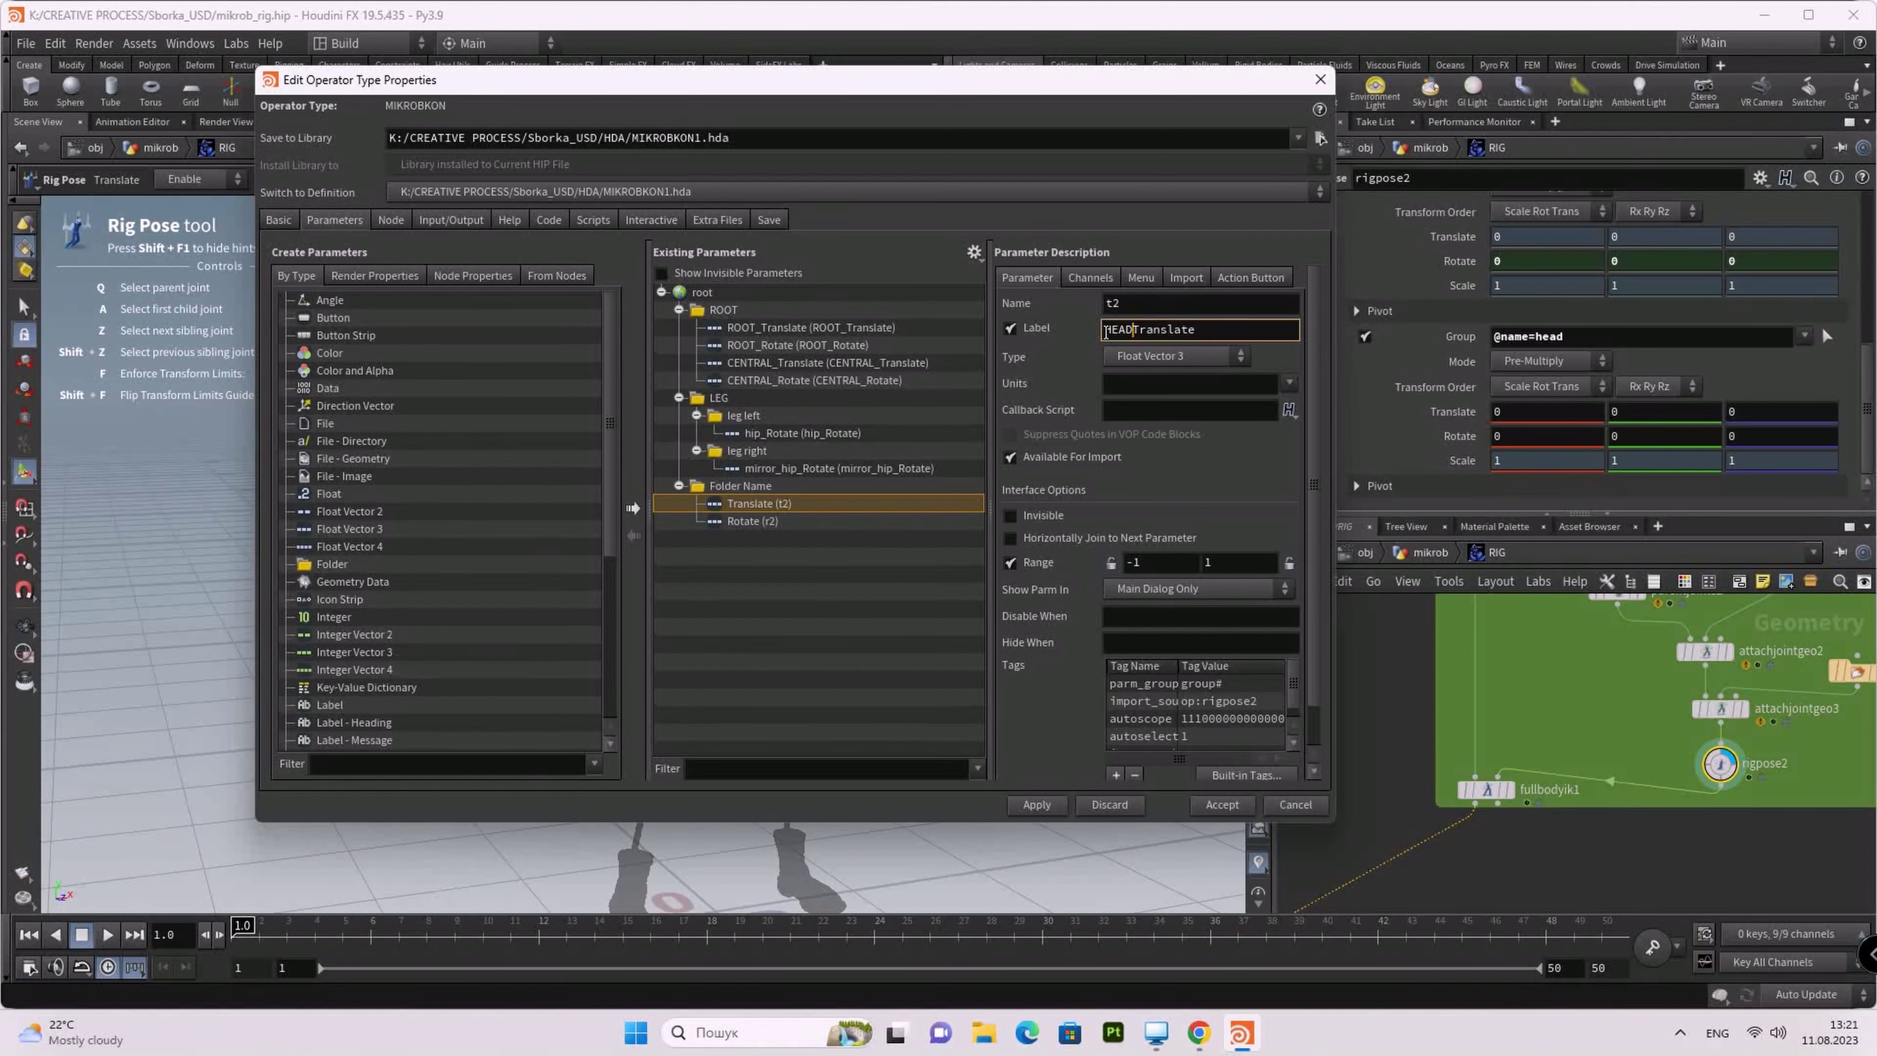
text(_)
drag(1221, 328, 1100, 334)
key(ctrl+c)
click(1146, 303)
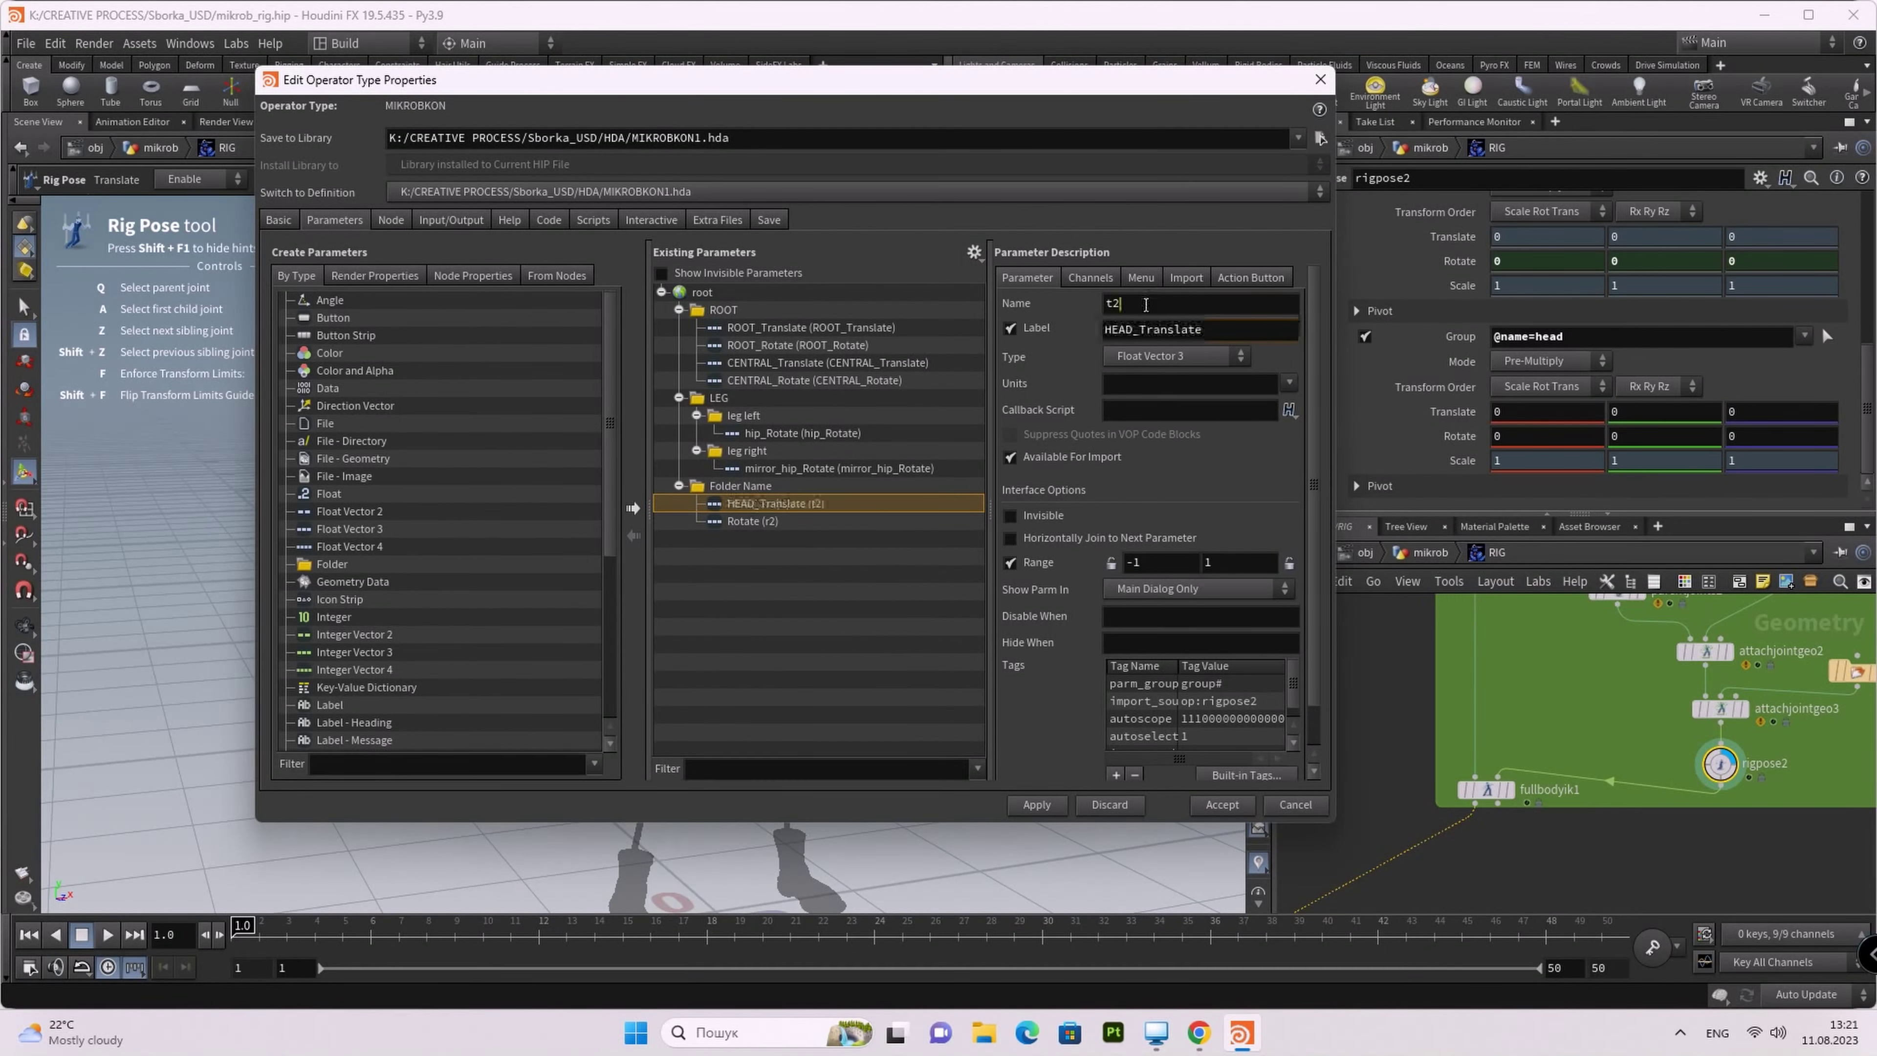
key(BackSpace)
key(BackSpace)
key(ctrl+v)
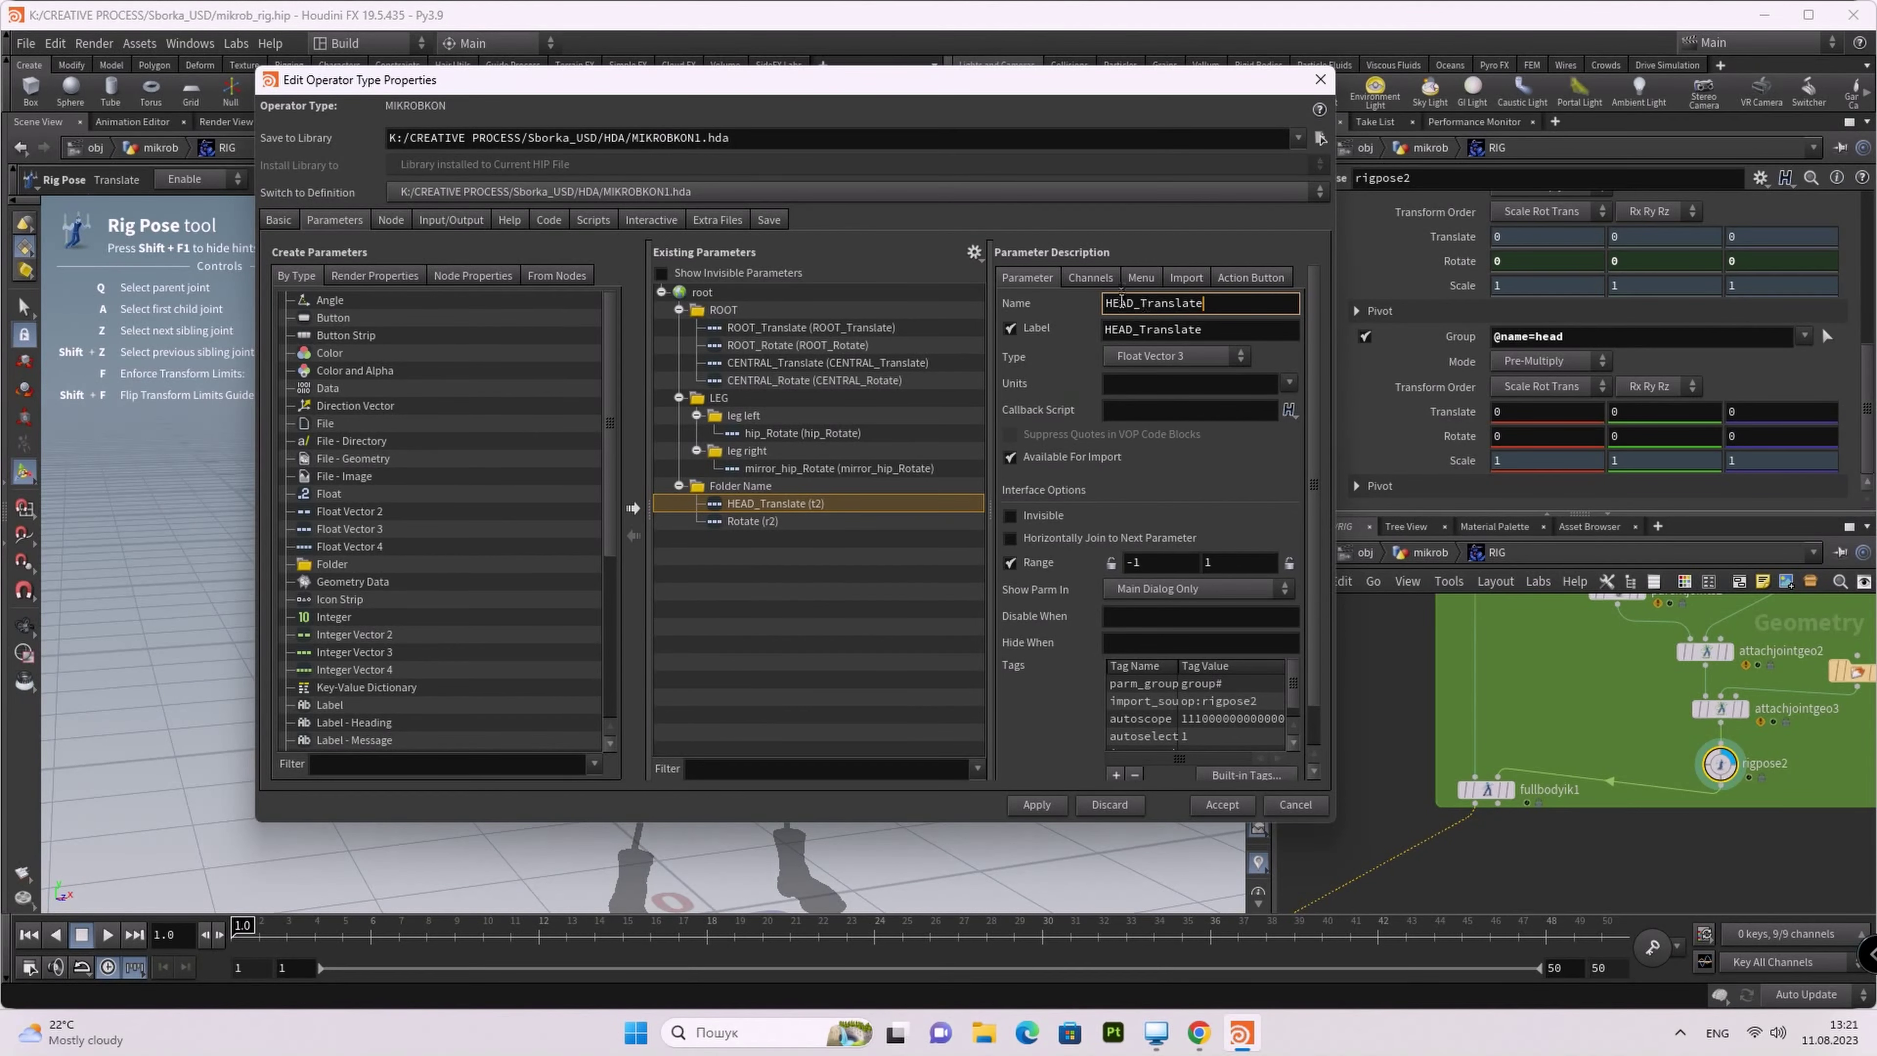
key(Return)
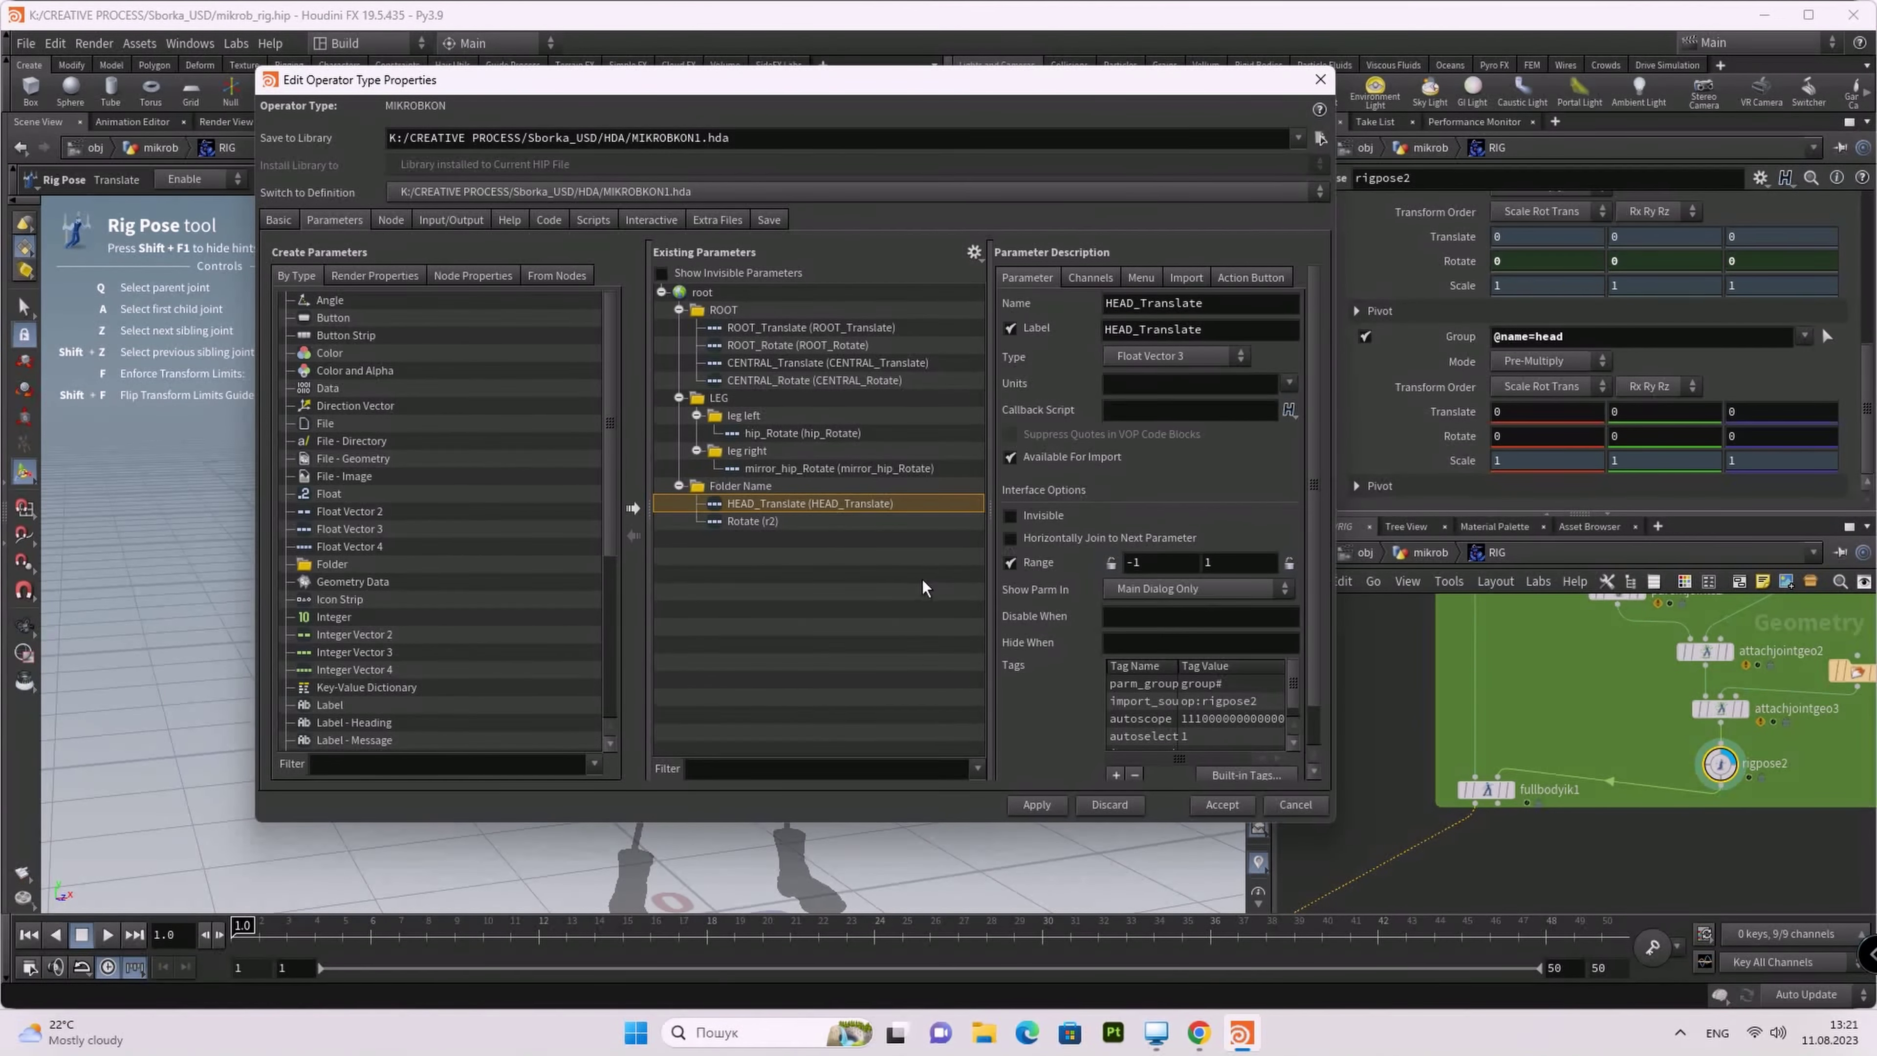
Step: Rename the Rotate parameter's name and label to HEAD_Rotate
click(748, 522)
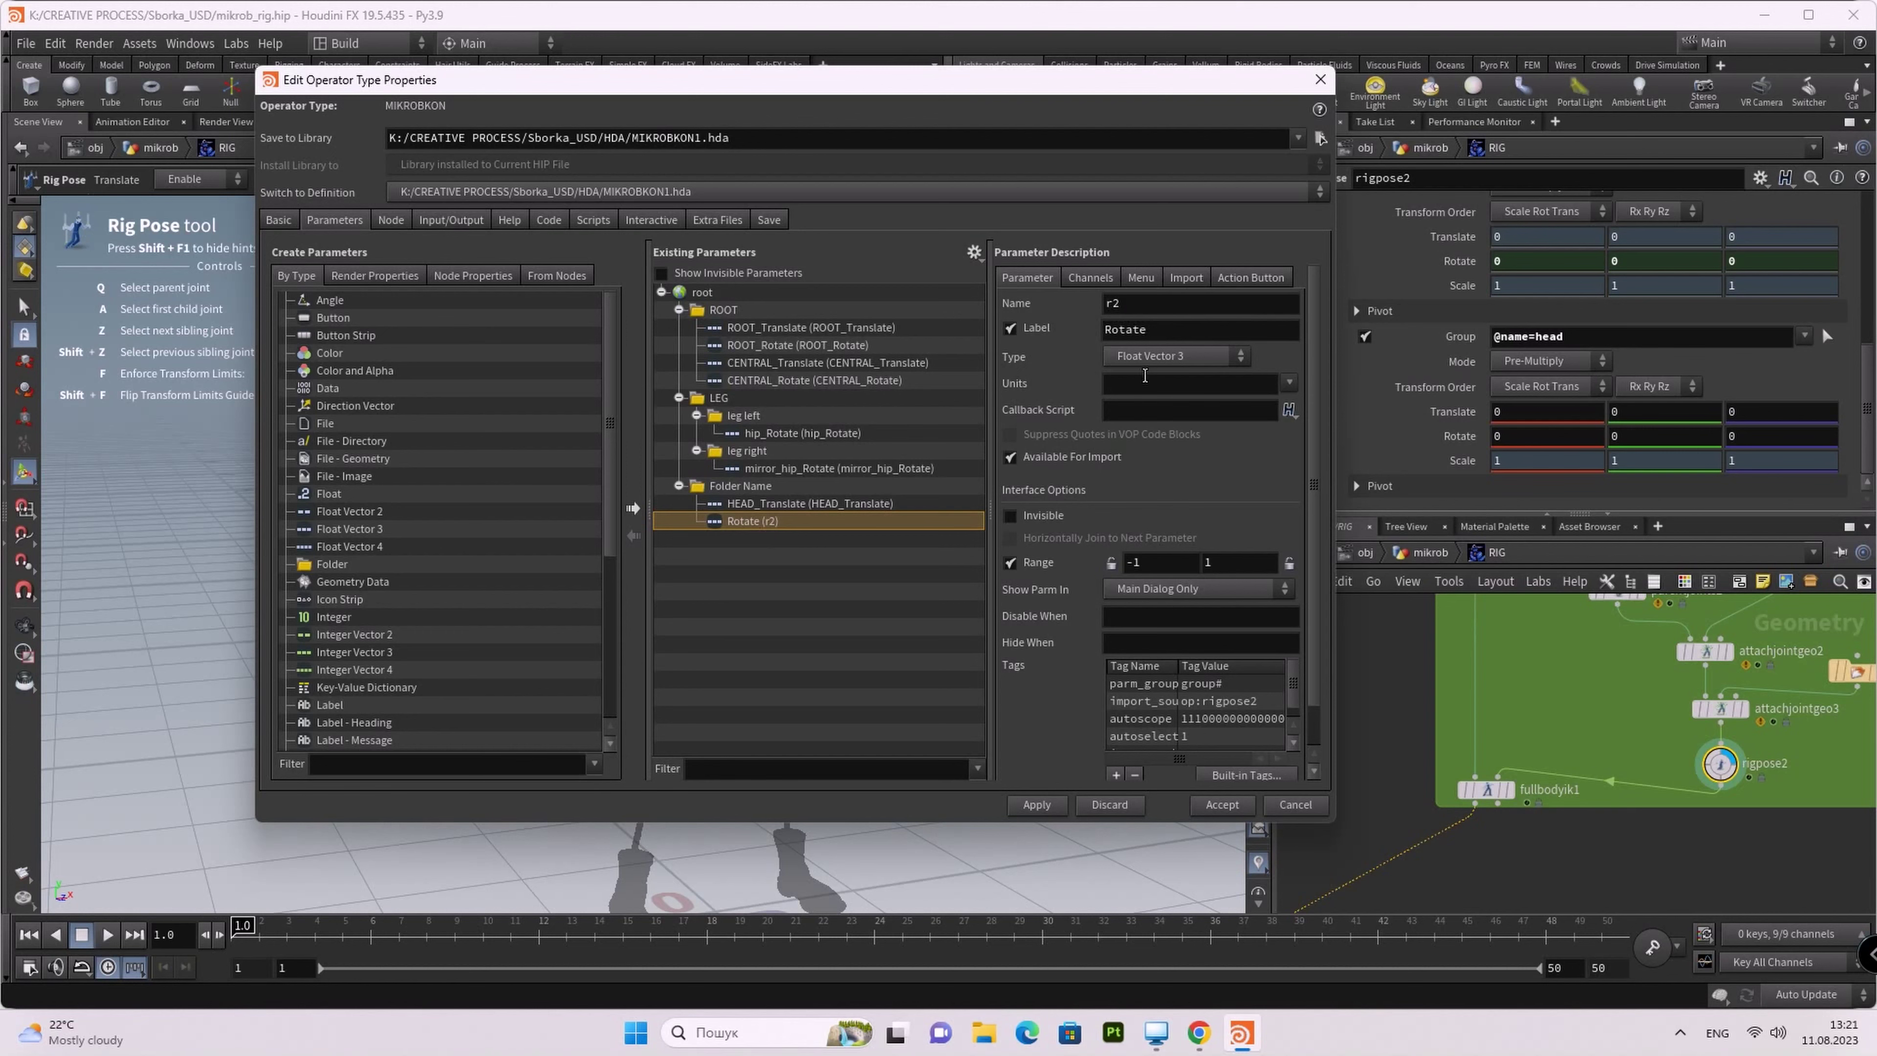
click(1106, 332)
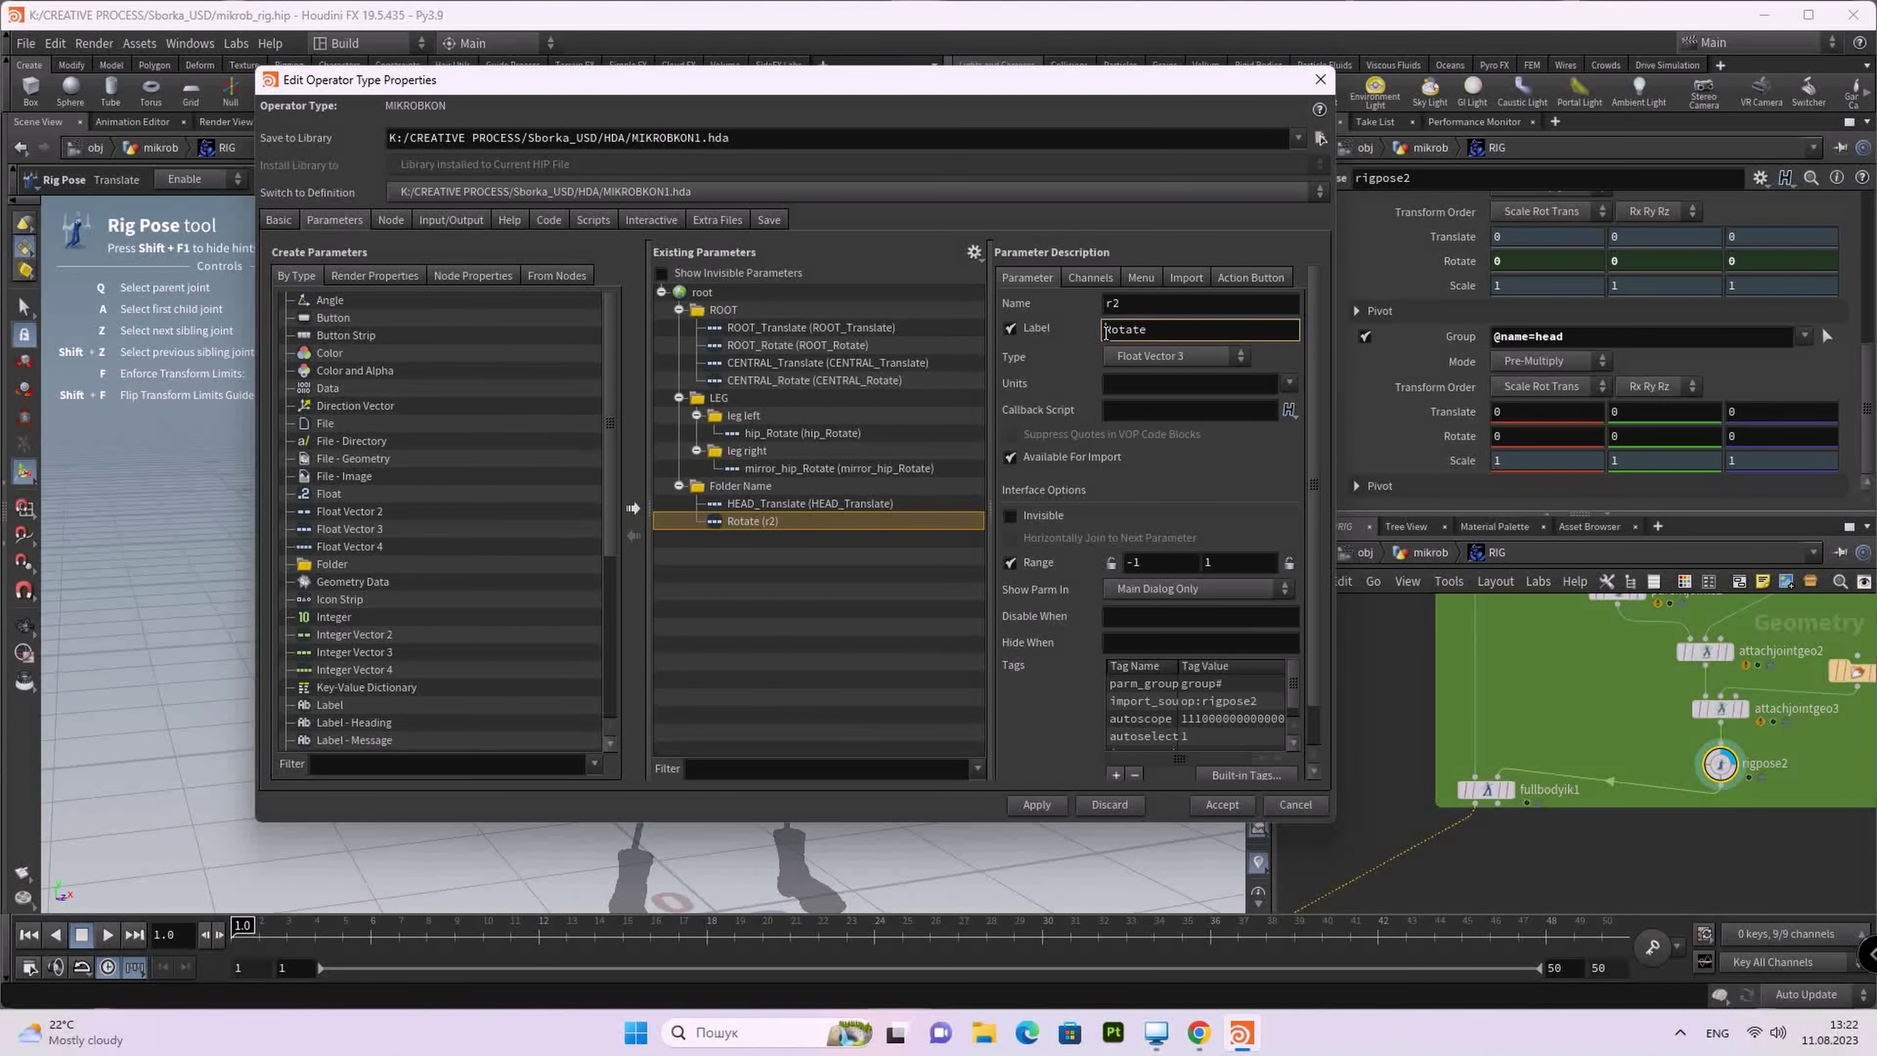
click(1150, 307)
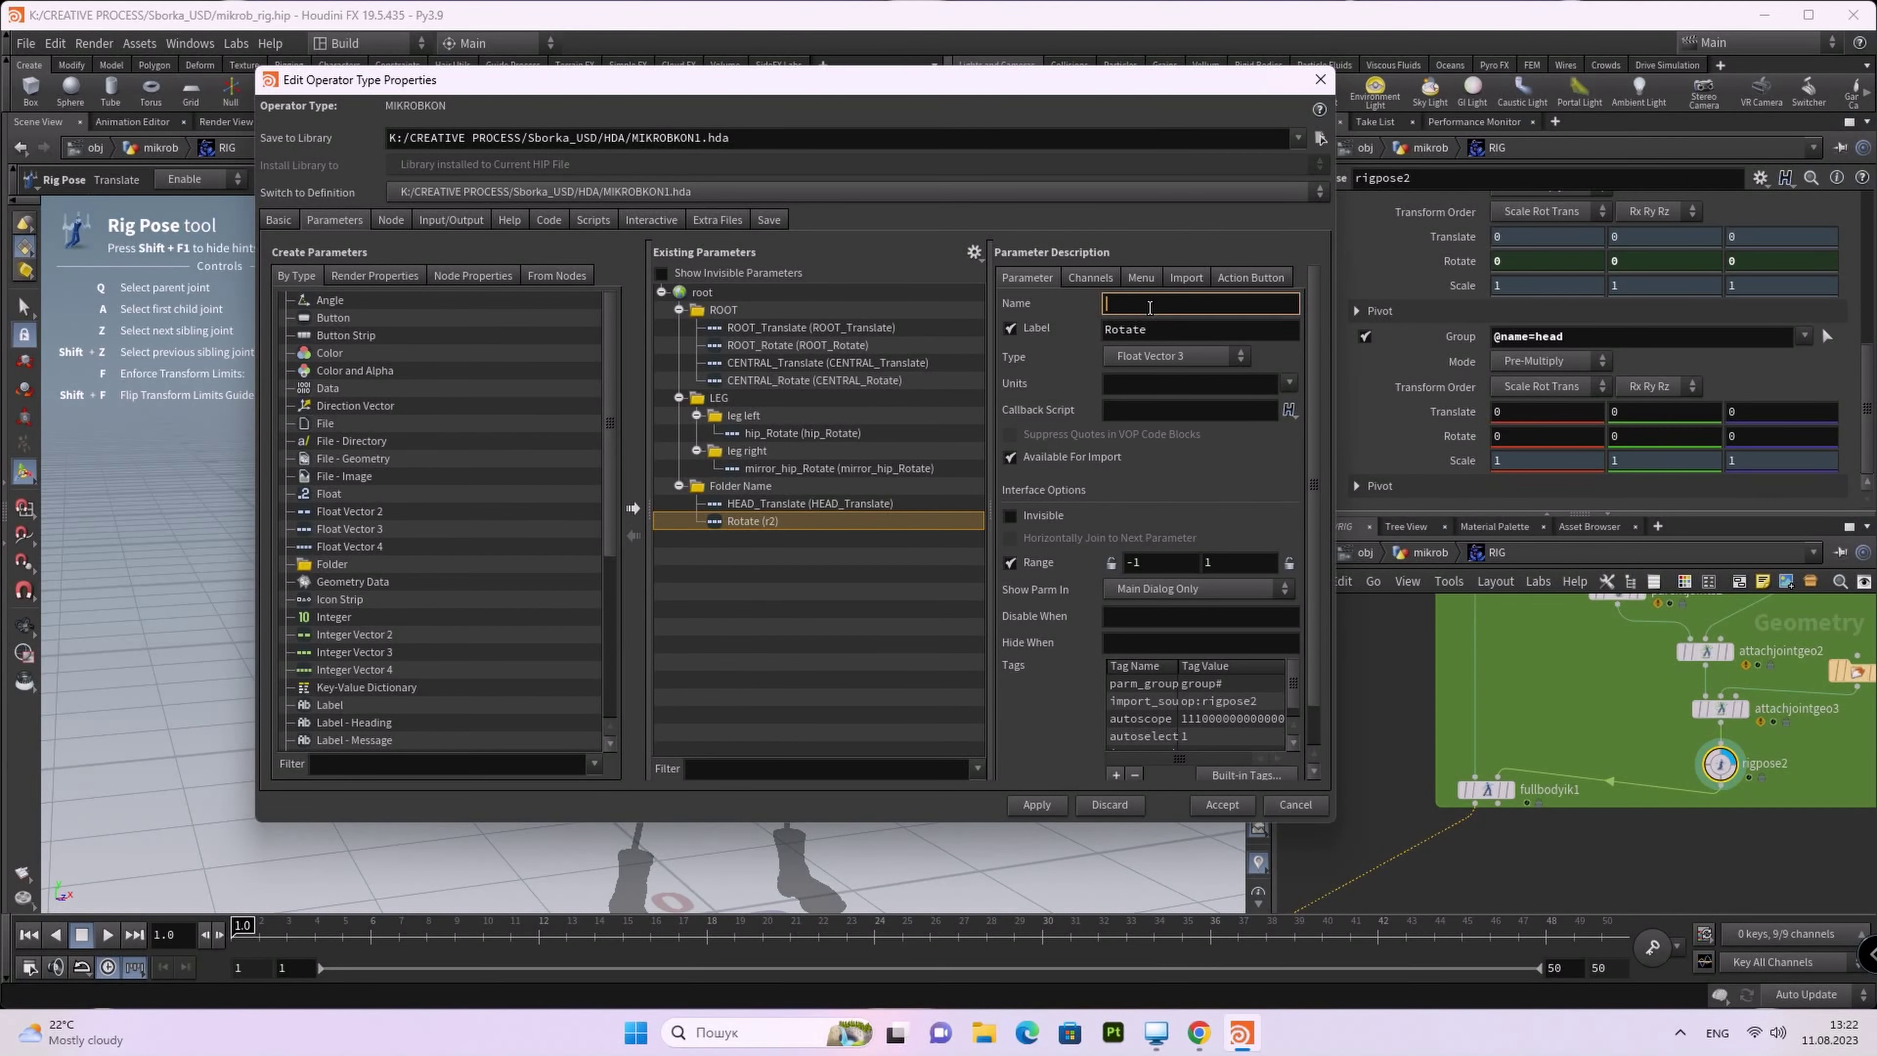
text(HEAD_Translate)
key(BackSpace)
key(BackSpace)
key(BackSpace)
key(BackSpace)
key(BackSpace)
double_click(1144, 330)
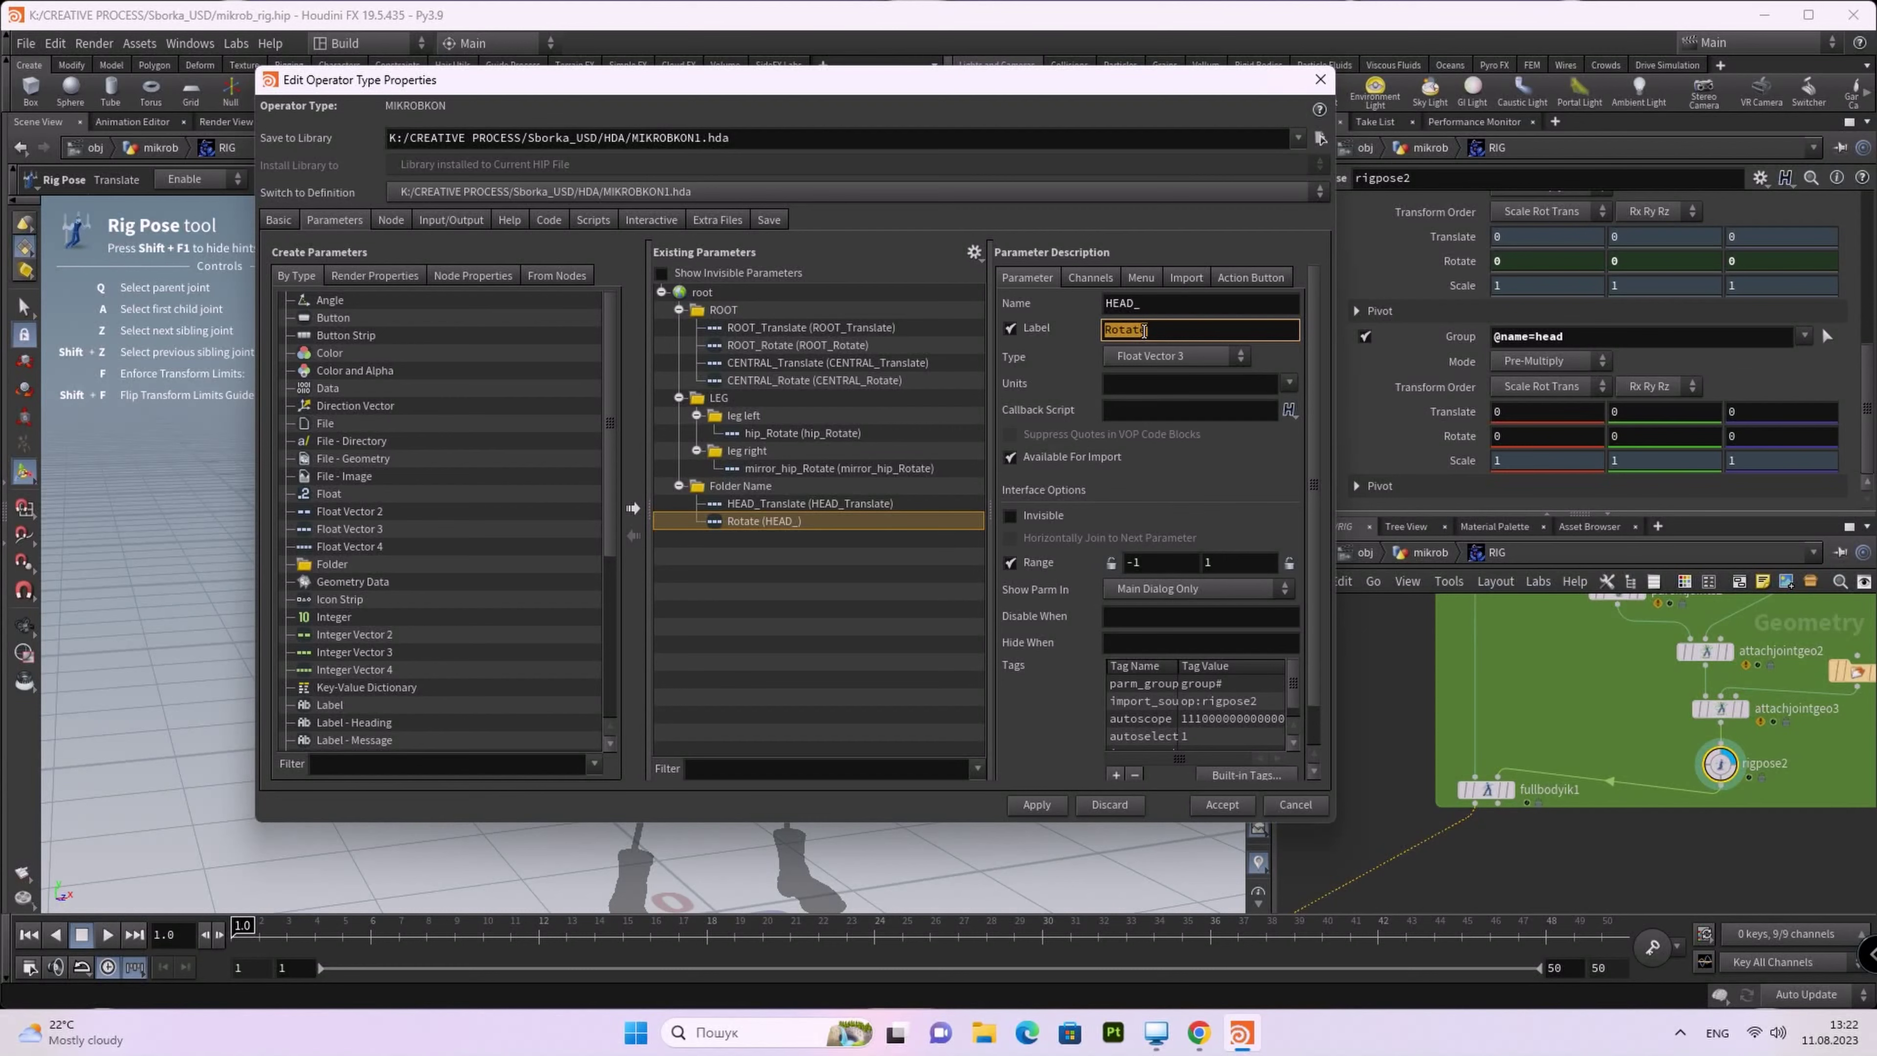
click(1148, 303)
text(Rotate)
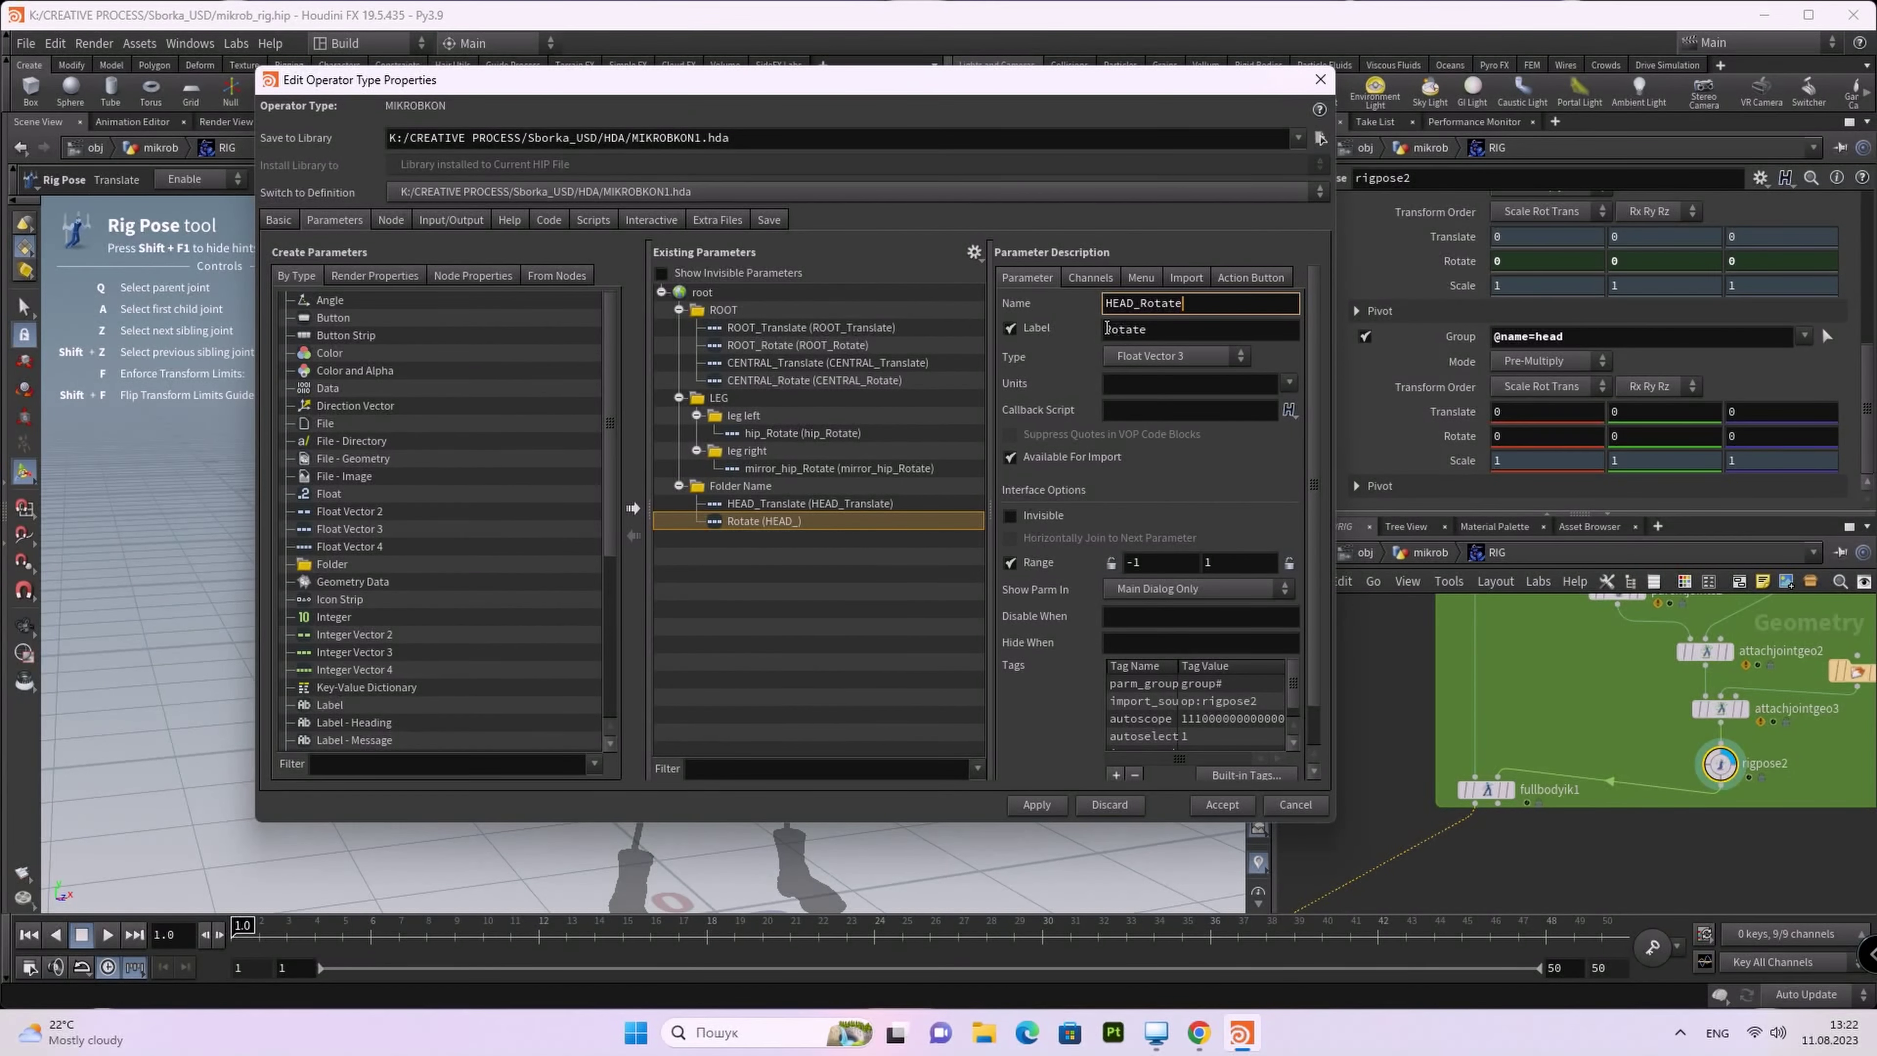
drag(1186, 303, 1106, 303)
key(ctrl+c)
double_click(1154, 332)
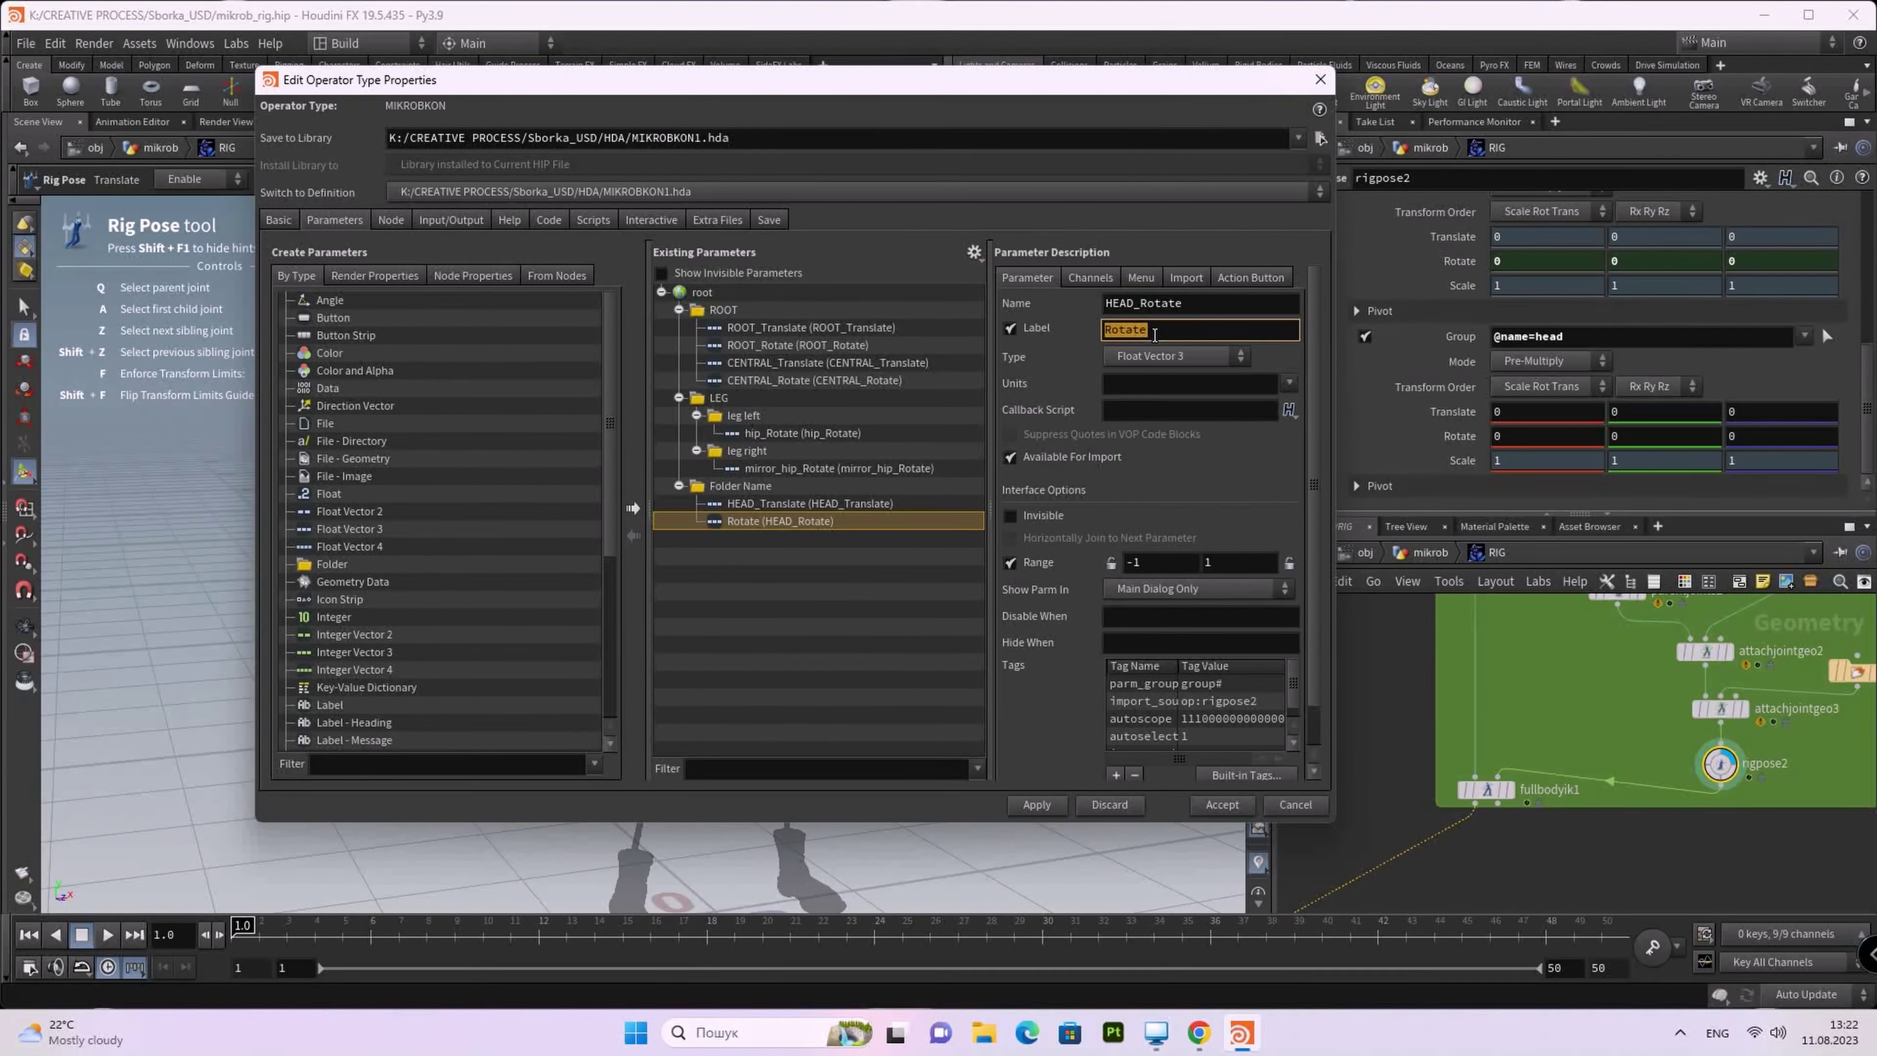
key(ctrl+v)
key(Return)
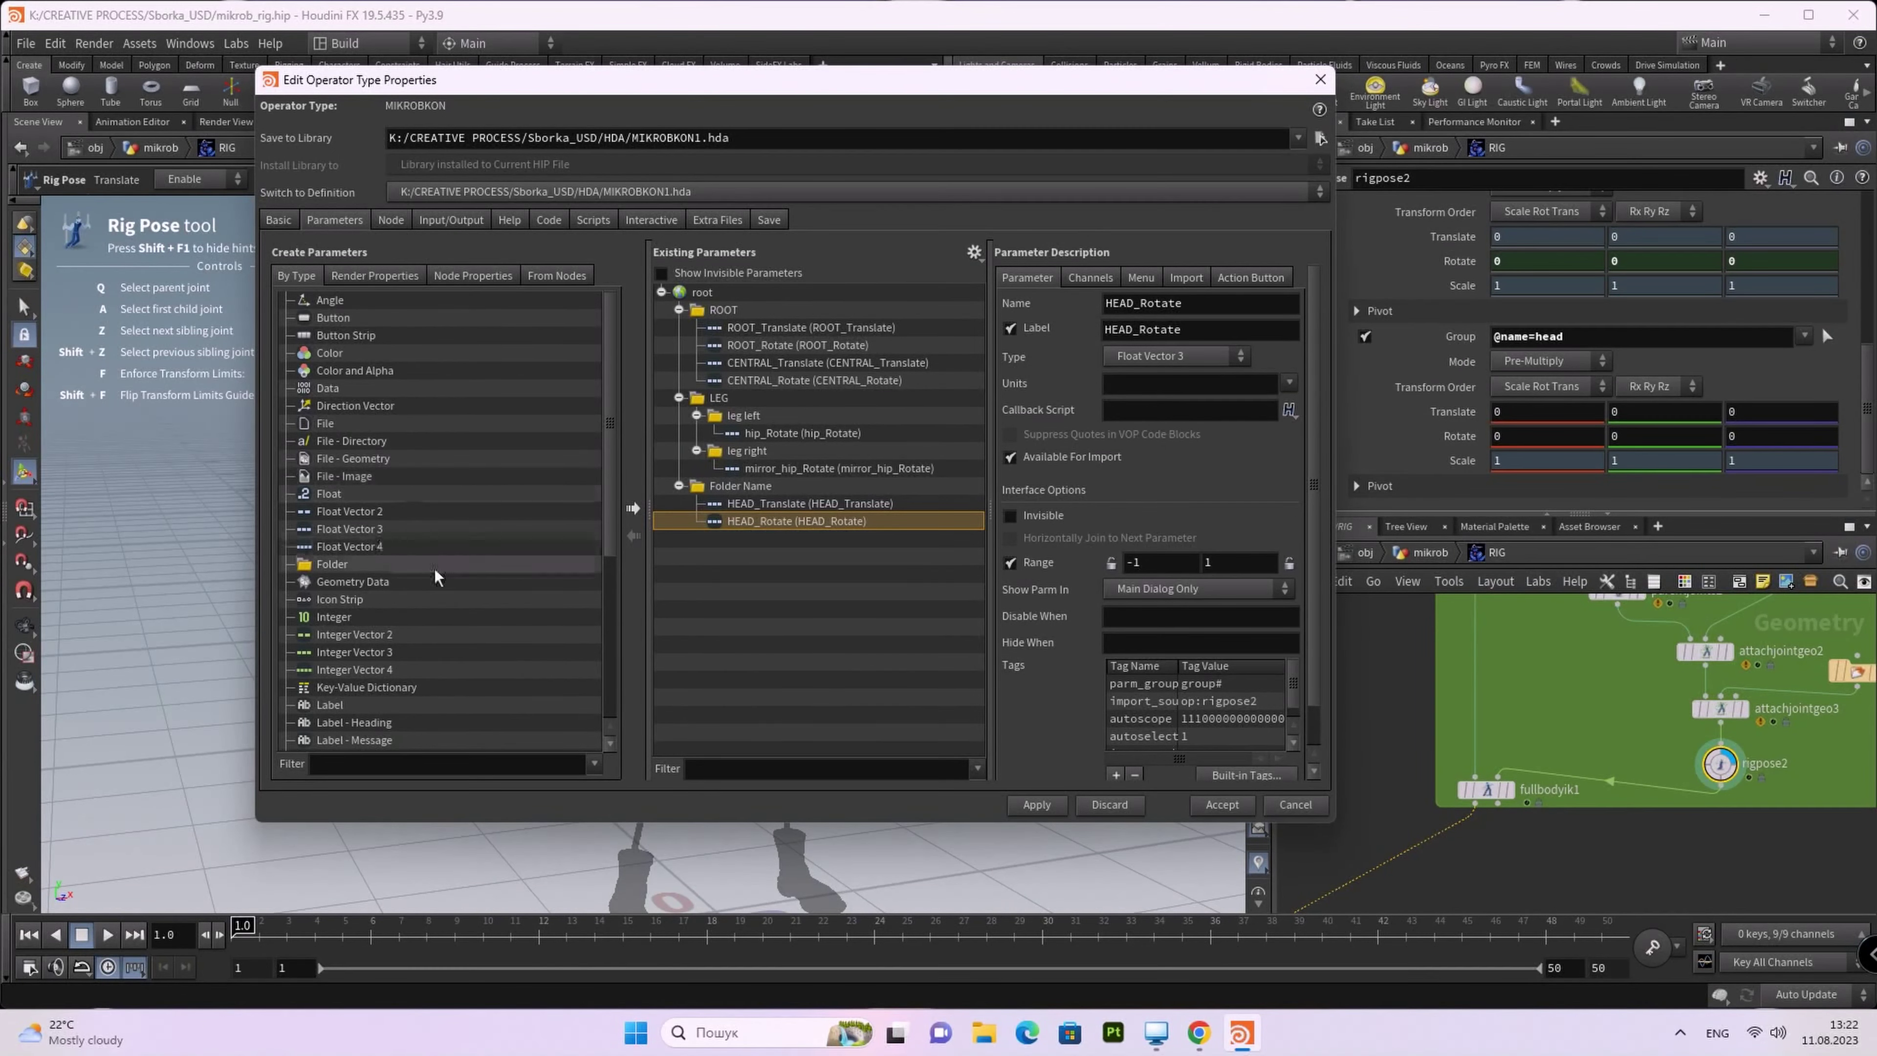
Step: Insert a Separator between the ROOT and CENTRAL parameters in the ROOT folder
scroll(399, 550, down, 3)
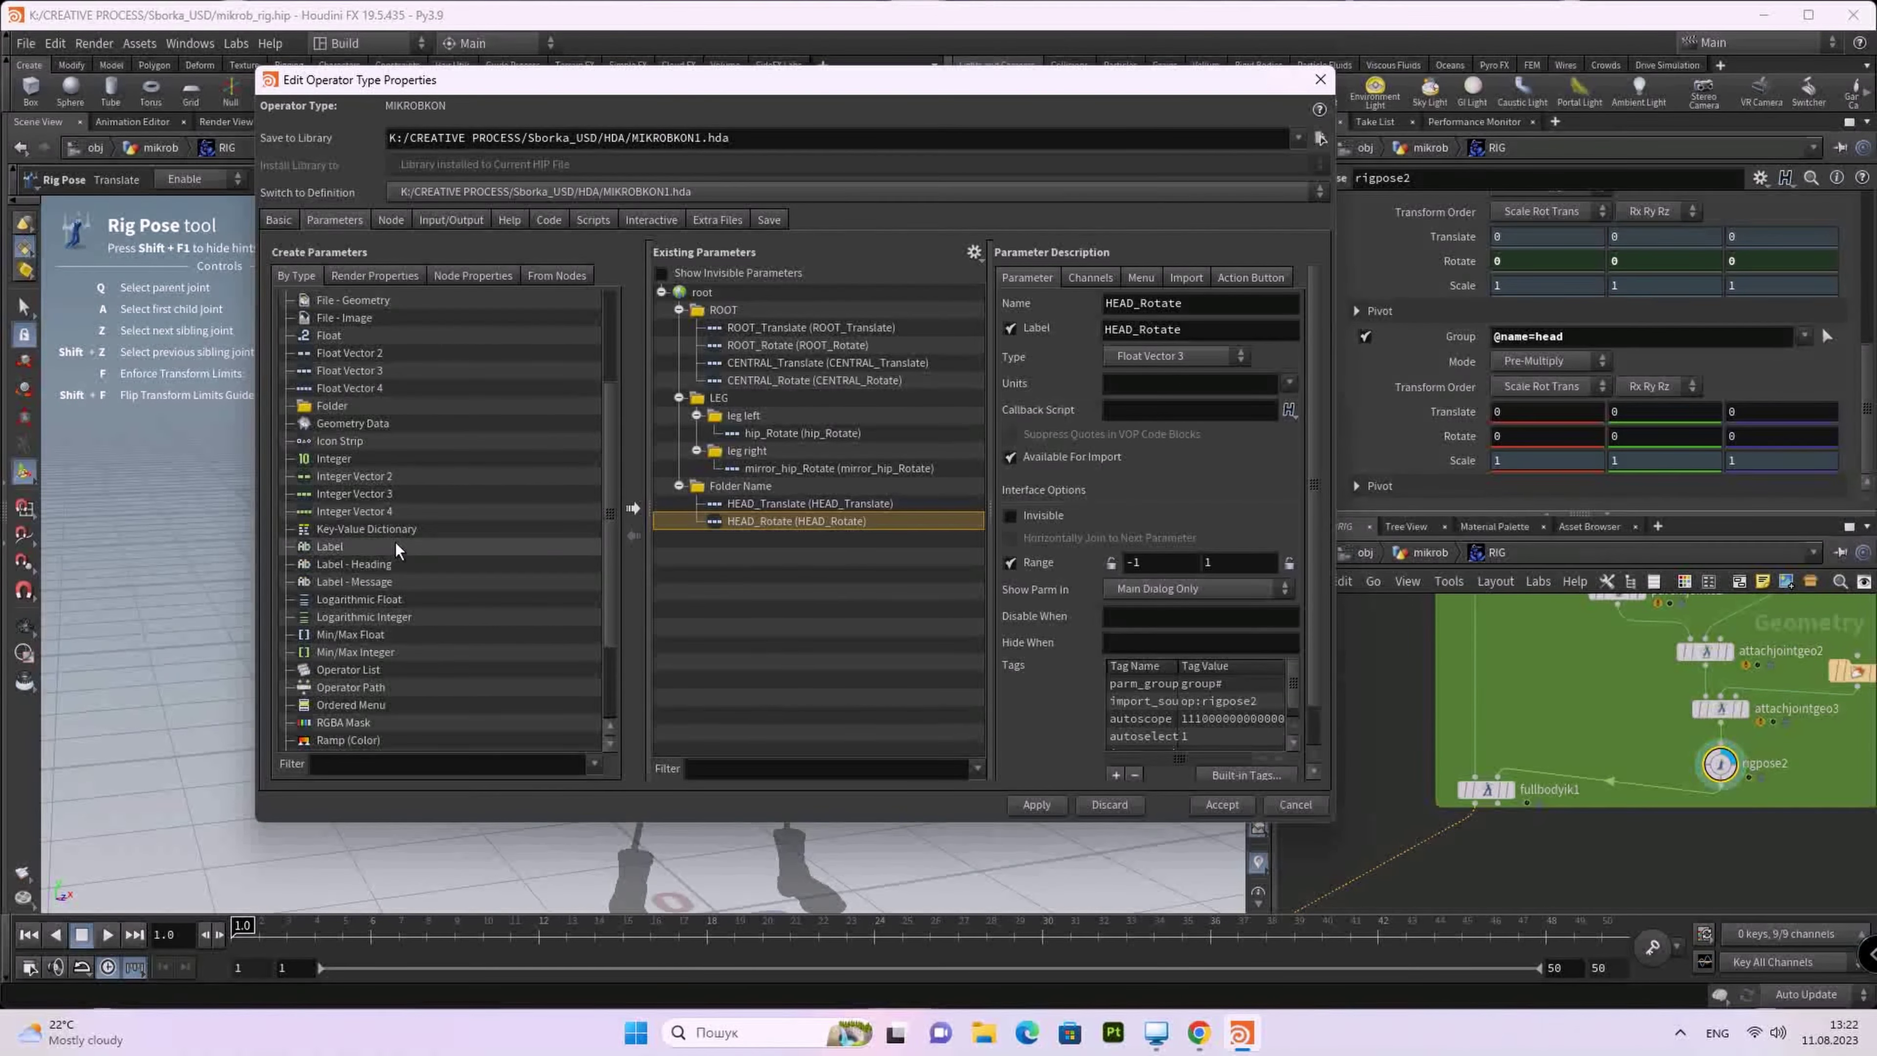
scroll(410, 538, down, 3)
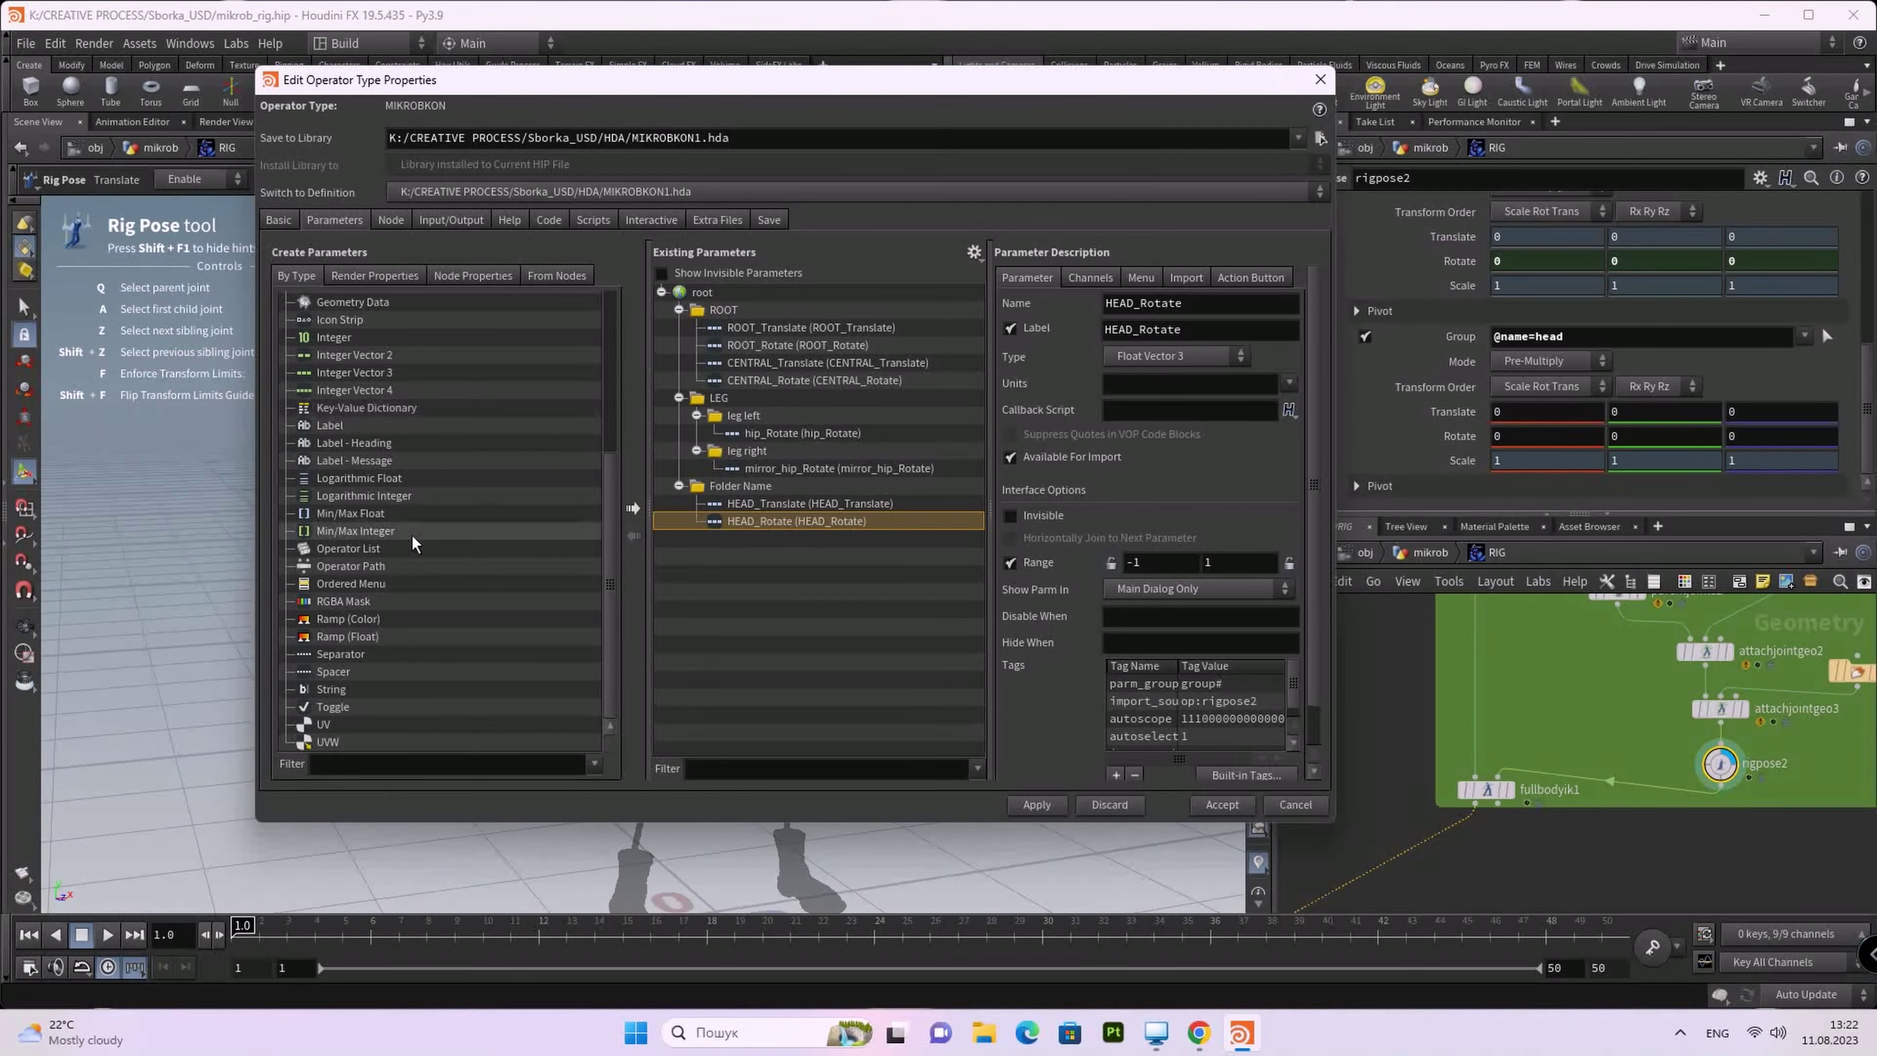
mouse_move(337, 660)
mouse_down()
mouse_move(797, 375)
mouse_move(701, 361)
mouse_up()
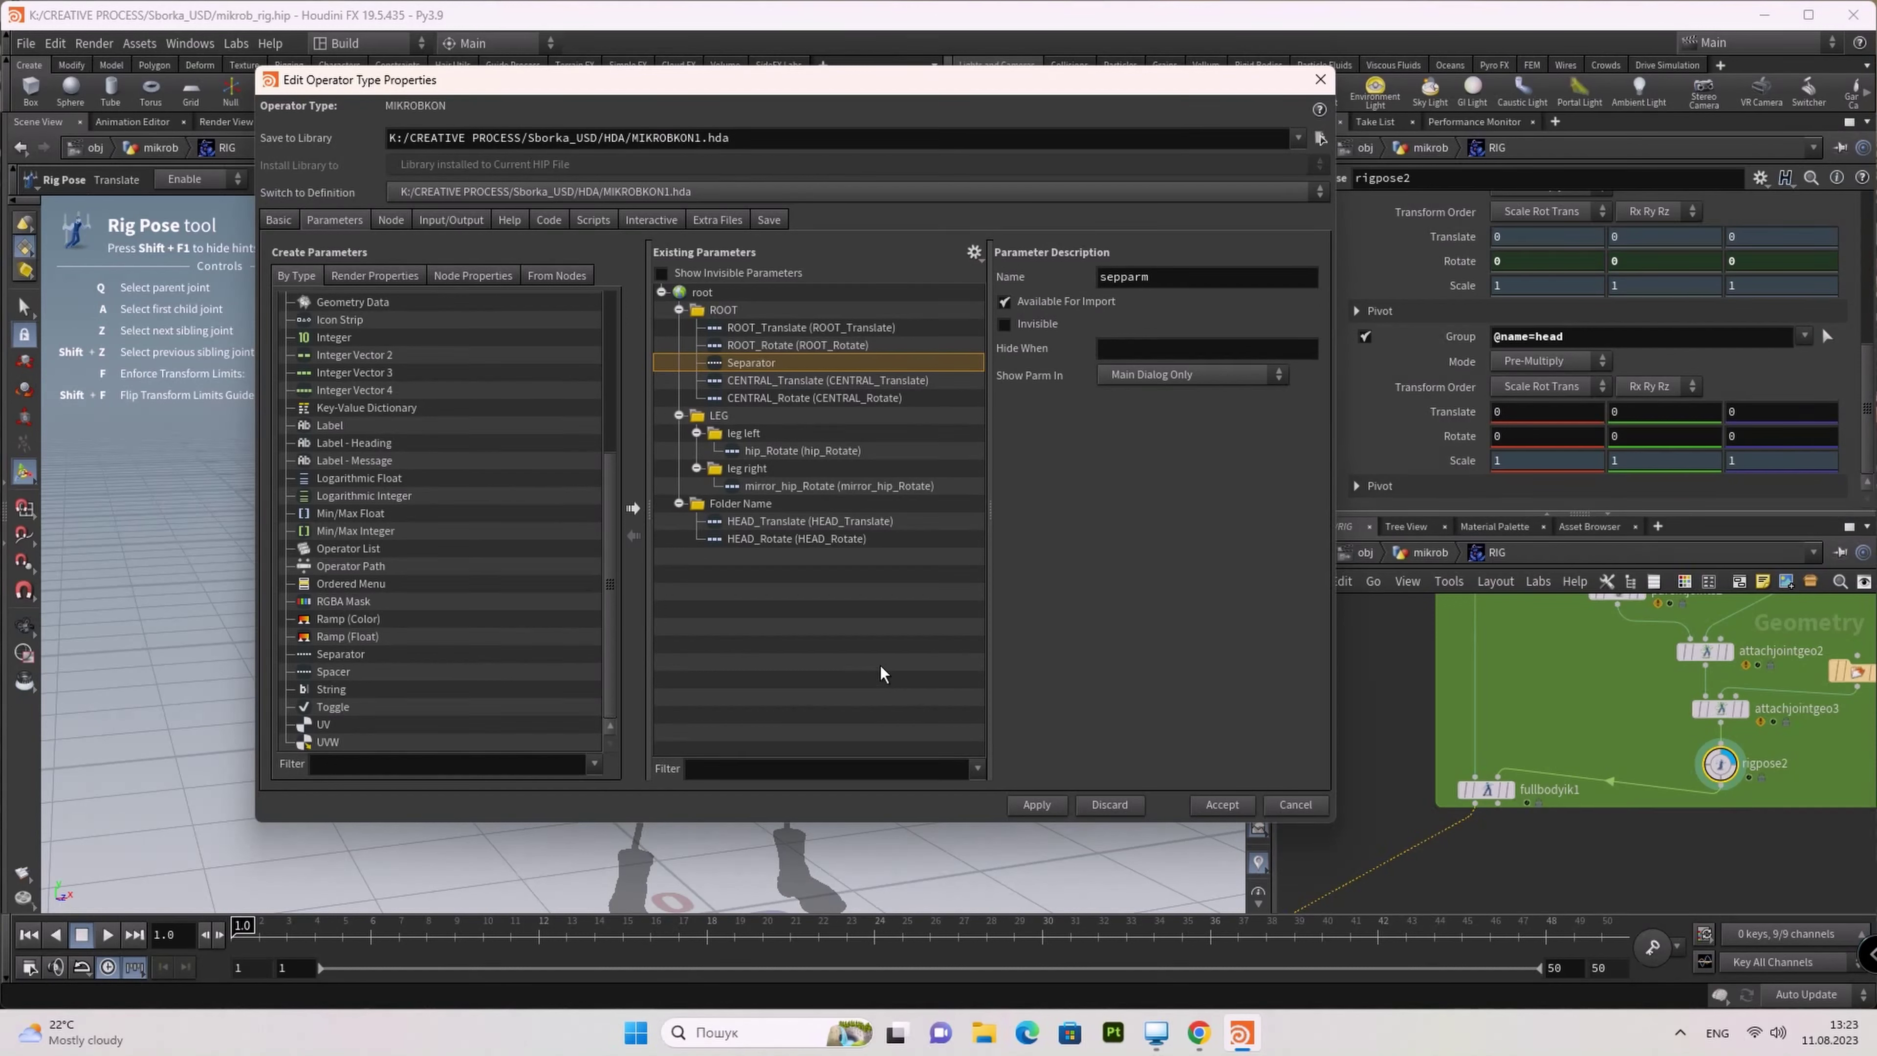
key(Up)
key(Up)
key(Up)
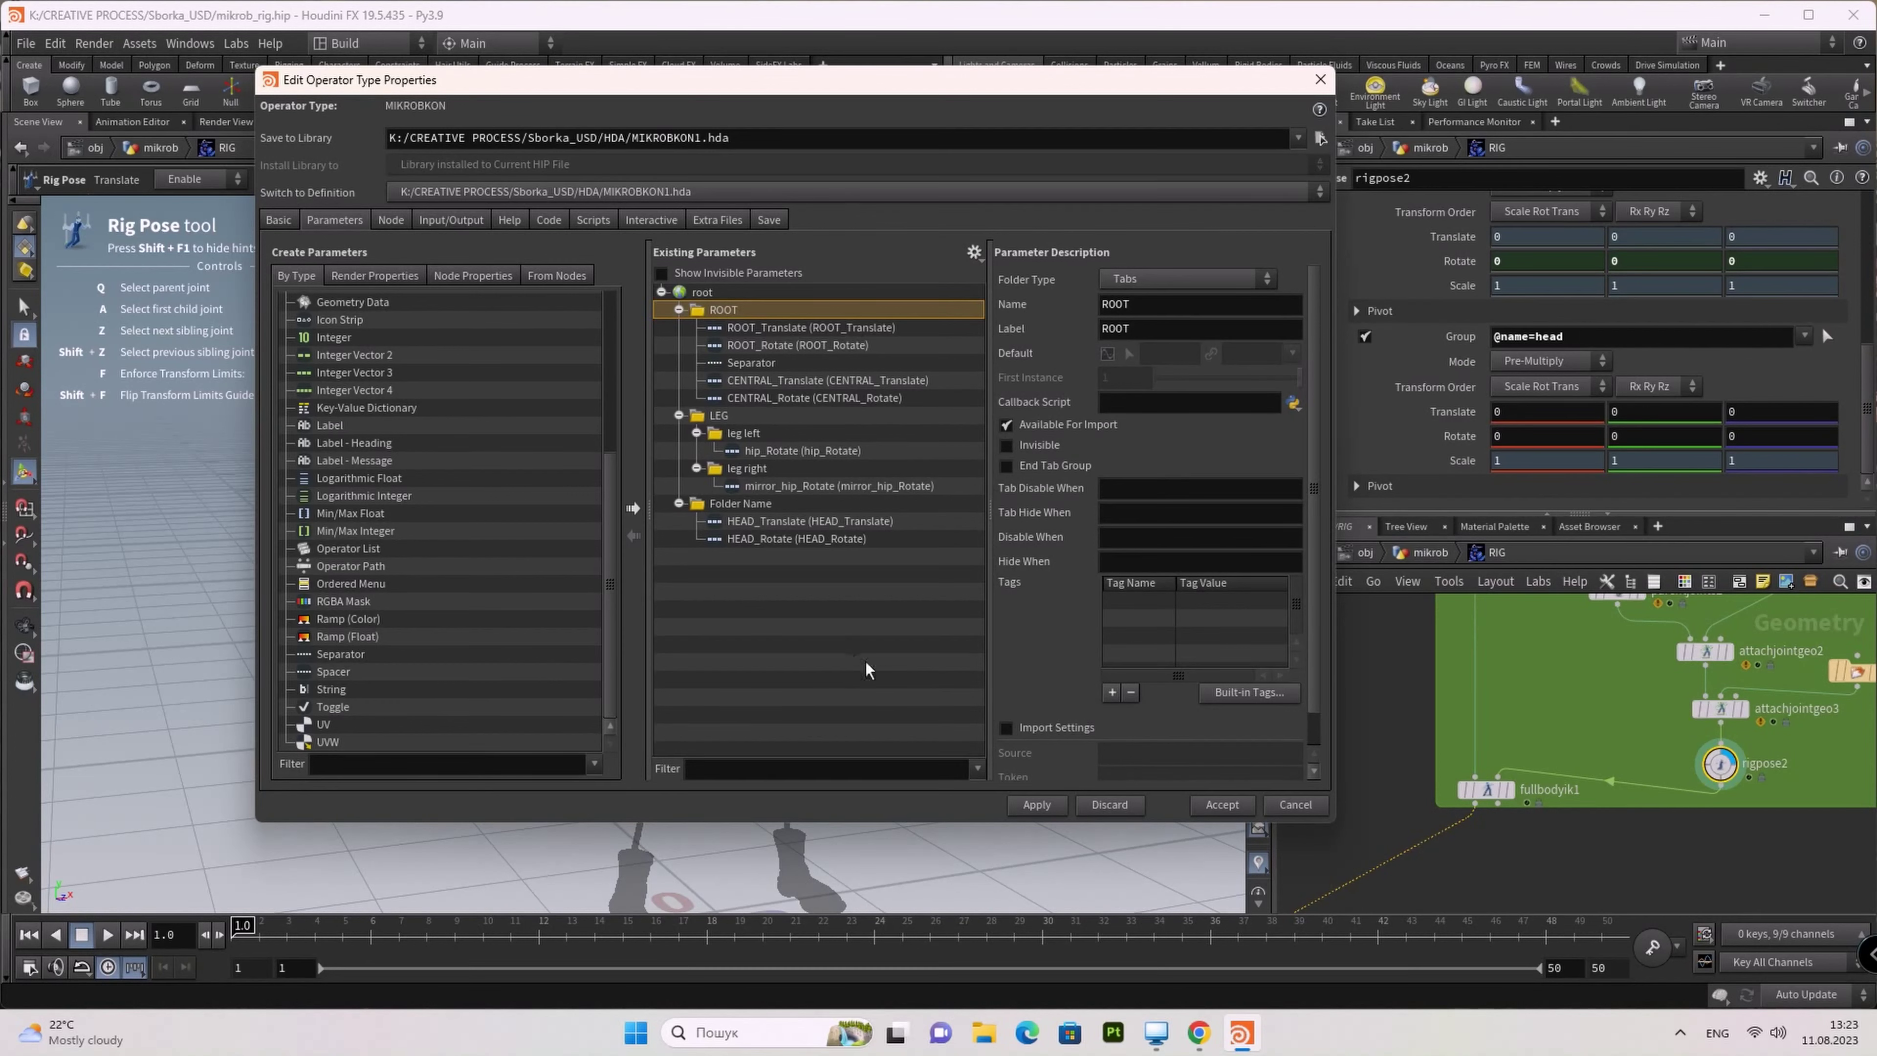
Step: Accept the MIKROBKON type property changes, confirming the references warning
click(1234, 809)
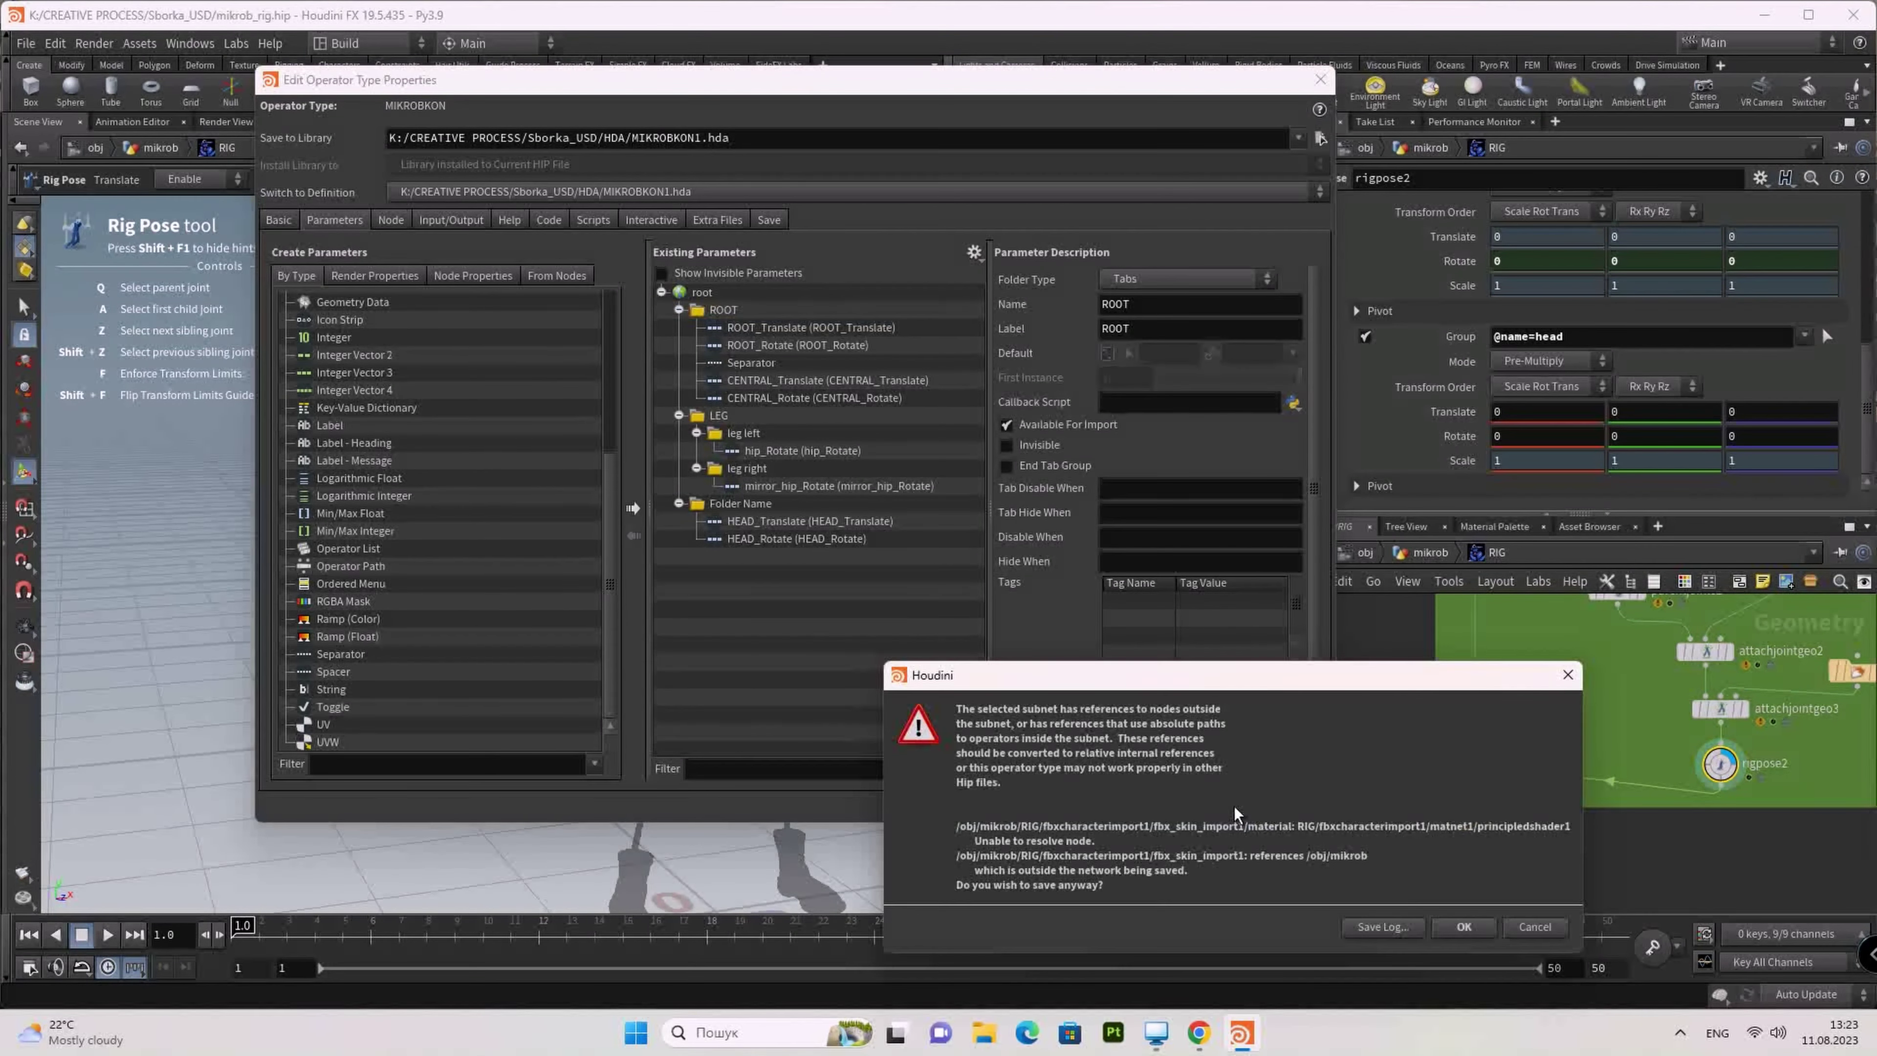
click(1450, 929)
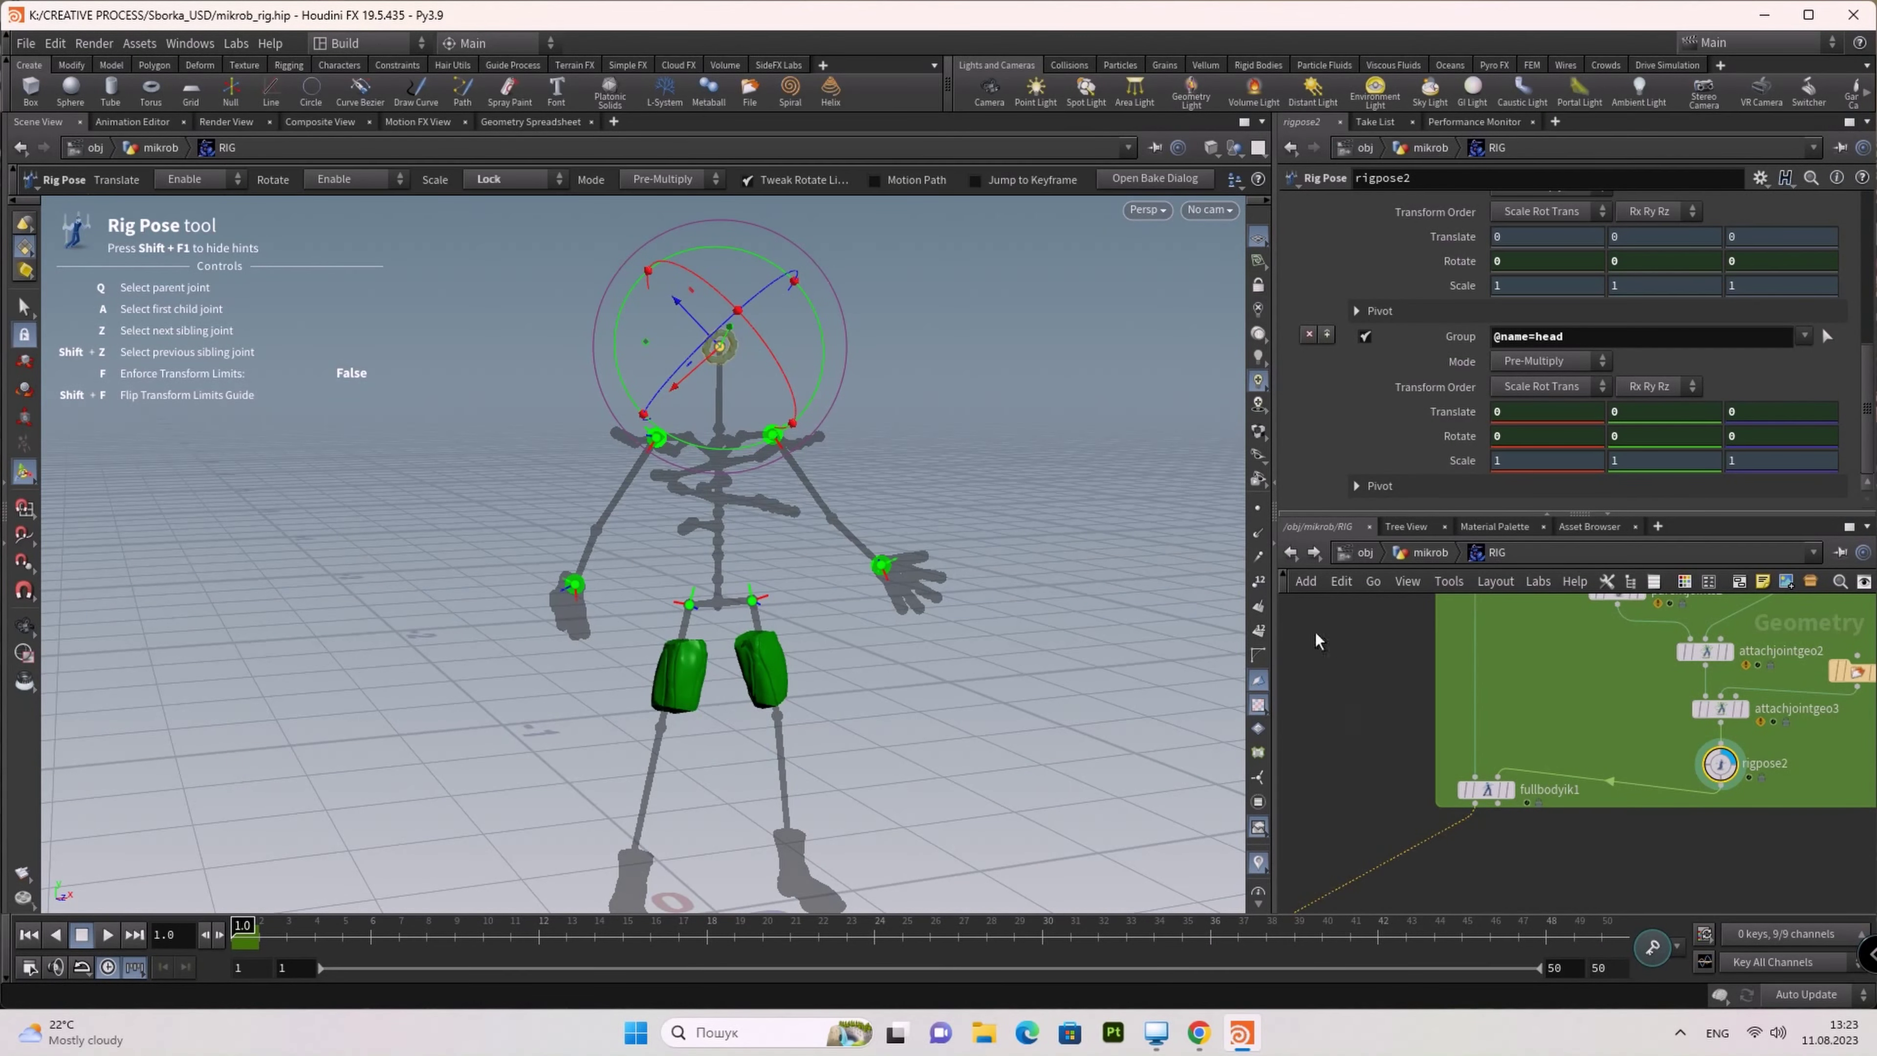
click(1289, 557)
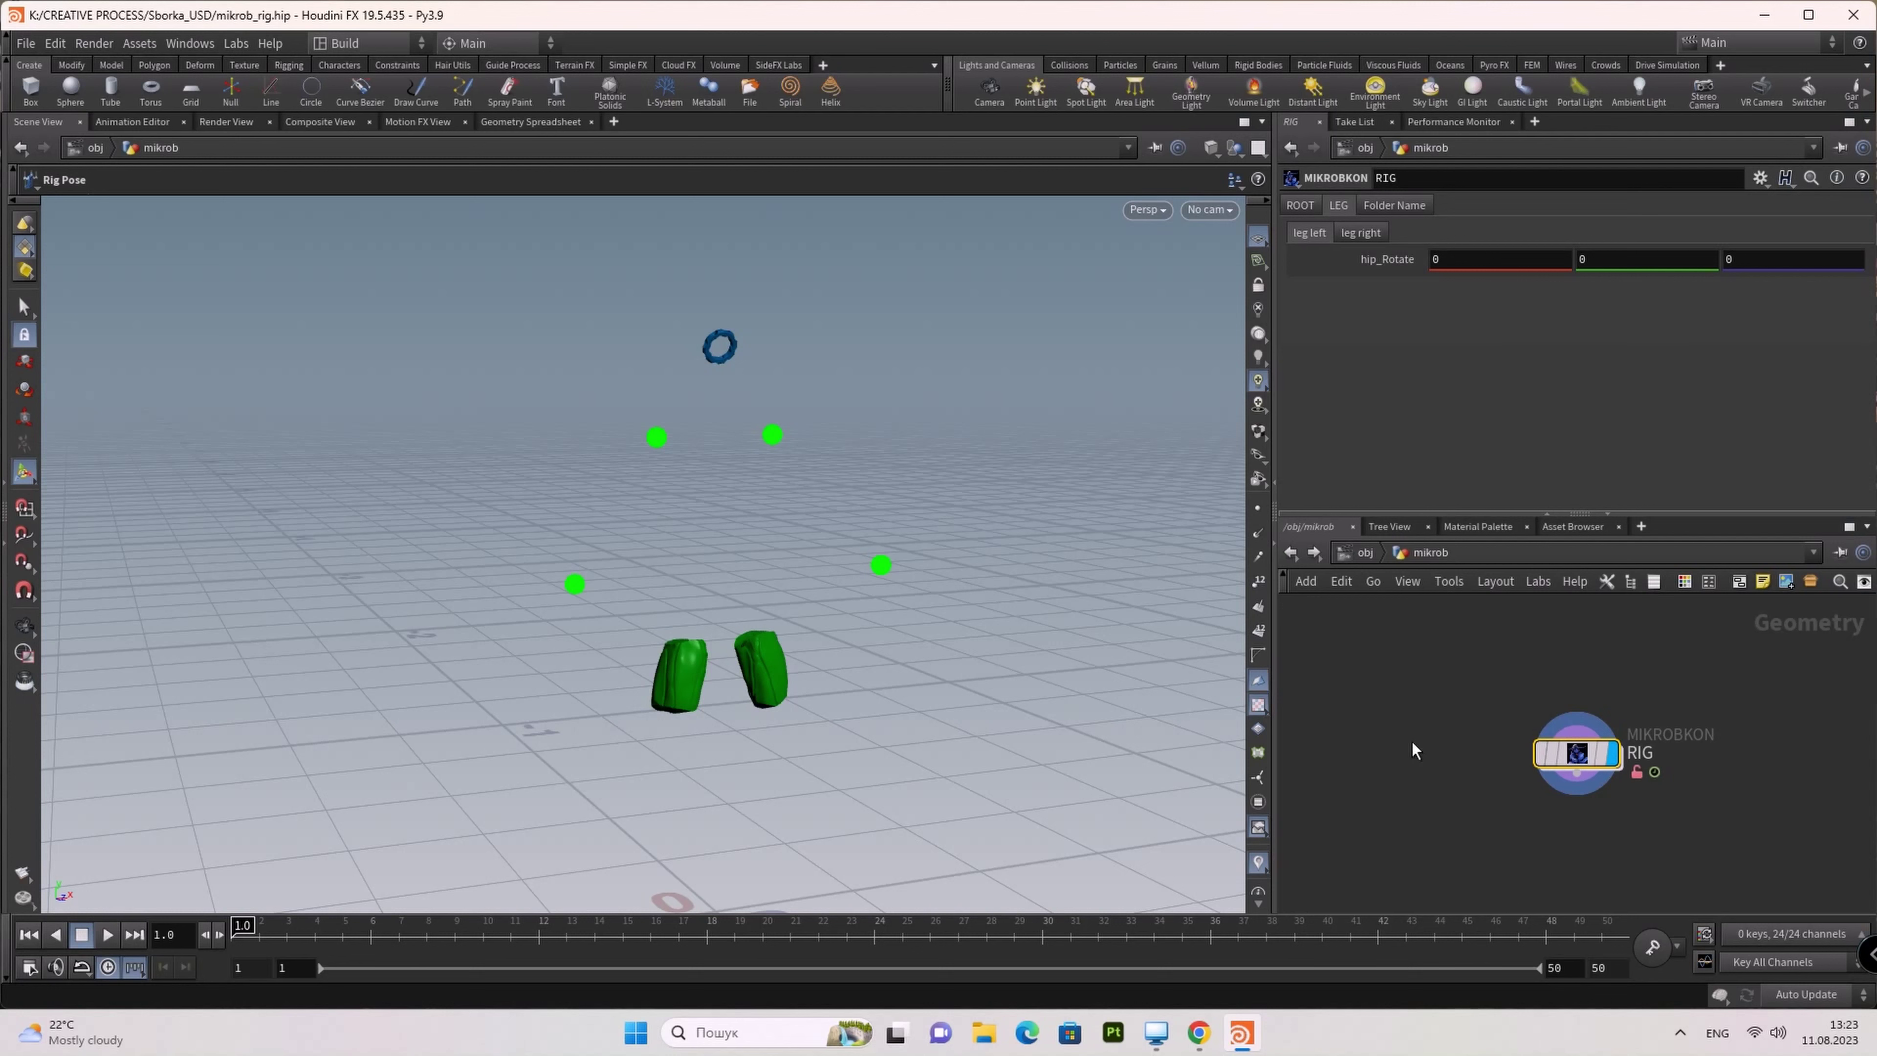
Step: Review the RIG asset's ROOT, LEG (leg right) and Folder Name head parameter tabs
click(1298, 206)
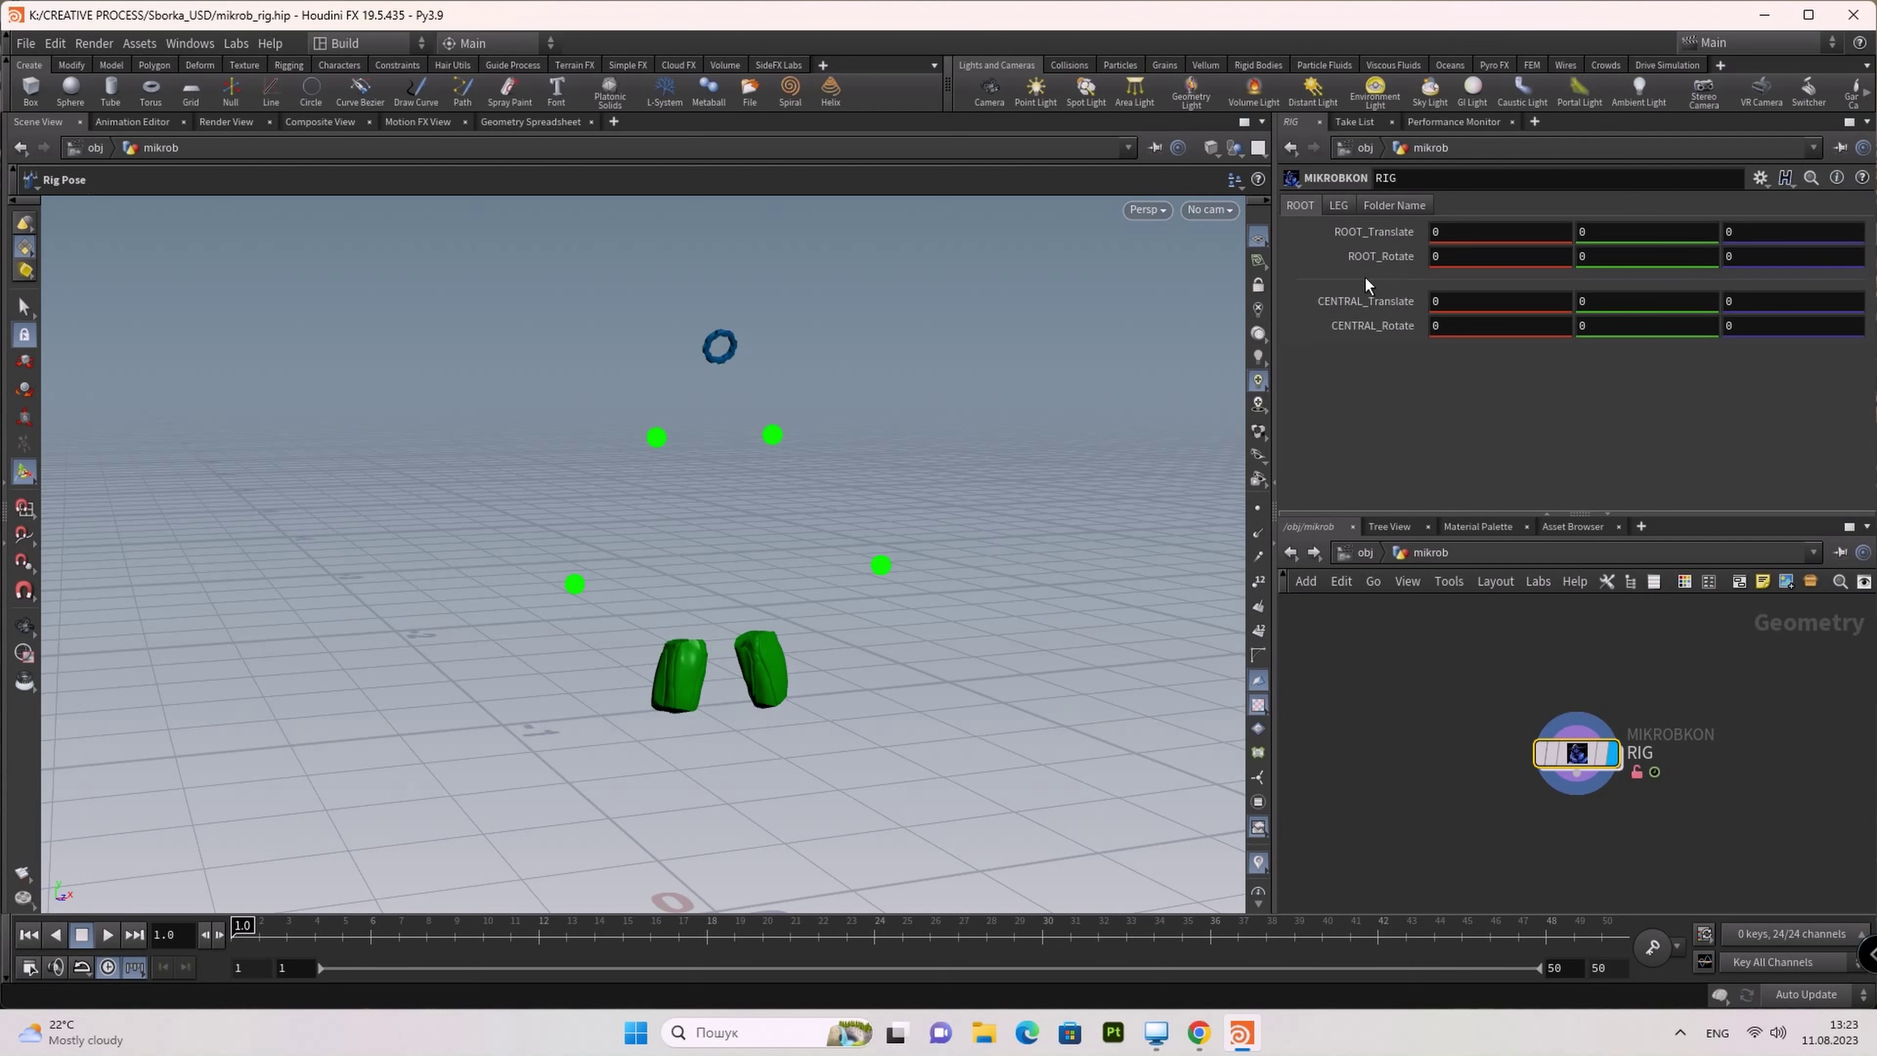
click(1337, 206)
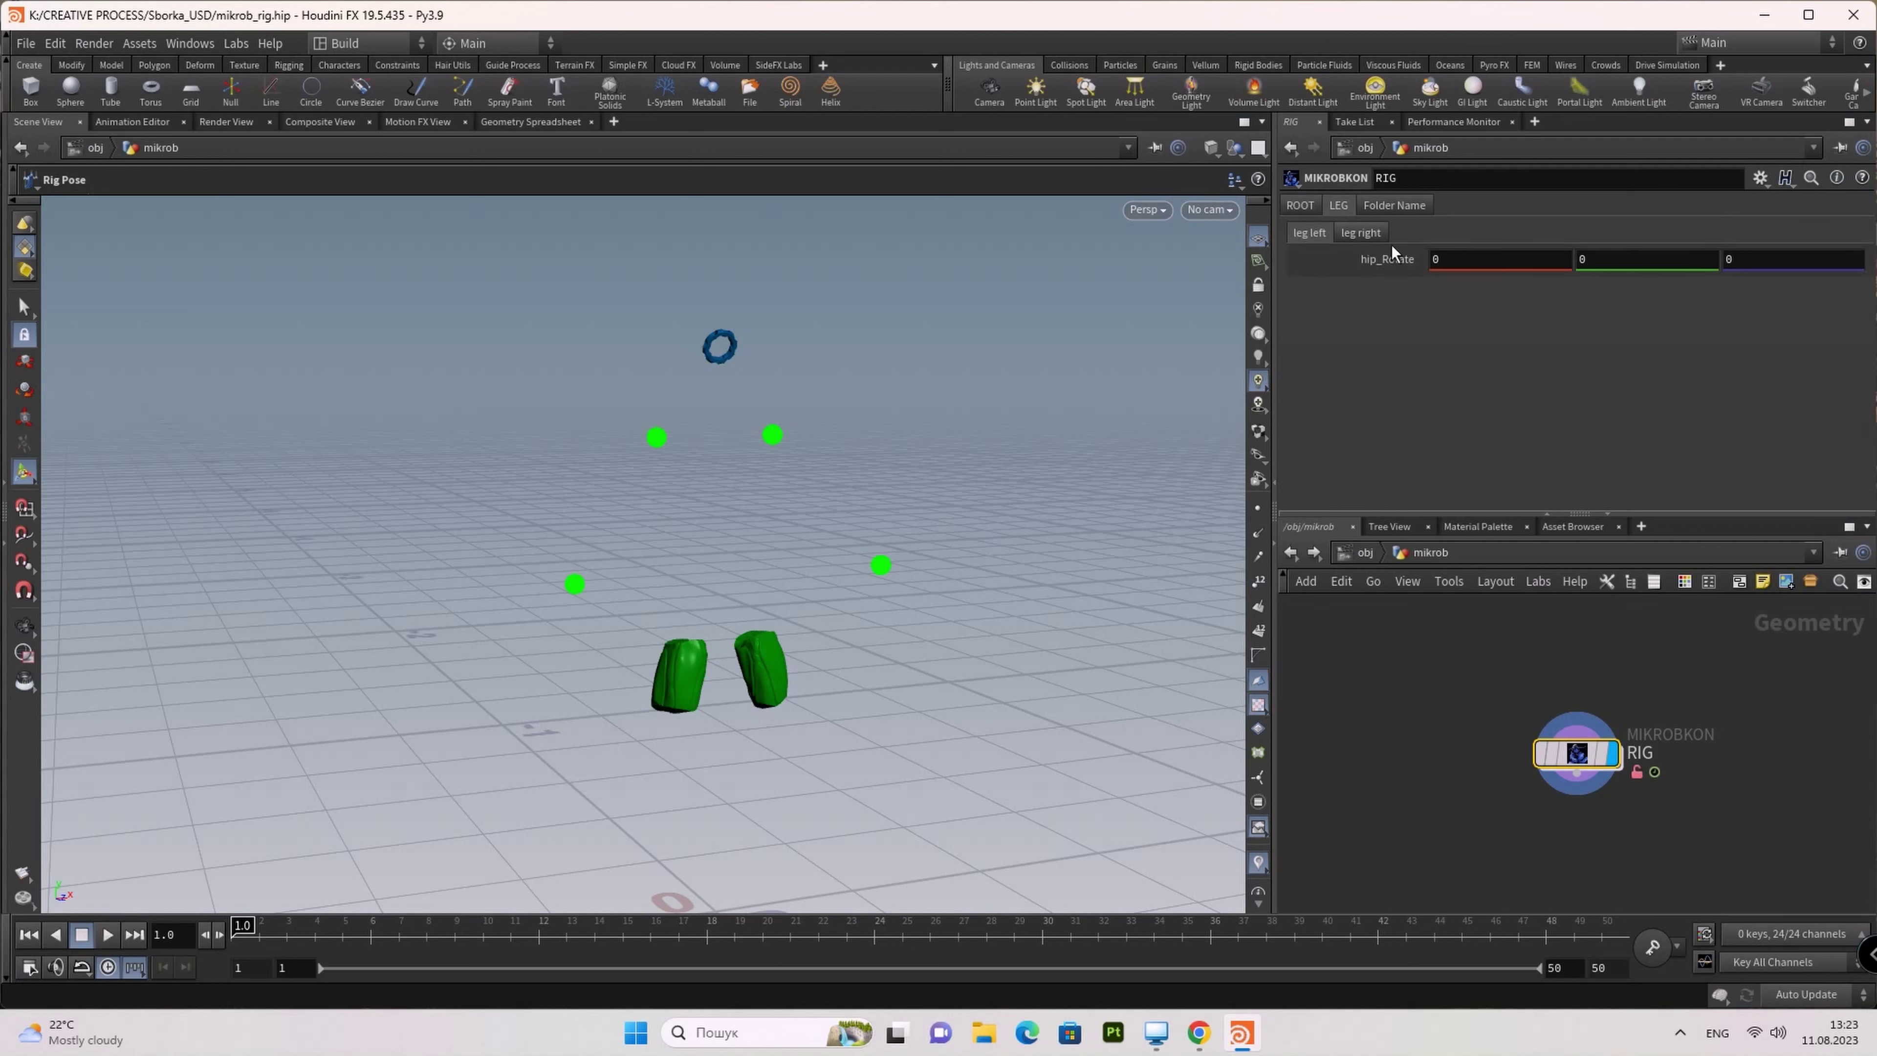
click(1362, 234)
click(1398, 205)
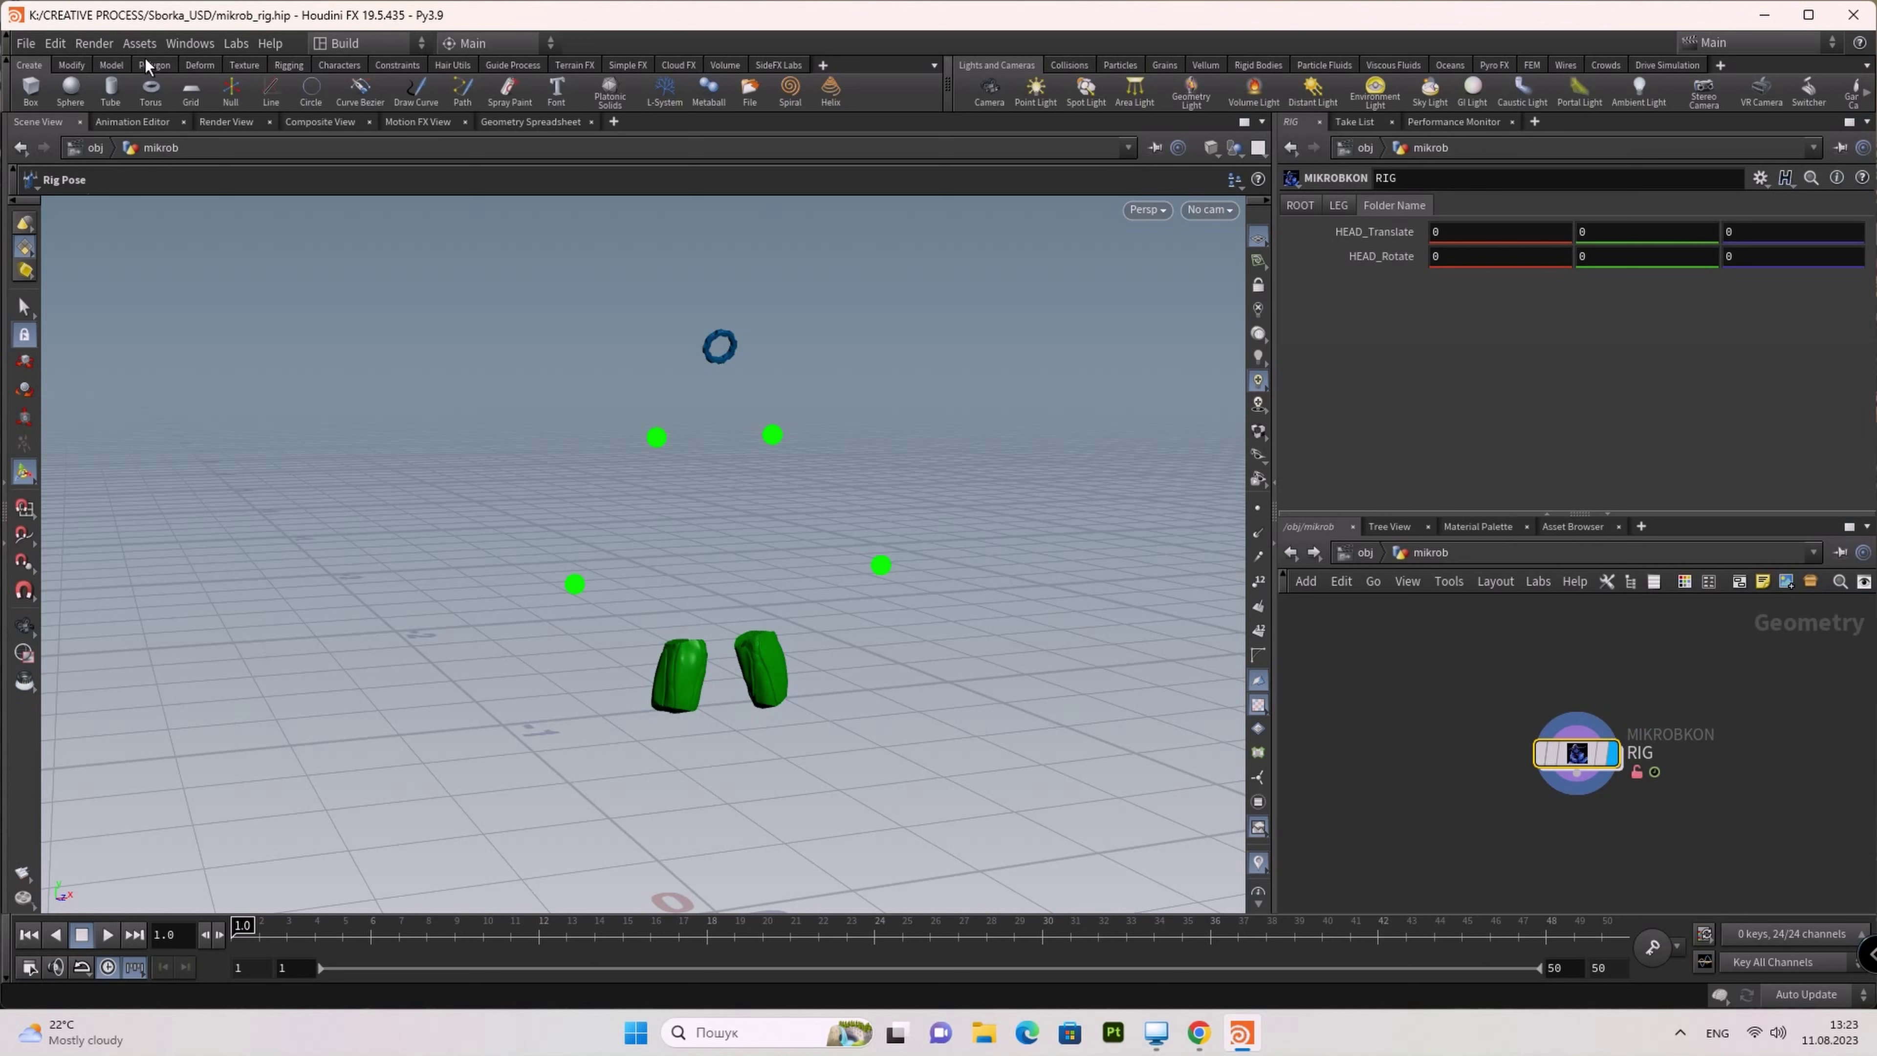
click(145, 43)
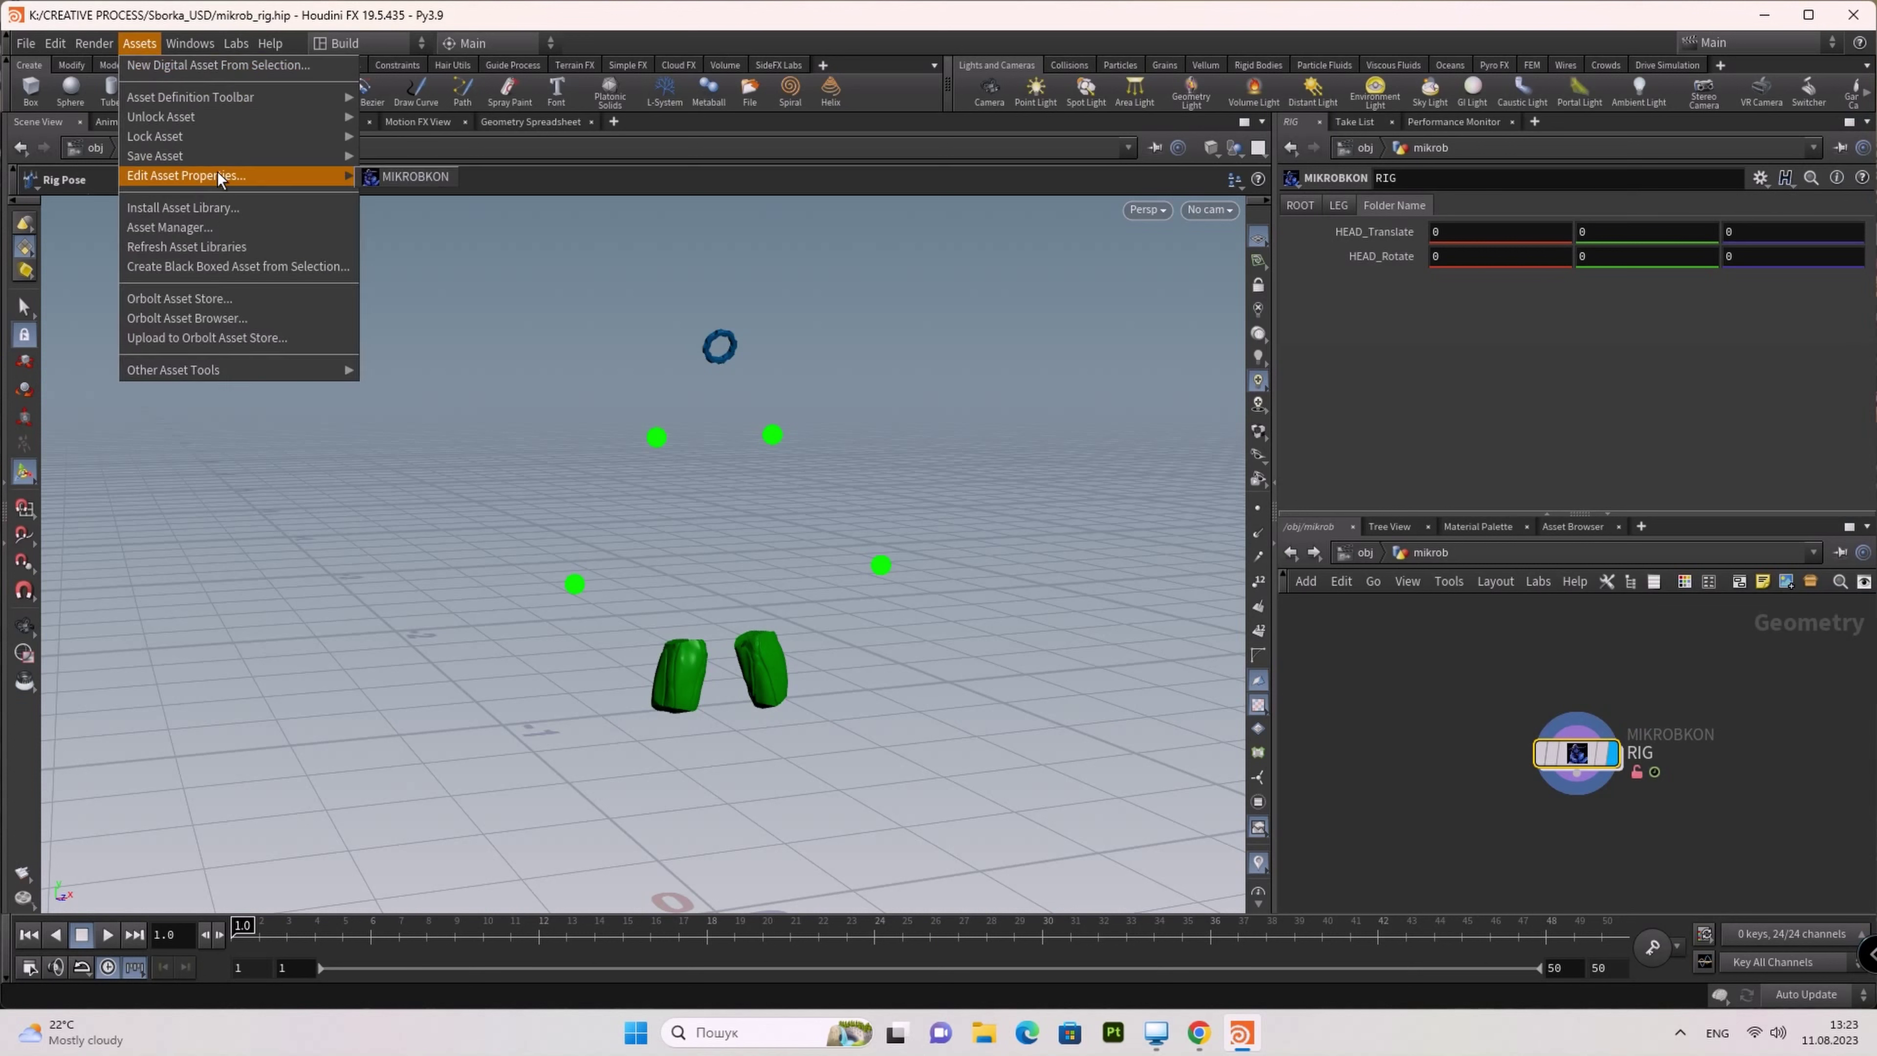
Step: In MIKROBKON's type properties, relabel the Folder Name folder to HEAD
click(396, 175)
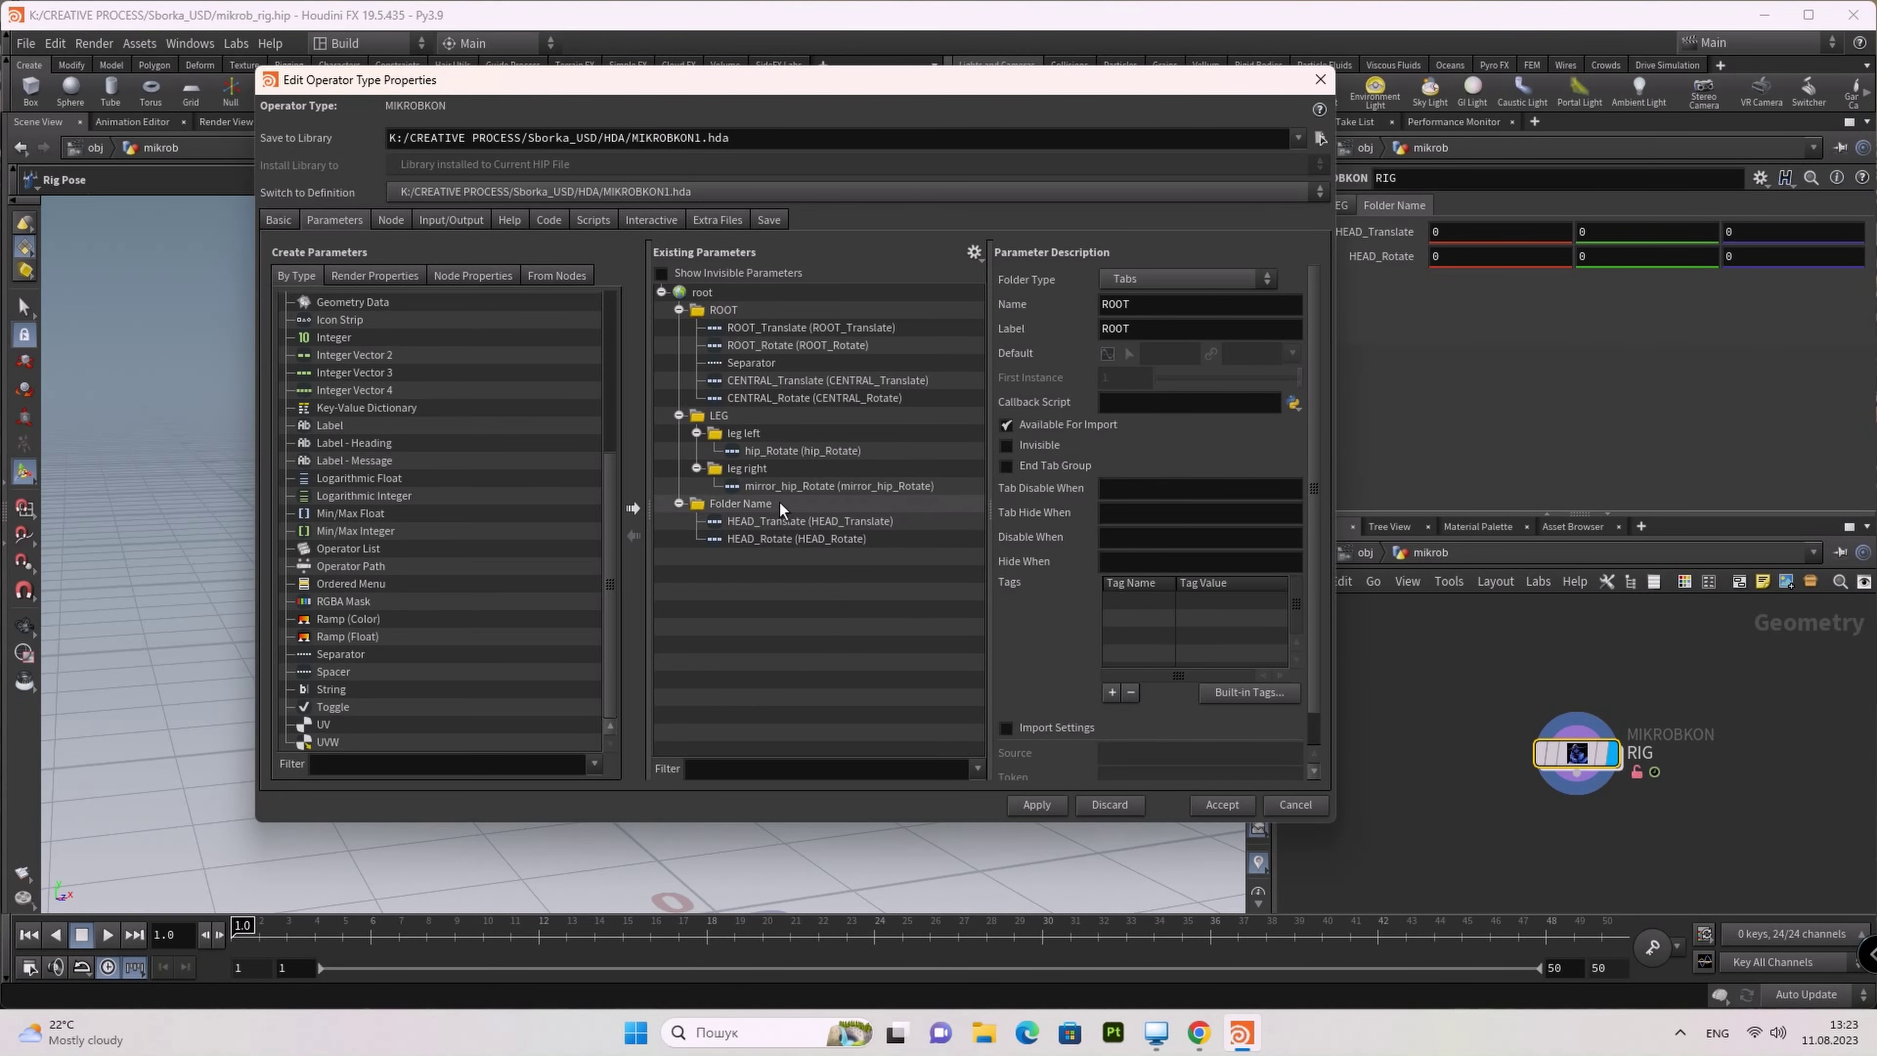
click(764, 505)
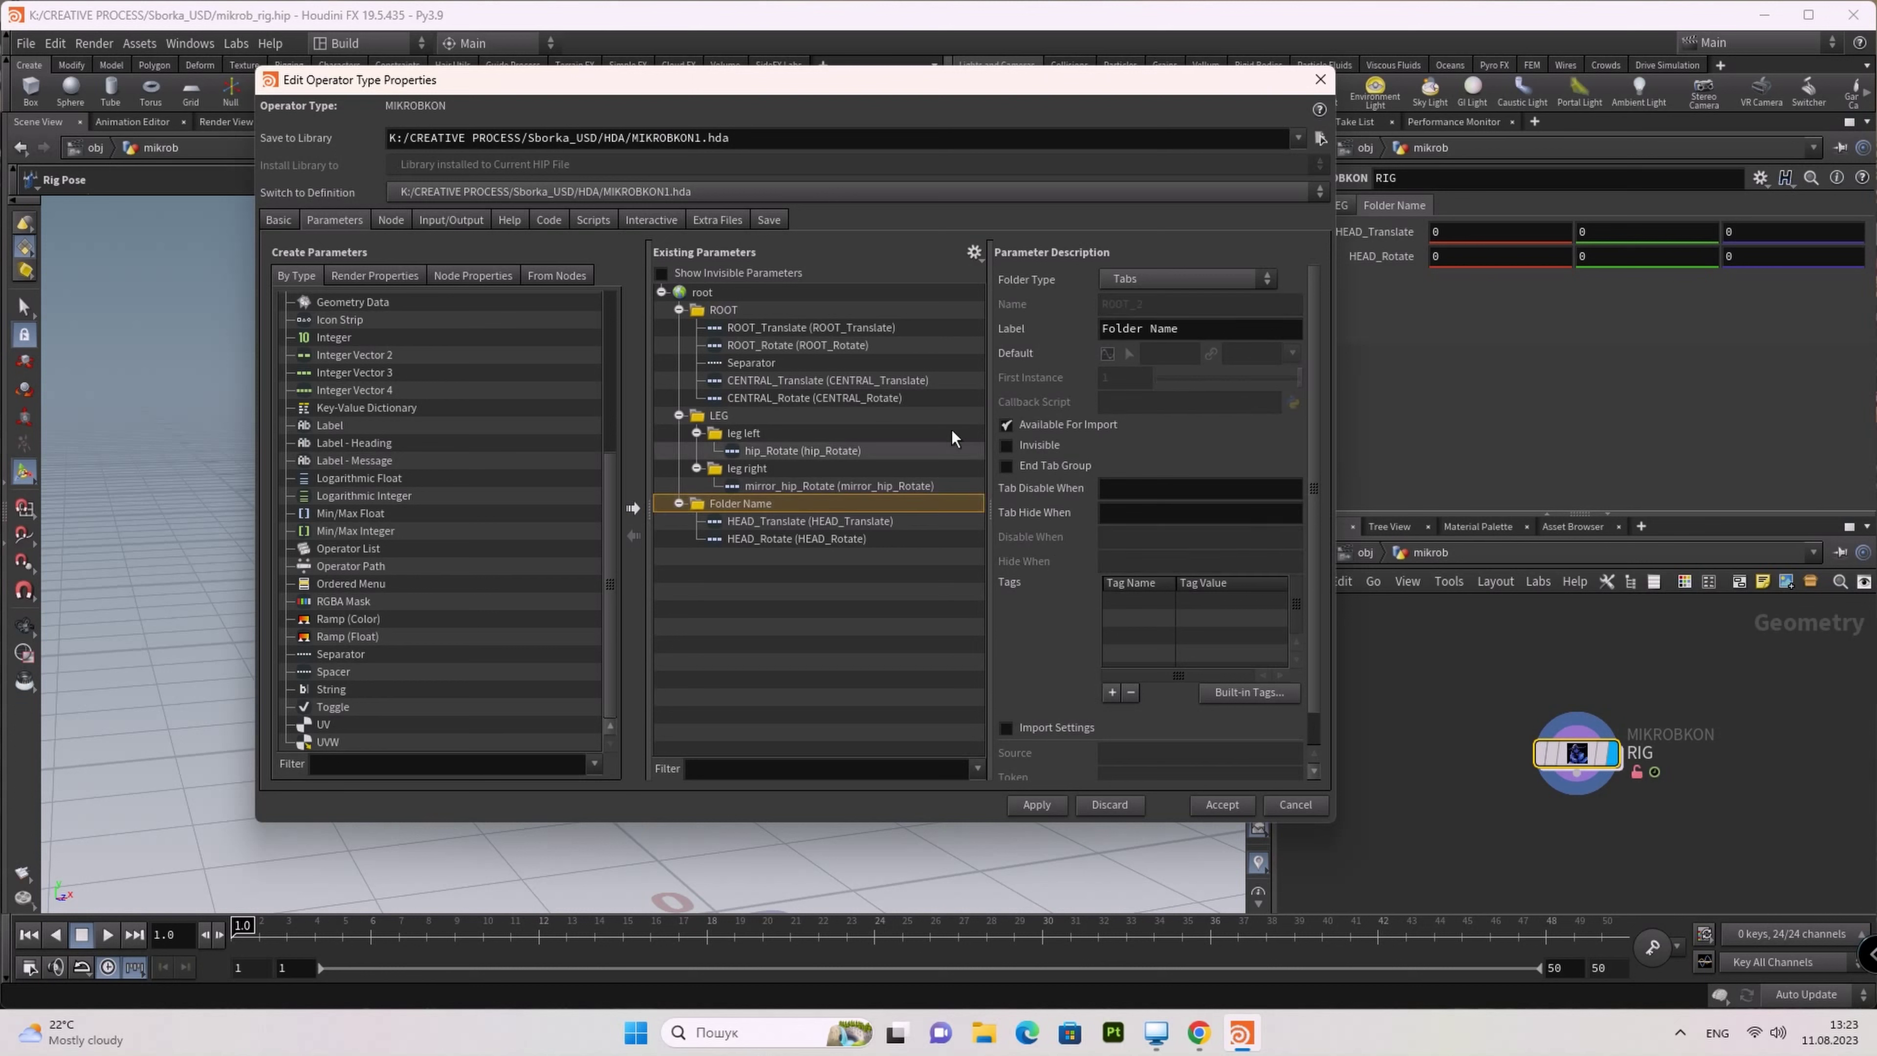
click(1194, 333)
key(BackSpace)
key(BackSpace)
key(BackSpace)
key(BackSpace)
key(BackSpace)
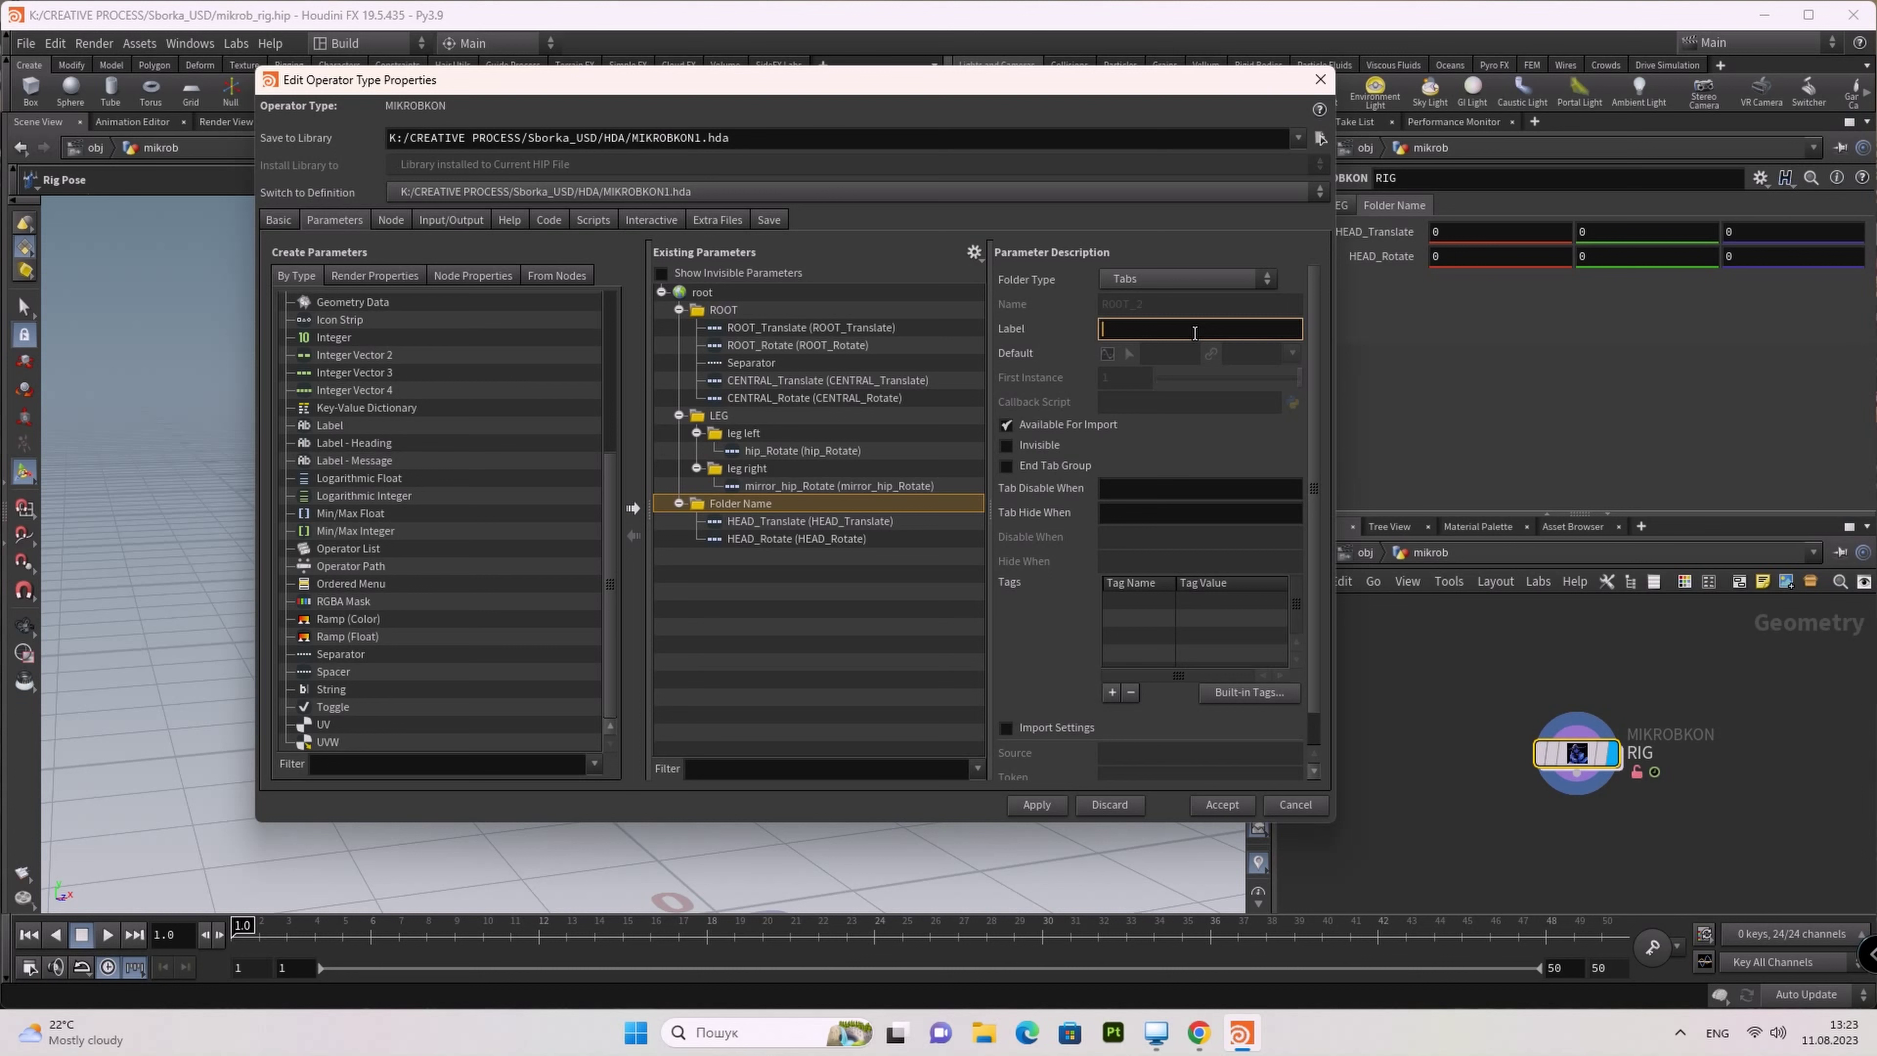
text(HE)
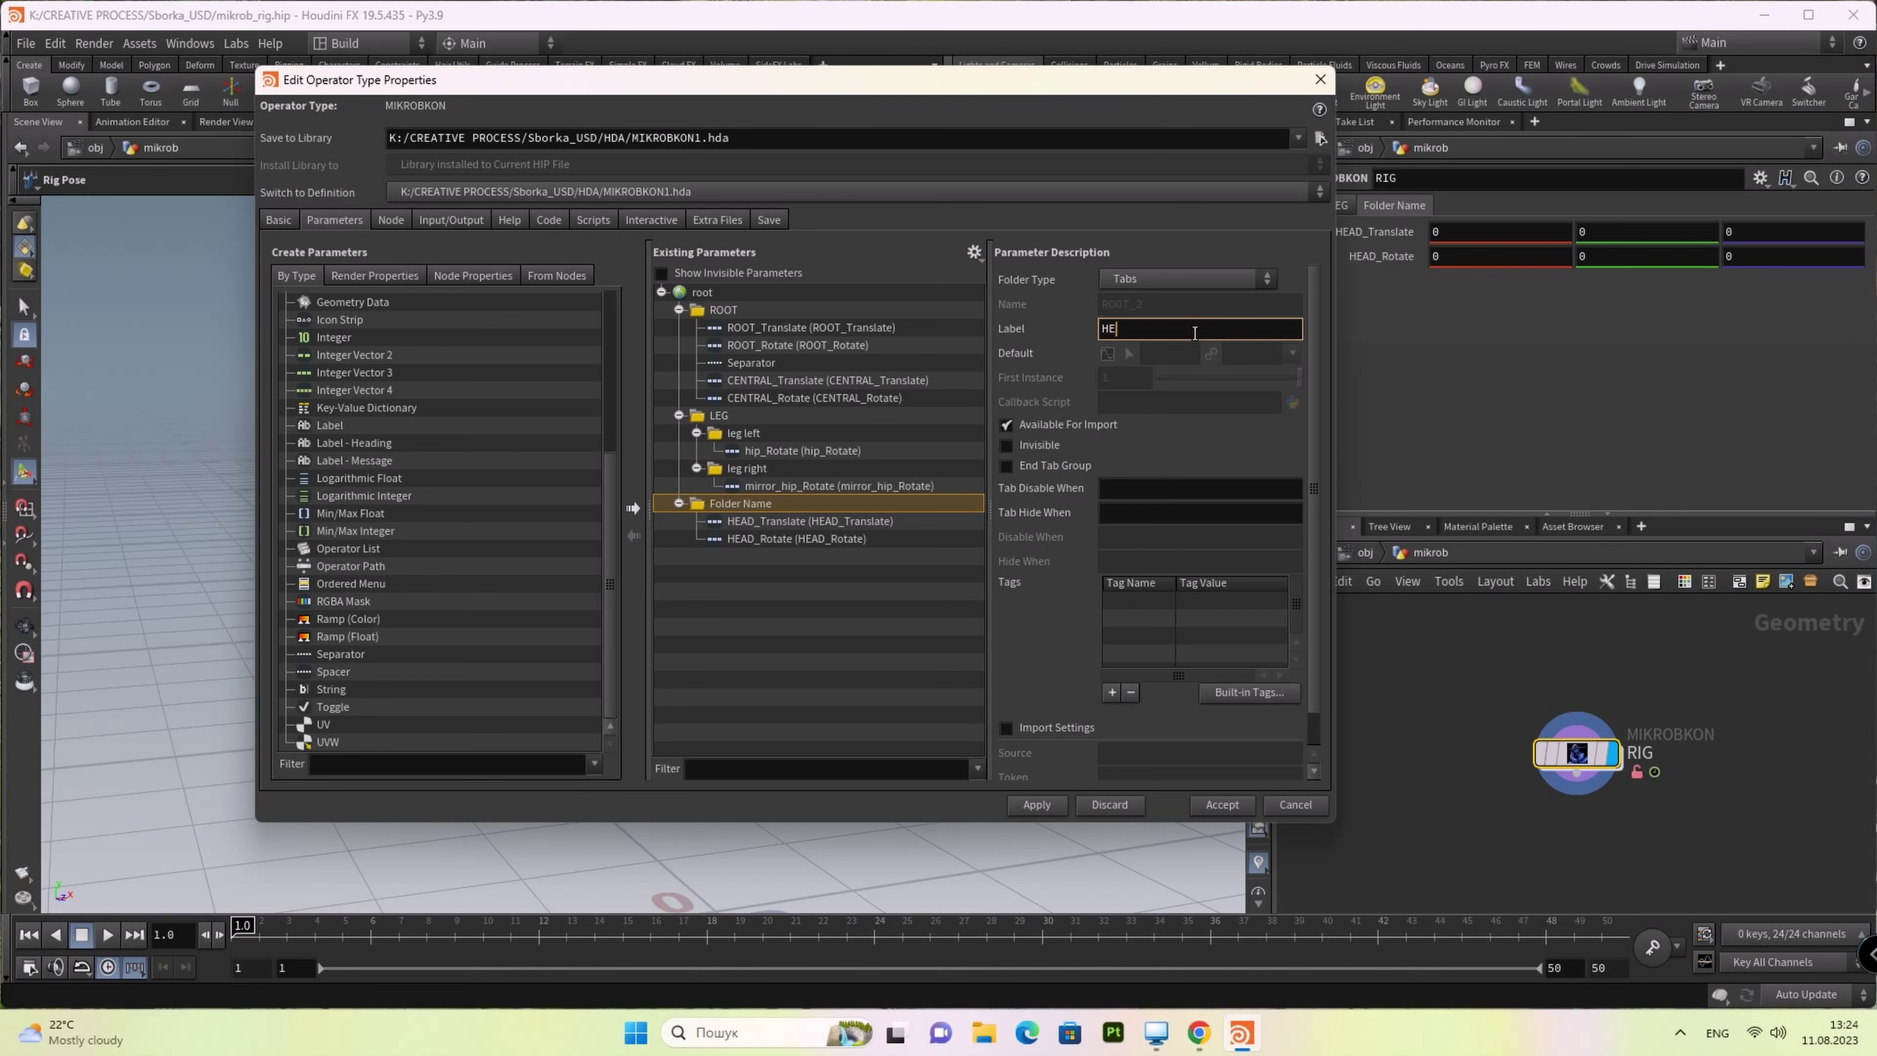
text(AD)
key(Return)
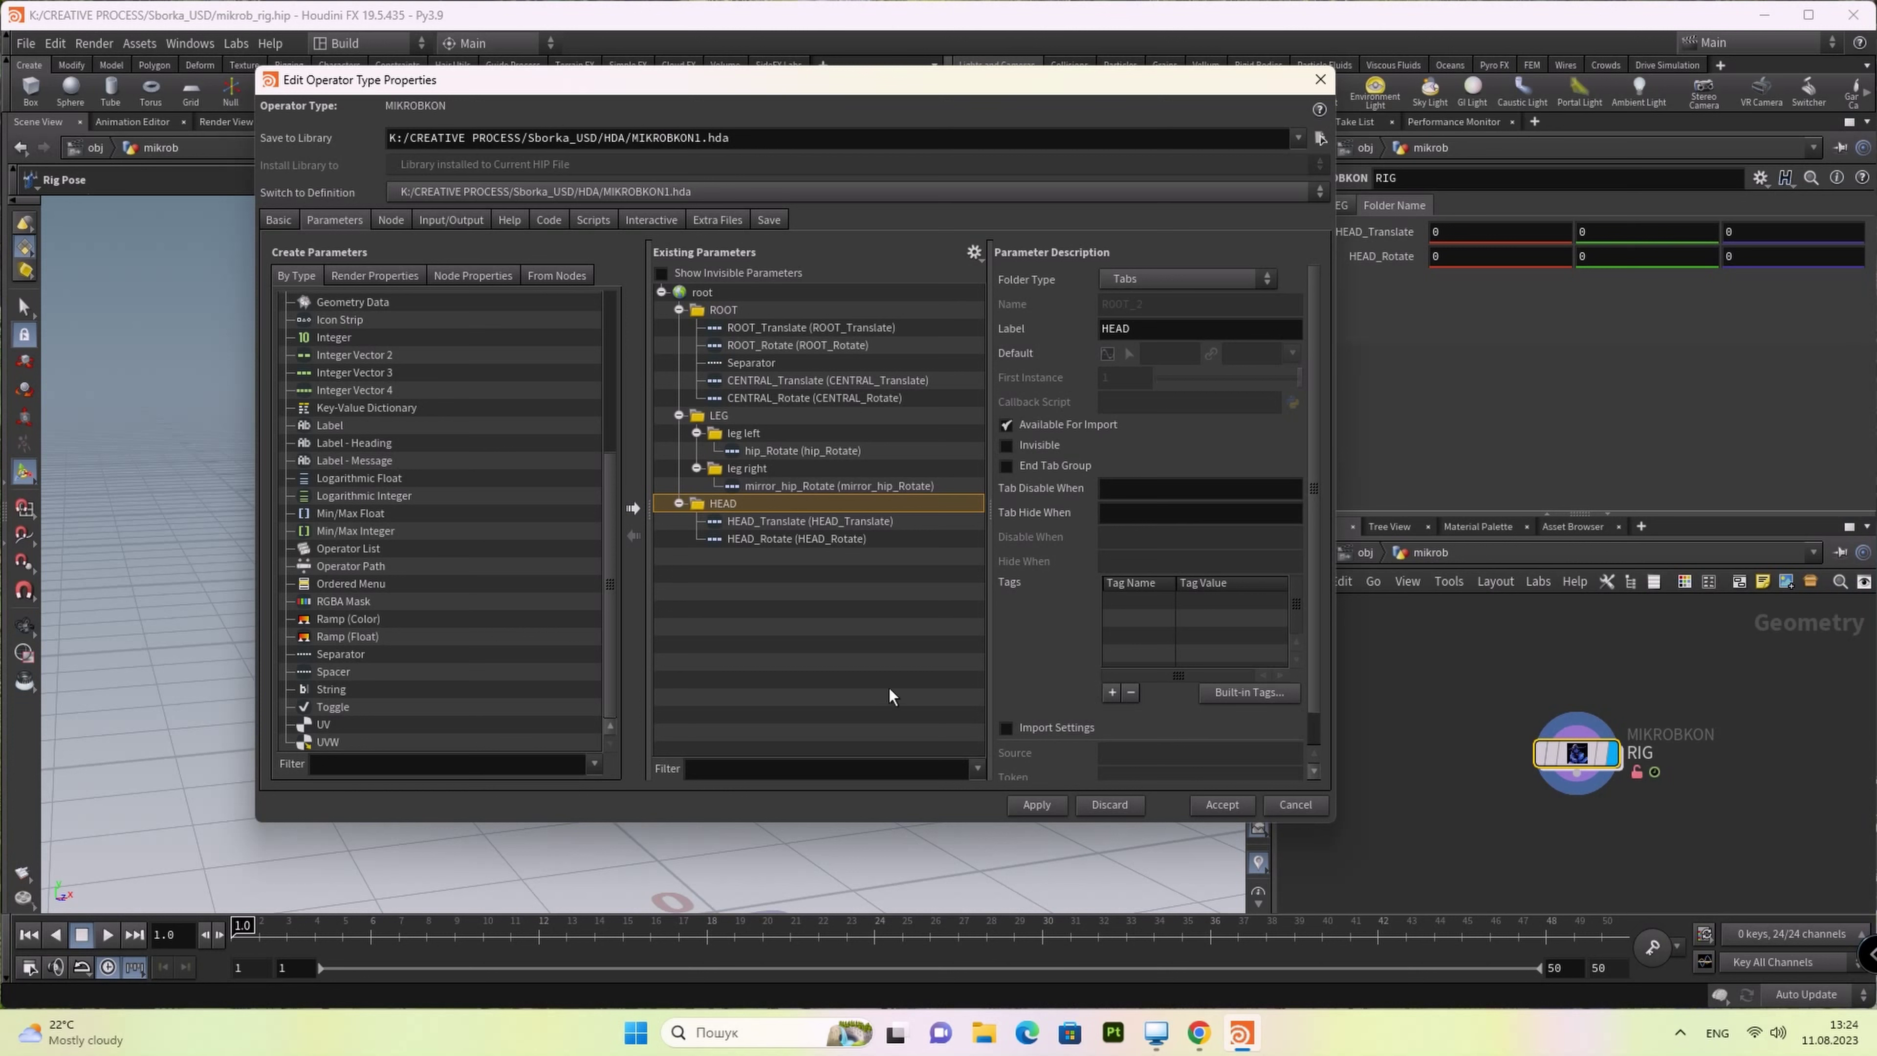
Step: Accept and save the asset's edited type properties, then duplicate the node as RIG_test
click(1217, 806)
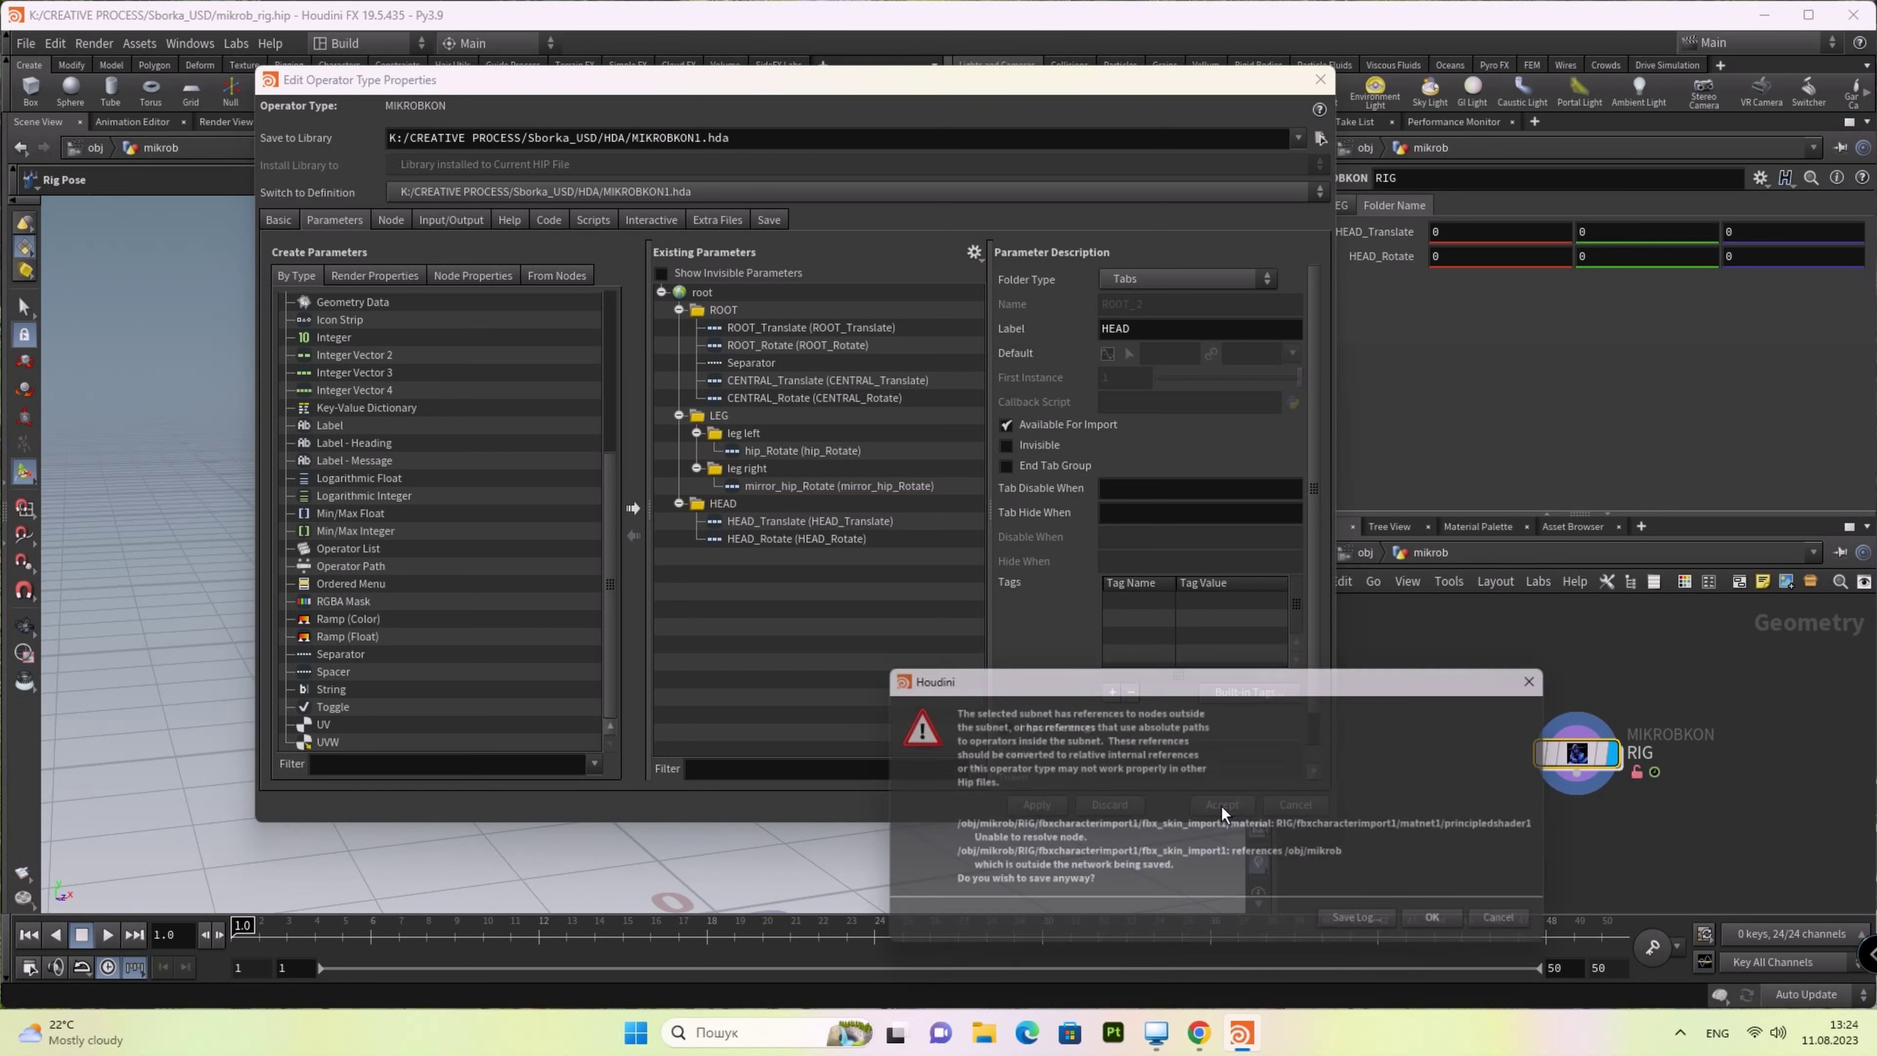
click(1471, 930)
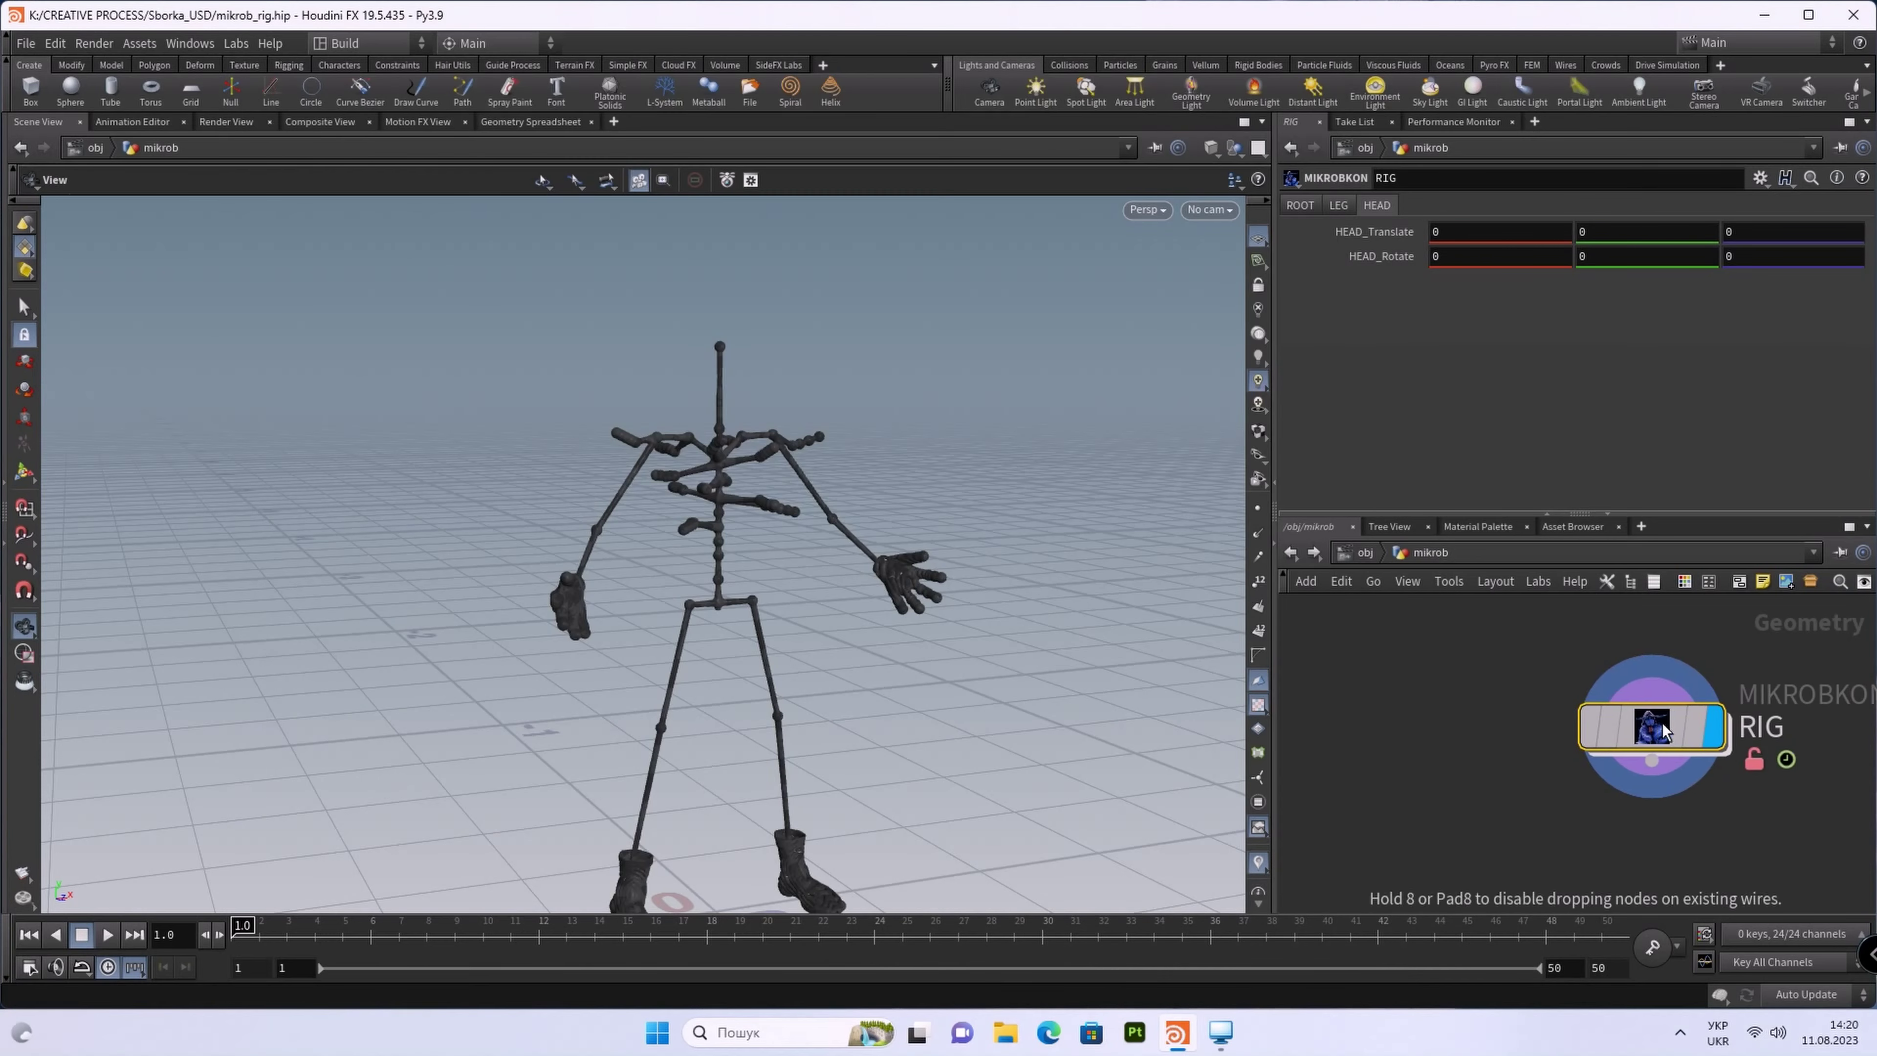
click(1524, 798)
double_click(1526, 723)
key(BackSpace)
text(_)
key(alt+shift)
text(test)
key(Return)
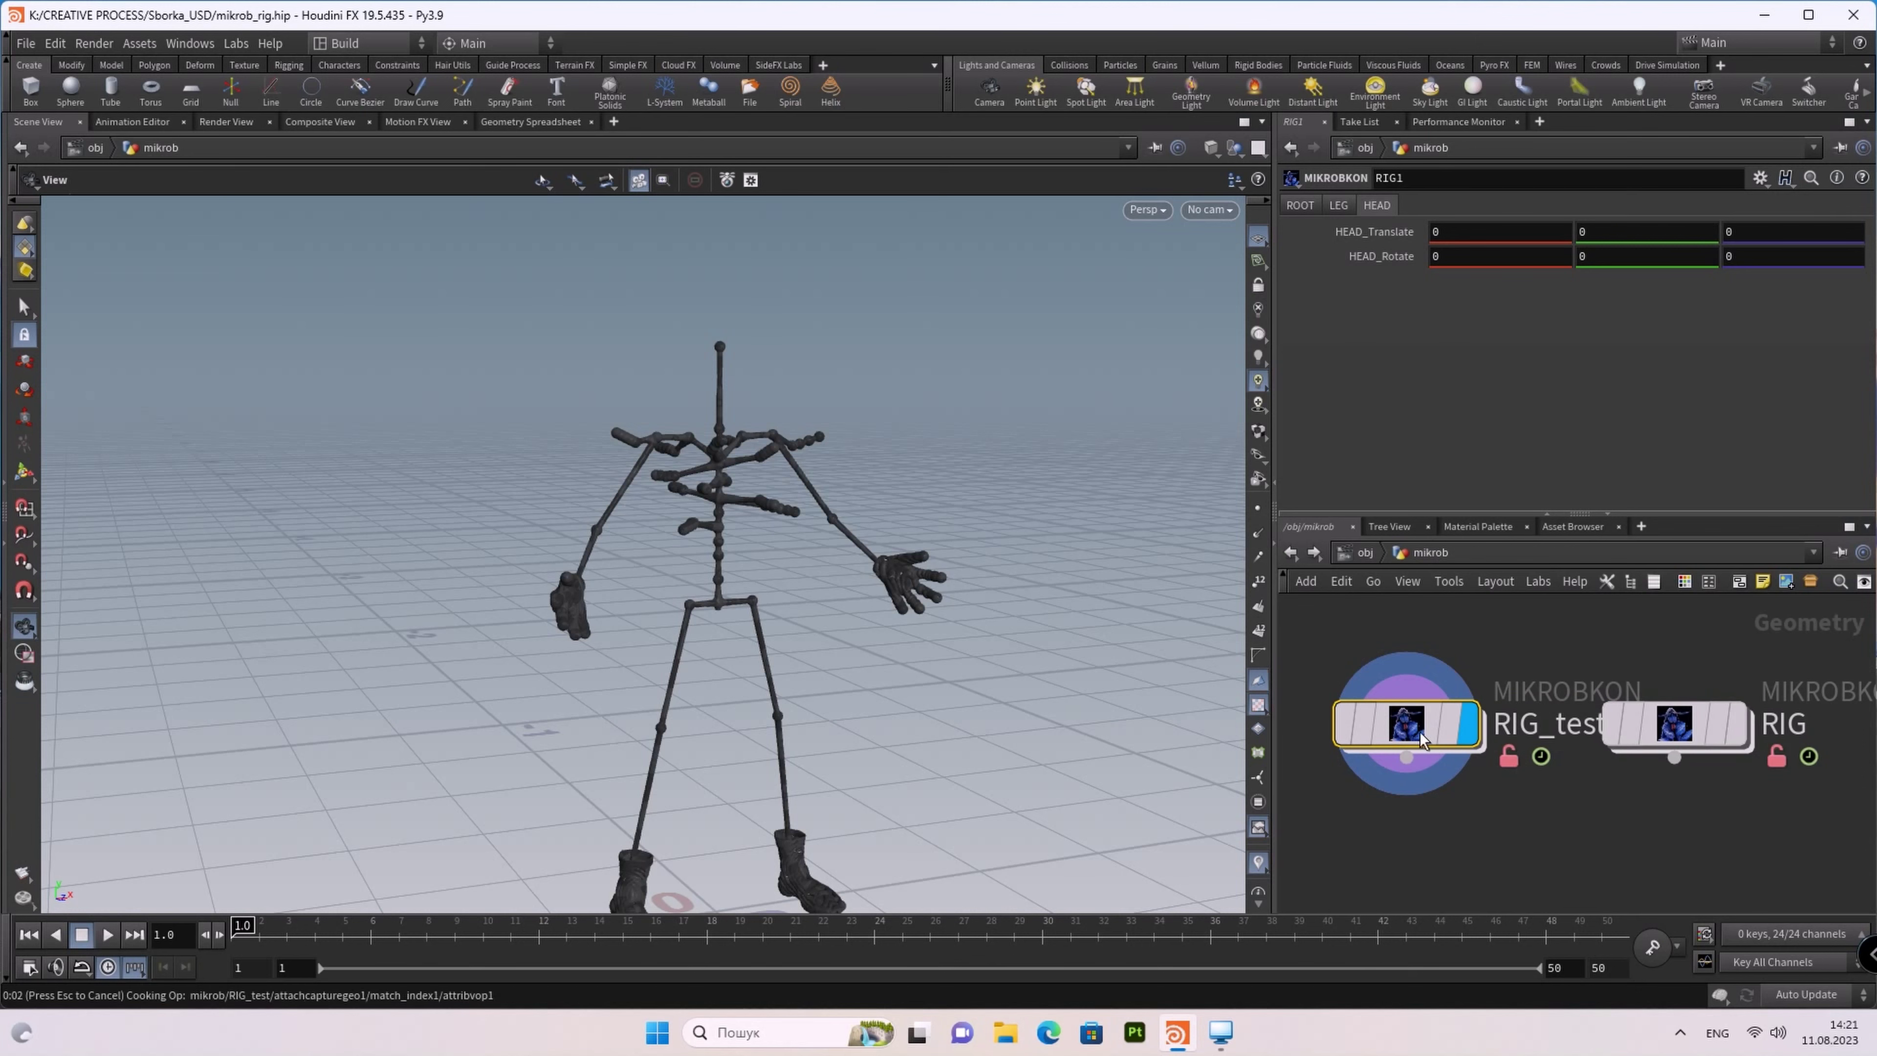
Step: Save the RIG_test asset definition from the Assets menu
drag(1272, 740, 849, 739)
click(140, 44)
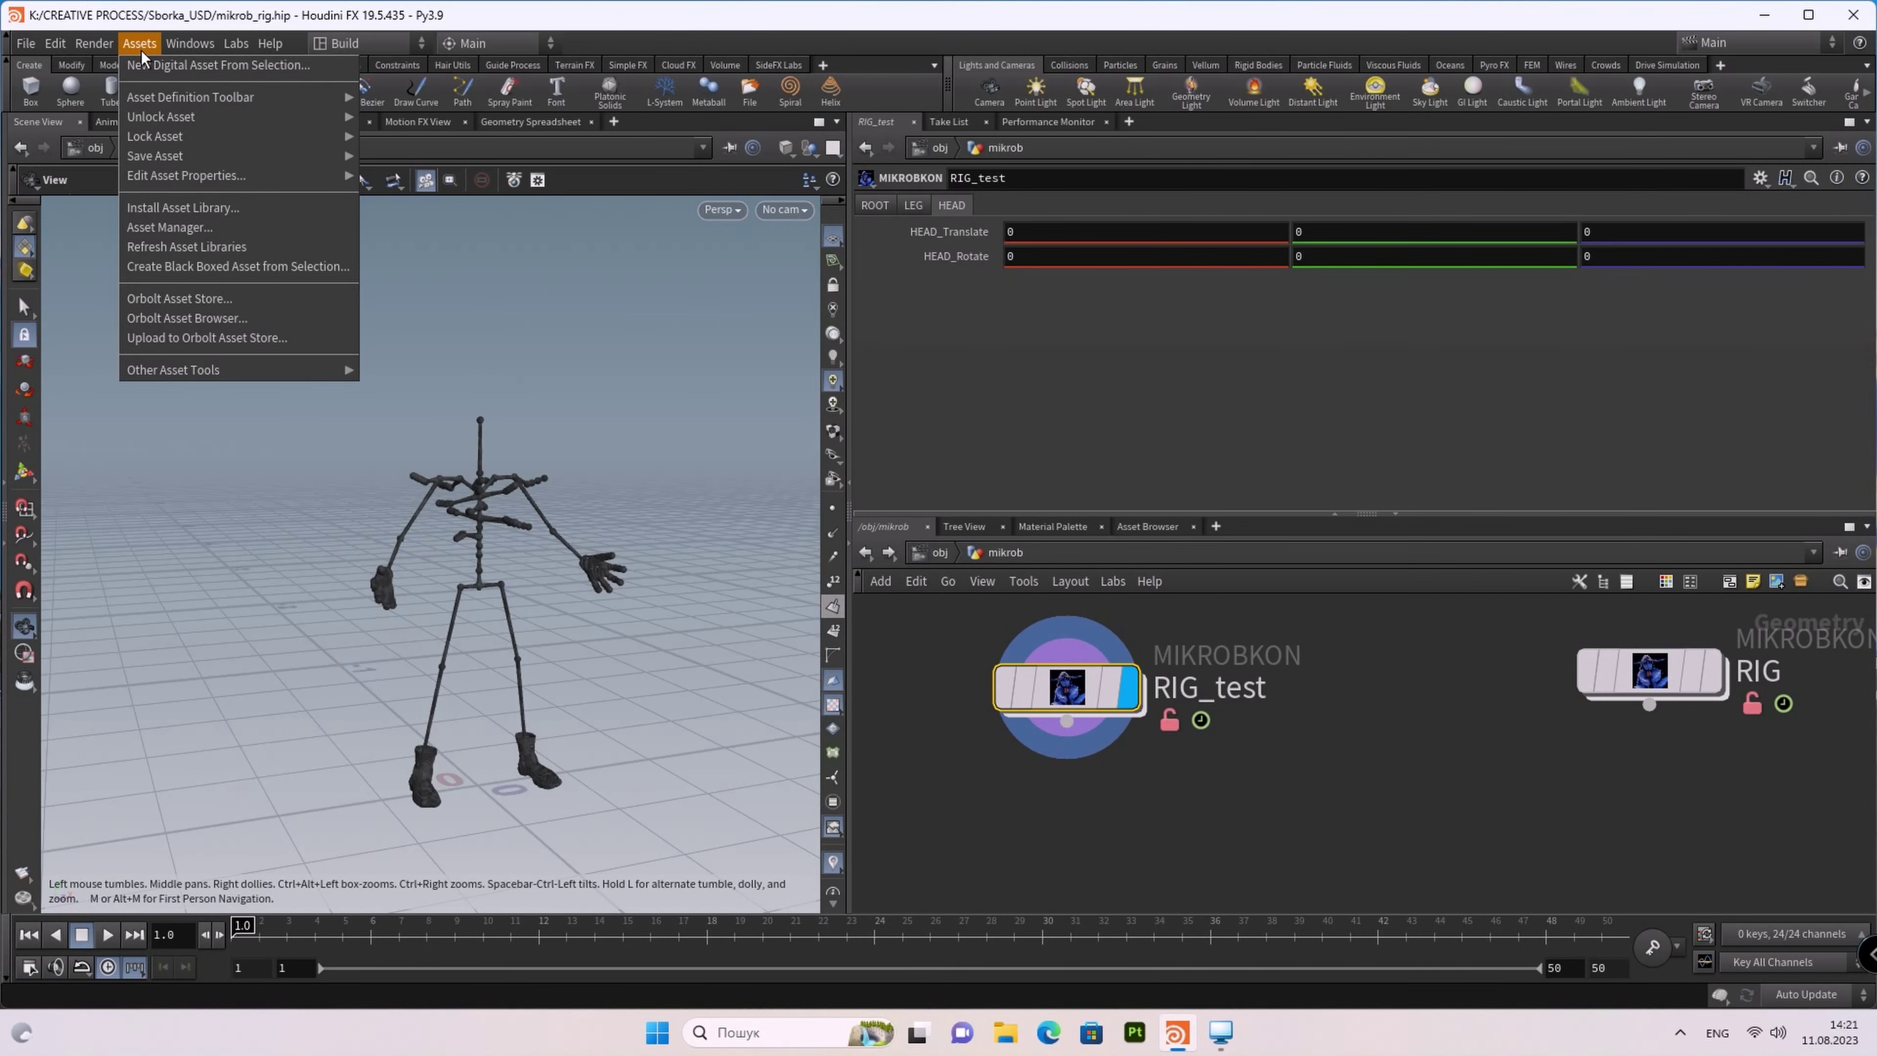
click(398, 155)
click(321, 189)
Step: Test the rig with HEAD_Translate at -0.3 and mirror_hip rotate at 0.6
double_click(1079, 701)
key(u)
middle_click(974, 231)
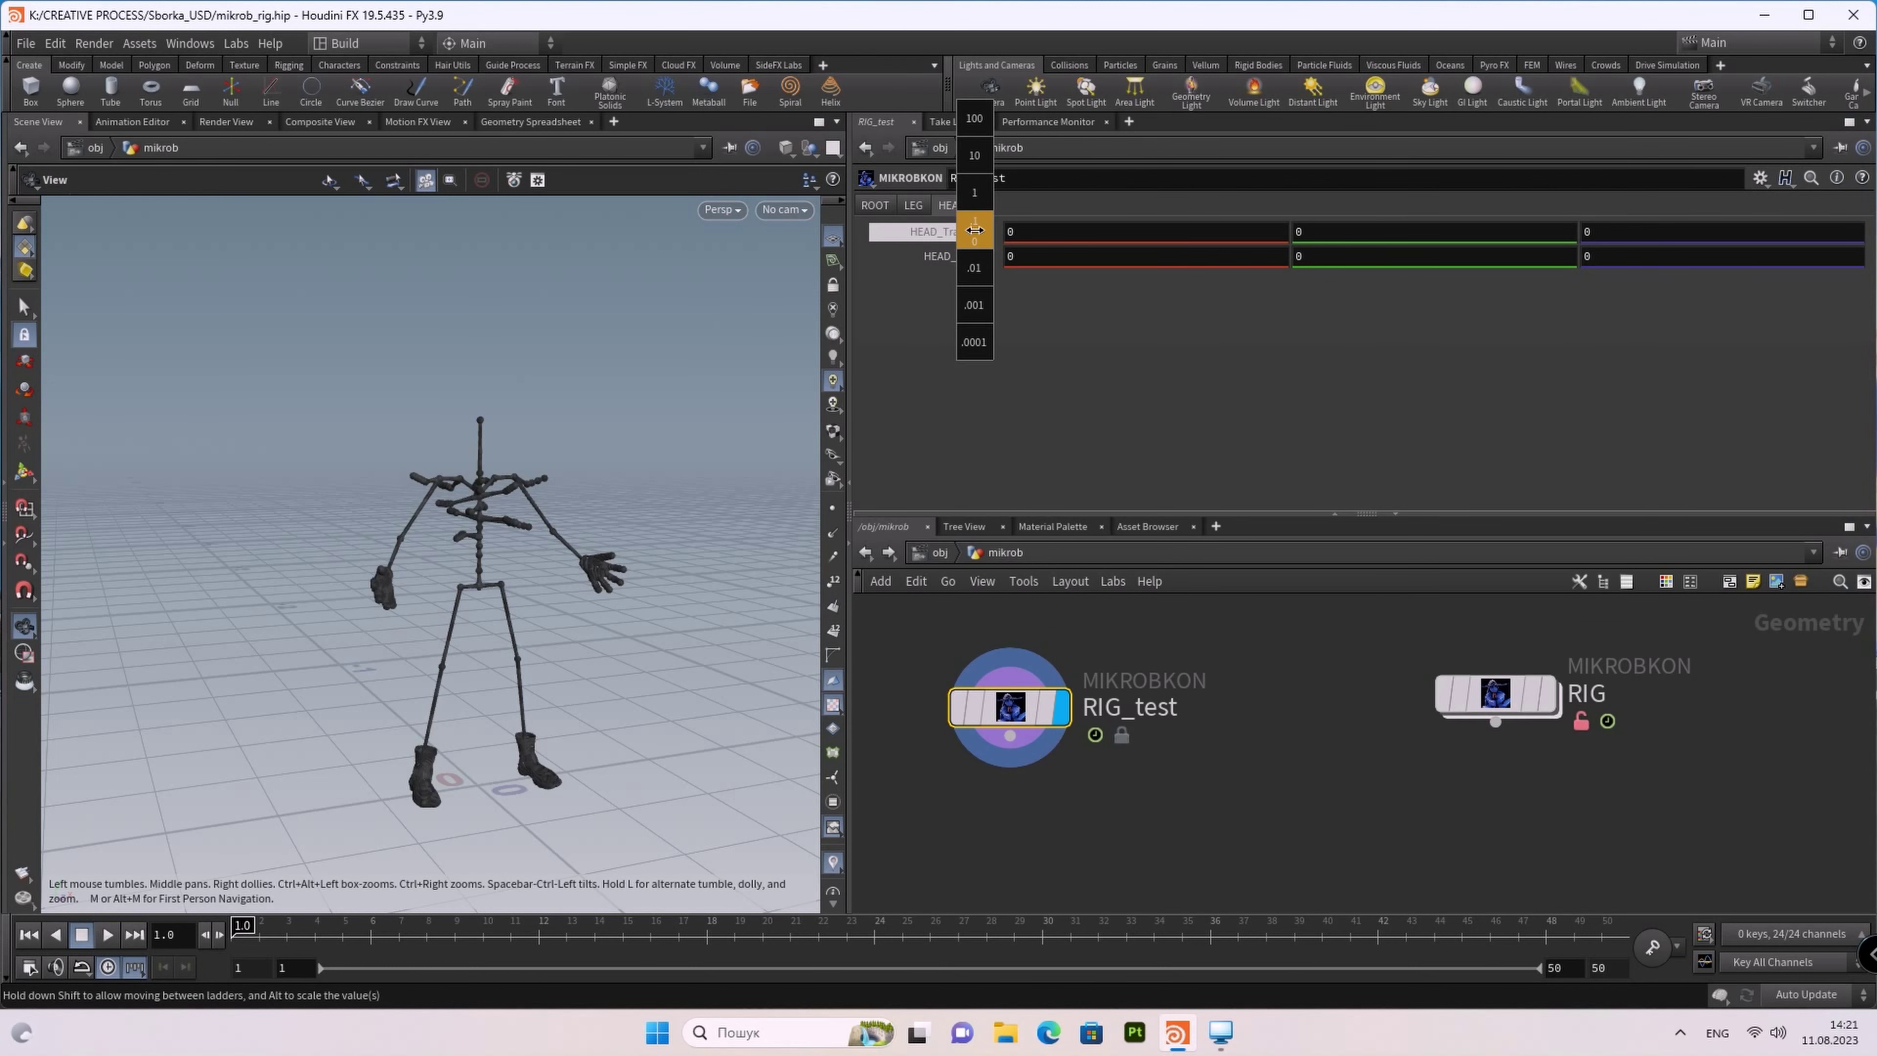
mouse_move(975, 231)
middle_down()
mouse_move(957, 235)
mouse_move(948, 129)
mouse_move(953, 229)
mouse_move(877, 234)
middle_up()
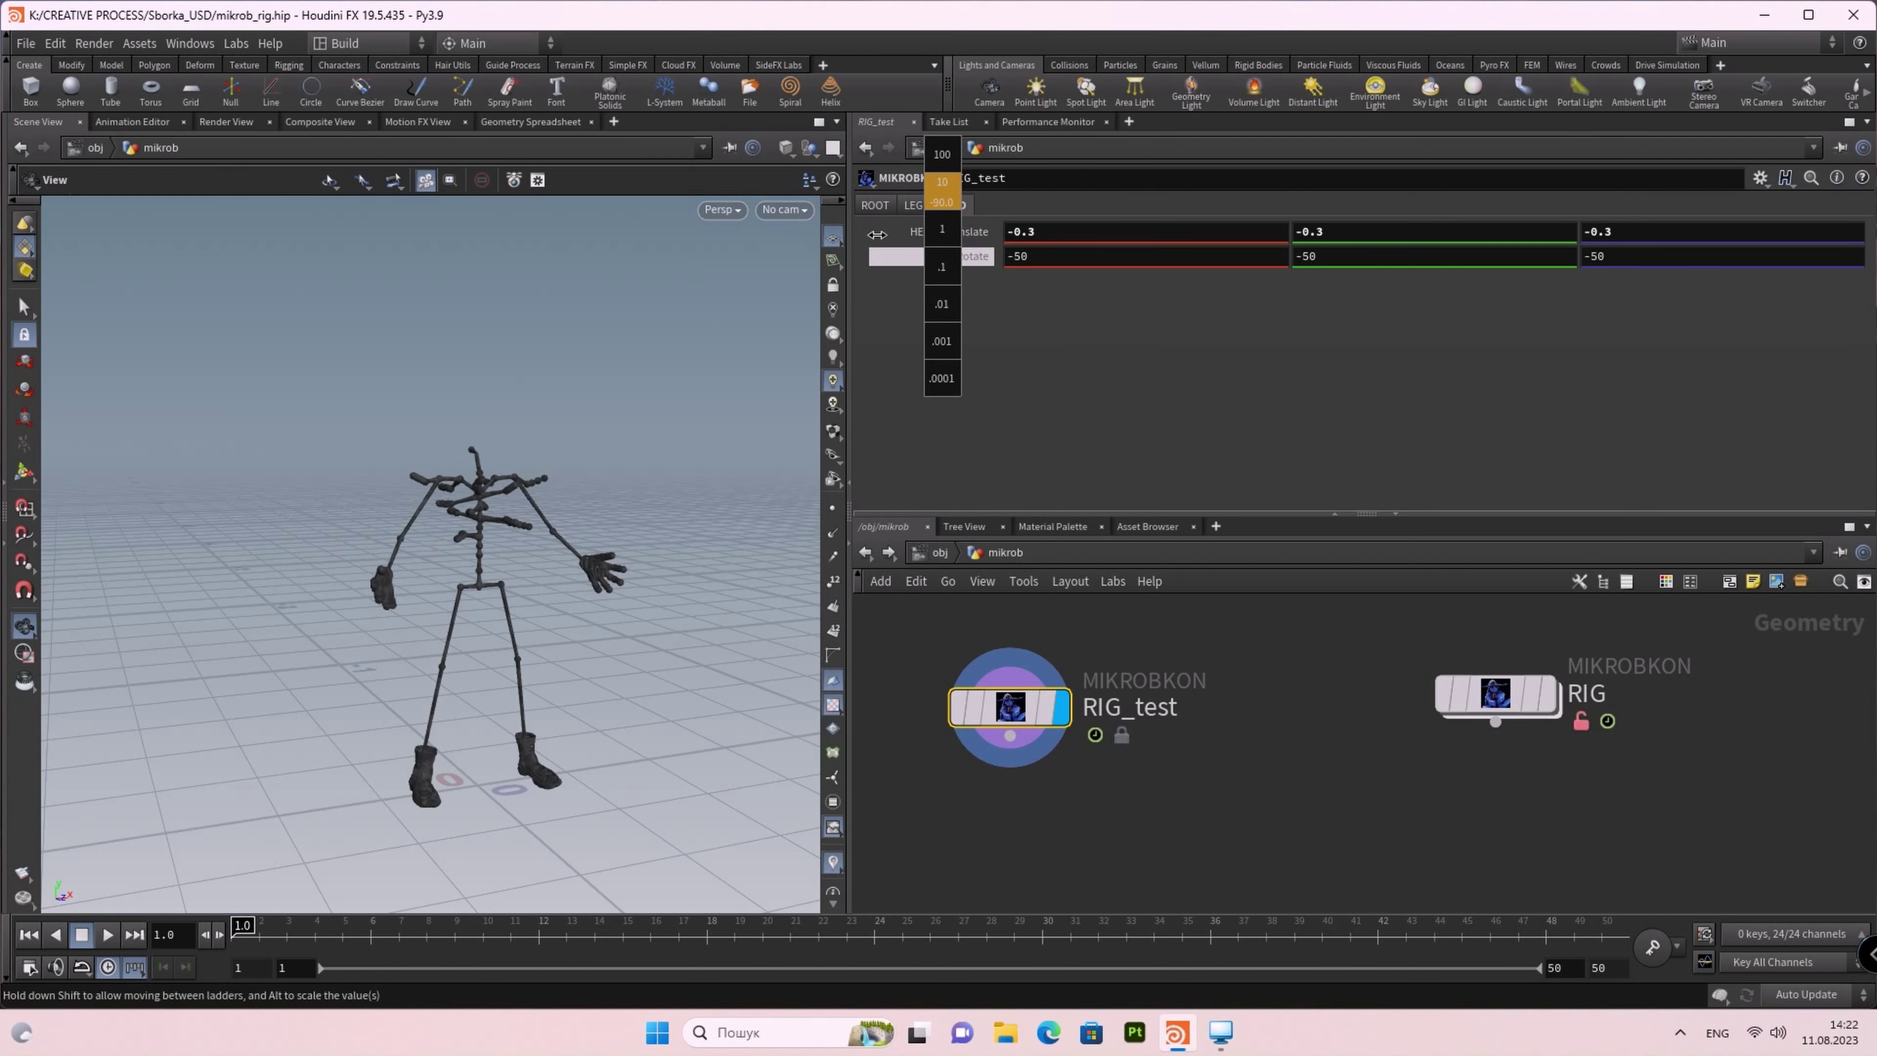
click(914, 205)
mouse_move(942, 259)
middle_down()
mouse_move(889, 259)
mouse_move(927, 236)
middle_up()
Step: Revert mirror_hip_Rotate and the HEAD values to their defaults
right_click(968, 261)
click(1058, 580)
click(951, 205)
right_click(957, 231)
click(1027, 547)
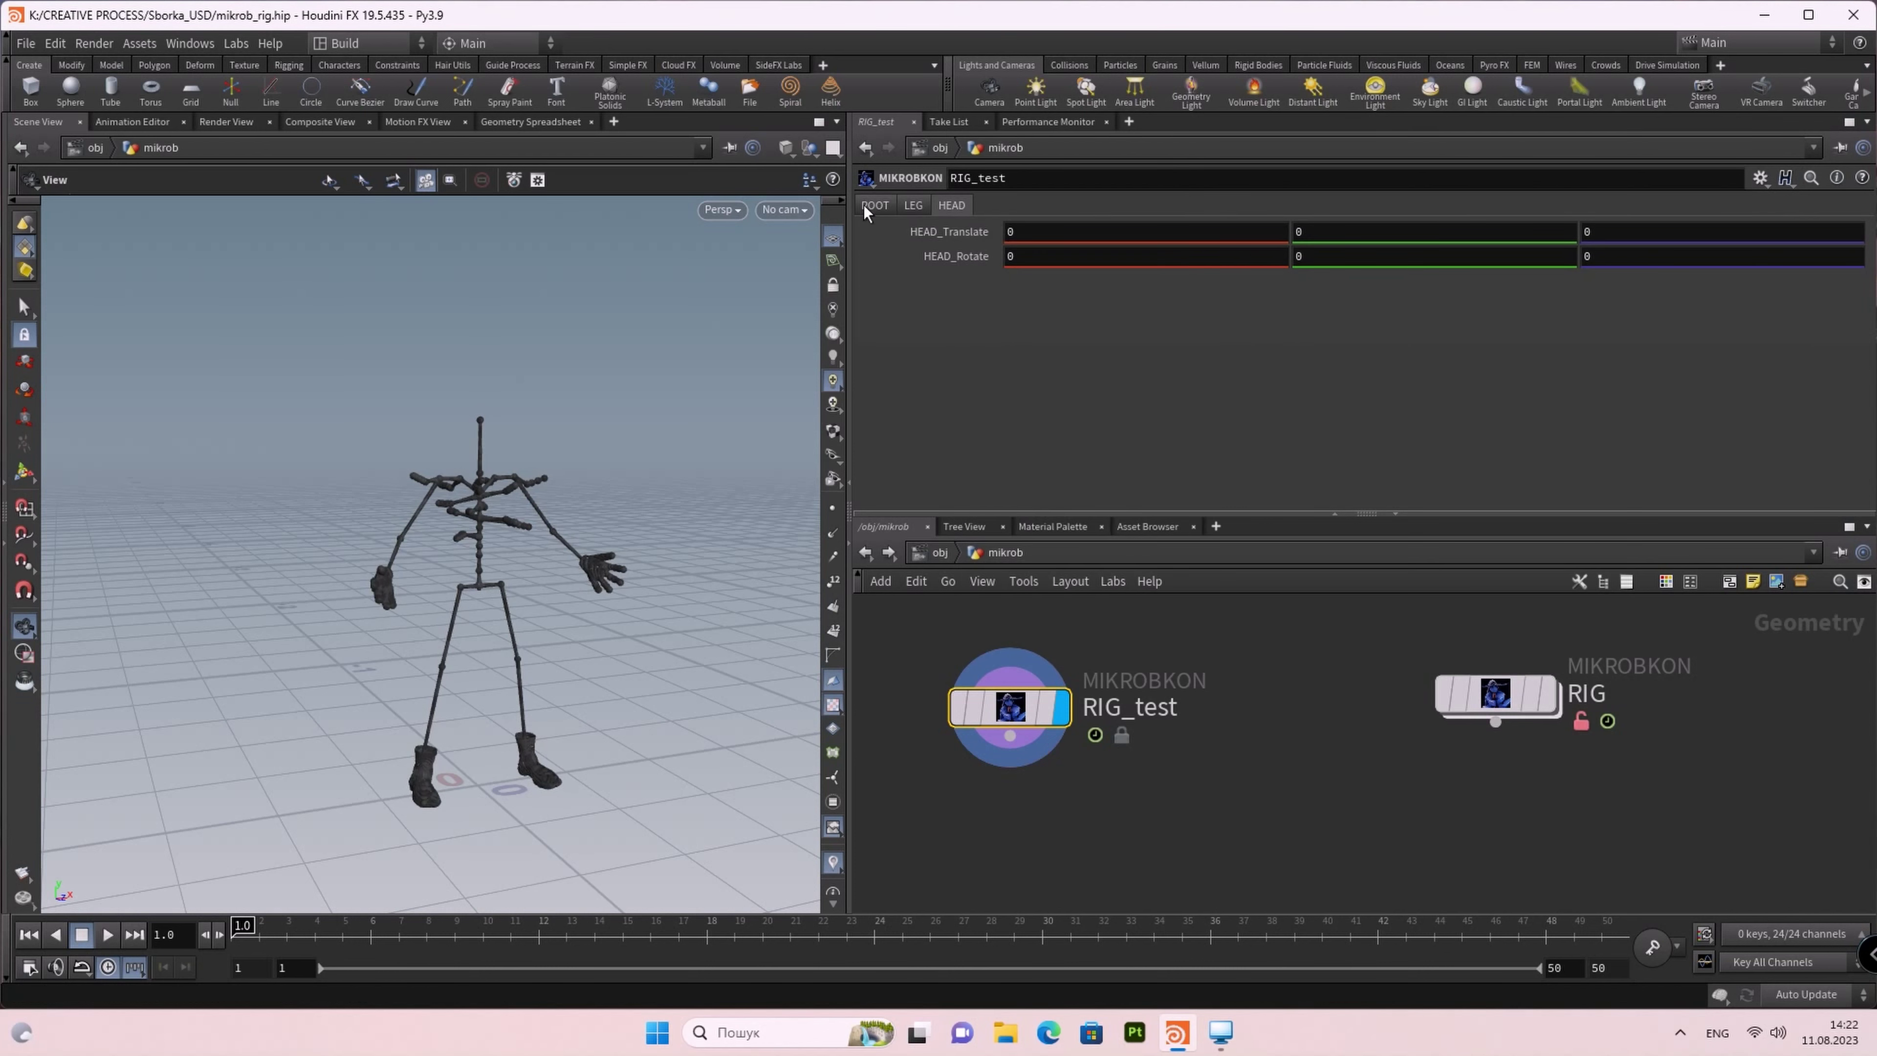
click(872, 206)
Step: Make the original RIG node the displayed node
click(1521, 699)
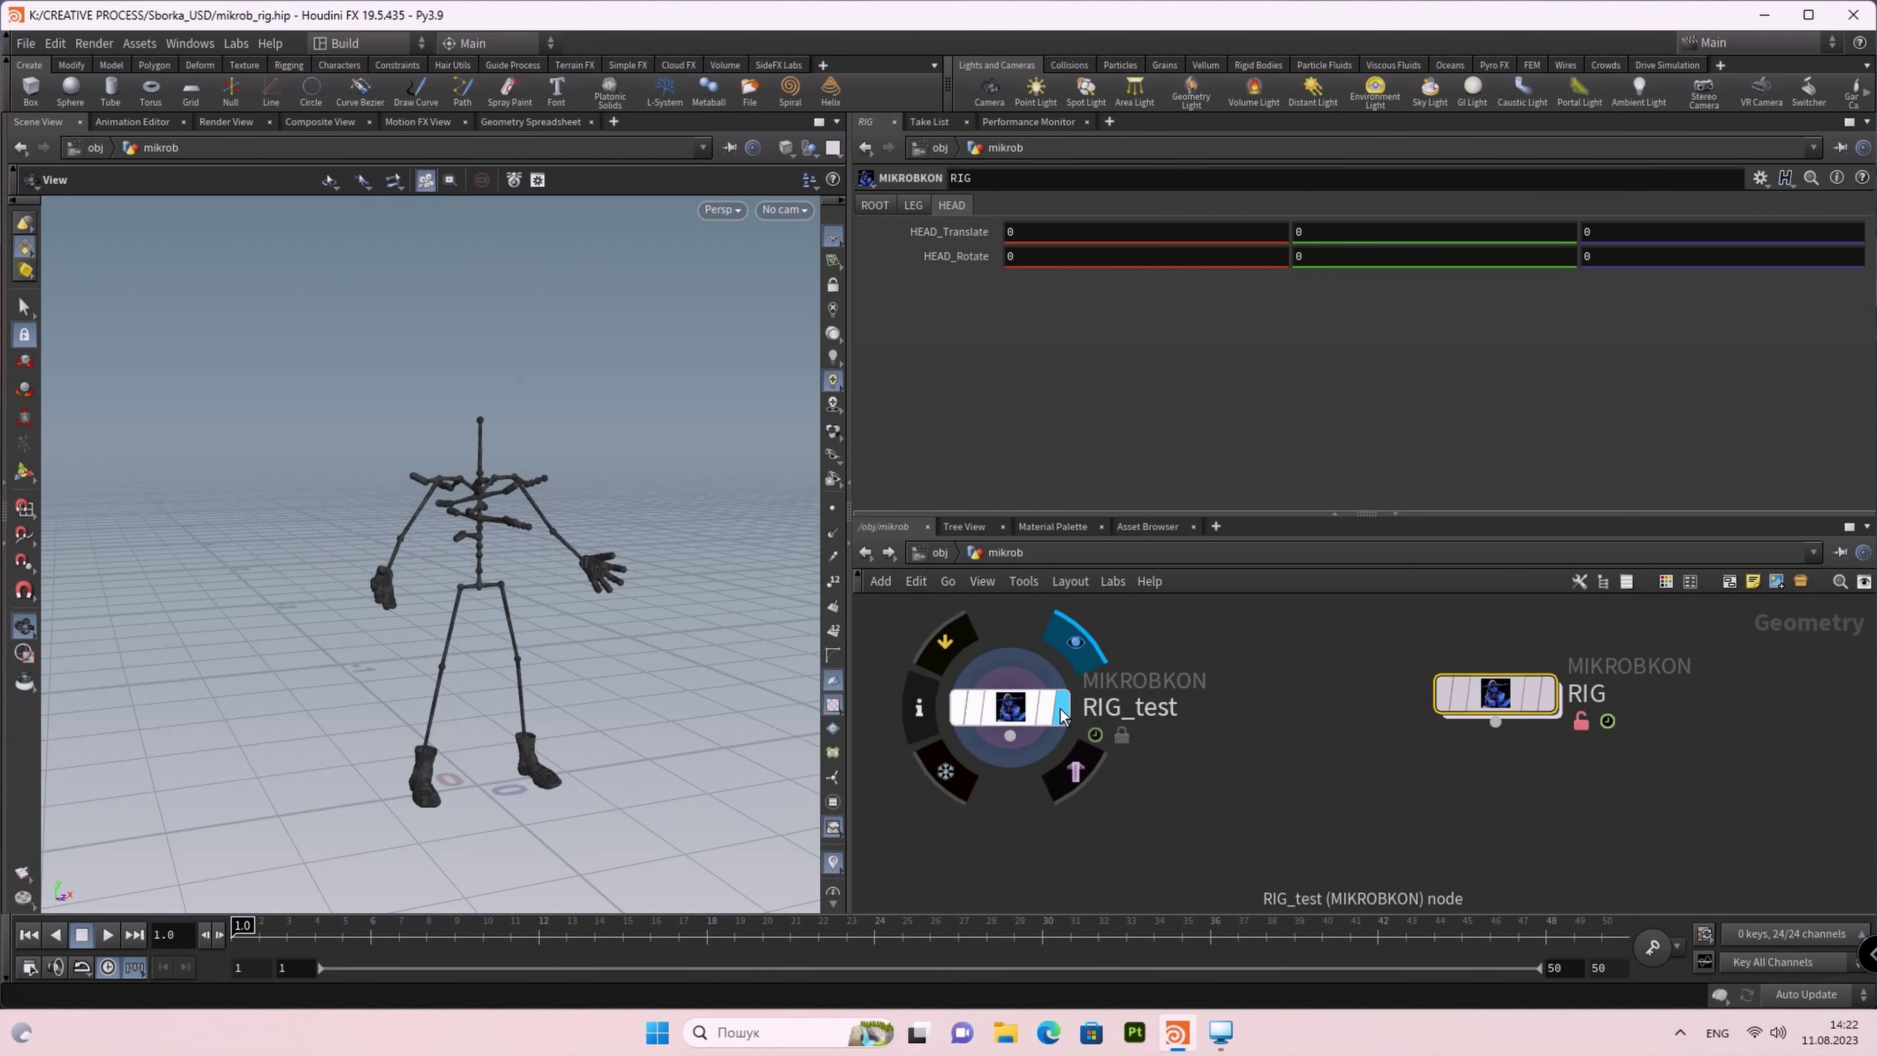
click(1552, 701)
middle_drag(1429, 805, 1290, 829)
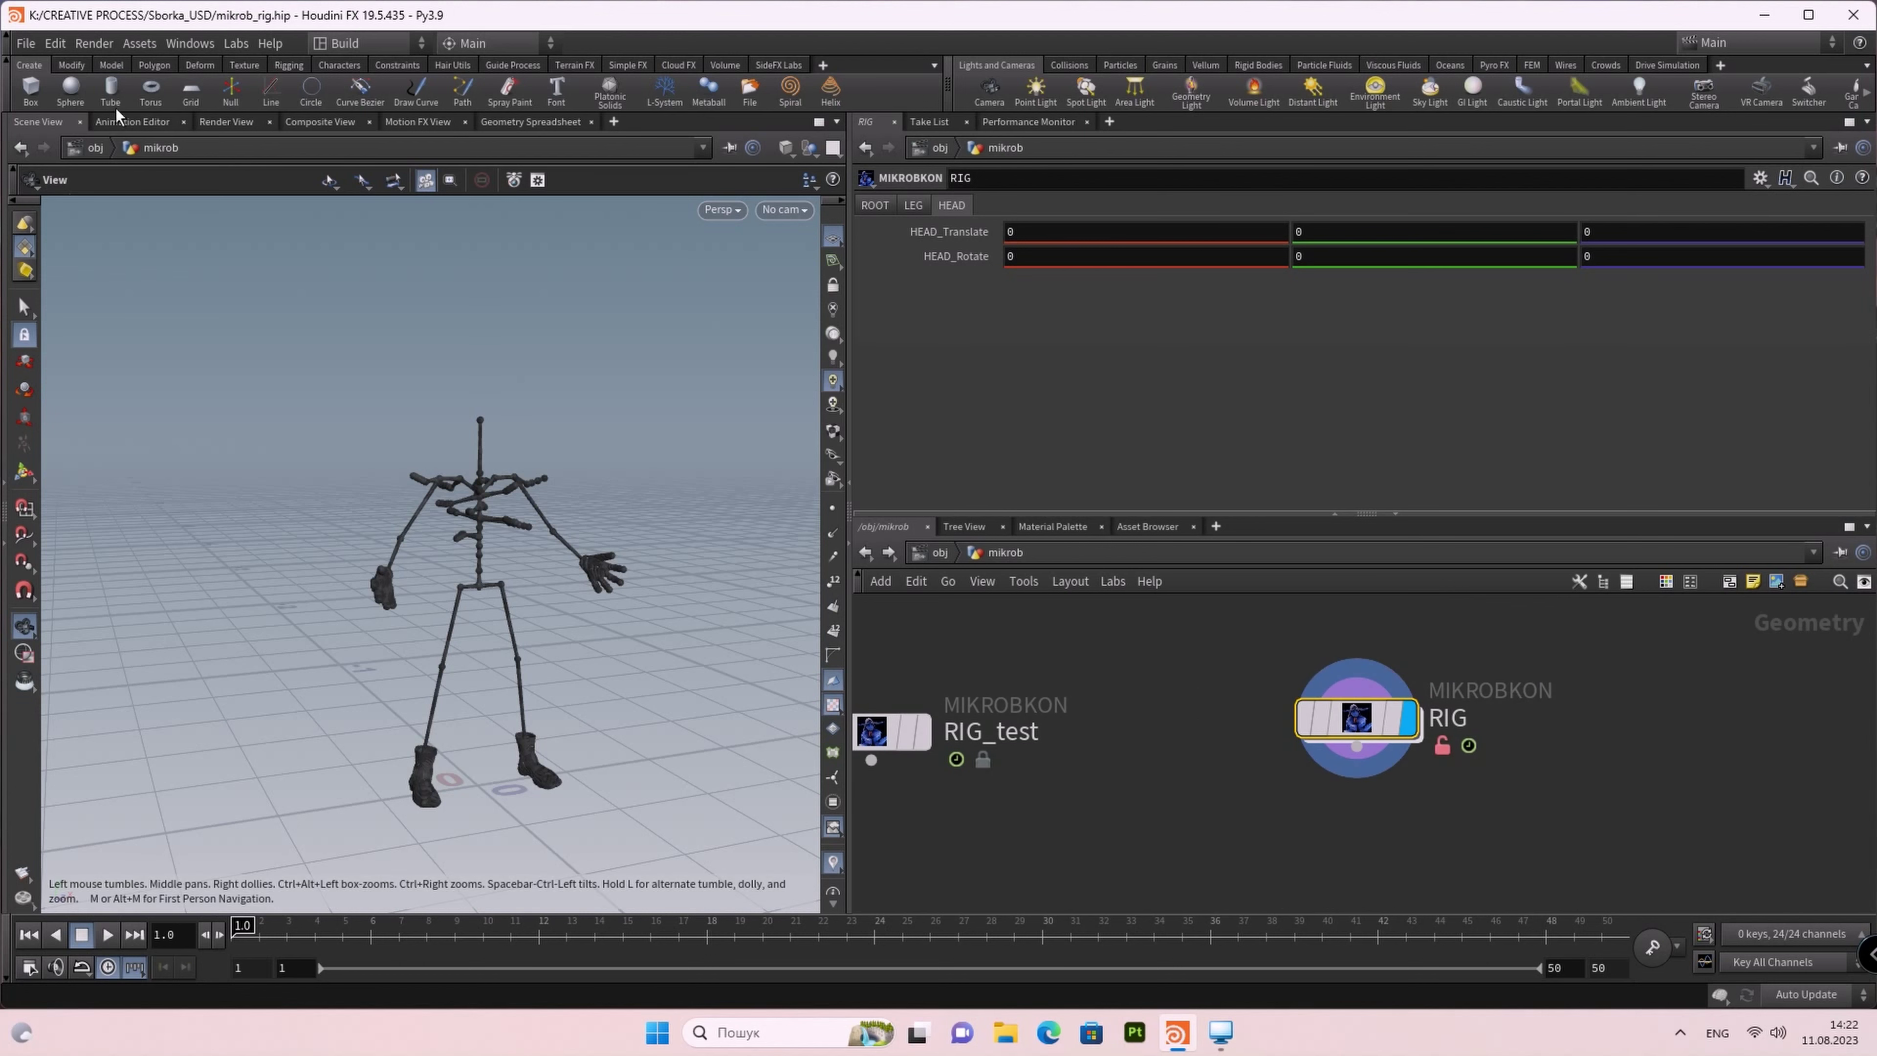
Step: Inside RIG, retitle the green hip-and-head pose network box to 'HIP HEAD'
click(190, 43)
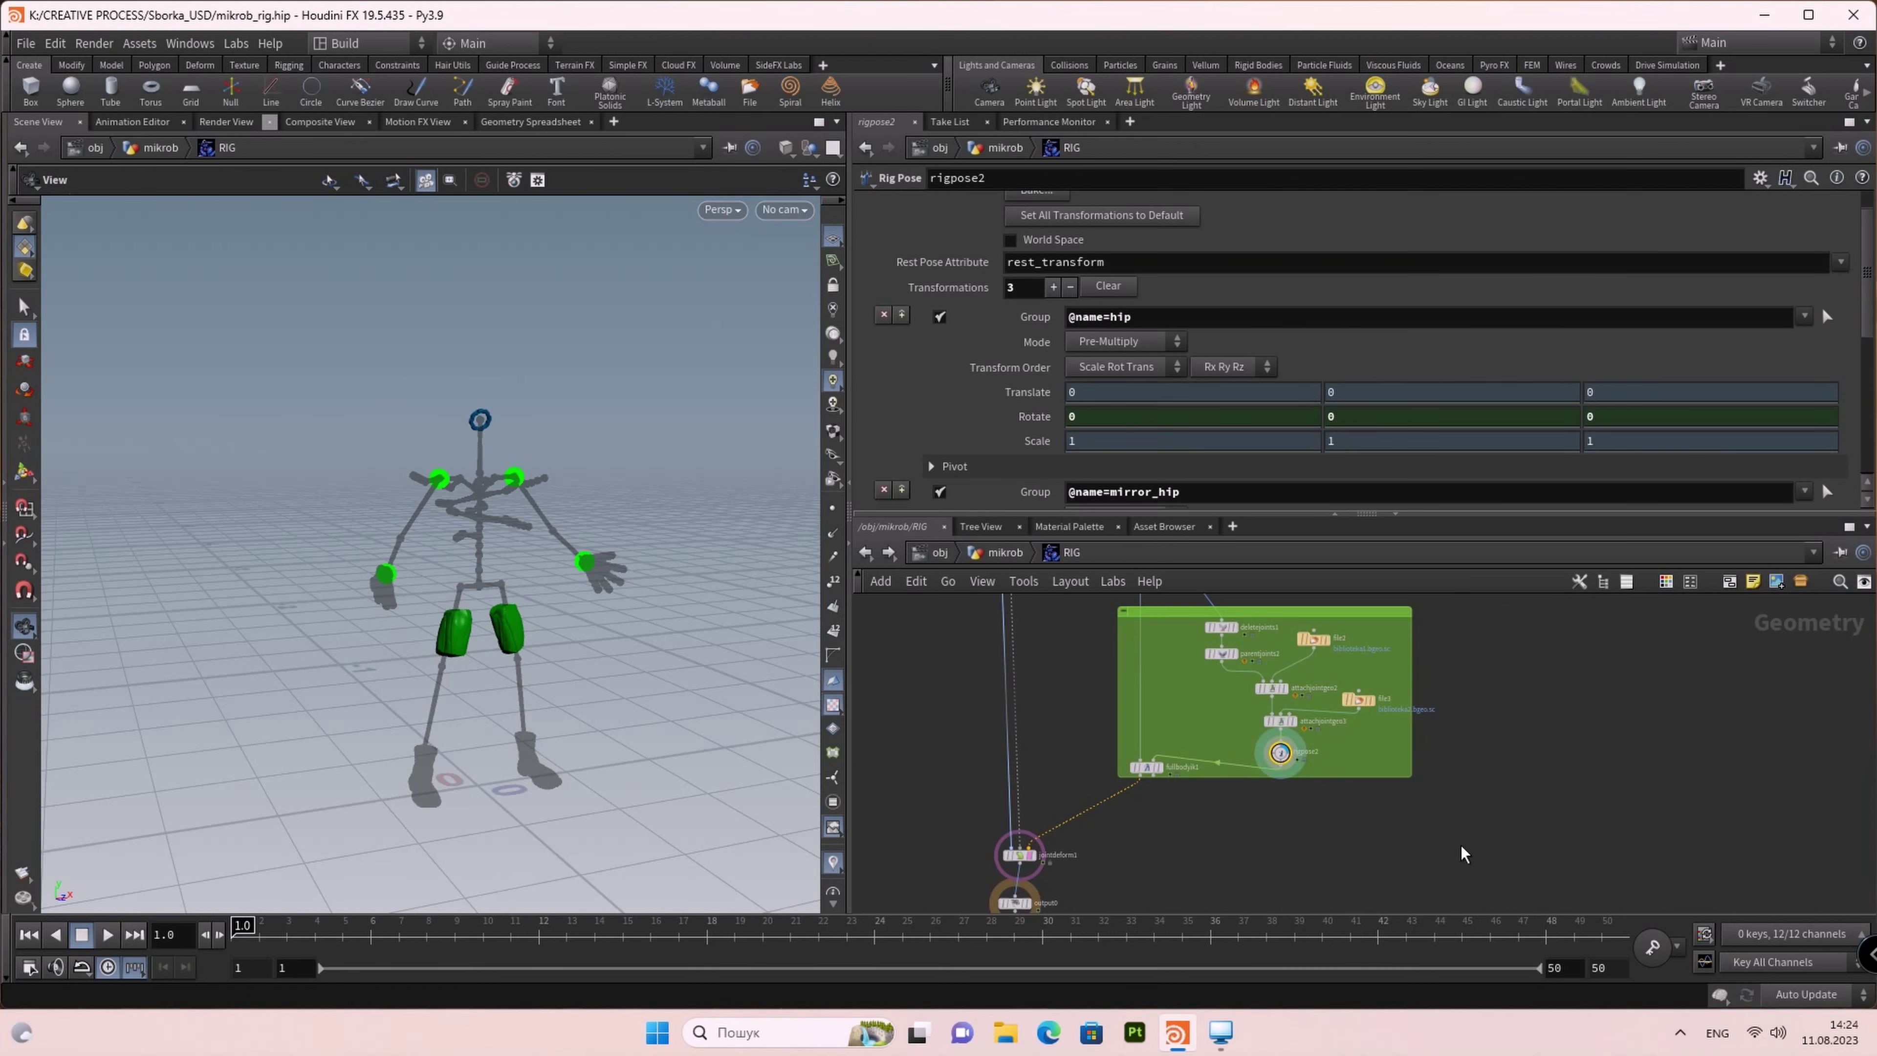
click(867, 552)
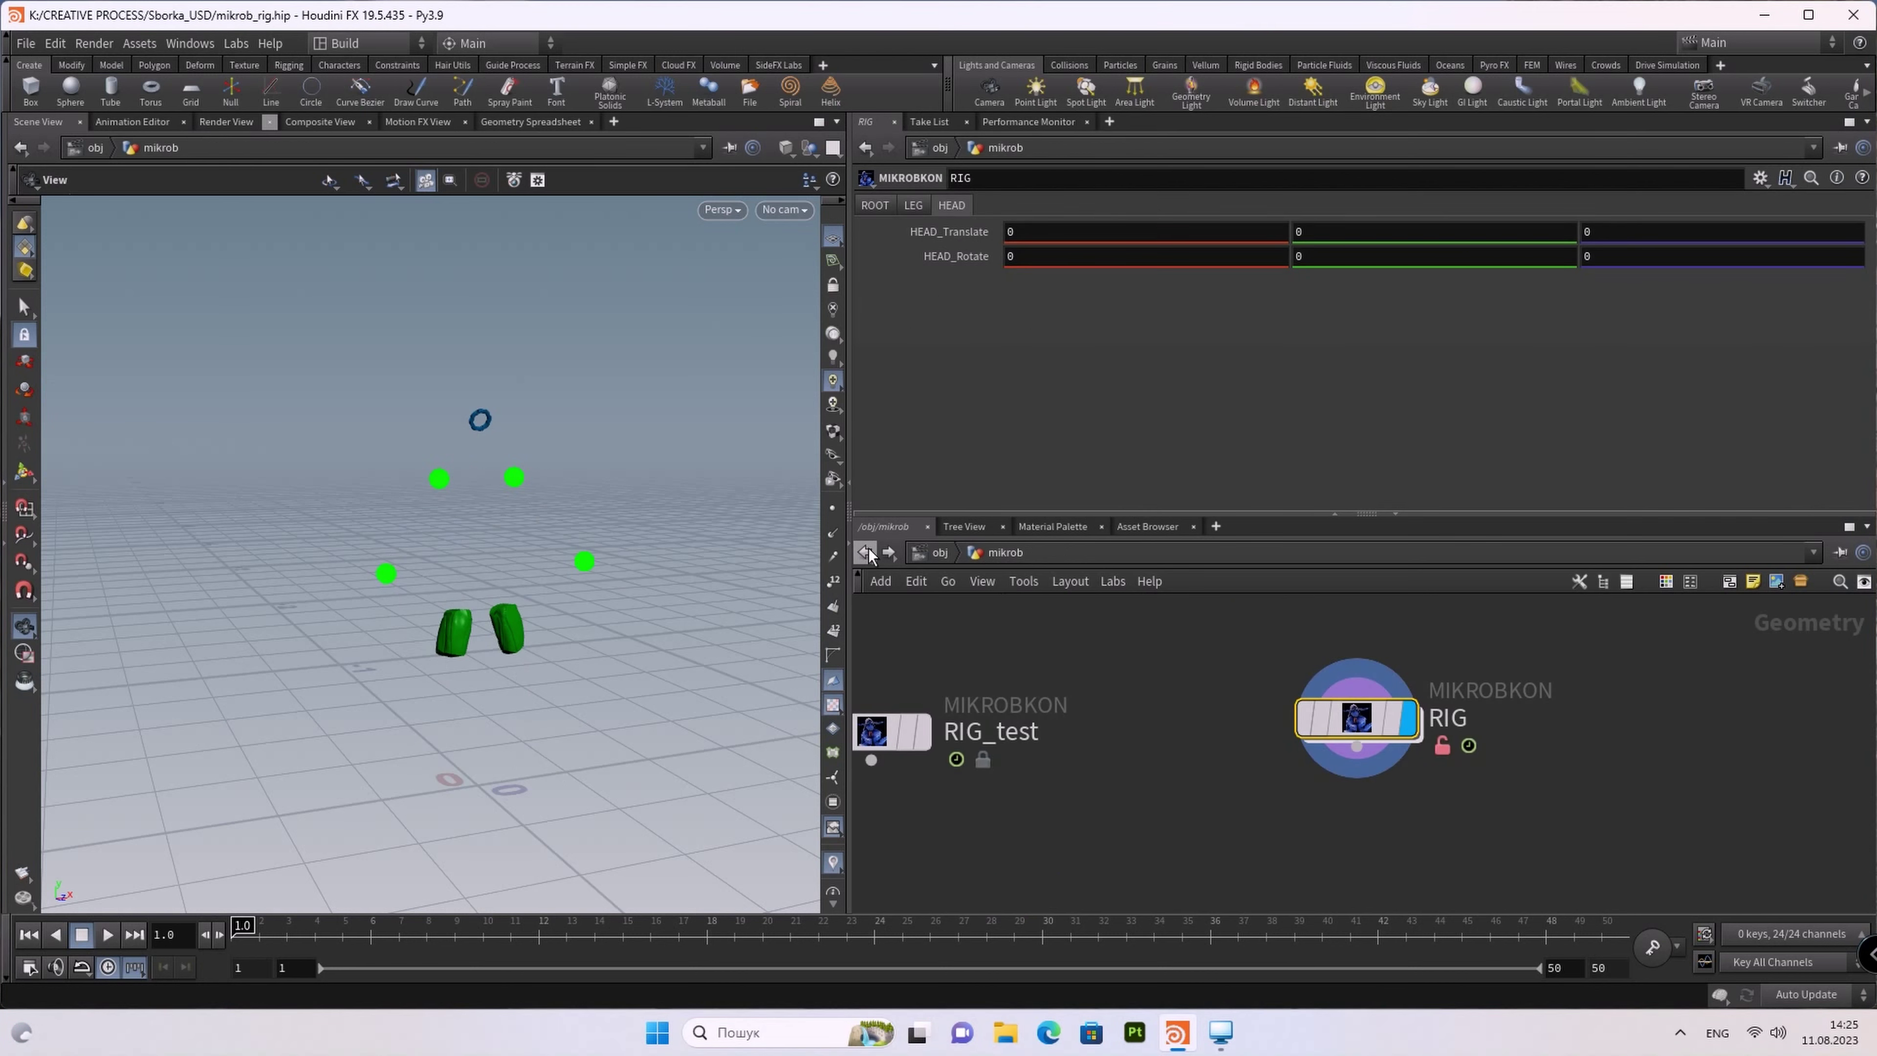
double_click(1356, 717)
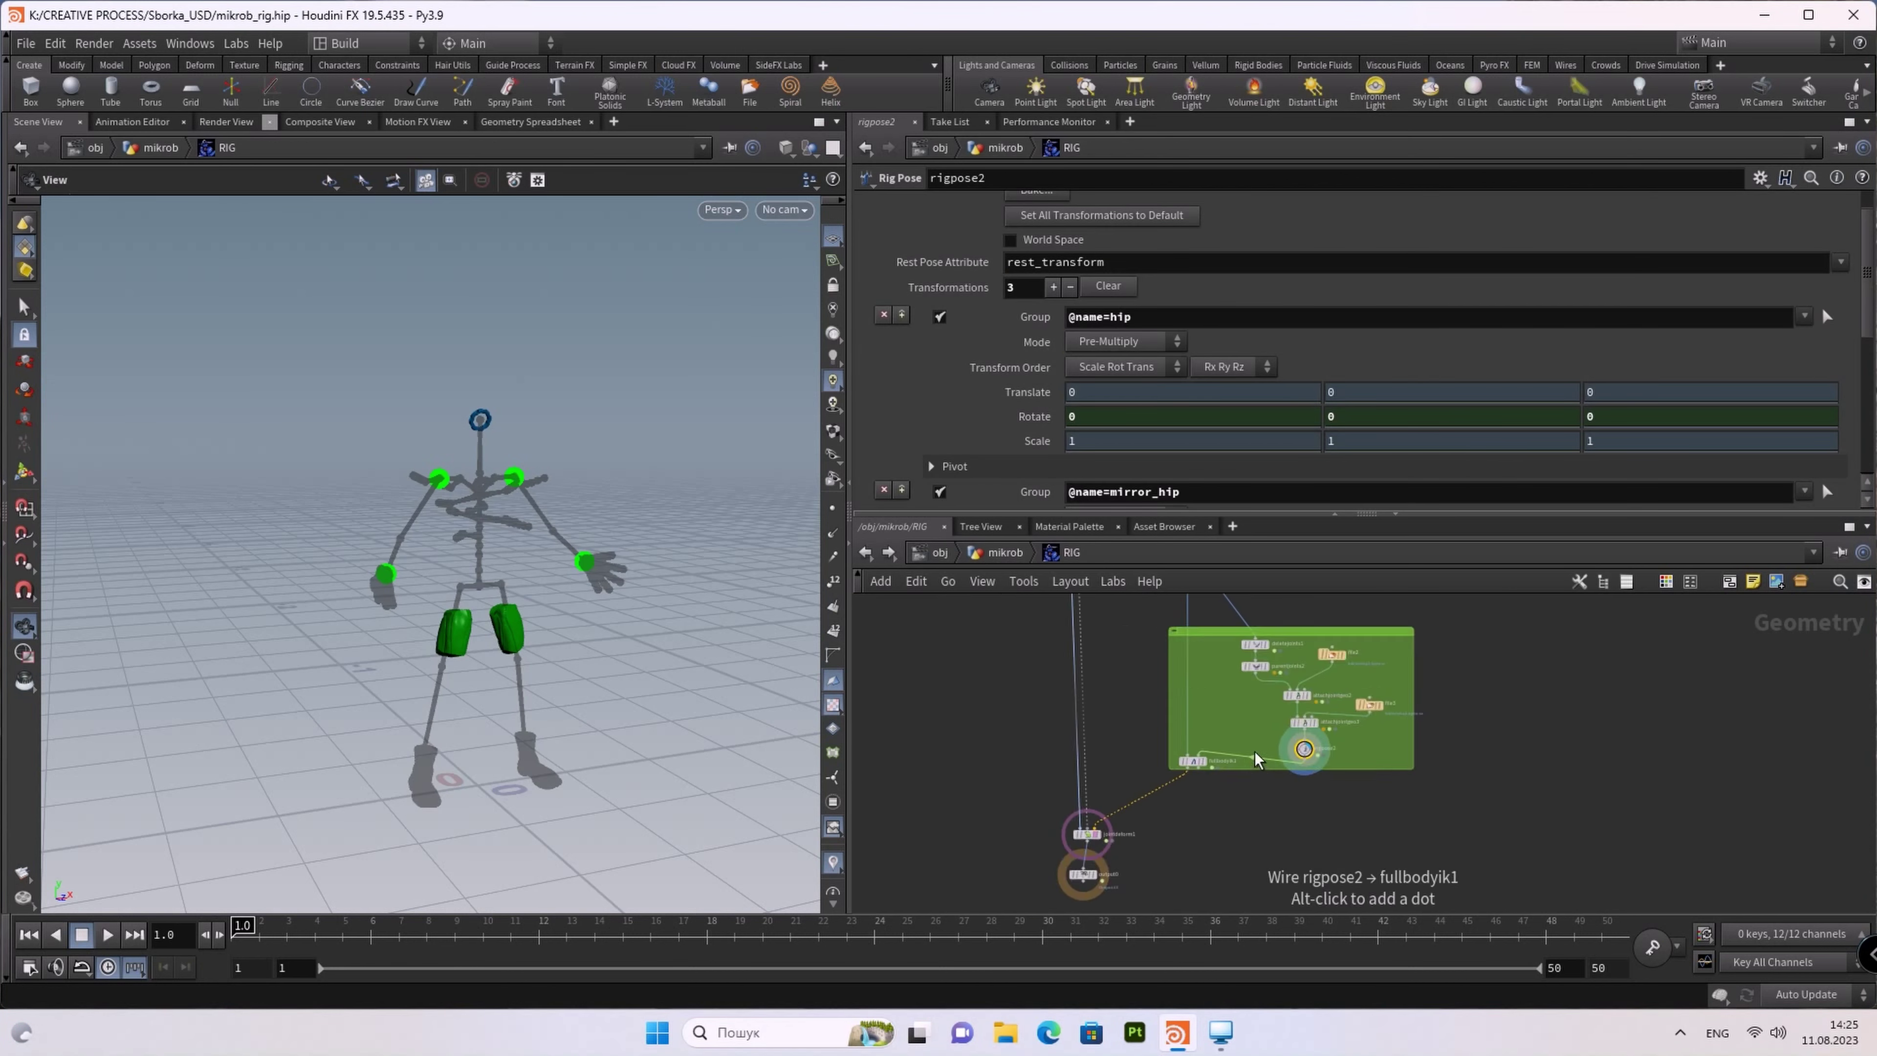
scroll(1245, 637, up, 5)
double_click(1186, 626)
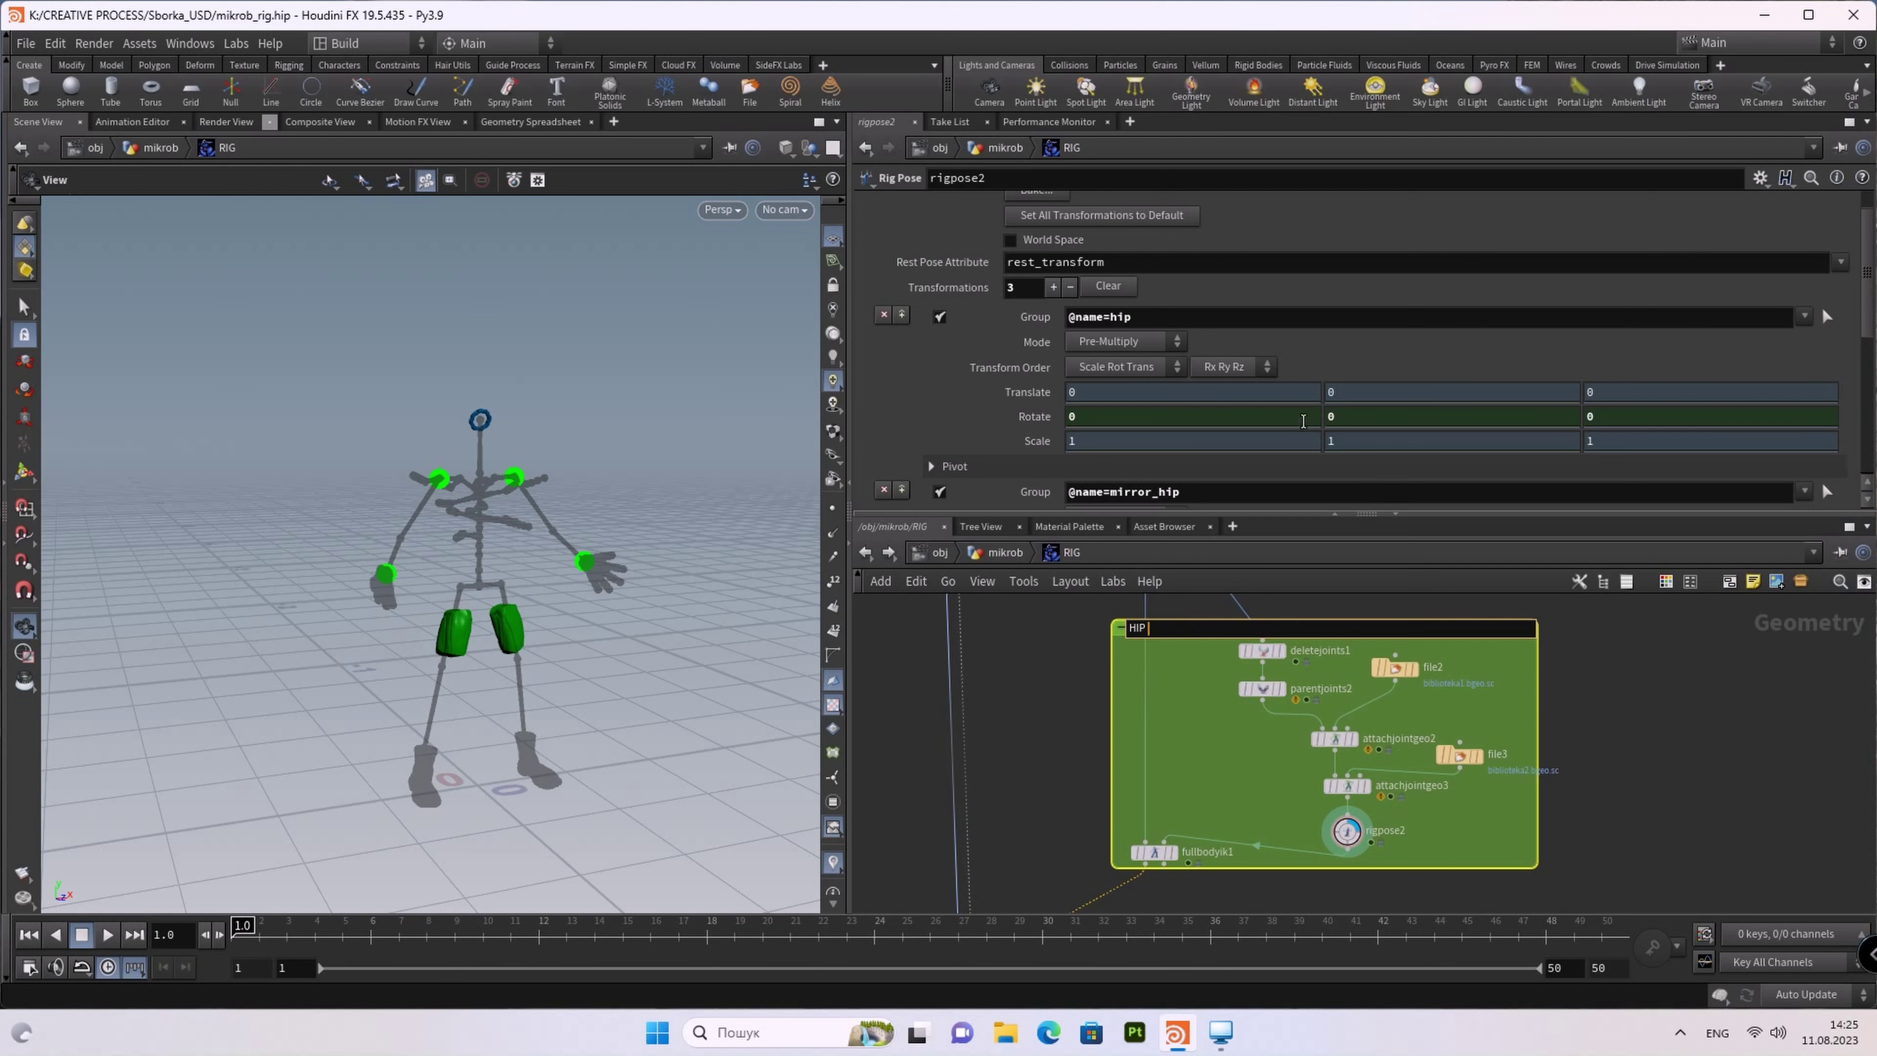
scroll(1304, 427, down, 3)
text(HEAD)
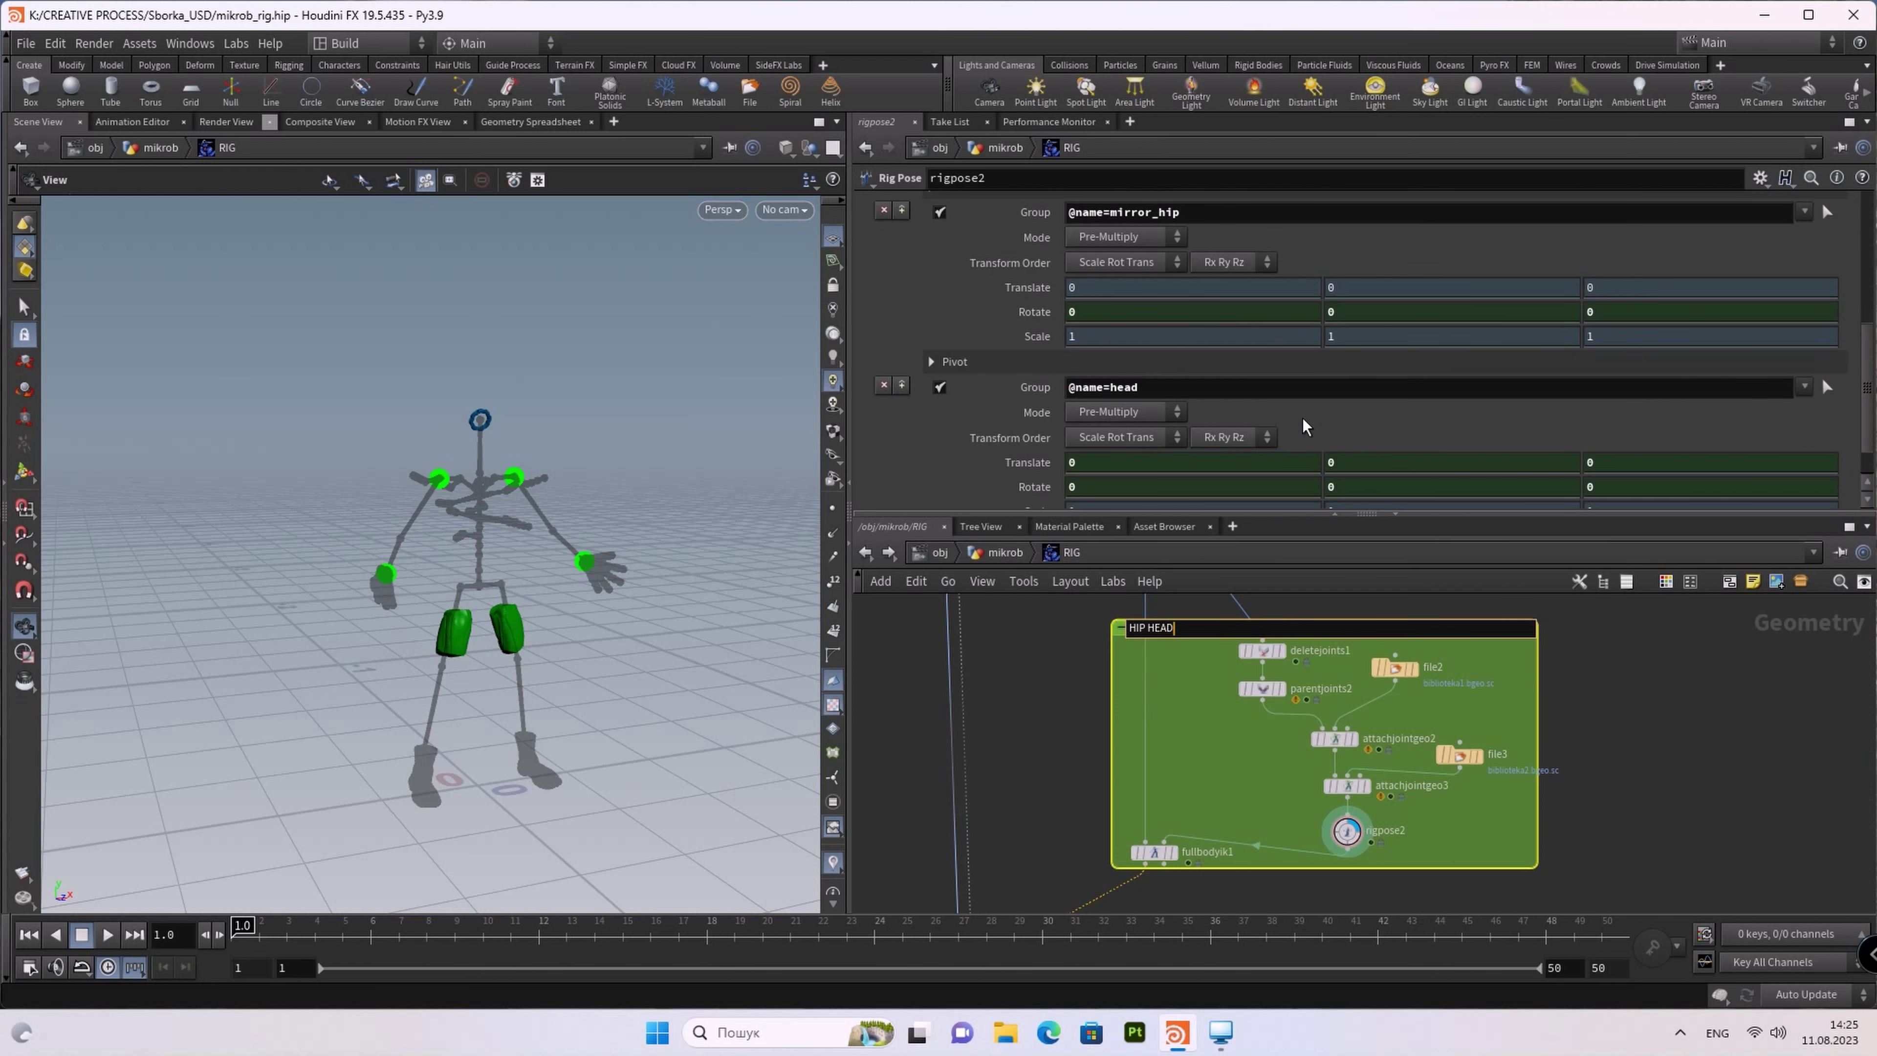
text(__)
key(Return)
scroll(1302, 897, down, 3)
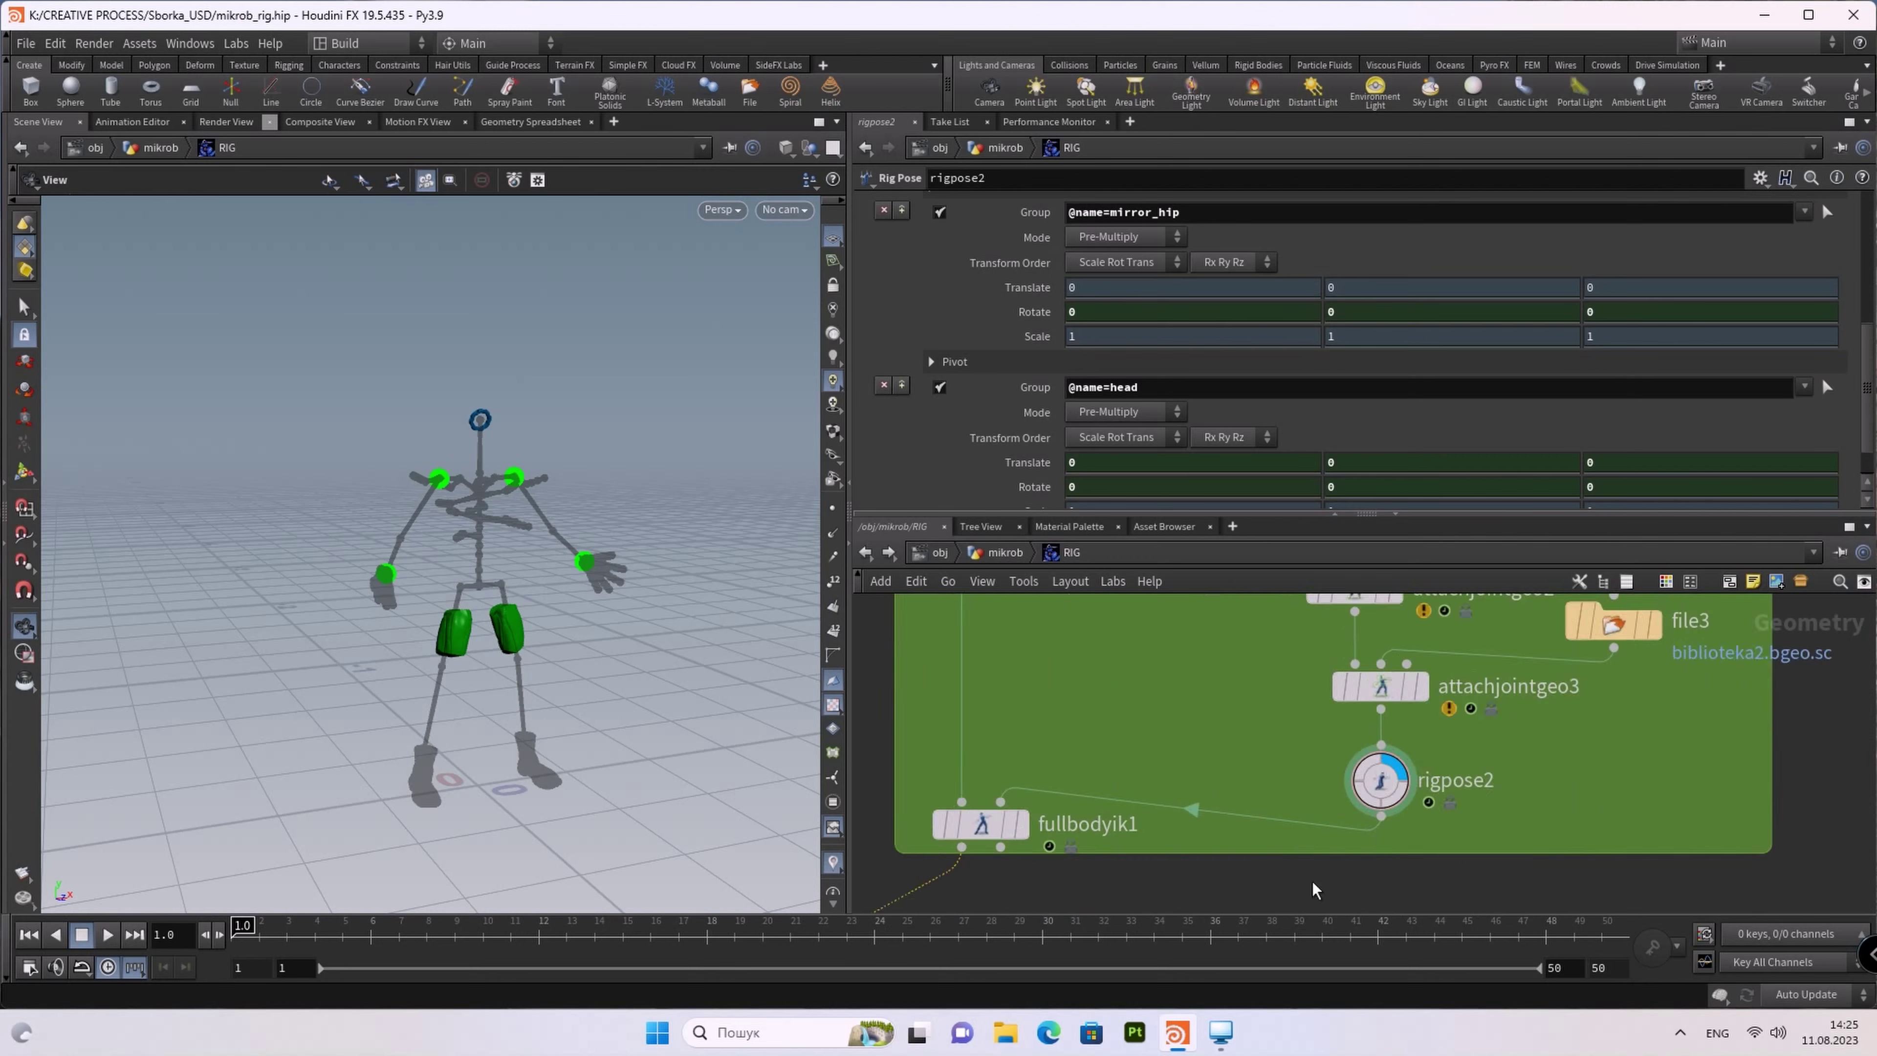
middle_drag(1302, 896, 1352, 914)
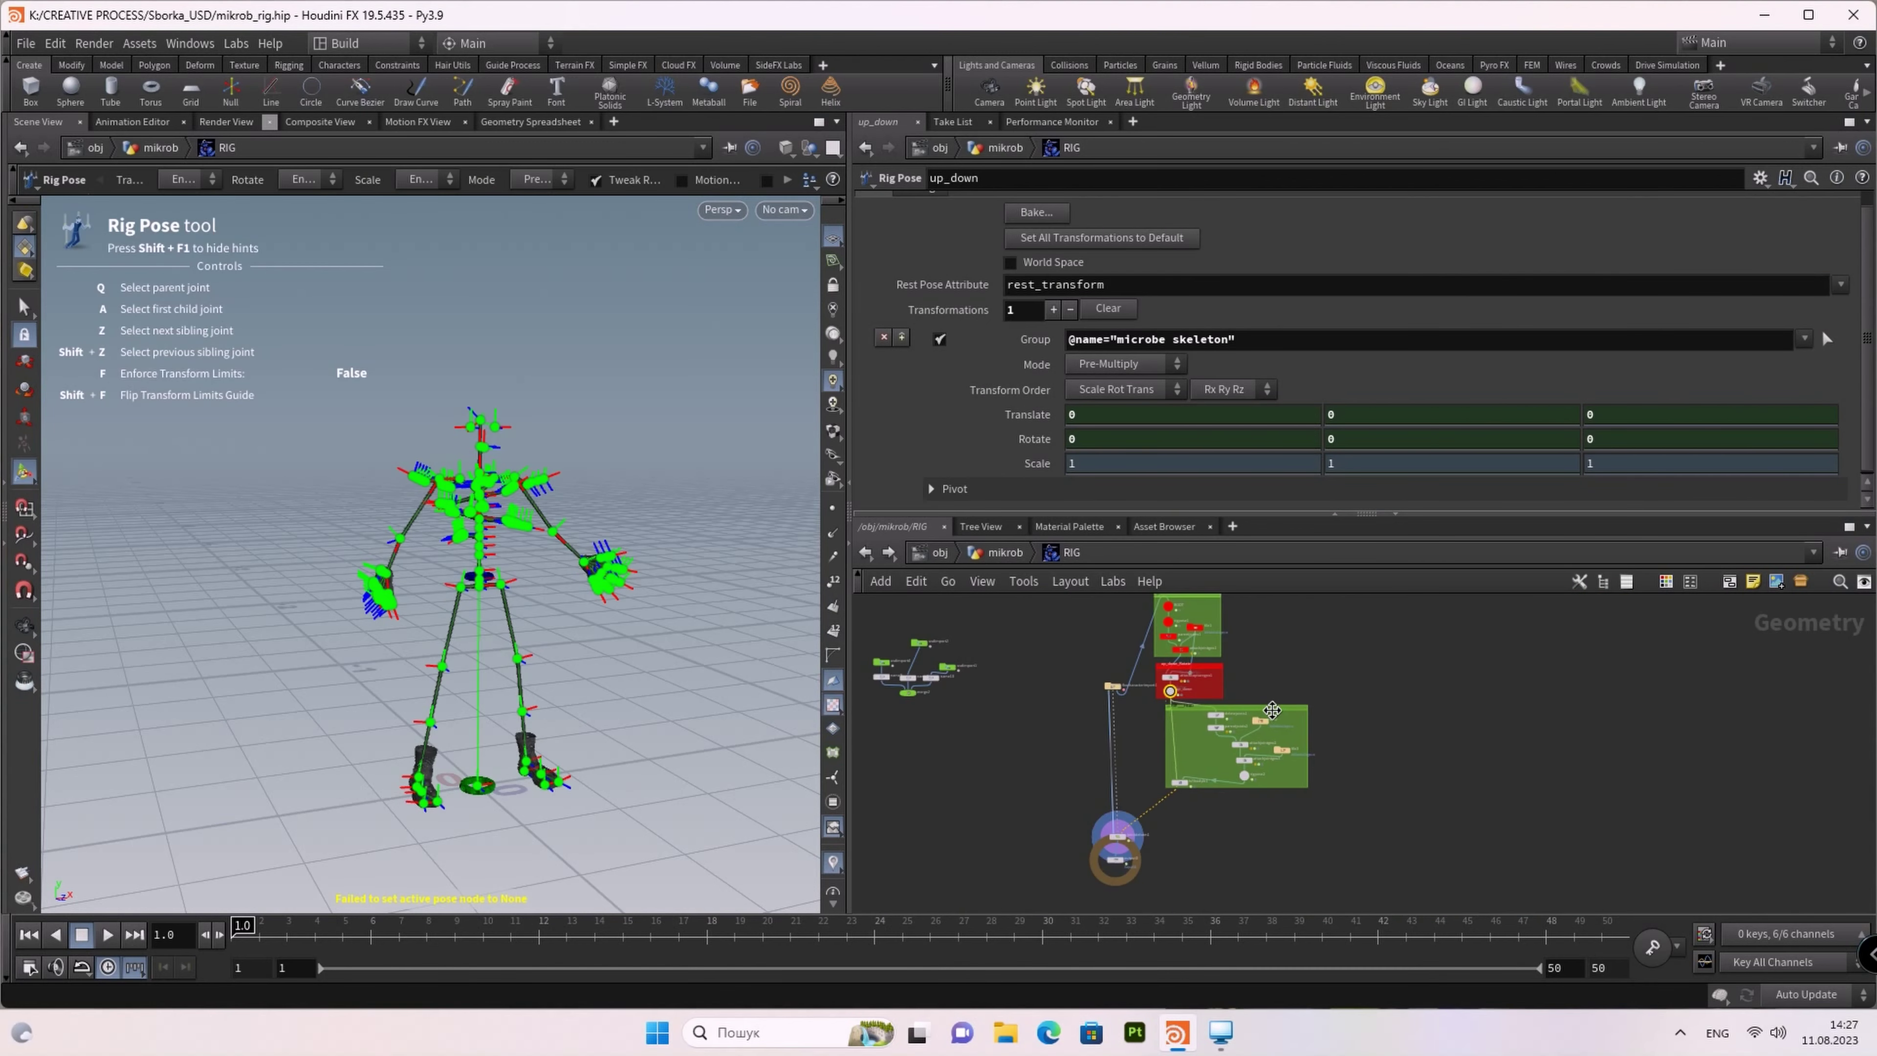
Step: Inspect the settings of the rigpose1 and ROOT nodes
scroll(1175, 643, up, 3)
scroll(1197, 636, up, 5)
middle_drag(1081, 591, 1118, 706)
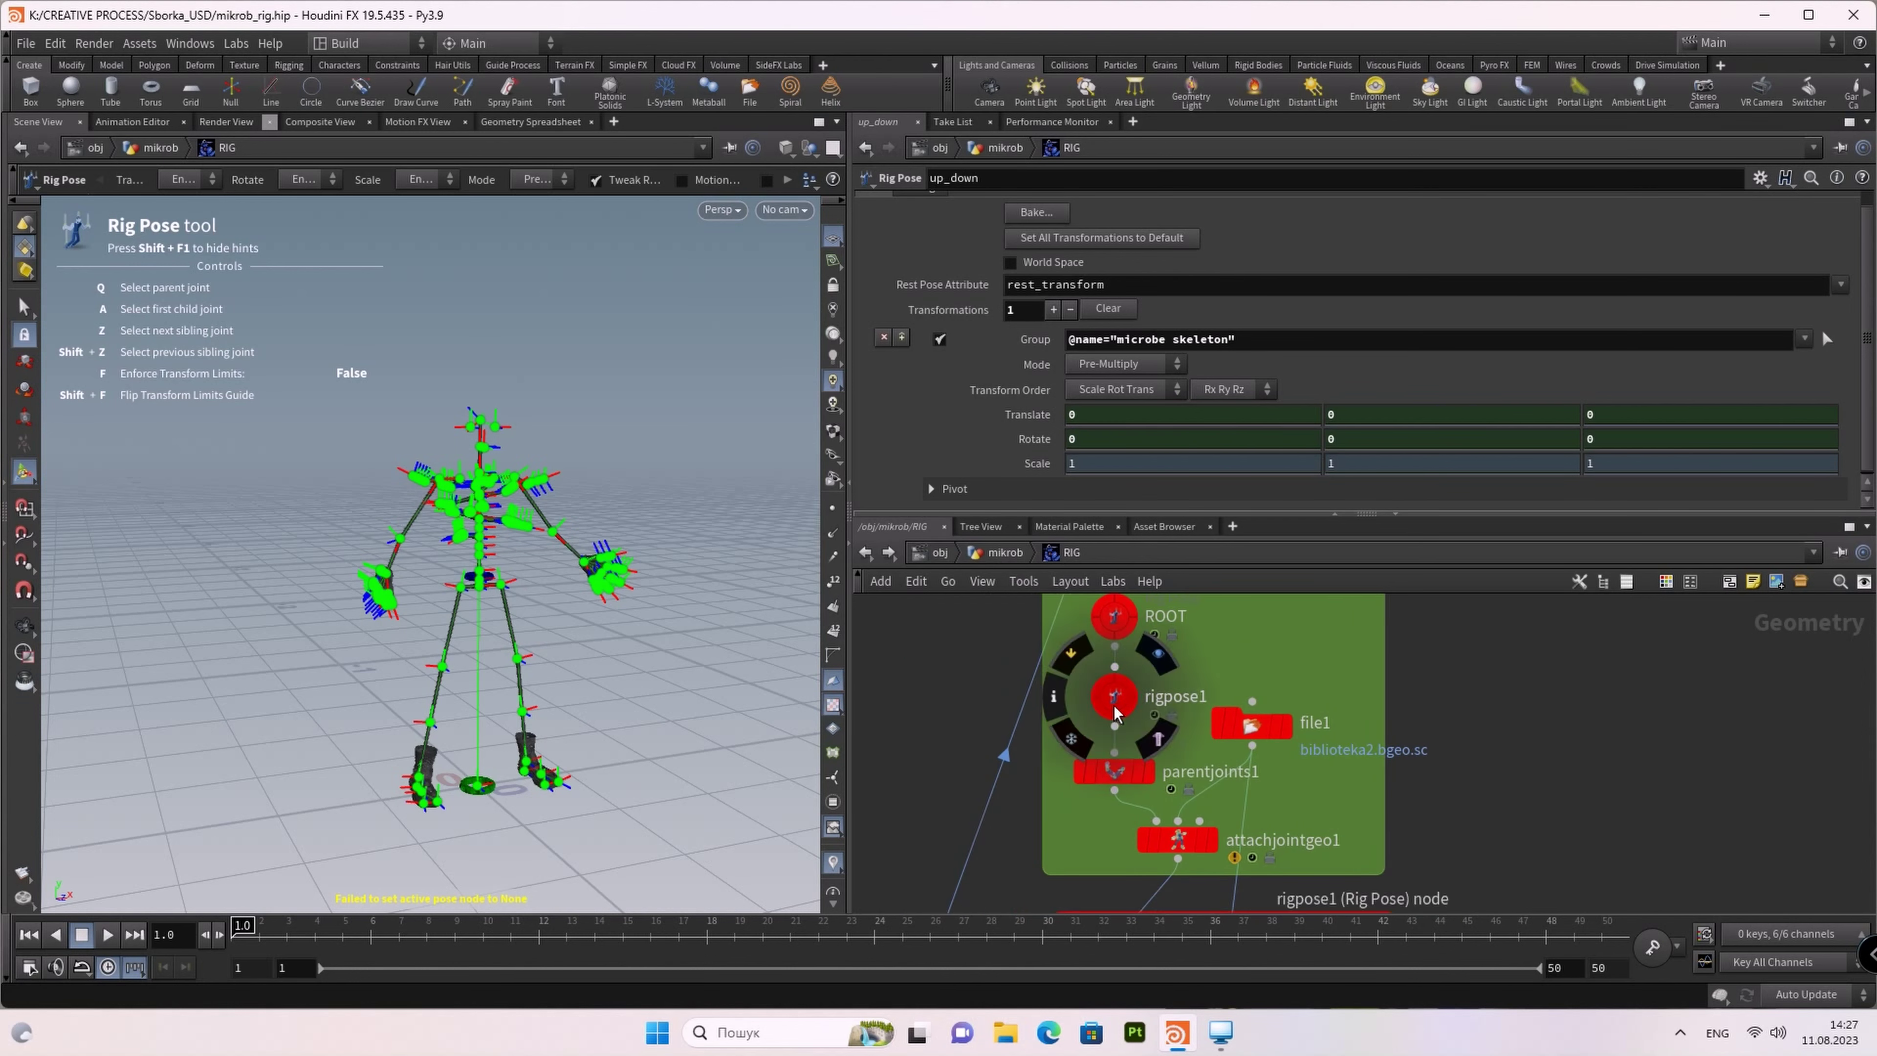
click(1114, 699)
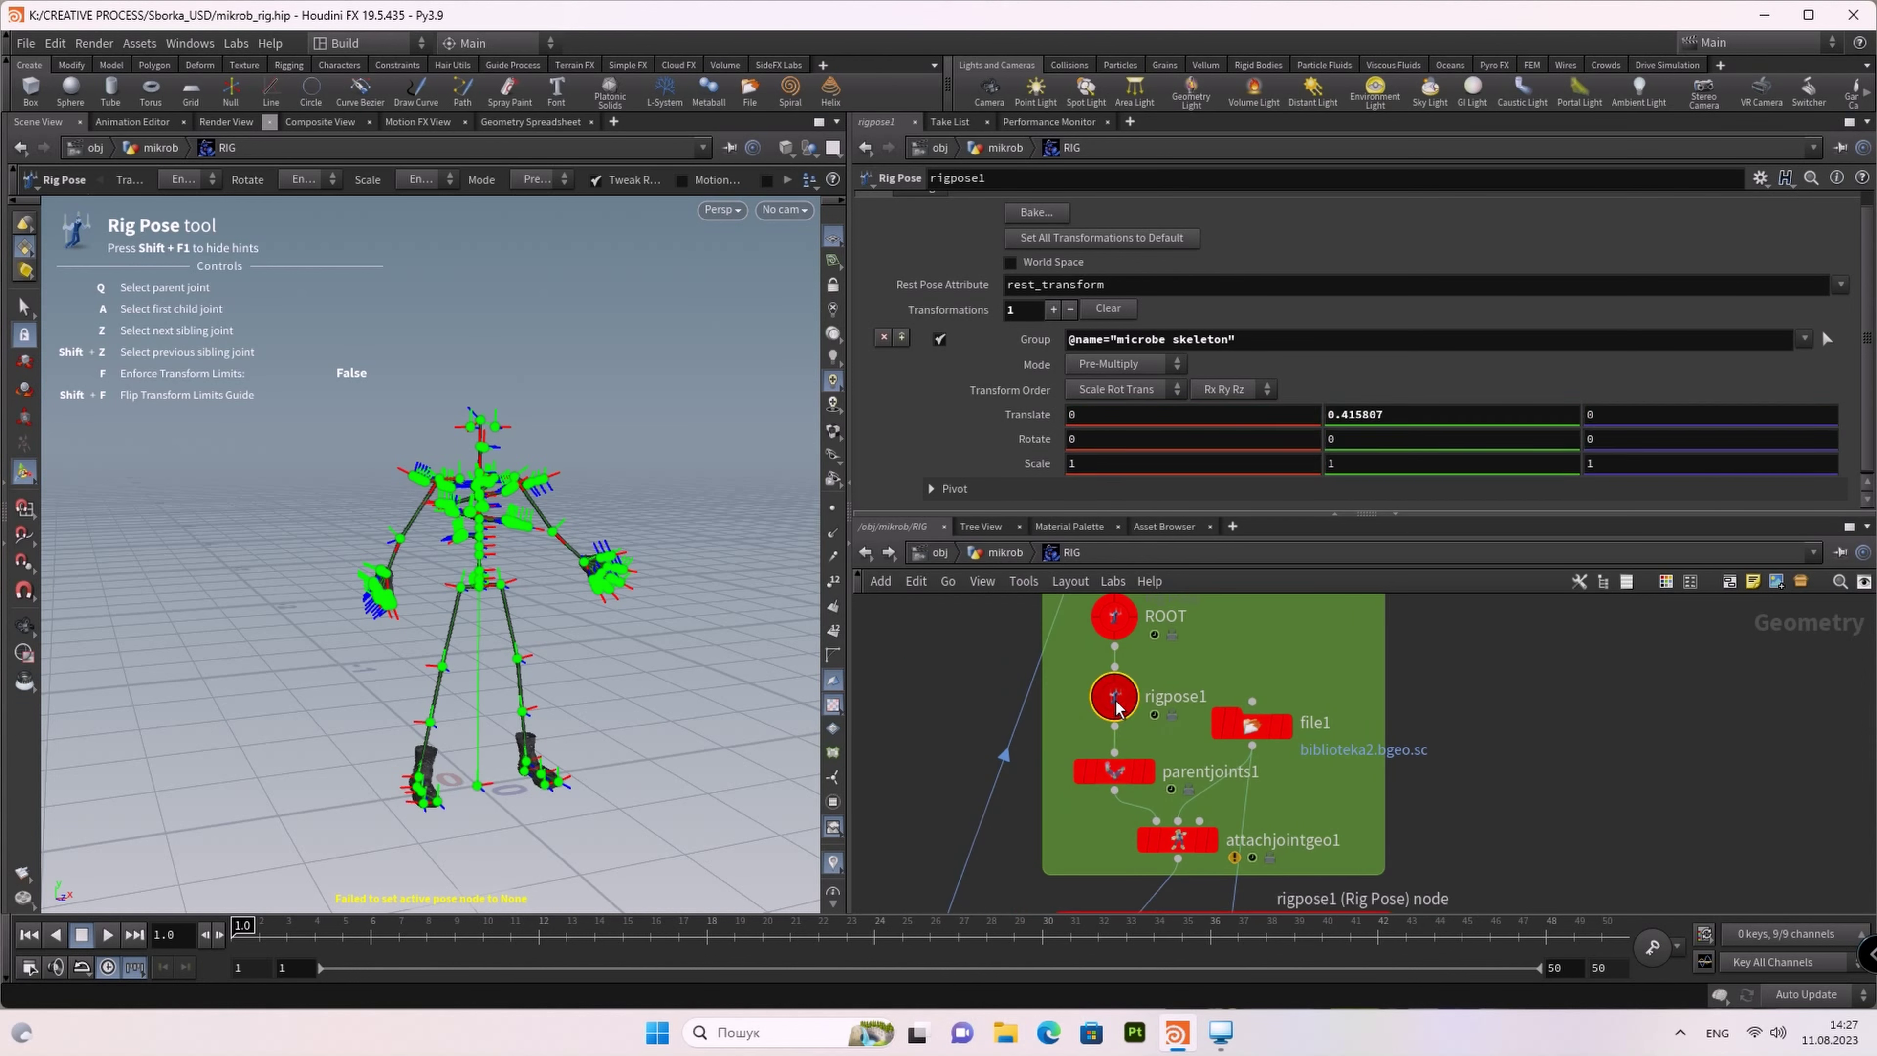
click(1116, 623)
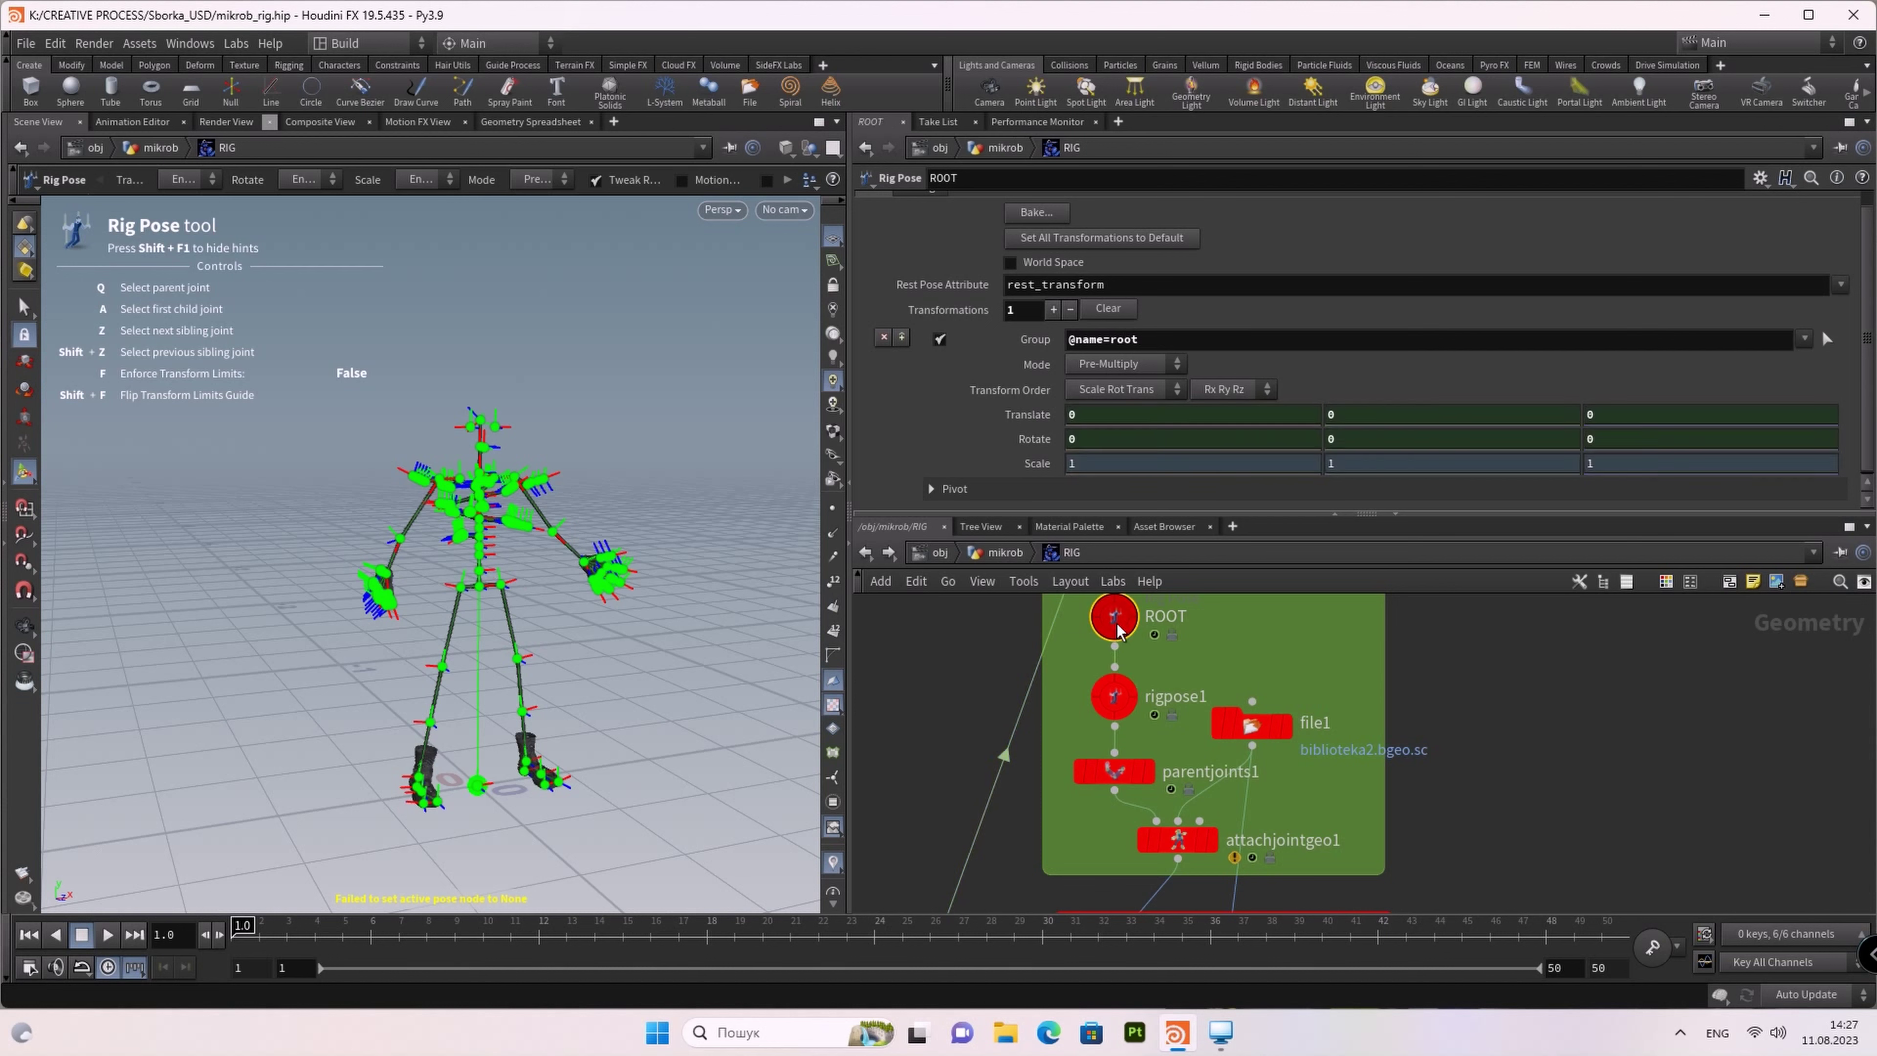
Step: Bring fullbodyik1 into view and open the node-creation list beneath it
scroll(1470, 762, down, 2)
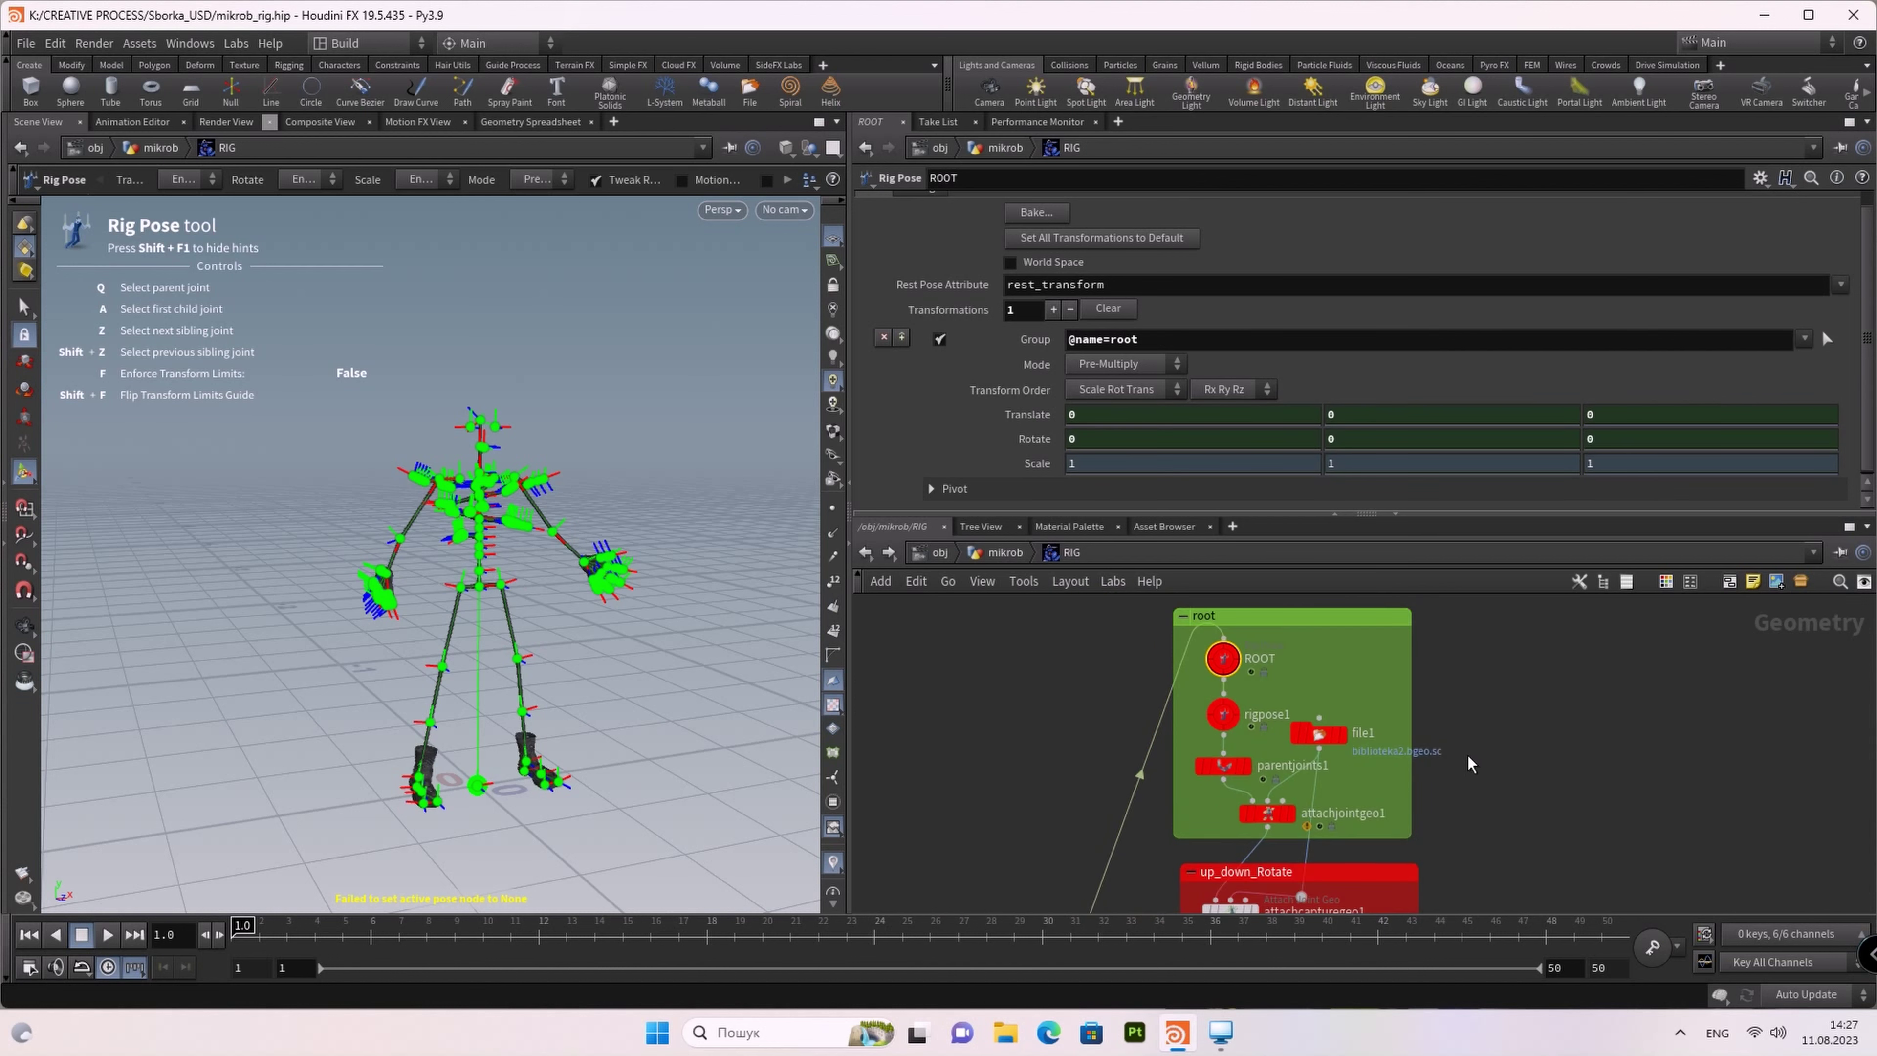
scroll(1404, 739, down, 3)
scroll(1348, 720, down, 2)
middle_drag(1322, 841, 1232, 742)
scroll(1190, 762, up, 1)
scroll(1160, 855, up, 2)
scroll(1177, 889, up, 2)
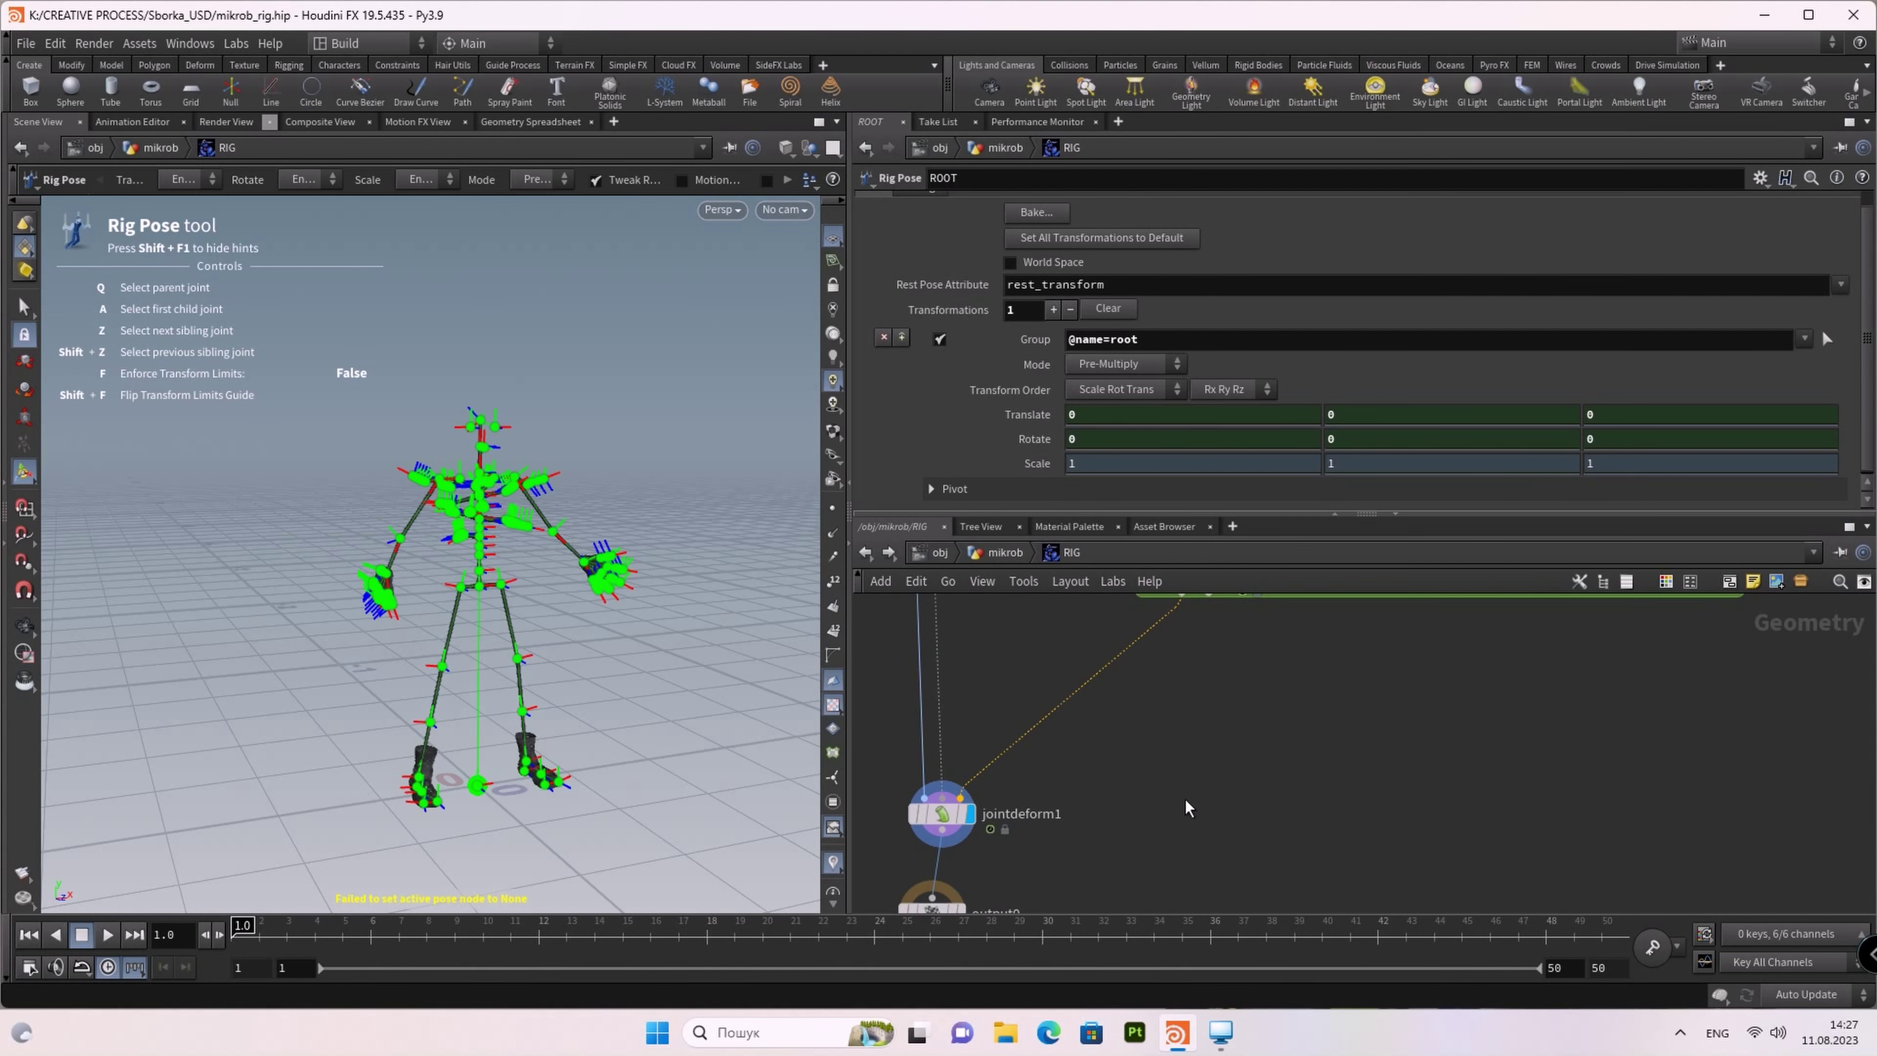
middle_drag(1185, 800, 1222, 828)
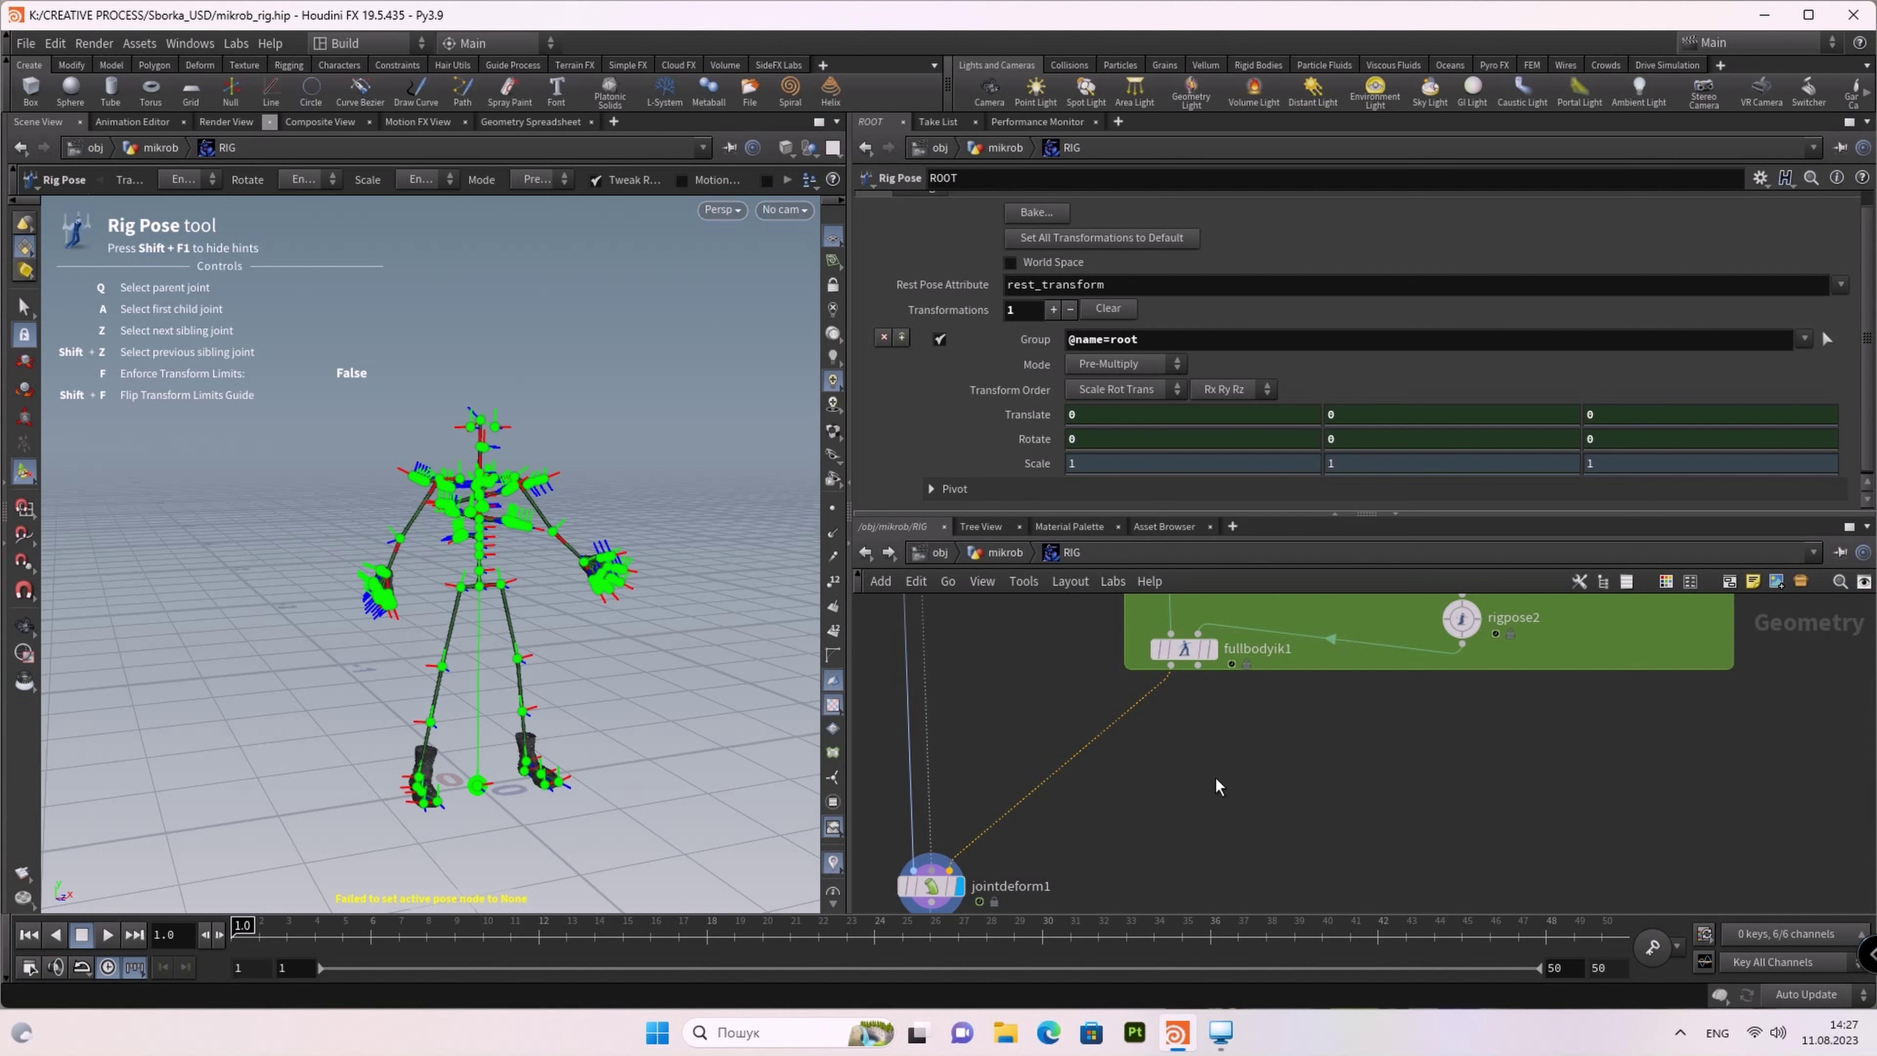
key(Tab)
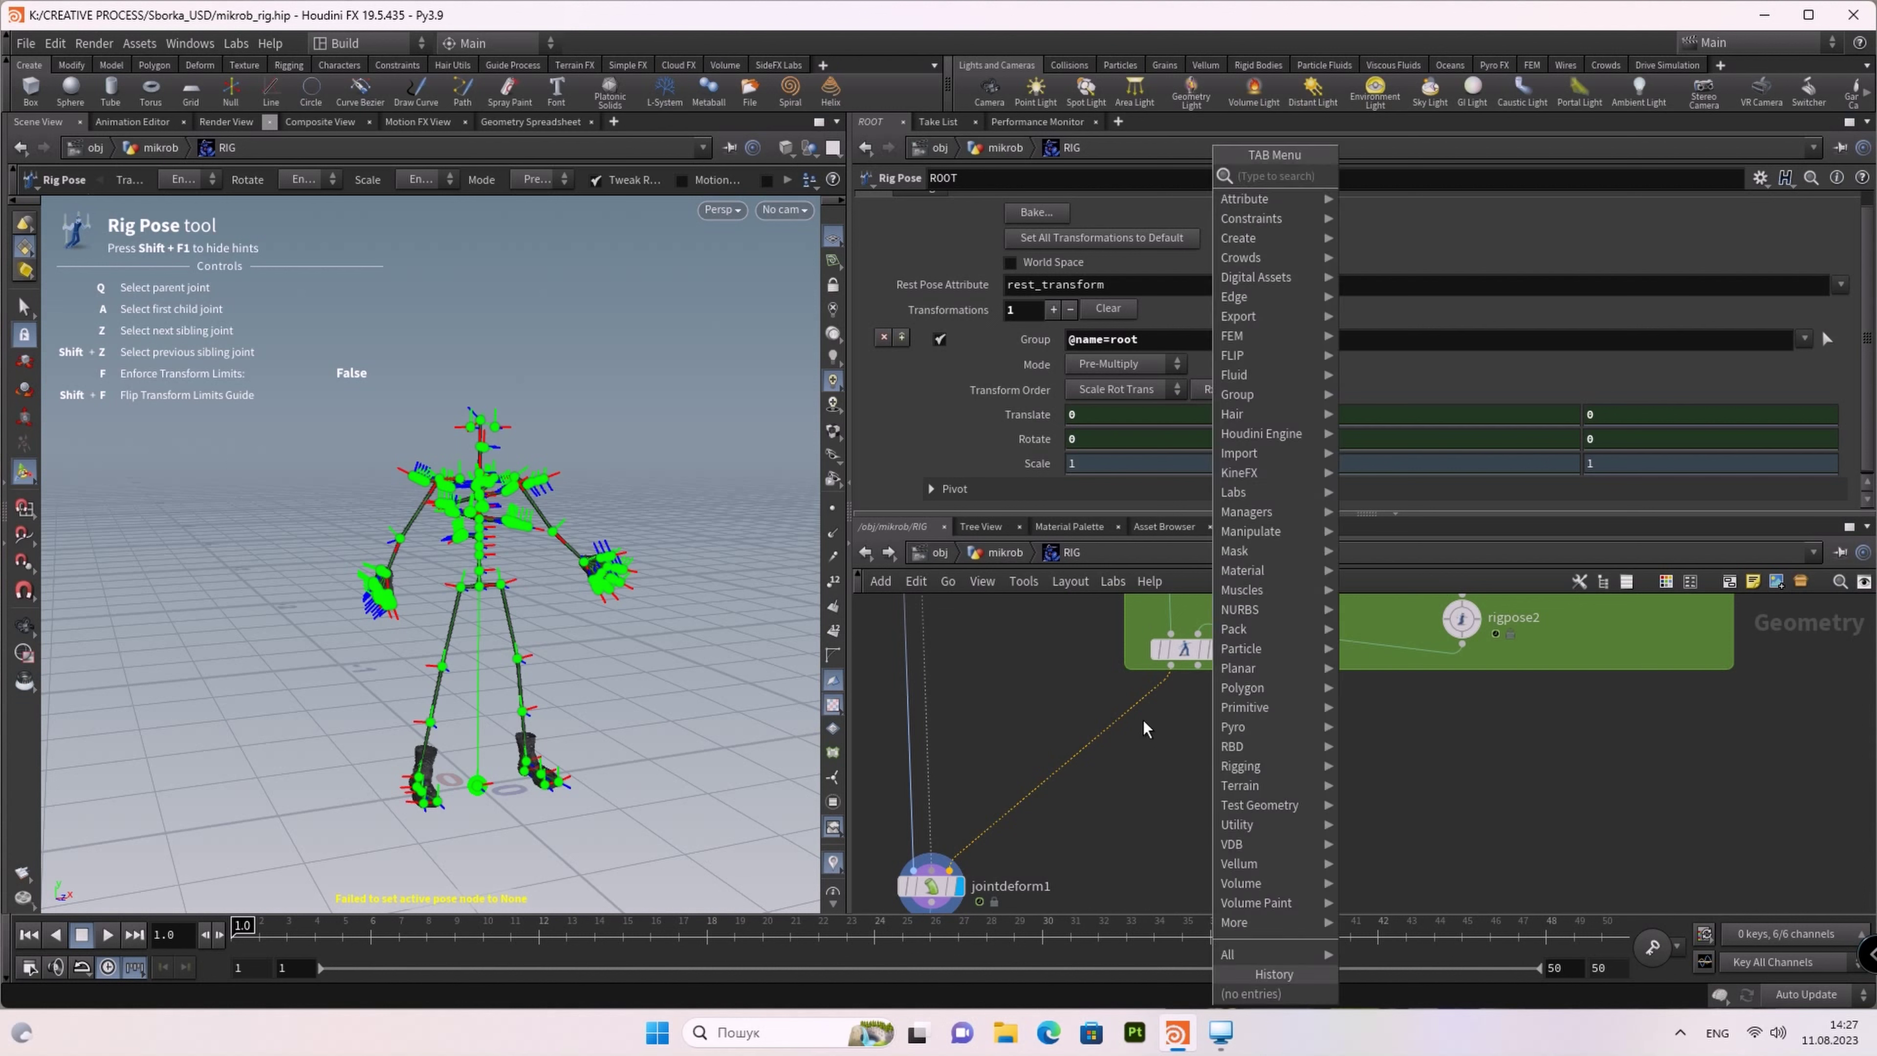
mouse_move(1241, 473)
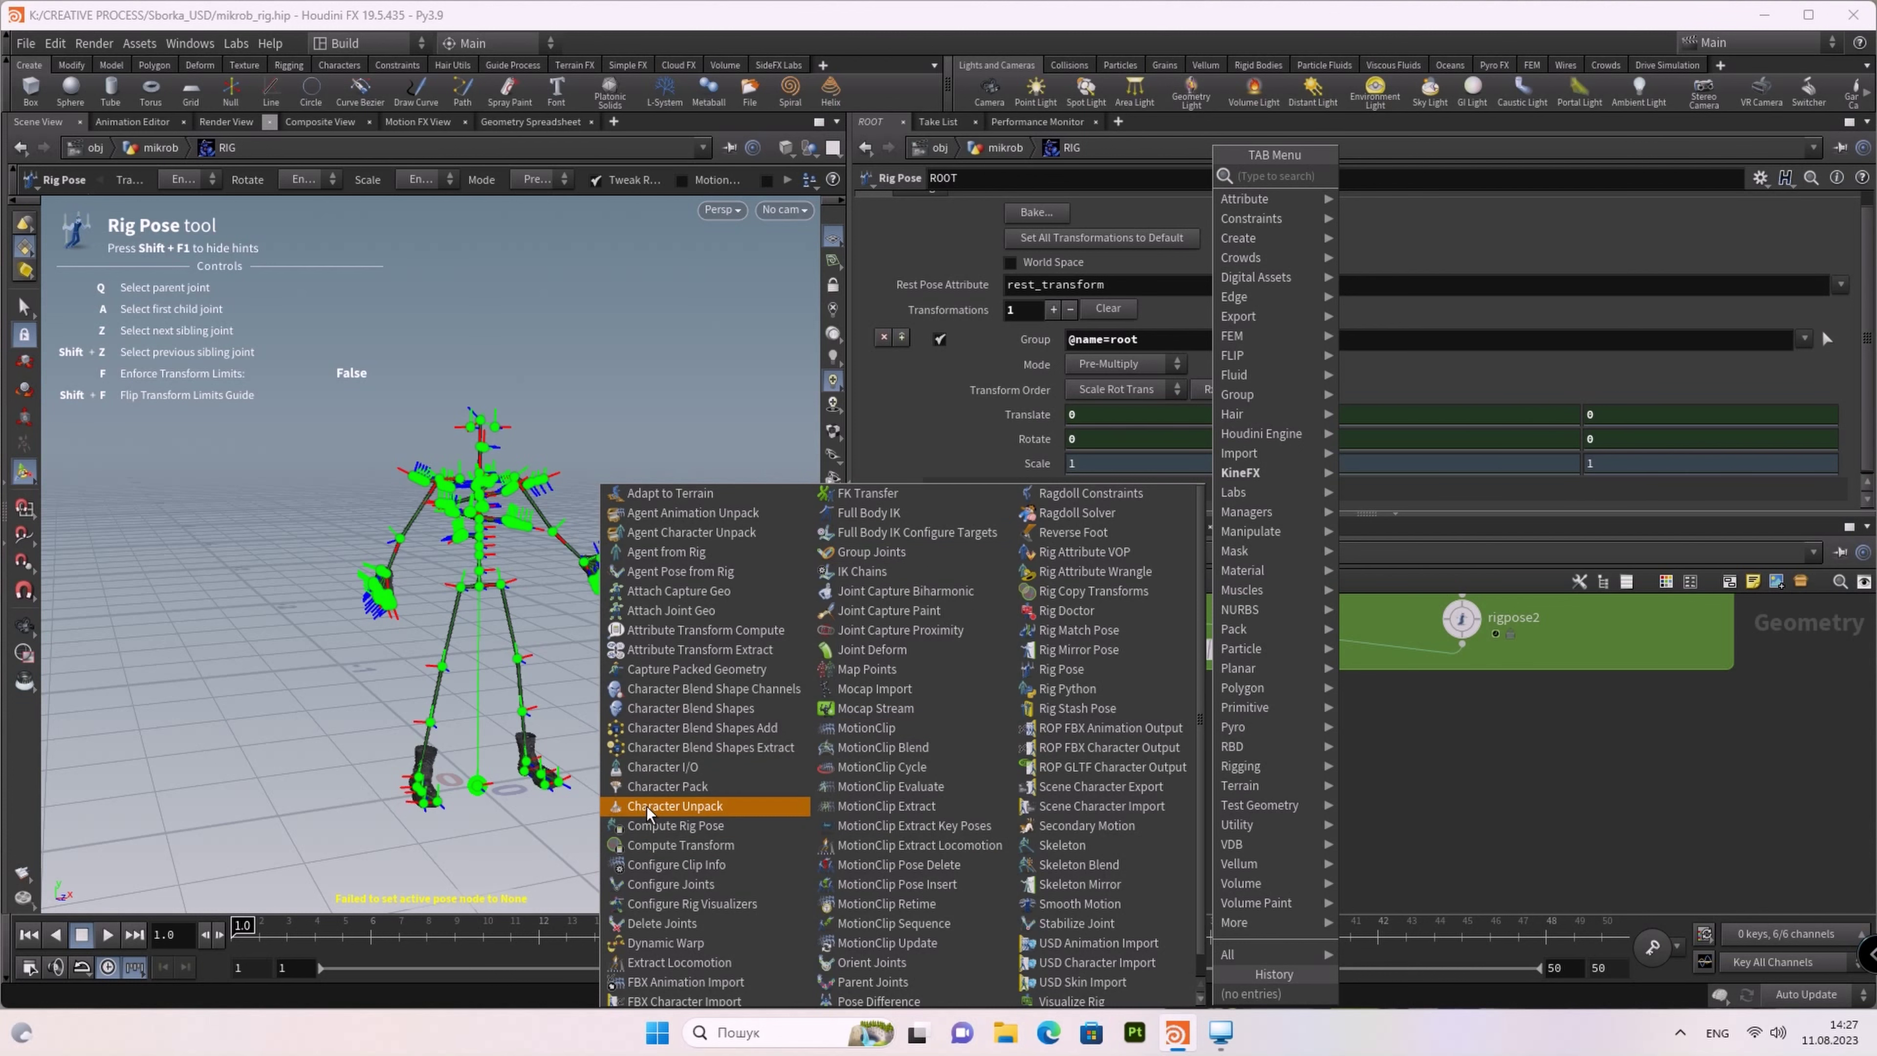
Step: Add a Delete Joints node, deletejoints2, fed by fullbodyik1's output
click(665, 924)
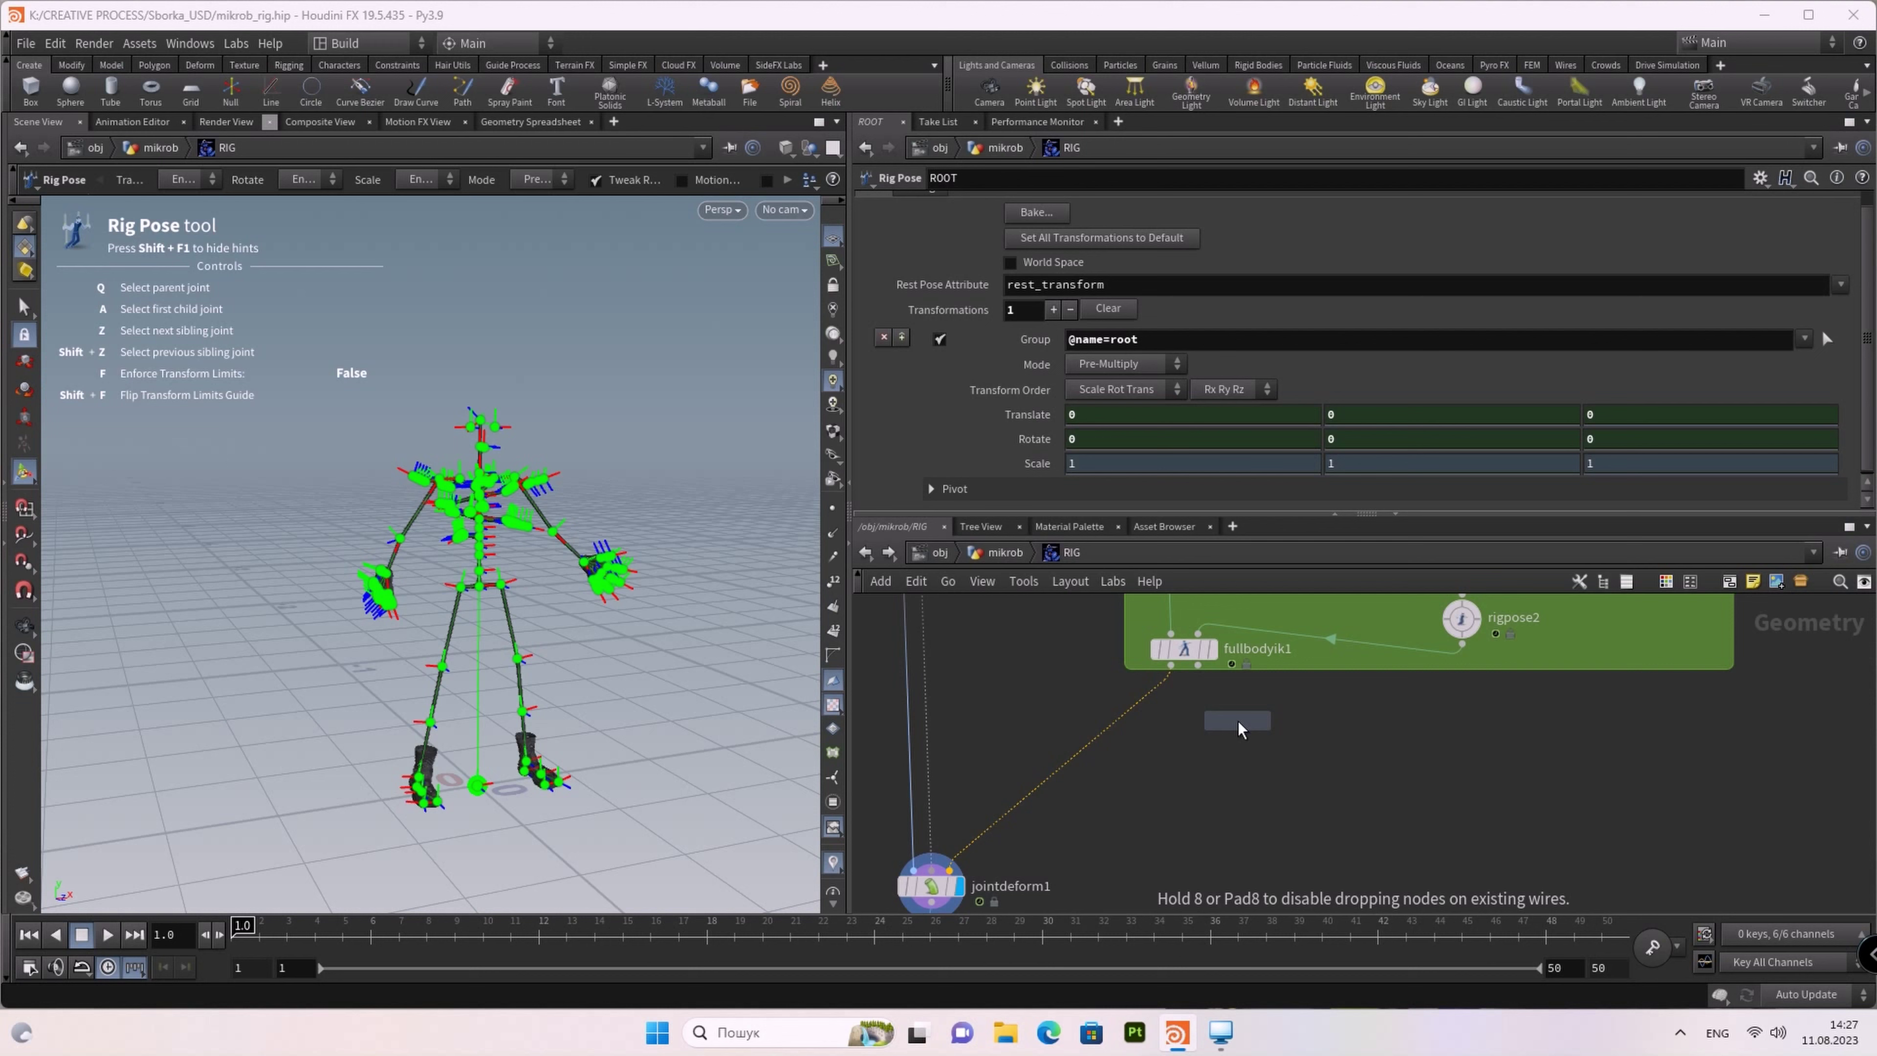
click(1240, 728)
mouse_move(1245, 717)
mouse_down()
mouse_move(1290, 717)
mouse_move(1165, 690)
mouse_up()
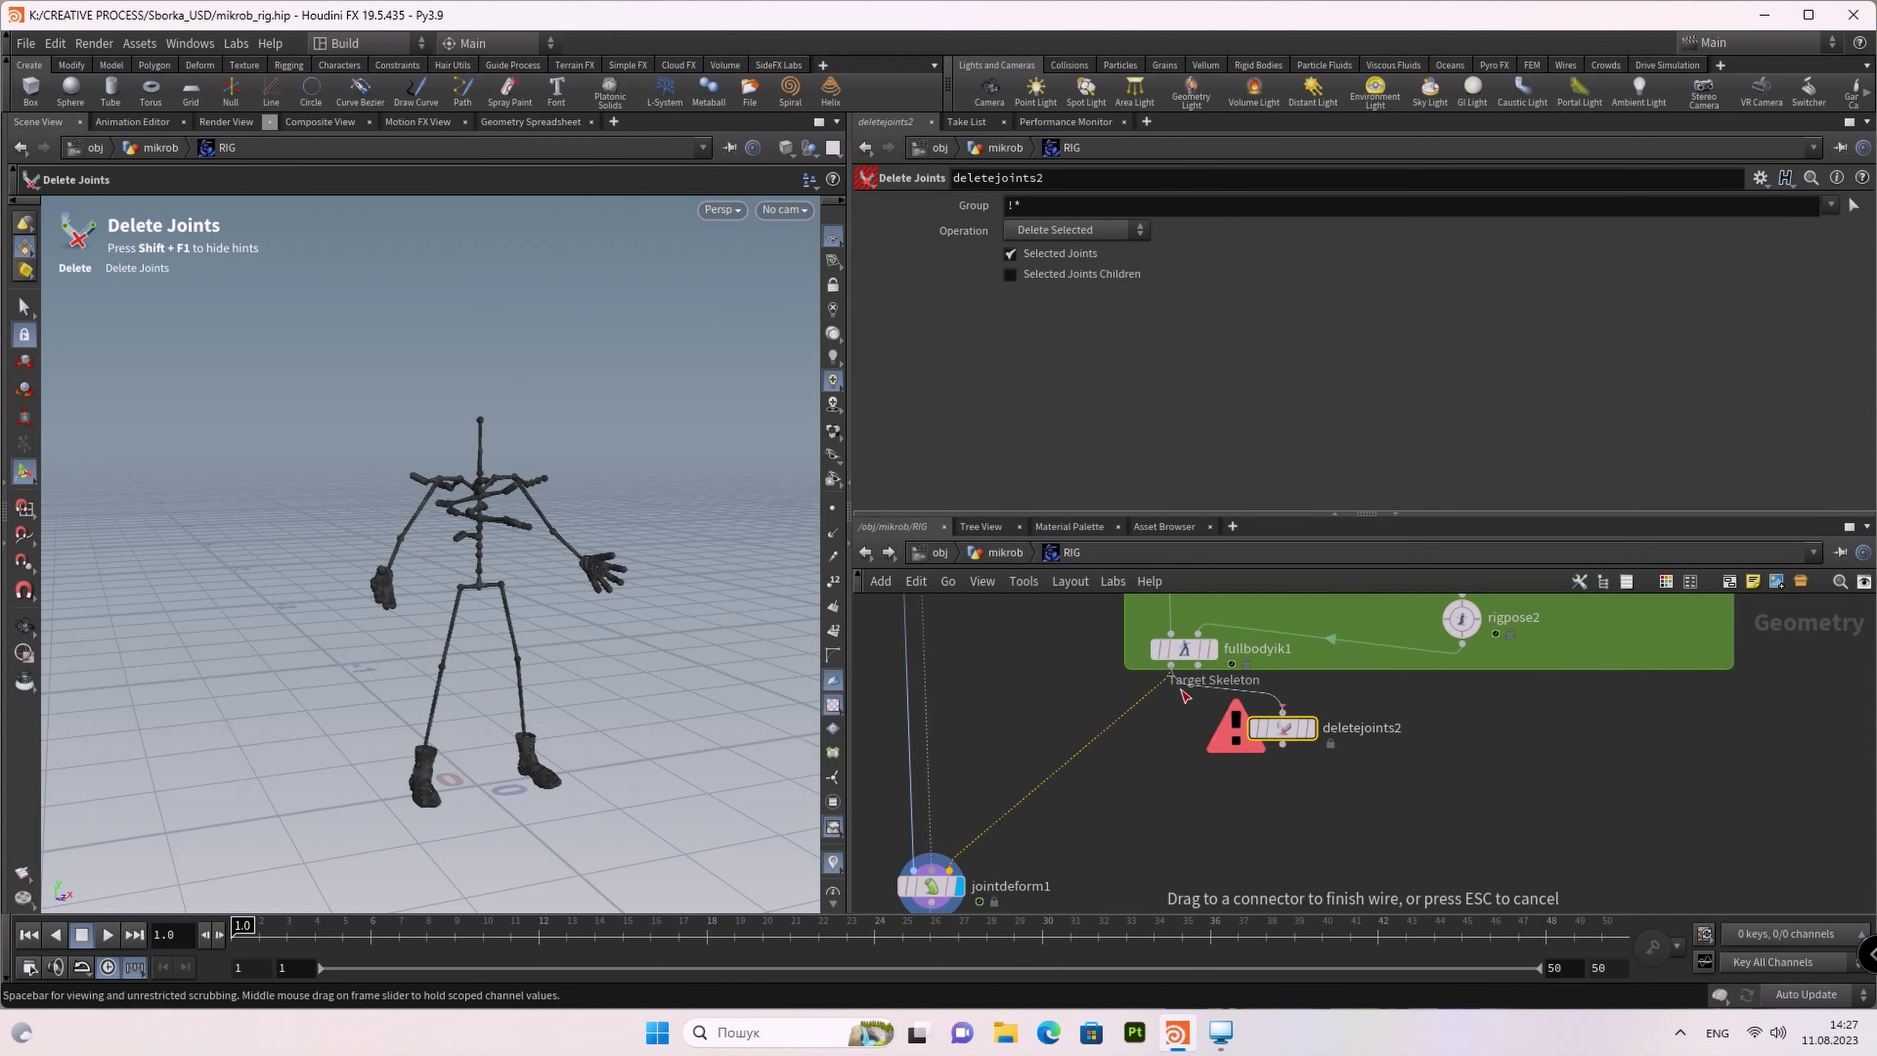
click(1171, 665)
drag(1293, 740, 1302, 721)
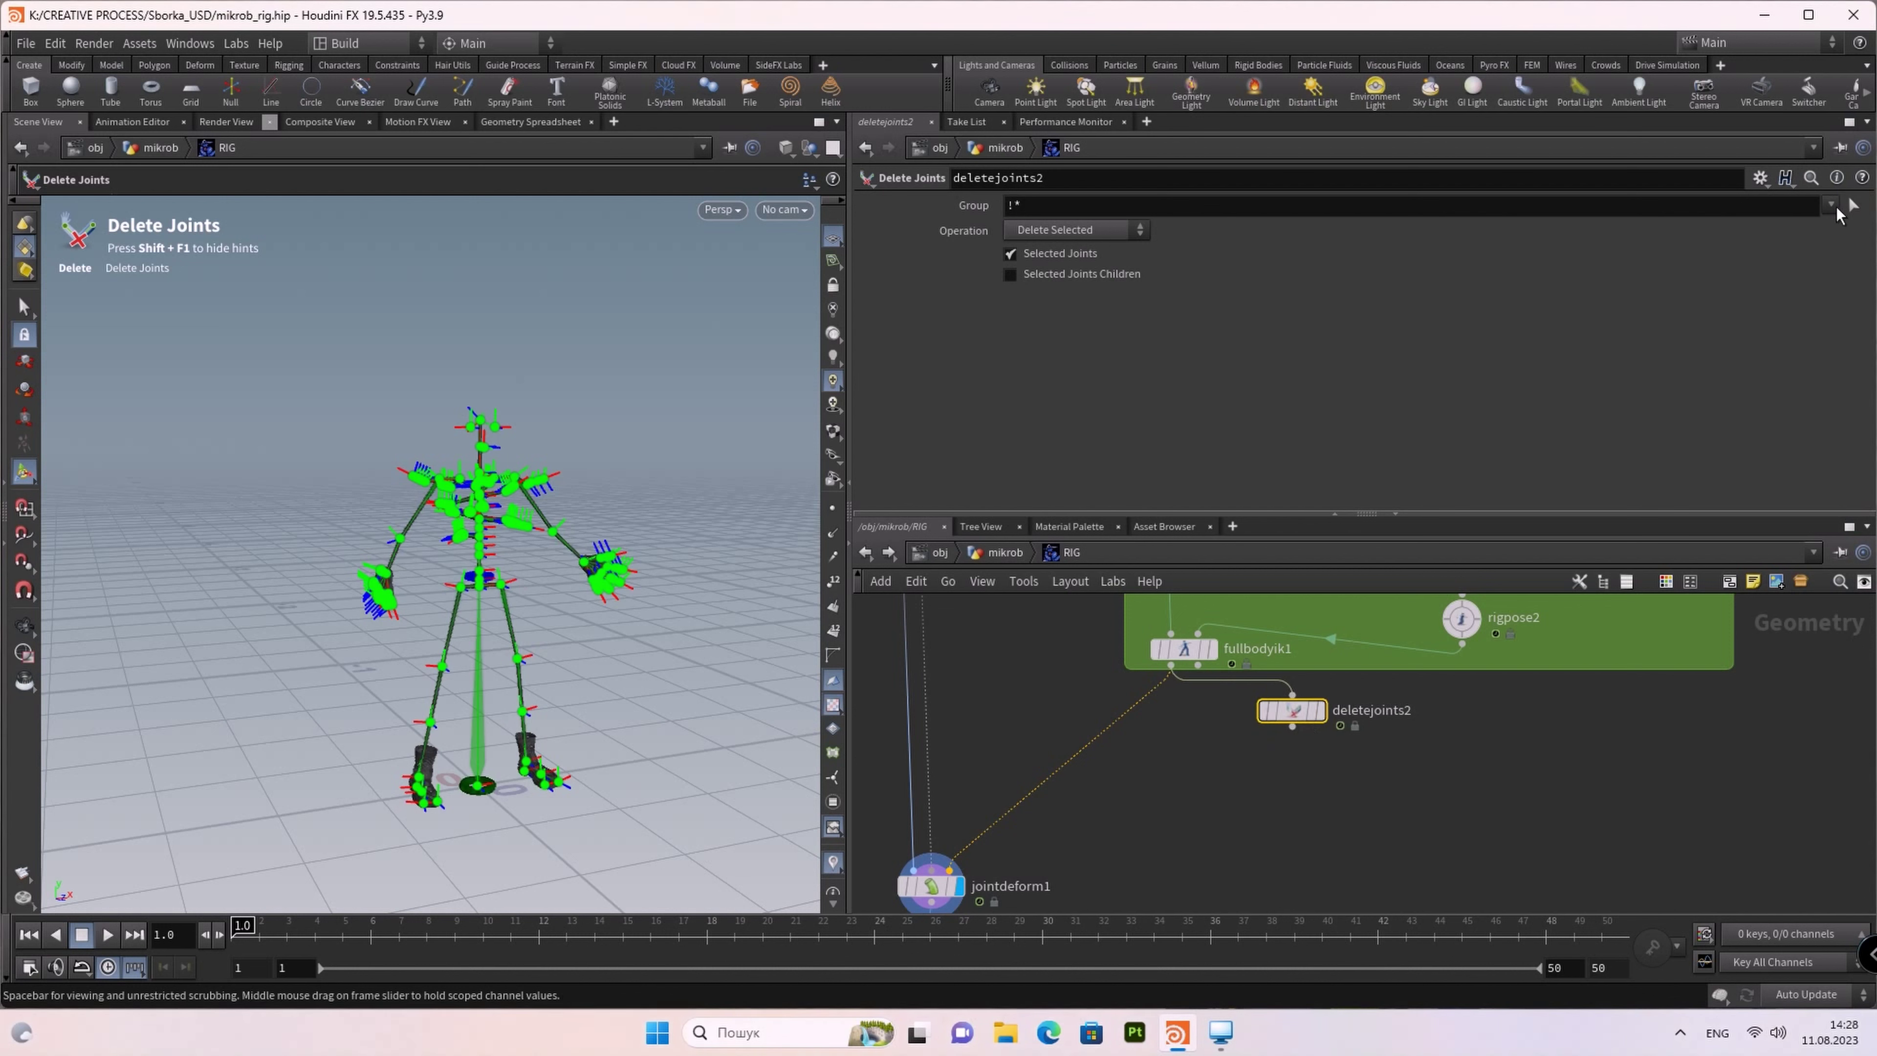
click(1852, 209)
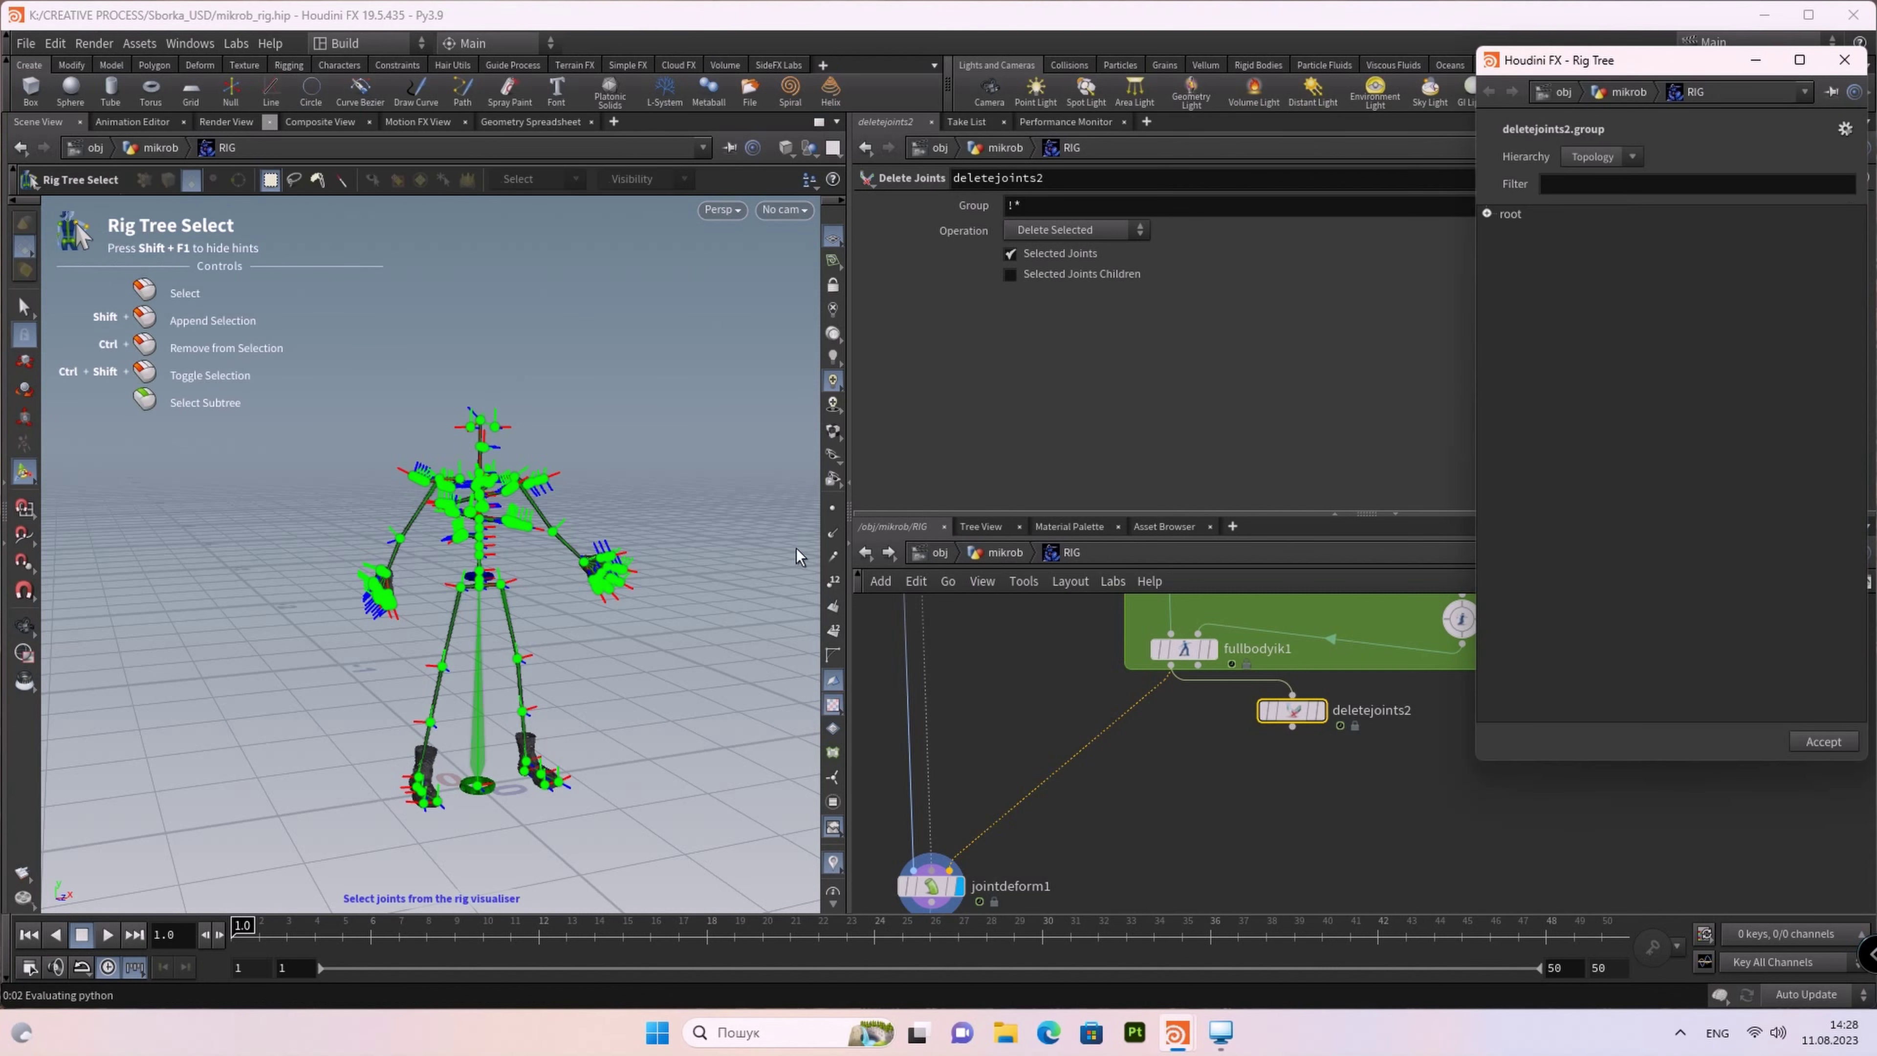
Step: Pick the shoulder, mirror_shoulder and spine8 joints for deletejoints2's group
key(Escape)
scroll(665, 562, up, 2)
scroll(544, 545, up, 3)
scroll(507, 578, up, 3)
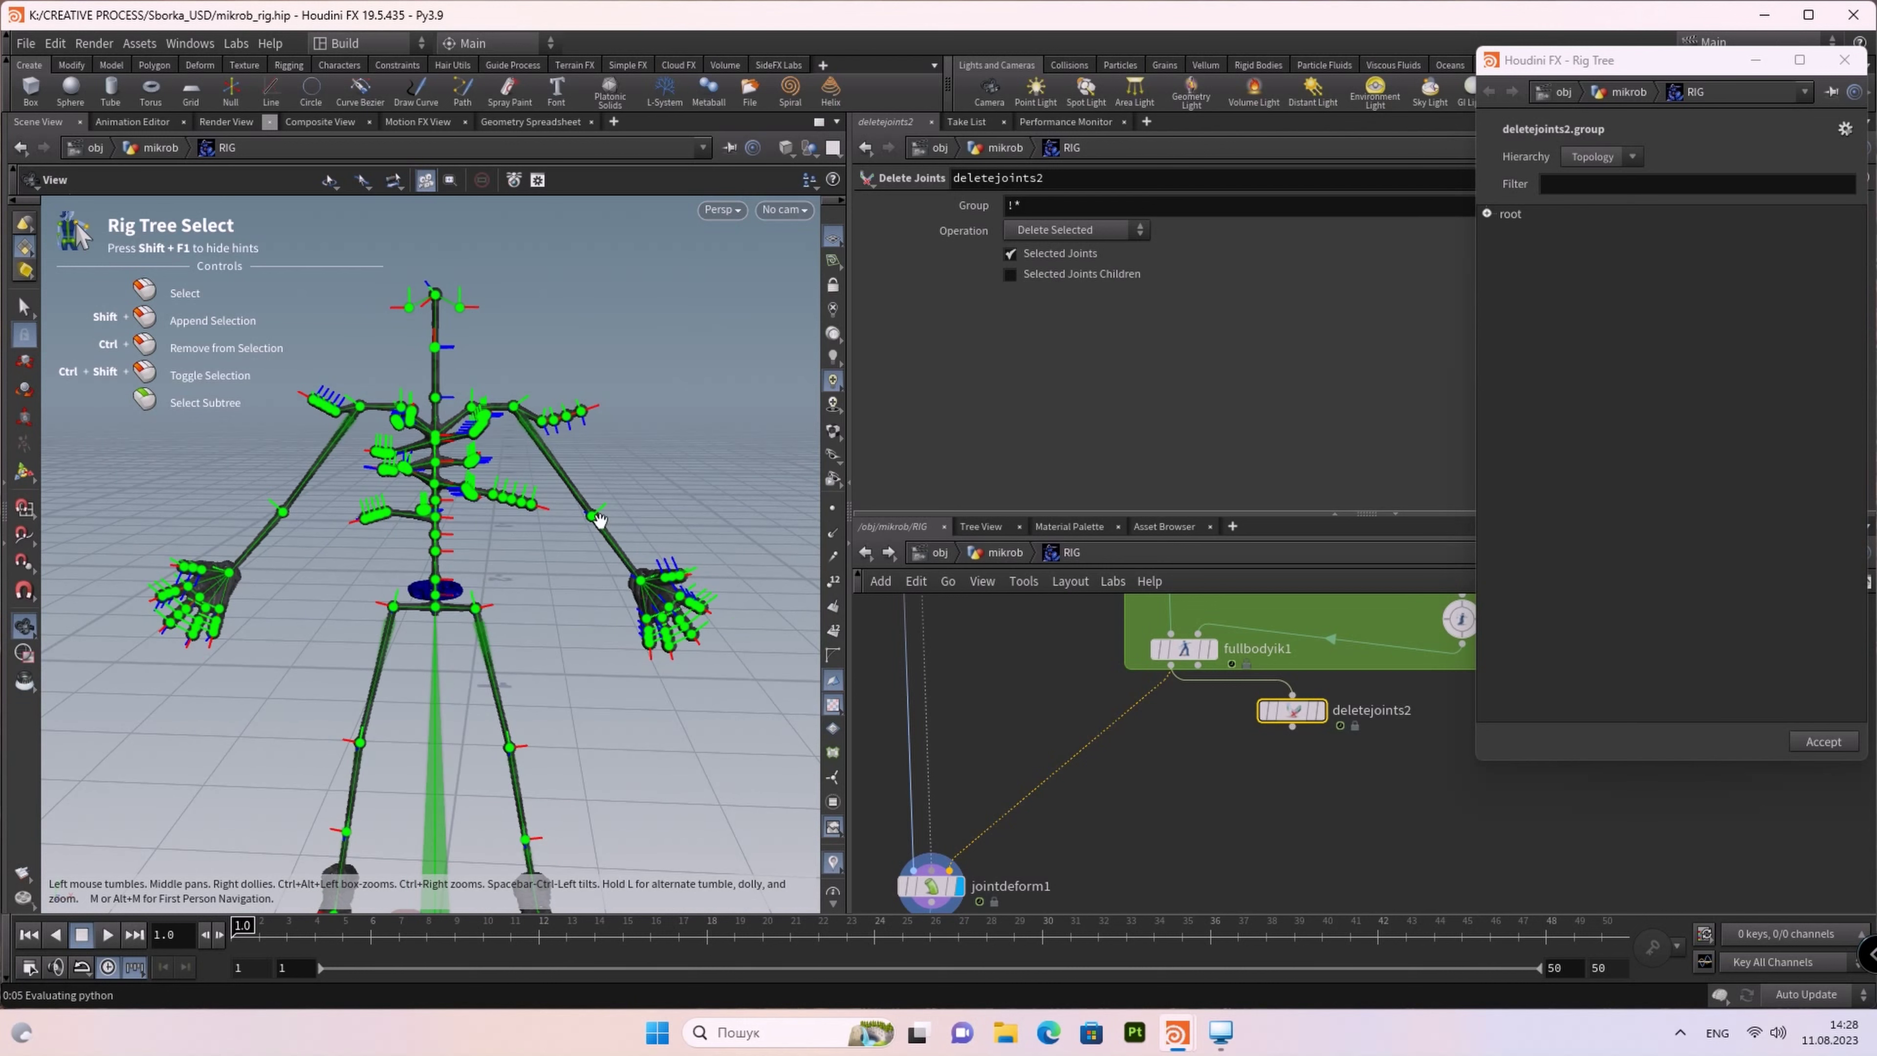
key(space)
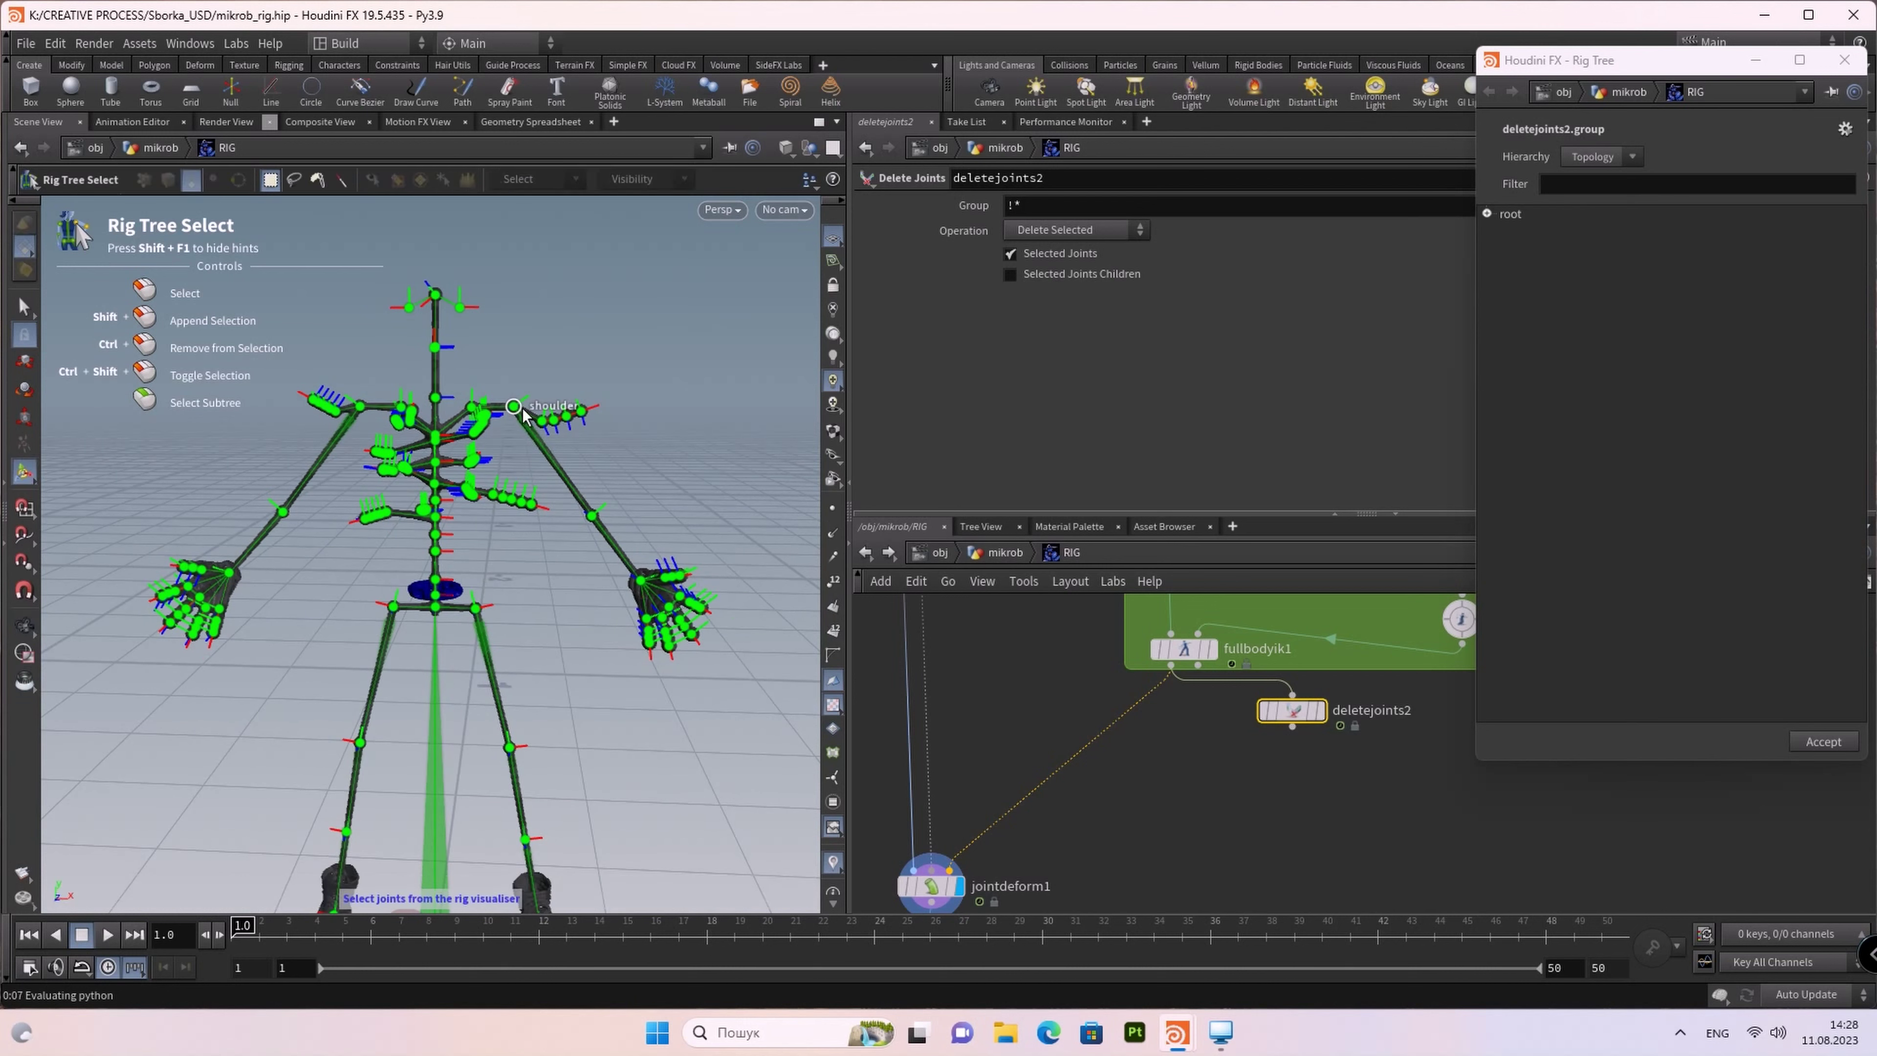
click(522, 411)
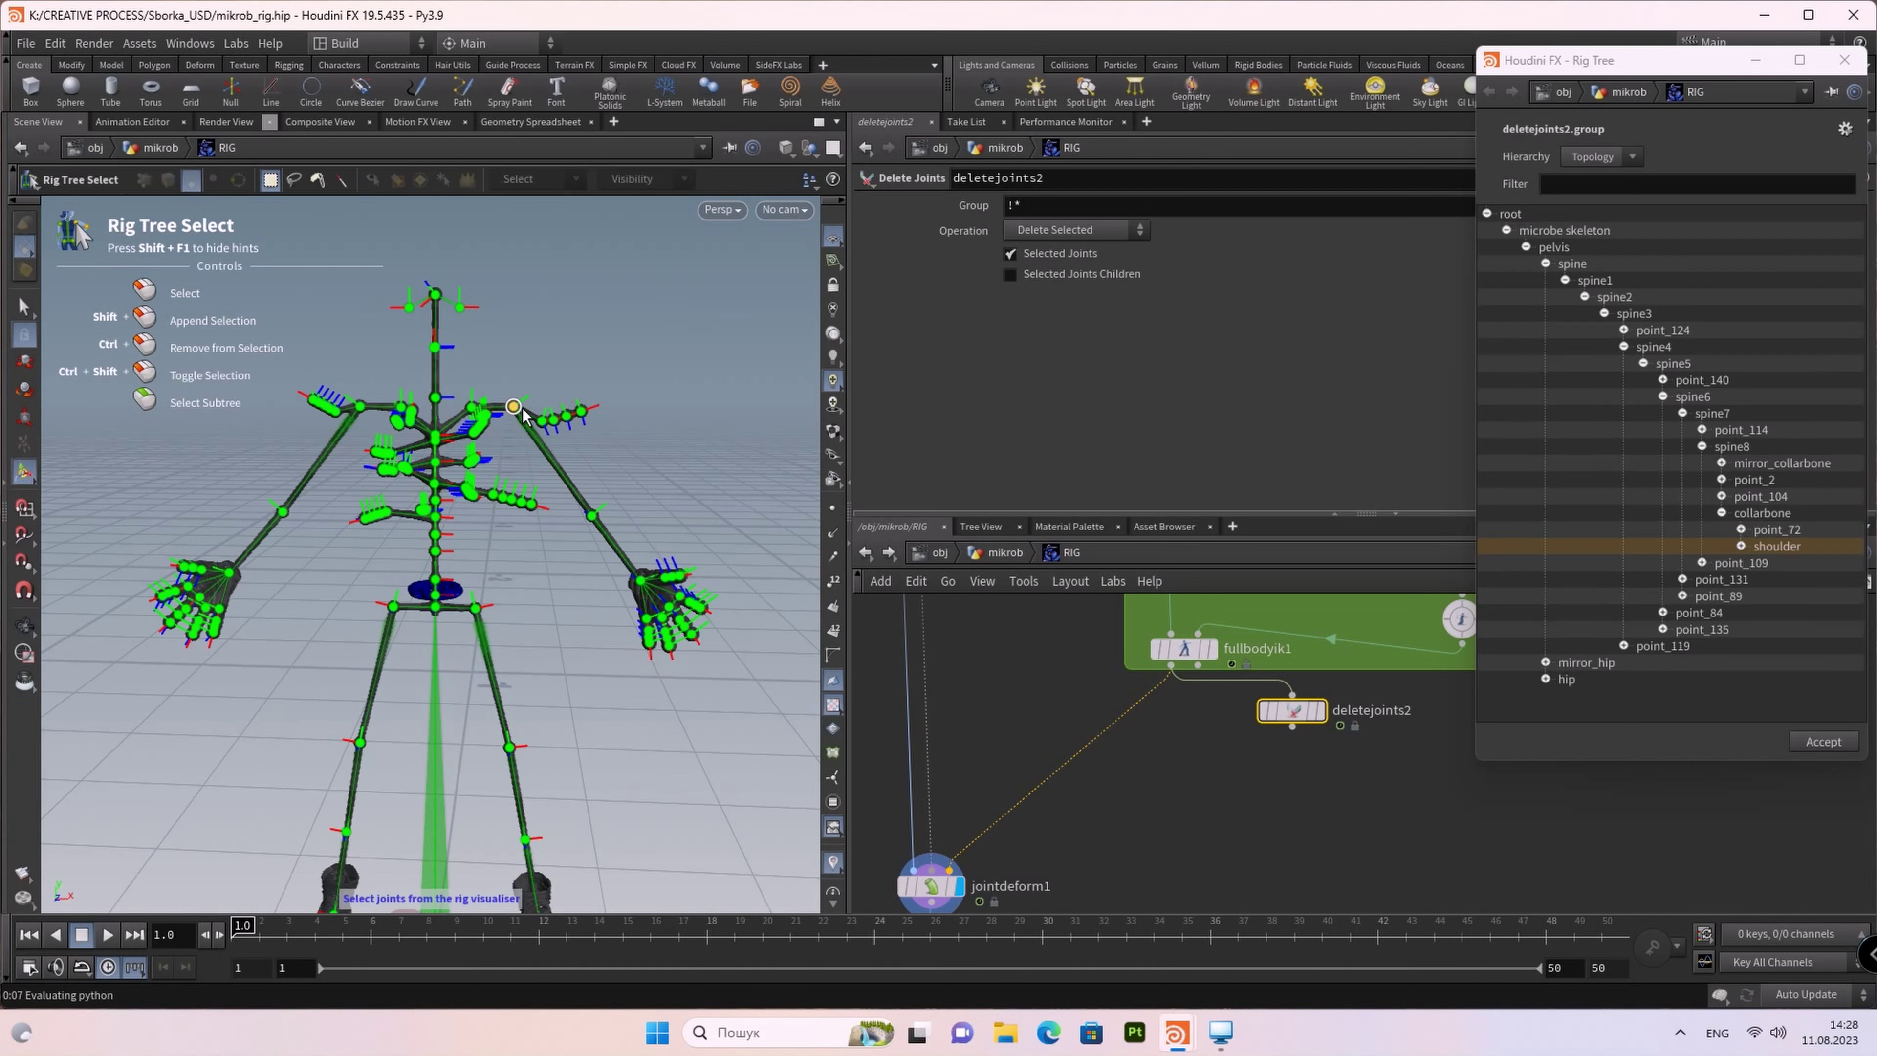
shift+click(359, 408)
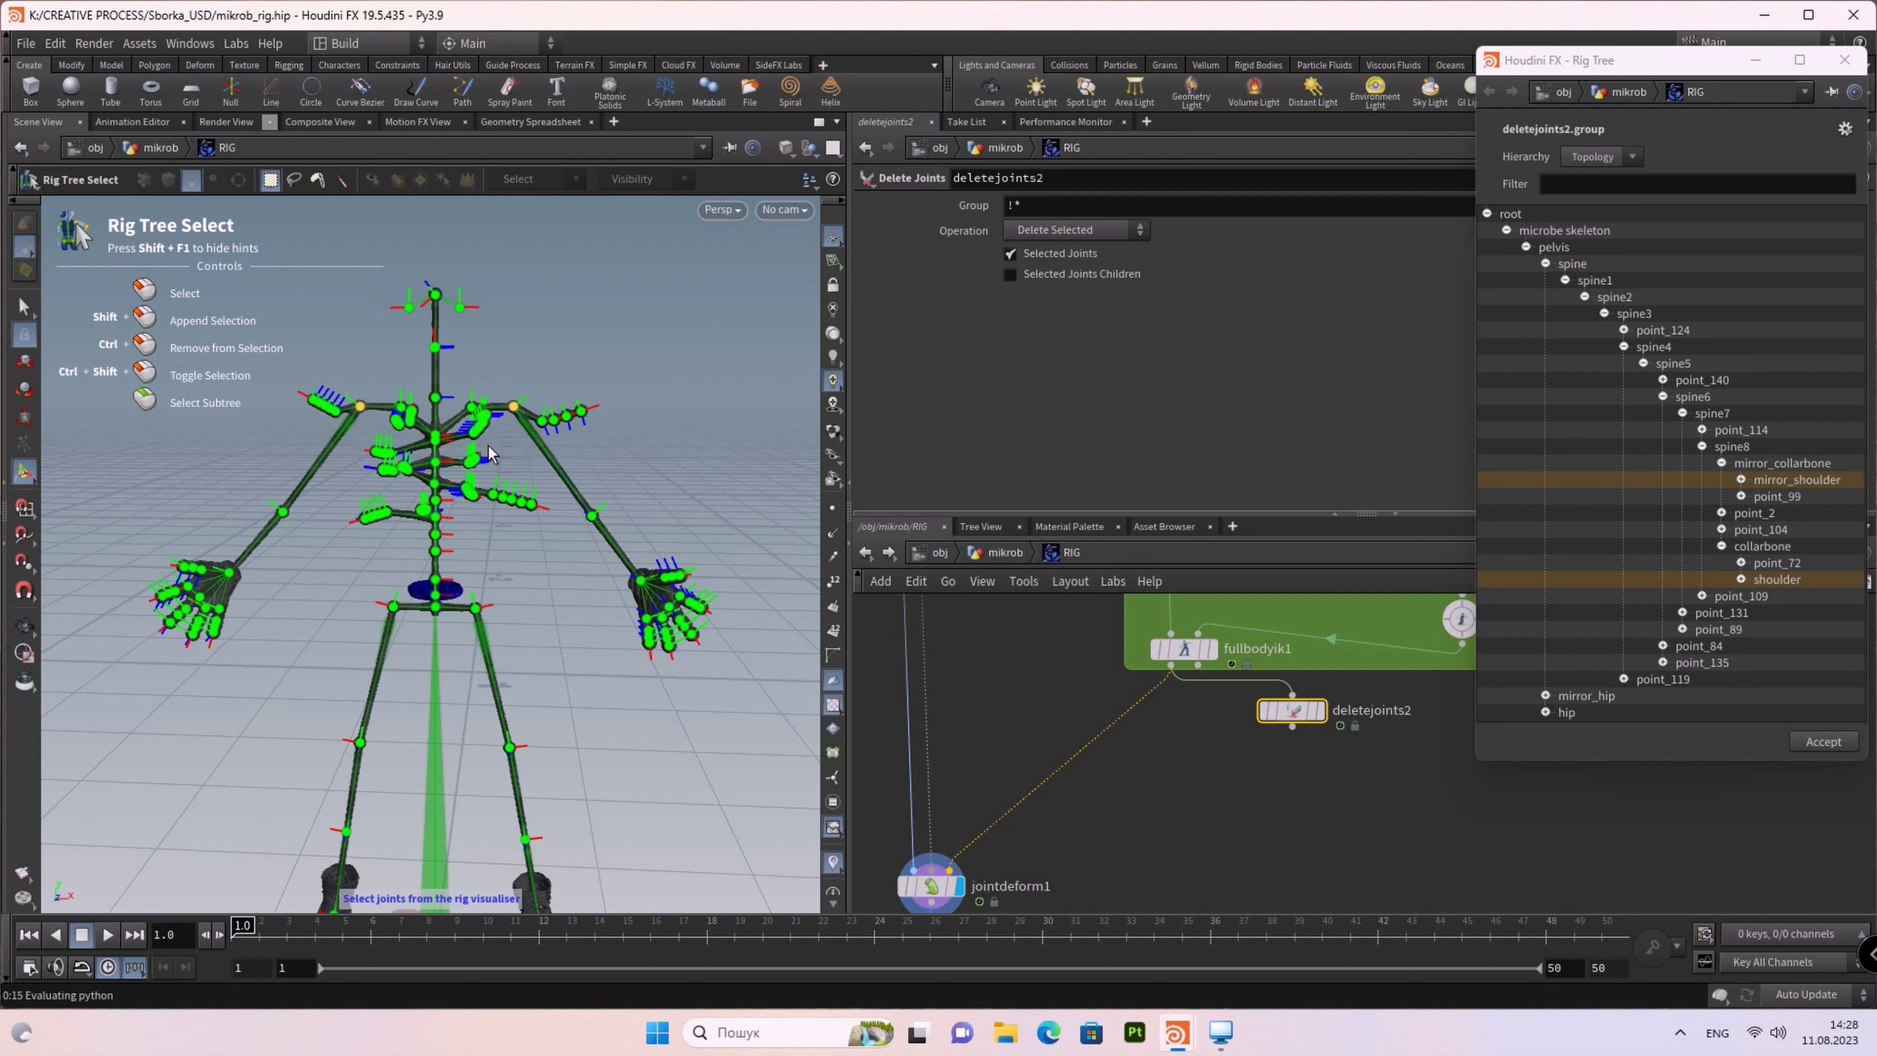
key(space)
scroll(443, 436, up, 3)
scroll(419, 440, up, 5)
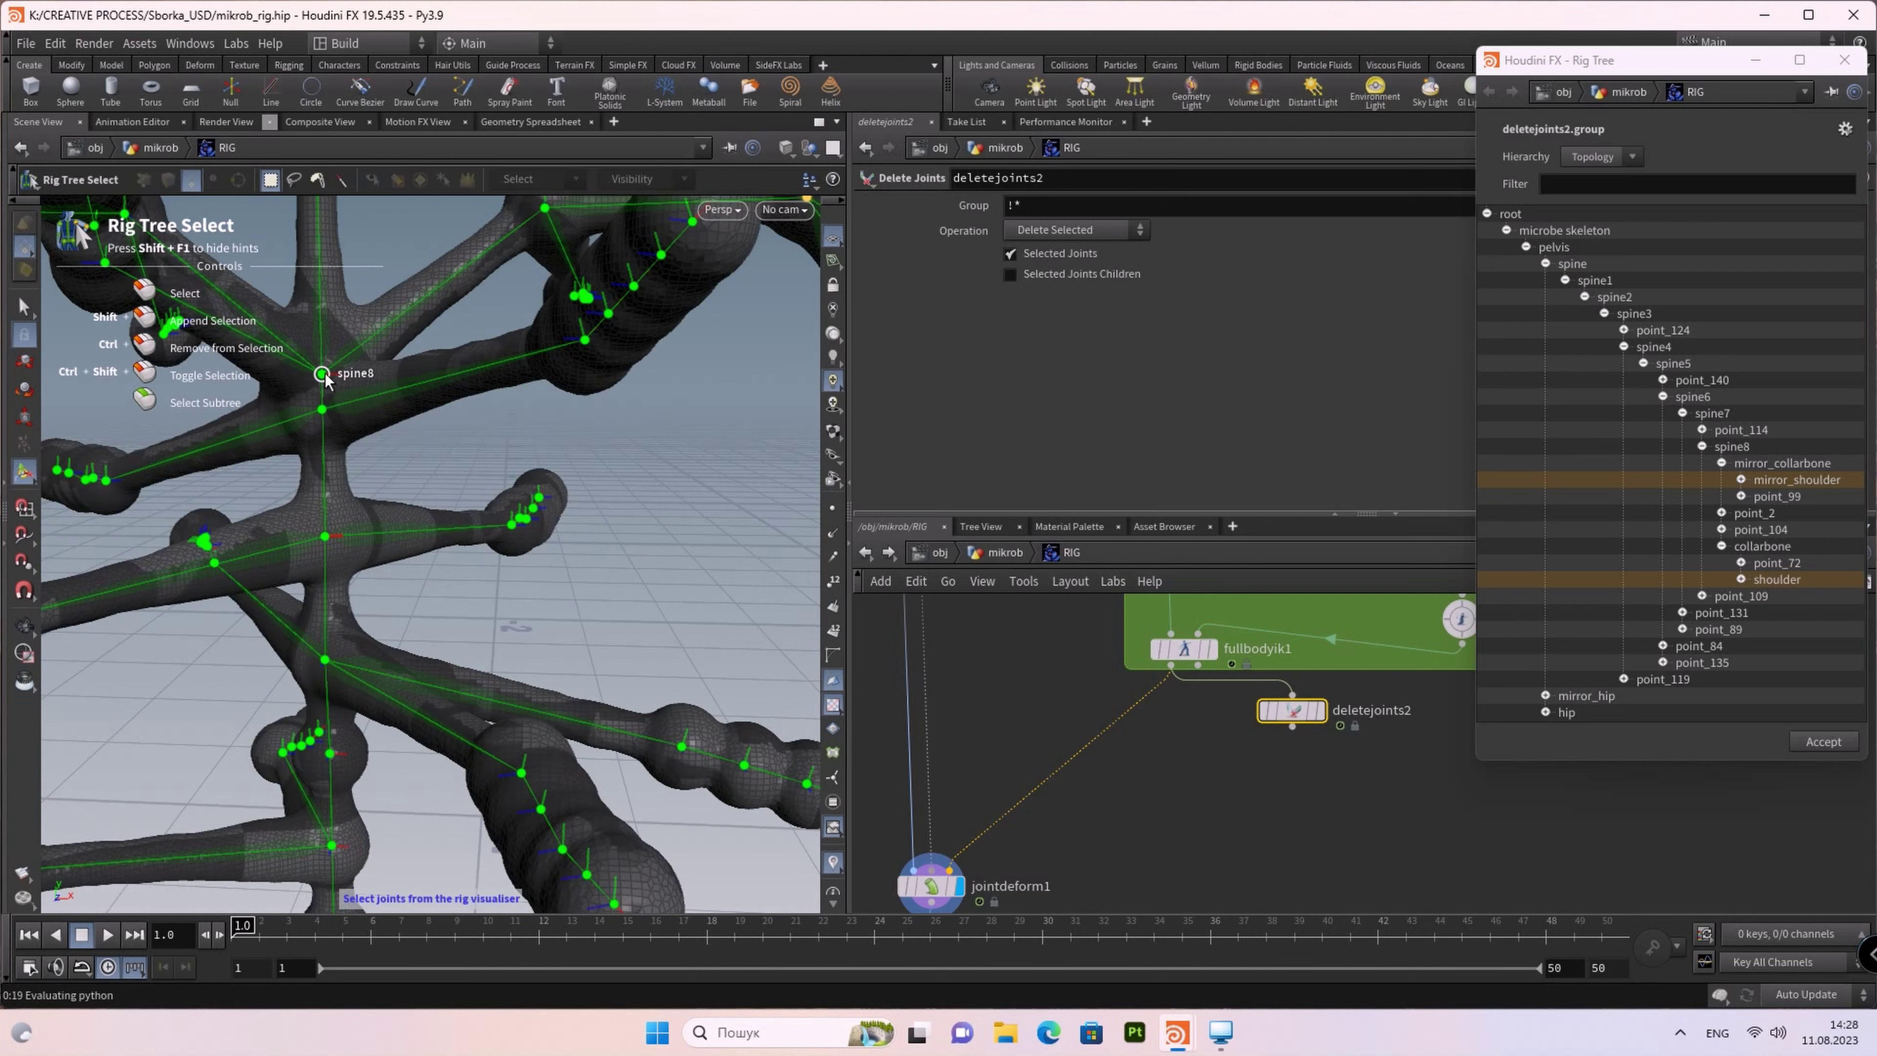
shift+click(322, 374)
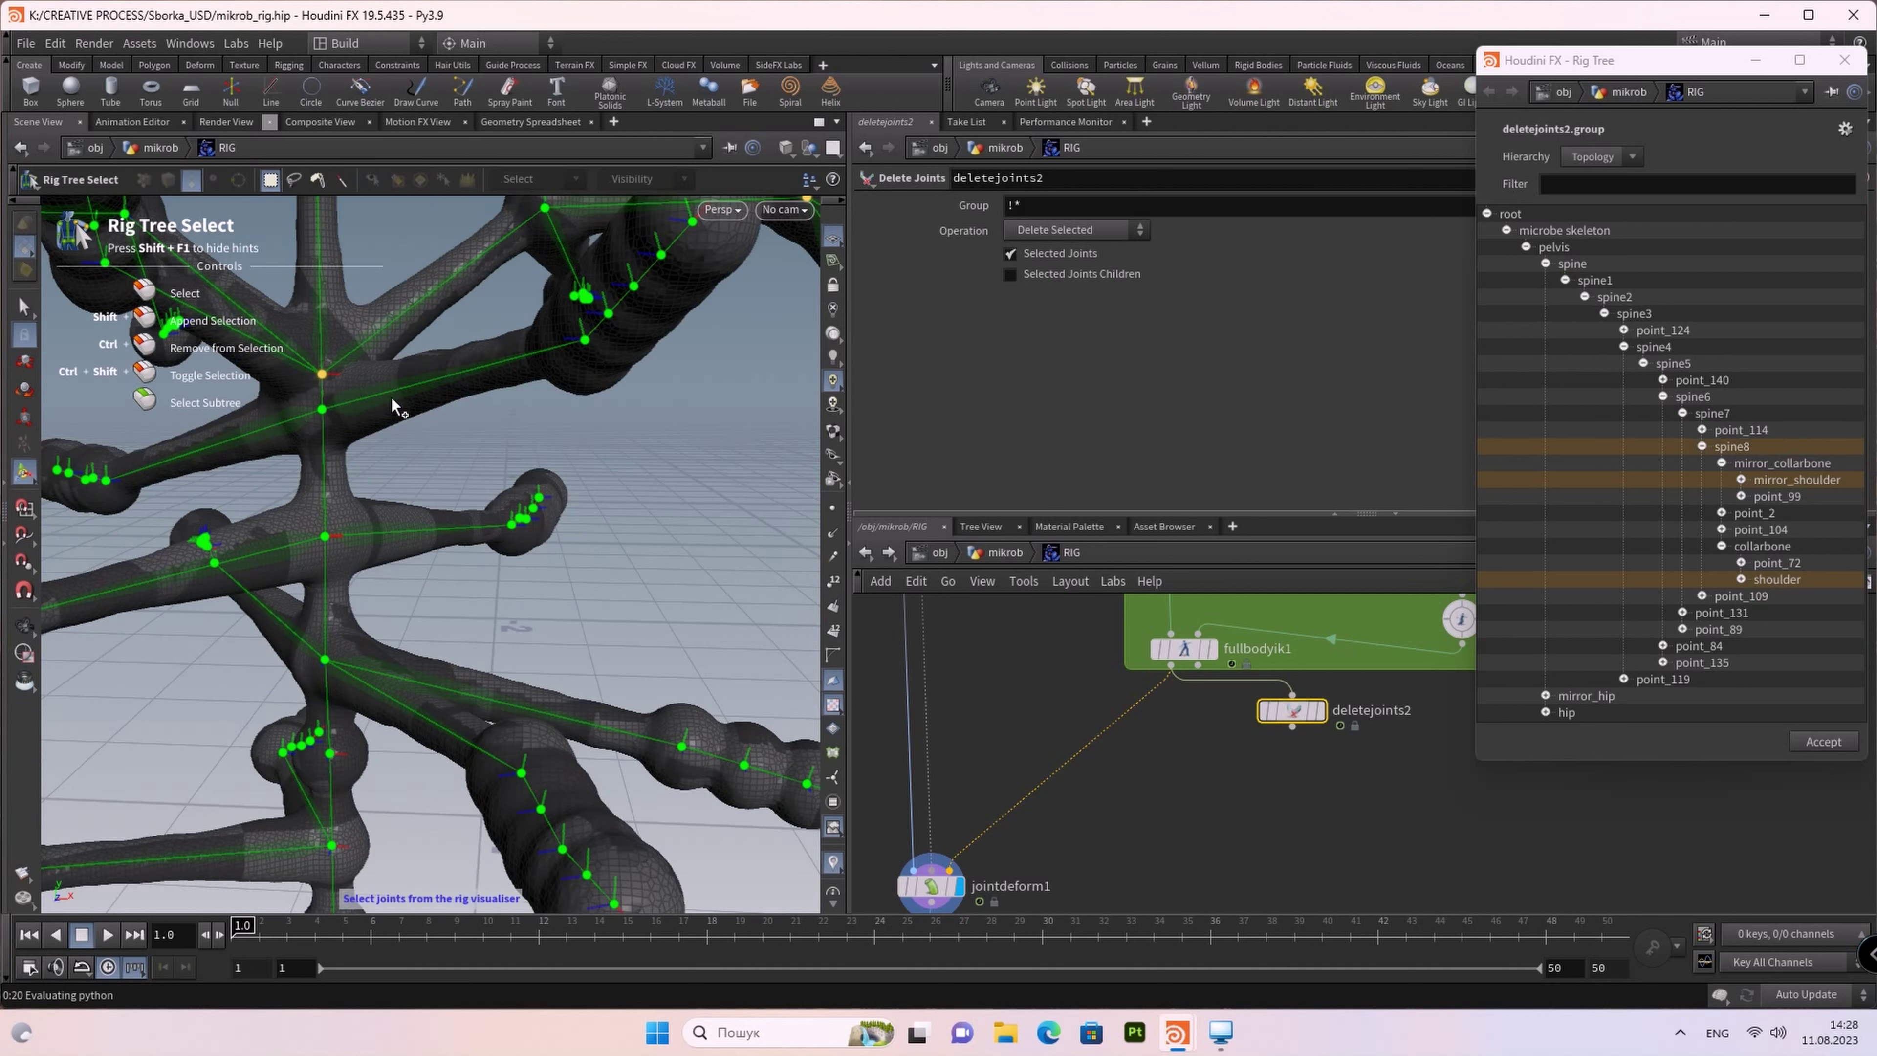
Step: Add the heel and mirror_heel joints and accept the group selection
scroll(642, 490, down, 6)
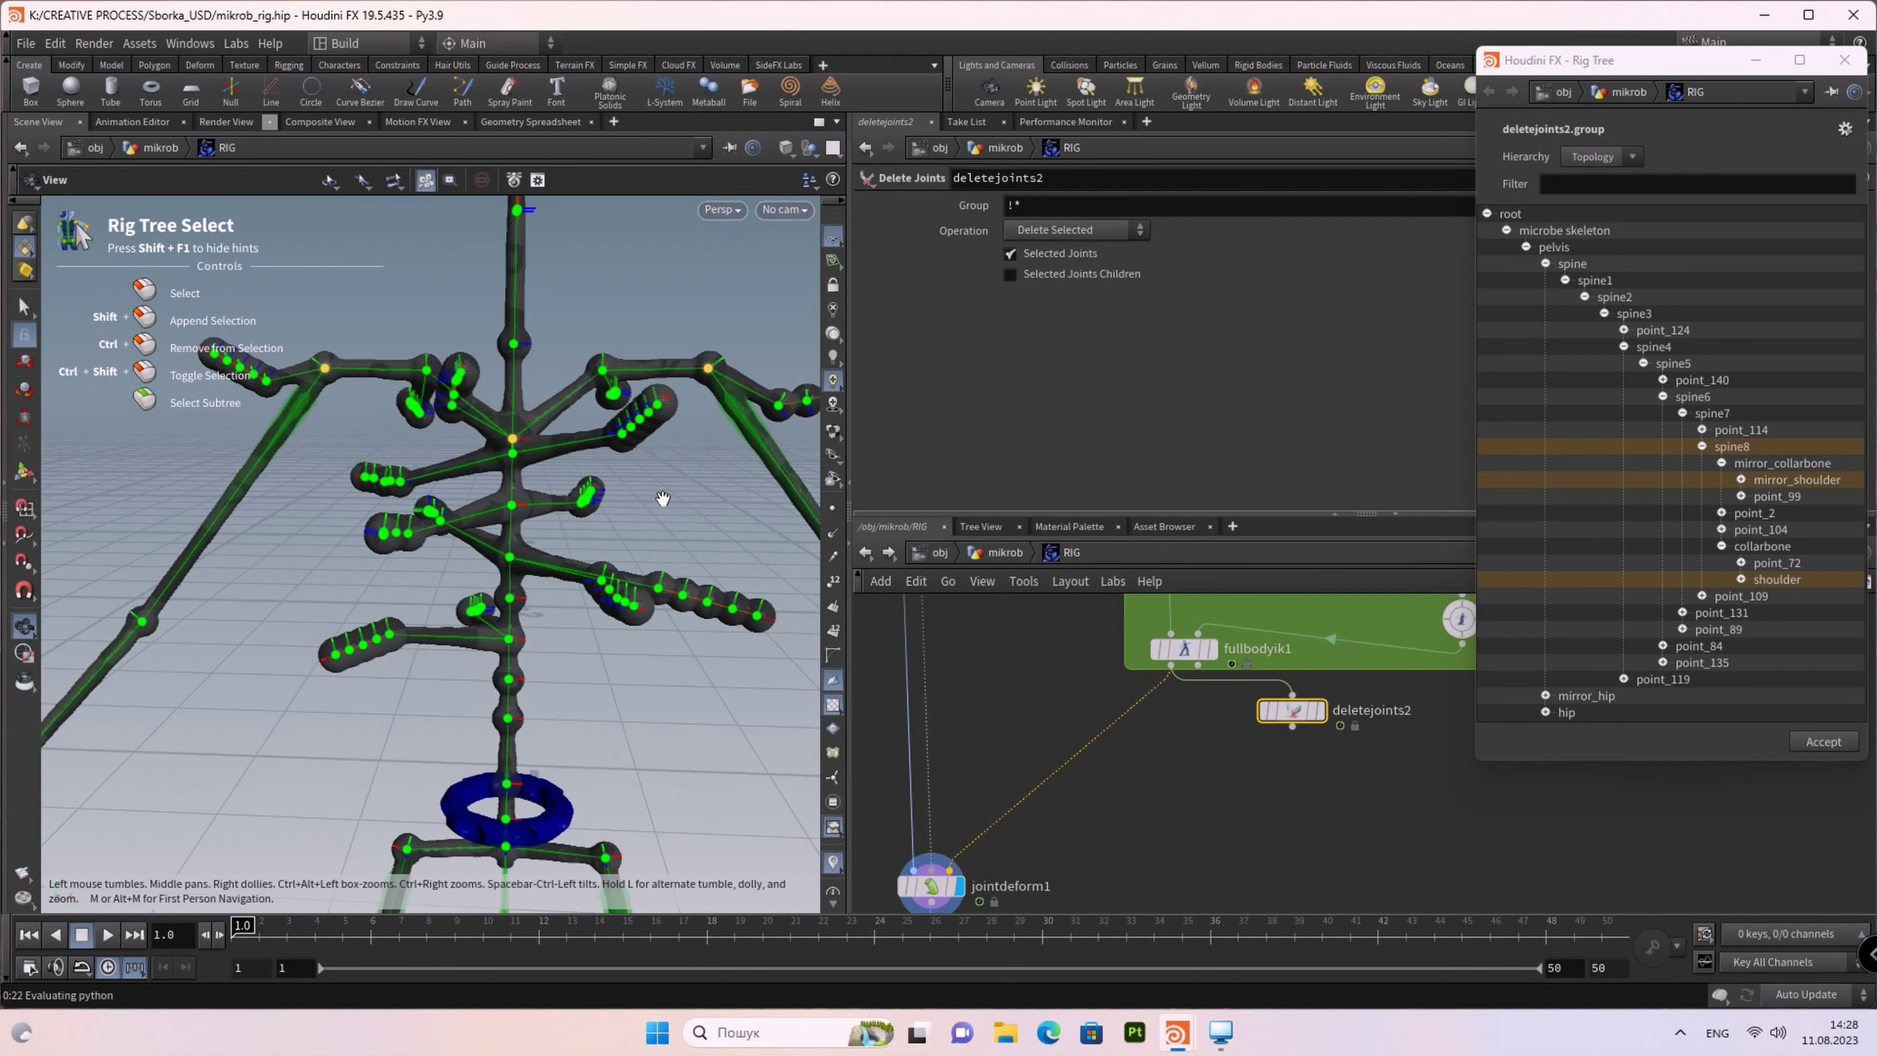
drag(706, 486, 466, 506)
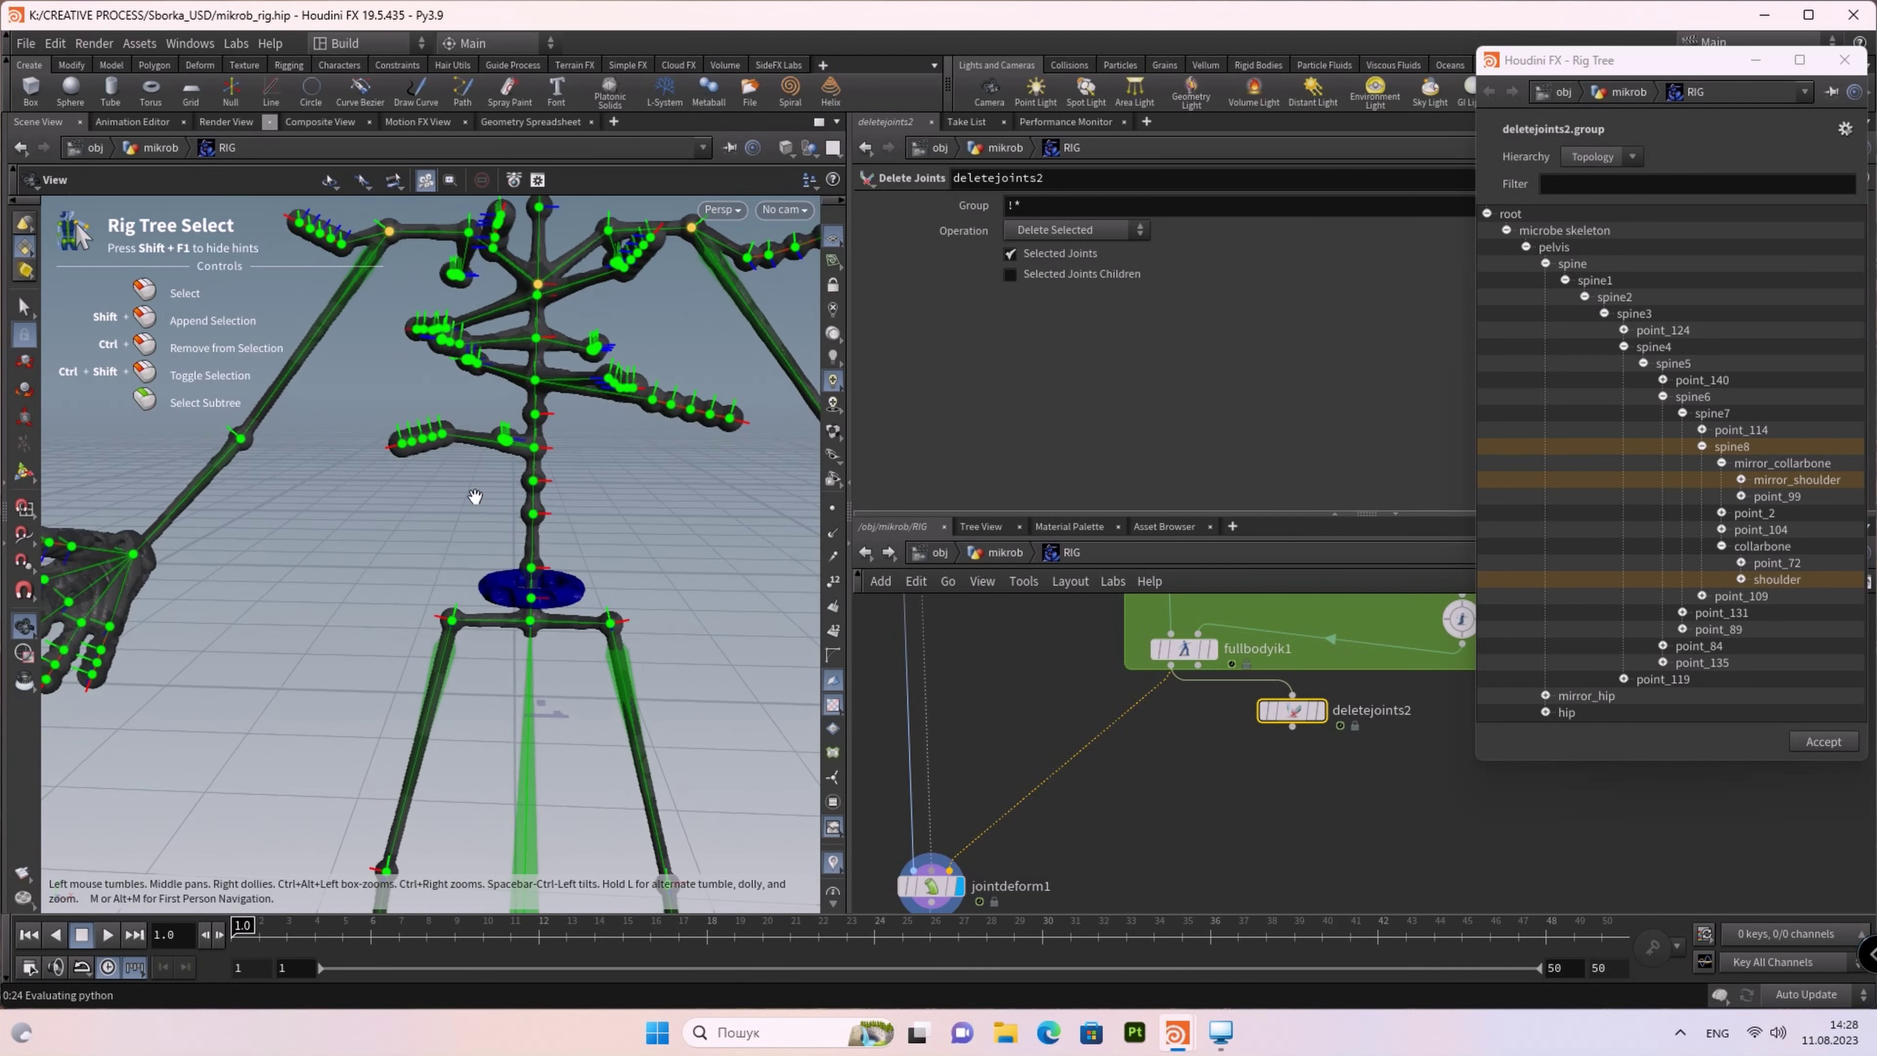
mouse_move(390, 540)
middle_down()
mouse_move(315, 578)
mouse_move(323, 424)
middle_up()
middle_drag(642, 474, 615, 458)
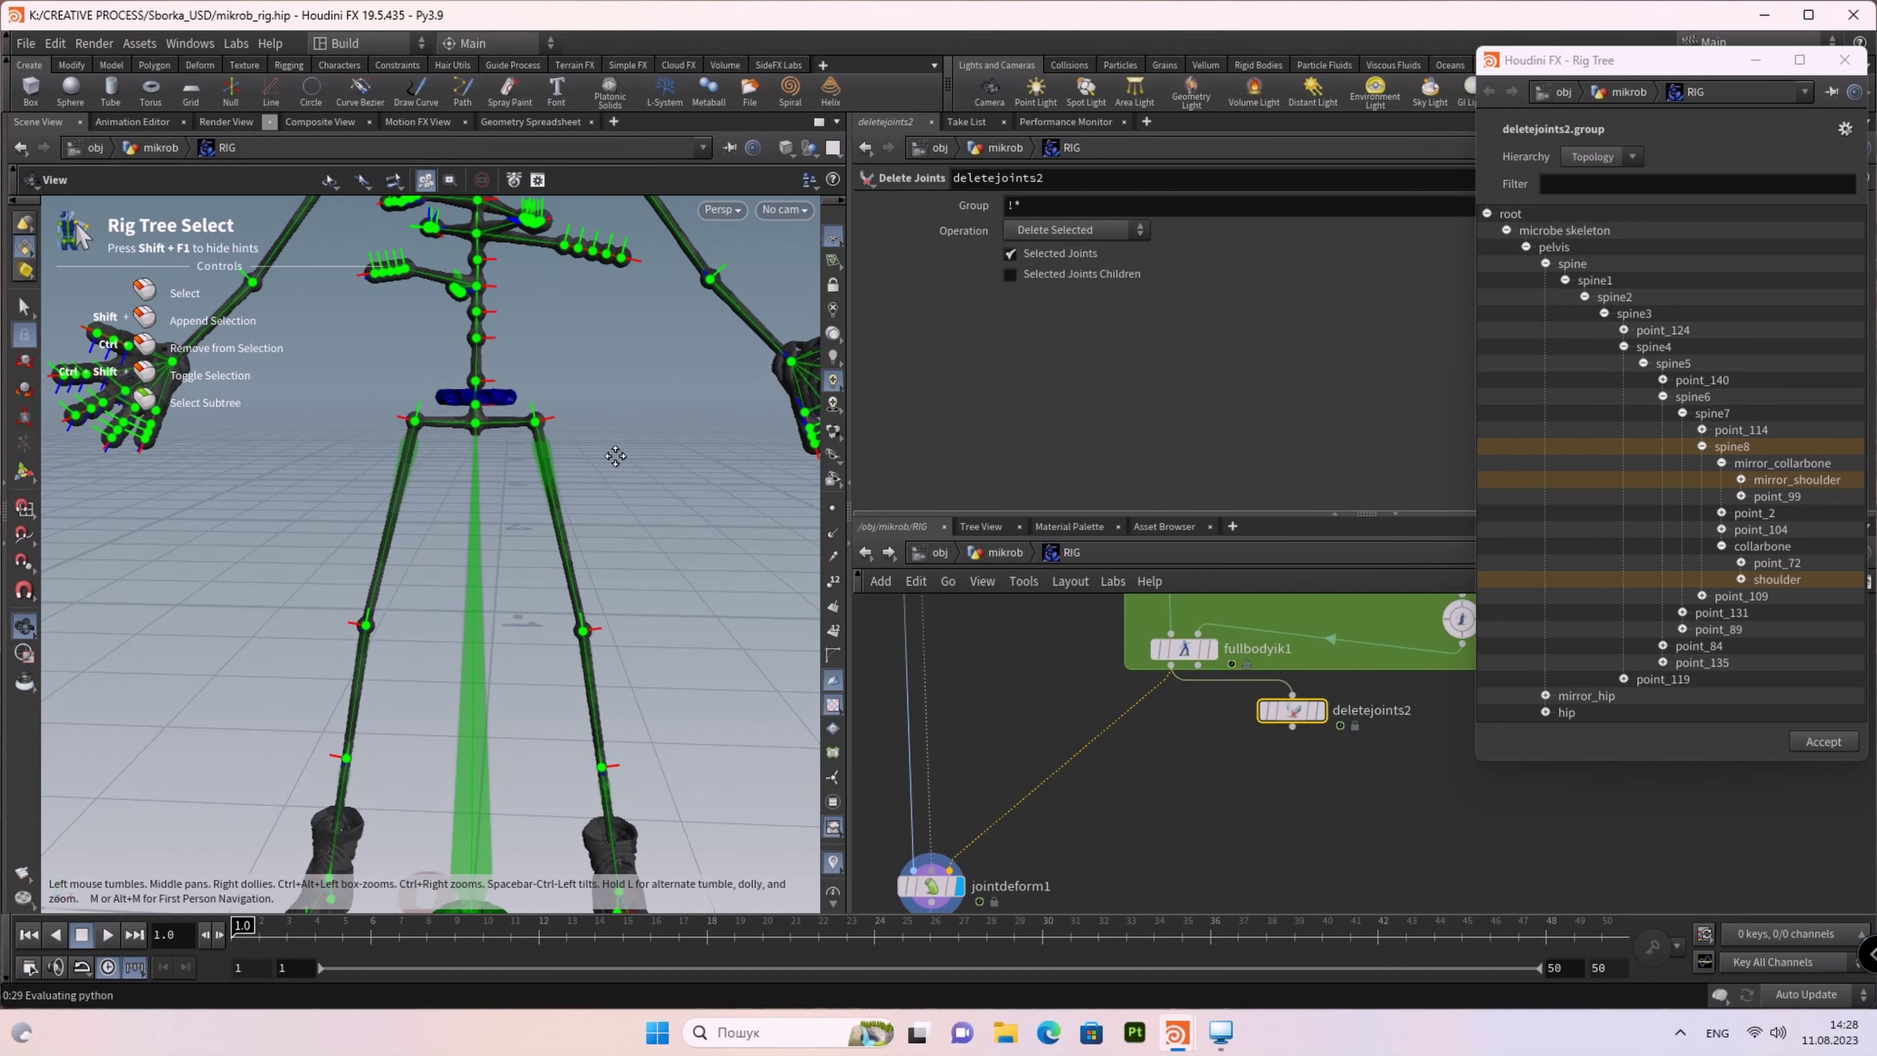
key(space)
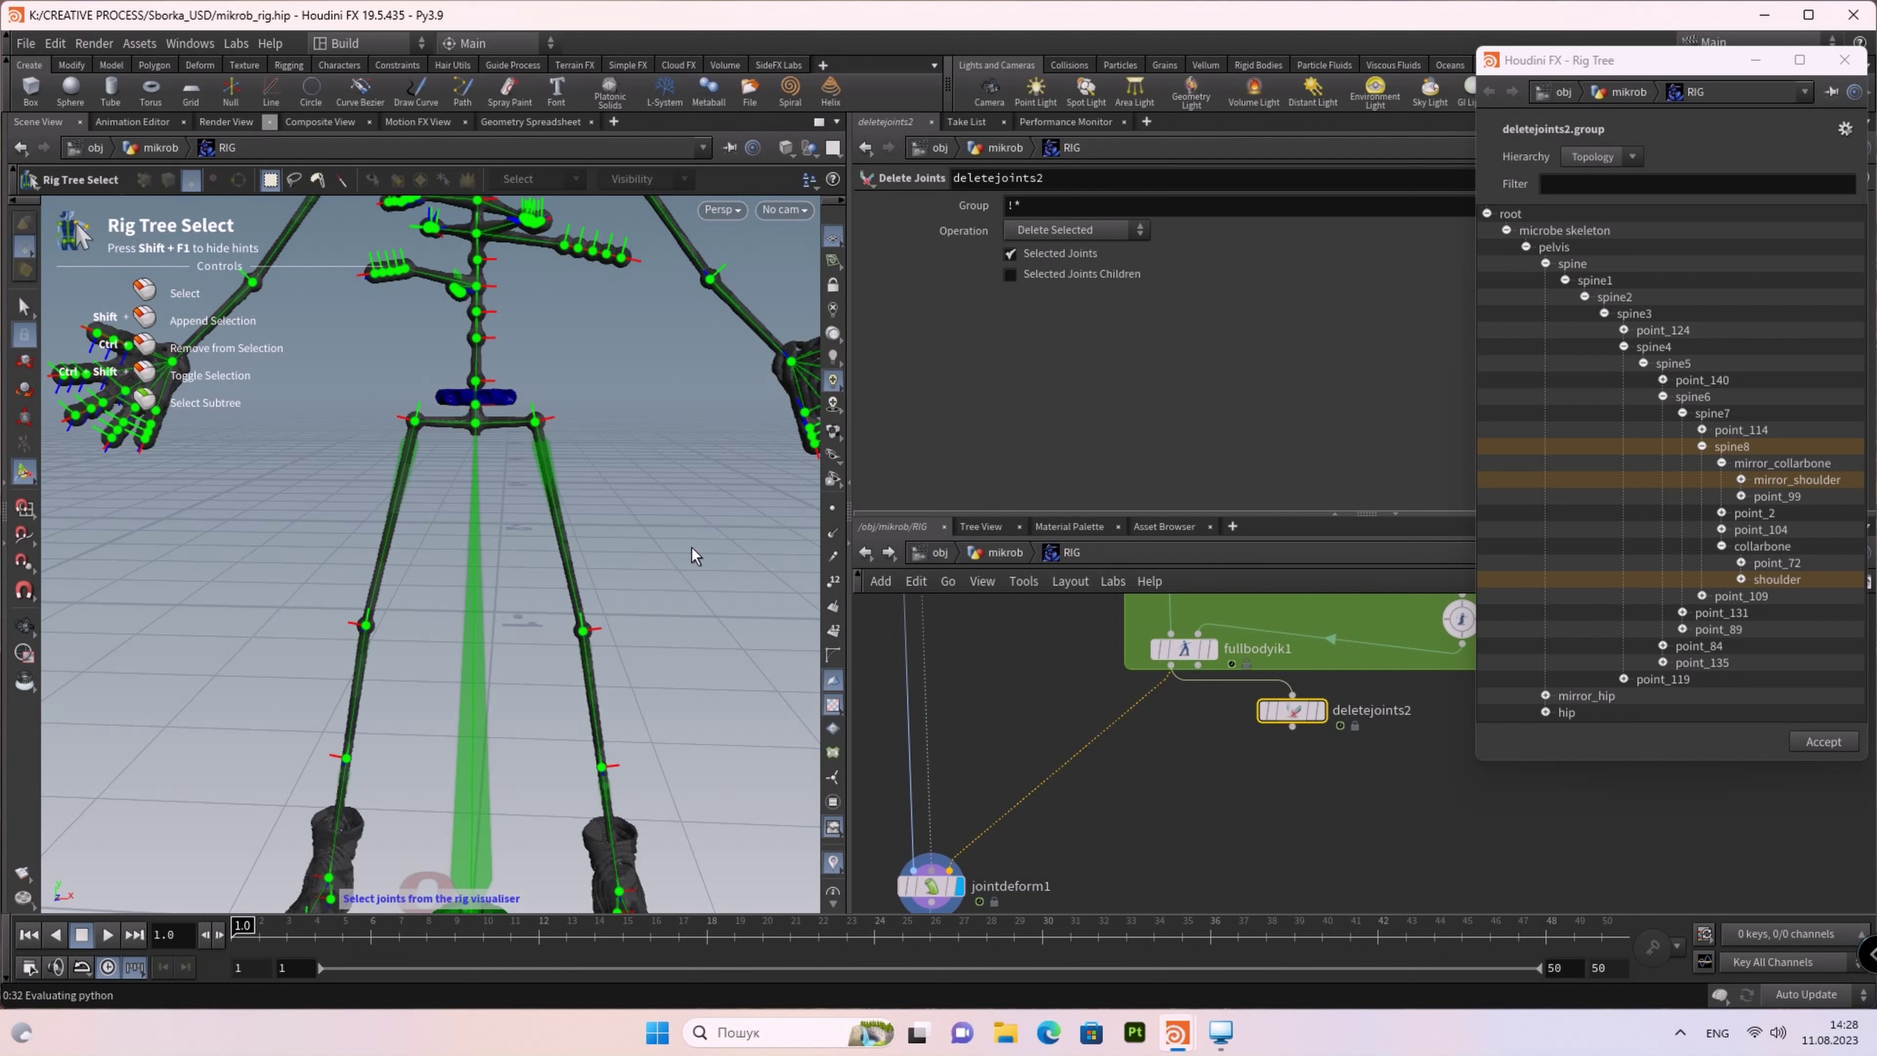
middle_drag(691, 547, 670, 393)
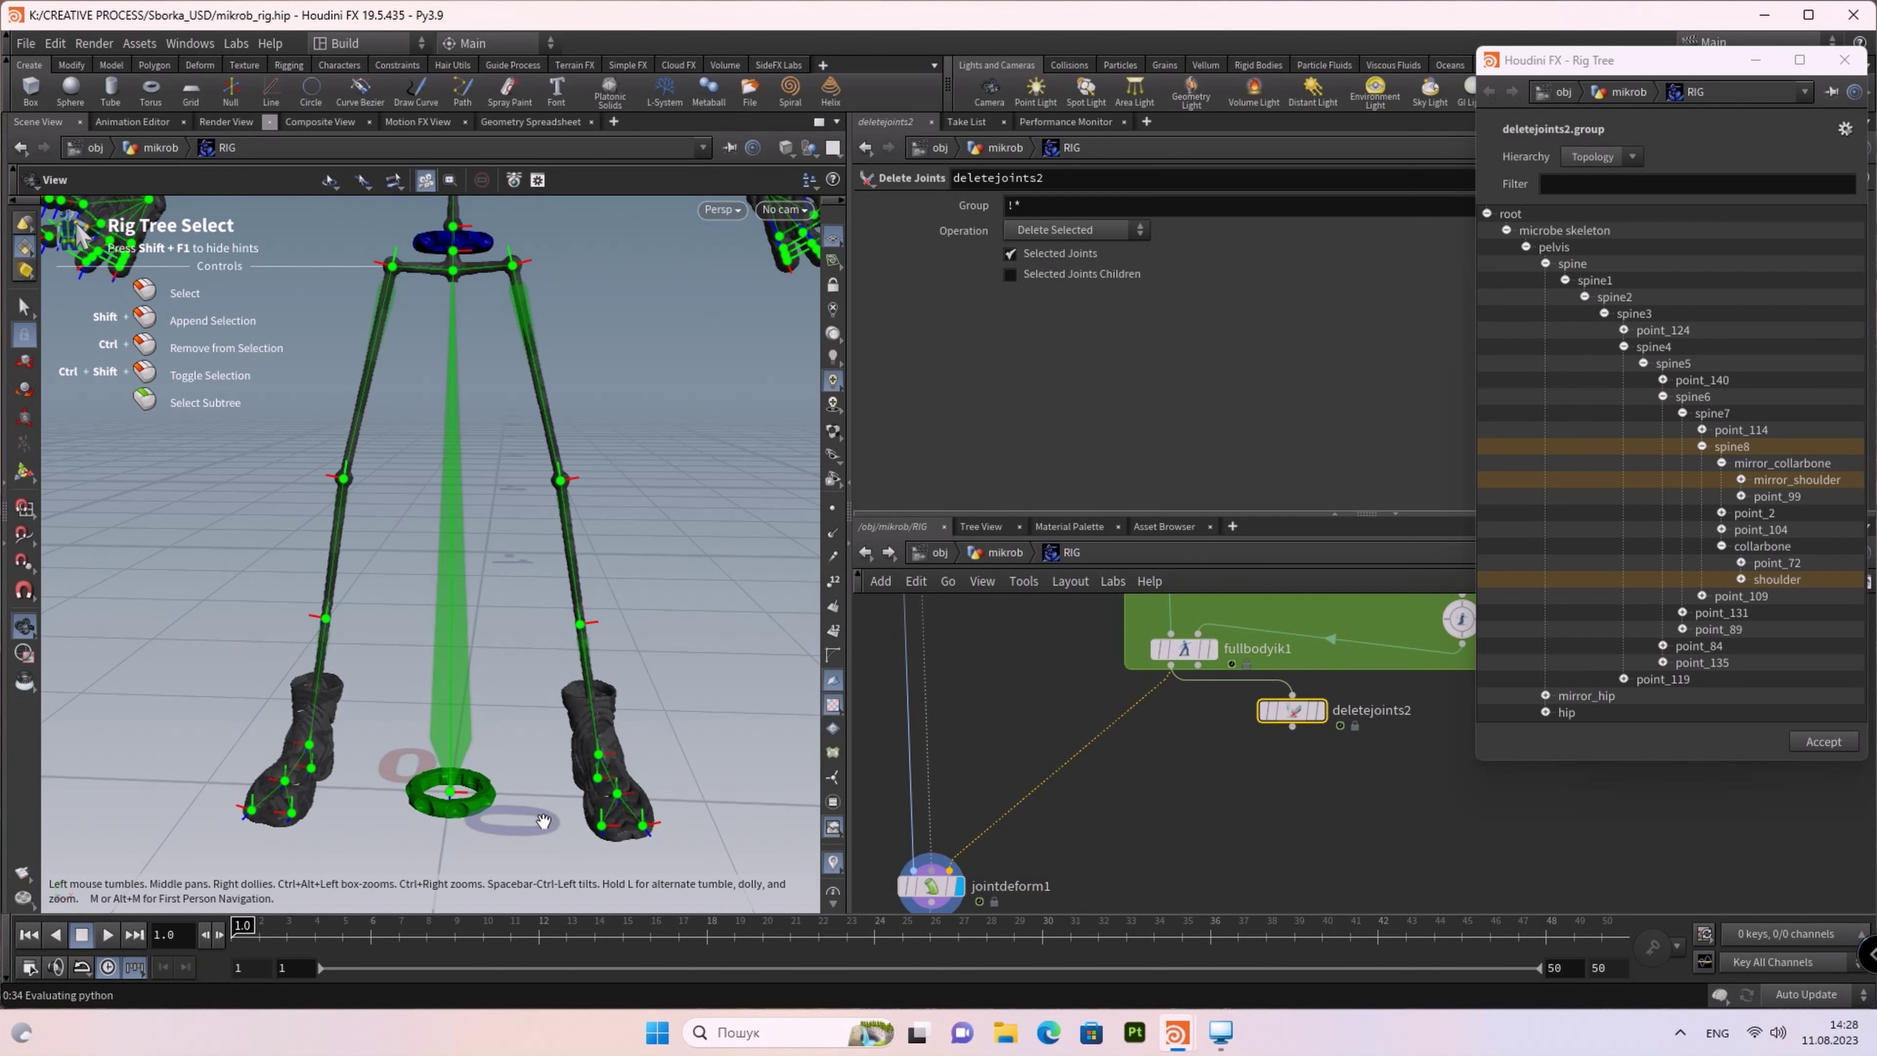
scroll(543, 822, up, 1)
scroll(587, 795, up, 1)
scroll(593, 783, up, 2)
key(space)
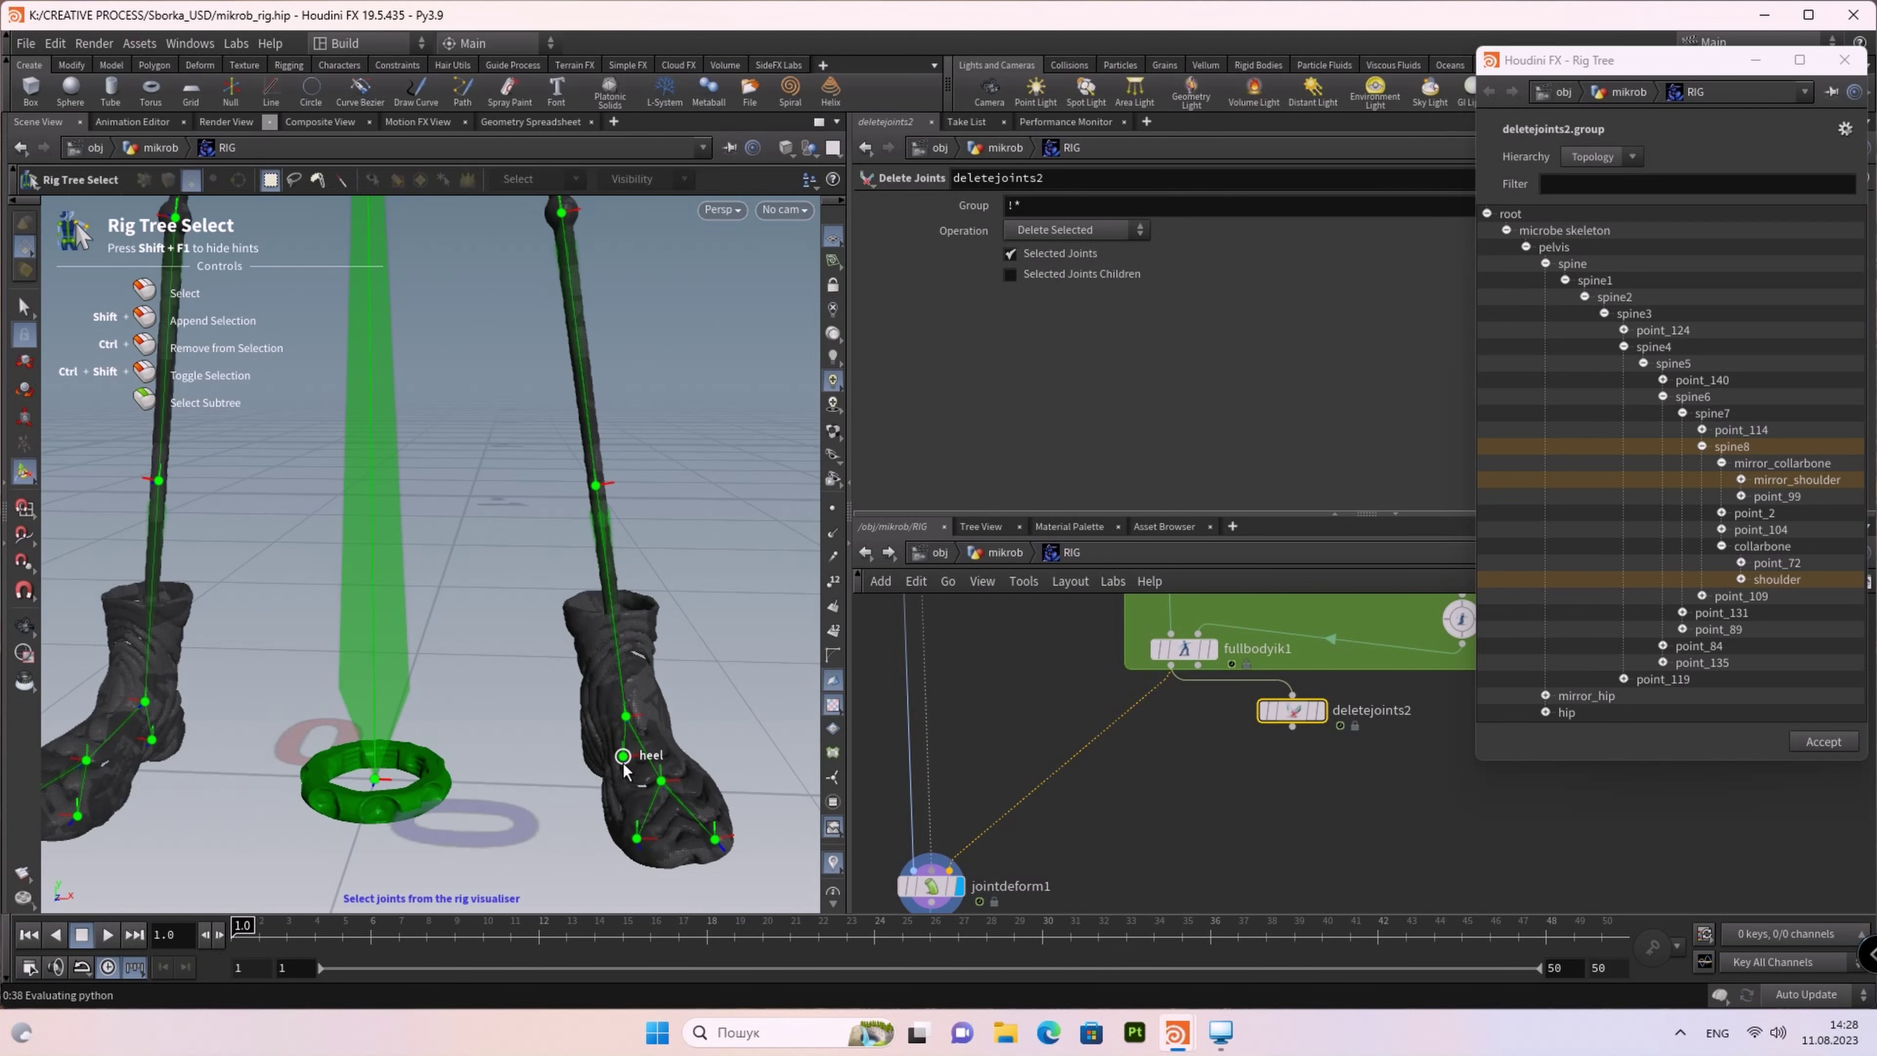
shift+click(622, 756)
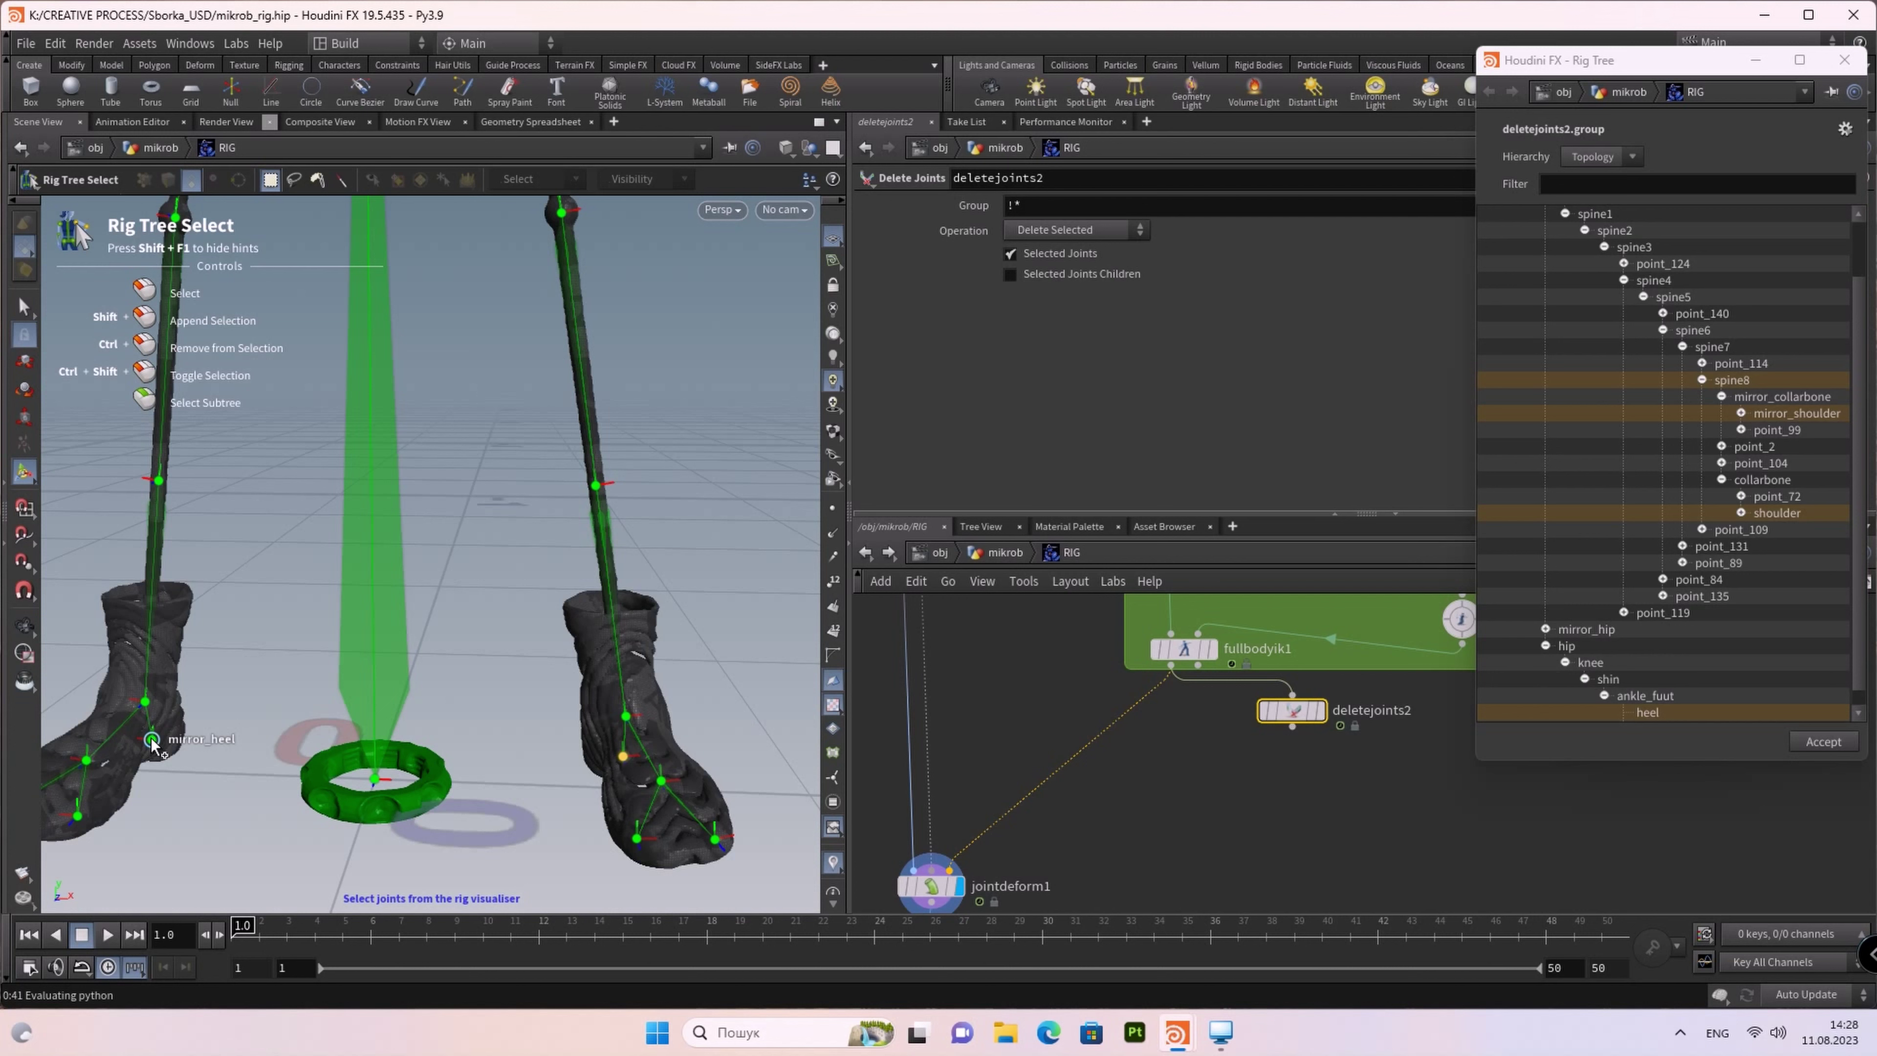
shift+click(151, 741)
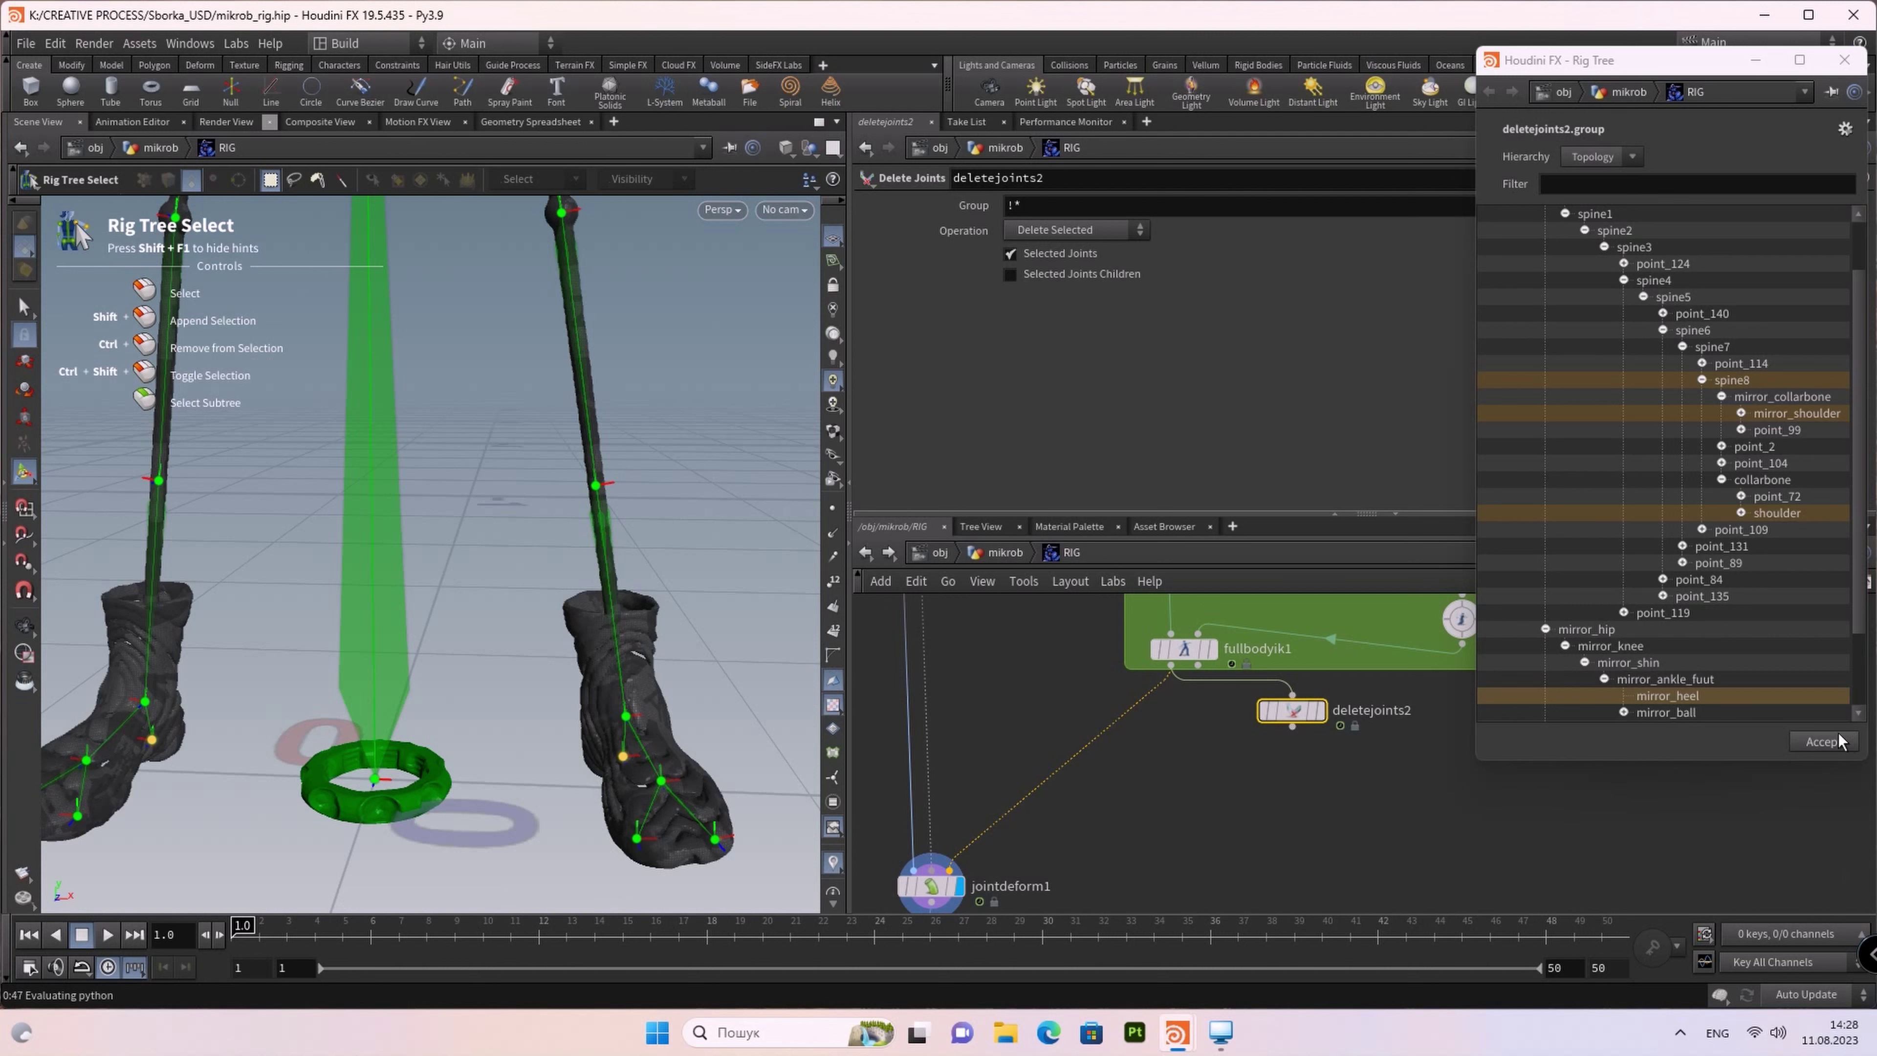
click(1825, 742)
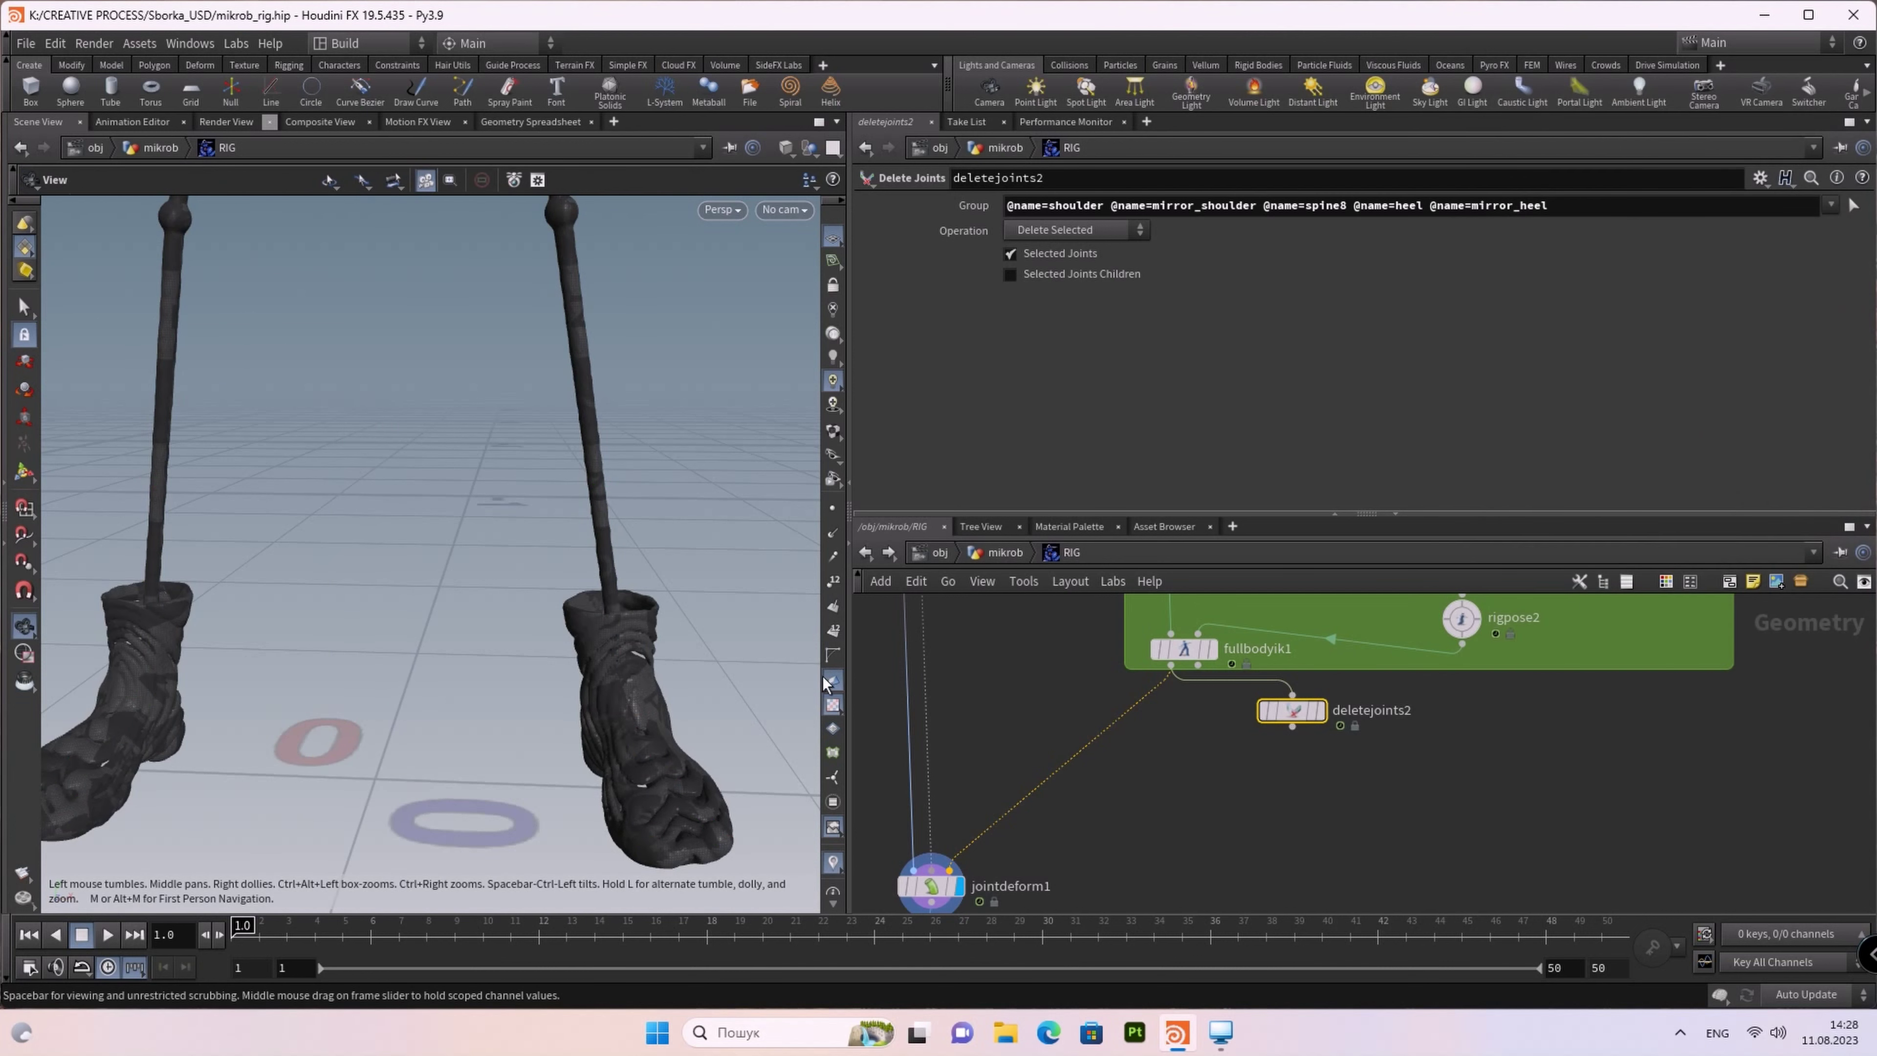
Step: Display deletejoints2 and set its Operation to Delete Non-Selected
click(1319, 711)
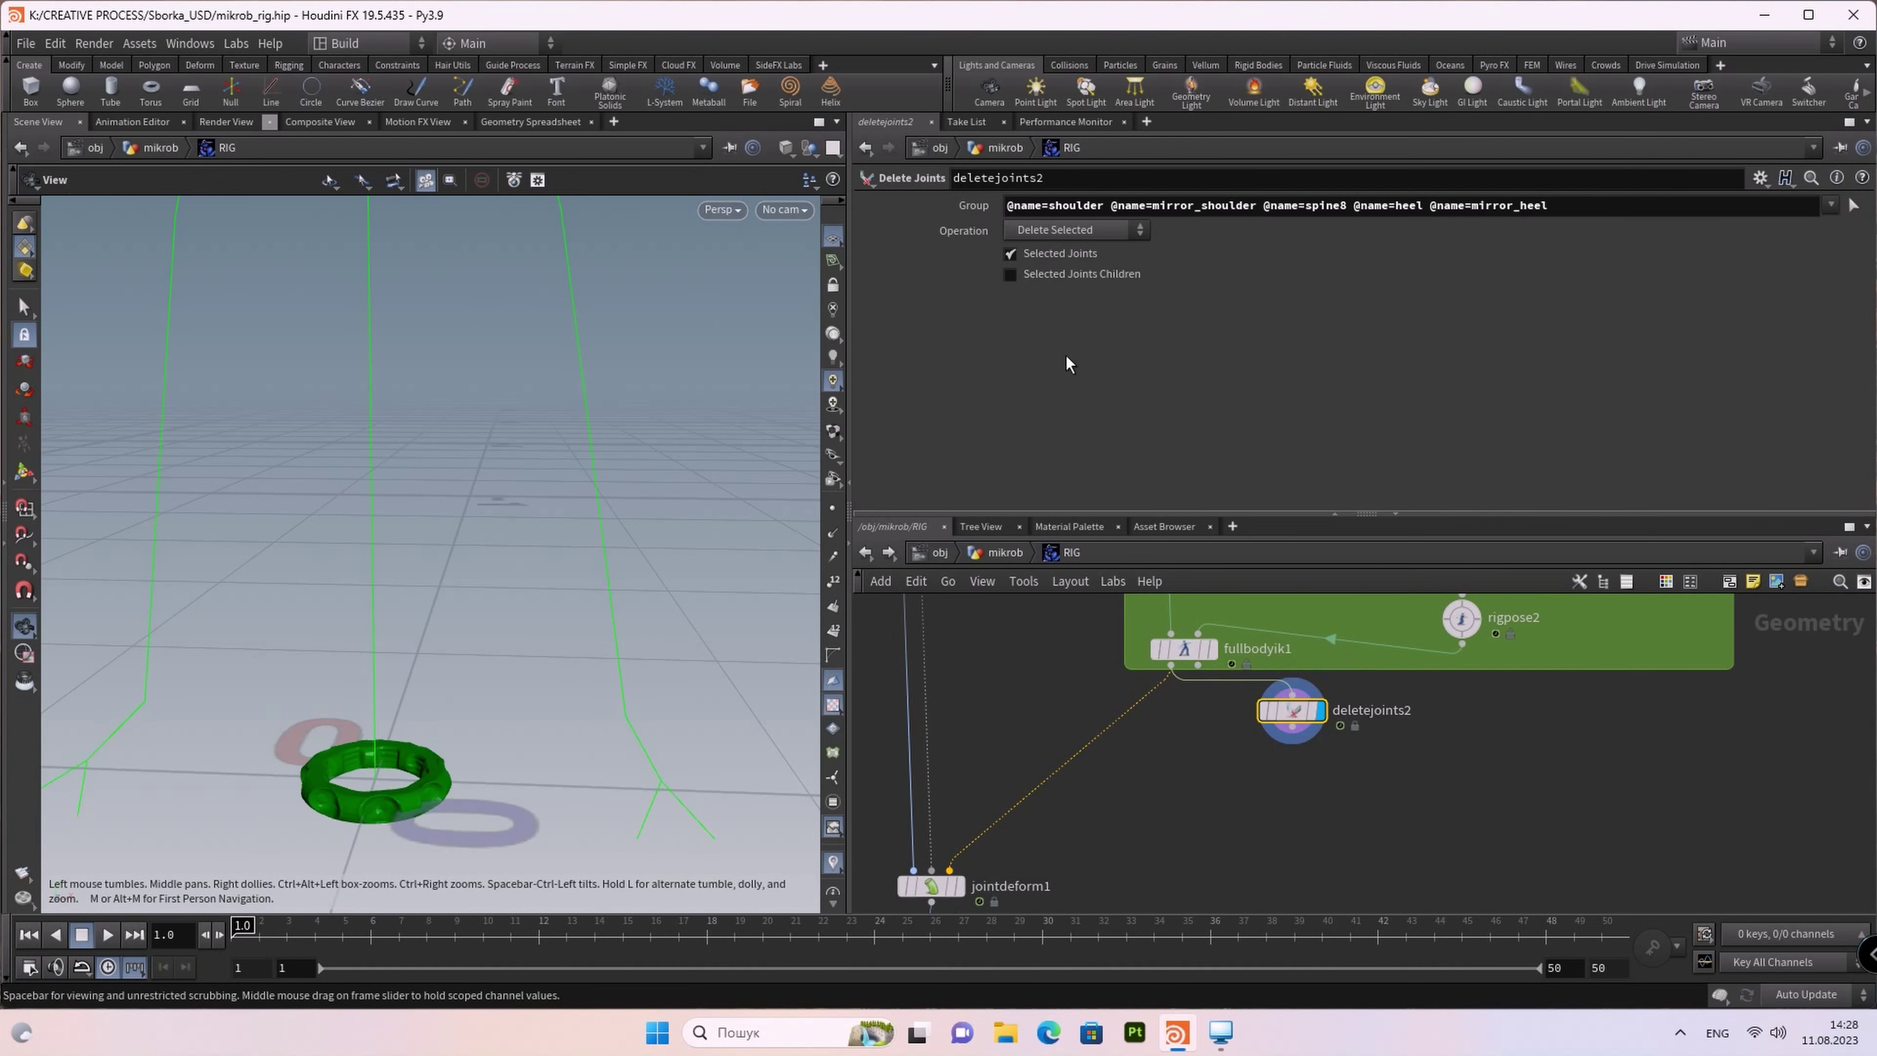
scroll(564, 581, down, 3)
scroll(431, 650, down, 2)
scroll(440, 650, down, 2)
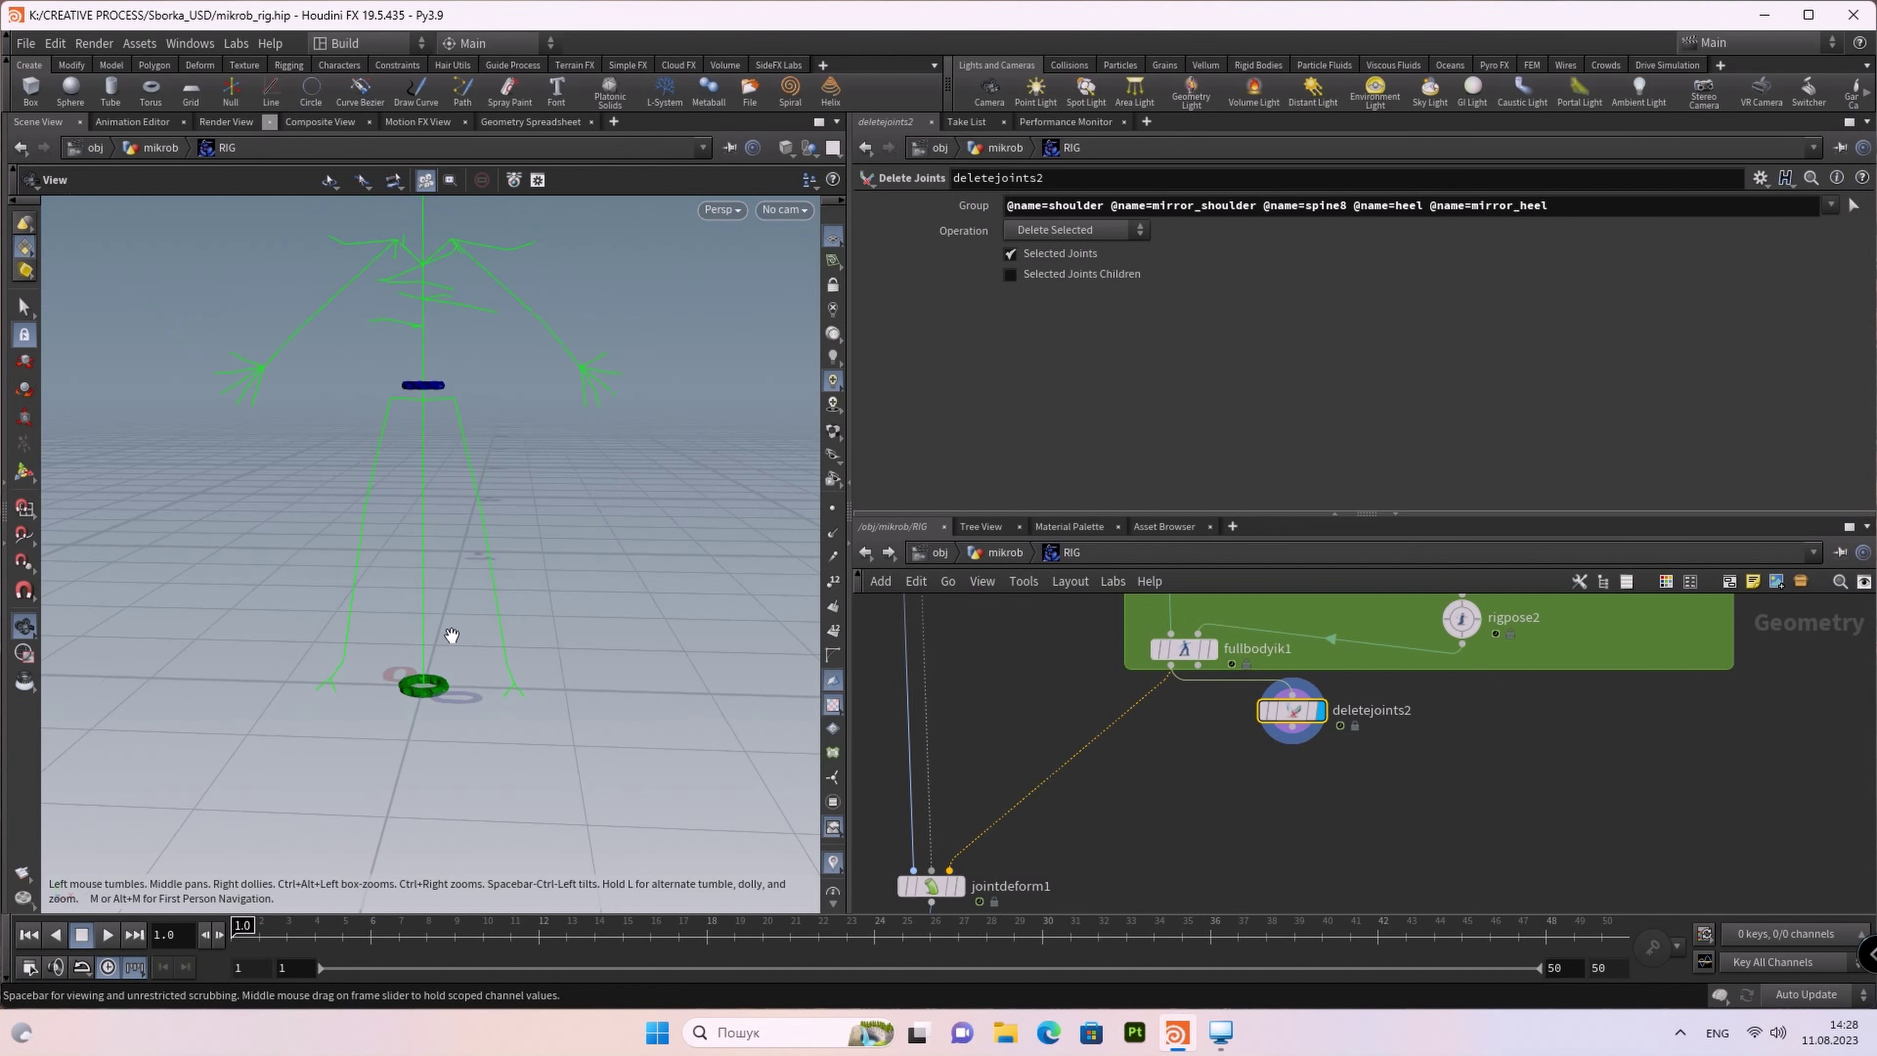
middle_drag(468, 731, 473, 732)
click(1138, 232)
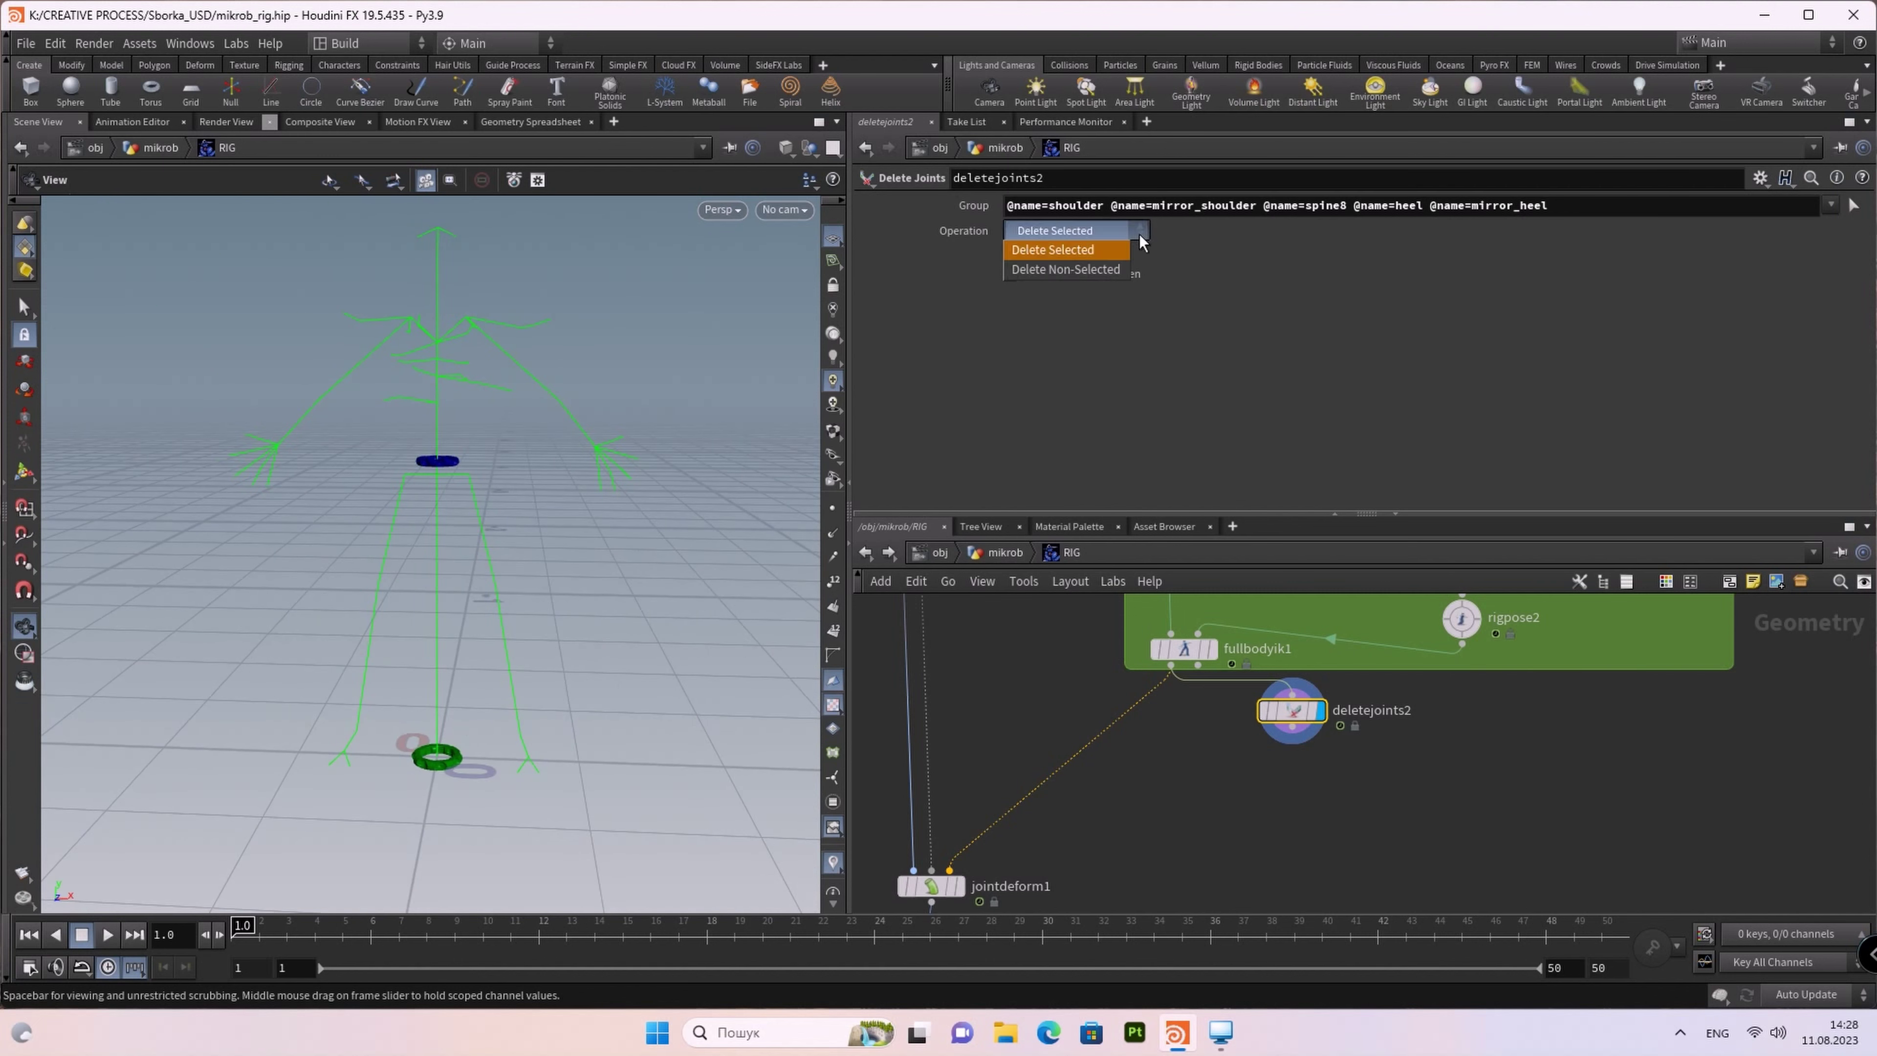
click(1090, 270)
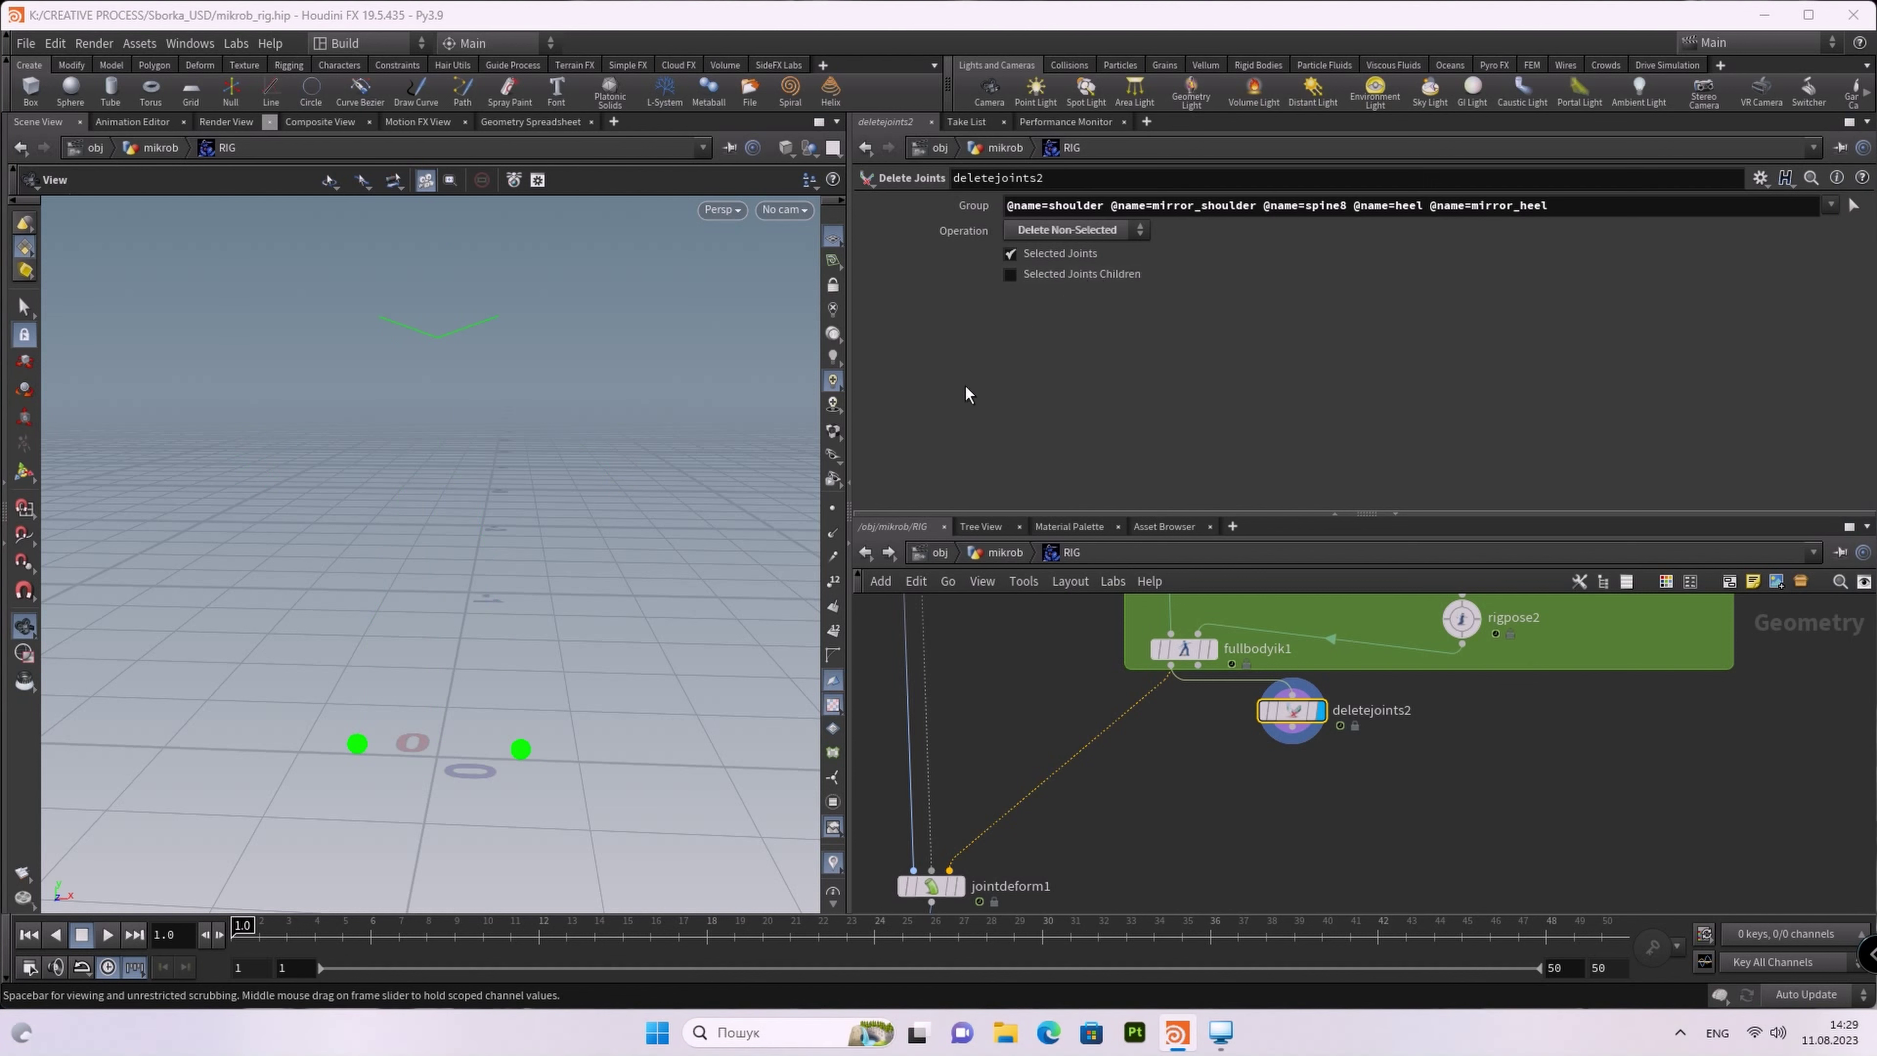
Step: Check the remaining joints and deletejoints2's node info, then open the KineFX node list
mouse_move(658, 591)
middle_down()
mouse_move(620, 695)
mouse_move(619, 679)
middle_up()
mouse_move(620, 679)
mouse_down()
mouse_move(653, 637)
mouse_move(586, 715)
mouse_move(591, 625)
mouse_move(567, 655)
mouse_up()
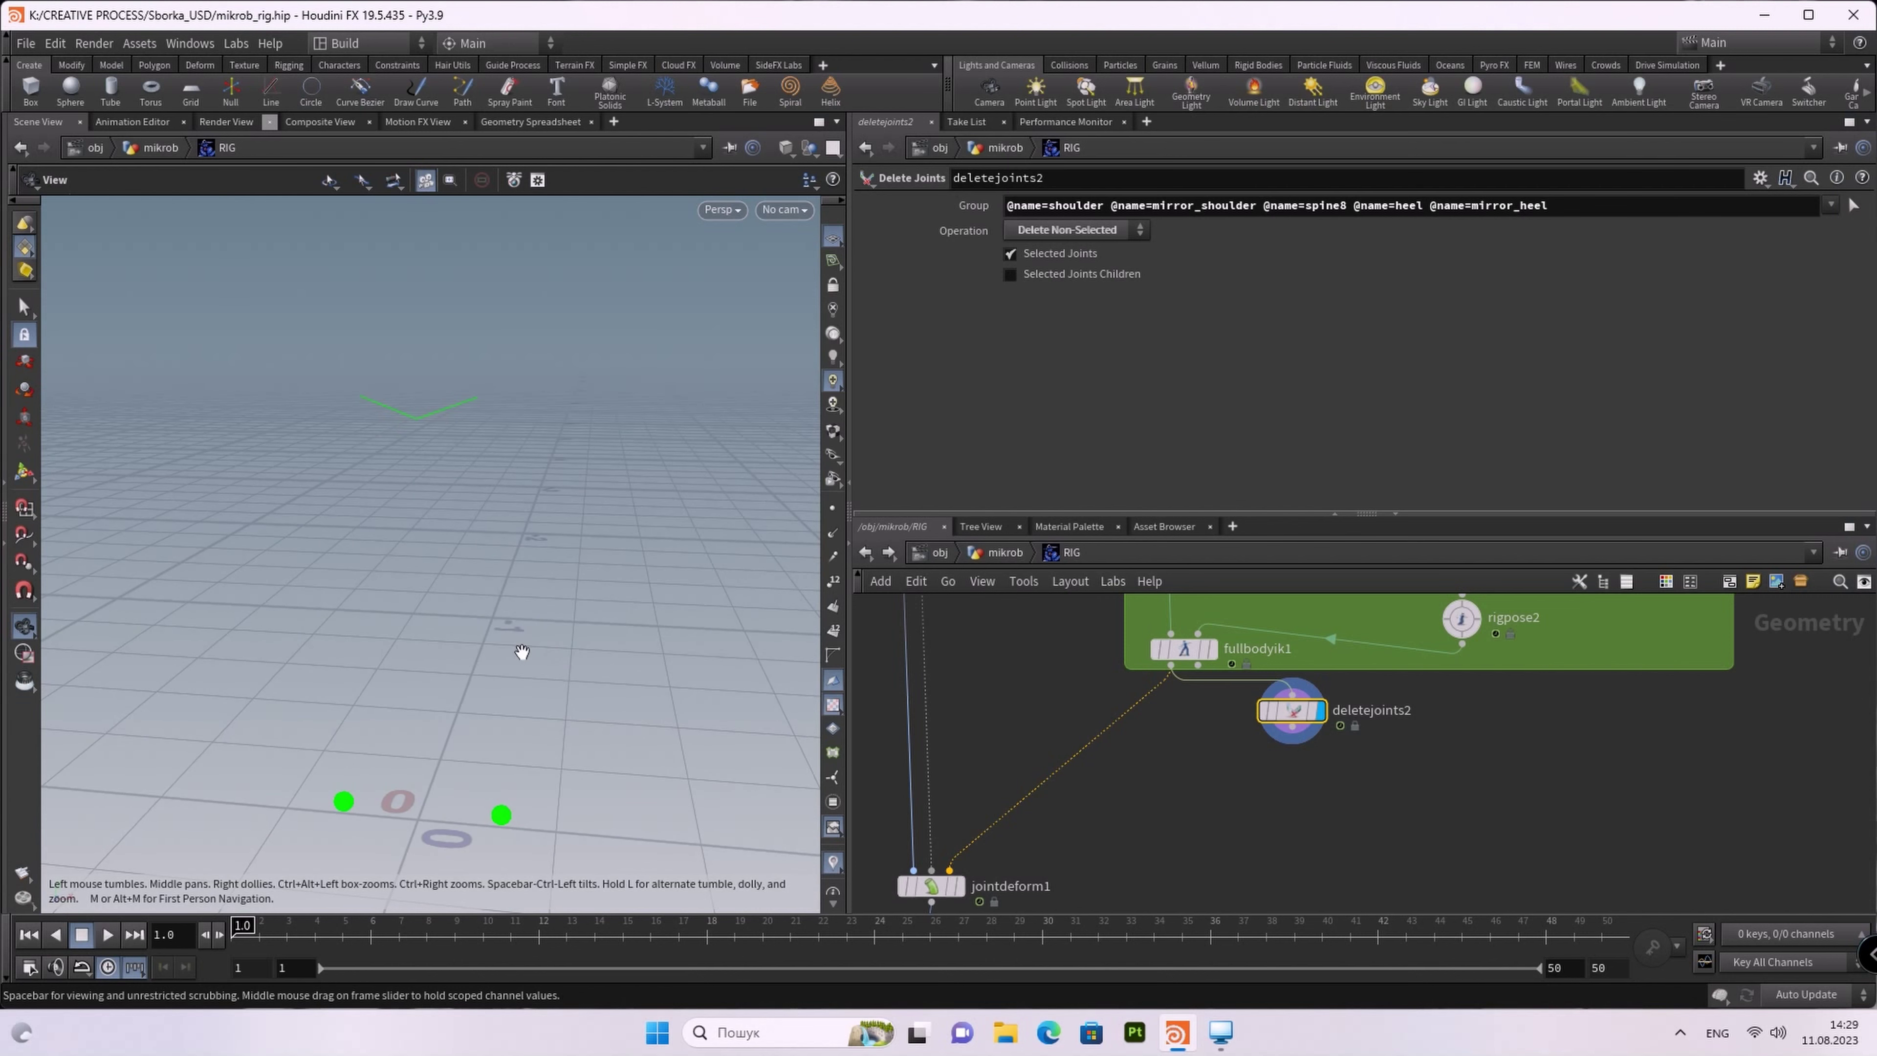
middle_click(1291, 710)
mouse_move(1125, 813)
middle_down()
mouse_move(1194, 737)
mouse_move(1187, 788)
middle_up()
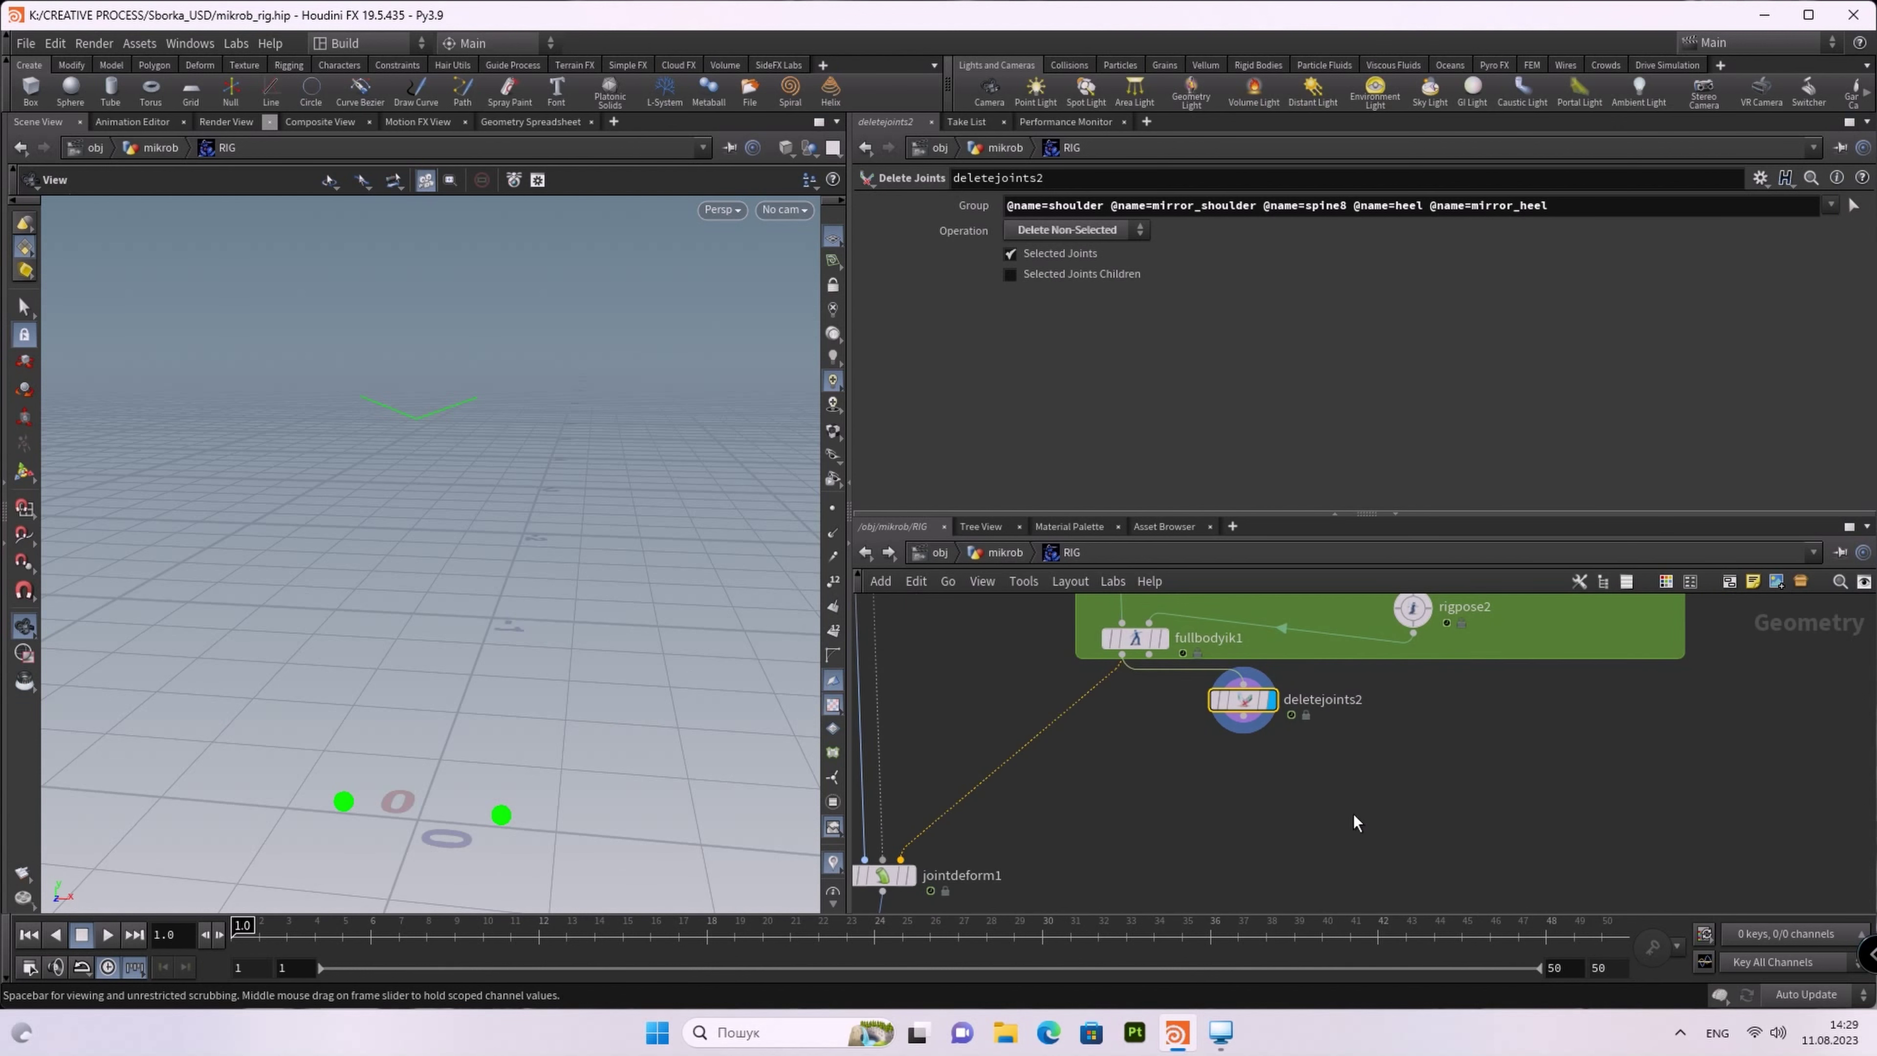
key(Tab)
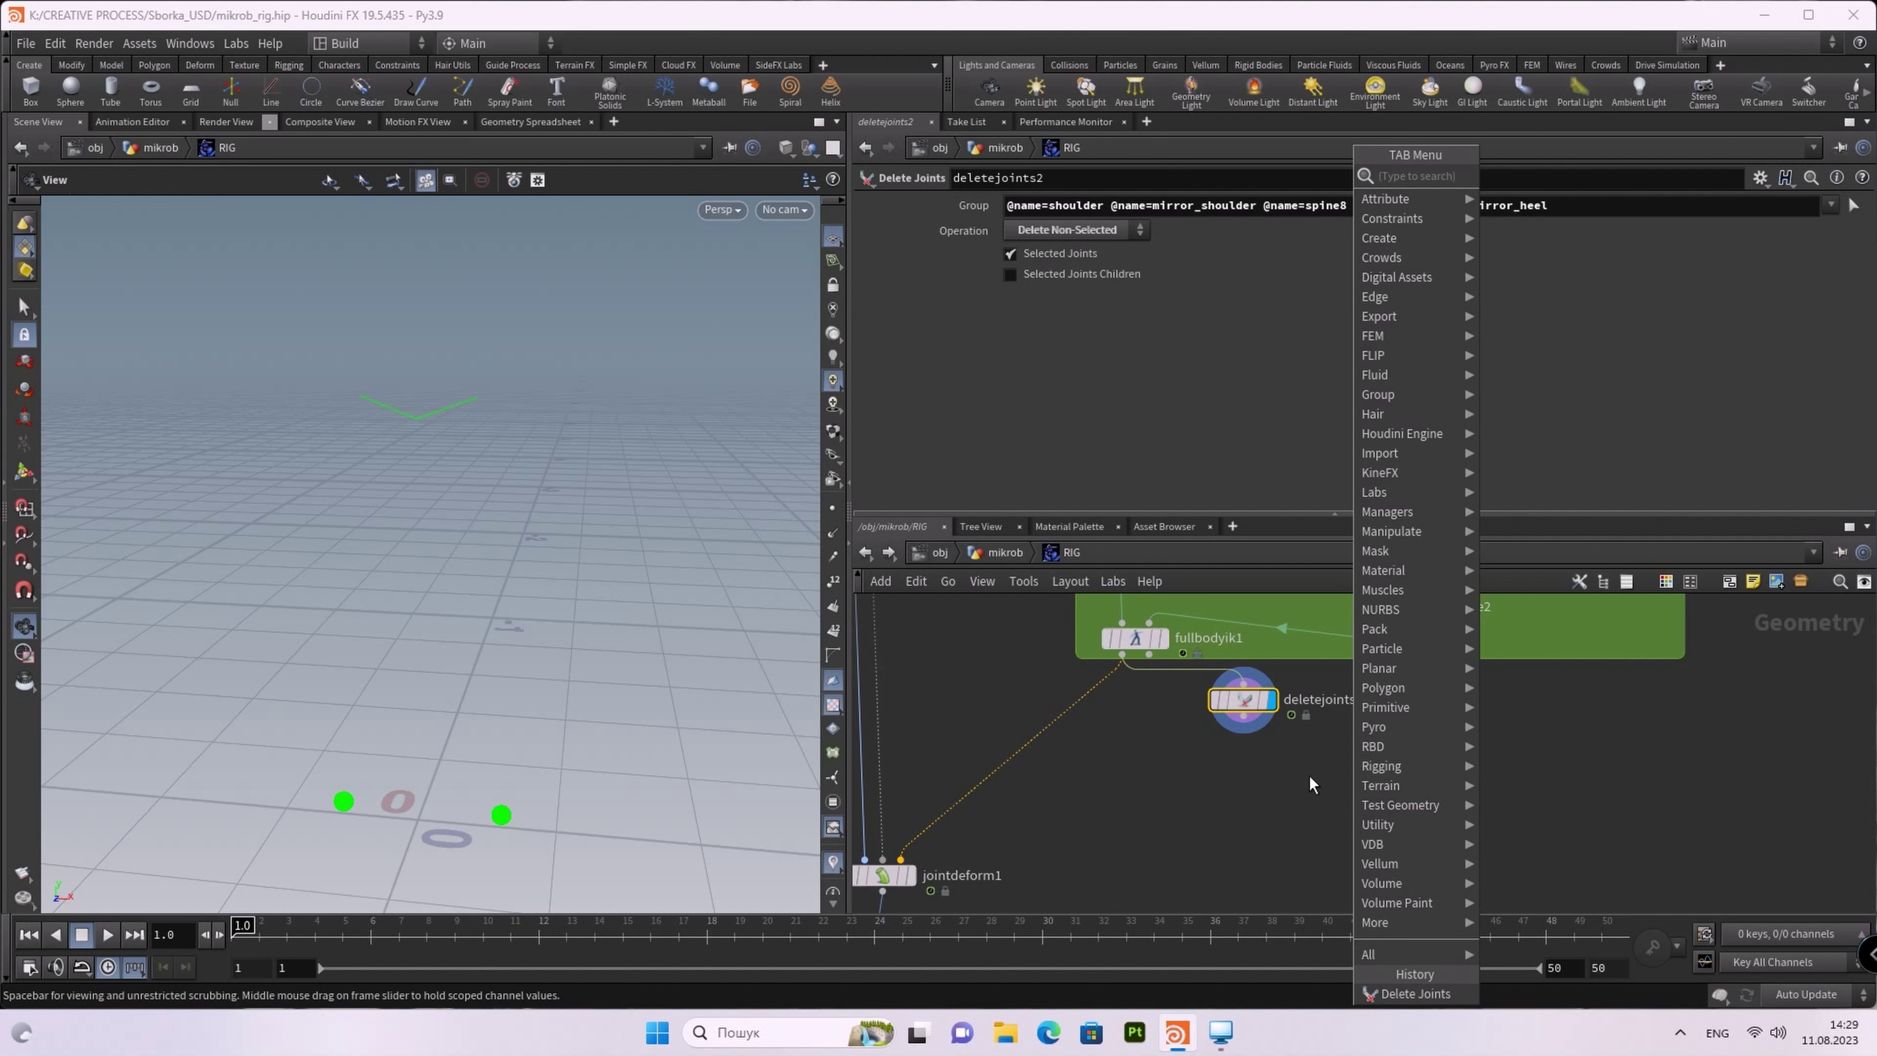
mouse_move(1383, 472)
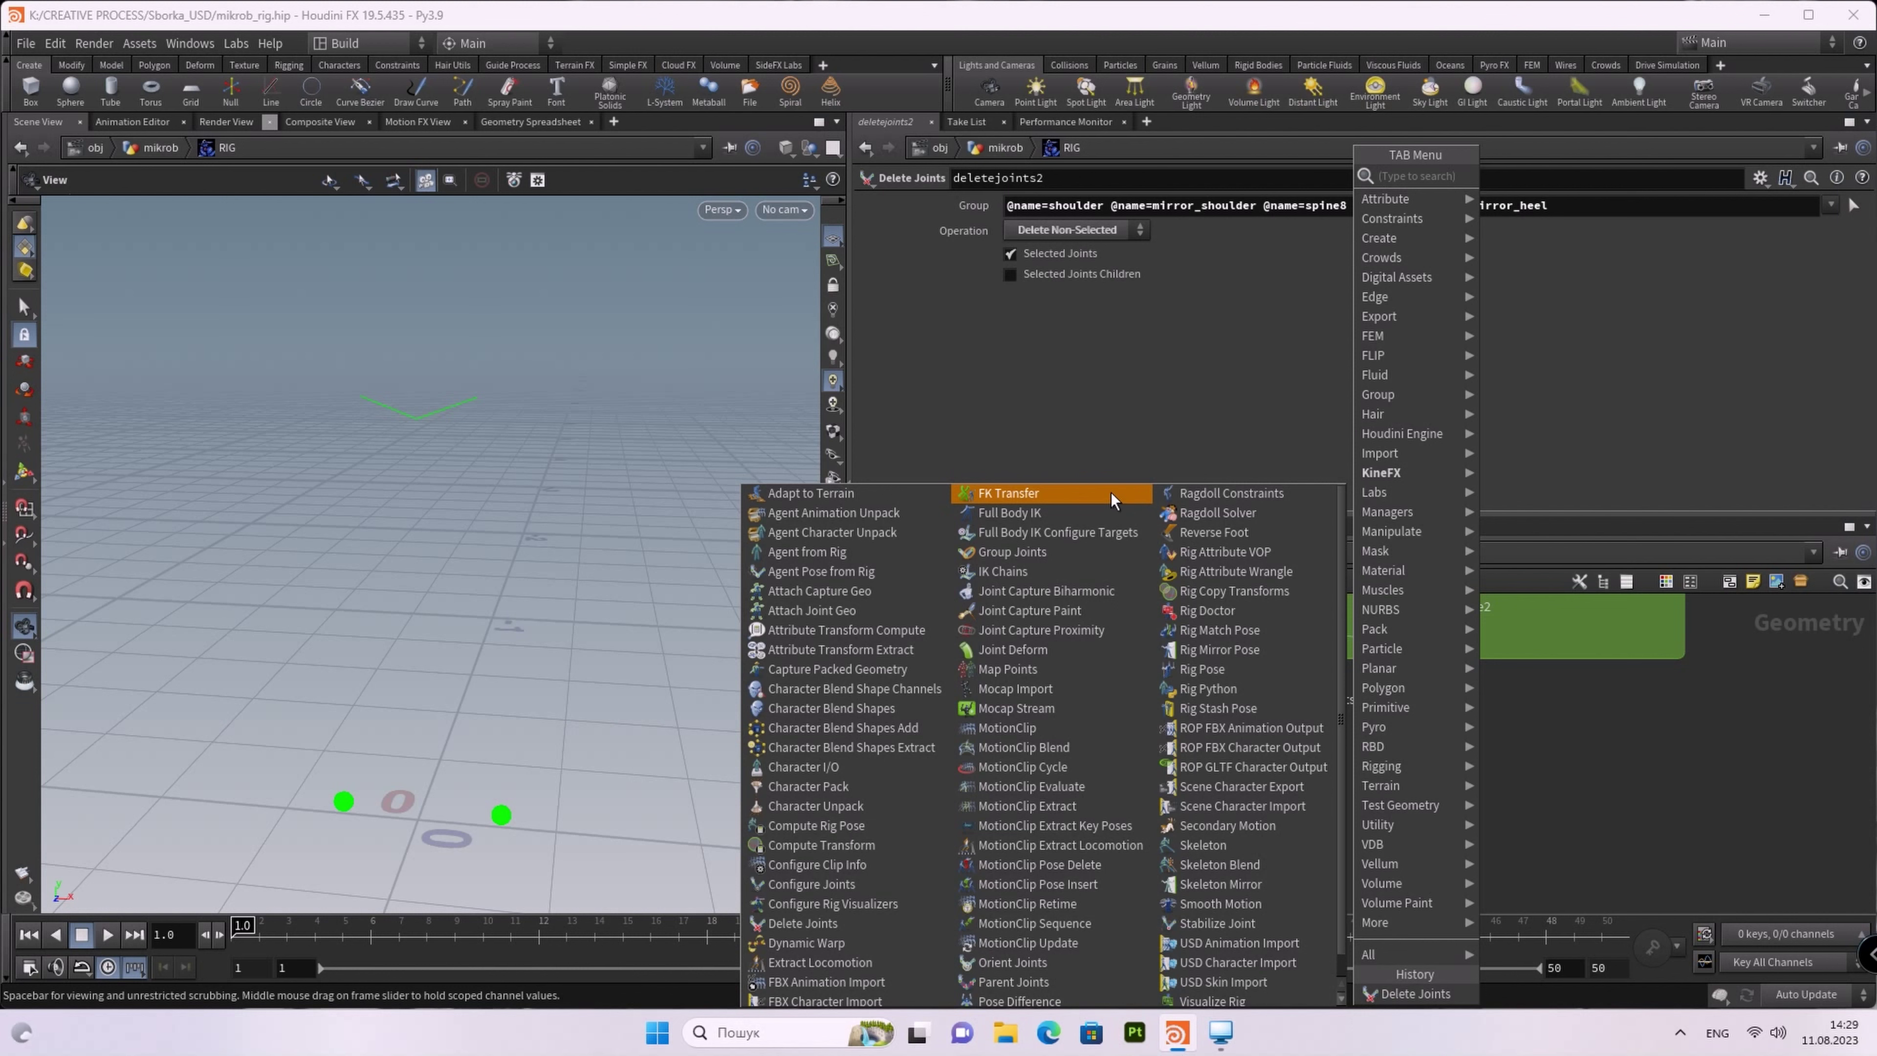
Step: Add fullbodyik2 fed by fullbodyik1, feeding jointdeform1's third input
click(1040, 514)
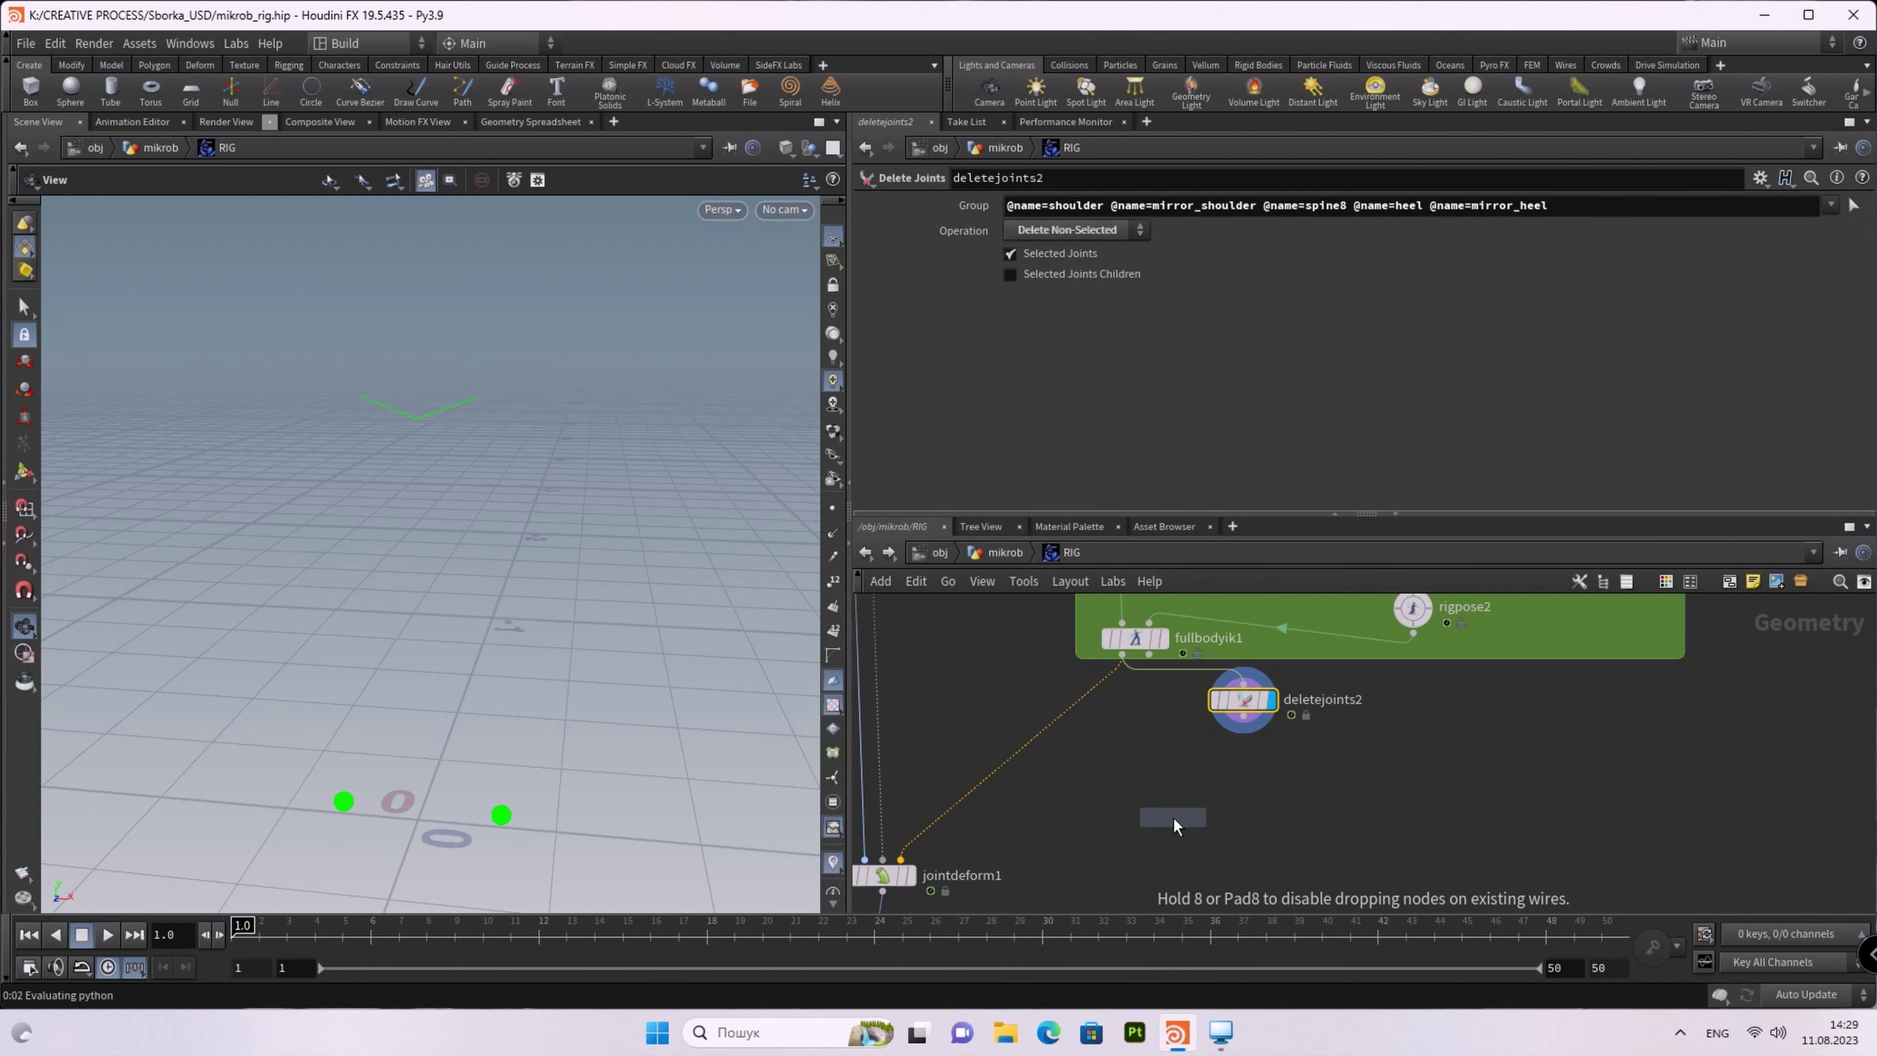
click(1174, 816)
click(1160, 801)
click(1122, 655)
click(902, 858)
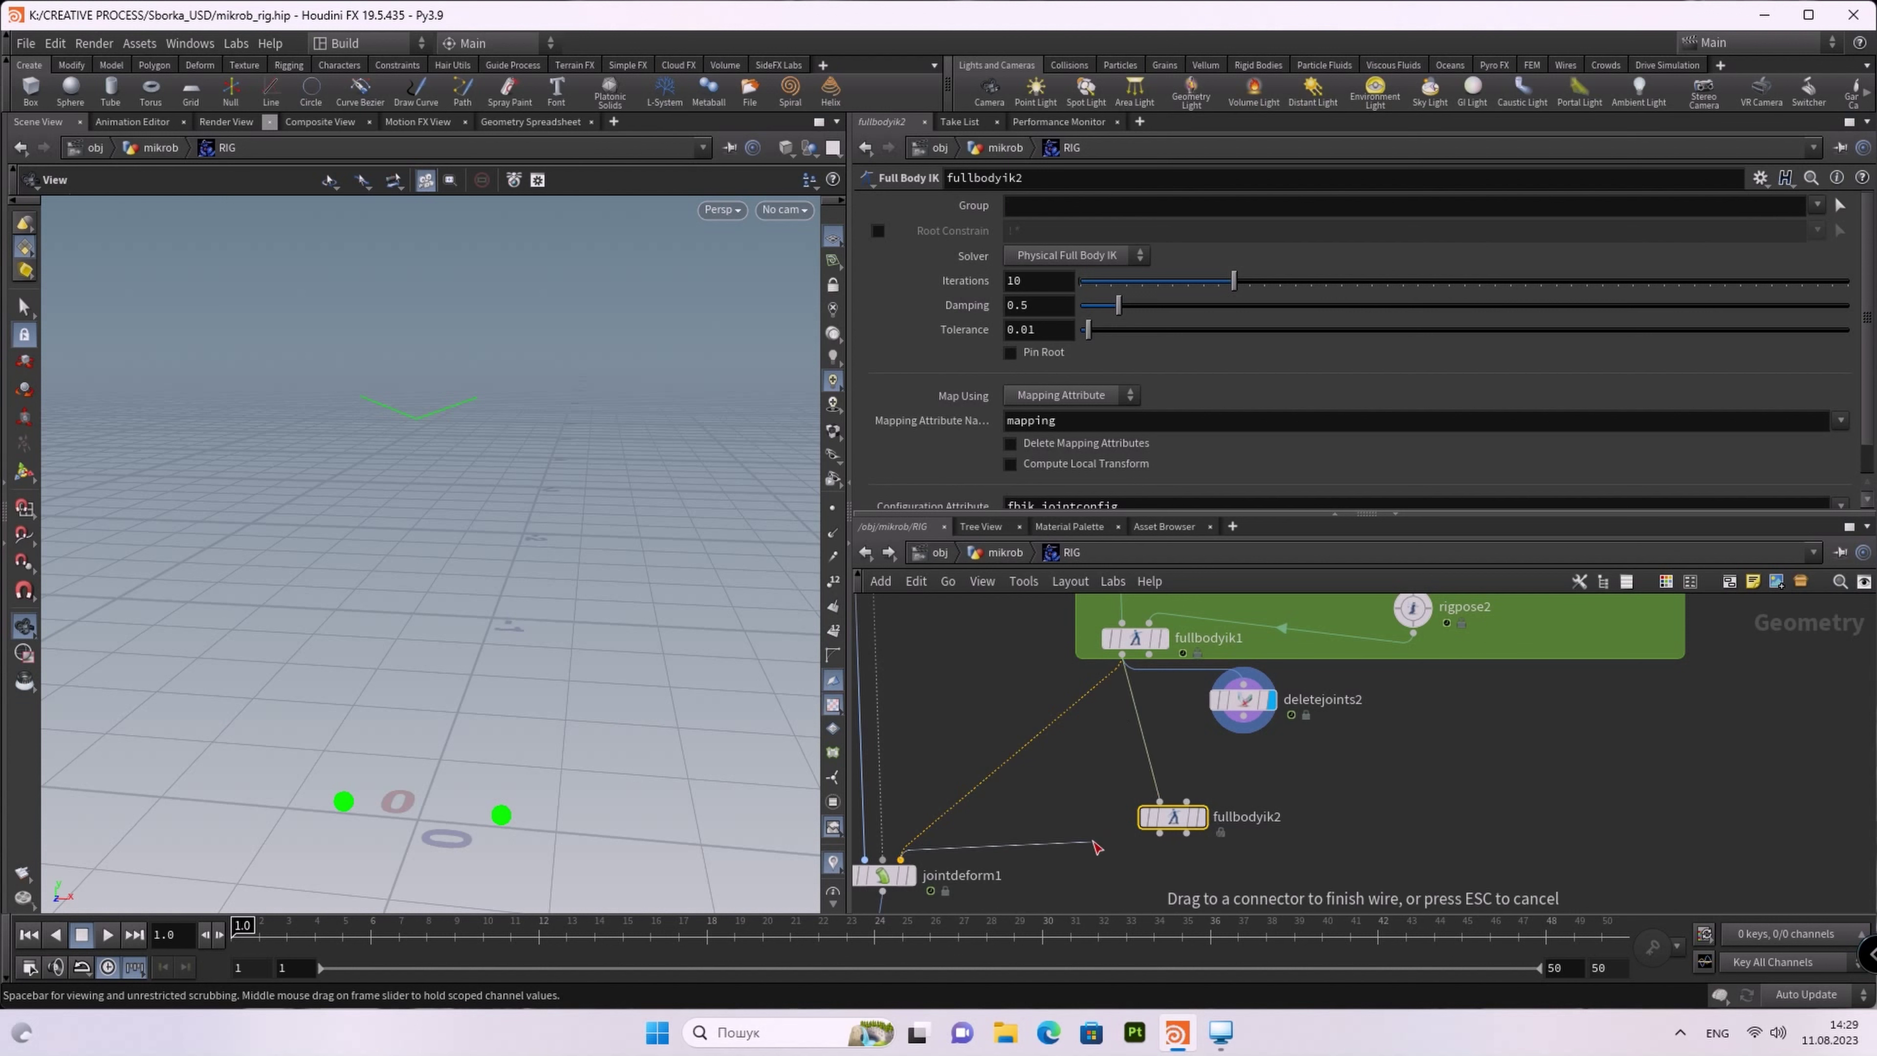
click(1160, 833)
mouse_move(1180, 822)
mouse_down()
mouse_move(1124, 822)
mouse_move(1143, 826)
mouse_up()
key(Tab)
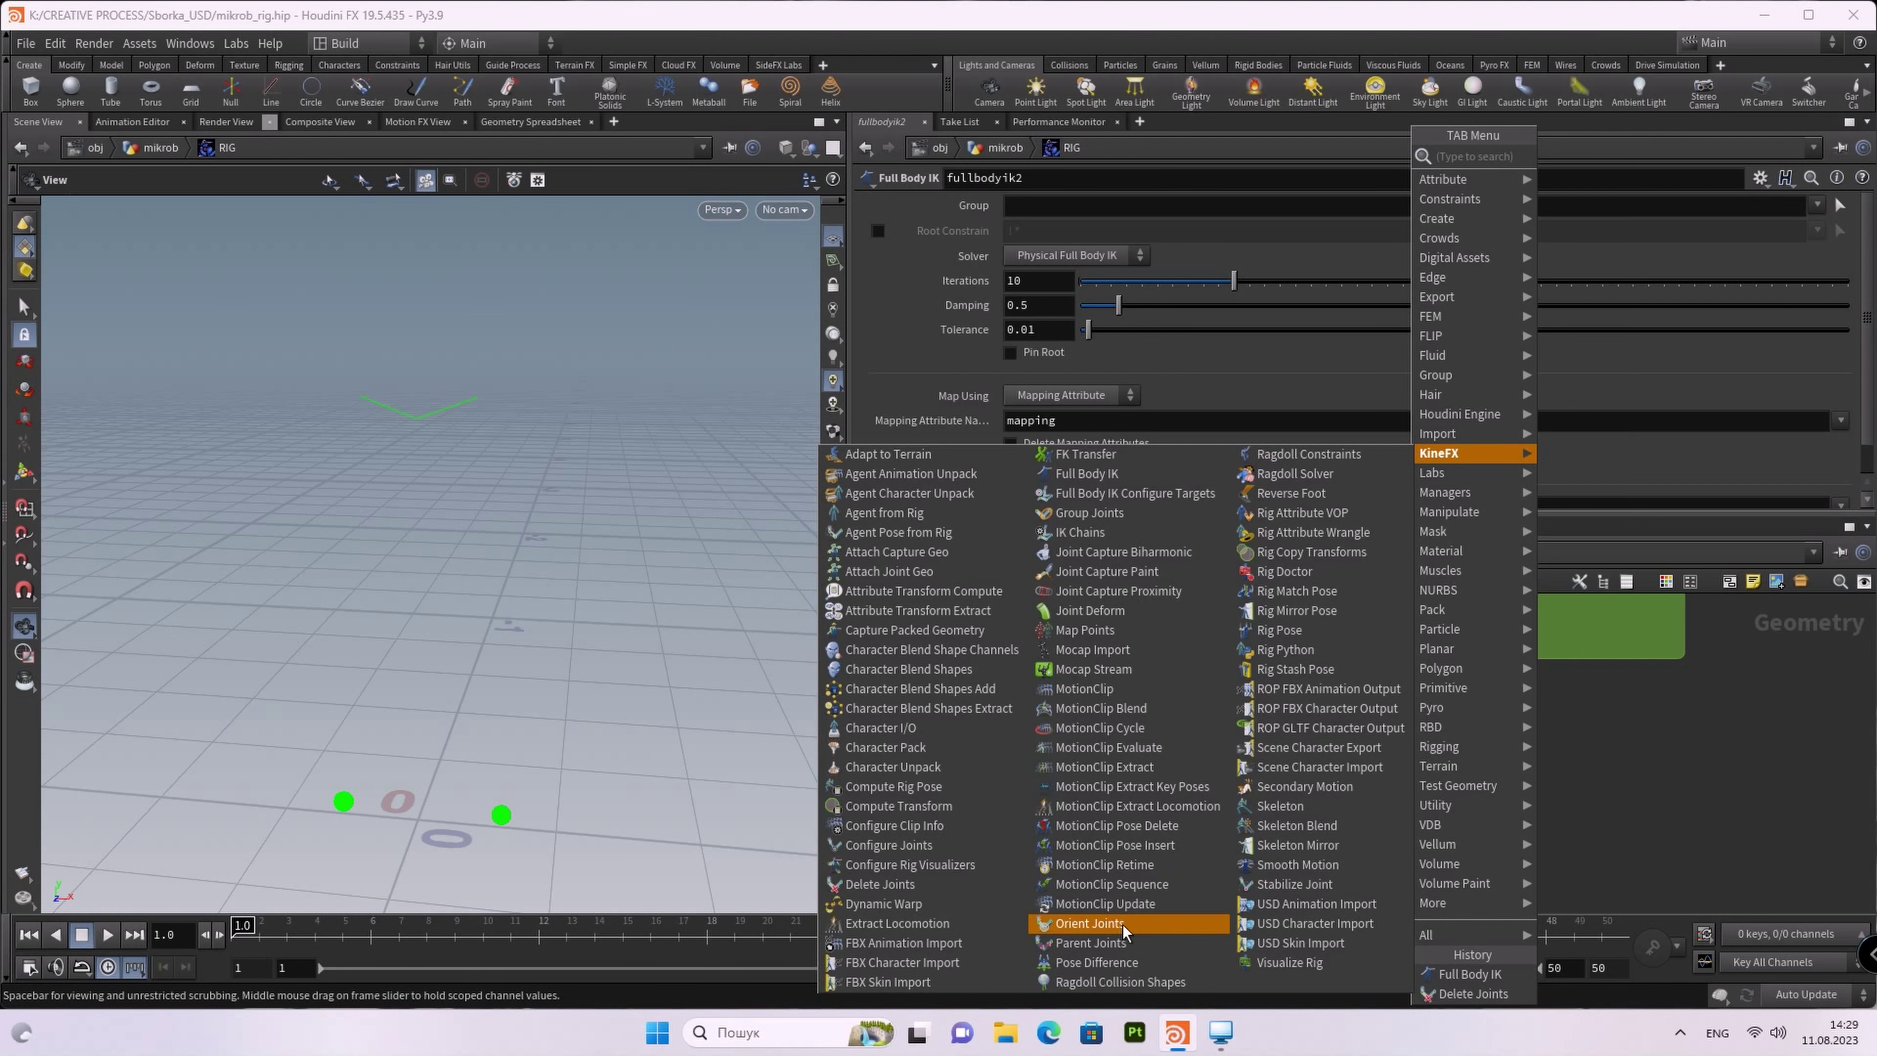
click(1109, 944)
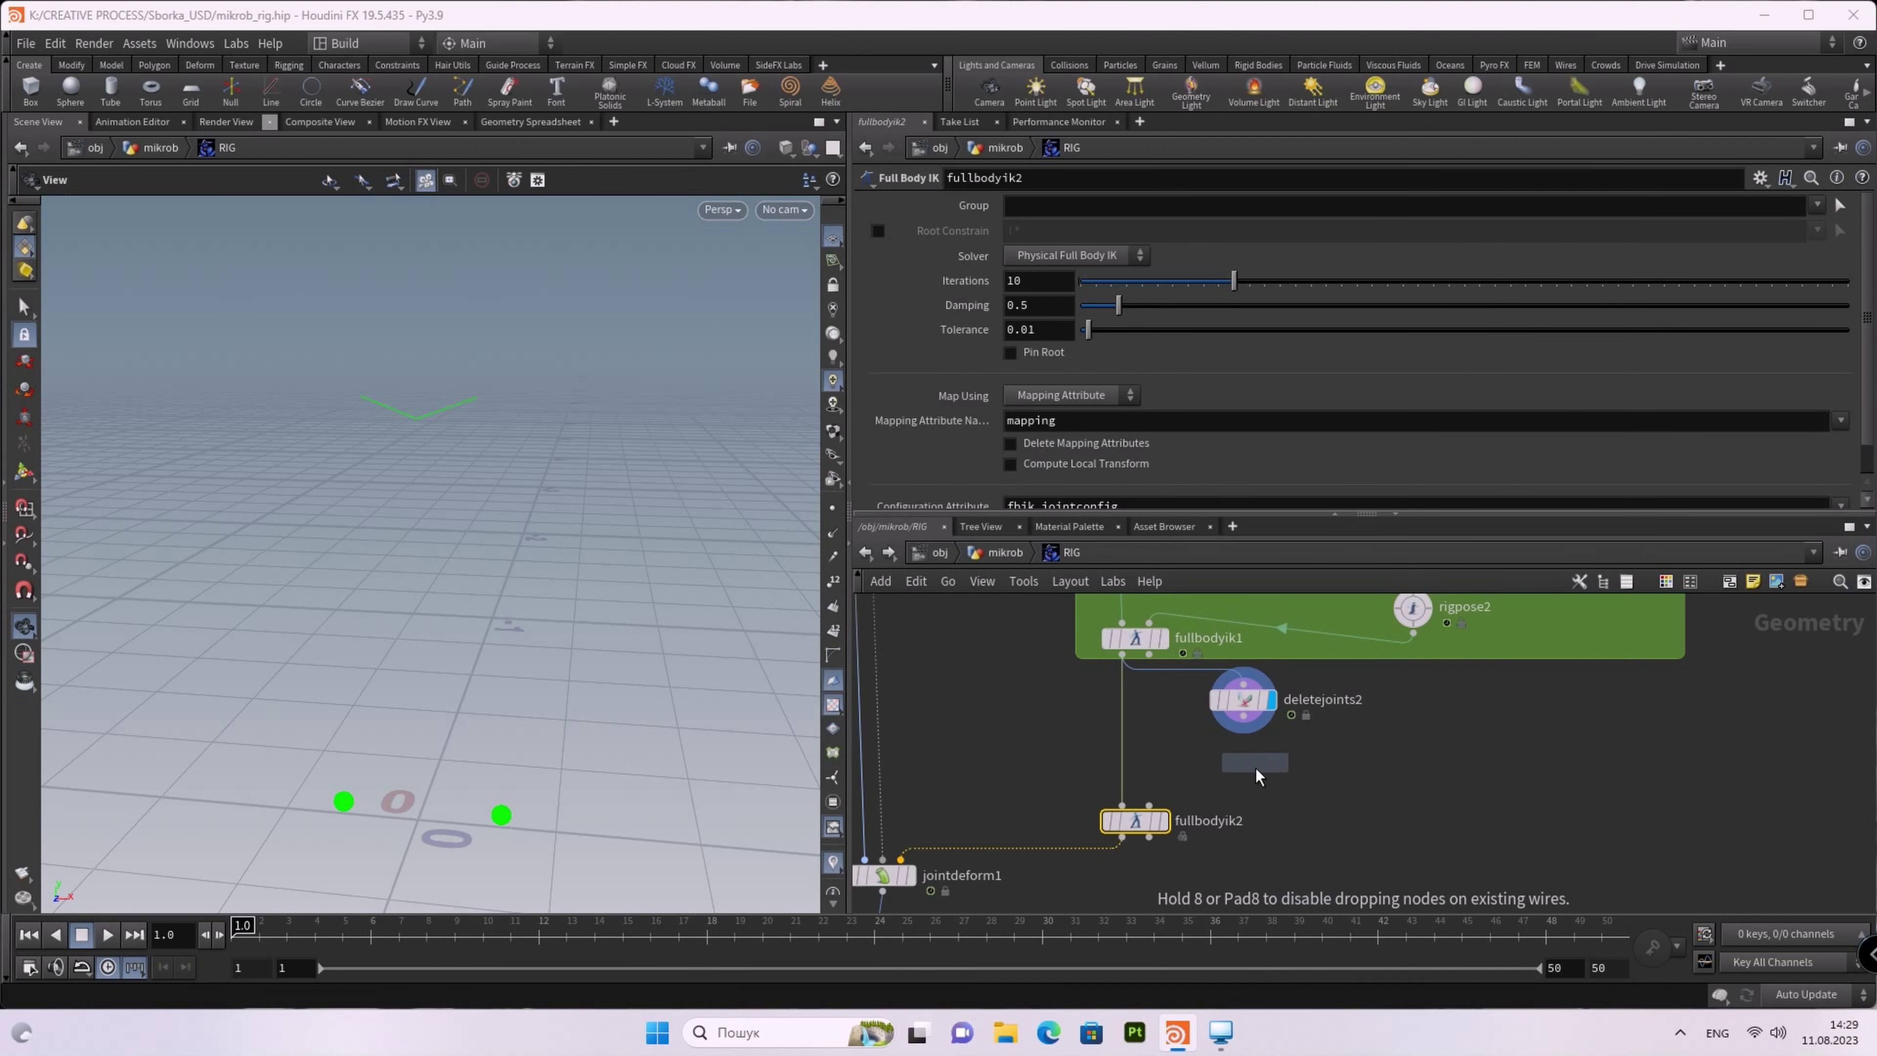
Step: Place and display parentjoints3 below deletejoints2 with one parenting entry
click(1254, 769)
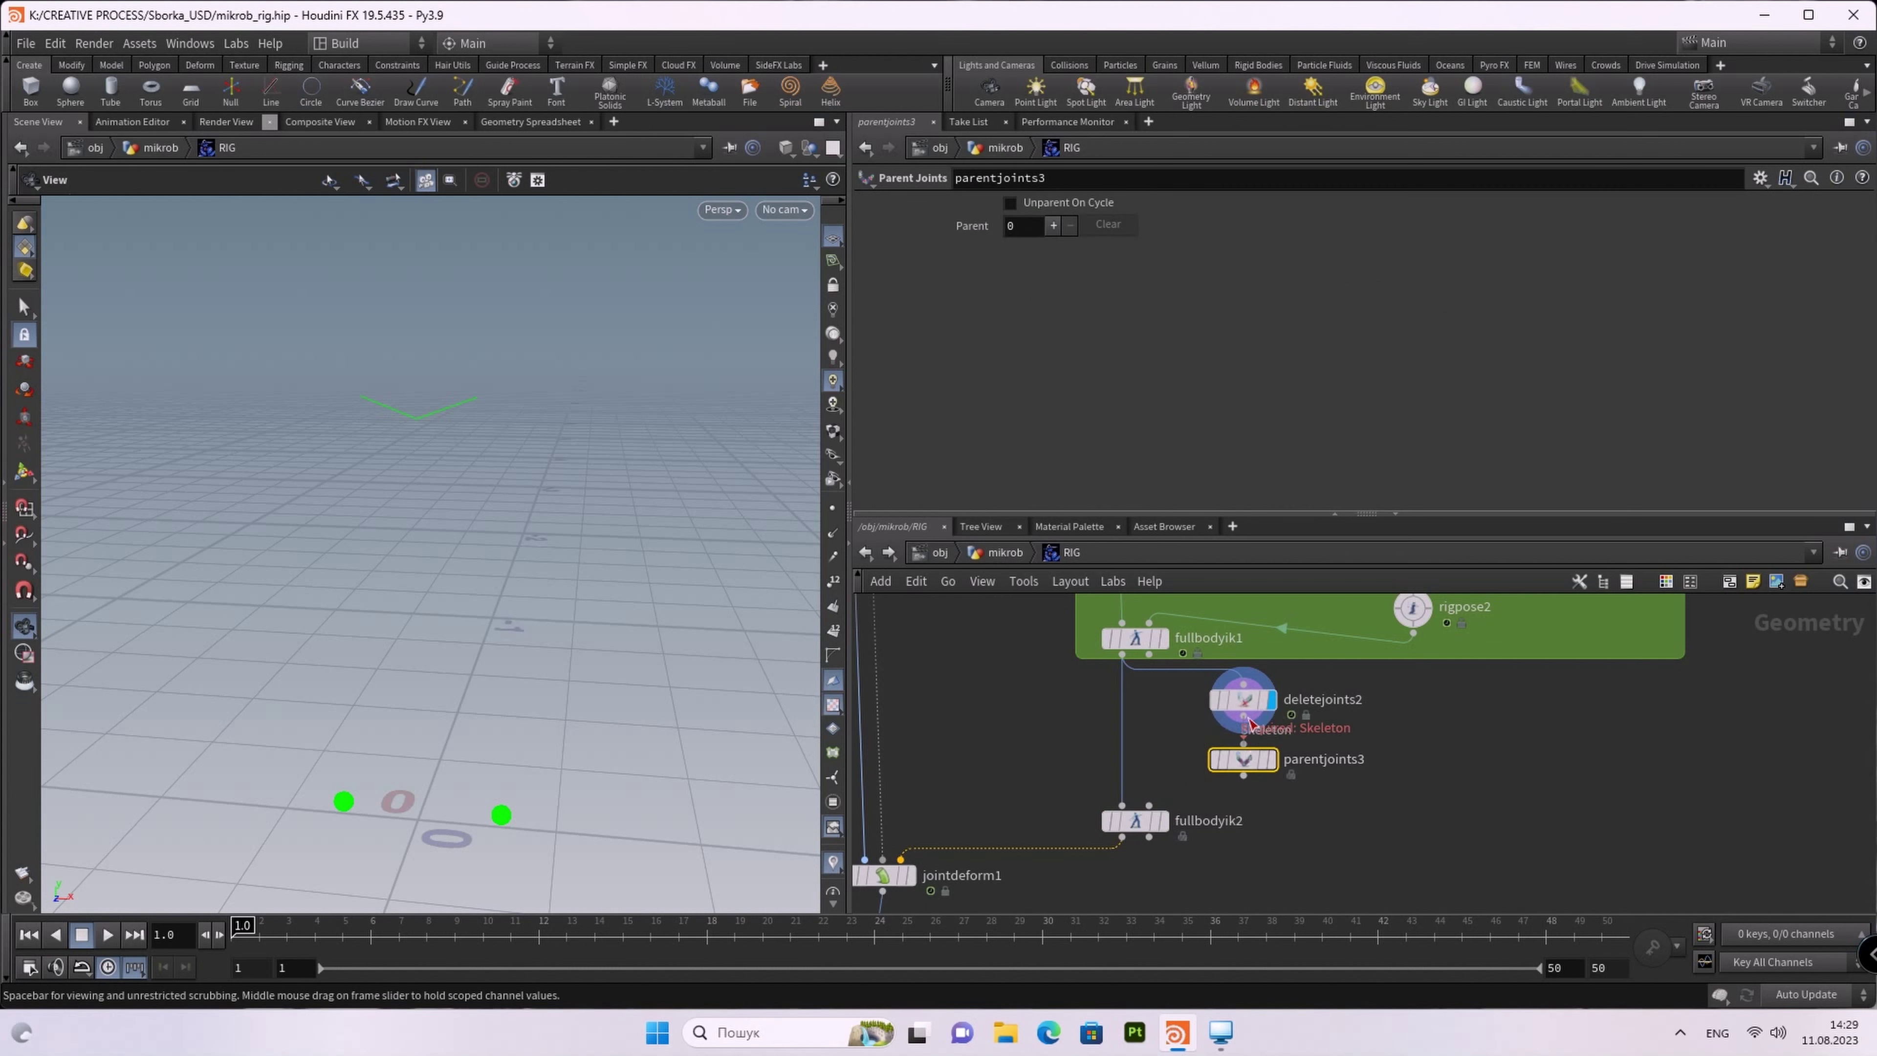
drag(1257, 761, 1254, 745)
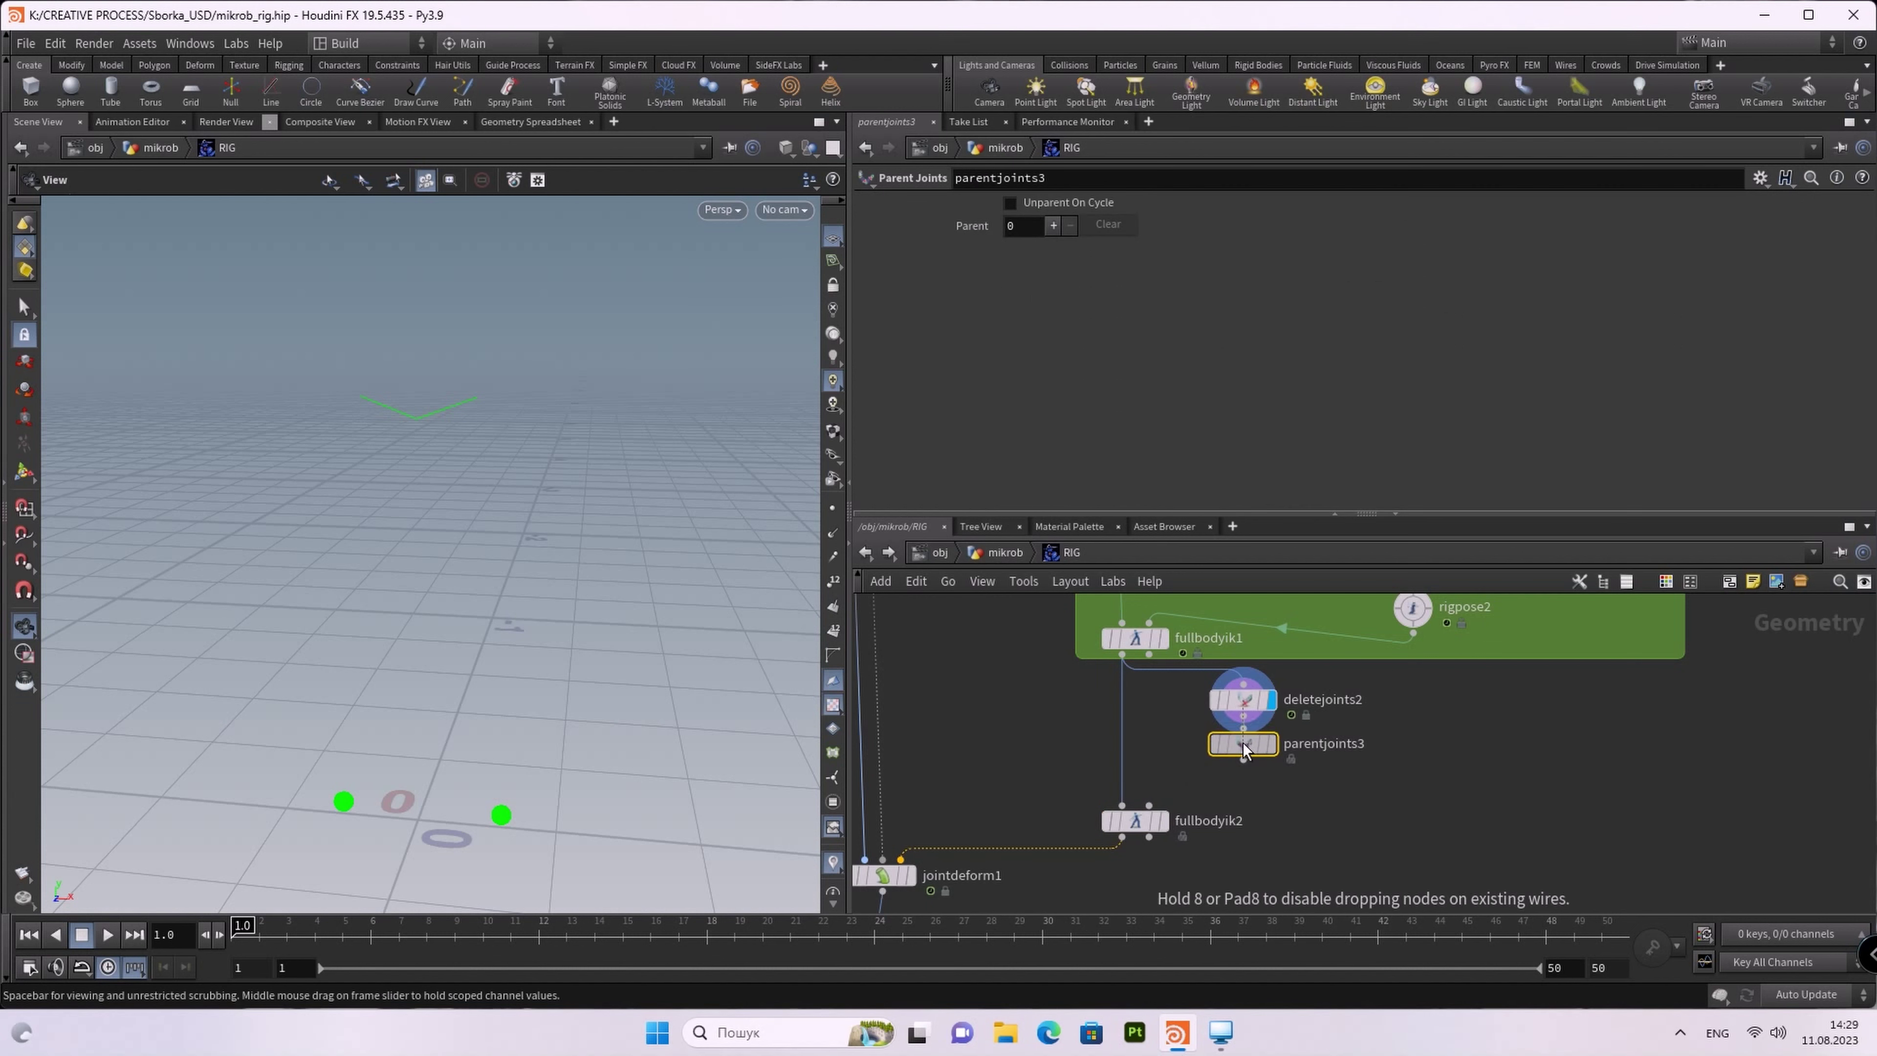
click(1273, 746)
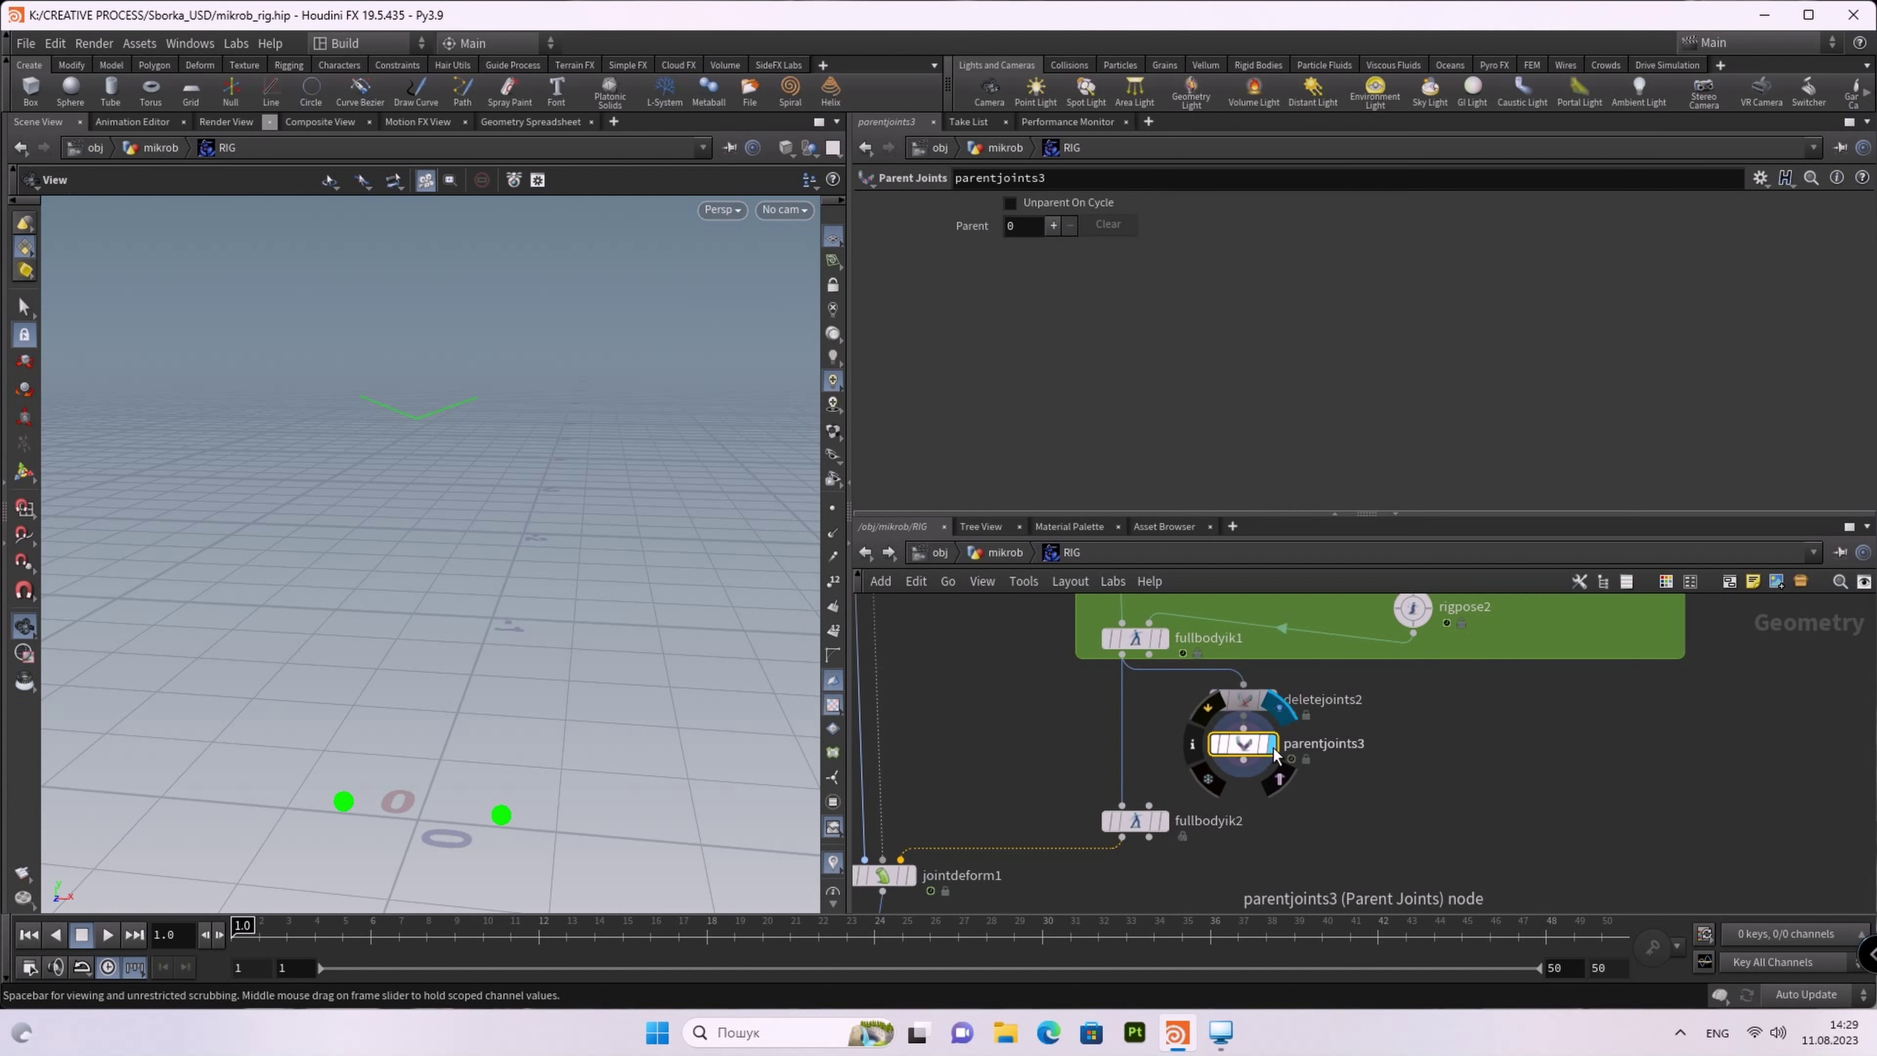
click(1053, 226)
click(1432, 258)
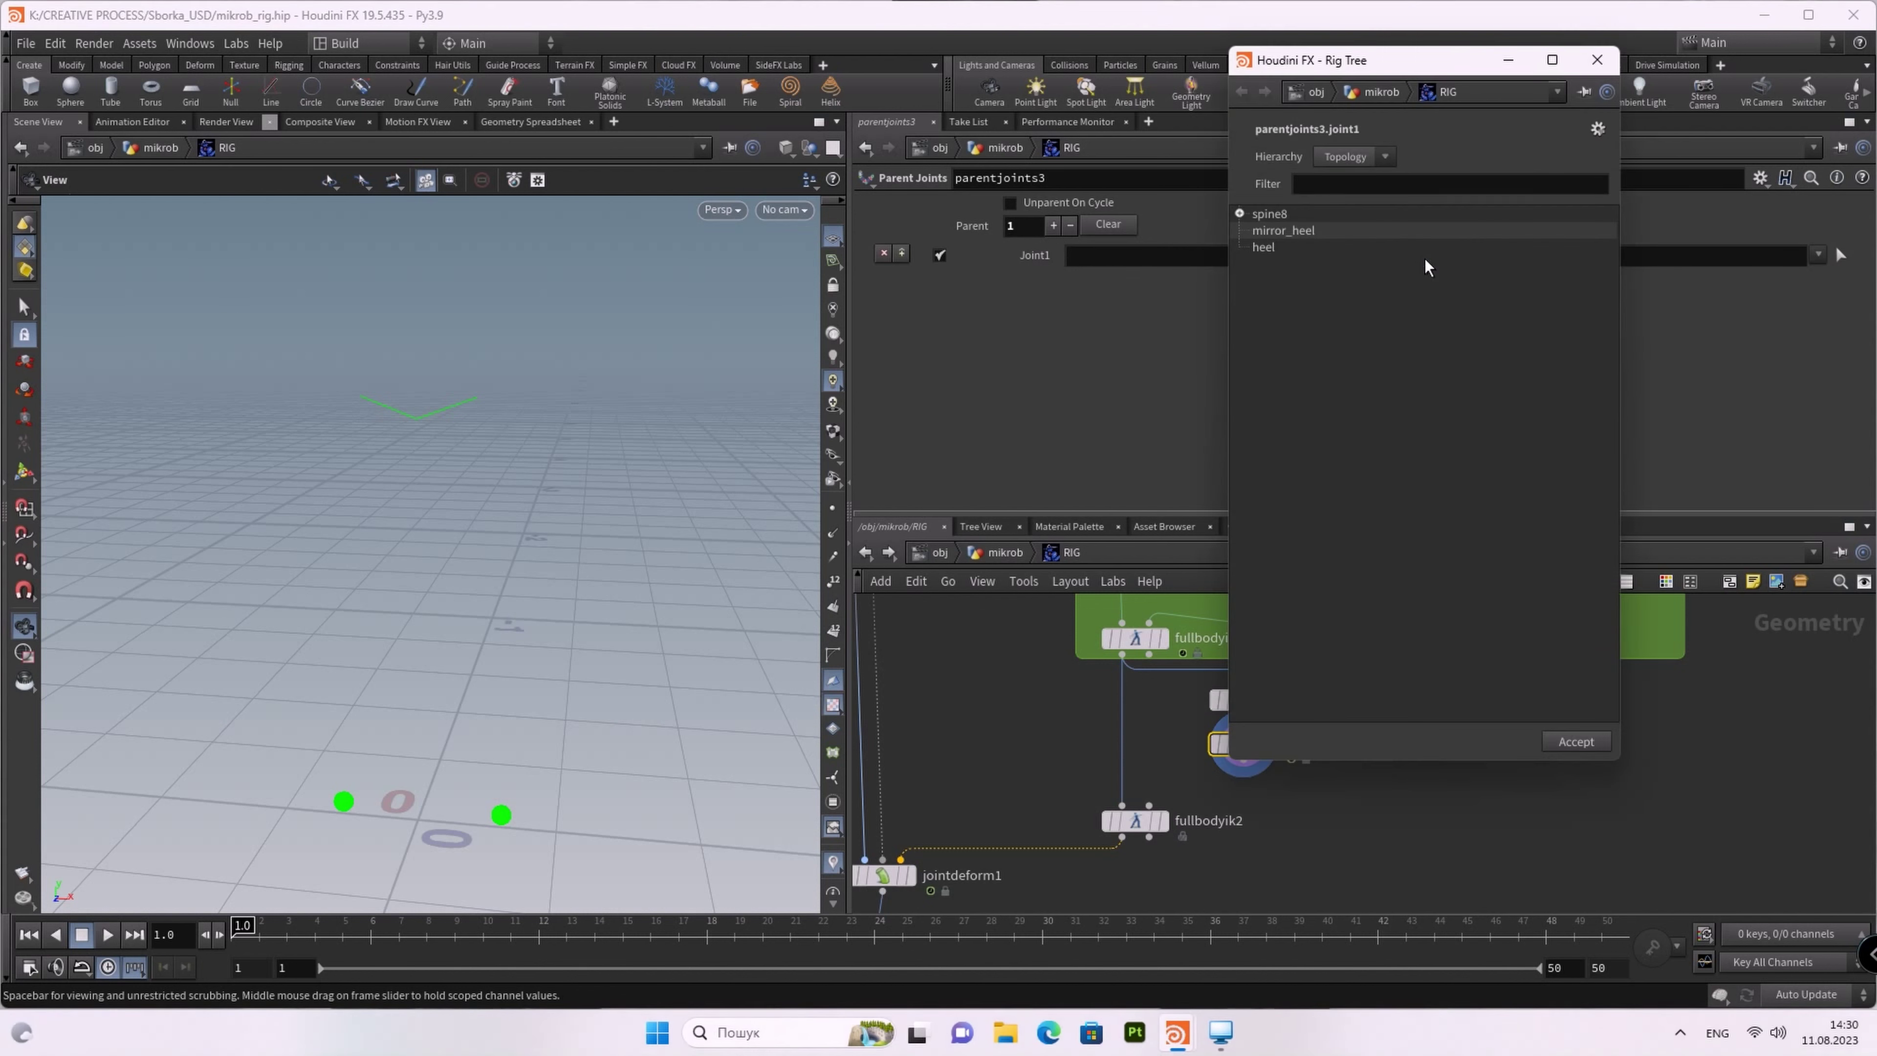
drag(291, 362, 681, 865)
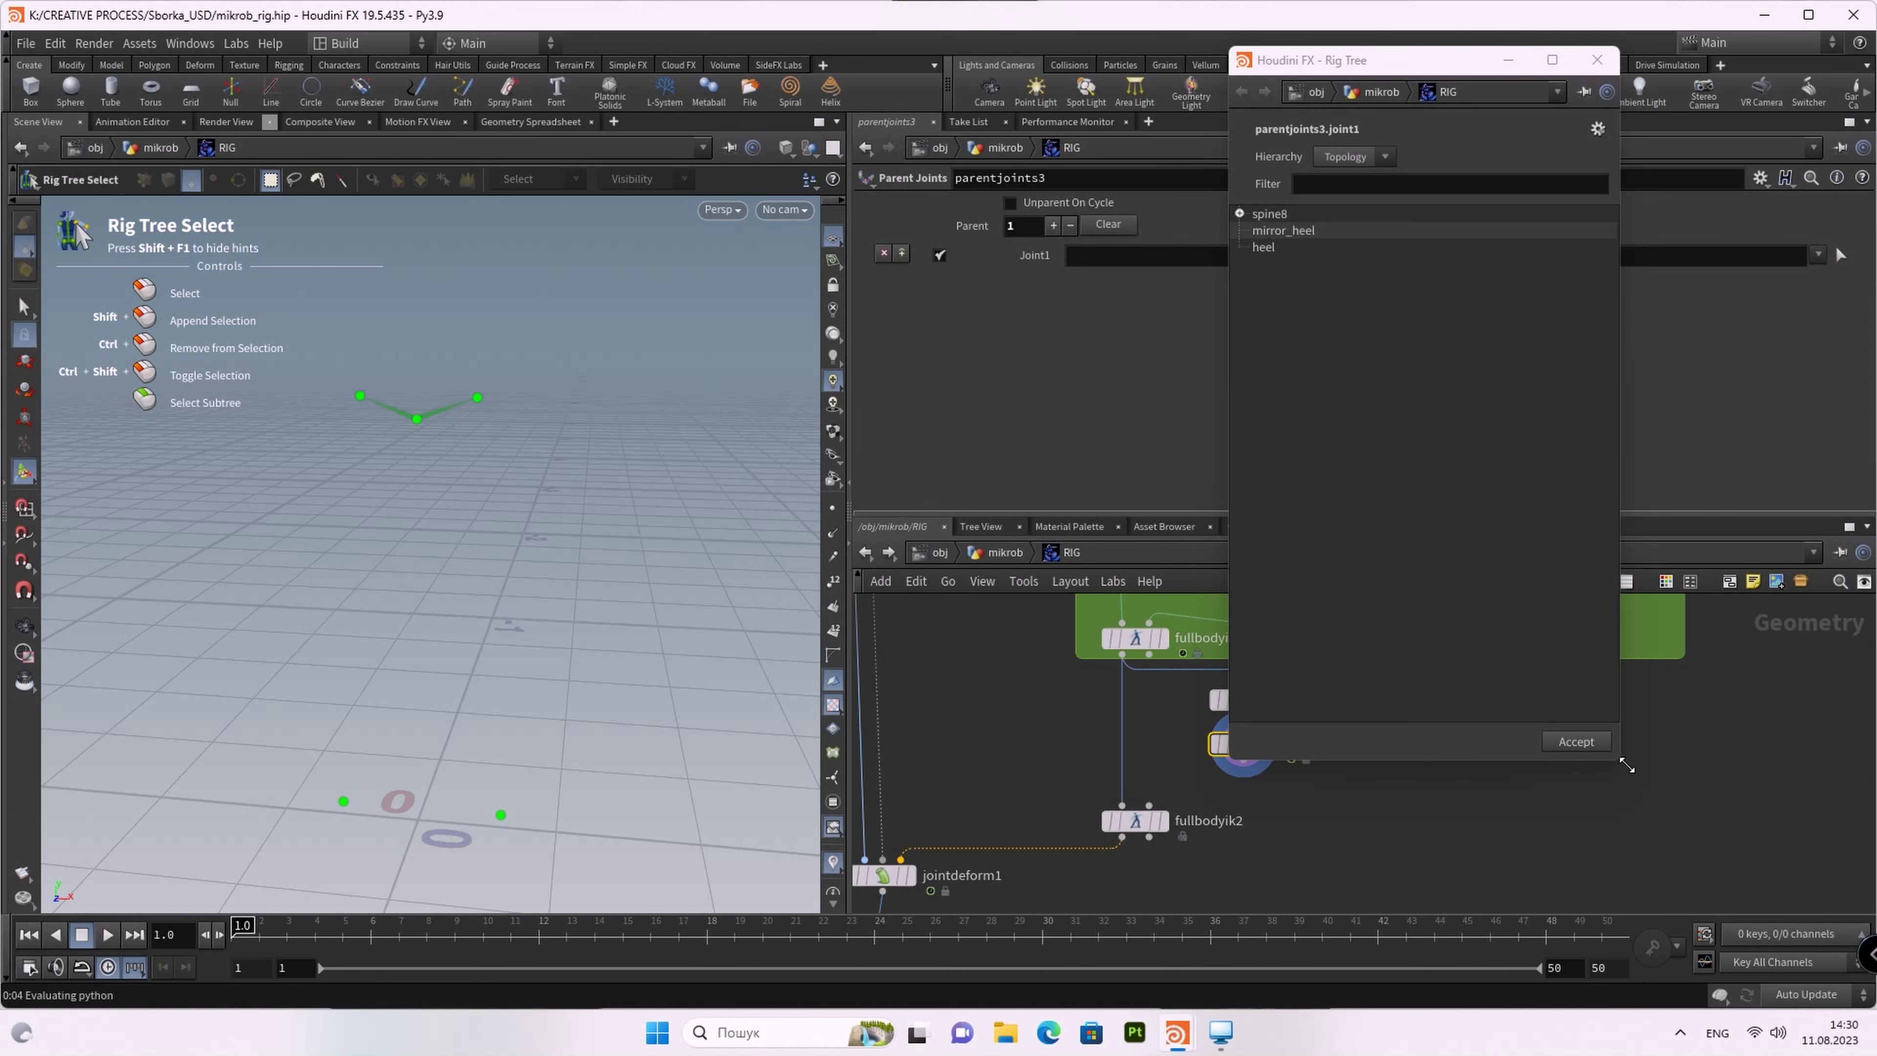
click(1581, 742)
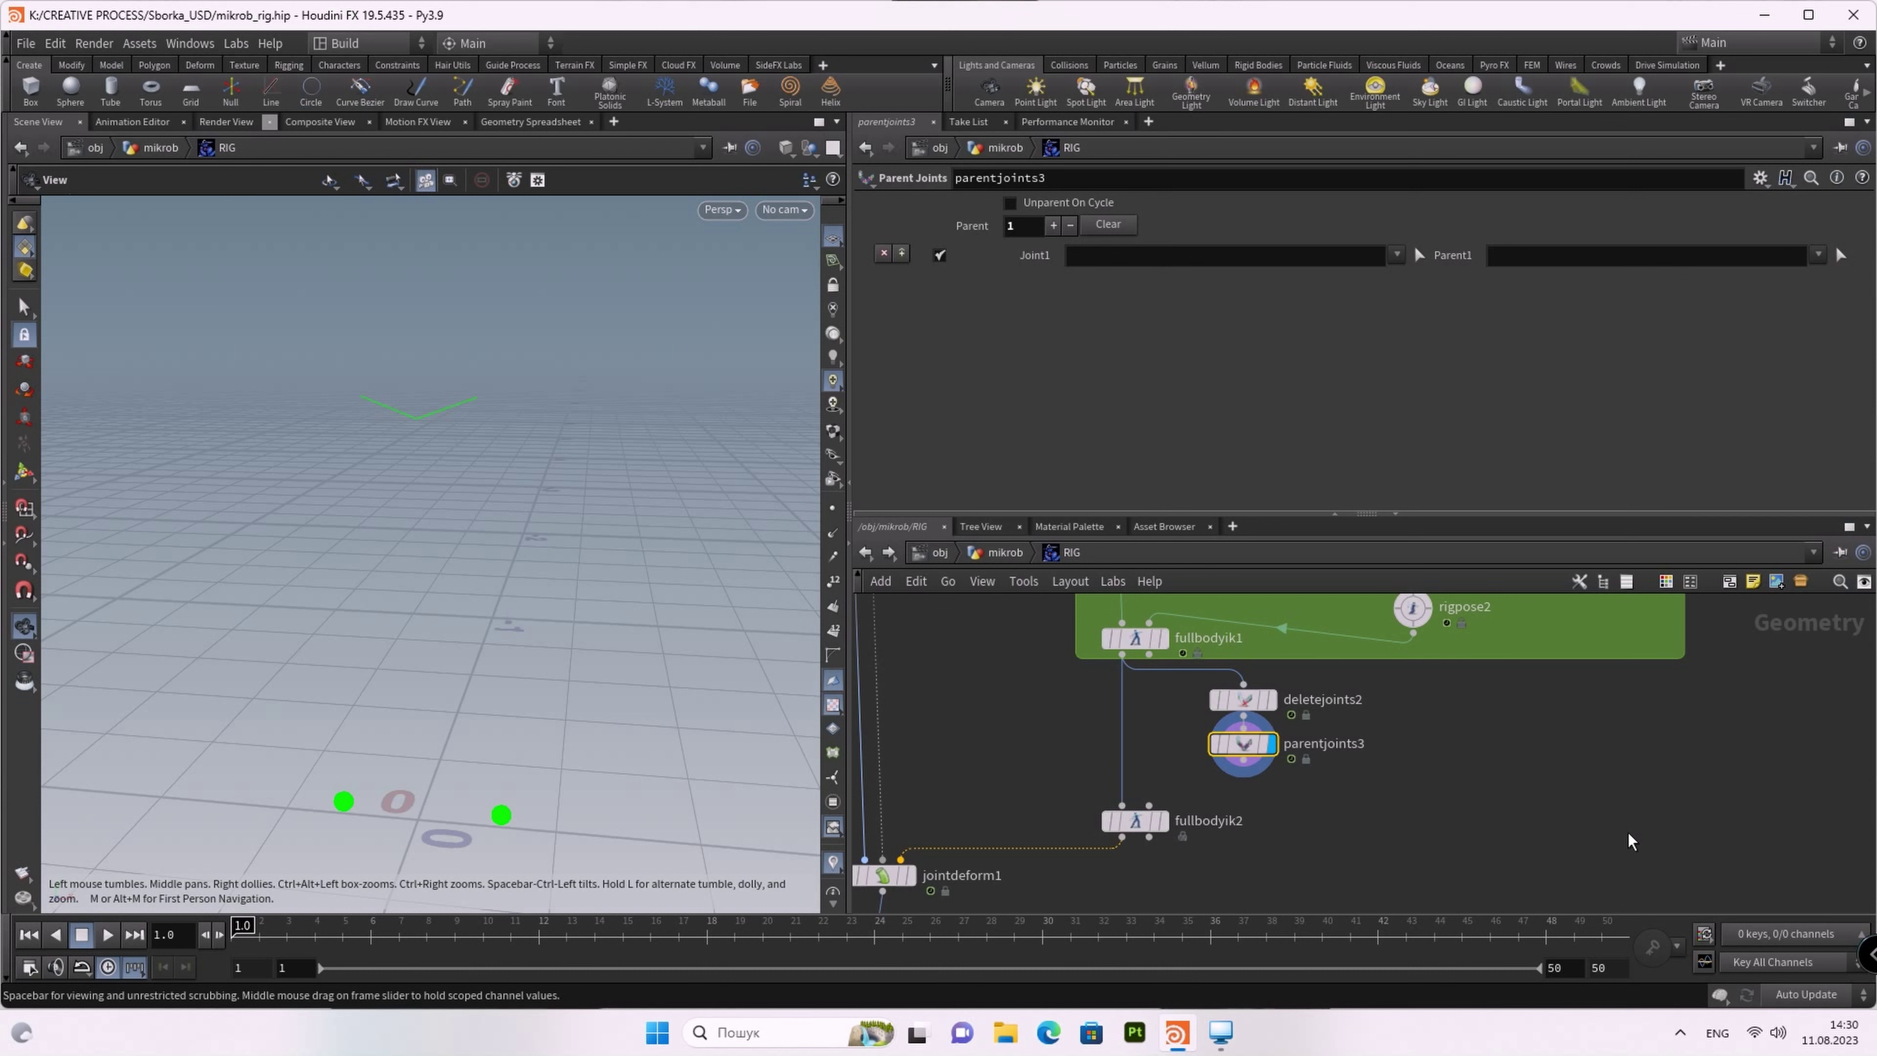
Step: Fill Joint1 with spine8, mirror_shoulder, shoulder, mirror_heel and heel
click(1419, 254)
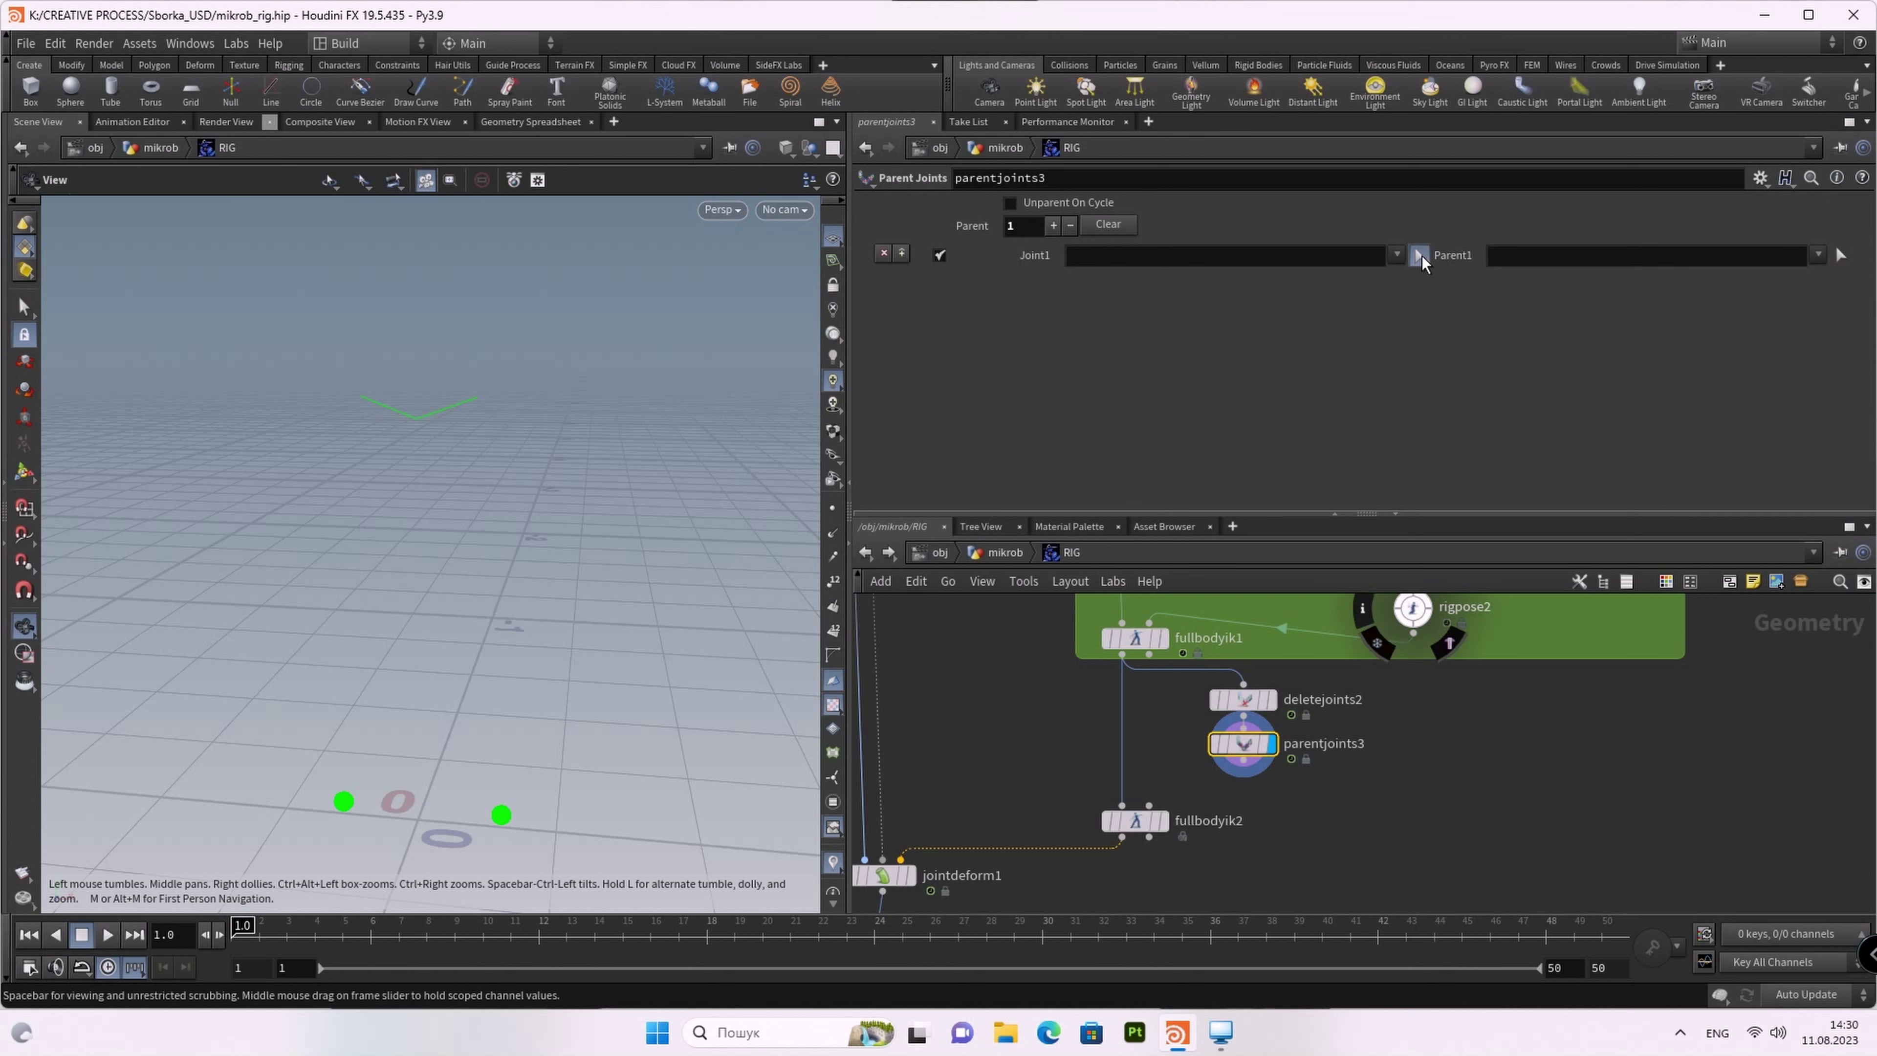
mouse_move(303, 365)
mouse_down()
mouse_move(651, 914)
mouse_move(665, 872)
mouse_up()
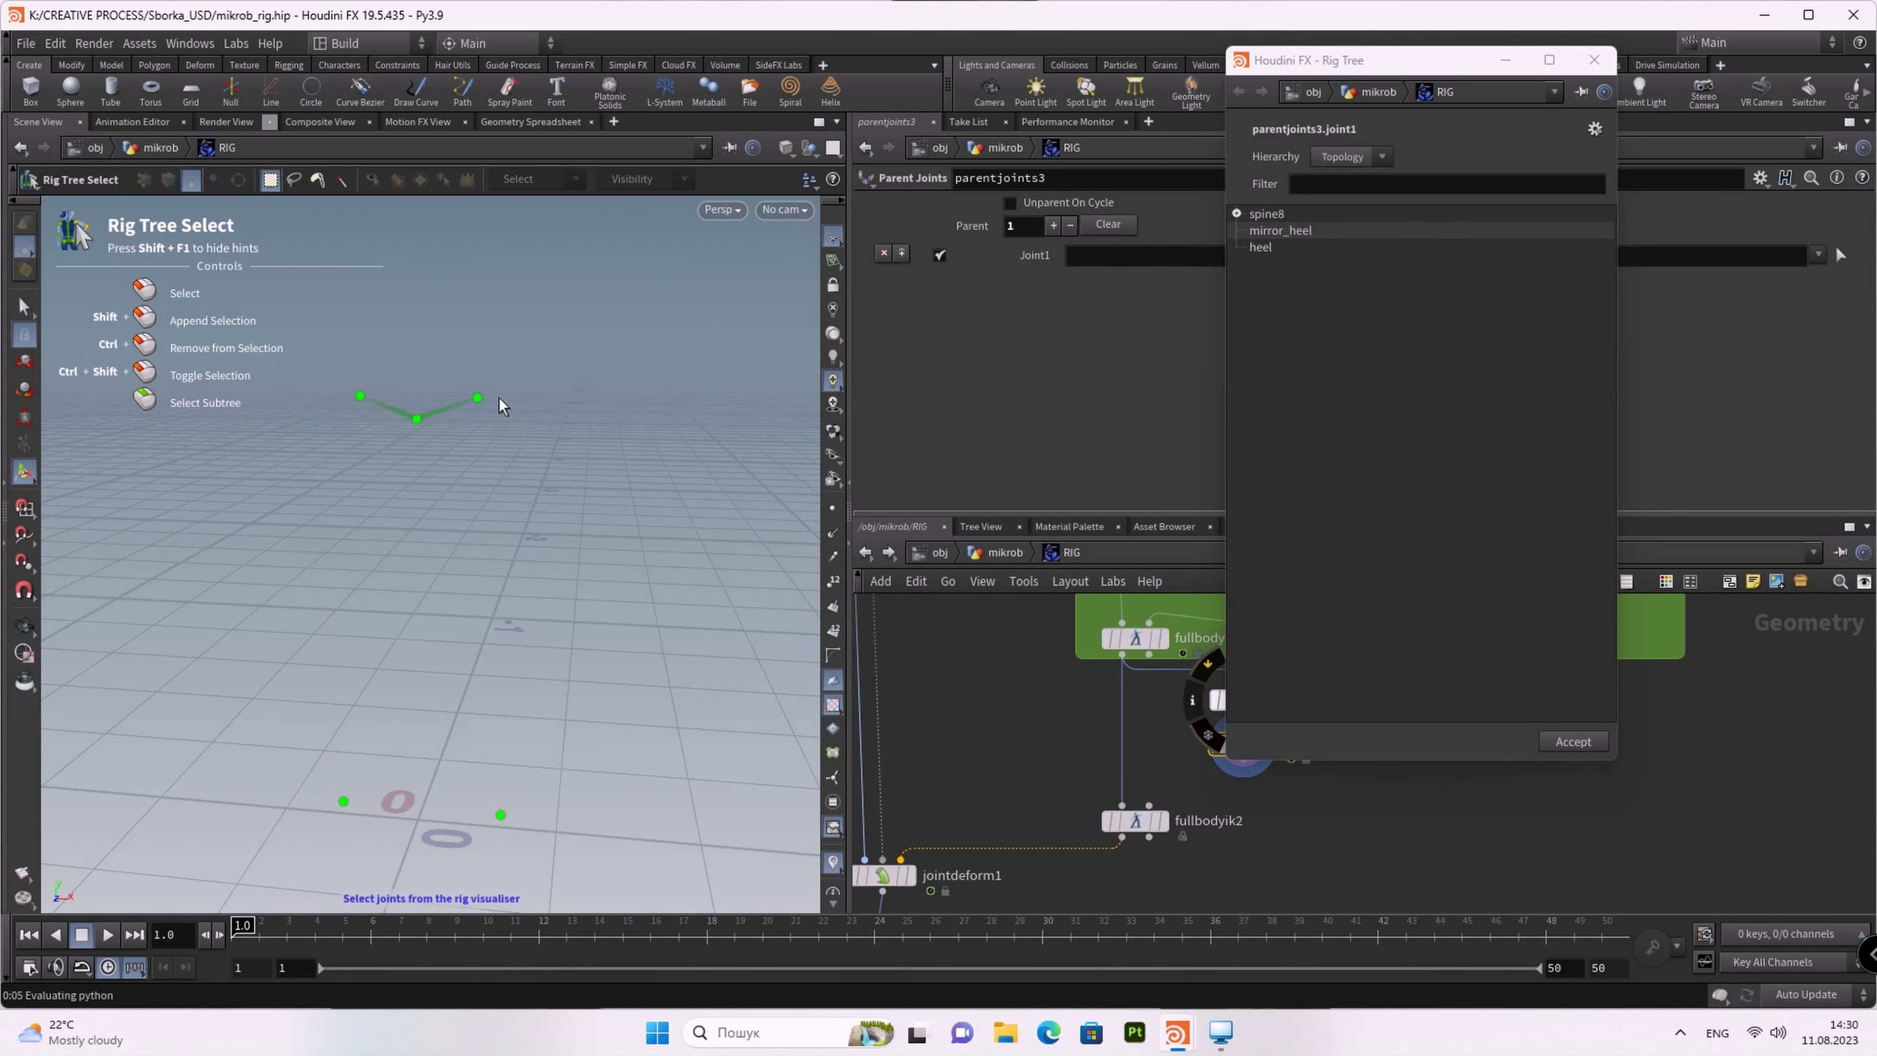
drag(606, 336, 248, 888)
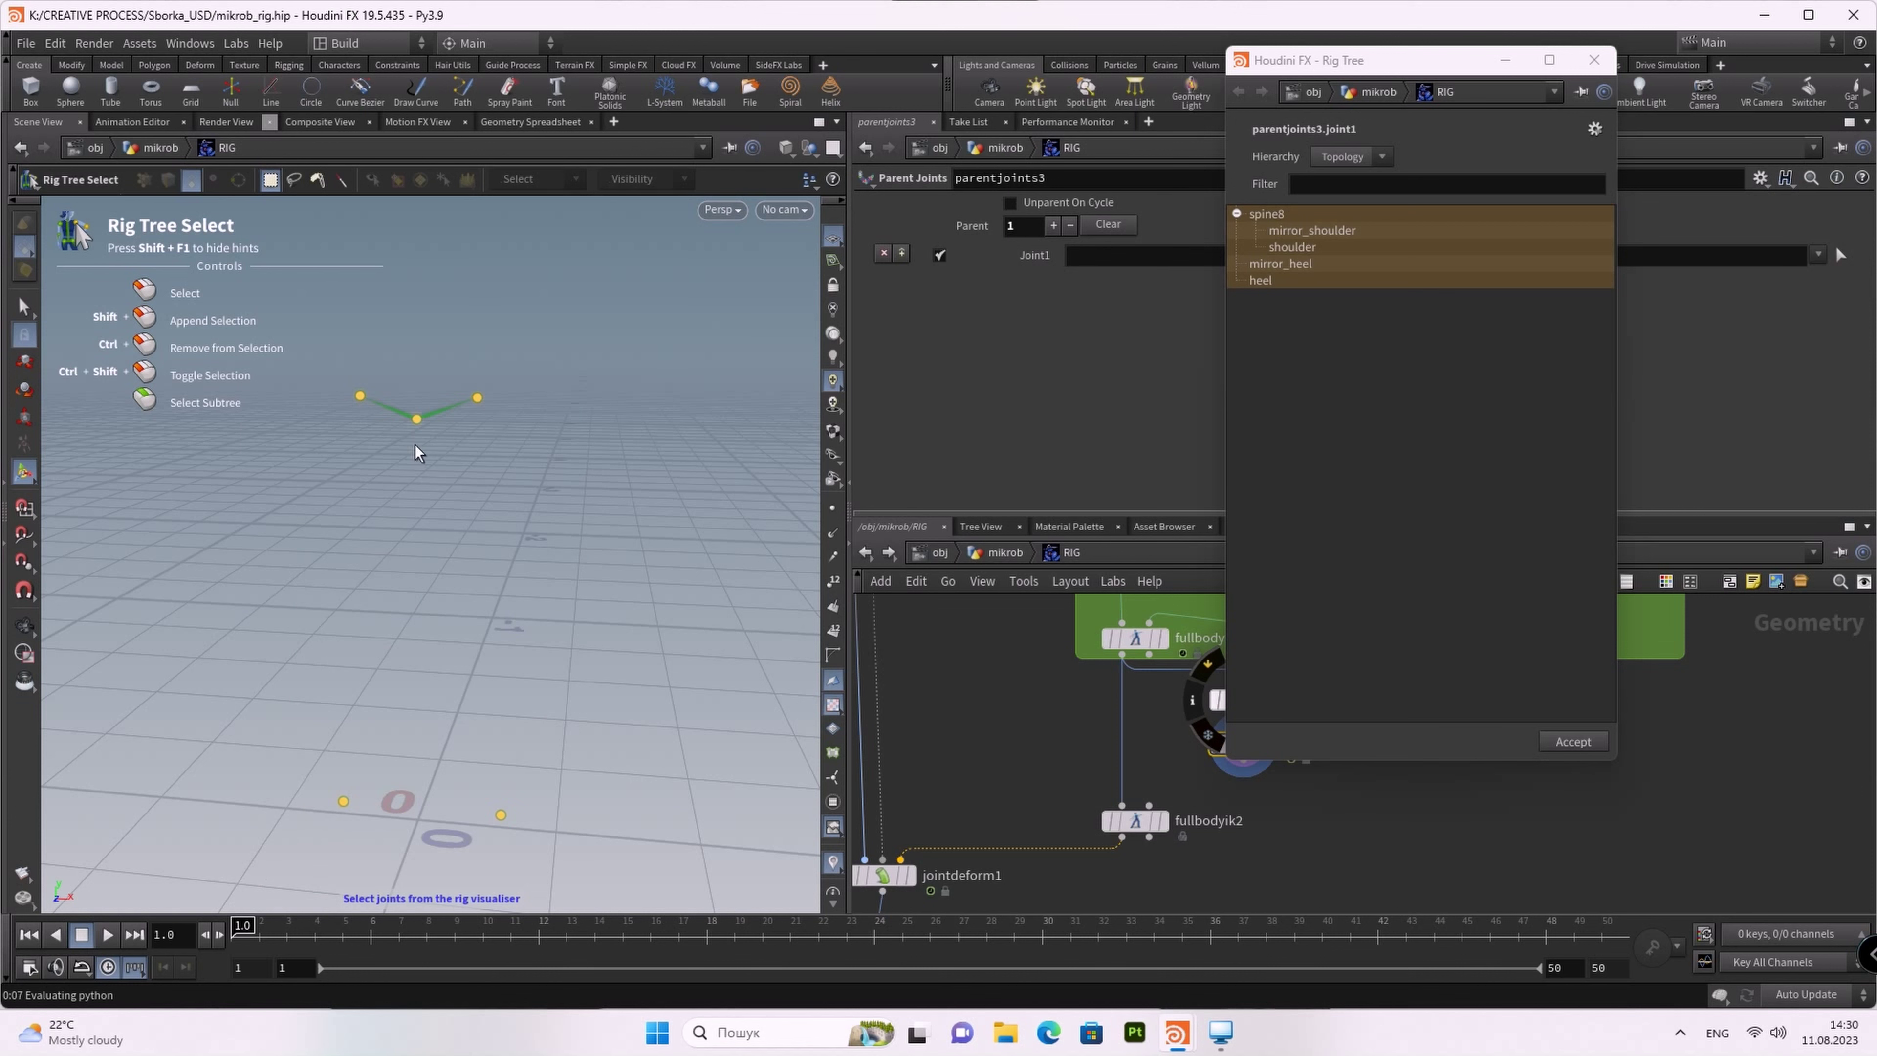
click(1588, 741)
middle_drag(1534, 761, 1487, 783)
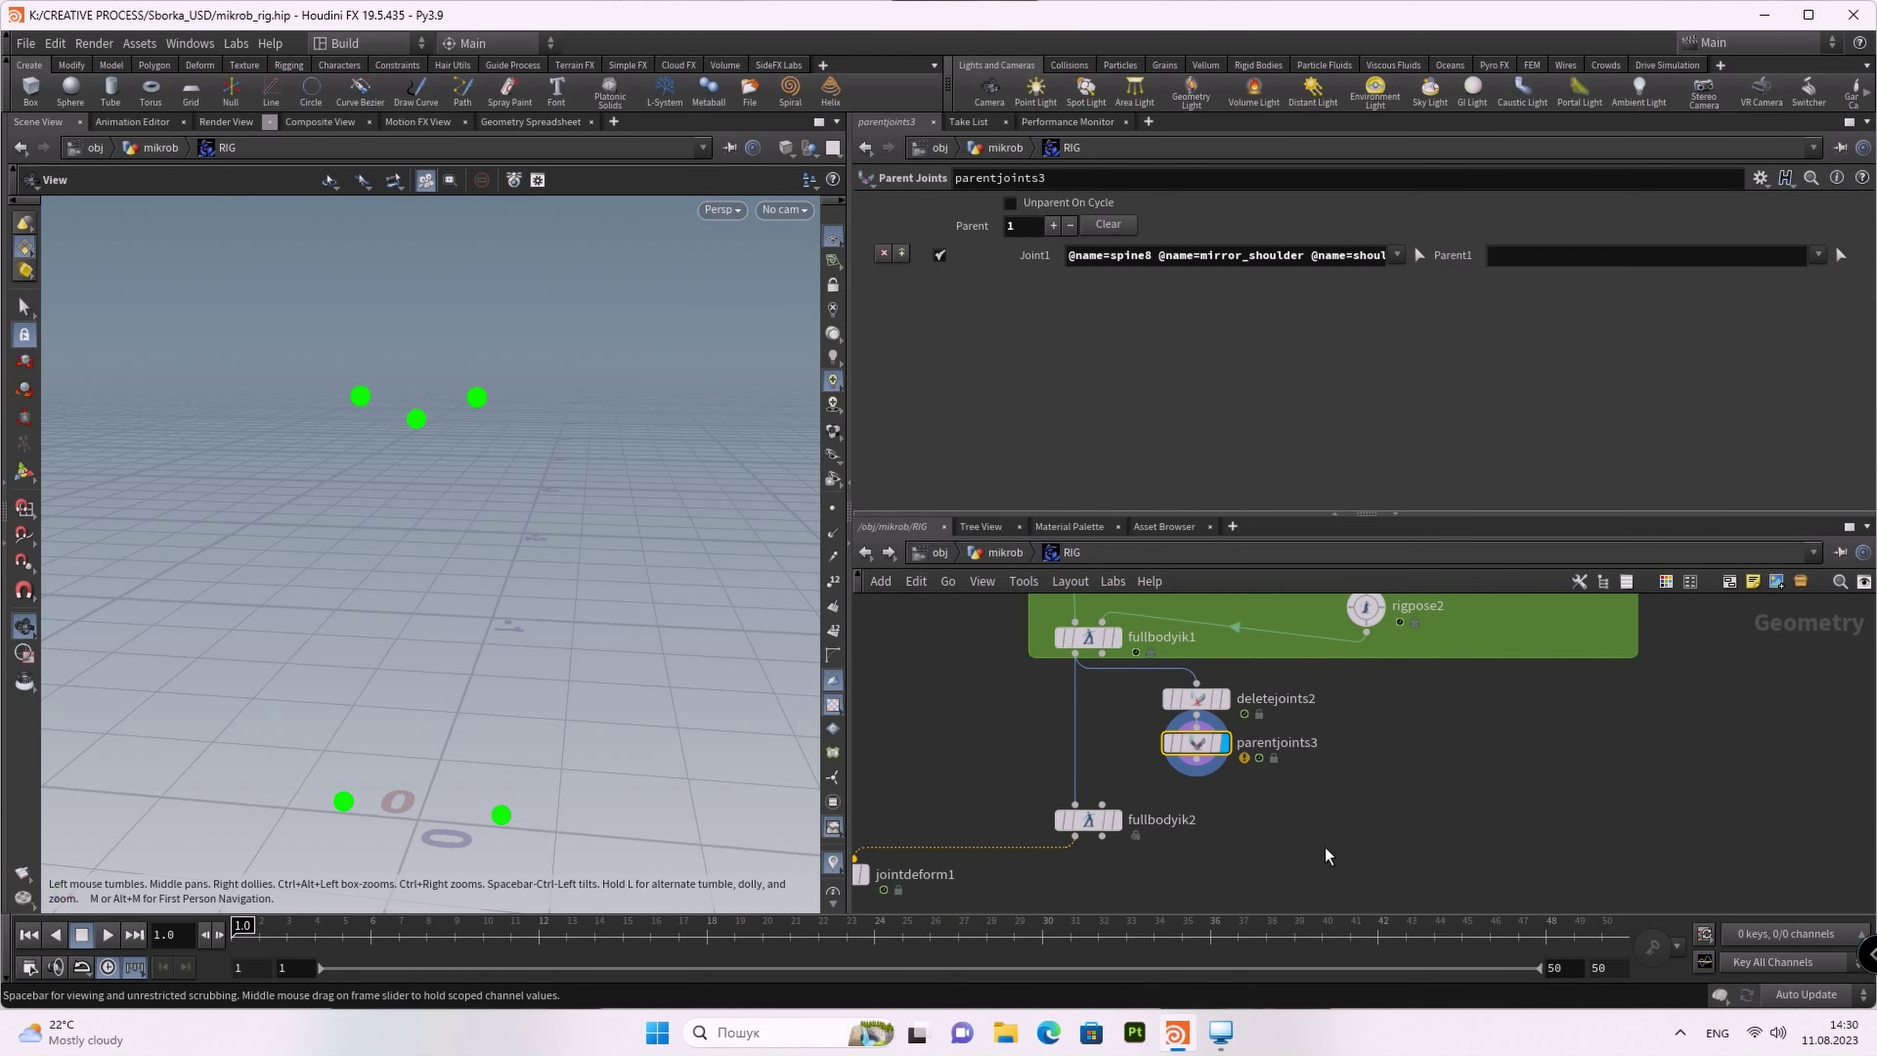
scroll(1326, 857, down, 2)
scroll(1265, 813, down, 2)
scroll(1315, 758, down, 2)
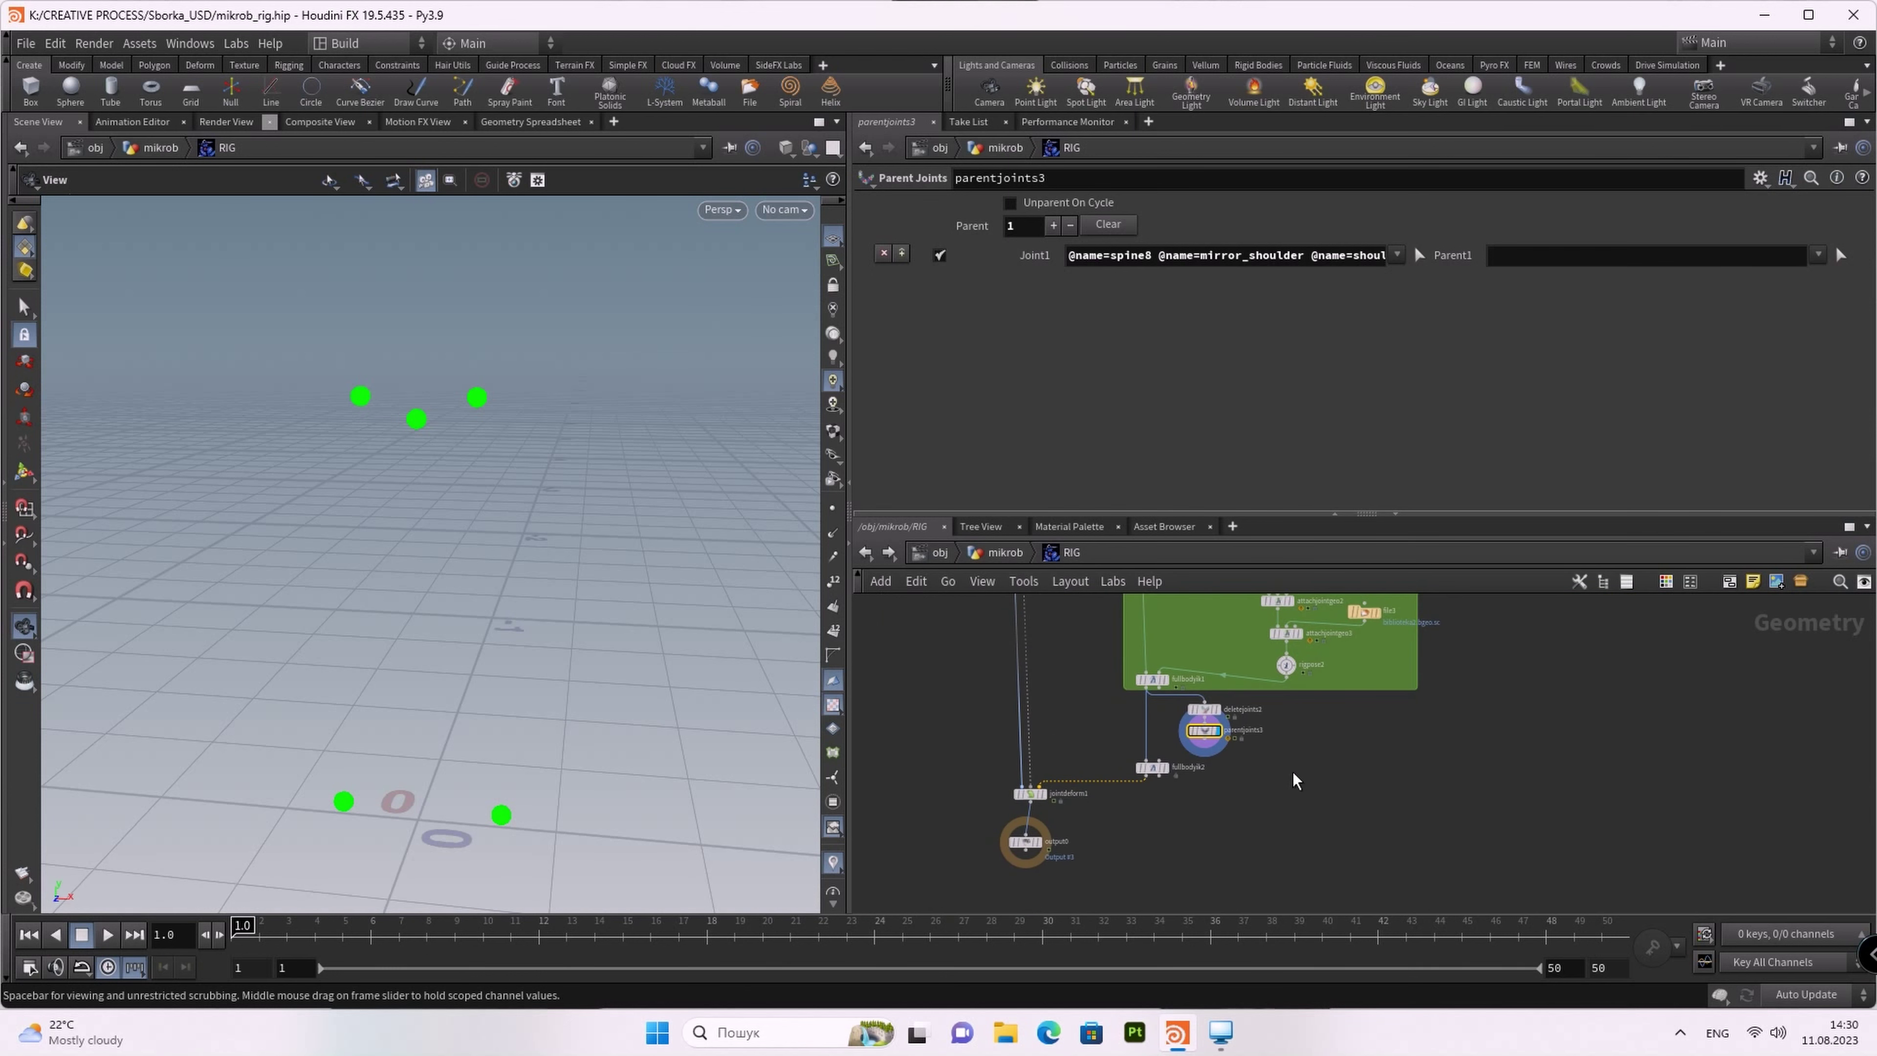
Step: Add an Attach Joint Geo node, attachjointgeo4, to the RIG network
key(Tab)
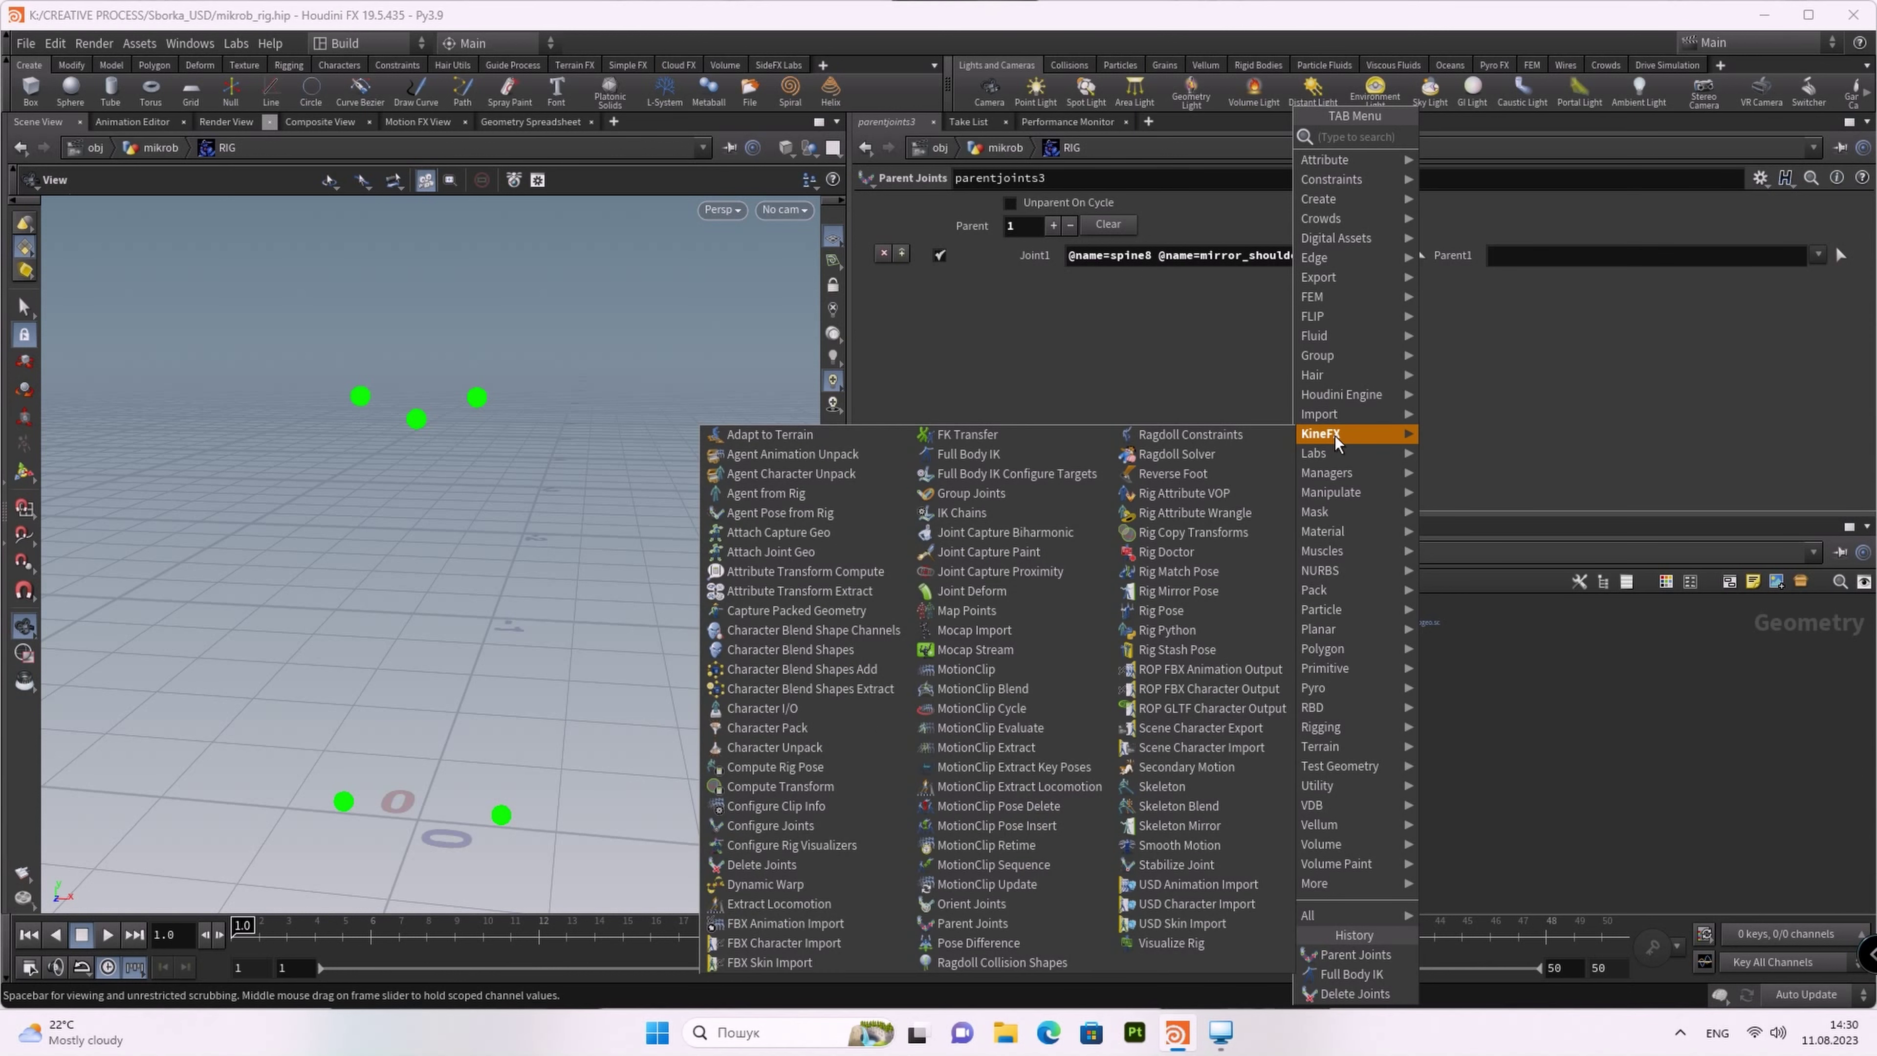
mouse_move(1327, 434)
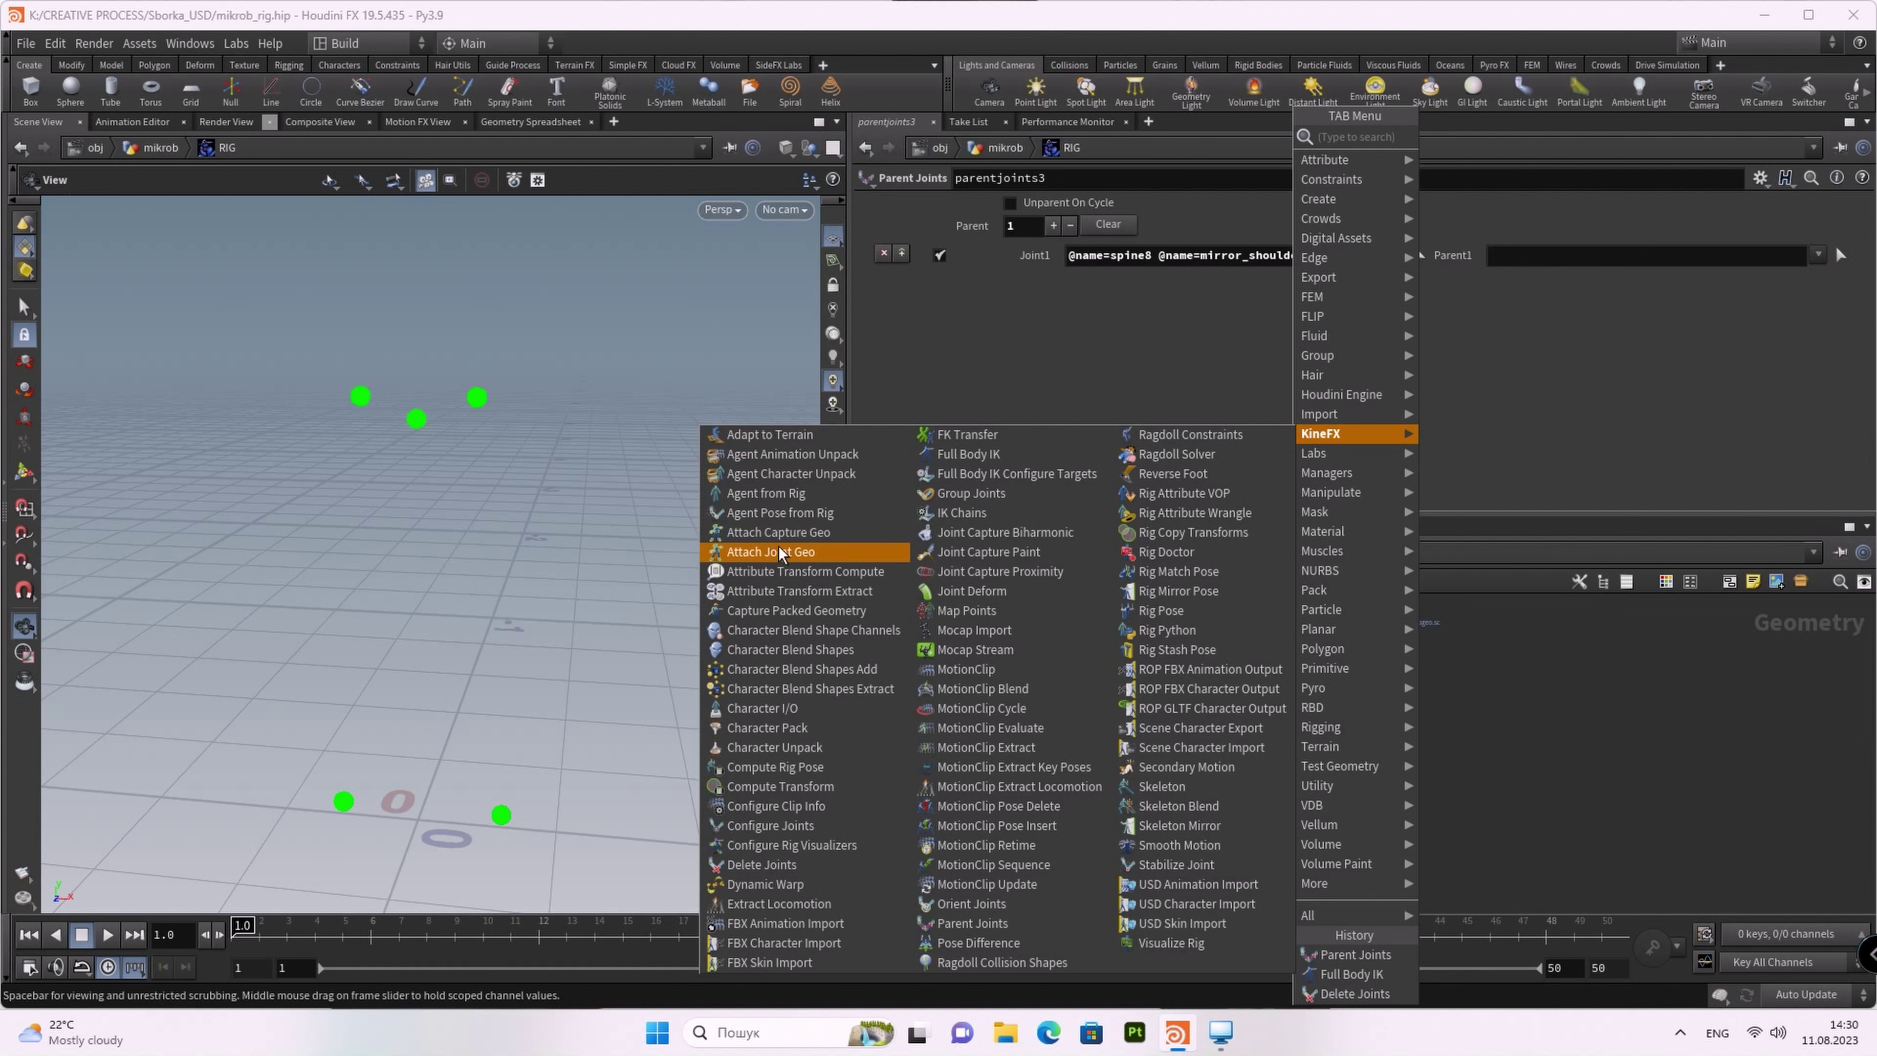
click(776, 551)
click(1270, 793)
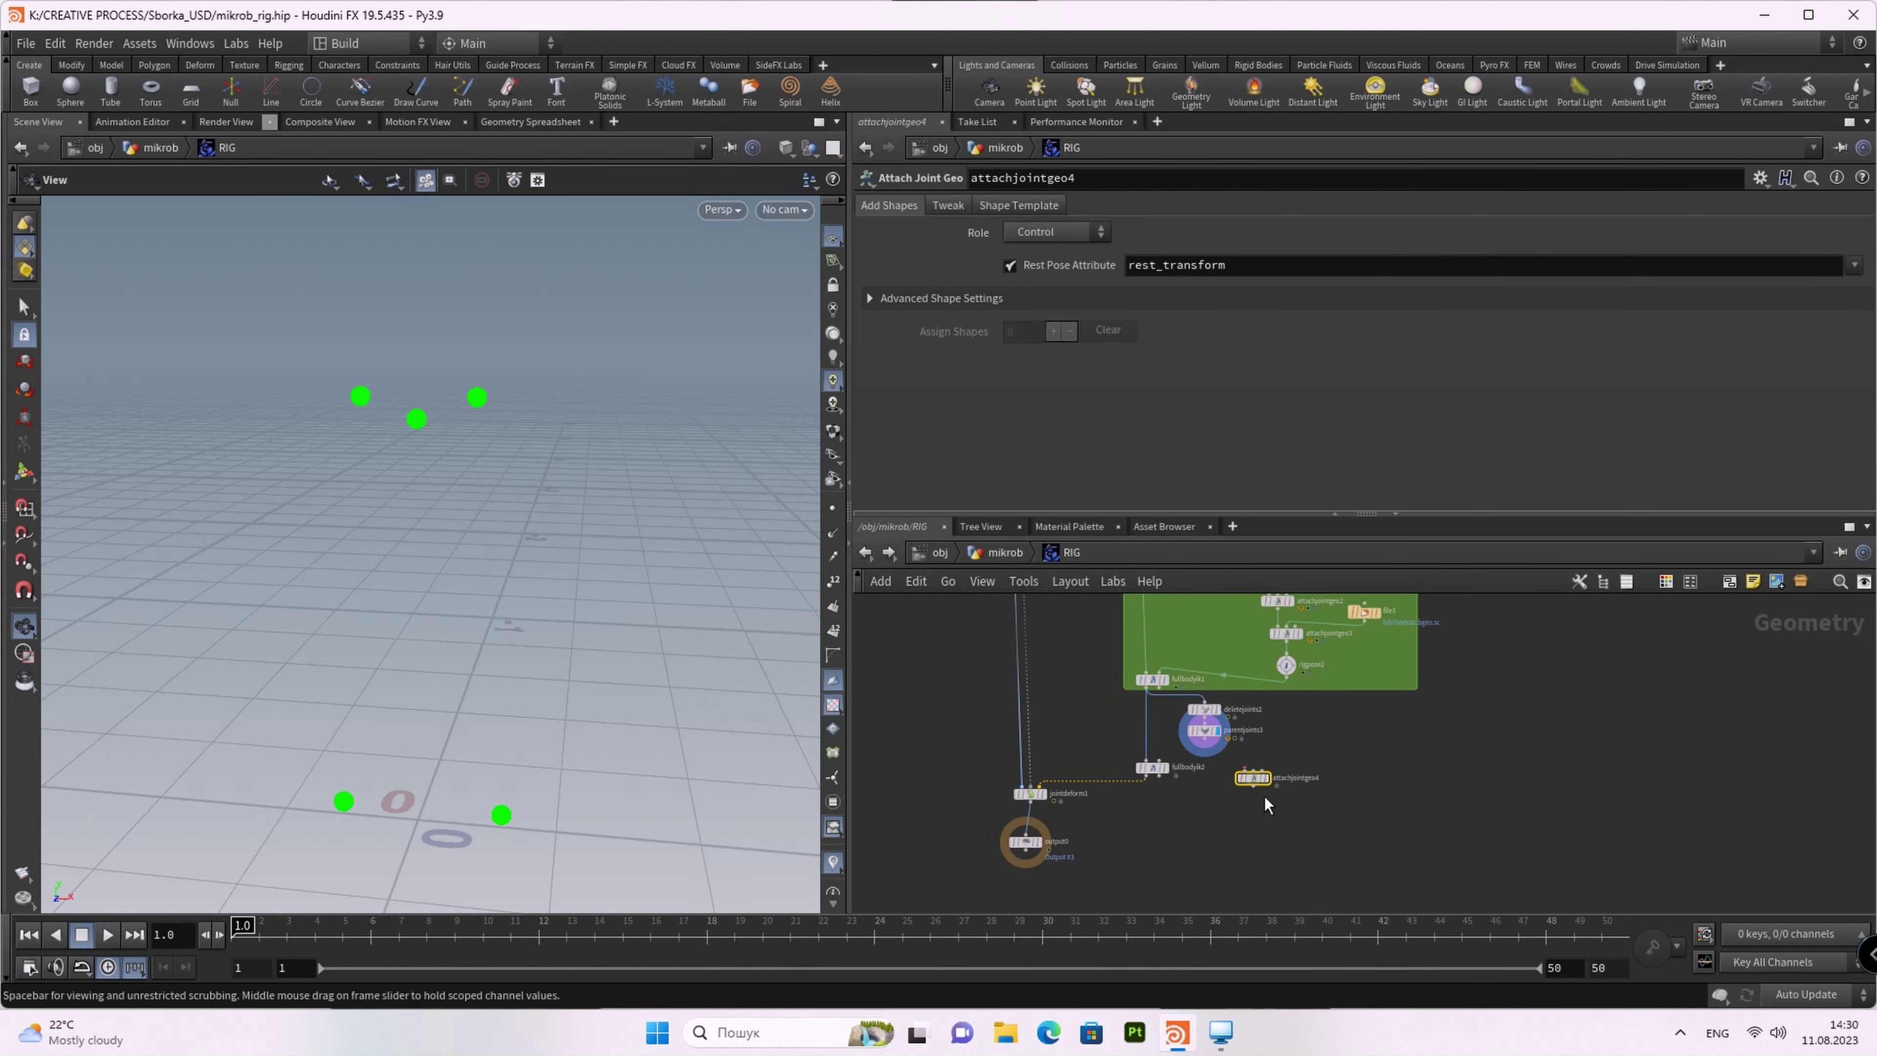
scroll(1242, 802, up, 2)
scroll(1211, 808, up, 3)
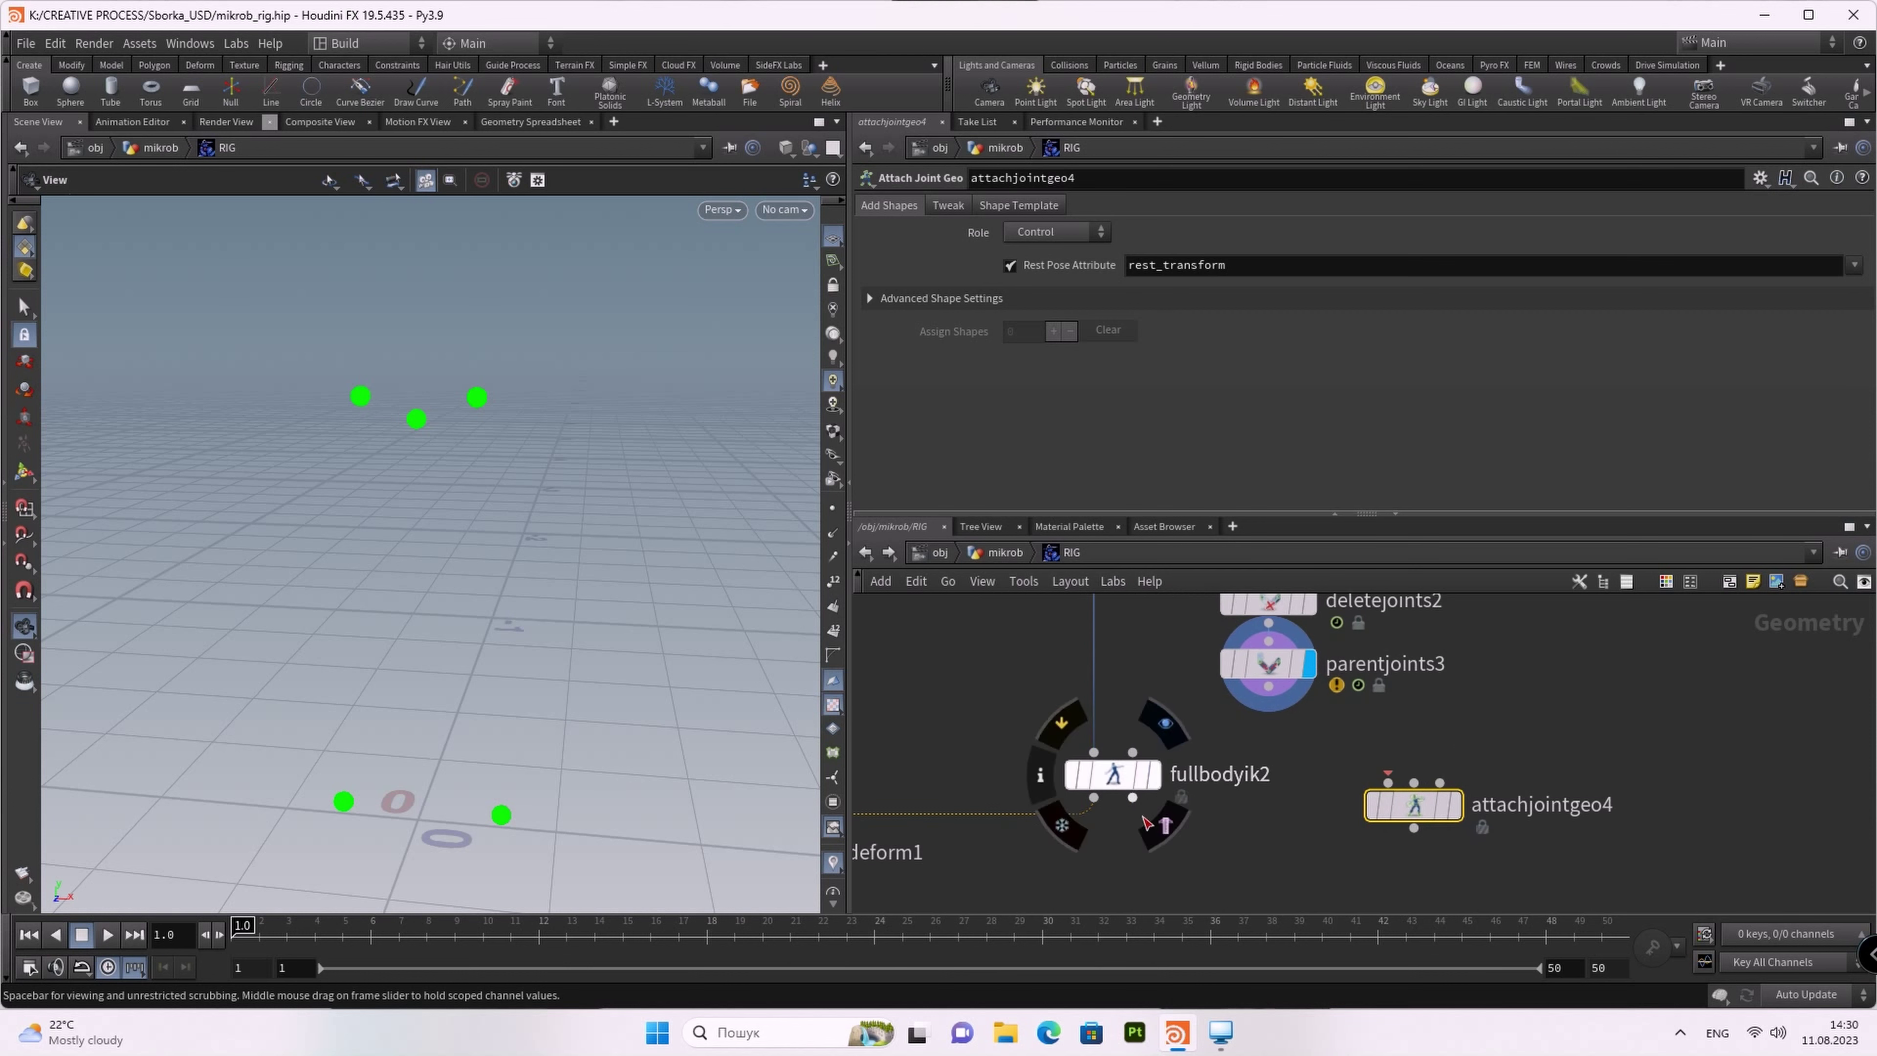
scroll(1118, 809, down, 3)
scroll(1212, 880, down, 2)
scroll(1038, 847, up, 2)
Step: Move output0, jointdeform1 and fullbodyik2 lower and wire parentjoints3 into attachjointgeo4
drag(1038, 847, 1018, 891)
drag(1045, 711, 1033, 827)
drag(1217, 684, 1216, 739)
drag(1363, 695, 1301, 685)
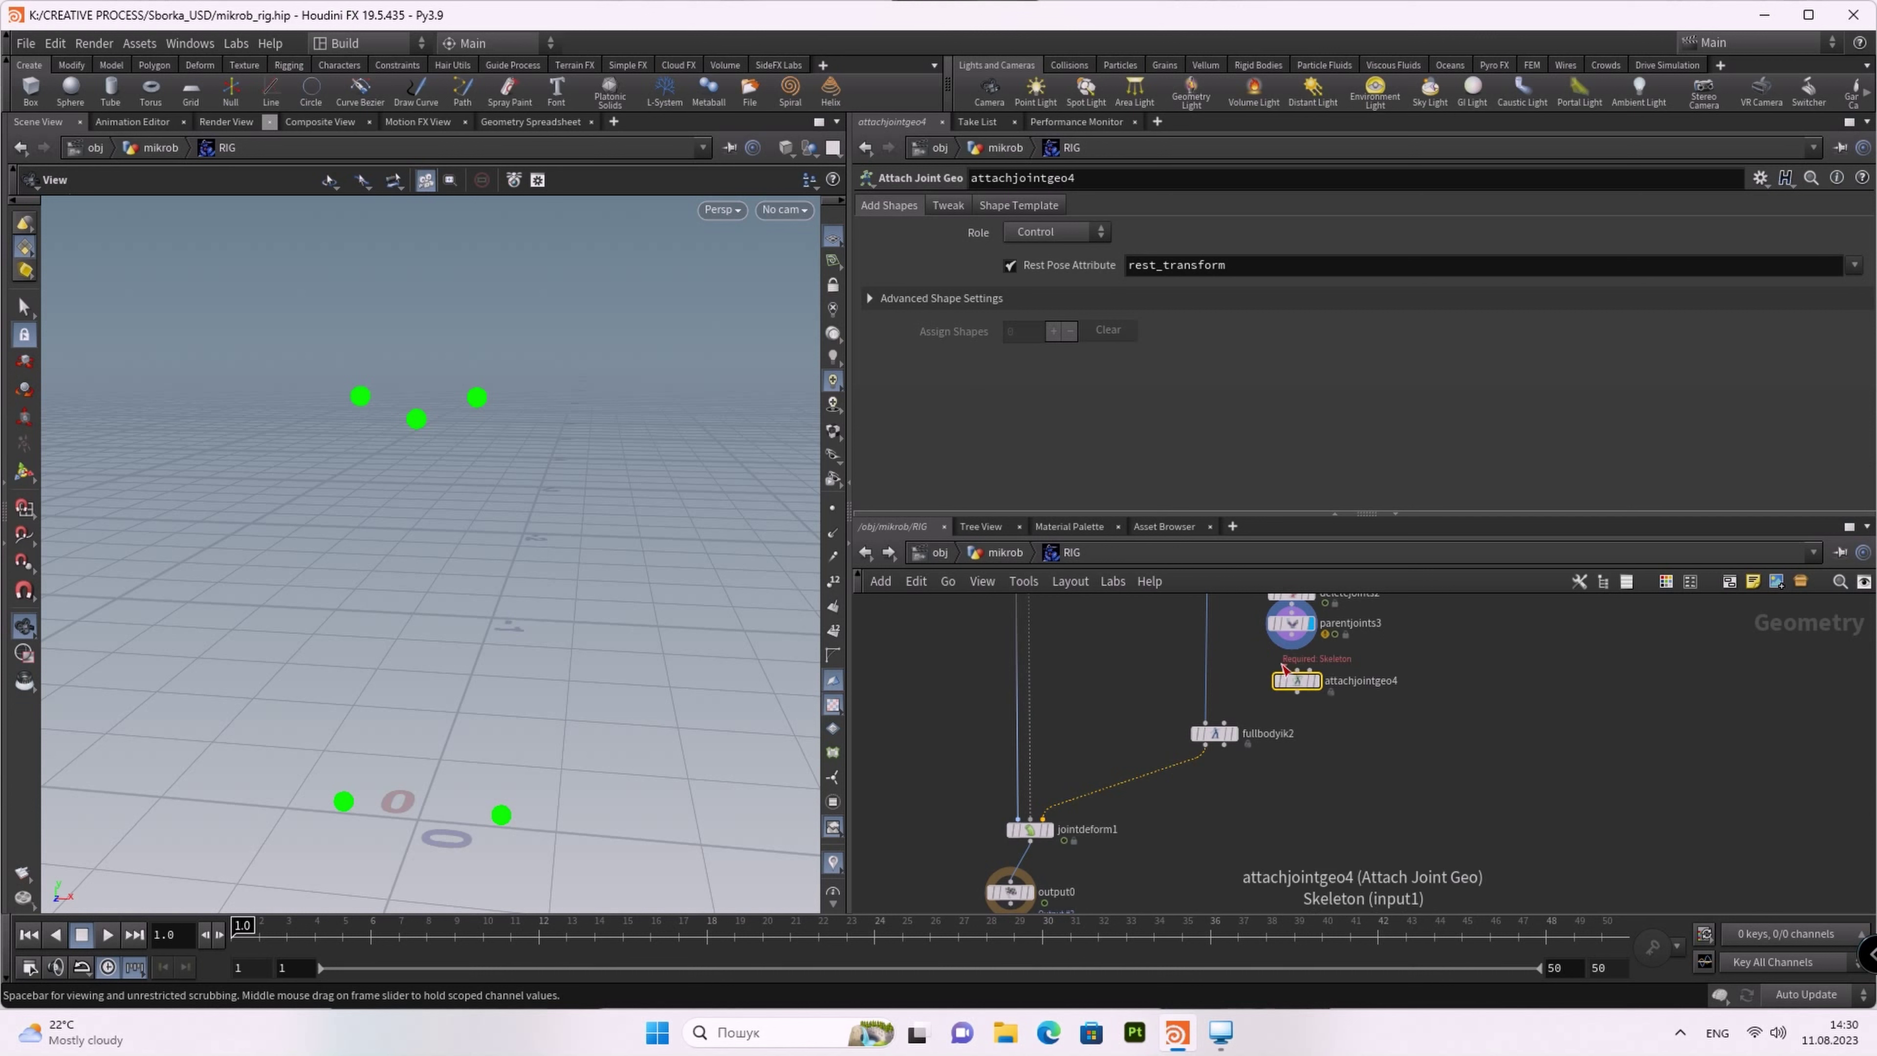
mouse_move(1283, 668)
mouse_down()
mouse_move(1291, 644)
mouse_move(1310, 673)
mouse_up()
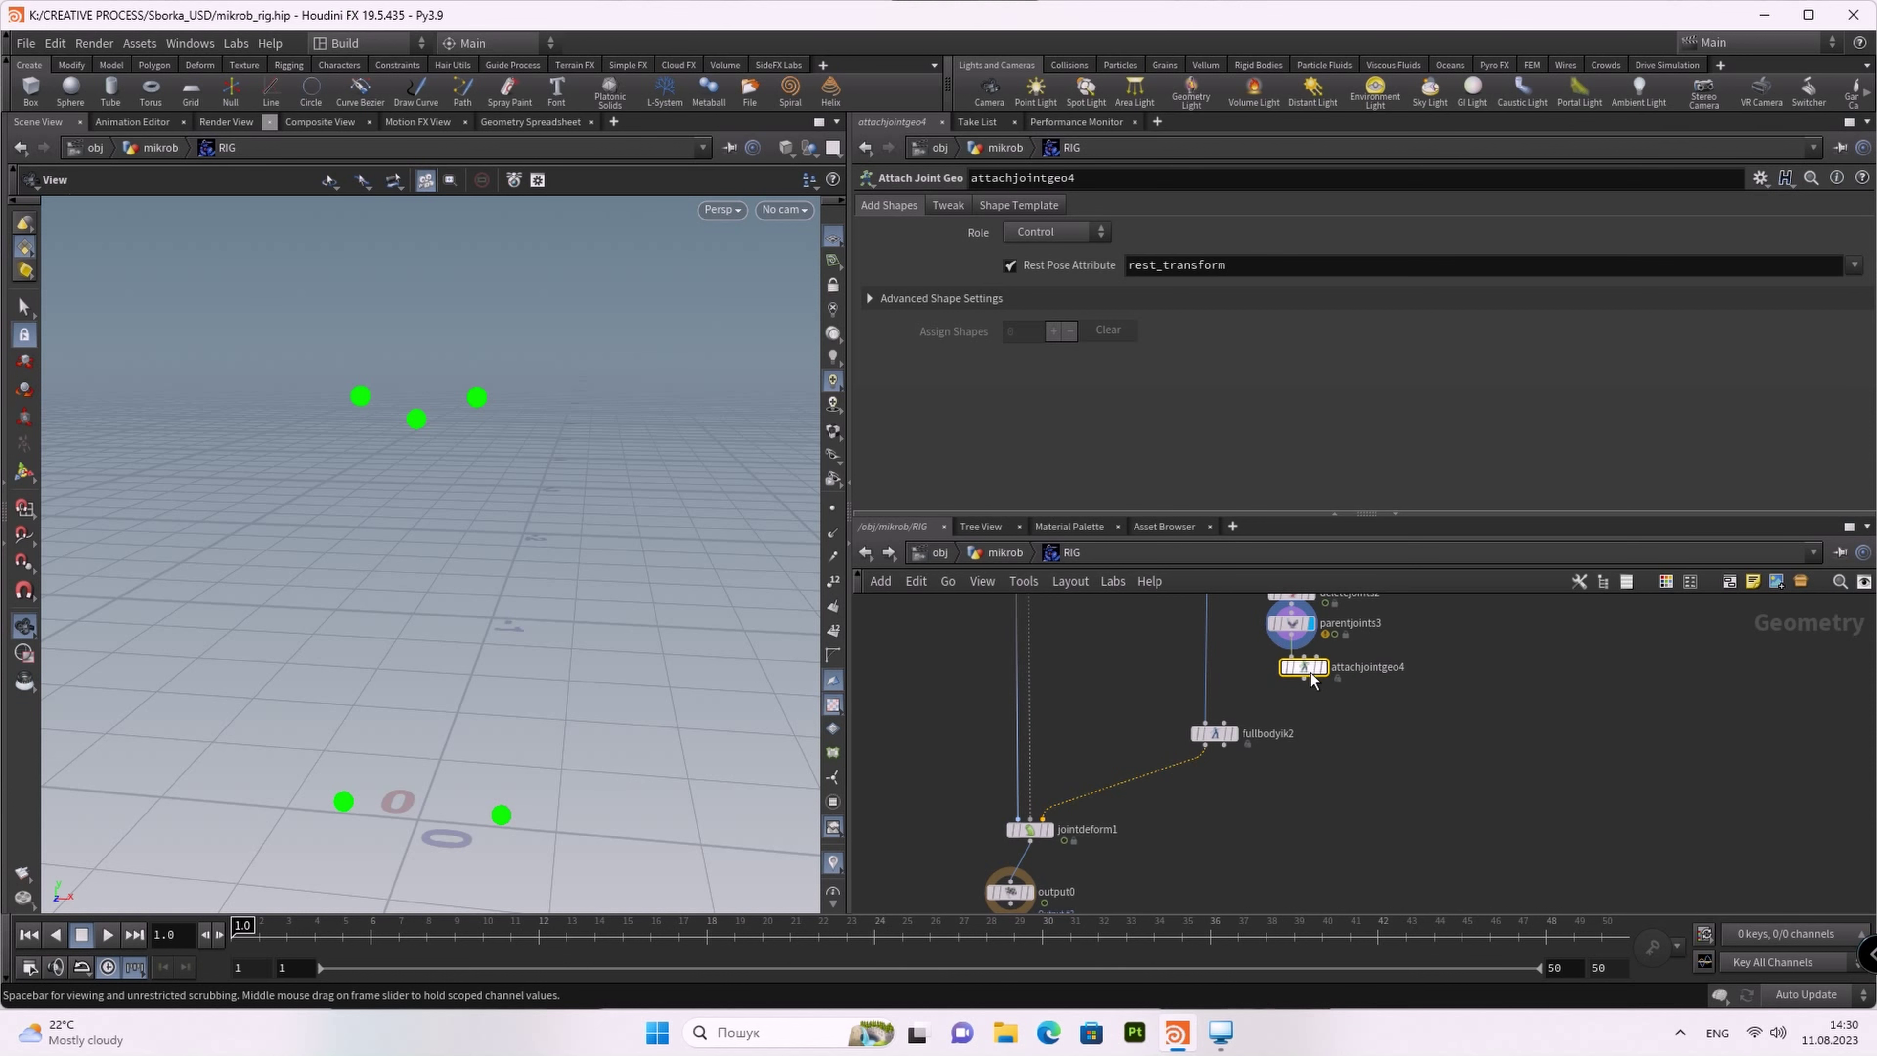
key(Tab)
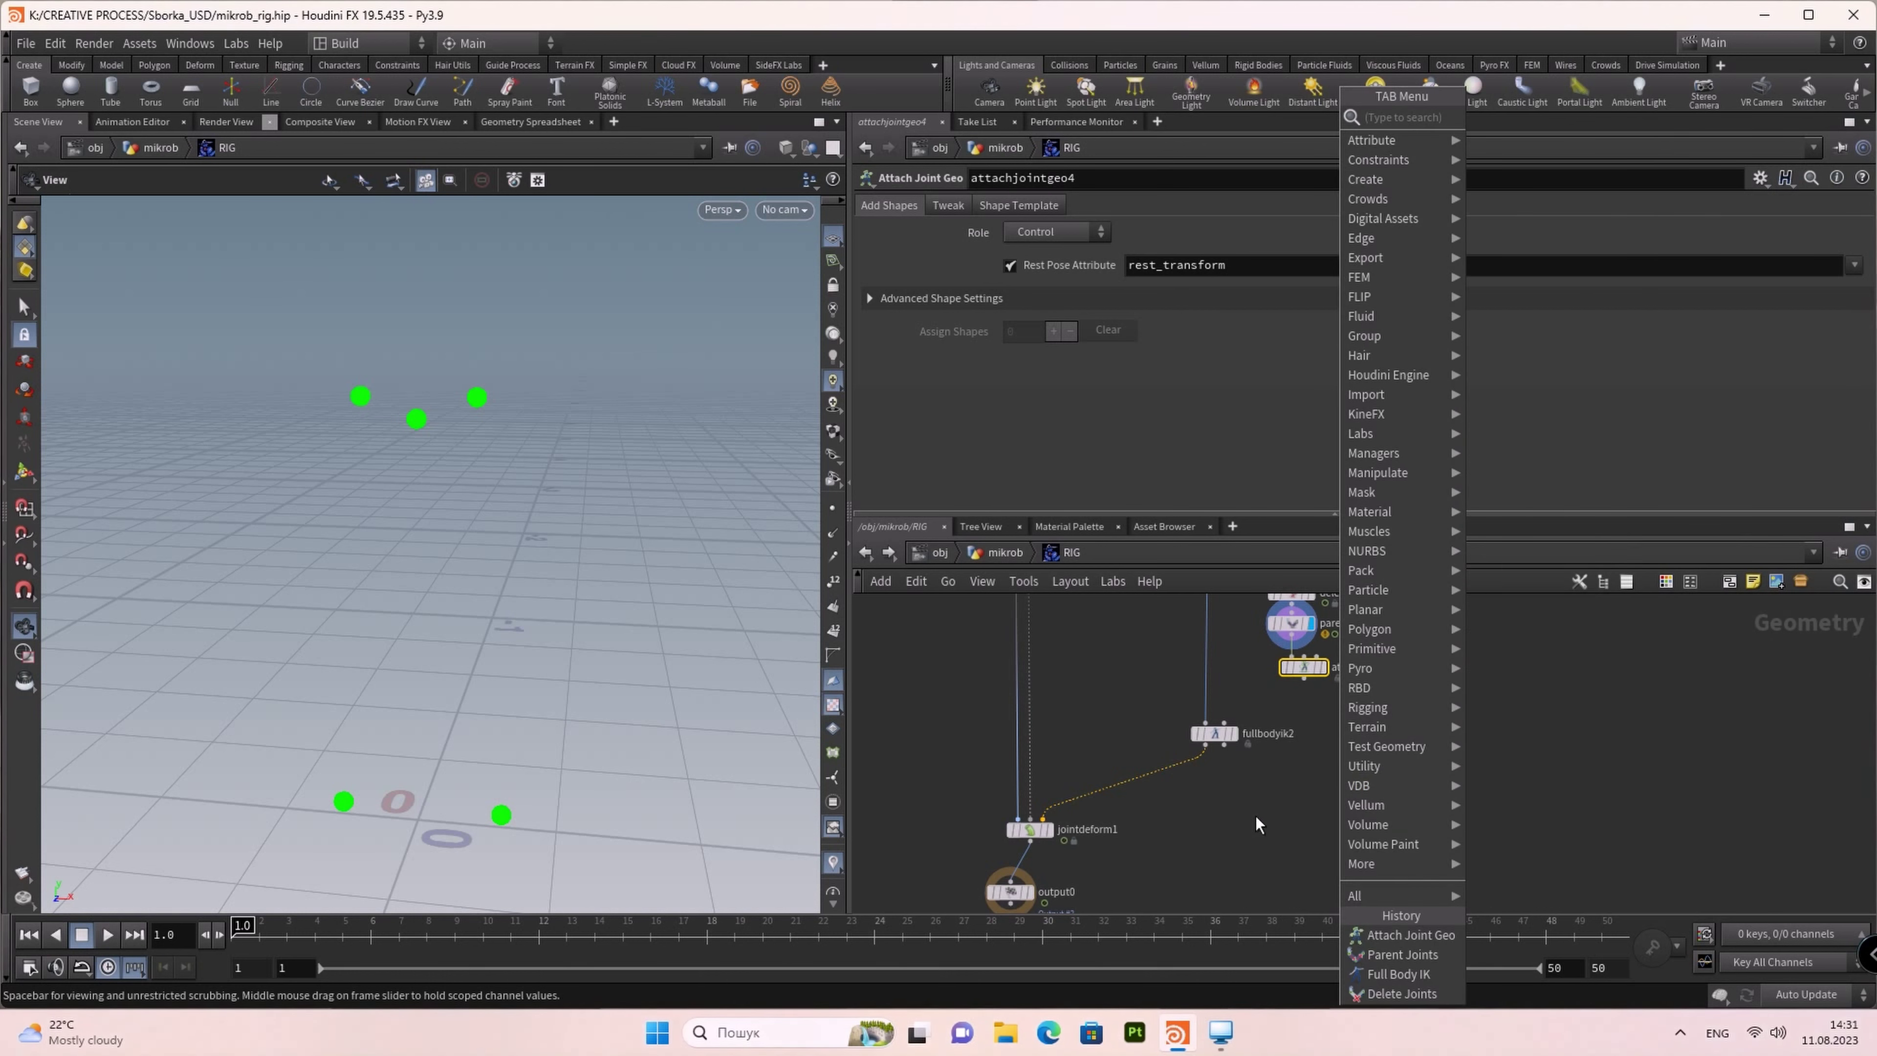
Step: Add a Rig Pose node, rigpose3, under attachjointgeo4 and feed it attachjointgeo4's output
text(RI)
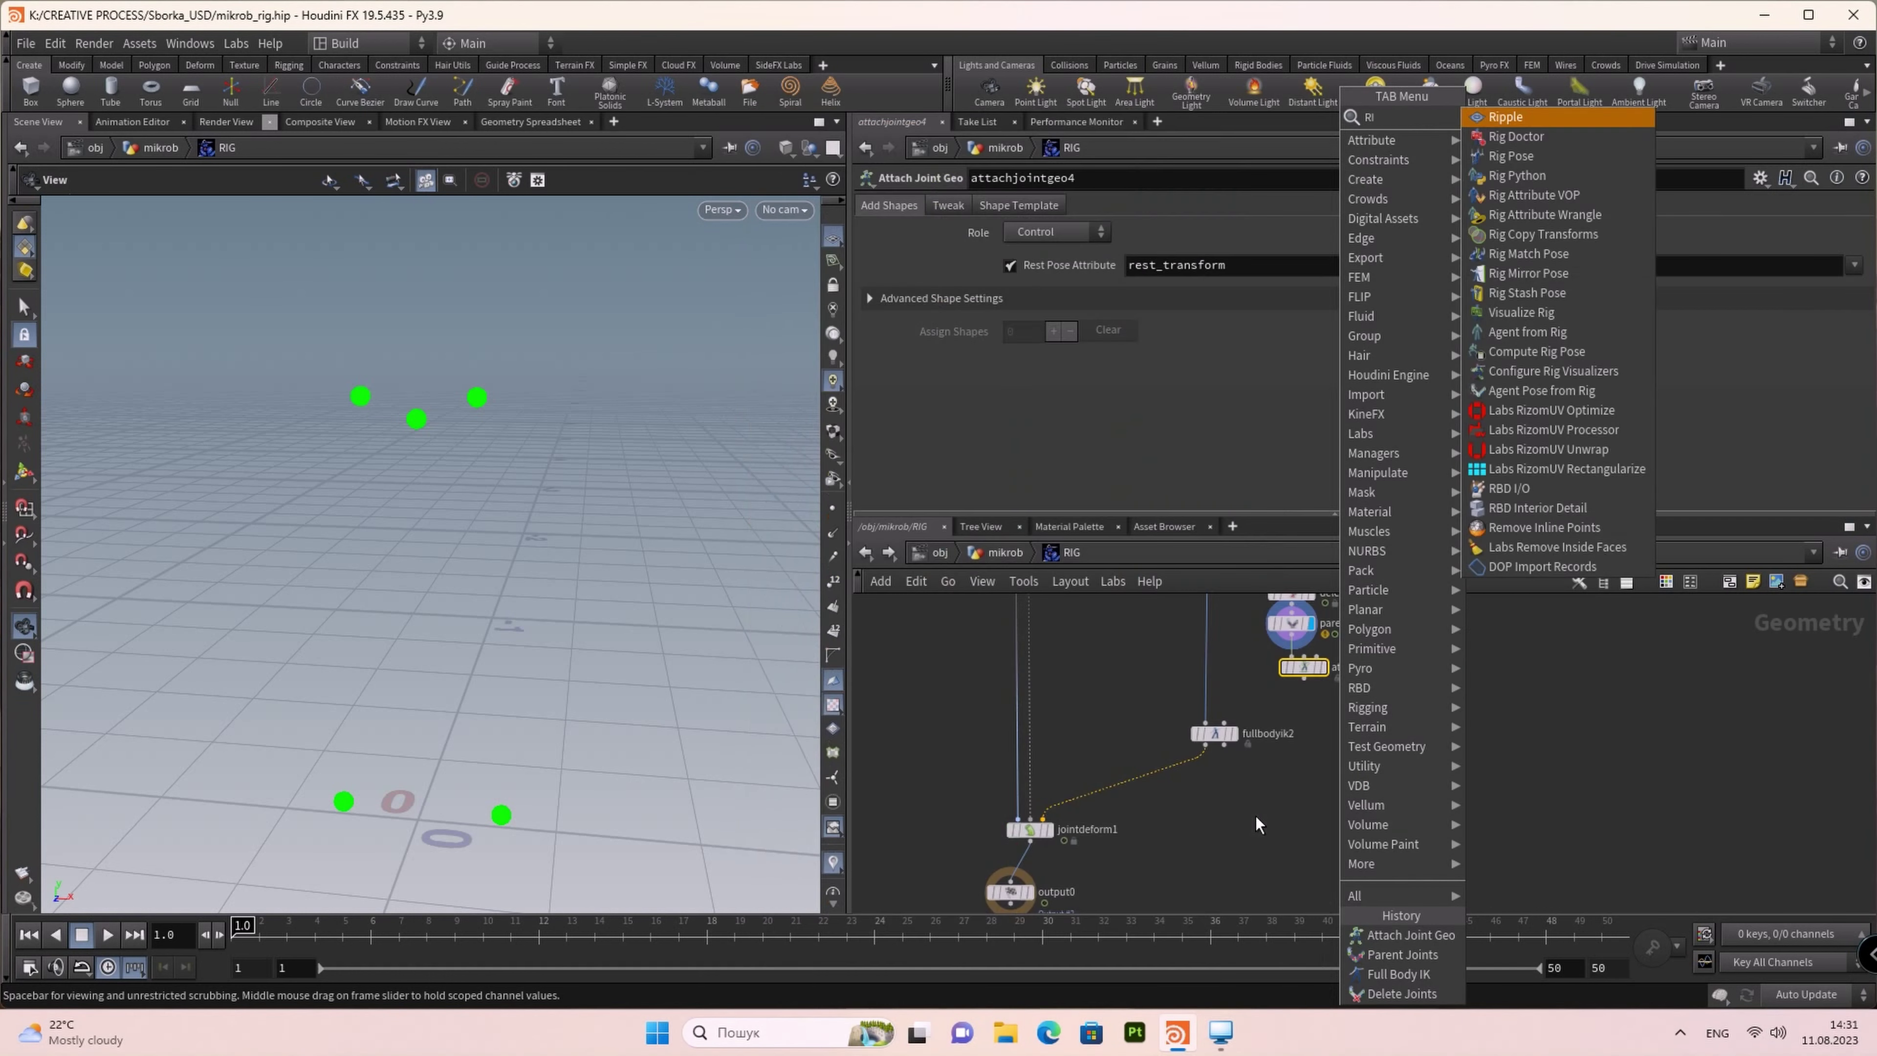
text(G)
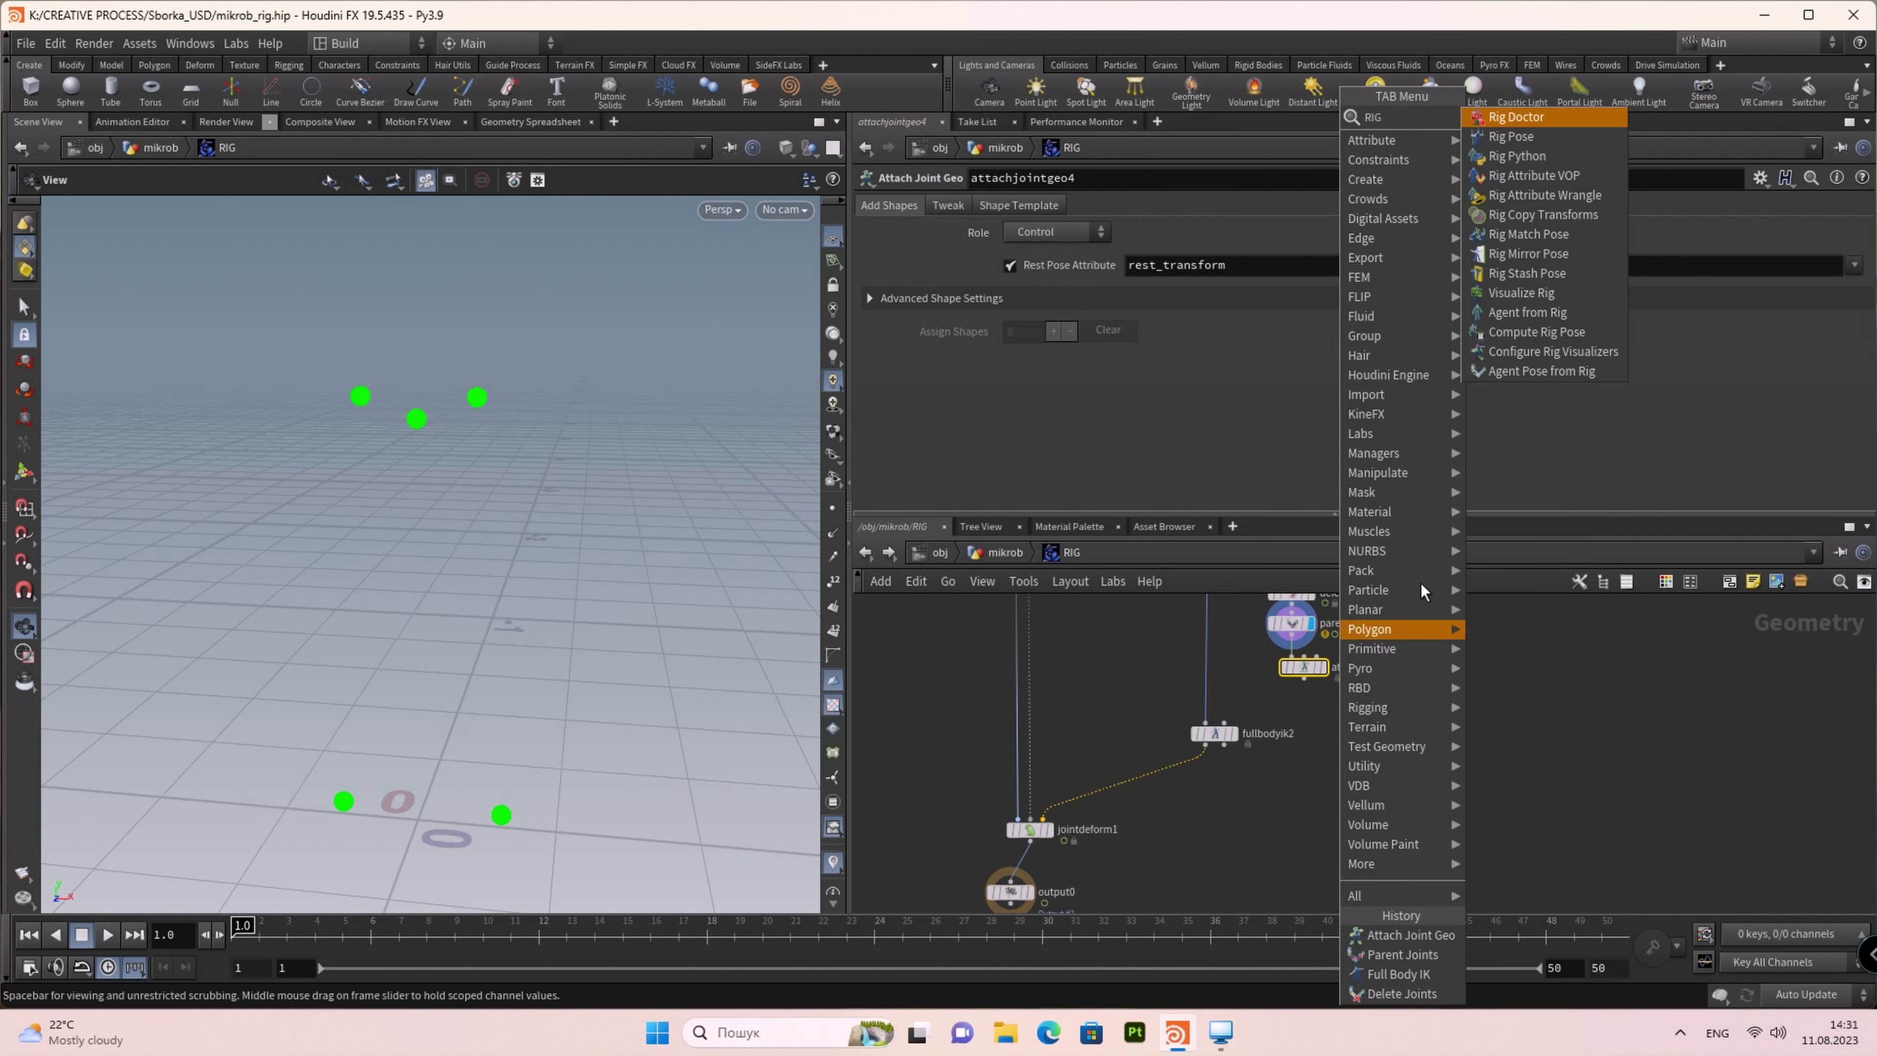
click(1506, 138)
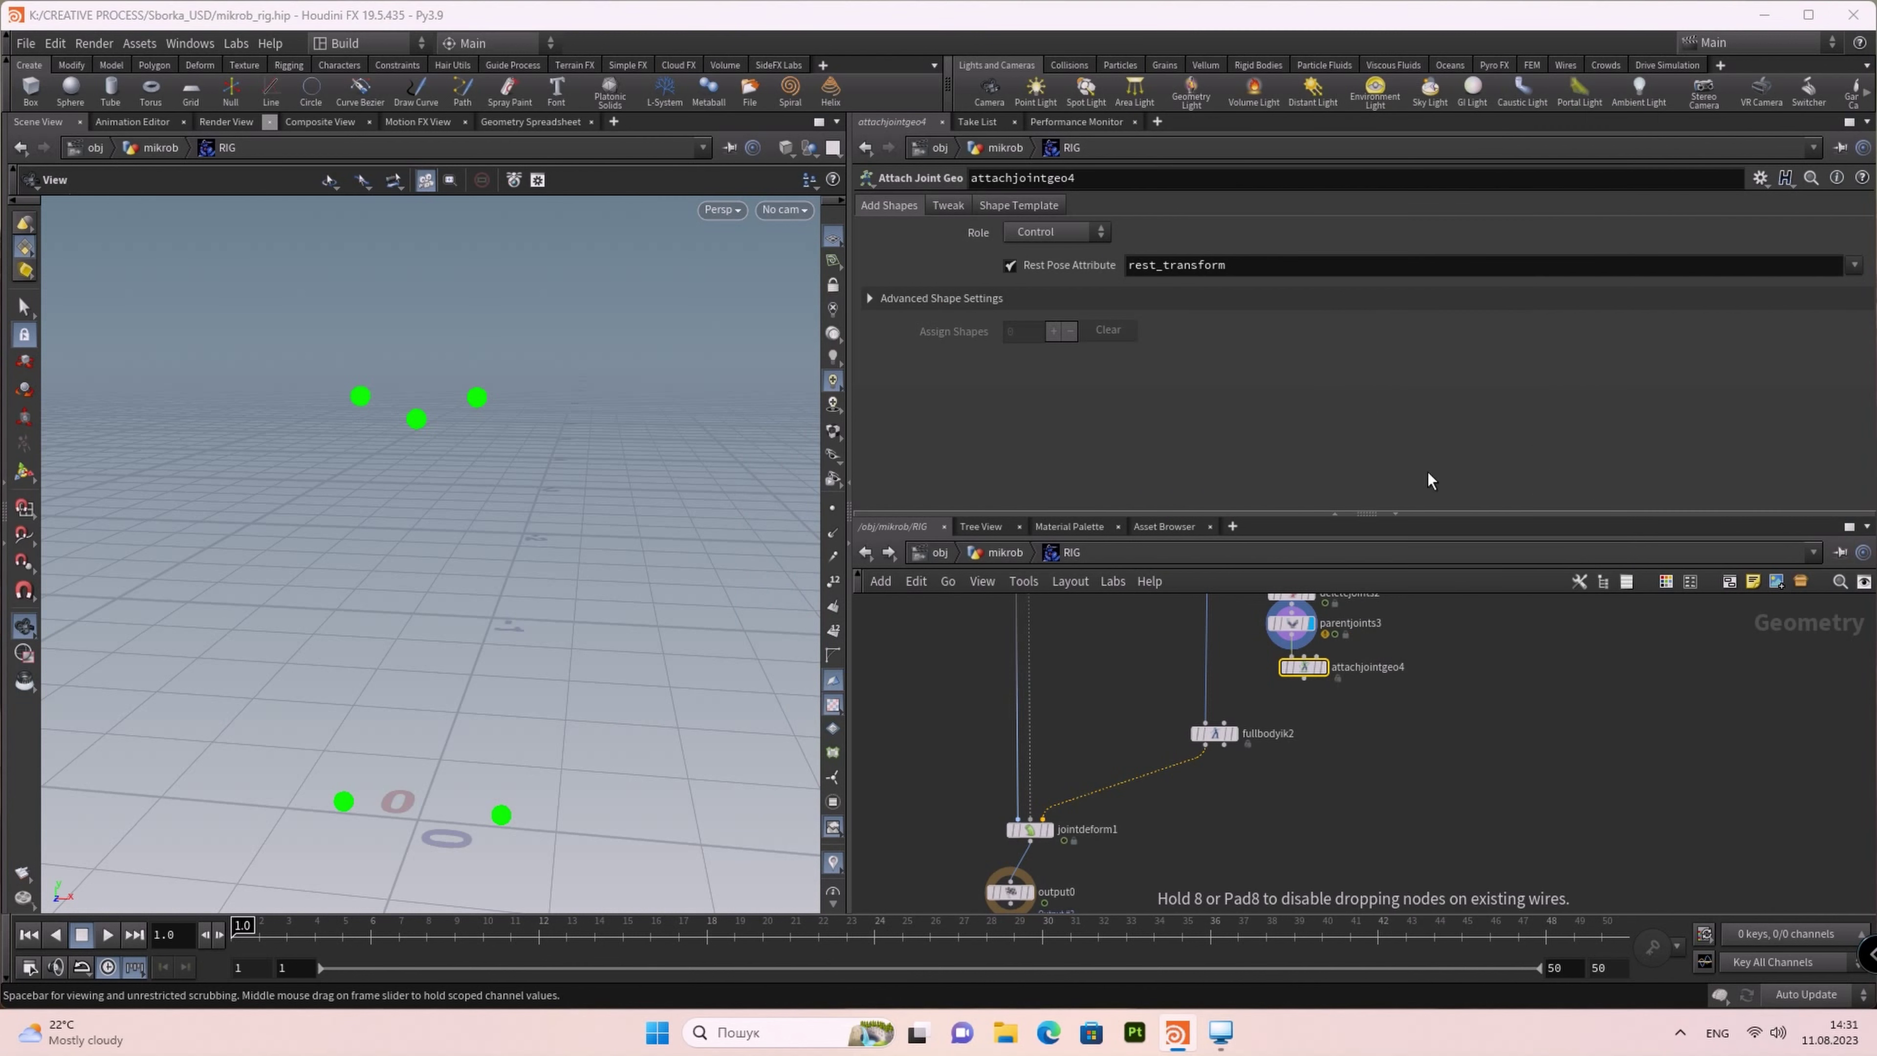
click(1302, 743)
scroll(1323, 798, up, 4)
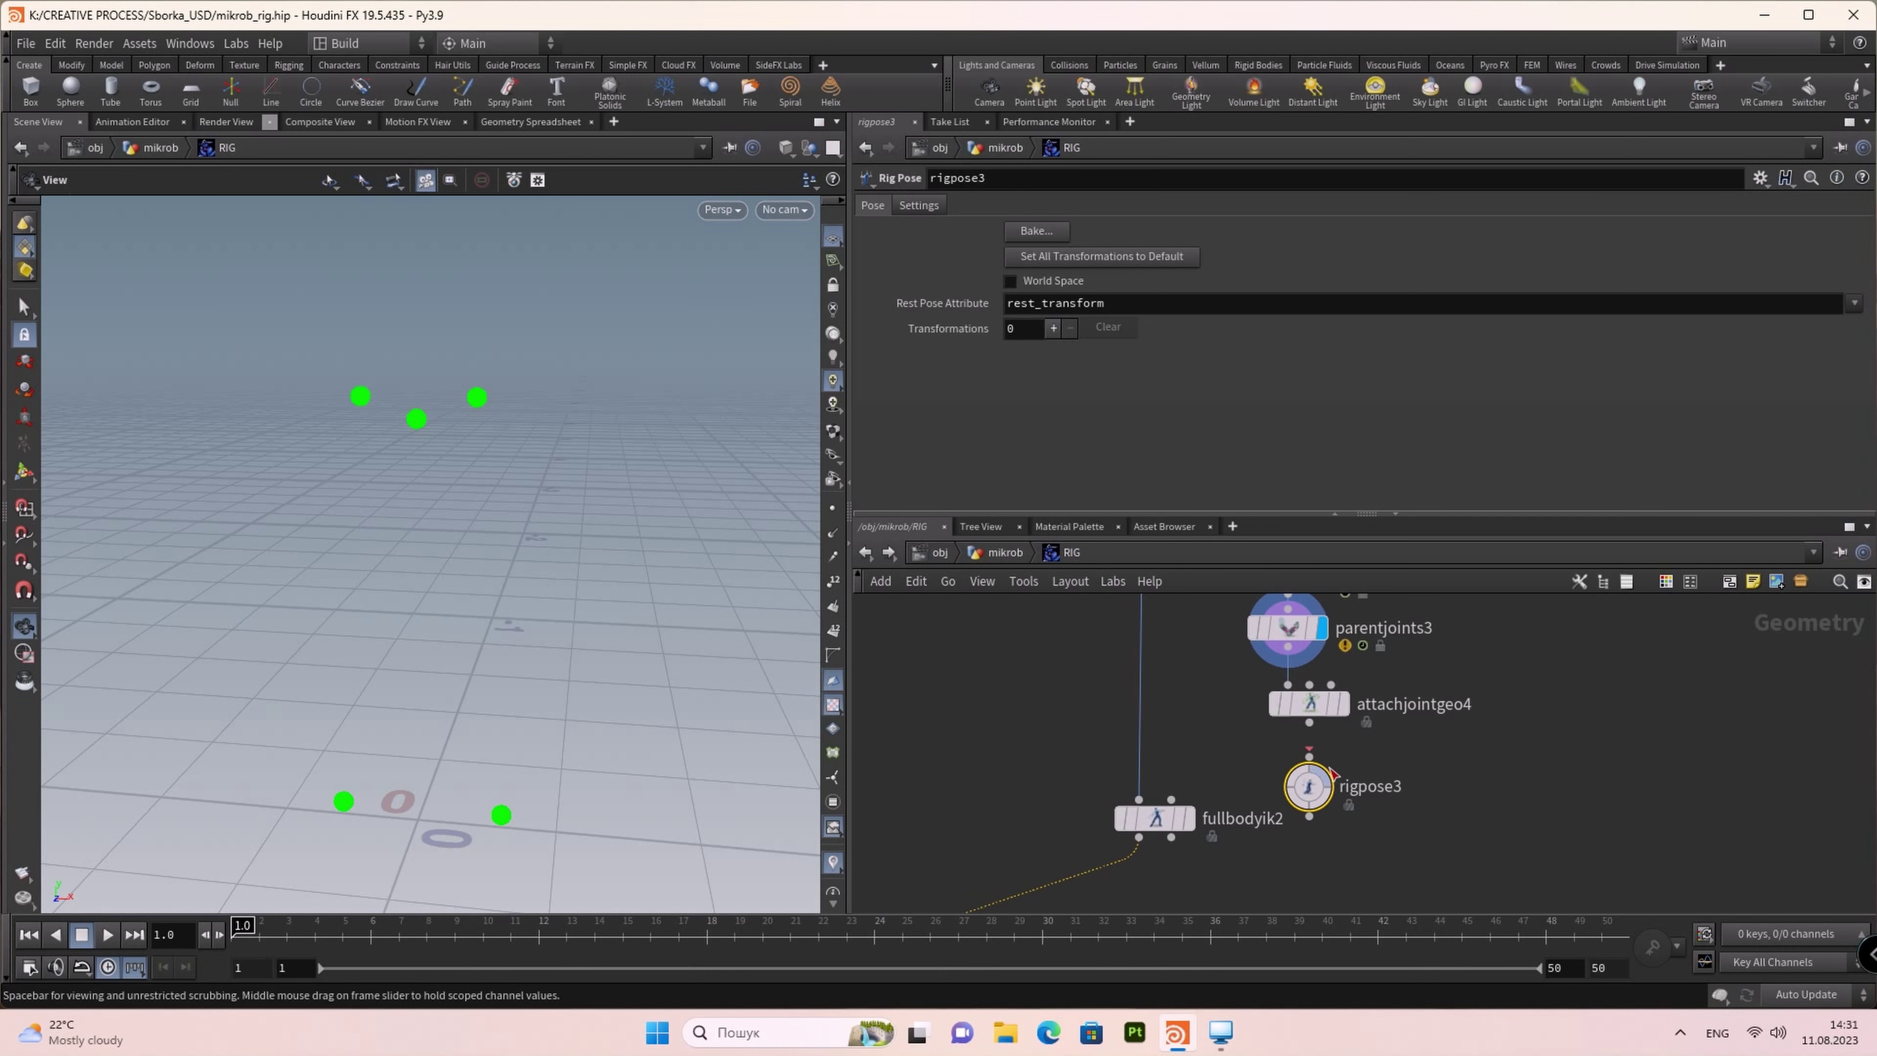
drag(1308, 722, 1308, 784)
Step: Wire rigpose3 into fullbodyik2's second (source-skeleton) input and select fullbodyik2
click(1172, 801)
drag(1321, 792, 1320, 768)
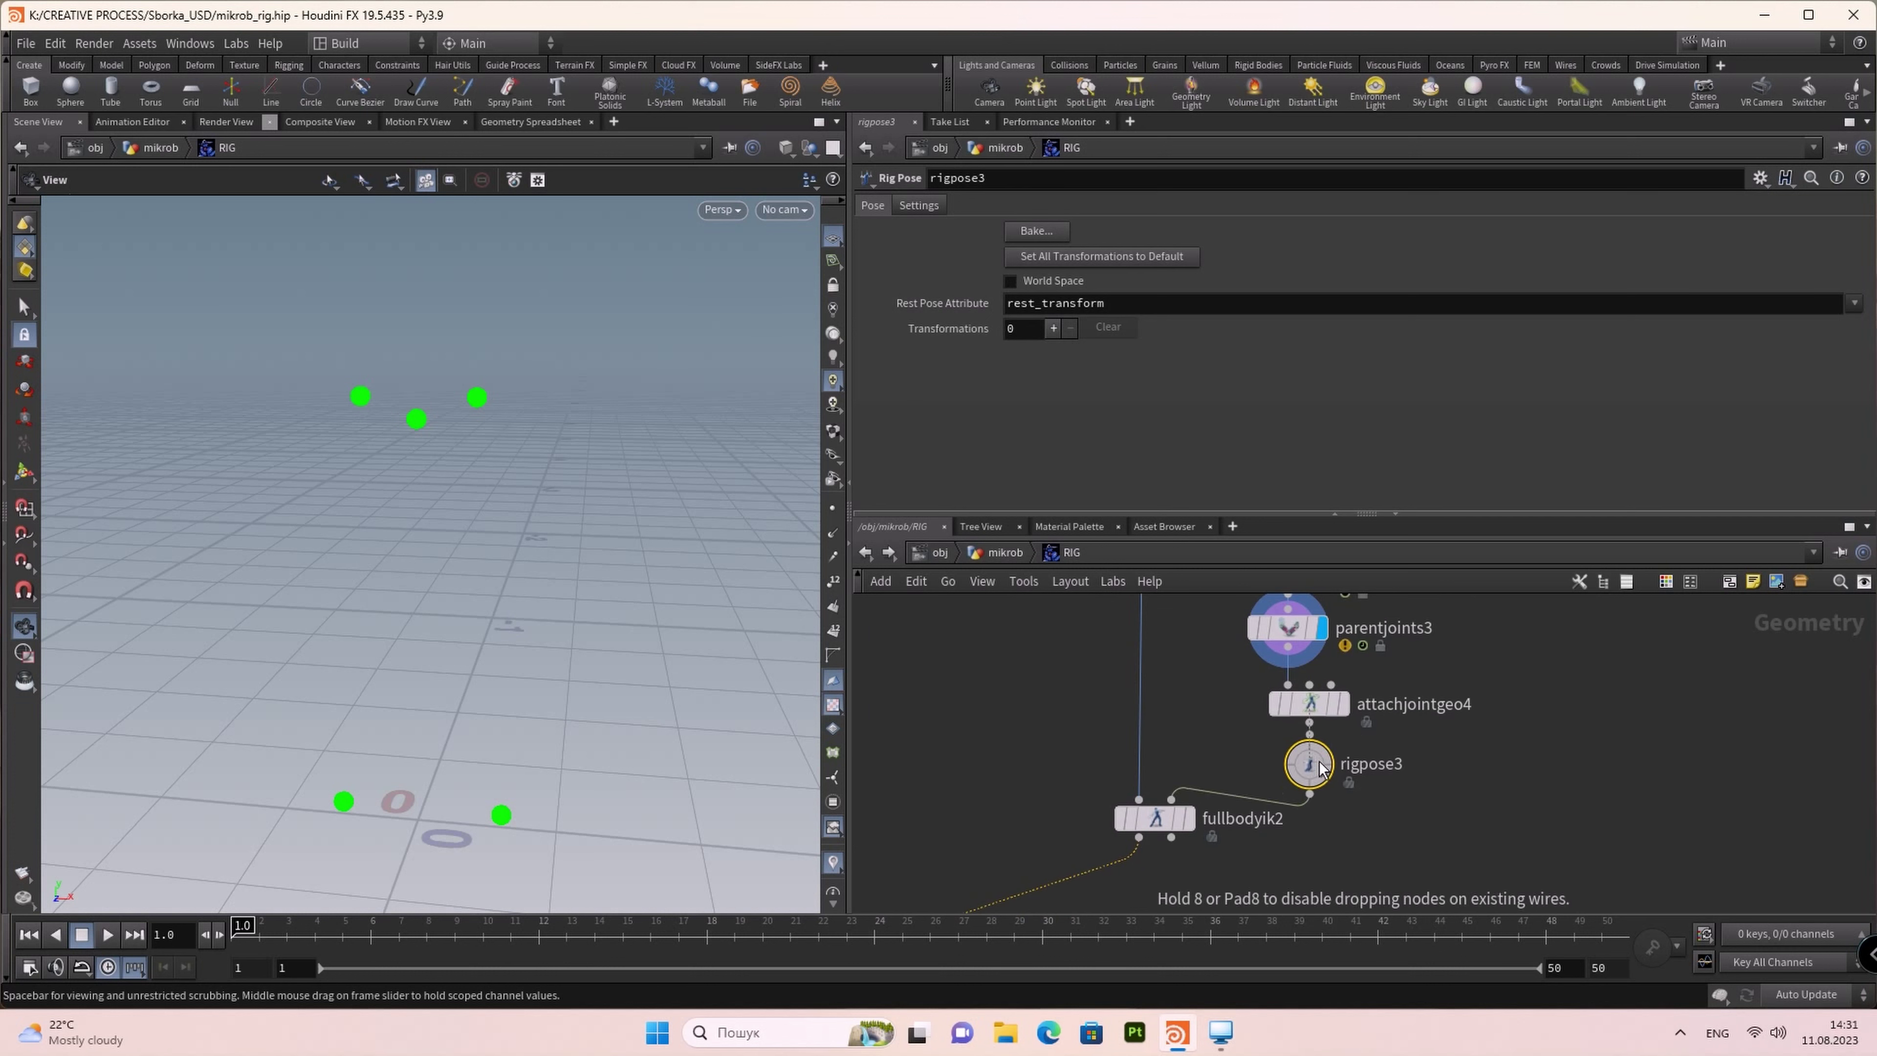
scroll(1375, 765, down, 2)
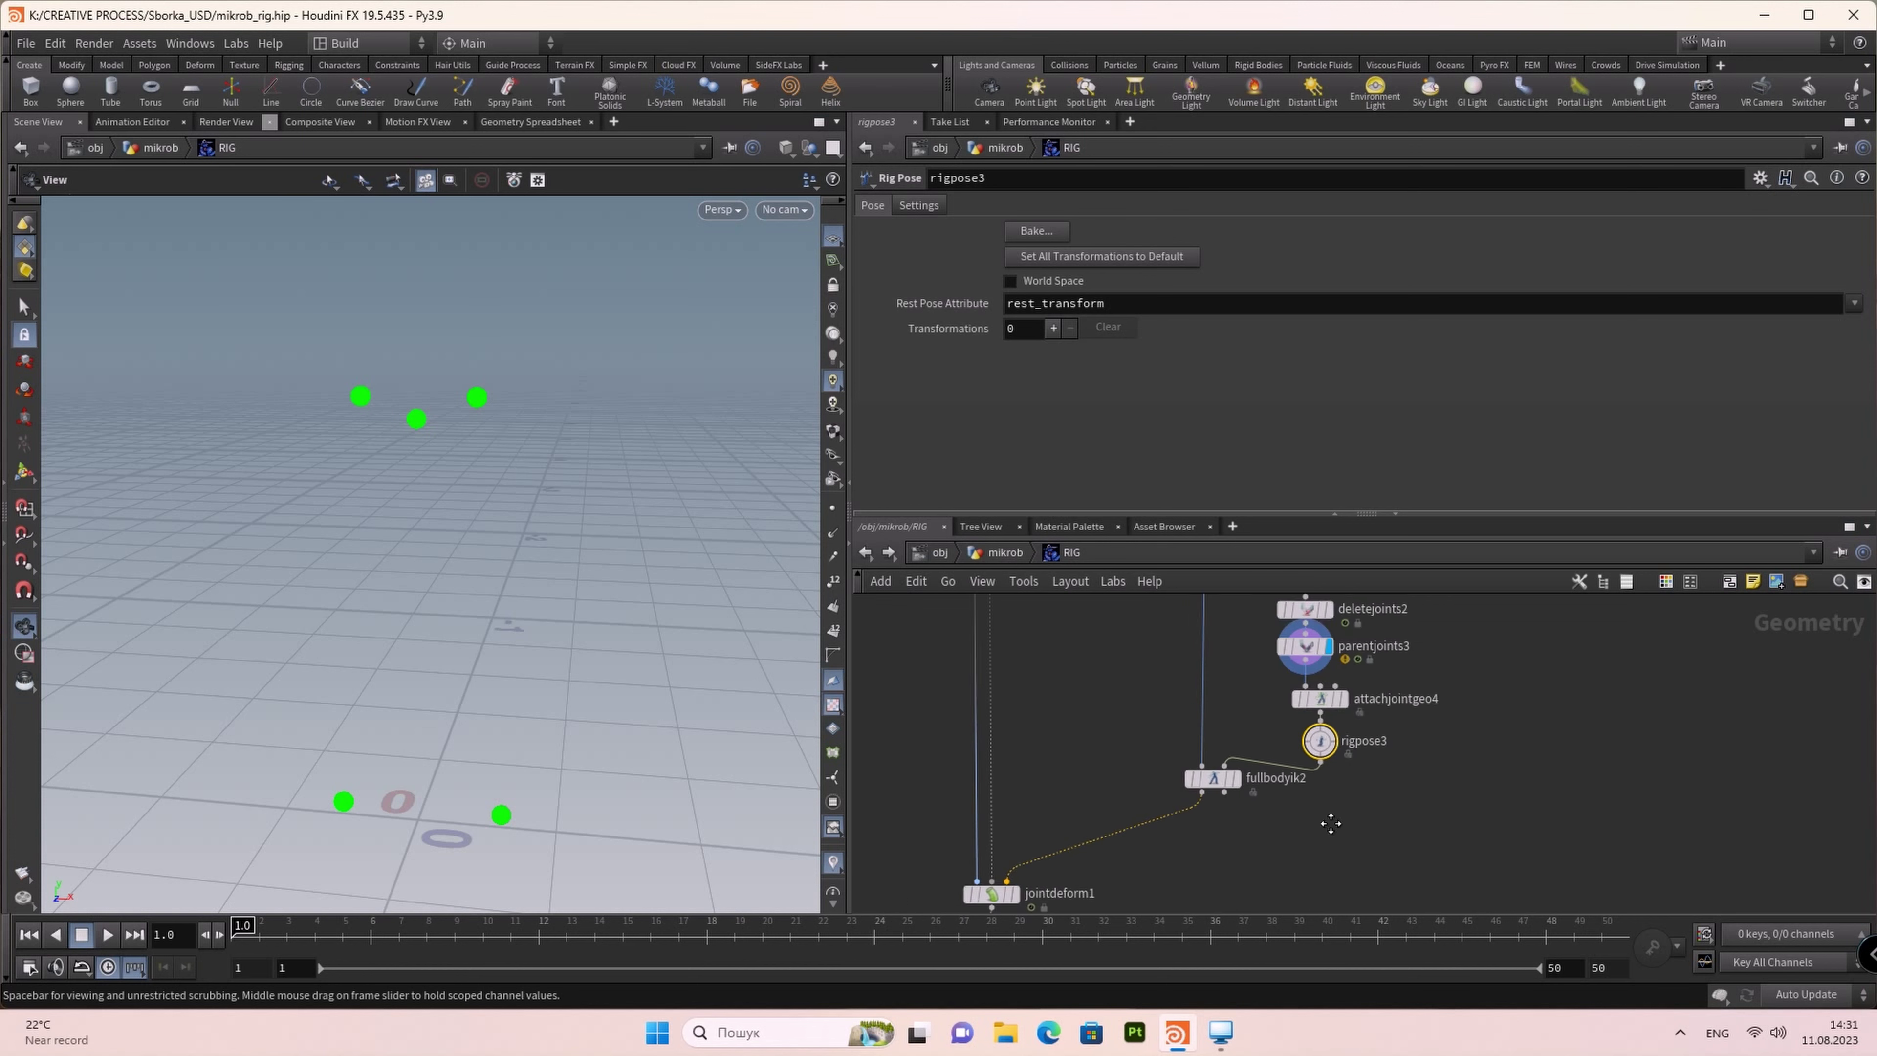
scroll(1341, 811, down, 2)
middle_drag(1265, 912, 1278, 858)
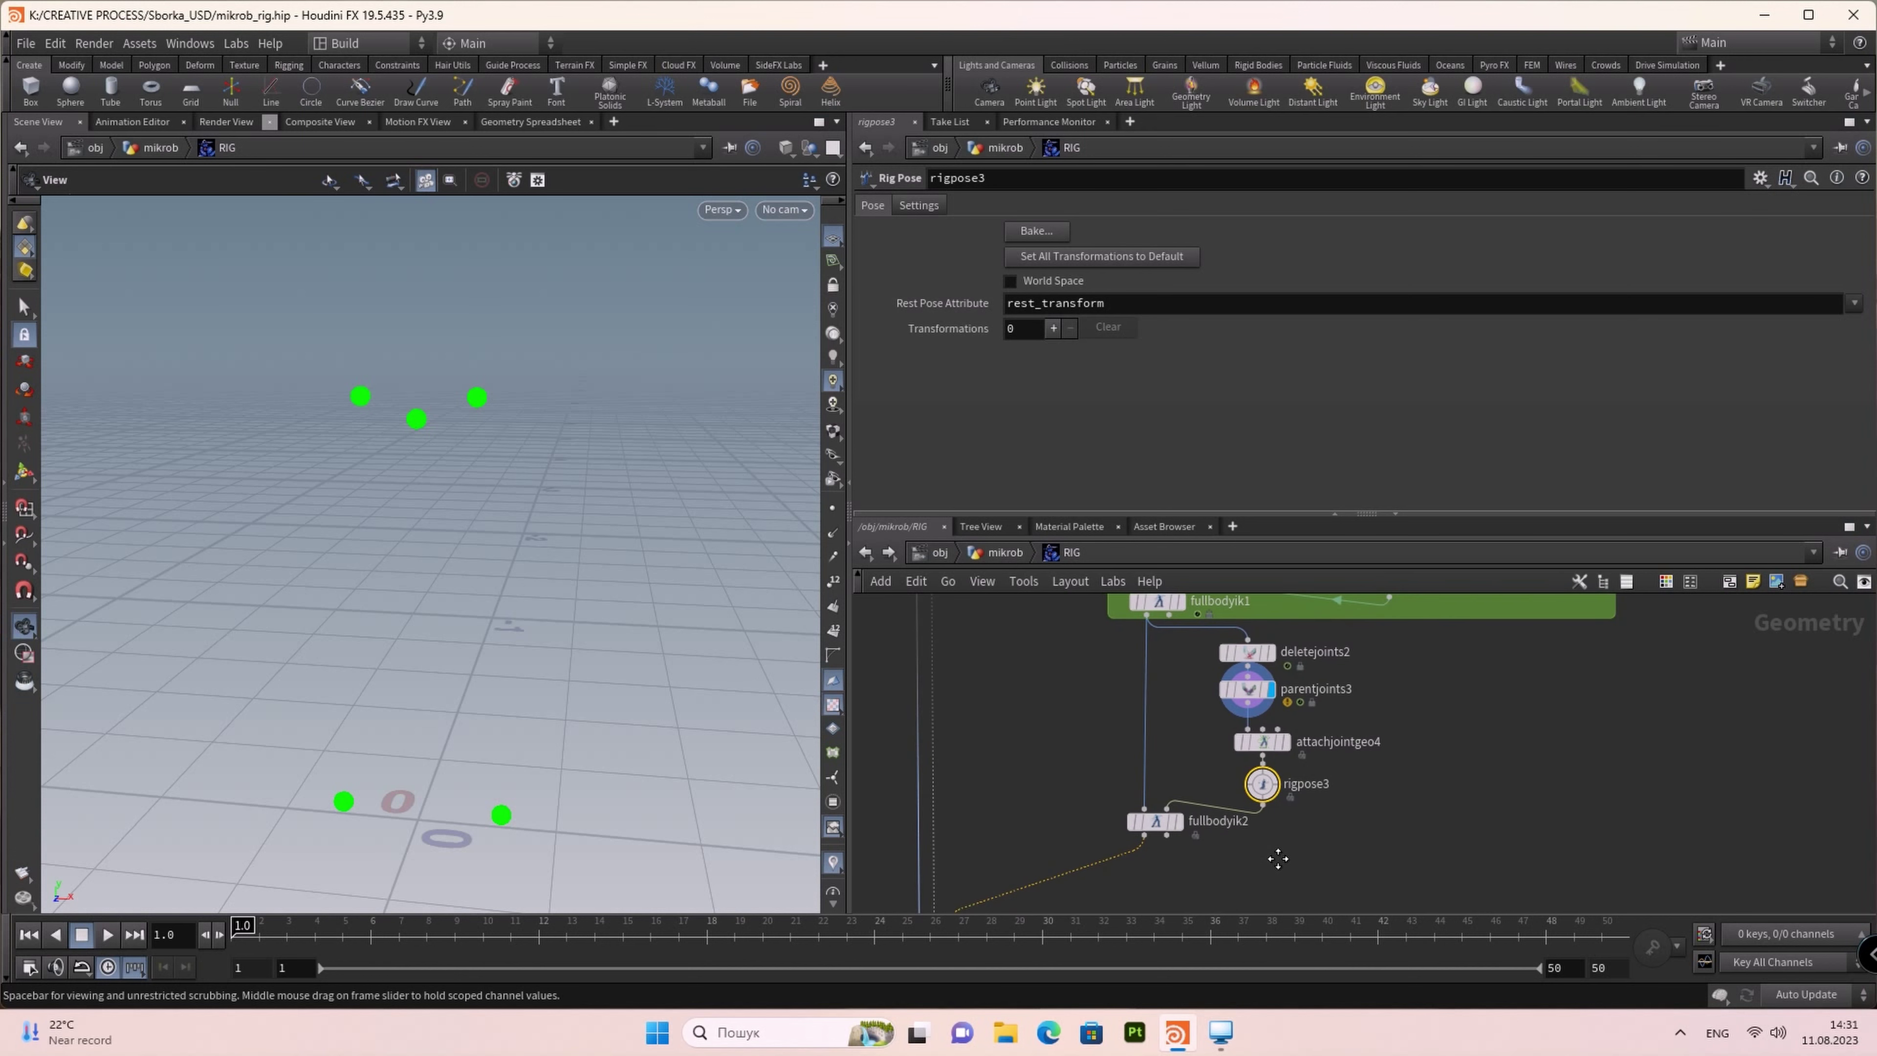
click(1172, 816)
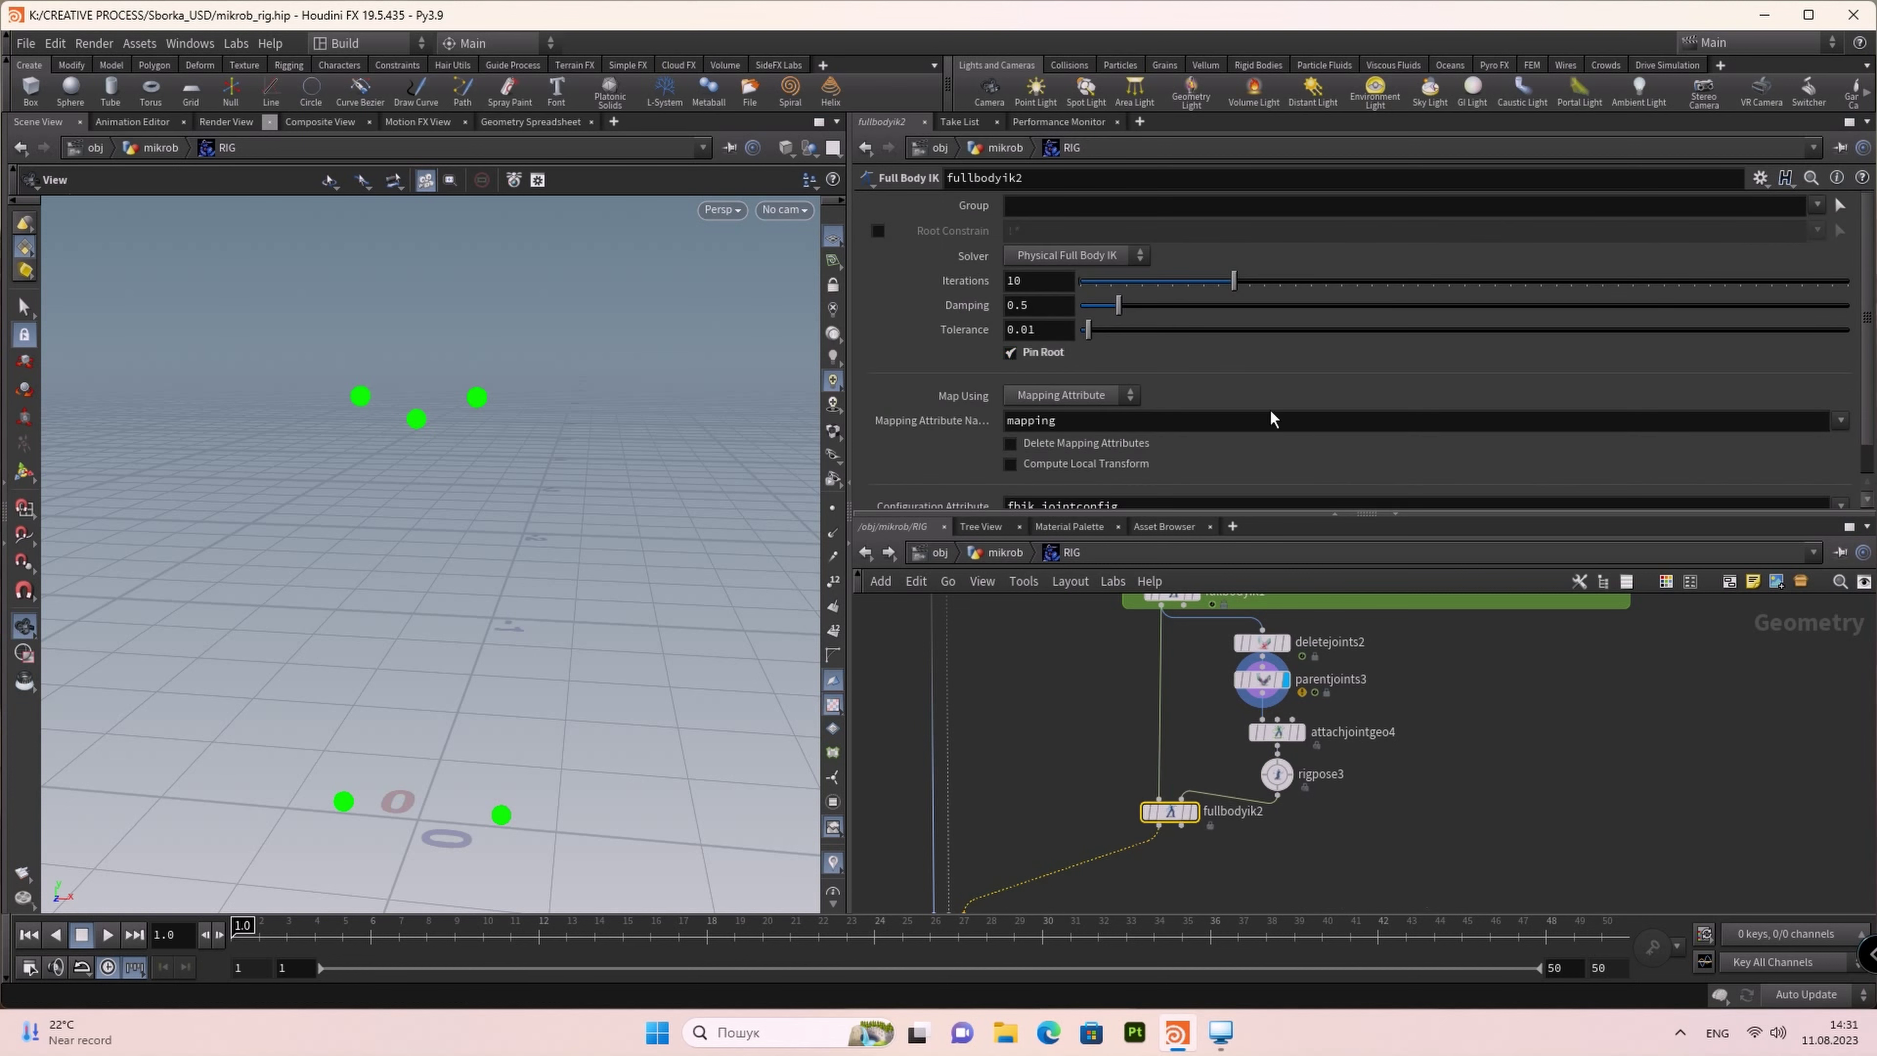
Step: Enable fullbodyik2's Center Of Mass target, using point COM with weight 1 and priority 0
scroll(1271, 404, down, 2)
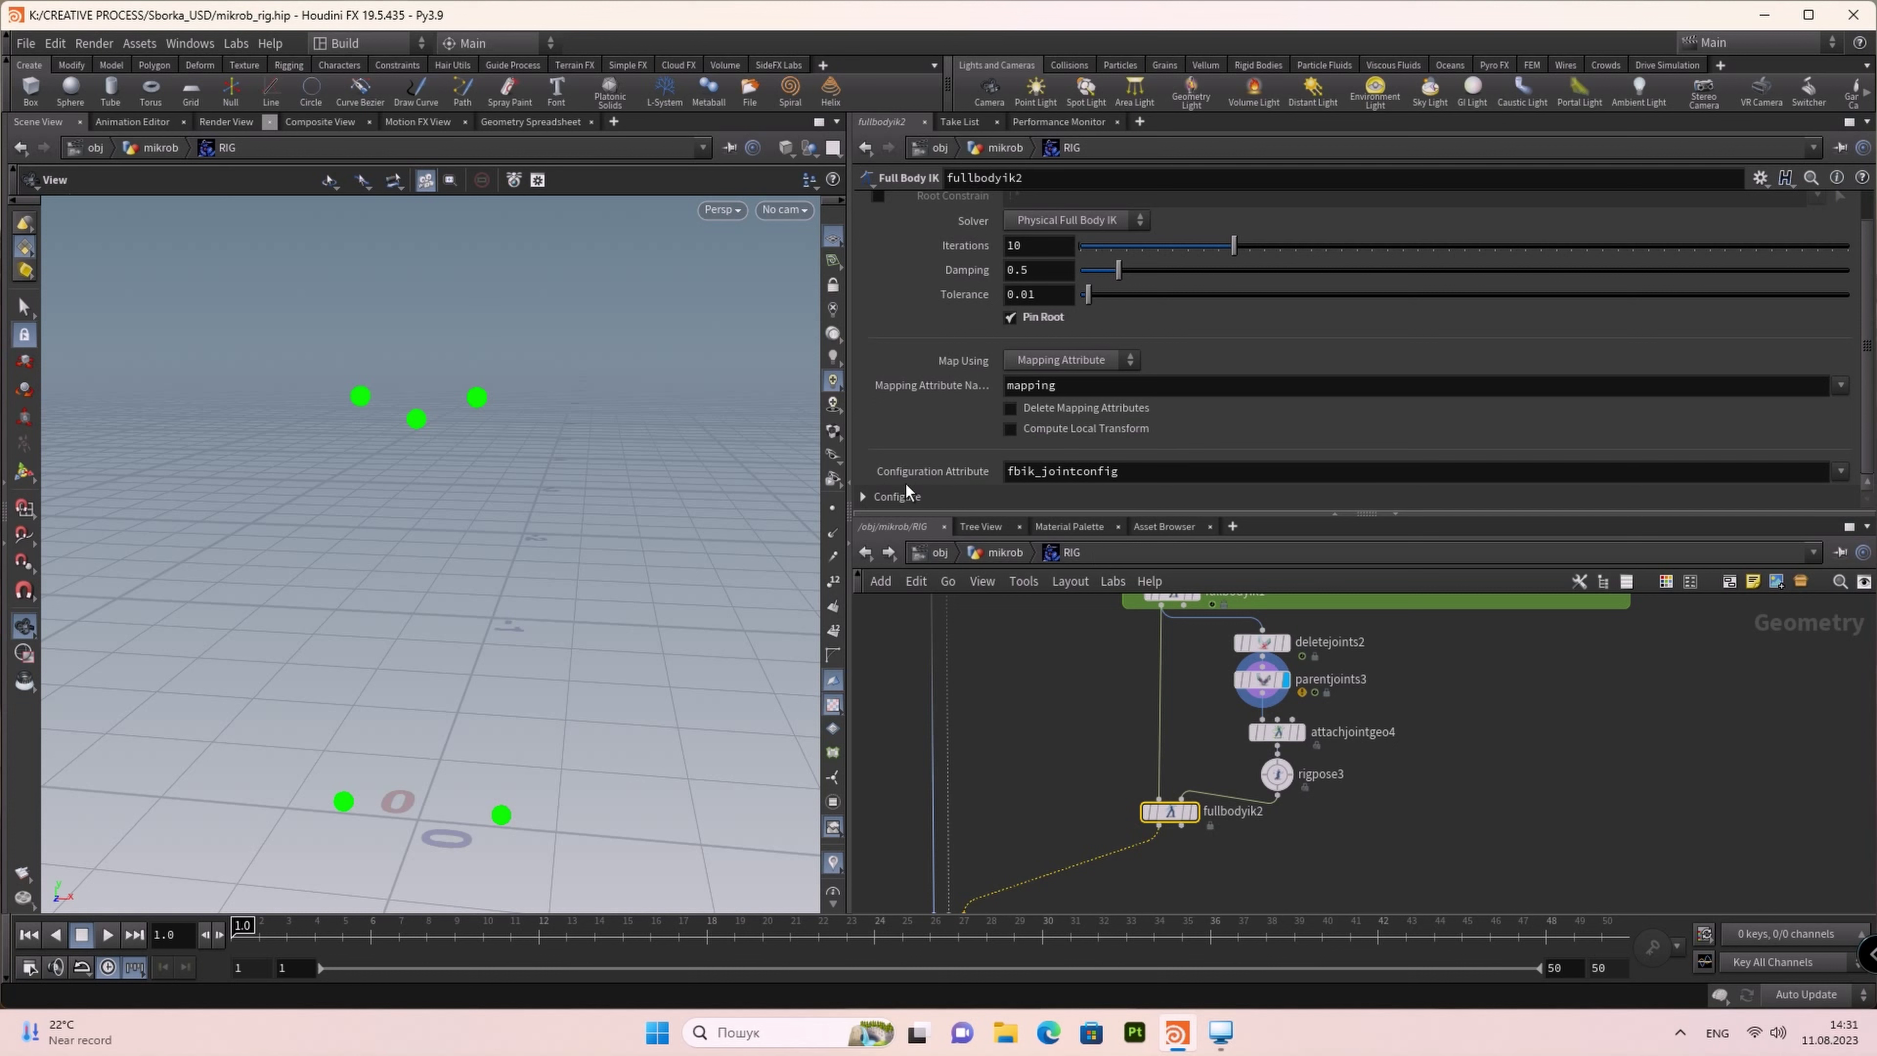
click(863, 498)
scroll(1186, 407, down, 5)
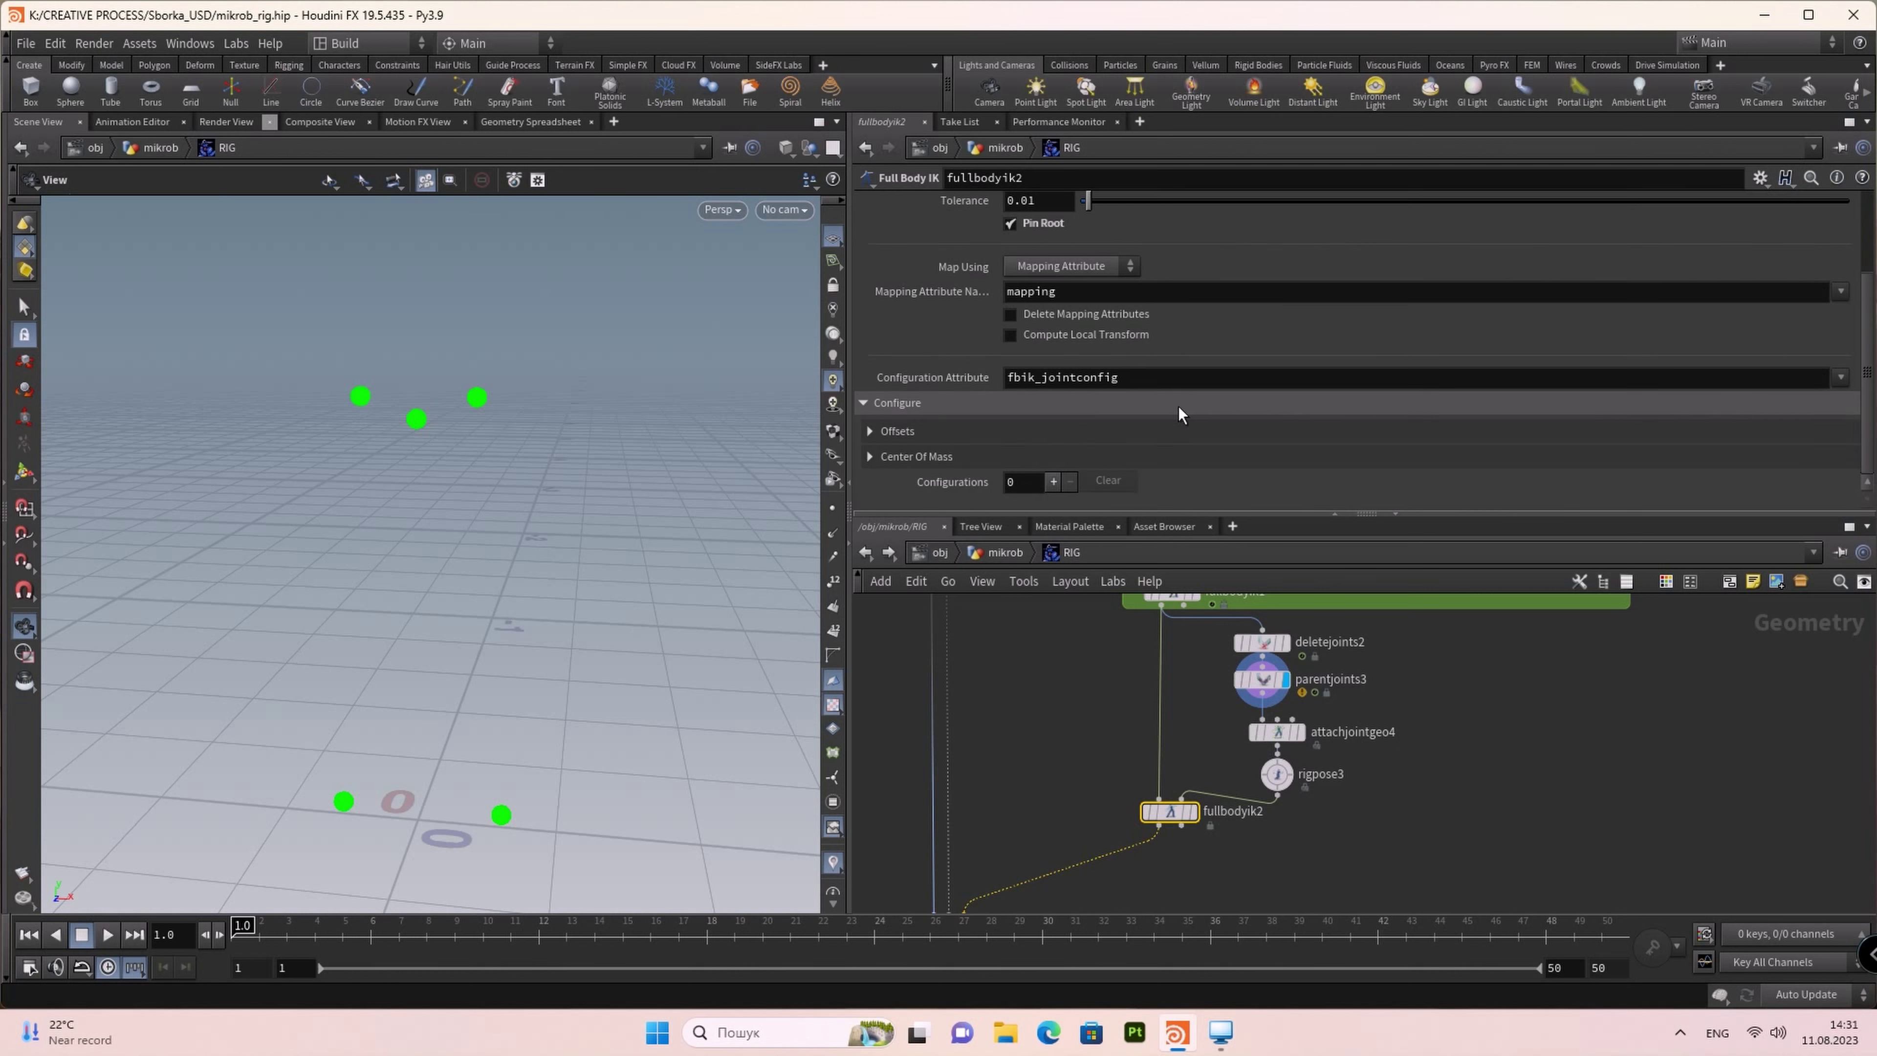
click(891, 434)
scroll(1169, 372, down, 3)
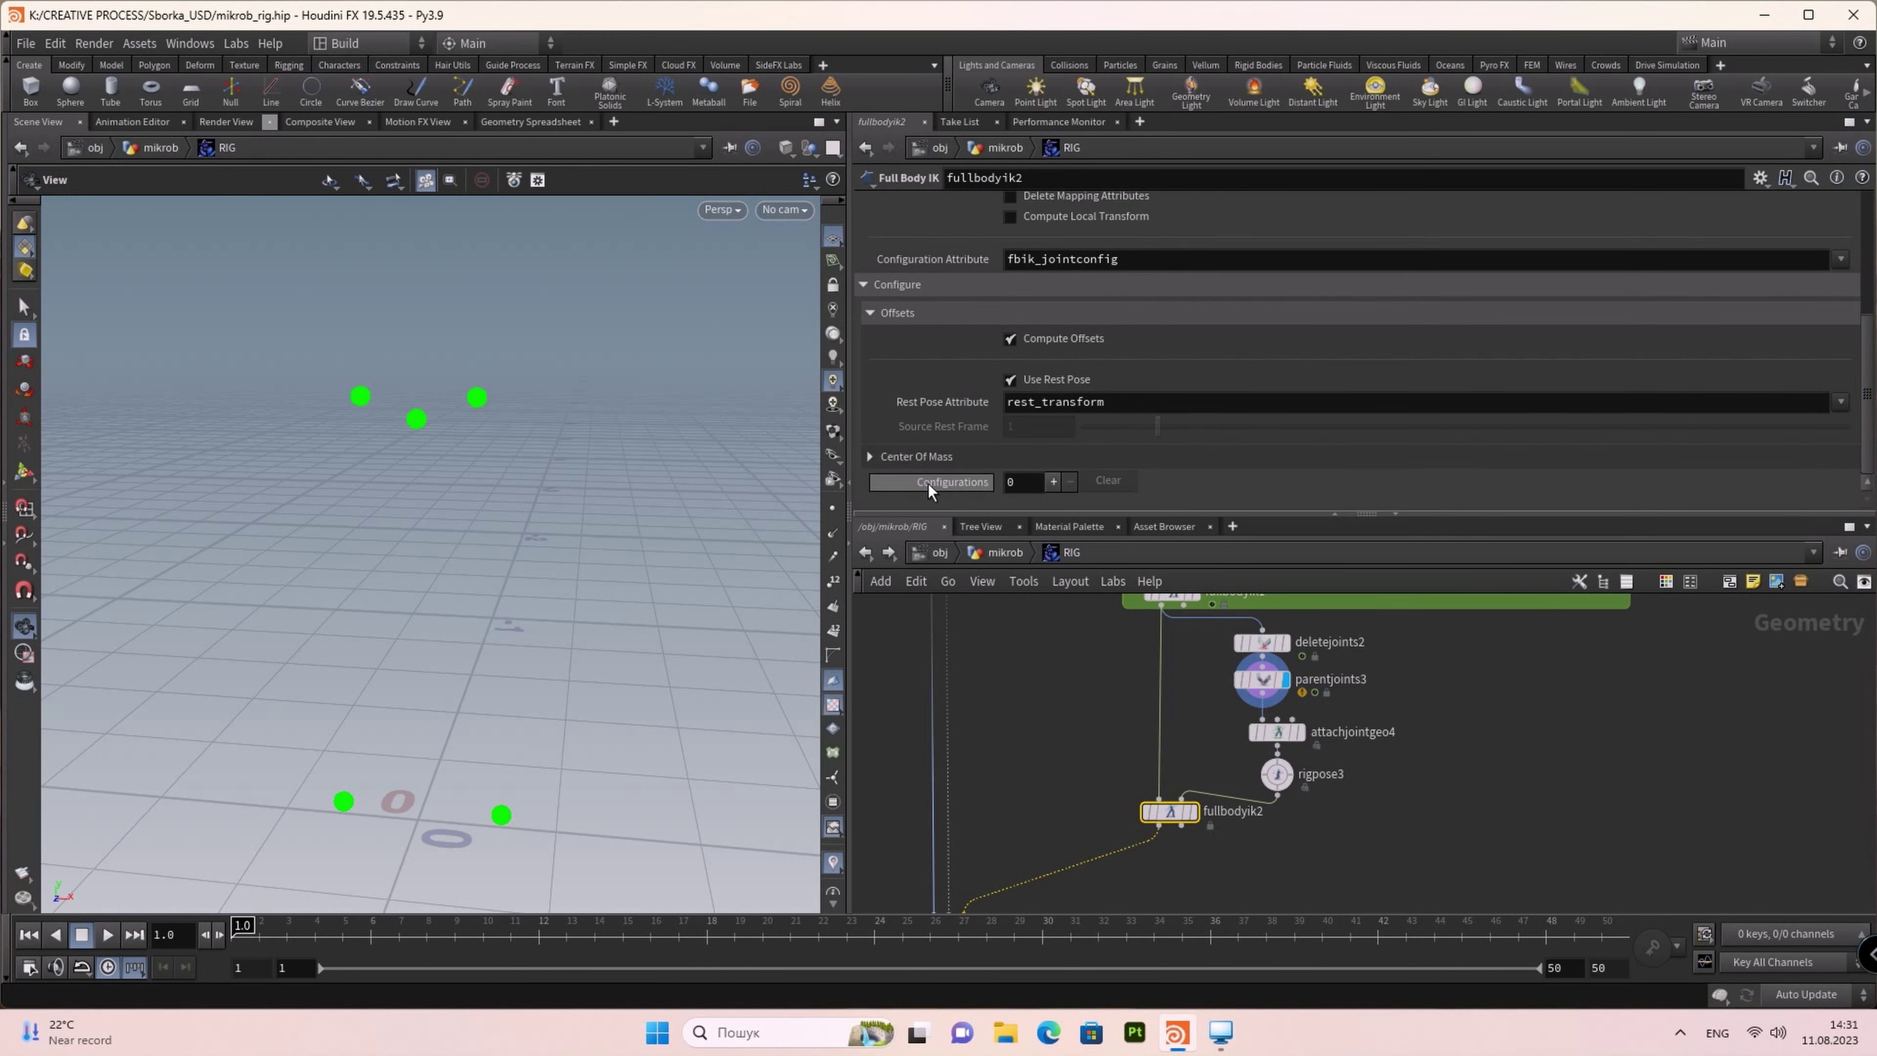
click(886, 458)
scroll(1109, 414, down, 3)
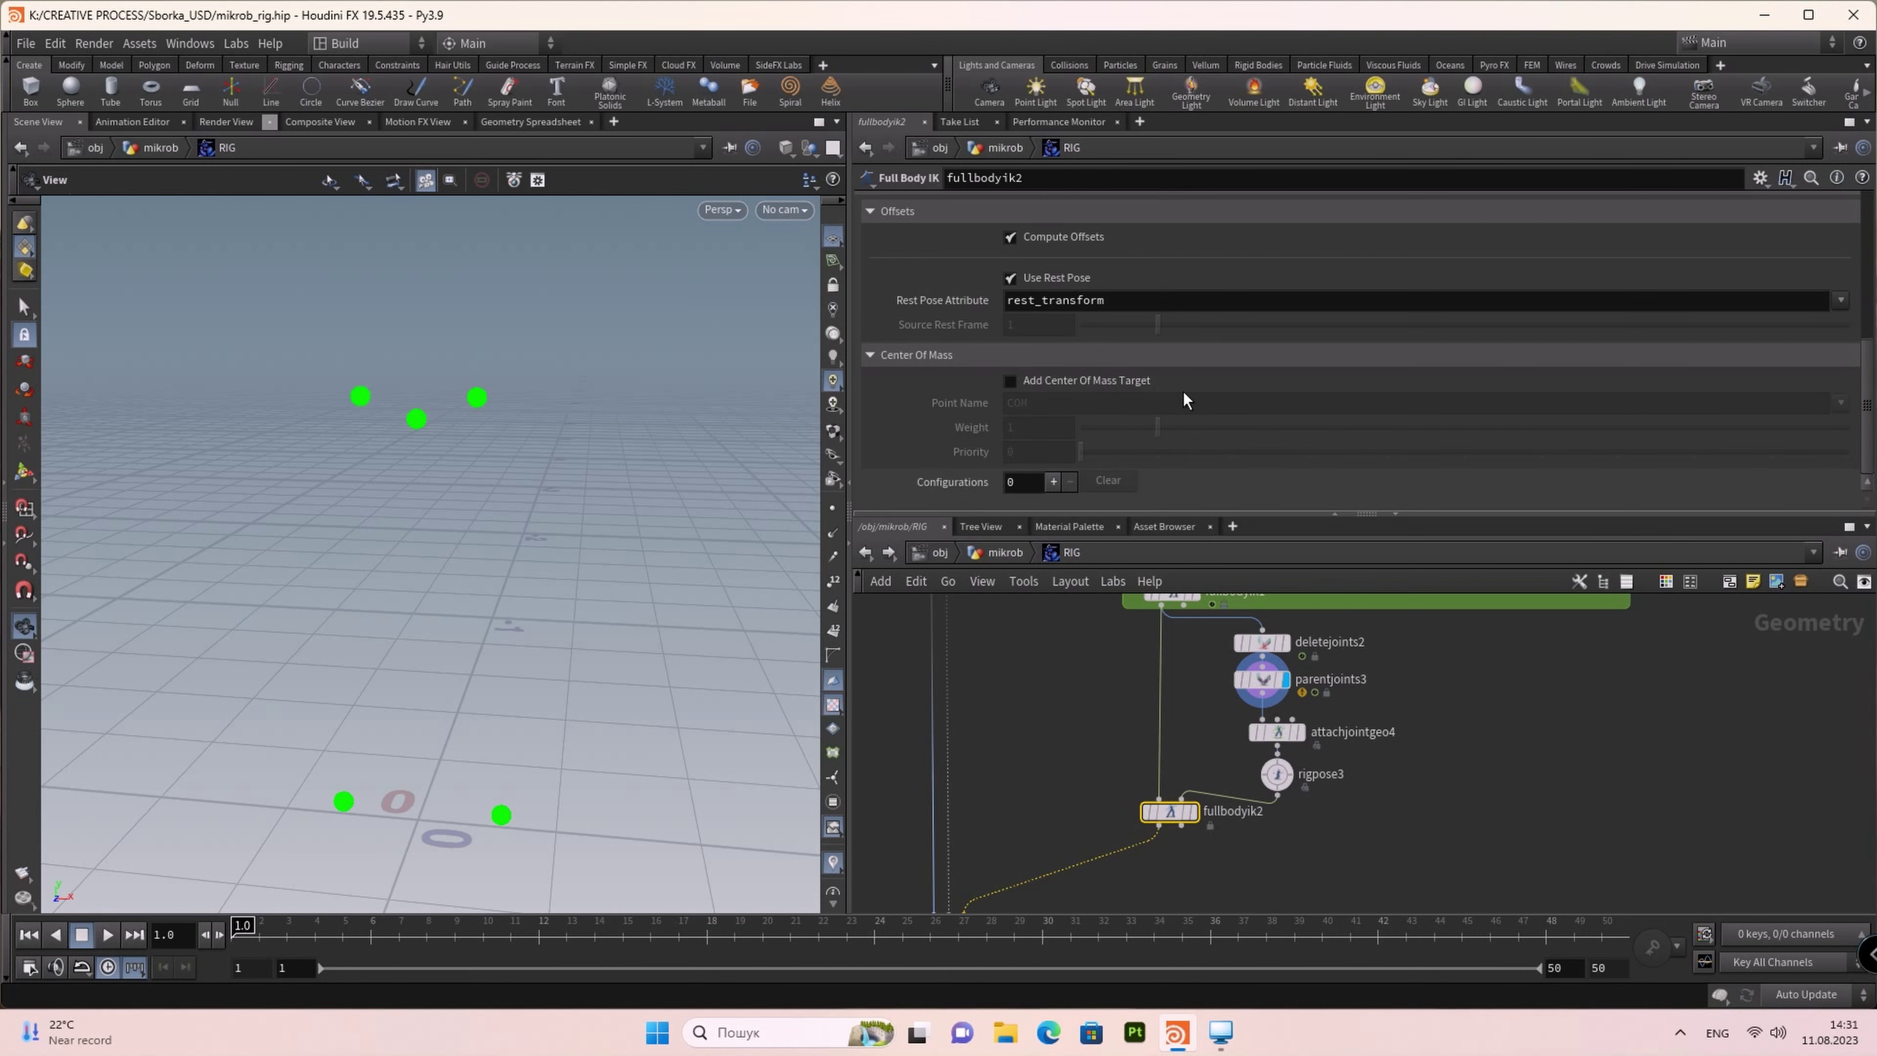
click(1015, 385)
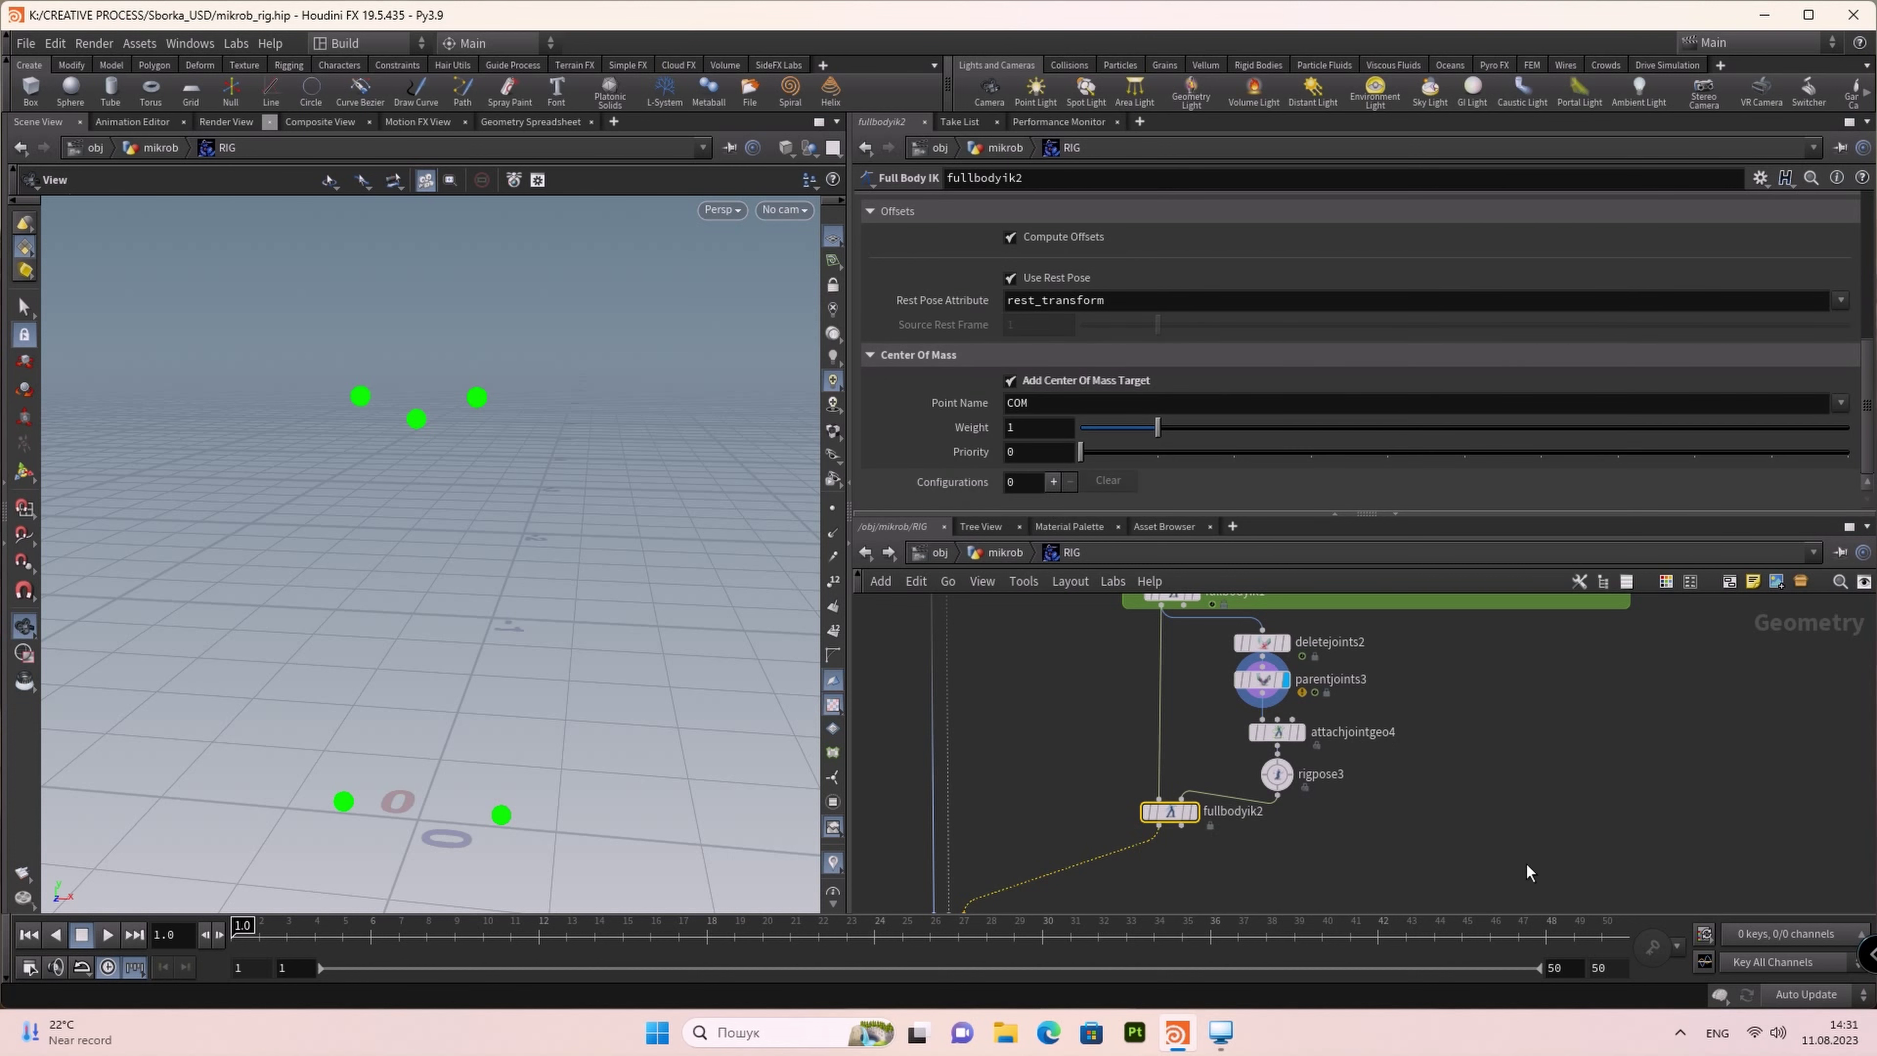
middle_drag(1467, 812, 1497, 792)
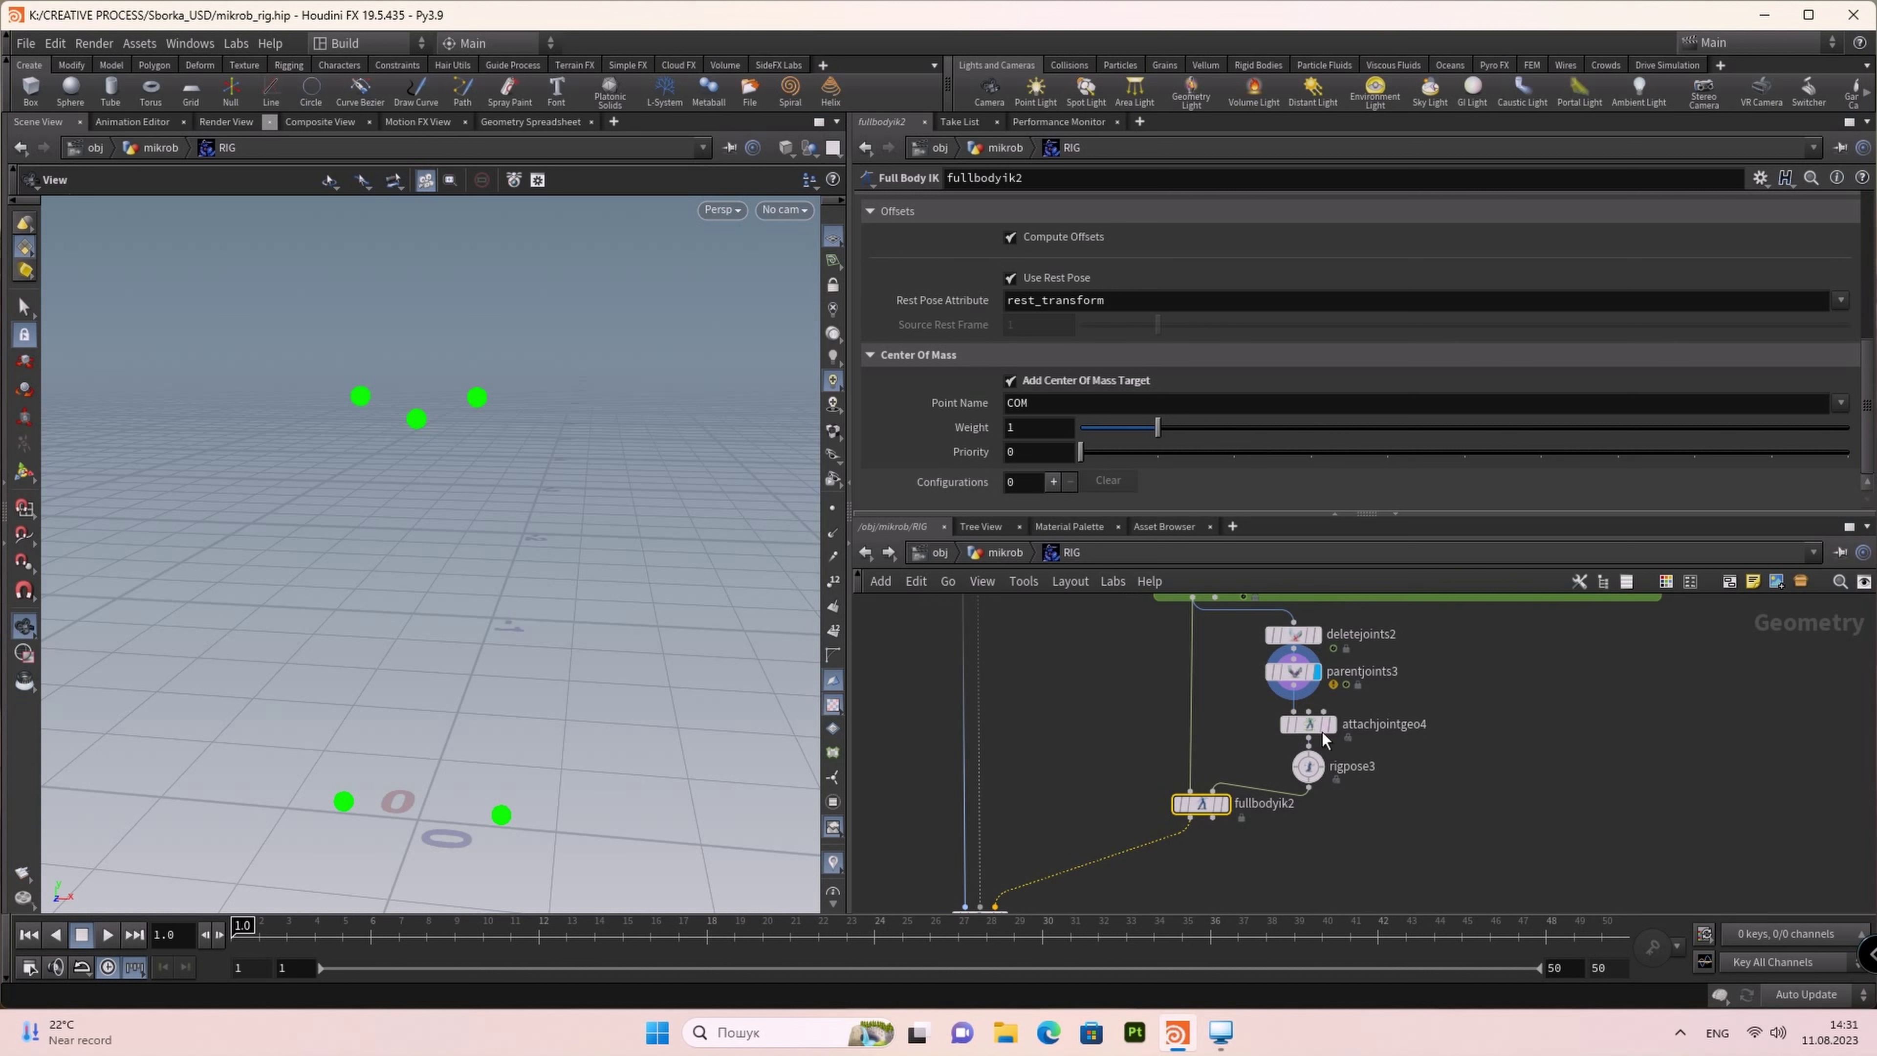
drag(1317, 724, 1327, 724)
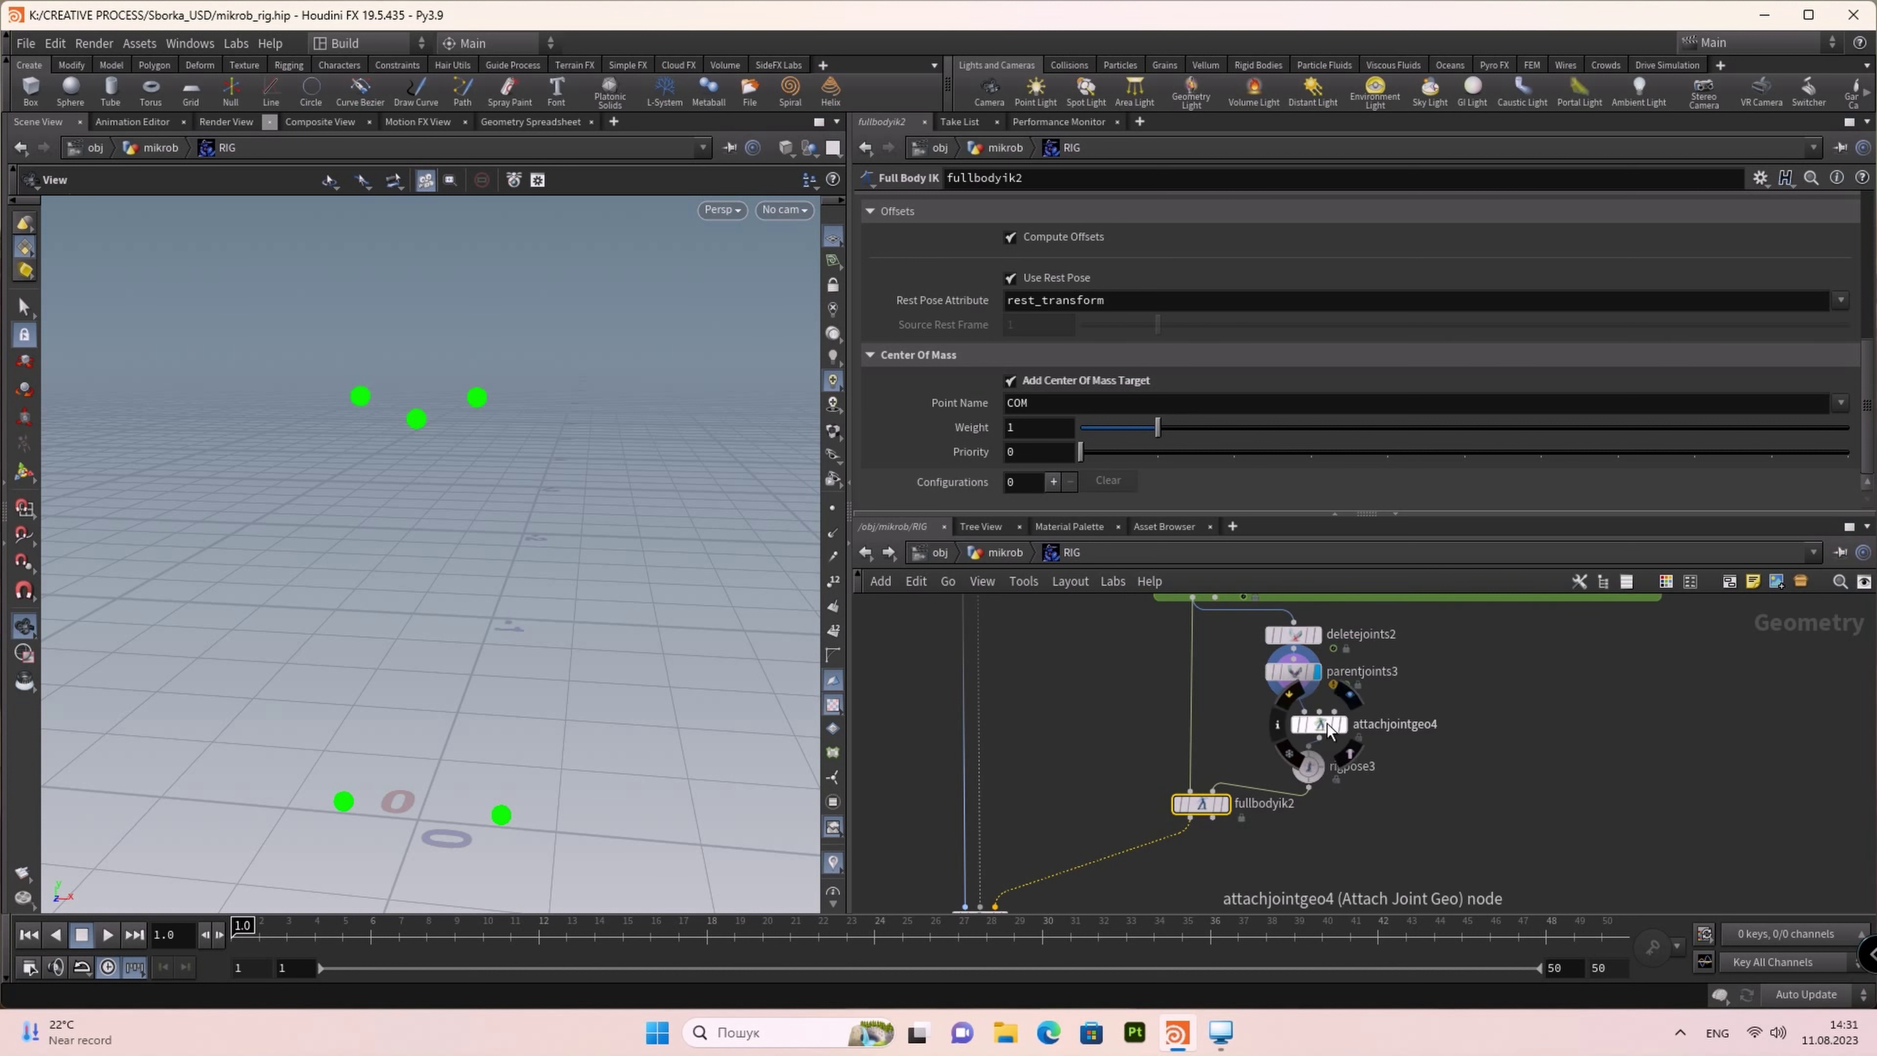
Step: Add a File node, file4, beside parentjoints3, wired into attachjointgeo4's second input
key(Tab)
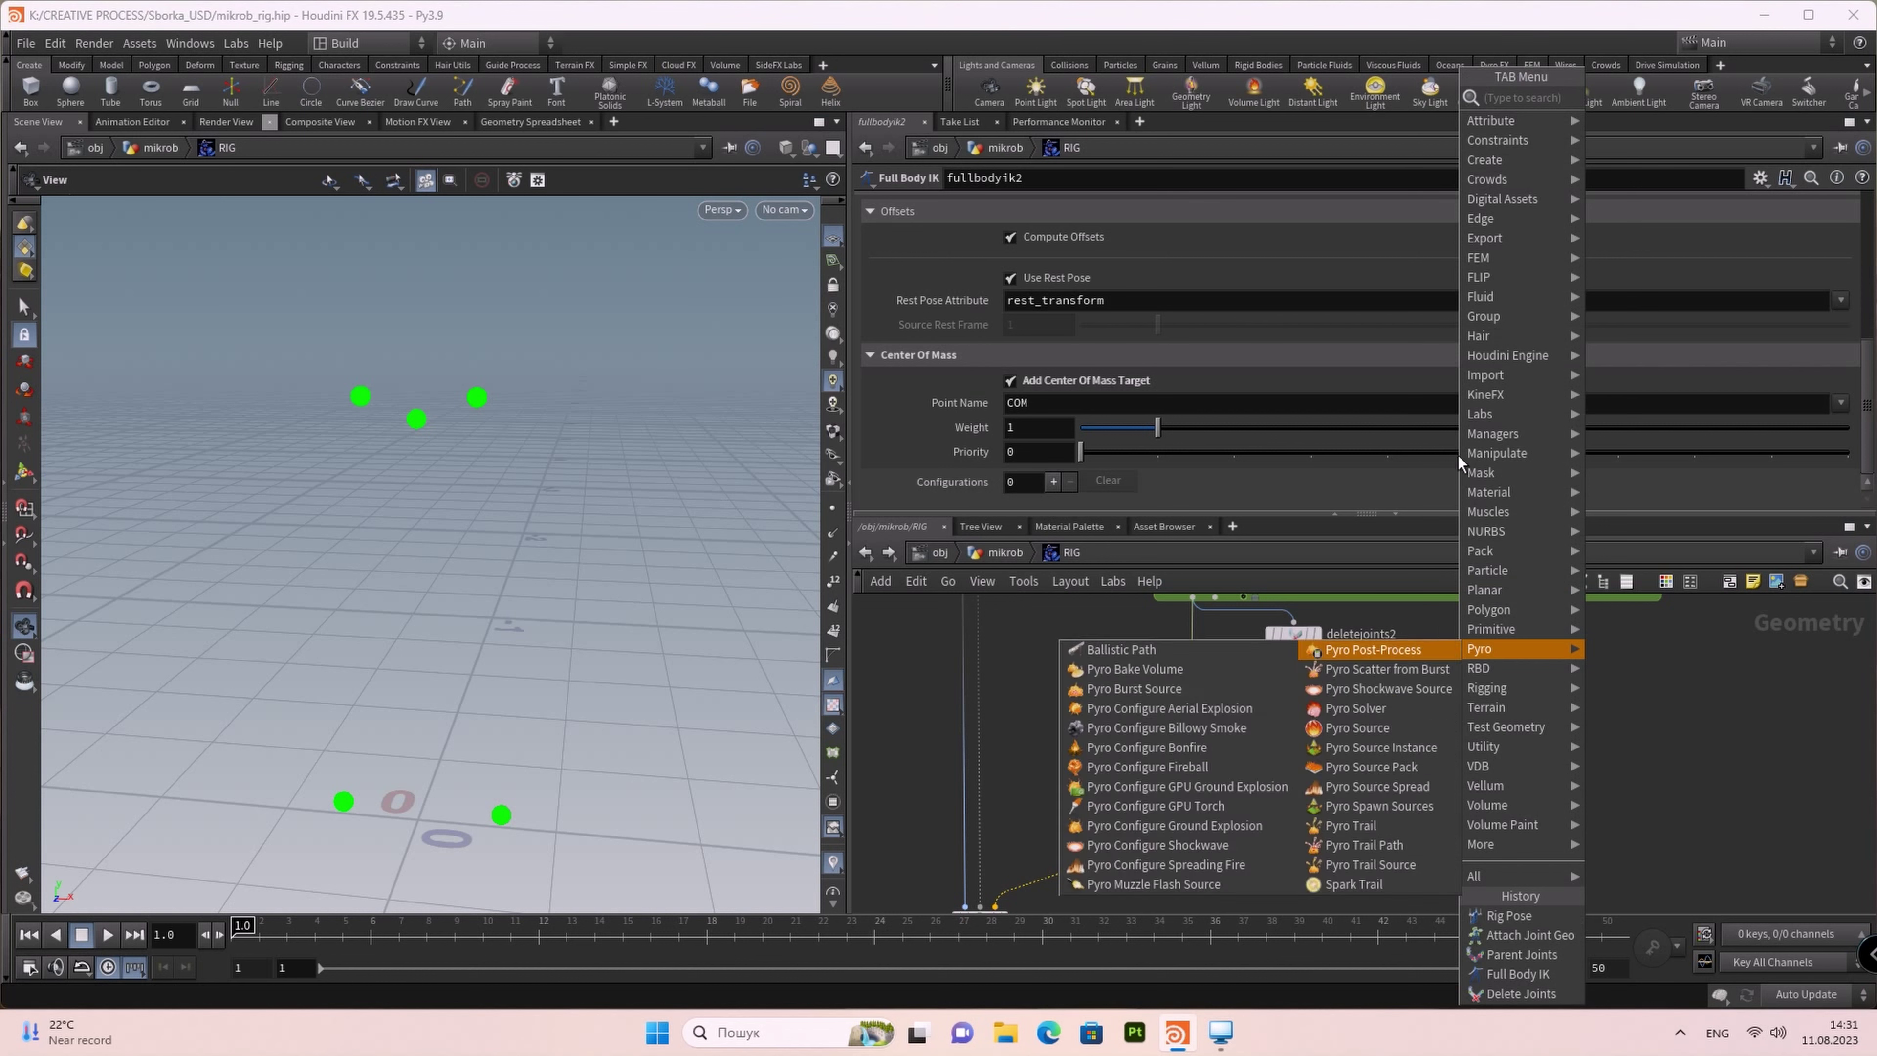
click(1615, 281)
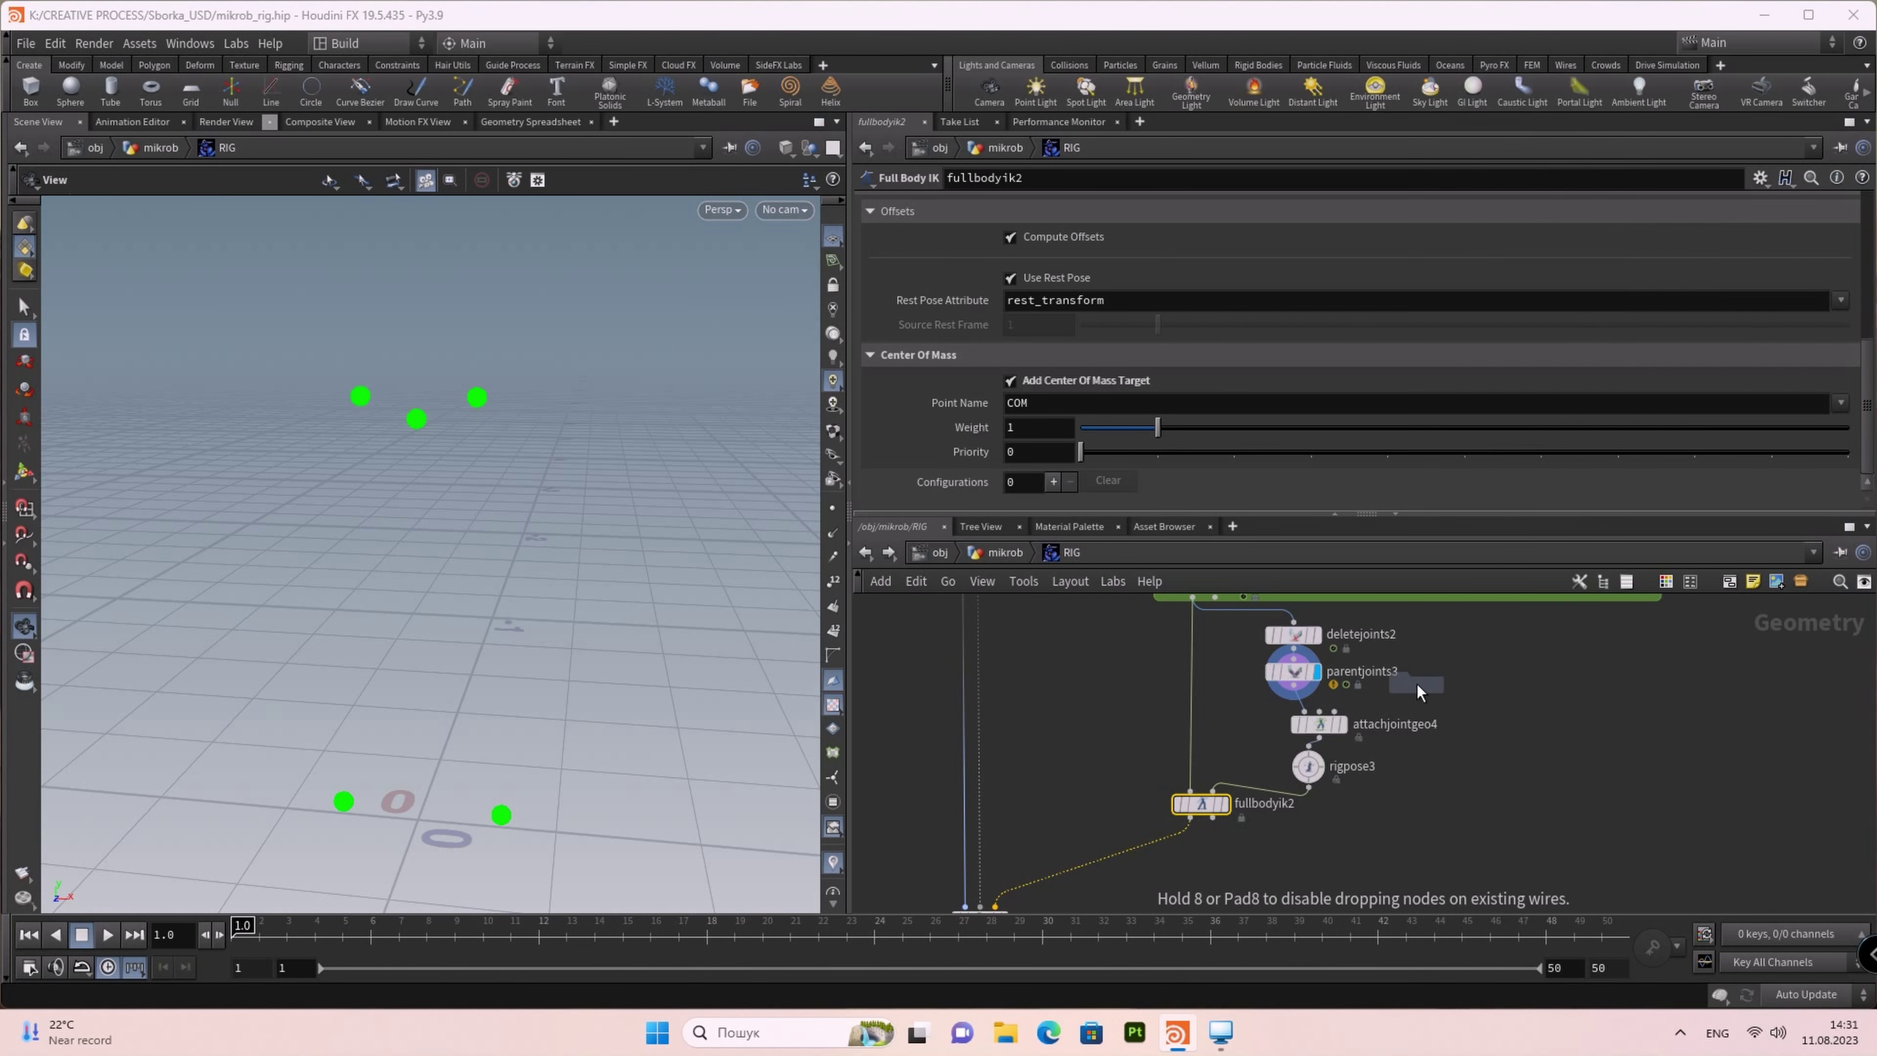
click(1434, 680)
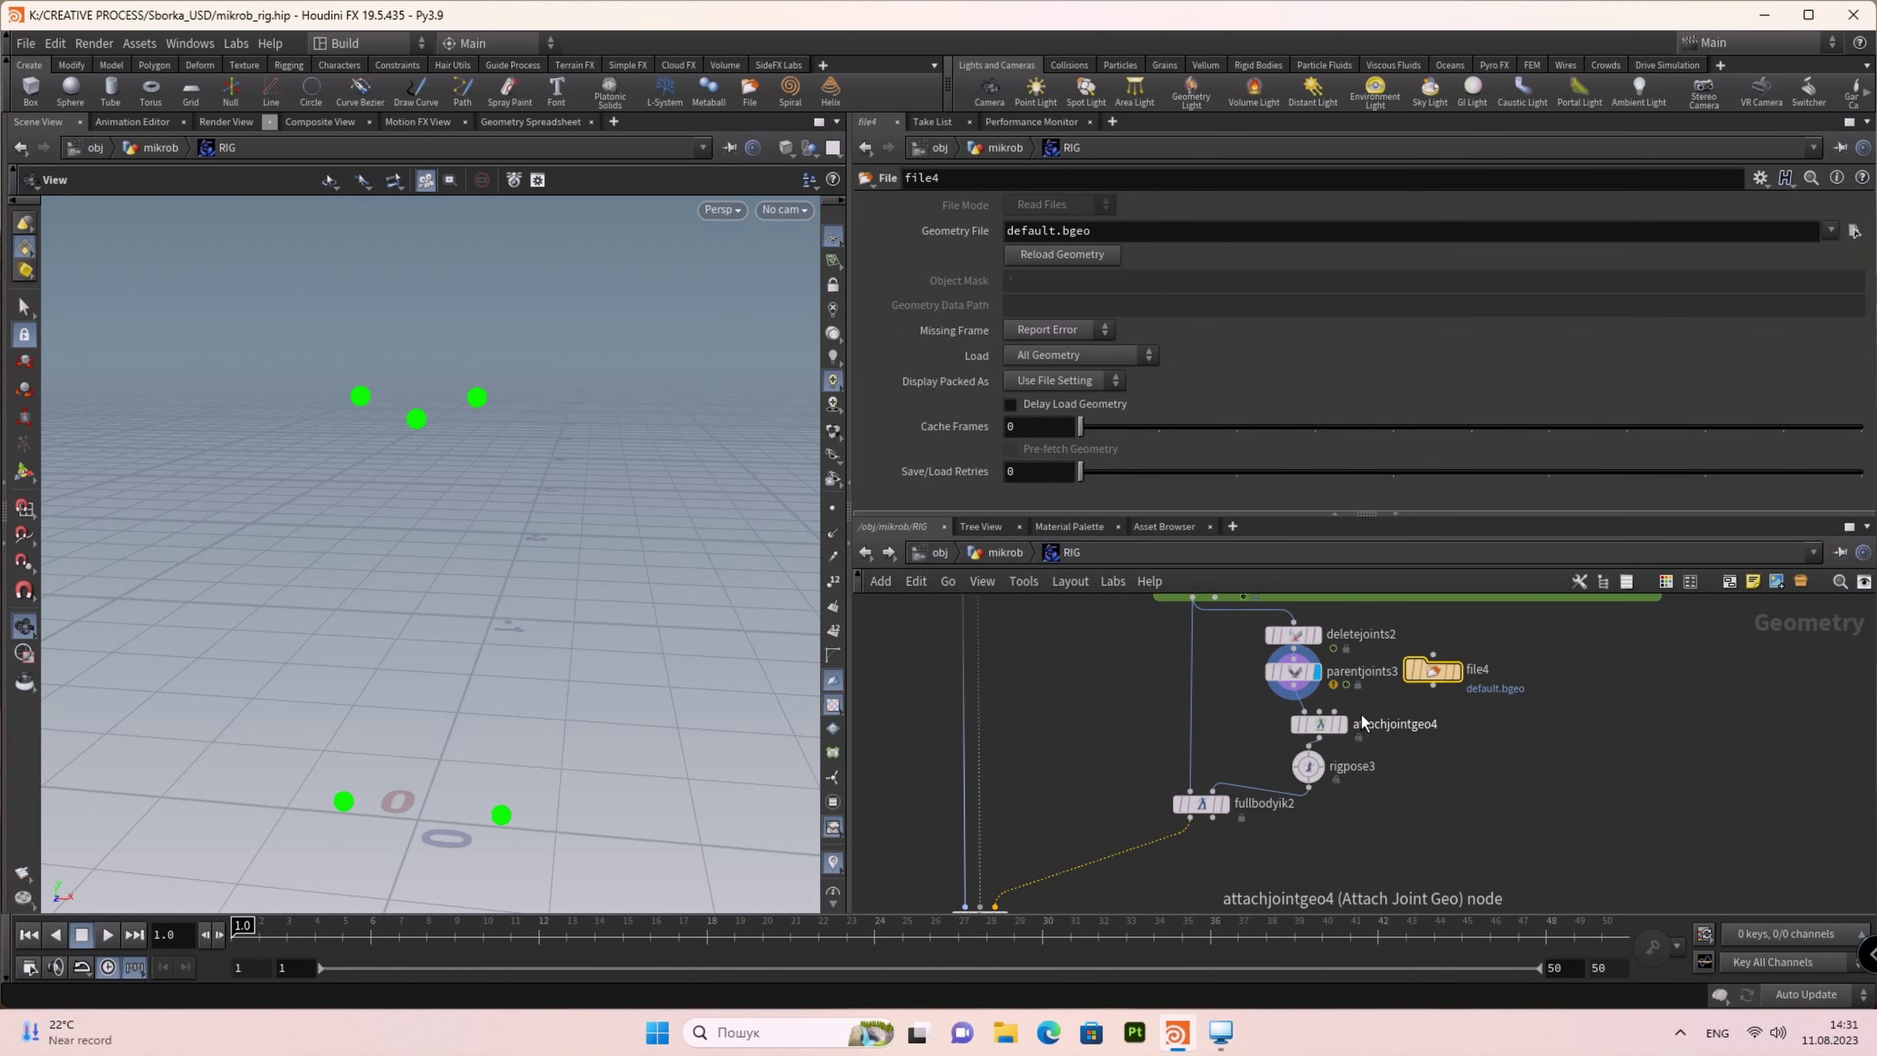
drag(1321, 712, 1432, 686)
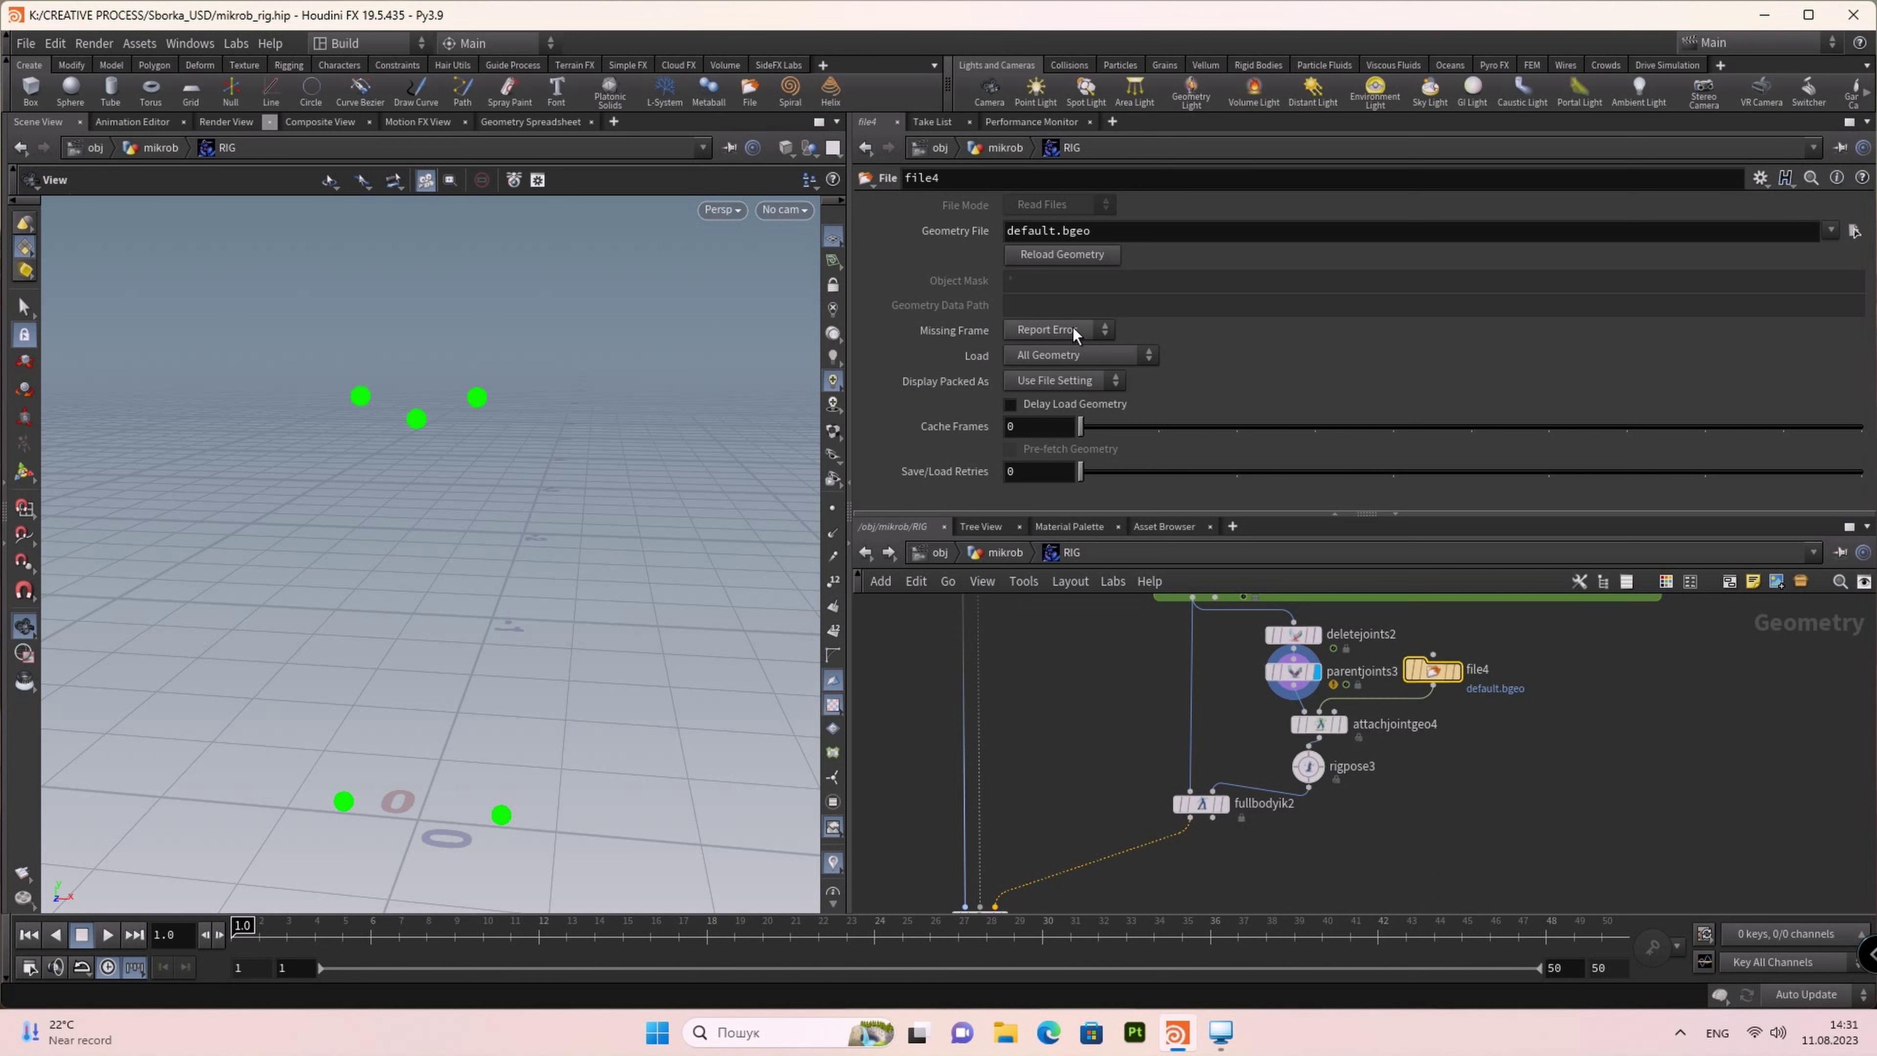
Step: Load geo/quorum_in_microbes/biblioteka1.bgeo.sc as file4's geometry file
click(1853, 231)
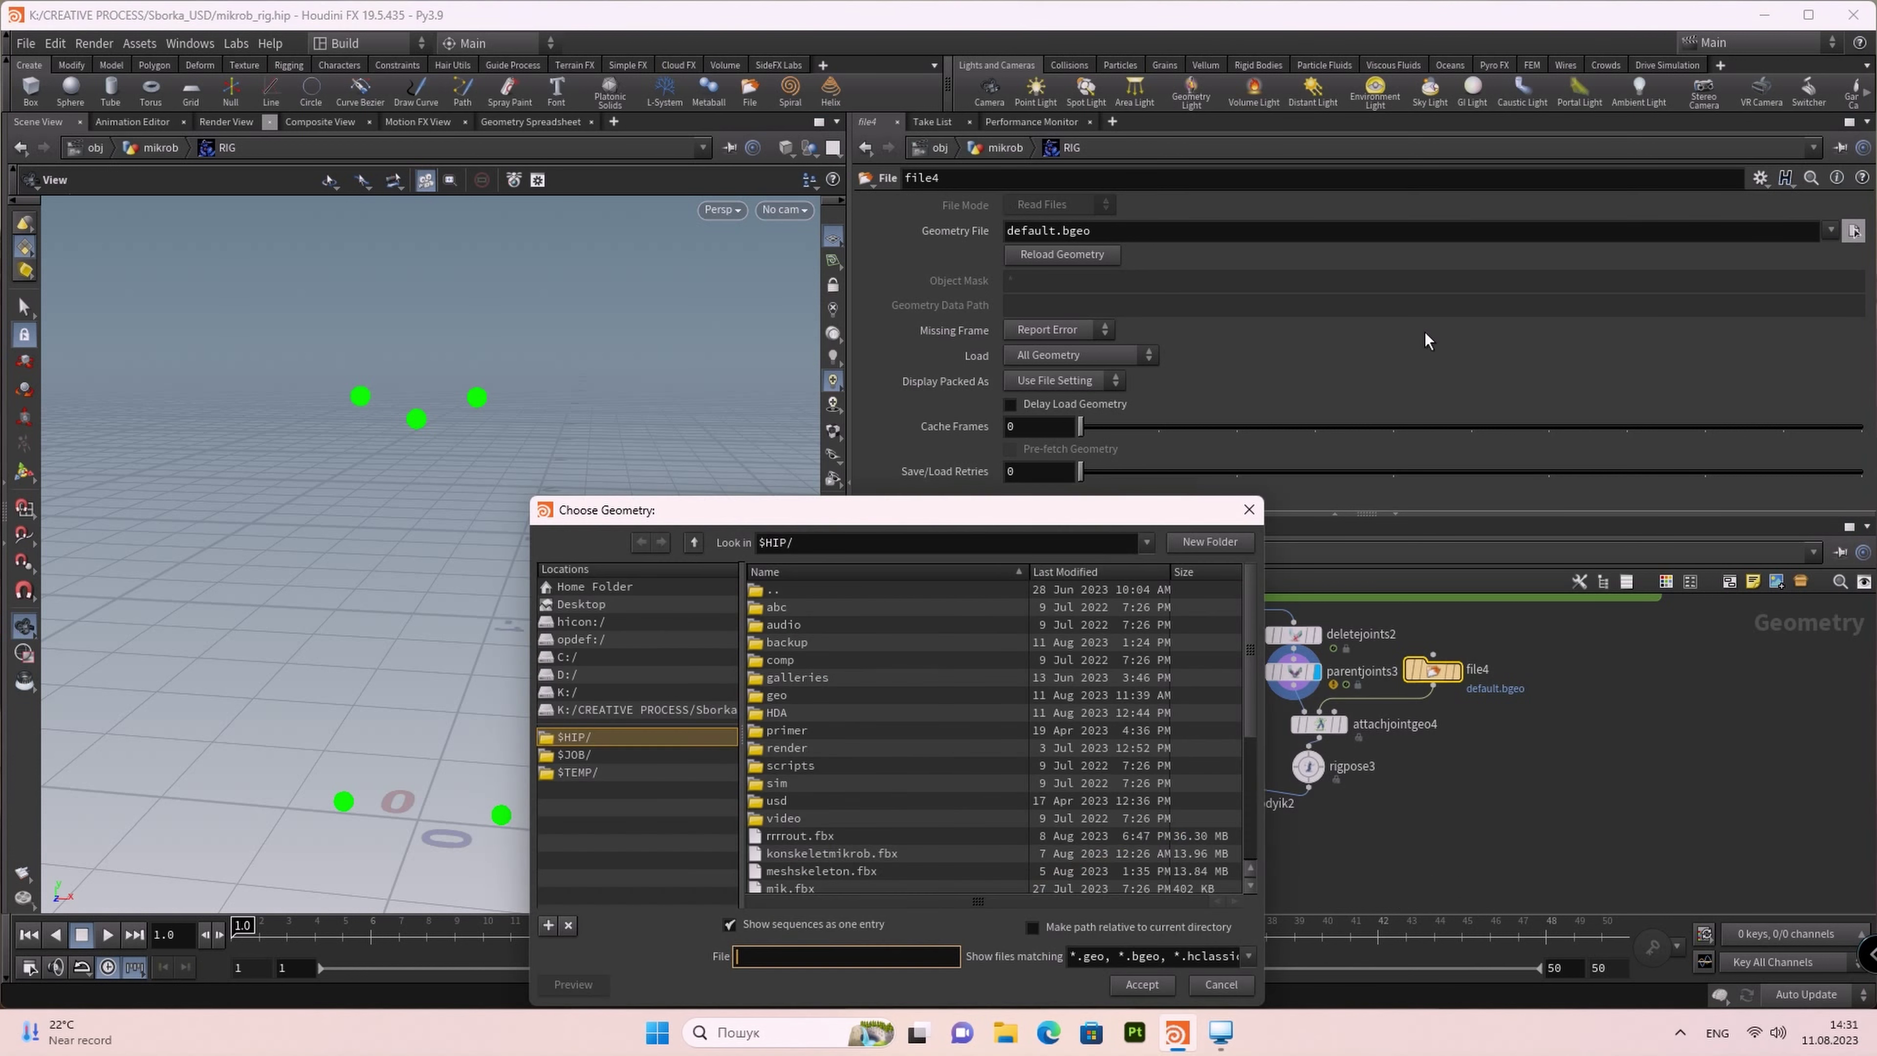
drag(867, 517, 914, 253)
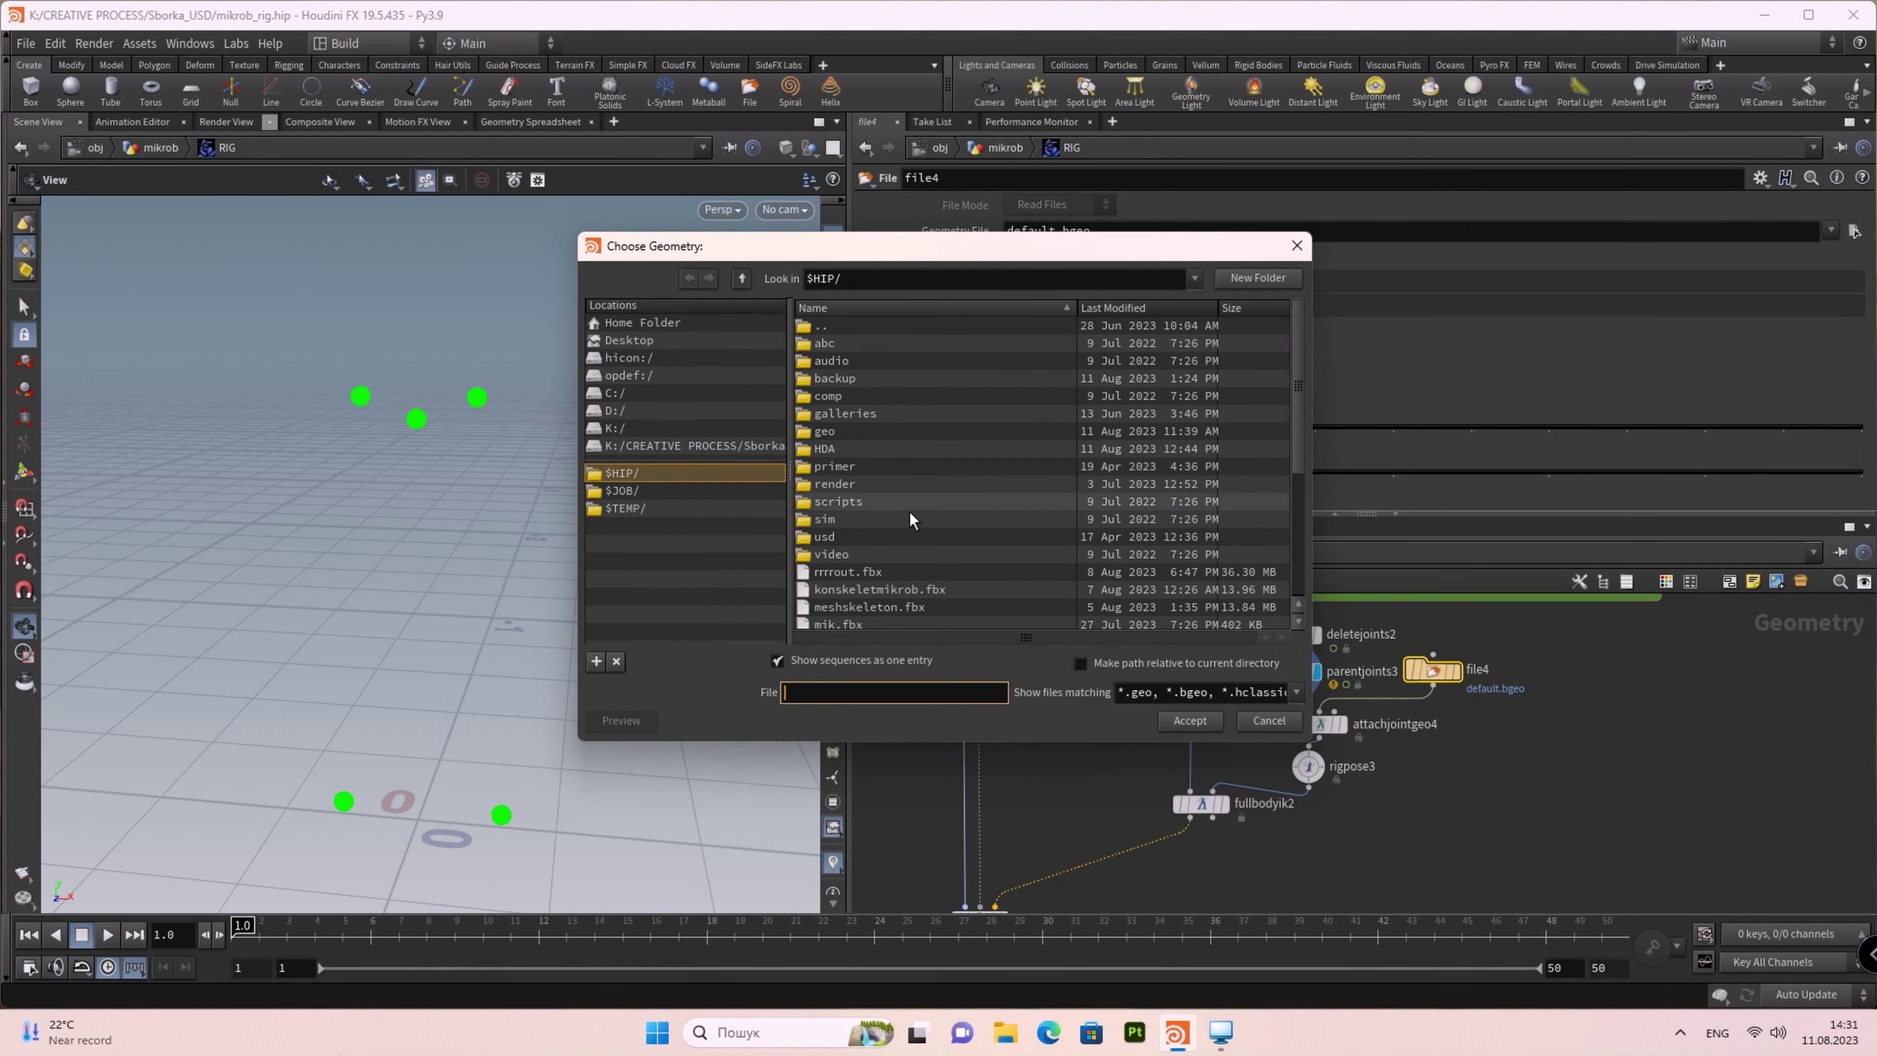
double_click(848, 431)
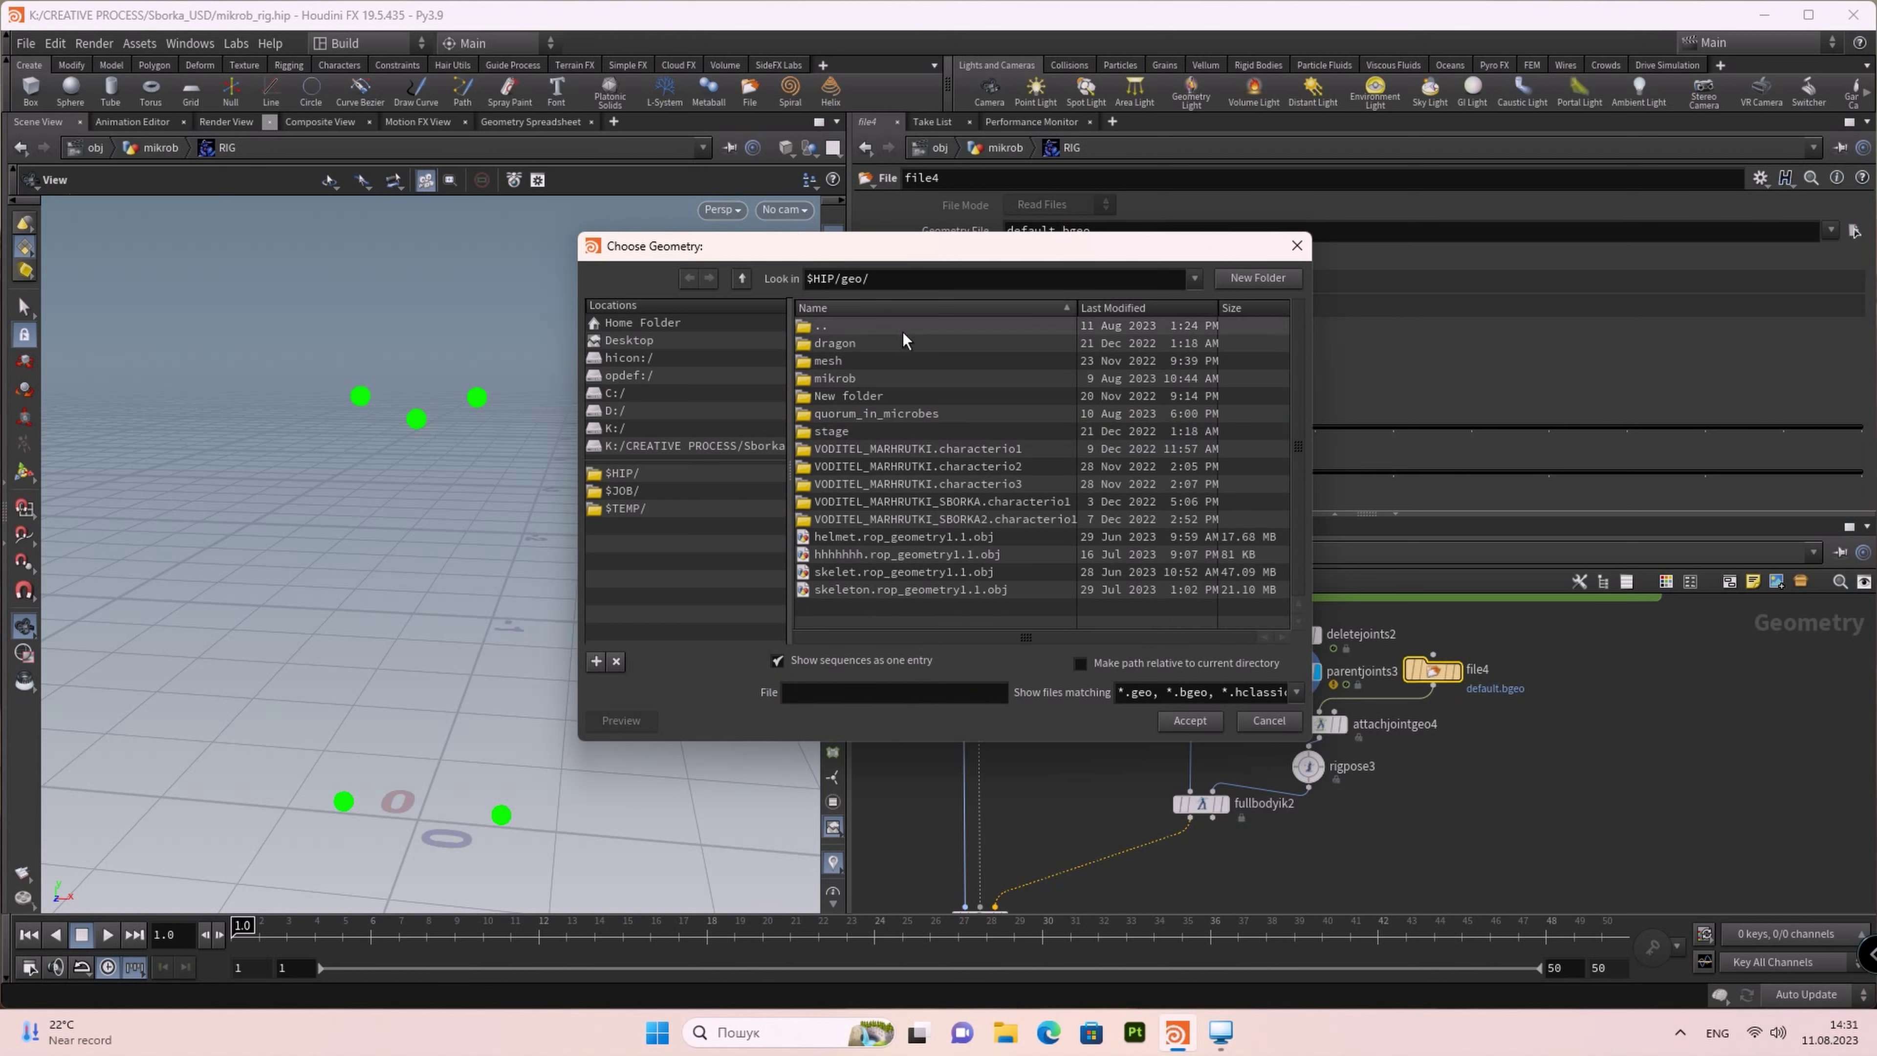
double_click(882, 414)
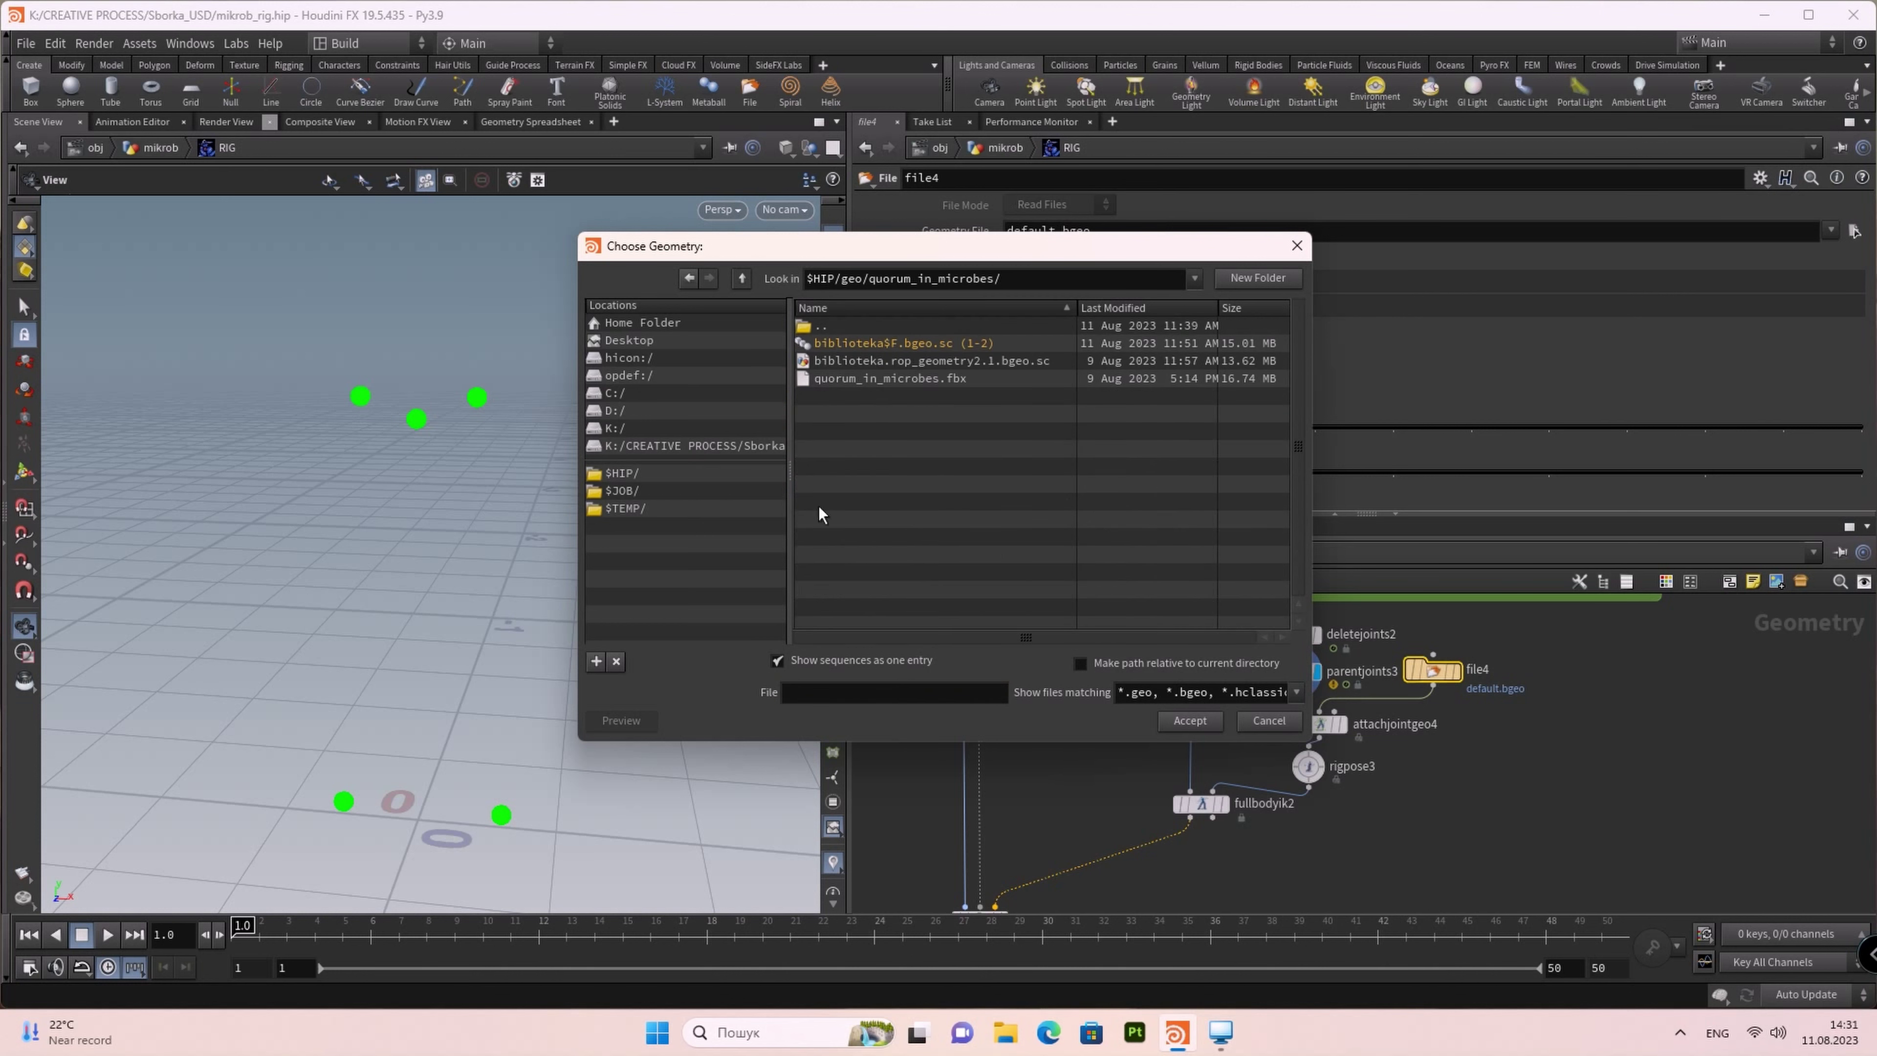
click(777, 659)
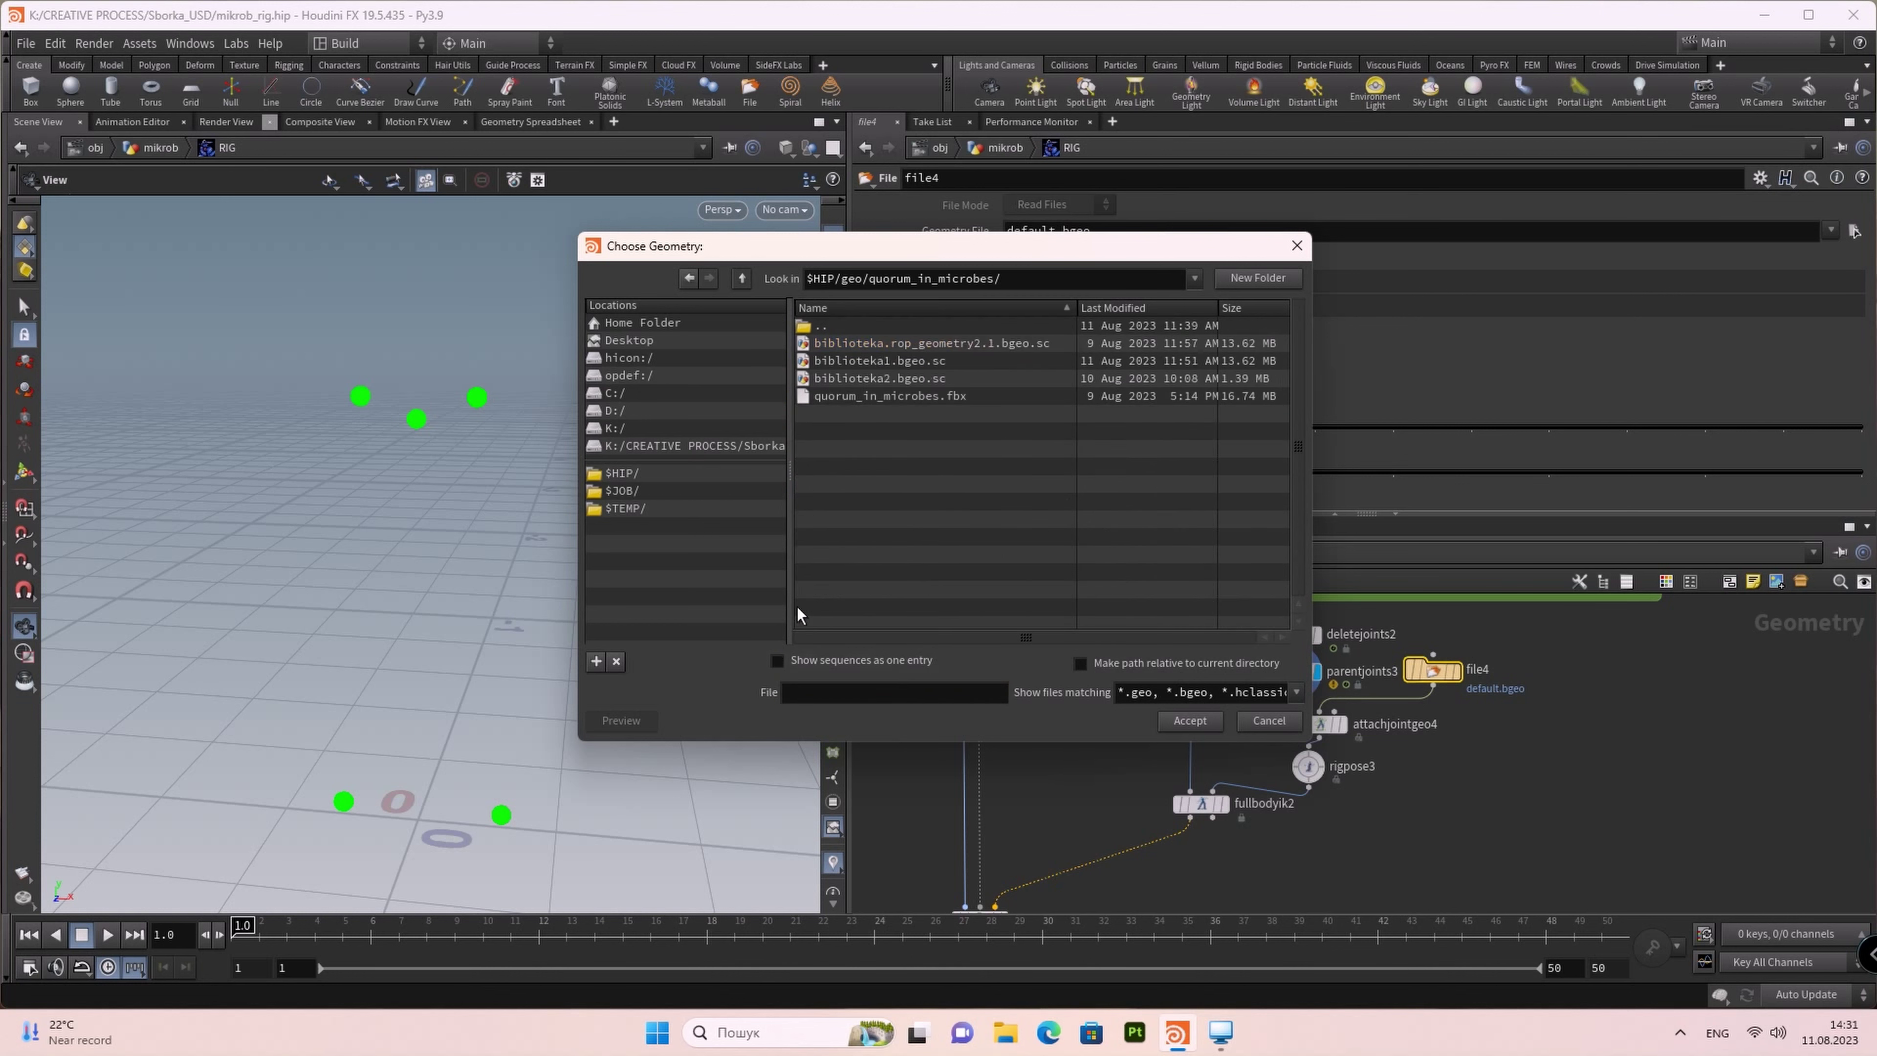
click(920, 360)
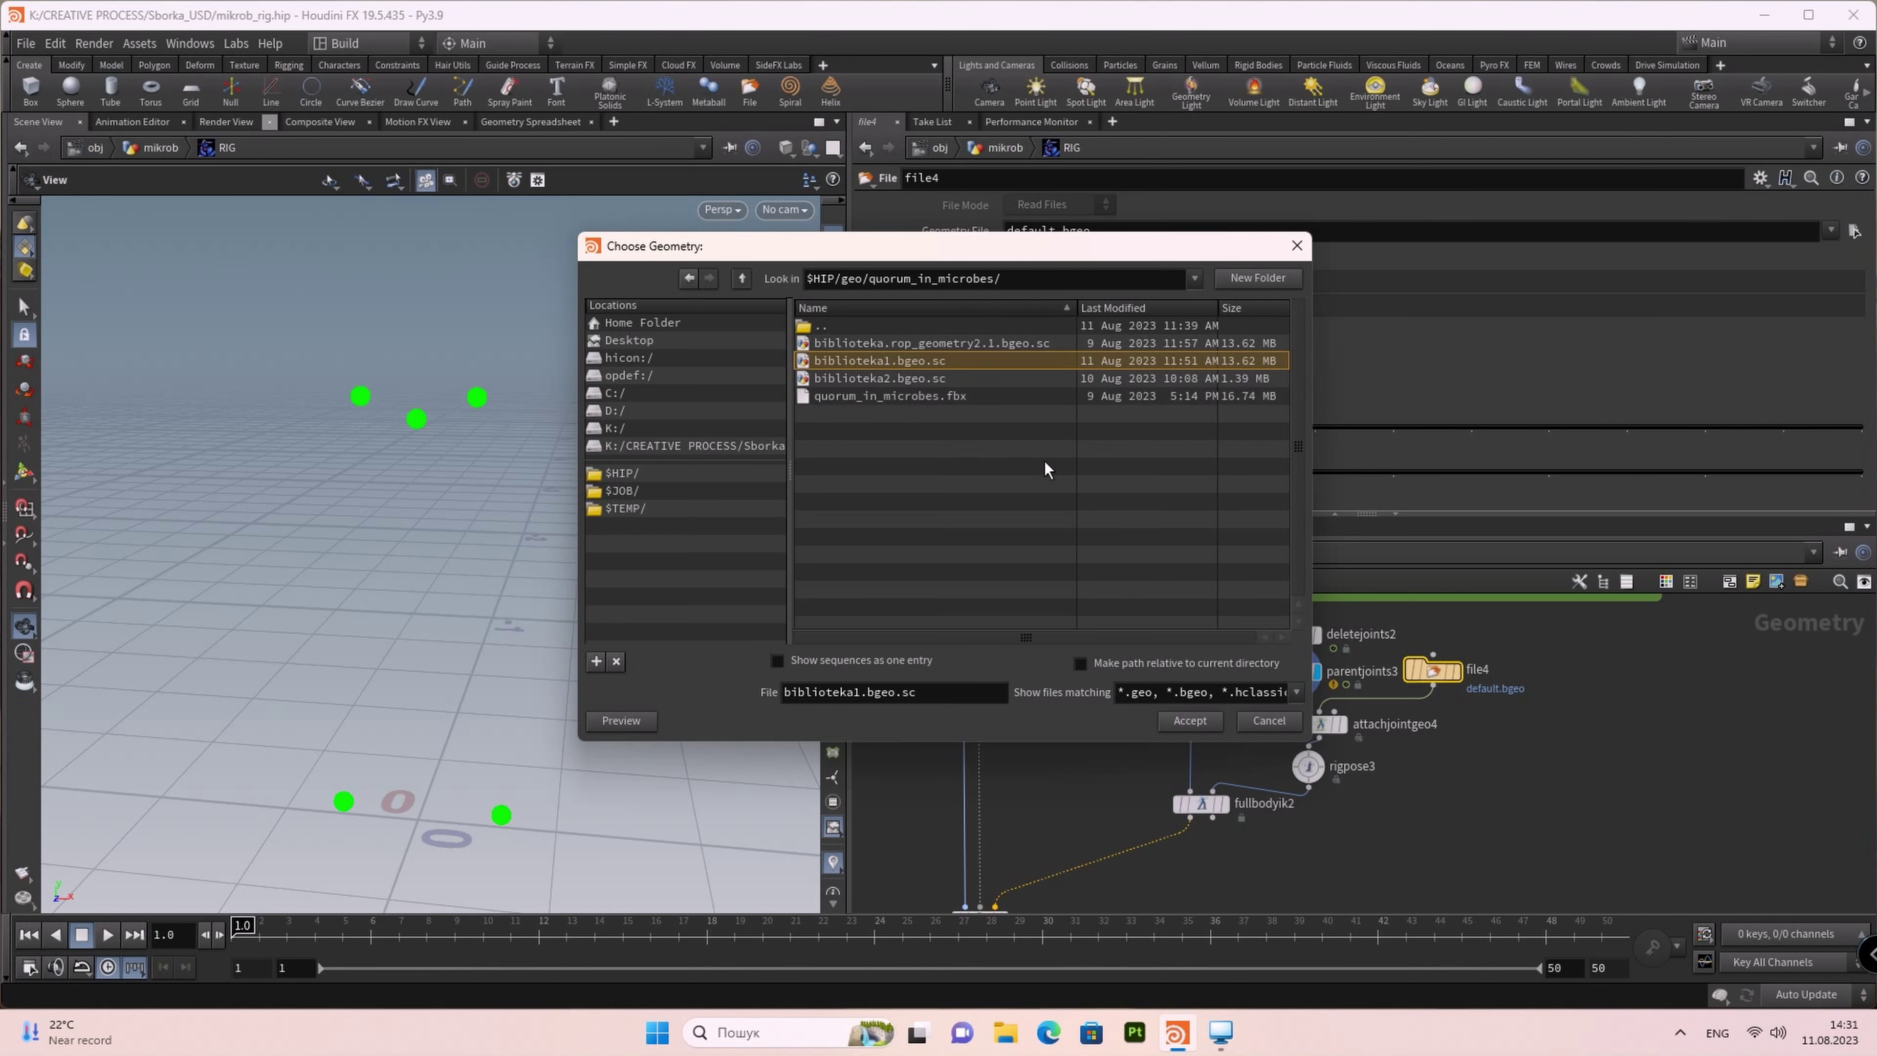
click(1191, 721)
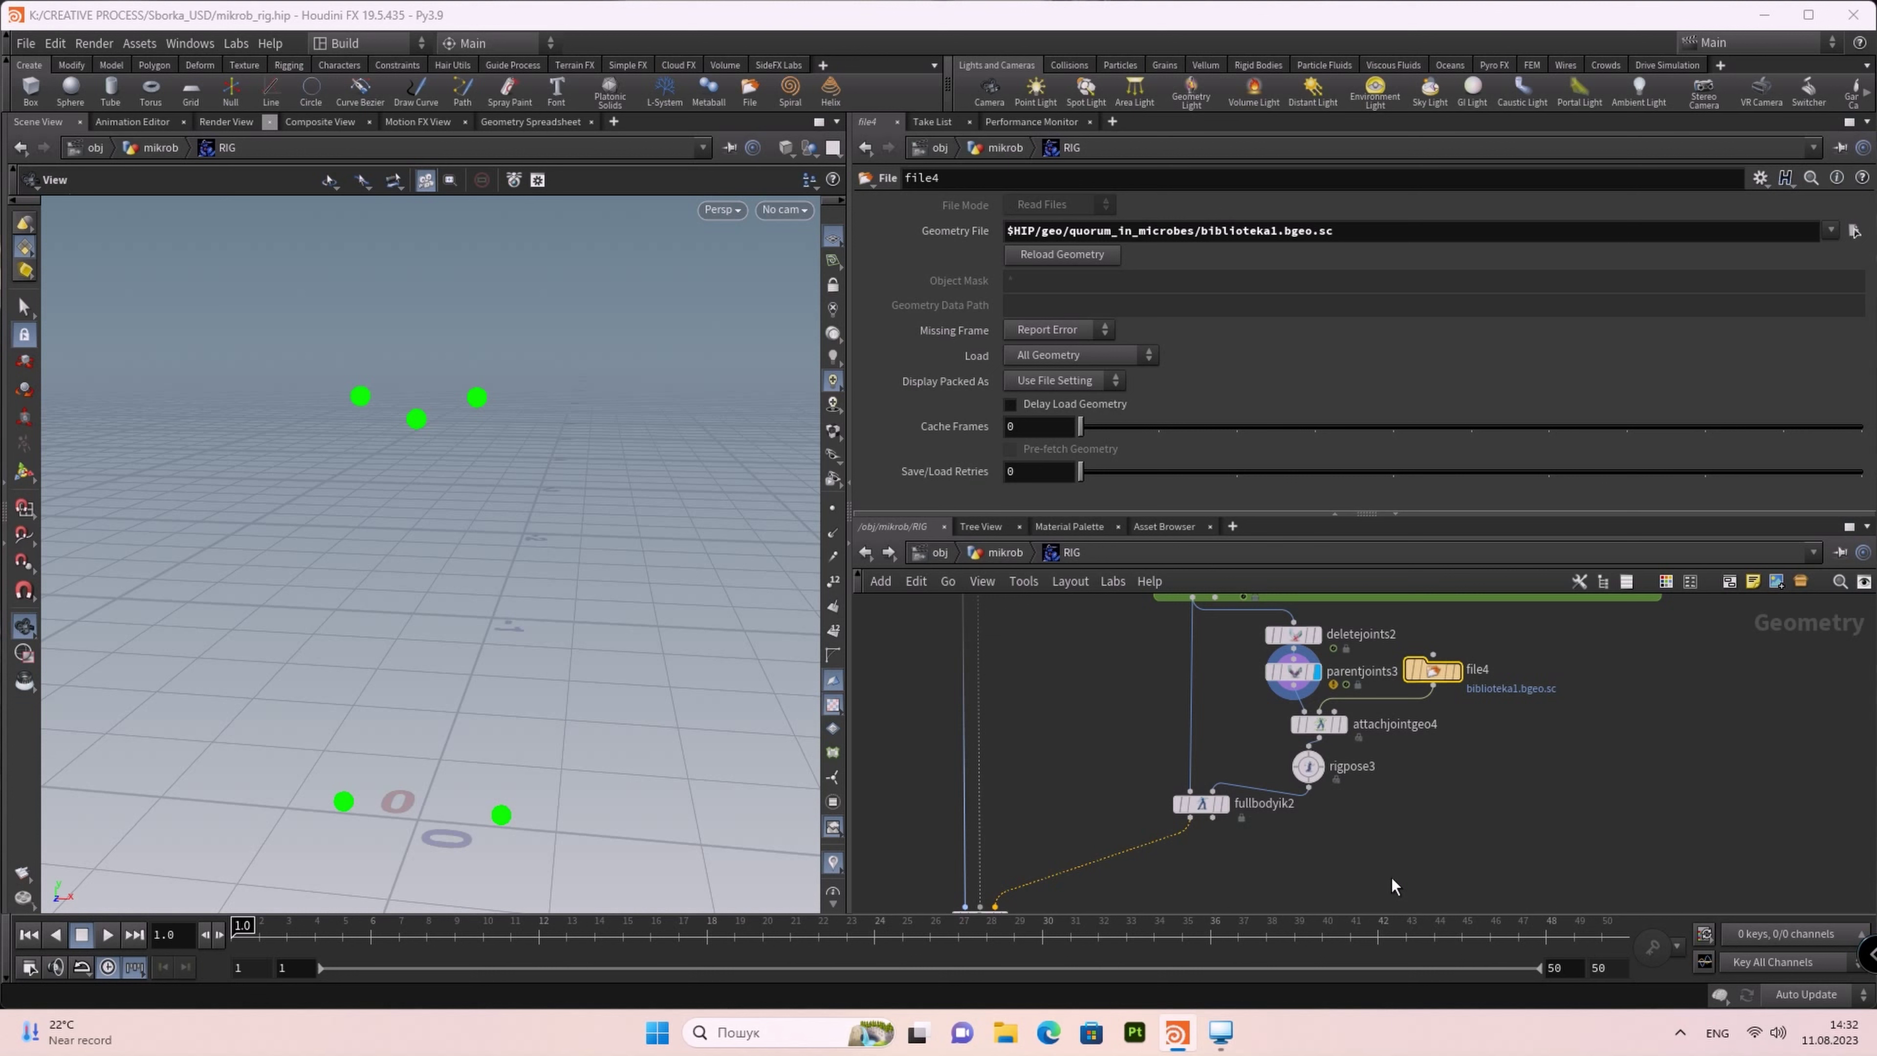
Step: Add three shape assignment entries under attachjointgeo4's Assign Shapes
click(1321, 723)
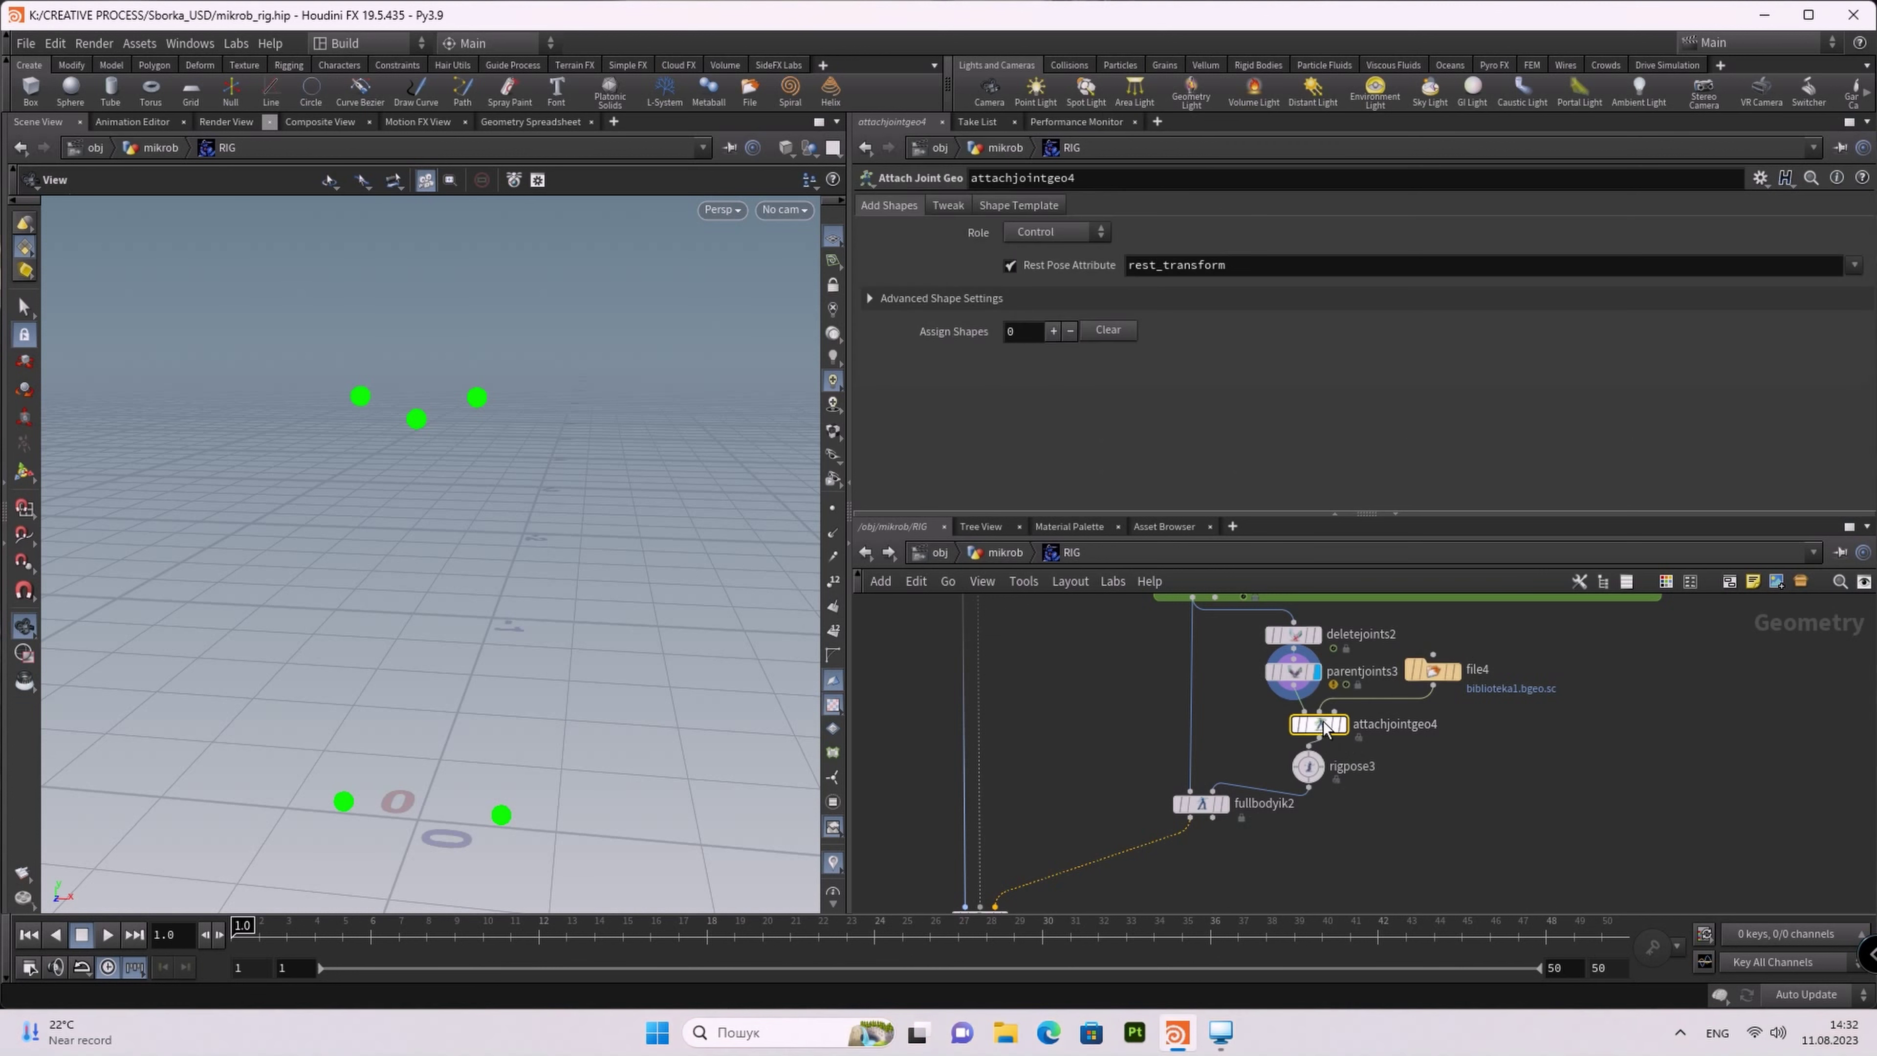
click(1052, 331)
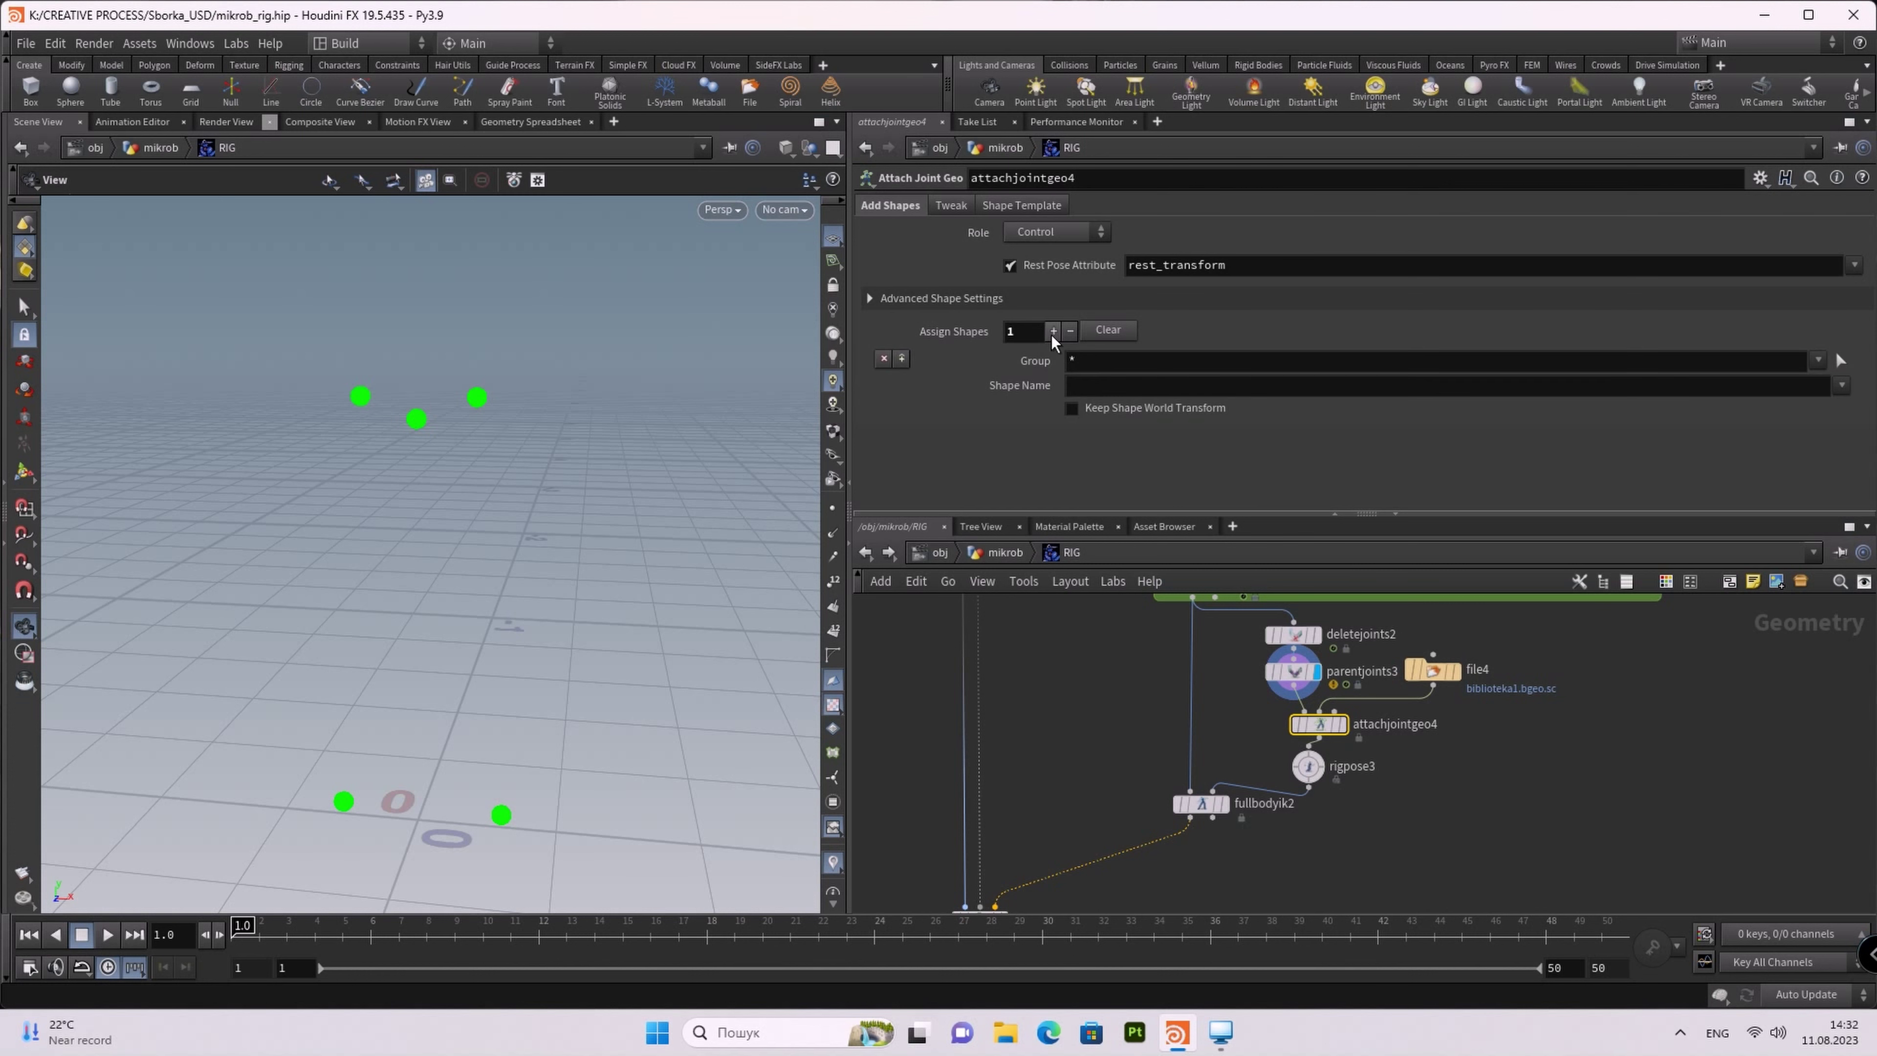
click(1053, 332)
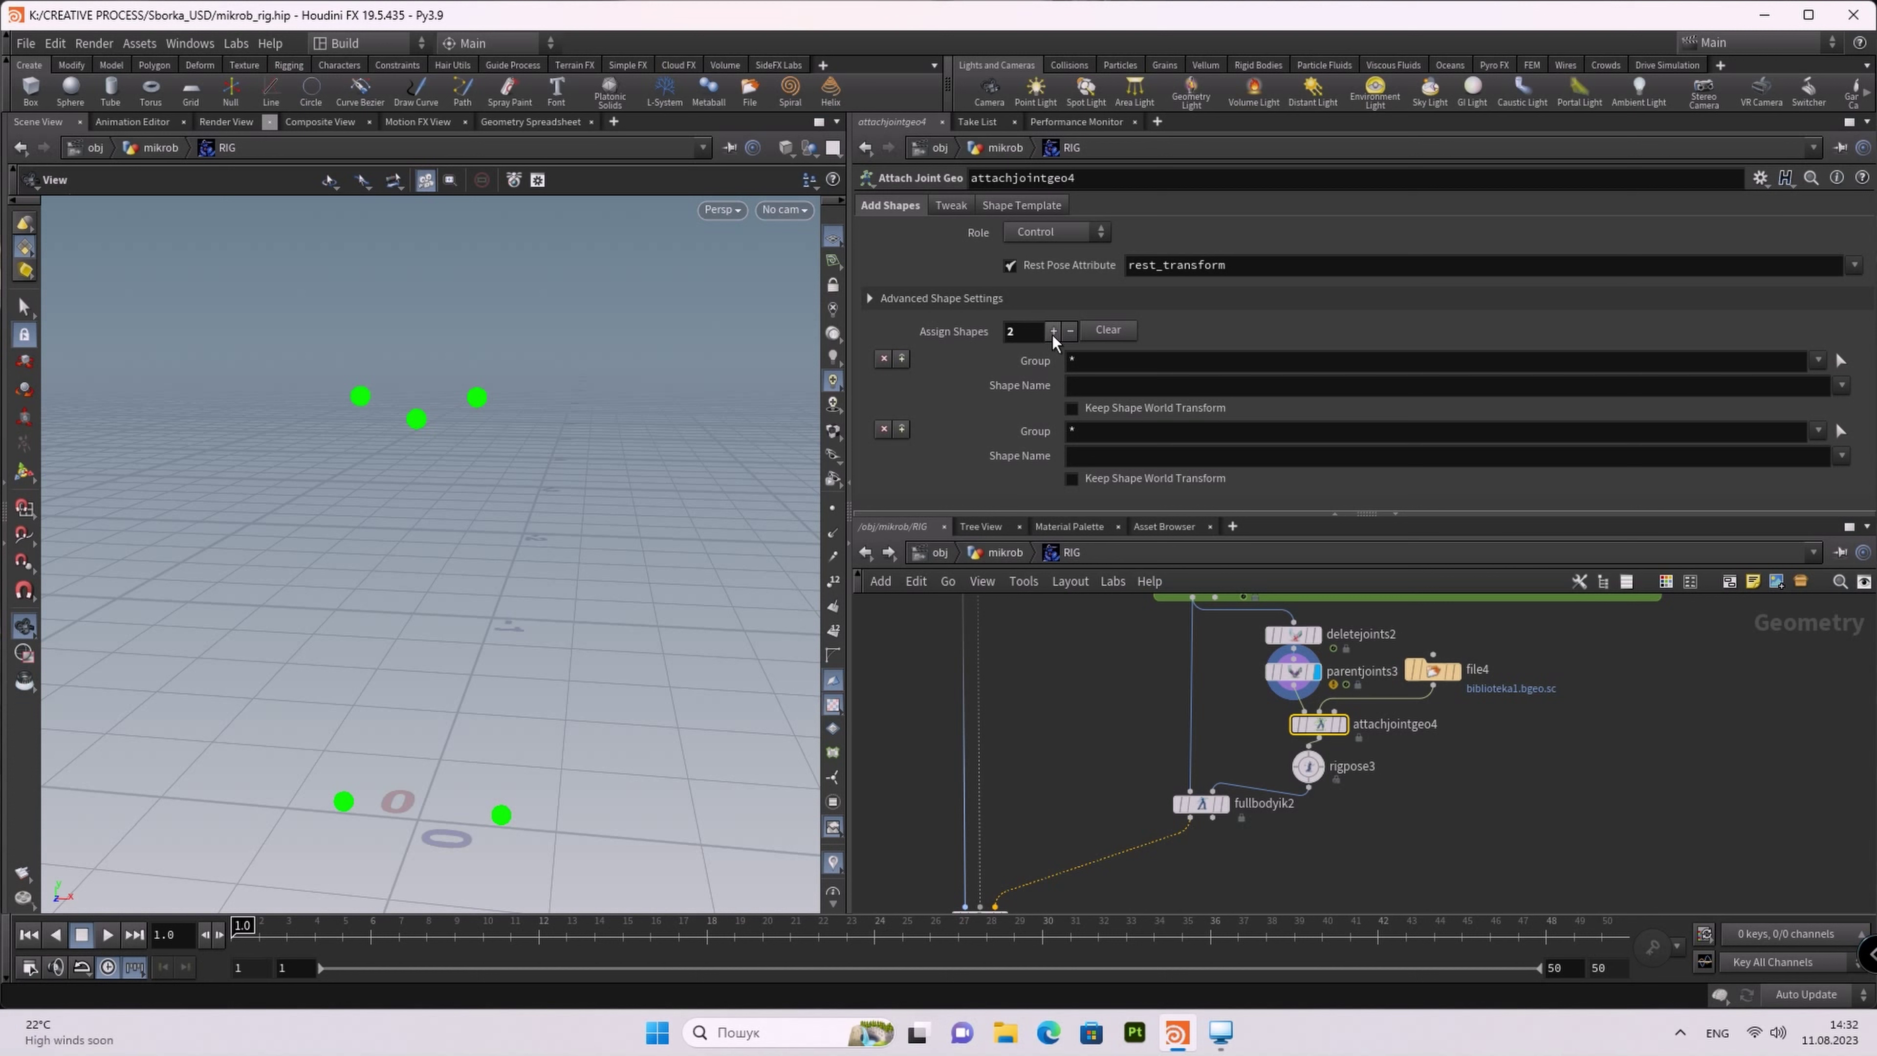
click(1053, 331)
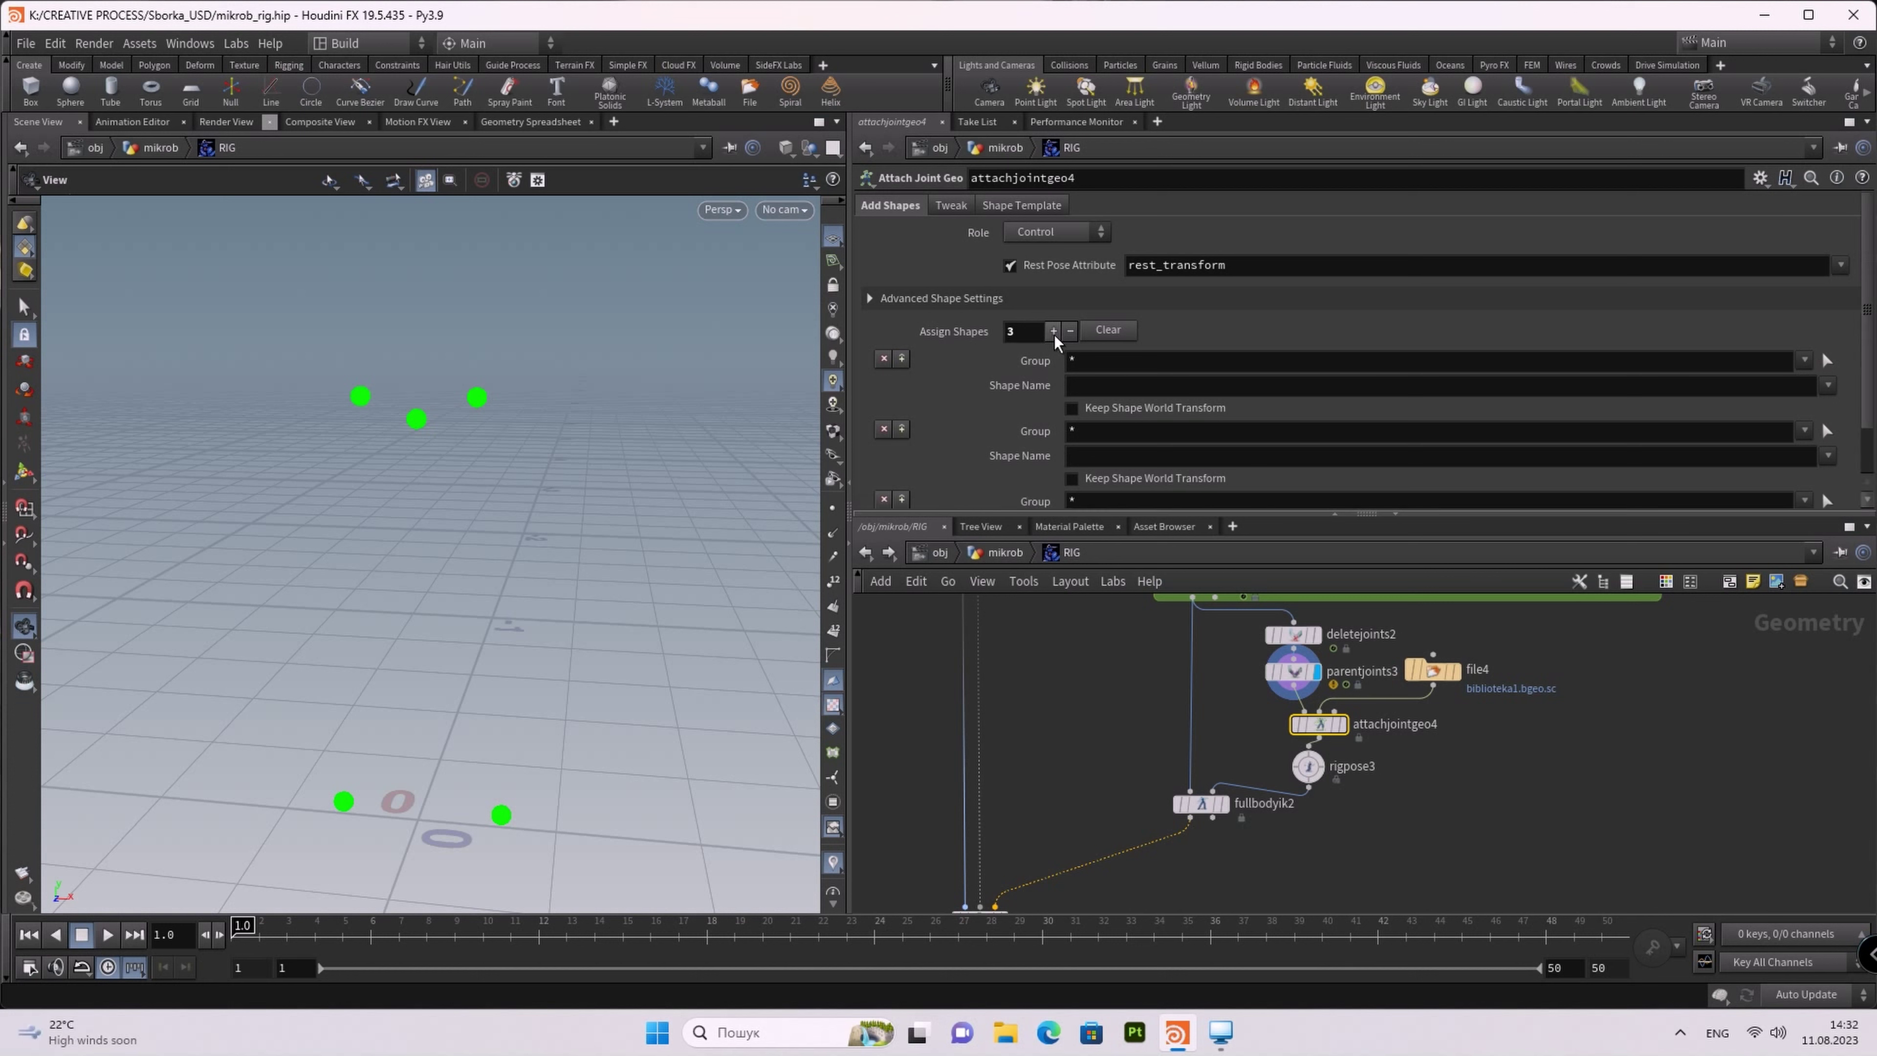
Step: Attach the BREAST shape to joint spine8, keeping its world transform
click(1826, 362)
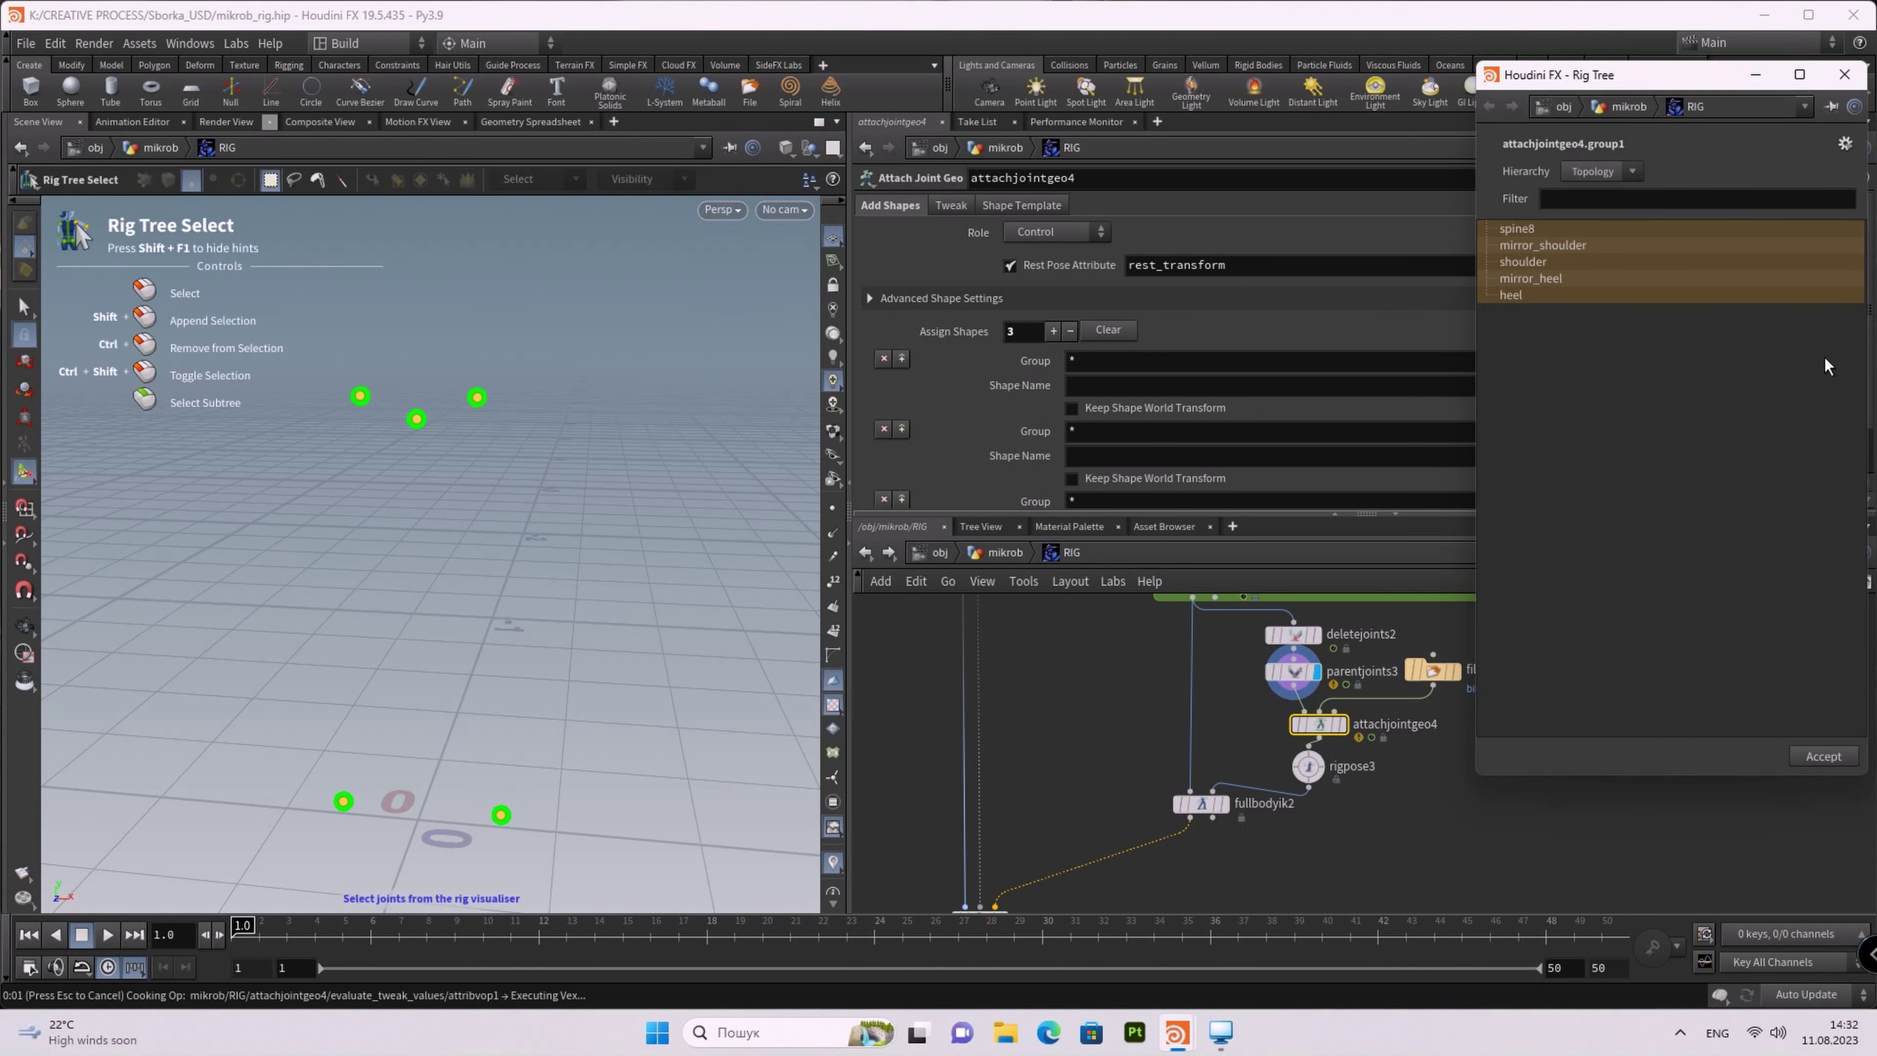
click(1735, 433)
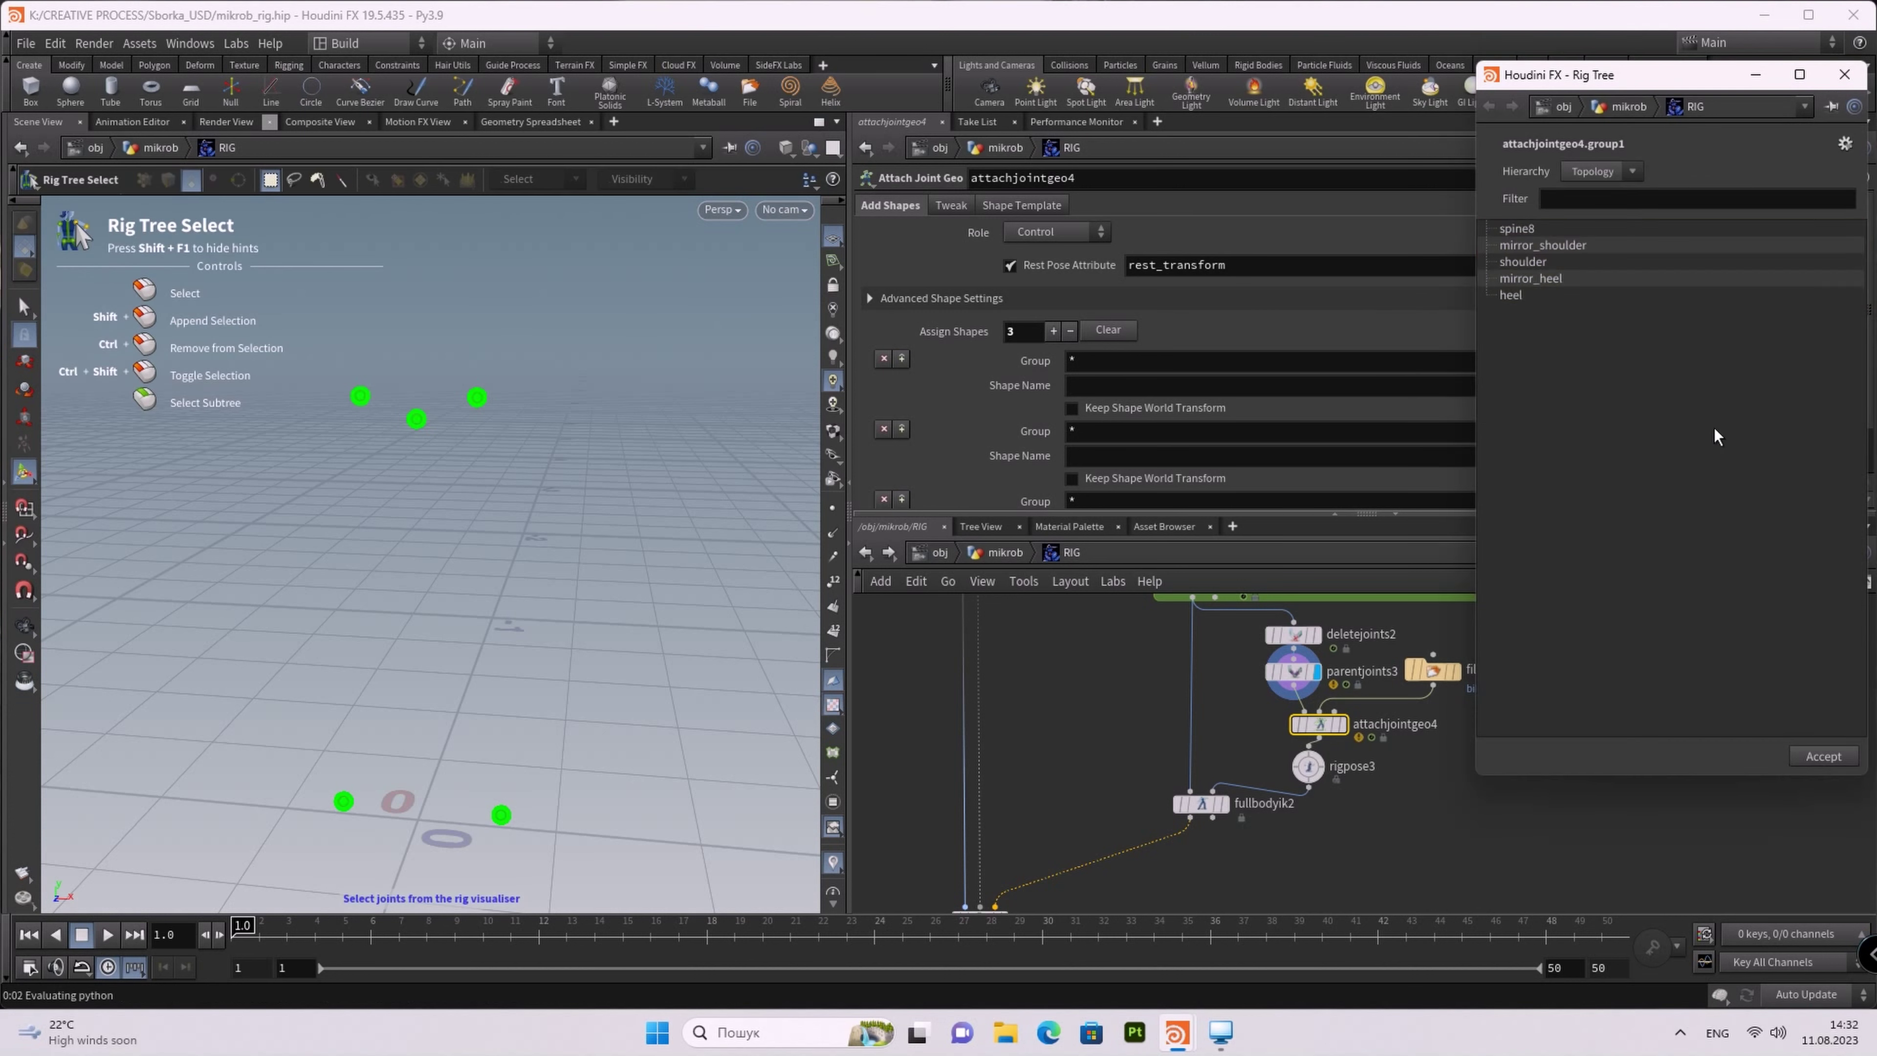
click(1546, 232)
click(1823, 756)
click(1827, 385)
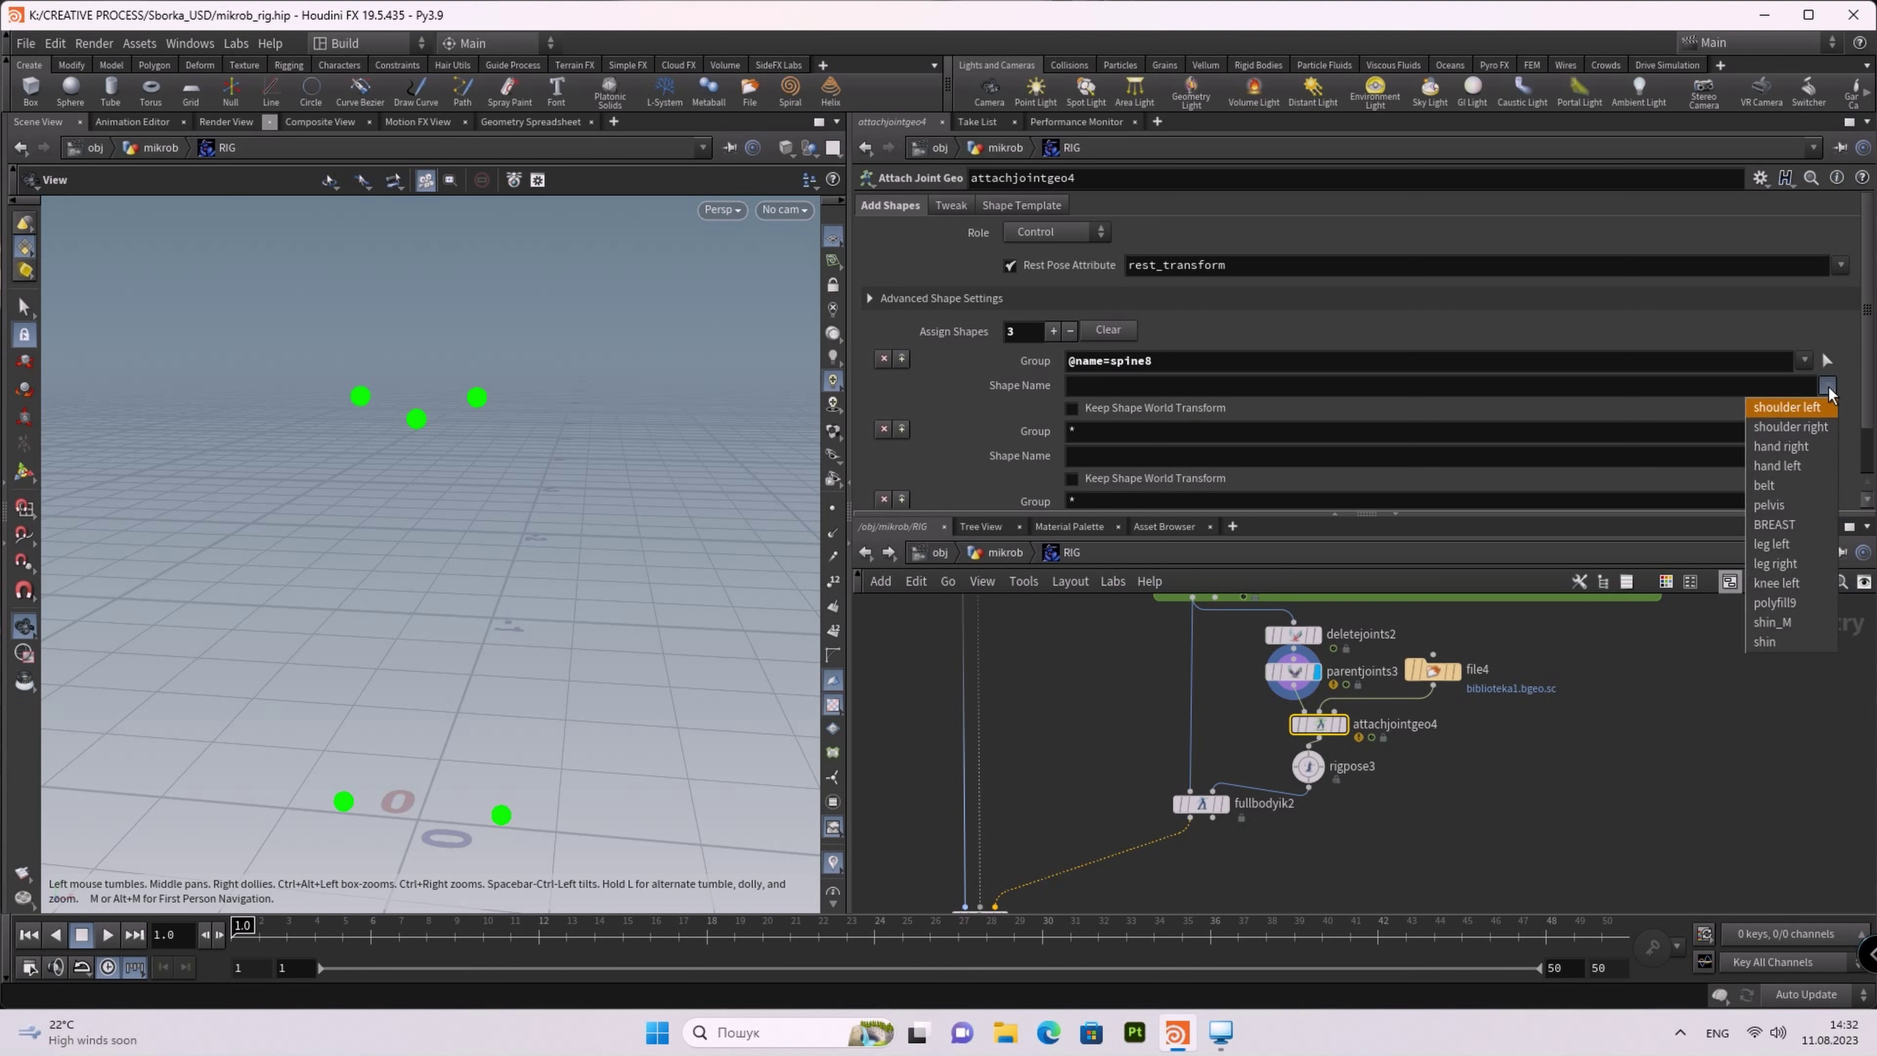
click(1780, 525)
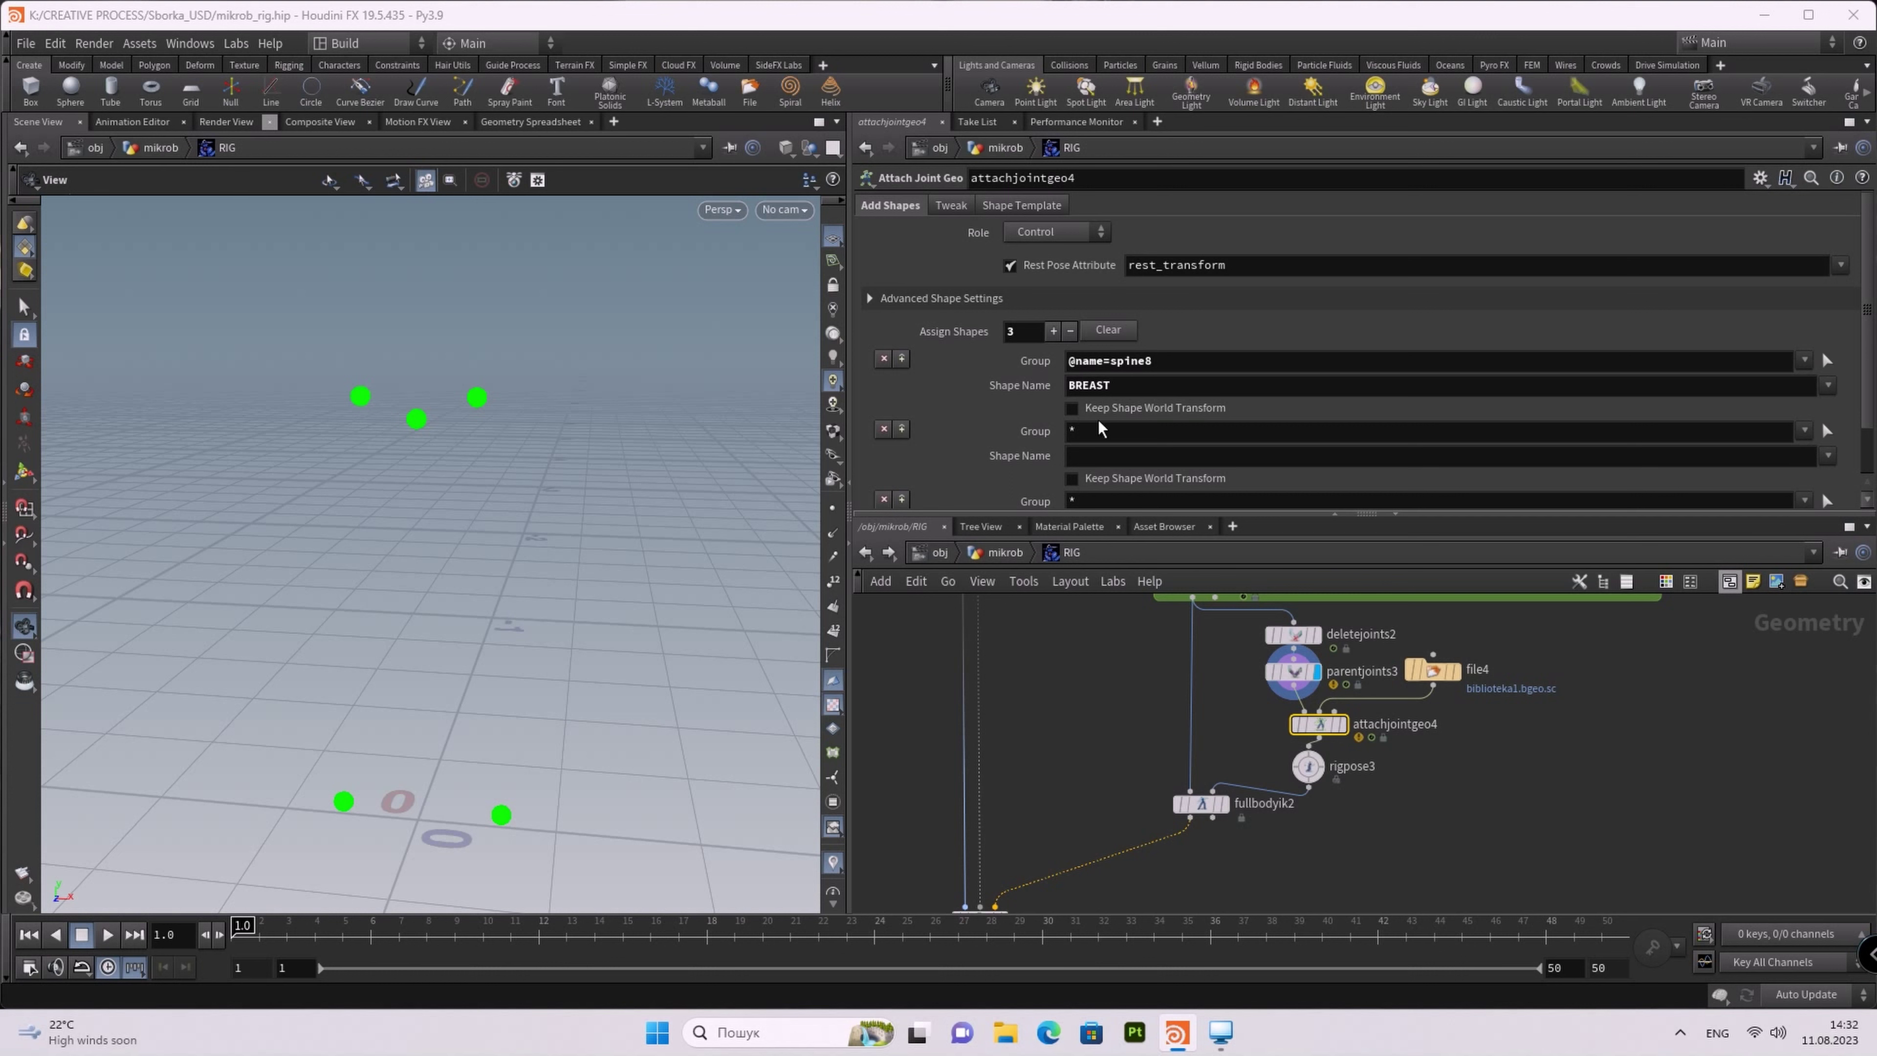
click(1072, 409)
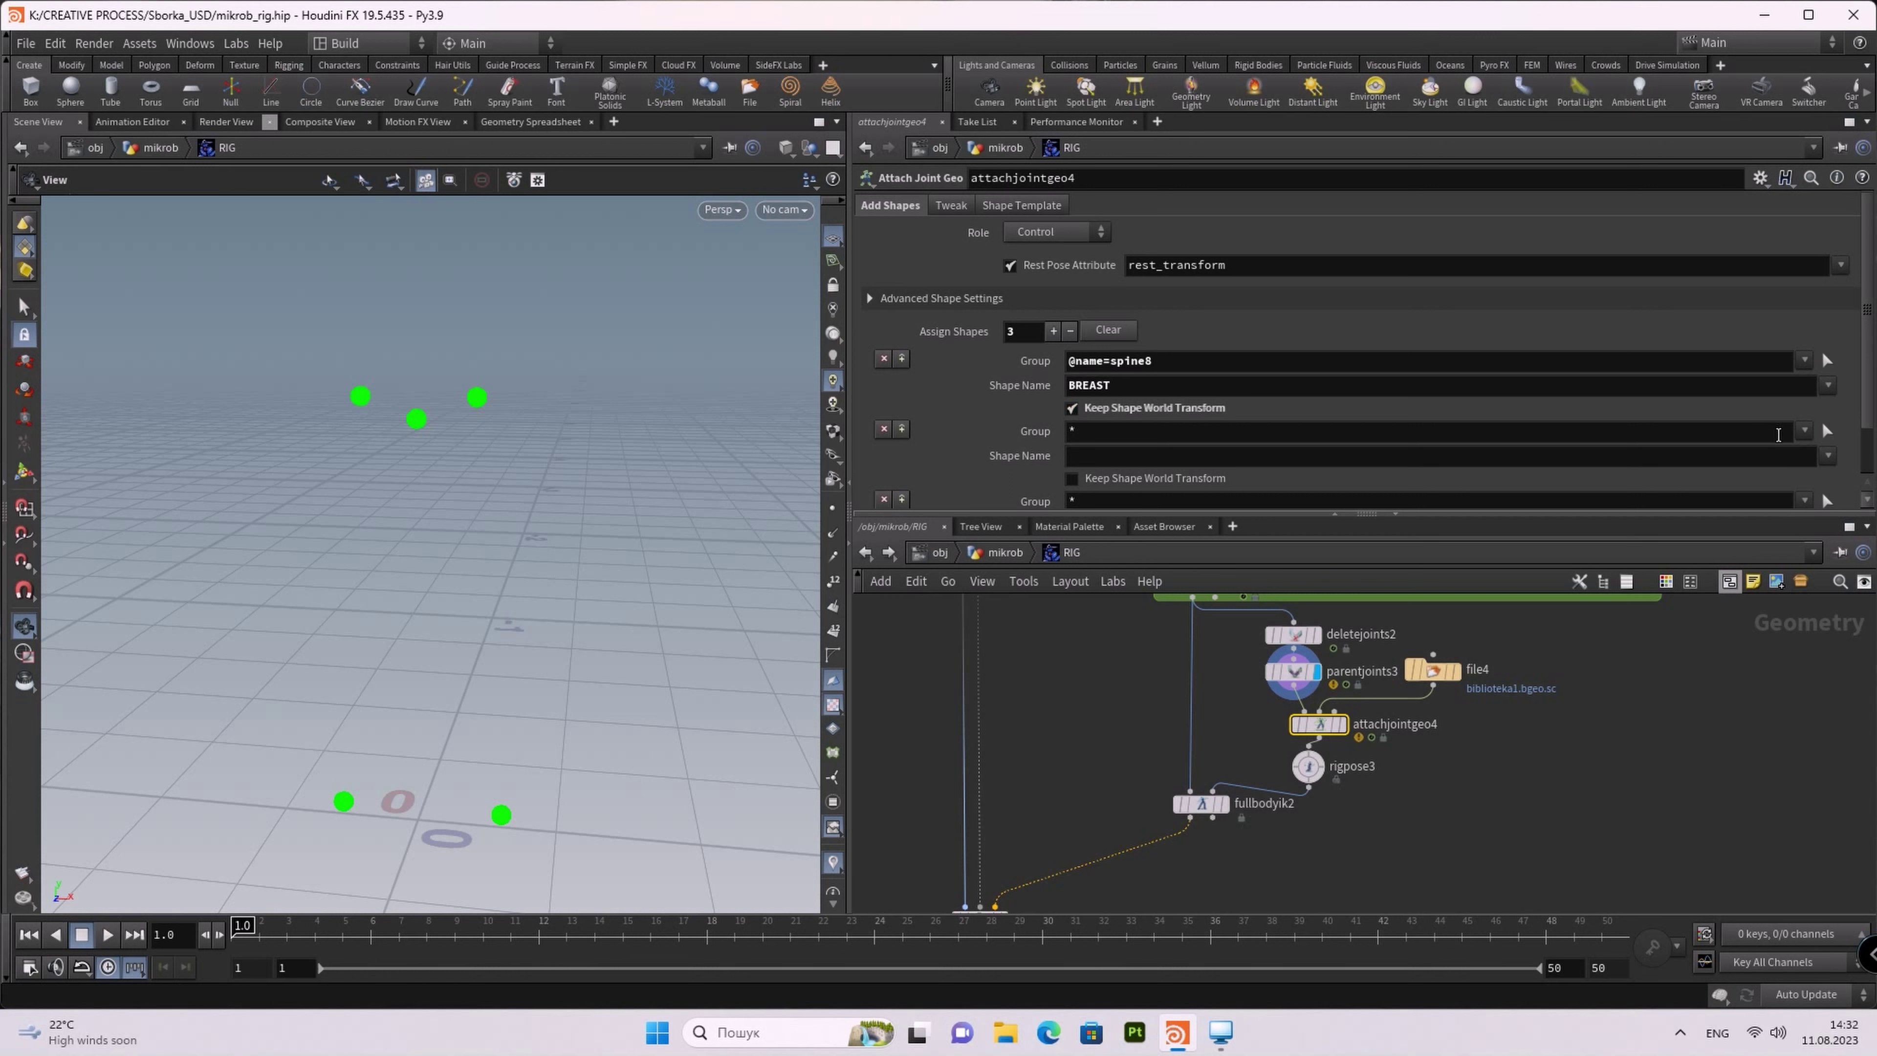
Step: Pick the shoulder joint for the second shape entry's group
click(1828, 432)
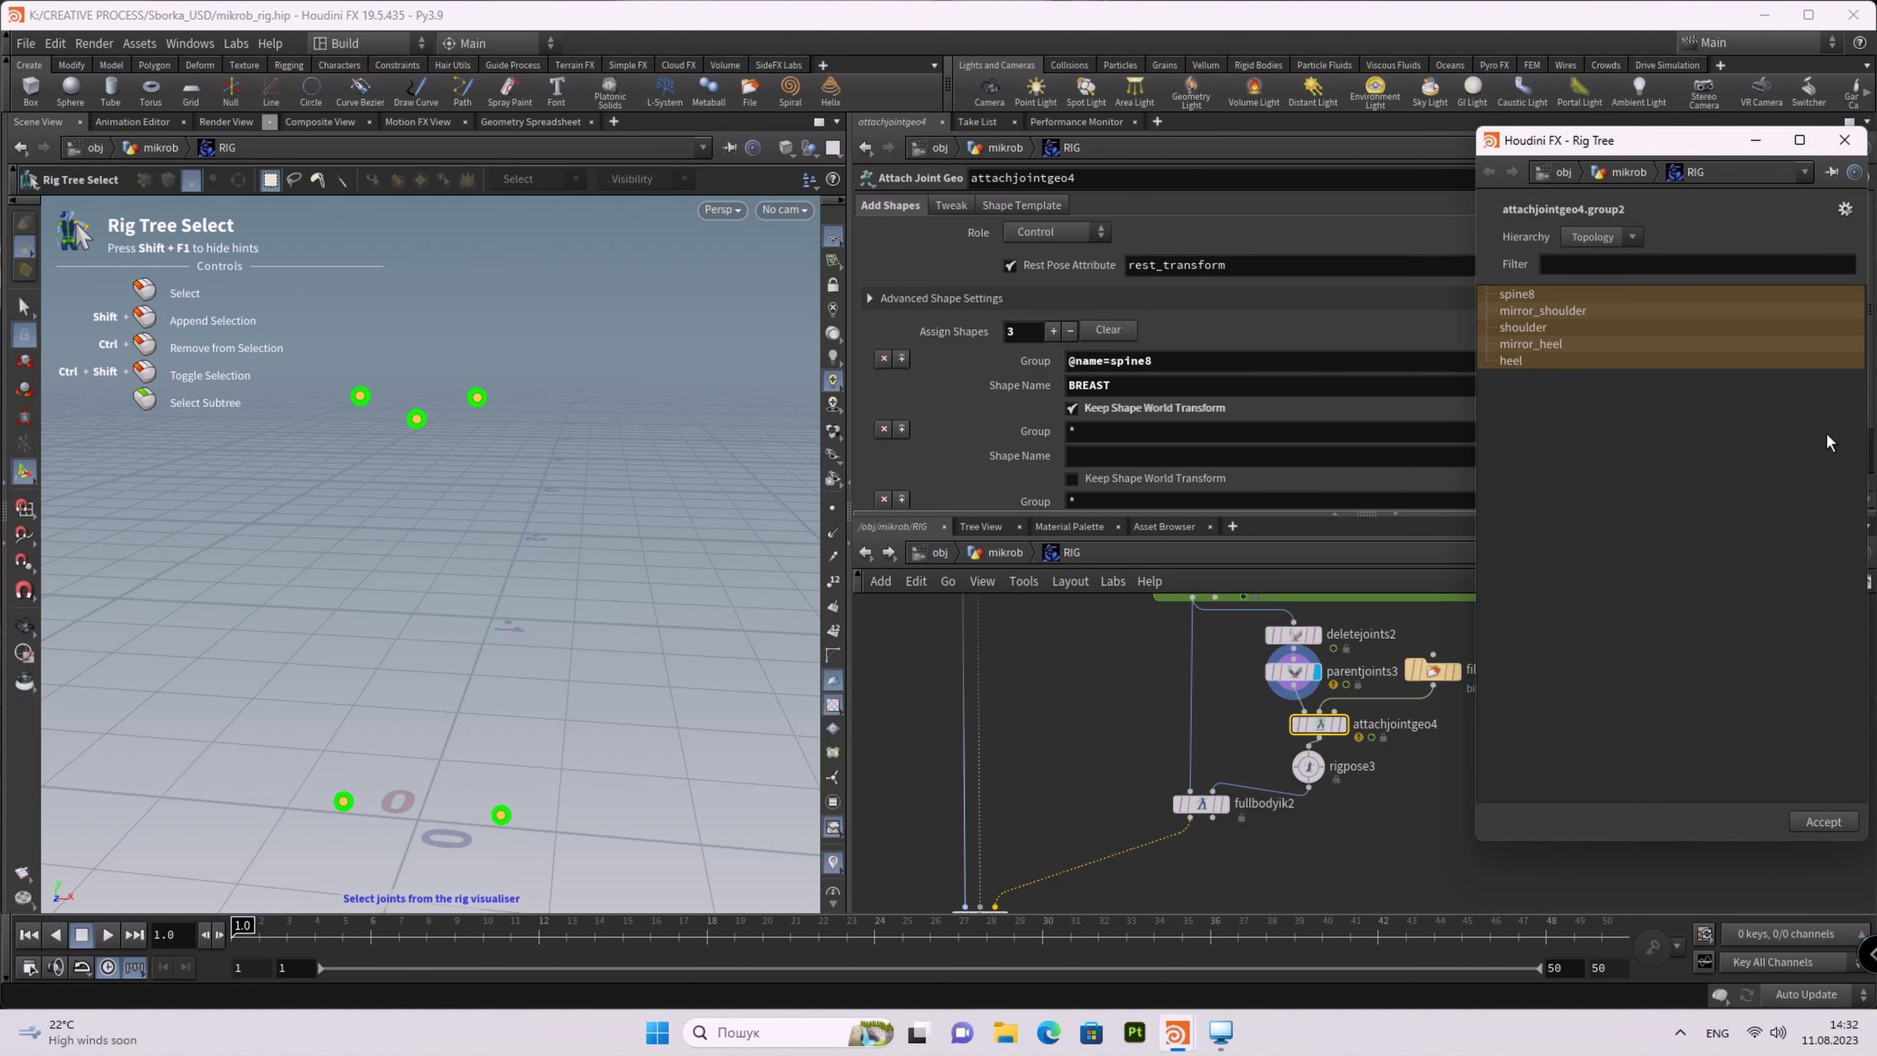
click(1699, 471)
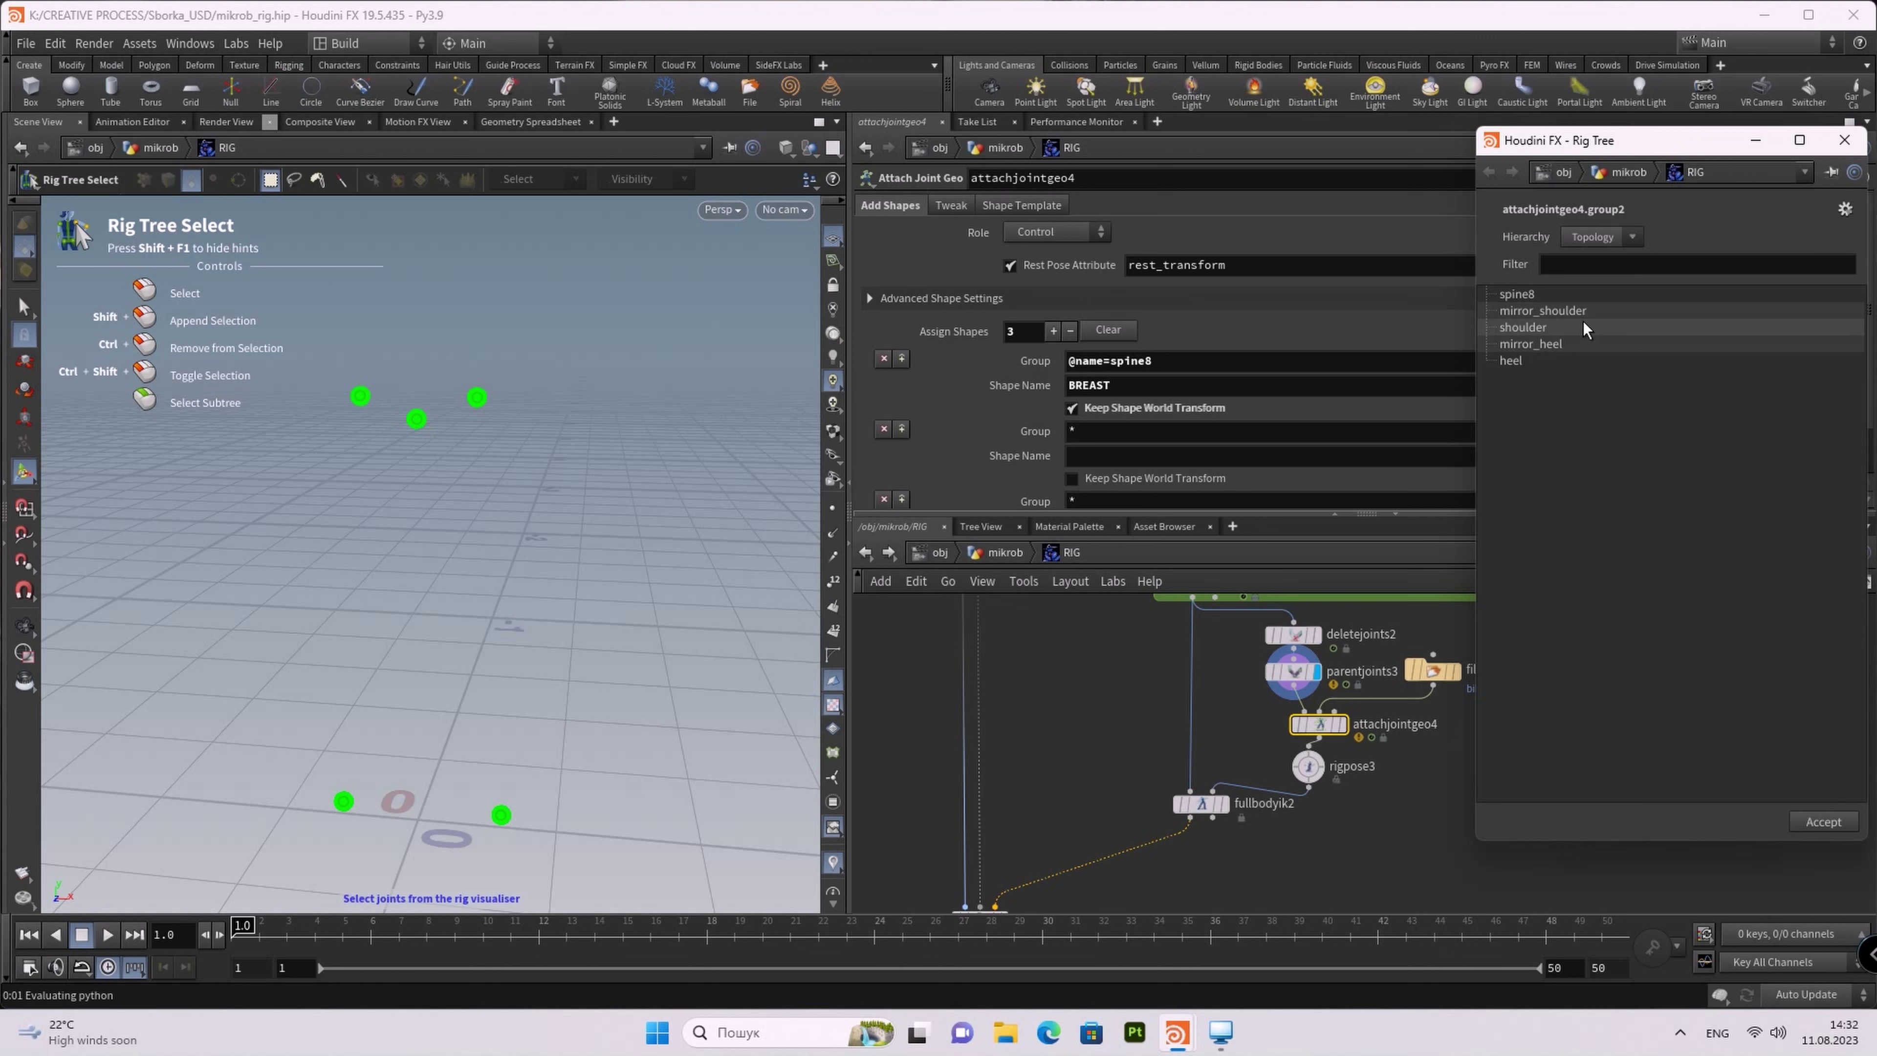
click(477, 399)
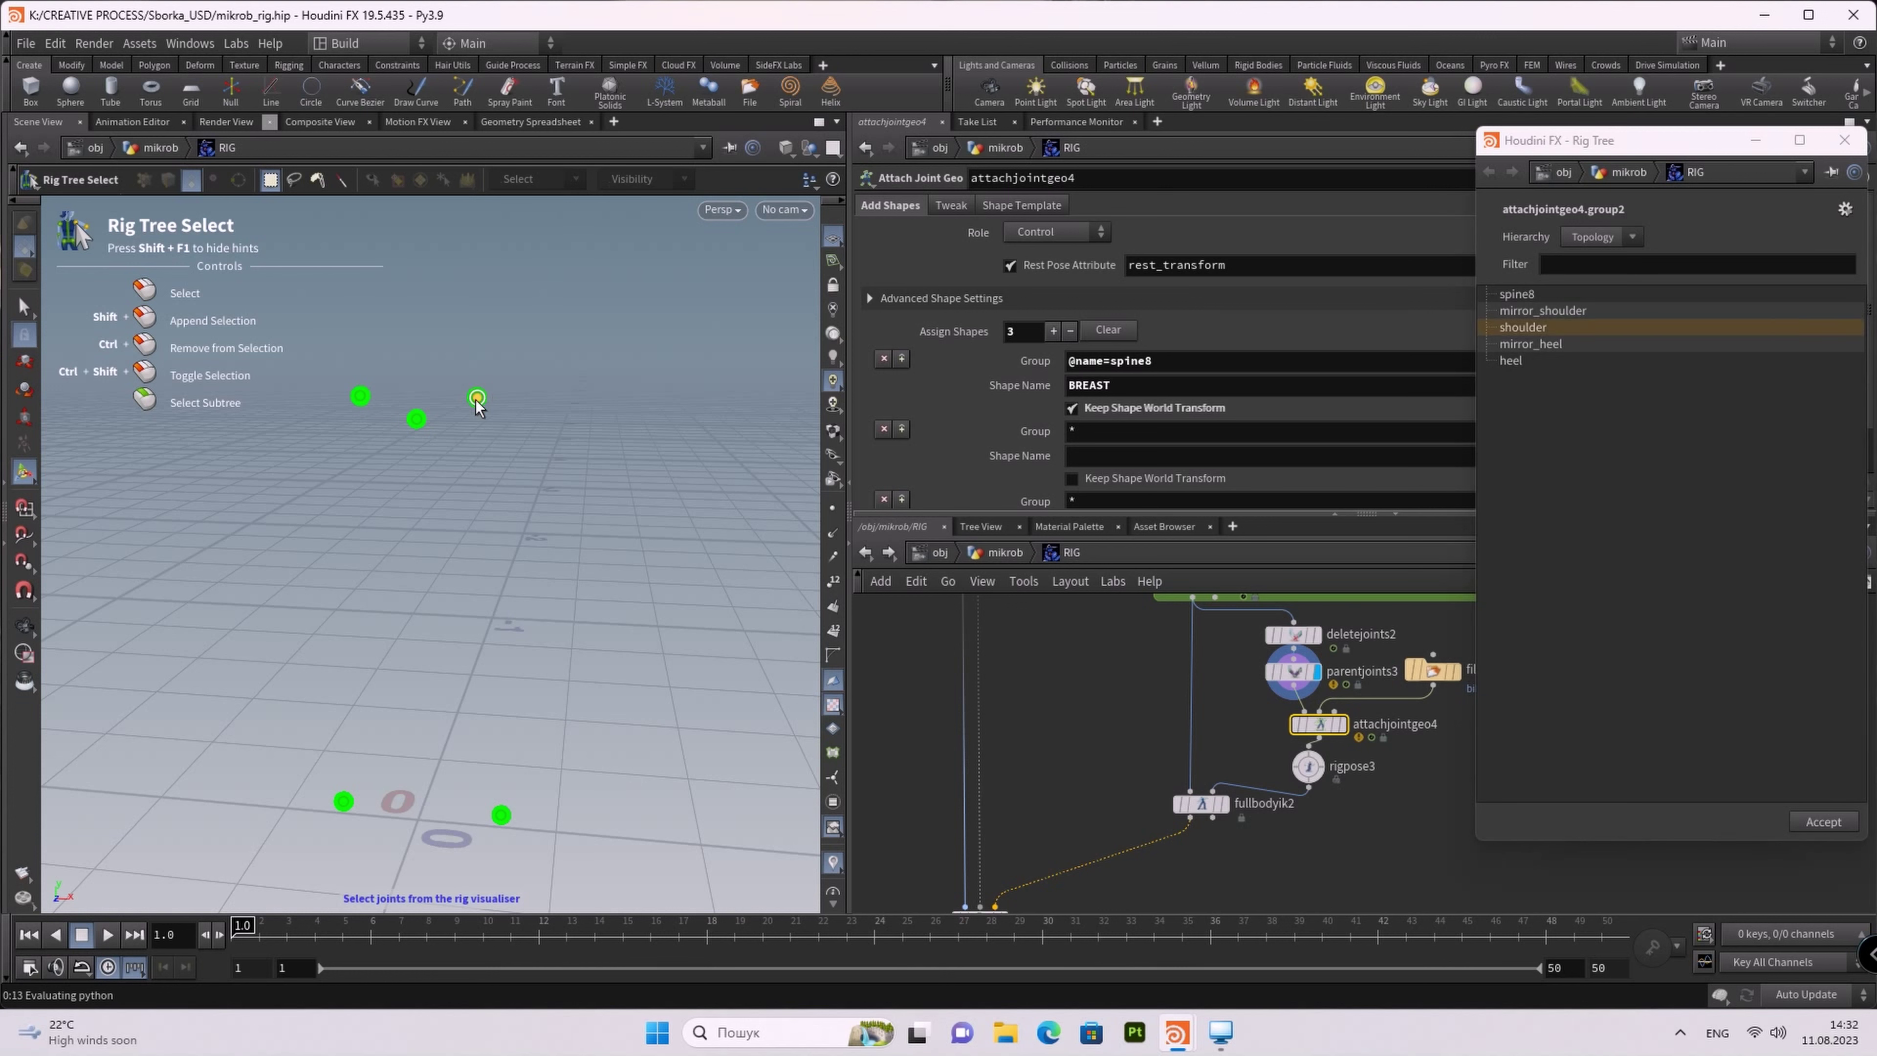
Step: Attach the shoulder left shape to the shoulder joint, keeping its world transform
click(1847, 822)
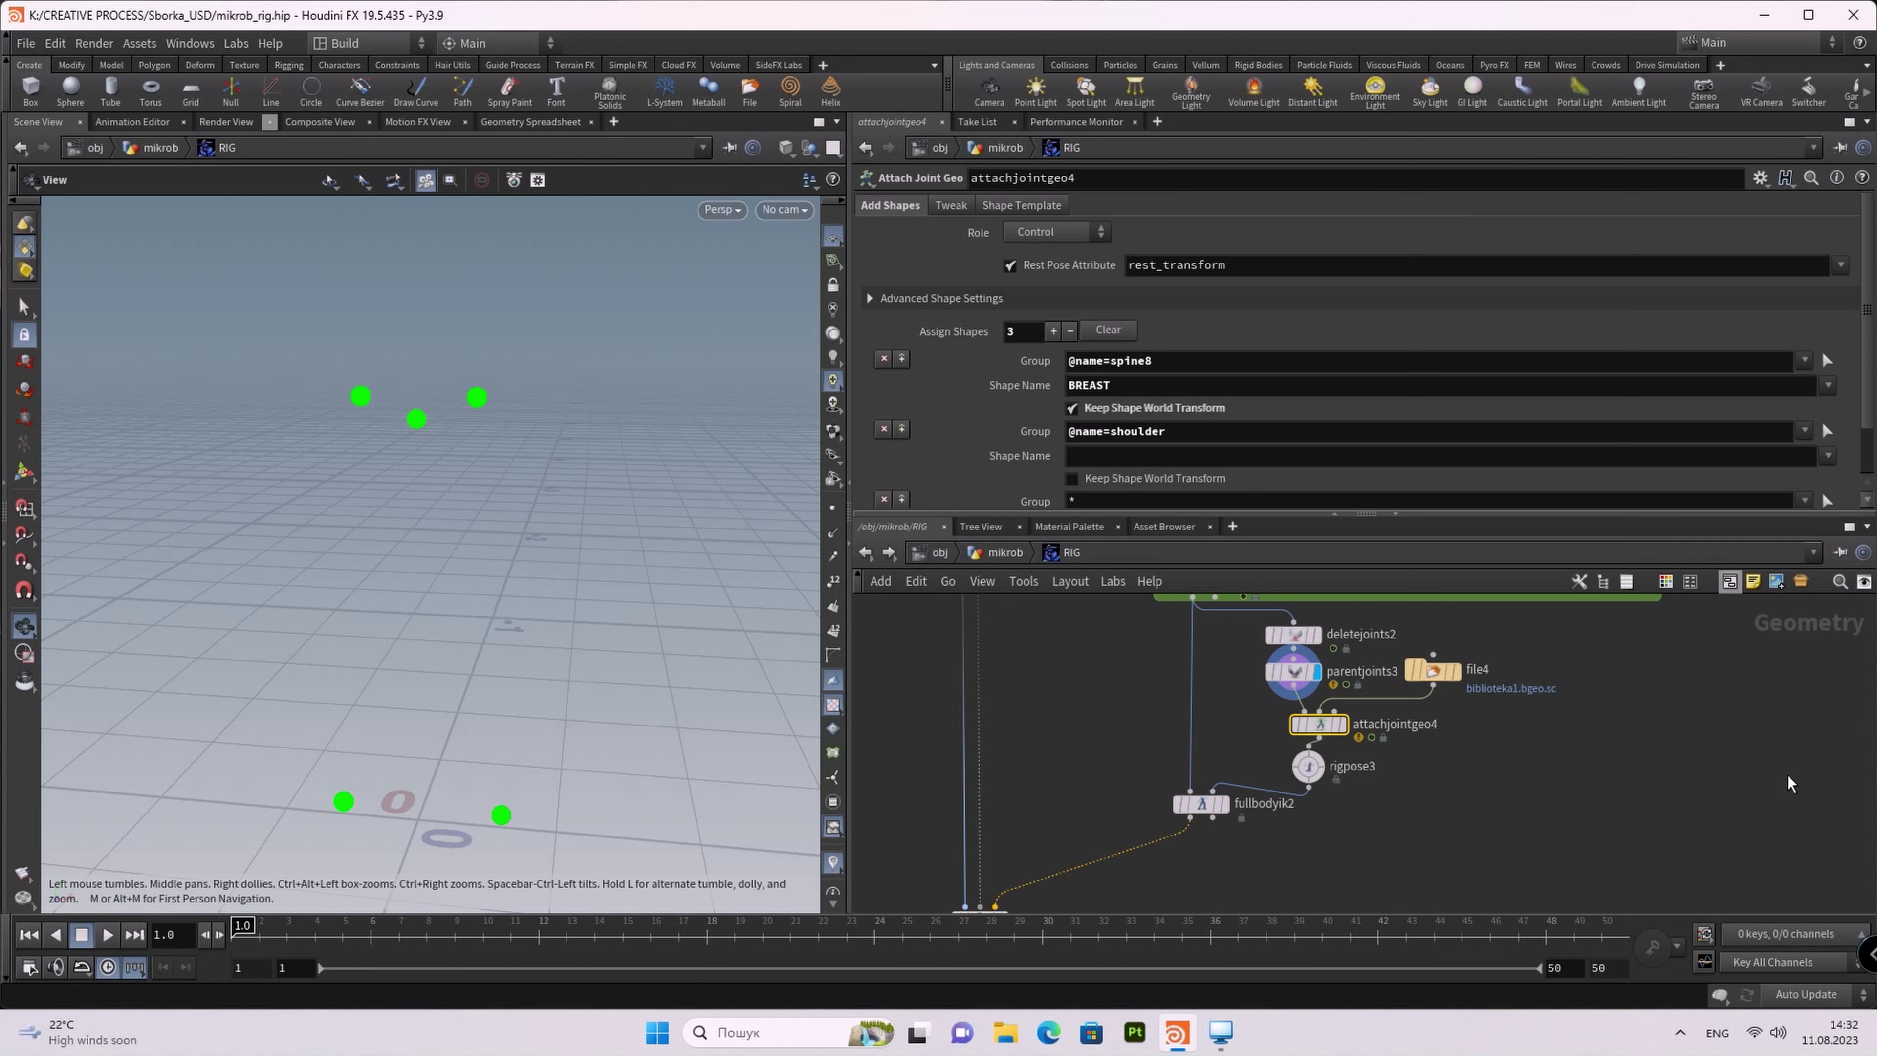
click(1828, 456)
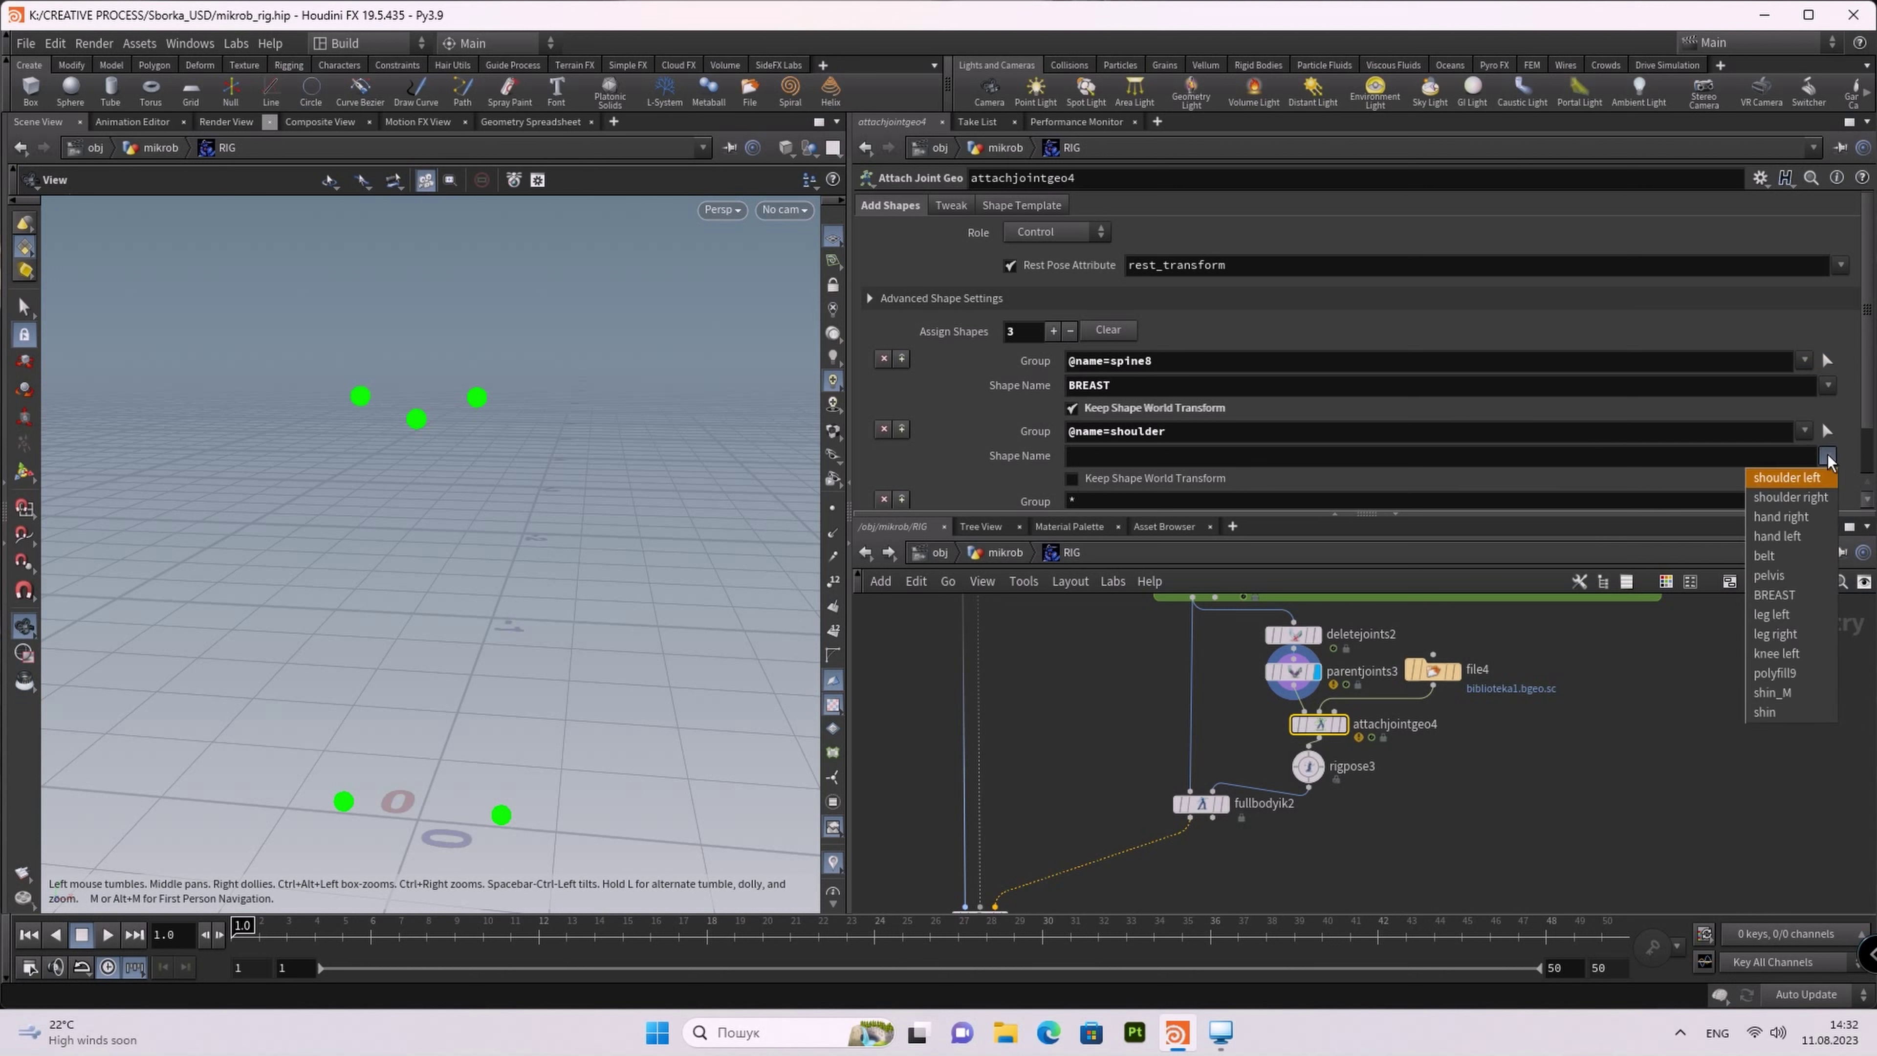
click(1824, 482)
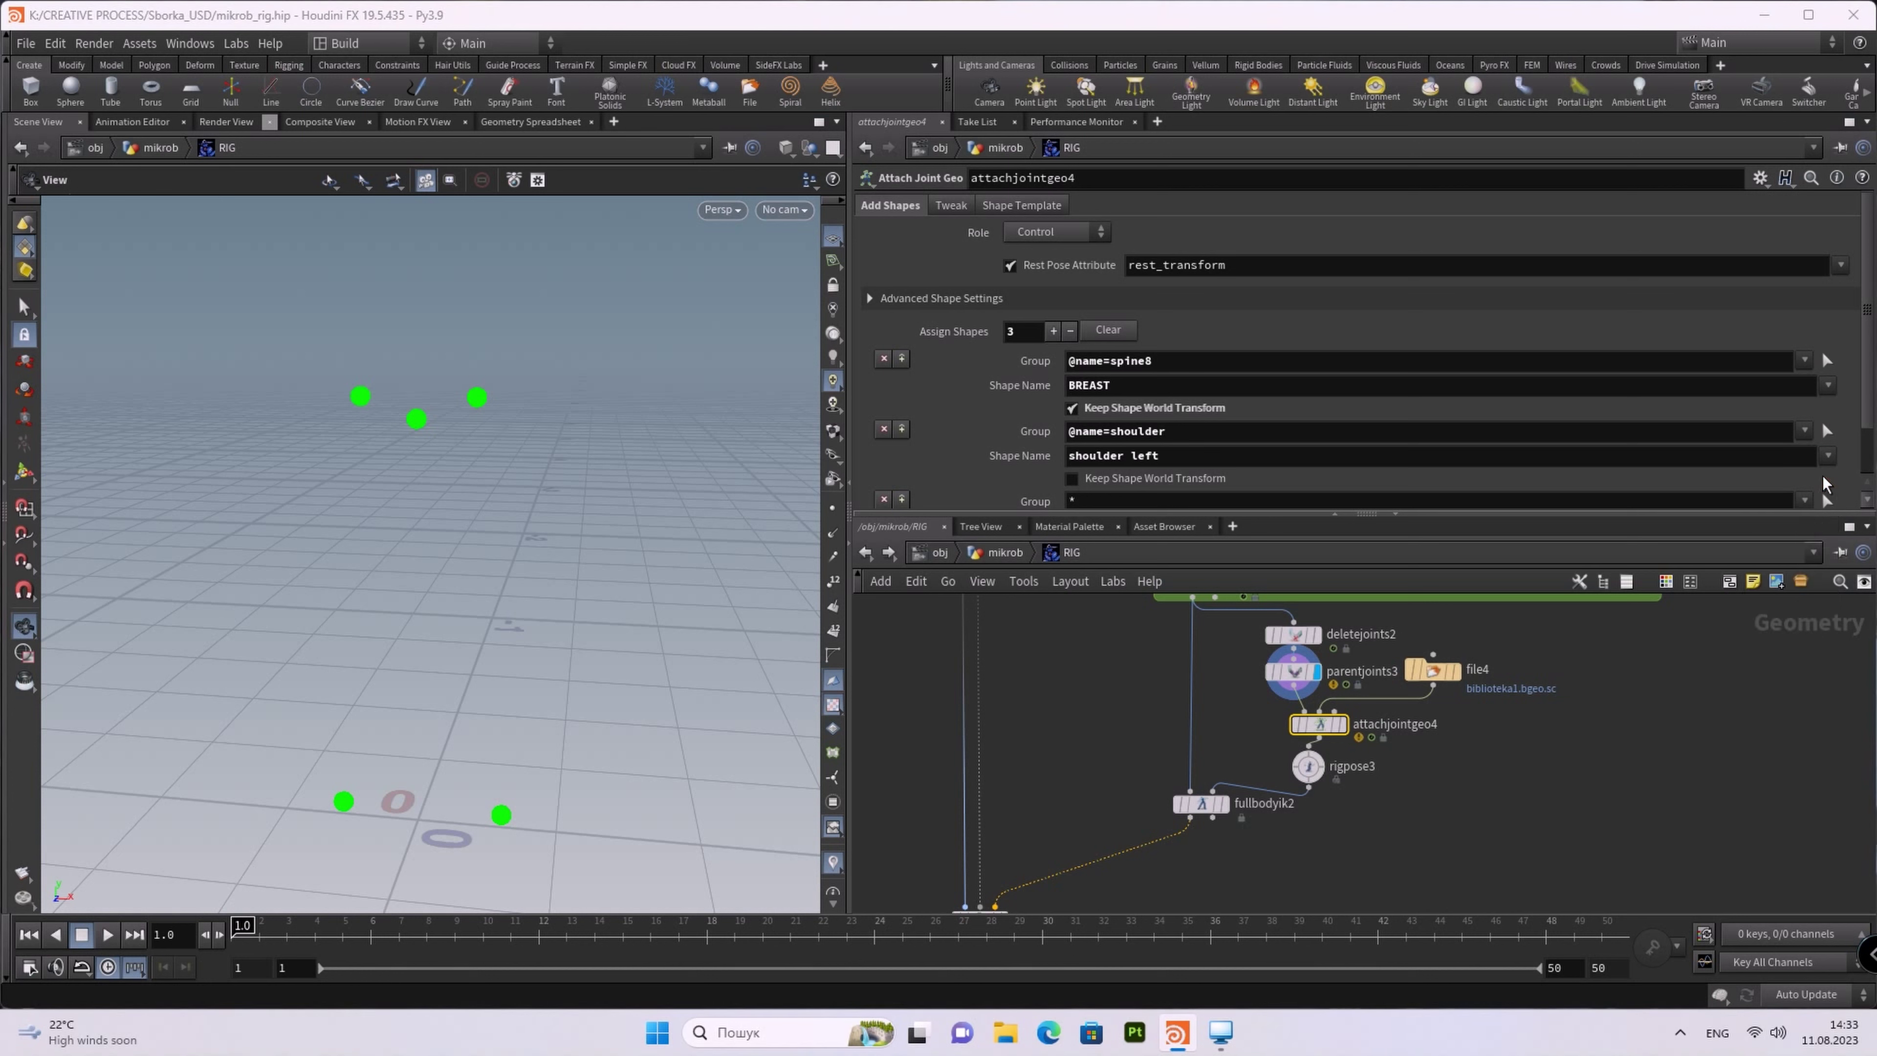
scroll(1301, 485, down, 2)
click(1073, 420)
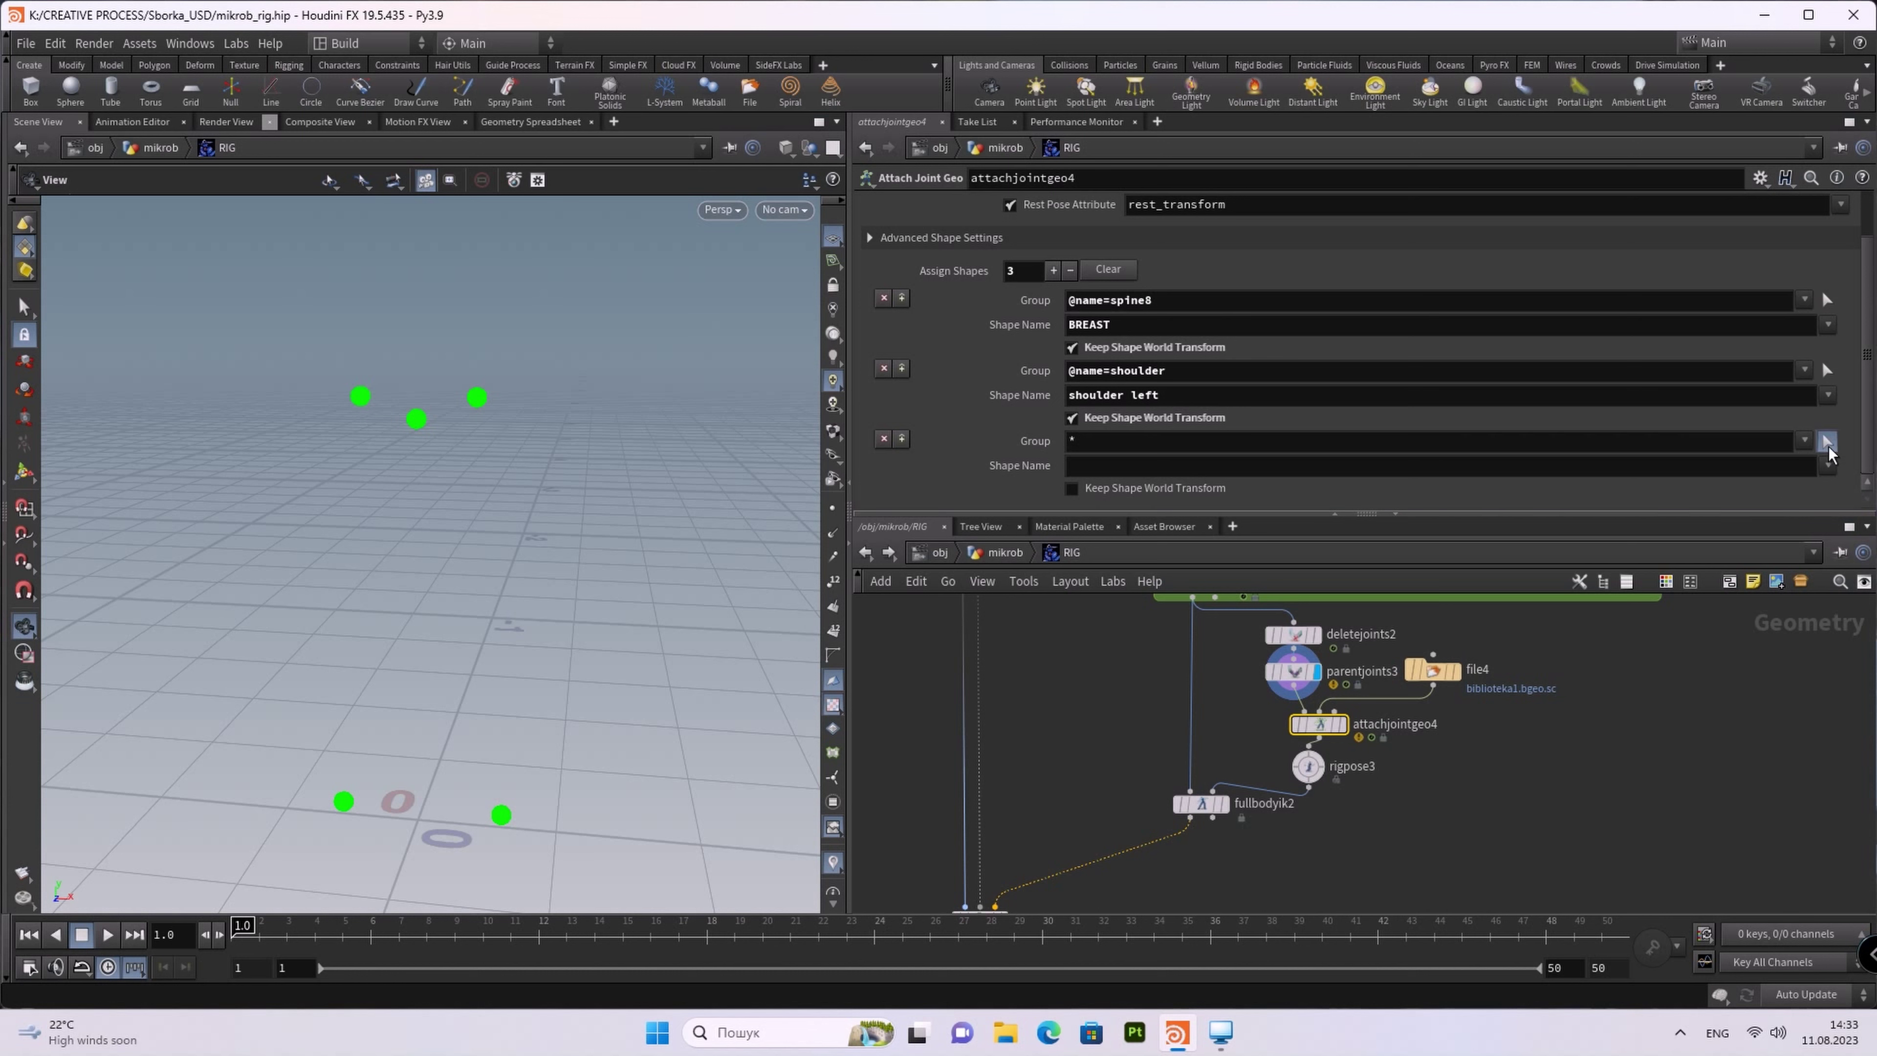
Step: Attach the shoulder right shape to mirror_shoulder, keeping its world transform
click(1827, 441)
click(1623, 500)
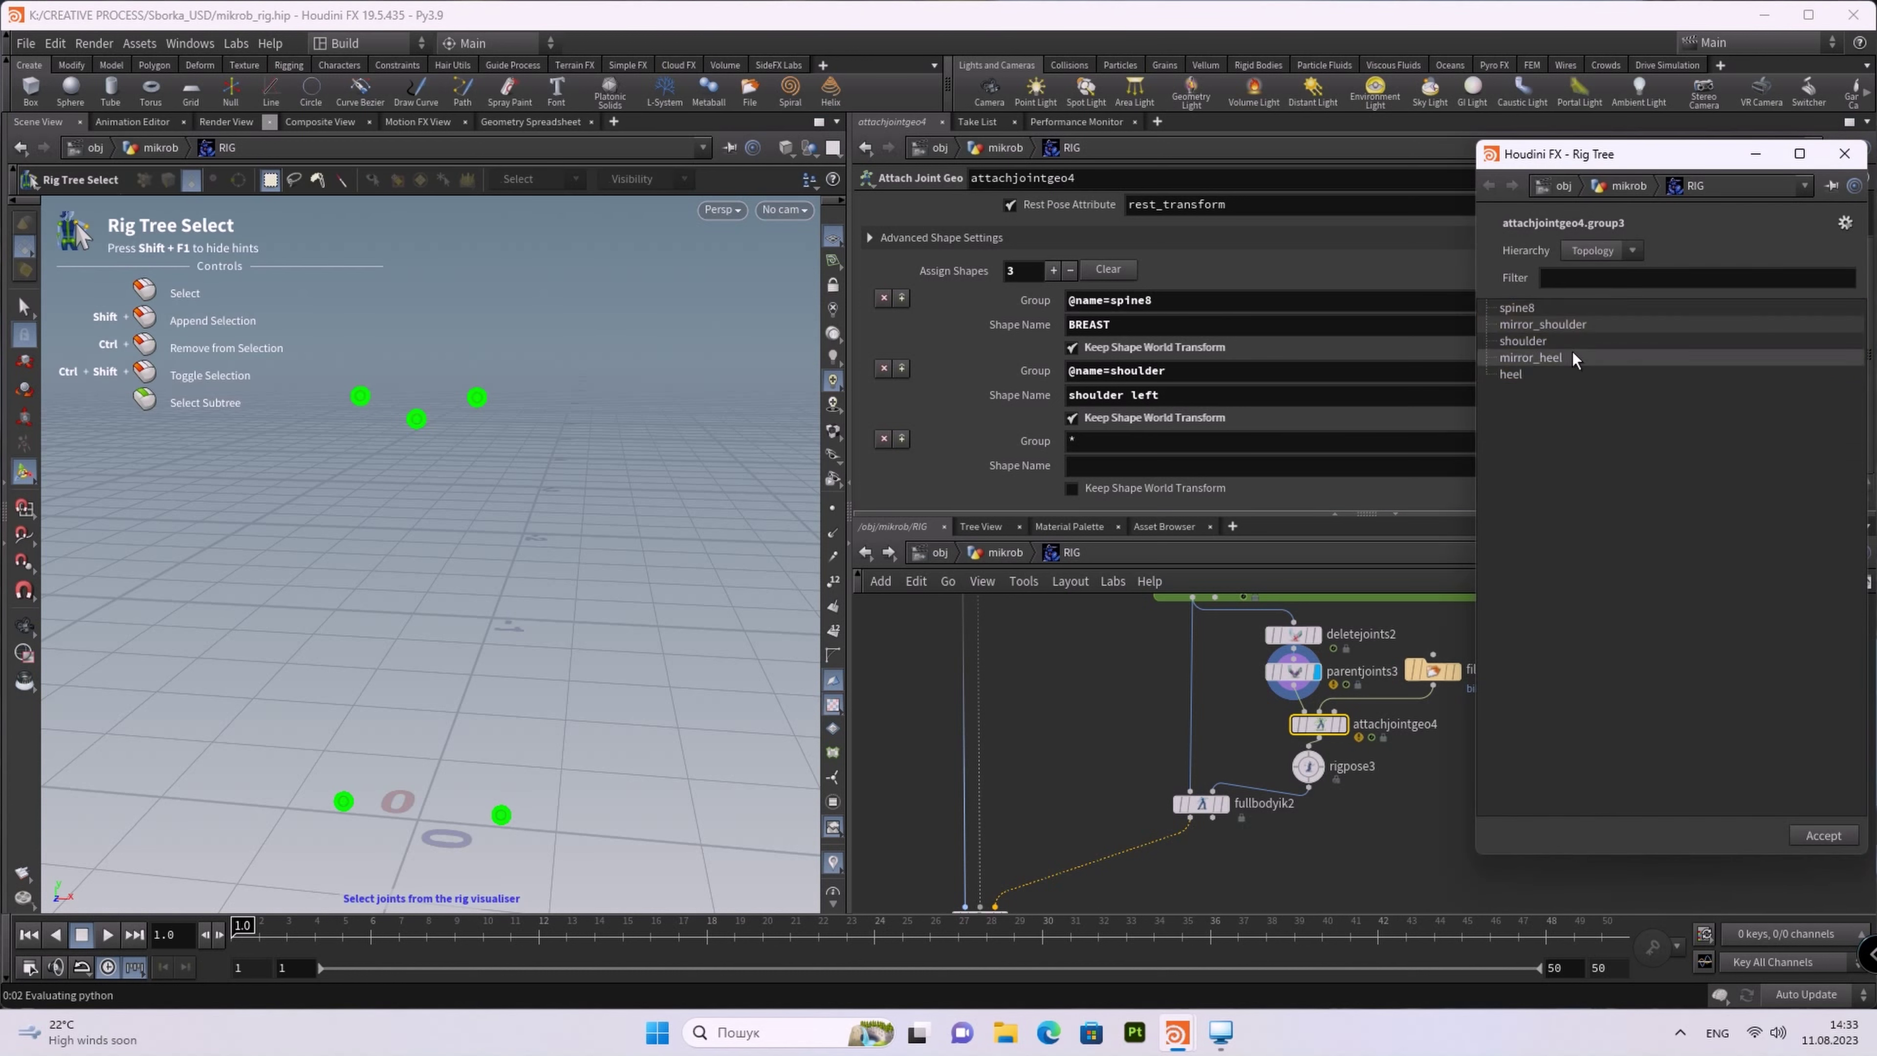
click(1570, 327)
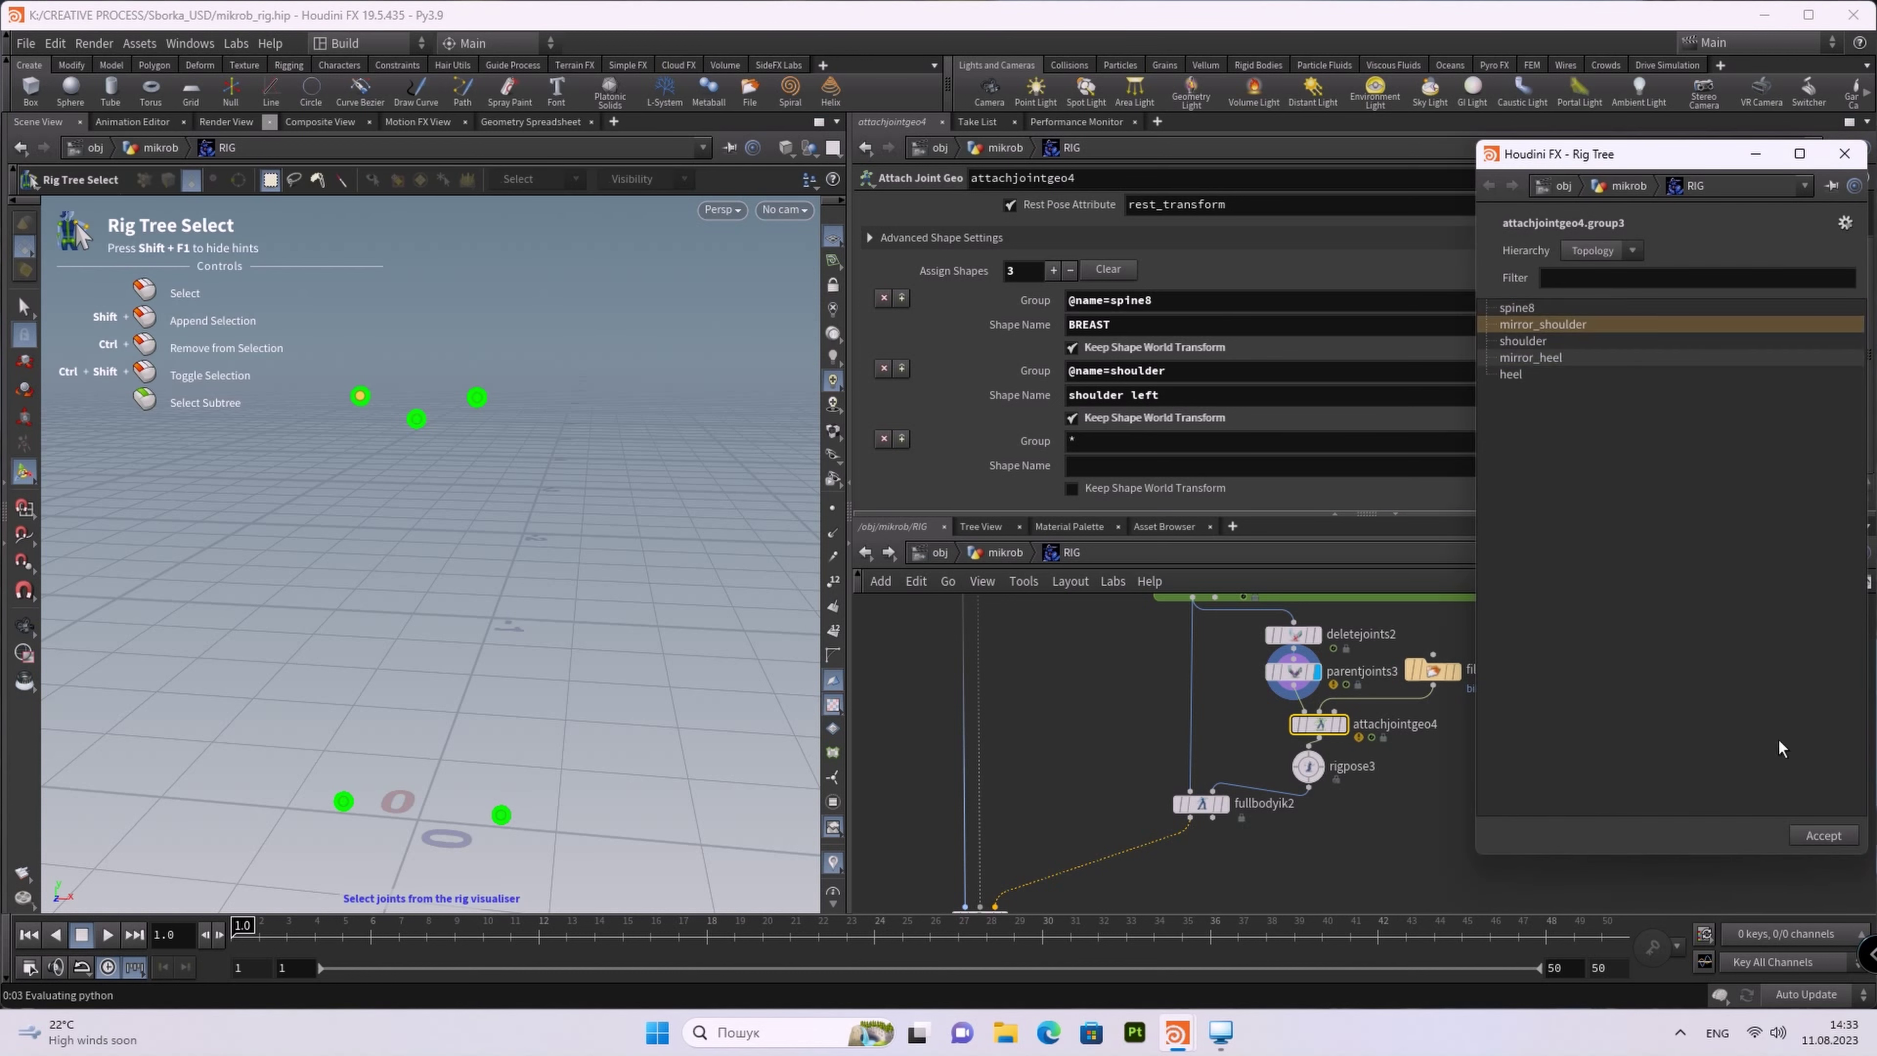
click(1823, 835)
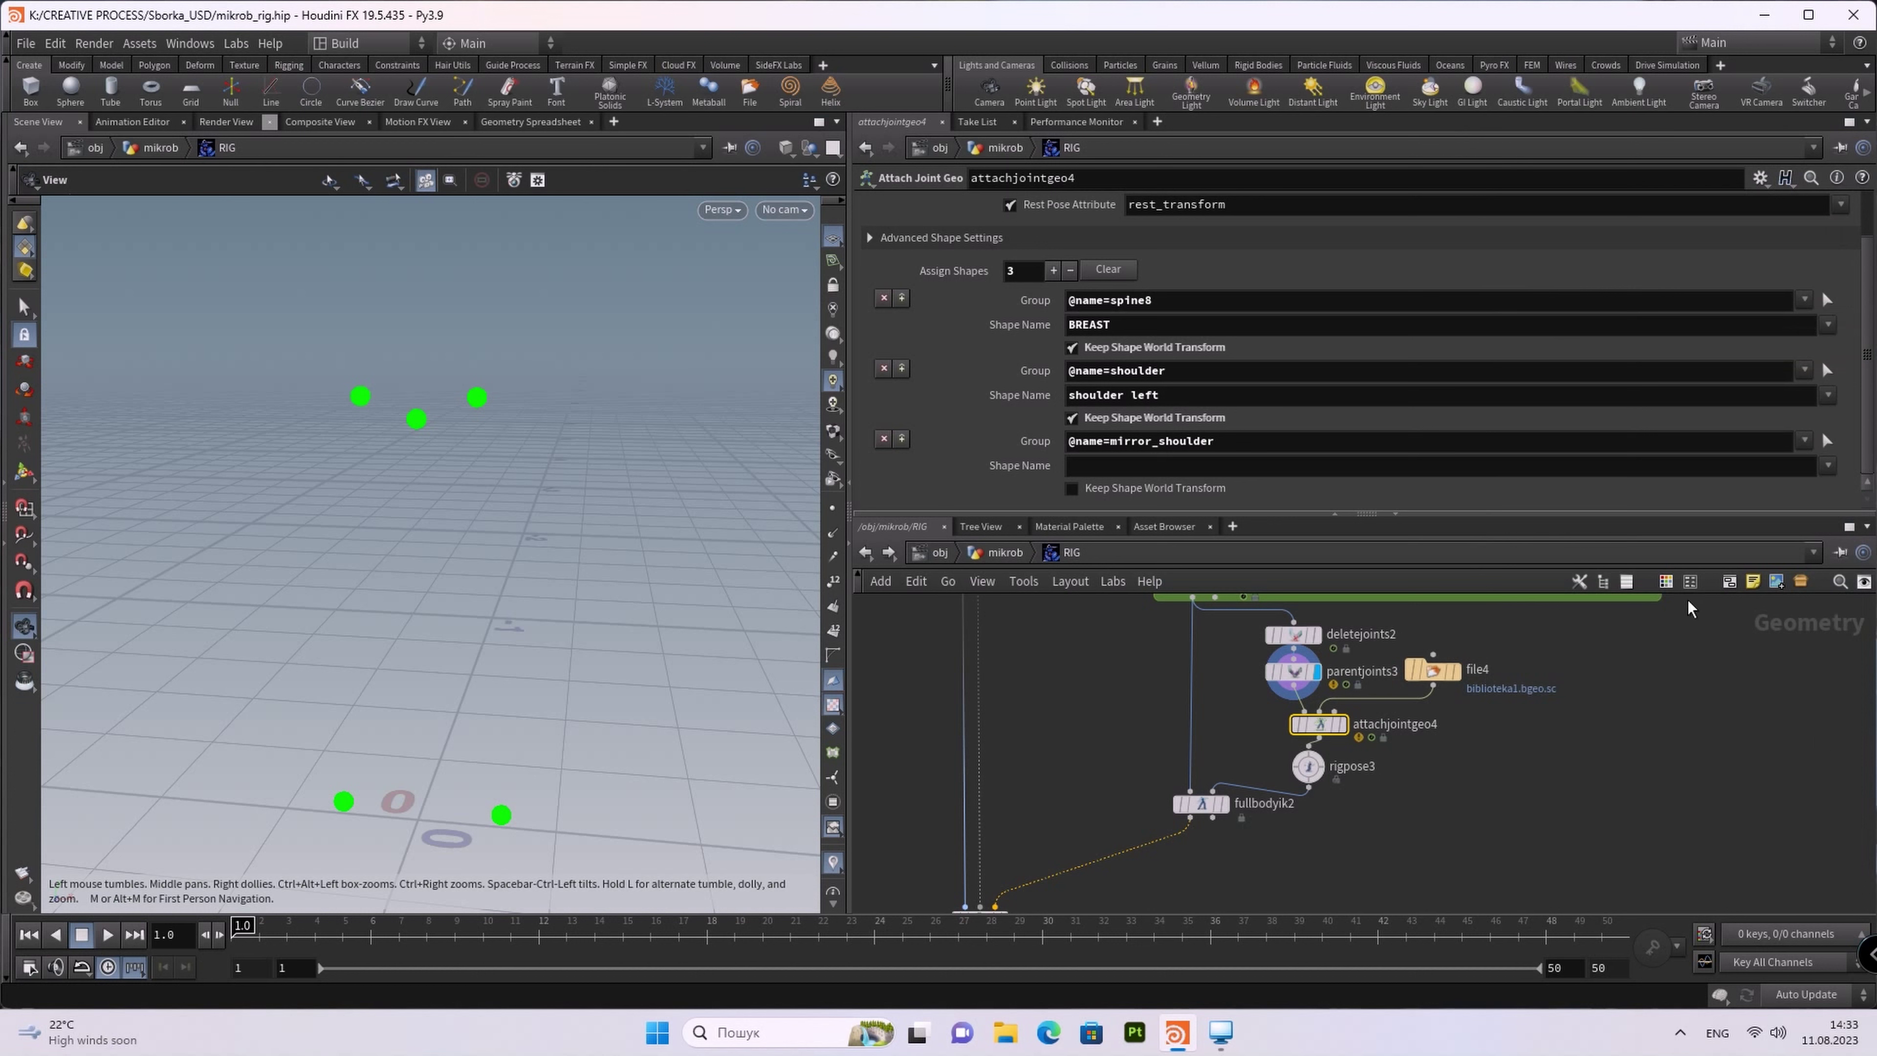
click(1827, 466)
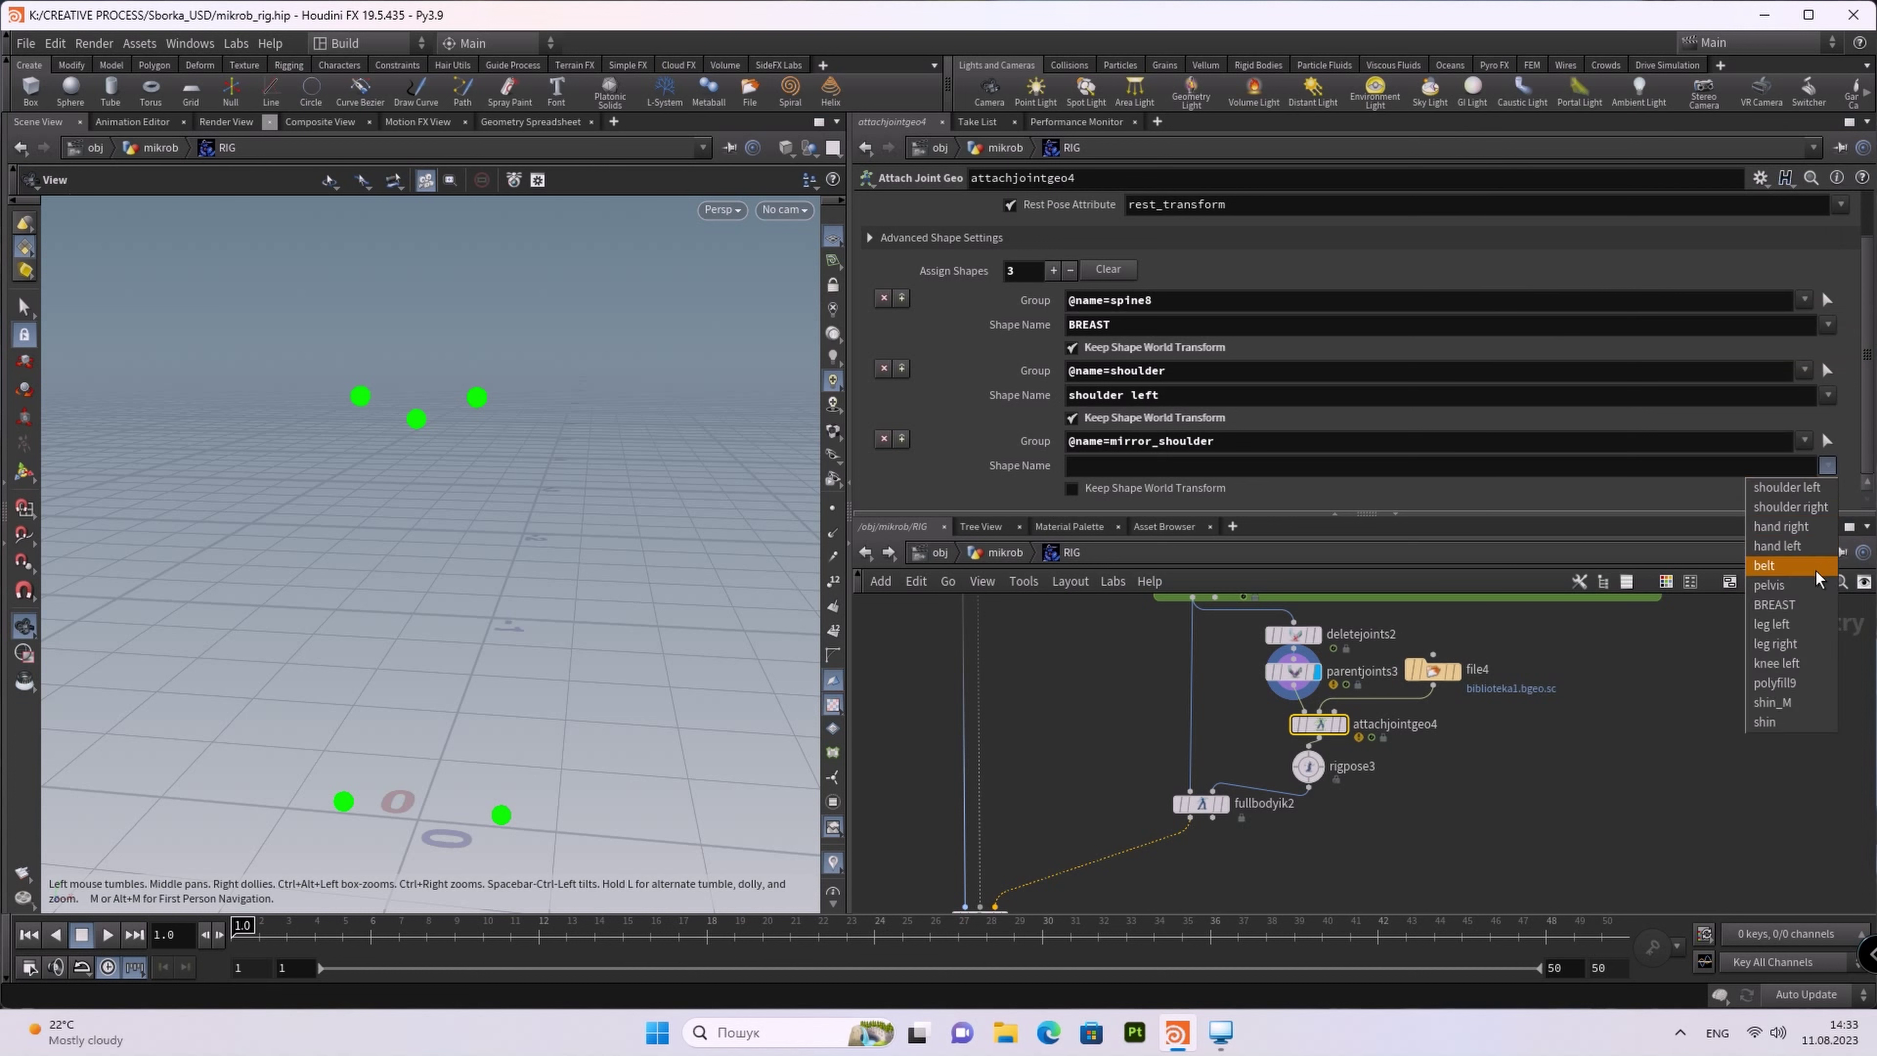
click(1799, 507)
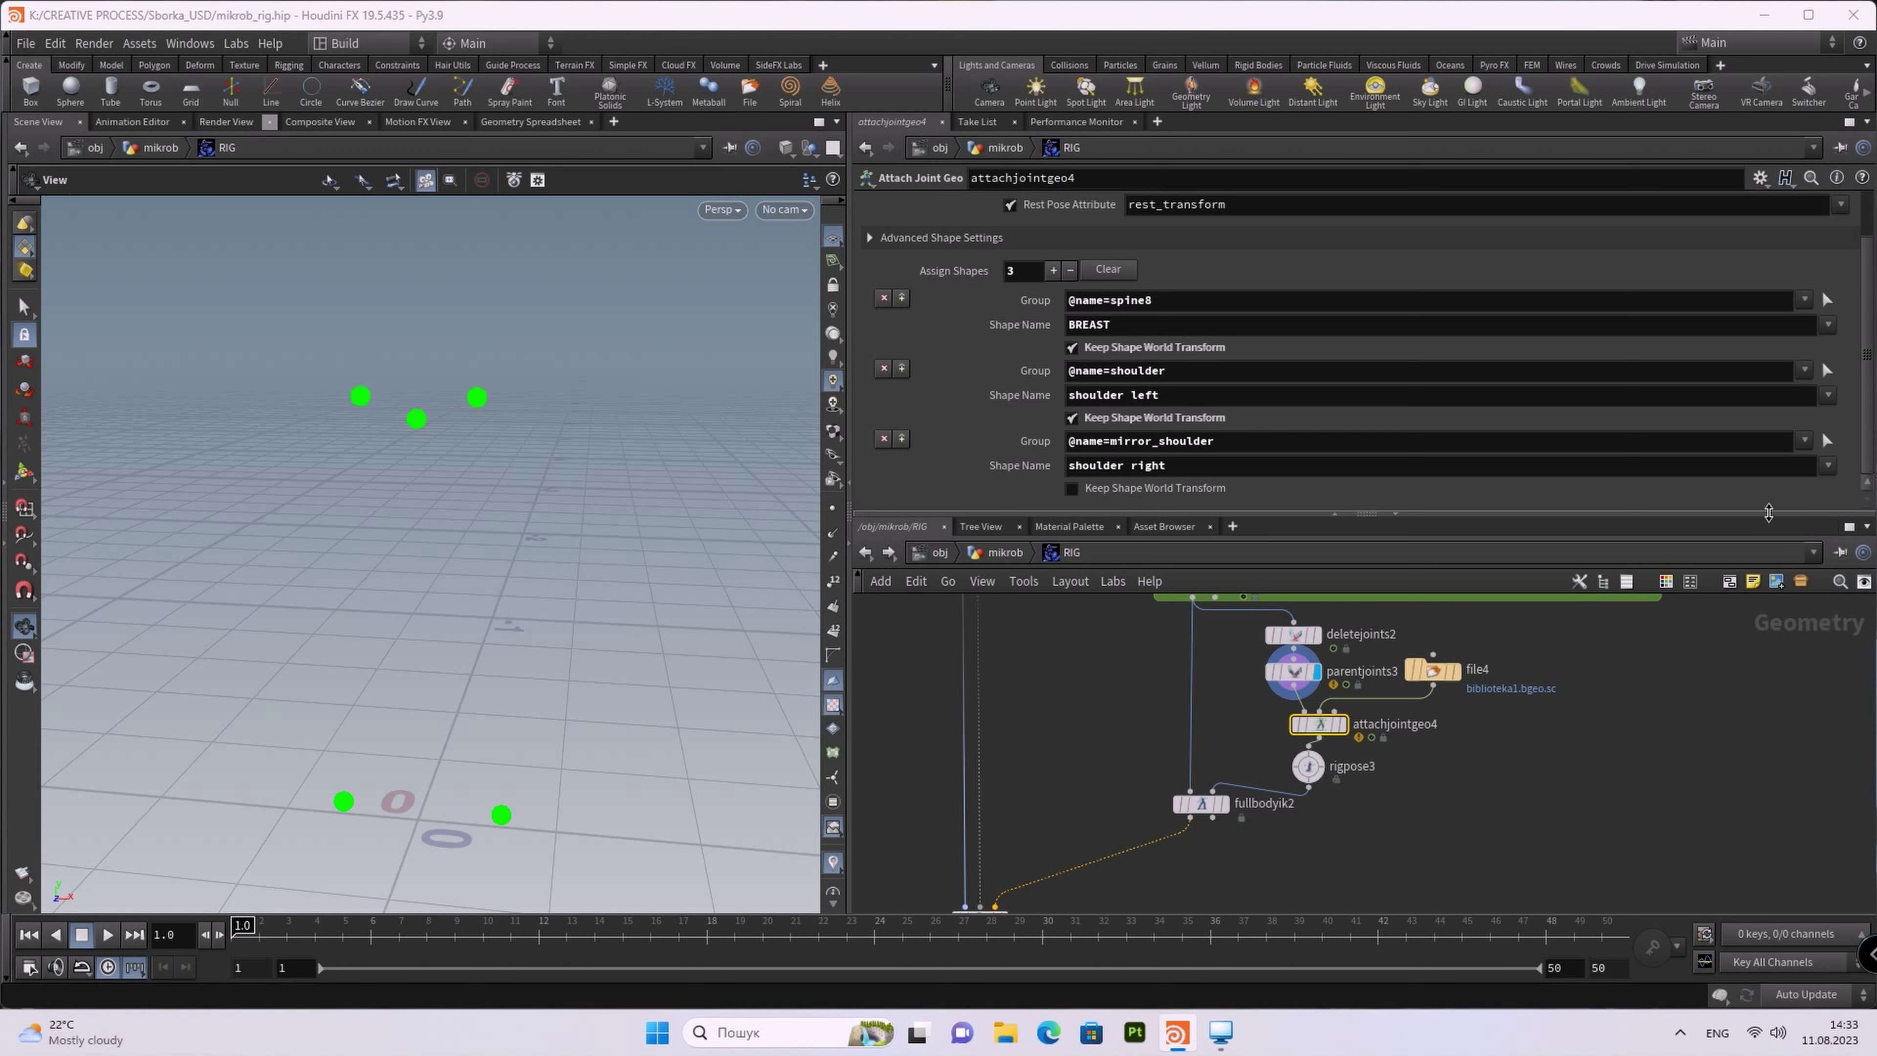
click(1072, 489)
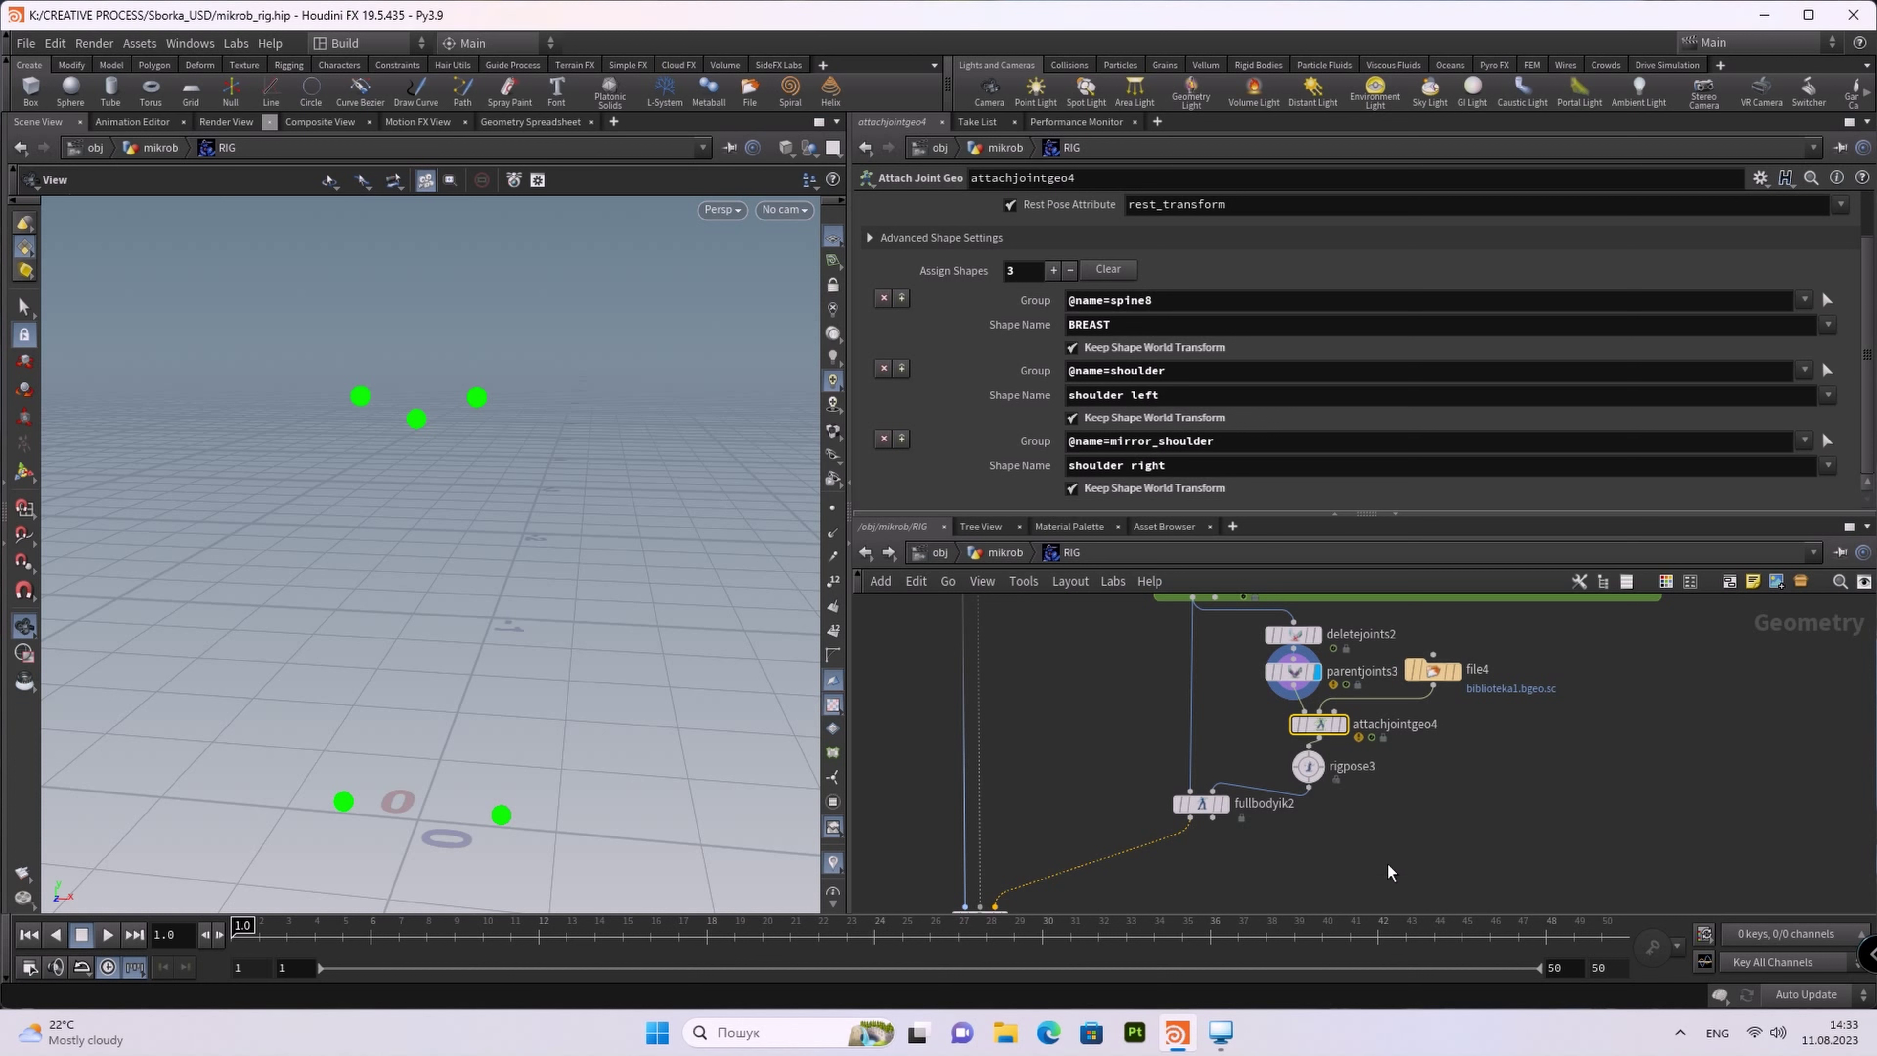
mouse_move(1320, 724)
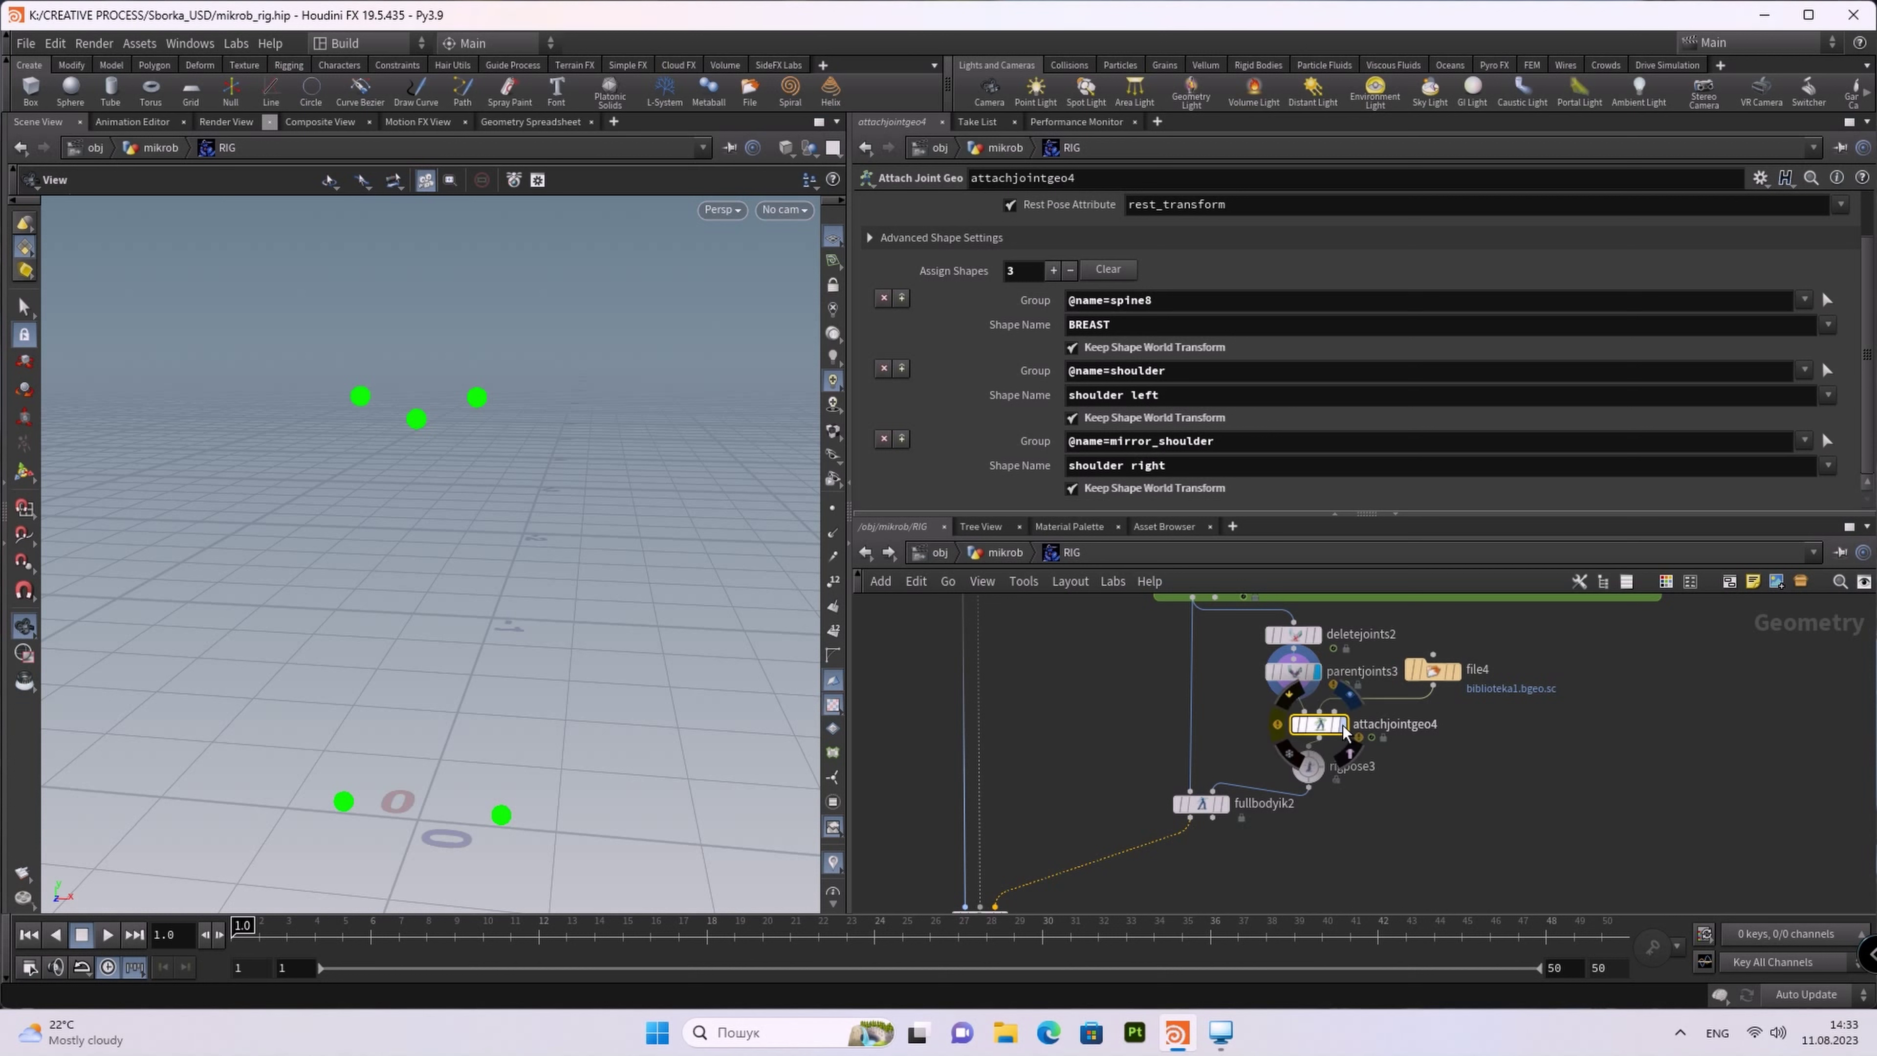
Step: Display attachjointgeo4's green chest and shoulder shapes over jointdeform1 shown as grey template
click(1341, 728)
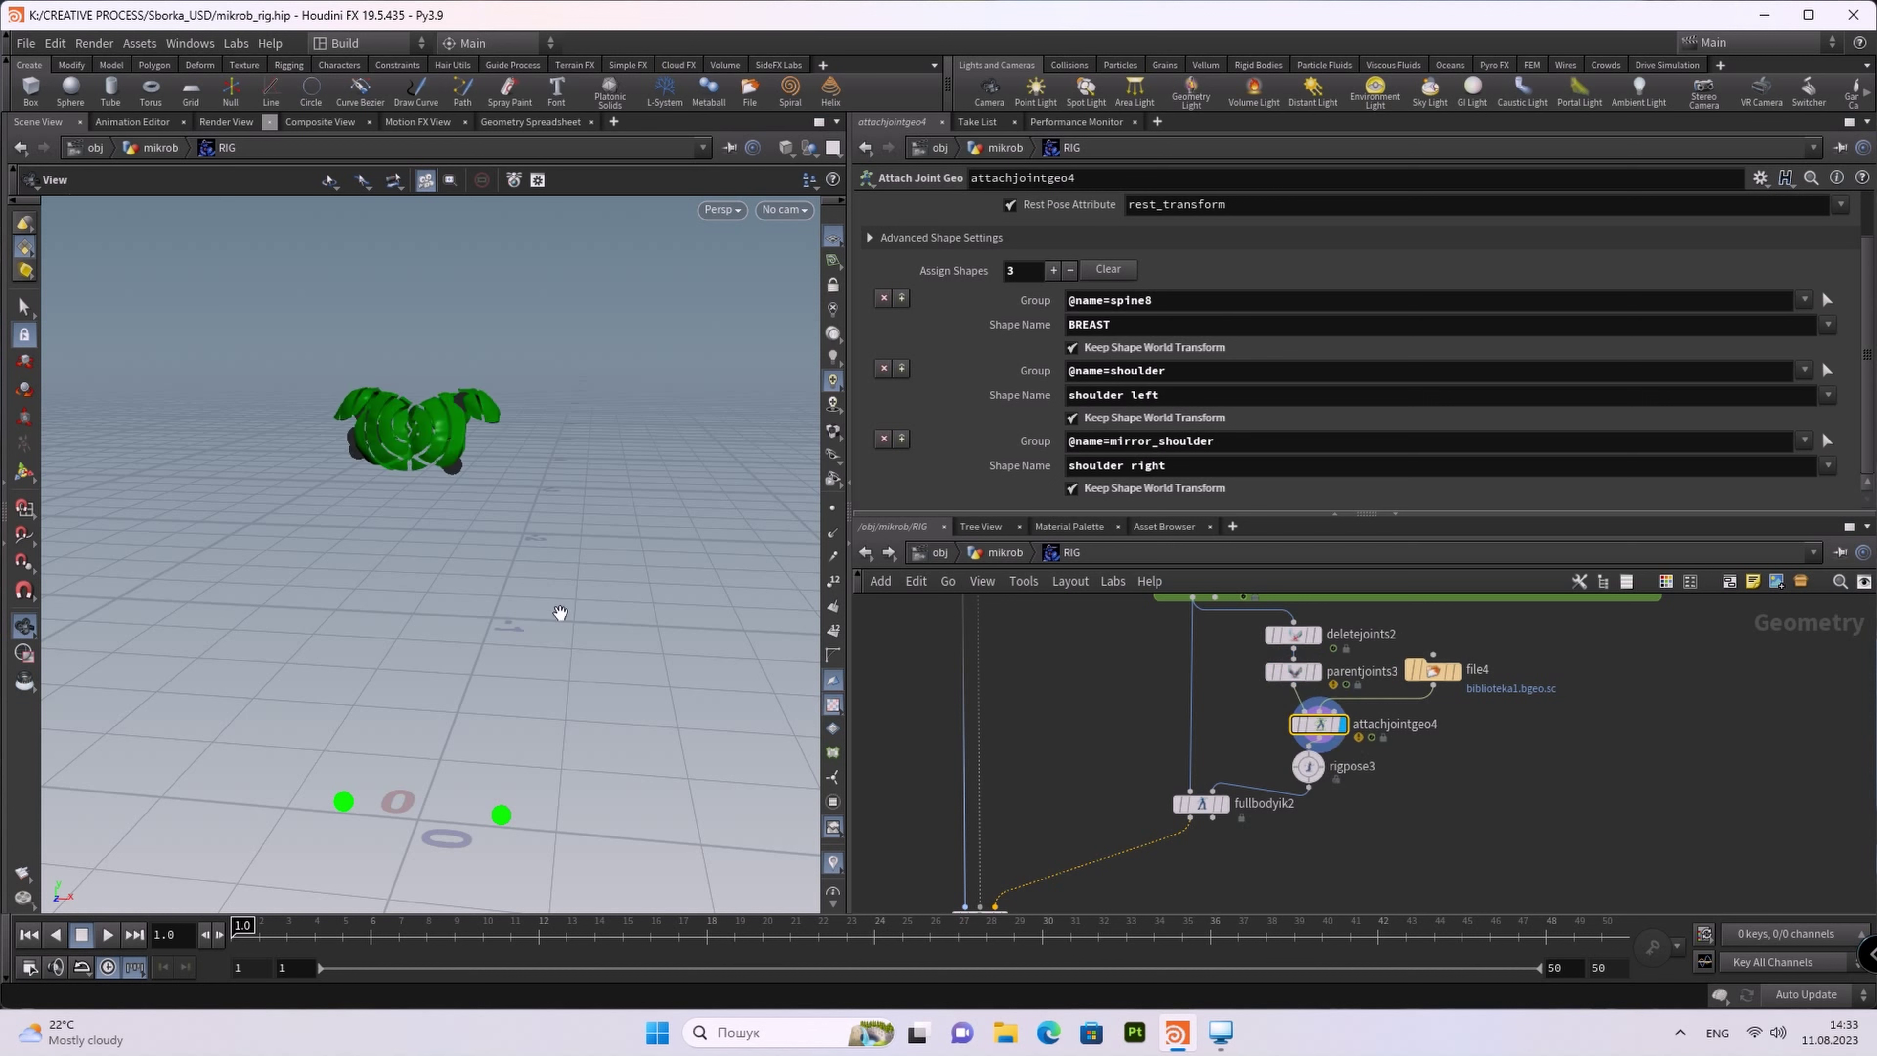
scroll(427, 444, up, 3)
mouse_move(431, 461)
mouse_down()
mouse_move(580, 600)
mouse_move(458, 479)
mouse_move(479, 473)
mouse_up()
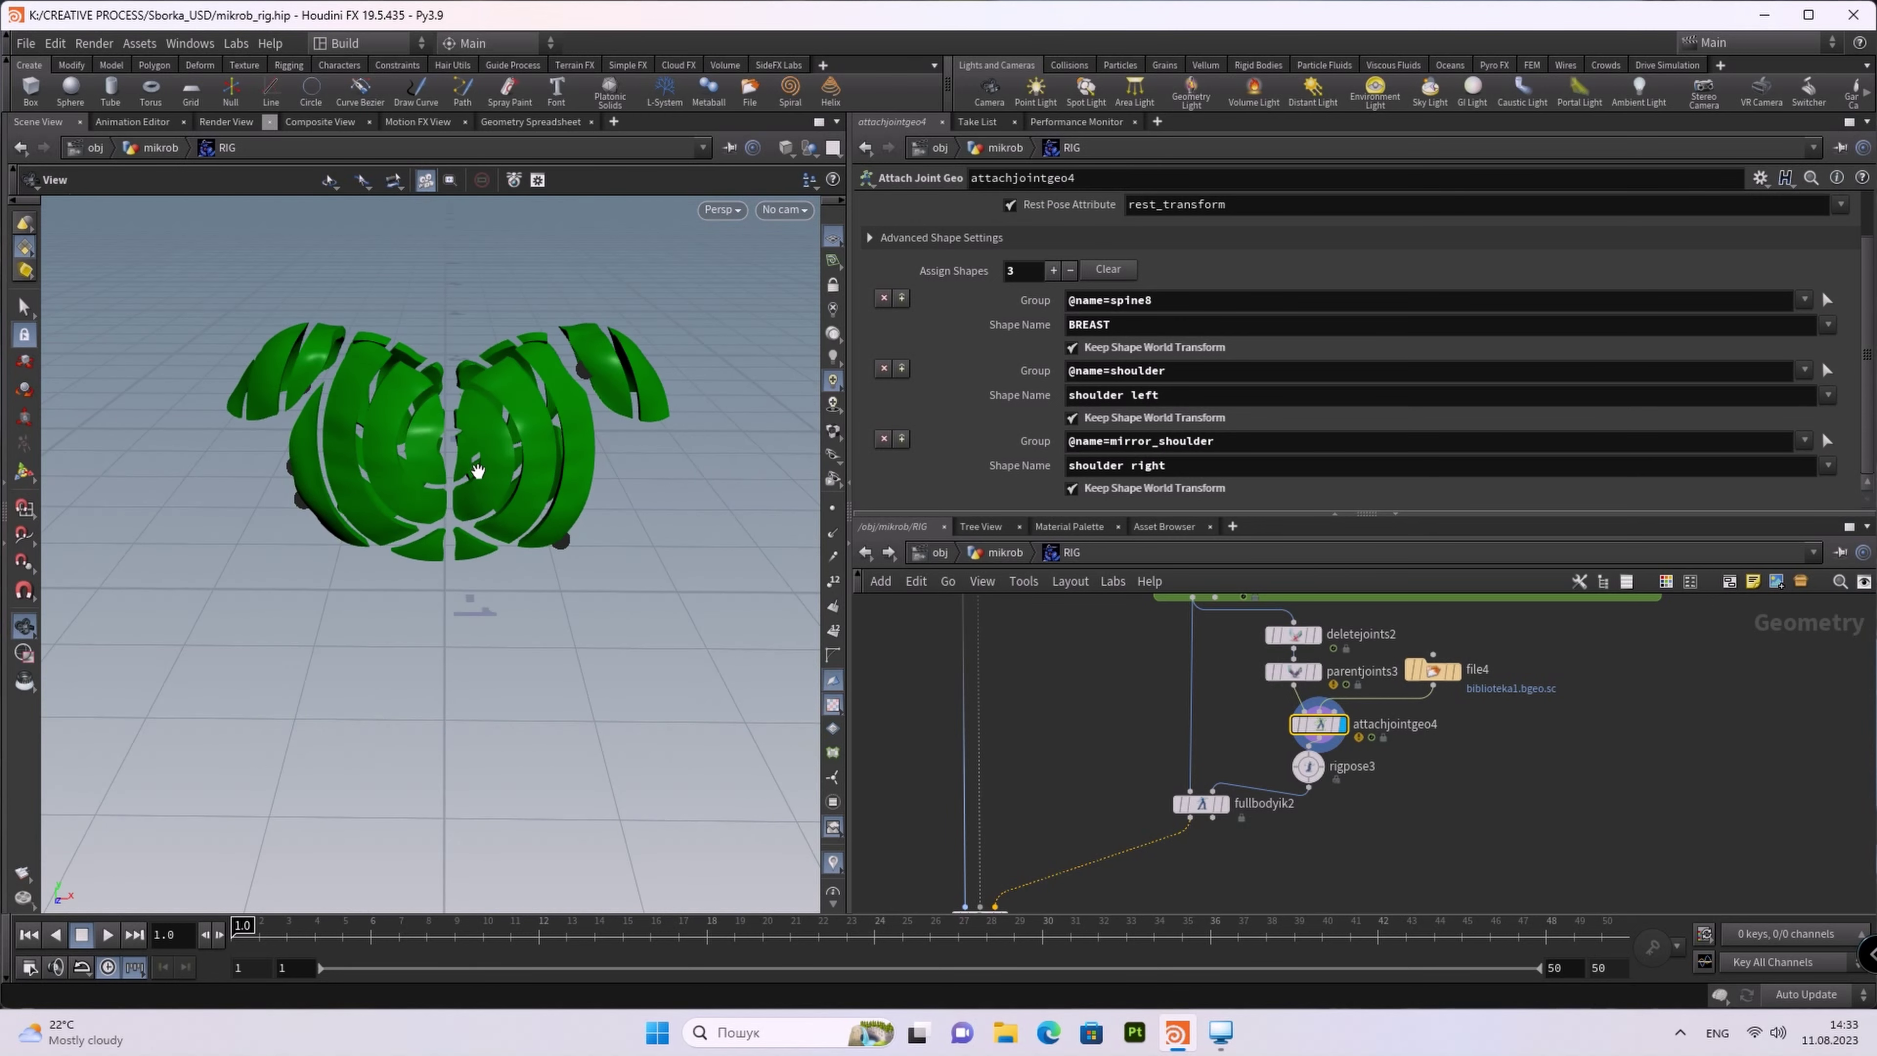
middle_drag(1238, 883, 1320, 776)
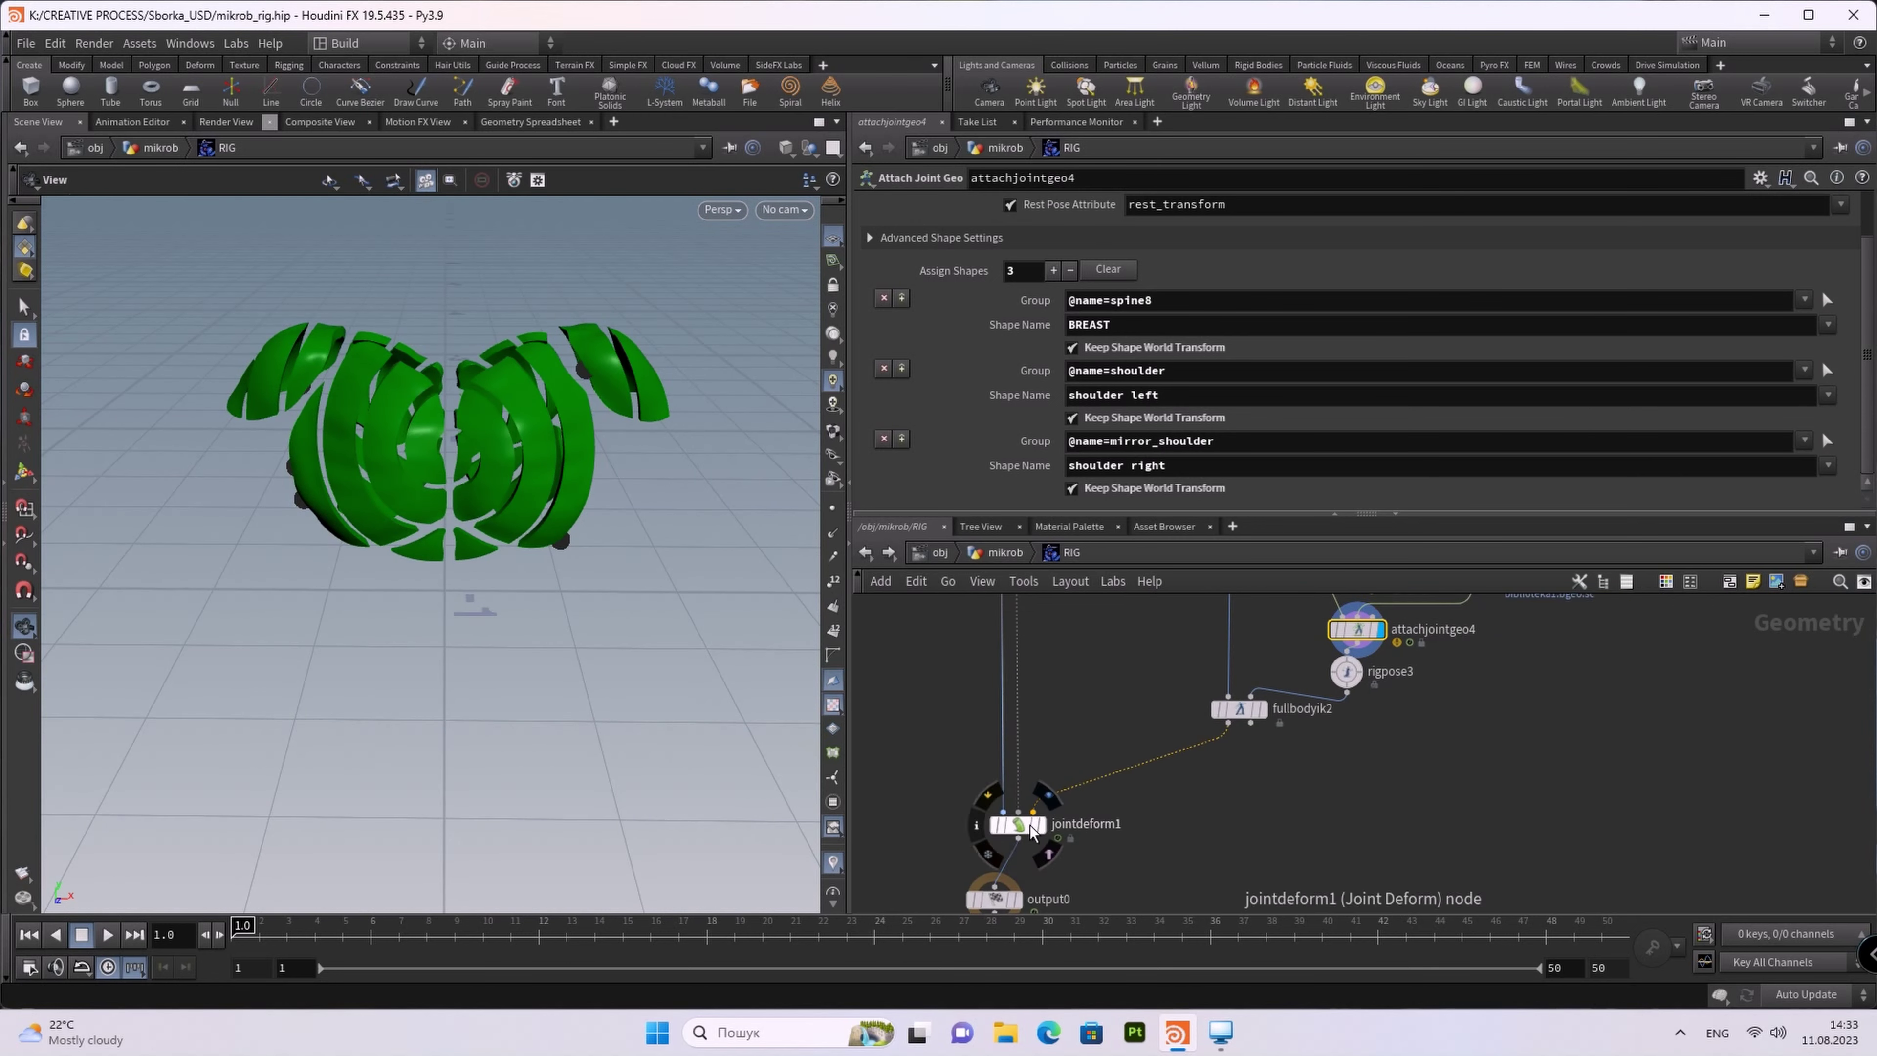
click(1035, 824)
mouse_move(706, 599)
mouse_down()
mouse_move(685, 651)
mouse_move(535, 629)
mouse_move(534, 603)
mouse_up()
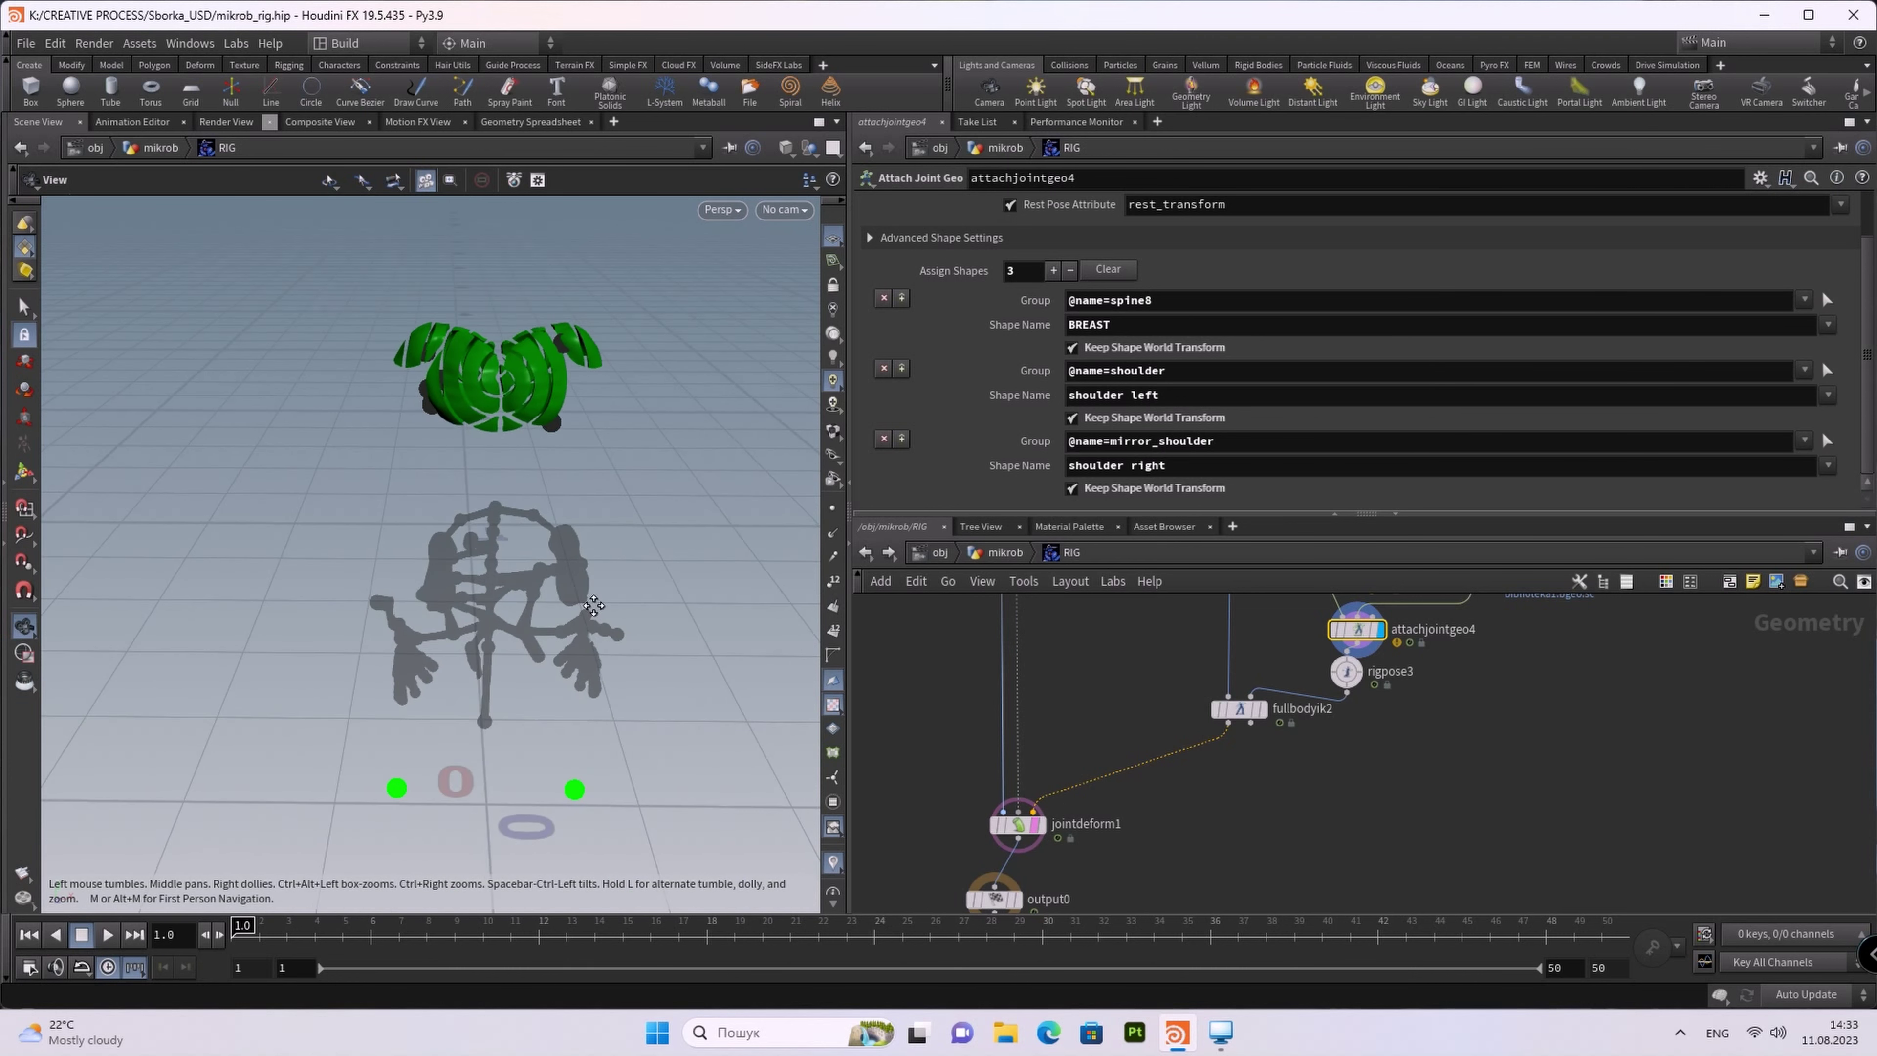
Step: Set fullbodyik2's Map Using to Match By Attribute
click(1248, 711)
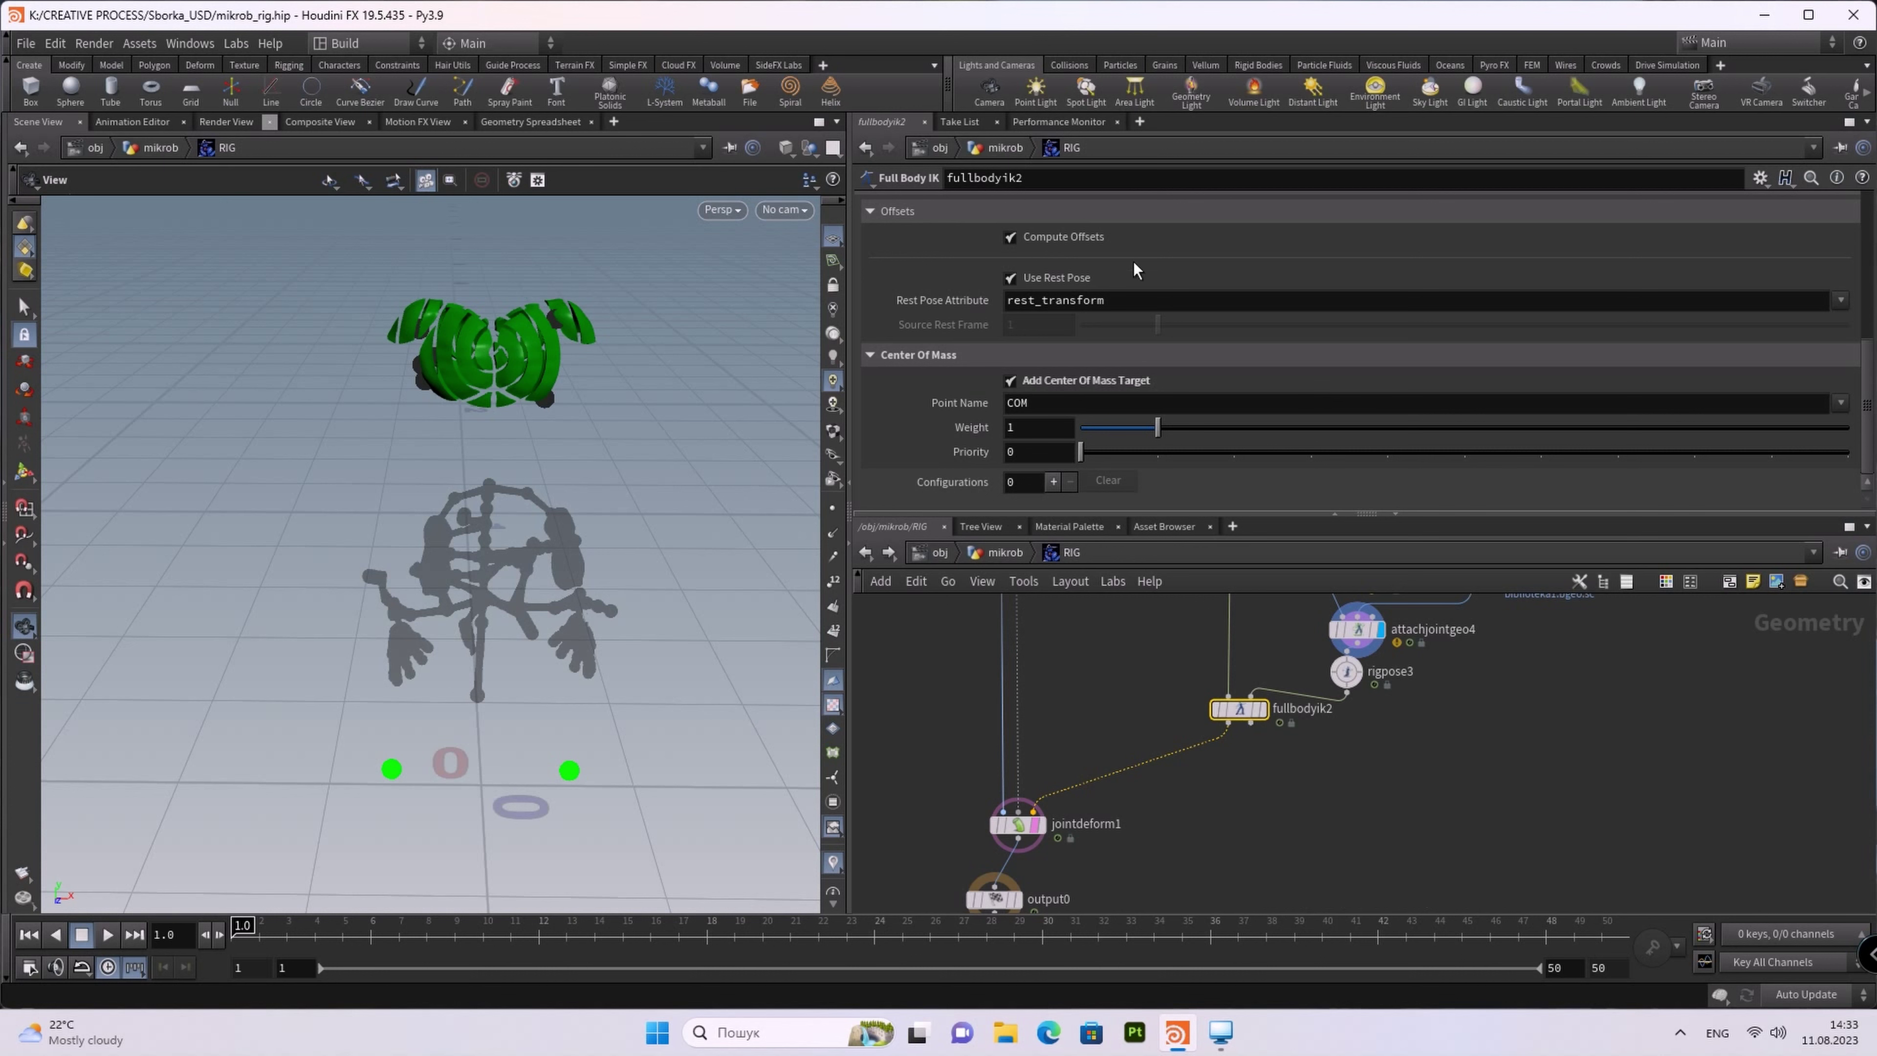
scroll(1239, 317, up, 2)
scroll(1229, 319, up, 2)
scroll(1221, 326, up, 2)
scroll(1223, 329, up, 2)
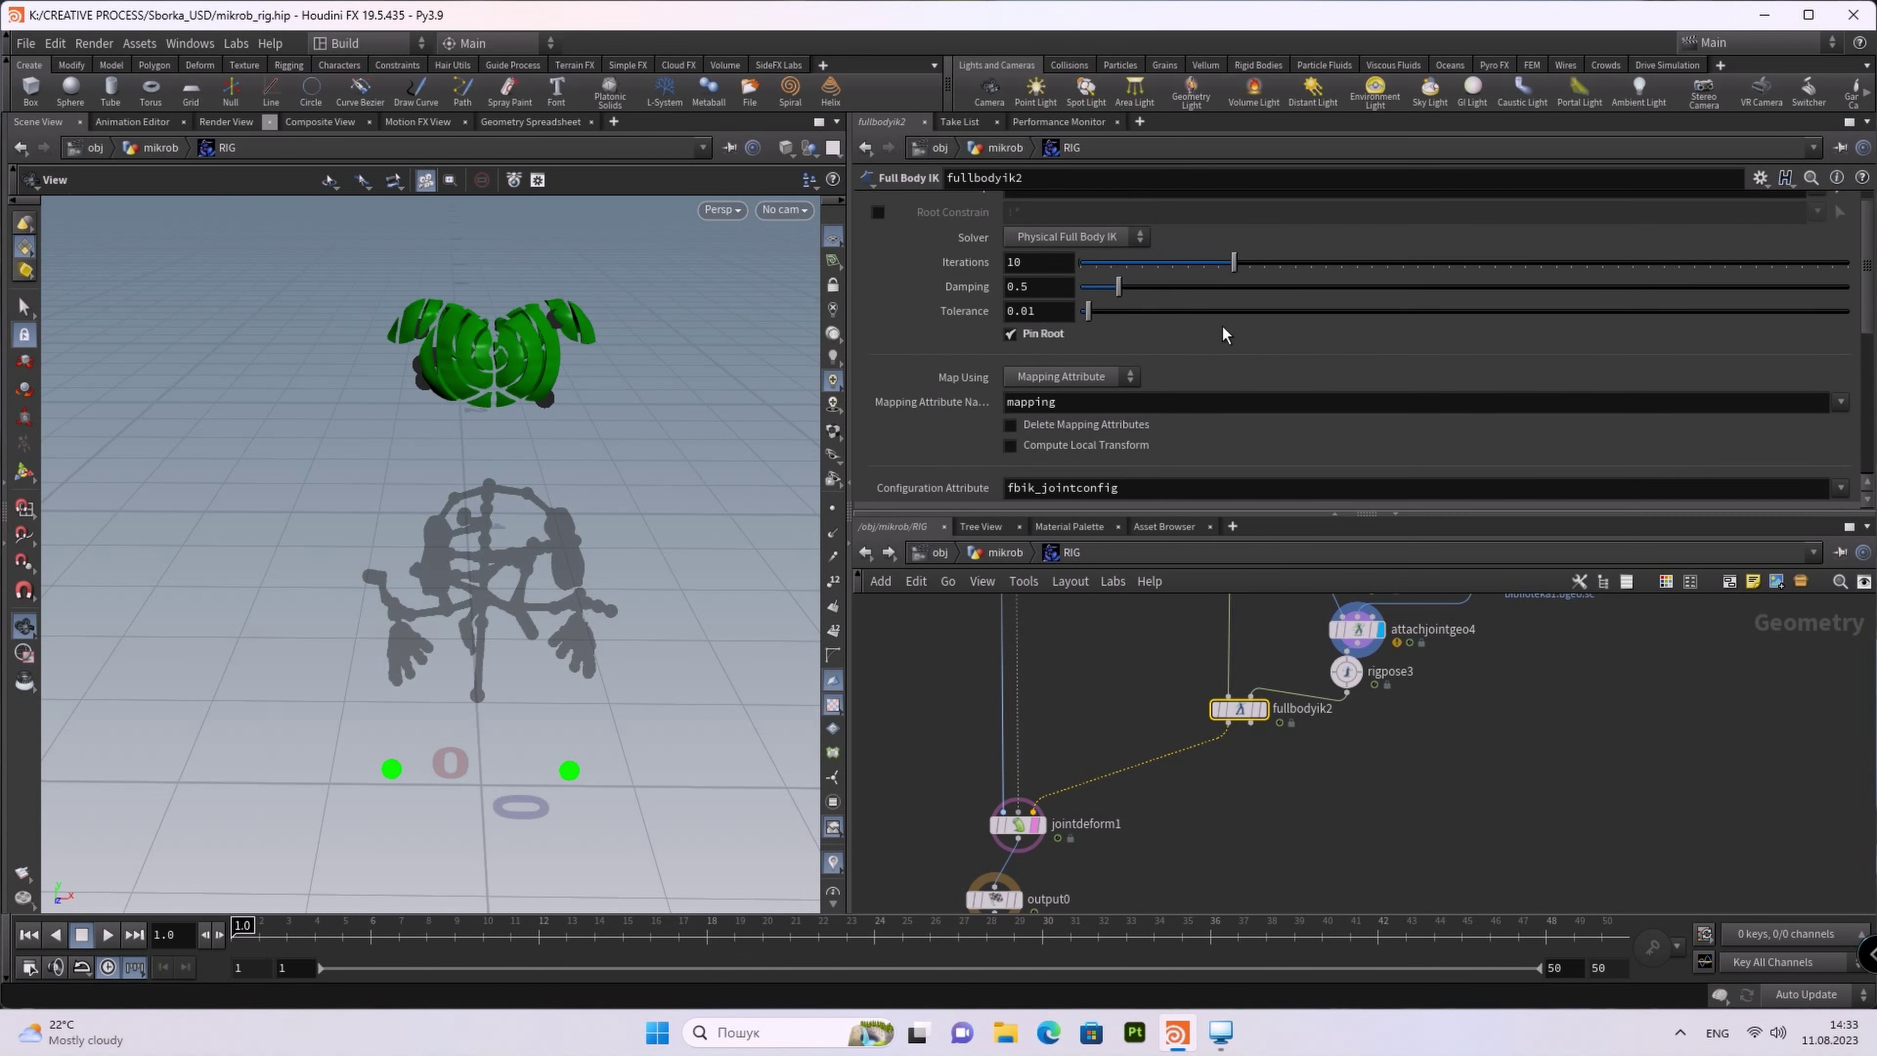
click(1131, 378)
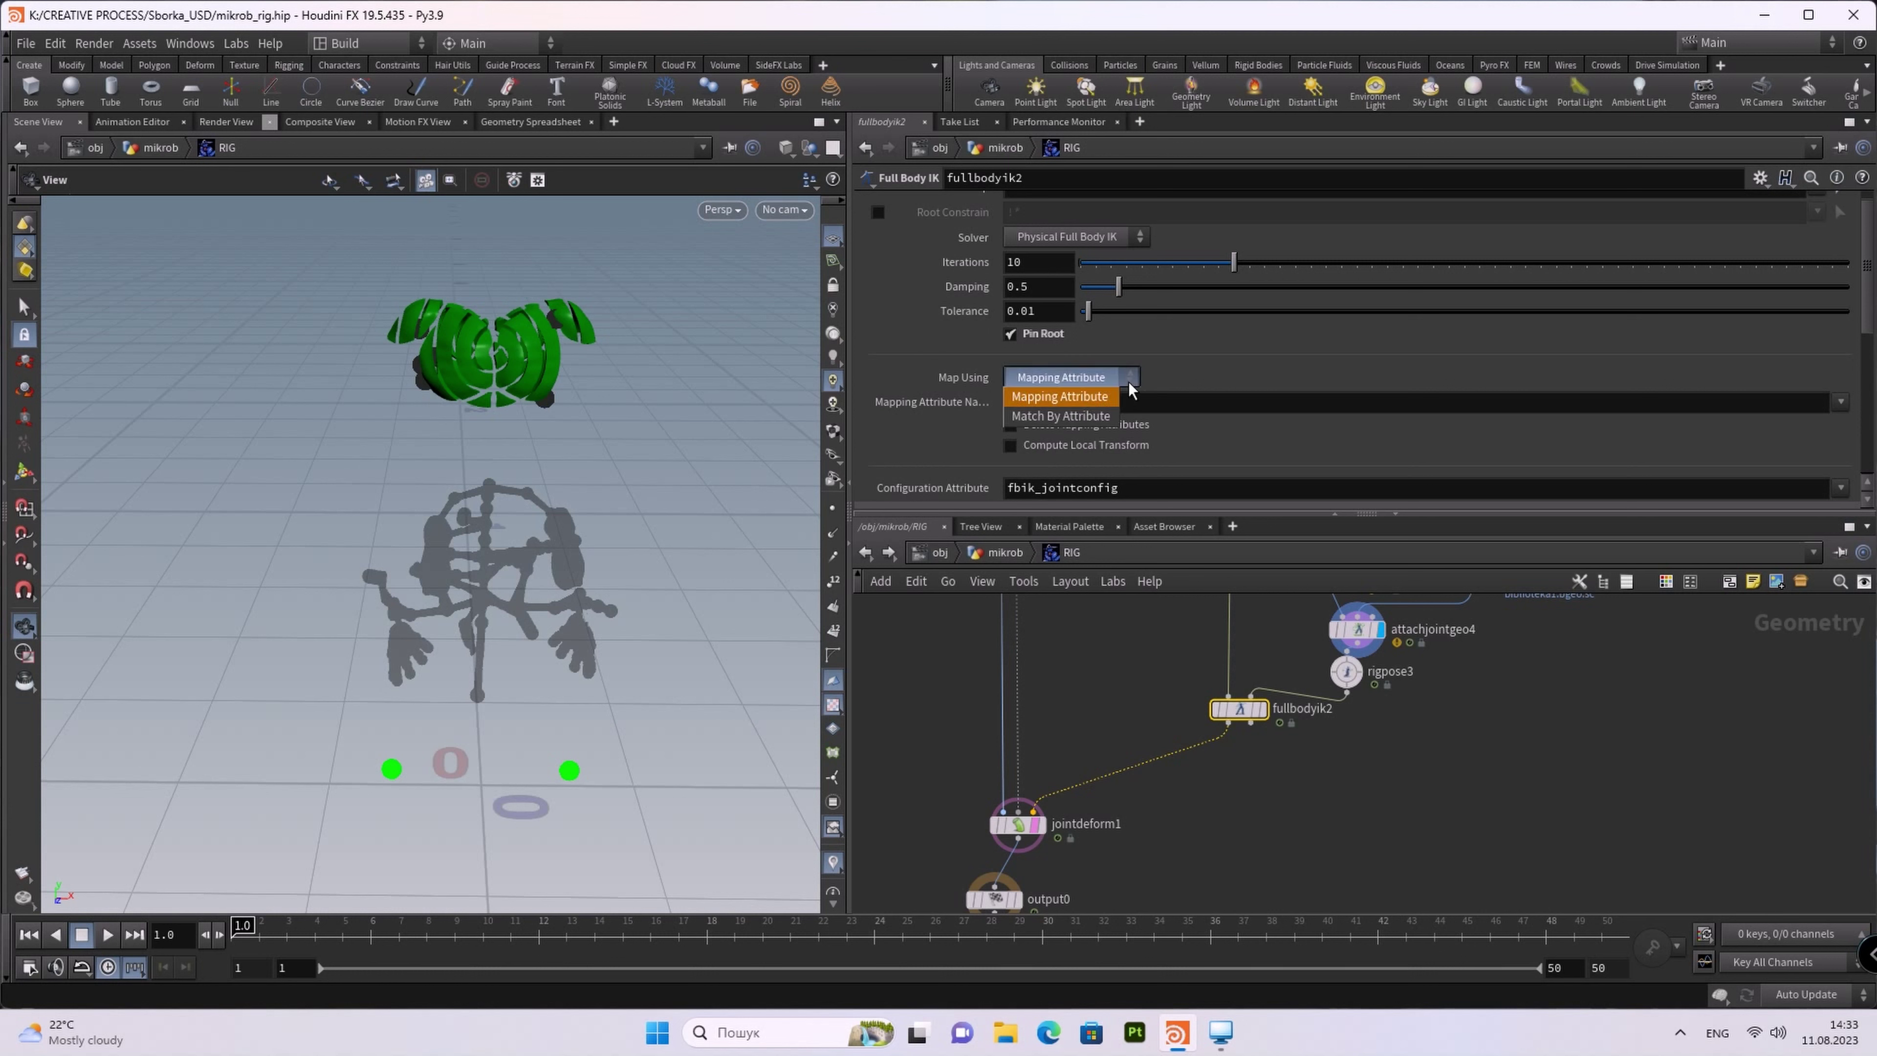
click(1108, 414)
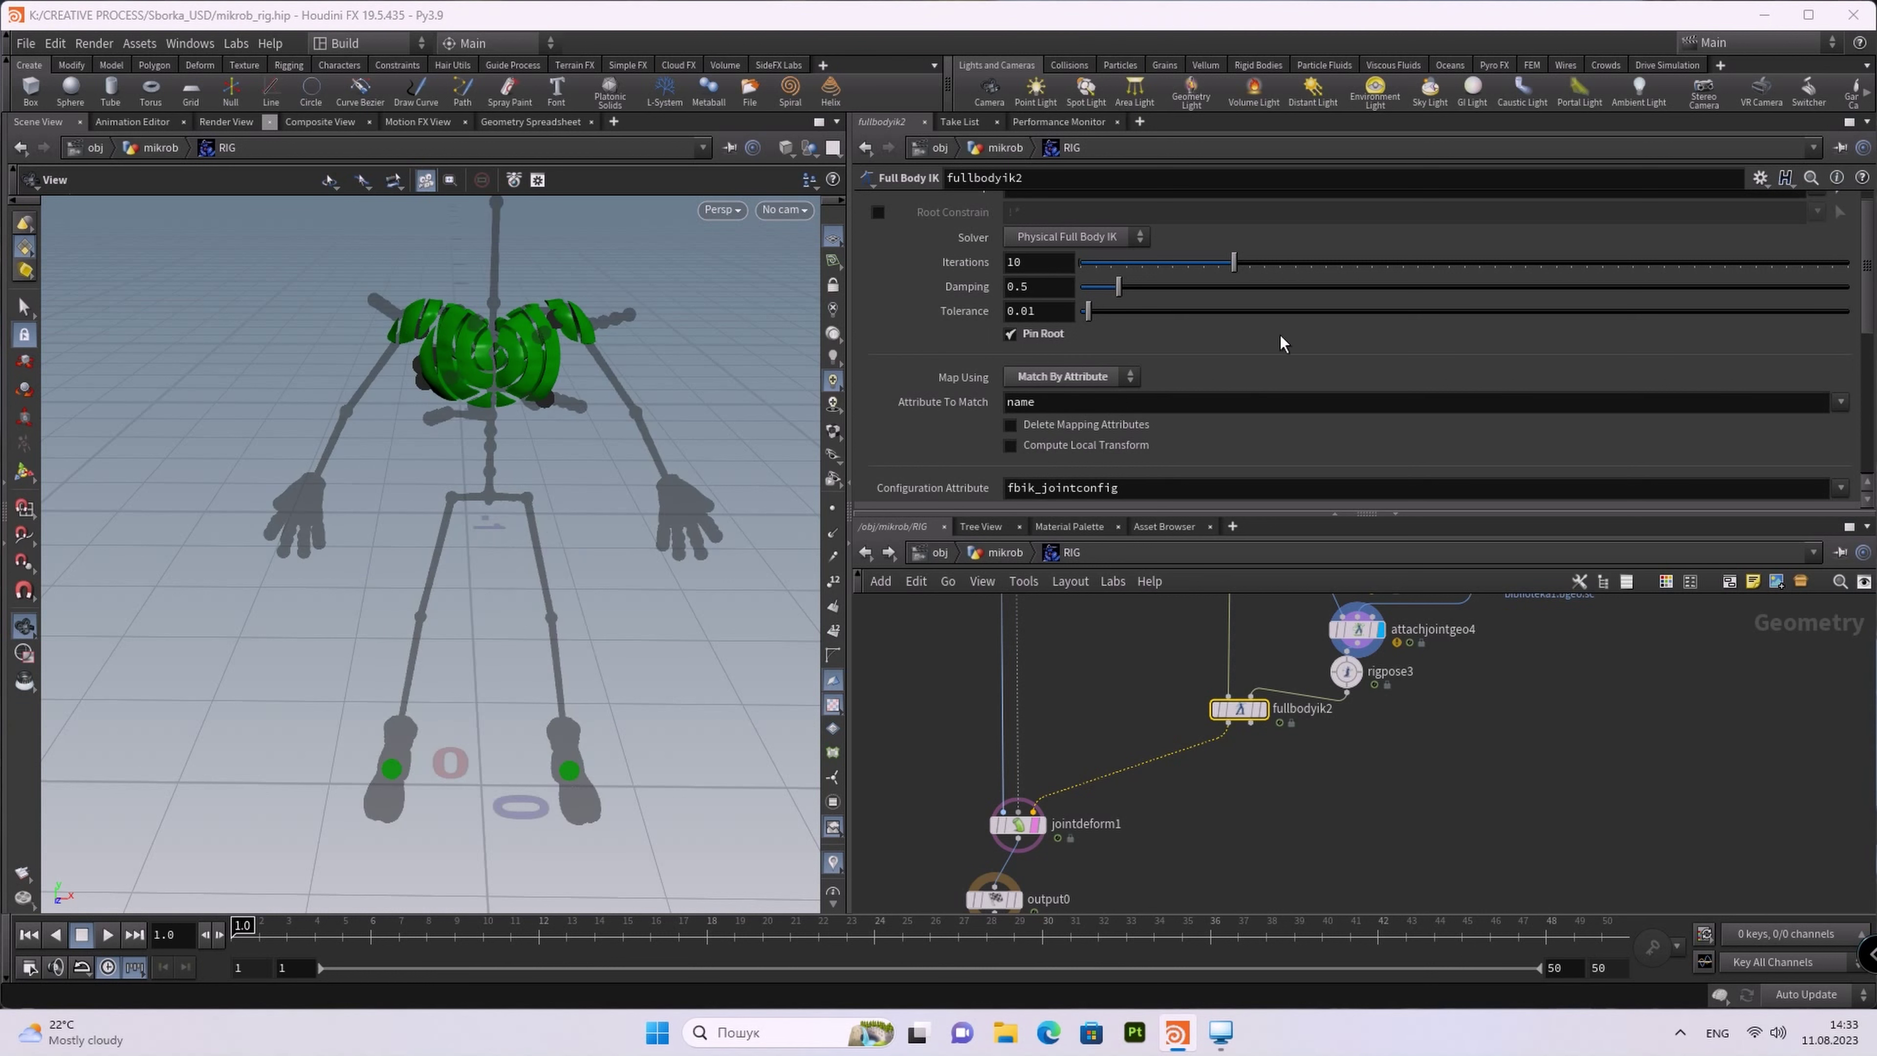
Step: Set fullbodyik2's Tolerance to 0.0 and raise Damping to 6.79
click(1049, 312)
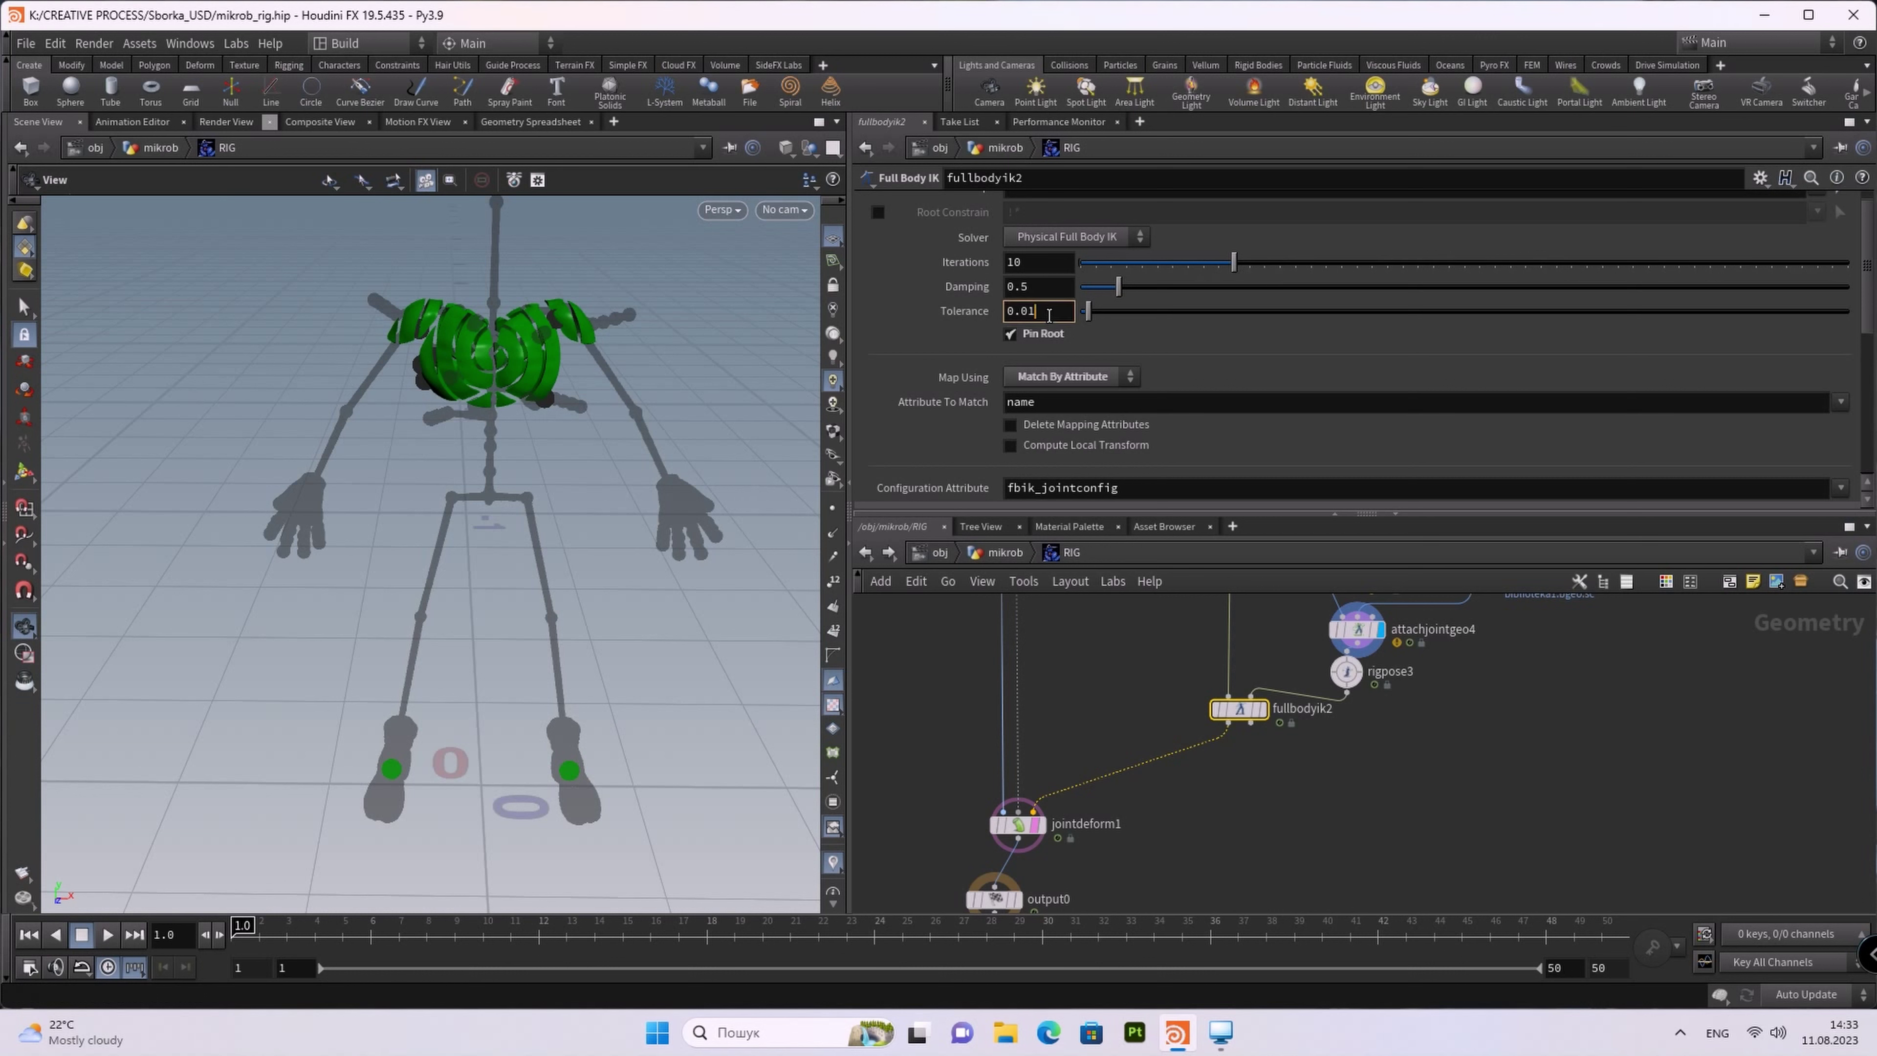
key(Return)
drag(1122, 292, 1263, 300)
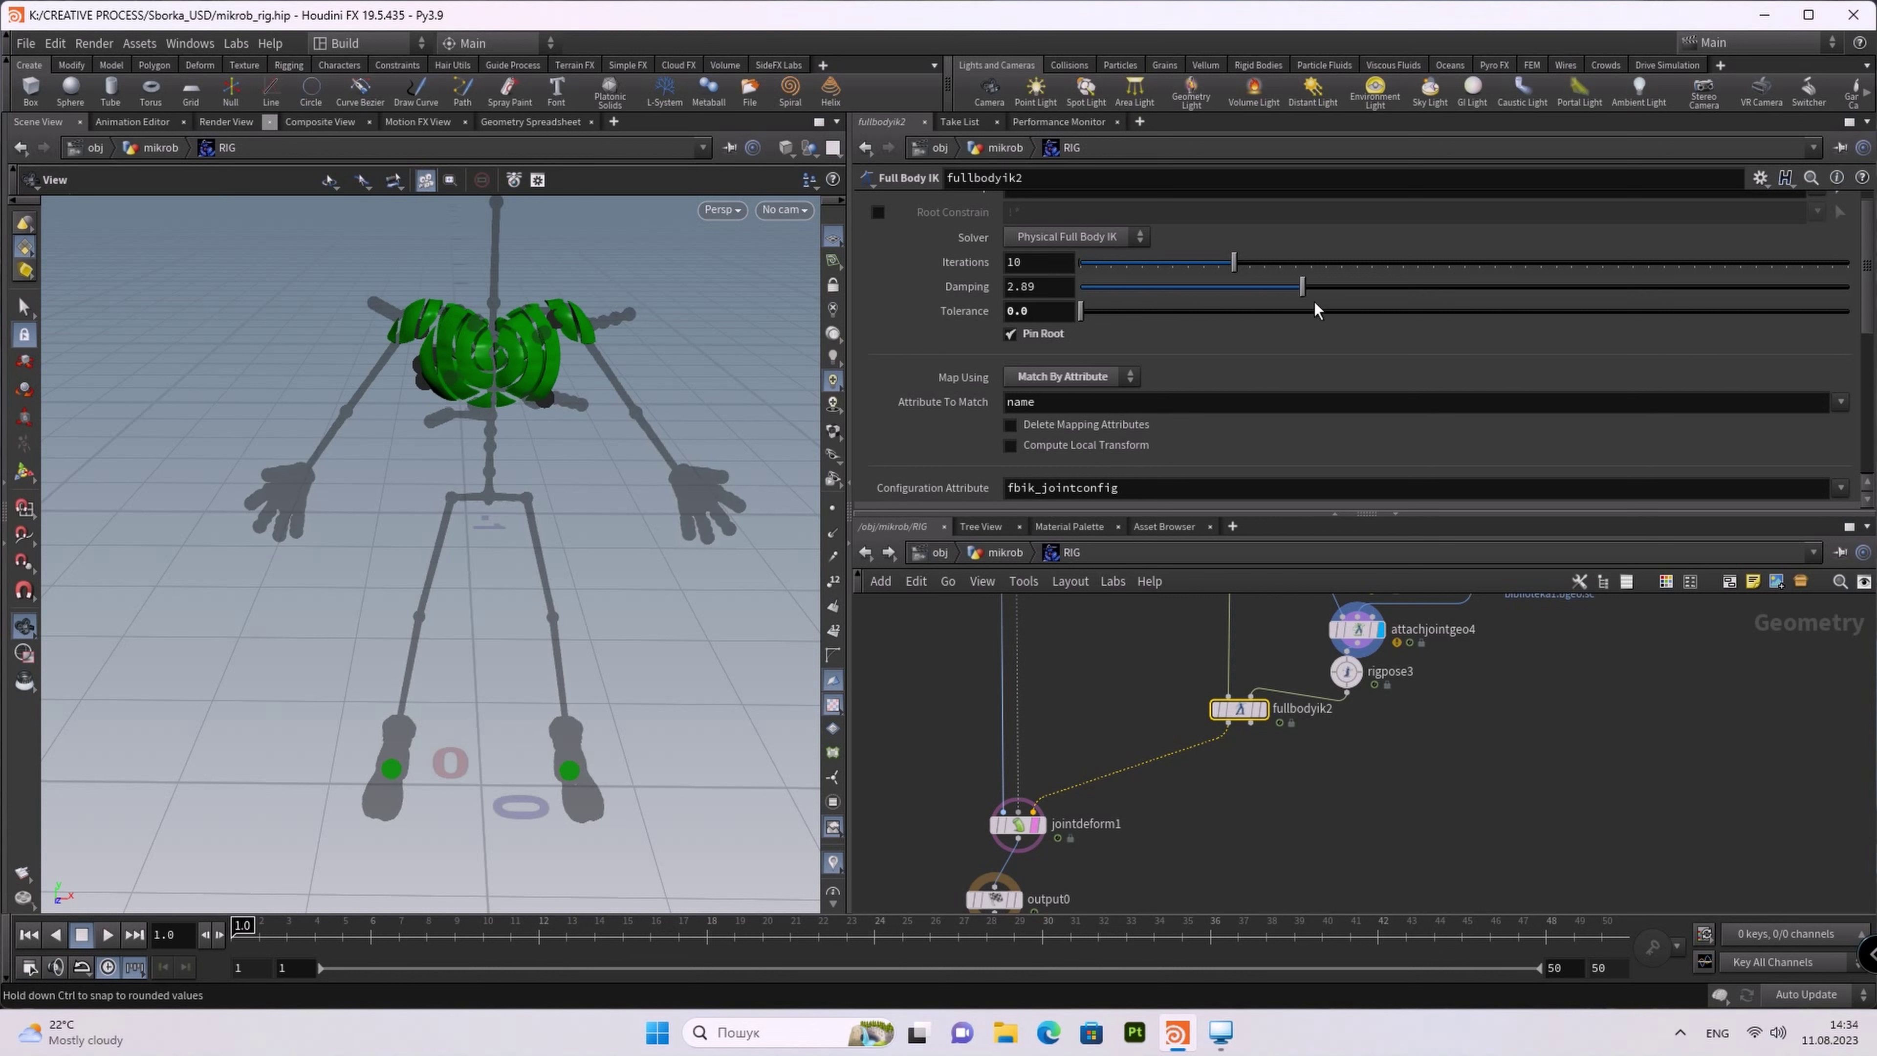
drag(1386, 306, 1514, 305)
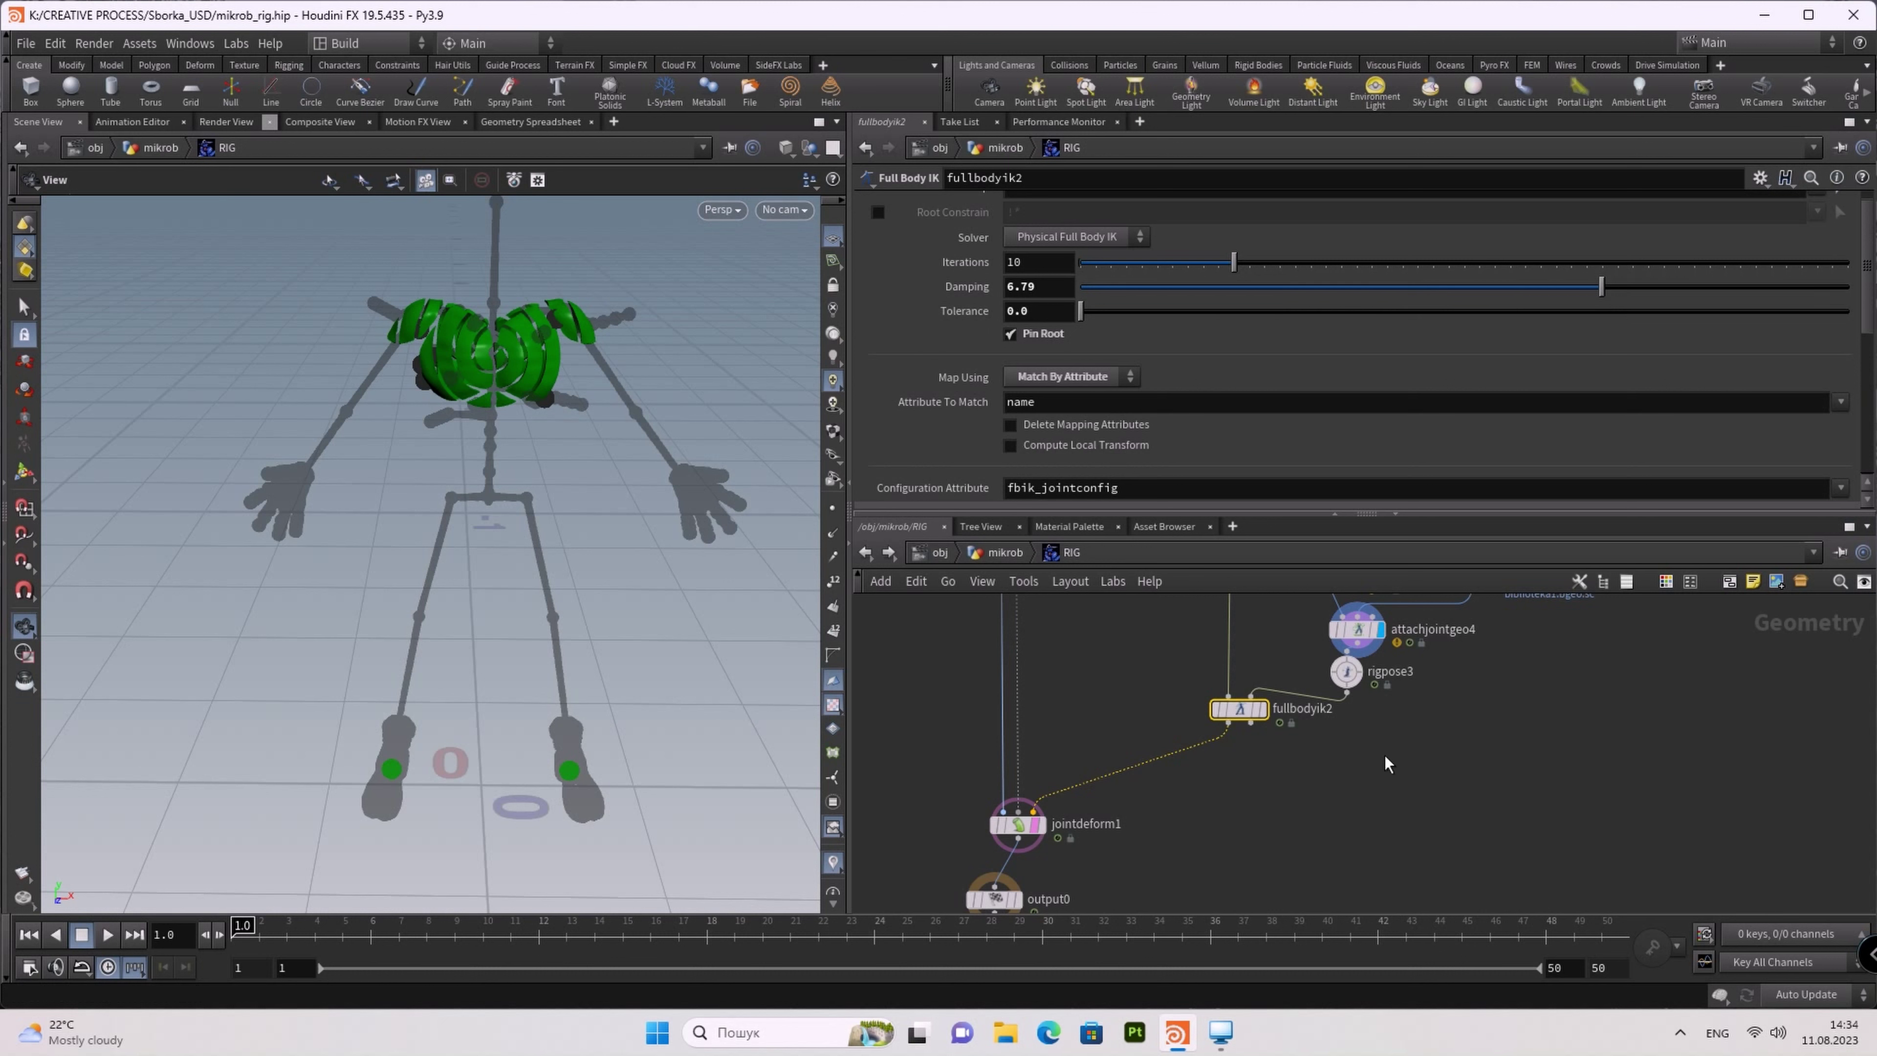
middle_drag(1386, 736, 1371, 768)
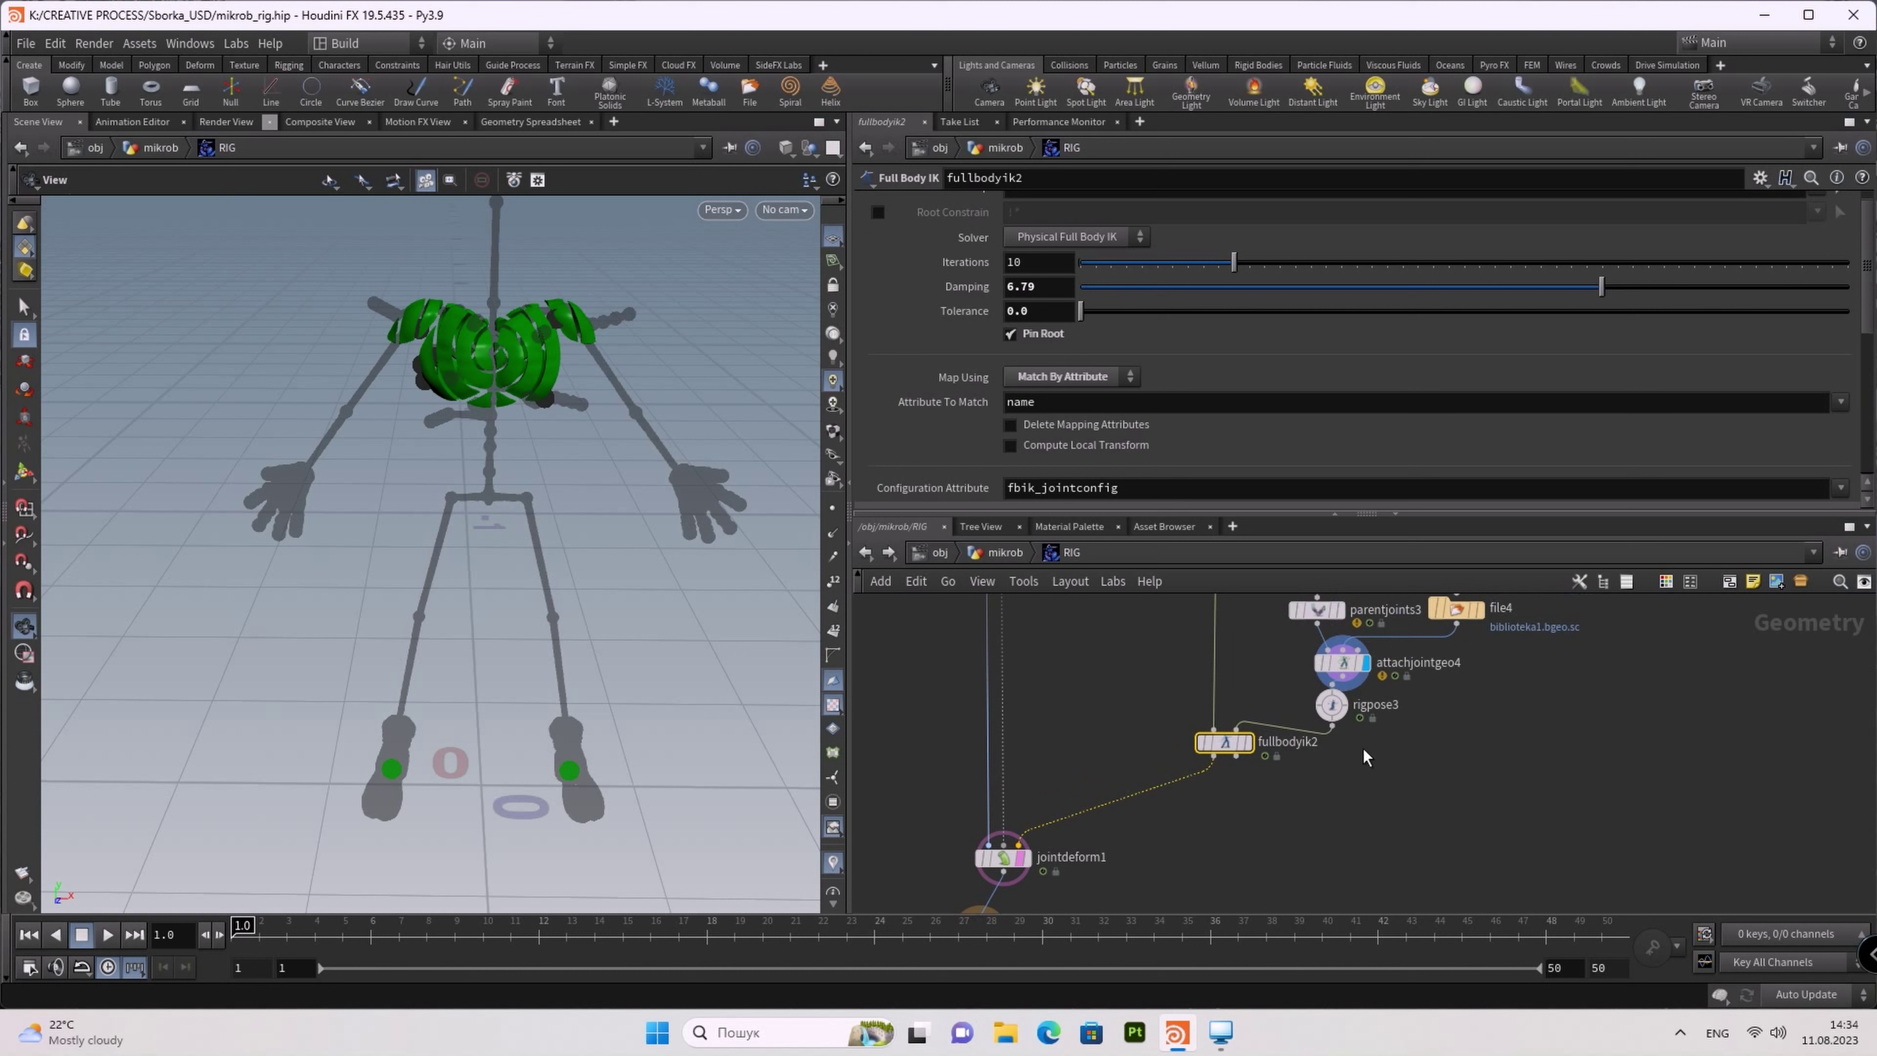
click(1334, 706)
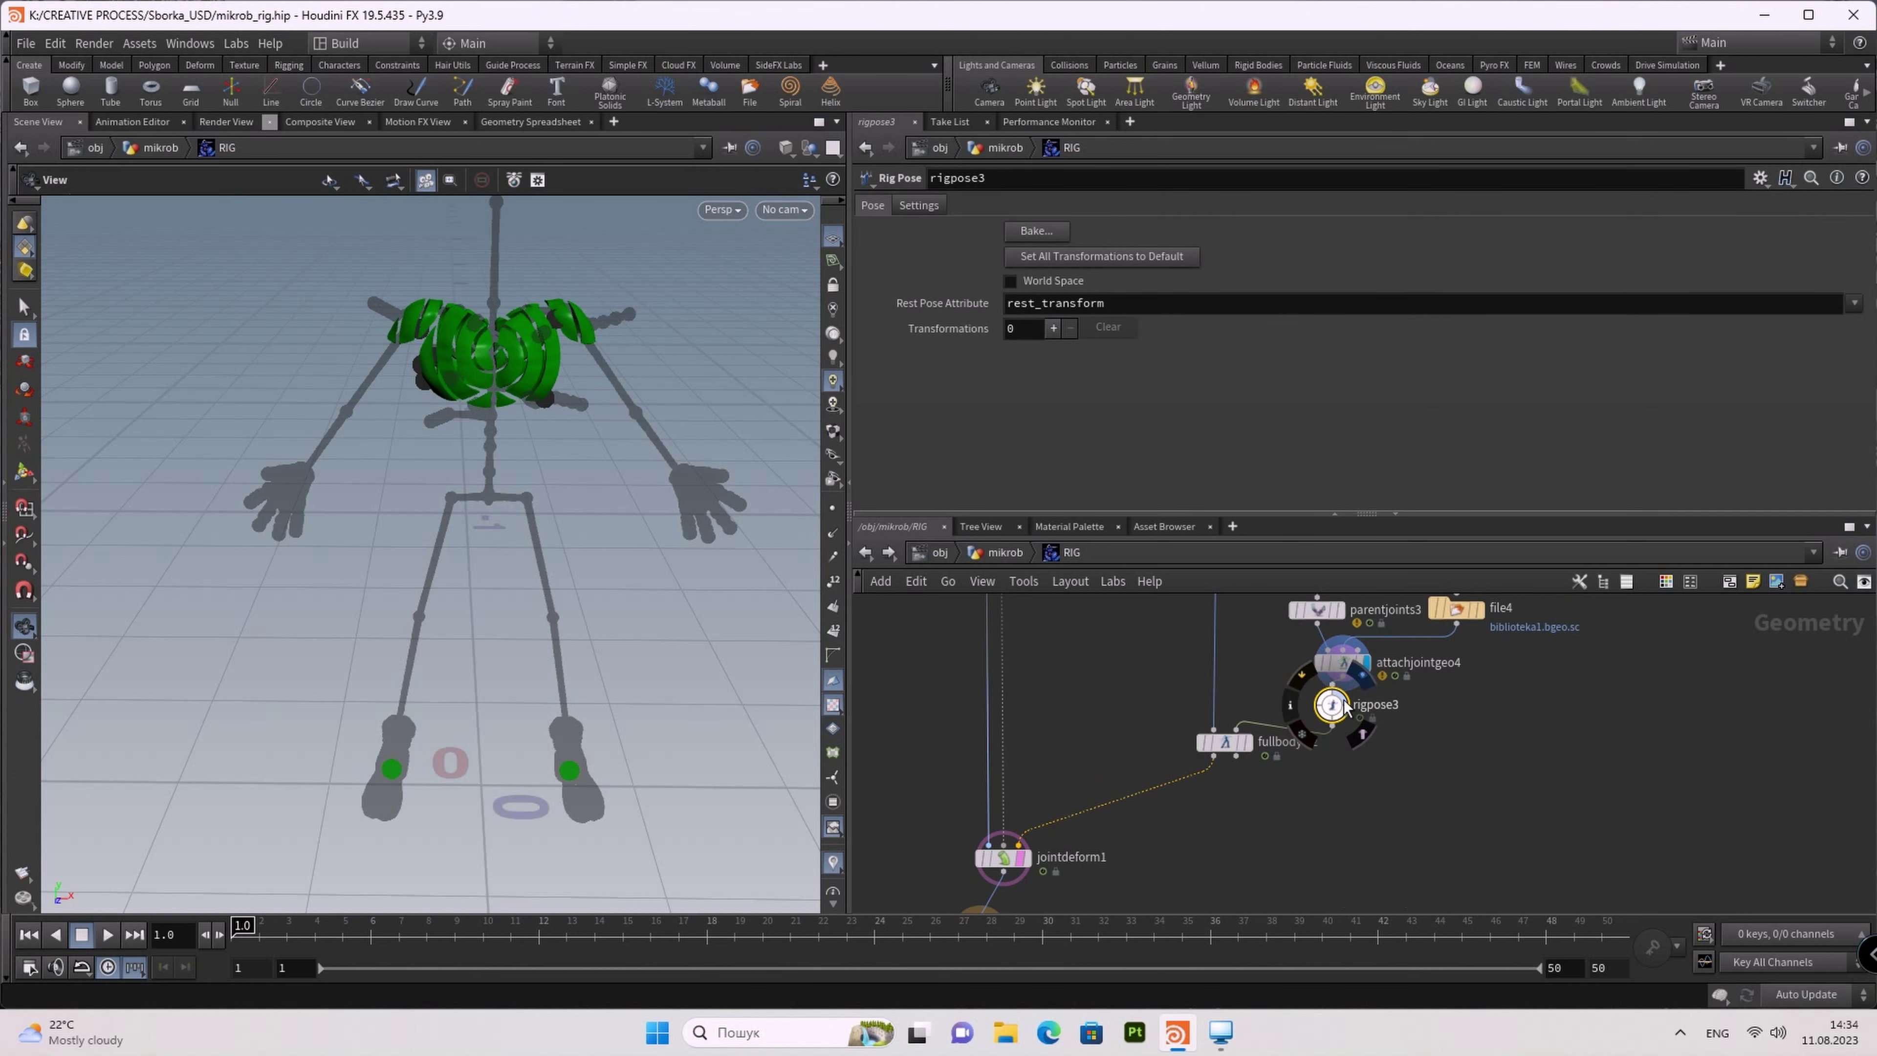
Step: Pose the shoulder joint in rigpose3, rotating it 77.33° around Z to raise the arm
click(24, 472)
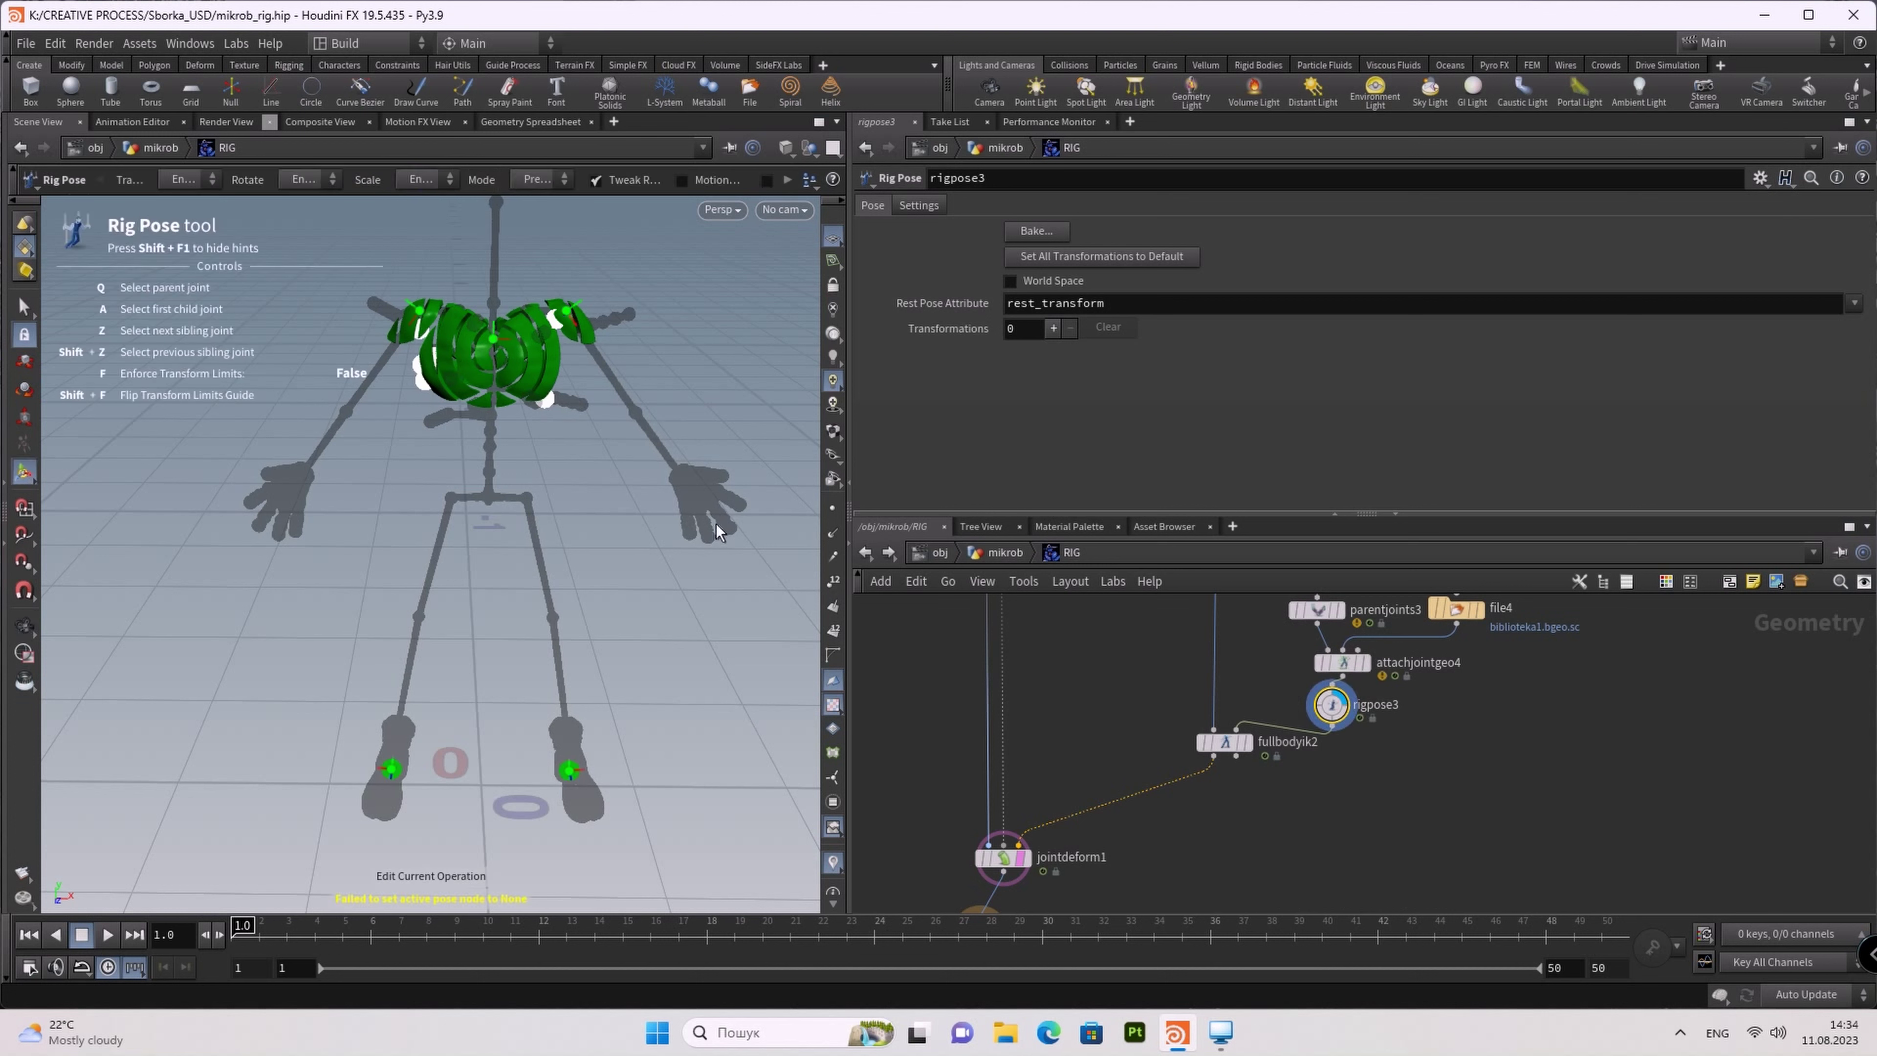
click(570, 316)
mouse_move(677, 297)
mouse_down()
mouse_move(632, 206)
mouse_move(412, 160)
mouse_move(558, 454)
mouse_move(589, 417)
mouse_move(569, 222)
mouse_up()
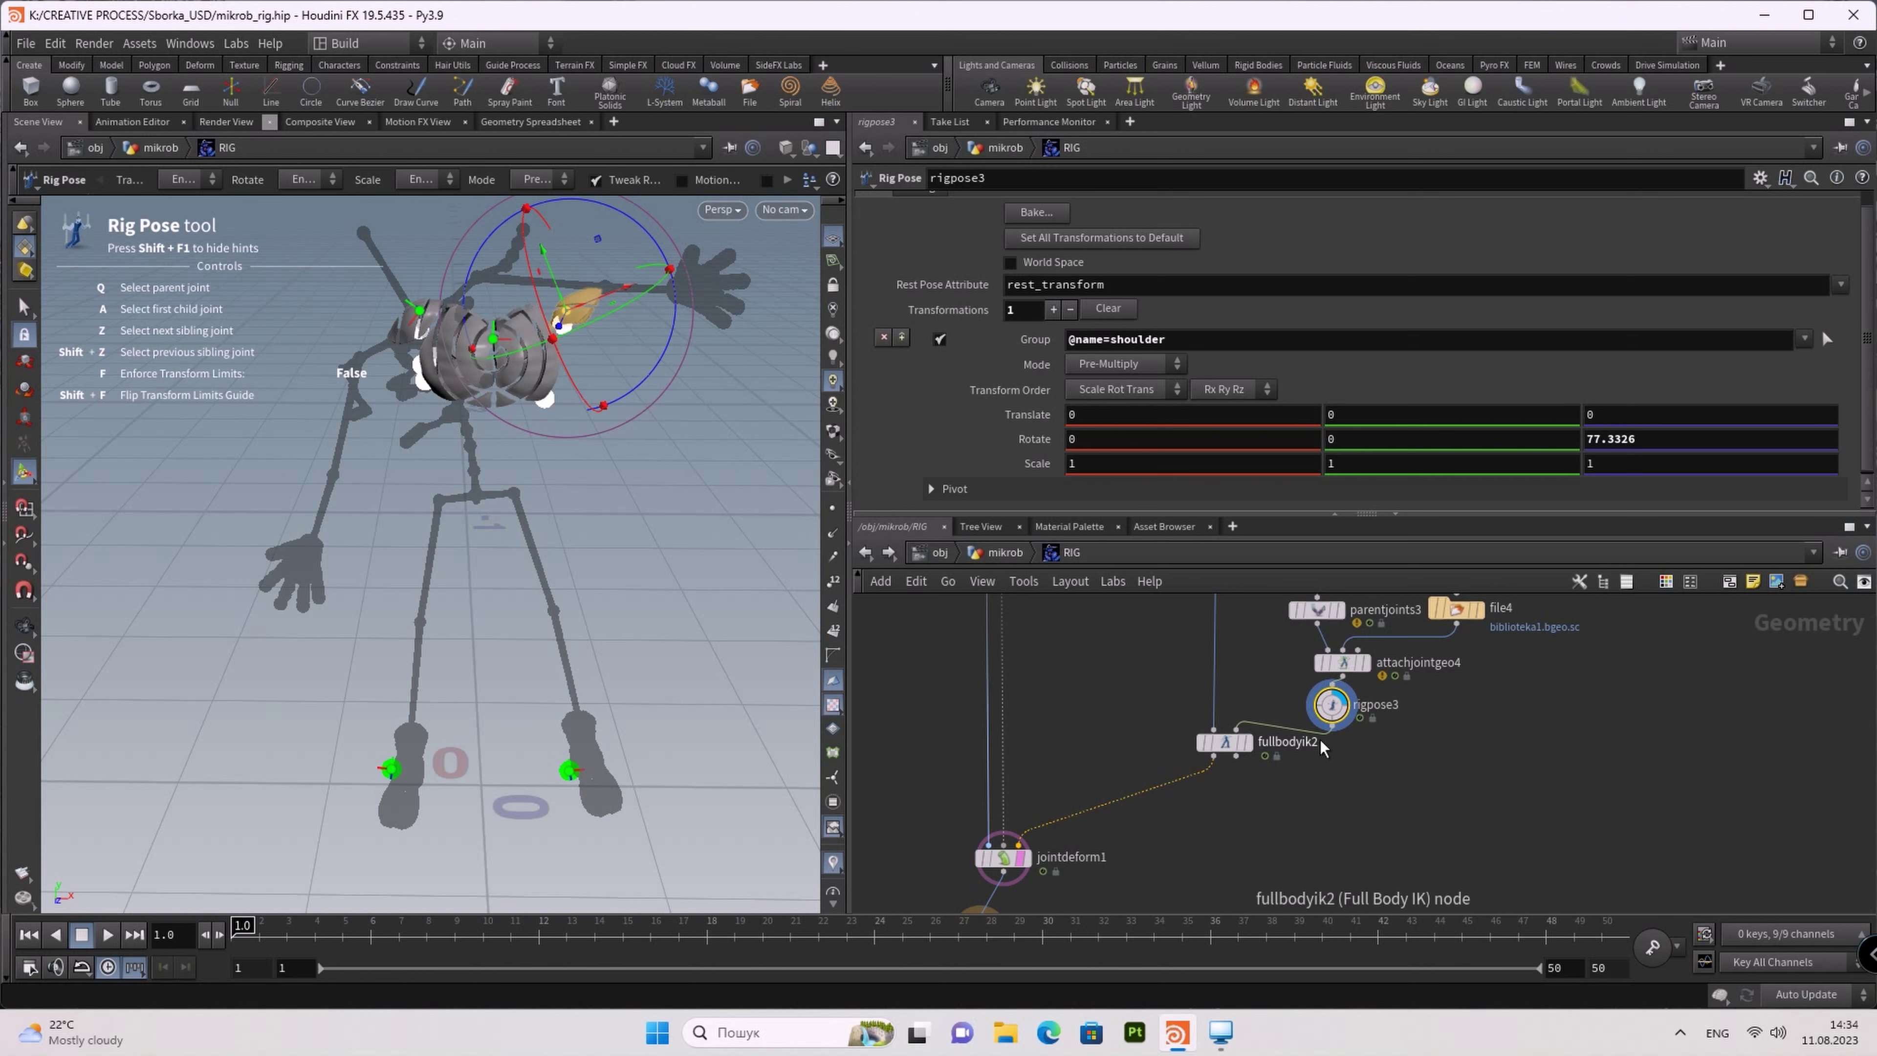
click(1224, 742)
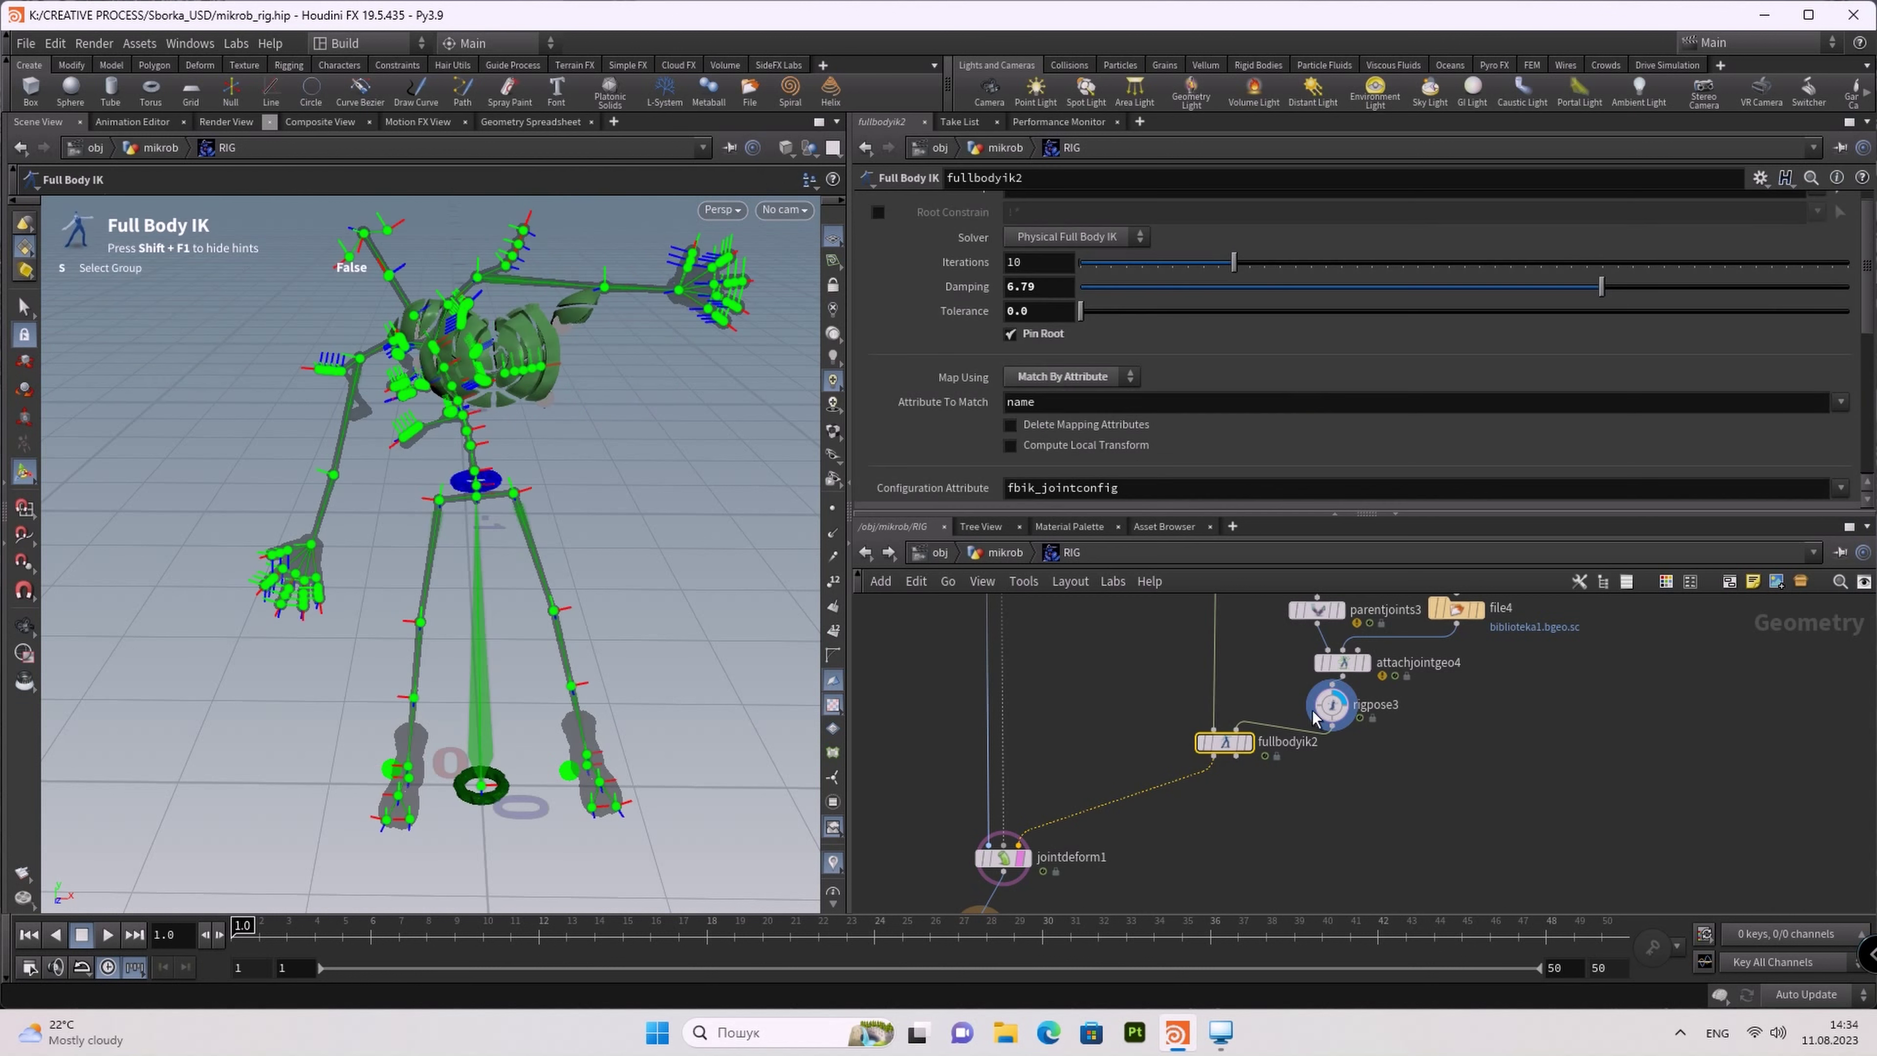
Step: Add an IK configuration targeting the shoulder and mirror_shoulder joints
scroll(1275, 319, down, 3)
scroll(1273, 322, down, 3)
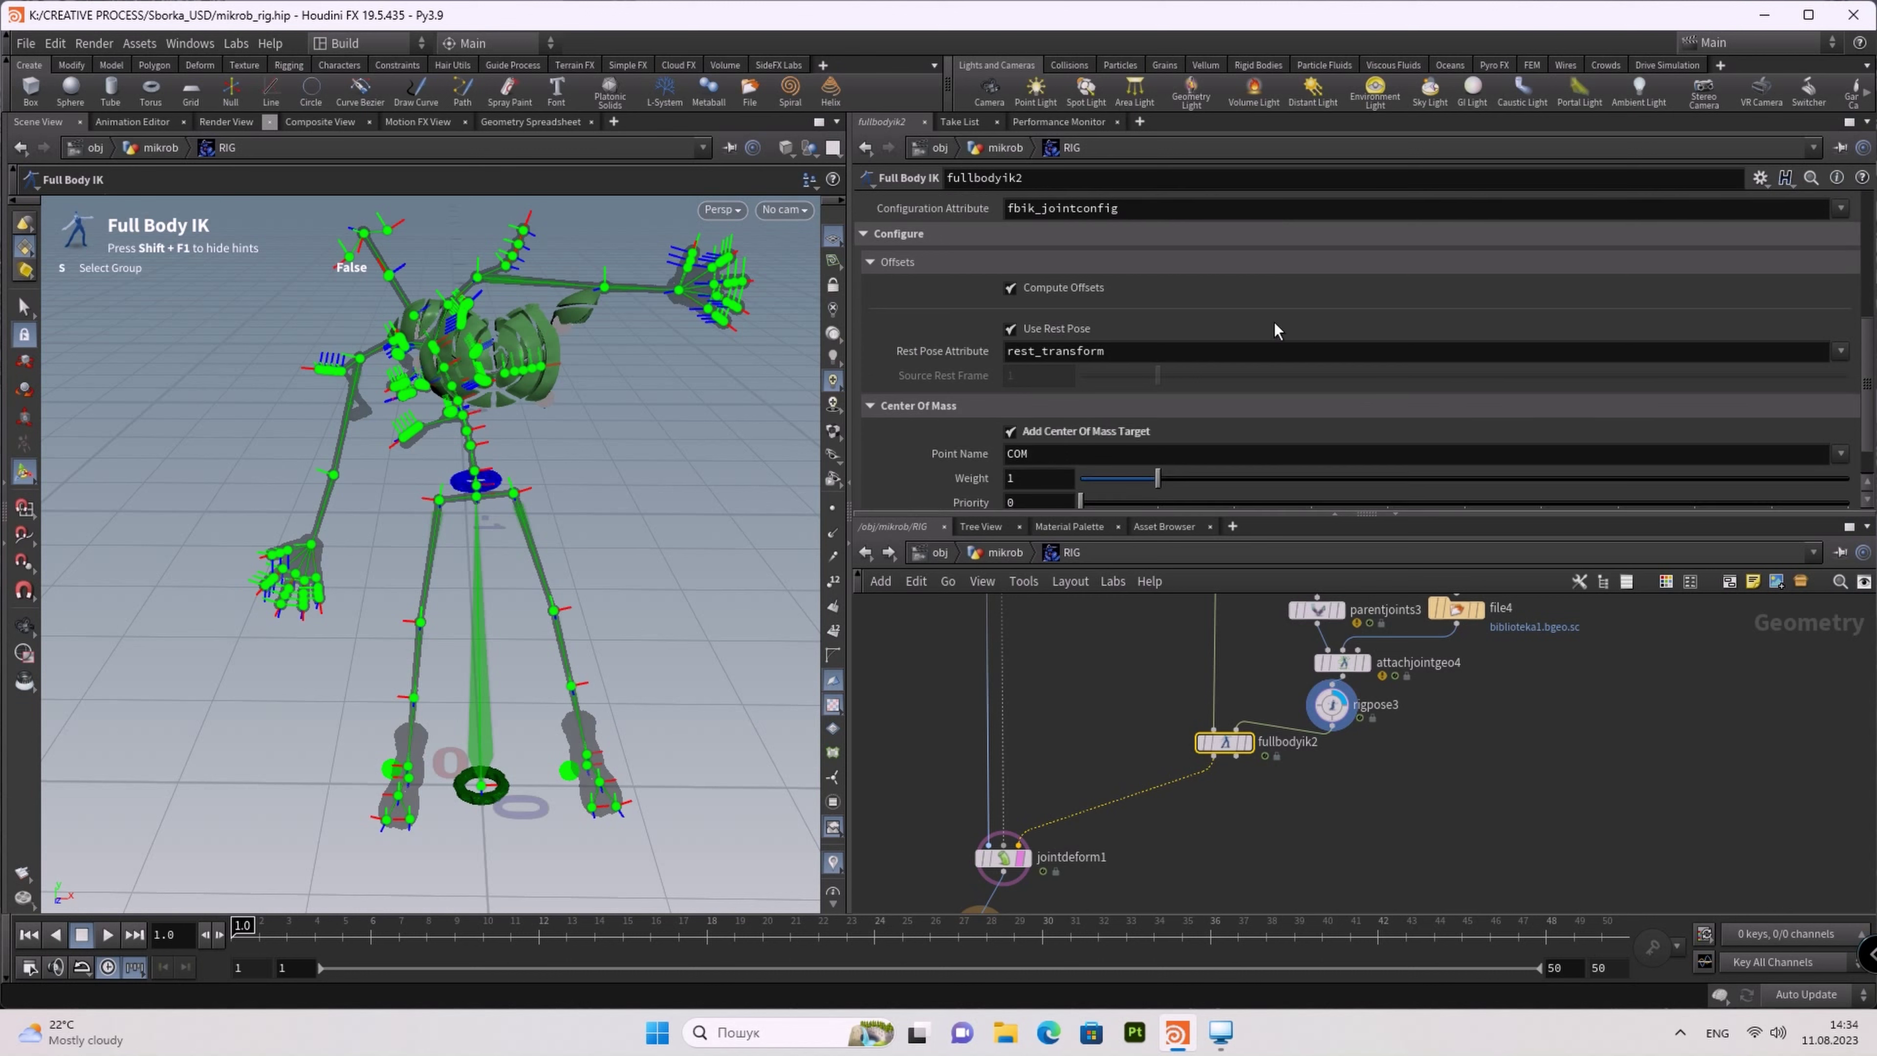
scroll(1274, 322, down, 3)
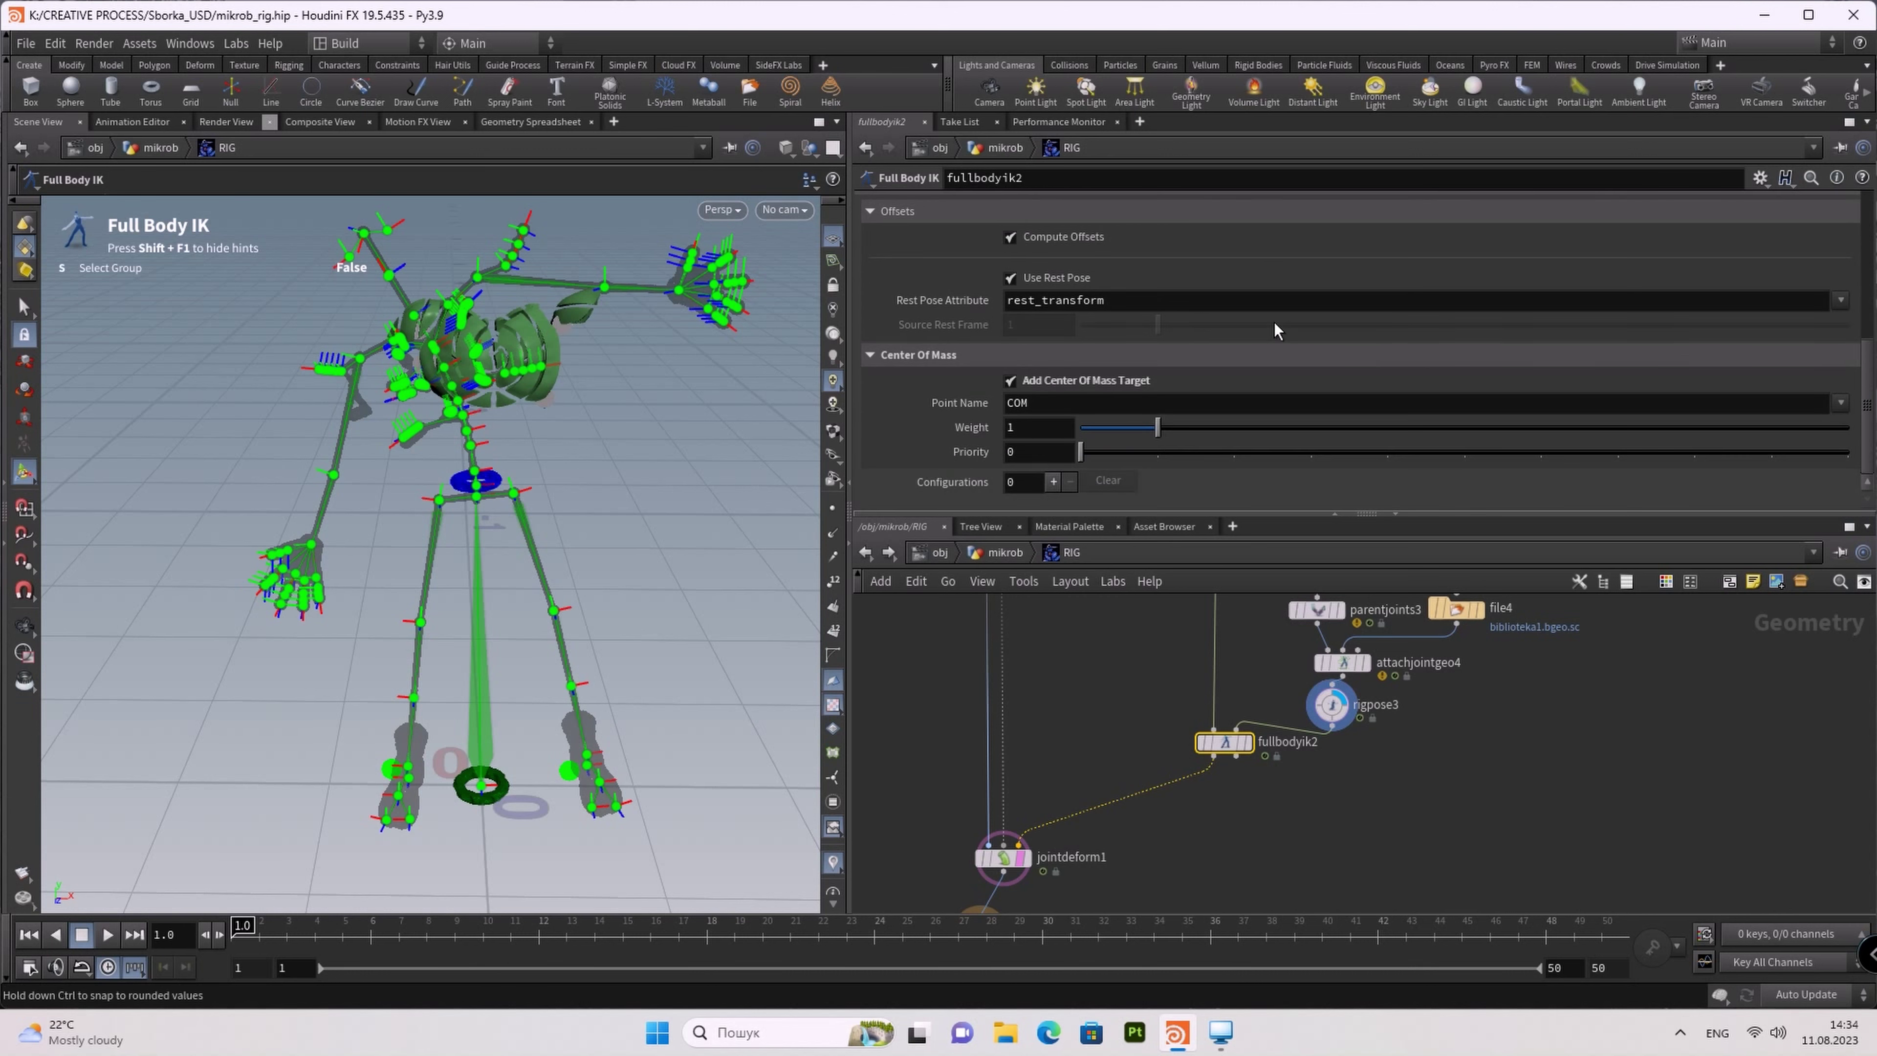
click(1053, 481)
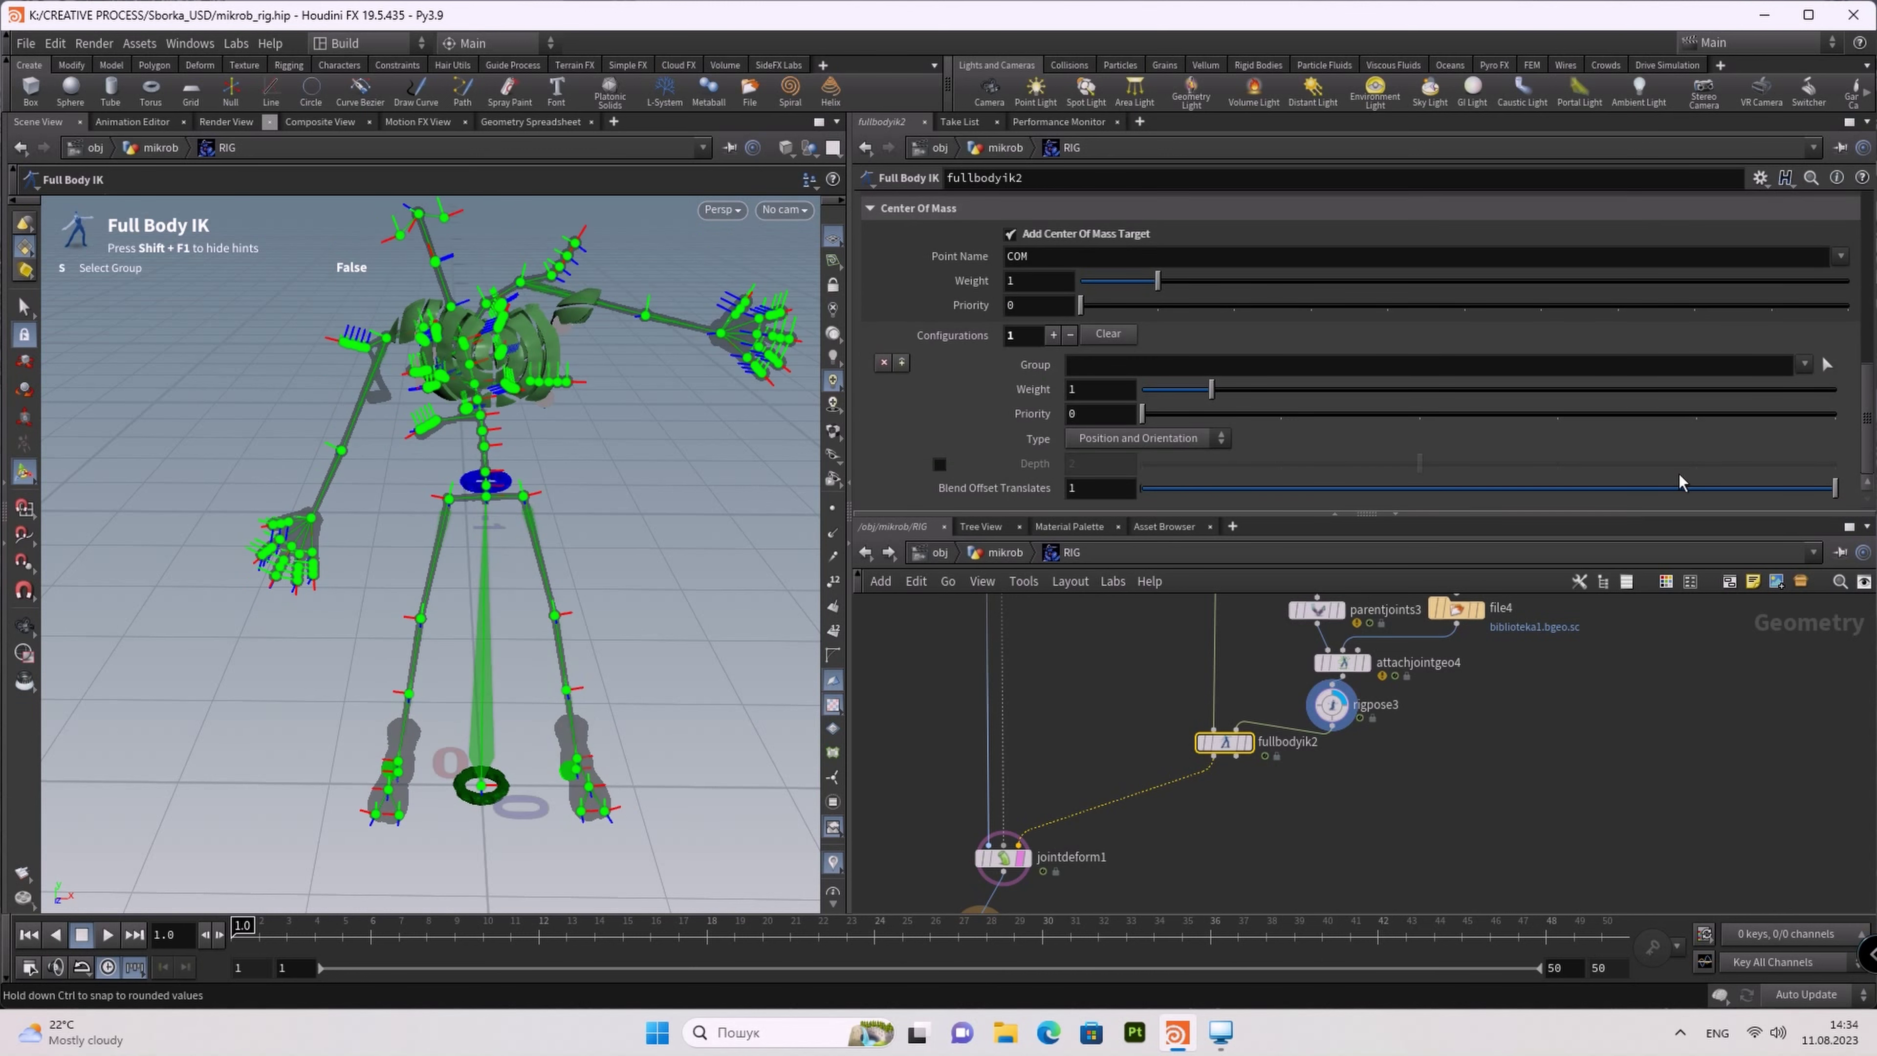
click(1827, 364)
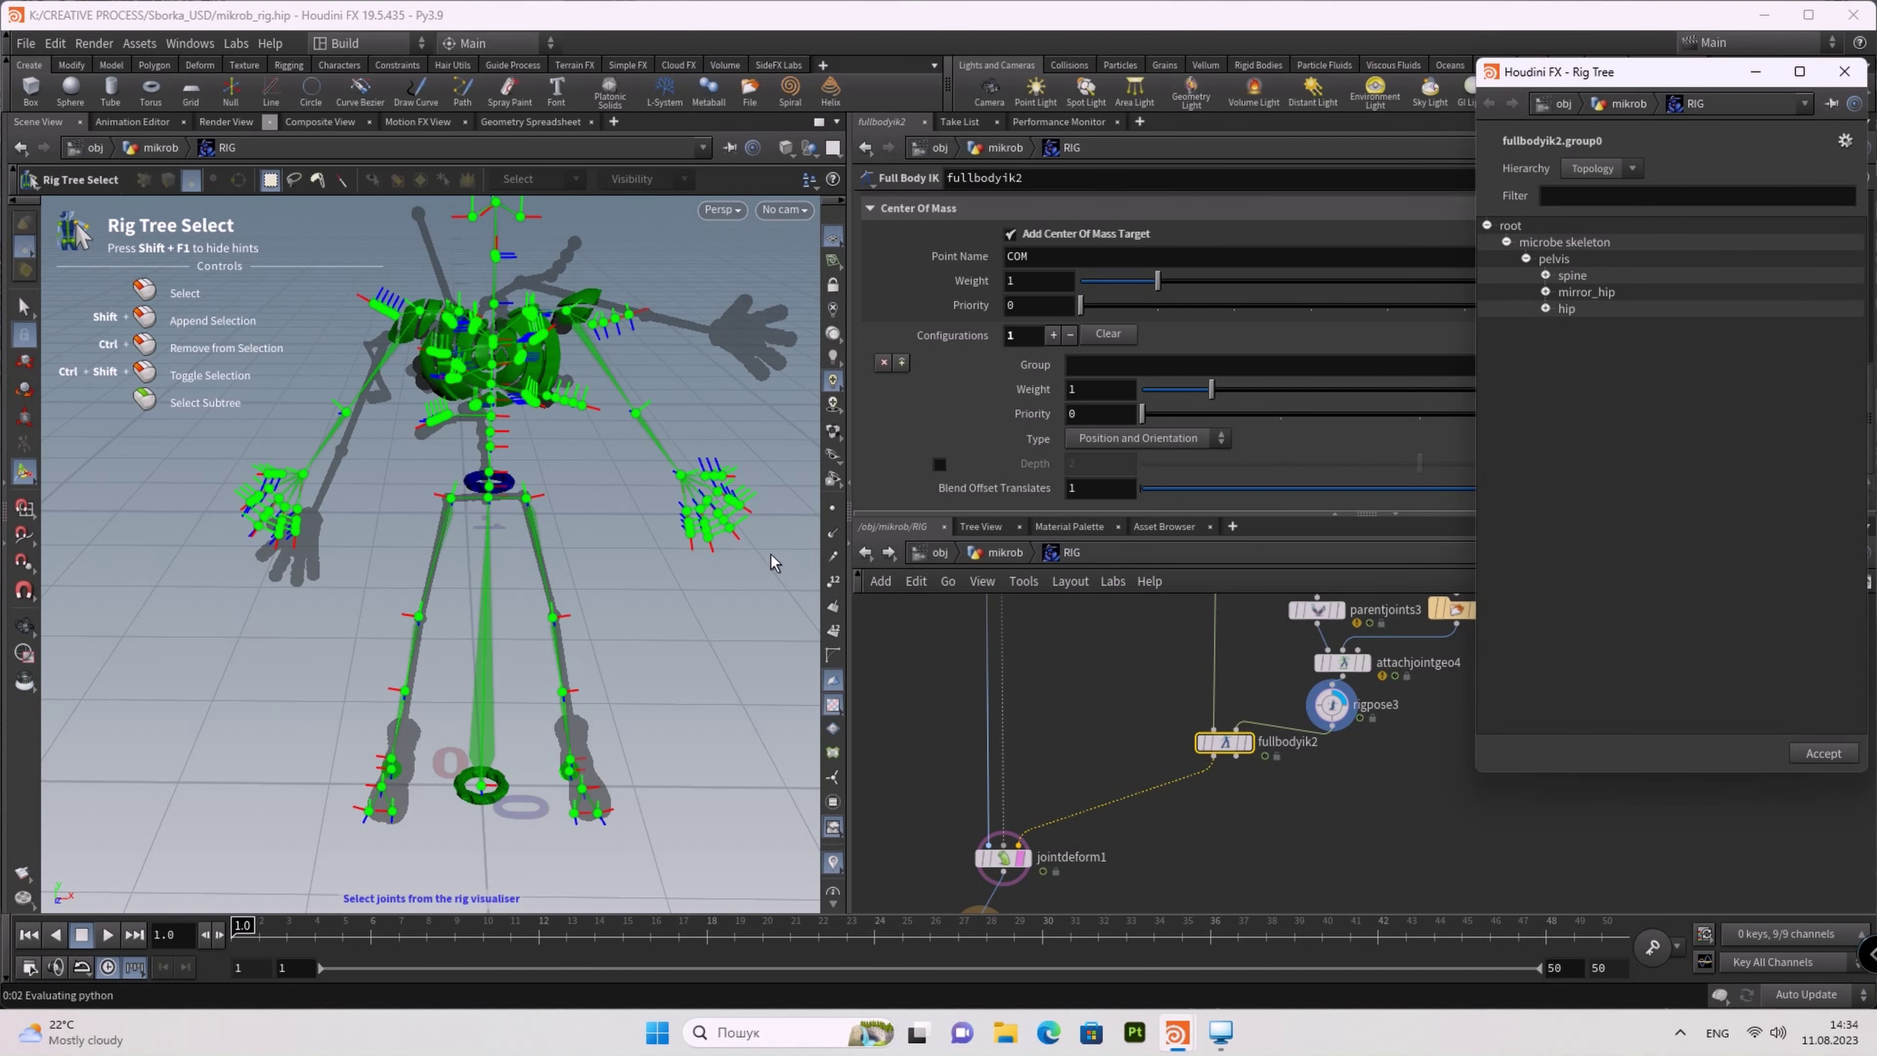
click(564, 311)
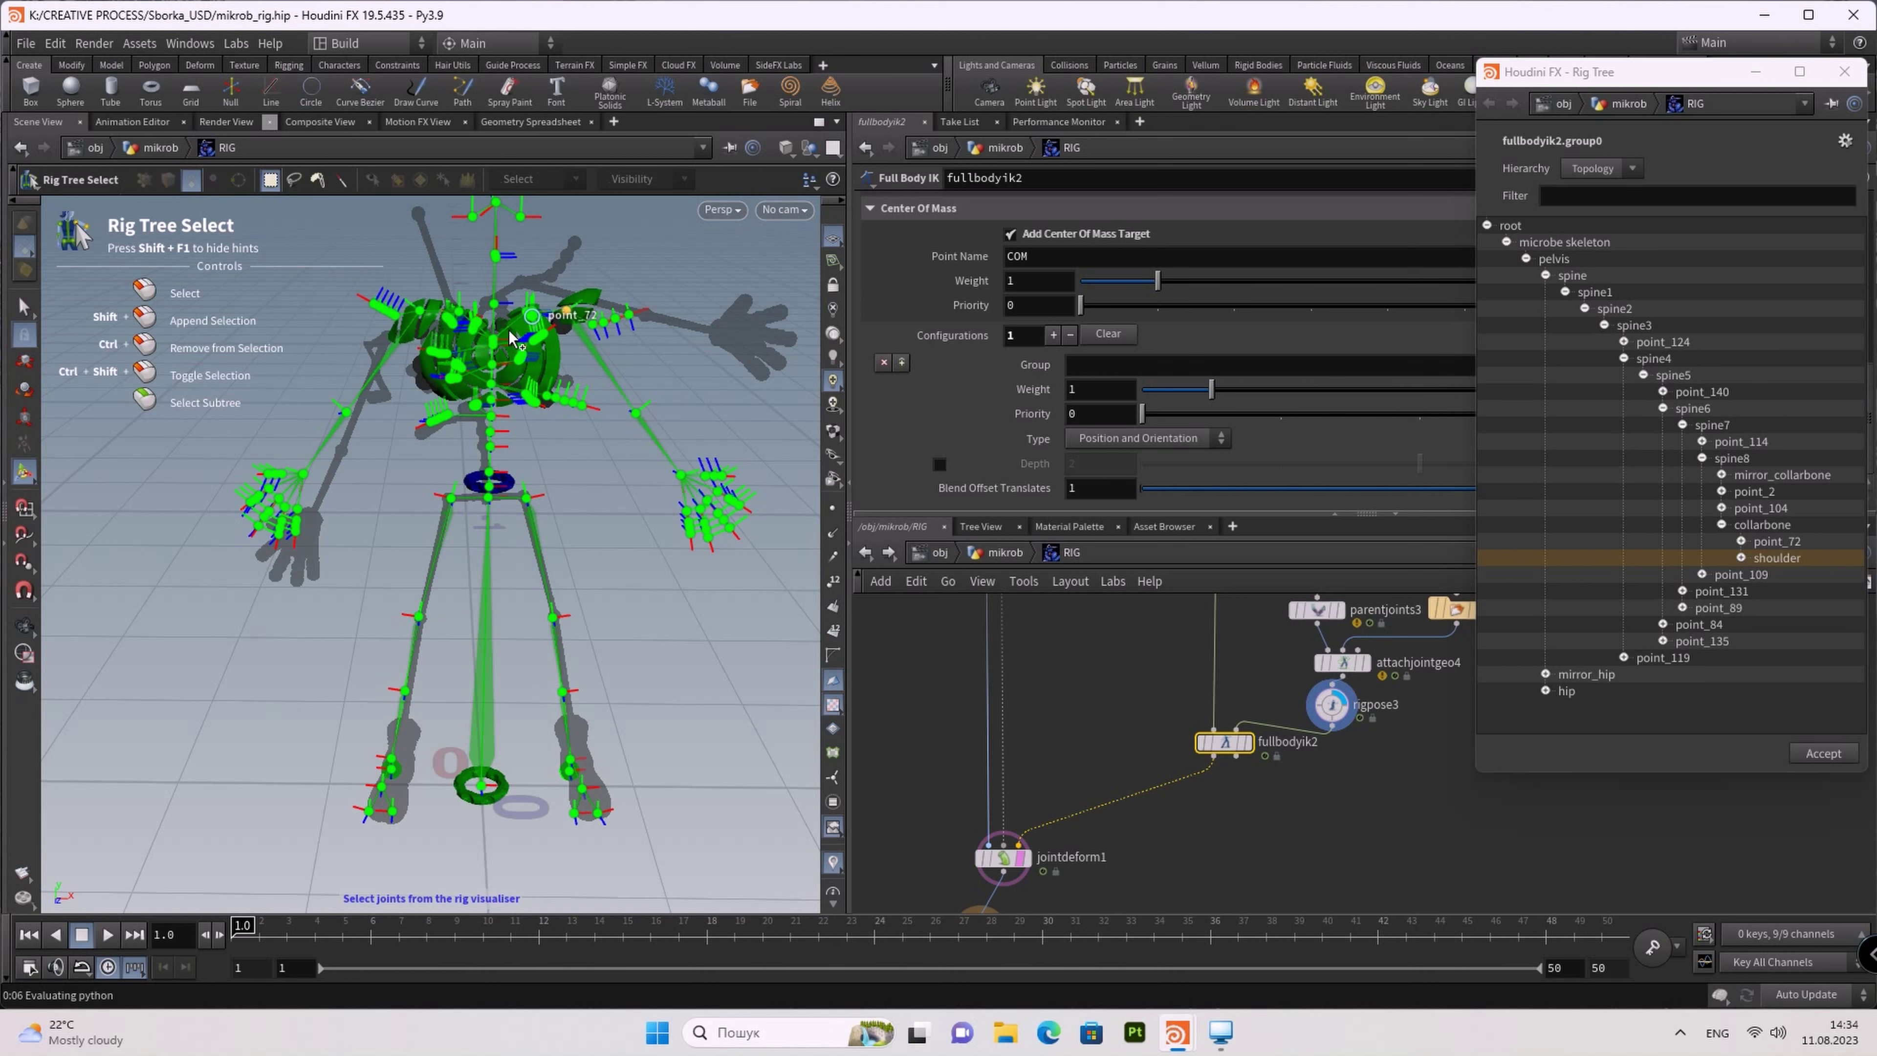
shift+click(419, 311)
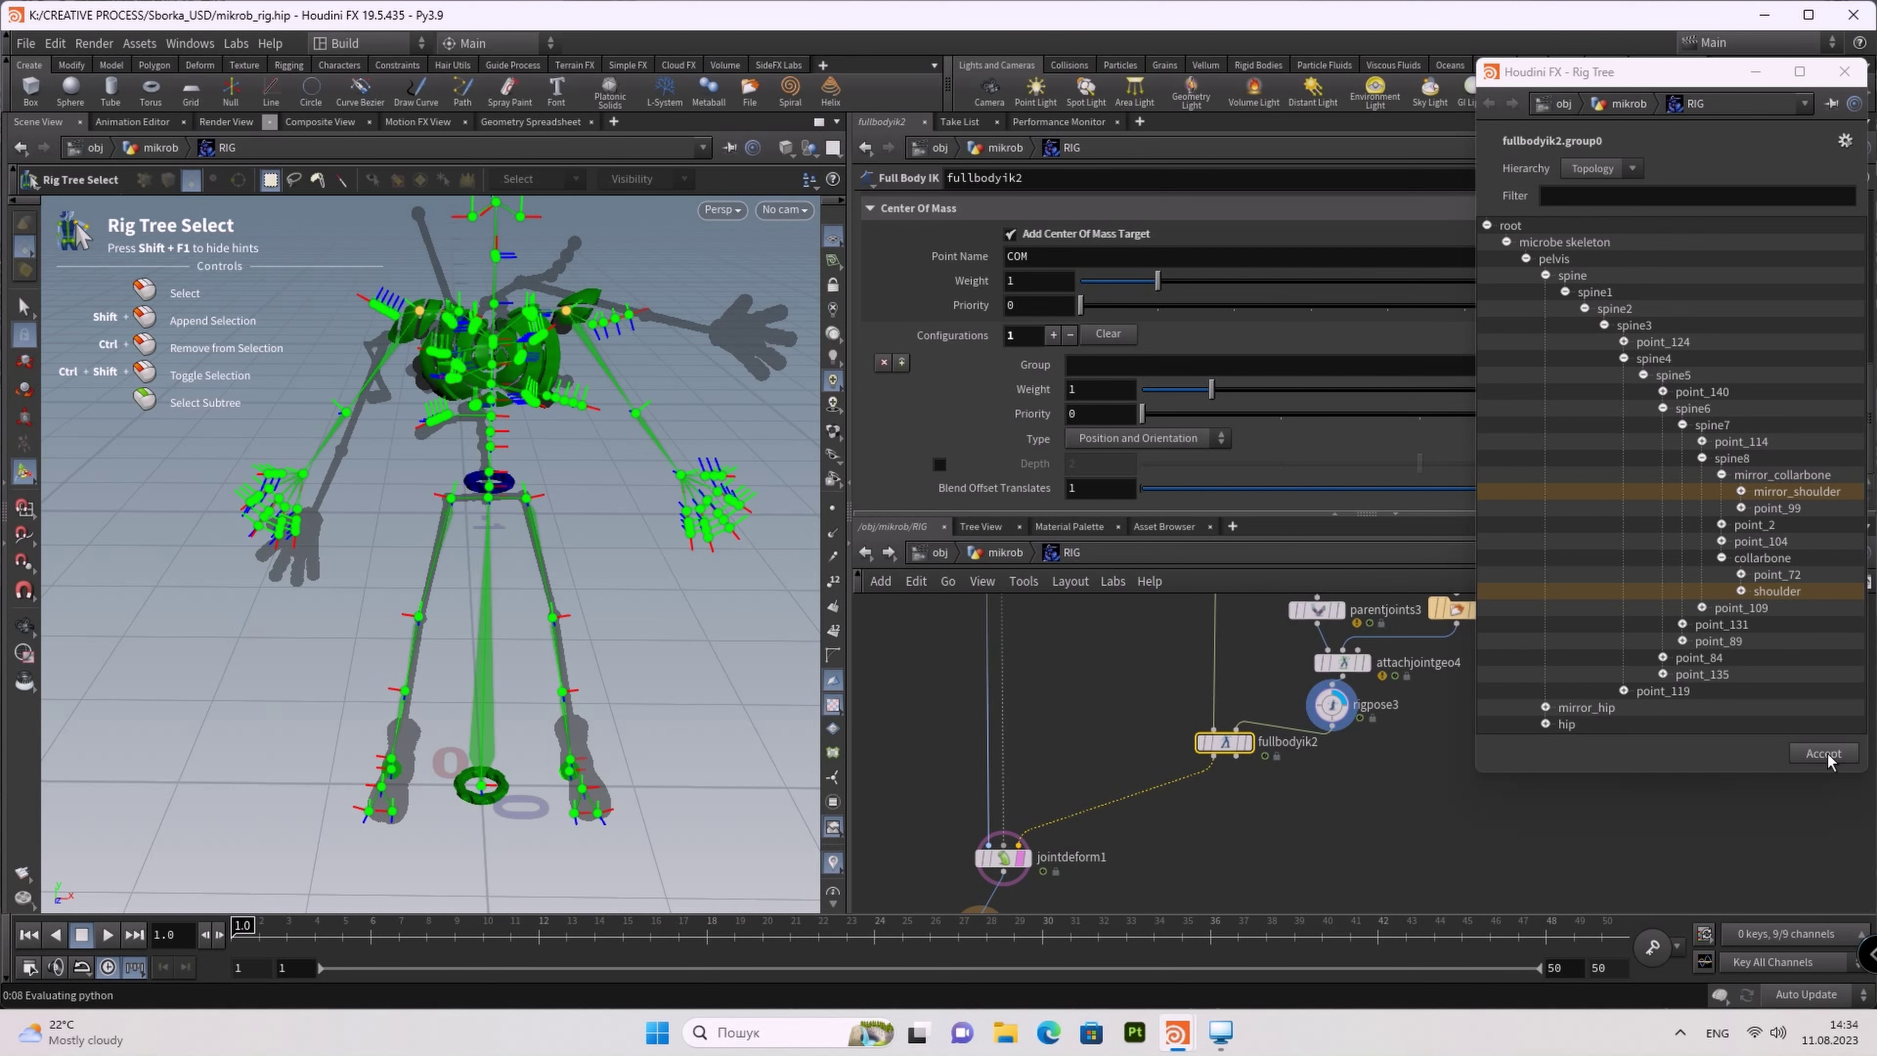
click(1822, 754)
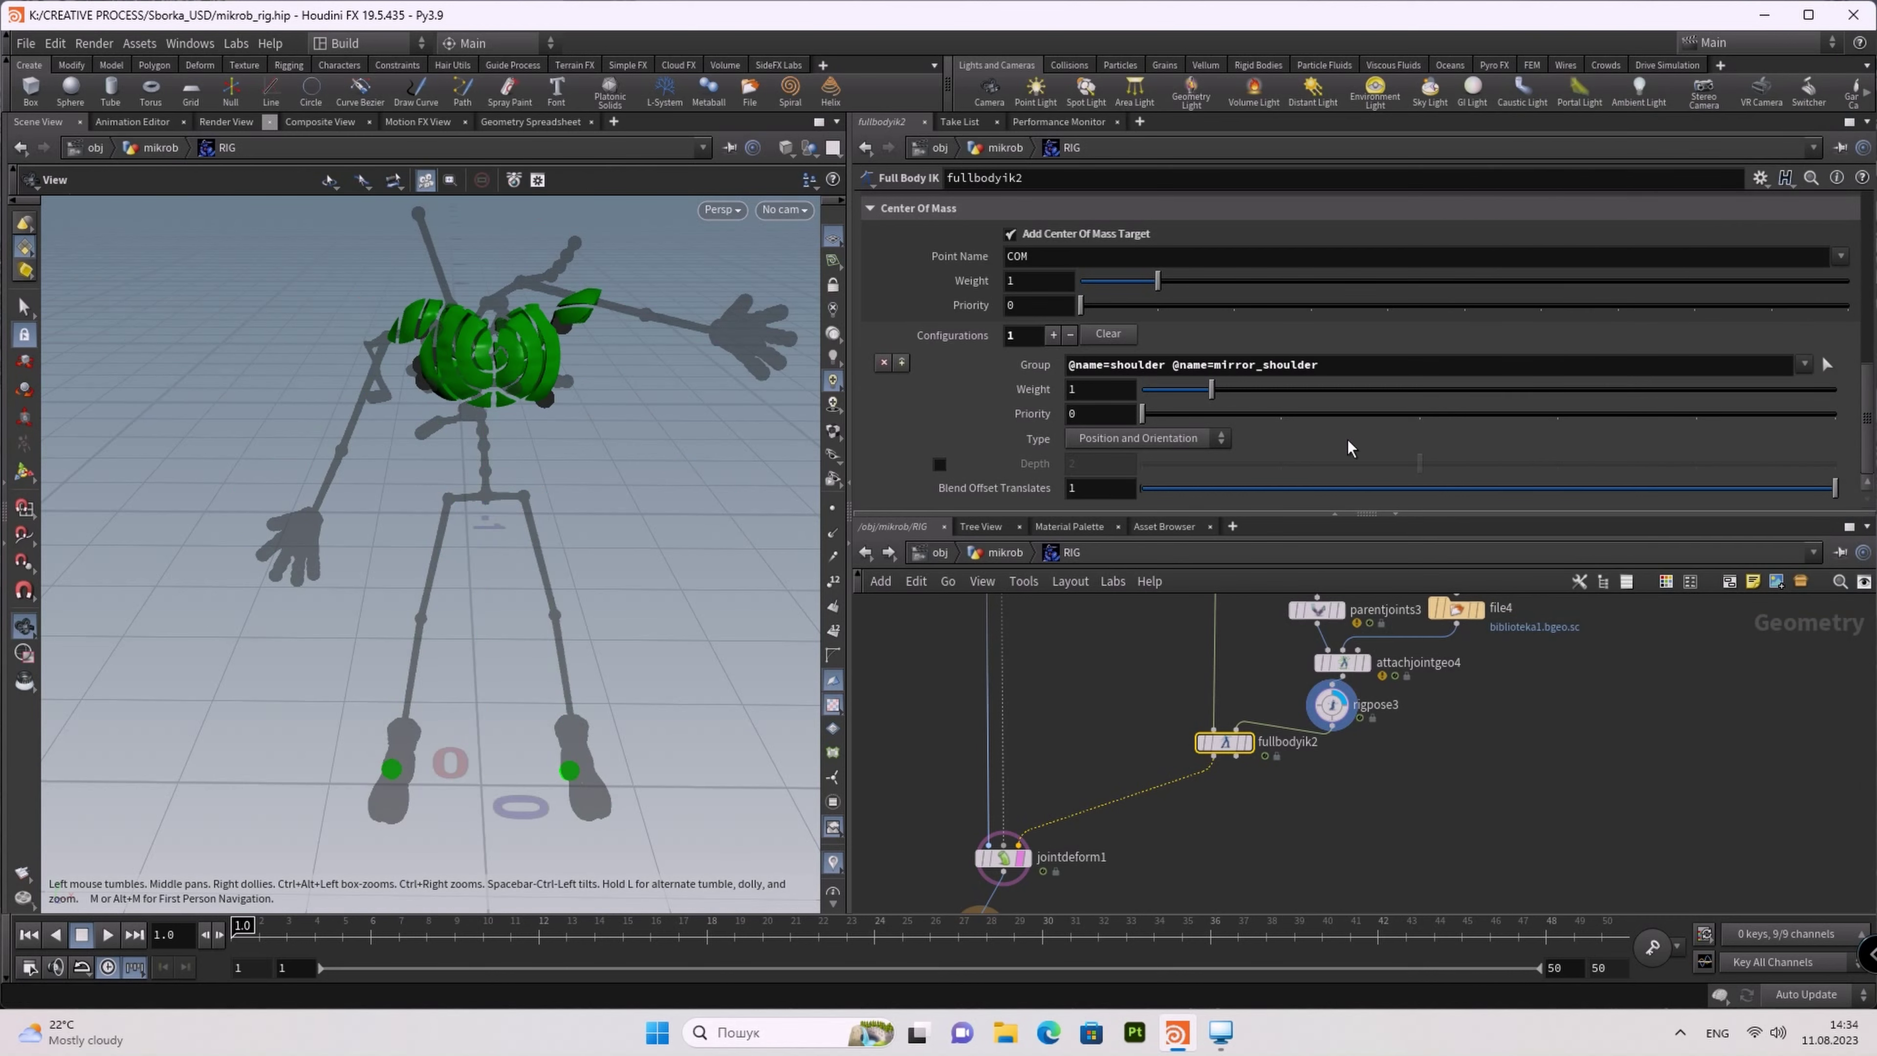
Step: Add a second IK configuration targeting the spine8 joint
click(1052, 335)
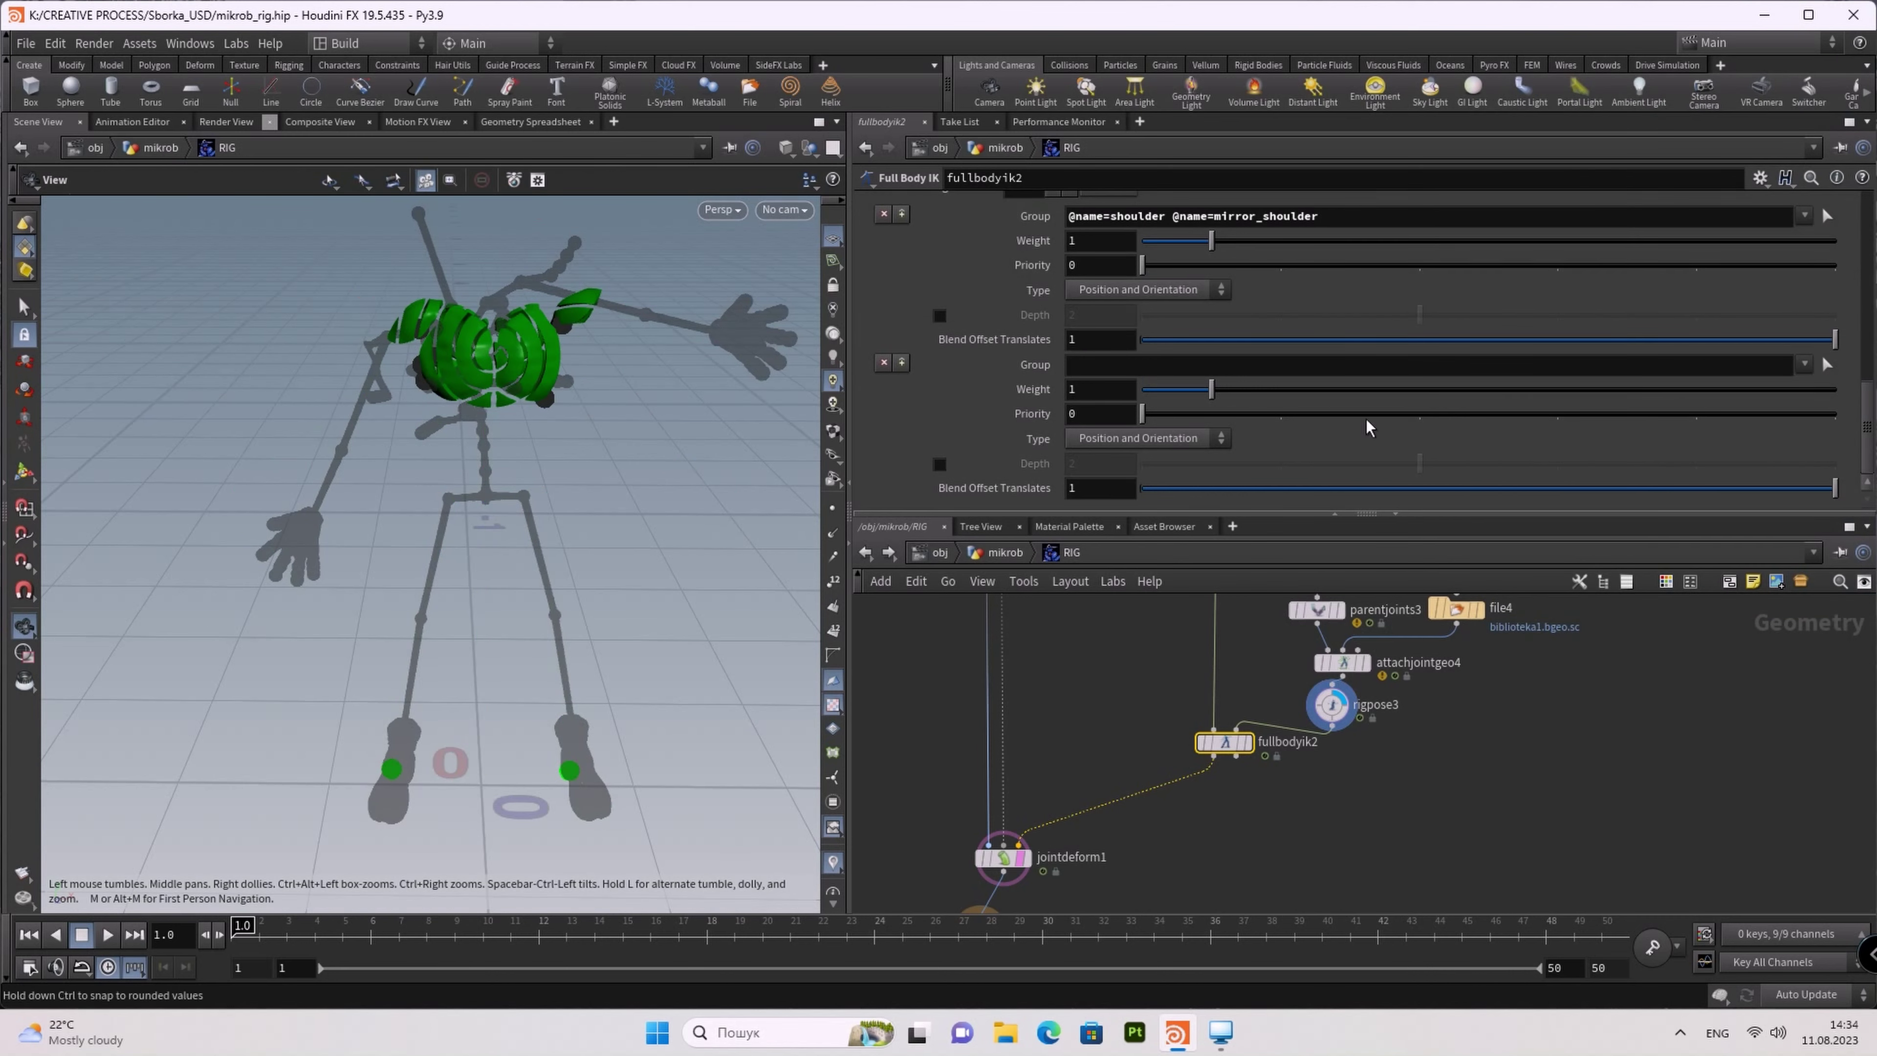
click(1831, 366)
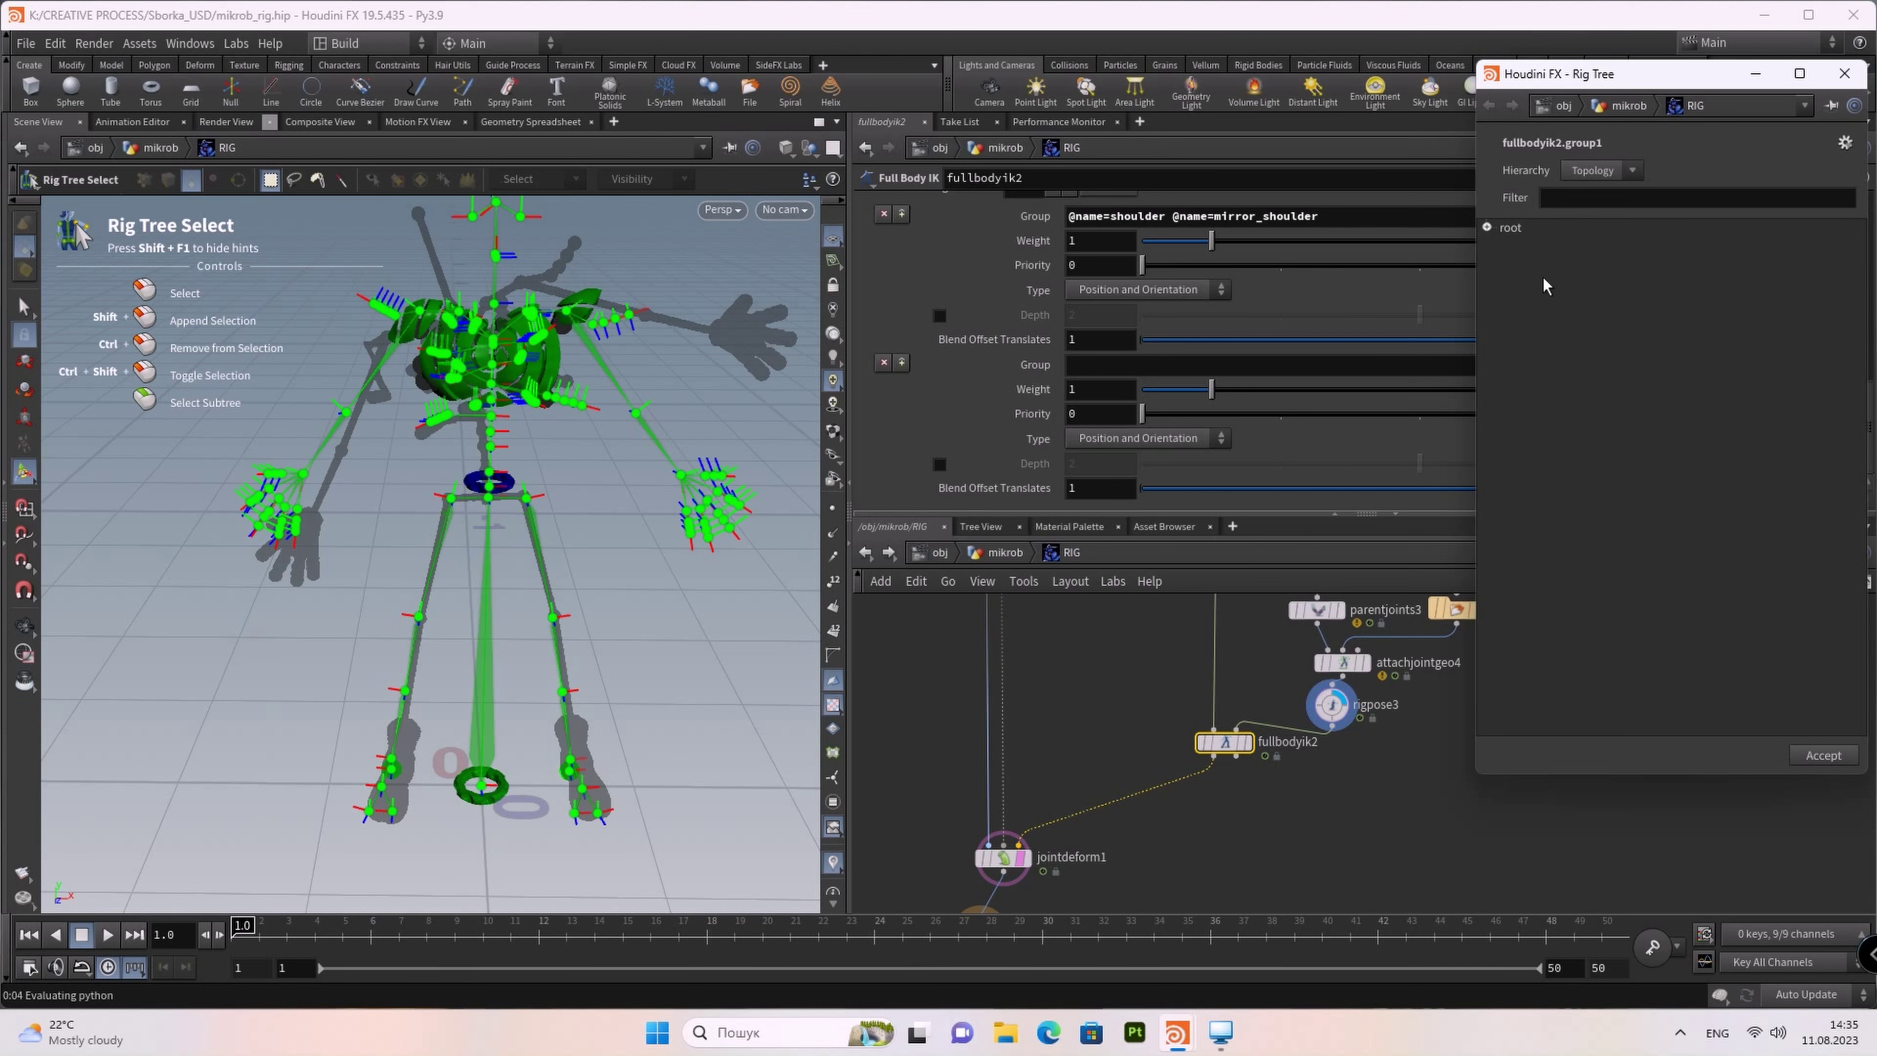
right_drag(561, 400, 524, 348)
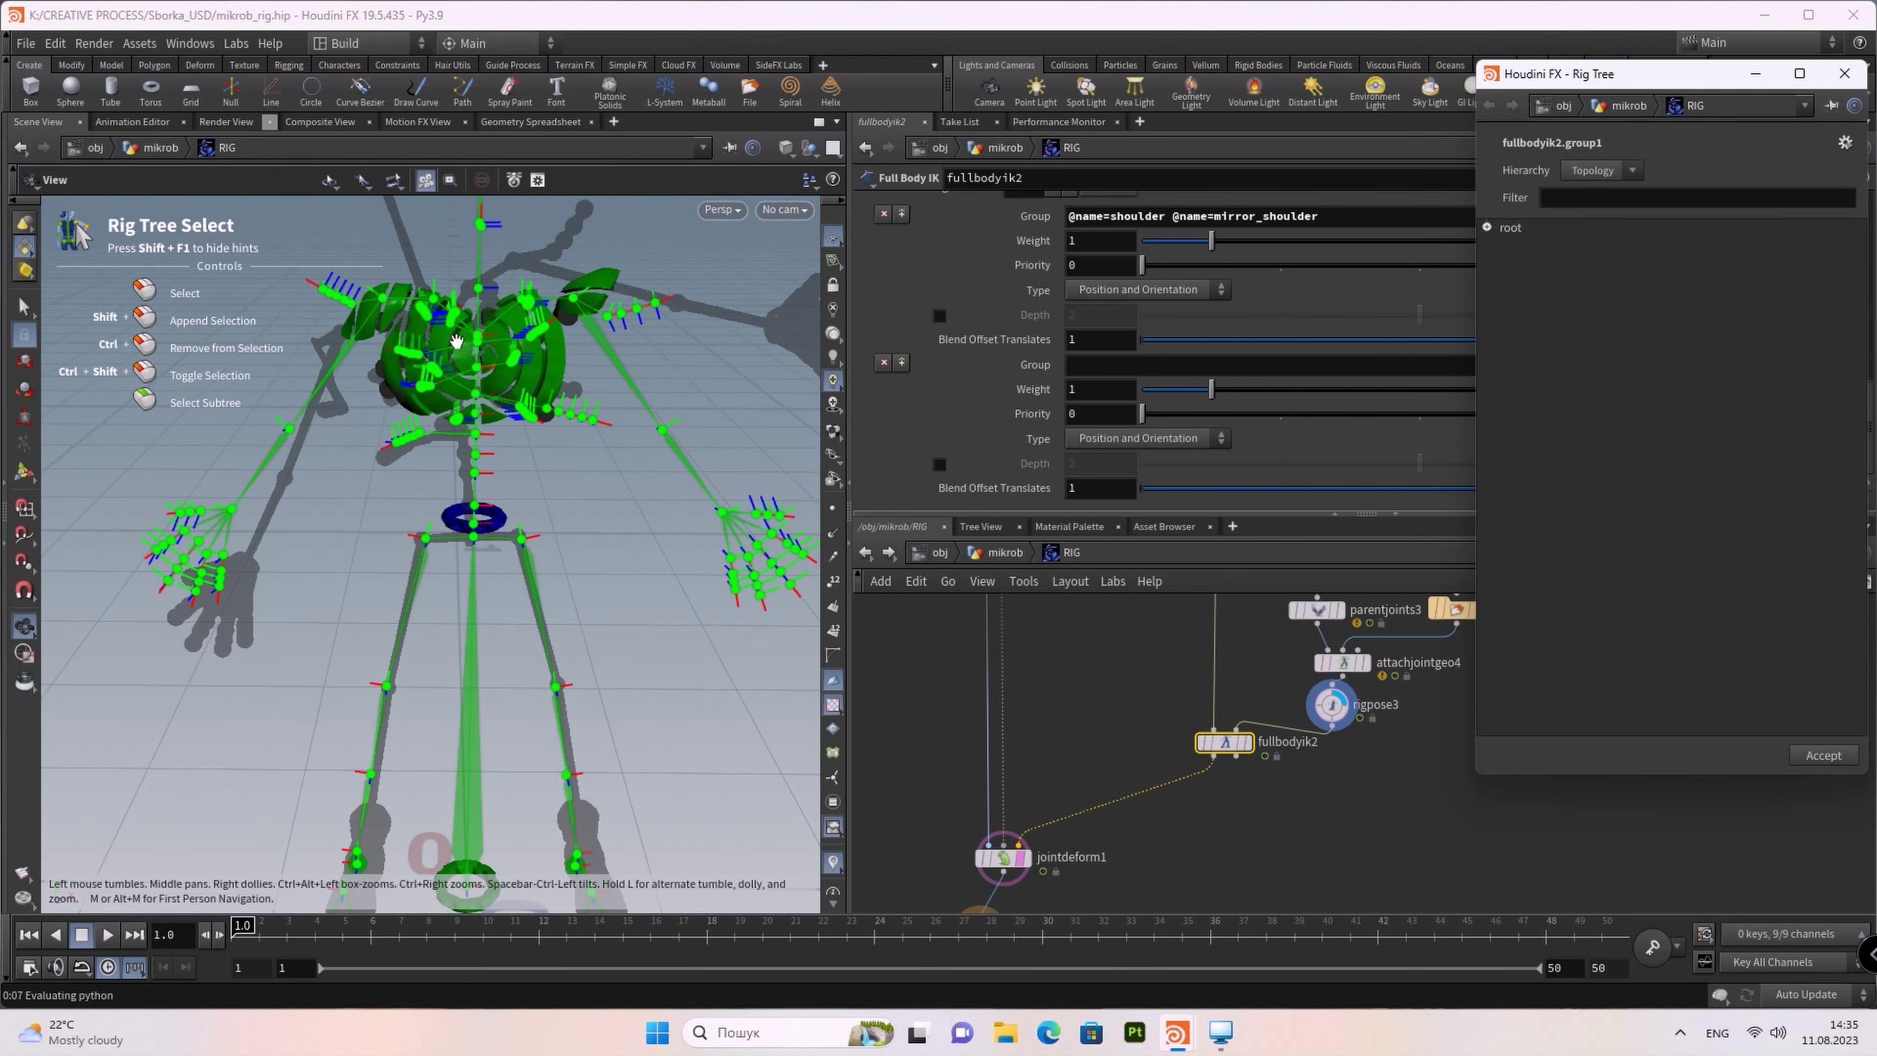
scroll(524, 348, up, 5)
middle_drag(519, 352, 393, 407)
drag(393, 406, 452, 389)
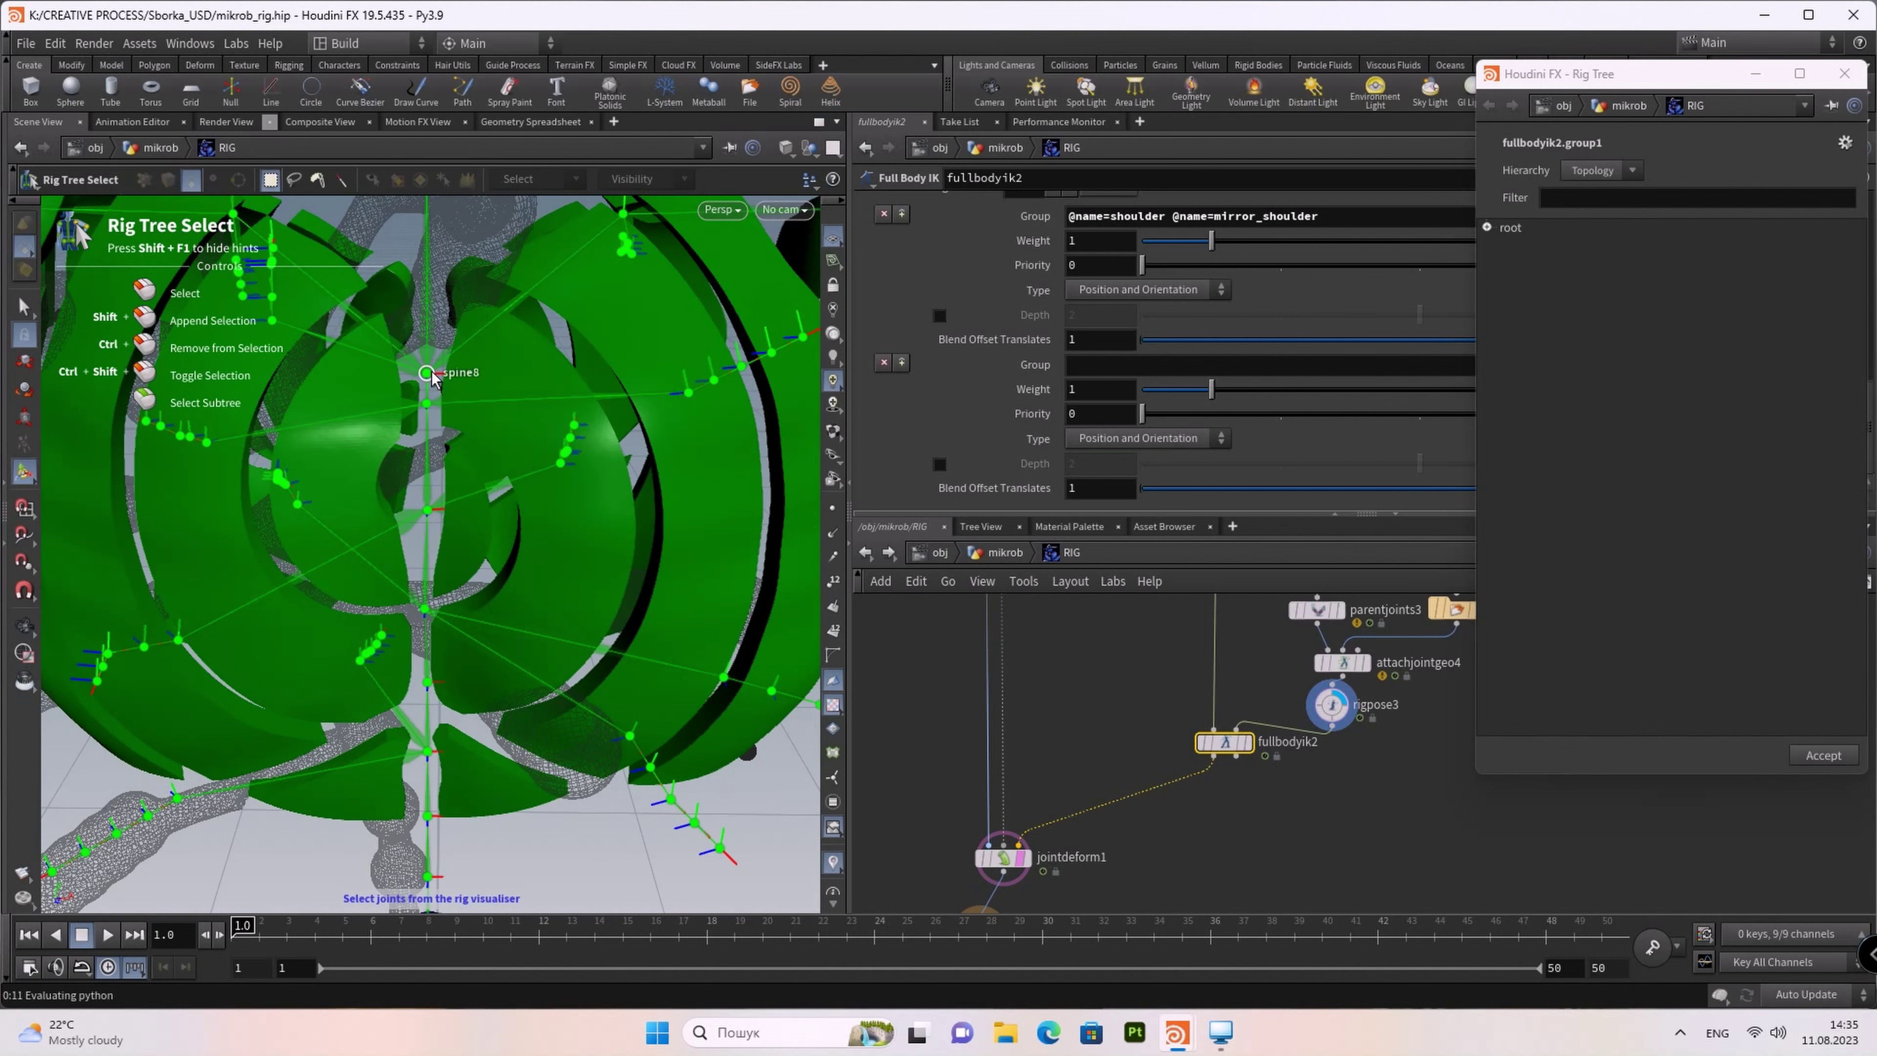
click(429, 373)
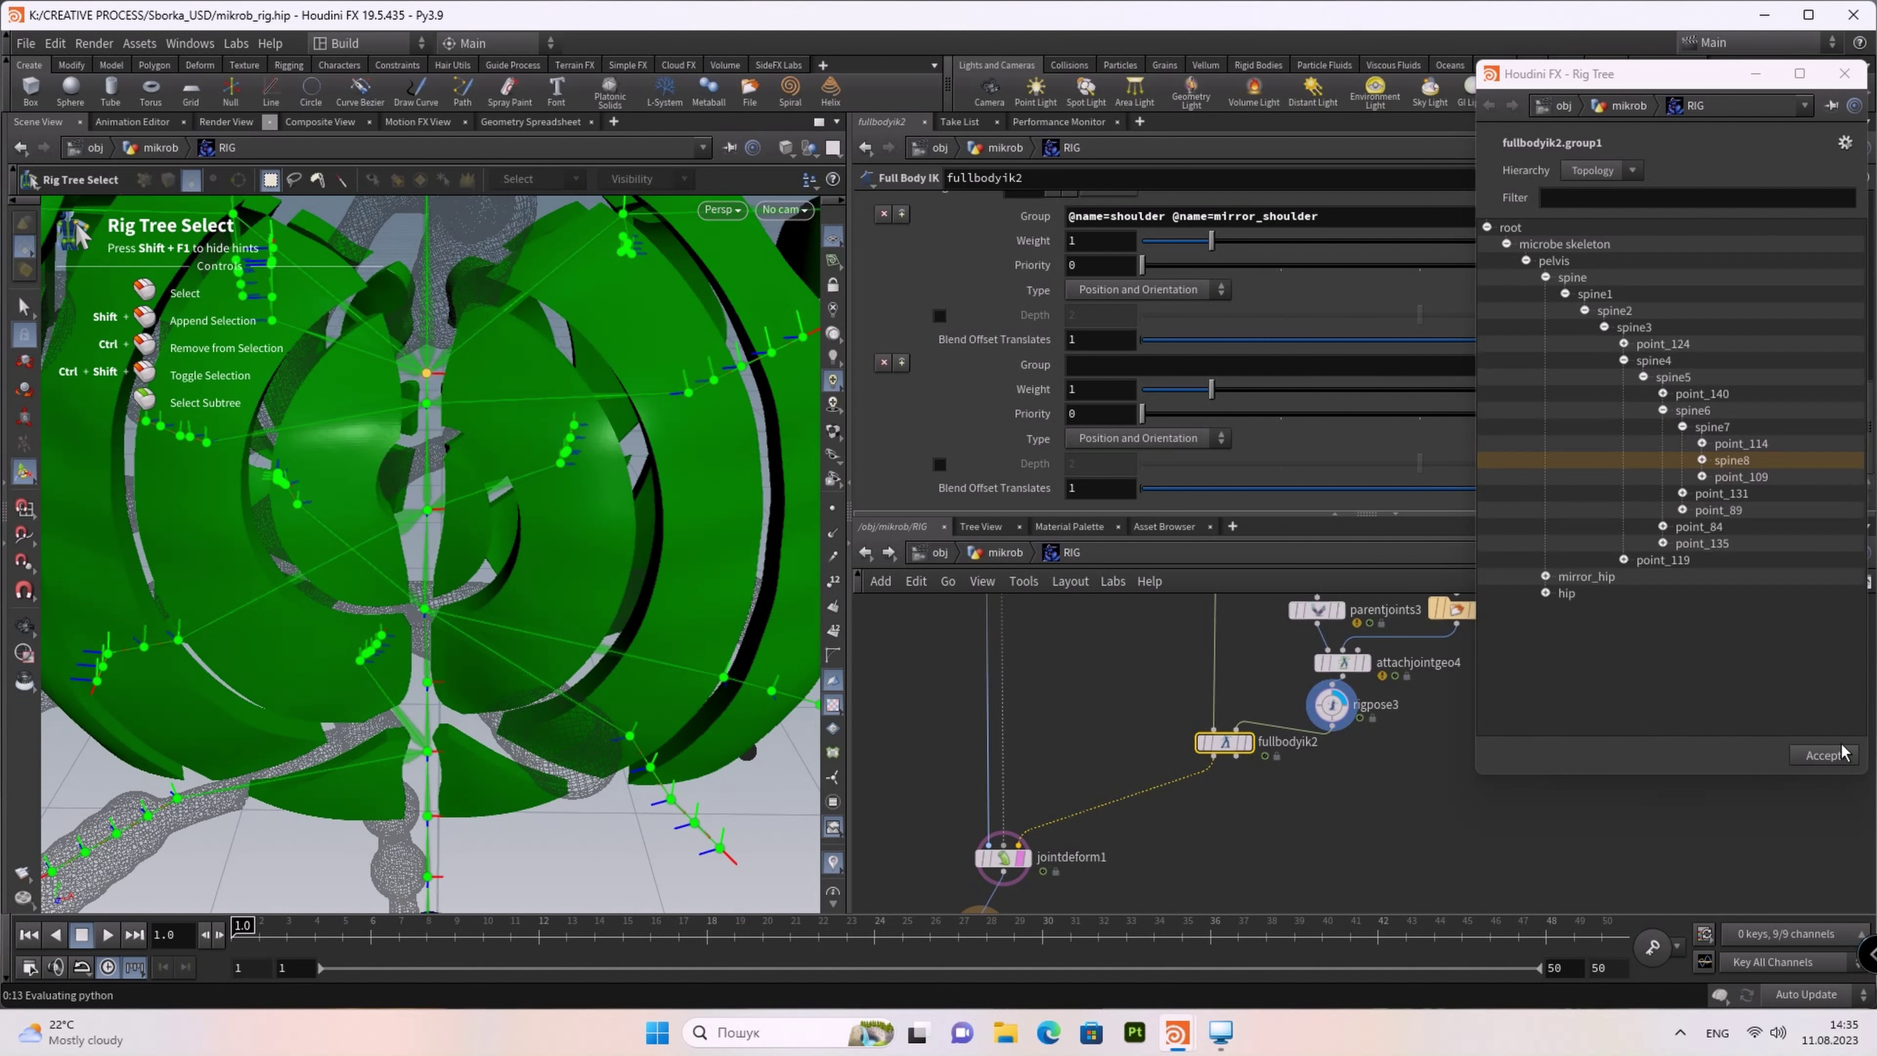
click(1823, 755)
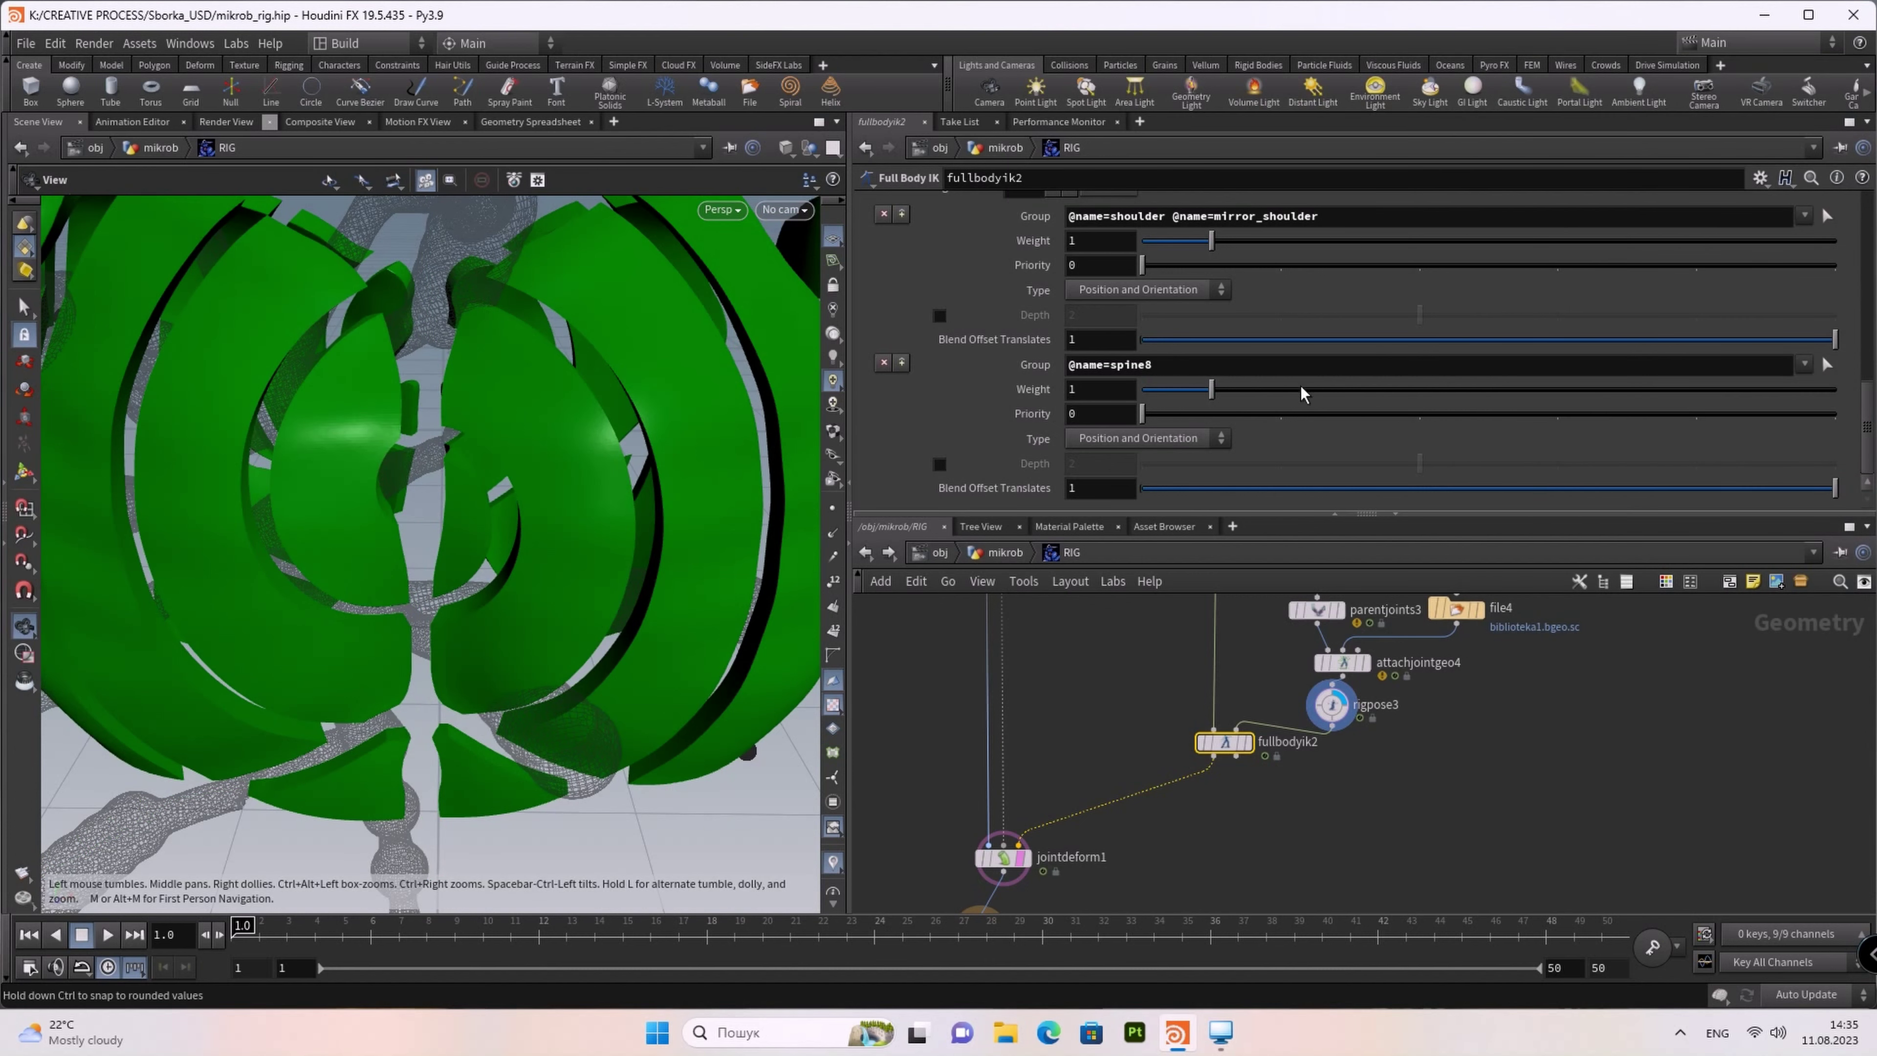
Step: Add a third, empty IK configuration and frame the feet in the viewport
scroll(1136, 360, up, 2)
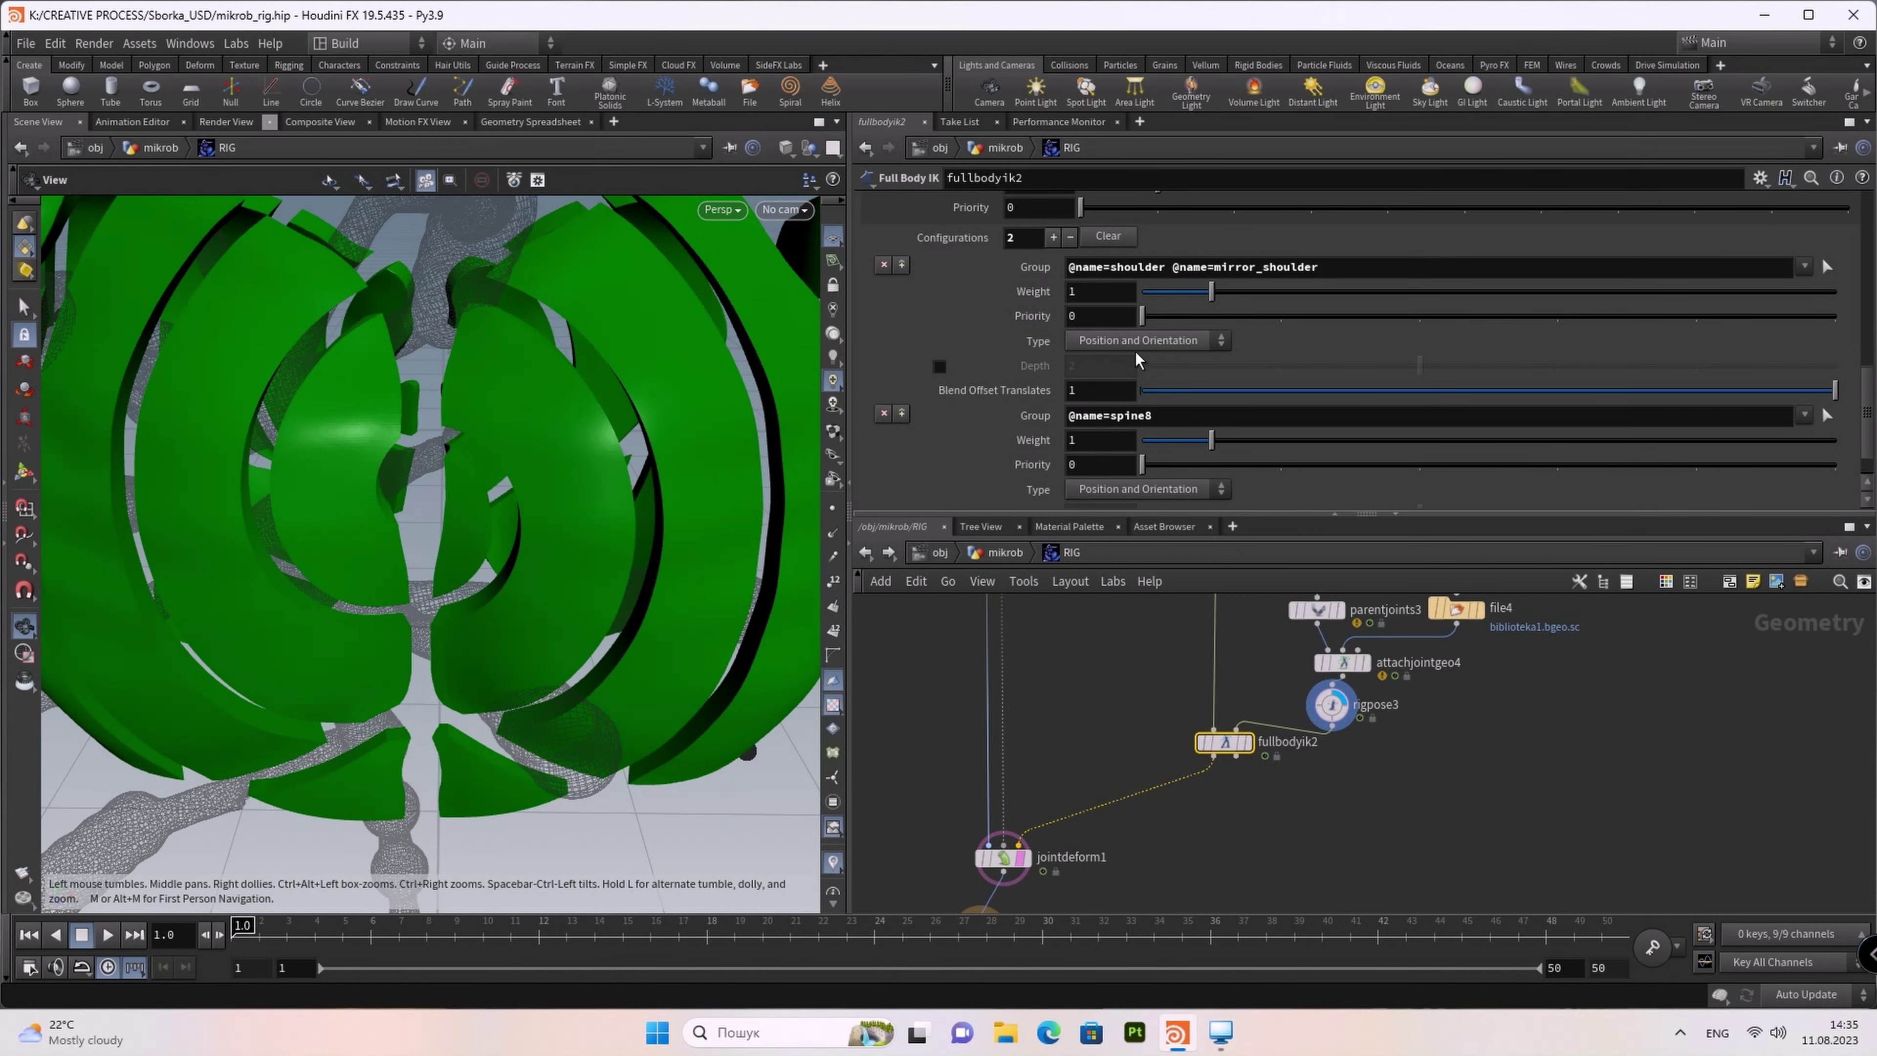
click(1053, 235)
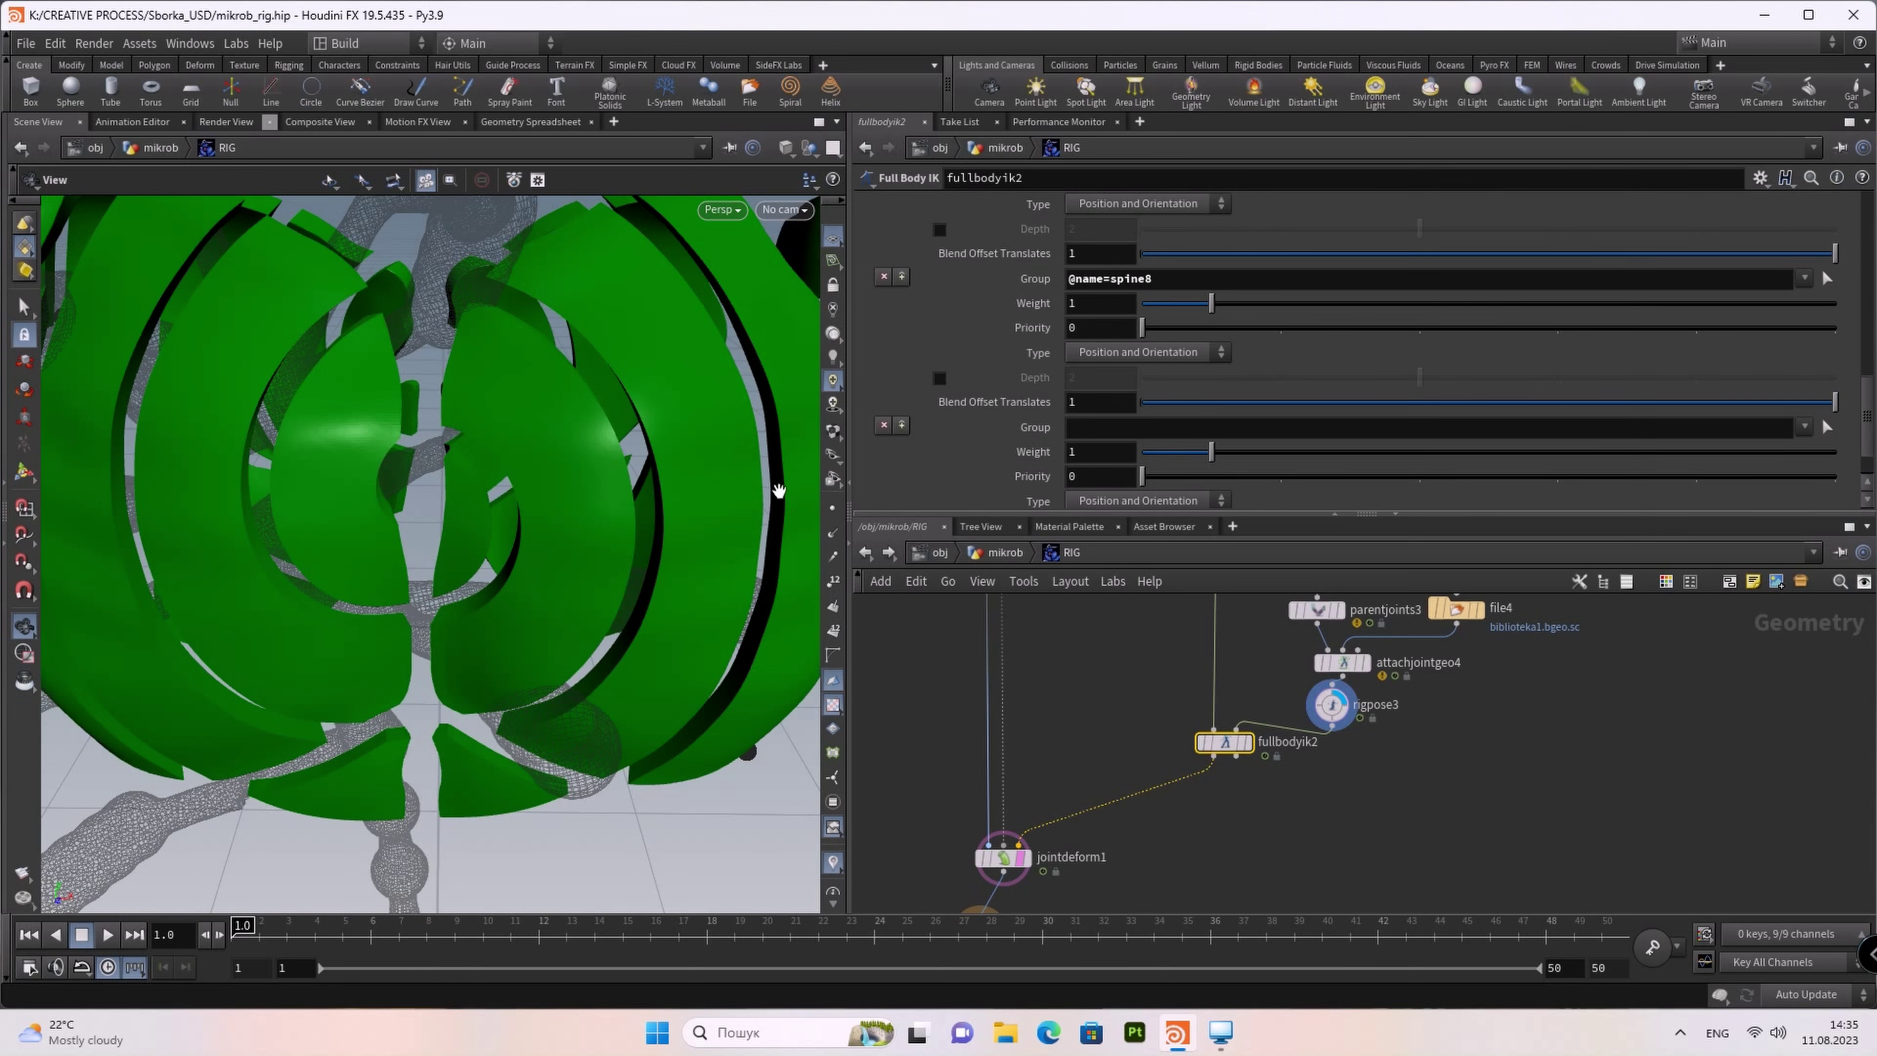
scroll(542, 407, down, 3)
scroll(591, 628, down, 3)
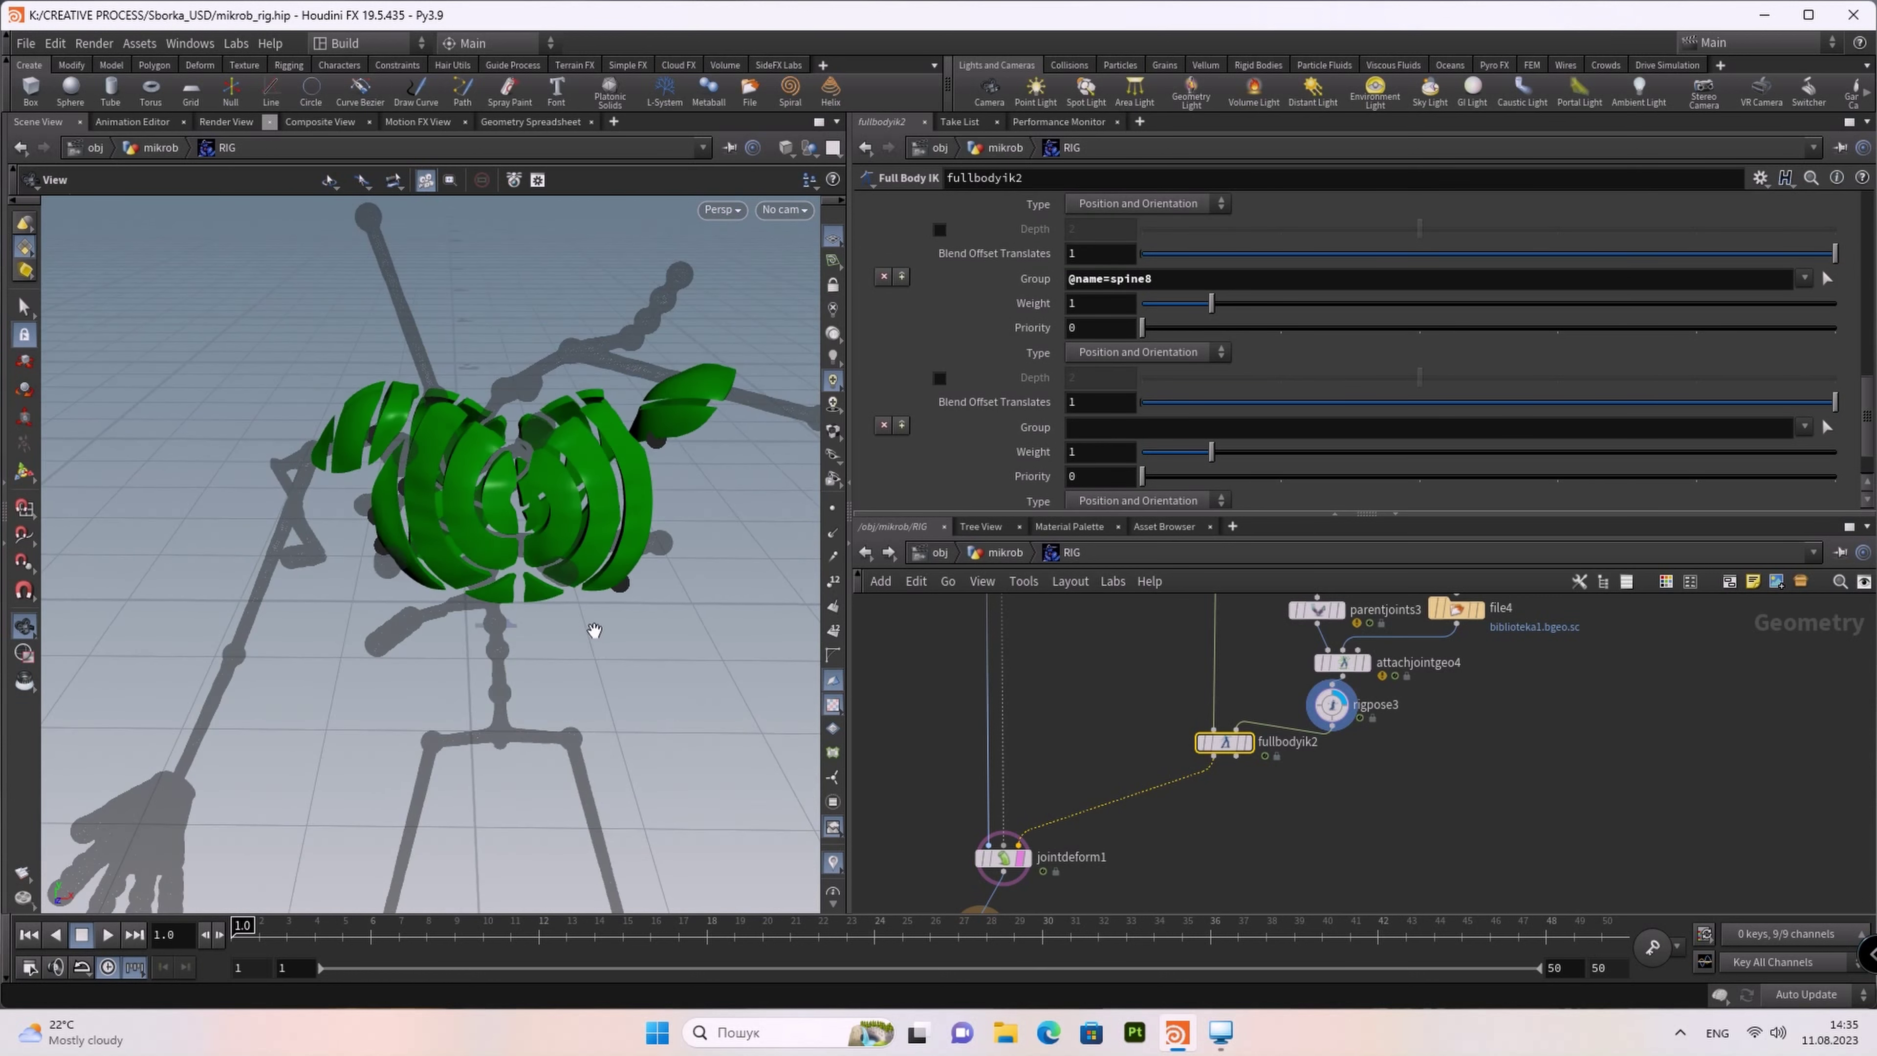
scroll(591, 628, up, 5)
scroll(633, 650, up, 3)
middle_drag(634, 650, 627, 549)
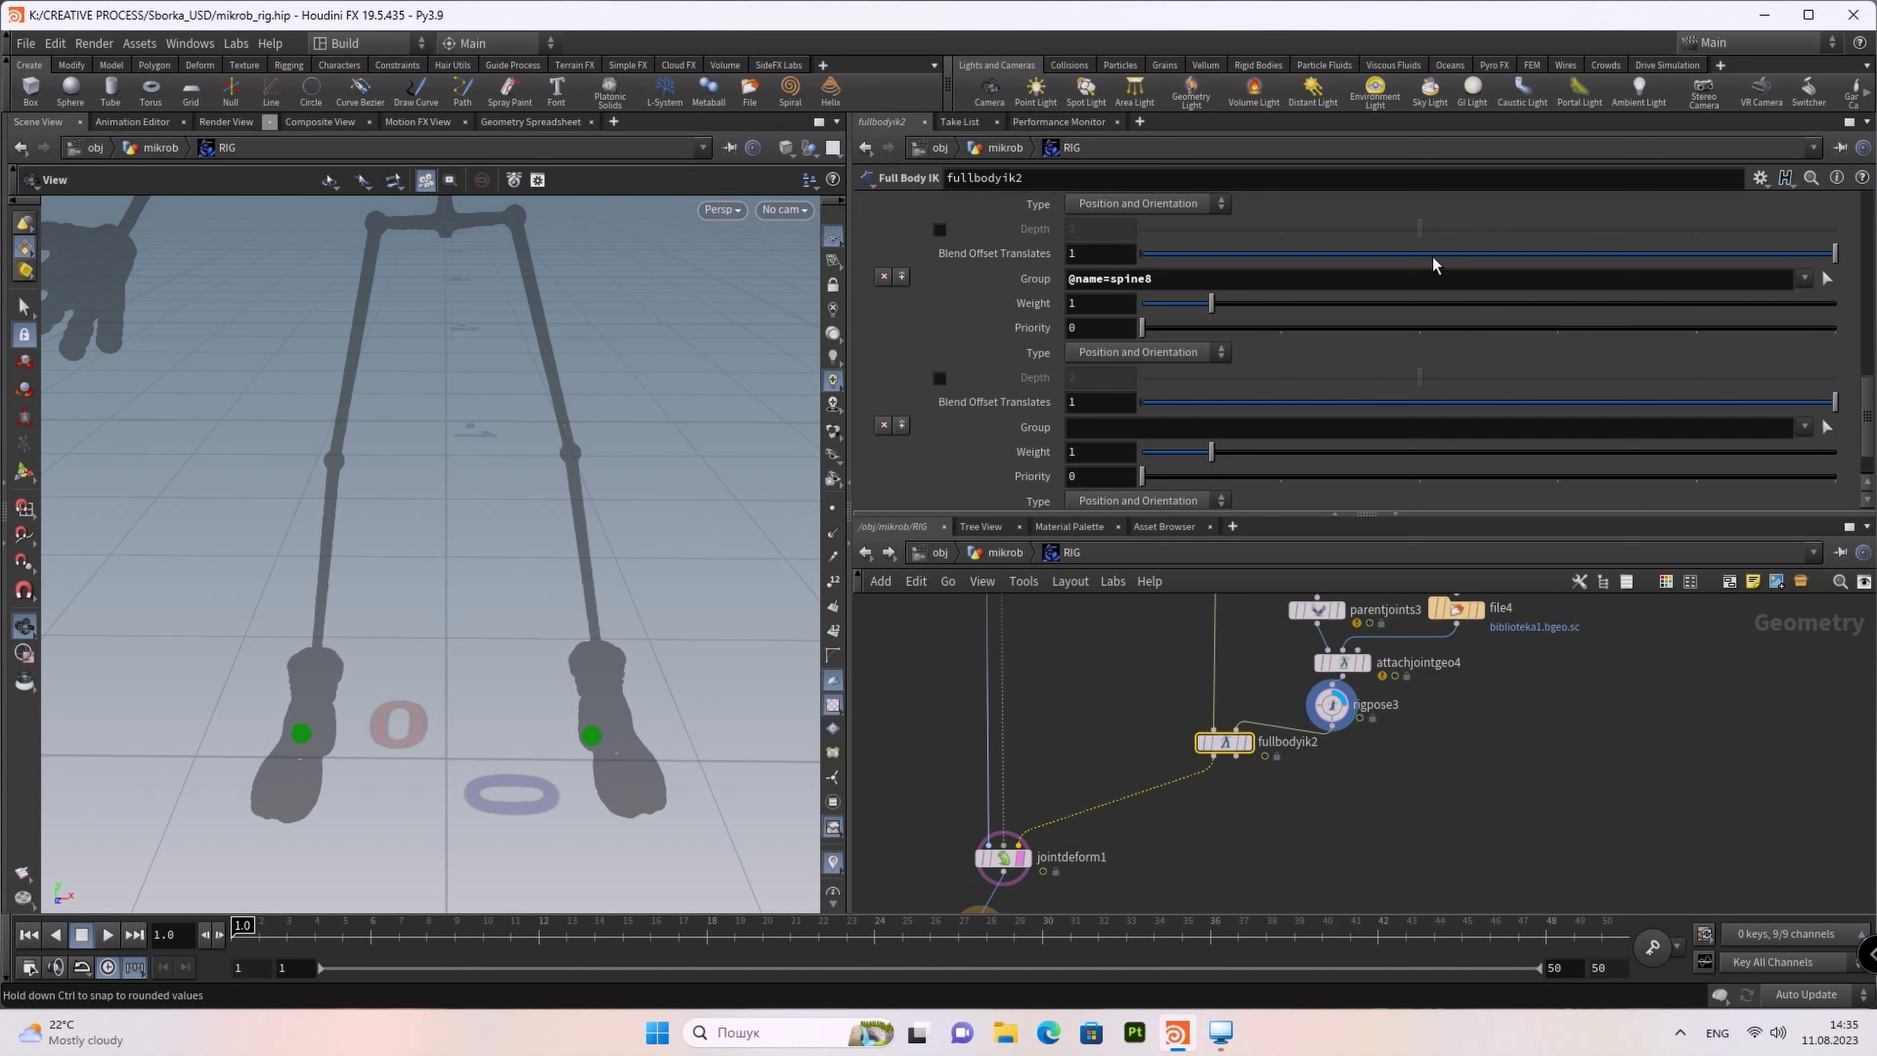
Step: Target mirror_heel and heel in the third IK configuration with priority 3
click(1827, 429)
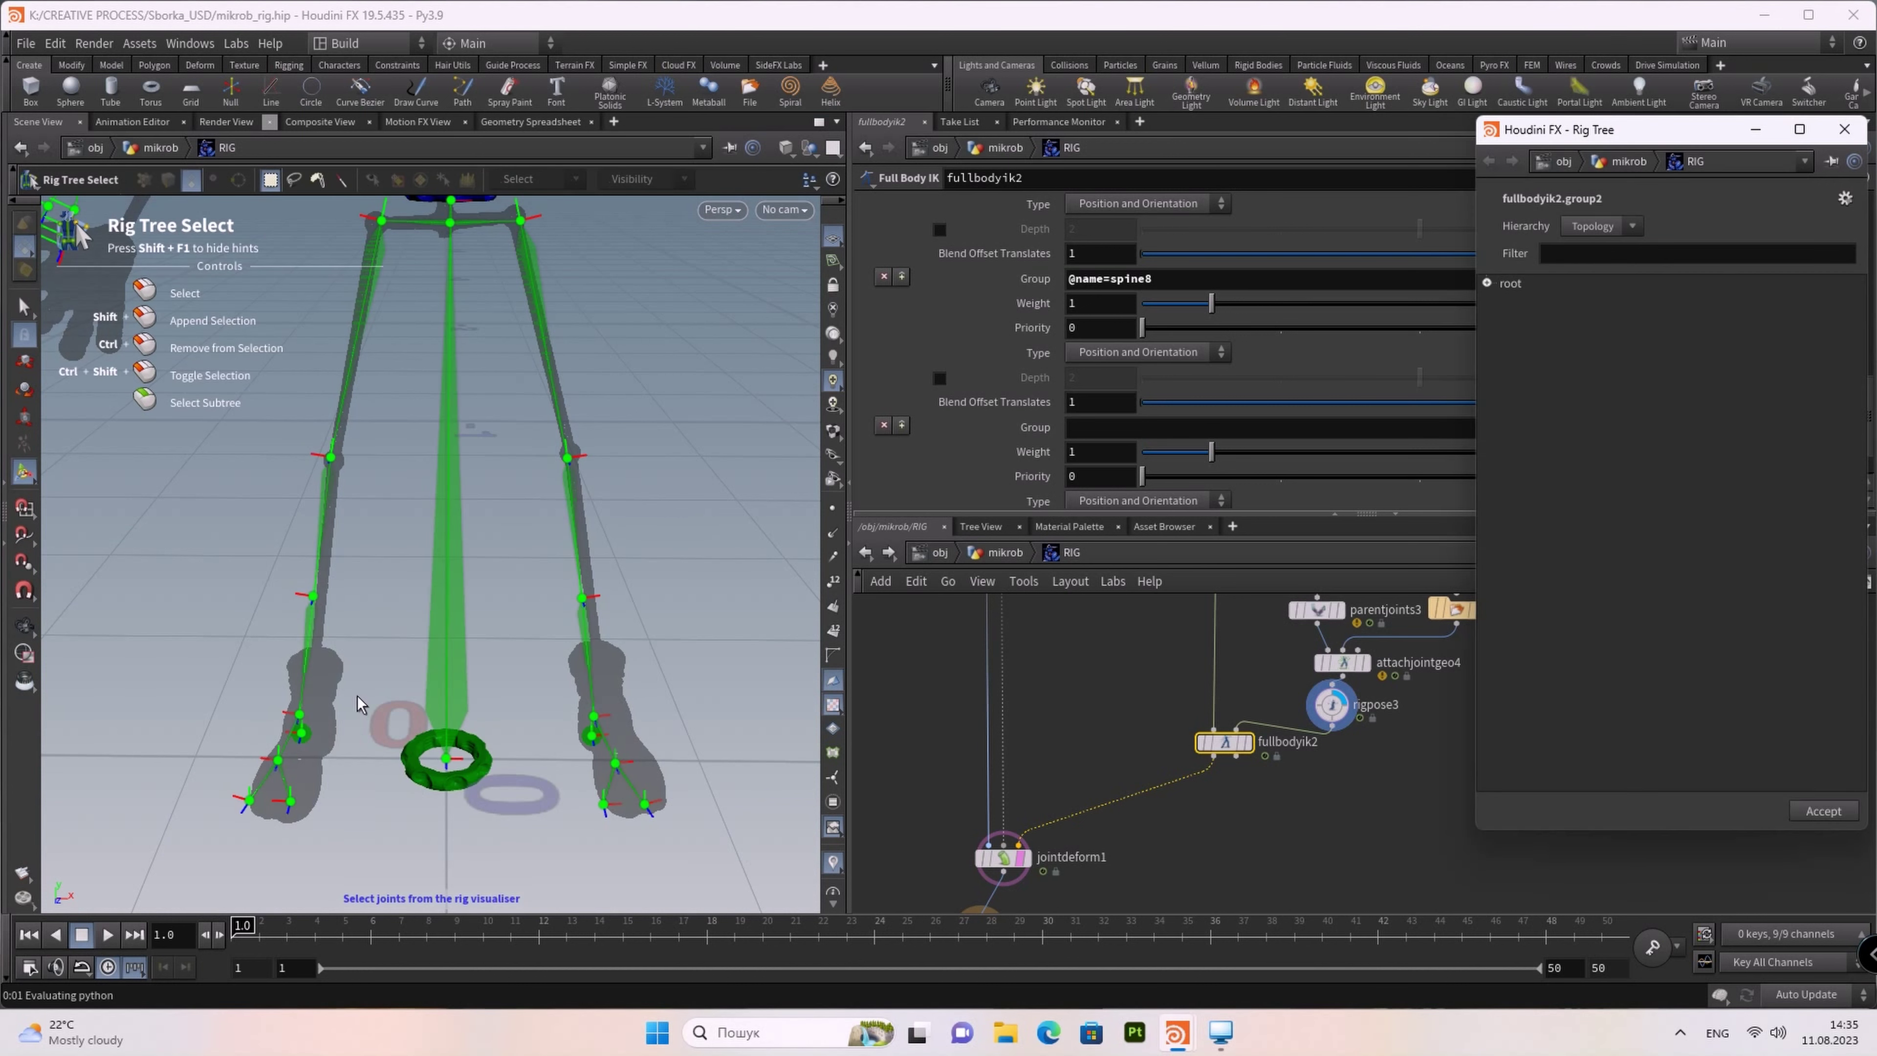
click(301, 734)
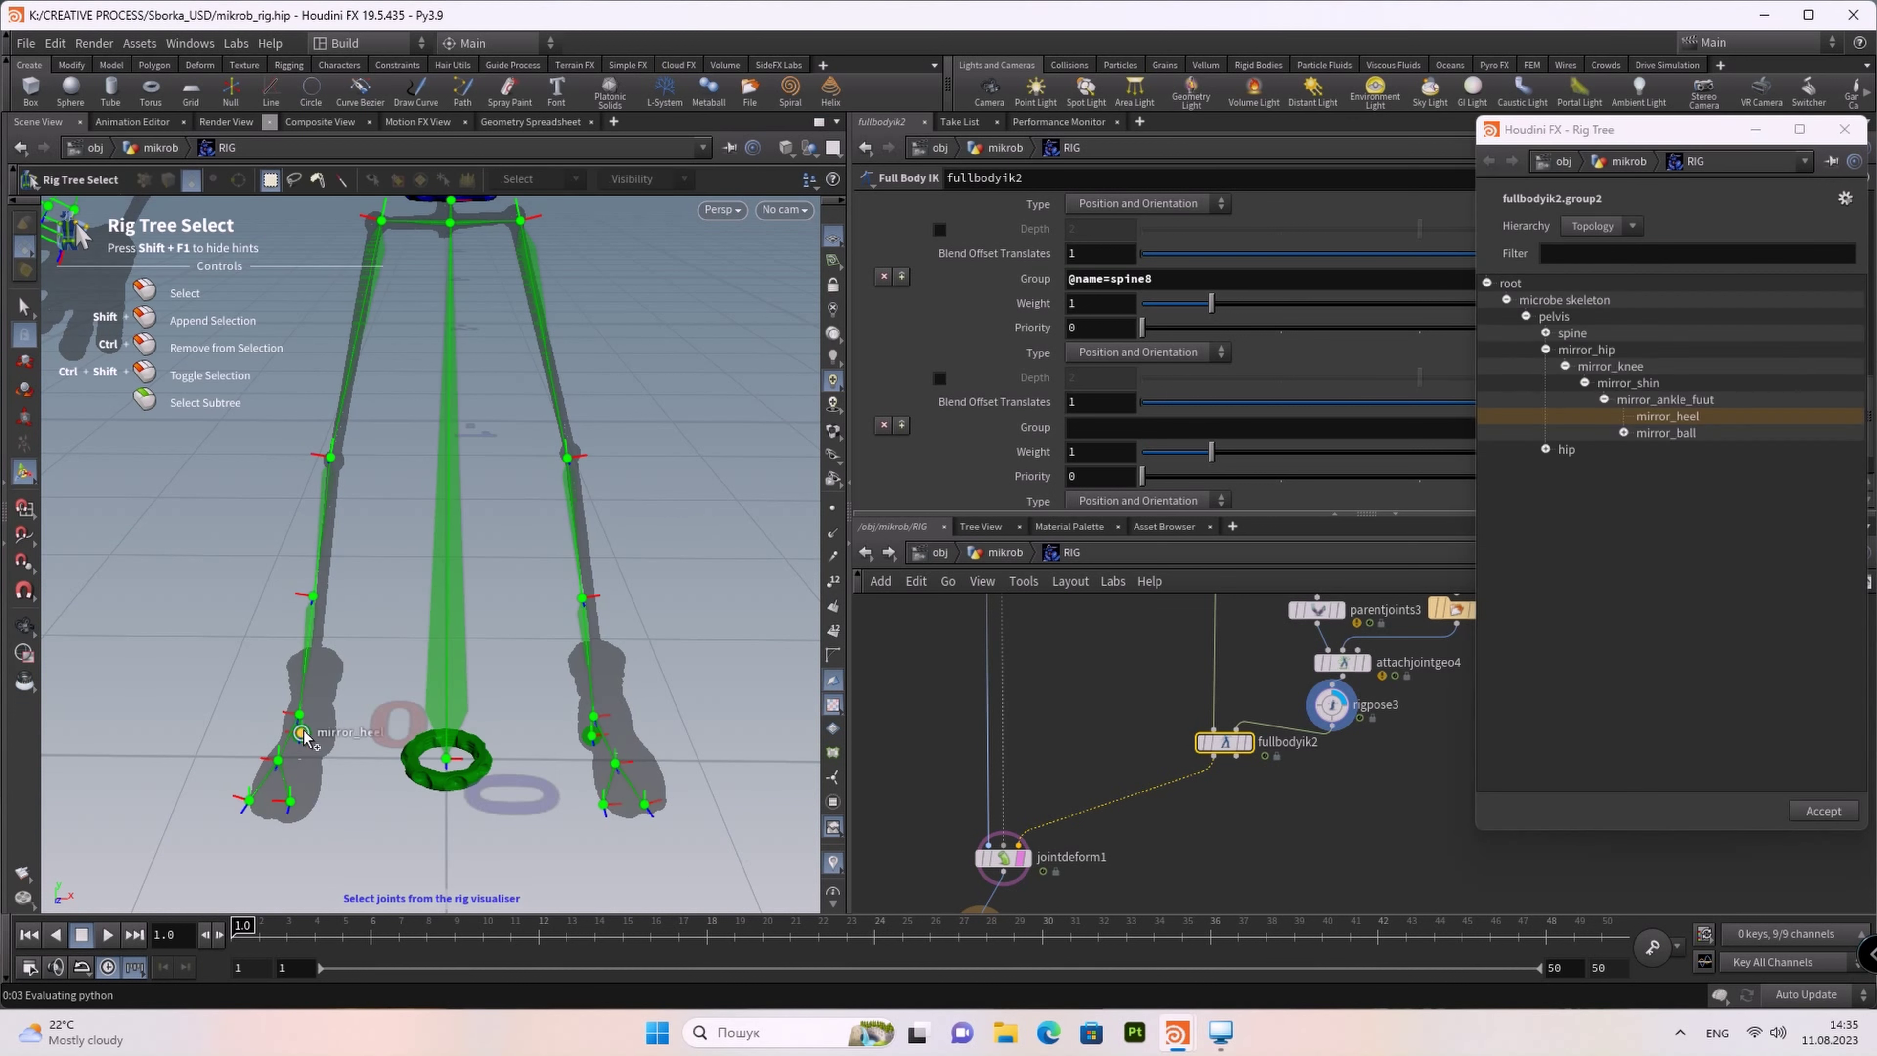
shift+click(587, 739)
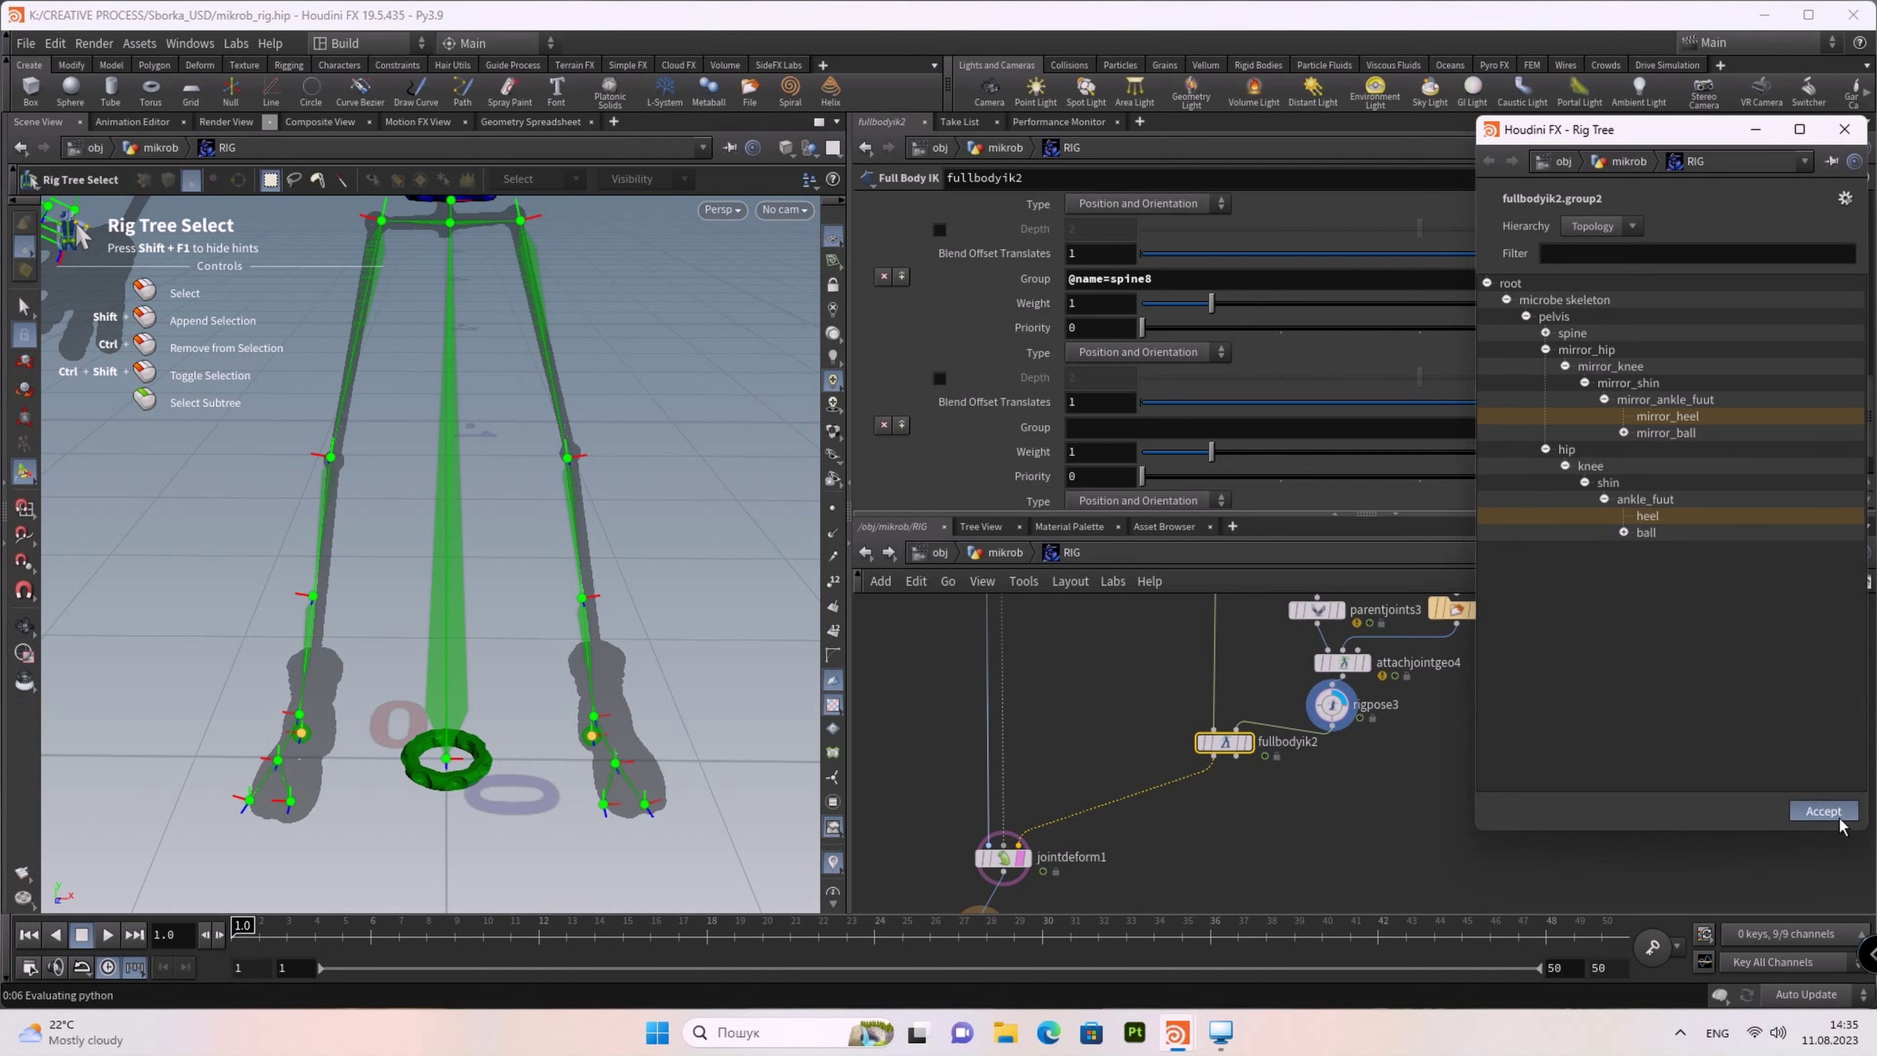
click(1823, 813)
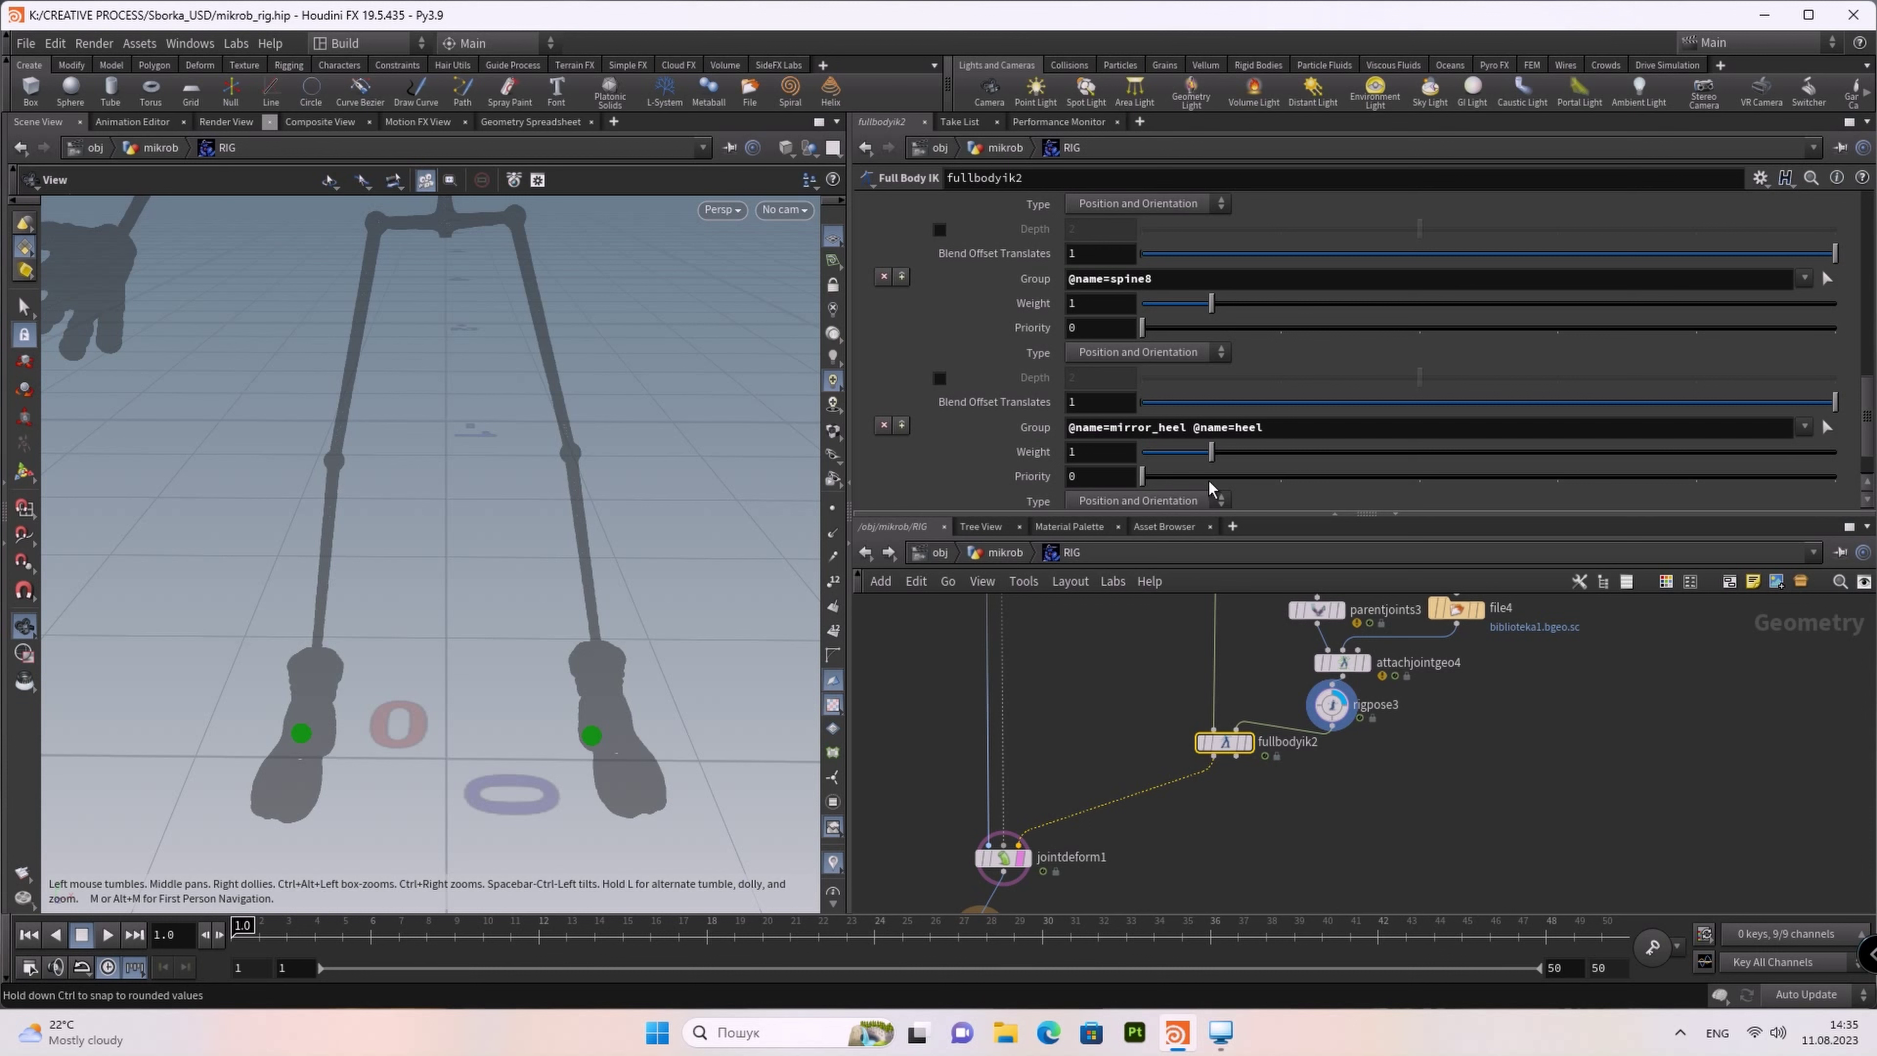
drag(1143, 482, 1557, 477)
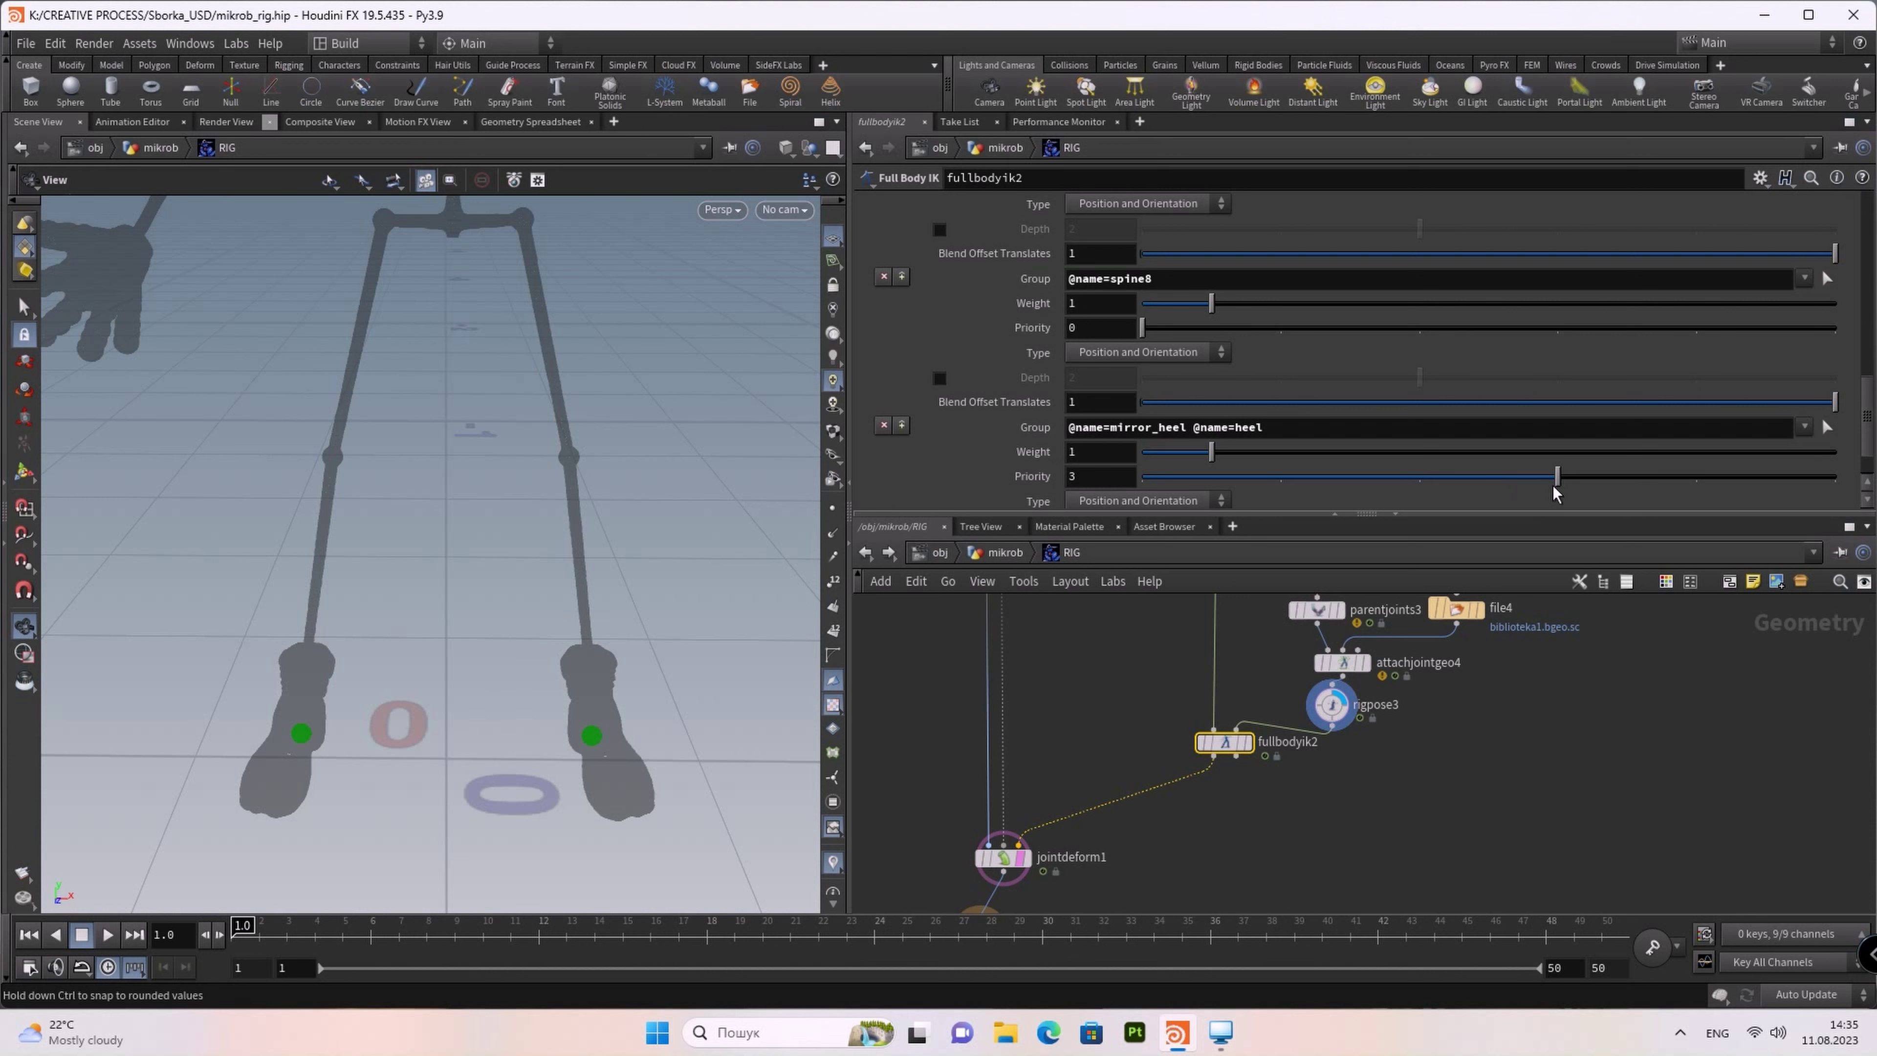
Step: Set spine8's IK priority to 1 and the shoulder configuration's weight to 5.2
scroll(666, 446, down, 3)
scroll(650, 469, down, 3)
scroll(679, 532, down, 2)
scroll(709, 613, down, 1)
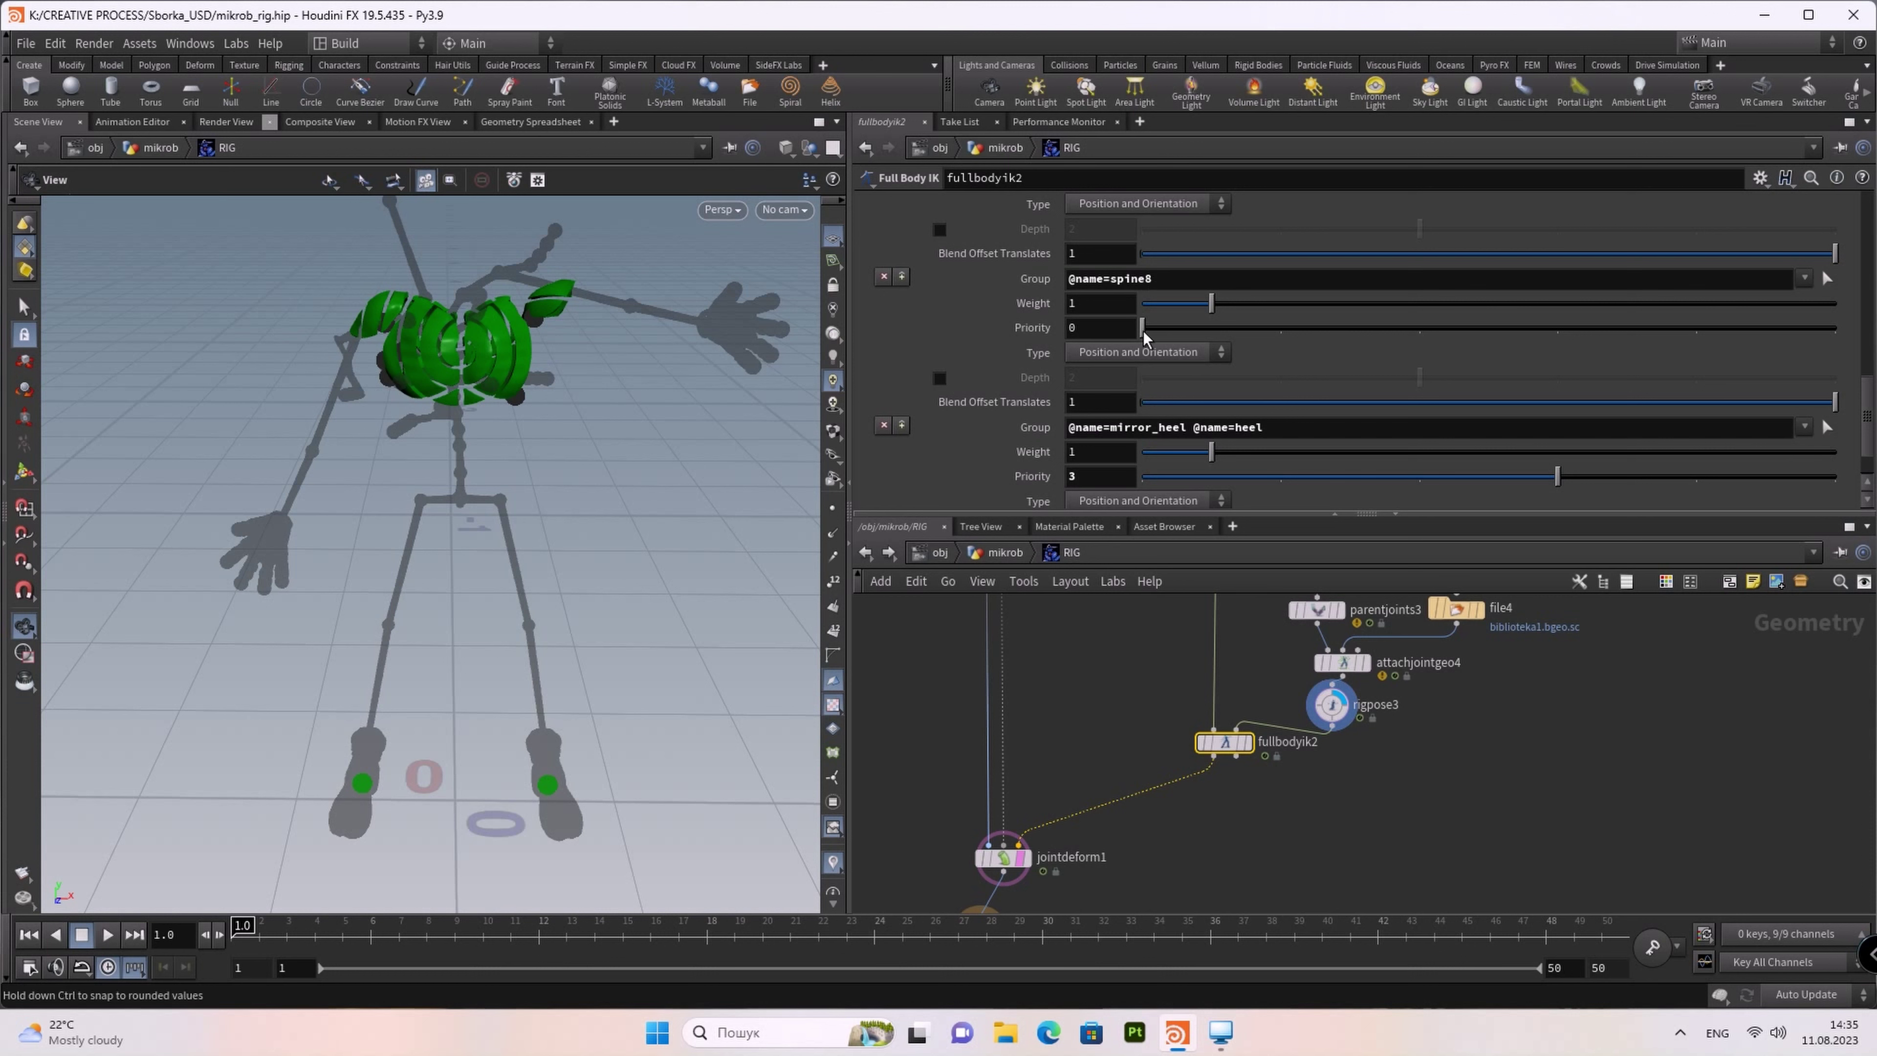
drag(1142, 327, 1223, 349)
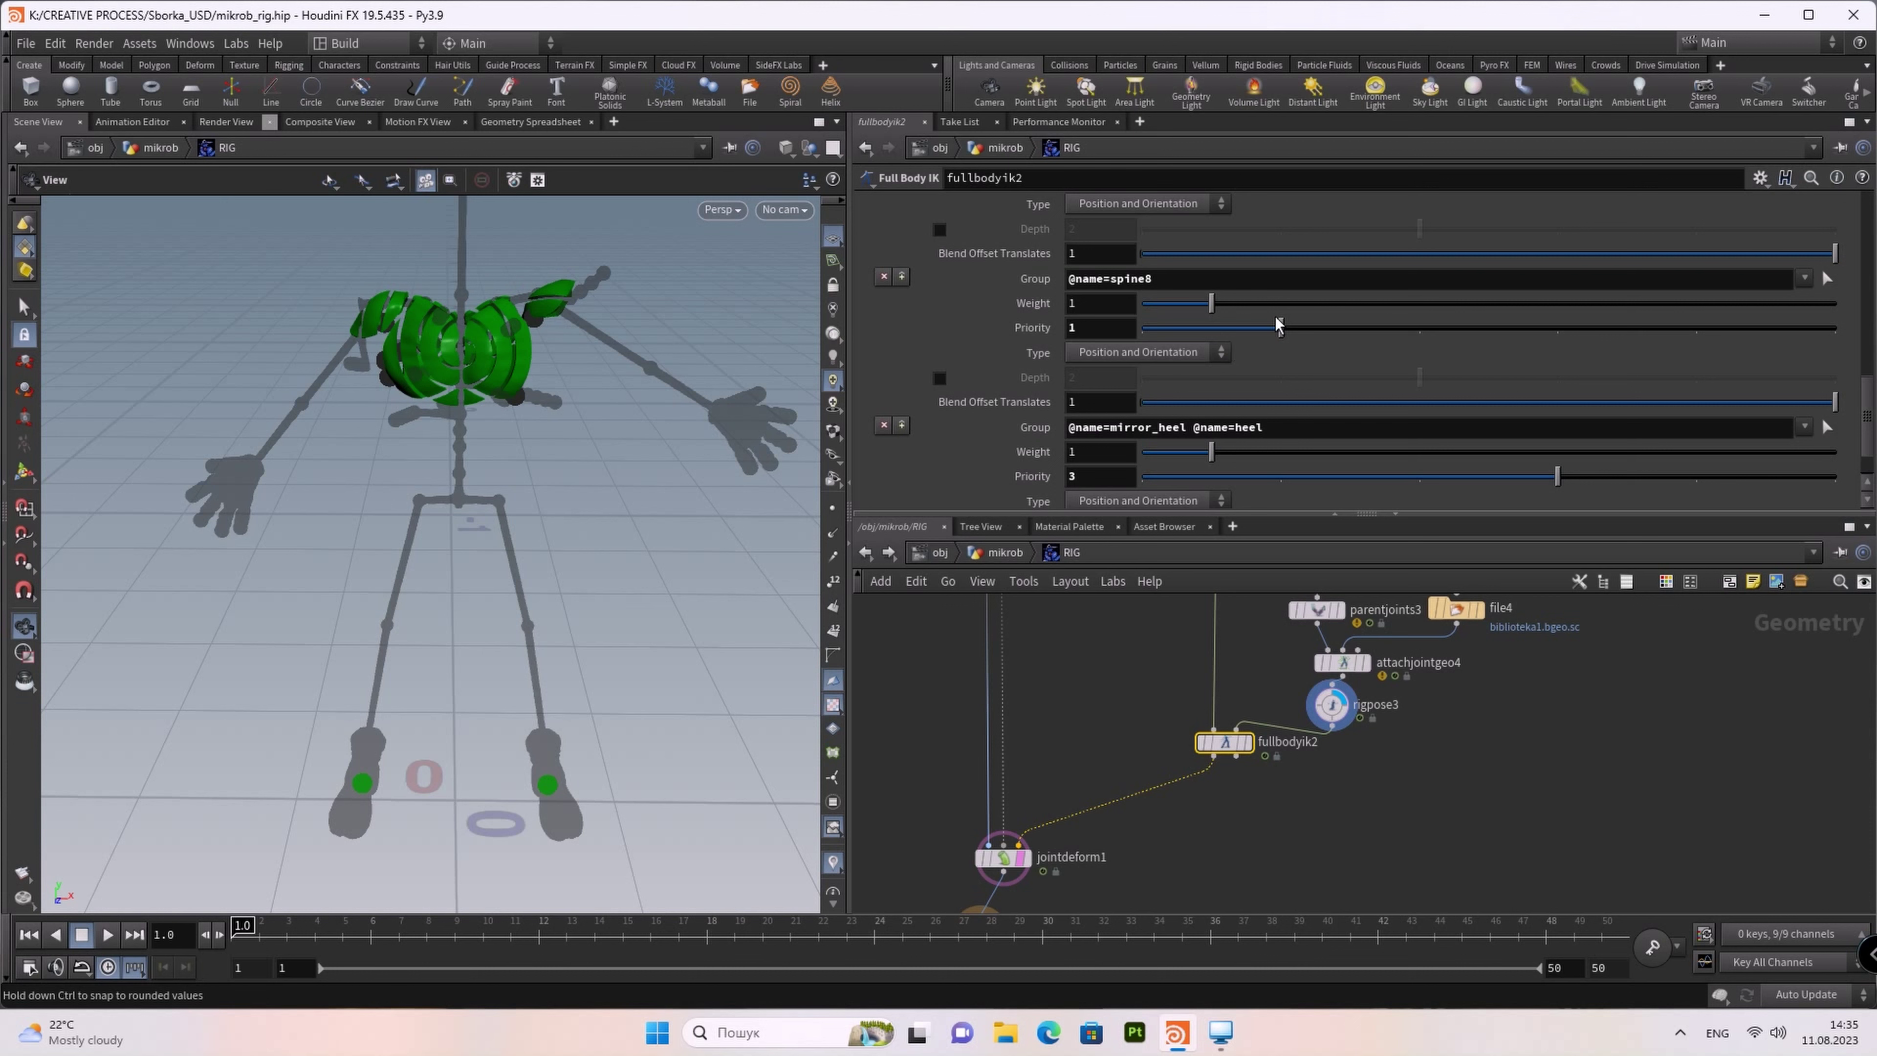
scroll(1304, 288, up, 3)
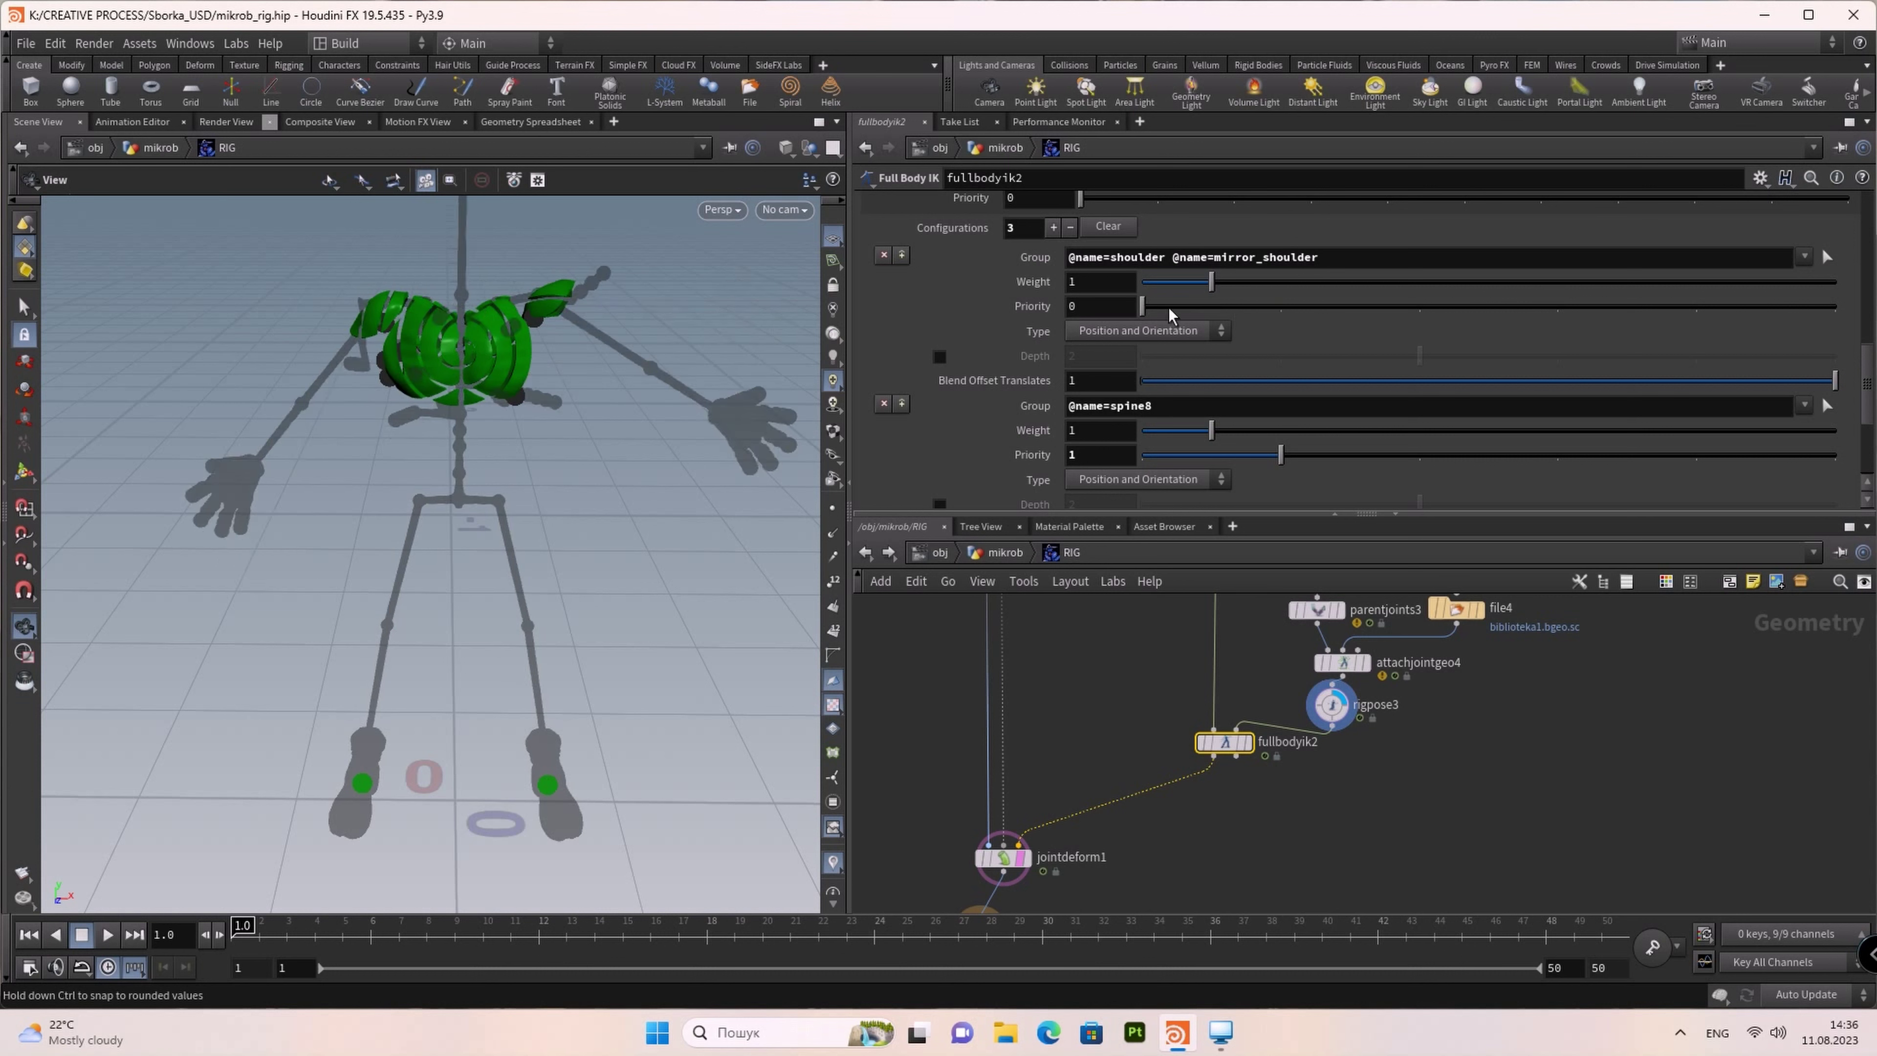
mouse_move(1212, 281)
mouse_down()
mouse_move(1352, 281)
mouse_move(1506, 330)
mouse_up()
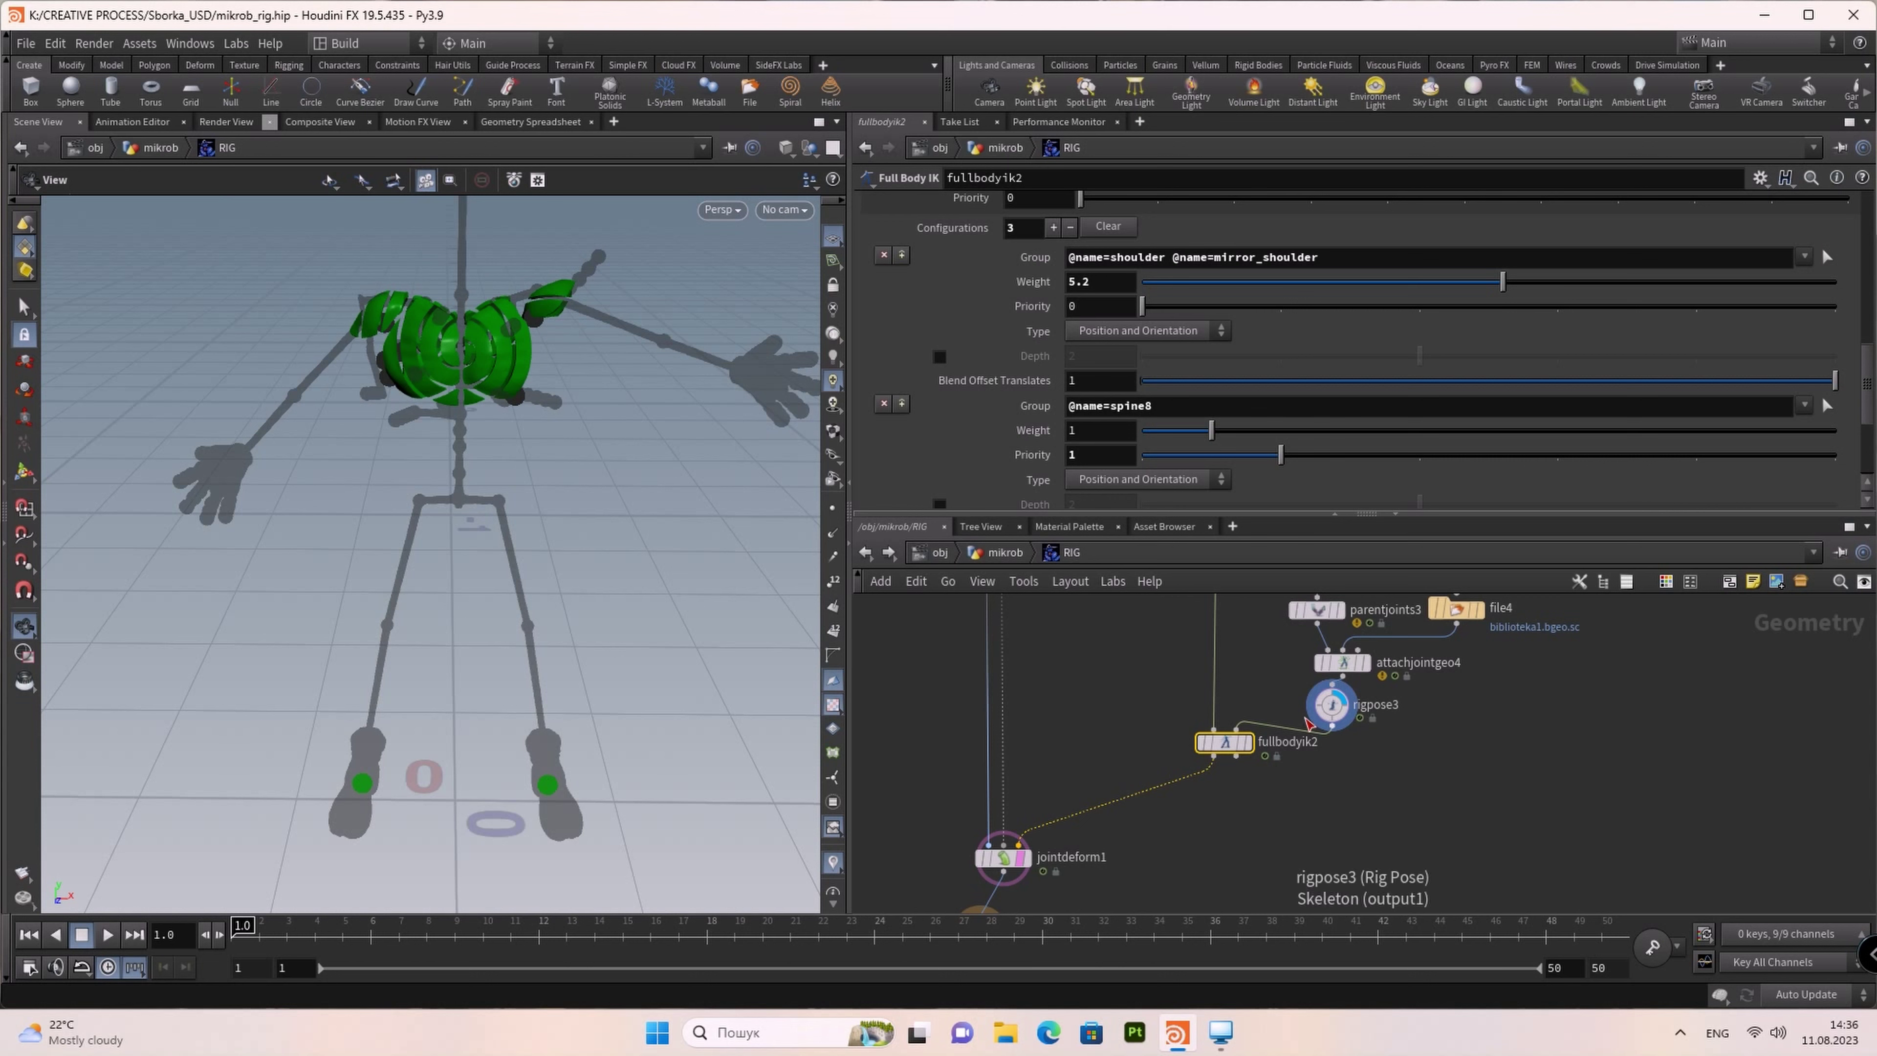
click(1332, 704)
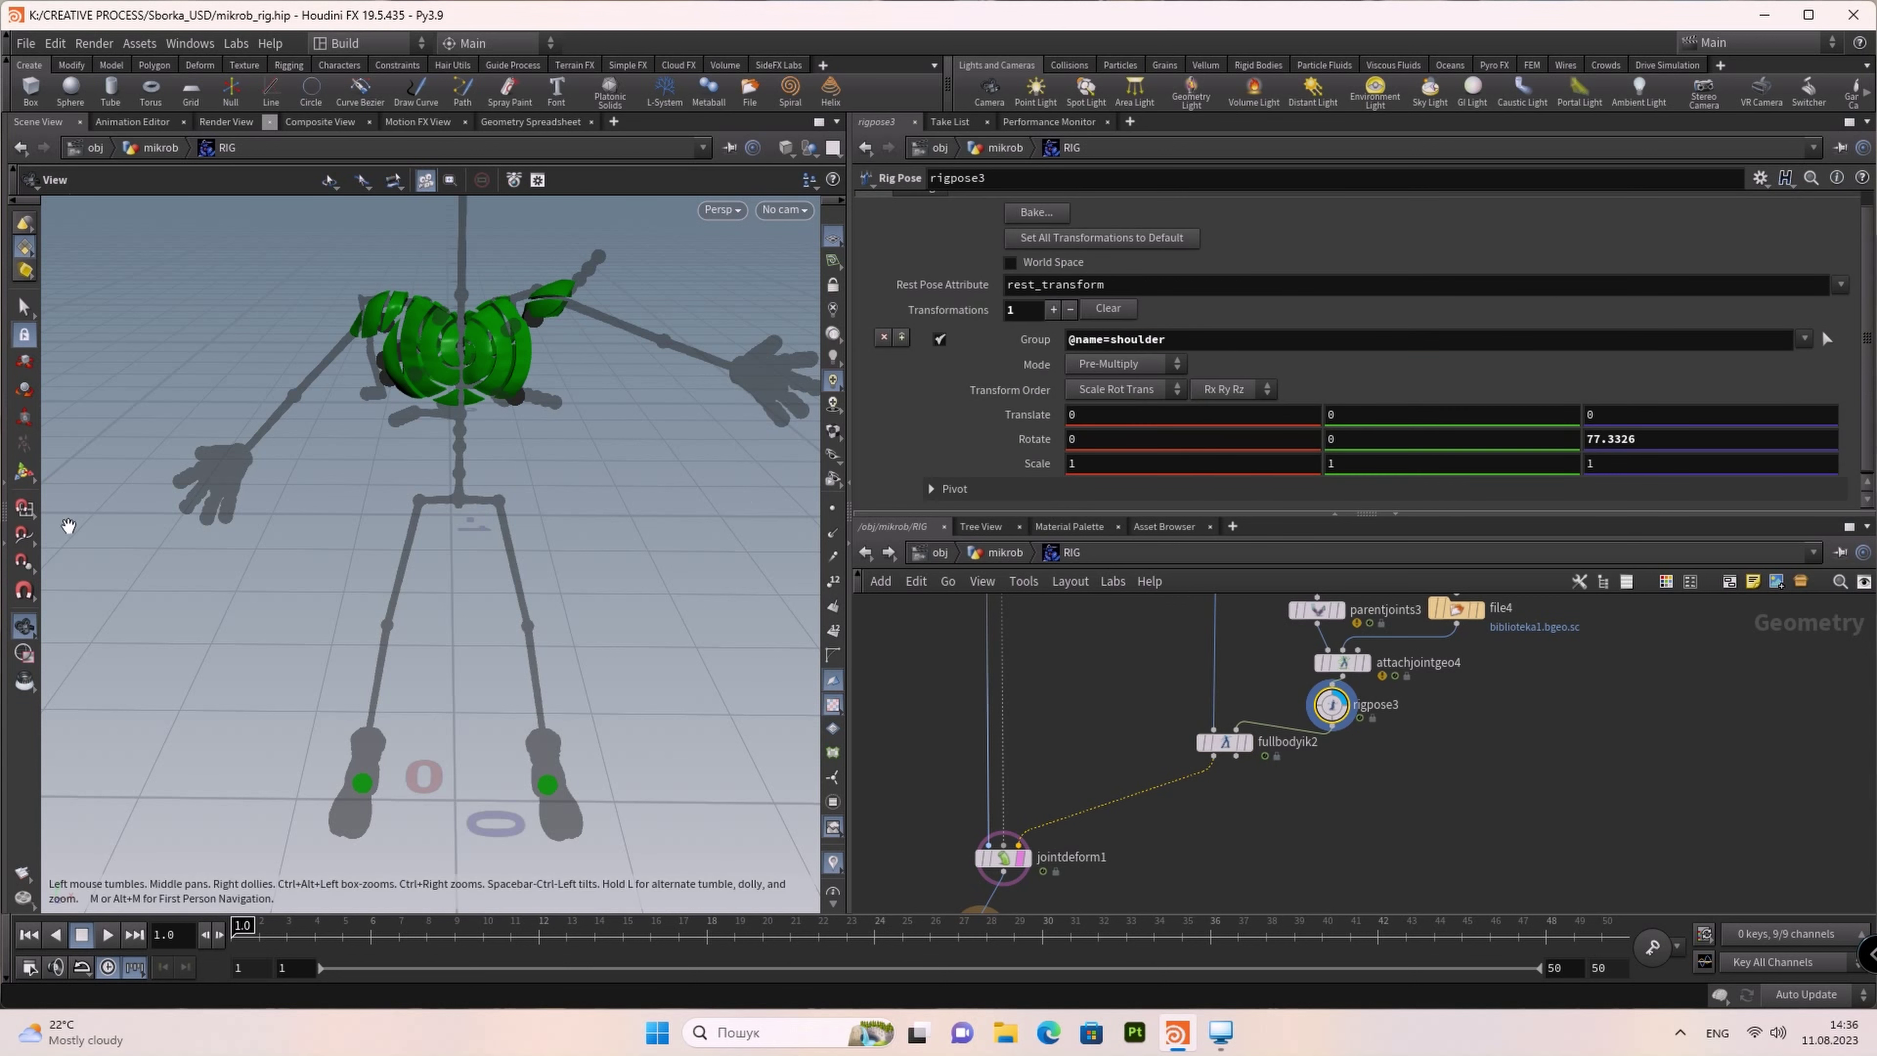
Step: Trial-rotate the shoulder in rigpose3 to raise and lower the arm, checking from a low angle
click(25, 471)
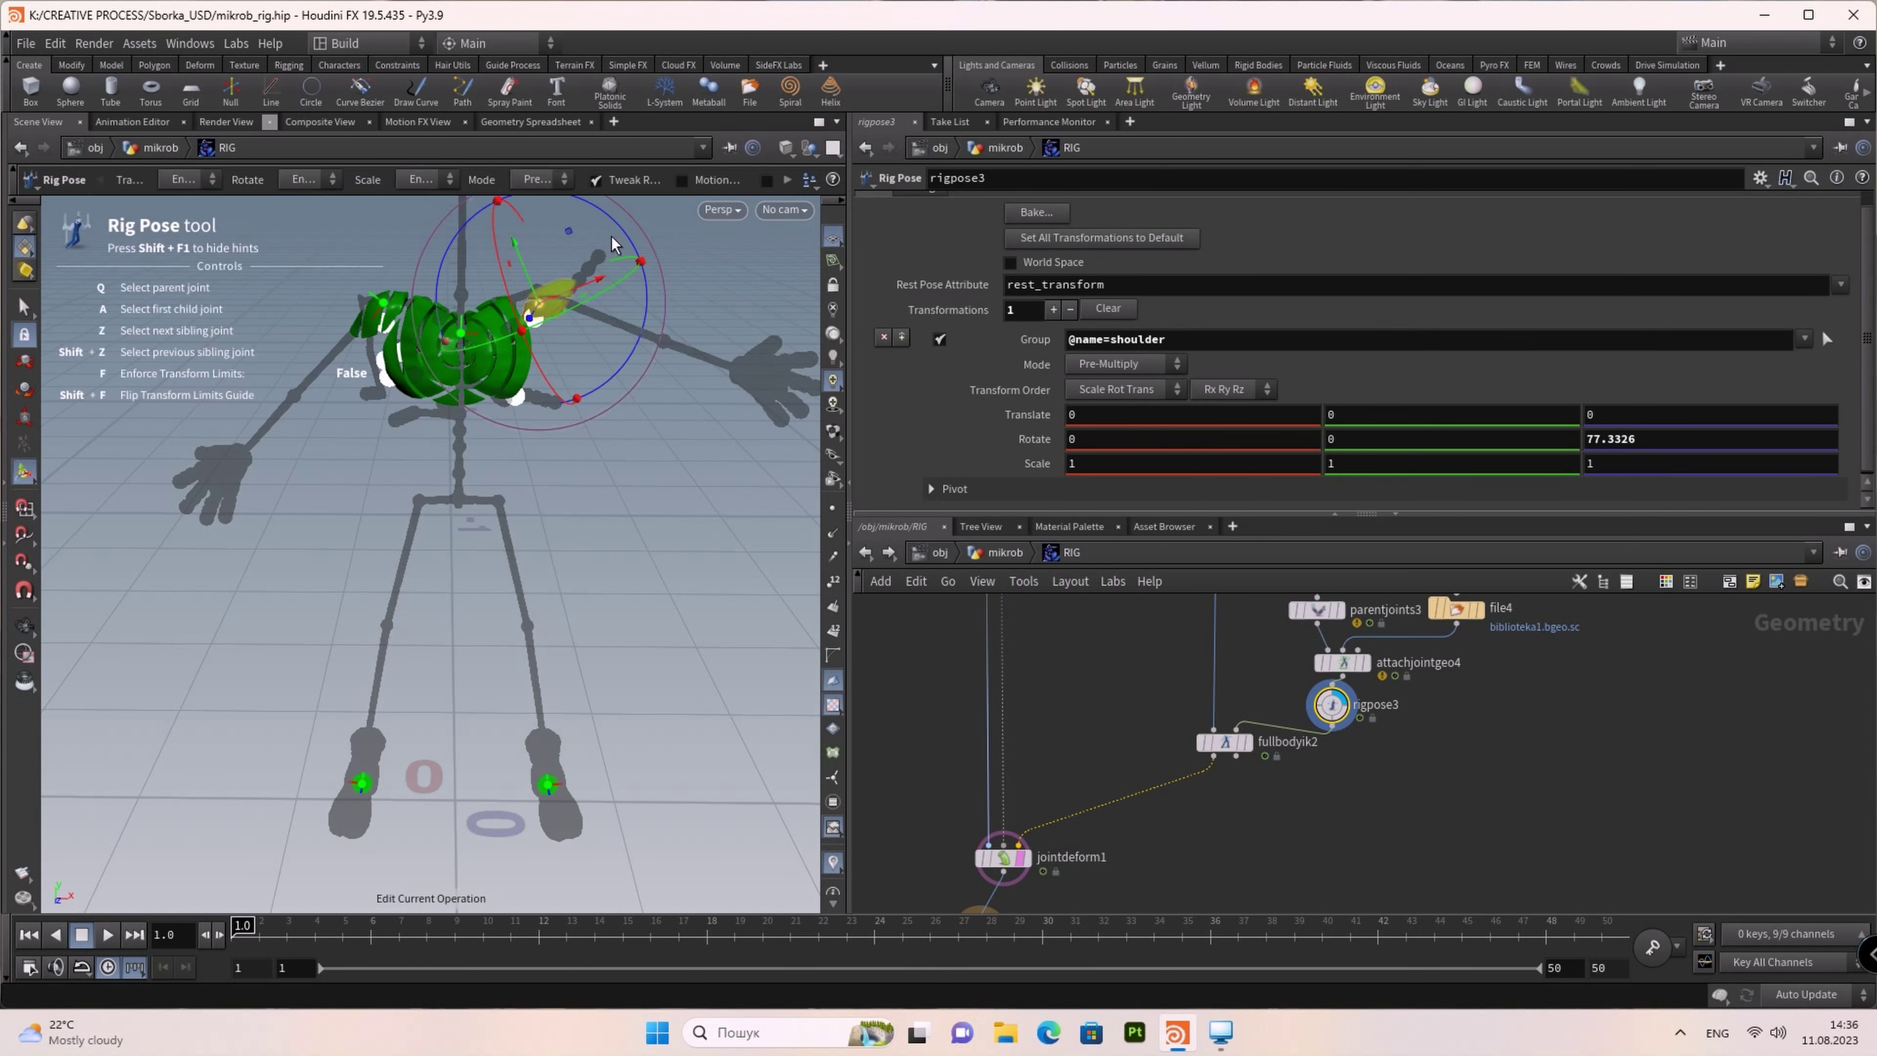
mouse_move(652, 261)
mouse_down()
mouse_move(473, 121)
mouse_move(362, 122)
mouse_move(566, 187)
mouse_move(628, 414)
mouse_move(611, 237)
mouse_move(516, 161)
mouse_move(582, 336)
mouse_move(617, 256)
mouse_move(629, 289)
mouse_move(620, 222)
mouse_move(674, 347)
mouse_move(670, 210)
mouse_up()
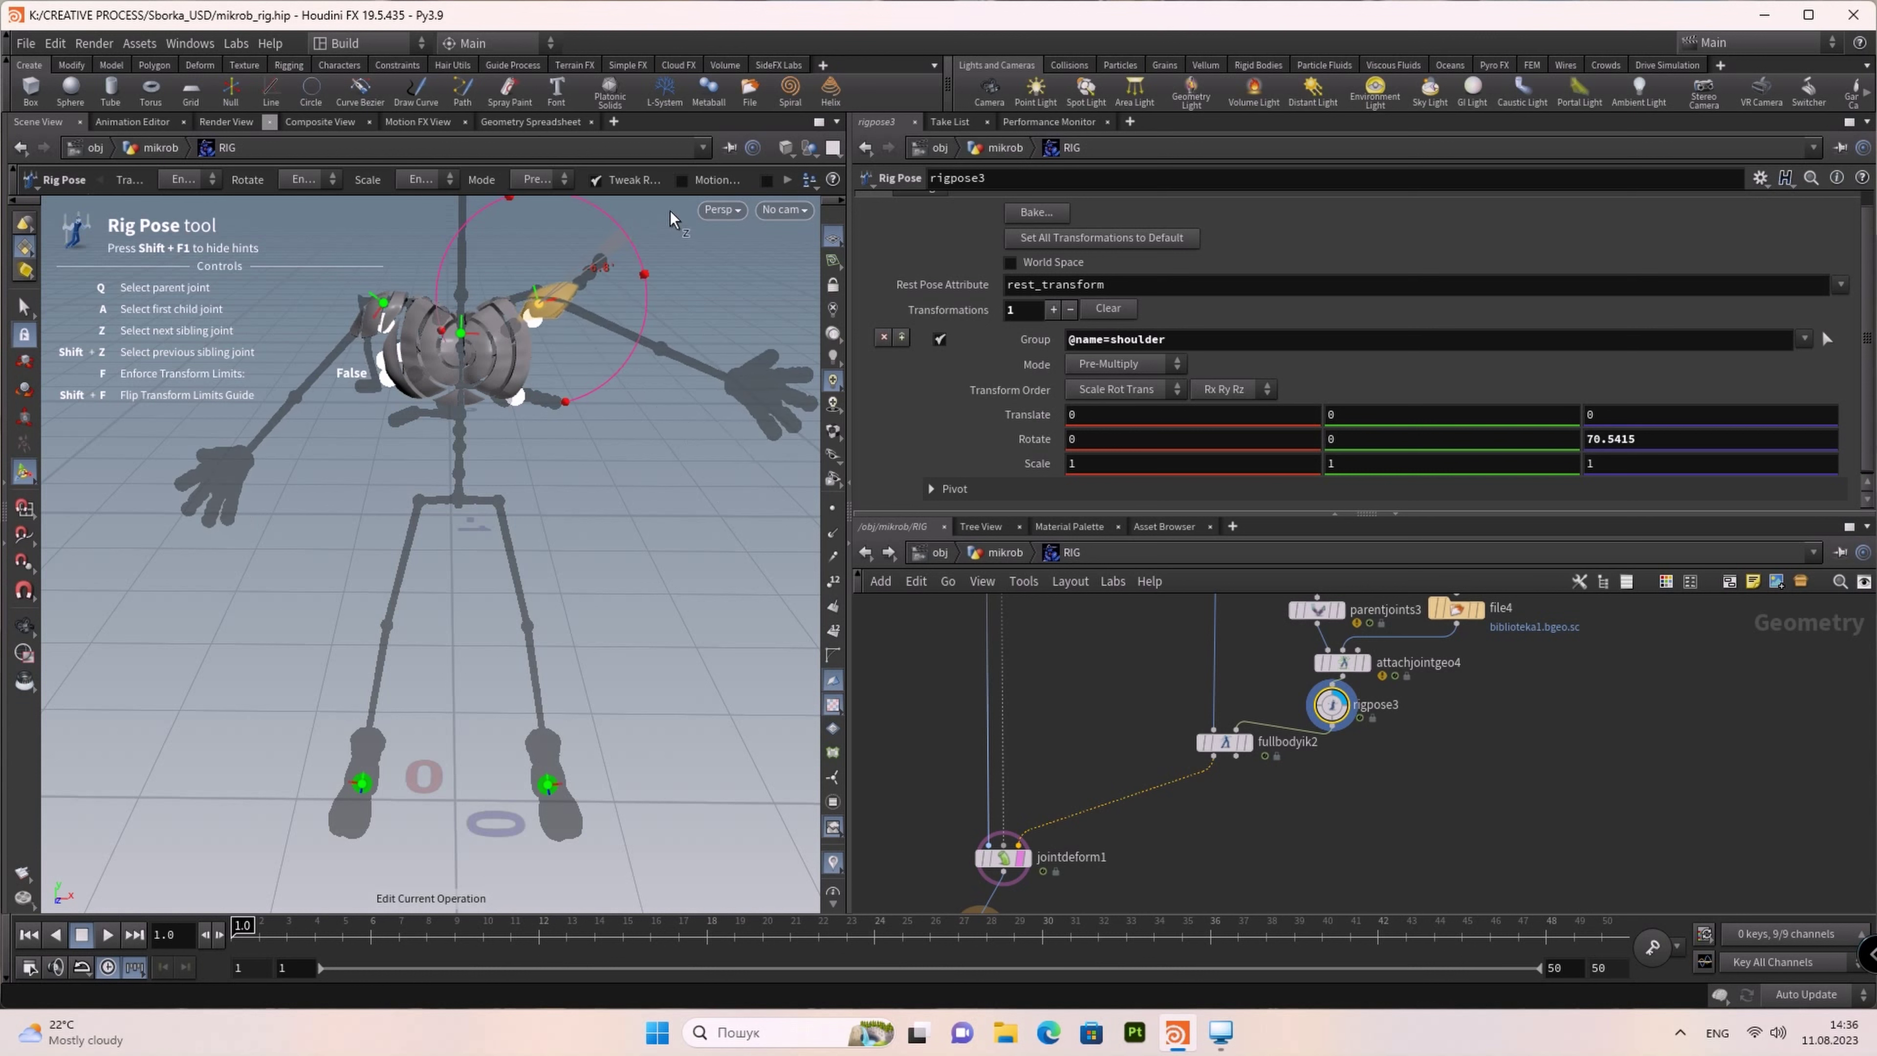
drag(670, 210, 669, 211)
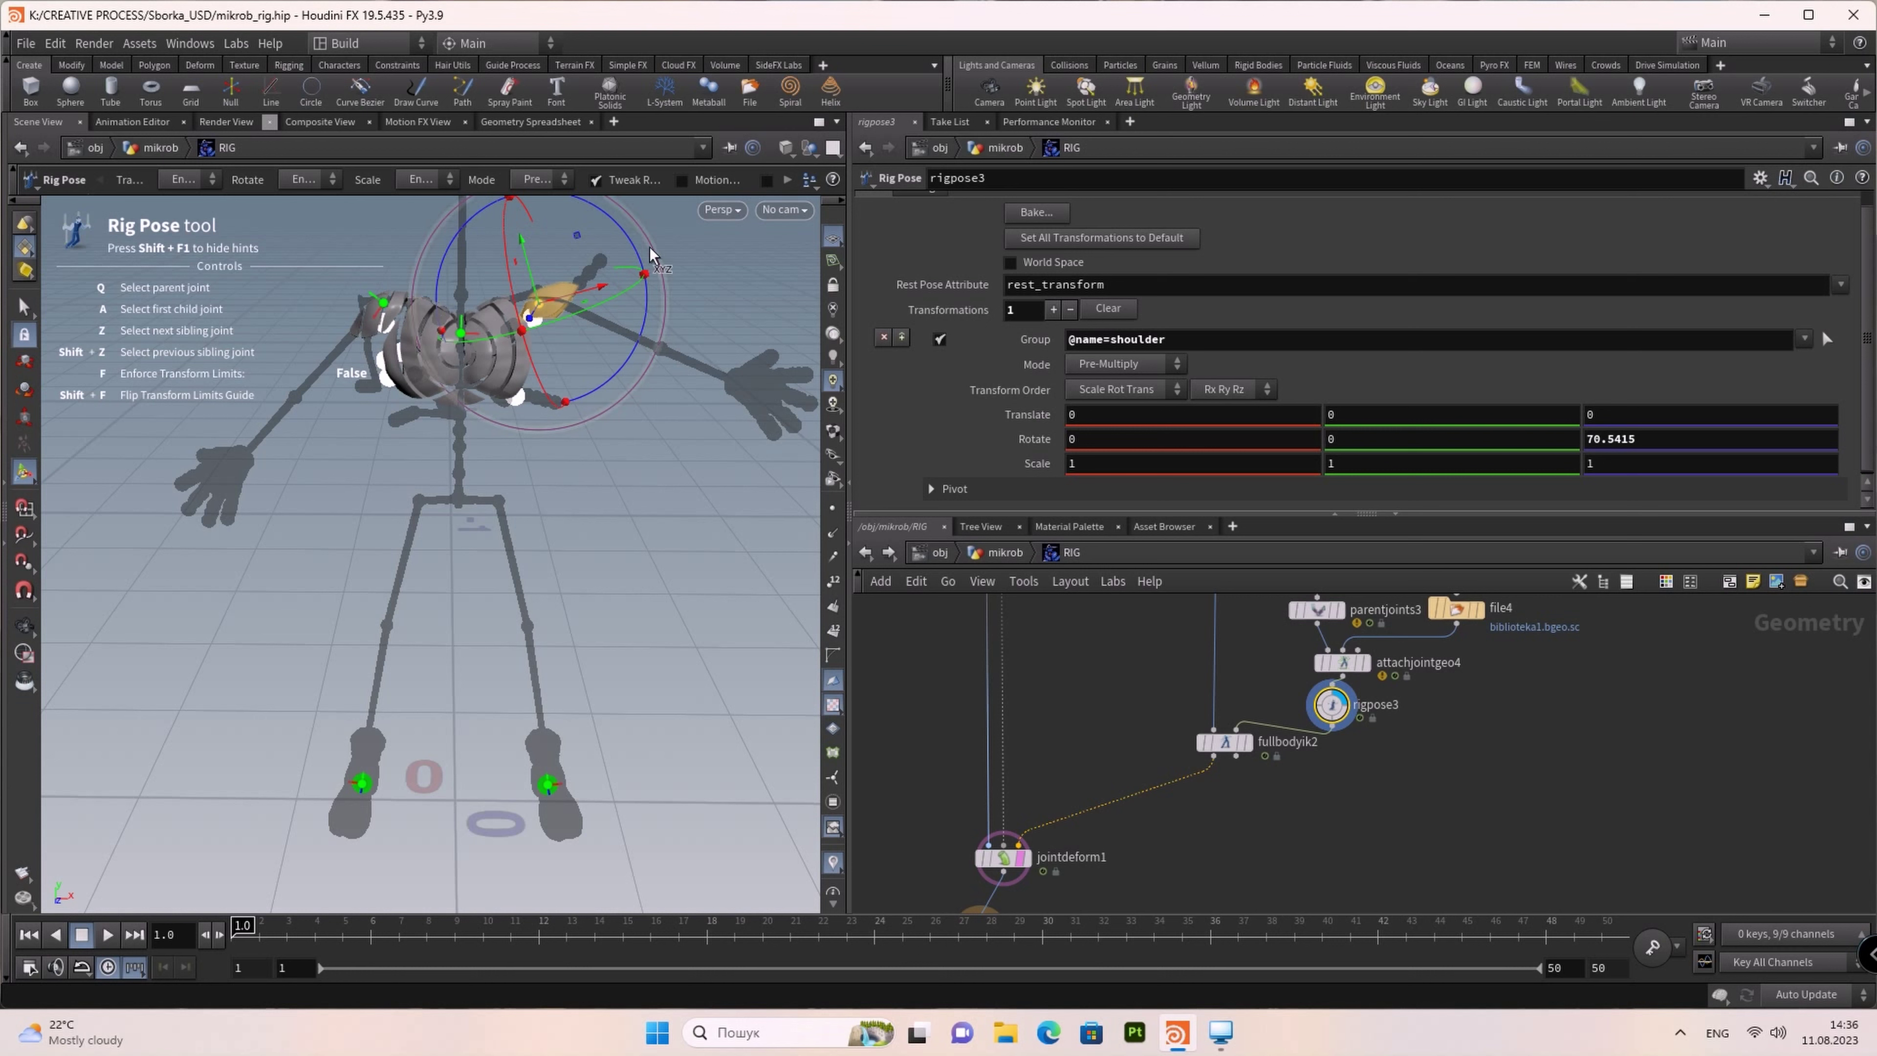
drag(628, 246, 530, 182)
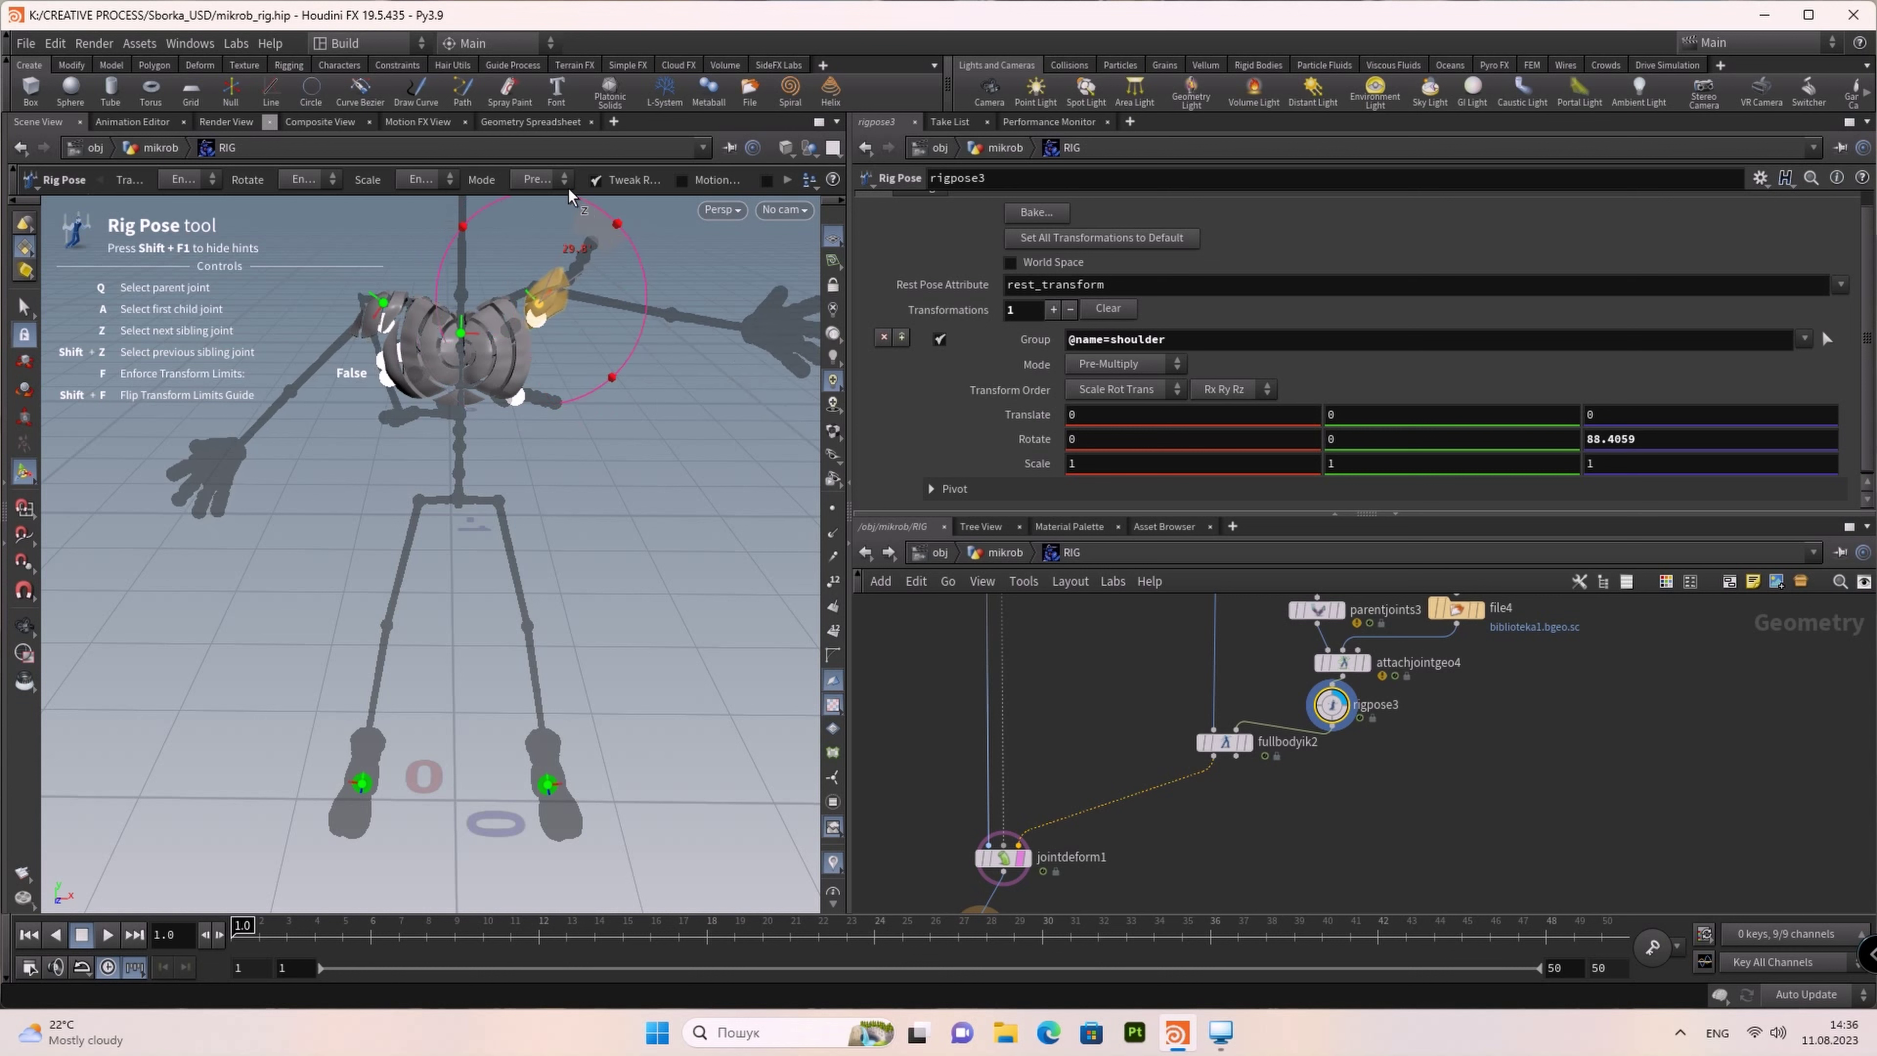
mouse_move(530, 182)
mouse_down()
mouse_move(612, 327)
mouse_move(576, 219)
mouse_move(597, 252)
mouse_up()
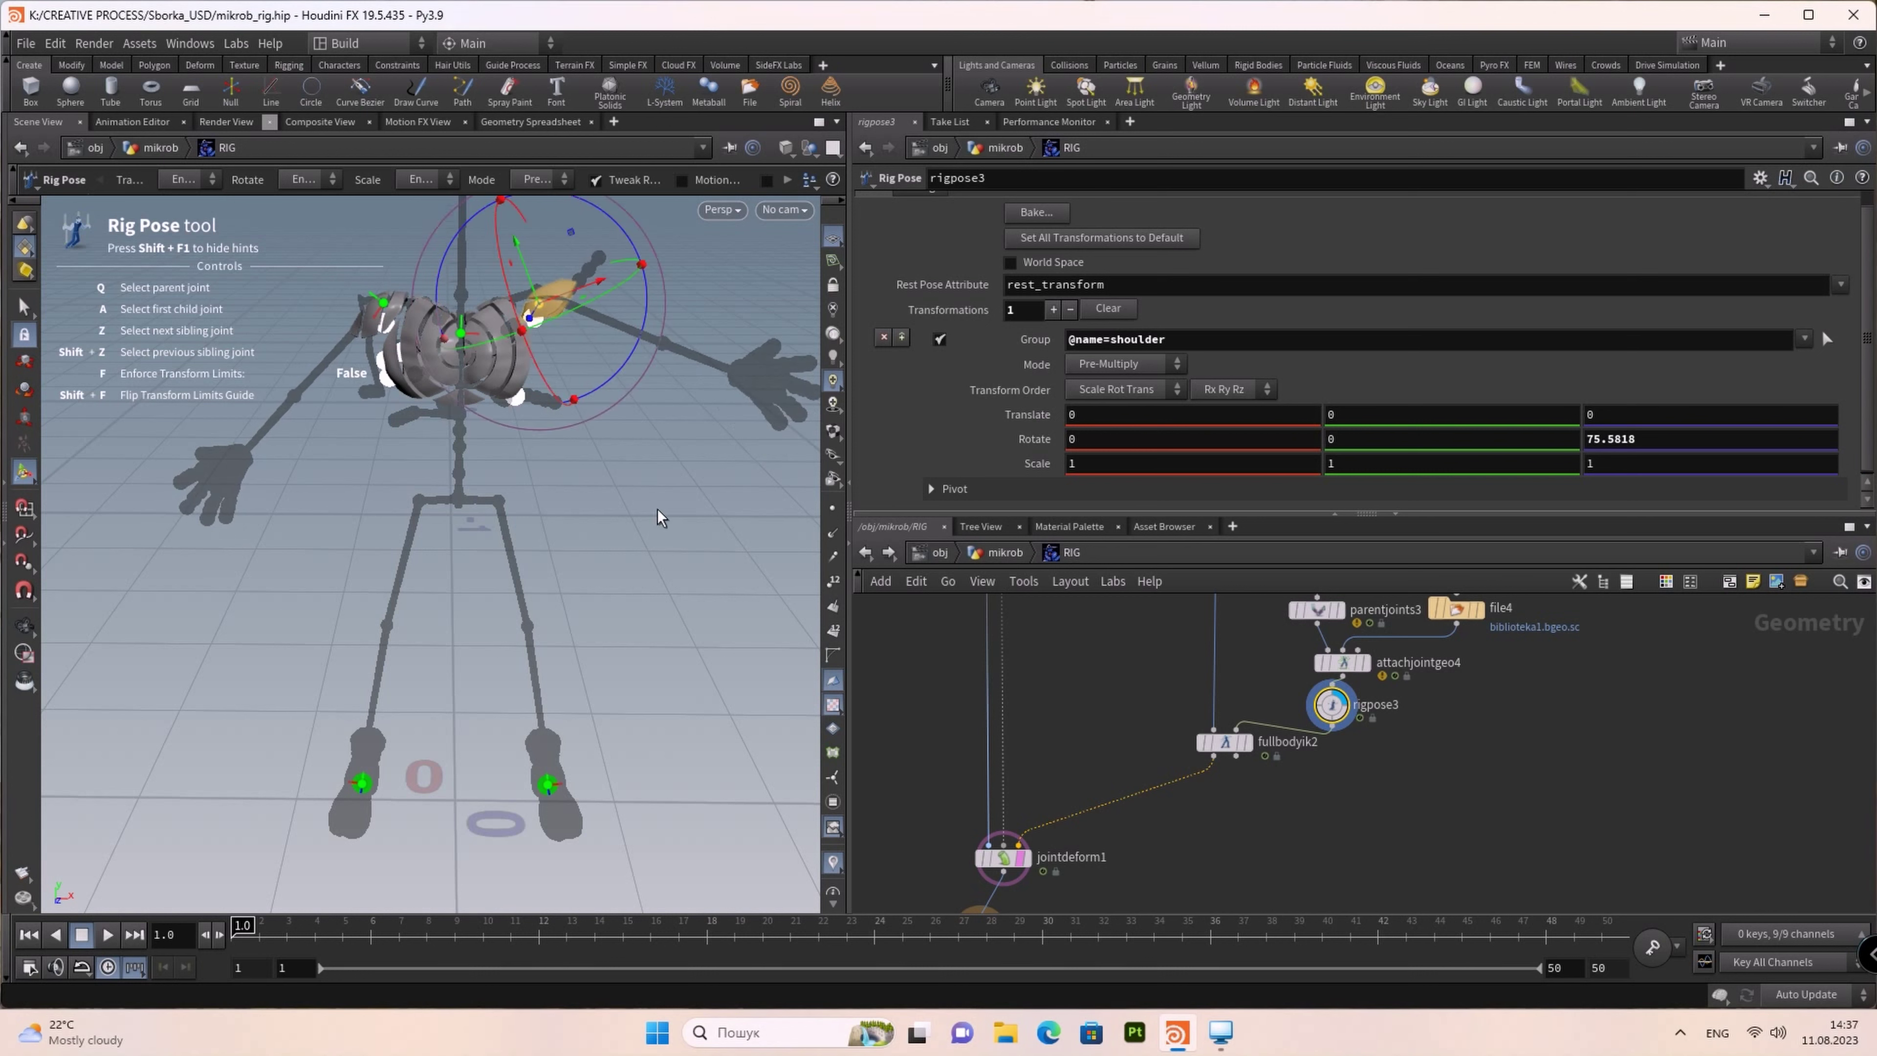
key(space)
mouse_move(617, 510)
mouse_down()
mouse_move(756, 502)
mouse_move(452, 467)
mouse_move(399, 443)
mouse_move(356, 494)
mouse_move(264, 415)
mouse_up()
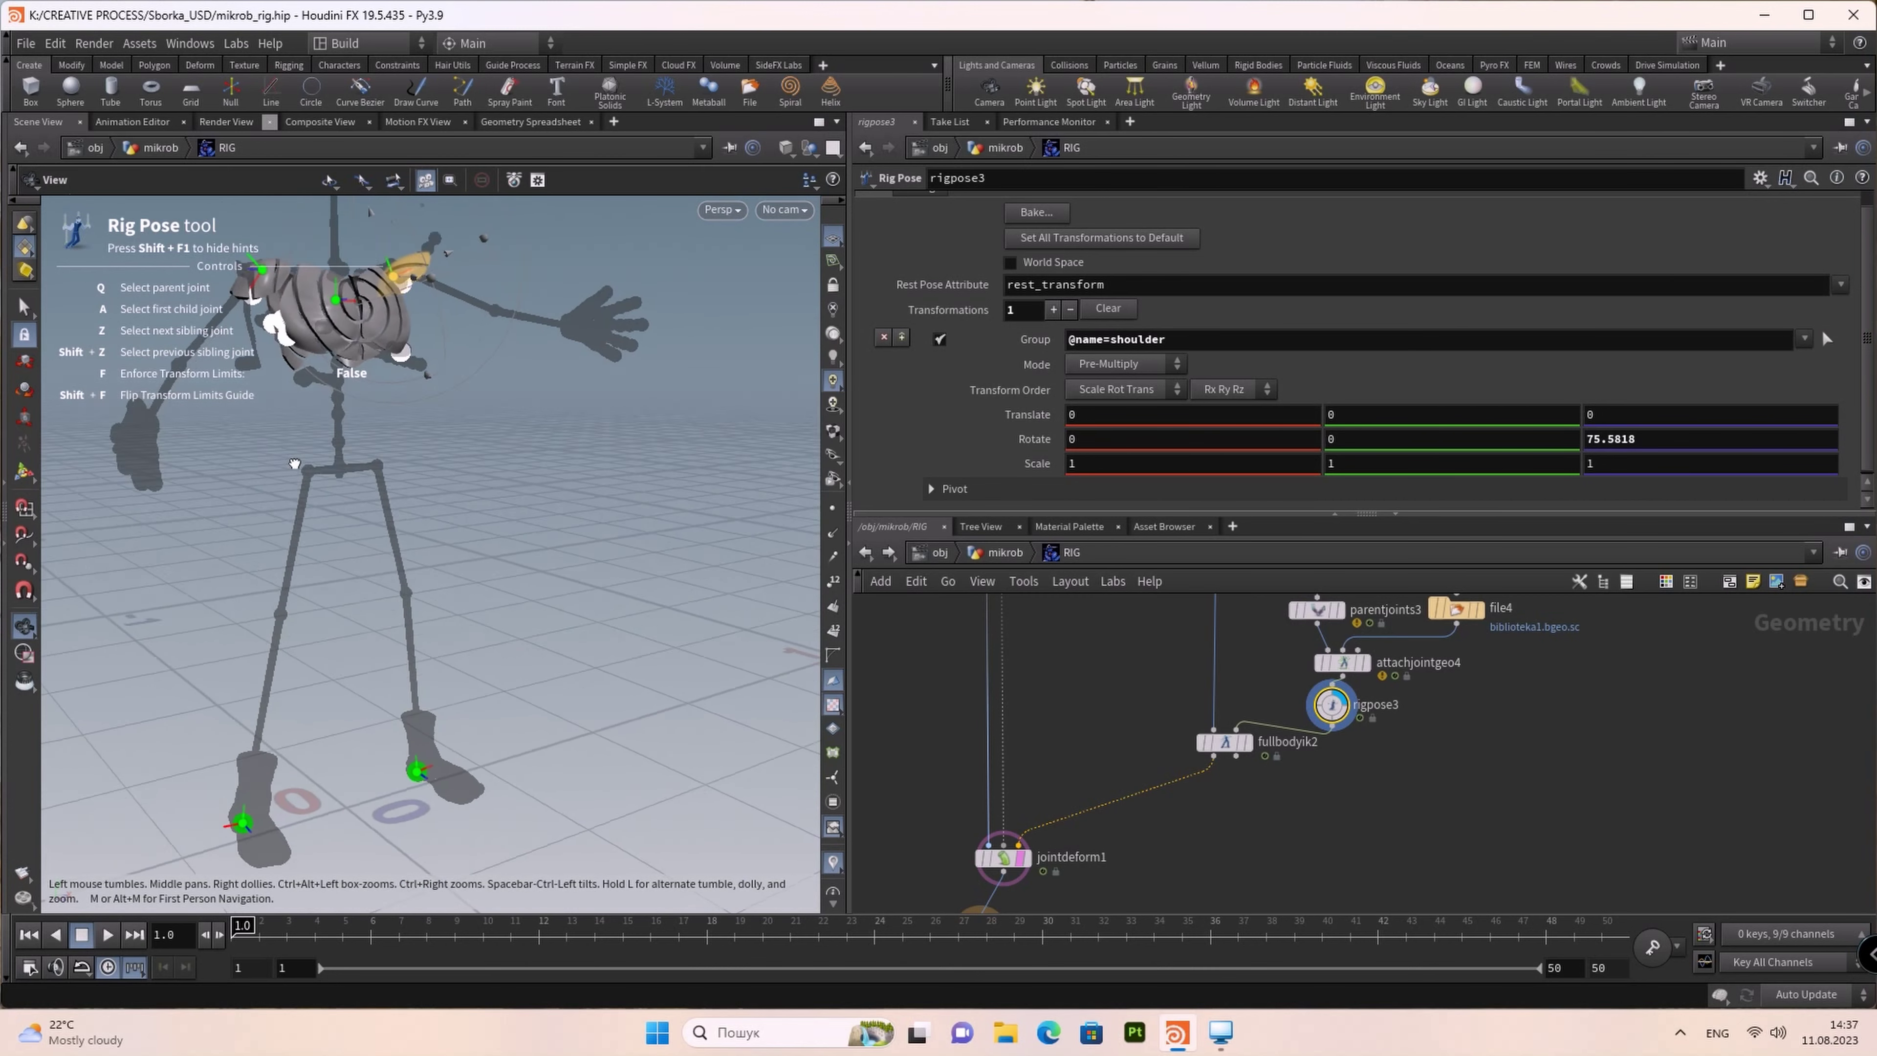
key(space)
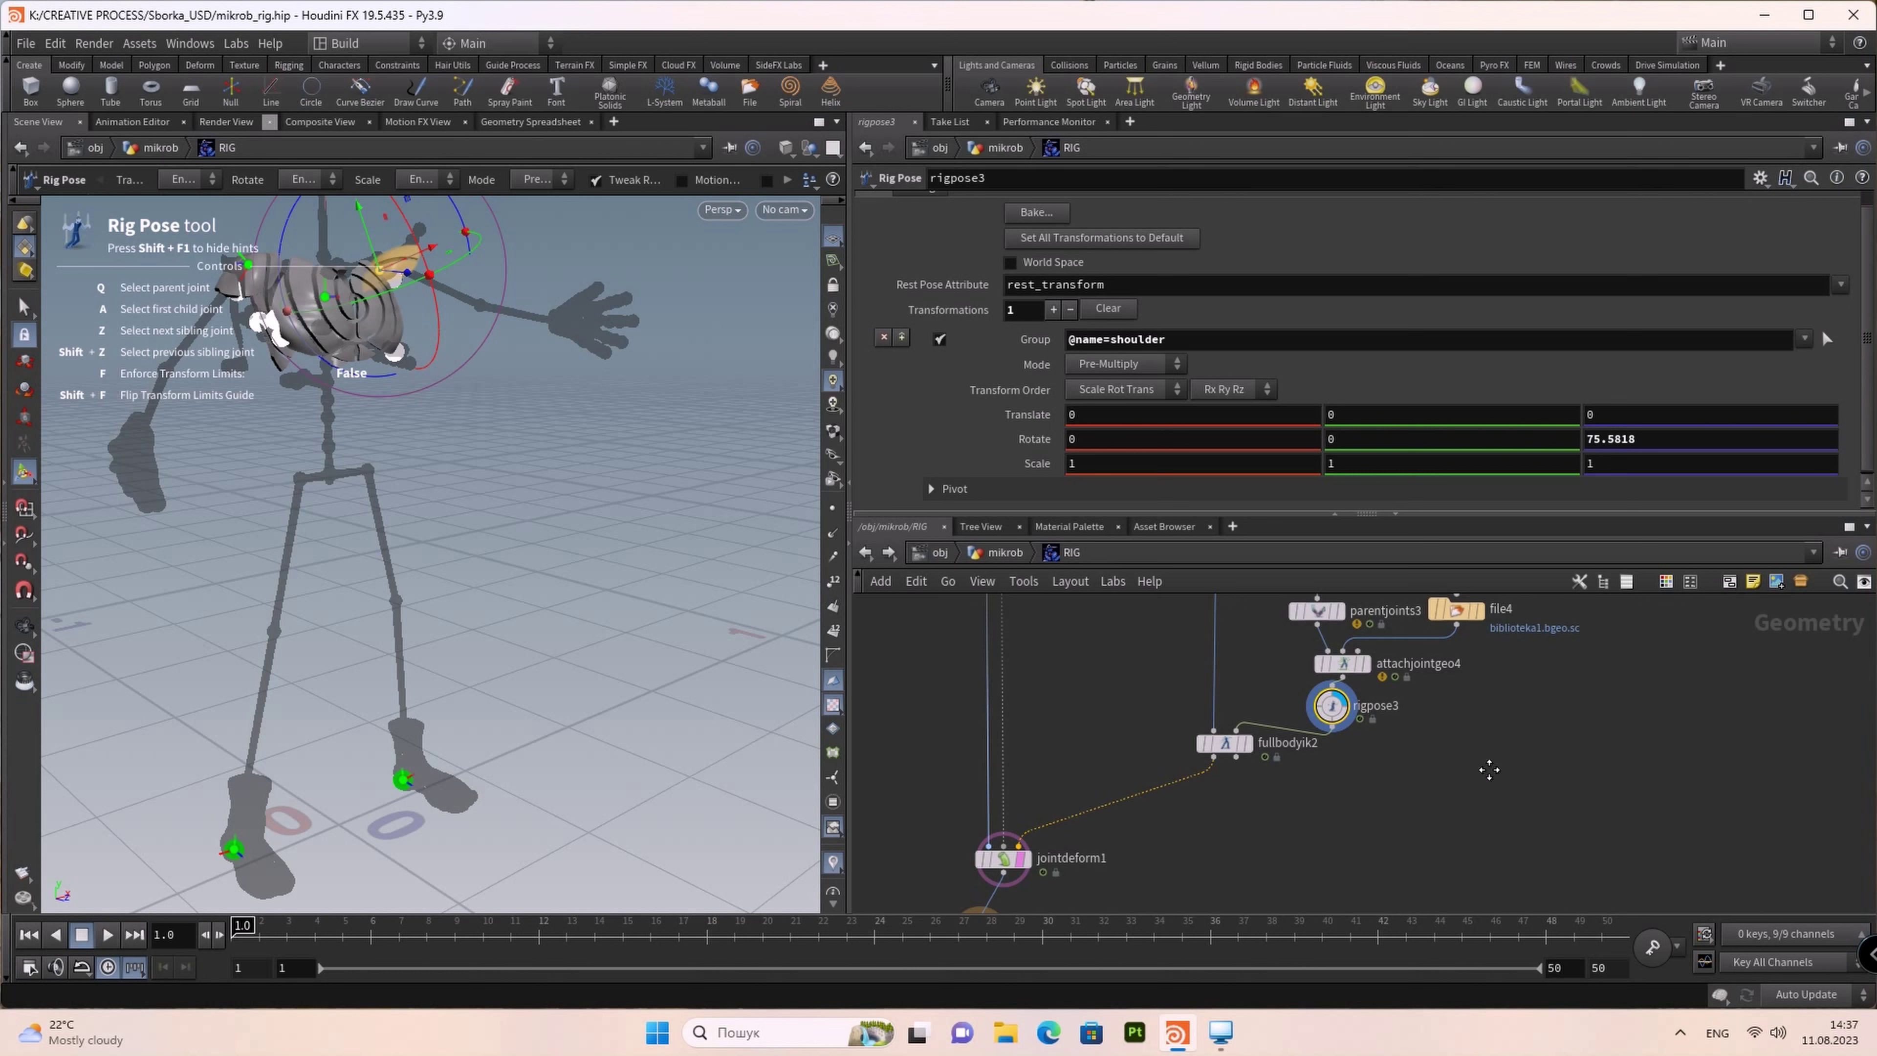
Step: Clear rigpose3's Transformations so the rig returns to its rest pose
scroll(1488, 774, down, 2)
scroll(1441, 754, down, 1)
scroll(1389, 740, down, 2)
scroll(1330, 721, down, 2)
scroll(1300, 761, up, 2)
scroll(1345, 838, up, 1)
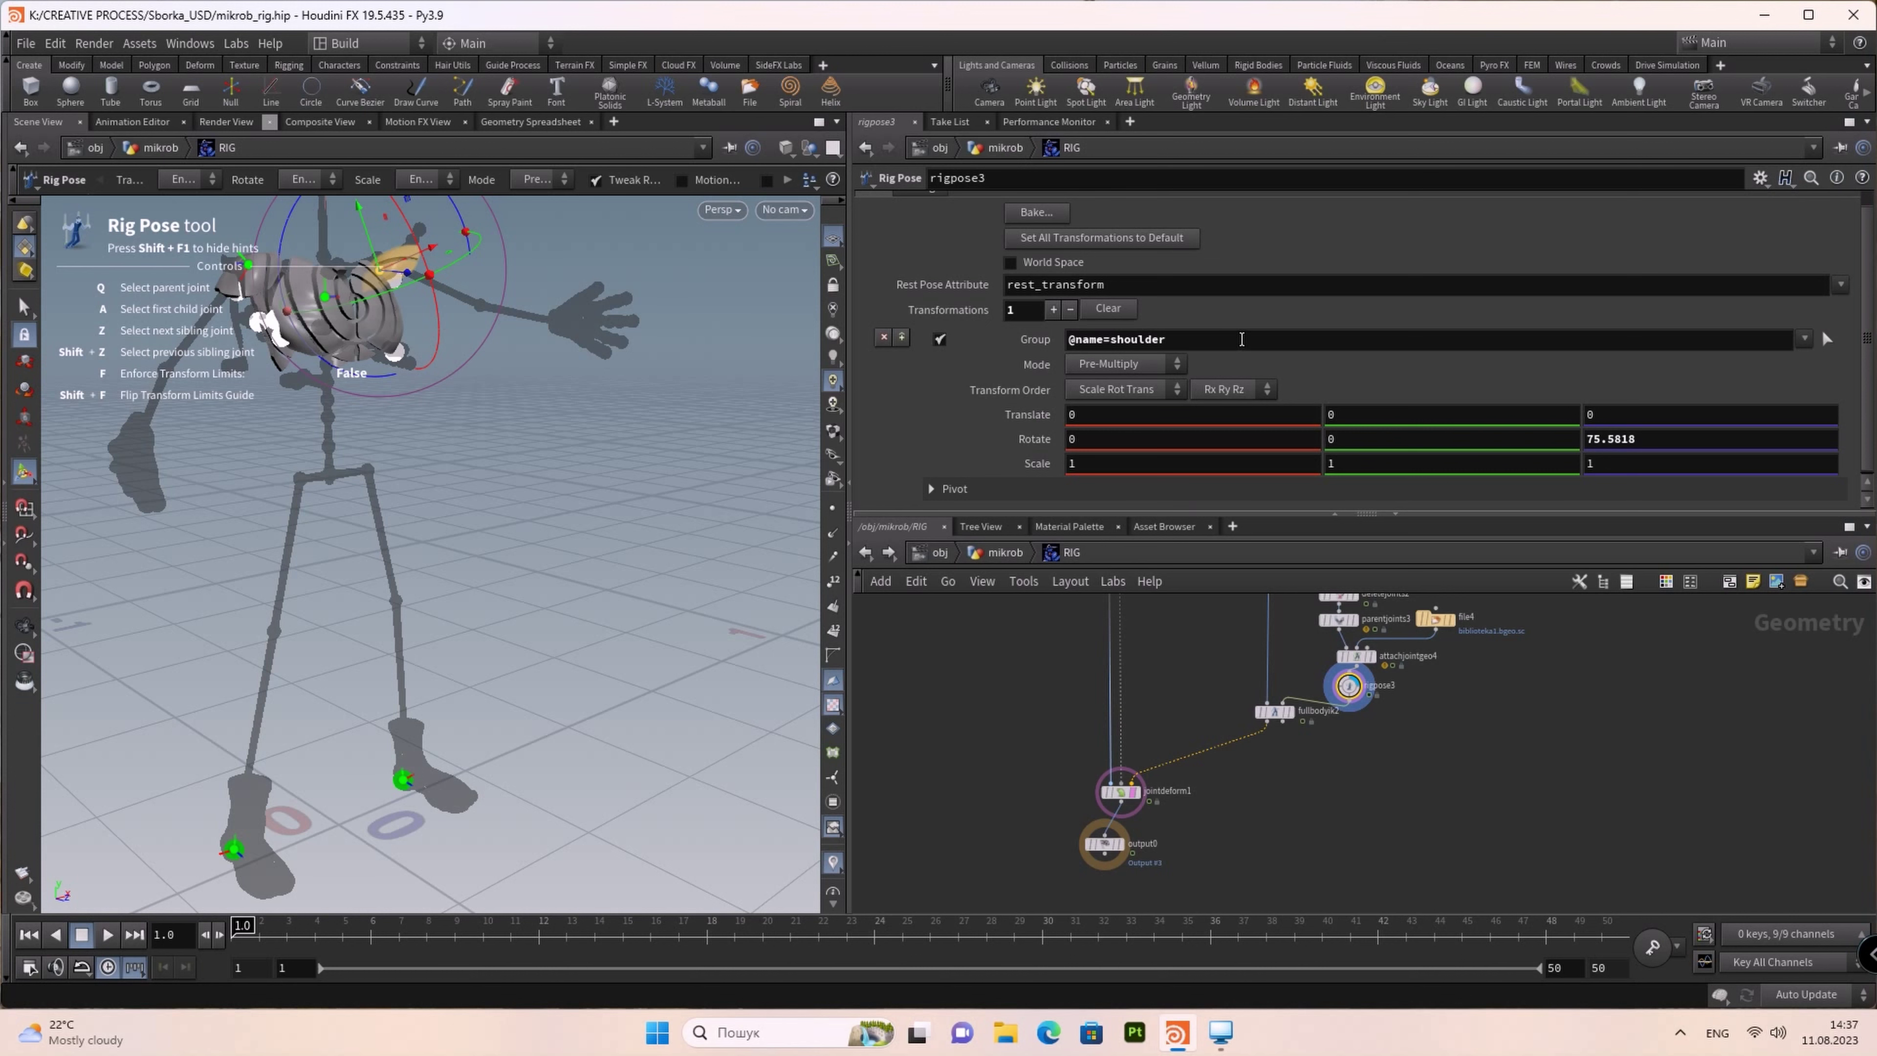
scroll(1241, 339, down, 1)
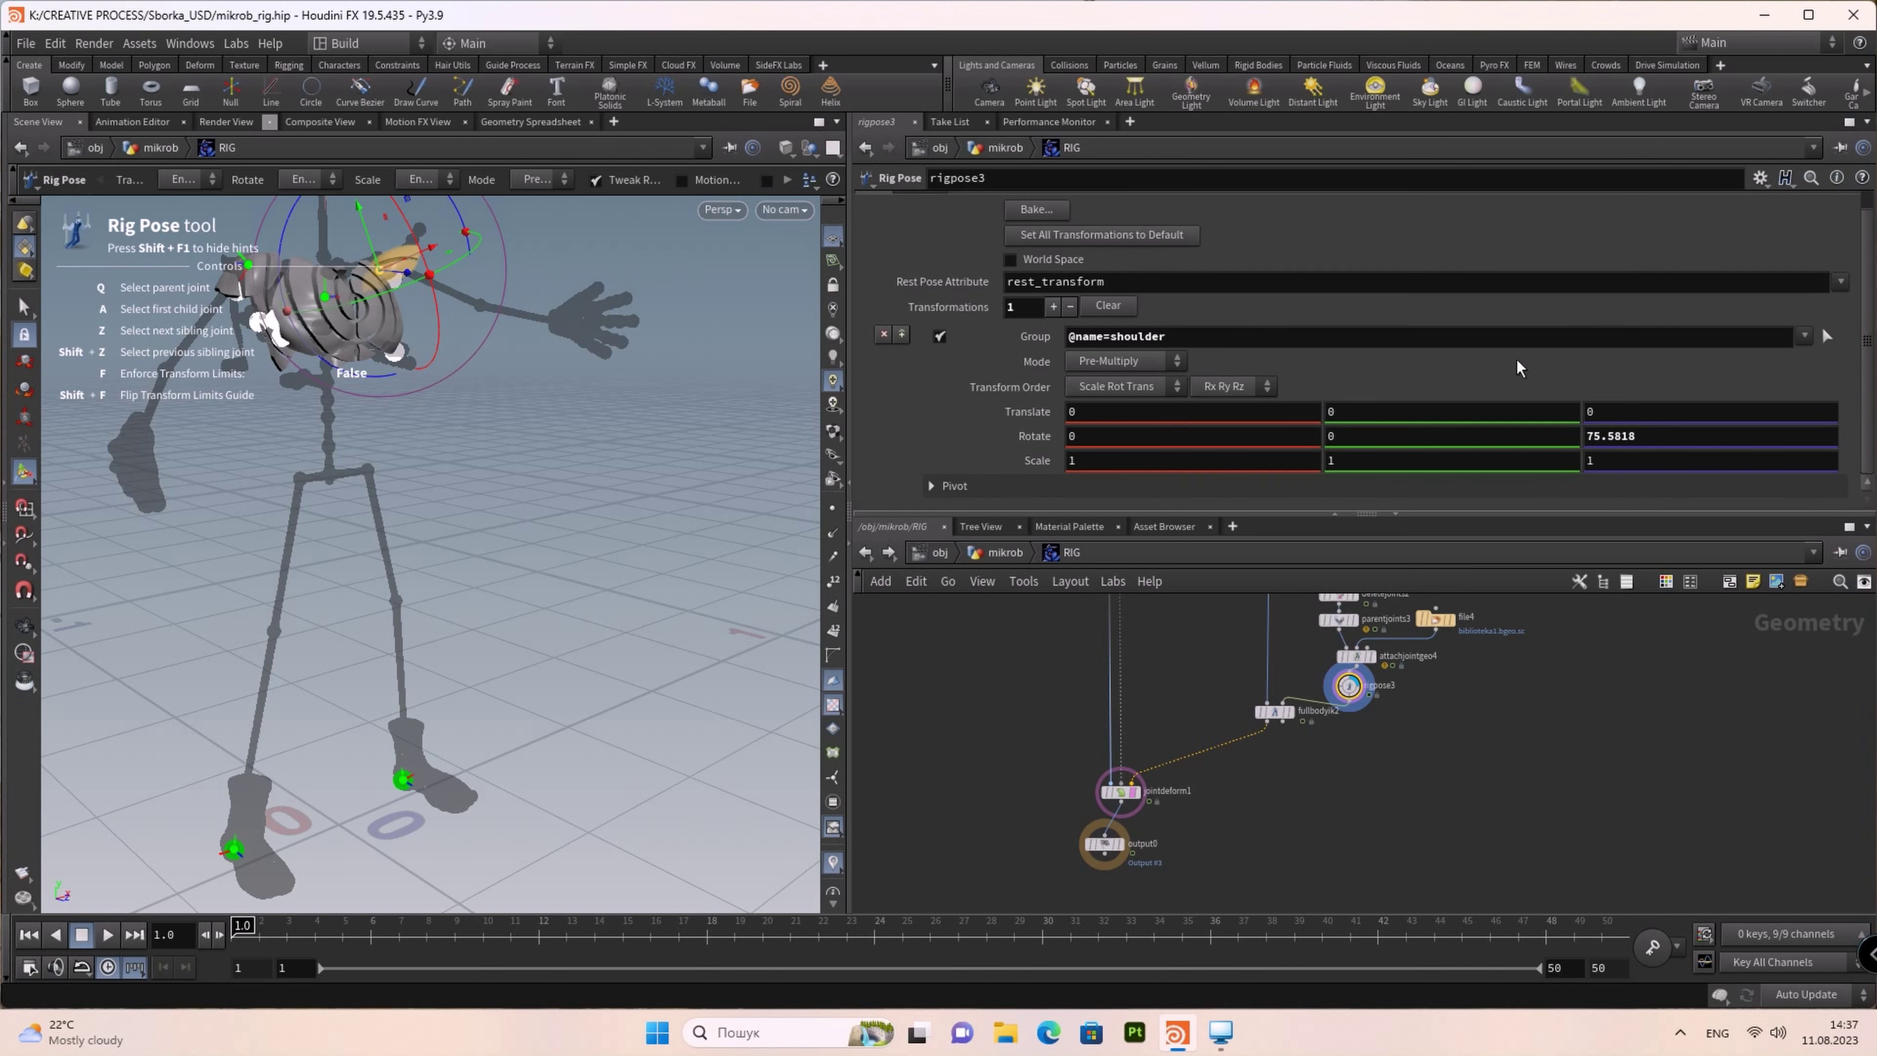
scroll(1865, 245, up, 2)
drag(1865, 245, 1872, 333)
click(1123, 309)
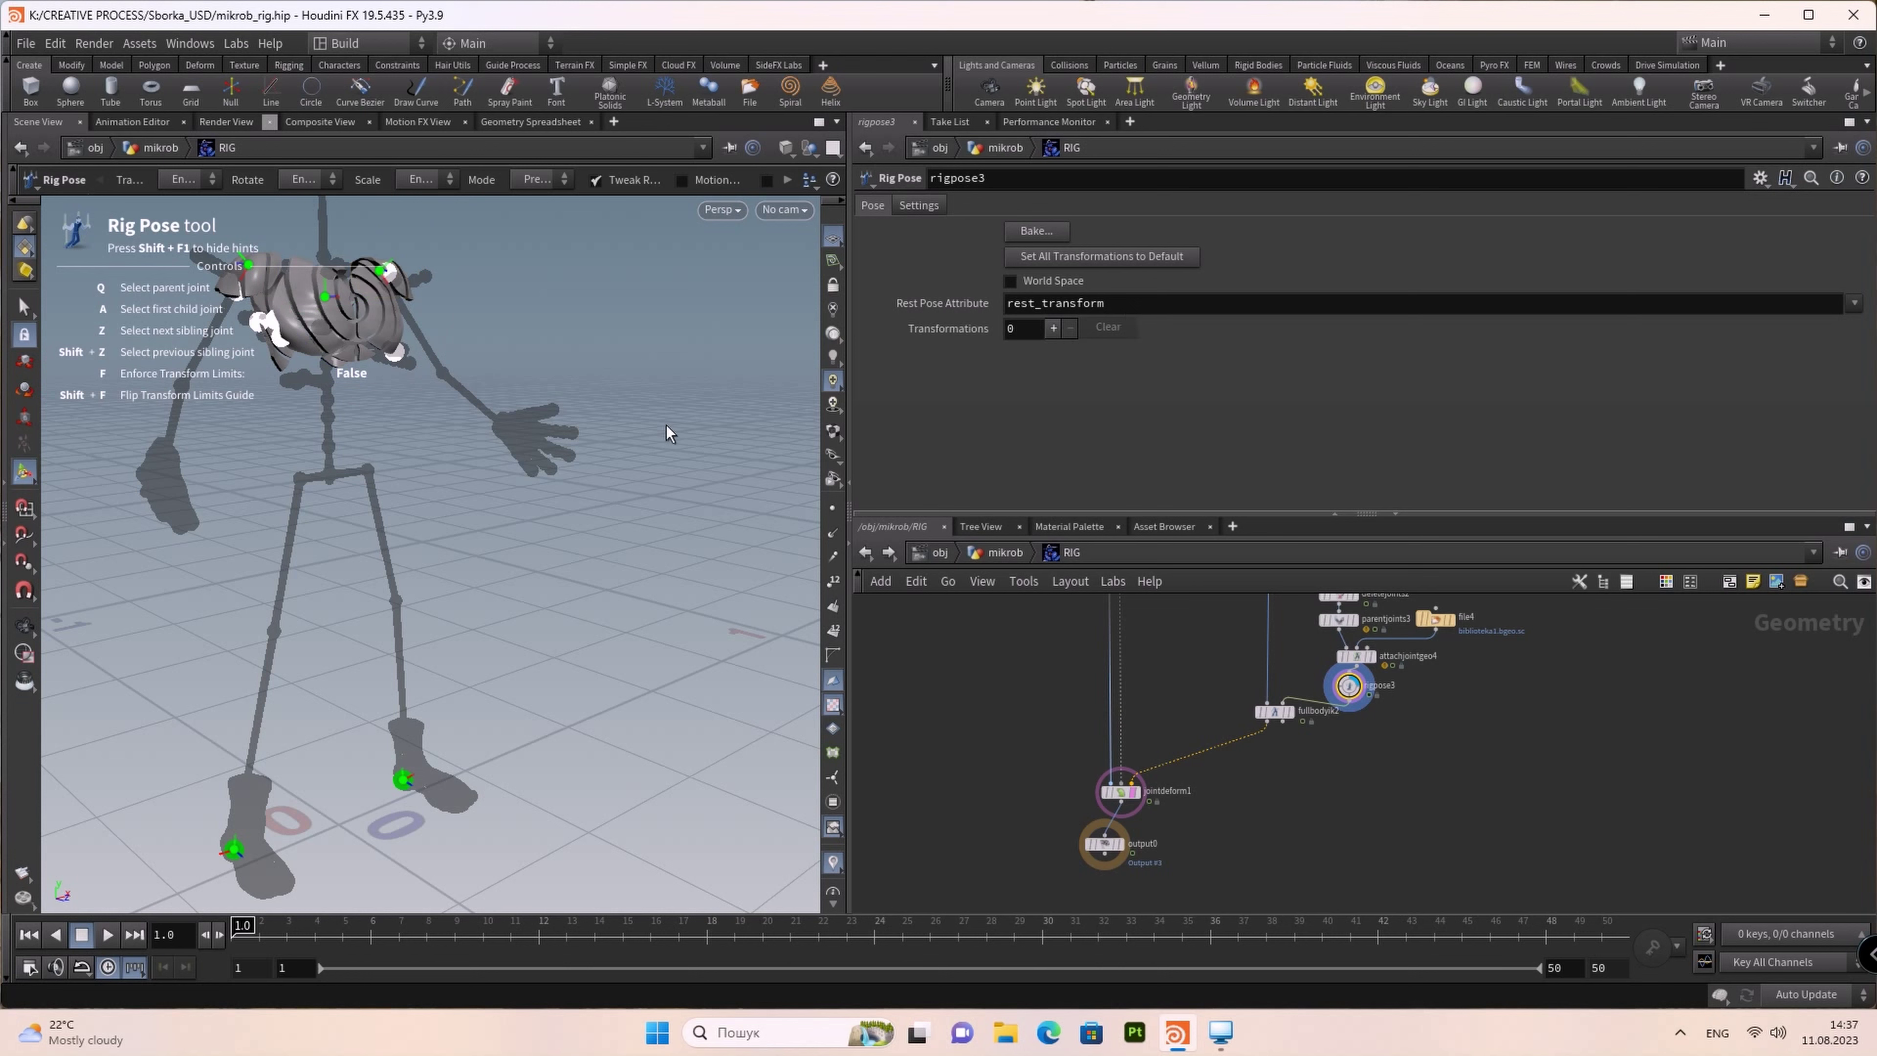
Step: Rotate the mirror_shoulder joint to lift the left arm
drag(665, 424, 598, 495)
scroll(598, 495, up, 1)
scroll(578, 475, up, 1)
scroll(593, 485, up, 1)
scroll(672, 585, up, 1)
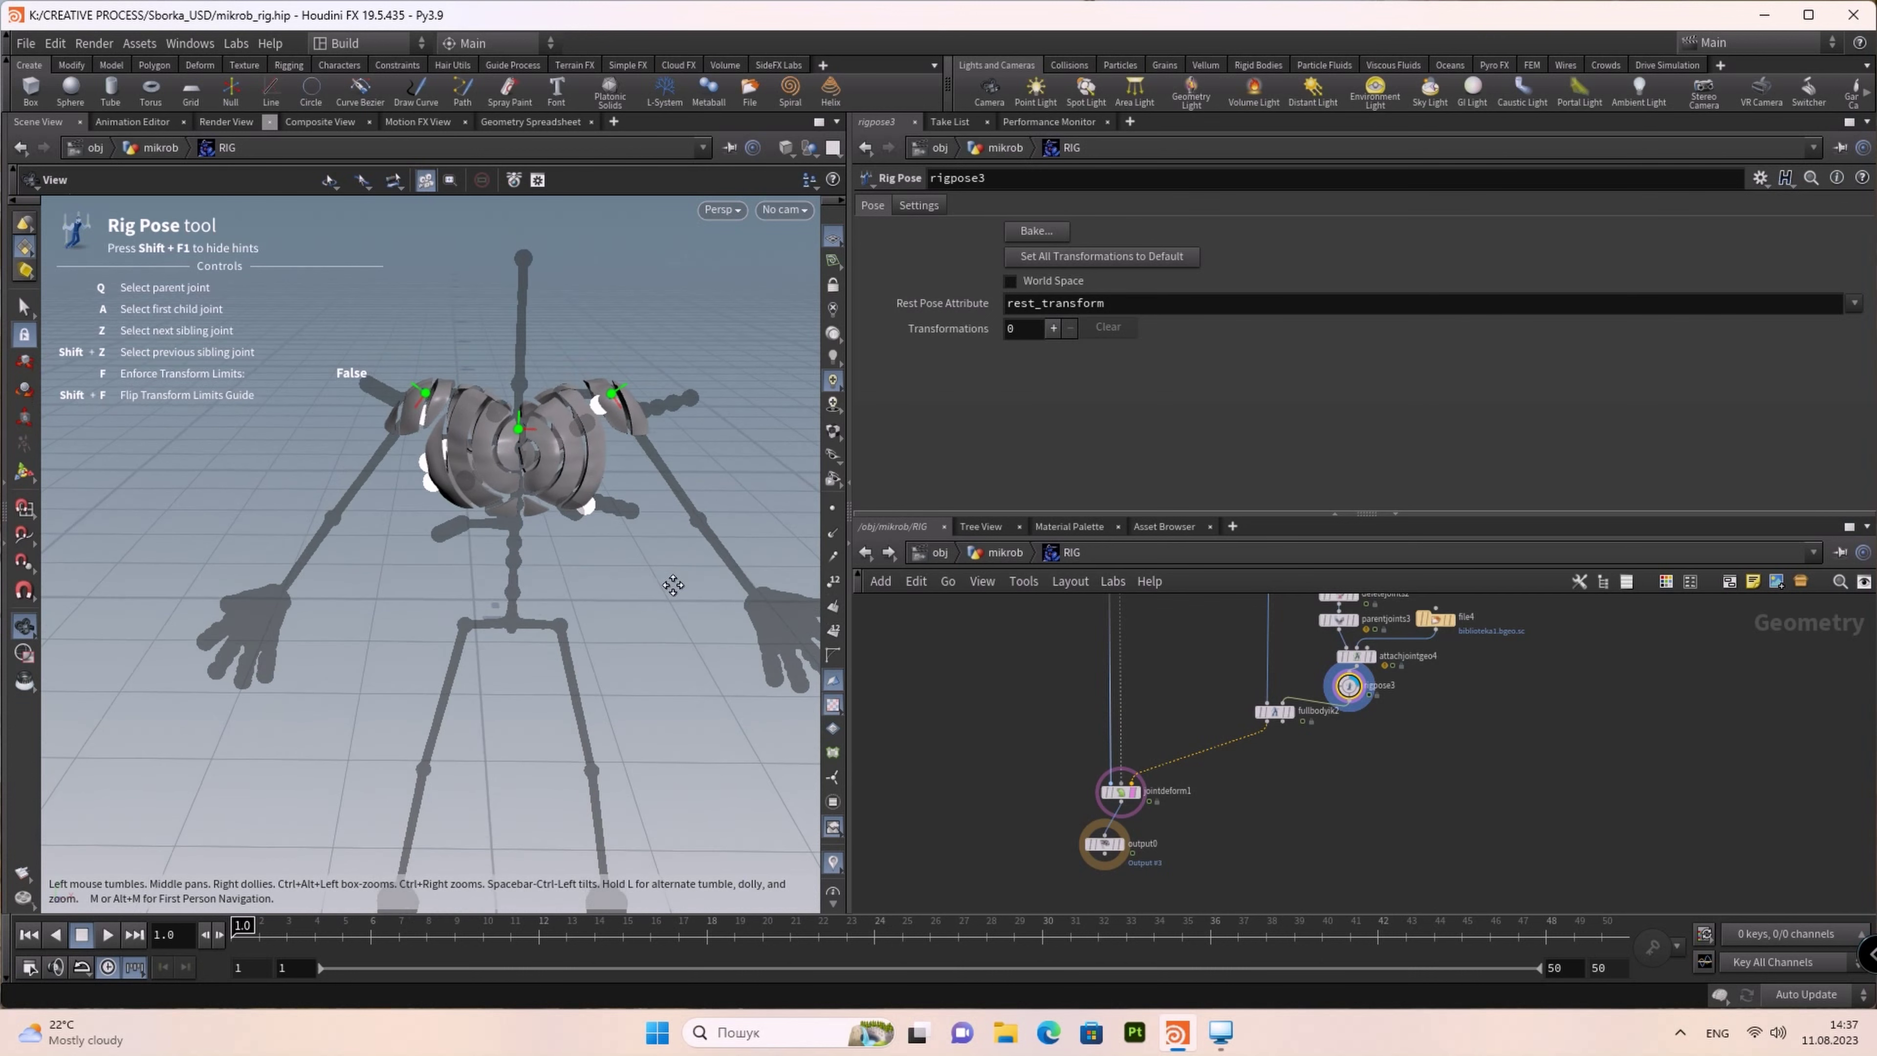
key(Return)
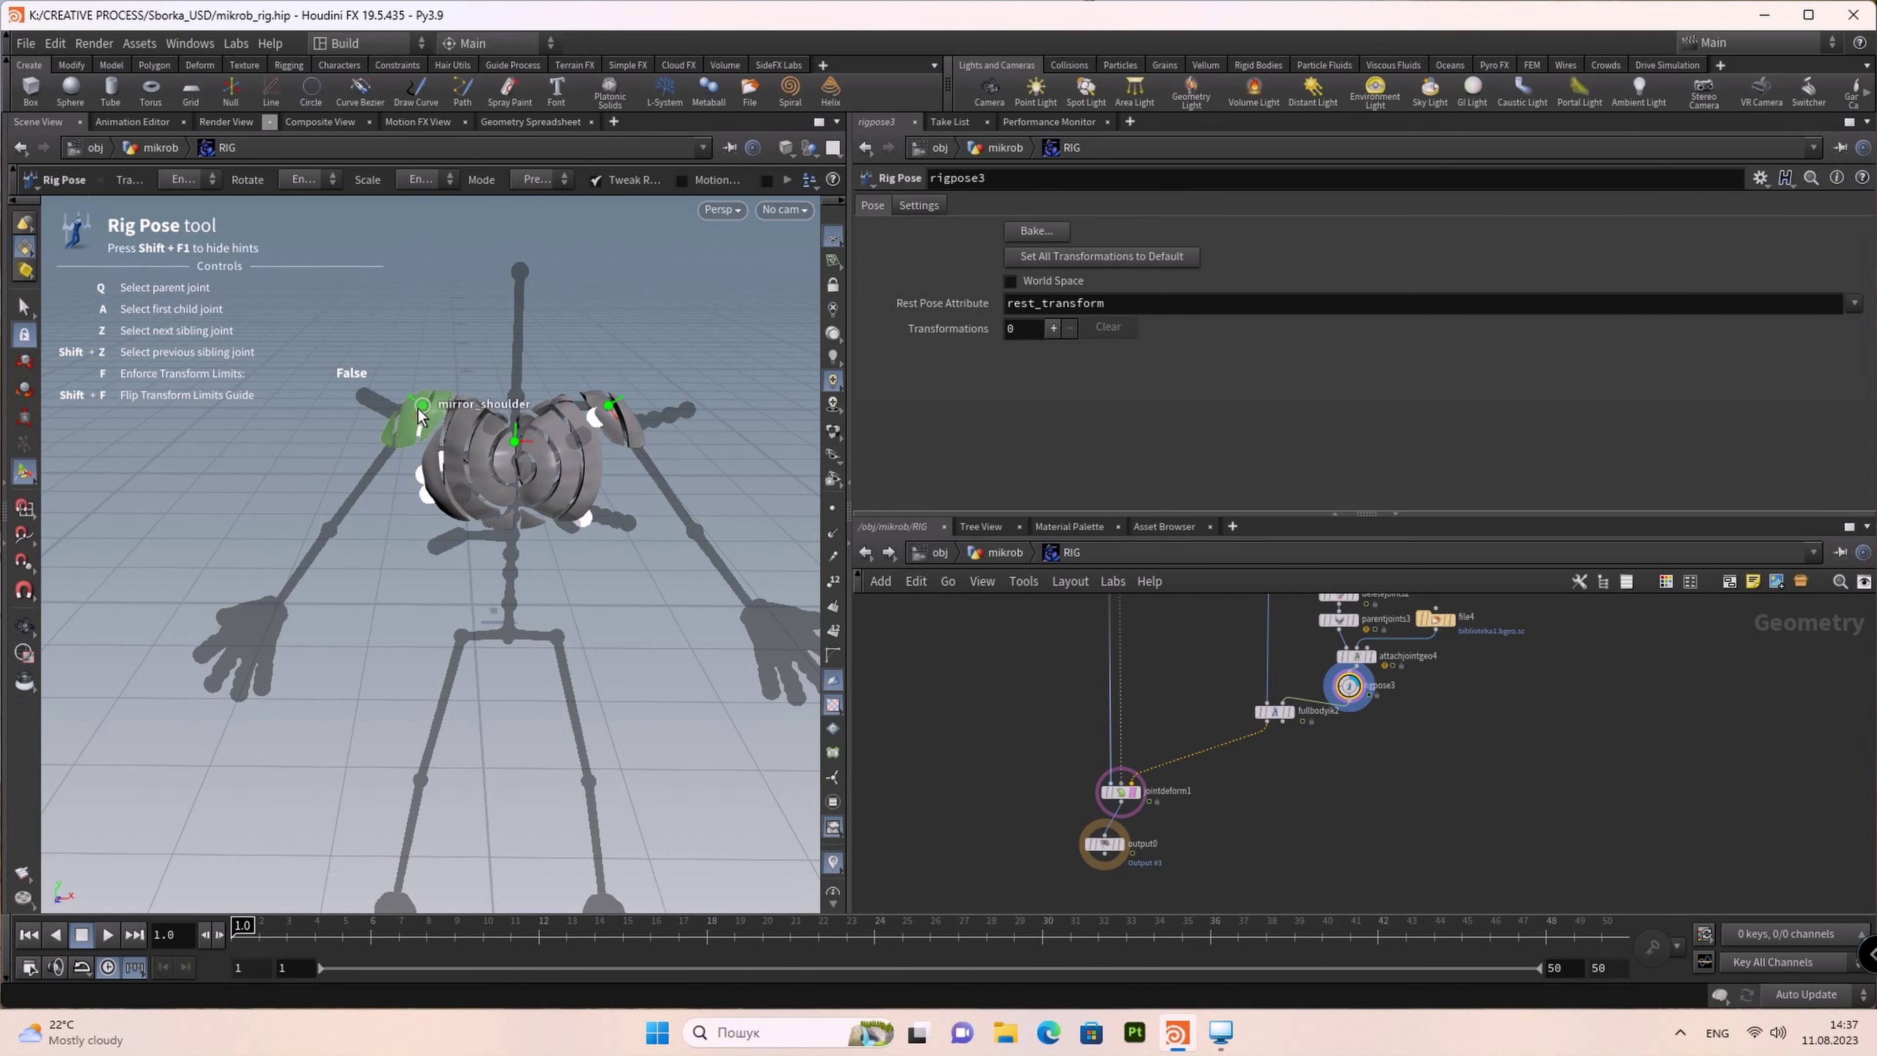
click(420, 411)
mouse_move(433, 304)
mouse_down()
mouse_move(574, 446)
mouse_move(544, 346)
mouse_move(560, 389)
mouse_move(561, 339)
mouse_move(583, 399)
mouse_move(525, 283)
mouse_move(542, 301)
mouse_up()
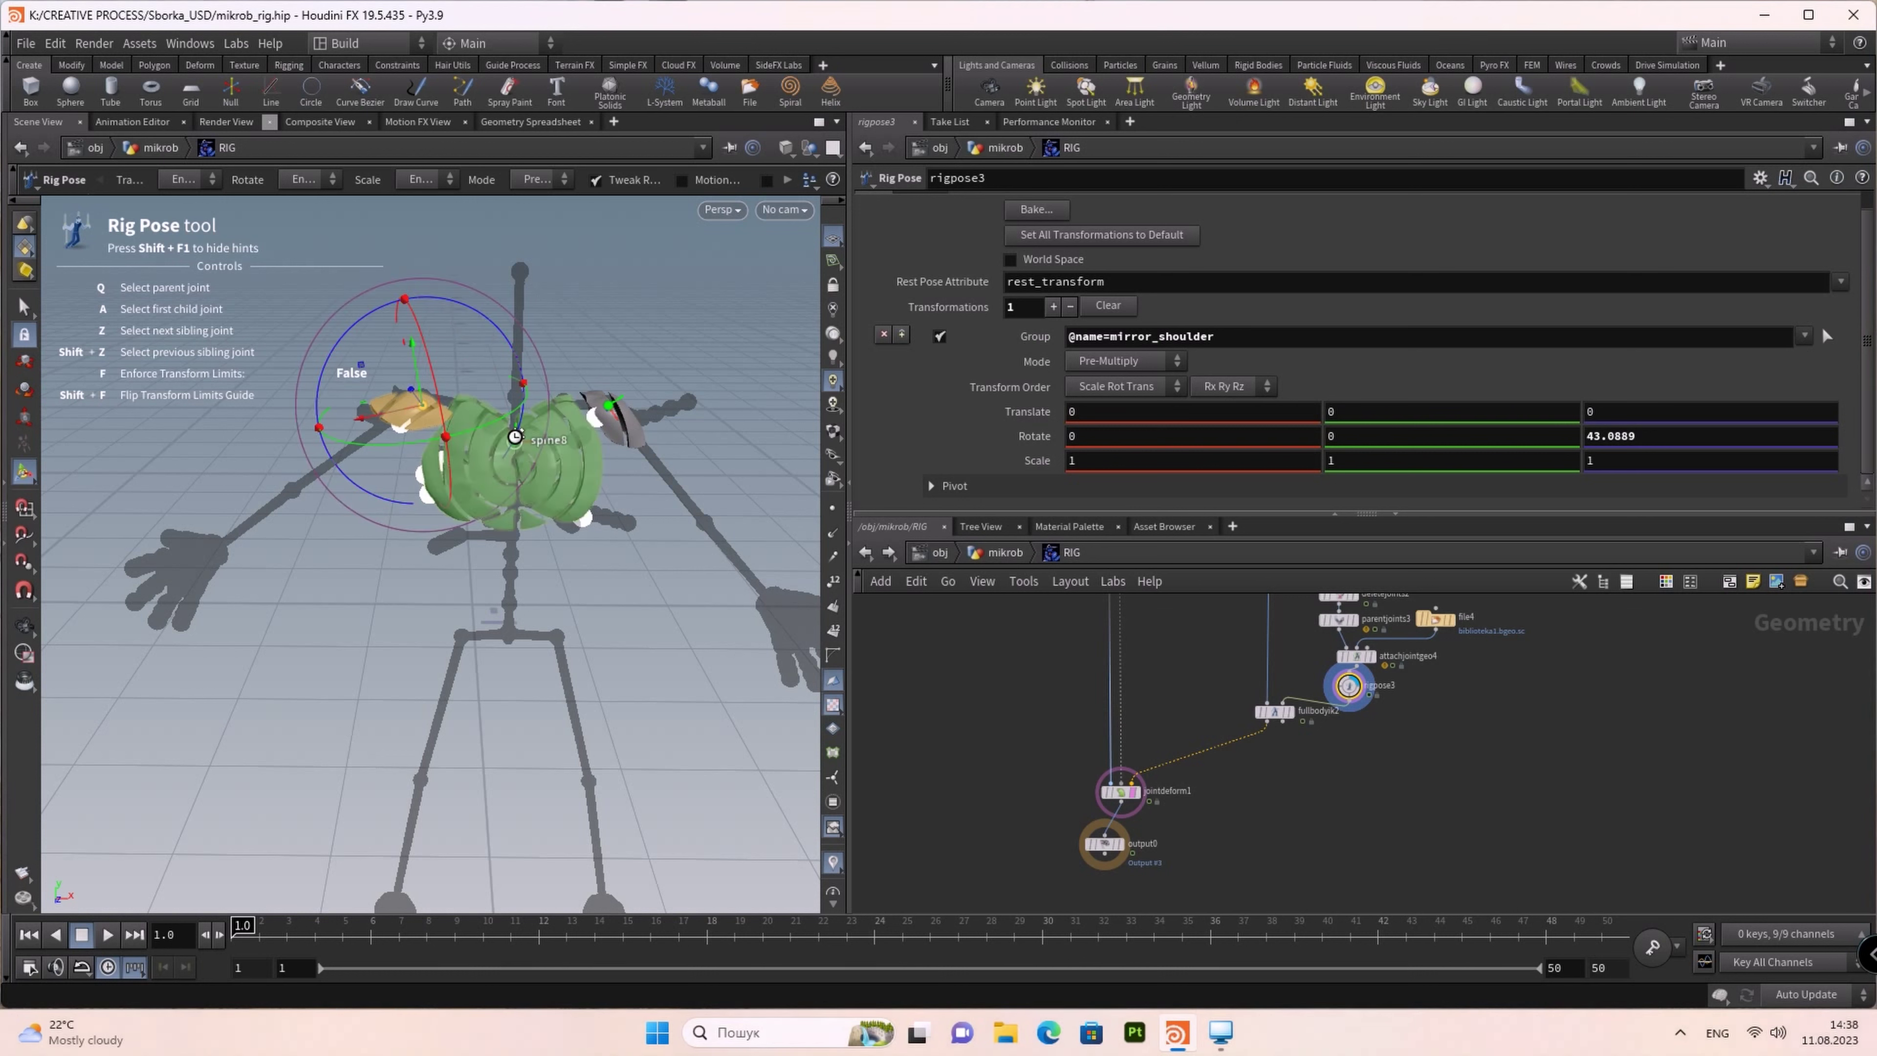
click(514, 437)
Step: Undo trial spine8 rotations and rotate the shoulder to 65.2411 in Z
click(702, 381)
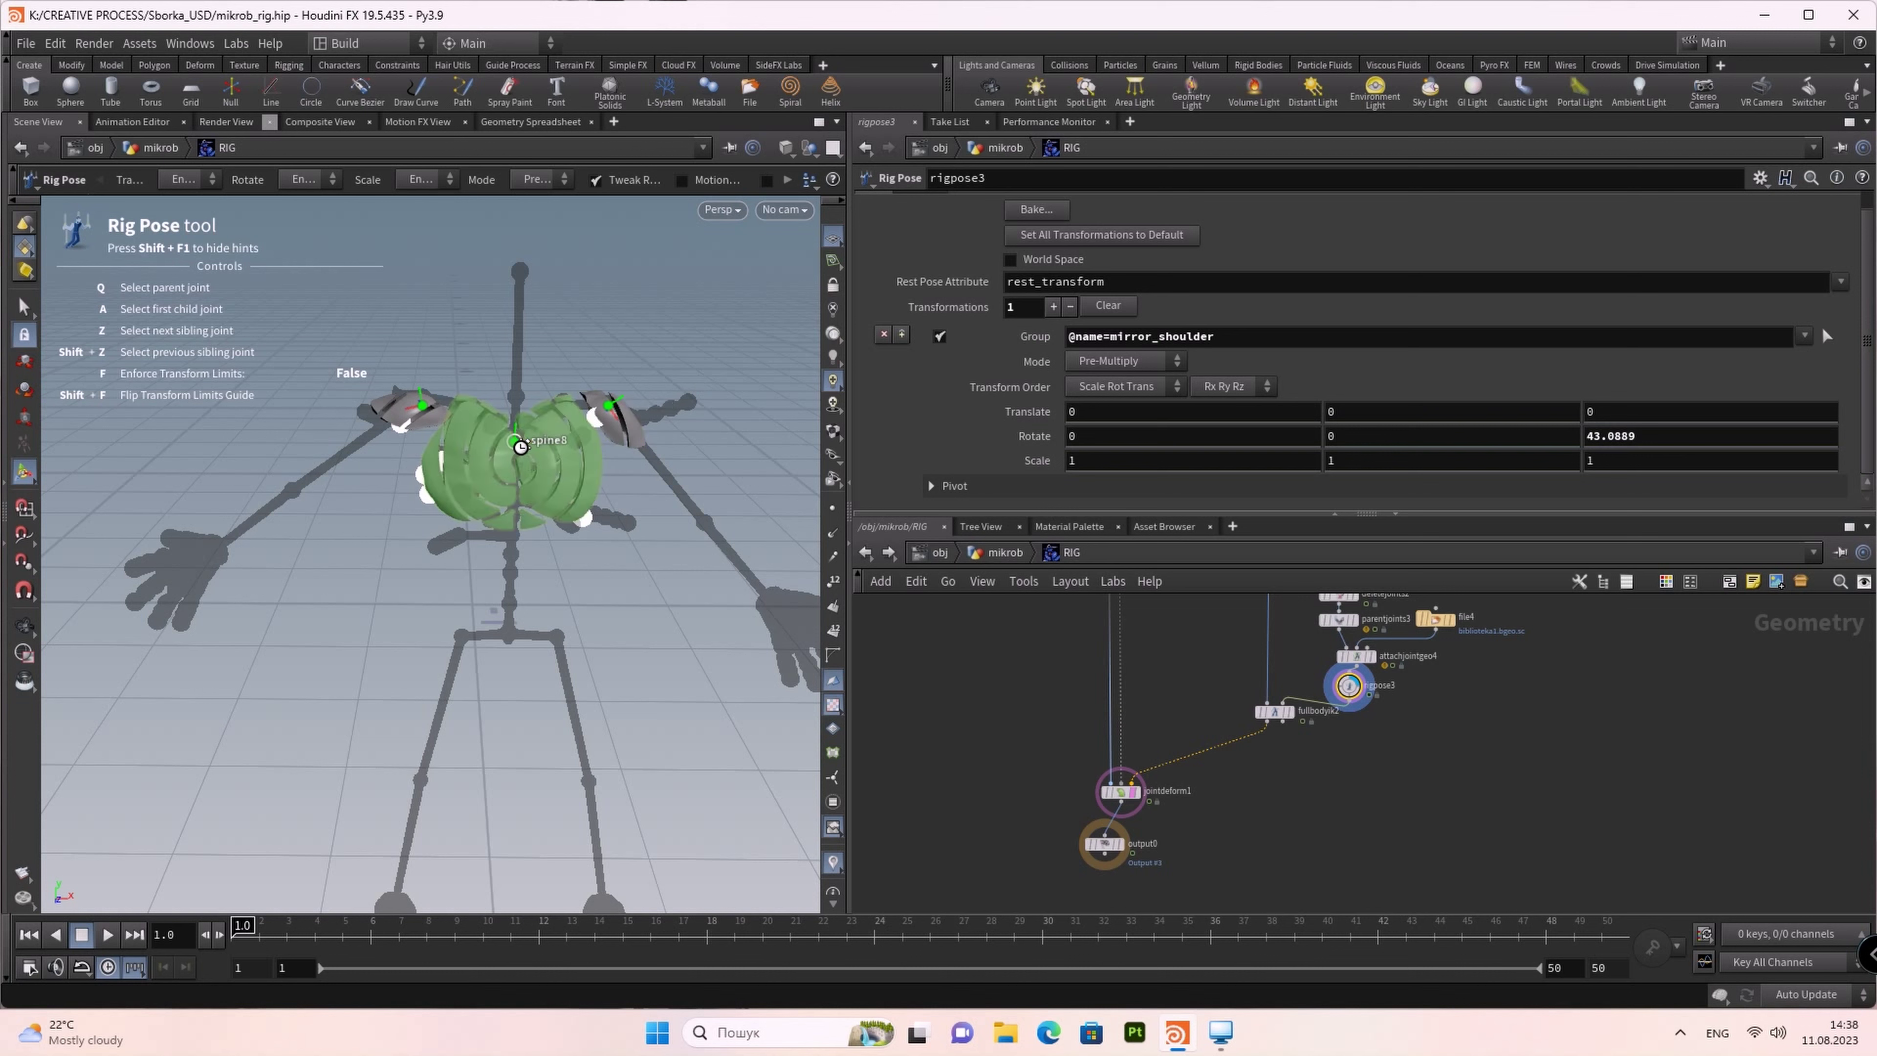
click(517, 443)
mouse_move(569, 351)
mouse_down()
mouse_move(612, 386)
mouse_move(582, 348)
mouse_move(502, 326)
mouse_up()
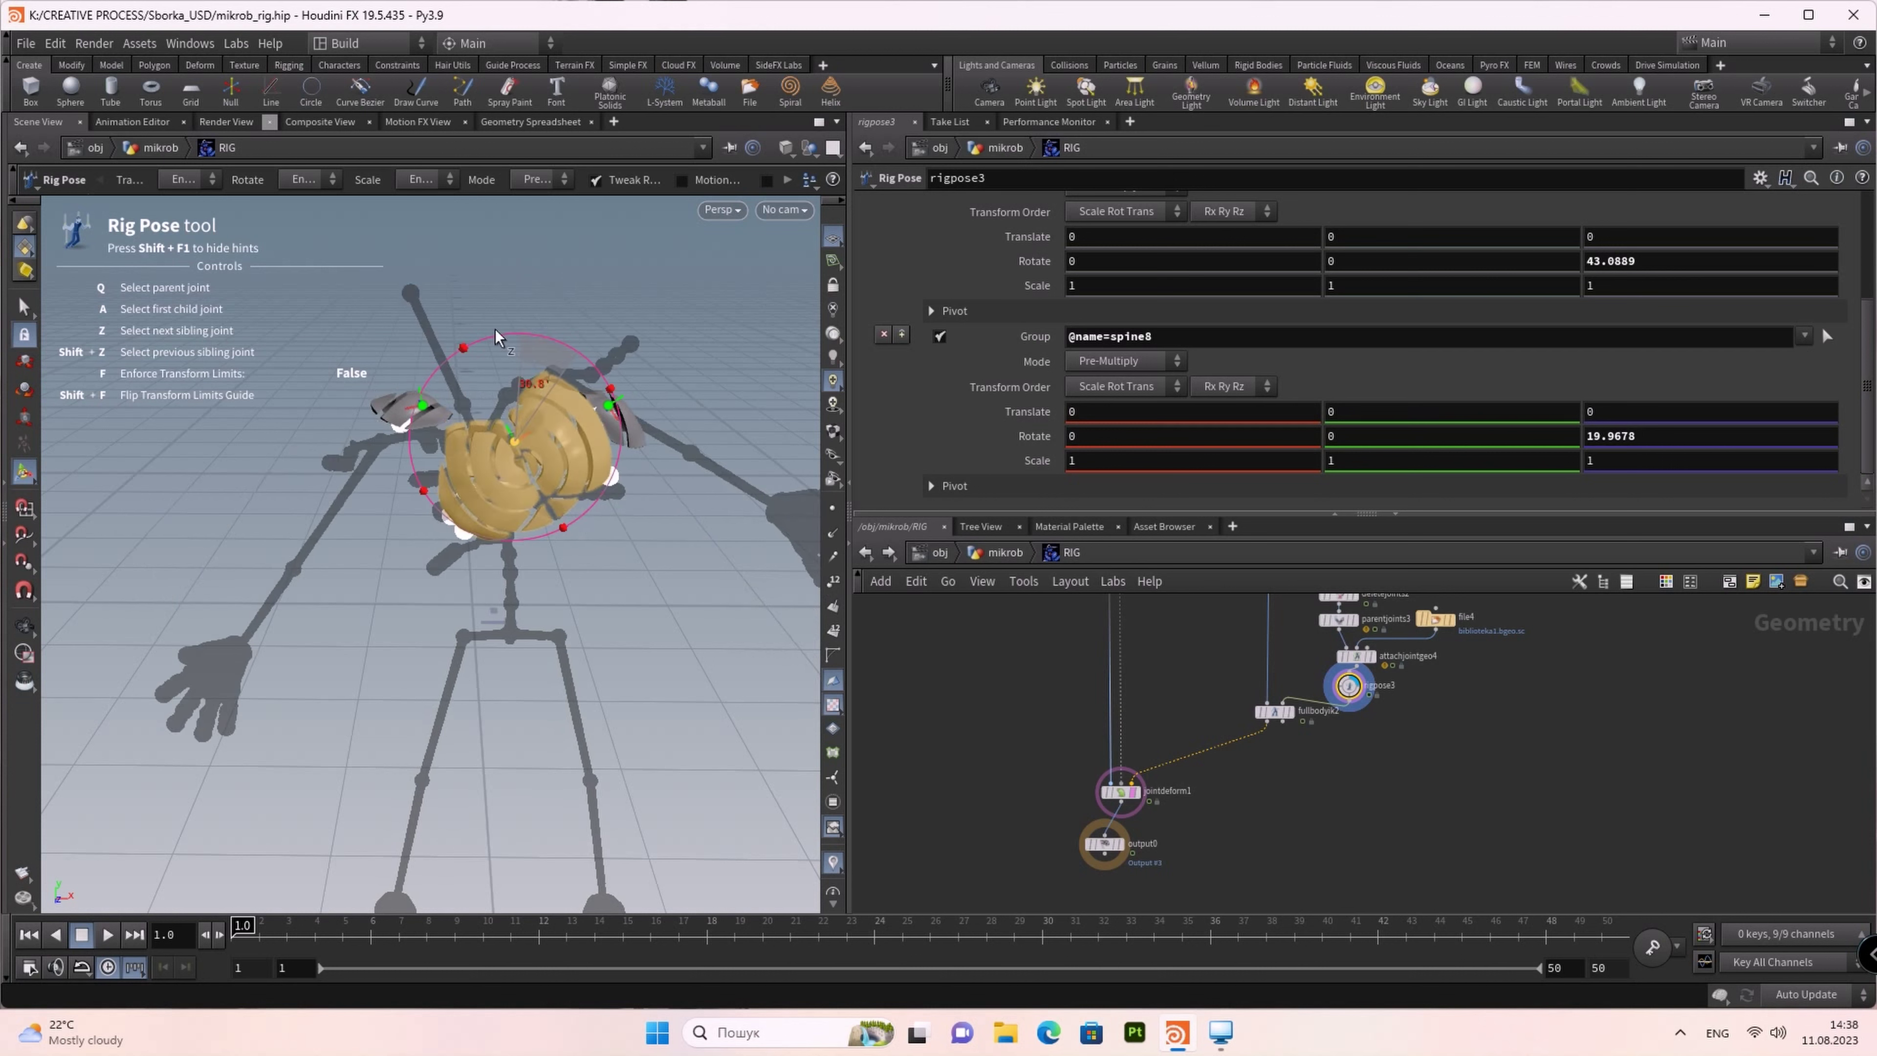
drag(532, 337, 589, 361)
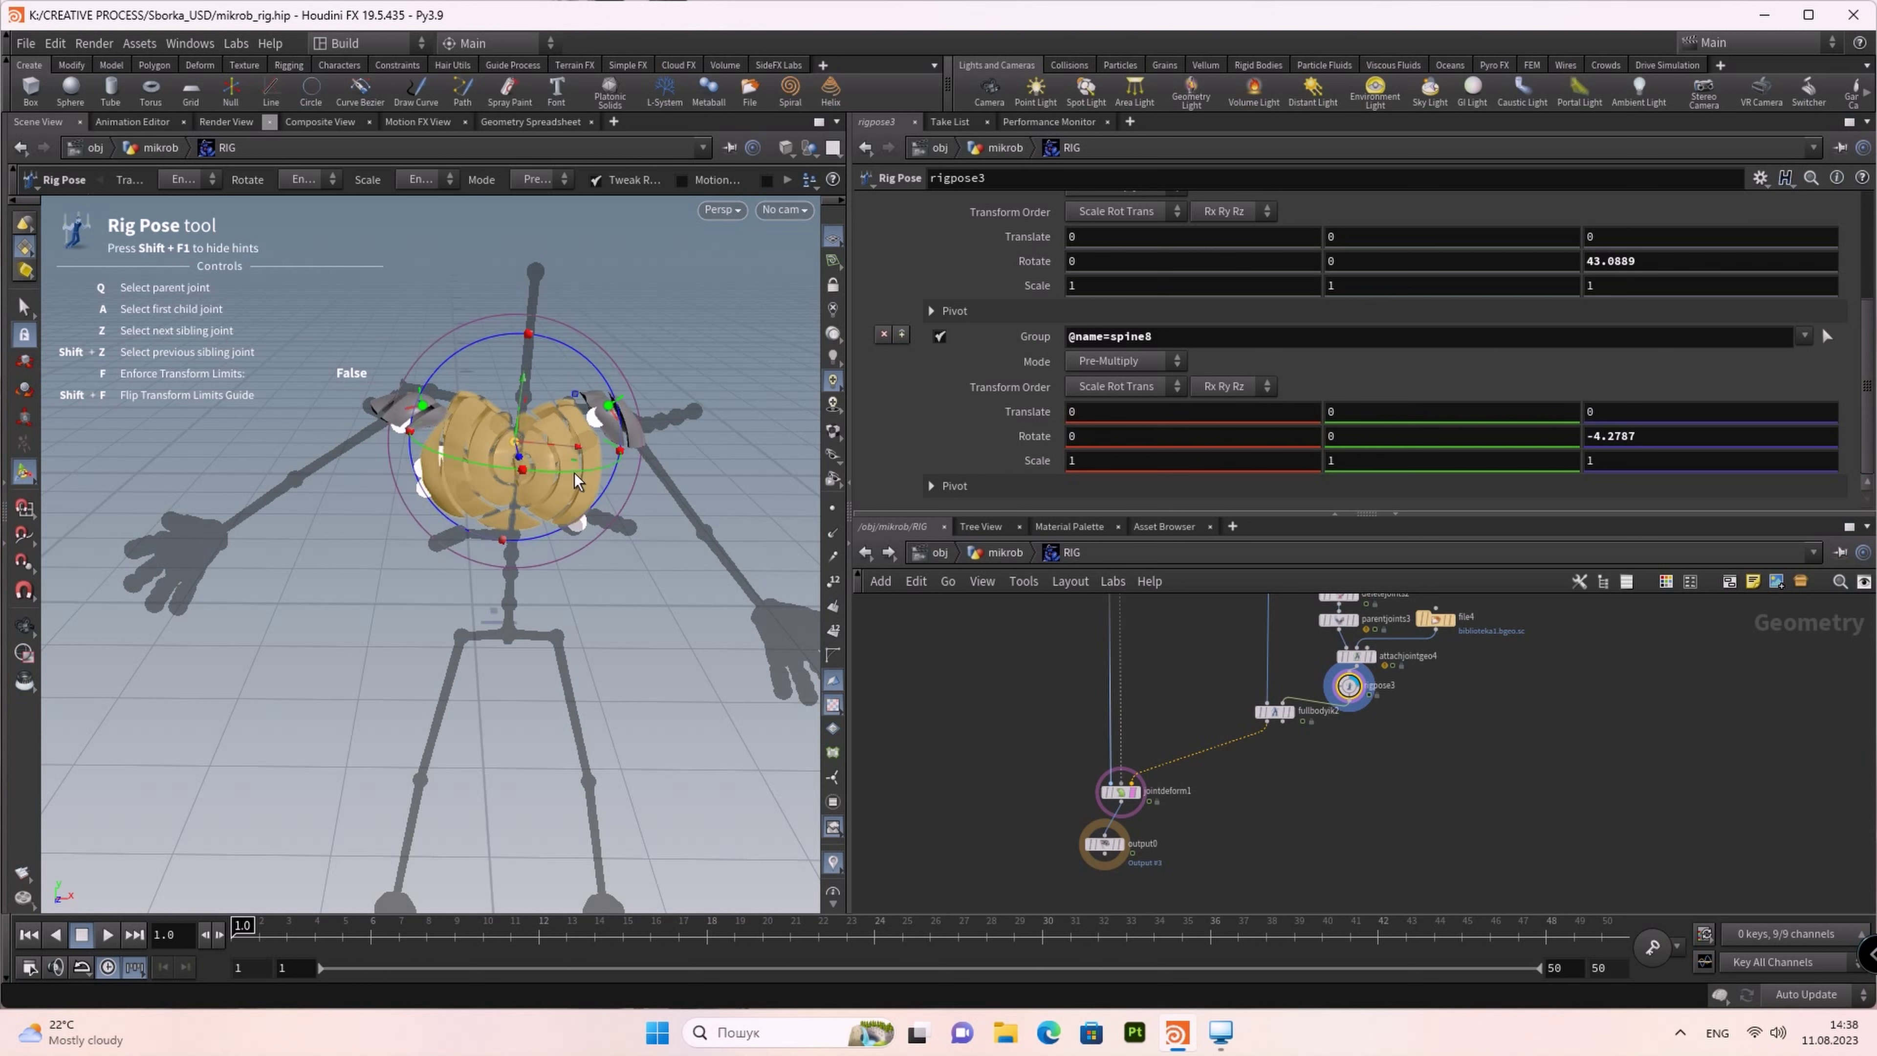
drag(569, 465, 662, 427)
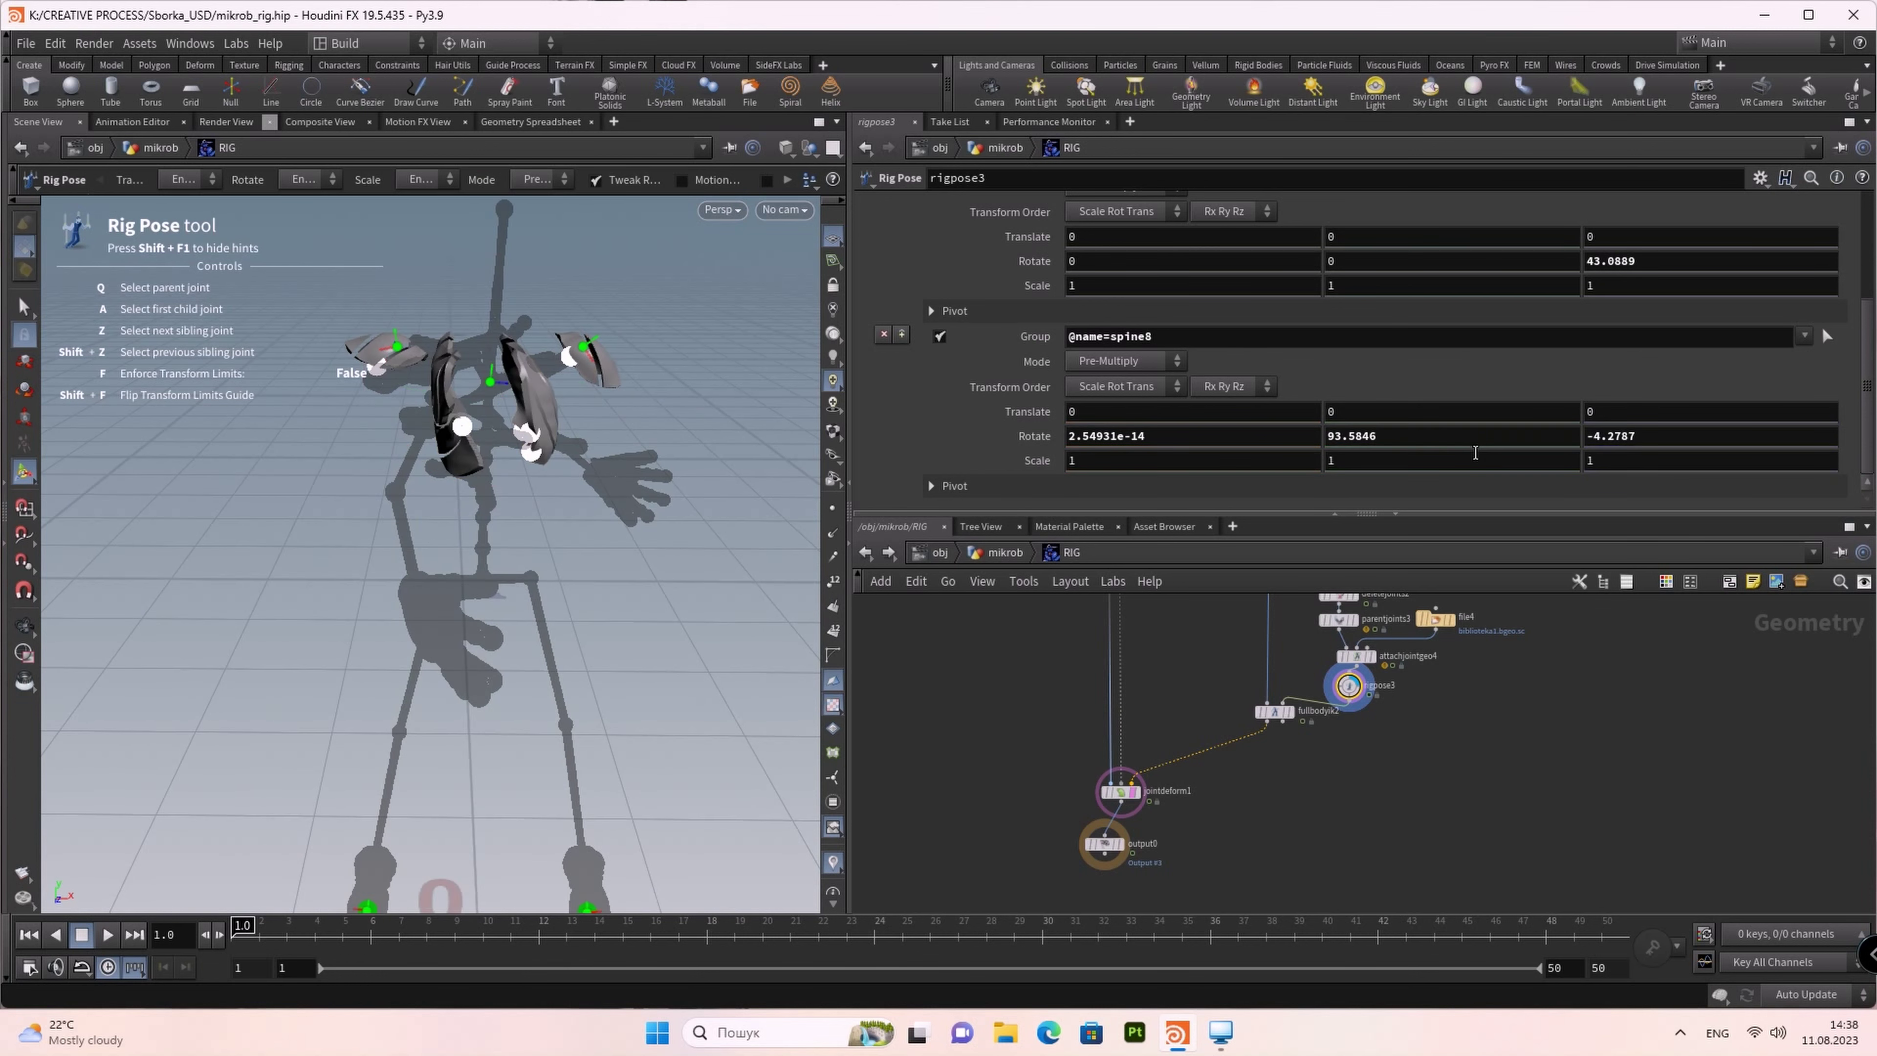
key(ctrl+z)
key(ctrl+z)
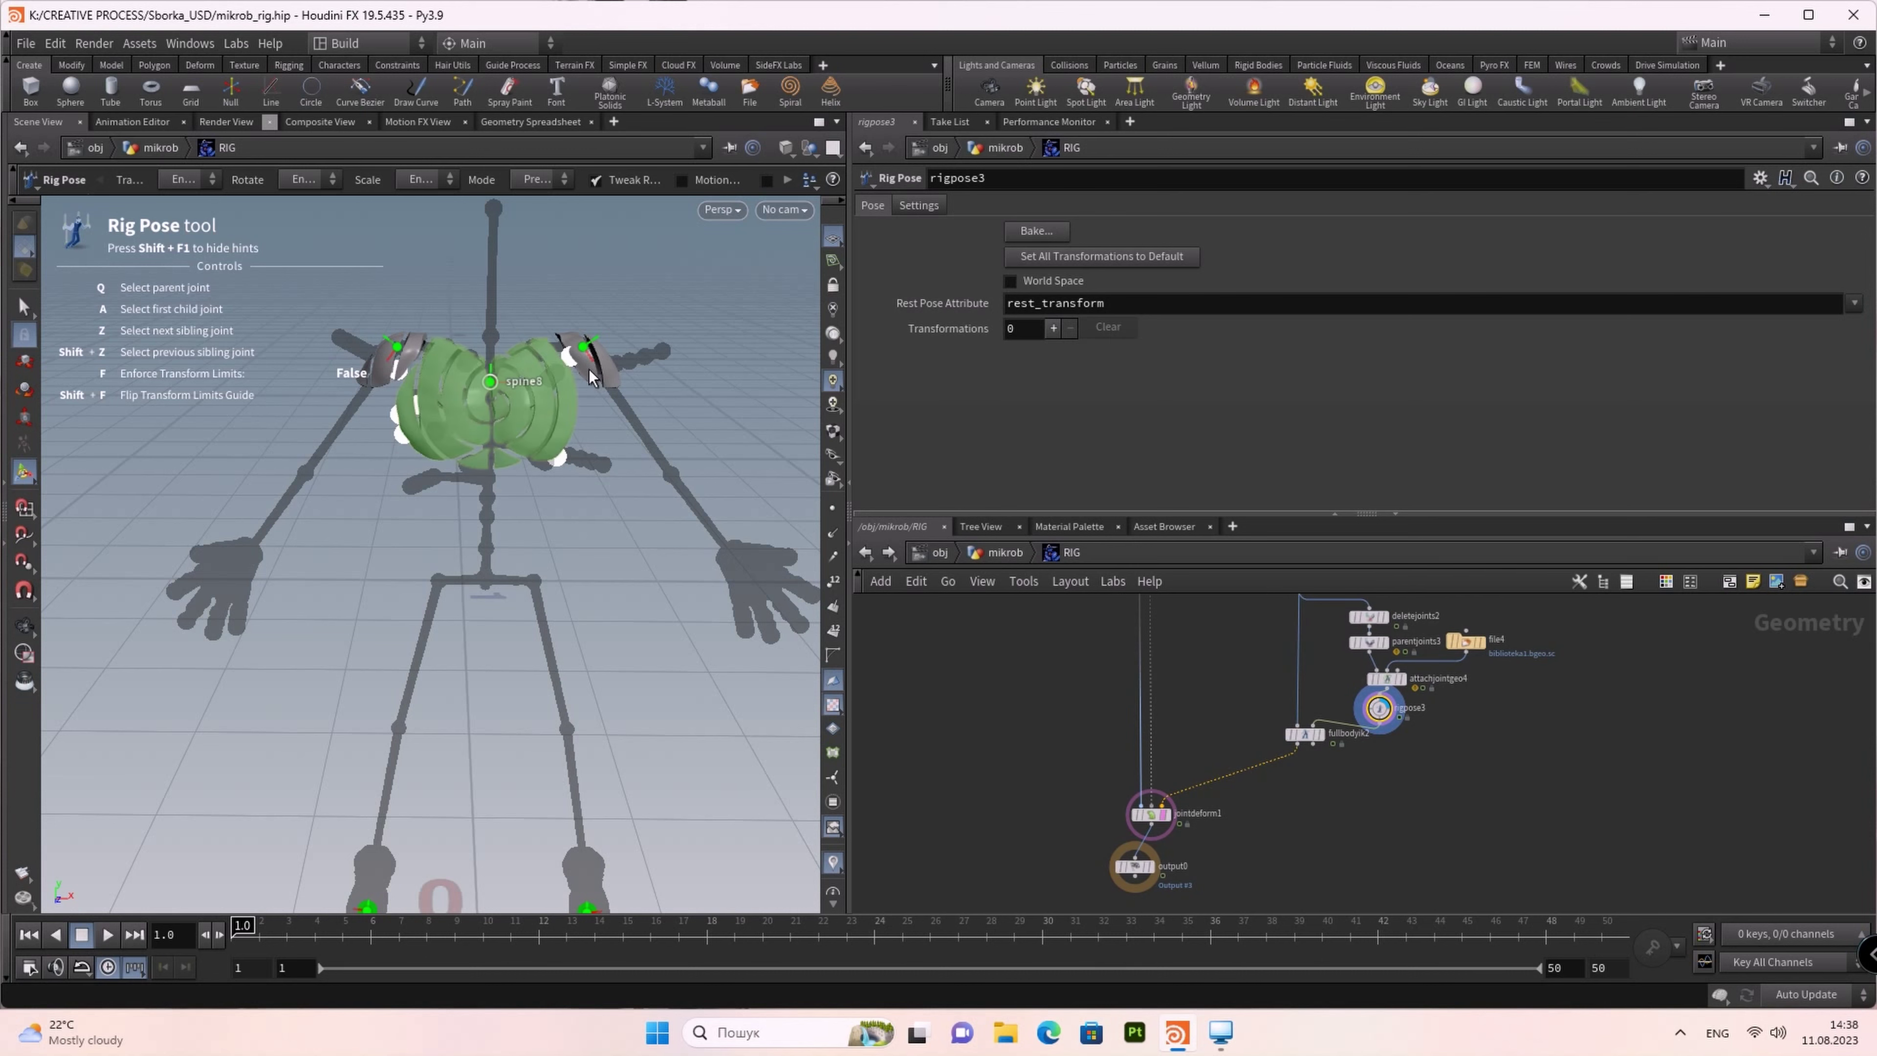
drag(589, 361, 621, 326)
scroll(940, 698, up, 5)
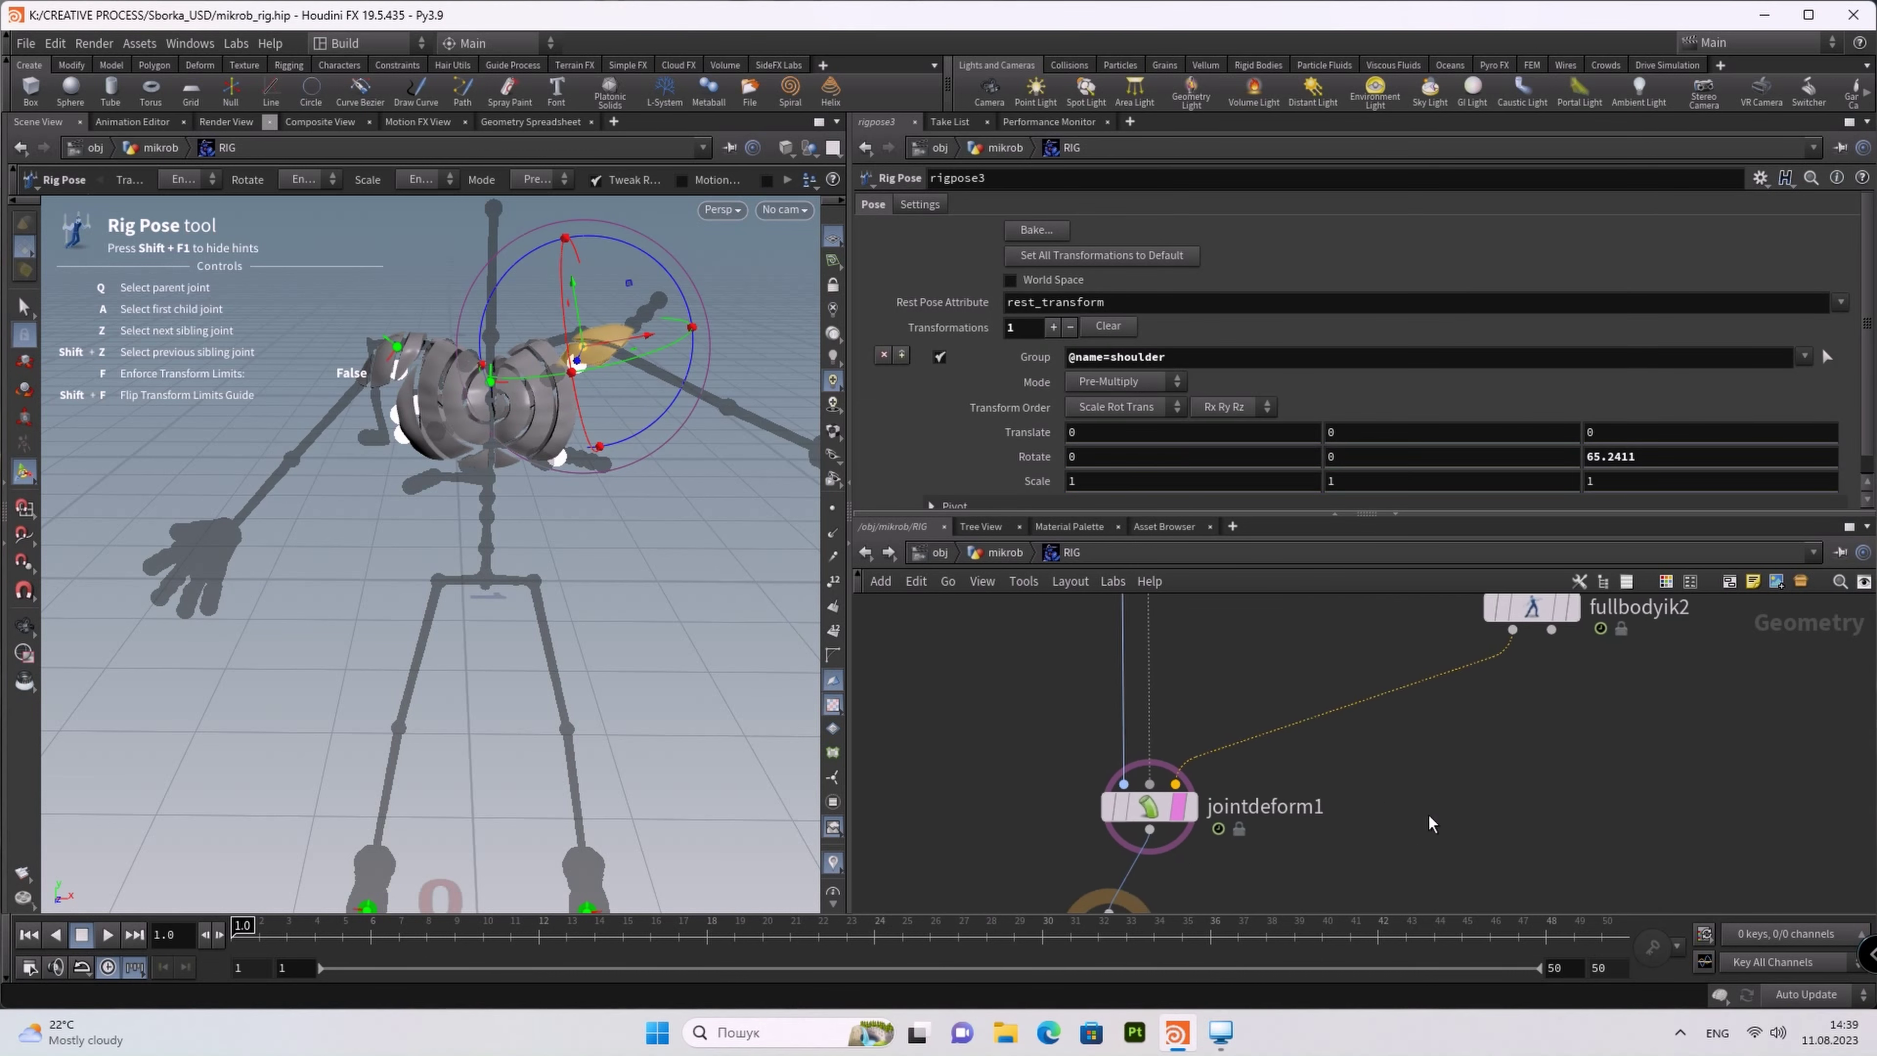
Step: Insert a Joint Capture Paint node above jointdeform1 and make it the displayed output
key(Tab)
click(1168, 458)
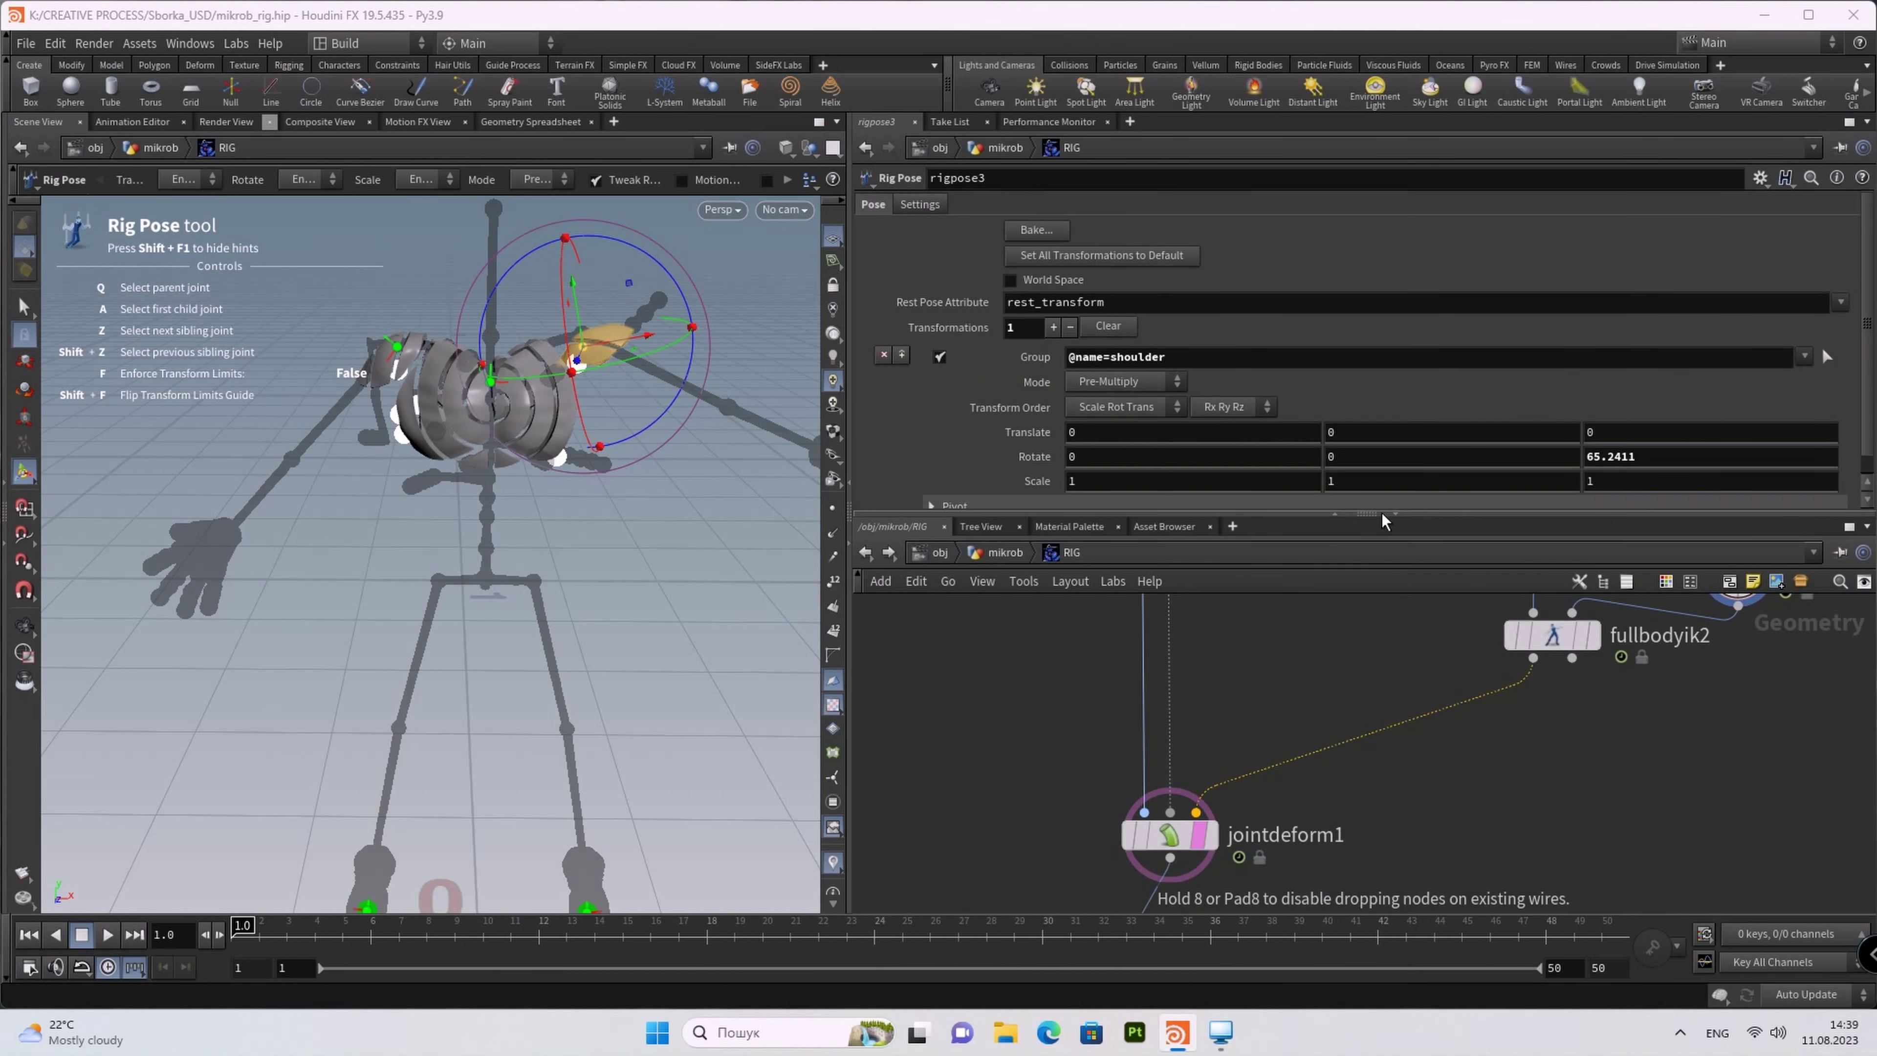
click(1106, 801)
scroll(1106, 800, down, 3)
scroll(989, 813, down, 3)
scroll(1144, 726, down, 4)
scroll(1143, 726, up, 3)
scroll(1144, 726, up, 2)
click(1206, 734)
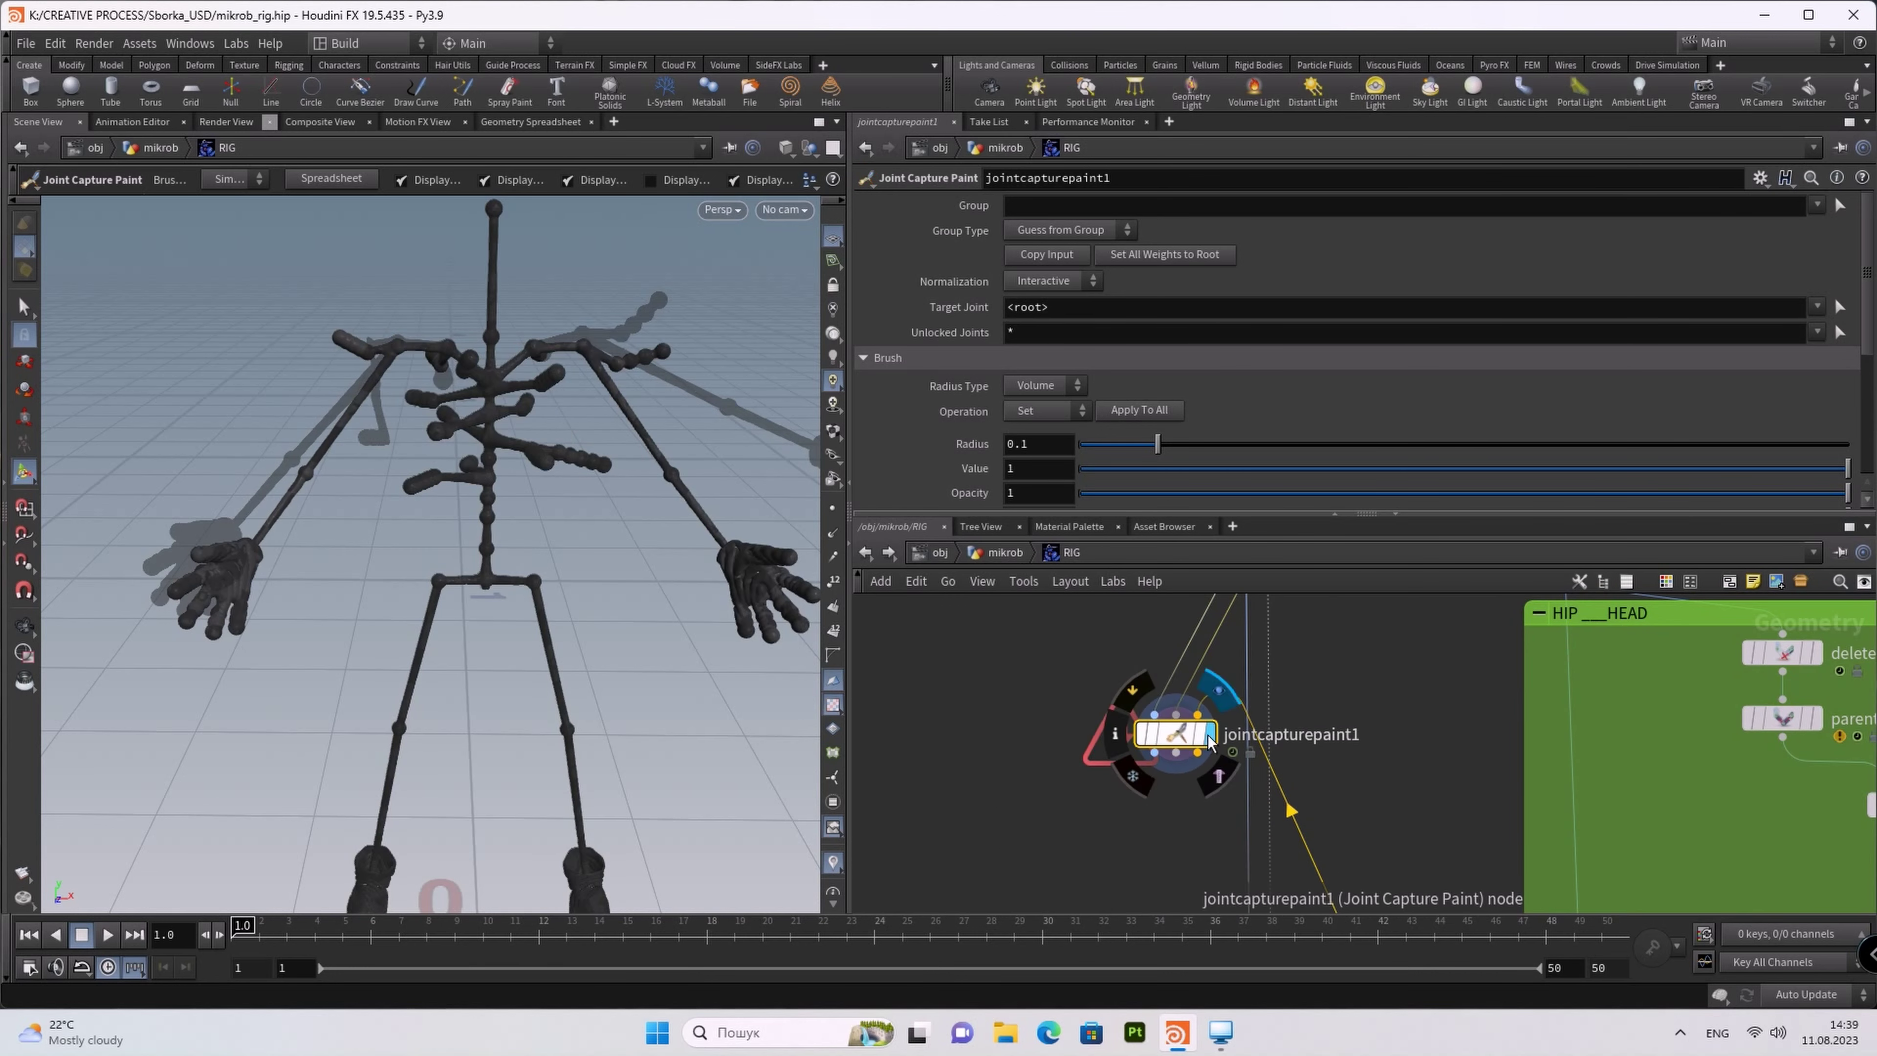
Step: Add a jointdeform2 node below jointcapturepaint1
scroll(1155, 783, down, 2)
key(Tab)
click(1478, 535)
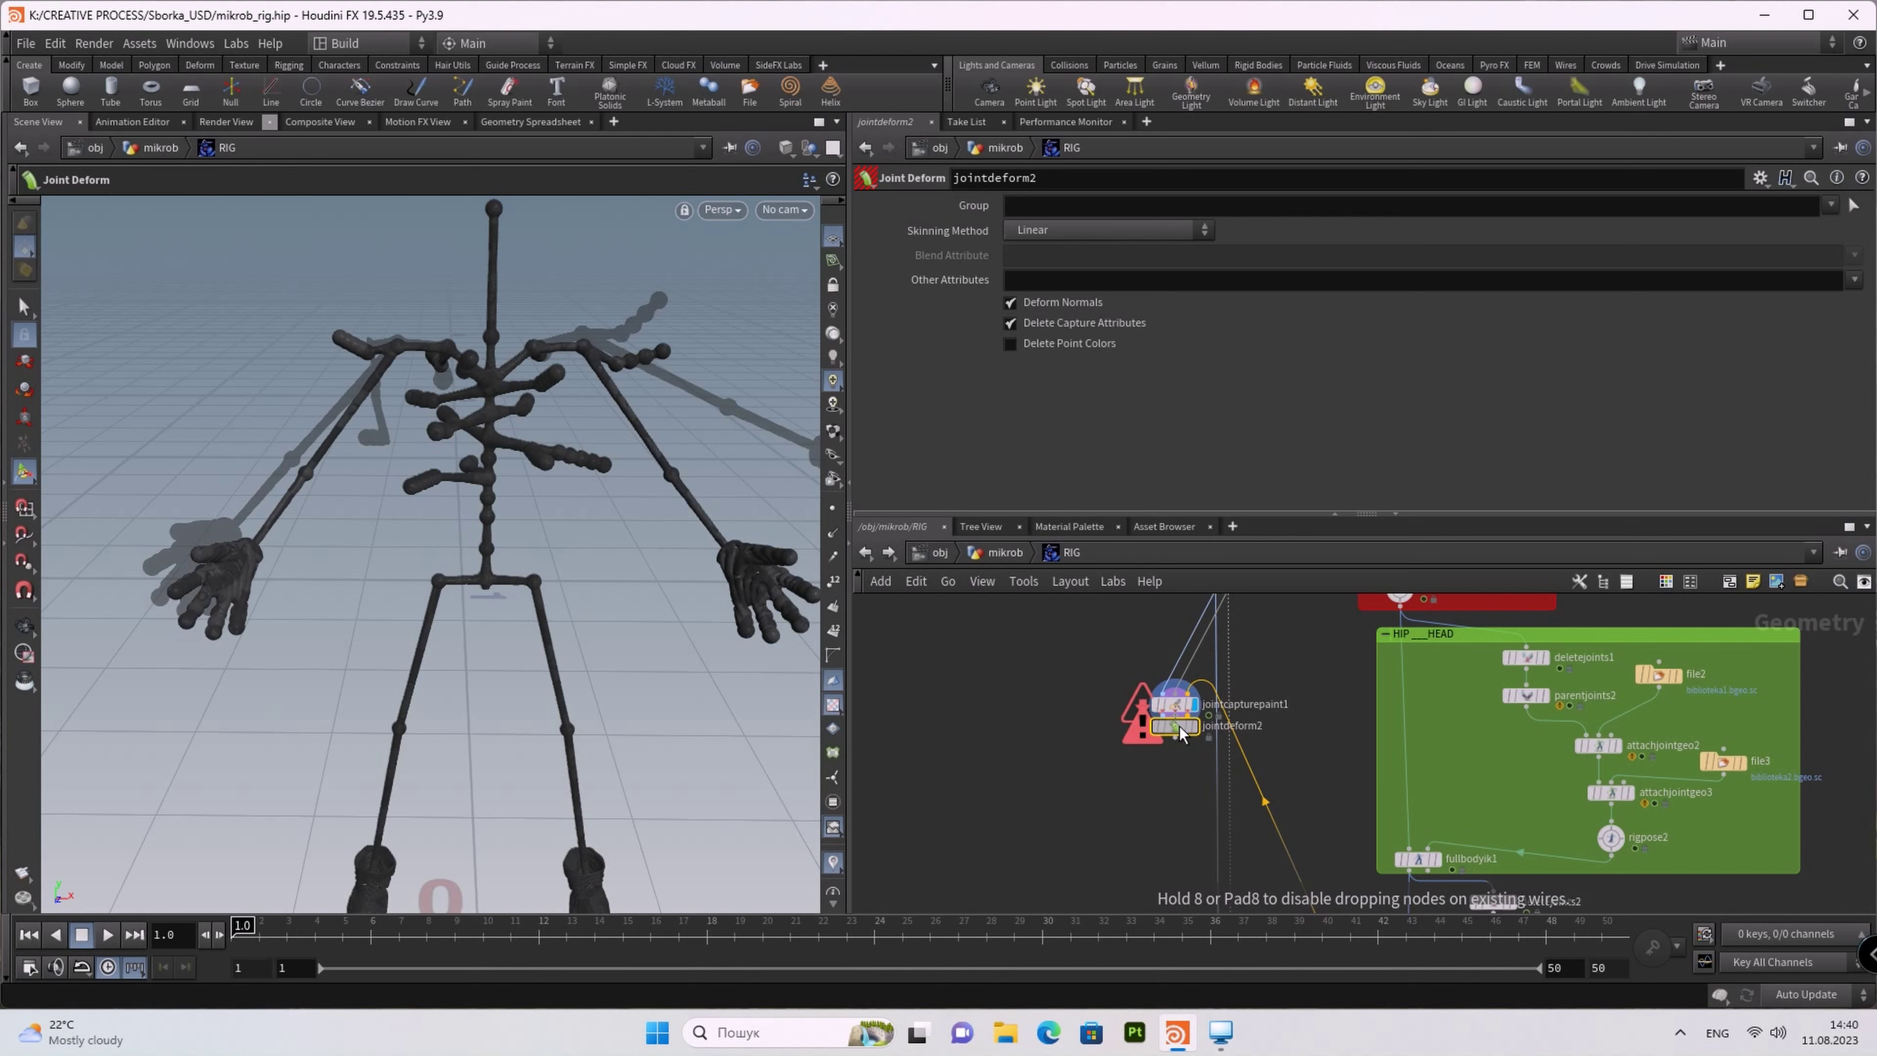
click(1112, 802)
scroll(1112, 802, up, 3)
scroll(1138, 802, down, 2)
scroll(1214, 802, down, 3)
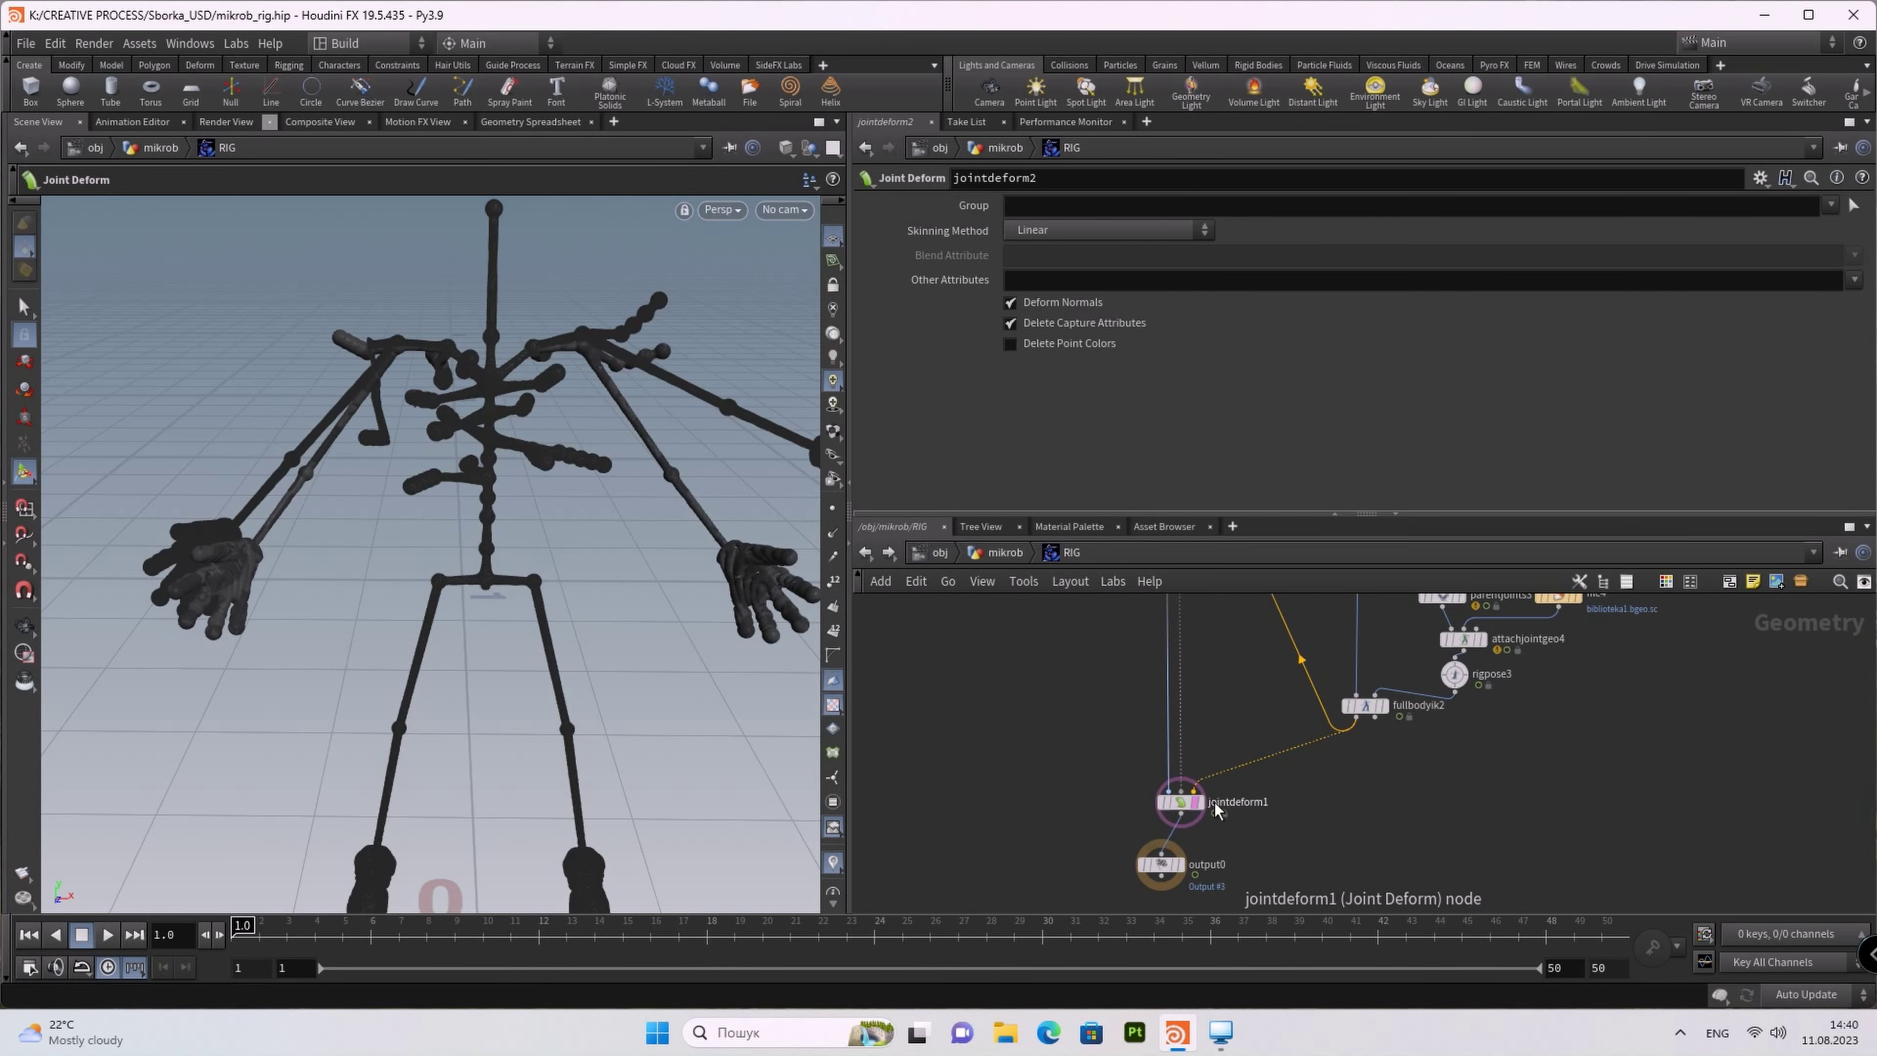
scroll(1138, 734, up, 3)
Step: Set jointcapturepaint1's Target Joint to point_95 and start painting its capture weights
click(1123, 689)
drag(691, 548, 435, 728)
scroll(435, 728, up, 5)
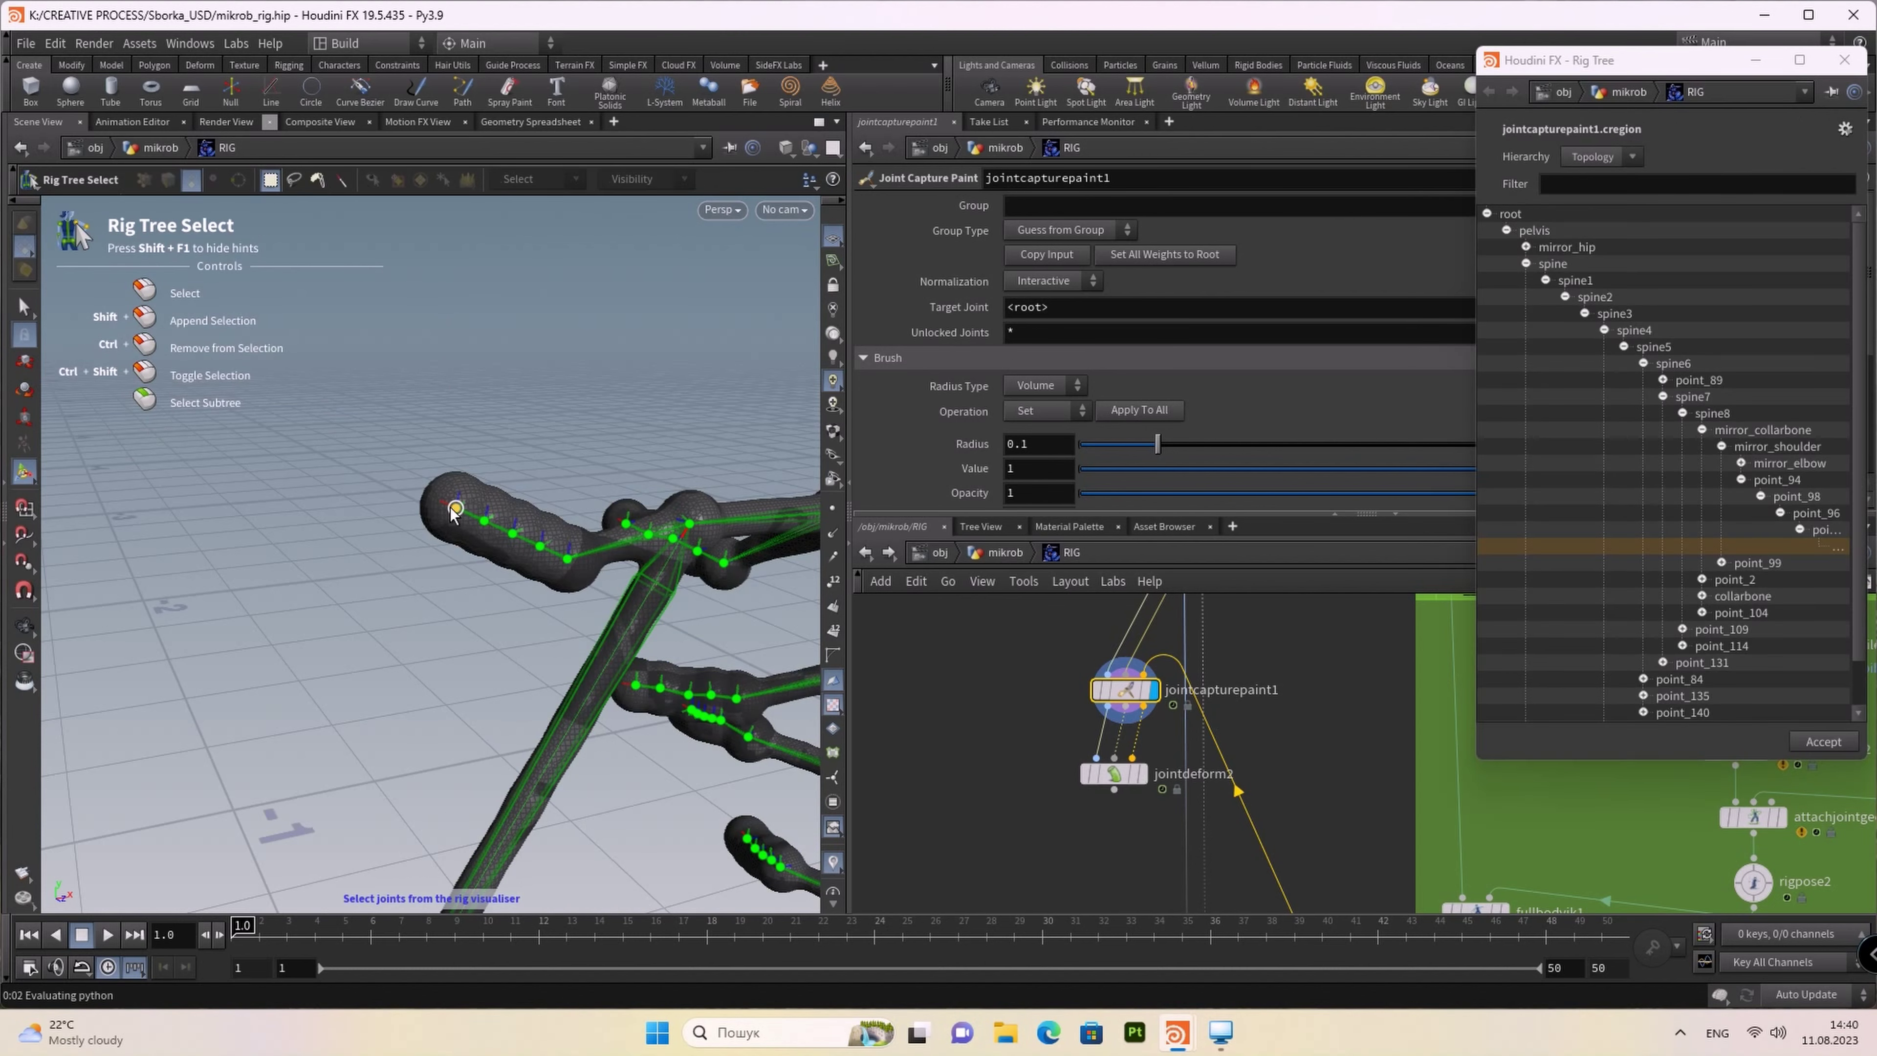
click(1829, 745)
click(1687, 785)
key(Return)
scroll(304, 579, down, 3)
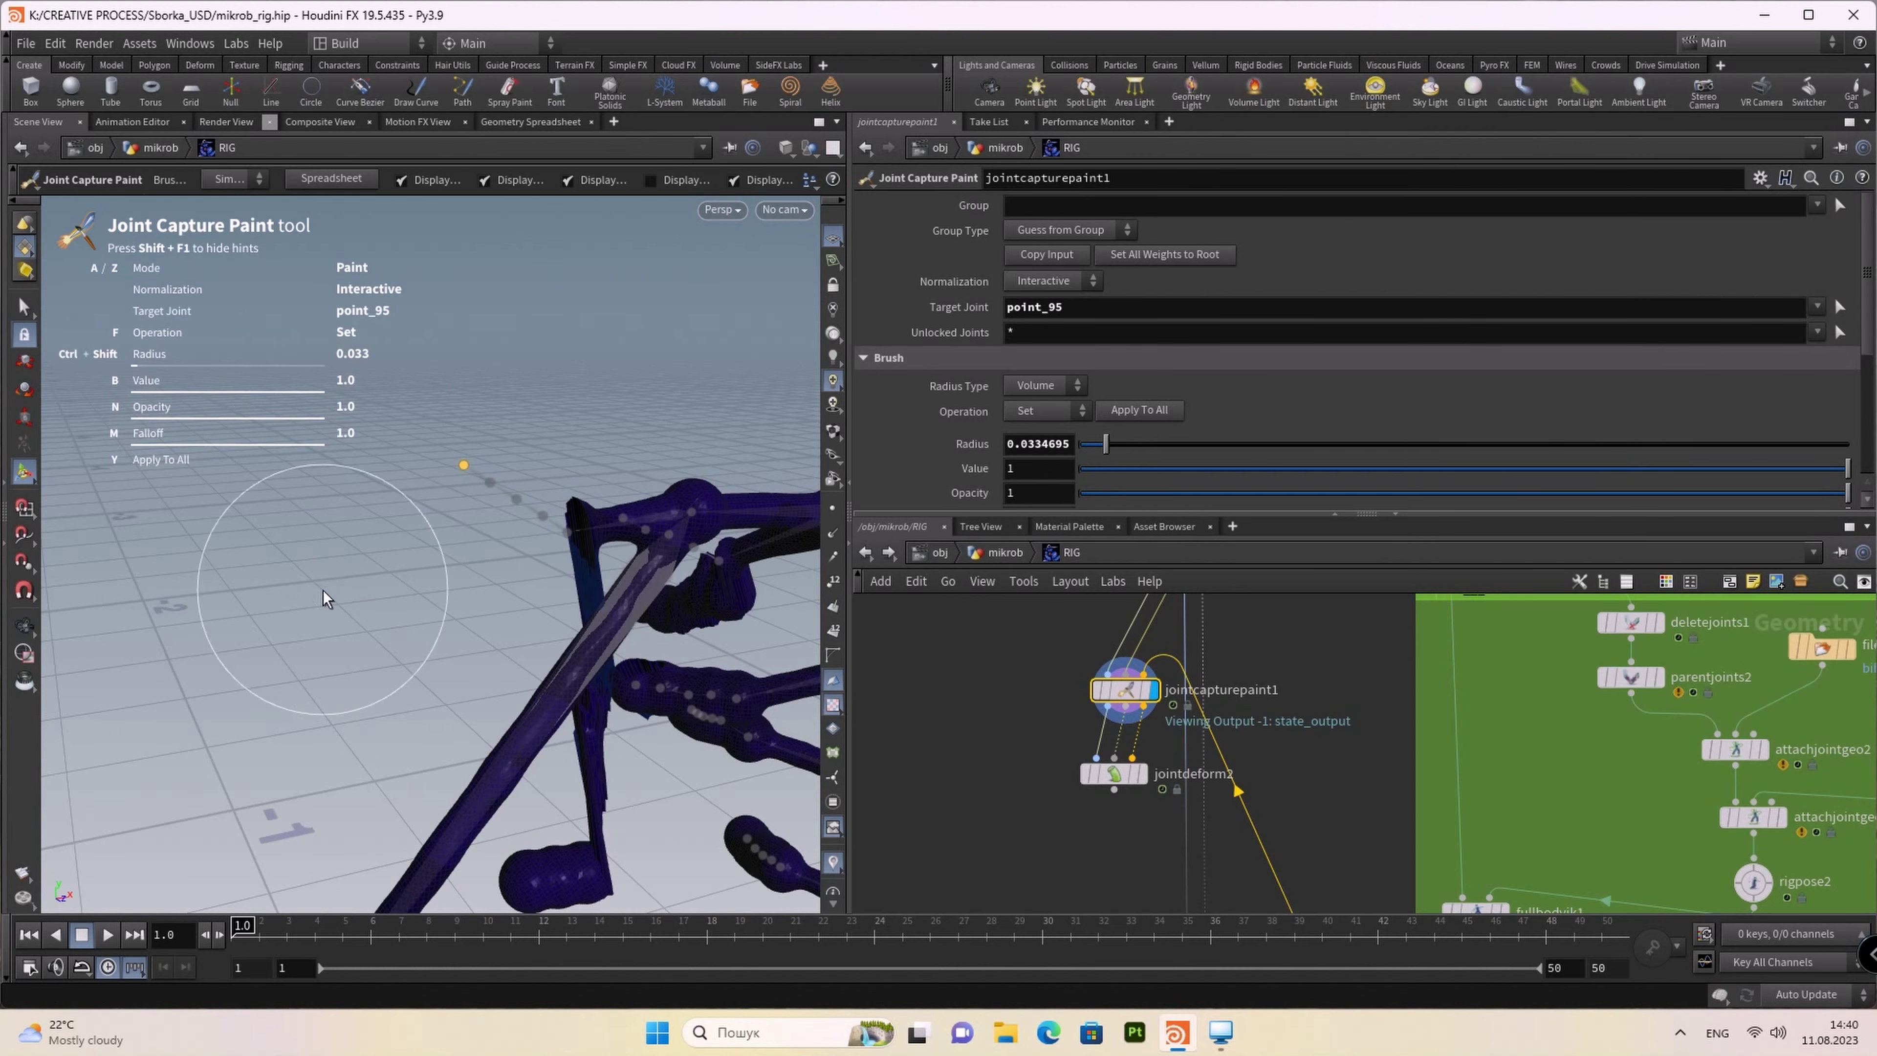
alt+drag(500, 674, 517, 666)
scroll(1389, 839, down, 3)
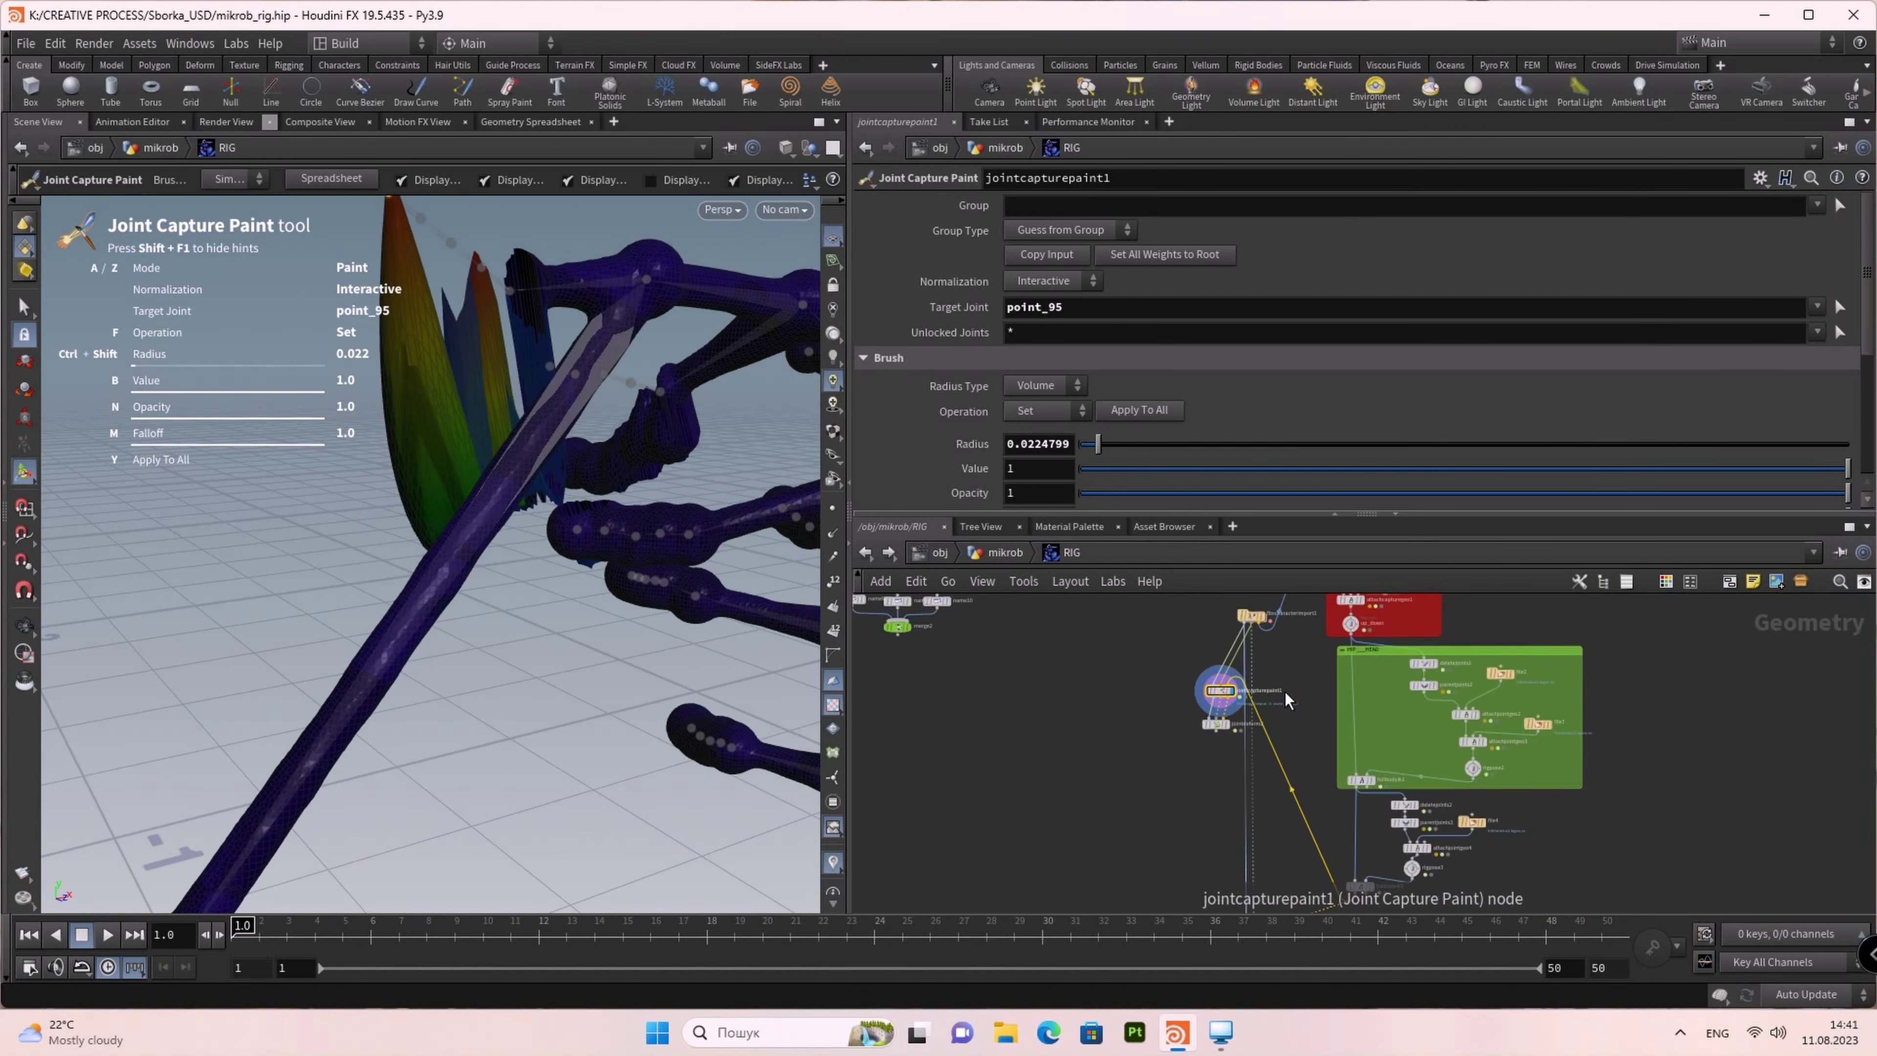
click(1386, 831)
click(1110, 584)
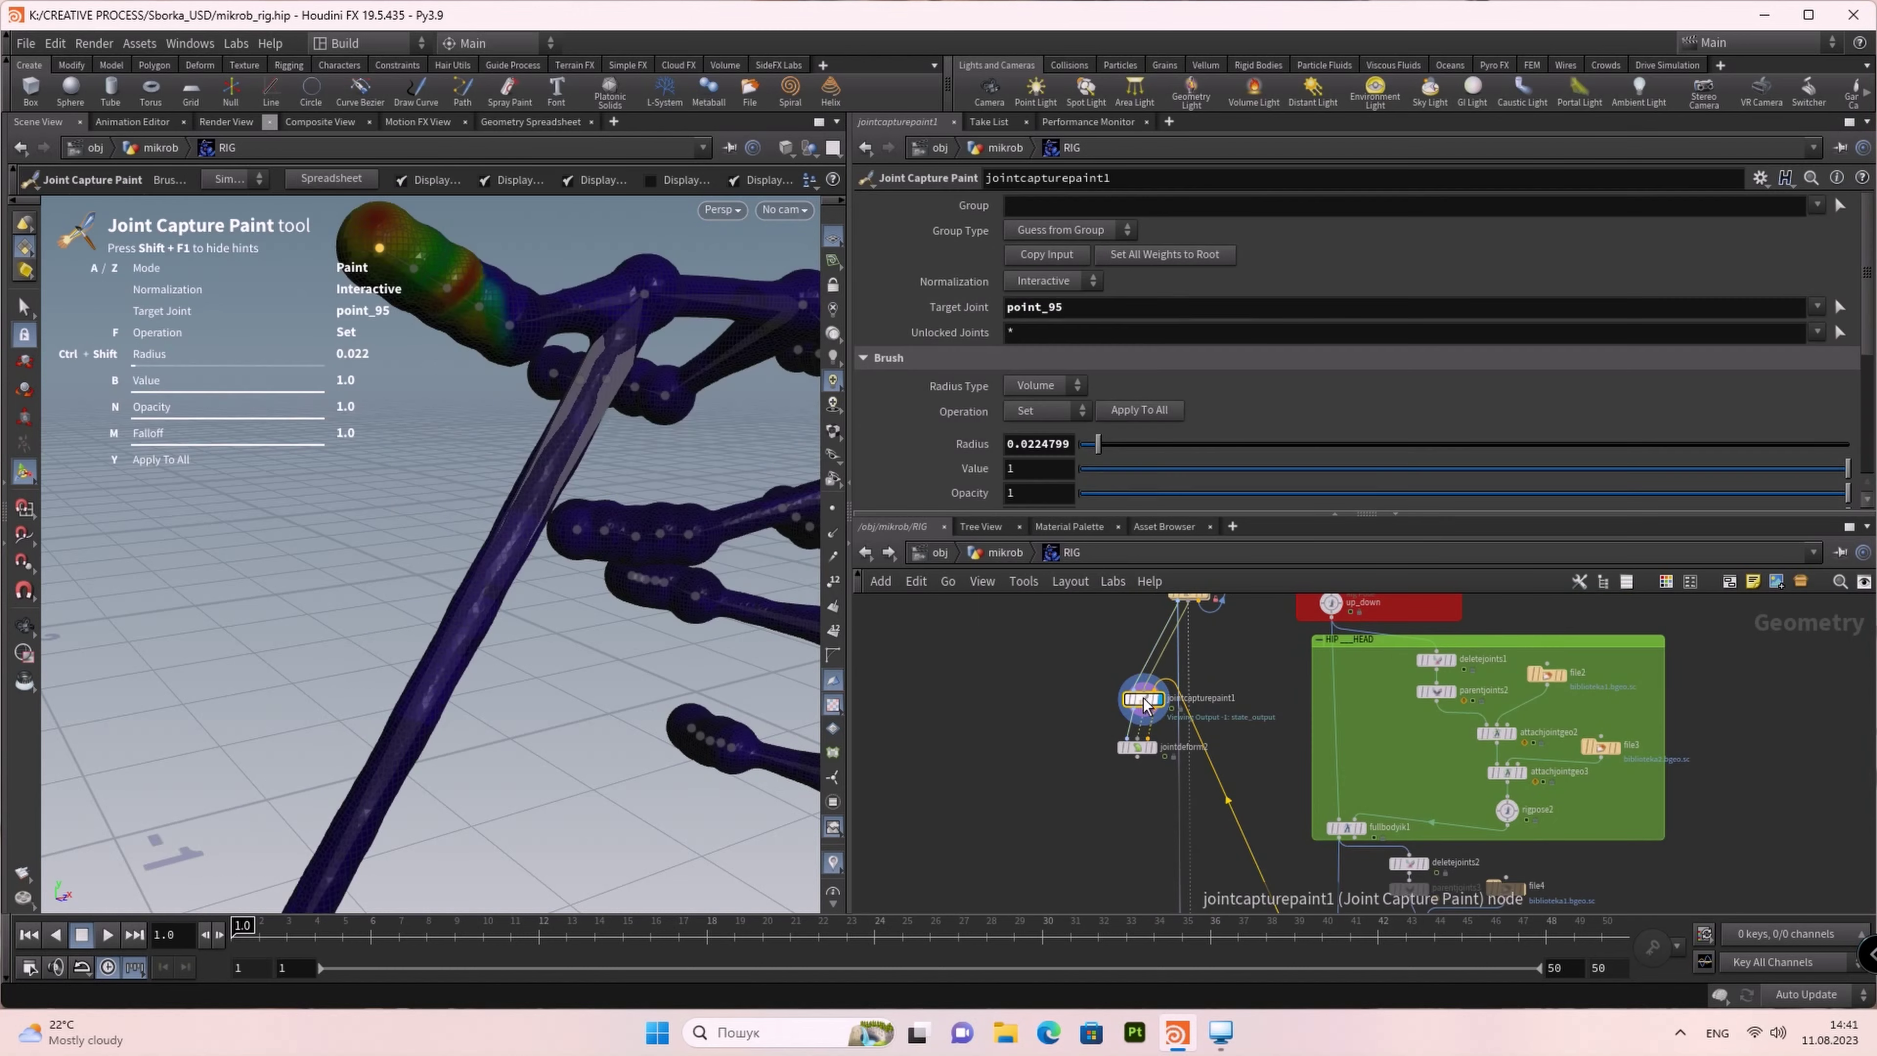
Step: Resume weight painting on the arm limb and undo the last stroke
alt+drag(395, 526, 488, 591)
scroll(487, 592, down, 3)
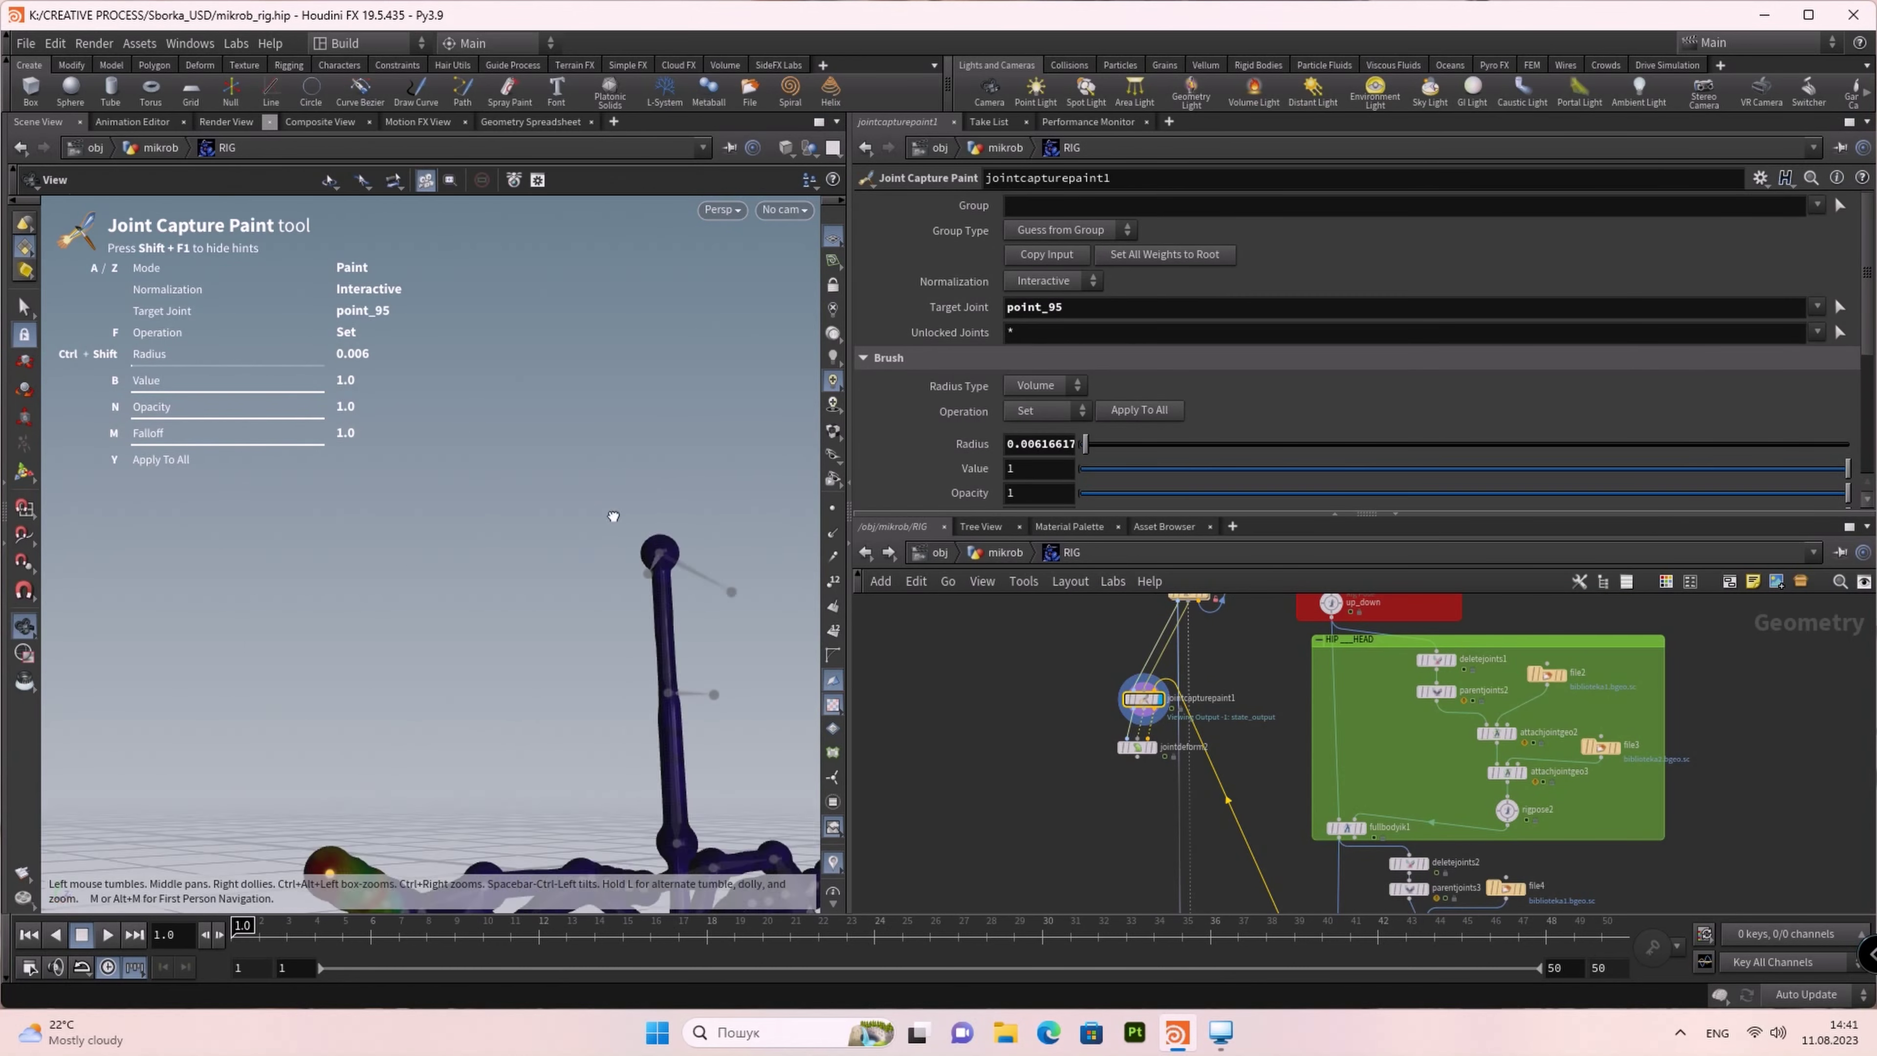
mouse_move(434, 711)
alt+mouse_down()
mouse_move(611, 593)
mouse_move(475, 618)
mouse_move(517, 651)
alt+mouse_up()
click(1689, 790)
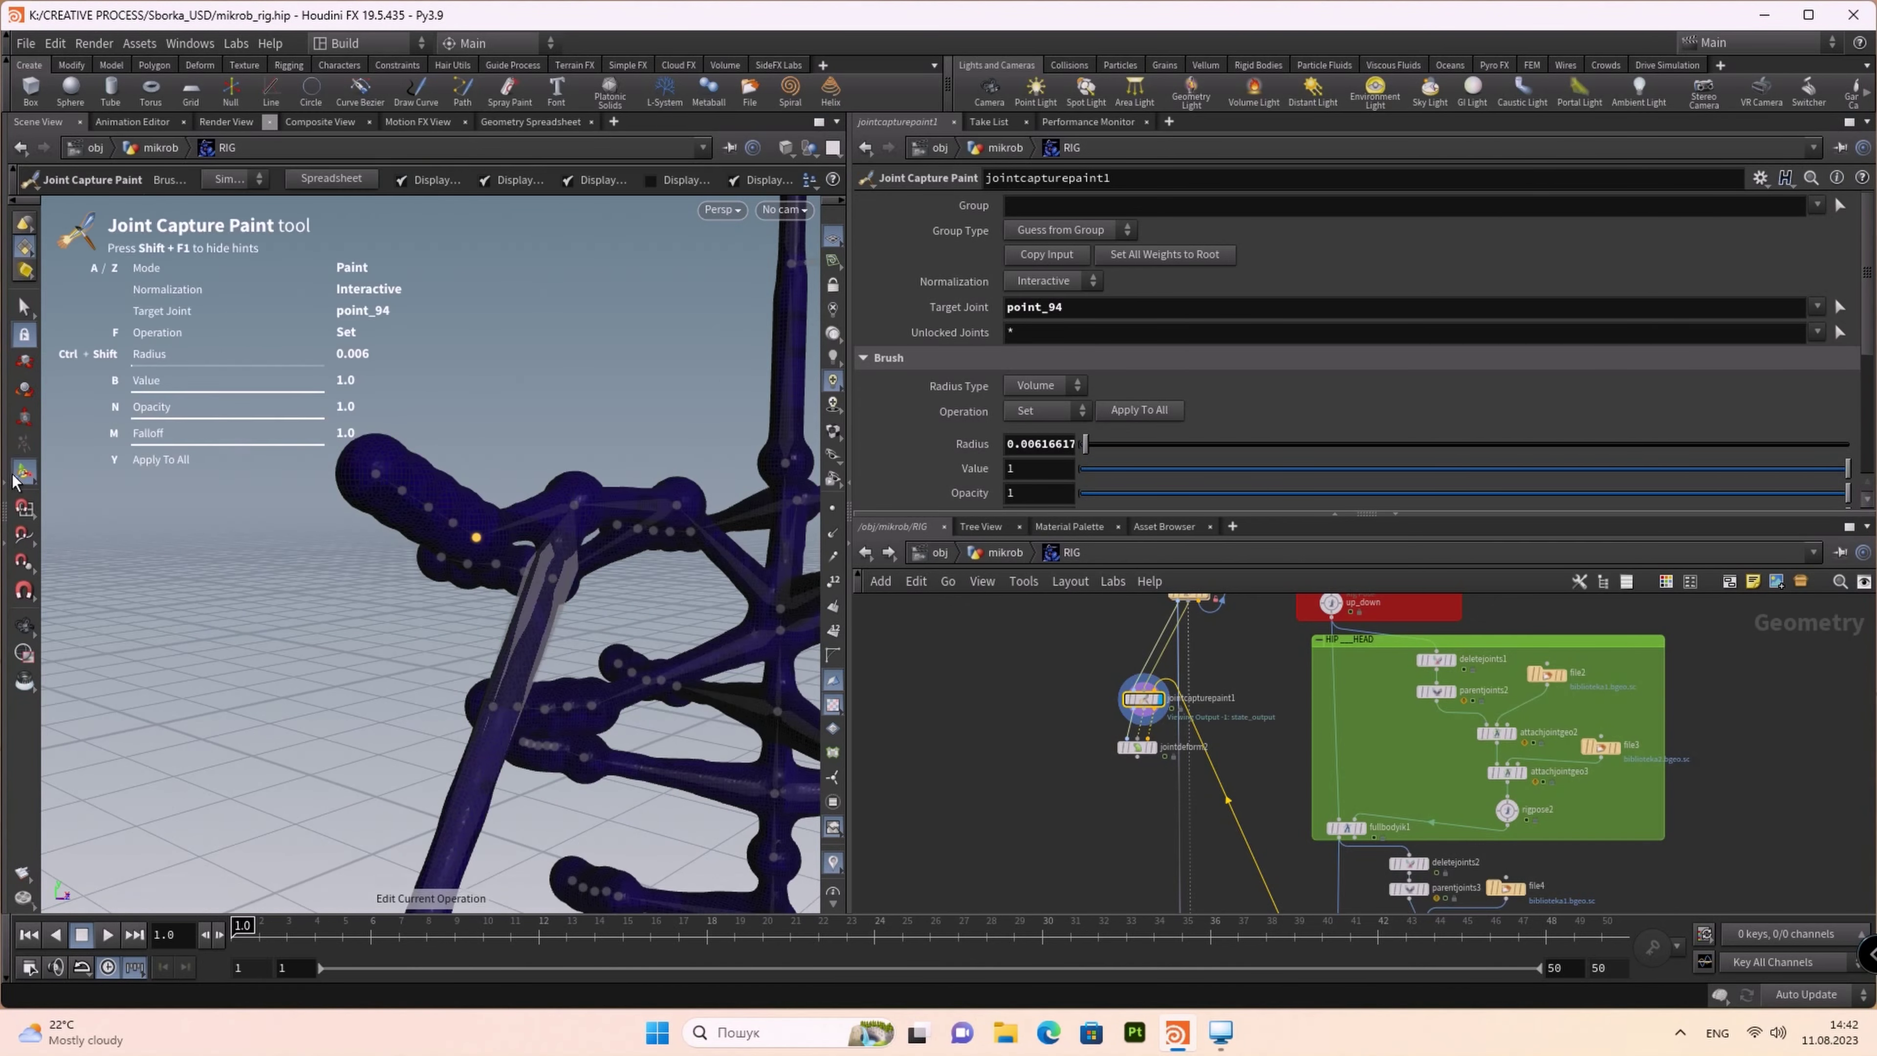
drag(852, 596, 1437, 595)
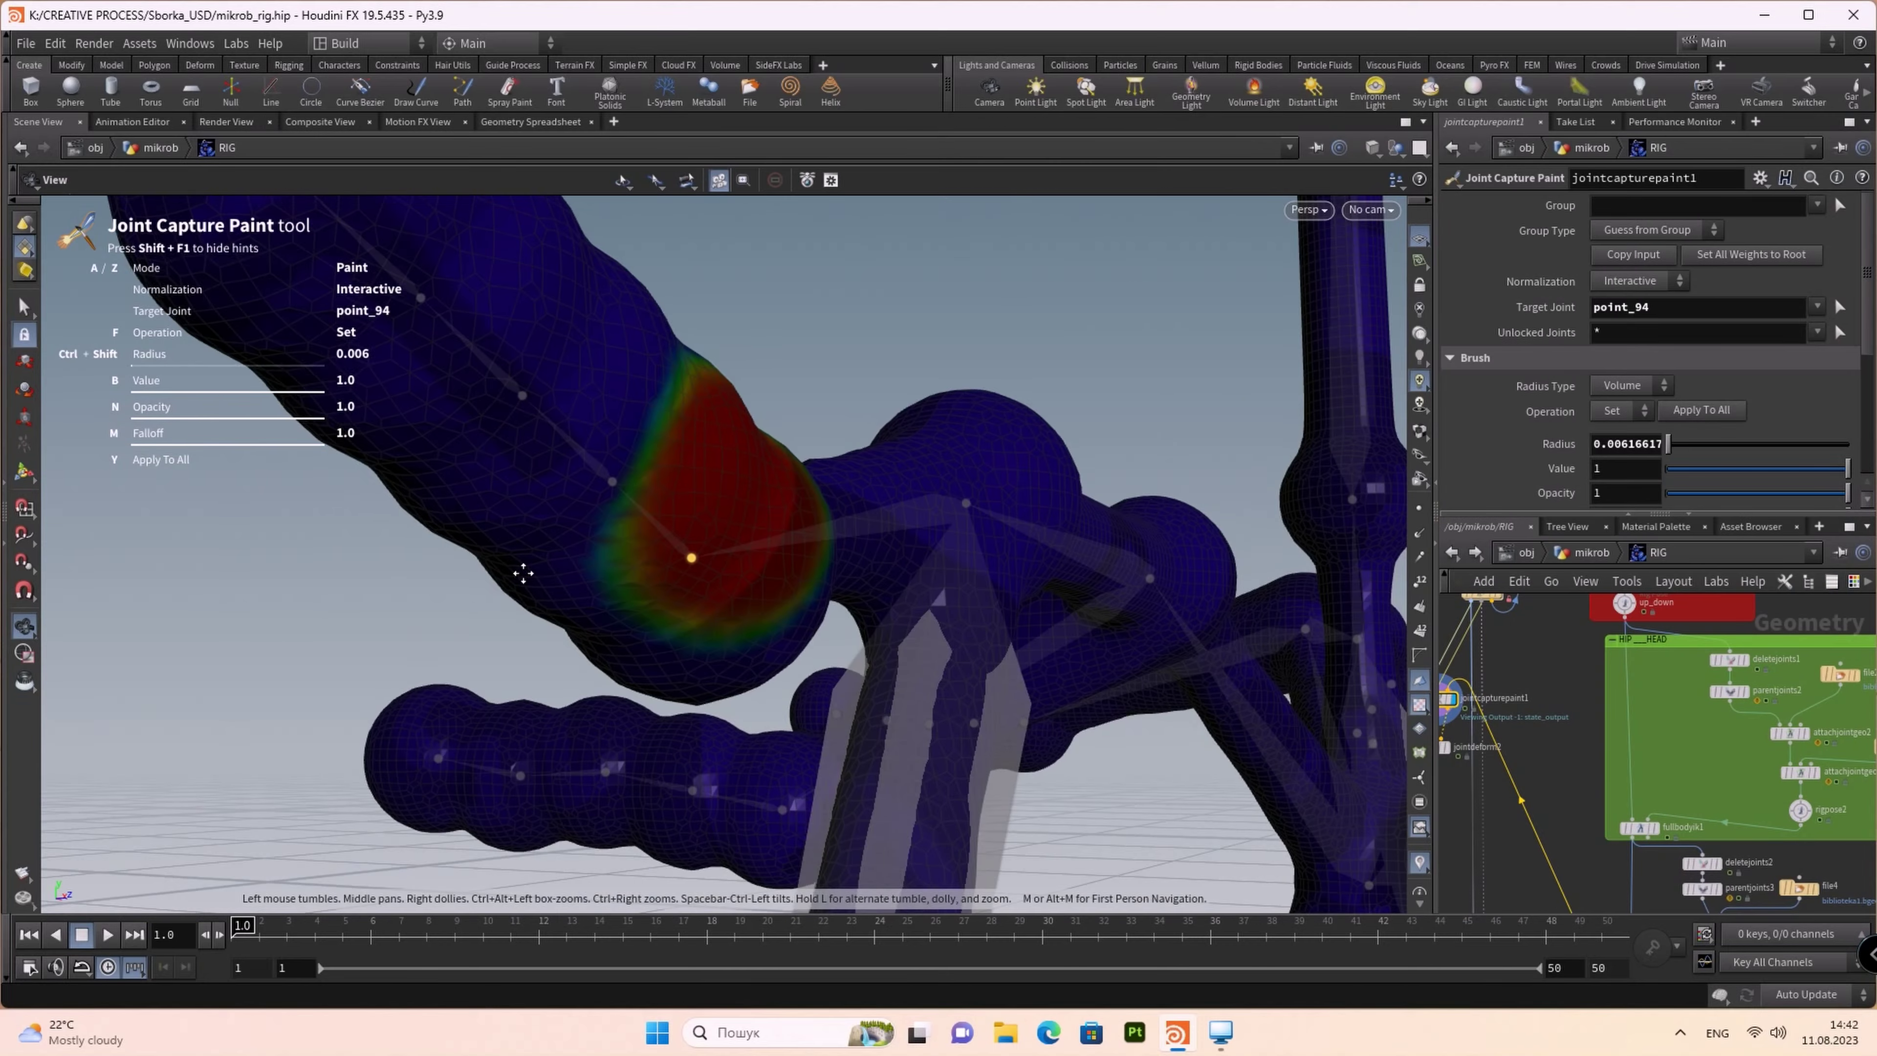
mouse_move(926, 292)
alt+mouse_down()
mouse_move(748, 333)
mouse_move(997, 356)
mouse_move(1060, 545)
mouse_move(1278, 482)
alt+mouse_up()
key(ctrl+z)
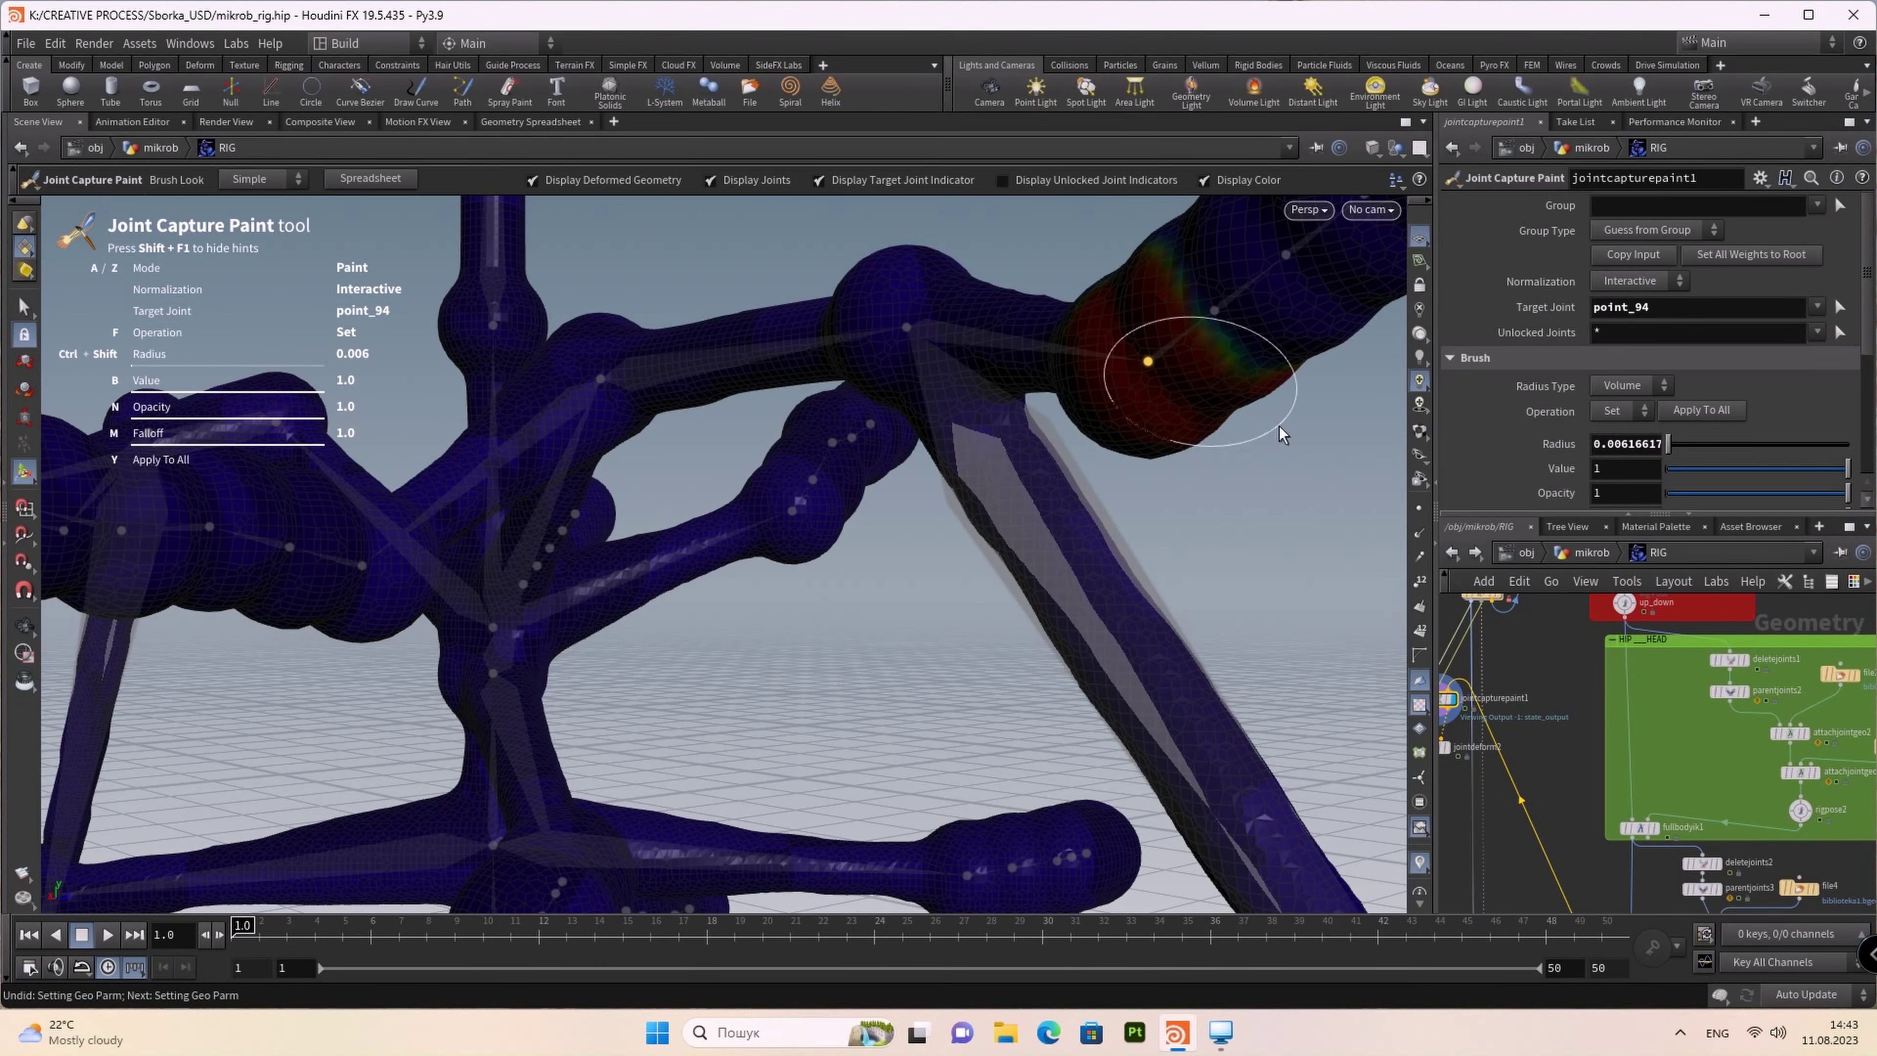
alt+drag(1169, 386, 1048, 550)
Step: Switch the brush Operation to Smooth and blend the weights along the limb
key(f)
click(1004, 603)
drag(764, 436, 894, 431)
mouse_move(790, 471)
alt+mouse_down()
mouse_move(813, 488)
mouse_move(738, 481)
alt+mouse_up()
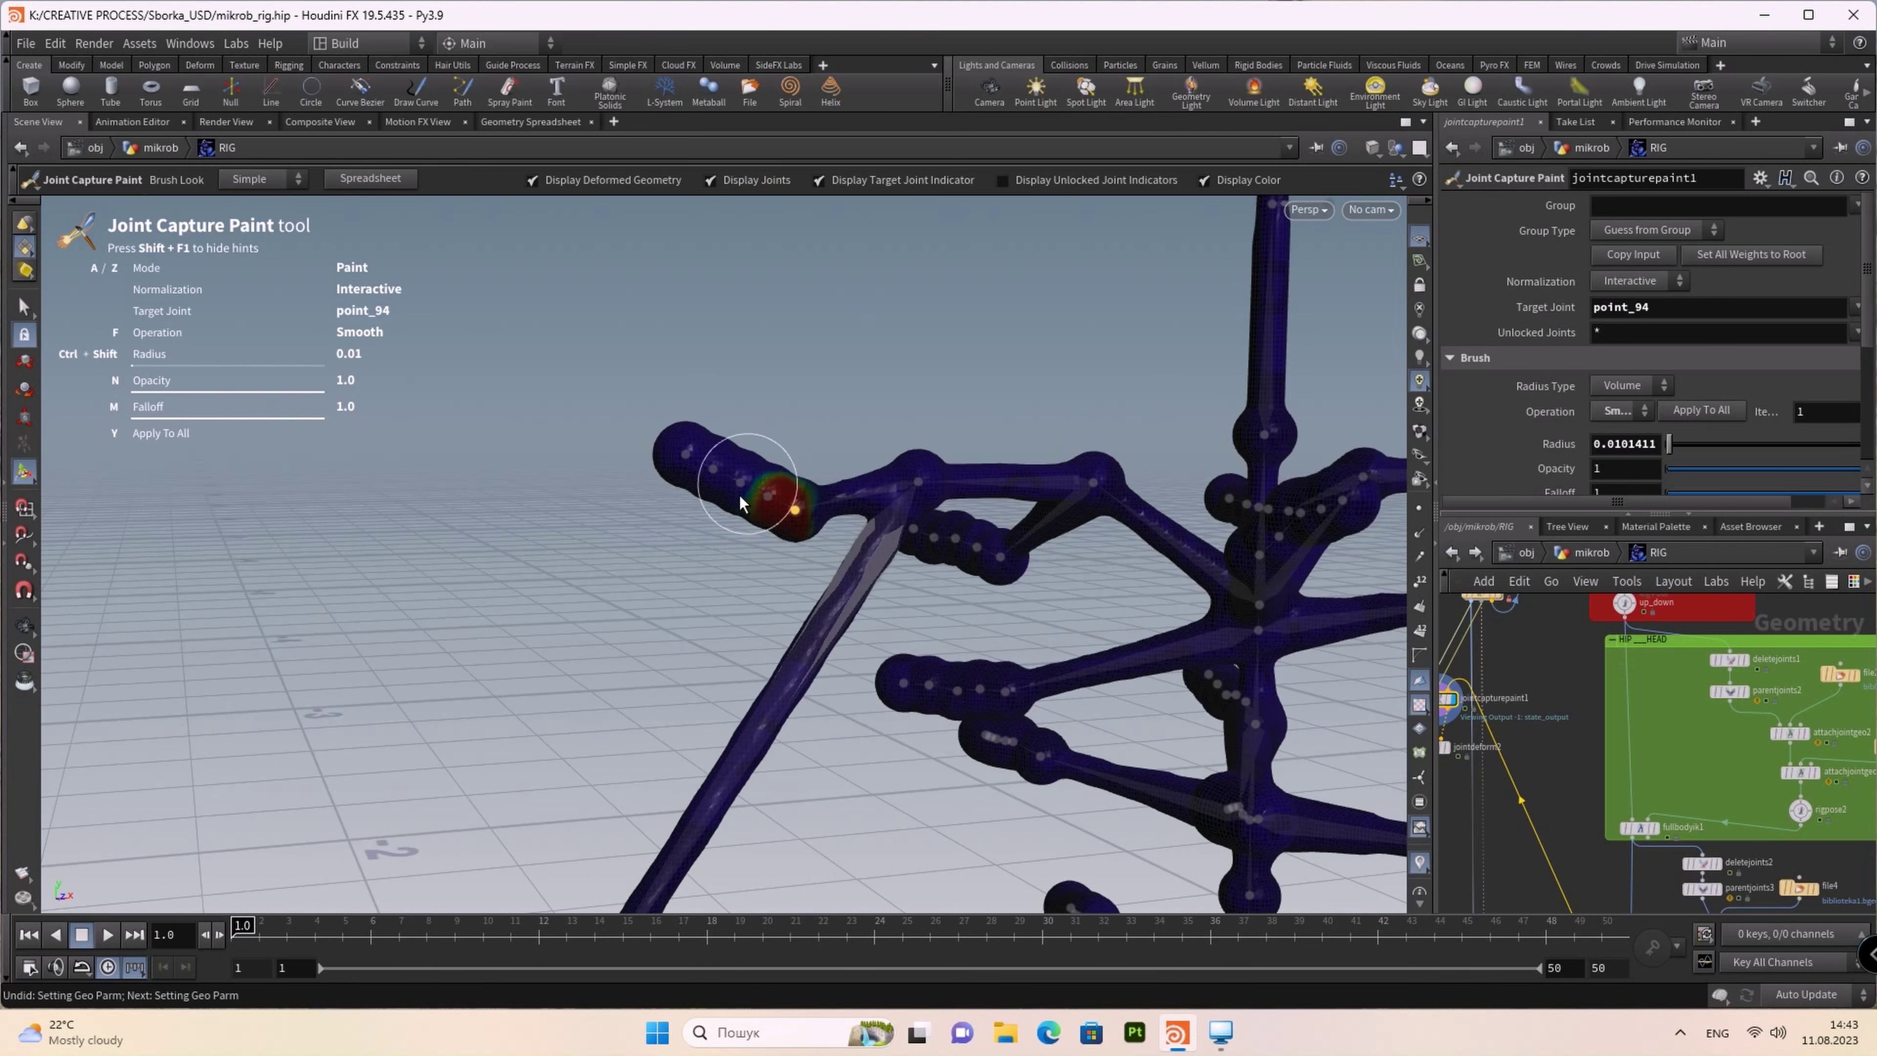
key(f)
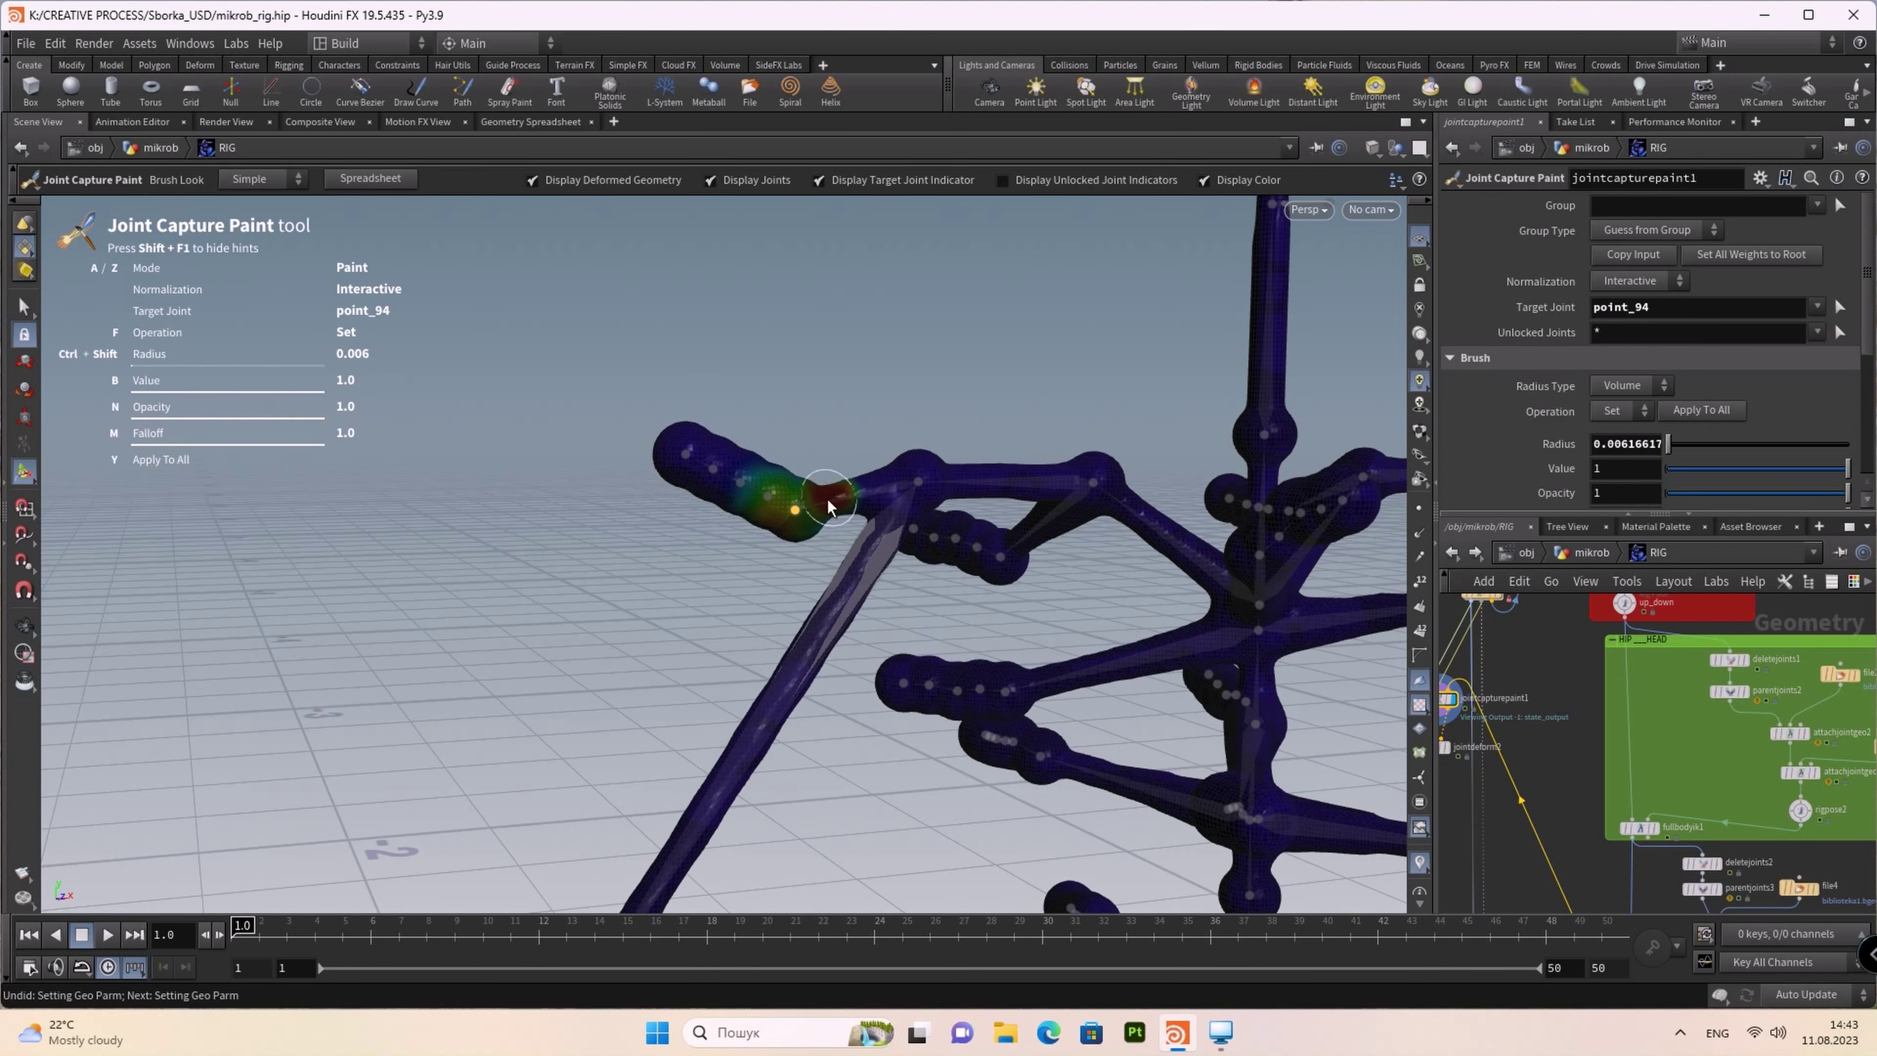
key(f)
drag(776, 499, 840, 498)
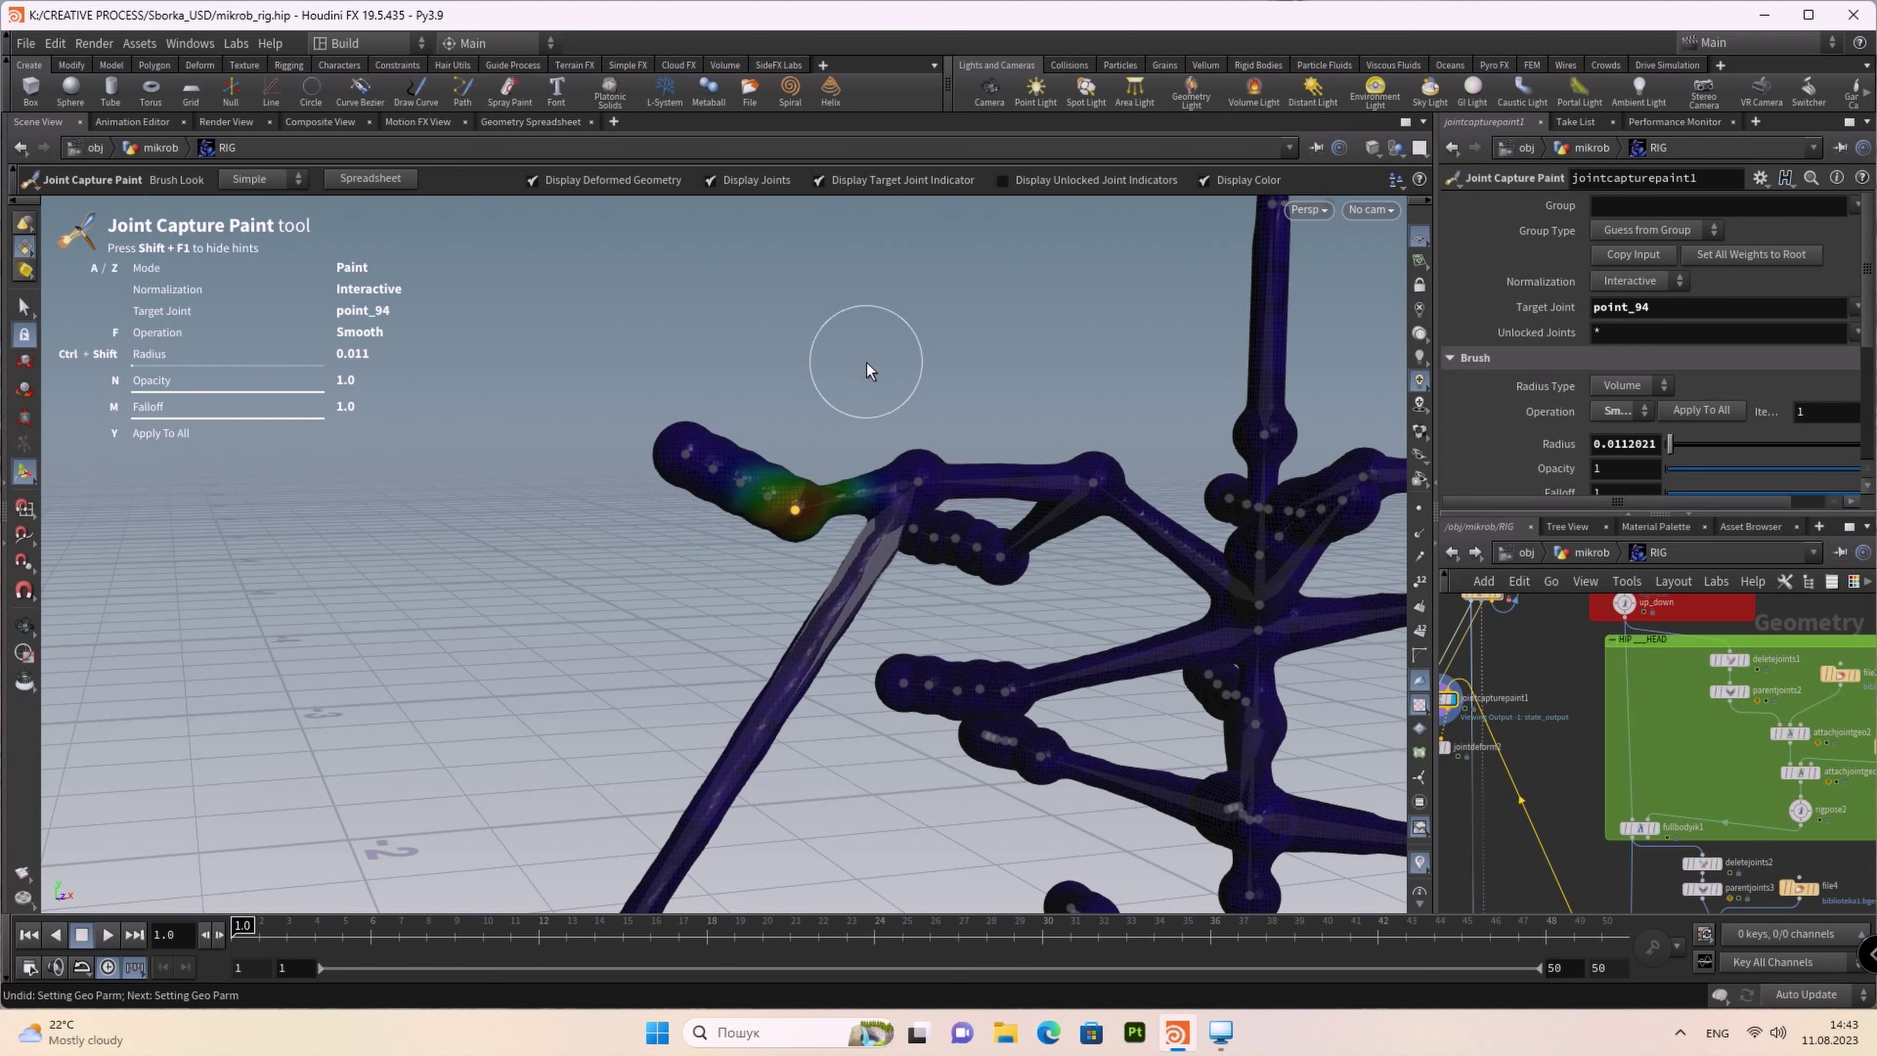
mouse_move(866, 362)
alt+mouse_down()
mouse_move(683, 397)
mouse_move(1163, 728)
alt+mouse_up()
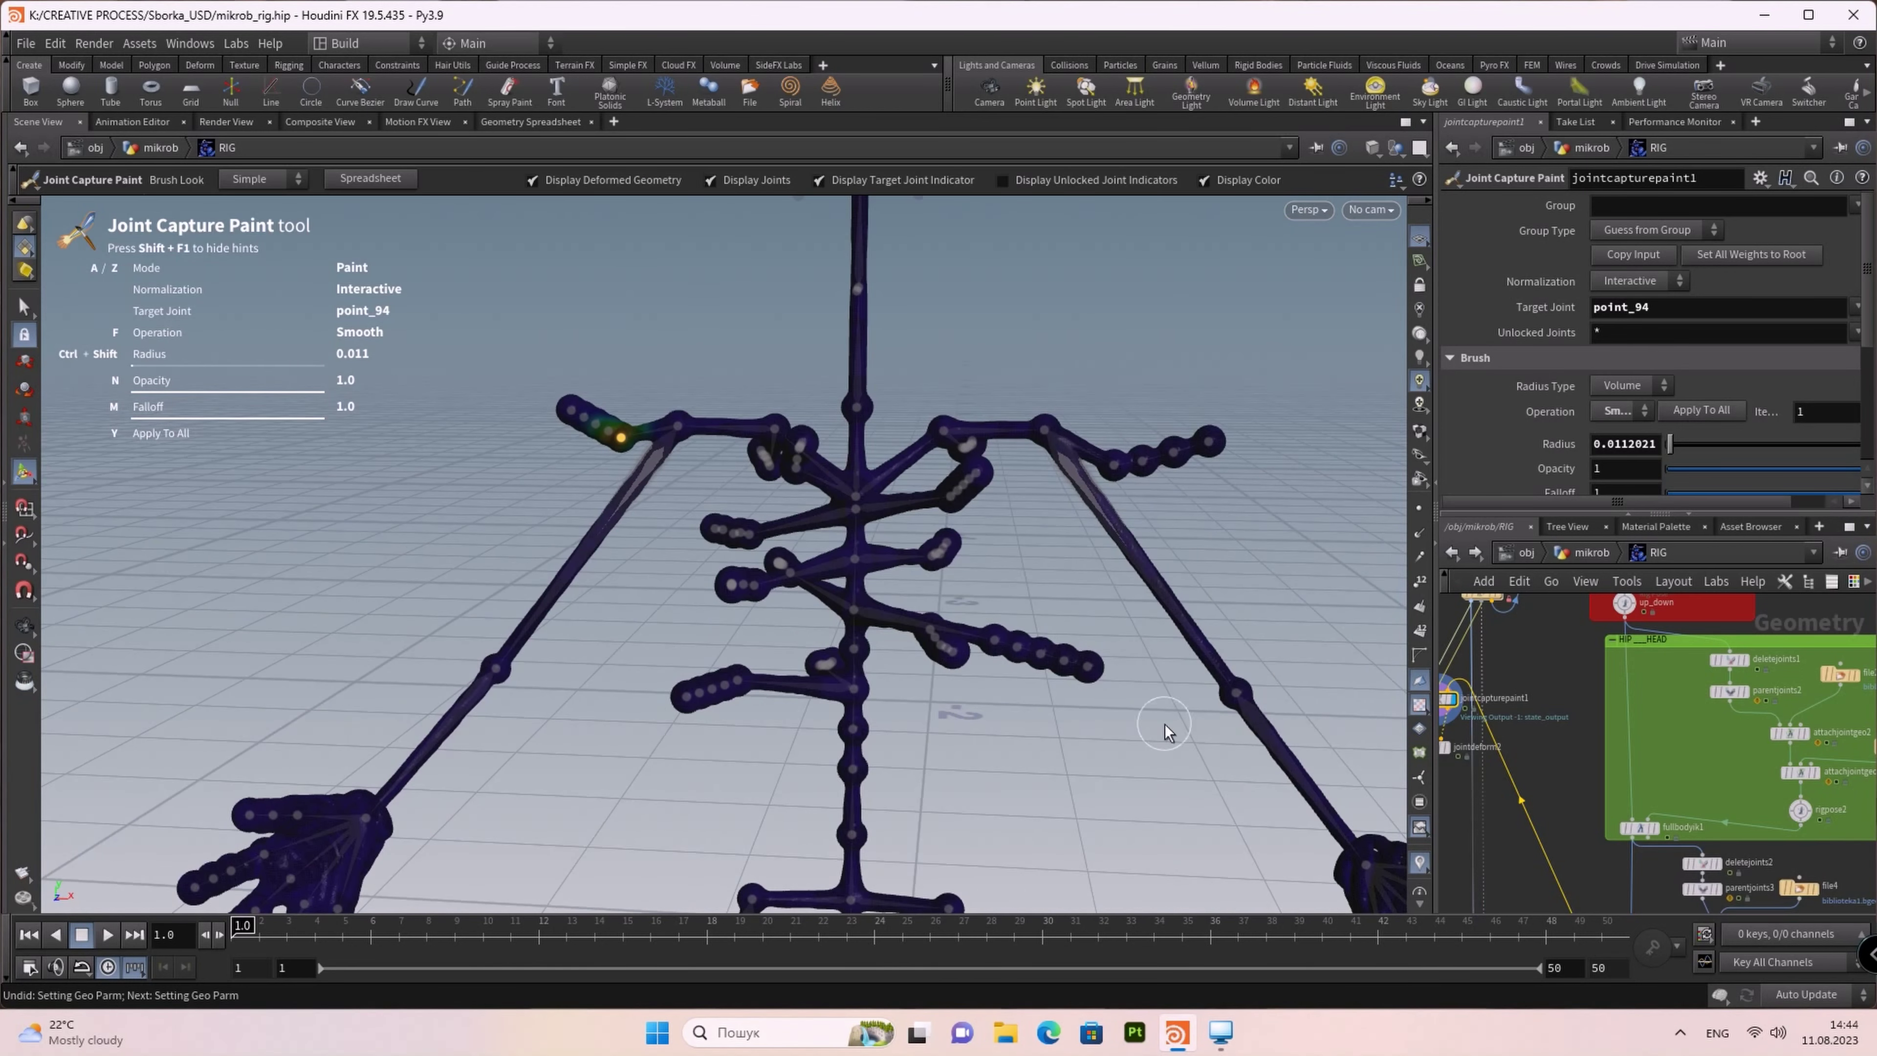
scroll(1493, 784, up, 3)
drag(1435, 611, 940, 611)
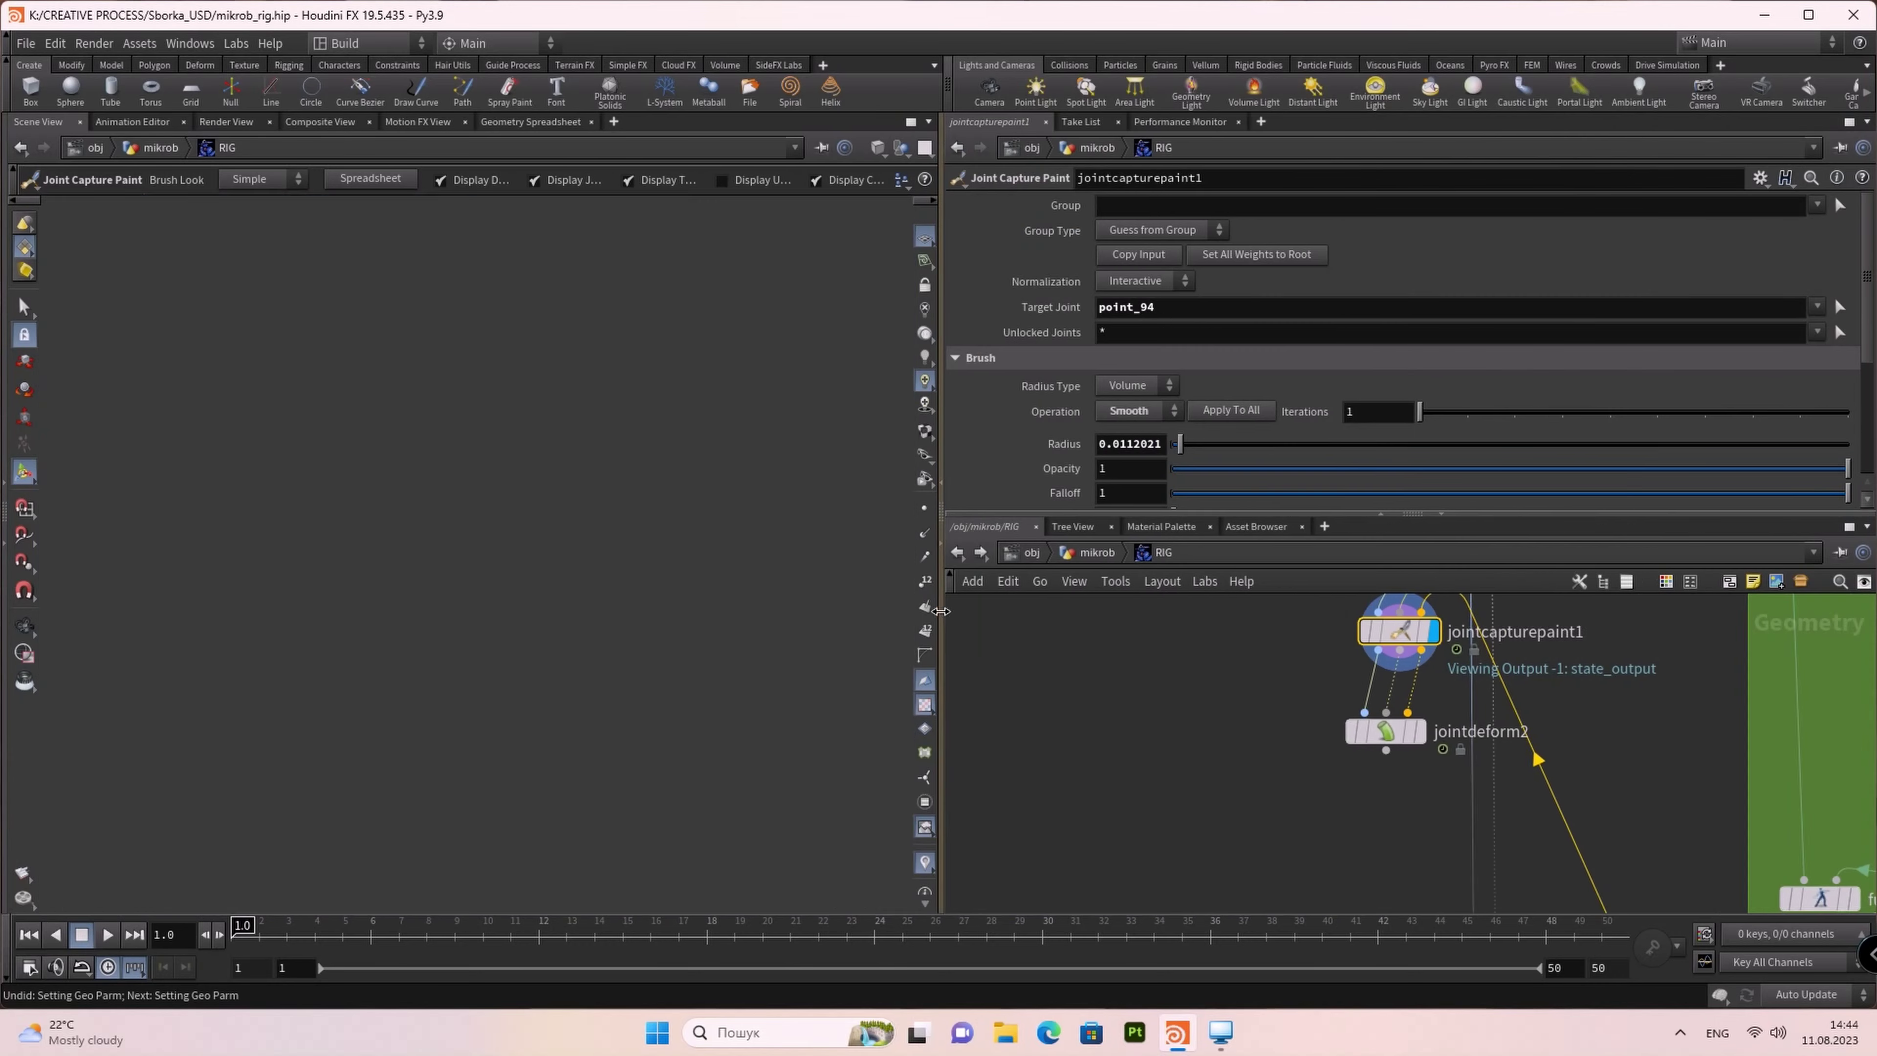
Step: Add a ROP FBX Character Output node and wire the rig into it
key(Tab)
click(1758, 635)
click(1171, 695)
click(1337, 715)
Step: Set Output FBX File to $HIP/geo/quorum_in_microbes/quorum_in_microbes1.fbx and save to disk
triple_click(1472, 235)
key(ctrl+c)
middle_drag(1204, 806, 1232, 620)
click(1186, 780)
triple_click(1134, 333)
key(ctrl+v)
key(Return)
key(Return)
click(1137, 203)
Step: Move jointcapturepaint1 to a new spot in the network
scroll(1215, 828, down, 2)
middle_drag(1216, 828, 1098, 822)
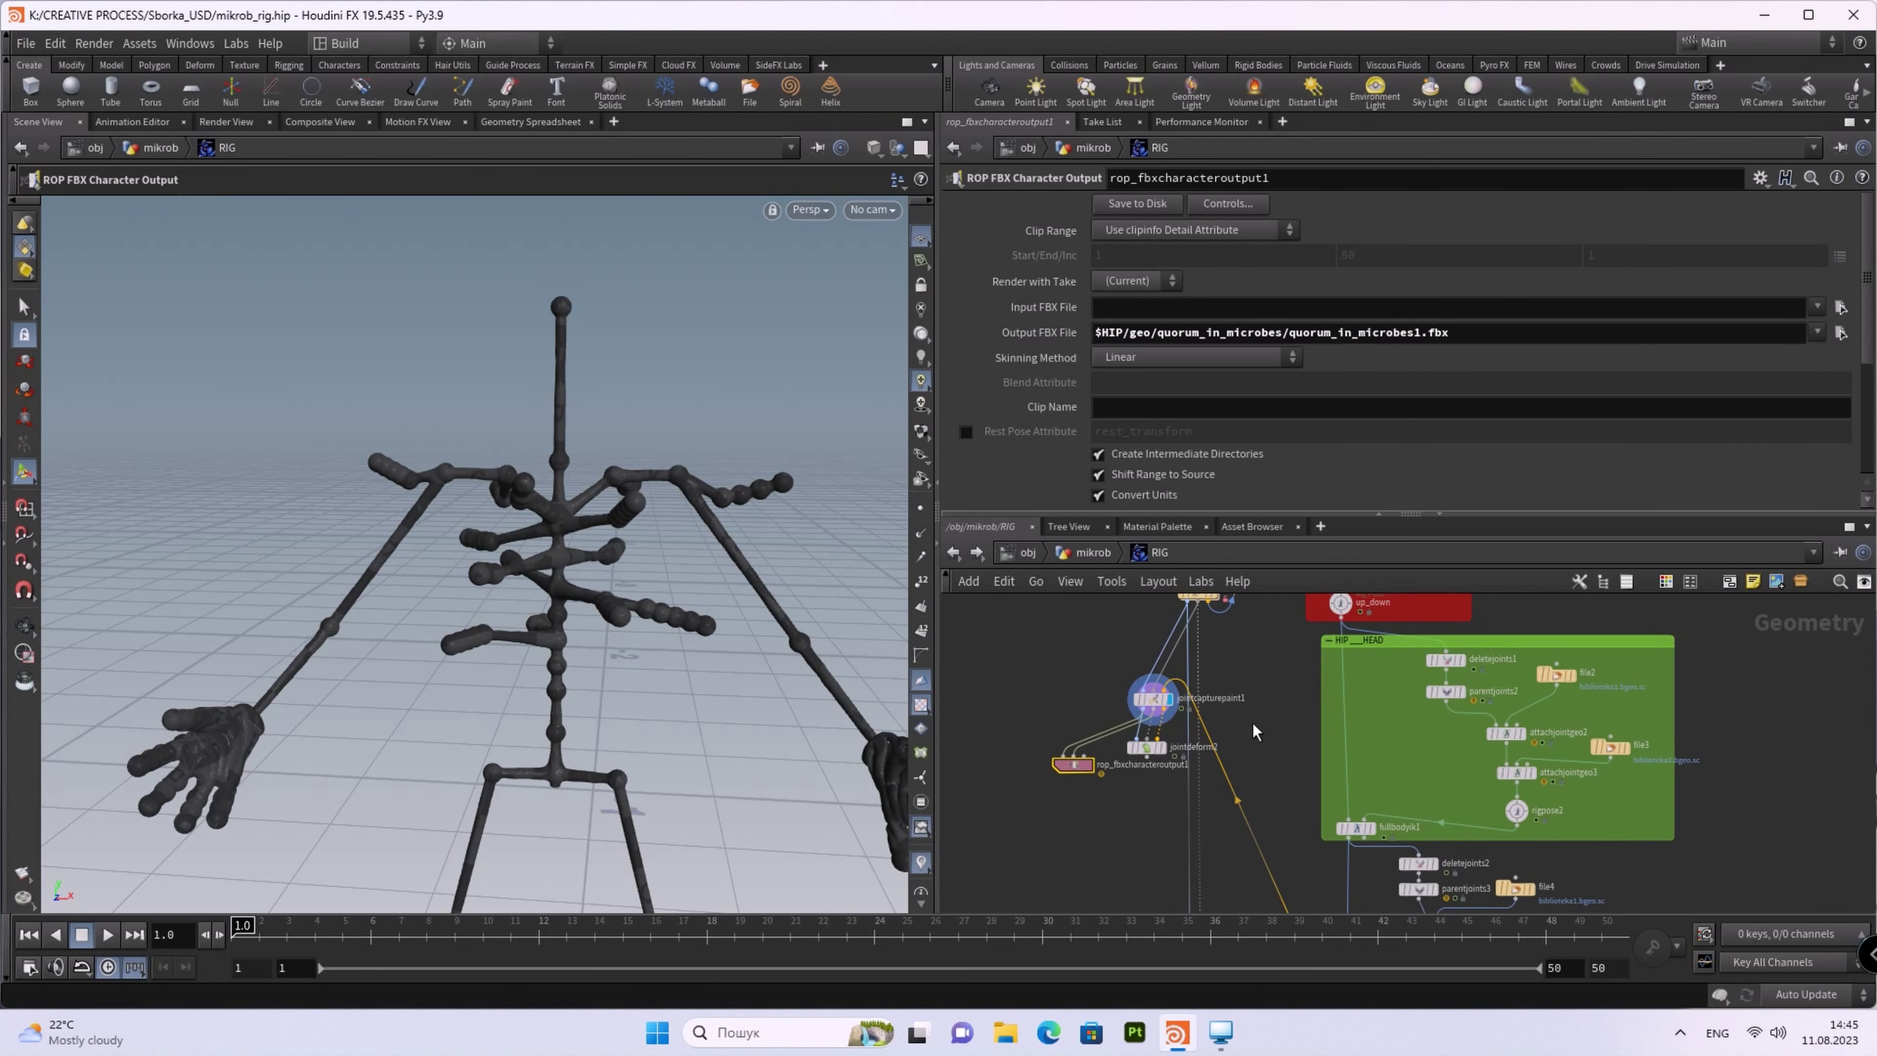
drag(1132, 654, 1034, 710)
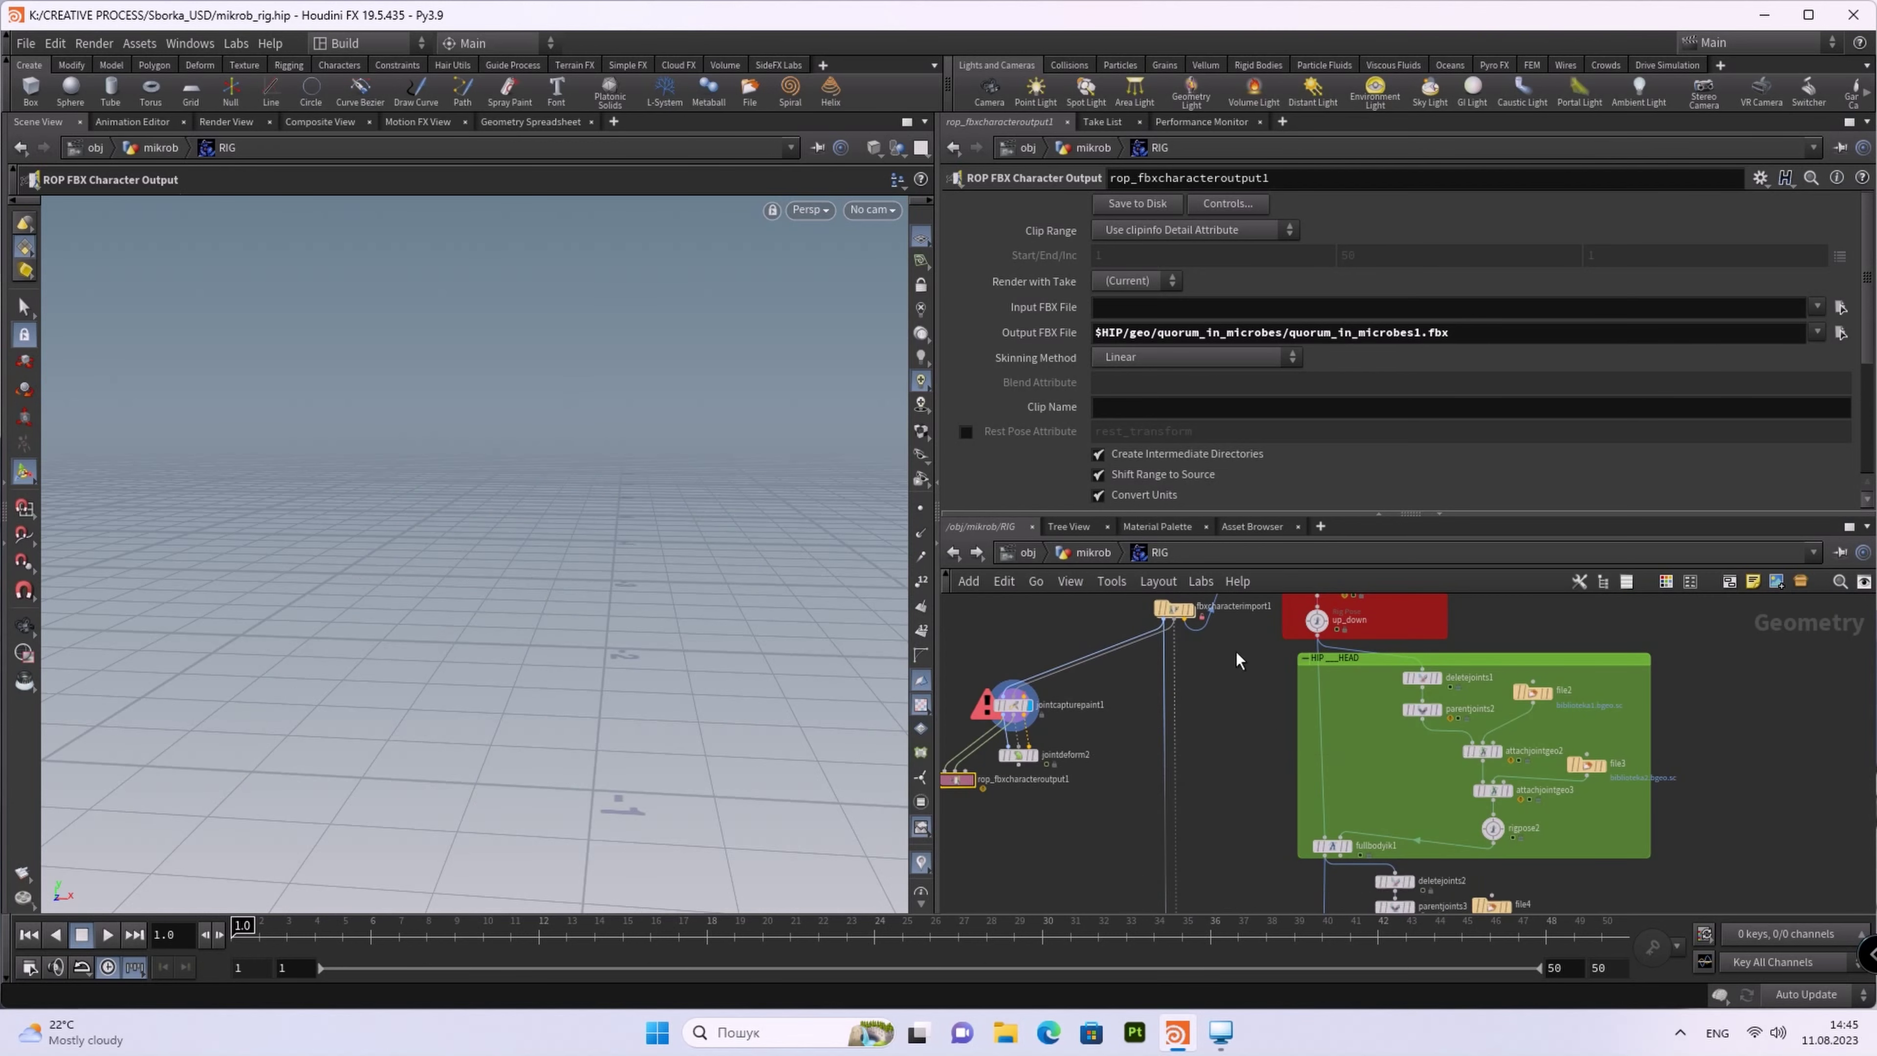
scroll(1071, 724, up, 3)
scroll(1109, 754, up, 3)
scroll(1130, 780, down, 3)
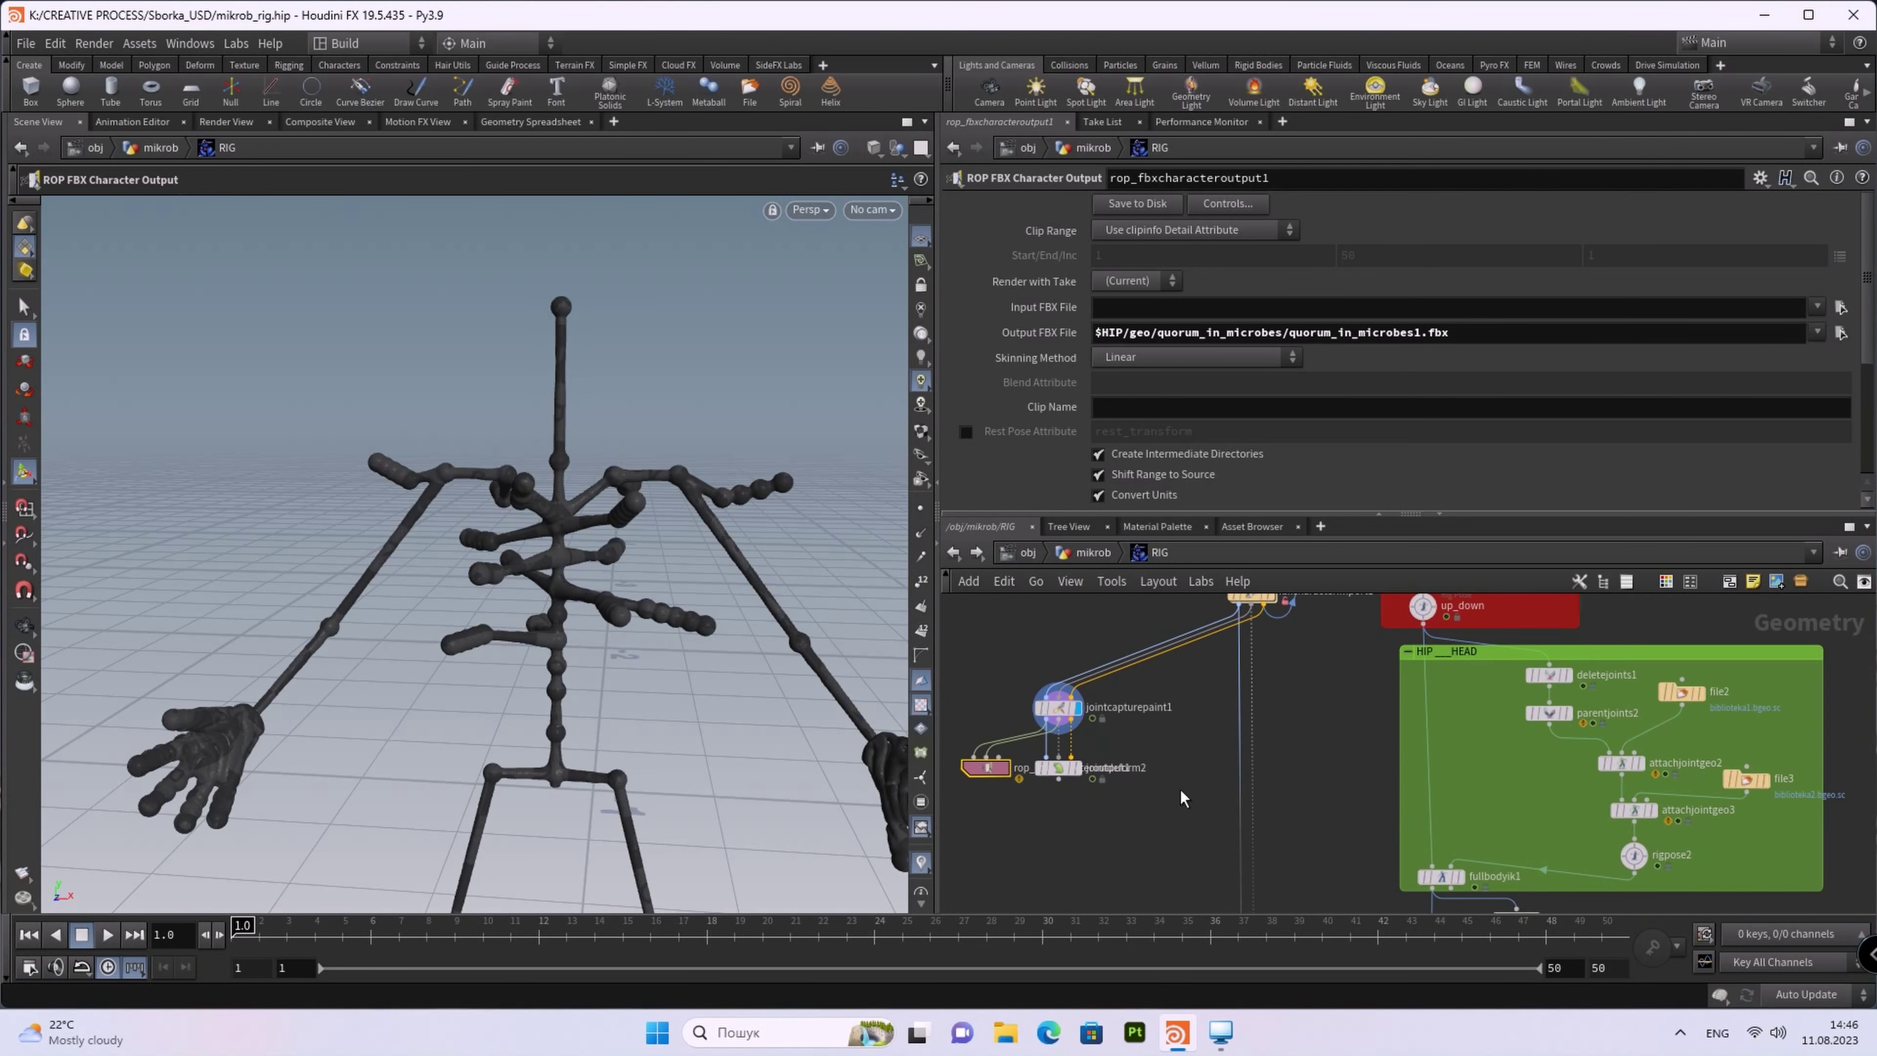
Step: In rigpose3, swing the arm up by rotating the shoulder
scroll(1389, 783, up, 3)
click(1387, 790)
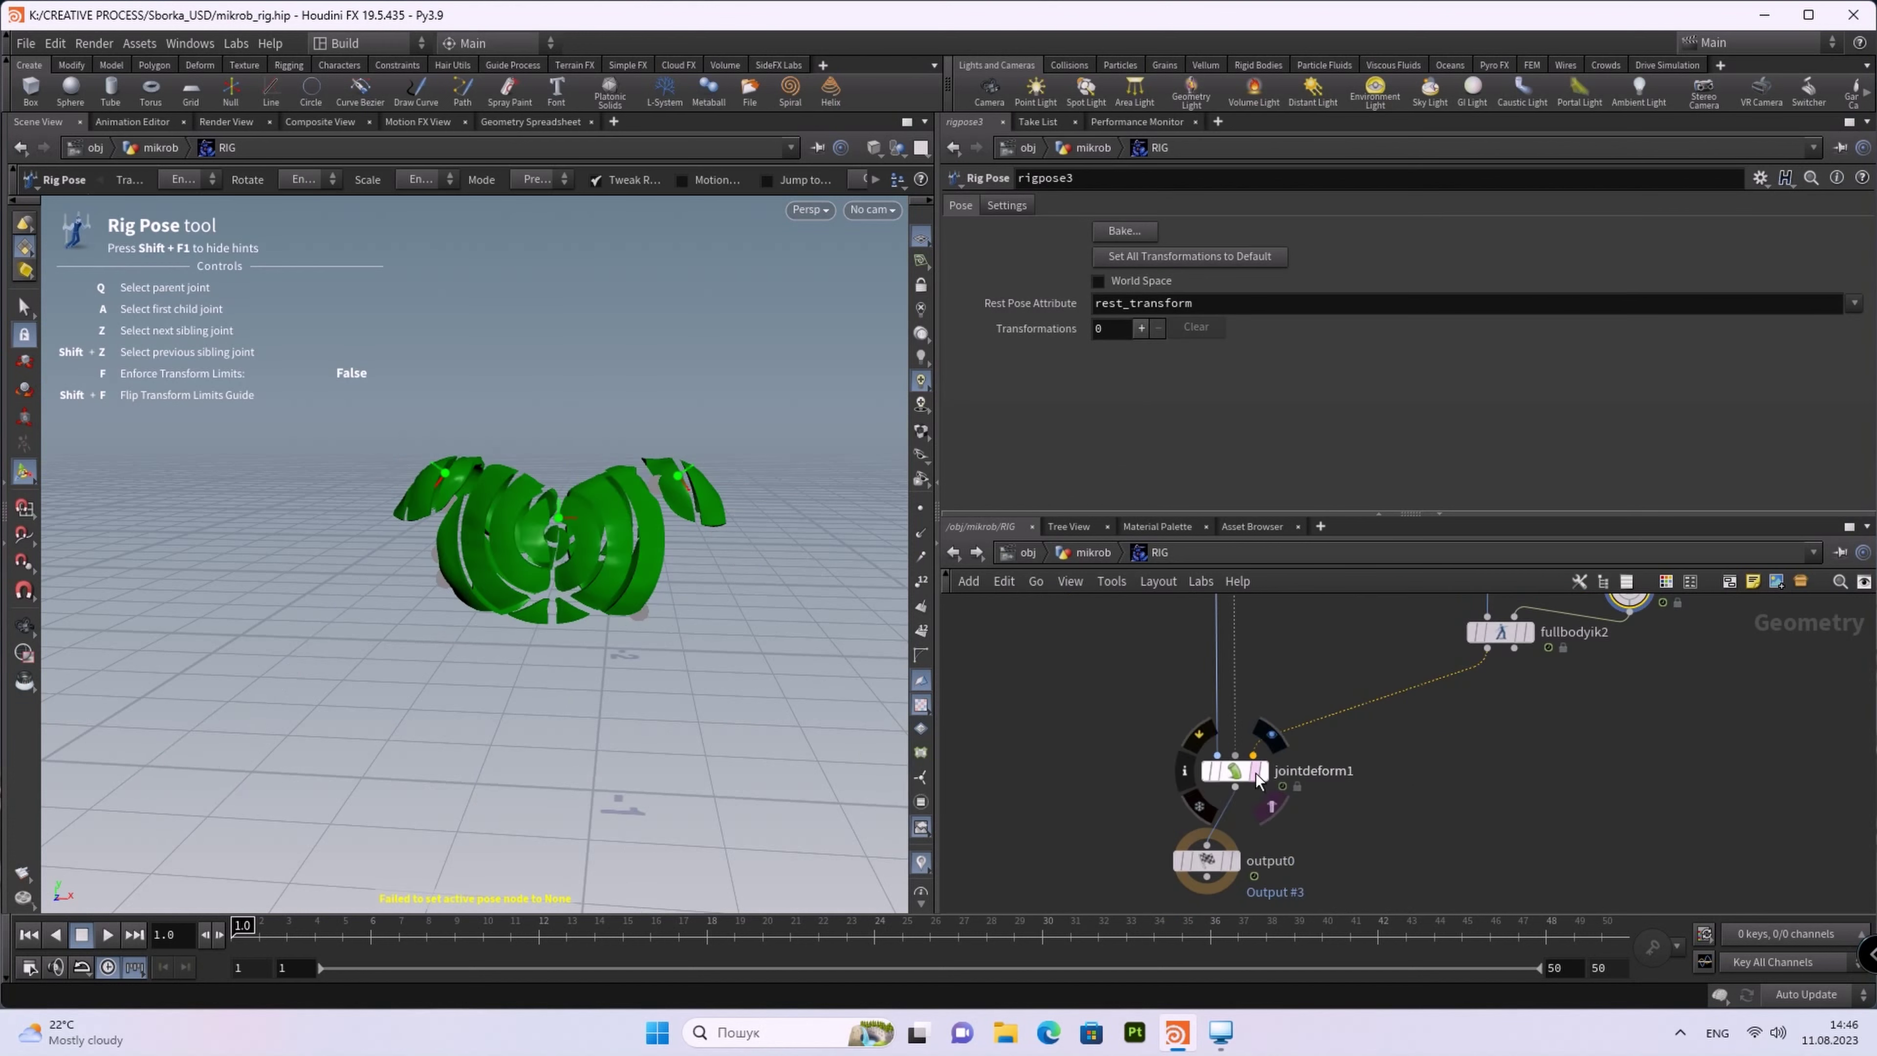
drag(686, 485, 691, 323)
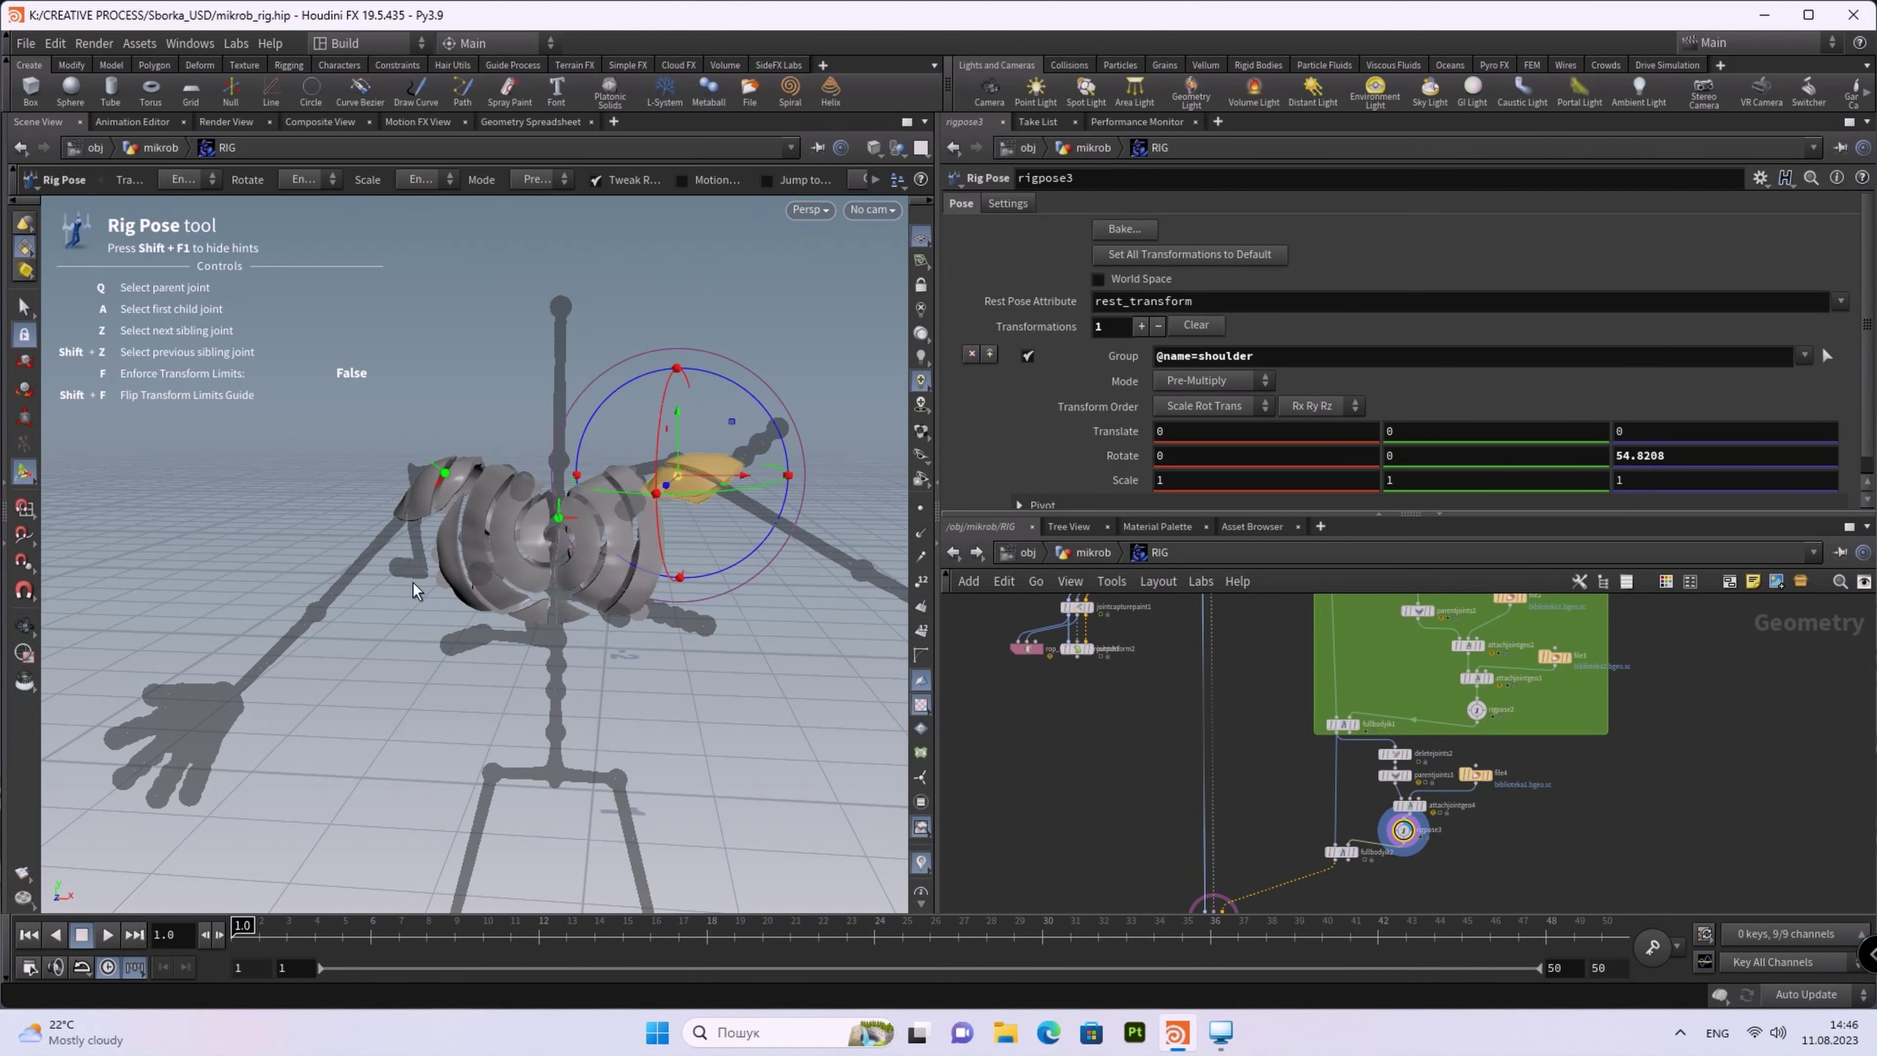
scroll(1560, 869, down, 5)
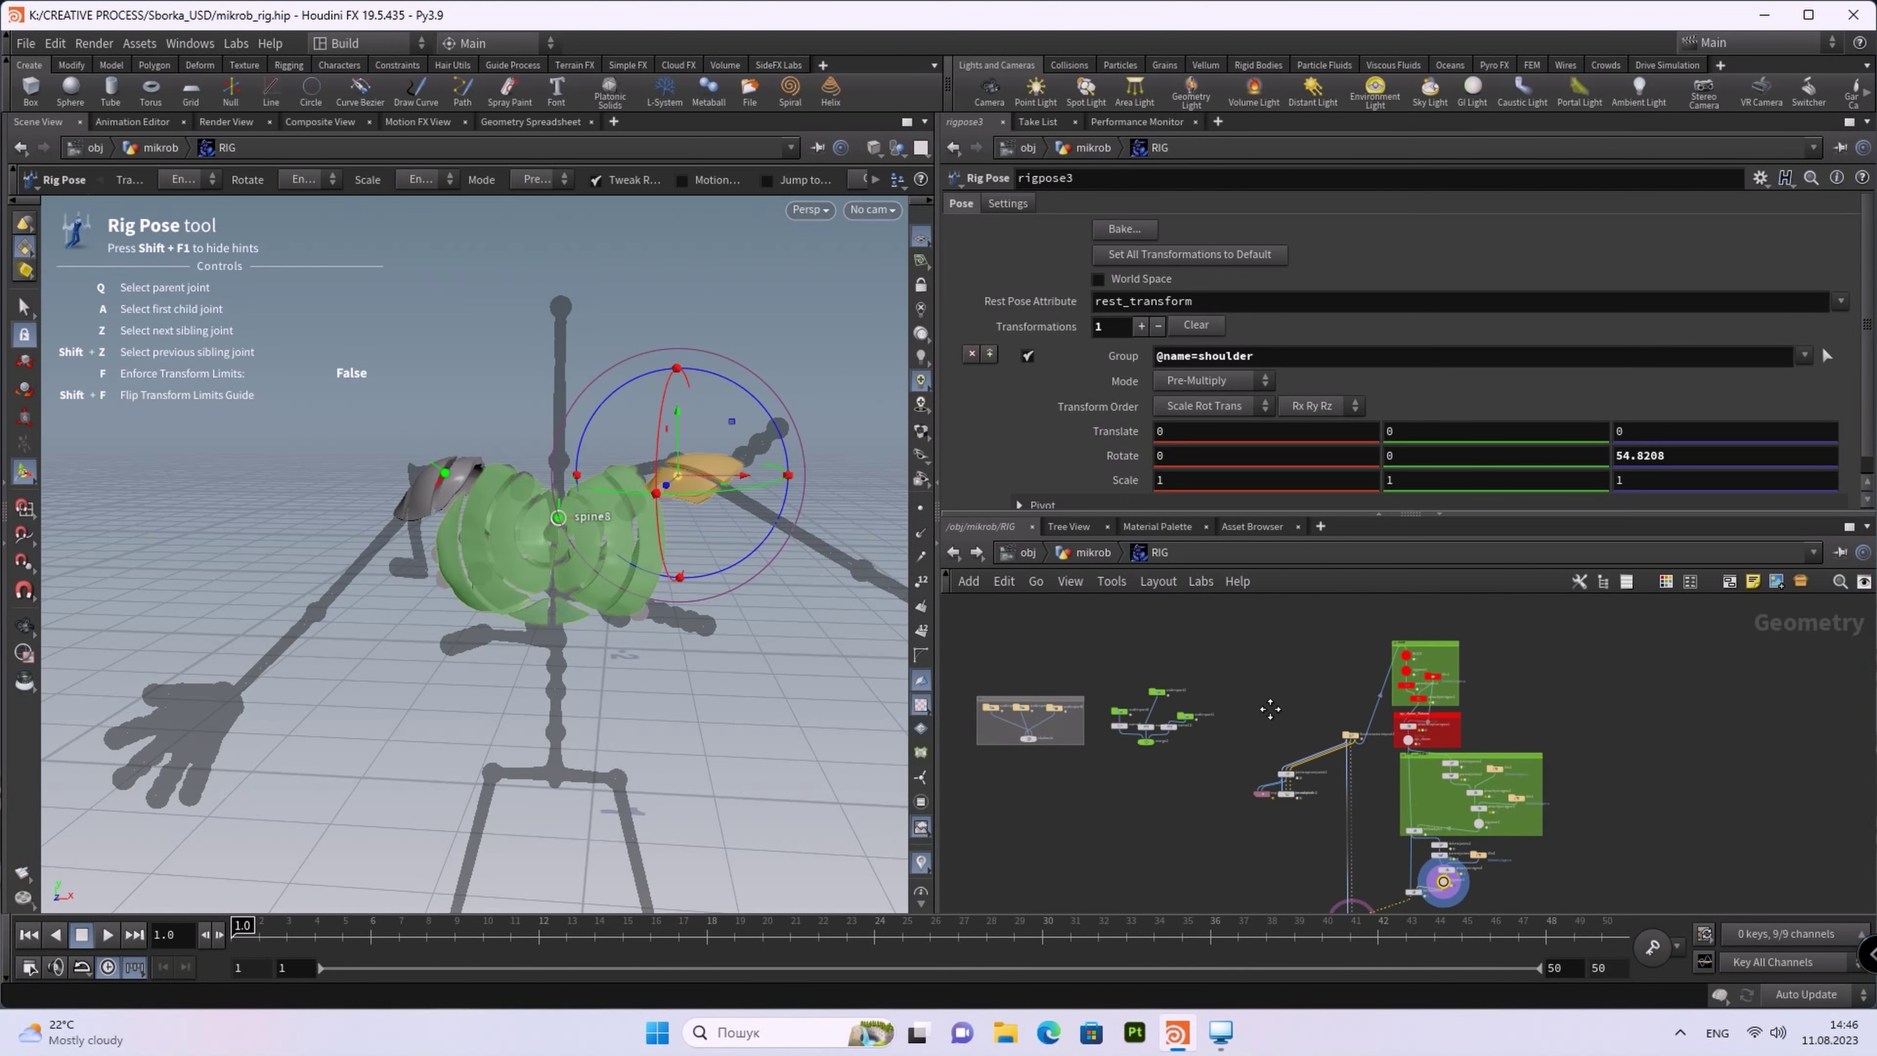
scroll(1248, 702, up, 2)
scroll(1247, 703, up, 2)
scroll(1247, 702, up, 3)
Step: Point fbxcharacterimport1 at quorum_in_microbes1.fbx and reload it
click(1329, 763)
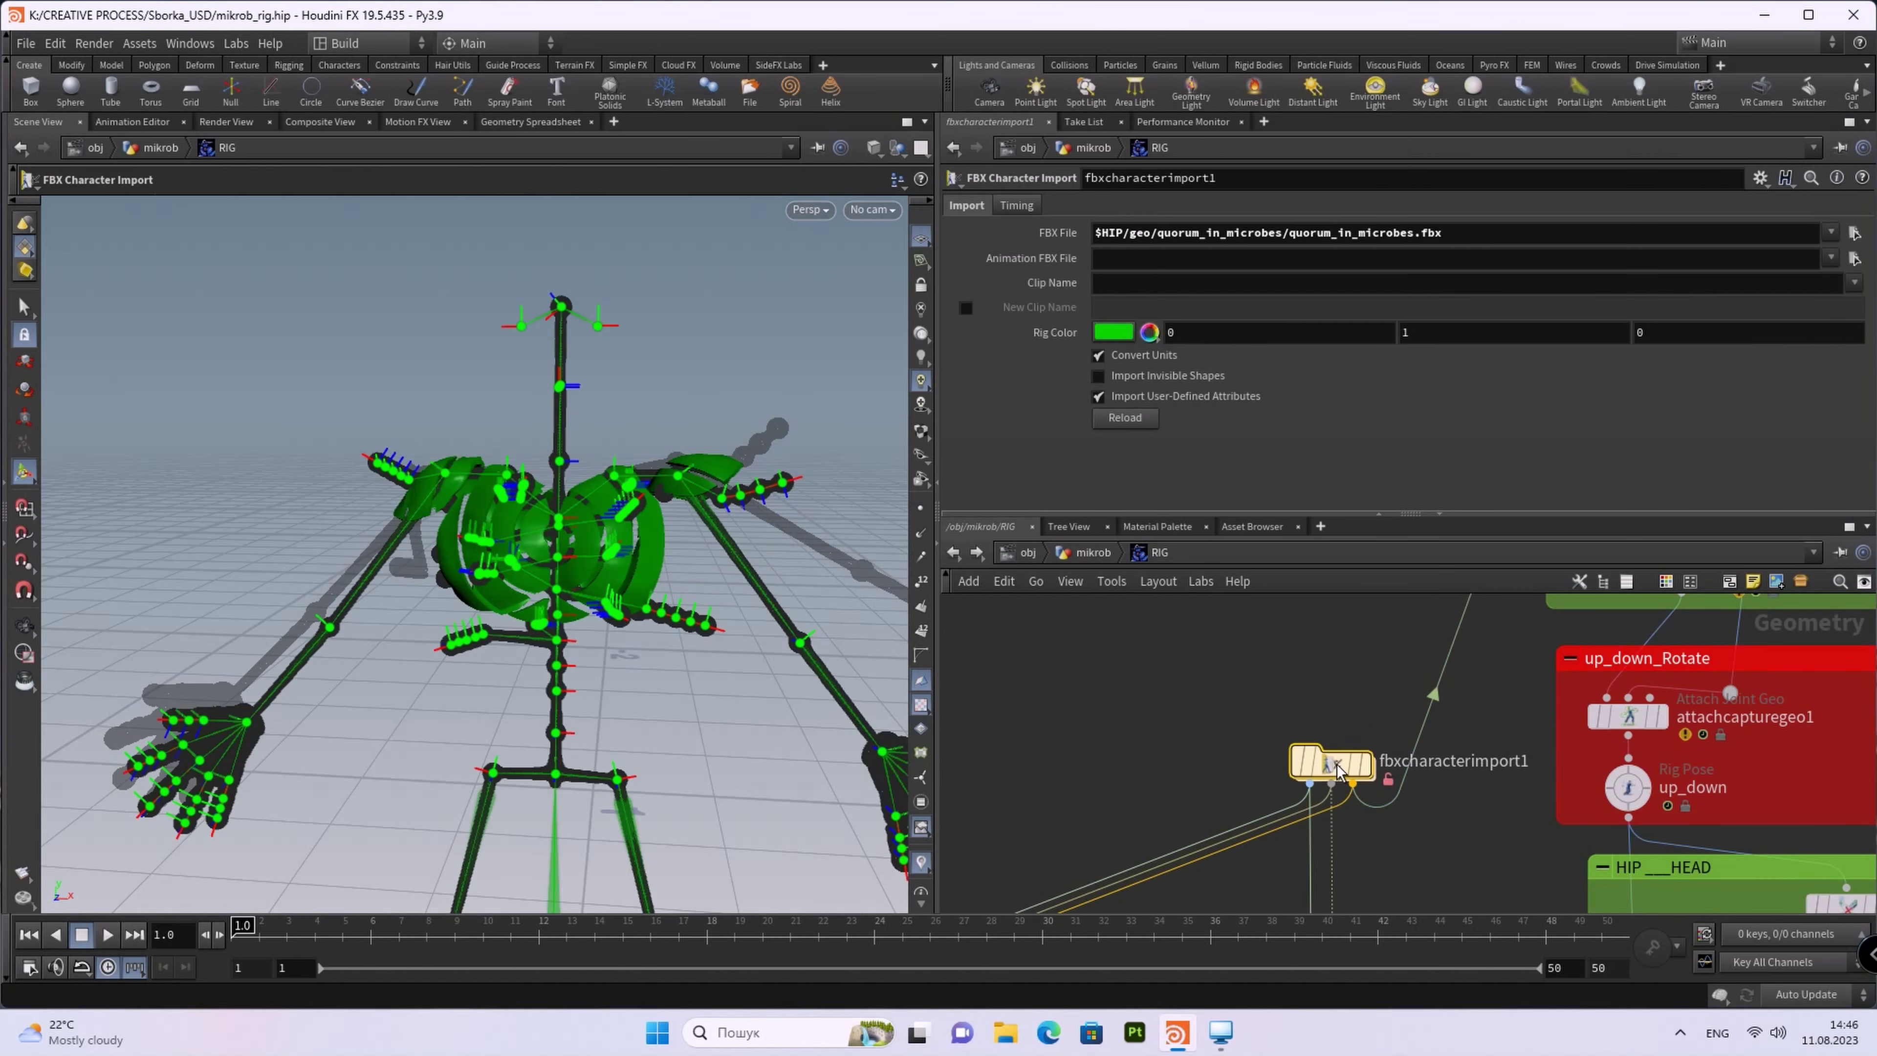
click(1414, 233)
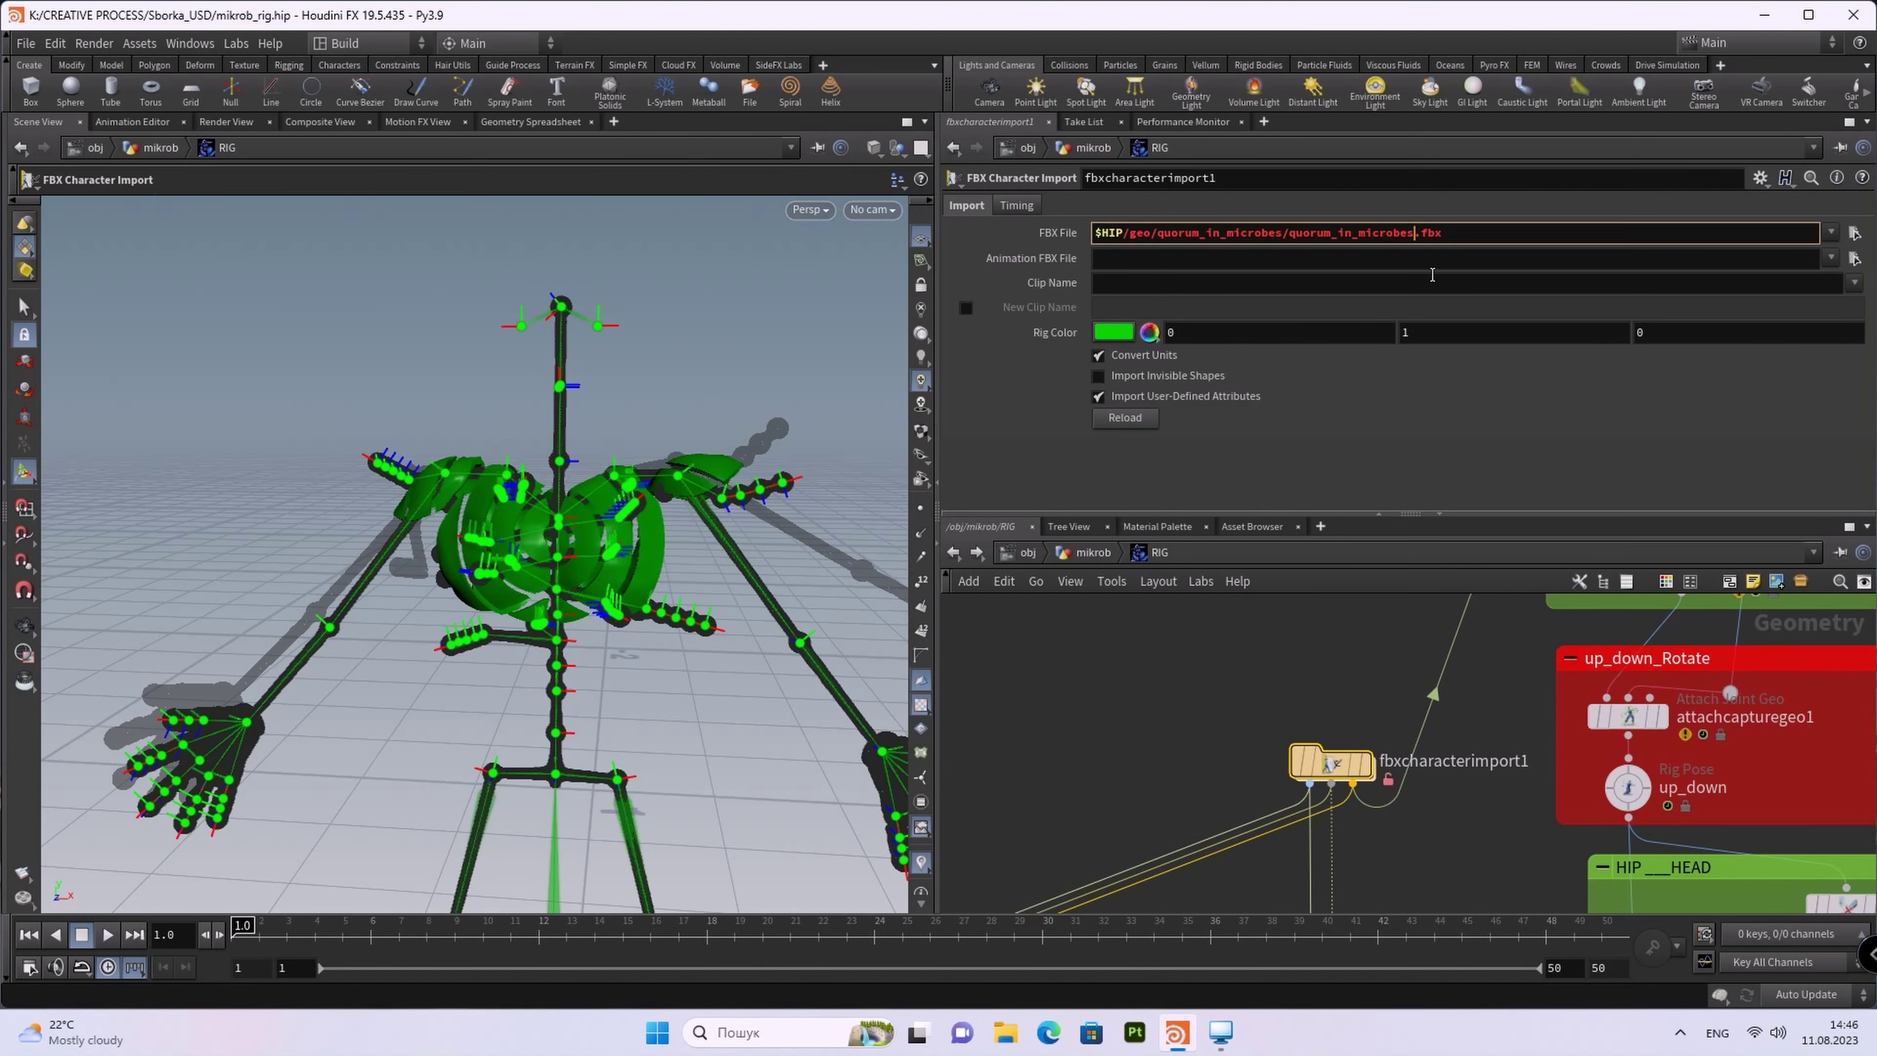
text(1)
key(Return)
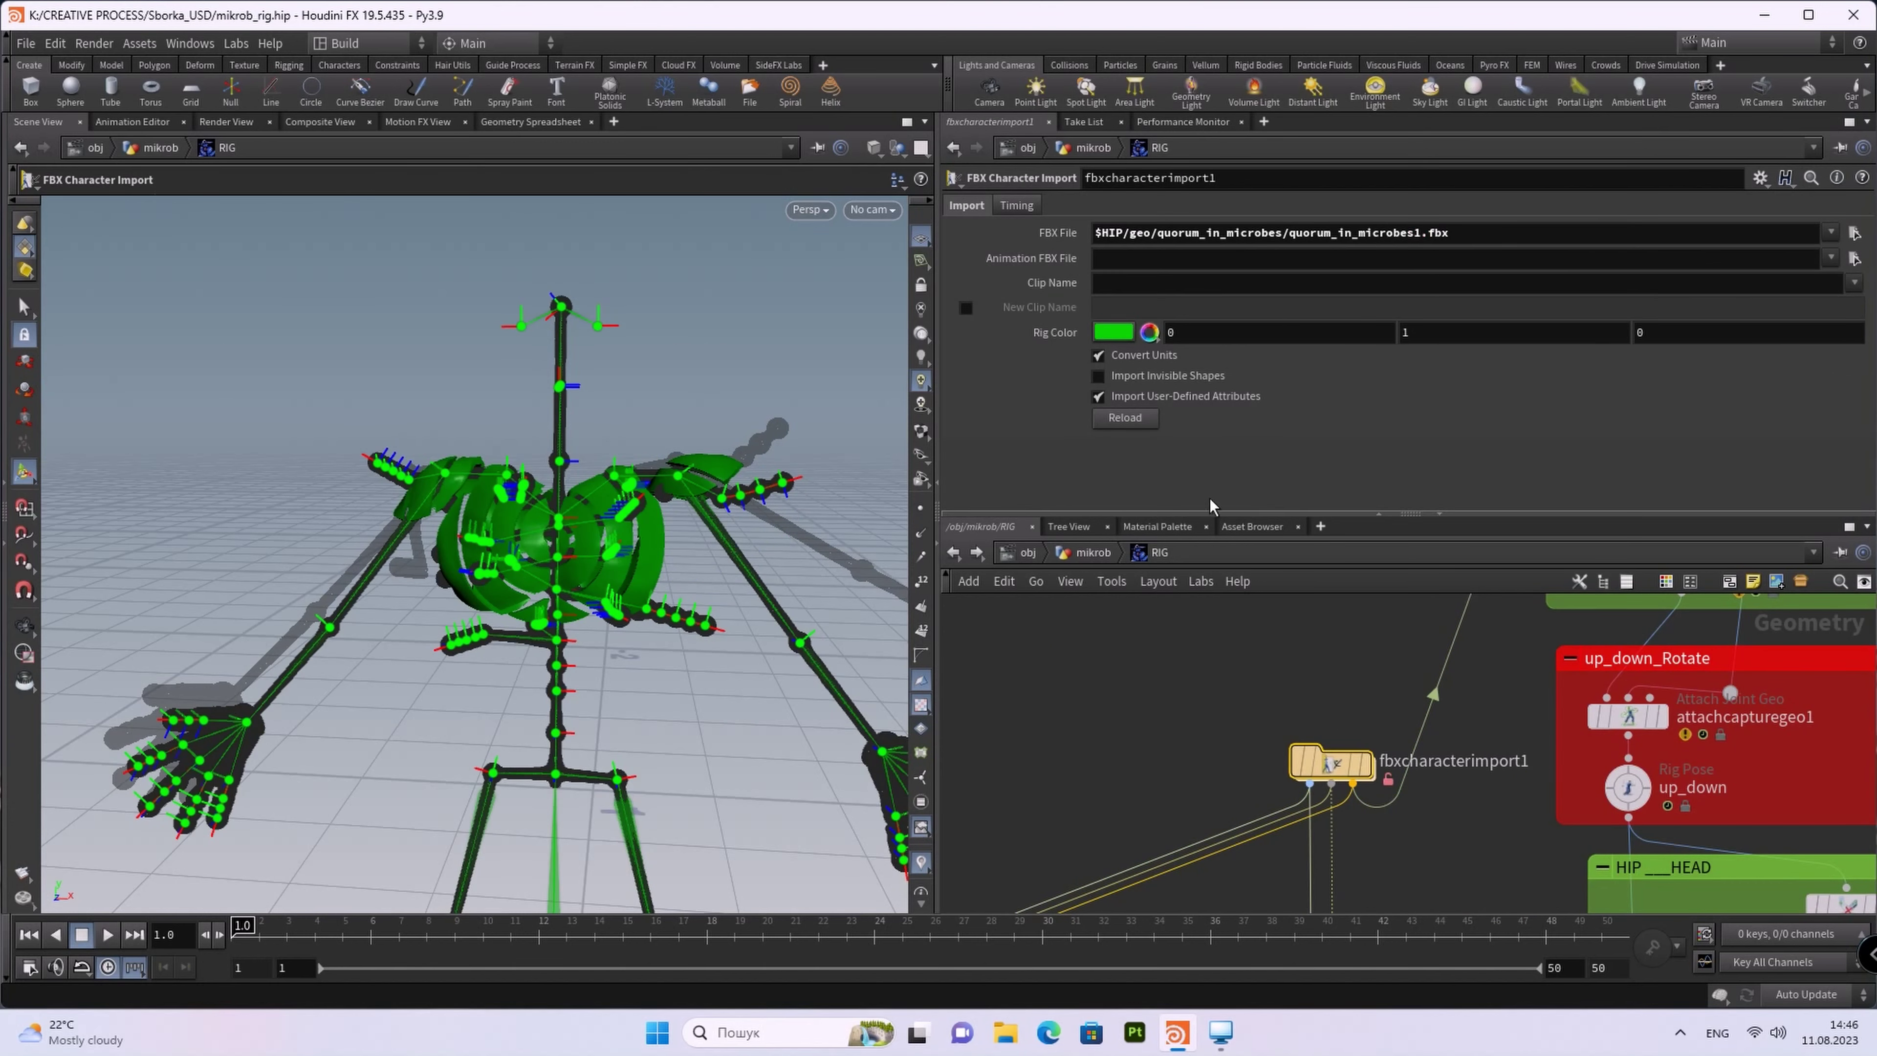
click(1131, 419)
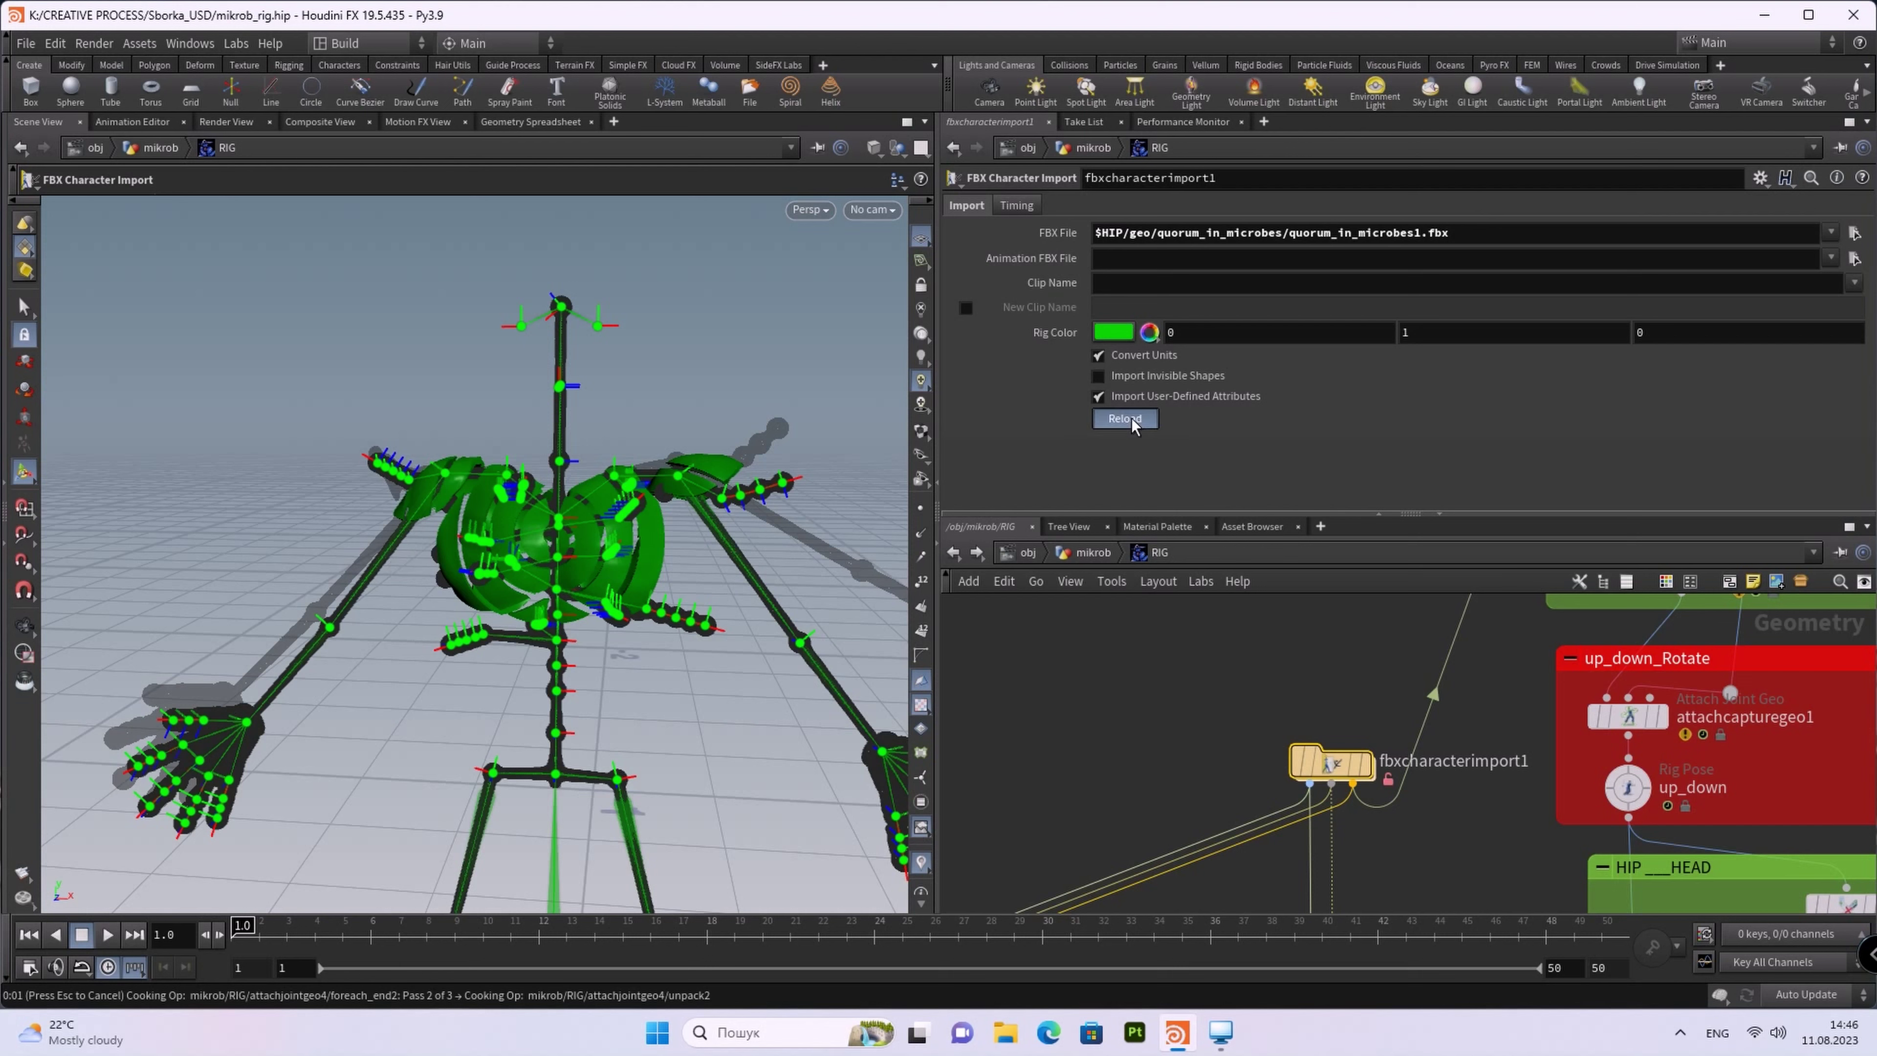
Step: Rotate rigpose3's shoulder joint to -36.687 in Z
alt+drag(723, 696, 783, 695)
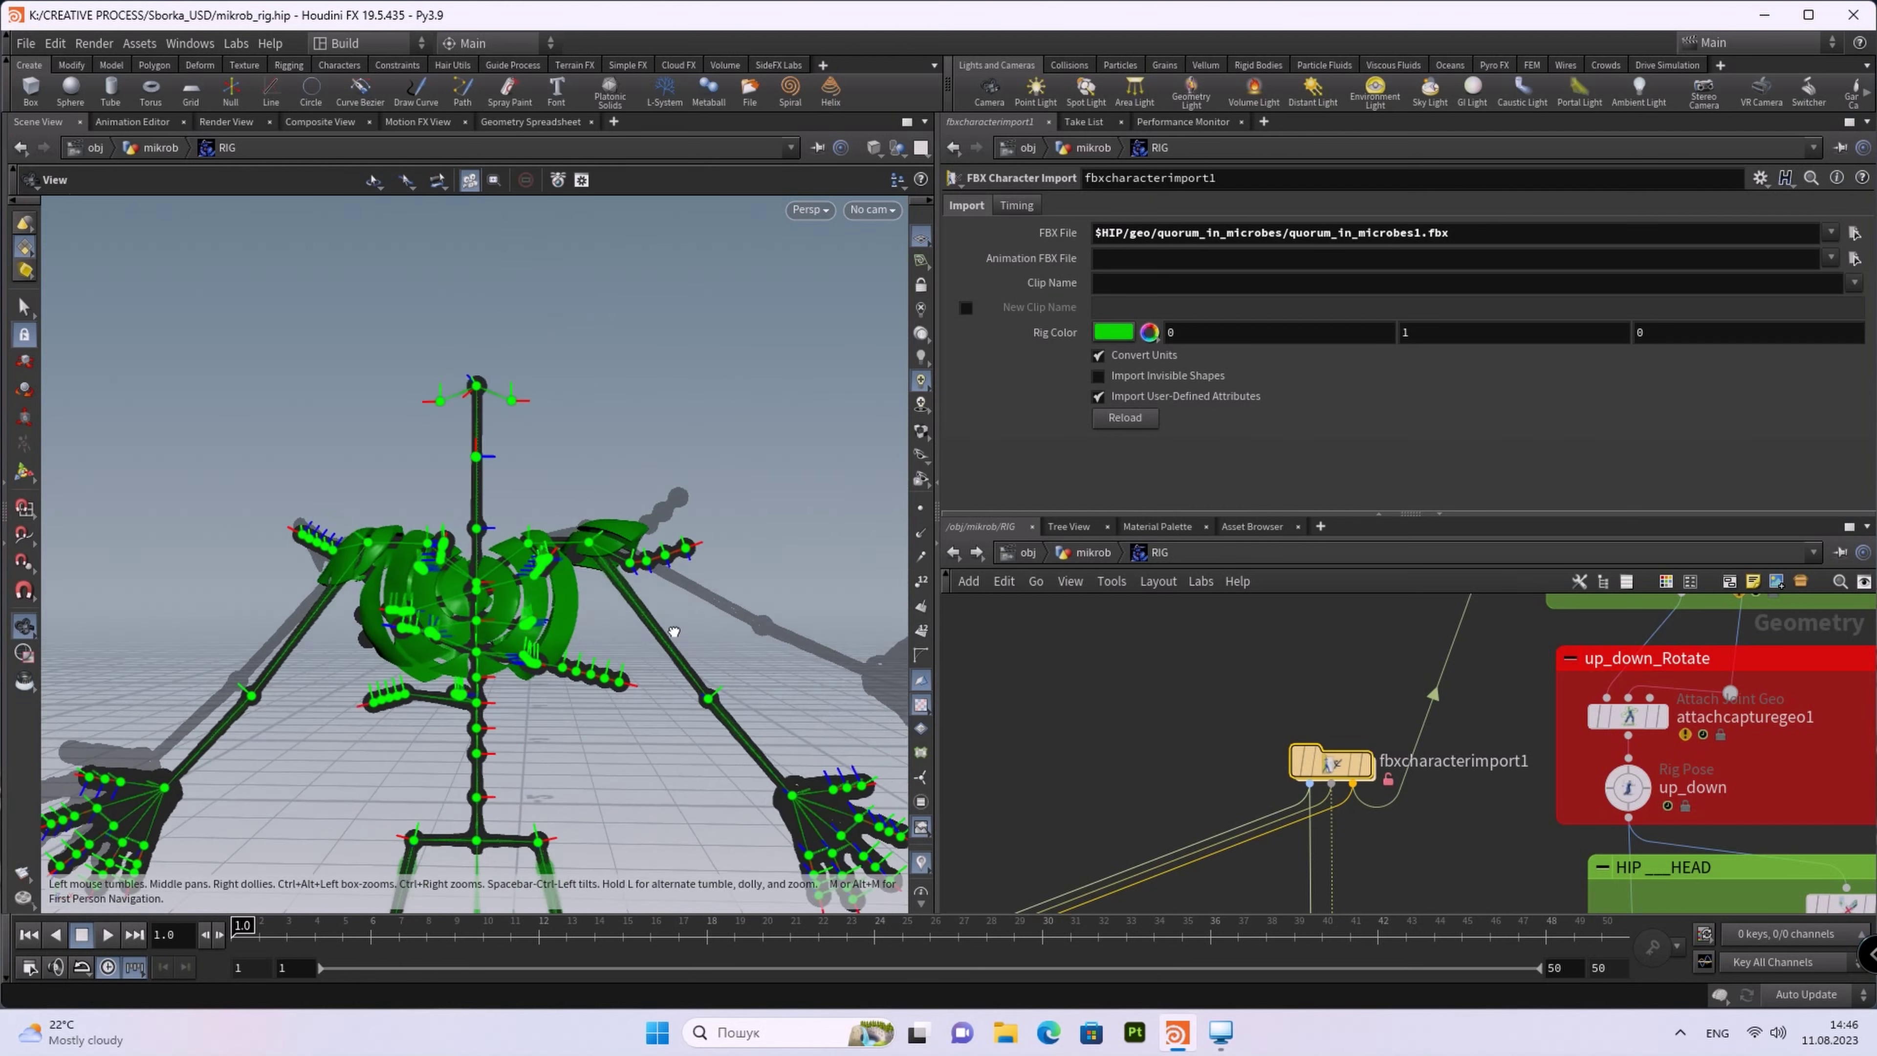
middle_drag(1448, 847, 1417, 611)
scroll(1395, 734, down, 2)
scroll(1445, 754, down, 3)
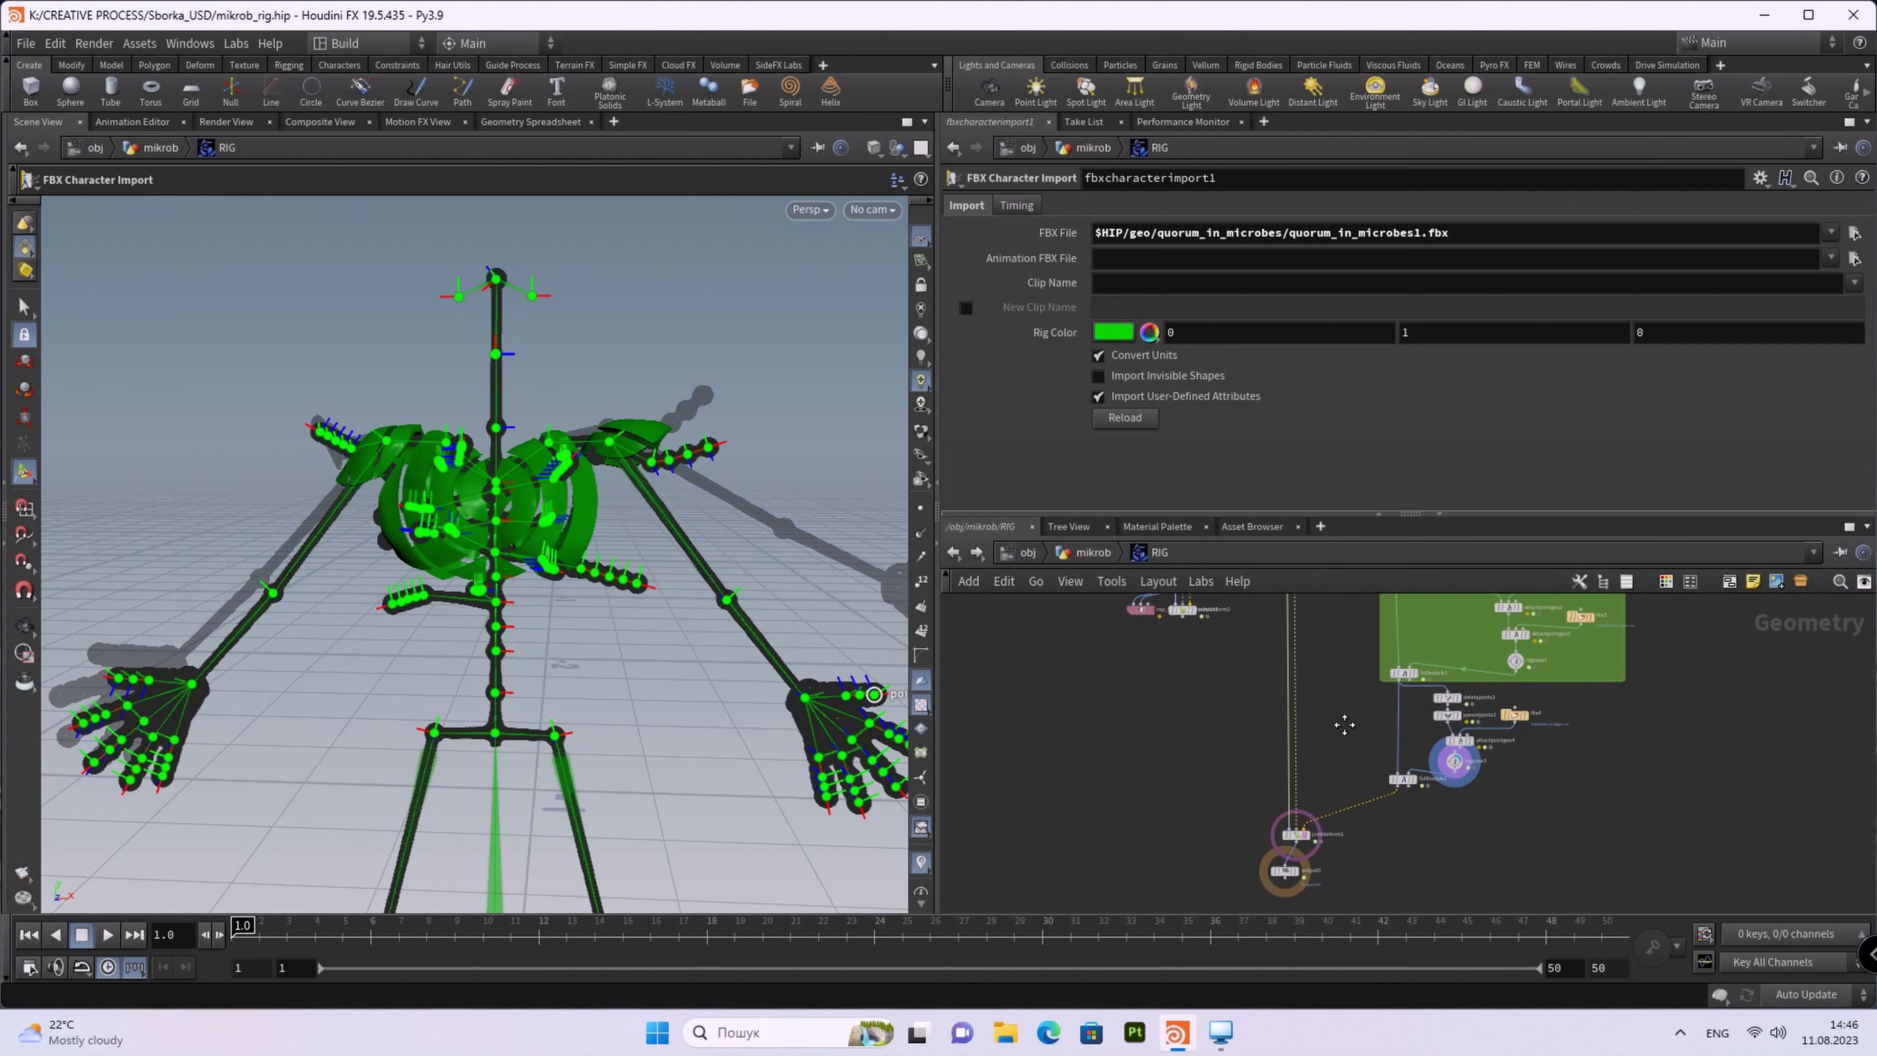
scroll(1427, 740, up, 3)
scroll(1429, 747, up, 2)
click(1428, 743)
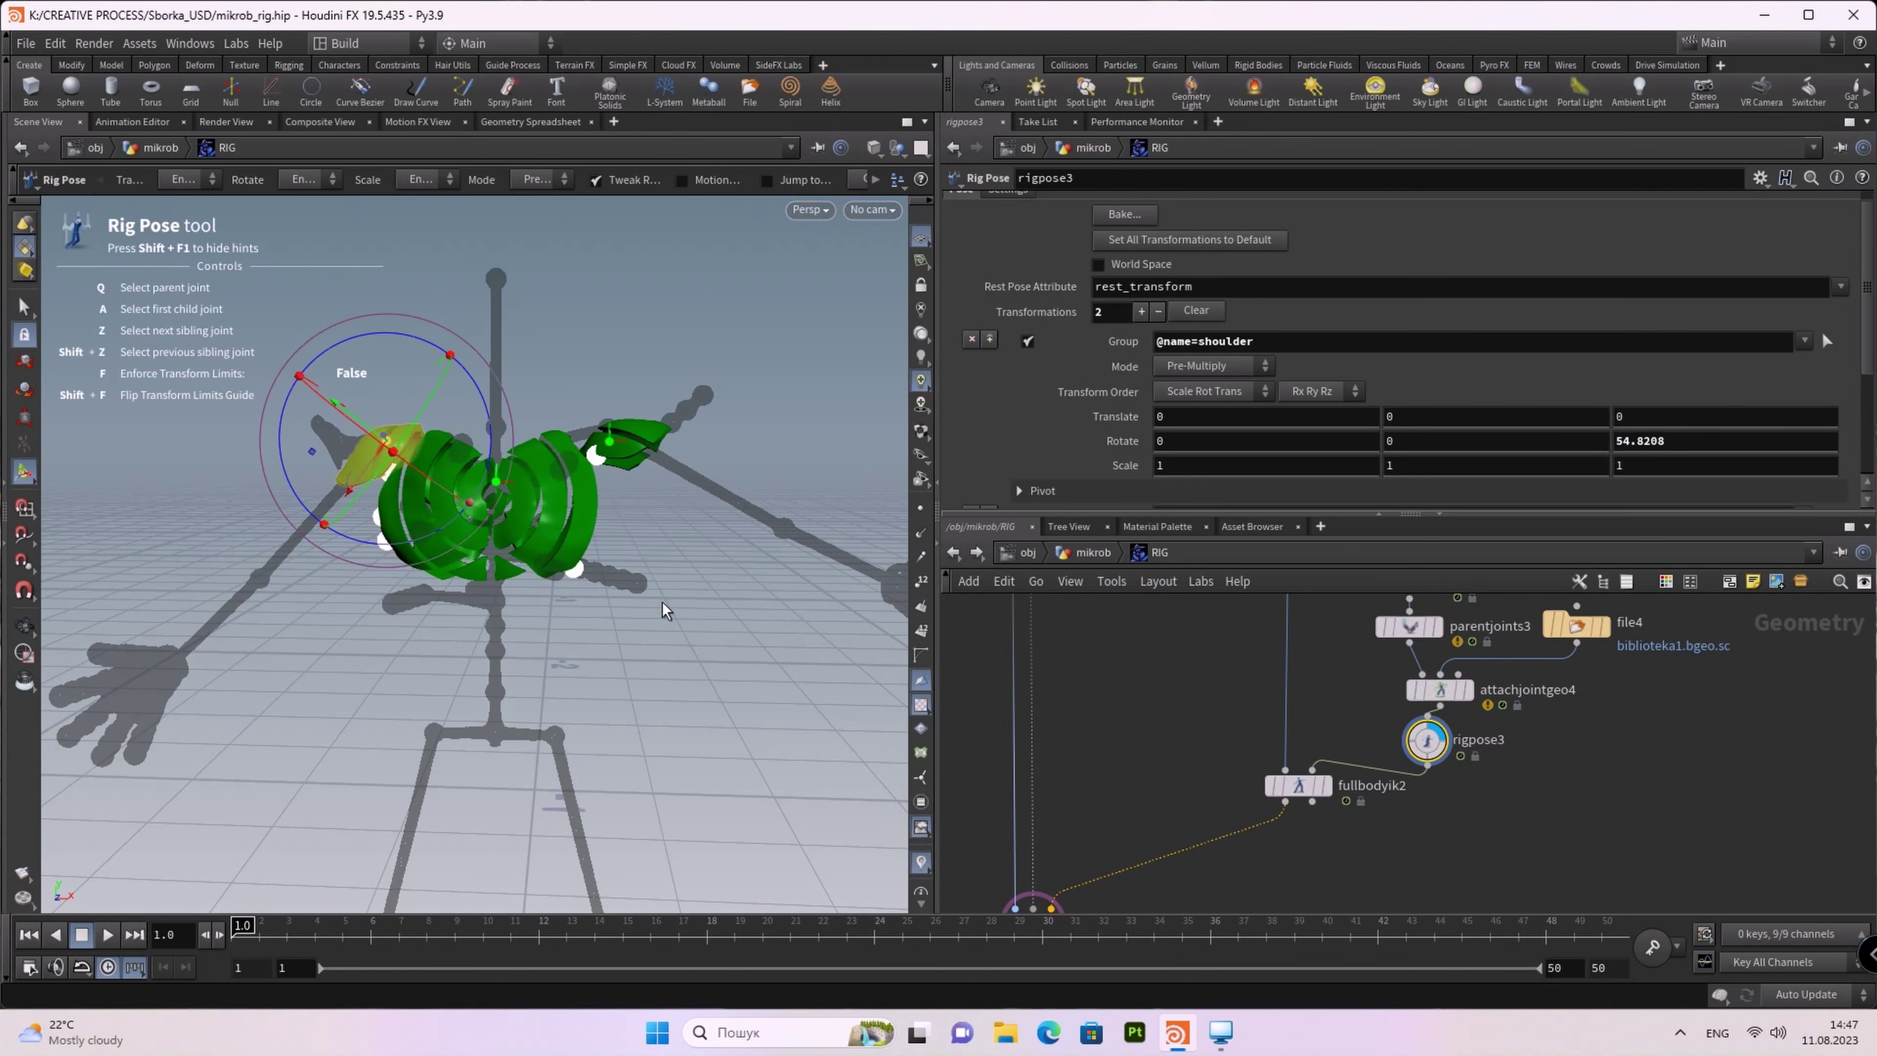
click(617, 441)
mouse_move(695, 378)
mouse_down()
mouse_move(714, 427)
mouse_move(708, 574)
mouse_up()
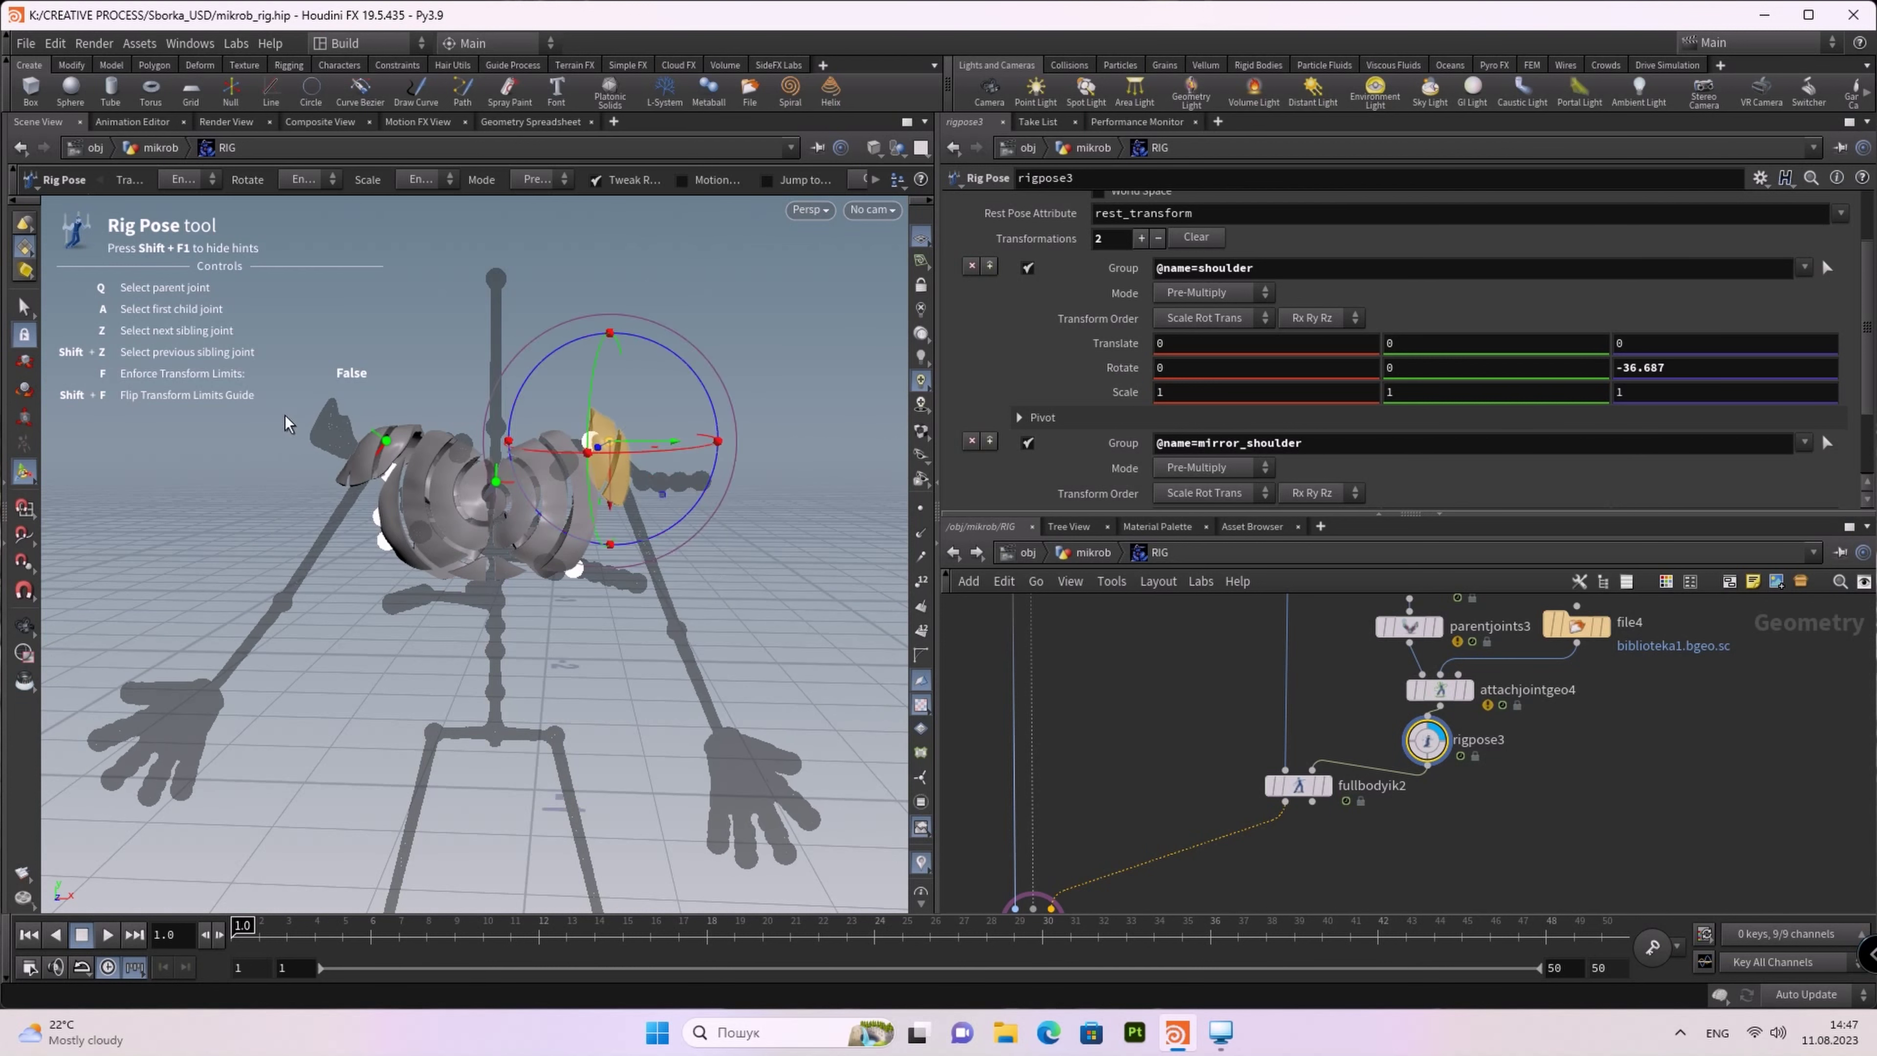
Step: Move the jointcapturepaint1 node aside and bring up the node-creation menu
scroll(1350, 880, down, 2)
scroll(1156, 876, down, 2)
scroll(1324, 746, down, 2)
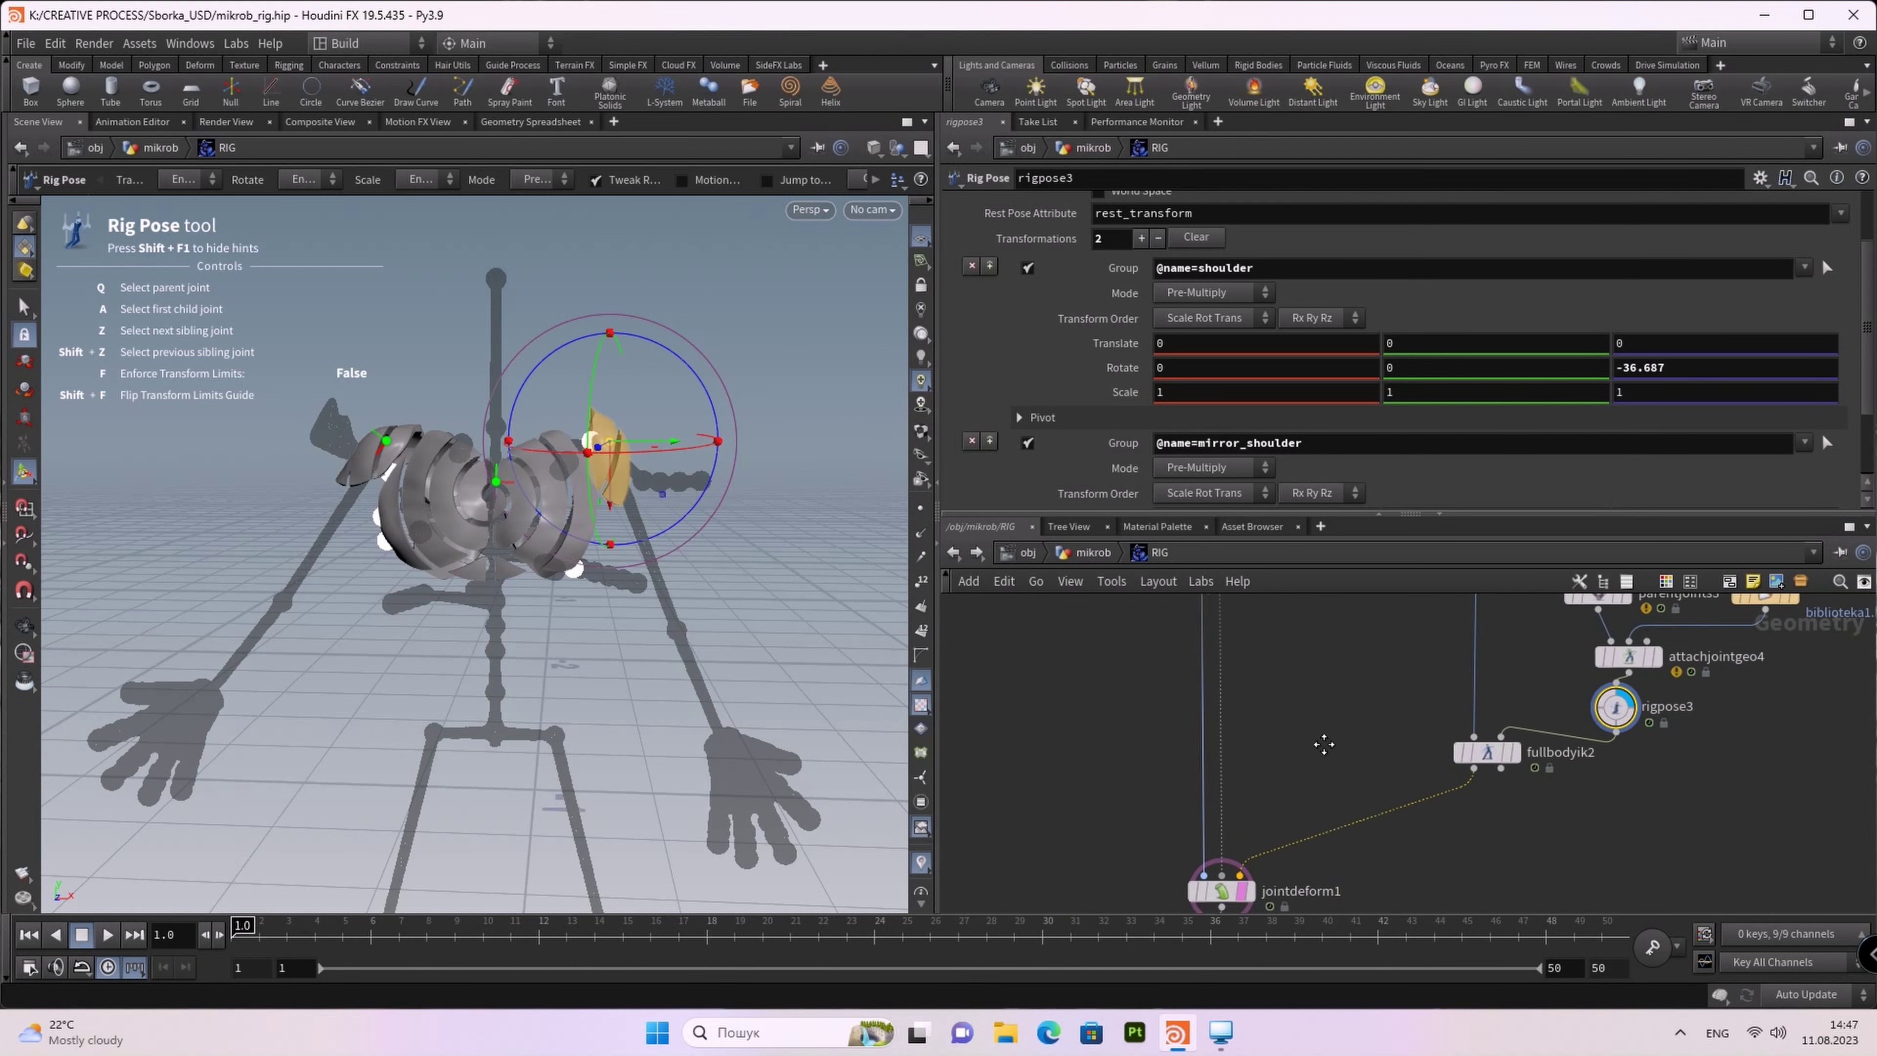
scroll(1100, 897, down, 2)
scroll(1100, 896, up, 2)
scroll(1093, 850, up, 2)
scroll(1097, 783, up, 2)
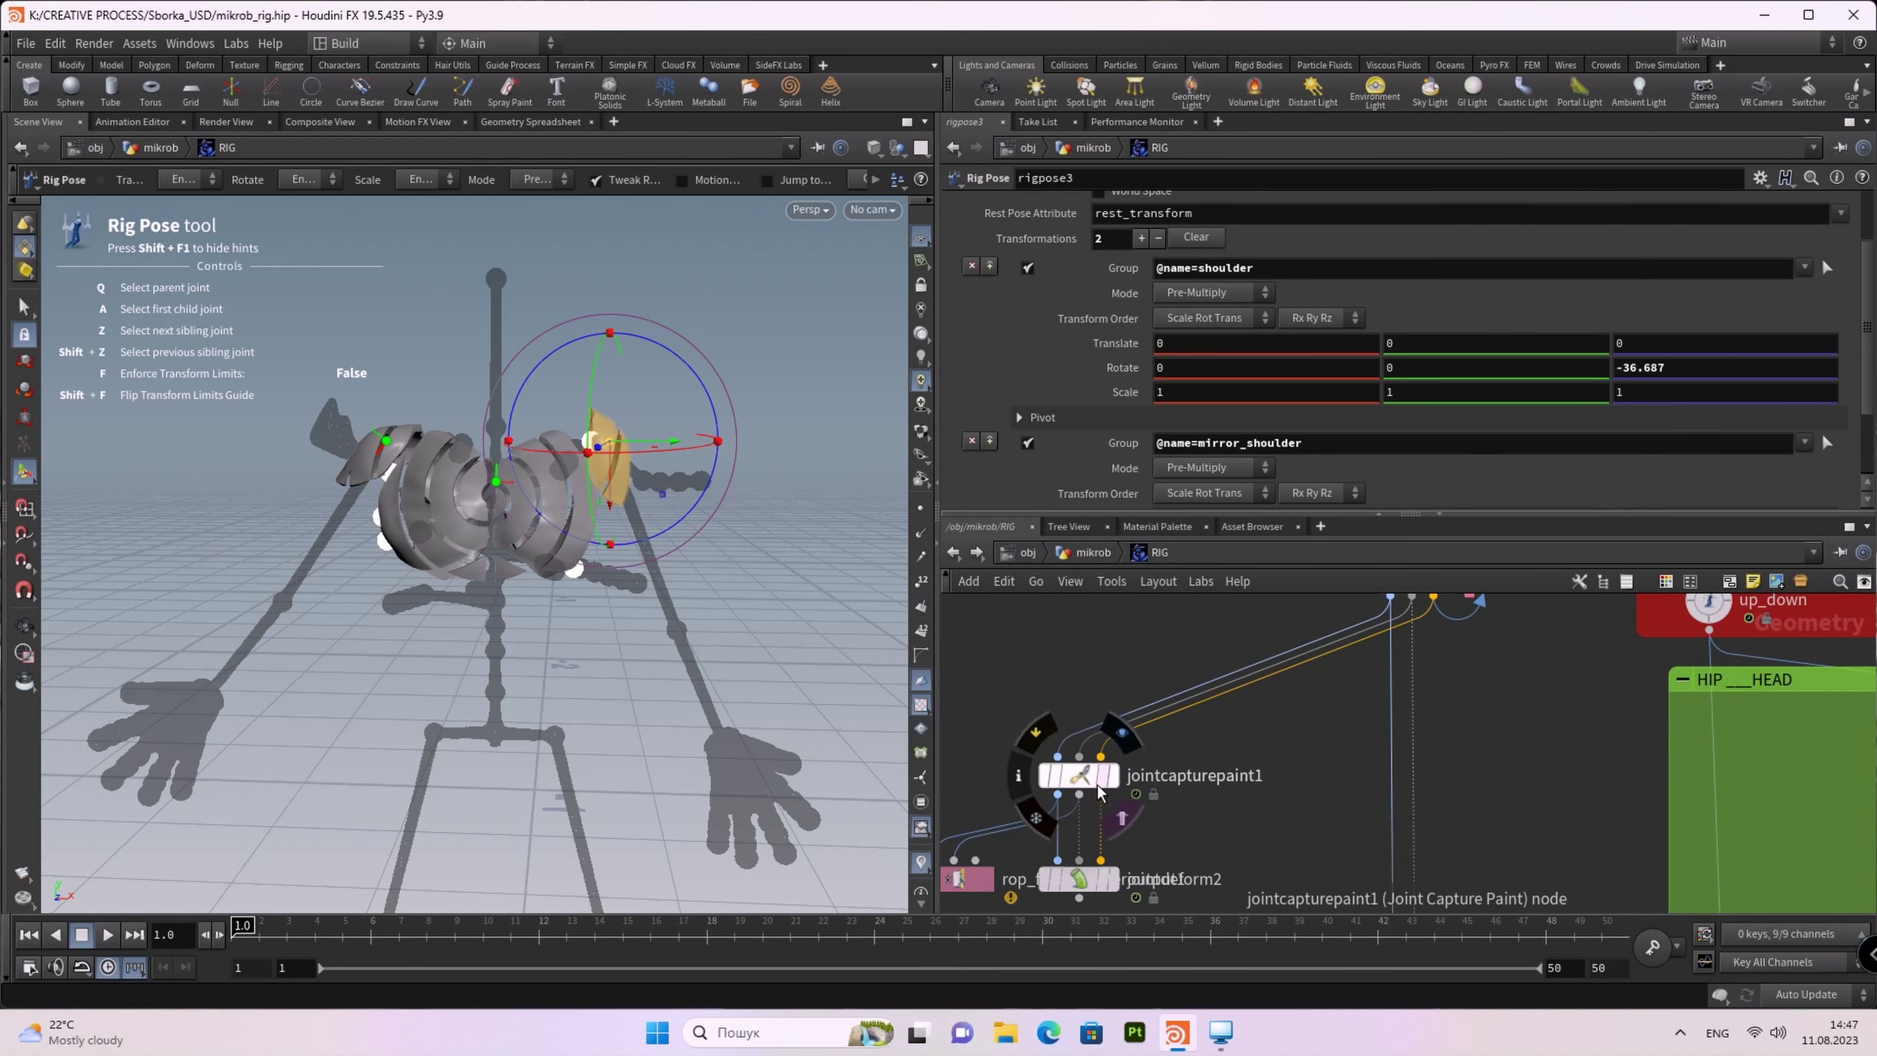
mouse_move(1101, 780)
mouse_down()
mouse_move(1135, 802)
mouse_move(1093, 779)
mouse_up()
scroll(1317, 712, up, 2)
key(Tab)
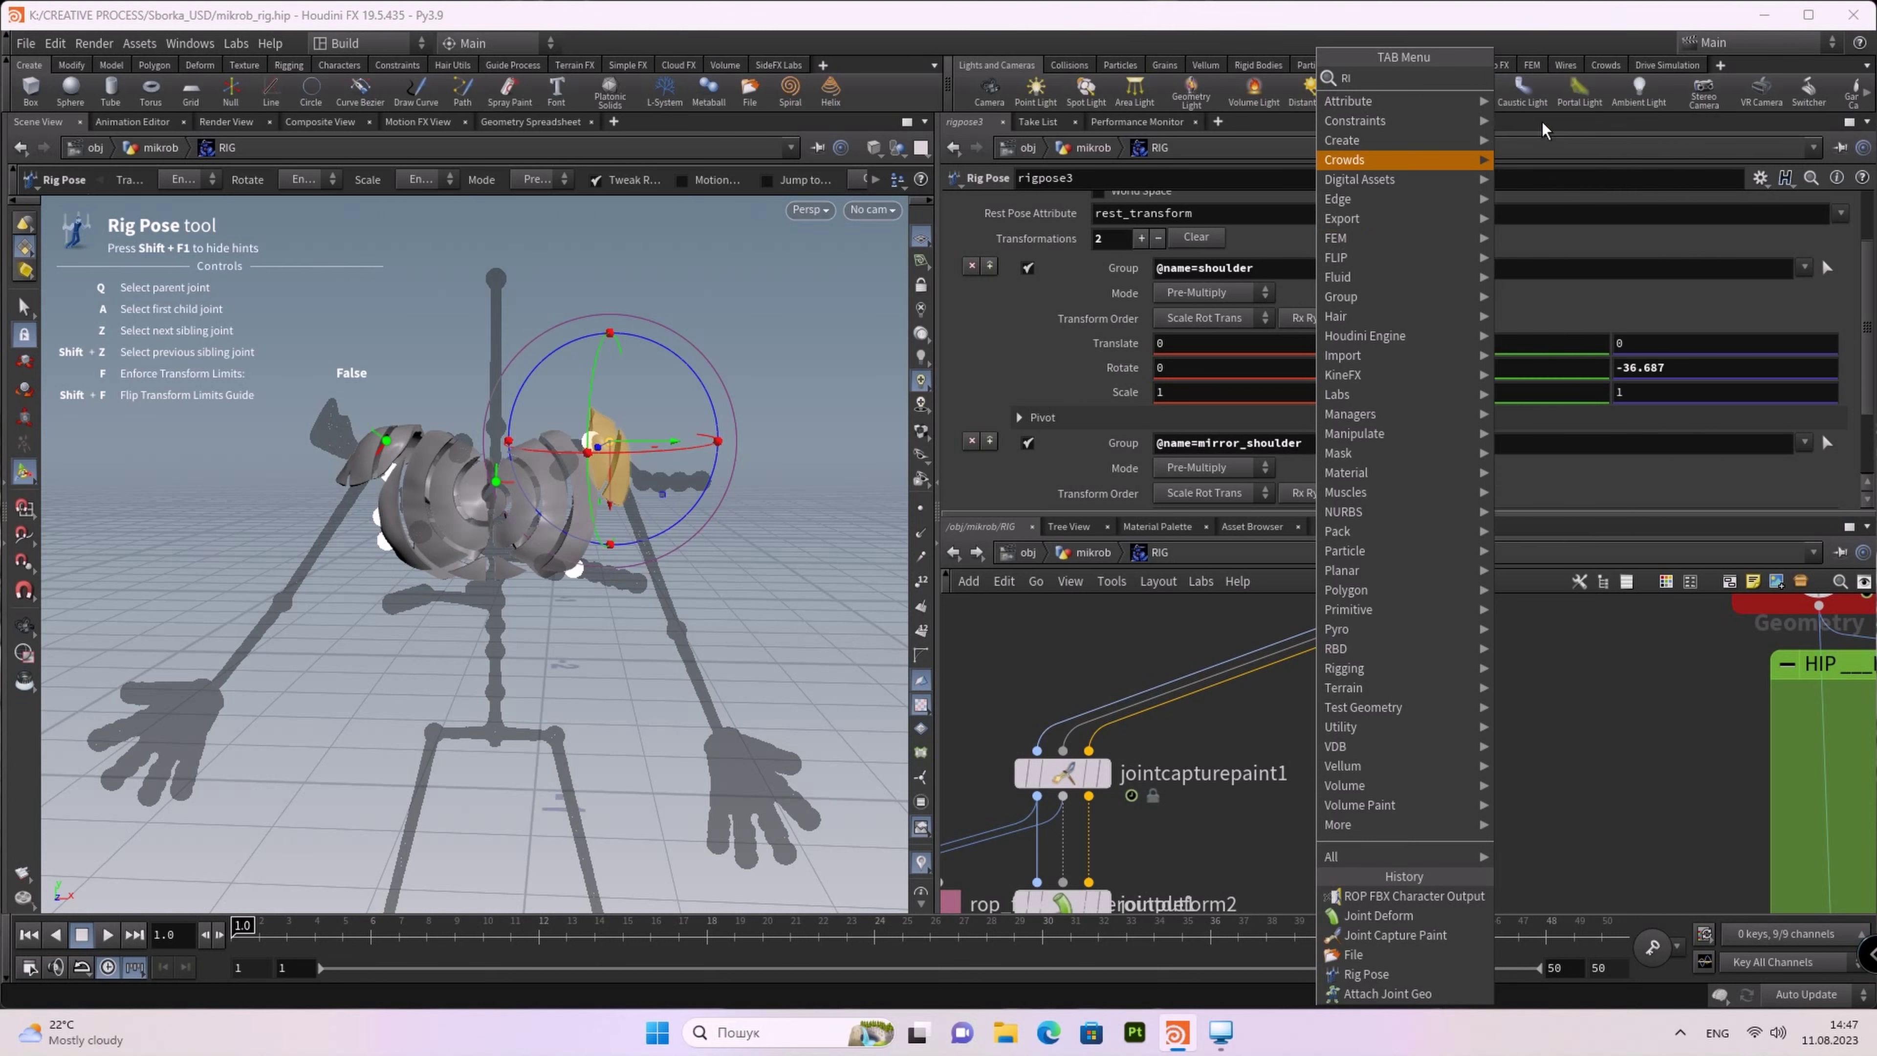
Step: Insert a displayed rigpose4 node on the wire and clear rigpose3's transformations
click(1552, 137)
click(1265, 662)
drag(1265, 662, 1316, 721)
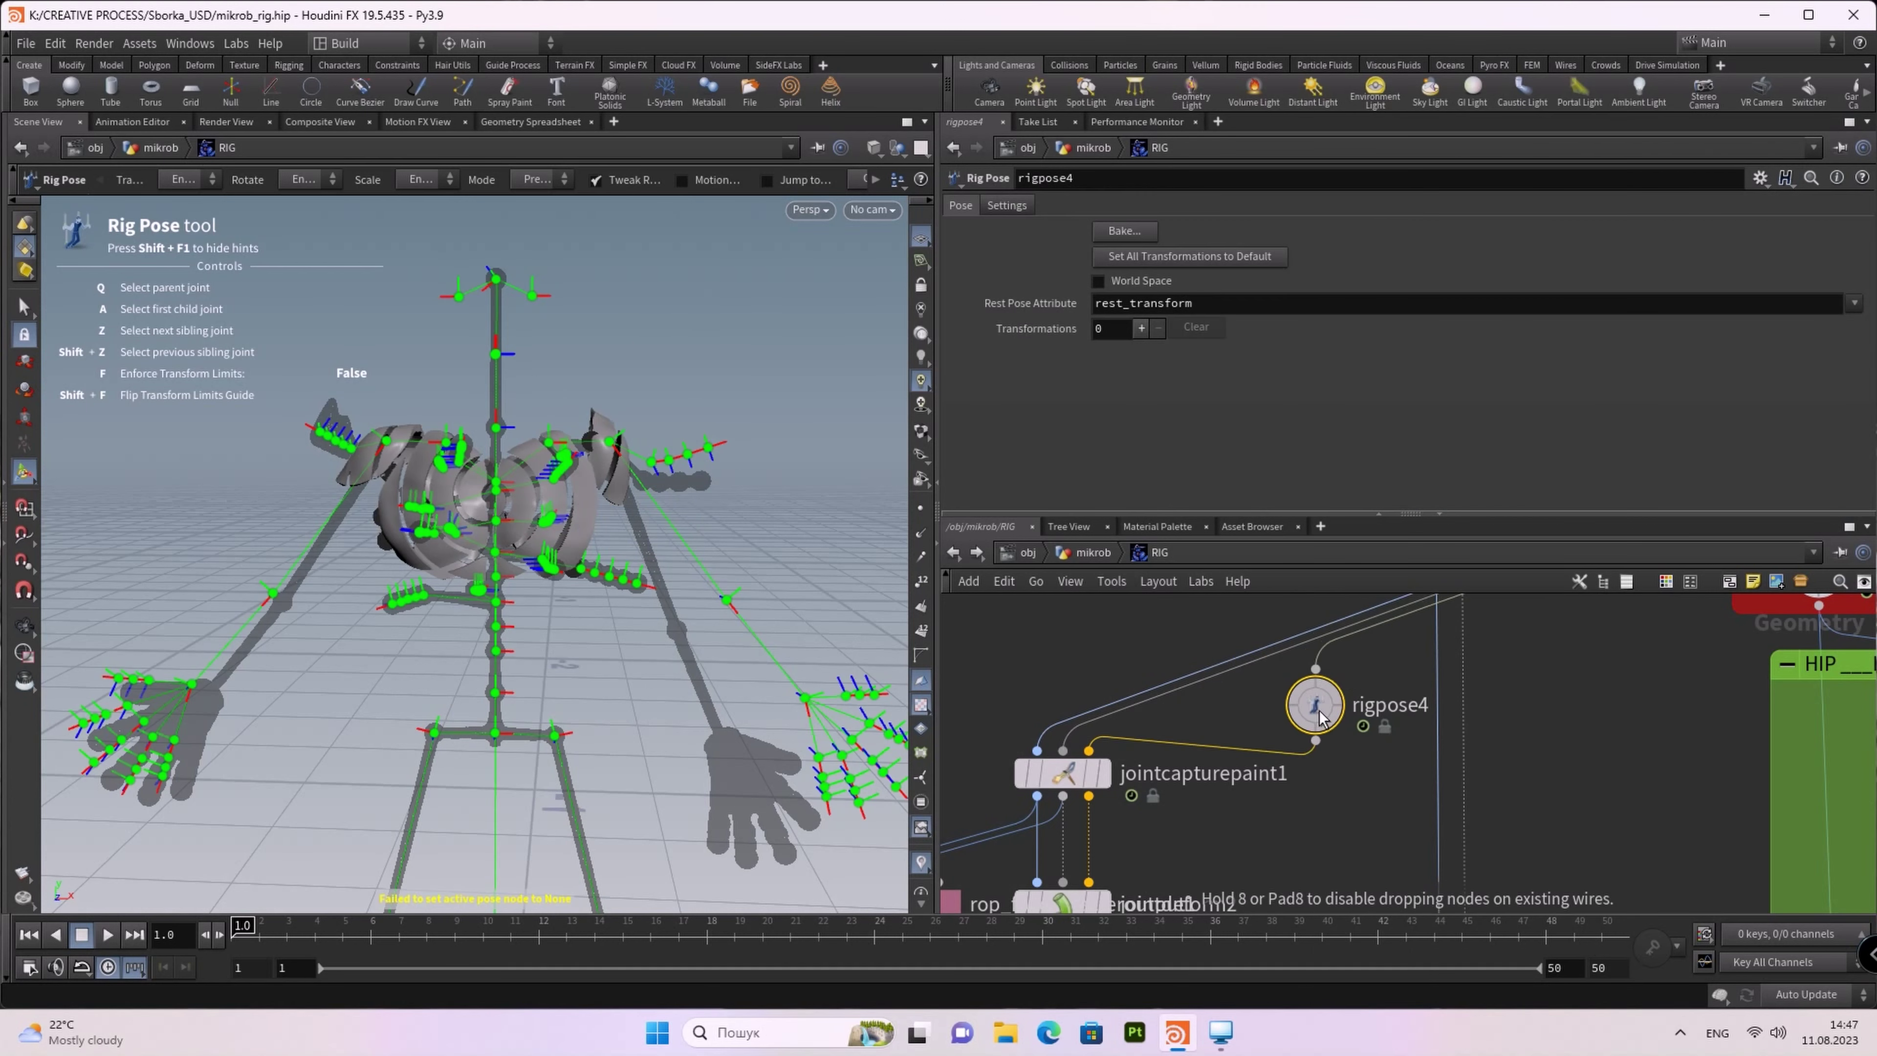
click(1350, 708)
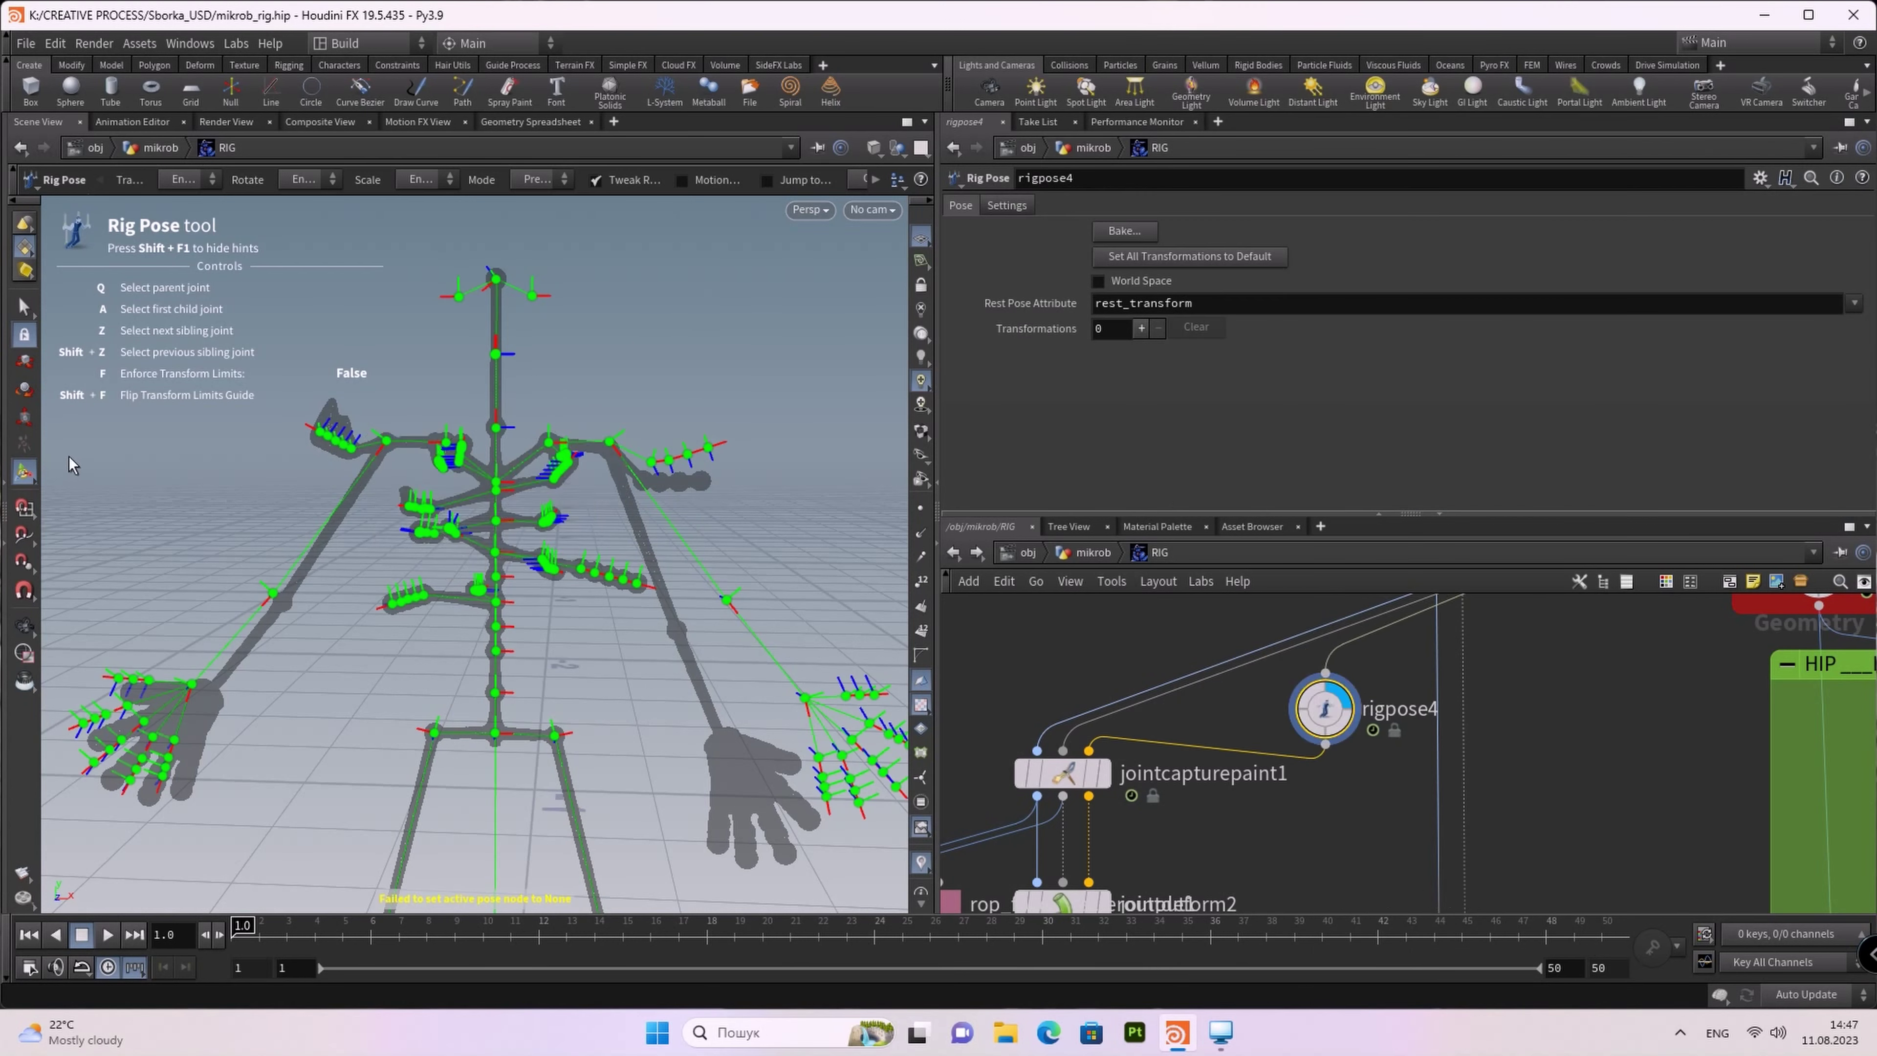
scroll(1271, 843, down, 3)
middle_drag(1617, 734, 1366, 562)
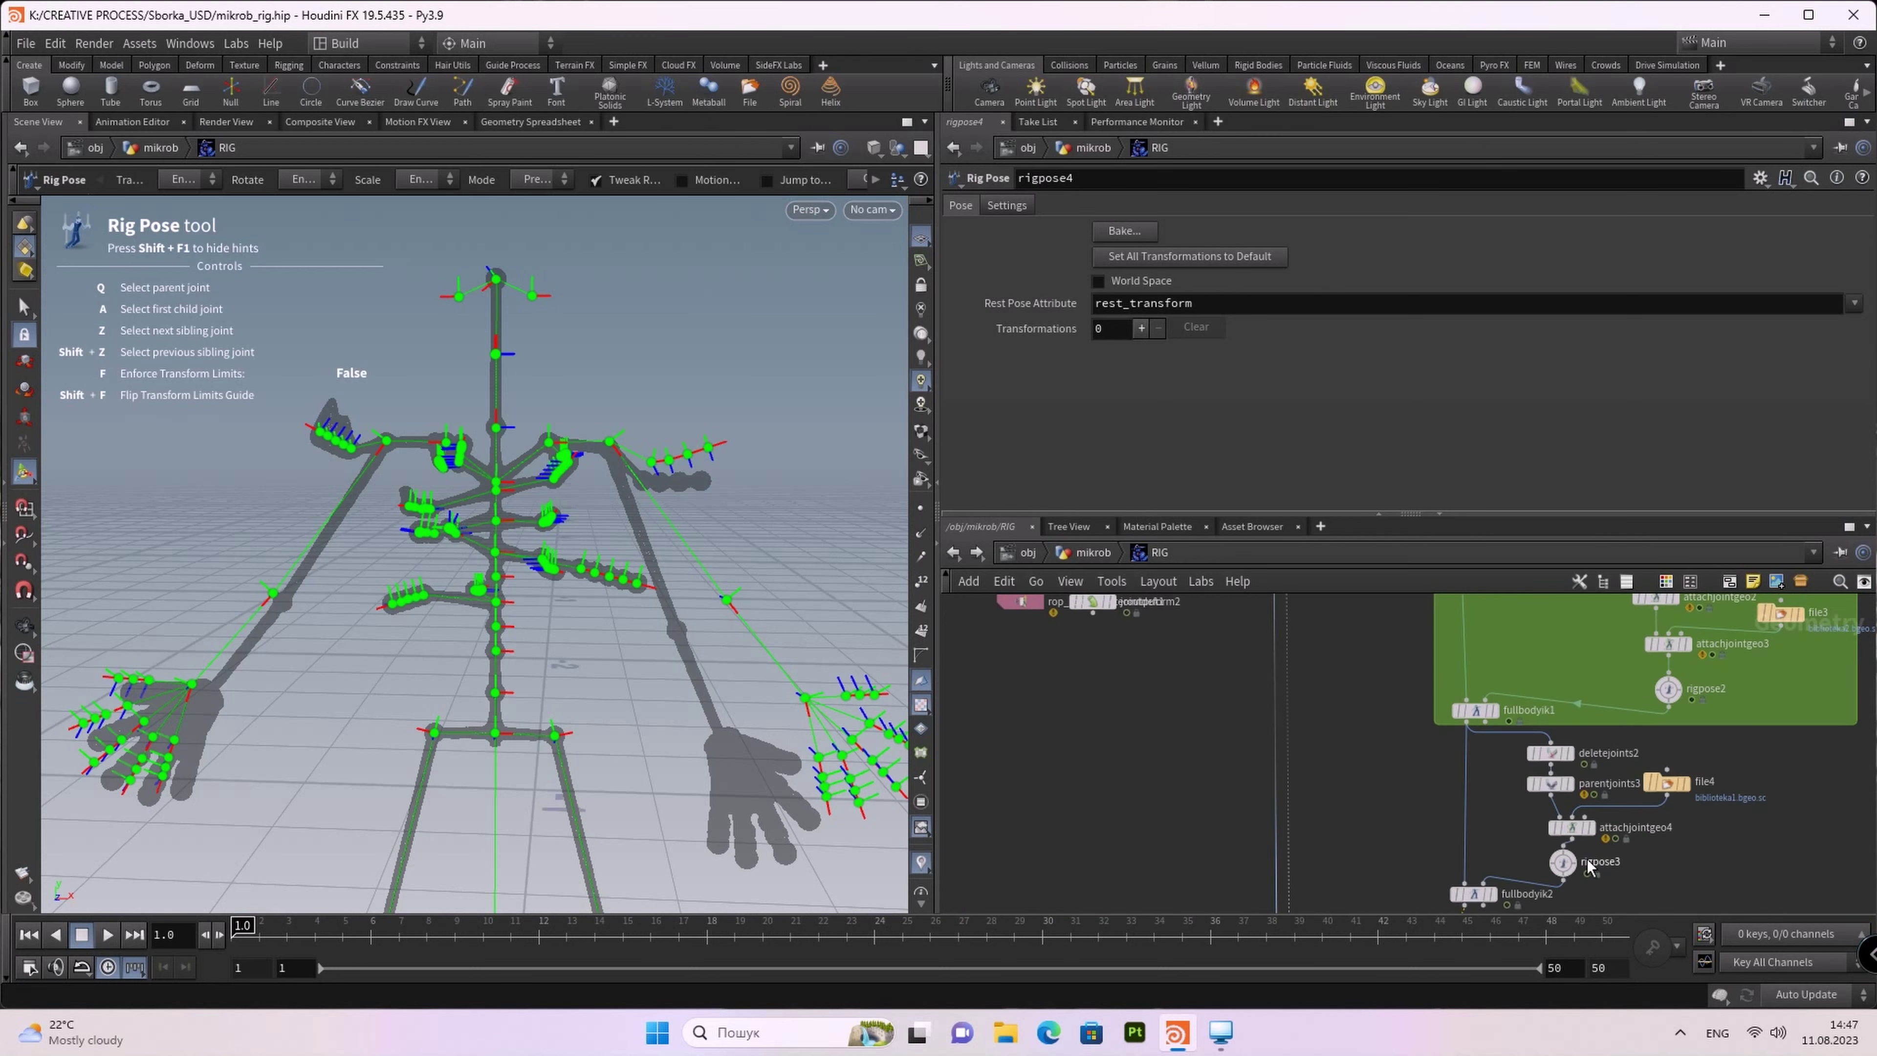
click(1561, 862)
click(1196, 236)
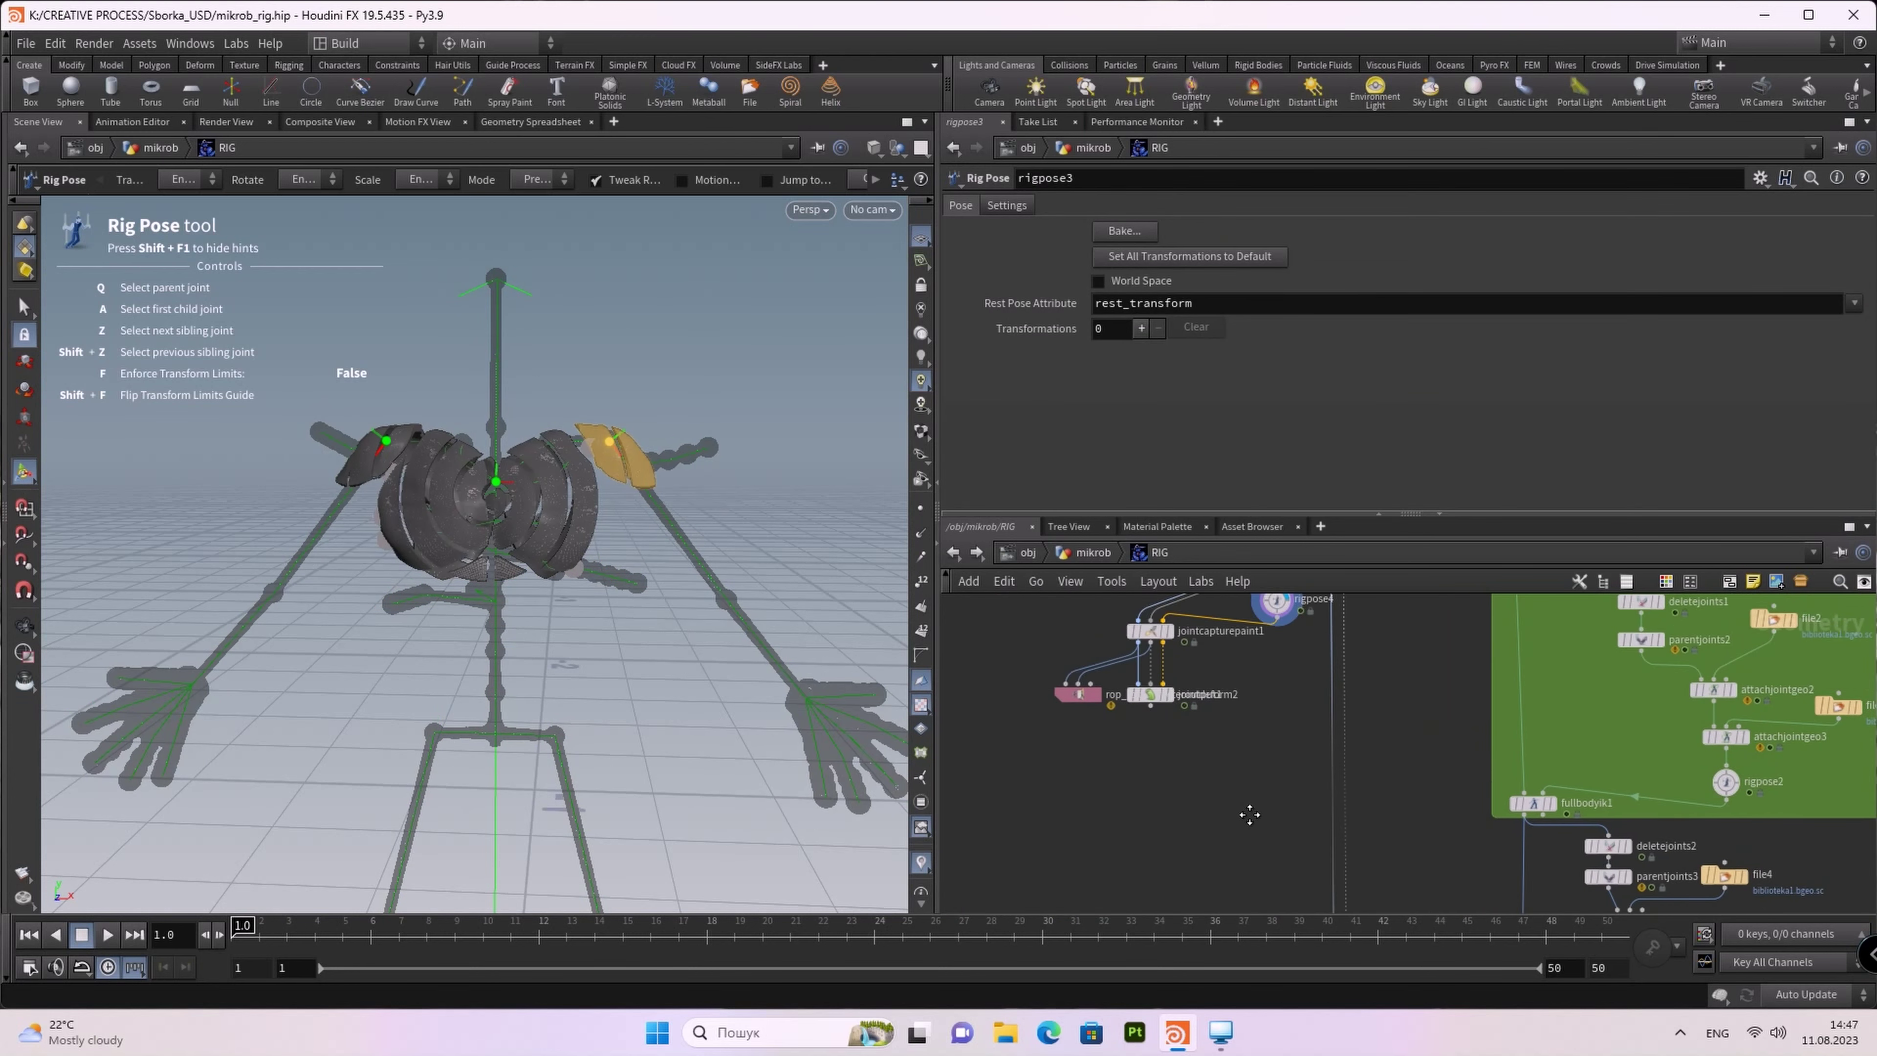
Step: Rotate the shoulder in rigpose4 to 51.2087 in Z so the deformed mesh follows
click(1286, 650)
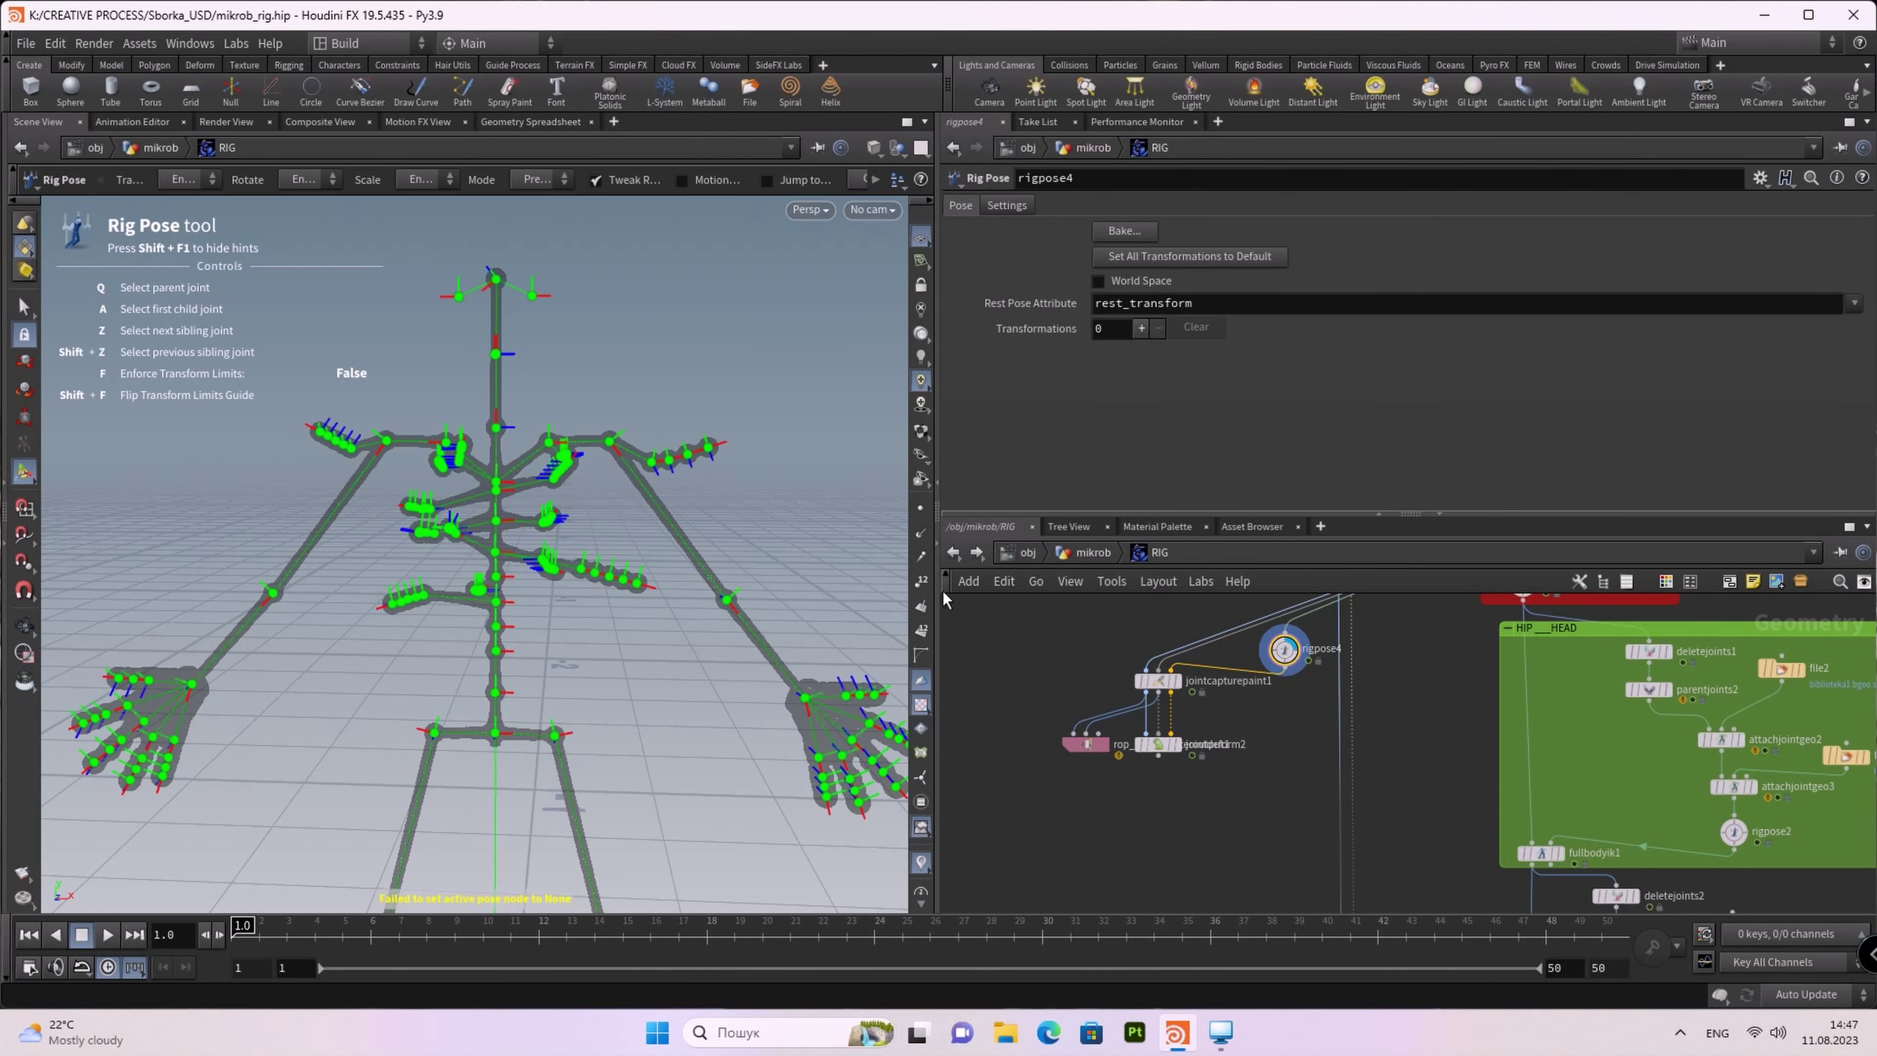
click(611, 442)
drag(715, 412, 707, 348)
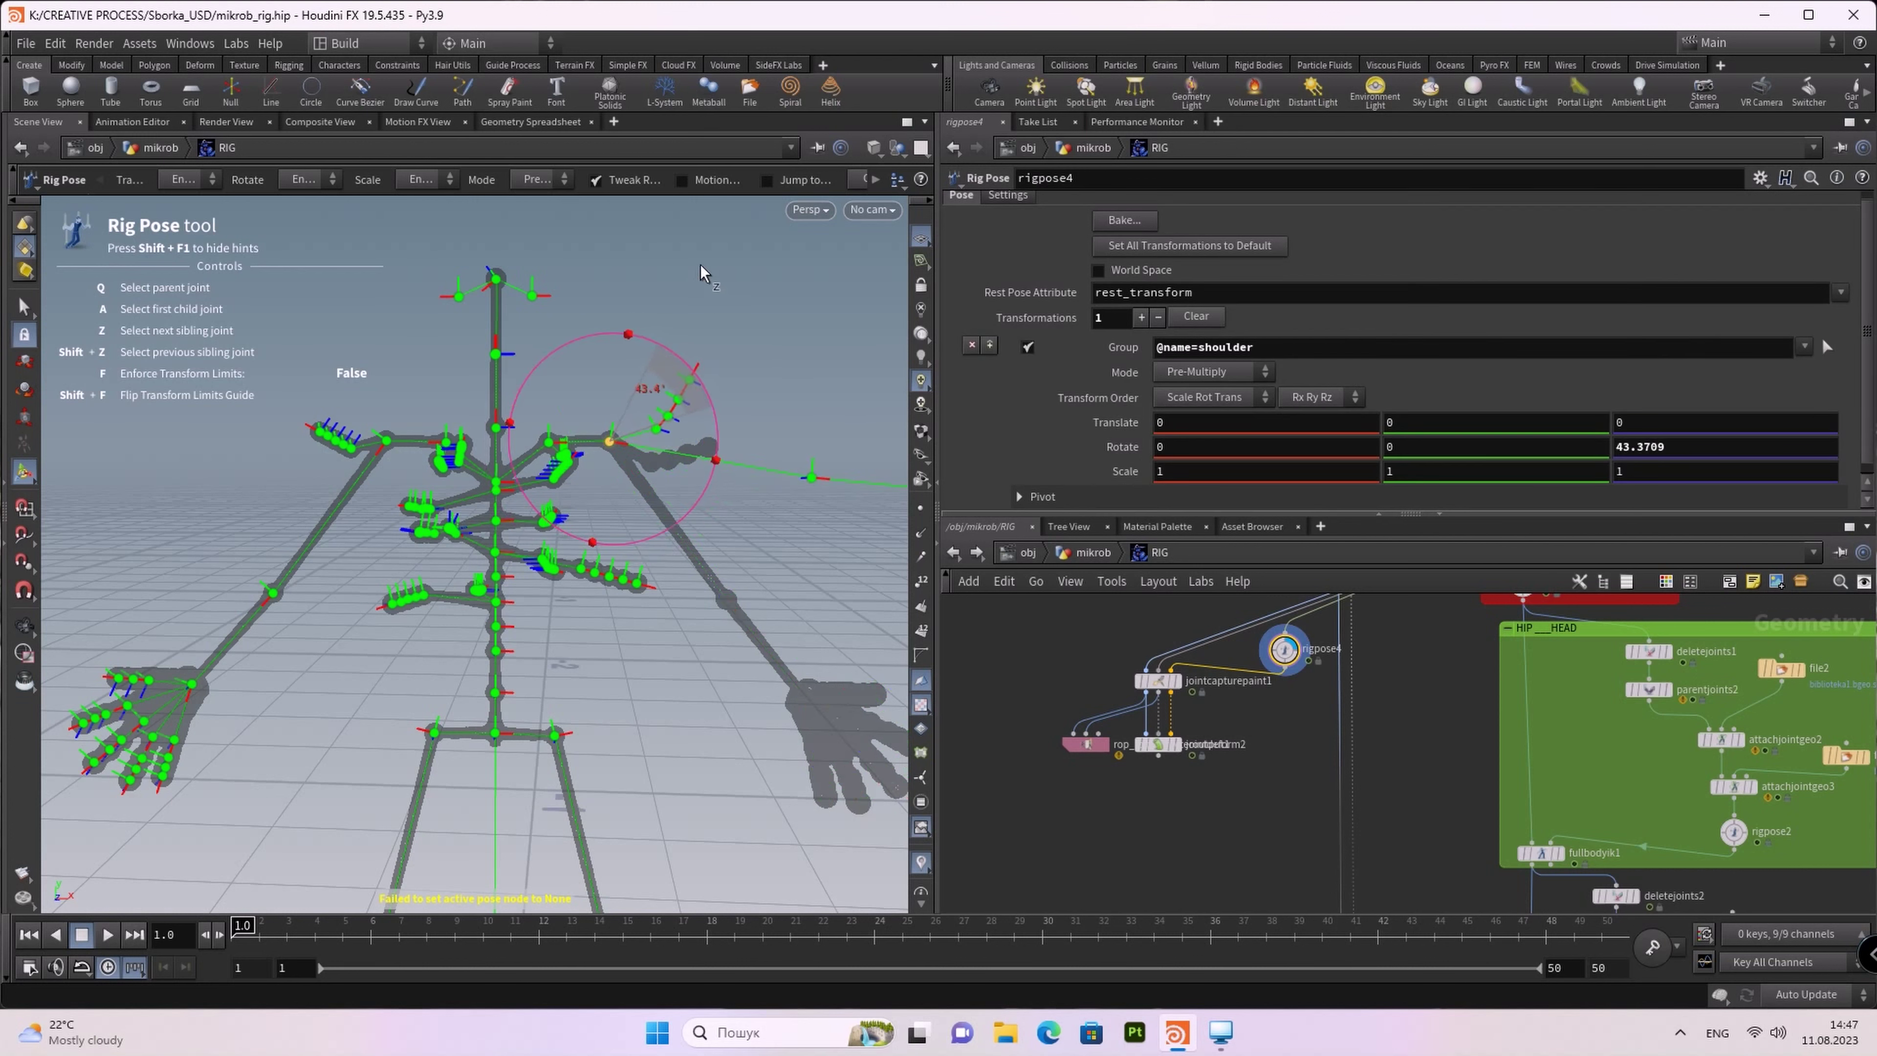
drag(694, 202, 694, 202)
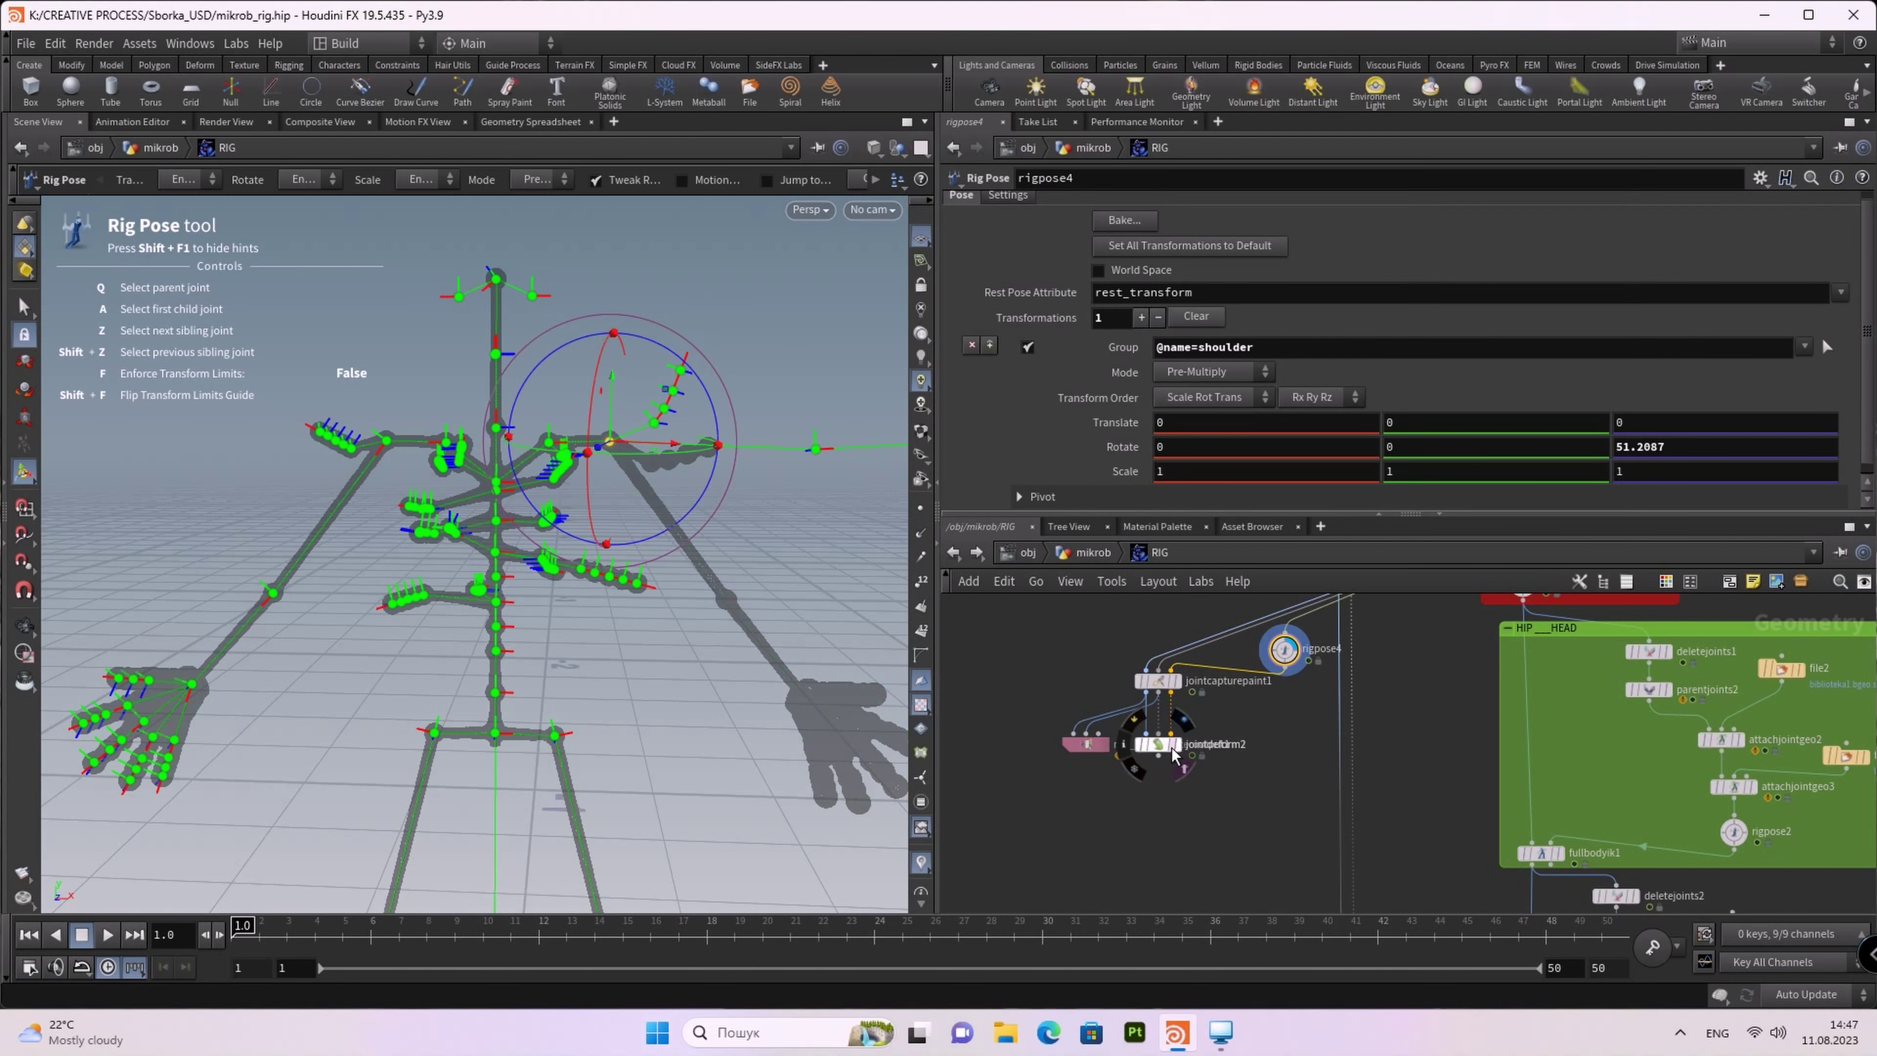
click(1174, 754)
key(Escape)
mouse_move(397, 653)
mouse_down()
mouse_move(315, 647)
mouse_move(407, 683)
mouse_move(398, 641)
mouse_move(390, 675)
mouse_up()
key(Return)
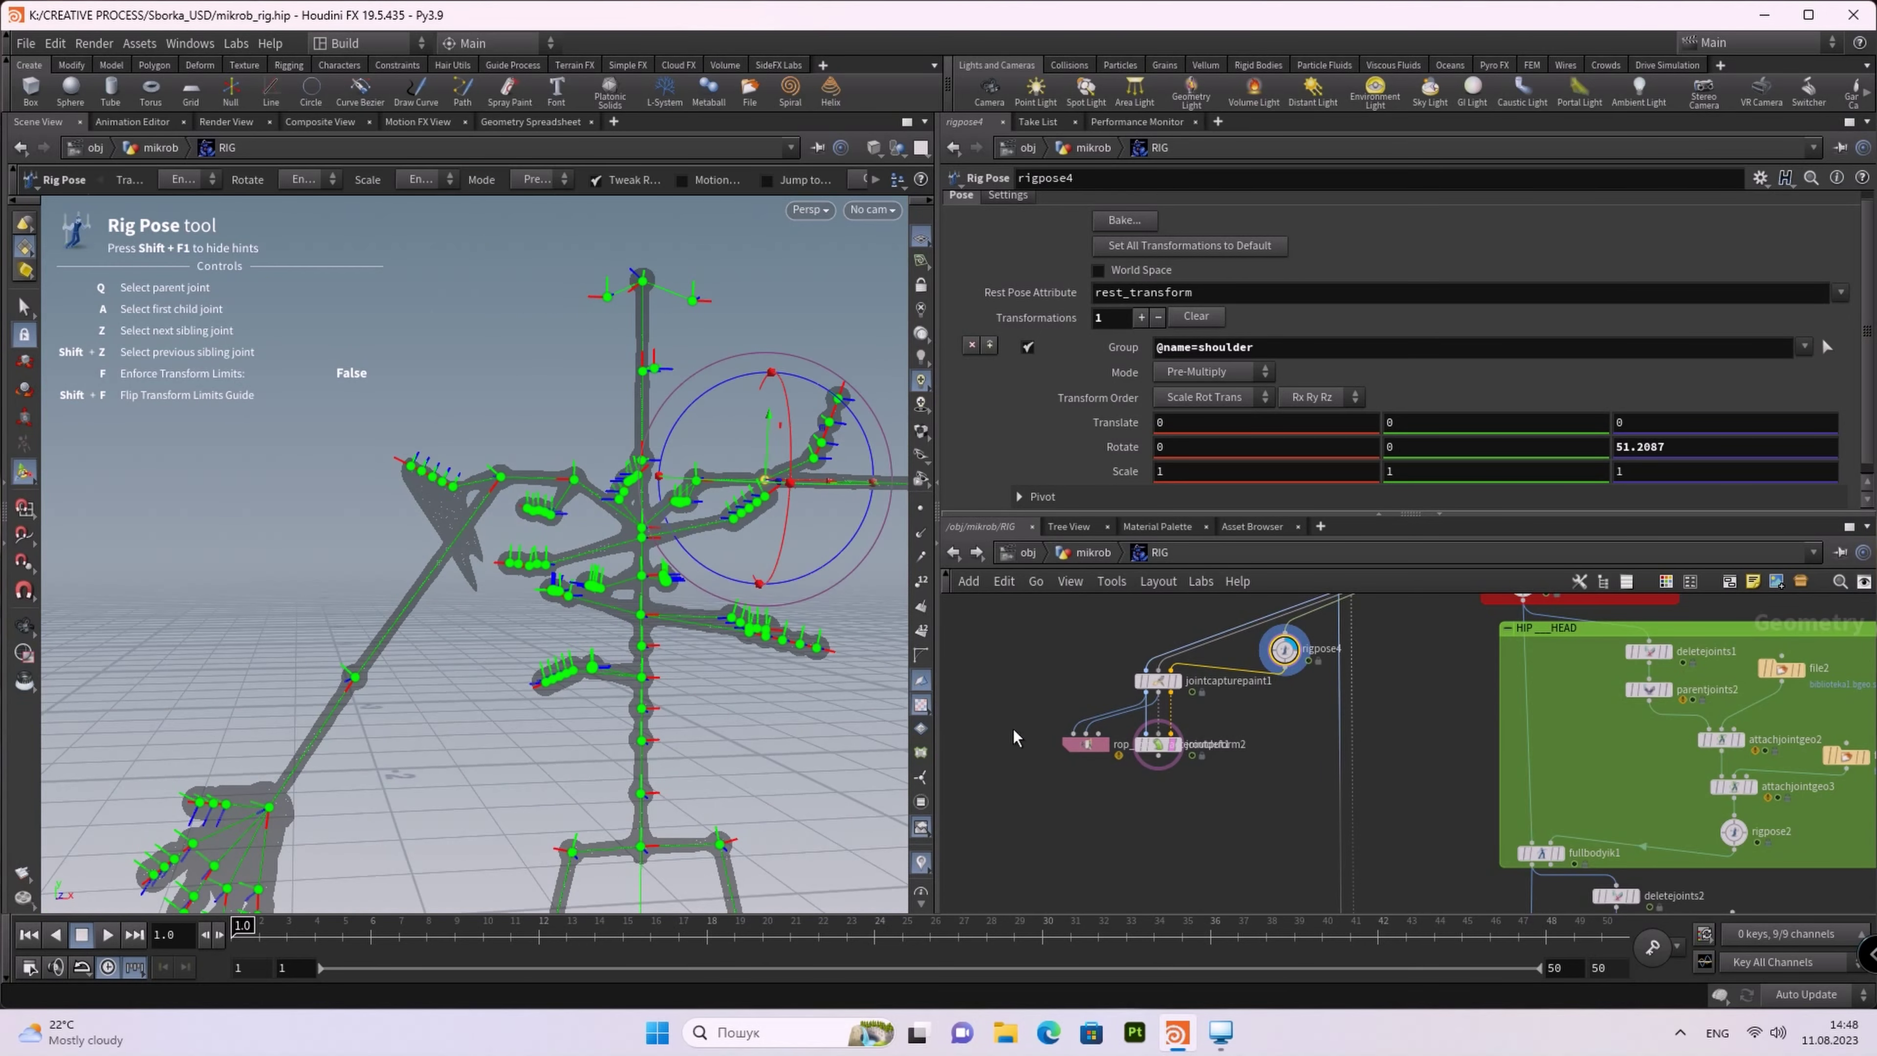
click(1159, 682)
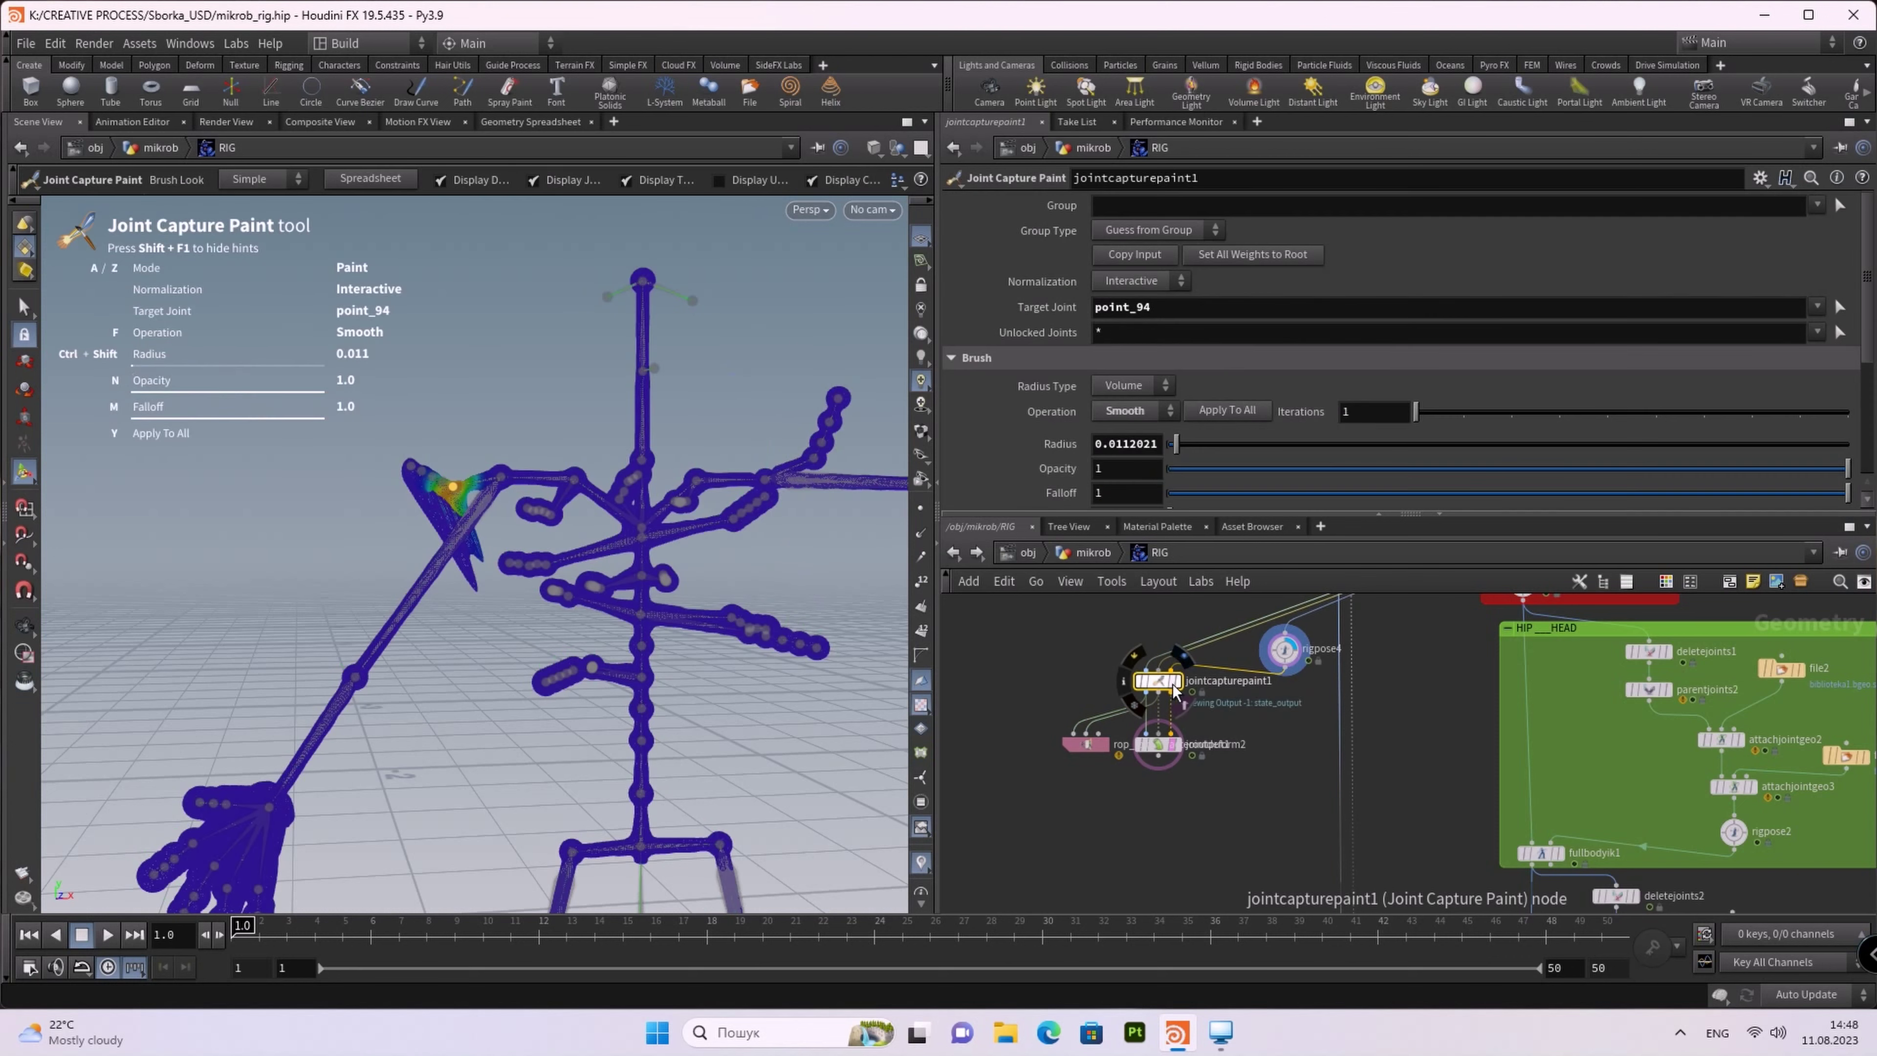
Step: Display jointcapturepaint1 and set its Target Joint to point_96, dismissing the error
click(1175, 684)
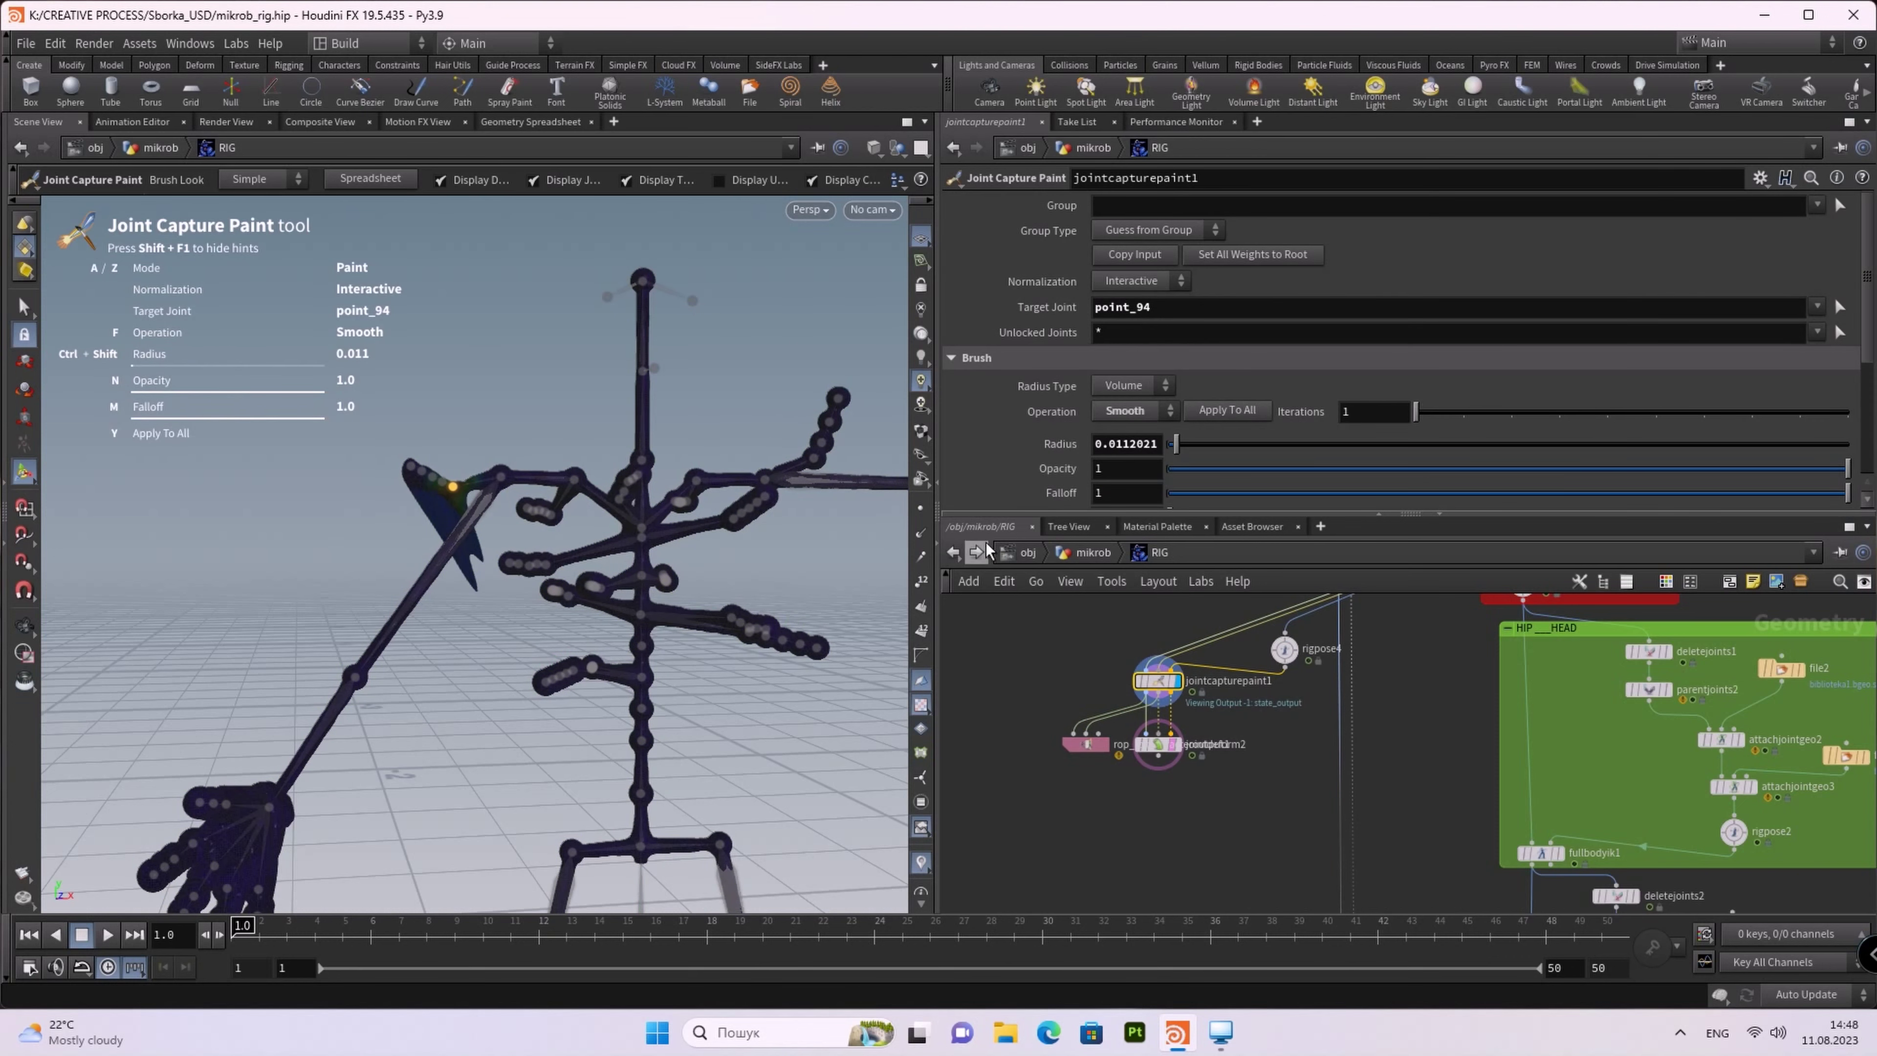
click(1840, 308)
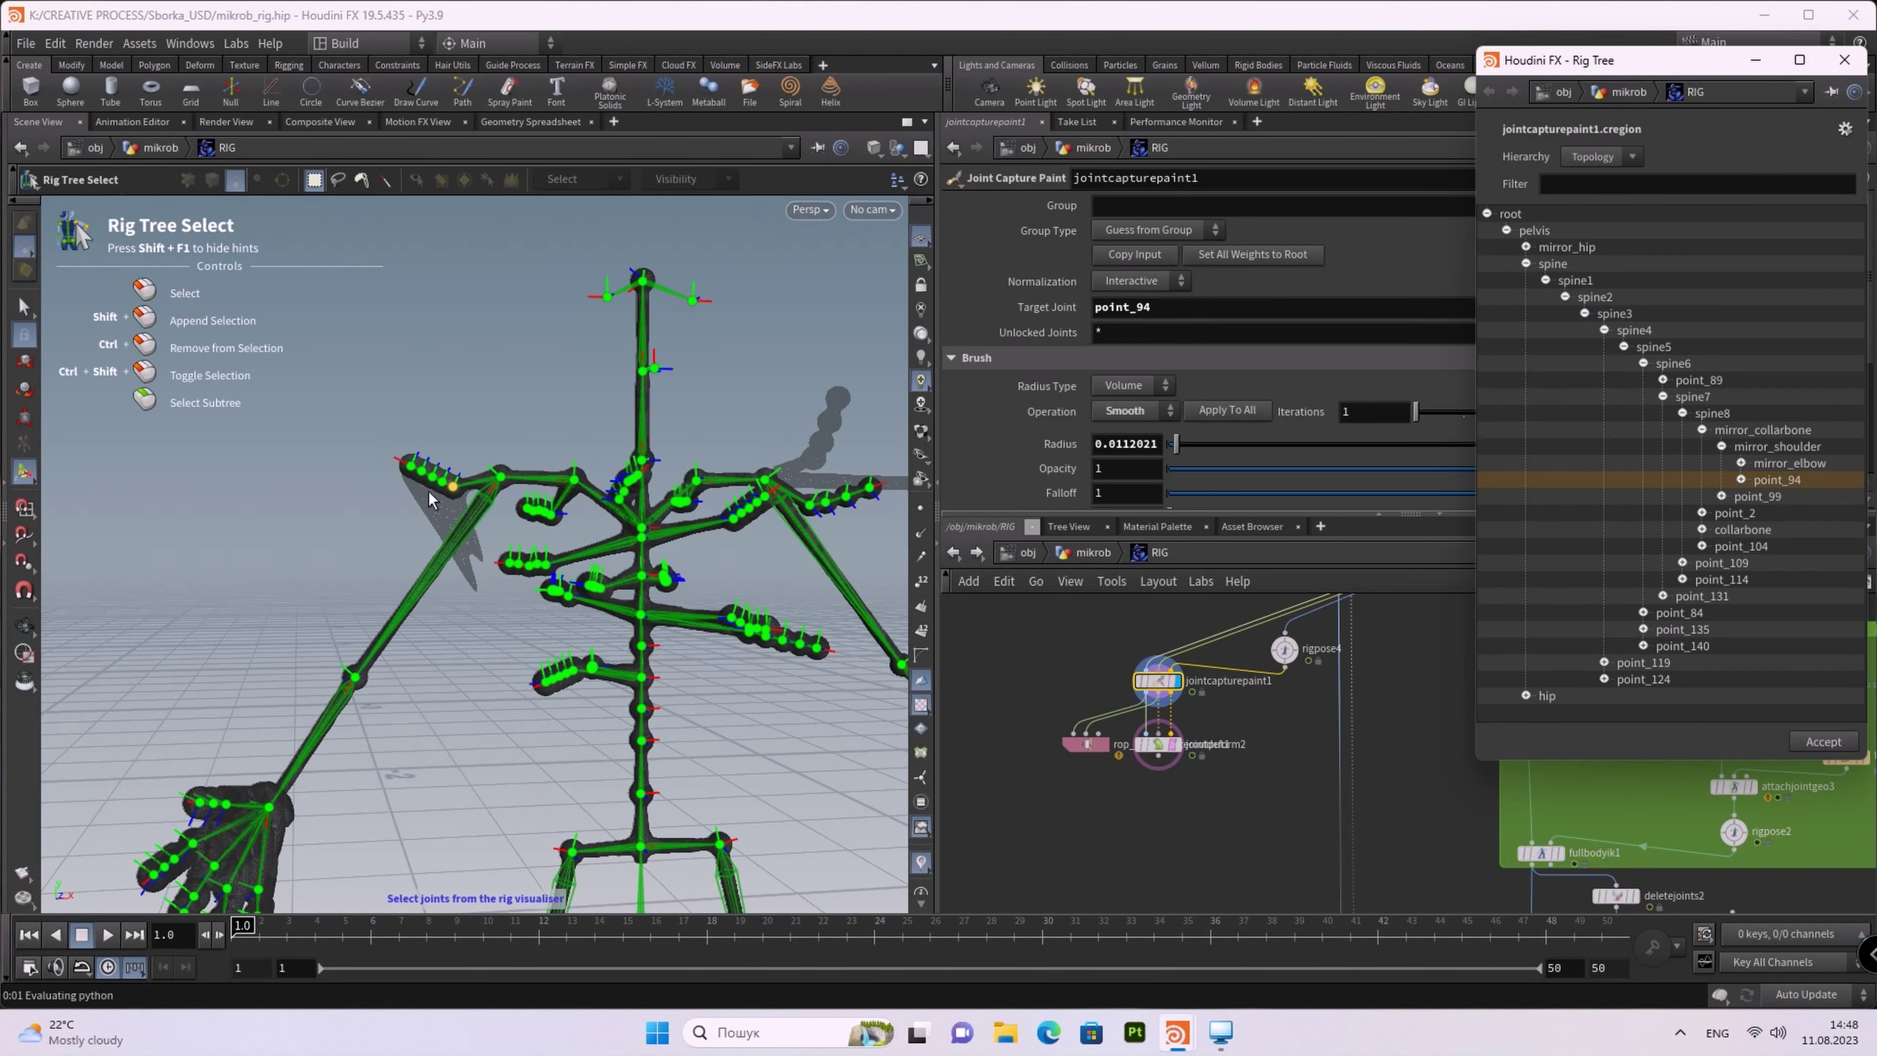
click(435, 479)
click(1822, 741)
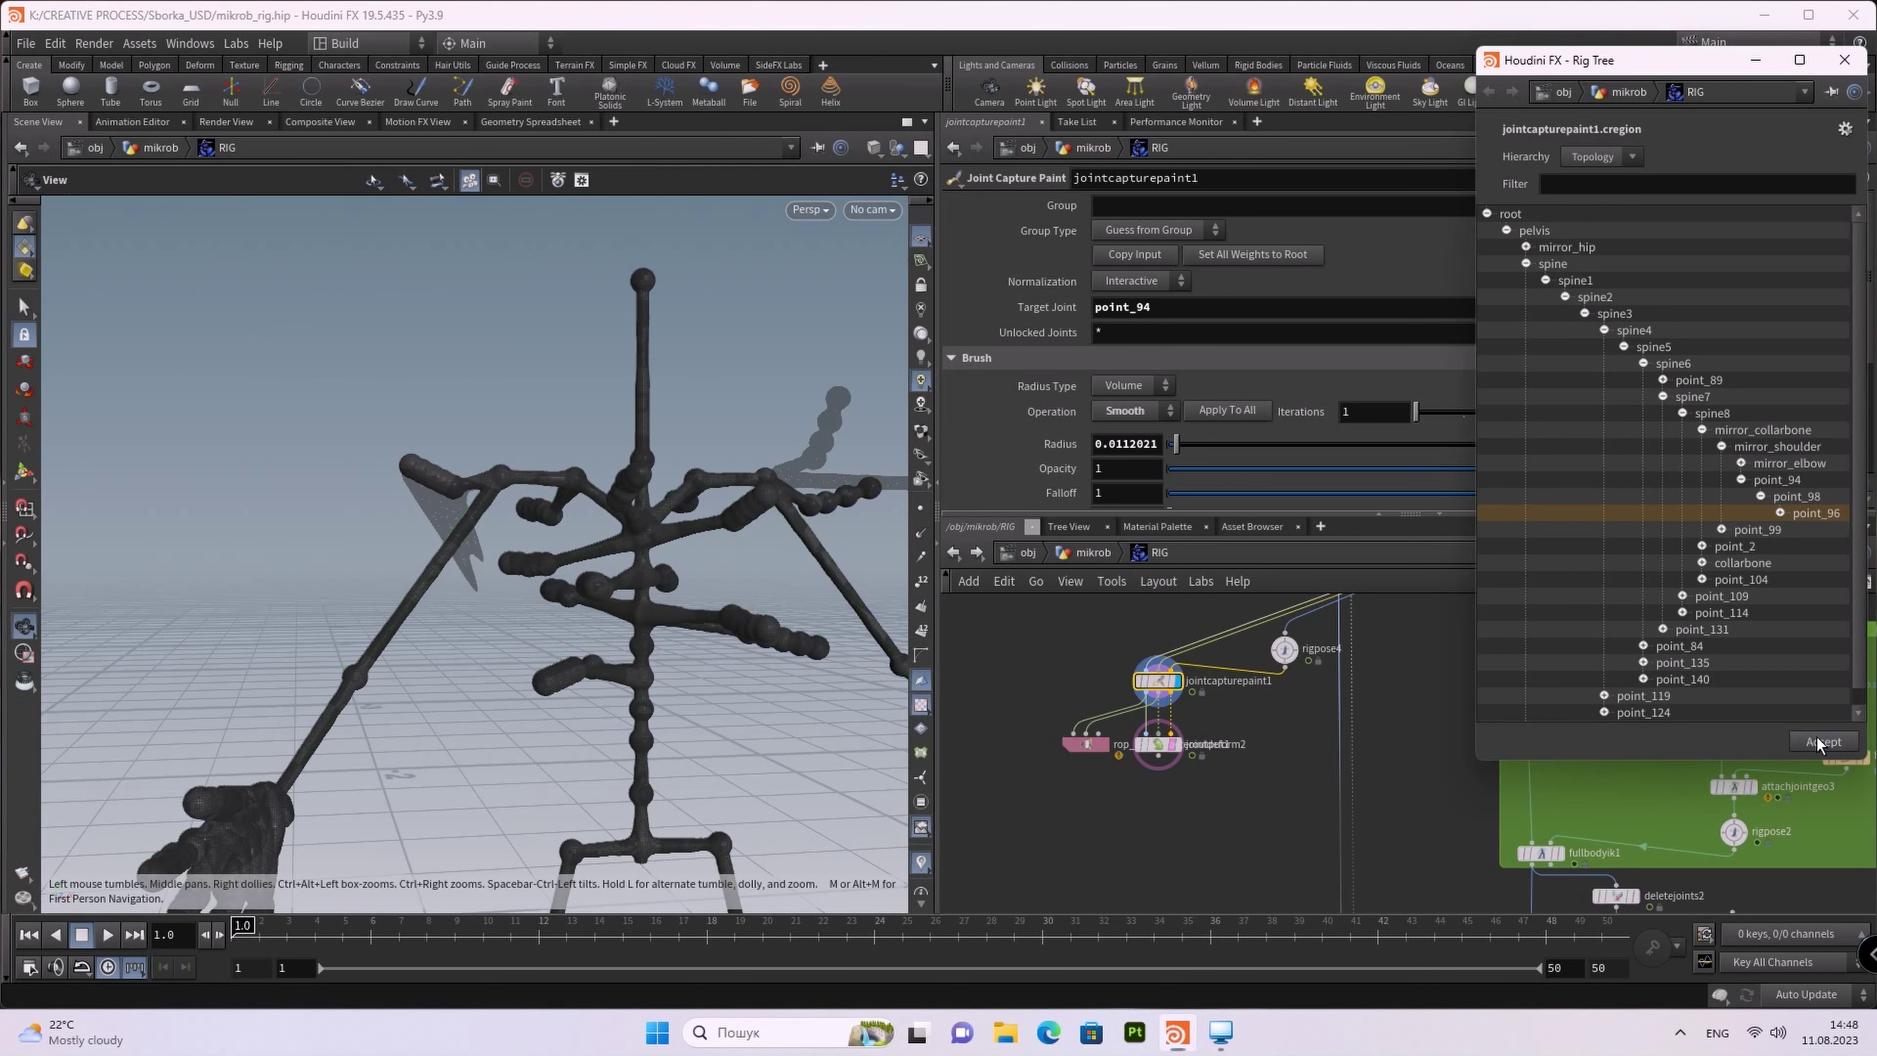
click(1831, 805)
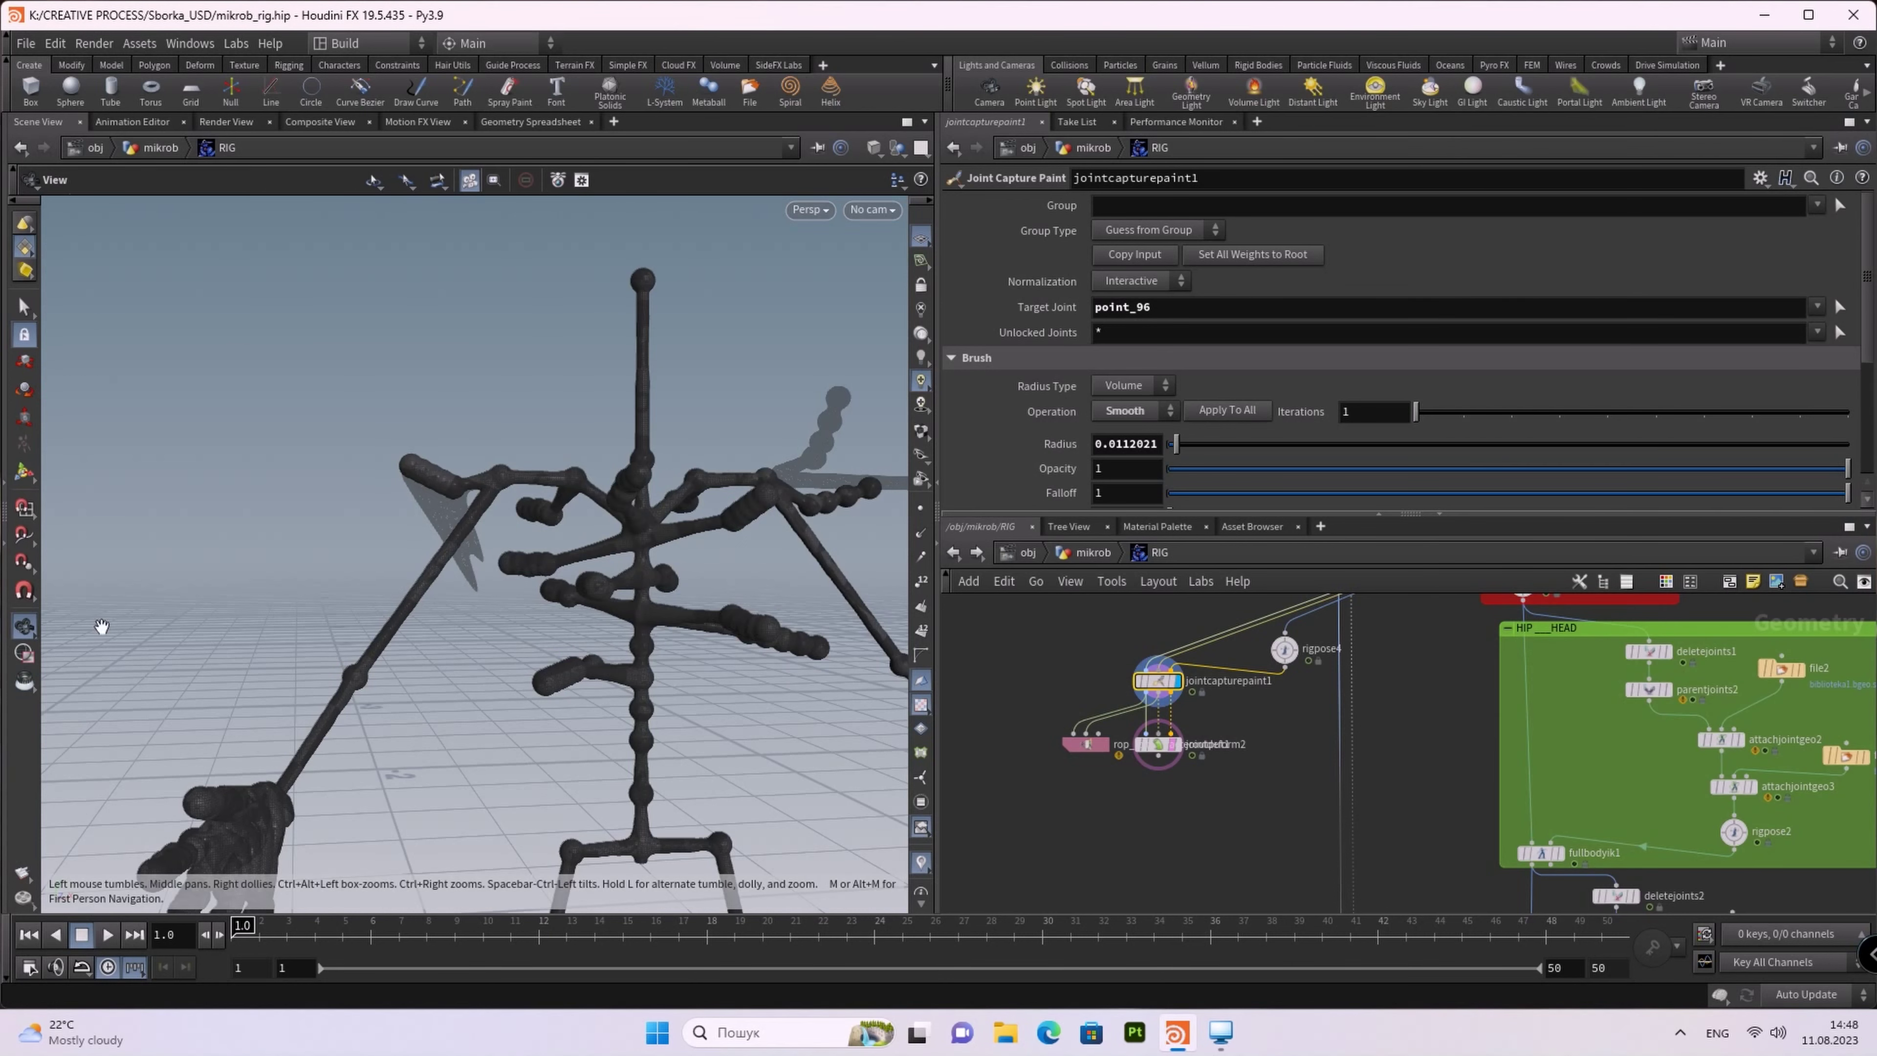
Step: Start painting point_96's capture weights with the brush operation set to Set
click(24, 472)
scroll(588, 531, up, 3)
scroll(588, 530, up, 3)
scroll(587, 531, down, 3)
mouse_move(495, 584)
mouse_down()
mouse_move(702, 662)
mouse_move(575, 629)
mouse_up()
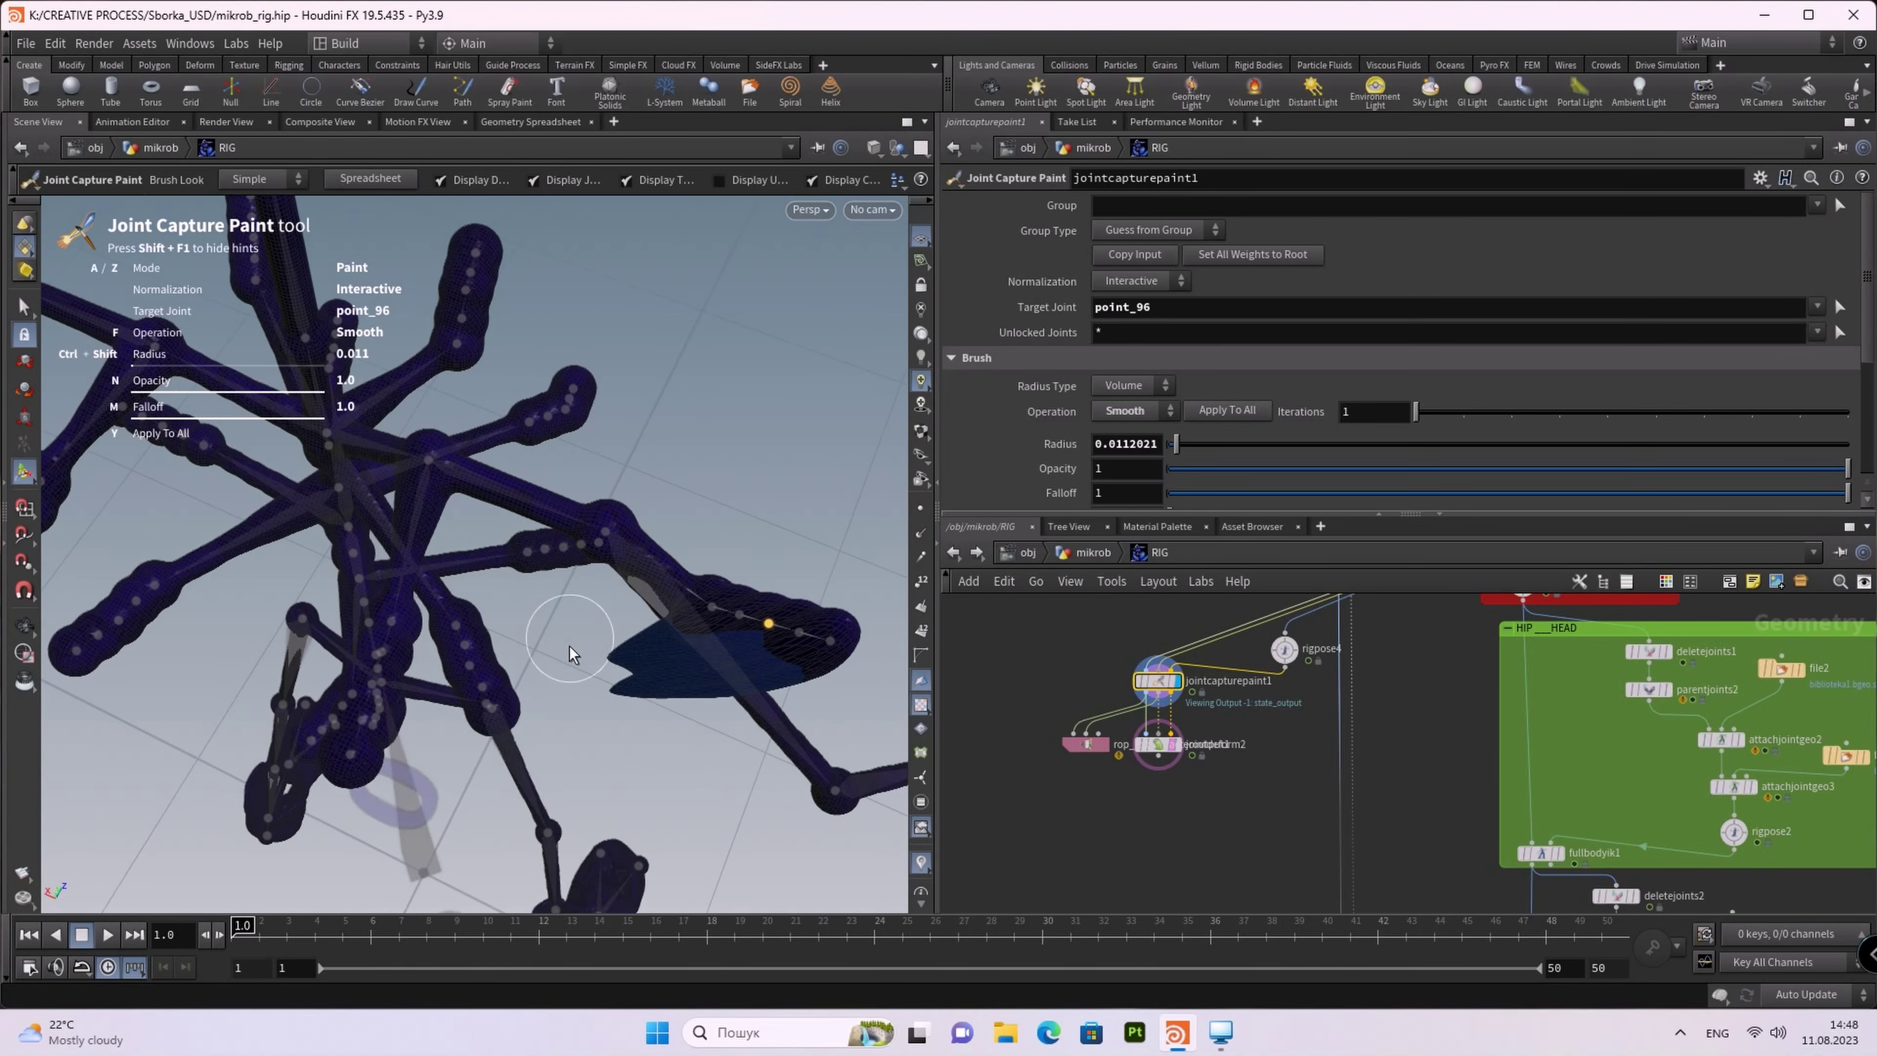
key(f)
click(563, 611)
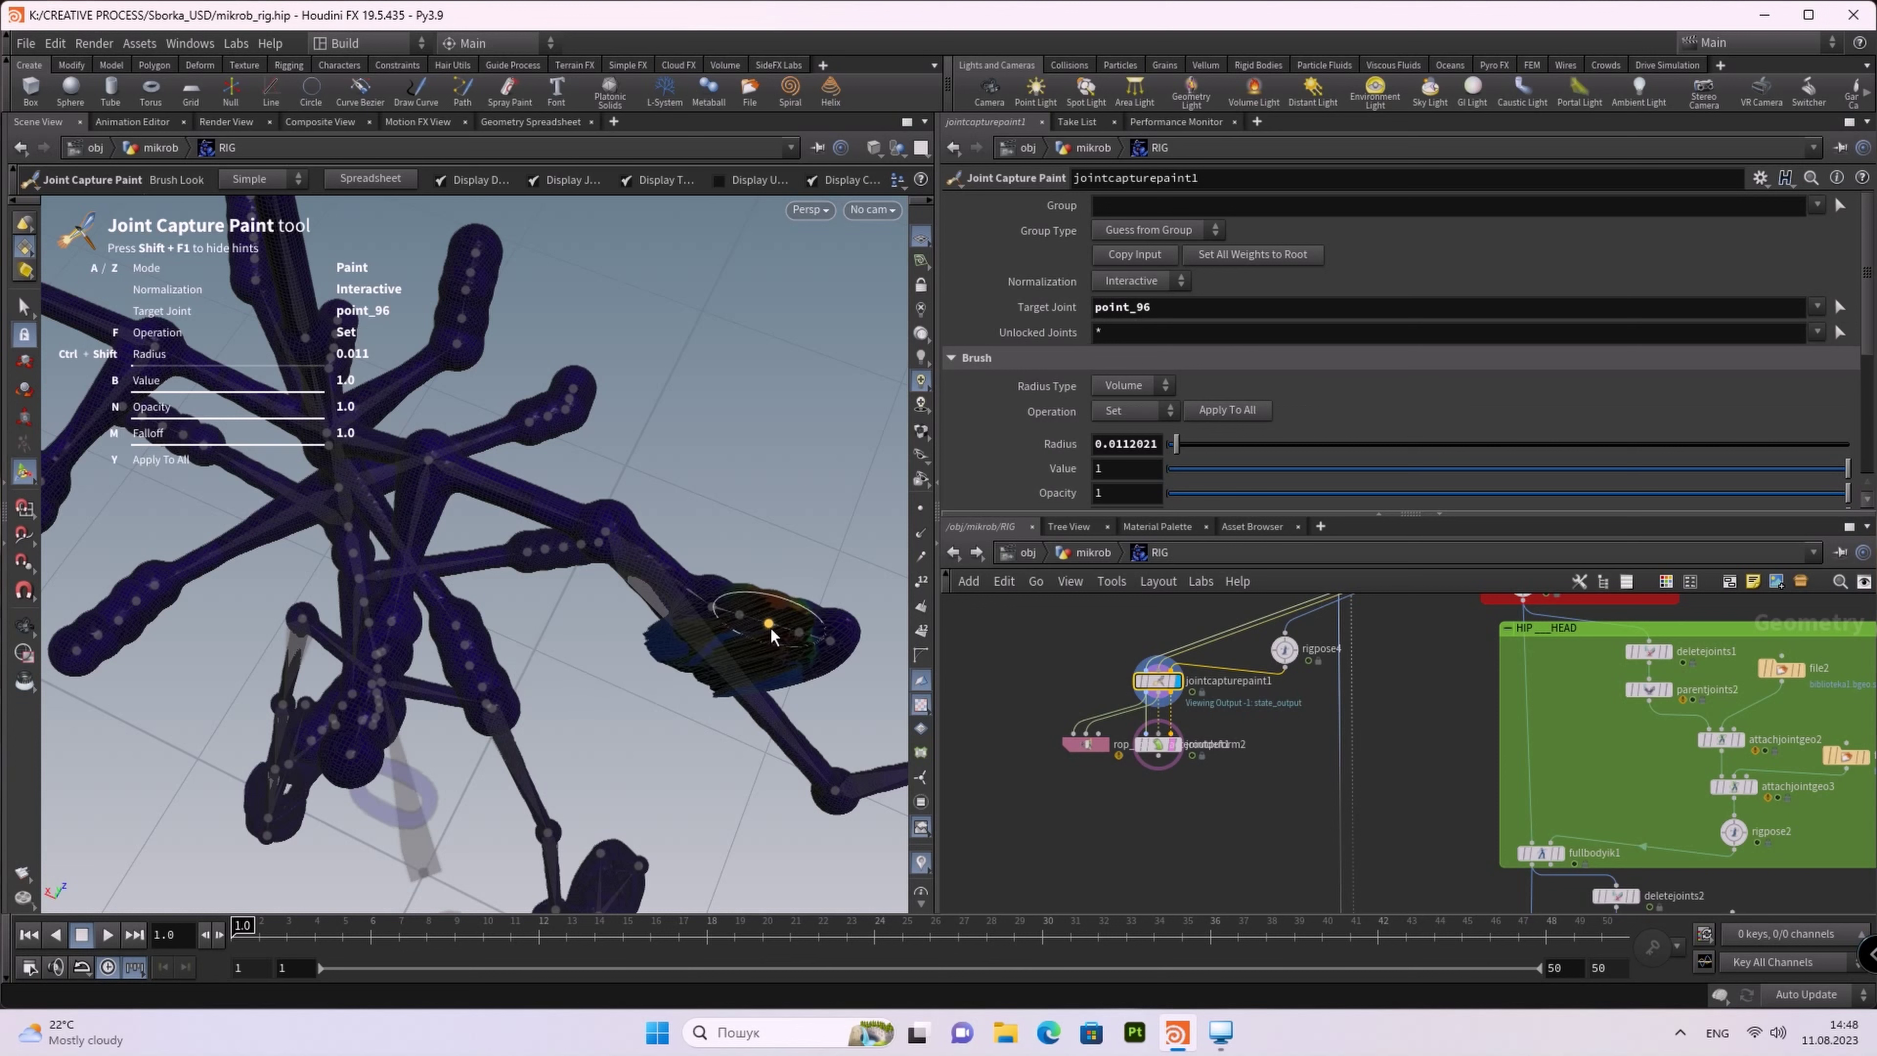
Step: Bring the painted fin-shaped piece into view and switch the brush to Smooth
alt+drag(830, 480, 354, 658)
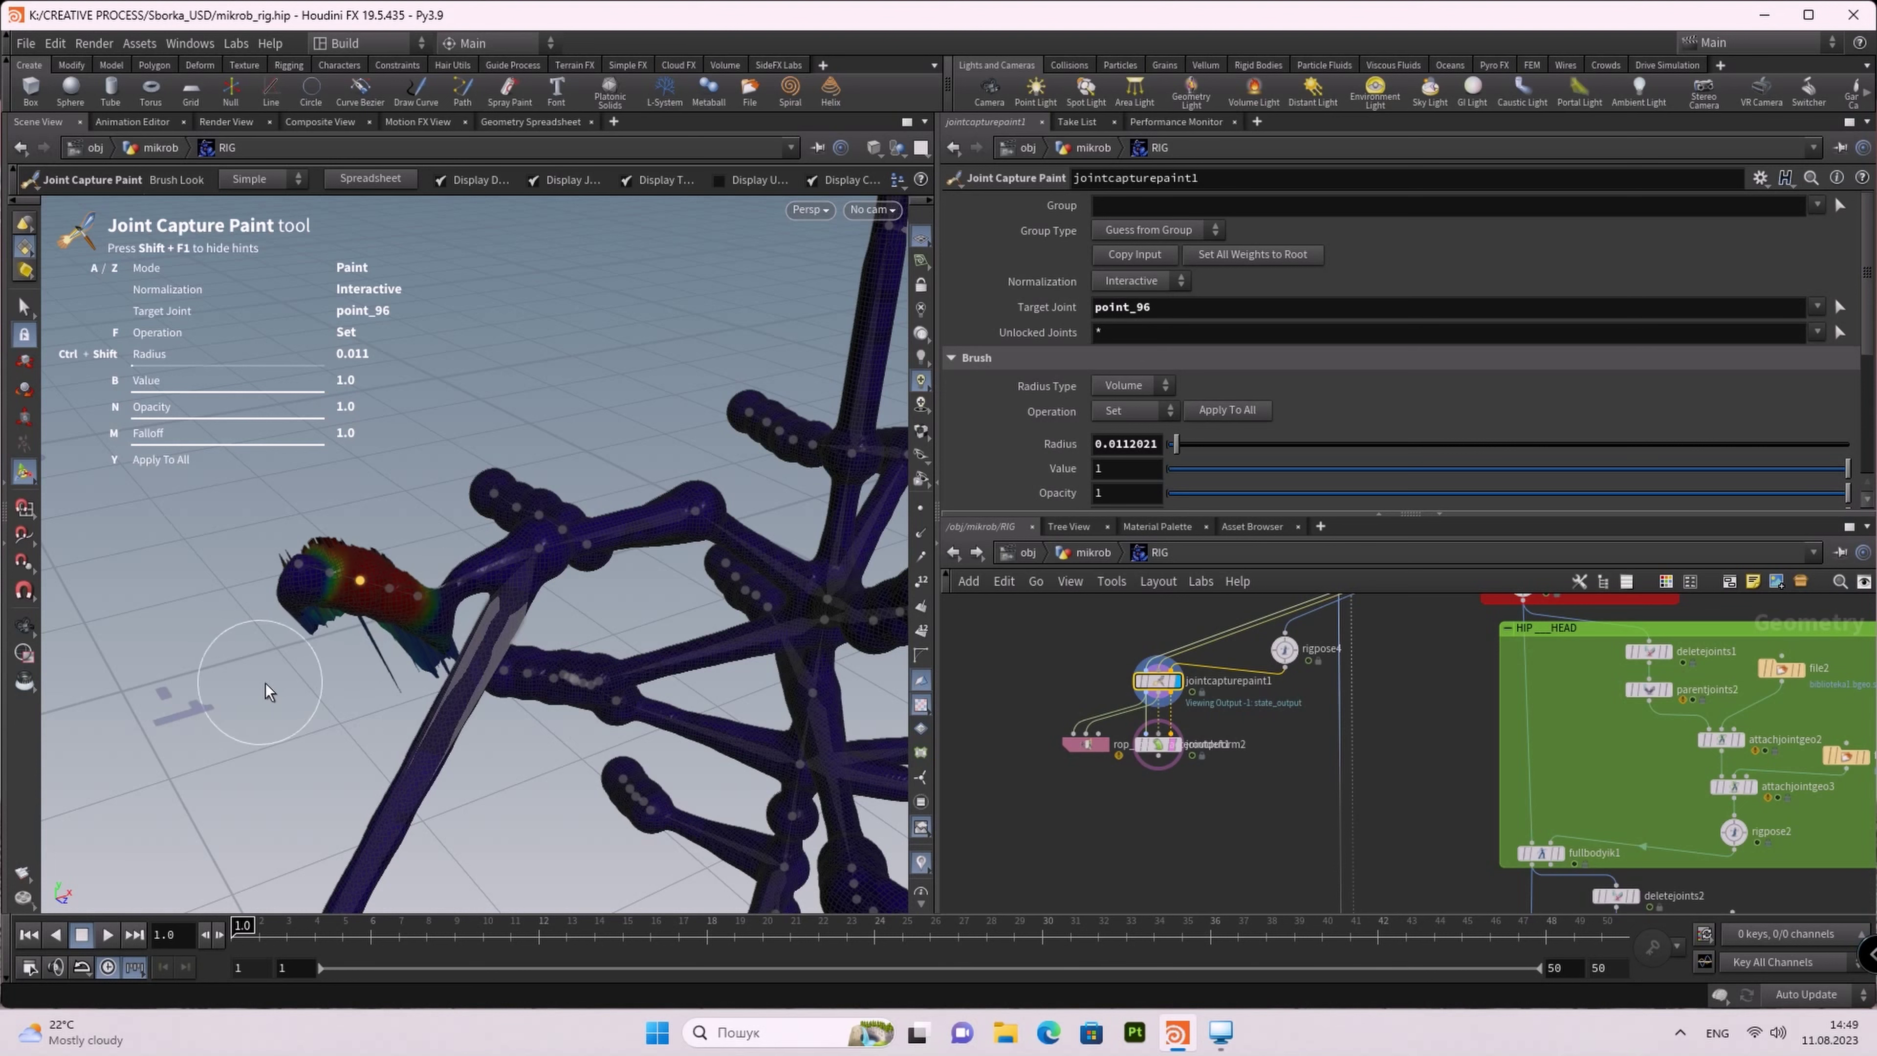
key(f)
click(335, 650)
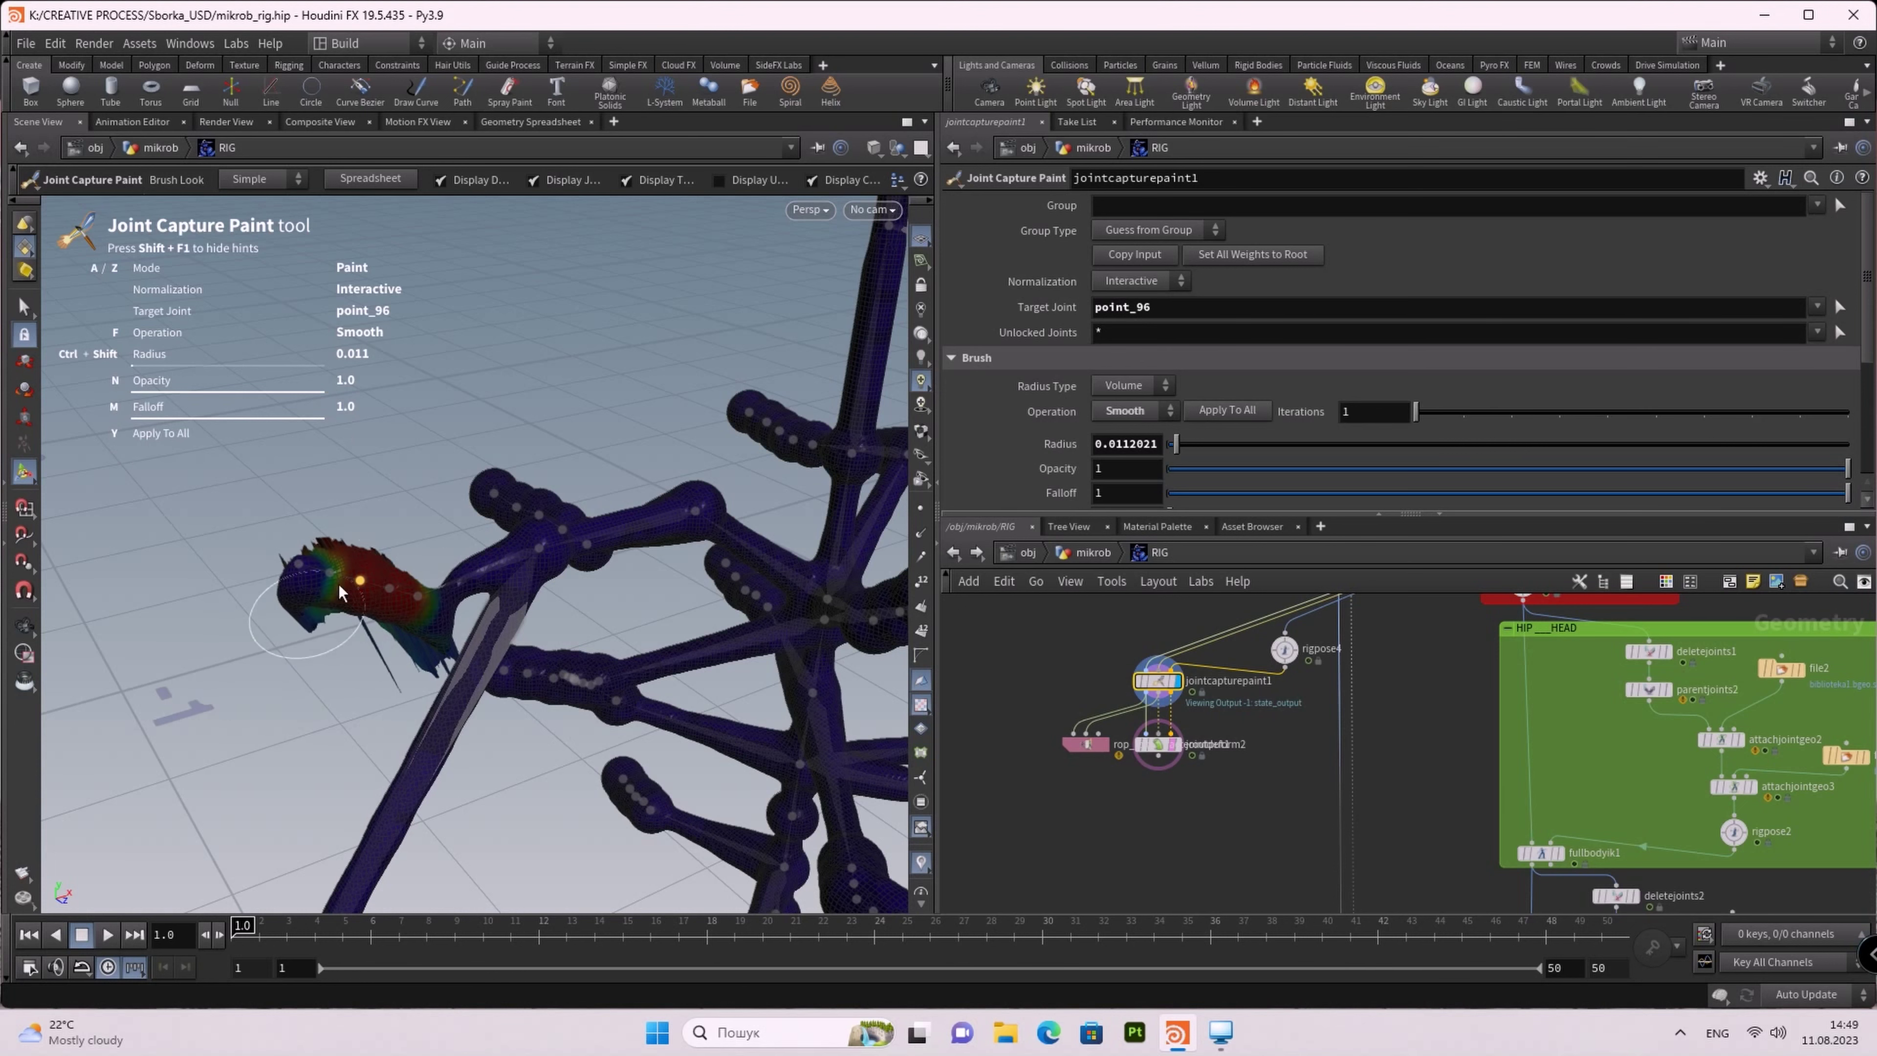
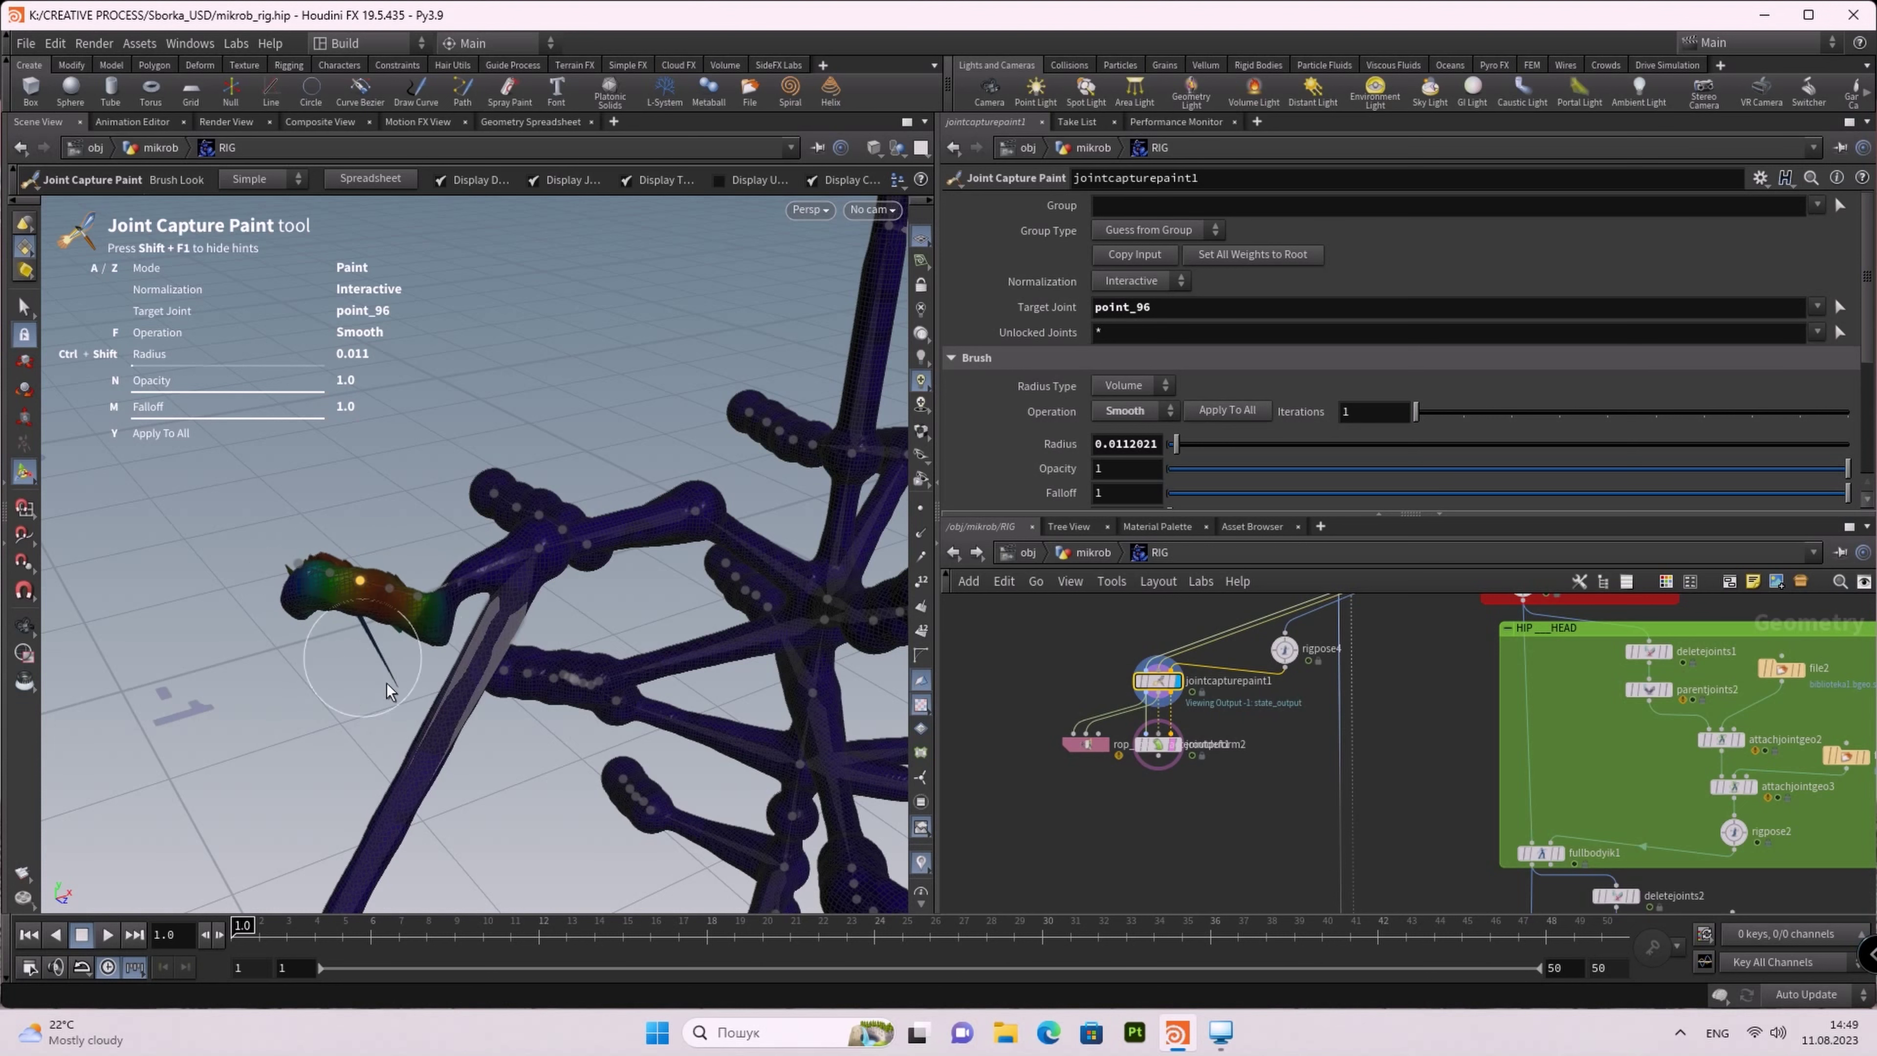
Step: Paint full capture weight for point_96 onto the arm tip with the Set brush
alt+drag(200, 586, 624, 477)
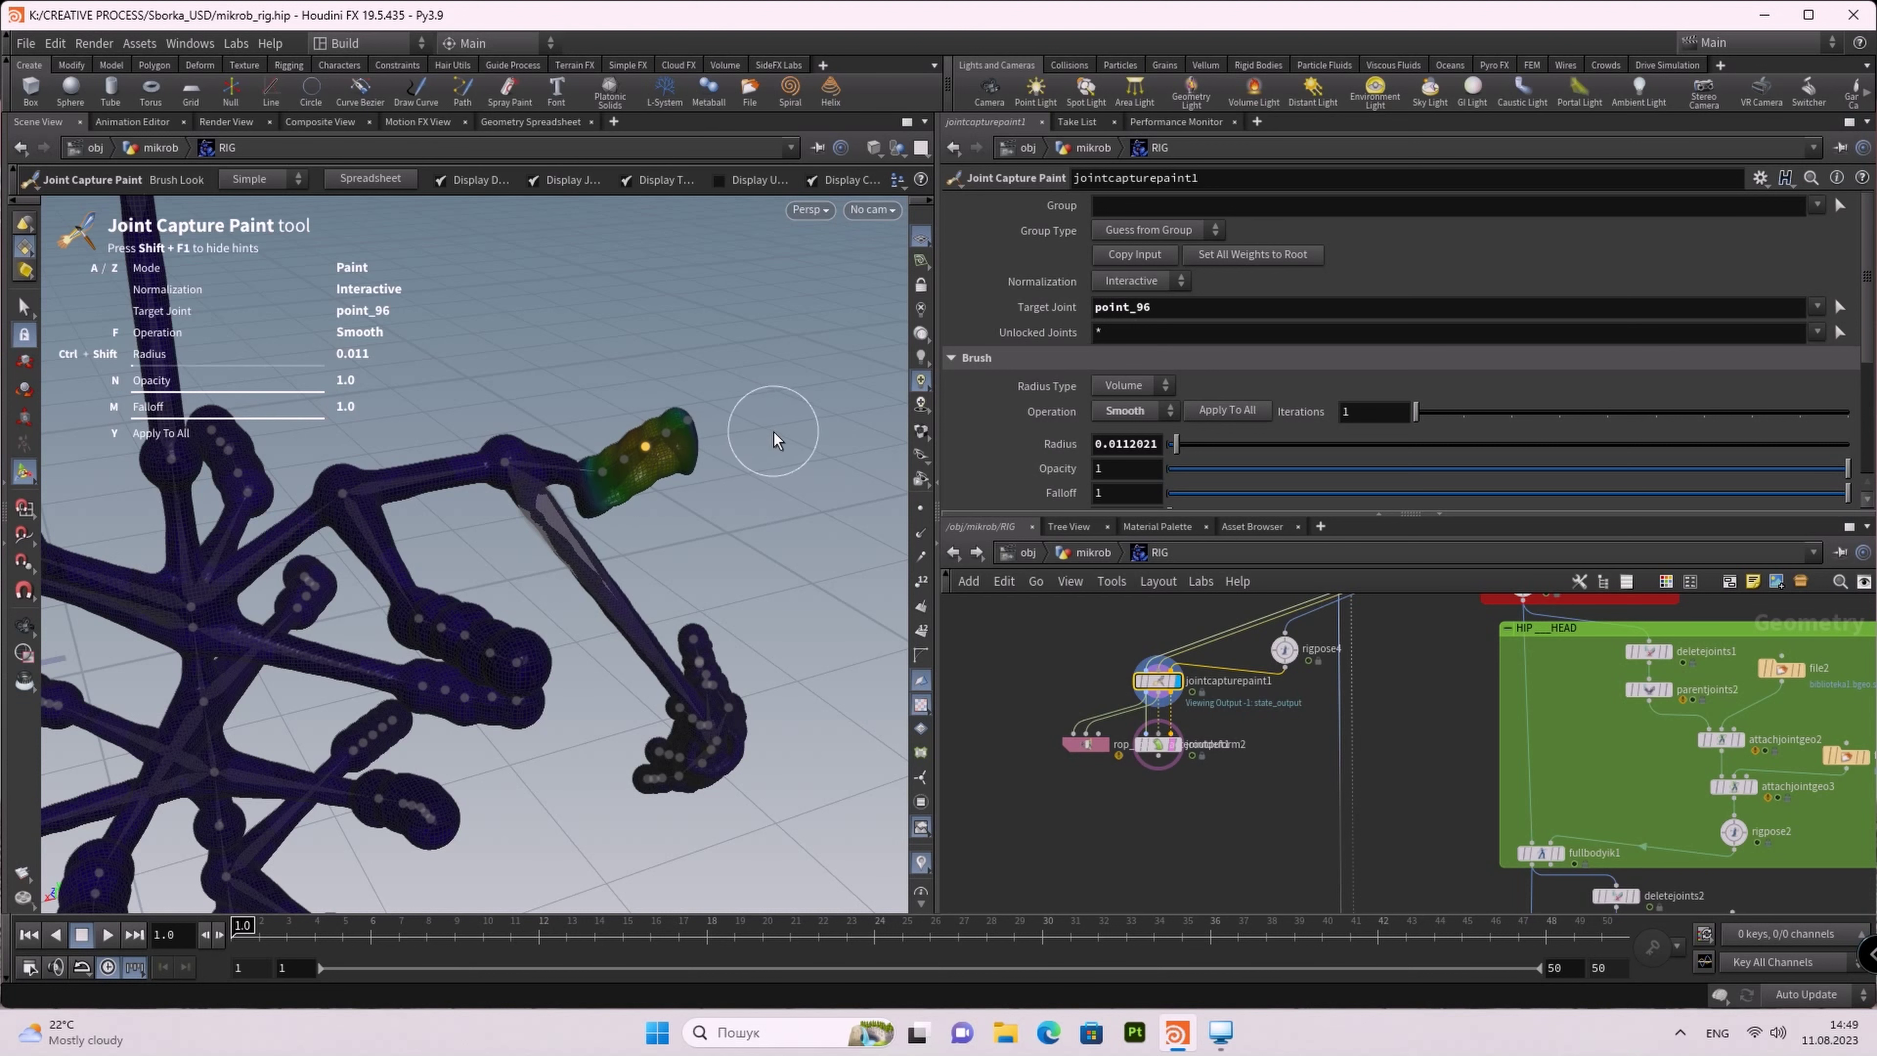
key(f)
click(780, 363)
drag(639, 503, 736, 434)
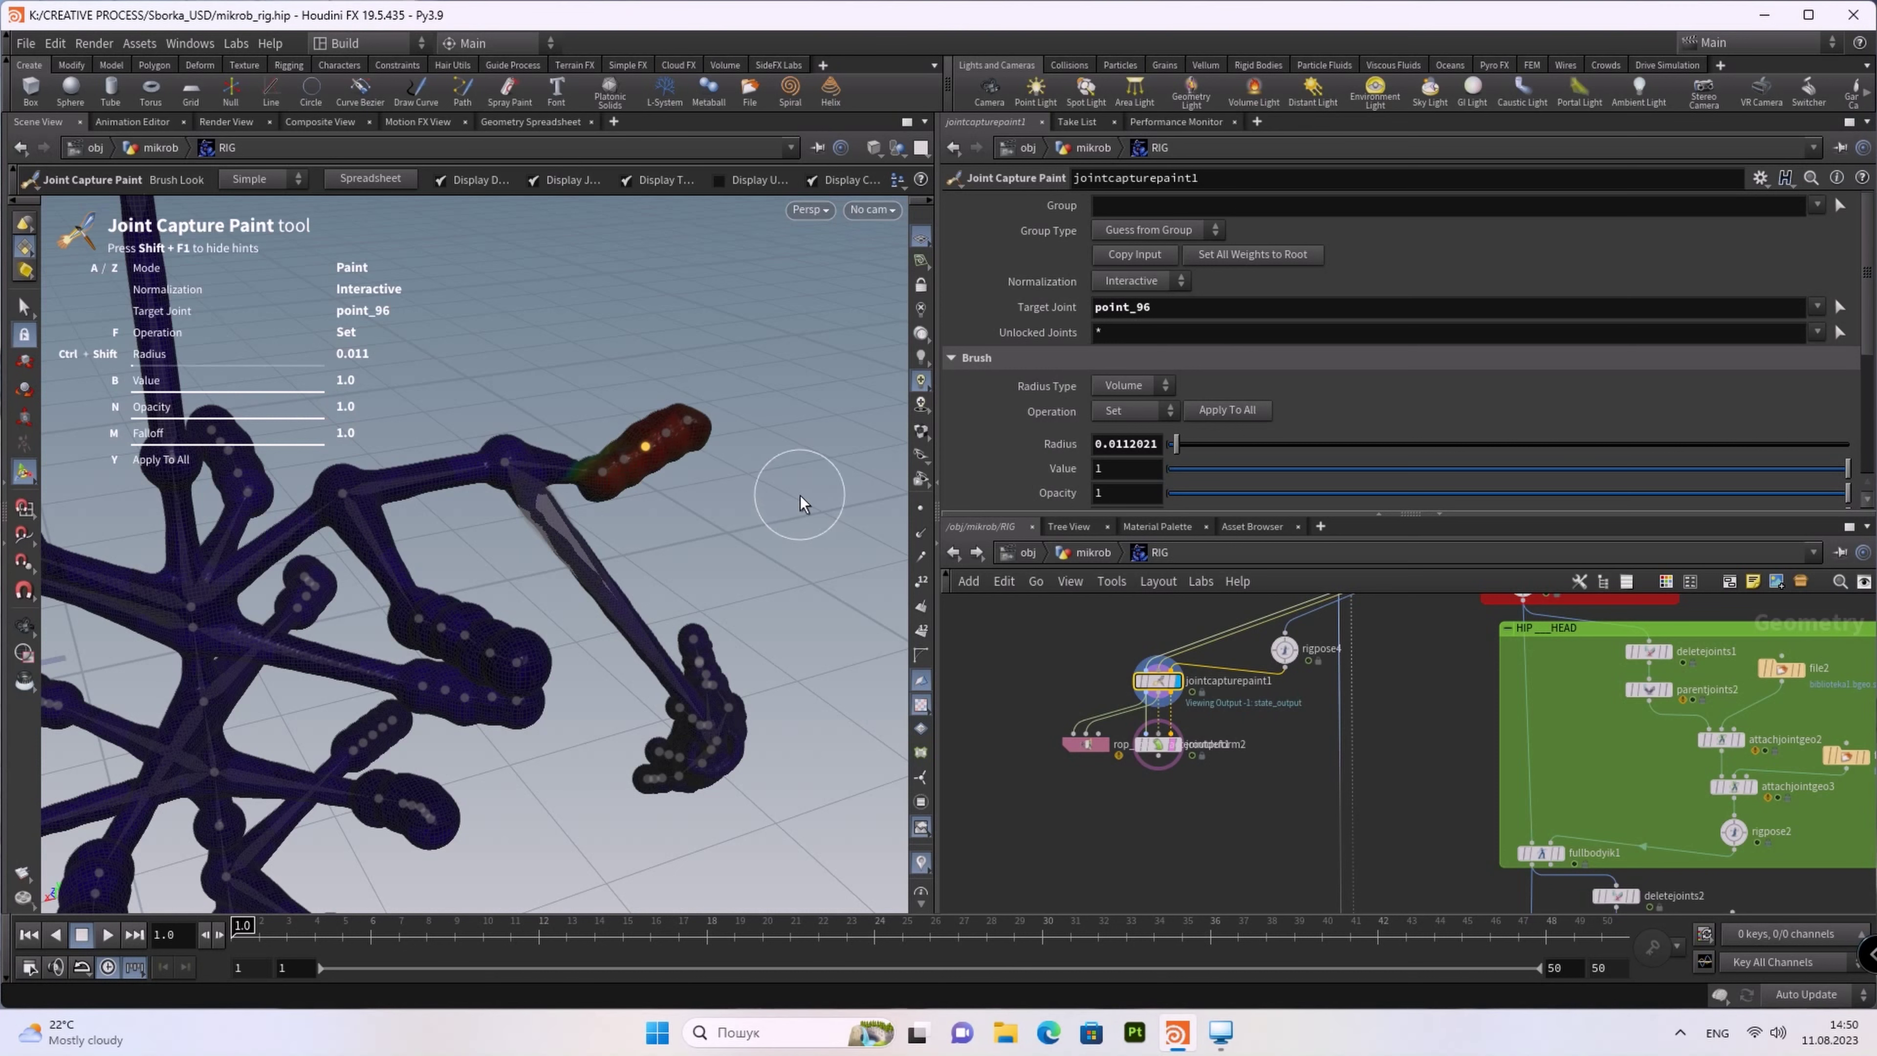
Step: Smooth the arm tip's capture weights, then clear all rigpose4 transformations
key(f)
click(868, 460)
ctrl+shift+scroll(650, 458, up, 2)
ctrl+shift+scroll(650, 459, up, 2)
ctrl+shift+scroll(649, 459, up, 2)
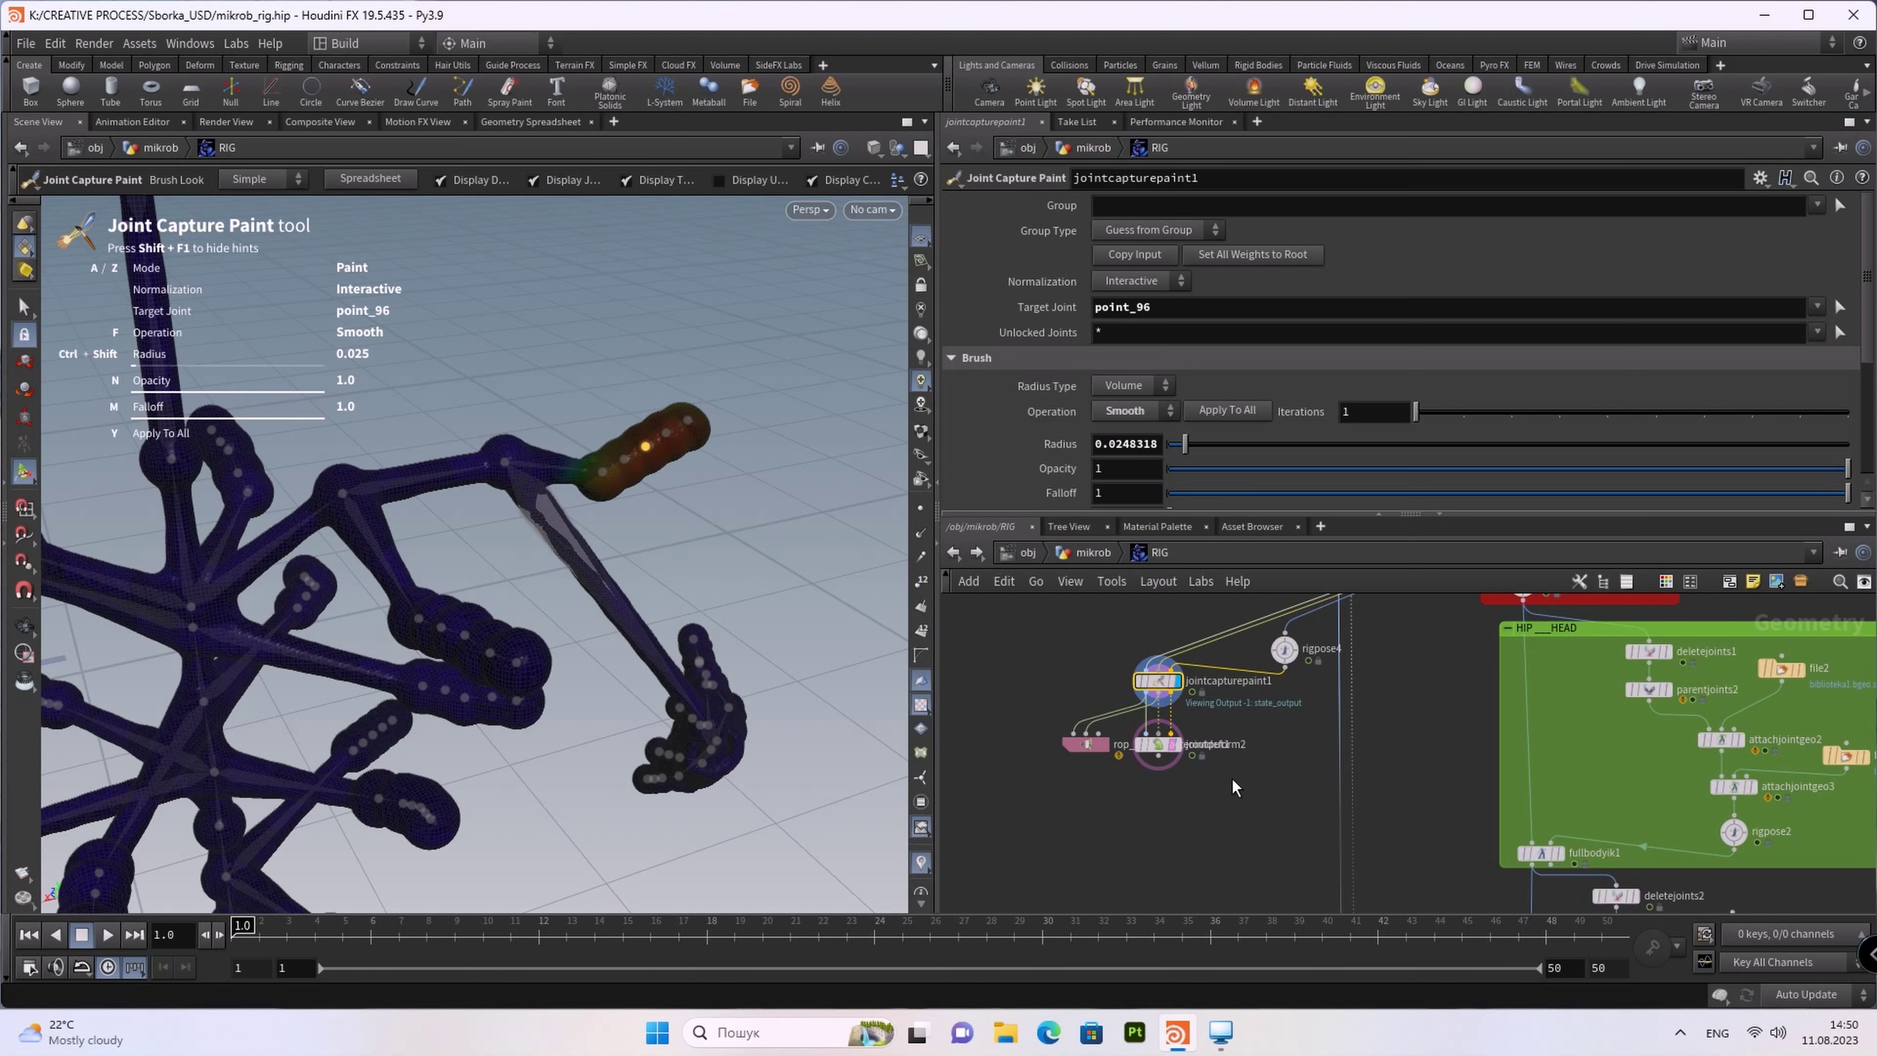
click(1283, 651)
click(1196, 317)
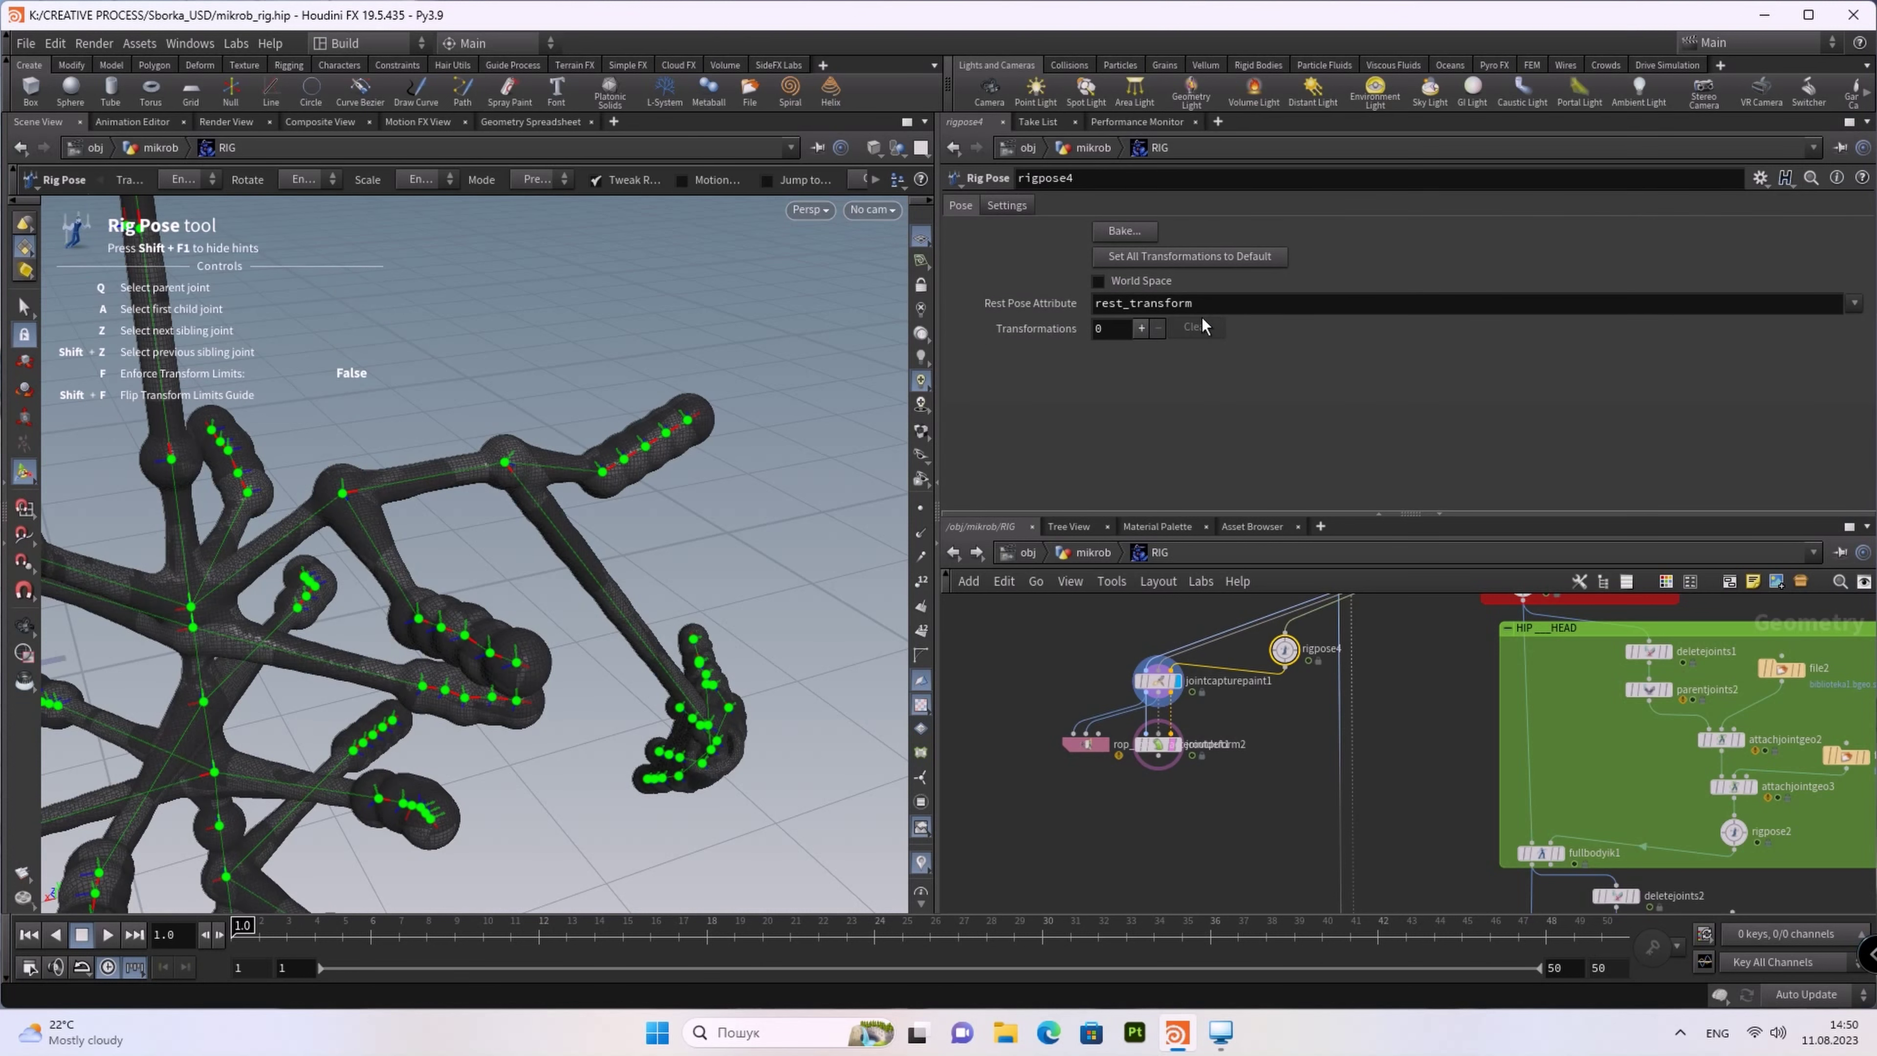
Step: Reload the fbxcharacterimport1 FBX character and bring up rigpose3 for posing
click(1089, 744)
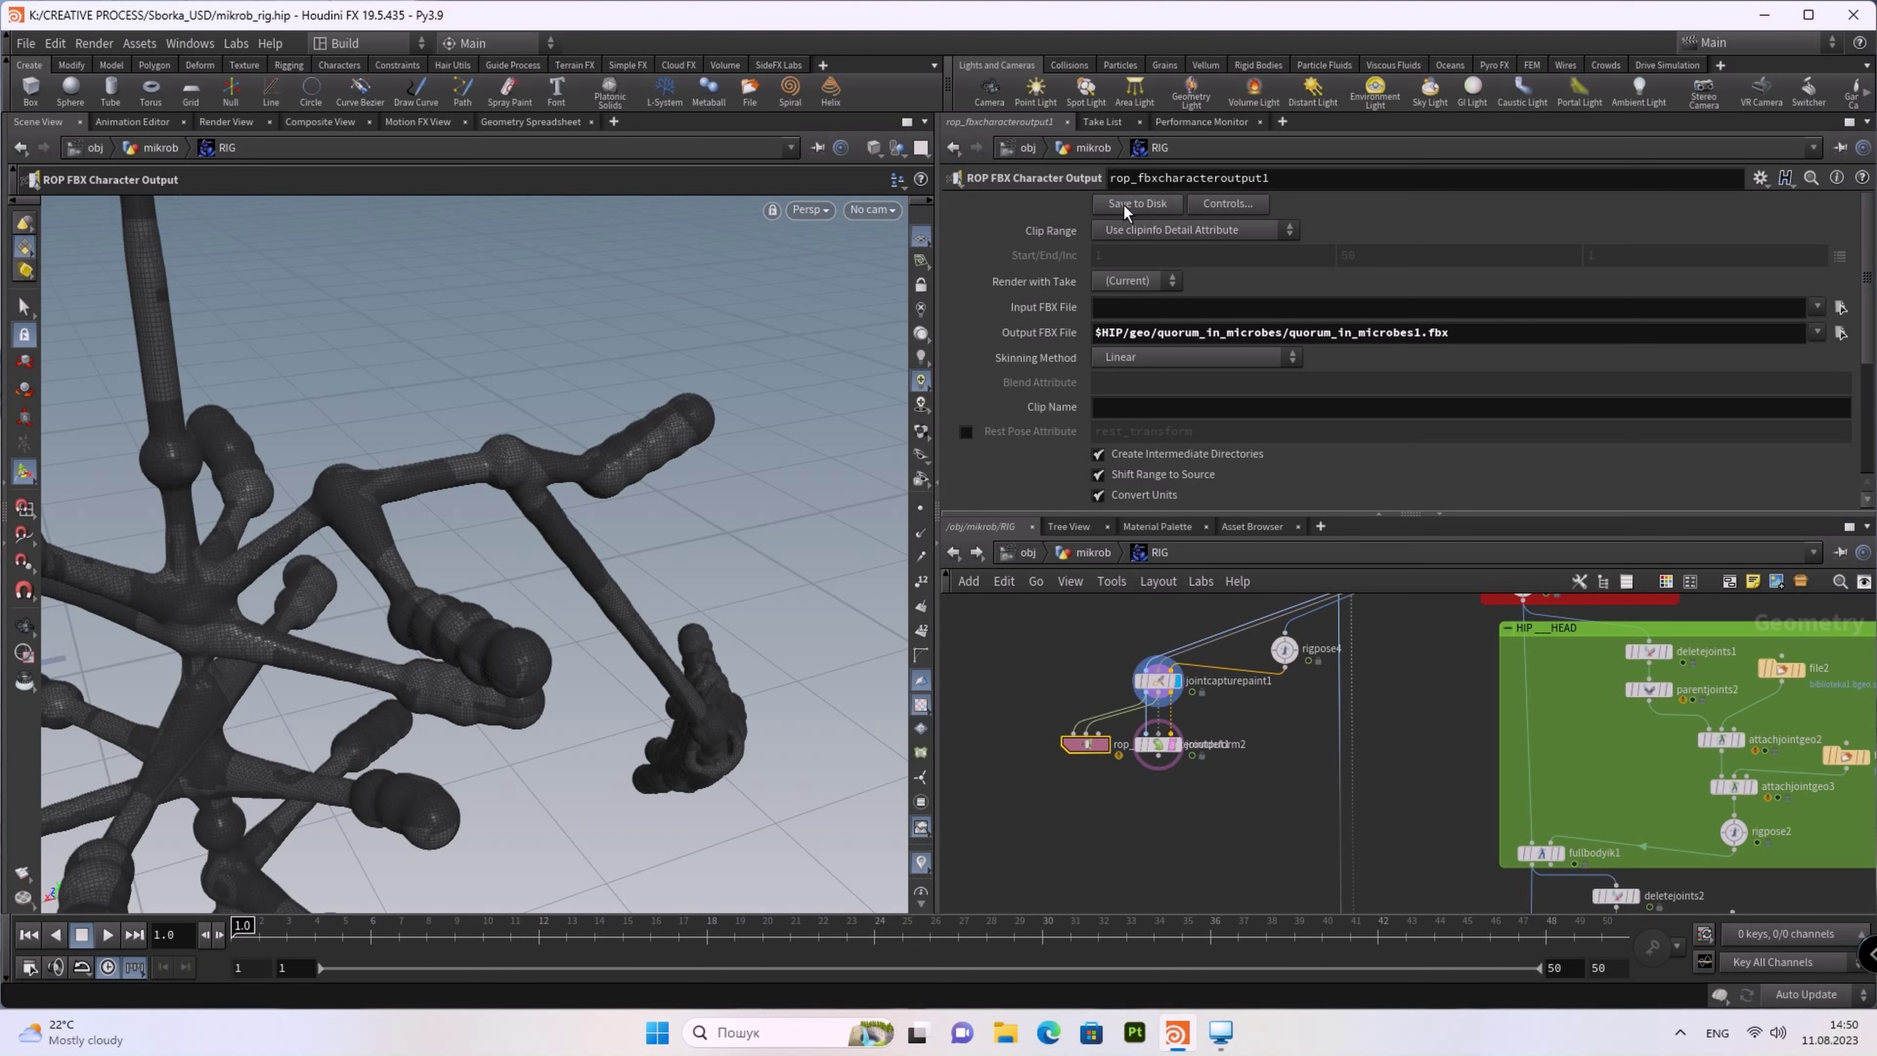
middle_drag(1386, 673, 1372, 885)
click(1320, 746)
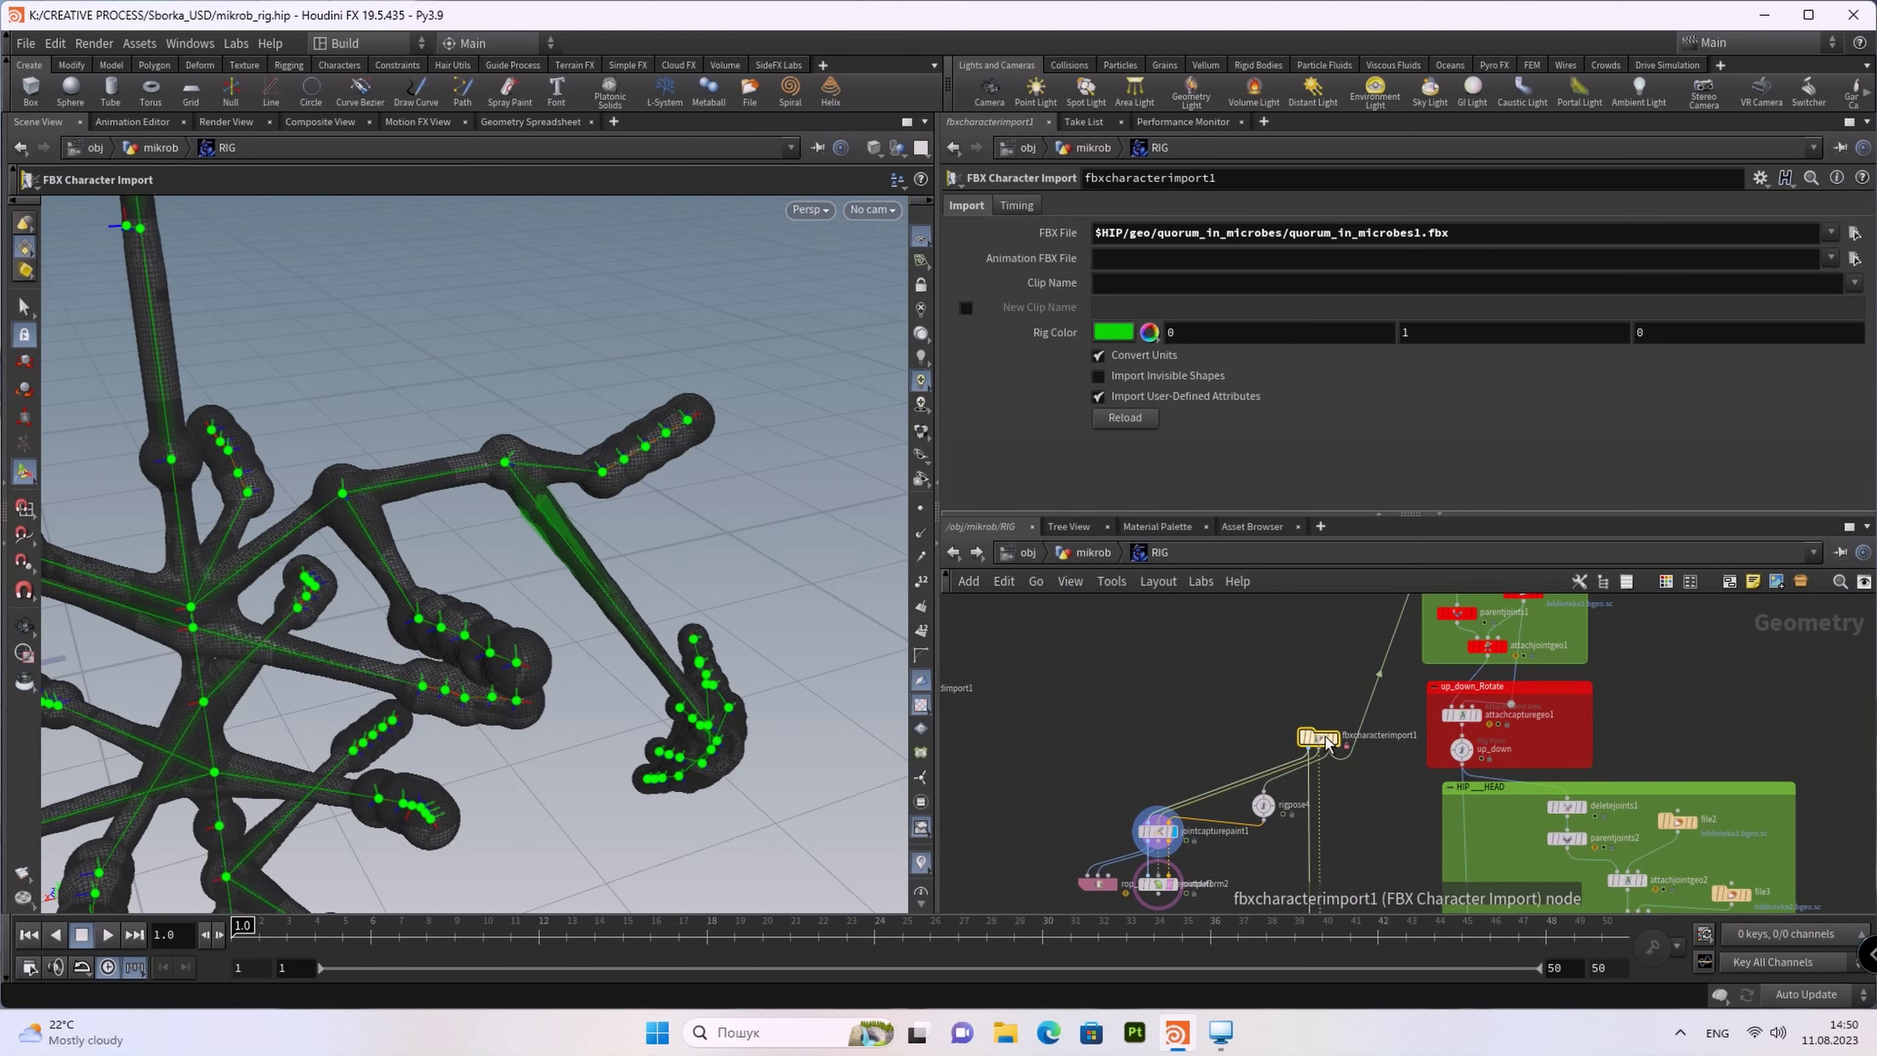
click(1126, 418)
mouse_move(1588, 902)
middle_down()
mouse_move(1357, 896)
mouse_move(1362, 881)
middle_up()
click(1318, 818)
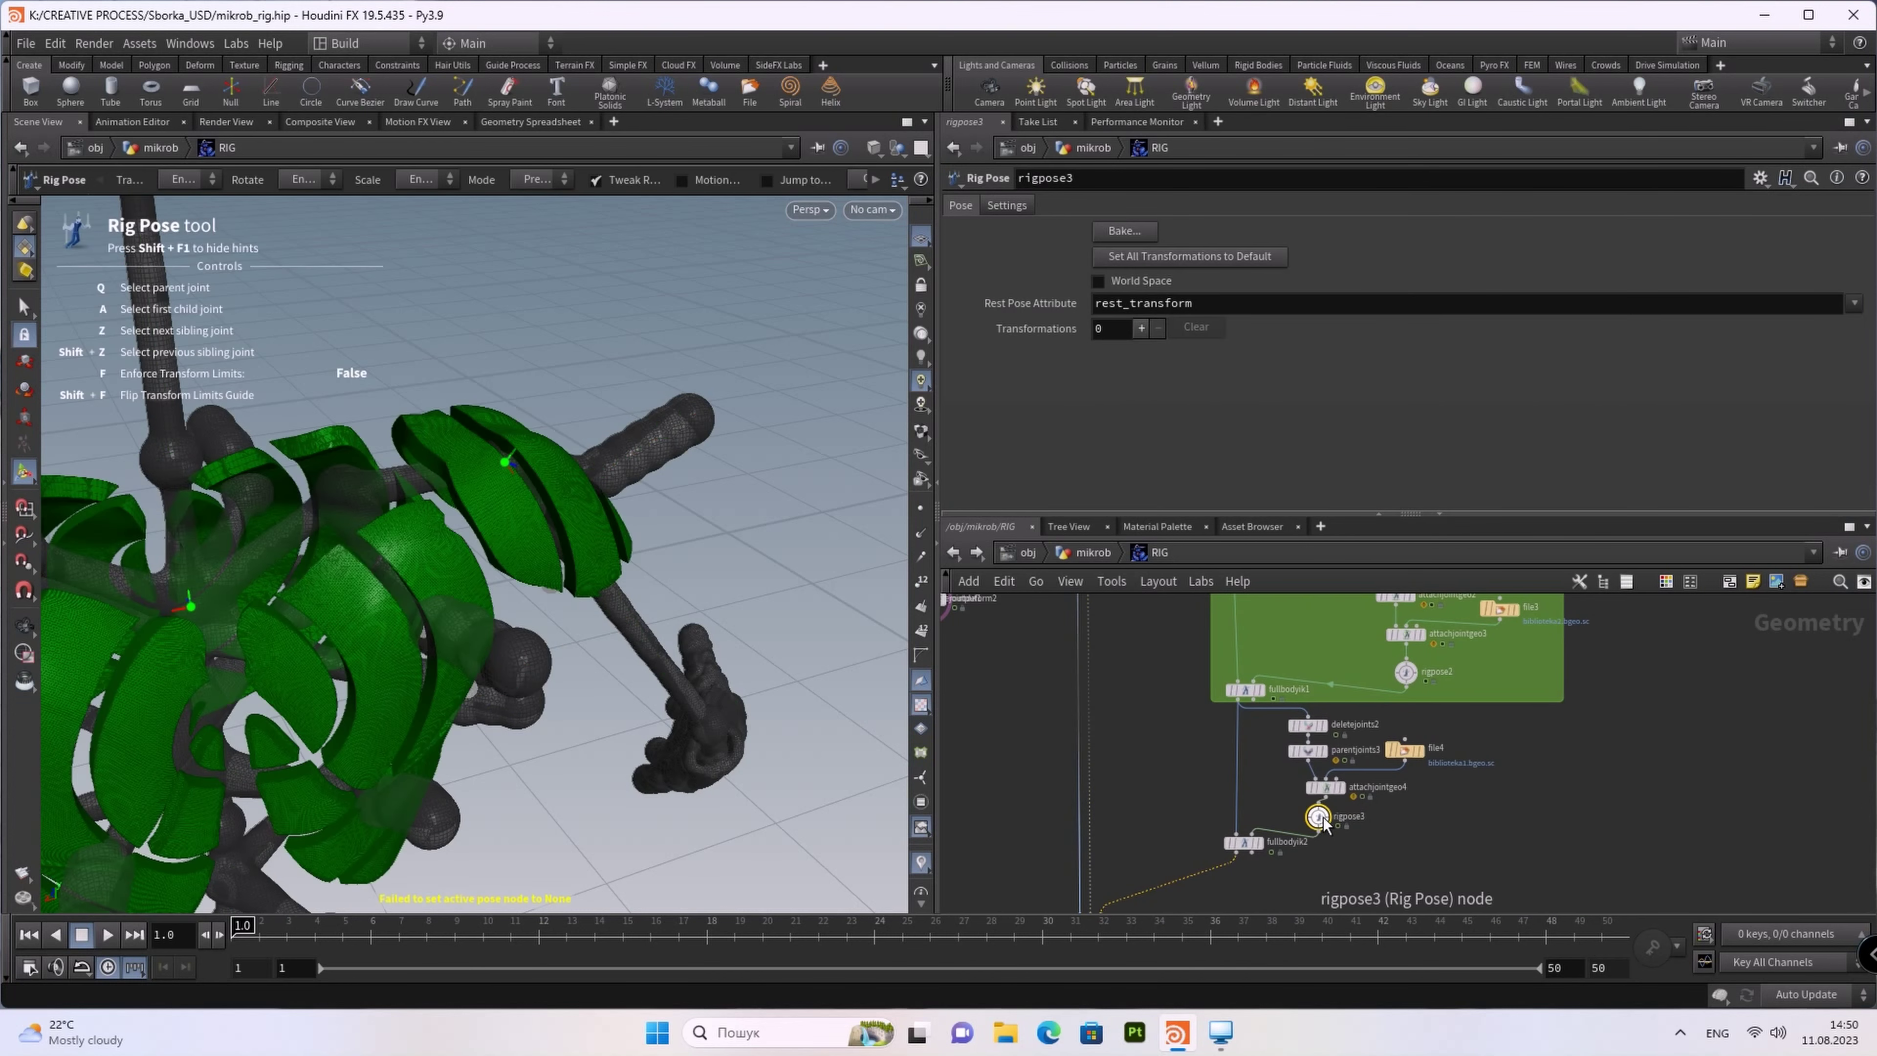
Step: Rotate the shoulder joint to about 94.9° around Z in rigpose3
key(h)
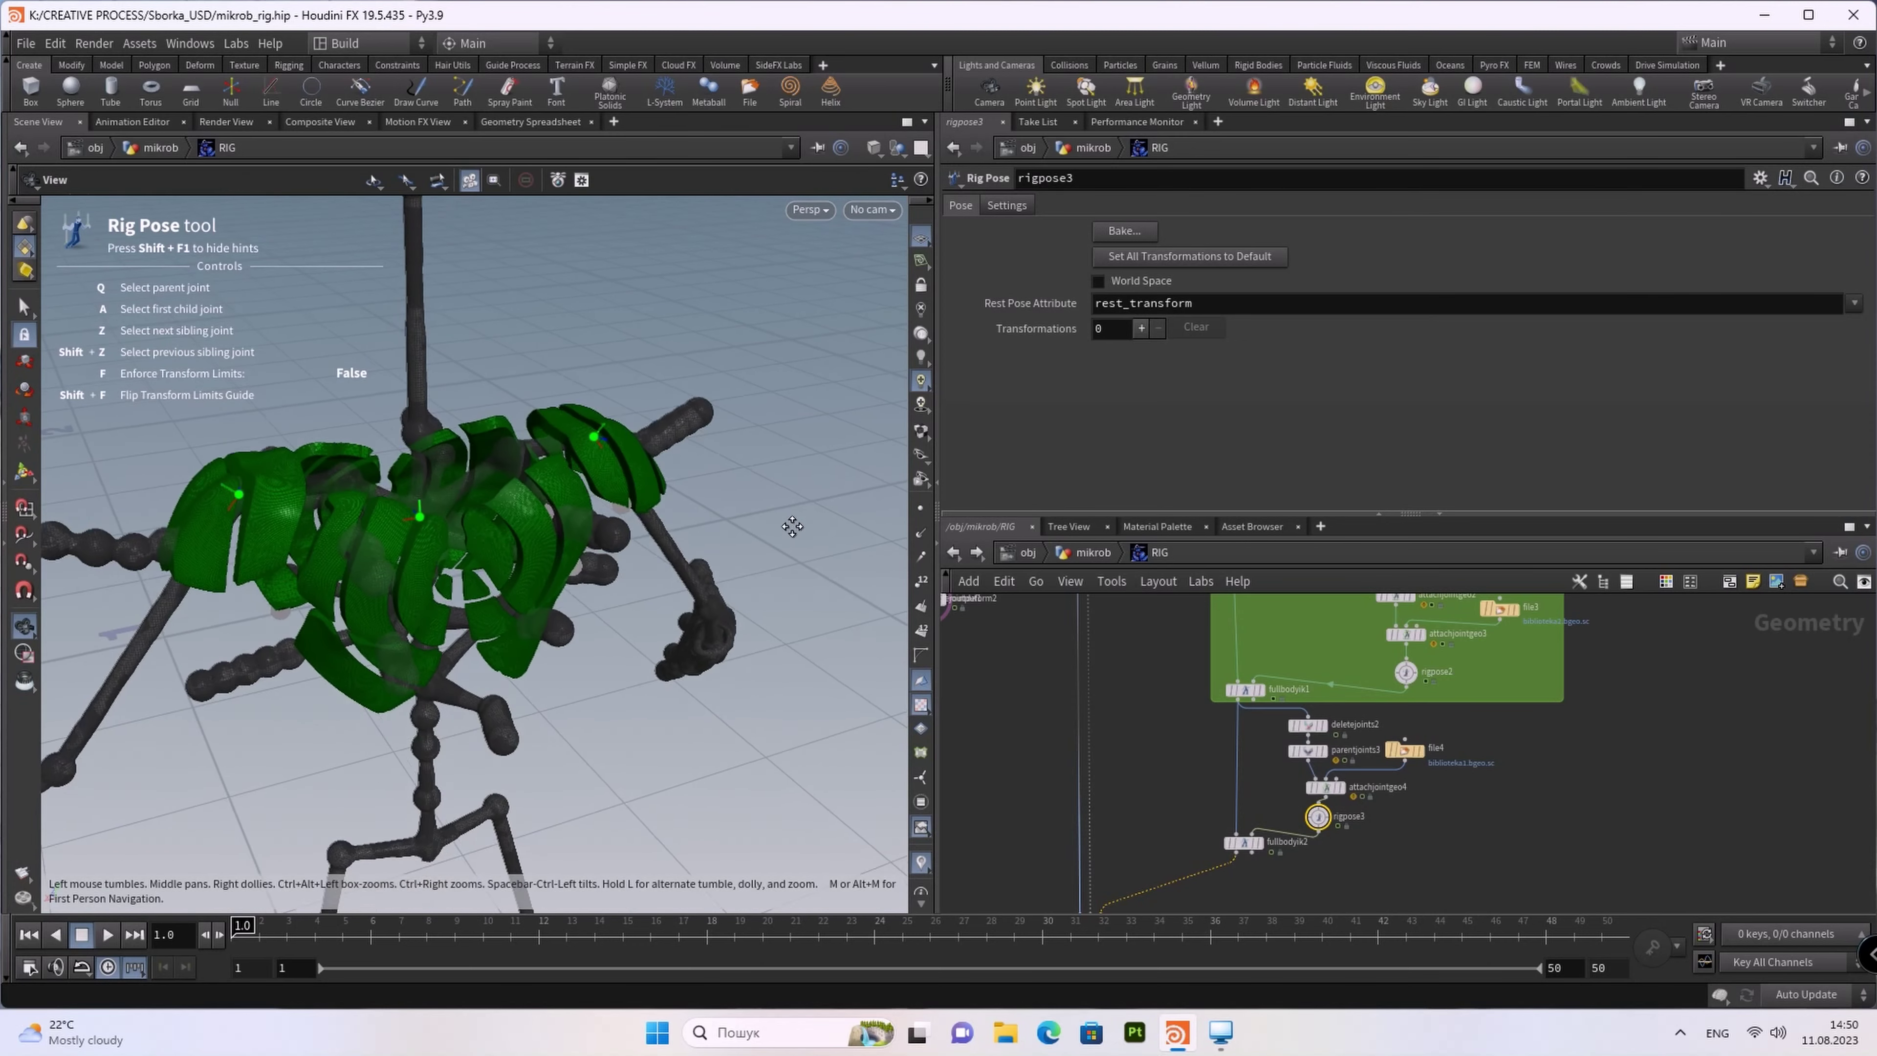
click(234, 492)
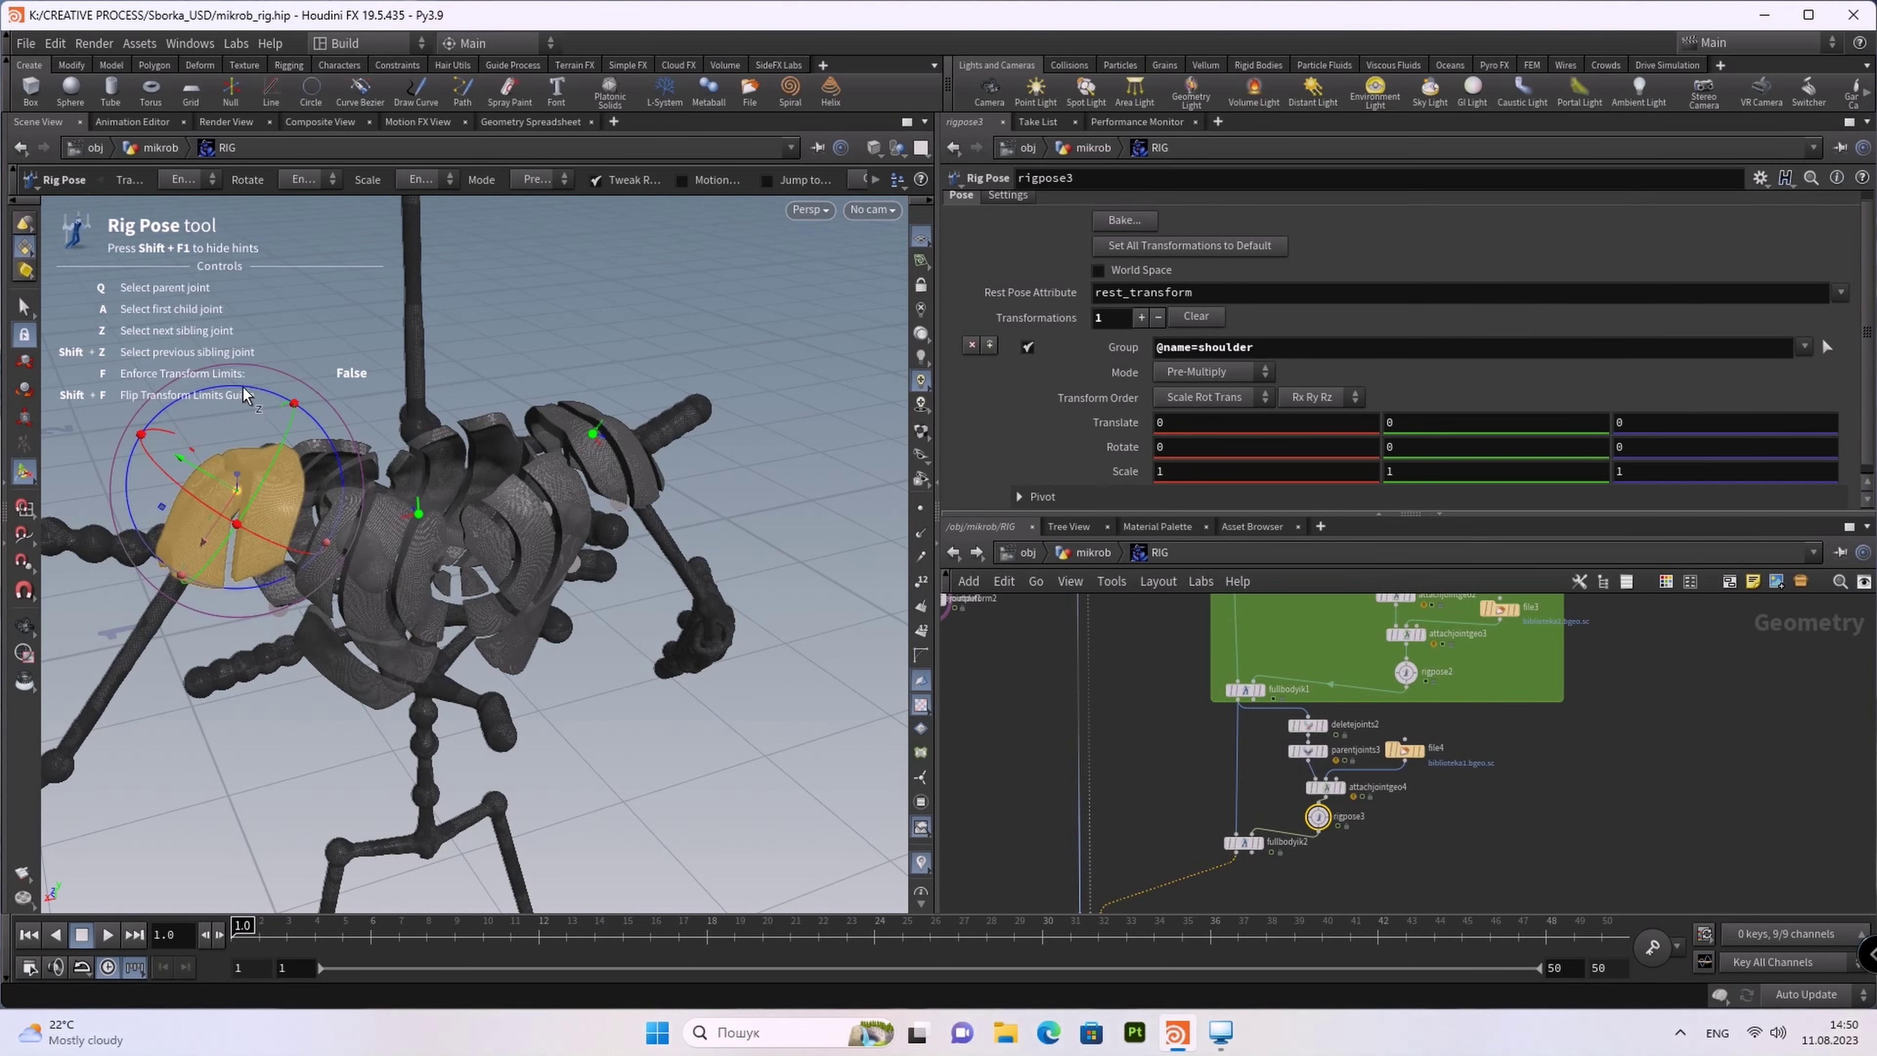
drag(242, 386, 330, 428)
middle_drag(953, 599, 1118, 630)
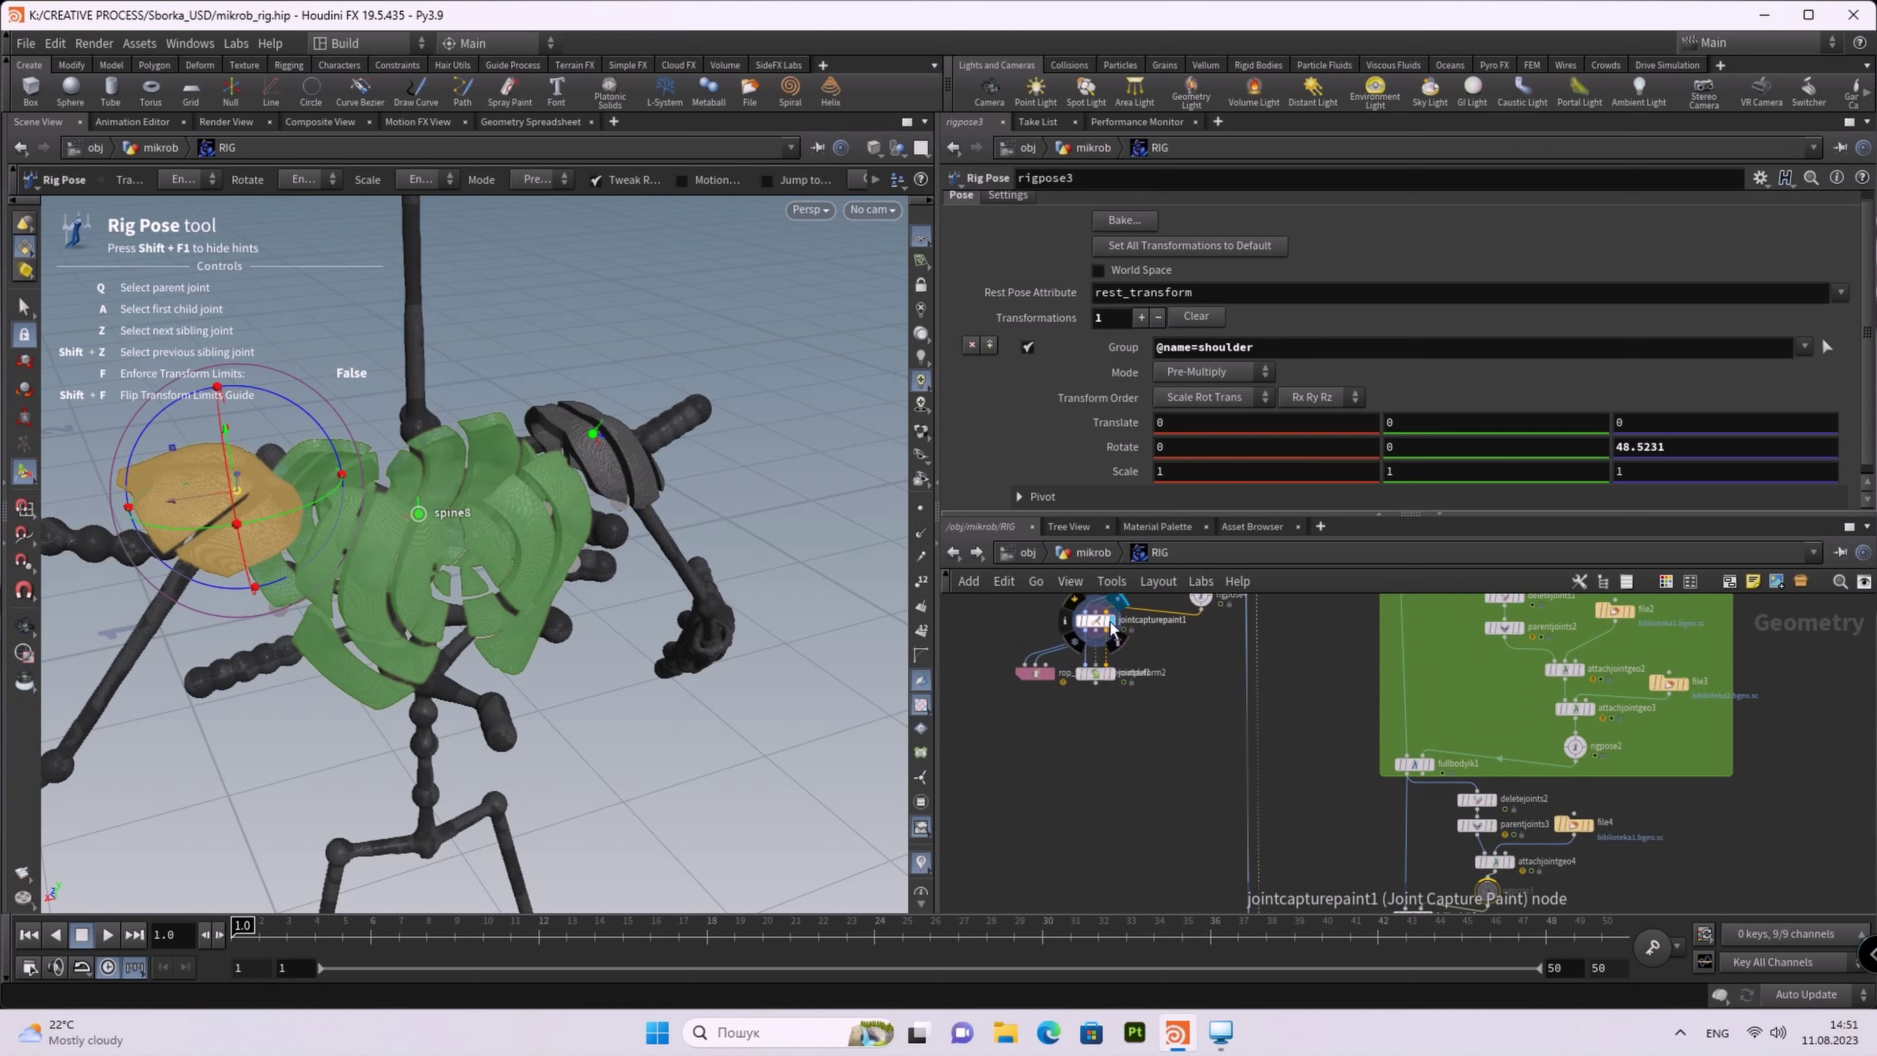
scroll(1513, 730, down, 3)
mouse_move(1217, 786)
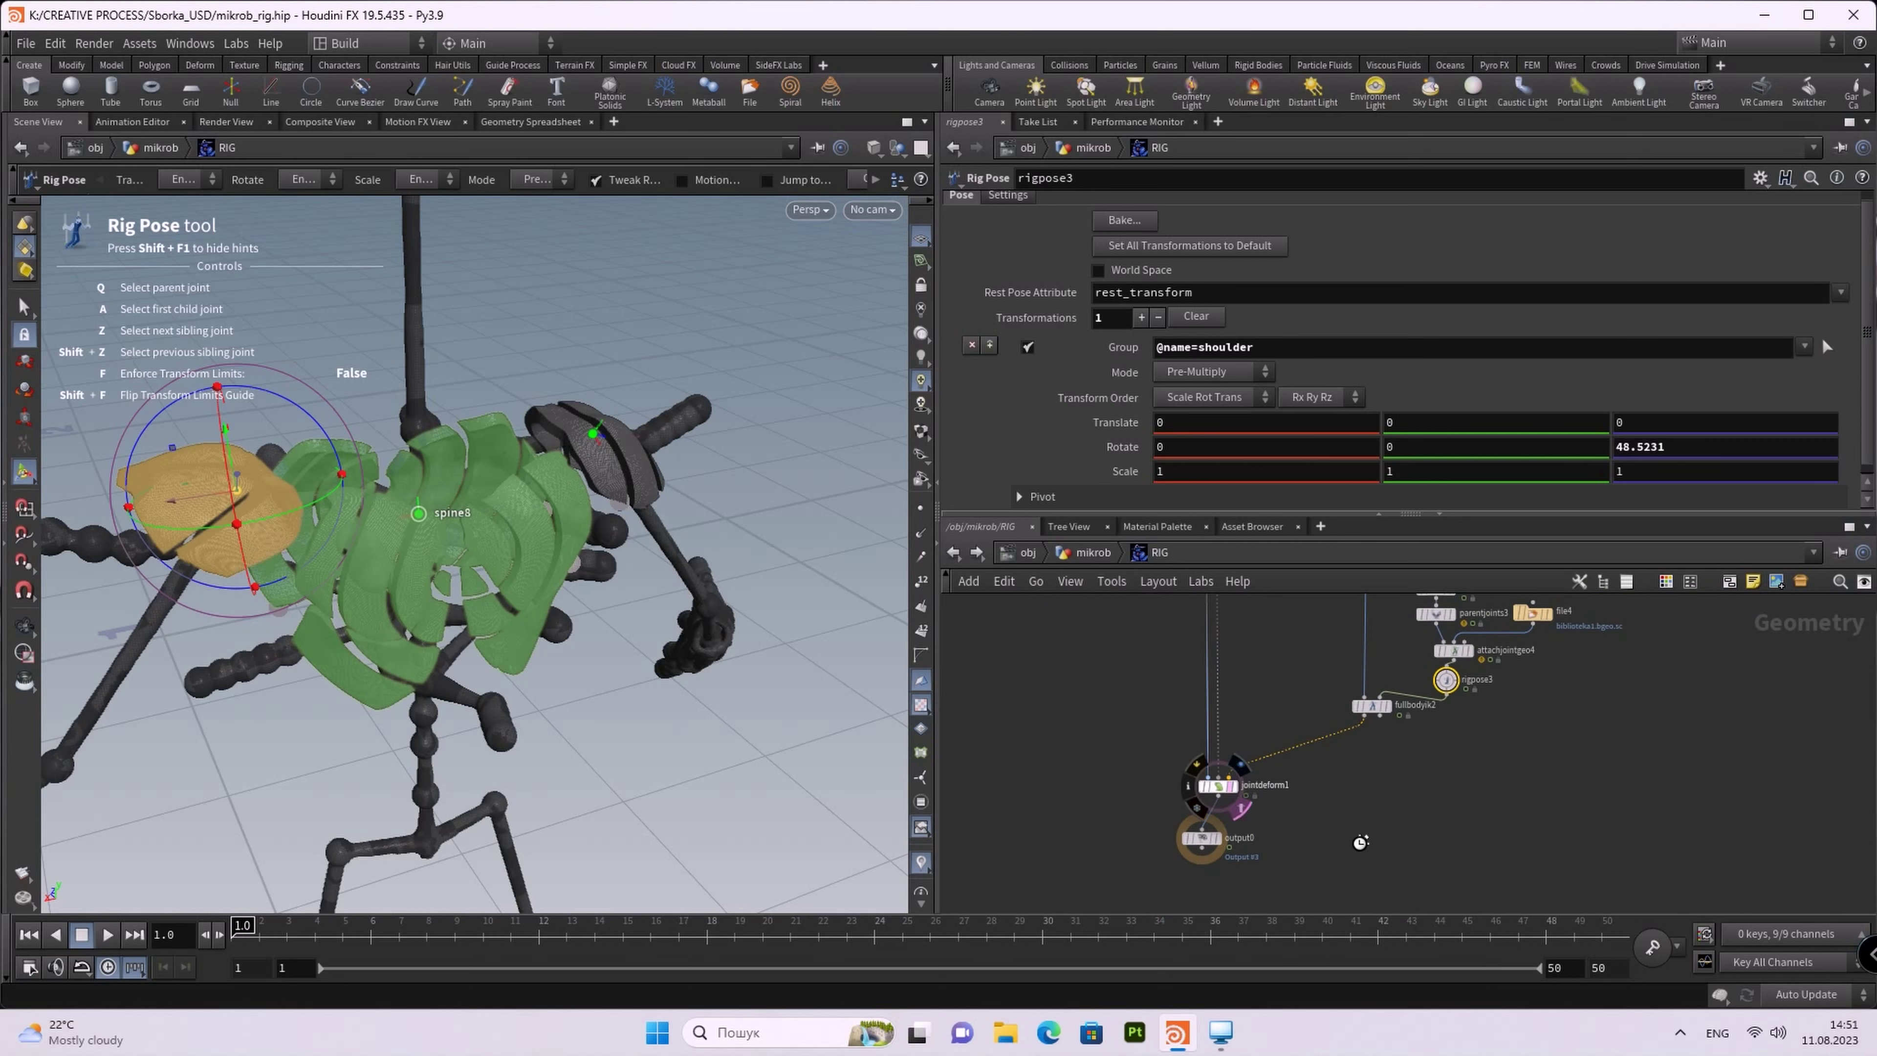
mouse_move(271, 405)
mouse_down()
mouse_move(307, 404)
mouse_move(370, 473)
mouse_move(347, 385)
mouse_up()
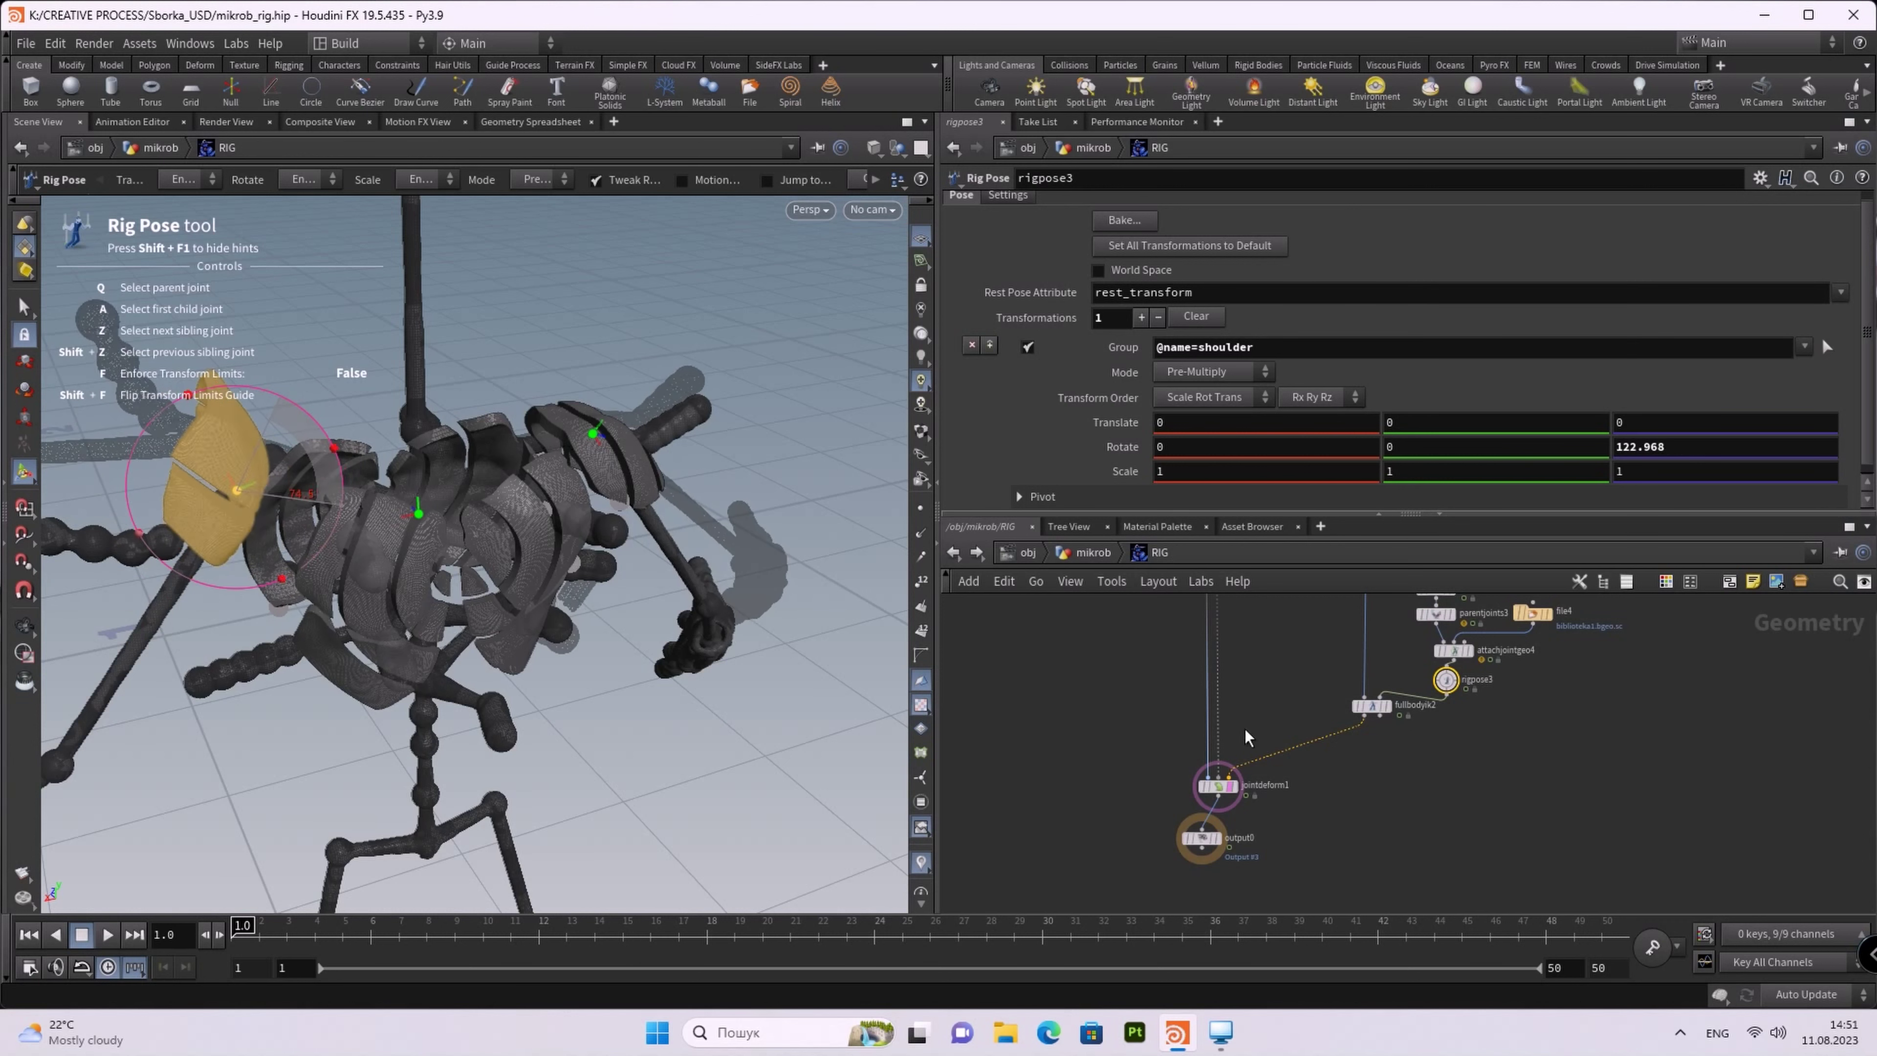
middle_drag(1245, 737, 1260, 824)
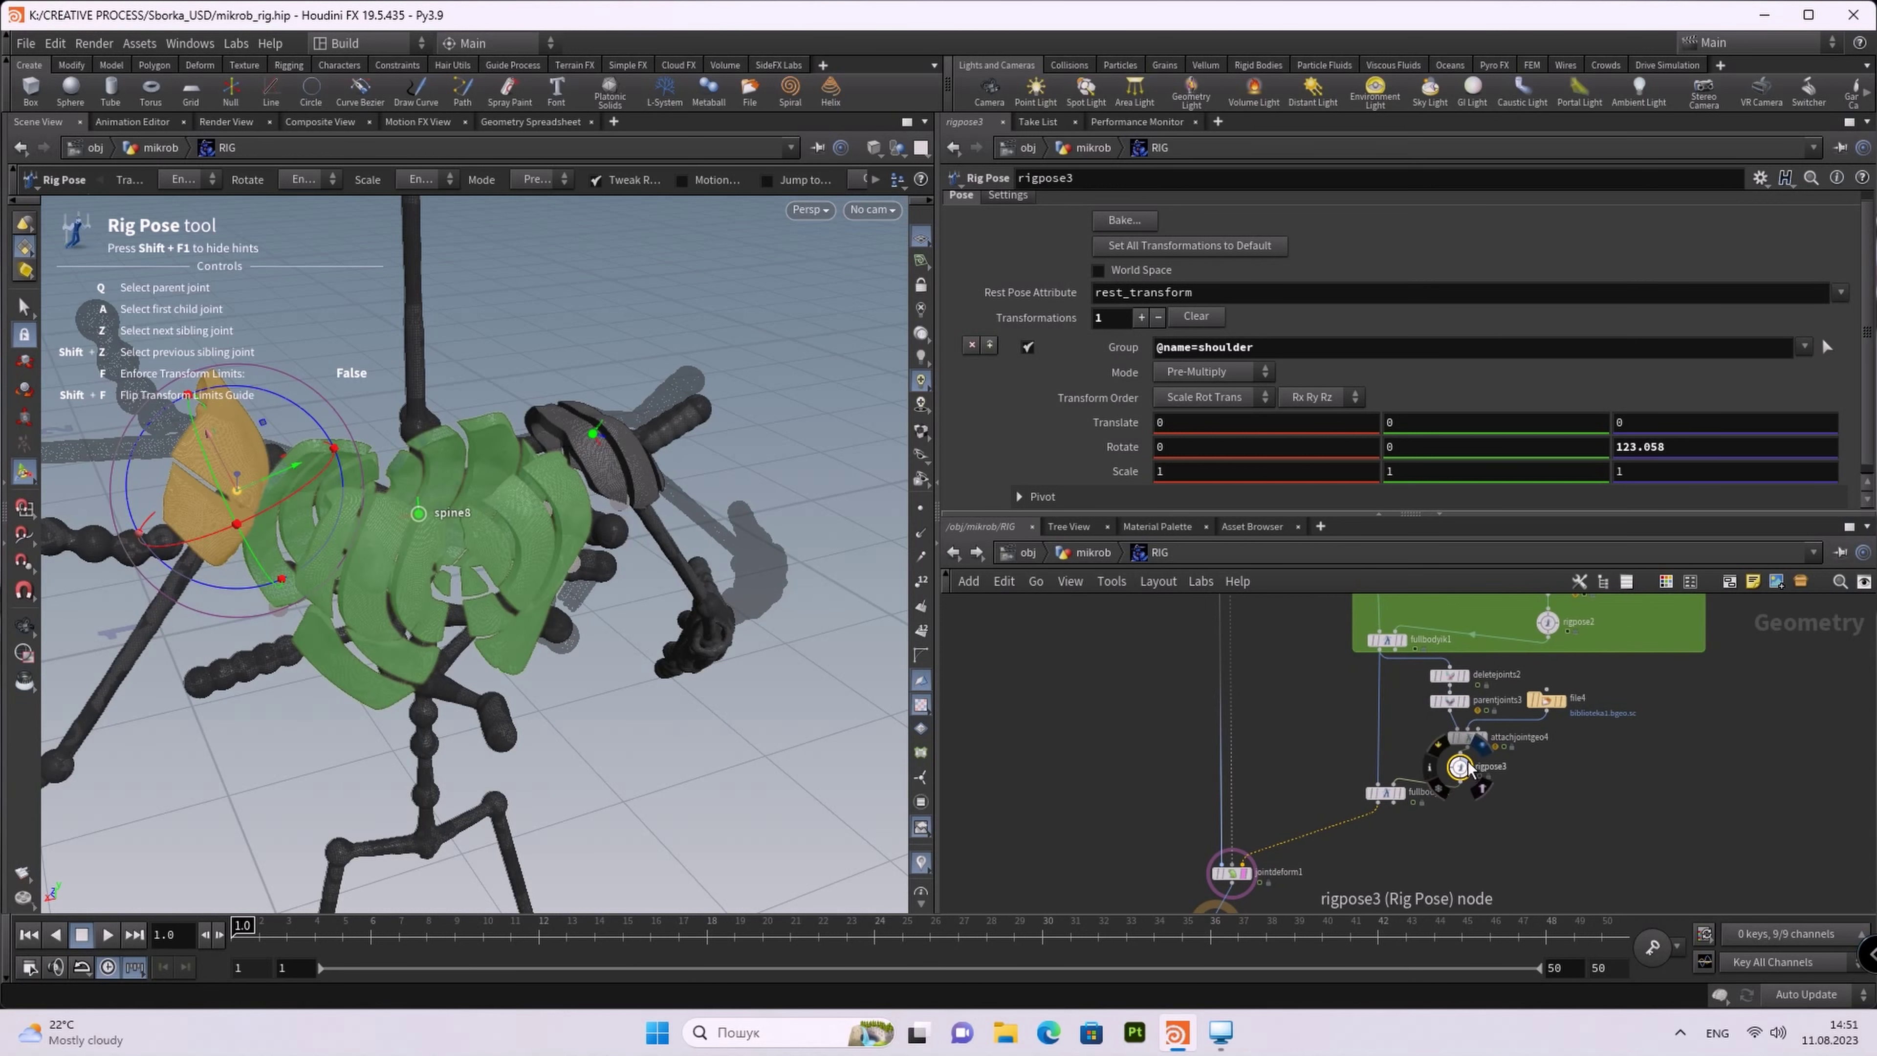
key(Escape)
mouse_move(767, 733)
mouse_down()
mouse_move(908, 665)
mouse_move(868, 729)
mouse_move(828, 710)
mouse_up()
key(Return)
mouse_move(773, 407)
mouse_down()
mouse_move(805, 515)
mouse_move(761, 368)
mouse_move(804, 527)
mouse_move(775, 369)
mouse_move(811, 459)
mouse_move(770, 358)
mouse_move(804, 431)
mouse_move(784, 399)
mouse_up()
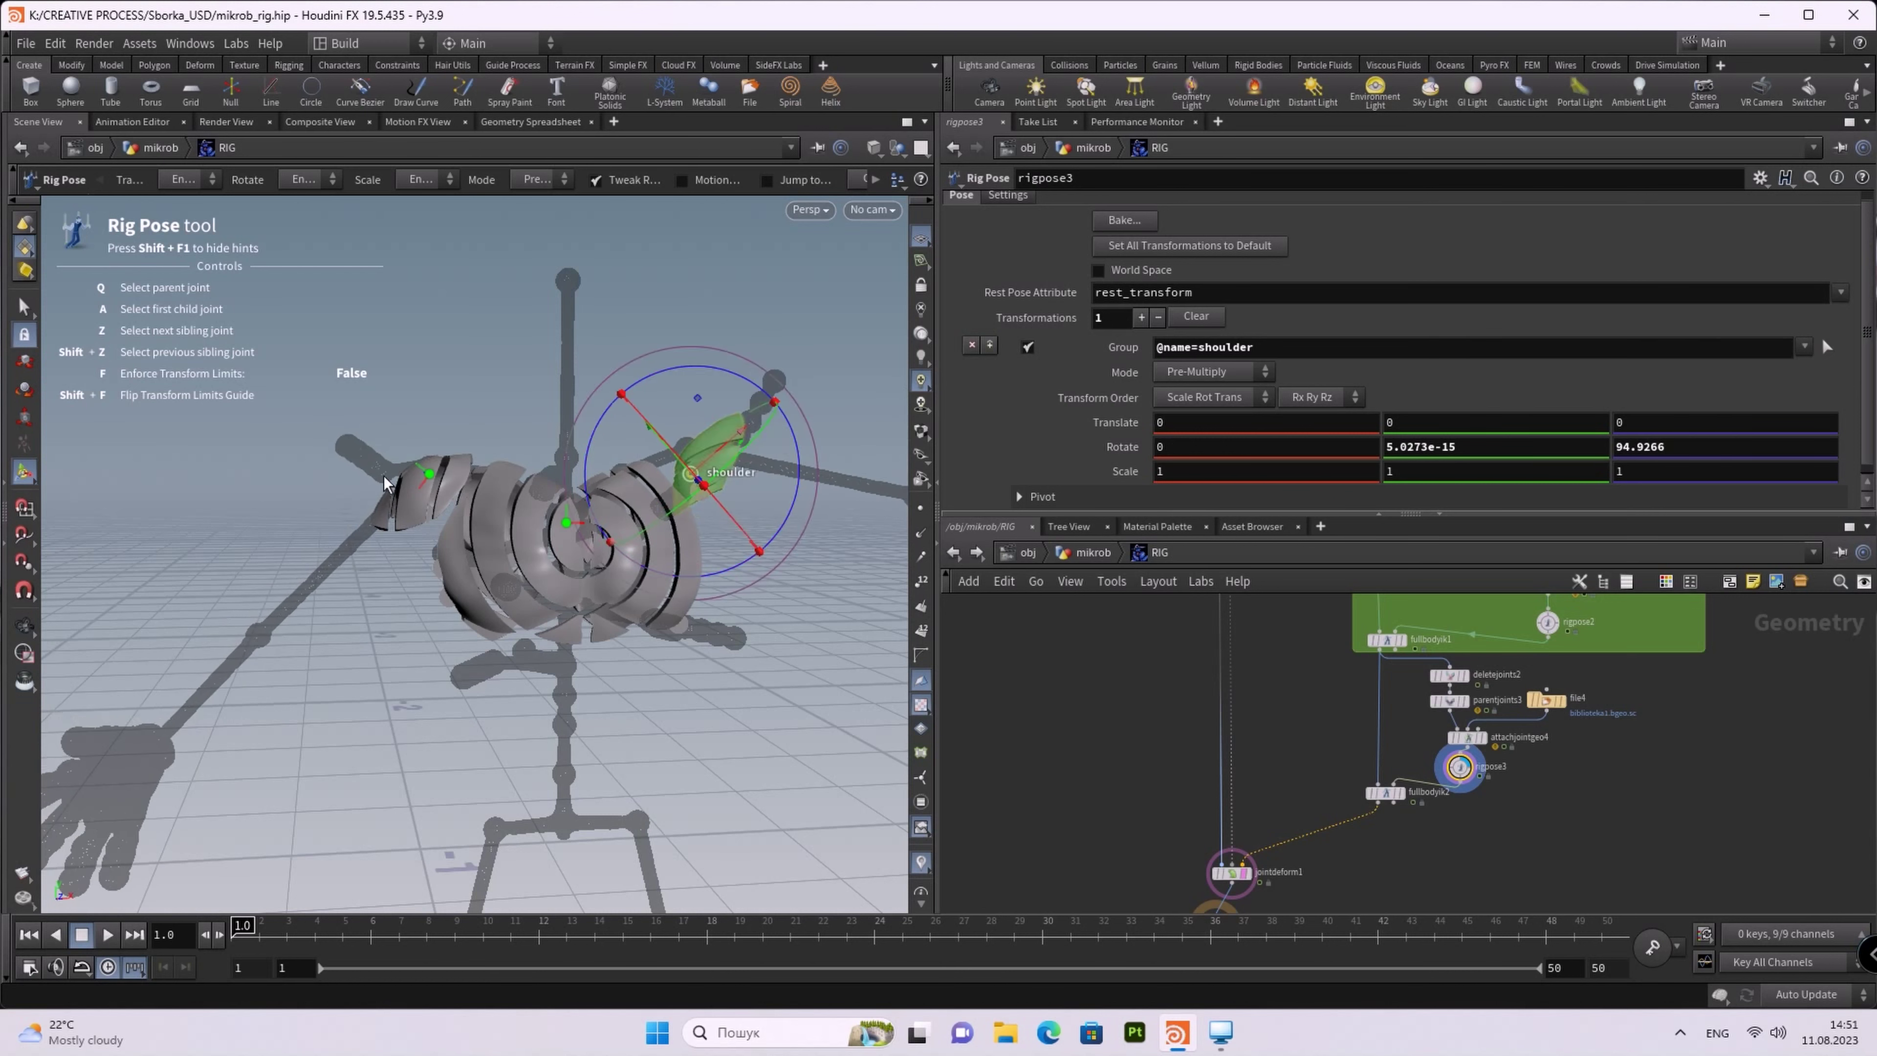
Step: Rotate mirror_shoulder to about 84.6° in Z, then bring up deletejoints2's Rig Tree joint picker
click(390, 485)
mouse_move(426, 380)
mouse_down()
mouse_move(589, 503)
mouse_move(602, 444)
mouse_up()
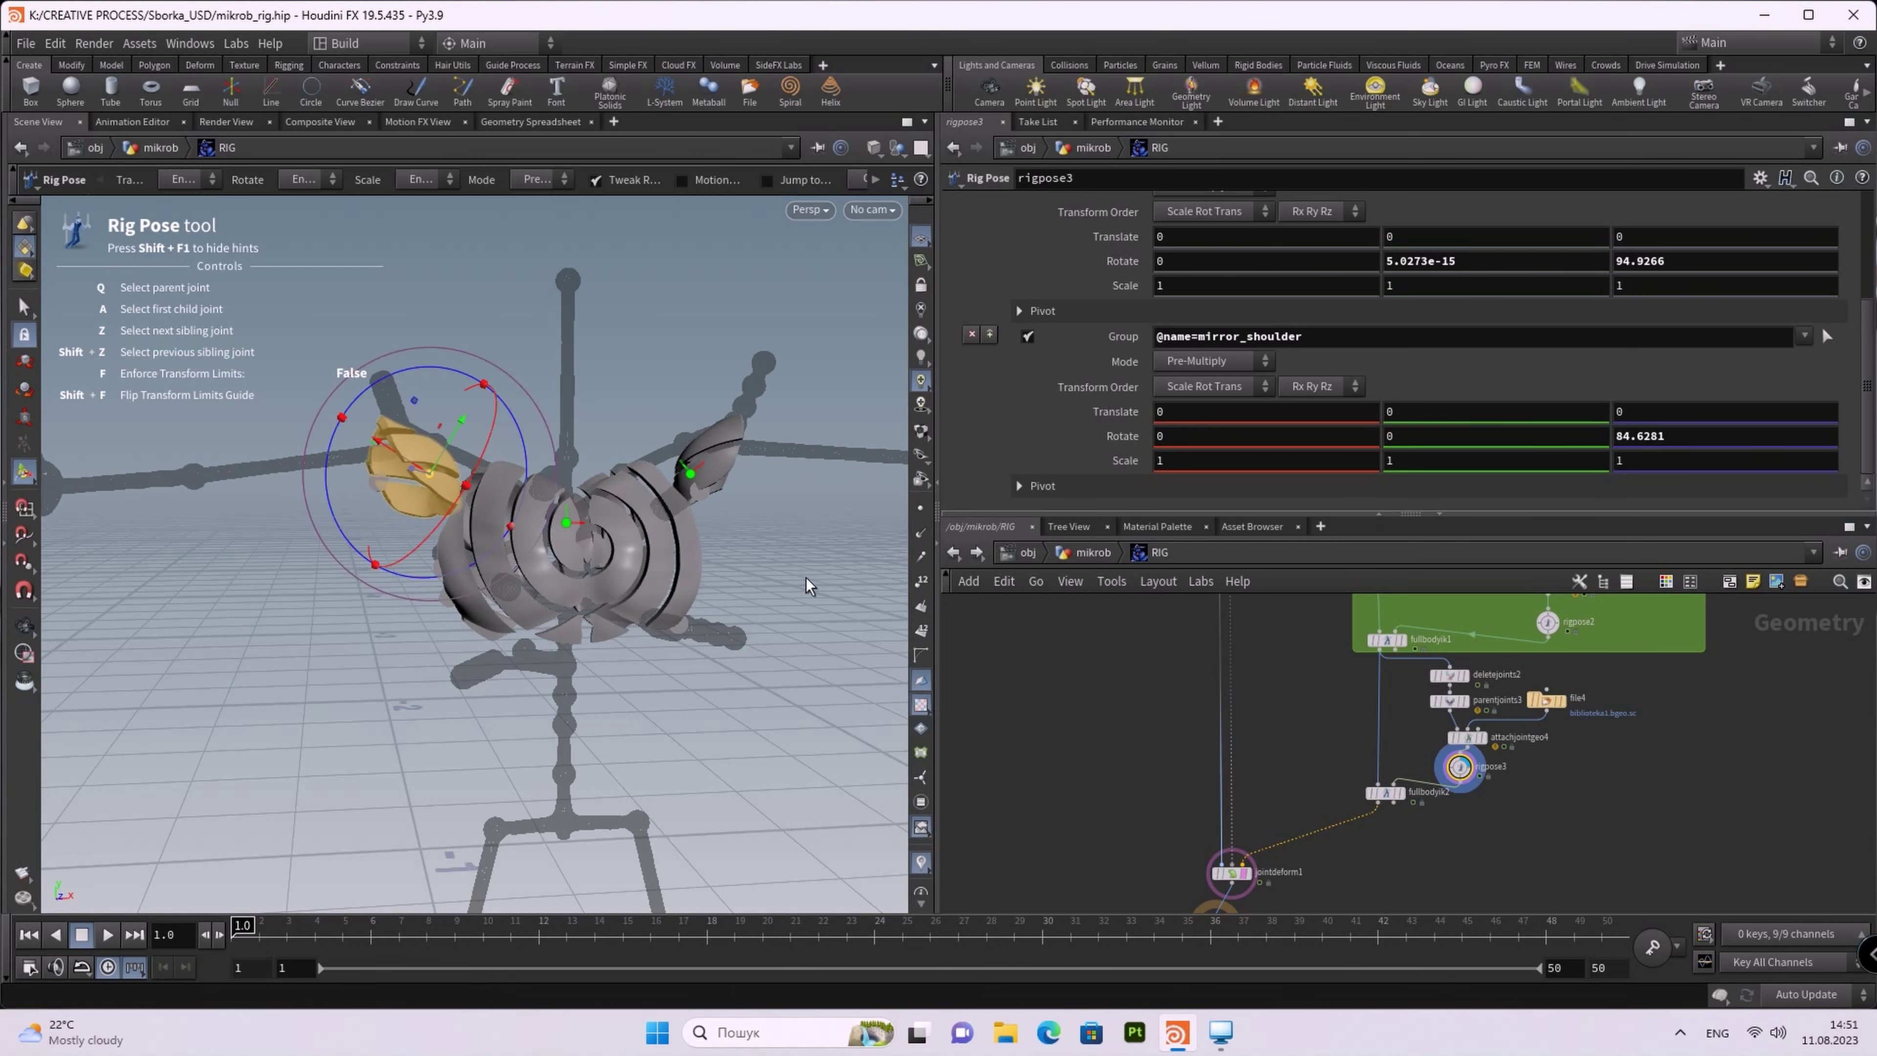
alt+drag(806, 586, 650, 562)
scroll(1412, 791, up, 4)
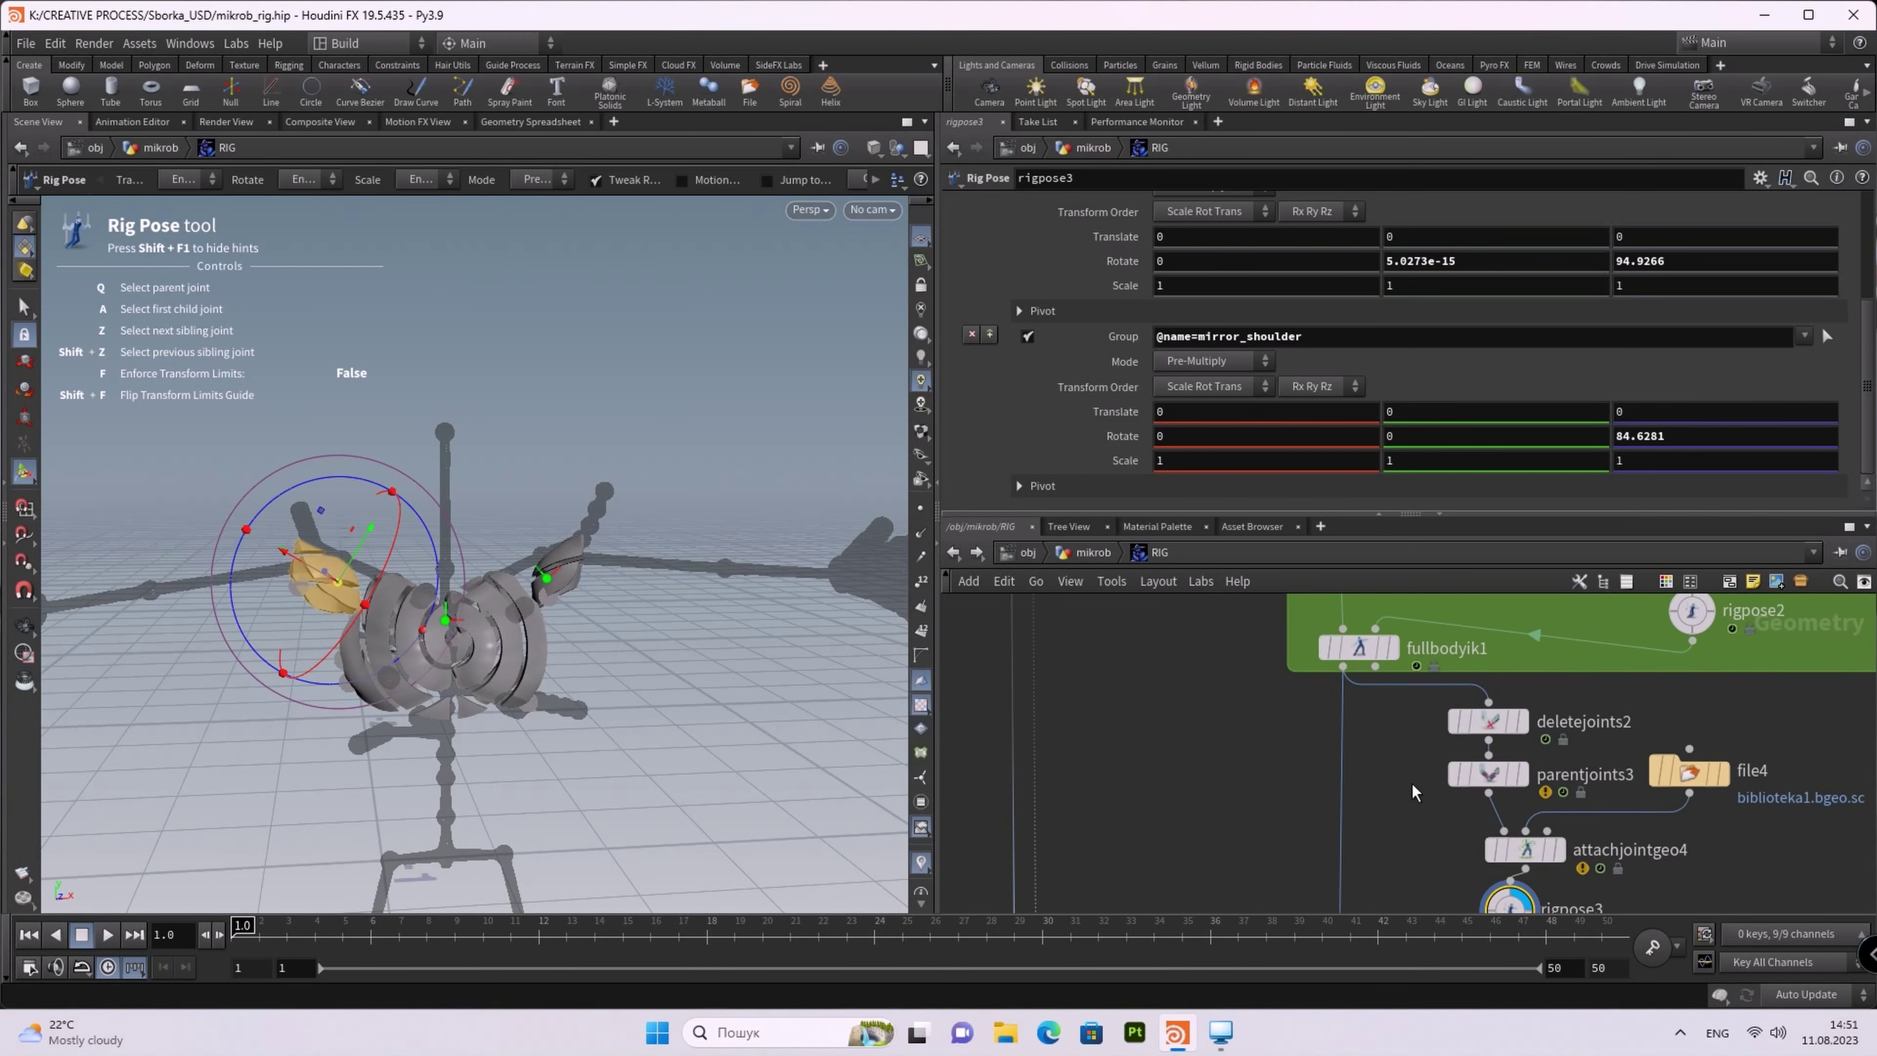
click(1488, 721)
click(1857, 207)
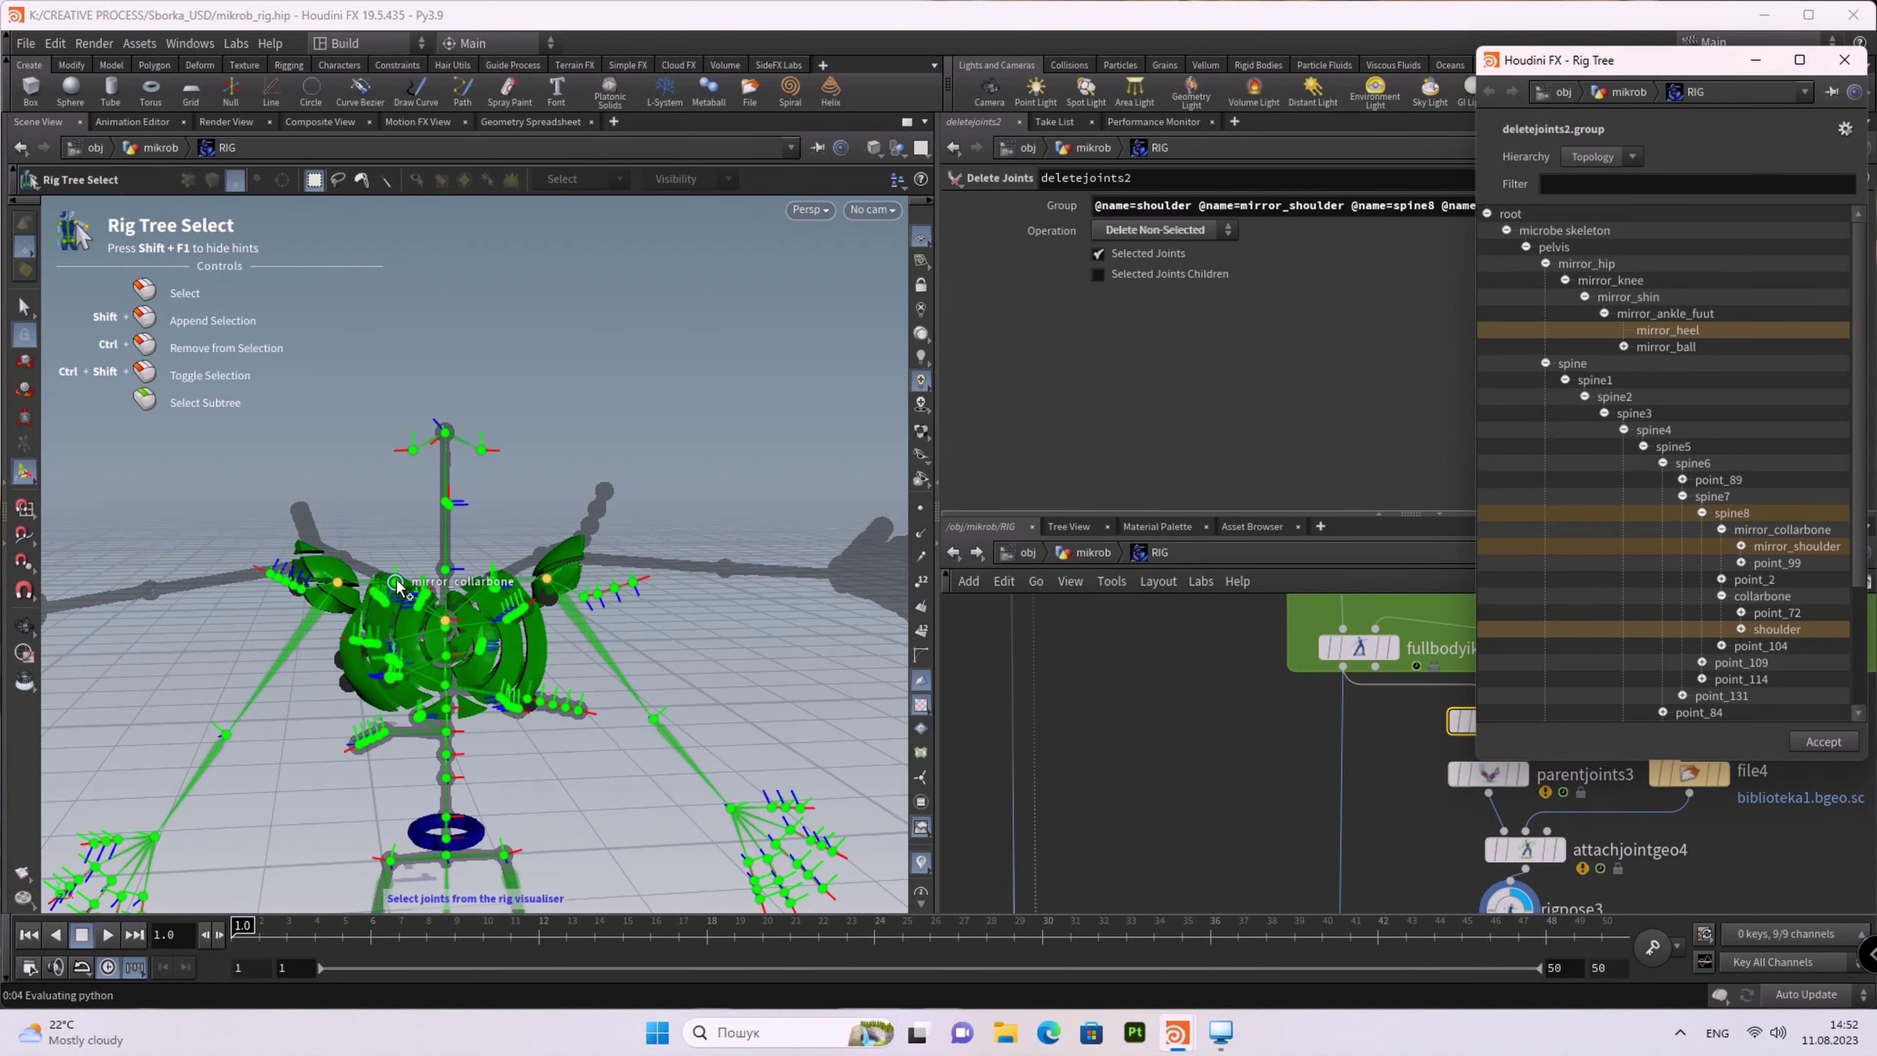
Step: Keep mirror_collarbone and collarbone in deletejoints2's joint group
shift+click(398, 584)
shift+click(493, 582)
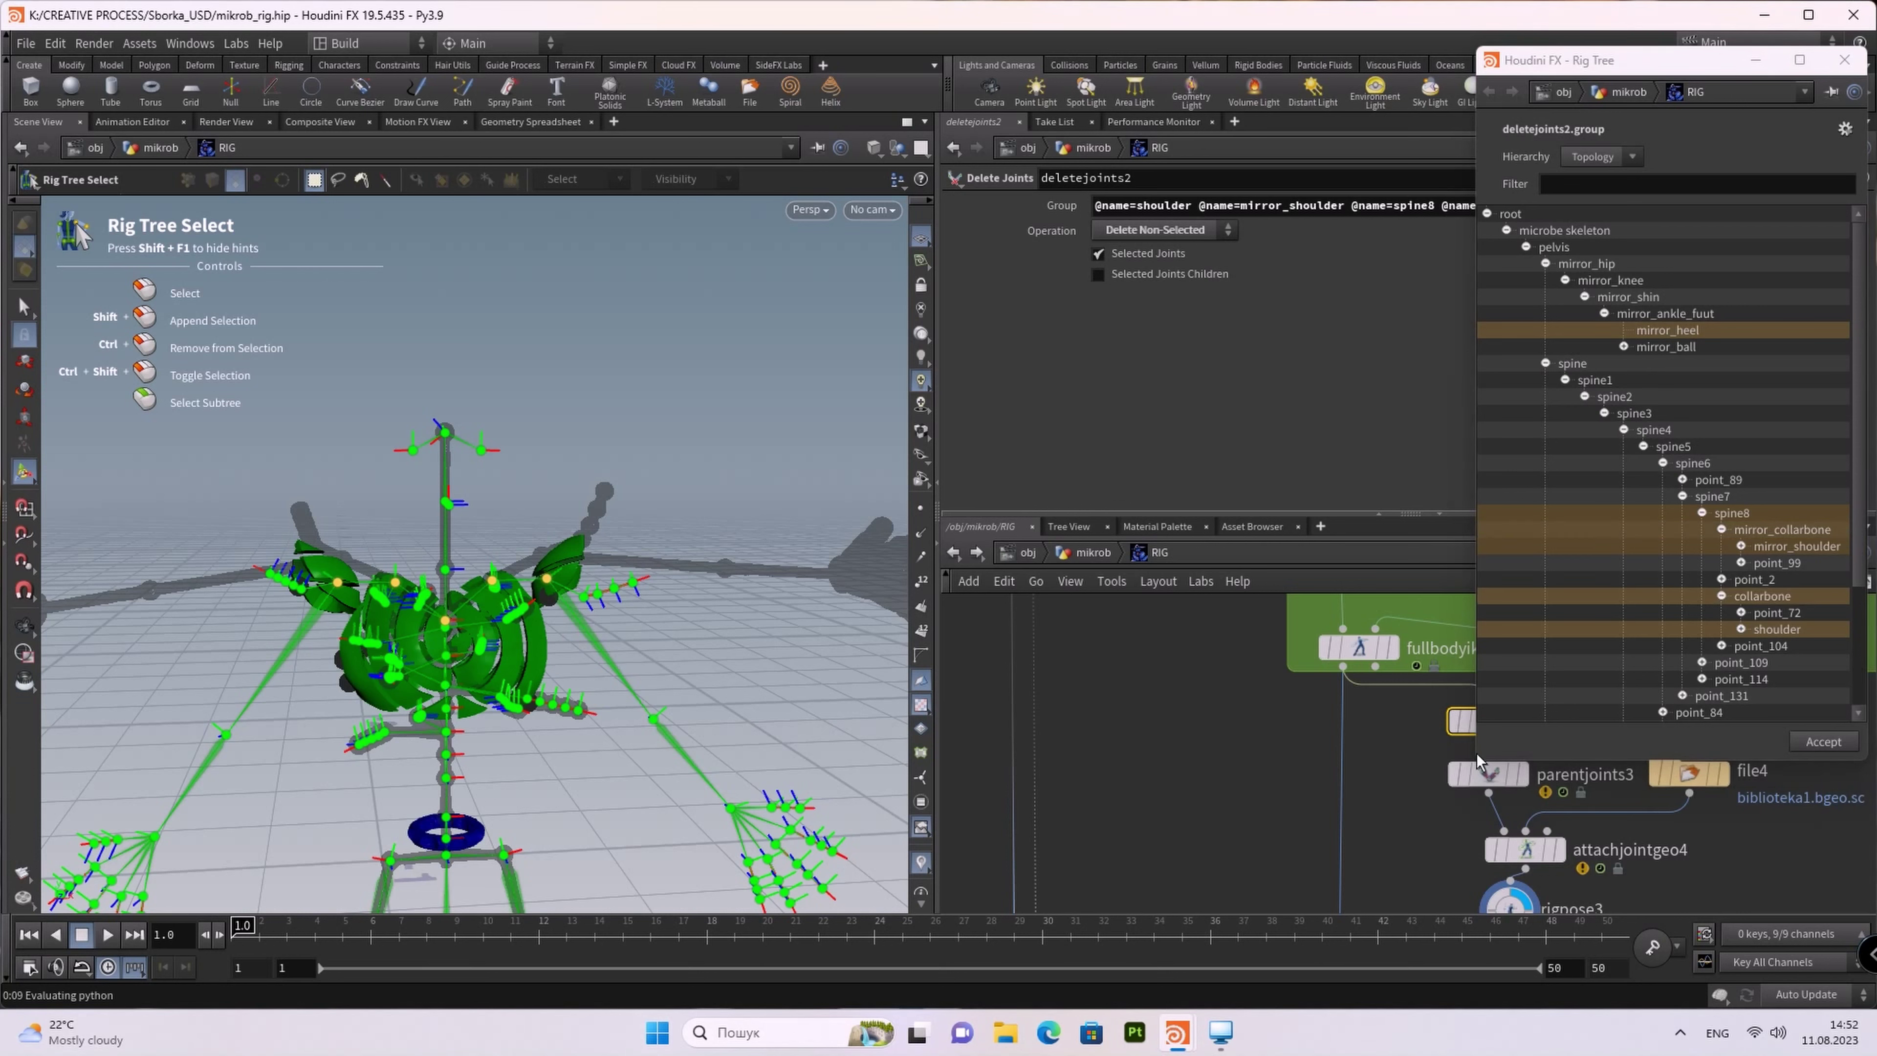
click(1823, 741)
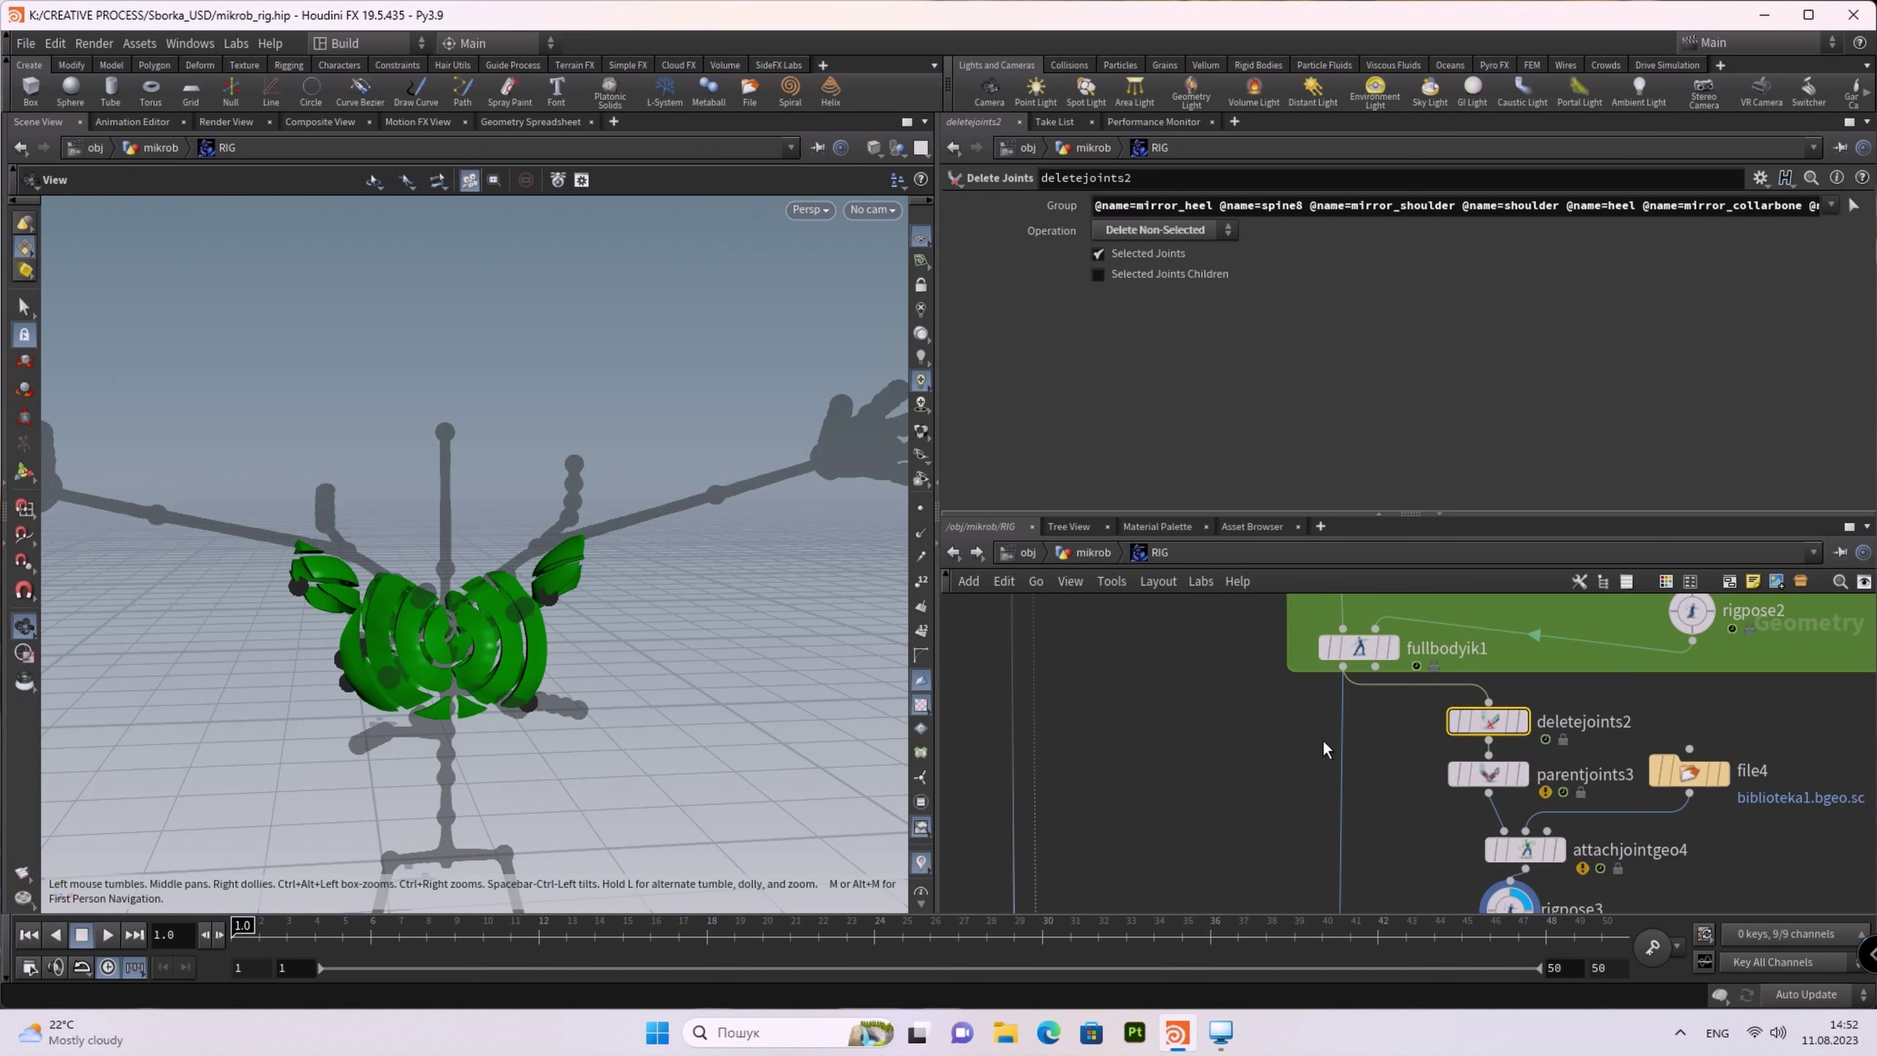
scroll(1323, 749, down, 2)
middle_drag(1765, 845, 1689, 766)
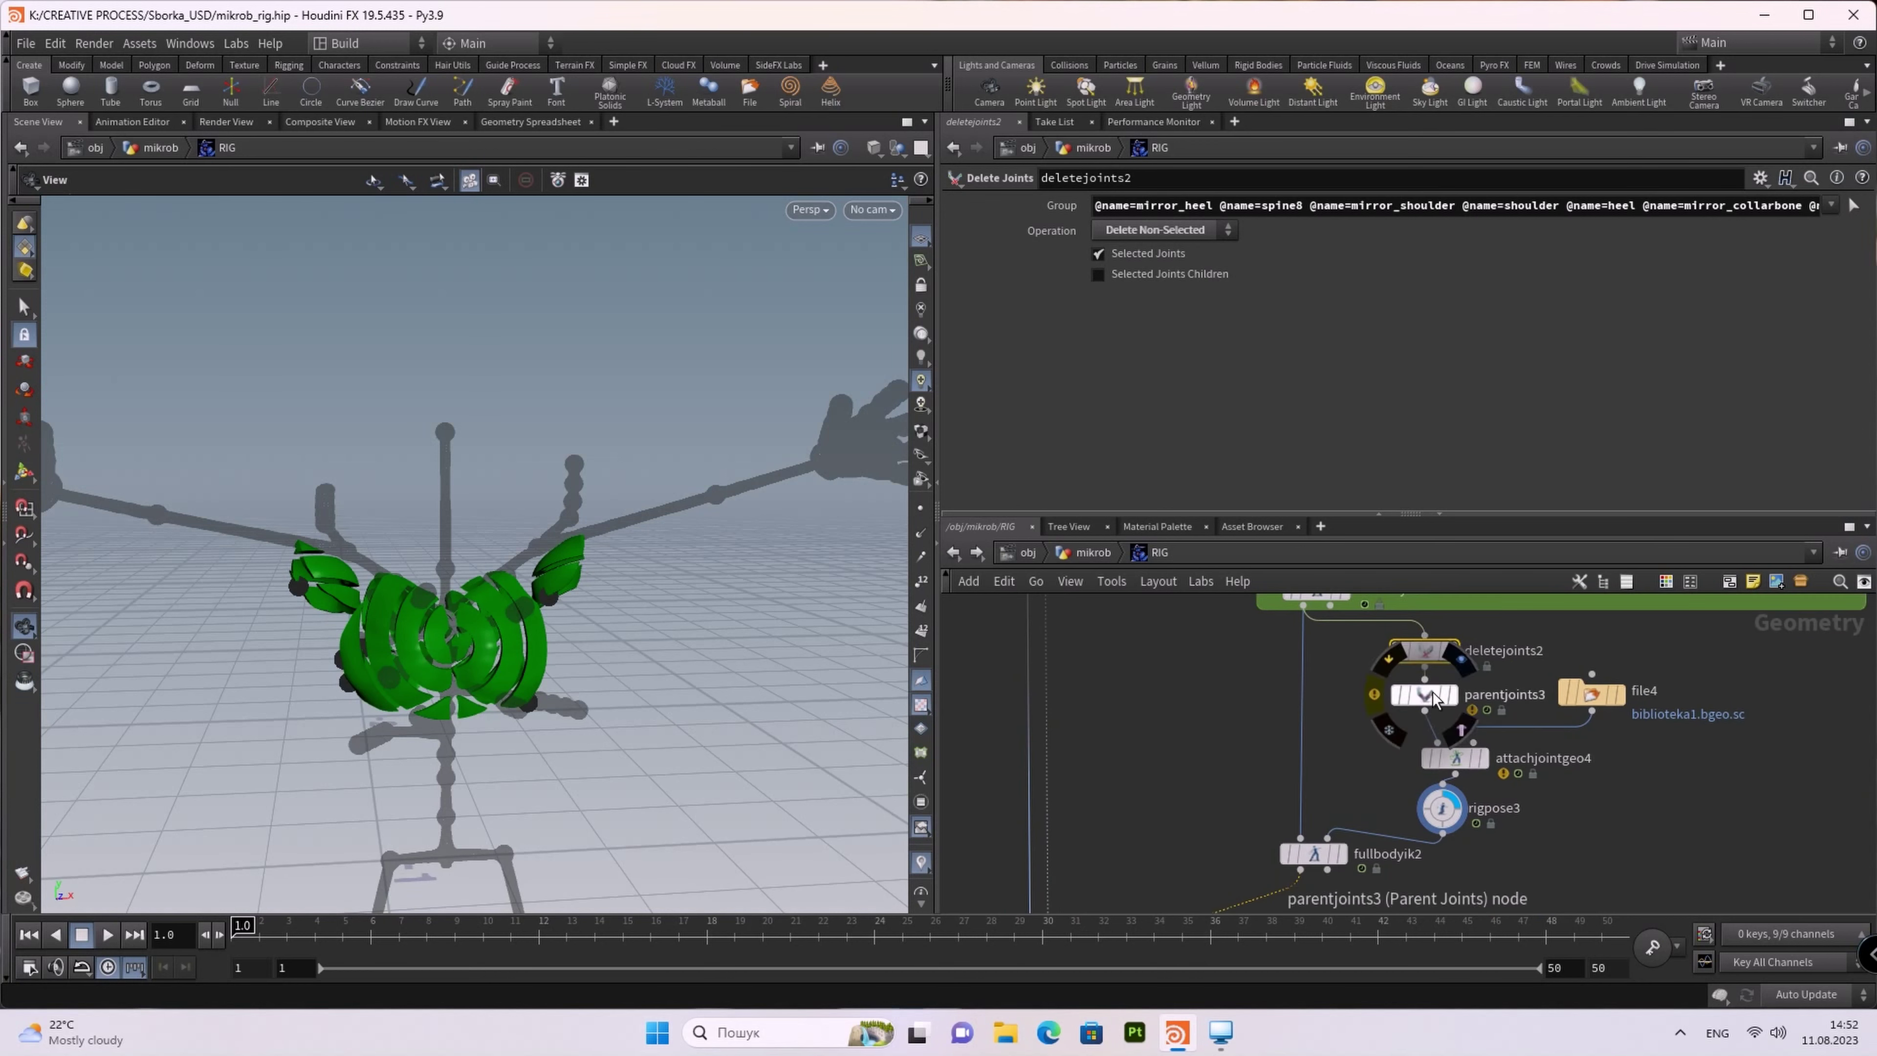
Step: Add collarbone to parentjoints3's Joint1 selection
click(1432, 699)
click(1457, 259)
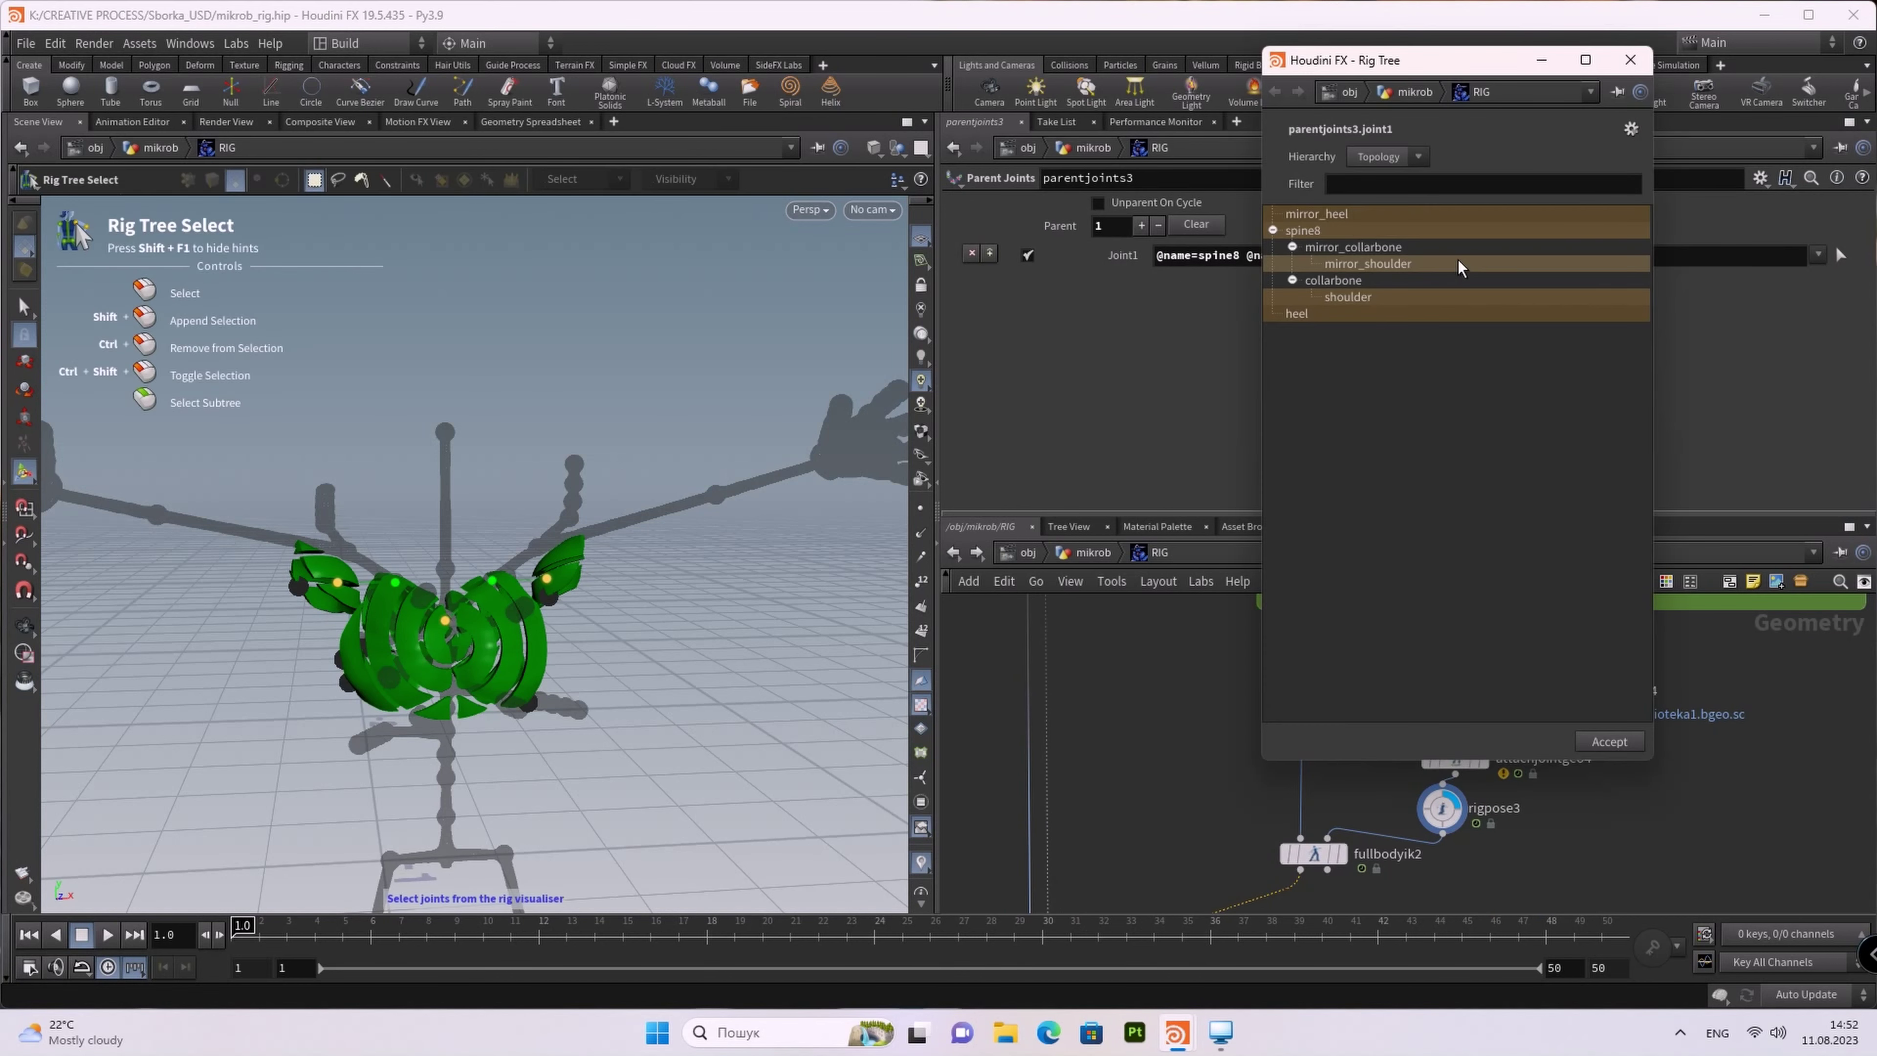
scroll(804, 612, down, 5)
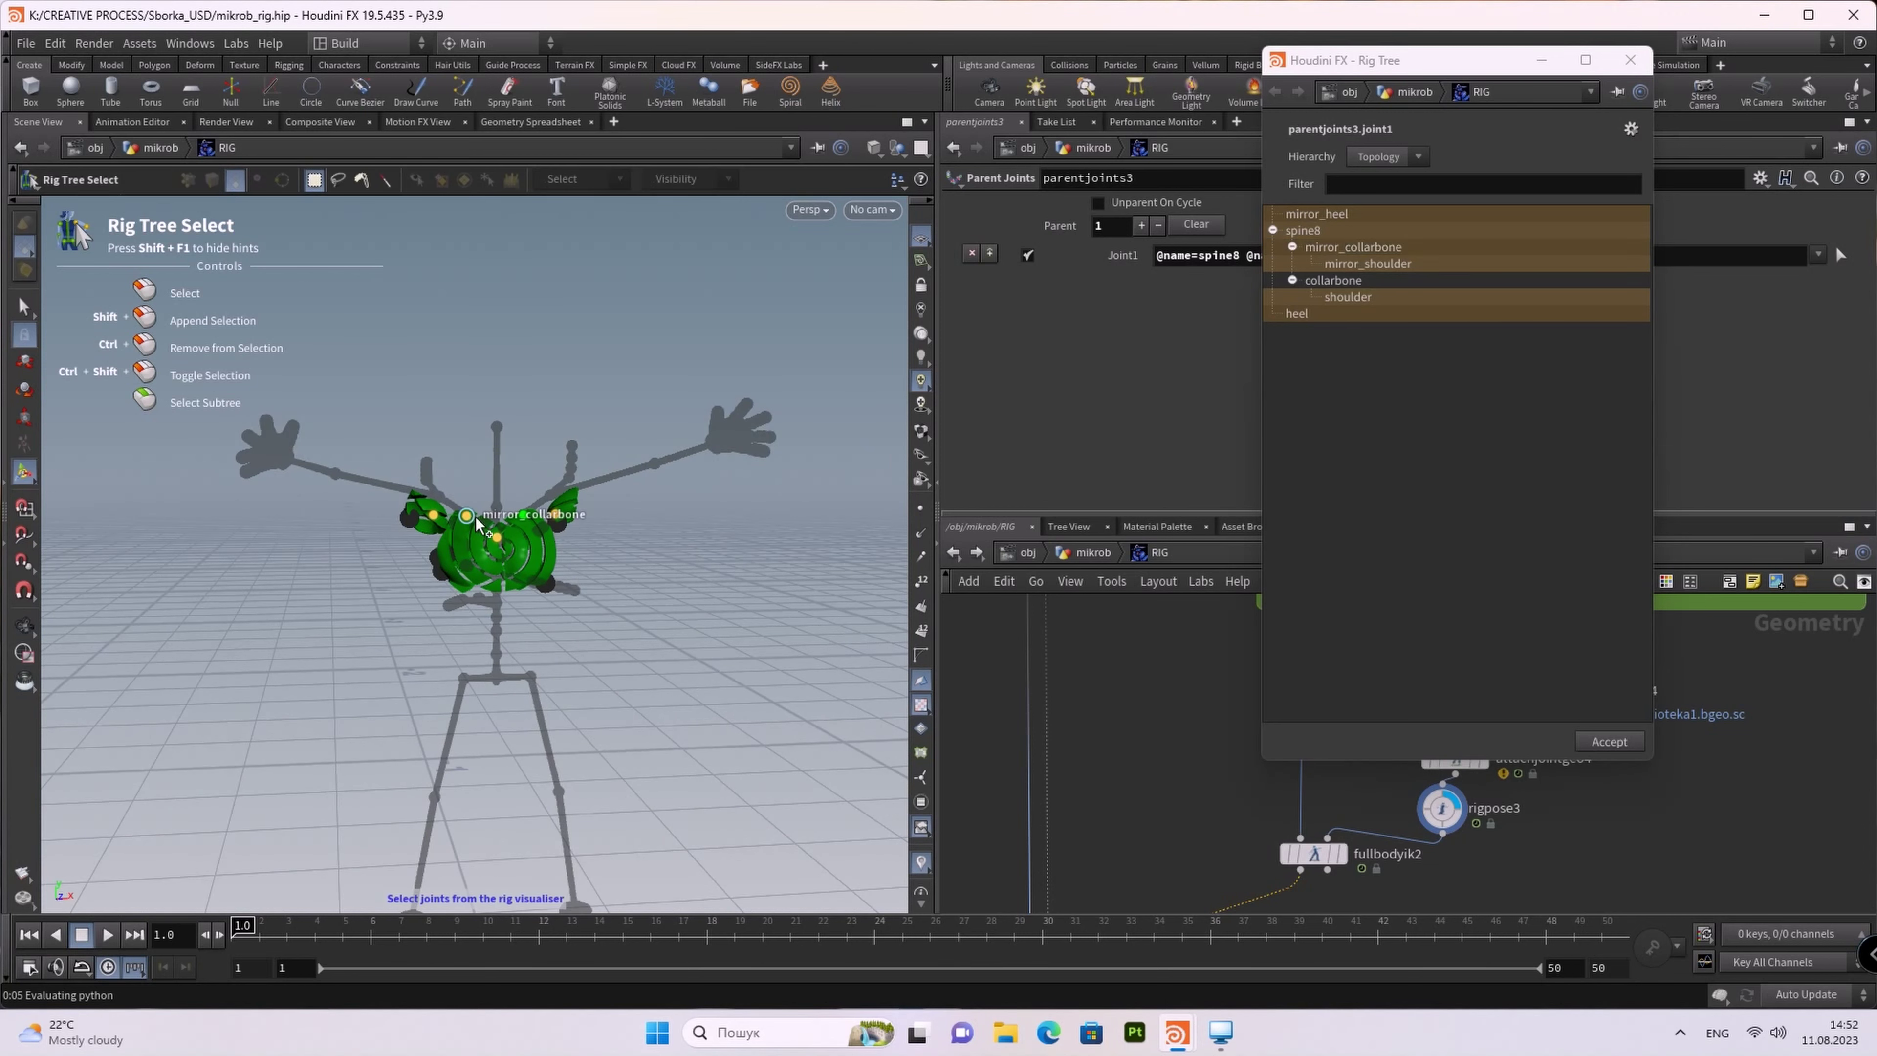
click(523, 515)
click(1594, 742)
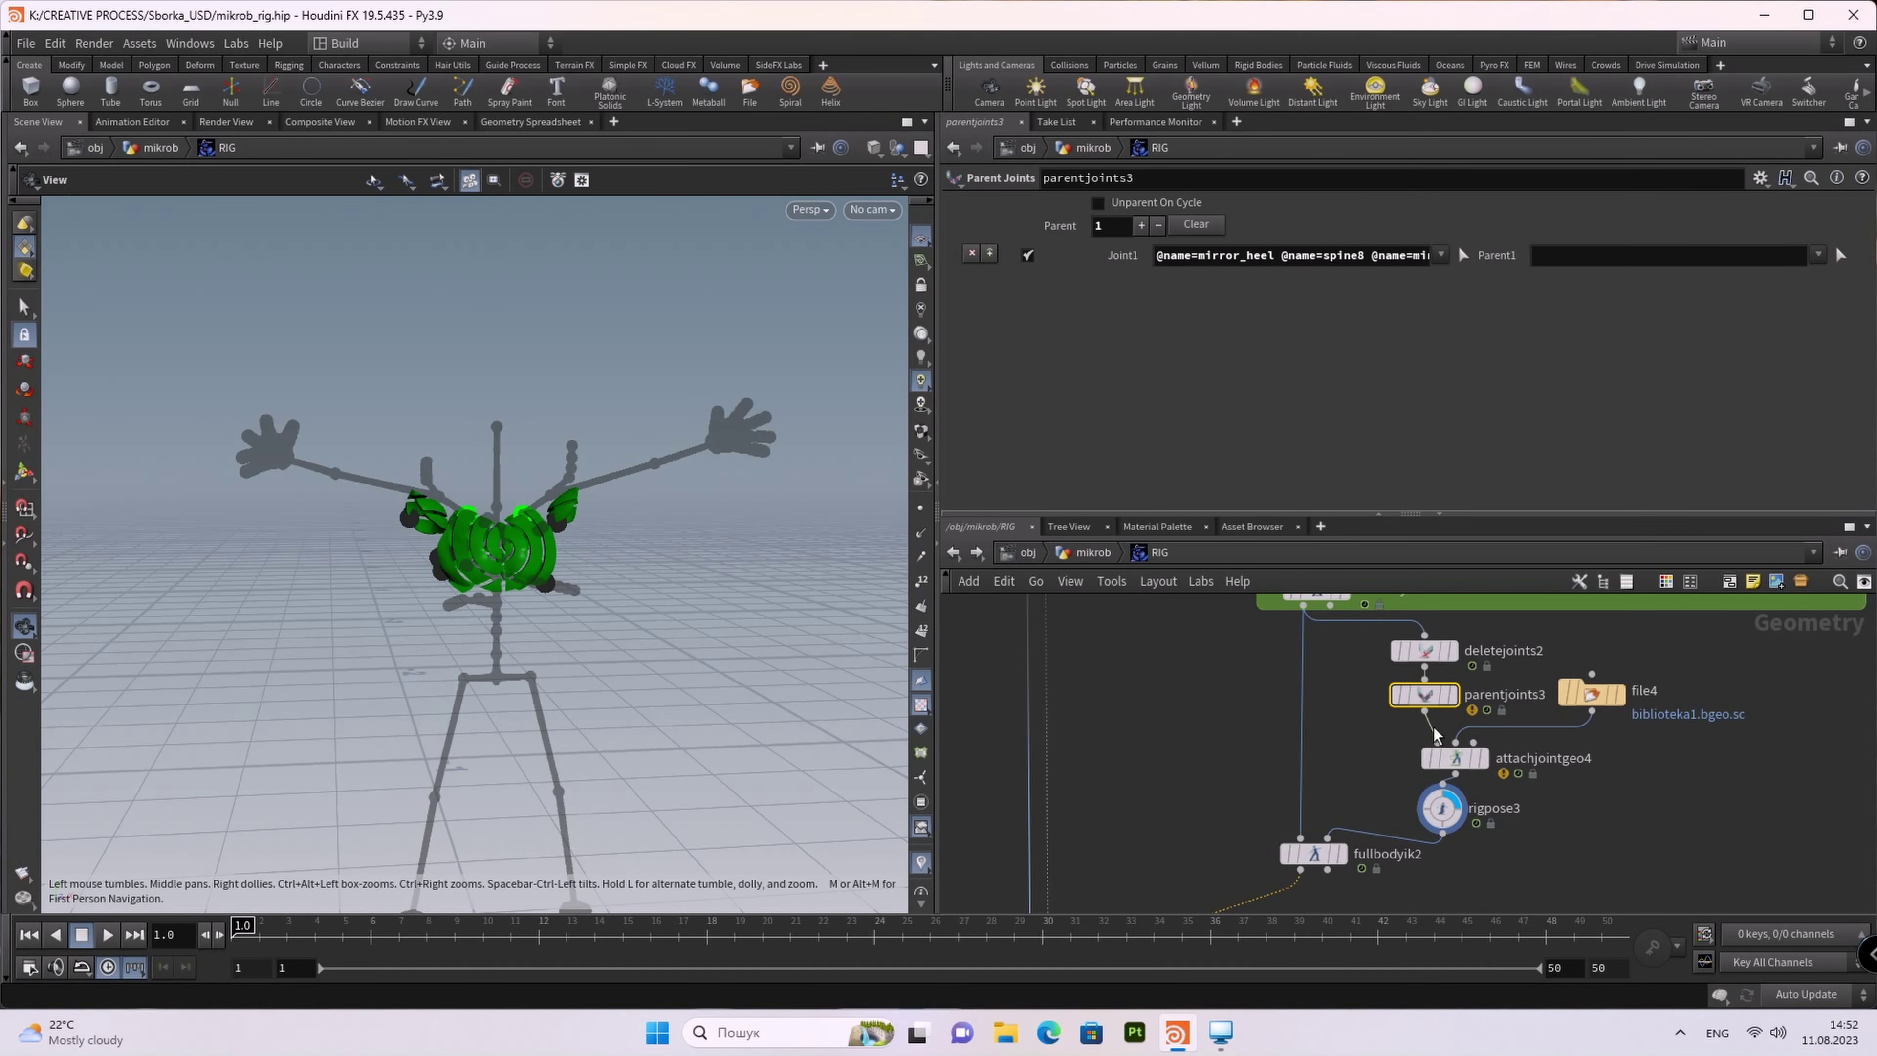
Step: Make parentjoints3 the displayed node and select fullbodyik2
click(1452, 694)
middle_drag(734, 691, 702, 615)
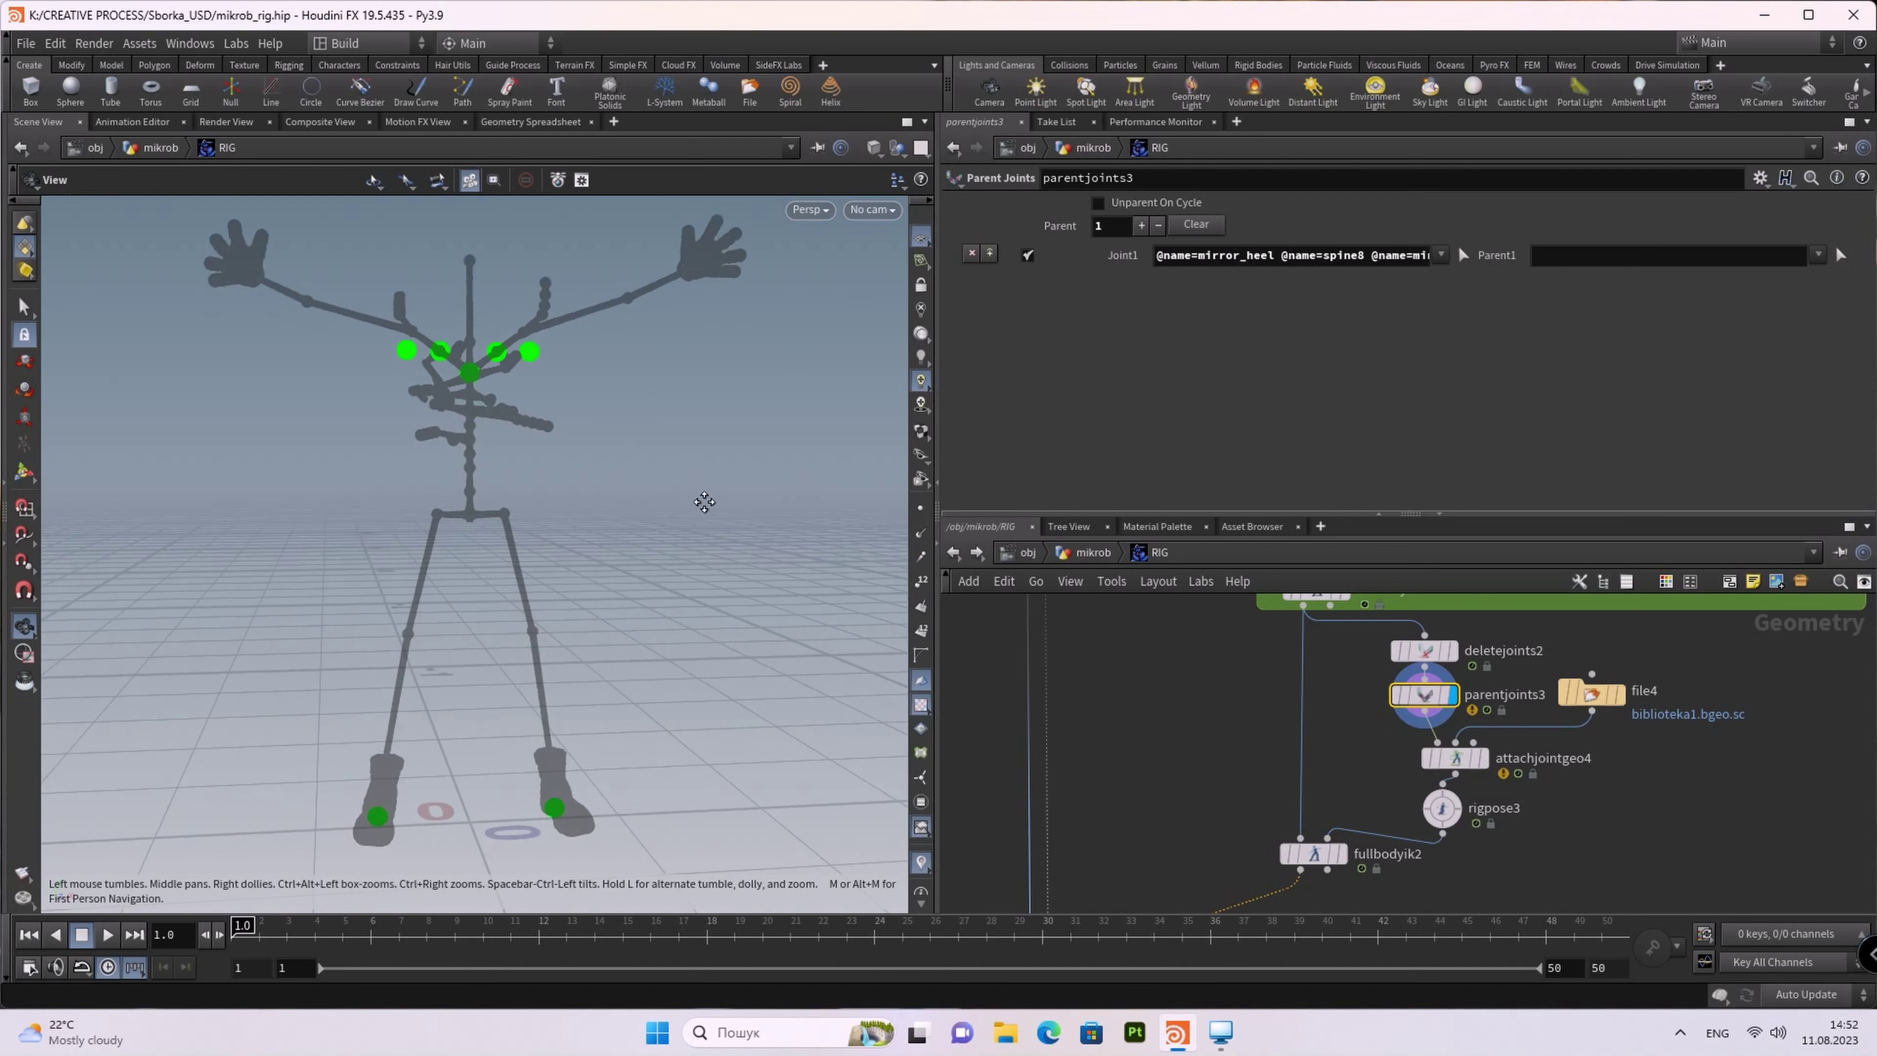
middle_drag(1459, 766, 1458, 740)
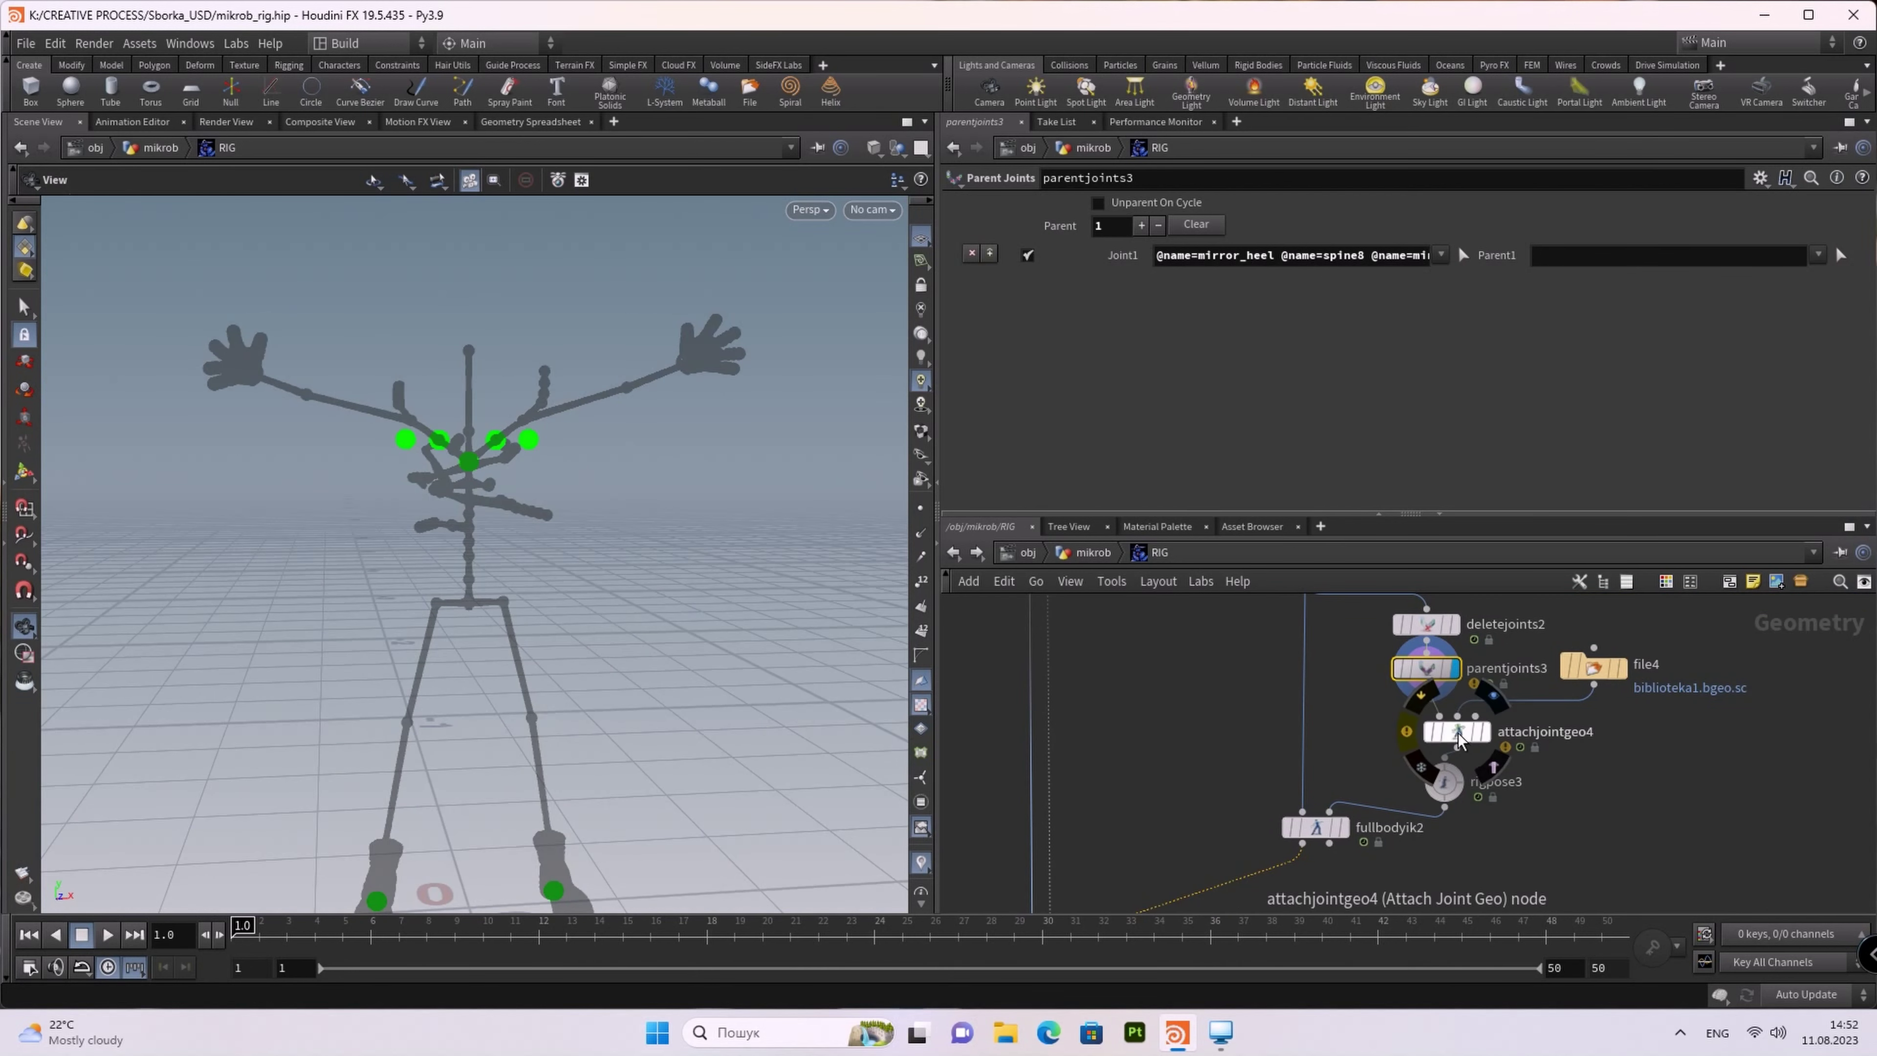
click(1316, 827)
Step: Add a fourth IK configuration entry to fullbodyik2
scroll(1561, 372, down, 2)
scroll(1544, 368, down, 2)
scroll(1535, 364, down, 2)
scroll(1259, 366, up, 3)
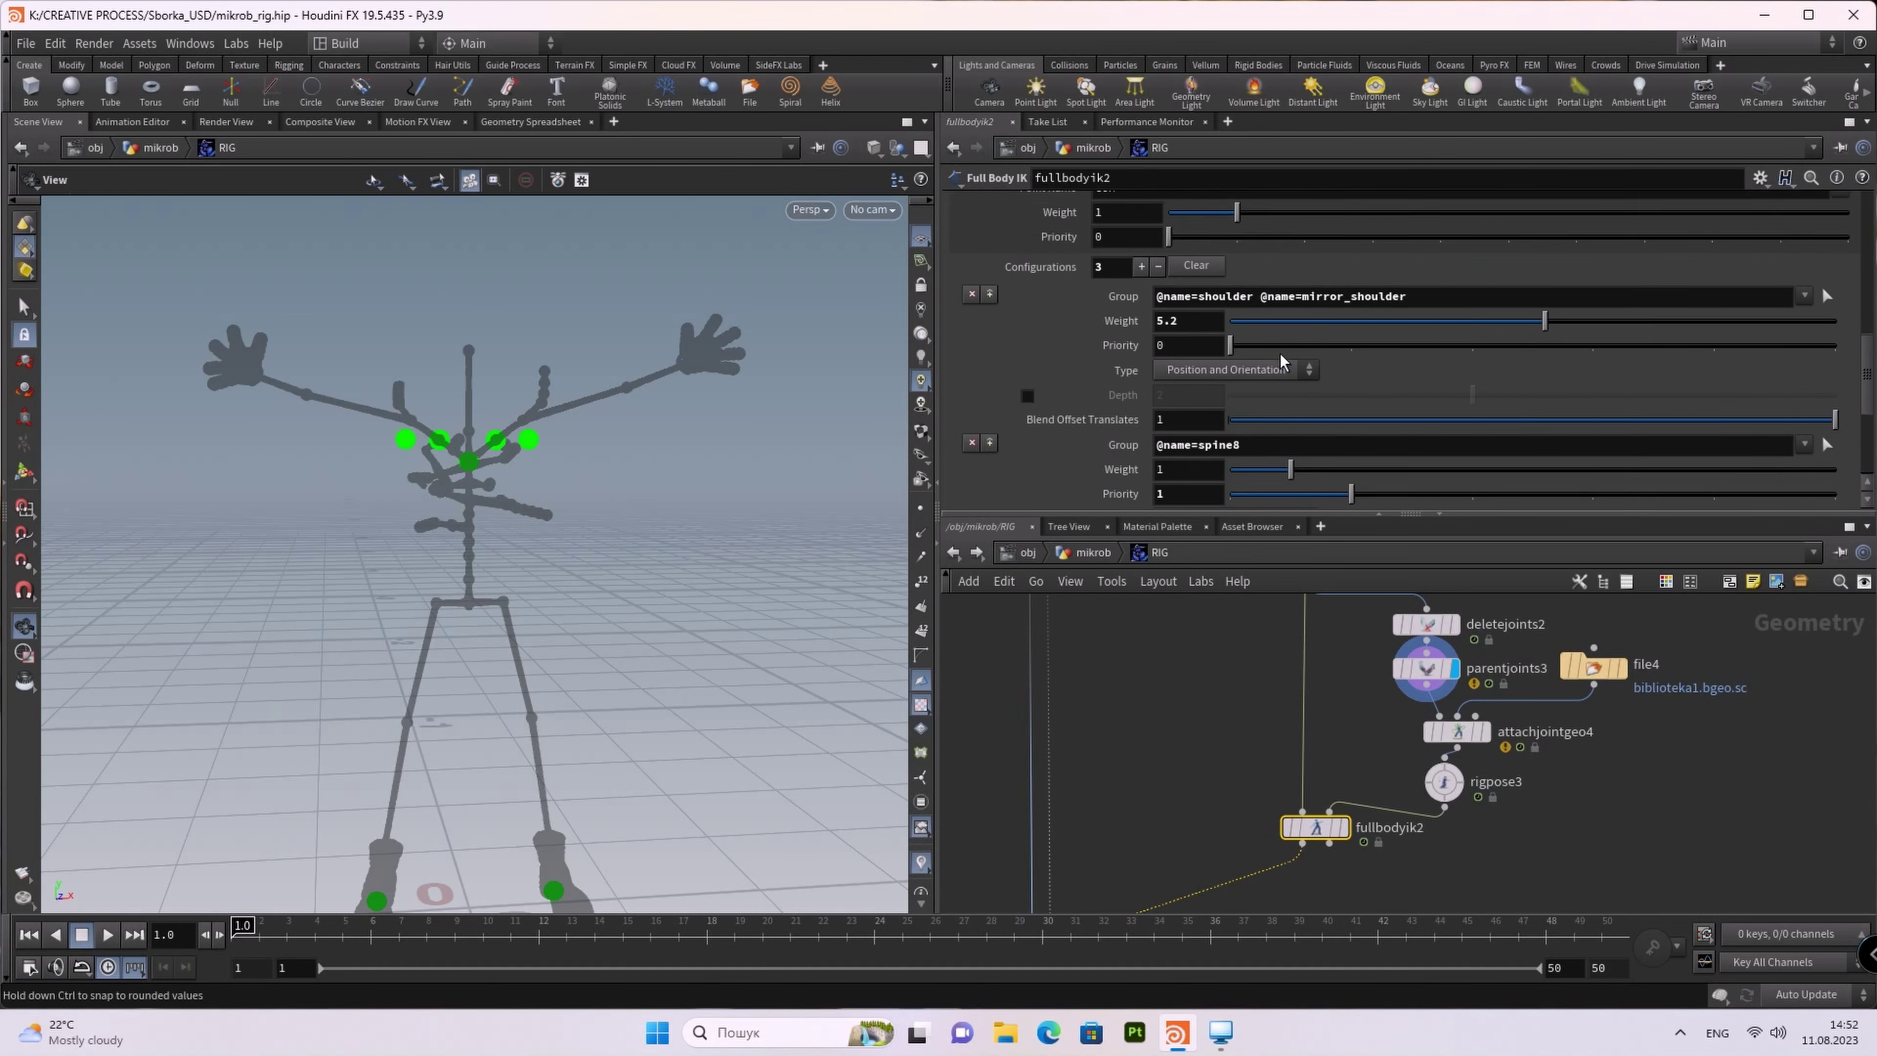
scroll(1279, 354, up, 2)
scroll(1280, 353, up, 3)
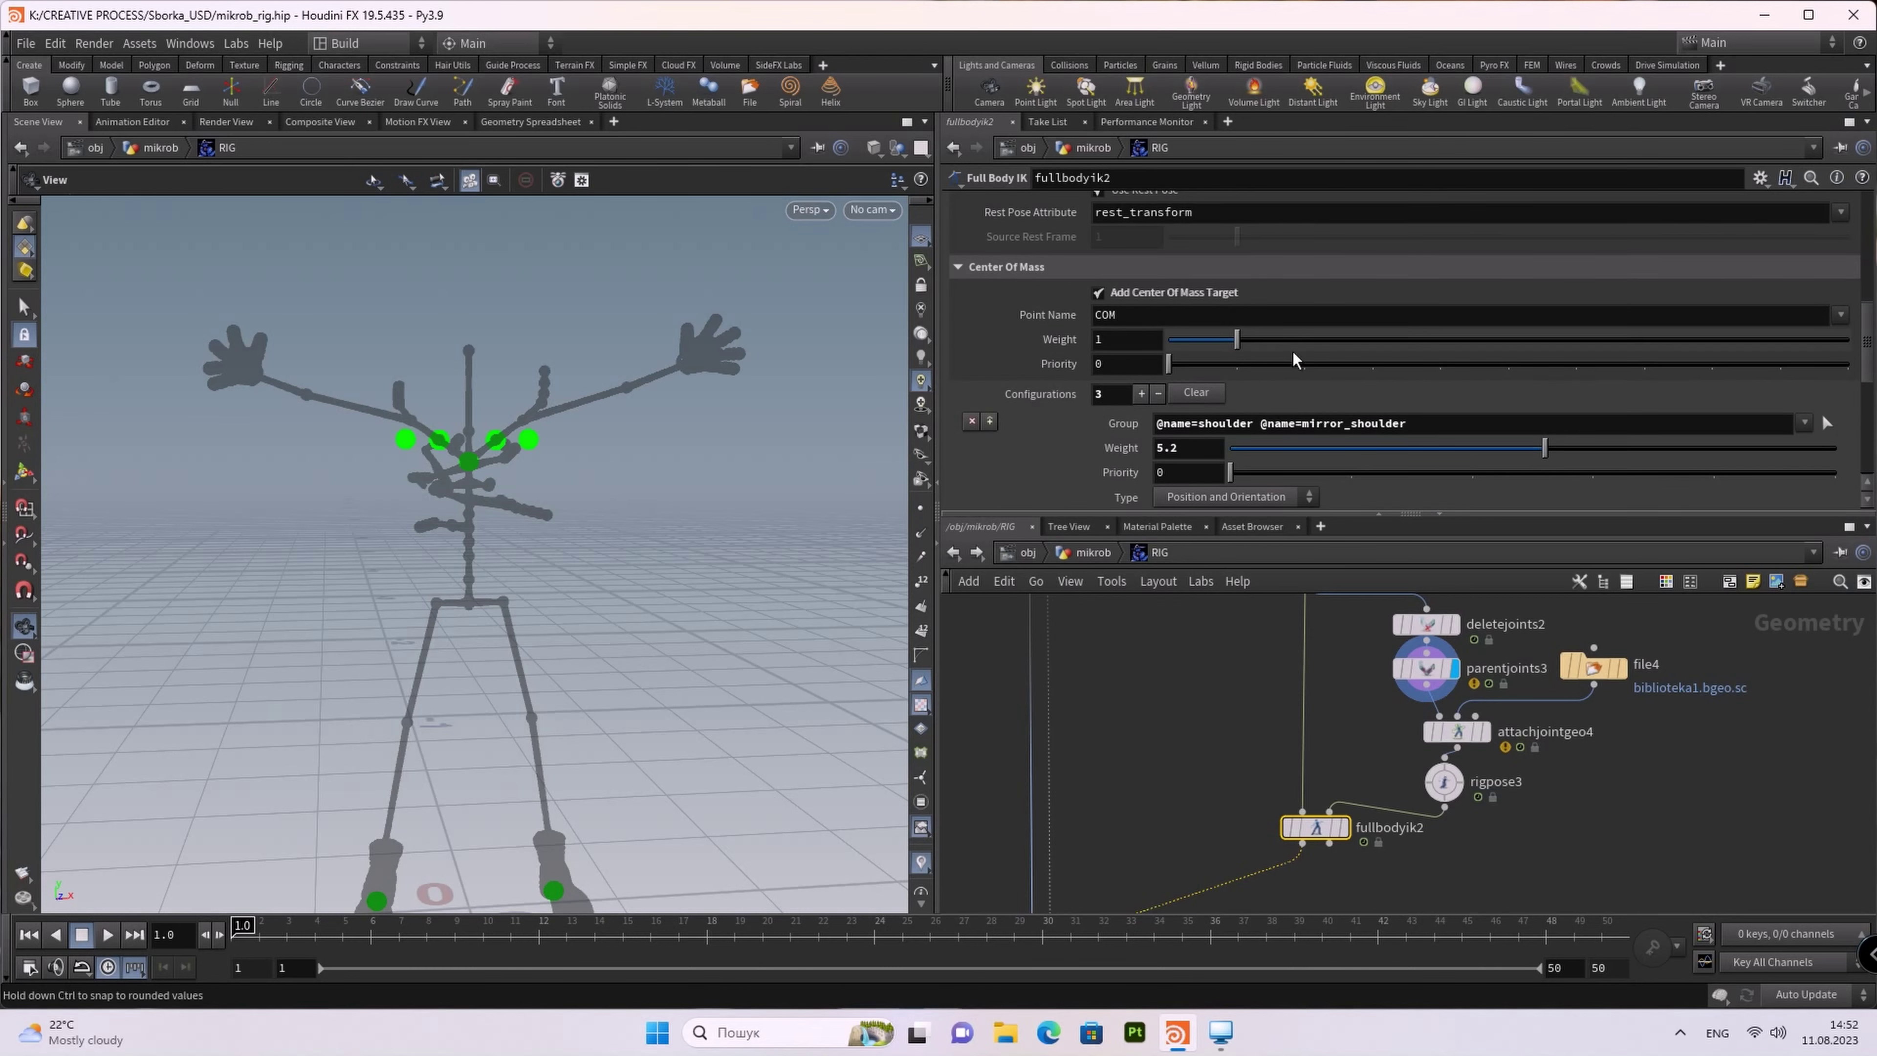
click(990, 422)
scroll(1256, 470, down, 2)
Step: Assign mirror_collarbone and collarbone to the new IK configuration's group
click(1828, 341)
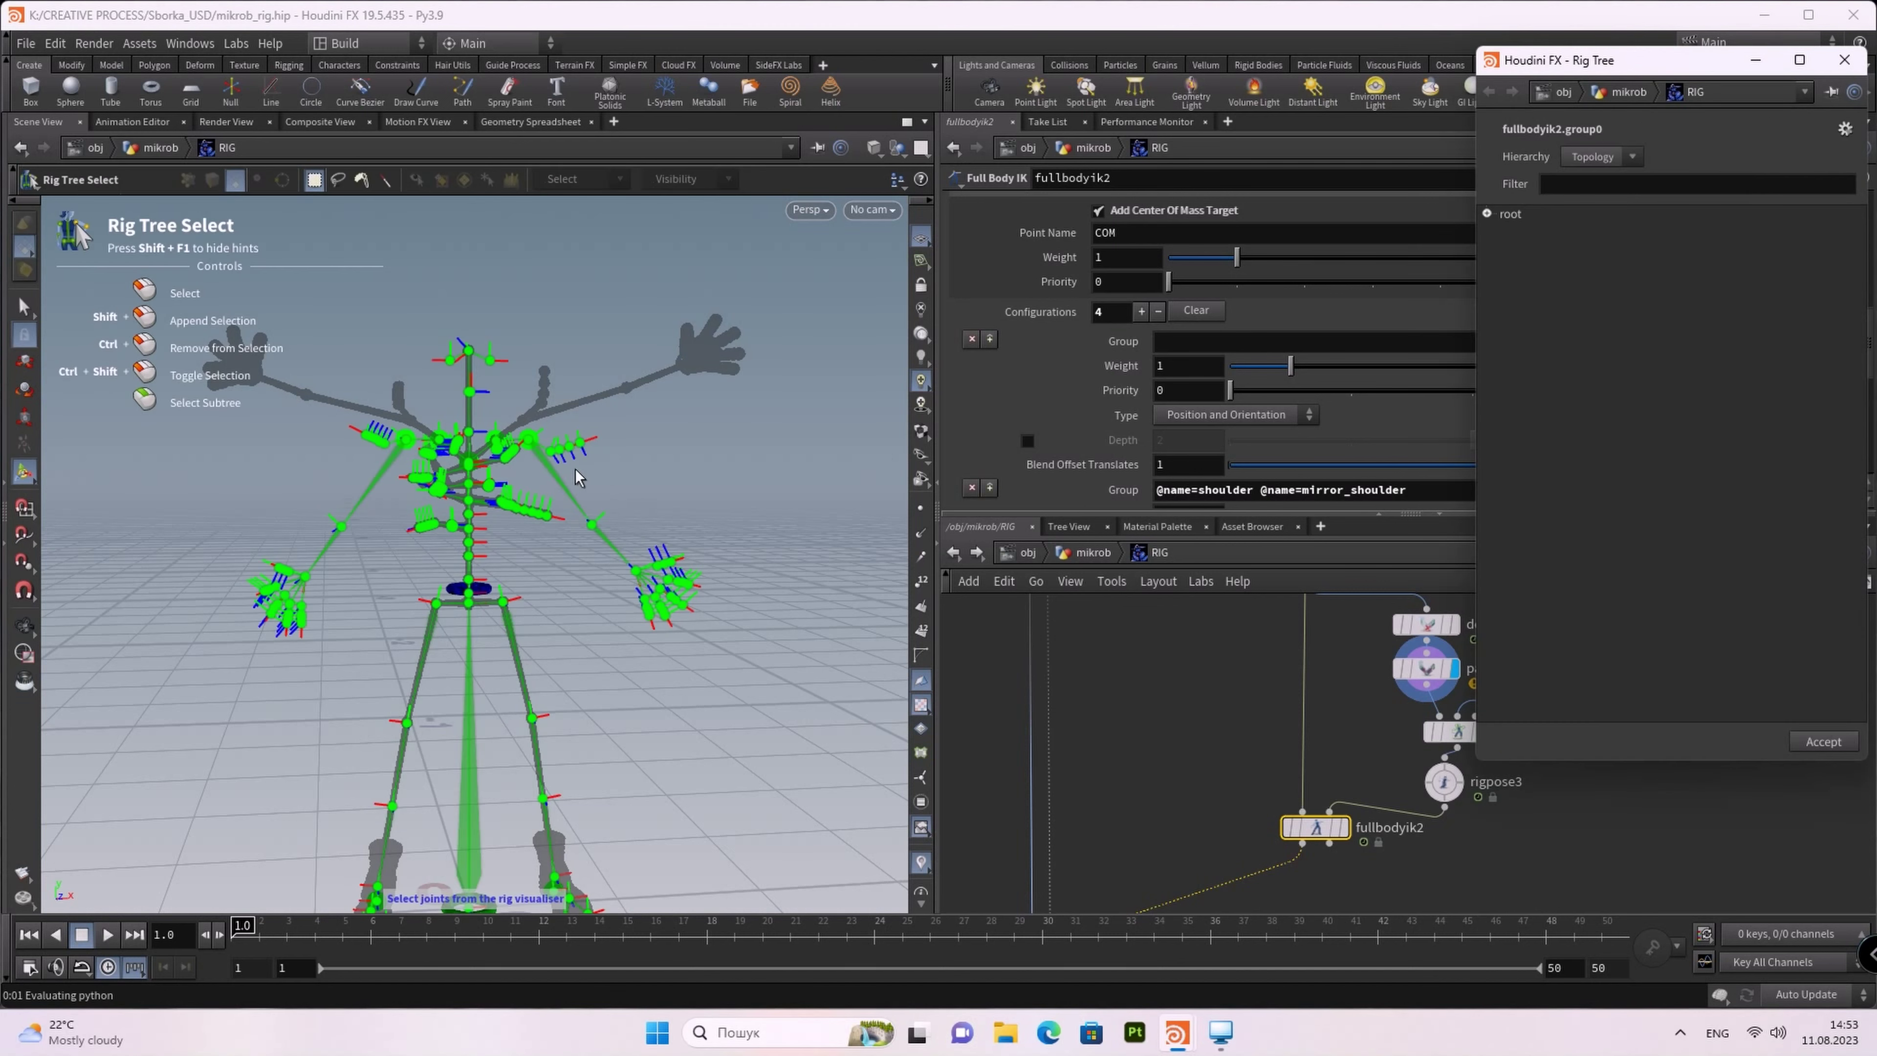
scroll(581, 485, up, 3)
scroll(481, 428, up, 3)
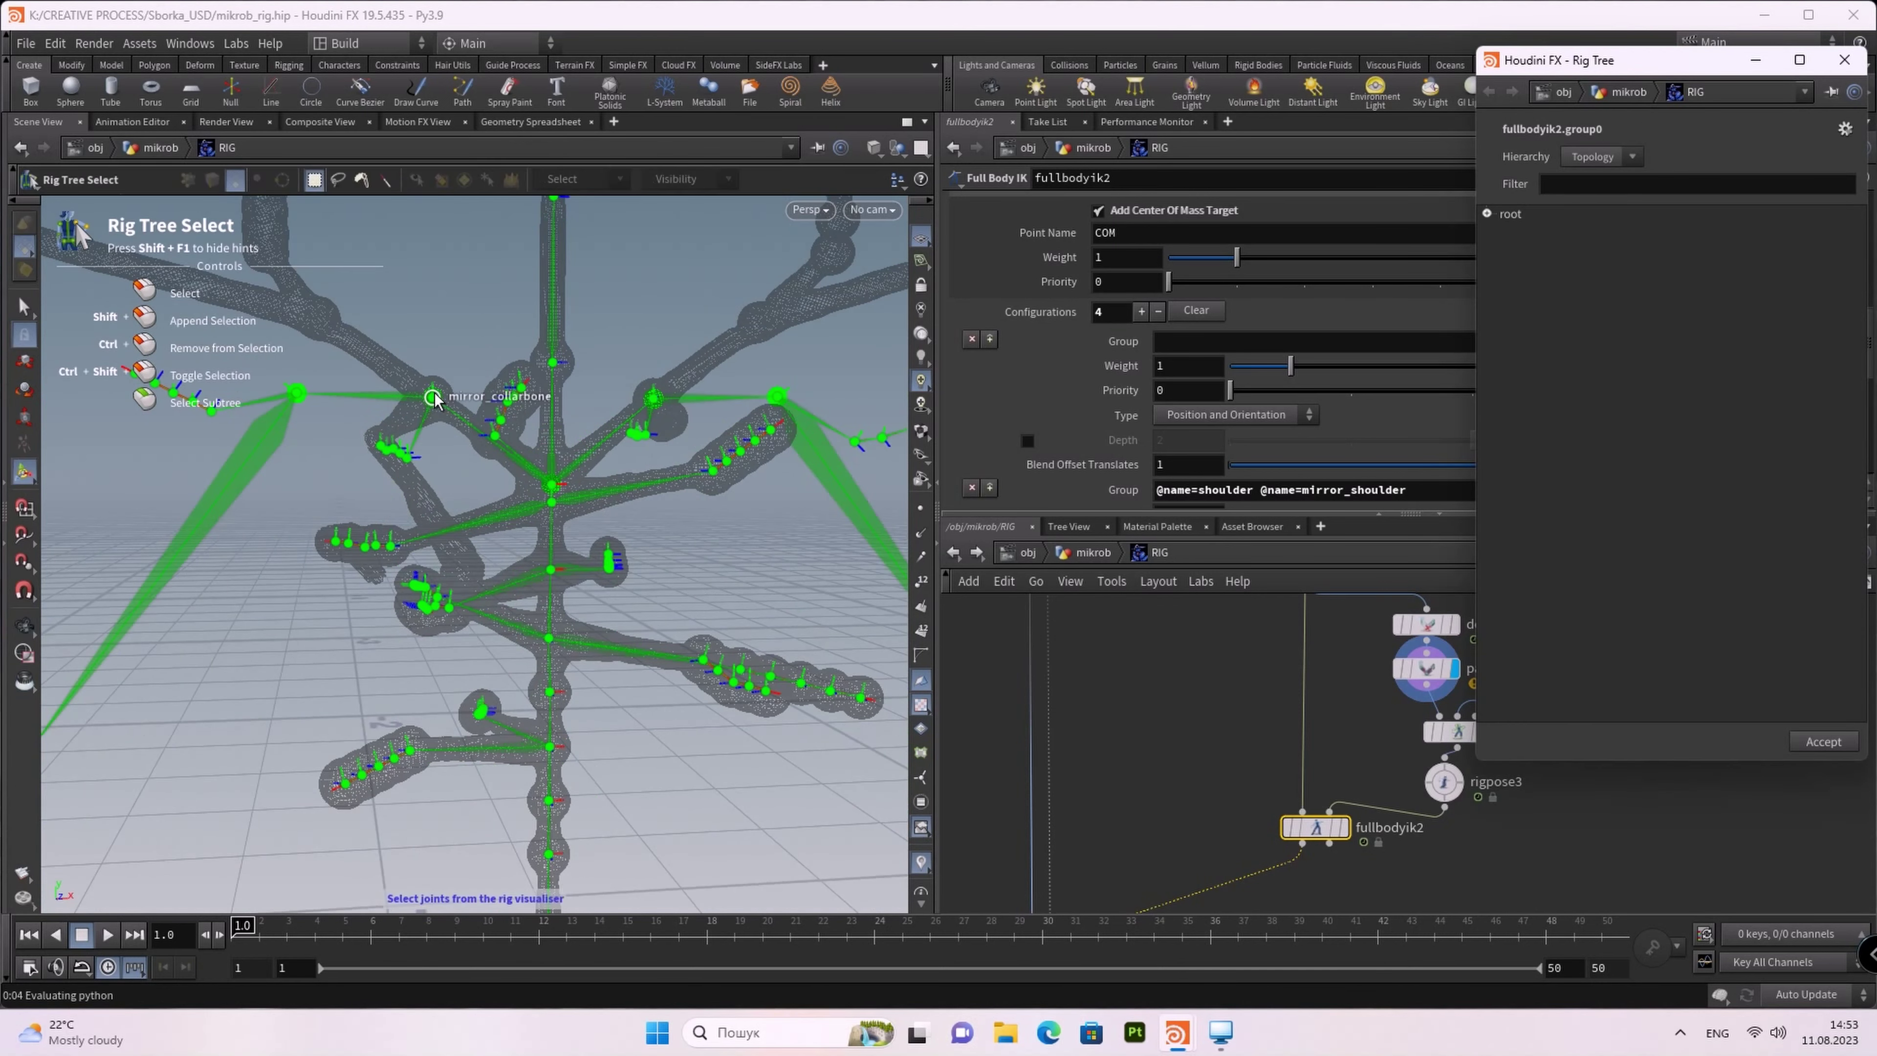
click(433, 397)
shift+click(654, 400)
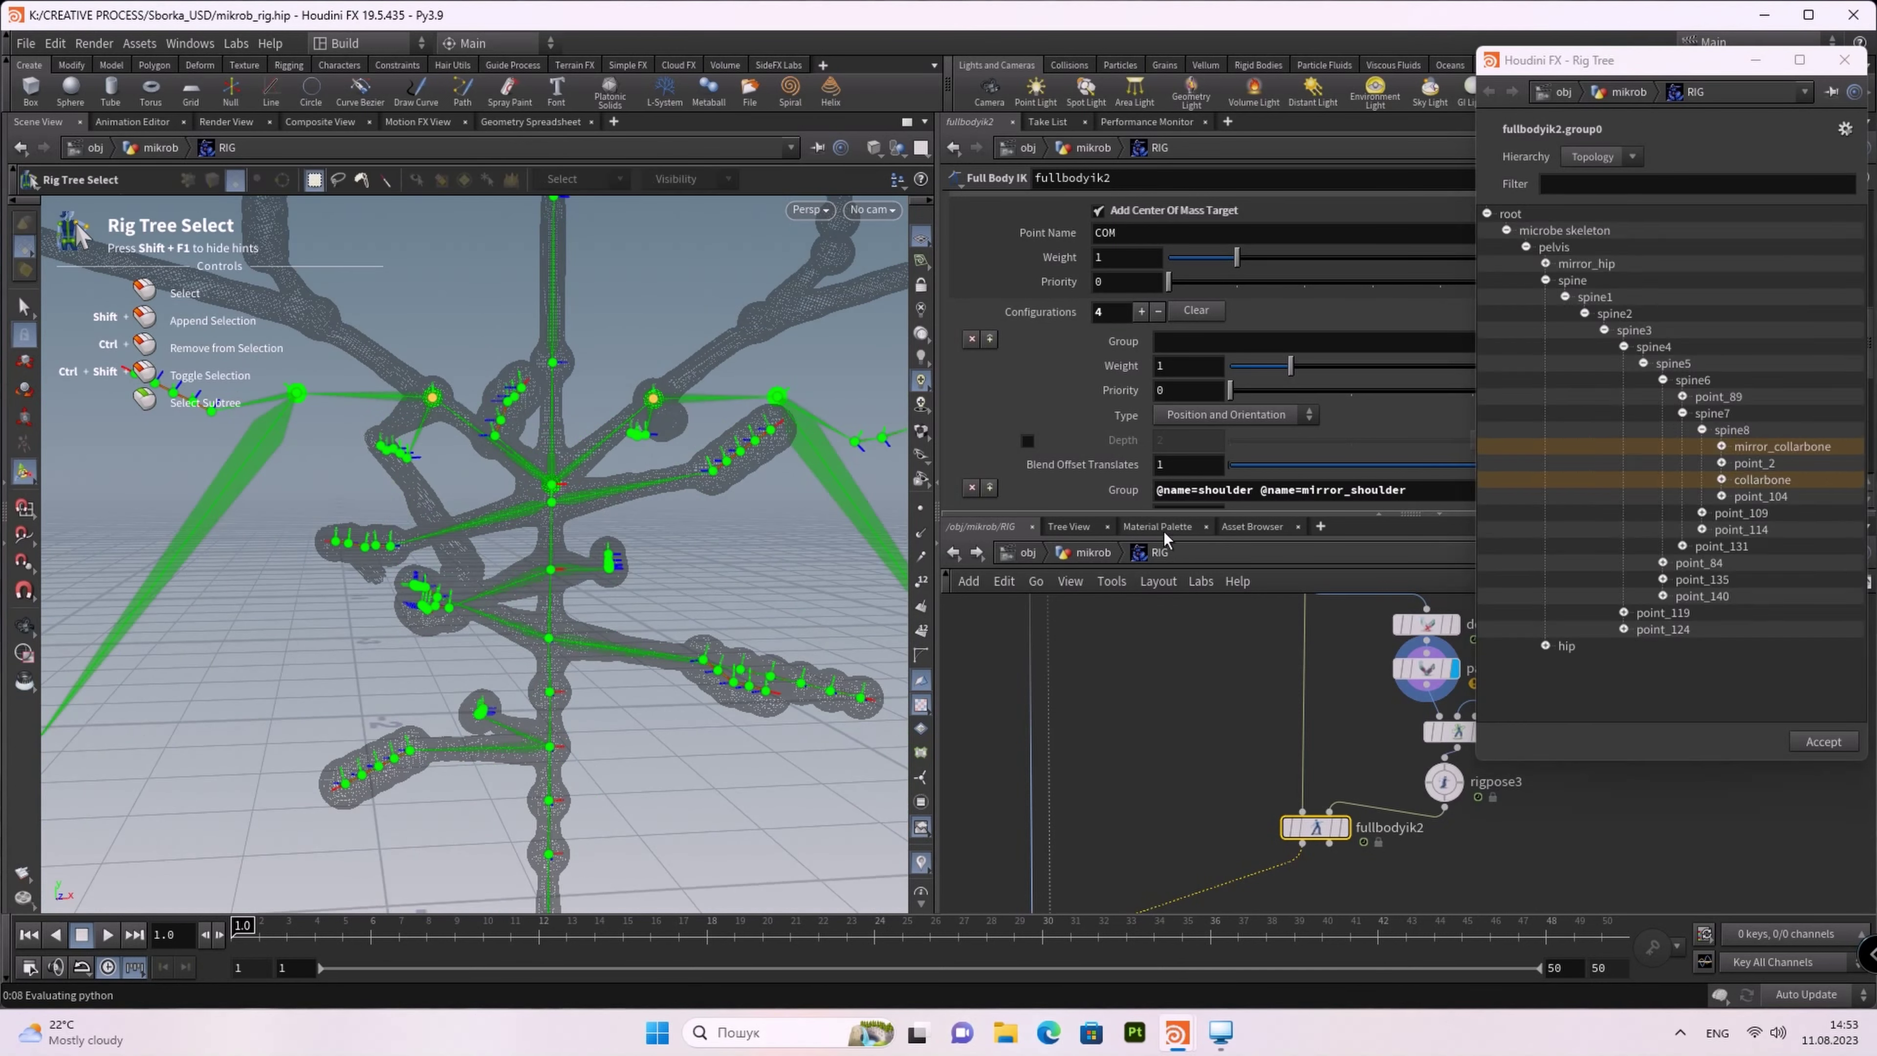
click(1825, 745)
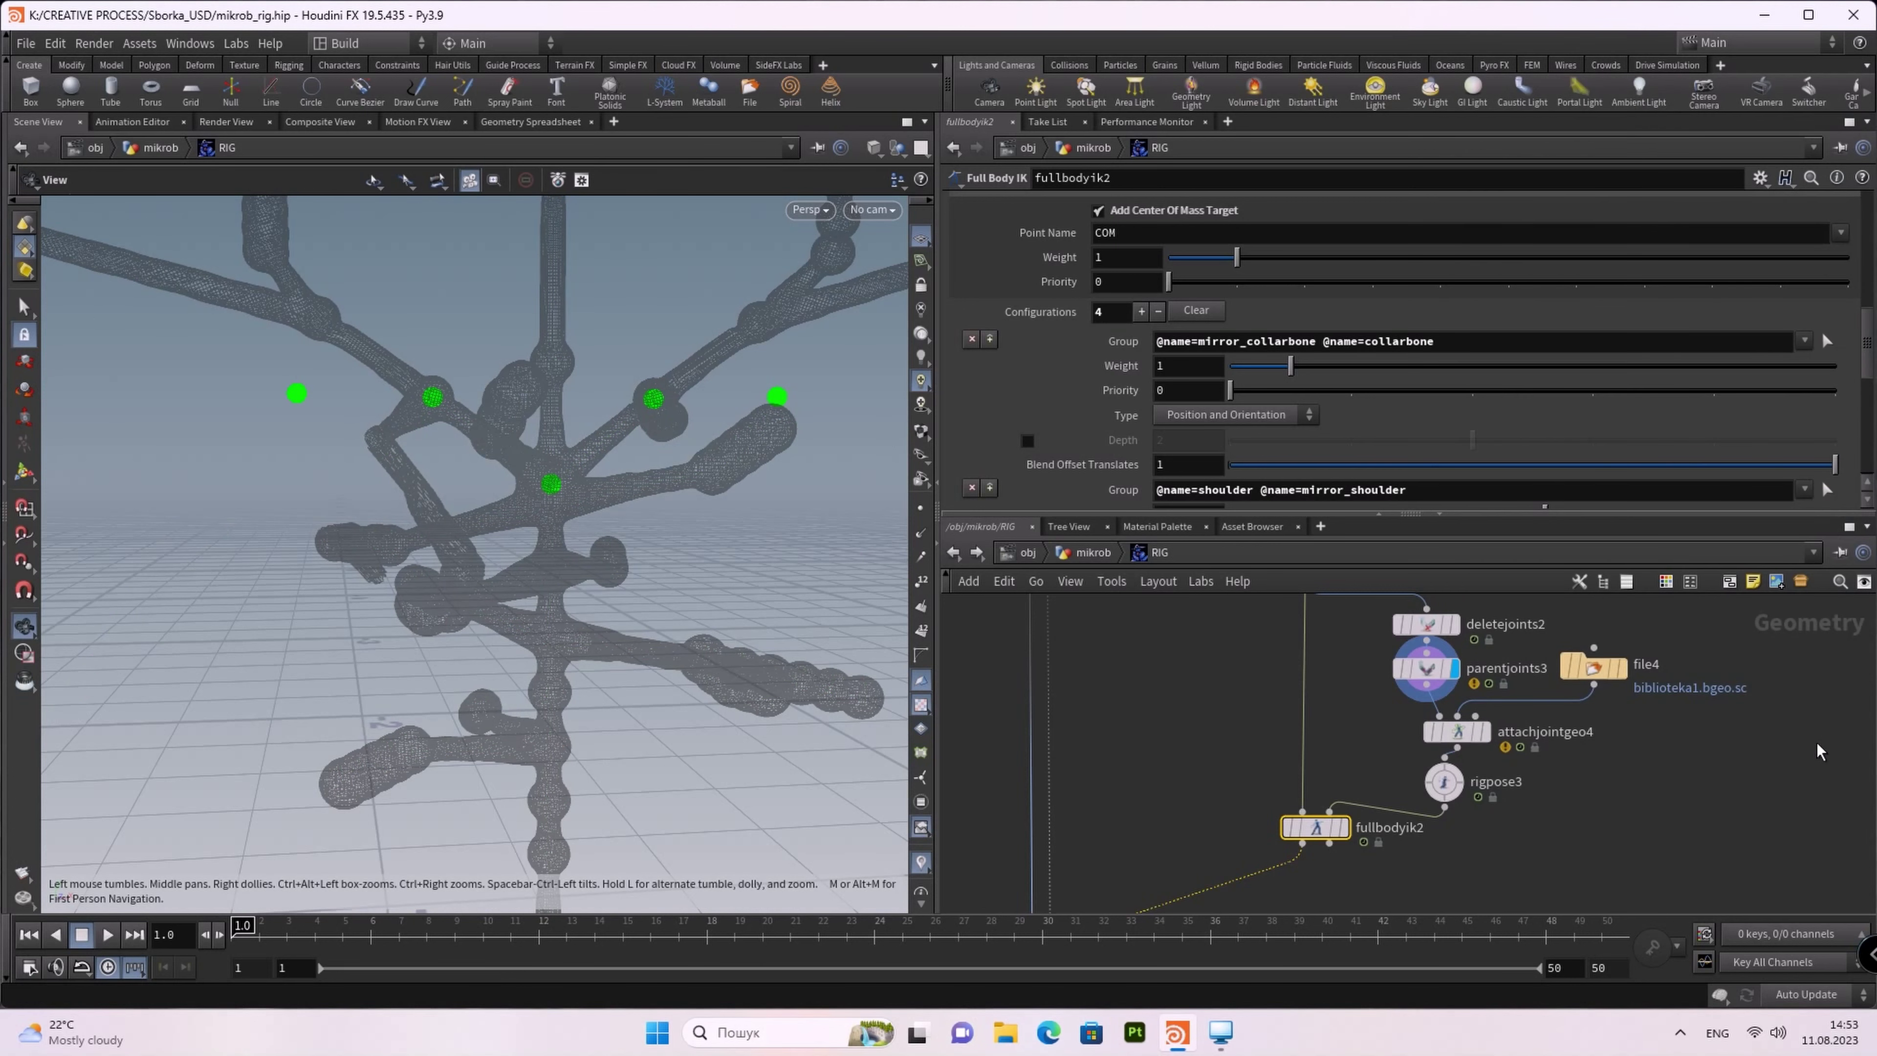
Step: Set the collarbone configuration's Priority to 1 and display rigpose3
drag(1234, 394, 1319, 412)
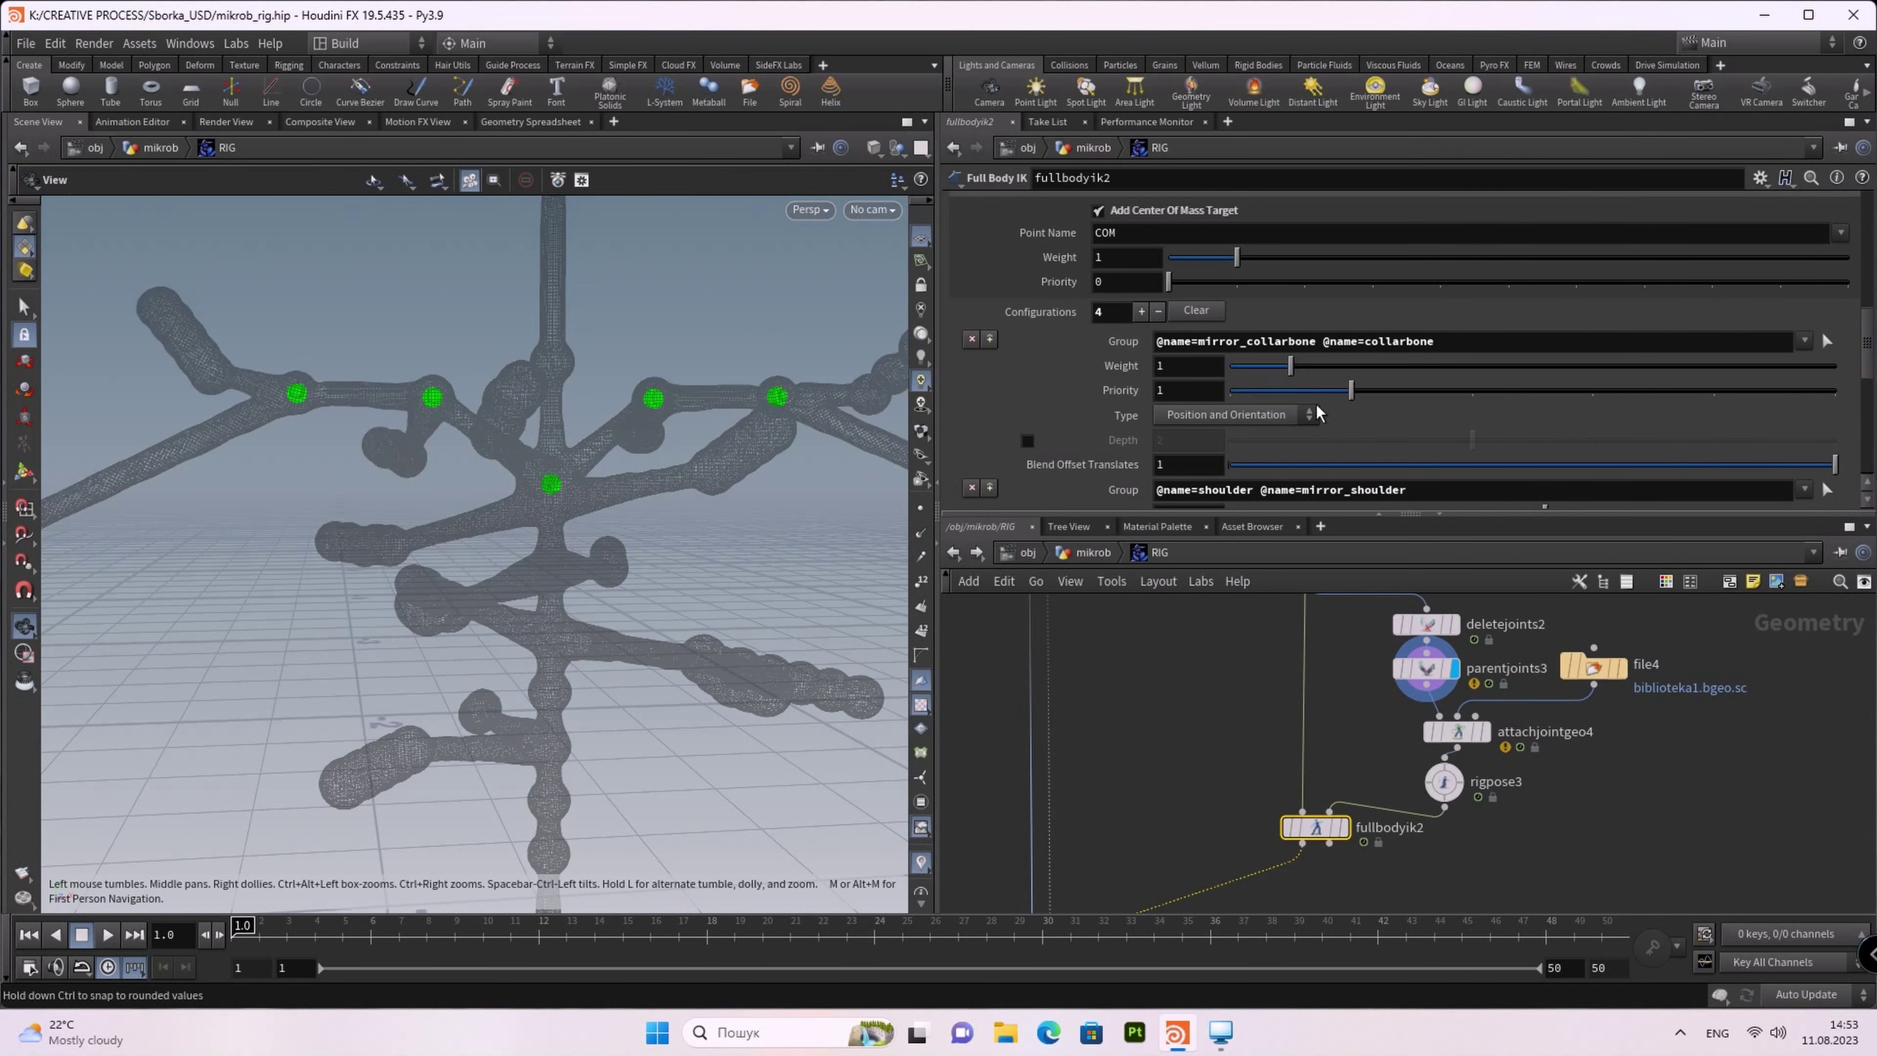
scroll(1260, 339, down, 5)
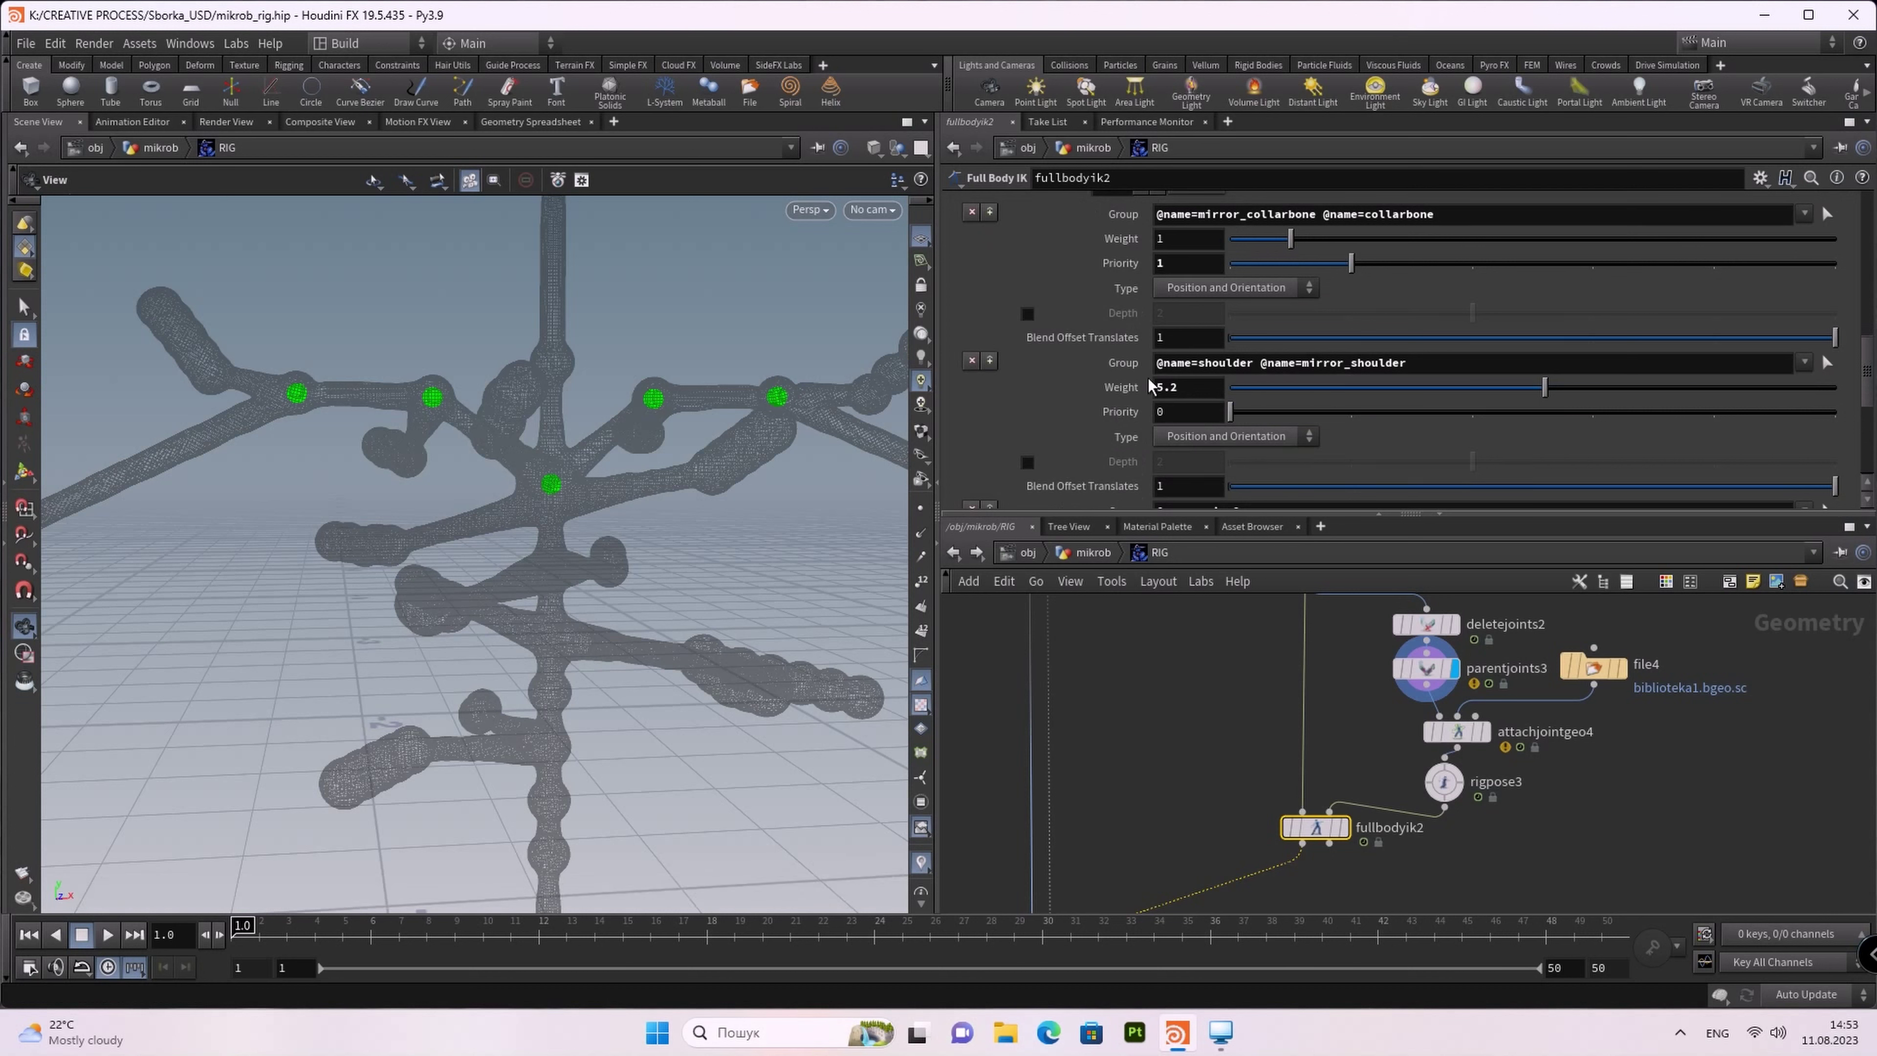
click(1443, 782)
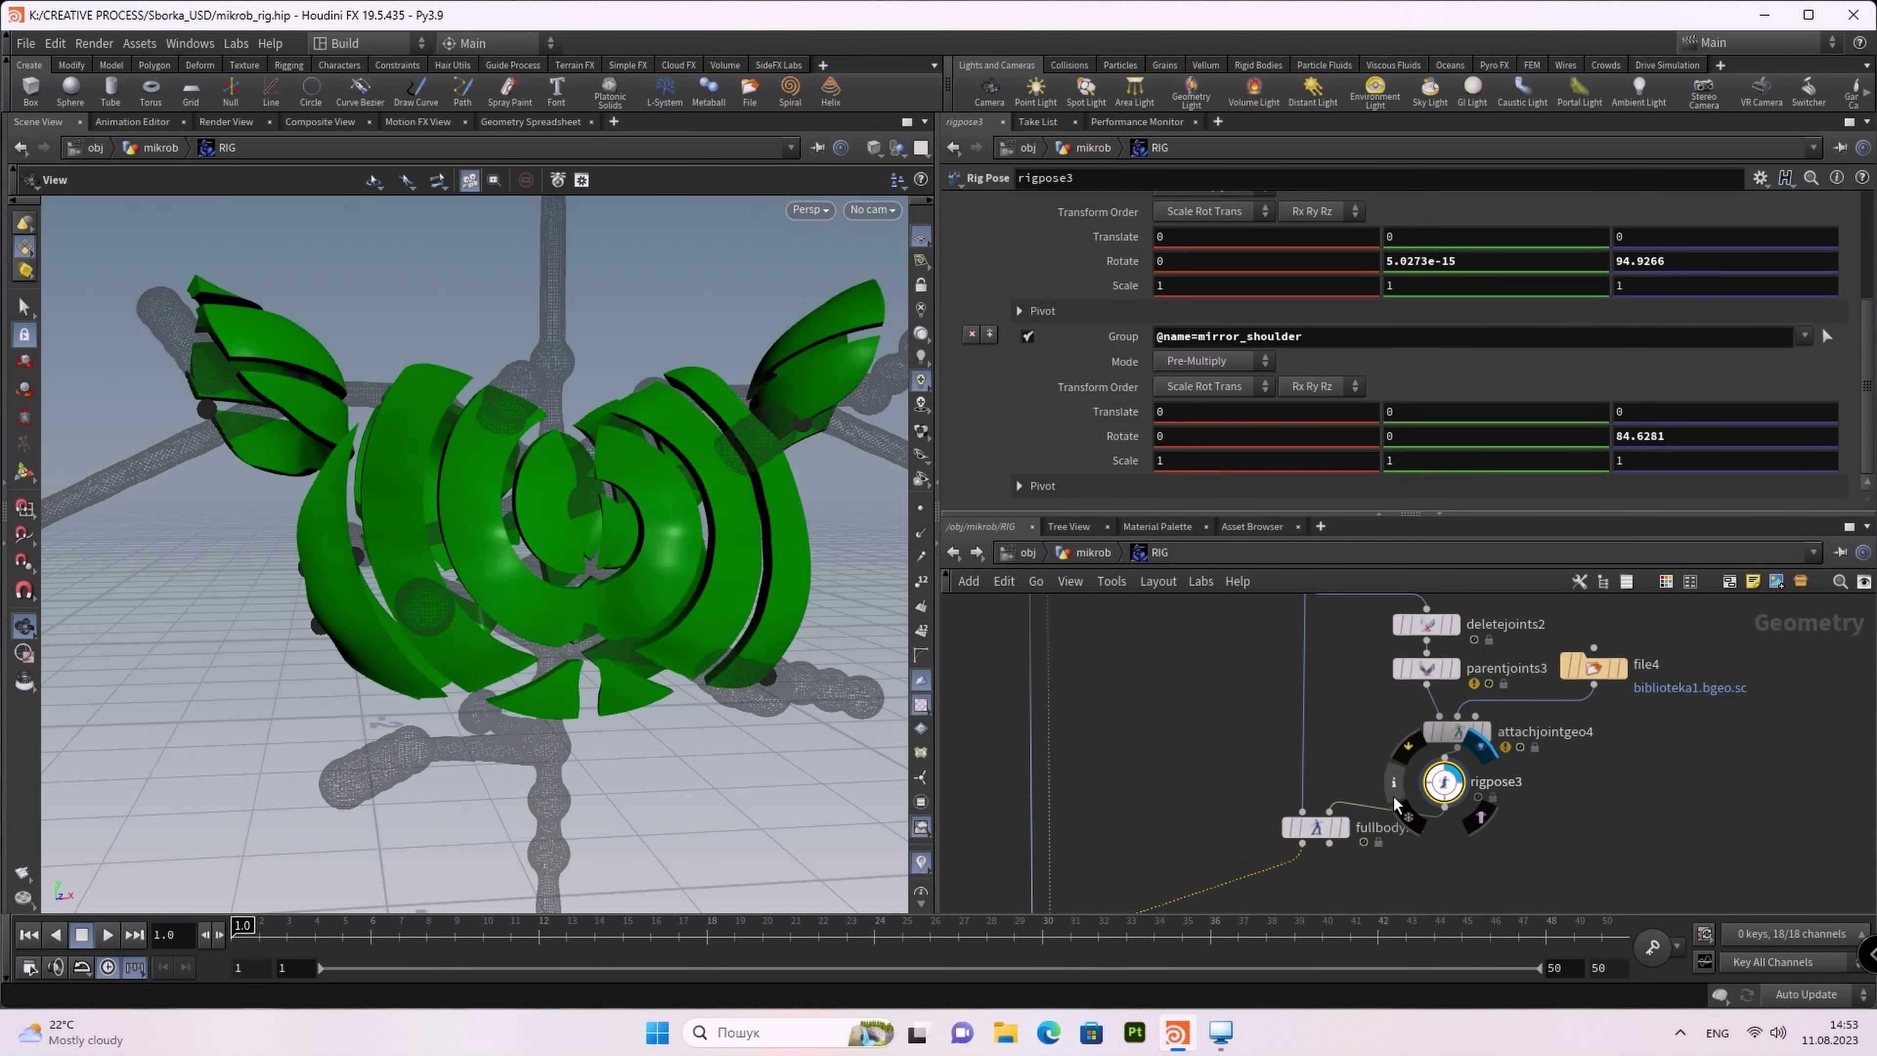
Step: Undo the earlier pose and rotate the shoulder about 86° in Z from a front view
key(ctrl+z)
key(ctrl+z)
key(ctrl+z)
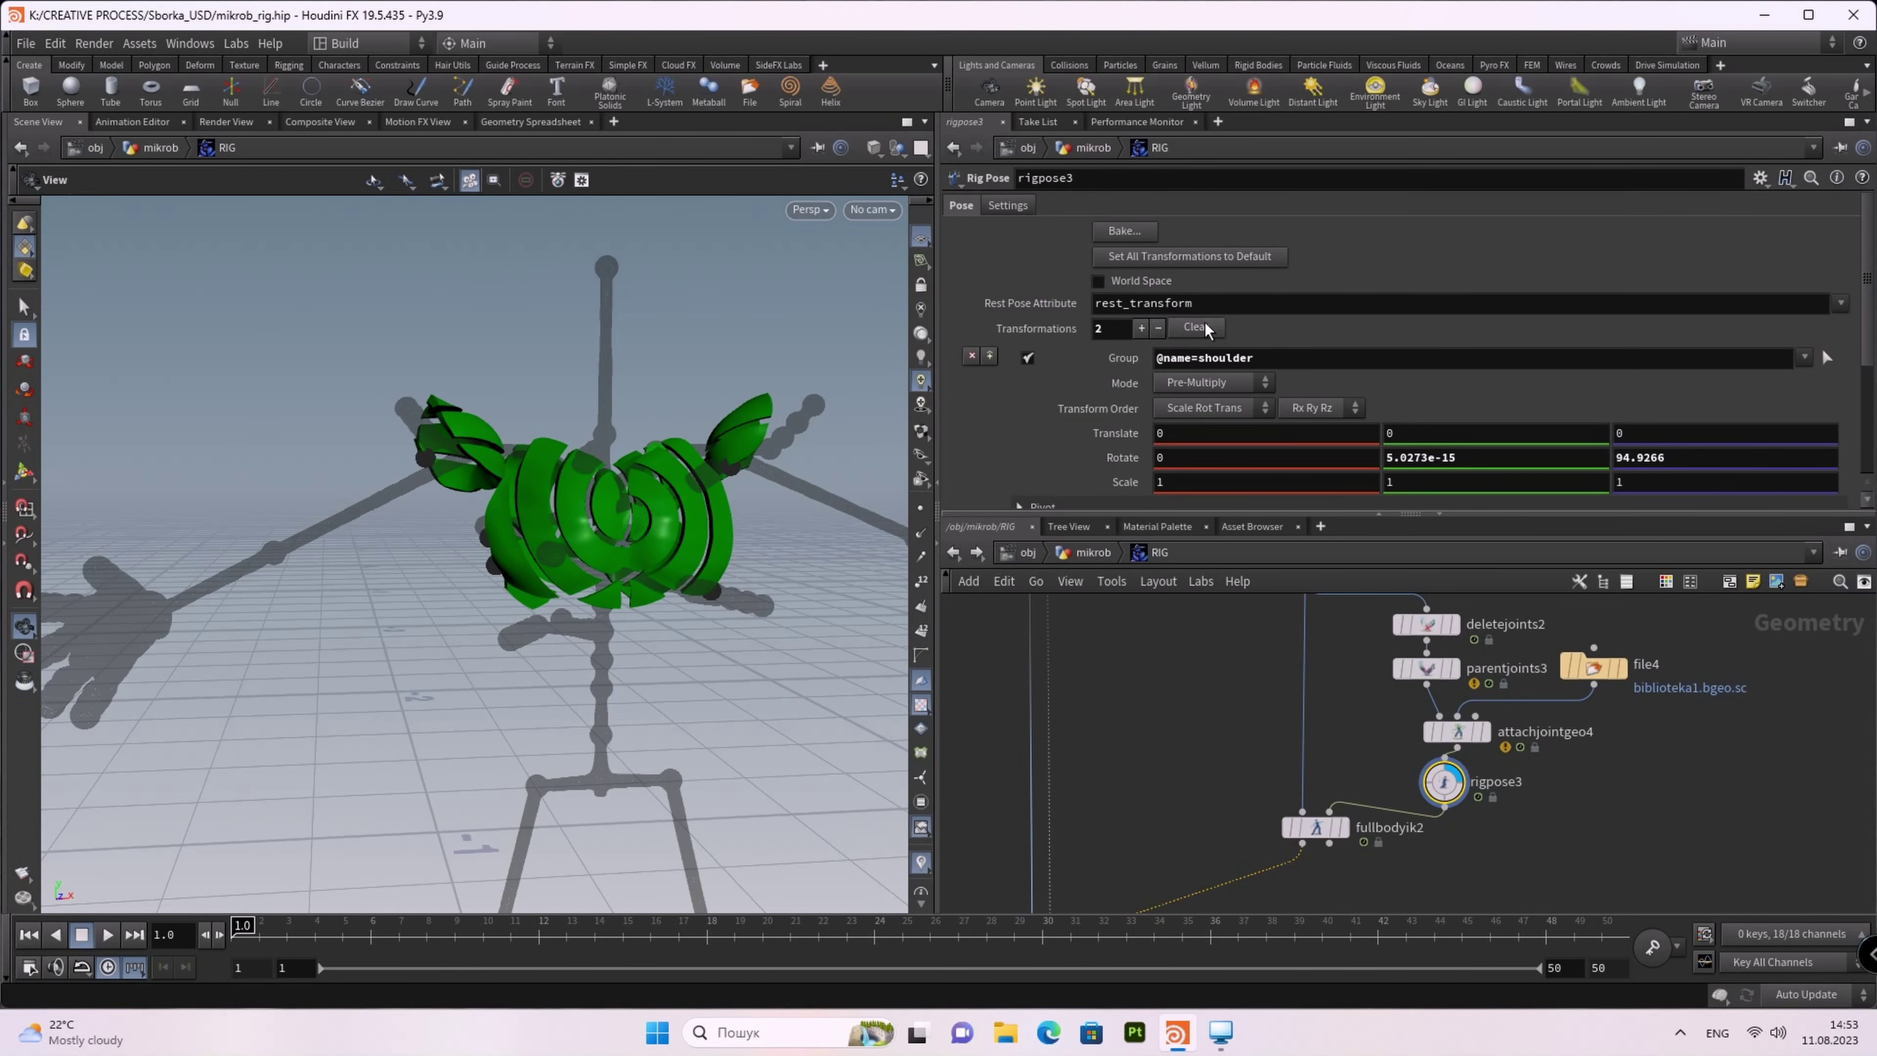
mouse_move(741, 401)
mouse_down()
mouse_move(637, 369)
mouse_move(670, 389)
mouse_up()
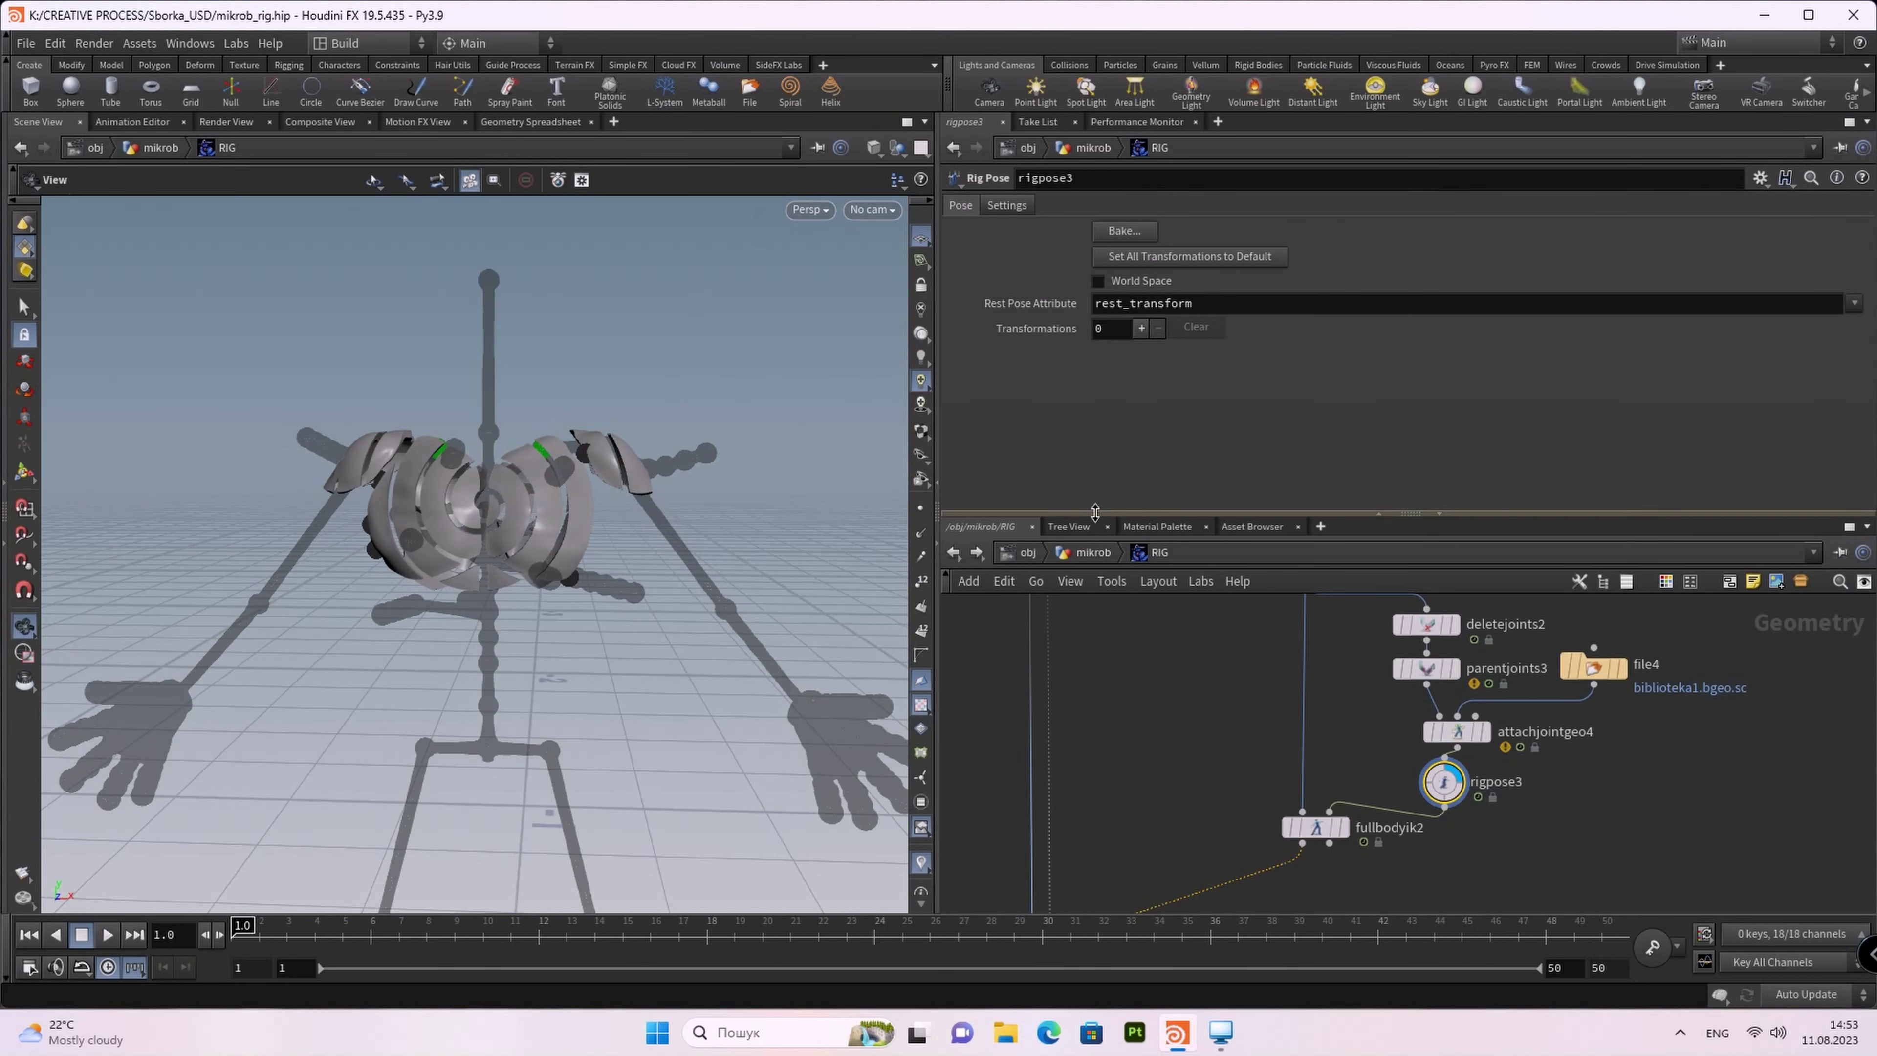
click(25, 473)
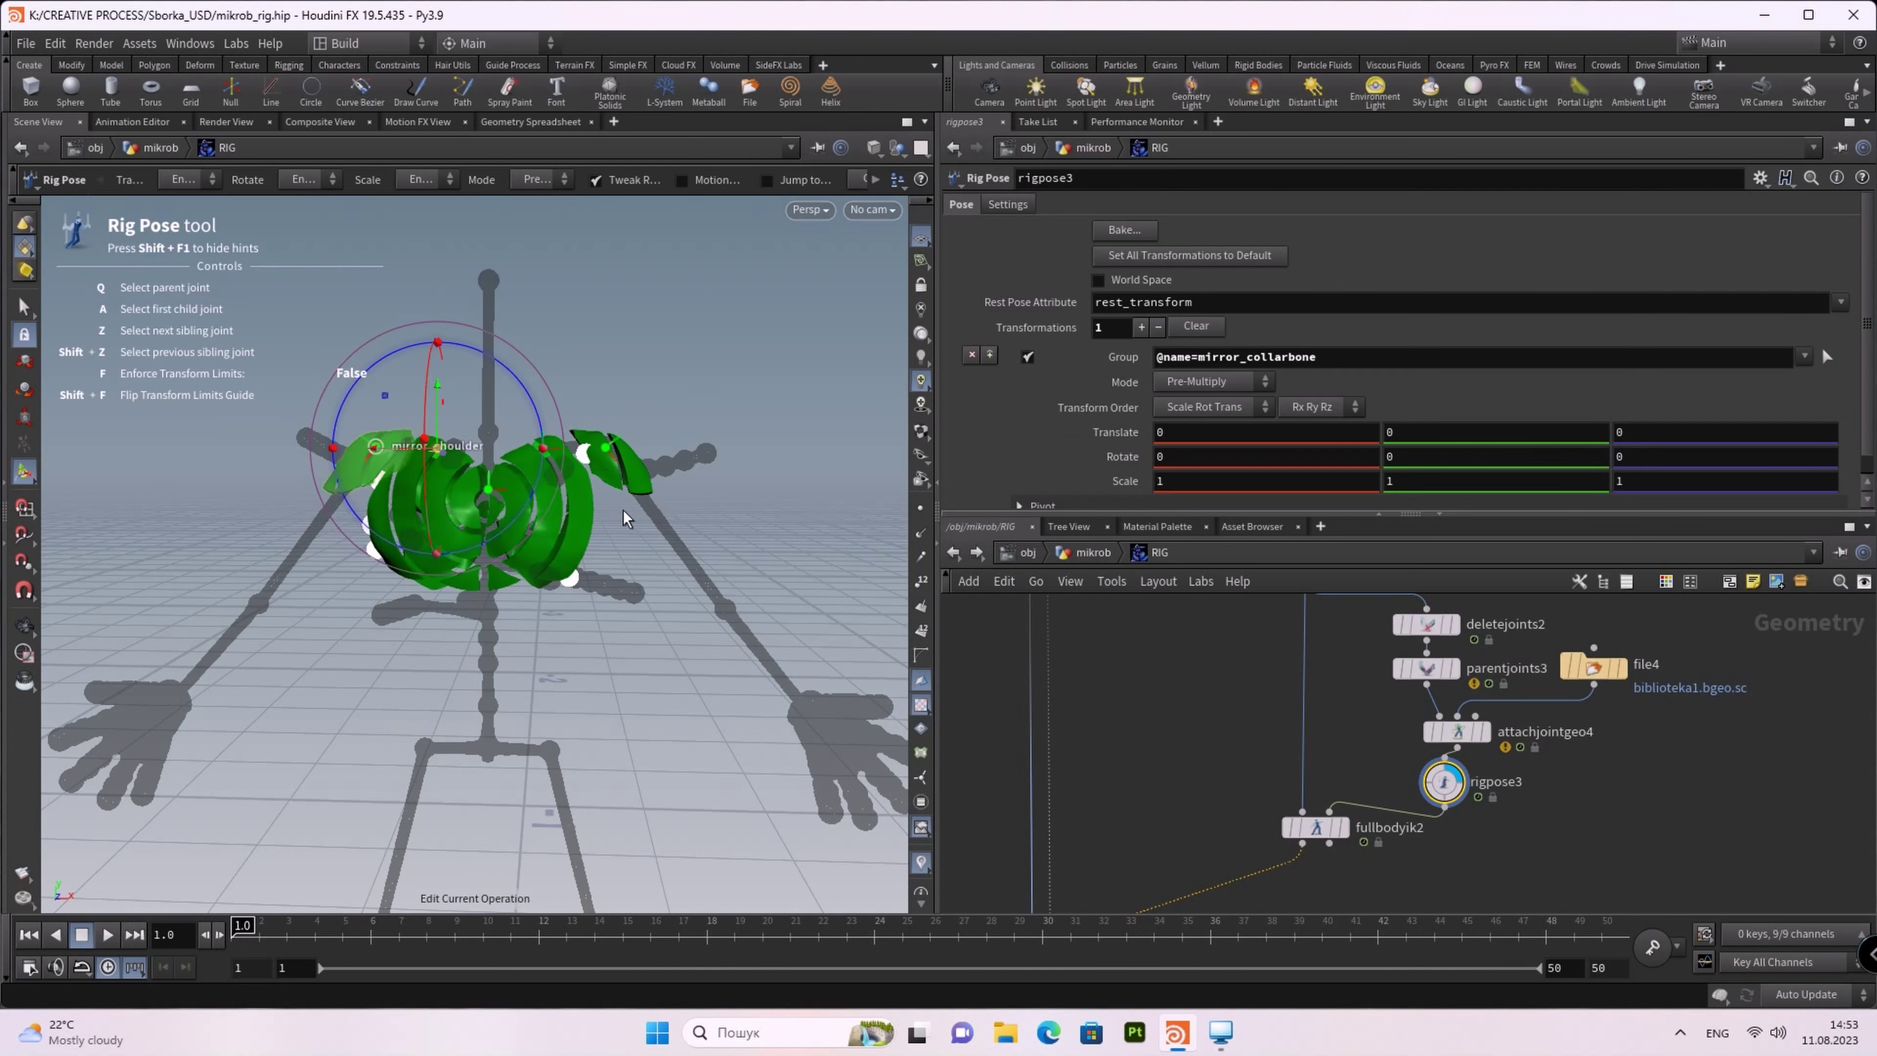
click(583, 456)
drag(706, 403, 622, 310)
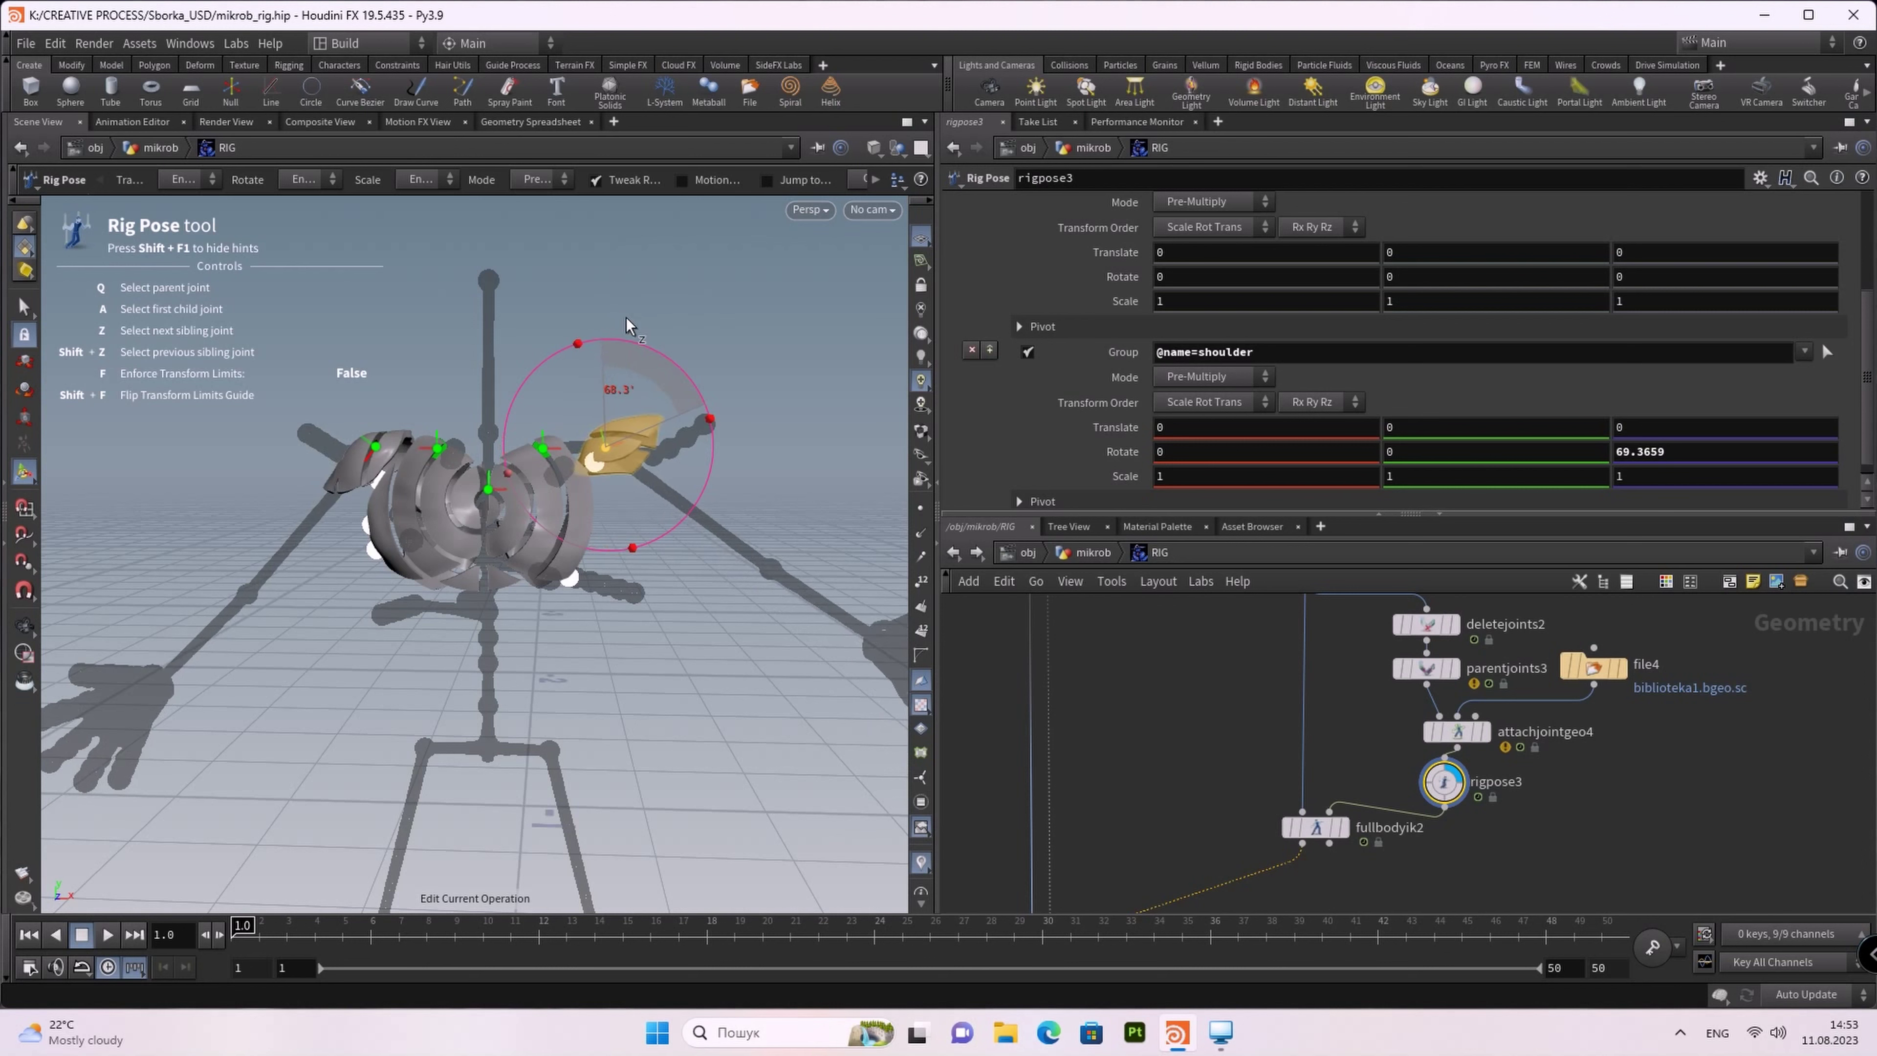
mouse_move(623, 310)
mouse_down()
mouse_move(622, 282)
mouse_move(467, 101)
mouse_up()
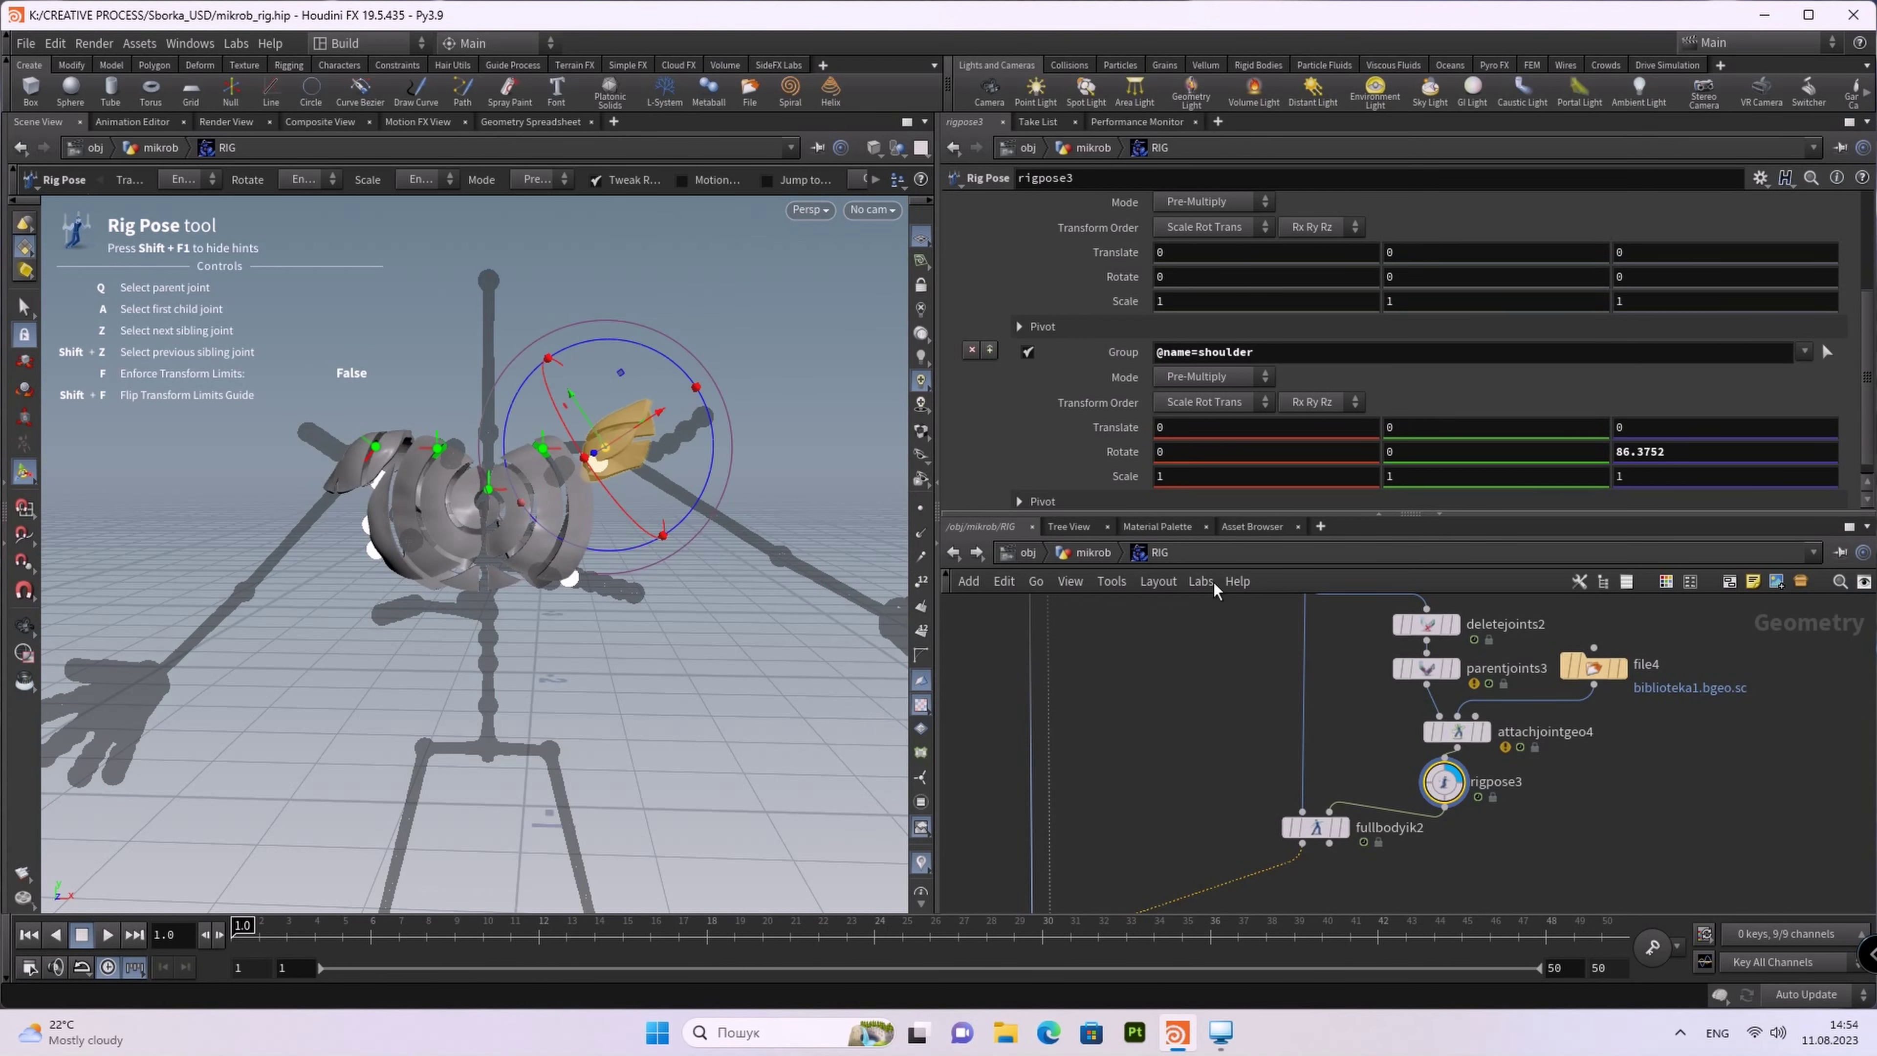
Step: Show fullbodyik2's solver settings in the parameters pane
click(1314, 827)
middle_drag(1239, 738, 1231, 901)
scroll(1286, 333, up, 5)
scroll(1286, 333, up, 5)
scroll(1287, 333, up, 5)
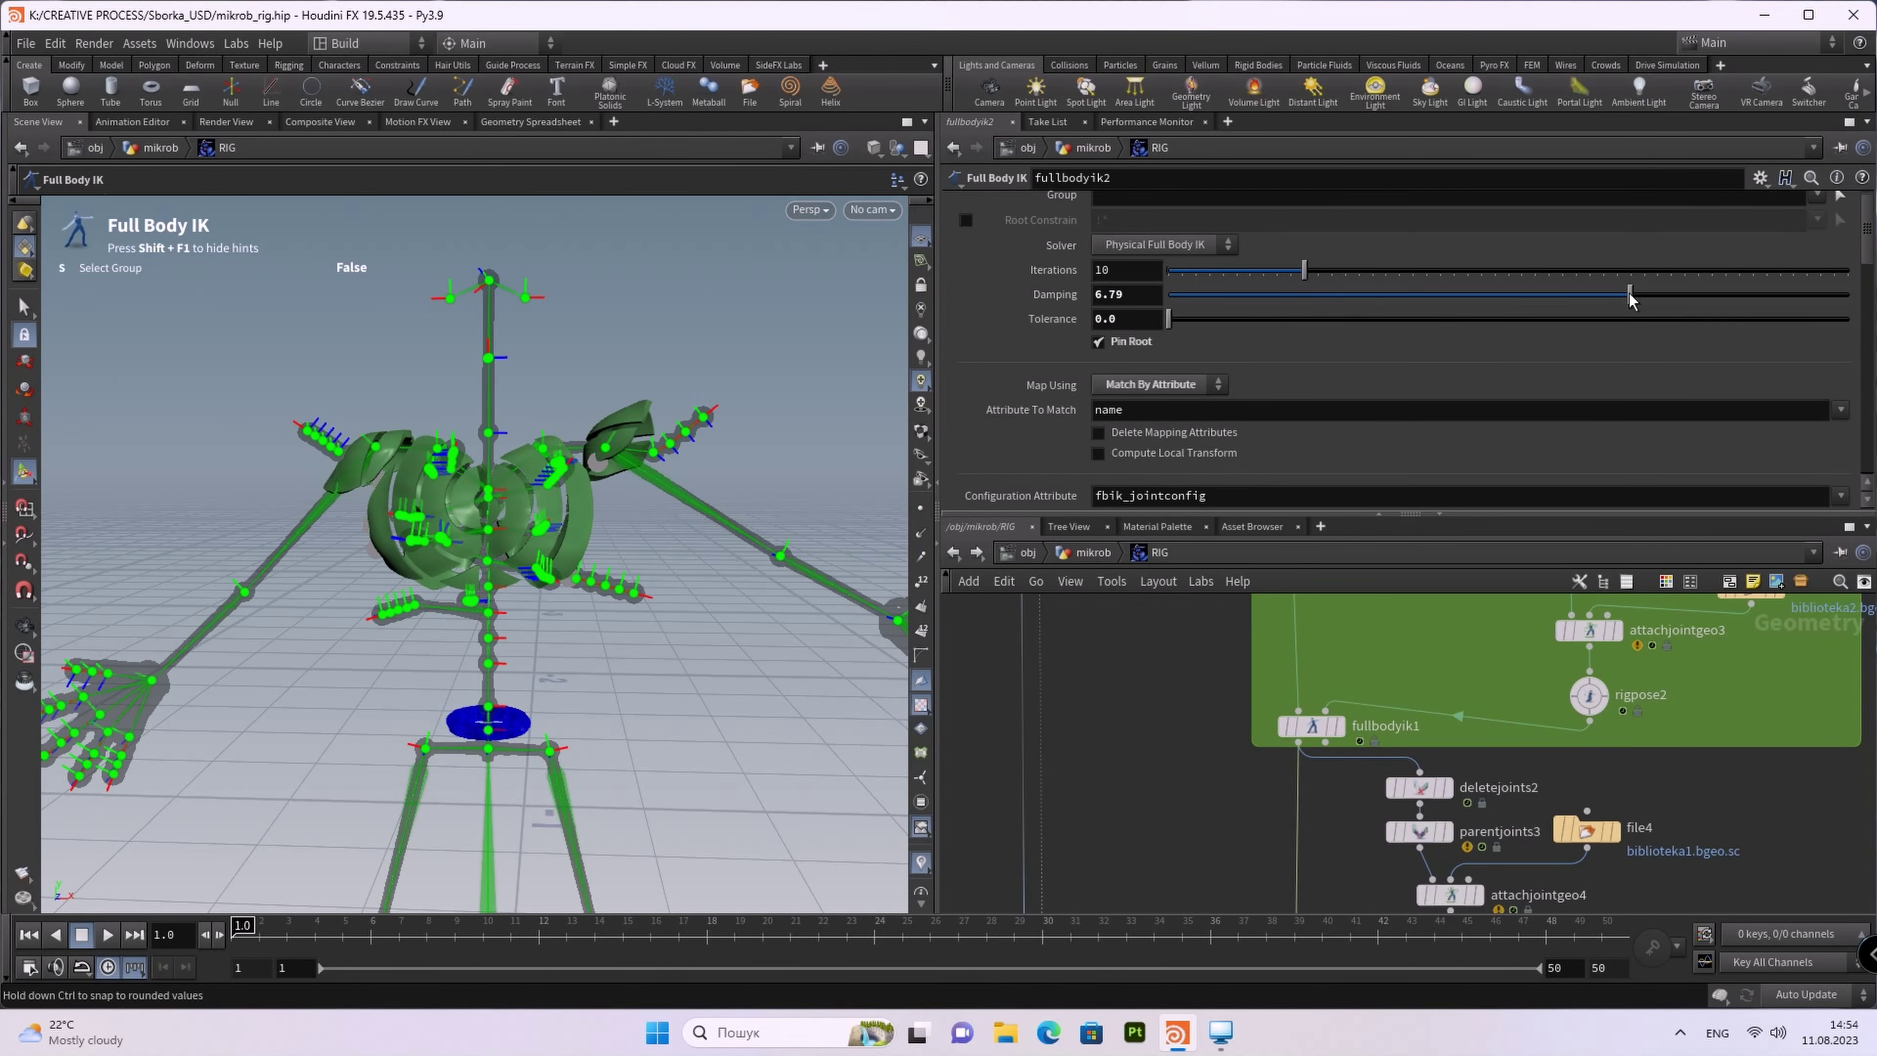
Step: Adjust fullbodyik2's damping and iterations, then rotate the shoulder back near zero
drag(1631, 298, 1839, 294)
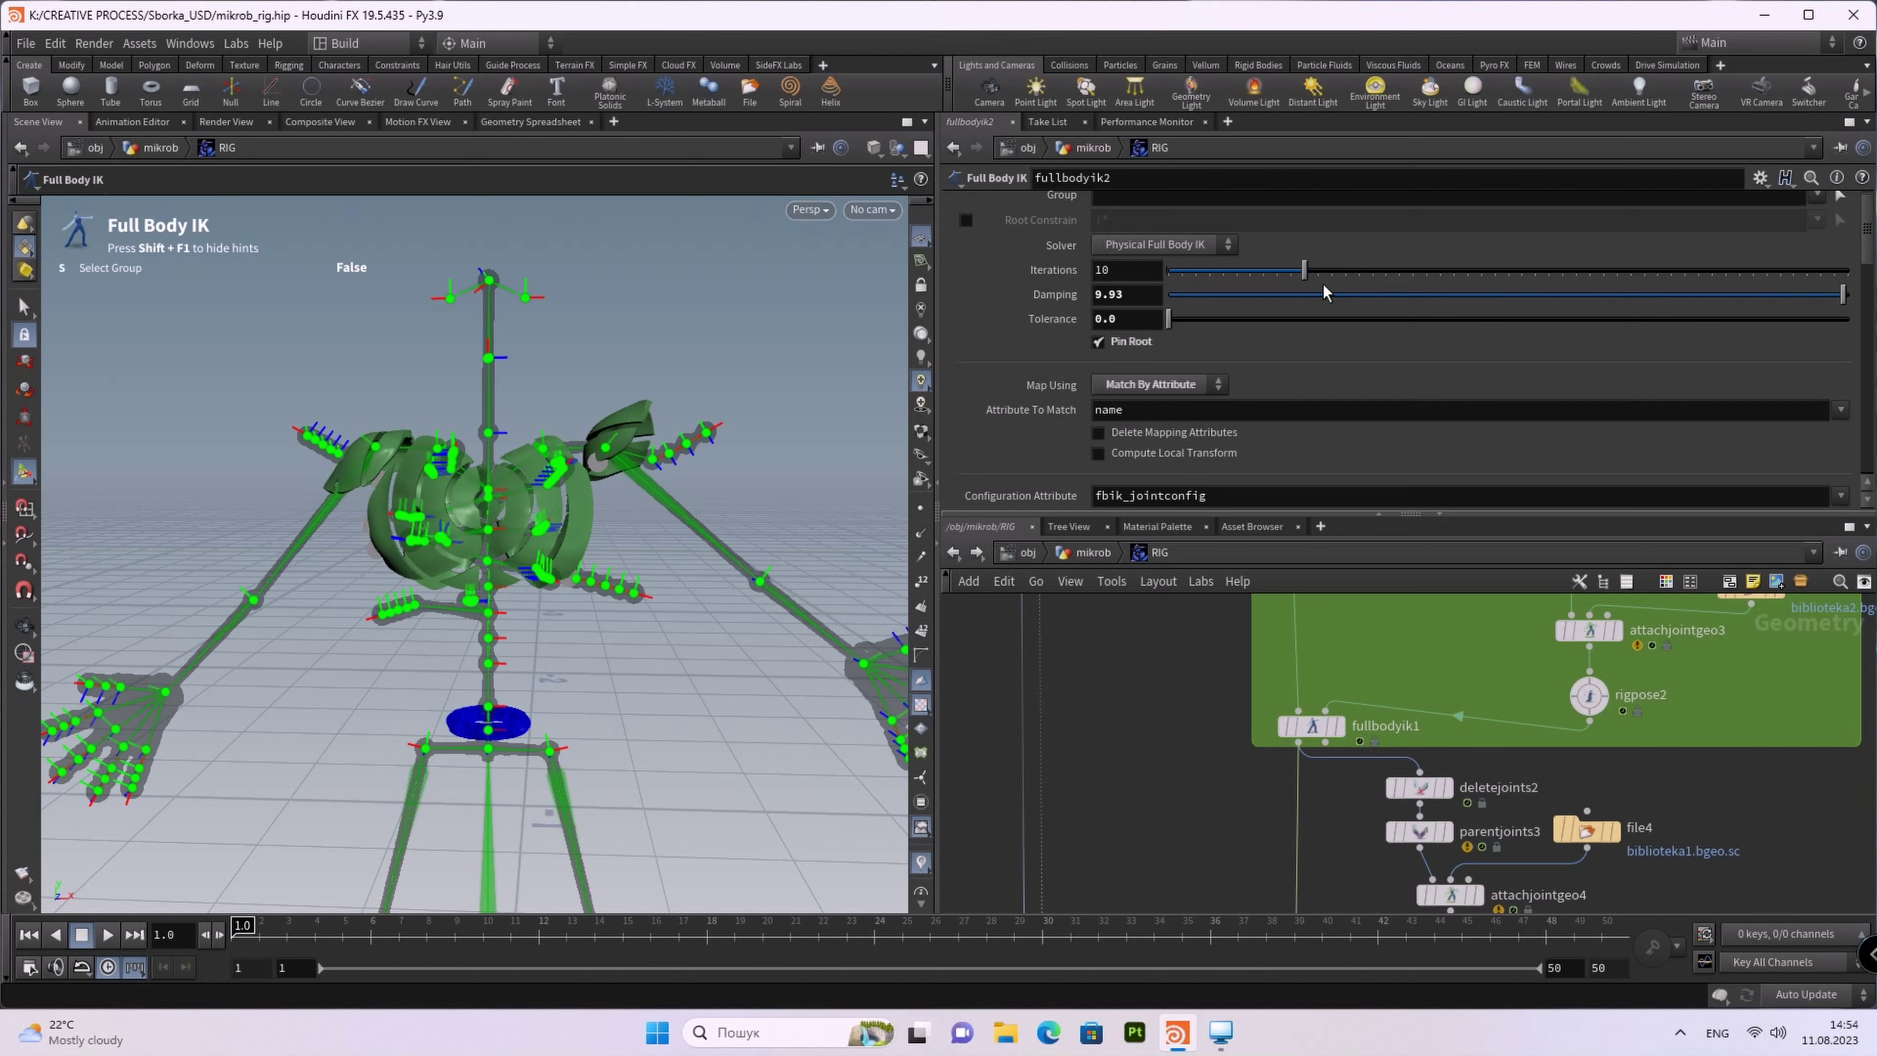
drag(1307, 282, 1266, 287)
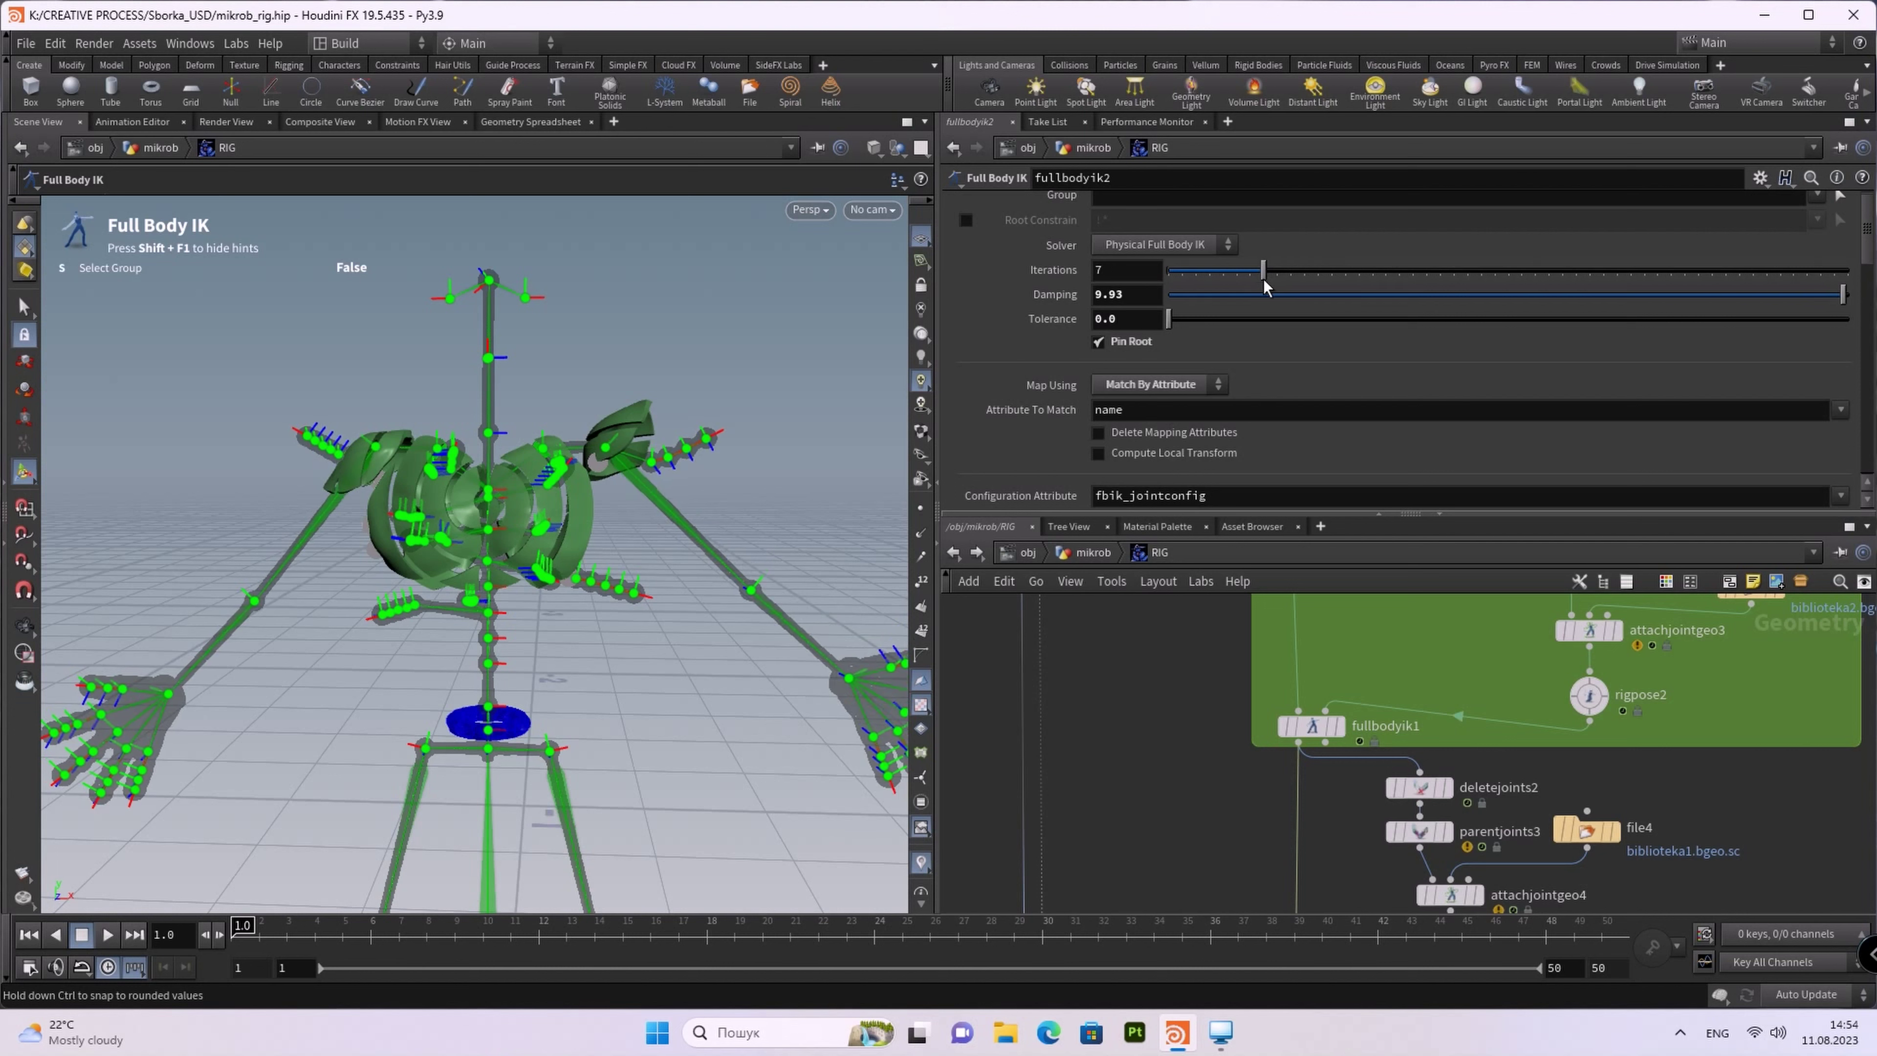
middle_drag(1618, 842, 1627, 671)
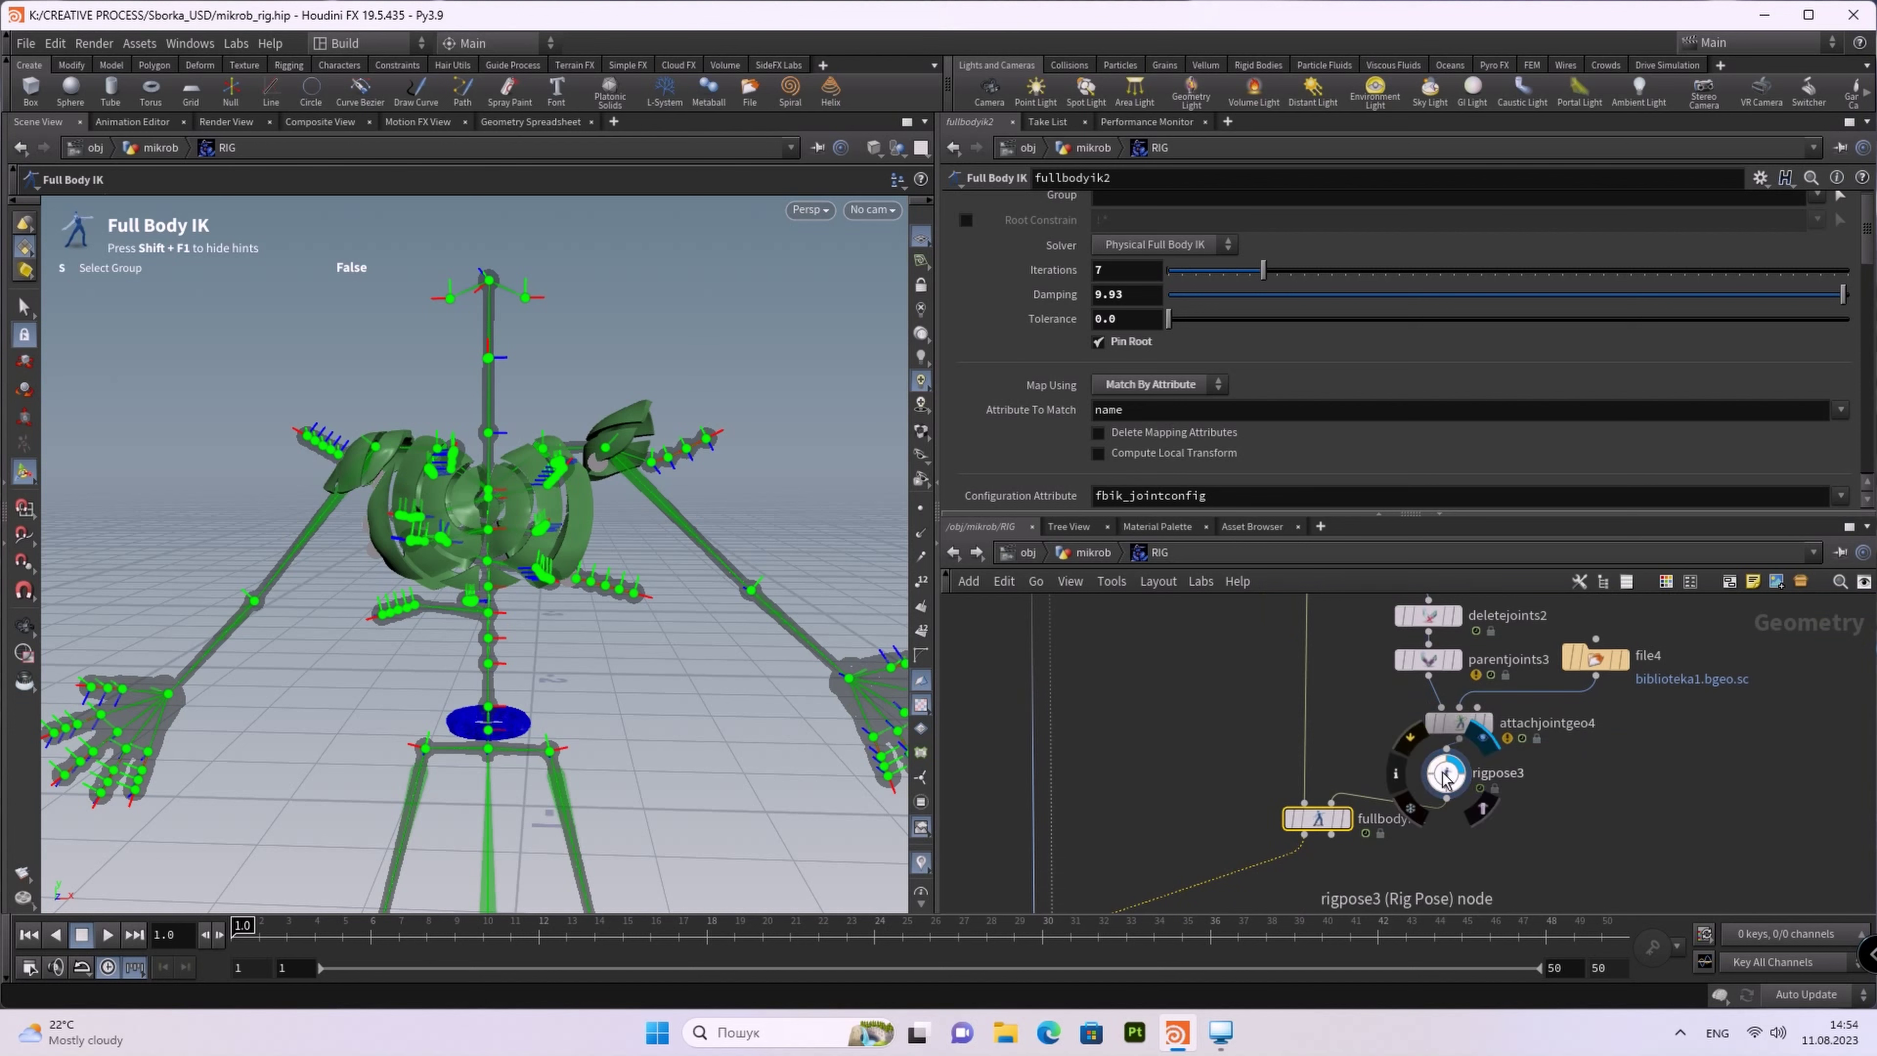
click(1445, 773)
mouse_move(707, 425)
mouse_down()
mouse_move(666, 586)
mouse_move(724, 466)
mouse_move(709, 451)
mouse_up()
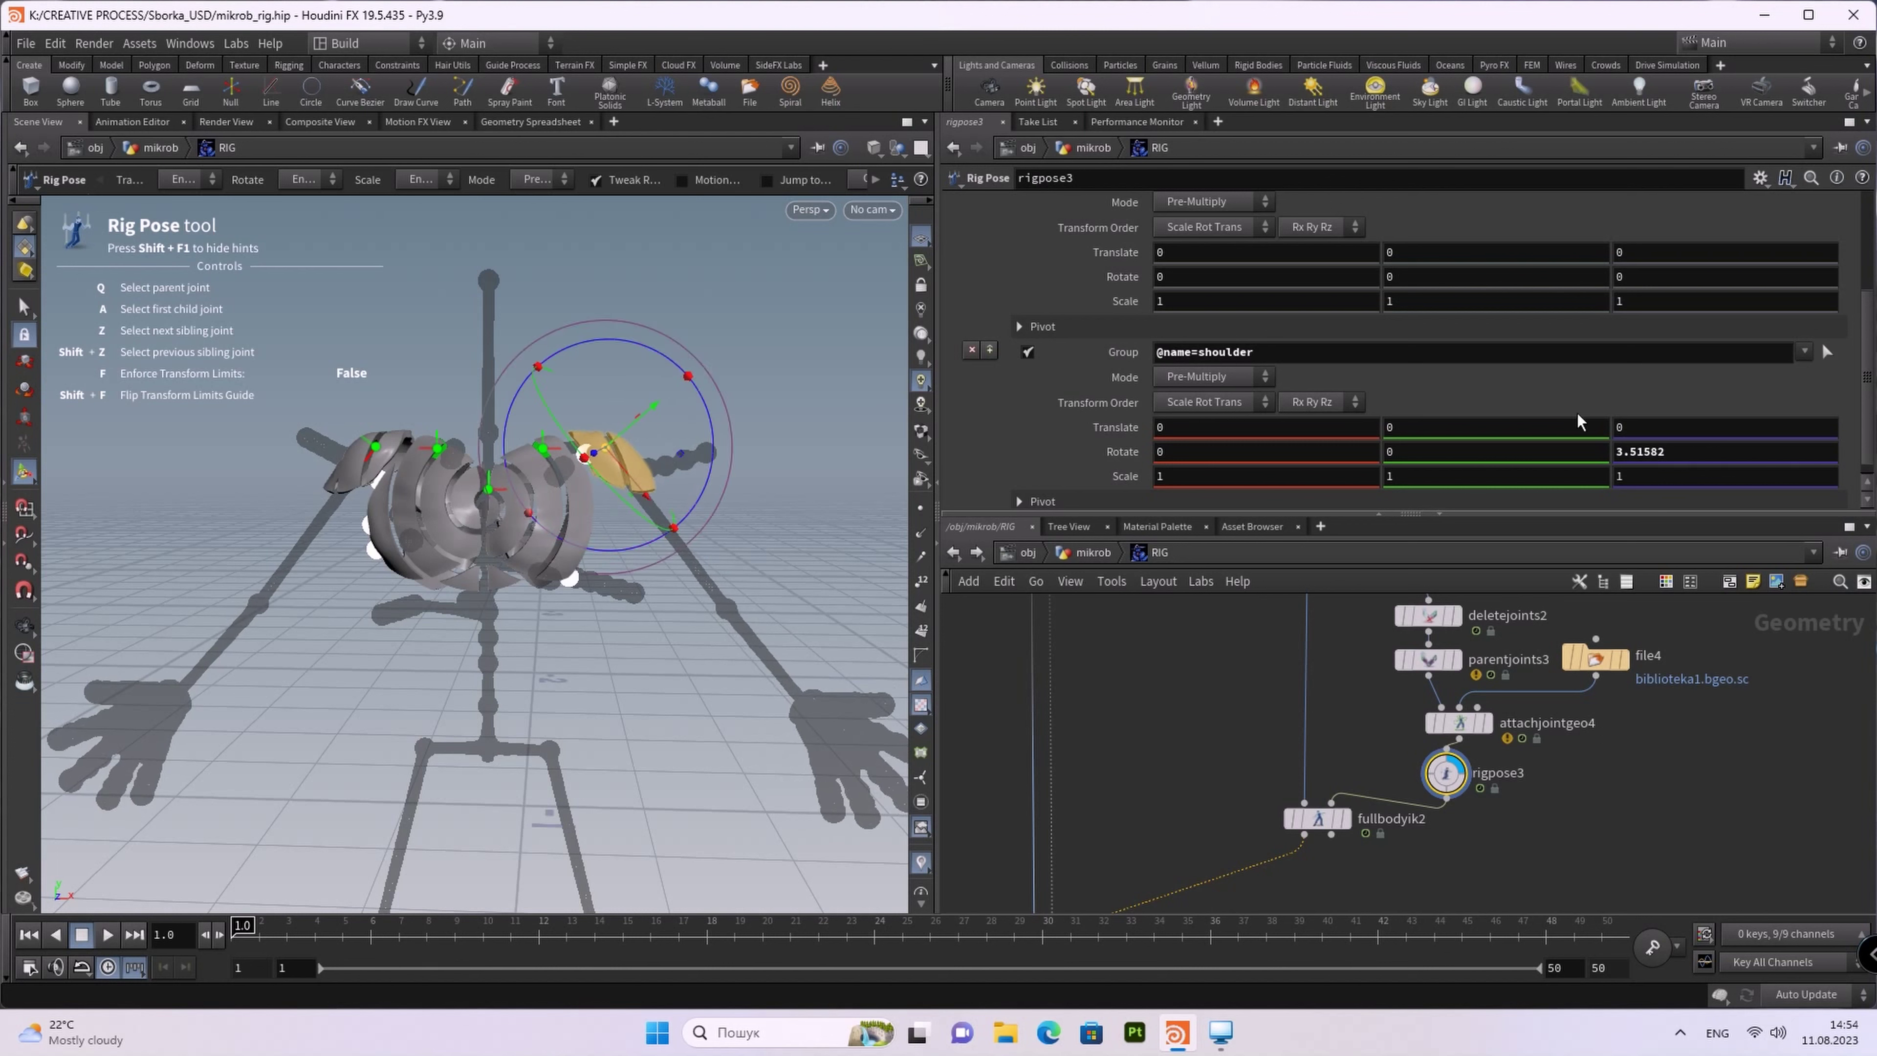
Step: Raise fullbodyik2 iterations to about 16 and swing the shoulder from 93° to about −8°
click(1318, 819)
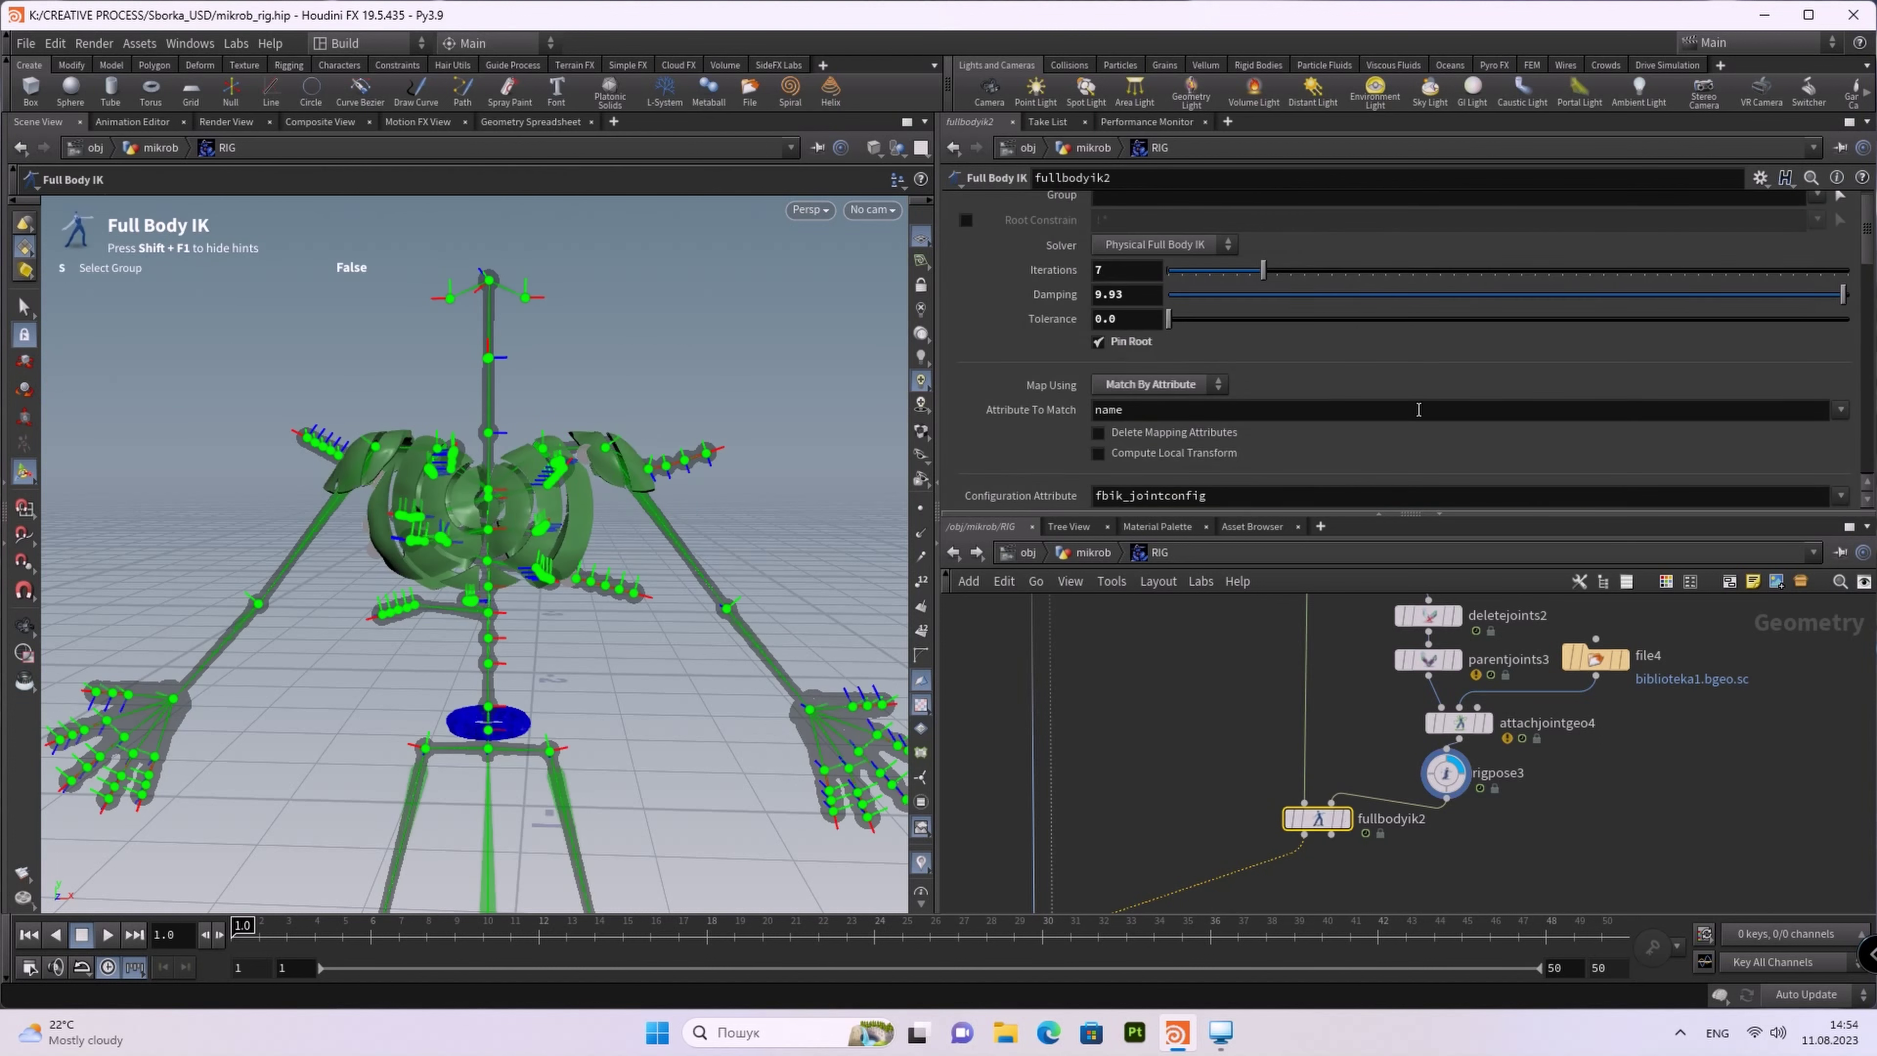
drag(1278, 272, 1387, 274)
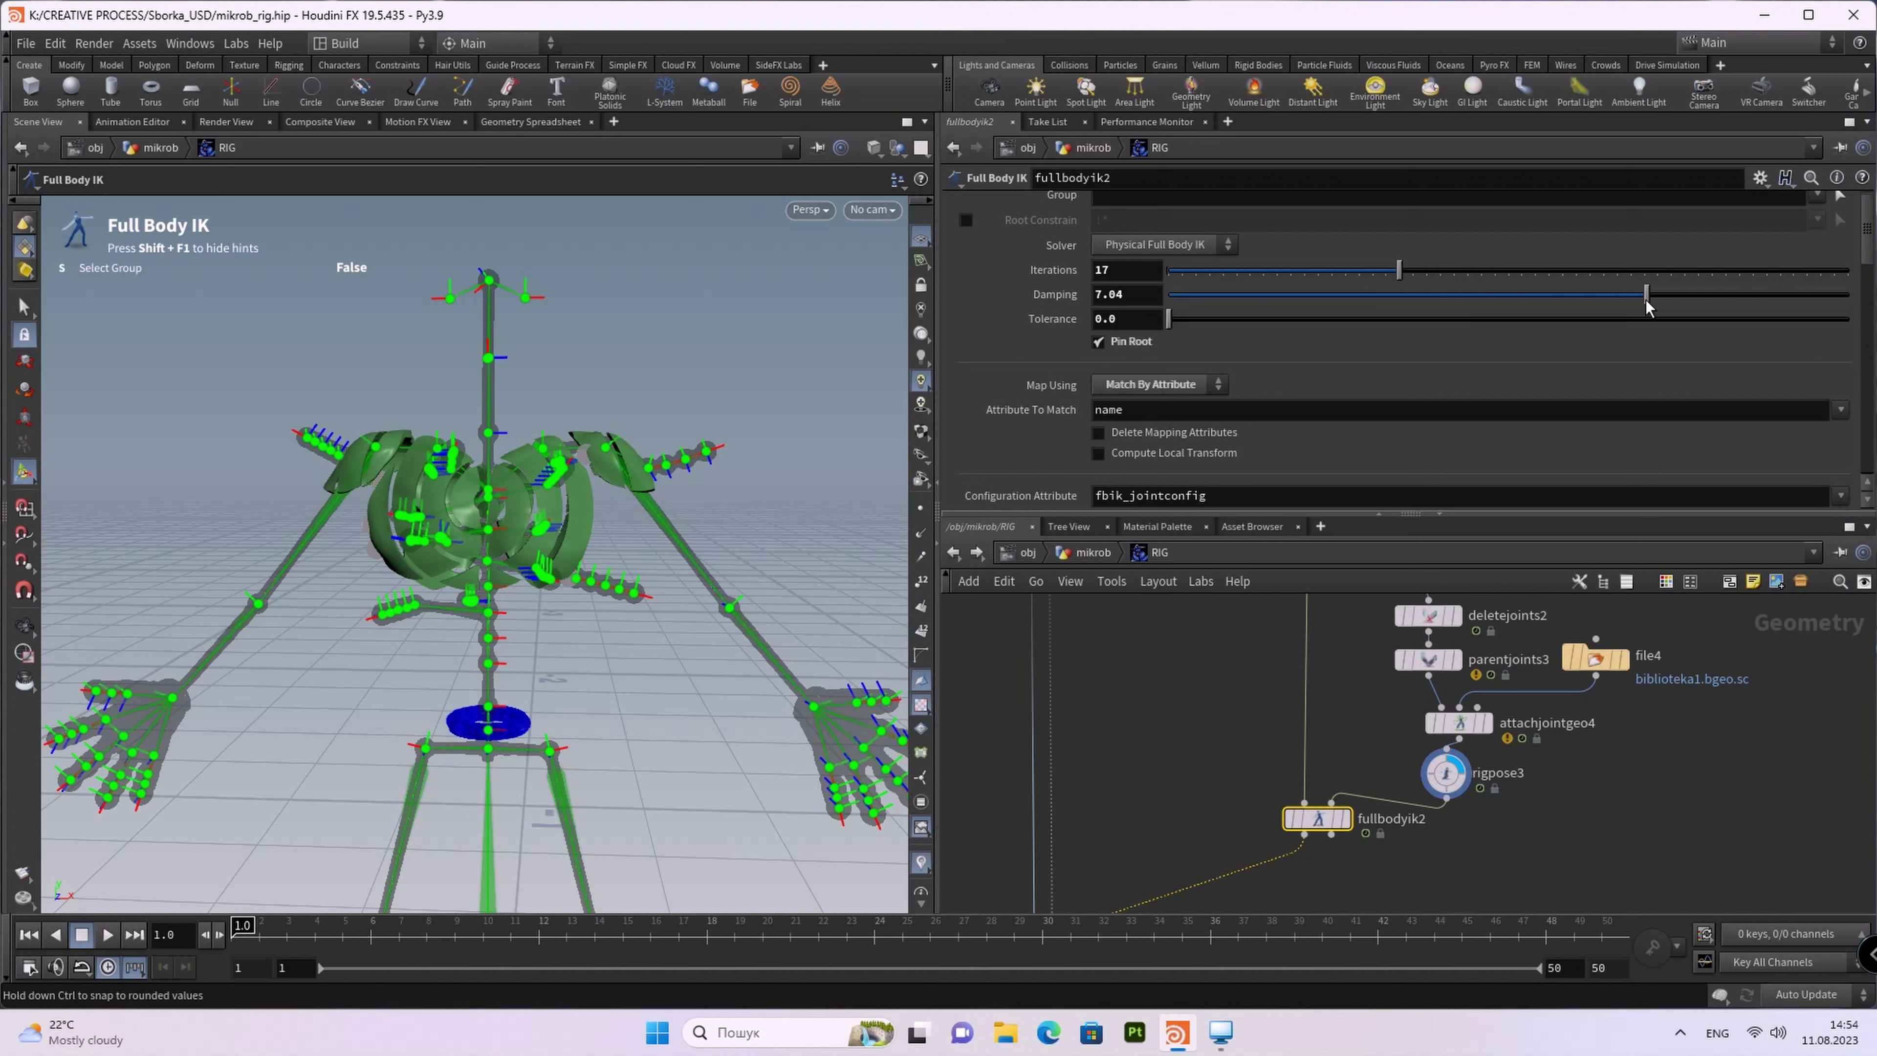
click(1445, 773)
mouse_move(708, 415)
mouse_down()
mouse_move(508, 215)
mouse_move(618, 444)
mouse_up()
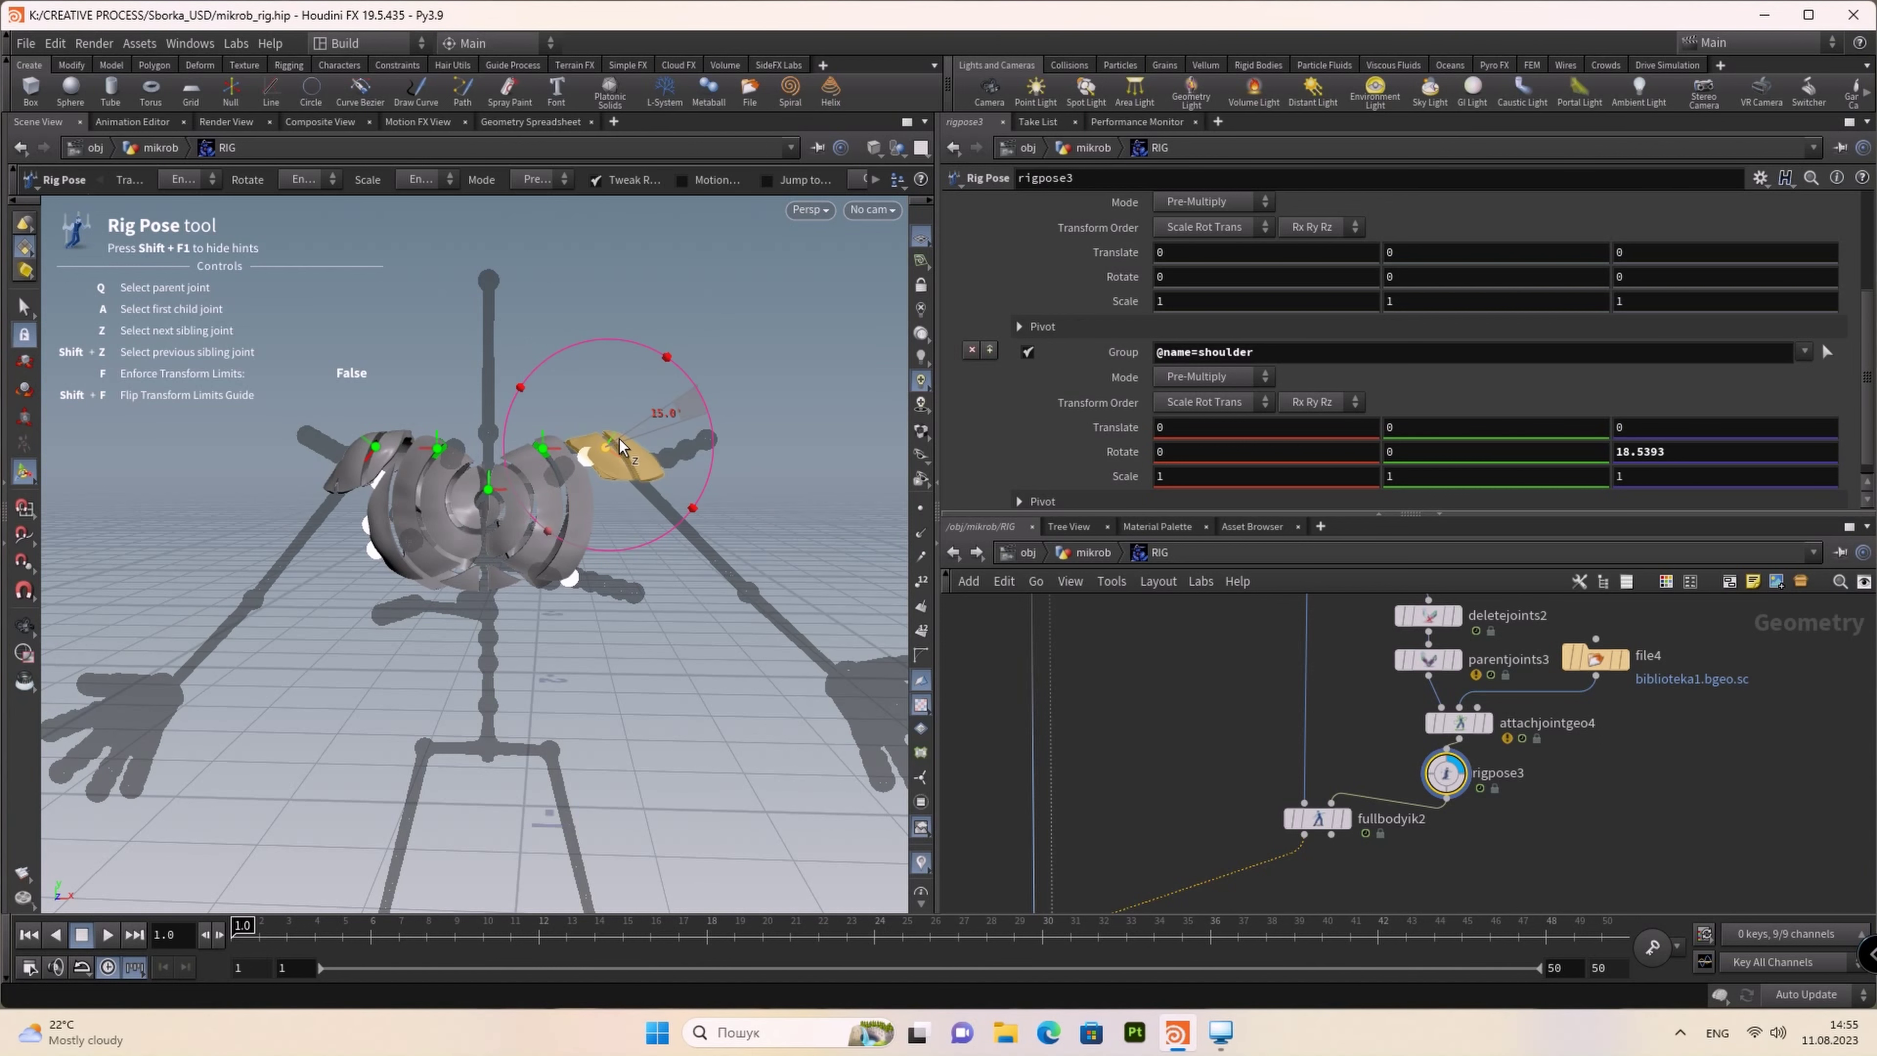
drag(618, 444, 739, 473)
Step: Set fullbodyik1's wrist Blend Offset Translates to 0.8
middle_drag(1642, 810, 1693, 998)
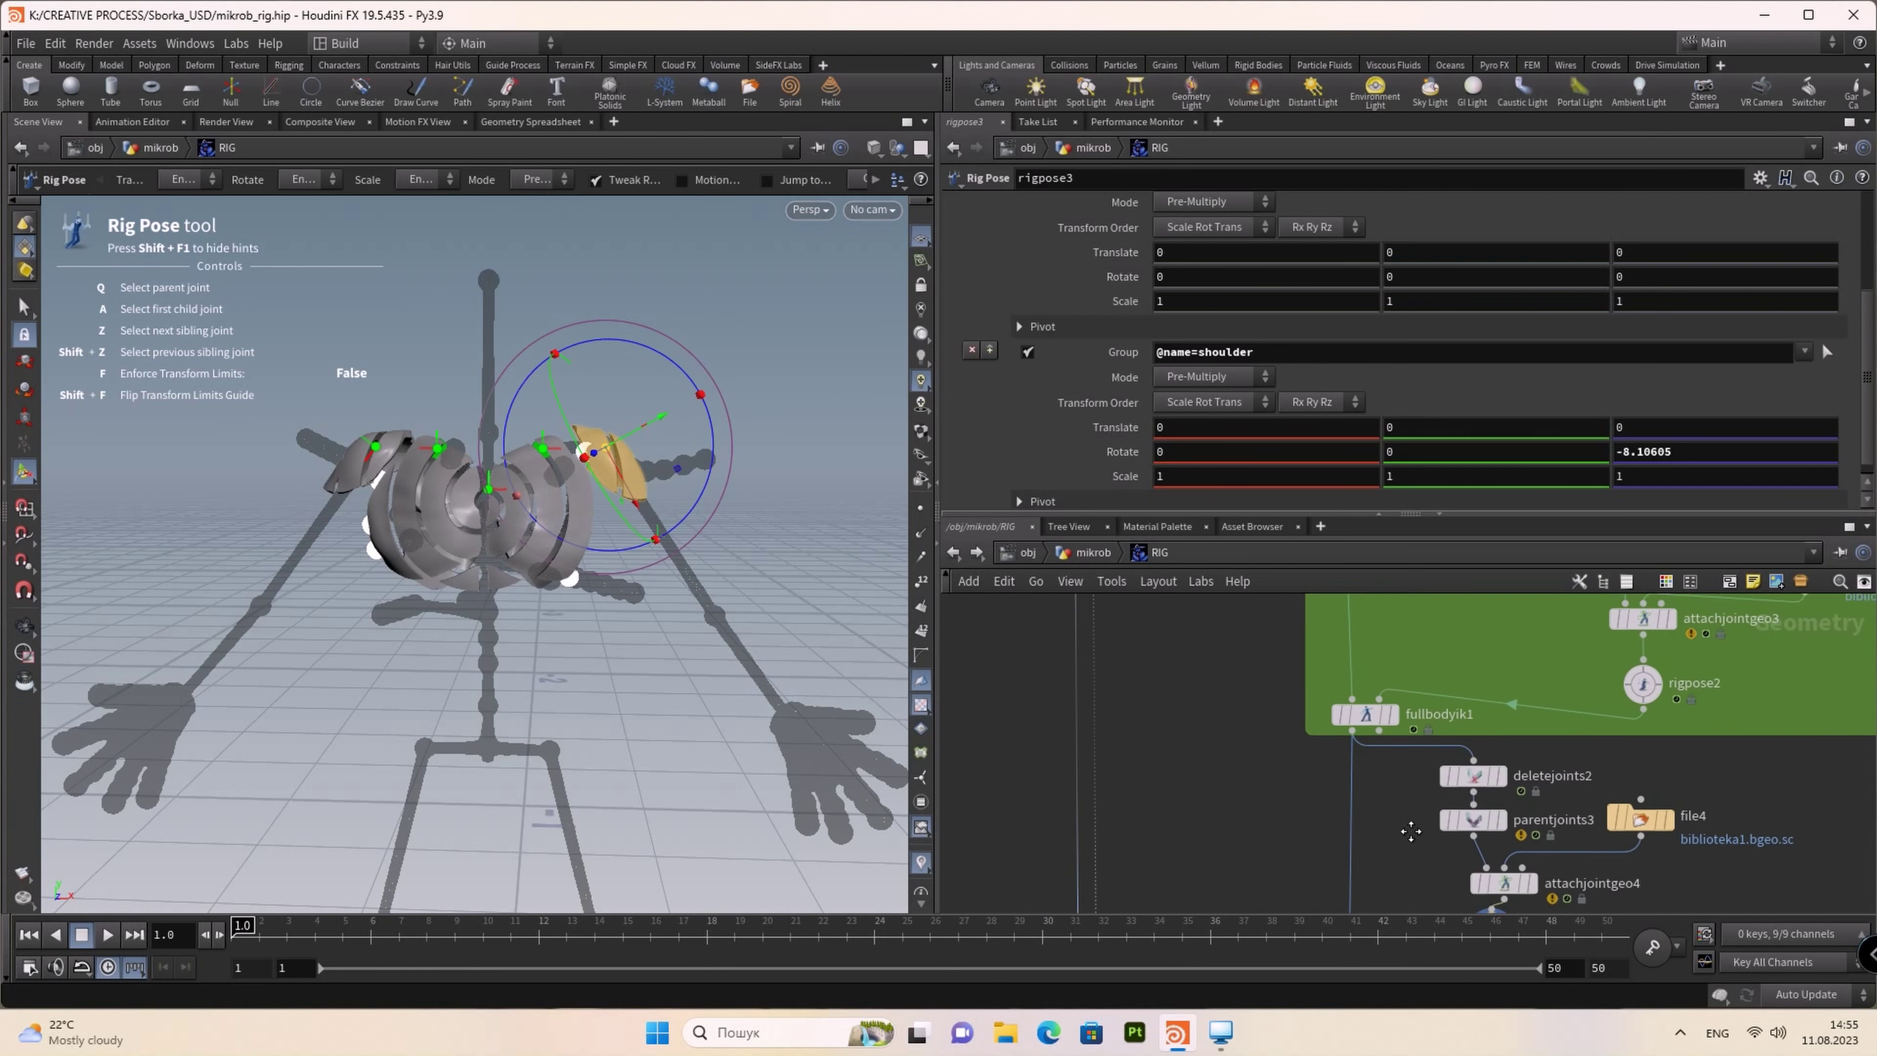
click(1373, 747)
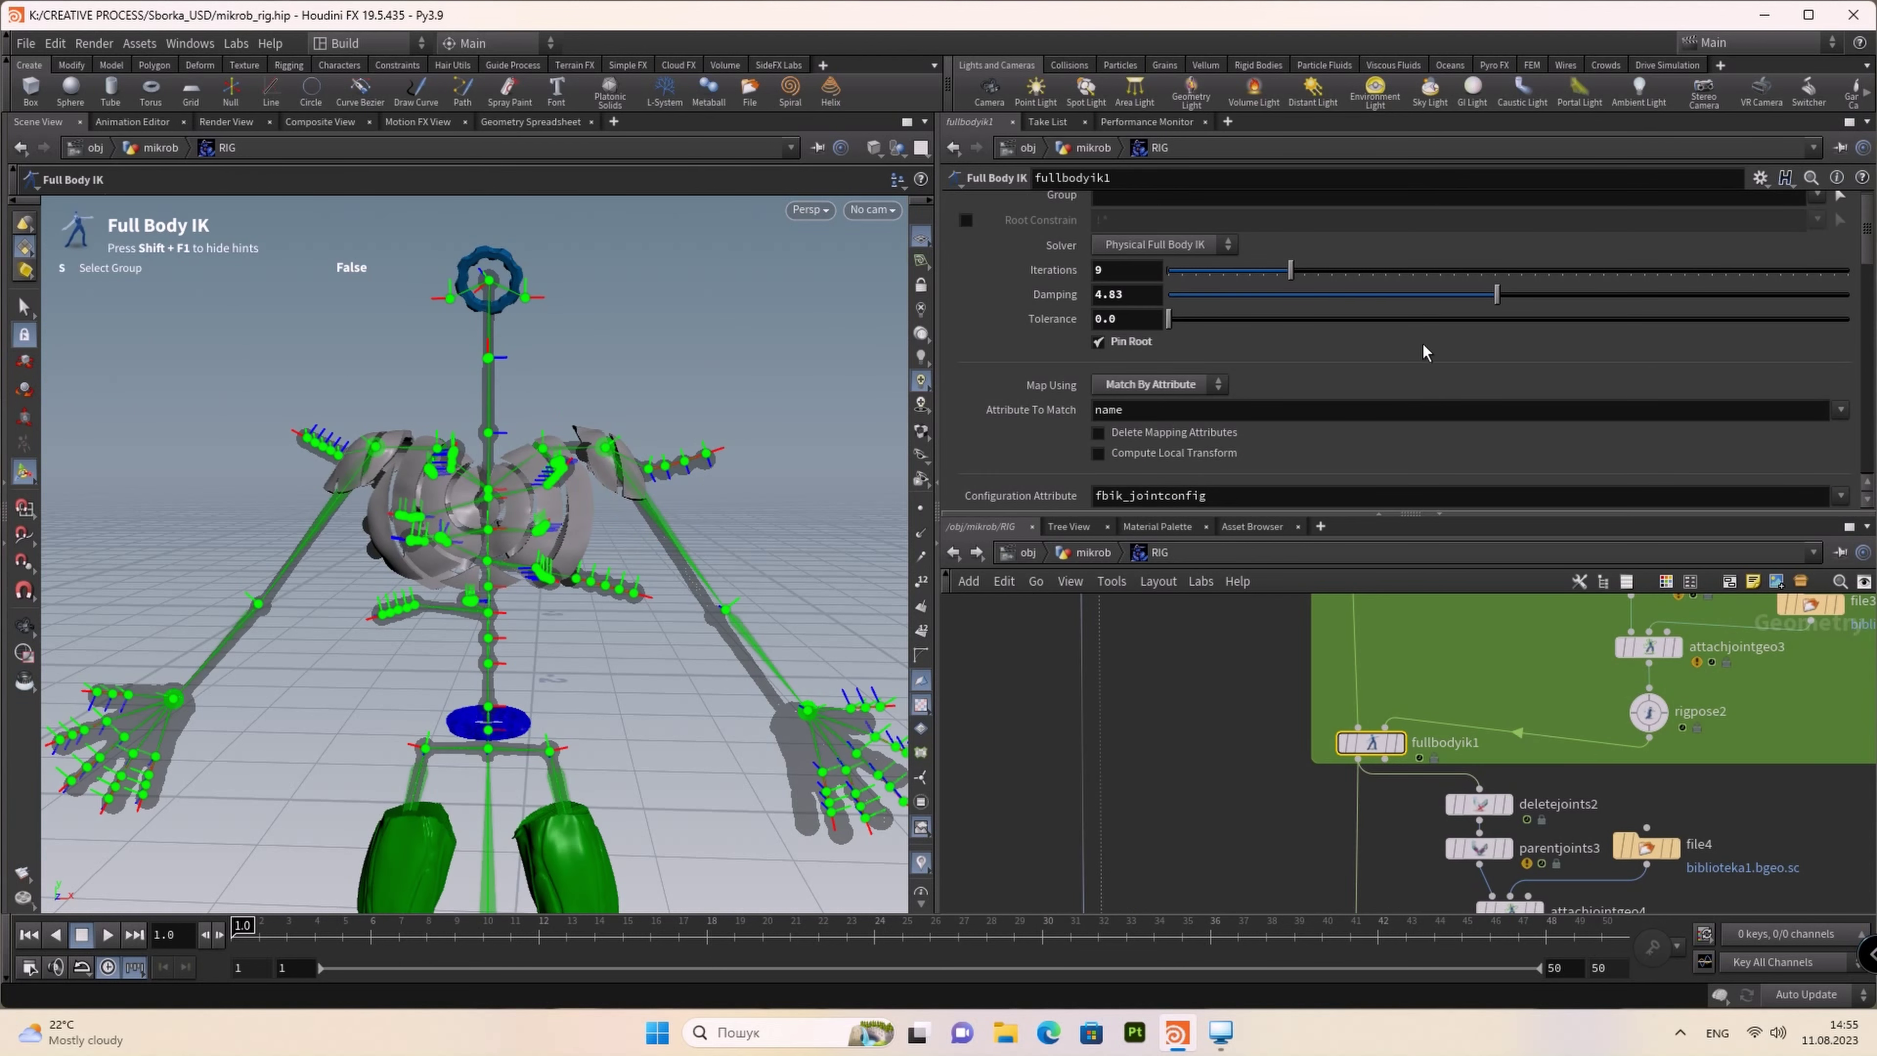
scroll(1424, 351, down, 3)
scroll(1424, 351, down, 3)
scroll(1424, 351, down, 3)
scroll(1424, 351, down, 3)
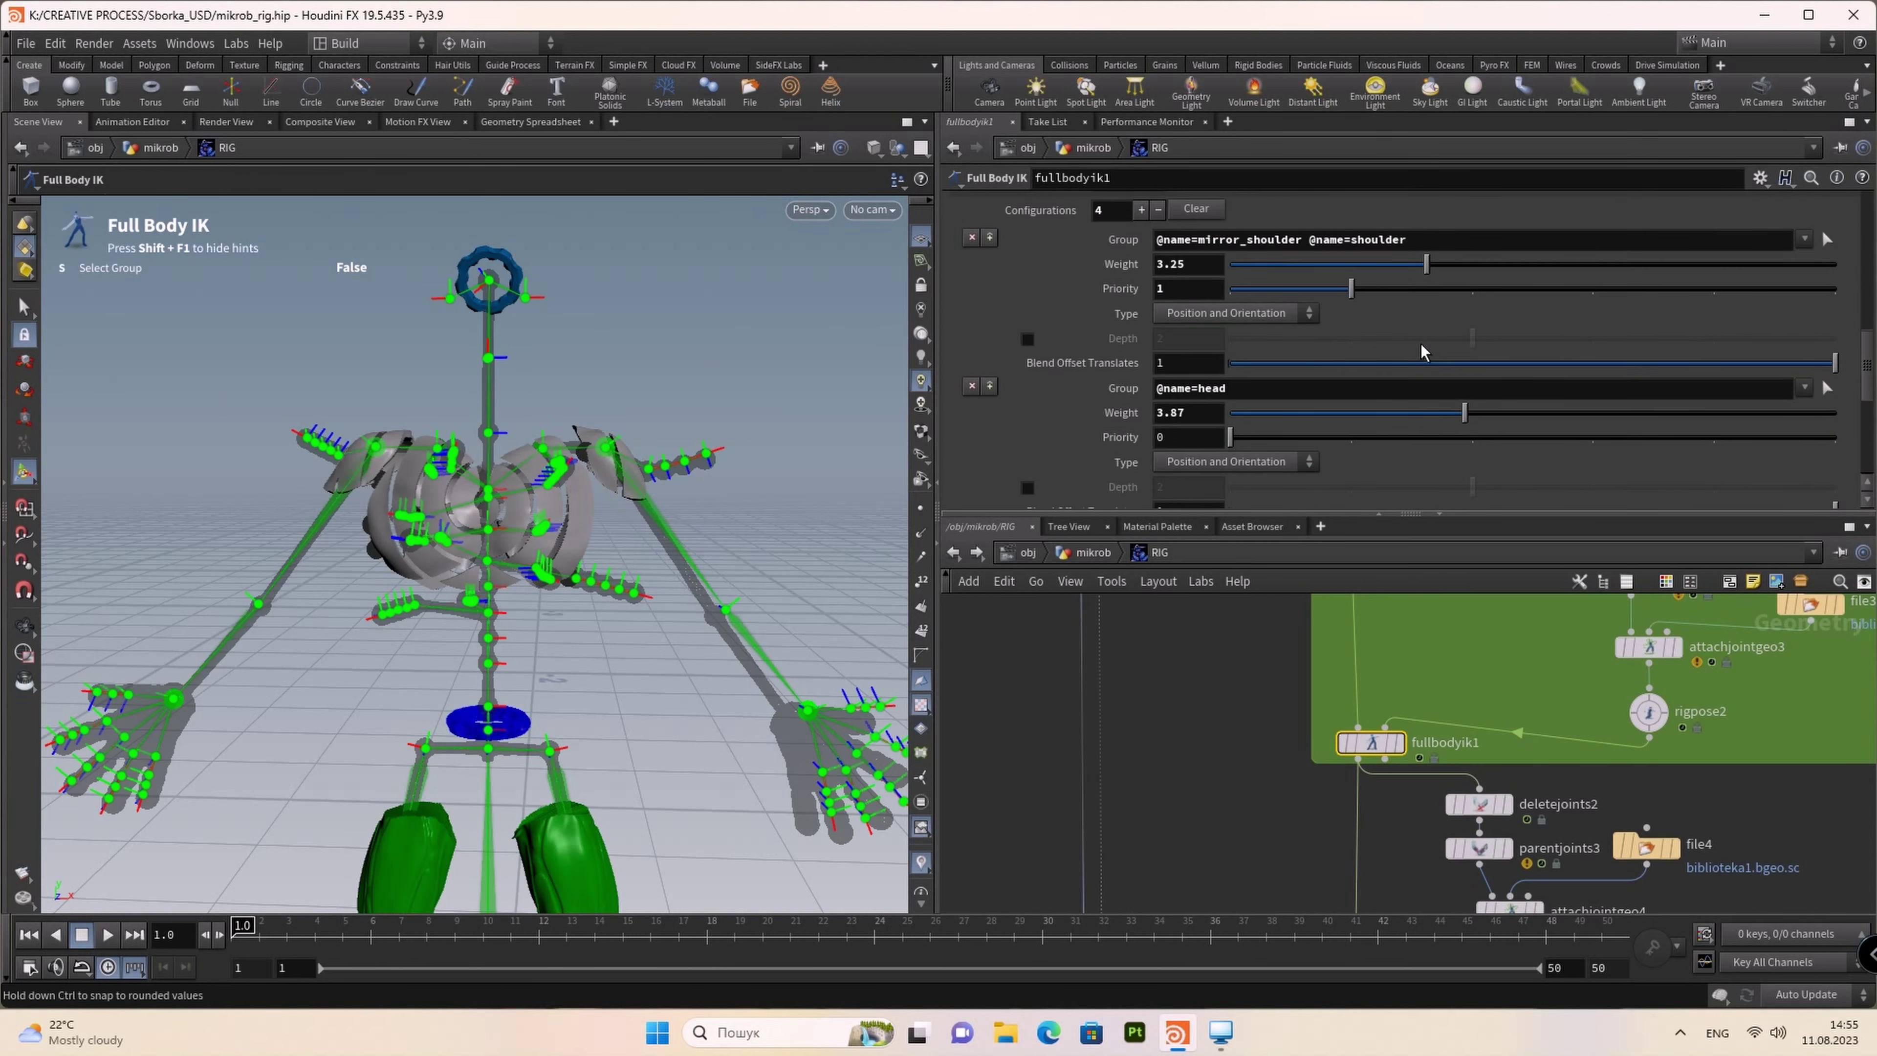
scroll(1424, 351, down, 3)
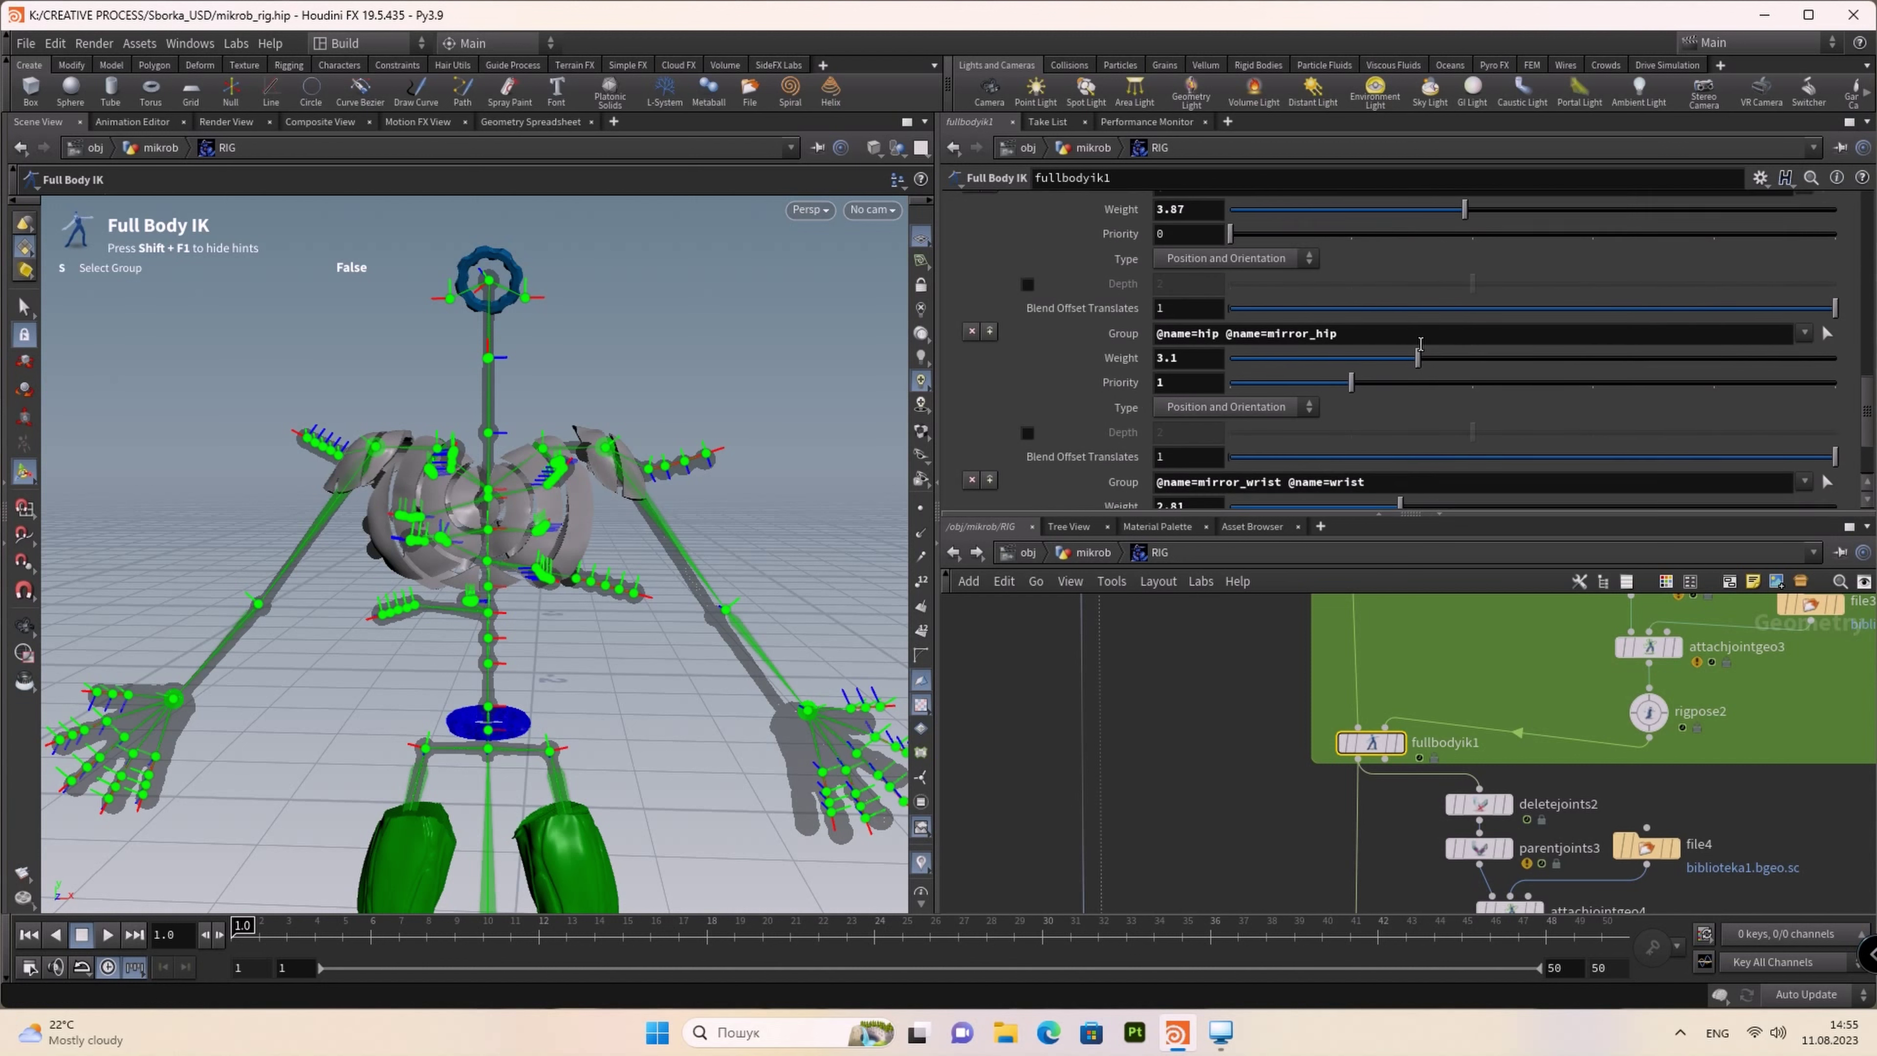
scroll(1424, 351, down, 3)
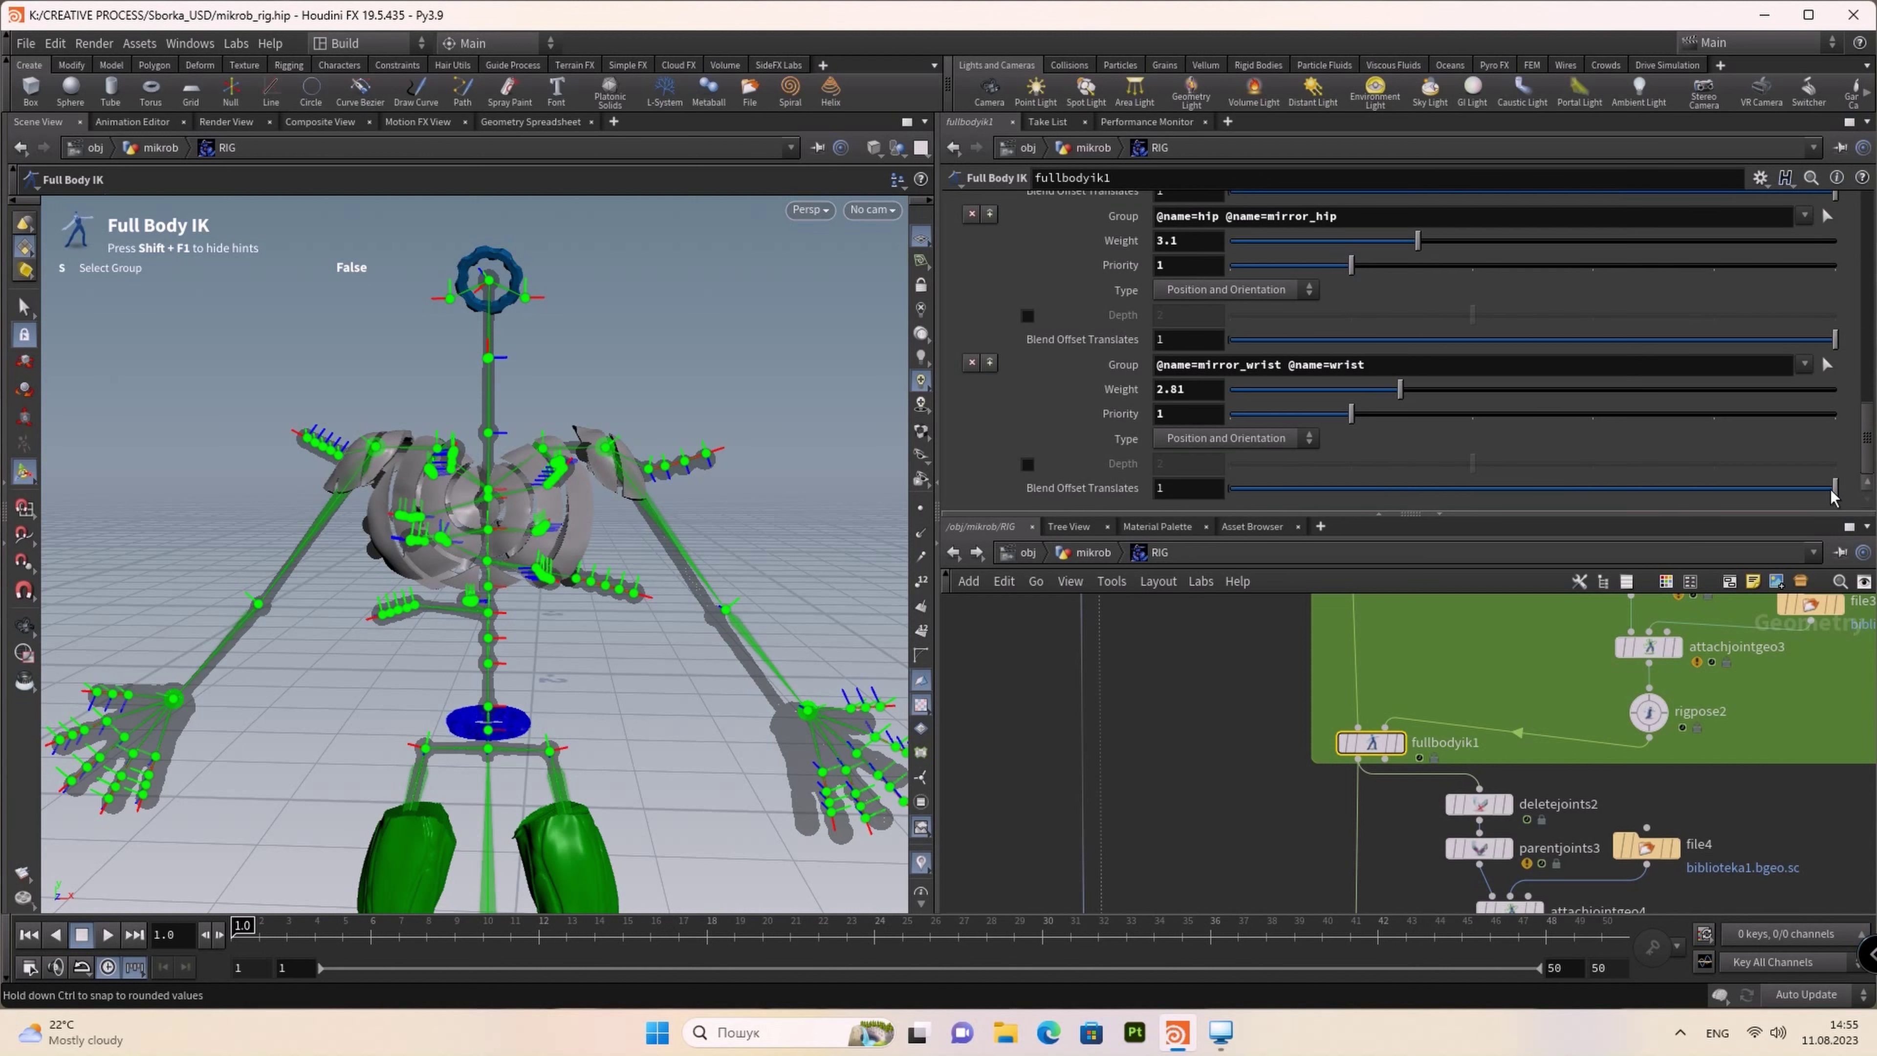
drag(1832, 489, 1820, 489)
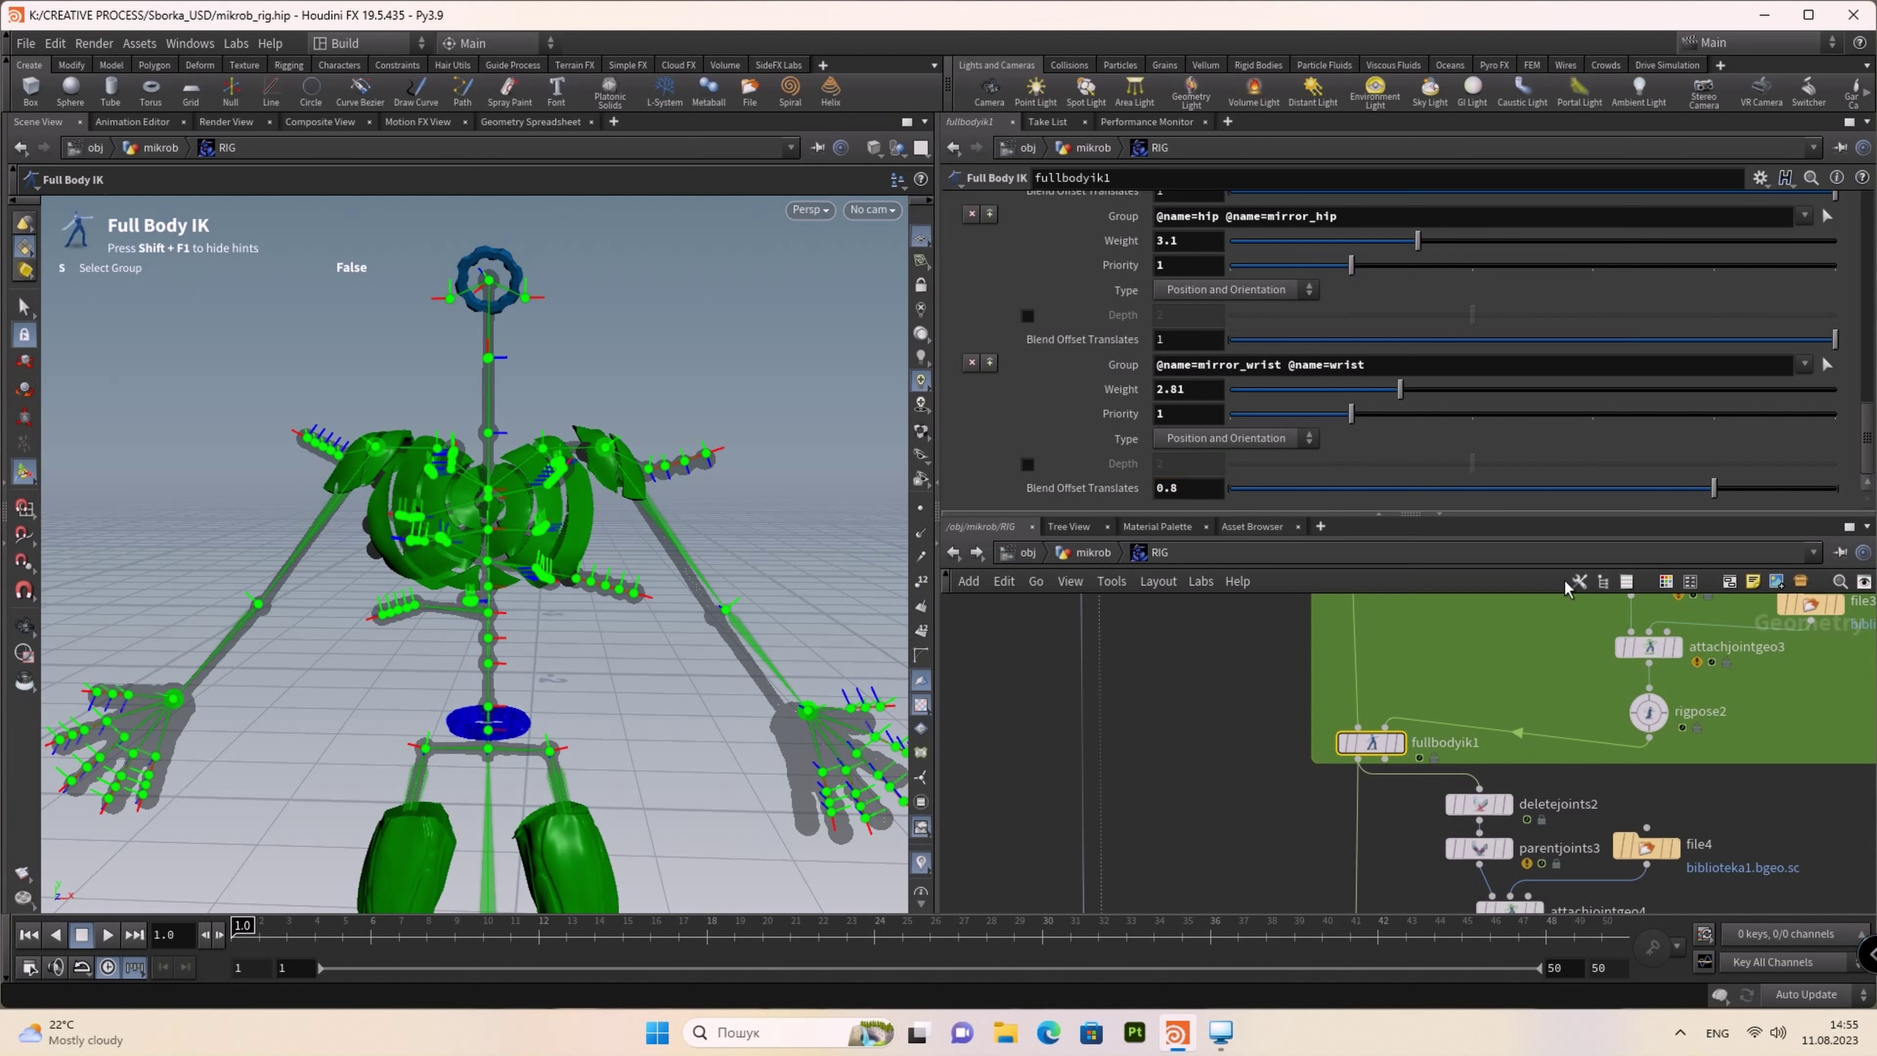
Step: Select fullbodyik2 again in the node network
scroll(1491, 825, down, 2)
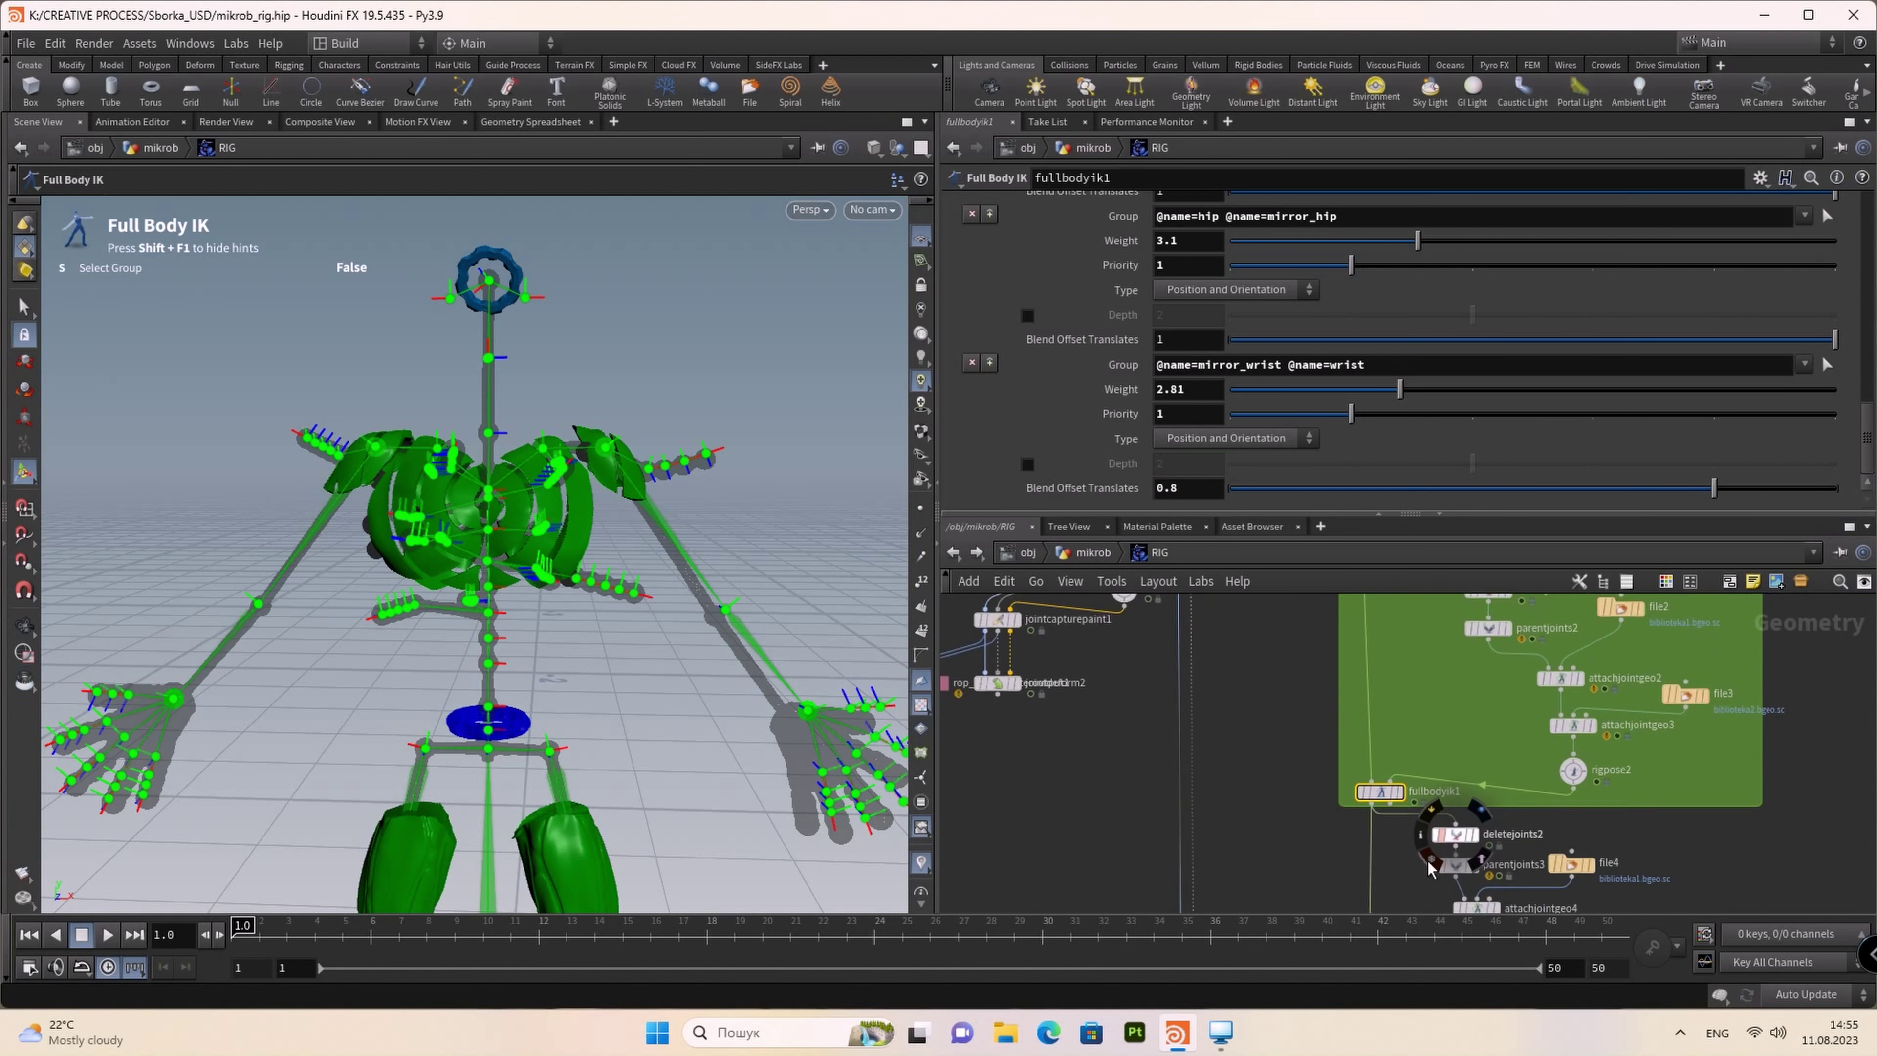
middle_drag(1490, 825, 1458, 656)
click(1407, 771)
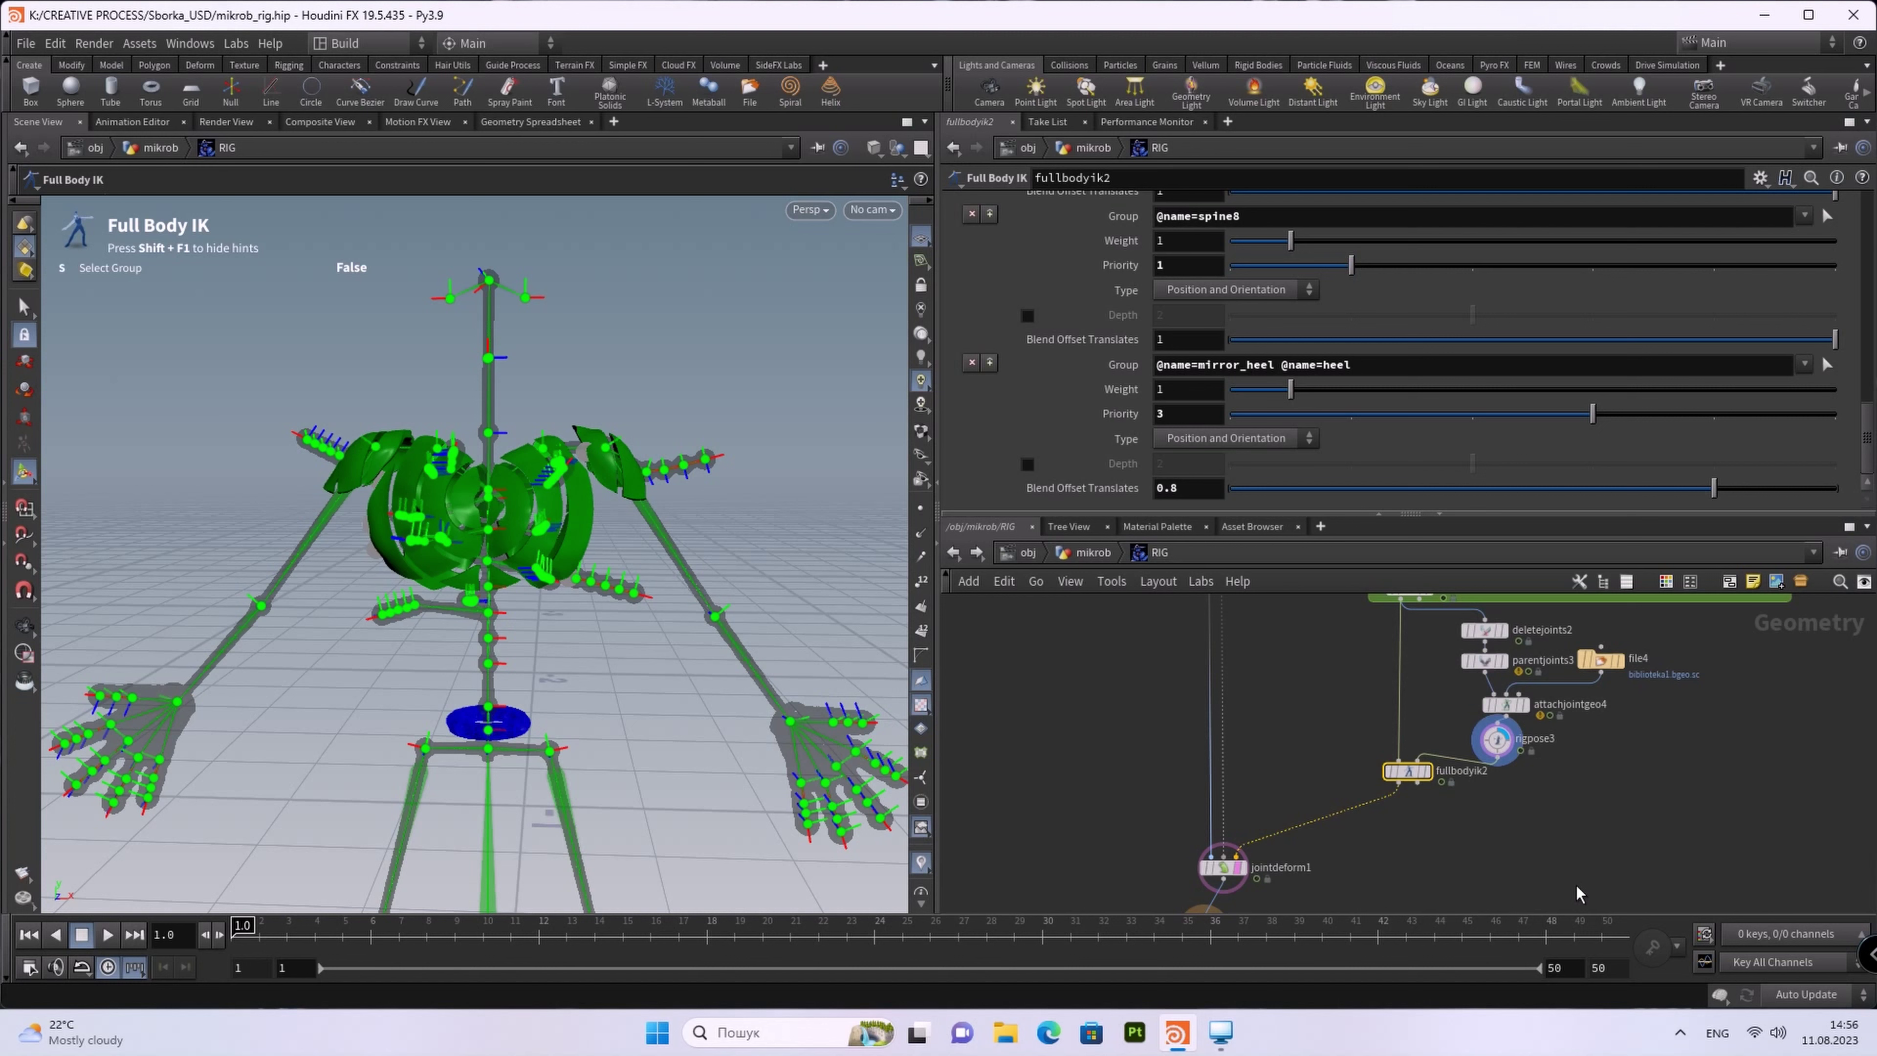
Step: Display fullbodyik2 and enable Depth 2 on its shoulder/mirror_shoulder configuration
middle_drag(1470, 866, 1408, 914)
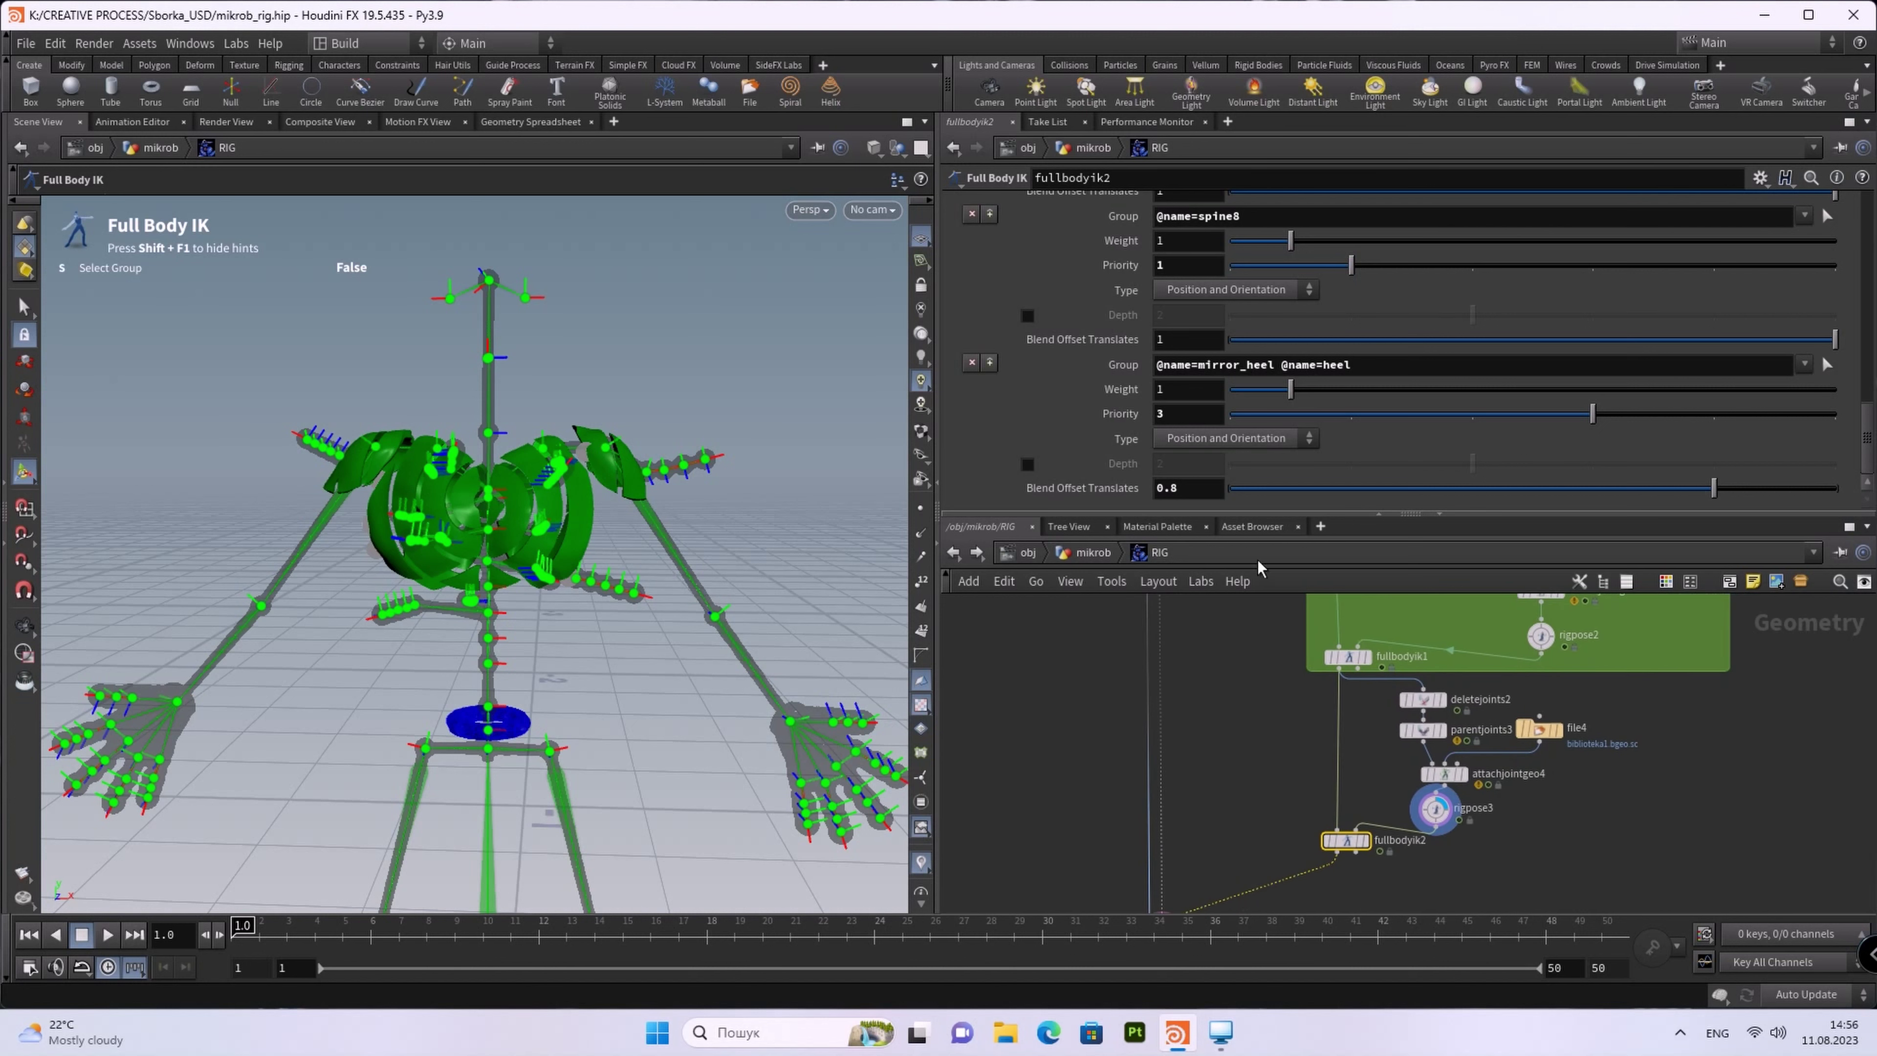
click(1364, 841)
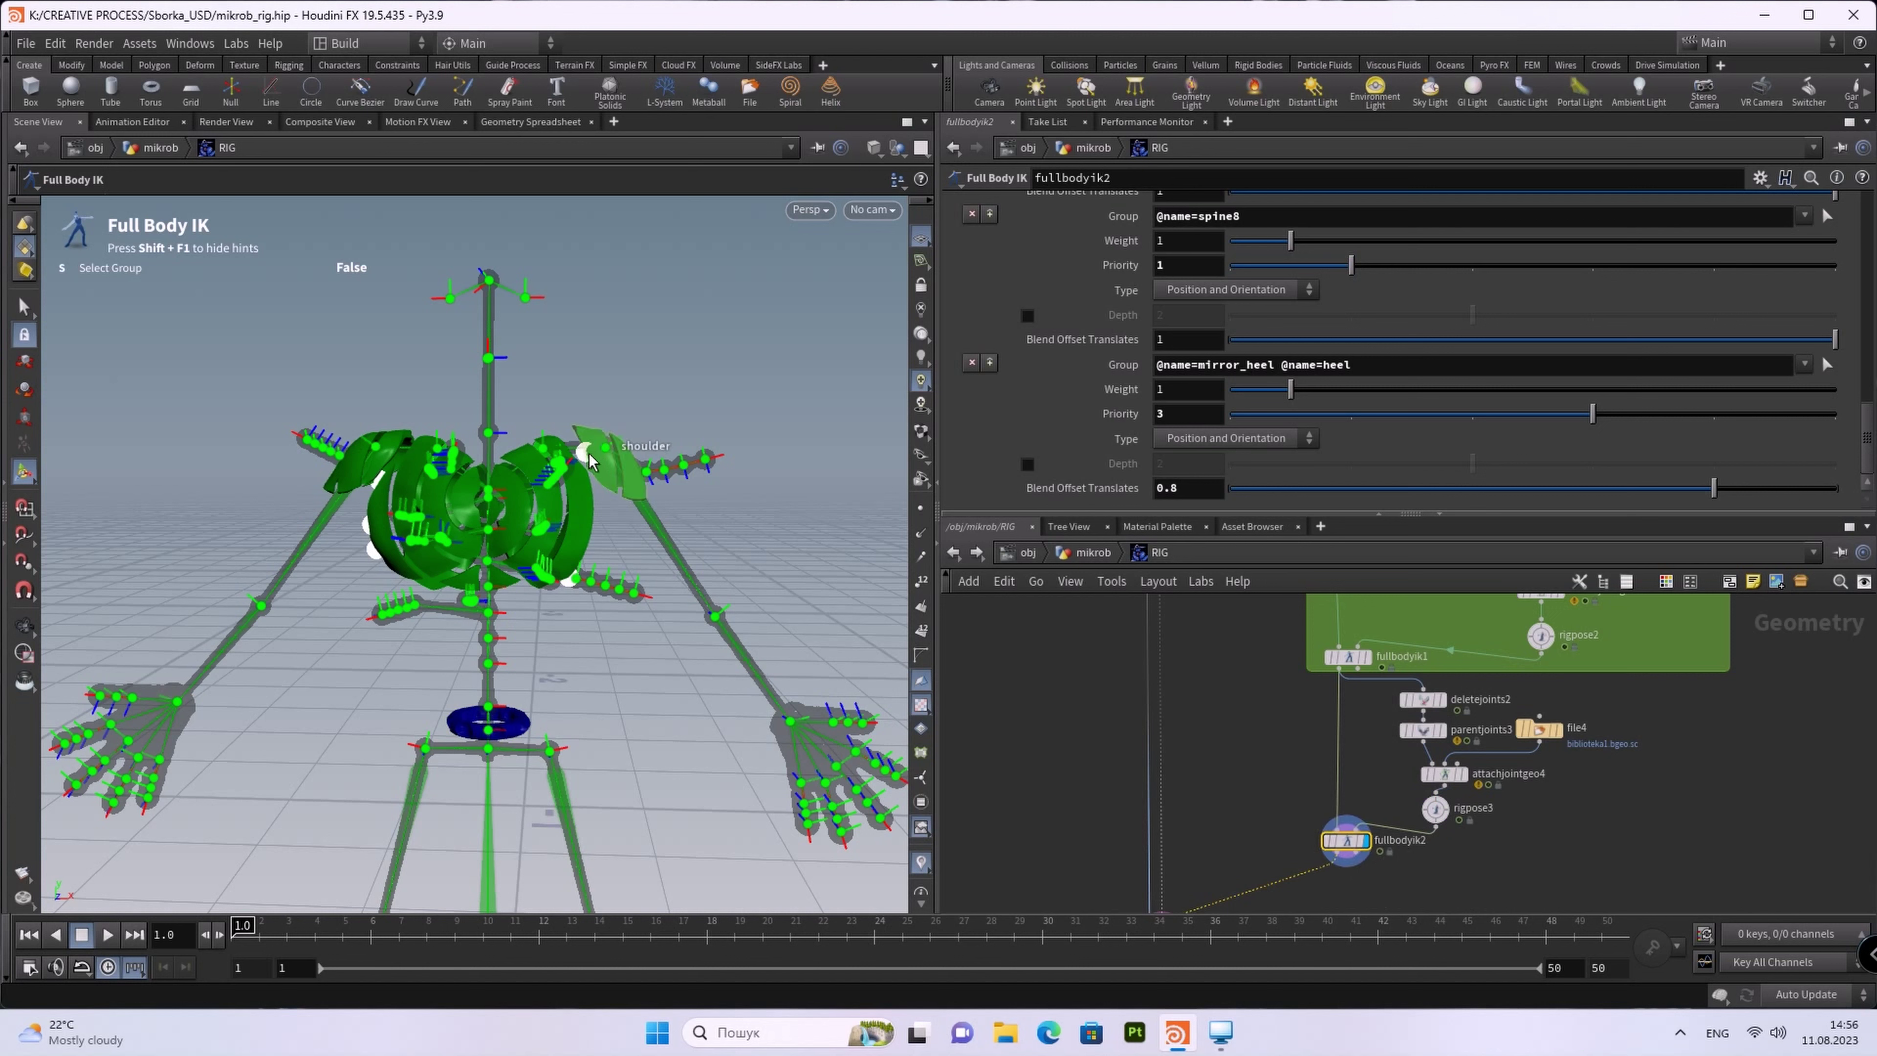
scroll(1446, 392, up, 1)
scroll(1367, 348, up, 5)
scroll(1293, 310, up, 1)
scroll(1272, 303, up, 1)
scroll(1271, 303, down, 1)
click(1028, 345)
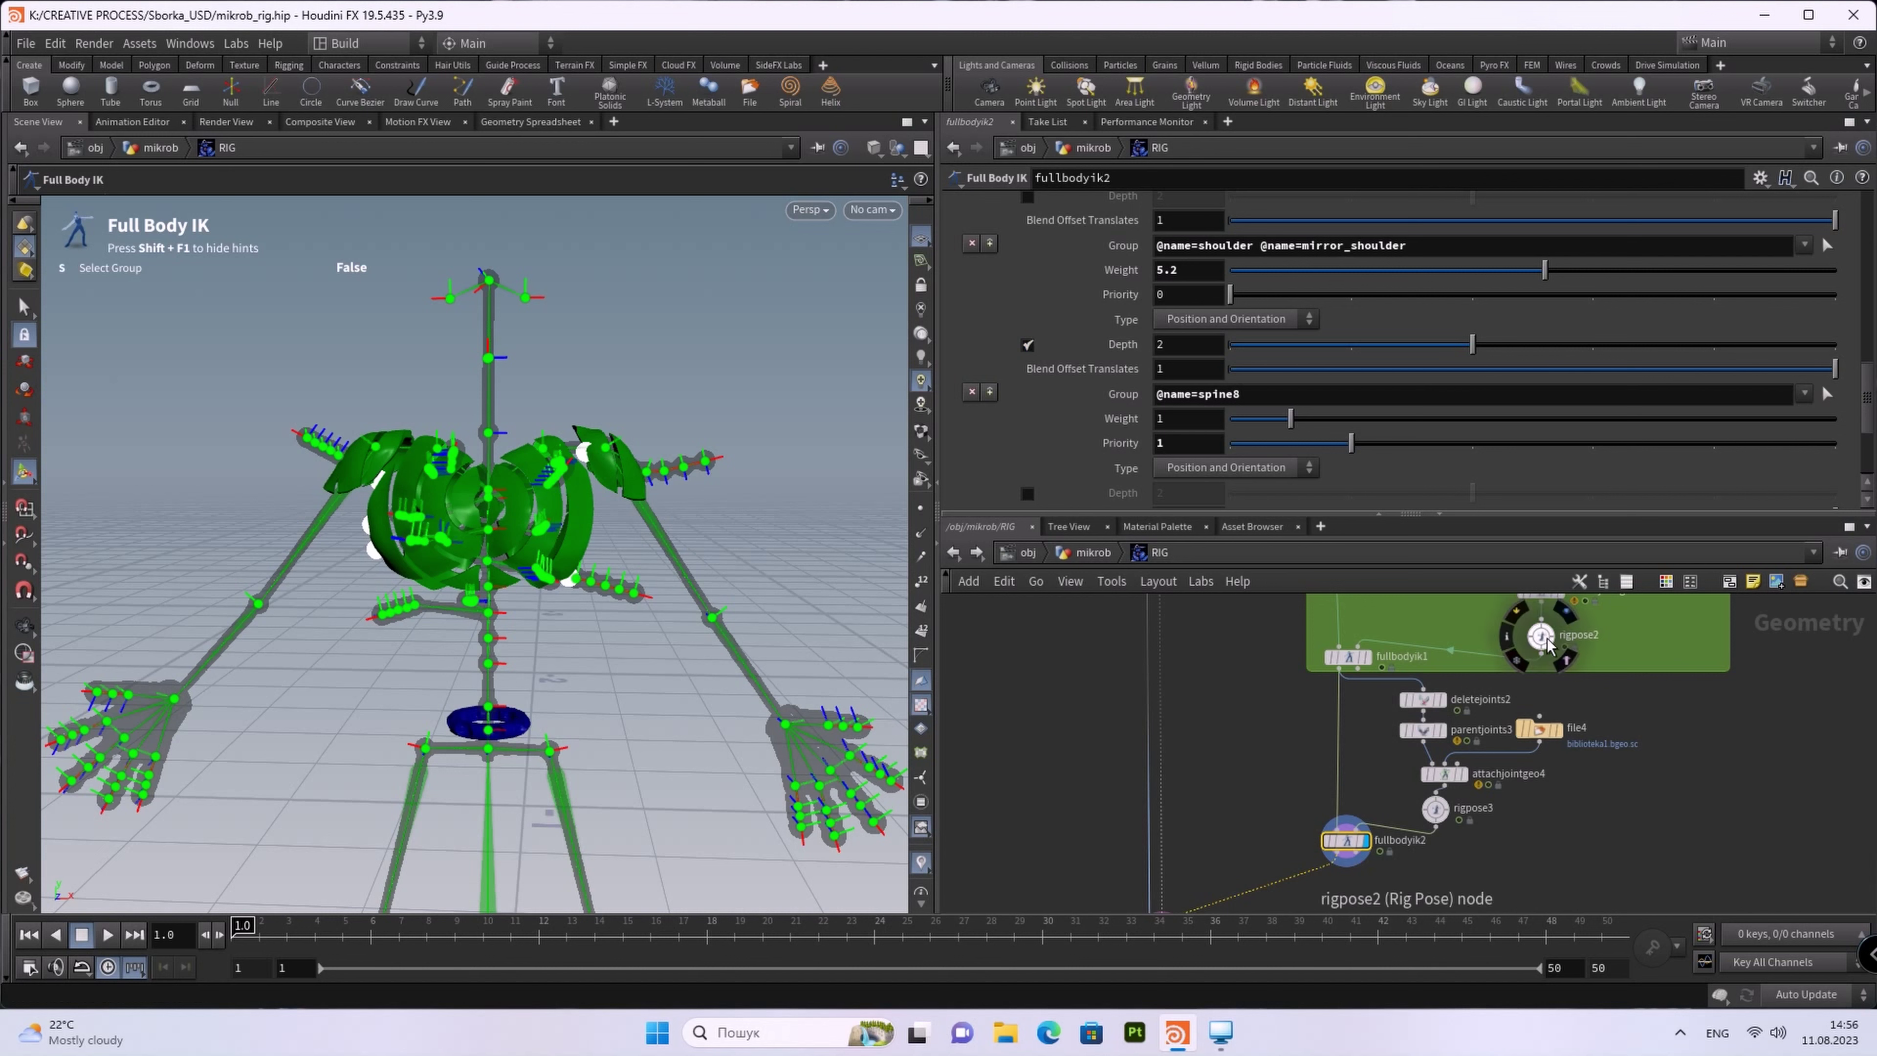
Step: Test-pose the shoulder to about 72° and mirror_shoulder to about 57° in rigpose3
click(1435, 809)
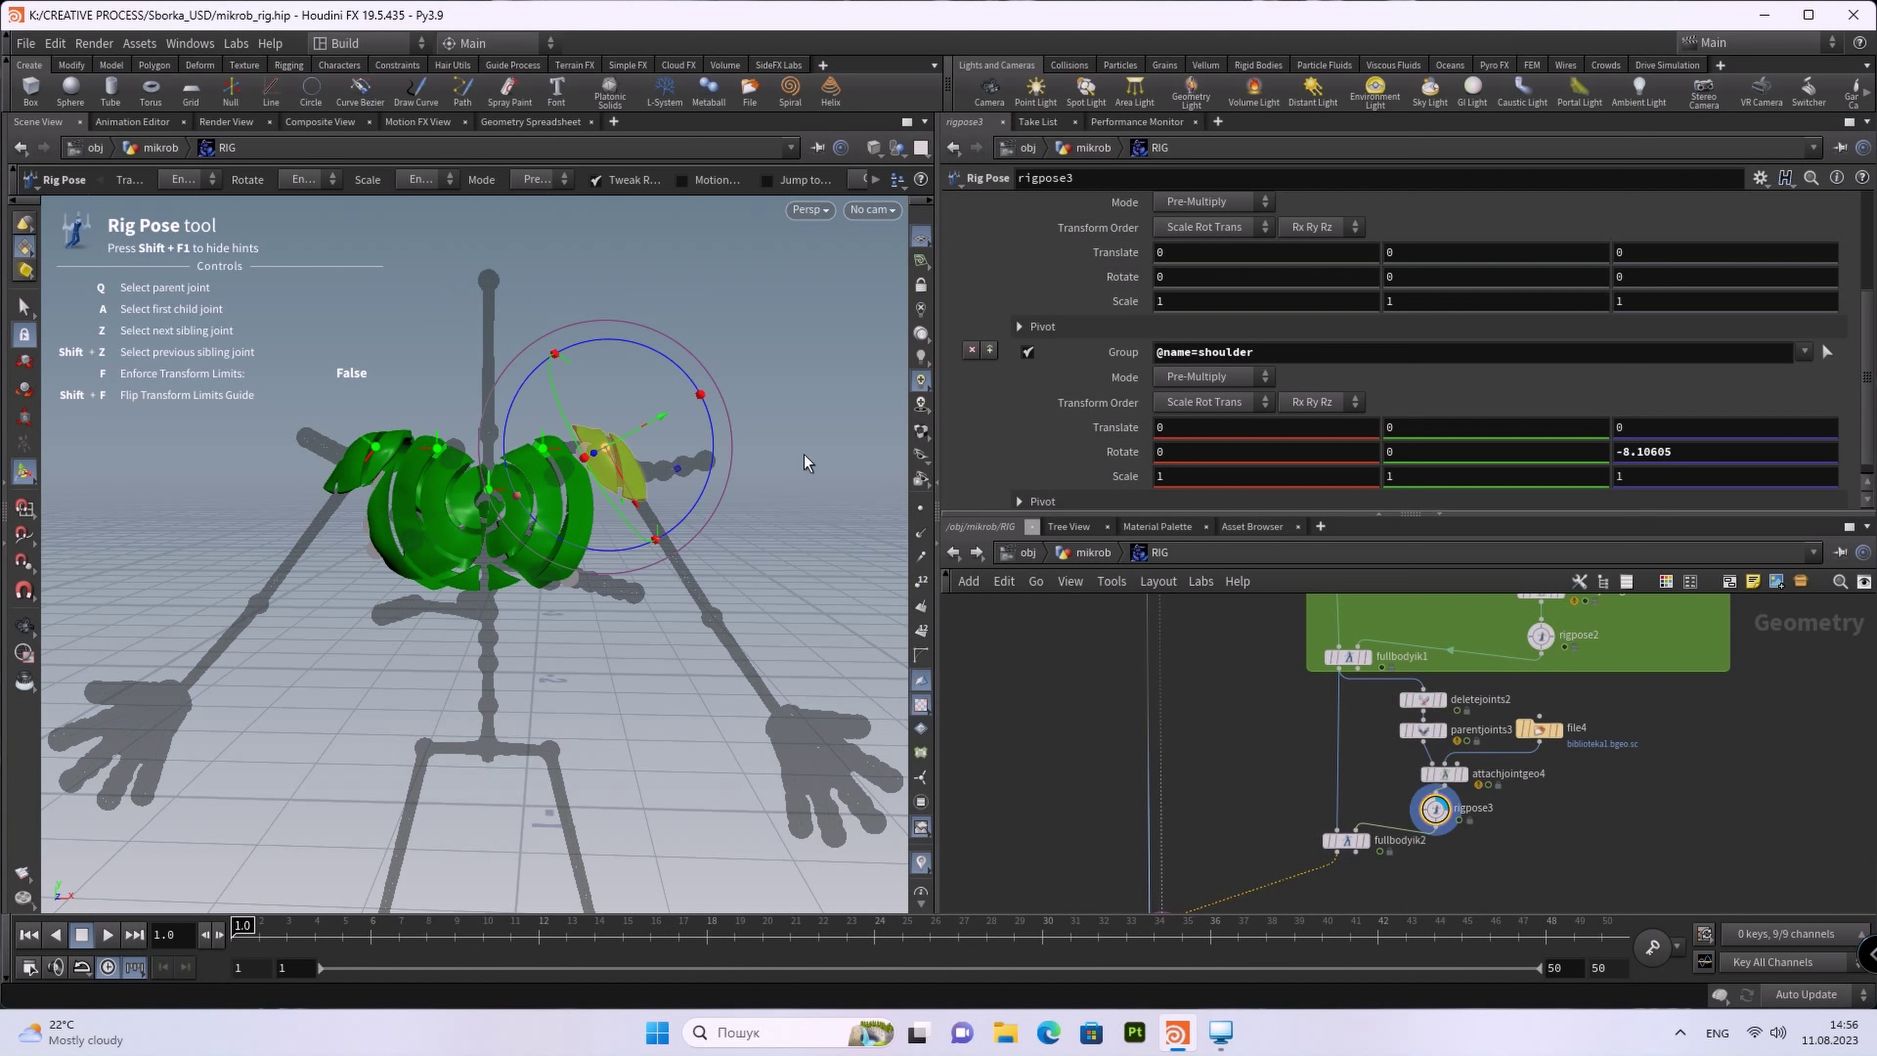
mouse_move(715, 430)
mouse_down()
mouse_move(668, 409)
mouse_move(636, 304)
mouse_move(646, 329)
mouse_up()
click(375, 447)
mouse_move(375, 446)
mouse_down()
mouse_move(523, 474)
mouse_move(423, 406)
mouse_up()
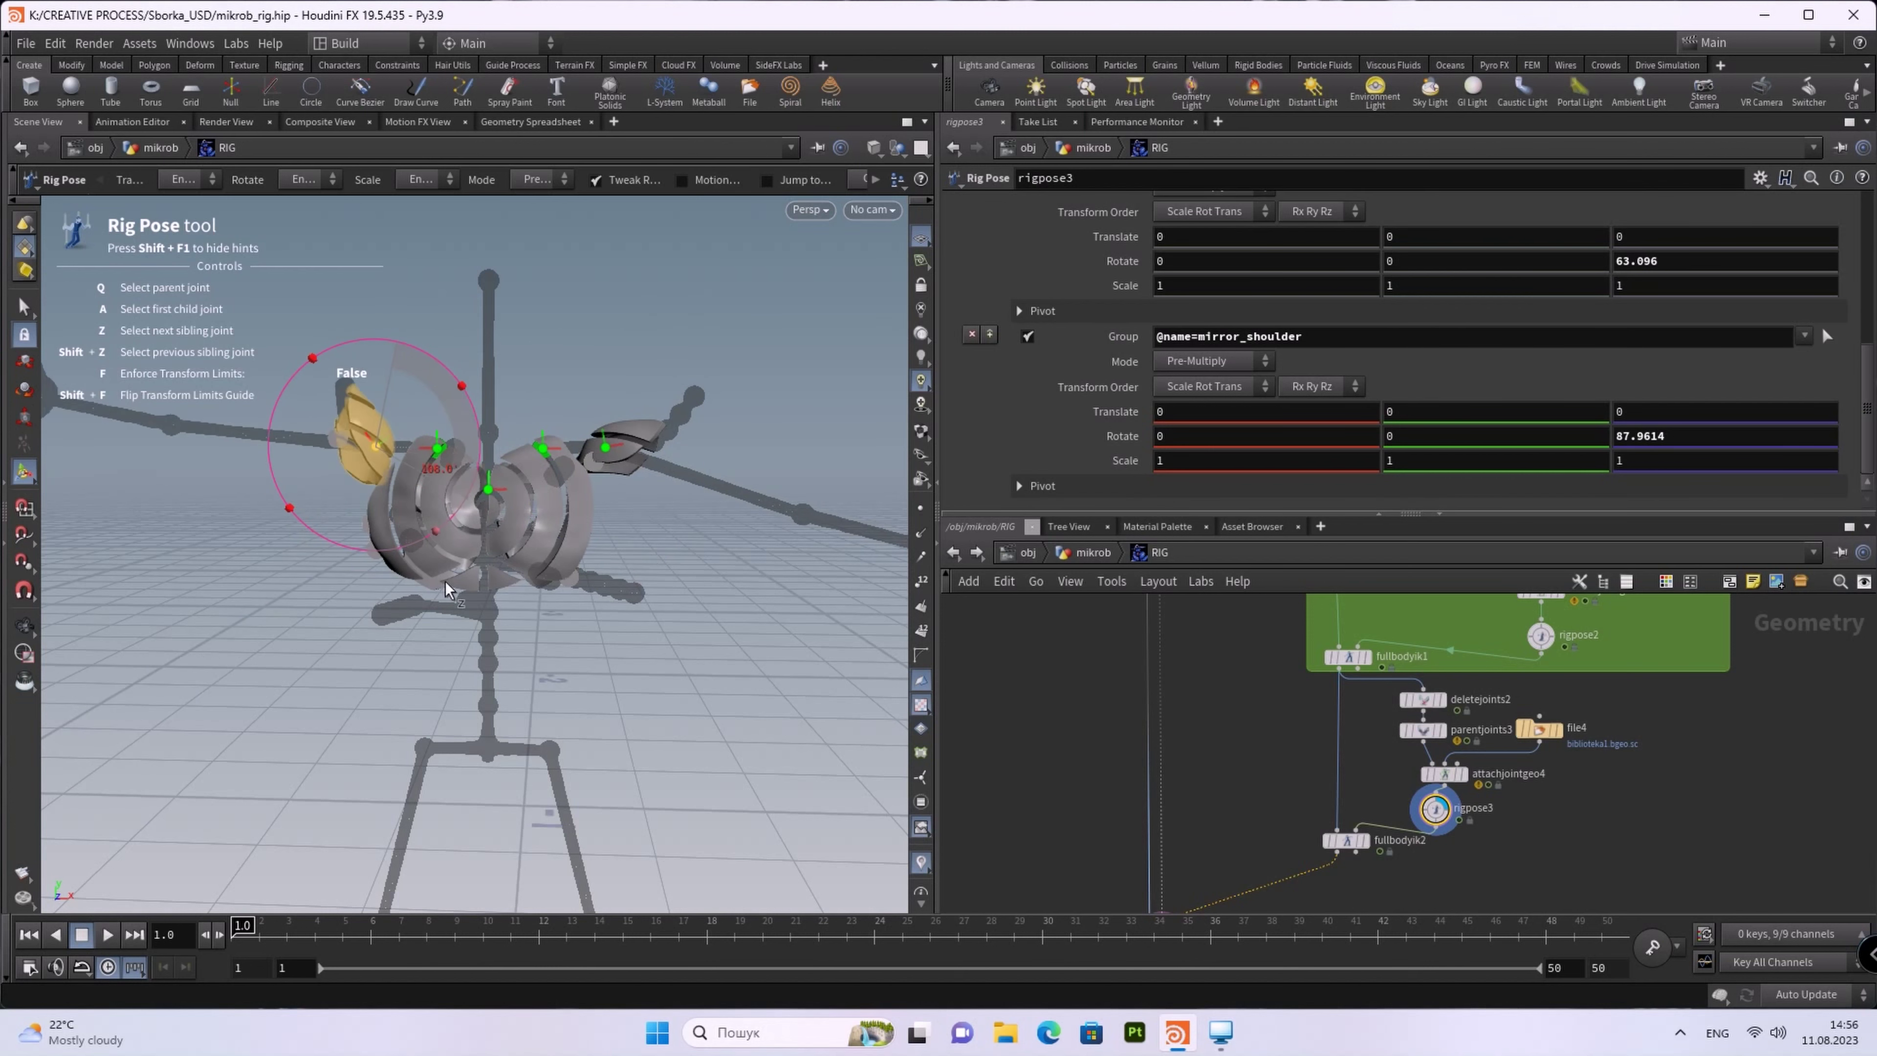
drag(423, 405, 499, 507)
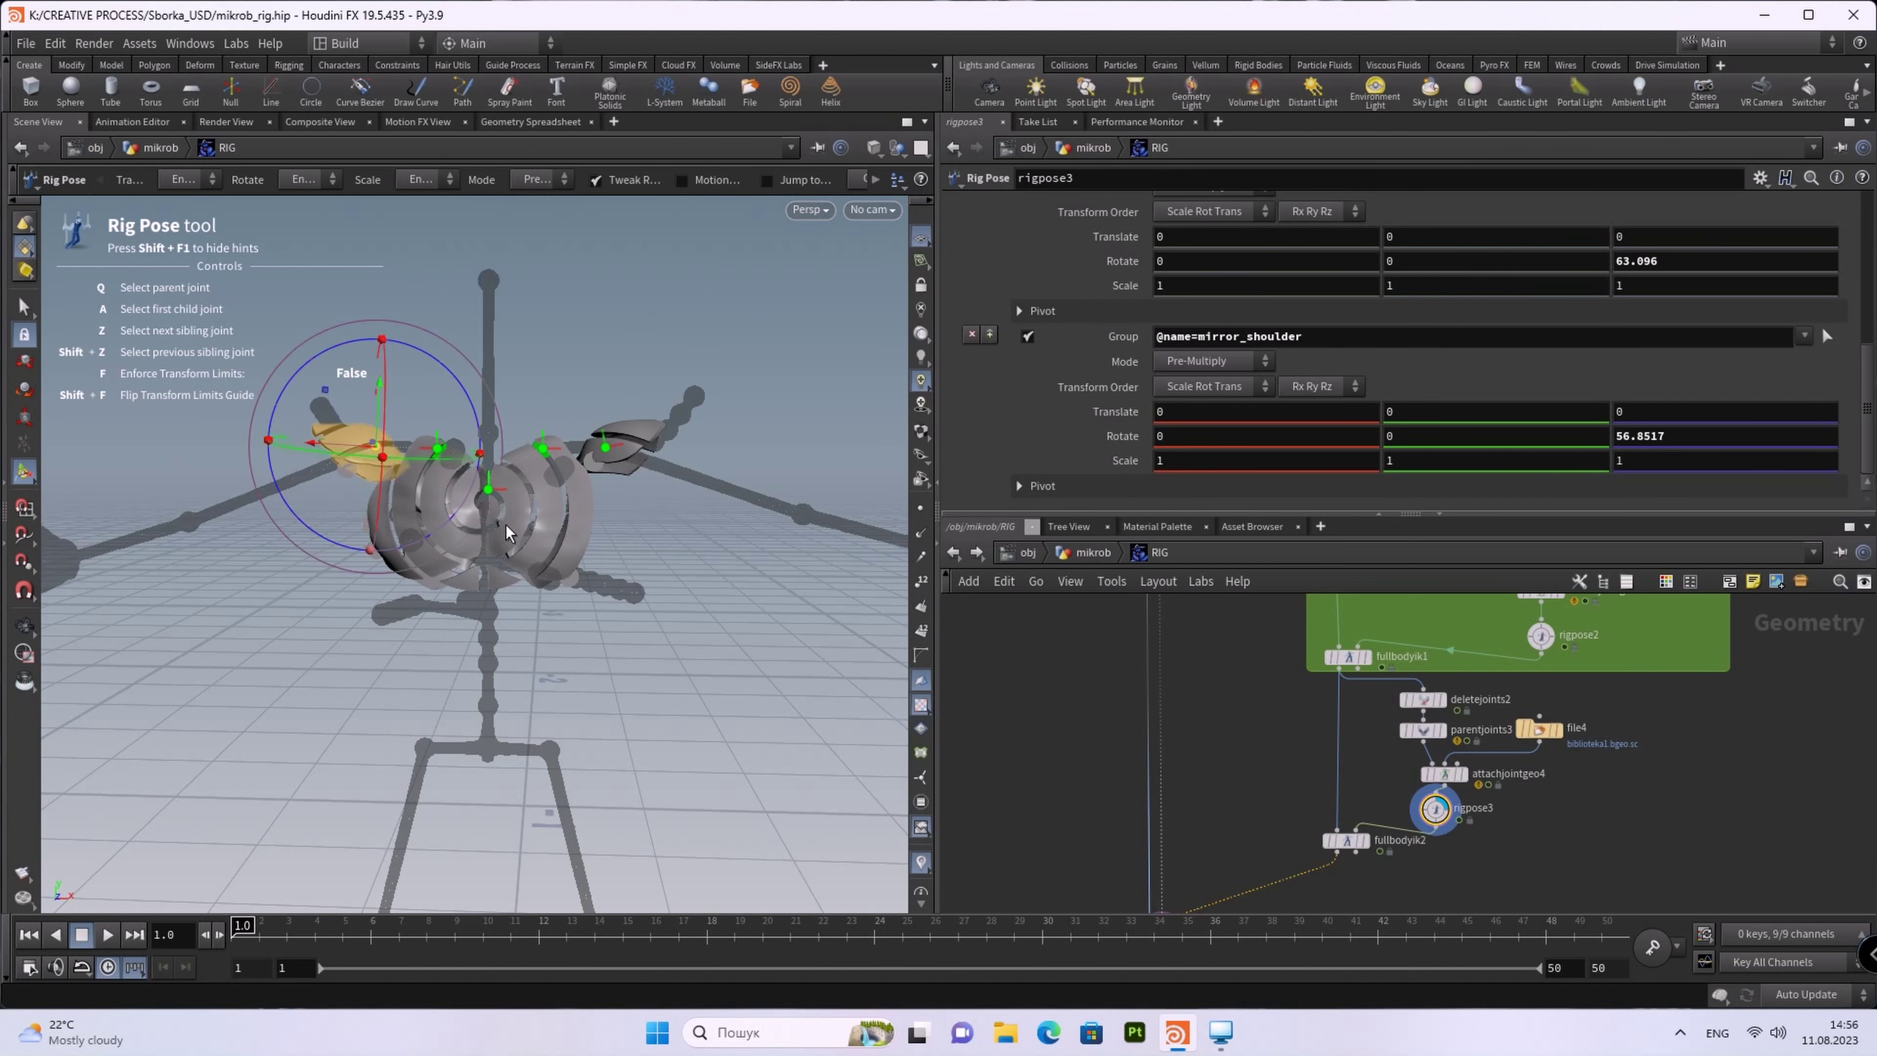
Step: Rotate spine8 to about 44°, then back toward its original angle
click(490, 492)
drag(584, 414, 615, 538)
mouse_move(556, 407)
mouse_down()
mouse_move(436, 334)
mouse_move(529, 421)
mouse_move(524, 405)
mouse_up()
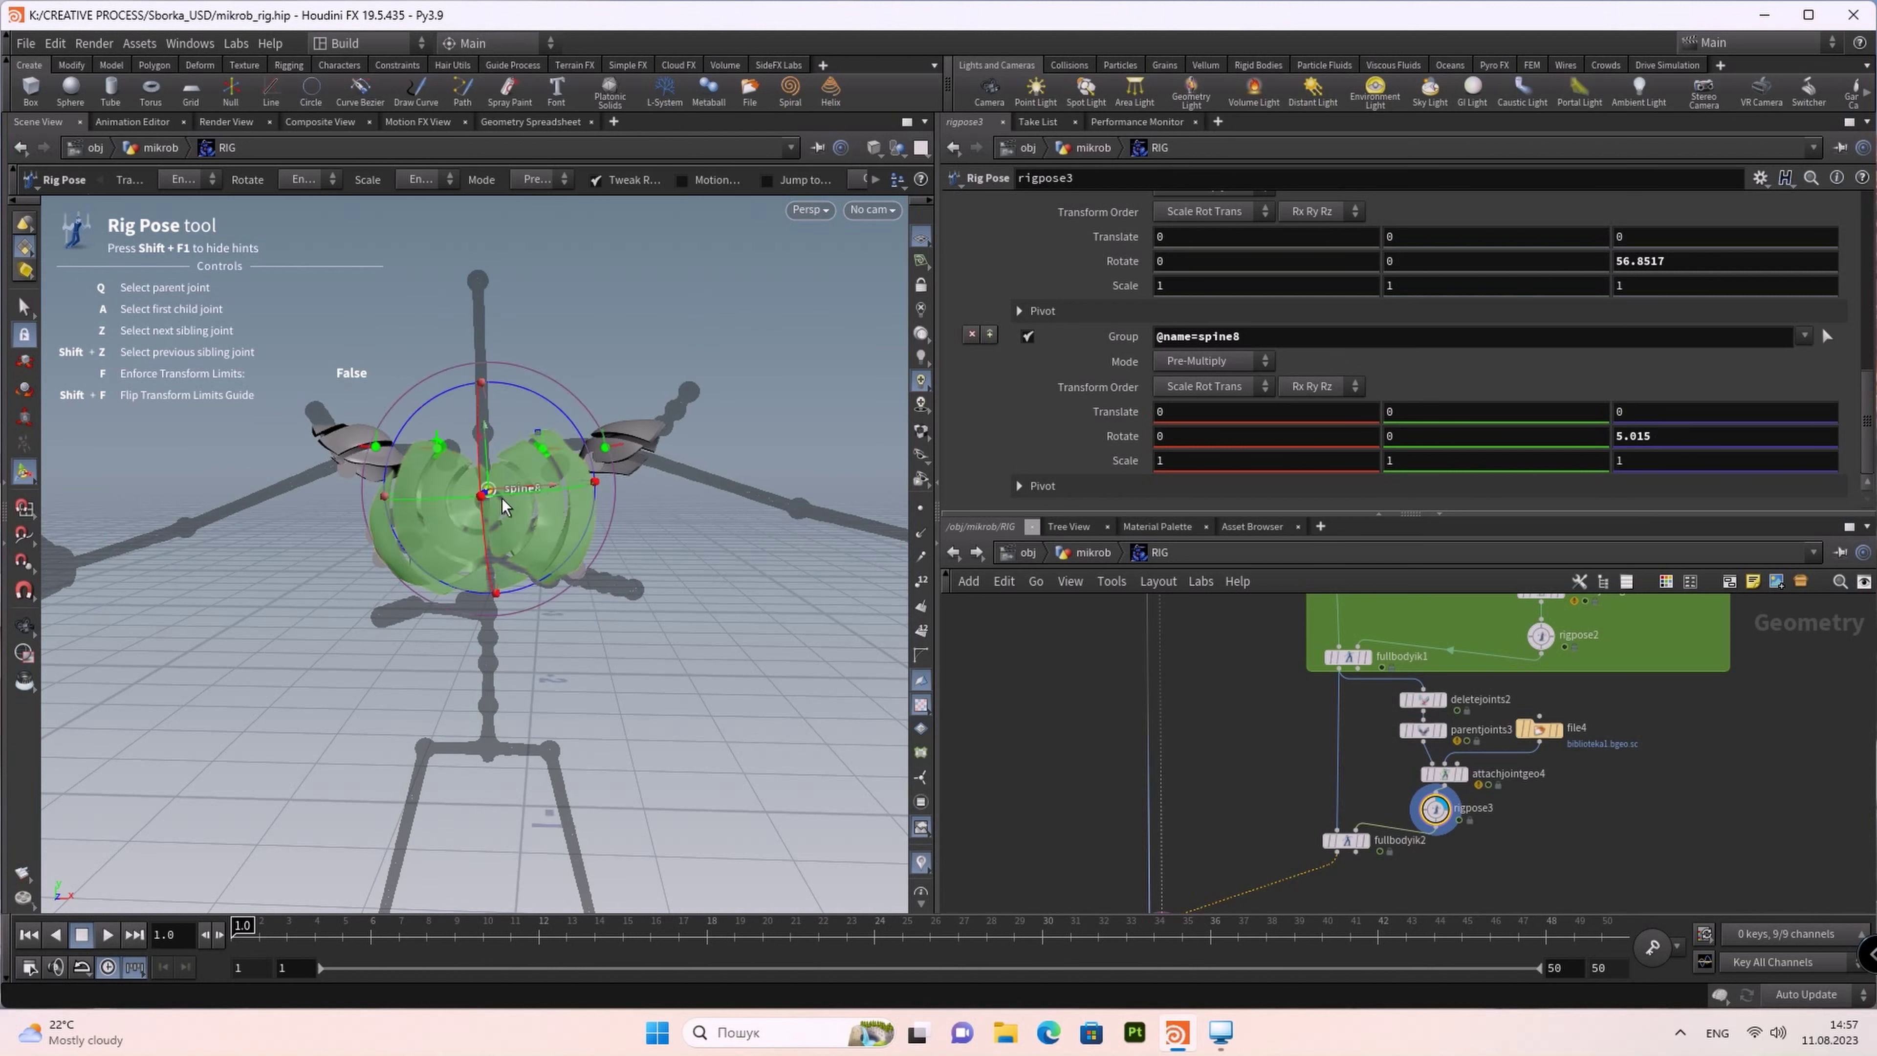
click(549, 495)
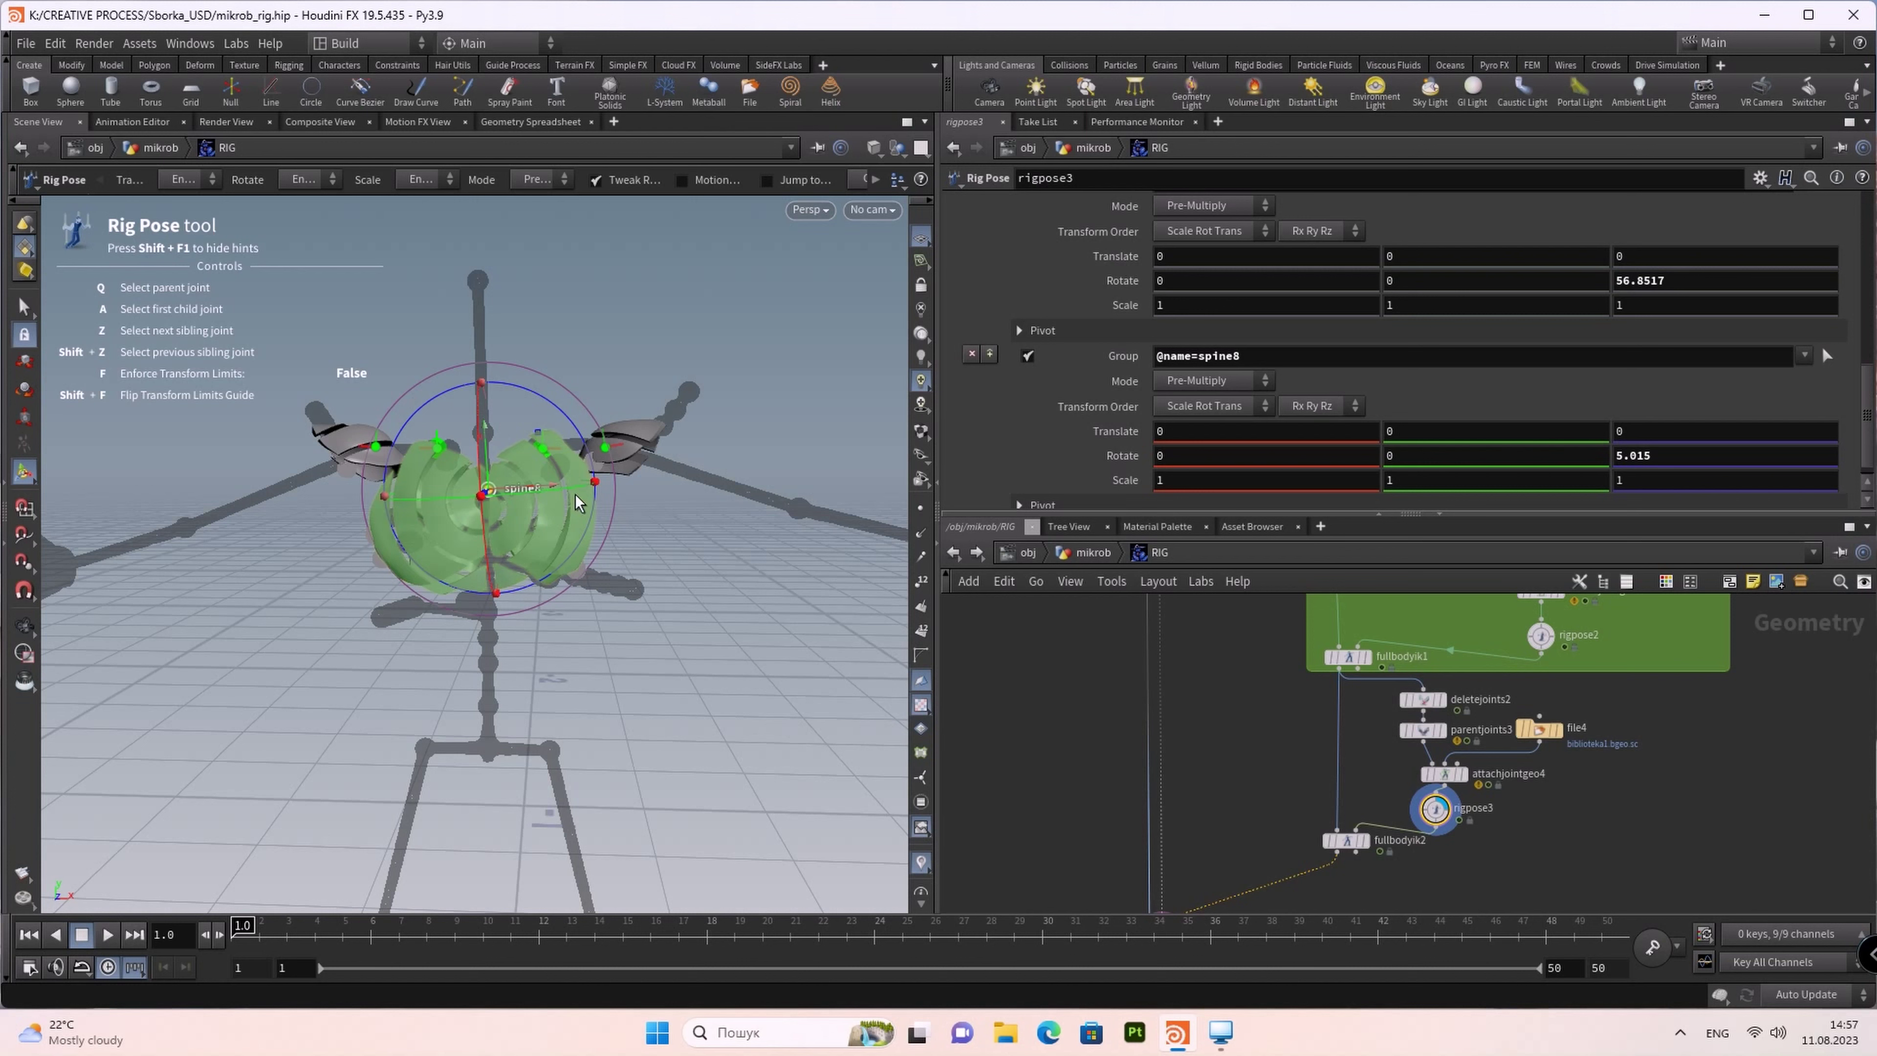
mouse_move(512, 495)
mouse_down()
mouse_move(449, 489)
mouse_move(484, 524)
mouse_up()
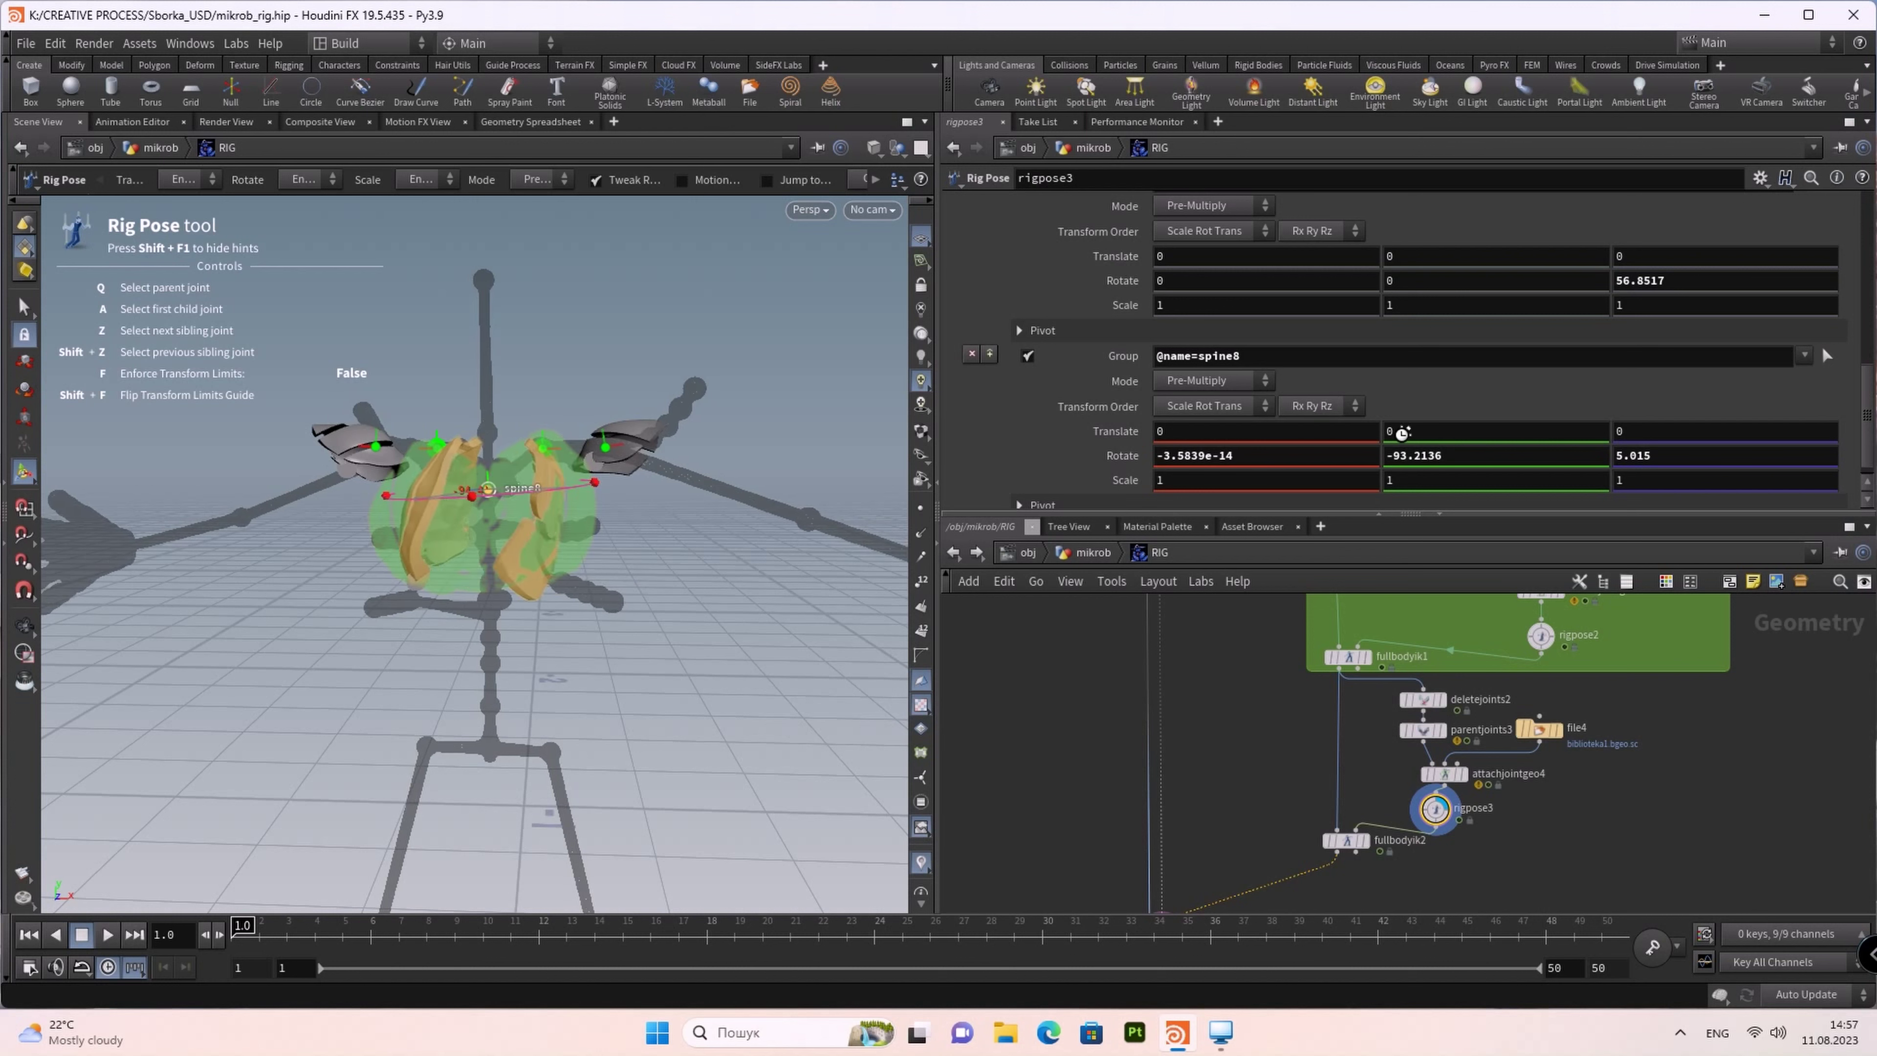
drag(485, 524, 540, 529)
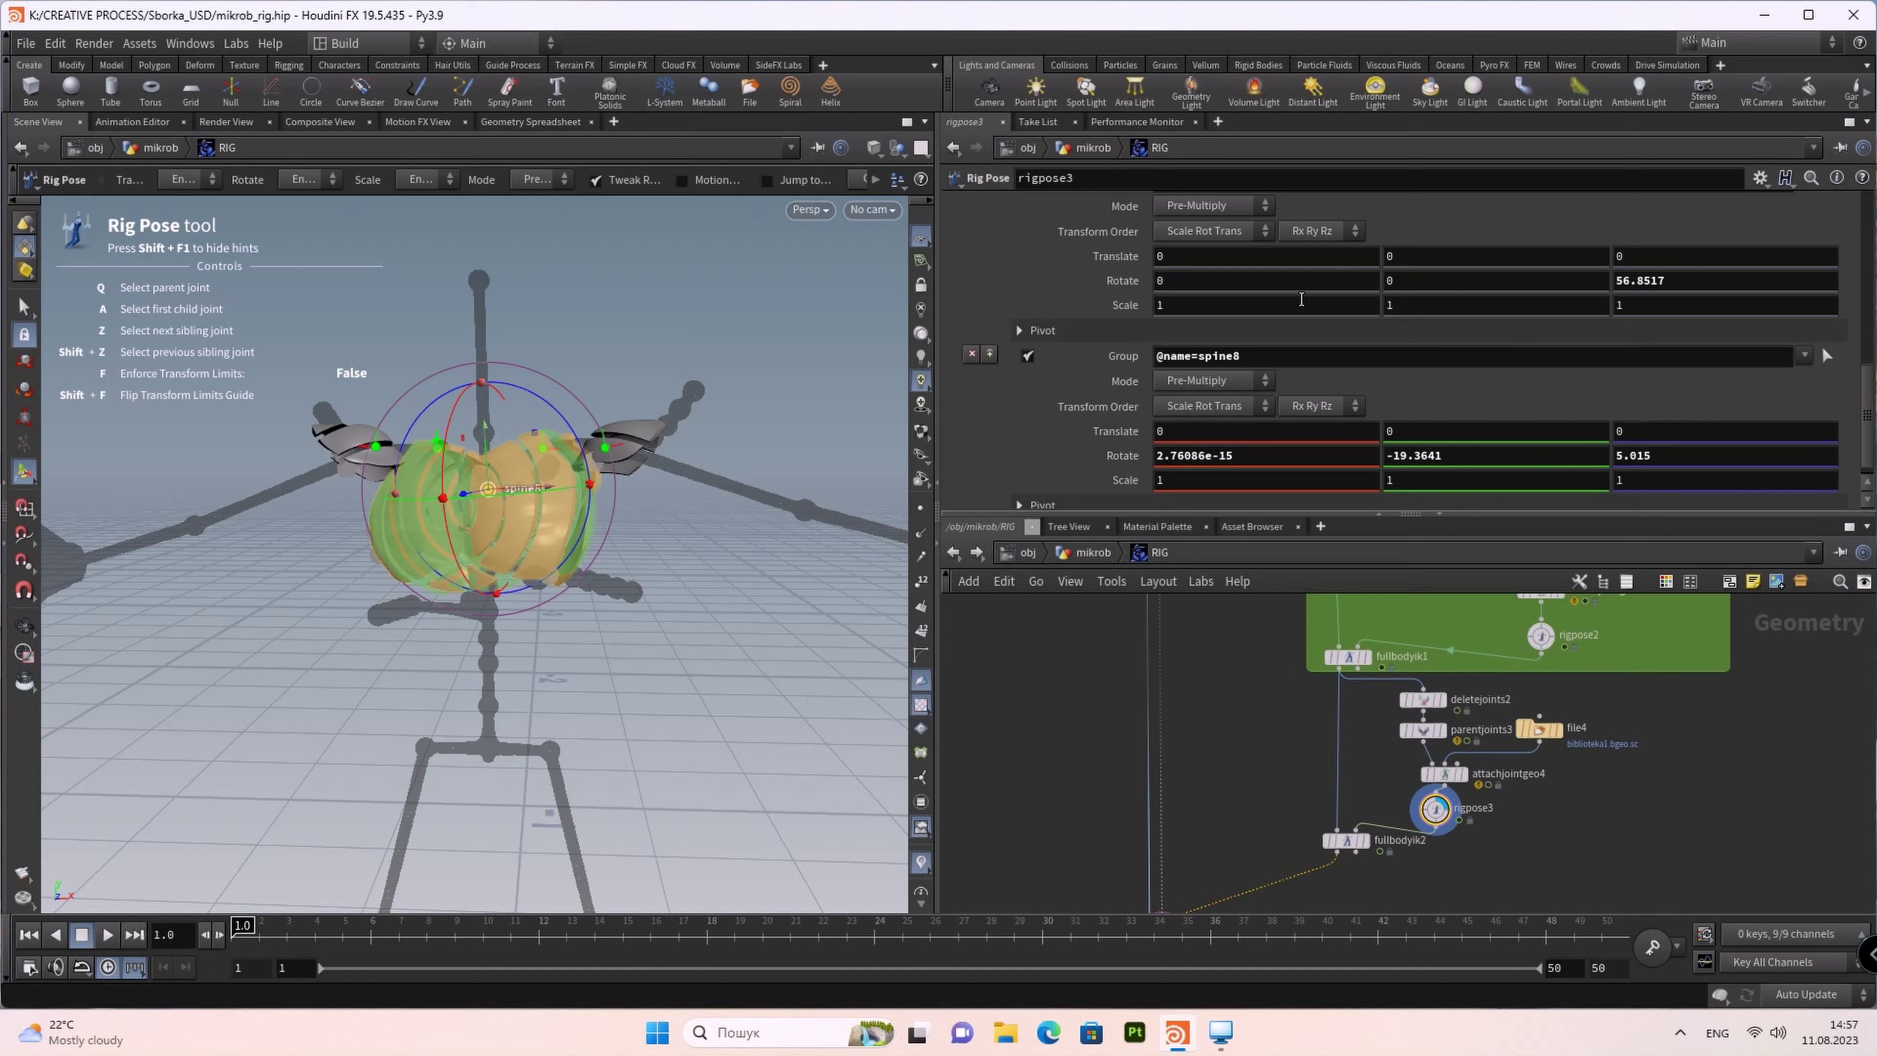
Step: Clear all rigpose3 transformations, returning the armored torso to rest pose
scroll(1301, 304, up, 4)
scroll(1286, 296, up, 4)
scroll(1270, 288, up, 3)
click(1195, 284)
key(Escape)
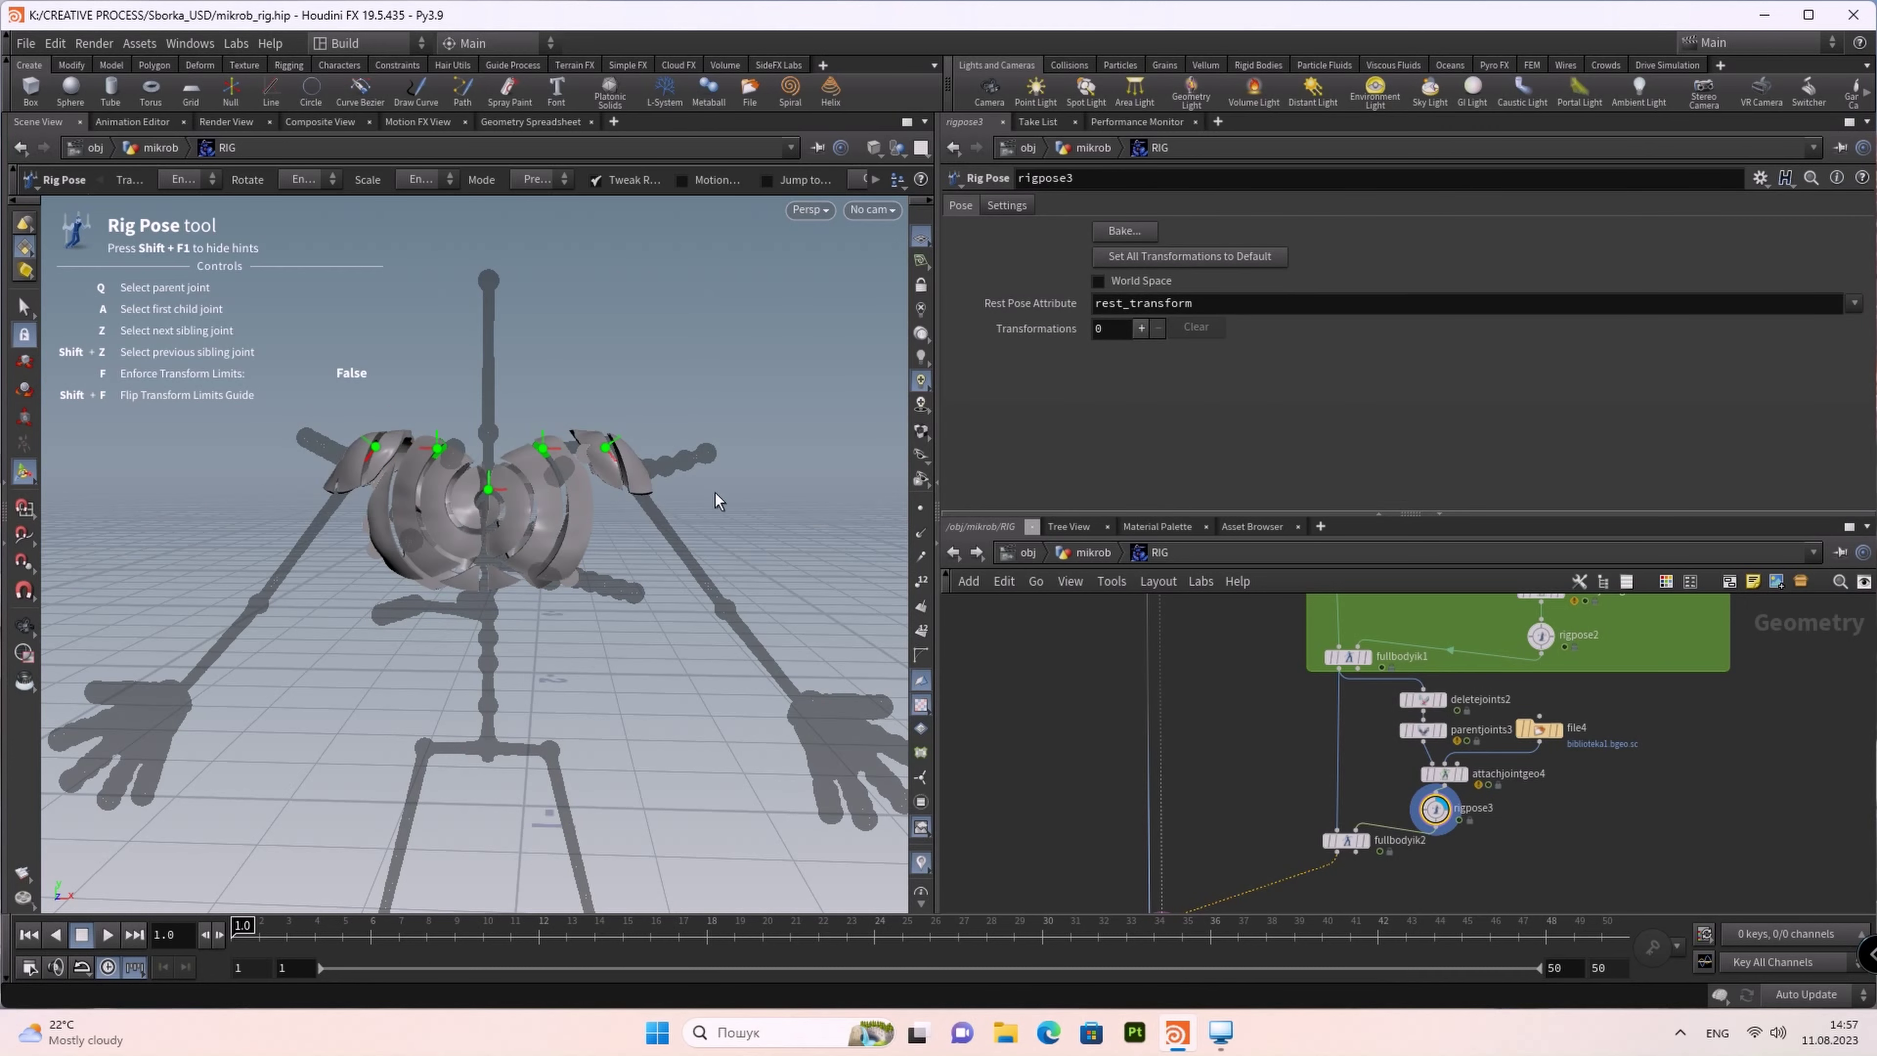
Step: Pick the shoulder, mirror_shoulder and spine8 joints, adding zeroed entries to rigpose3
mouse_move(732, 453)
mouse_down()
mouse_move(766, 499)
mouse_move(741, 345)
mouse_up()
key(Return)
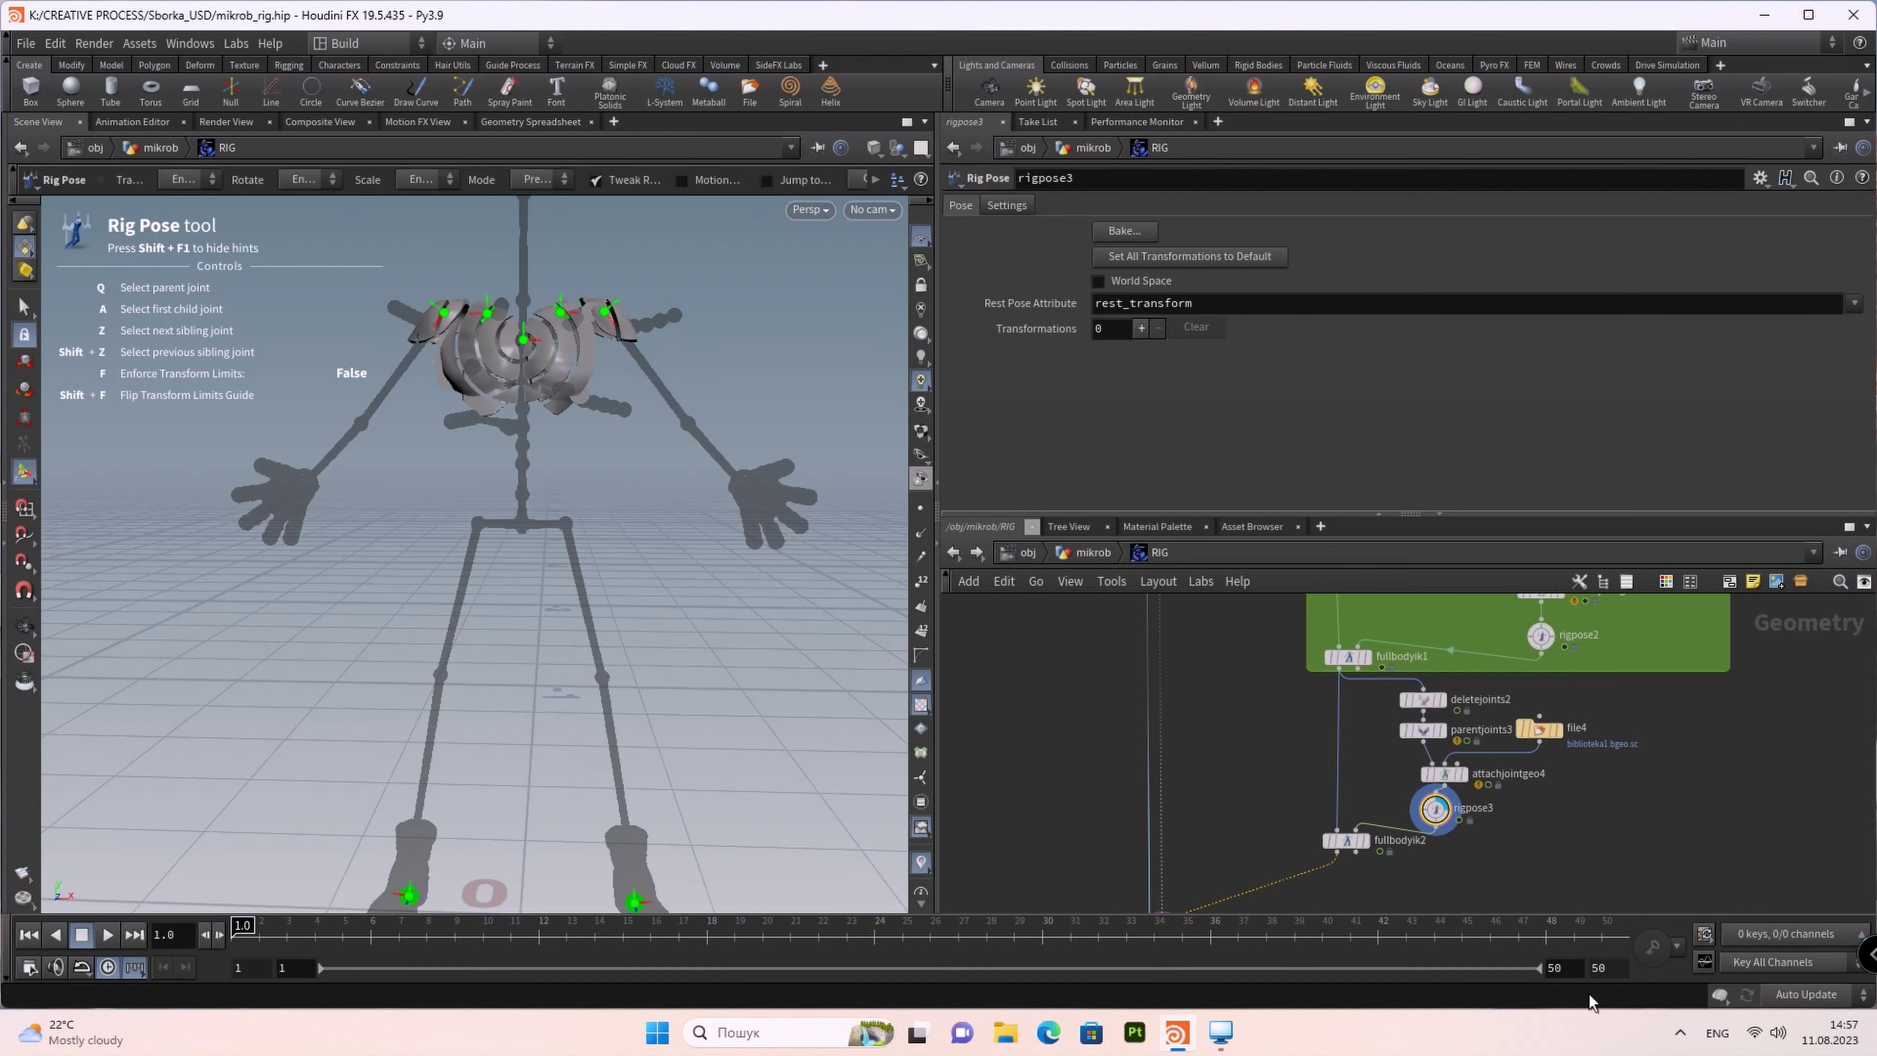
mouse_move(1571, 798)
middle_down()
mouse_move(1613, 776)
mouse_move(1474, 794)
middle_up()
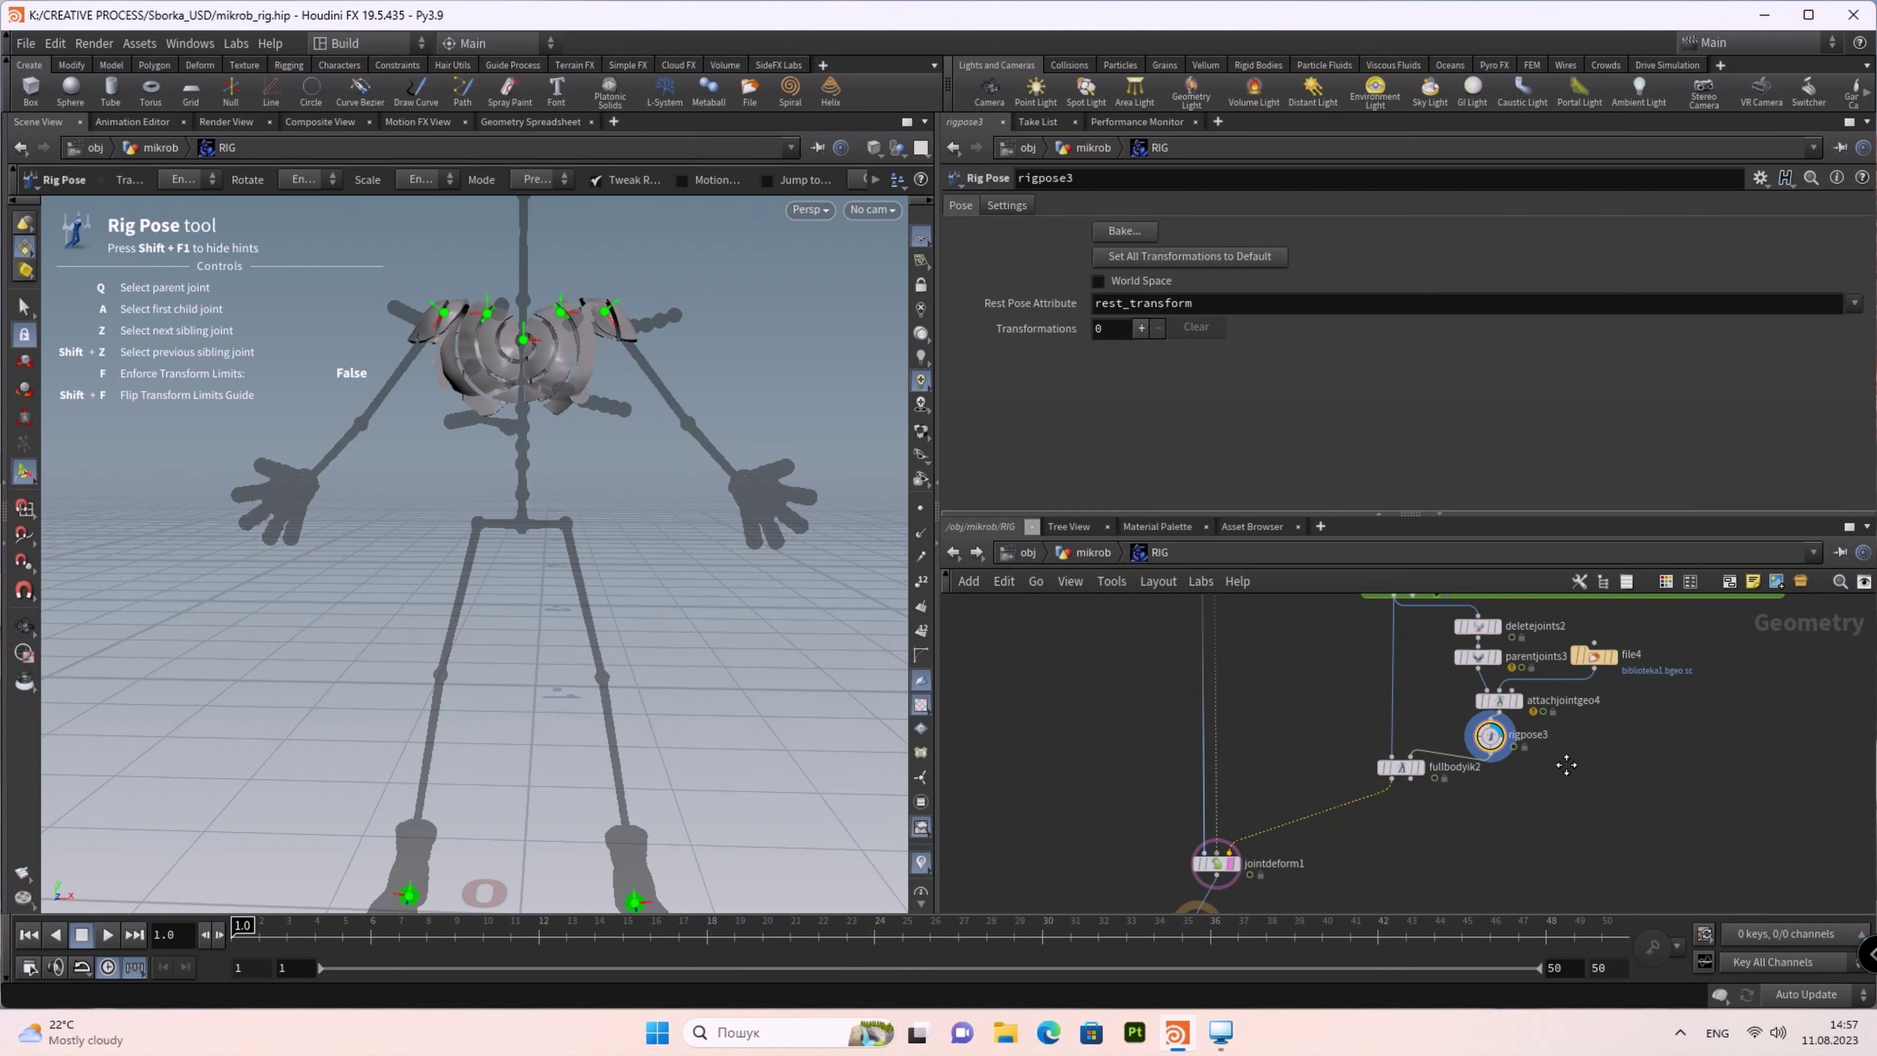
scroll(759, 472, up, 3)
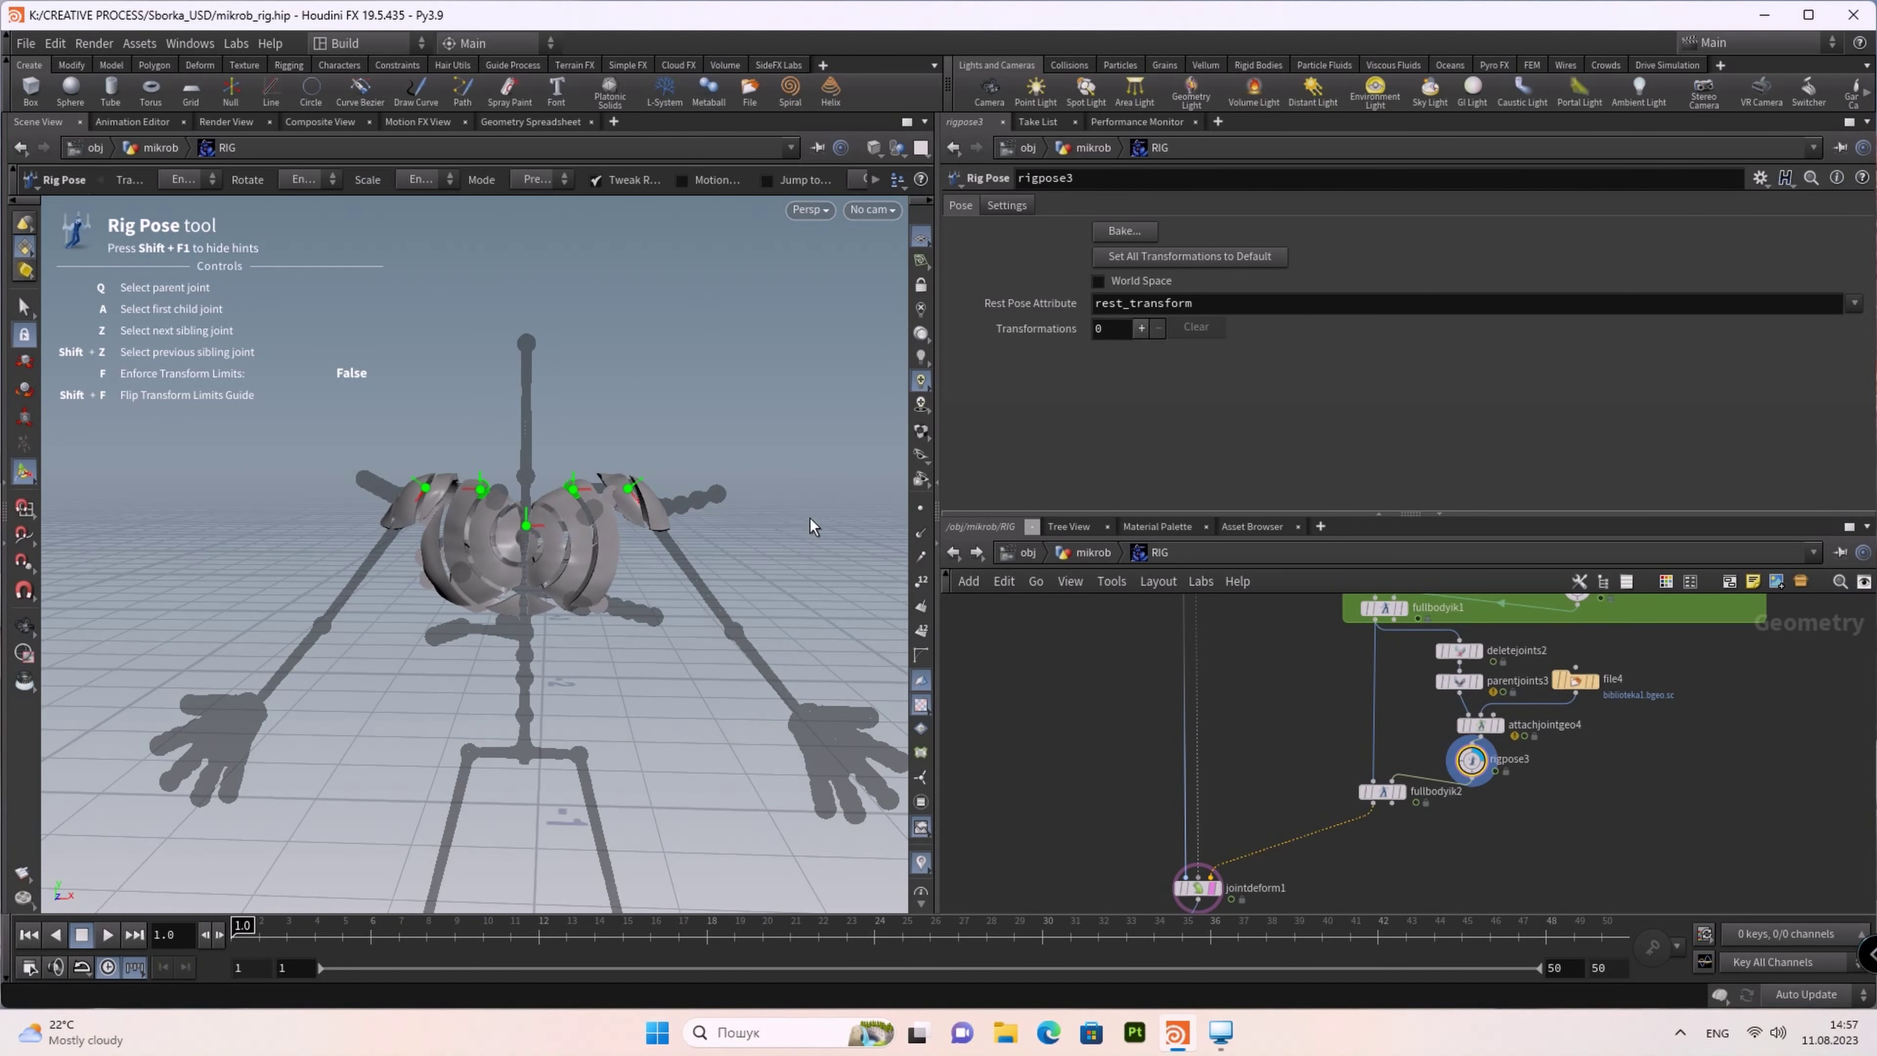
mouse_move(1599, 780)
middle_down()
mouse_move(1580, 771)
mouse_move(1425, 855)
middle_up()
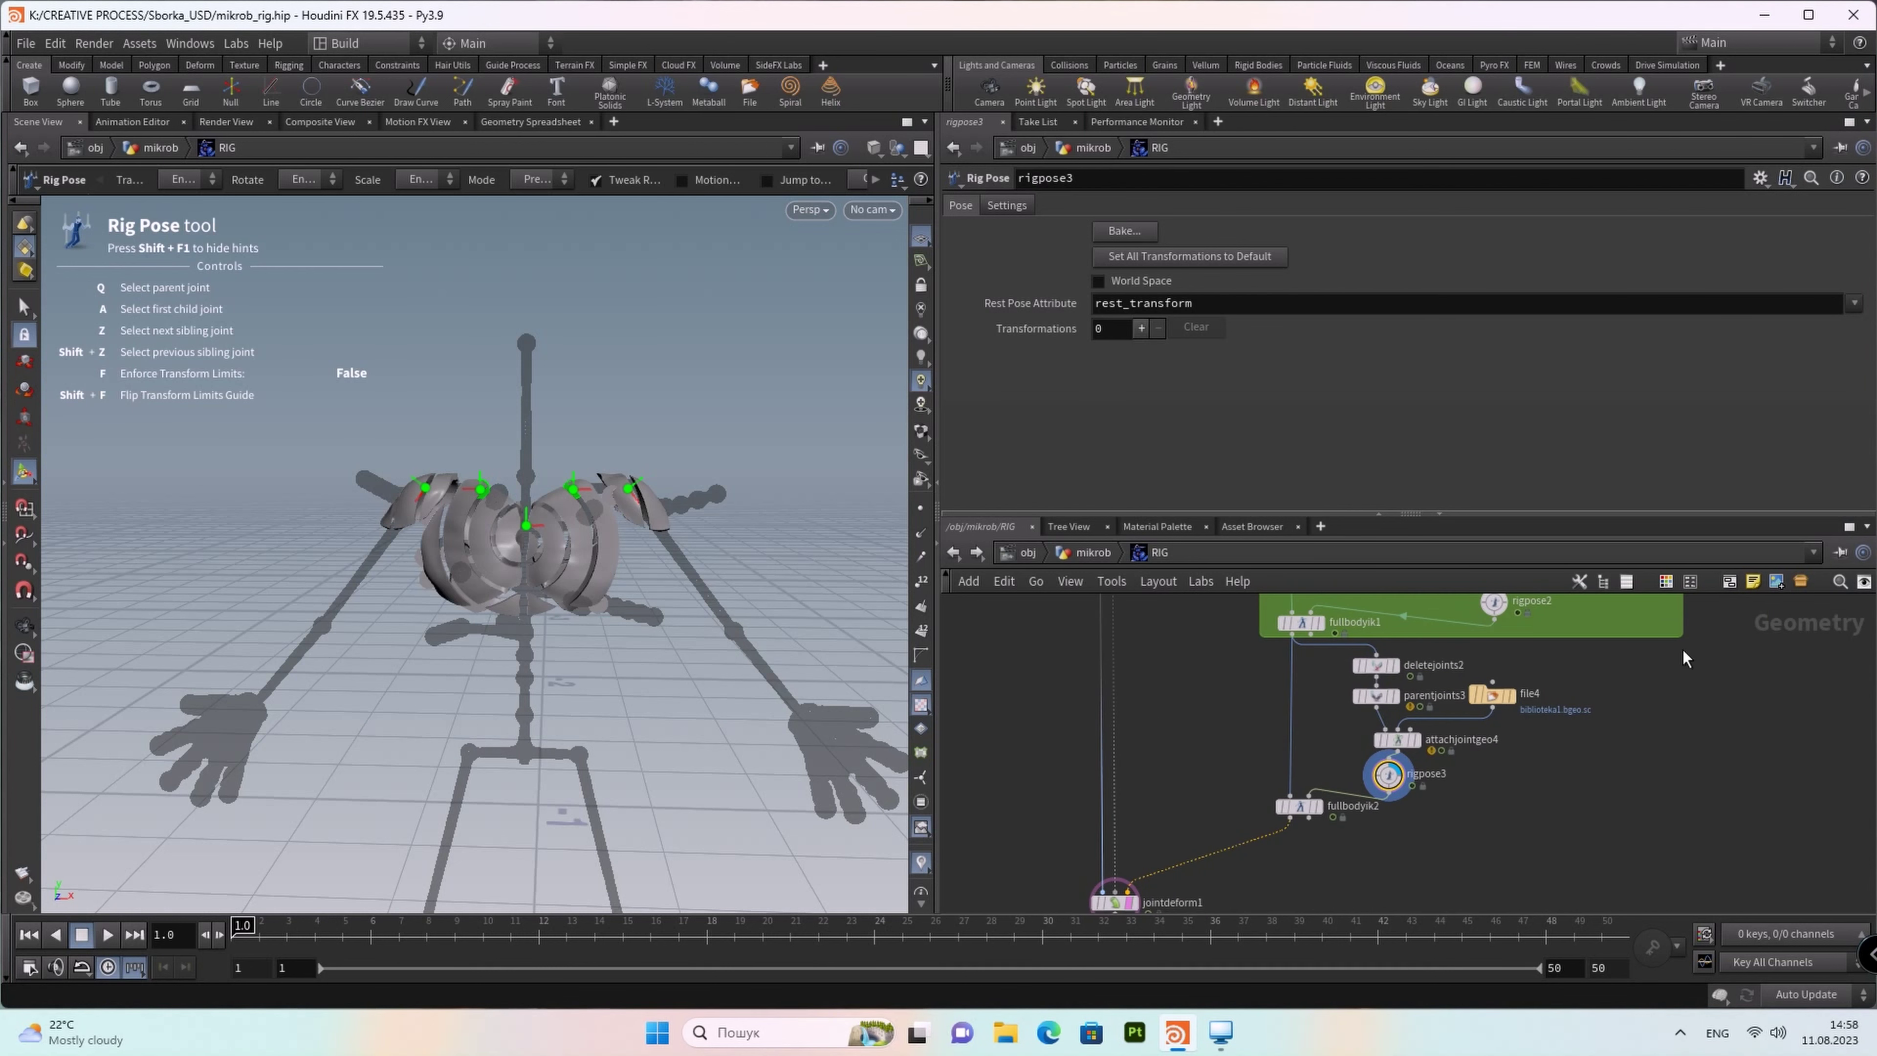
click(633, 494)
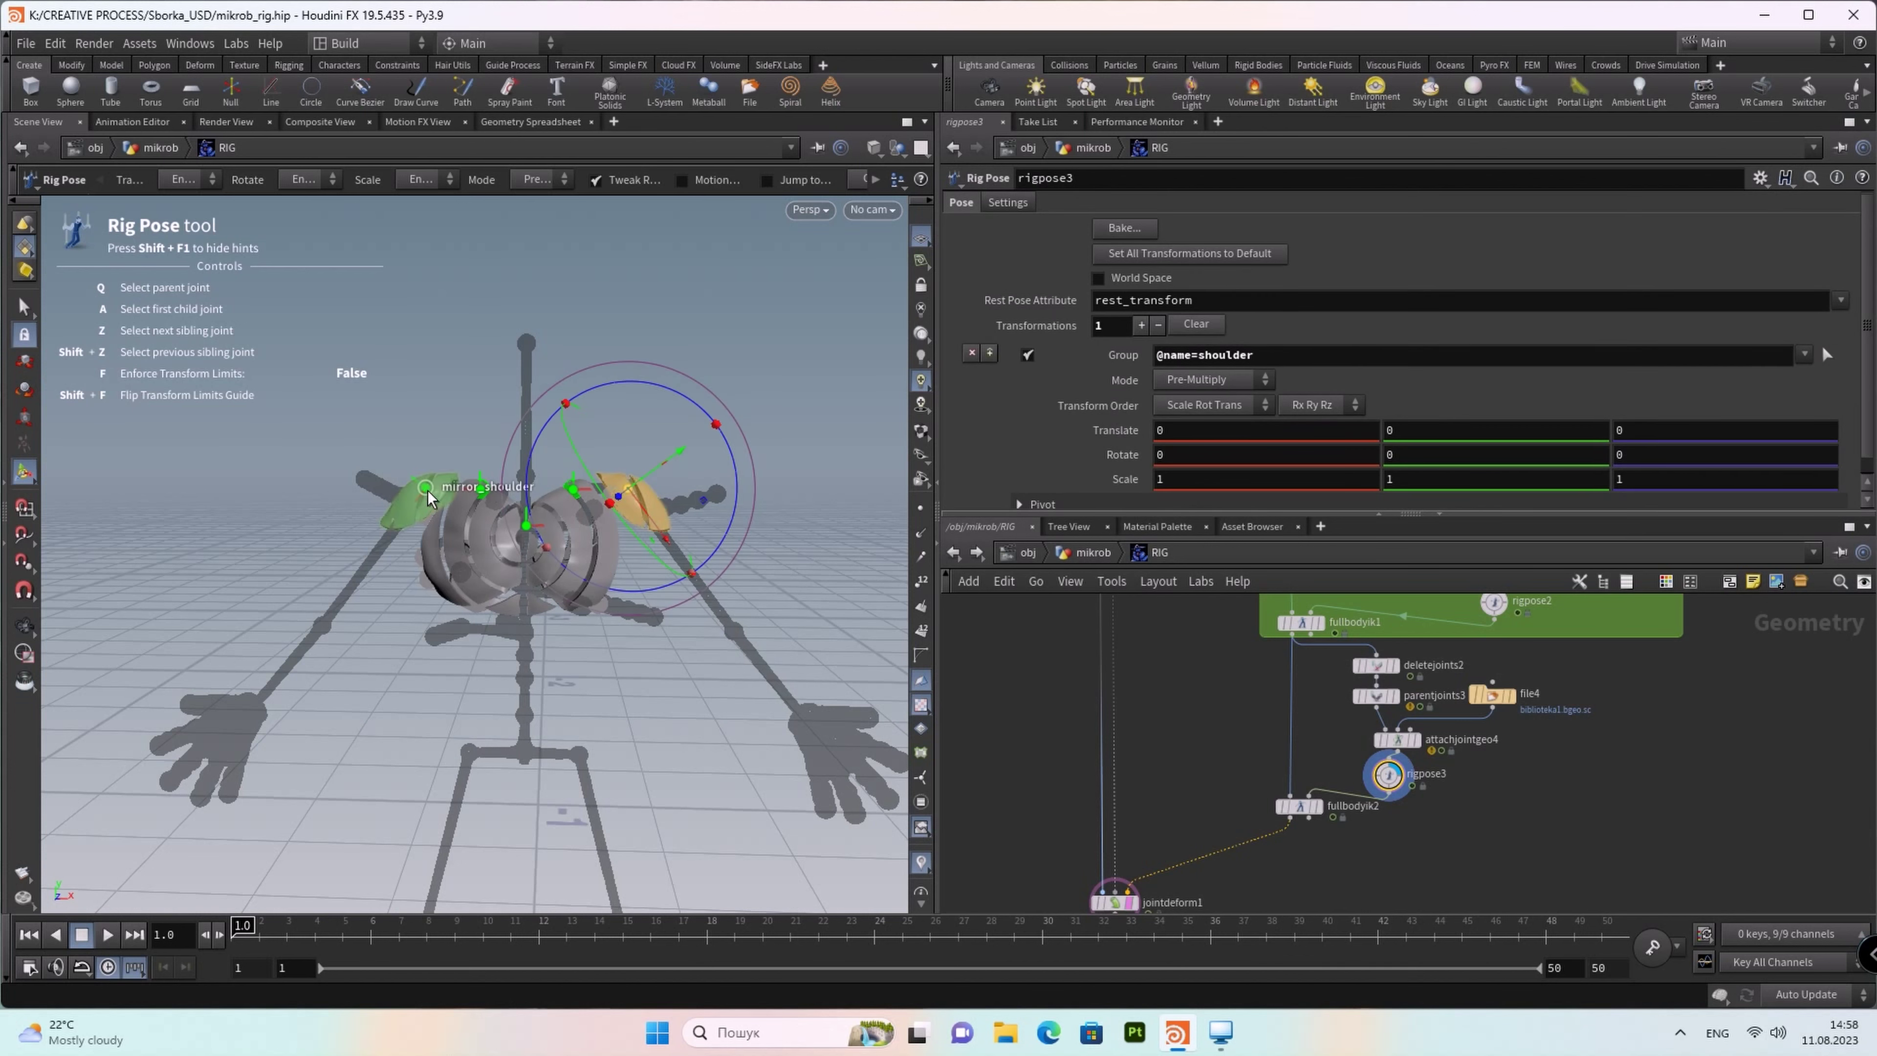
click(427, 498)
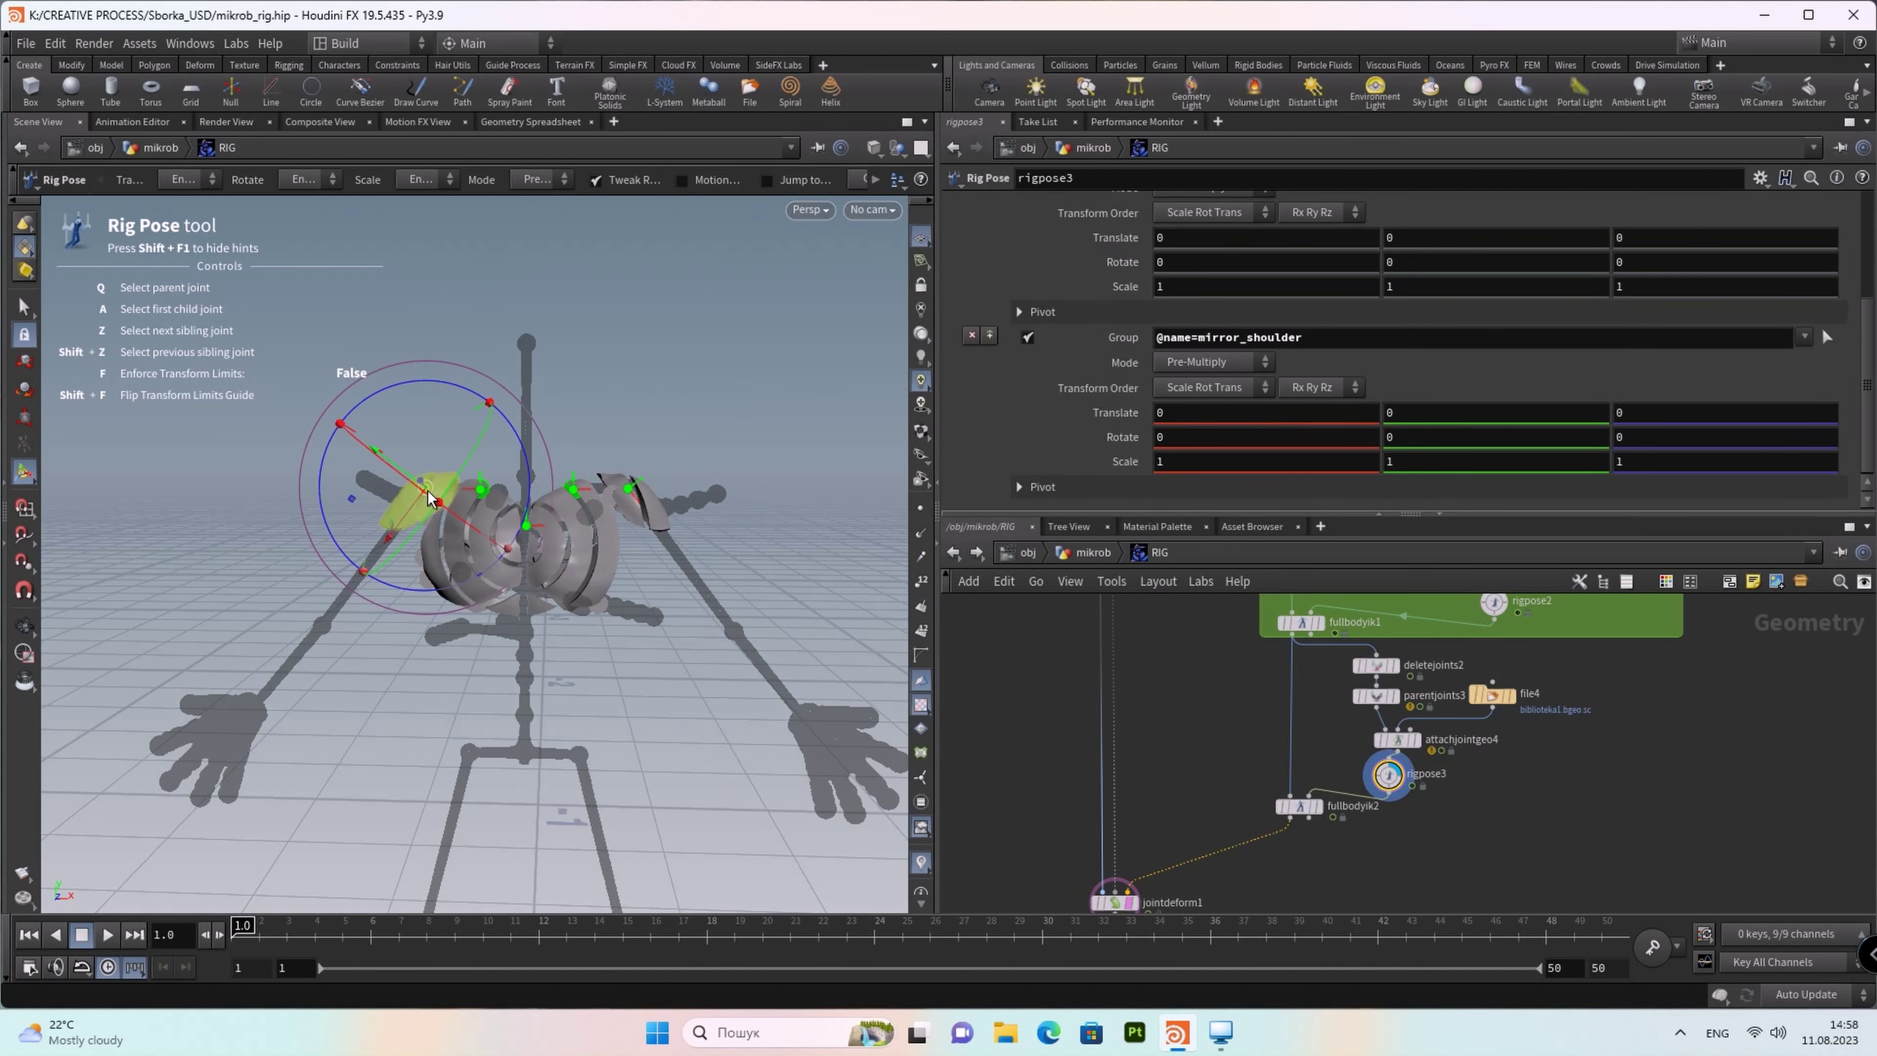
click(524, 520)
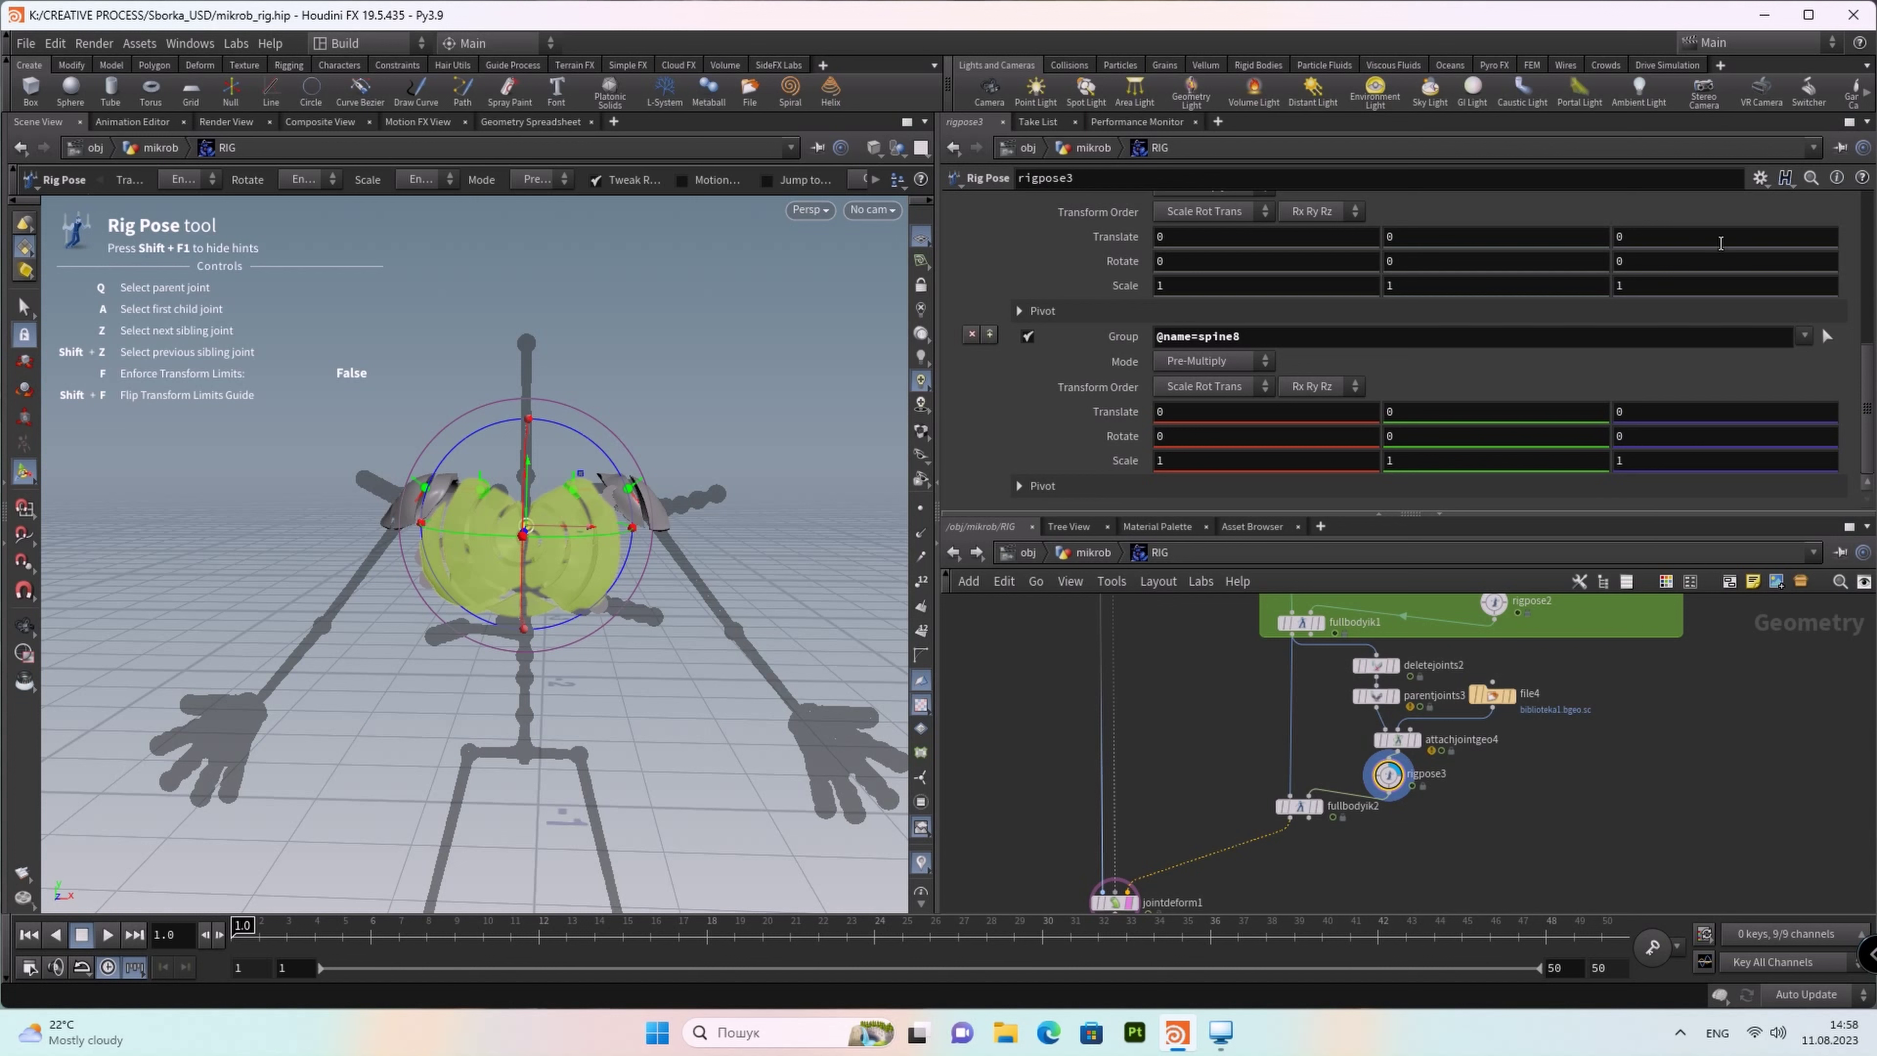
Step: Lock the Scale parameters of the shoulder, mirror_shoulder and spine8 joints
scroll(1703, 281, up, 1)
scroll(1729, 340, up, 1)
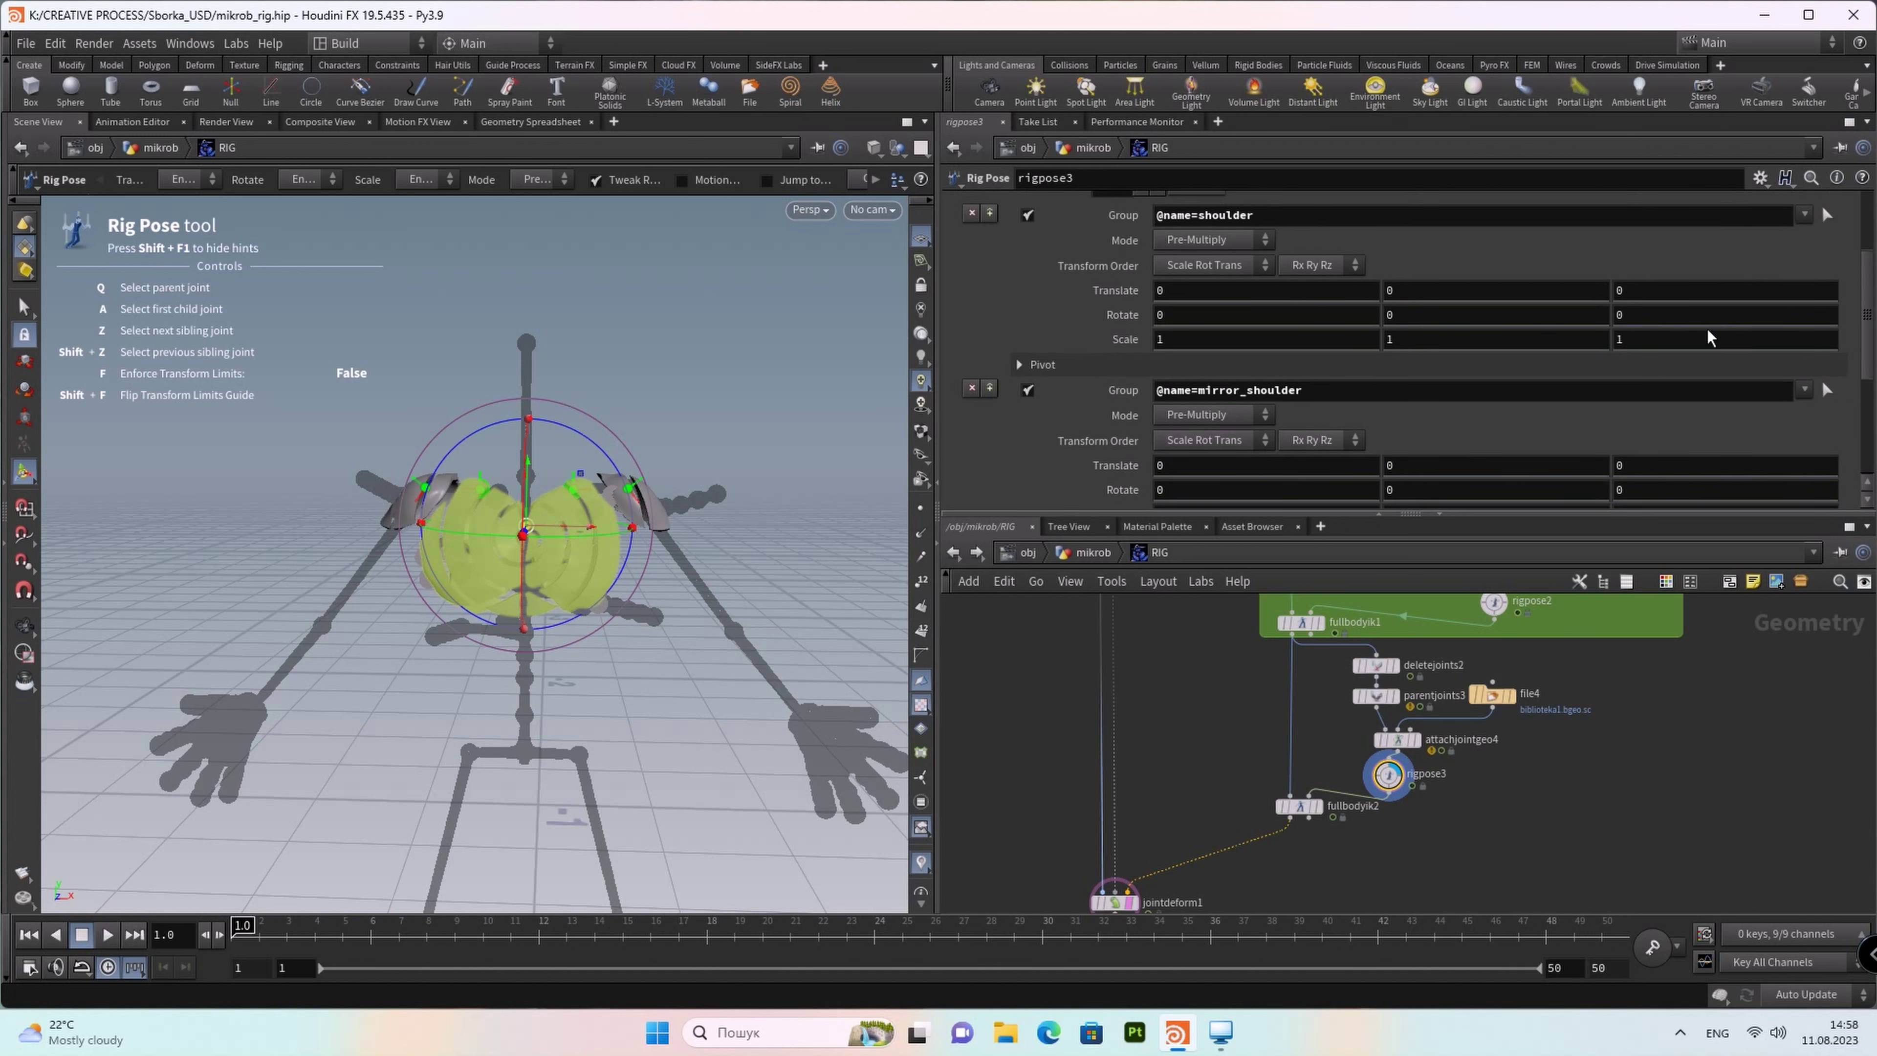
right_click(1116, 348)
click(1160, 637)
scroll(1190, 414, down, 2)
scroll(1167, 392, down, 1)
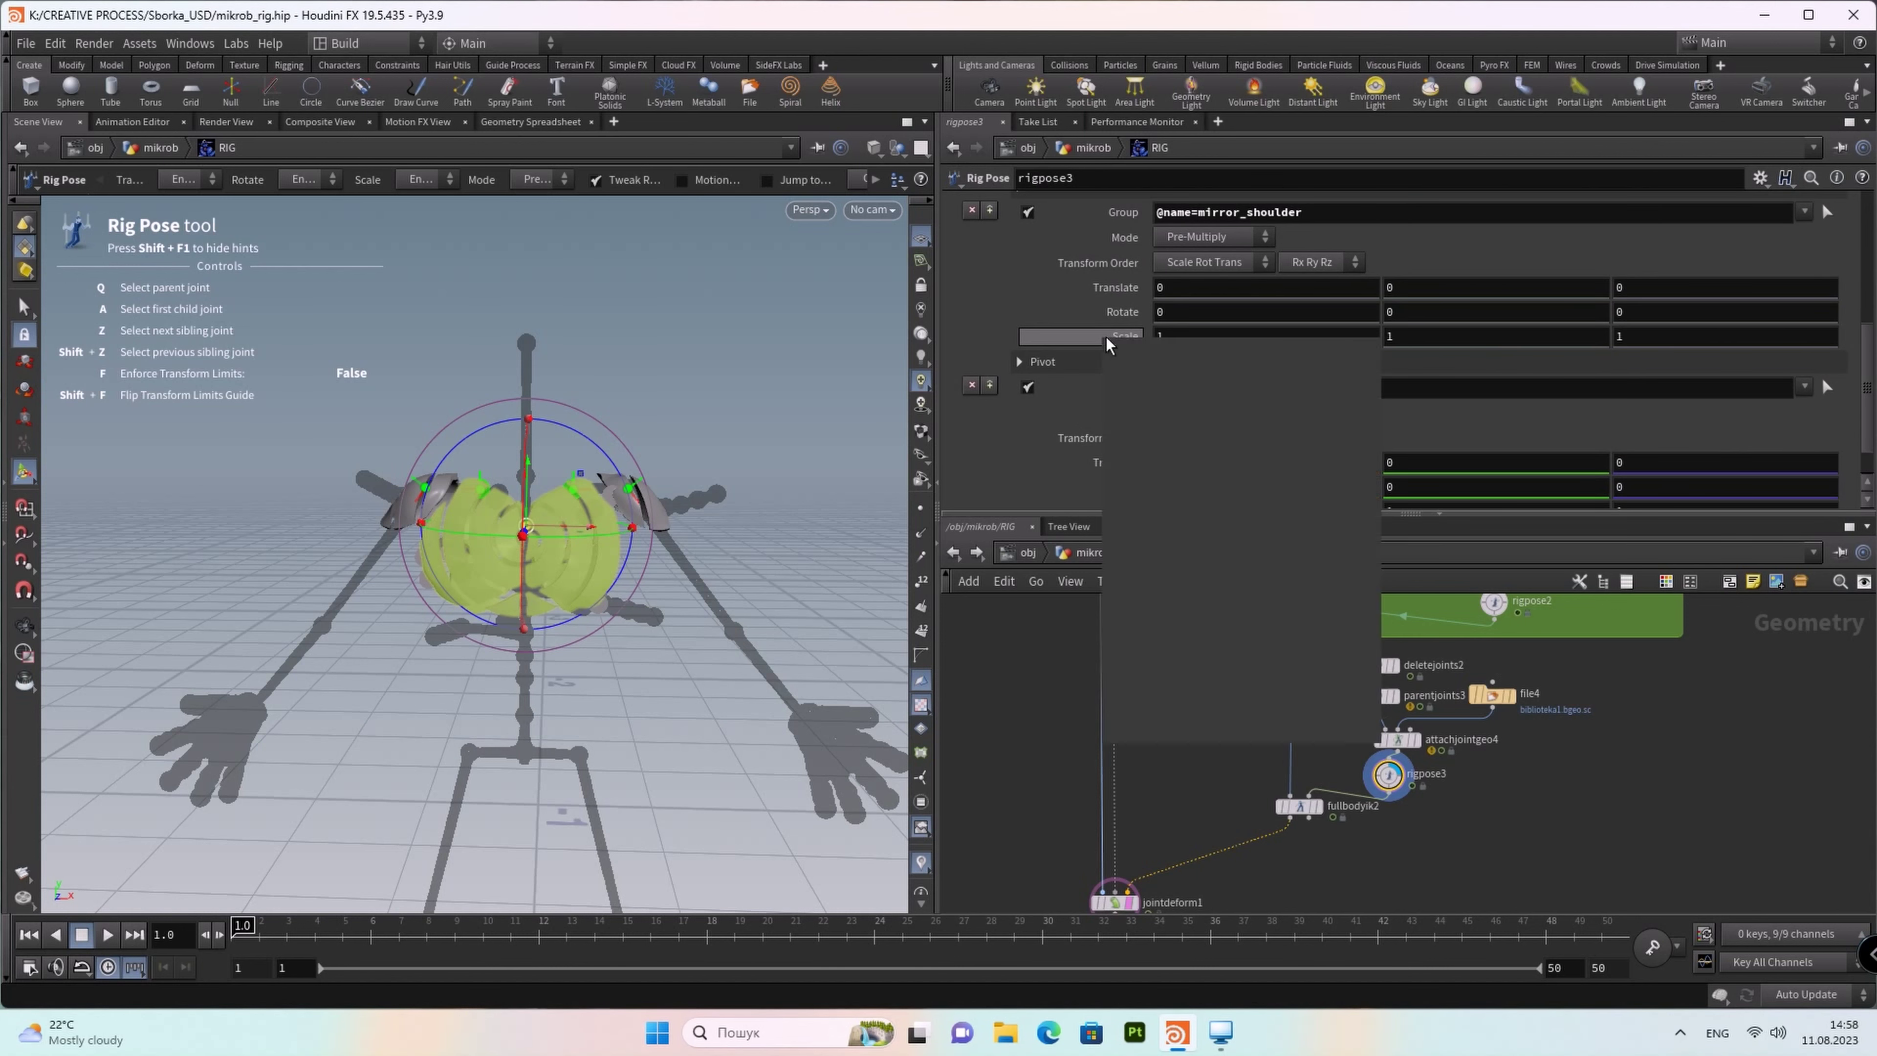
right_click(1132, 340)
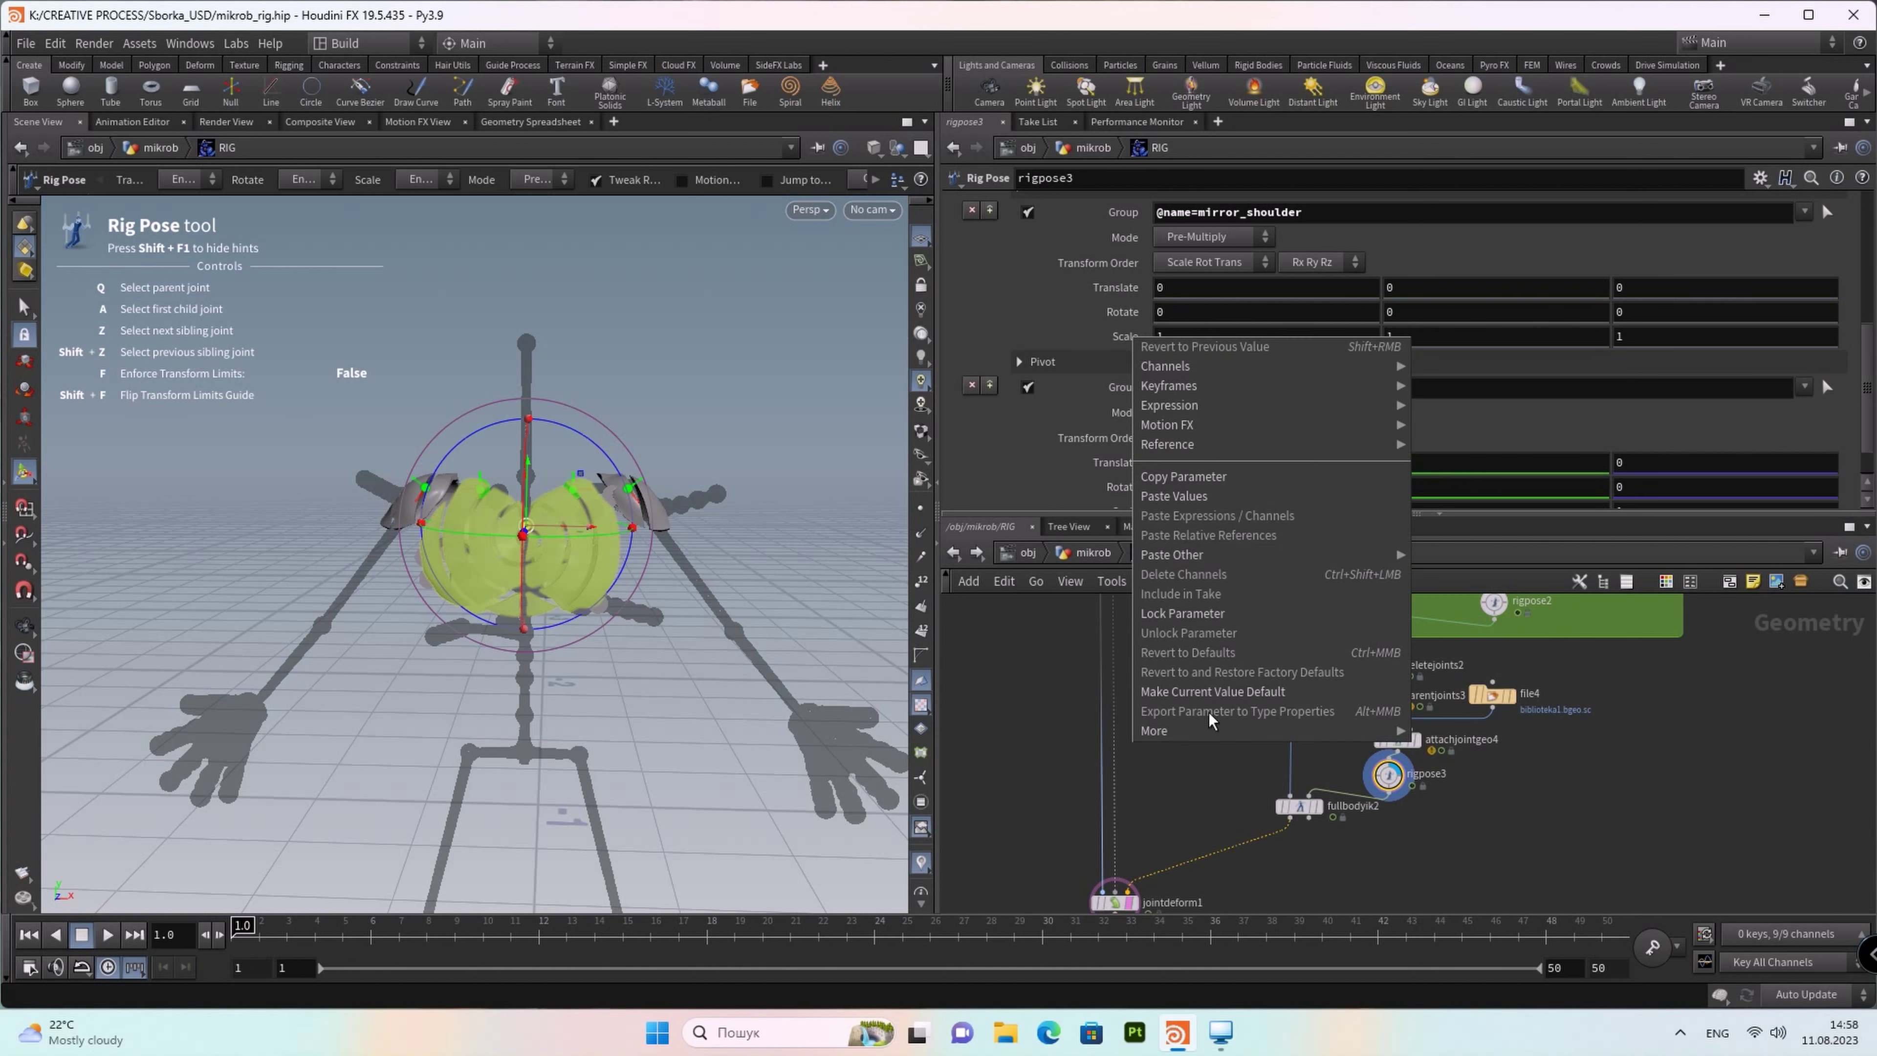
click(1204, 613)
scroll(1108, 384, down, 1)
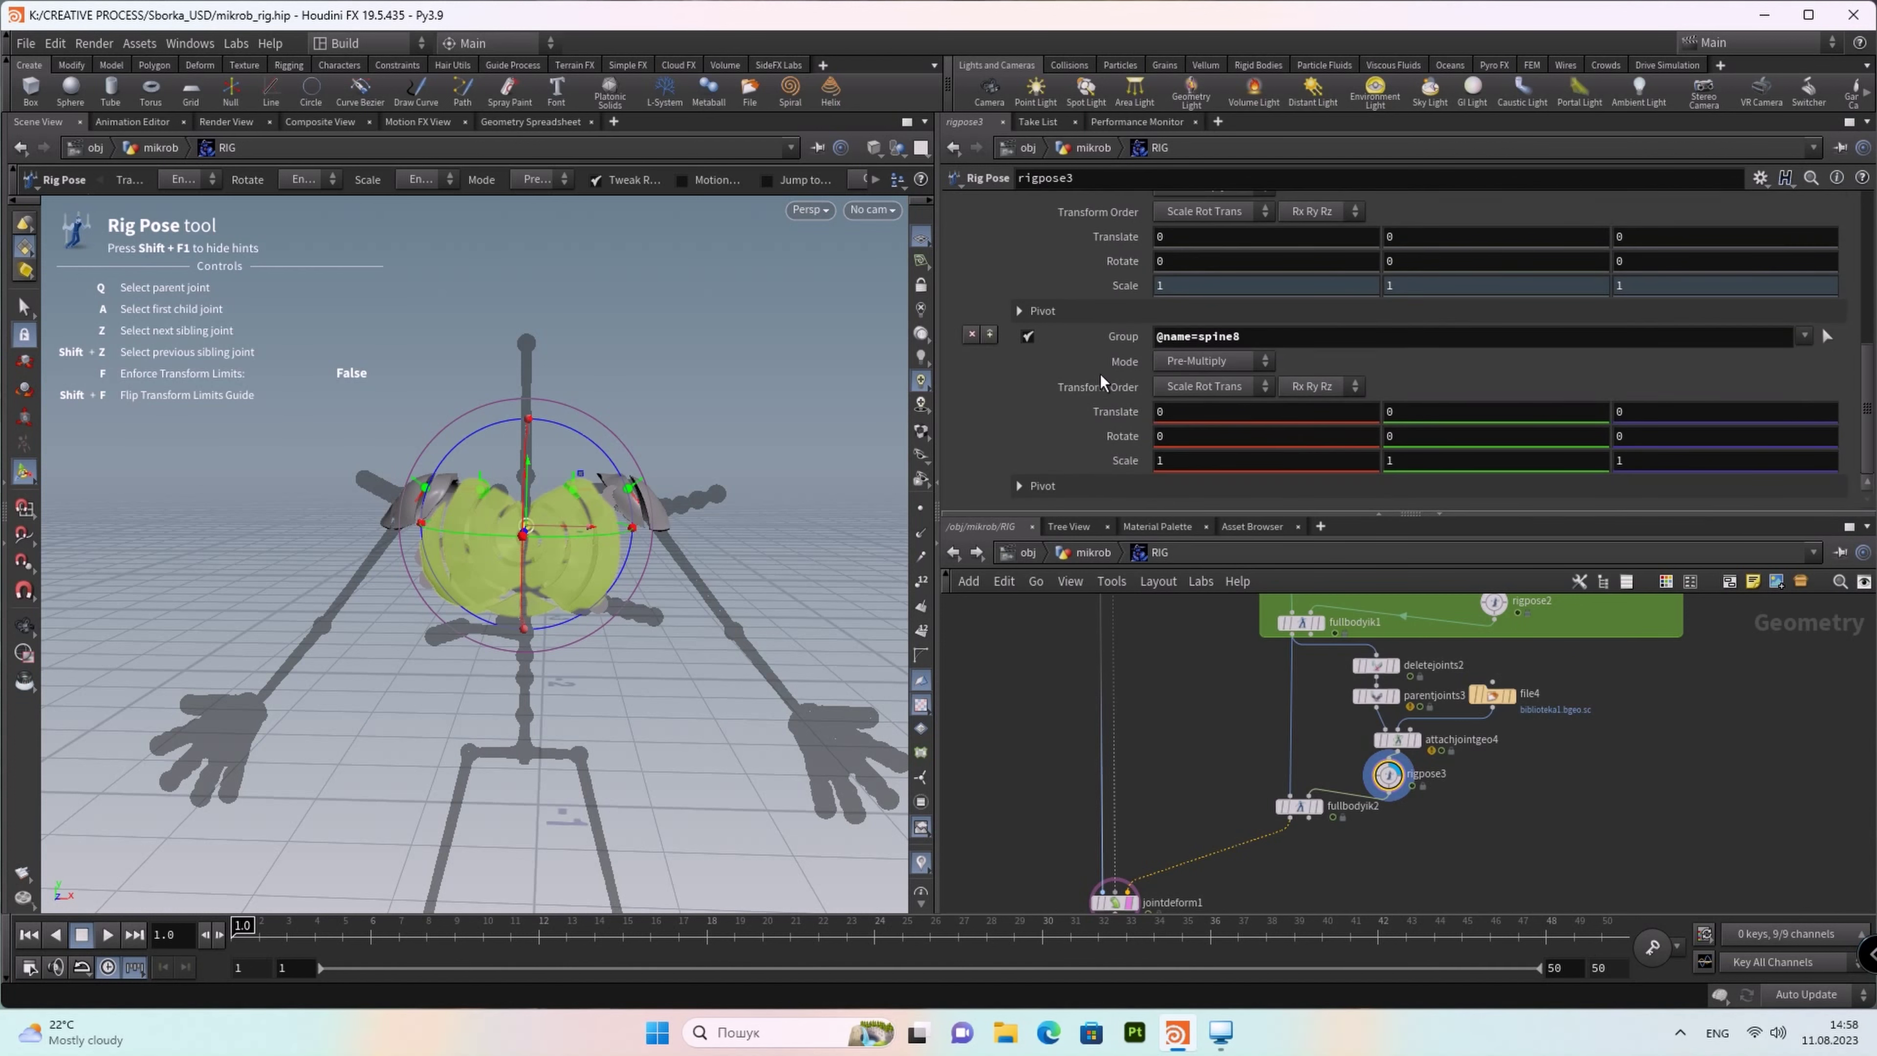
right_click(1132, 463)
click(1194, 737)
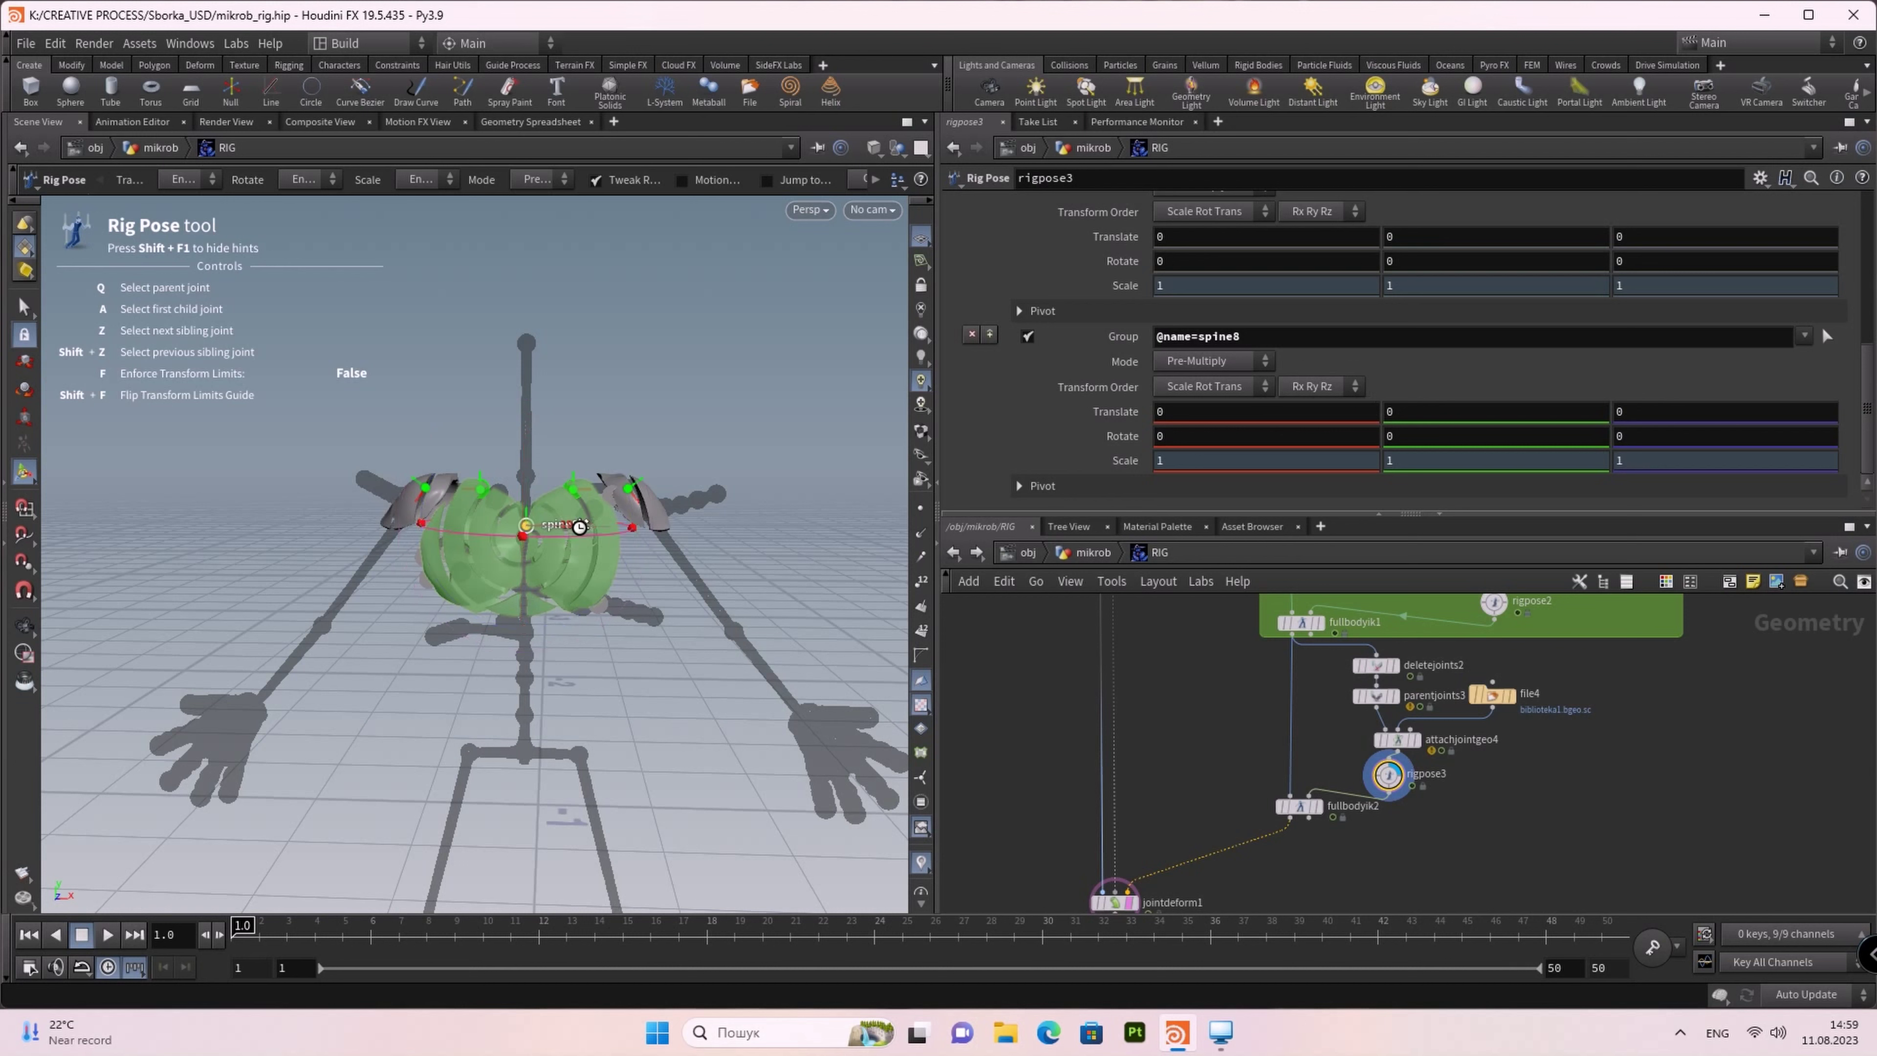
Step: Test-rotate the chest armor on spine8, then revert spine8's Rotate to zero
mouse_move(556, 525)
mouse_down()
mouse_move(526, 525)
mouse_move(649, 532)
mouse_move(658, 424)
mouse_move(1110, 430)
mouse_up()
key(space)
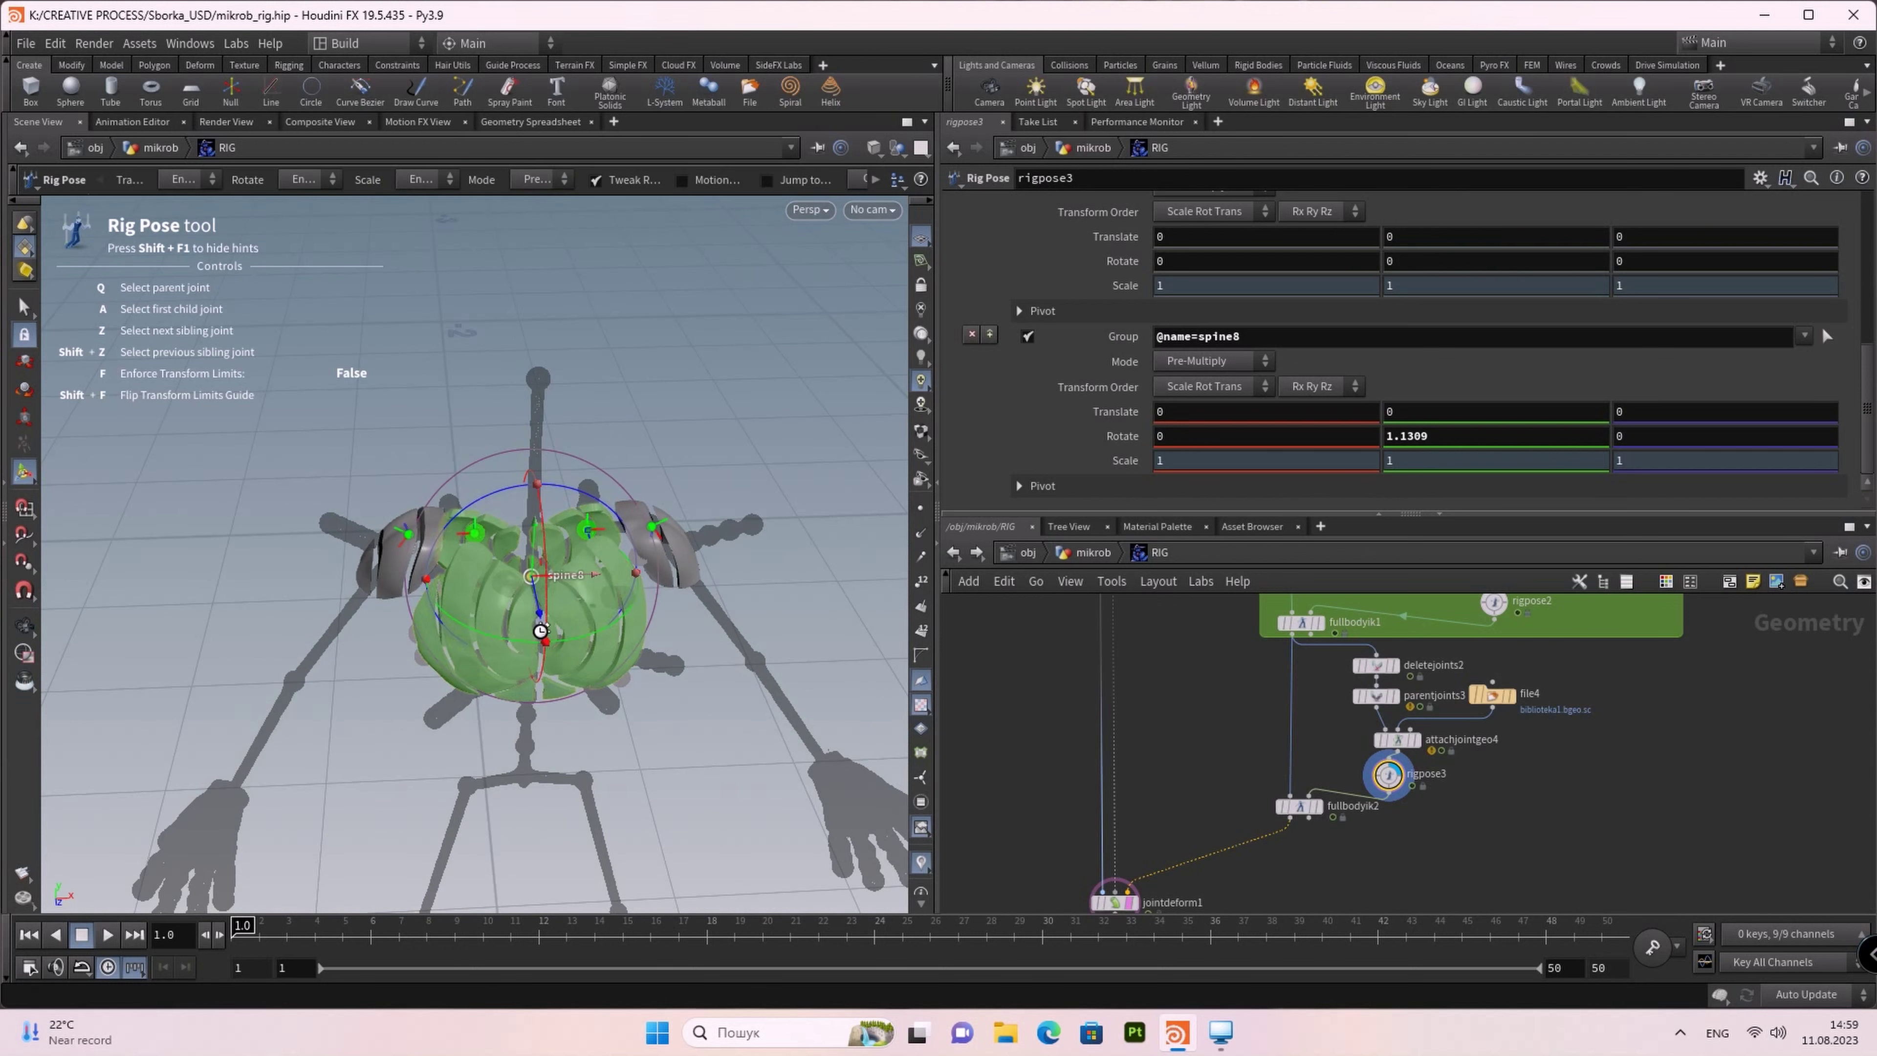
drag(564, 691, 568, 751)
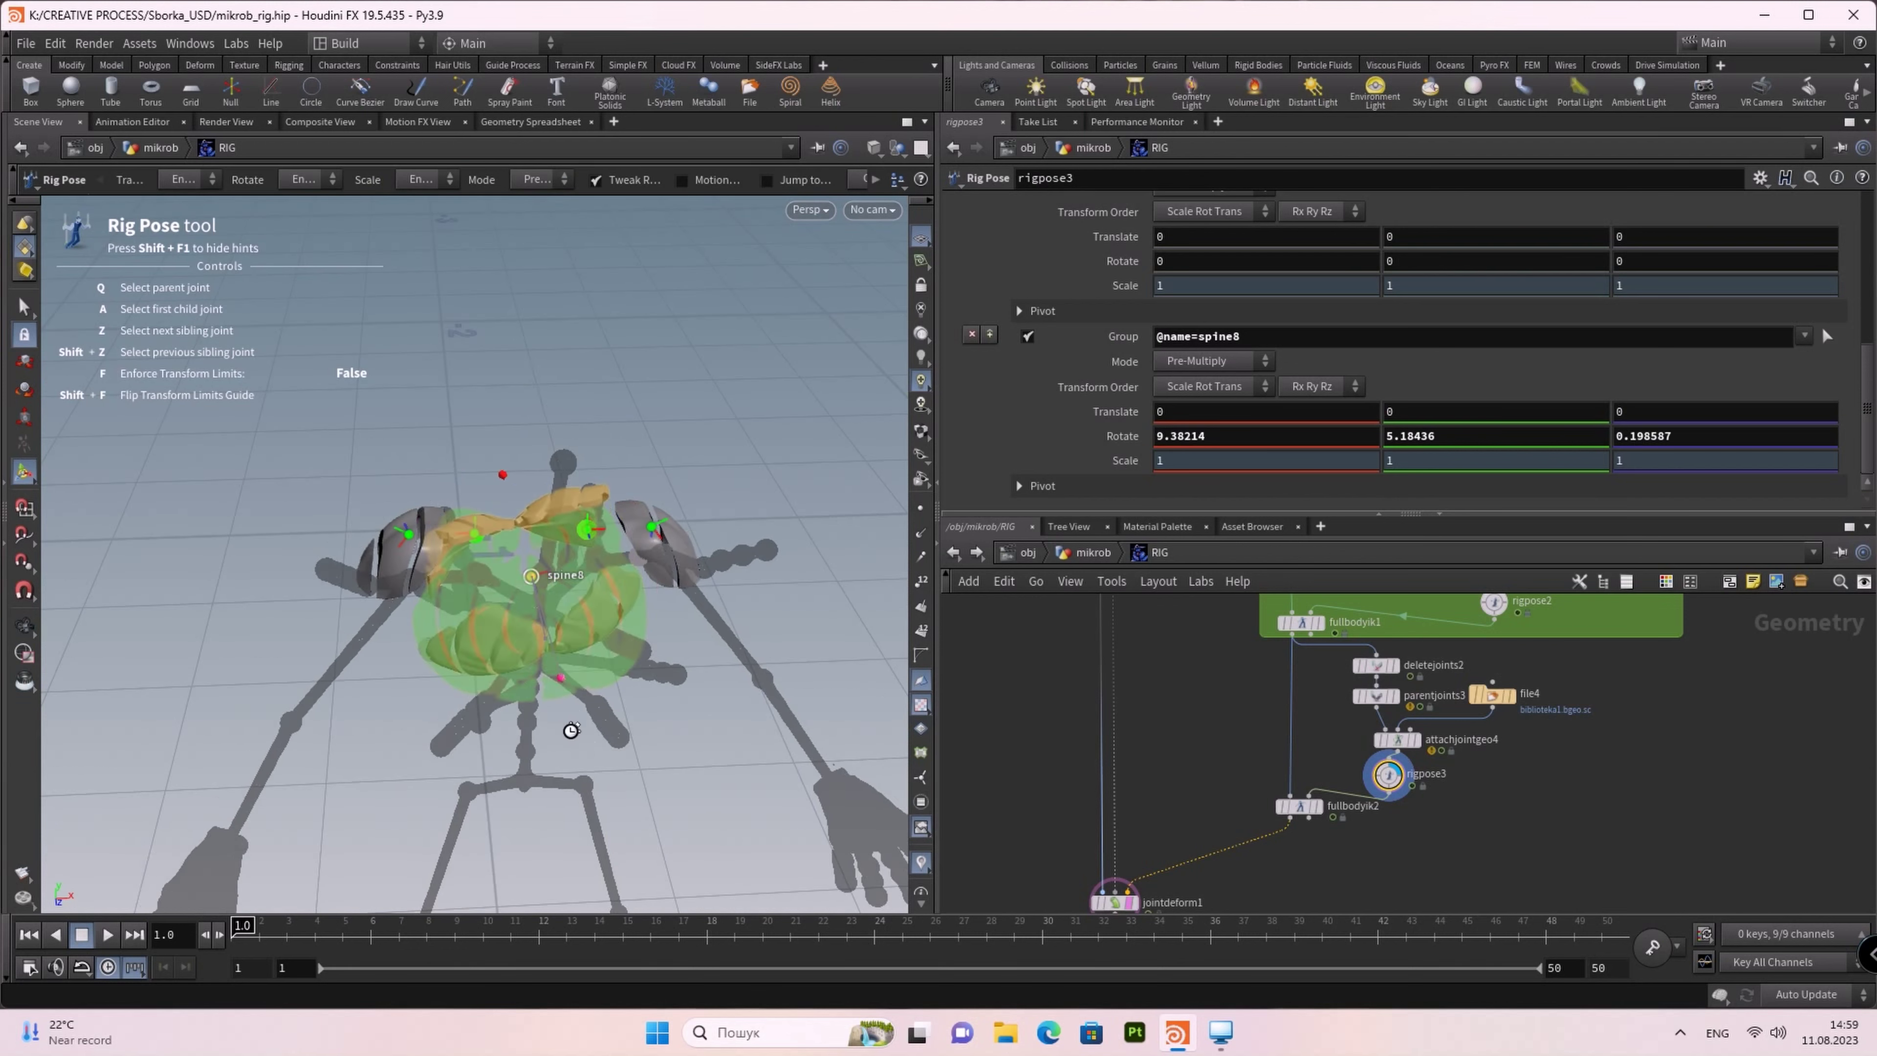
mouse_move(493, 711)
mouse_down()
mouse_move(439, 629)
mouse_move(450, 647)
mouse_up()
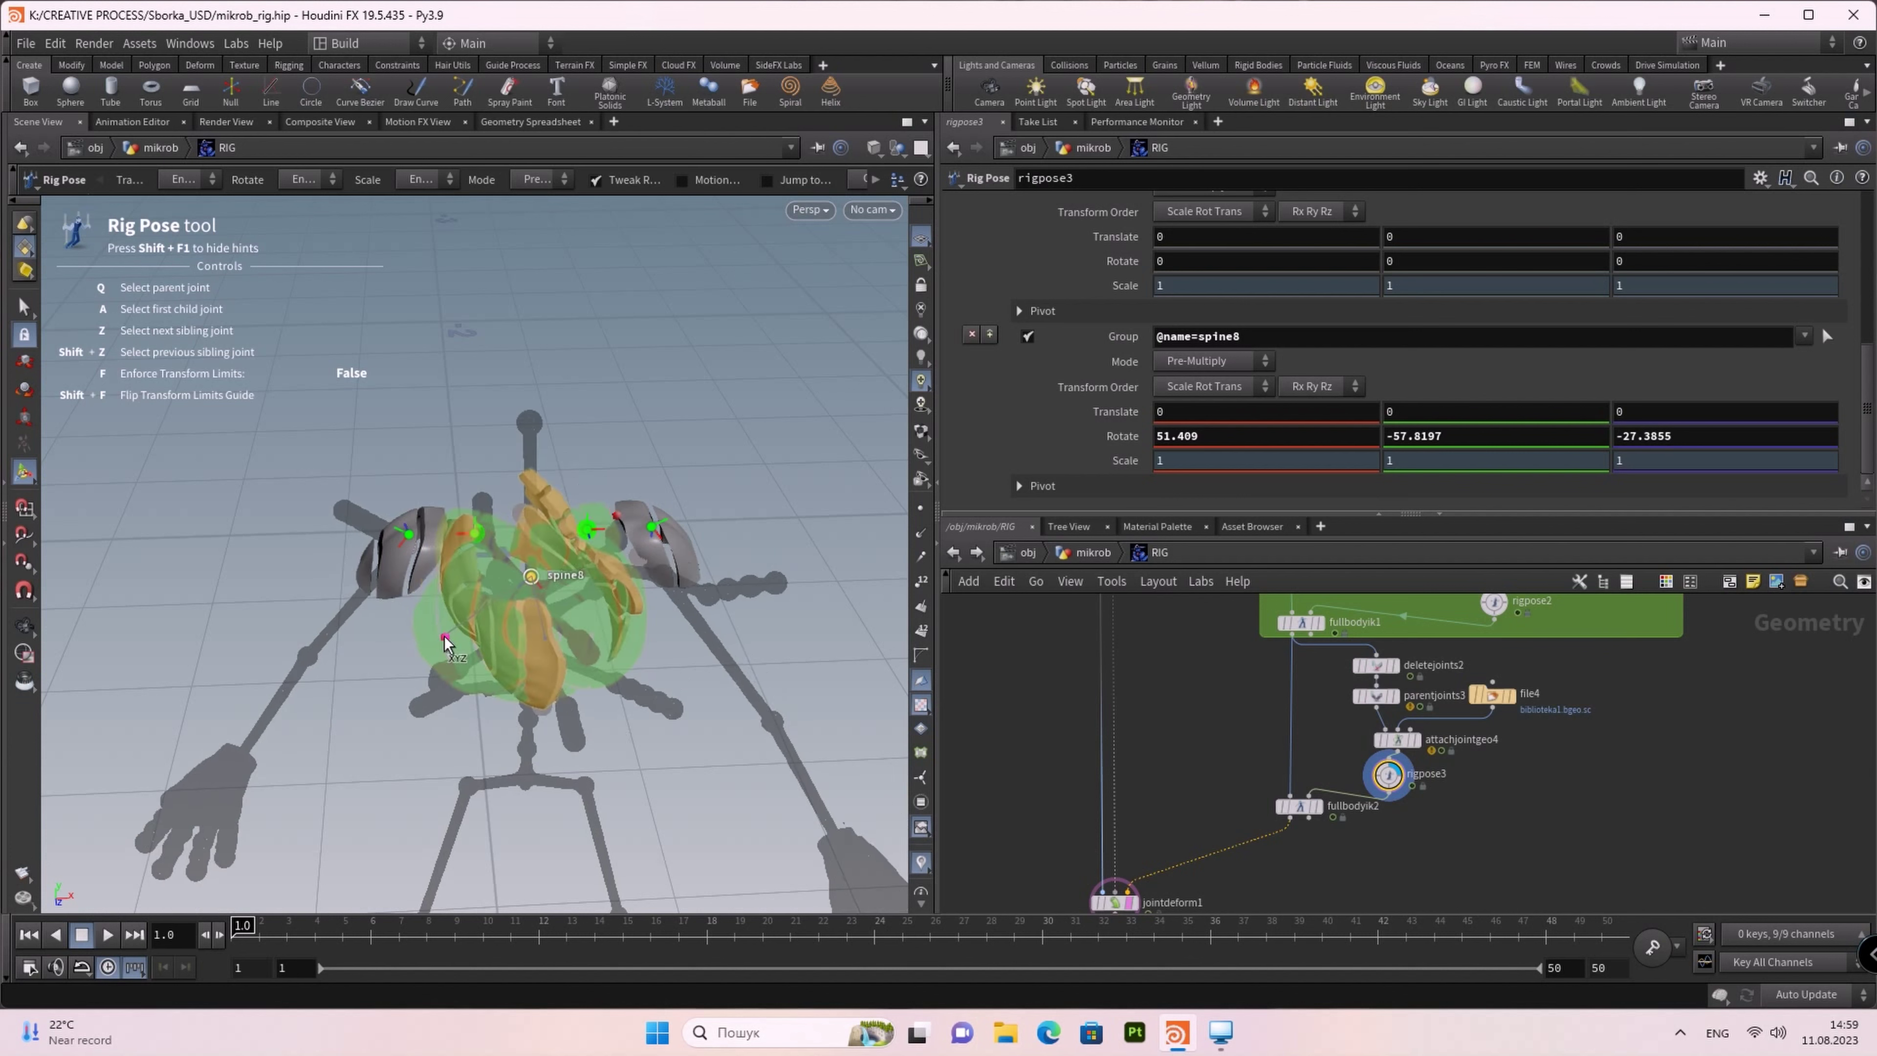
right_click(1091, 443)
right_click(1135, 436)
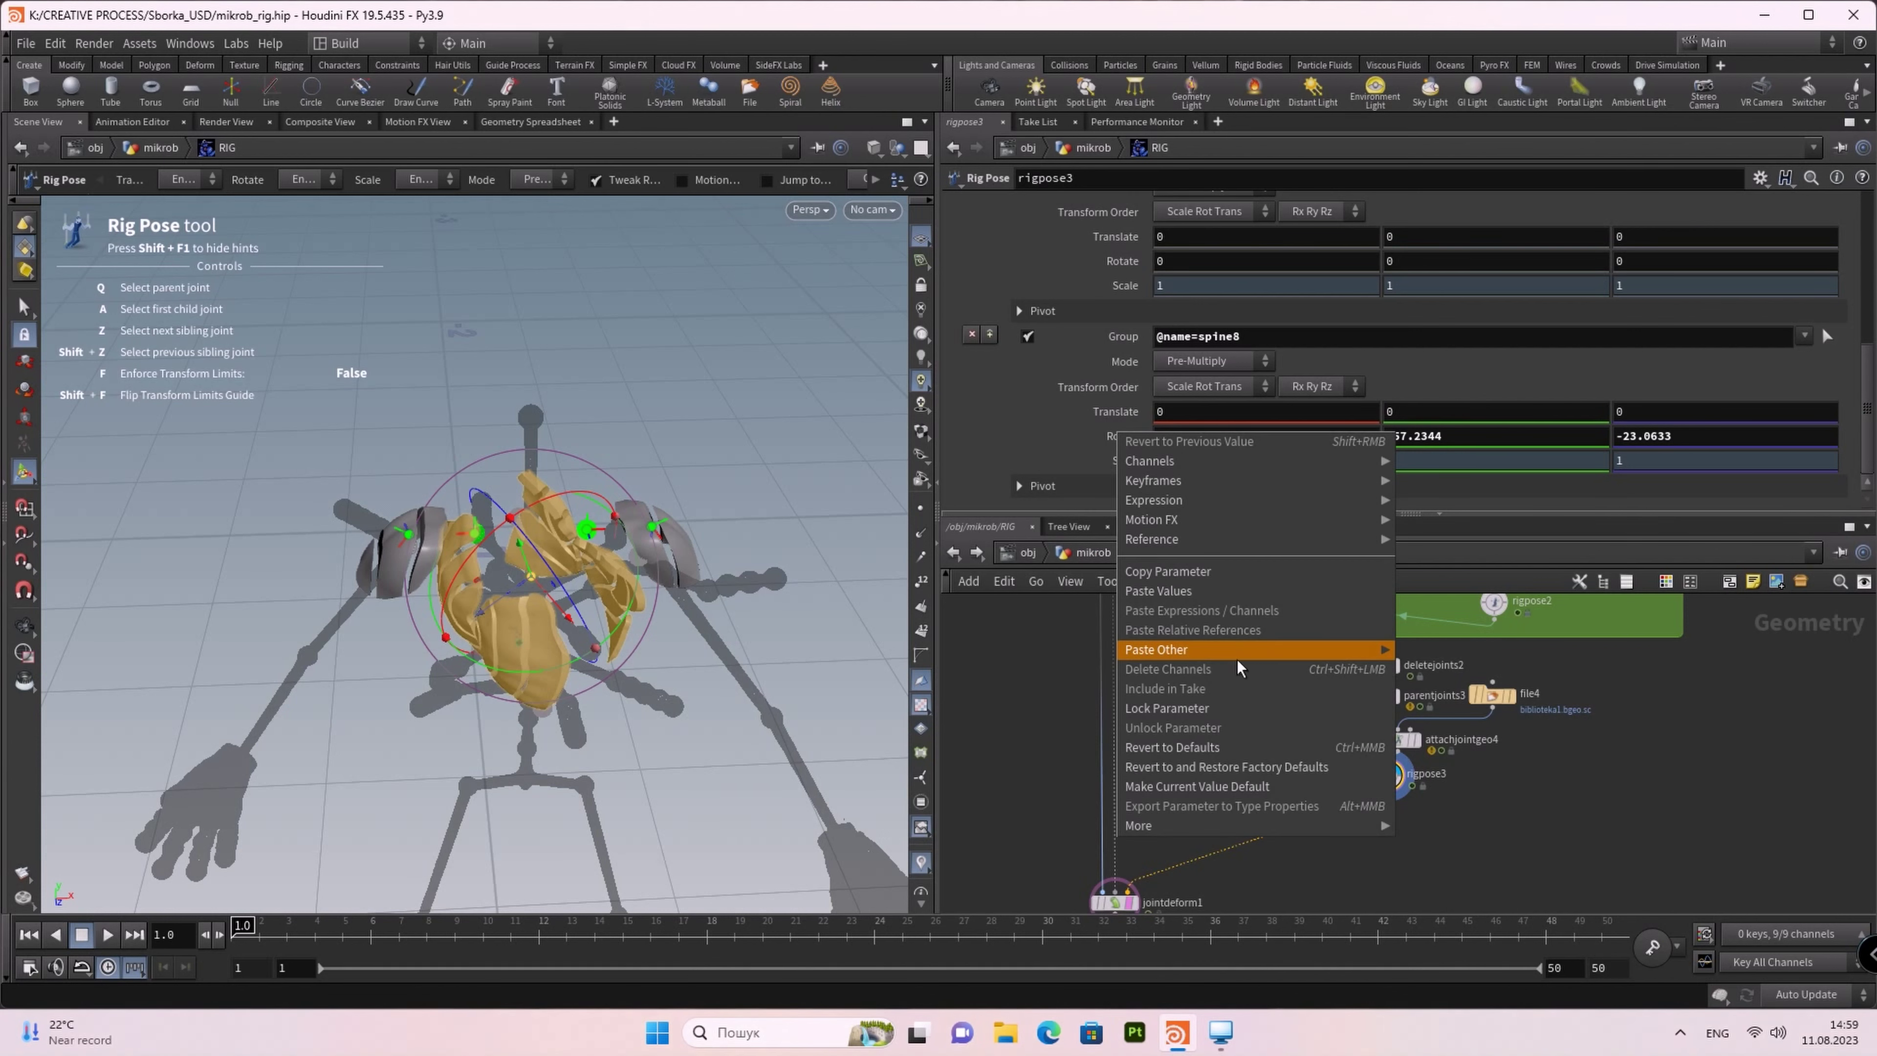
click(1203, 751)
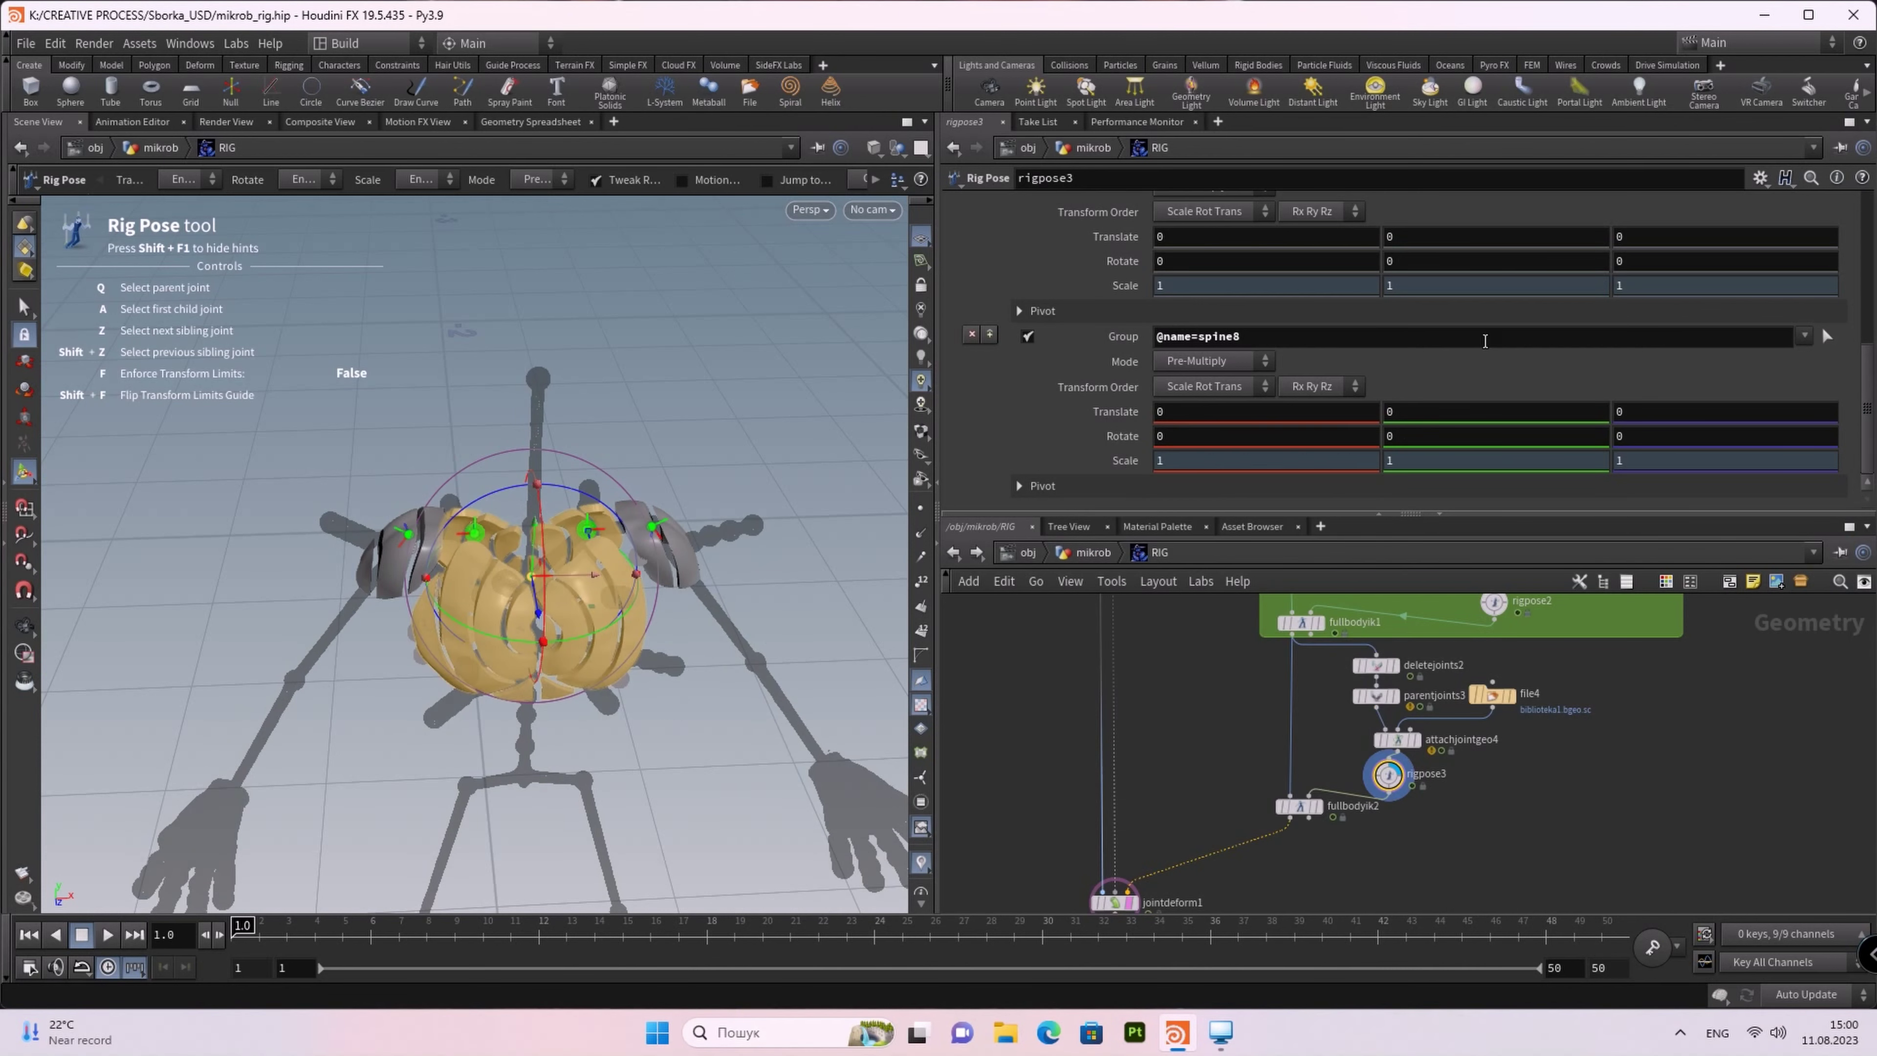
scroll(1485, 372, up, 3)
scroll(1485, 372, down, 2)
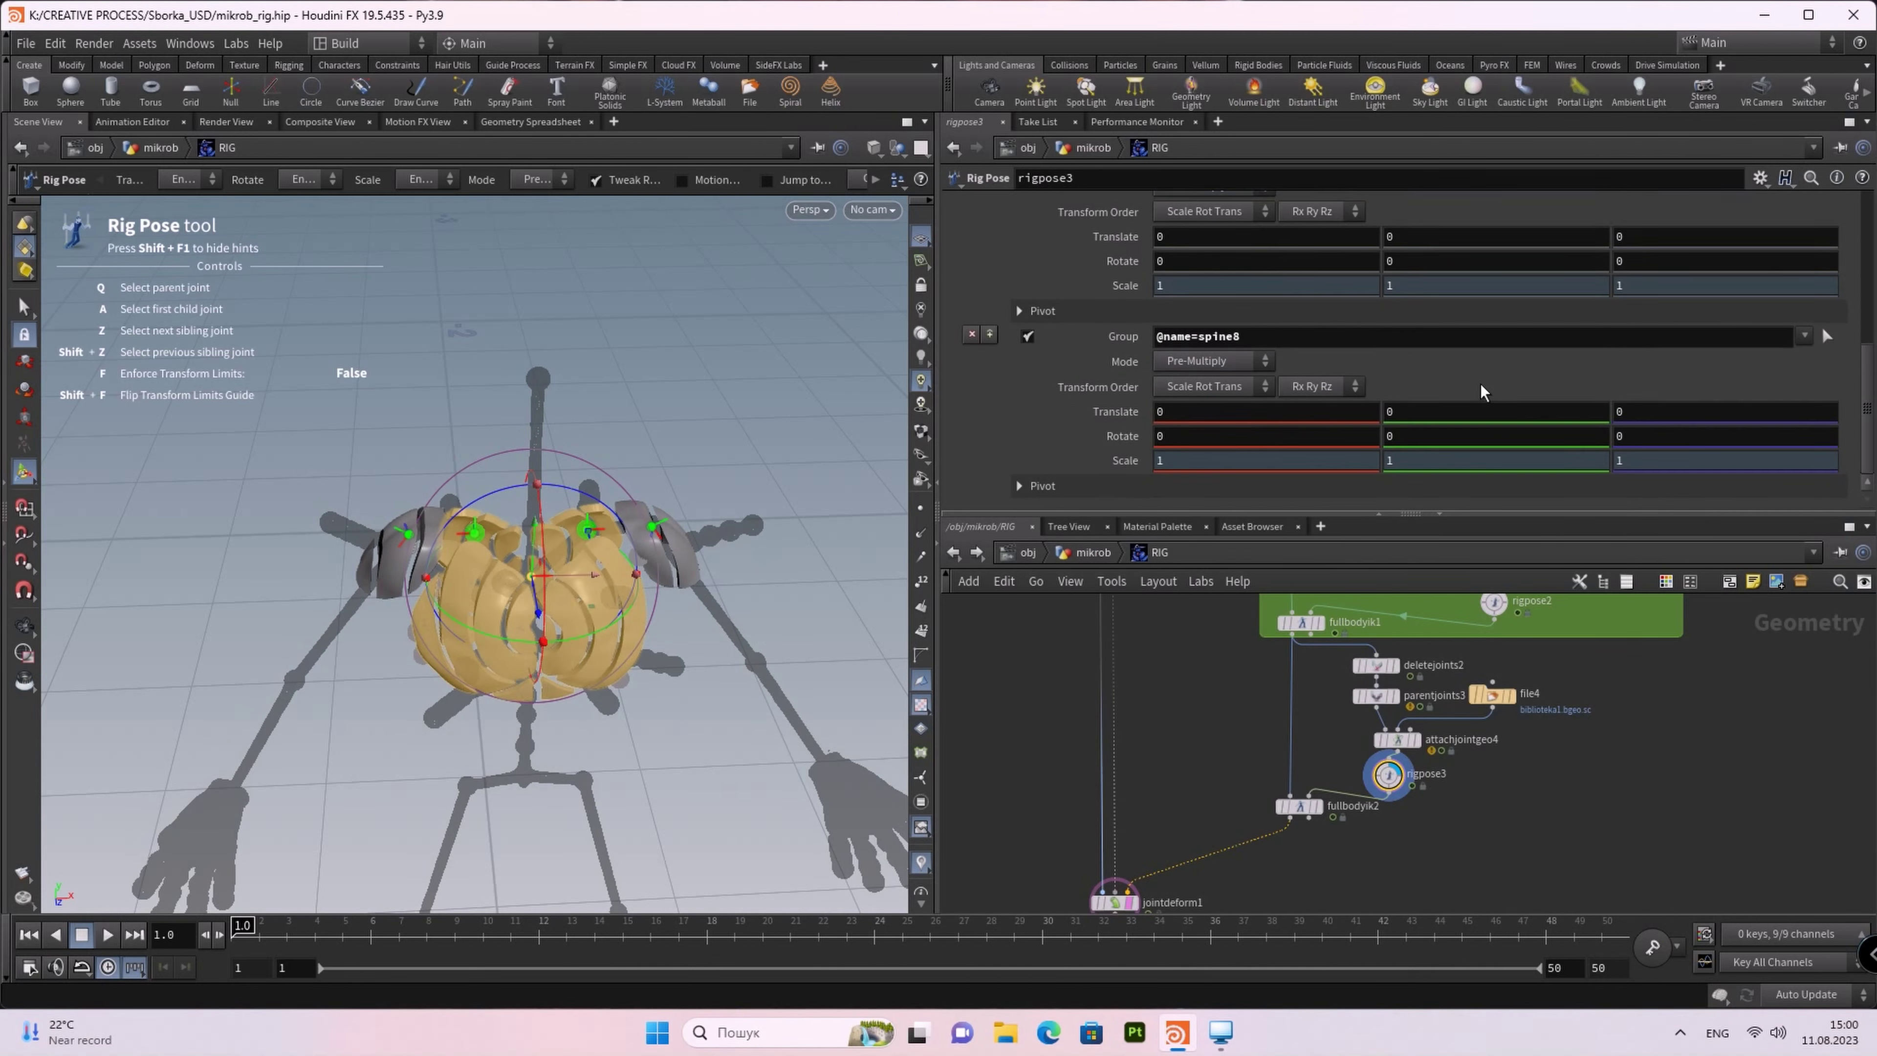
Step: Lock the Translate parameters of spine8, shoulder and mirror_shoulder
right_click(1129, 411)
click(1203, 684)
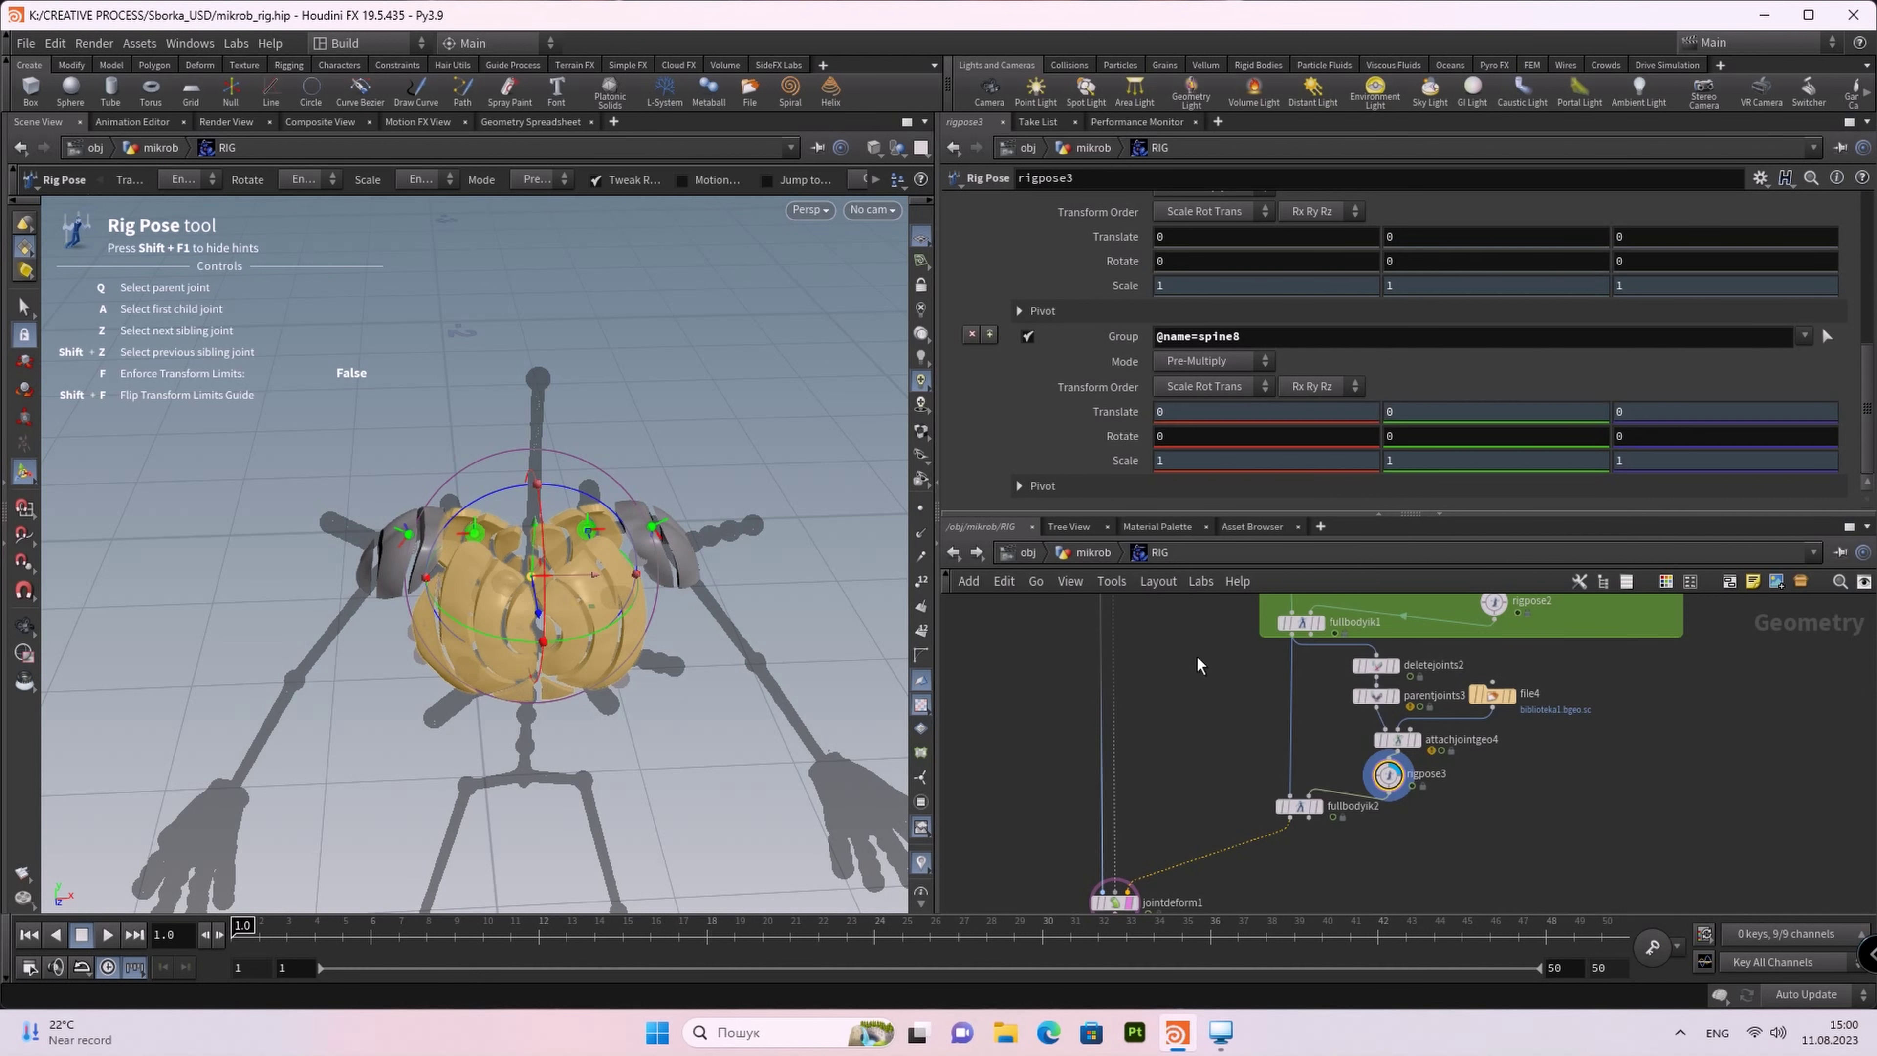
click(673, 519)
right_click(1131, 242)
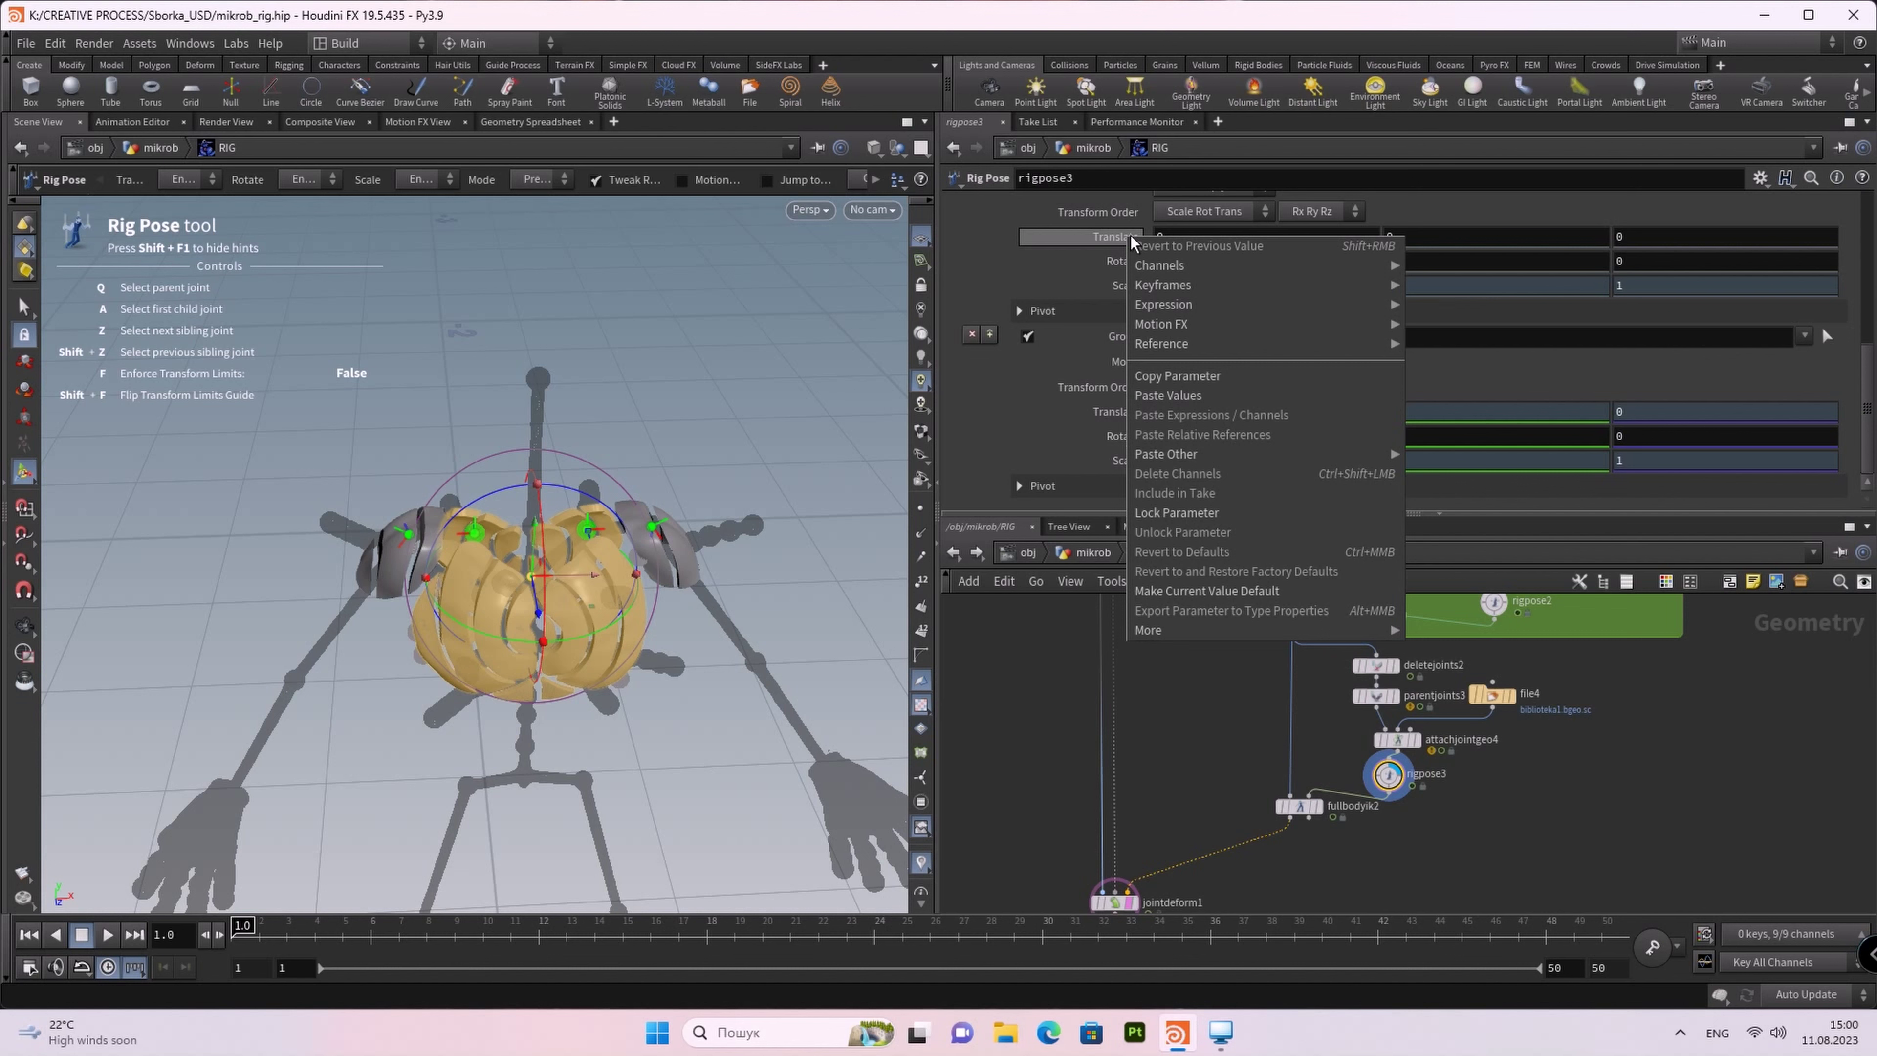
click(1194, 512)
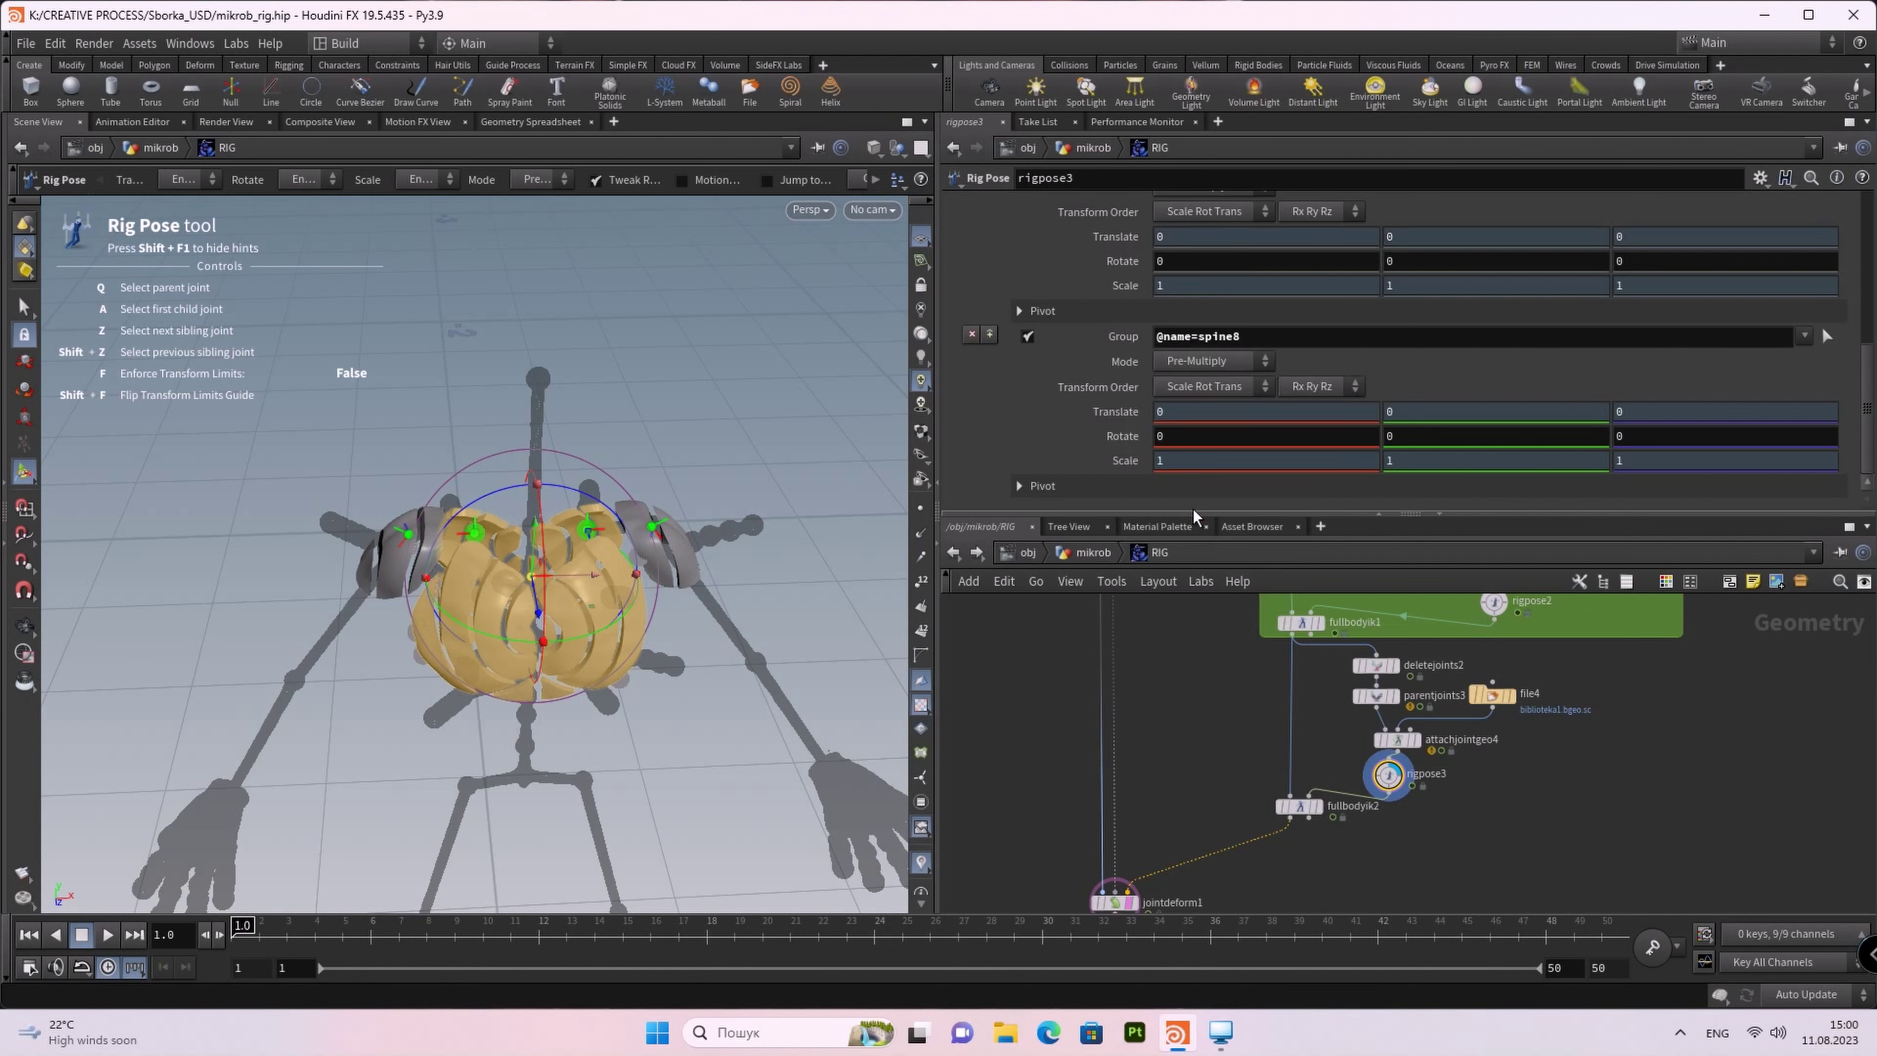
scroll(1310, 262, down, 2)
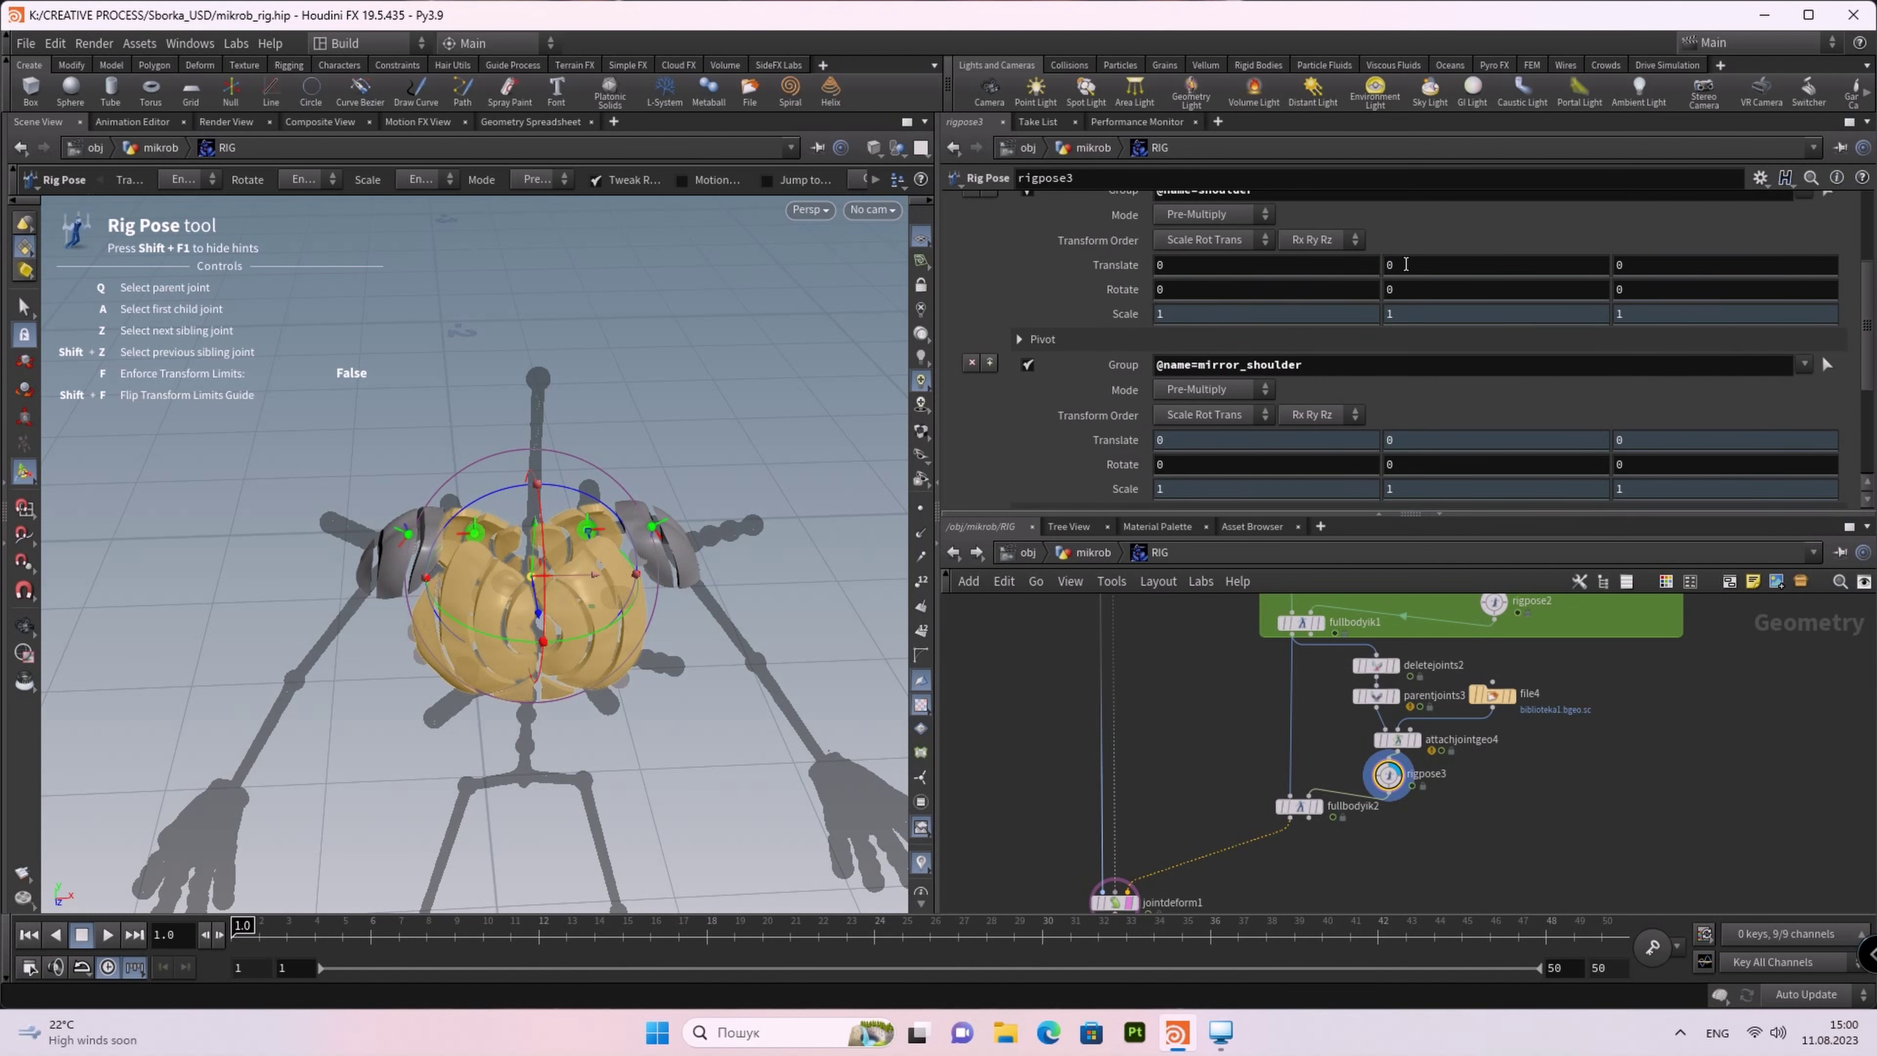
right_click(1128, 264)
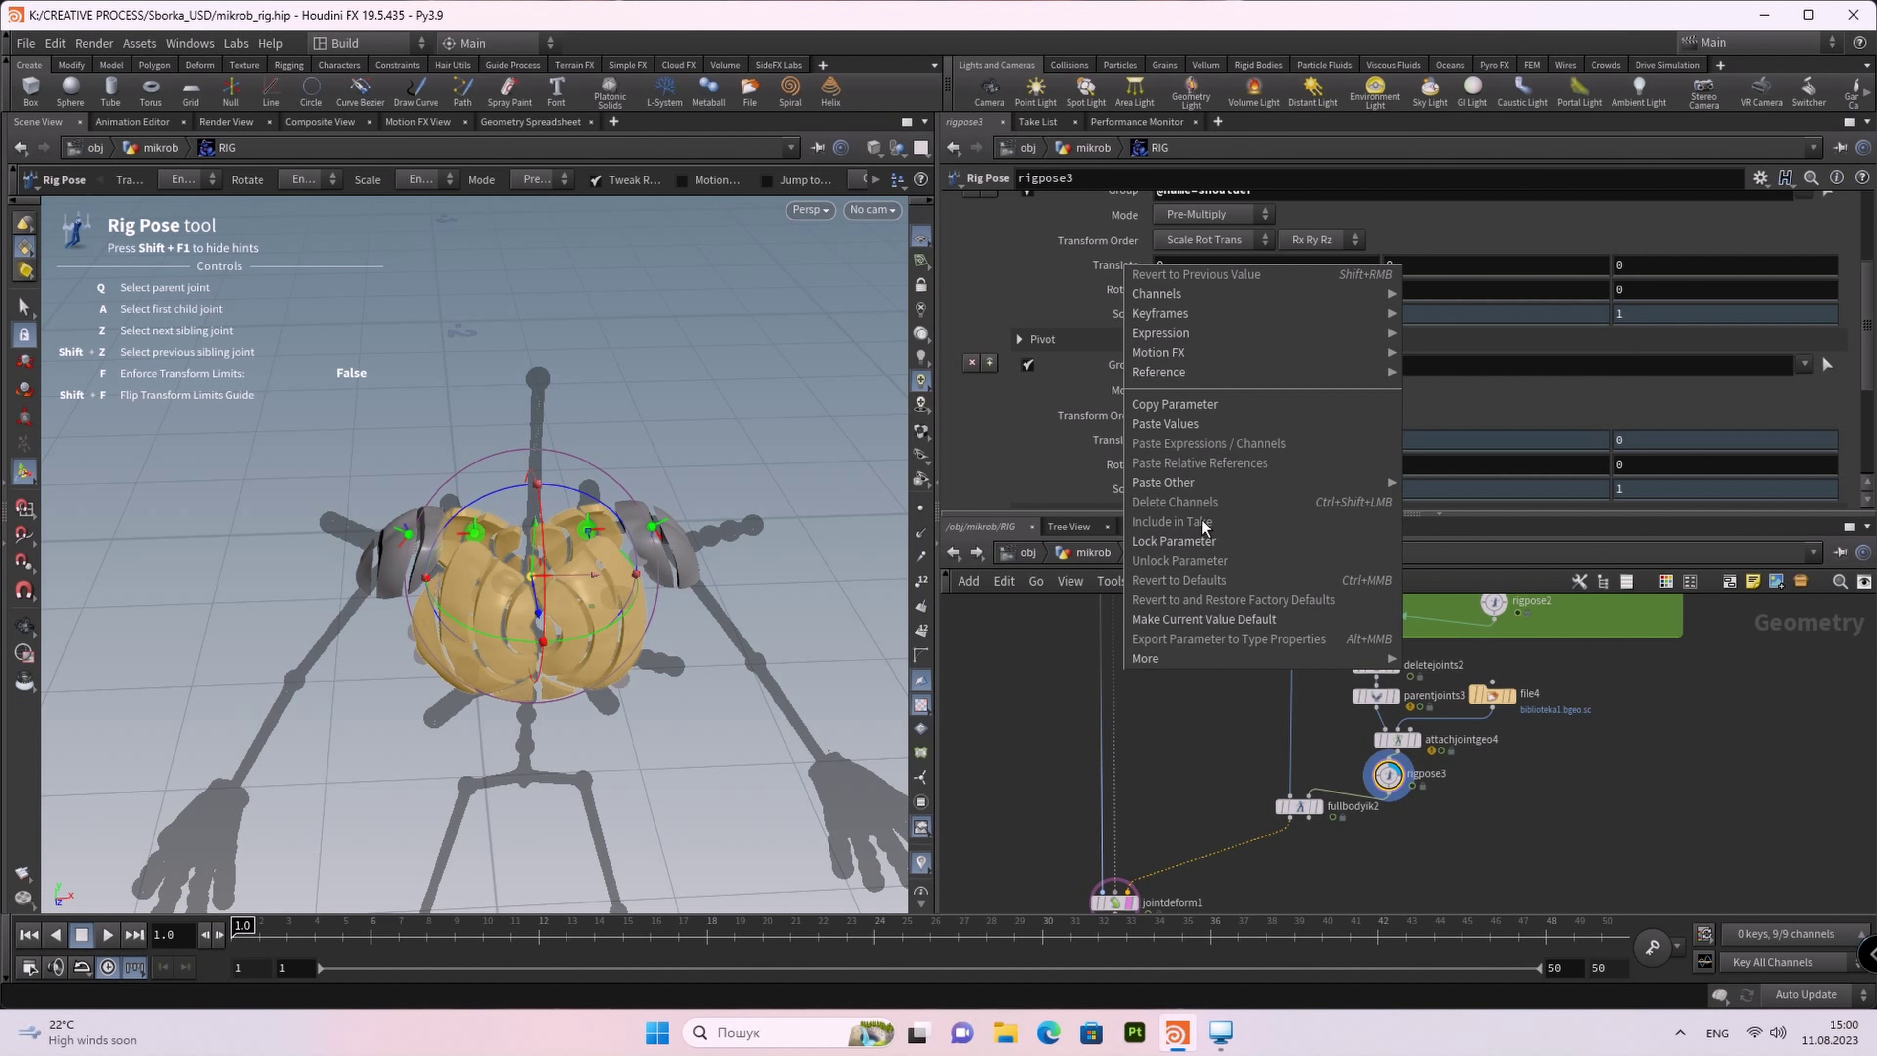
click(1199, 541)
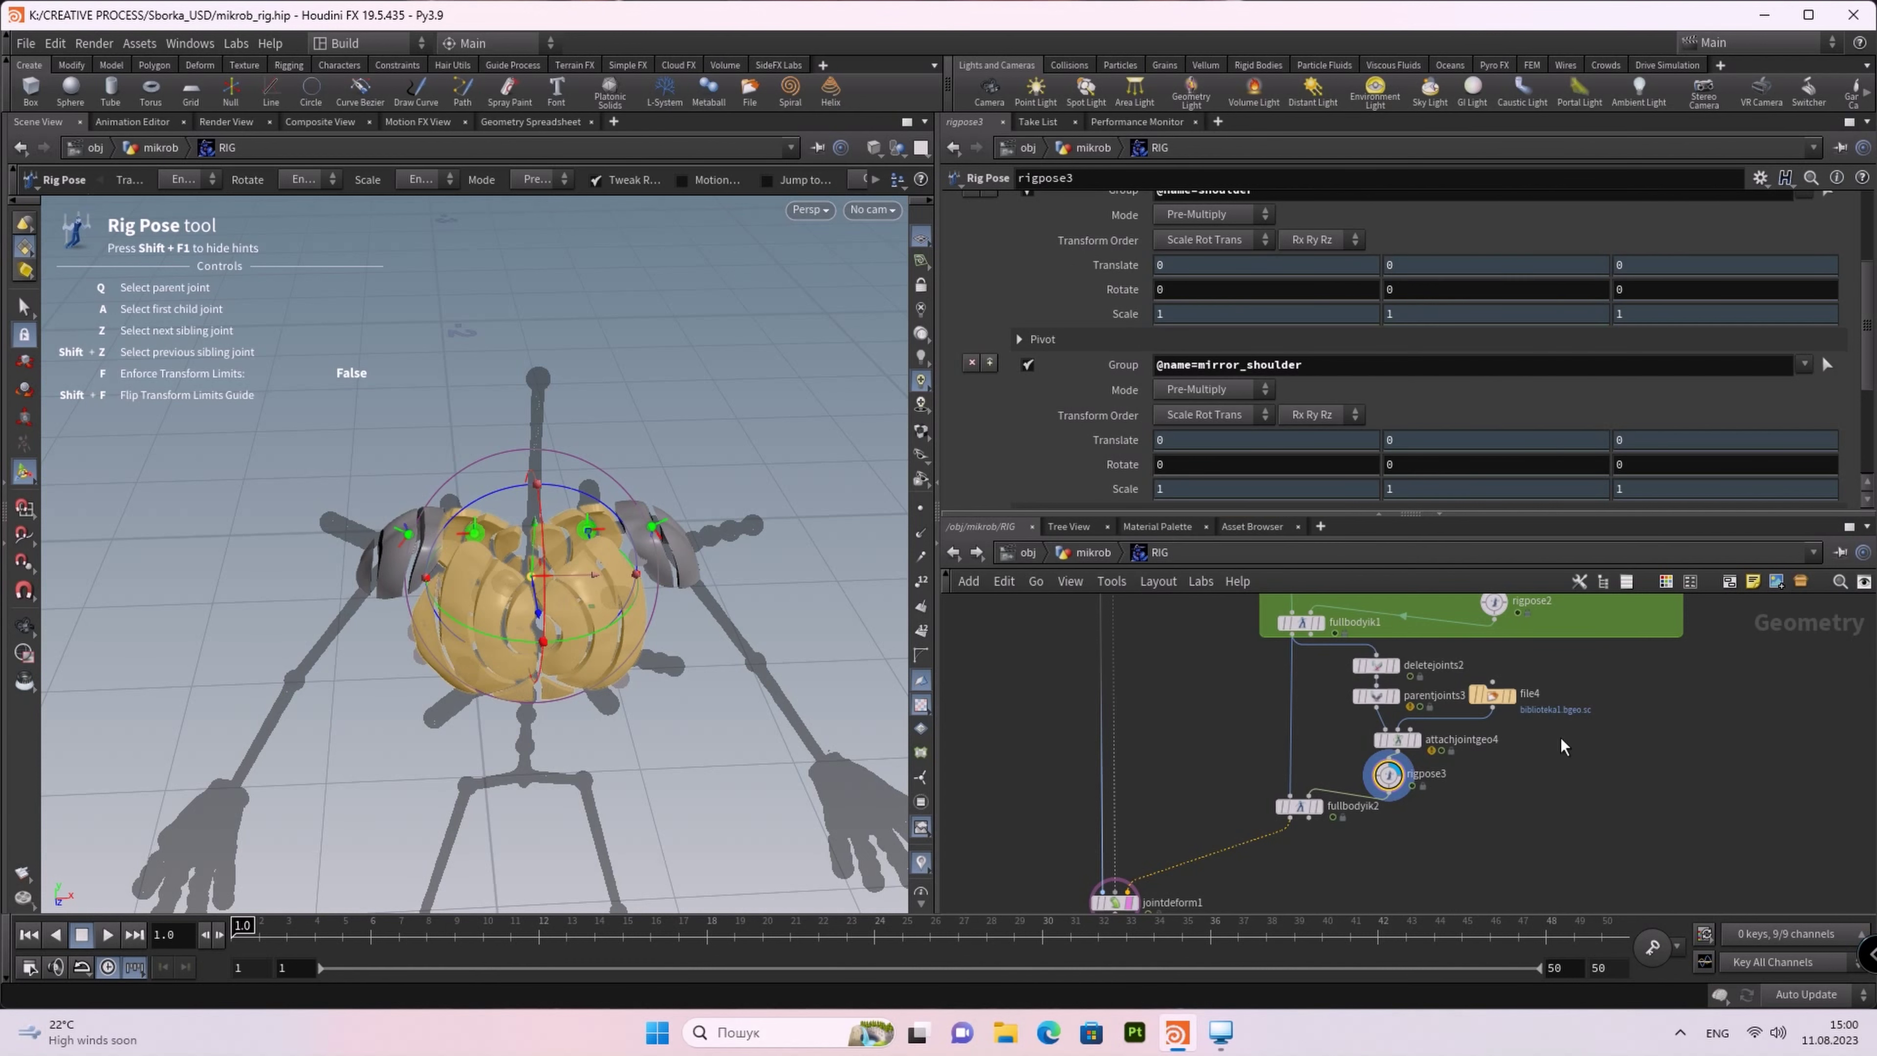
scroll(1568, 789, down, 2)
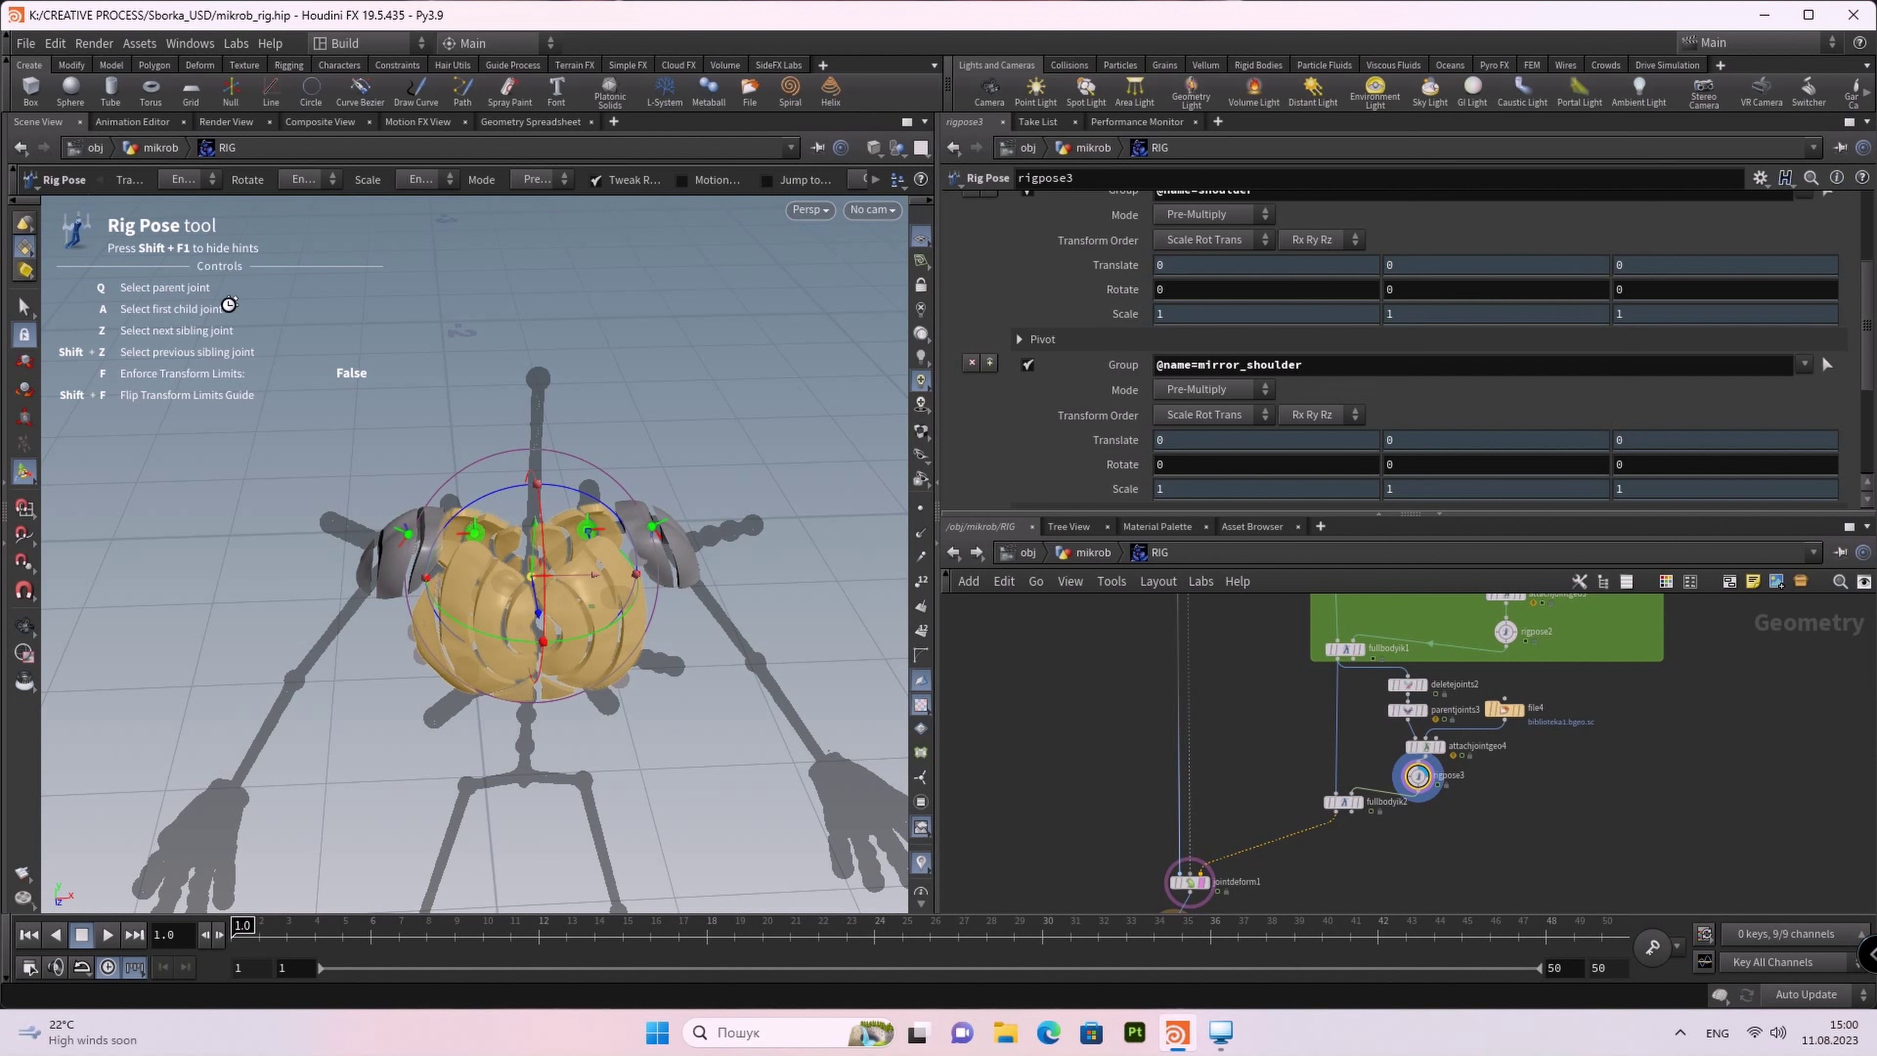
click(137, 43)
mouse_move(182, 174)
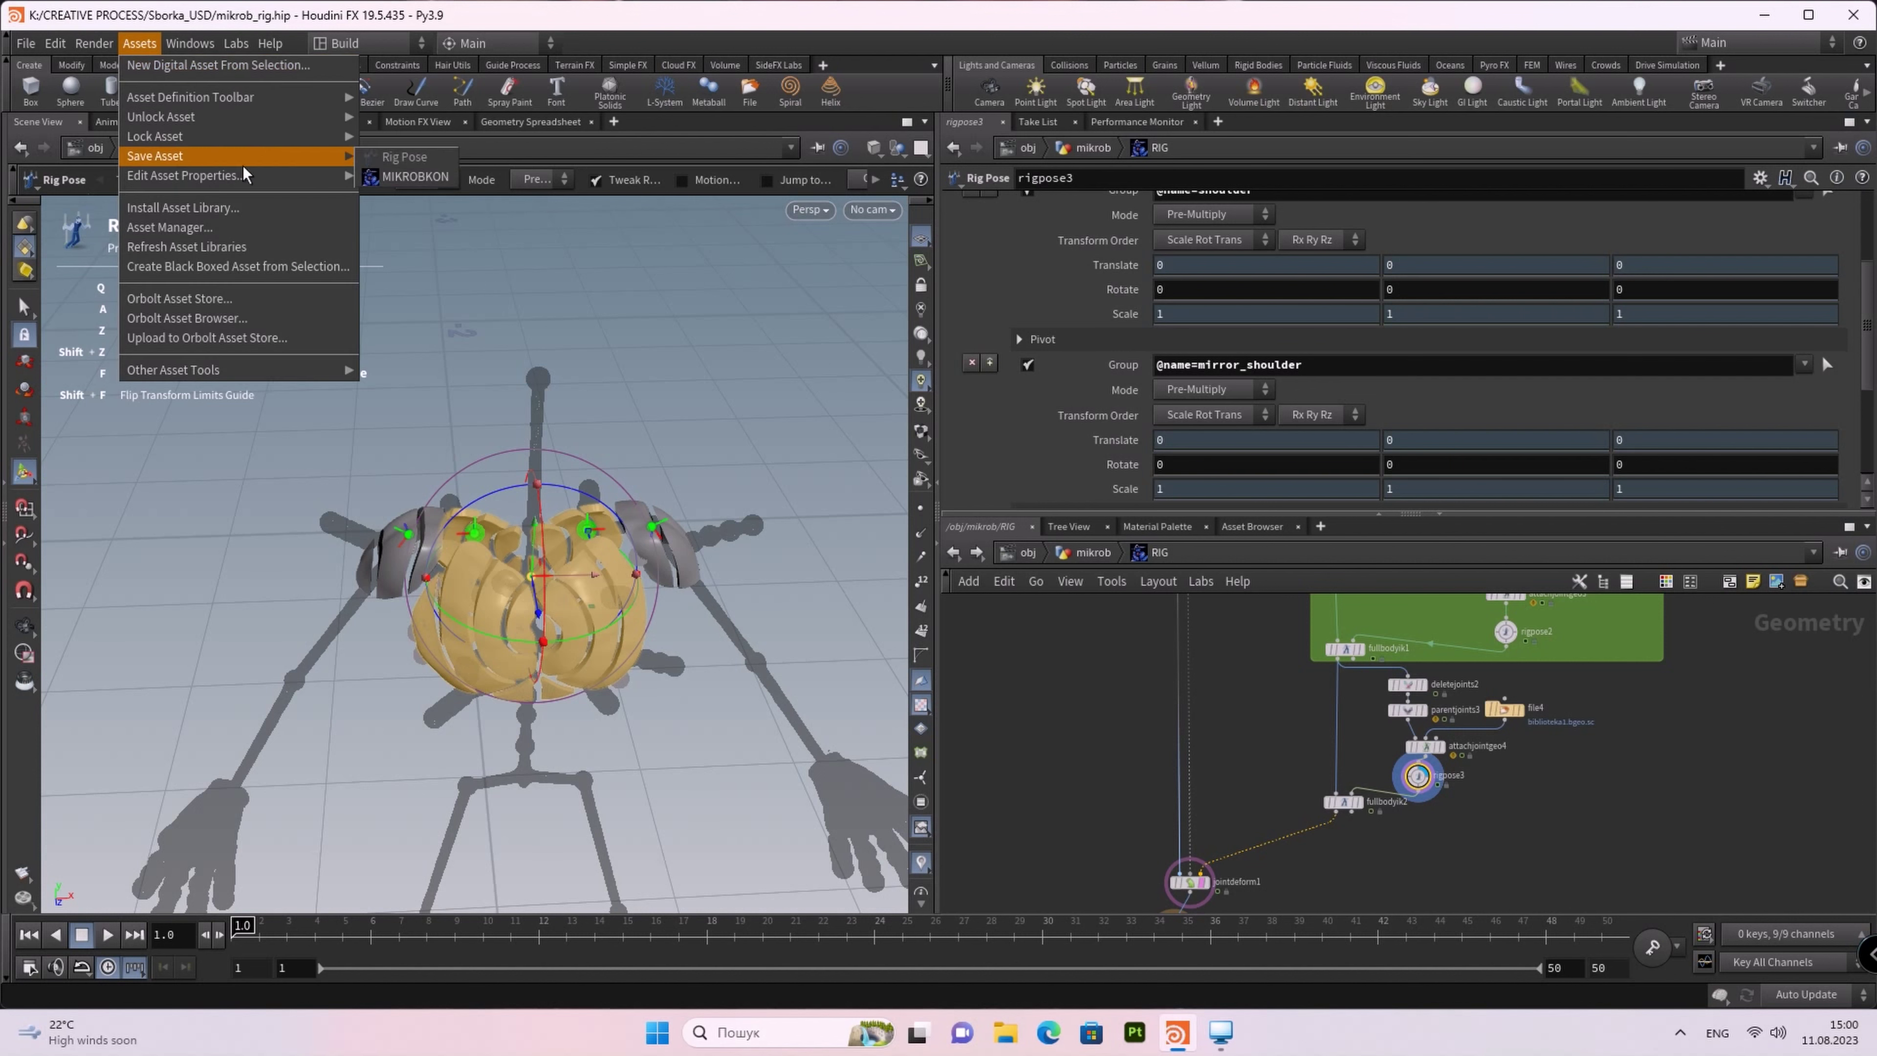
click(417, 197)
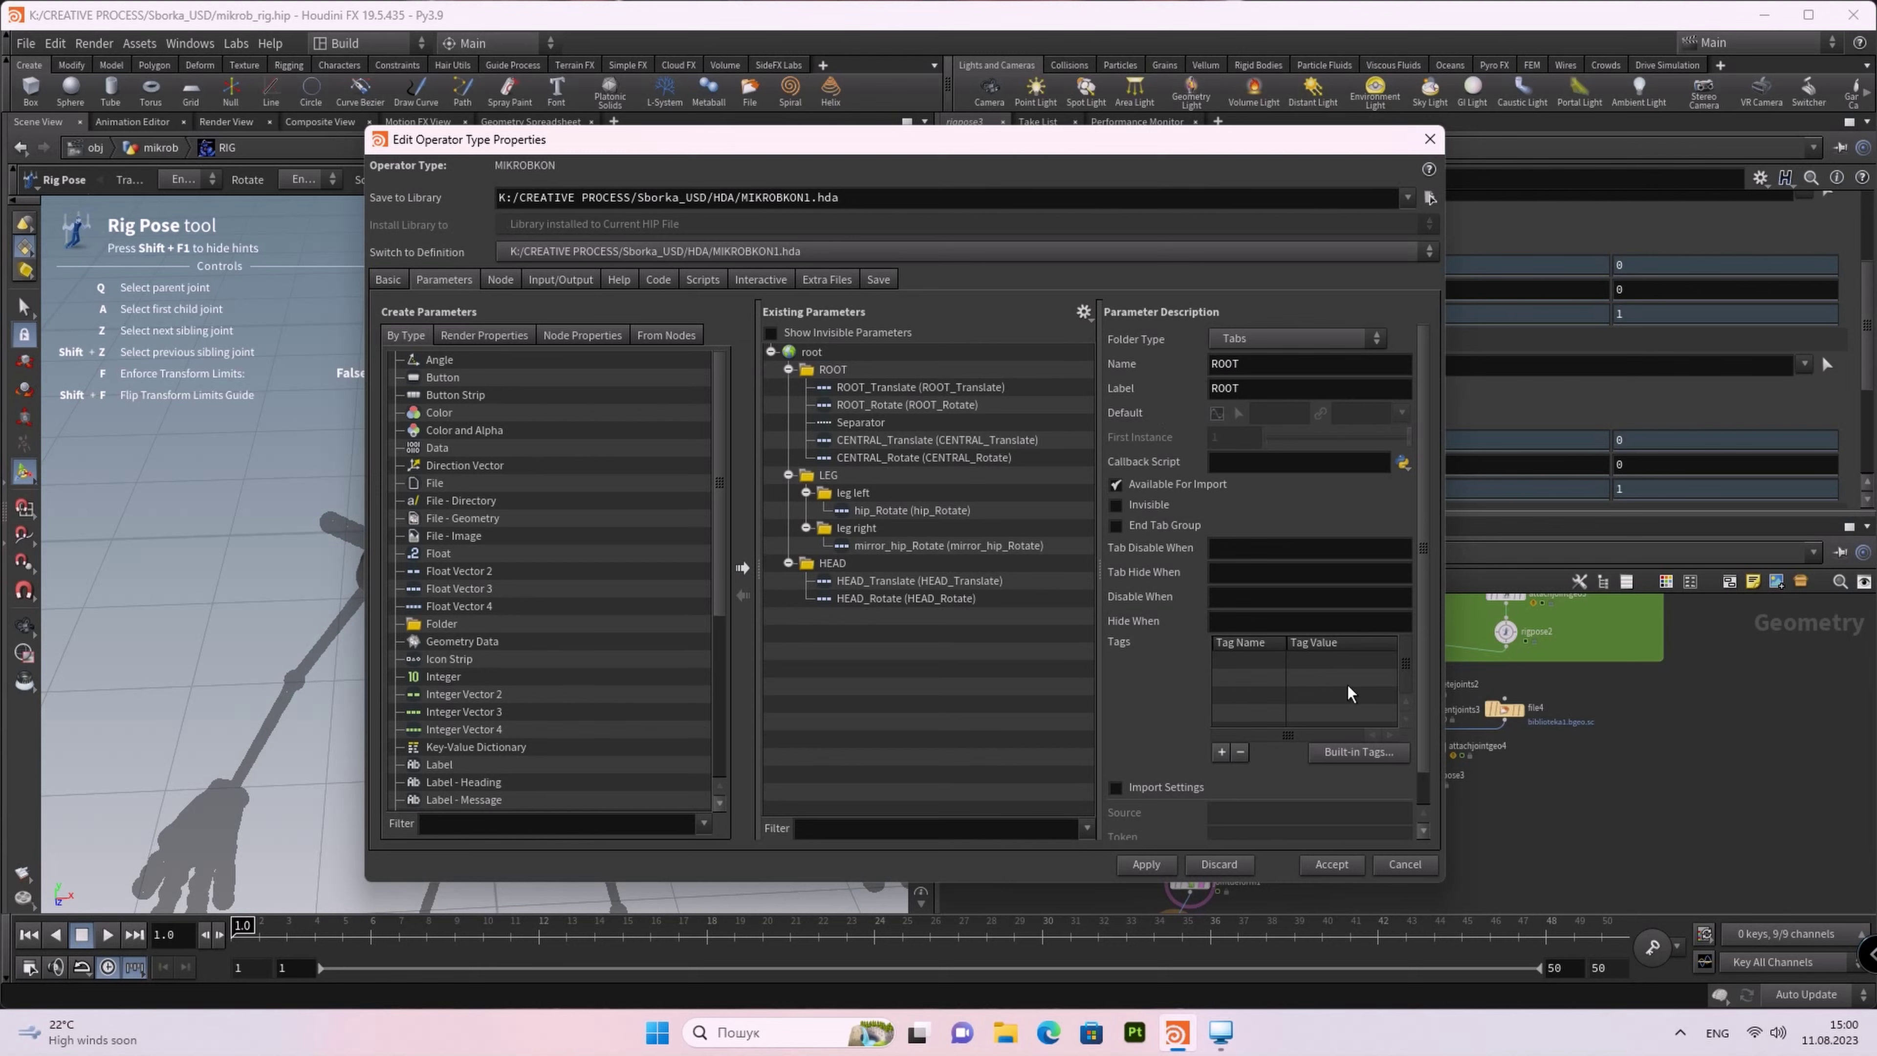
drag(1038, 144, 717, 95)
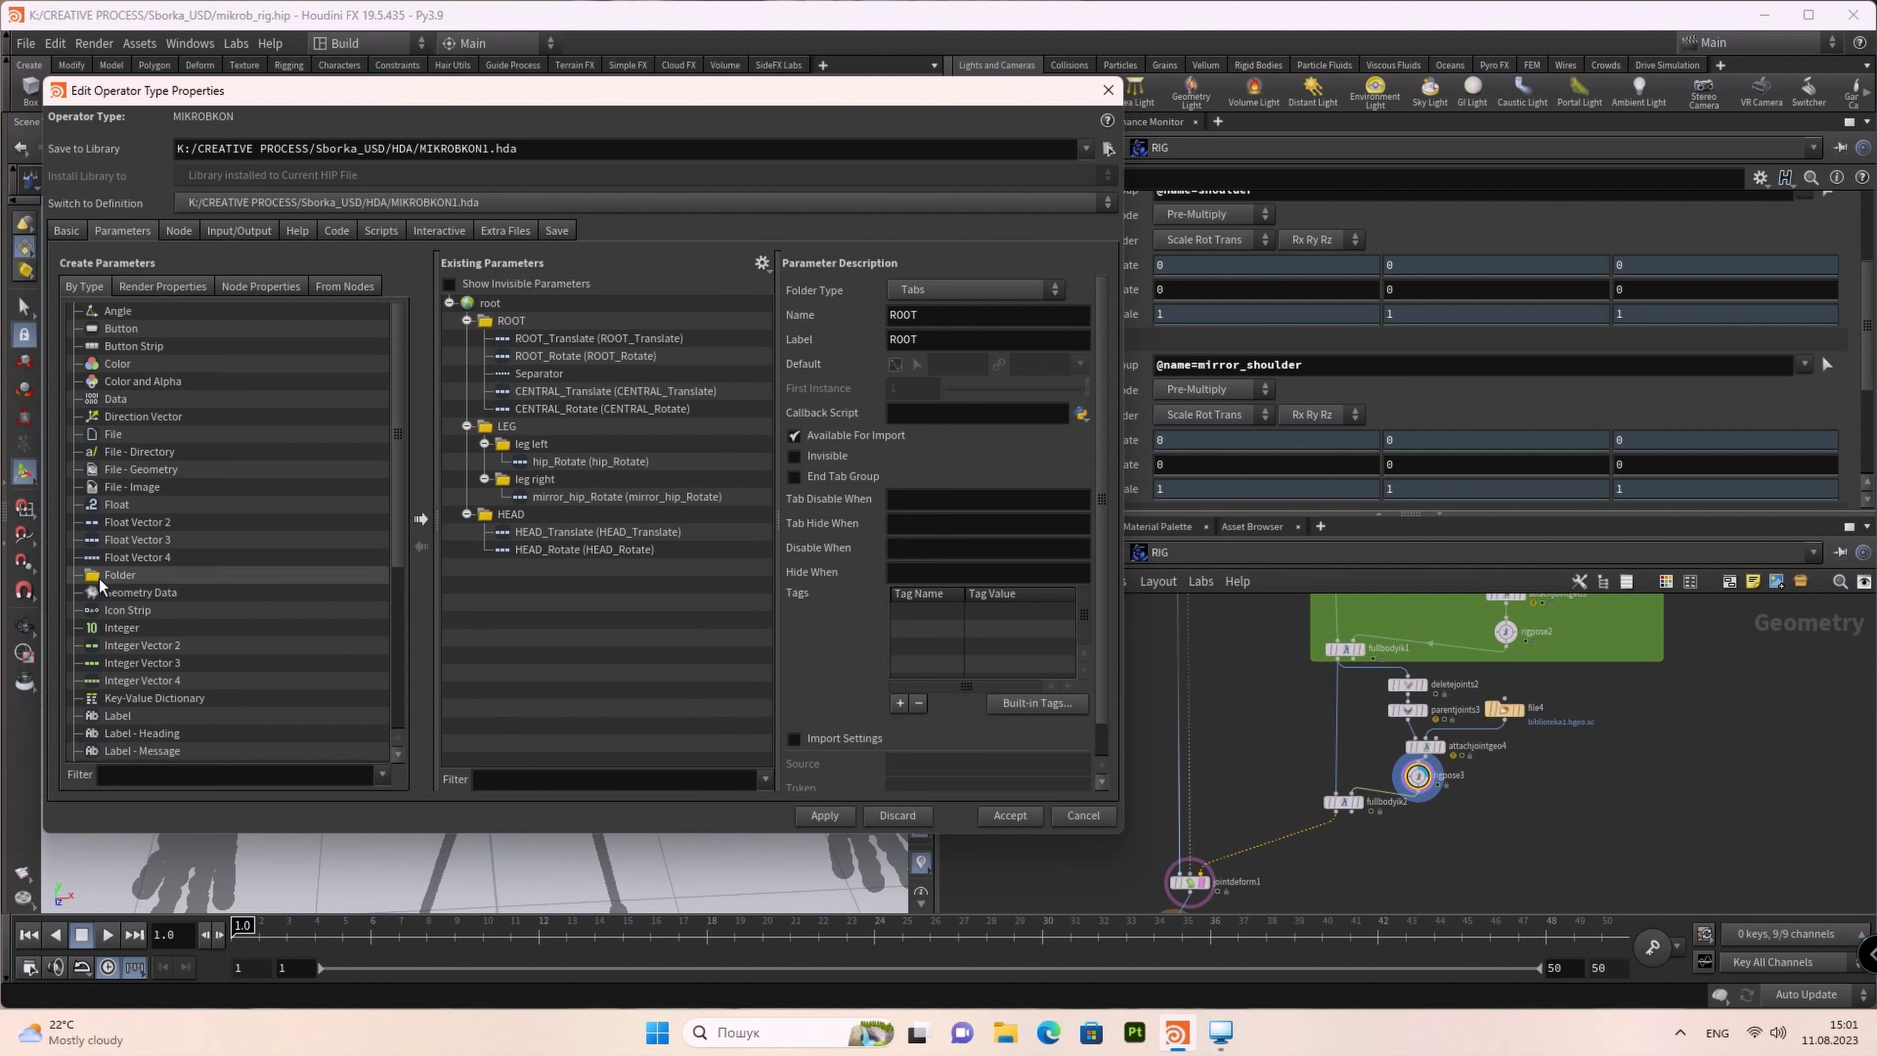
drag(126, 591, 489, 304)
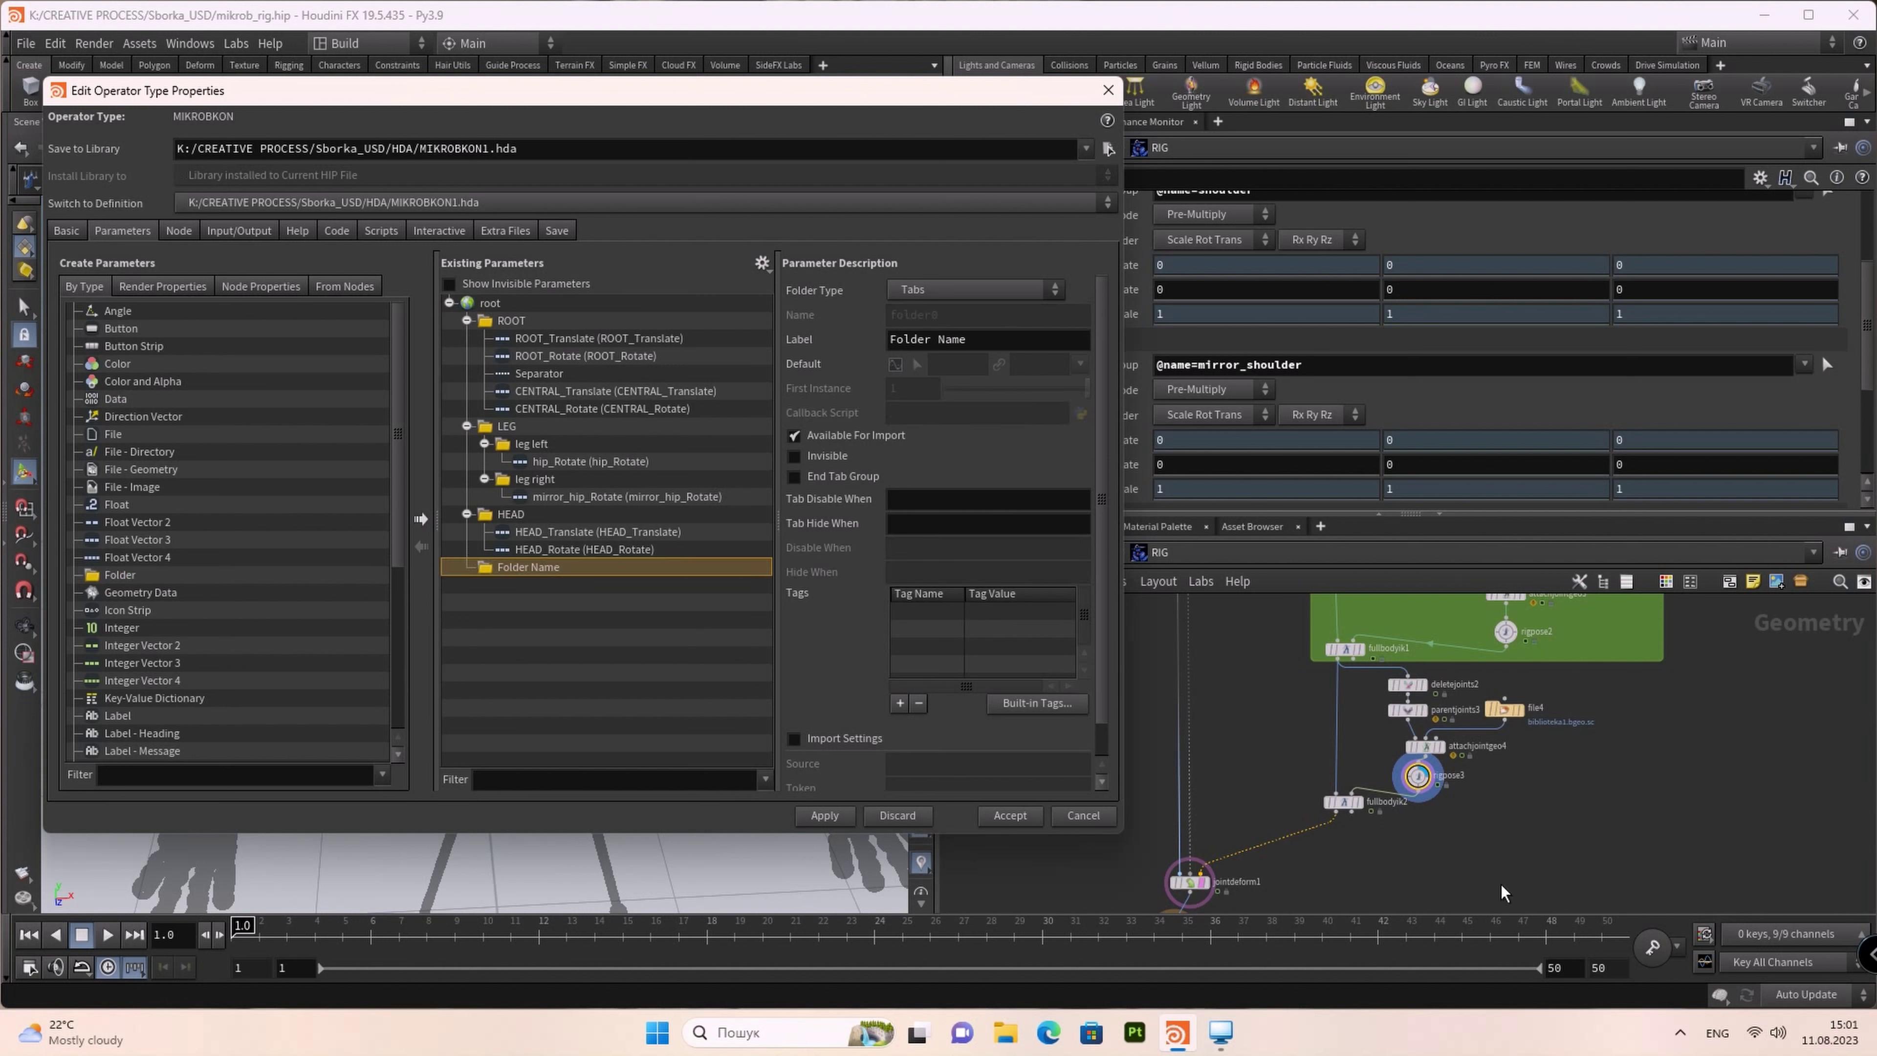
scroll(1541, 870, down, 3)
scroll(1395, 714, up, 4)
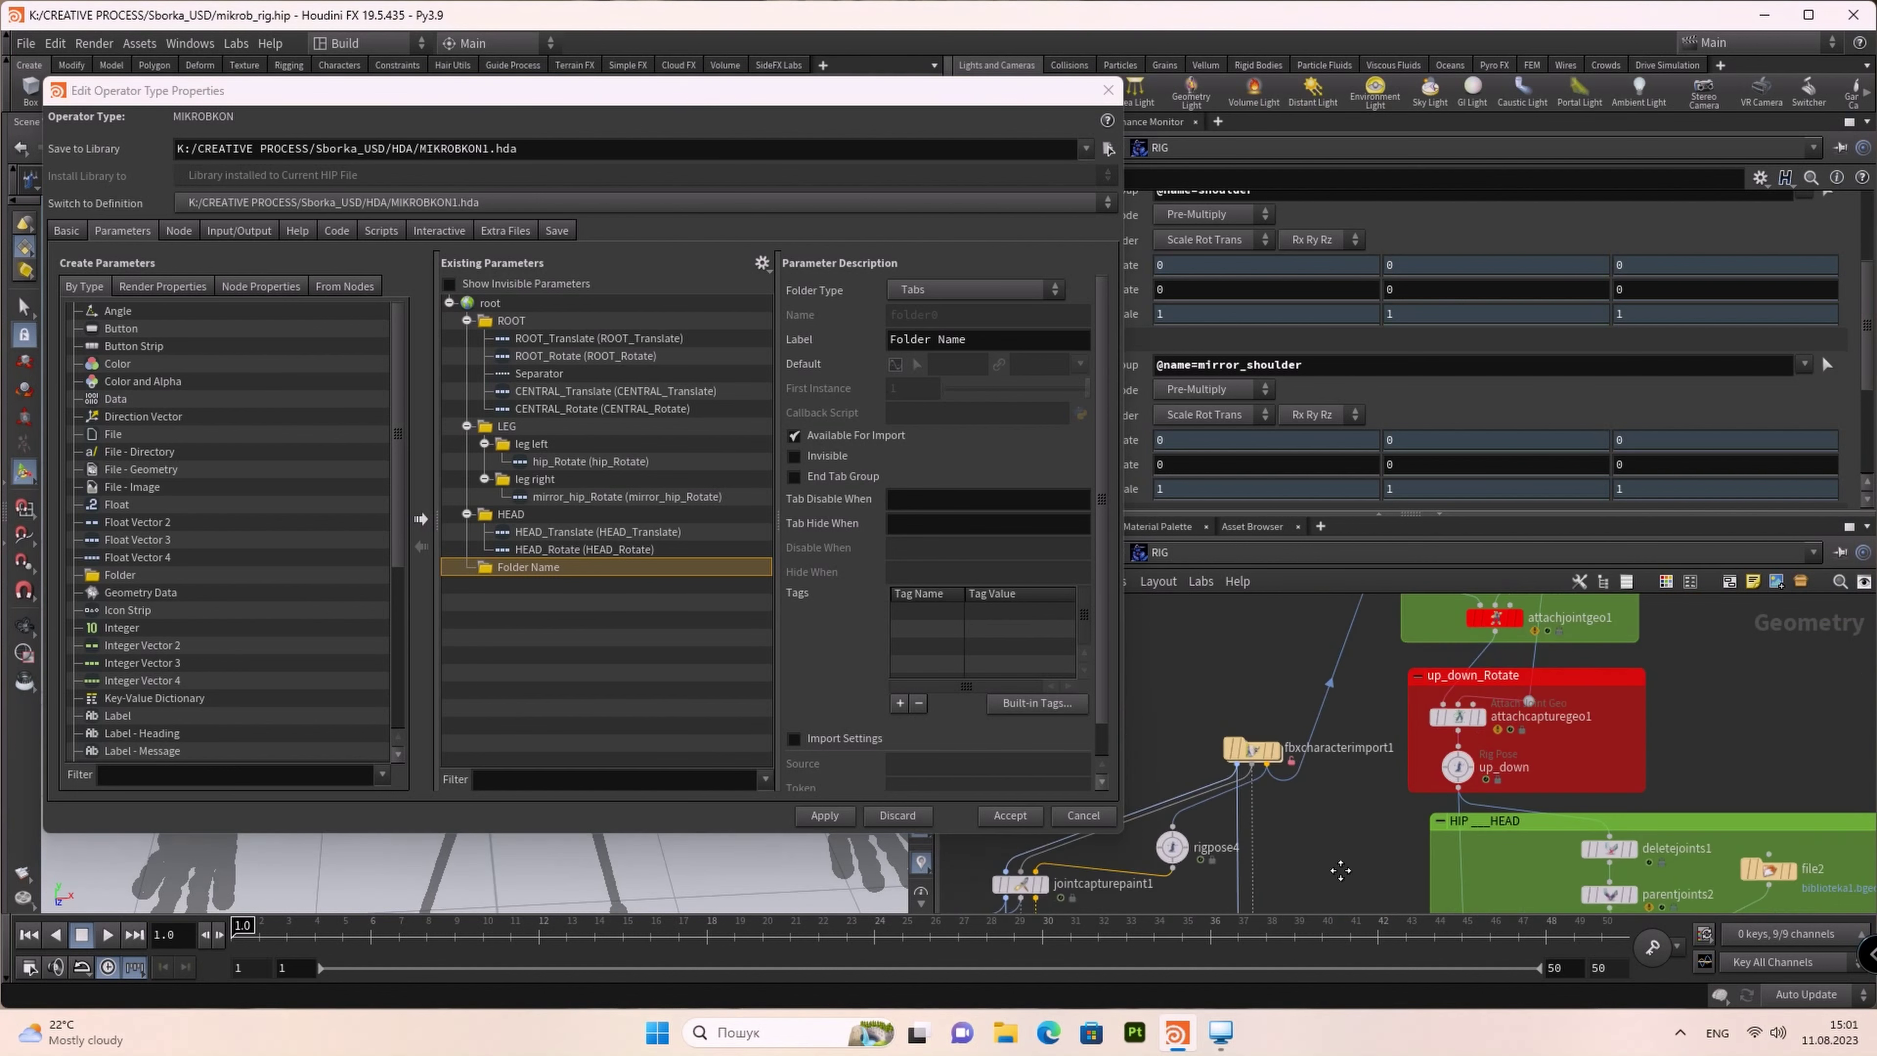
click(1218, 121)
mouse_move(1270, 160)
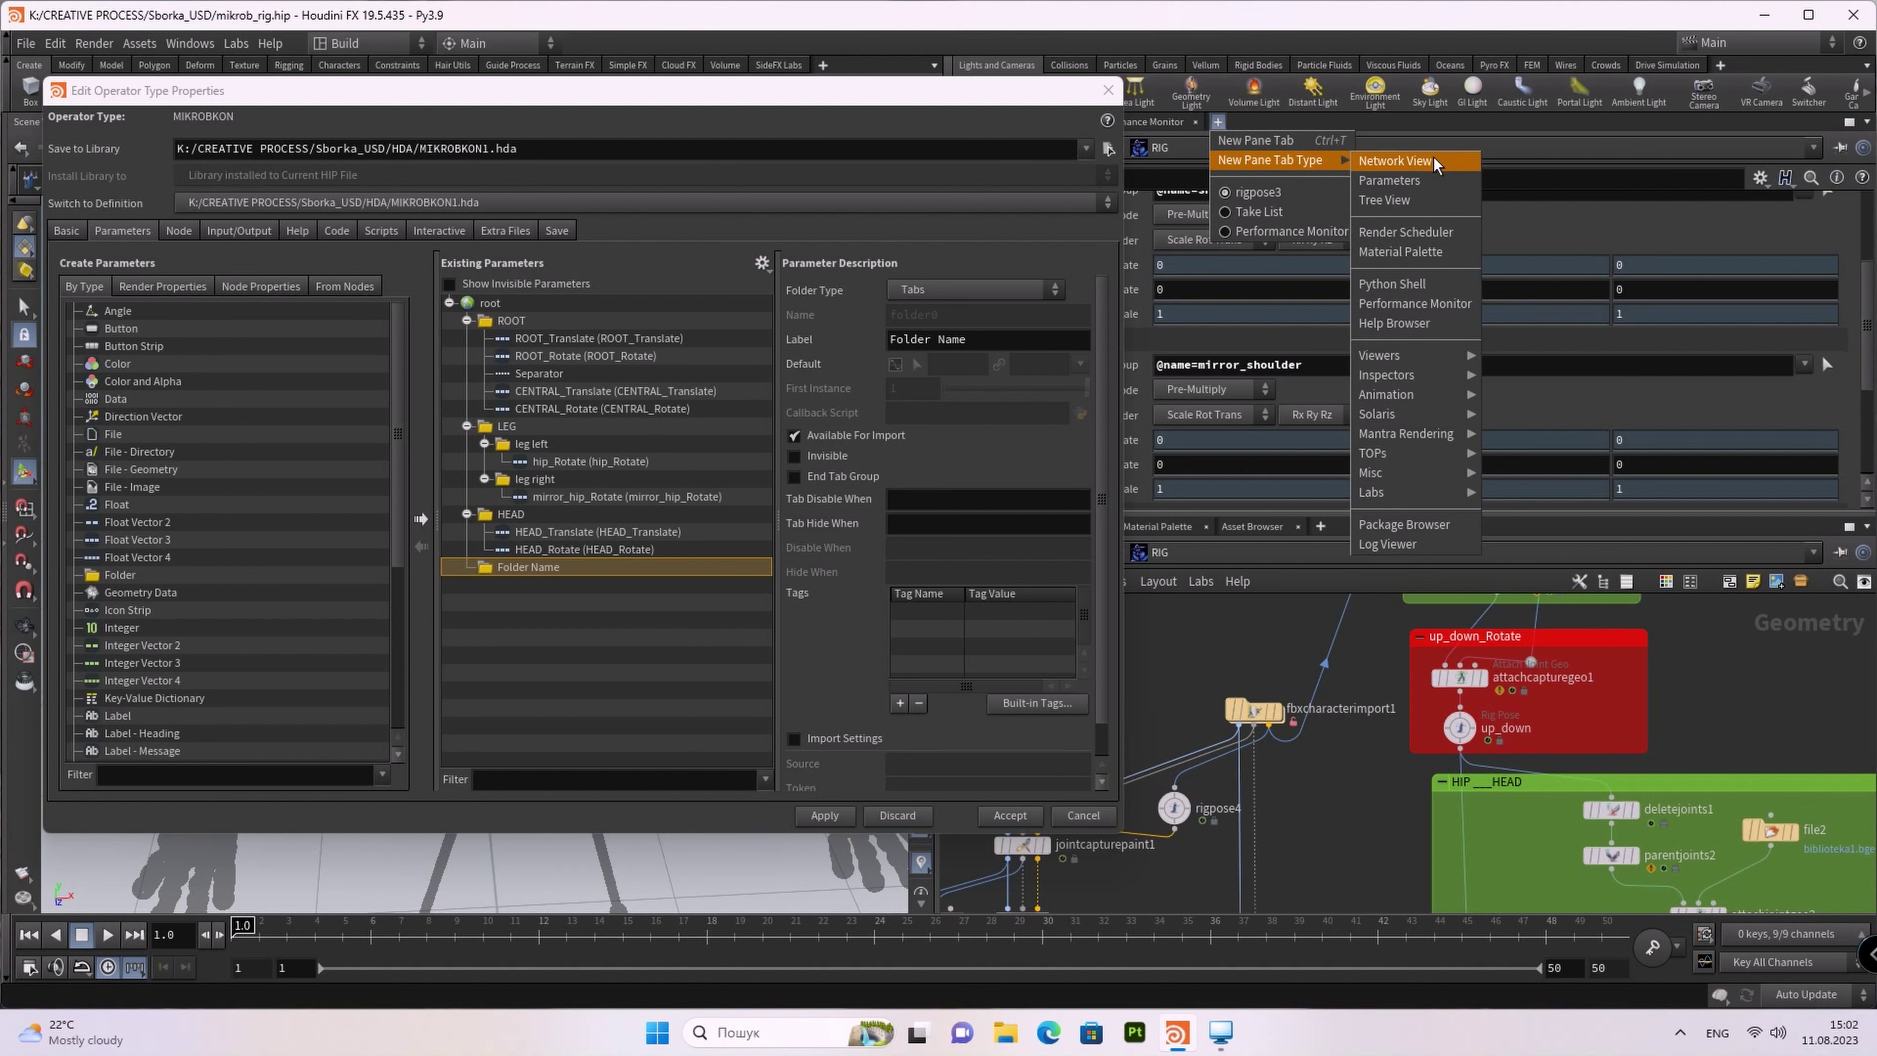
click(1624, 131)
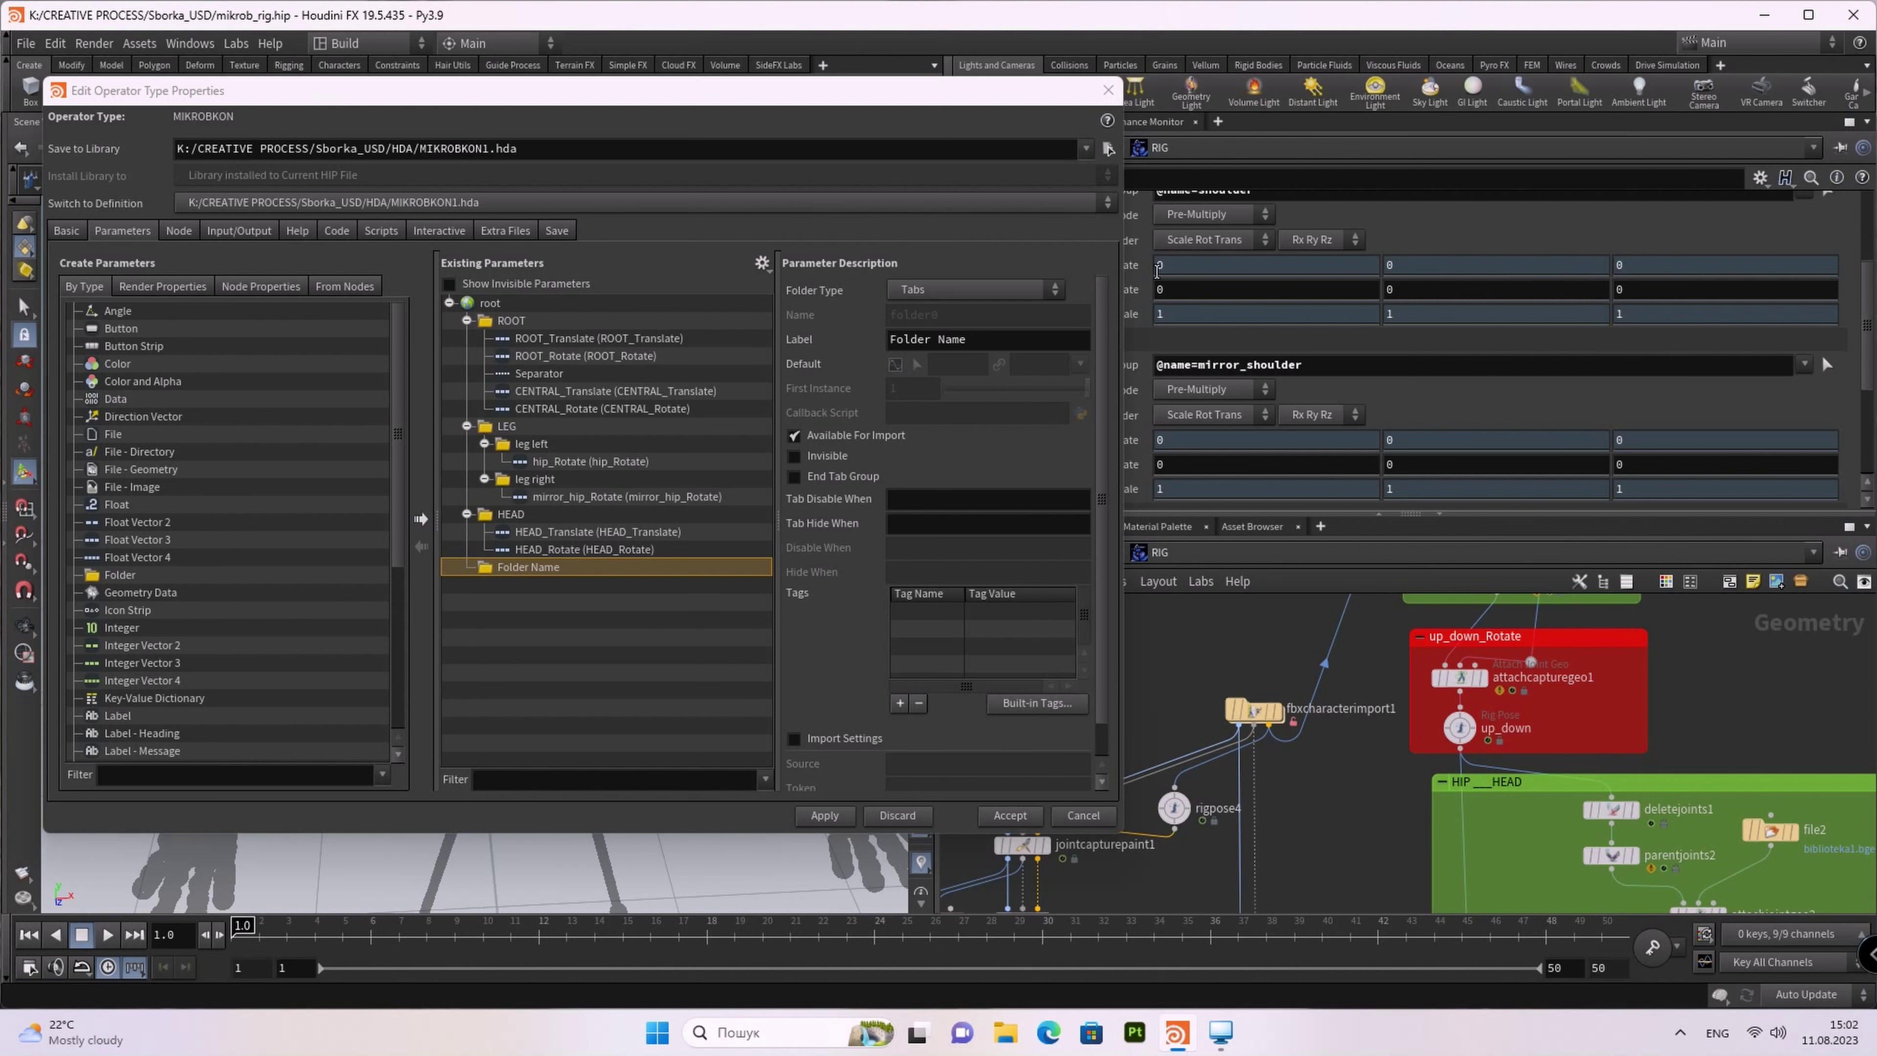
Step: Open части тела.txt from D:\CREATIVE PROCESS\nastroiki, then close File Explorer
click(1006, 1033)
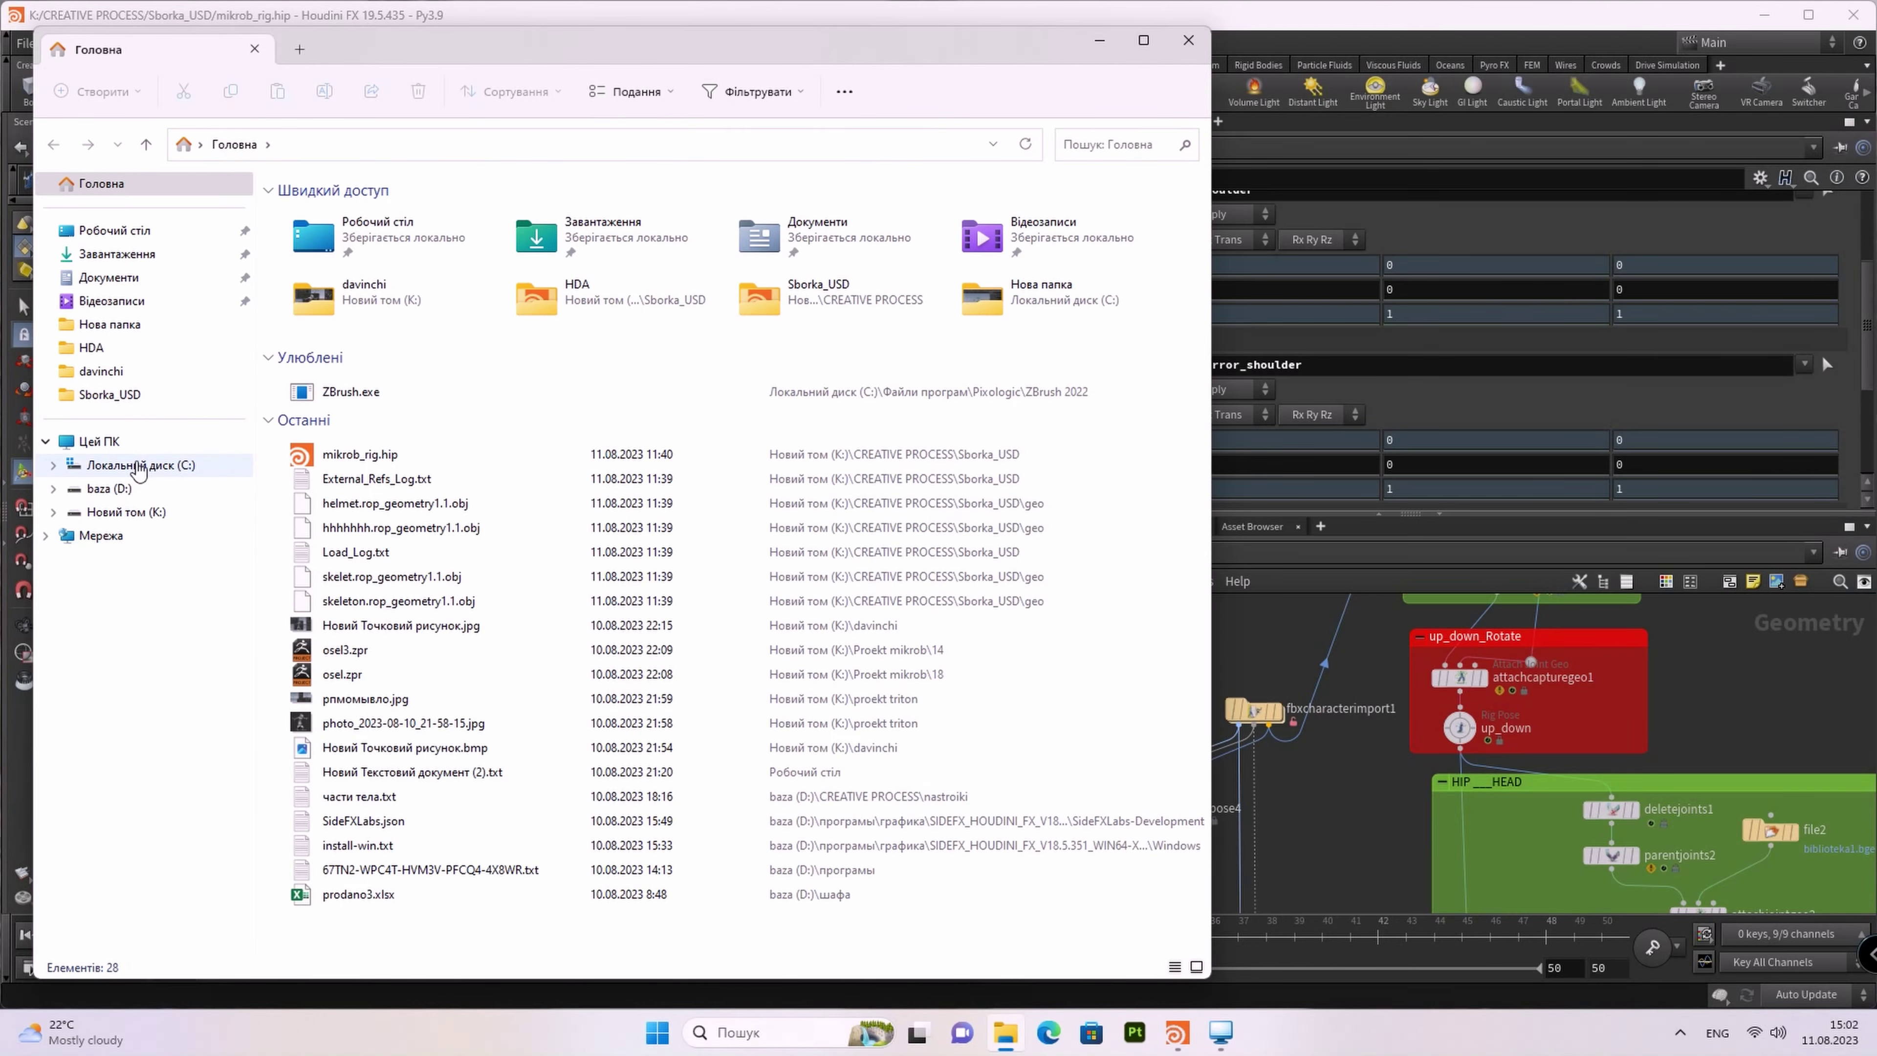
click(138, 465)
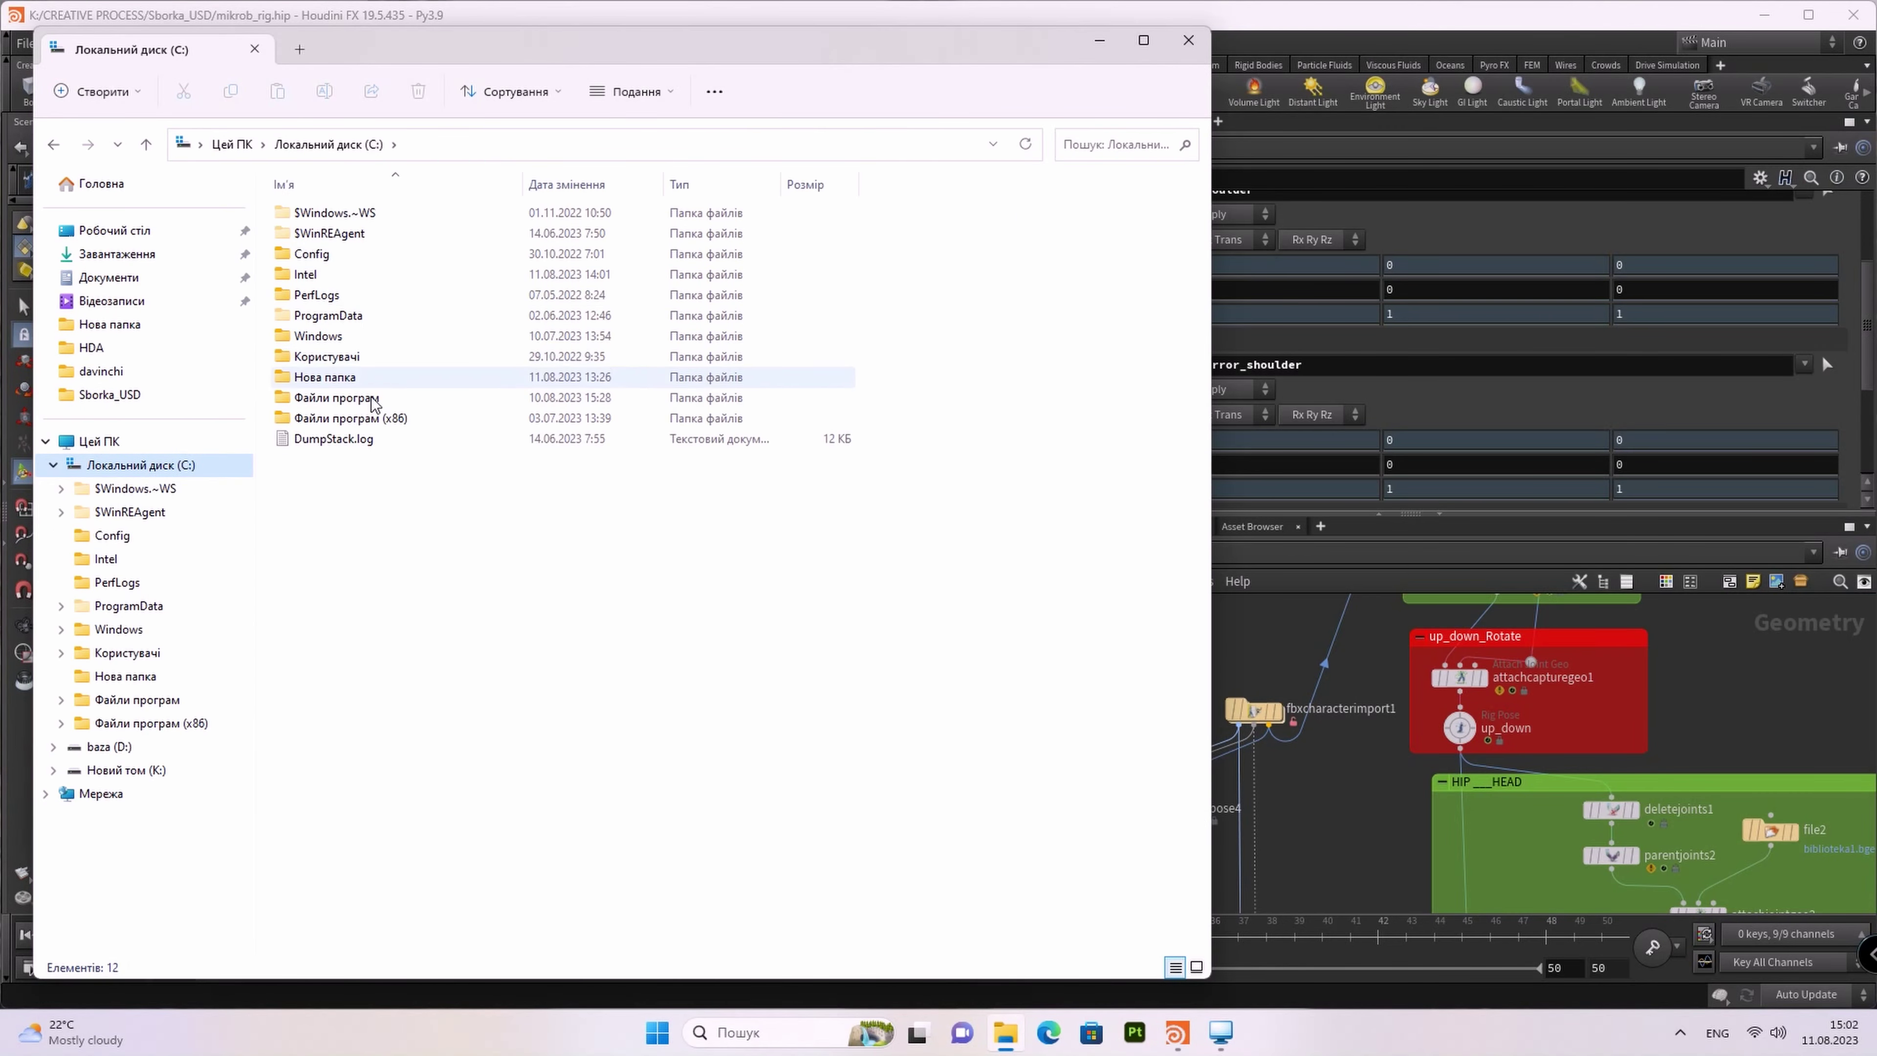
click(108, 747)
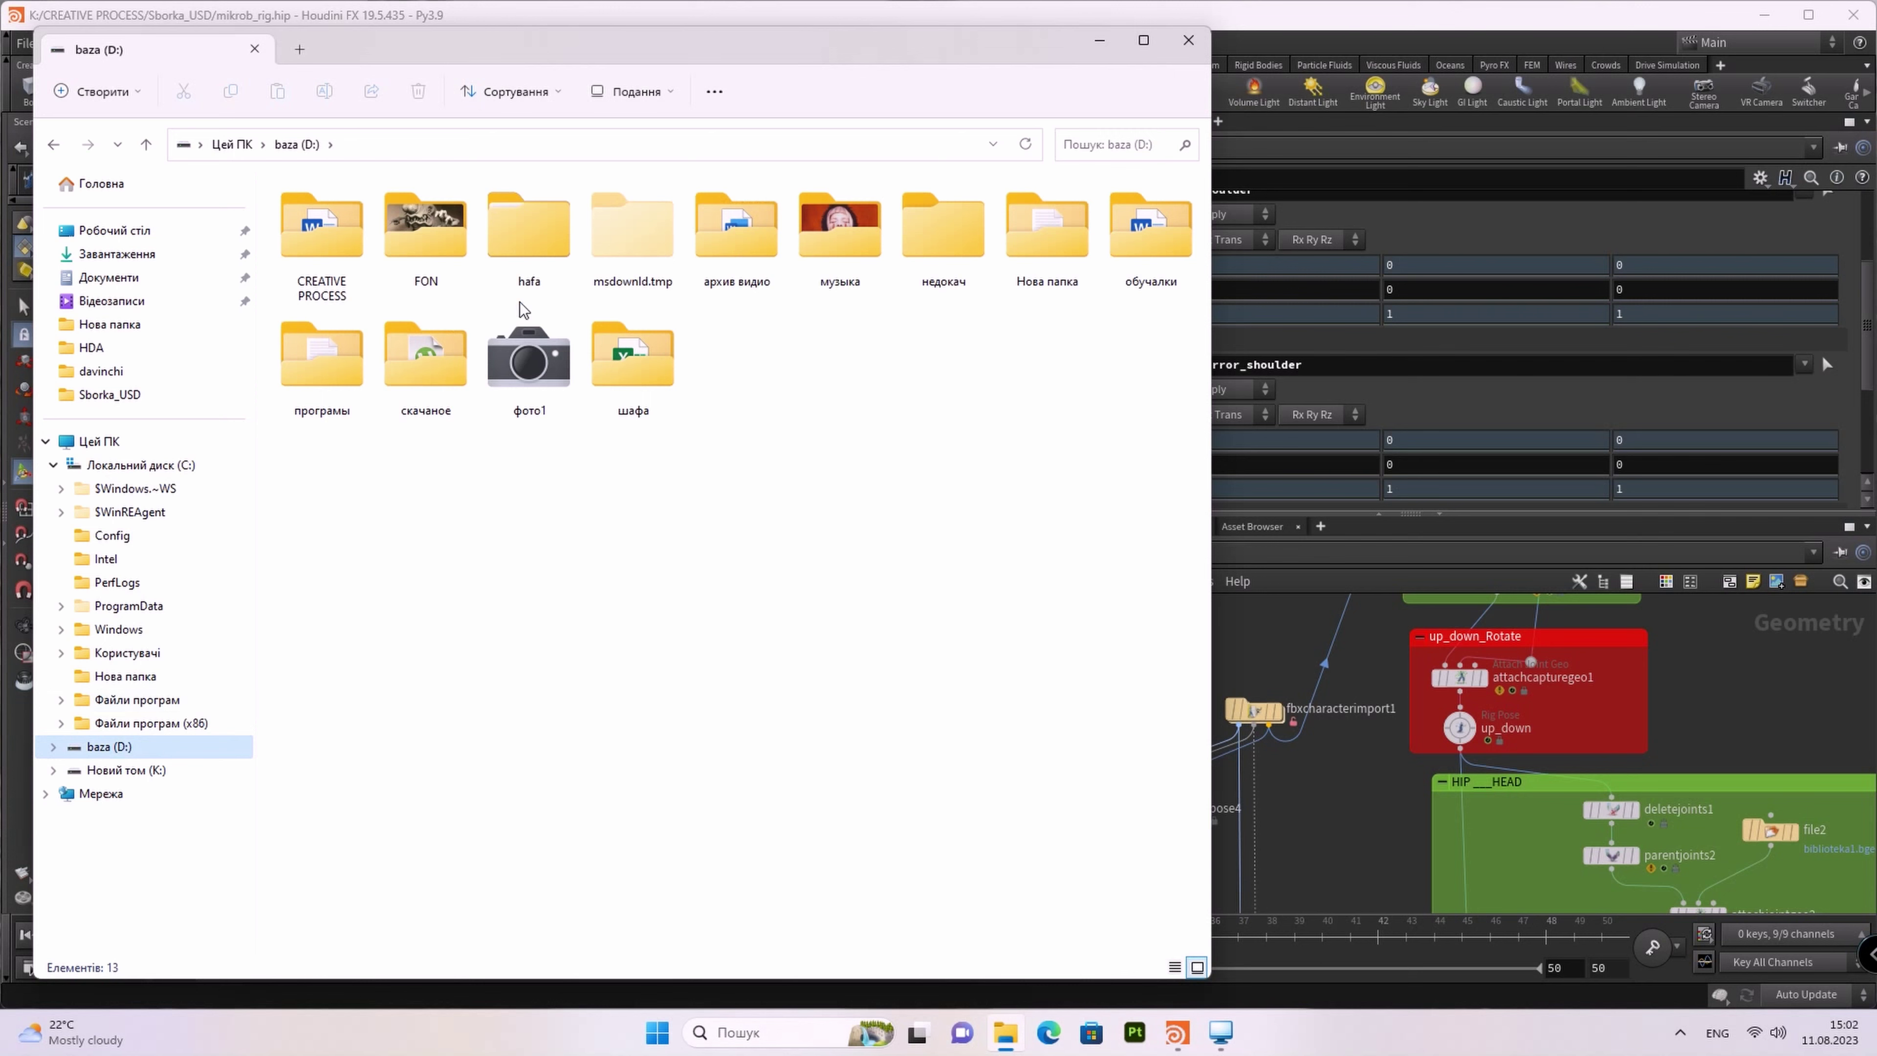
double_click(322, 230)
double_click(281, 242)
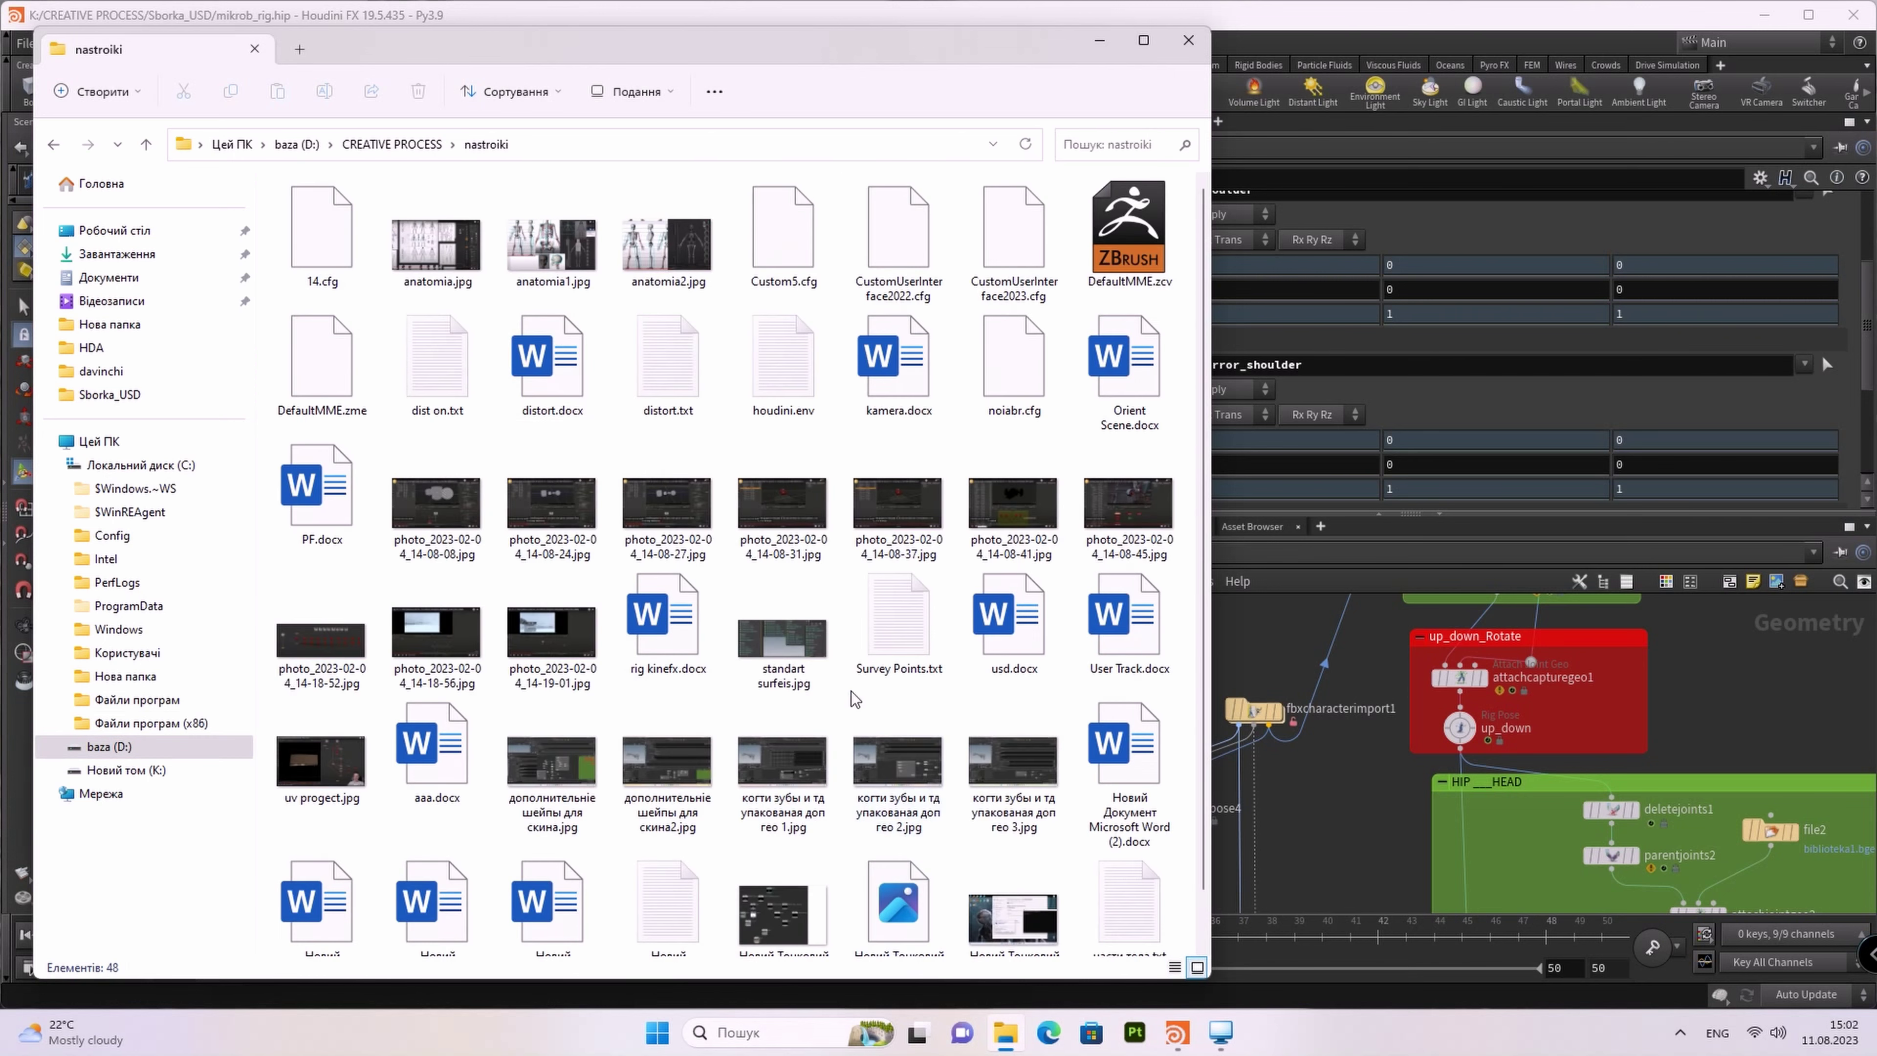
scroll(855, 698, down, 1)
double_click(1129, 858)
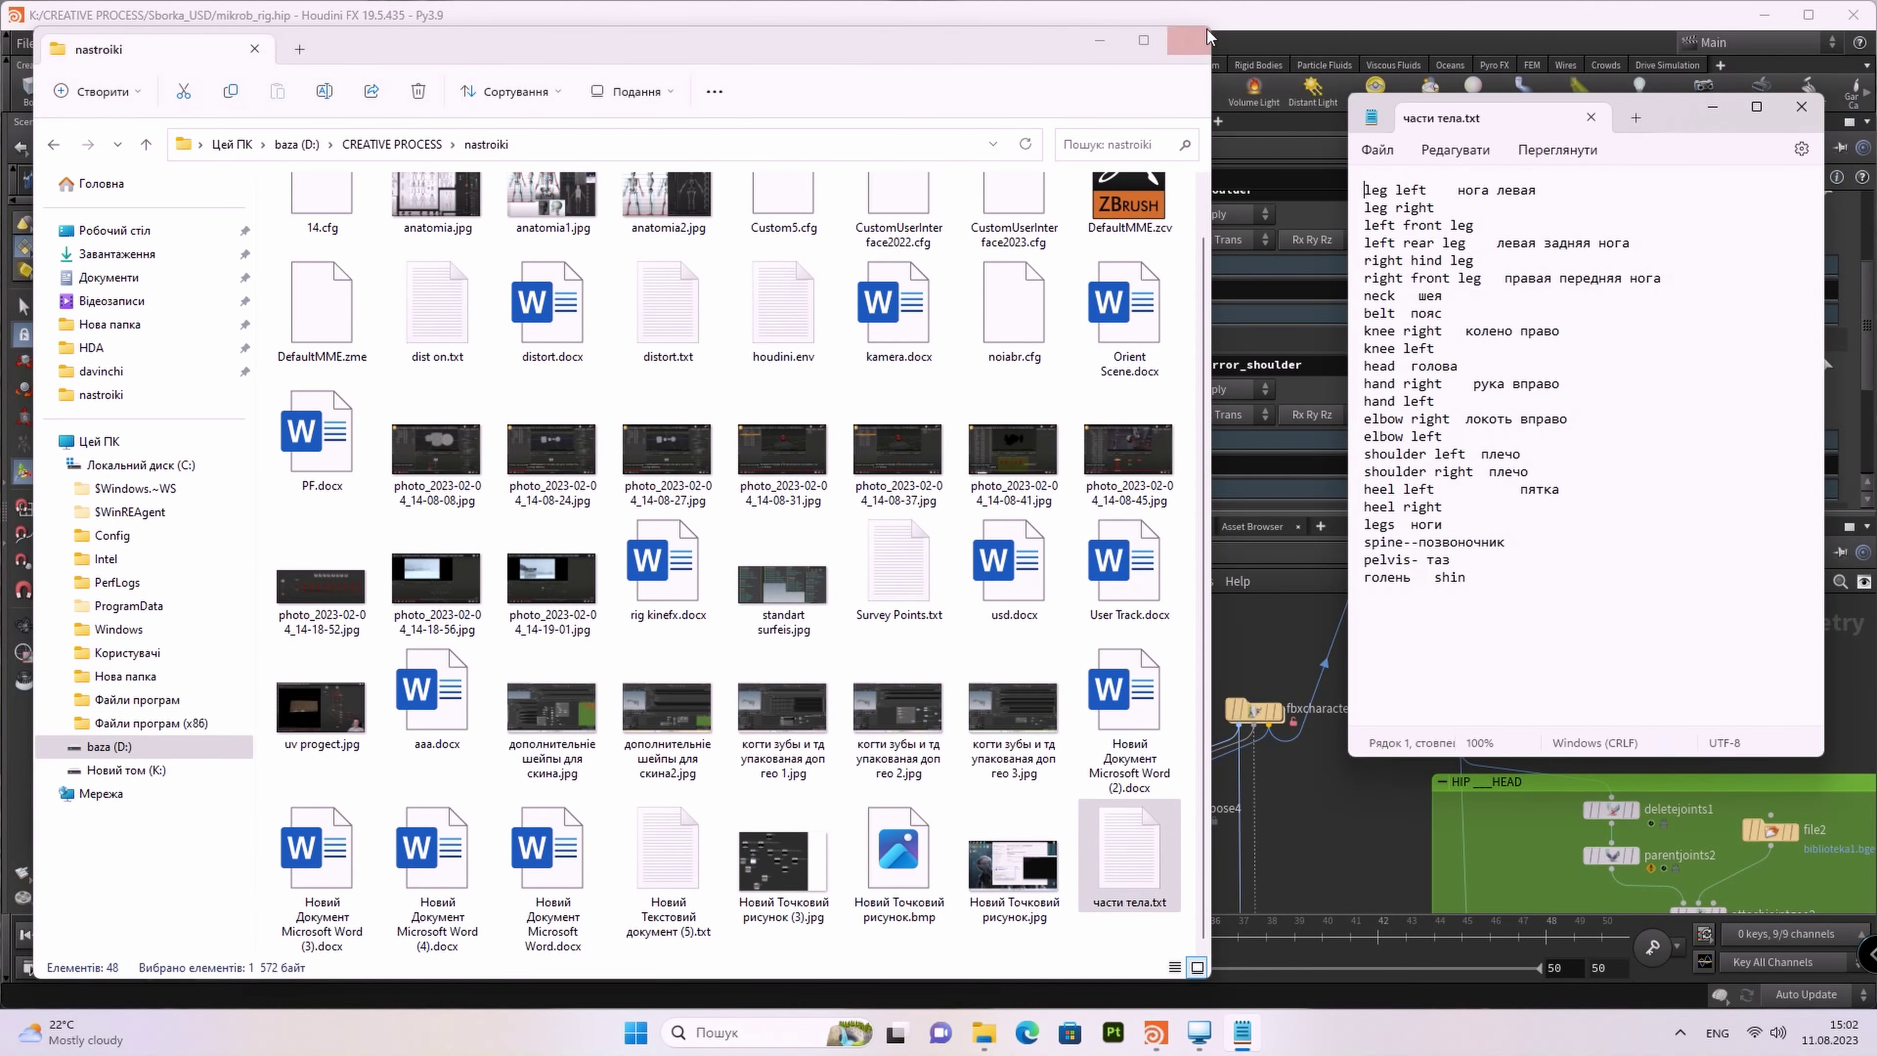
click(1207, 37)
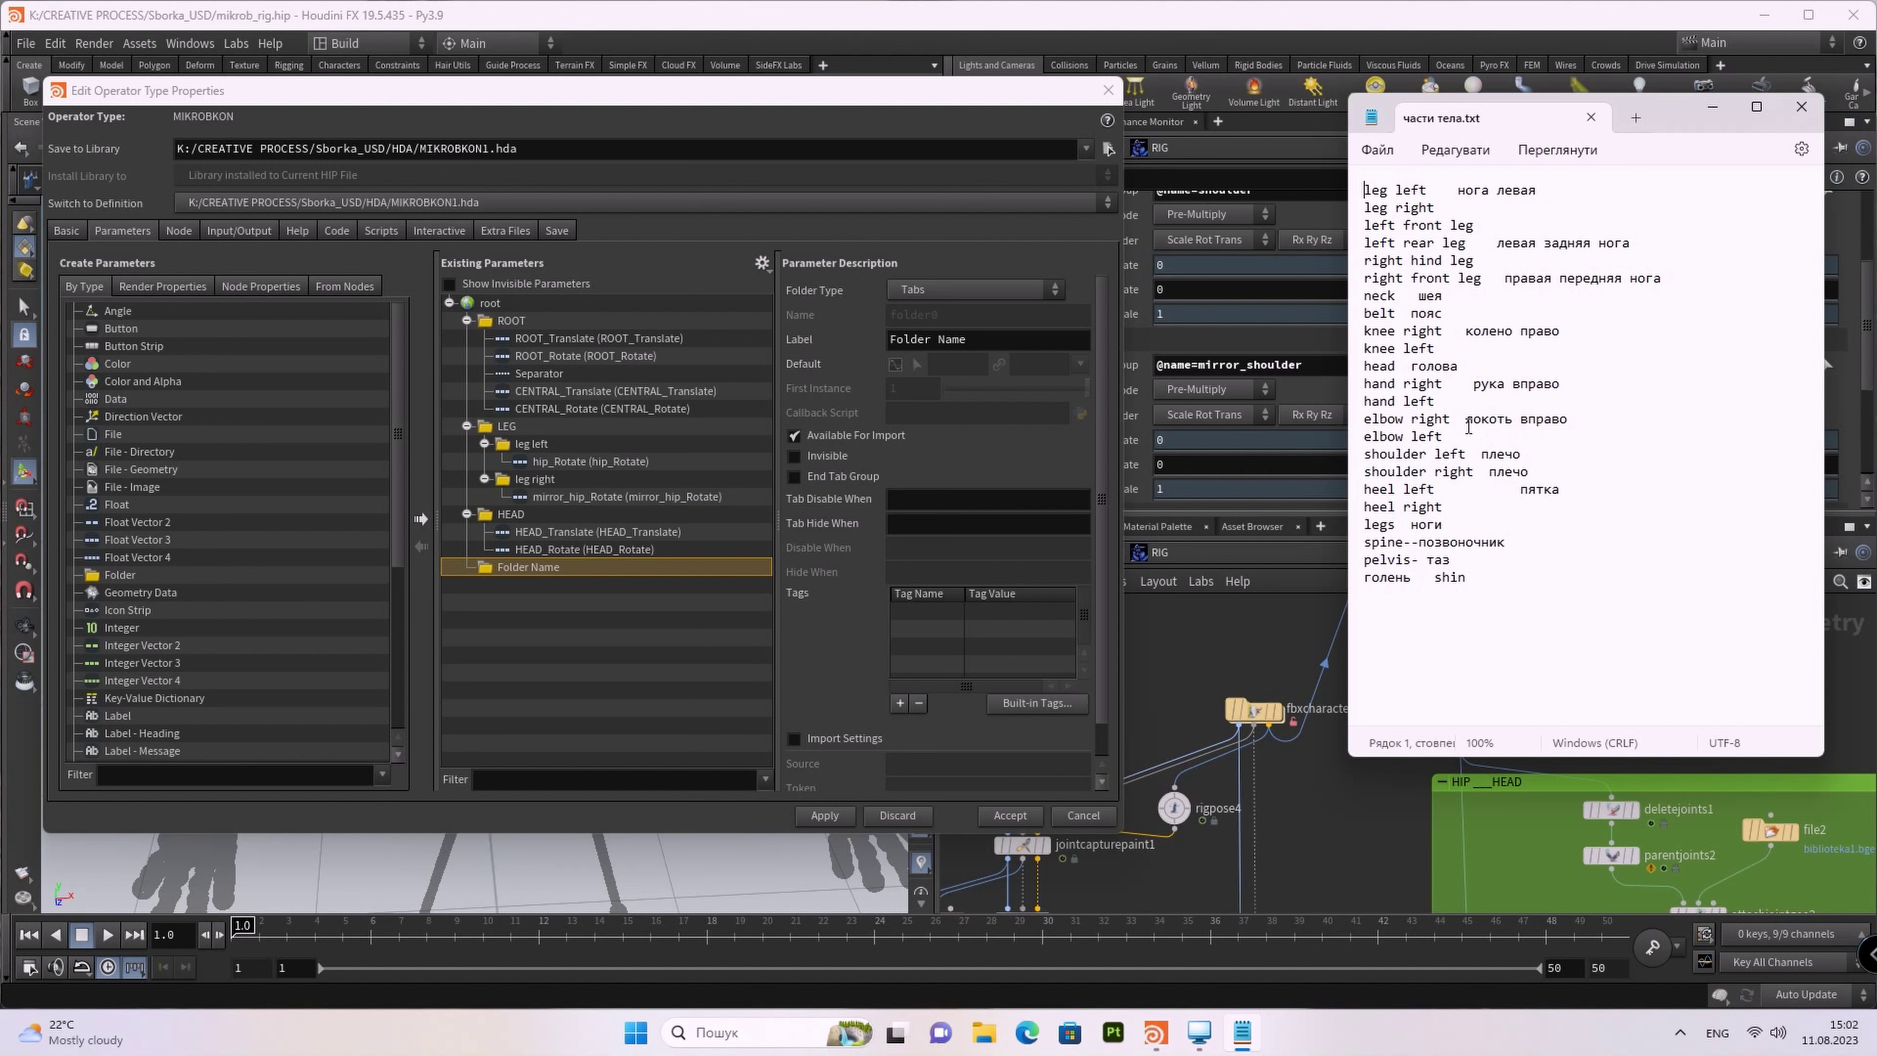
Step: Relabel the folder 'hand' using text from the notes and add a new Folder parameter
drag(1366, 383, 1398, 384)
key(ctrl+c)
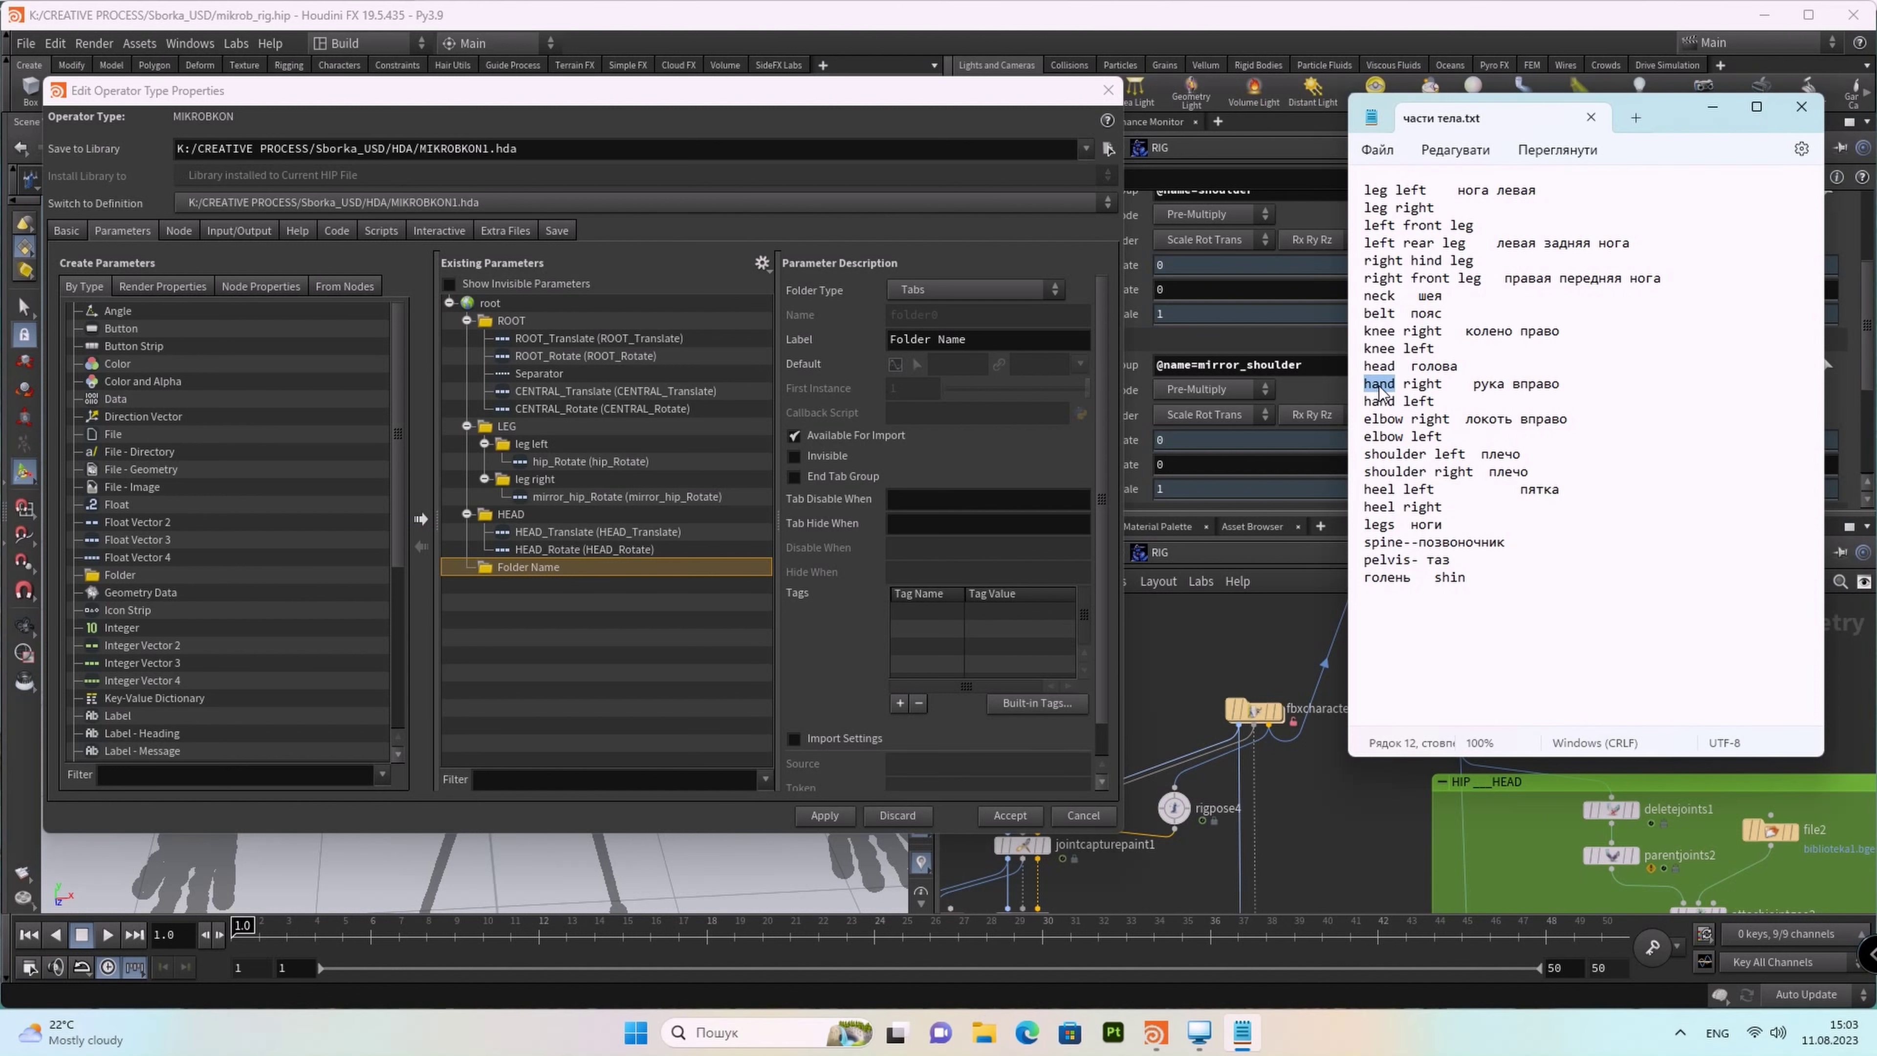
click(986, 342)
key(ctrl+v)
key(Return)
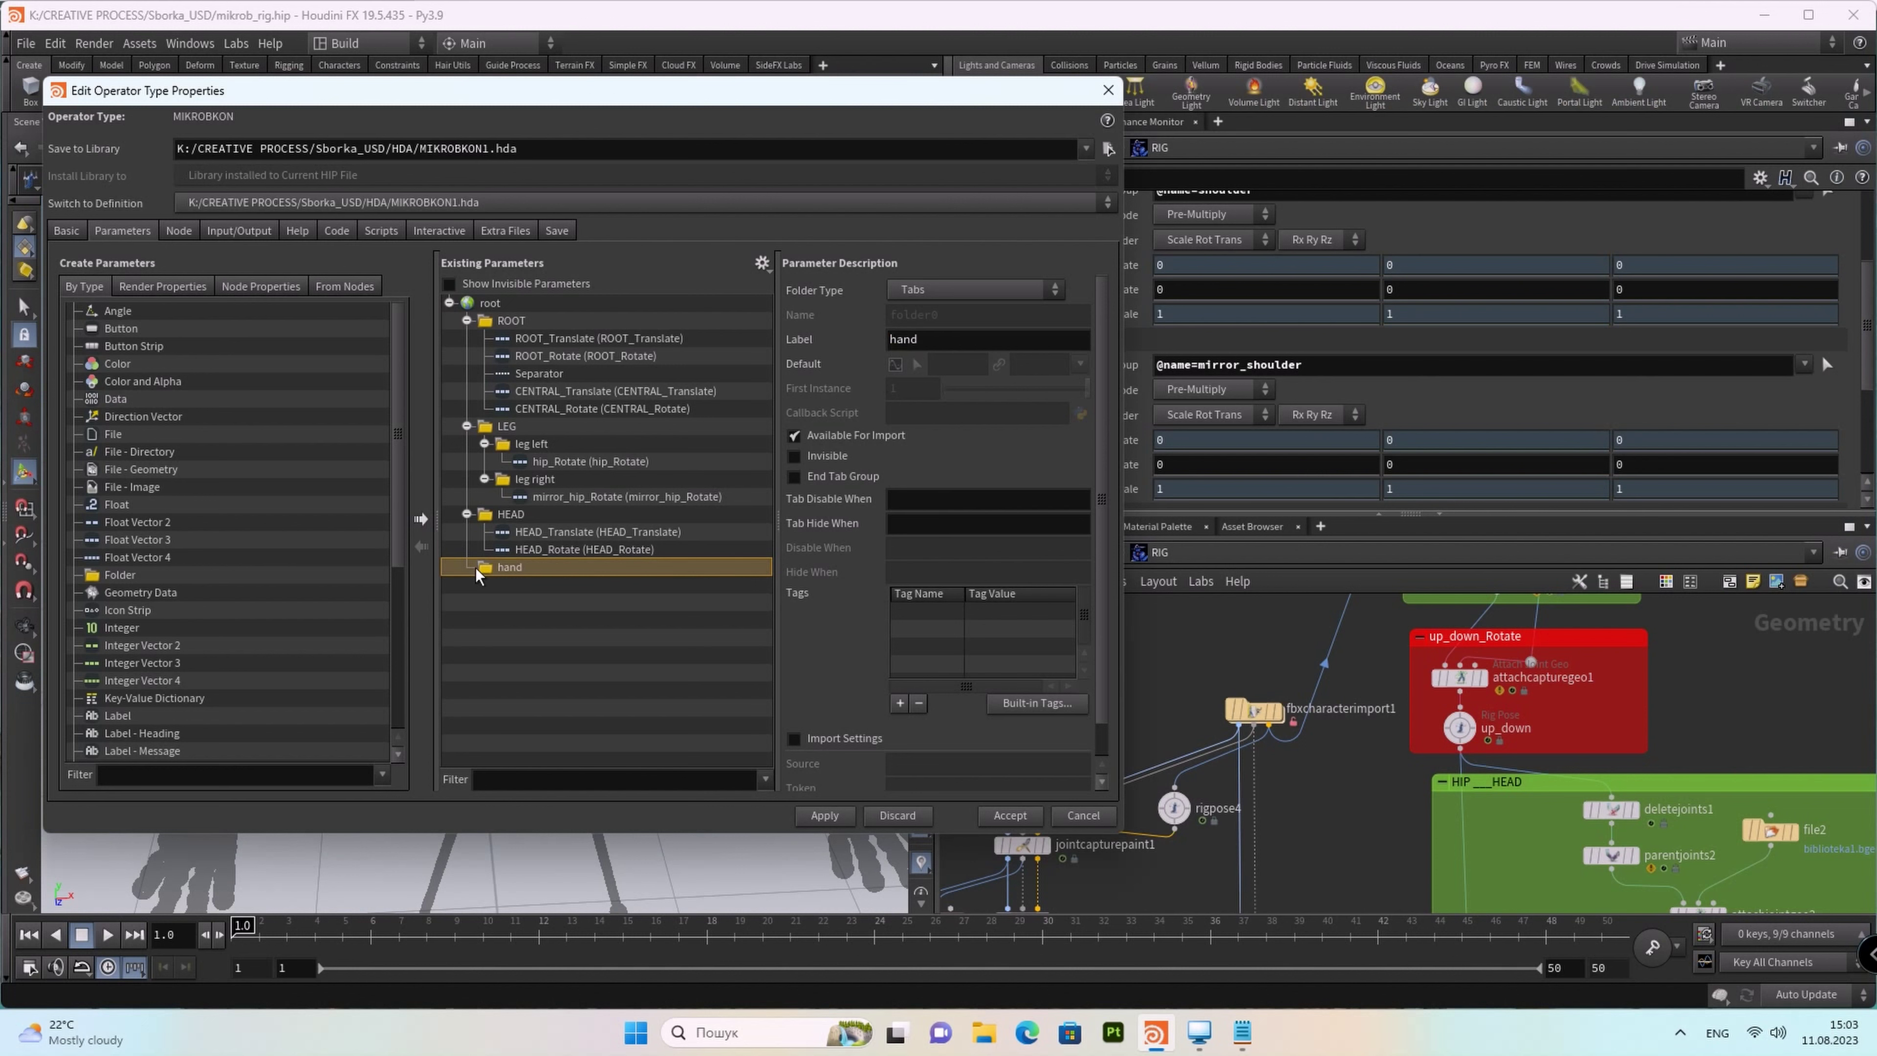
click(91, 577)
drag(91, 581, 495, 595)
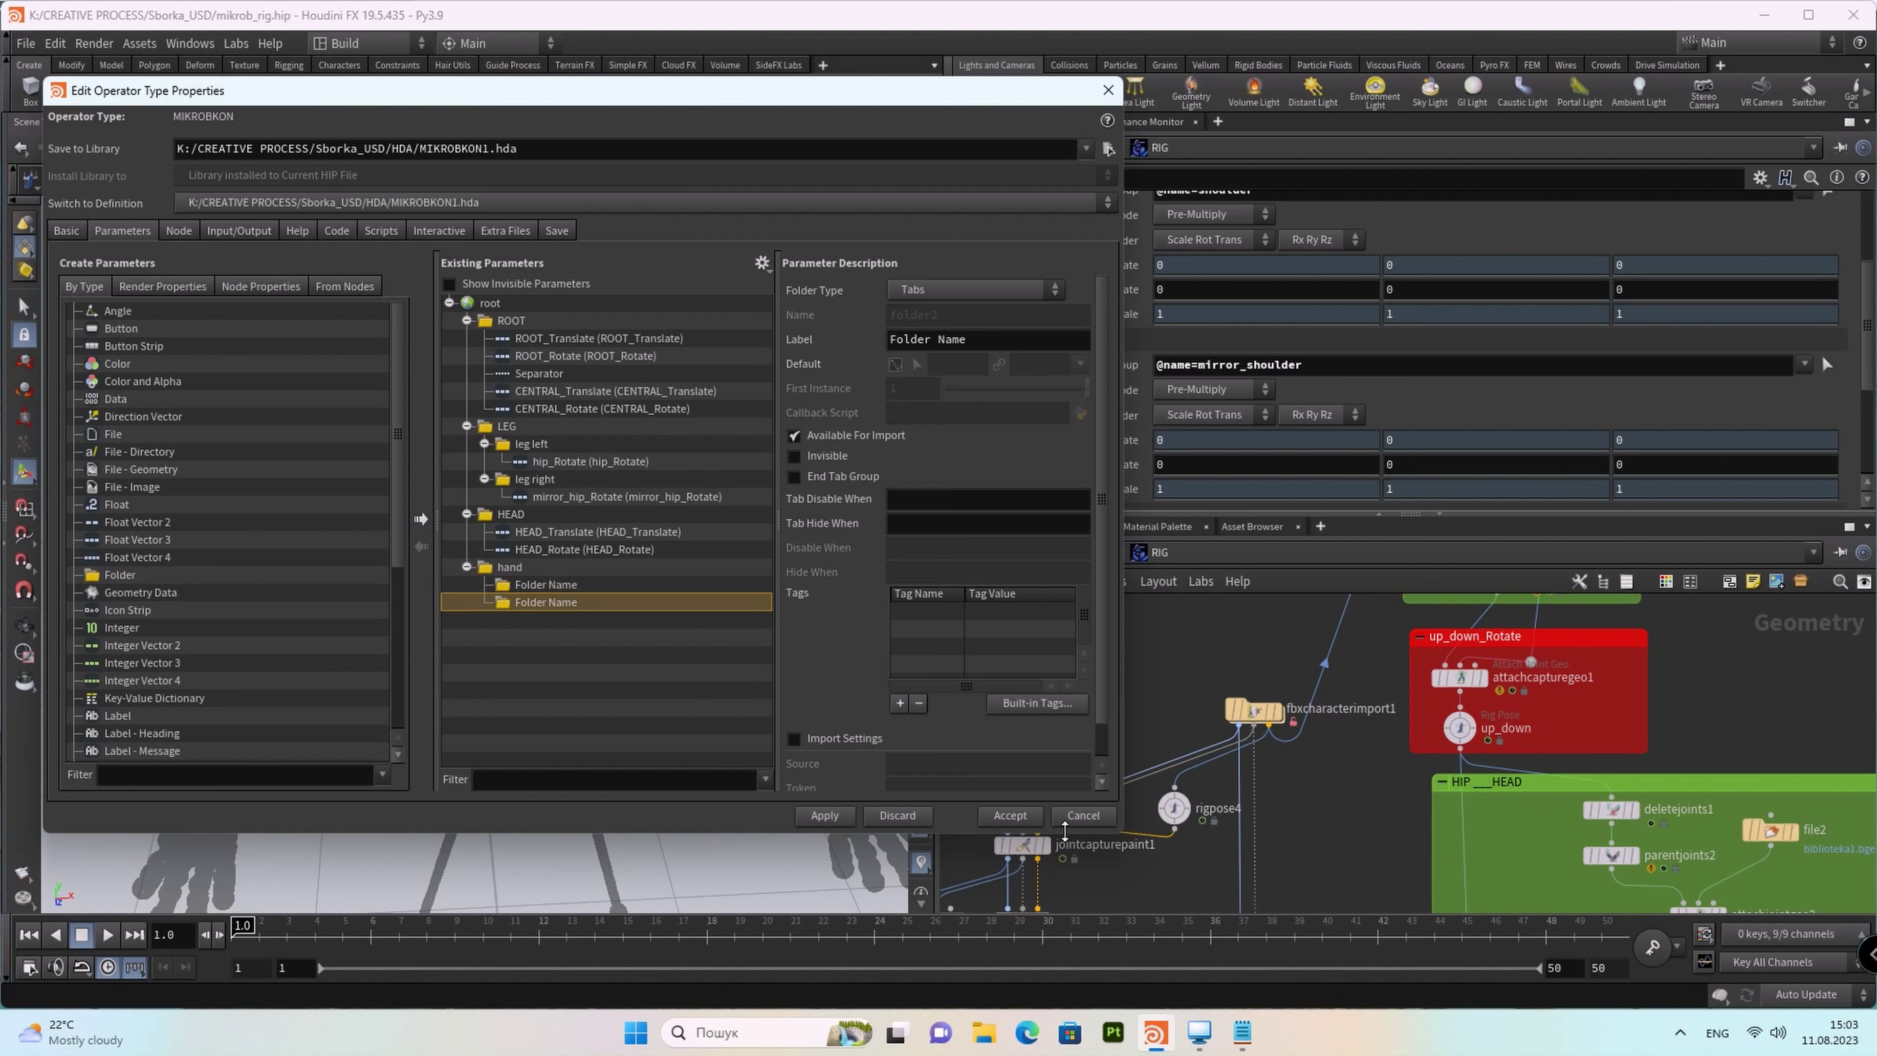
Step: Label the new folder 'hand left' and nest it inside the hand folder
click(1242, 1032)
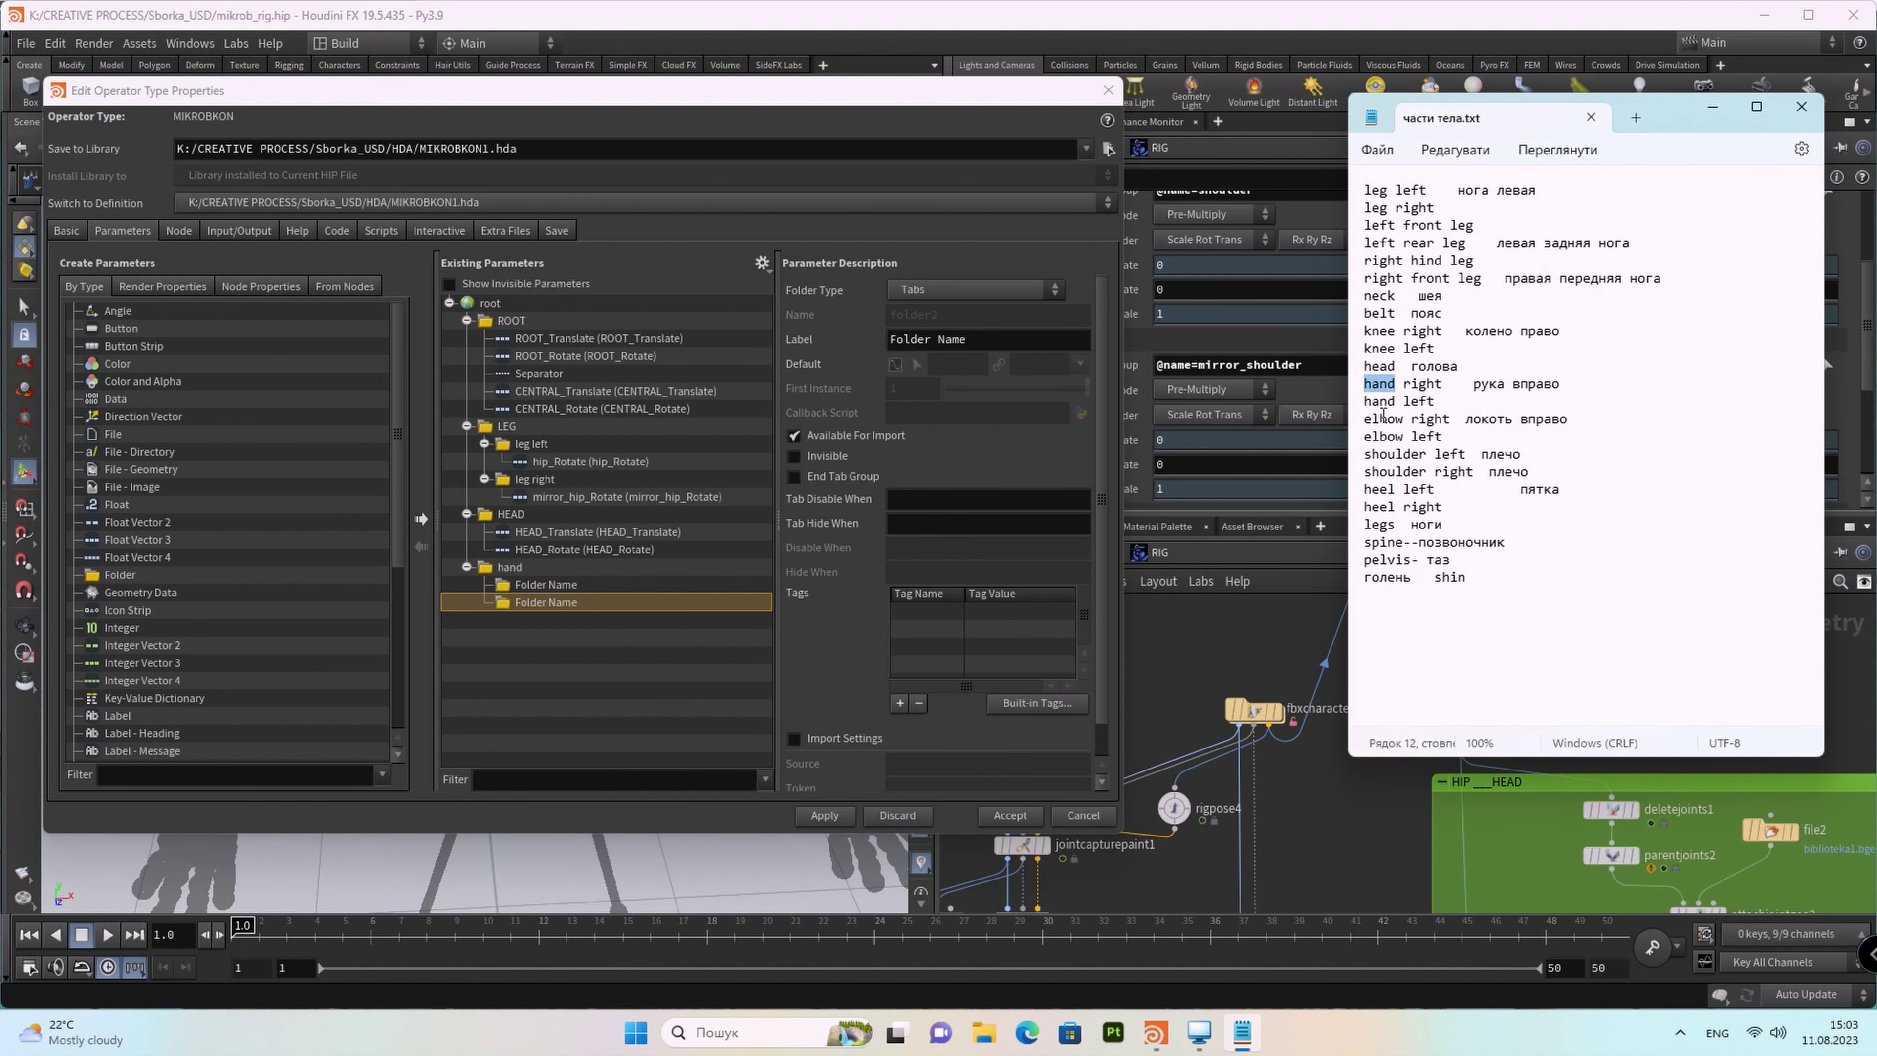
drag(1366, 406, 1435, 405)
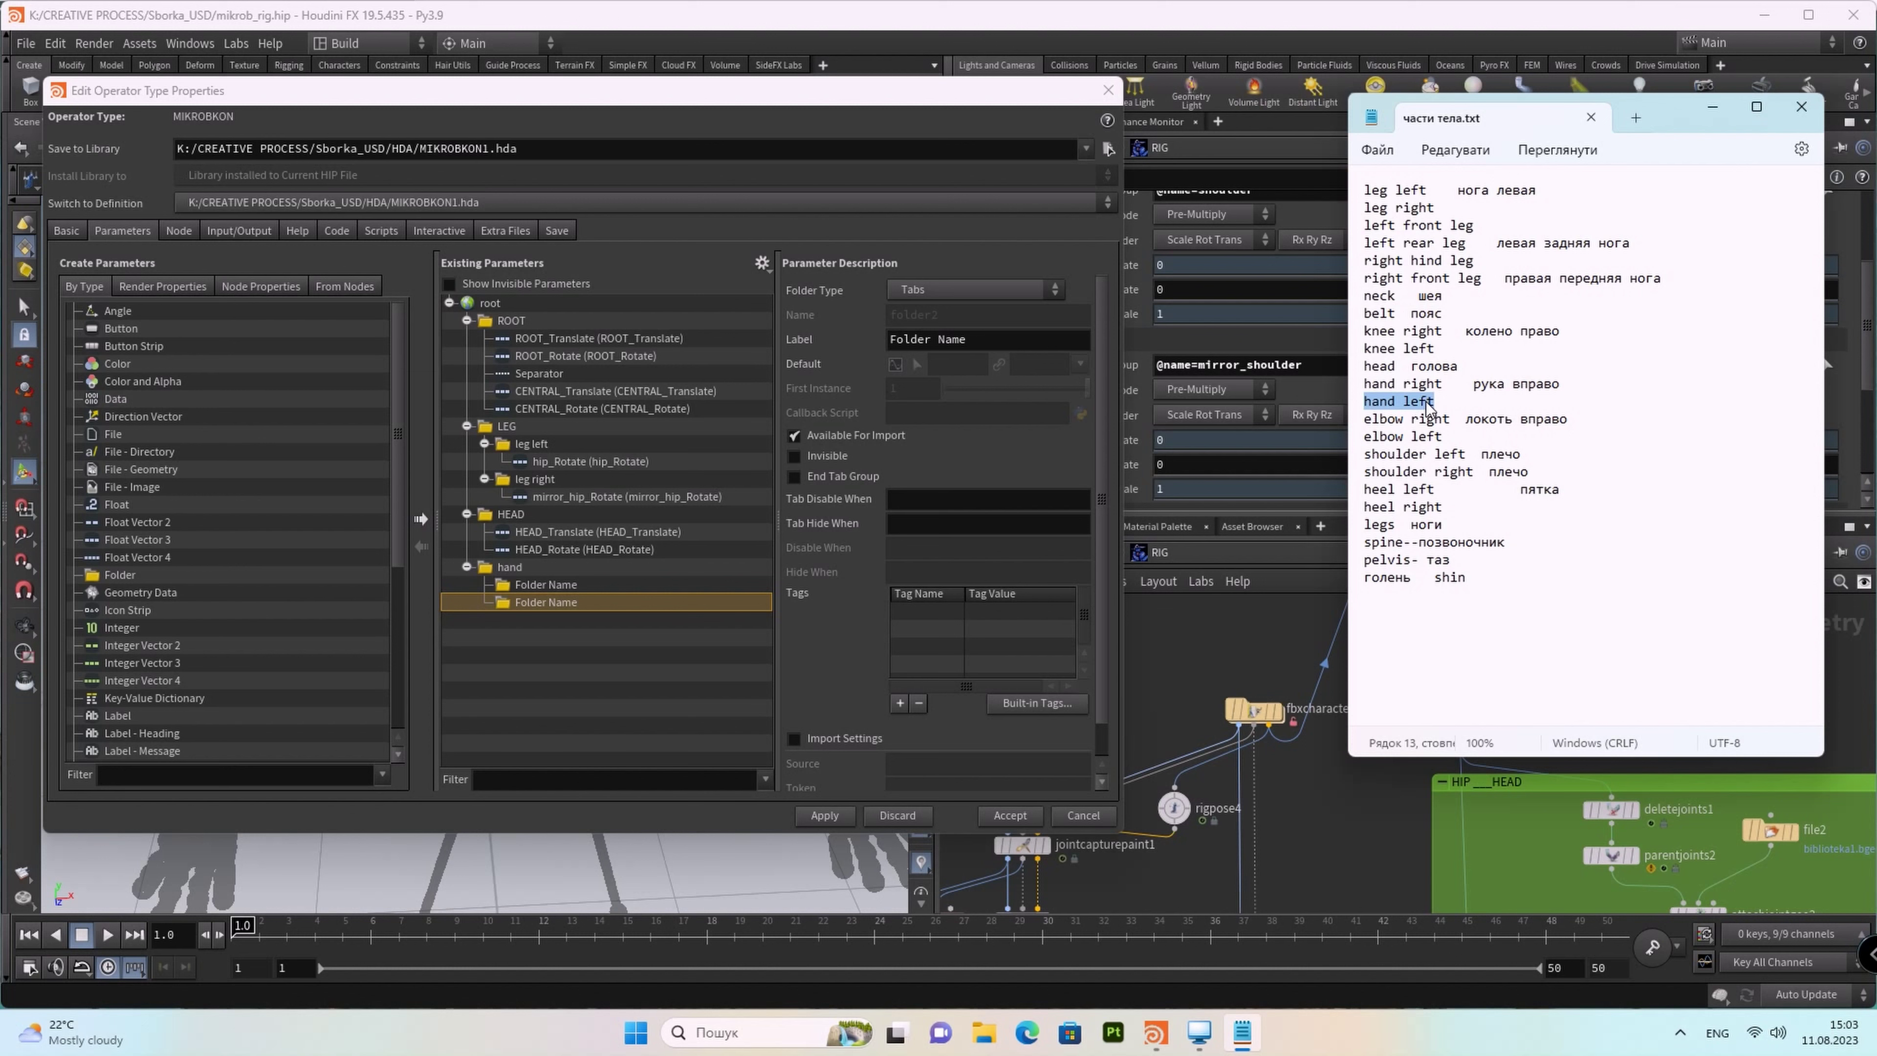
click(982, 336)
triple_click(981, 336)
text(hand left)
key(Return)
click(584, 585)
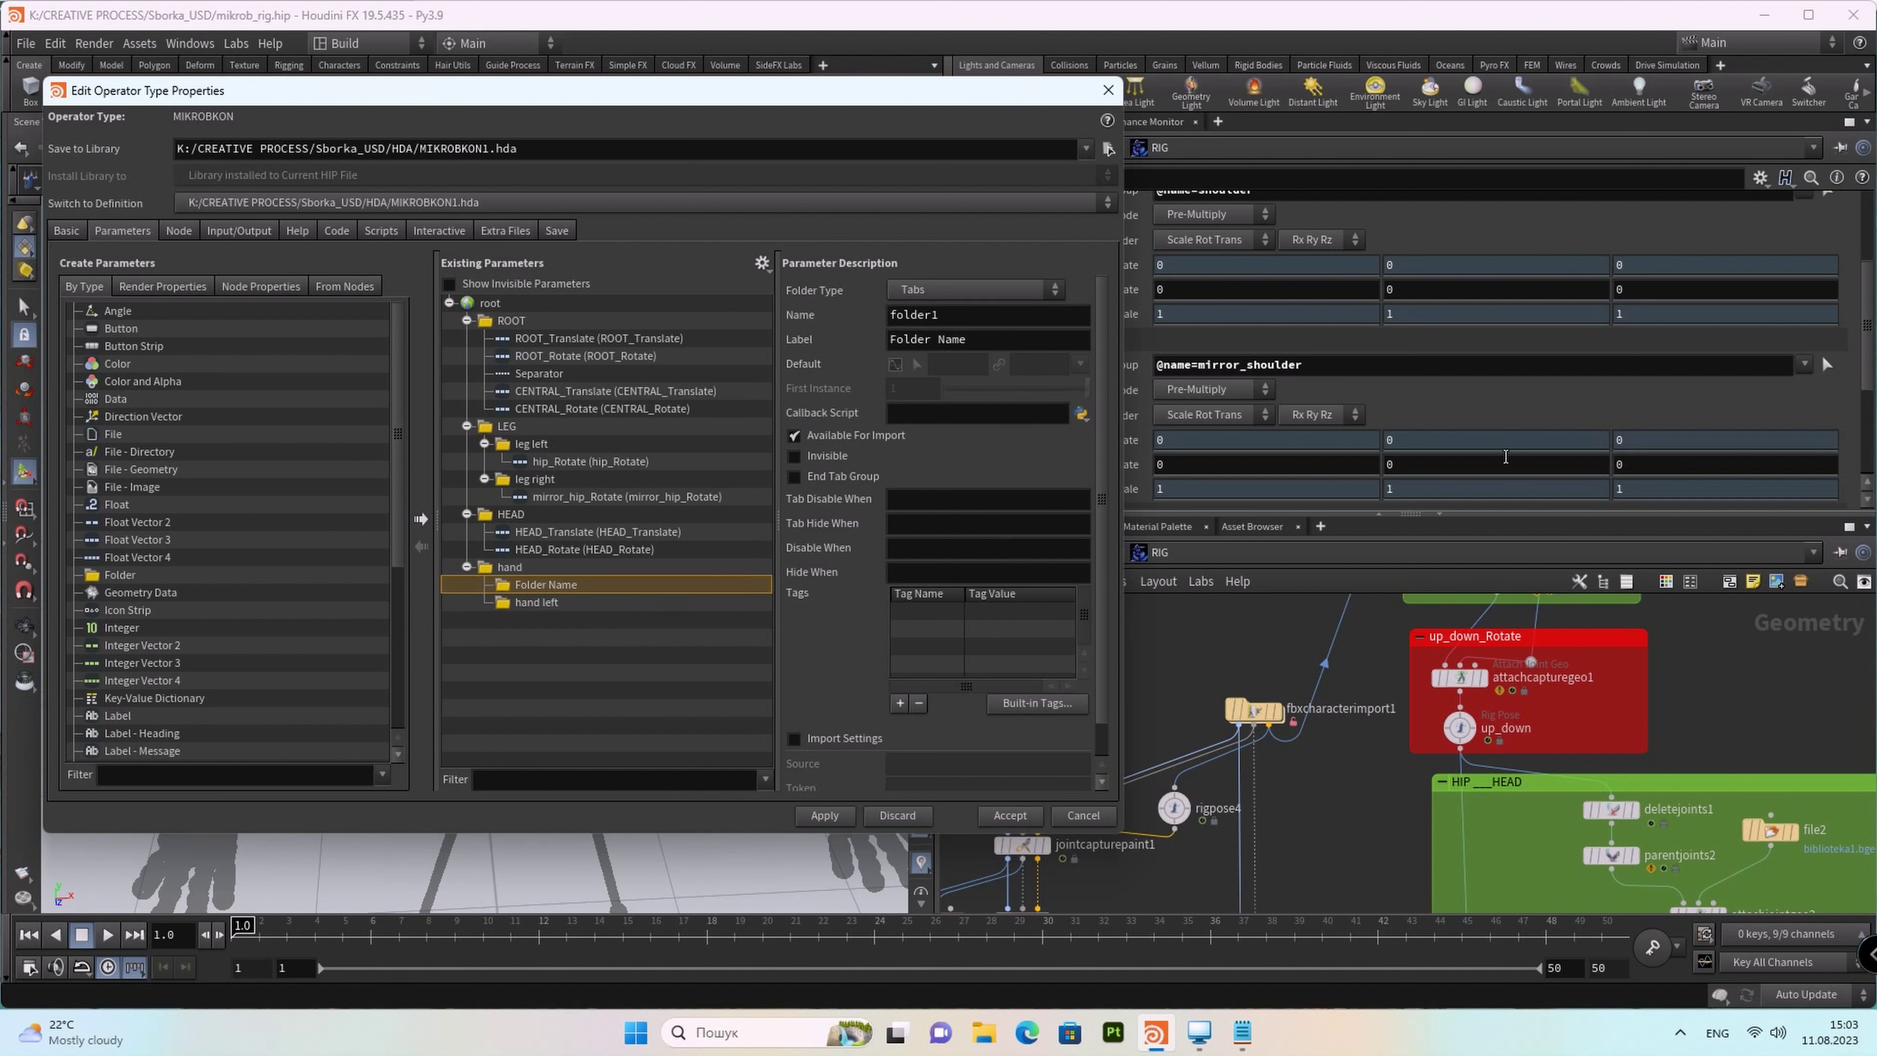
click(1242, 1032)
drag(1361, 385, 1447, 386)
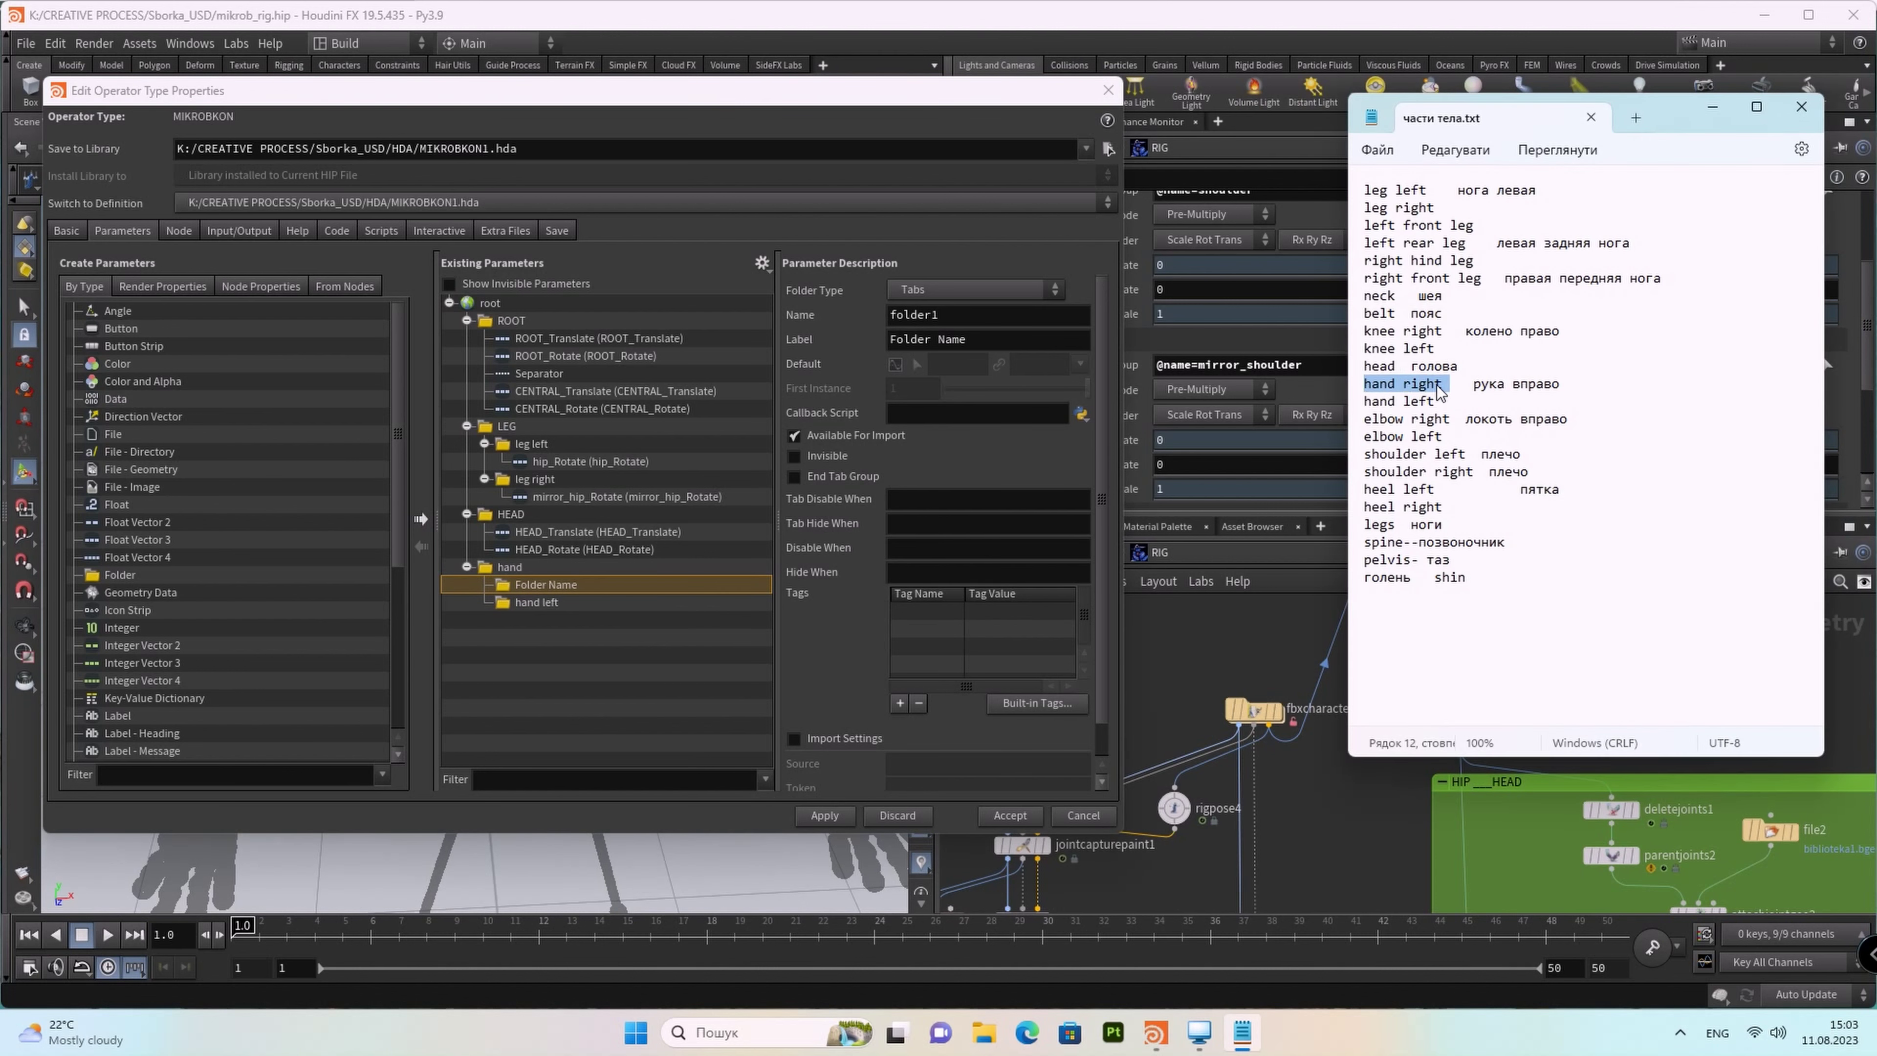
drag(526, 602, 507, 573)
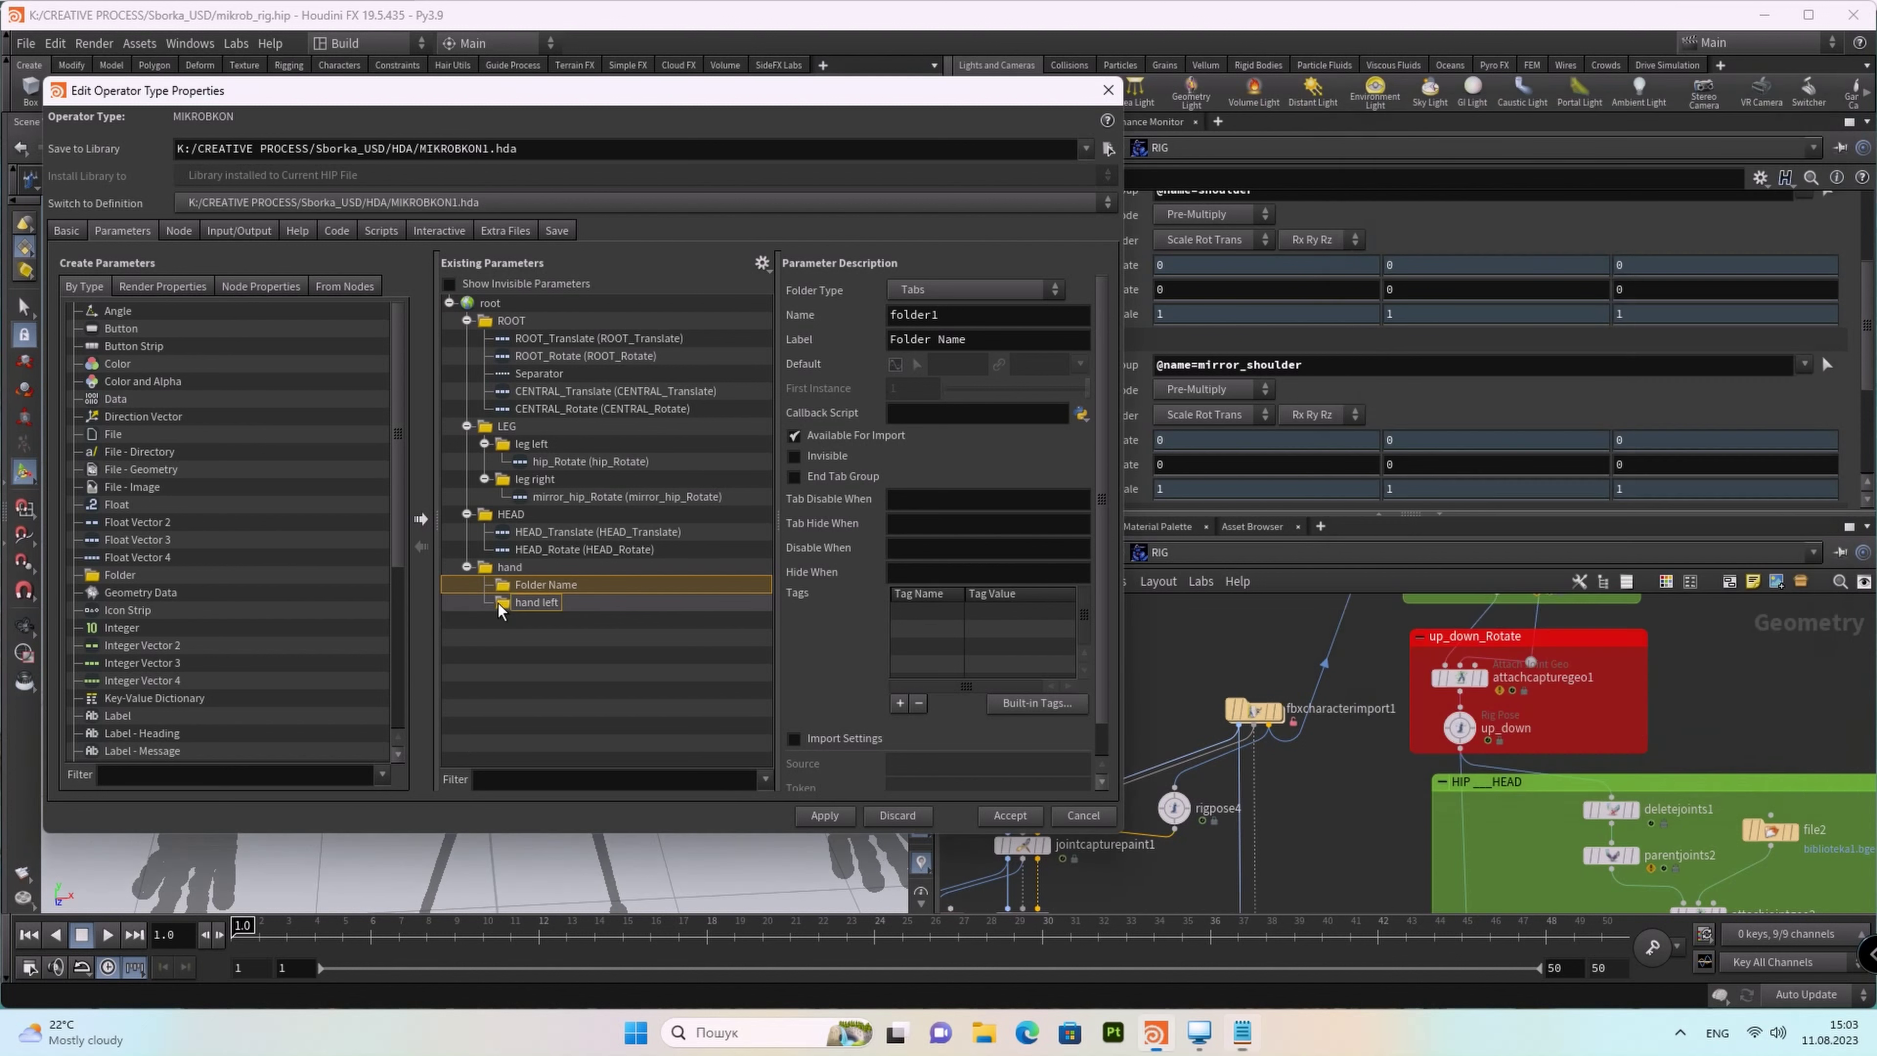
drag(505, 572, 506, 577)
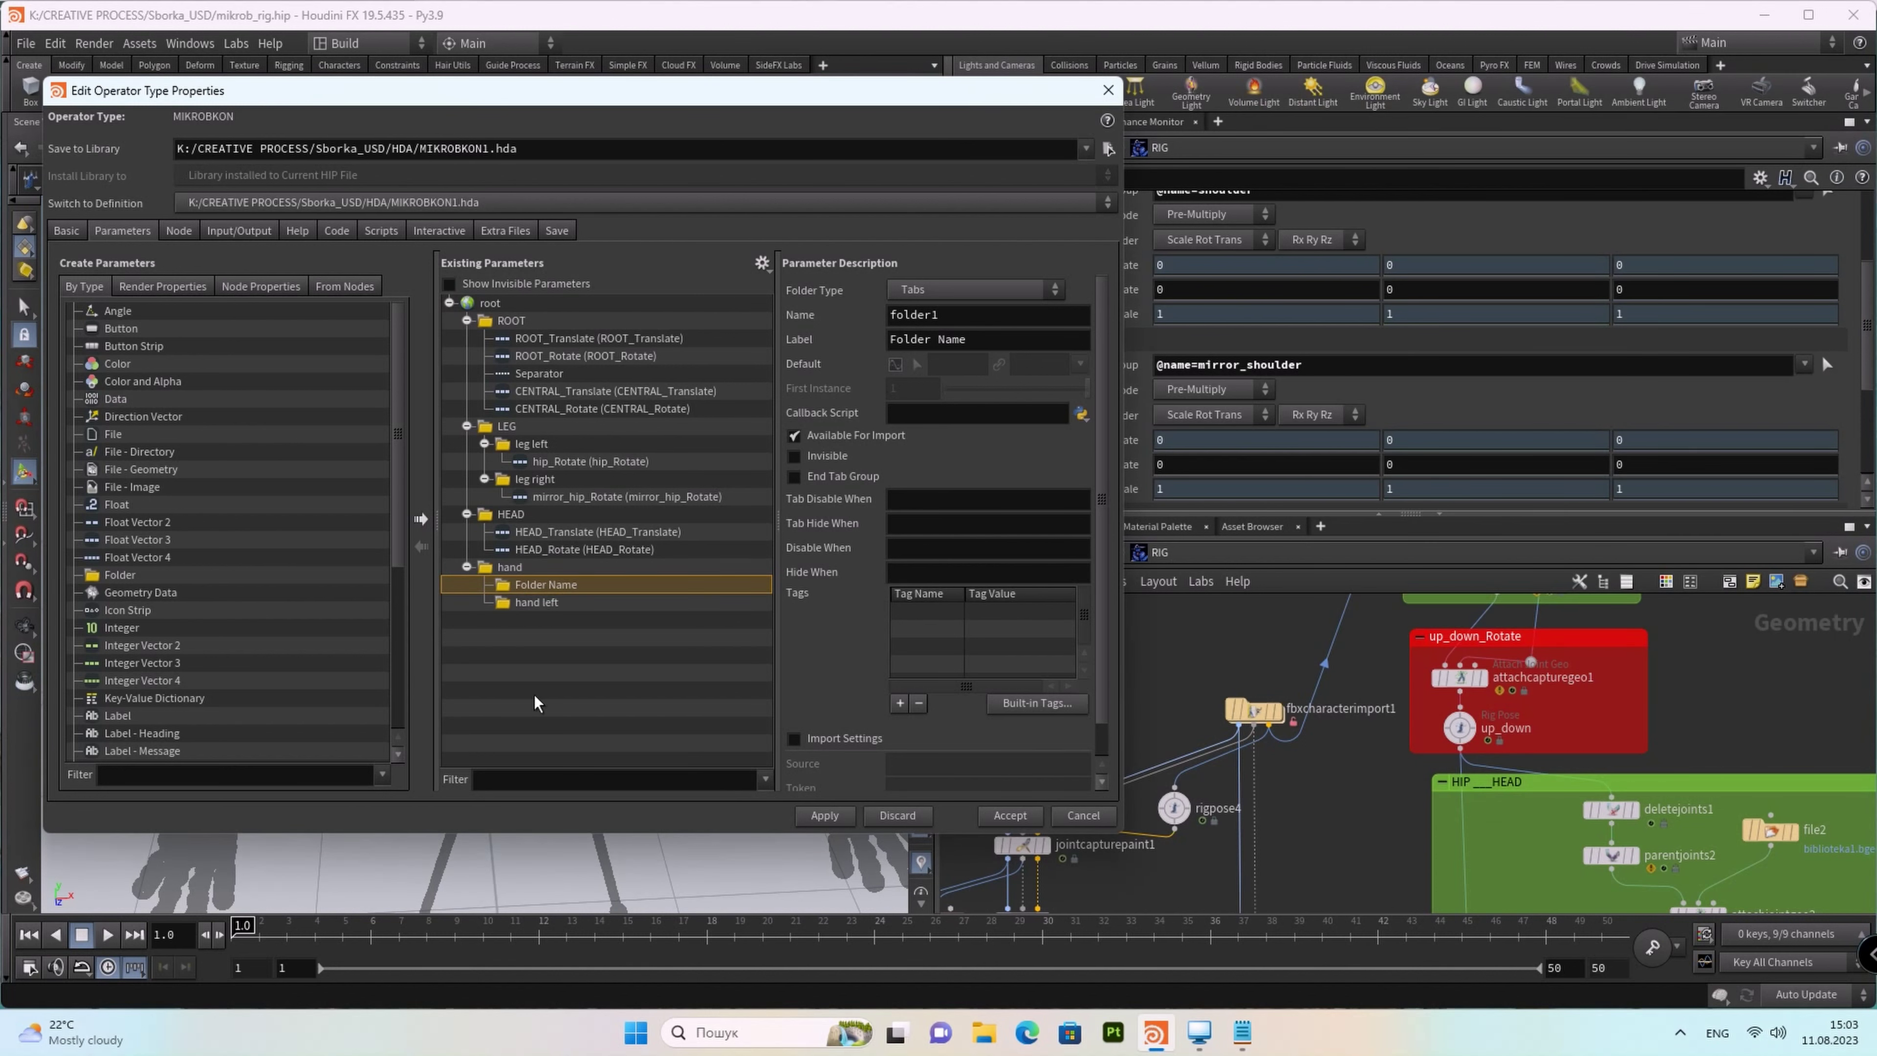
click(497, 603)
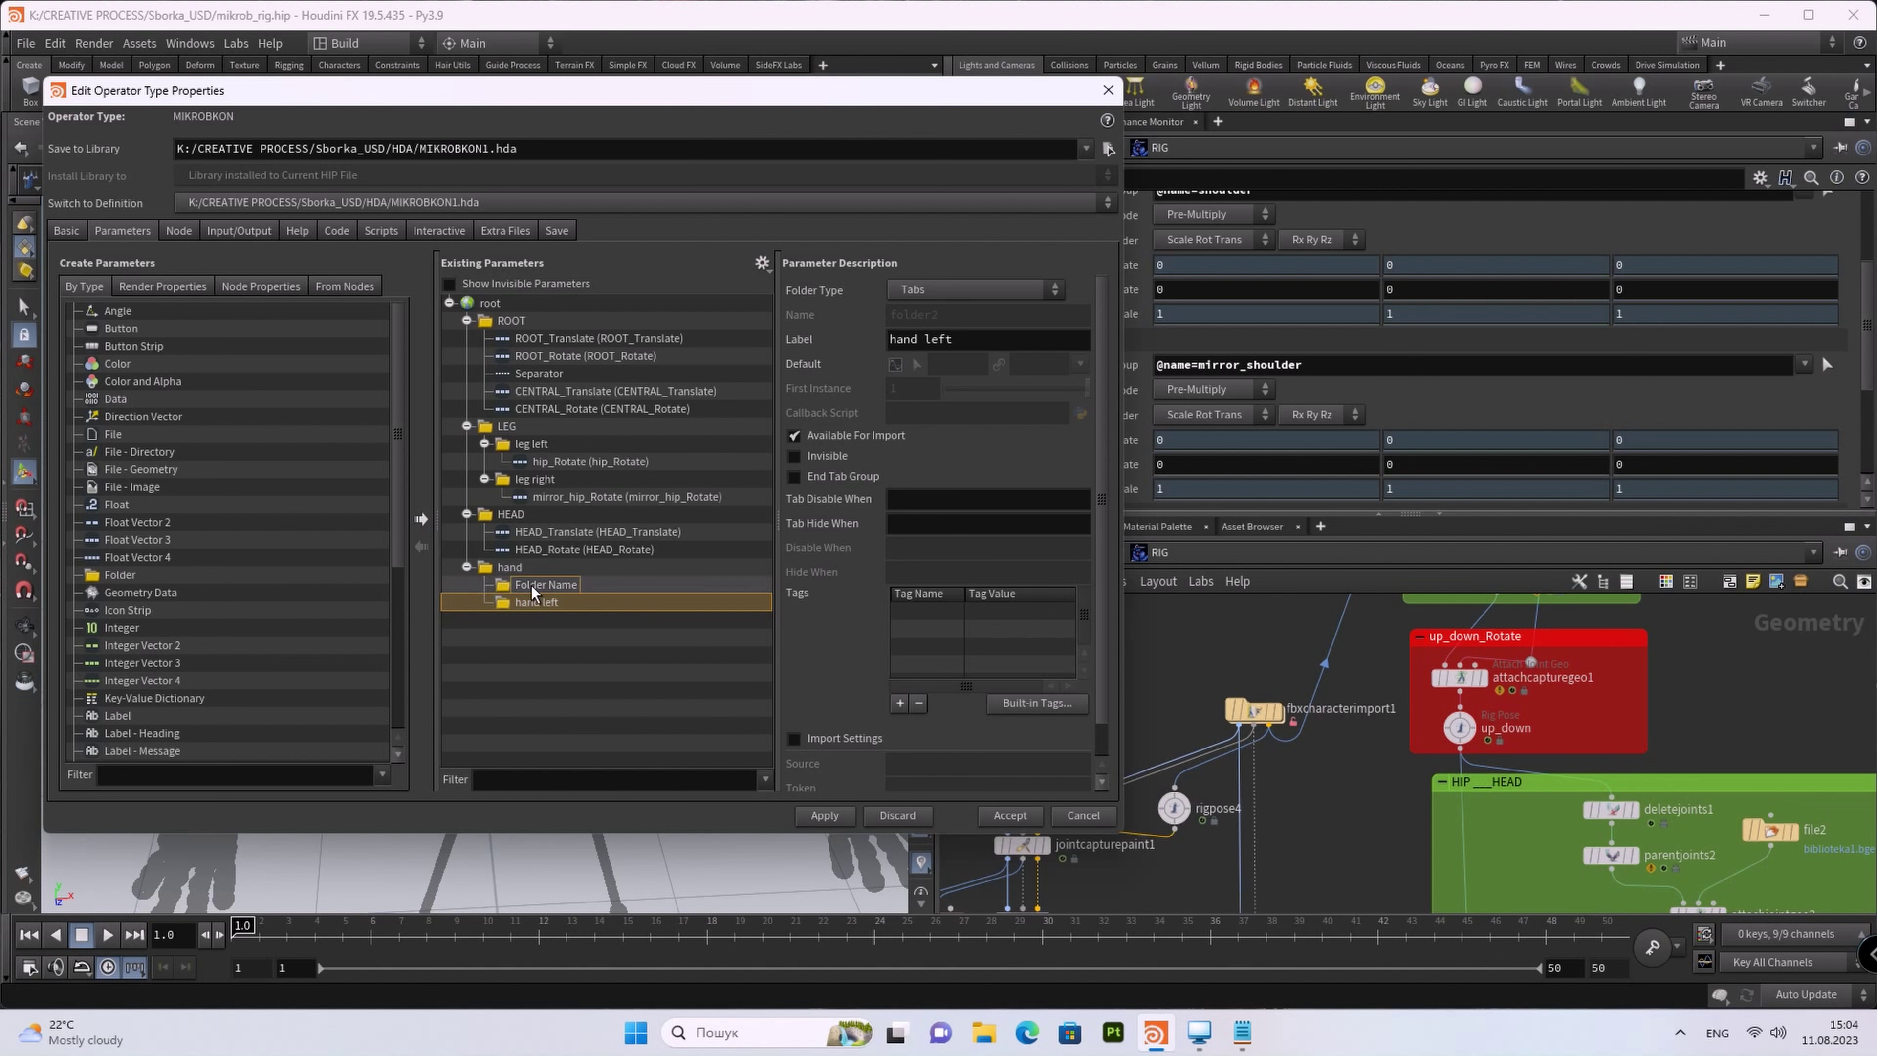
Step: Label the remaining folder 'hand right' and nest it inside the hand folder
click(547, 584)
double_click(936, 339)
text(hand right)
key(Return)
mouse_move(536, 588)
mouse_down()
mouse_move(496, 621)
mouse_move(491, 606)
mouse_up()
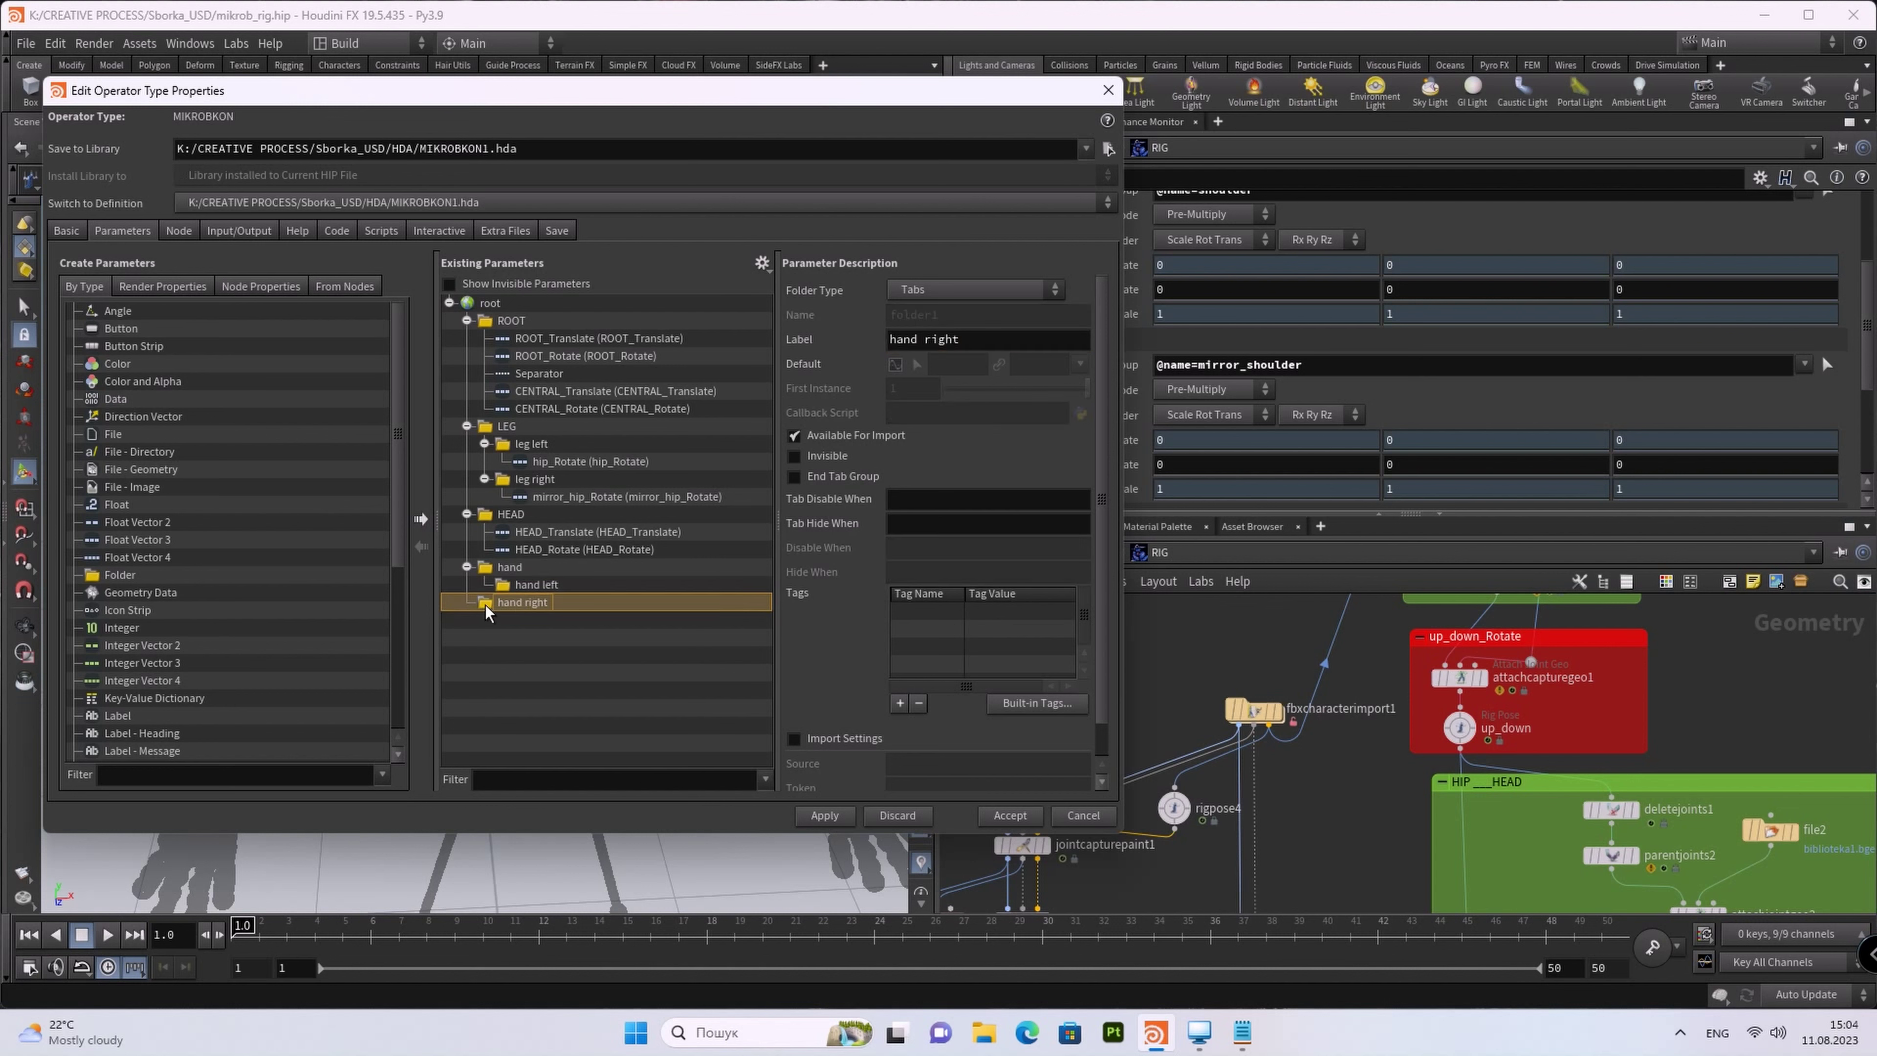
drag(492, 606, 489, 579)
click(517, 584)
scroll(1507, 318, up, 1)
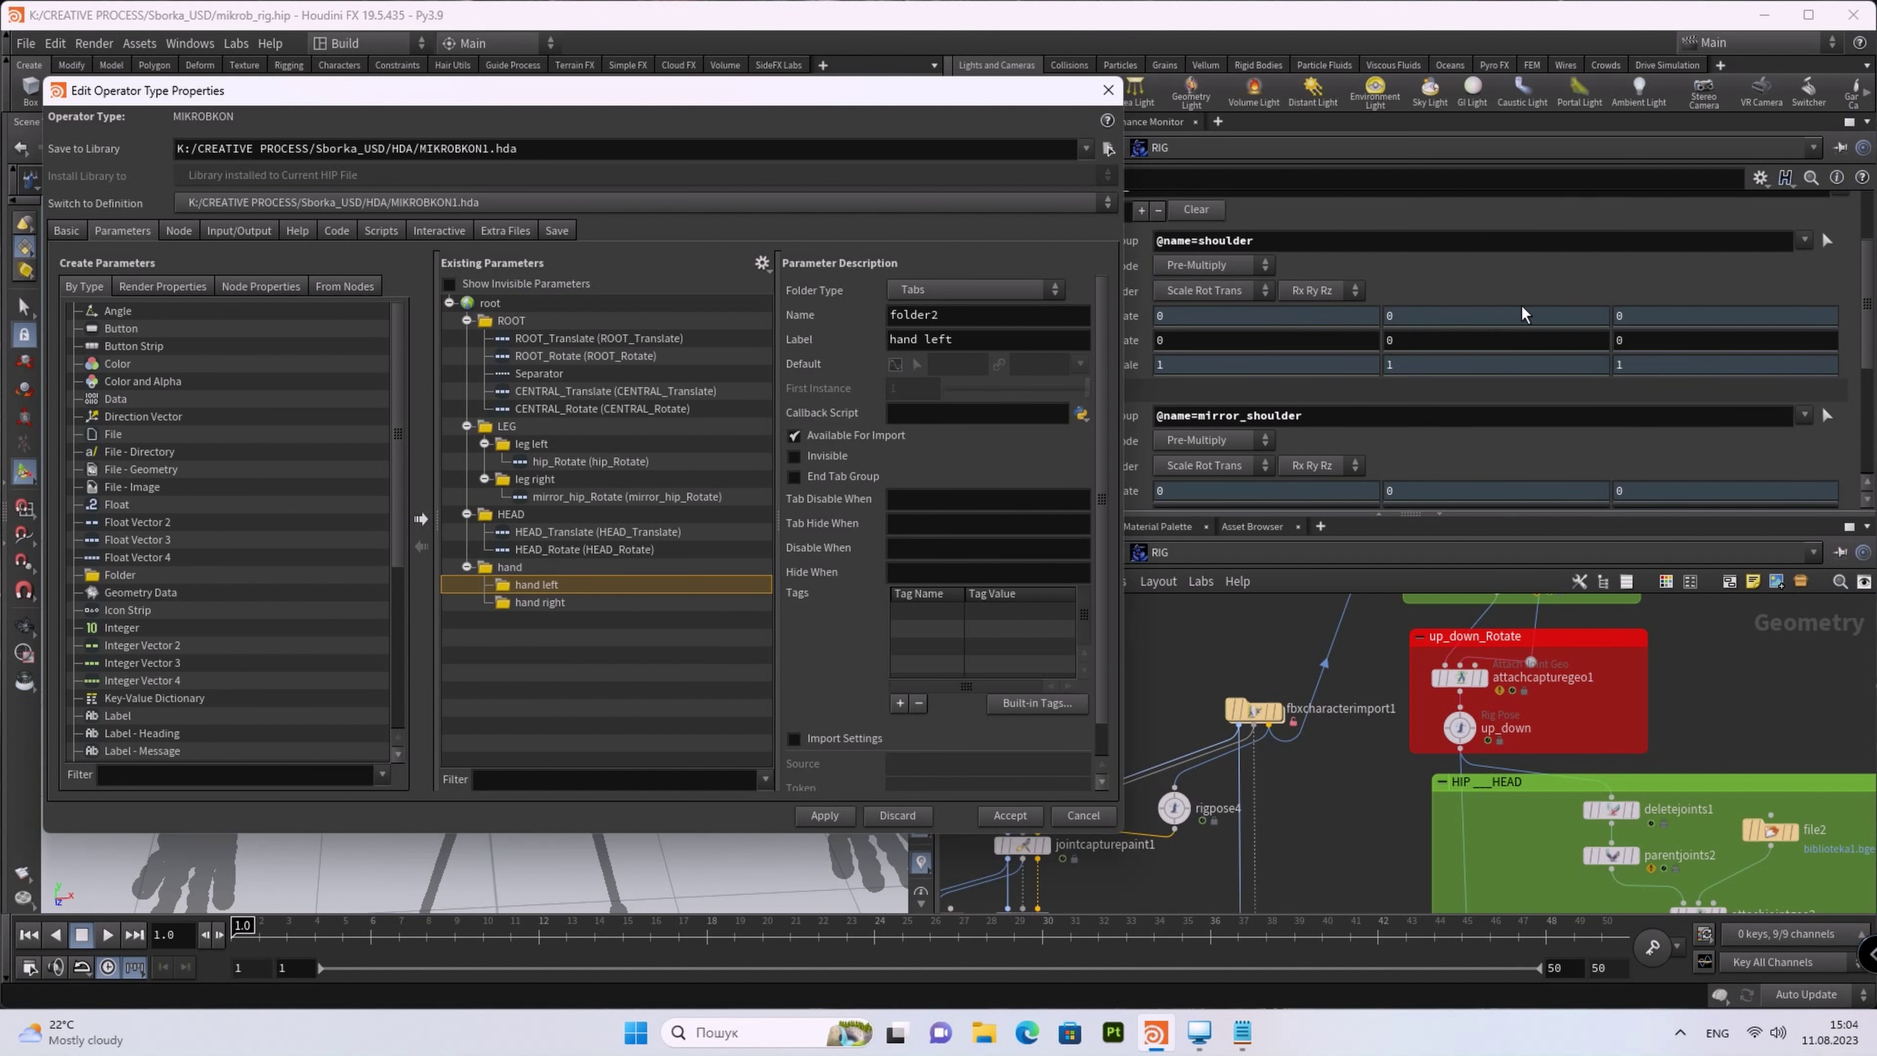
scroll(1486, 289, down, 1)
scroll(1500, 318, up, 1)
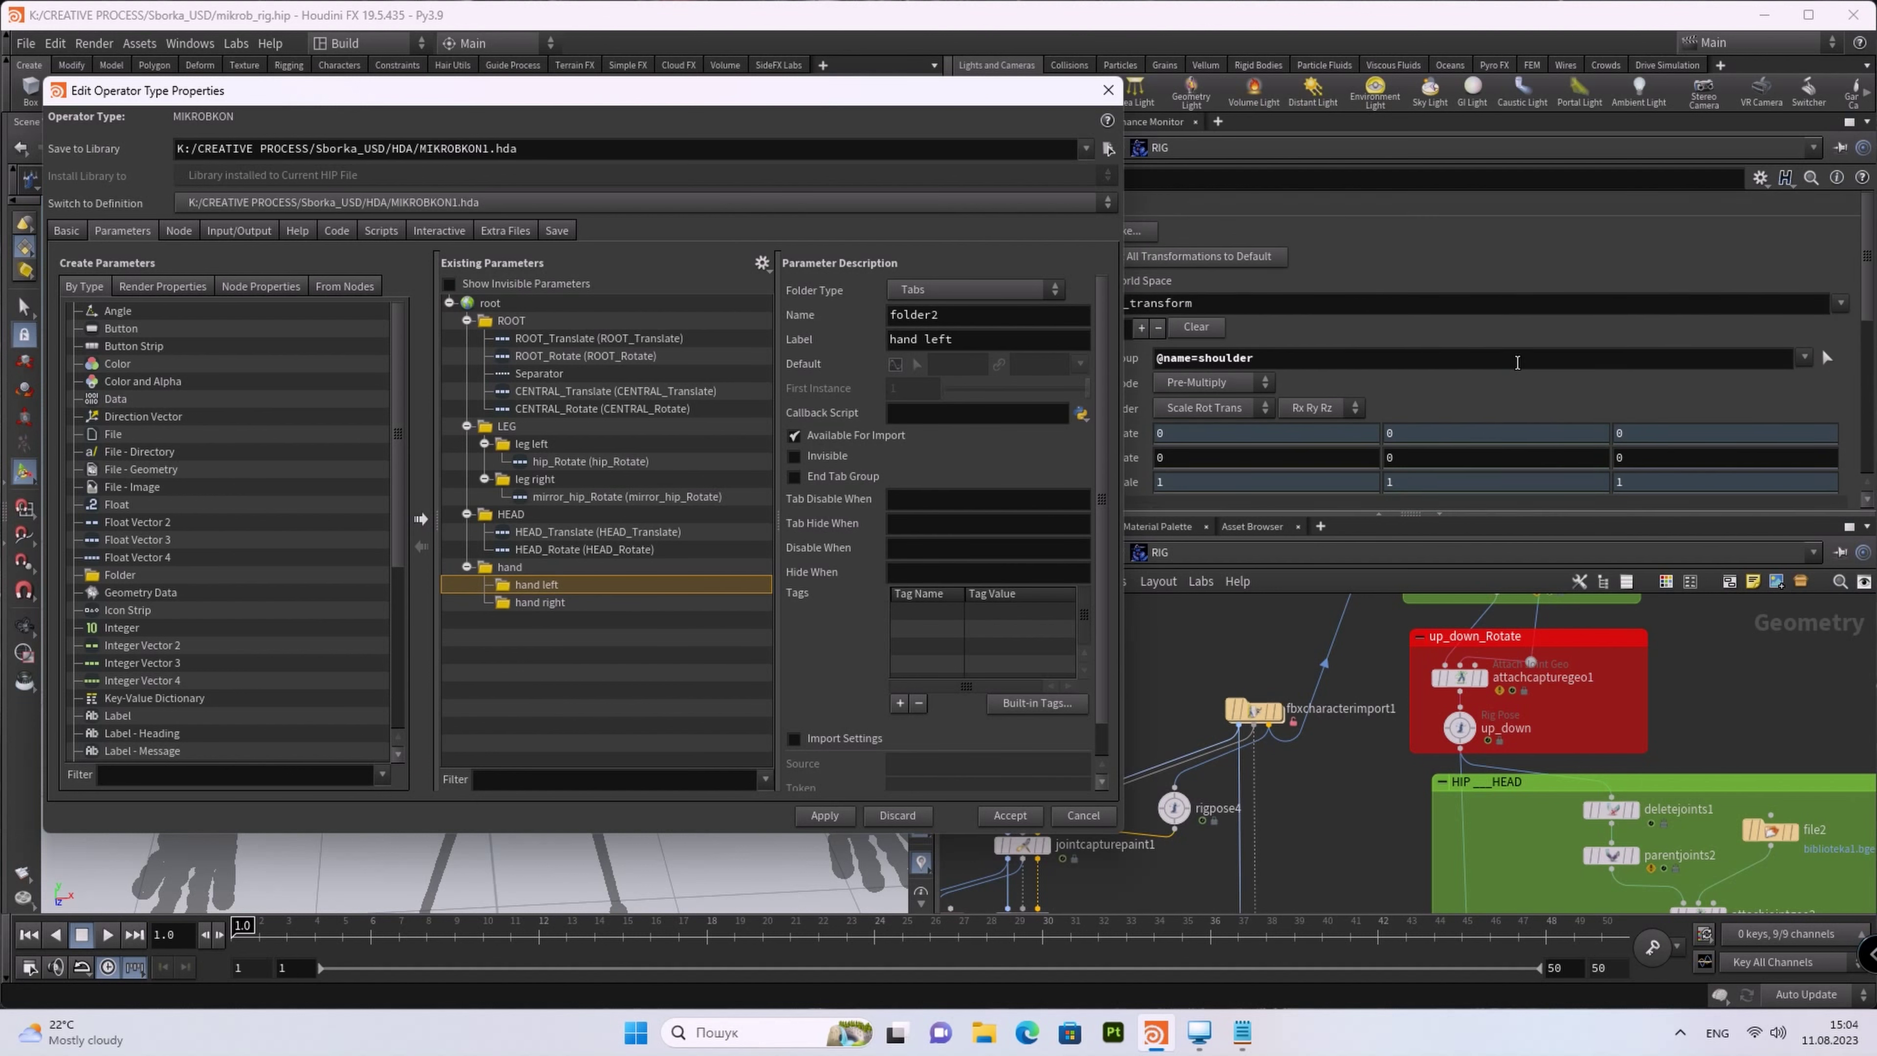
scroll(1515, 348, down, 1)
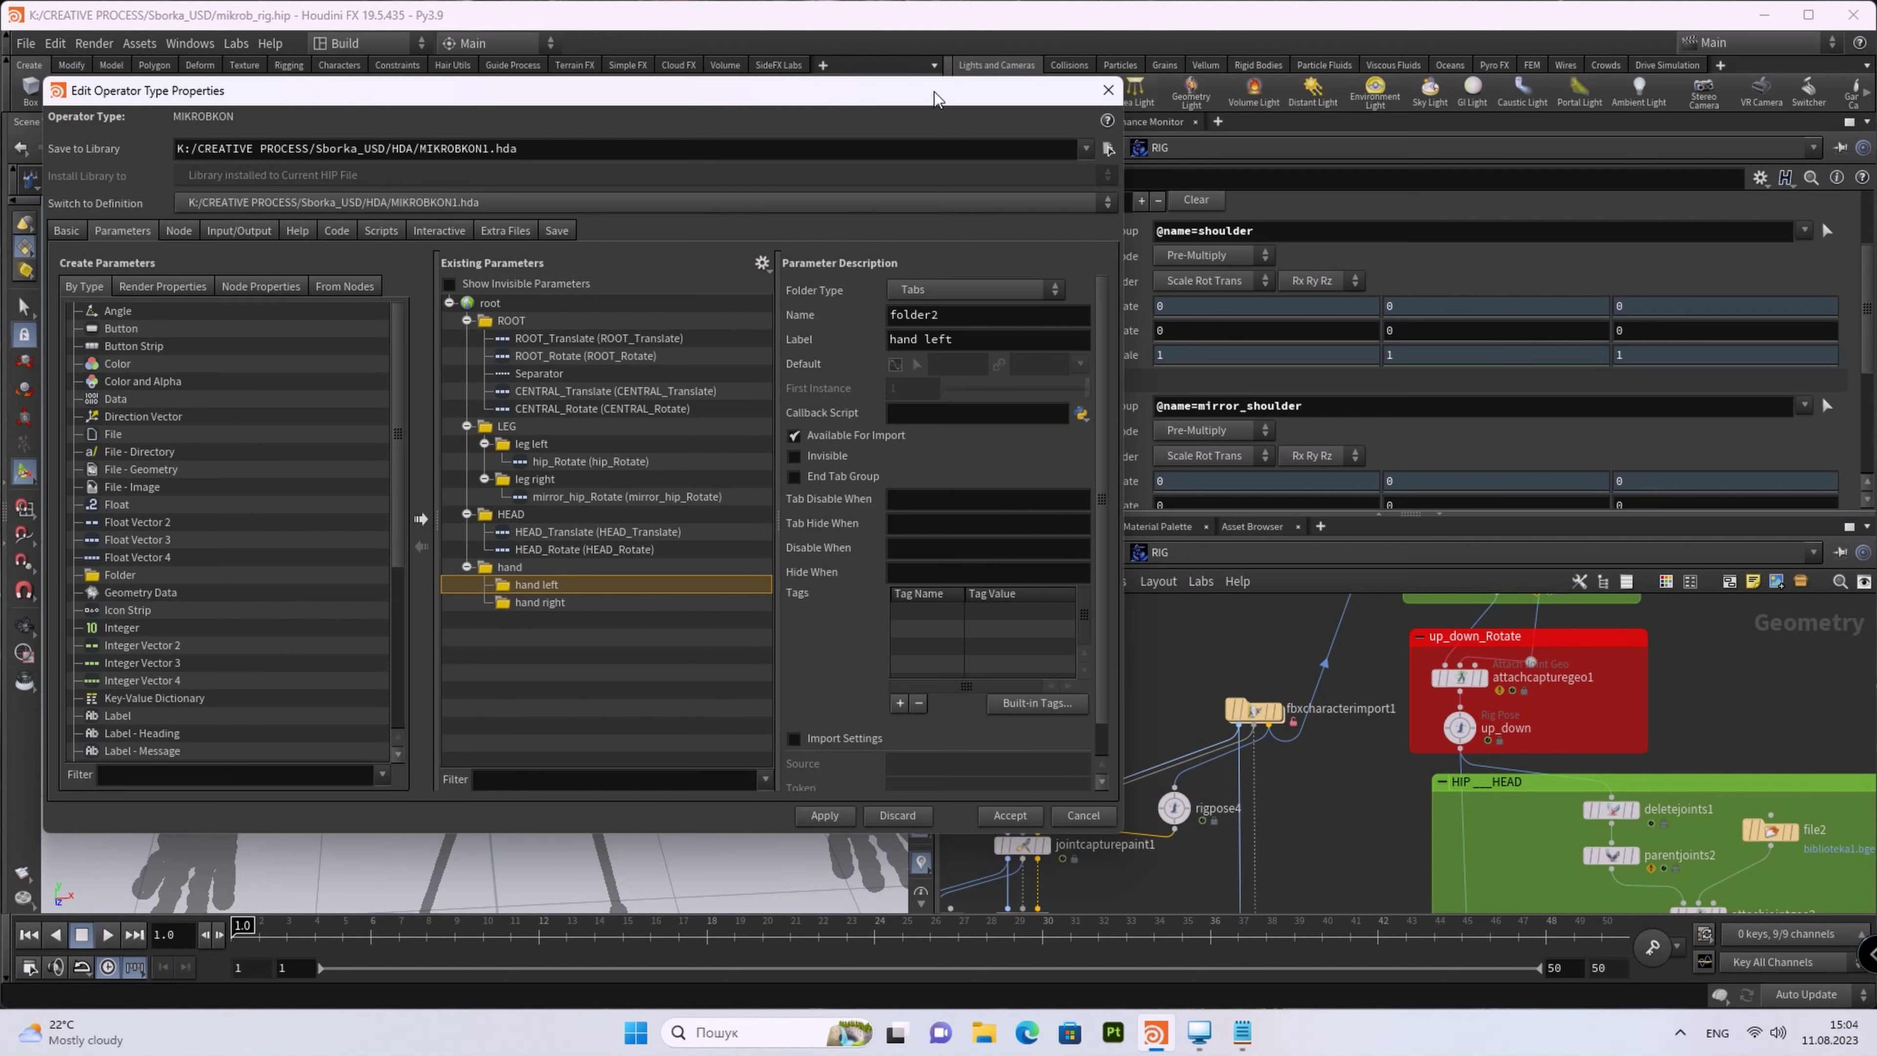
Step: Add a Rotate parameter to each of the hand left and hand right folders
drag(934, 98, 765, 89)
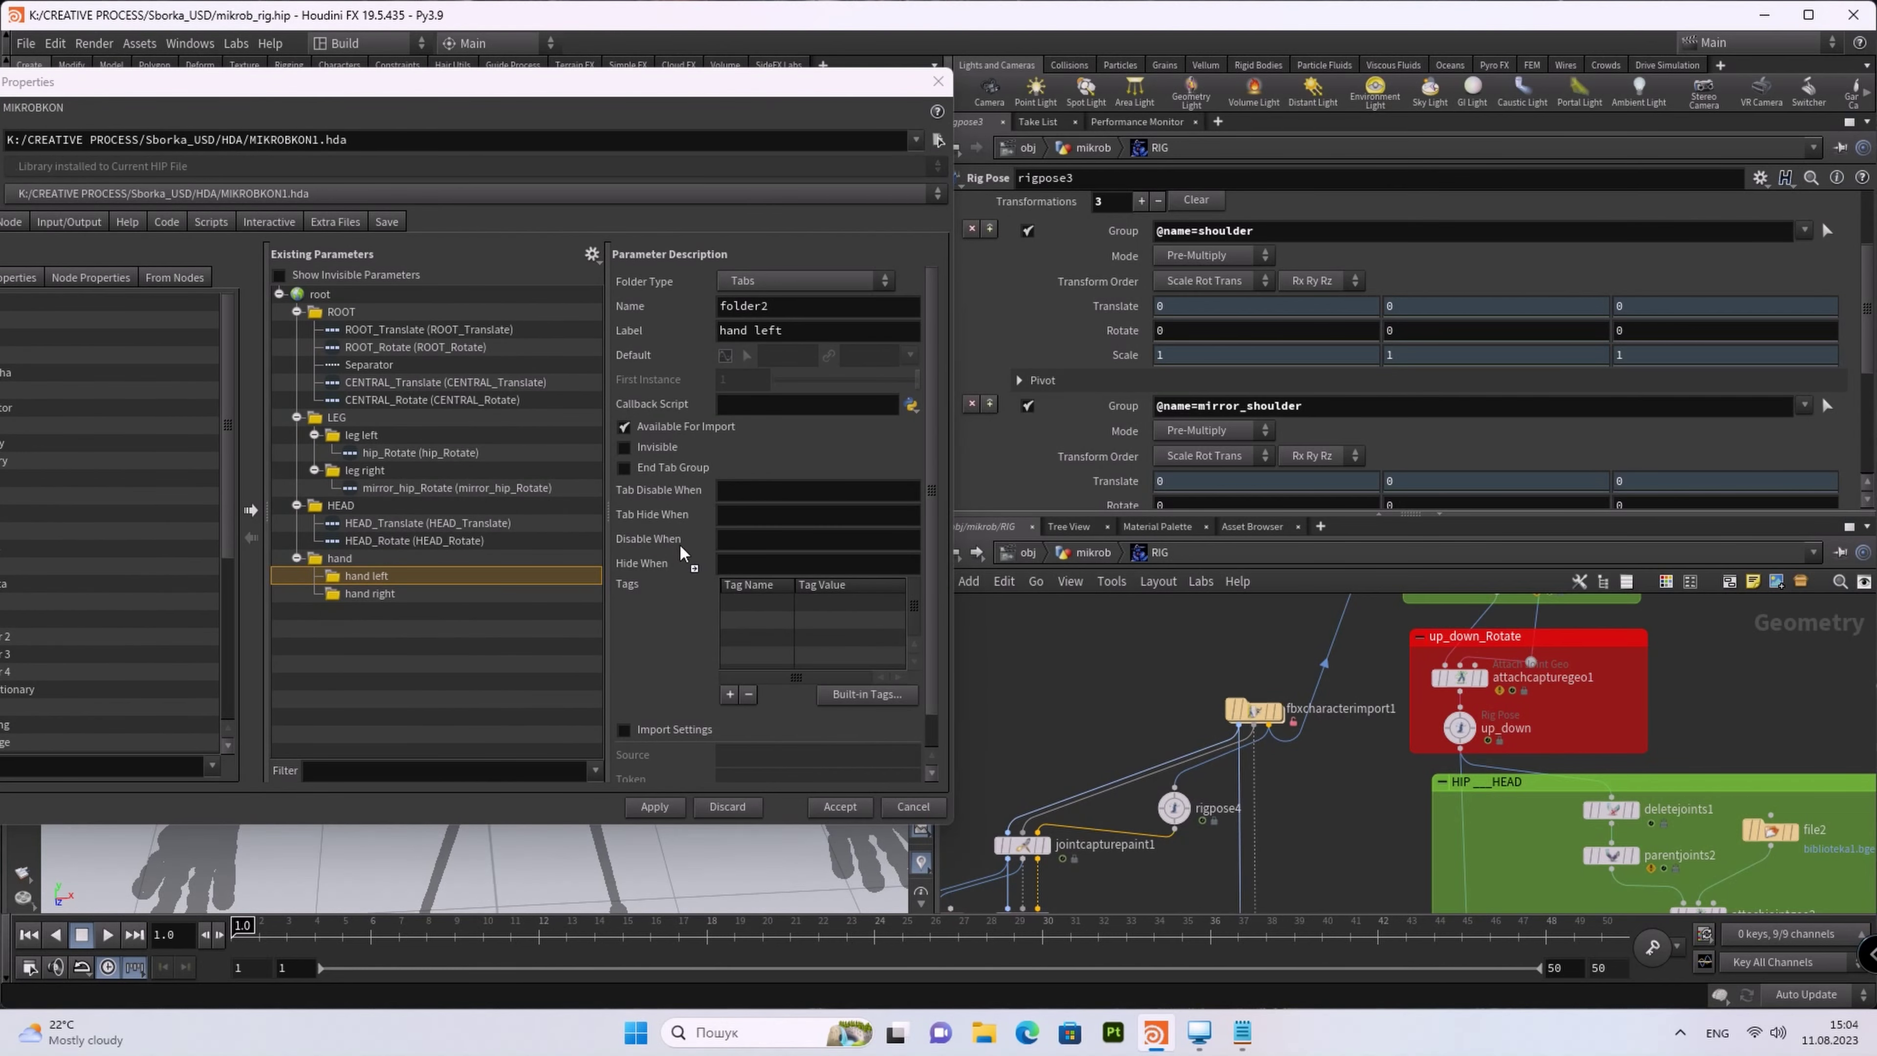
drag(680, 553, 365, 584)
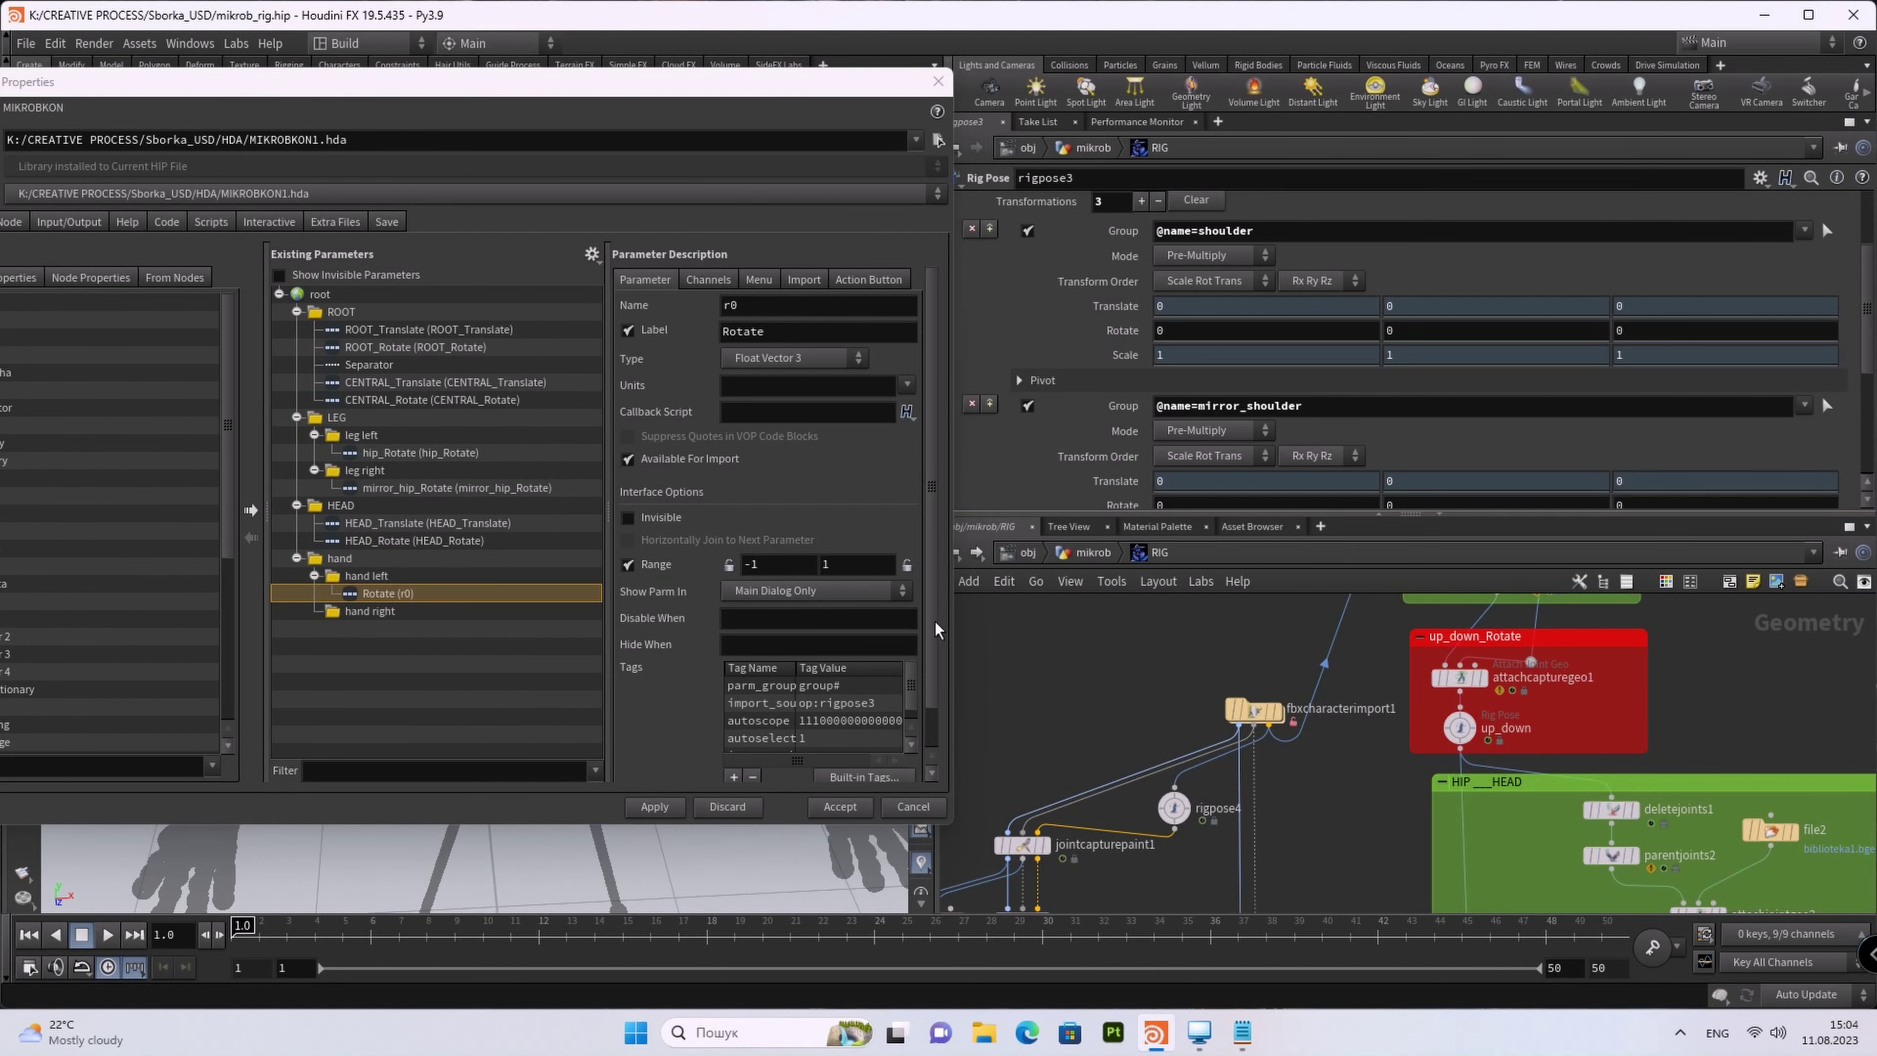
scroll(1071, 487, down, 3)
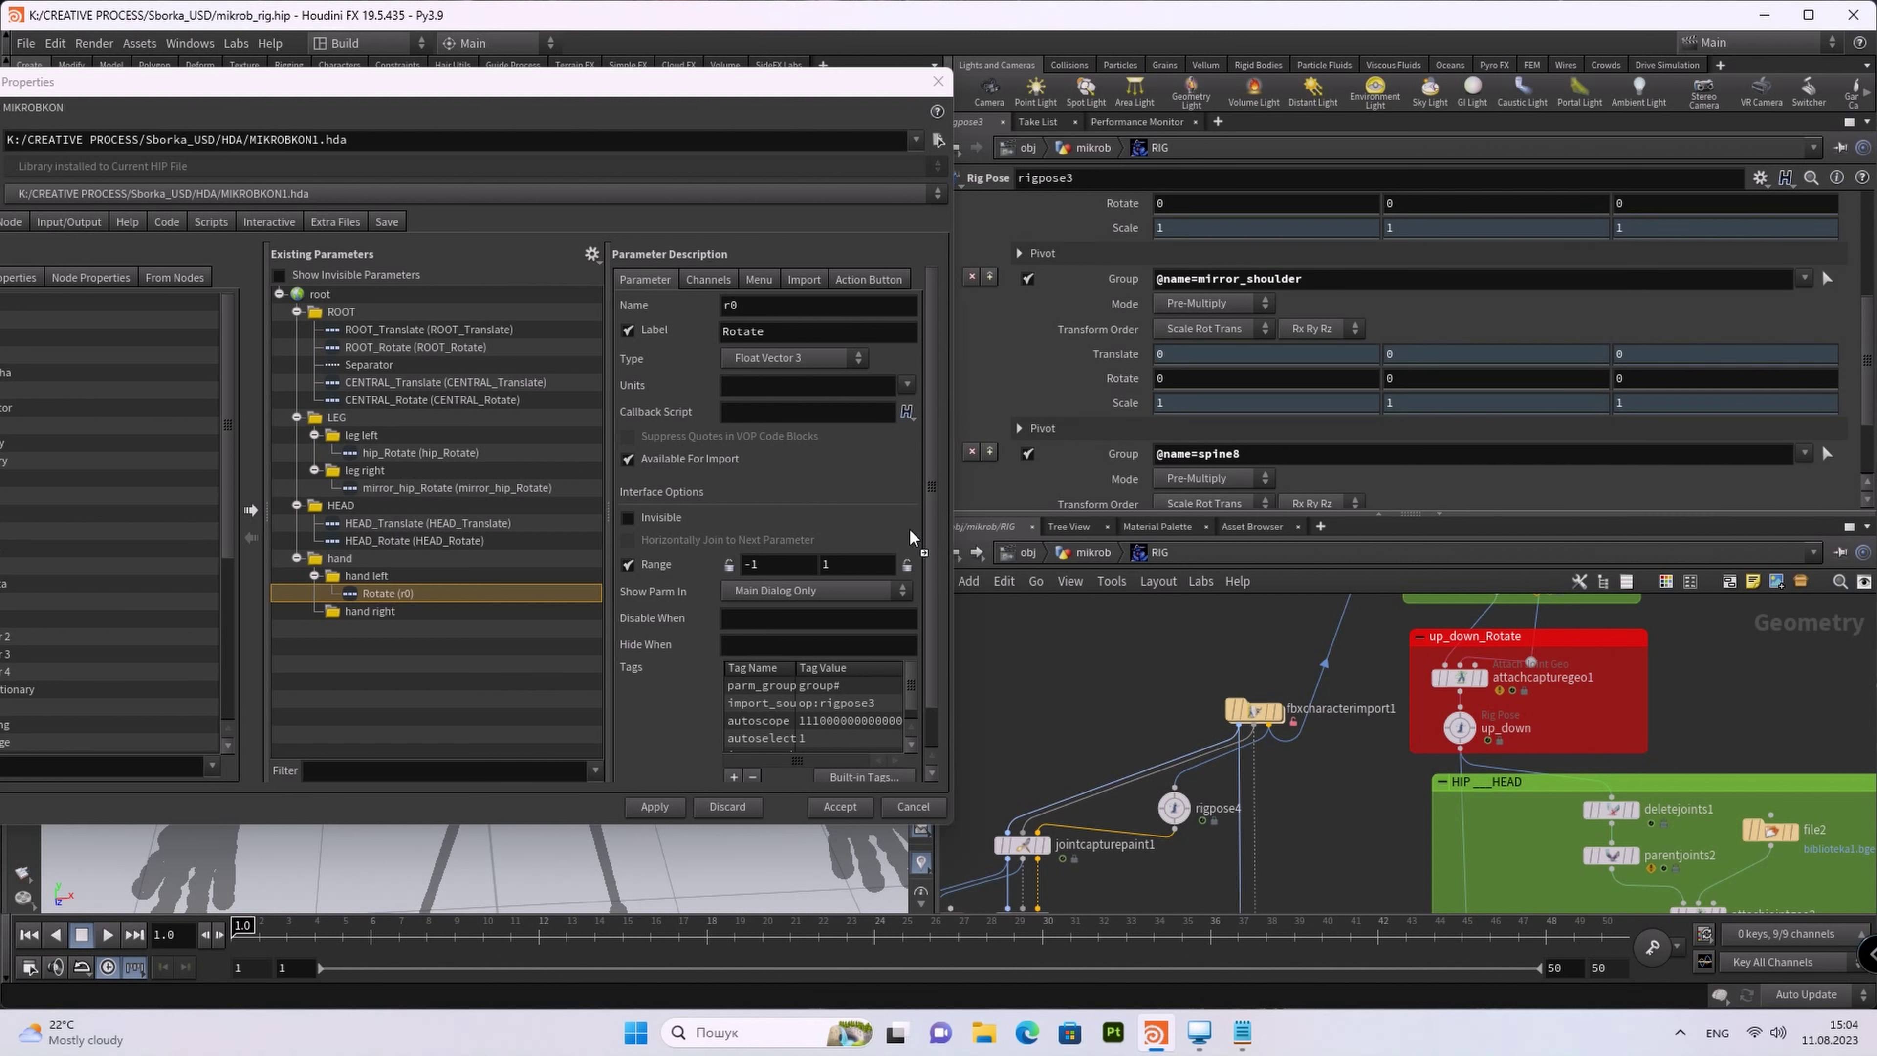
drag(910, 537, 356, 656)
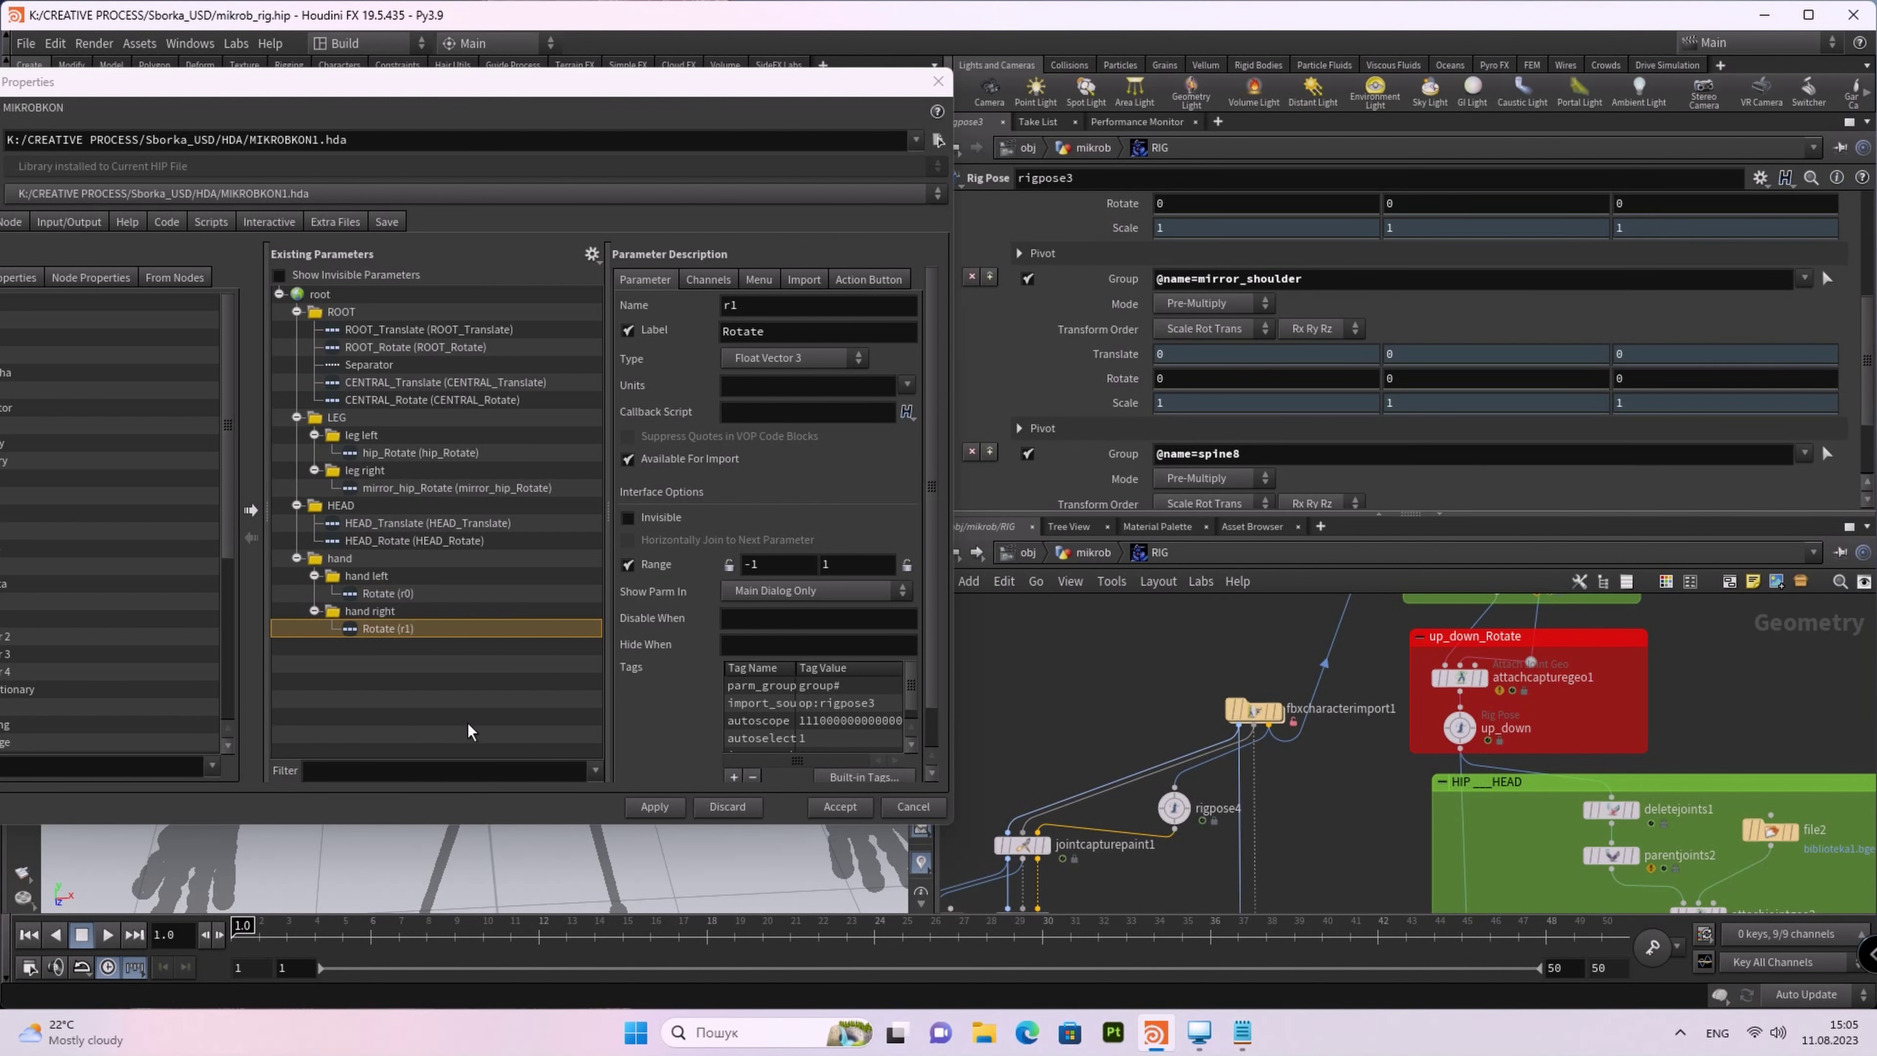
Step: Label the right Rotate parameter 'hand right Rotate', named hand_right_Rotate
click(386, 593)
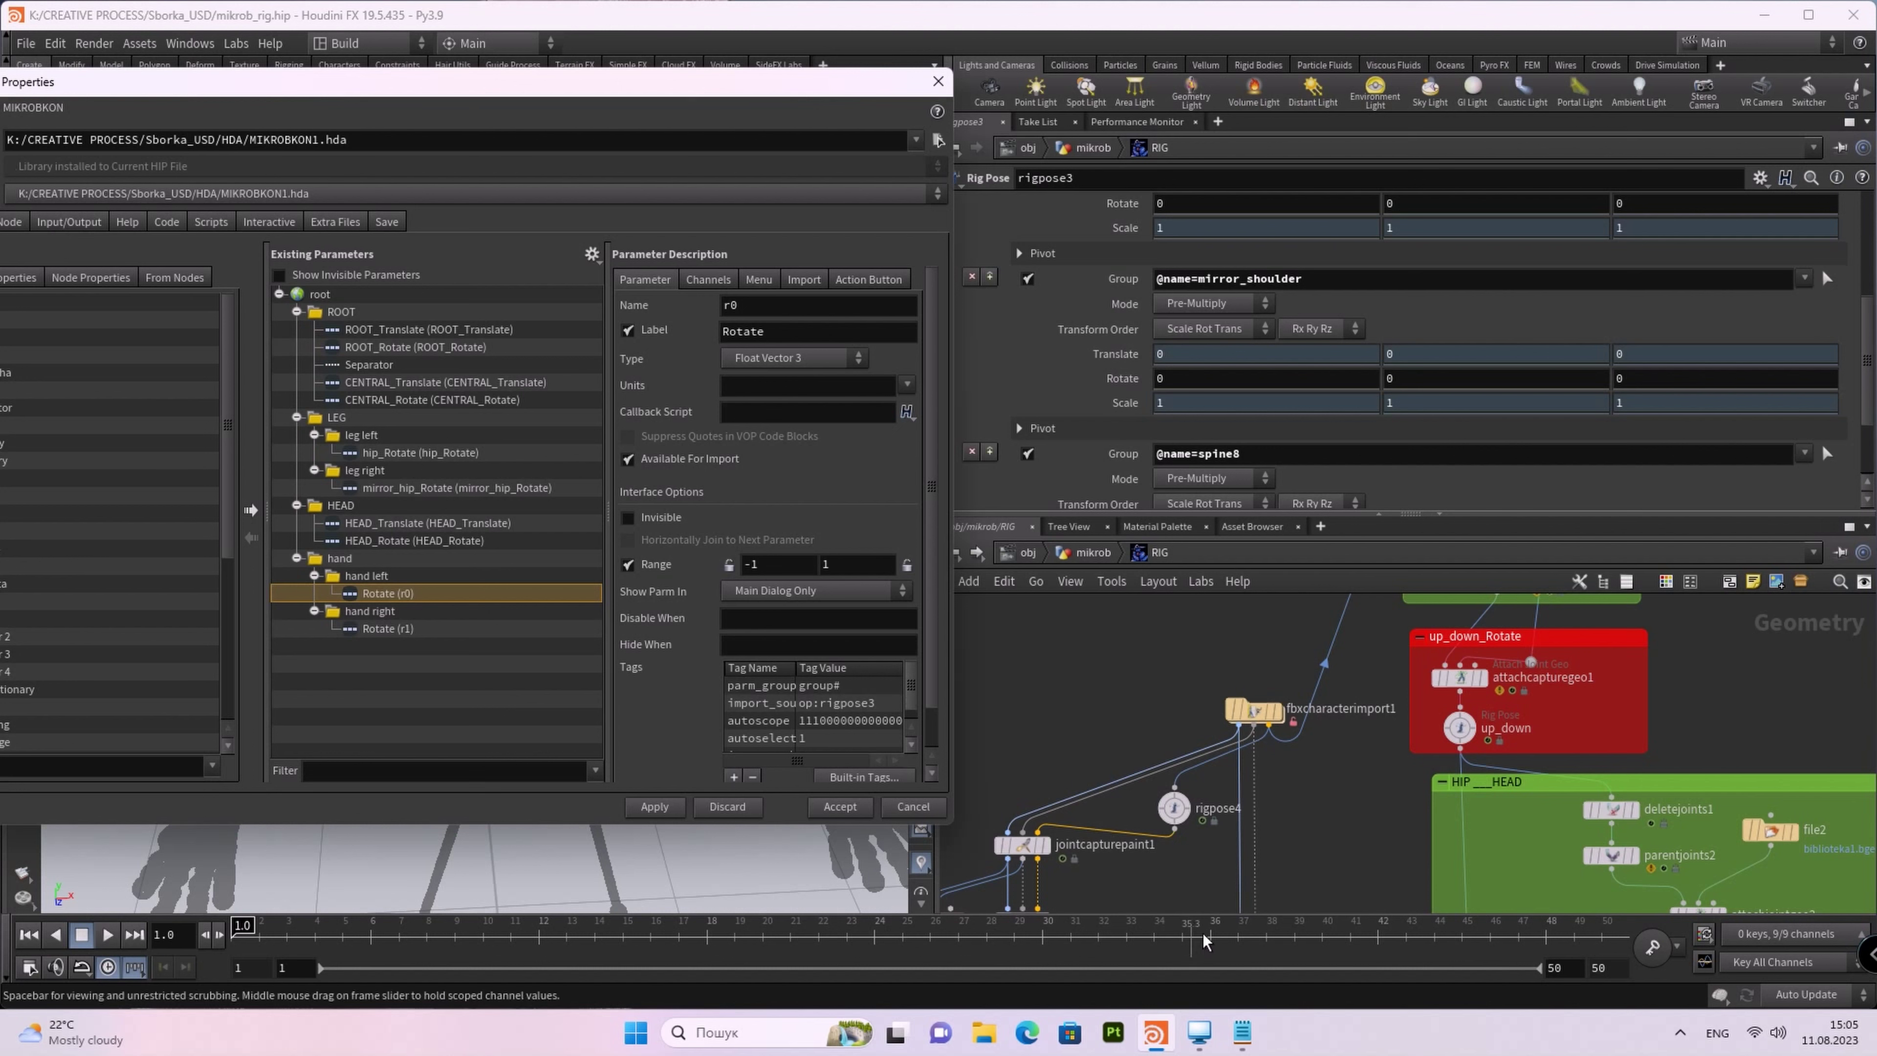
click(1242, 1032)
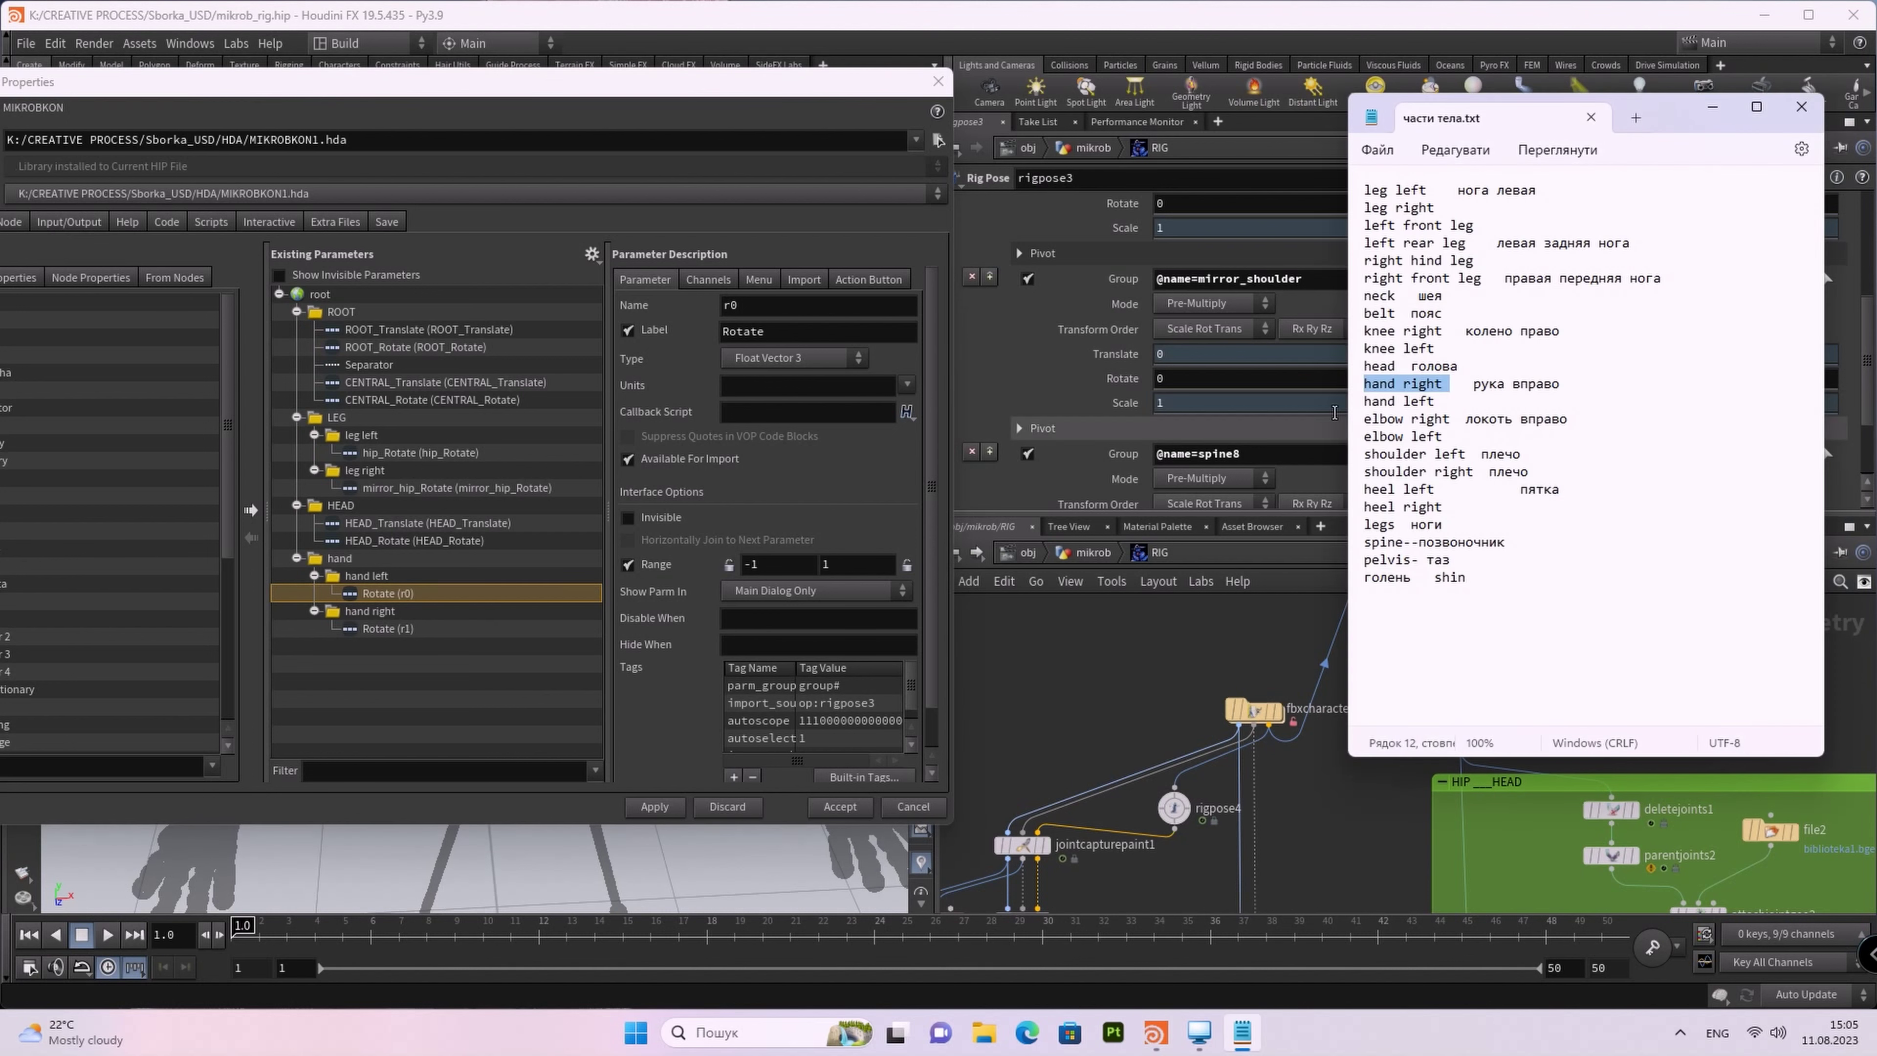
right_click(1411, 385)
click(1485, 483)
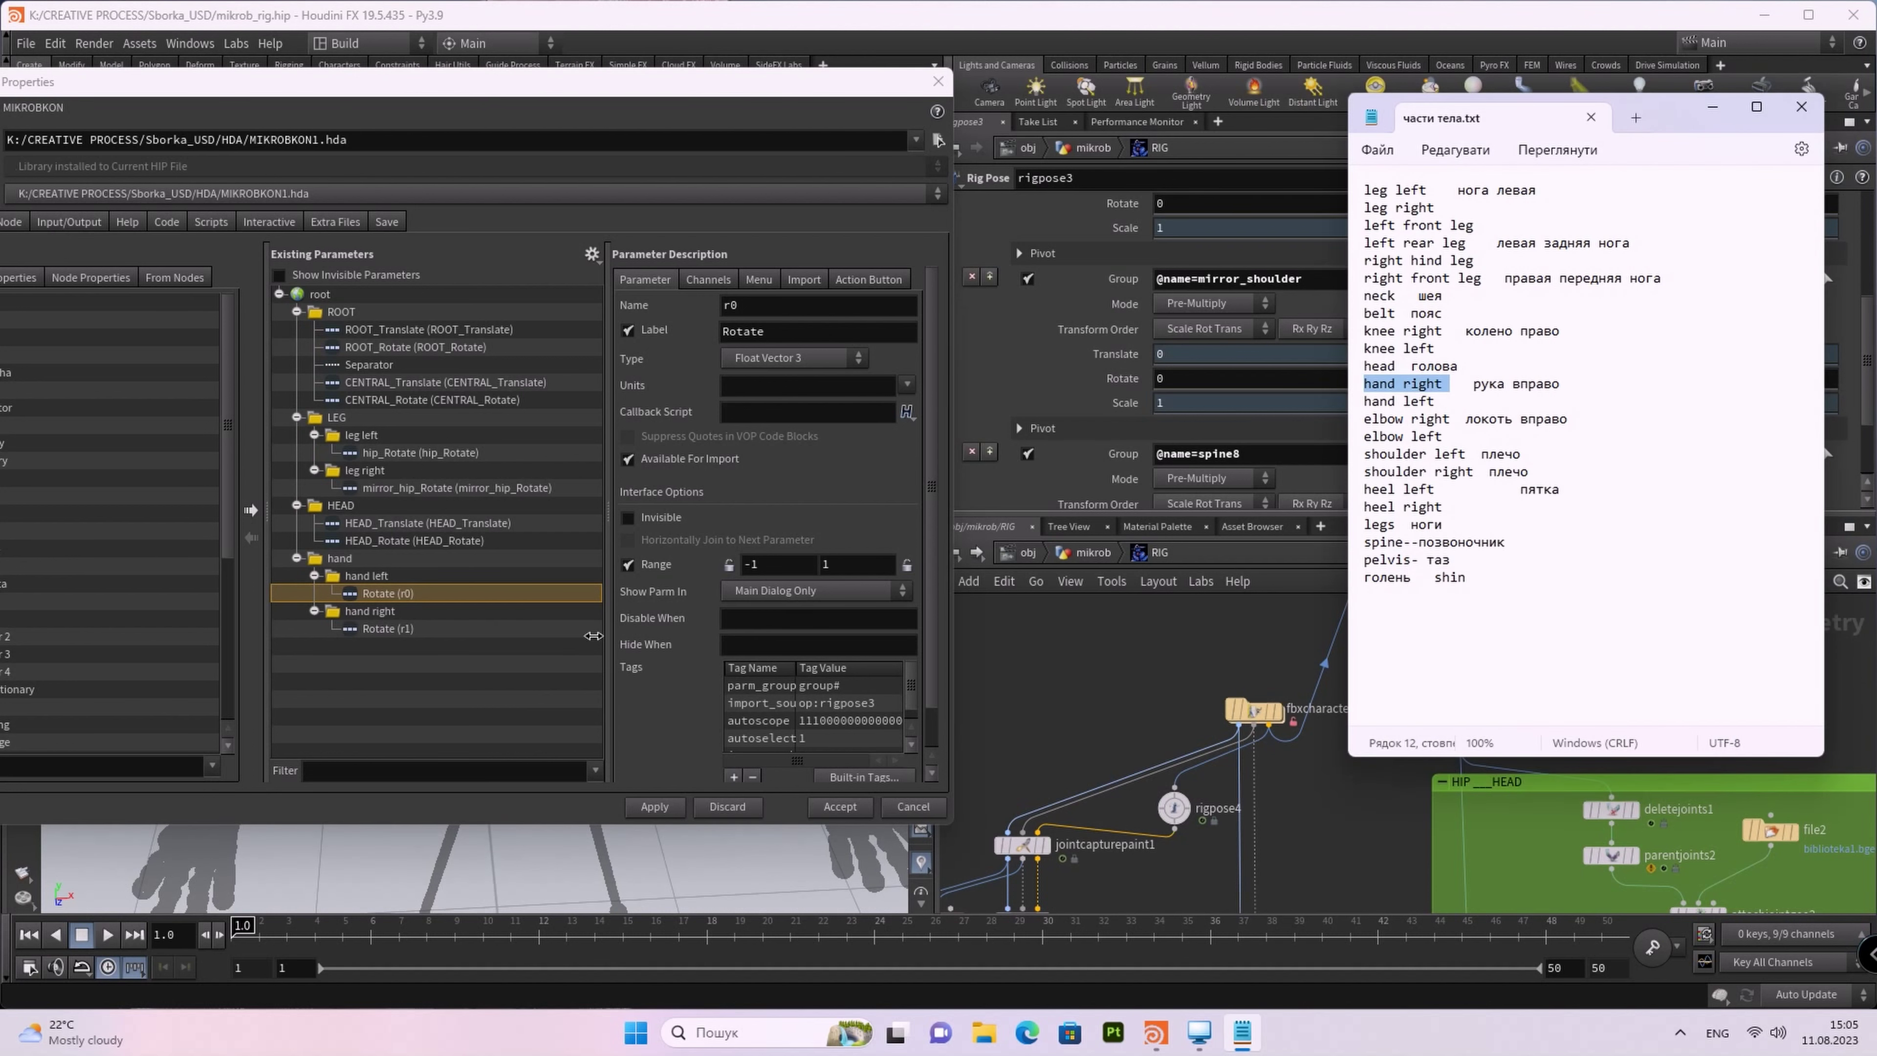
click(388, 628)
click(724, 333)
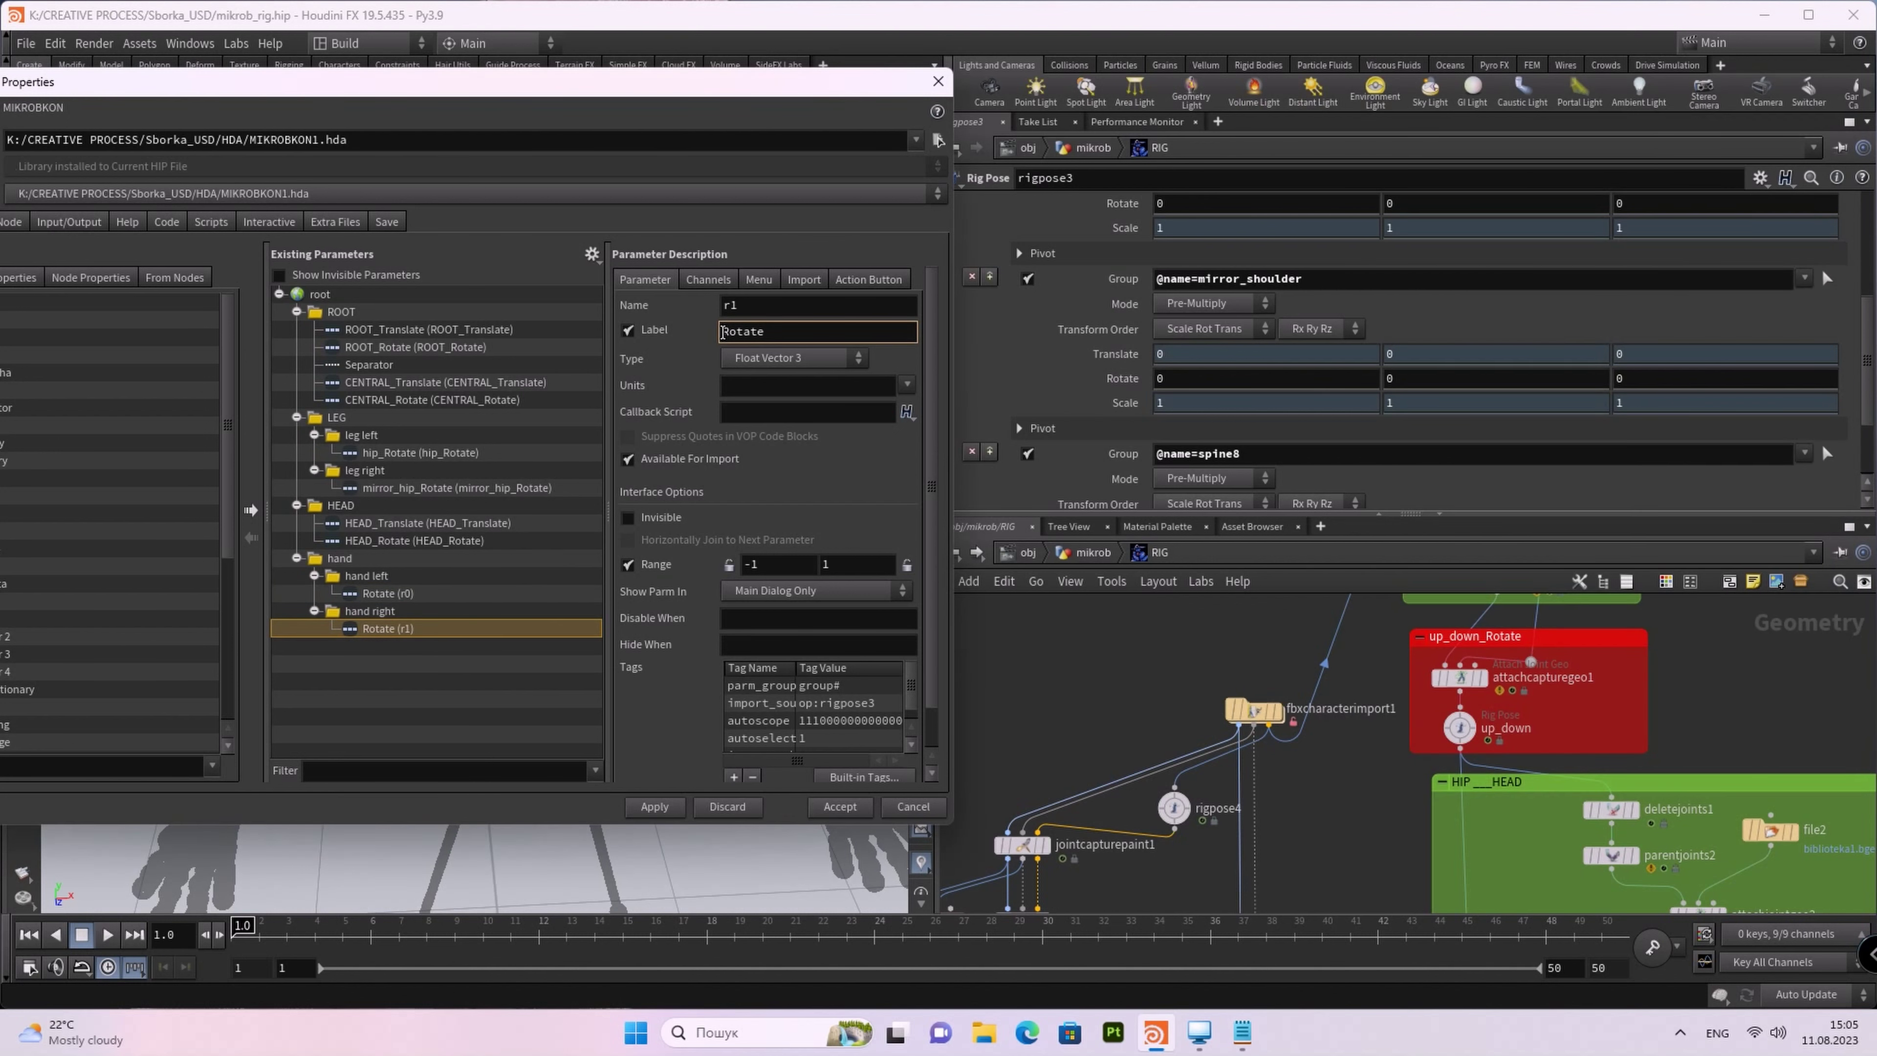
text(hand right)
drag(850, 331, 739, 337)
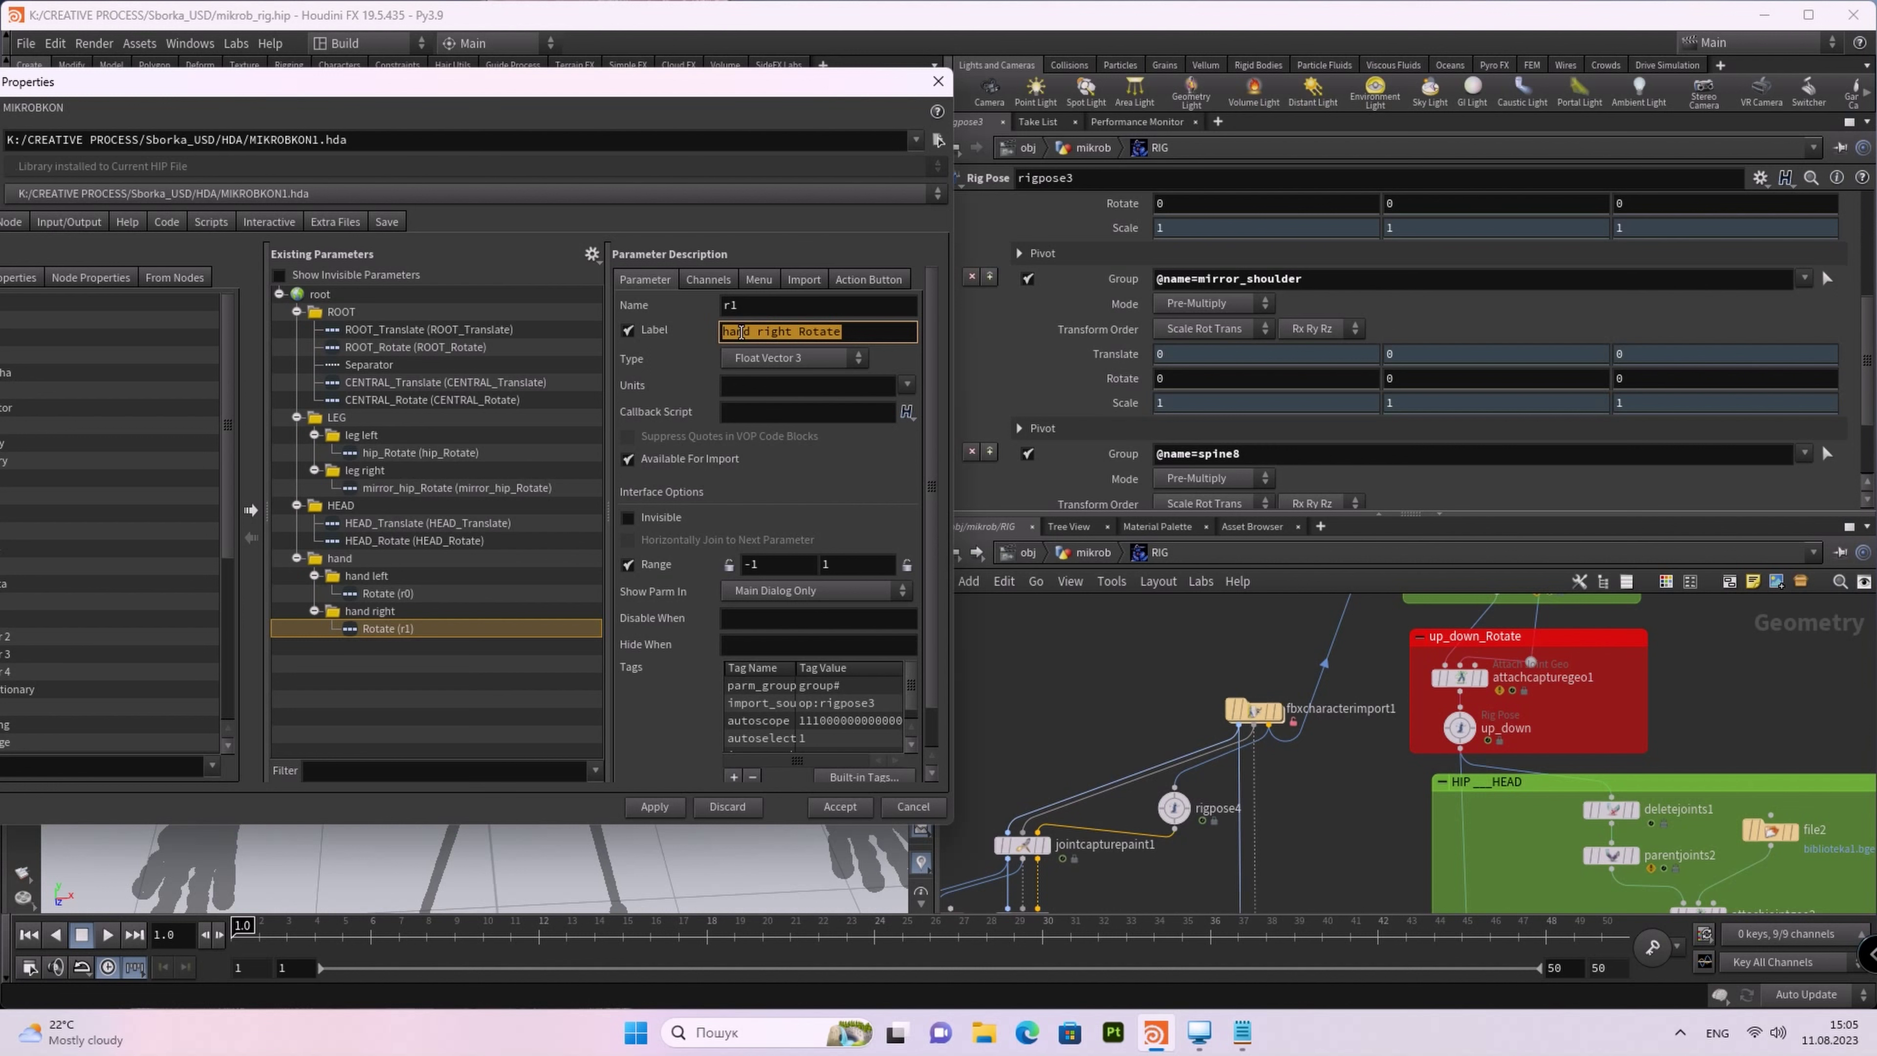
click(748, 309)
text(hand_right_Rotate)
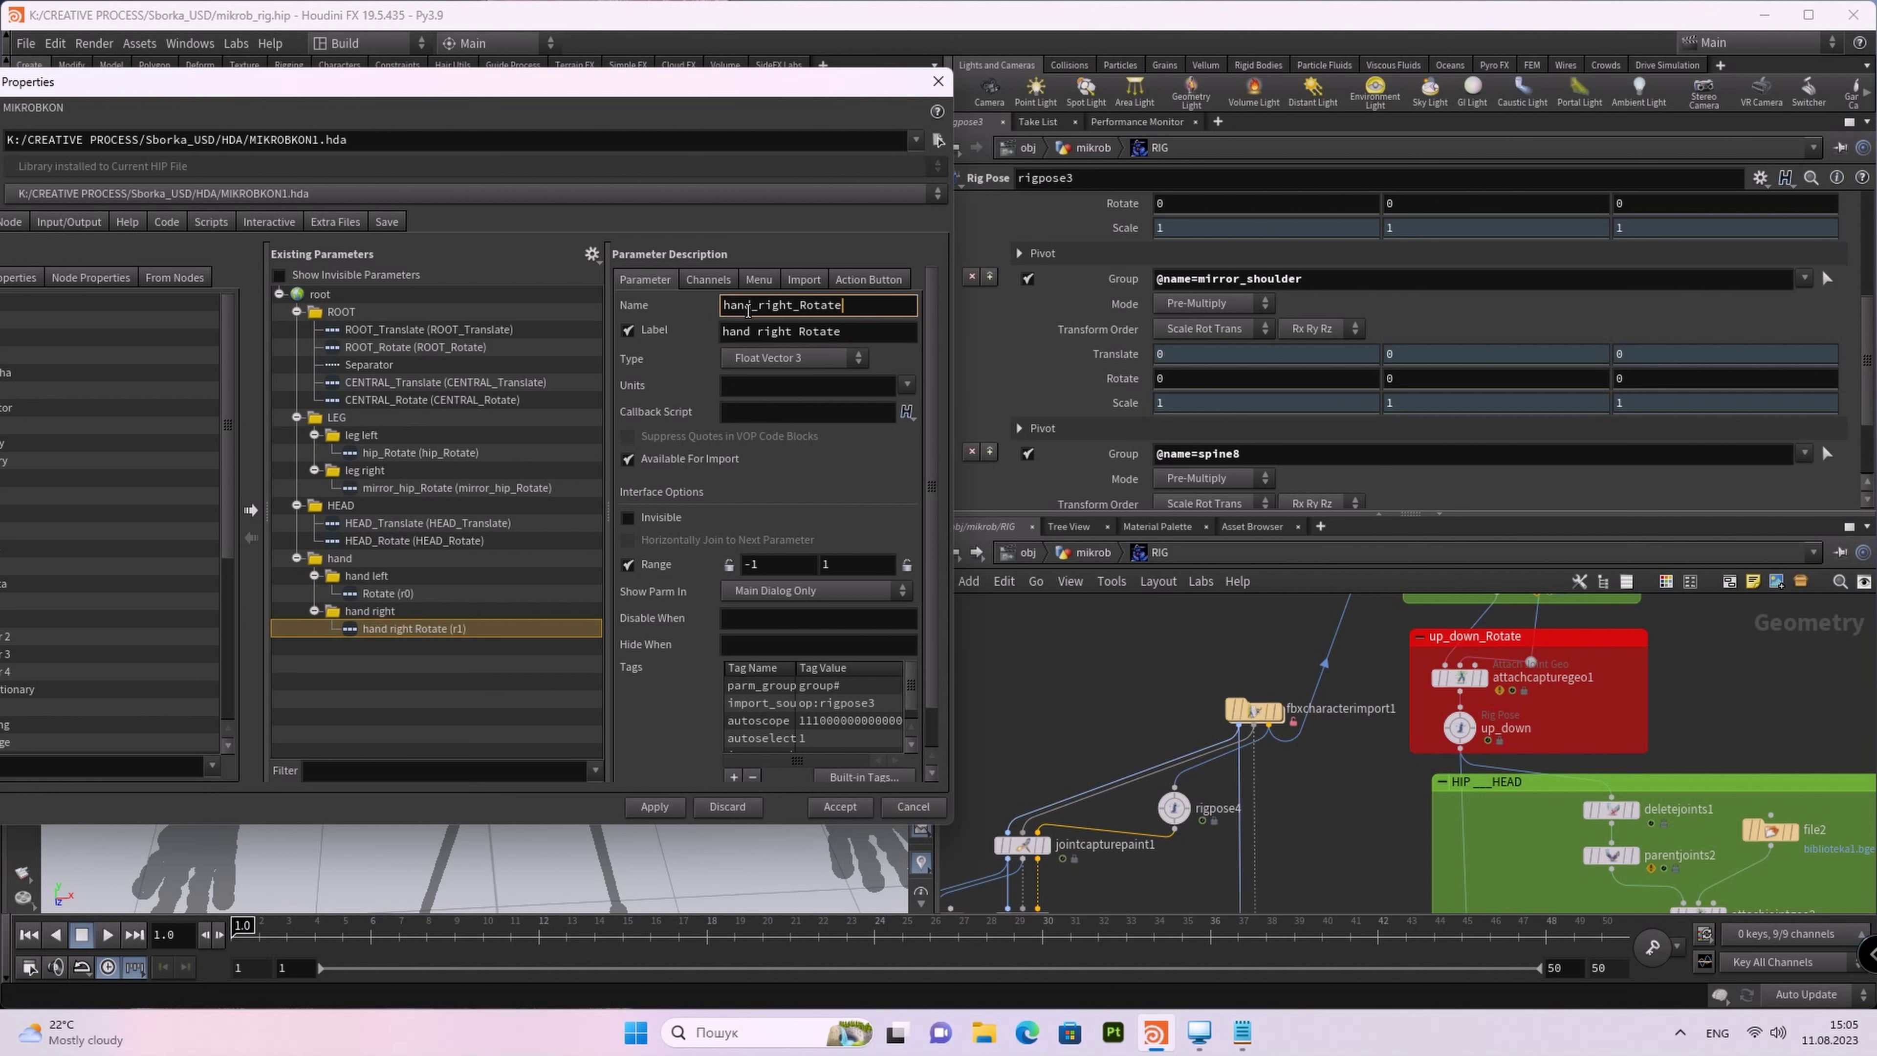
key(Return)
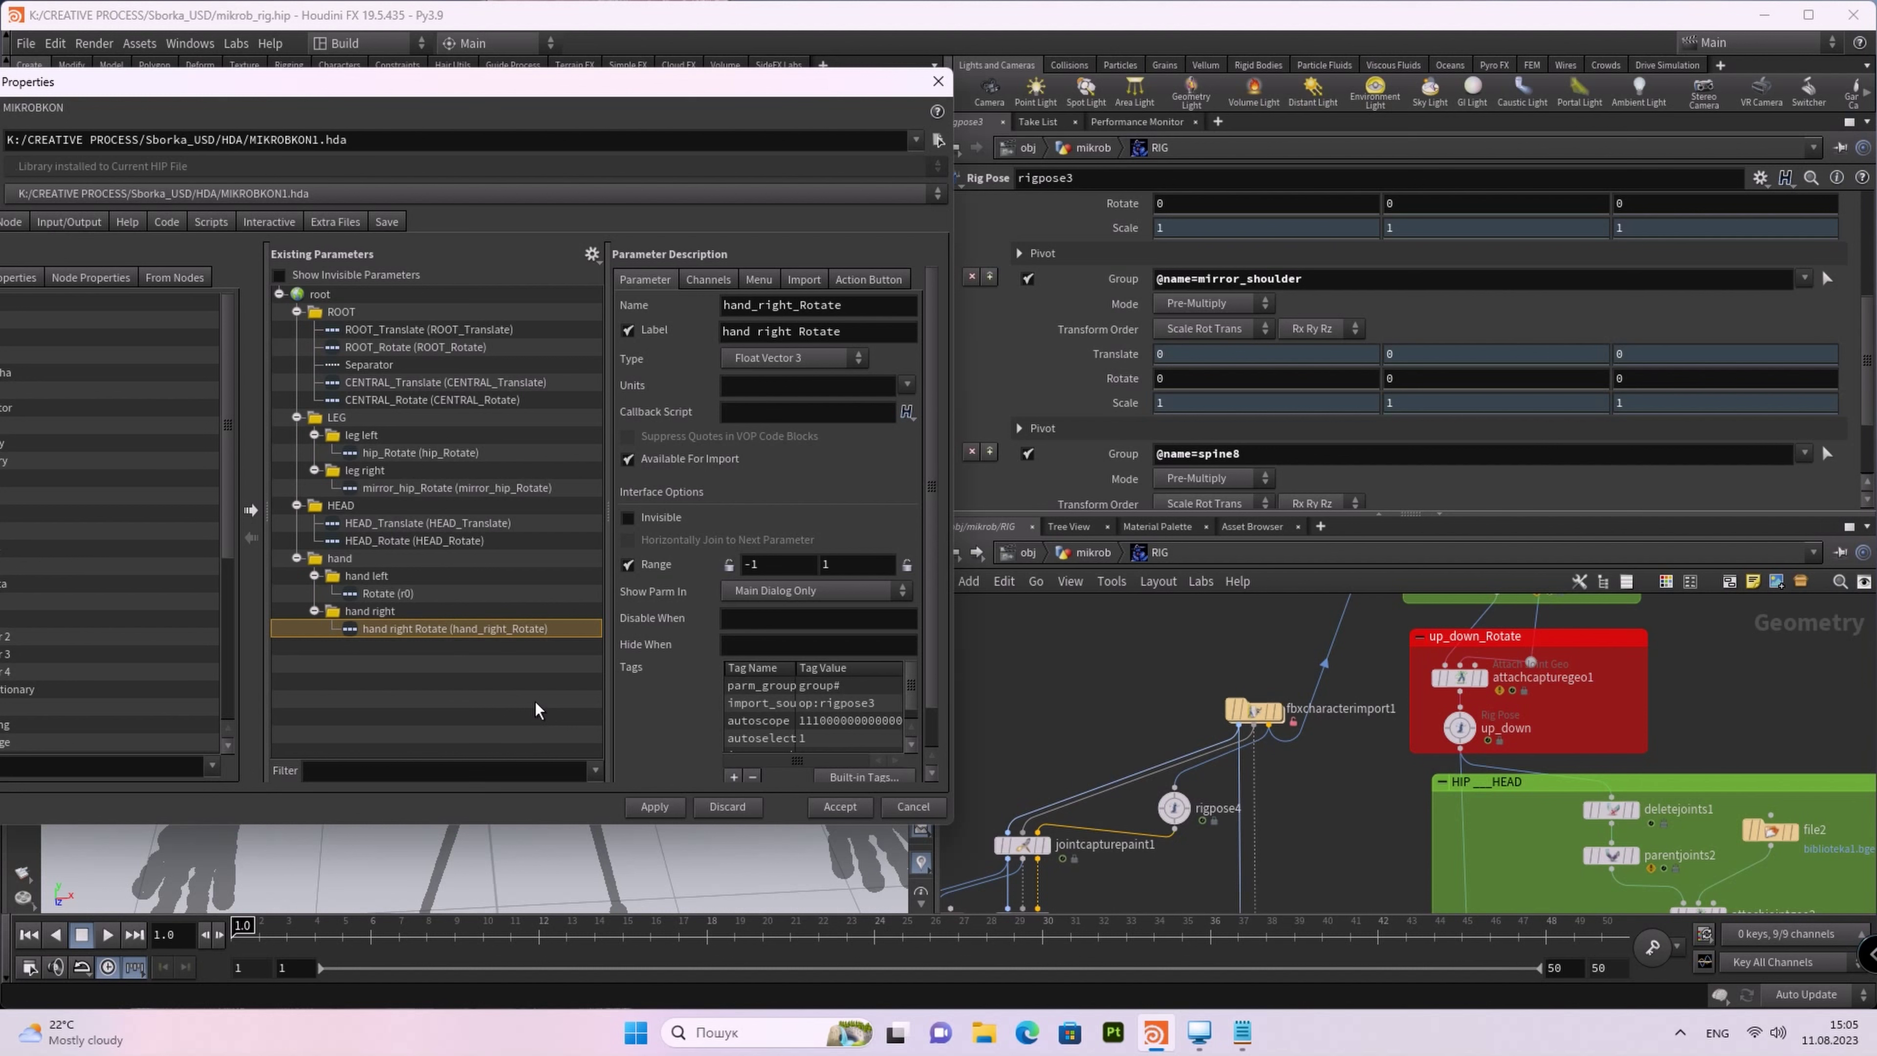
Step: Label the left Rotate parameter 'hand left Rotate', named hand_left_Rotate
click(387, 593)
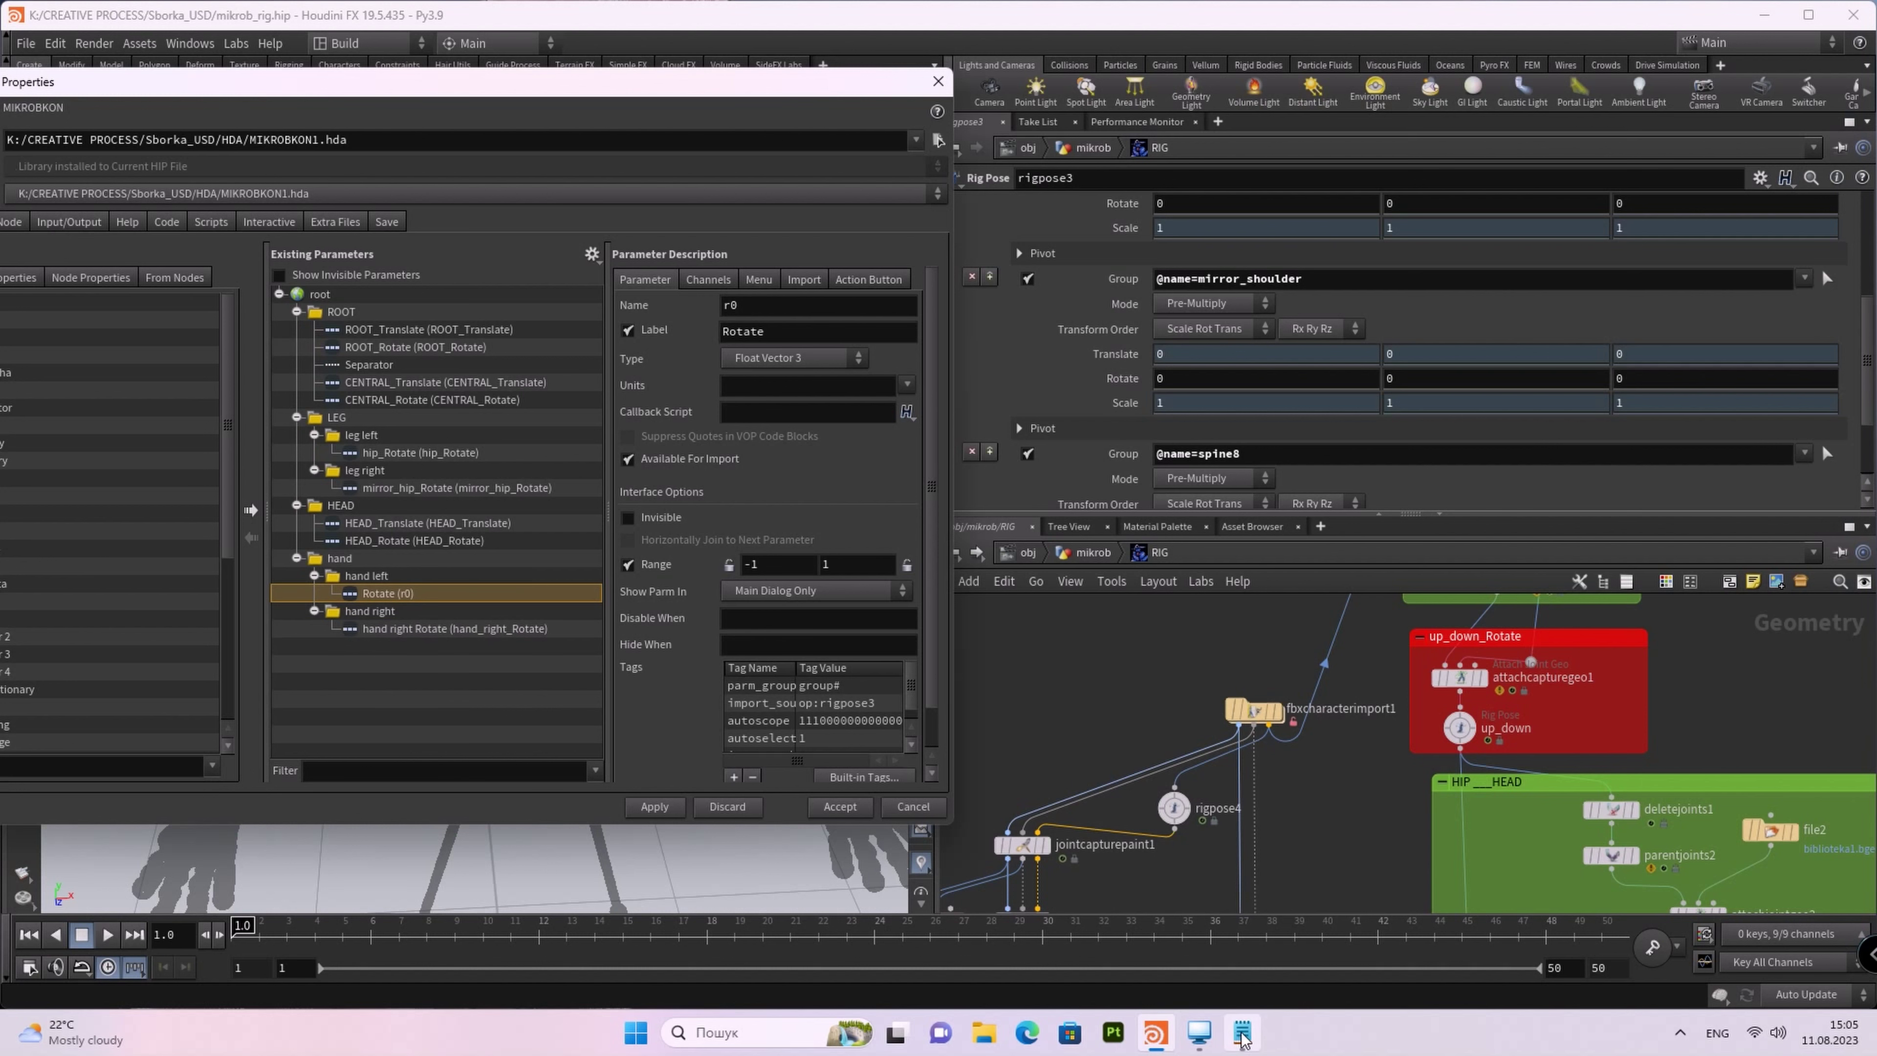
click(1242, 1032)
drag(1364, 401, 1433, 403)
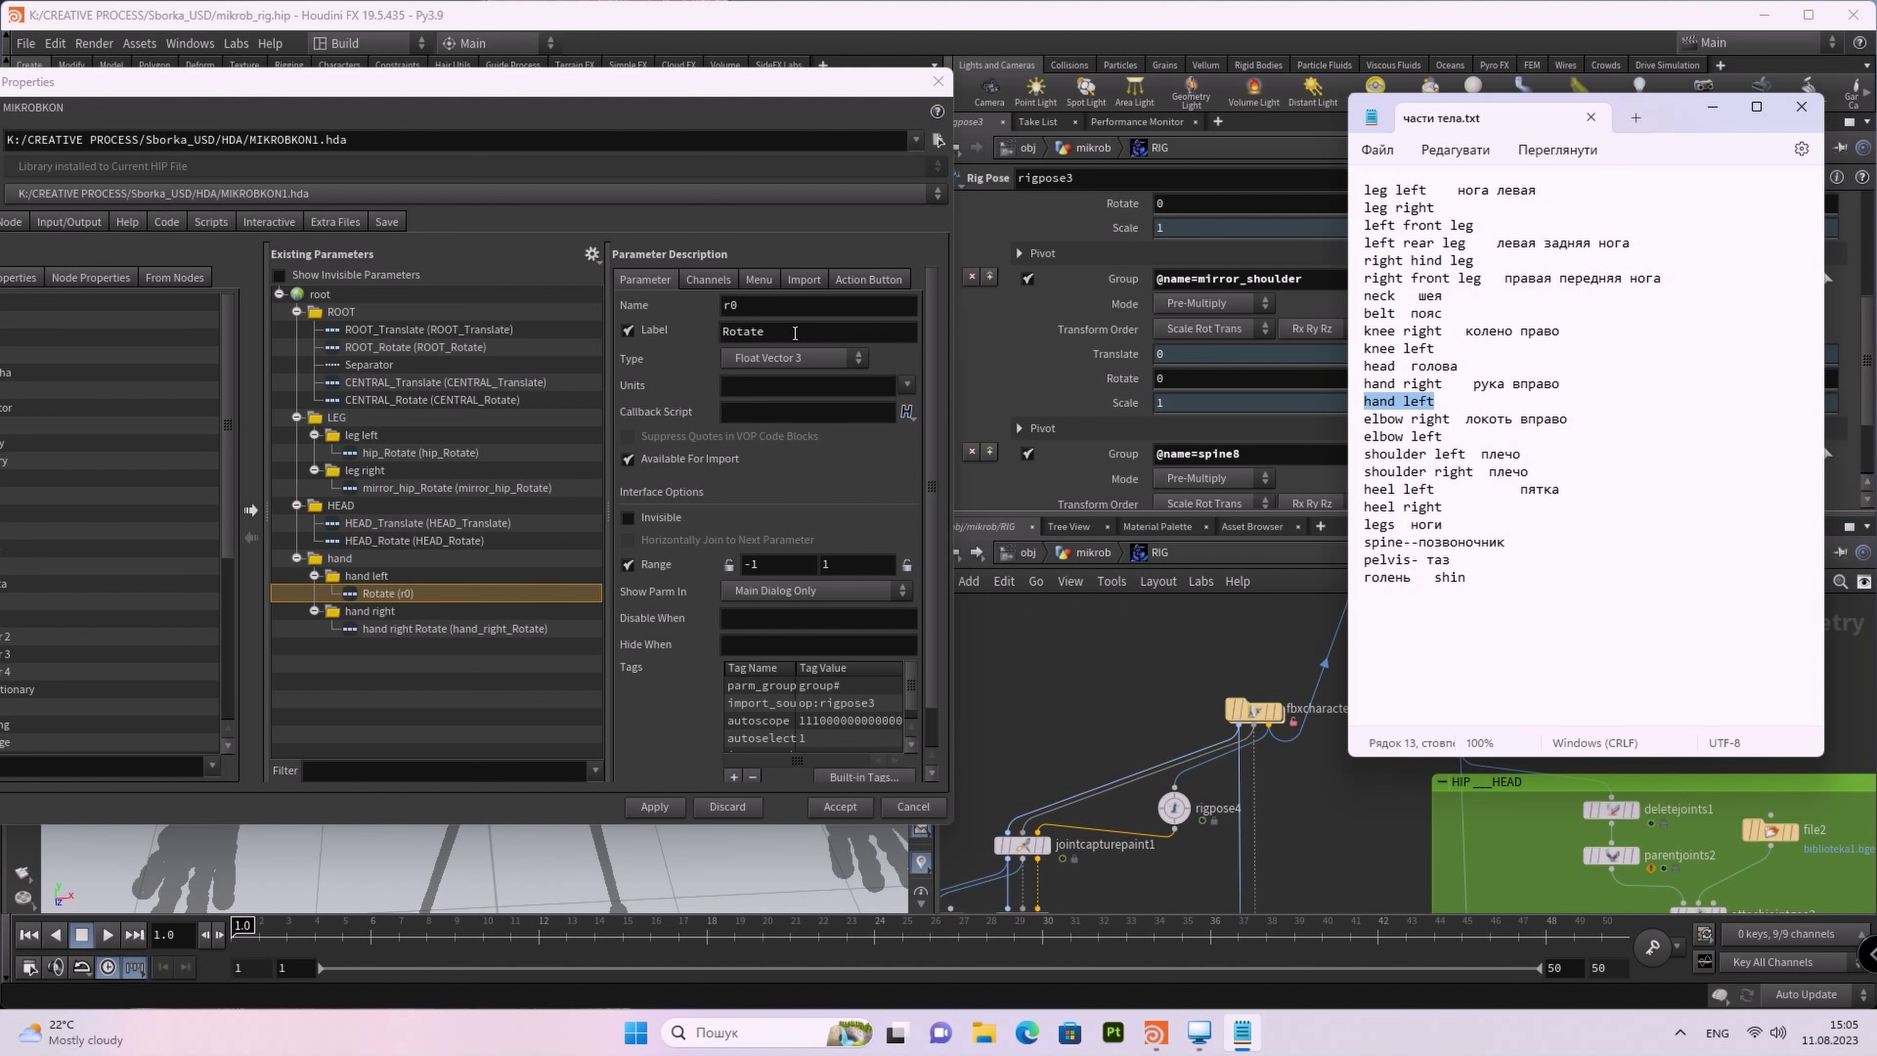
click(723, 336)
text(hand left)
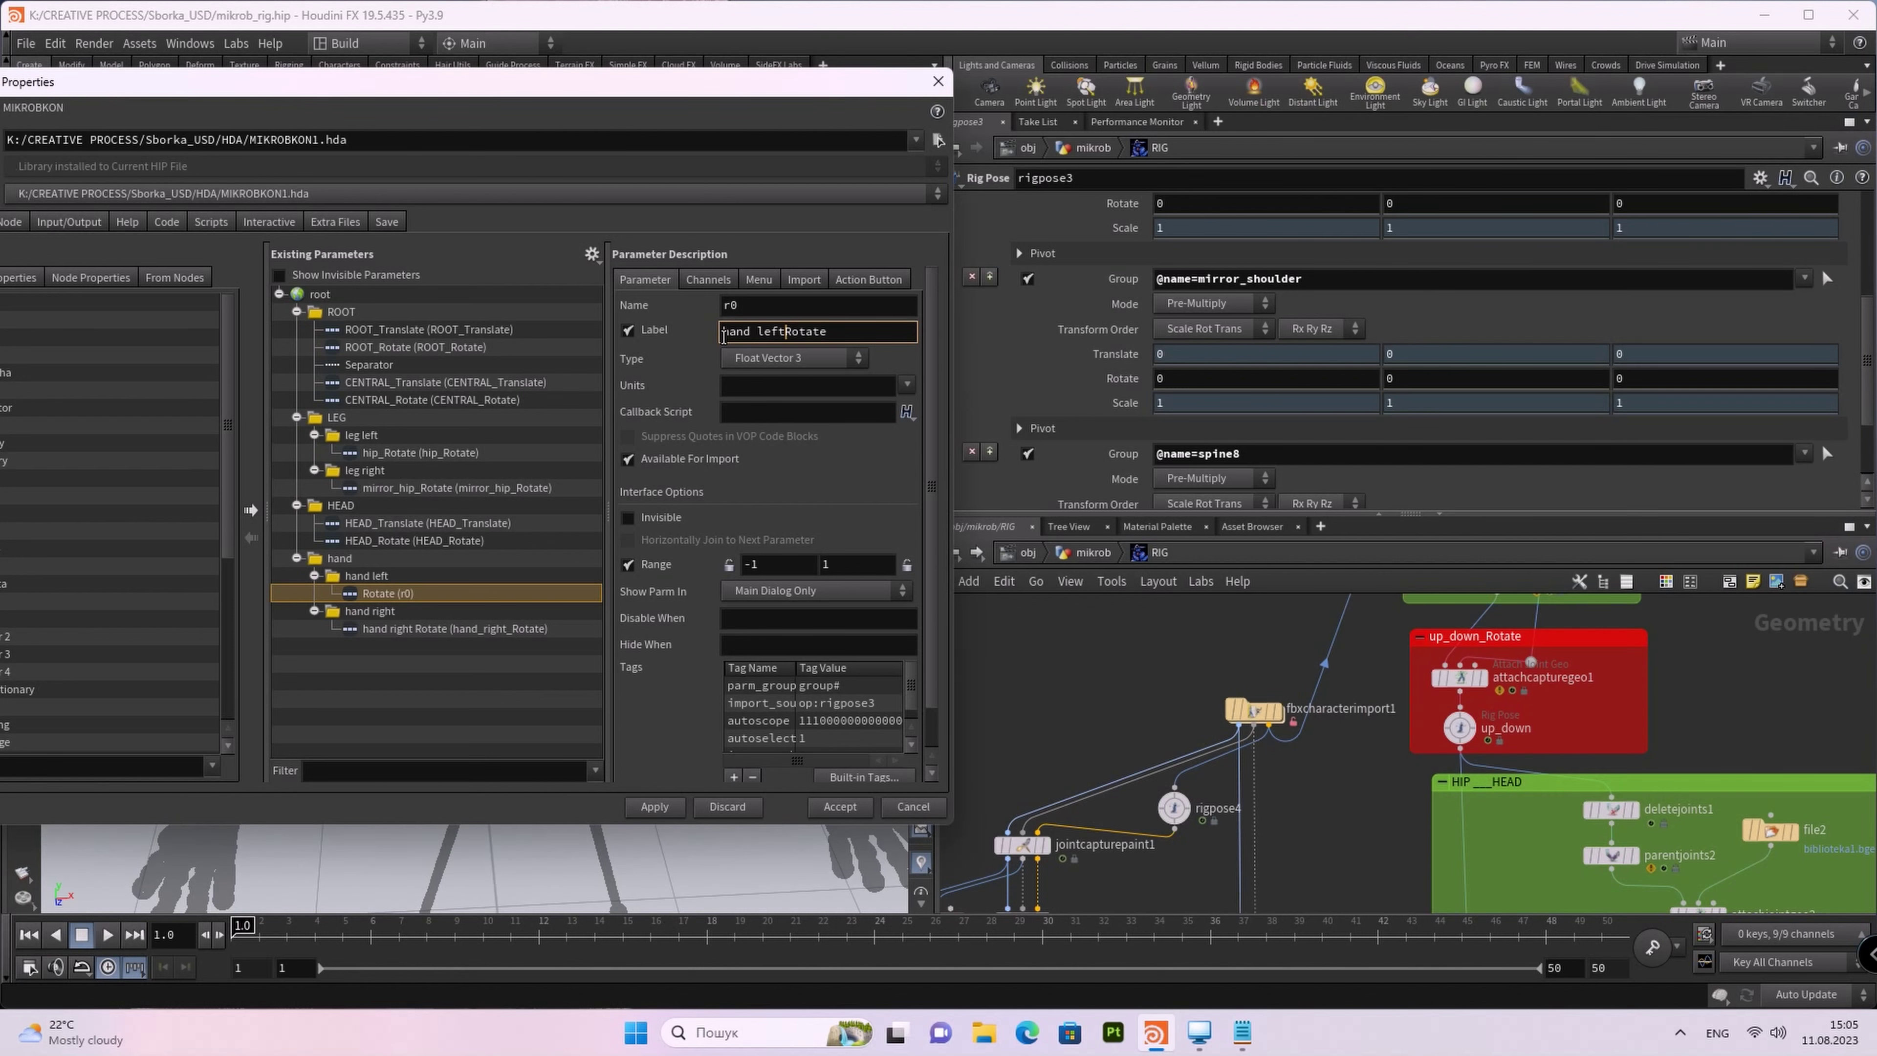
key(ctrl+a)
click(755, 306)
text(hand_left_Rotate)
key(Return)
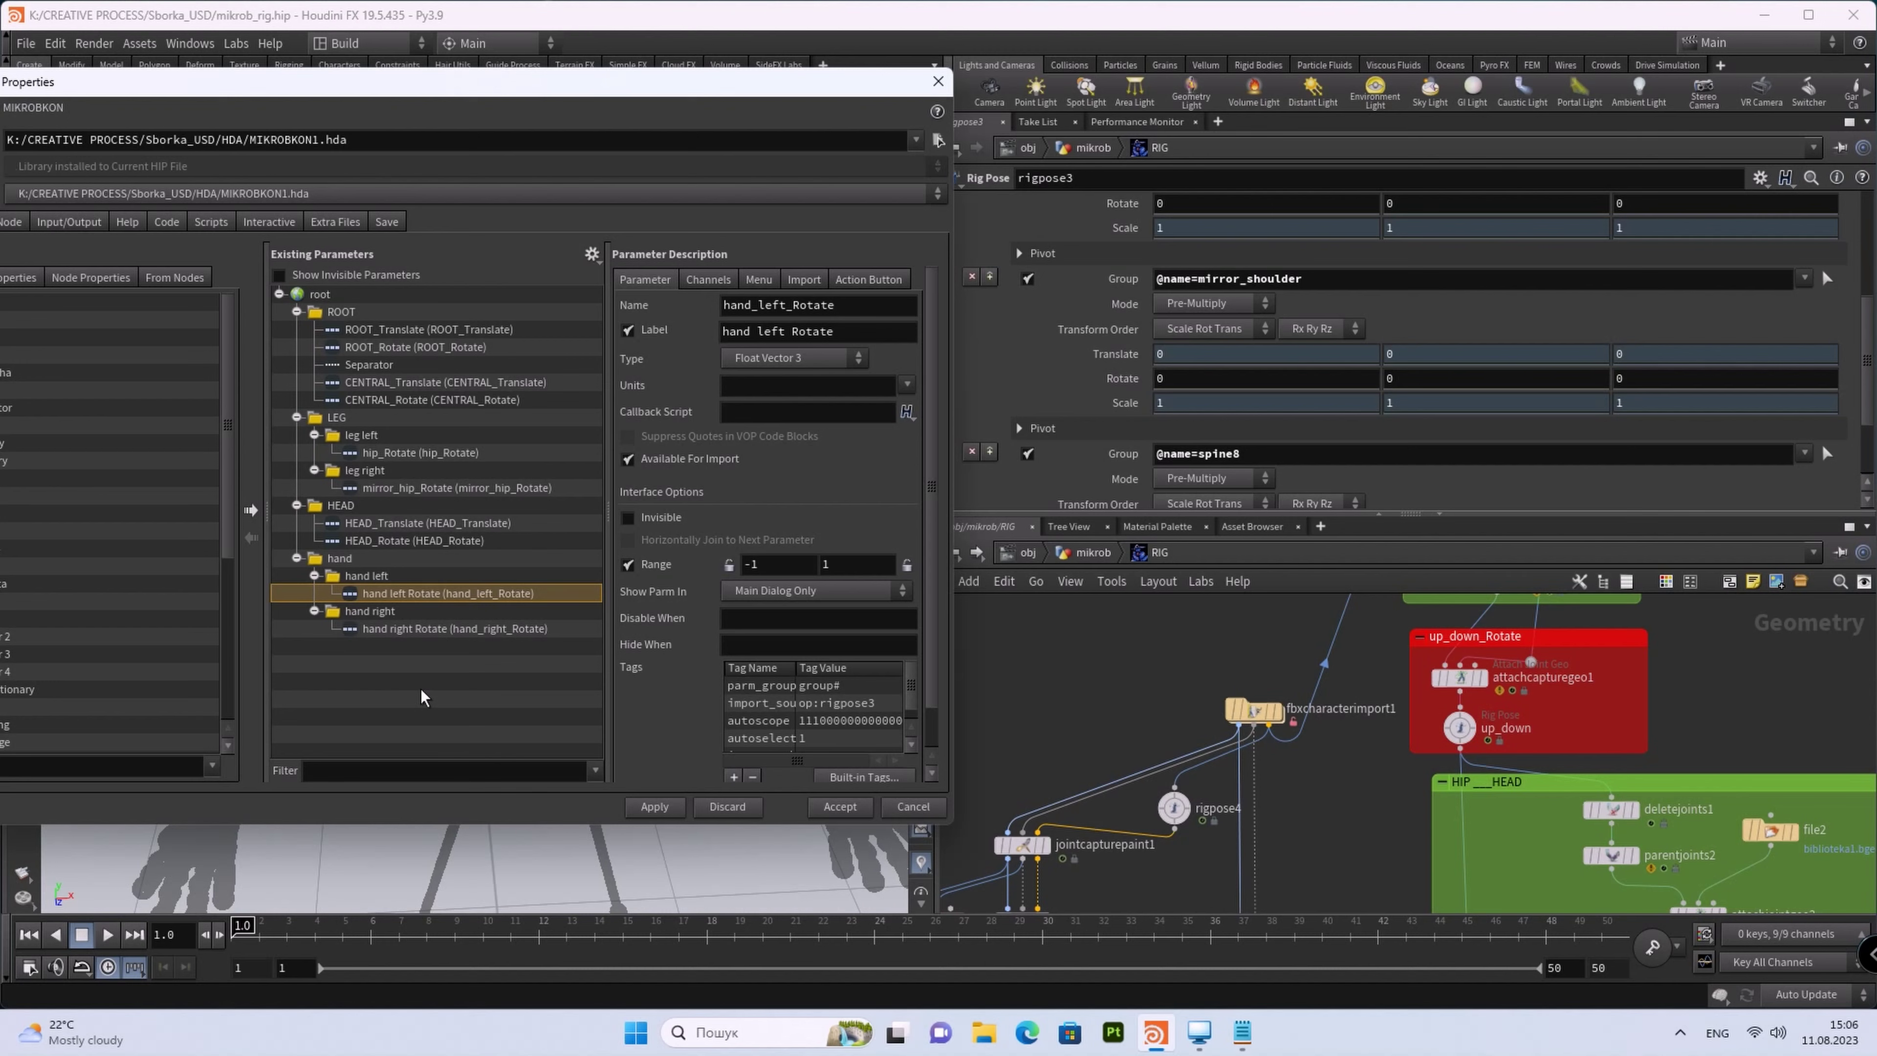
drag(398, 87, 527, 91)
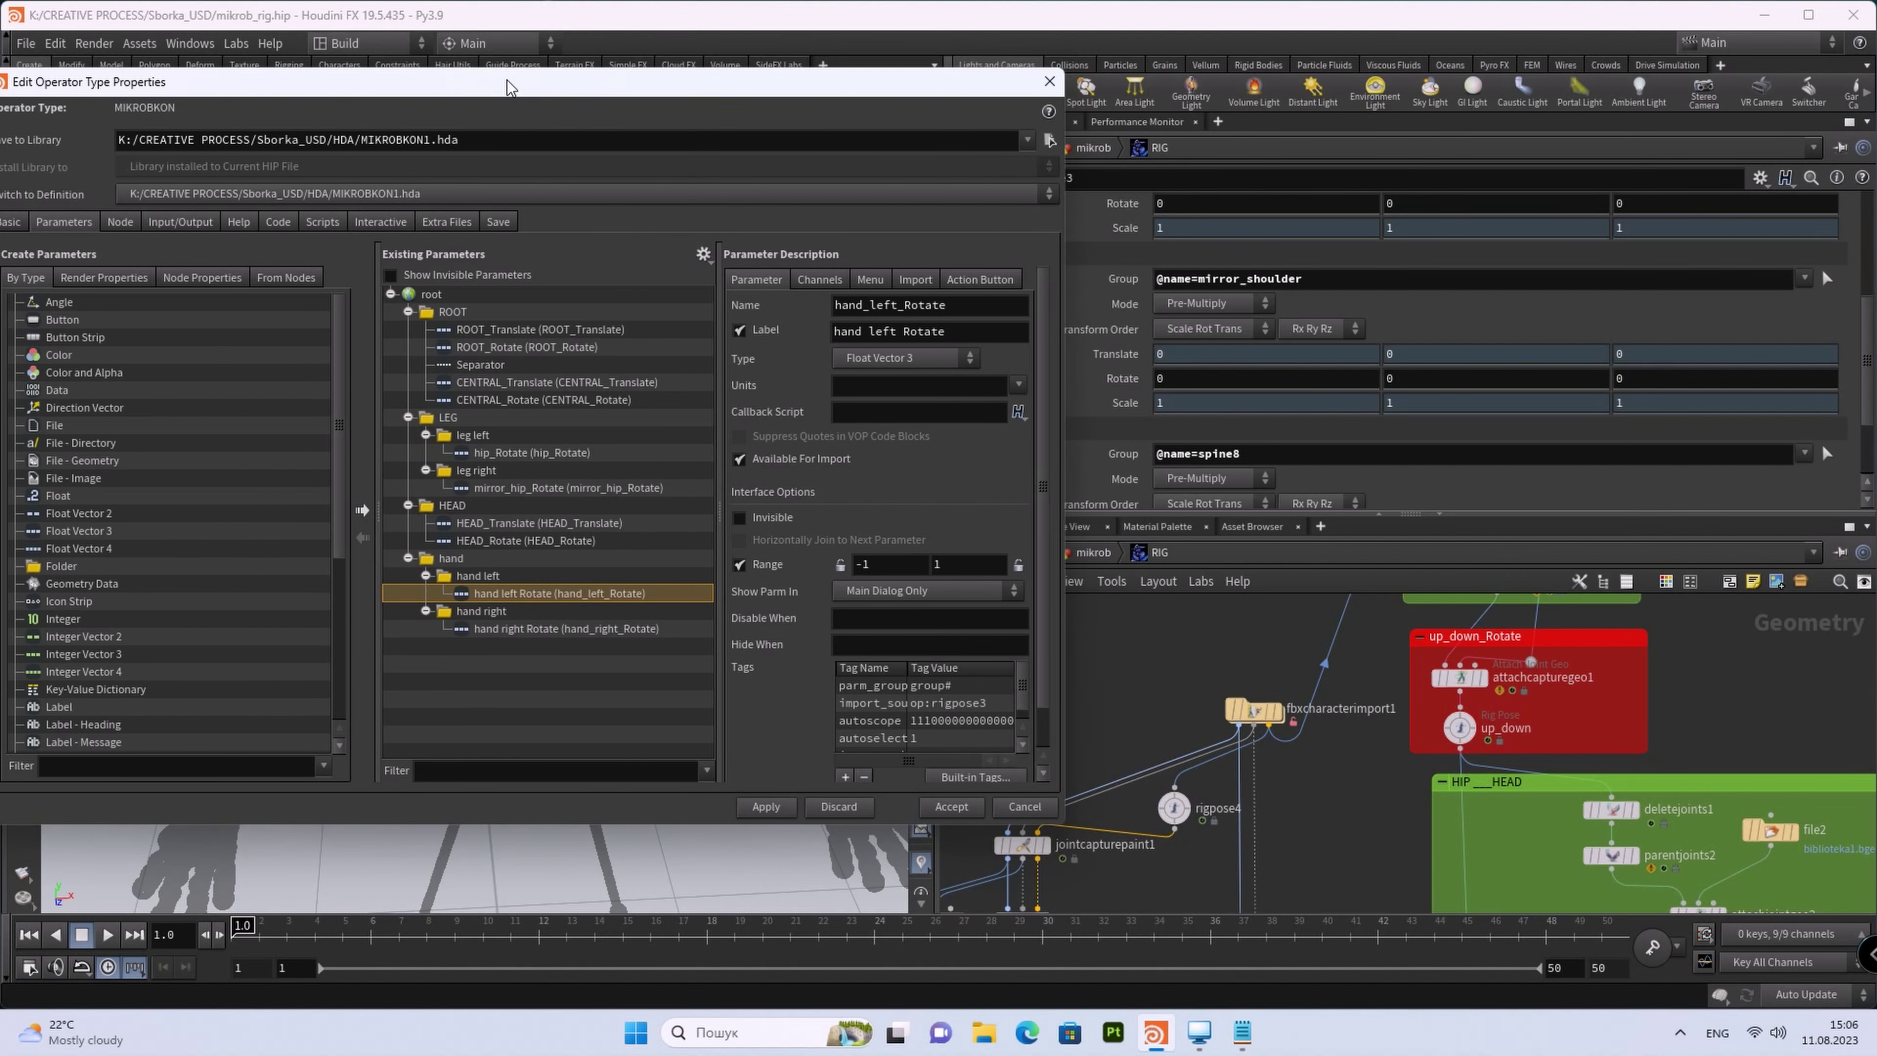
Step: Add a Separator to both the hand left and hand right folders and accept the changes
mouse_move(104, 665)
mouse_down()
mouse_move(554, 732)
mouse_move(484, 612)
mouse_up()
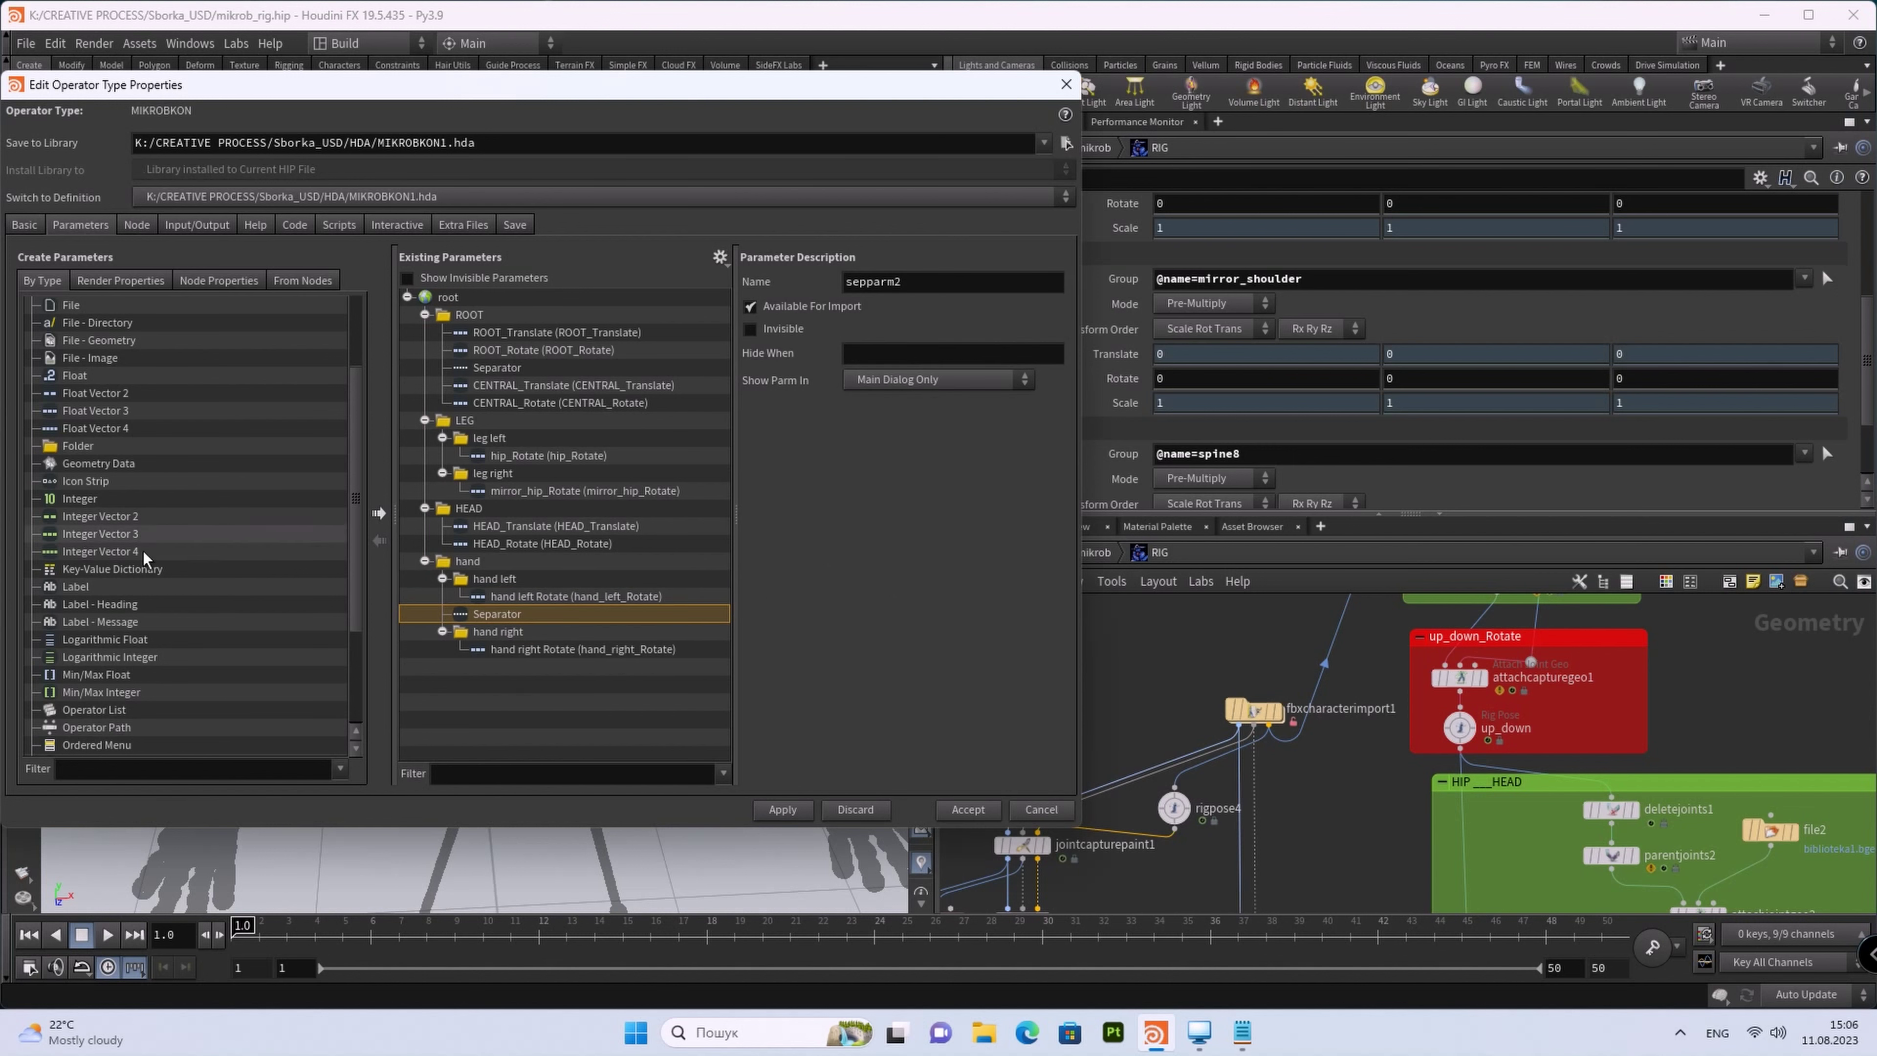
scroll(184, 665, down, 3)
mouse_move(148, 658)
mouse_down()
mouse_move(498, 676)
mouse_move(473, 640)
mouse_up()
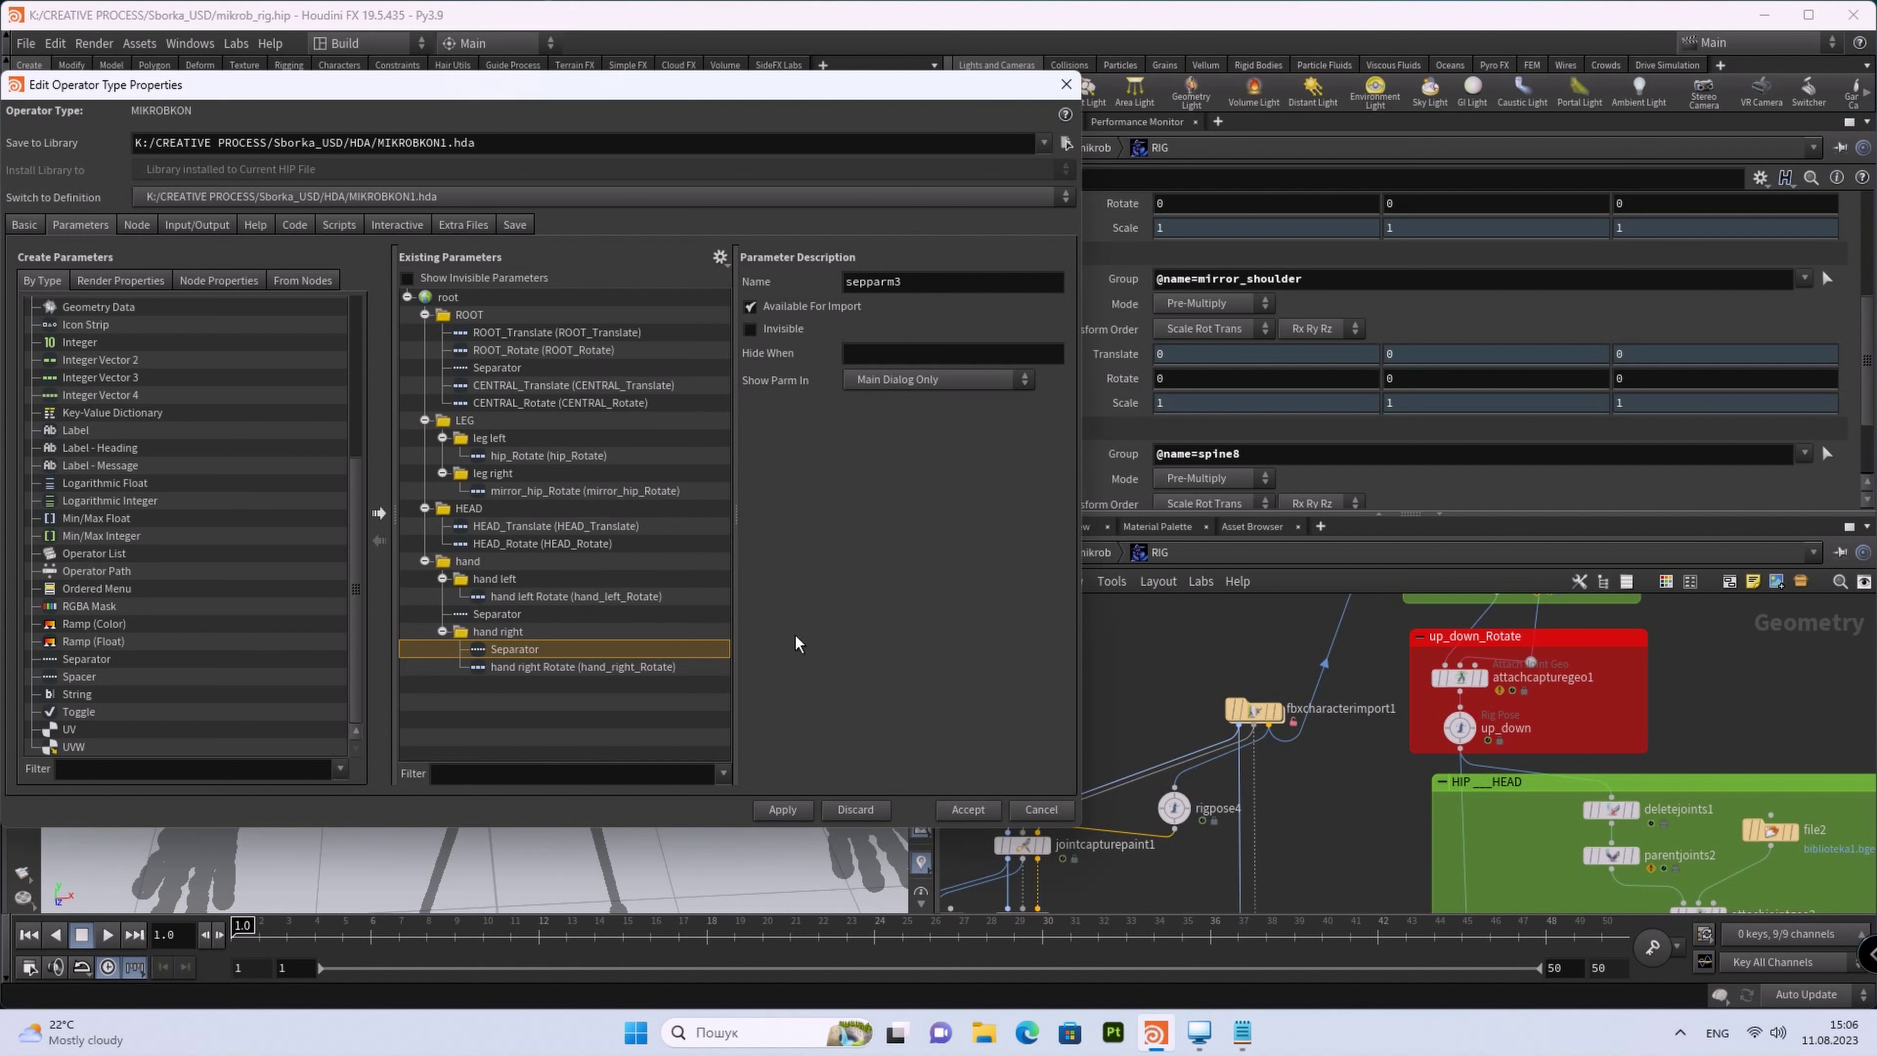
click(968, 809)
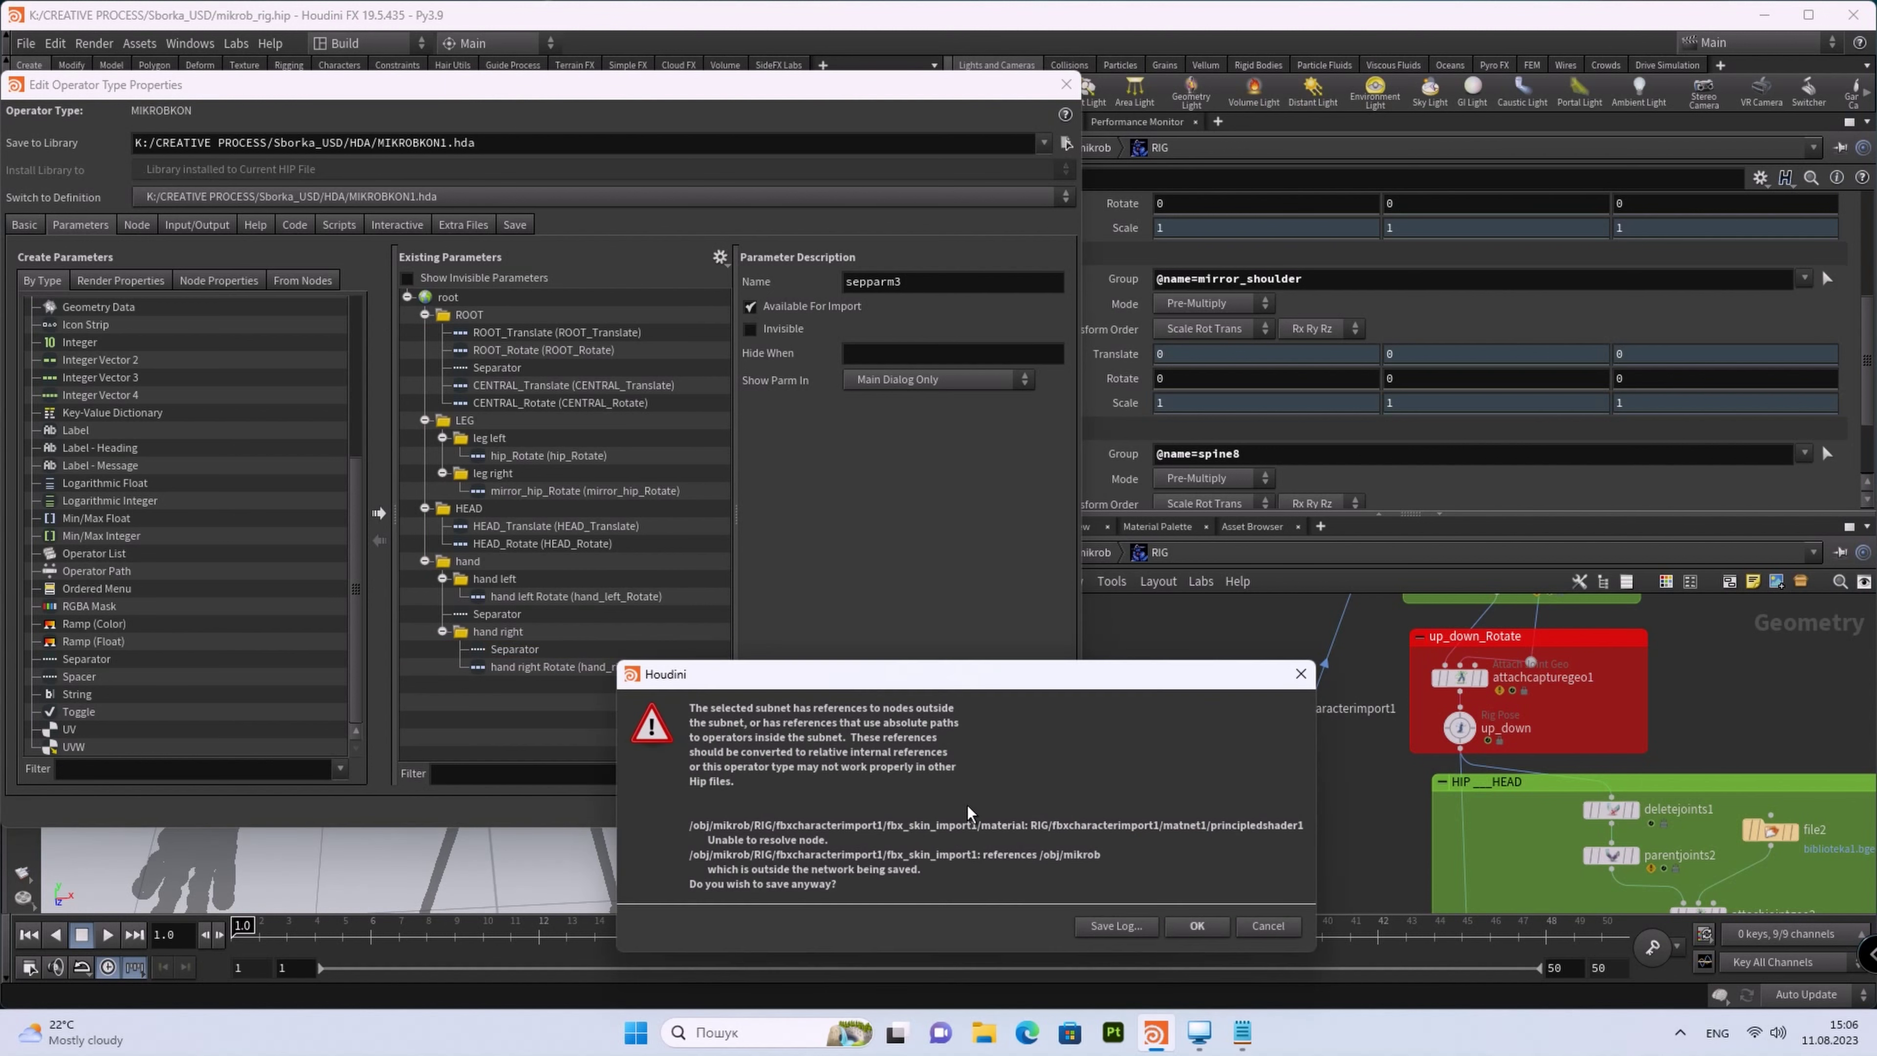
Step: Save despite the warning and test RIG's hand left Rotate Y, leaving it at 3
click(1197, 925)
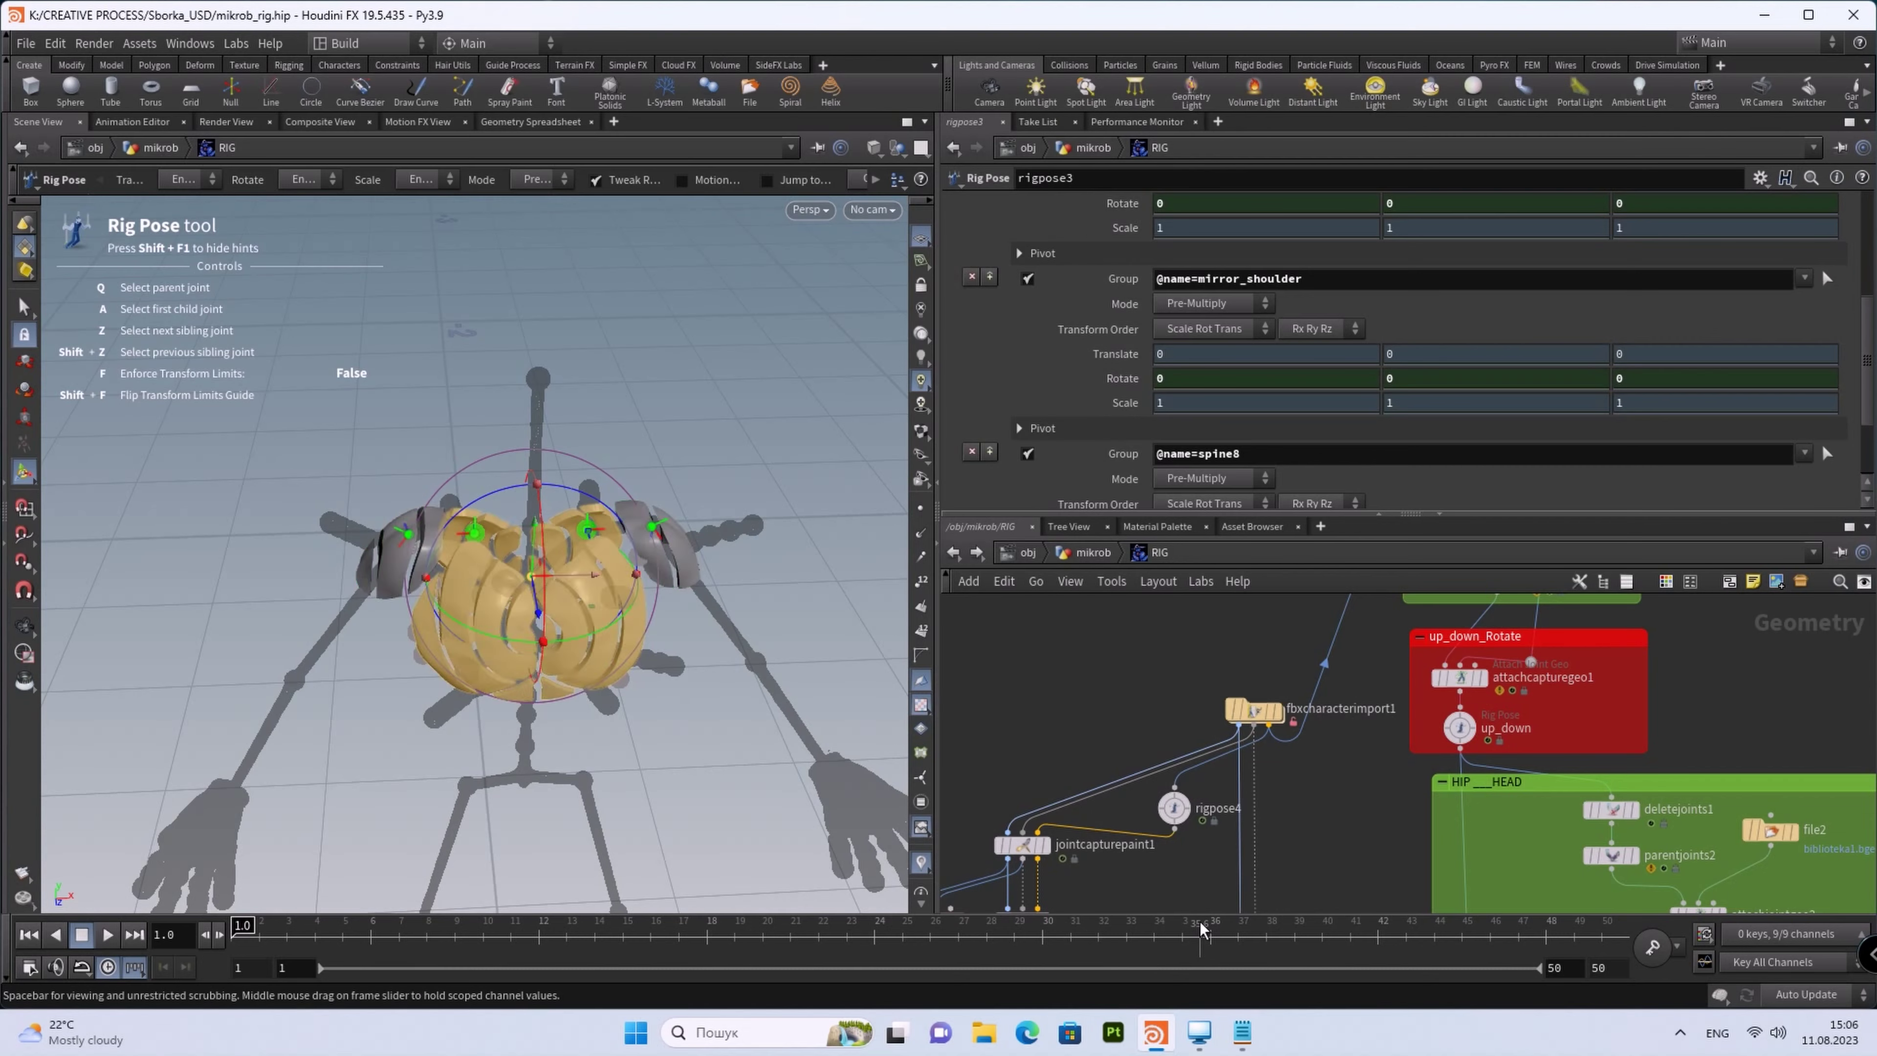
key(u)
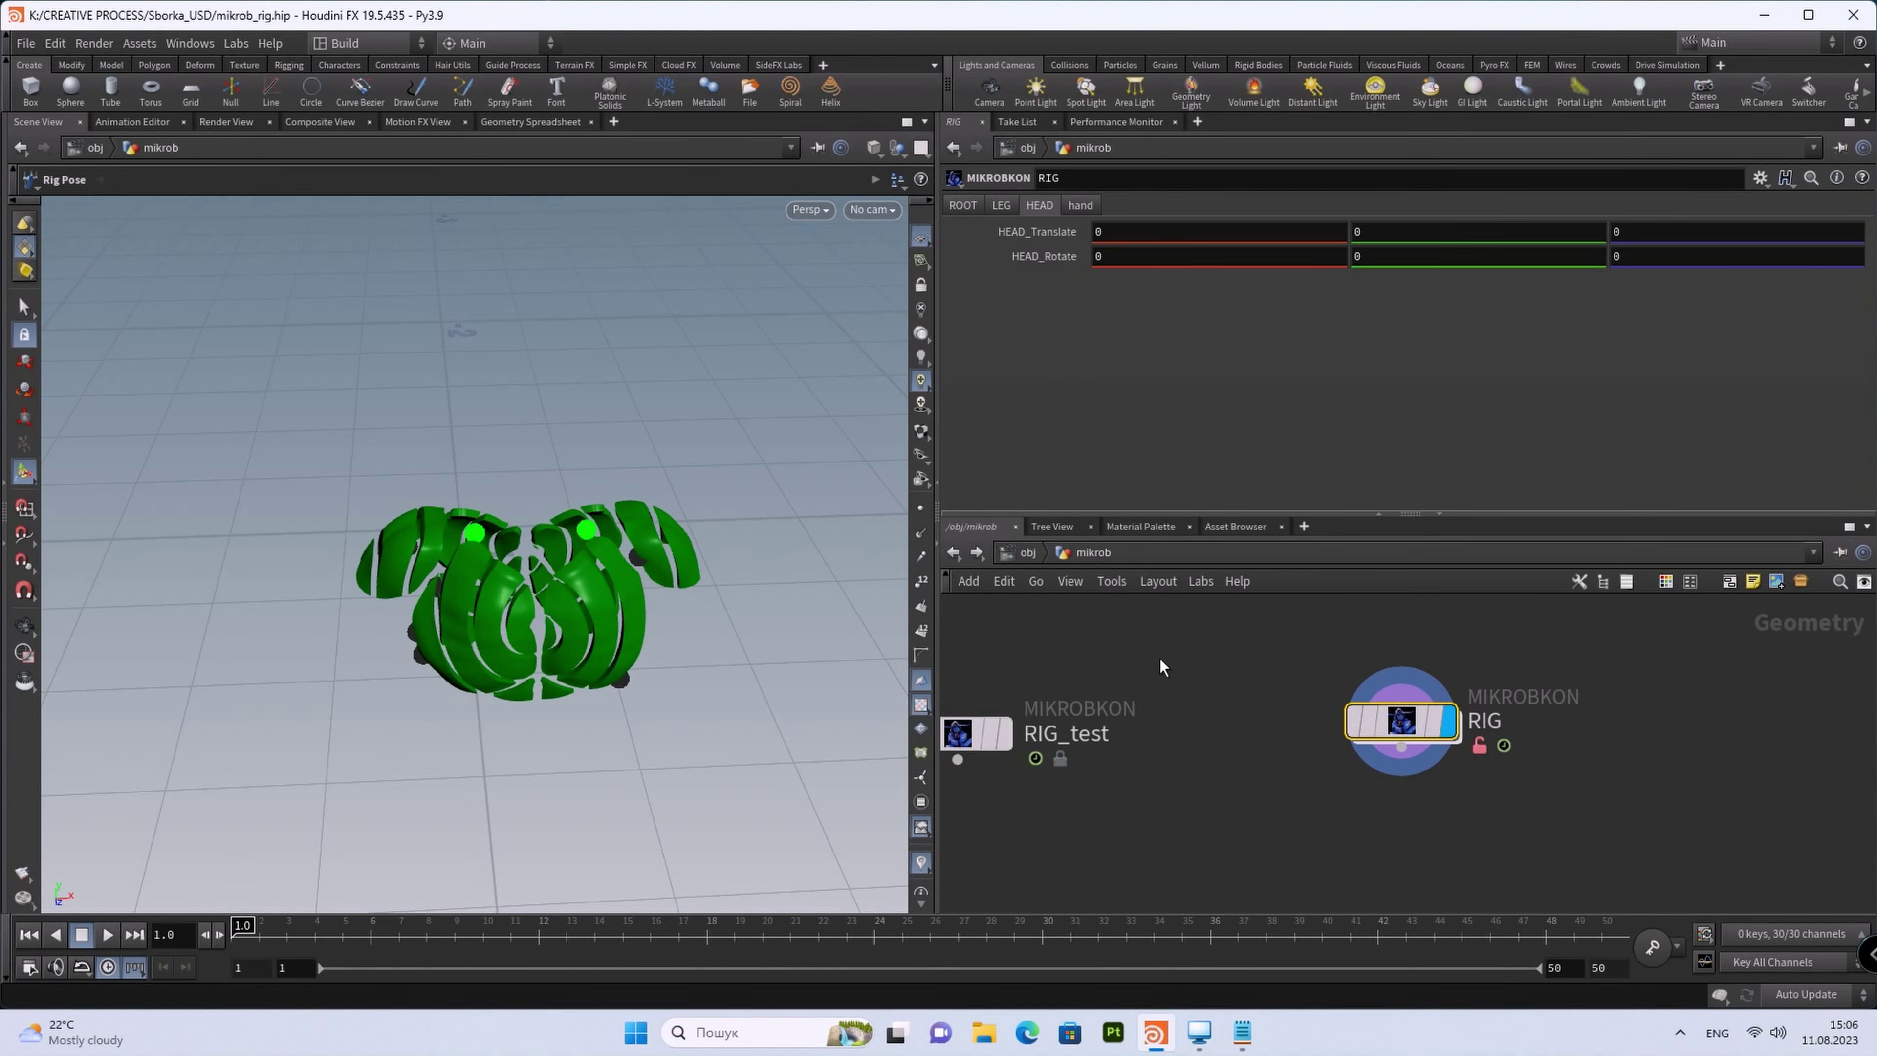
click(1089, 210)
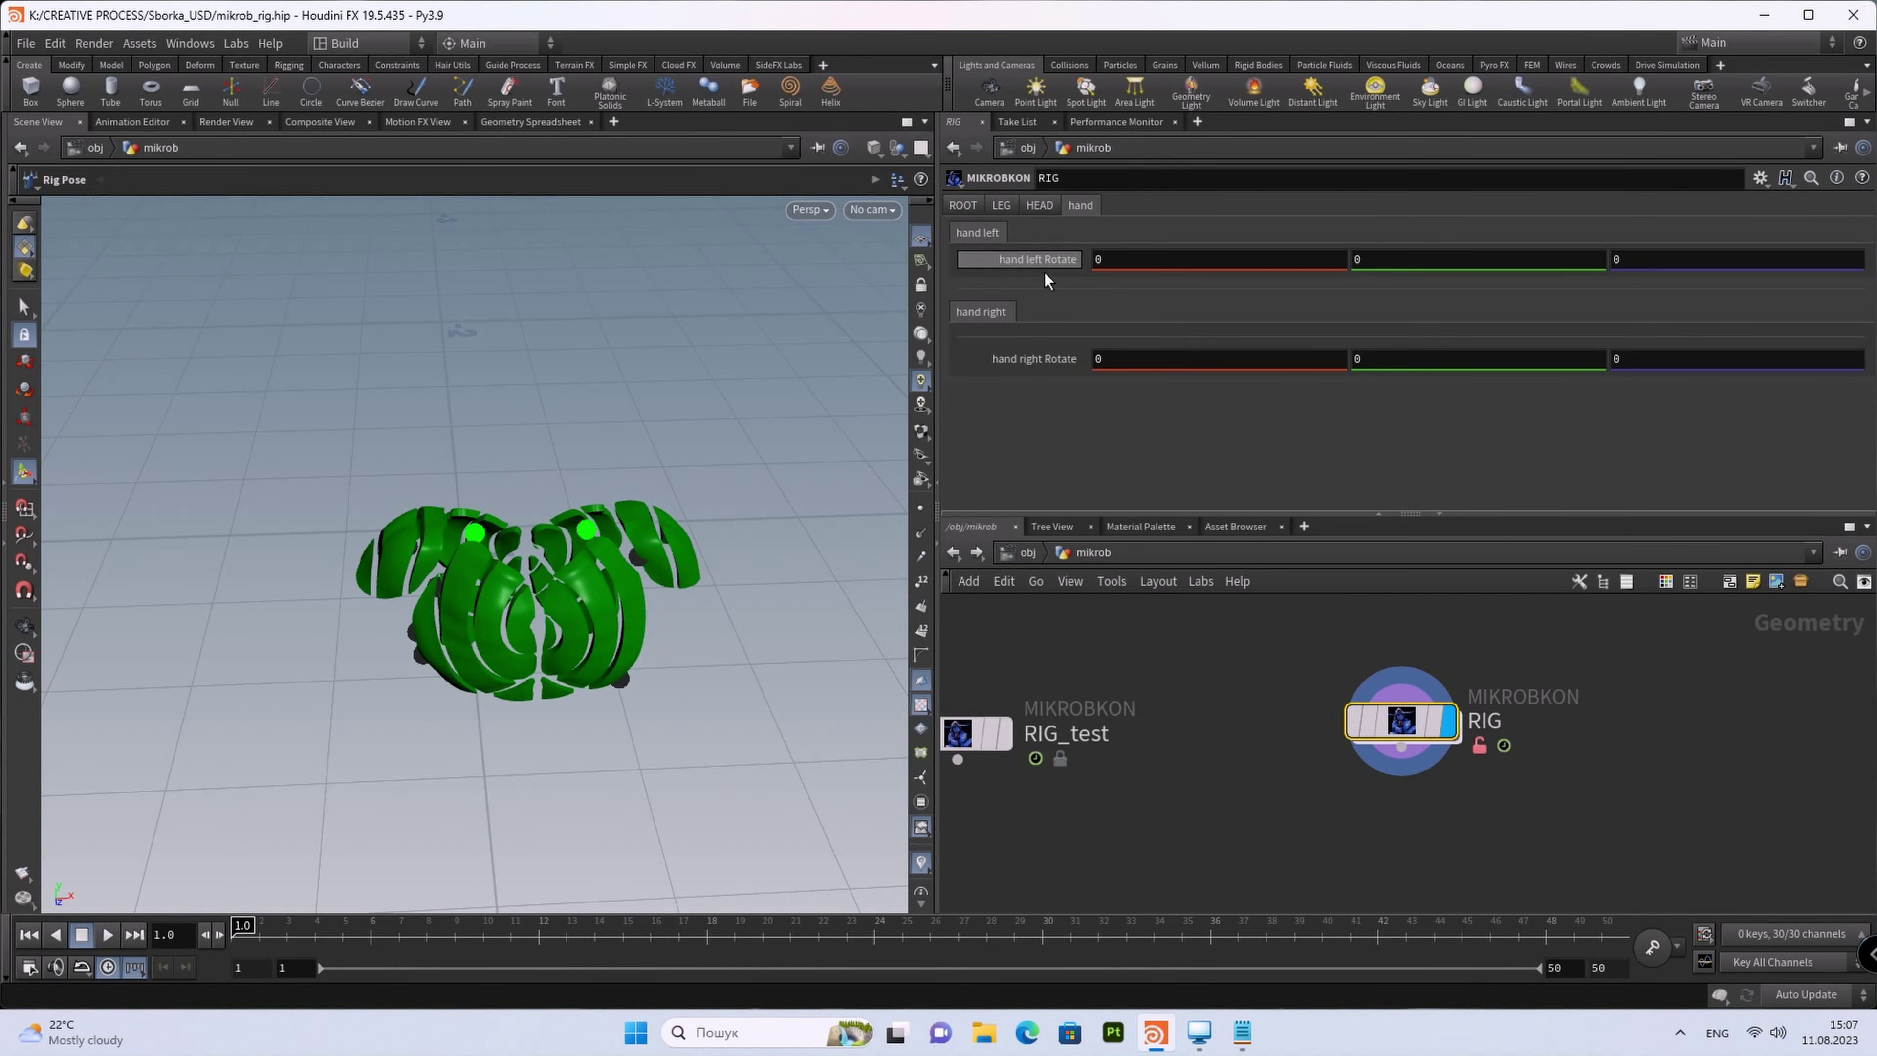
middle_drag(1403, 265, 1360, 164)
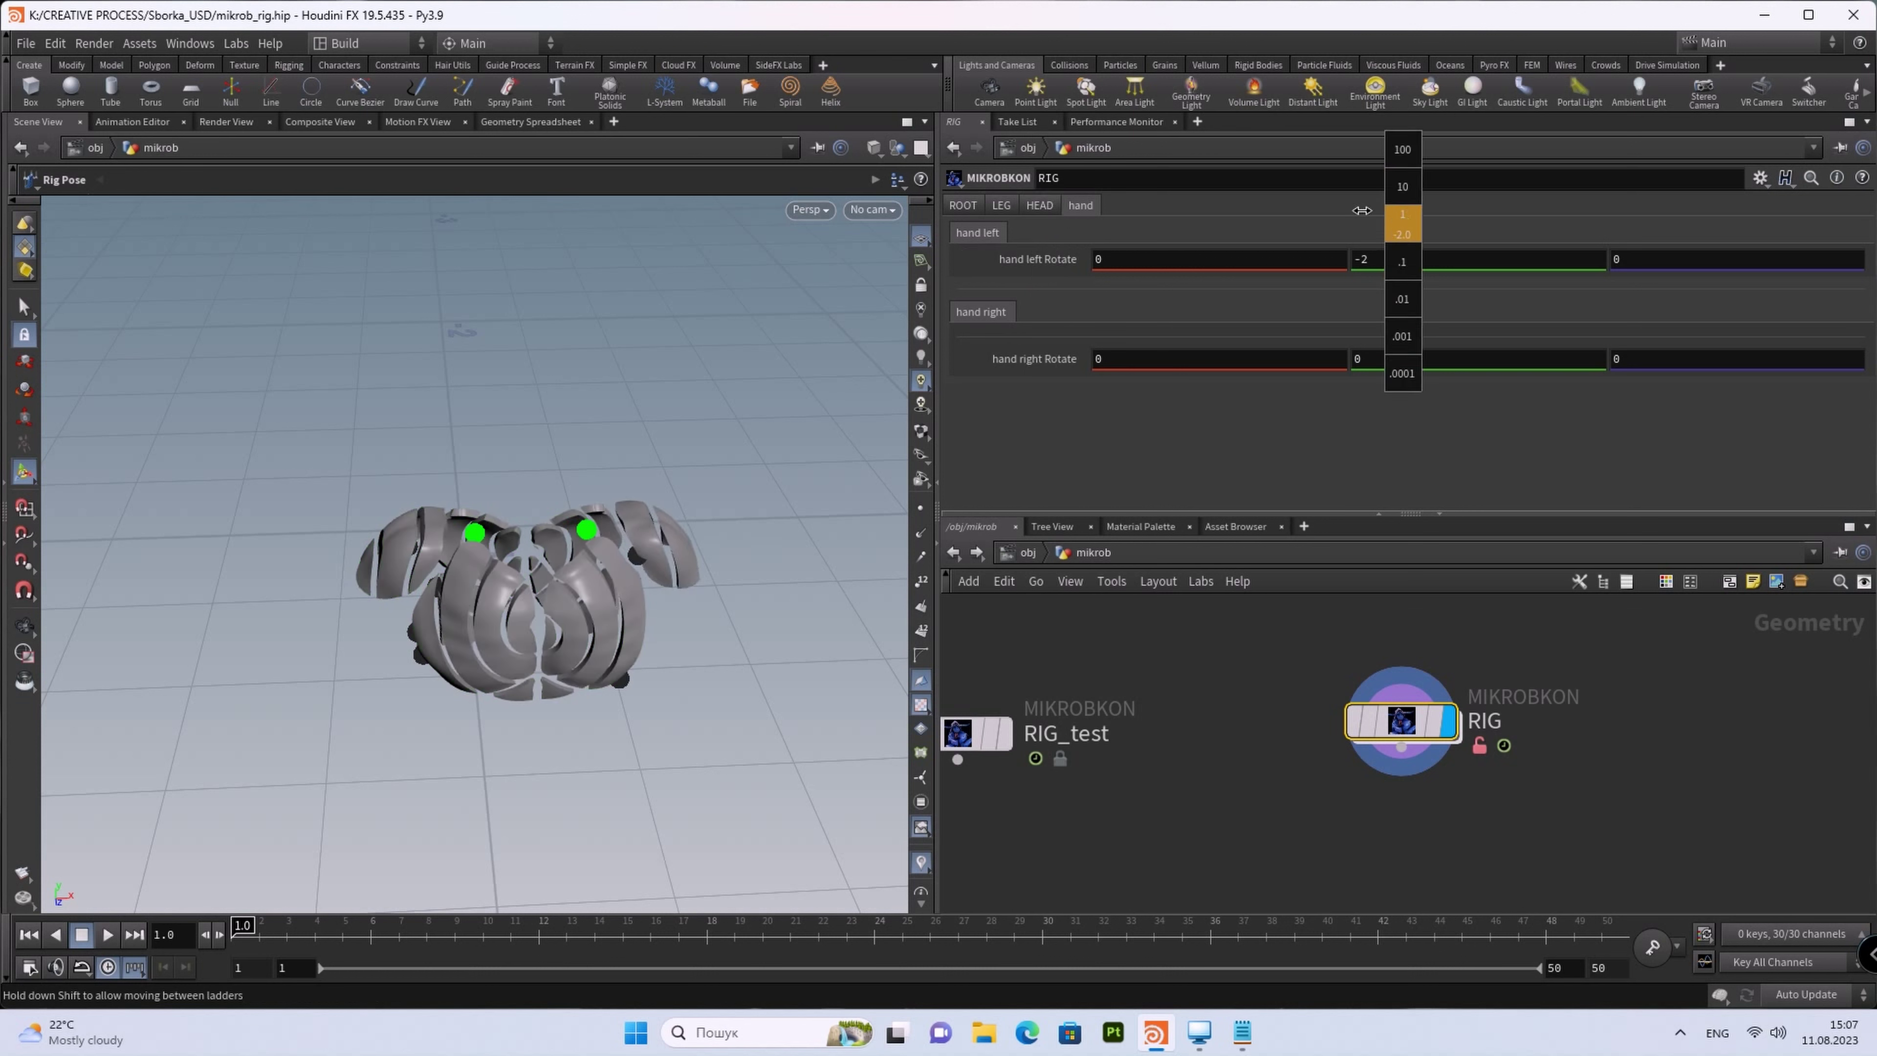
middle_drag(1360, 164, 1455, 213)
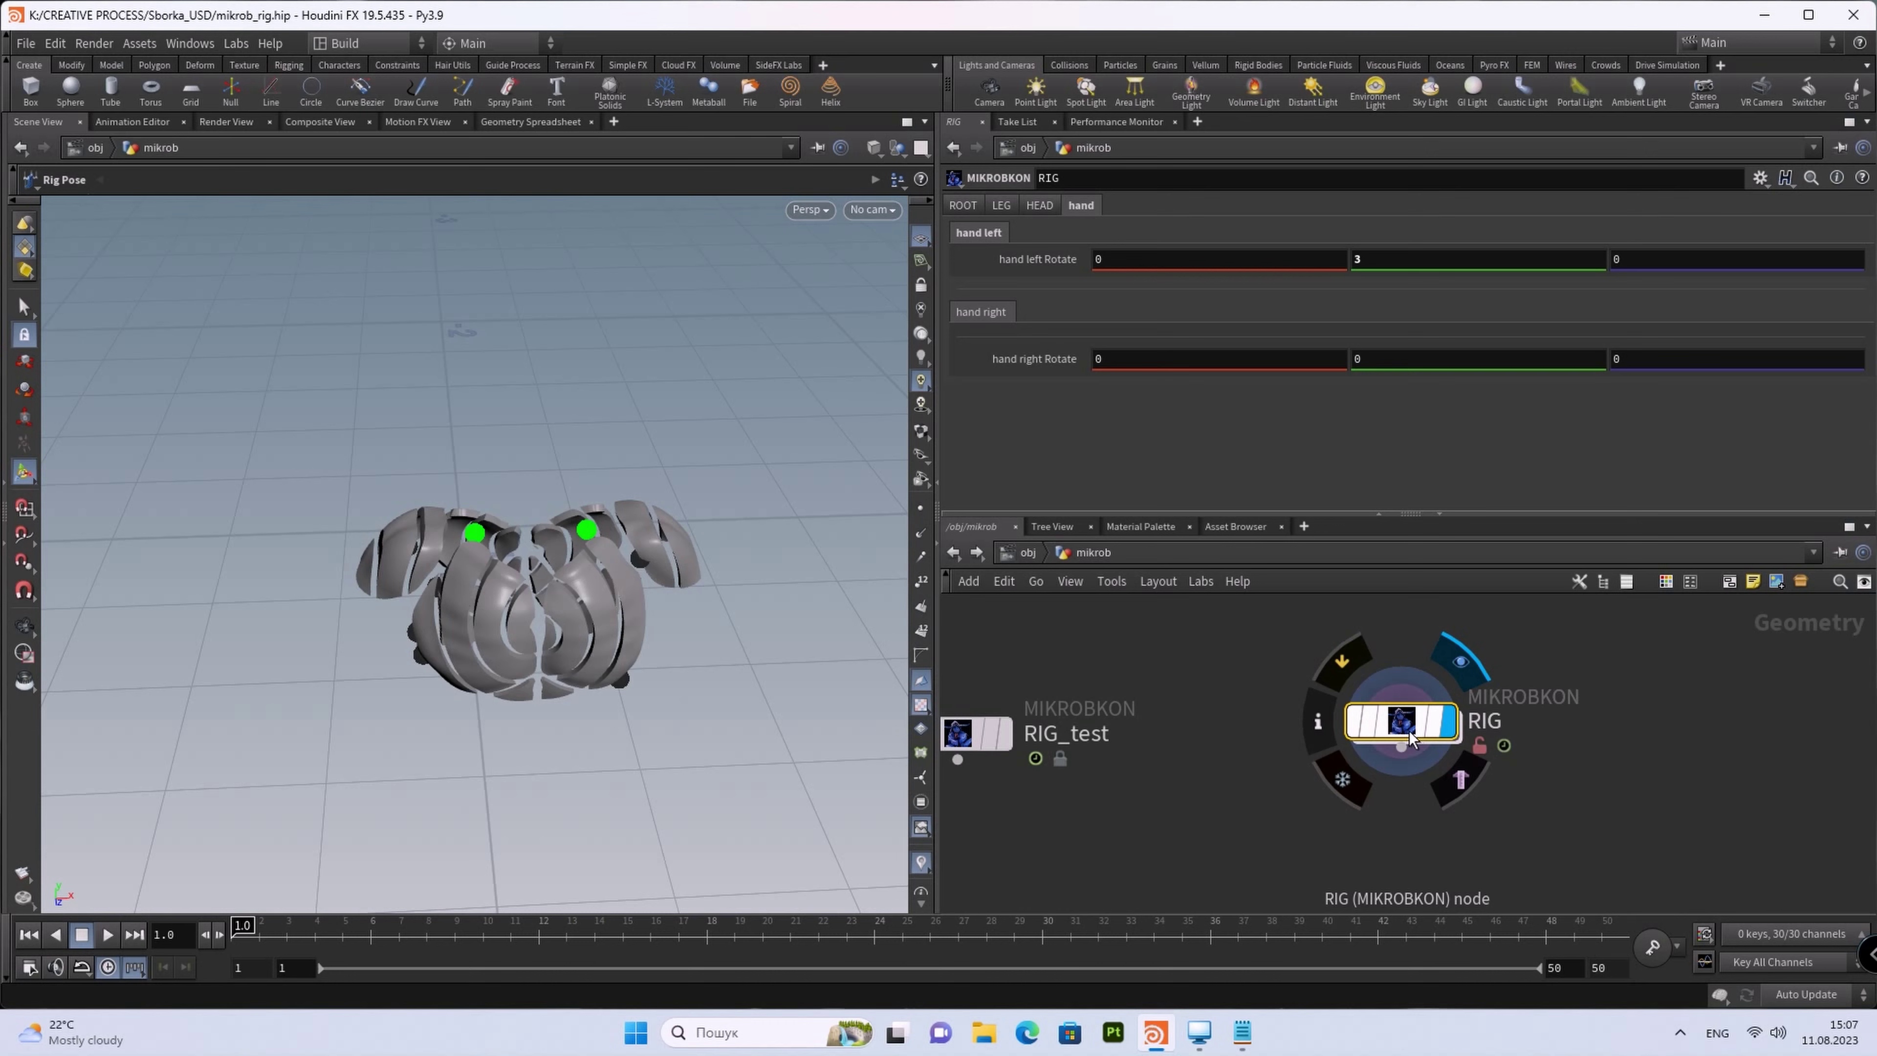
double_click(1403, 721)
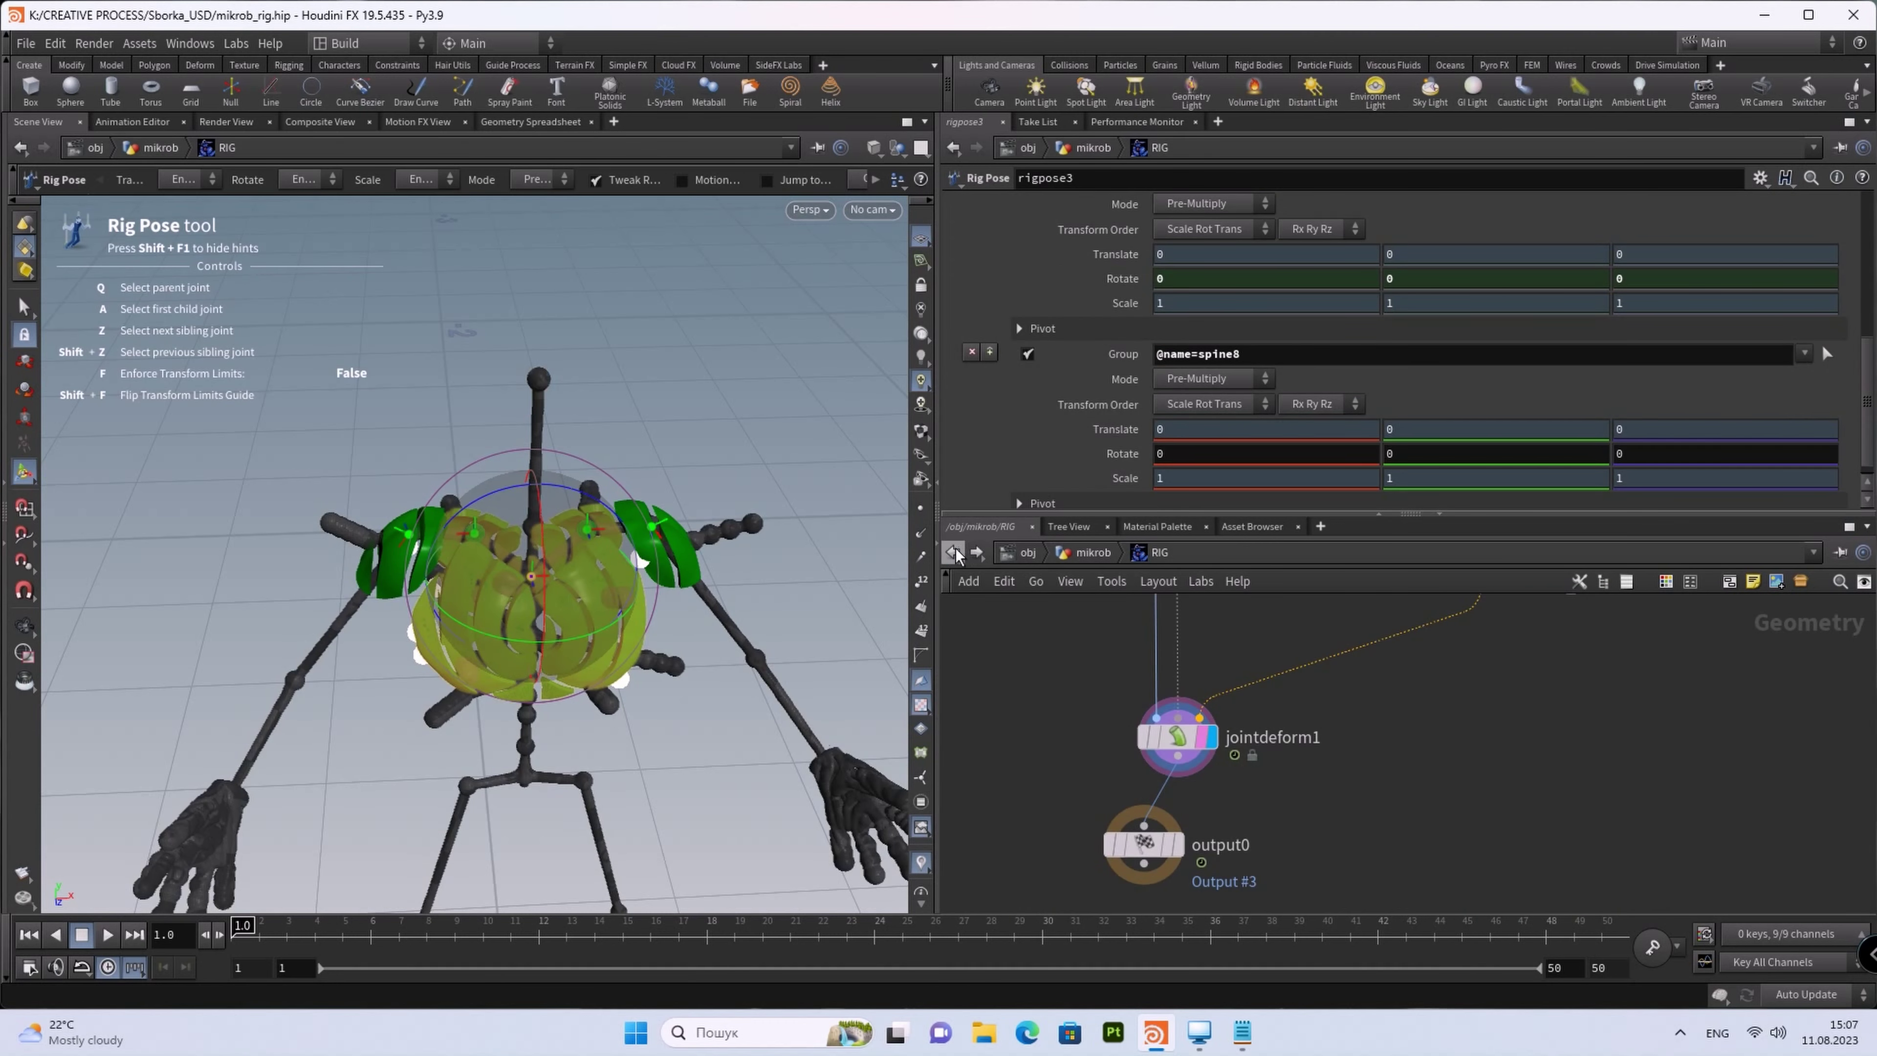
Step: Set hand left Rotate to 3, 3, 10 and return hand right Rotate to 0, 0, 0
click(978, 551)
mouse_move(1425, 258)
middle_down()
mouse_move(1603, 261)
mouse_move(1482, 186)
middle_up()
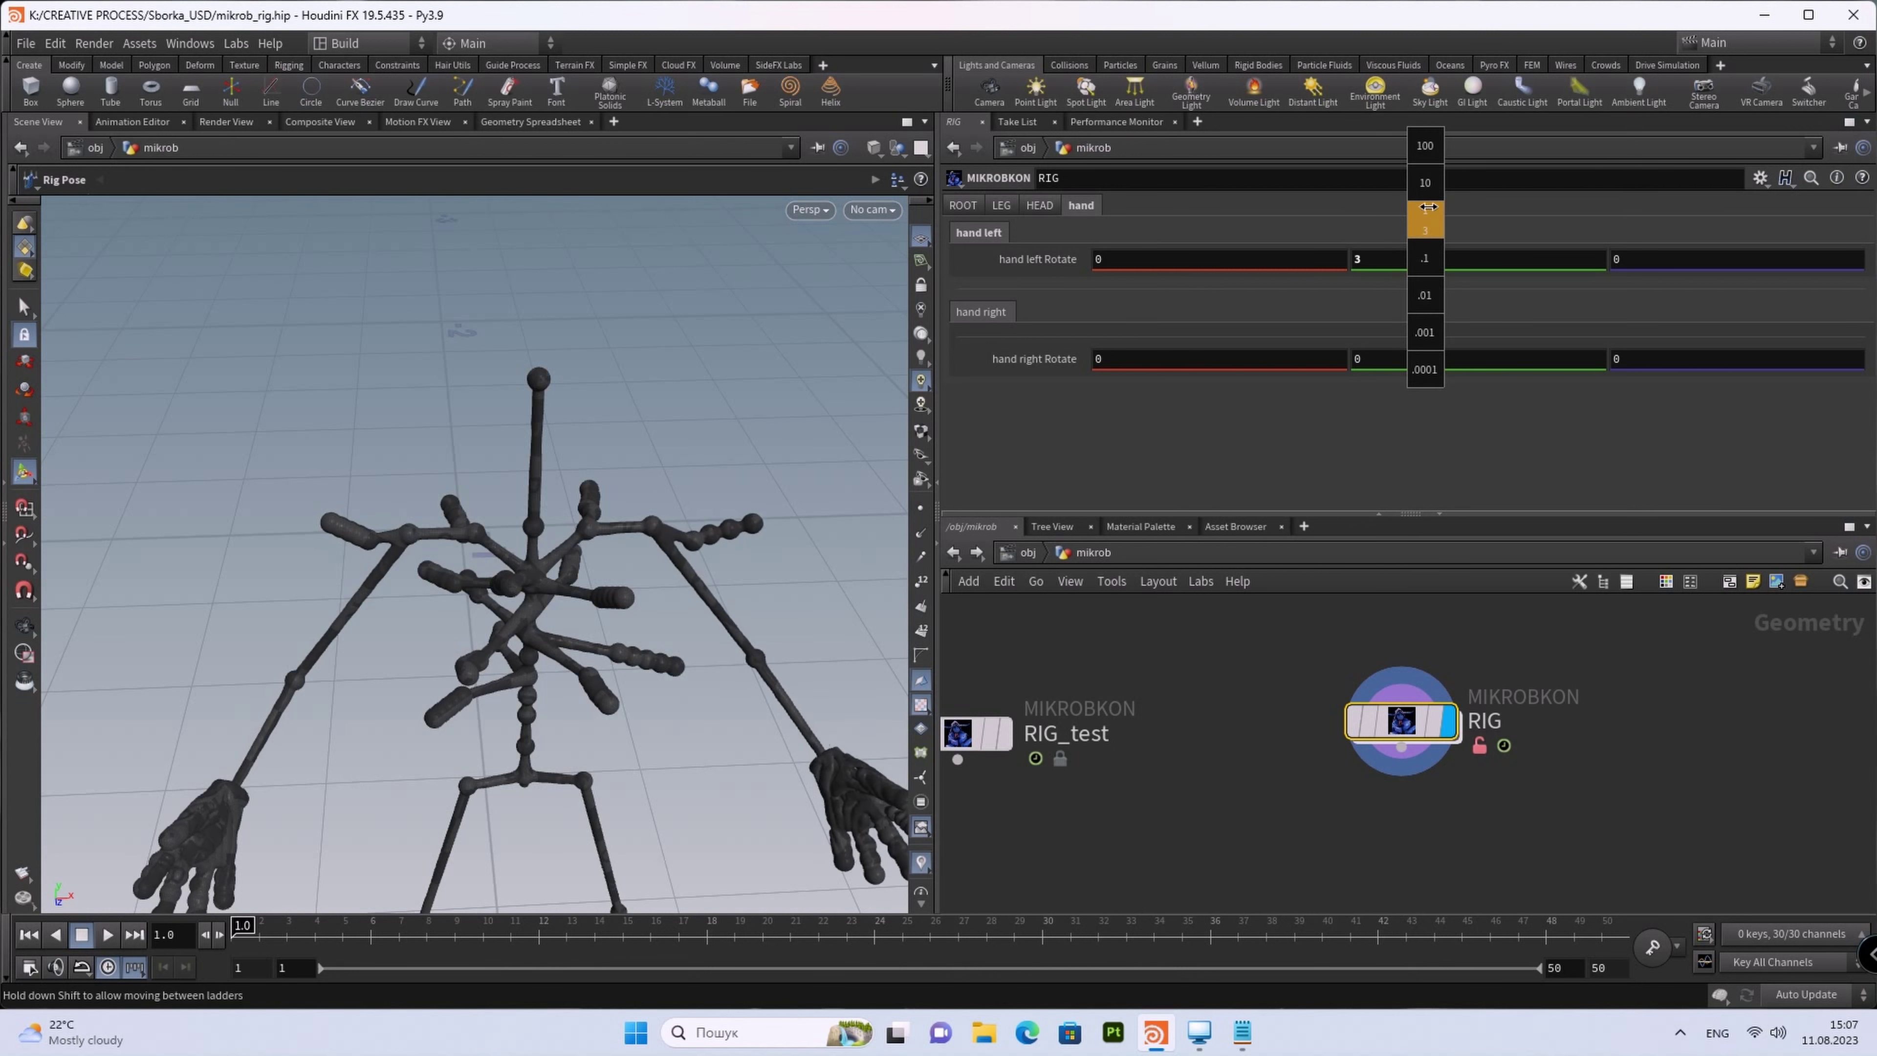
middle_drag(1481, 186, 1482, 186)
mouse_move(1158, 259)
middle_down()
mouse_move(1182, 192)
mouse_move(1195, 231)
middle_up()
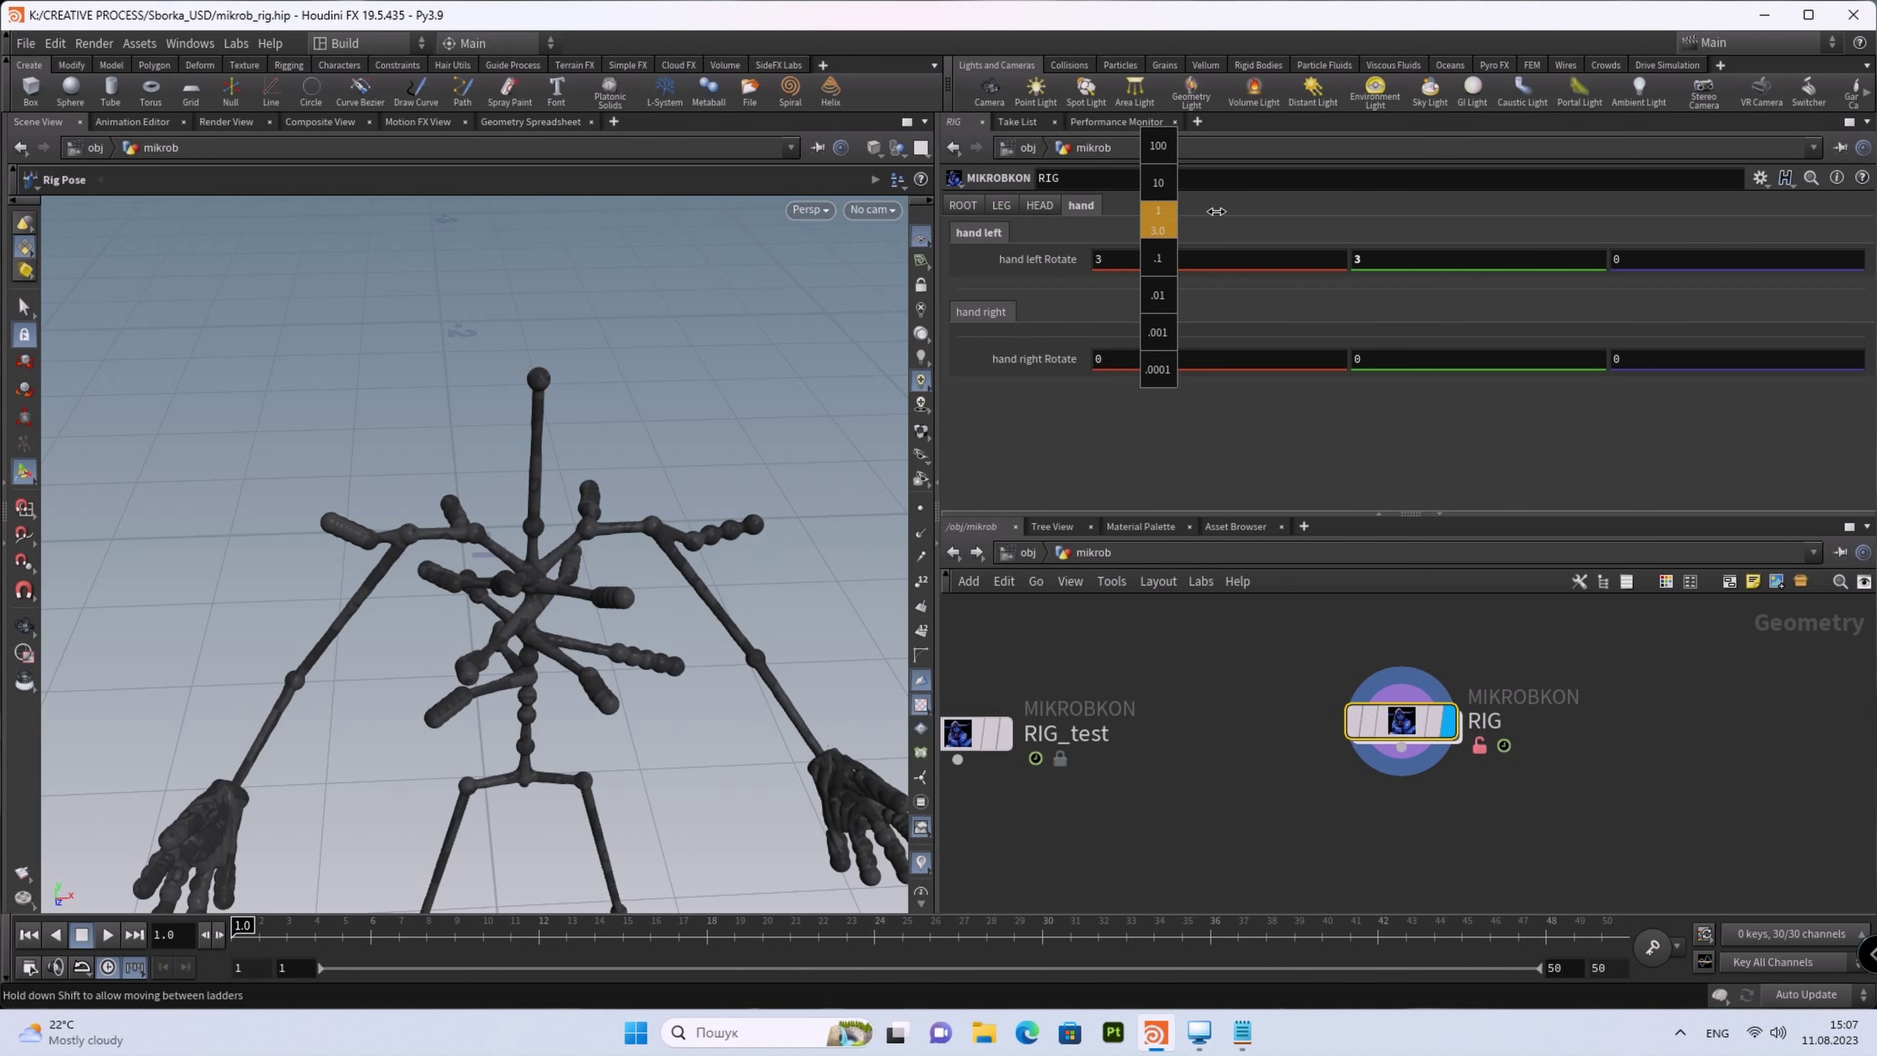
middle_drag(1195, 231, 1219, 258)
middle_drag(1633, 258, 1762, 194)
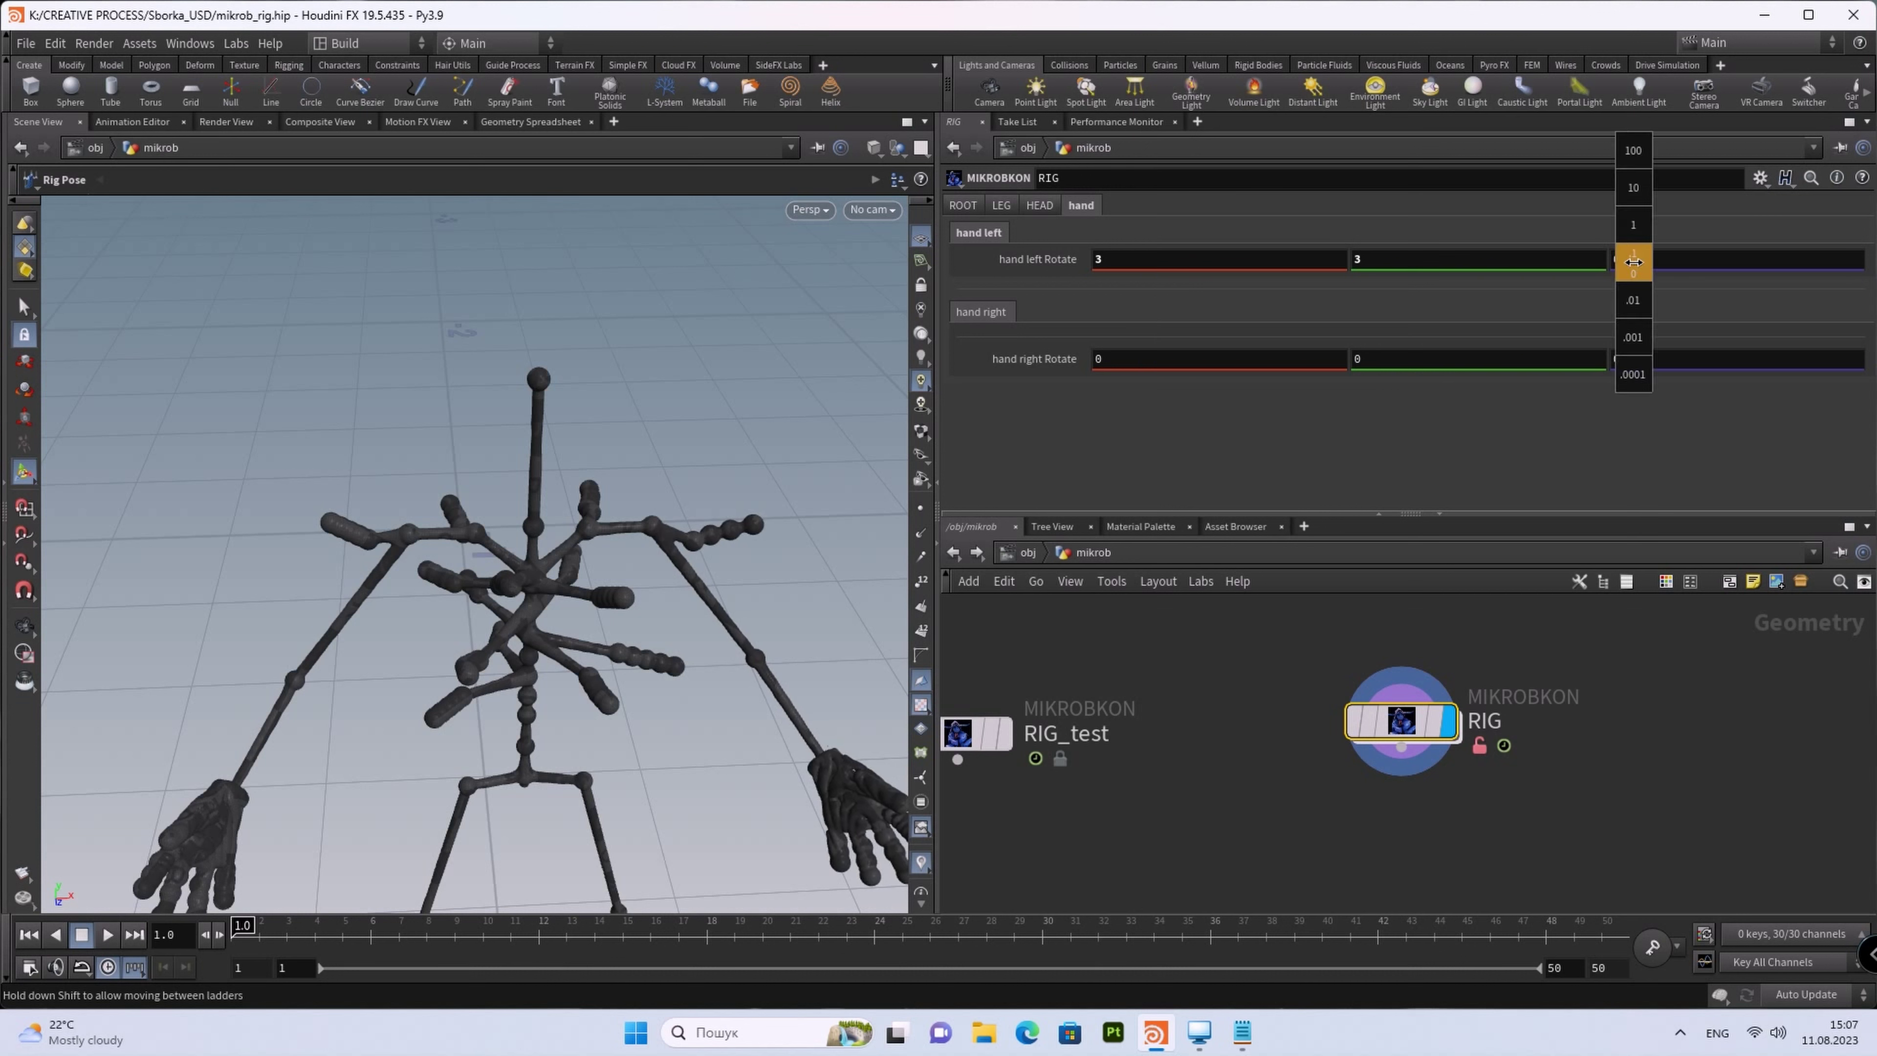
middle_drag(1763, 194, 1670, 194)
mouse_move(1034, 359)
middle_down()
mouse_move(1049, 294)
mouse_move(1151, 270)
mouse_move(997, 229)
middle_up()
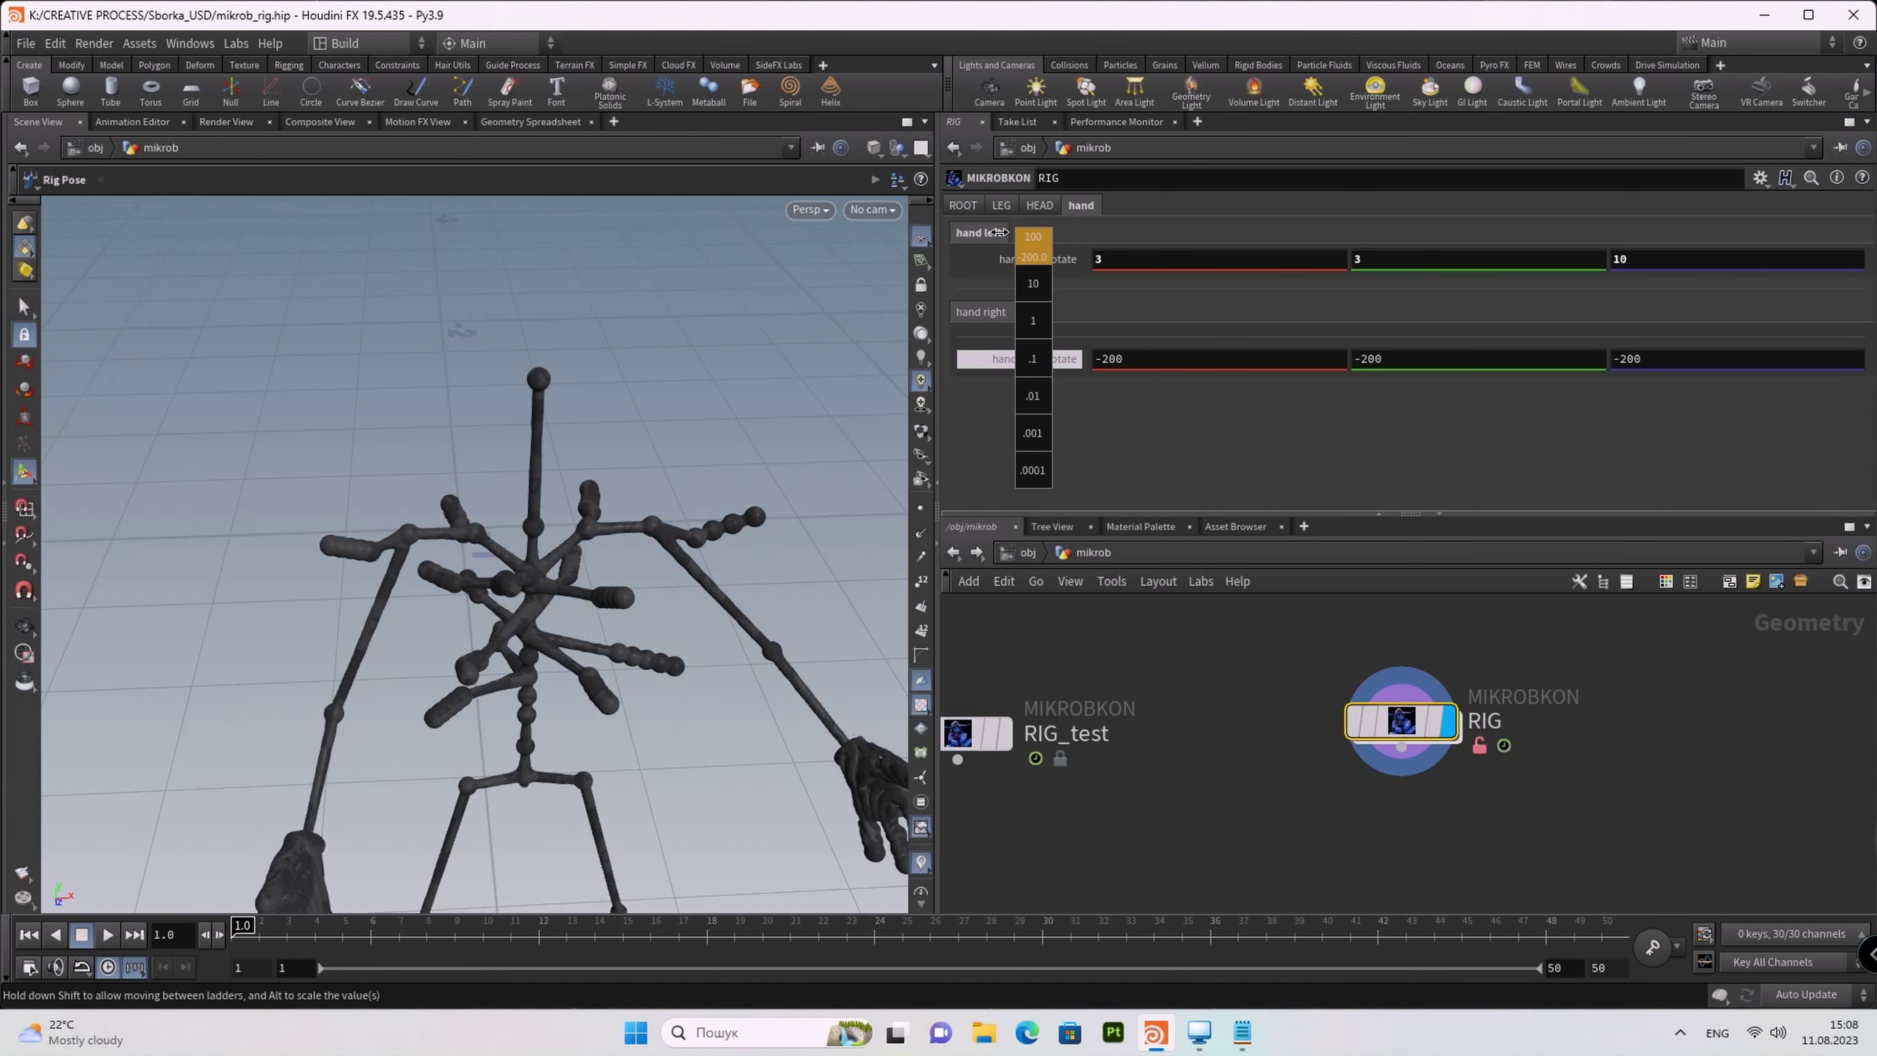
middle_drag(997, 229, 1083, 476)
right_click(1054, 262)
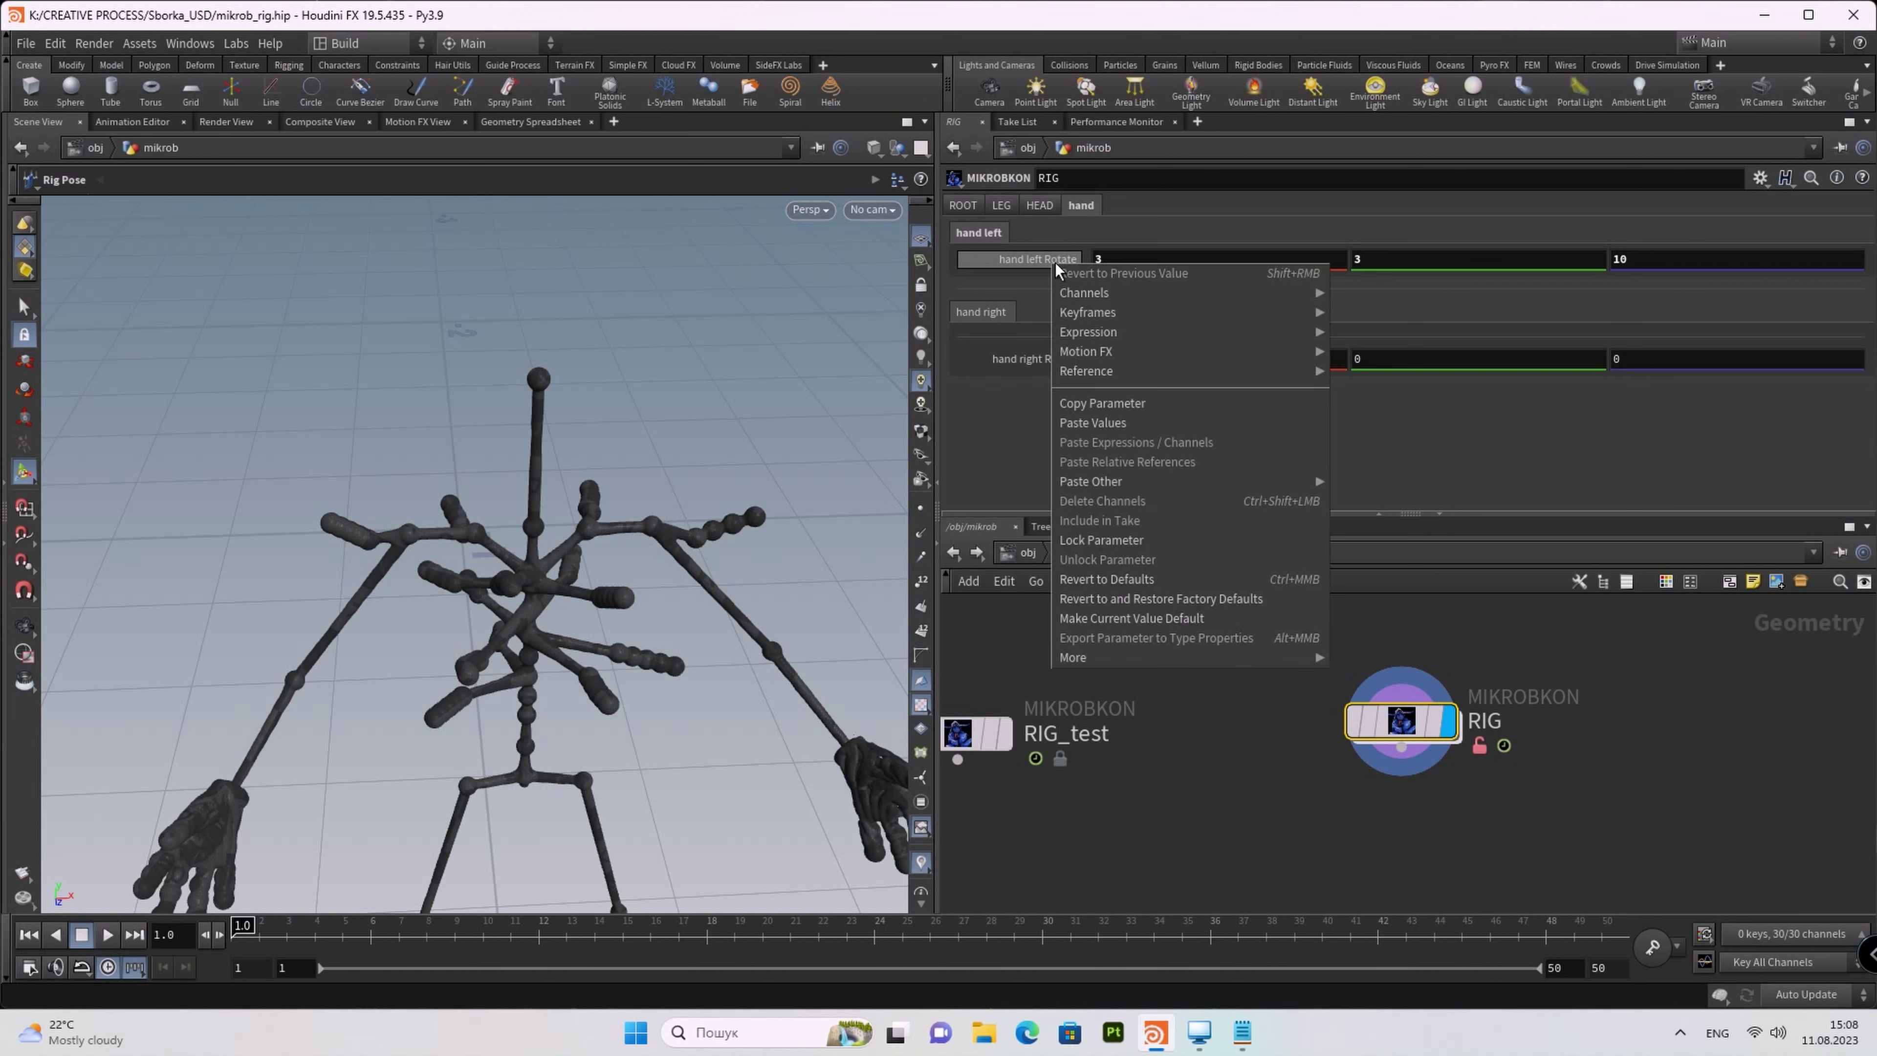
Step: Revert hand left Rotate to 0, 0, 0, then browse the ROOT, LEG, HEAD and hand tabs
click(1106, 579)
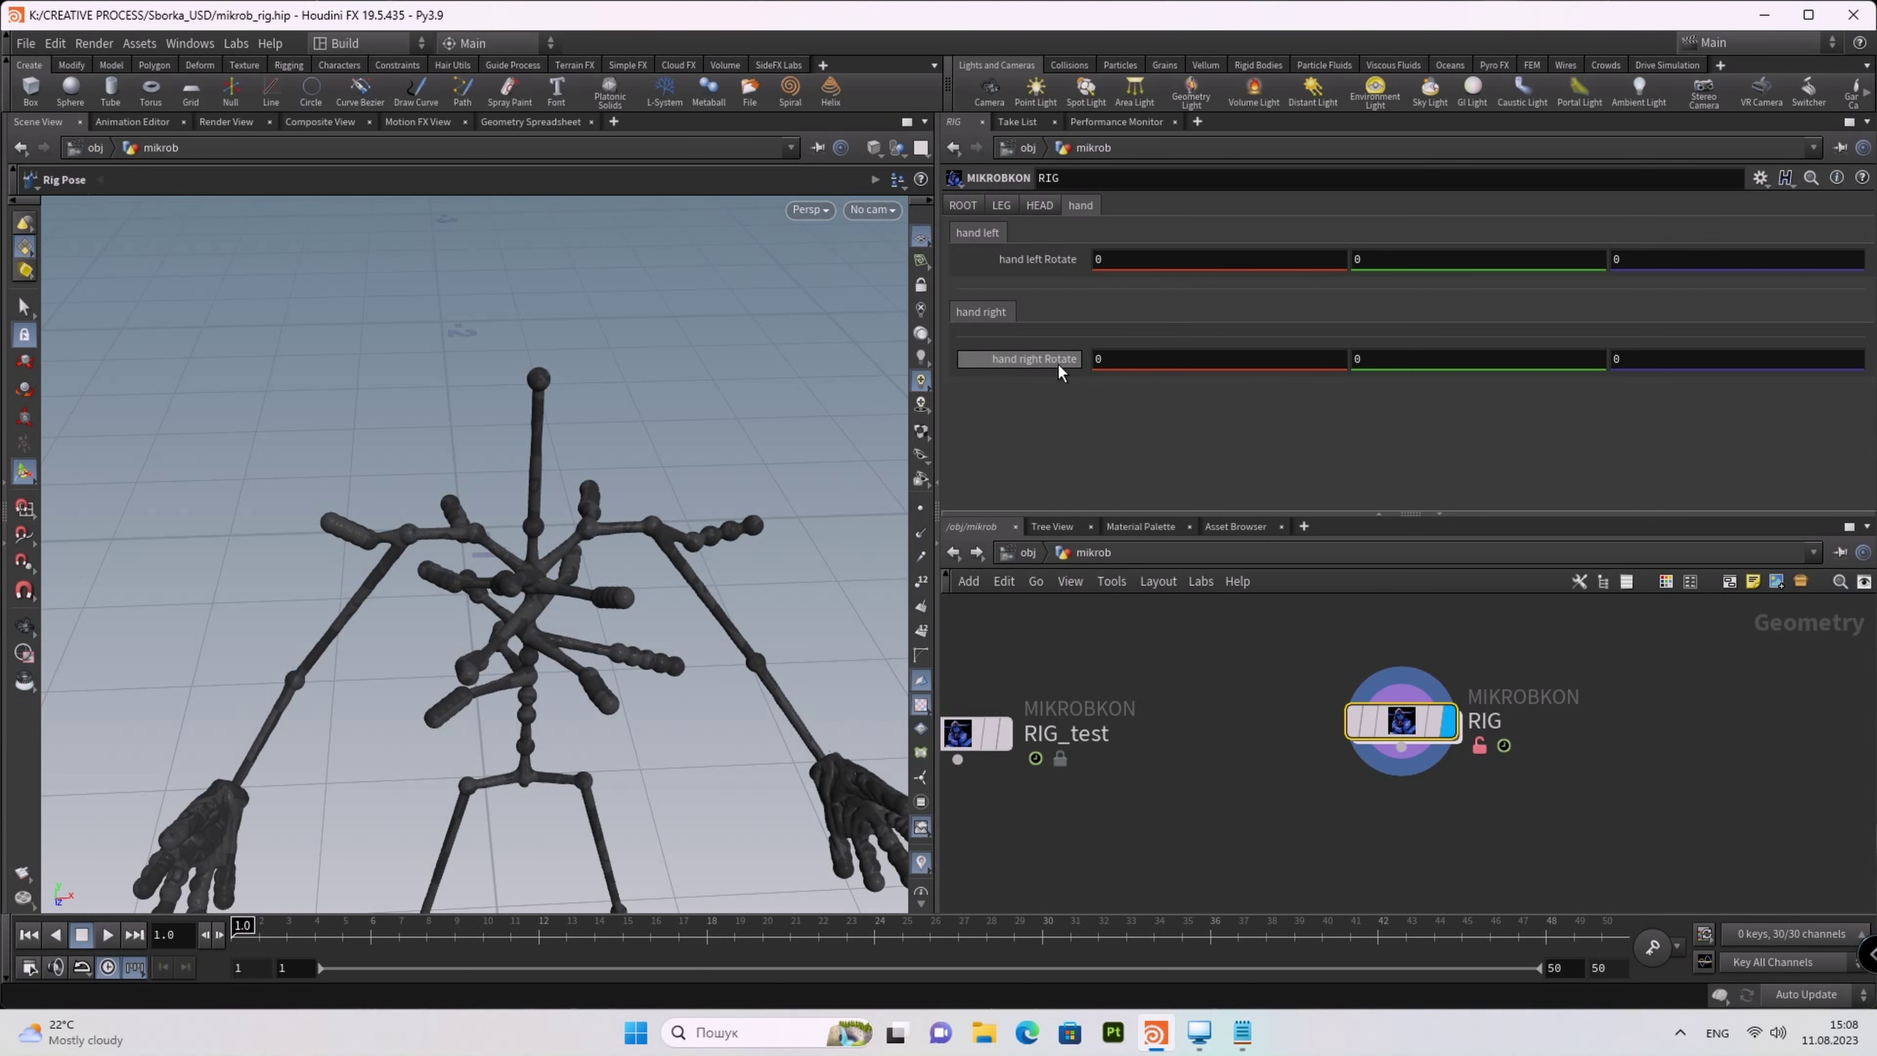
right_click(1057, 362)
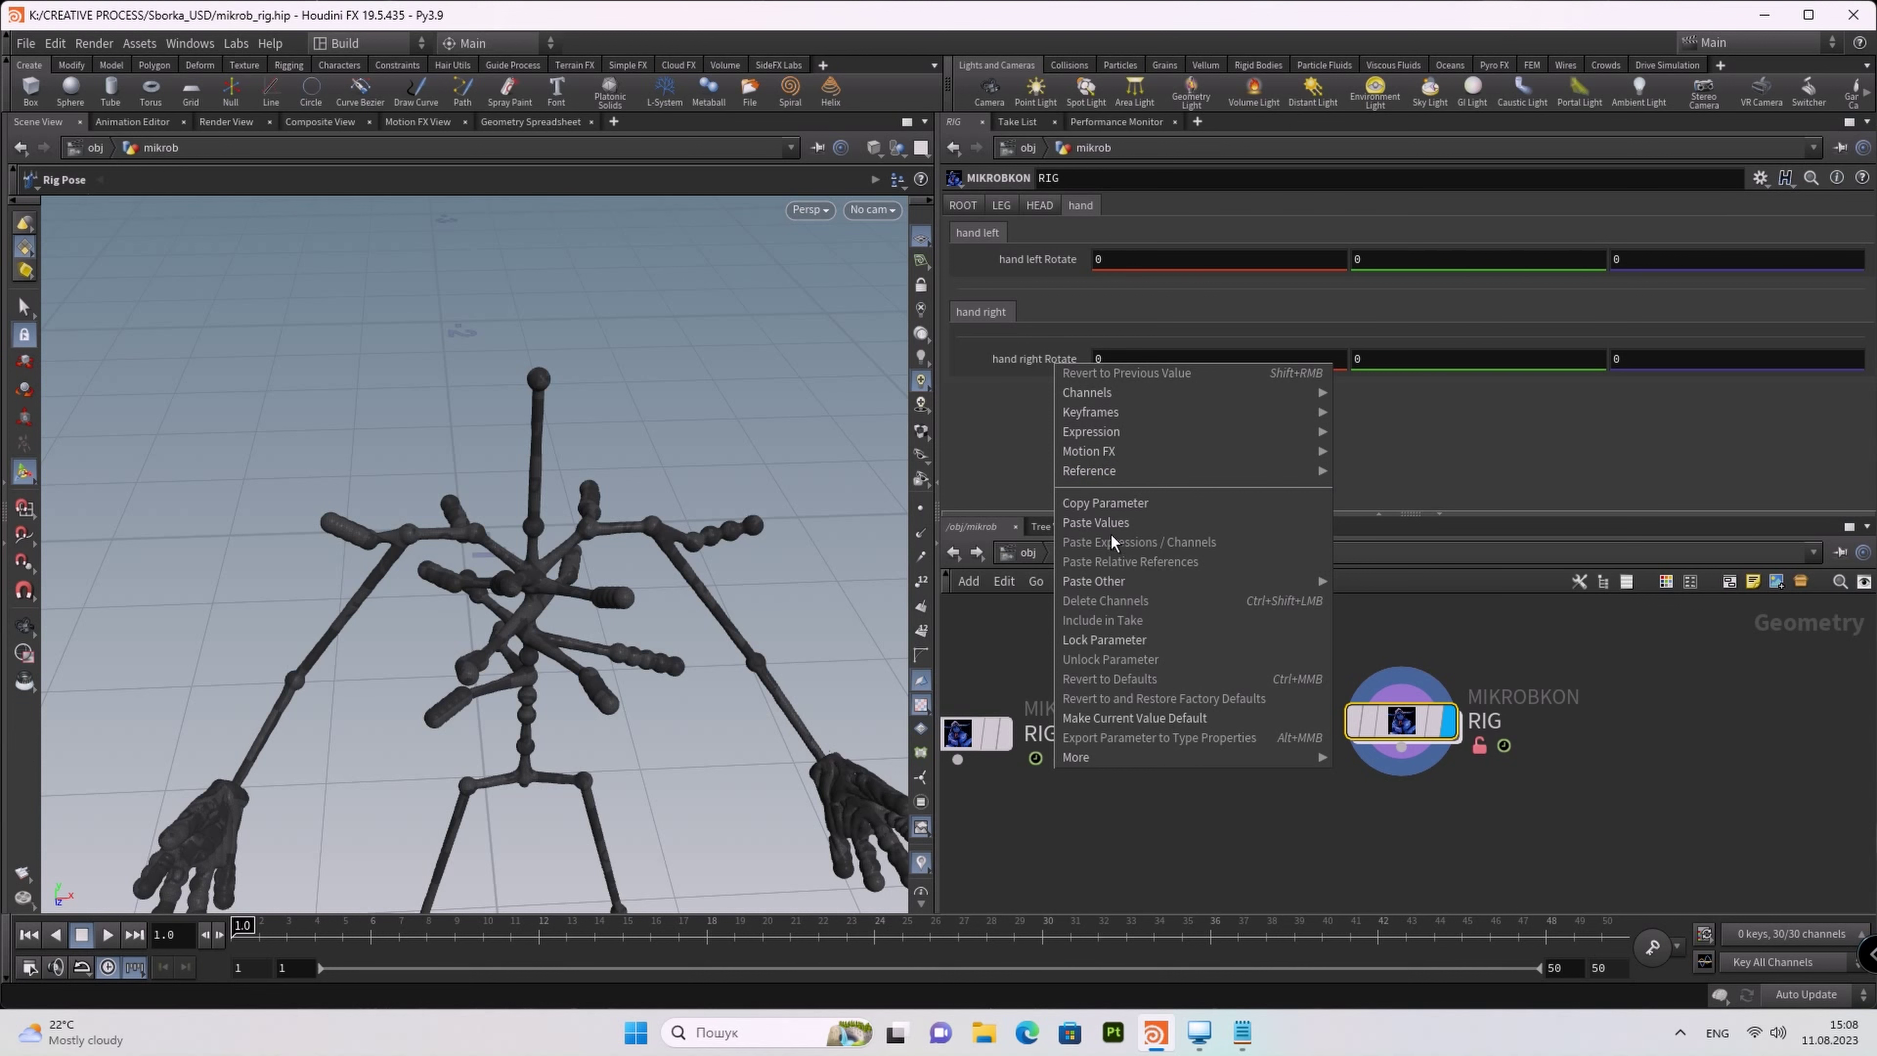
click(1397, 467)
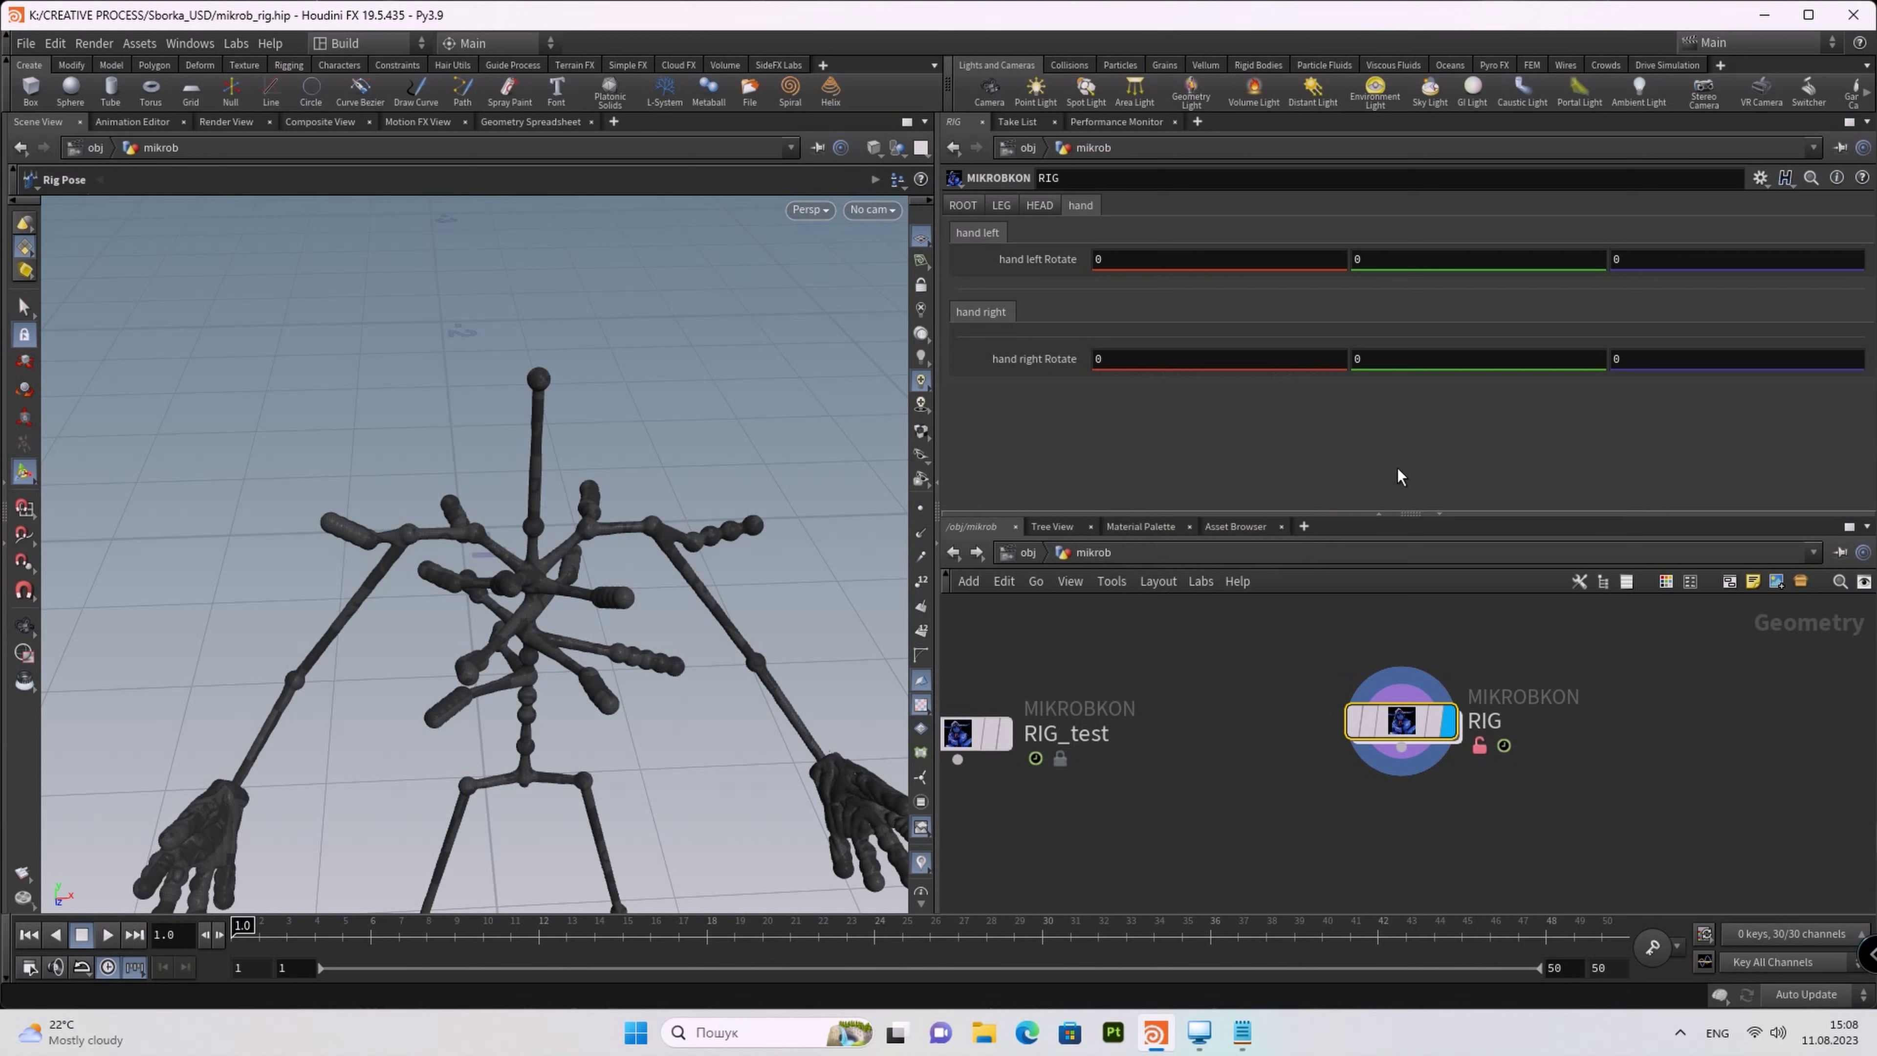
click(1035, 204)
click(968, 210)
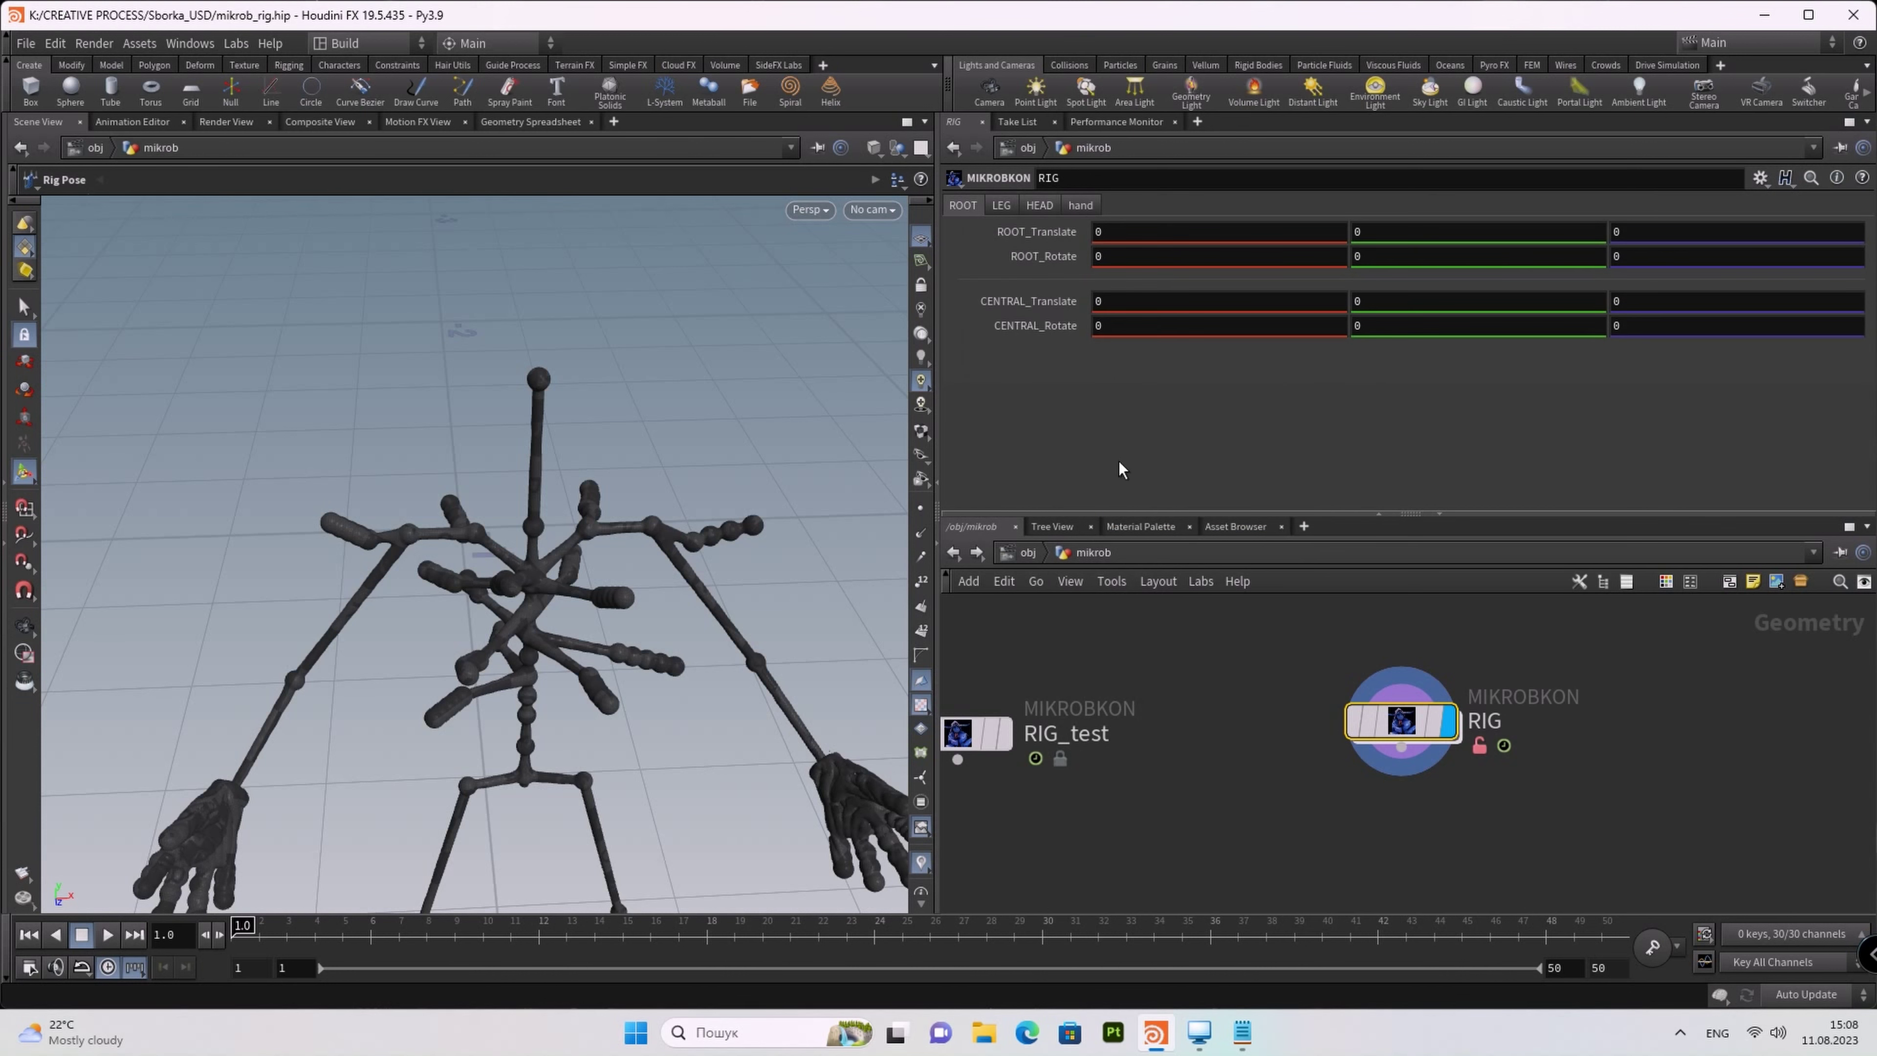
click(1002, 206)
click(1044, 204)
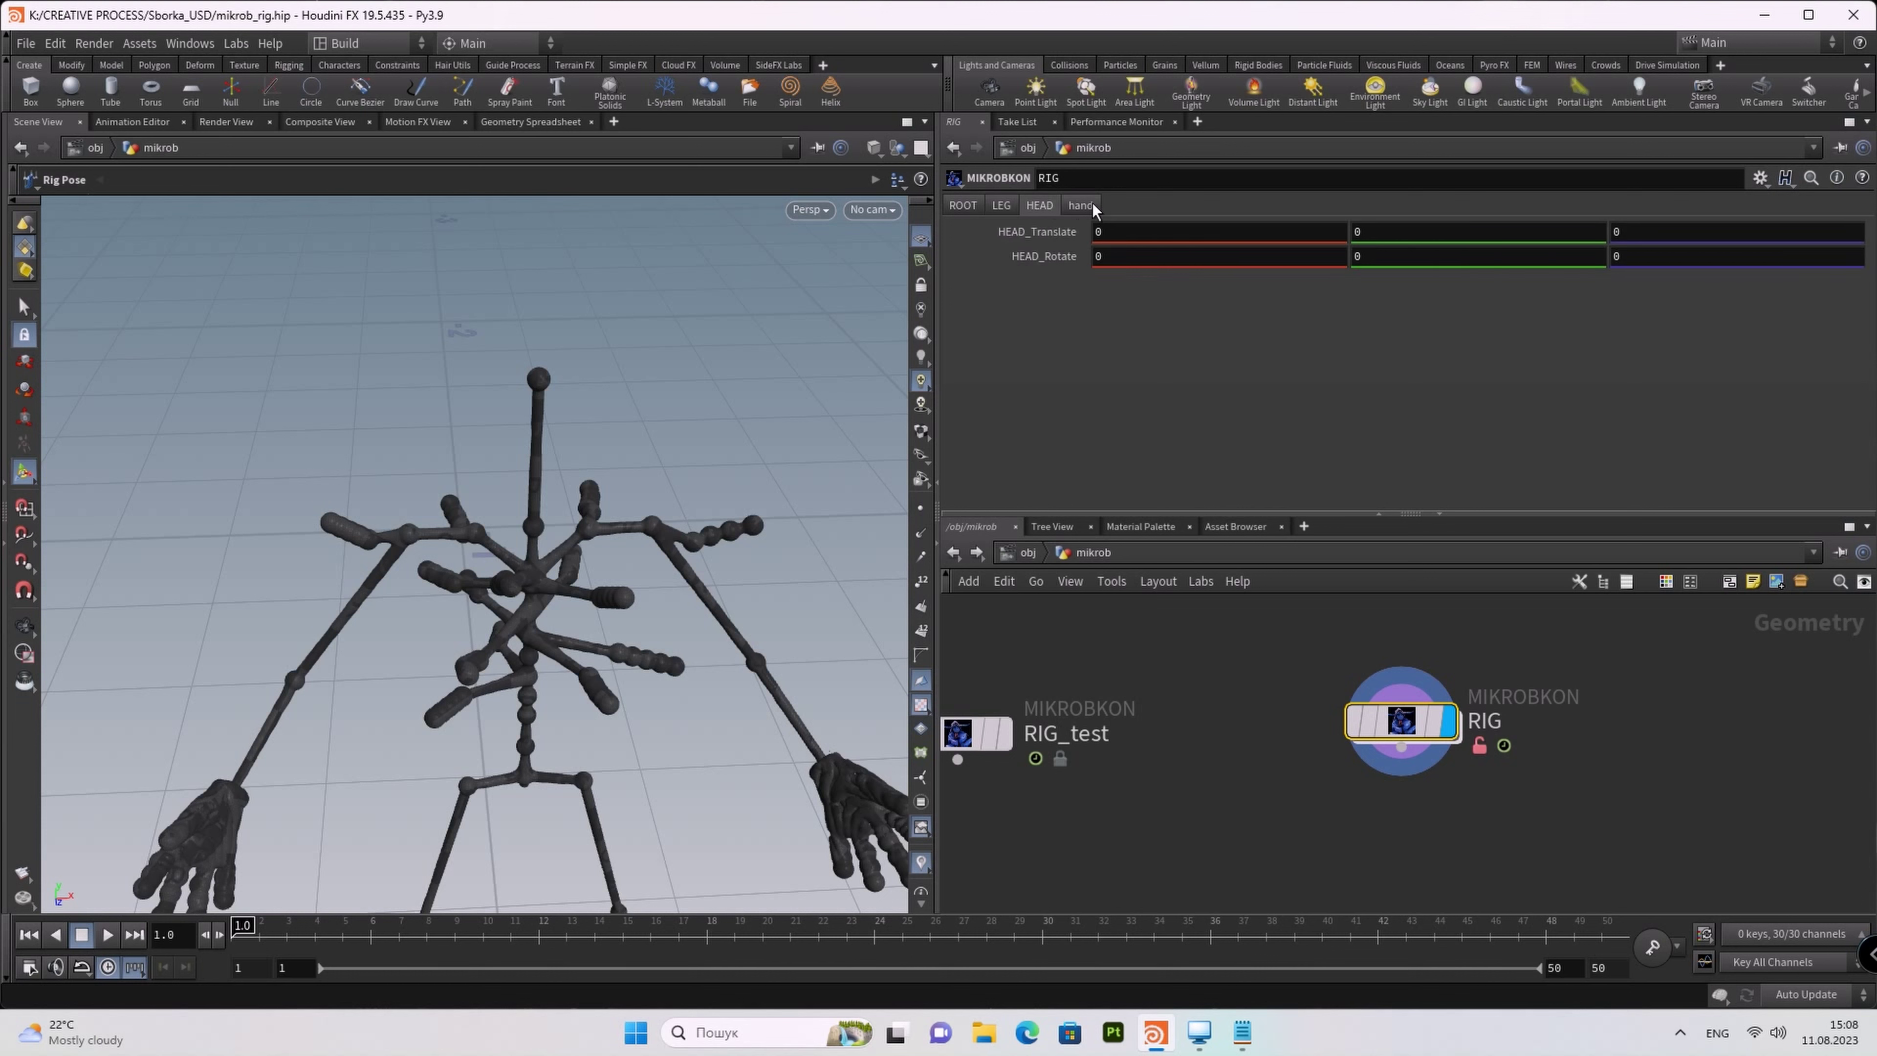
click(1081, 205)
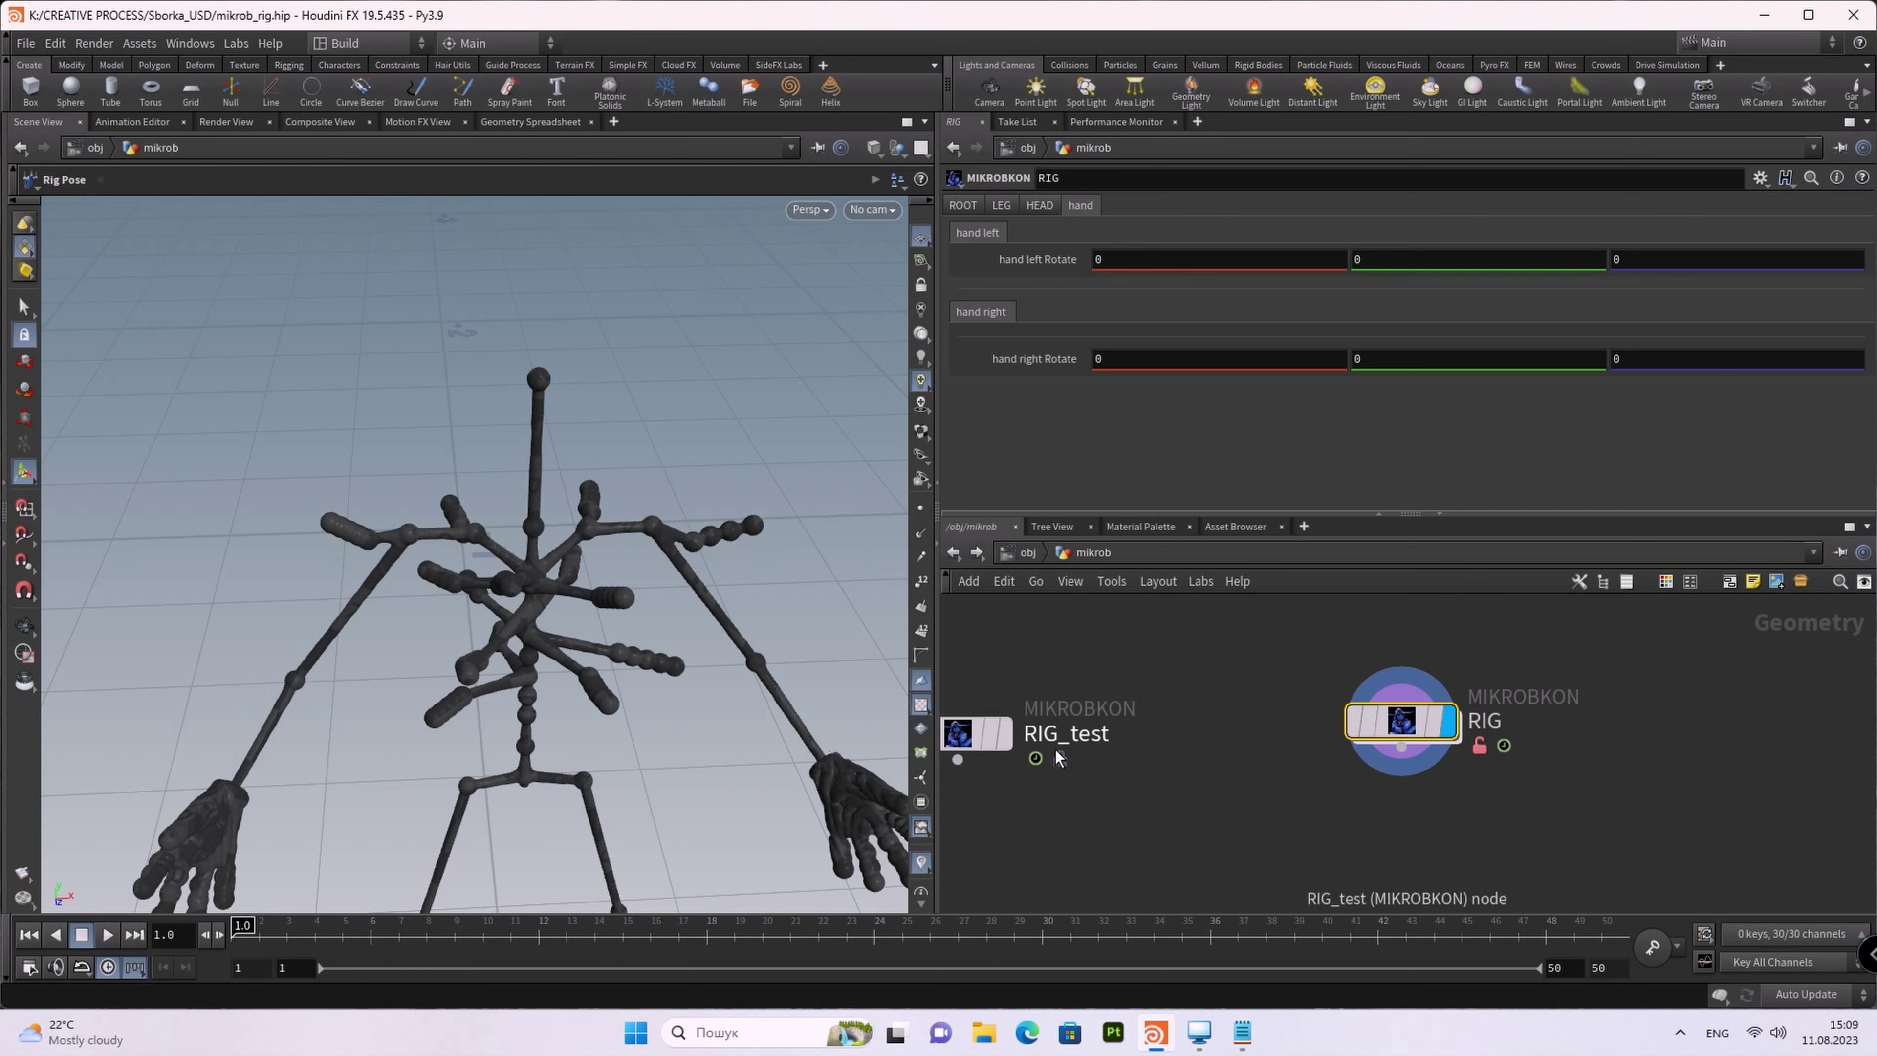
Step: Orbit to a frontal skeleton view and inspect the attachjointgeo4 node inside RIG
key(Escape)
drag(739, 473, 783, 493)
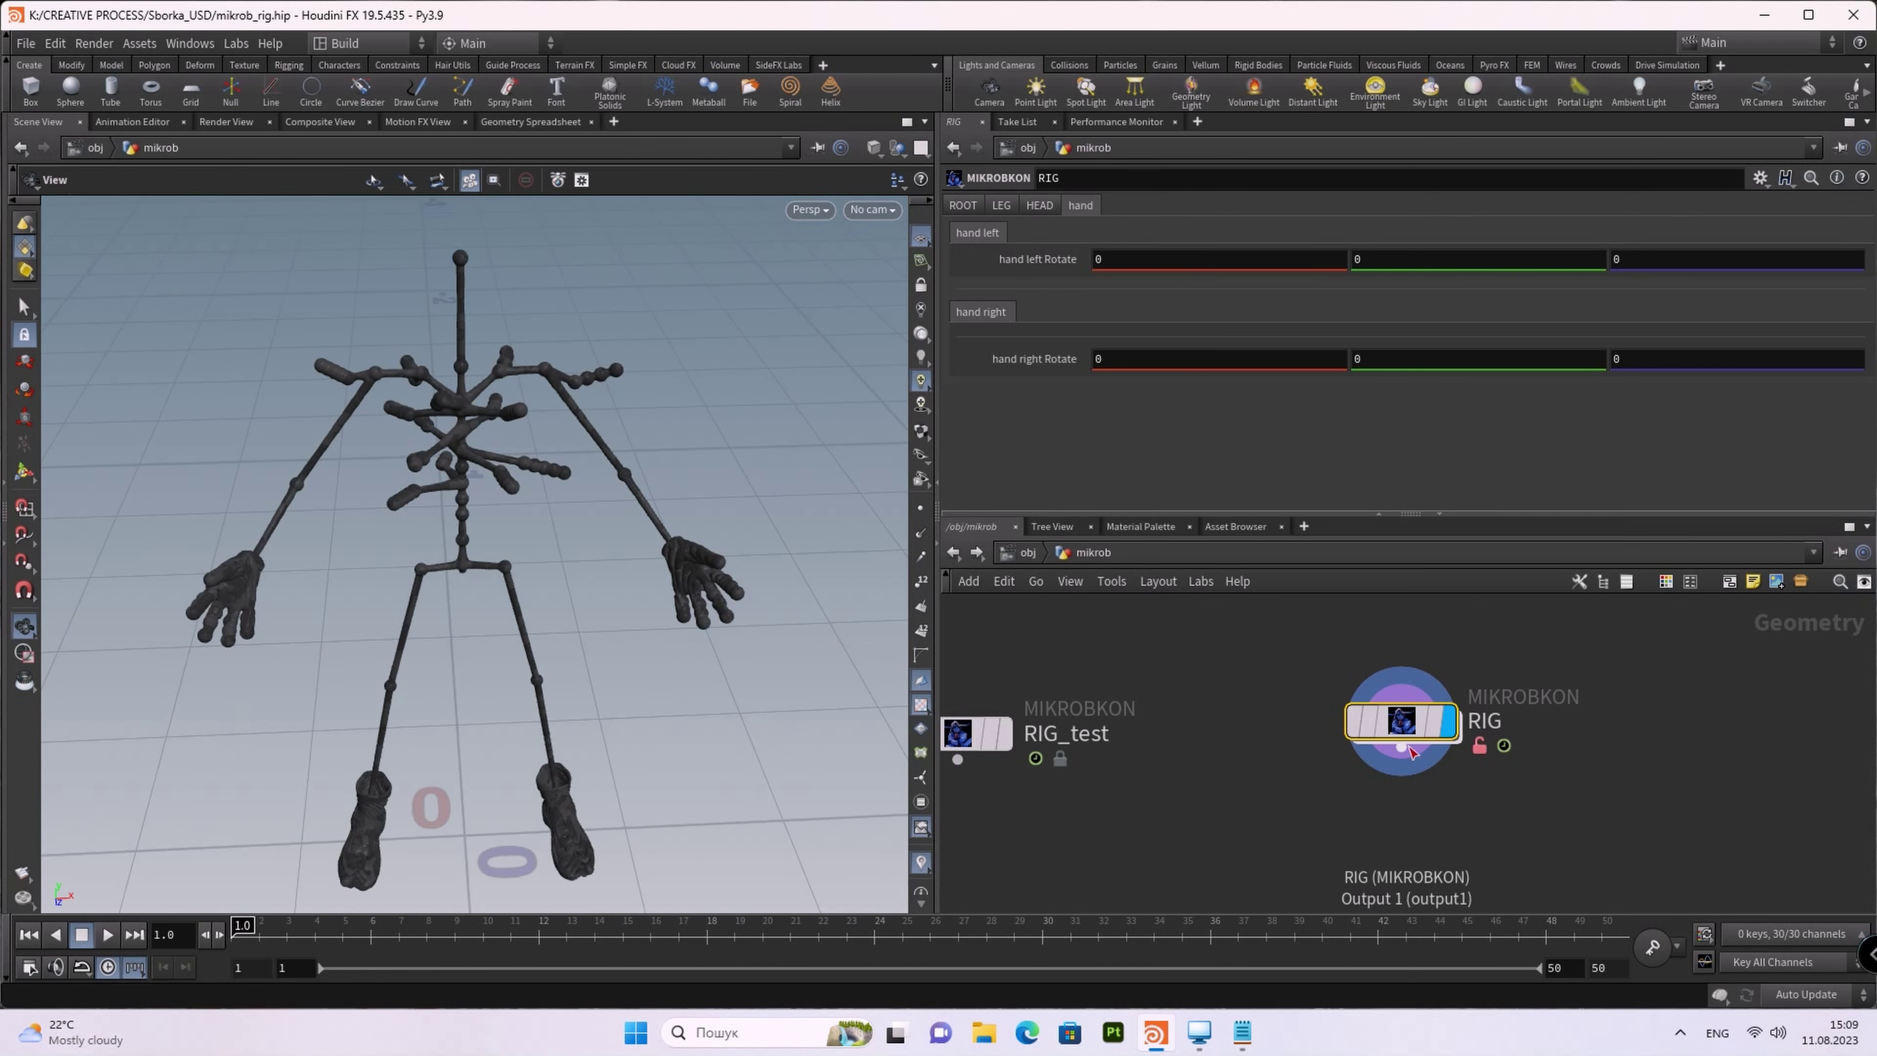
double_click(1401, 721)
middle_drag(1307, 698, 1327, 862)
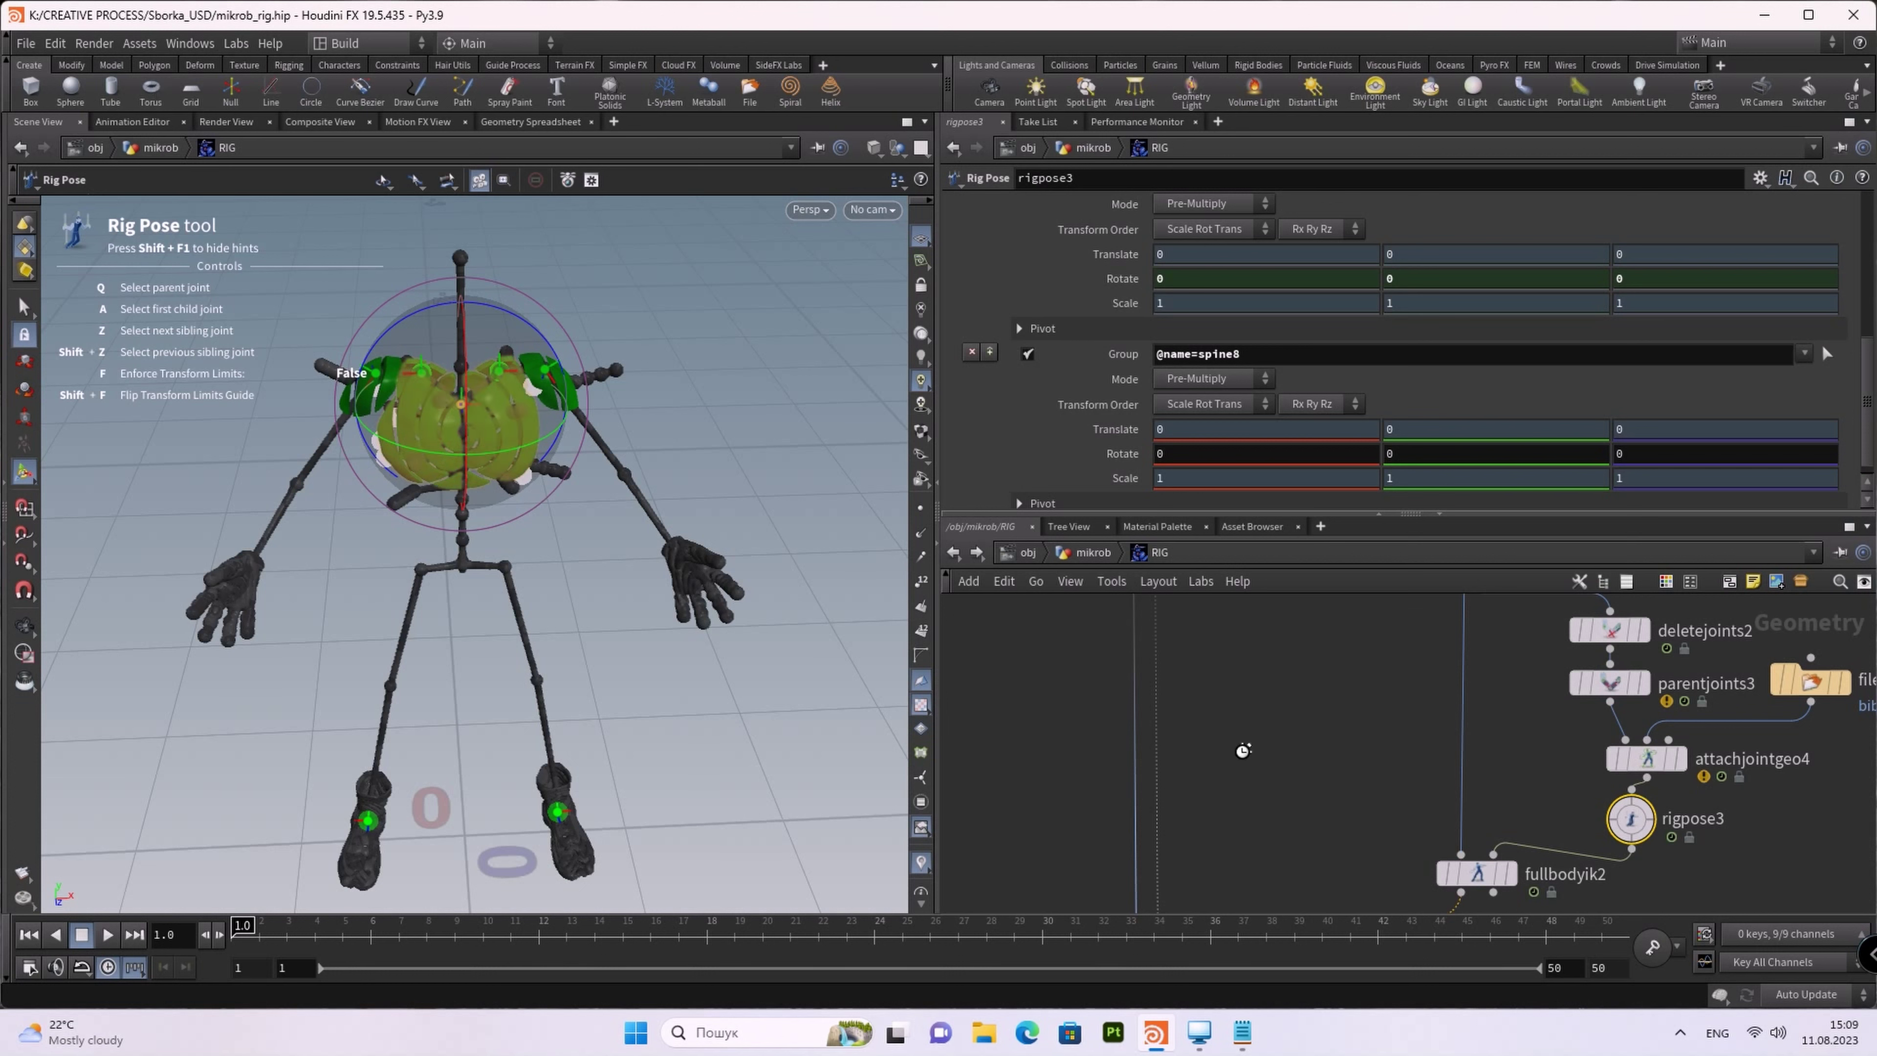
scroll(1153, 758, down, 5)
scroll(1237, 783, down, 4)
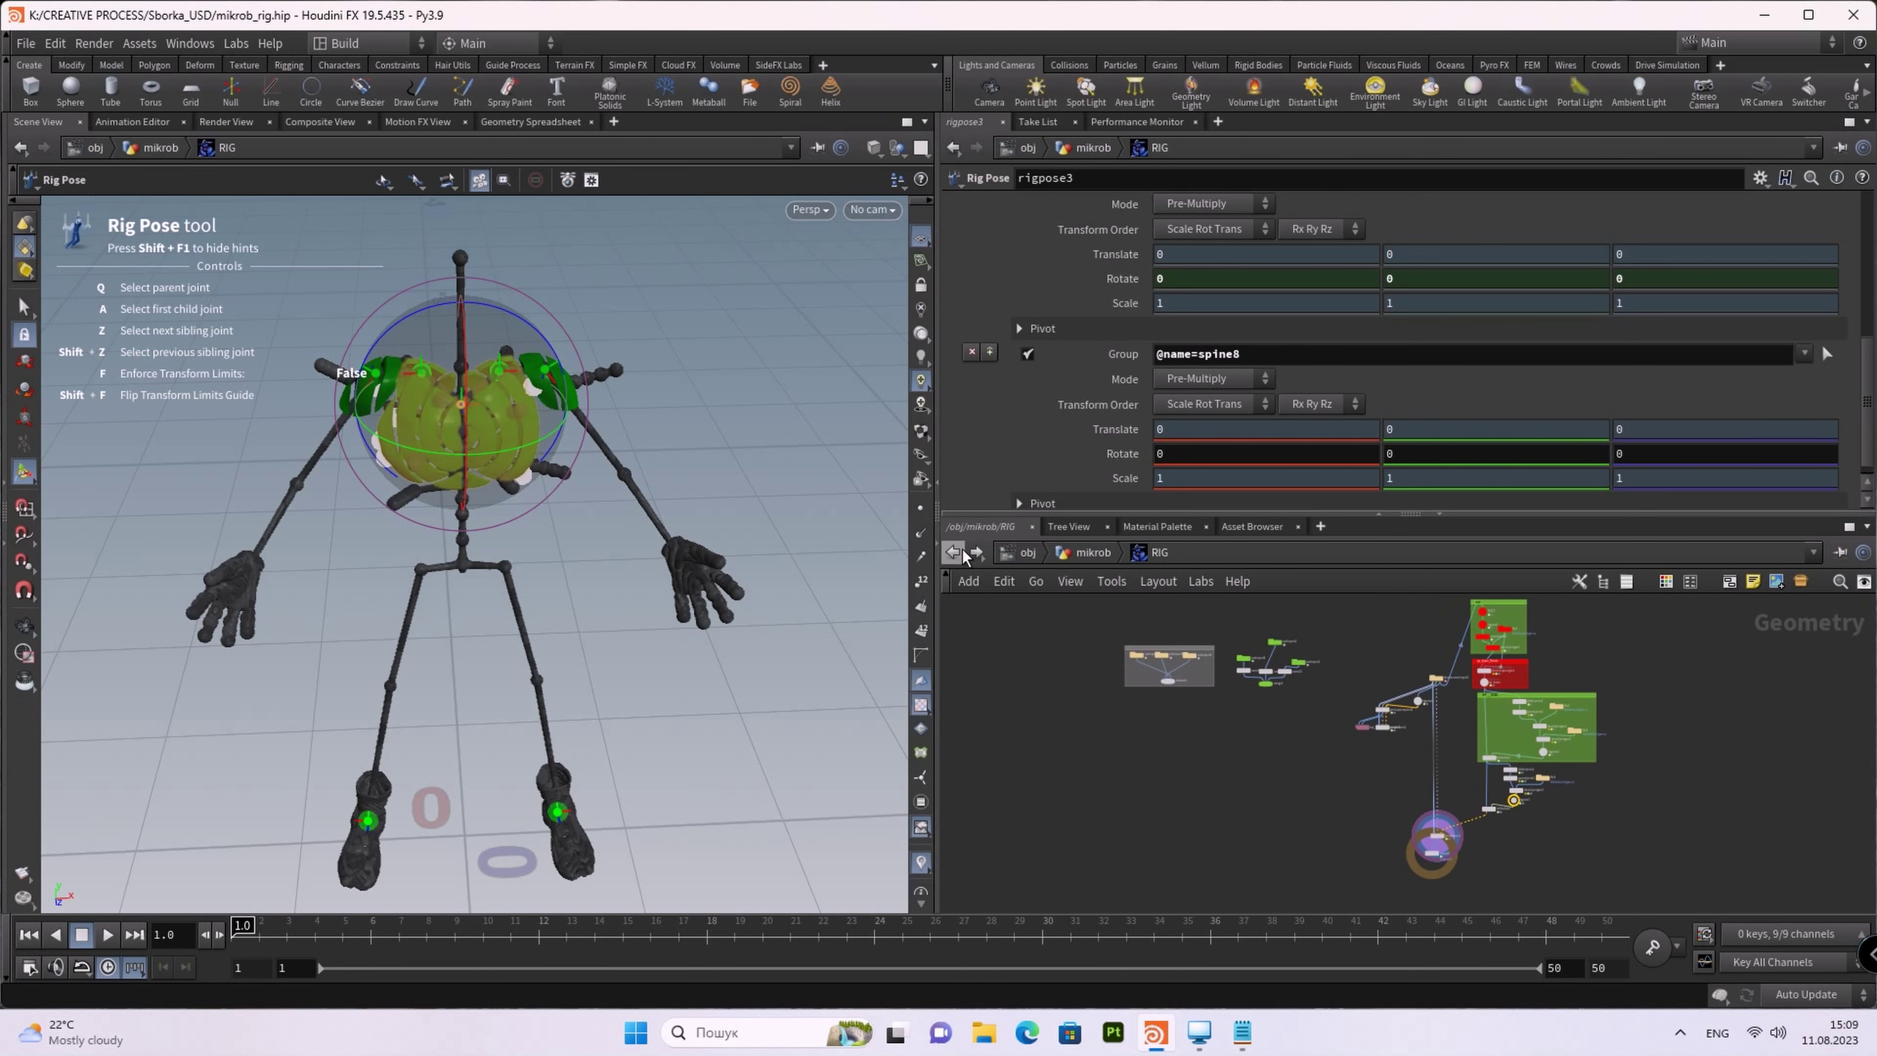
key(u)
Step: Check RIG_test's hand Rotate parameters at 0, then start editing MIKROBKON's asset properties from RIG
click(1175, 712)
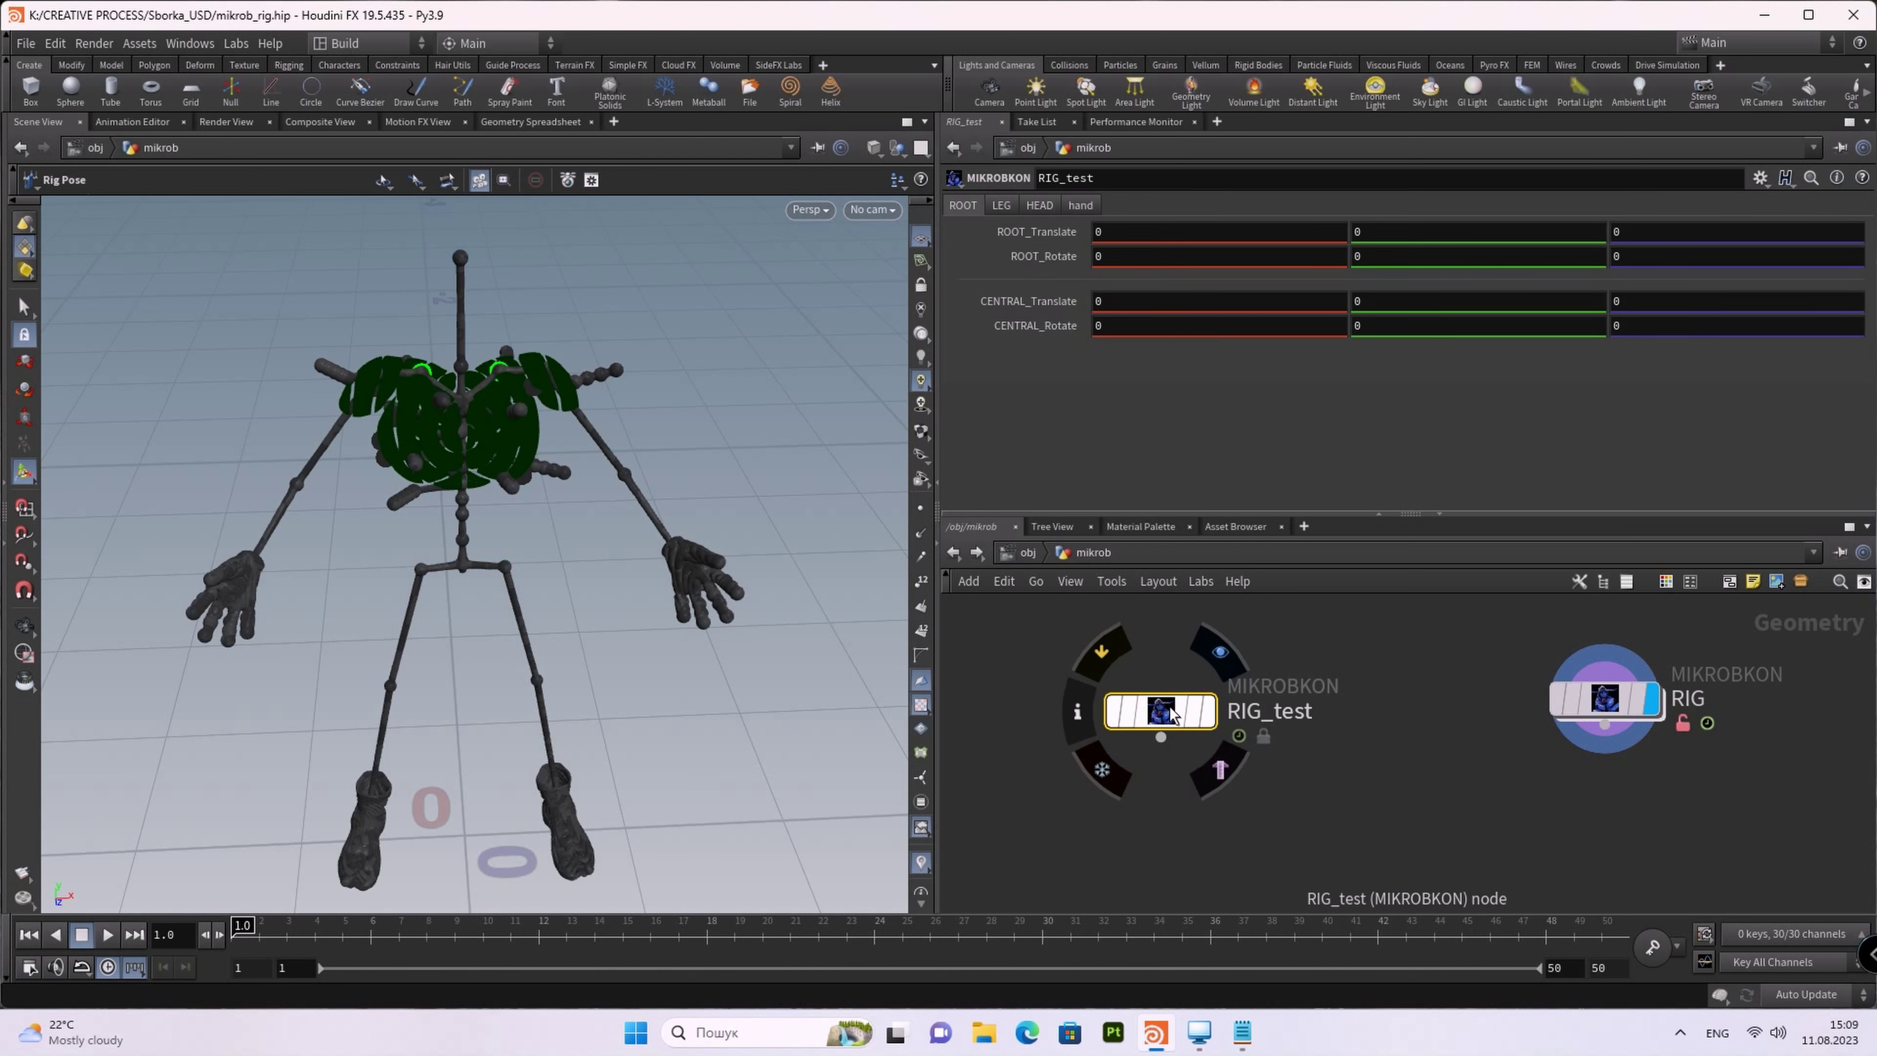
click(1001, 205)
click(1080, 205)
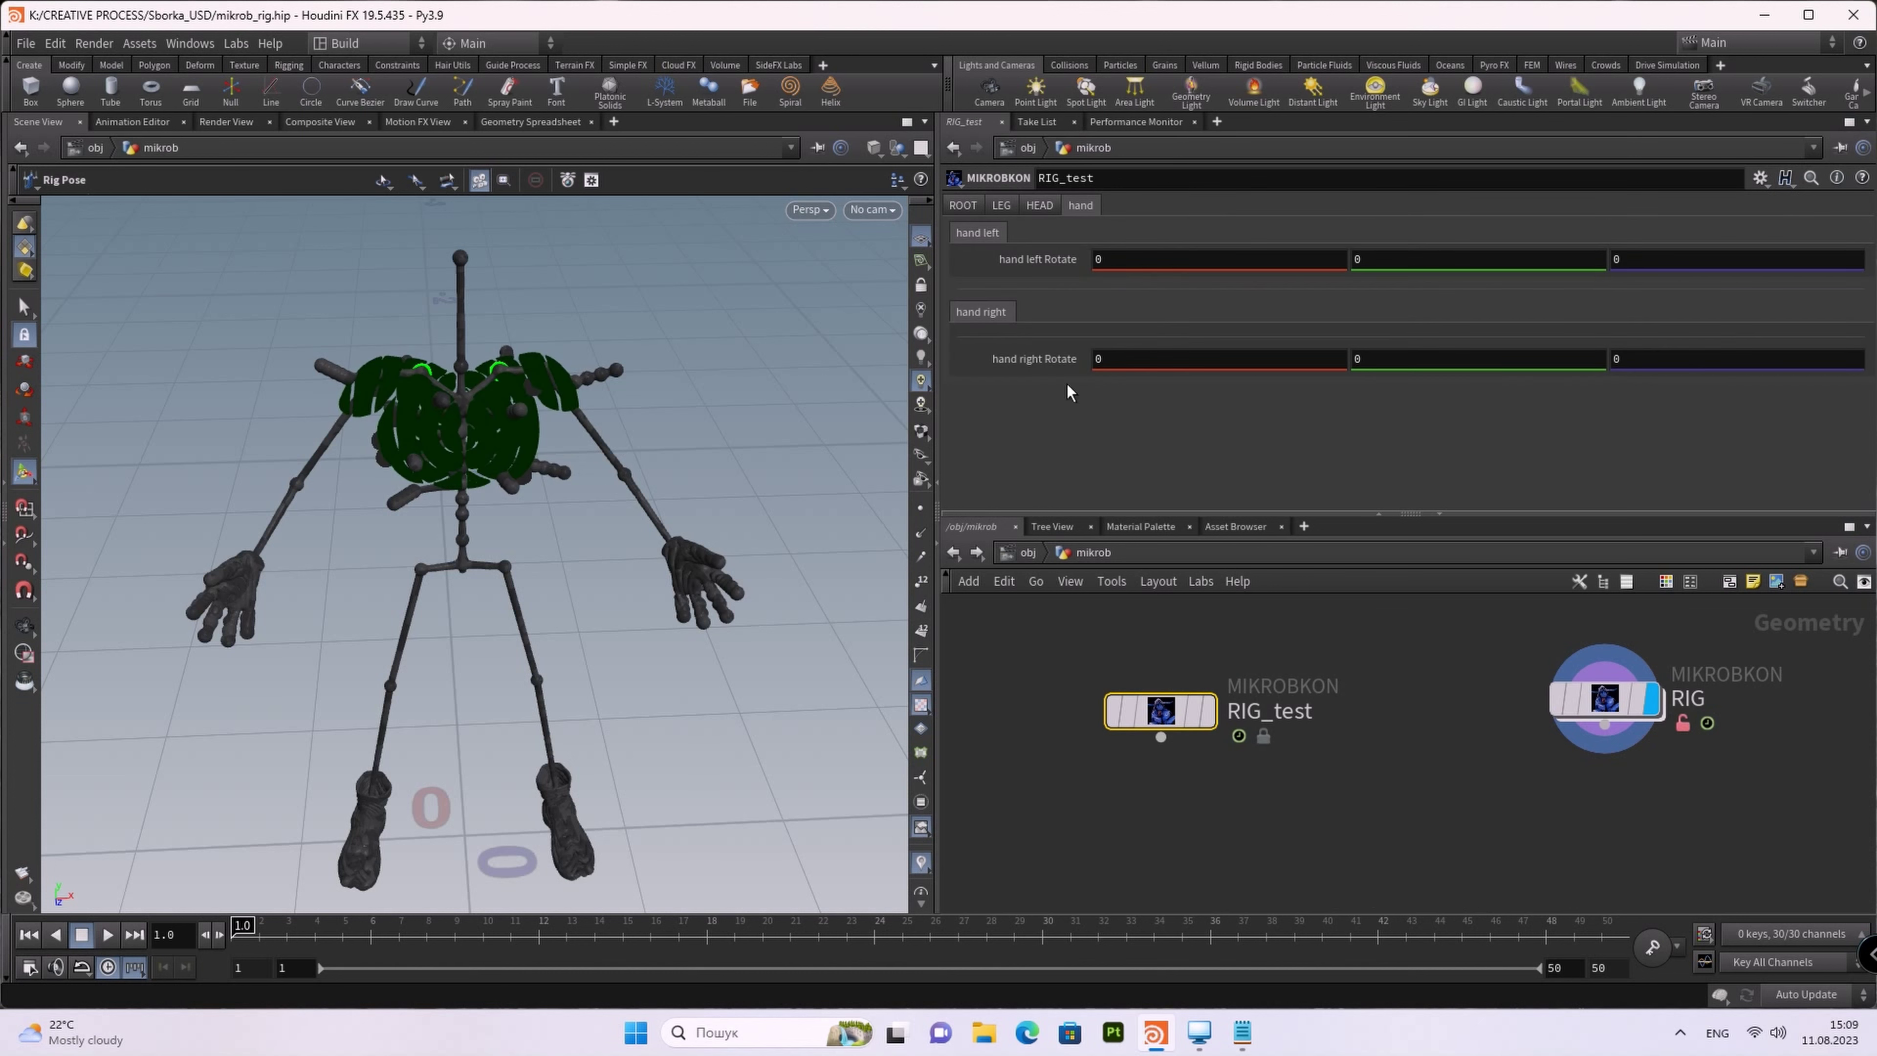
click(1604, 700)
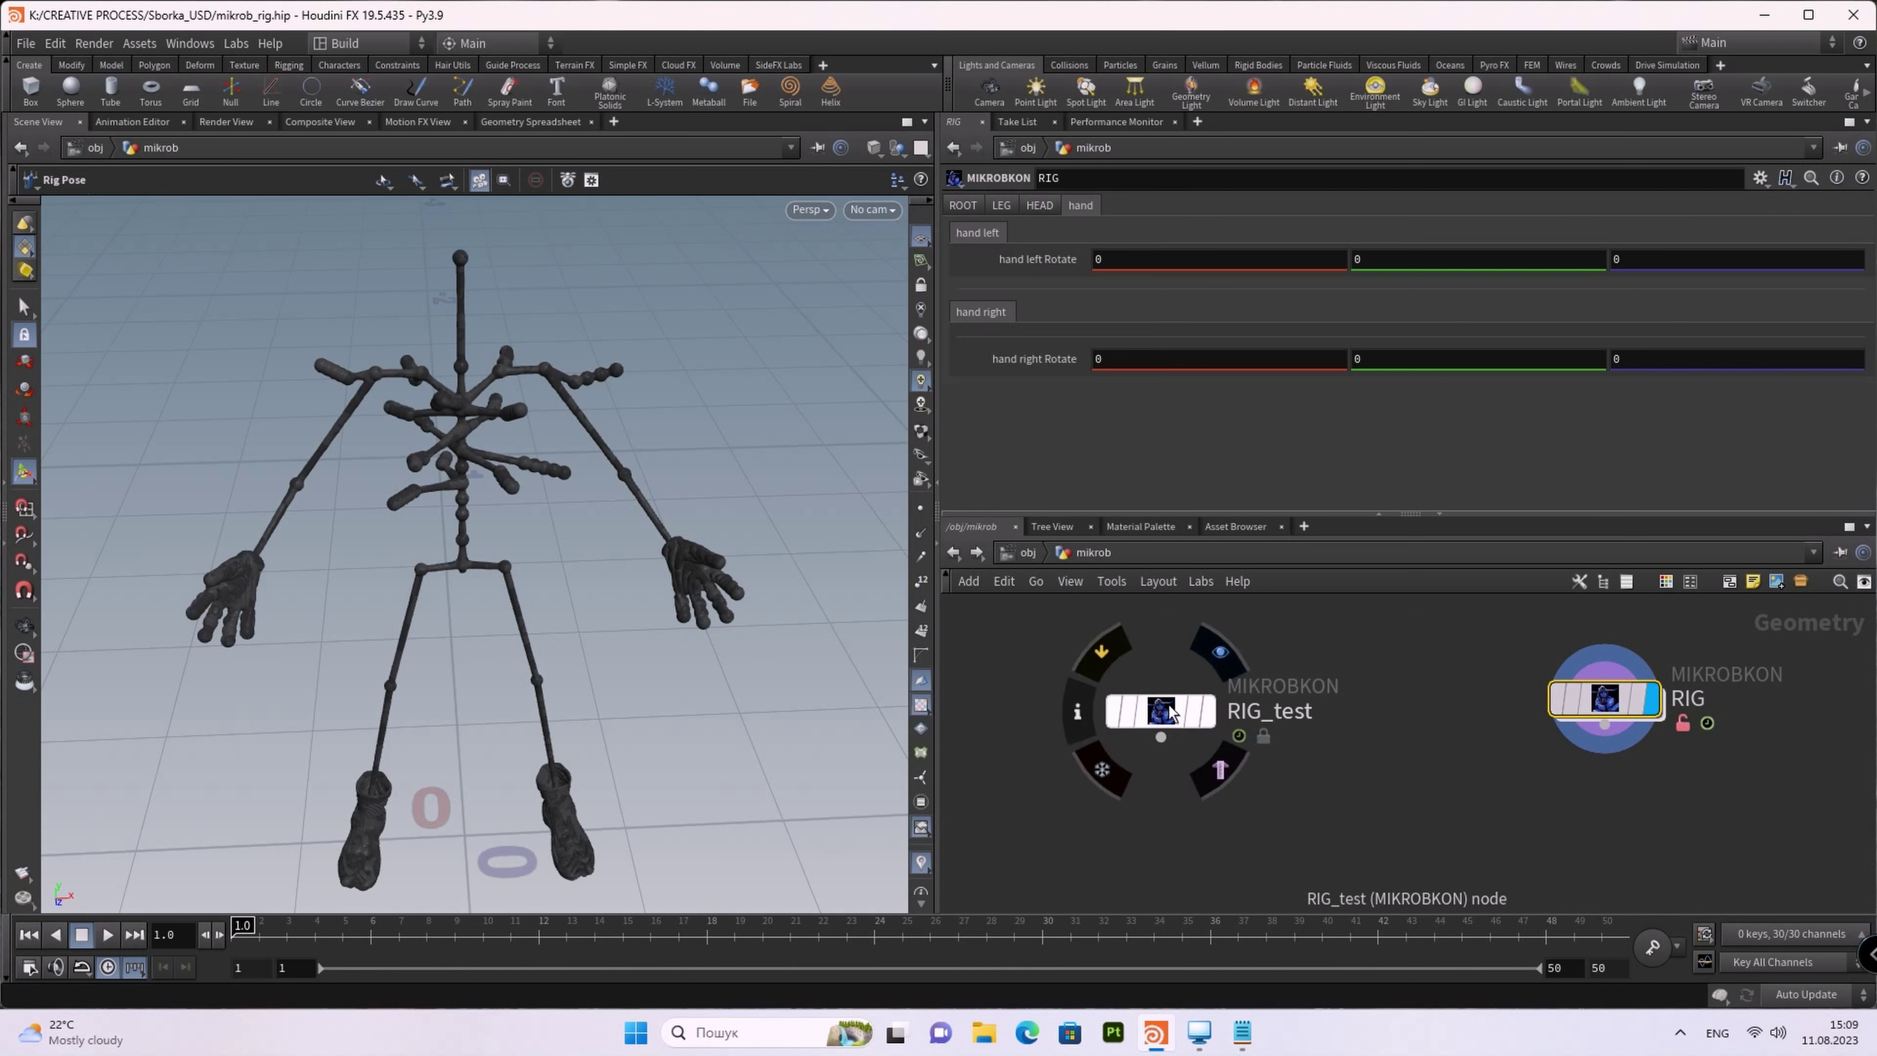
click(1169, 711)
click(1605, 704)
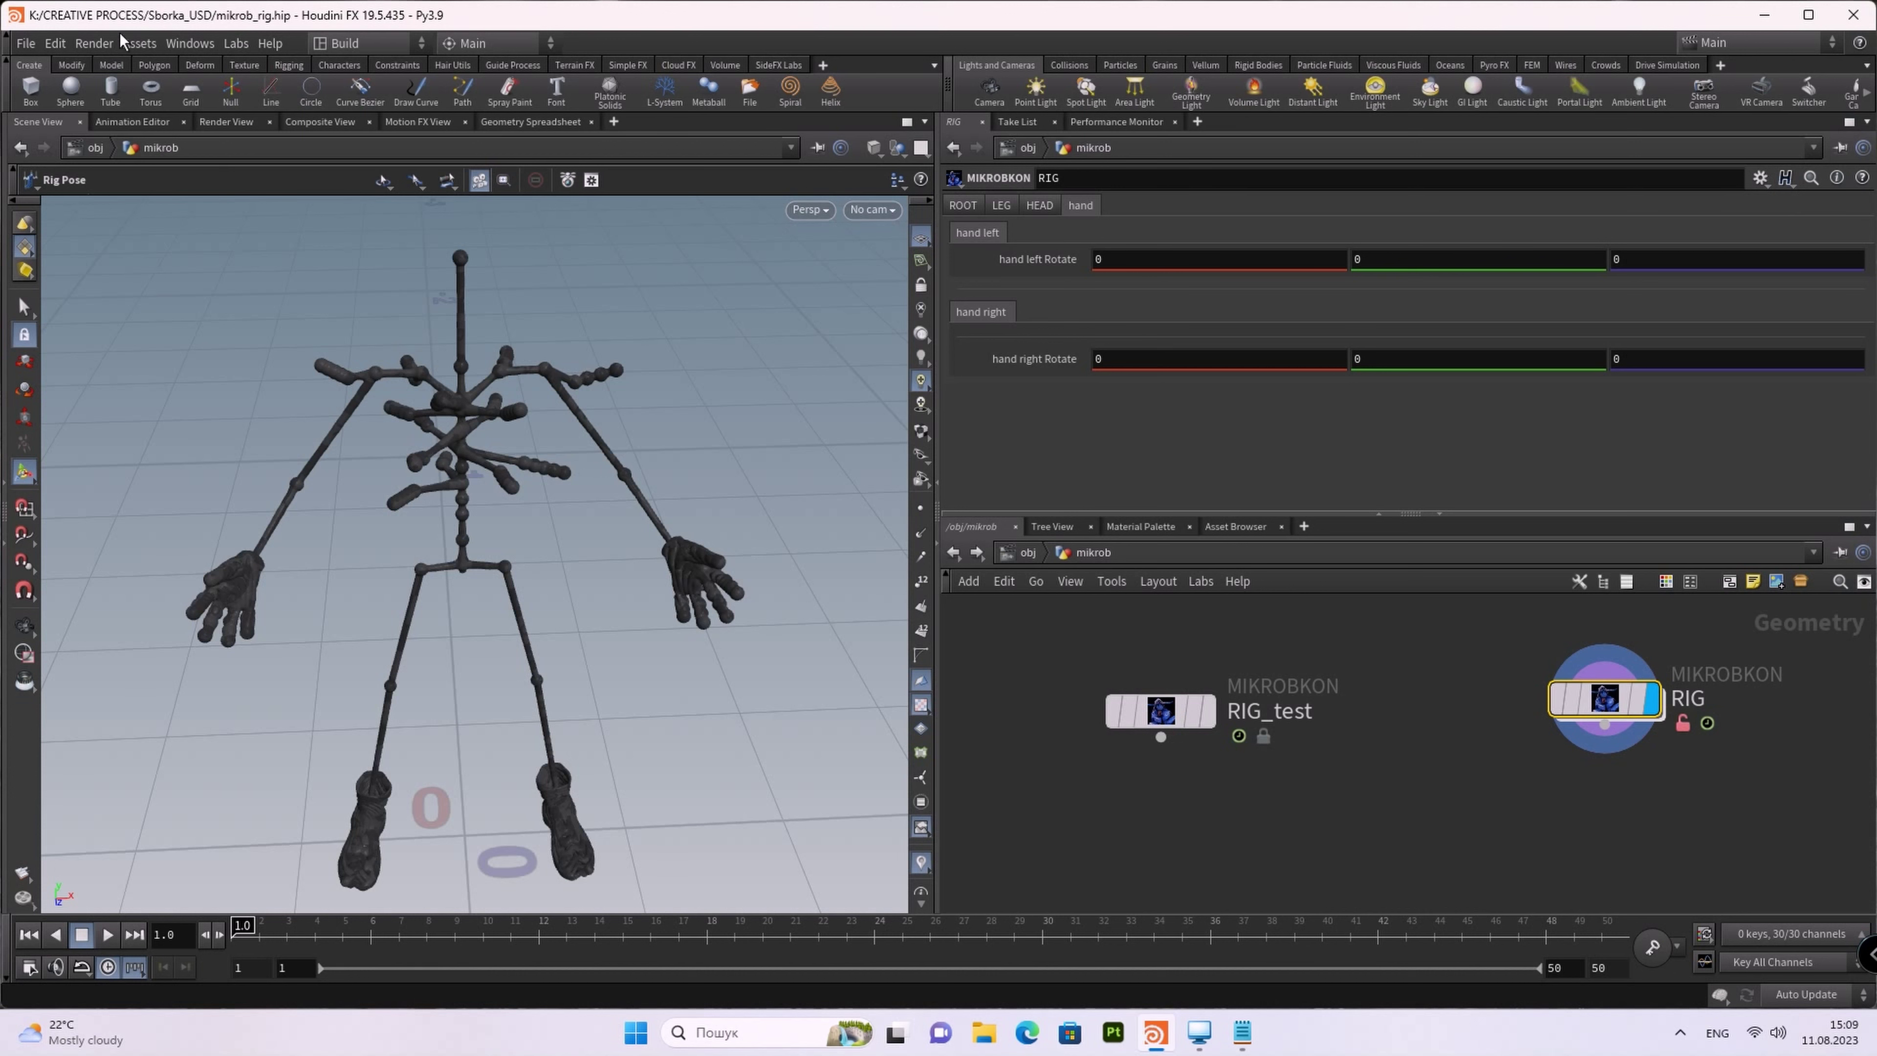
click(137, 43)
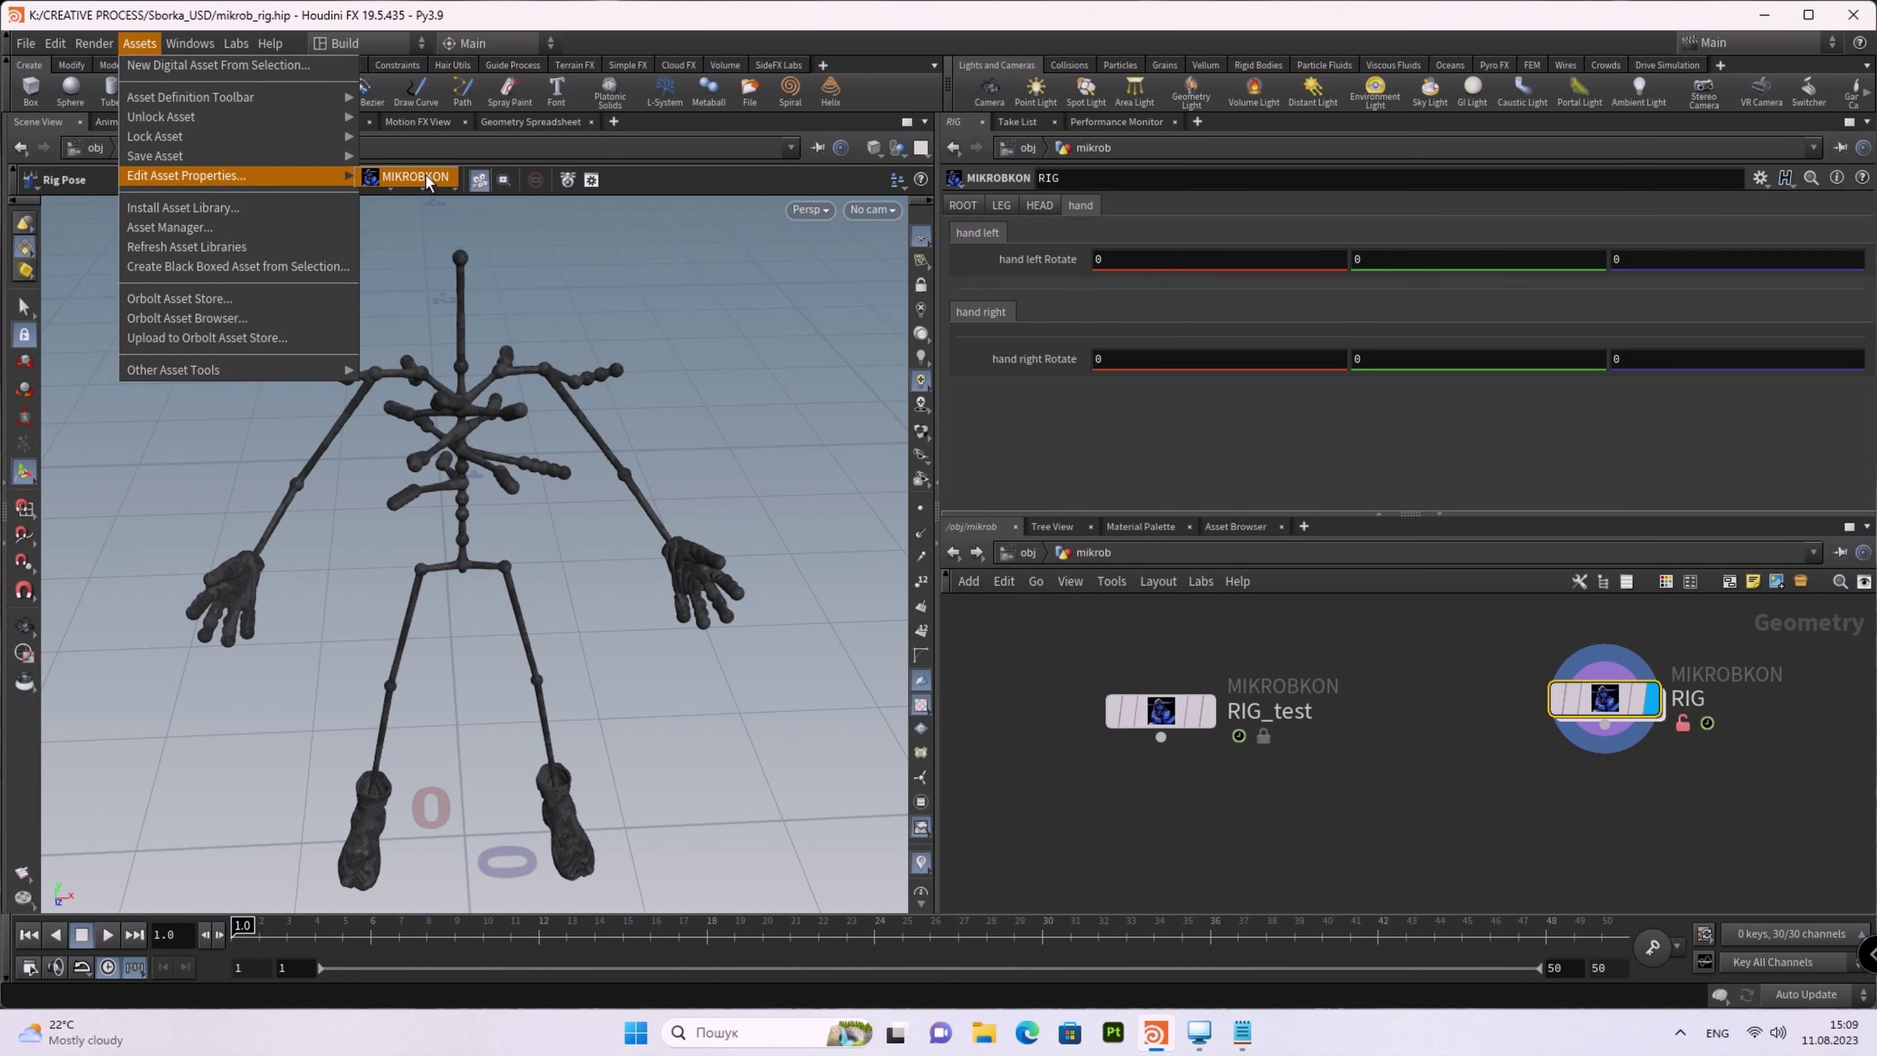
Step: Open MIKROBKON's Edit Operator Type Properties and go inside the RIG node's network
click(421, 177)
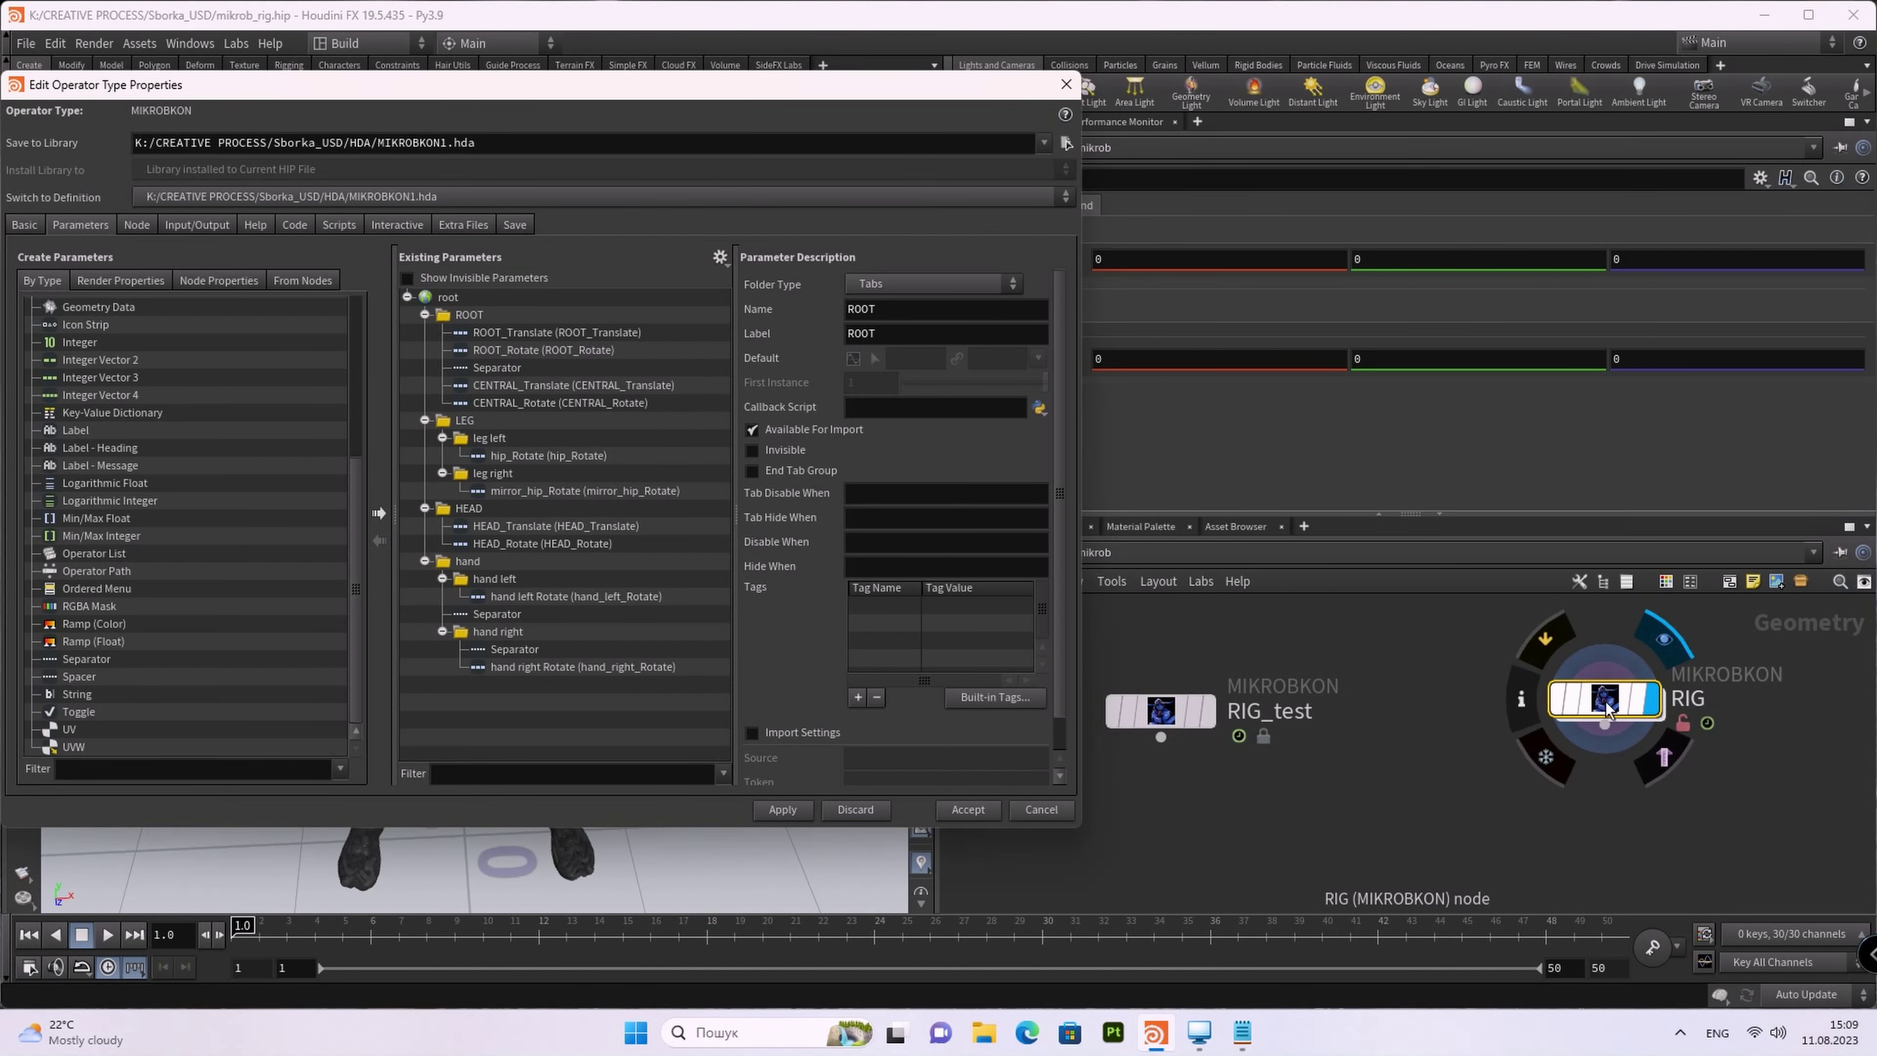
double_click(1604, 697)
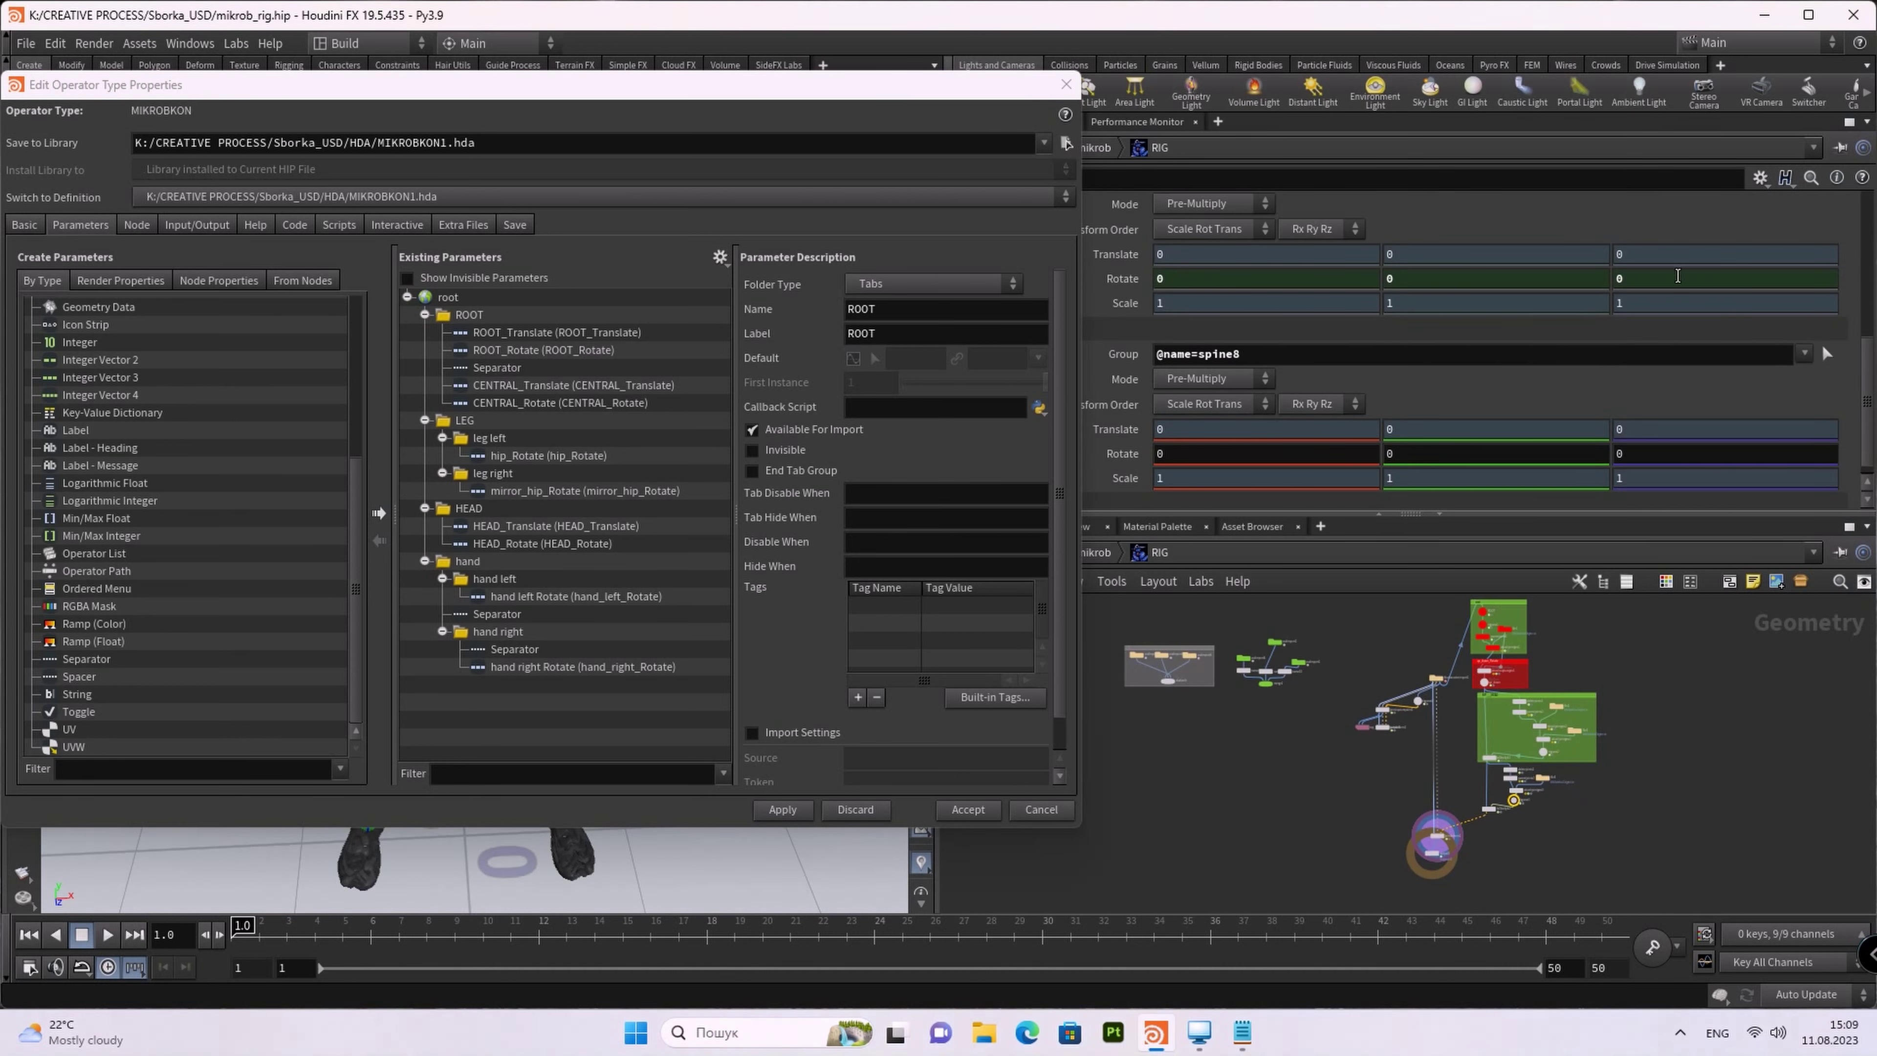
scroll(1822, 326, down, 2)
scroll(1821, 326, down, 2)
scroll(1821, 326, down, 3)
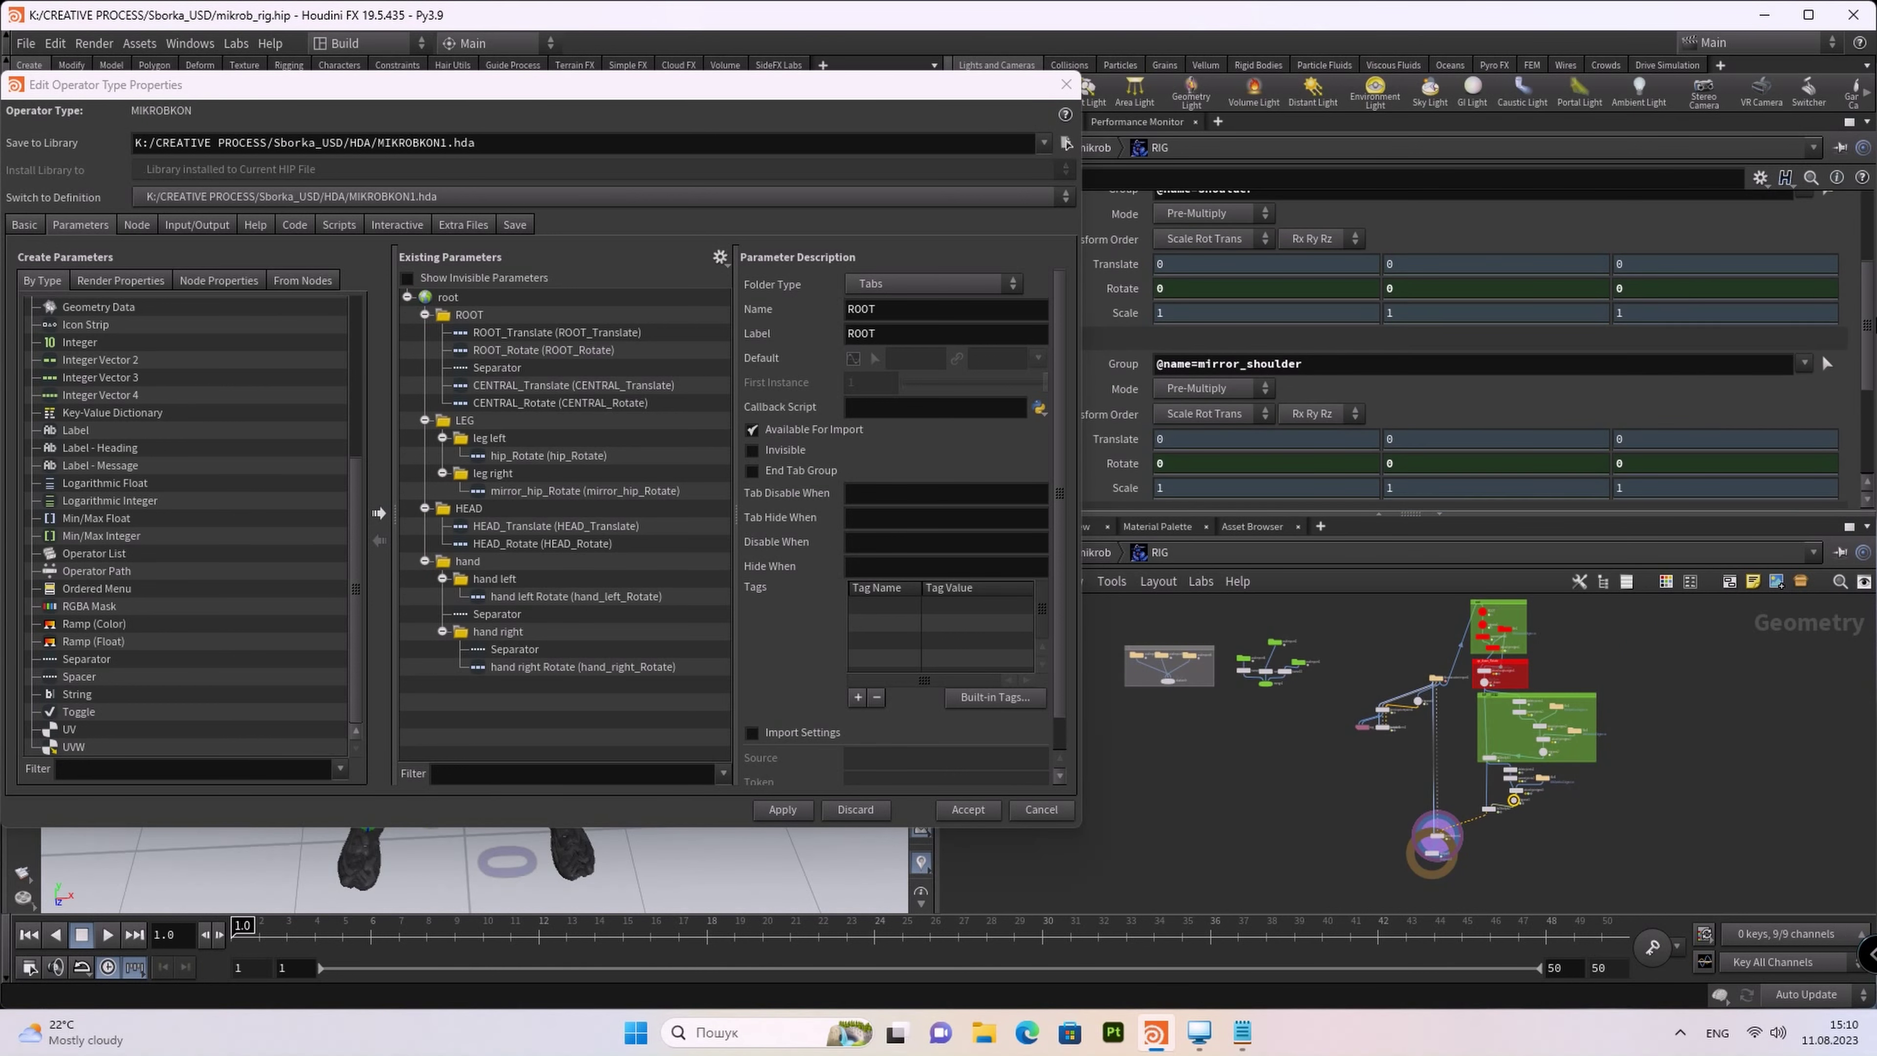
scroll(1872, 311, up, 1)
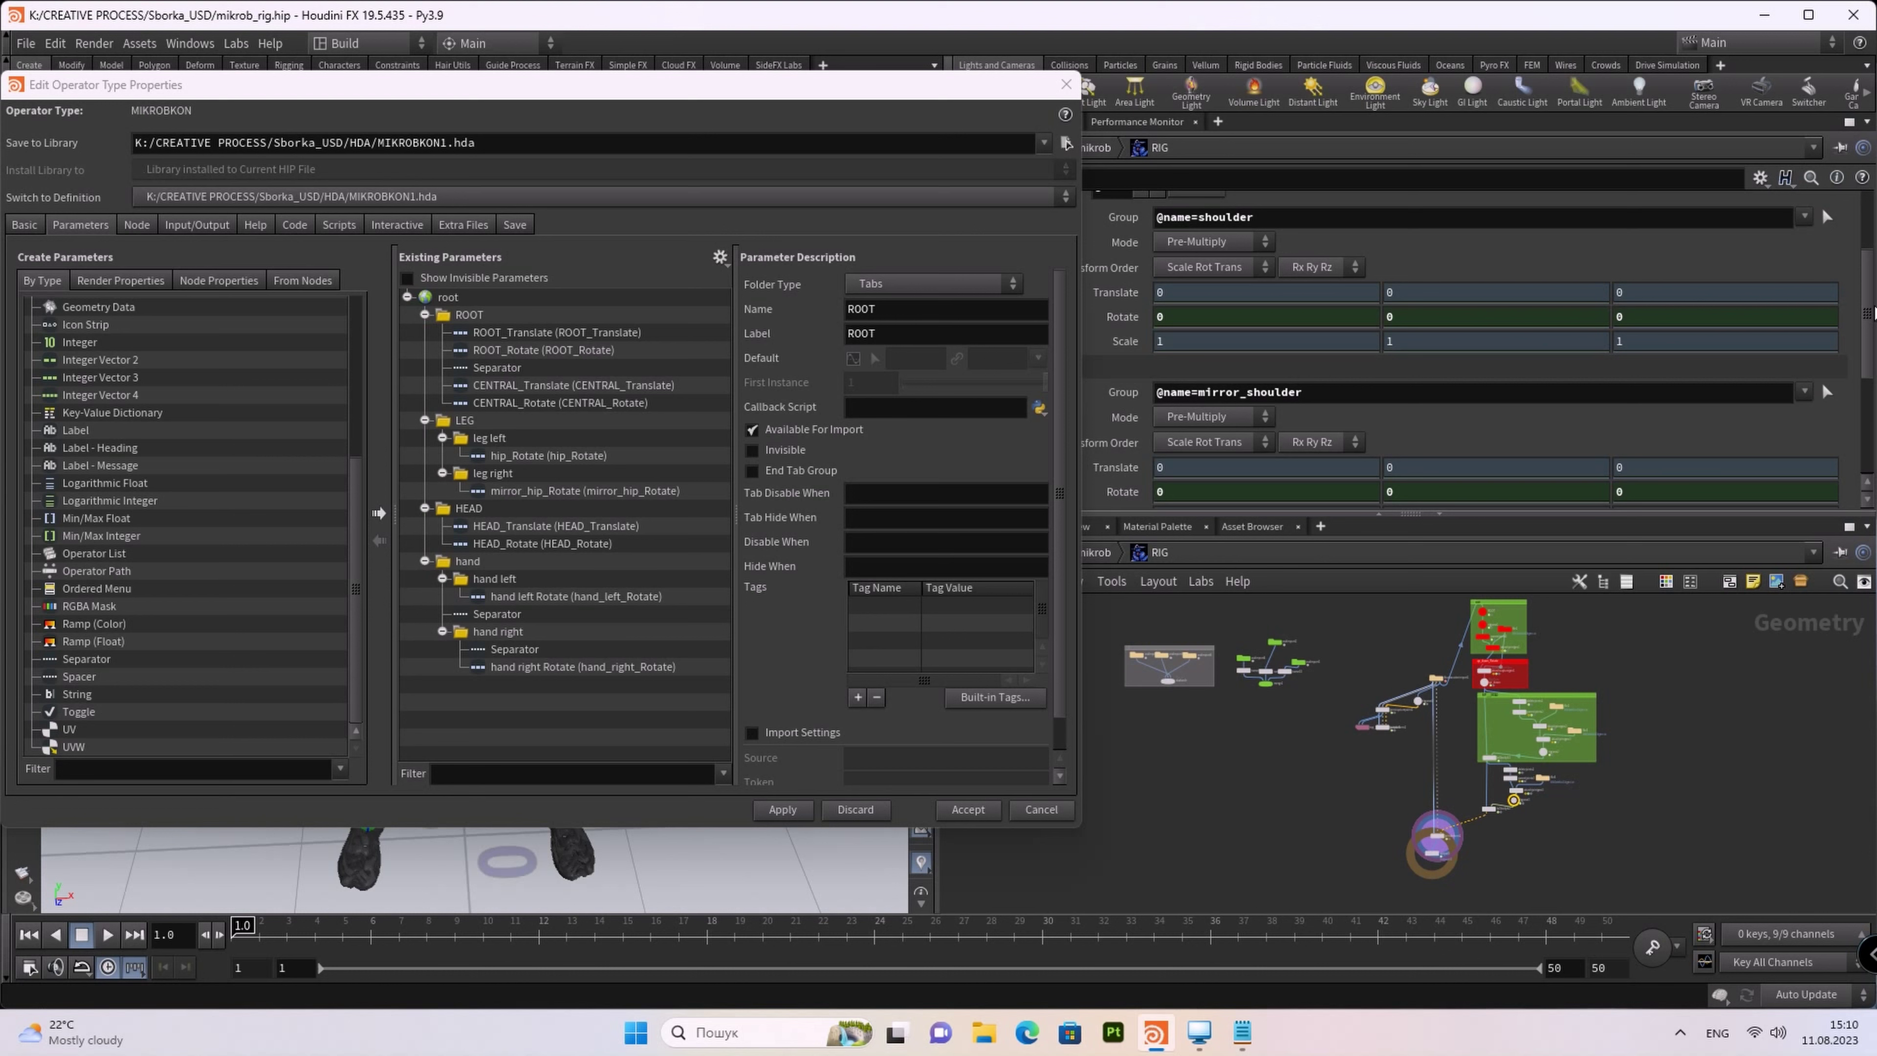
scroll(1874, 311, up, 5)
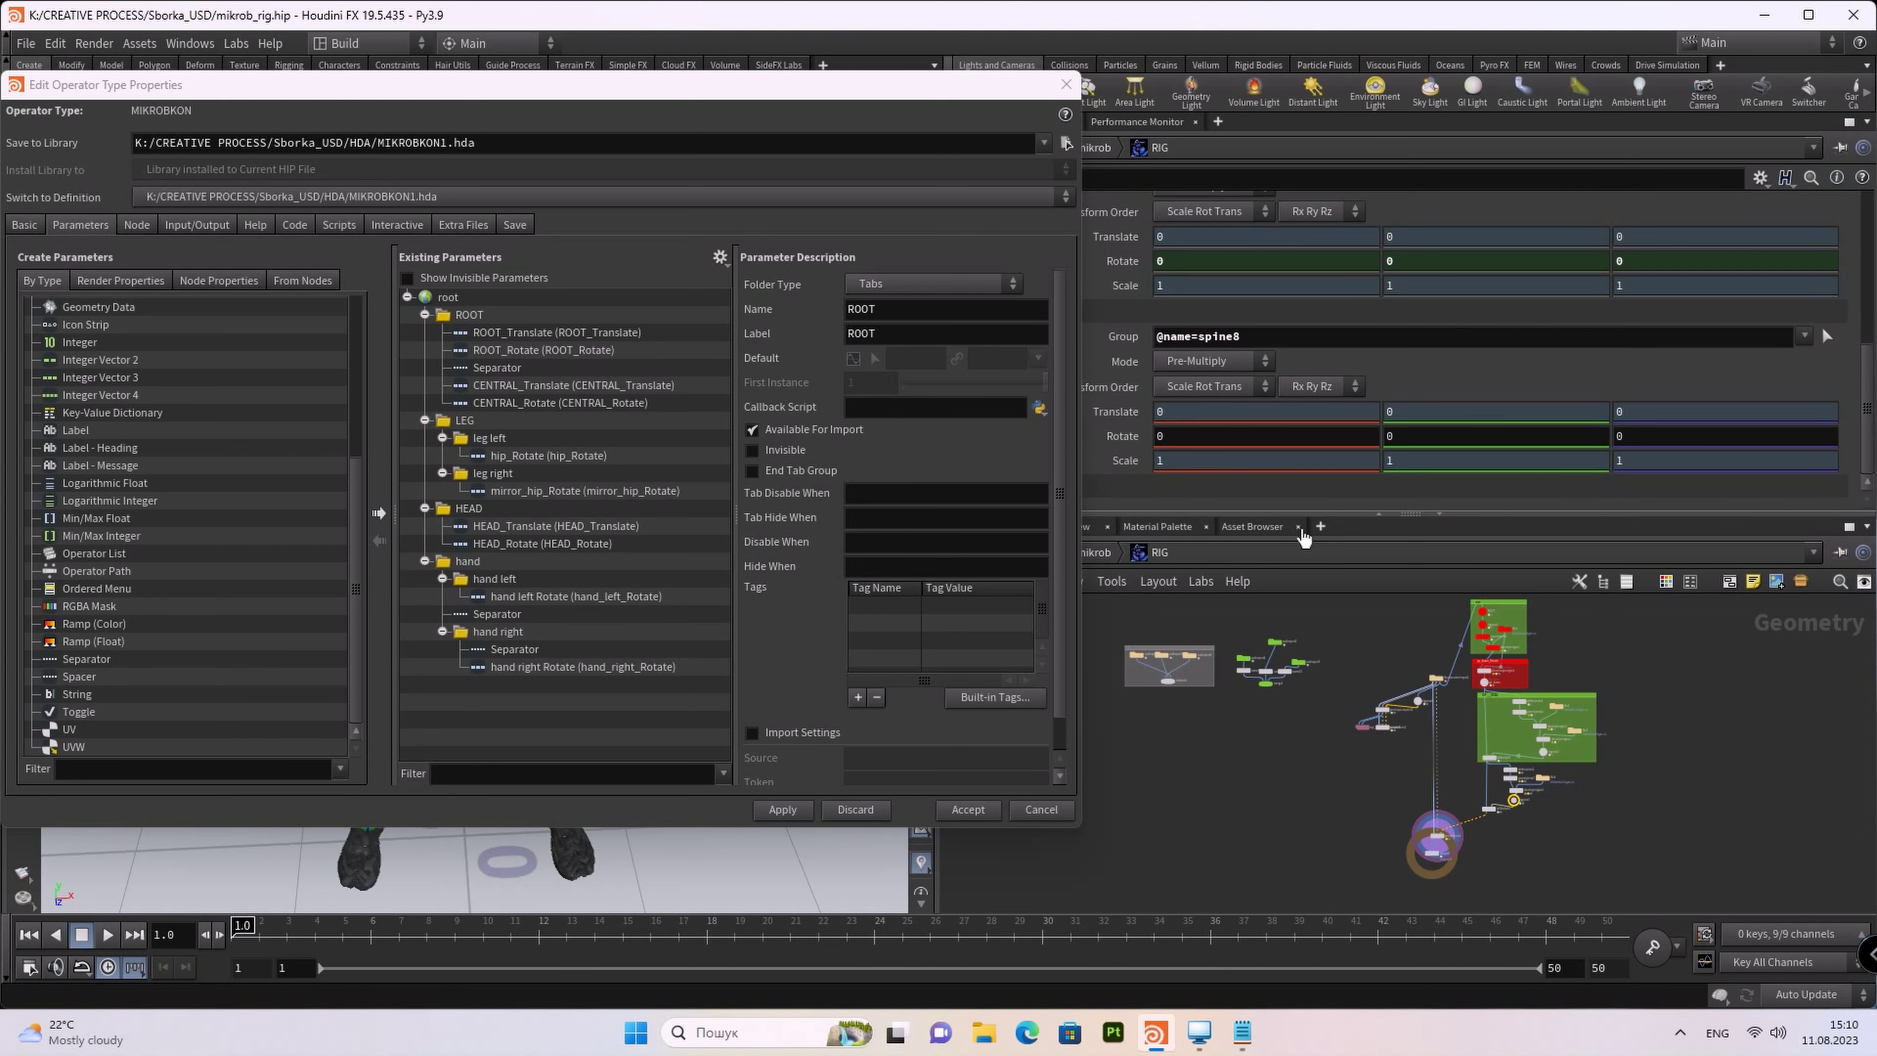
mouse_move(1242, 1032)
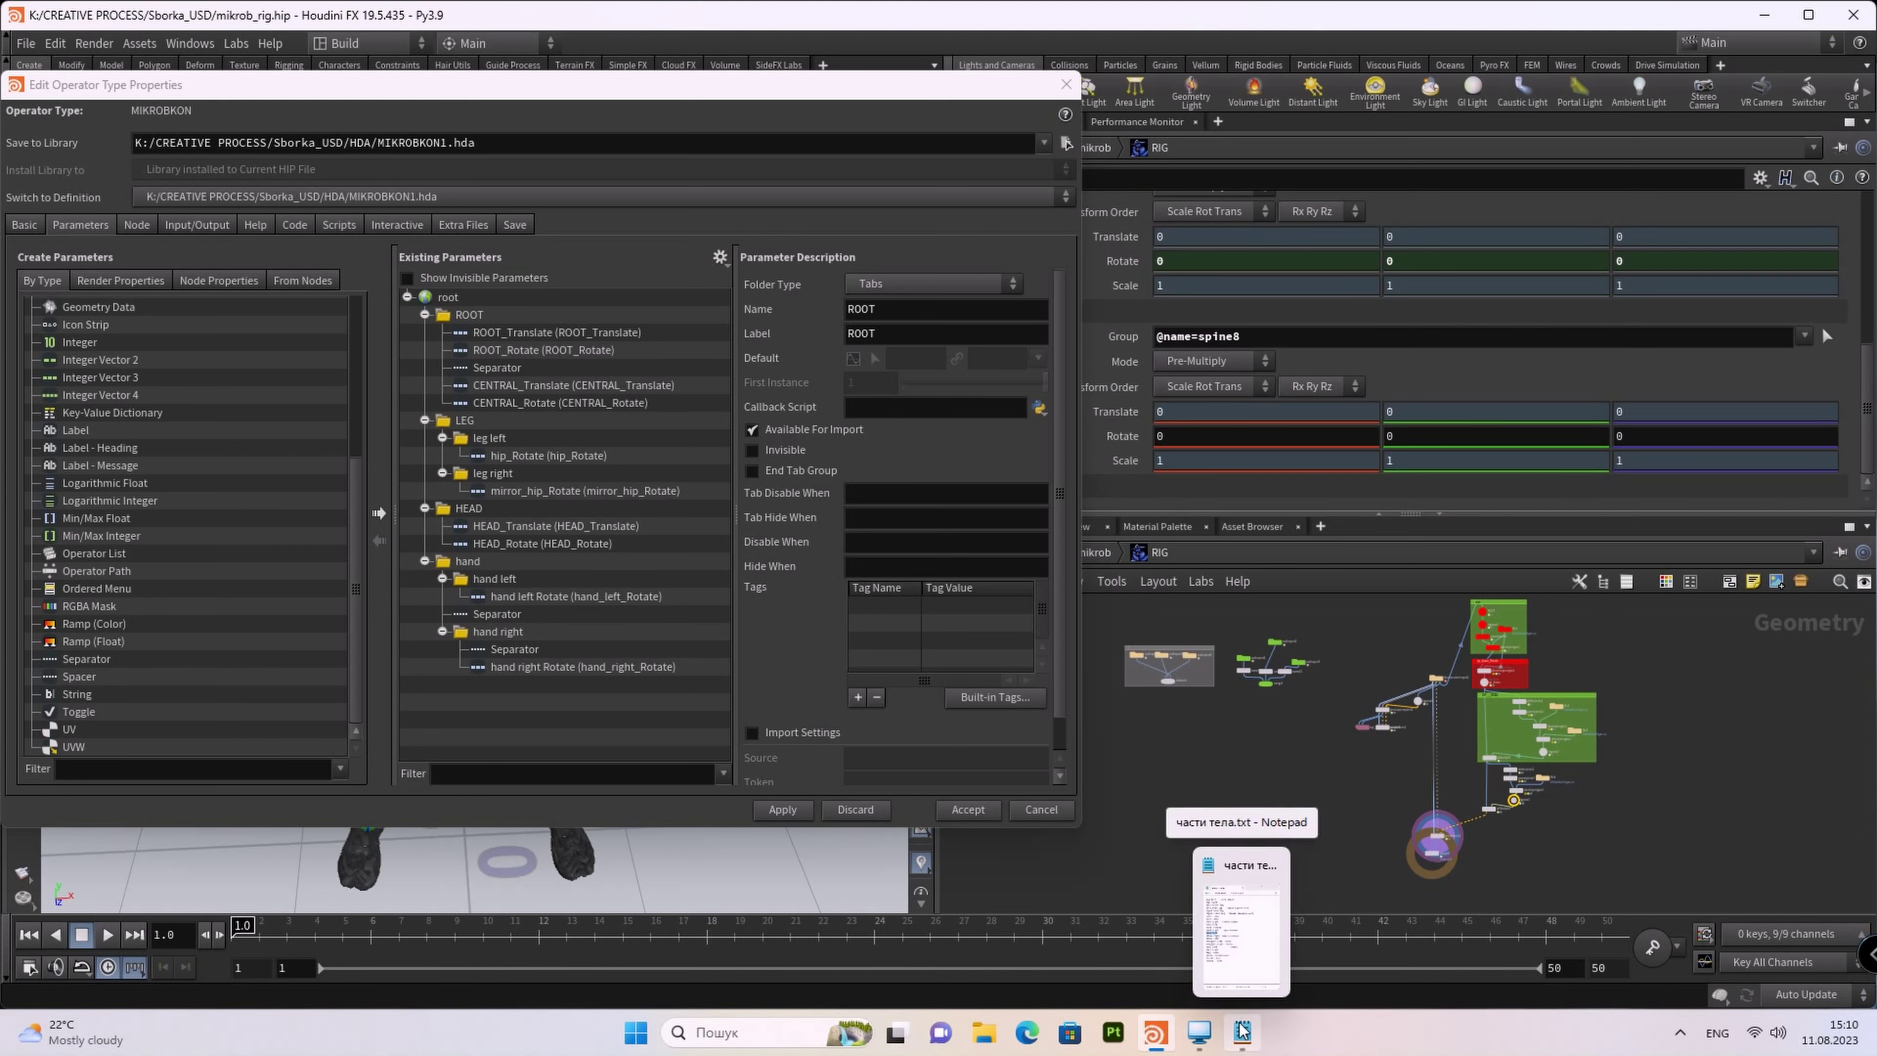
Step: Bring up the Notepad body-parts list and select the word 'spine'
click(1242, 1030)
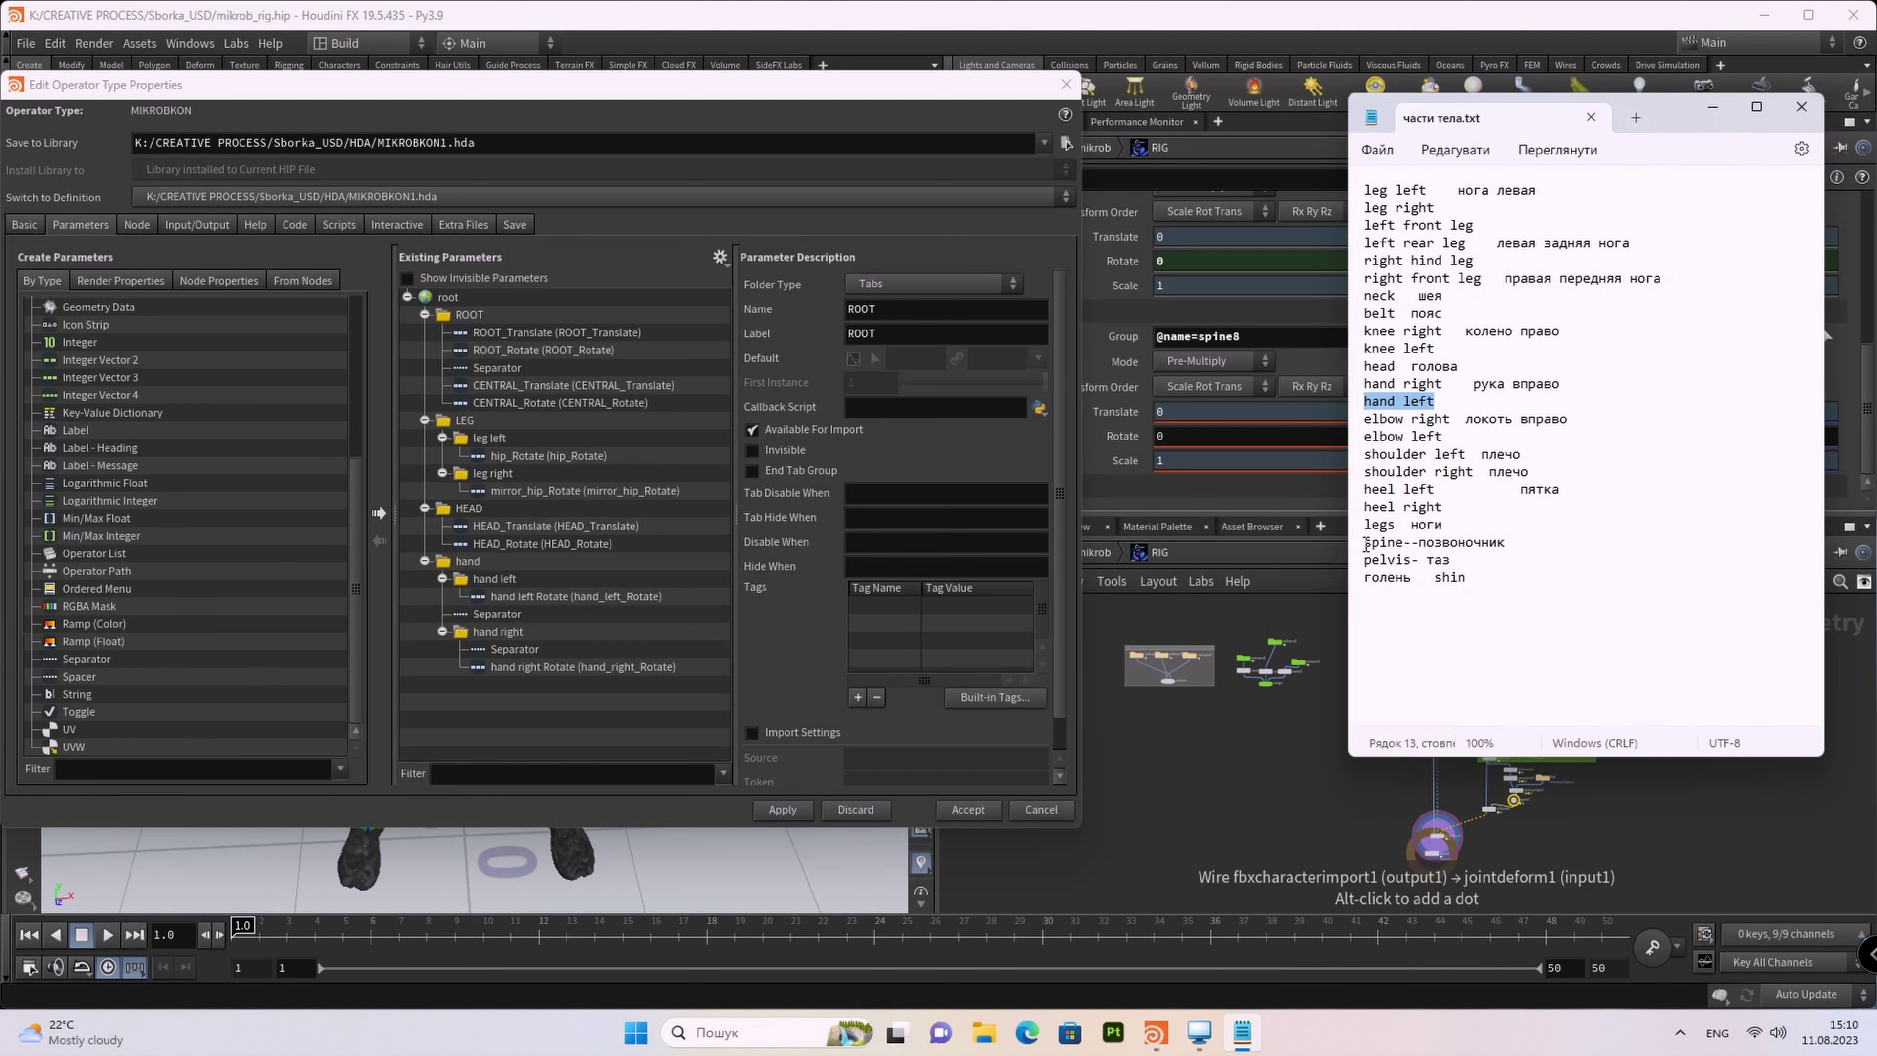
drag(1366, 545, 1403, 547)
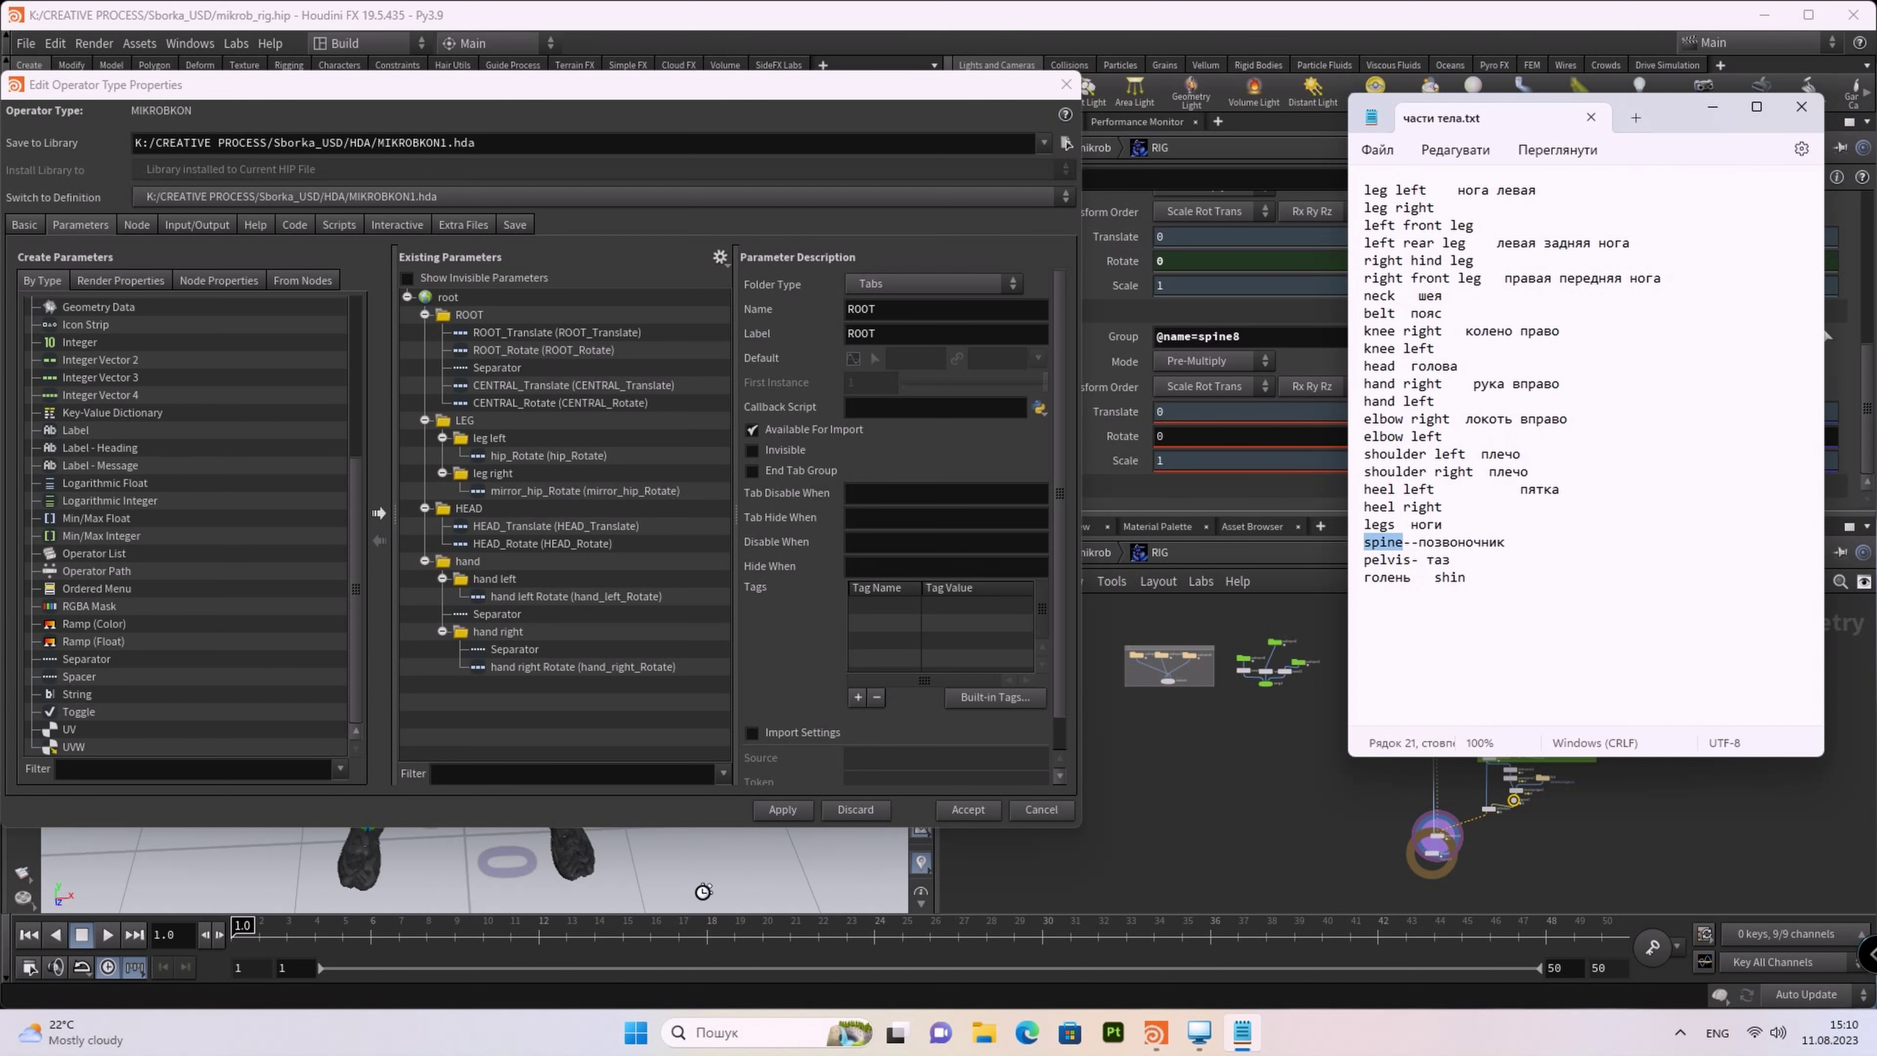
scroll(144, 586, up, 3)
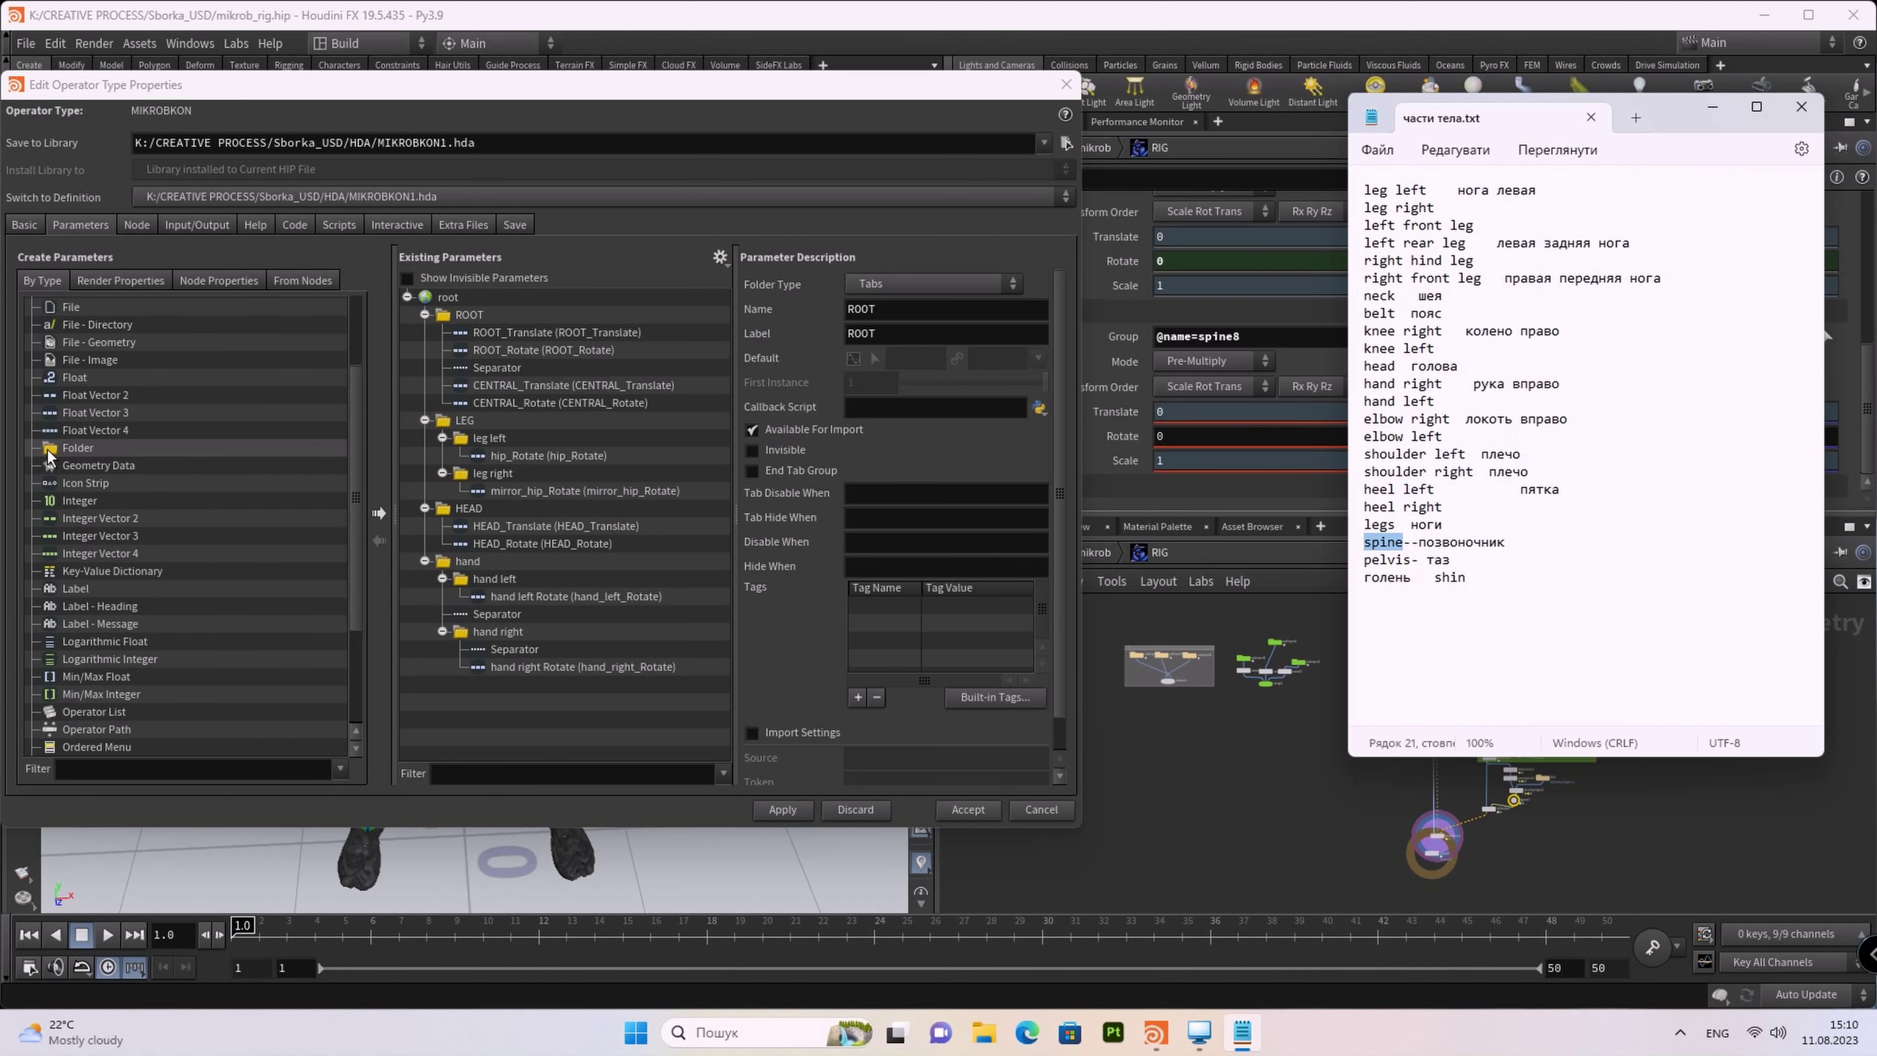
Step: Add a new folder labelled 'spine' to the asset's Existing Parameters
drag(74, 448, 446, 316)
drag(441, 308, 449, 305)
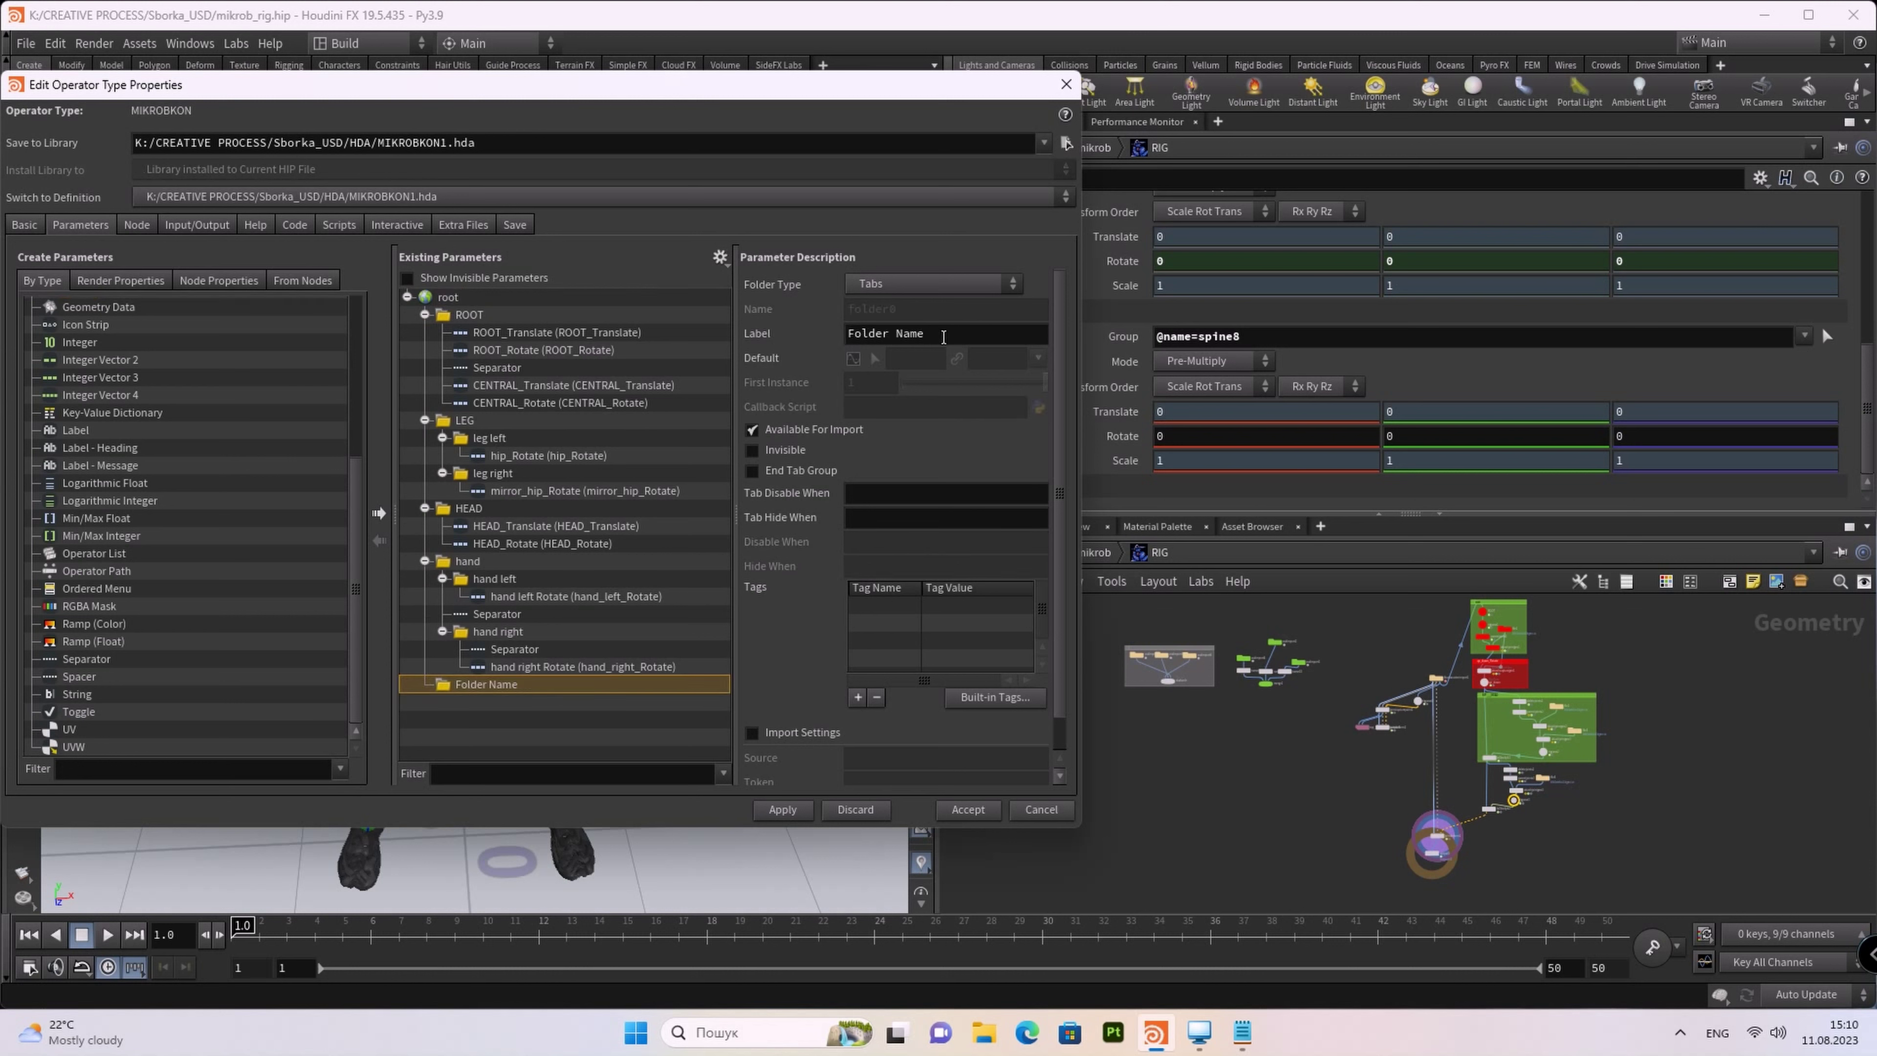
text(spine)
key(Return)
Step: Add a Rotate parameter inside the spine folder and rename it from r2 to BREAST_Rotate
drag(1112, 435, 447, 695)
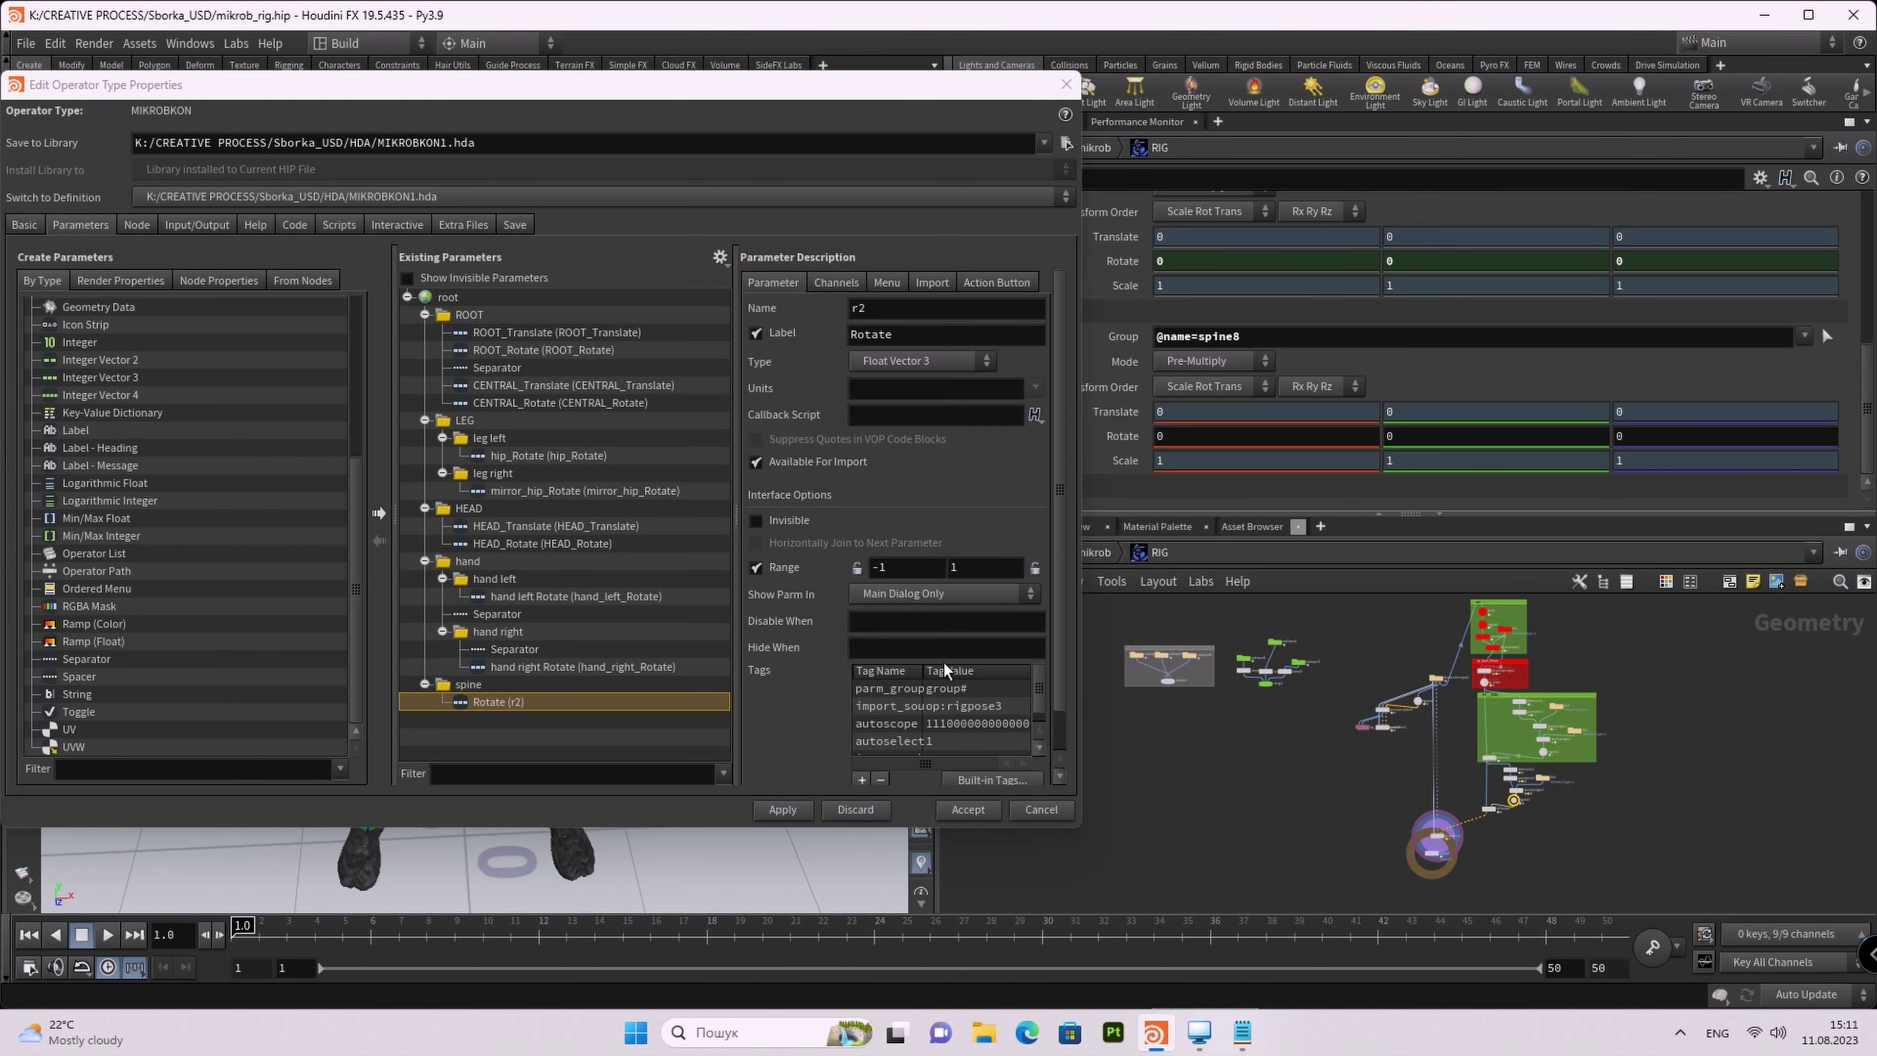
click(1242, 1032)
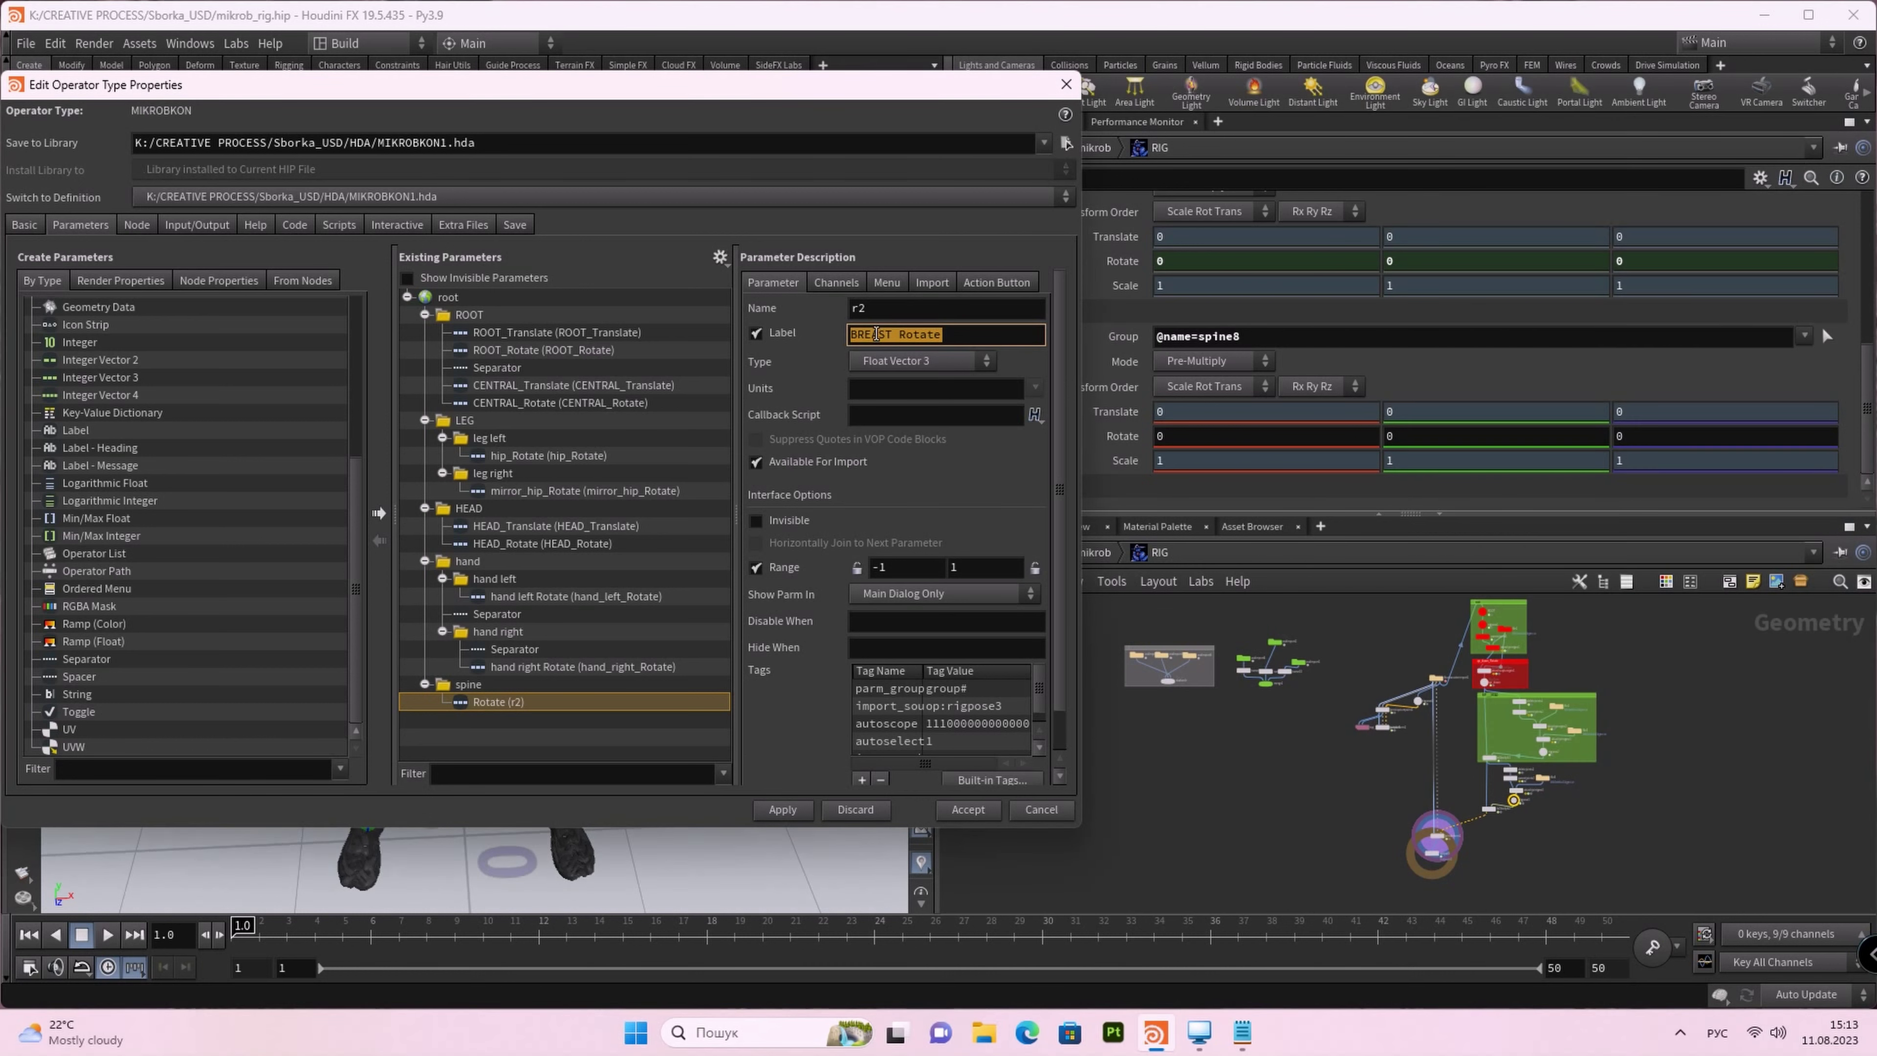
click(883, 307)
key(BackSpace)
key(BackSpace)
text(BREAST_Rotate)
key(Return)
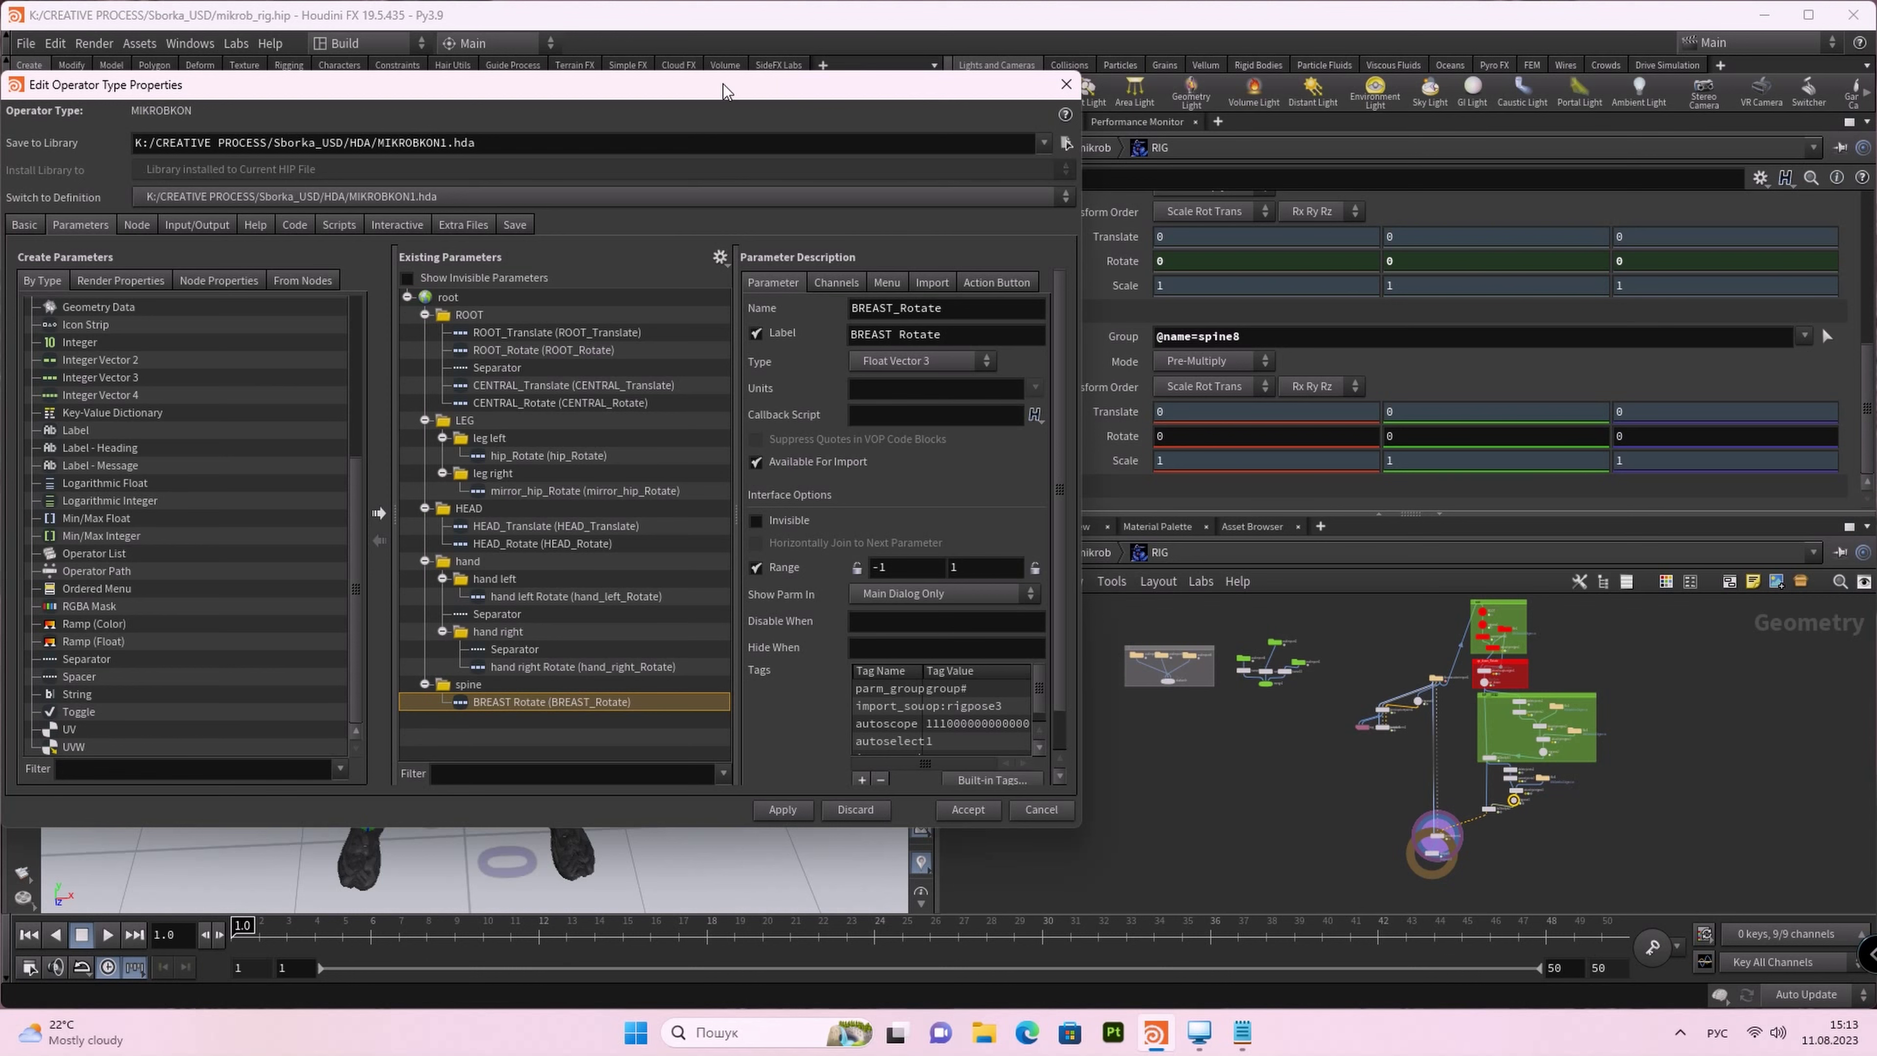
drag(724, 89, 1378, 86)
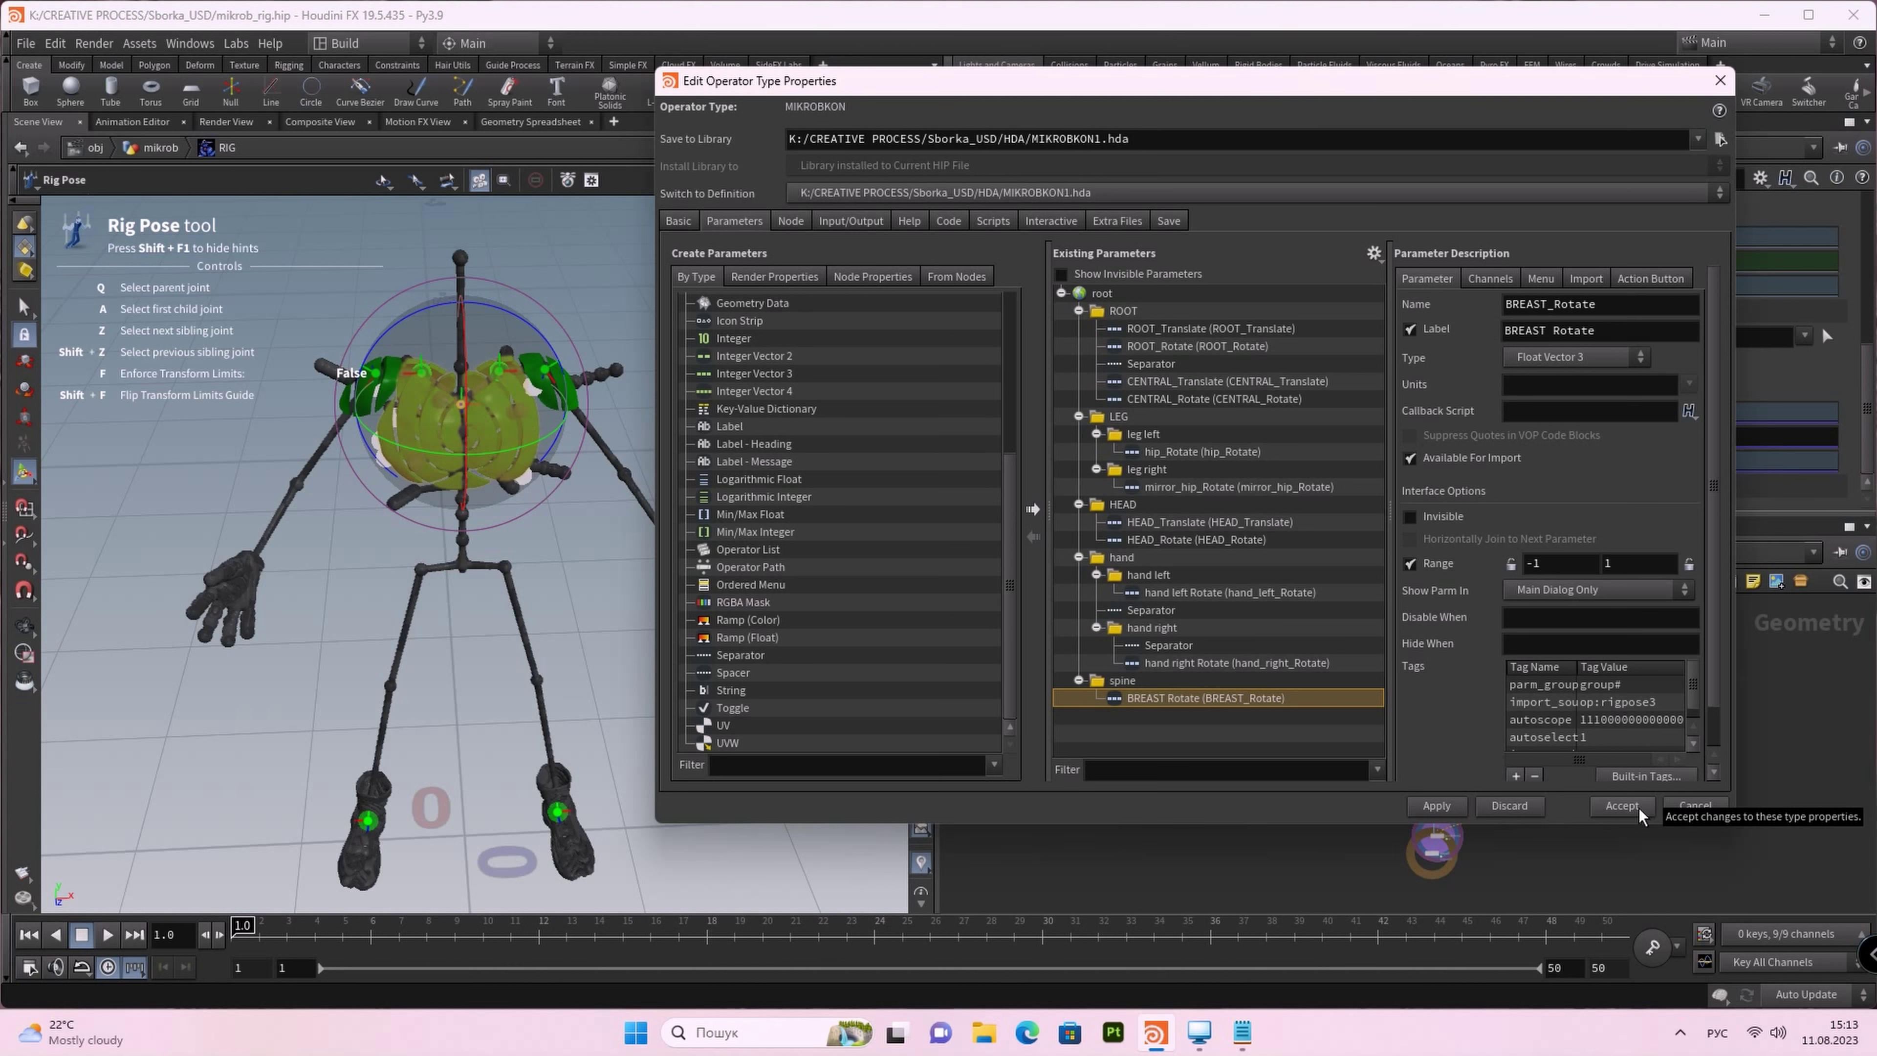
Step: Return to /obj/mikrob and accept the MIKROBKON parameter changes, confirming the save warning
mouse_move(1263, 94)
mouse_down()
mouse_move(1003, 185)
mouse_move(969, 100)
mouse_move(927, 63)
mouse_move(927, 114)
mouse_move(1435, 150)
mouse_move(1508, 126)
mouse_move(408, 196)
mouse_up()
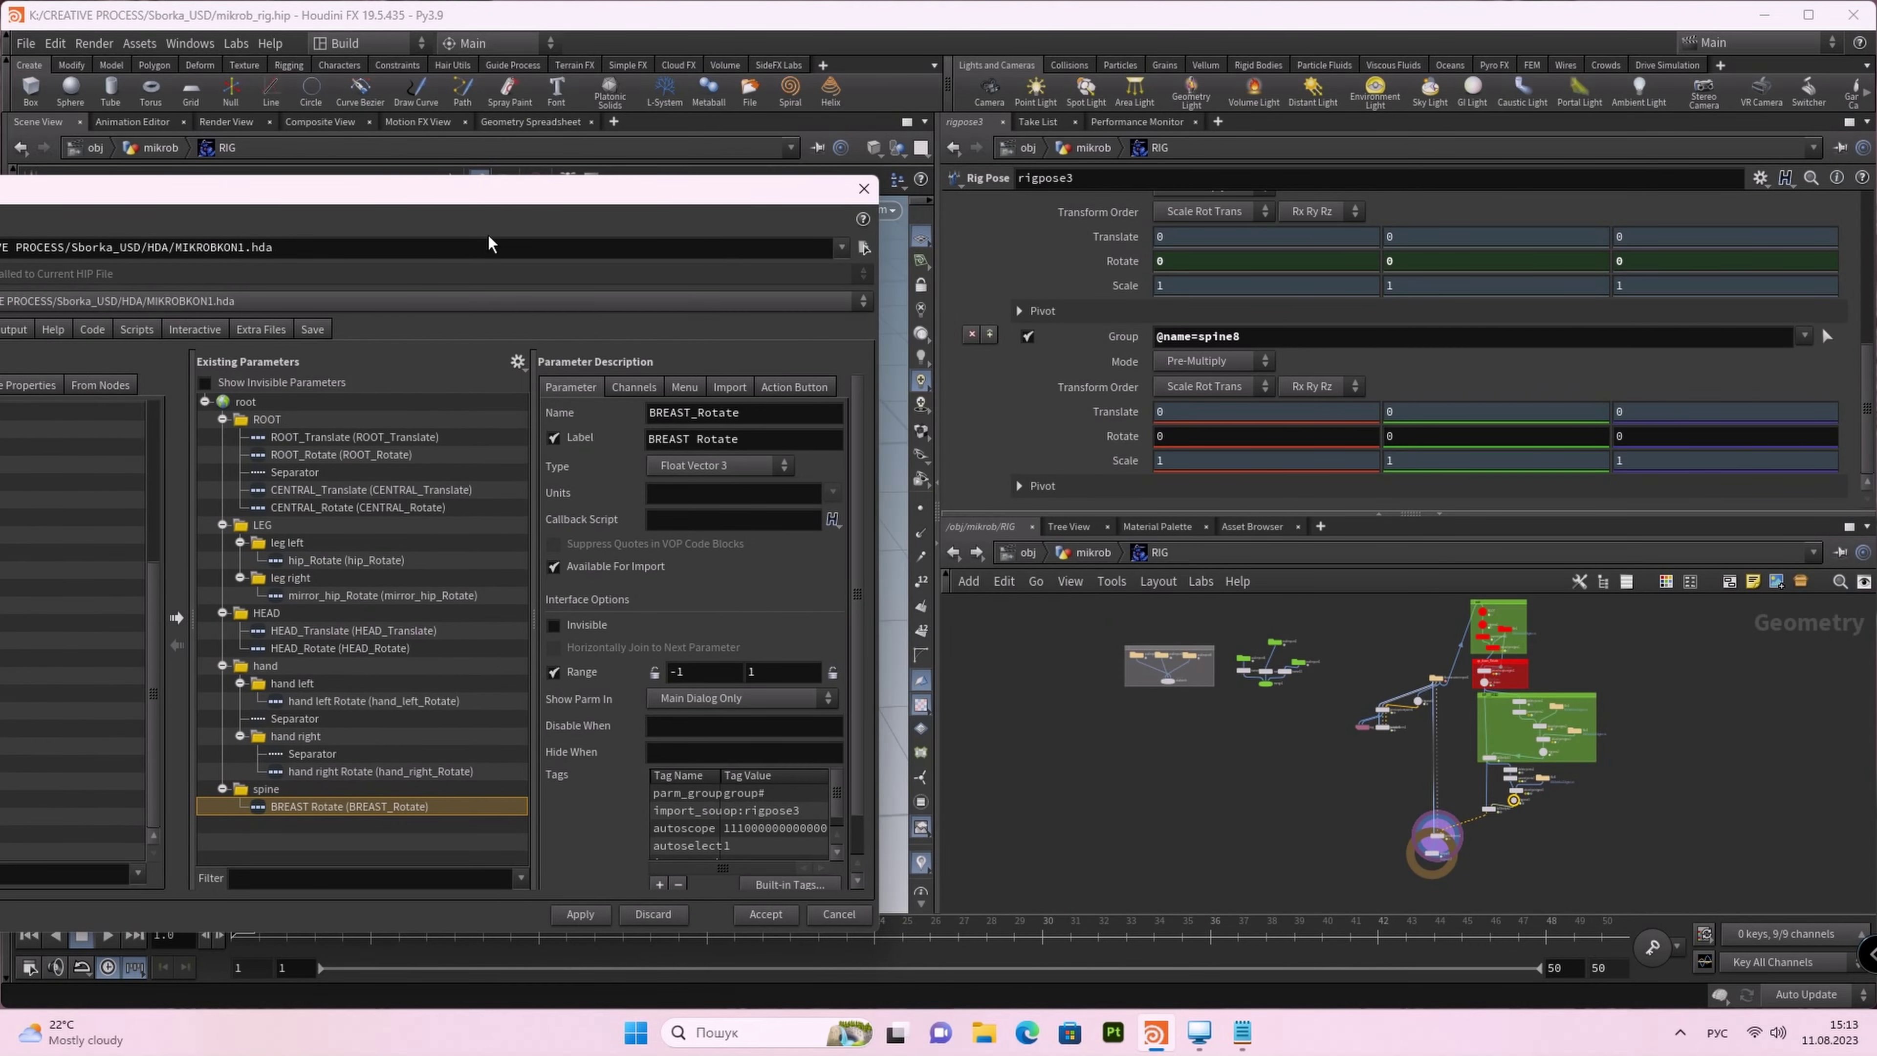
click(957, 554)
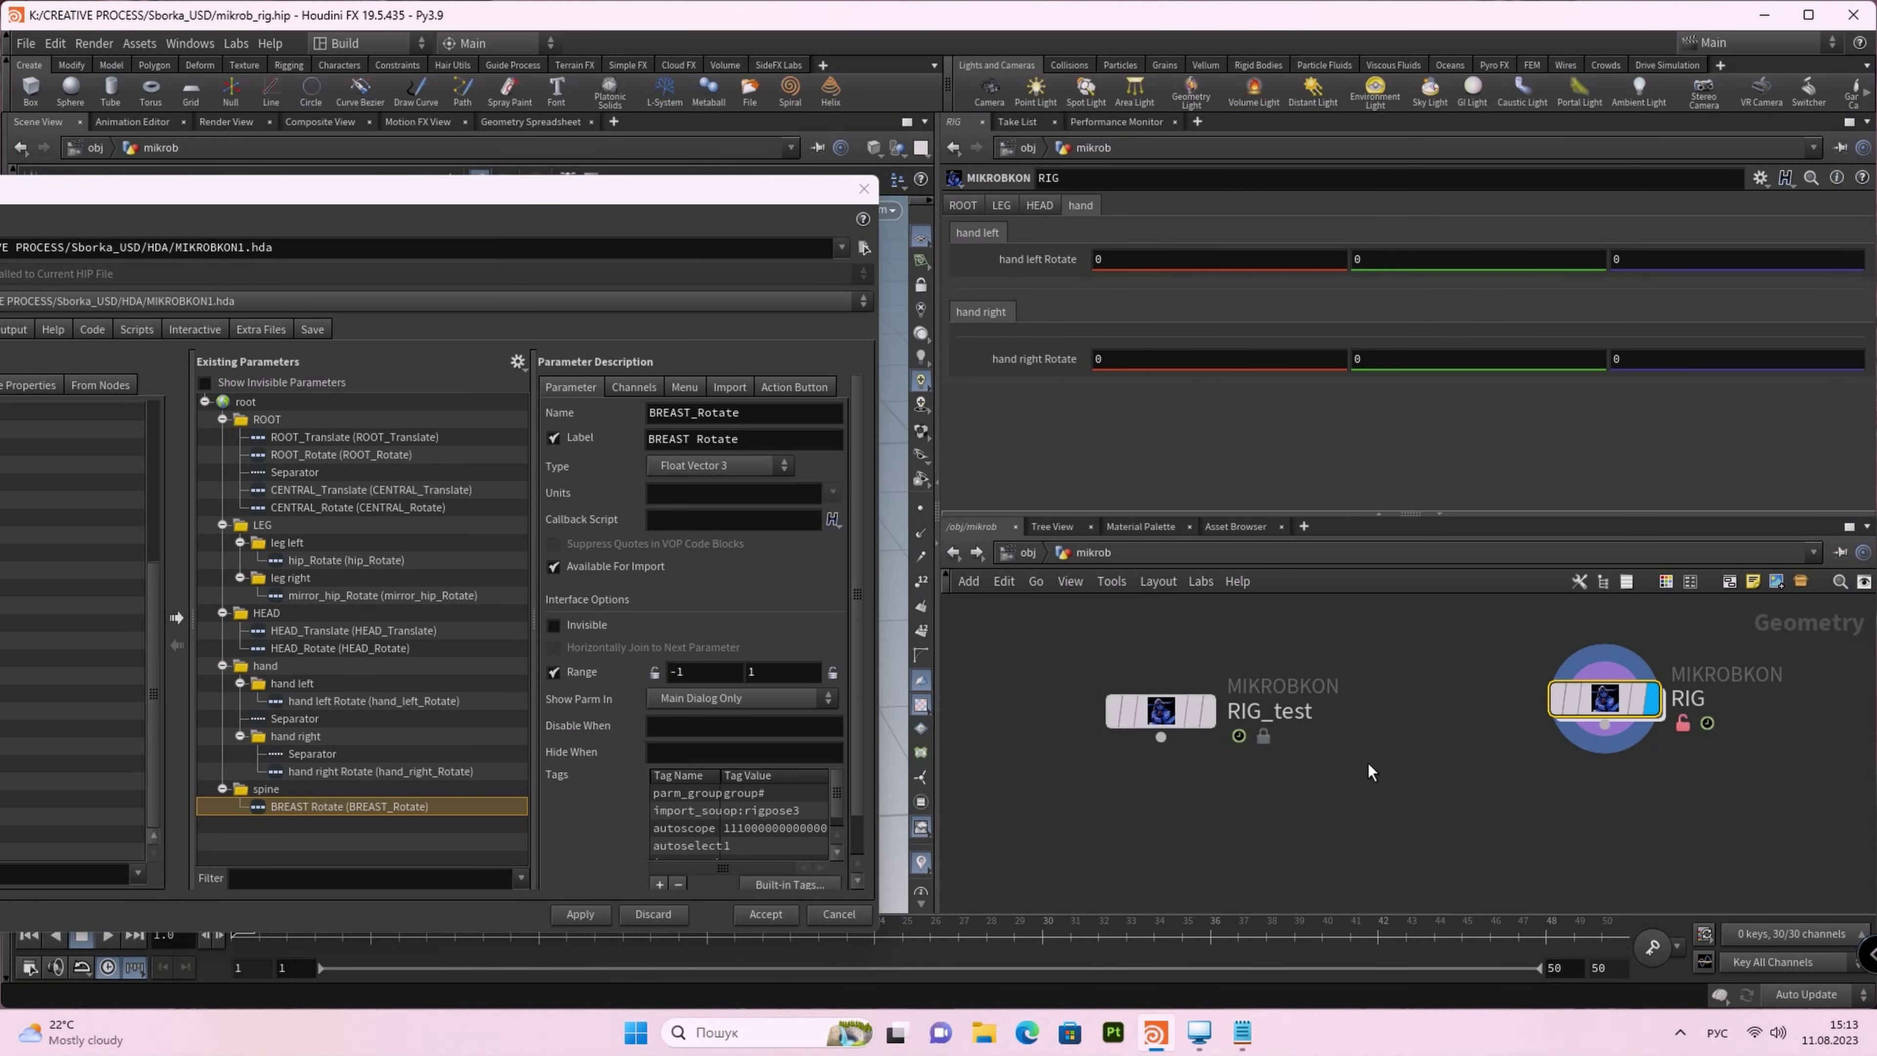
mouse_move(648, 185)
mouse_down()
mouse_move(1024, 79)
mouse_move(962, 108)
mouse_move(786, 85)
mouse_up()
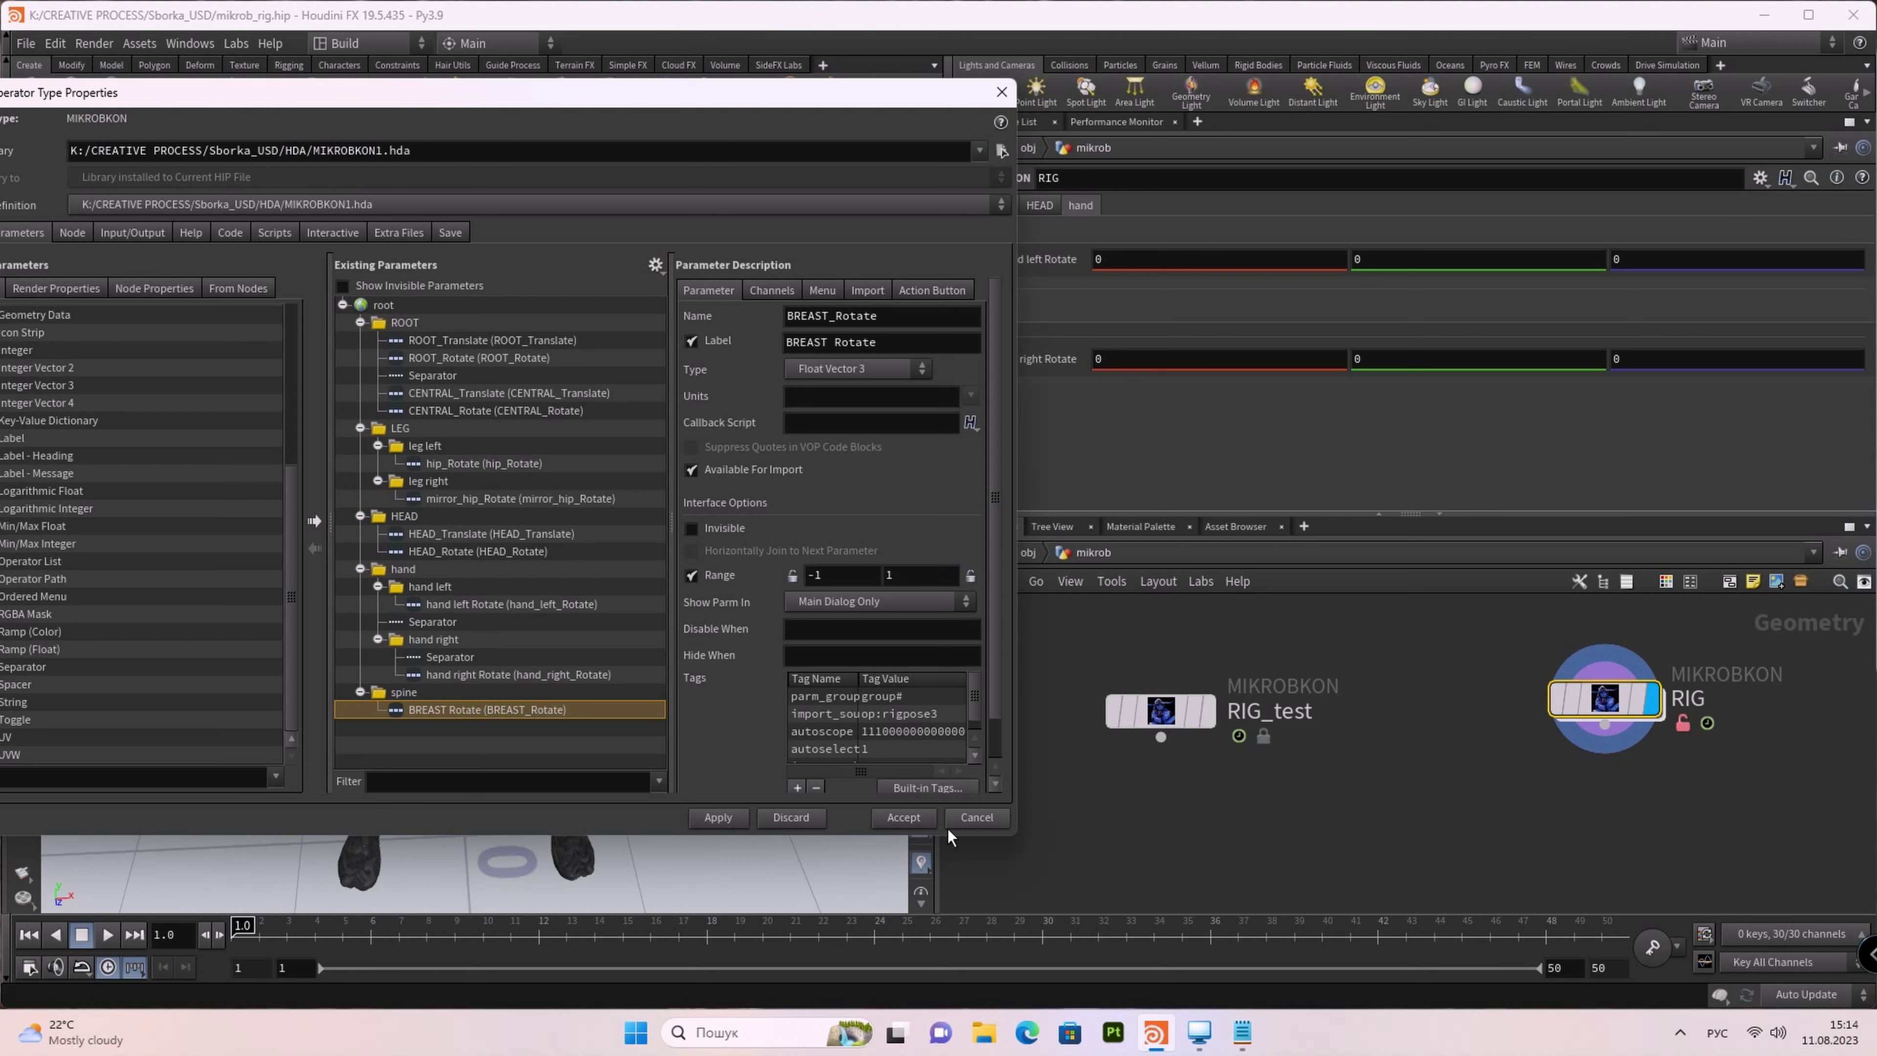
click(903, 817)
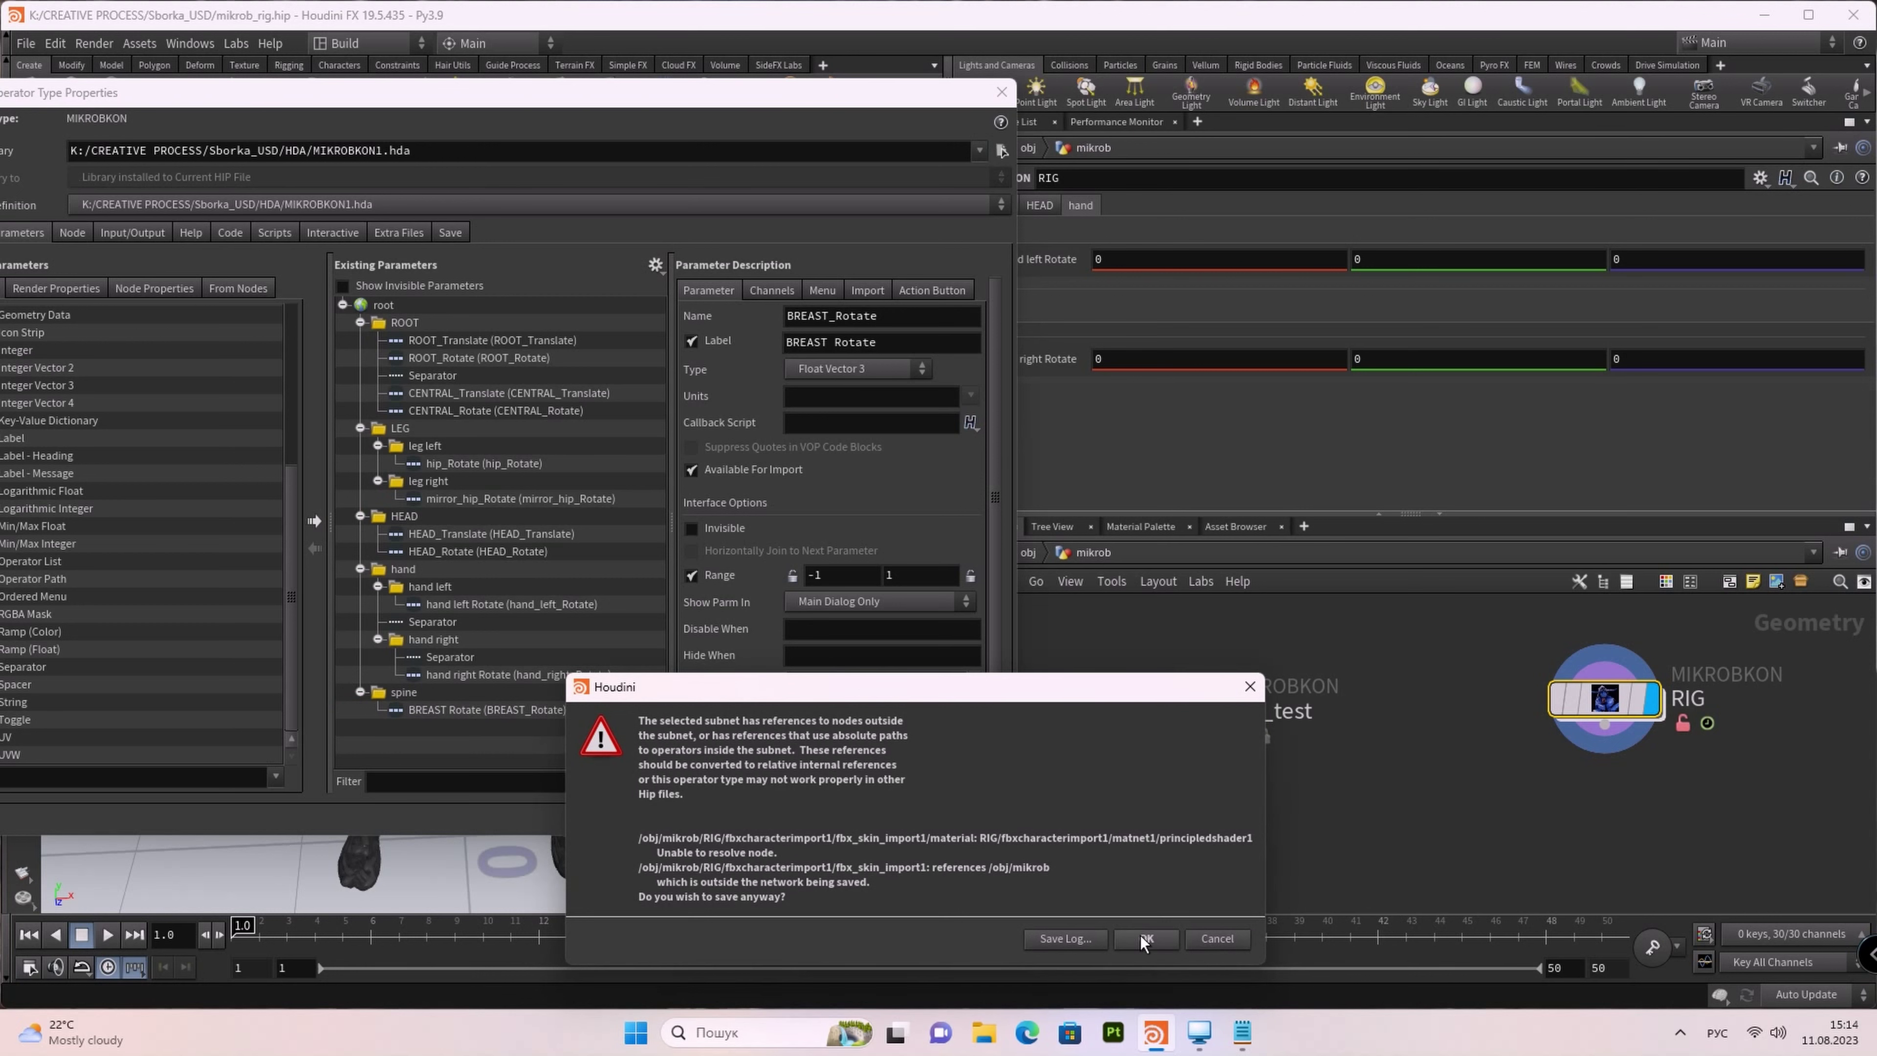
click(1140, 936)
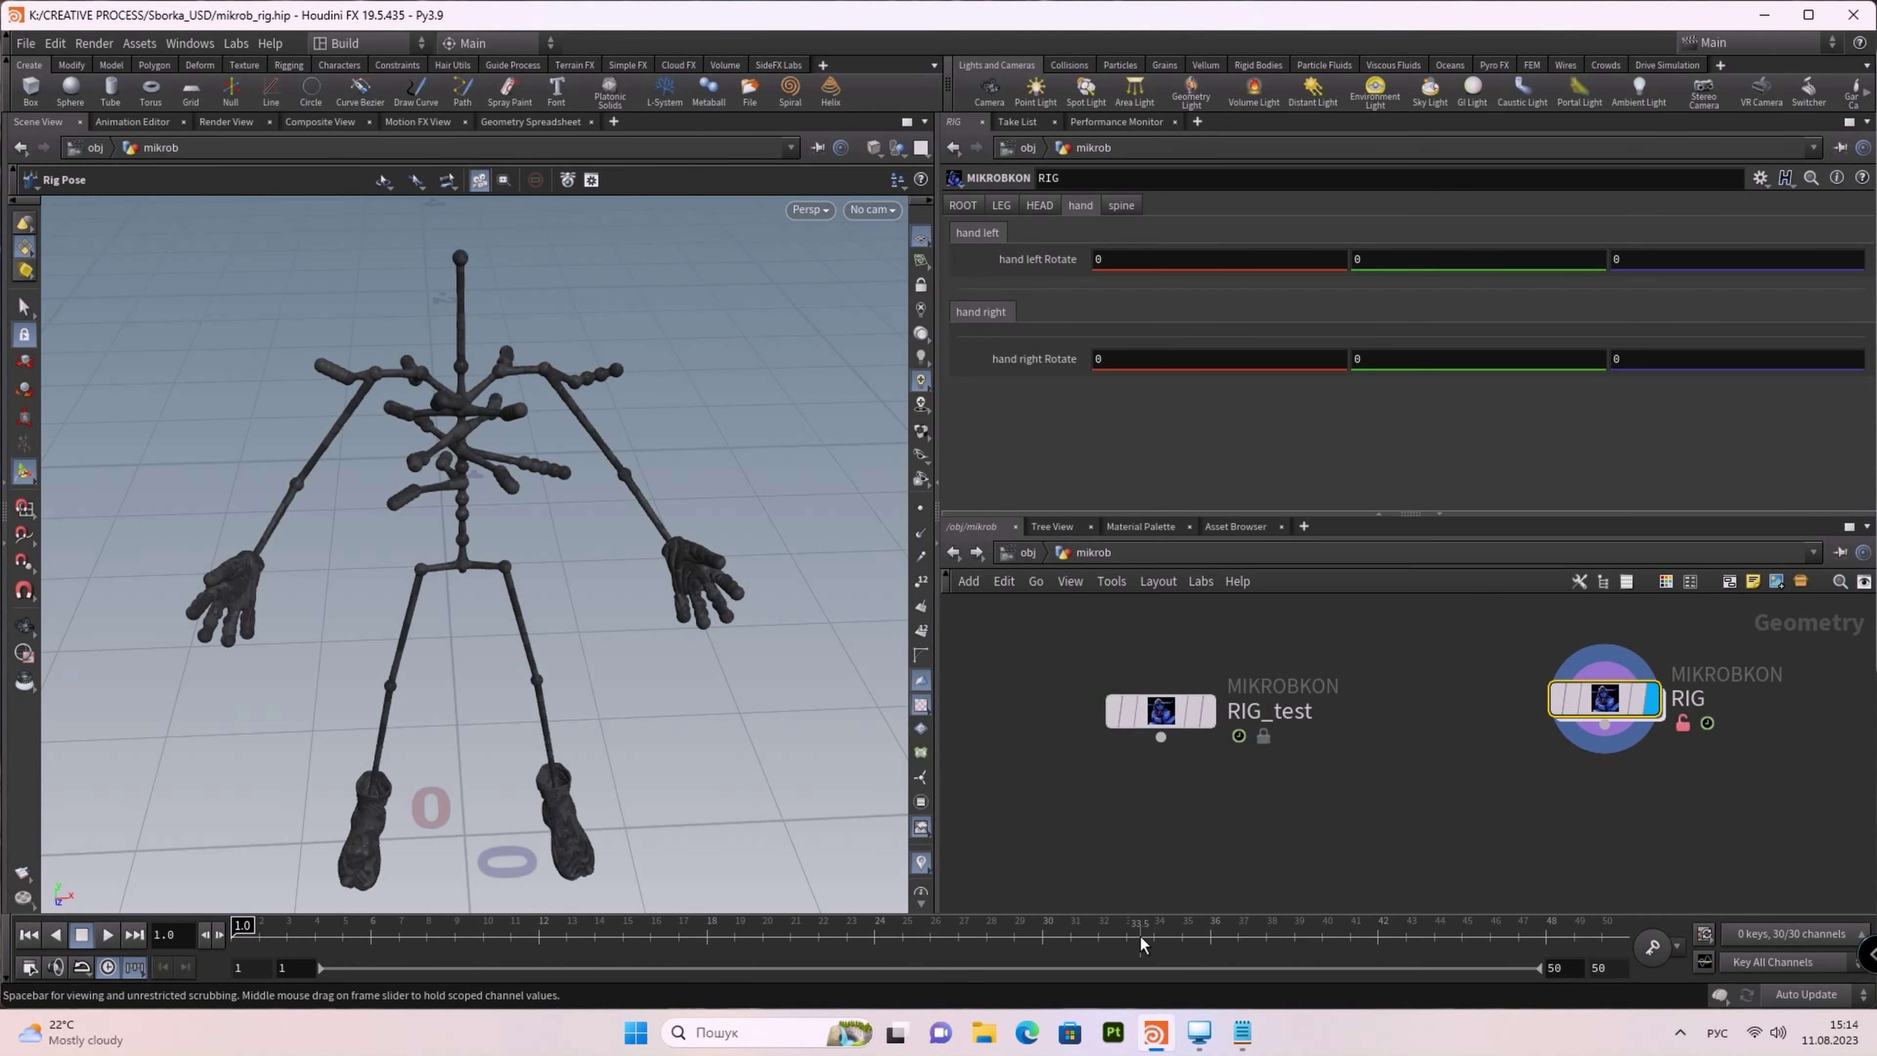
Step: On the spine tab, twist the upper body with BREAST Rotate, then revert it to default 0
click(1122, 207)
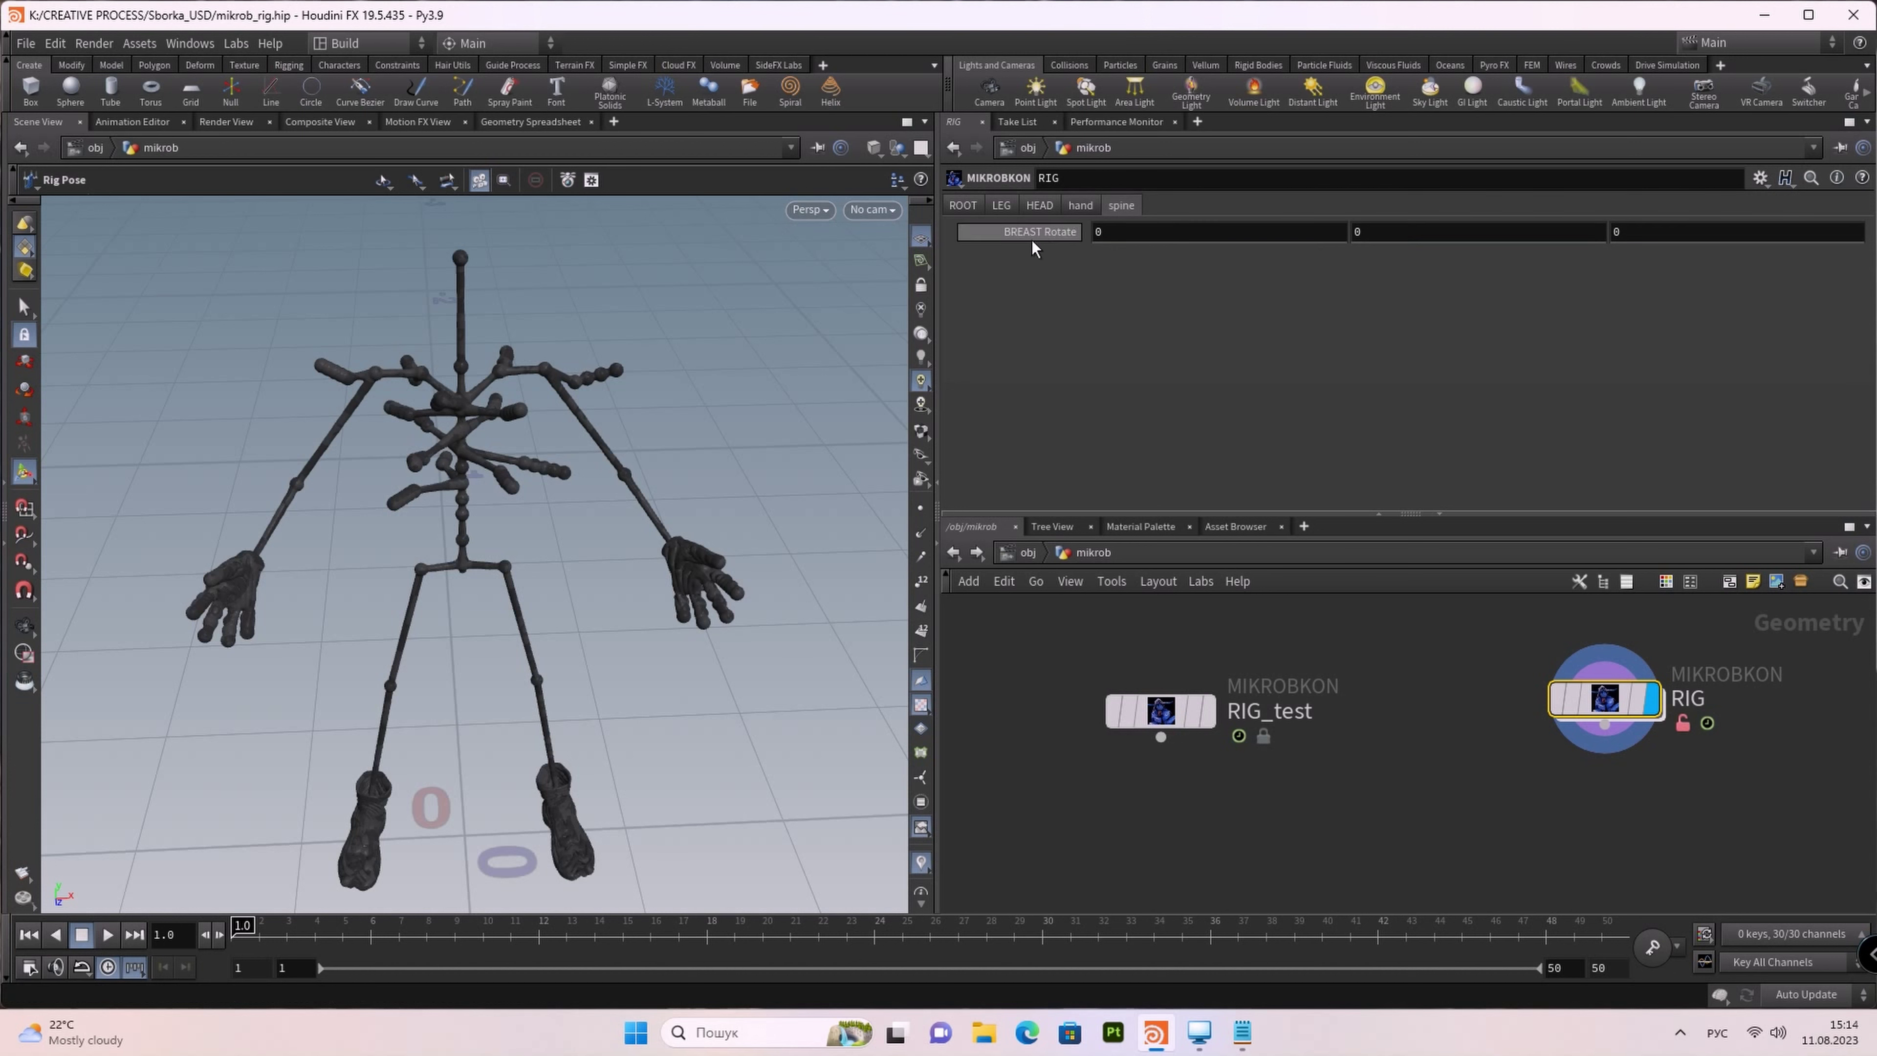
mouse_move(1036, 232)
middle_down()
mouse_move(1152, 260)
mouse_move(1185, 166)
mouse_move(1286, 207)
middle_up()
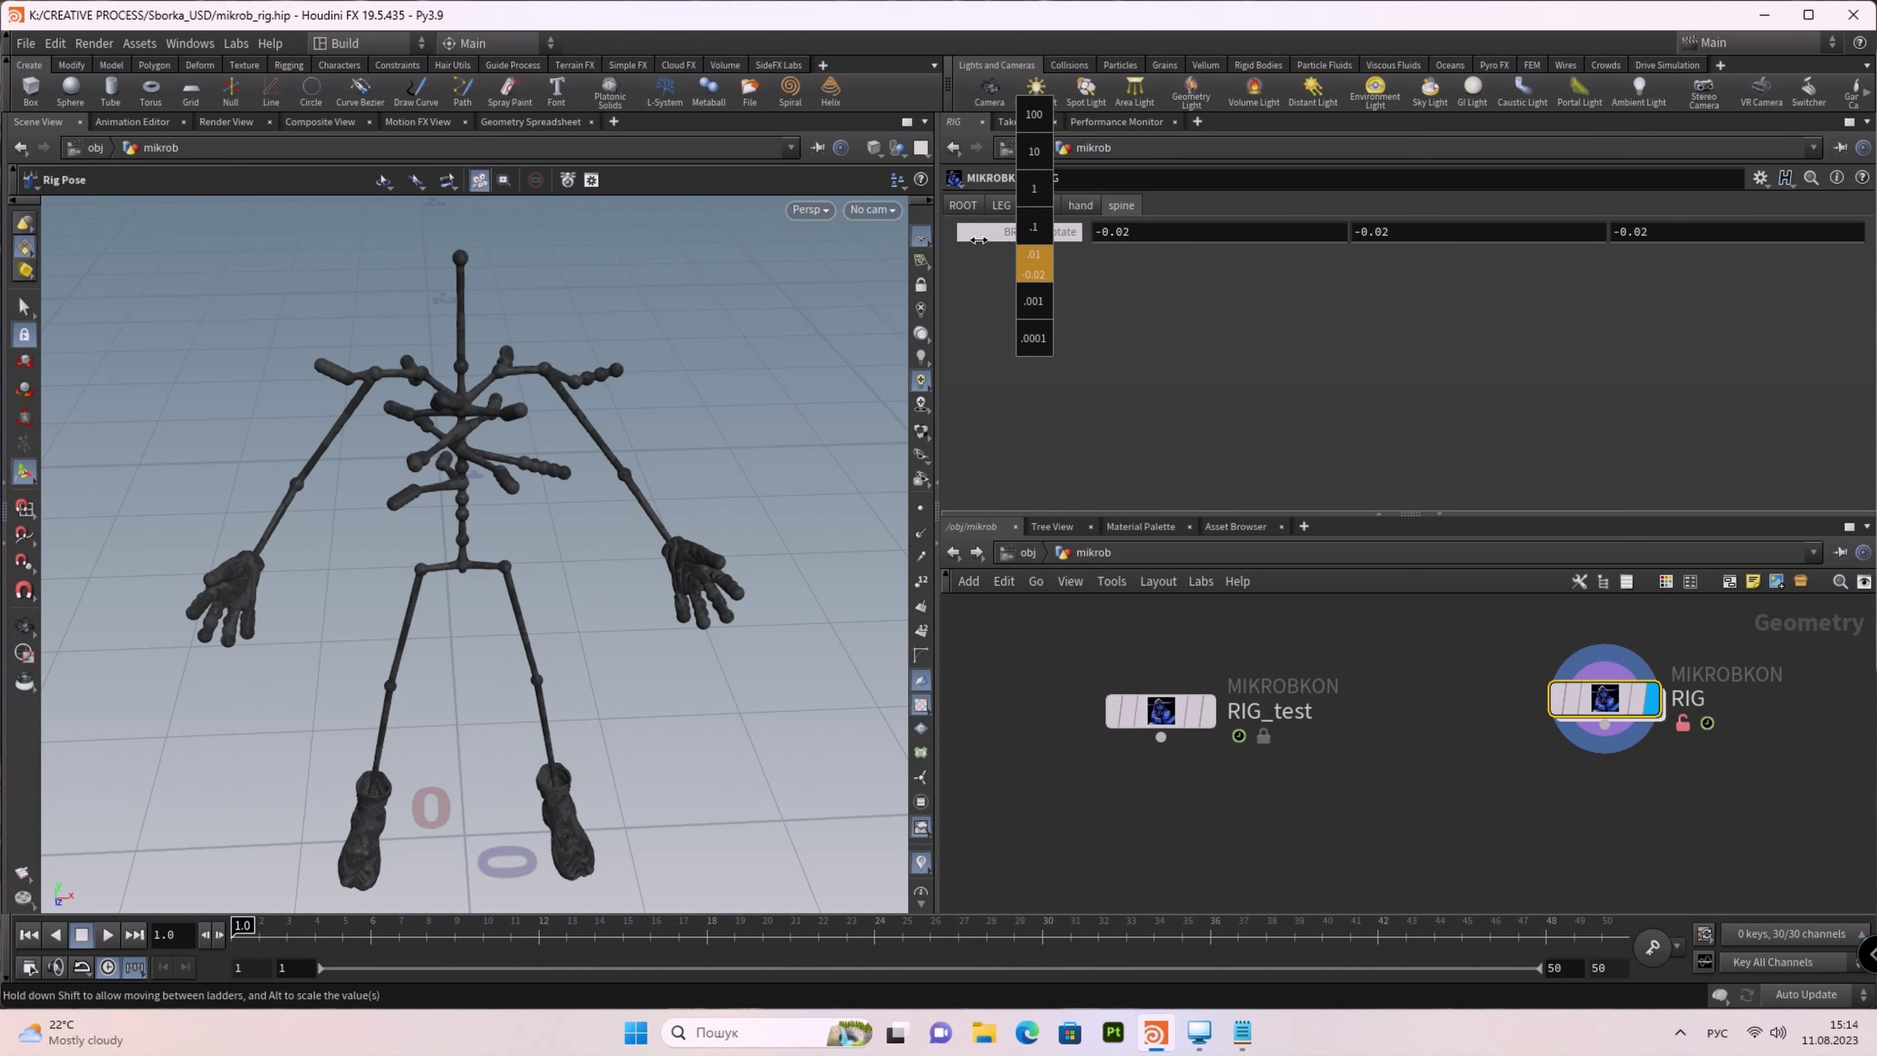
middle_drag(1286, 207, 1108, 425)
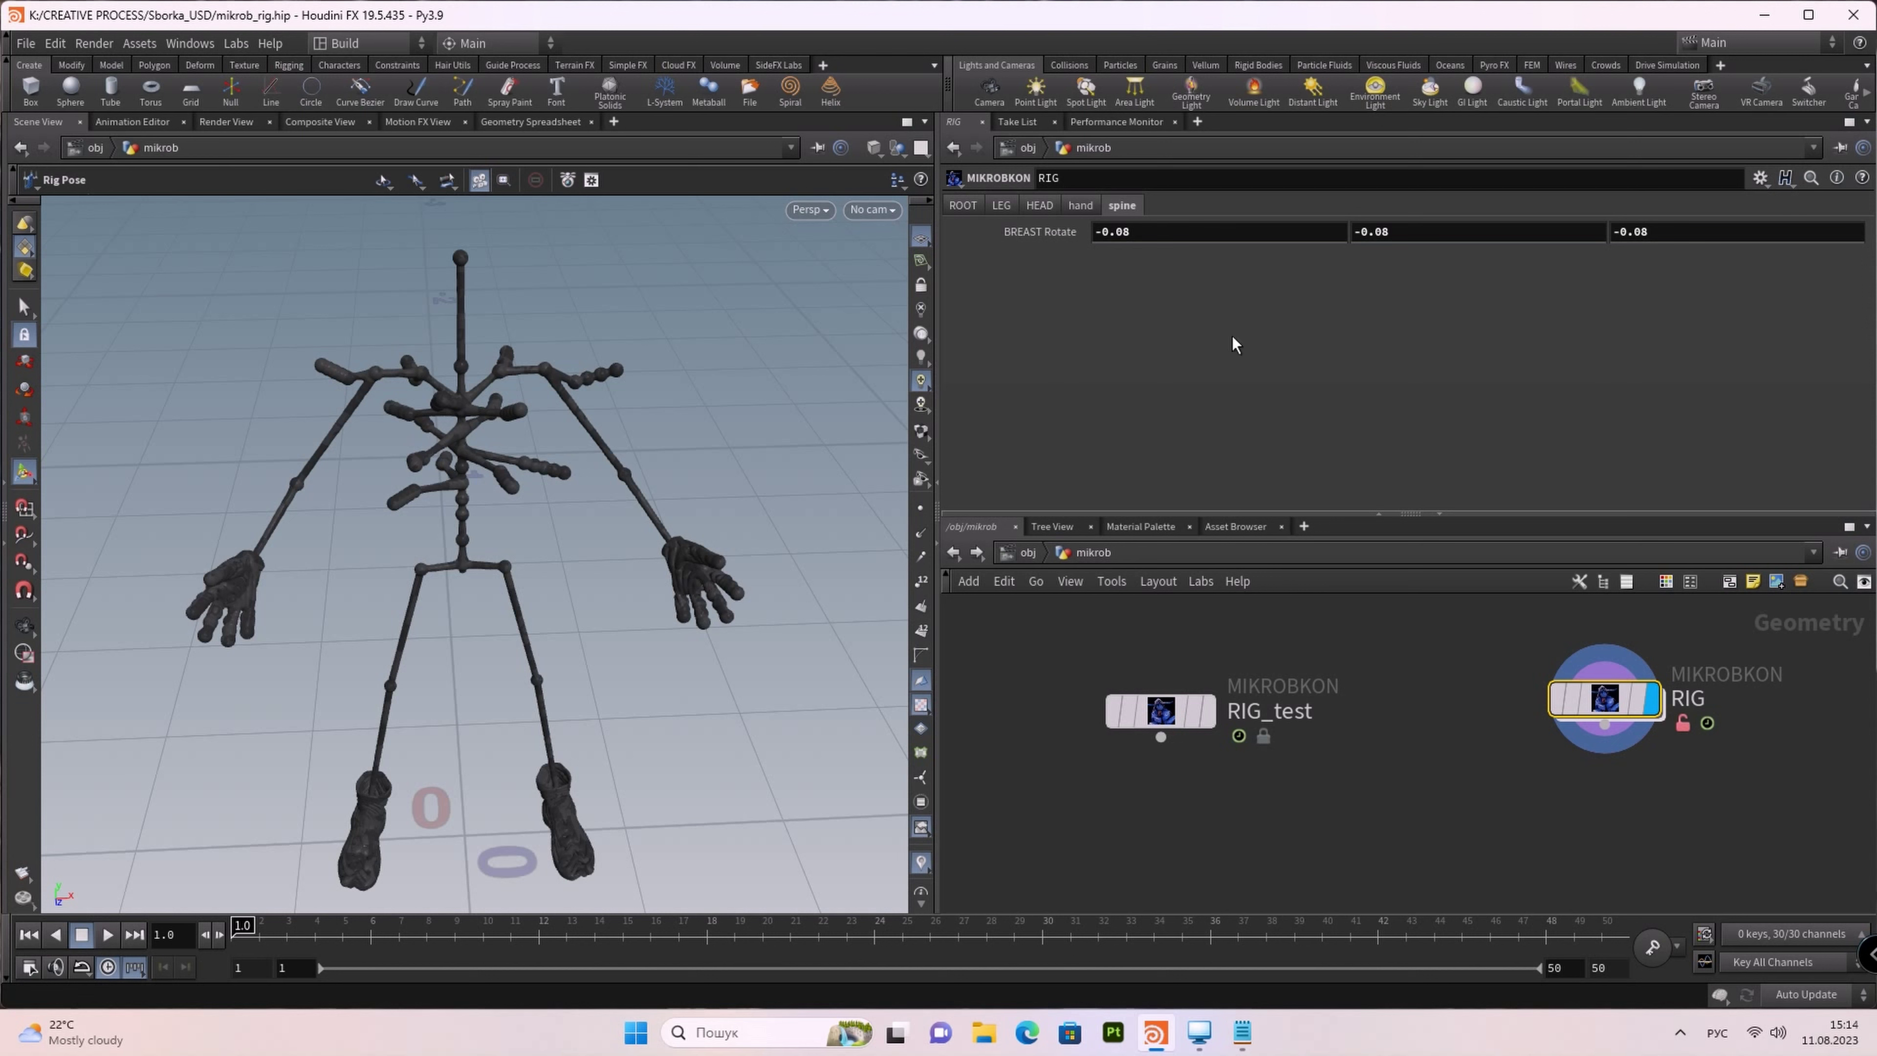
middle_click(1050, 235)
middle_drag(1050, 235, 1204, 219)
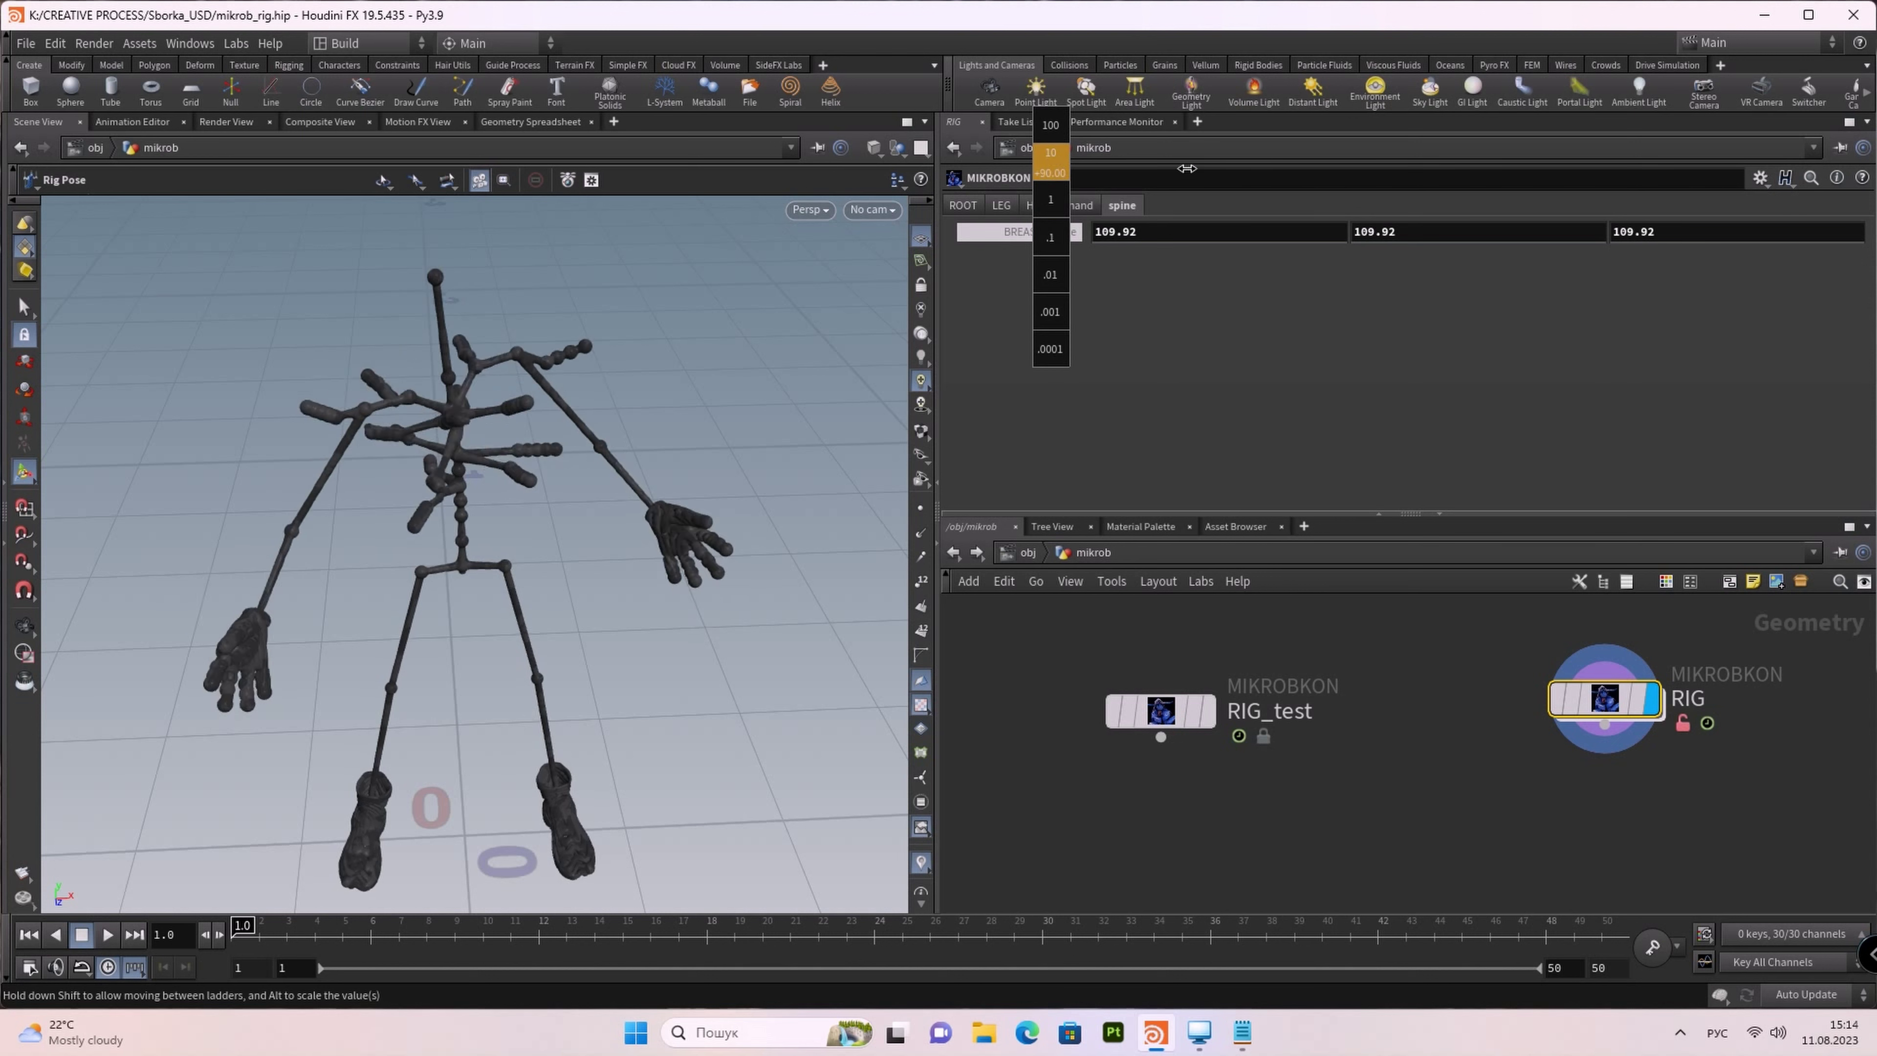
middle_drag(1204, 219, 980, 272)
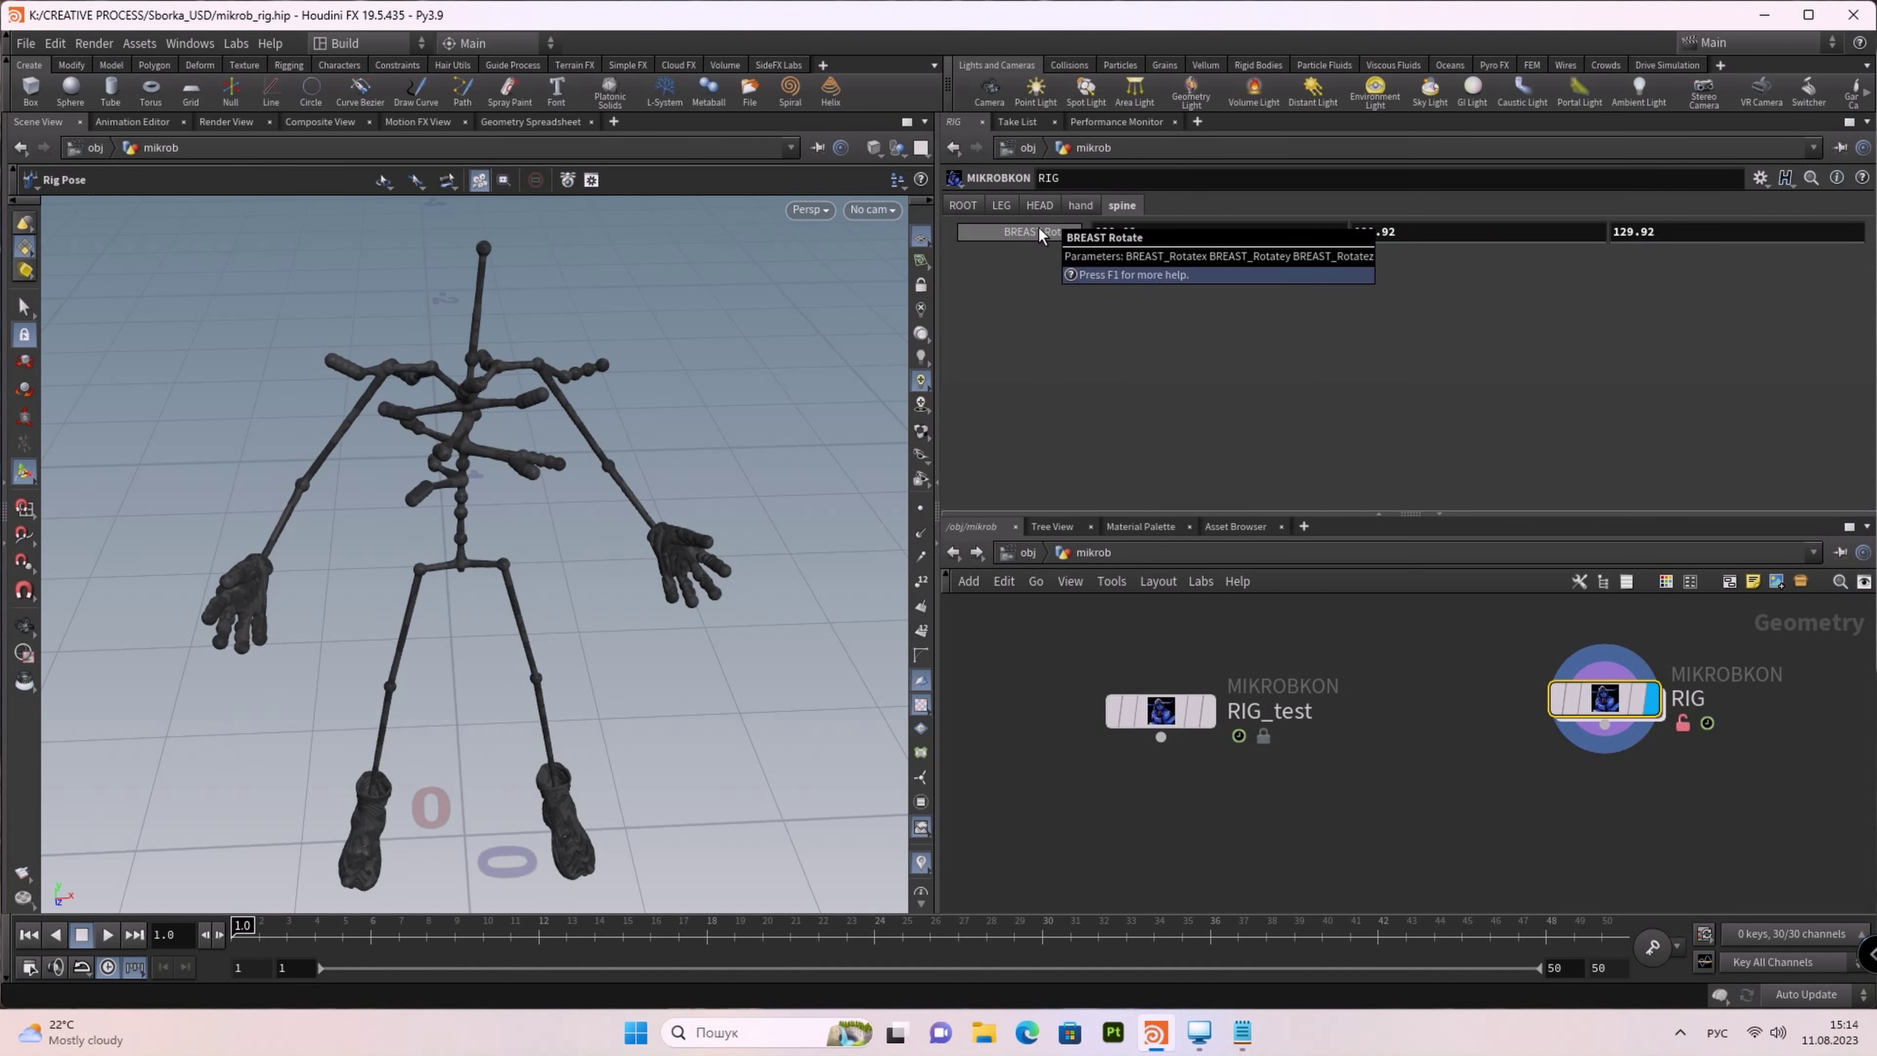
right_click(1039, 227)
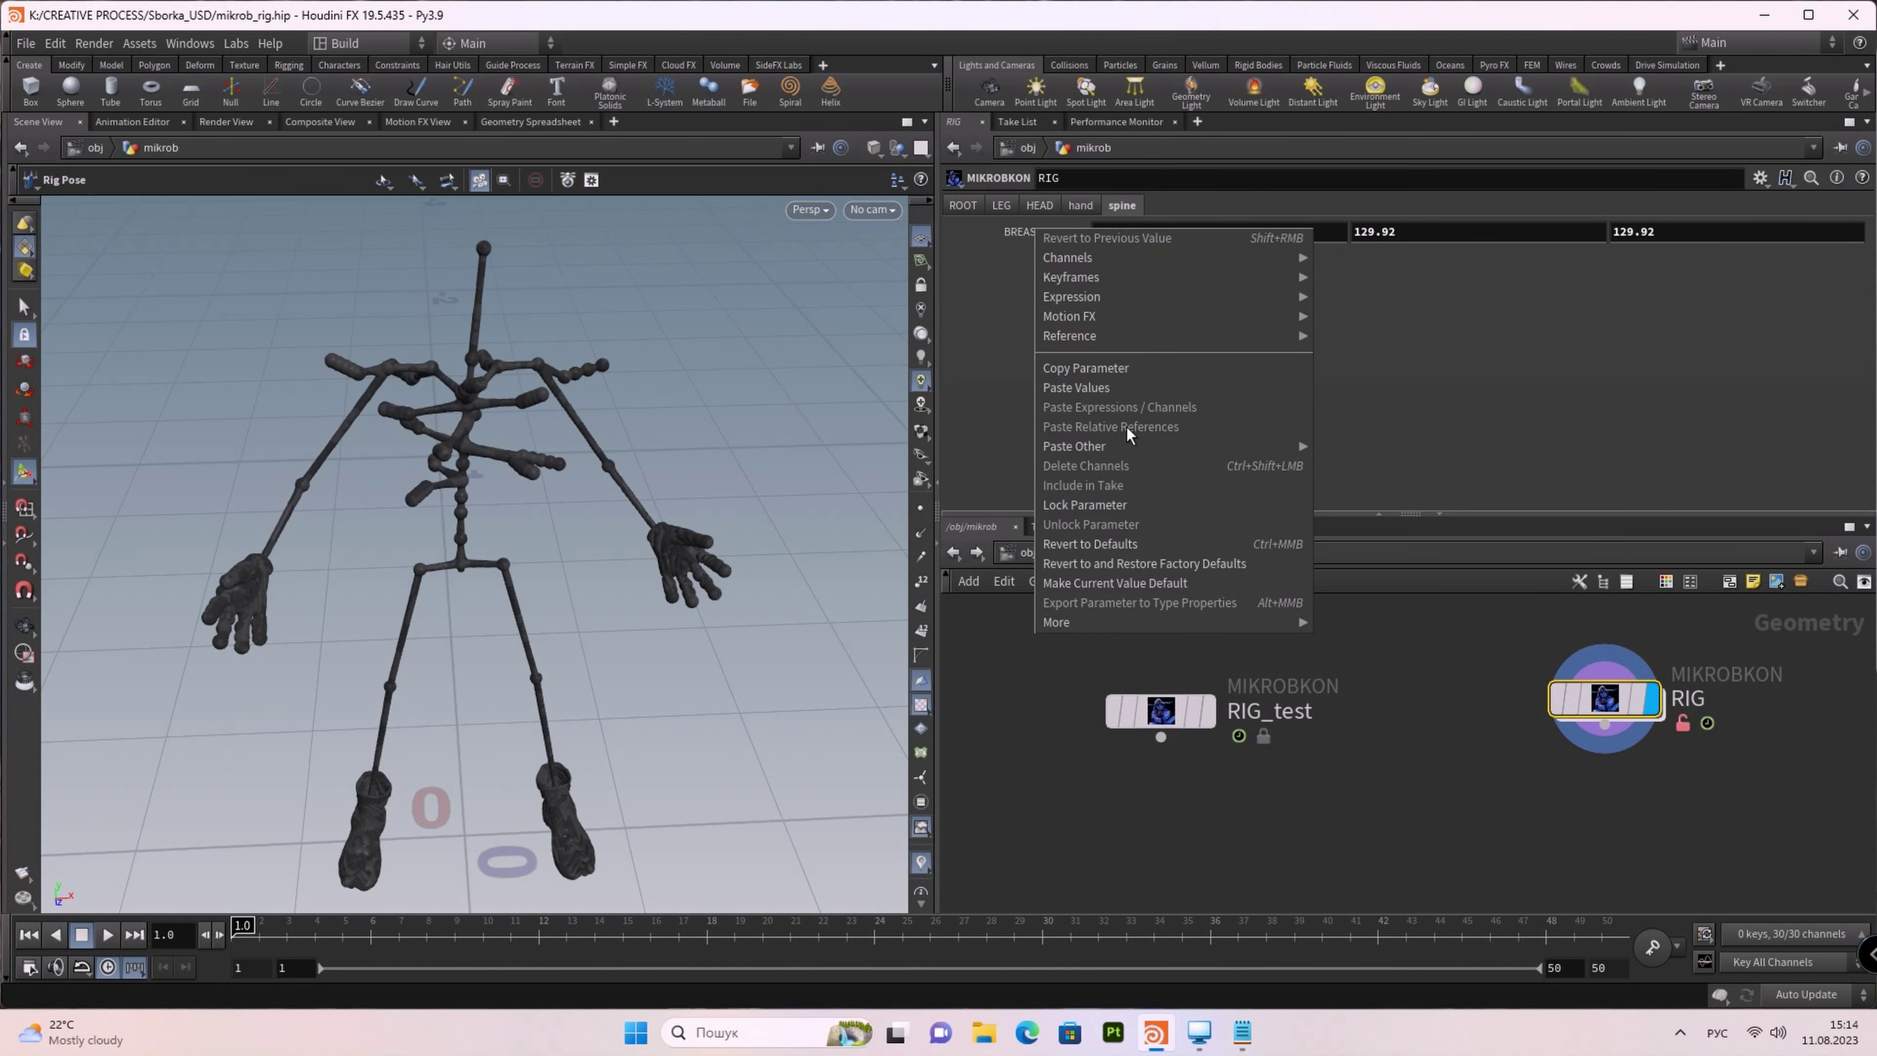
click(1098, 544)
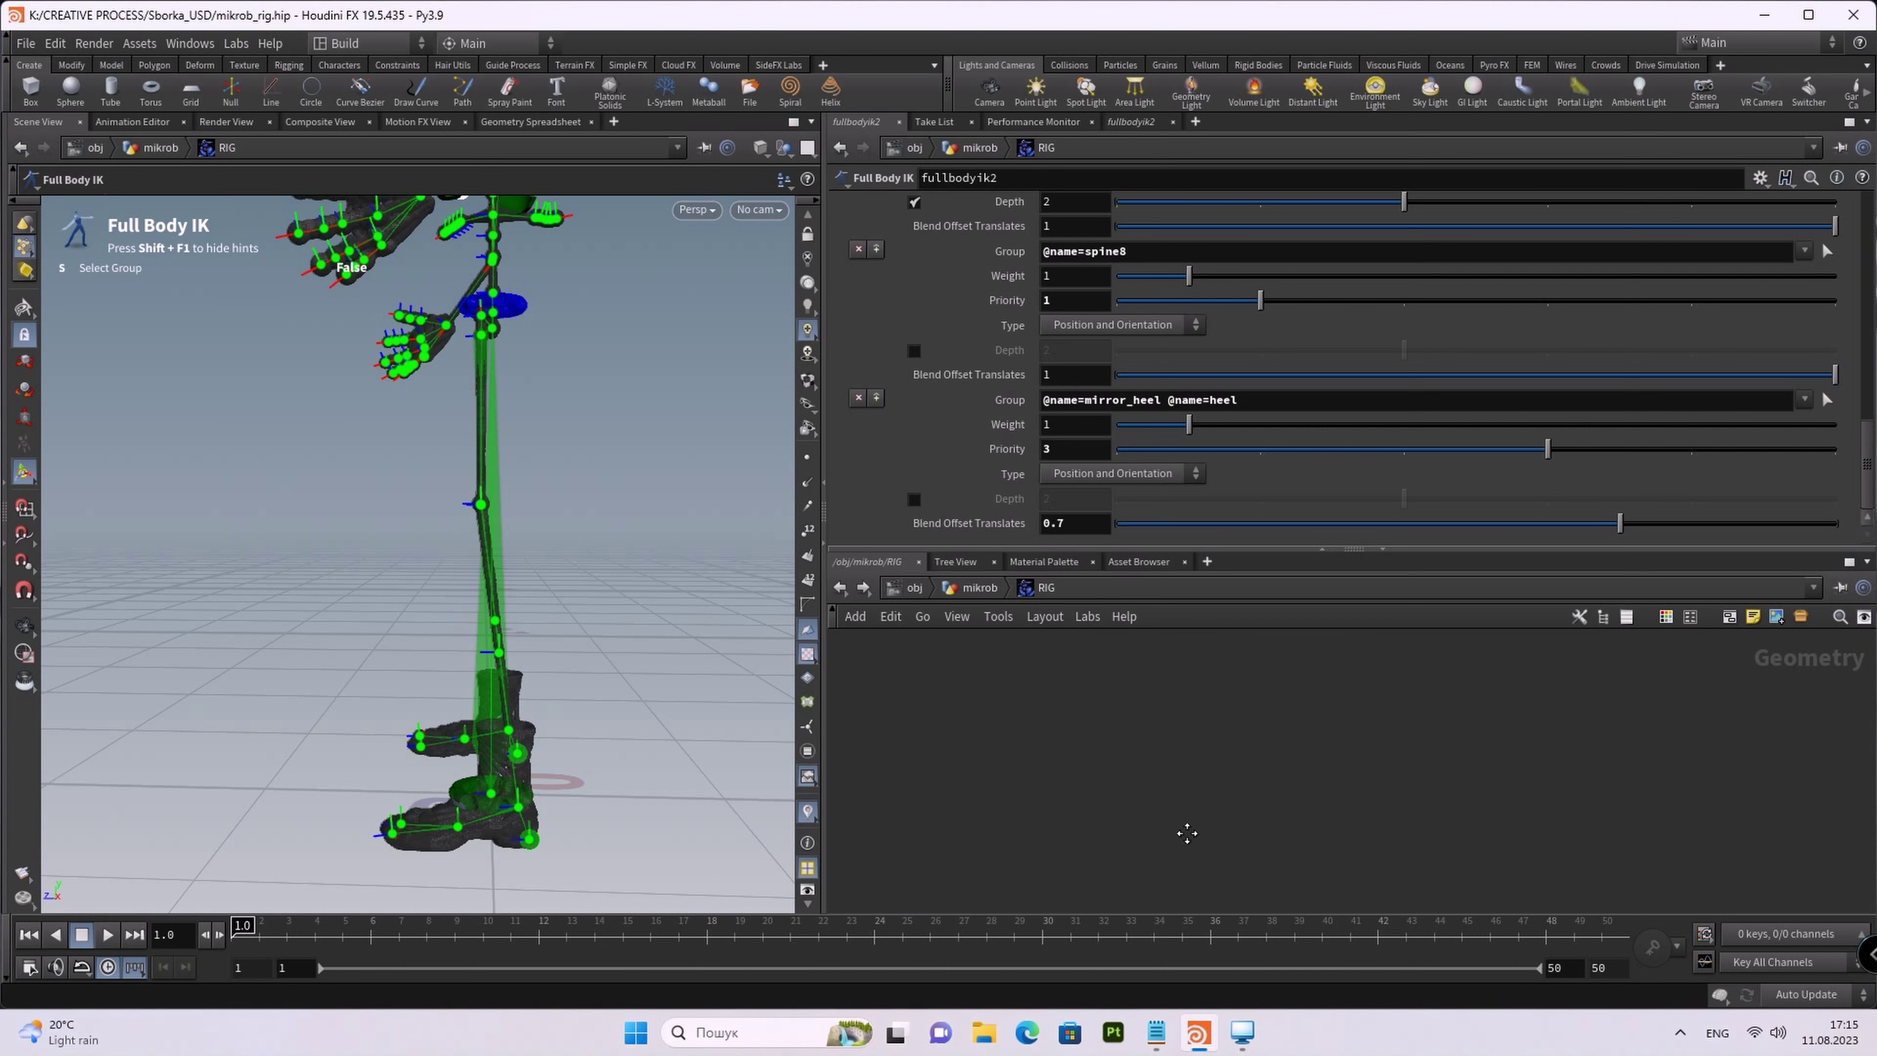
Step: Enlarge the network pane and zoom in on fullbodyik2 and rigpose3 for a new KineFX node
middle_drag(1186, 826, 1211, 838)
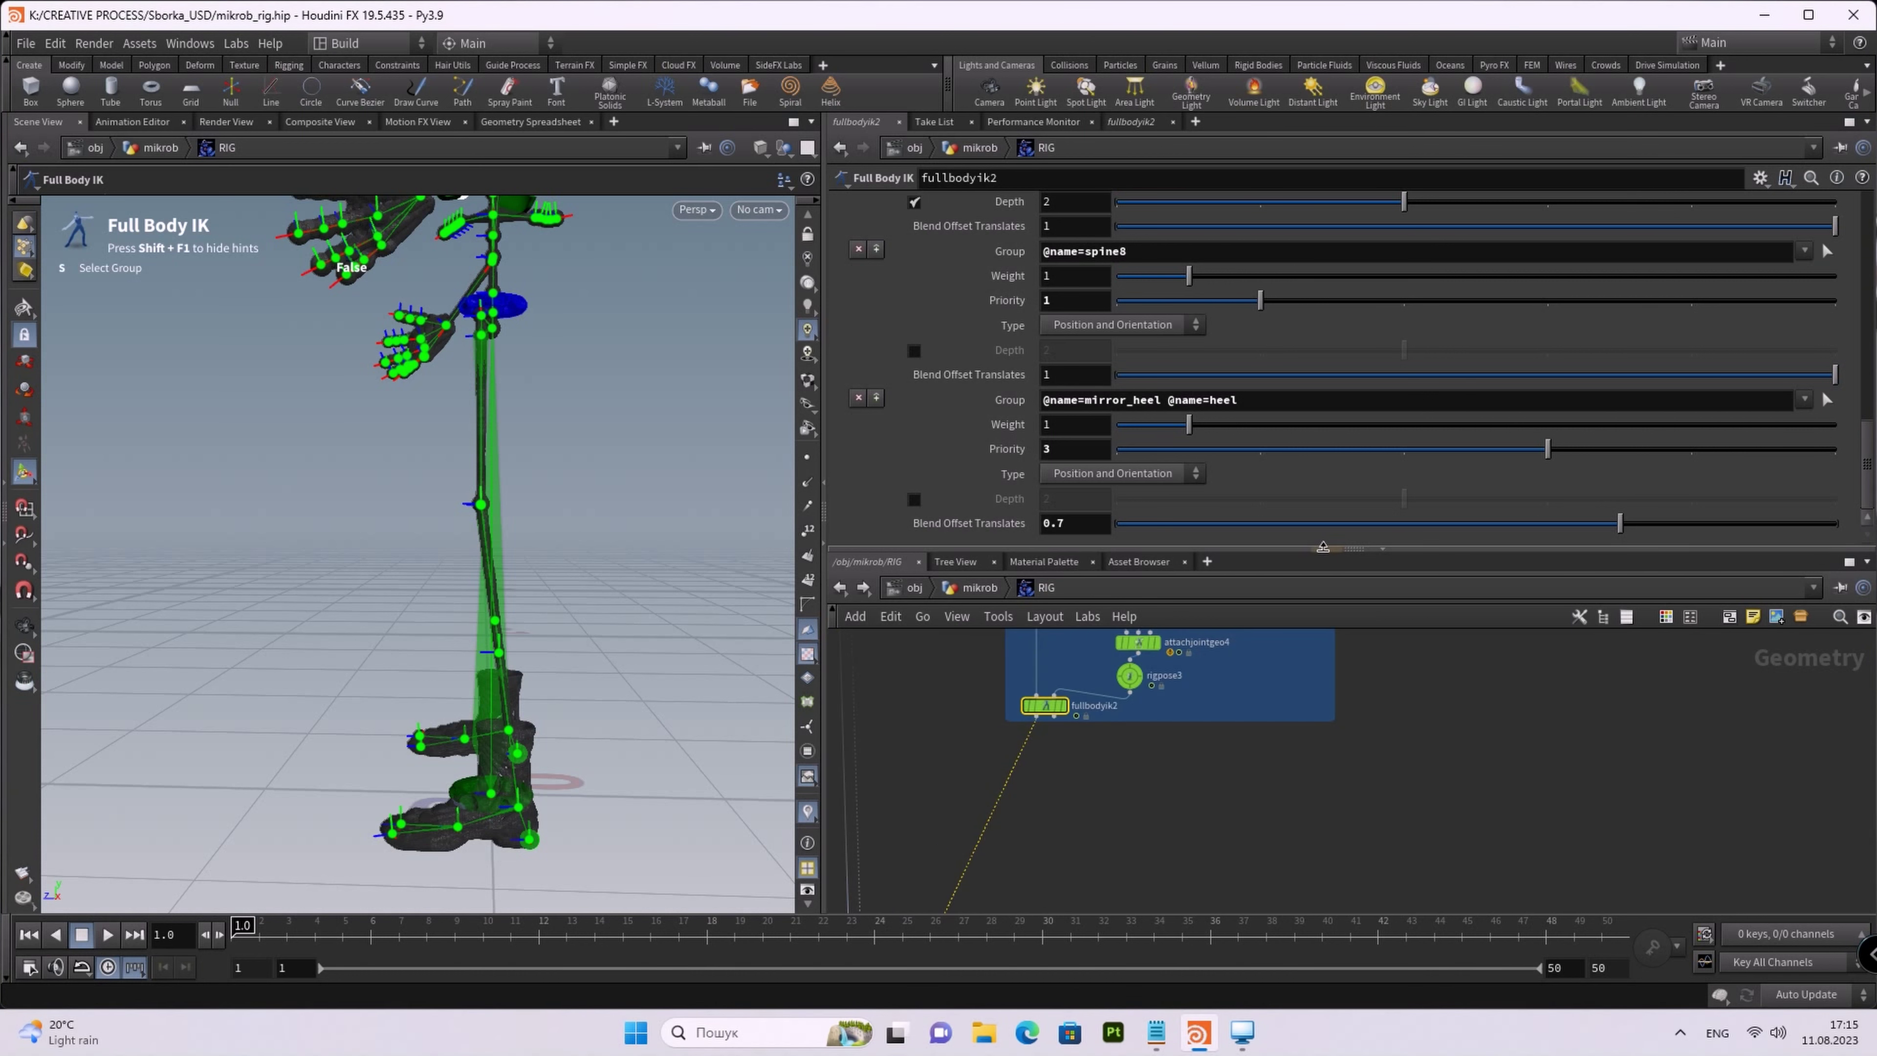
drag(1323, 547, 1323, 406)
scroll(1071, 702, up, 1)
scroll(1071, 702, up, 2)
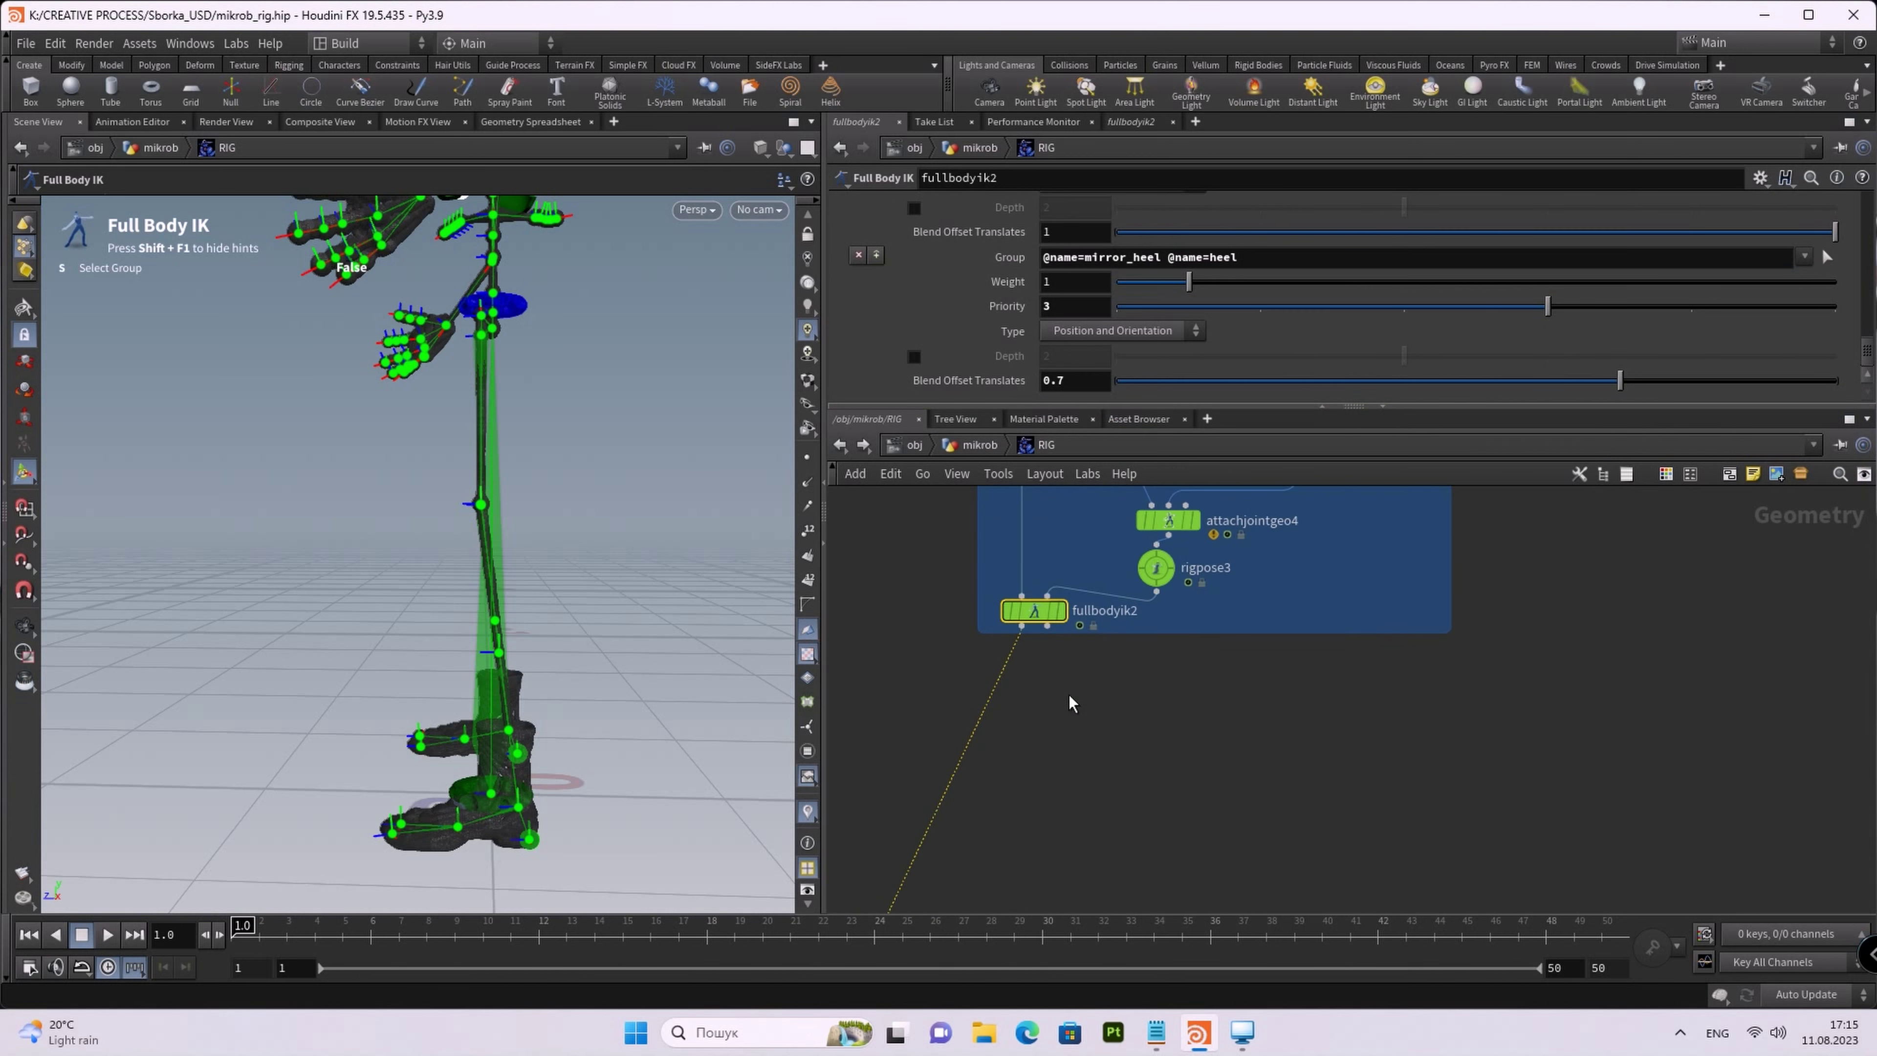
scroll(1078, 699, up, 2)
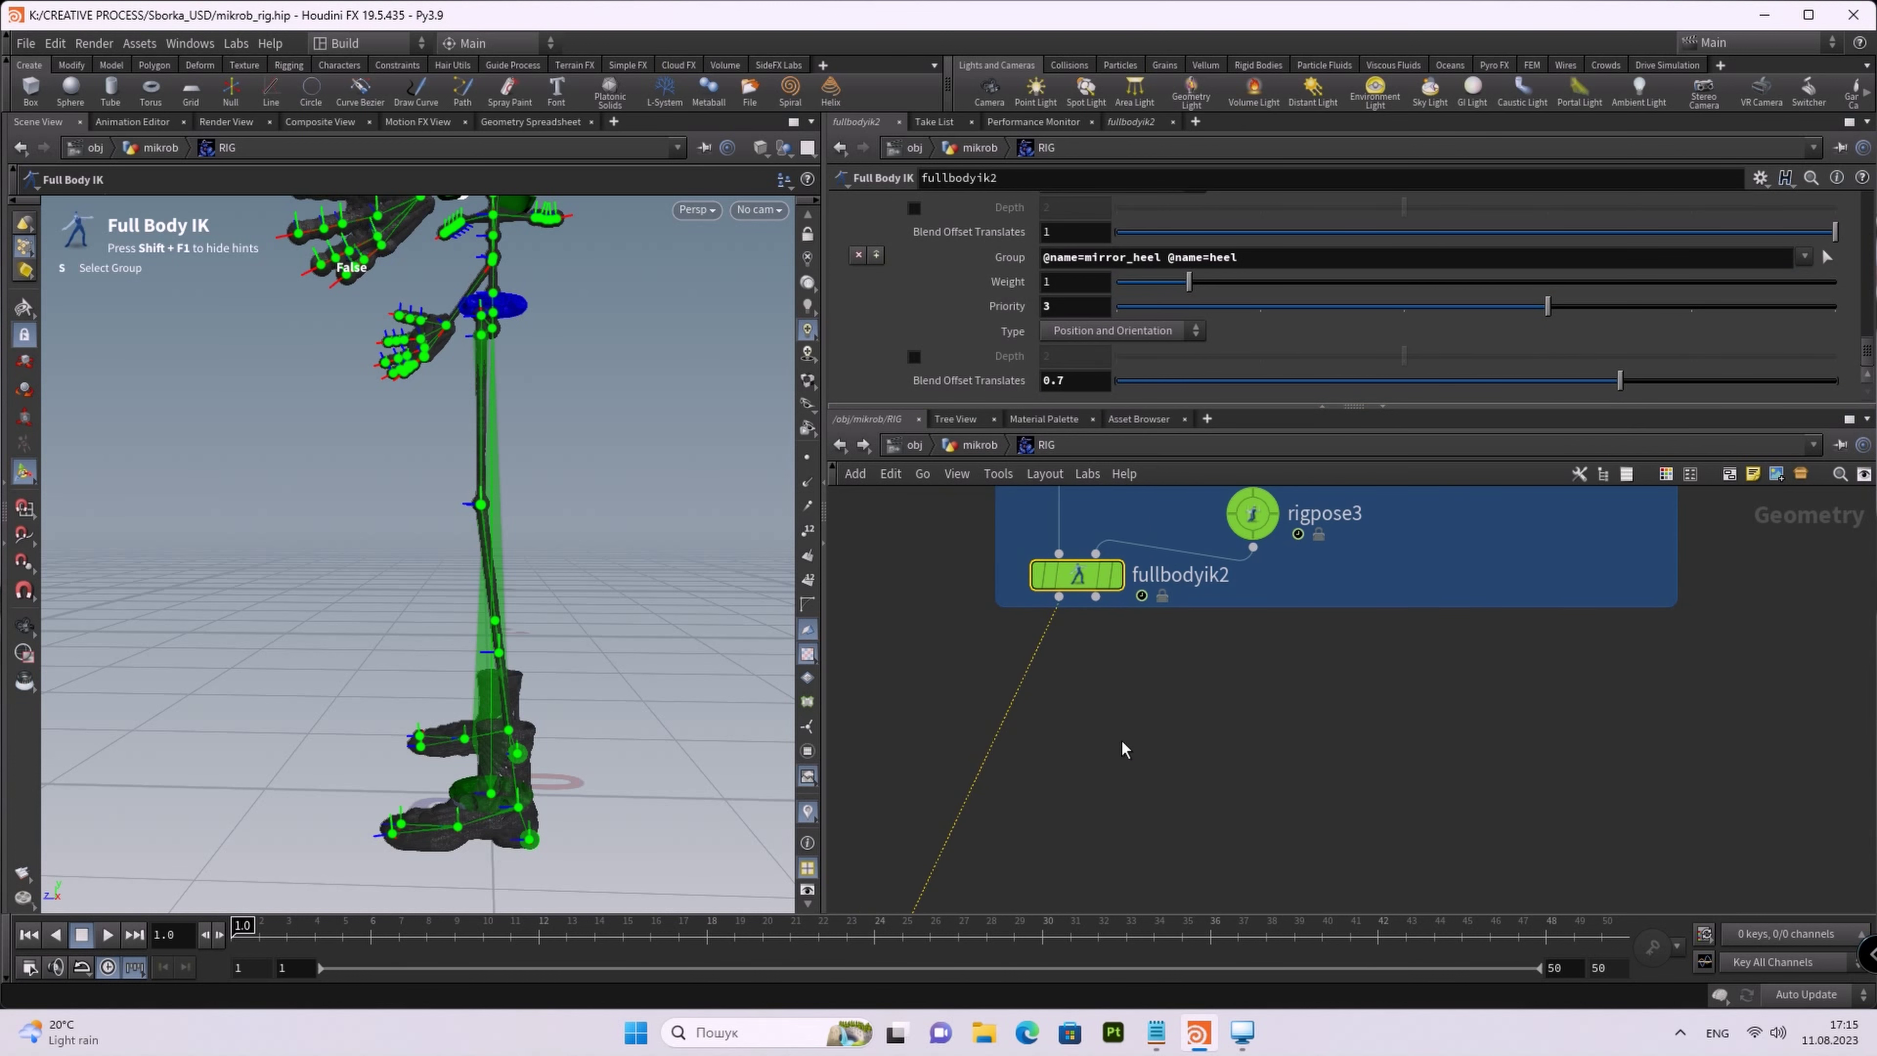
key(Tab)
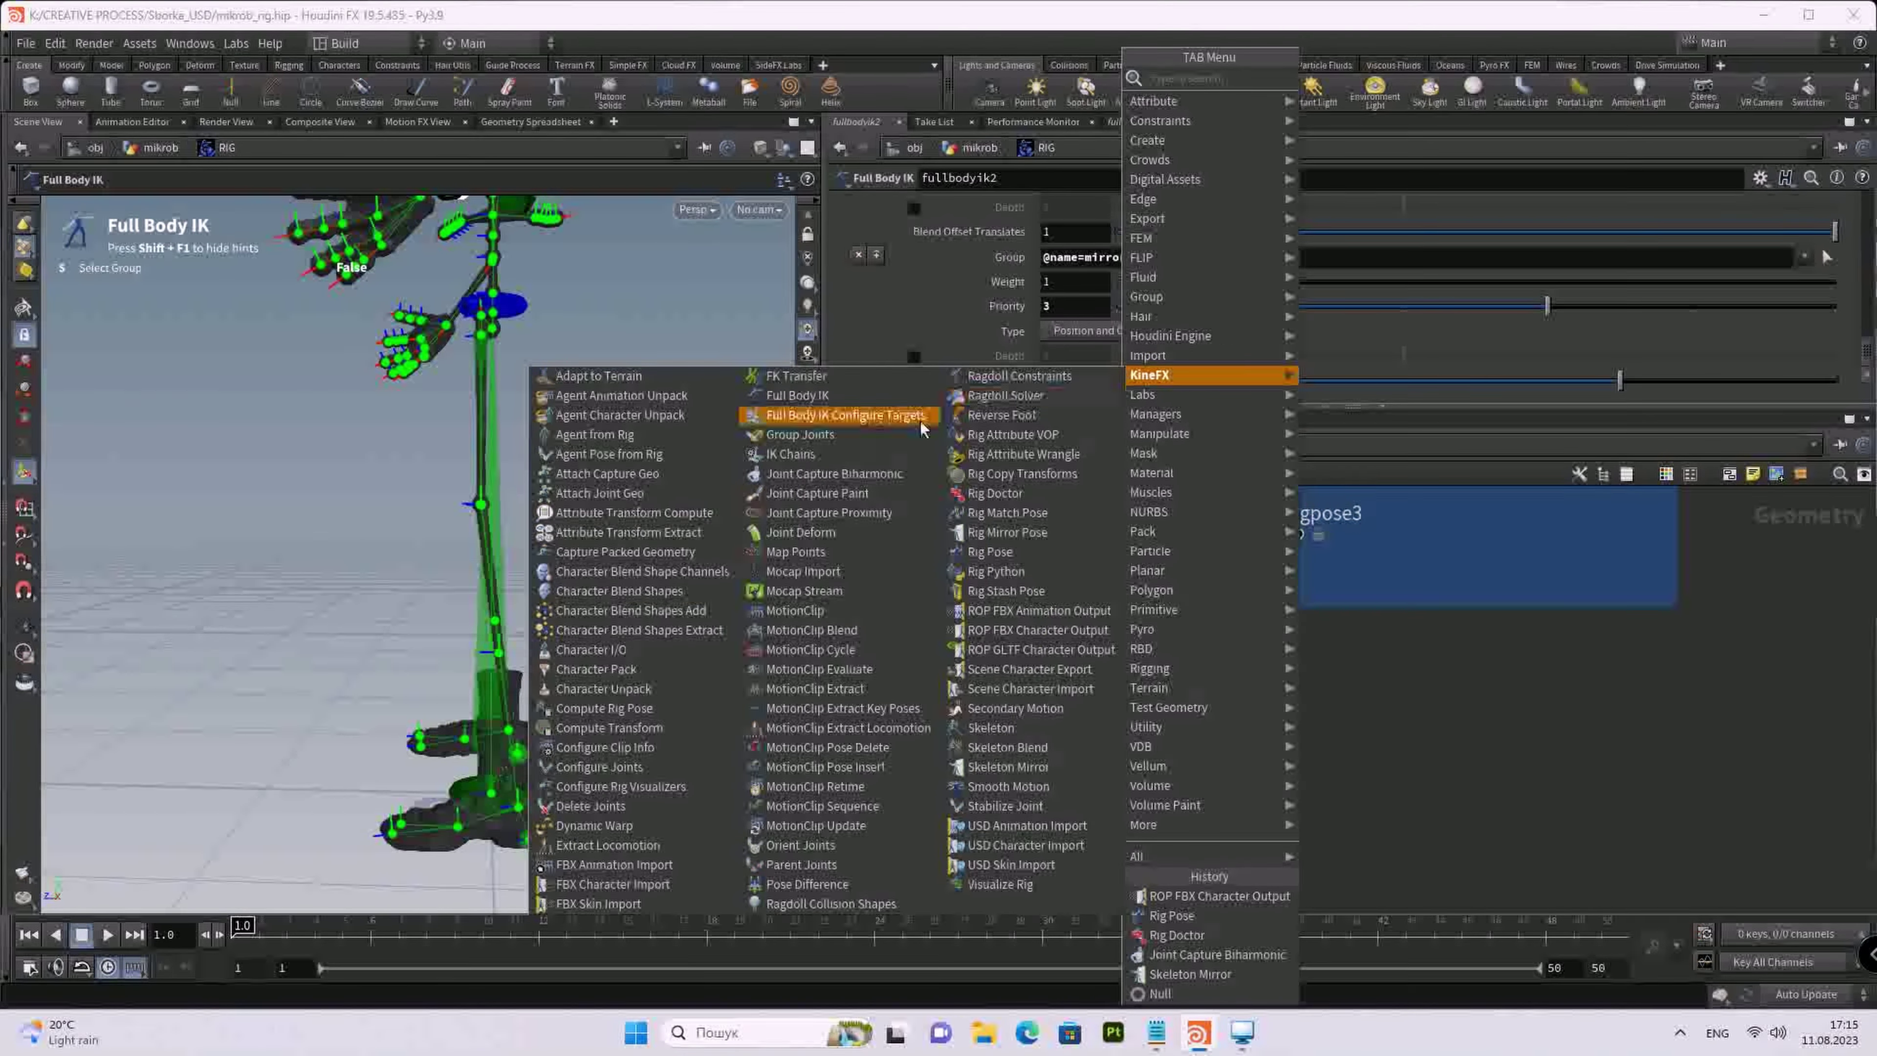
Step: Add a Delete Joints node below fullbodyik2 and wire fullbodyik2's output into it
click(604, 806)
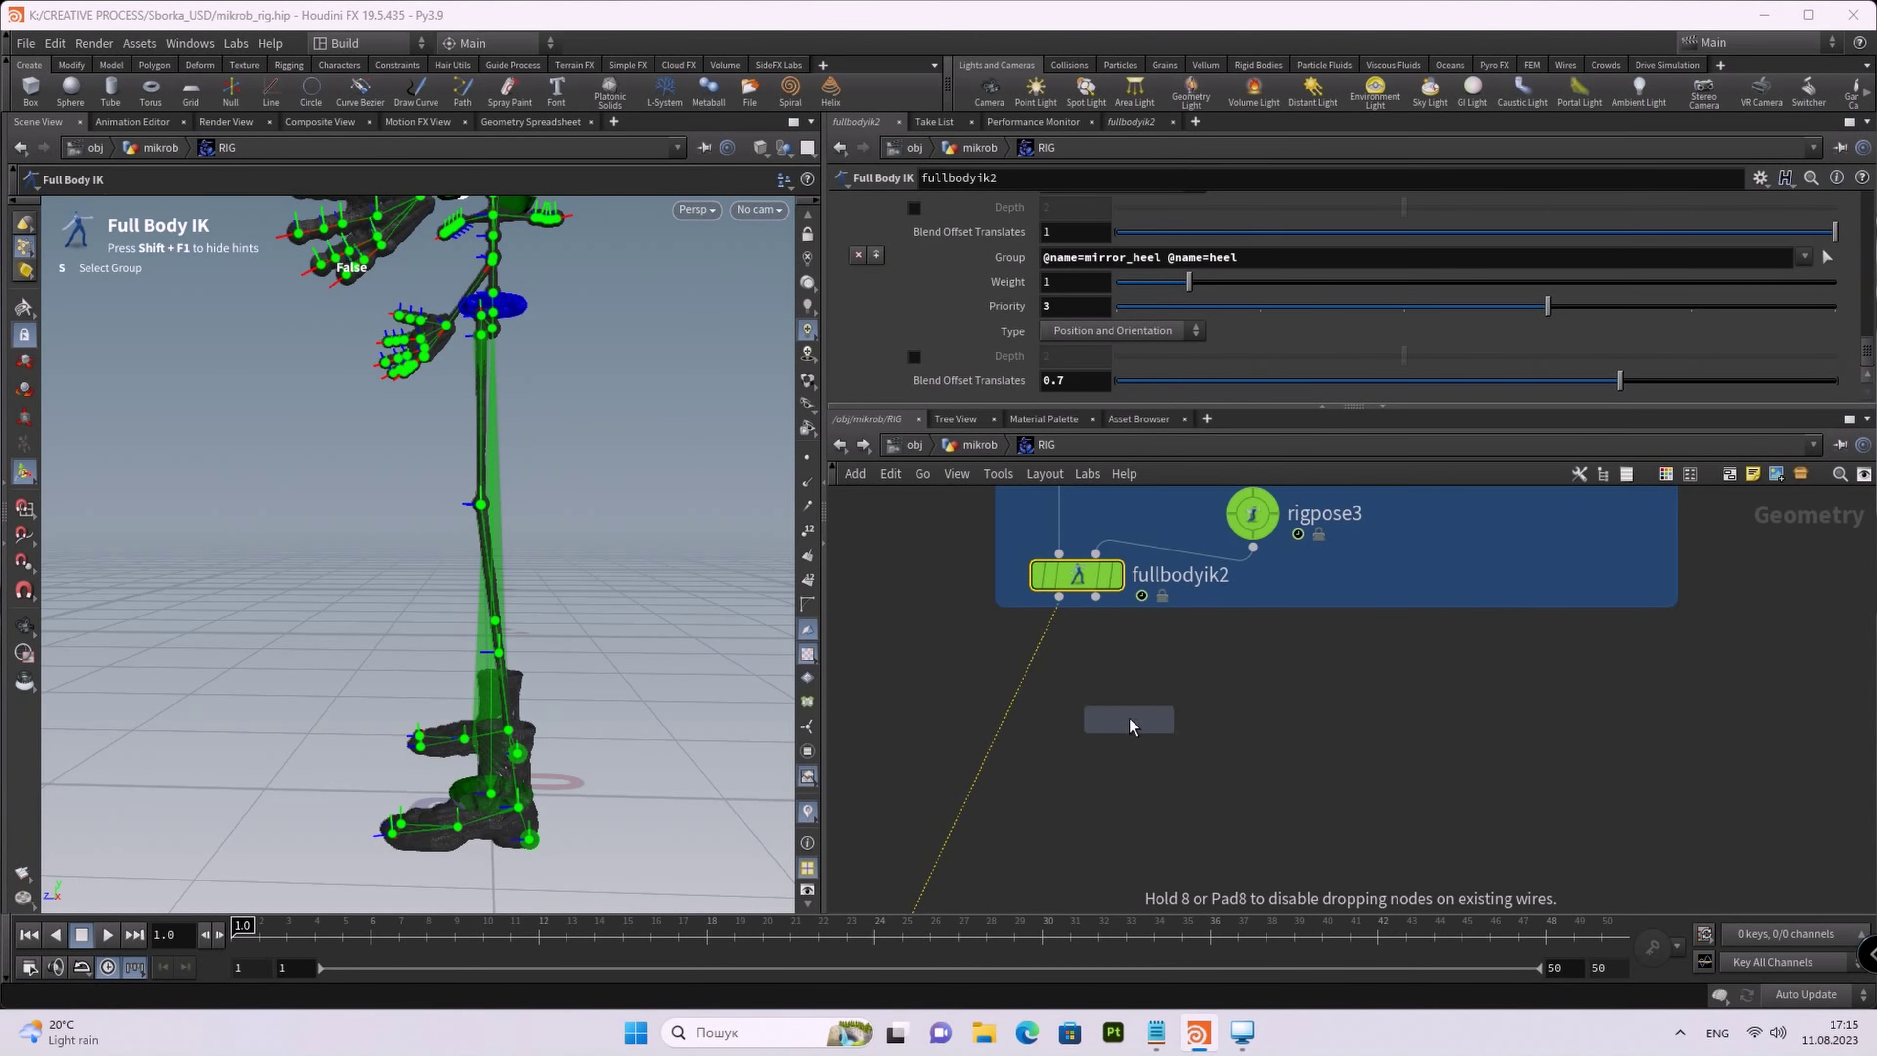
click(1182, 700)
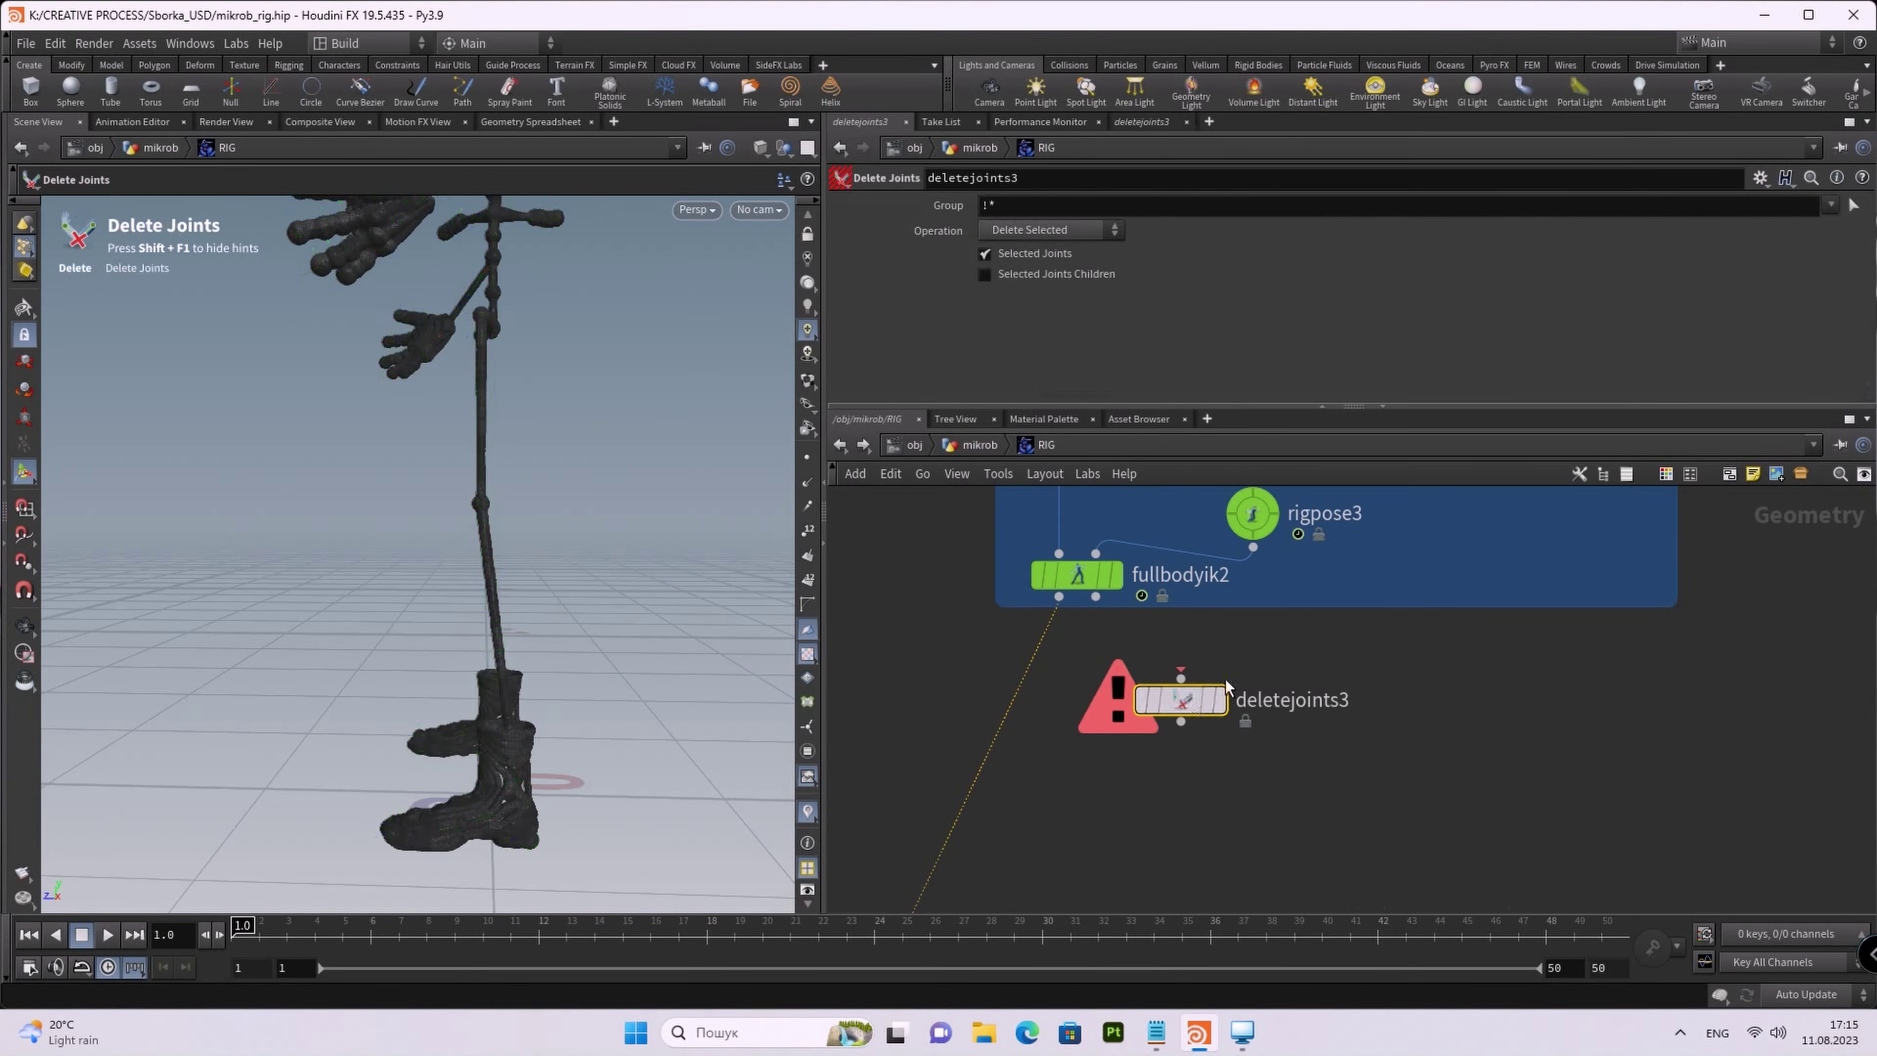
click(1179, 674)
click(1096, 596)
drag(1214, 708, 1221, 658)
Step: Tumble the viewport to frame the whole skeleton from the front
mouse_move(652, 676)
mouse_down()
mouse_move(634, 604)
mouse_move(502, 788)
mouse_move(419, 671)
mouse_move(473, 721)
mouse_move(481, 534)
mouse_up()
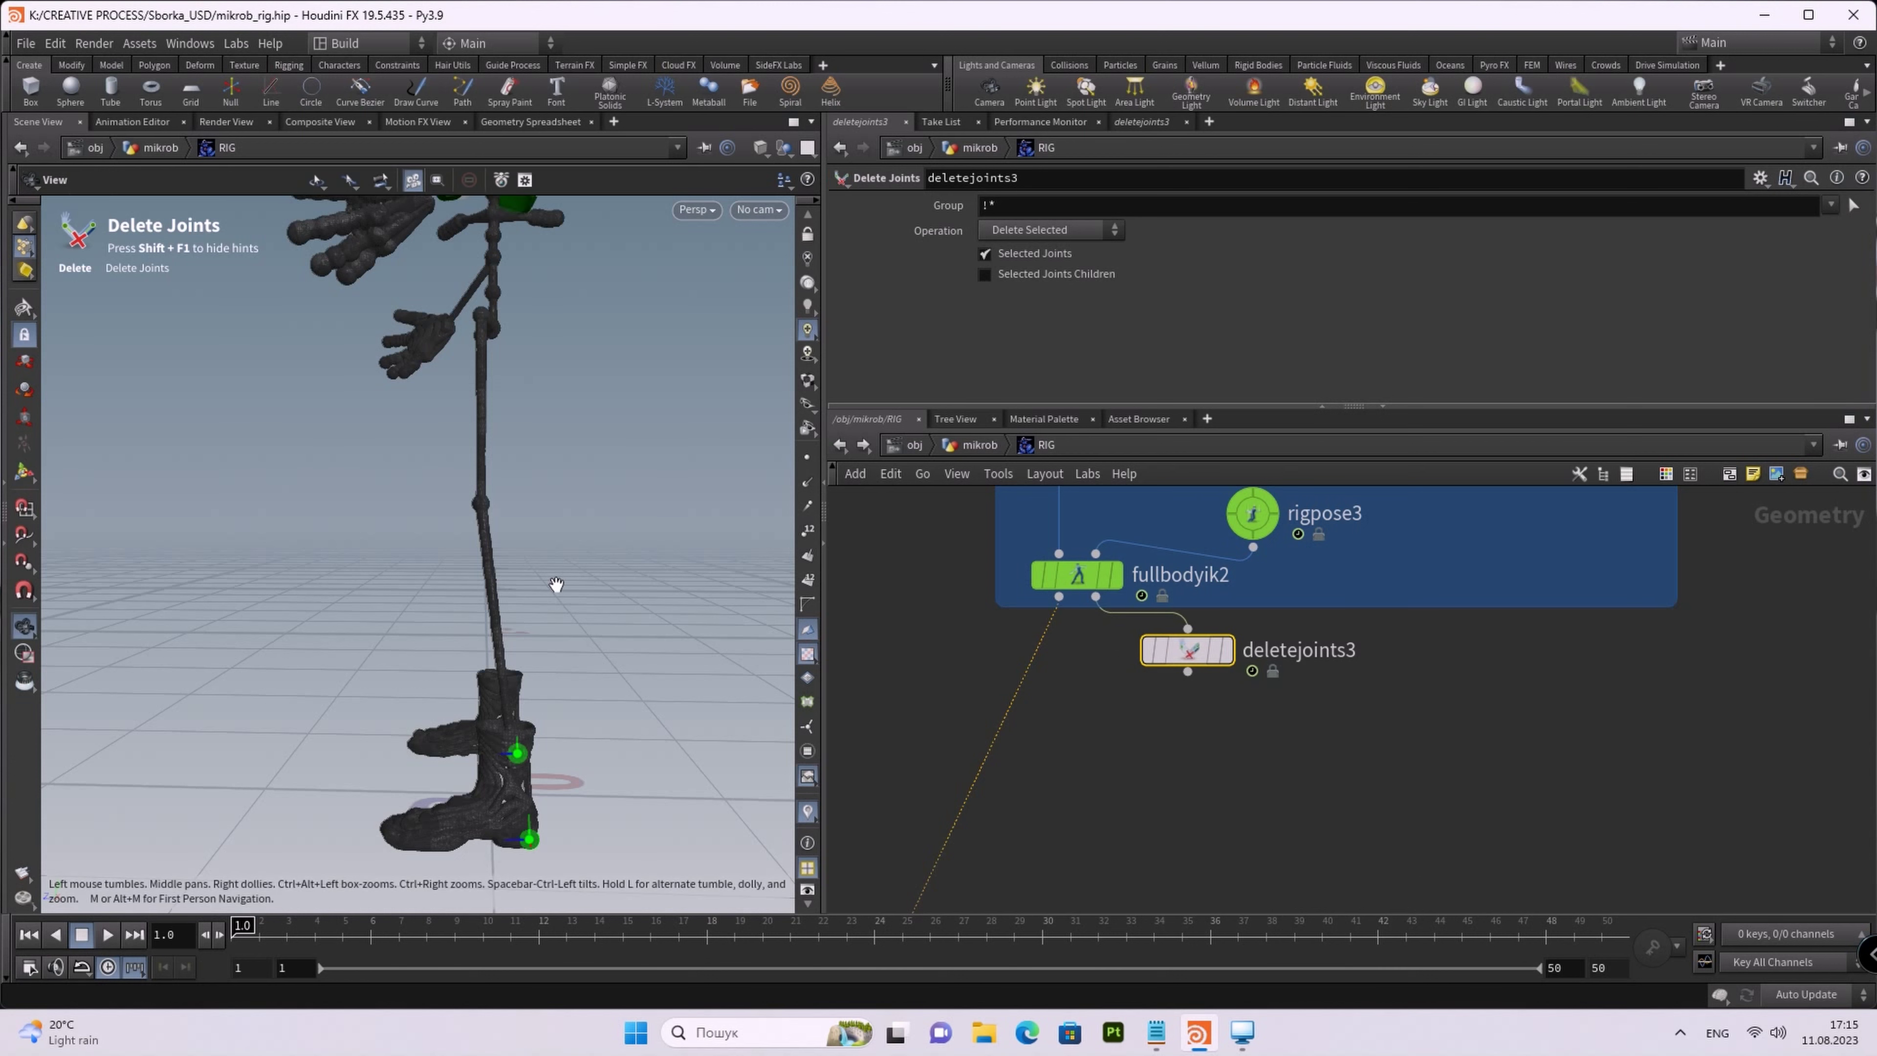
right_drag(481, 535, 473, 628)
drag(473, 628, 509, 644)
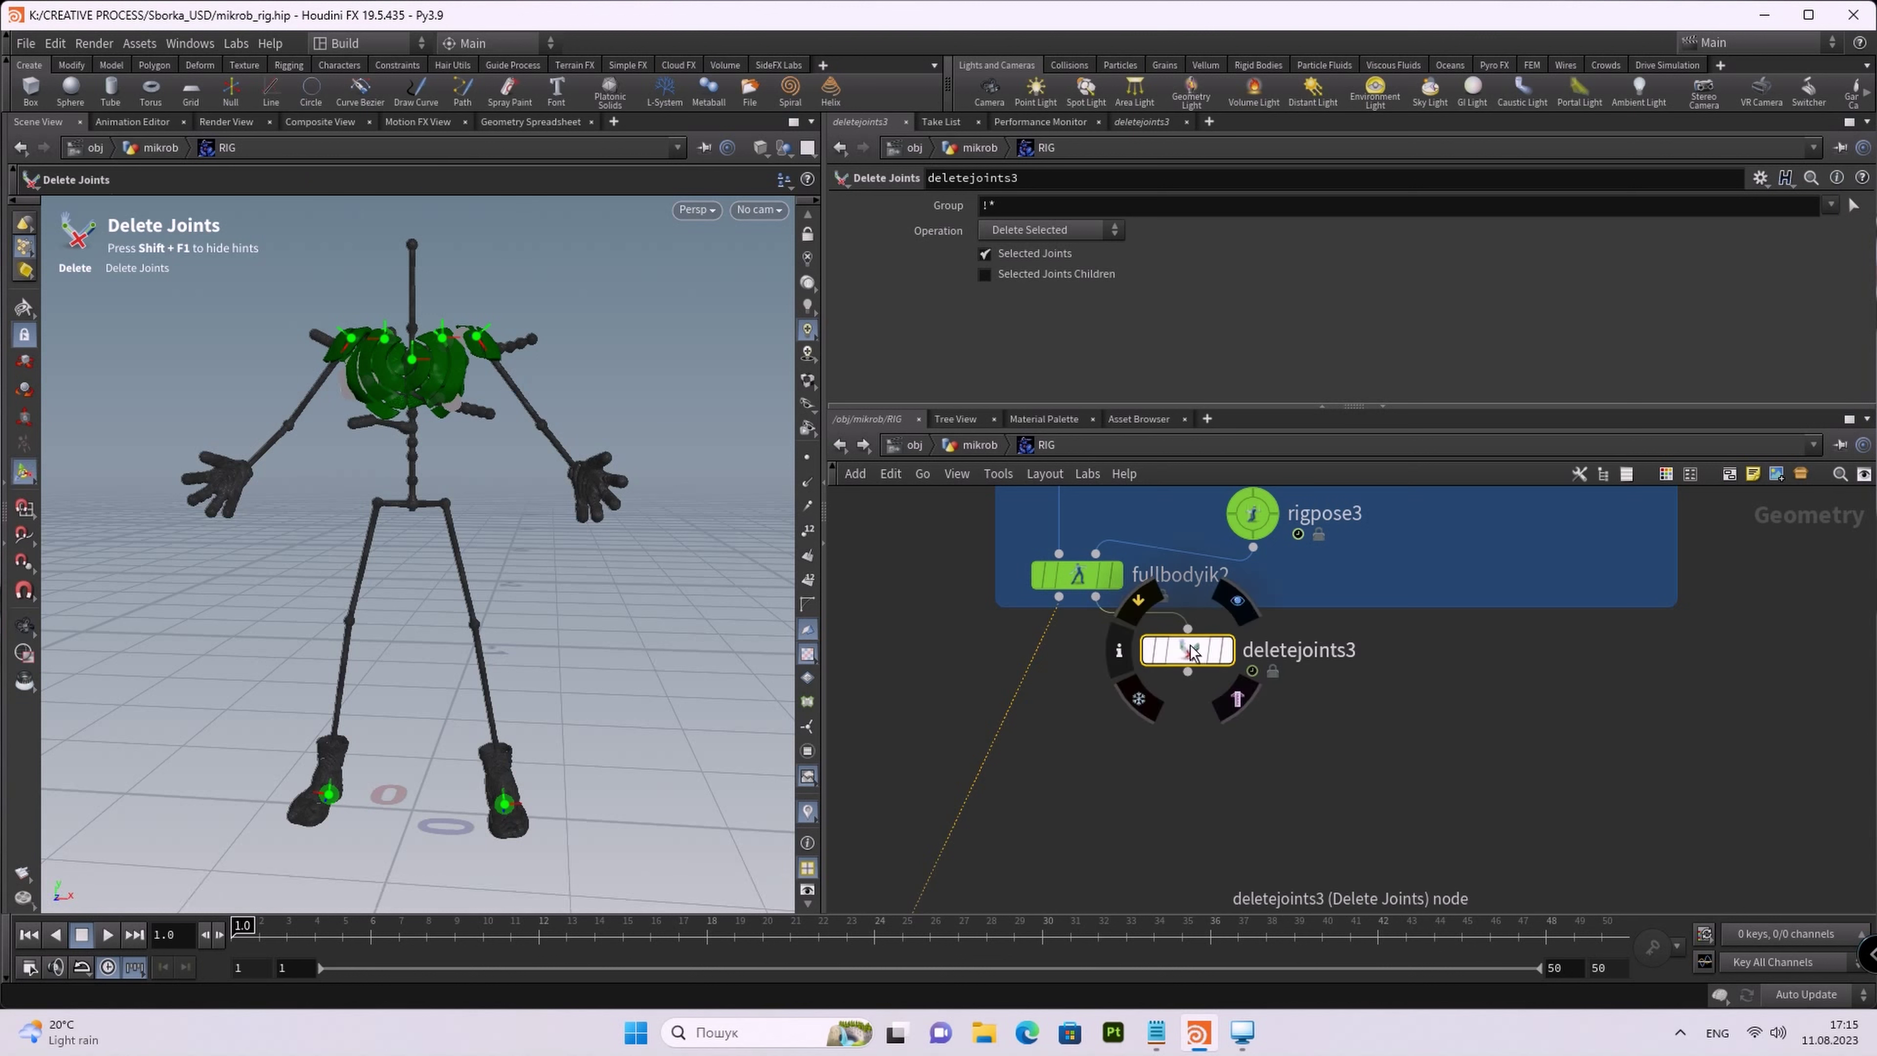
click(1076, 730)
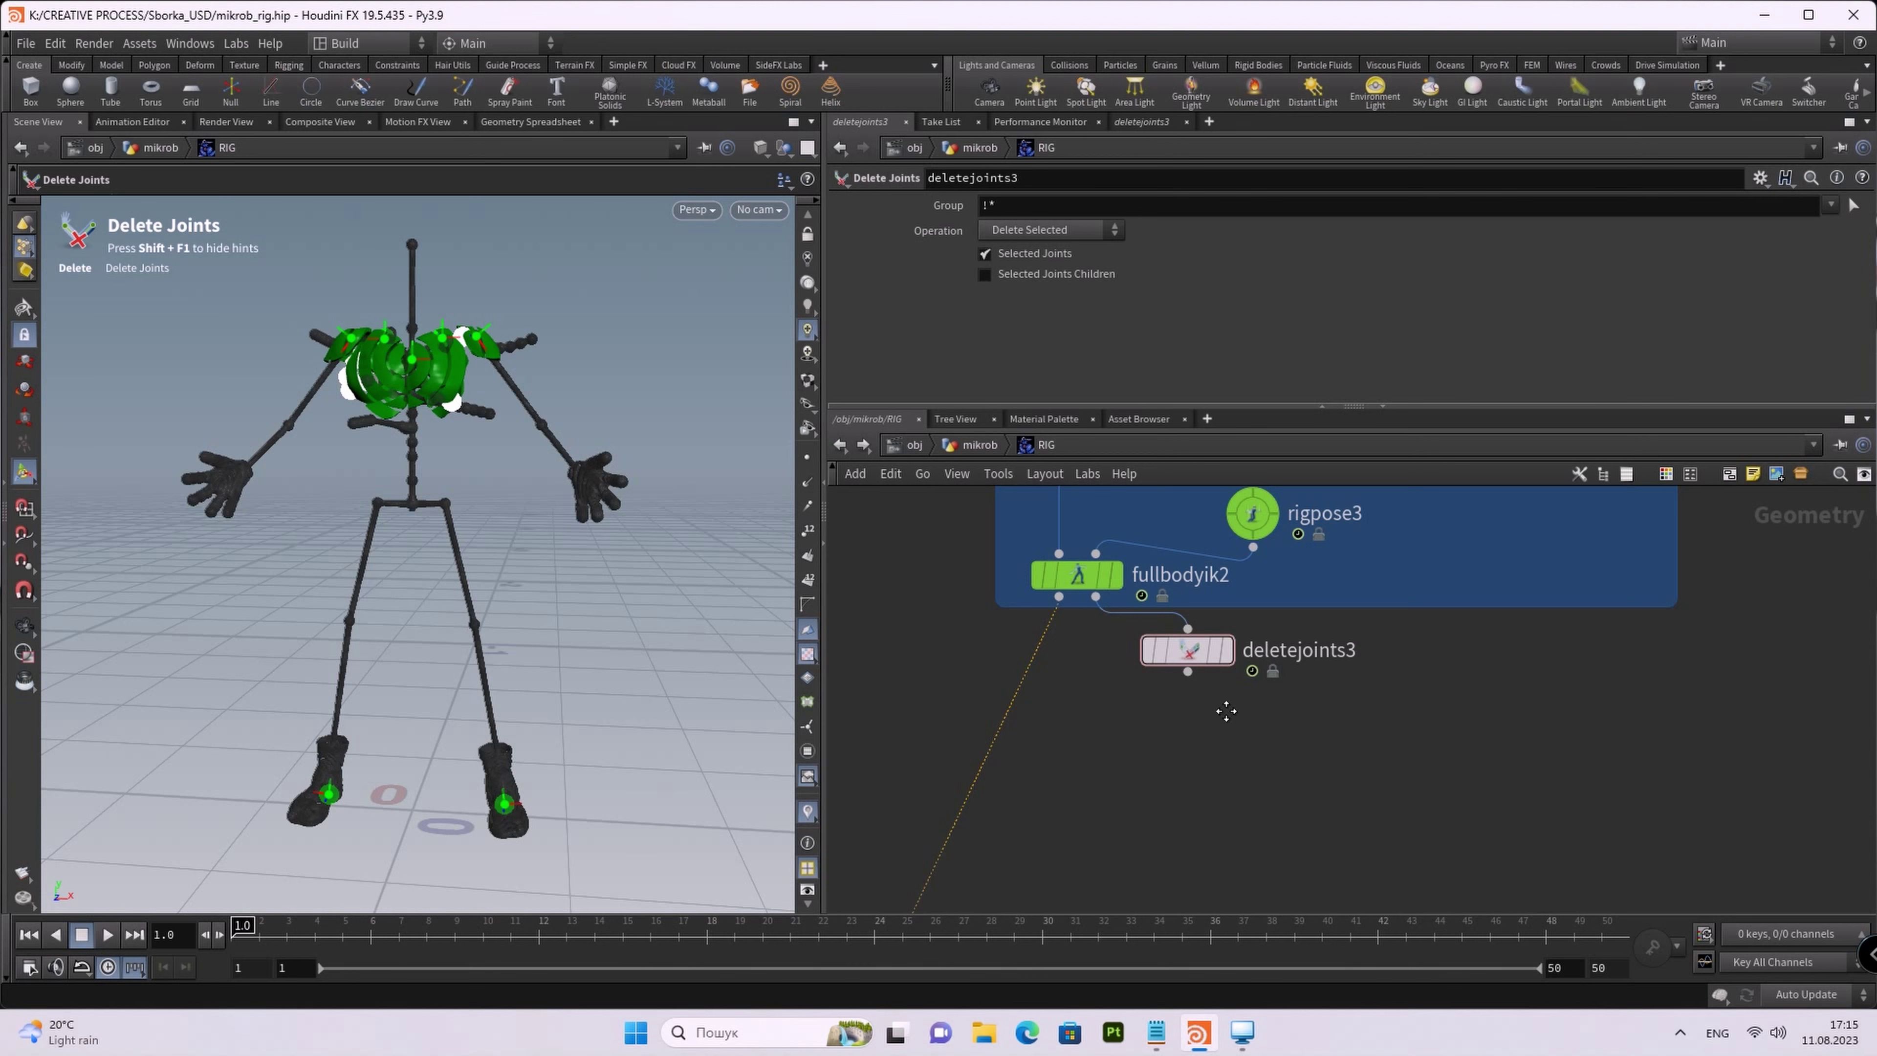
Step: Reposition deletejoints3 and reconnect fullbodyik2's output into it
middle_drag(1222, 712, 1210, 750)
drag(1180, 707, 1205, 737)
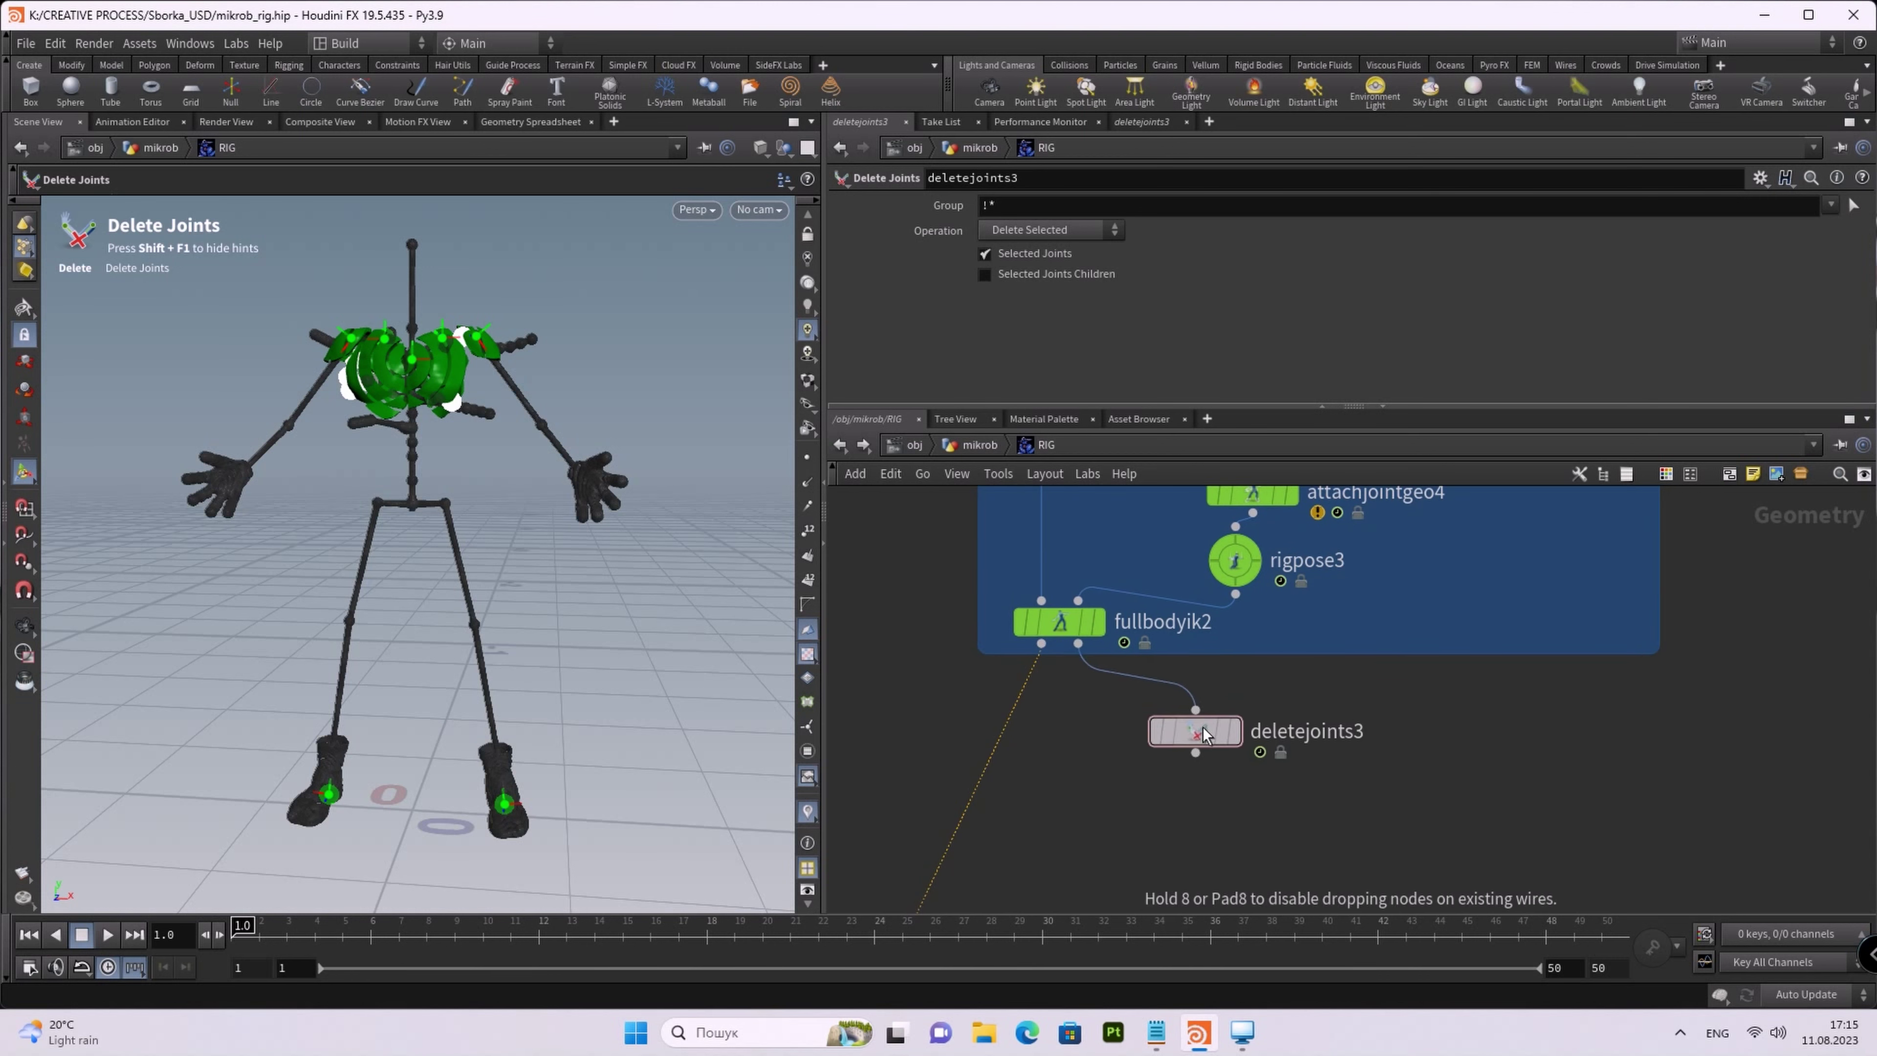
key(y)
mouse_move(1175, 669)
mouse_down()
mouse_move(1191, 699)
mouse_move(1107, 734)
mouse_up()
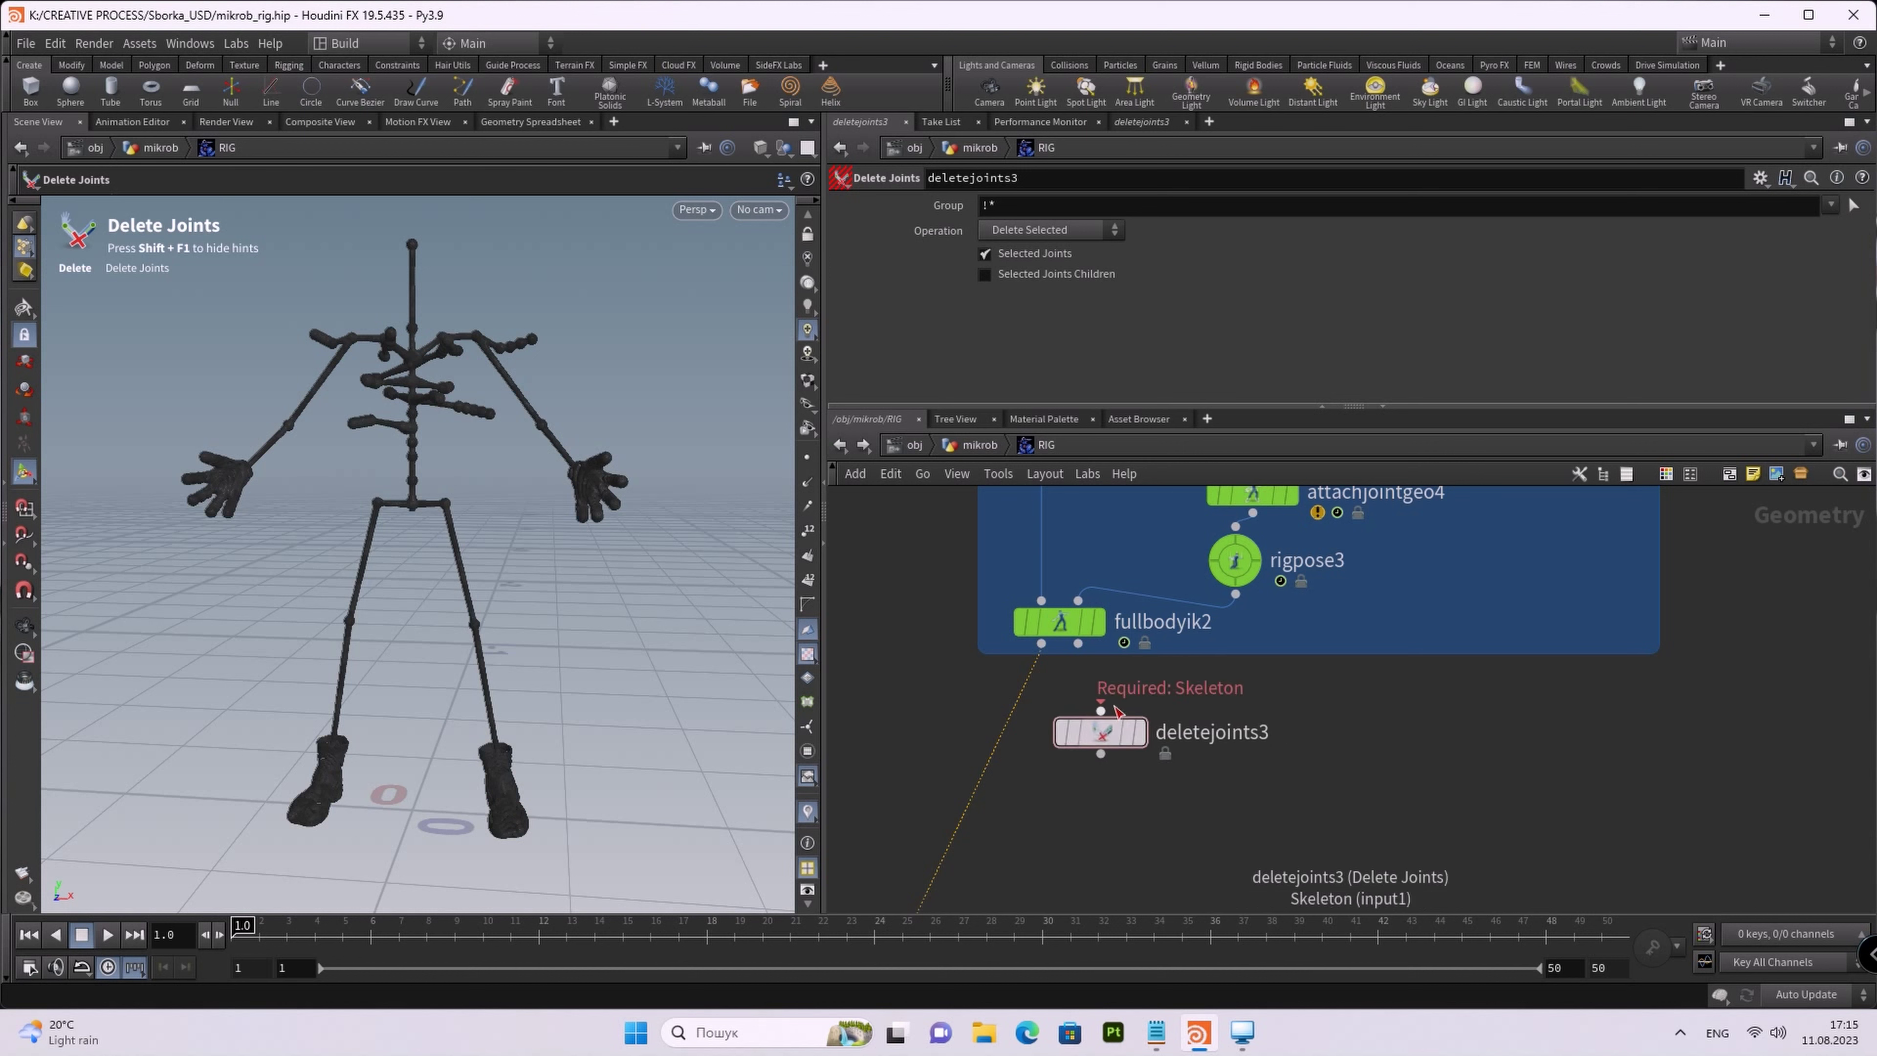
drag(1100, 705, 1041, 645)
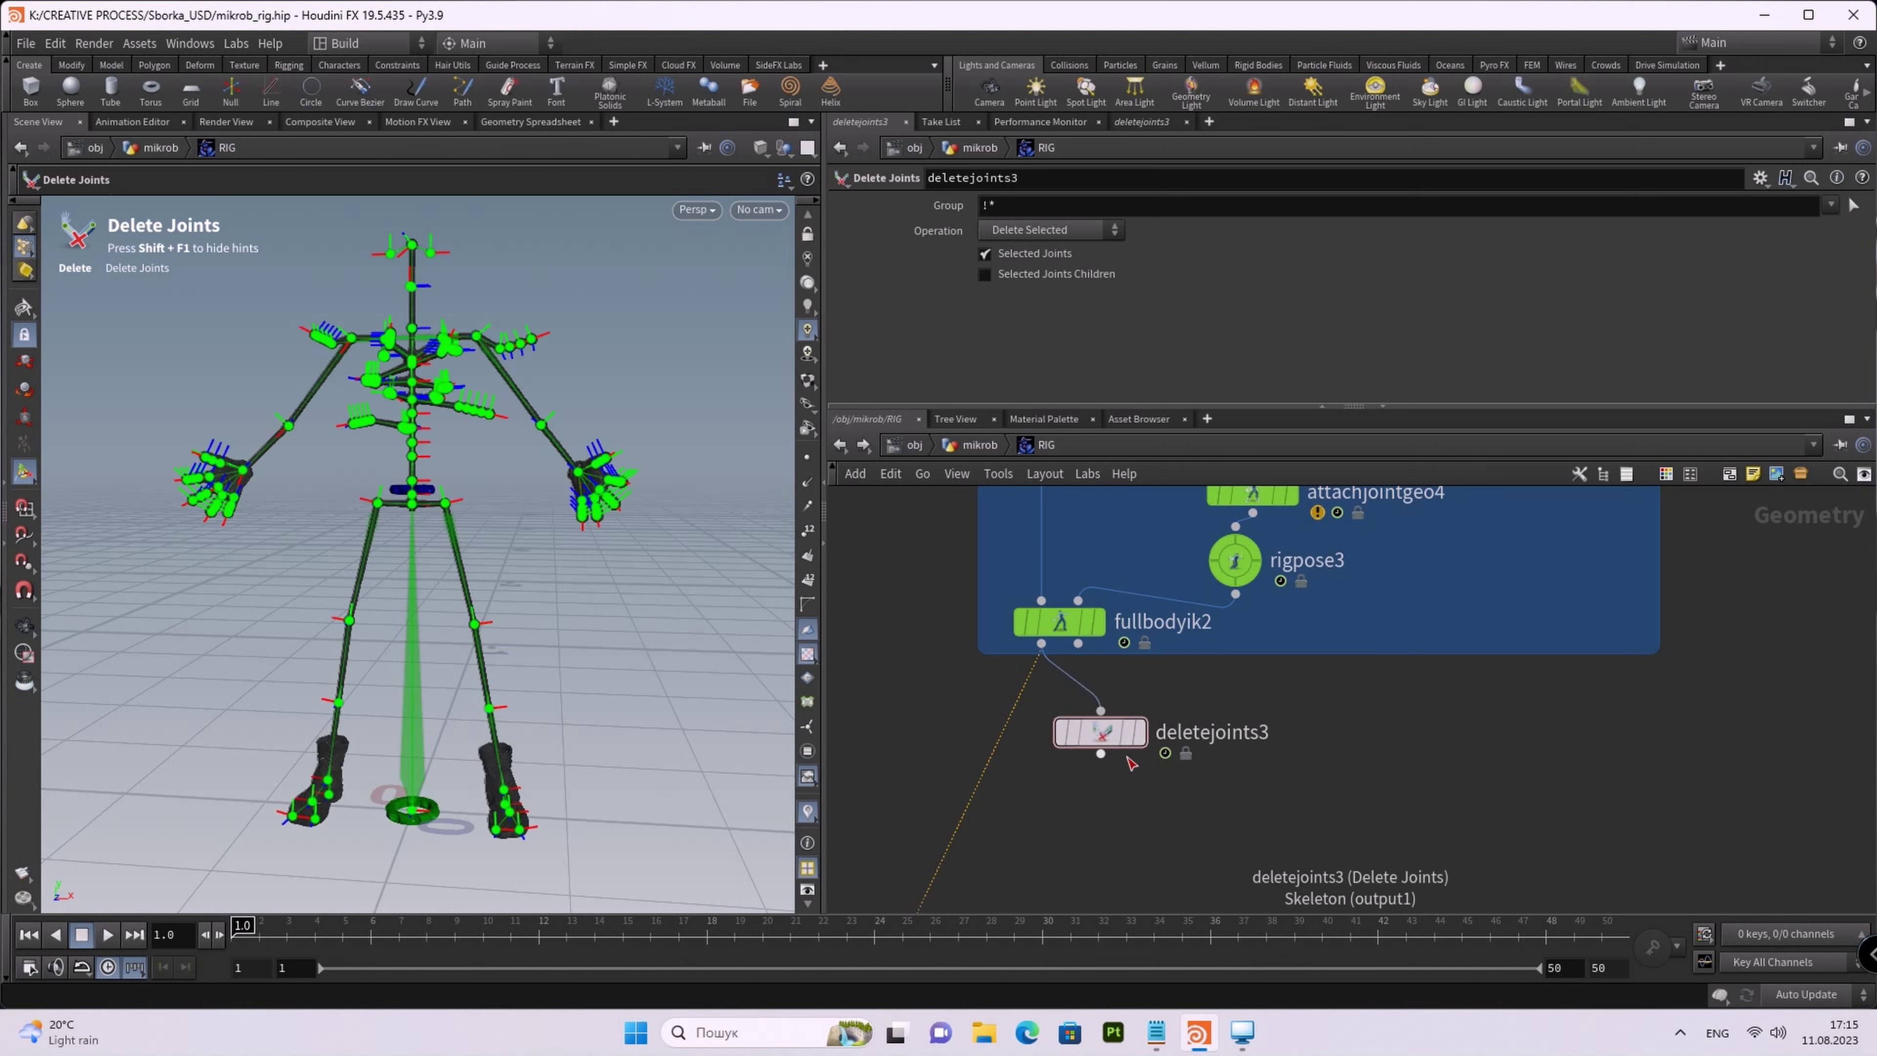
drag(1115, 743, 1180, 734)
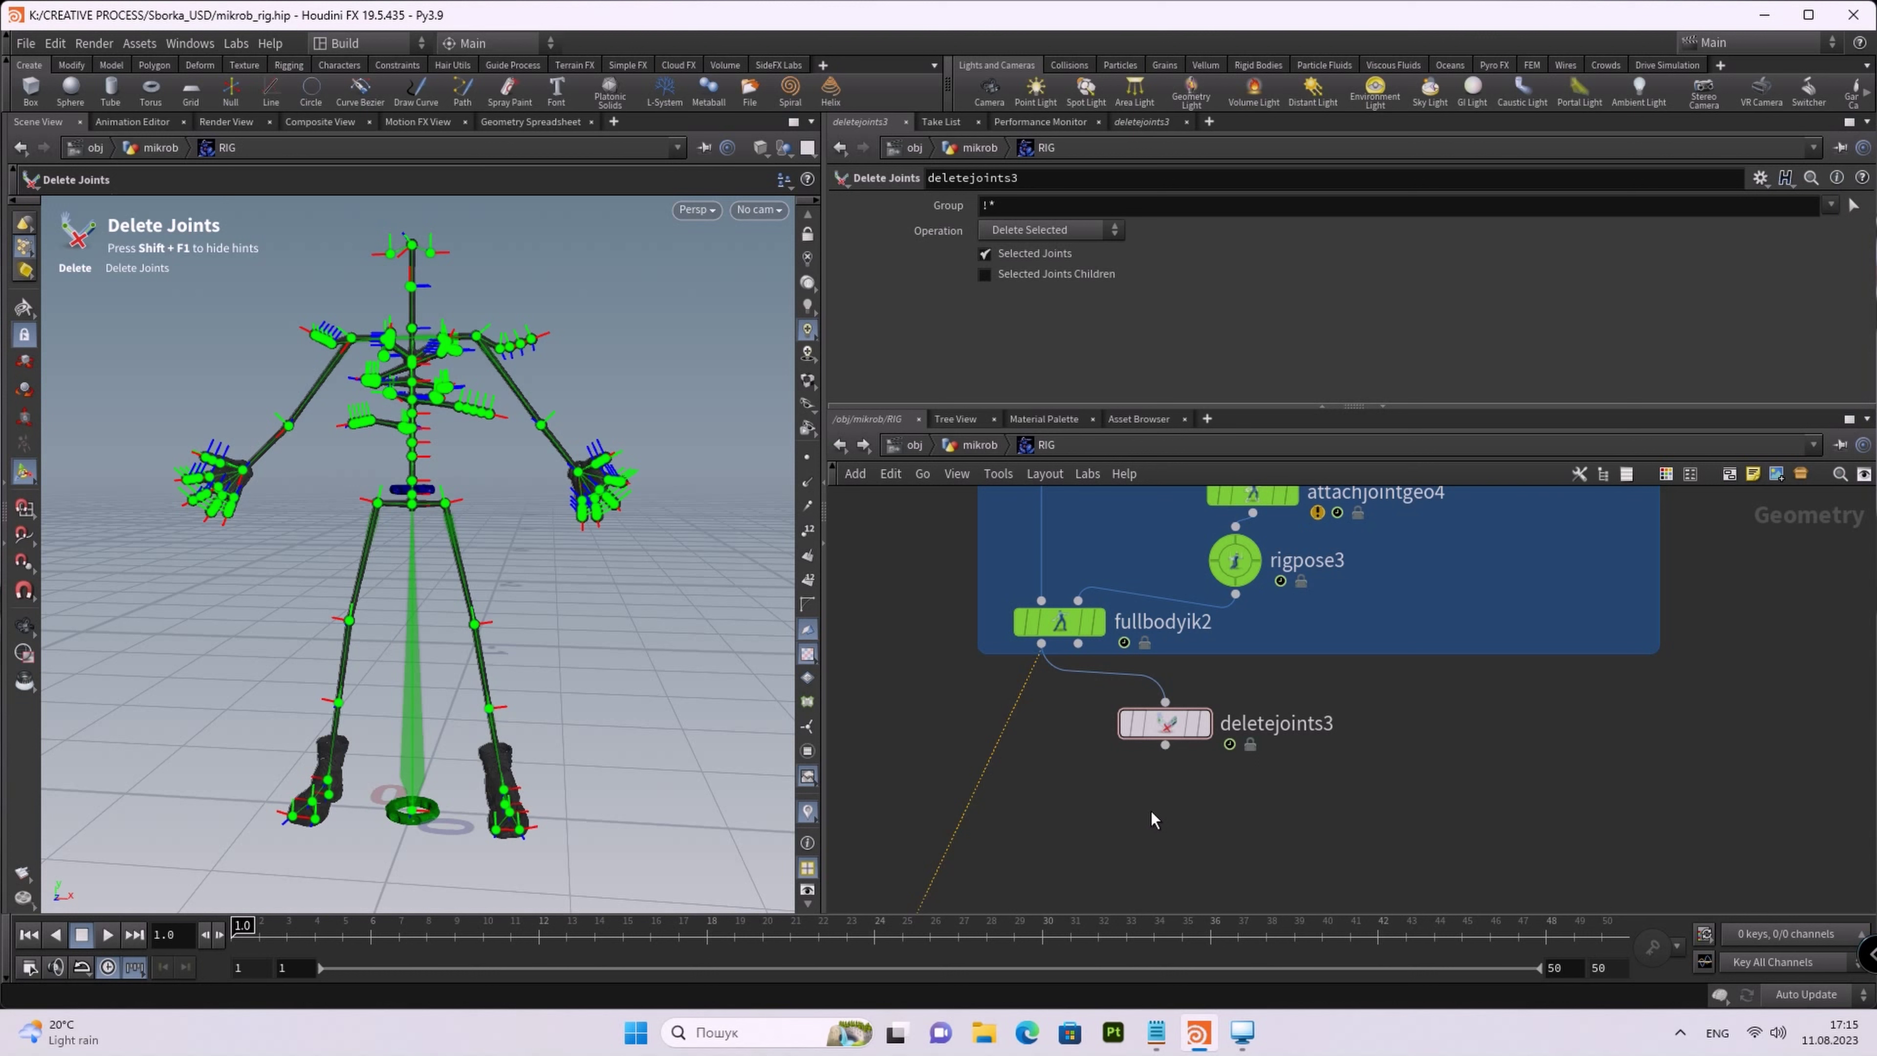
scroll(1180, 805, down, 3)
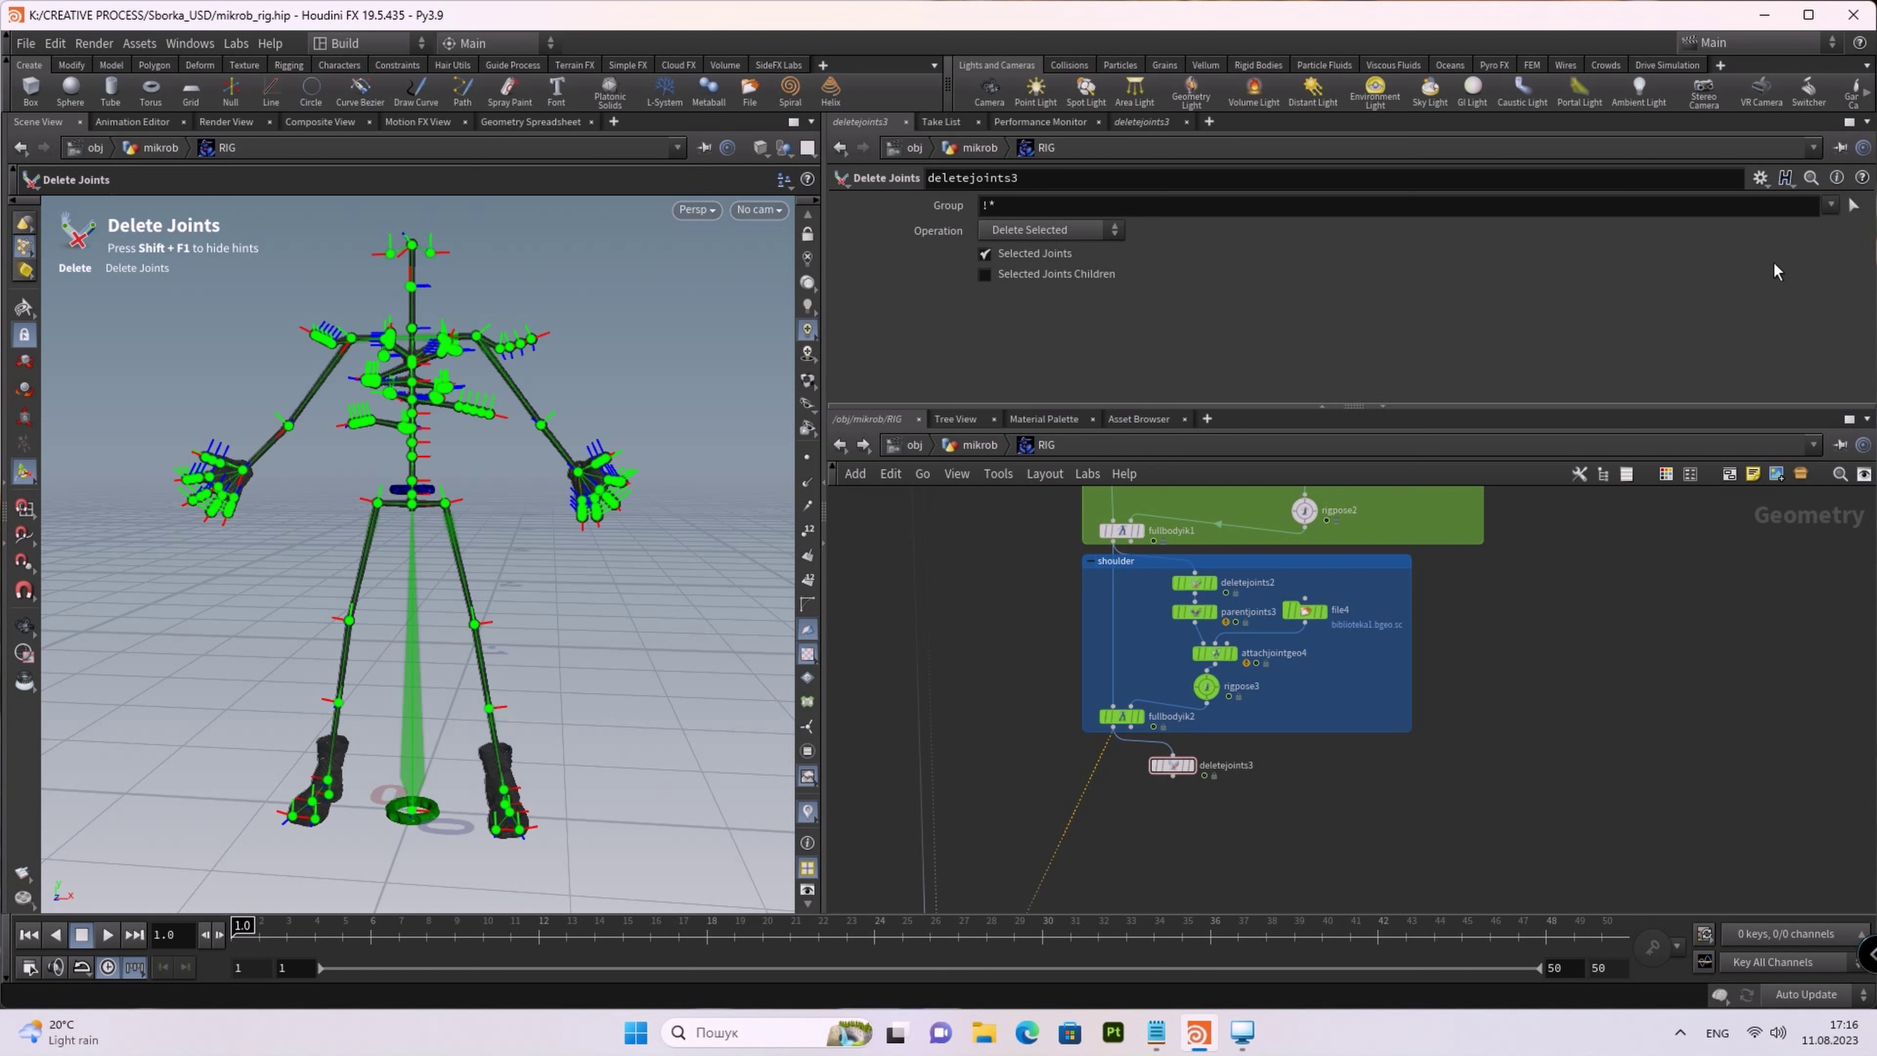
click(1852, 205)
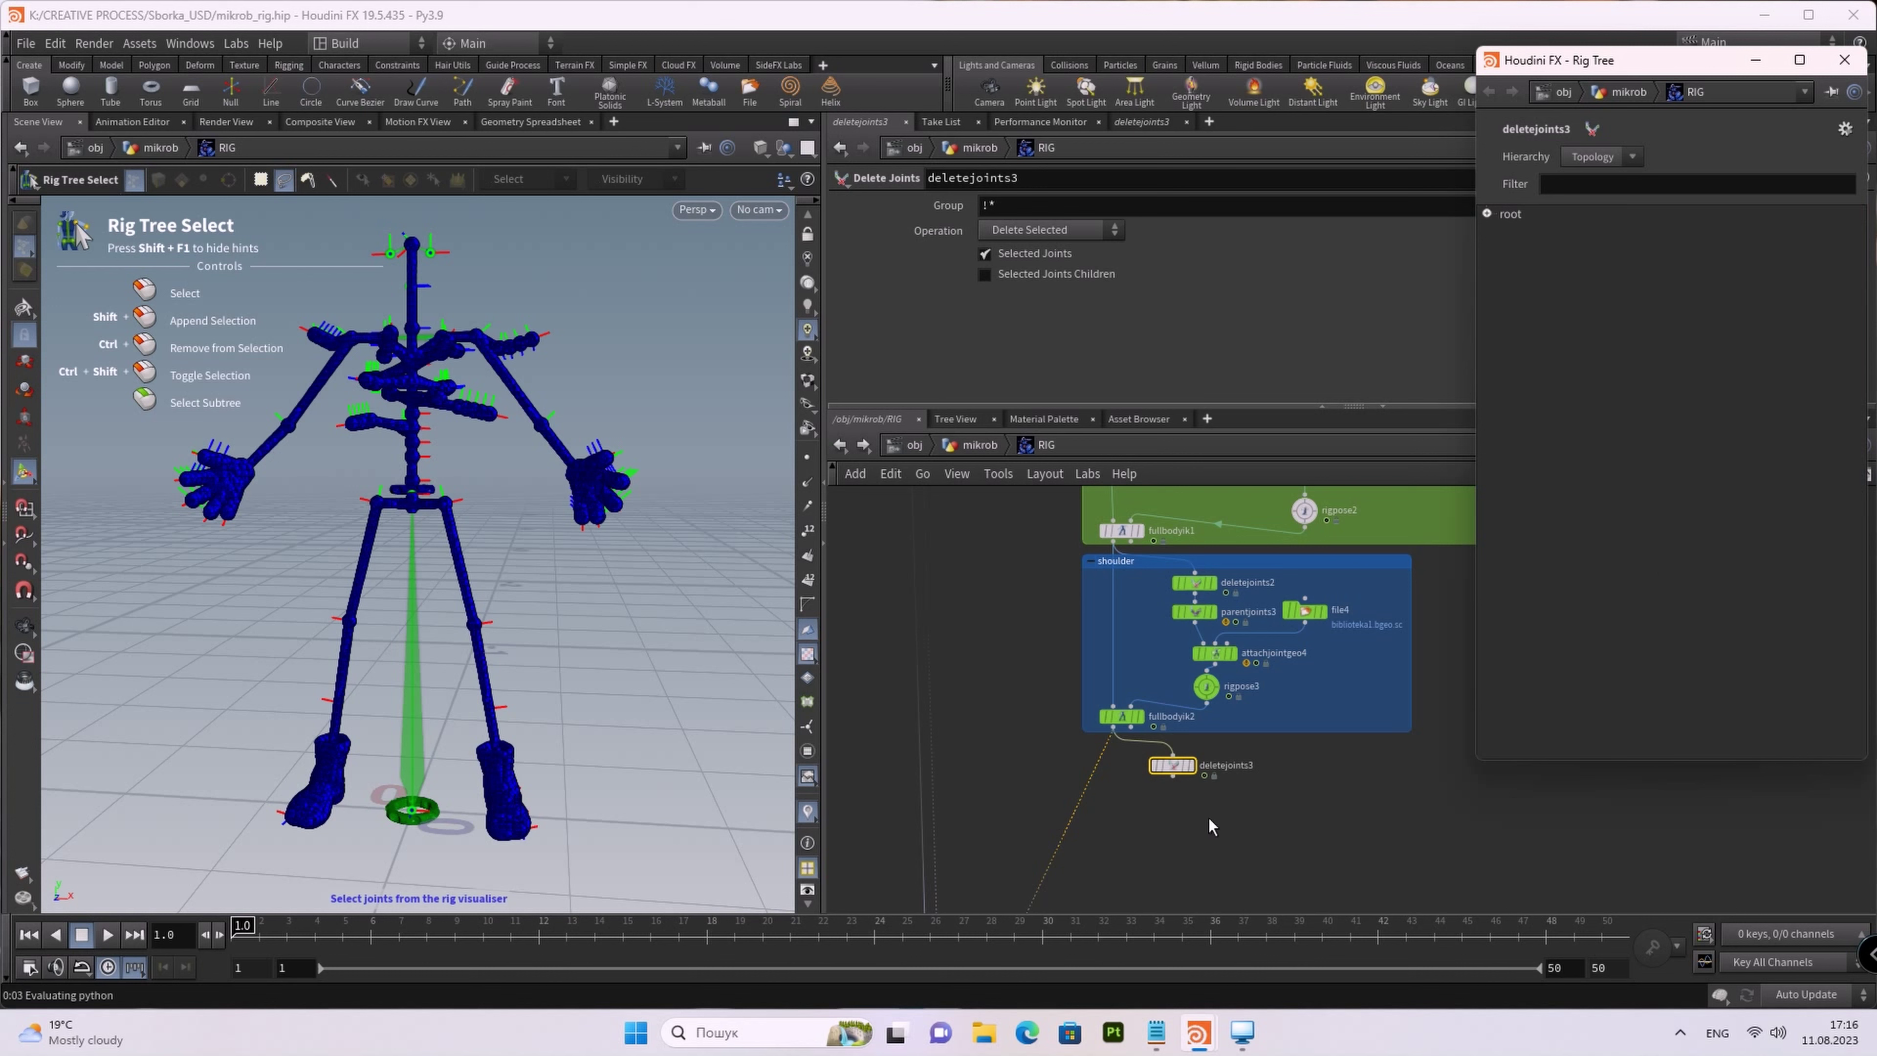
middle_drag(1216, 826, 1331, 596)
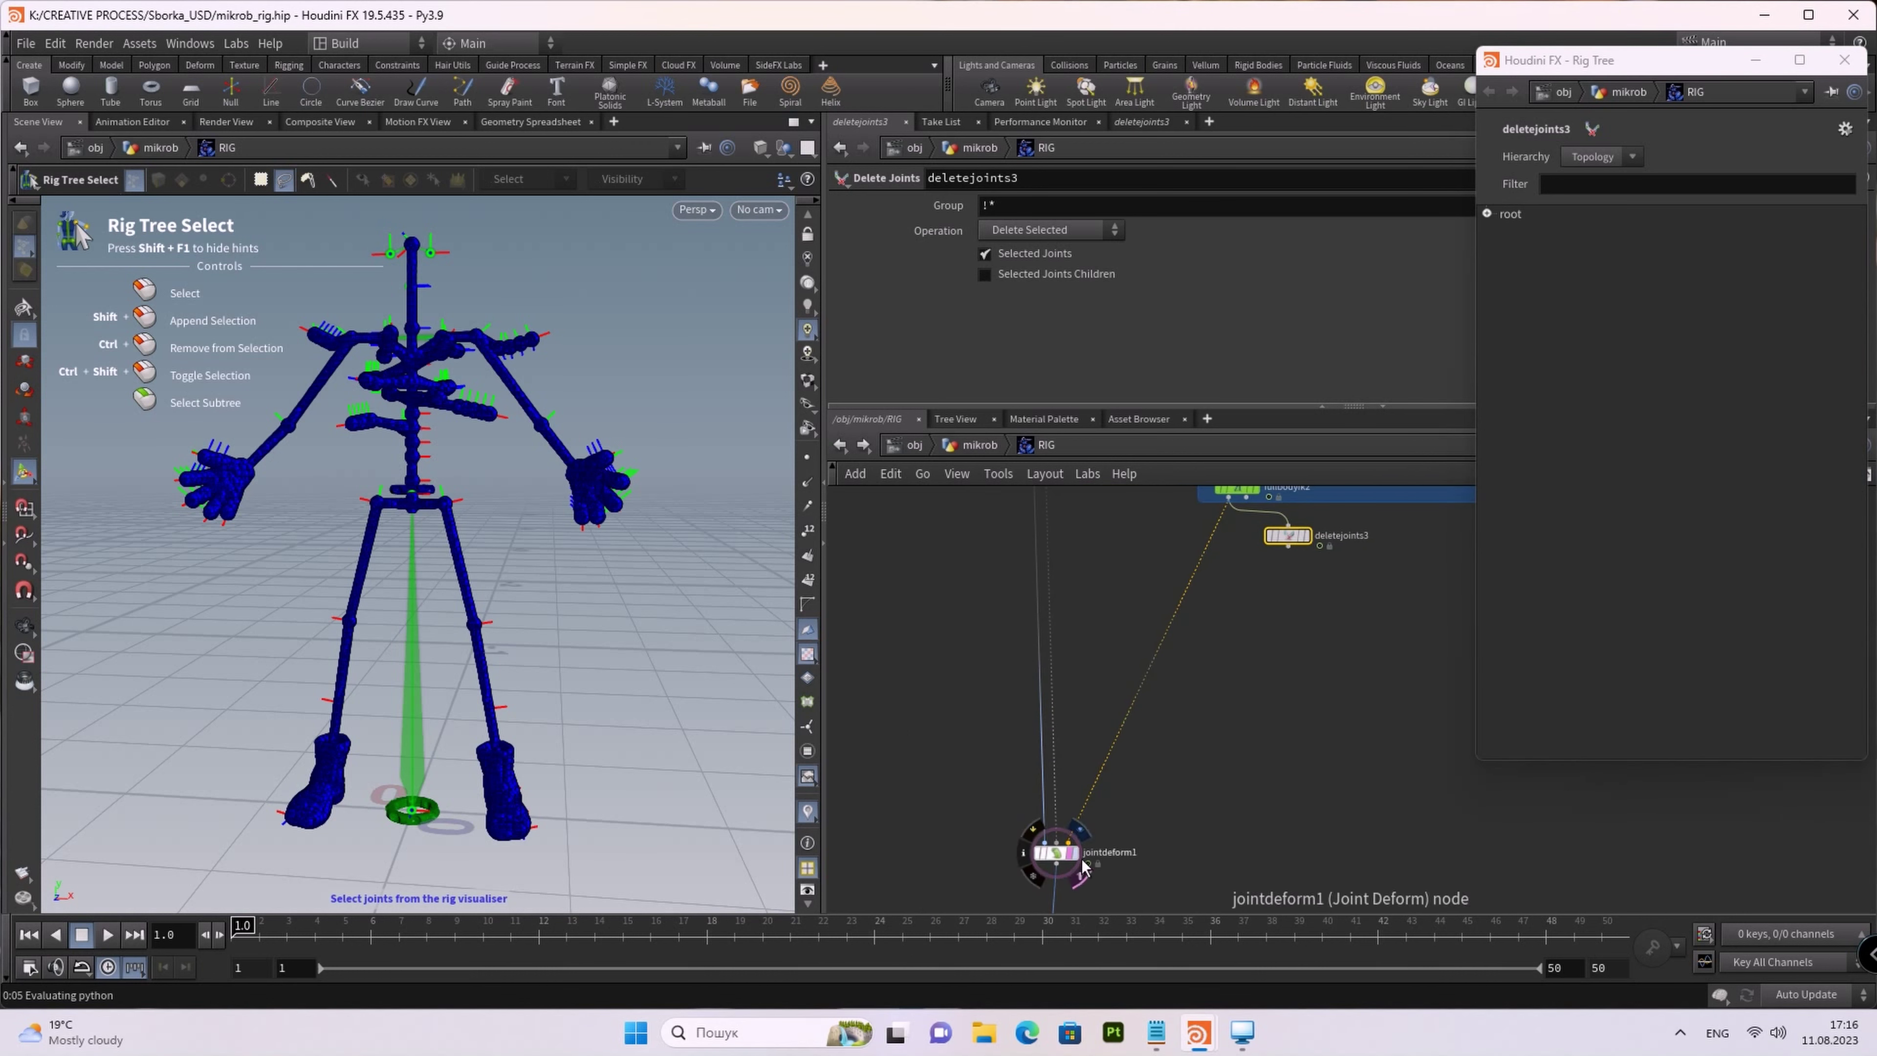
key(Escape)
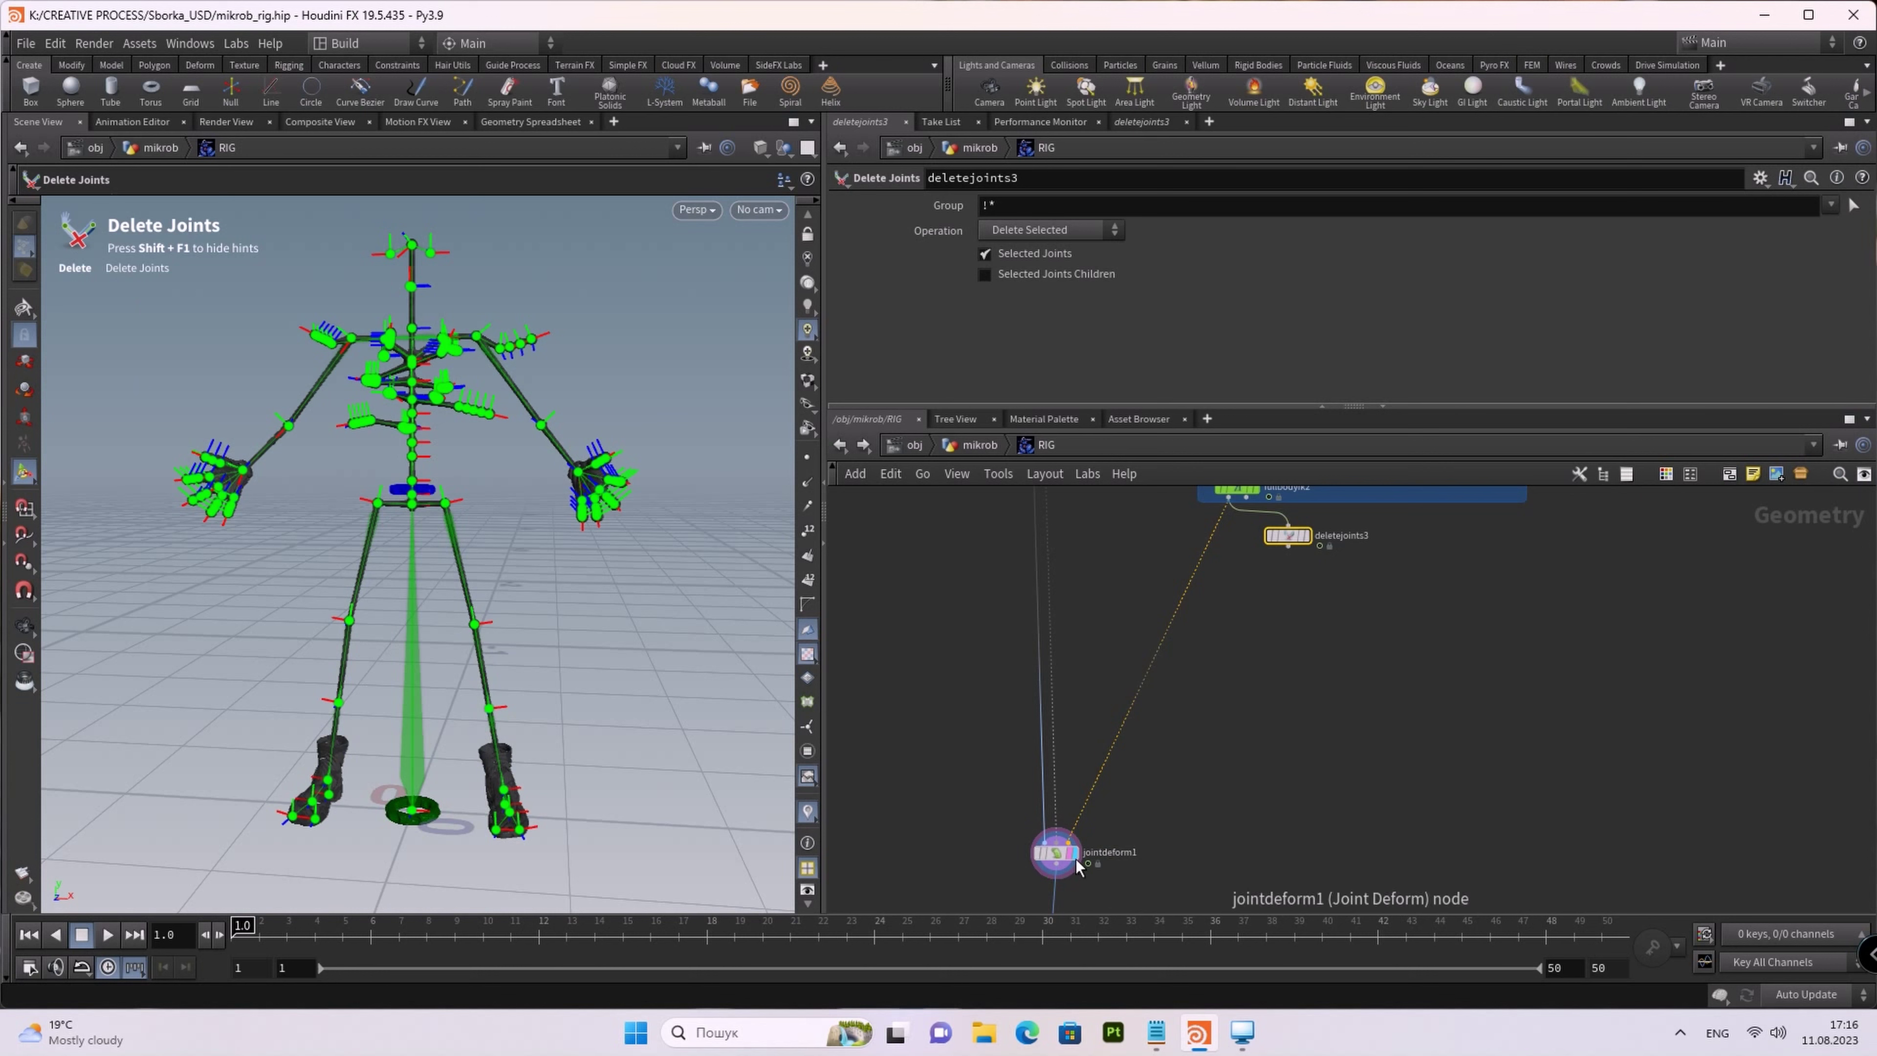
middle_drag(1304, 695, 1223, 804)
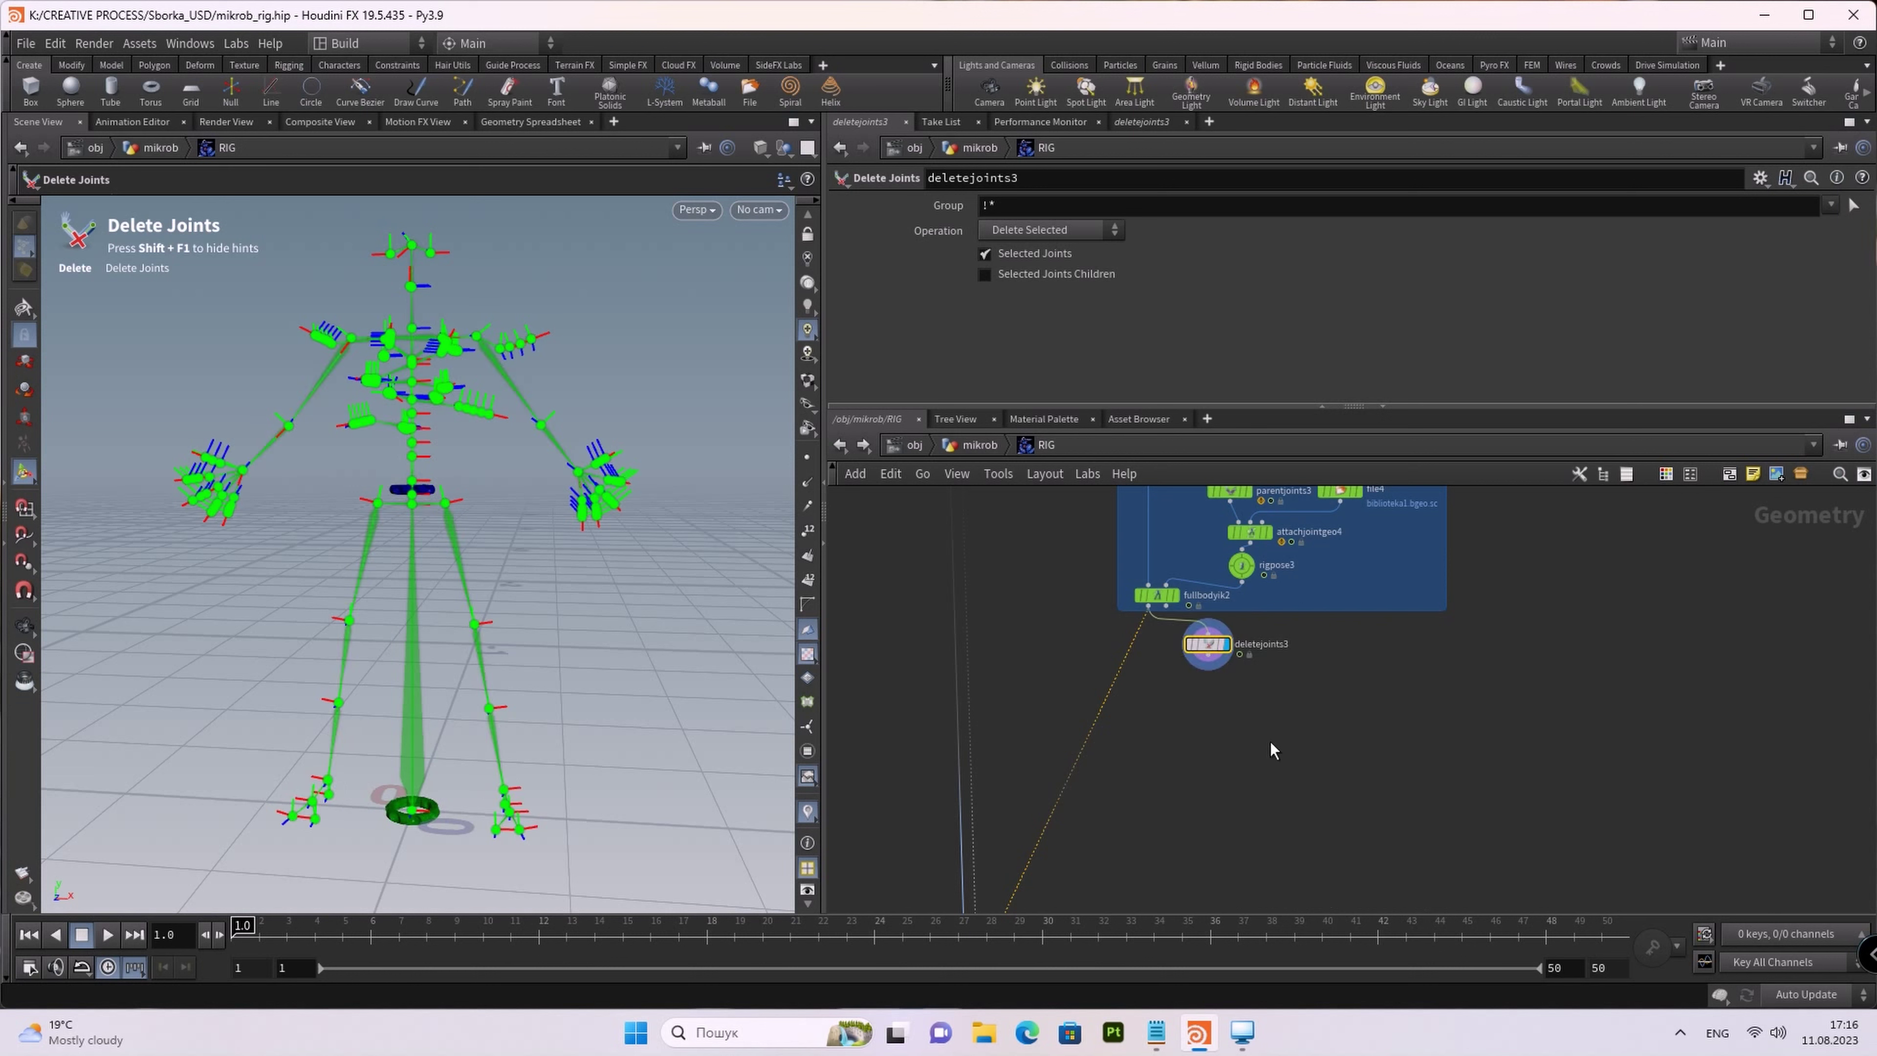
middle_drag(1247, 694, 1260, 741)
drag(1220, 668, 1178, 658)
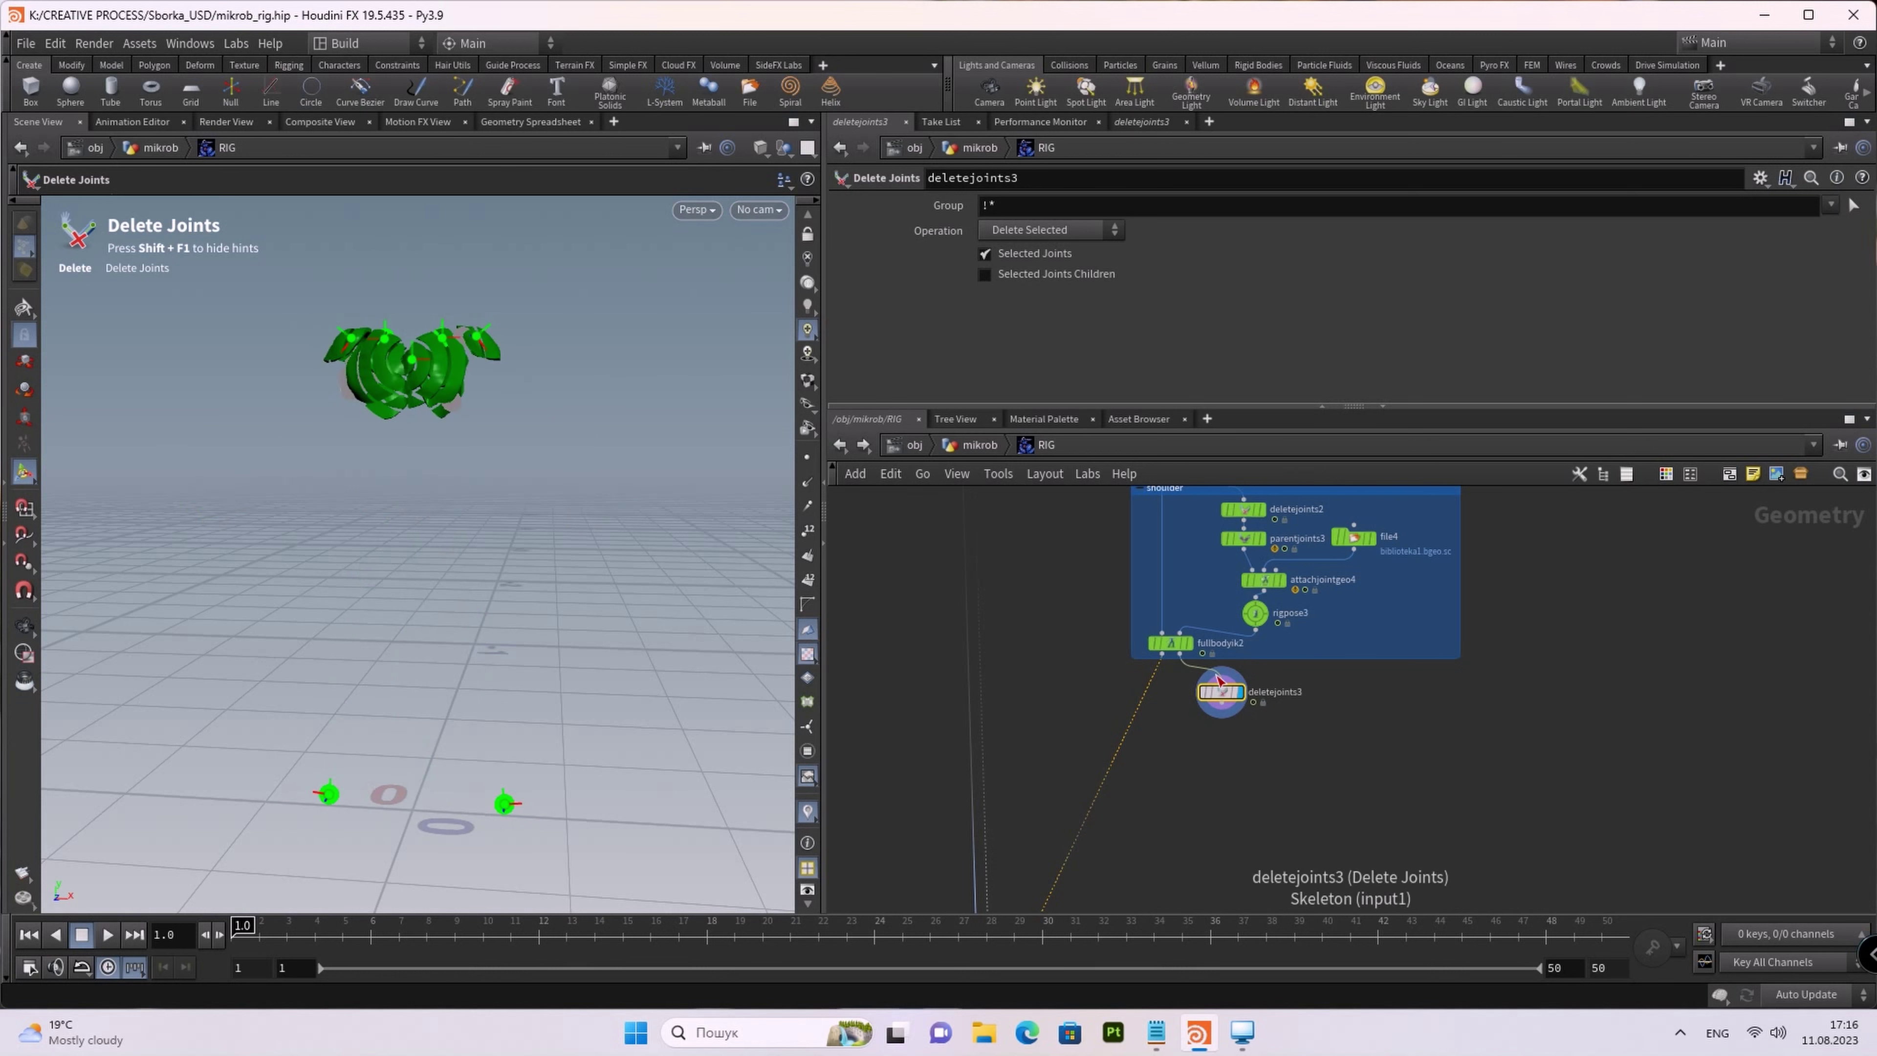
drag(1219, 669, 1169, 653)
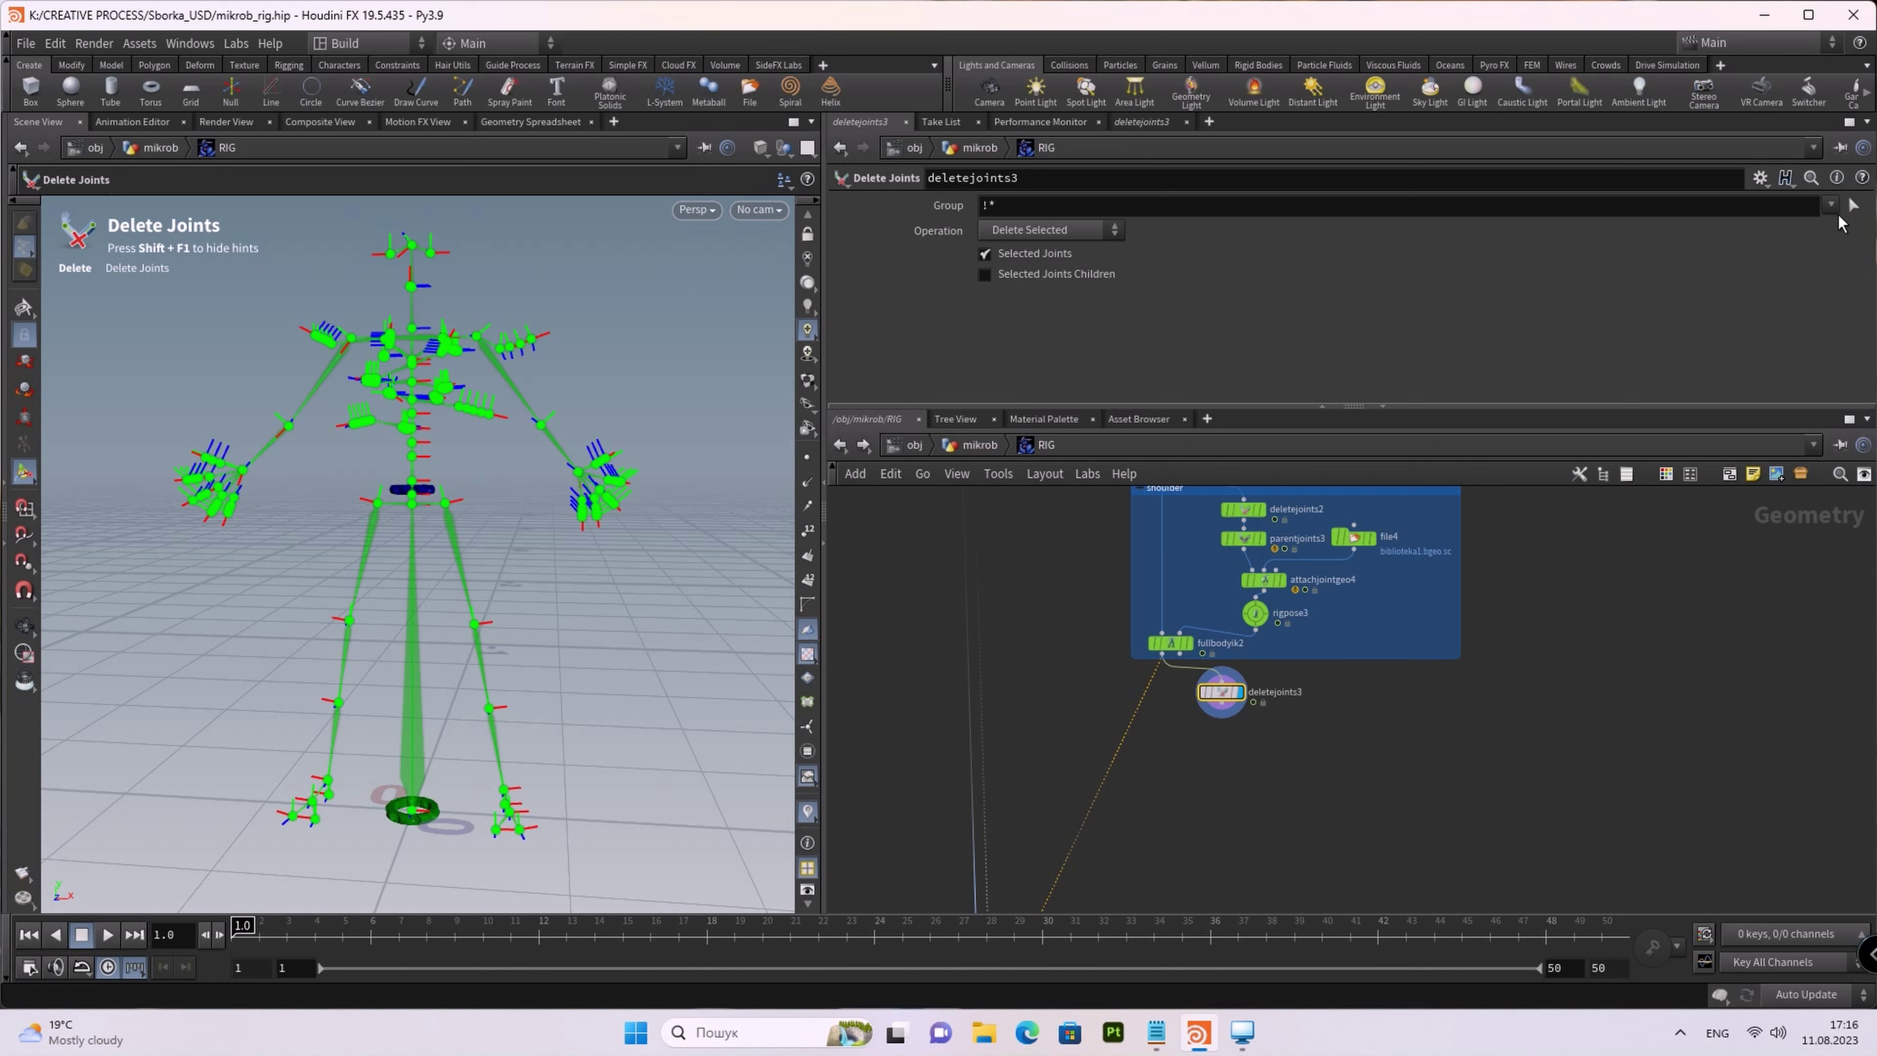
click(1854, 209)
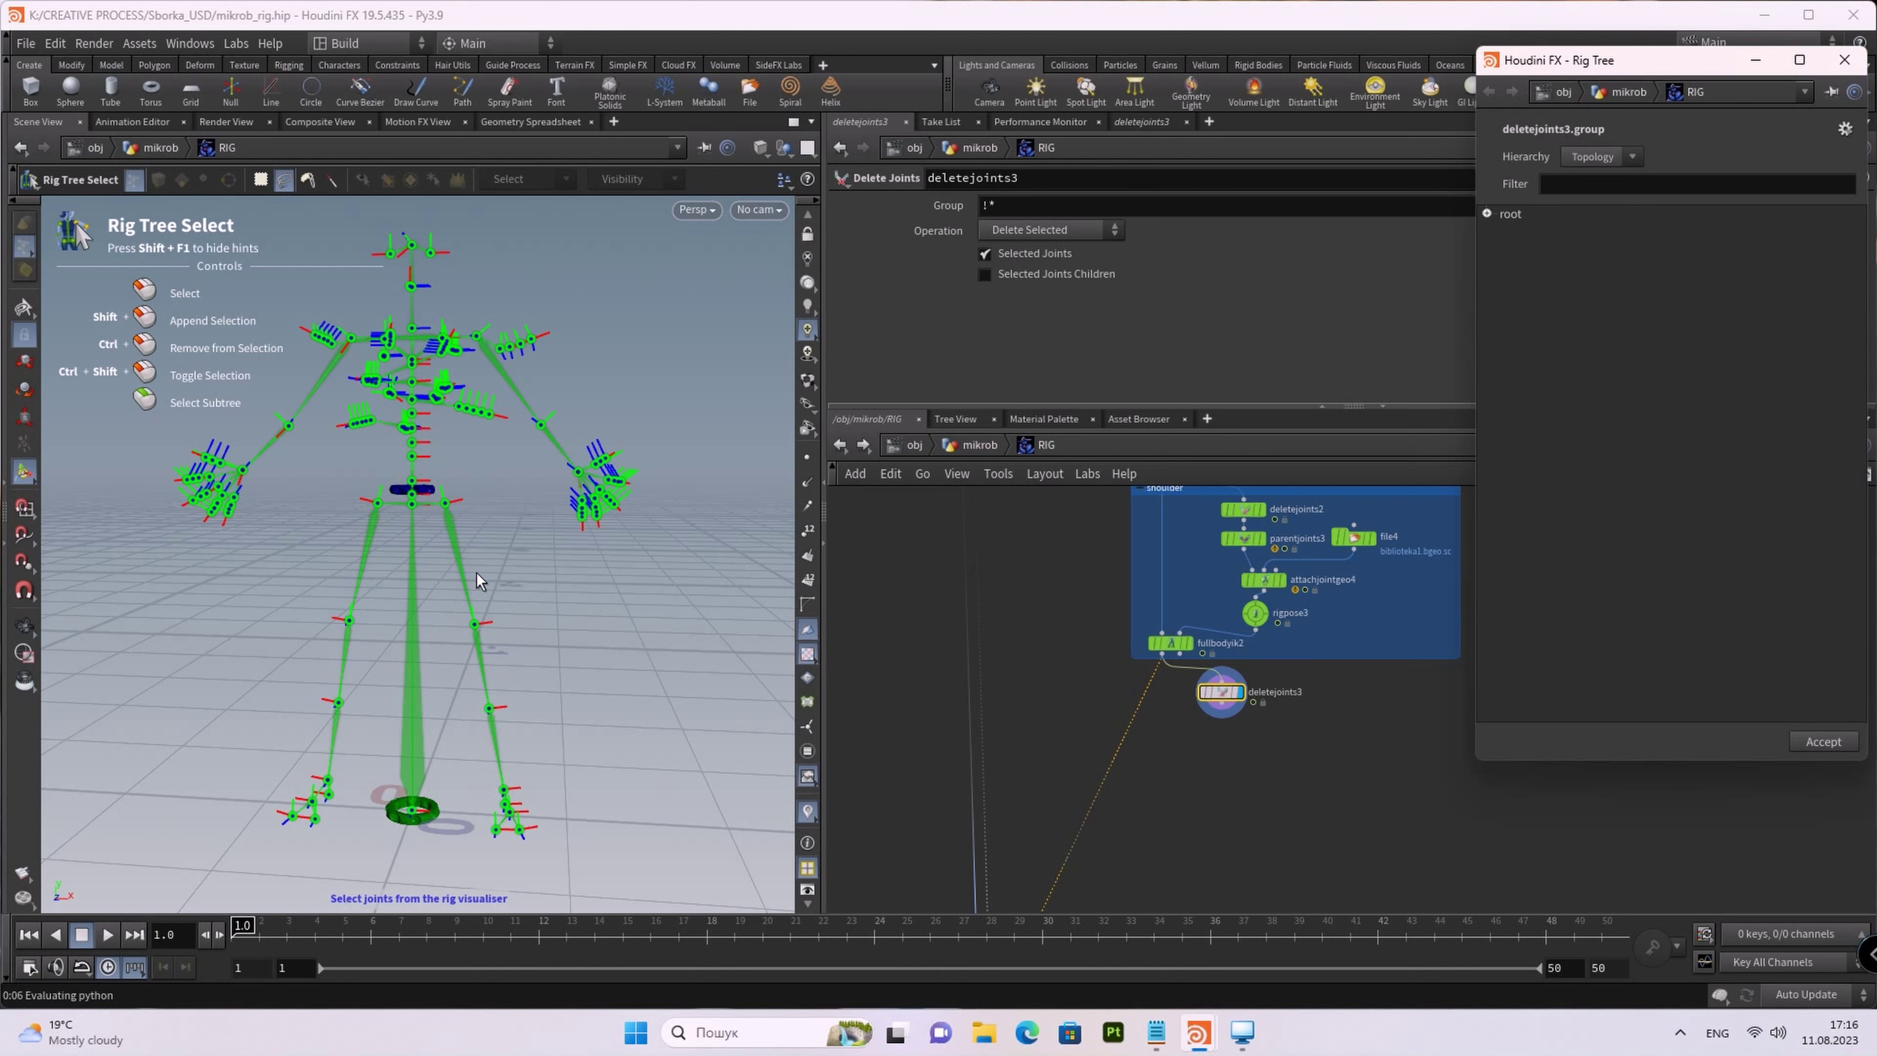
Step: Pick both sides' hip, knee, ankle_fuut, shoulder, elbow and wrist joints into deletejoints3's group
click(446, 510)
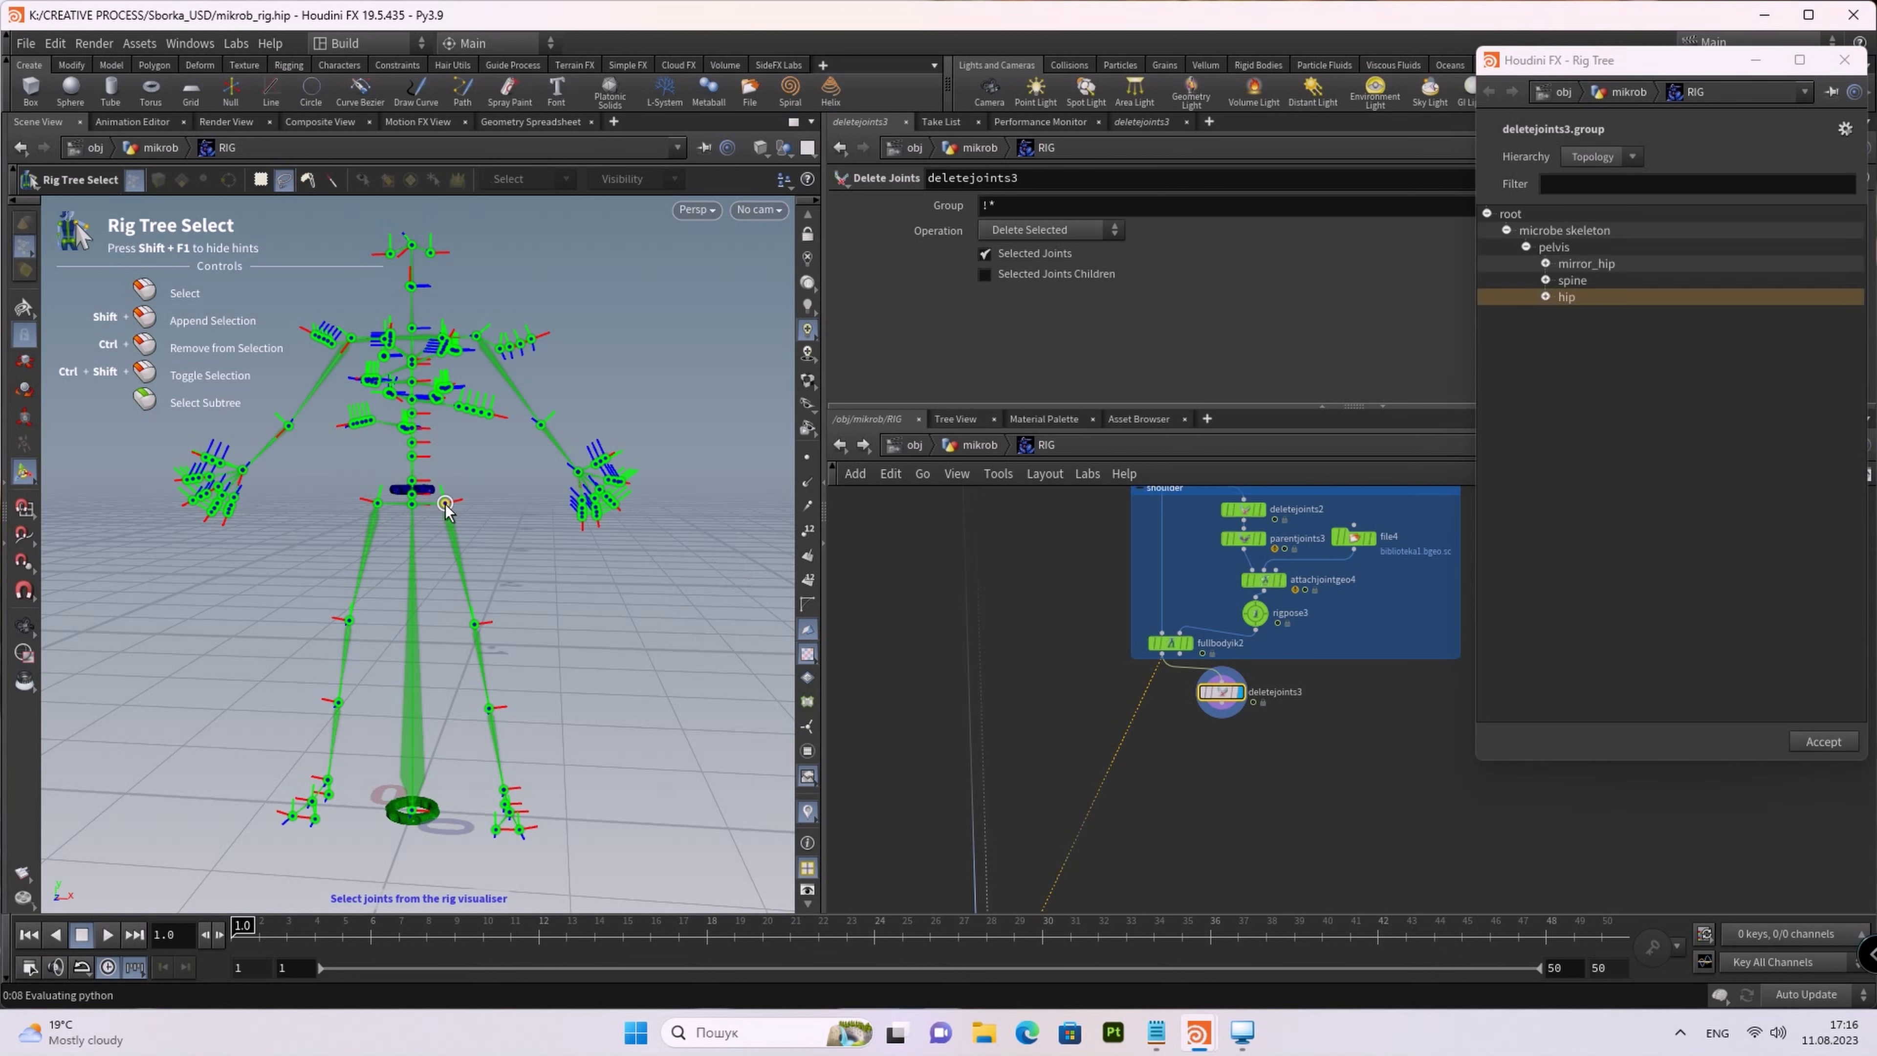
shift+click(378, 505)
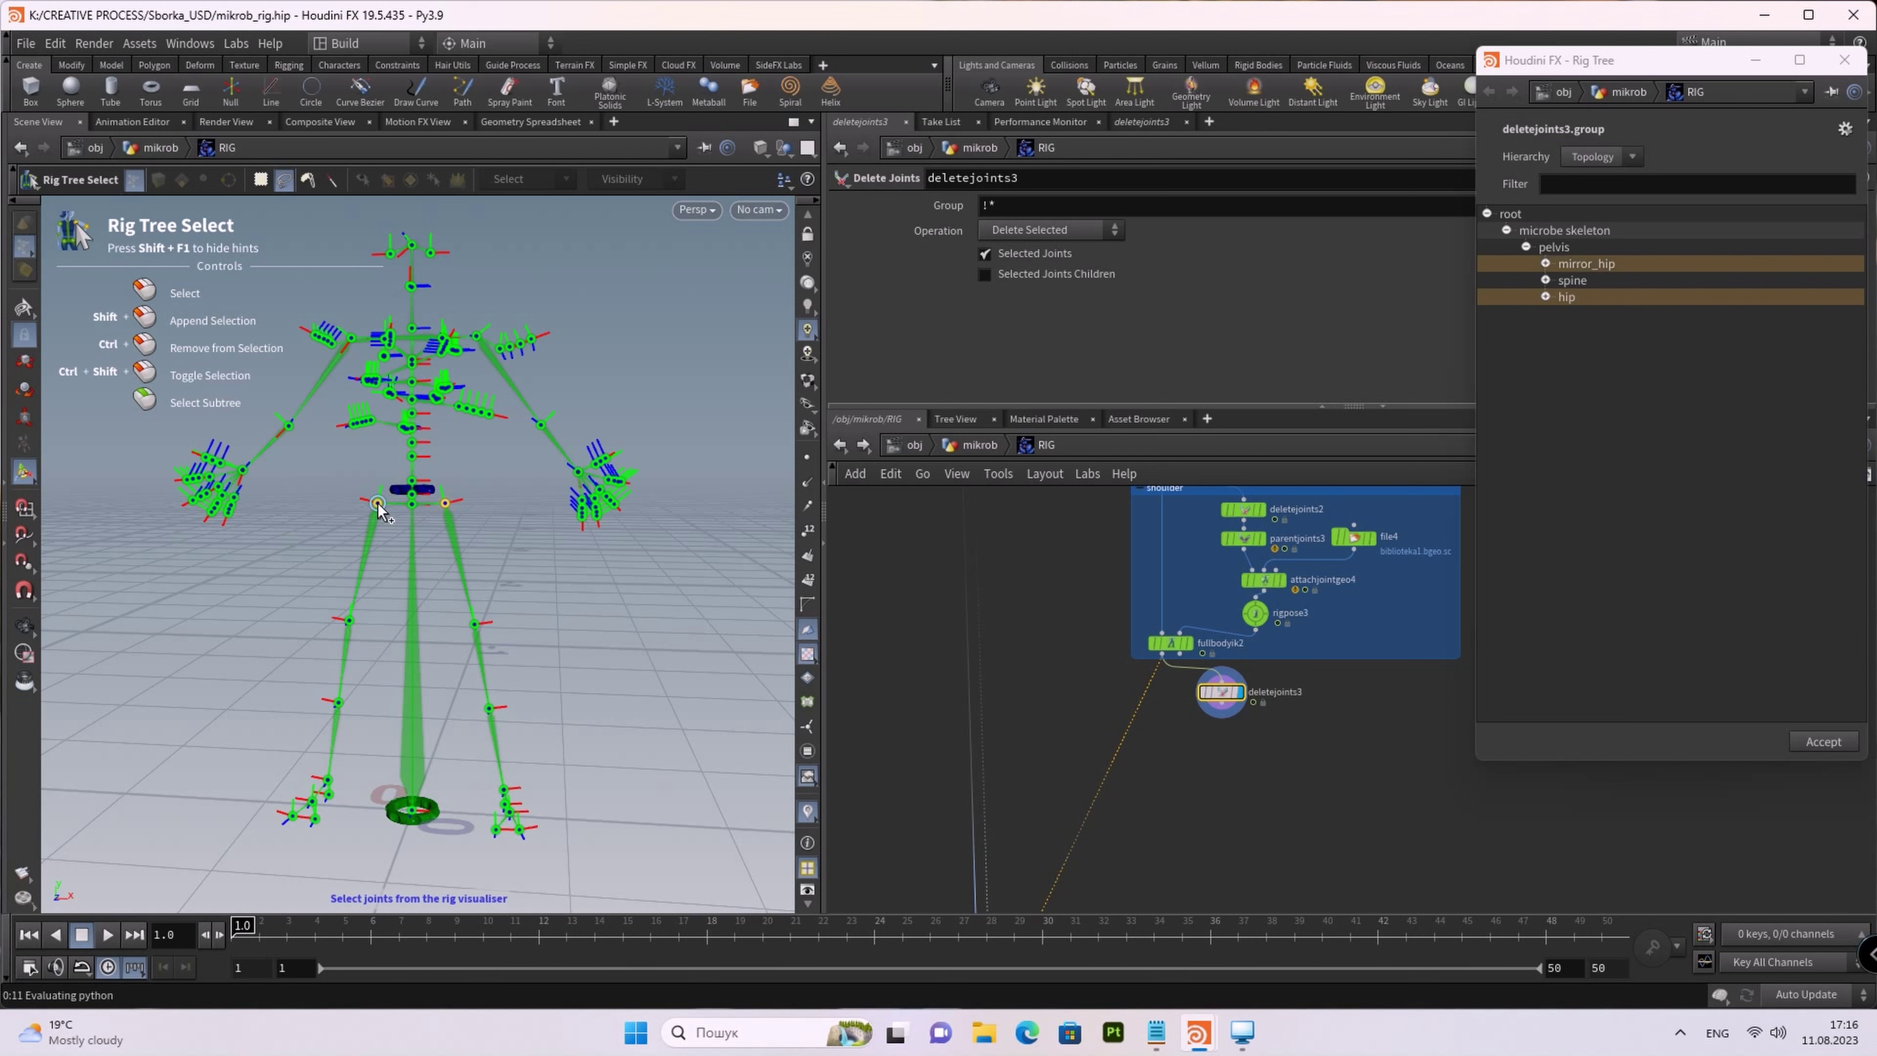
shift+click(475, 626)
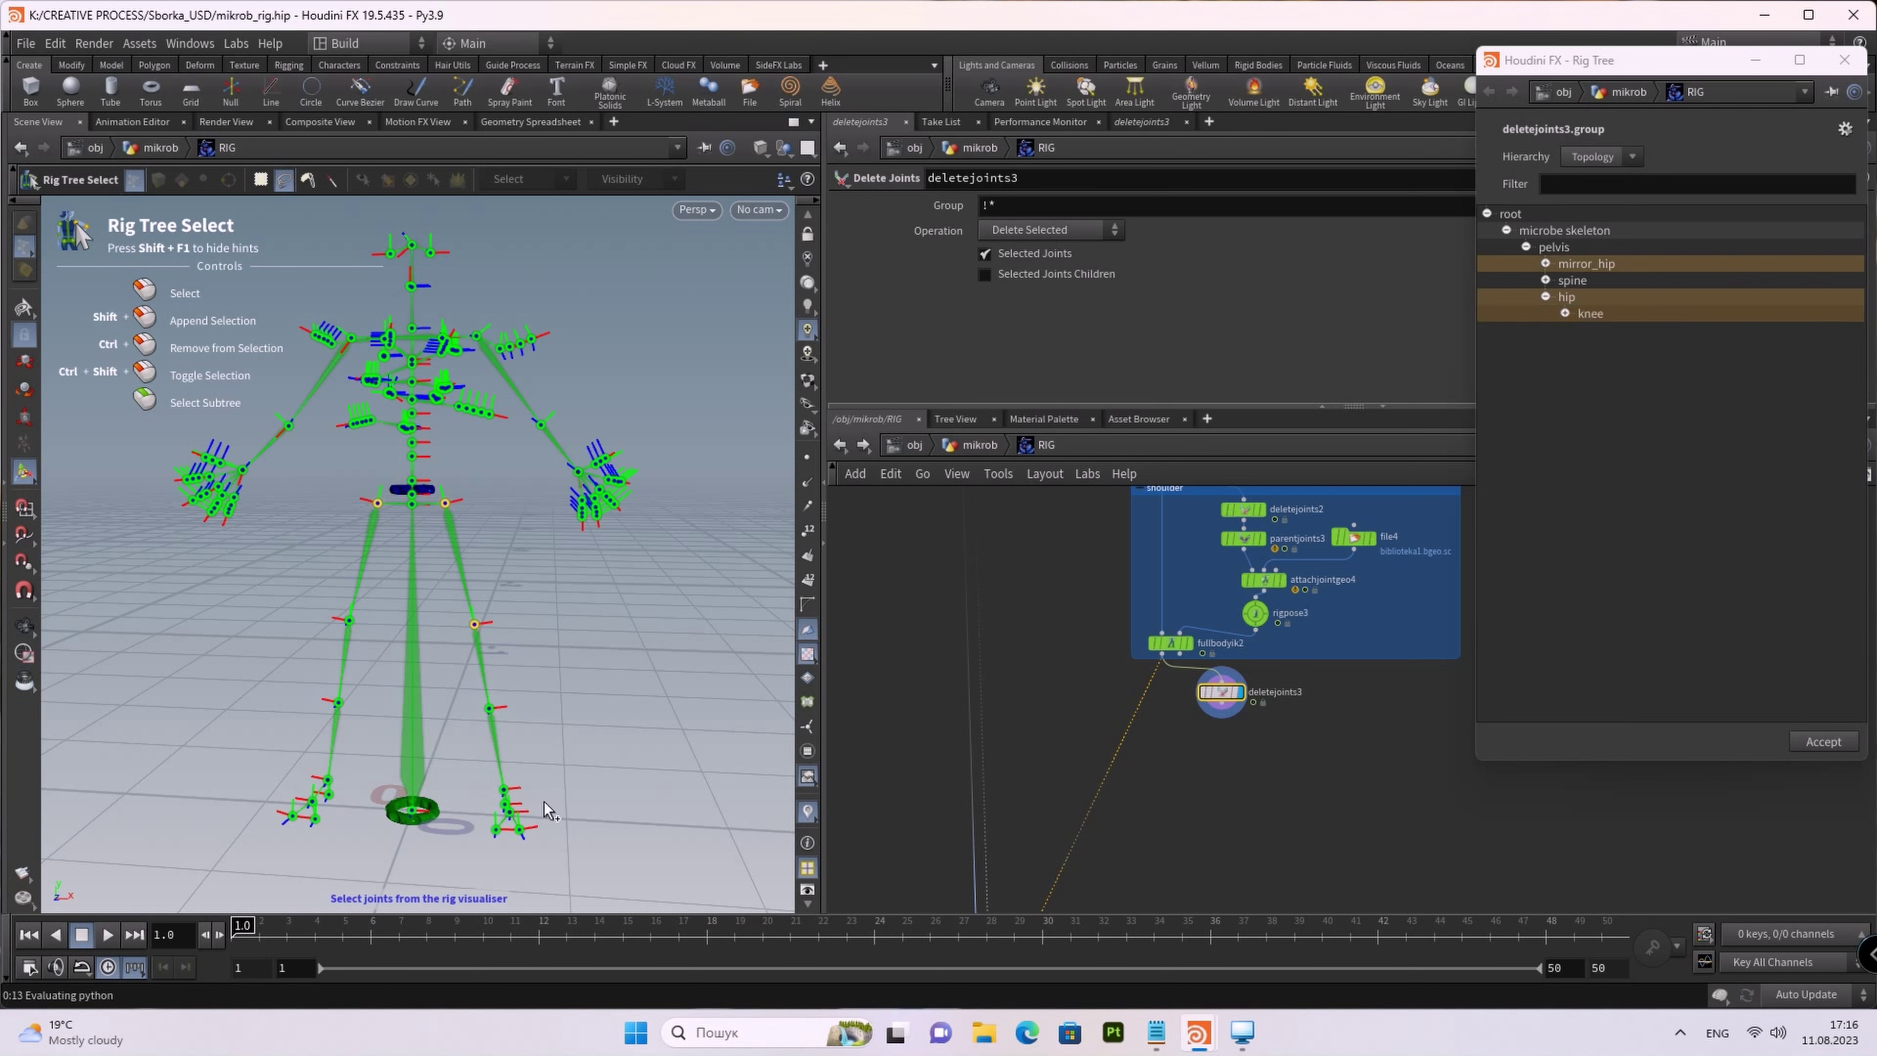
shift+click(504, 790)
shift+click(329, 782)
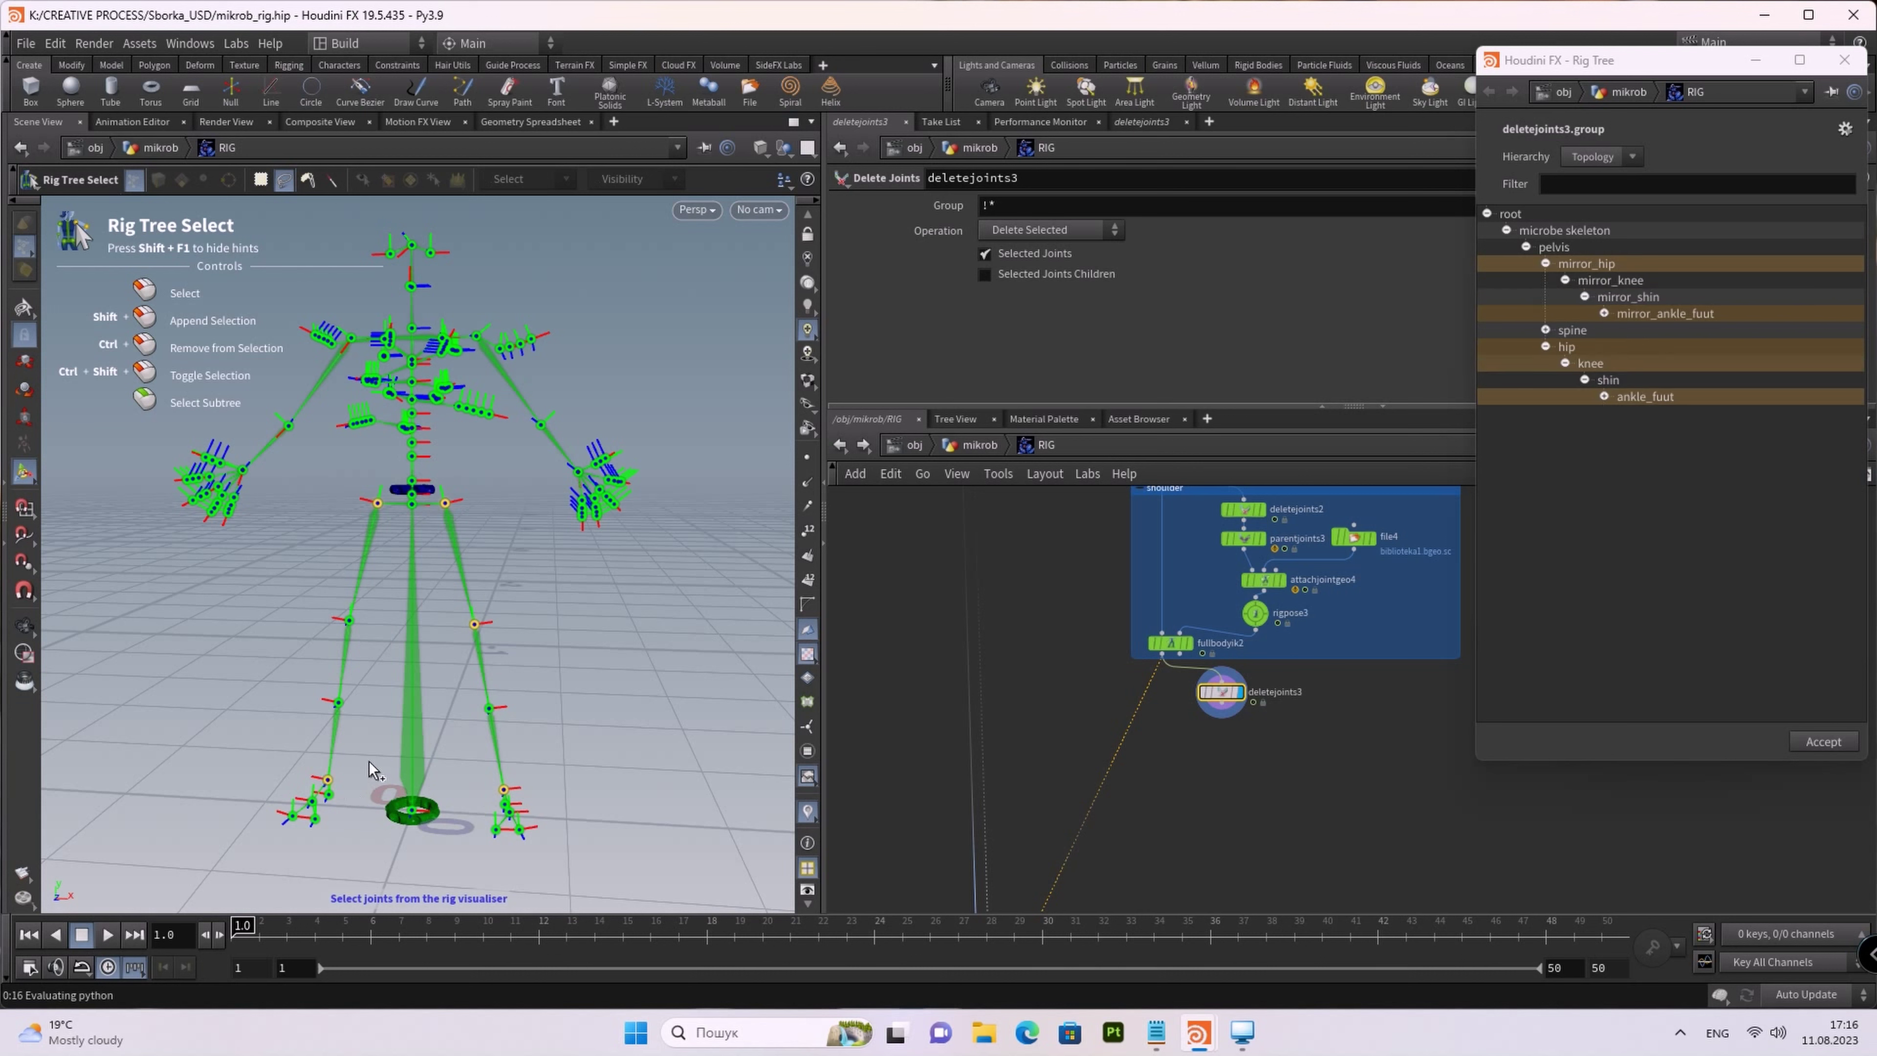
shift+click(349, 620)
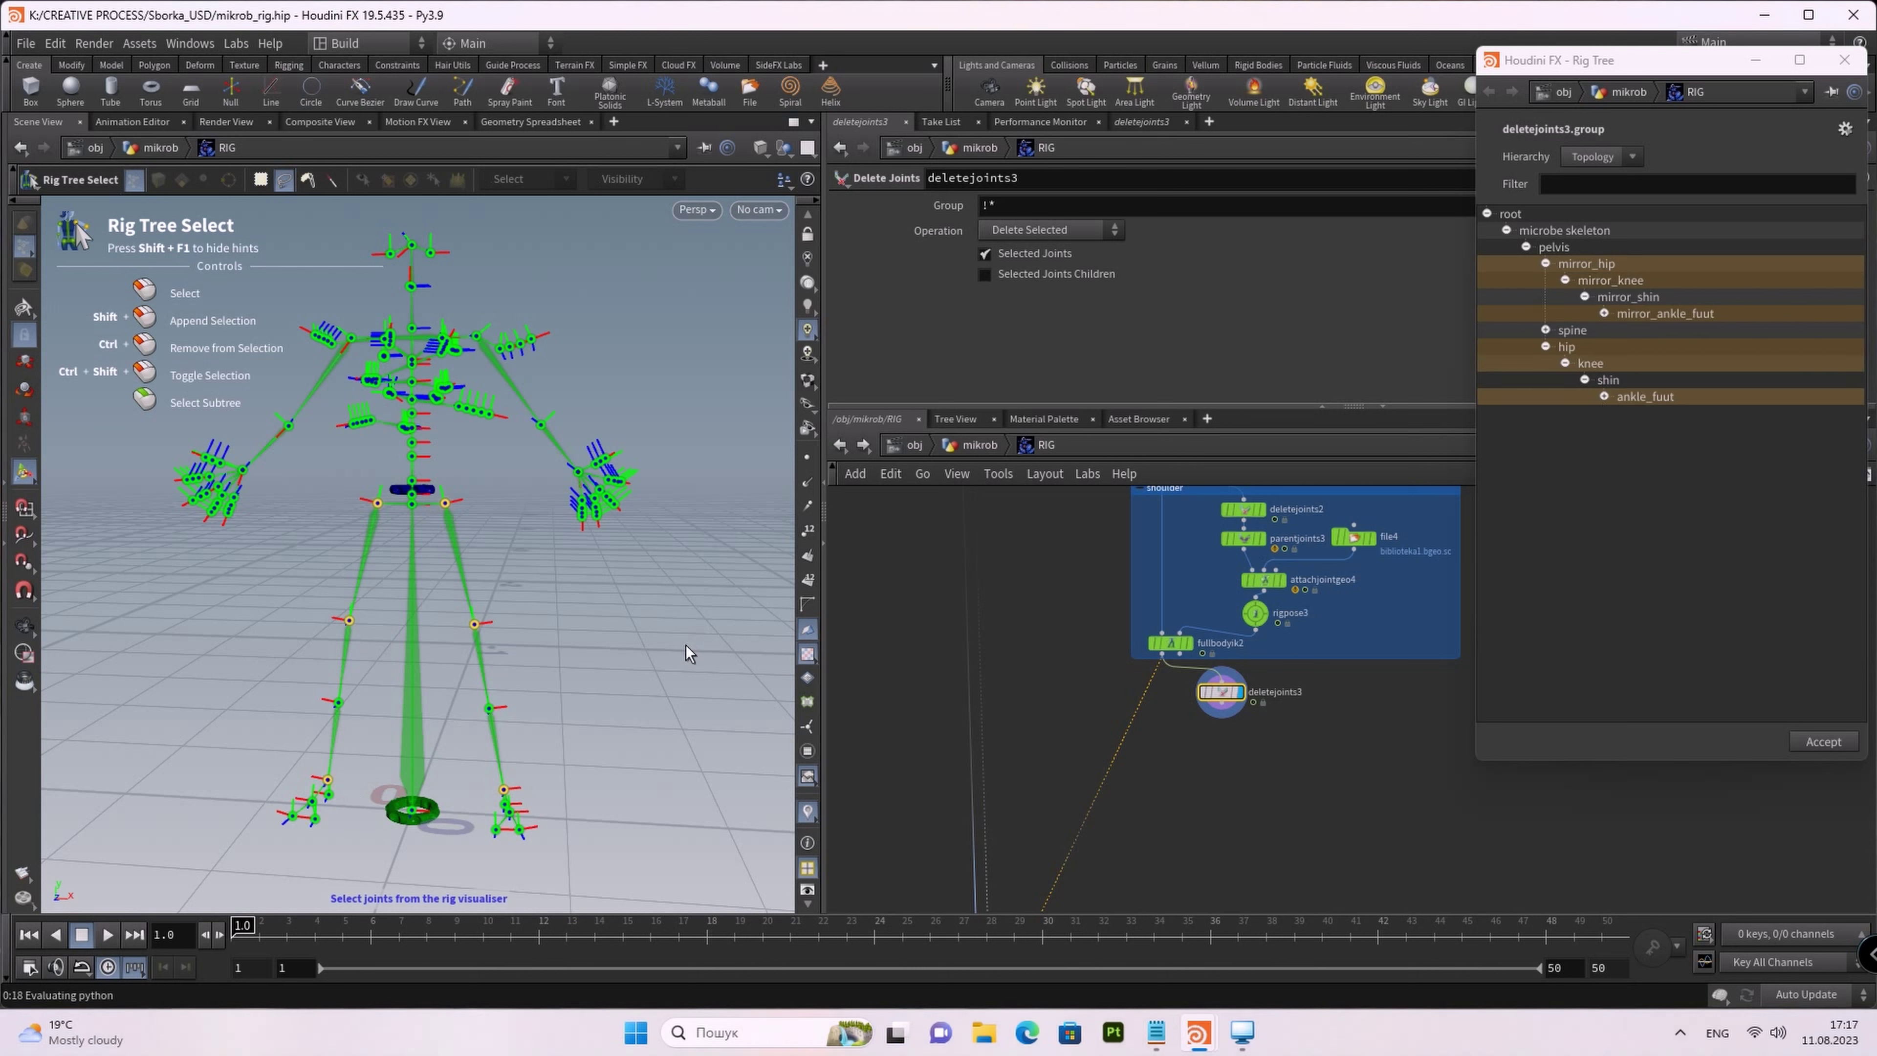
shift+click(352, 338)
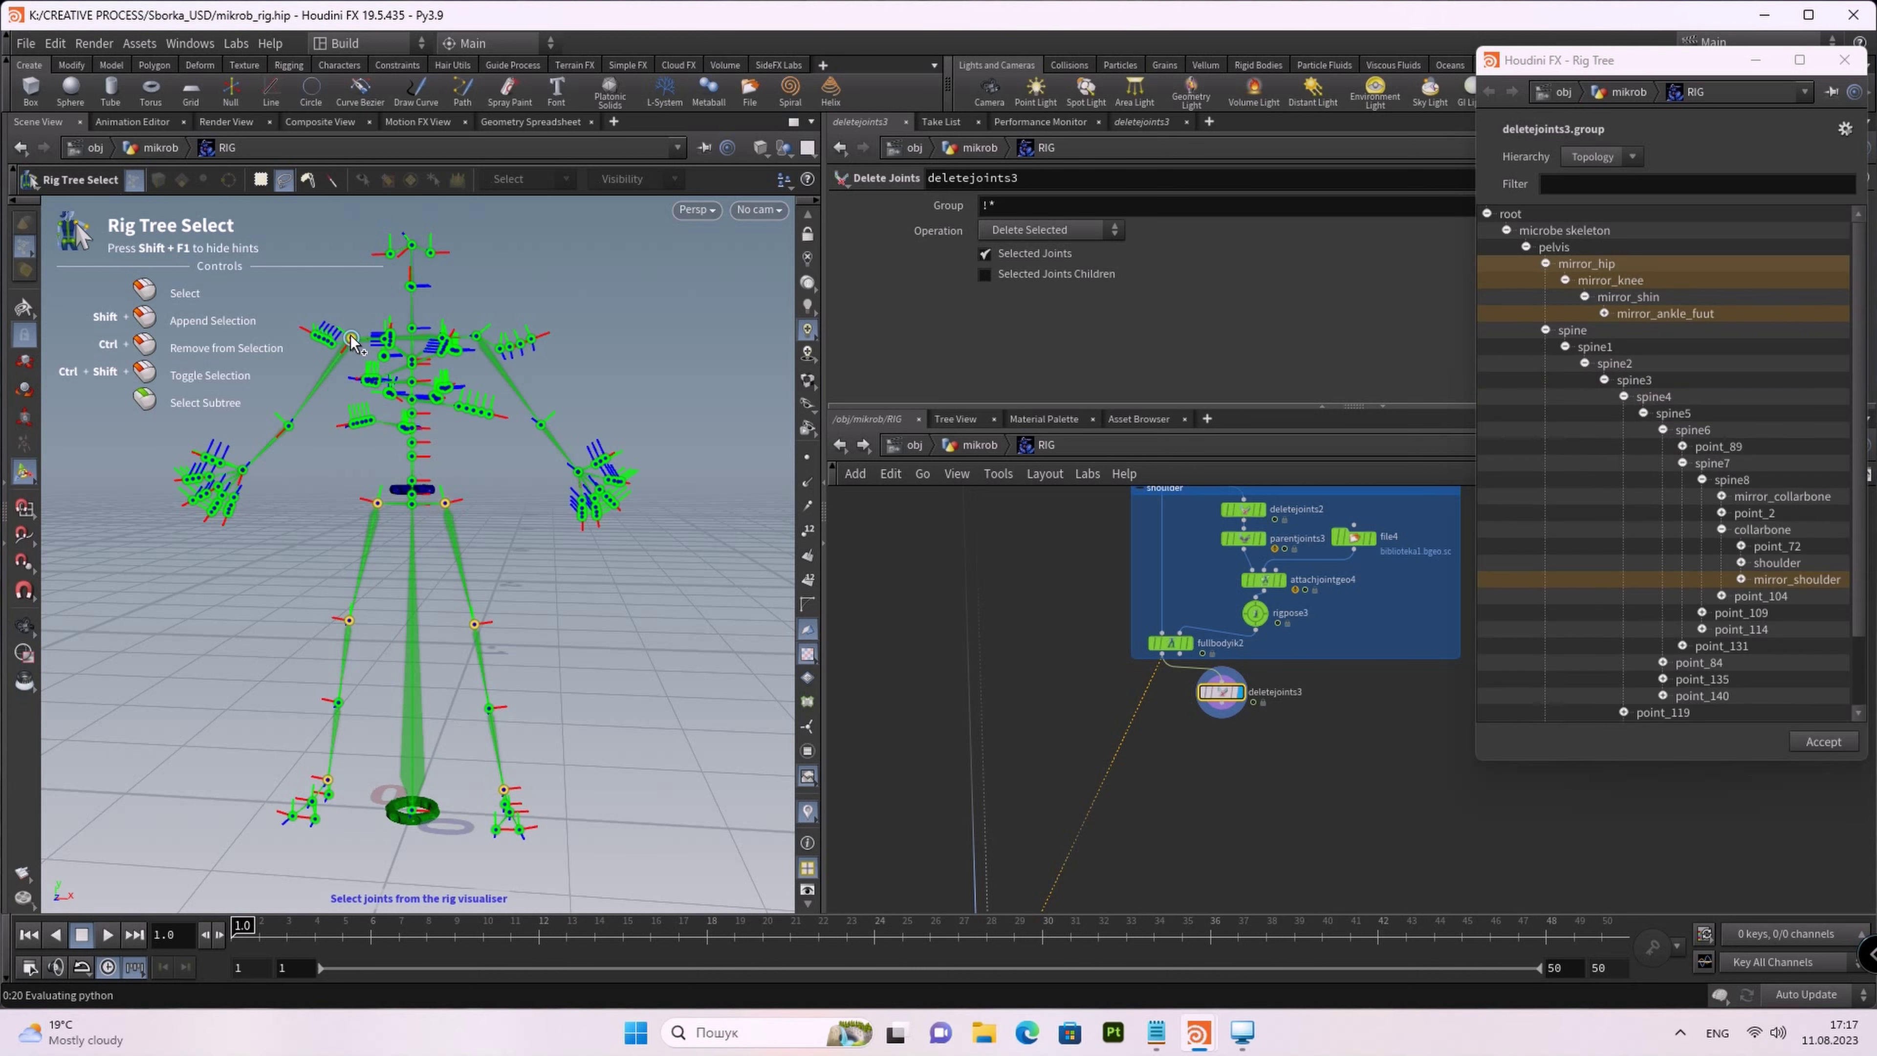
shift+click(476, 337)
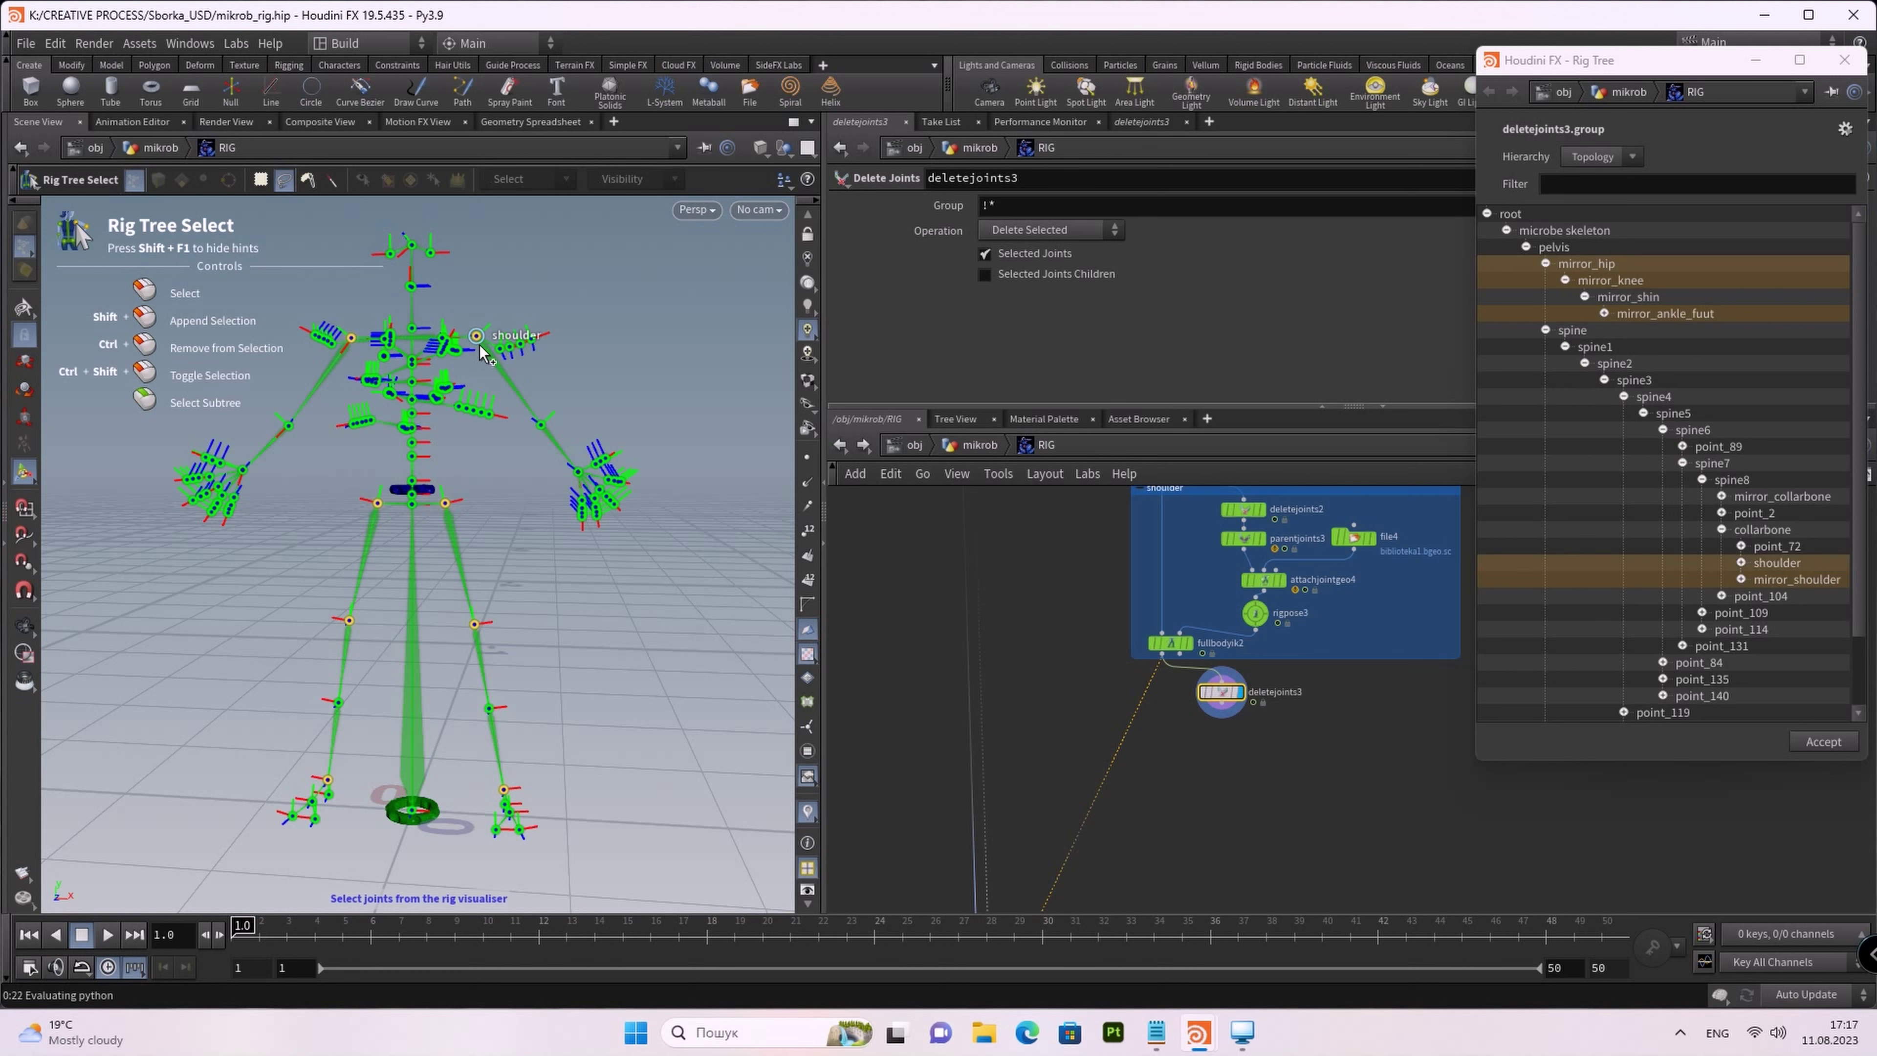
shift+click(541, 424)
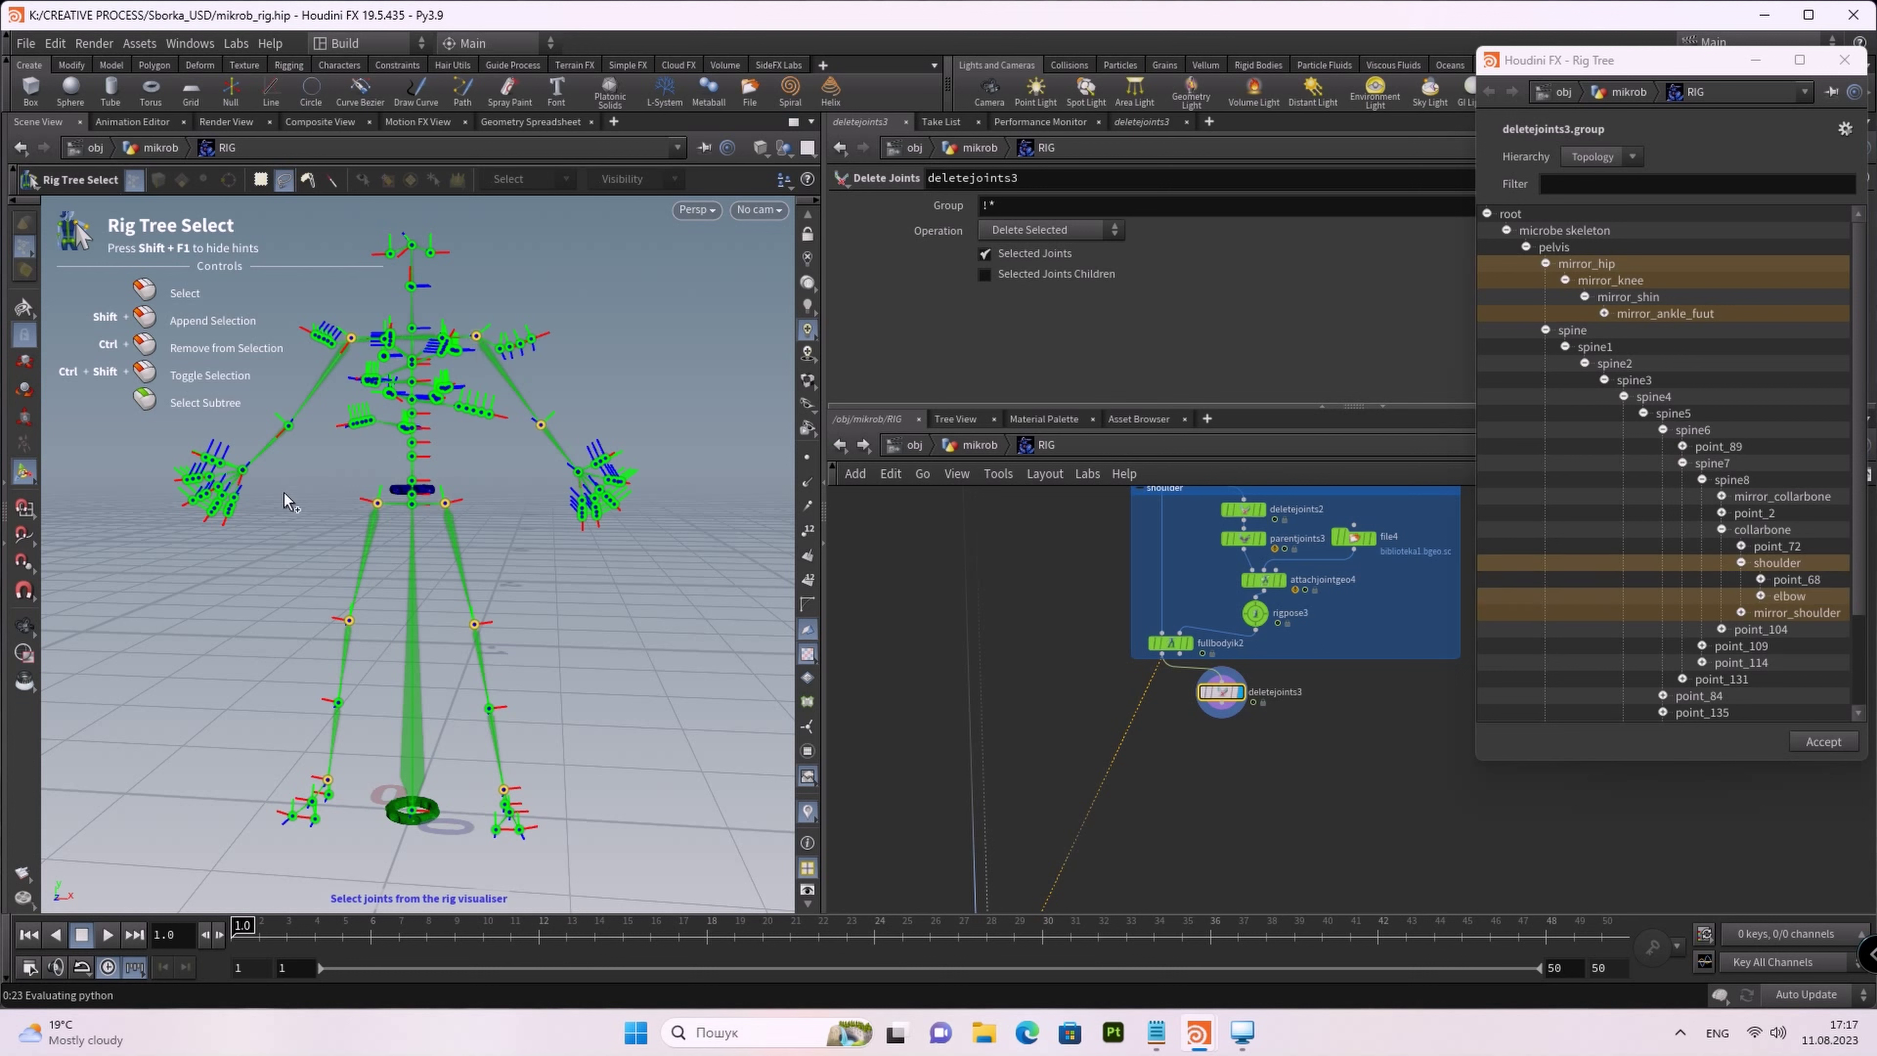
shift+click(288, 427)
shift+click(244, 472)
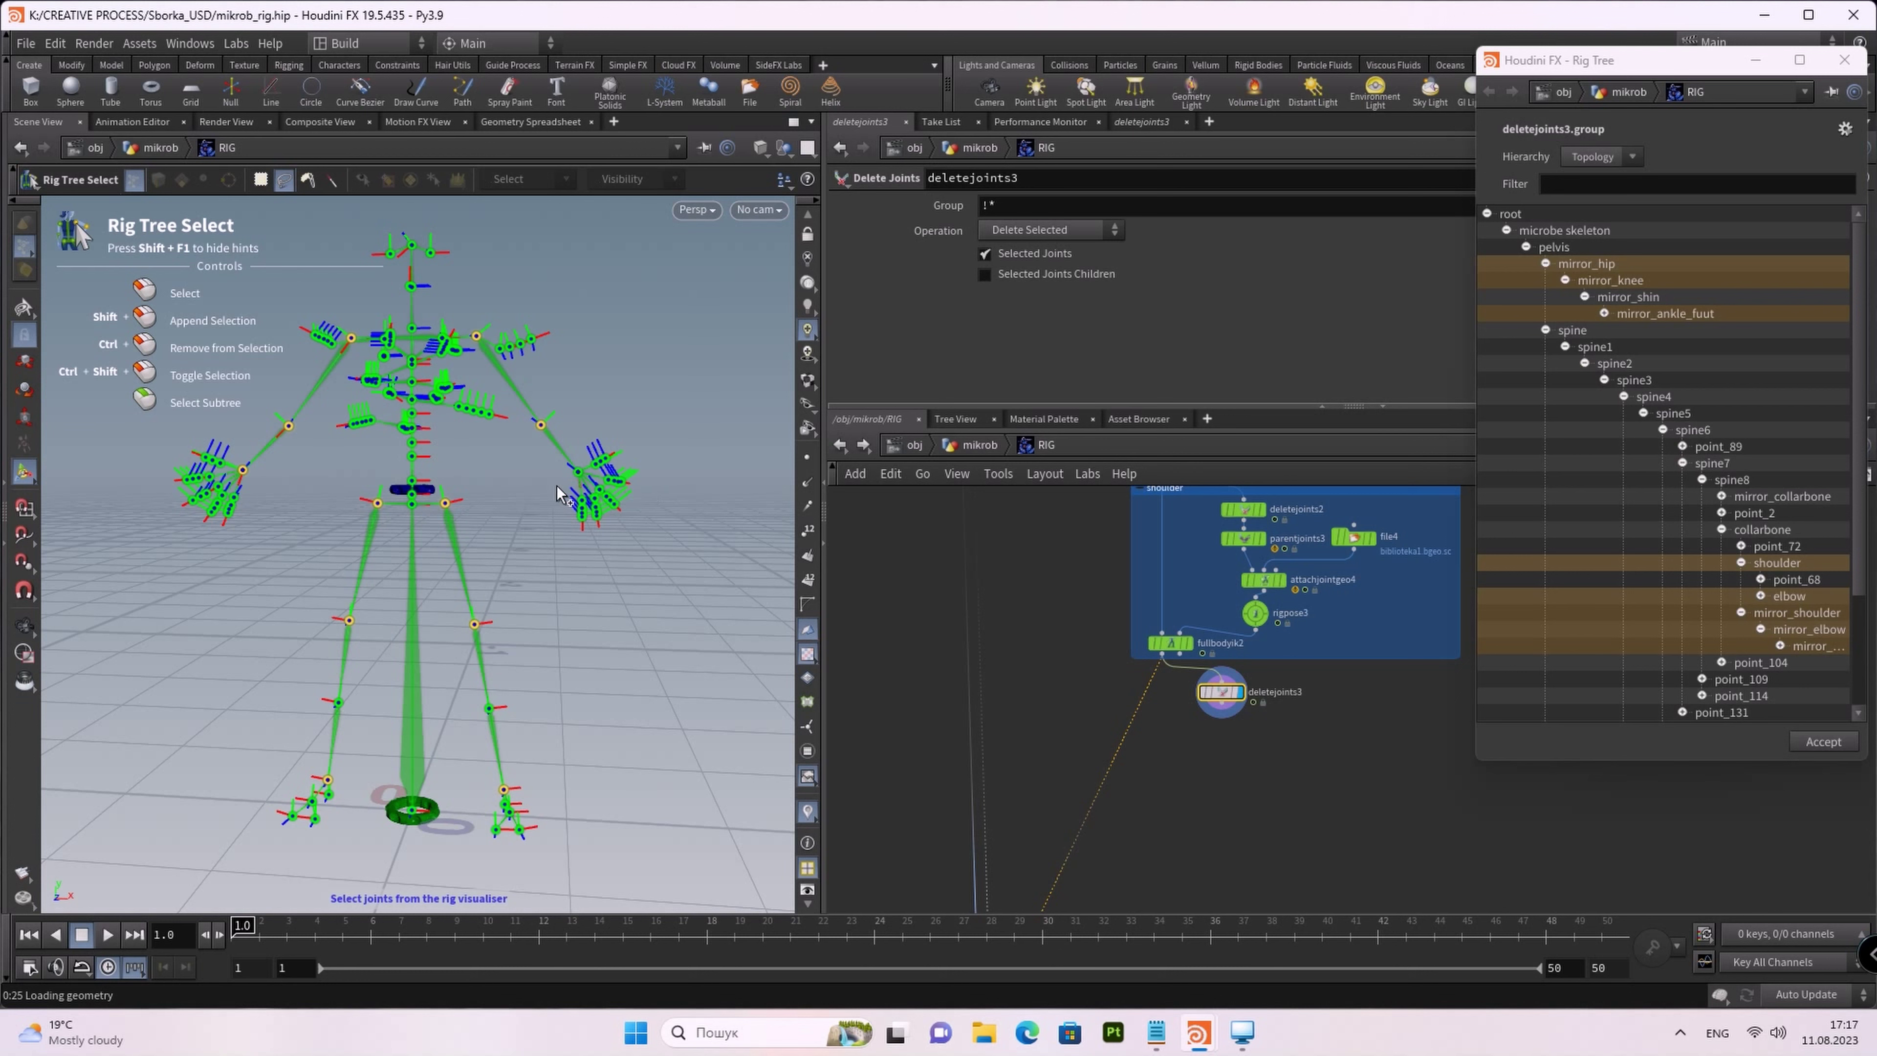
shift+click(580, 477)
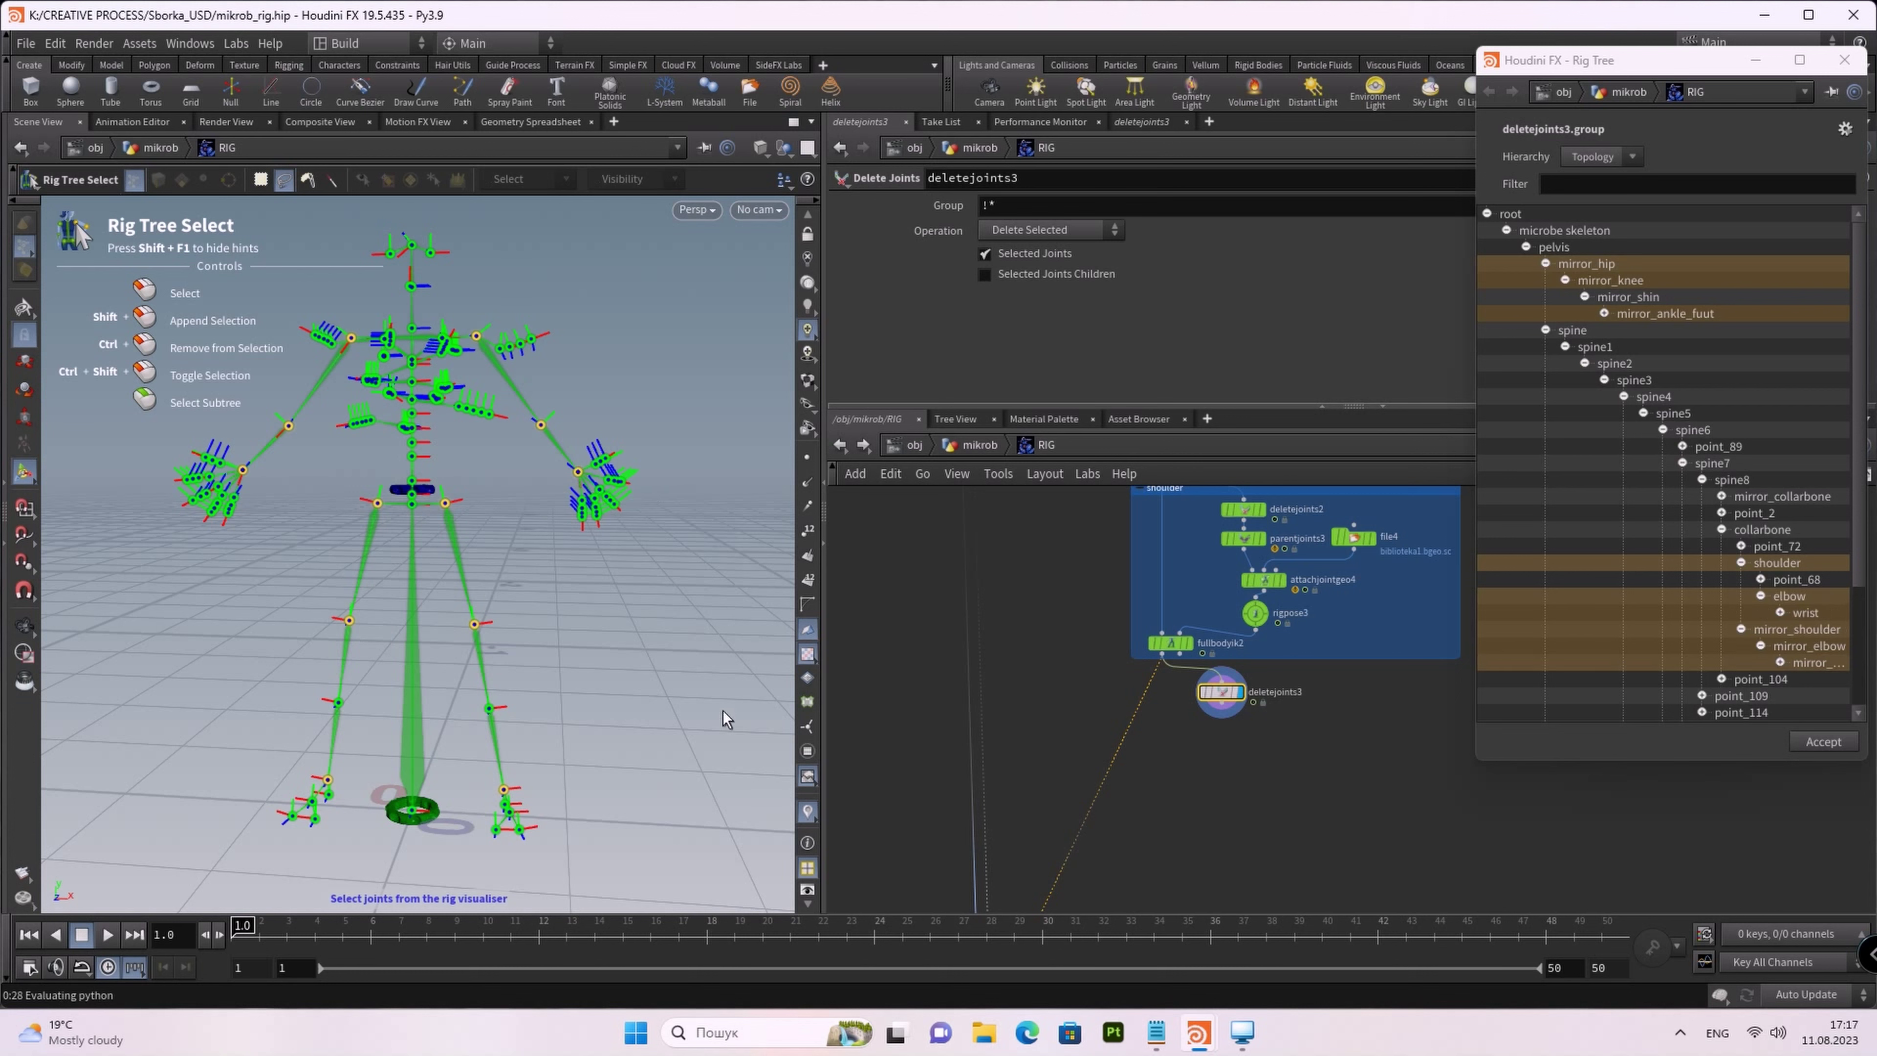
shift+click(446, 504)
key(Return)
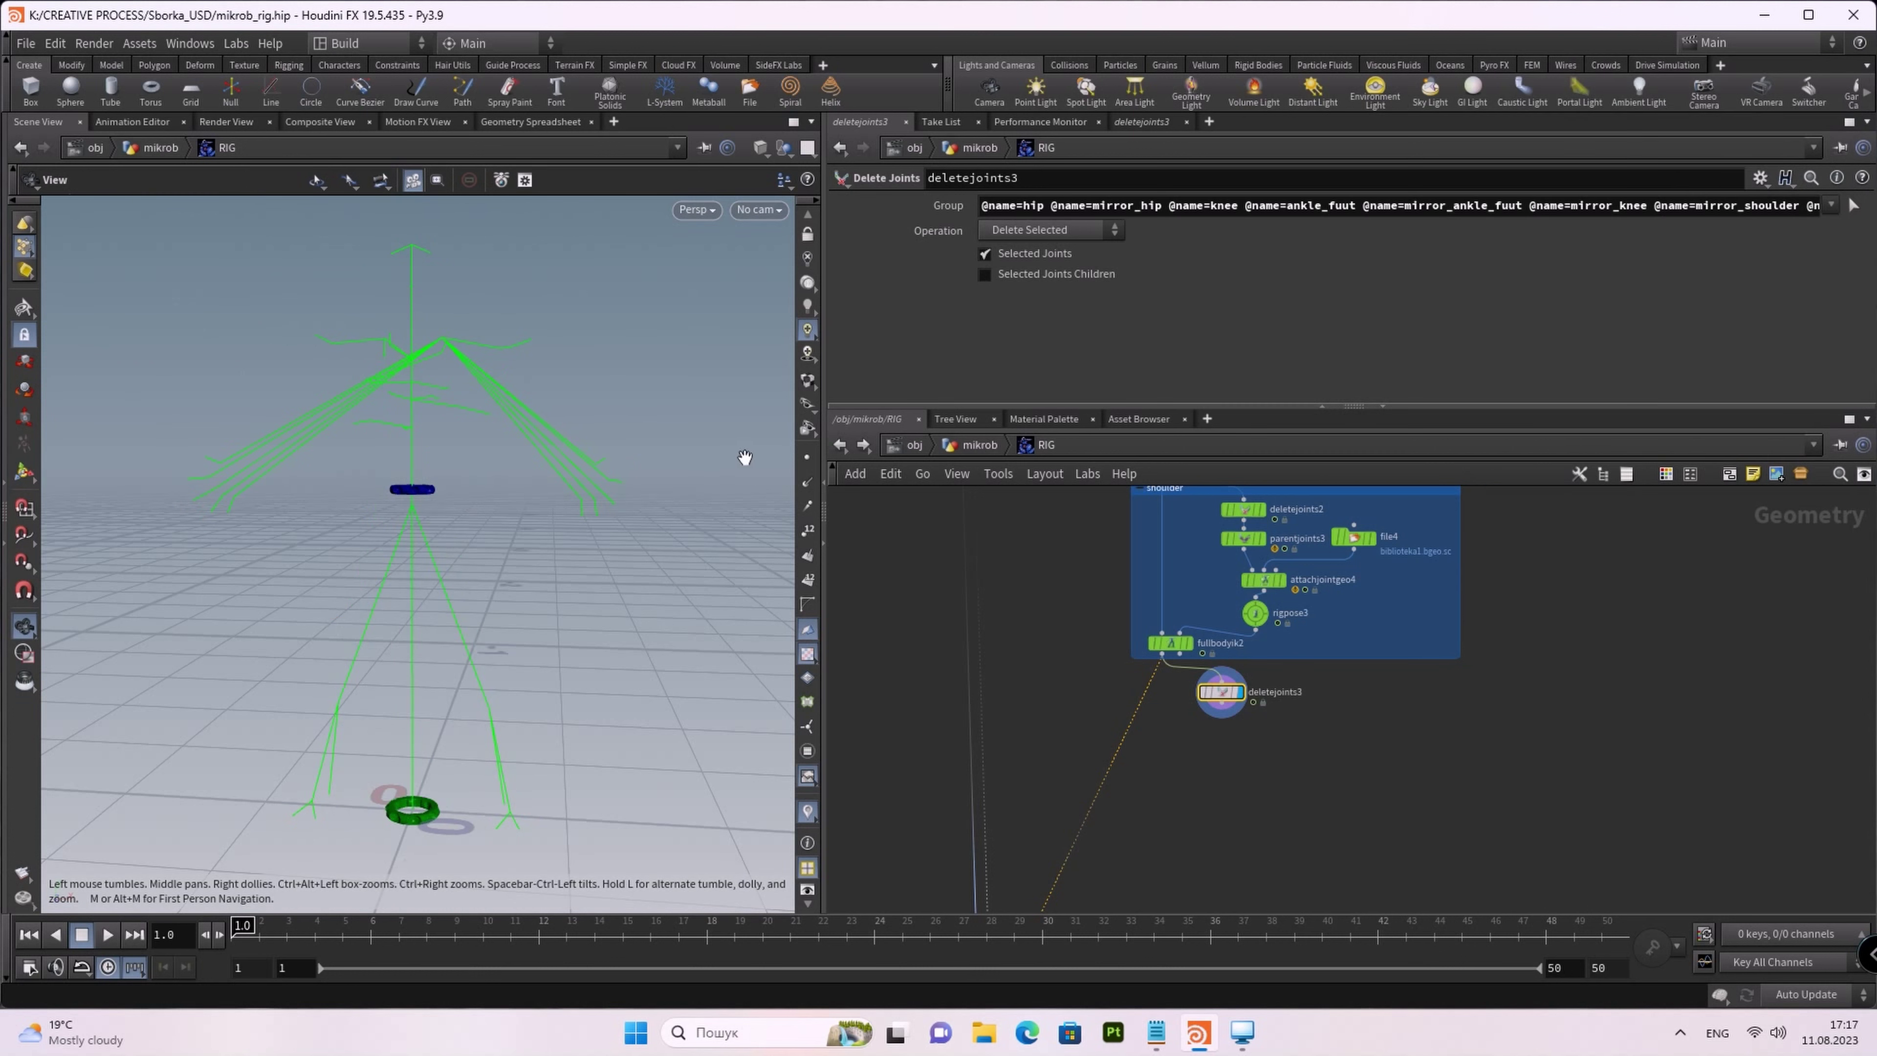
Step: Set deletejoints3's Operation to Delete Non-Selected so only the picked limb joints remain
click(1116, 234)
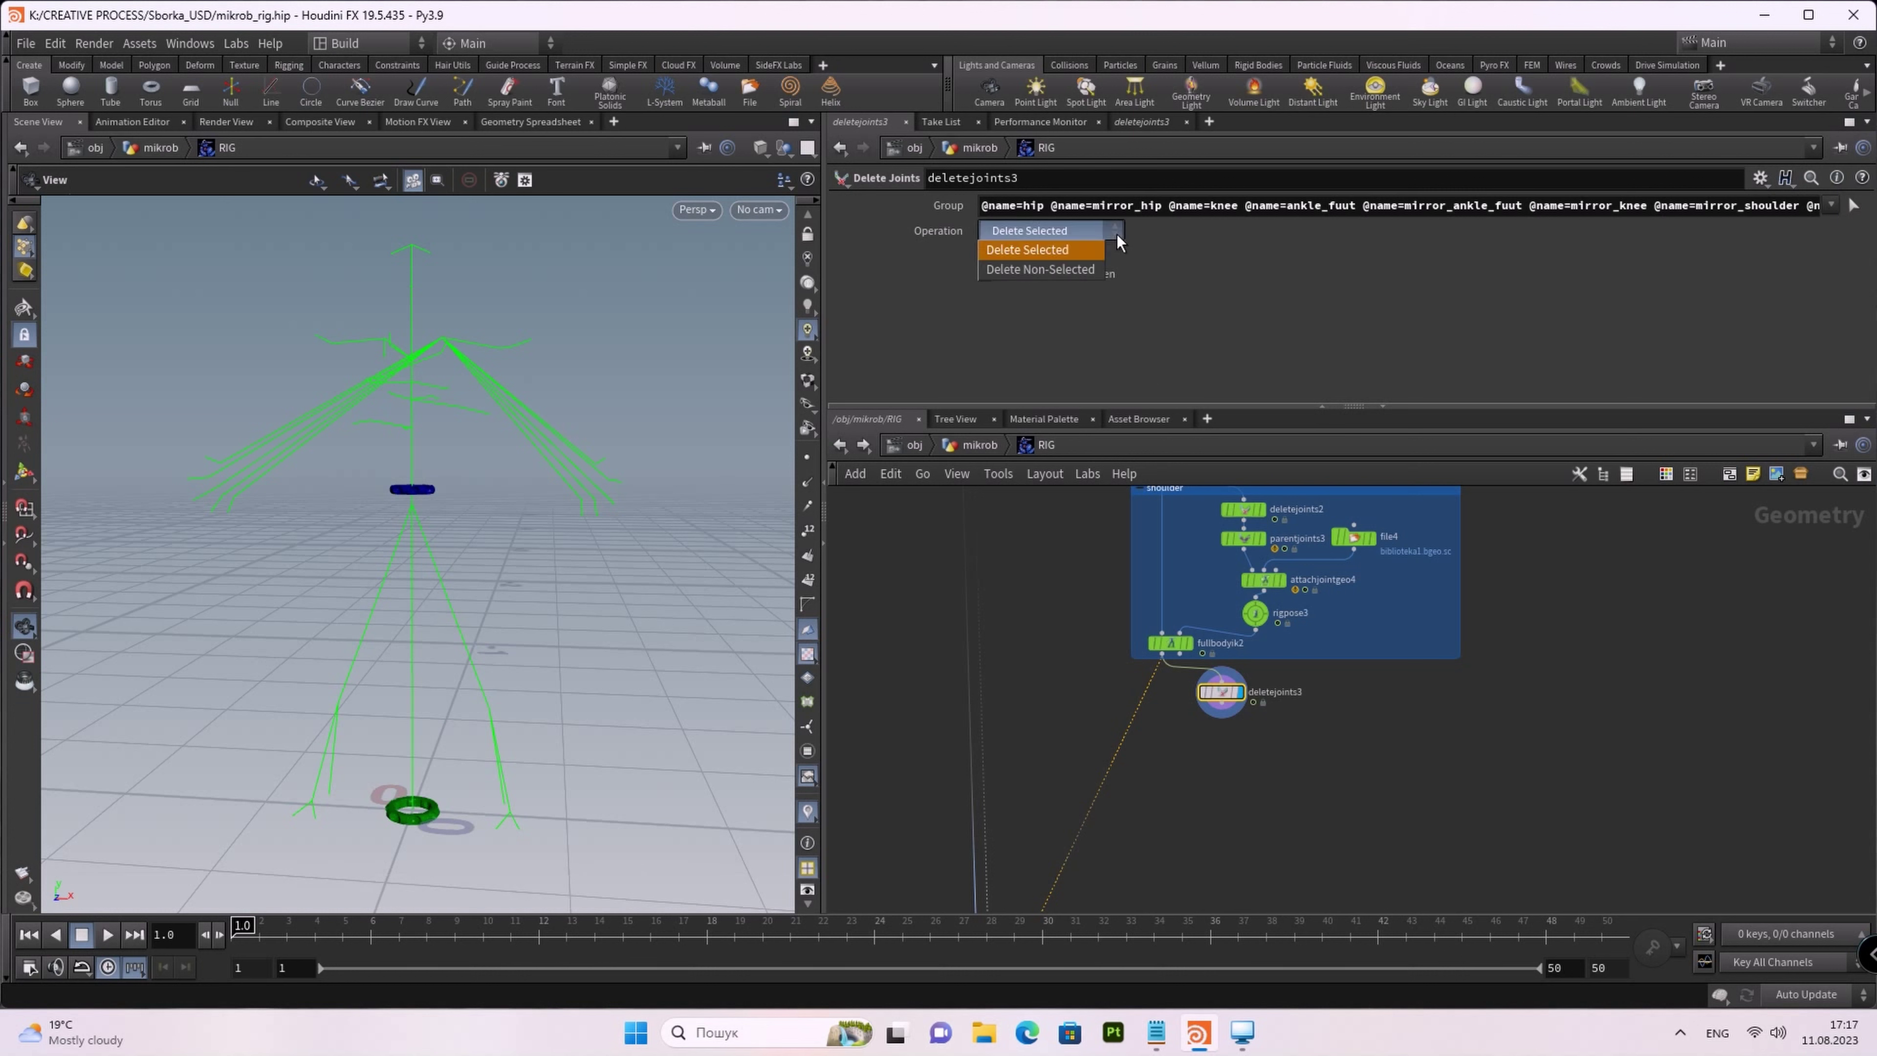
click(1062, 271)
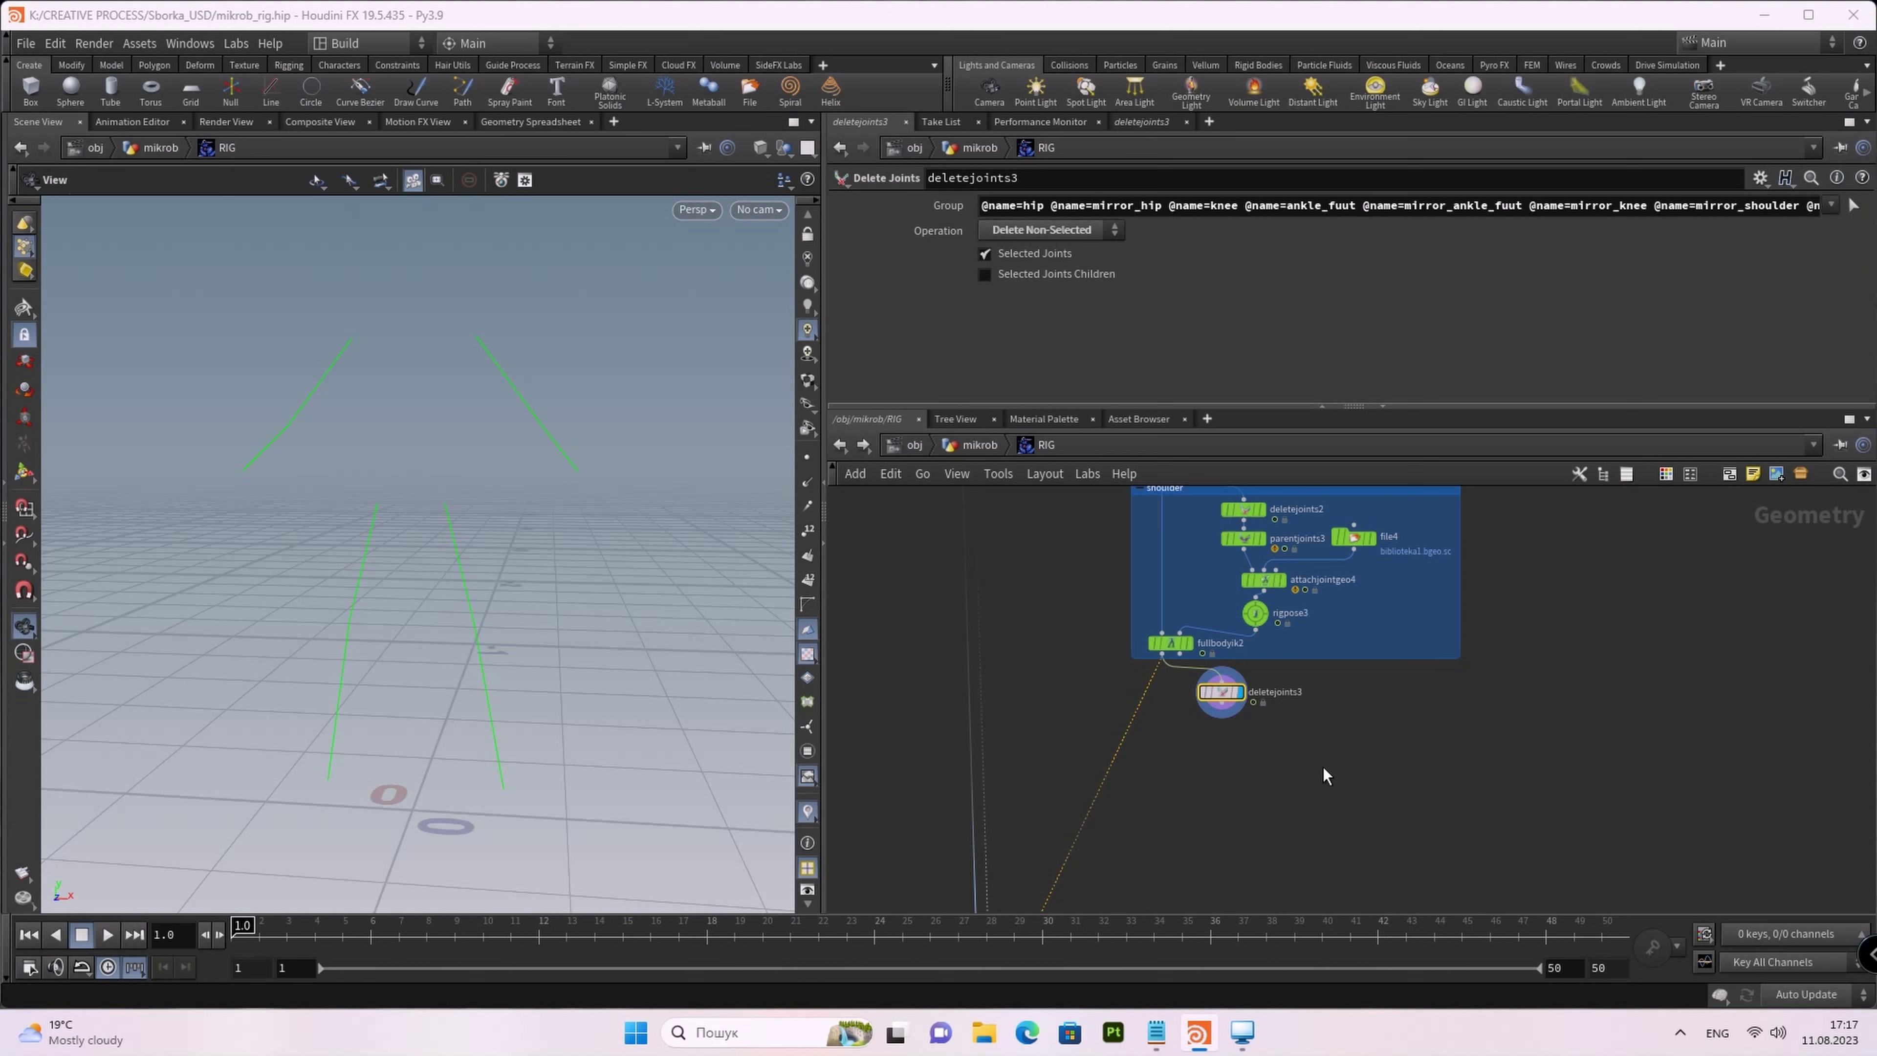
key(Tab)
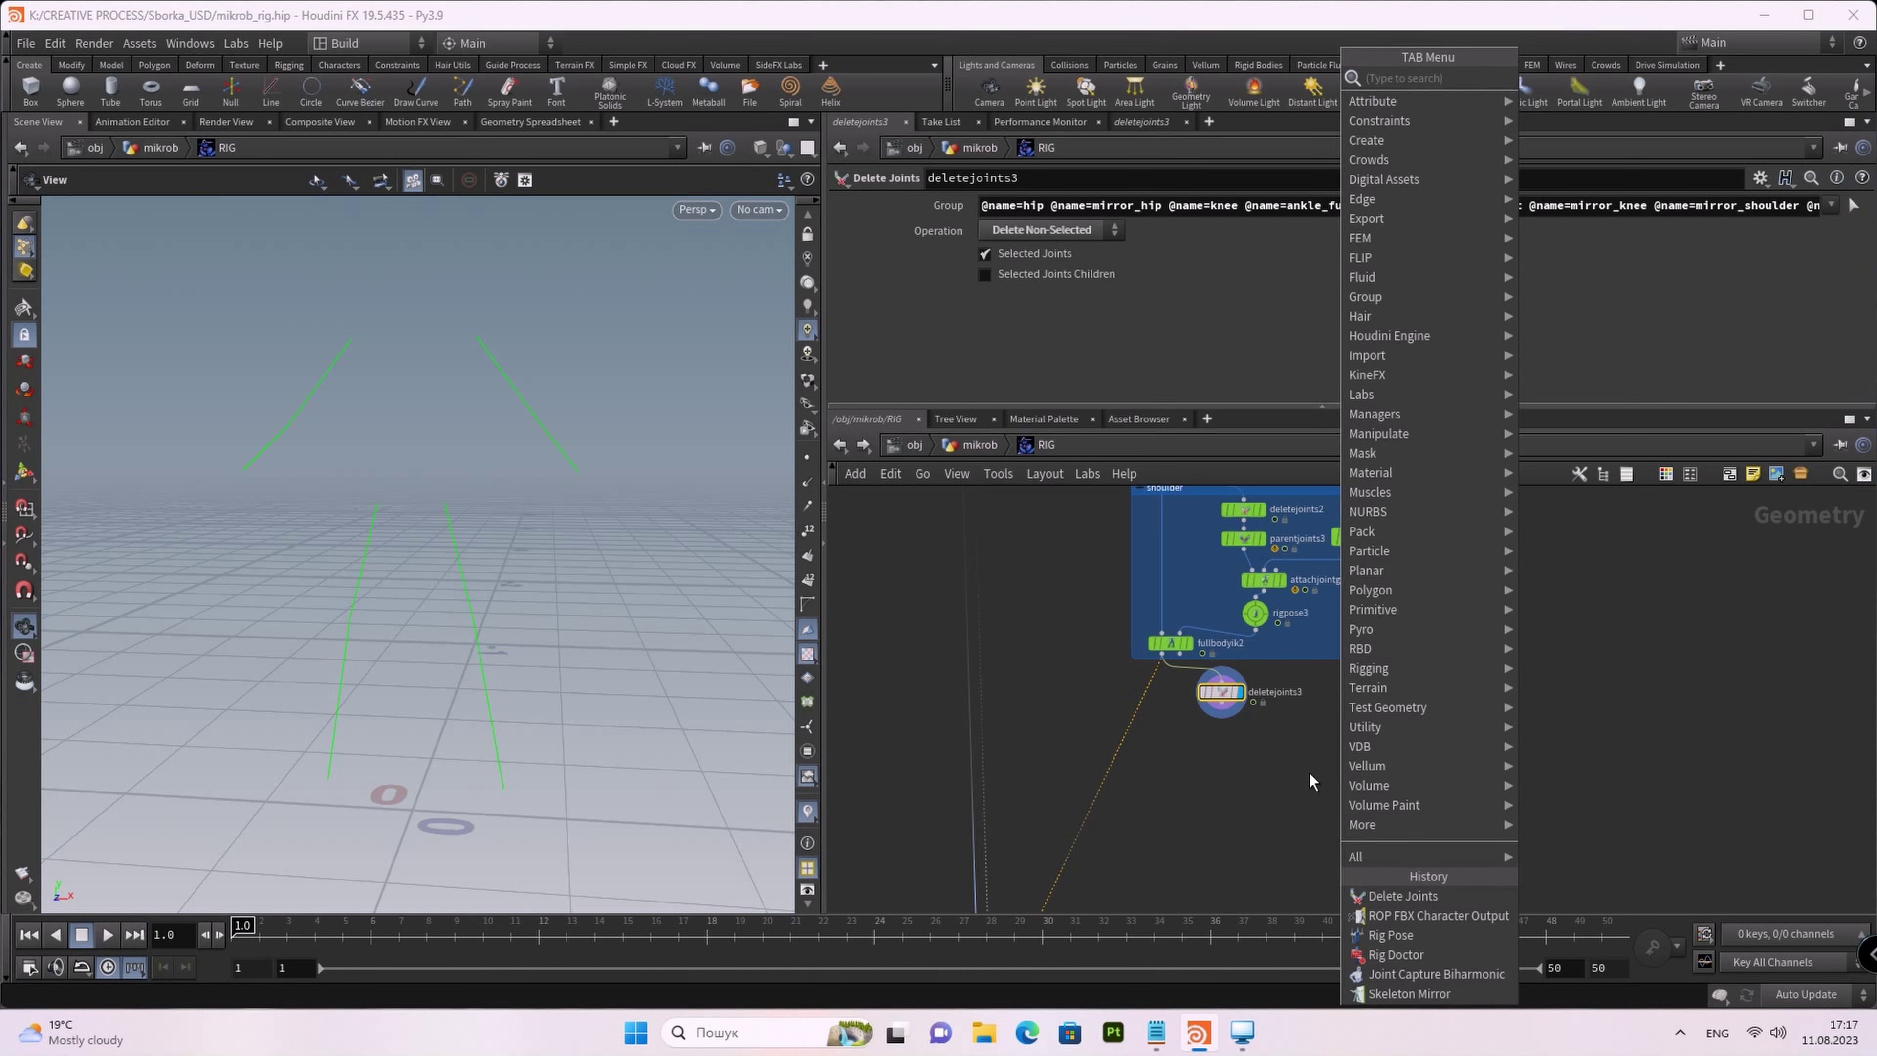
Step: Add a Parent Joints node, parentjoints4, wired from deletejoints3's output
mouse_move(1393, 355)
click(1411, 381)
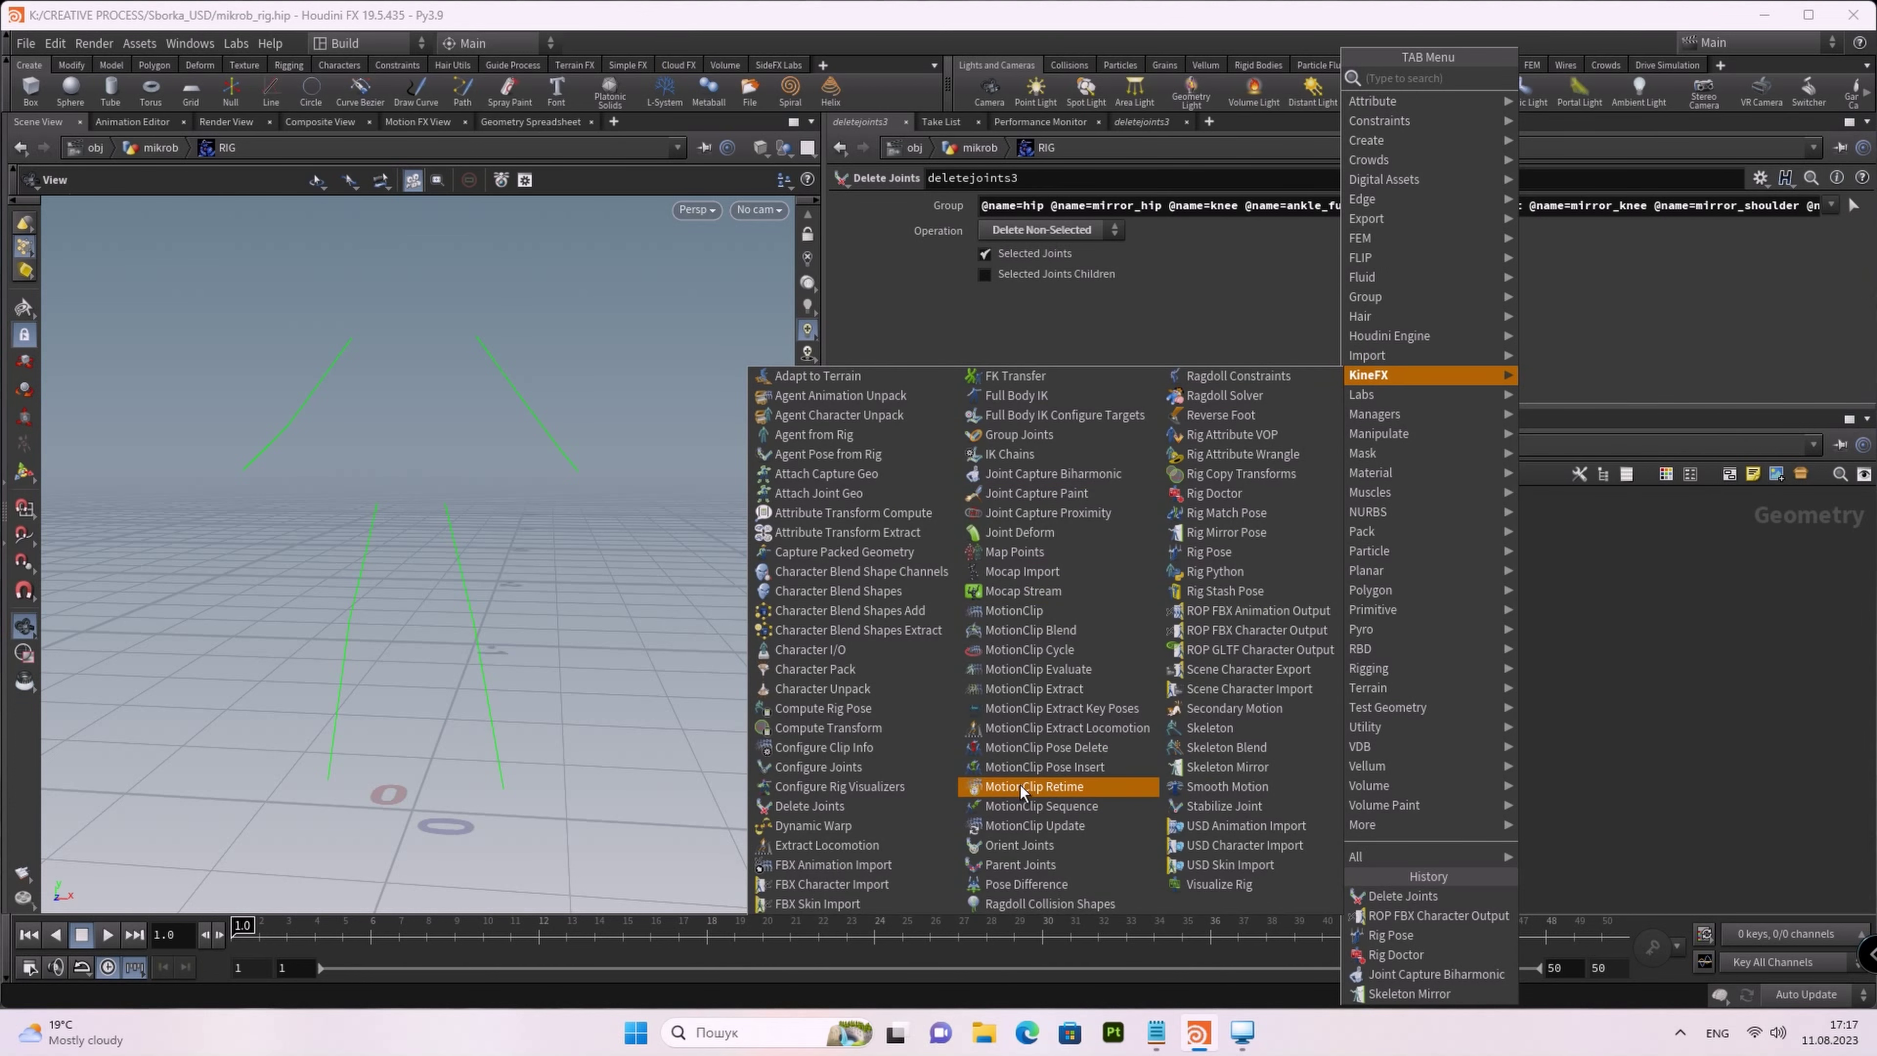
click(1027, 873)
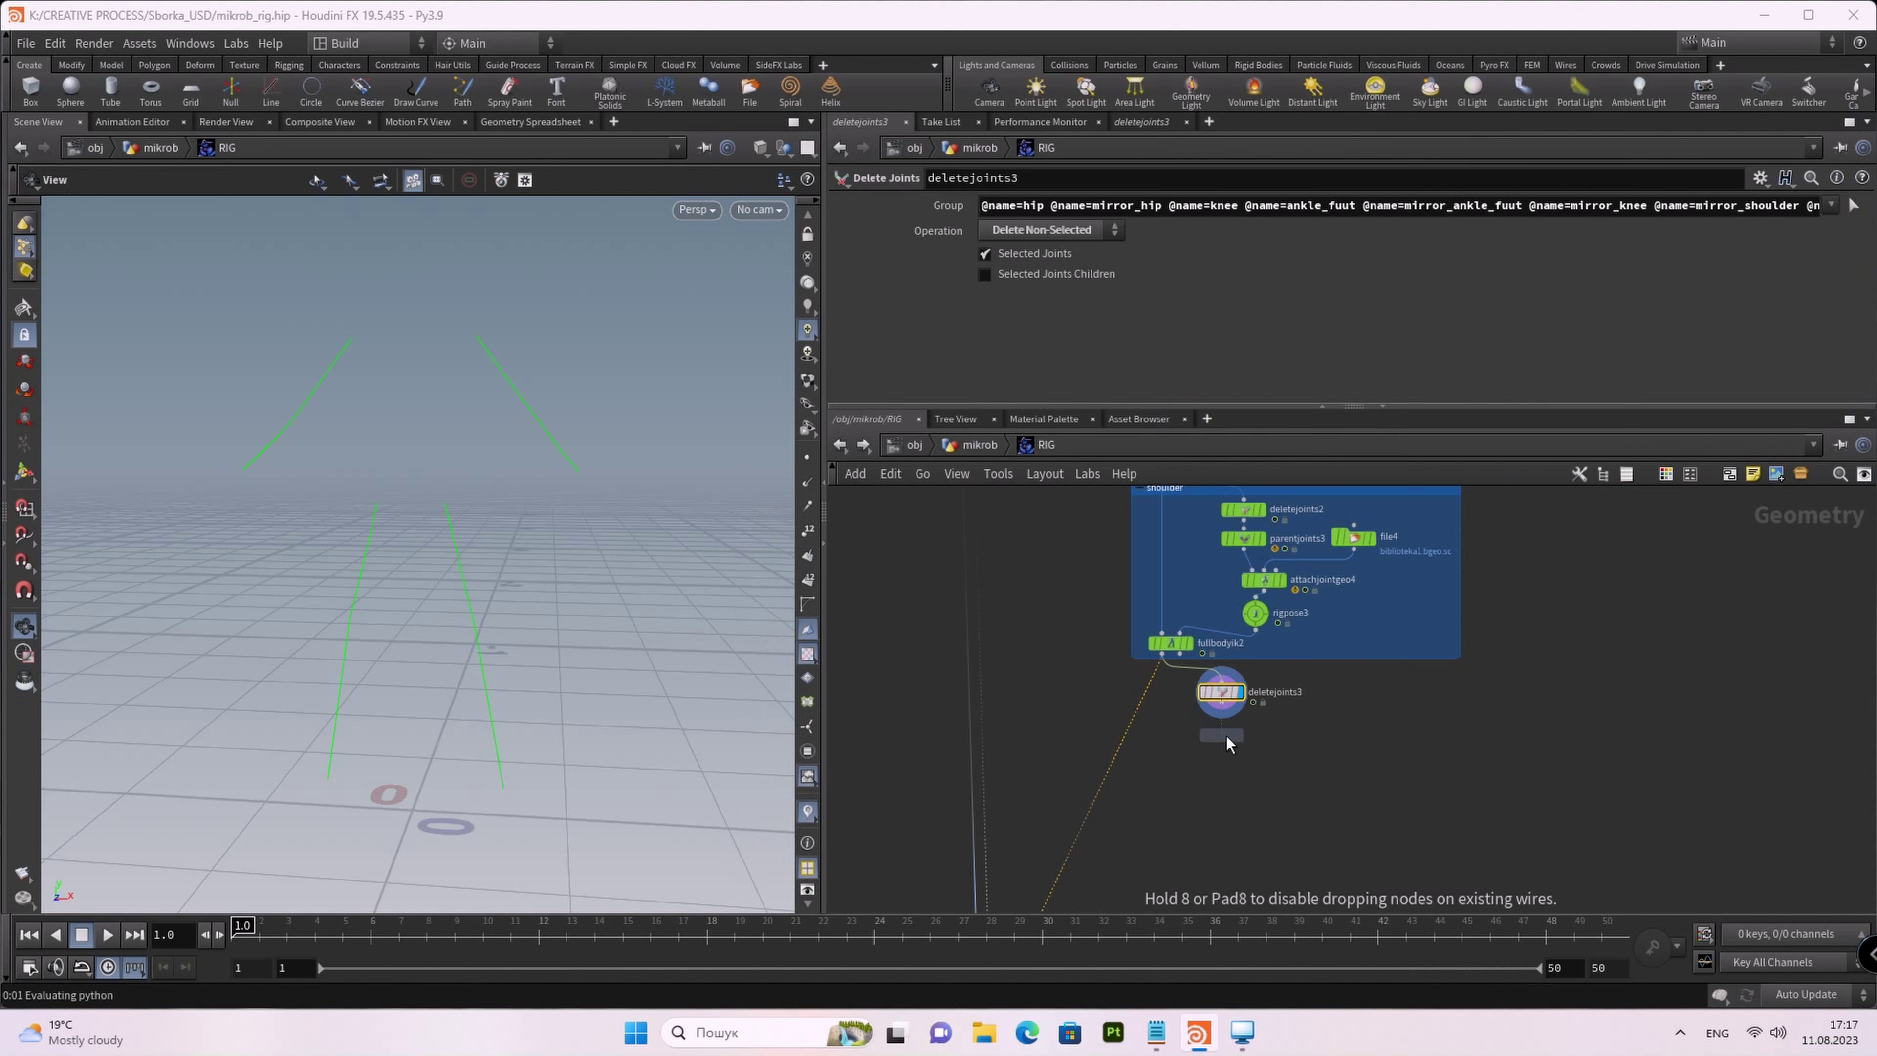
click(1226, 735)
scroll(1286, 745, up, 2)
click(1188, 774)
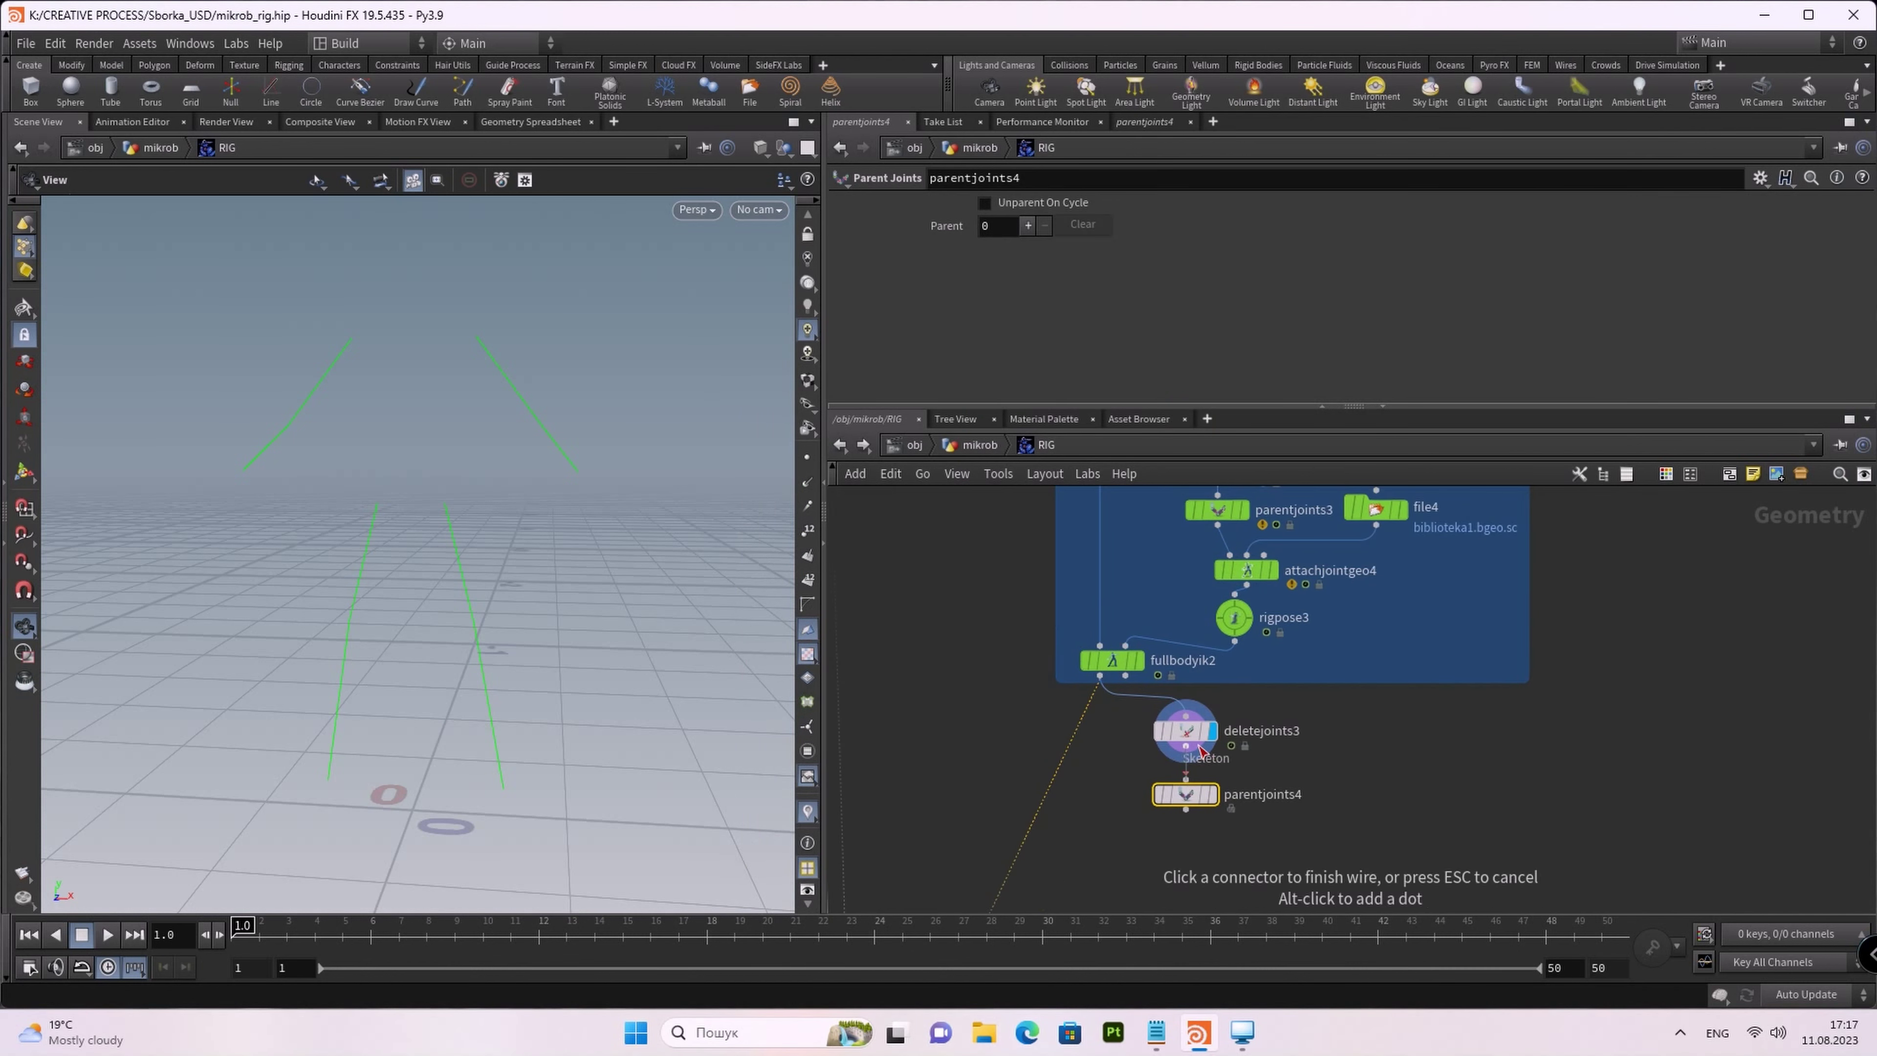
click(1187, 746)
drag(1195, 799, 1195, 786)
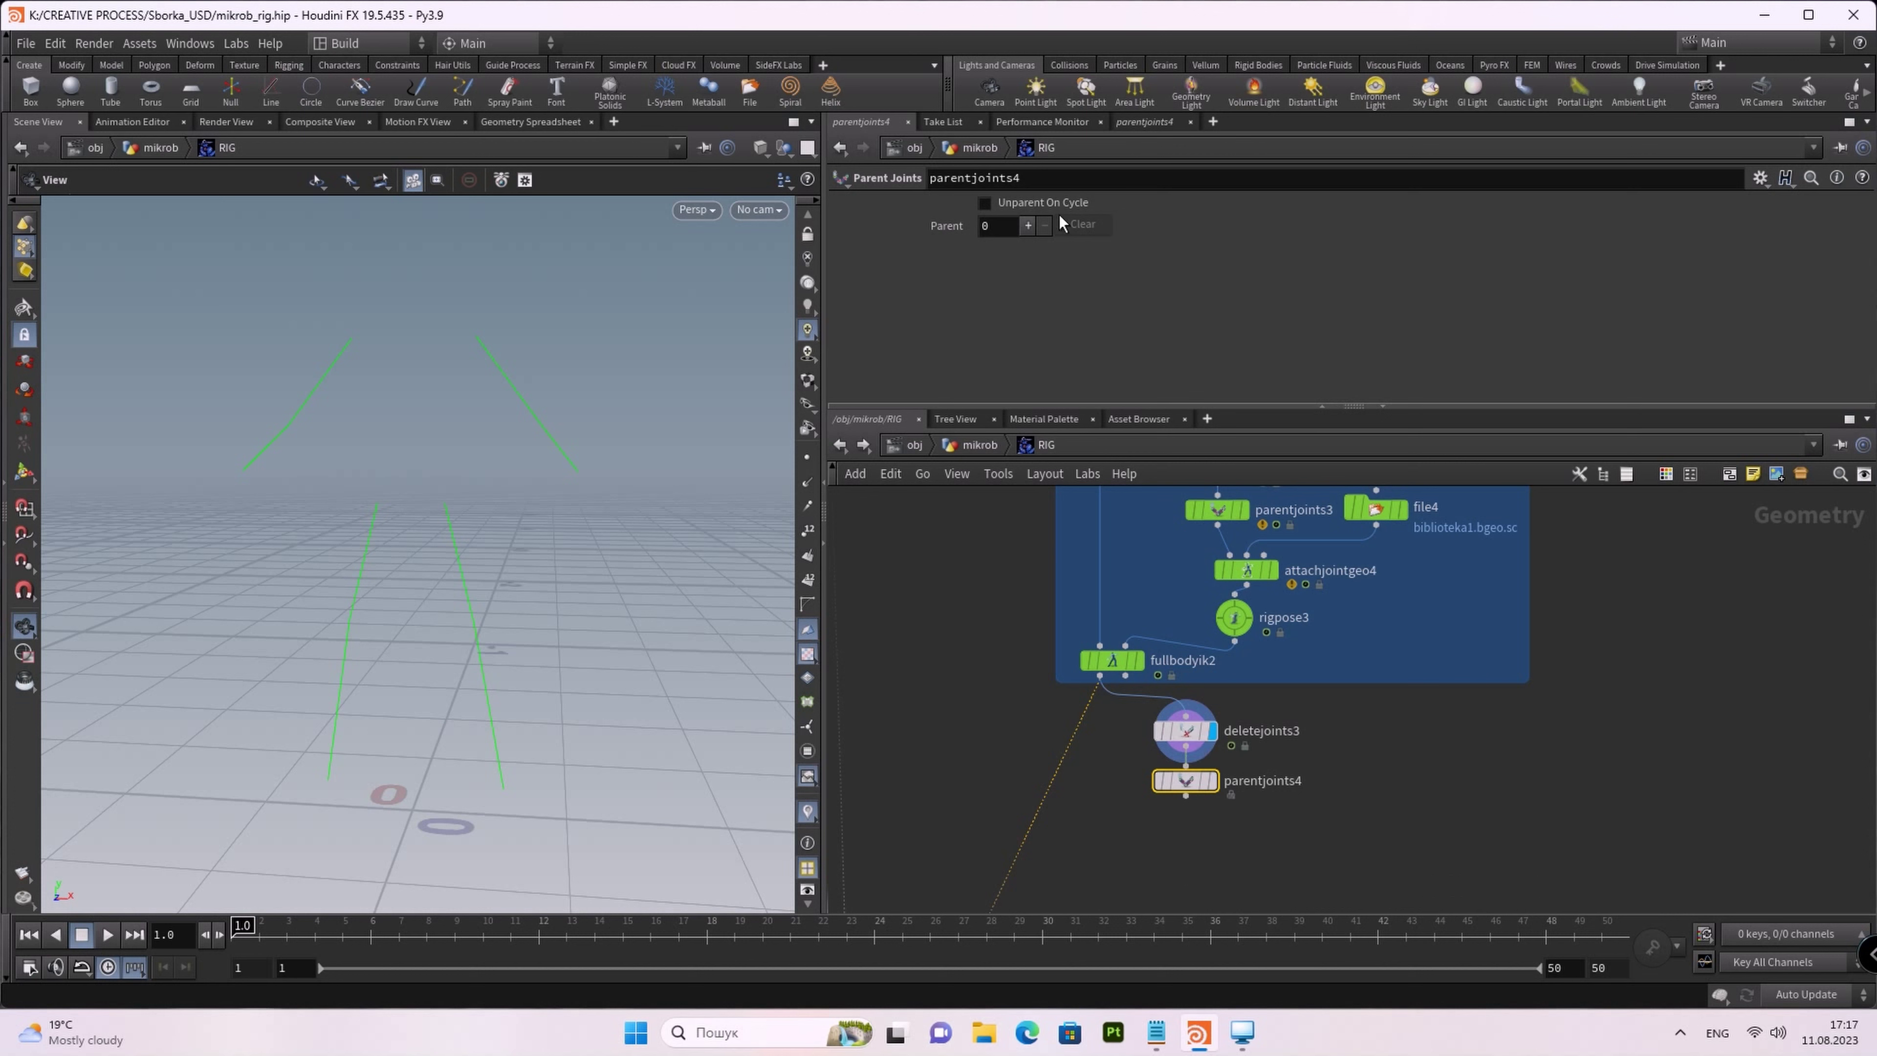
Step: Add one parent entry and pick mirror_hip, mirror_knee and other limb joints into Joint1
click(1027, 225)
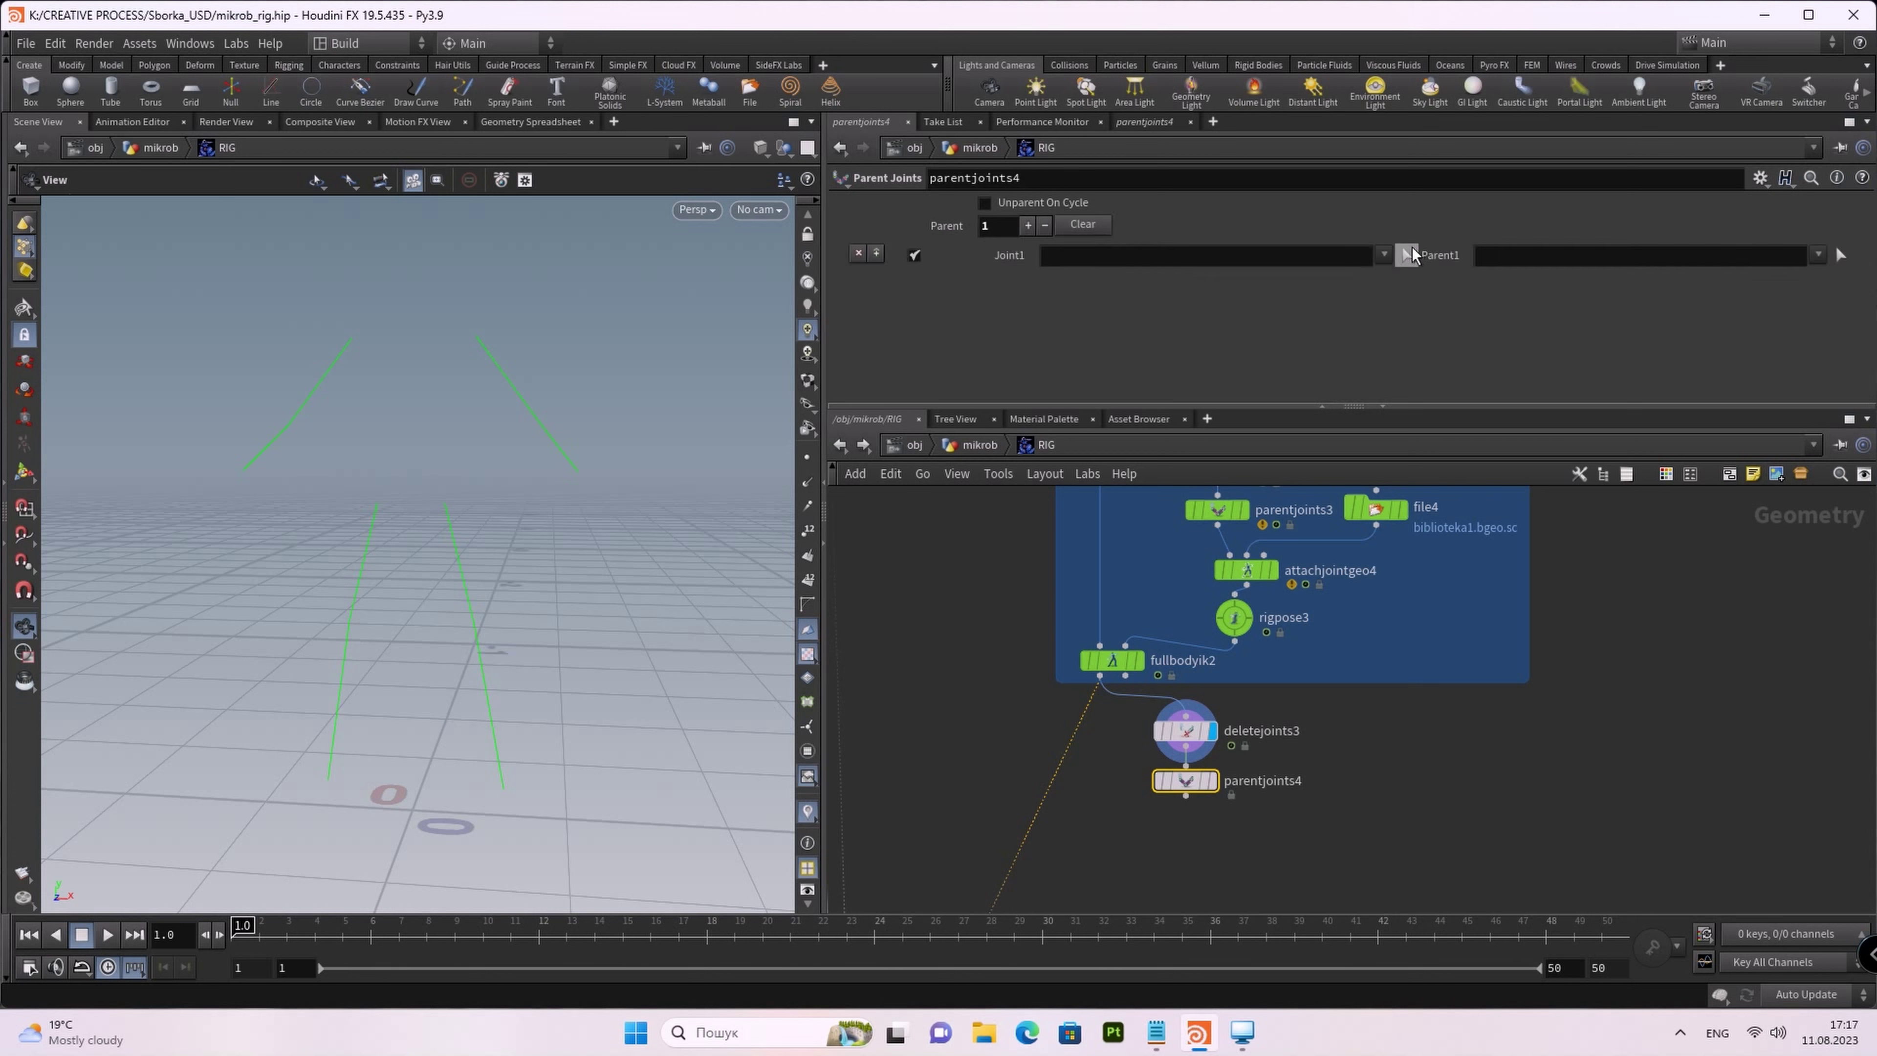
click(1408, 255)
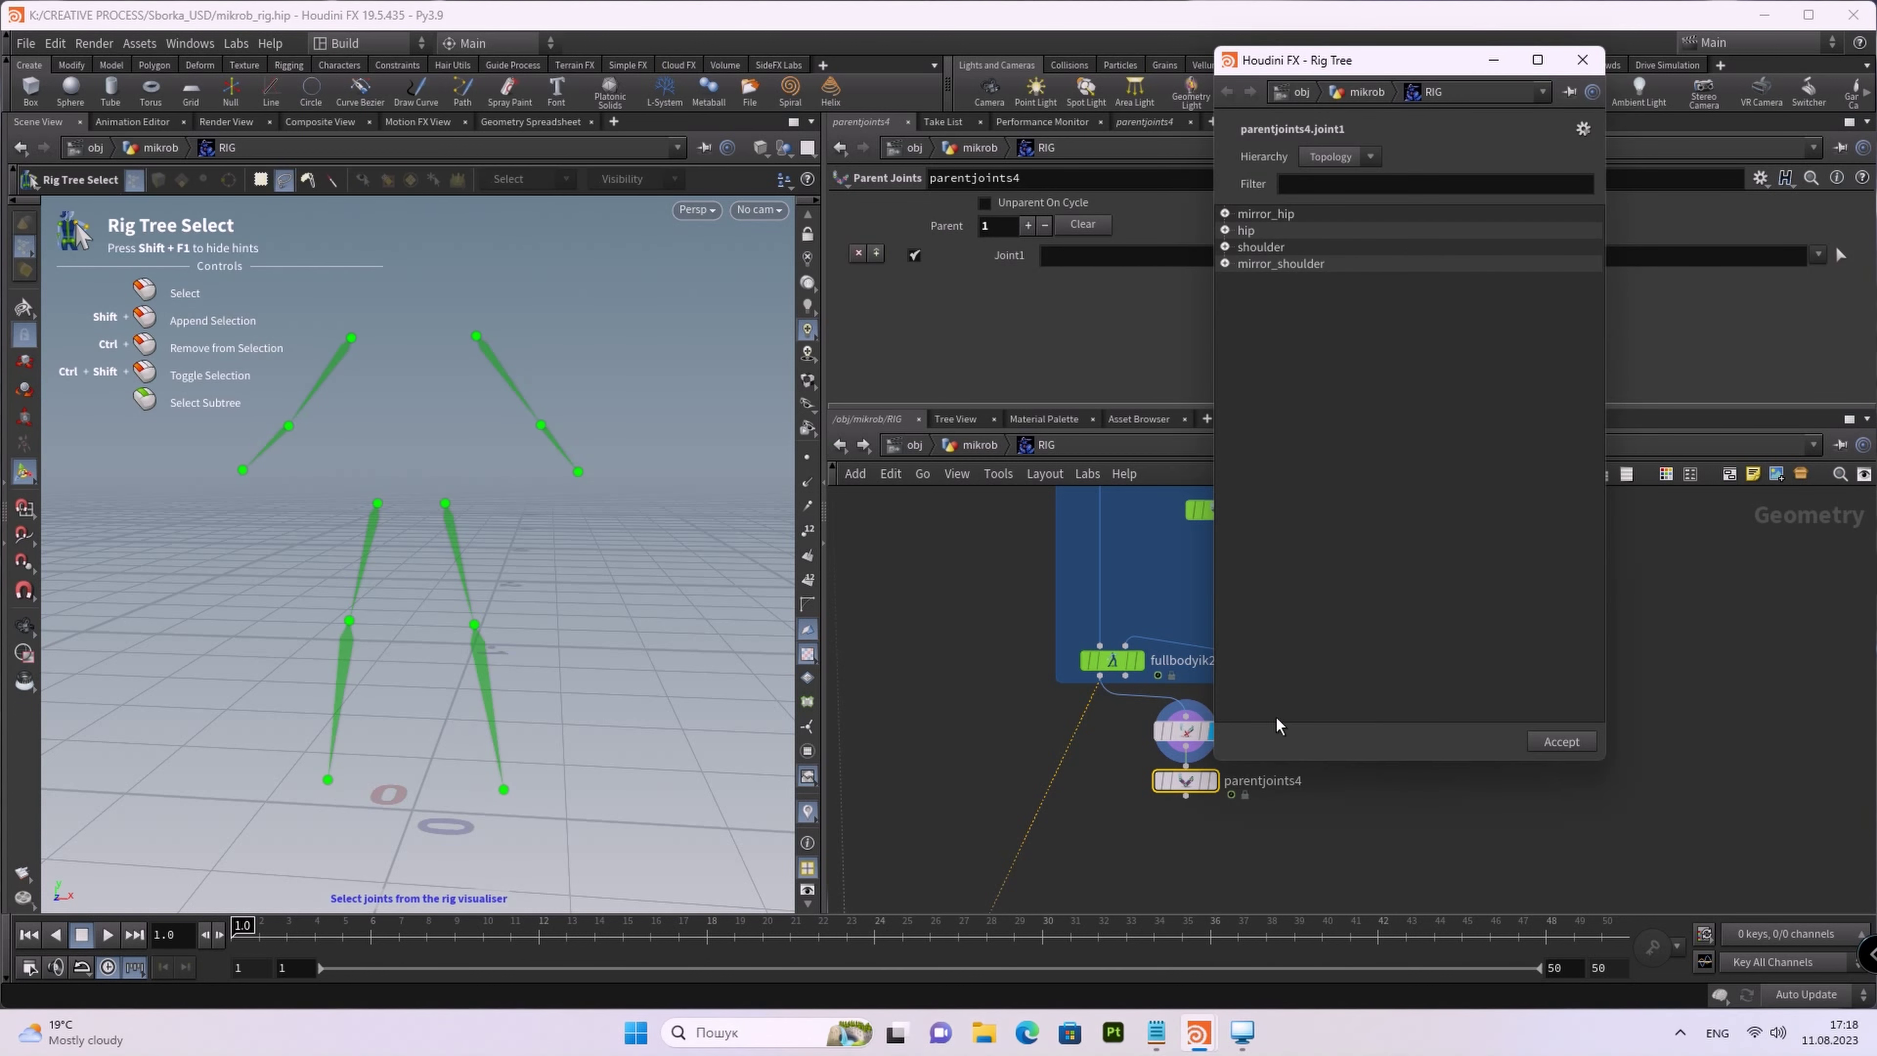
mouse_move(686, 283)
mouse_down()
mouse_move(626, 571)
mouse_move(388, 307)
mouse_up()
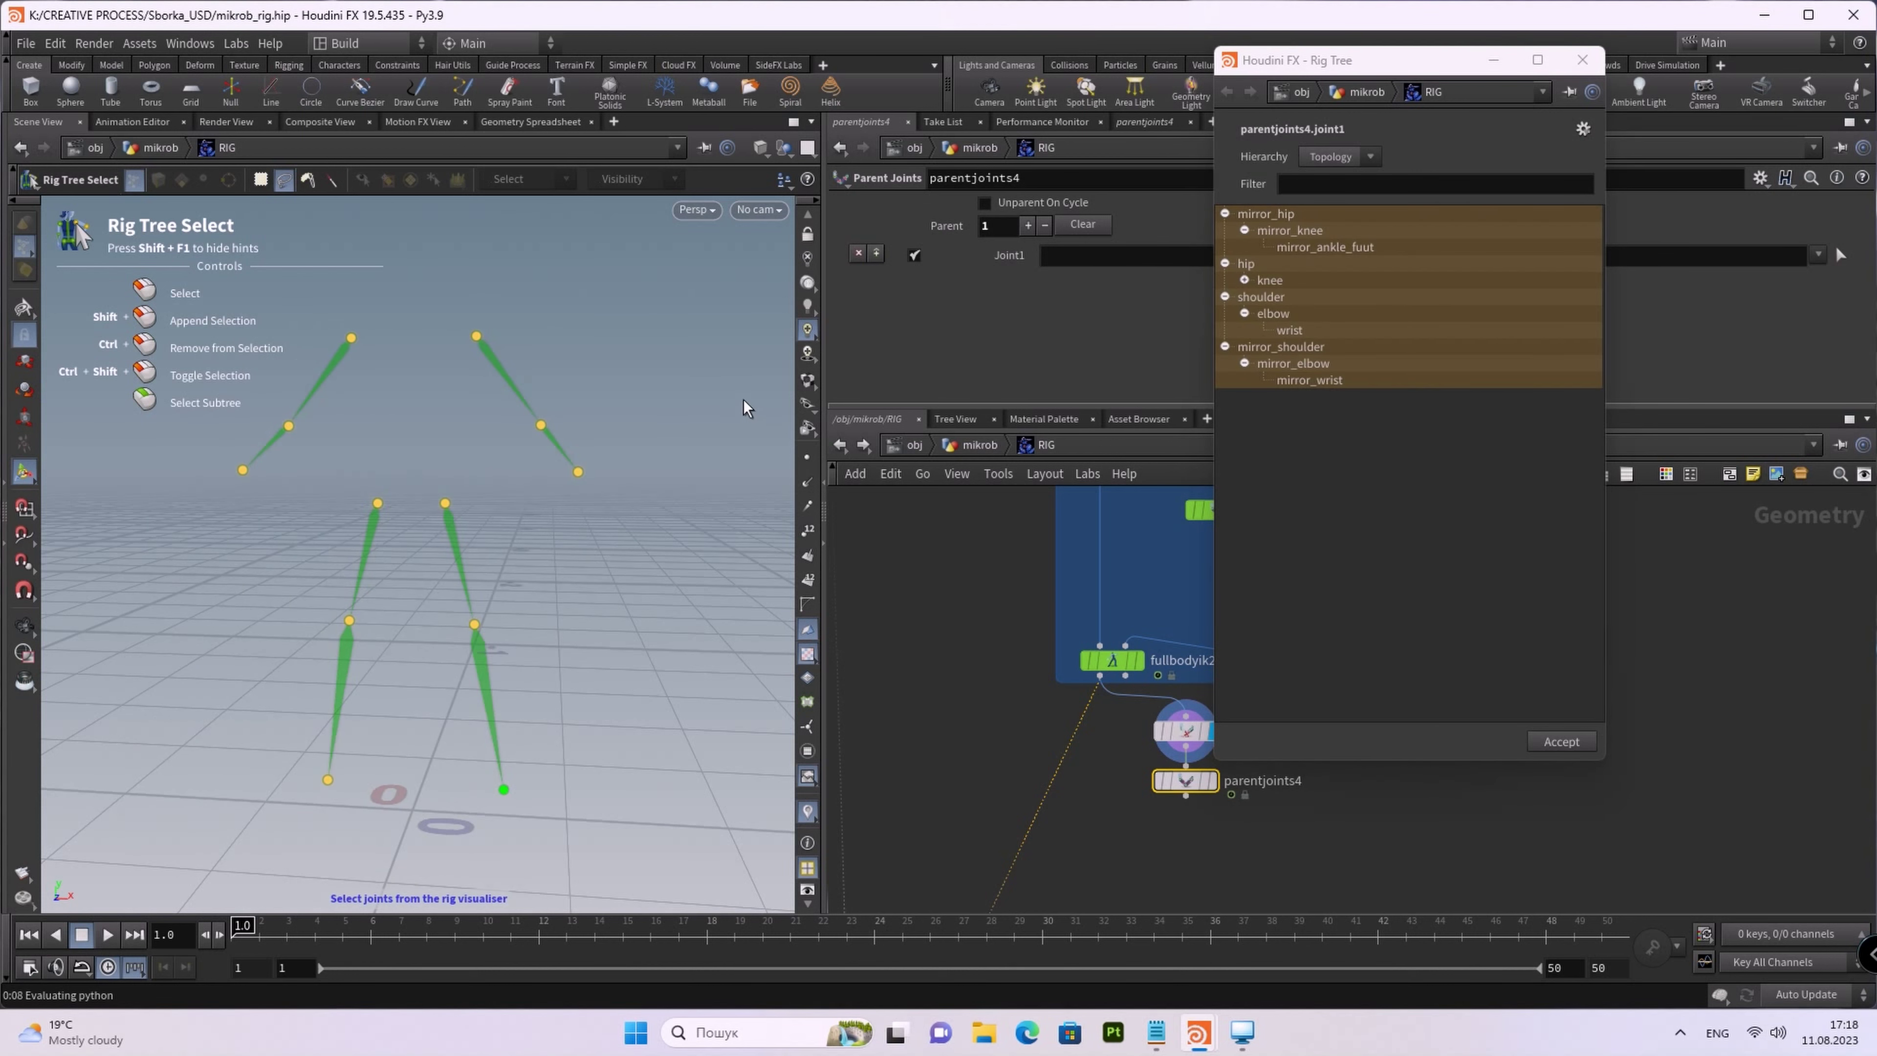
shift+click(507, 783)
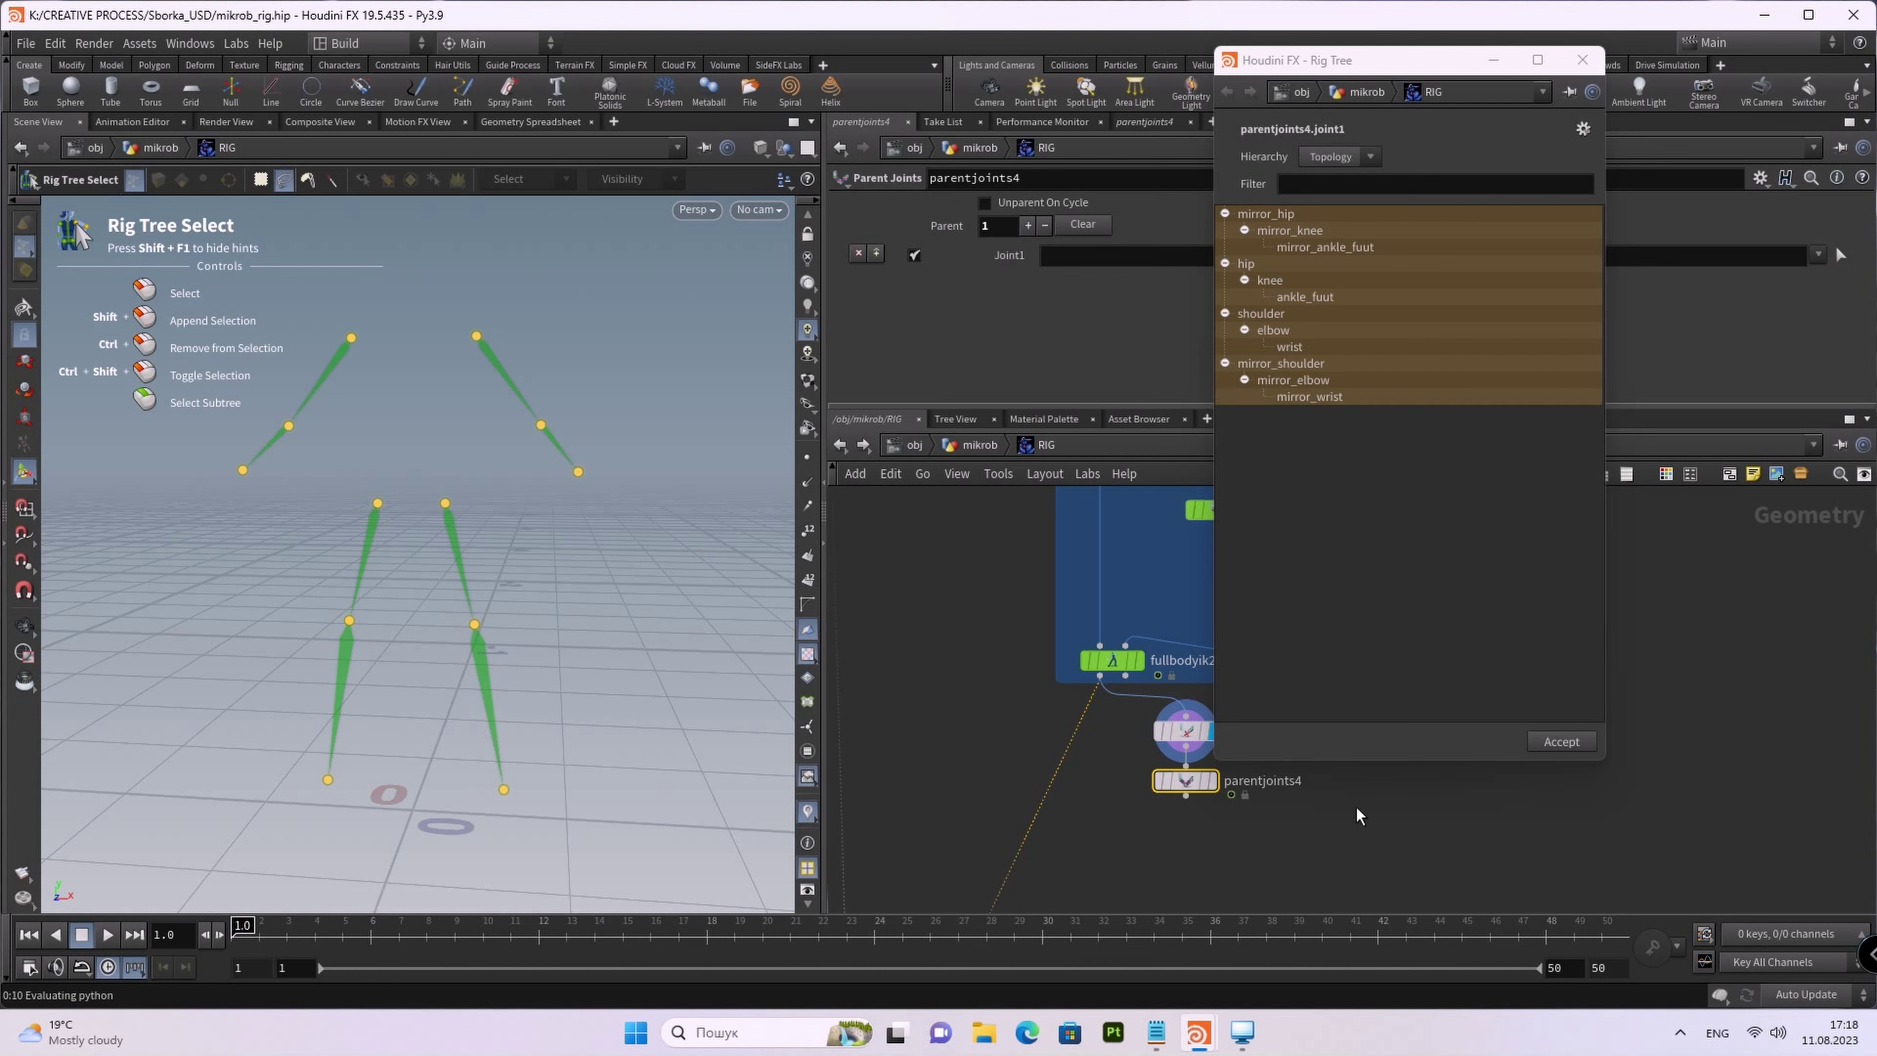
click(1559, 741)
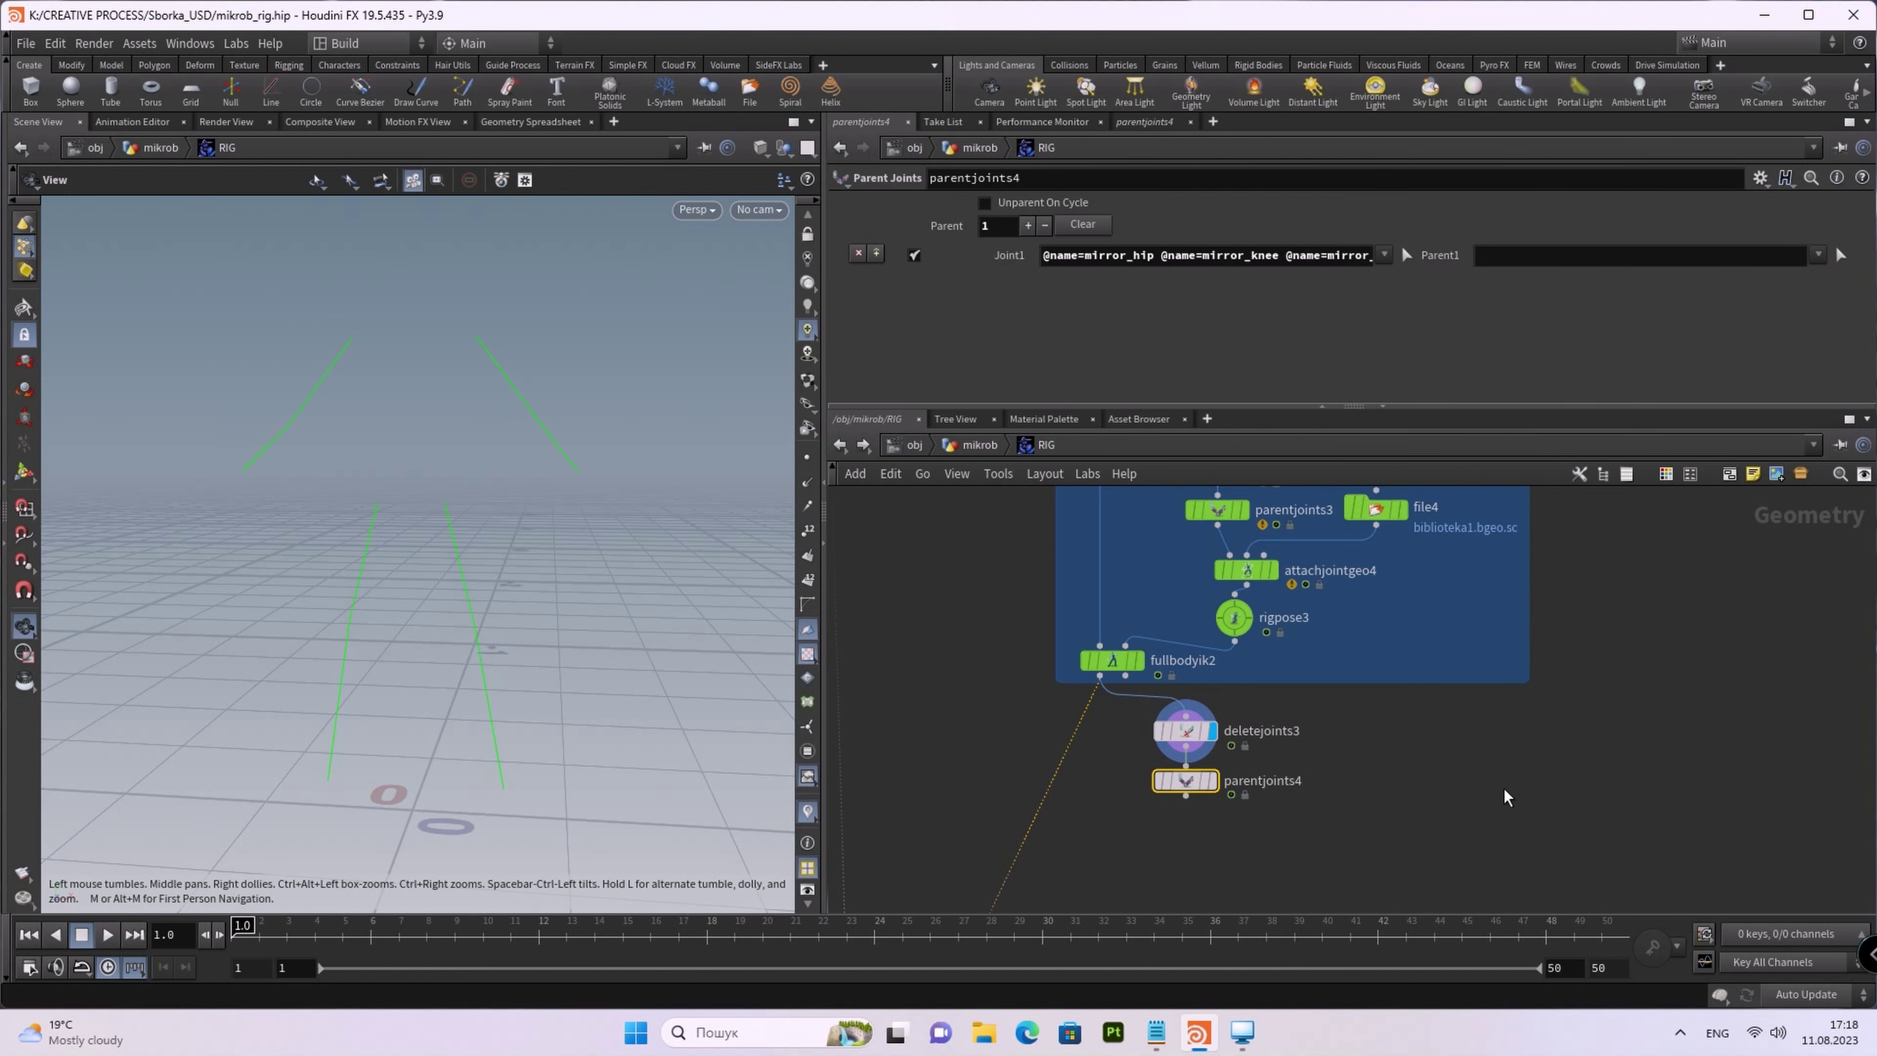
Step: Set the display flag on parentjoints4 and line it up under deletejoints3
click(1212, 781)
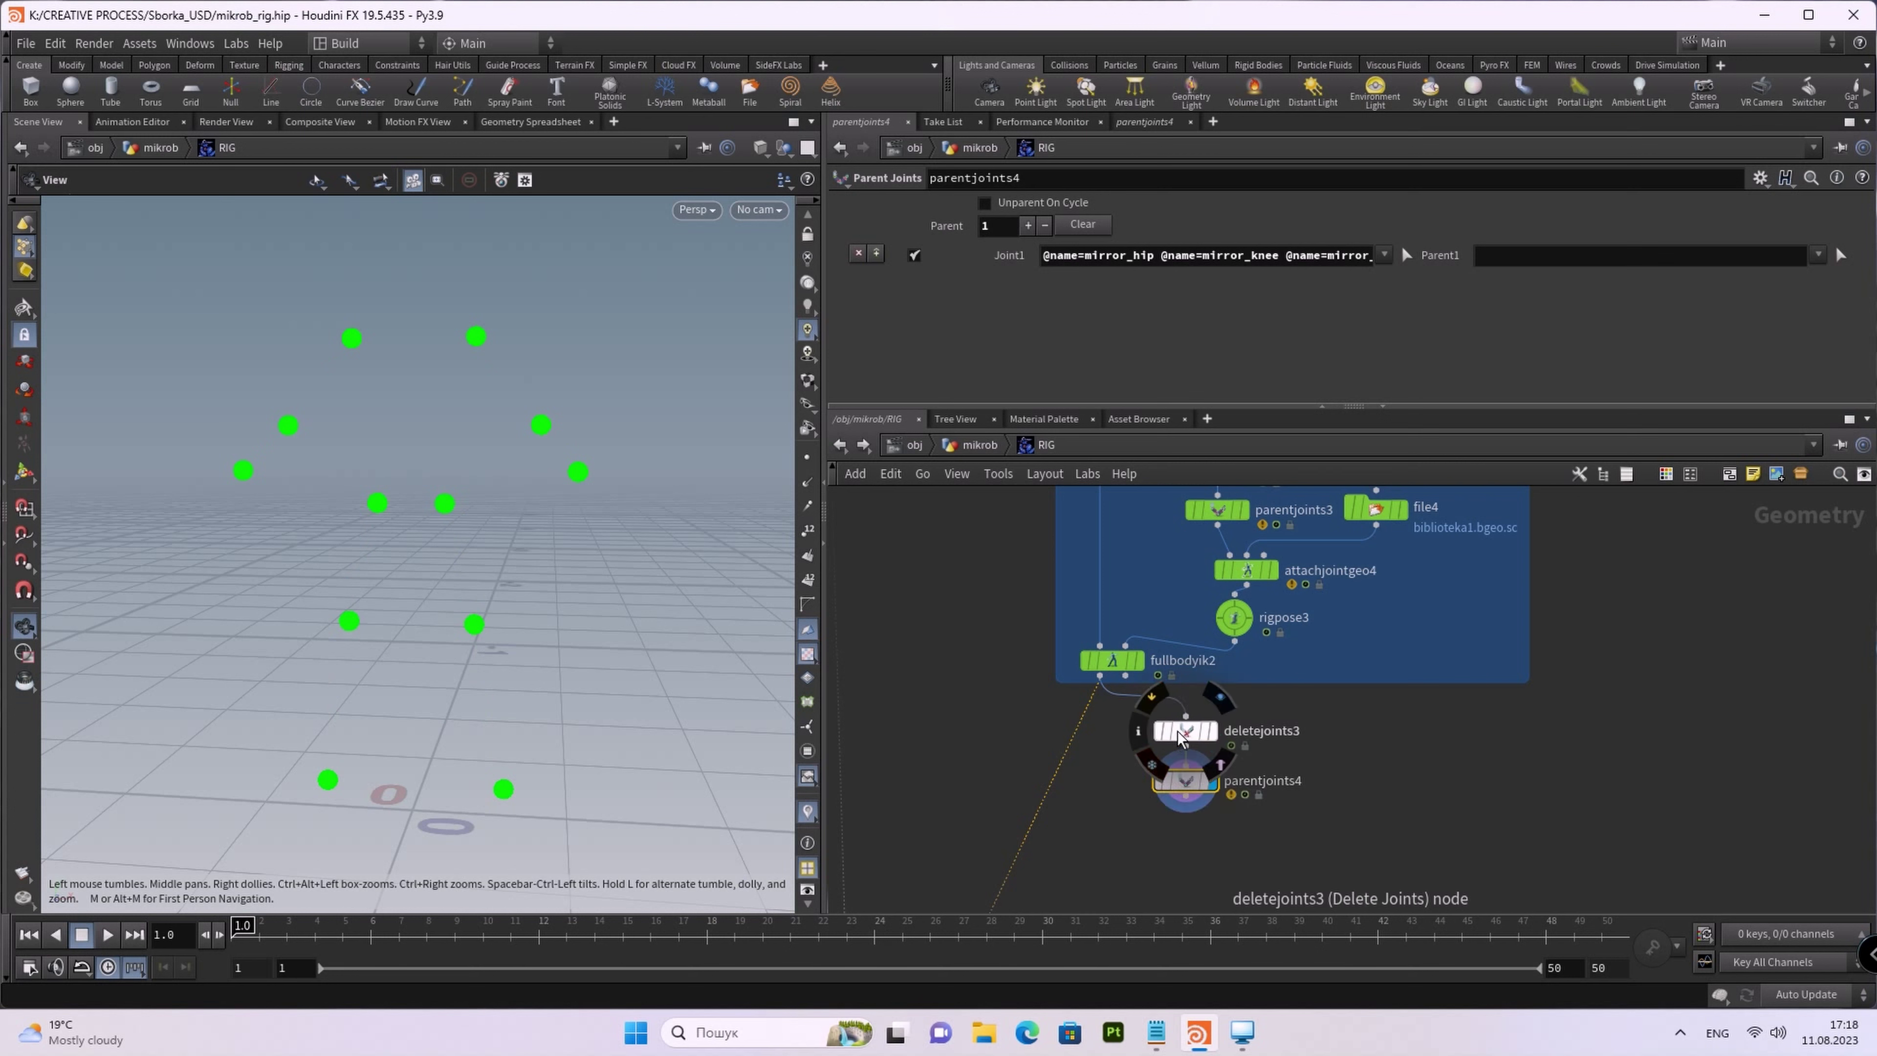
drag(1187, 740, 1377, 721)
drag(1186, 787, 1376, 762)
middle_drag(1395, 821, 1348, 748)
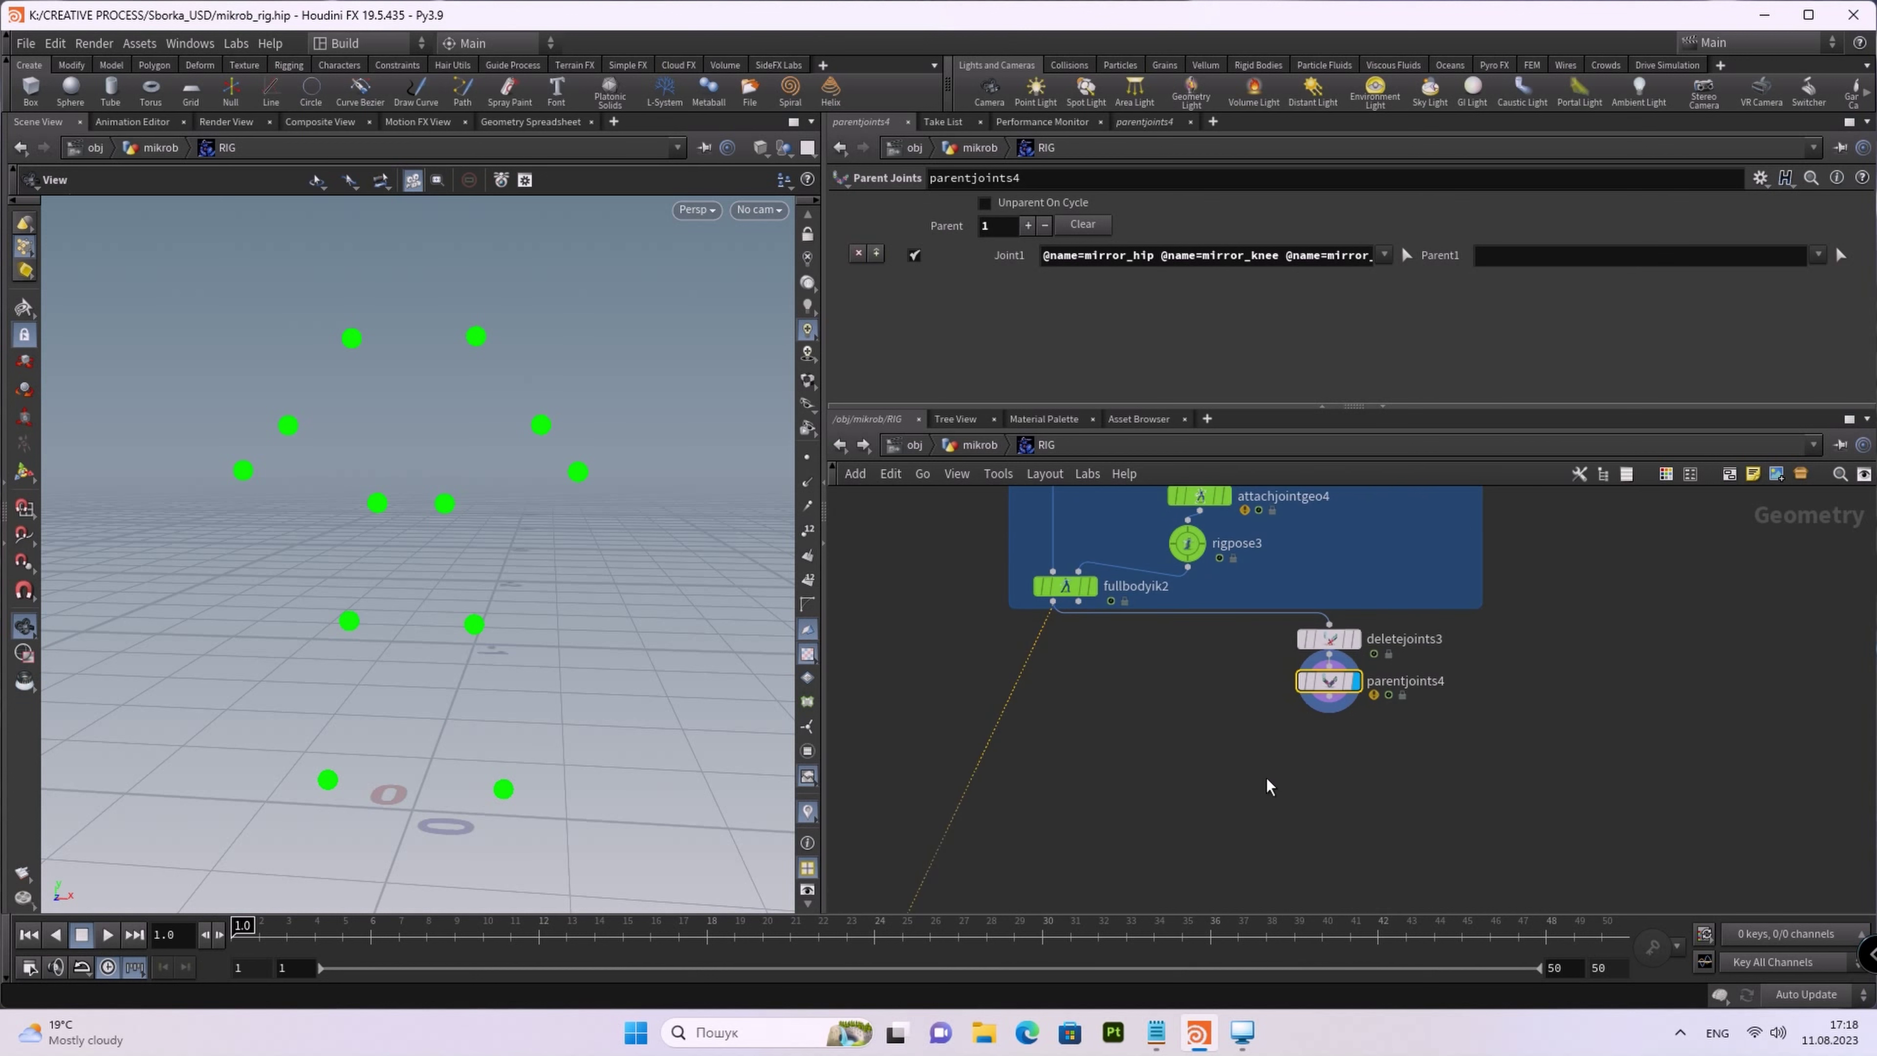
Step: Add an Attach Joint Geo node, attachjointgeo5, wired from parentjoints4's output
key(Tab)
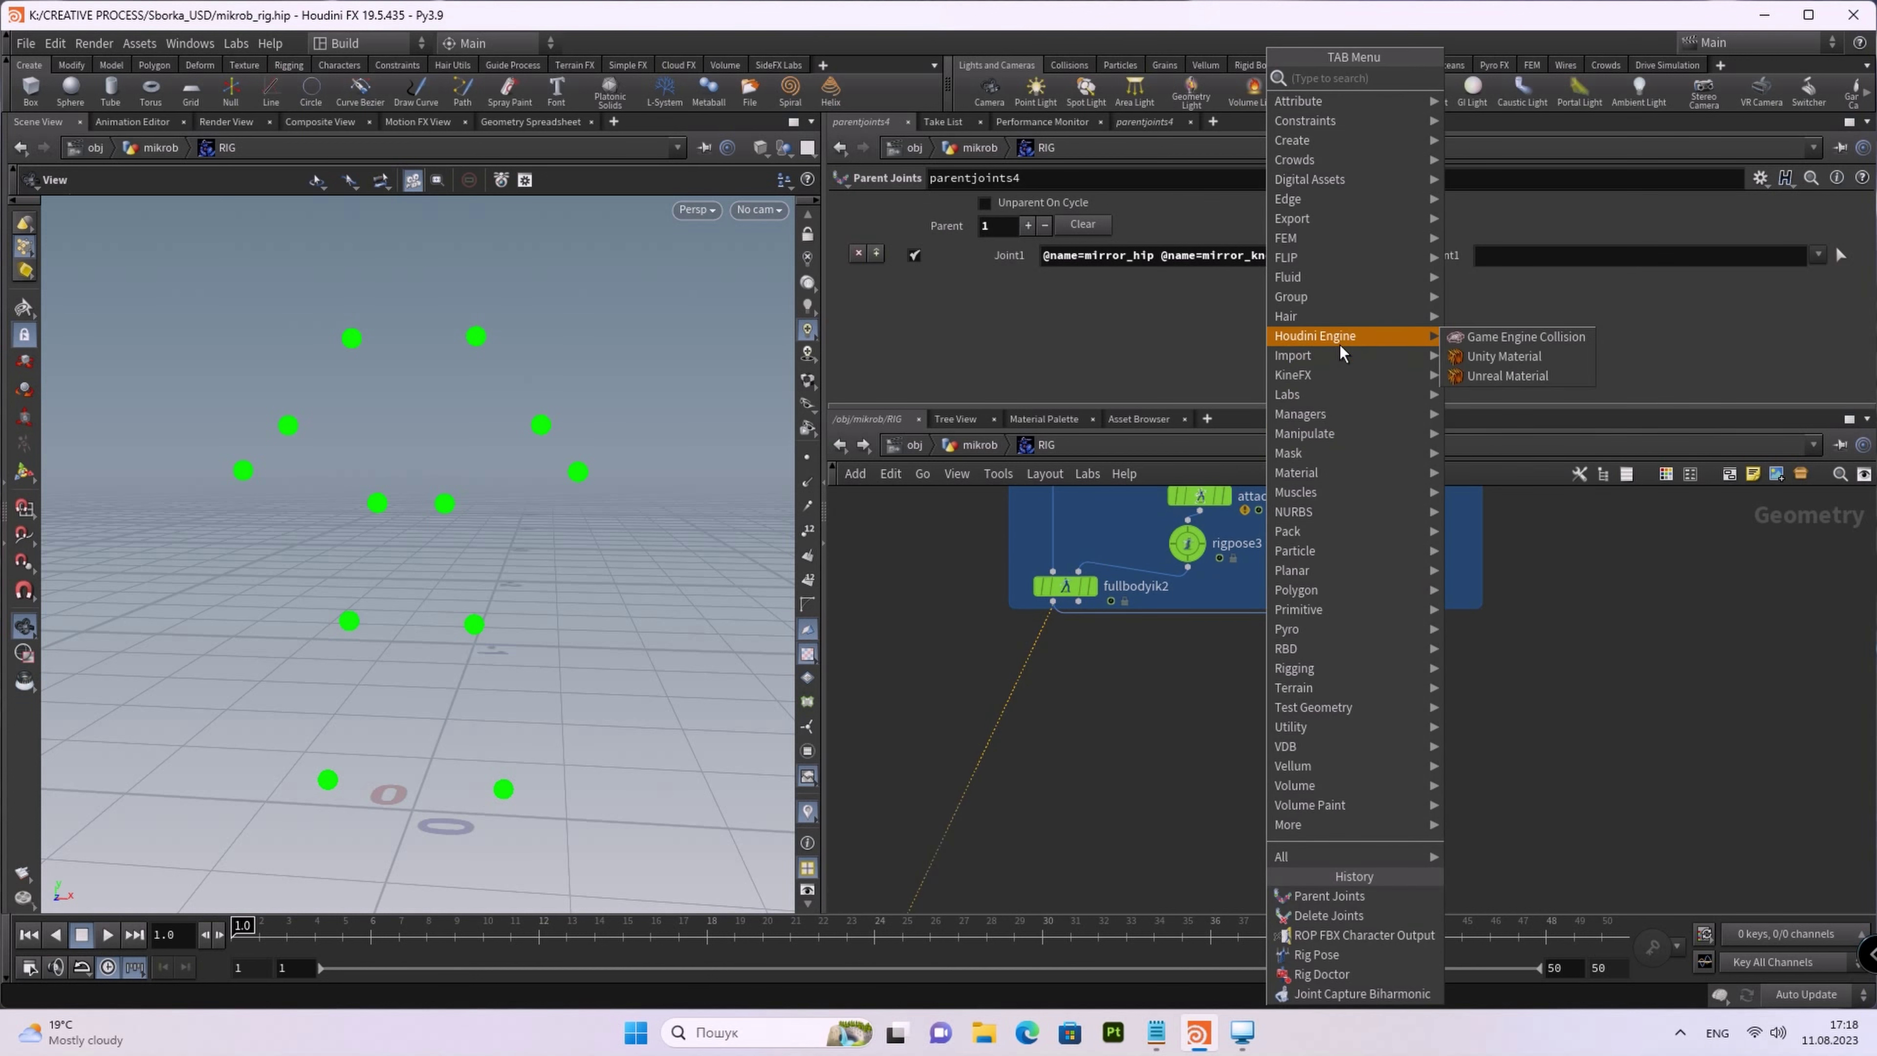
mouse_move(1355, 376)
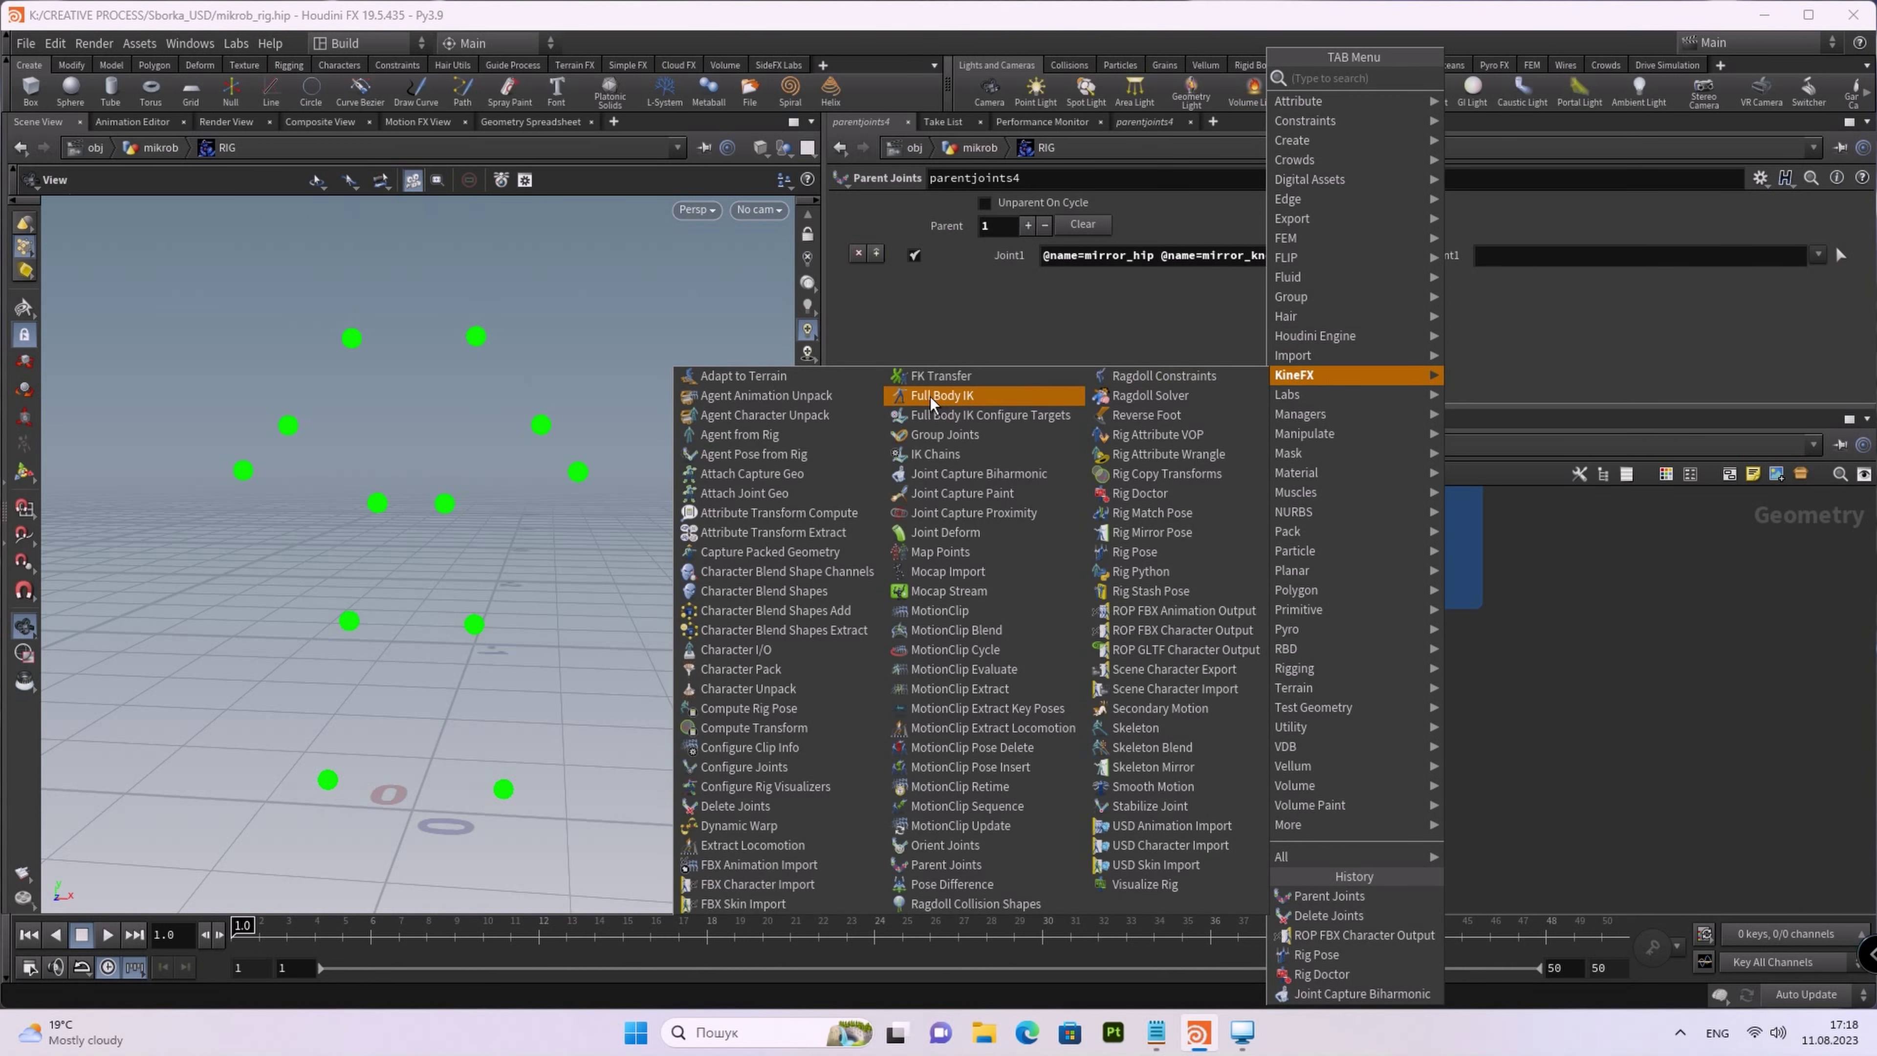
click(749, 495)
click(1328, 757)
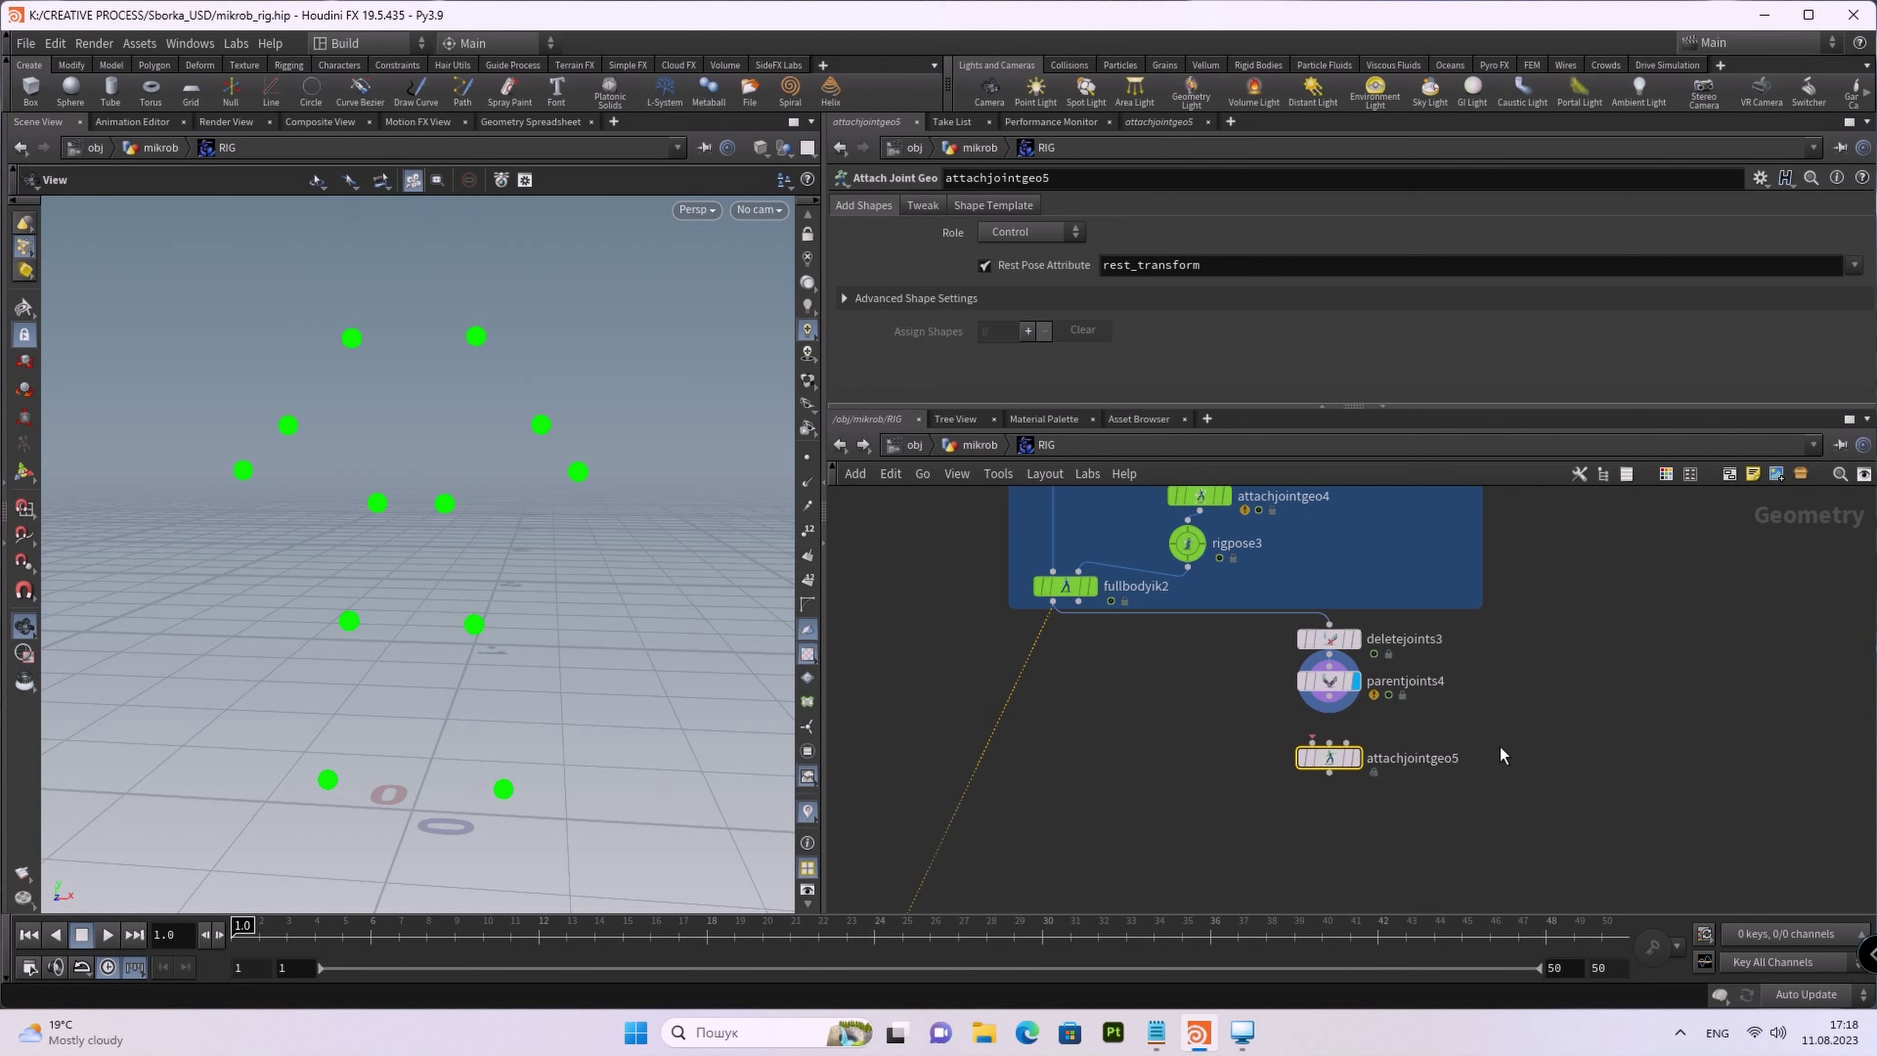
scroll(1425, 772, up, 4)
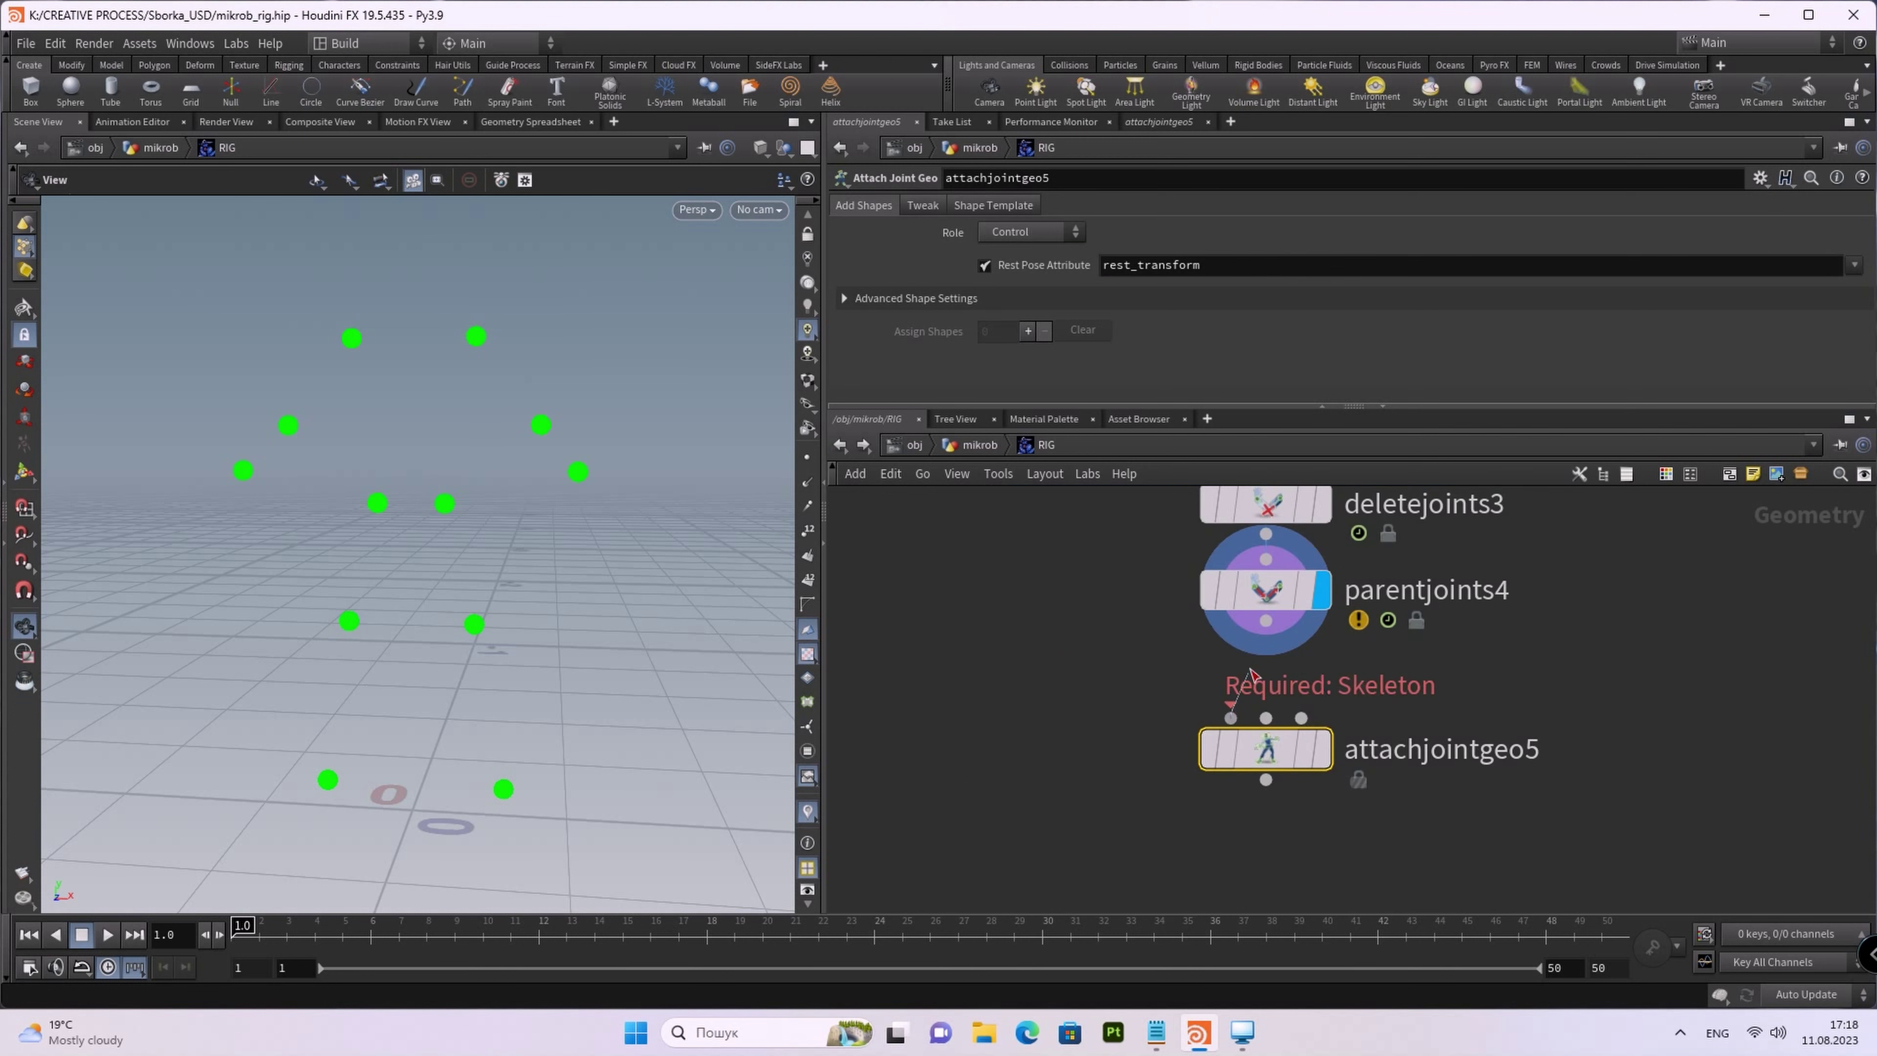
drag(1230, 714, 1266, 621)
scroll(1442, 833, down, 3)
drag(1321, 777, 1354, 747)
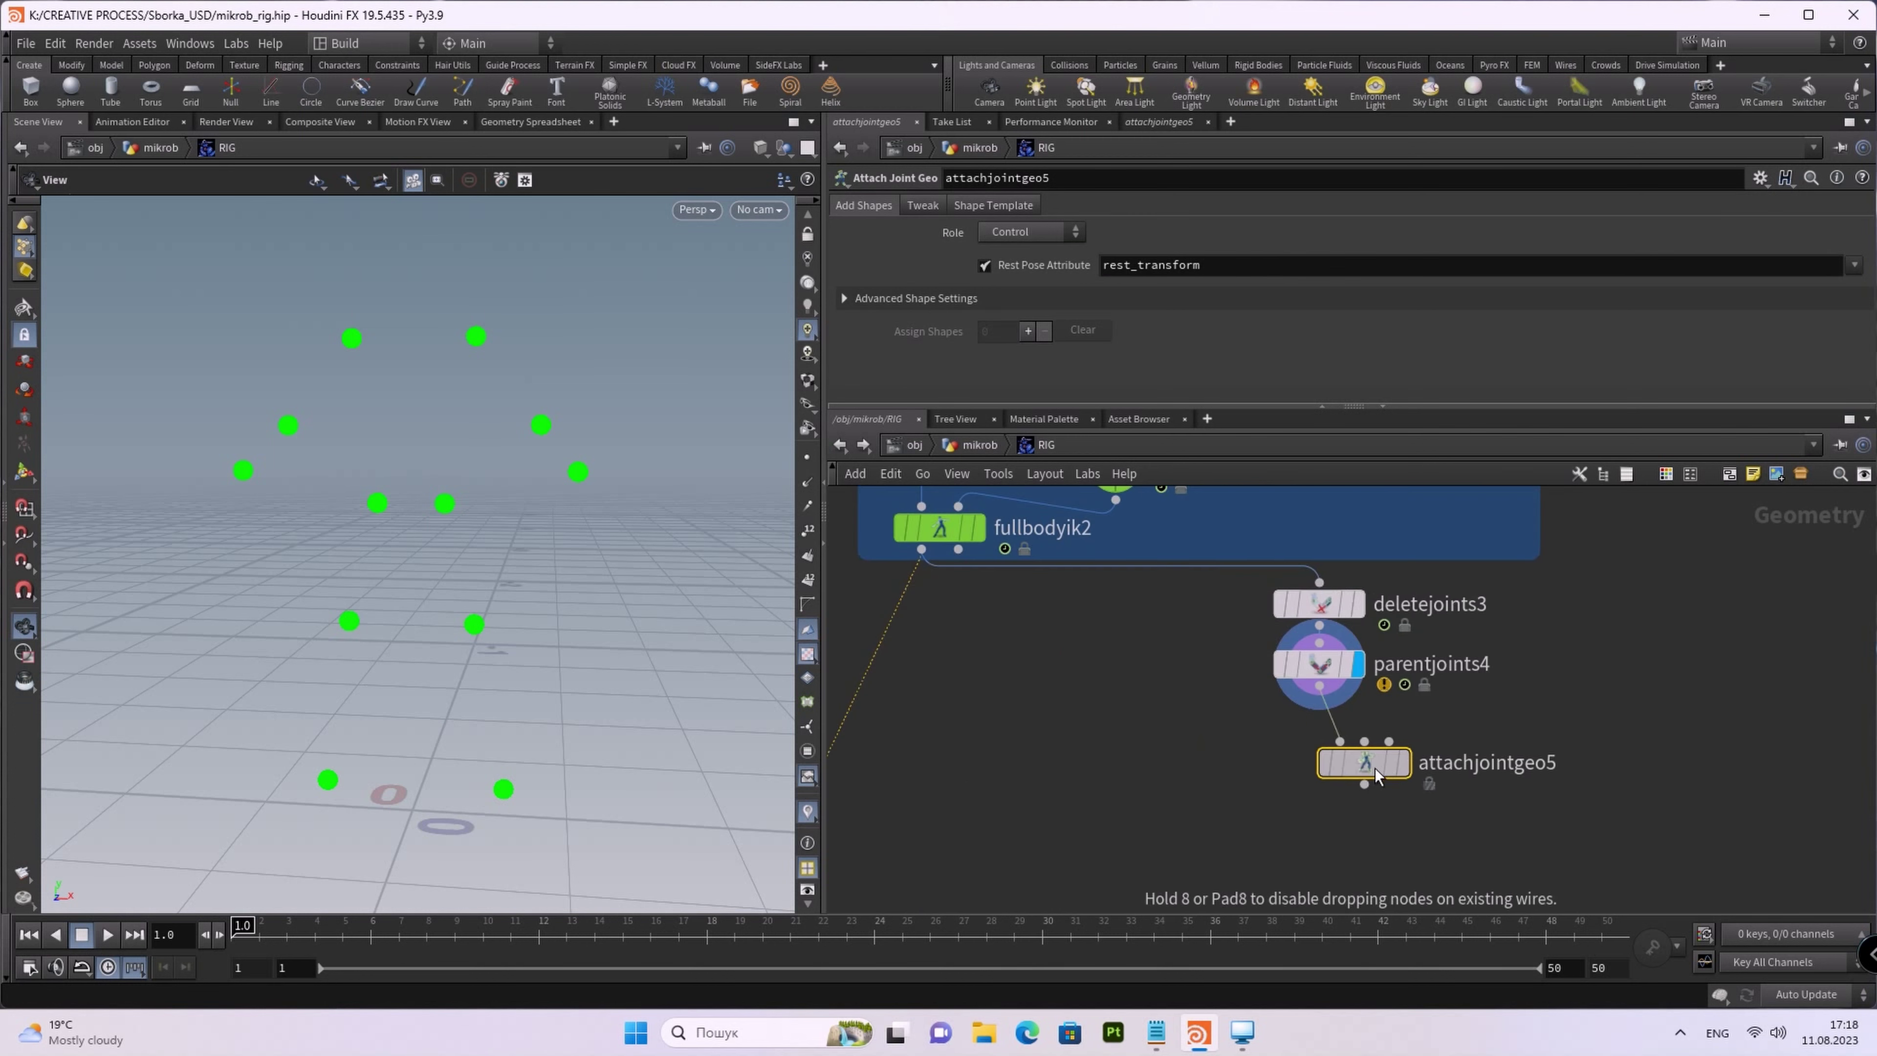
scroll(1410, 847, down, 2)
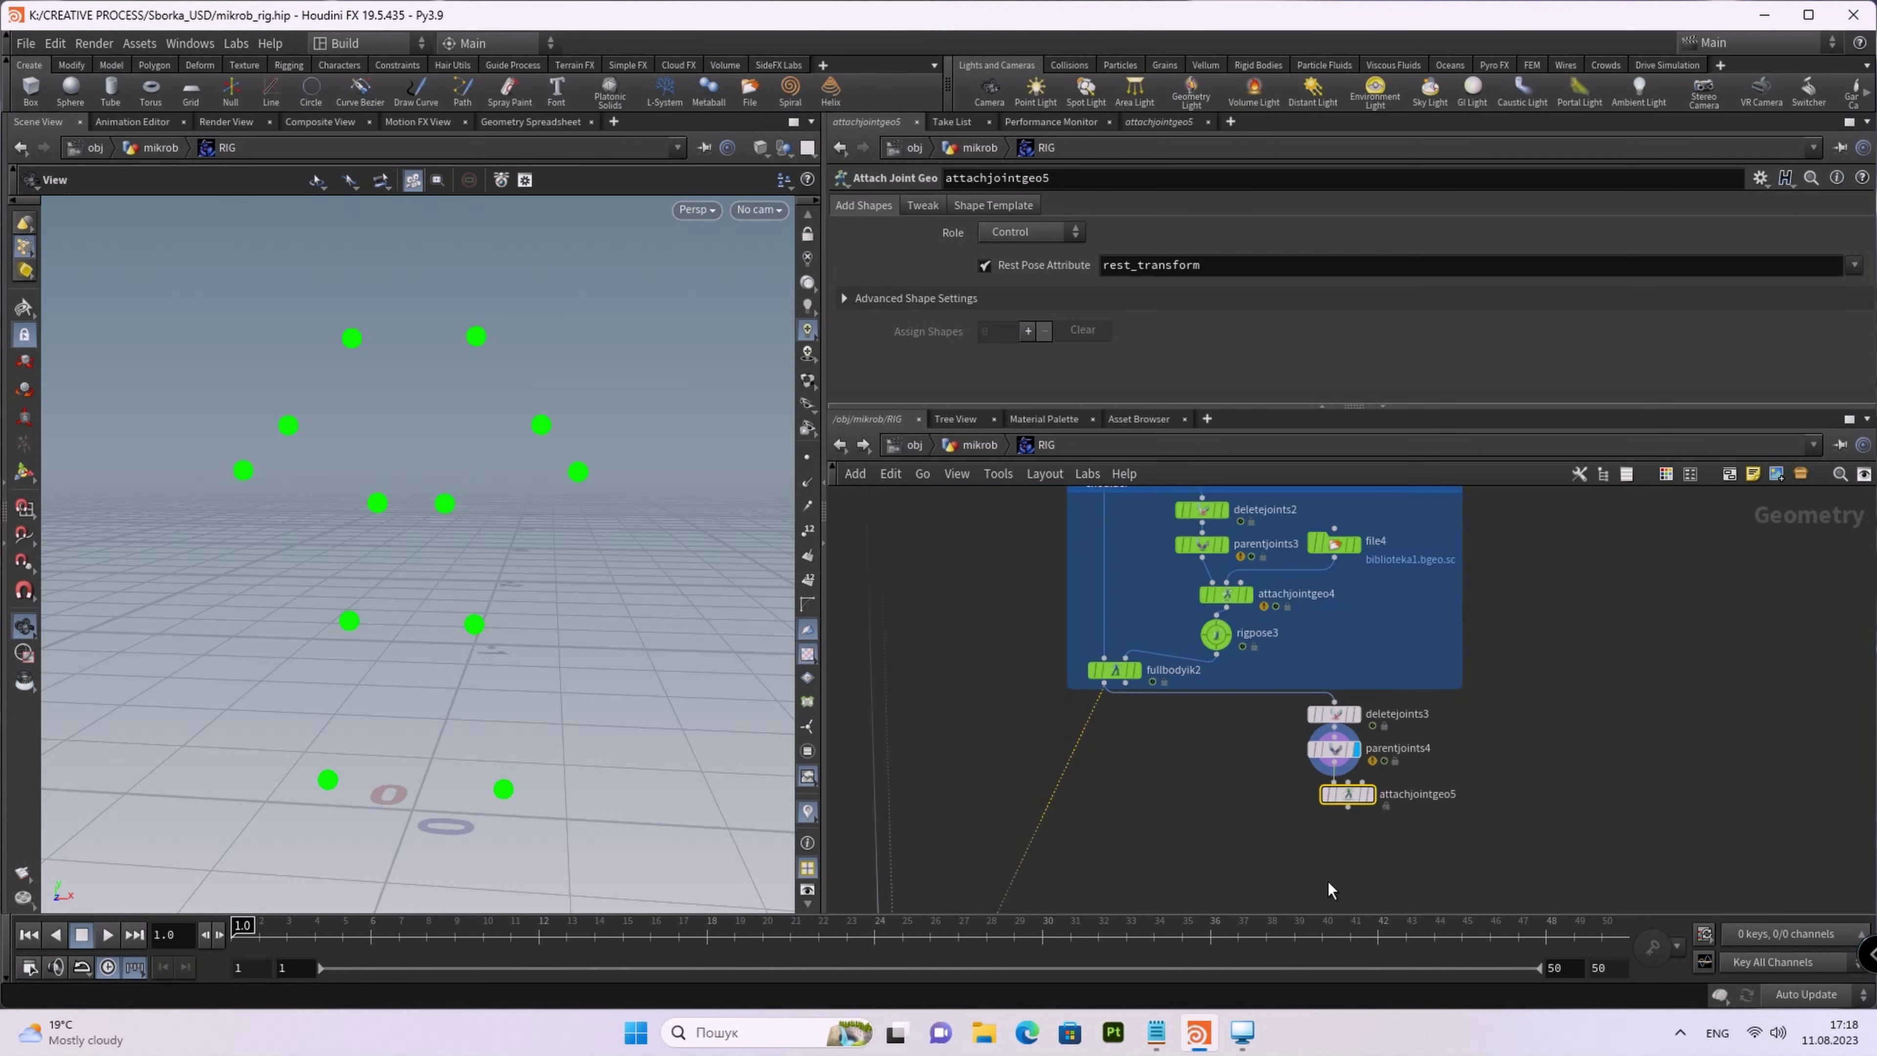
middle_drag(1330, 879, 1273, 780)
Step: Add a Rig Pose node, rigpose4, wired from attachjointgeo5's output
key(Tab)
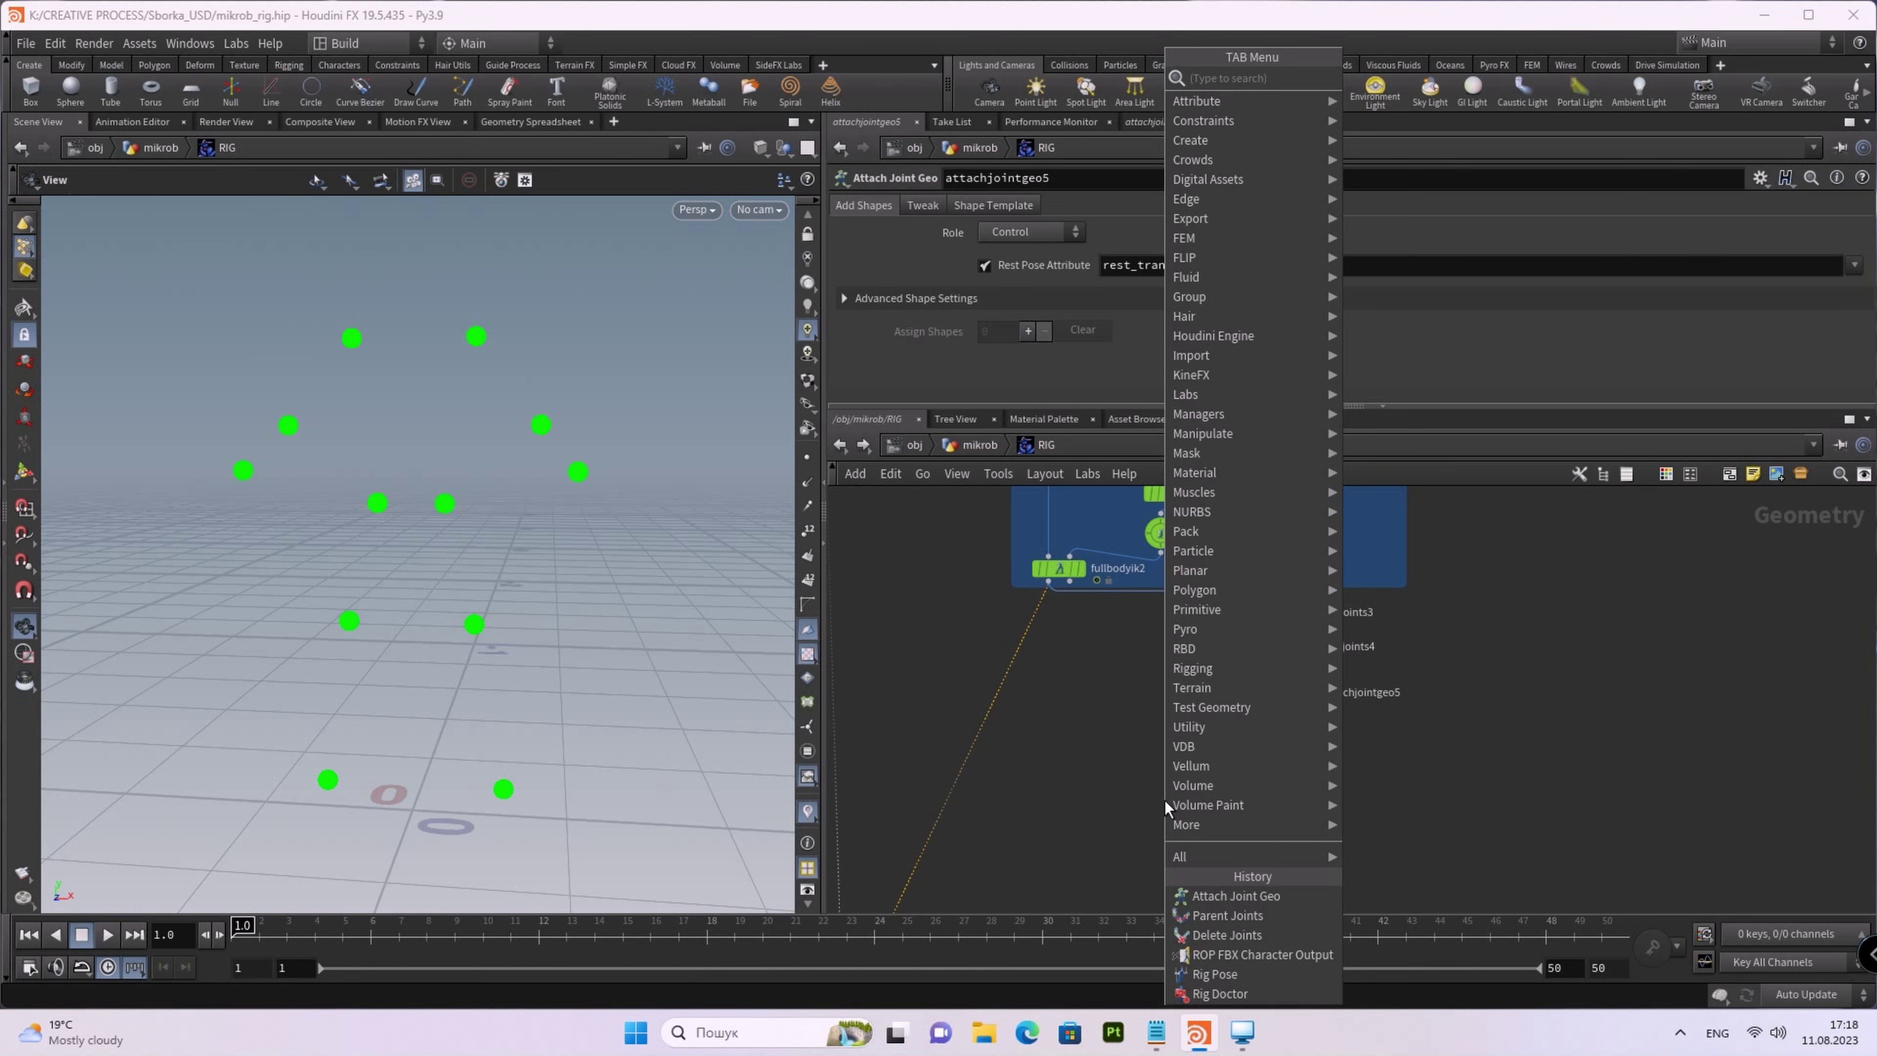
text(r)
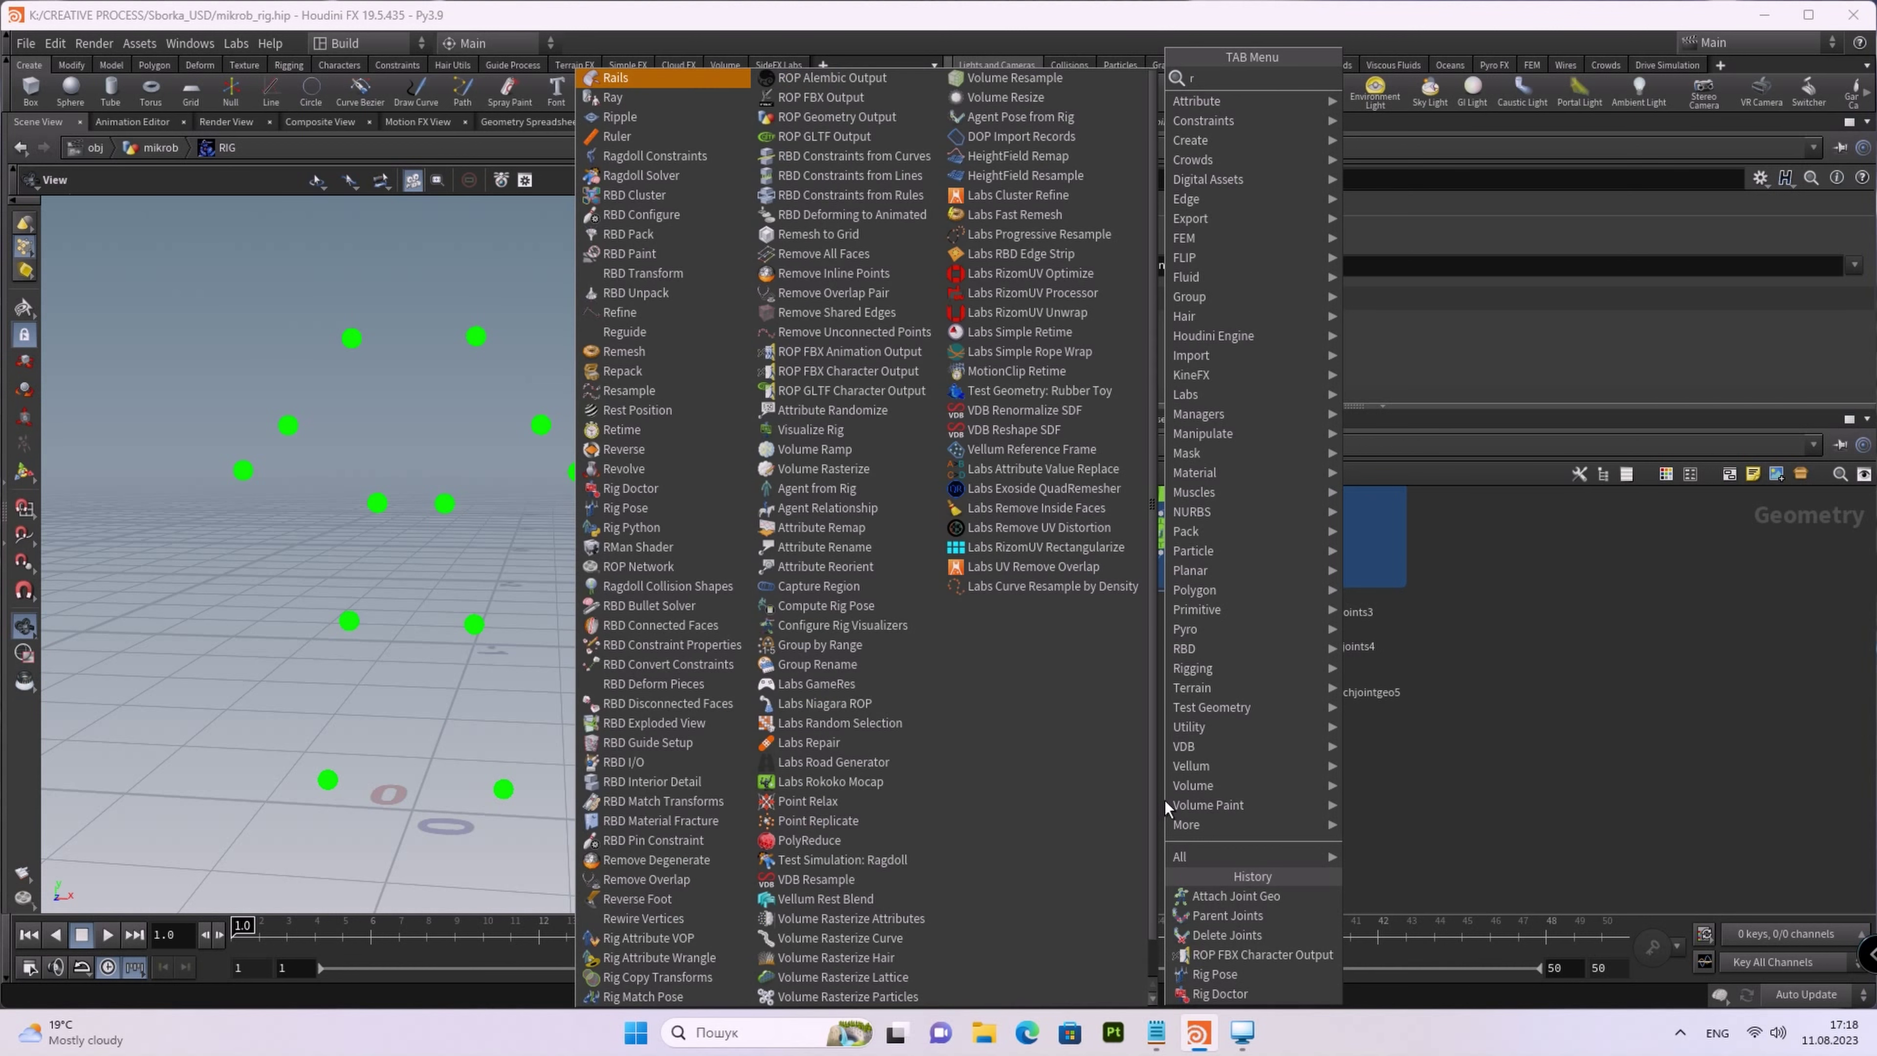
text(ig)
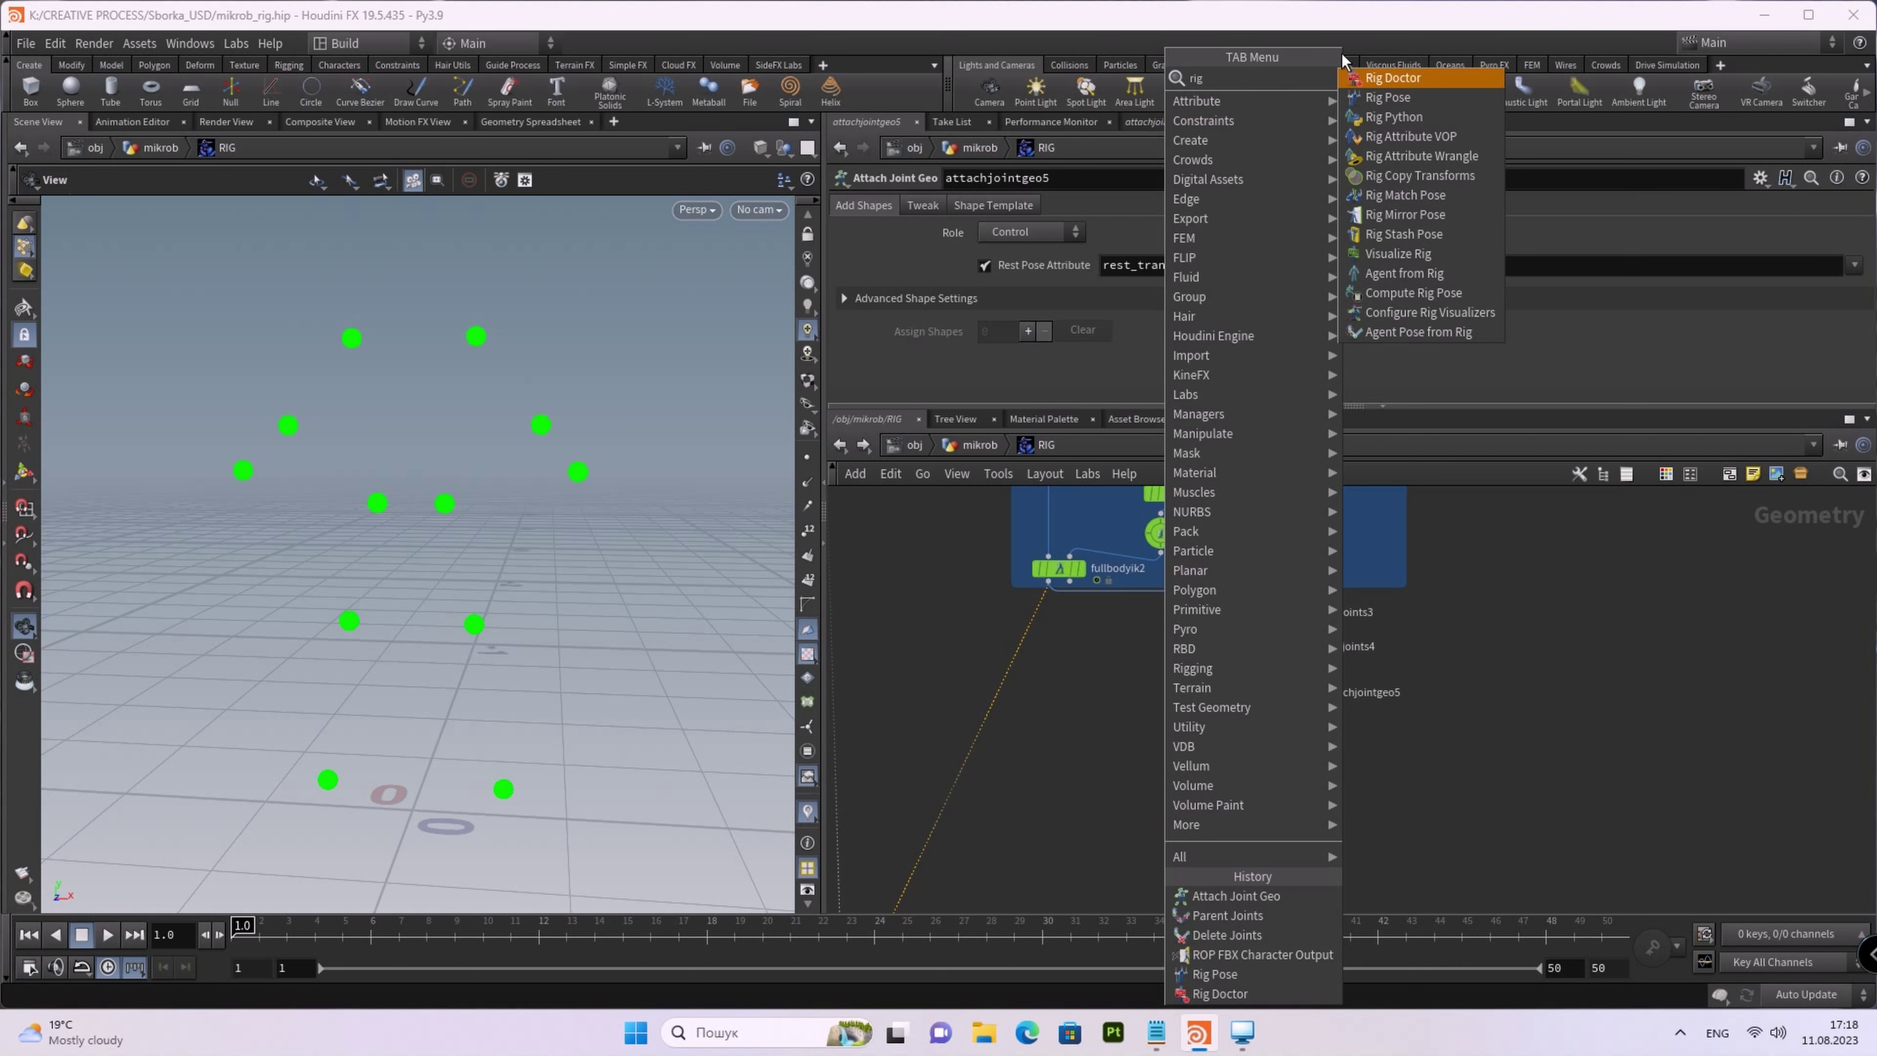
click(1416, 103)
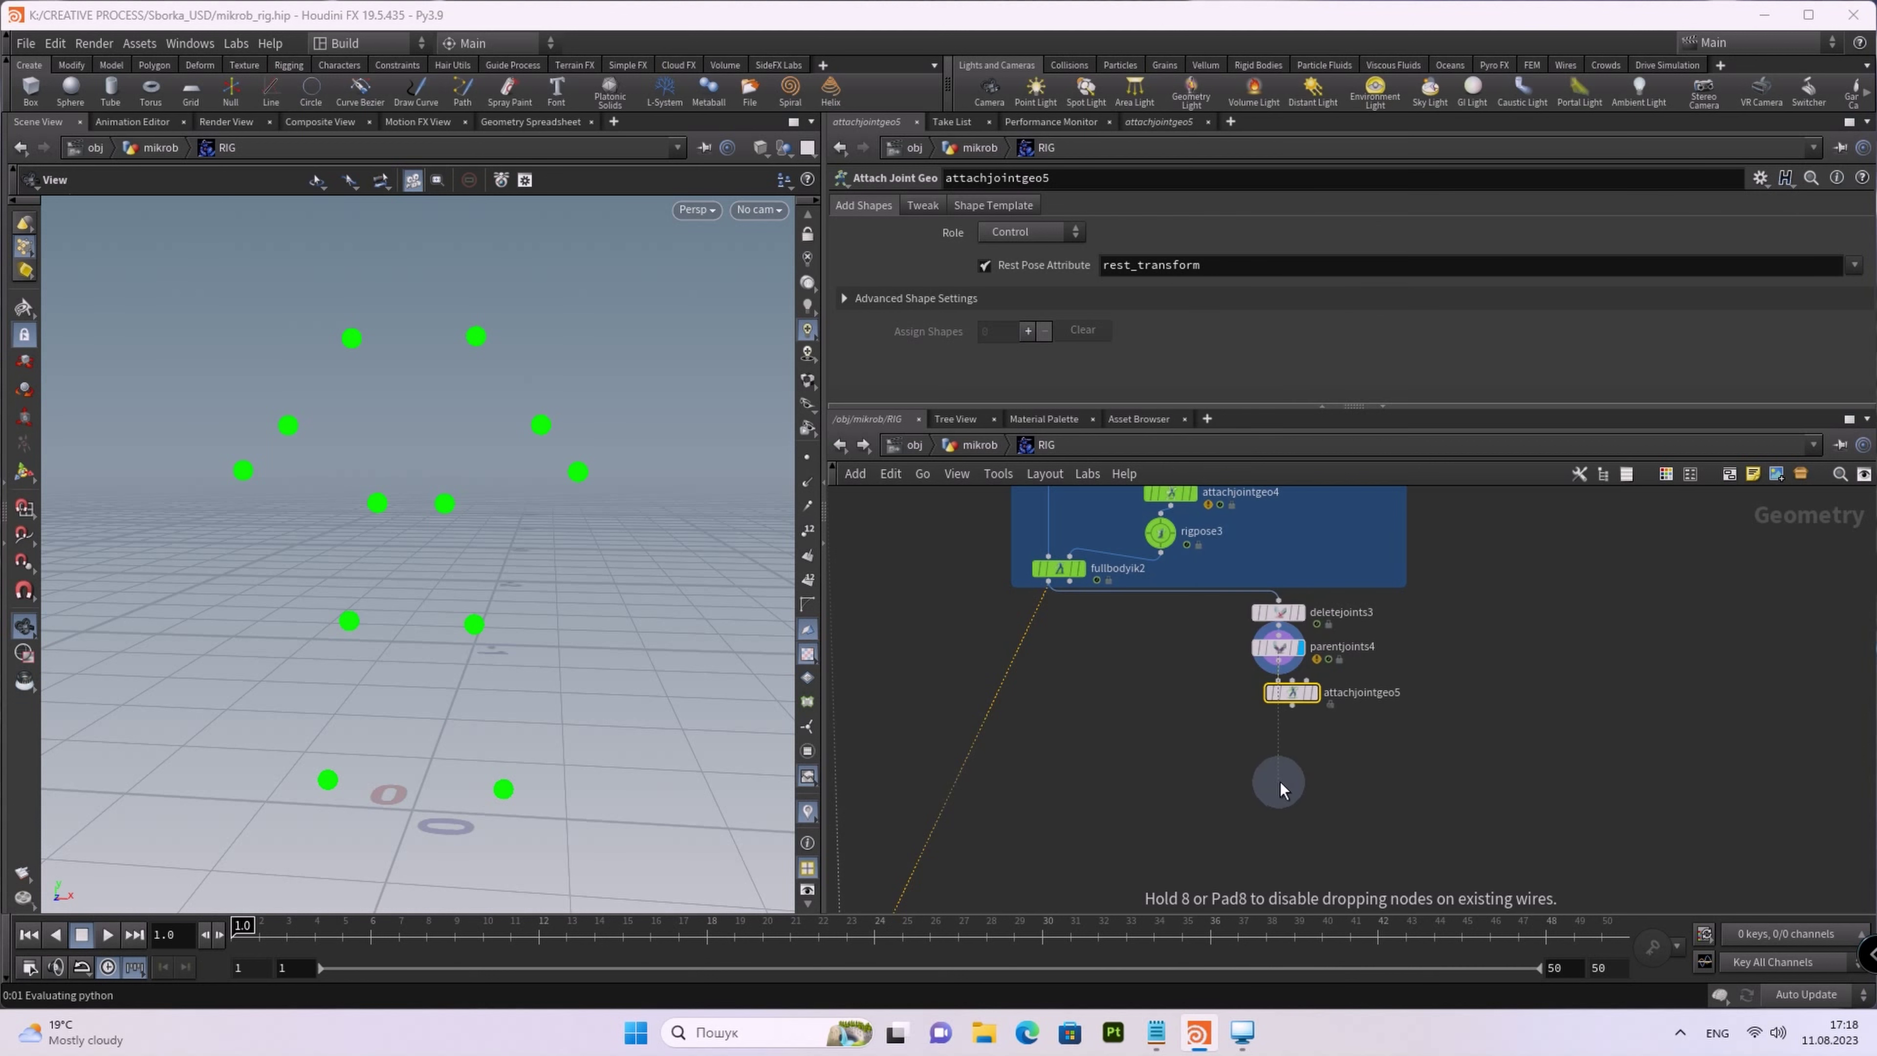
click(1287, 768)
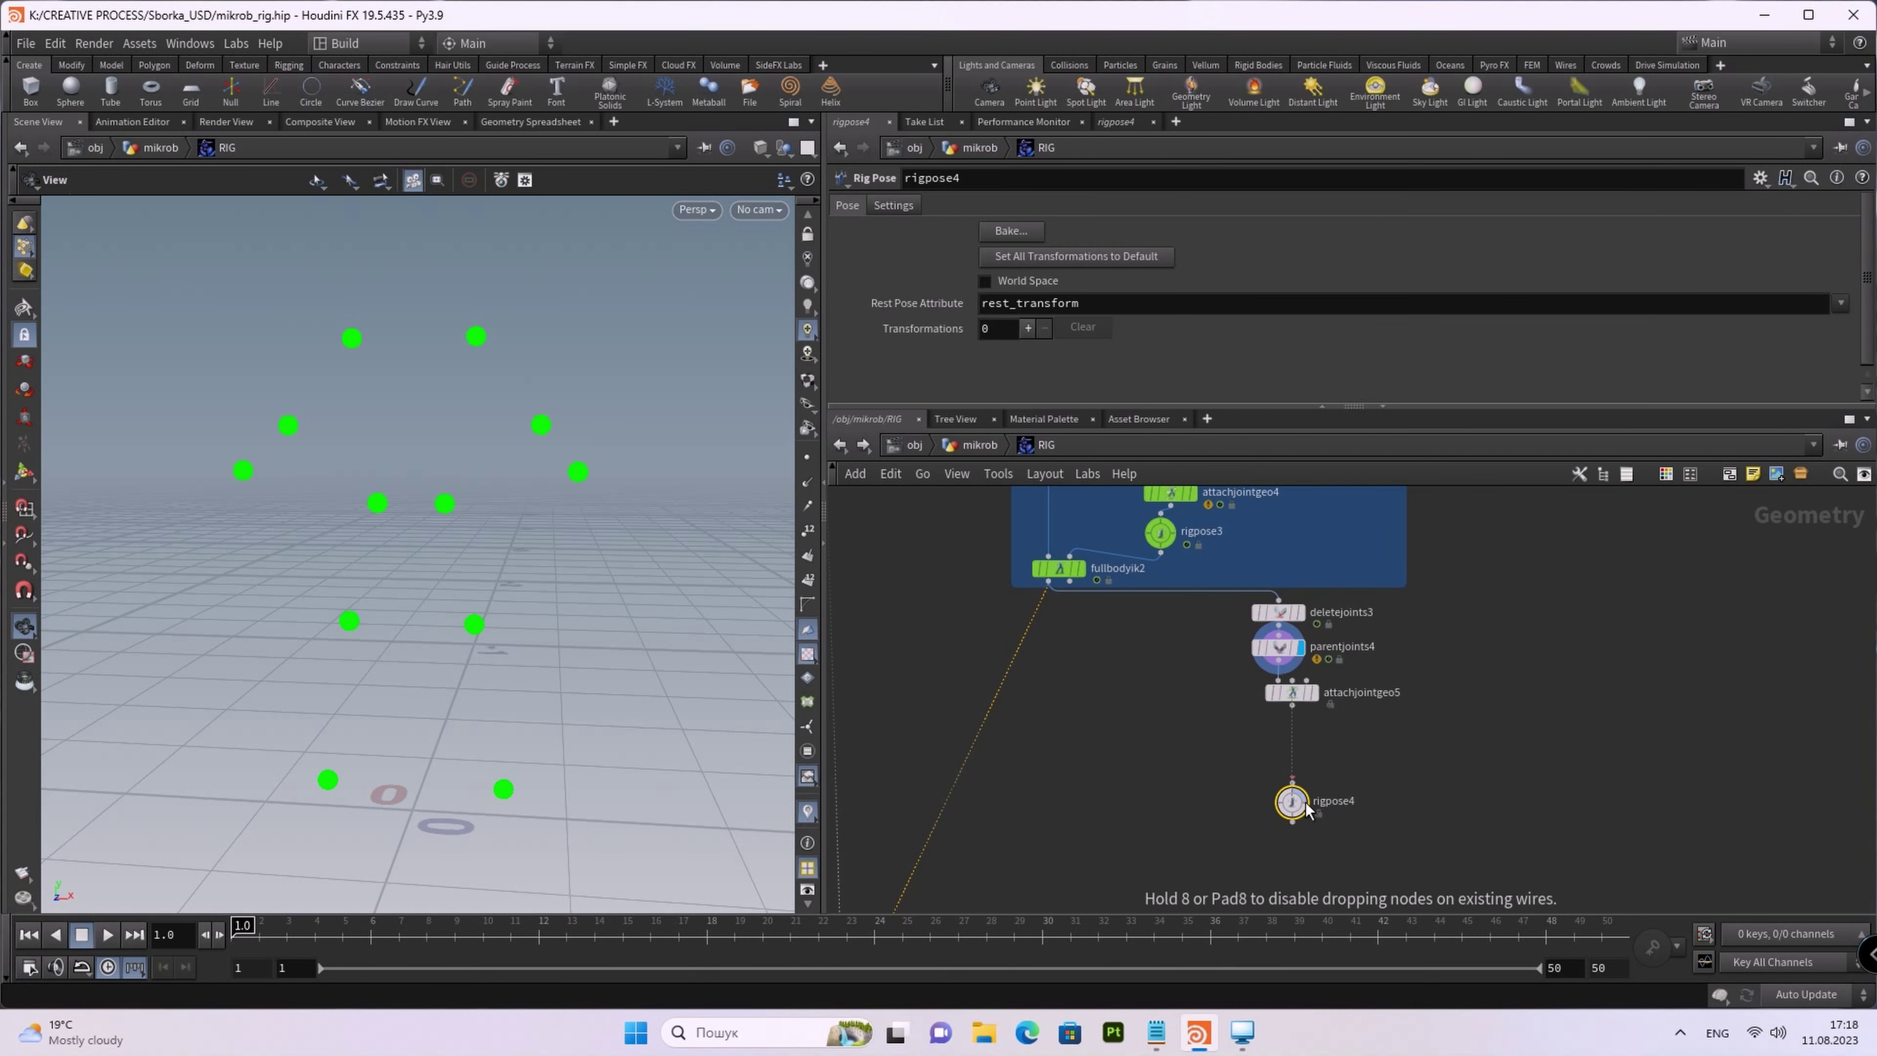
drag(1301, 781, 1298, 715)
middle_drag(1382, 837, 1328, 816)
drag(1239, 676, 1251, 695)
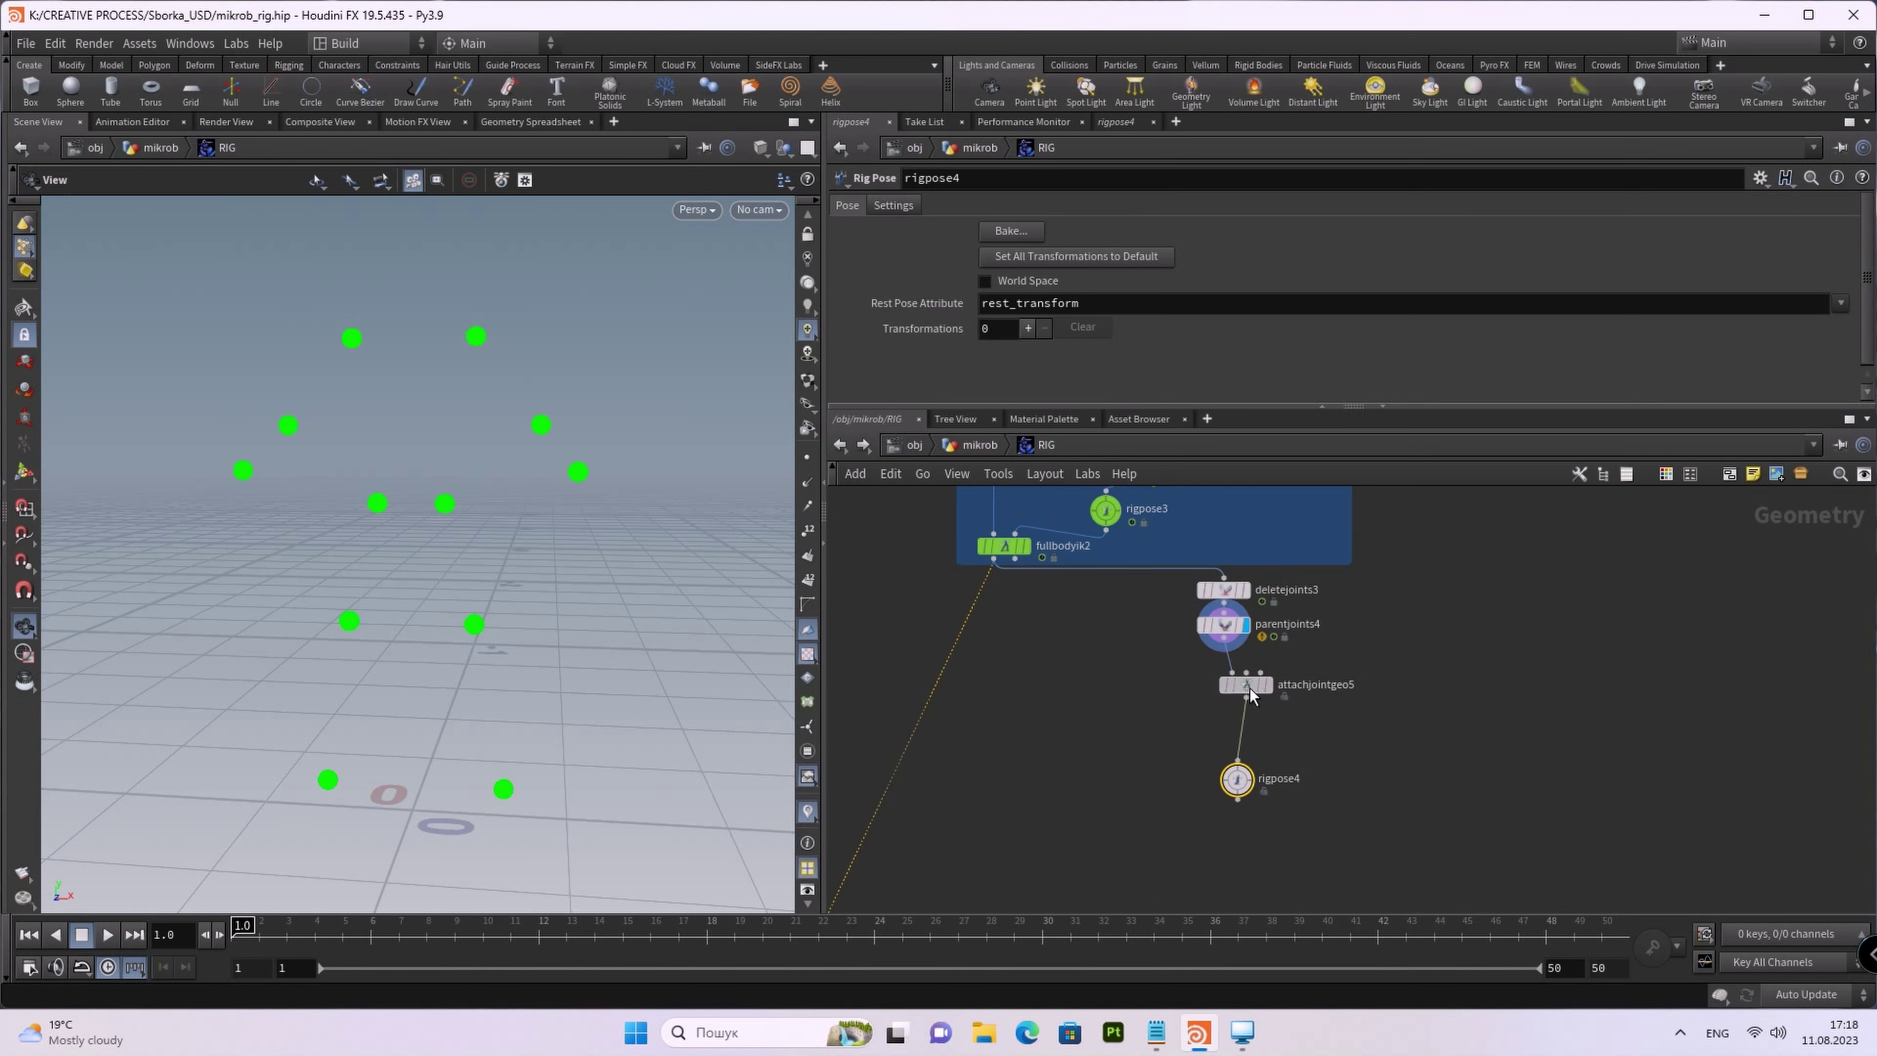
key(Tab)
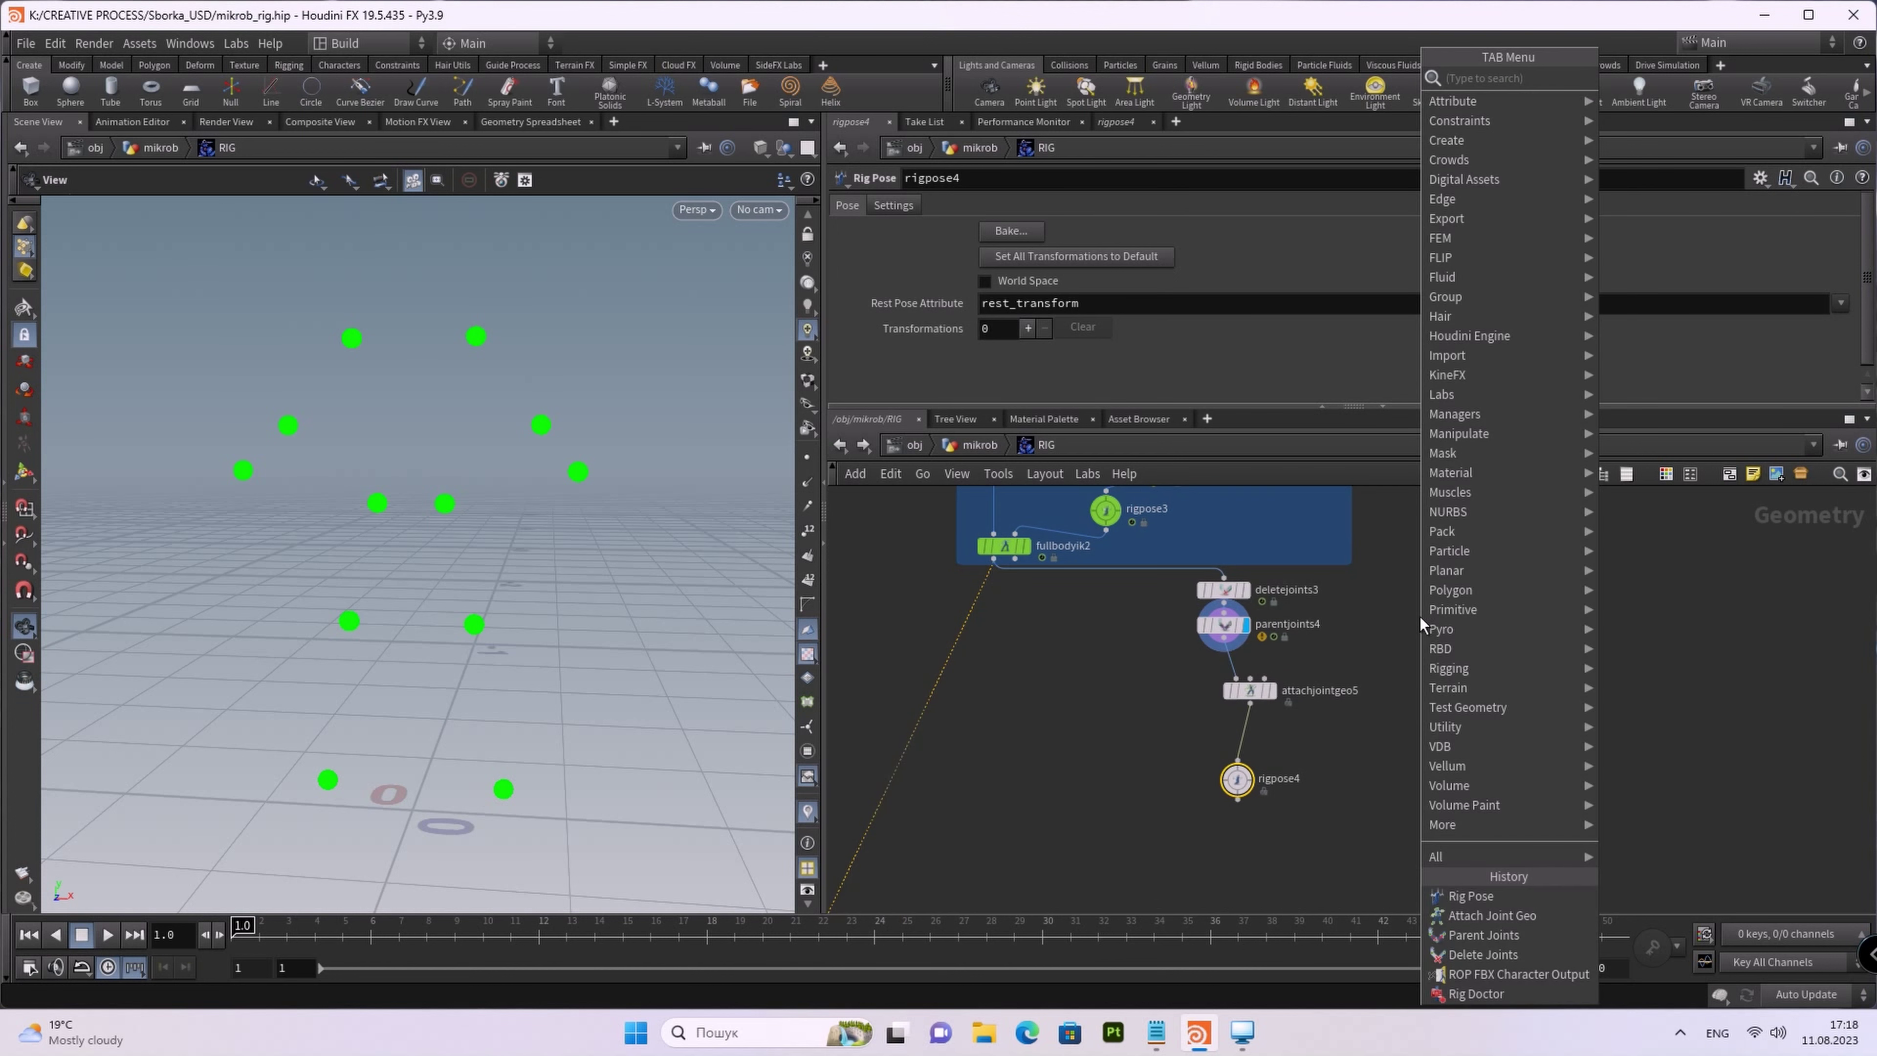
mouse_move(1447, 218)
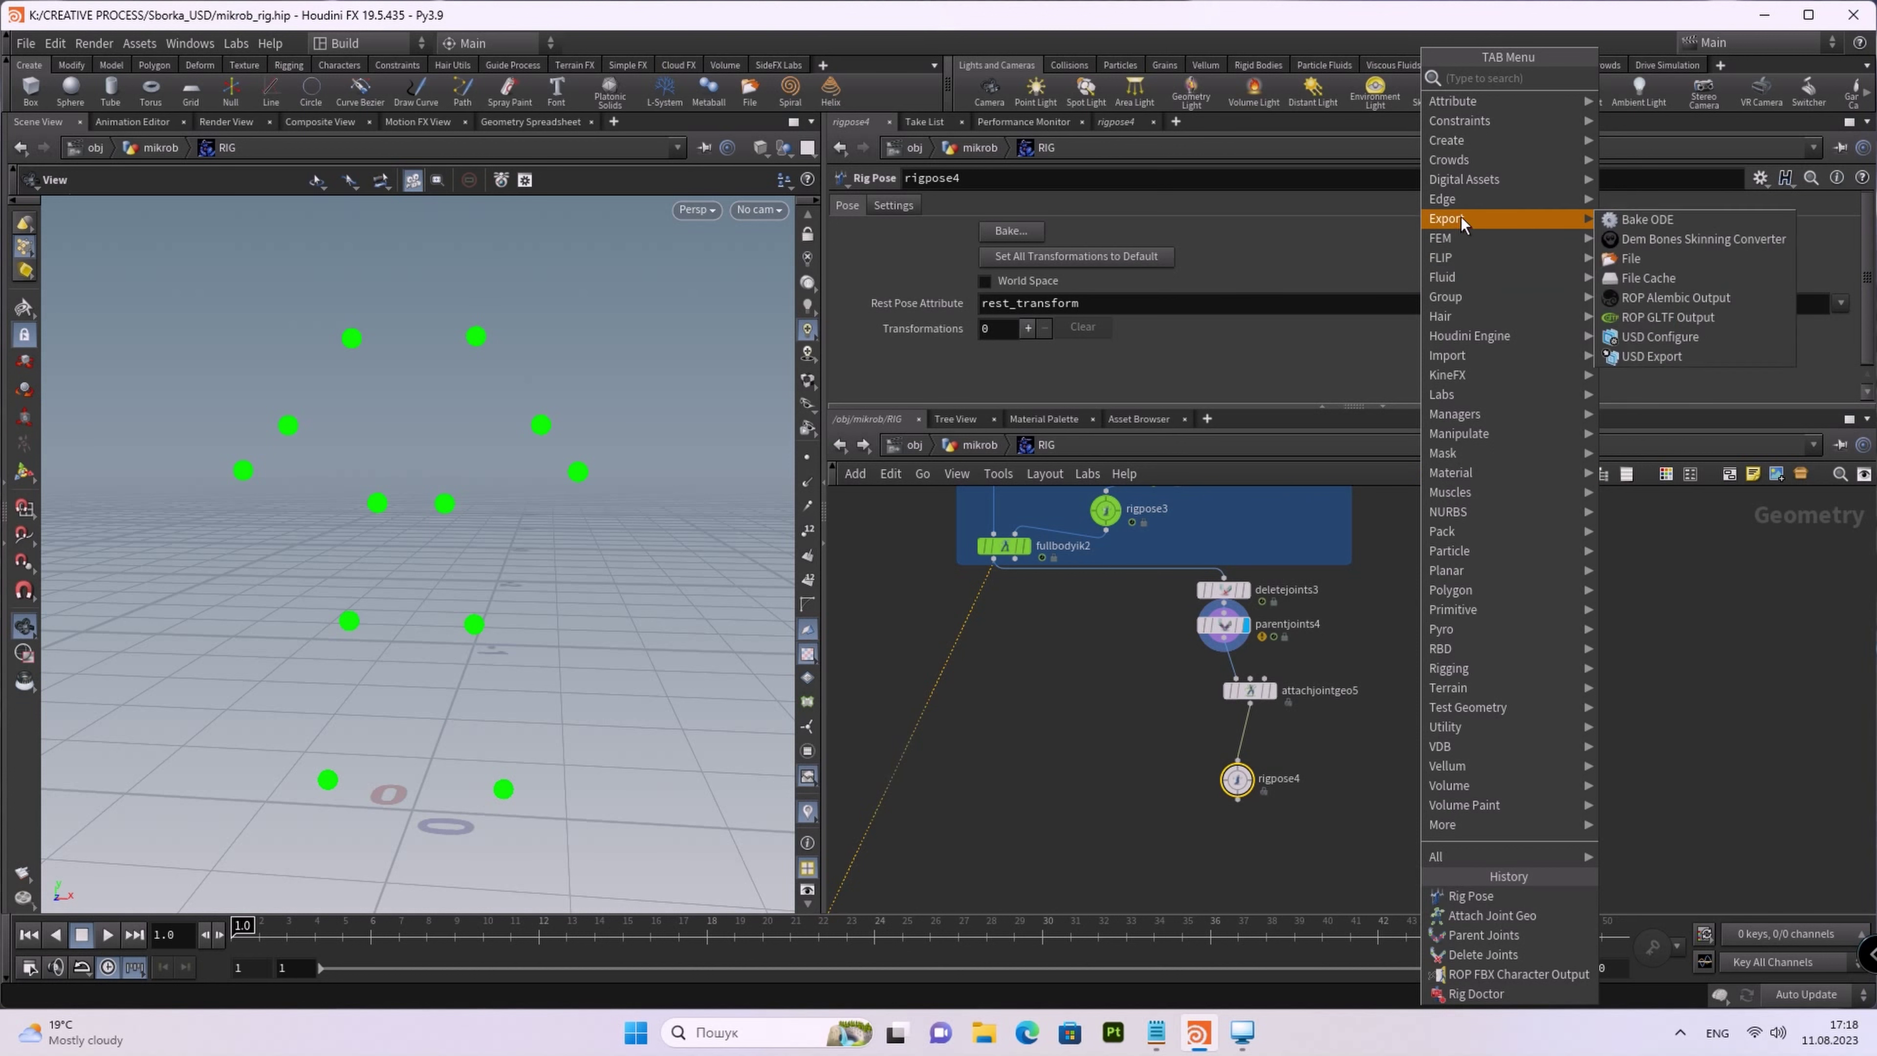
Step: Add a File node, file5, loading $HIP/geo/quorum_in_microbes/biblioteka1.bgeo.sc and display its armor pieces
click(1631, 260)
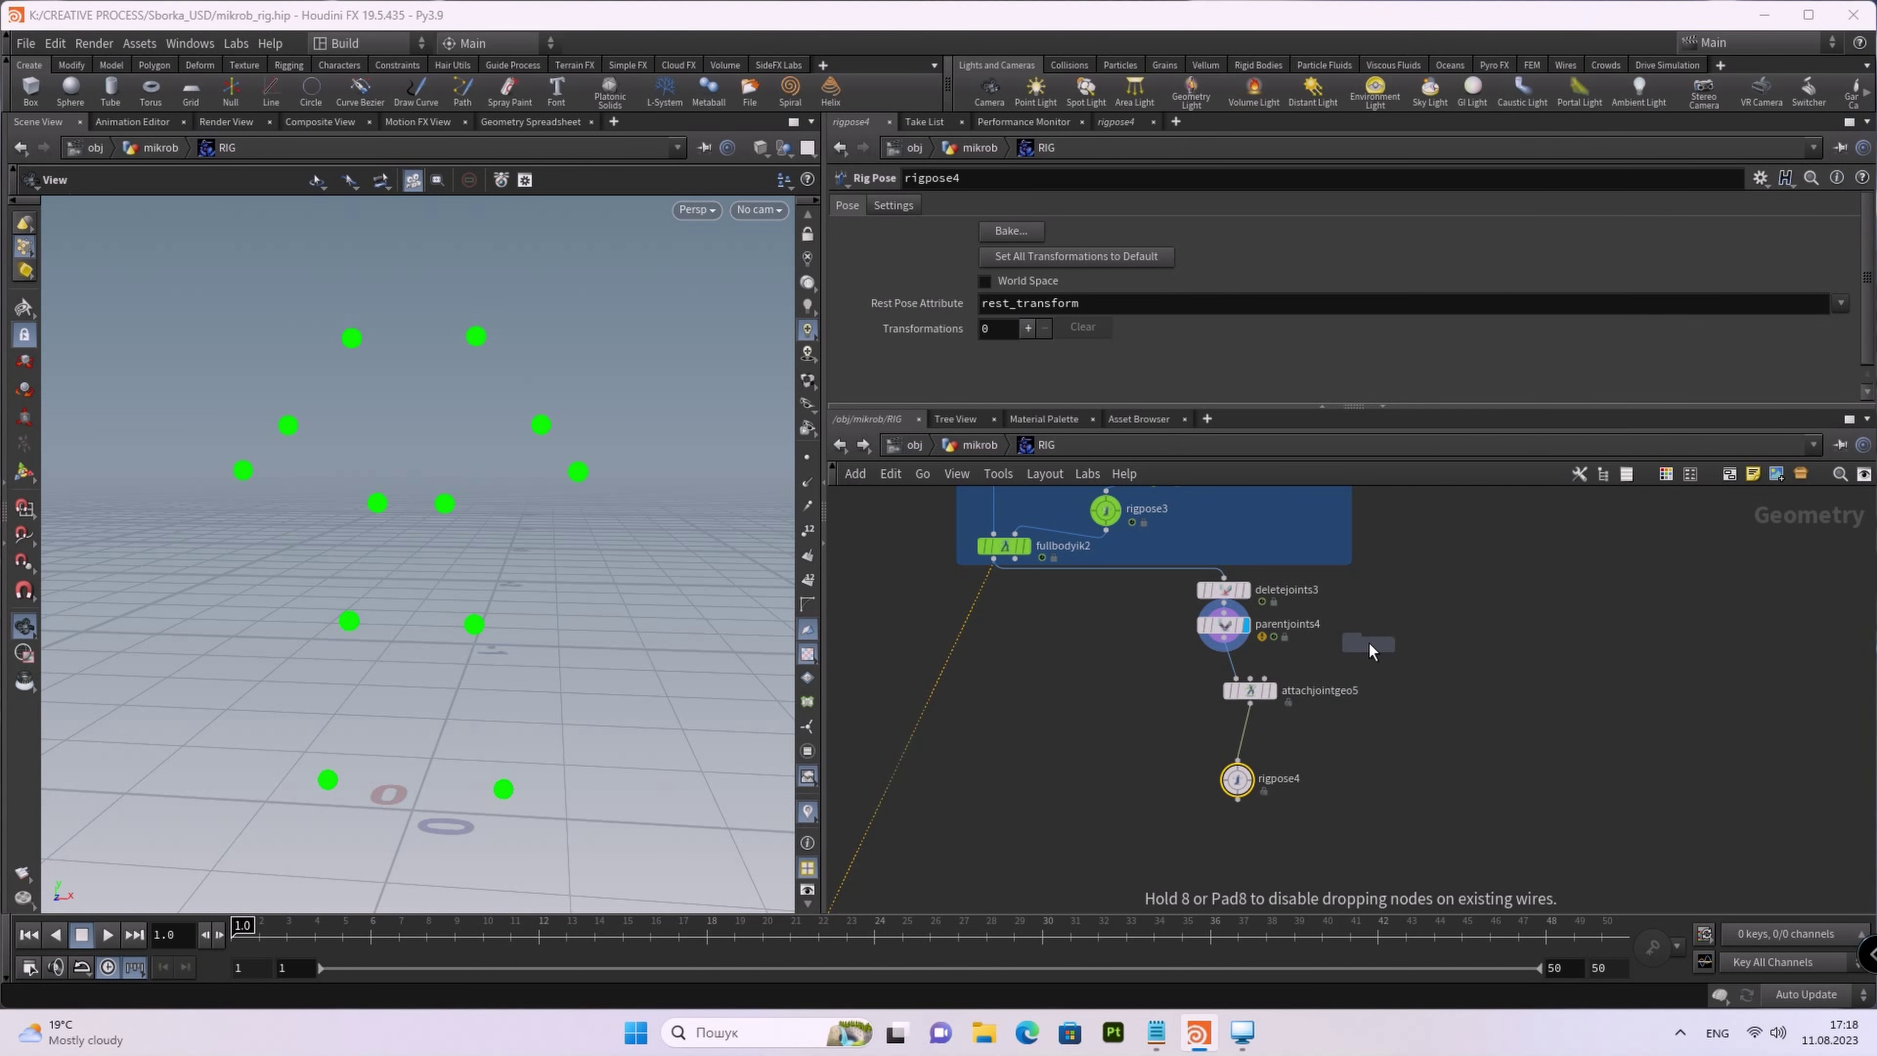
click(1369, 641)
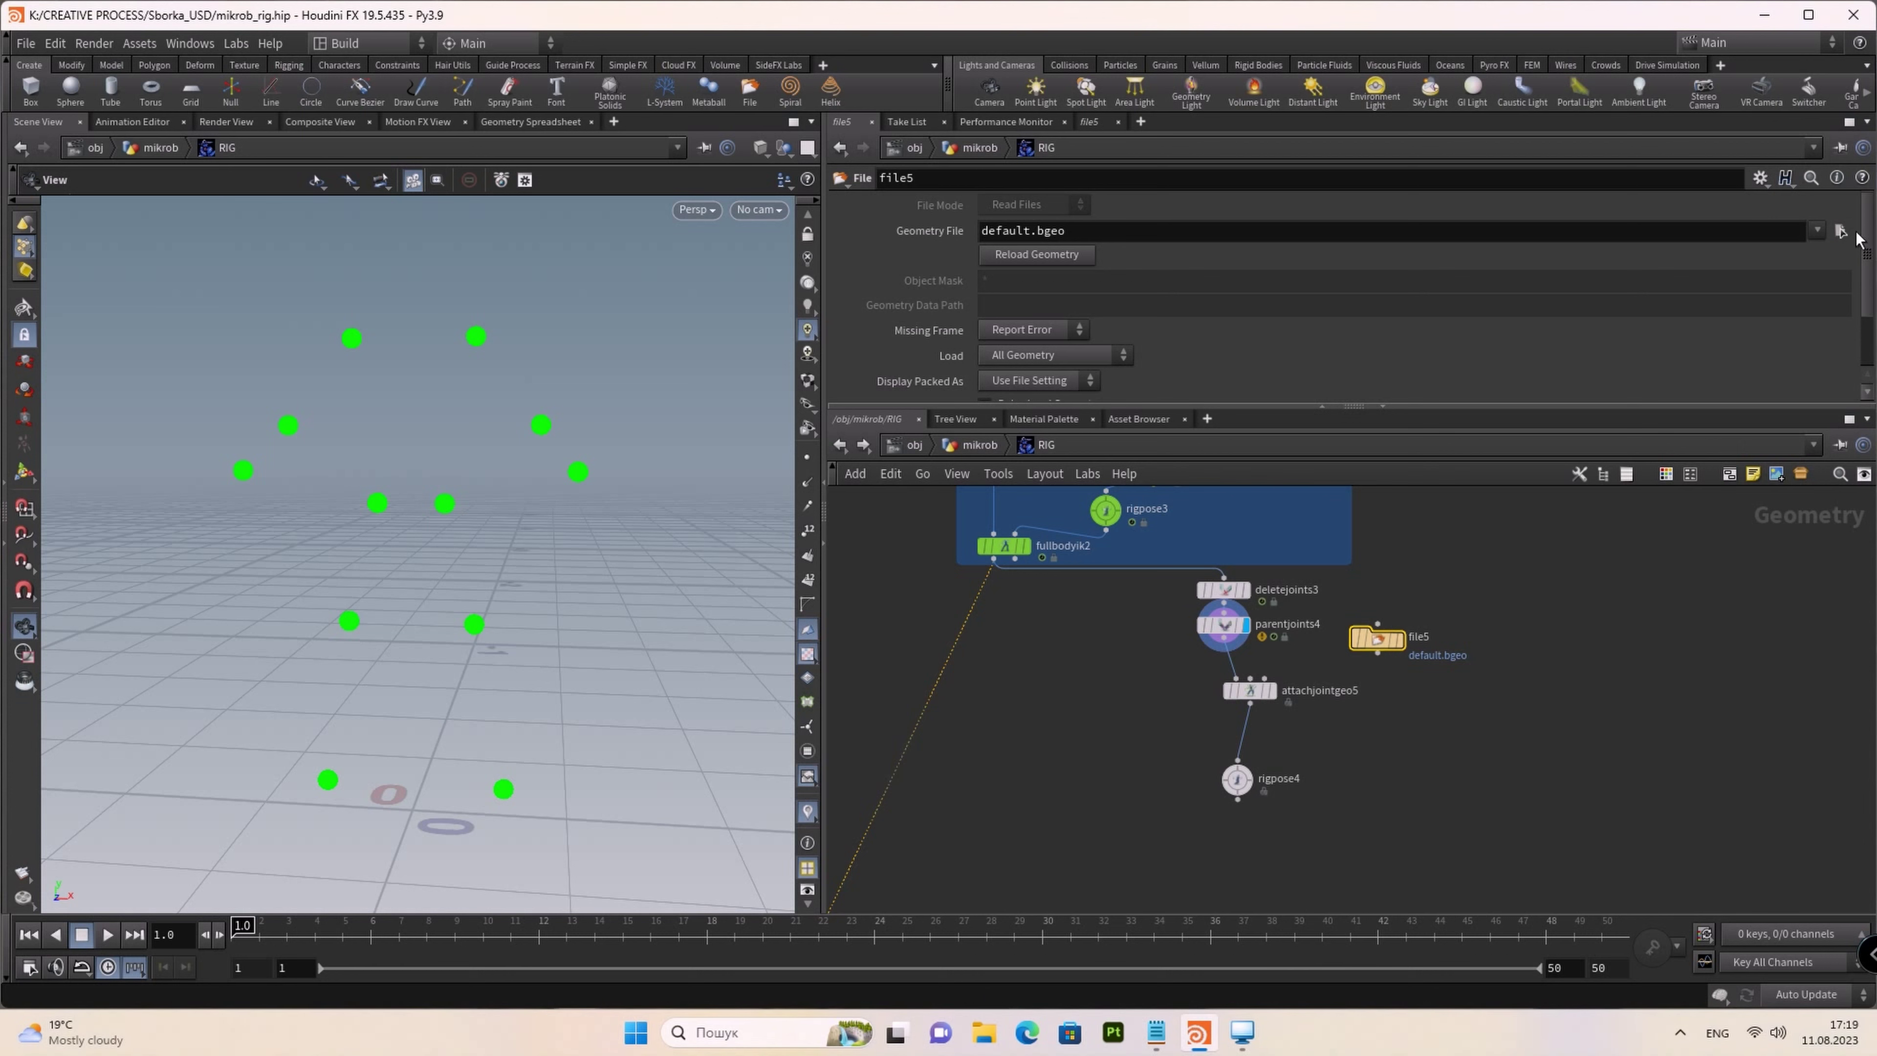
click(1839, 231)
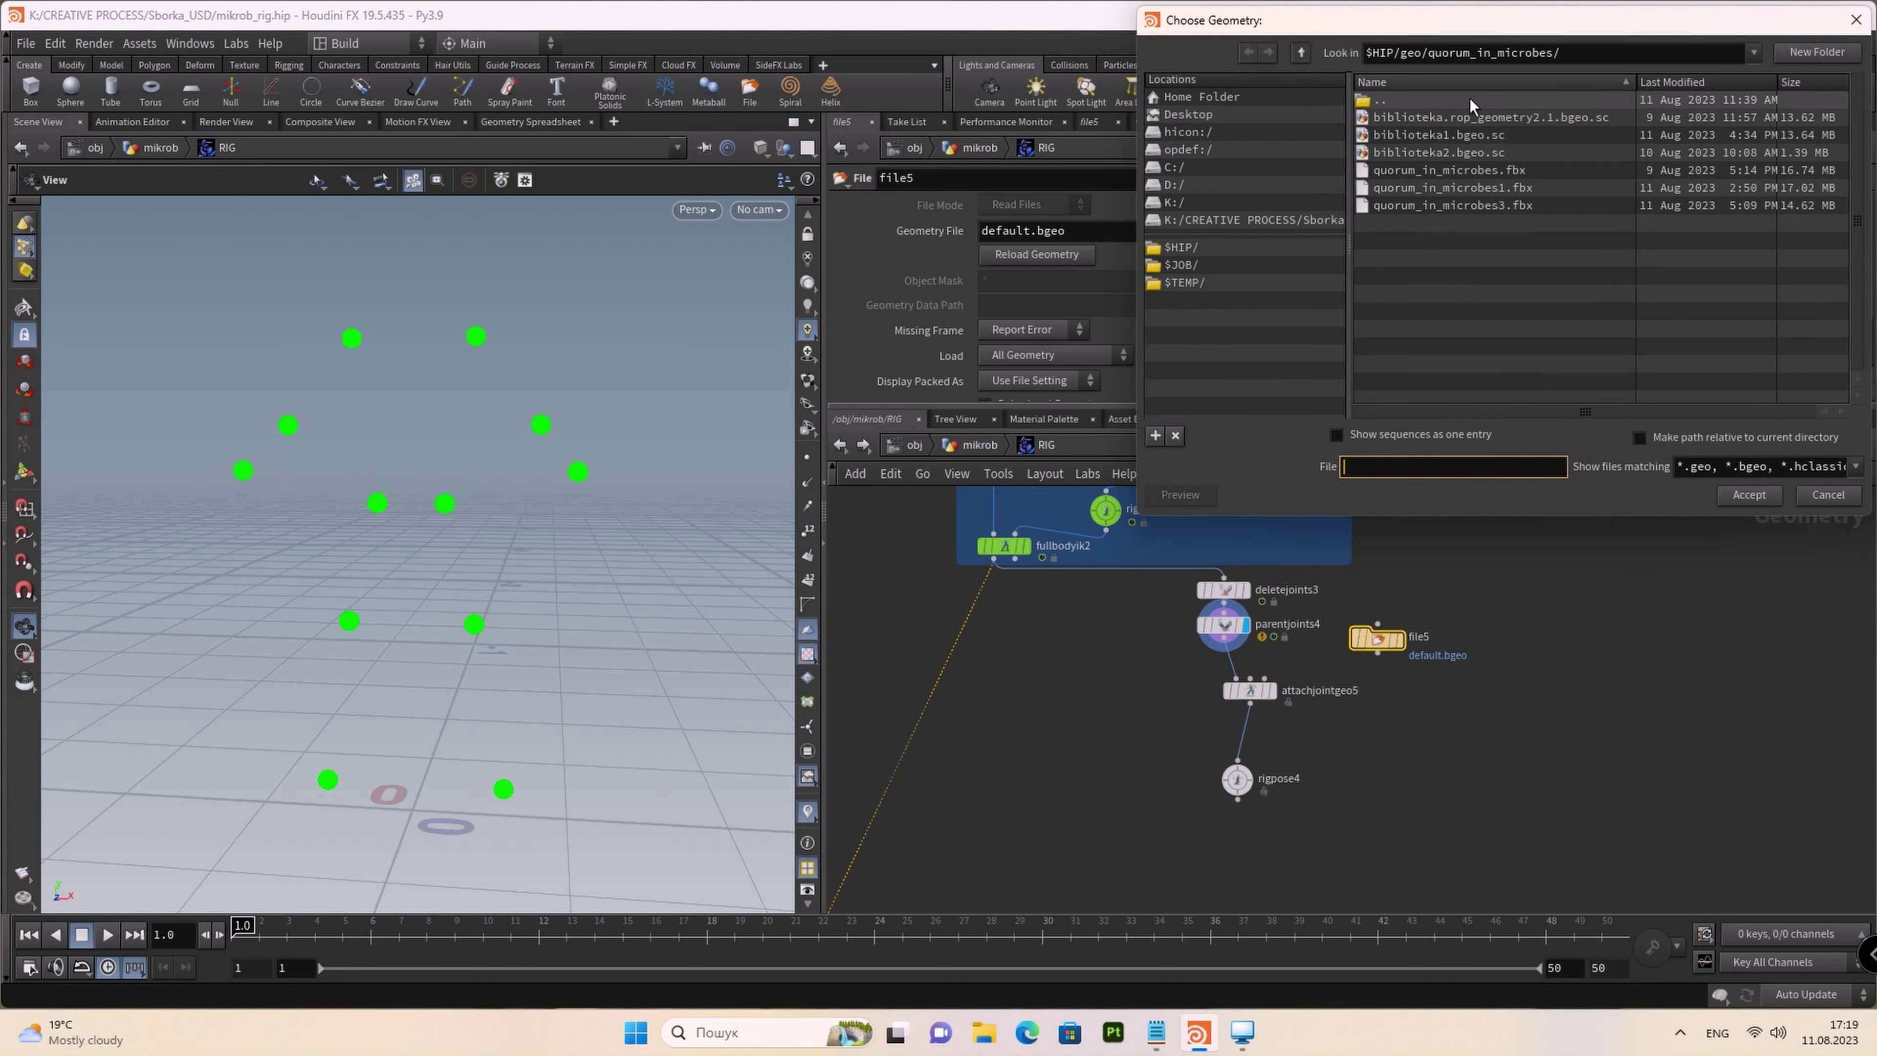
click(1481, 131)
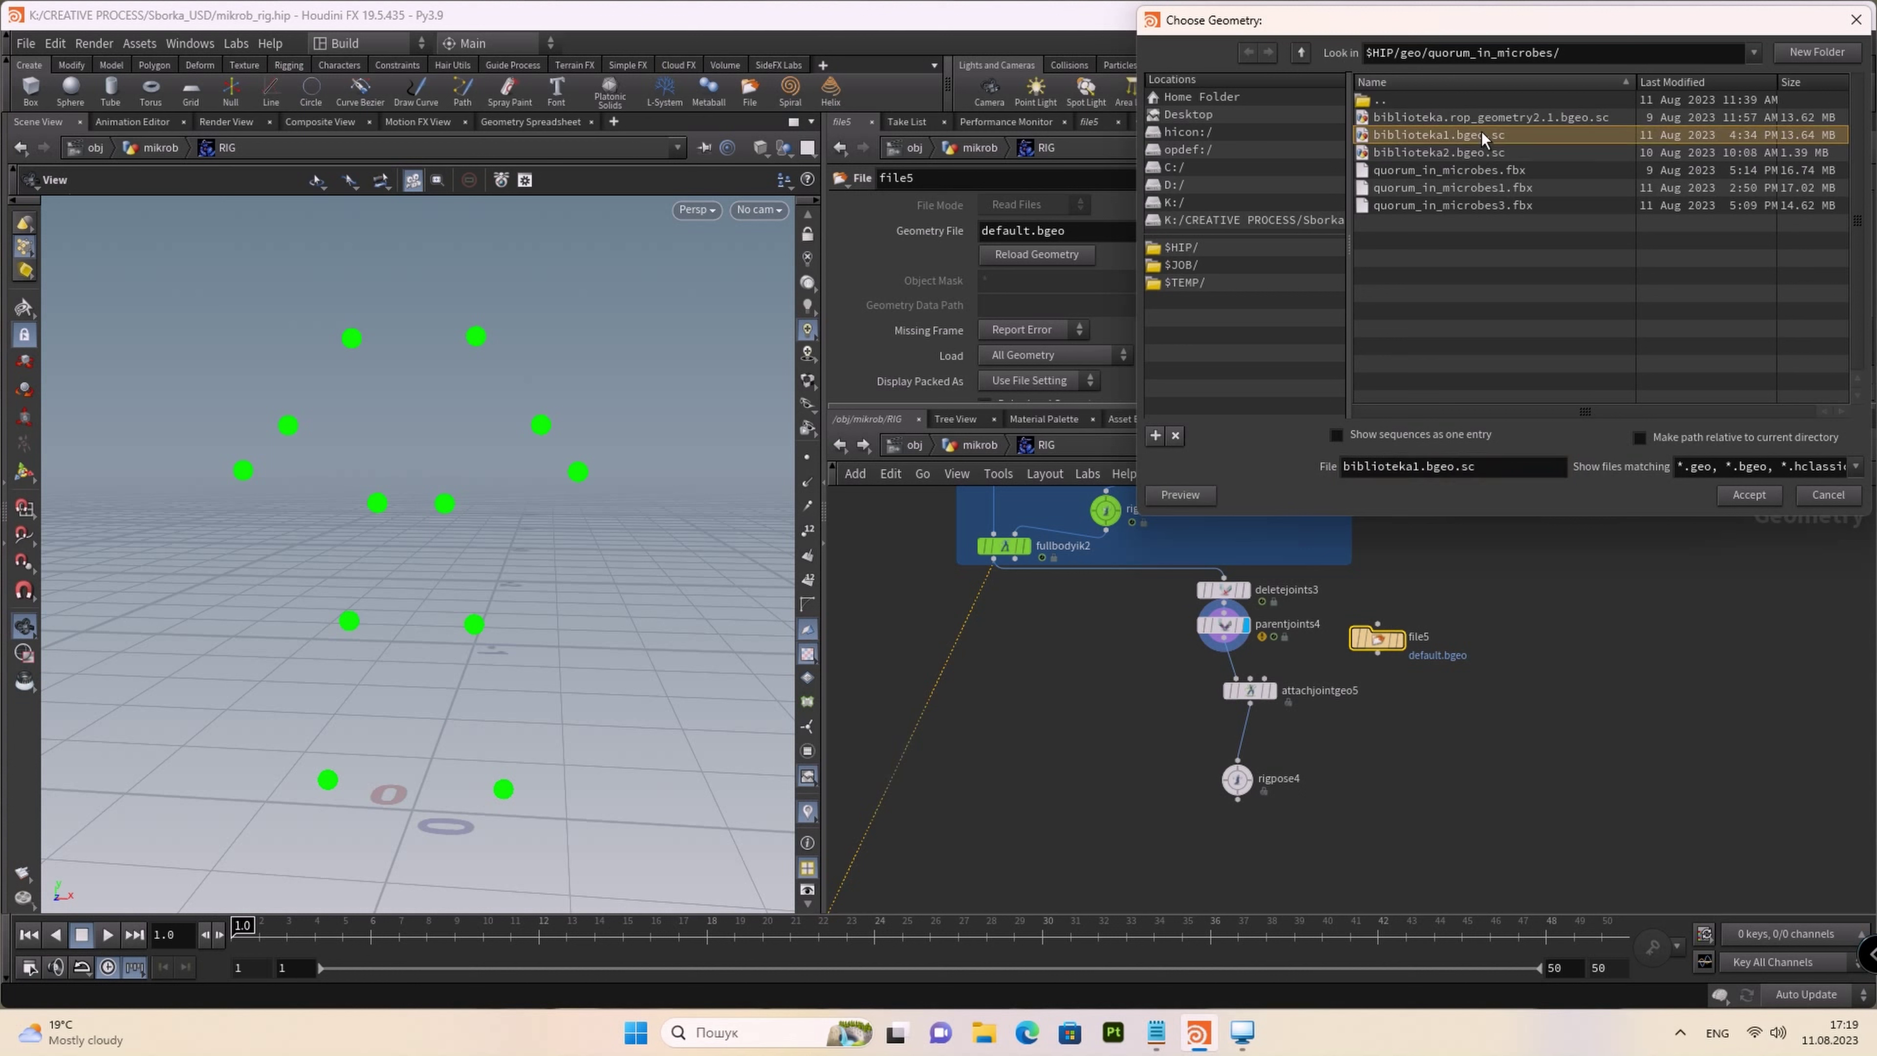
click(1748, 493)
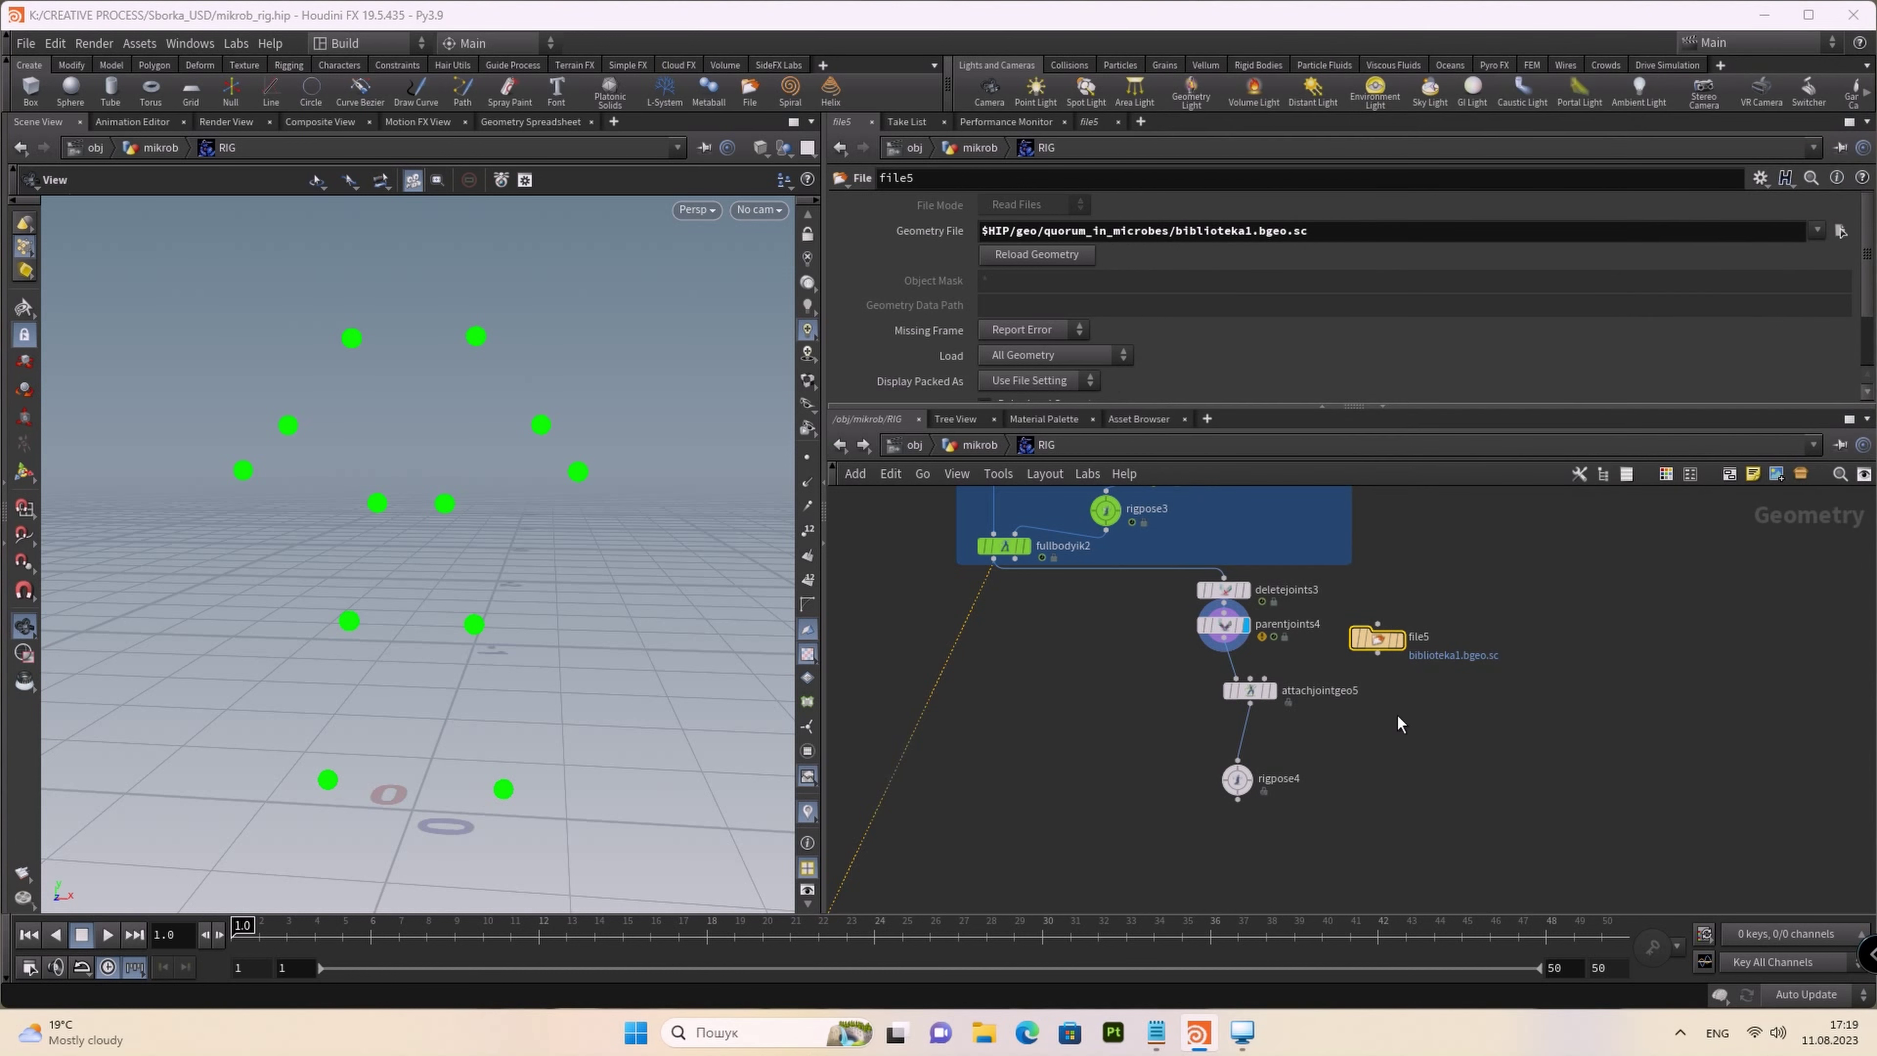
click(1400, 637)
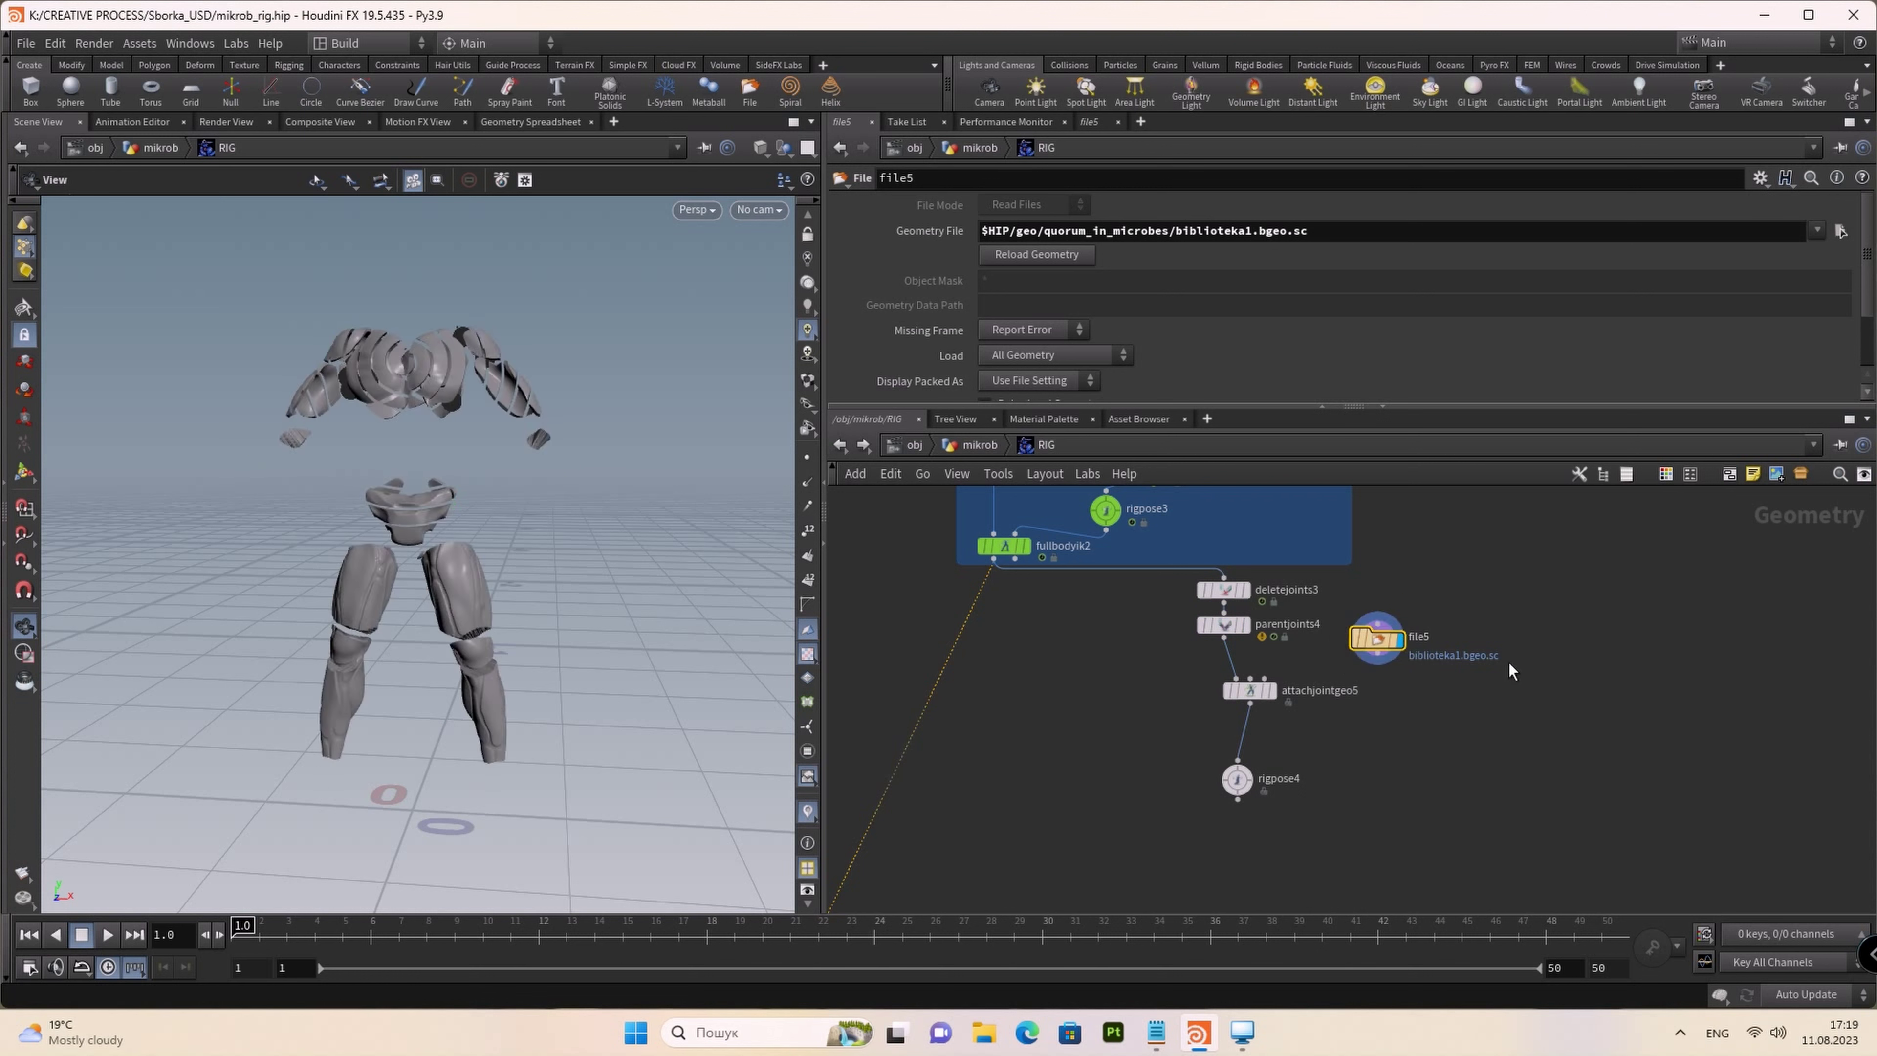
Step: Move file5 closer to parentjoints4 and select attachjointgeo5
scroll(1391, 715, up, 2)
drag(1374, 644, 1238, 671)
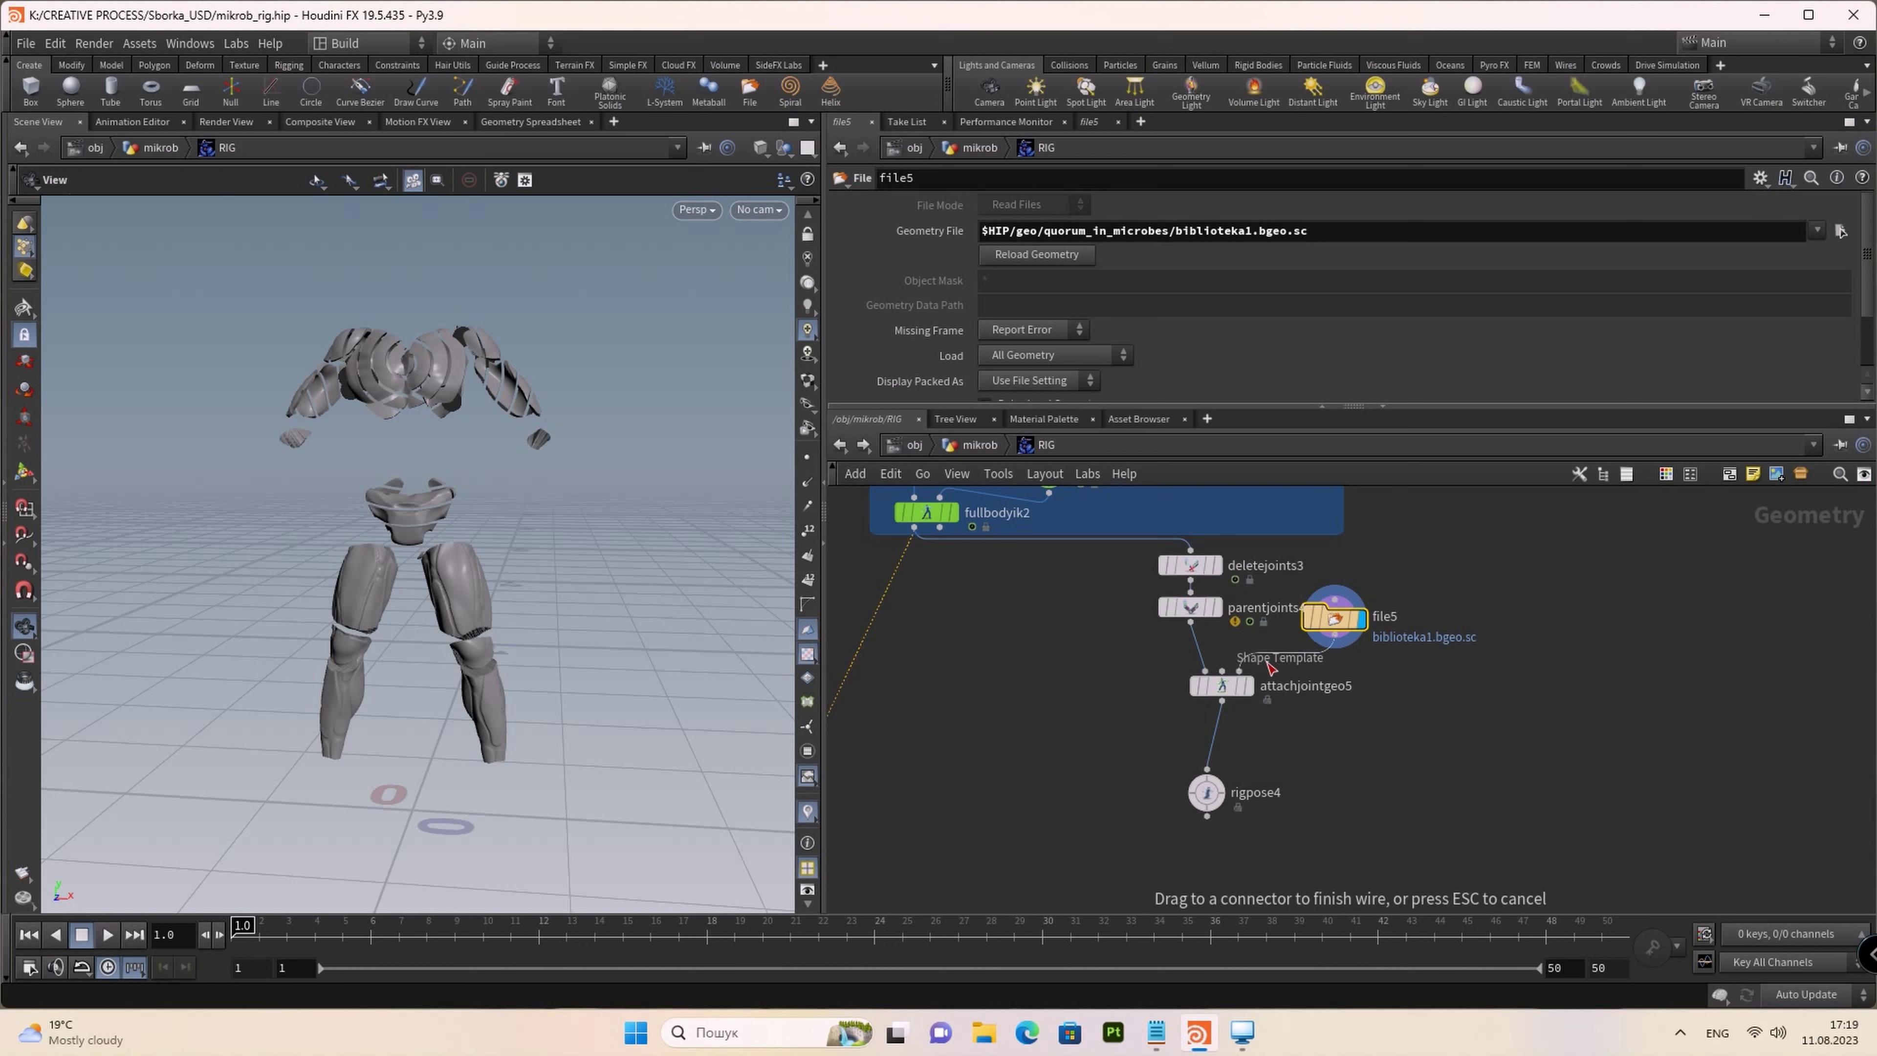
click(1224, 686)
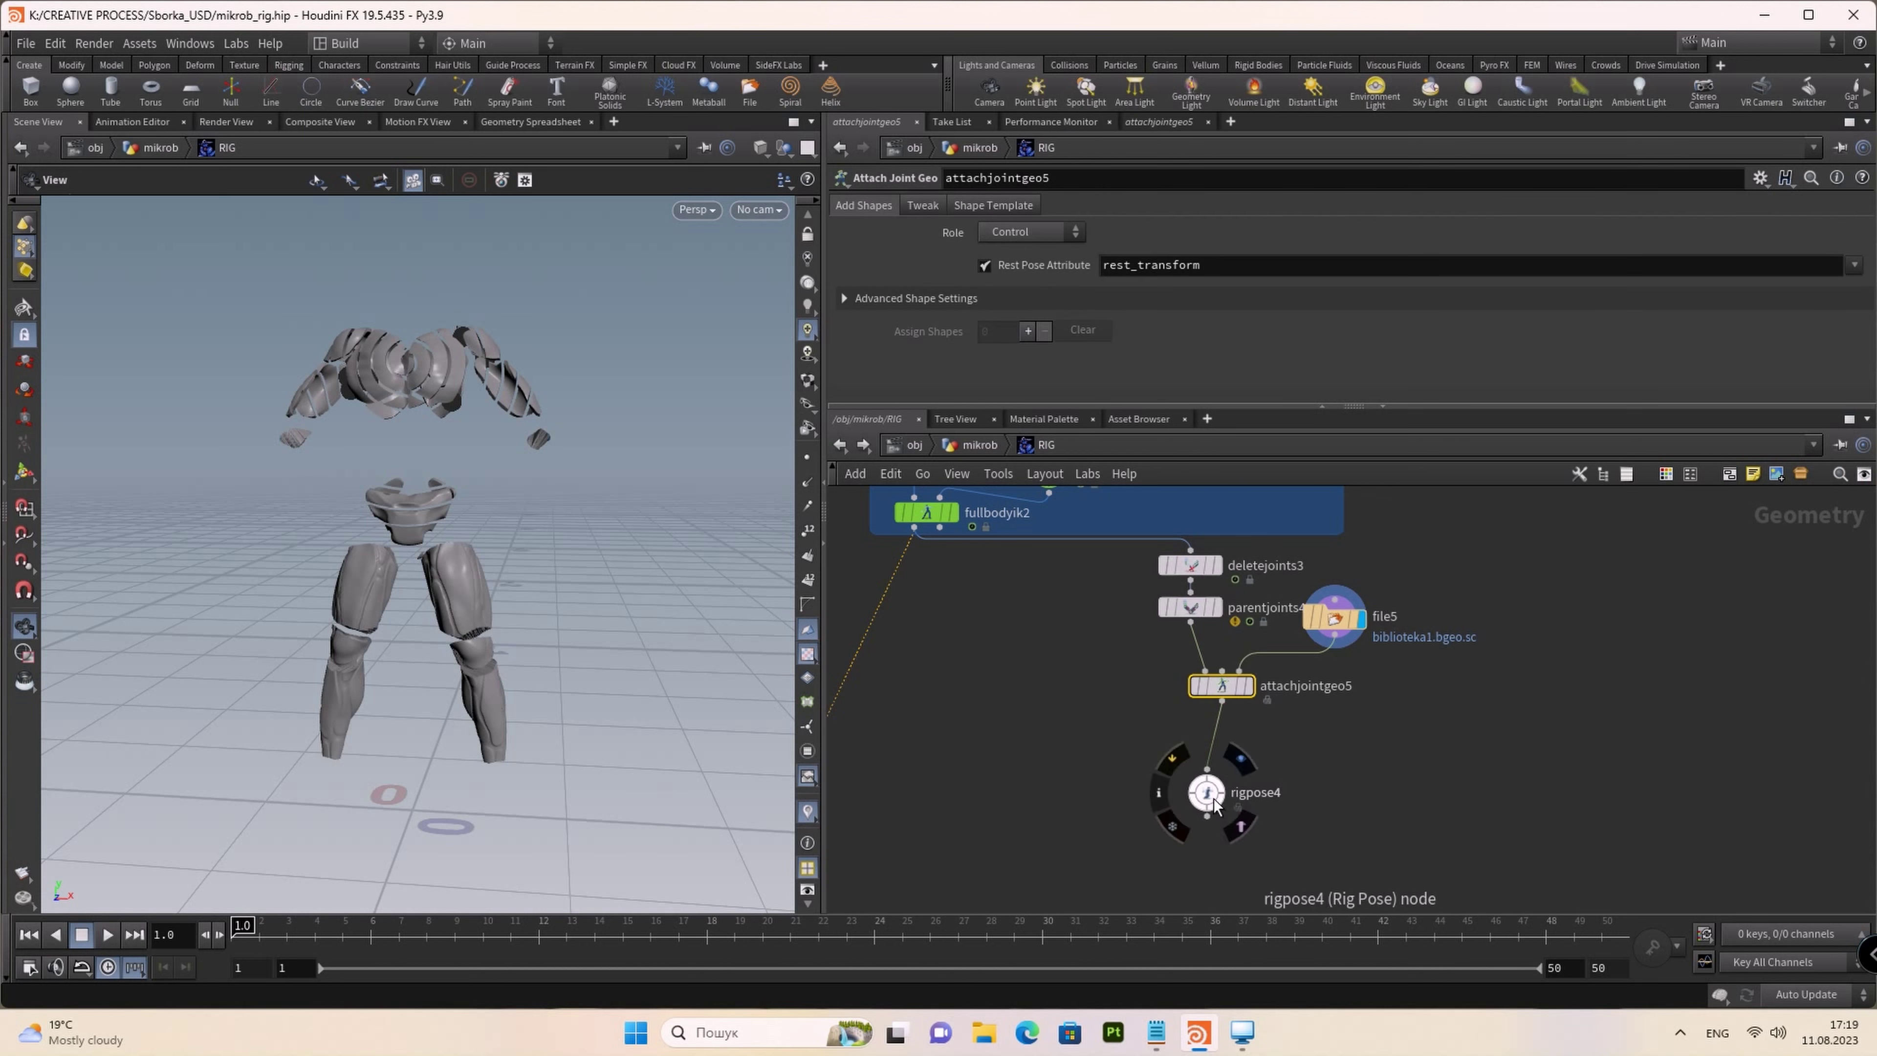
Step: Display attachjointgeo5 and wire file5 into its Shape Template input
click(1251, 687)
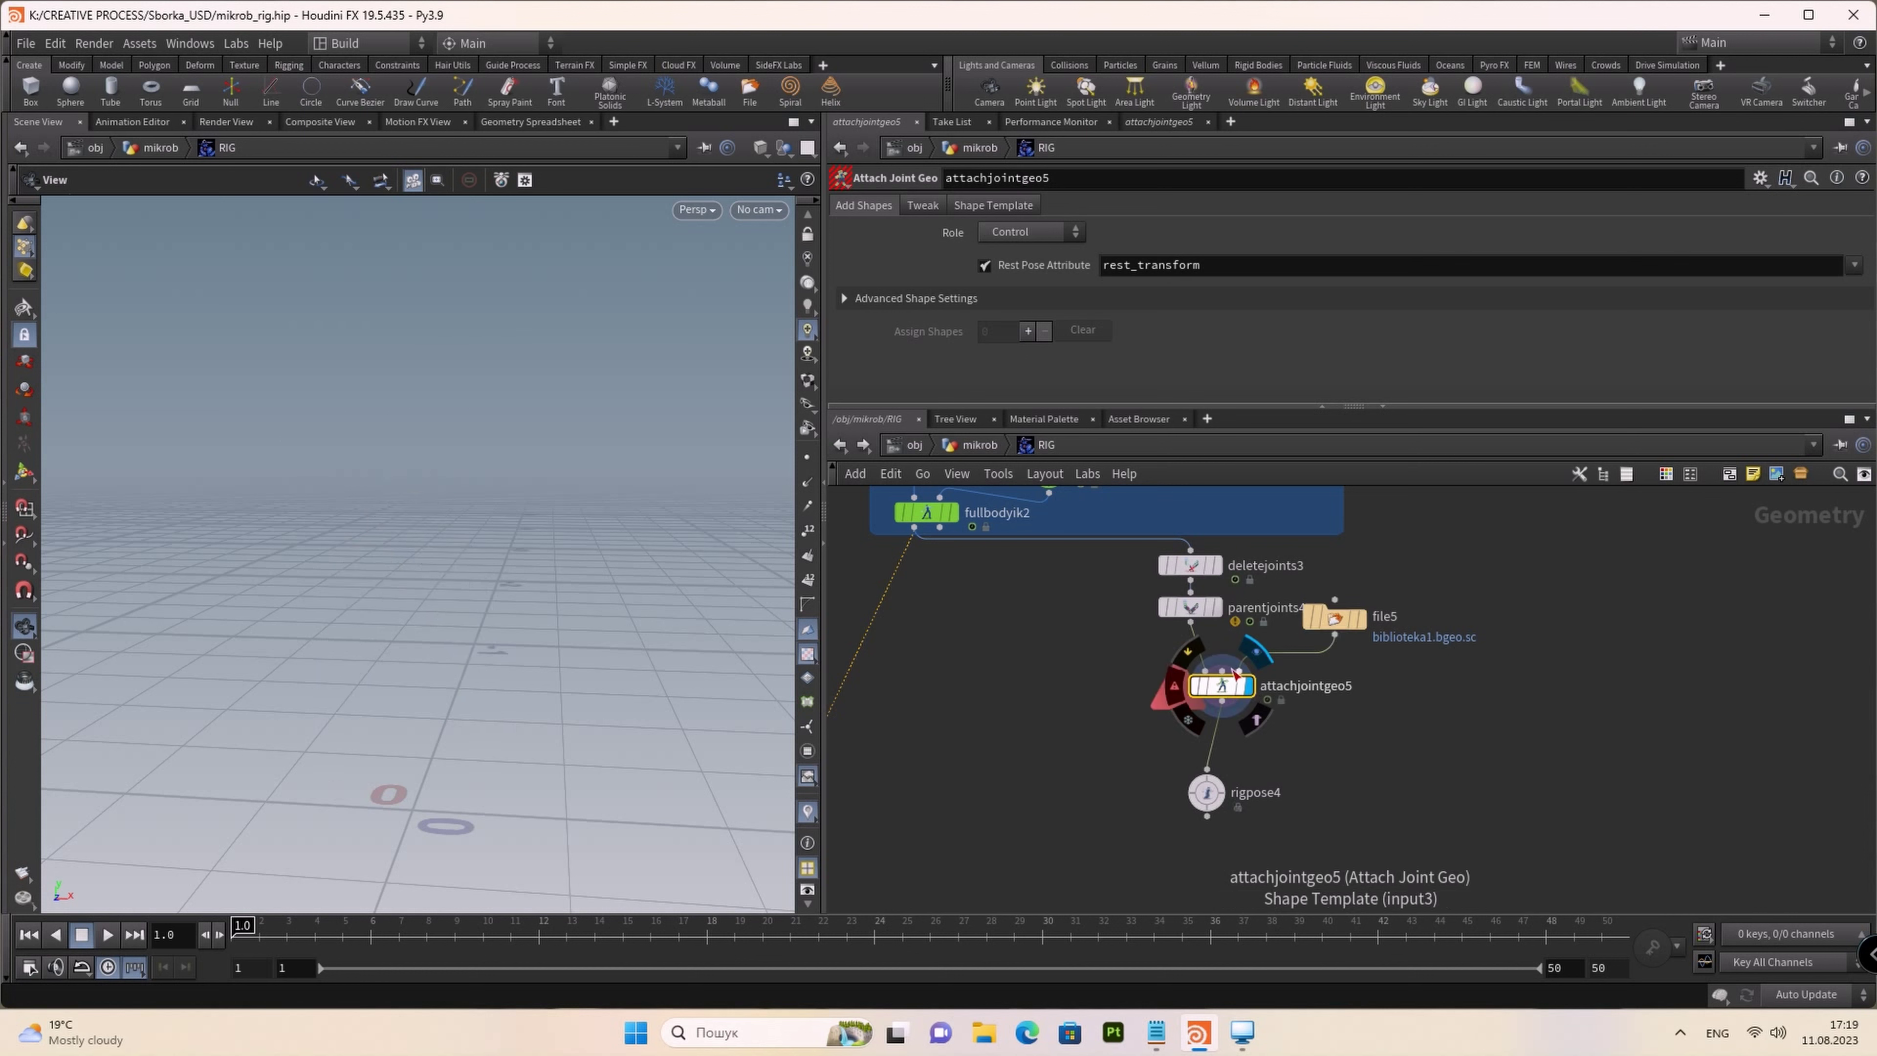
drag(1305, 660, 1239, 668)
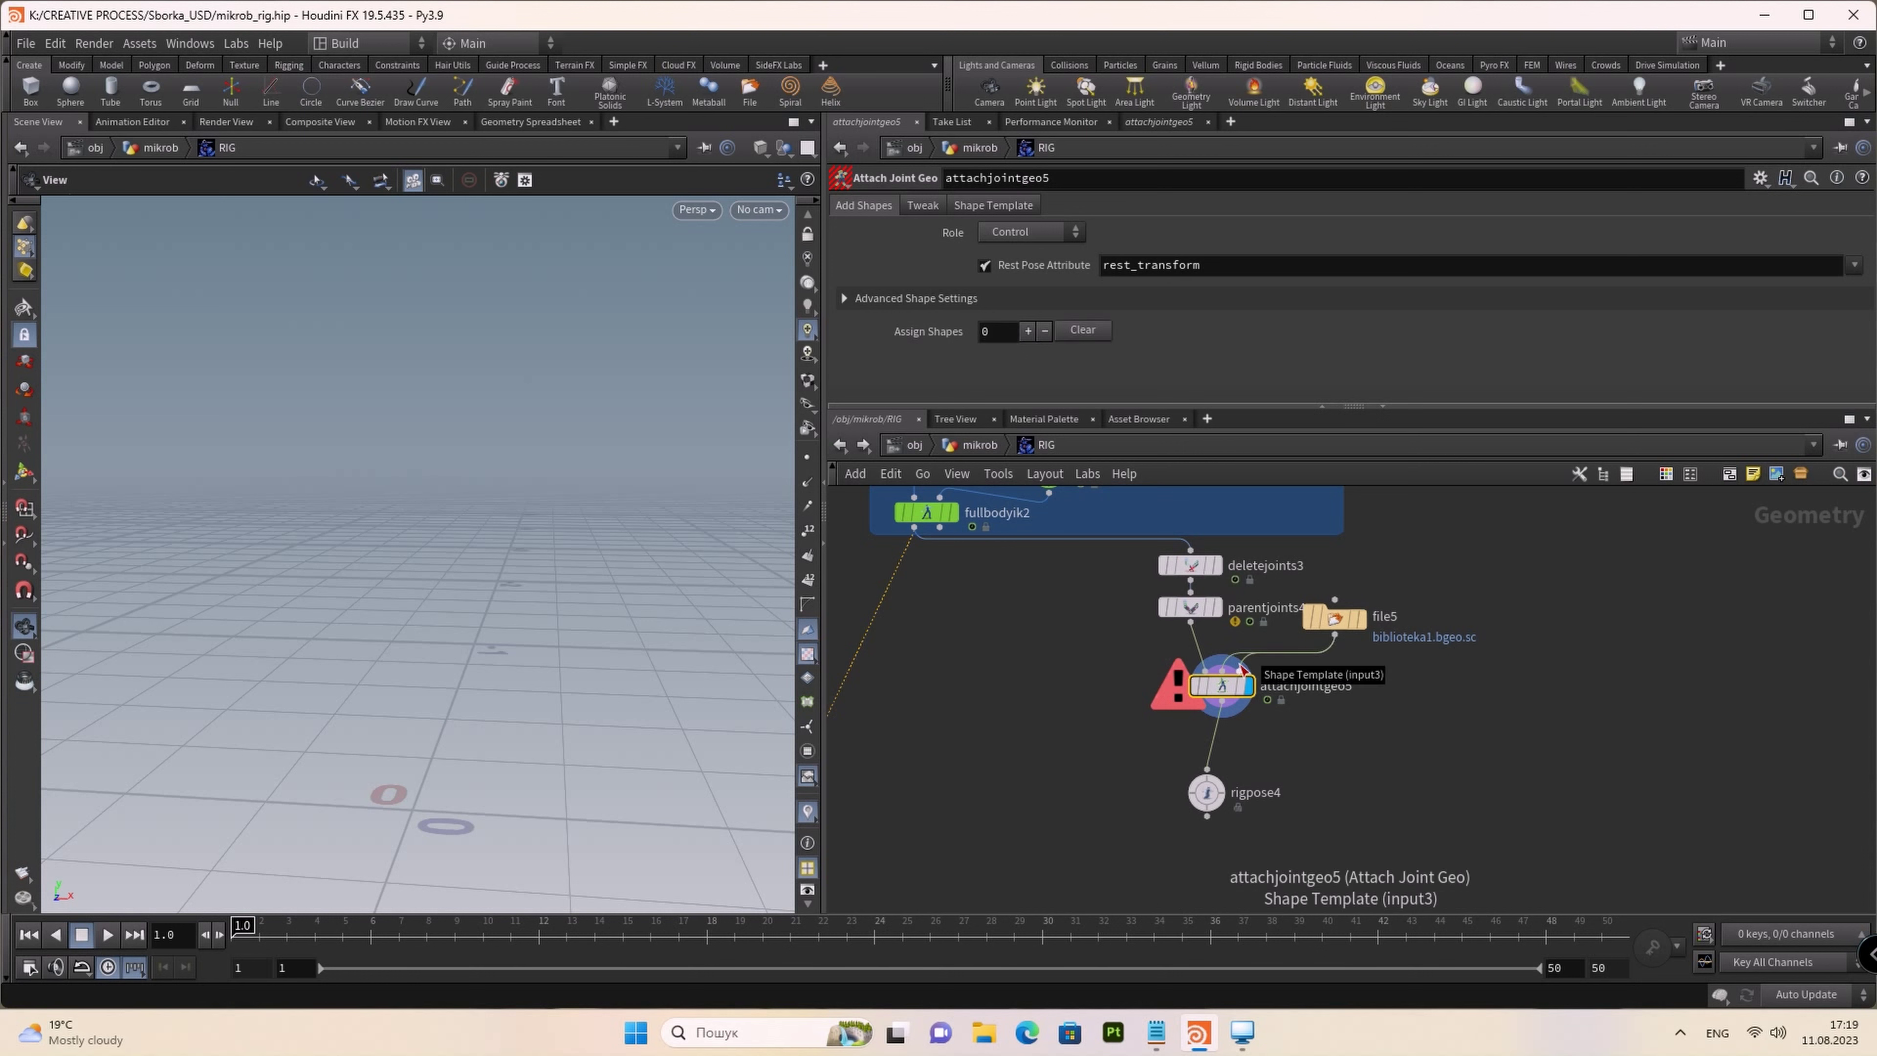
key(y)
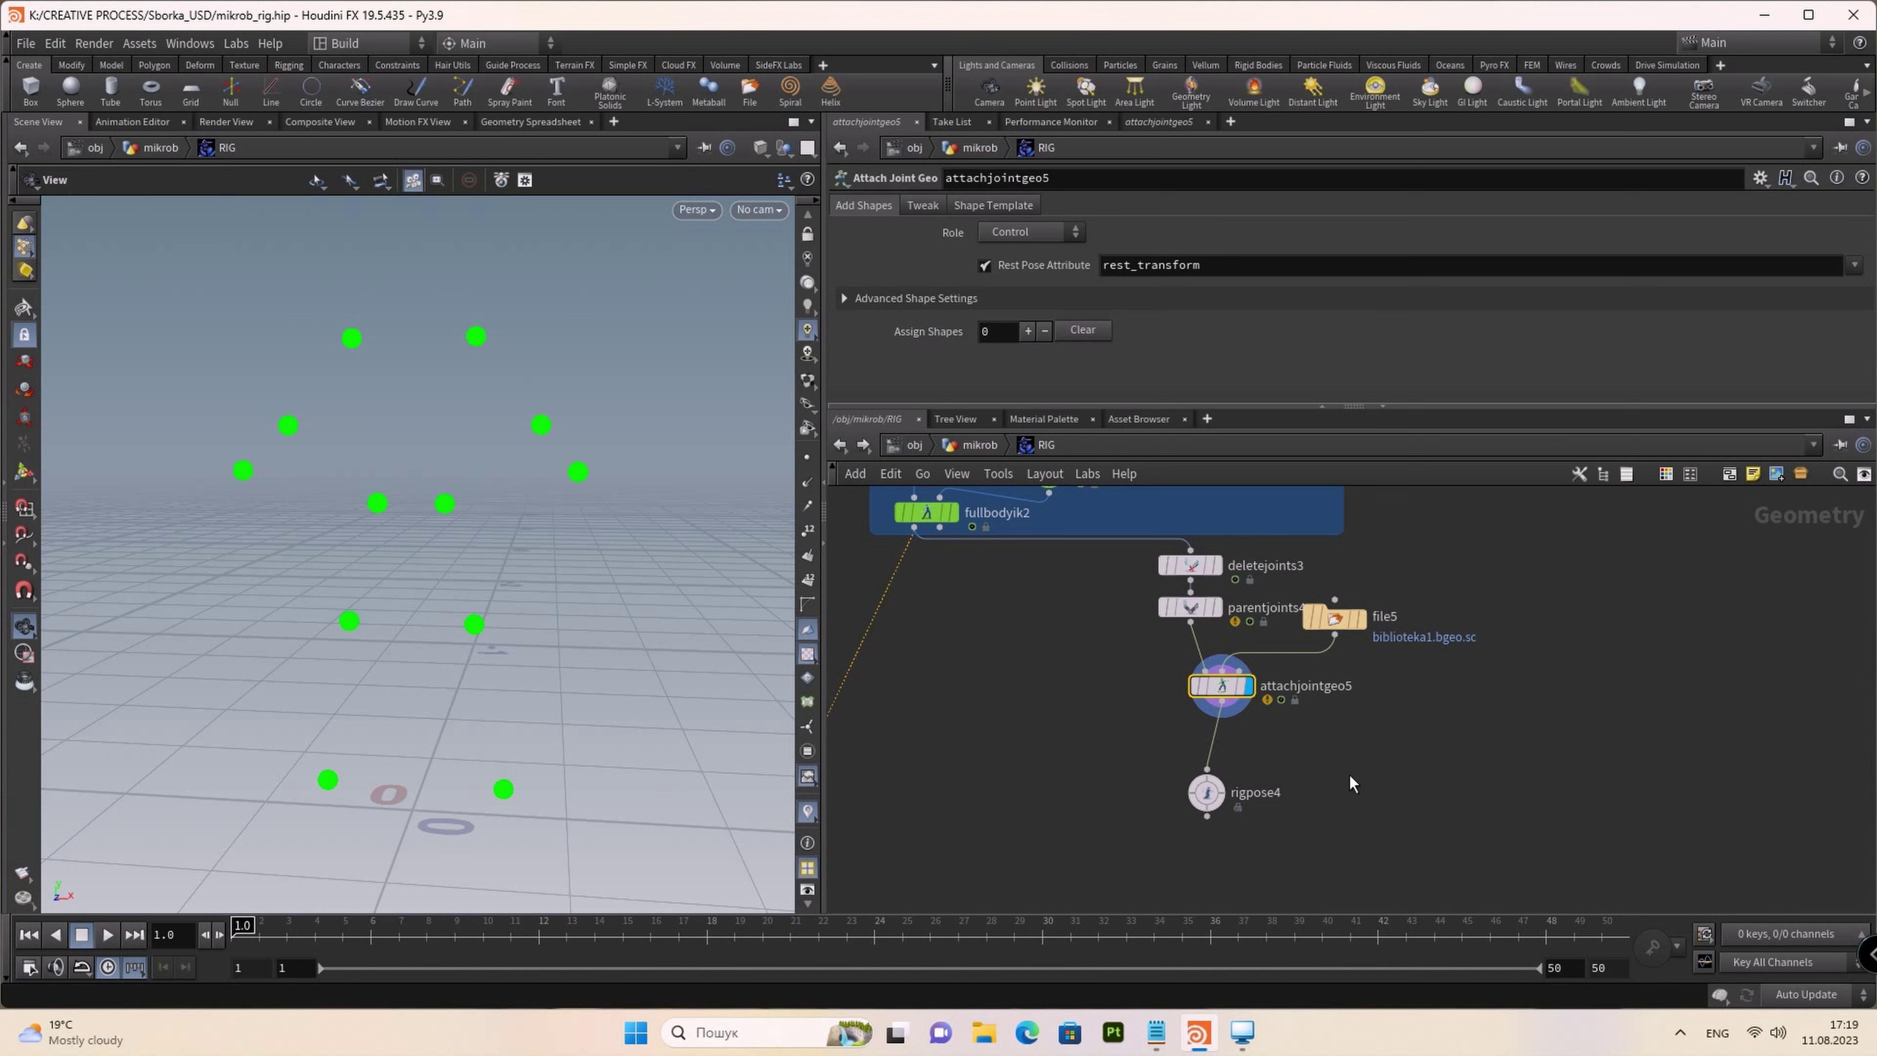
Step: Zoom out the RIG network to see the chain from fullbodyik2 down to jointdeform1
scroll(1367, 762, down, 2)
scroll(1332, 797, down, 2)
scroll(1286, 758, down, 2)
scroll(1253, 797, down, 1)
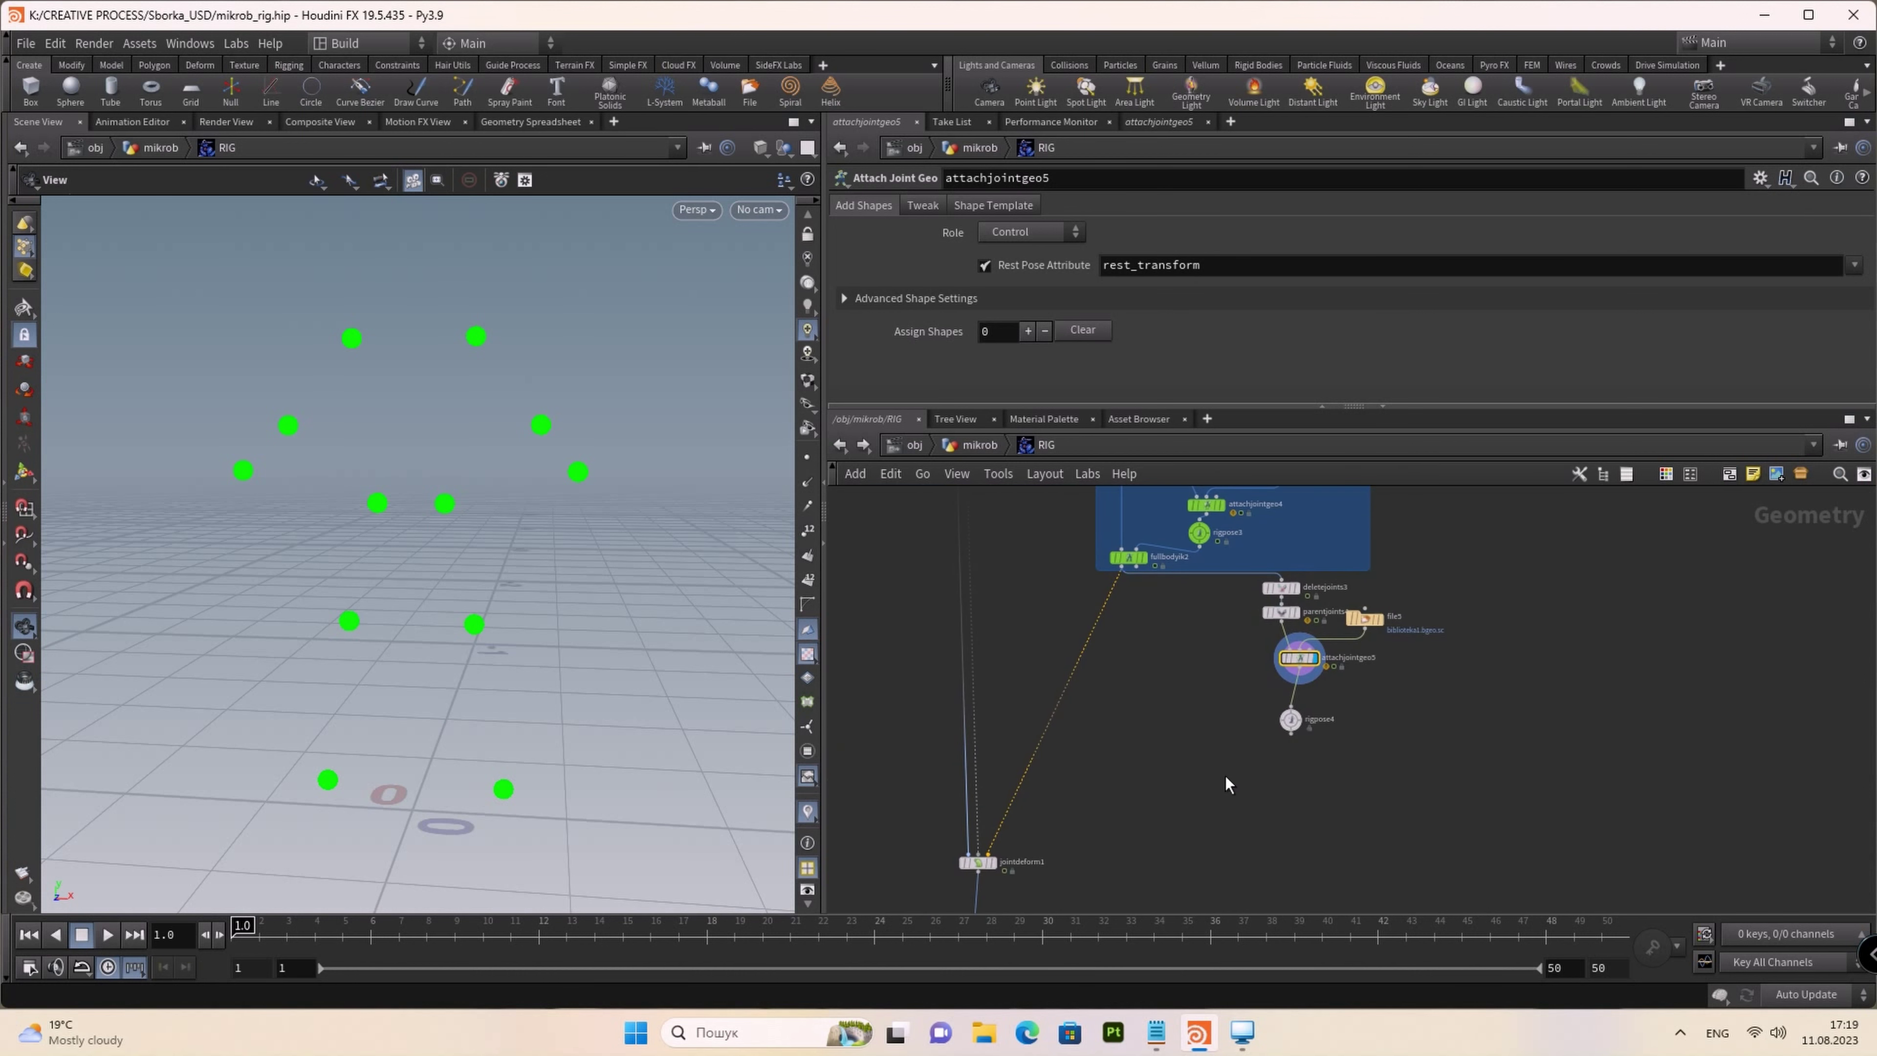
key(Tab)
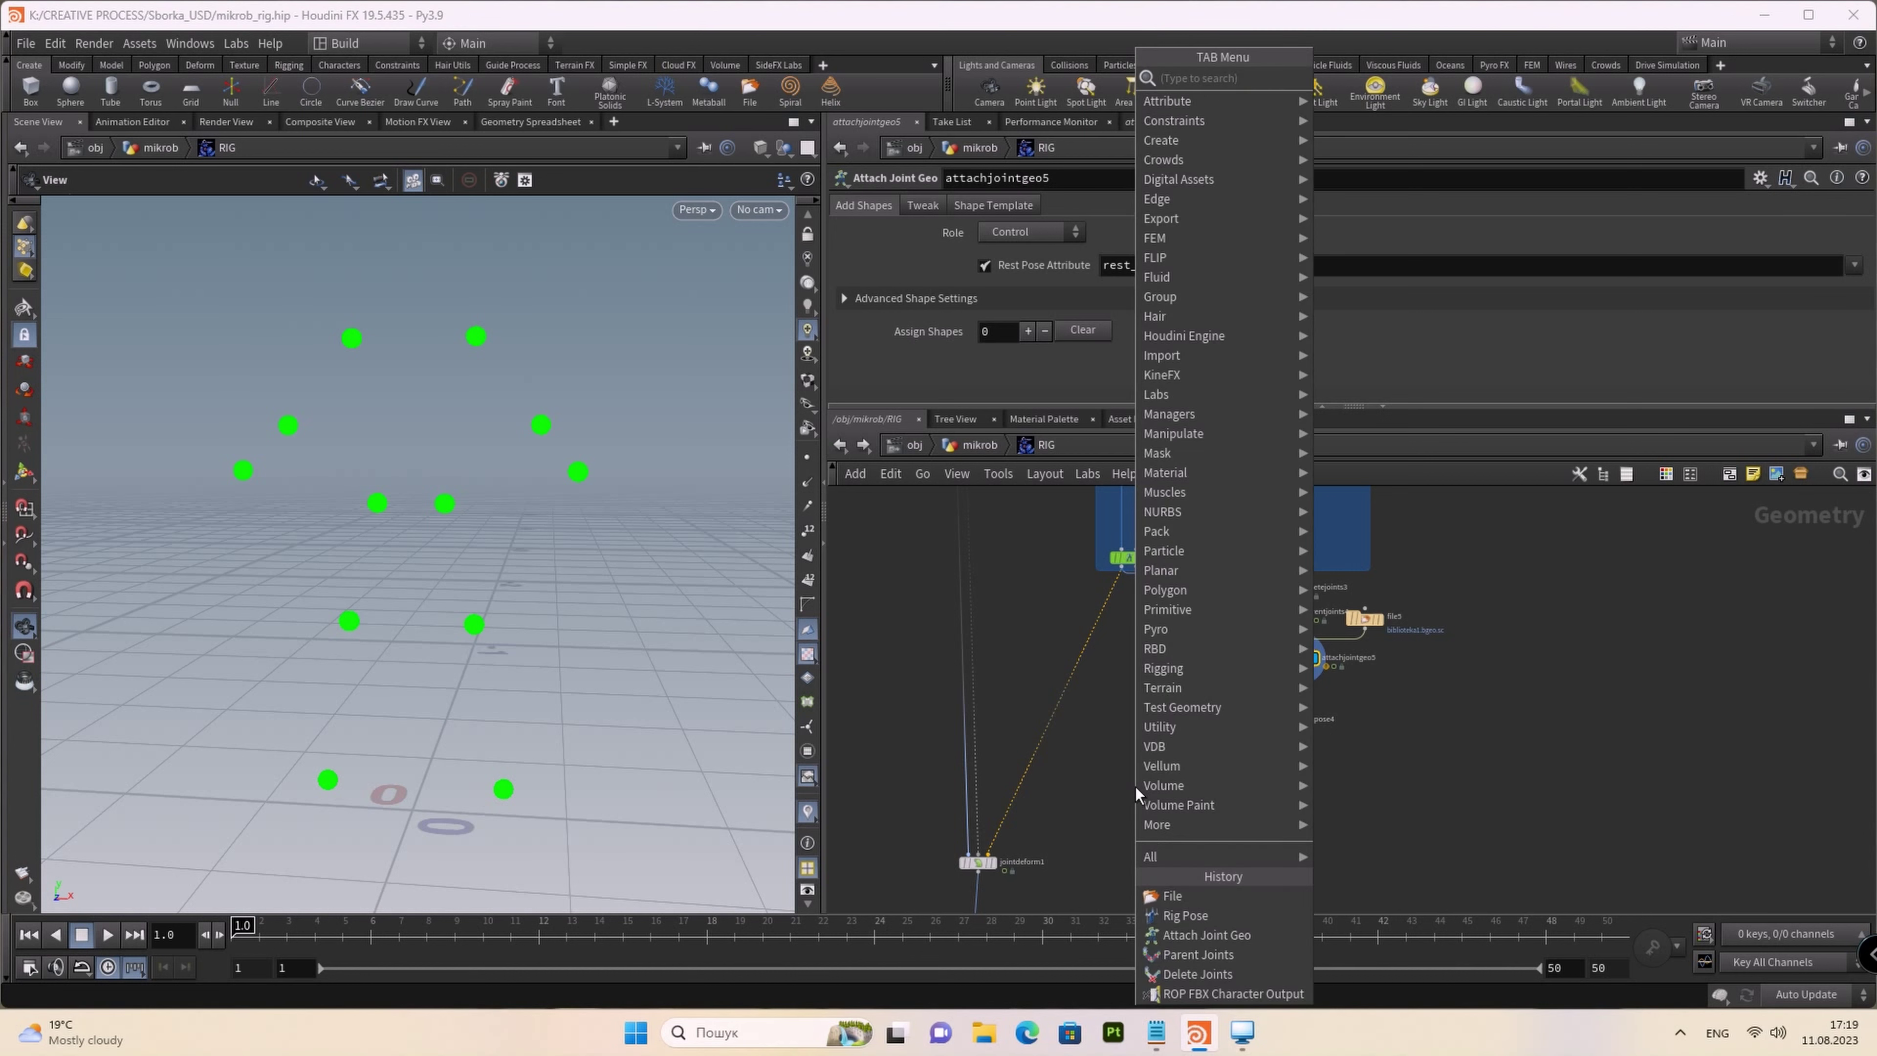
mouse_move(1203, 376)
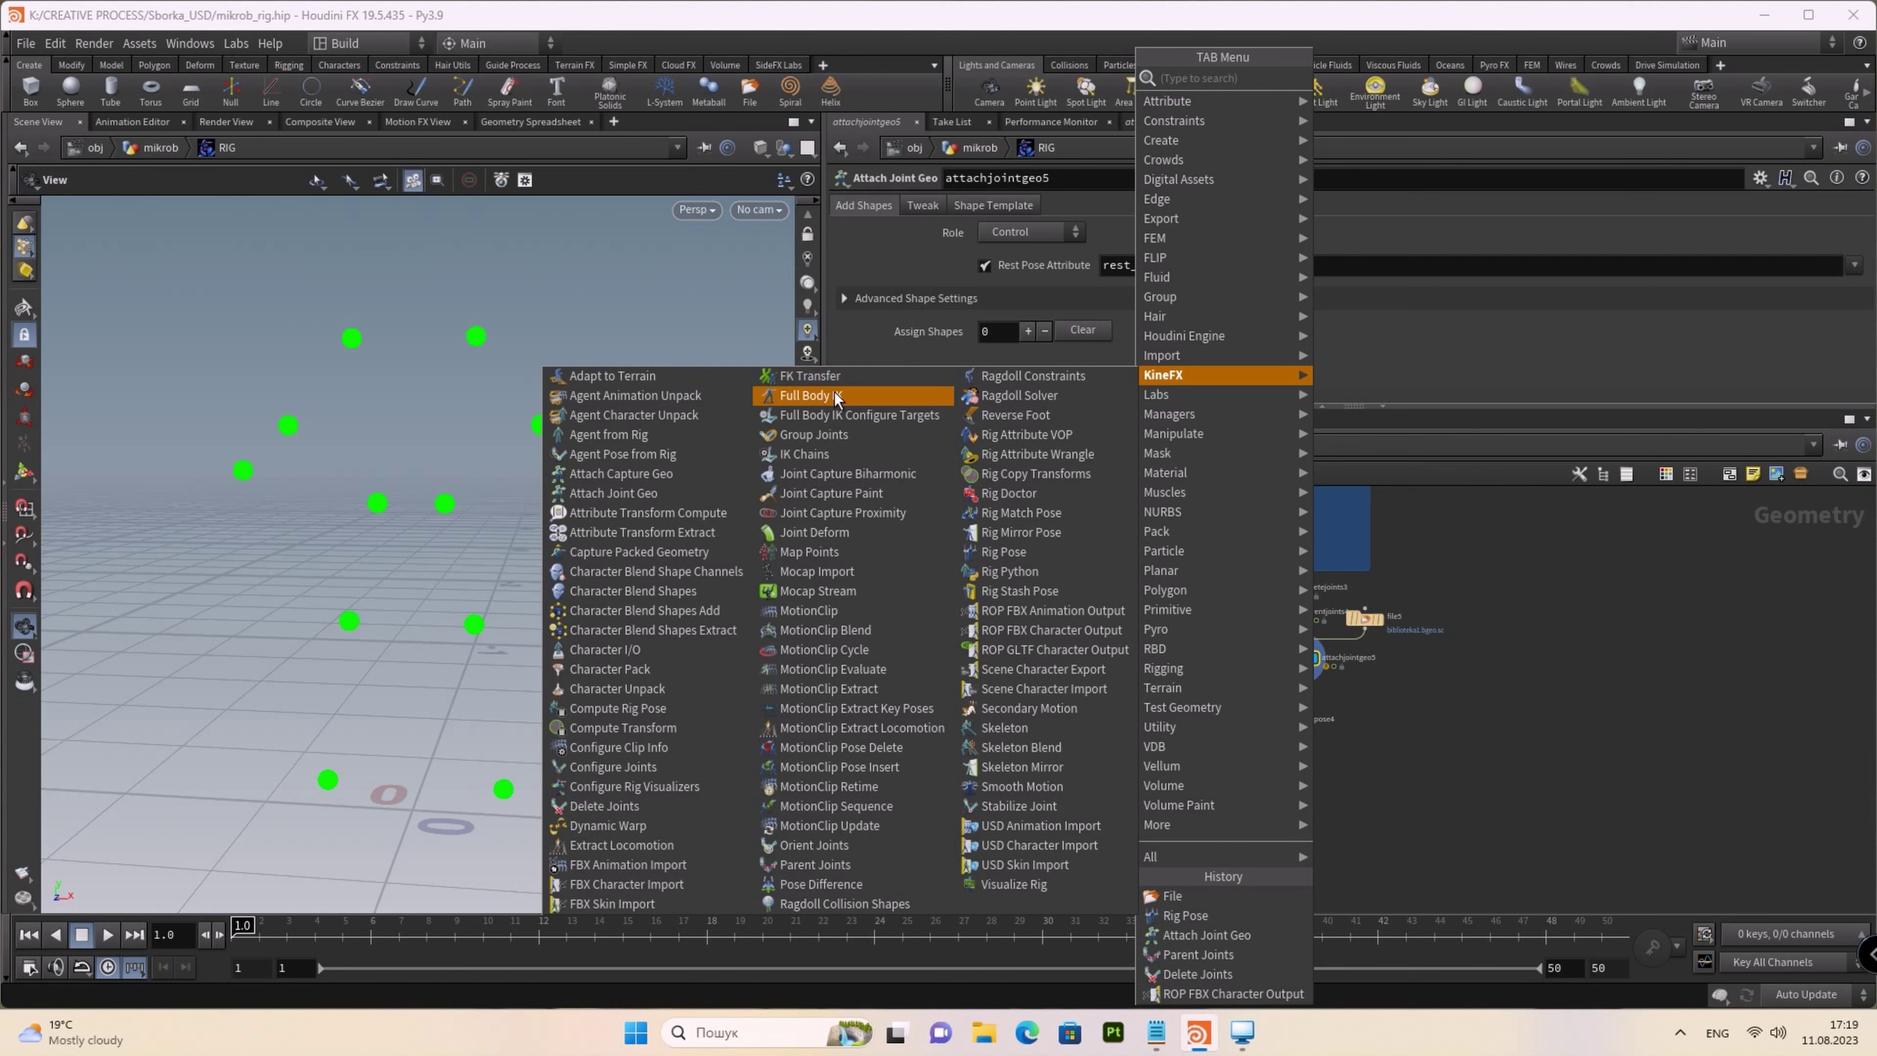
Step: Add an IK Chains node fed by fullbodyik2 and rigpose4, feeding jointdeform1's third input
click(806, 454)
click(1179, 751)
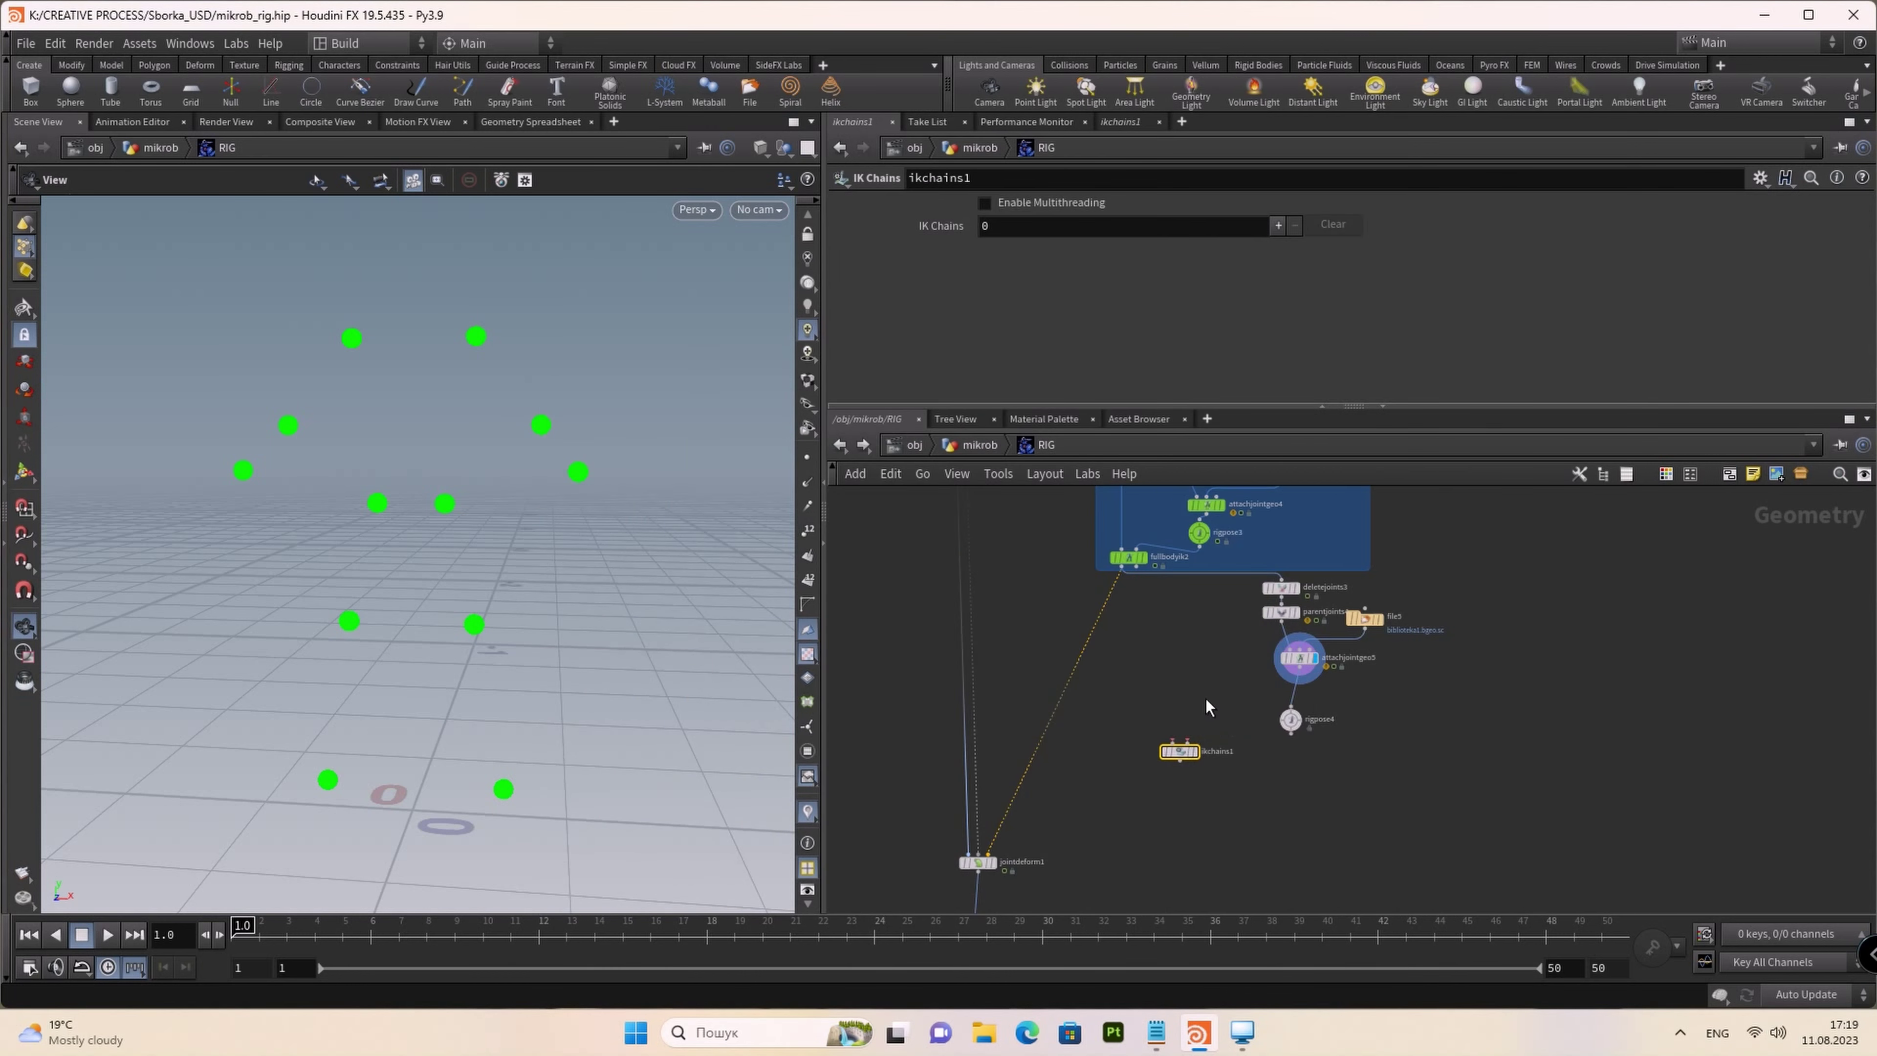
drag(1173, 741, 1121, 569)
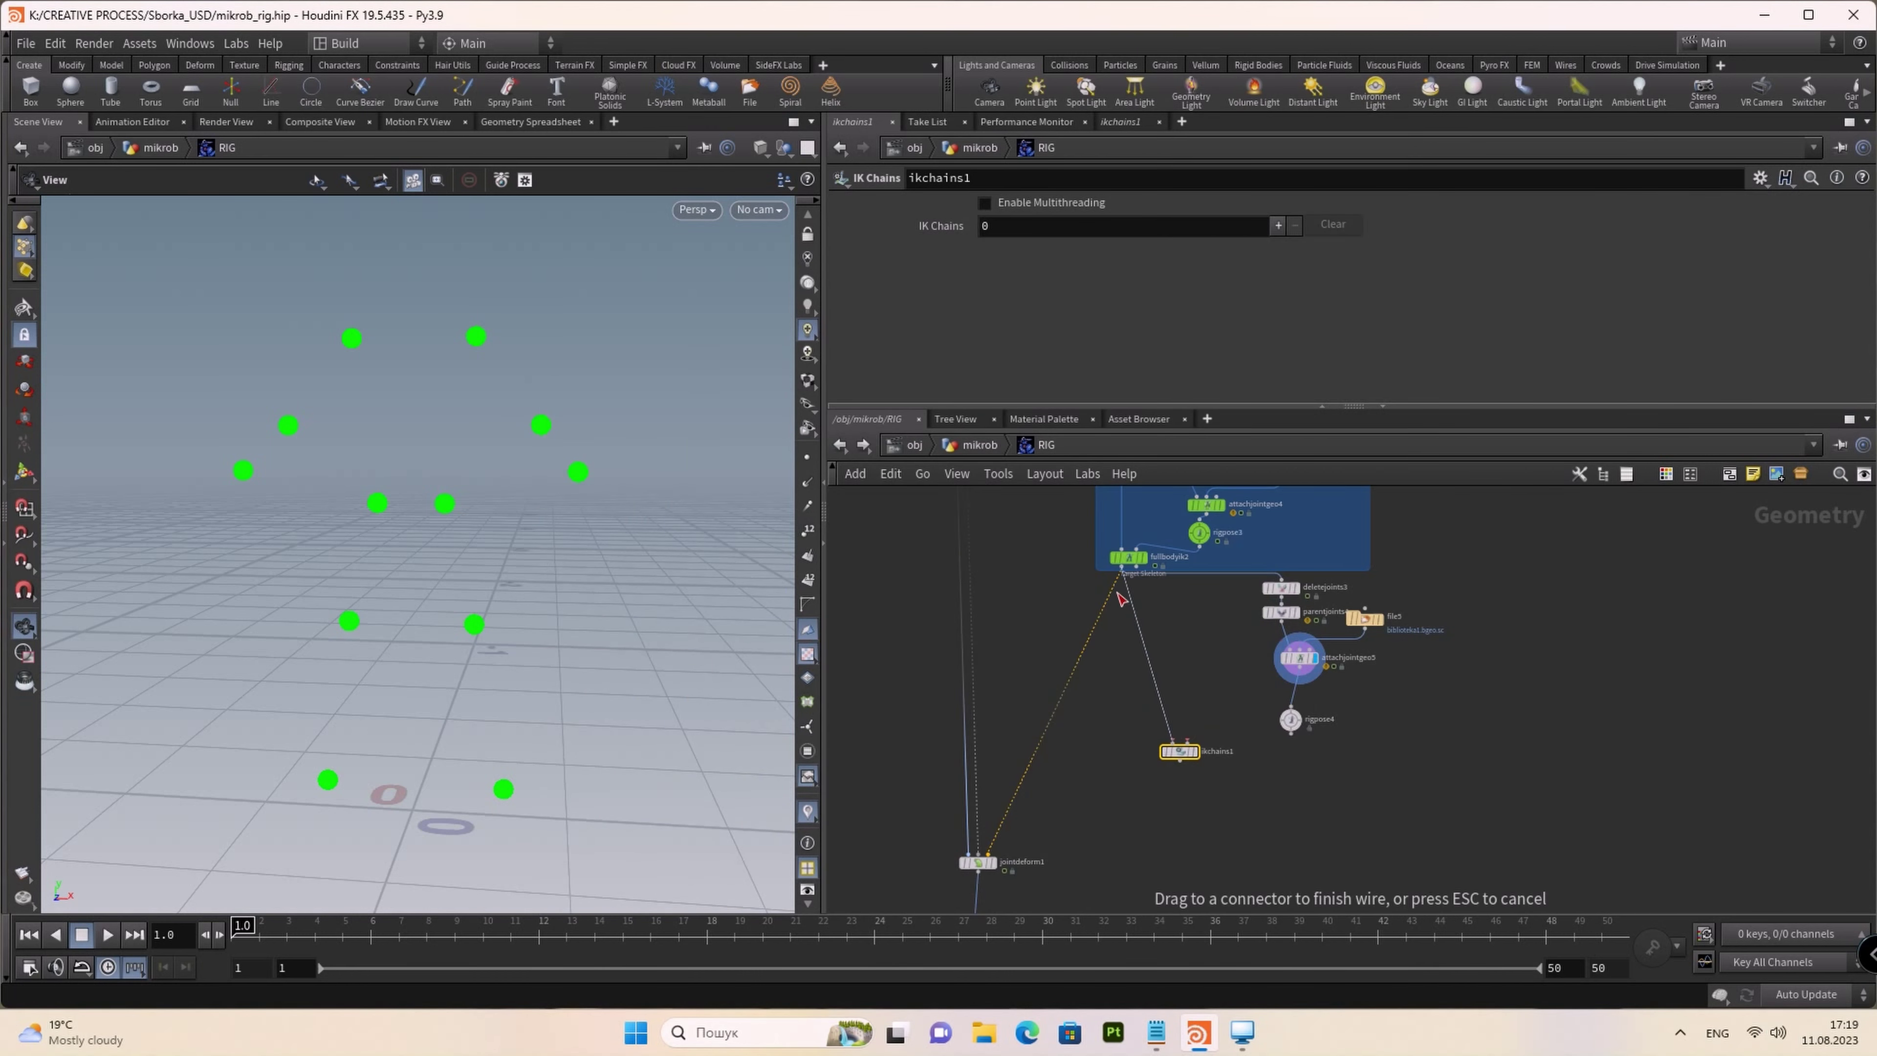
drag(1189, 740, 1290, 730)
mouse_move(988, 855)
mouse_down()
mouse_move(1173, 785)
mouse_move(1184, 754)
mouse_move(1127, 752)
mouse_up()
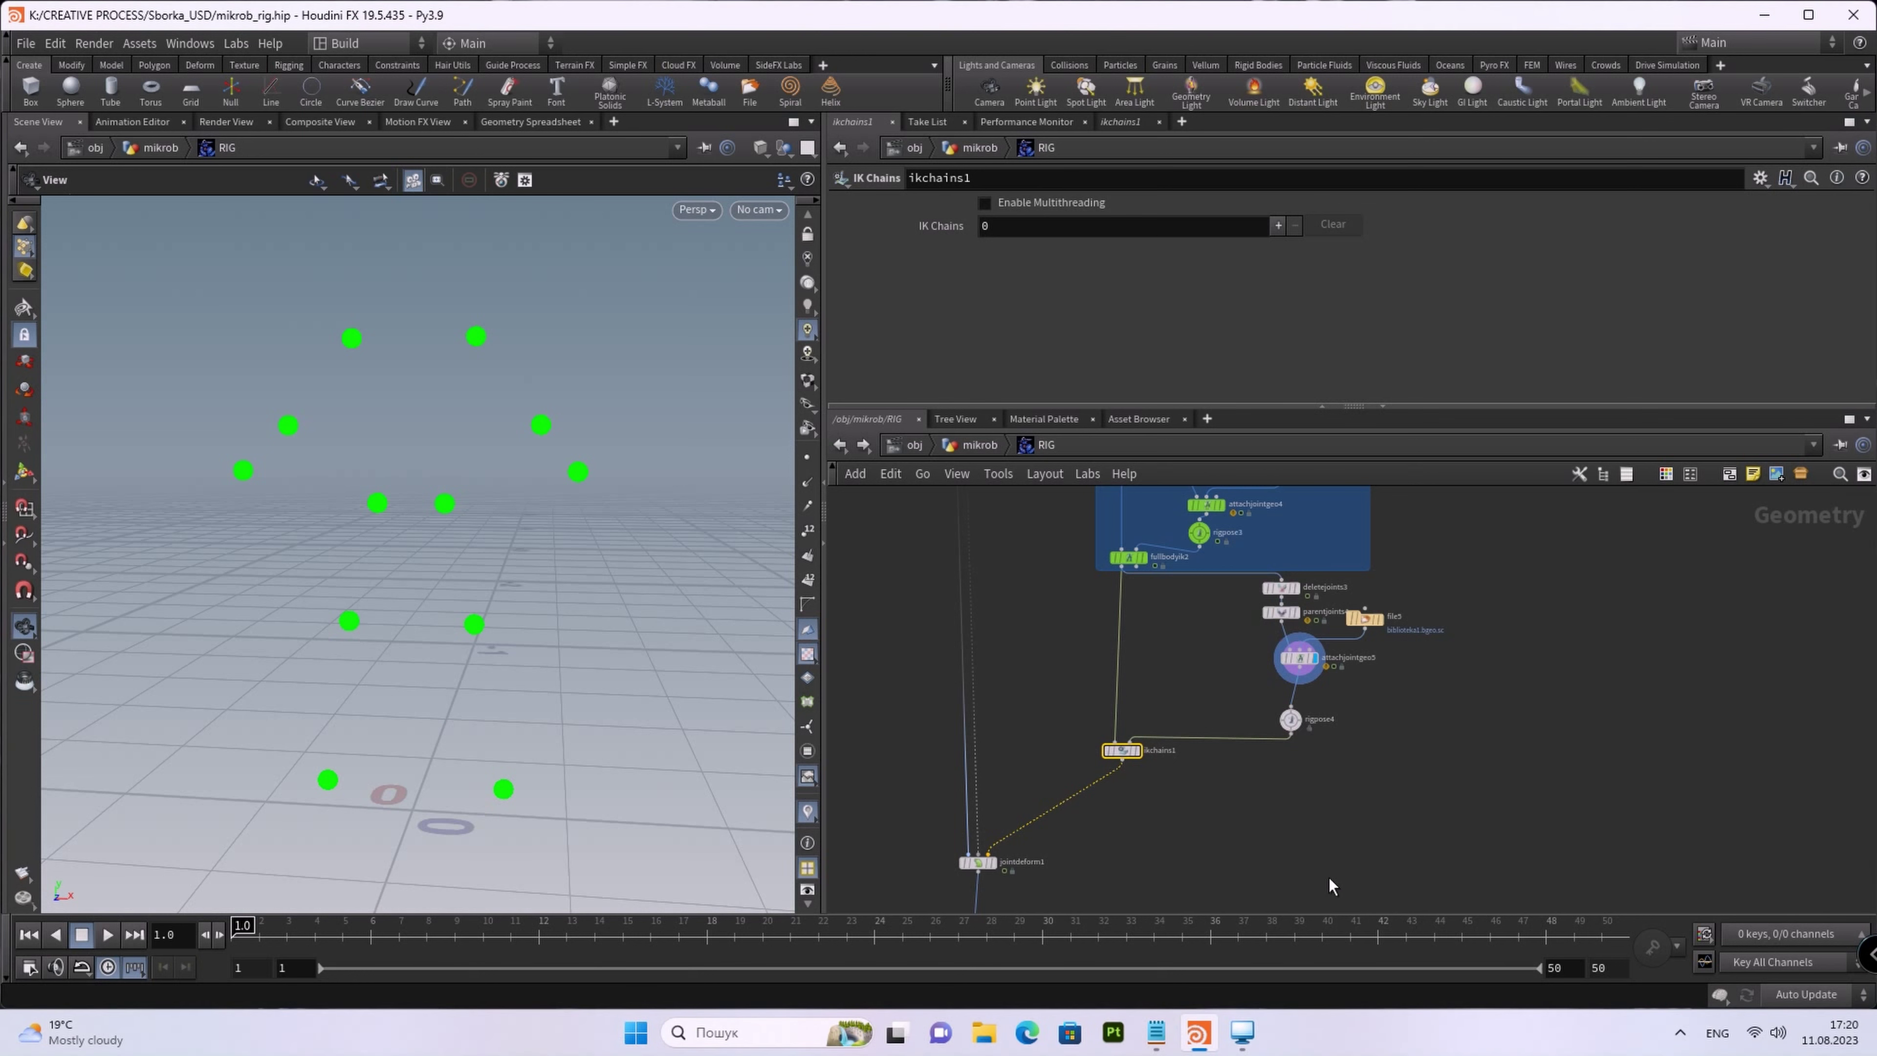
Step: Bring attachjointgeo5 into view and show its parameters
scroll(1260, 783, up, 3)
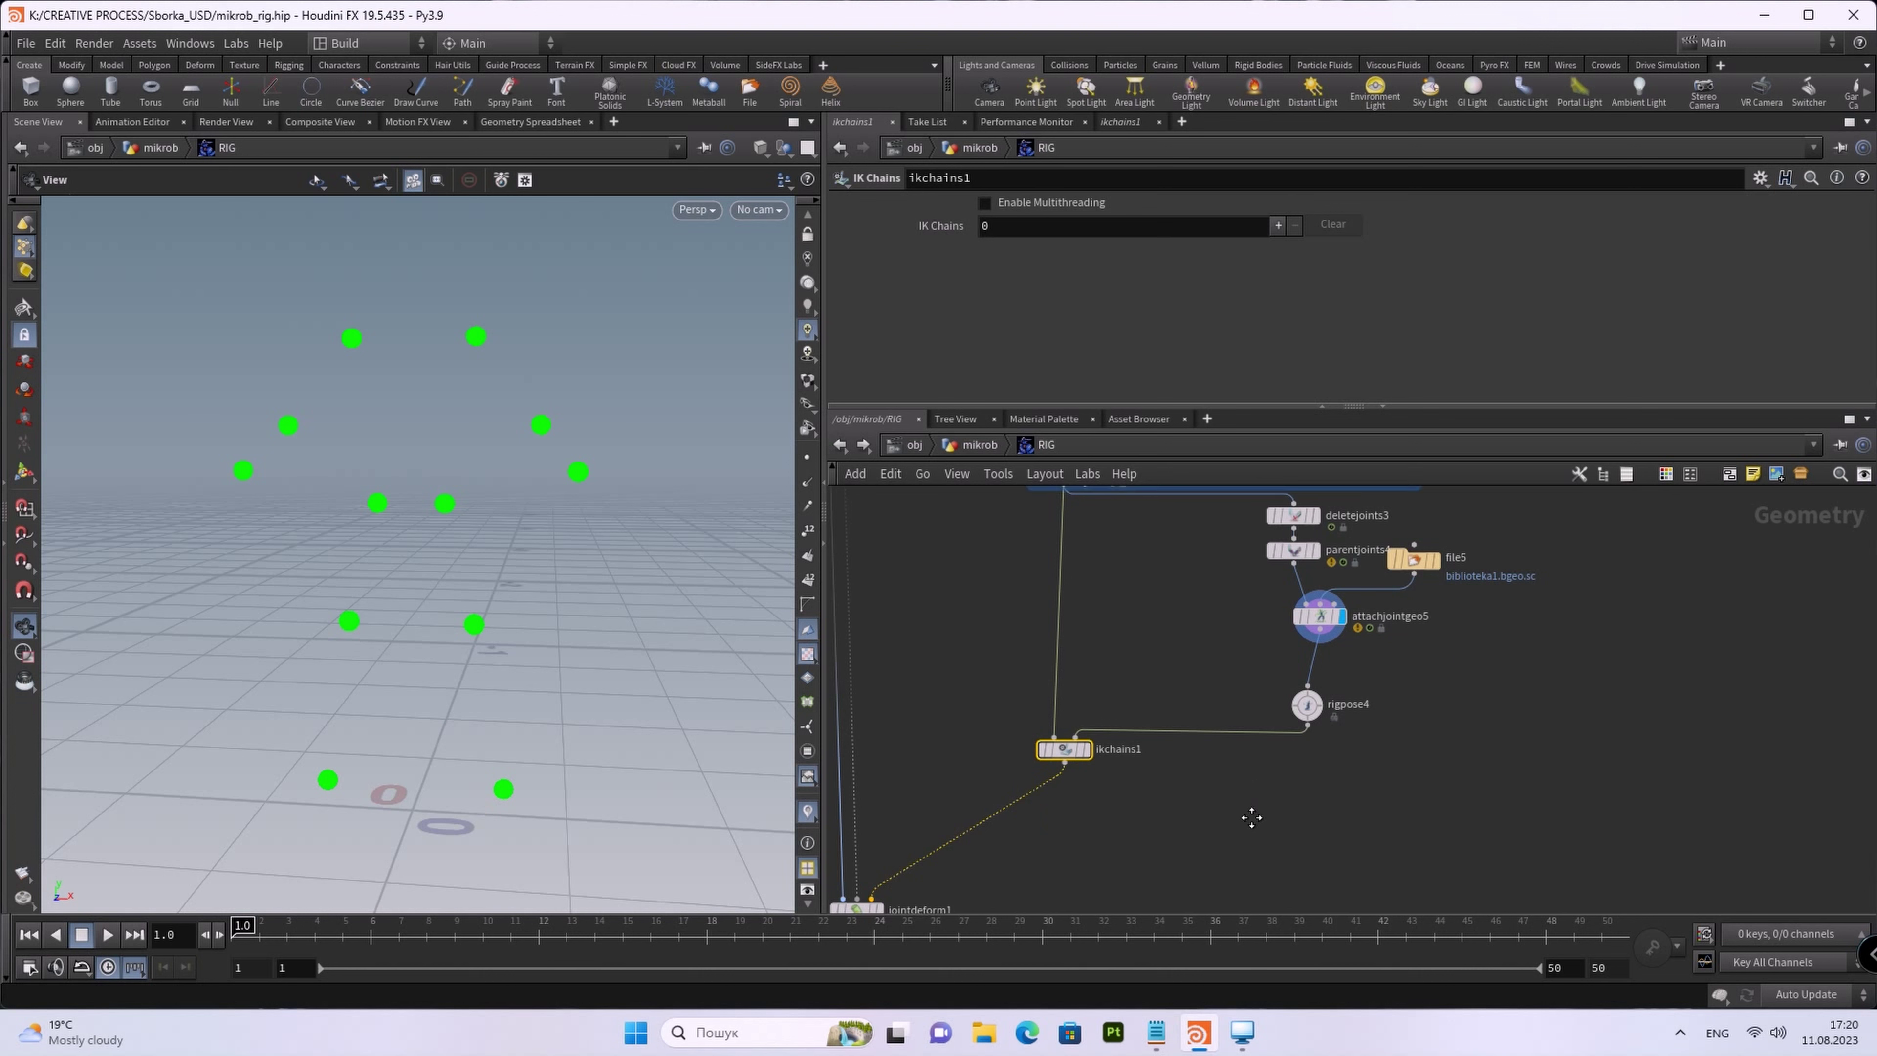
middle_drag(1248, 817, 1217, 873)
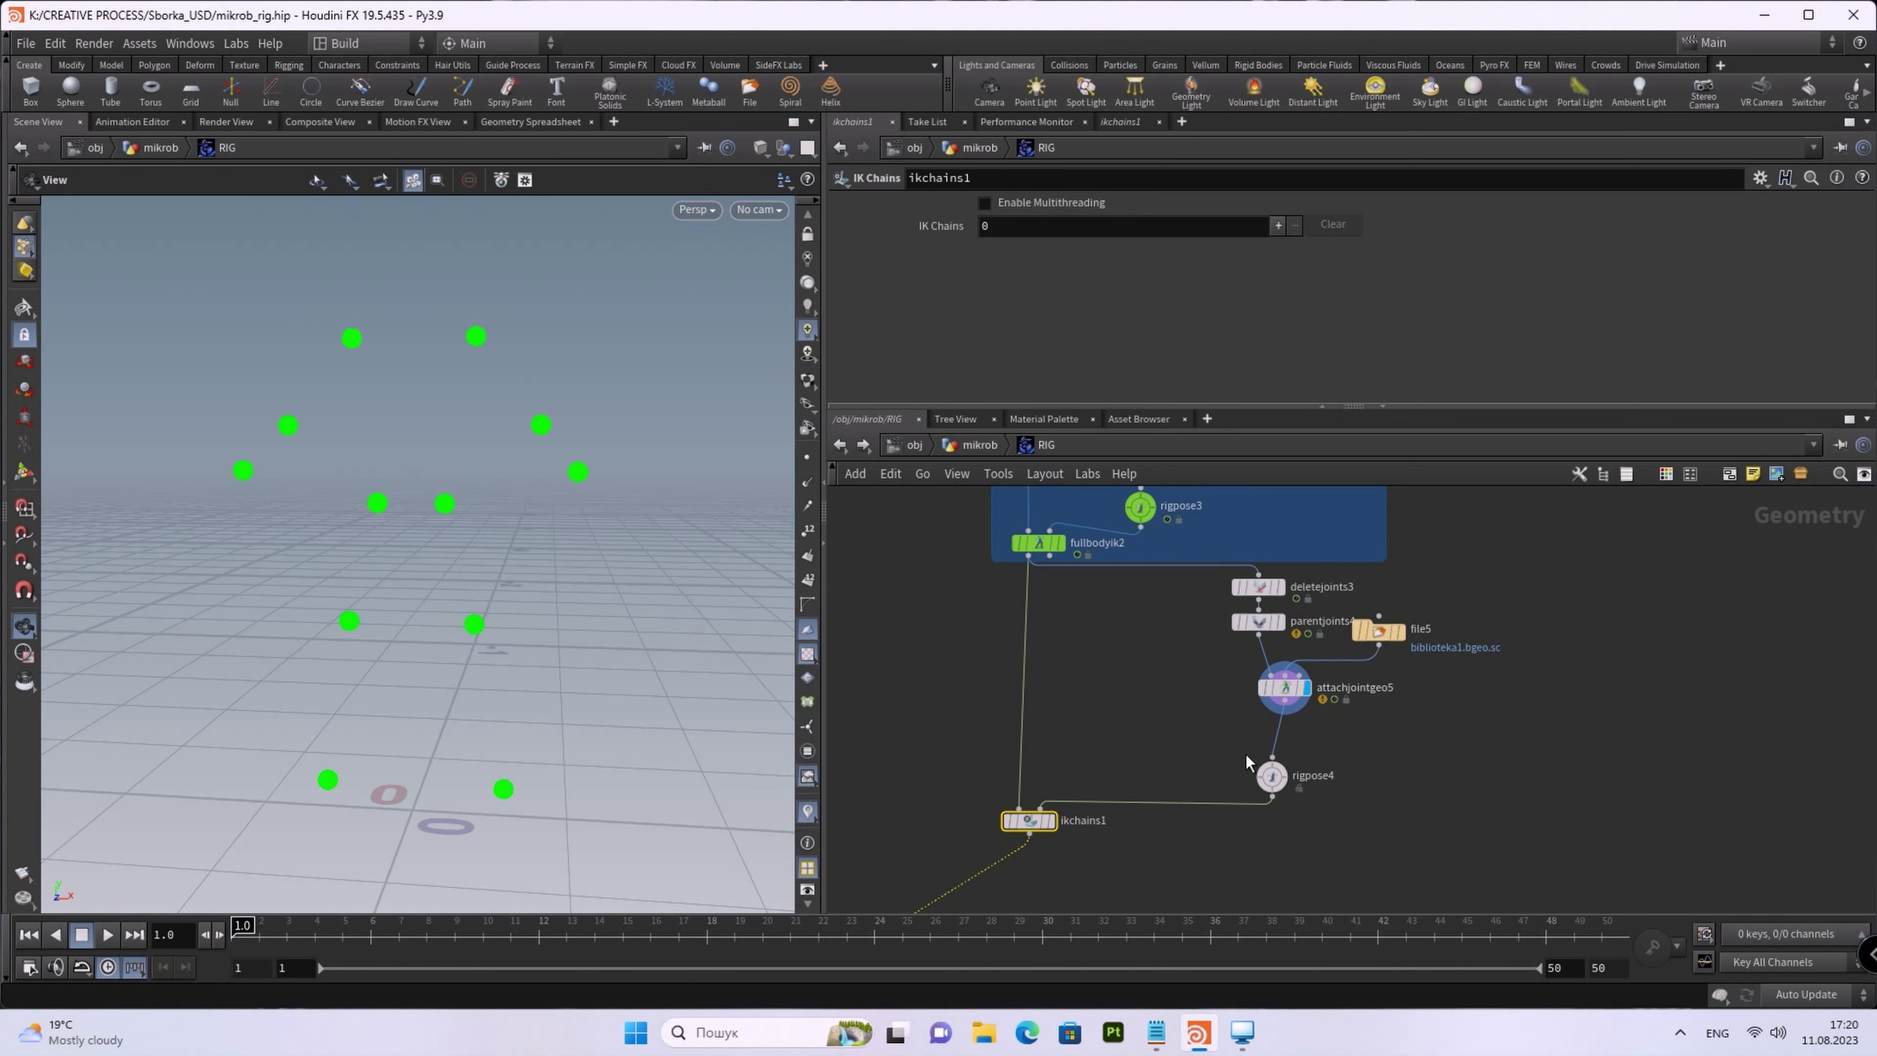
click(1286, 688)
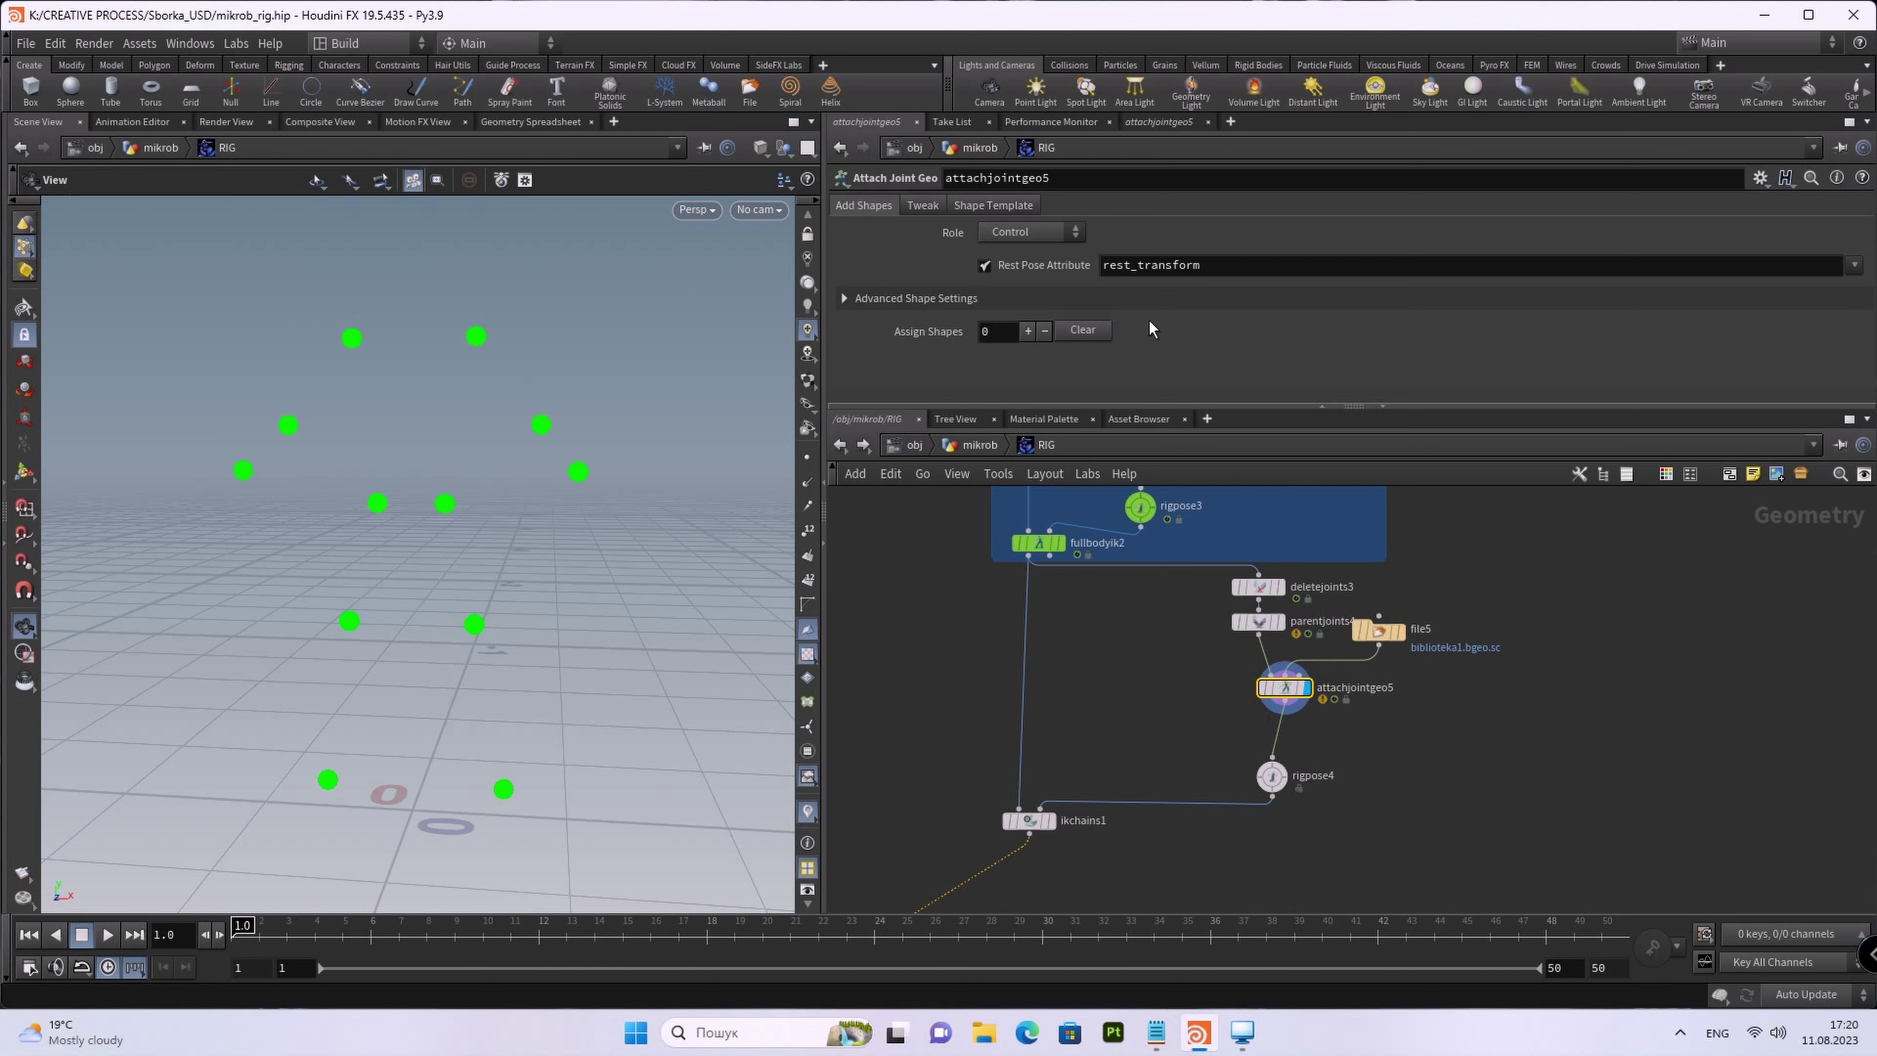
Step: Add four Assign Shapes entries to attachjointgeo5
click(1027, 331)
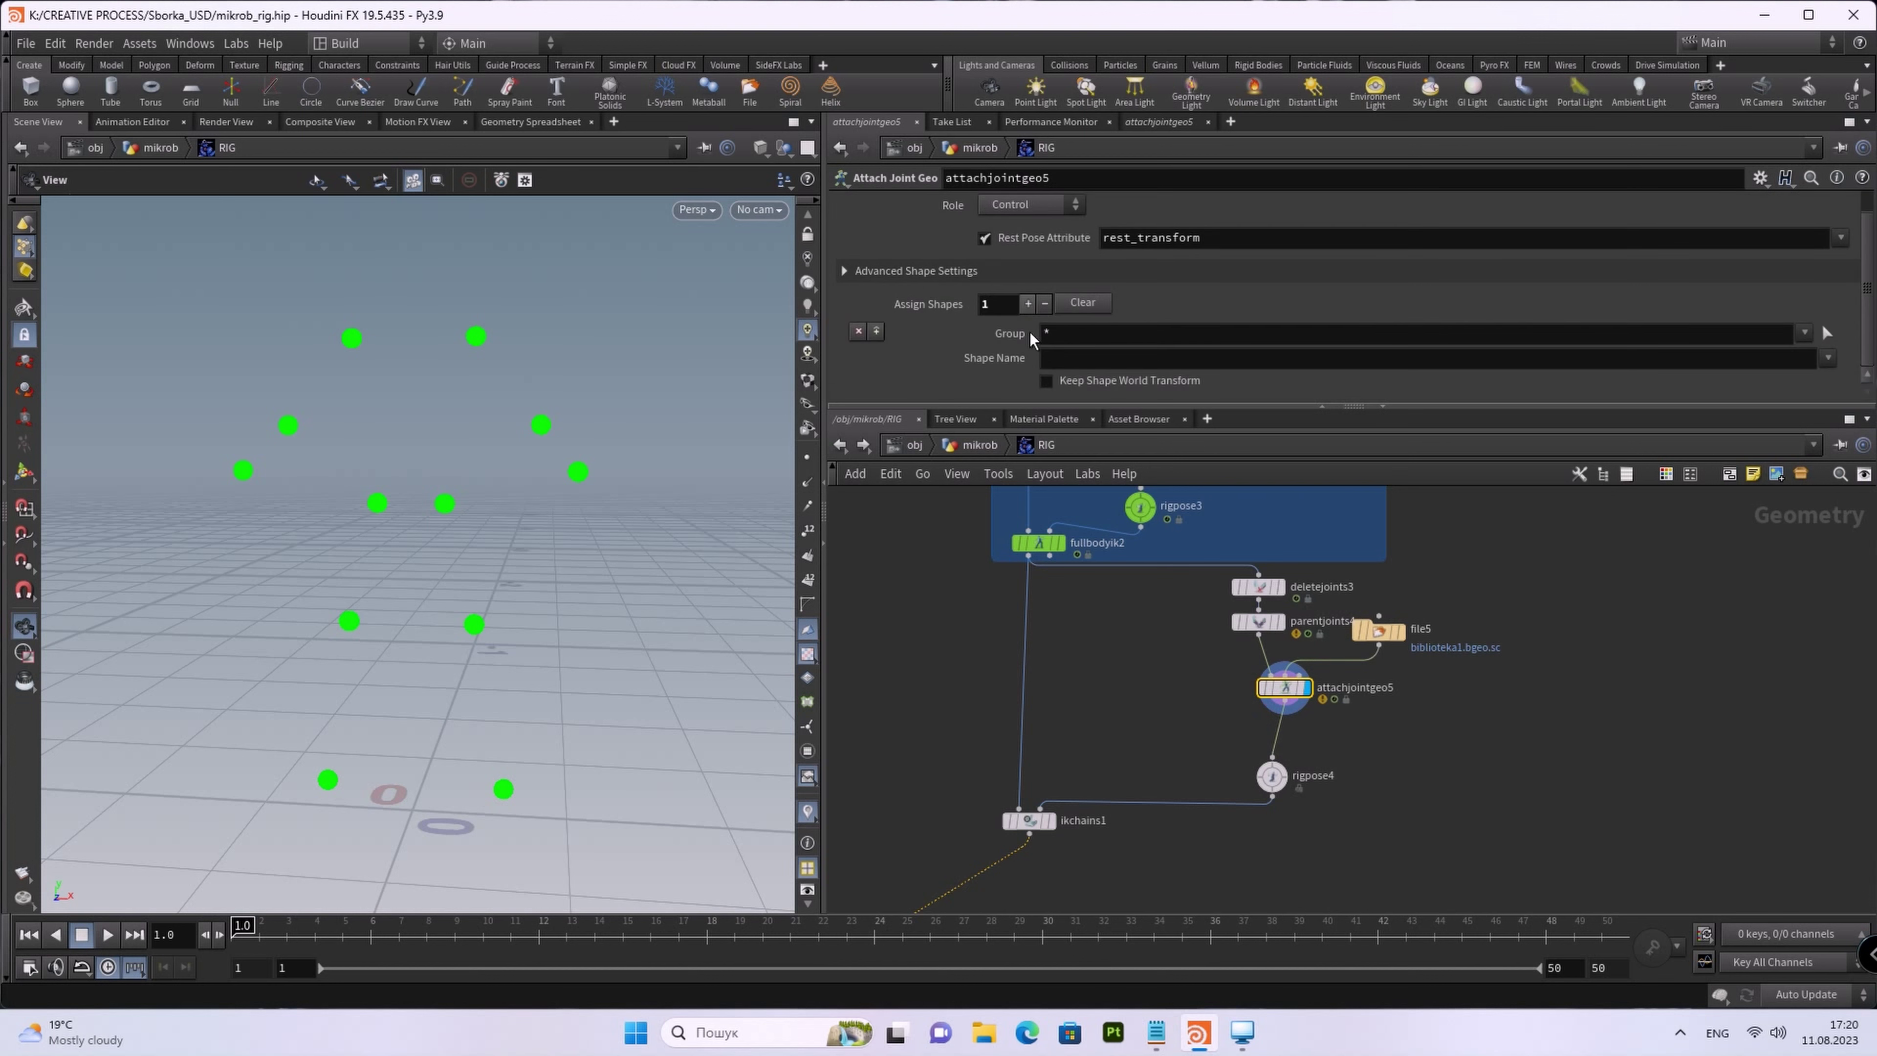
scroll(1028, 306, down, 1)
click(1027, 234)
click(1028, 234)
scroll(1042, 251, up, 2)
click(1027, 290)
scroll(1475, 311, down, 1)
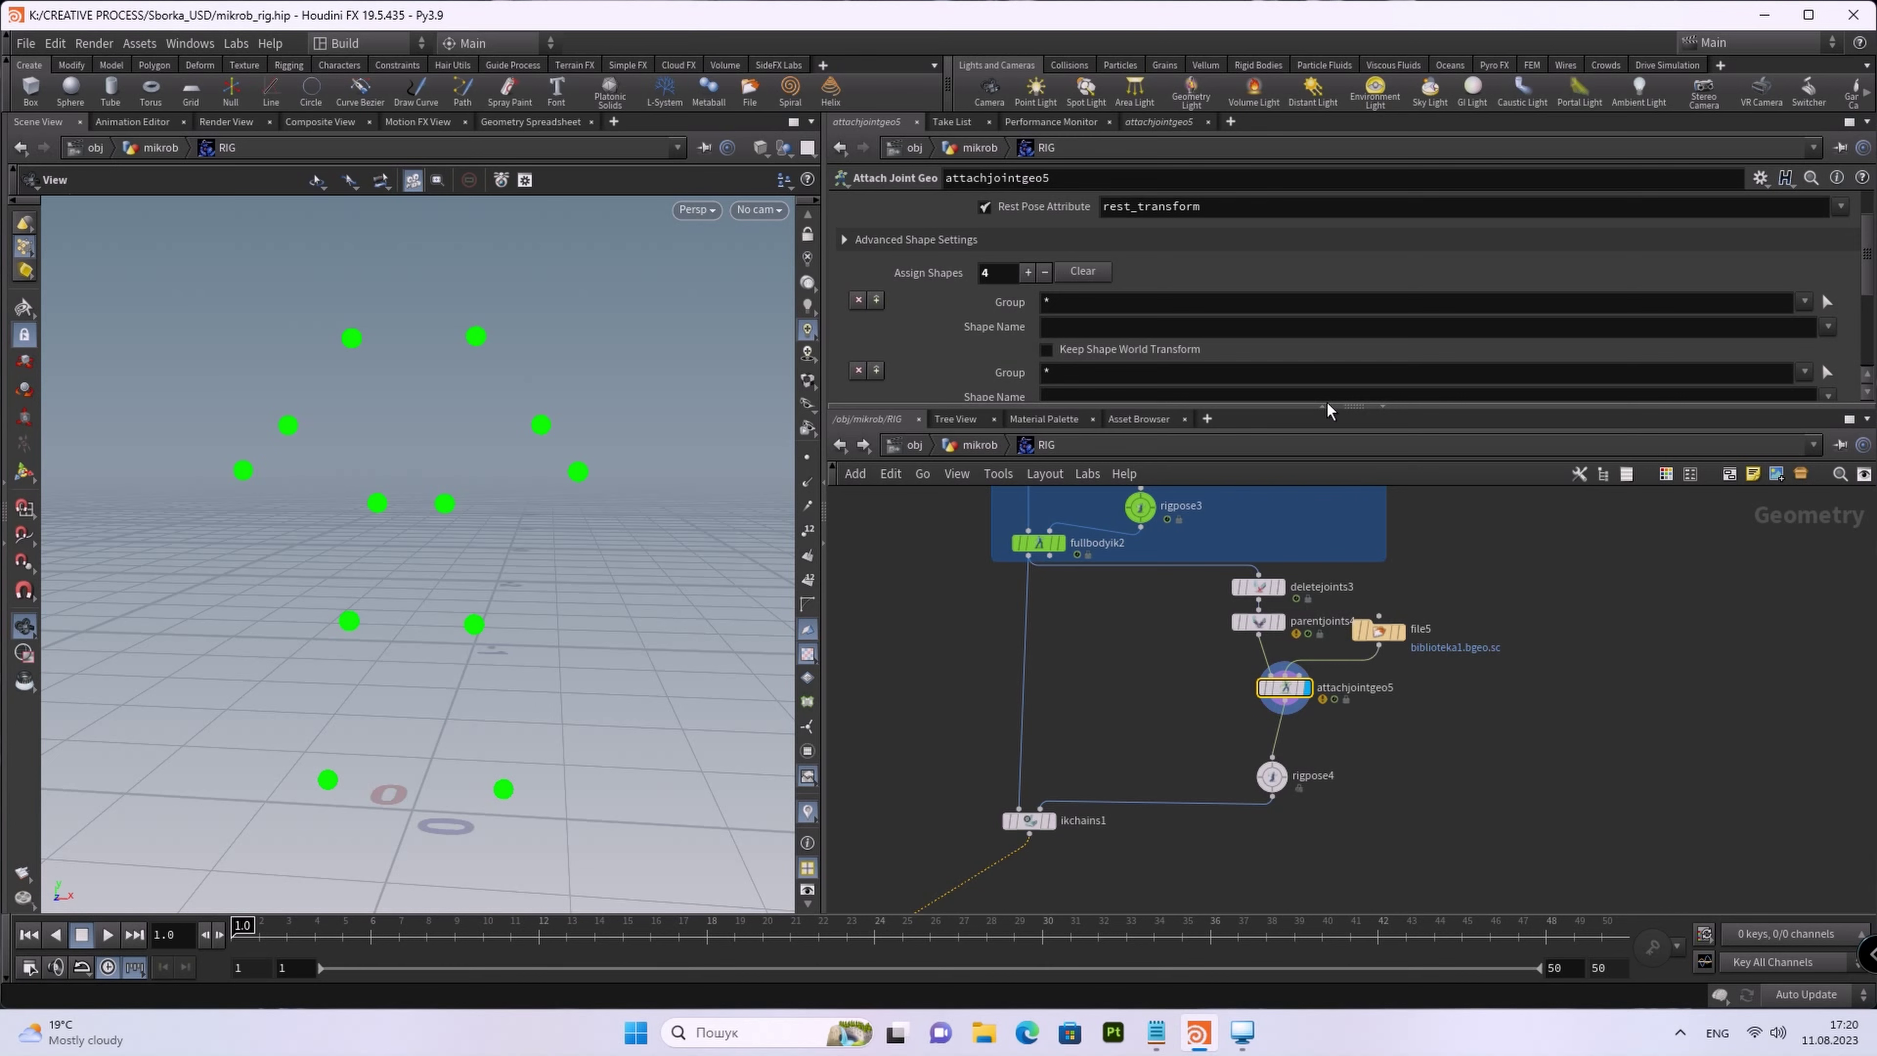
Step: Enlarge the parameter pane and open the Rig Tree joint picker for the first group
drag(1330, 403, 1312, 603)
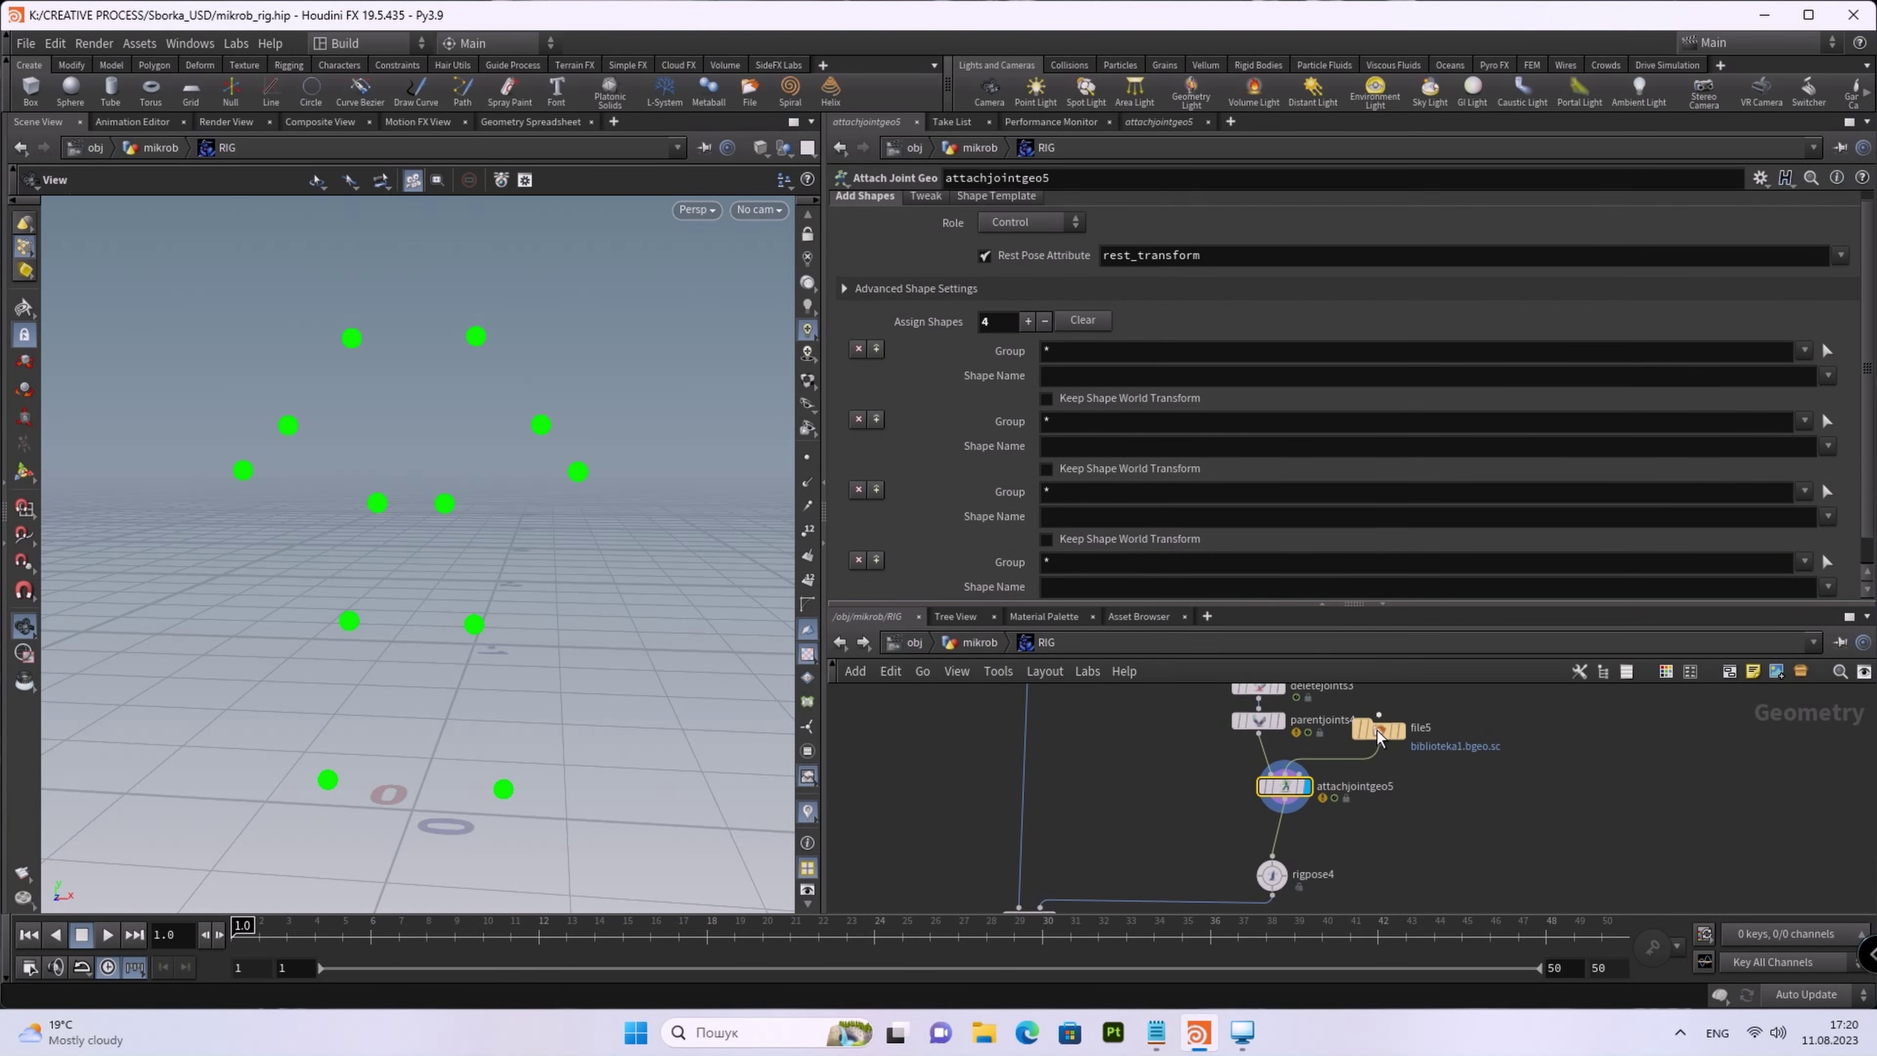
scroll(1312, 739, up, 4)
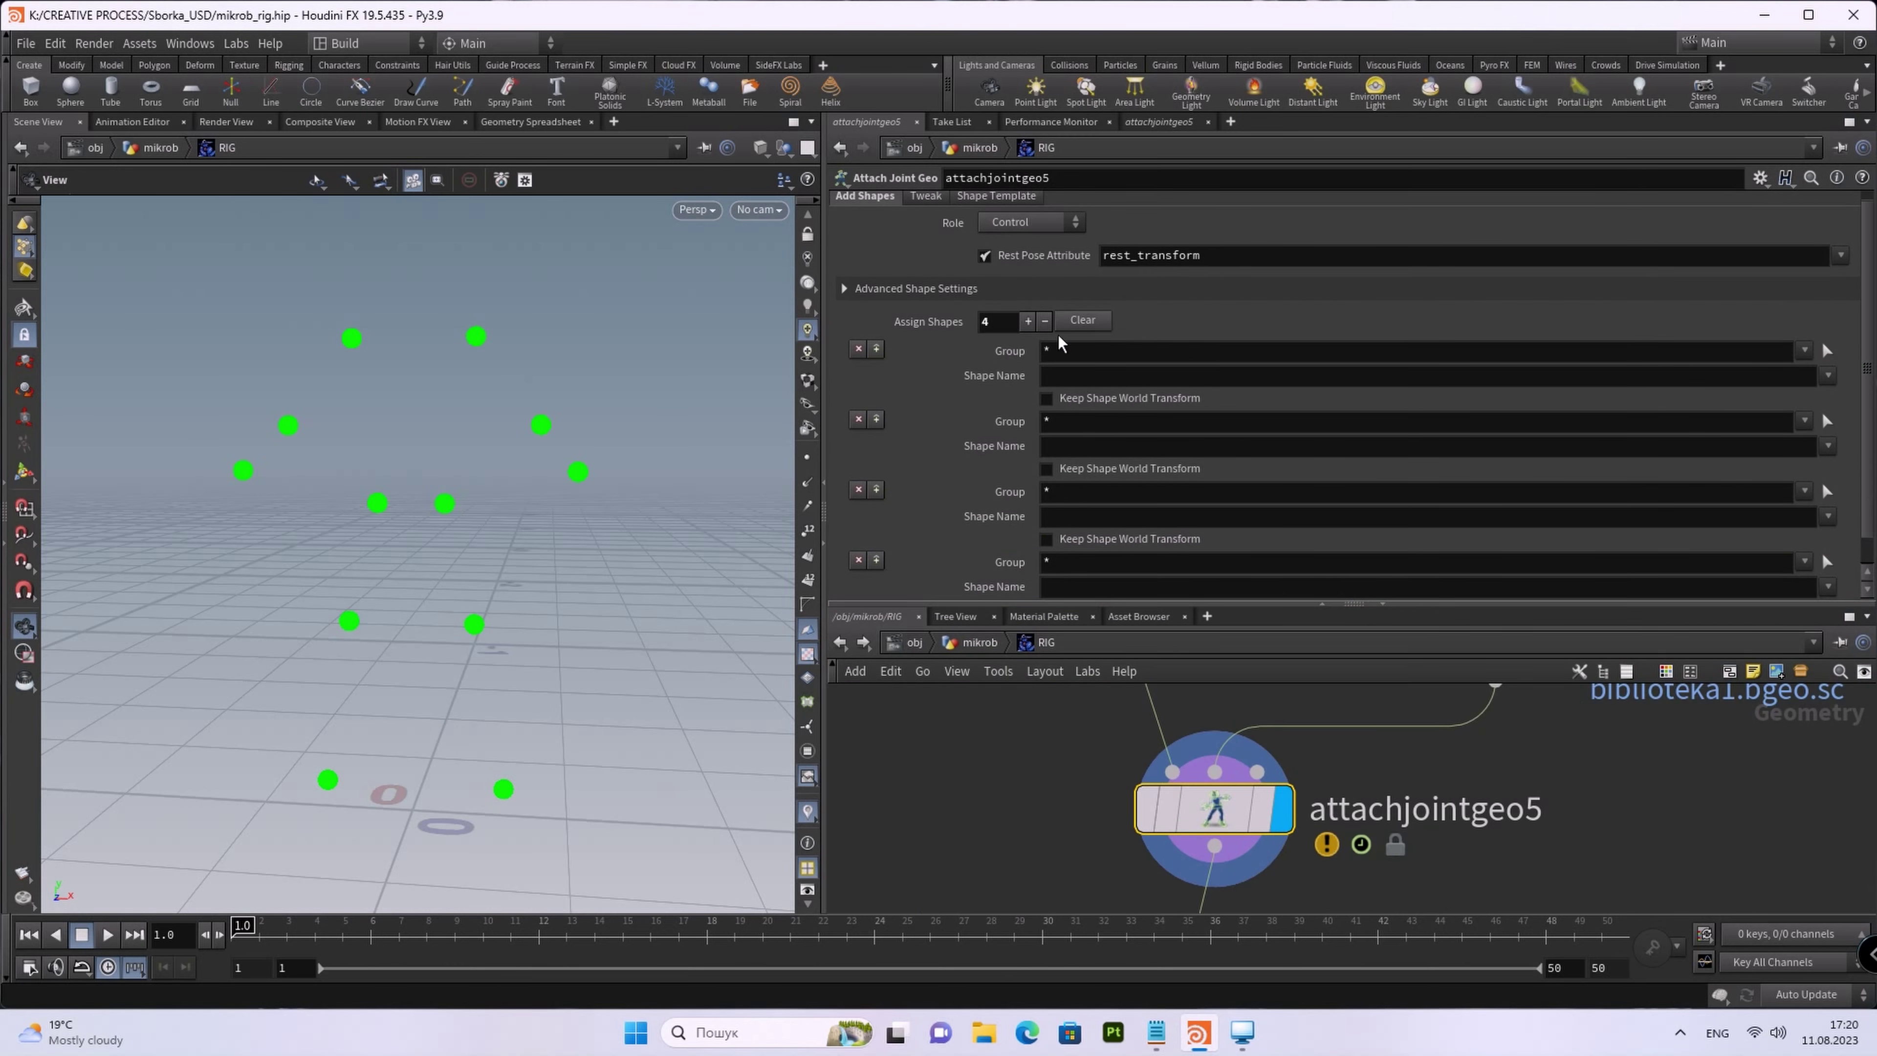
click(1828, 351)
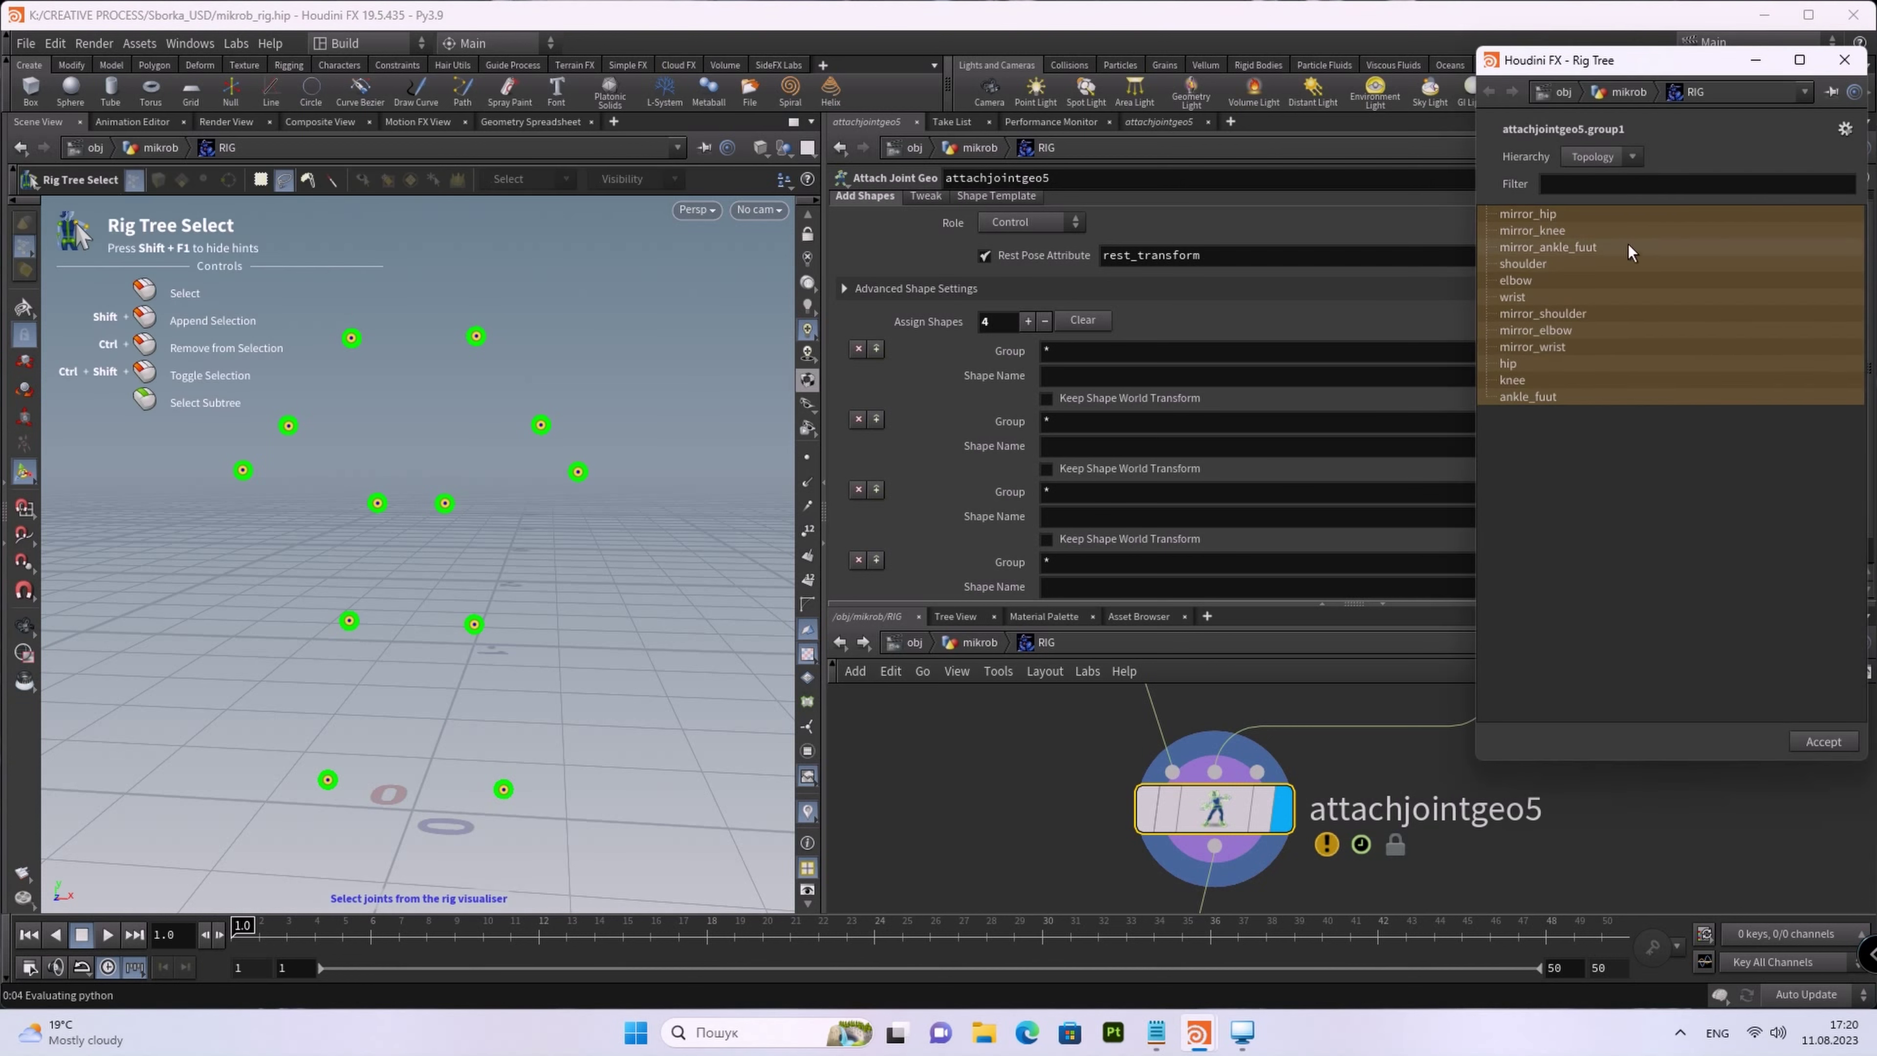
Step: Set the first two shape groups to the elbow and mirror_elbow joints
click(543, 424)
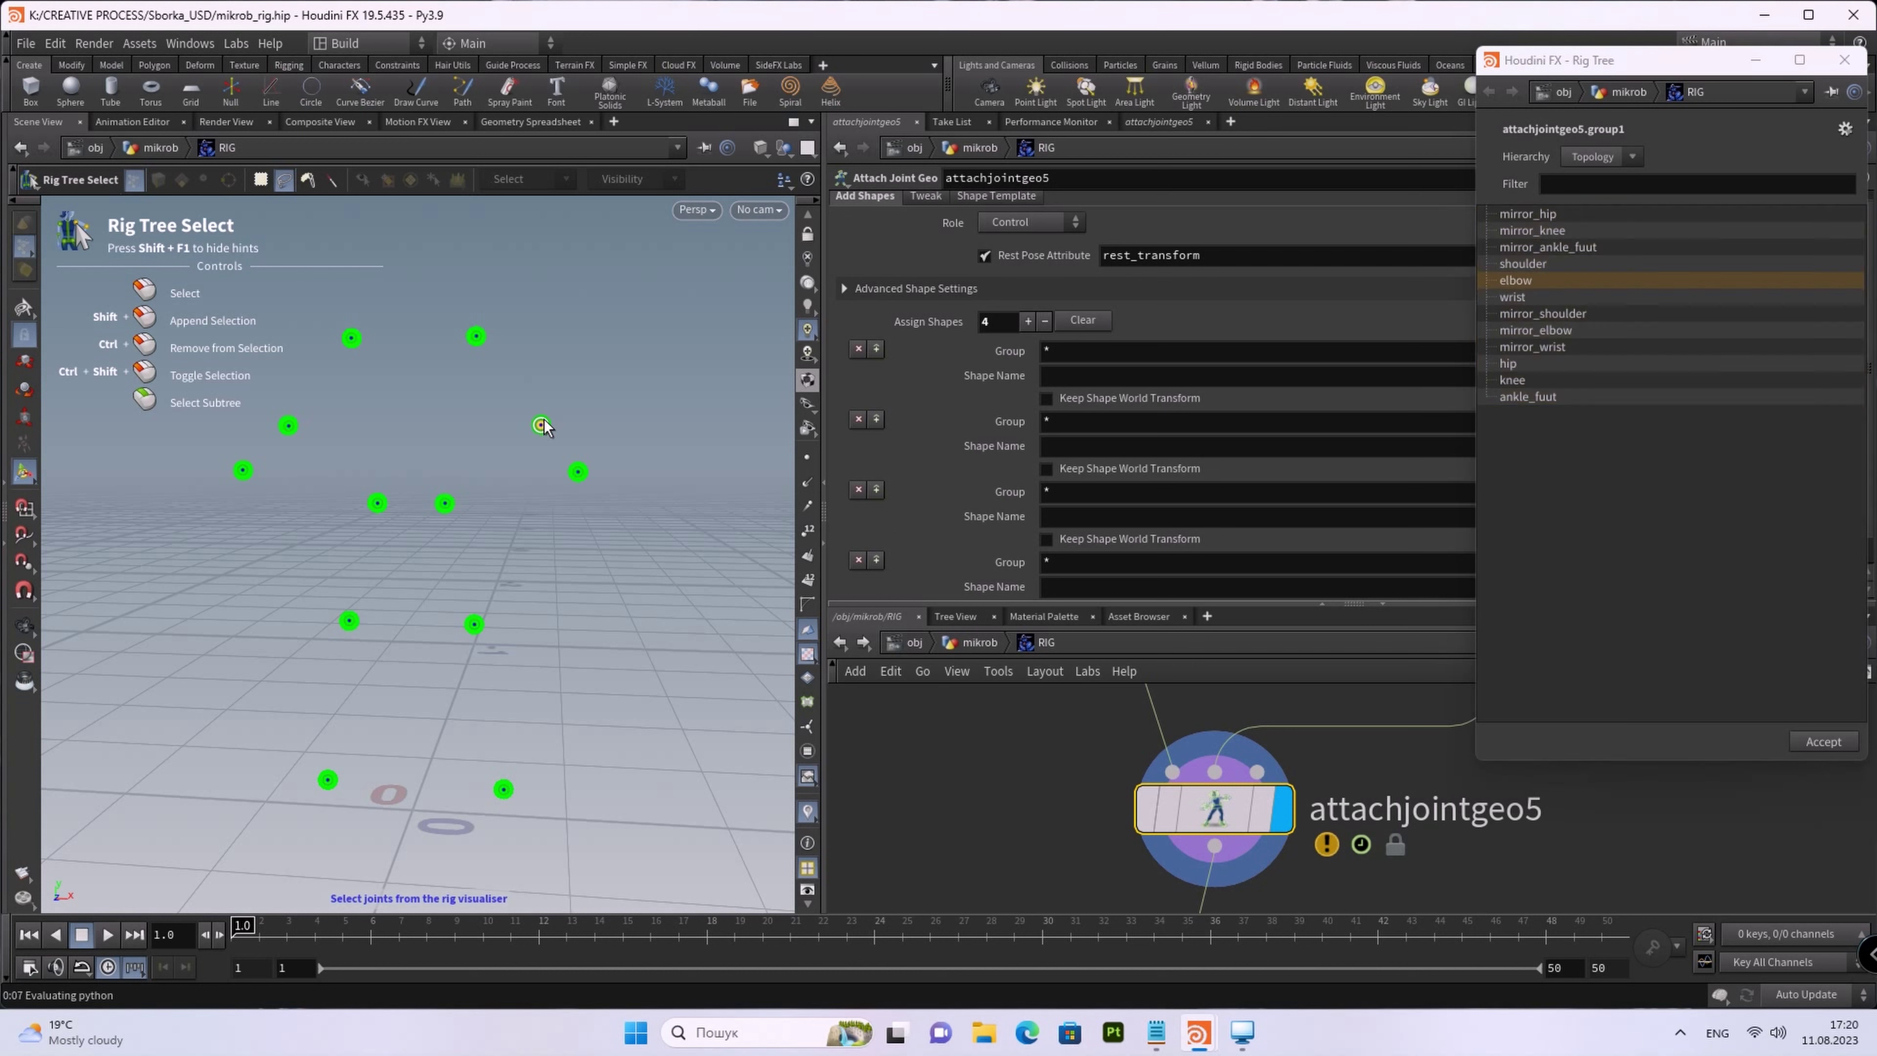
click(1825, 742)
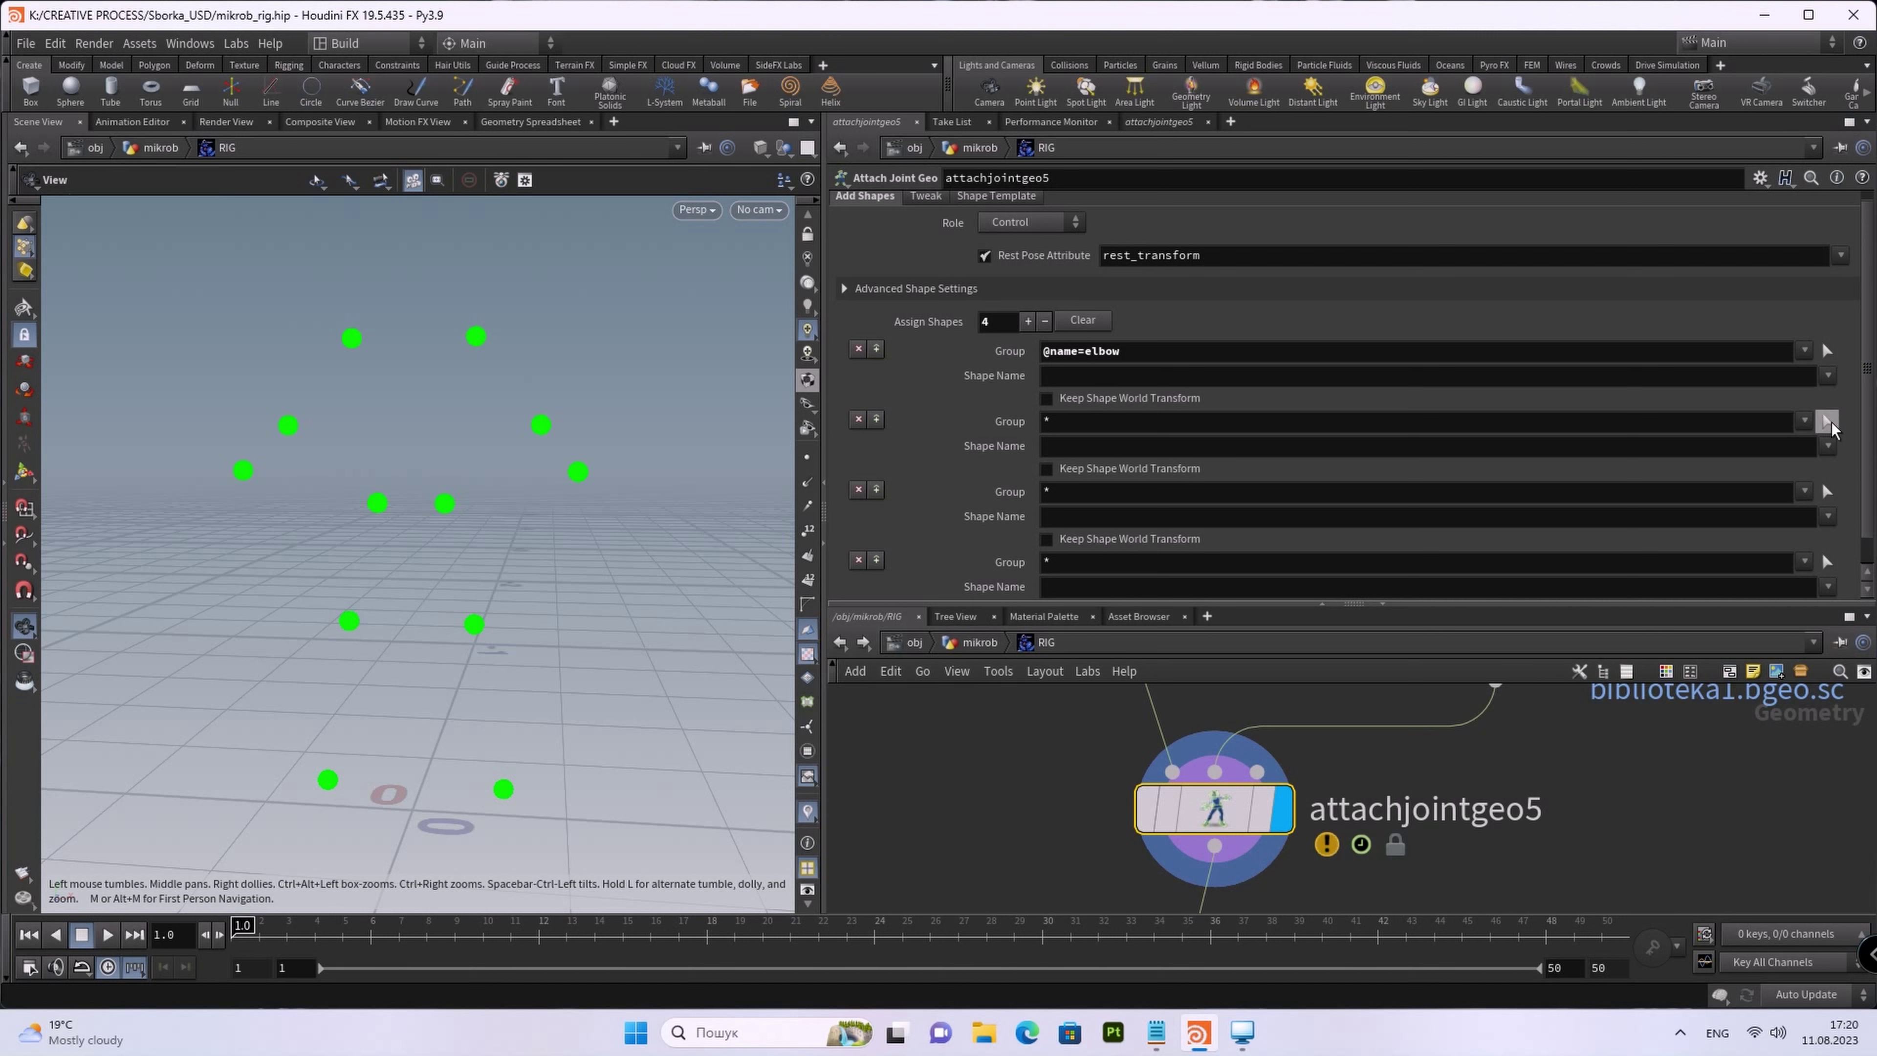
click(1826, 421)
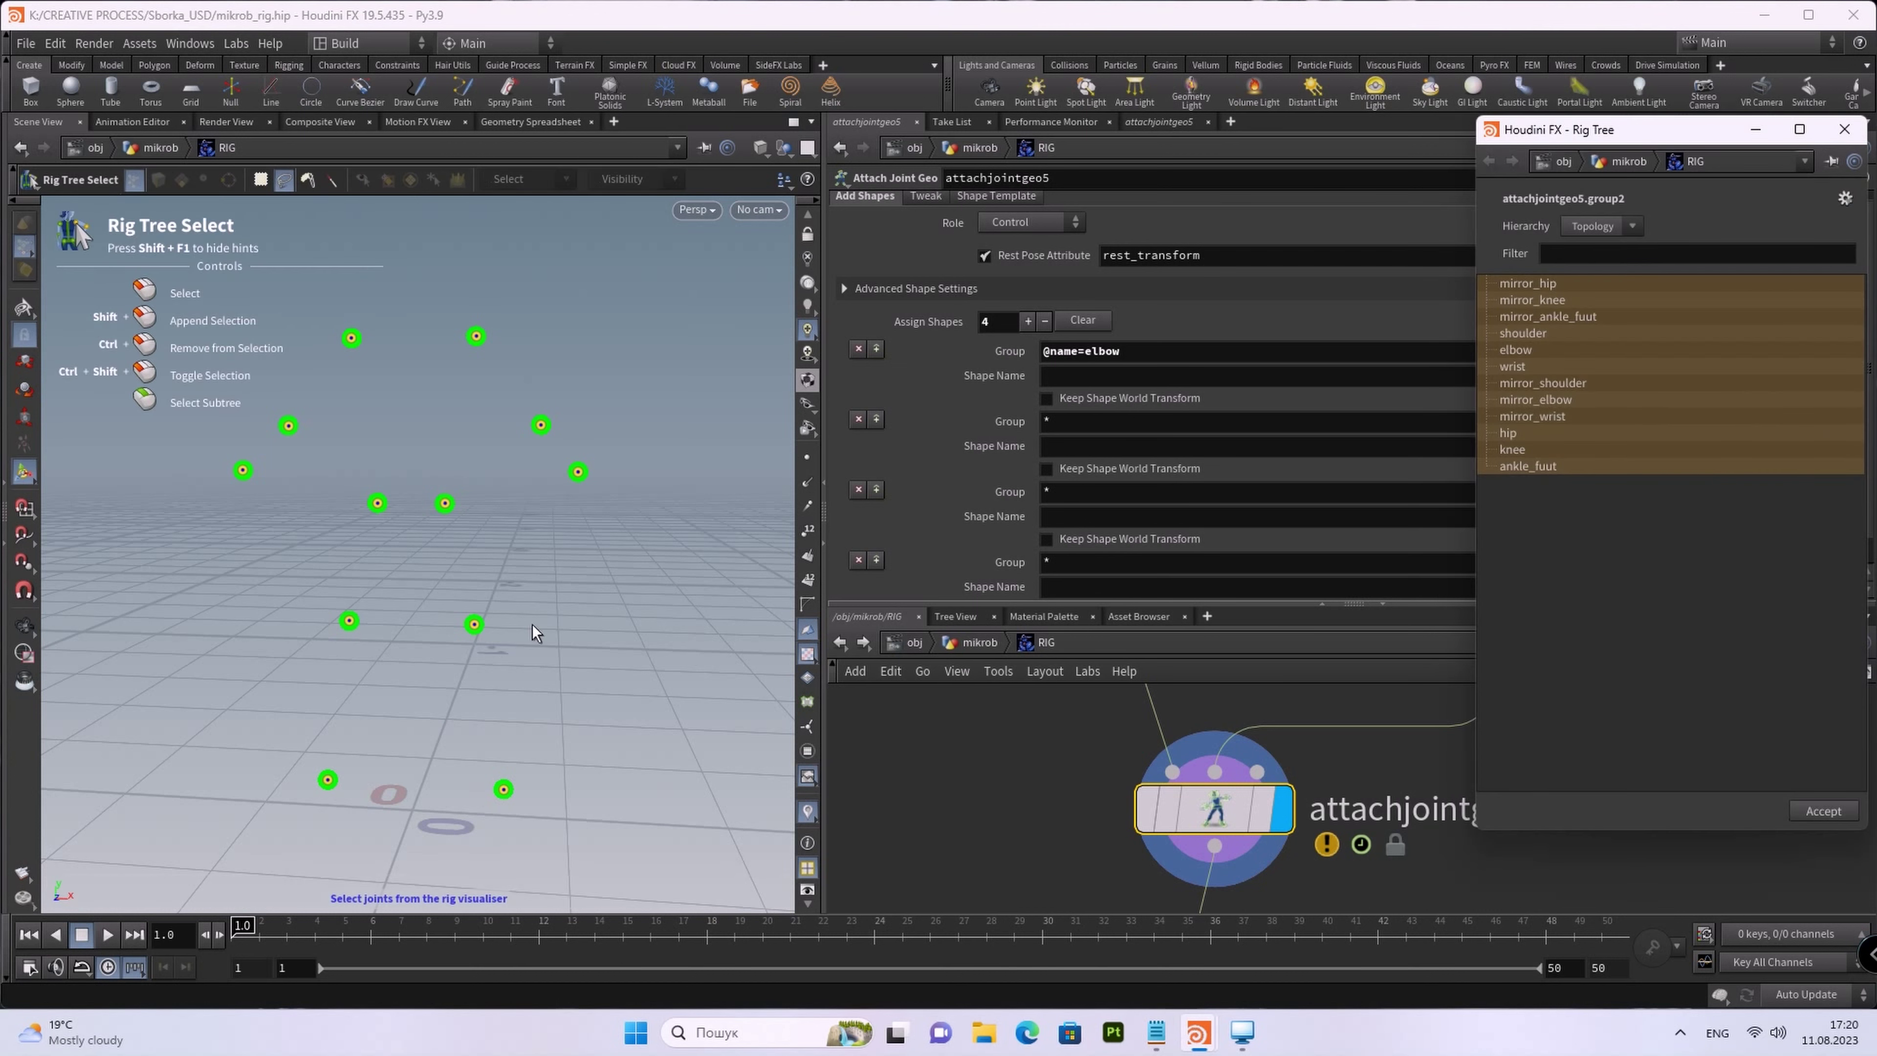
click(289, 425)
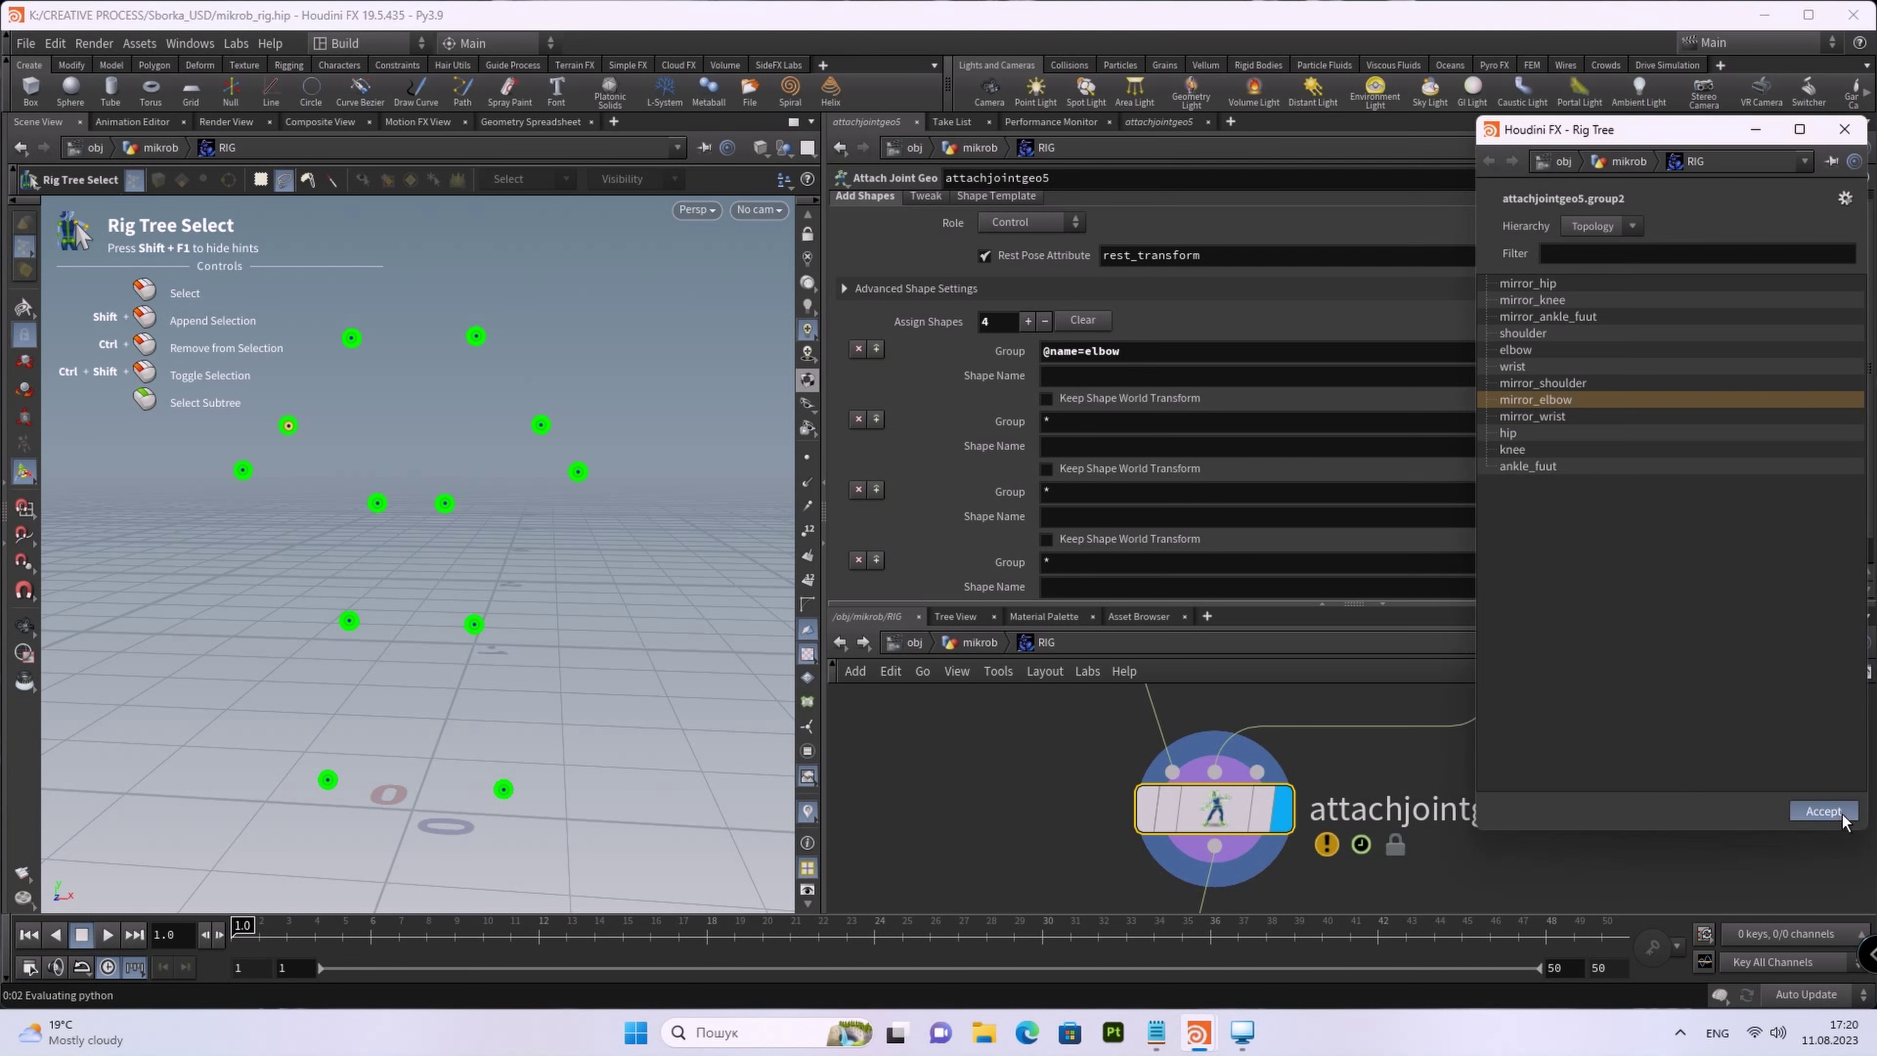
click(1823, 810)
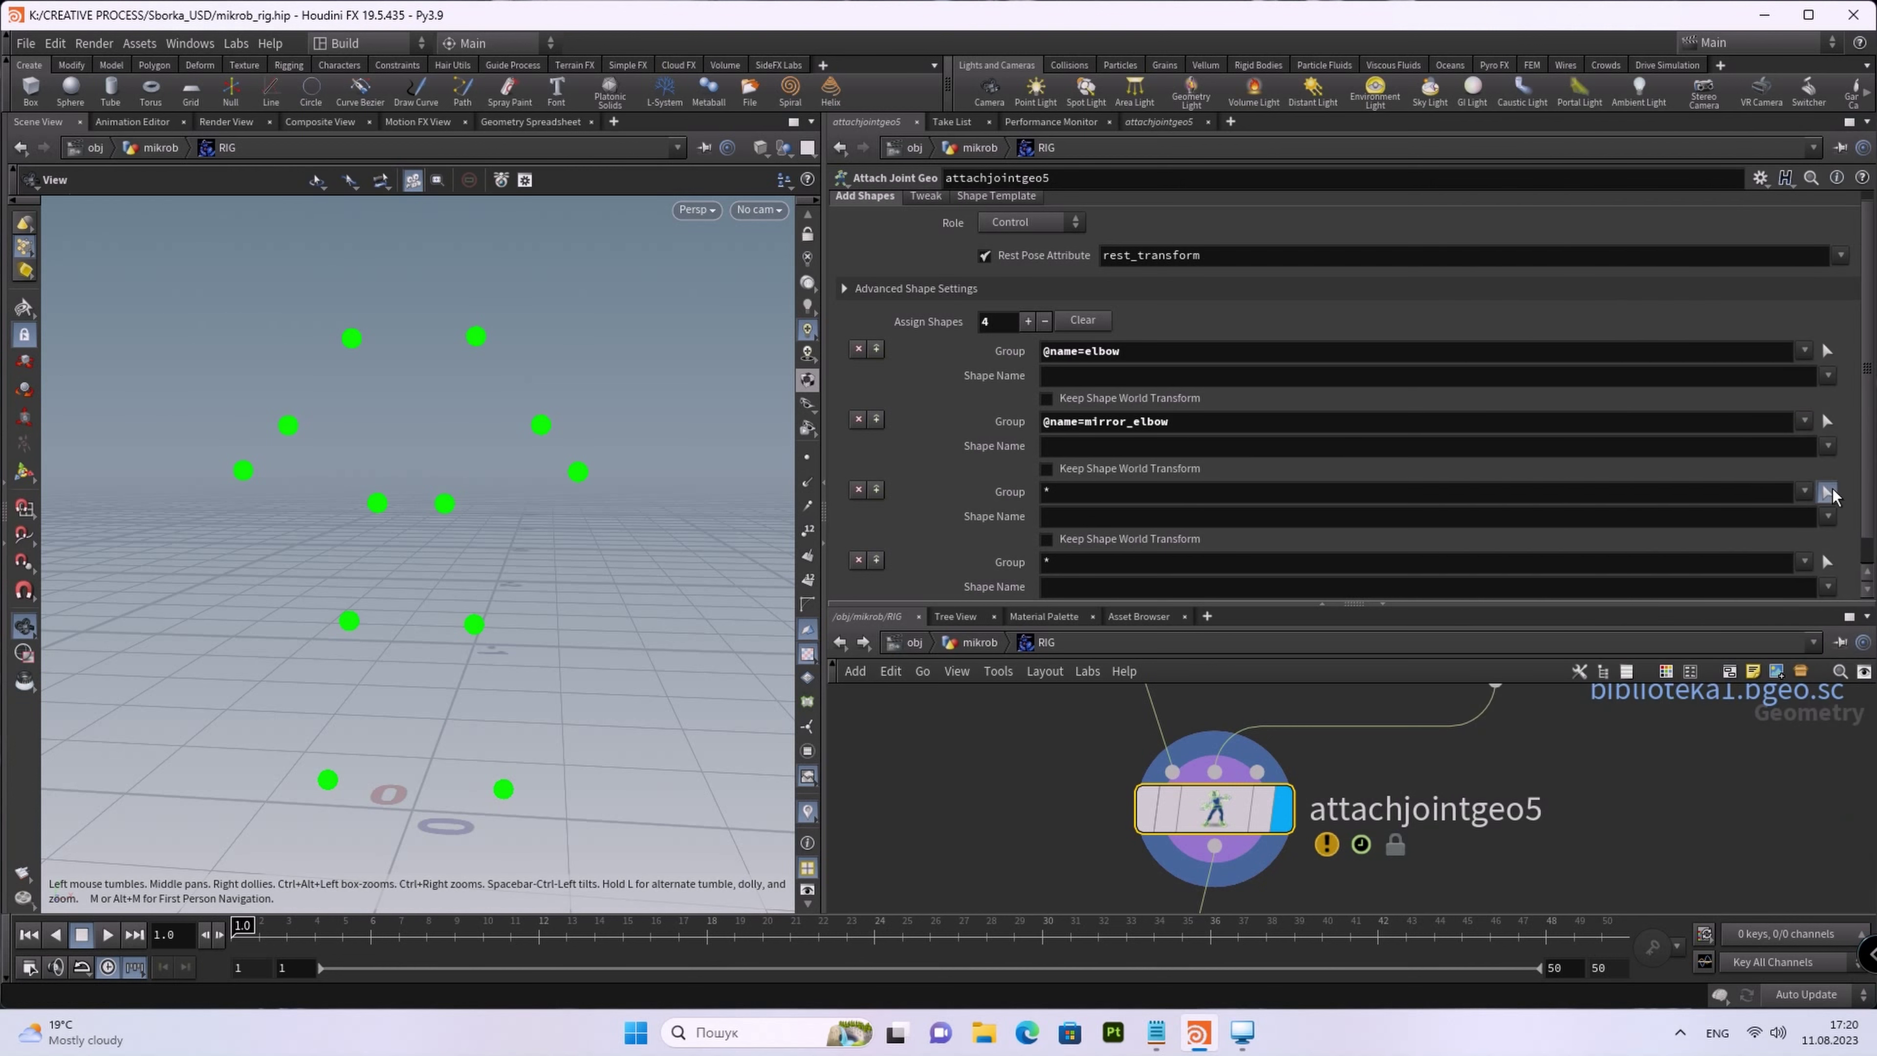
Step: Set the third and fourth shape groups to the knee and mirror_knee joints
click(1827, 491)
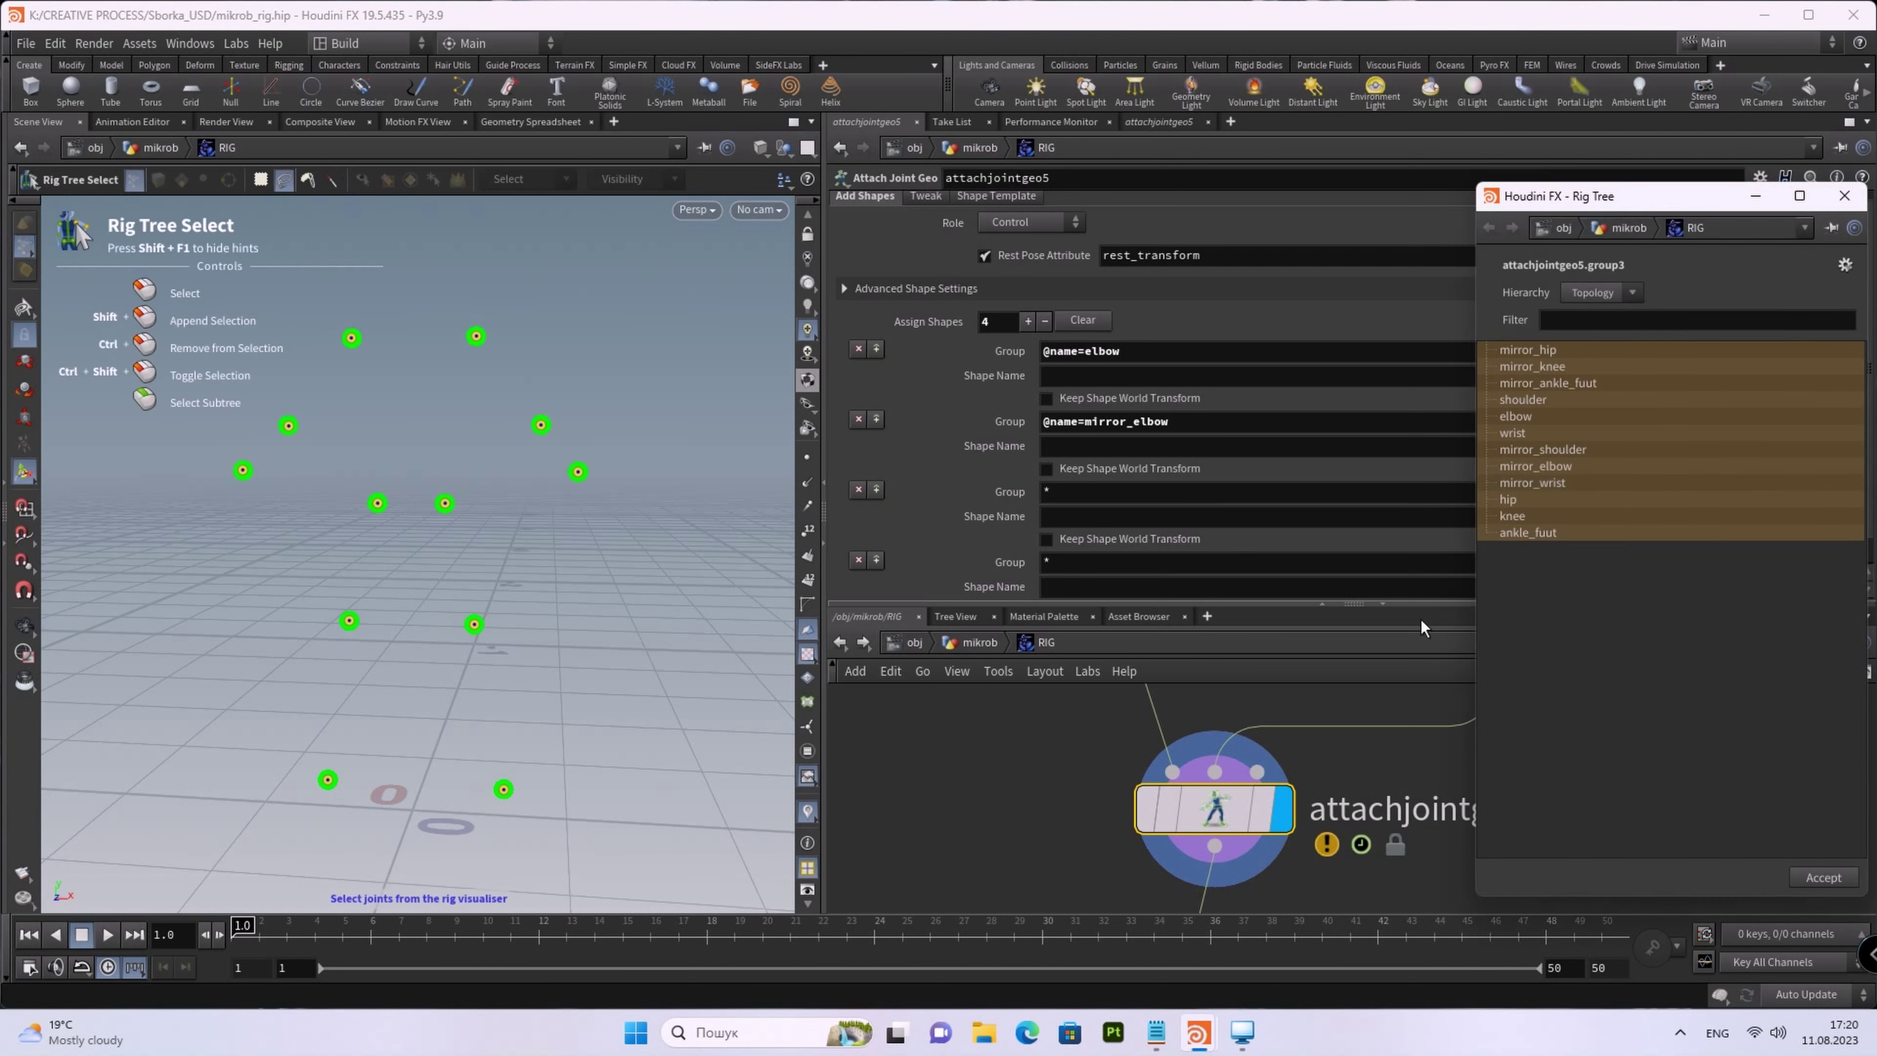
click(474, 624)
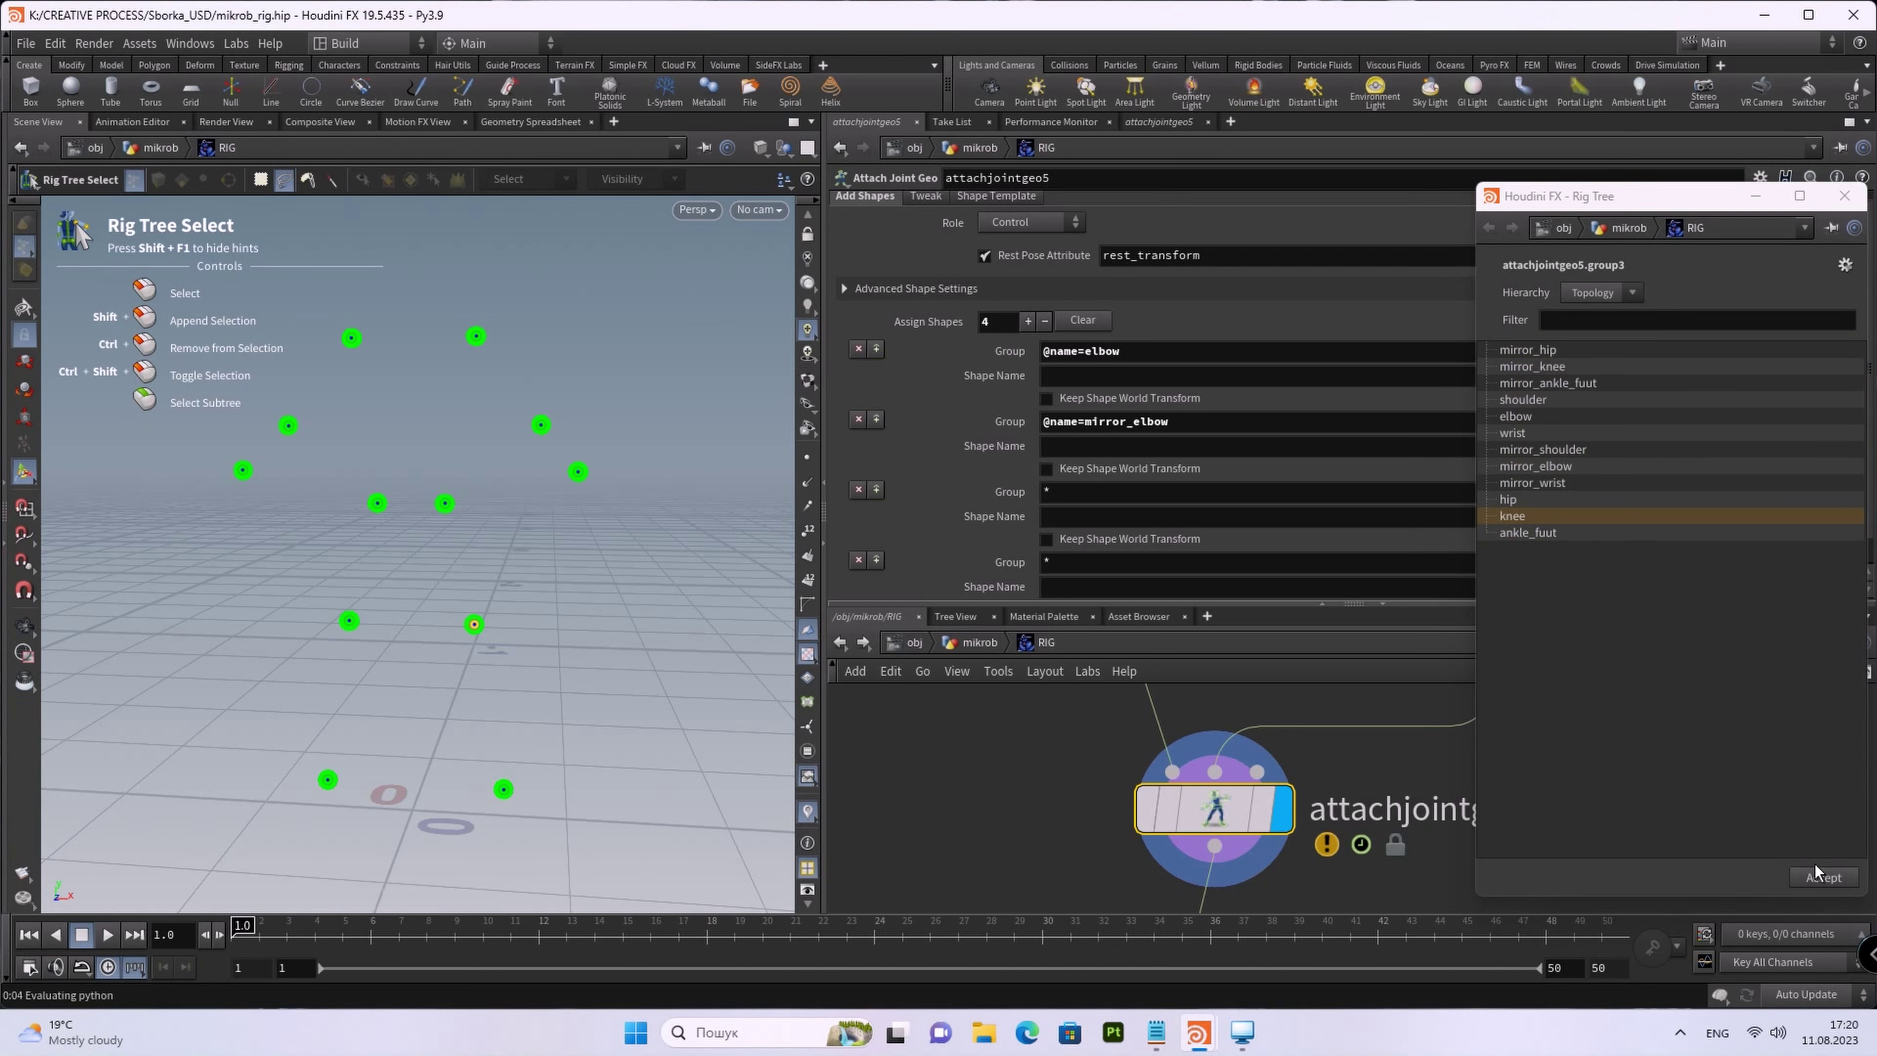
click(1825, 884)
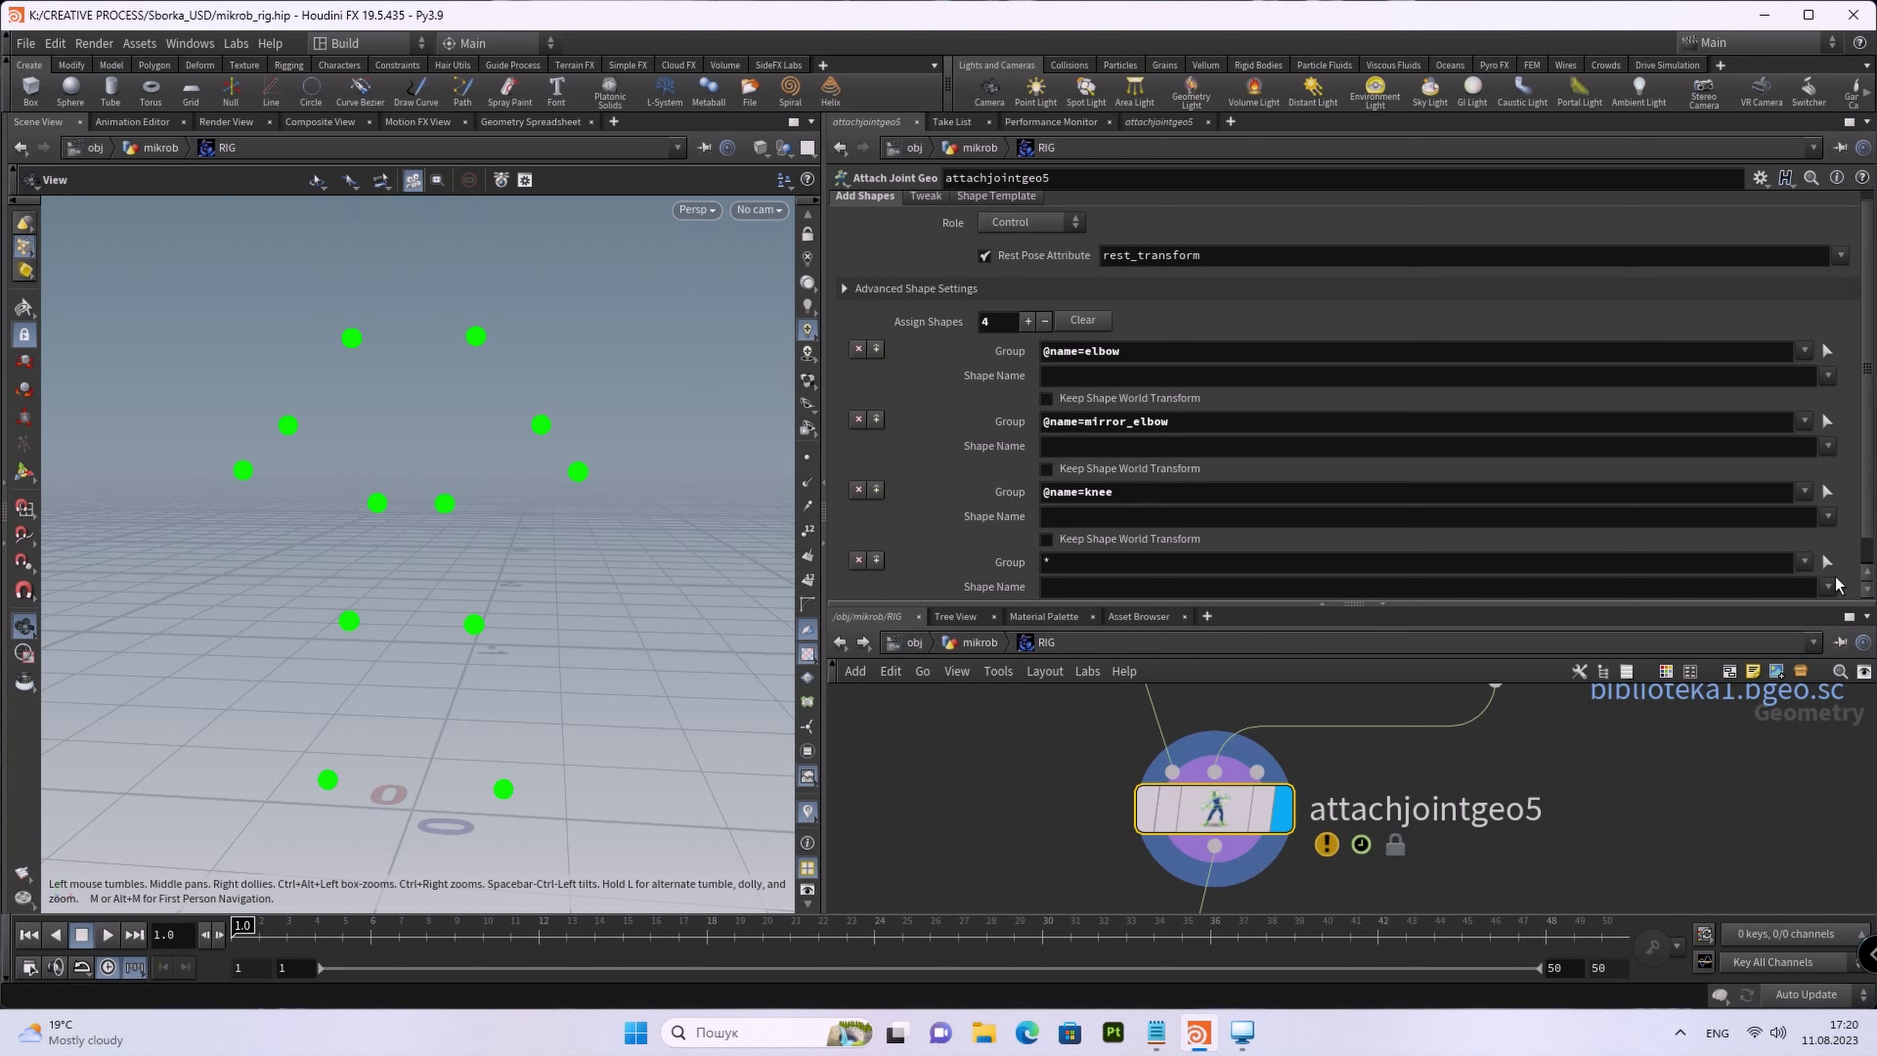
click(1827, 562)
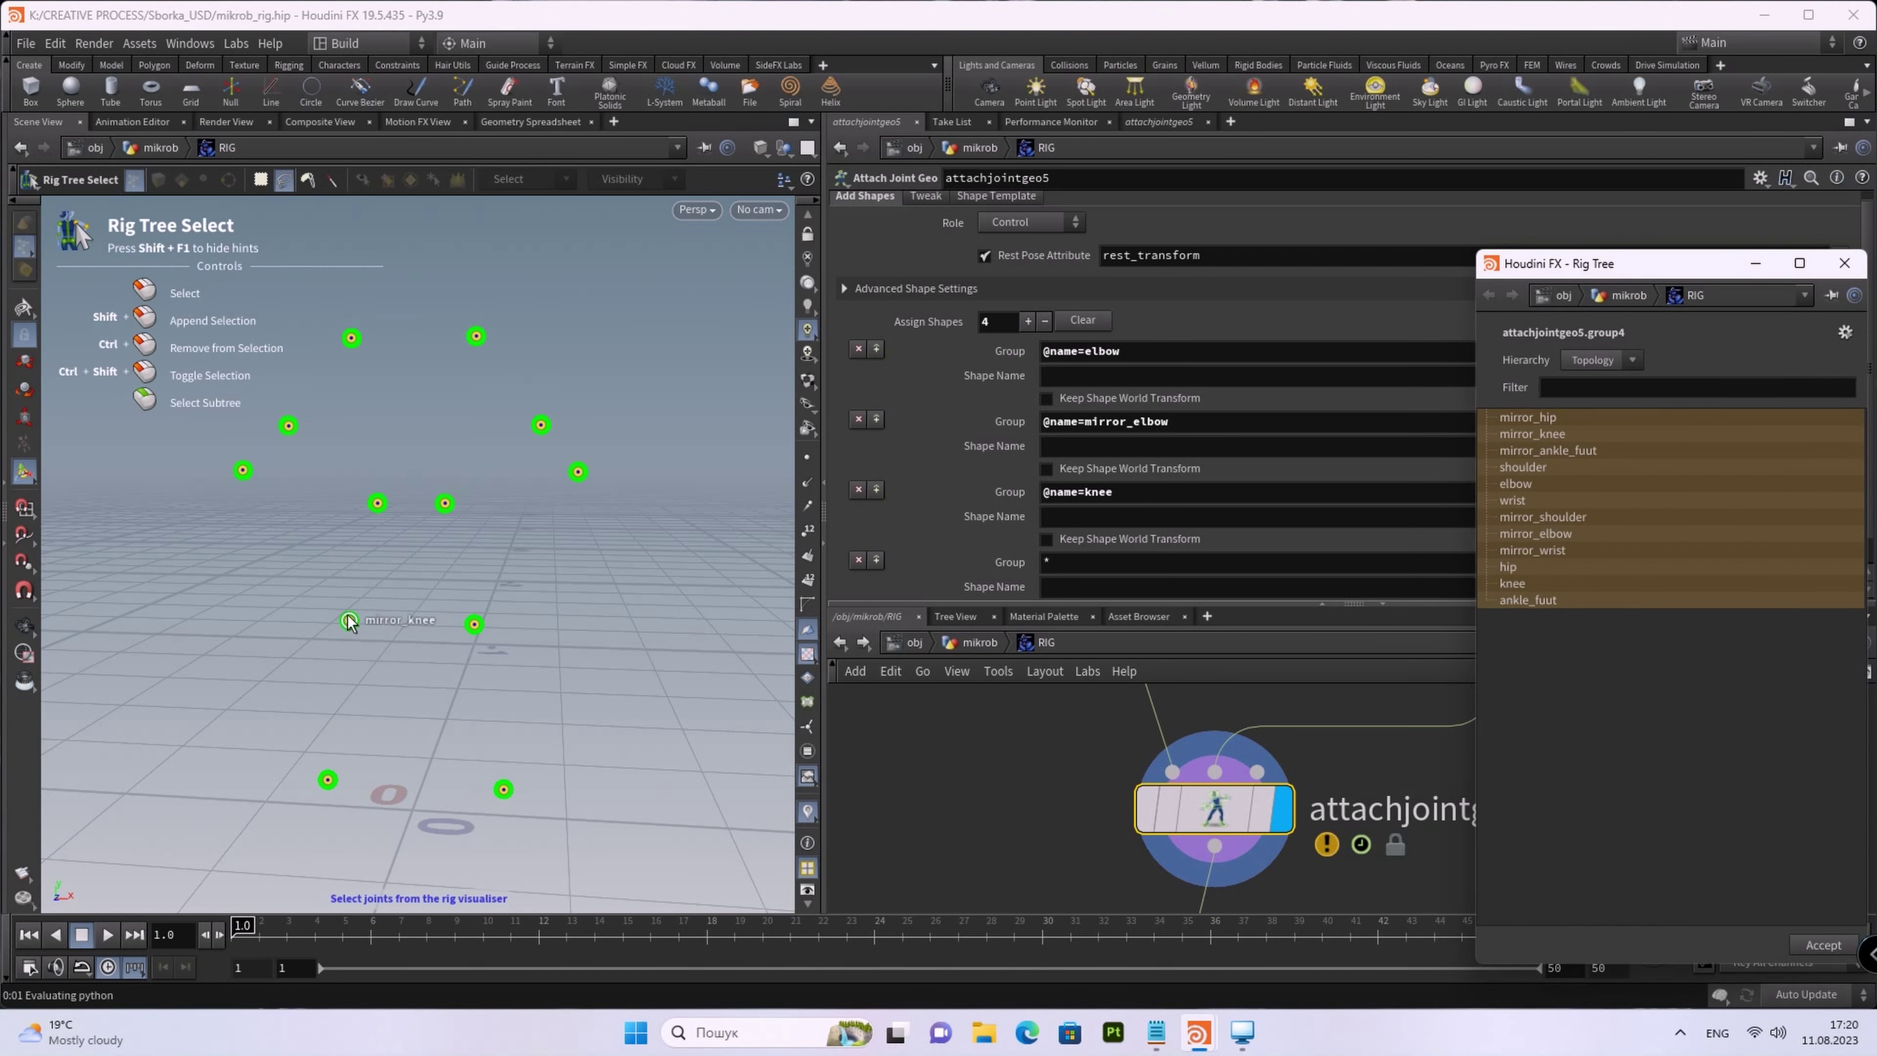
click(350, 621)
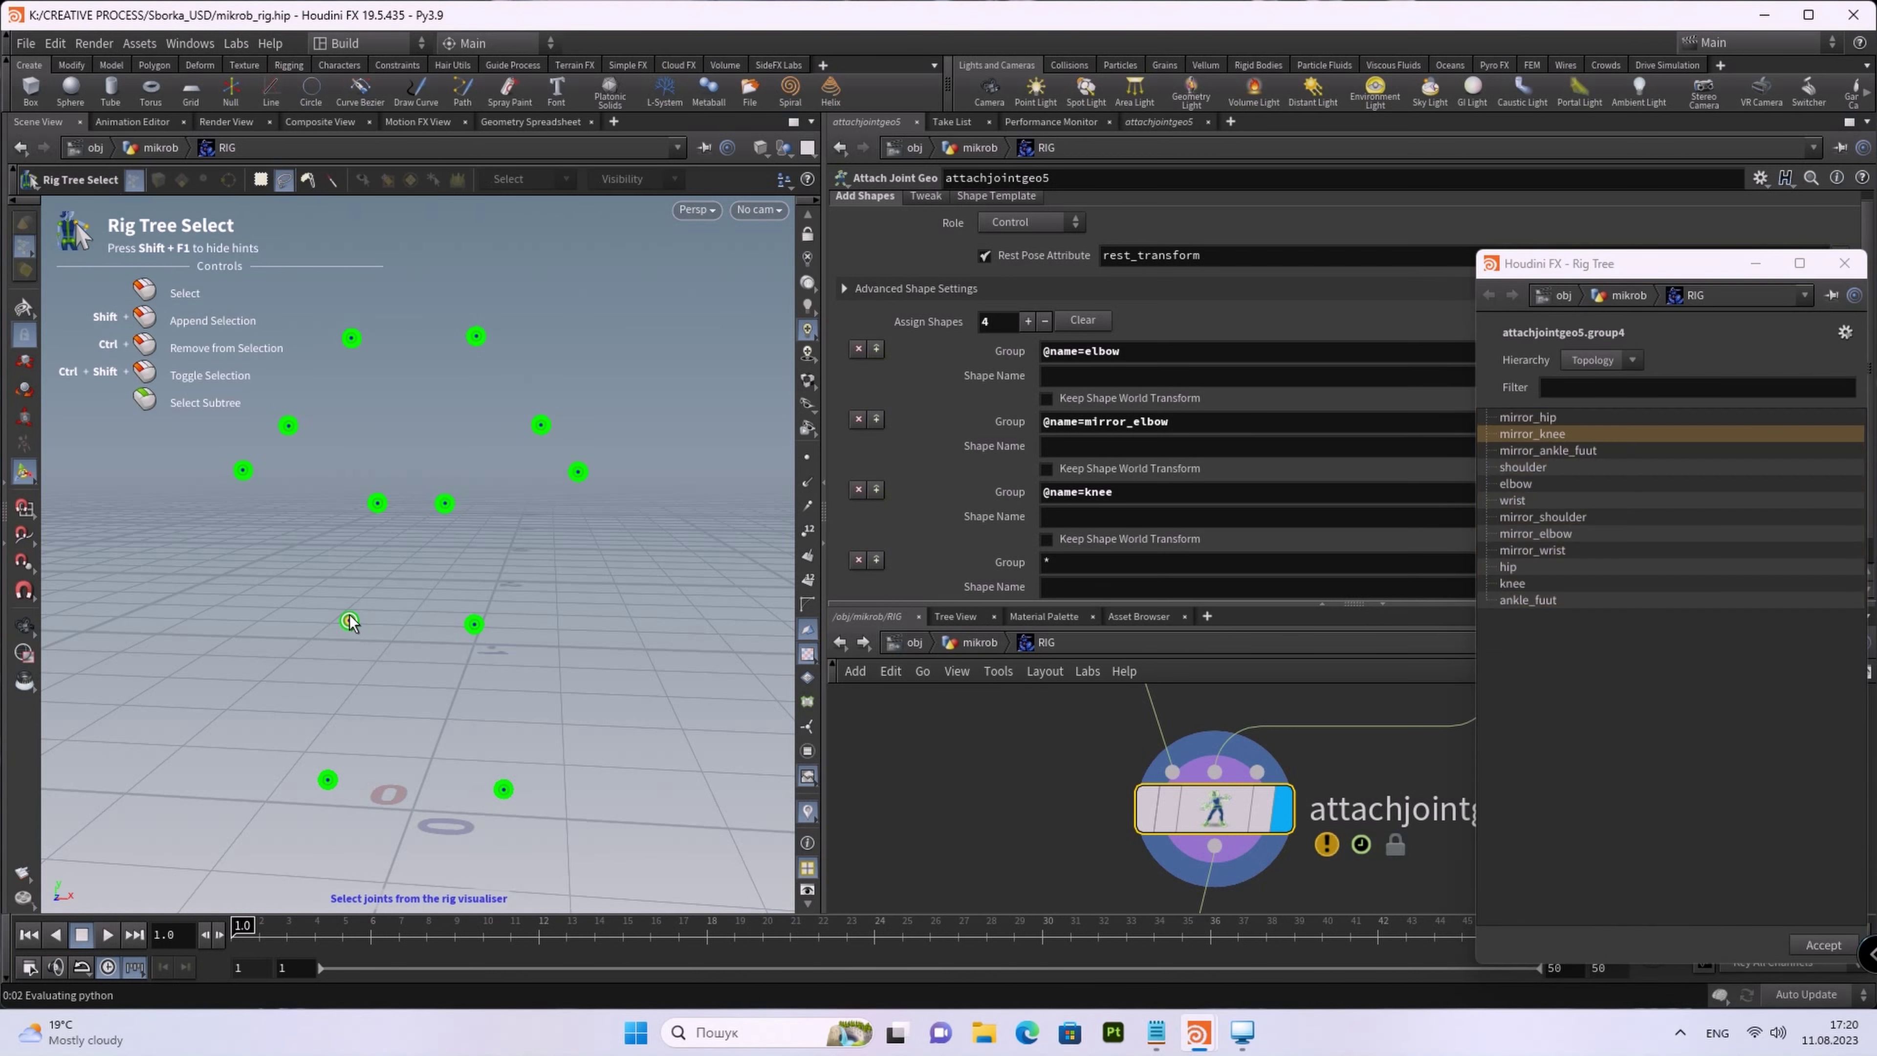
click(1848, 950)
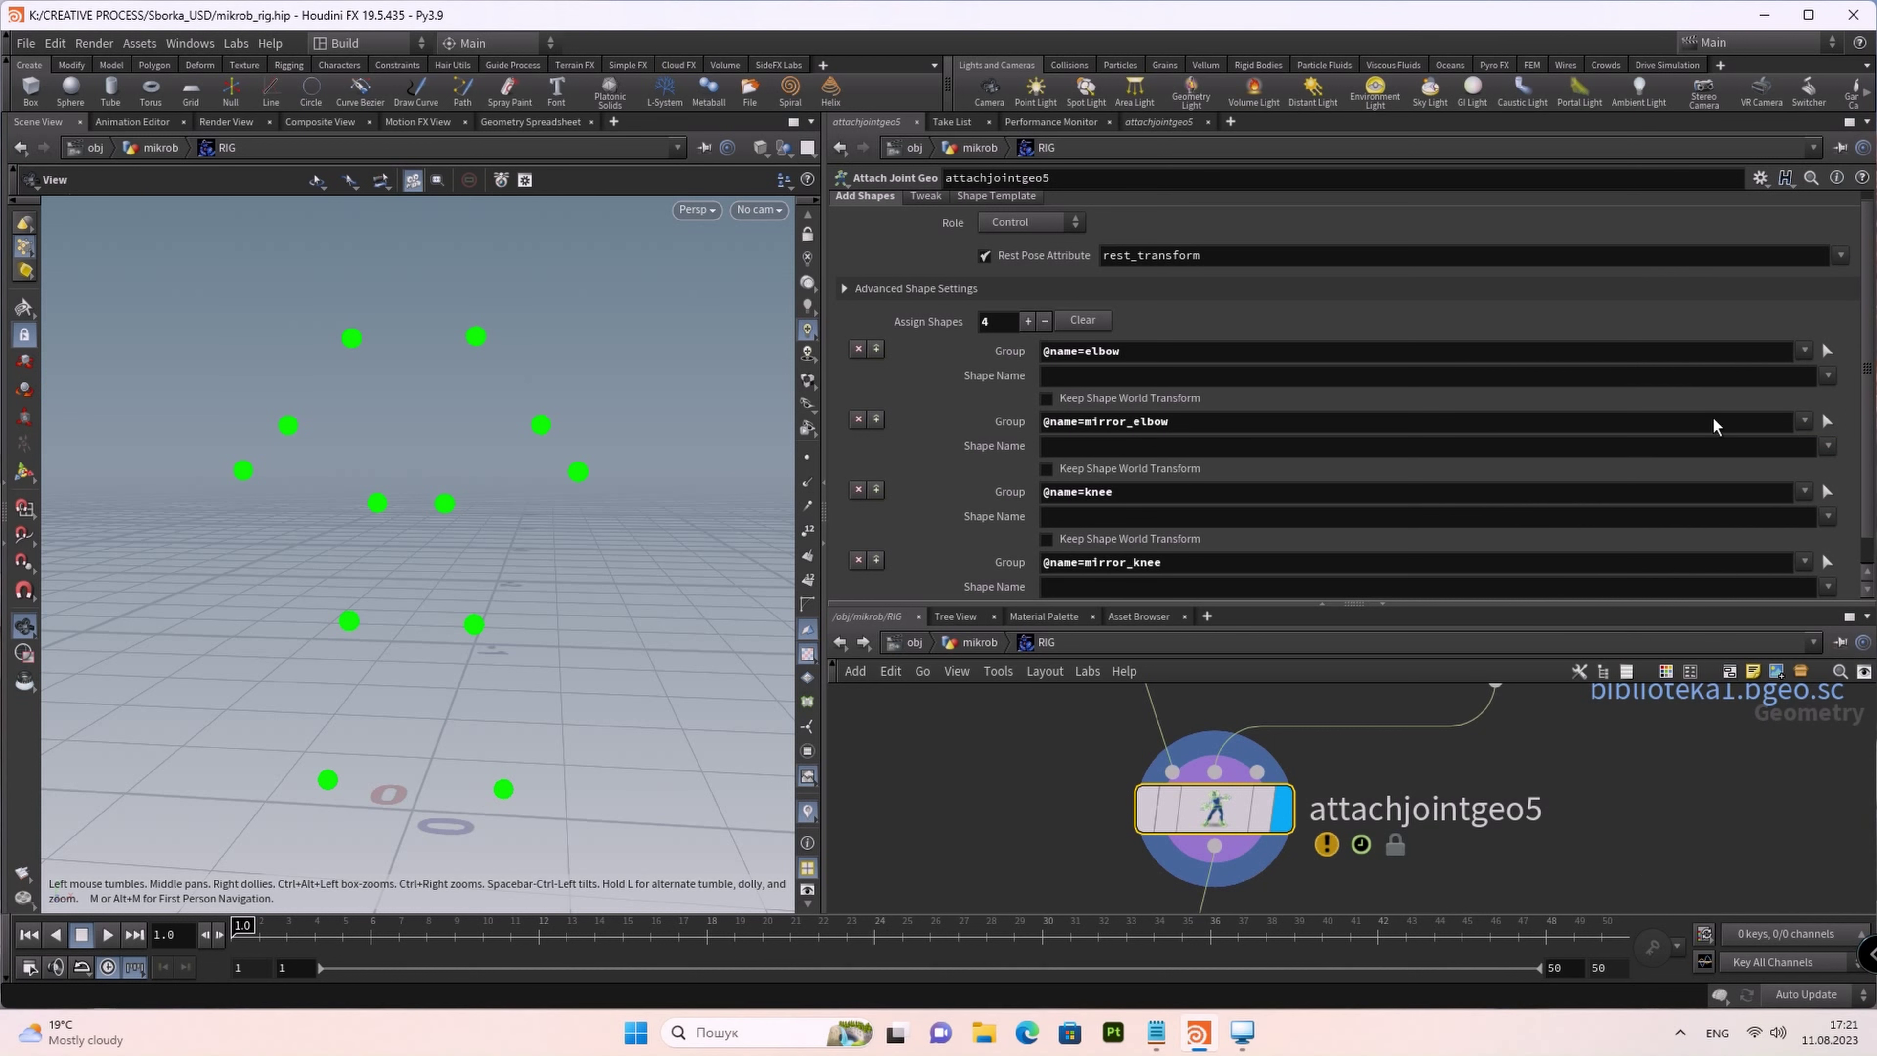
click(1826, 377)
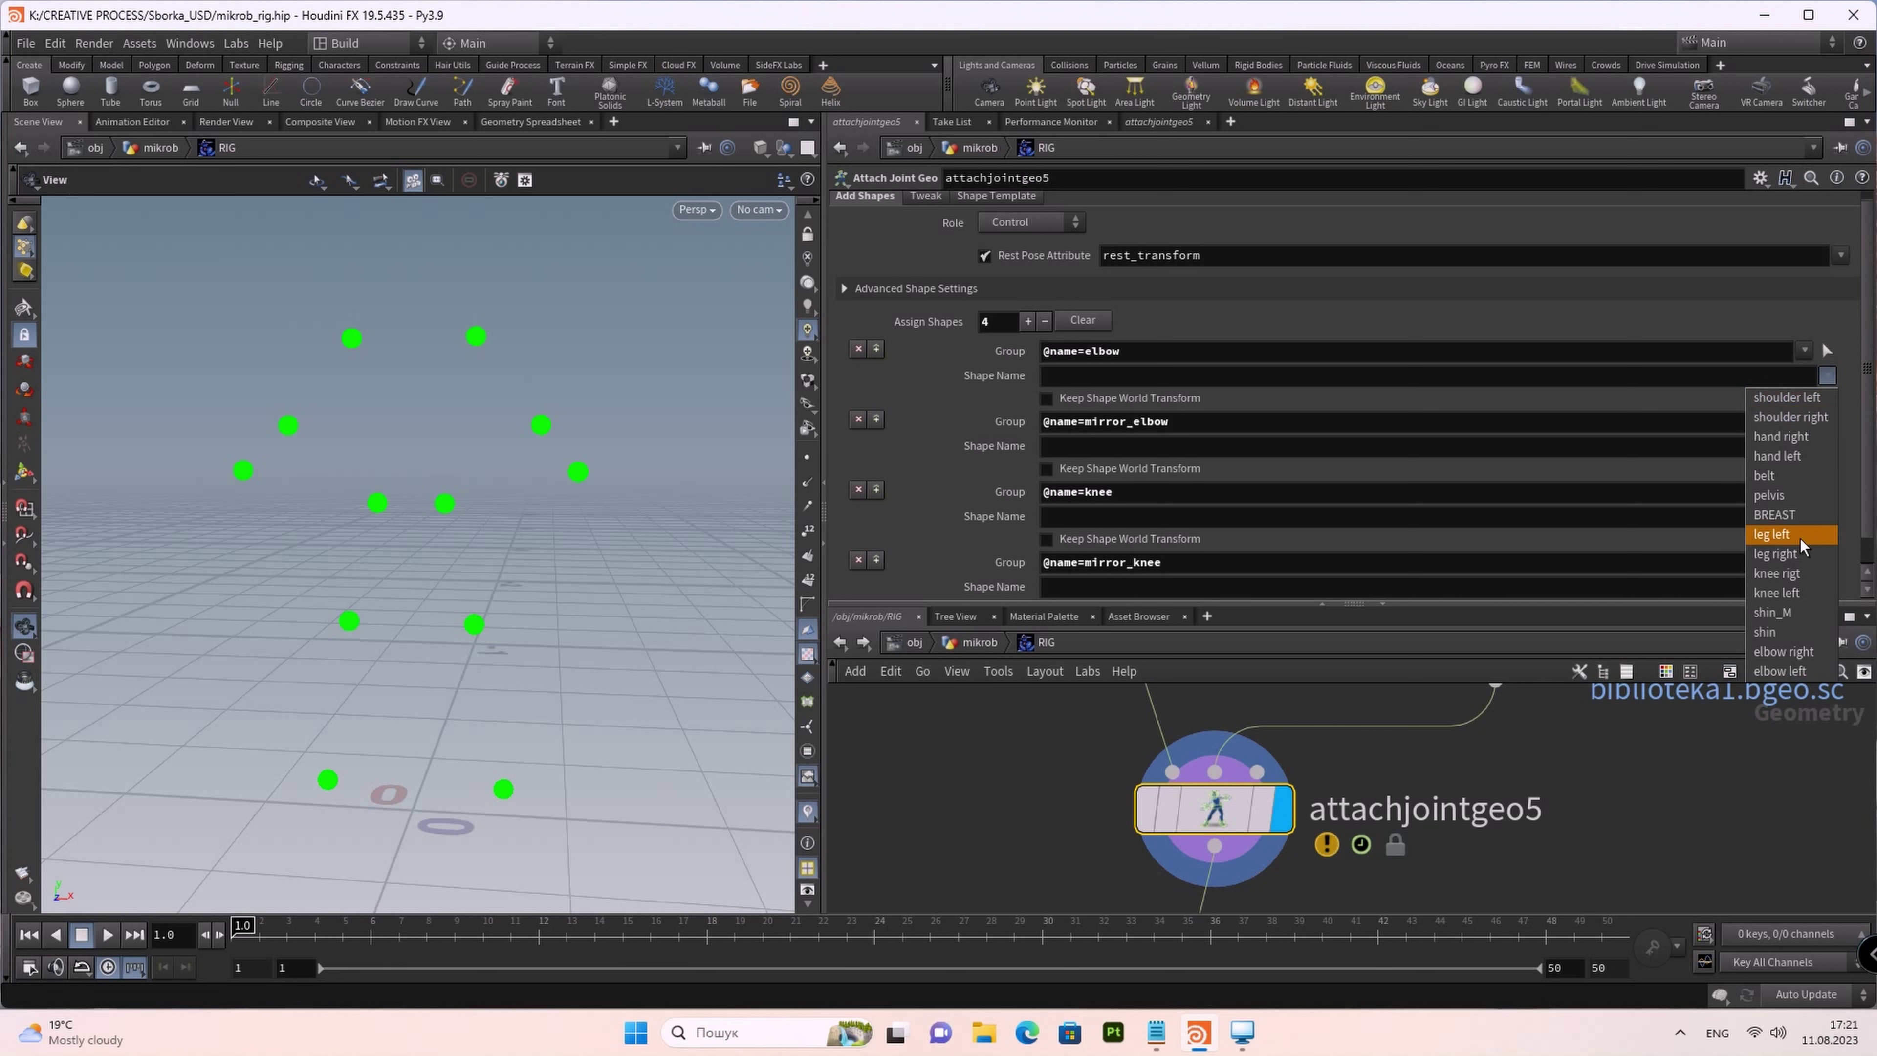
Step: Assign shapes knee left and knee rigt to the elbow entries, keeping both shapes' world transforms
click(1799, 594)
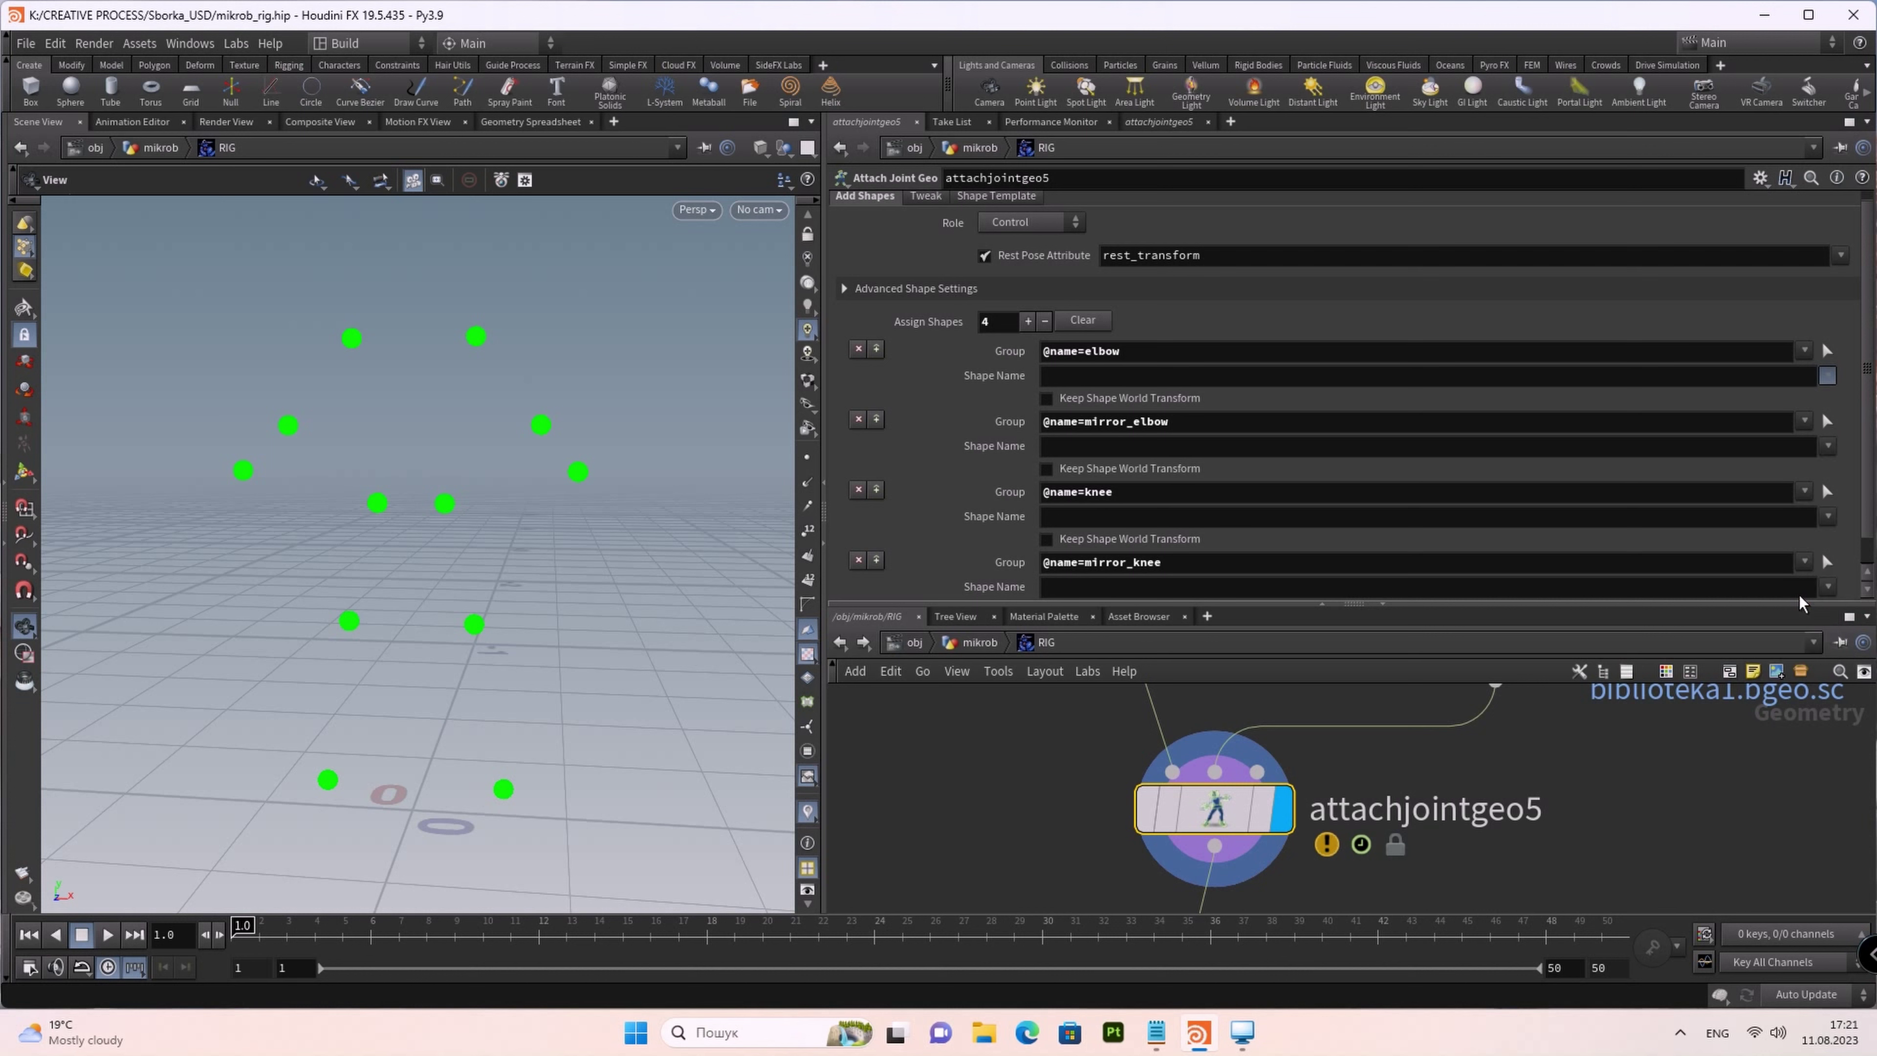
click(1827, 445)
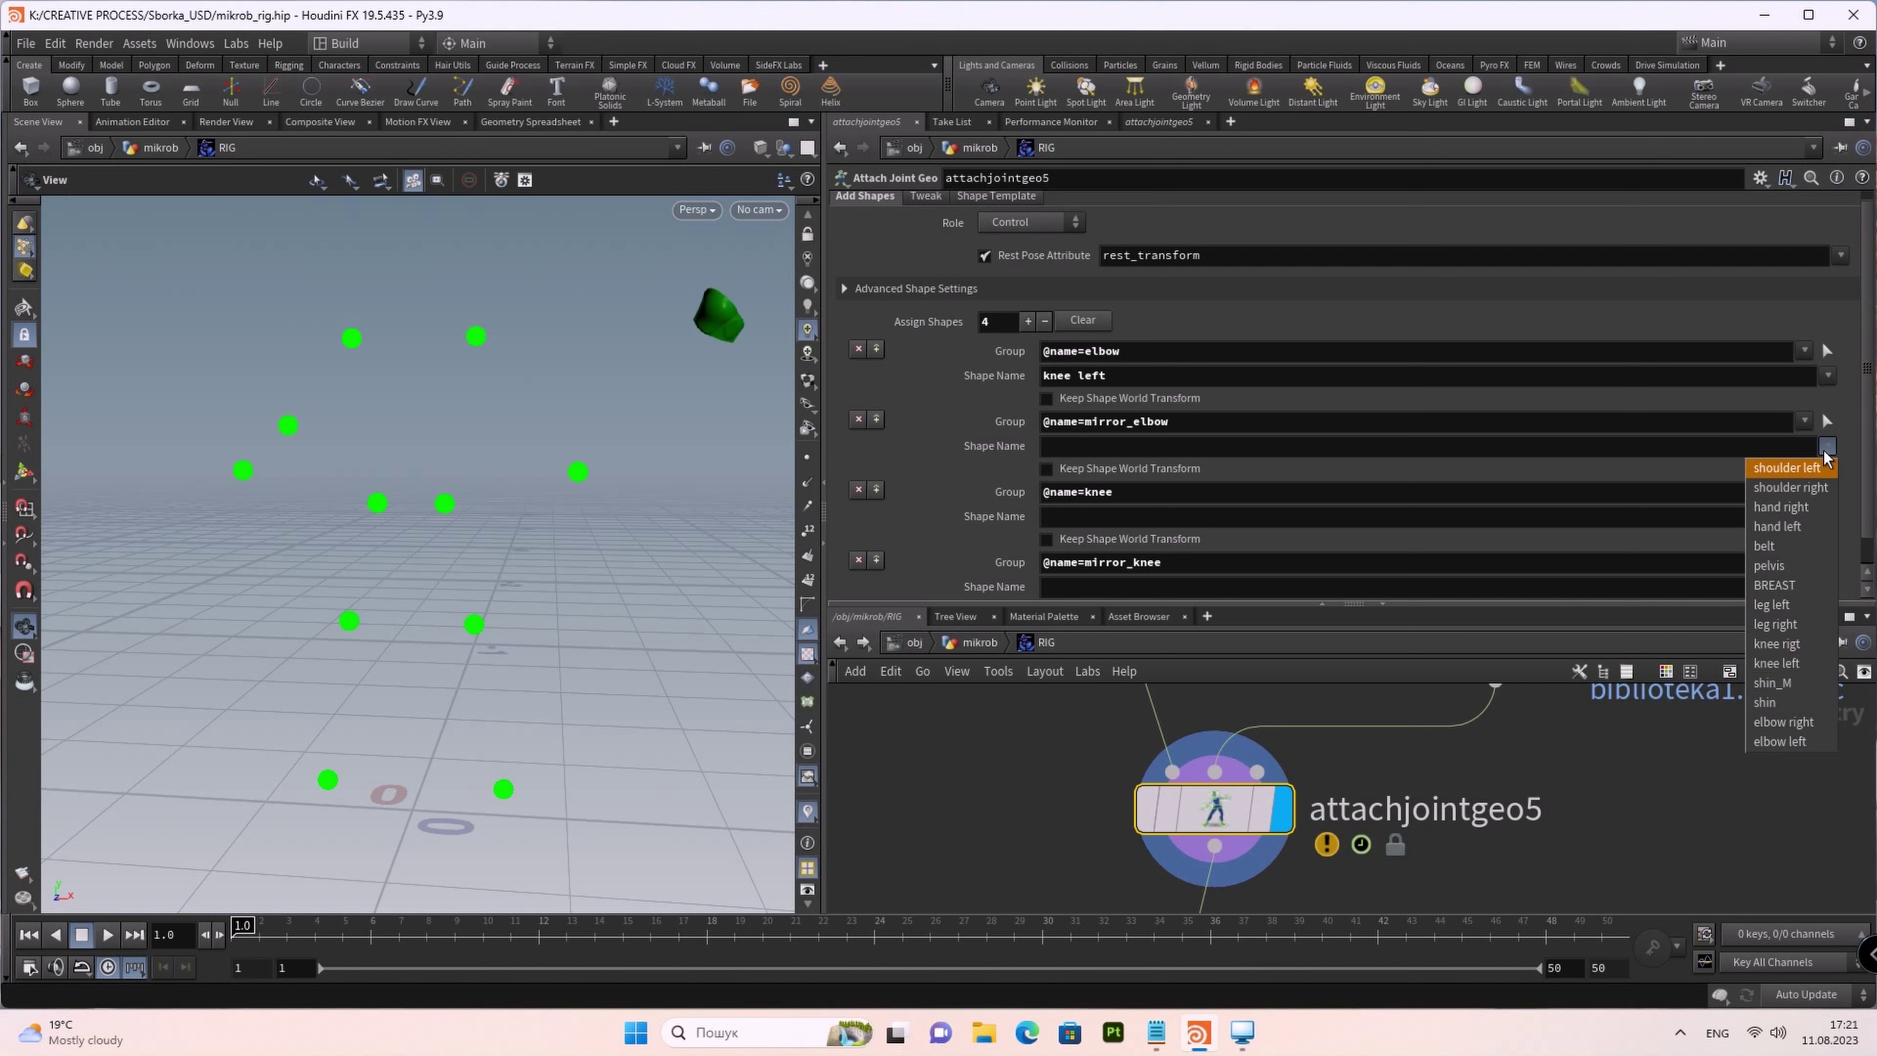
click(1799, 644)
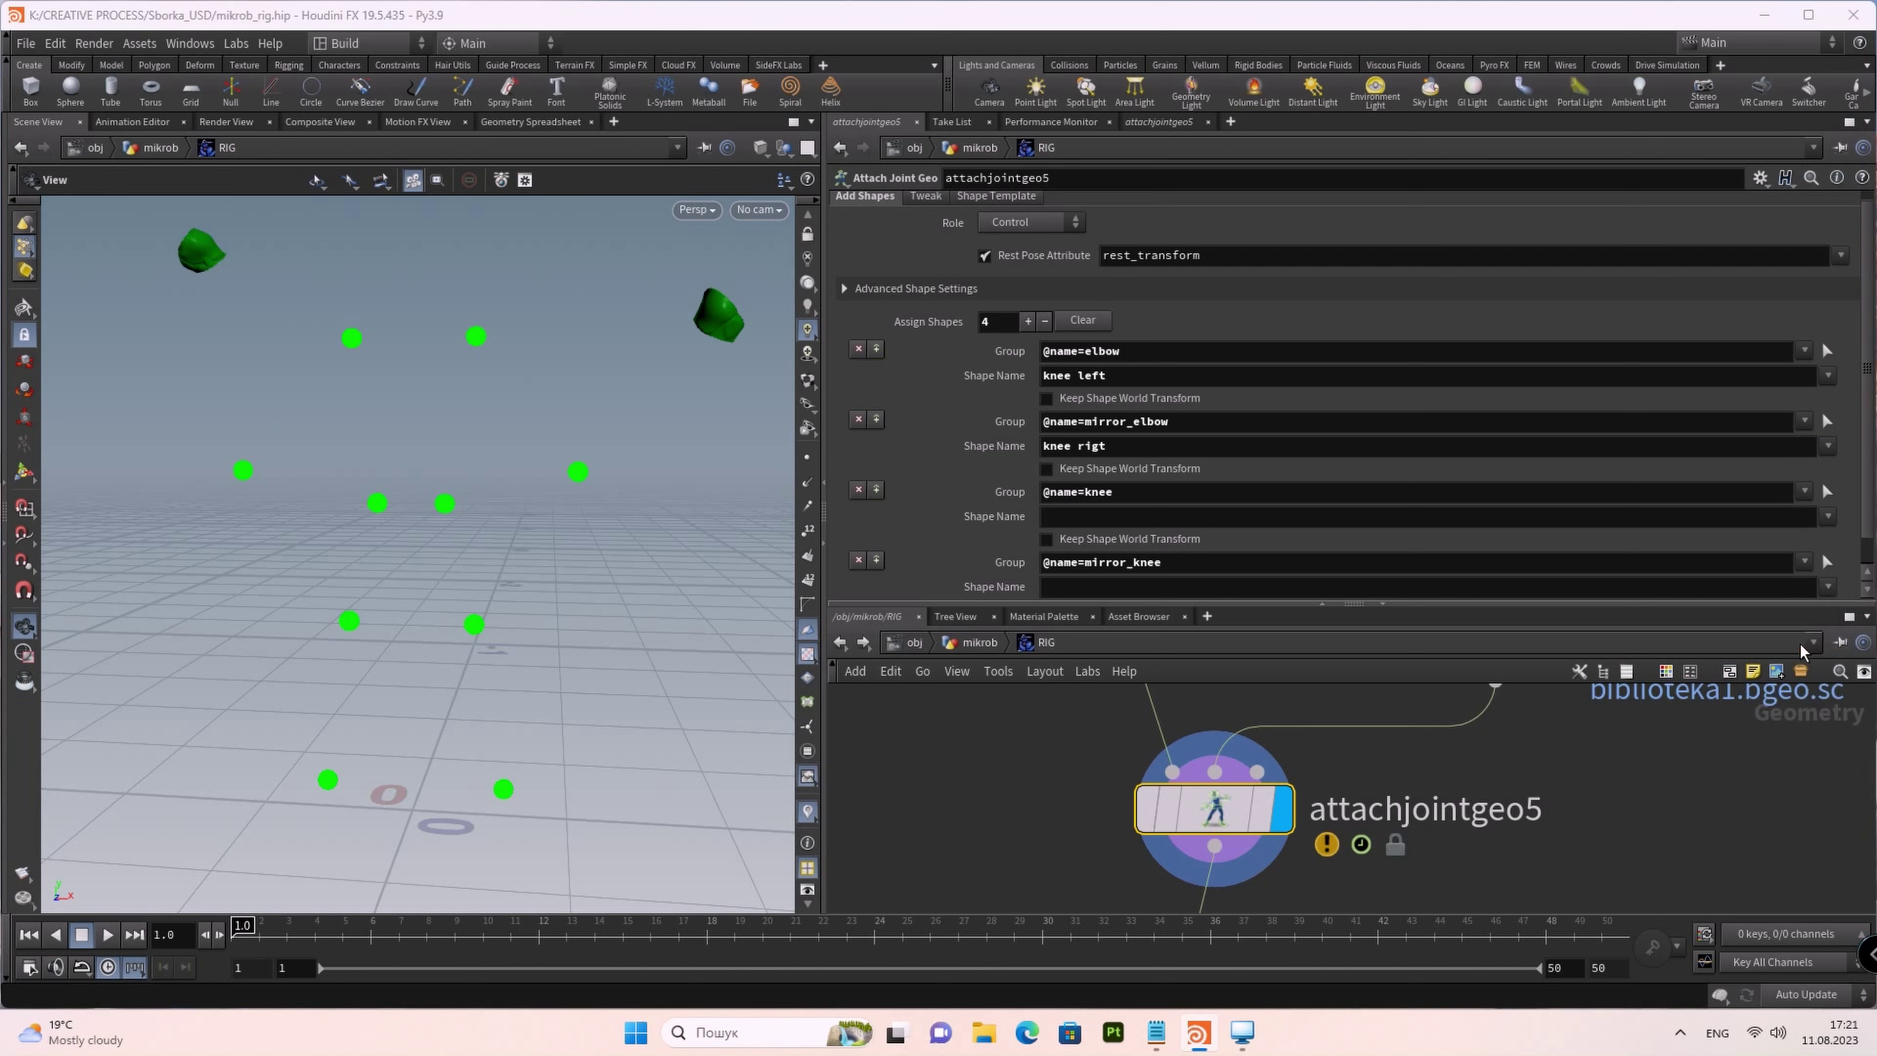
click(1045, 400)
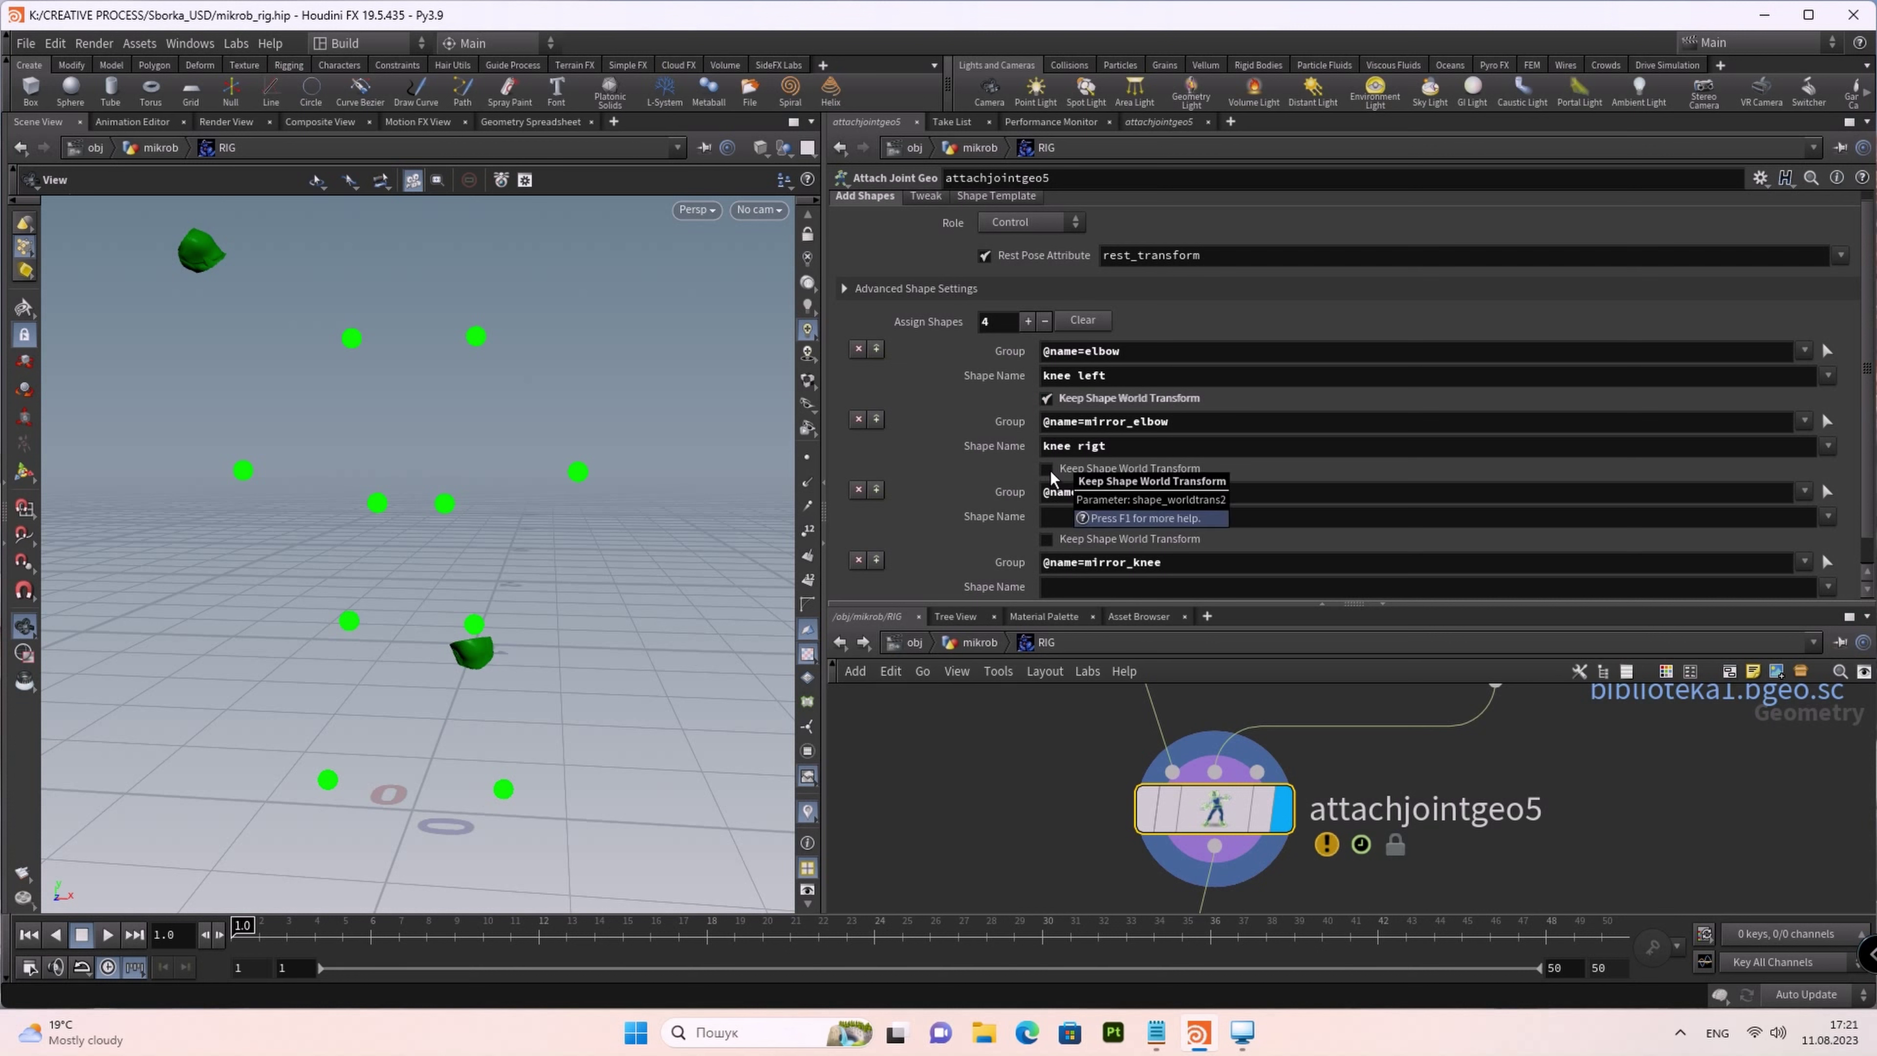
click(1050, 471)
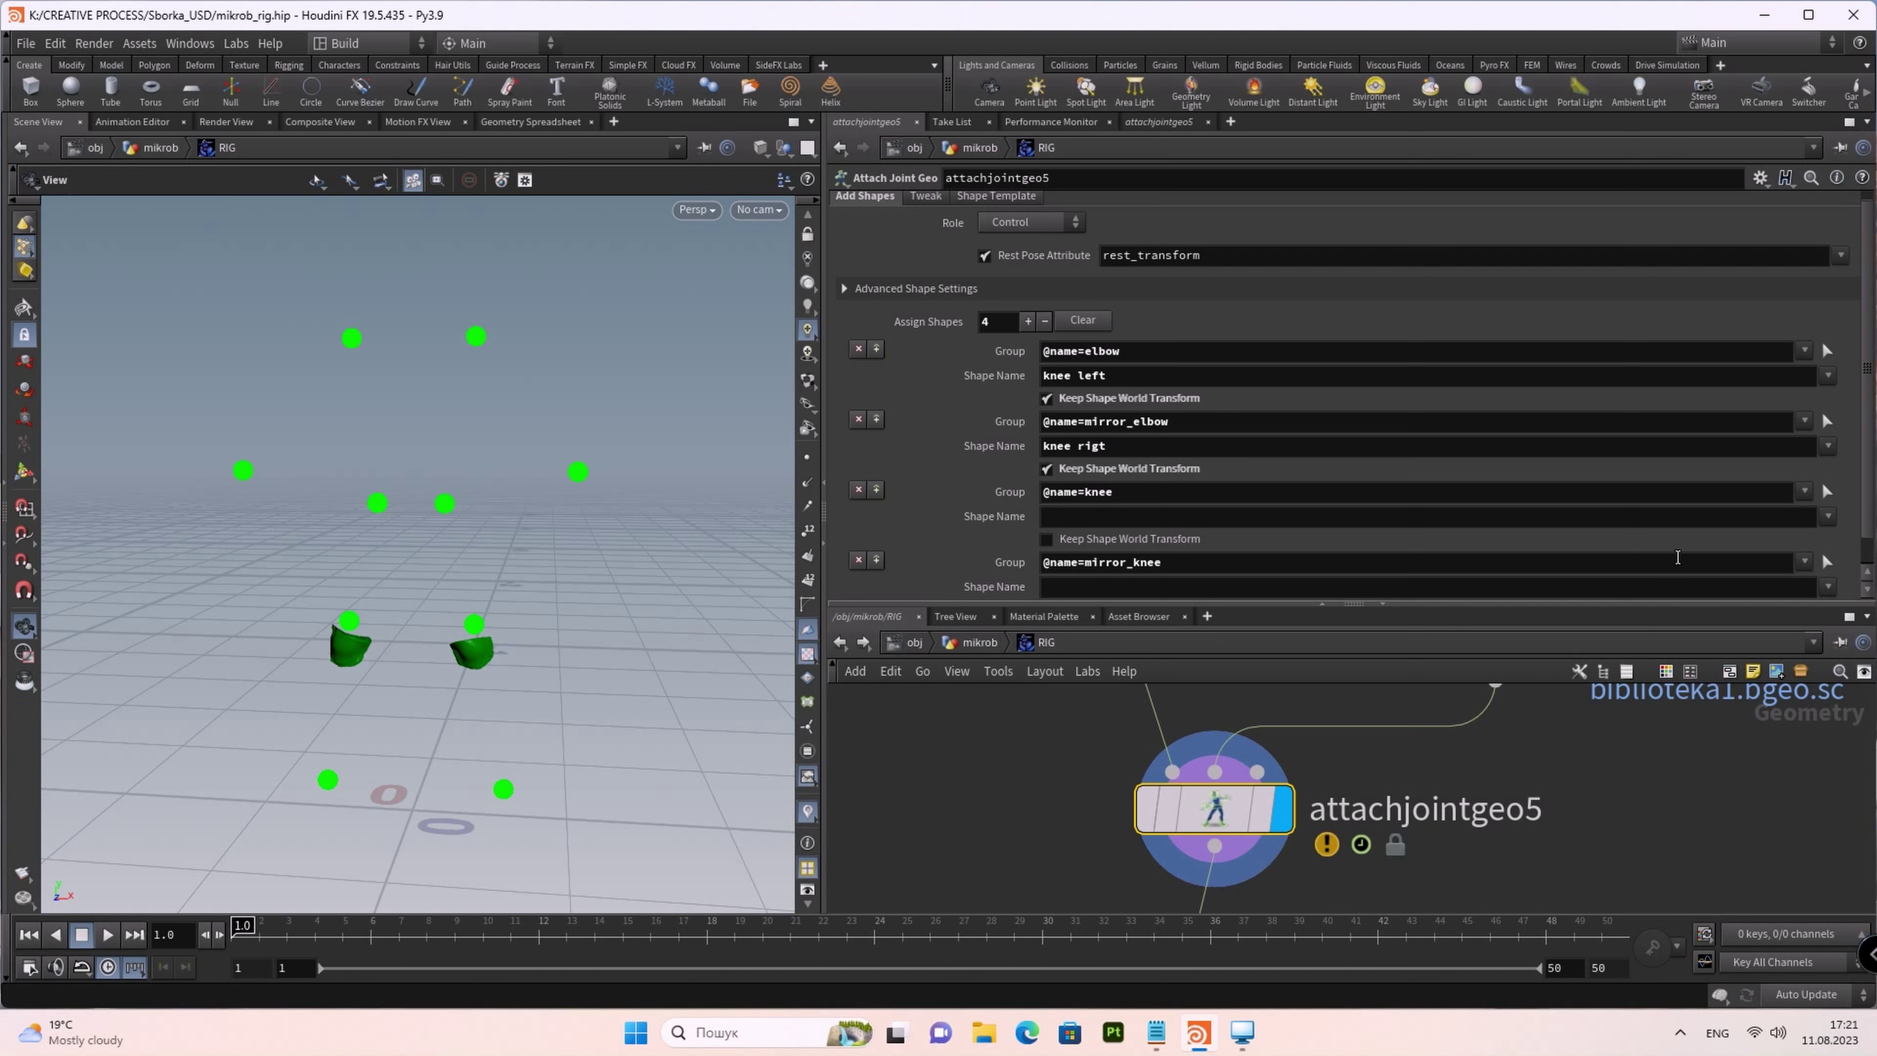
scroll(1534, 448, down, 1)
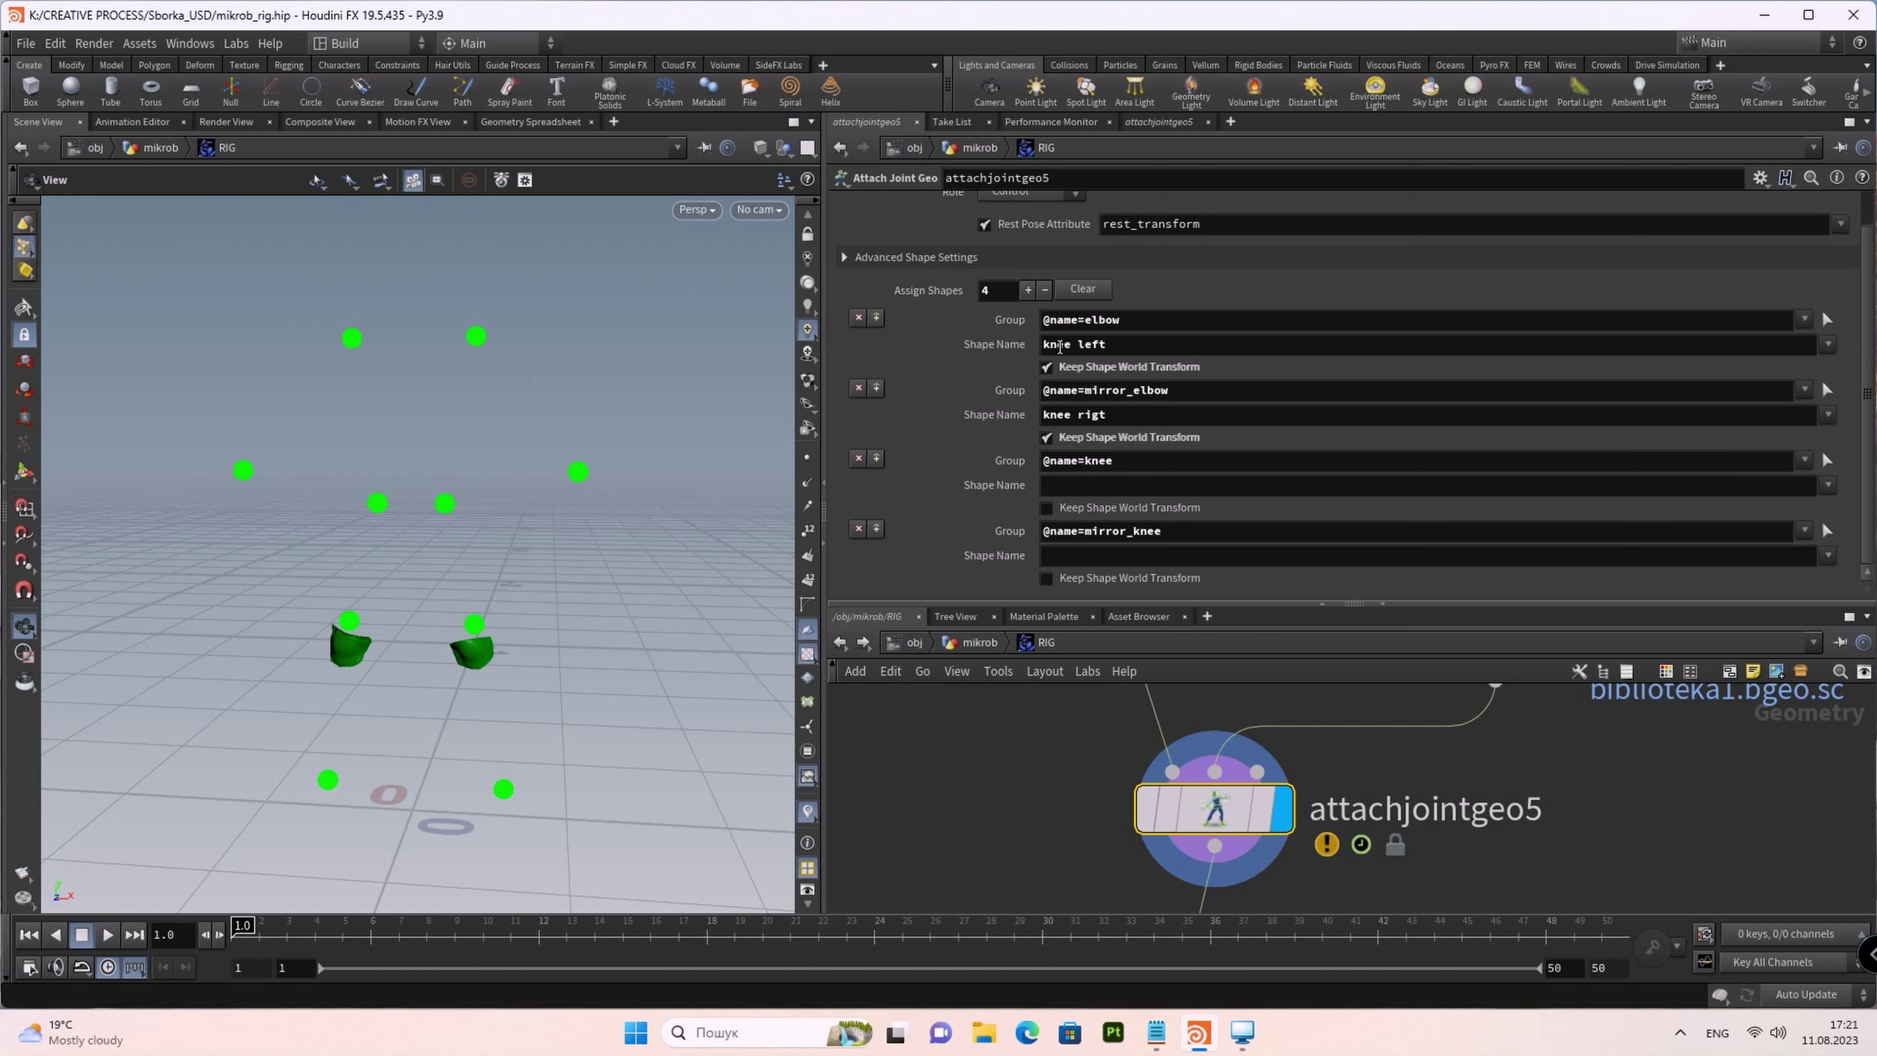
Step: Assign the elbow right shape to elbow and elbow left to mirror_elbow
click(1827, 346)
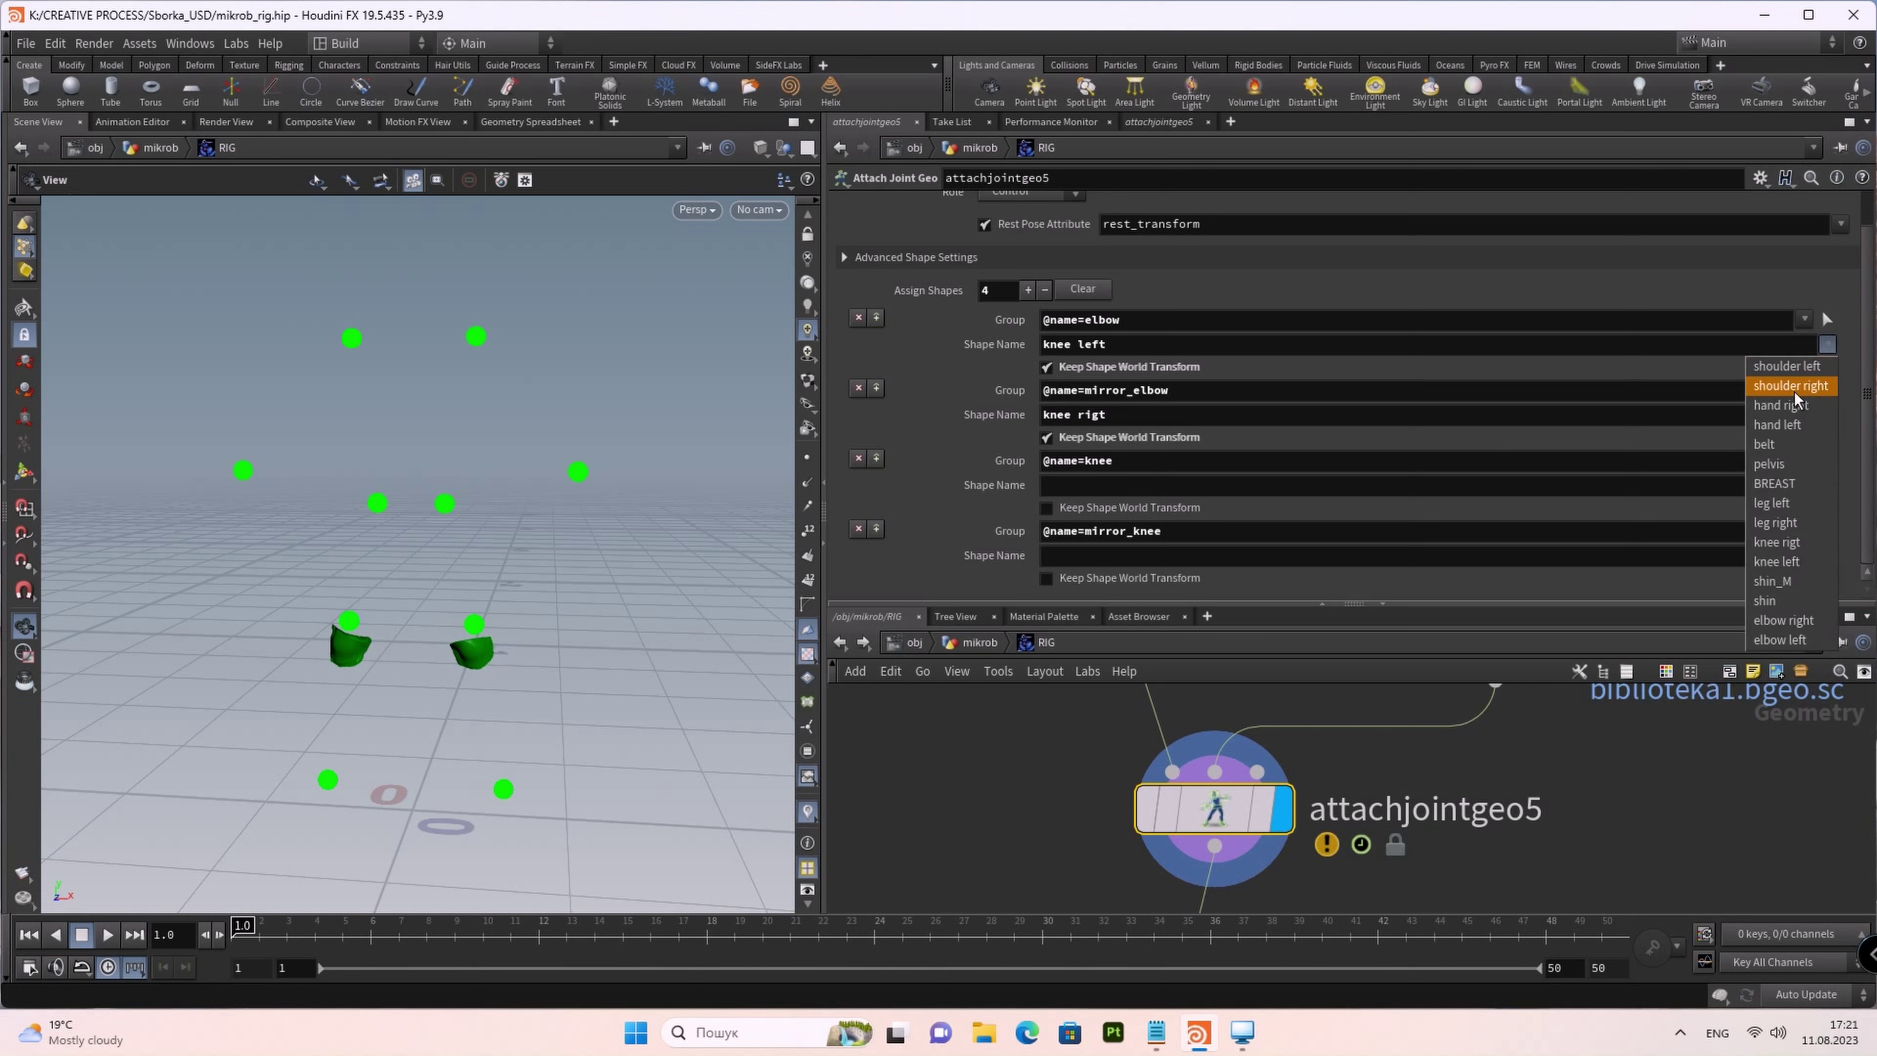
click(1784, 624)
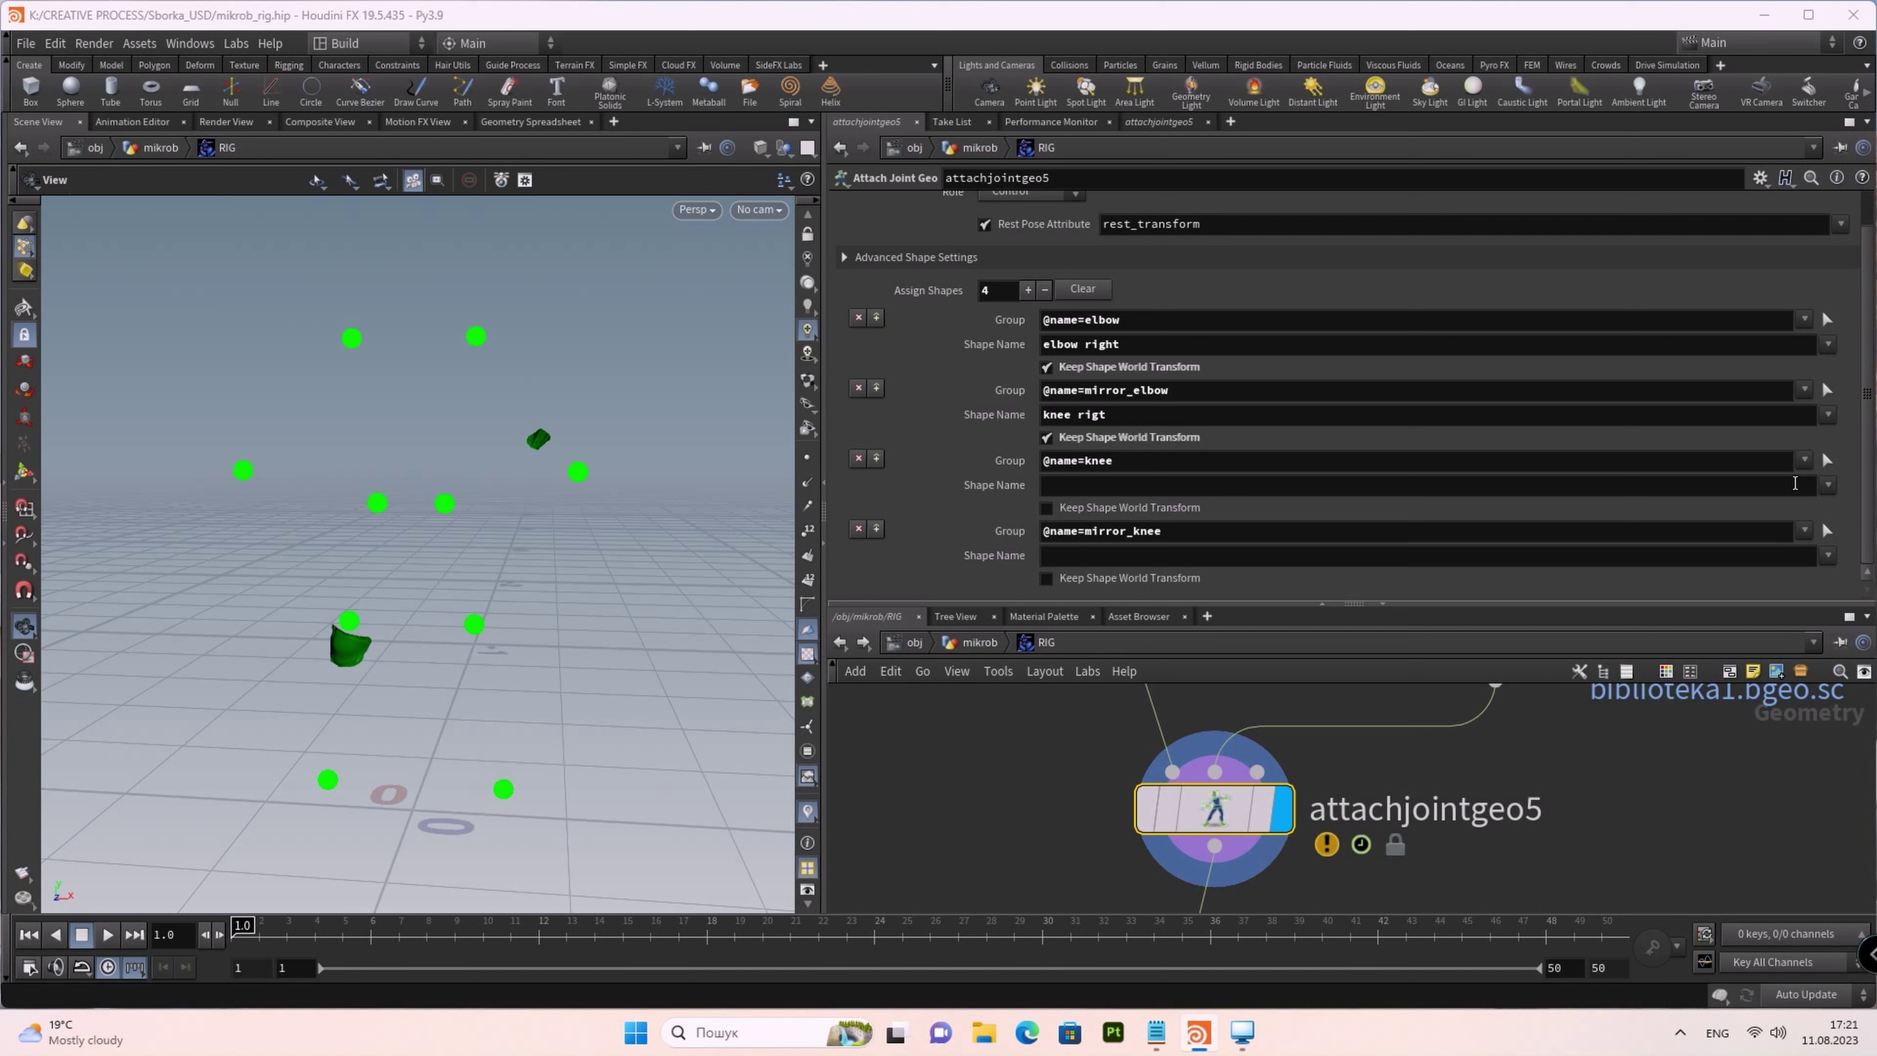
click(1827, 415)
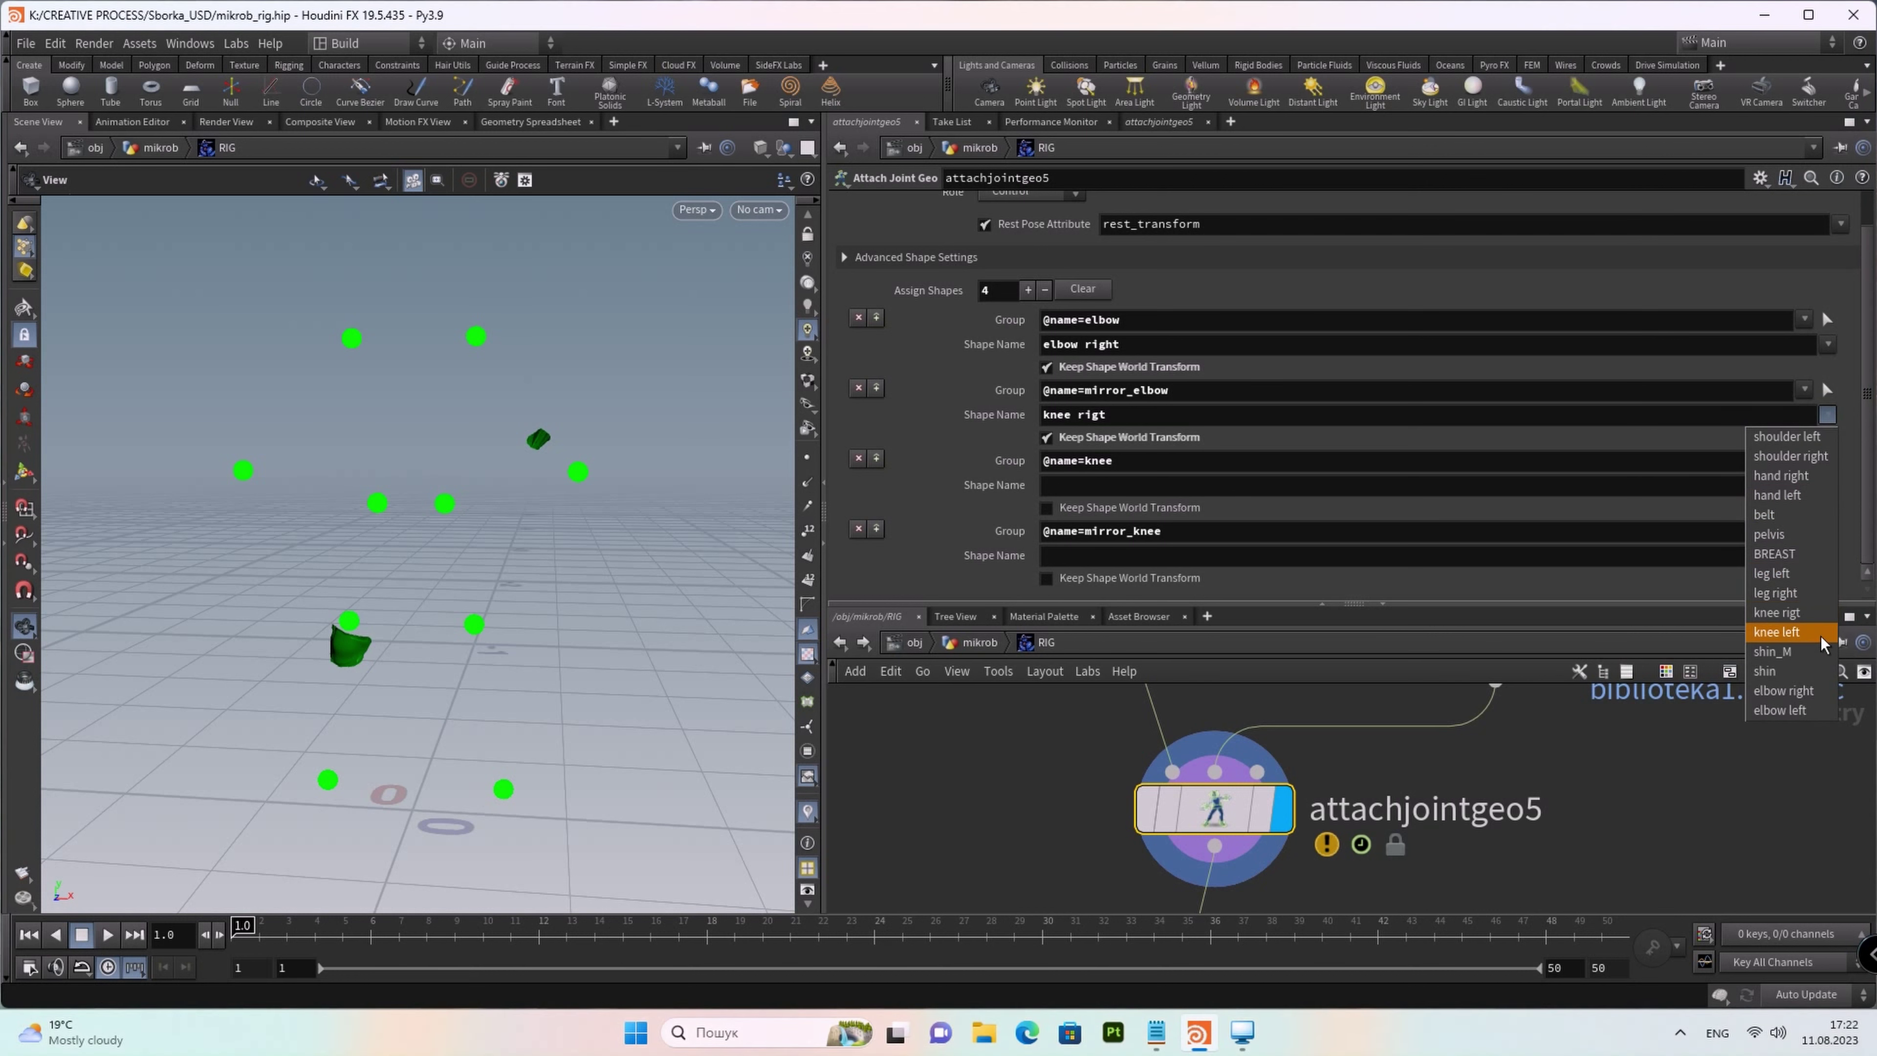
click(1799, 712)
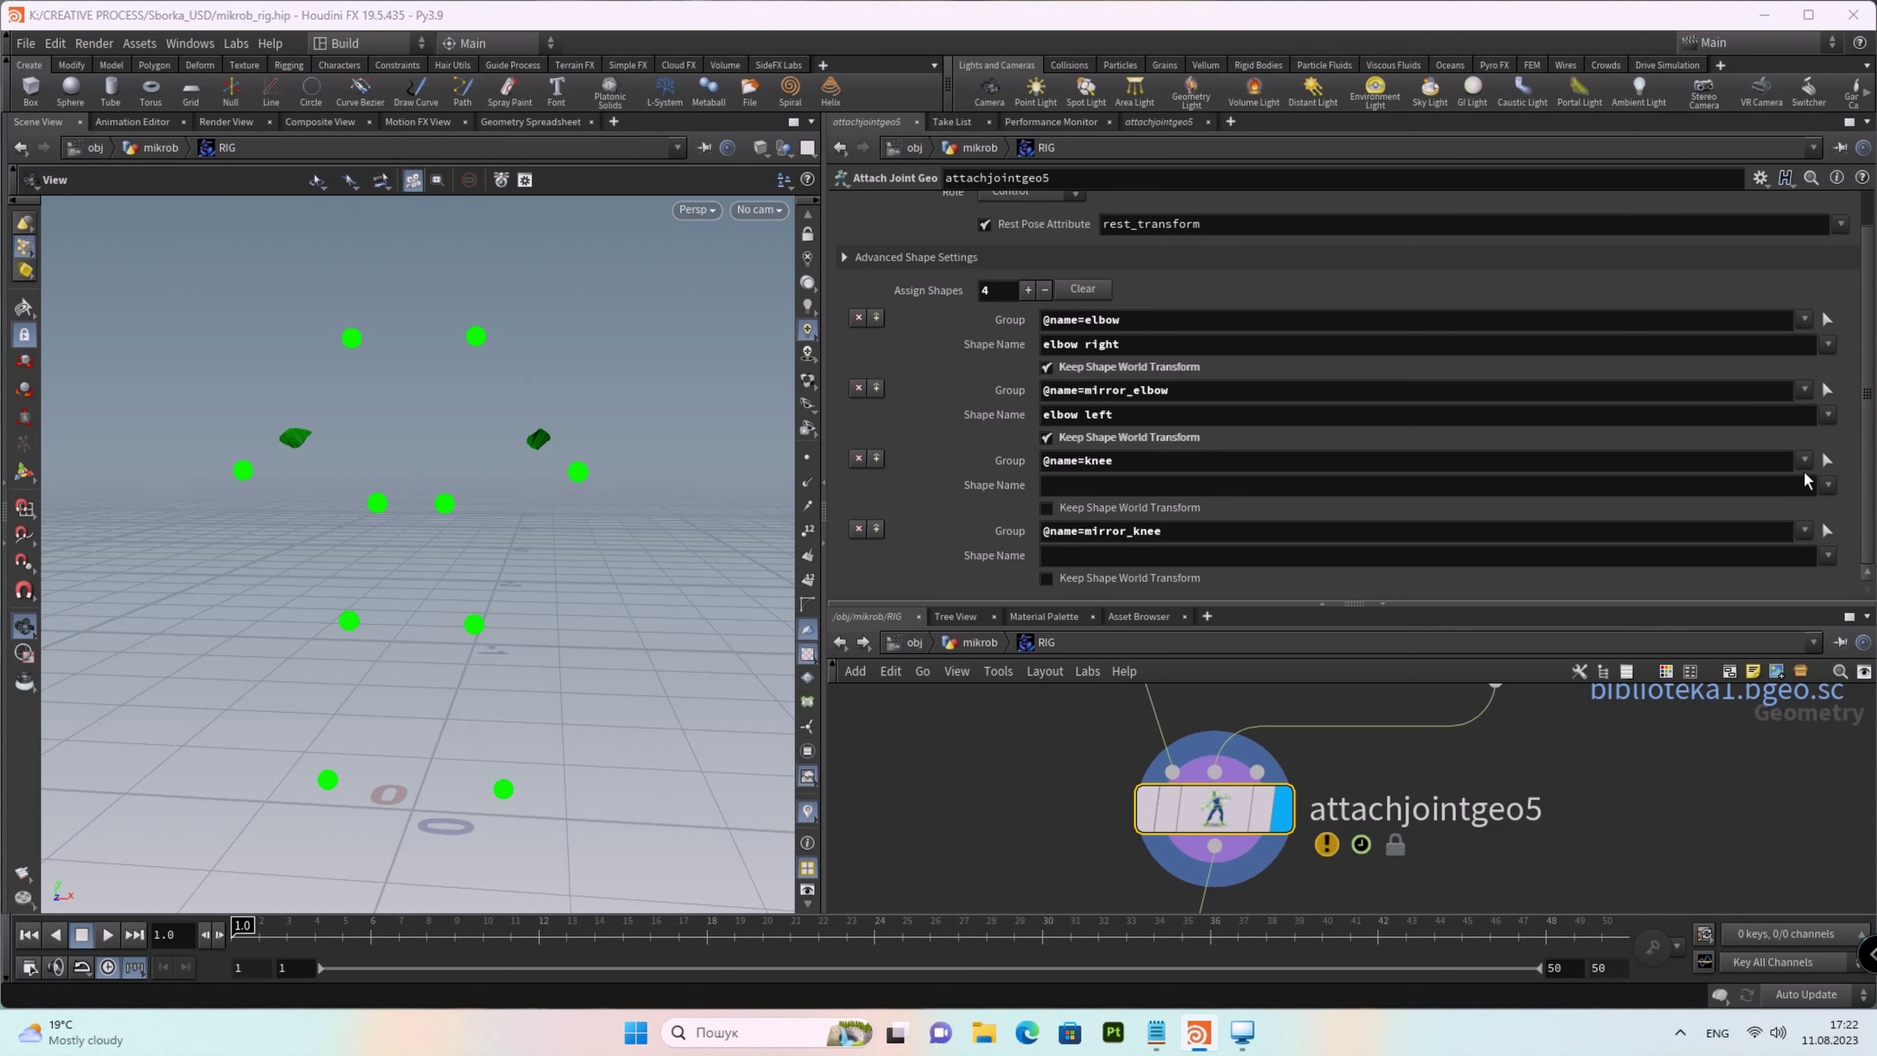
Step: Give the knee group the knee left shape with its world transform kept
click(1827, 485)
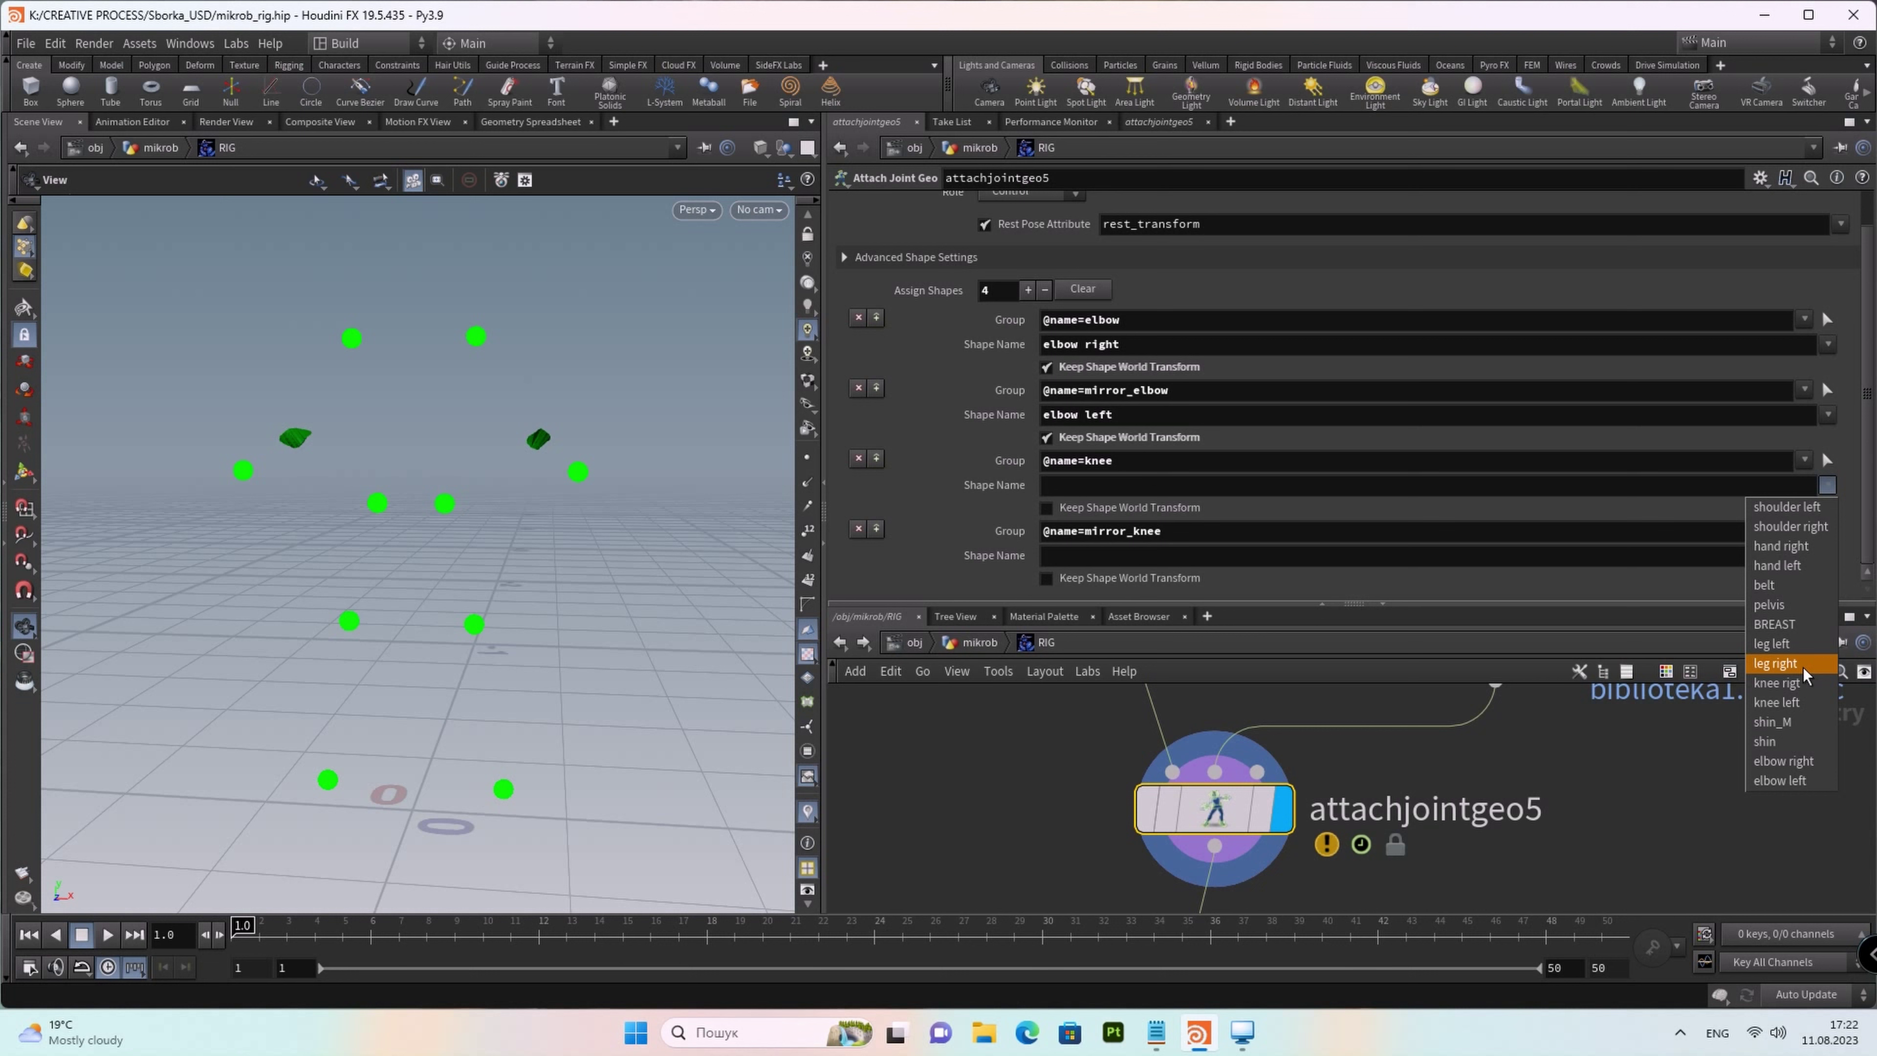
click(1801, 703)
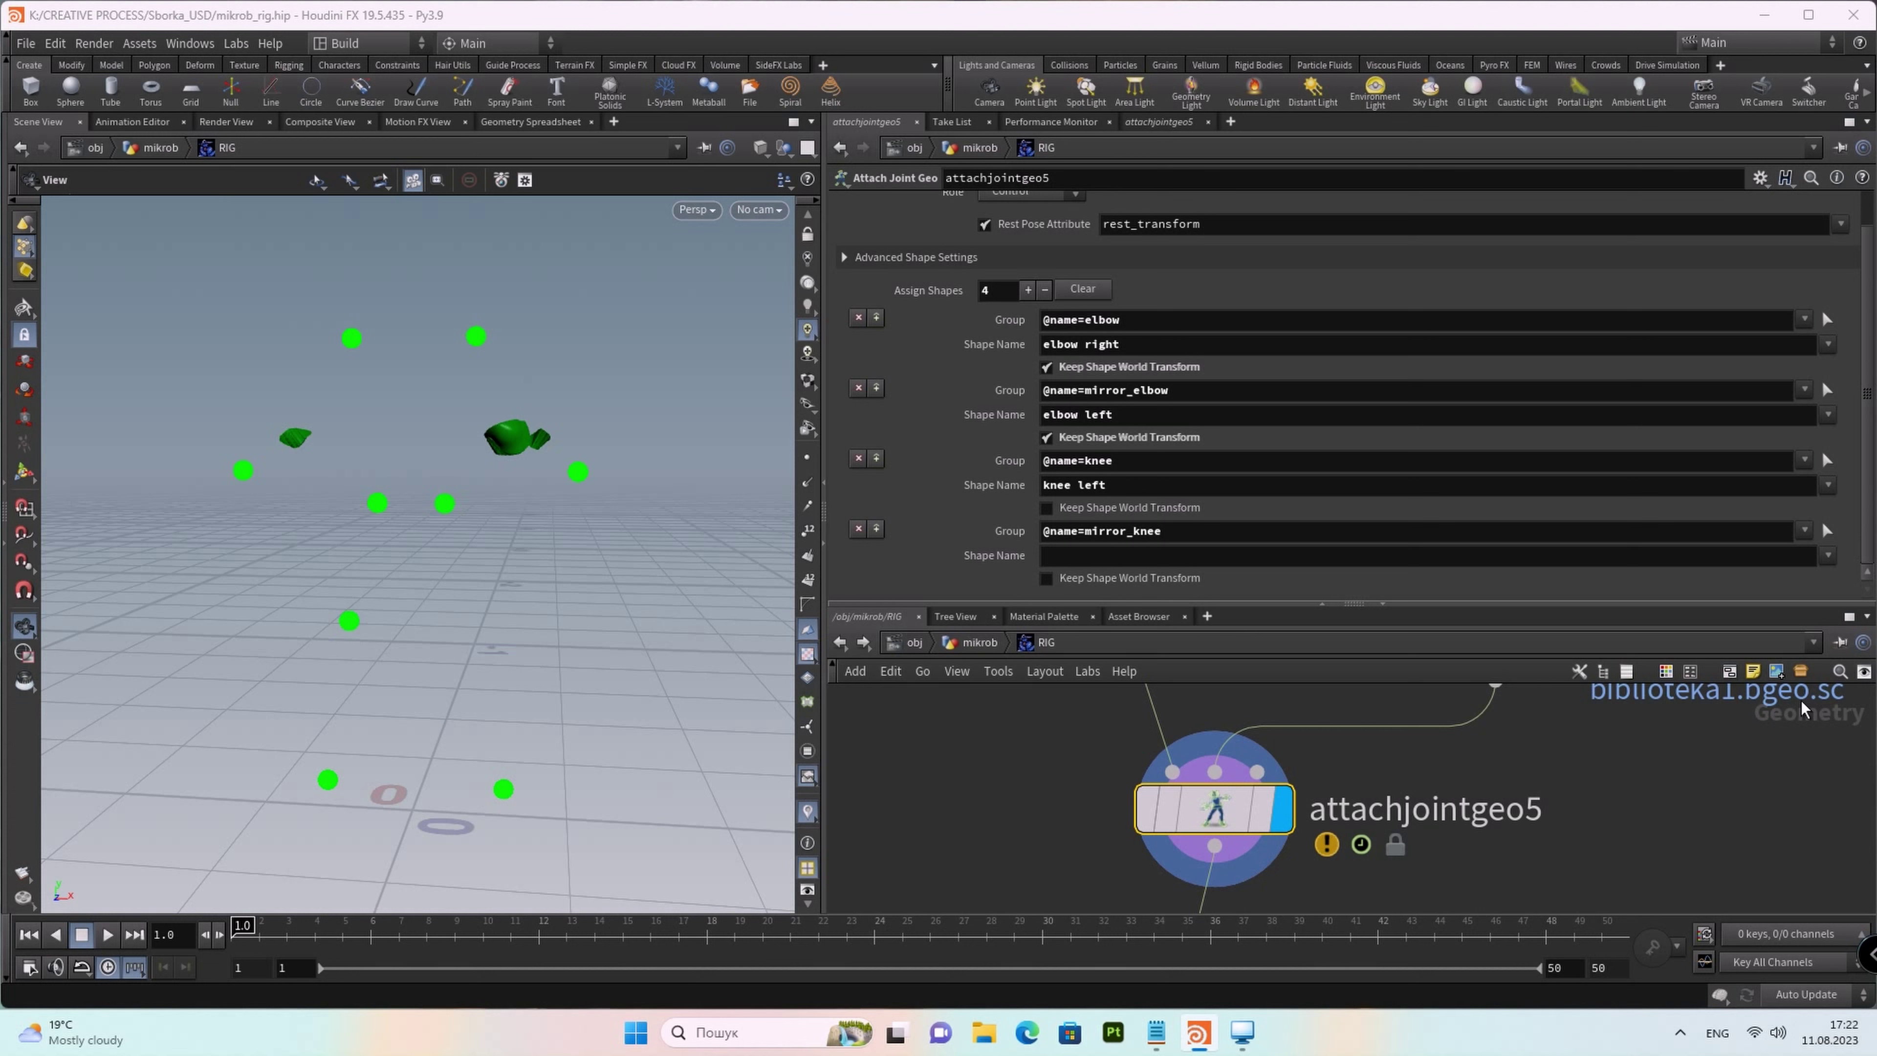
click(1046, 508)
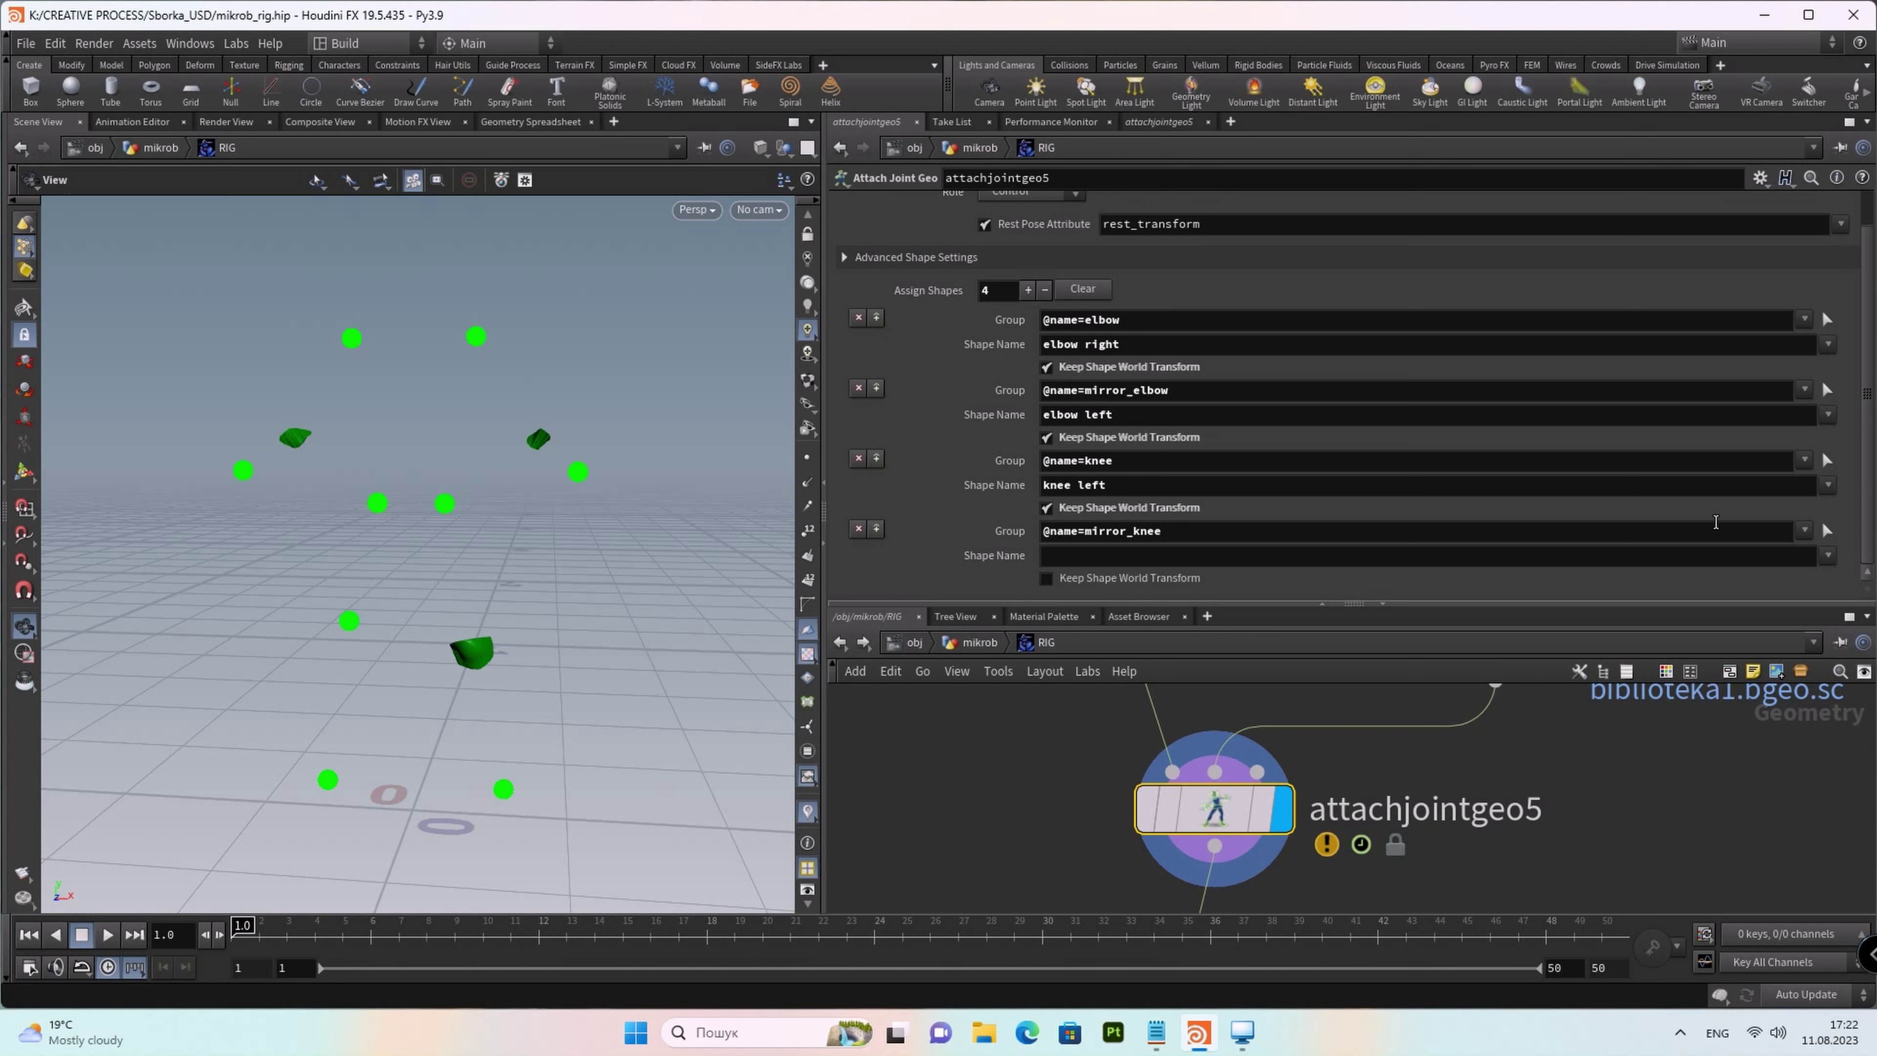
click(1827, 530)
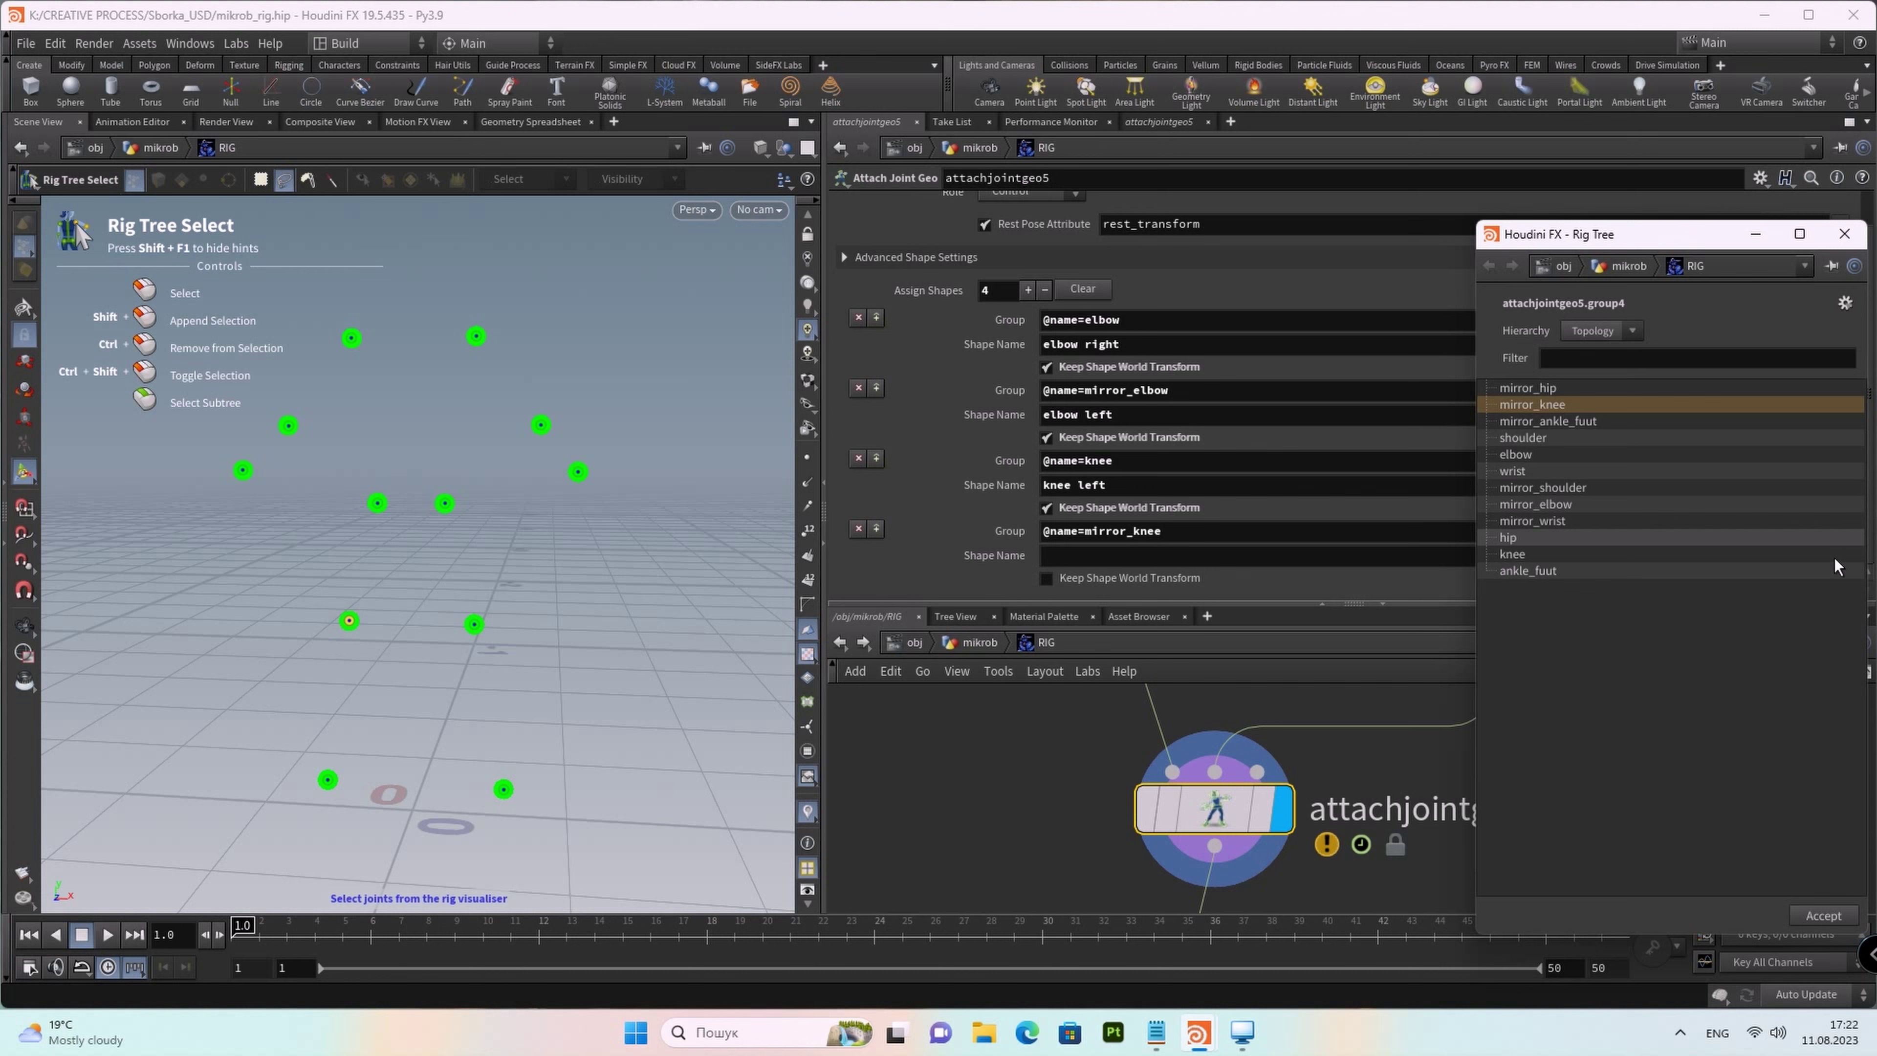
Step: Close the Rig Tree and assign the leg right shape to mirror_knee, keeping world transform
click(1780, 665)
click(1854, 238)
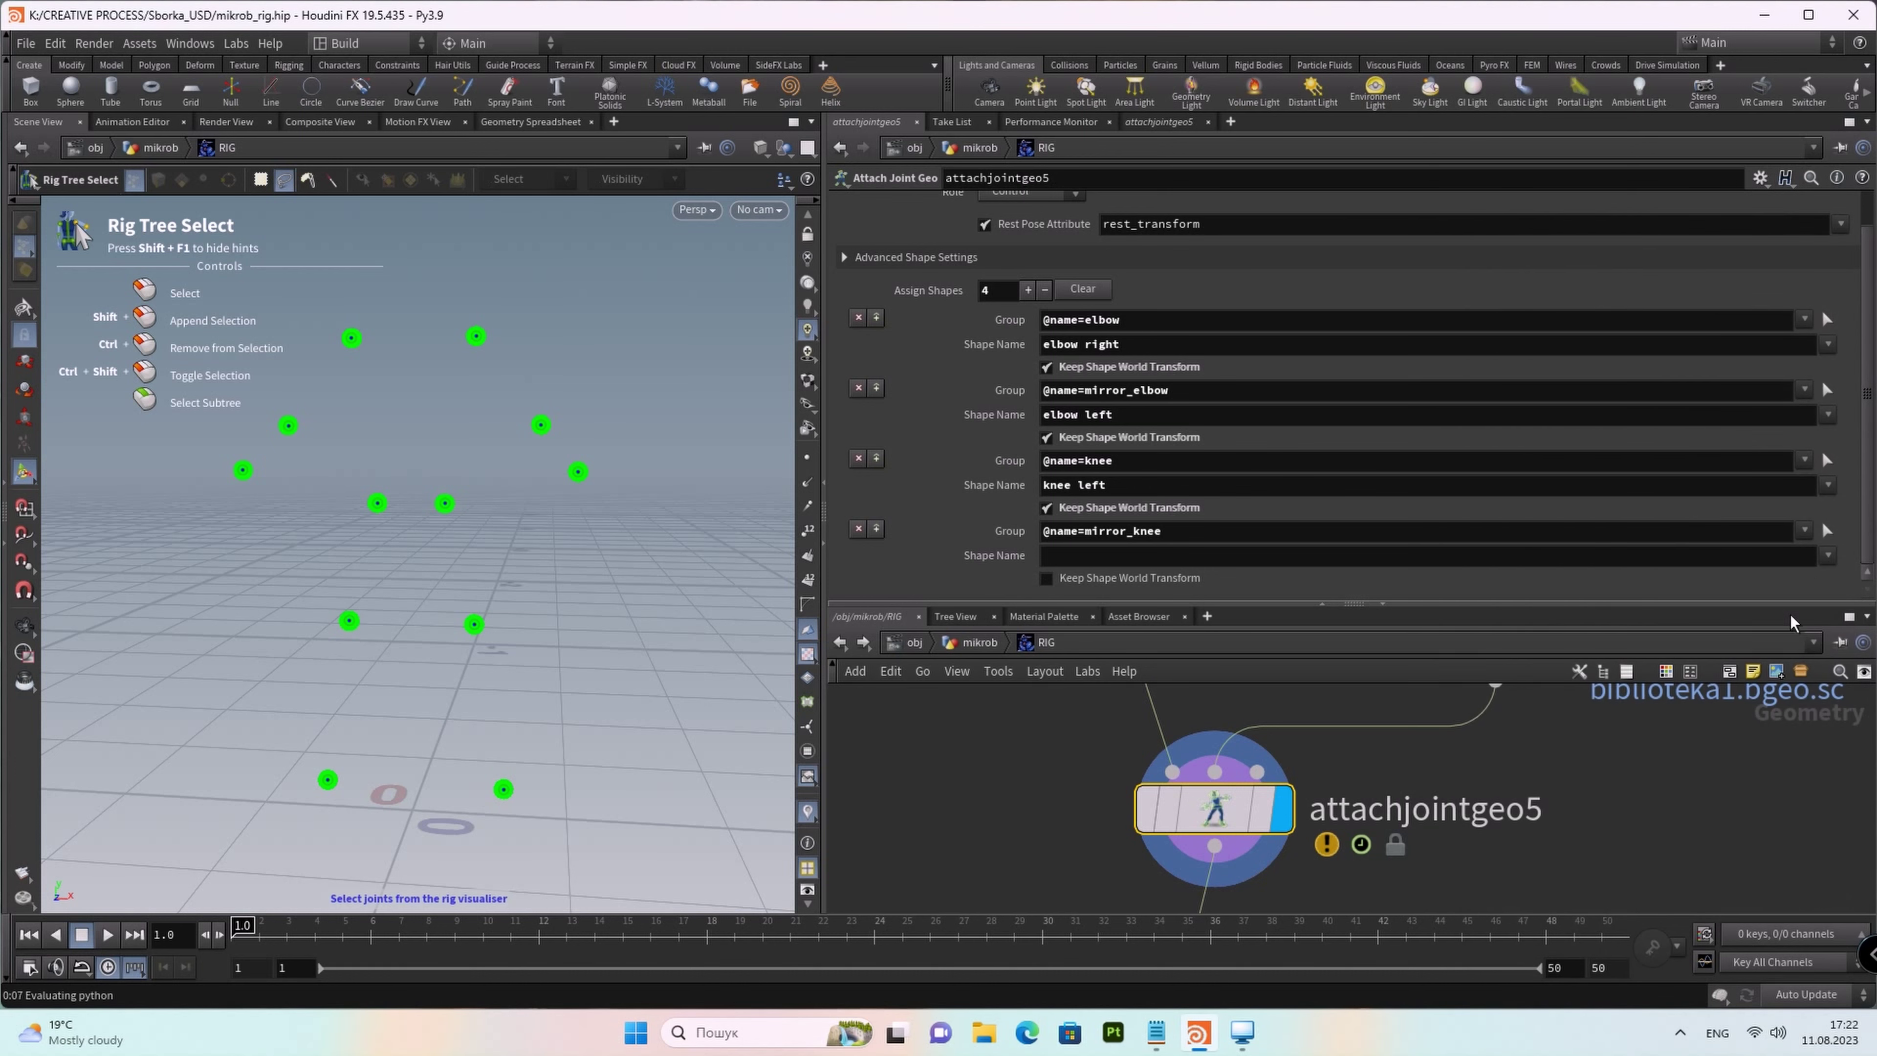
click(1828, 556)
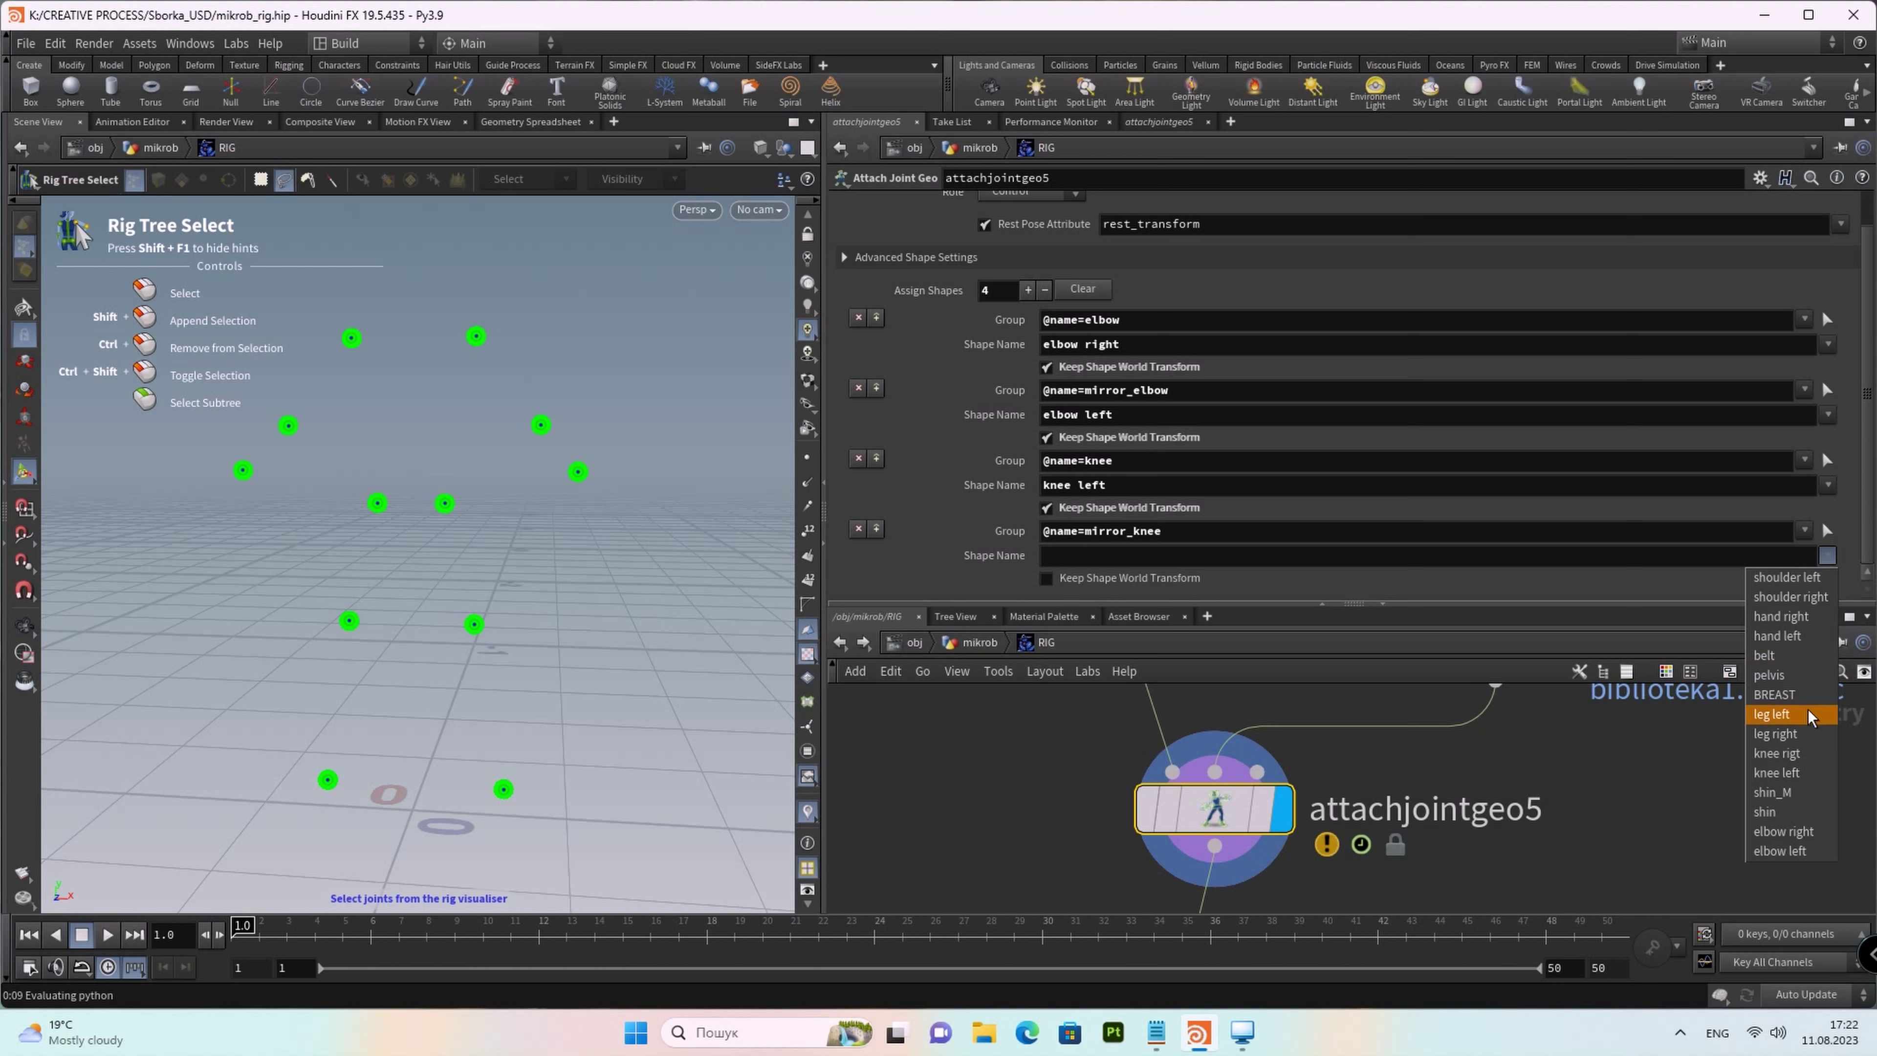
click(1803, 734)
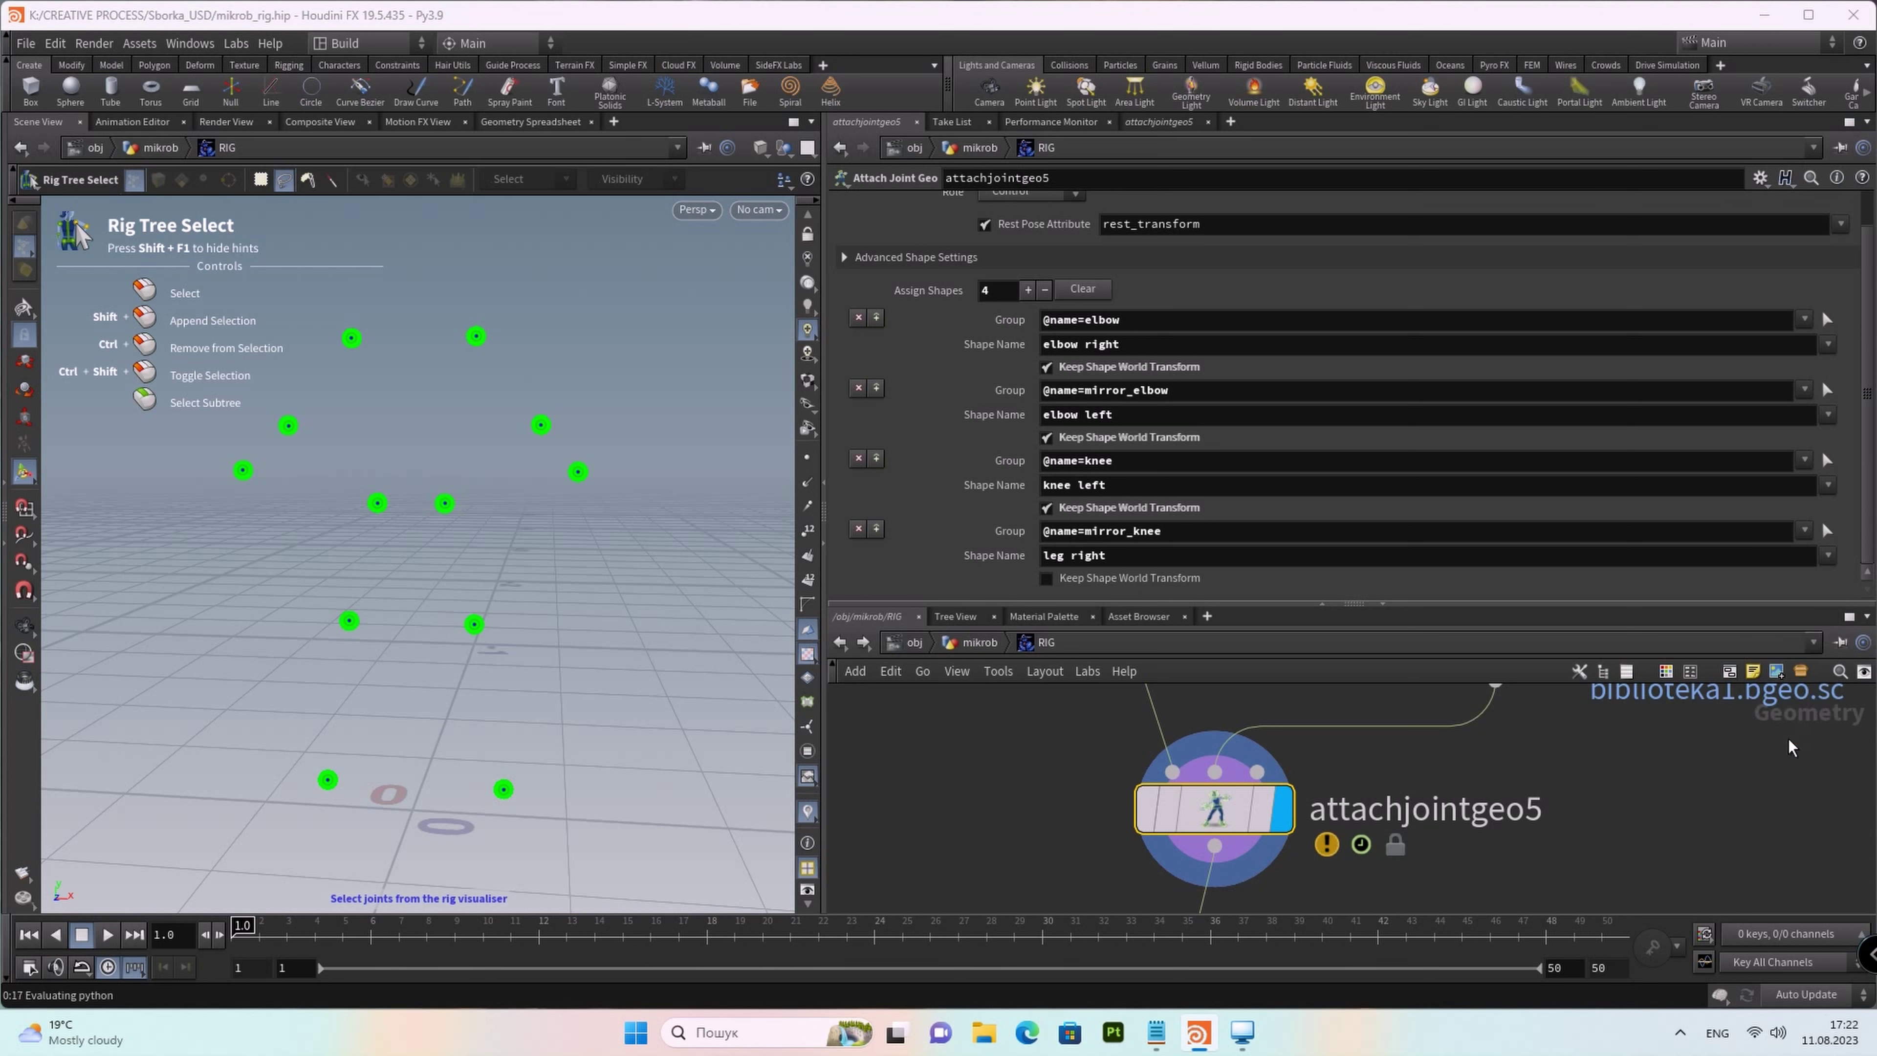
click(1045, 579)
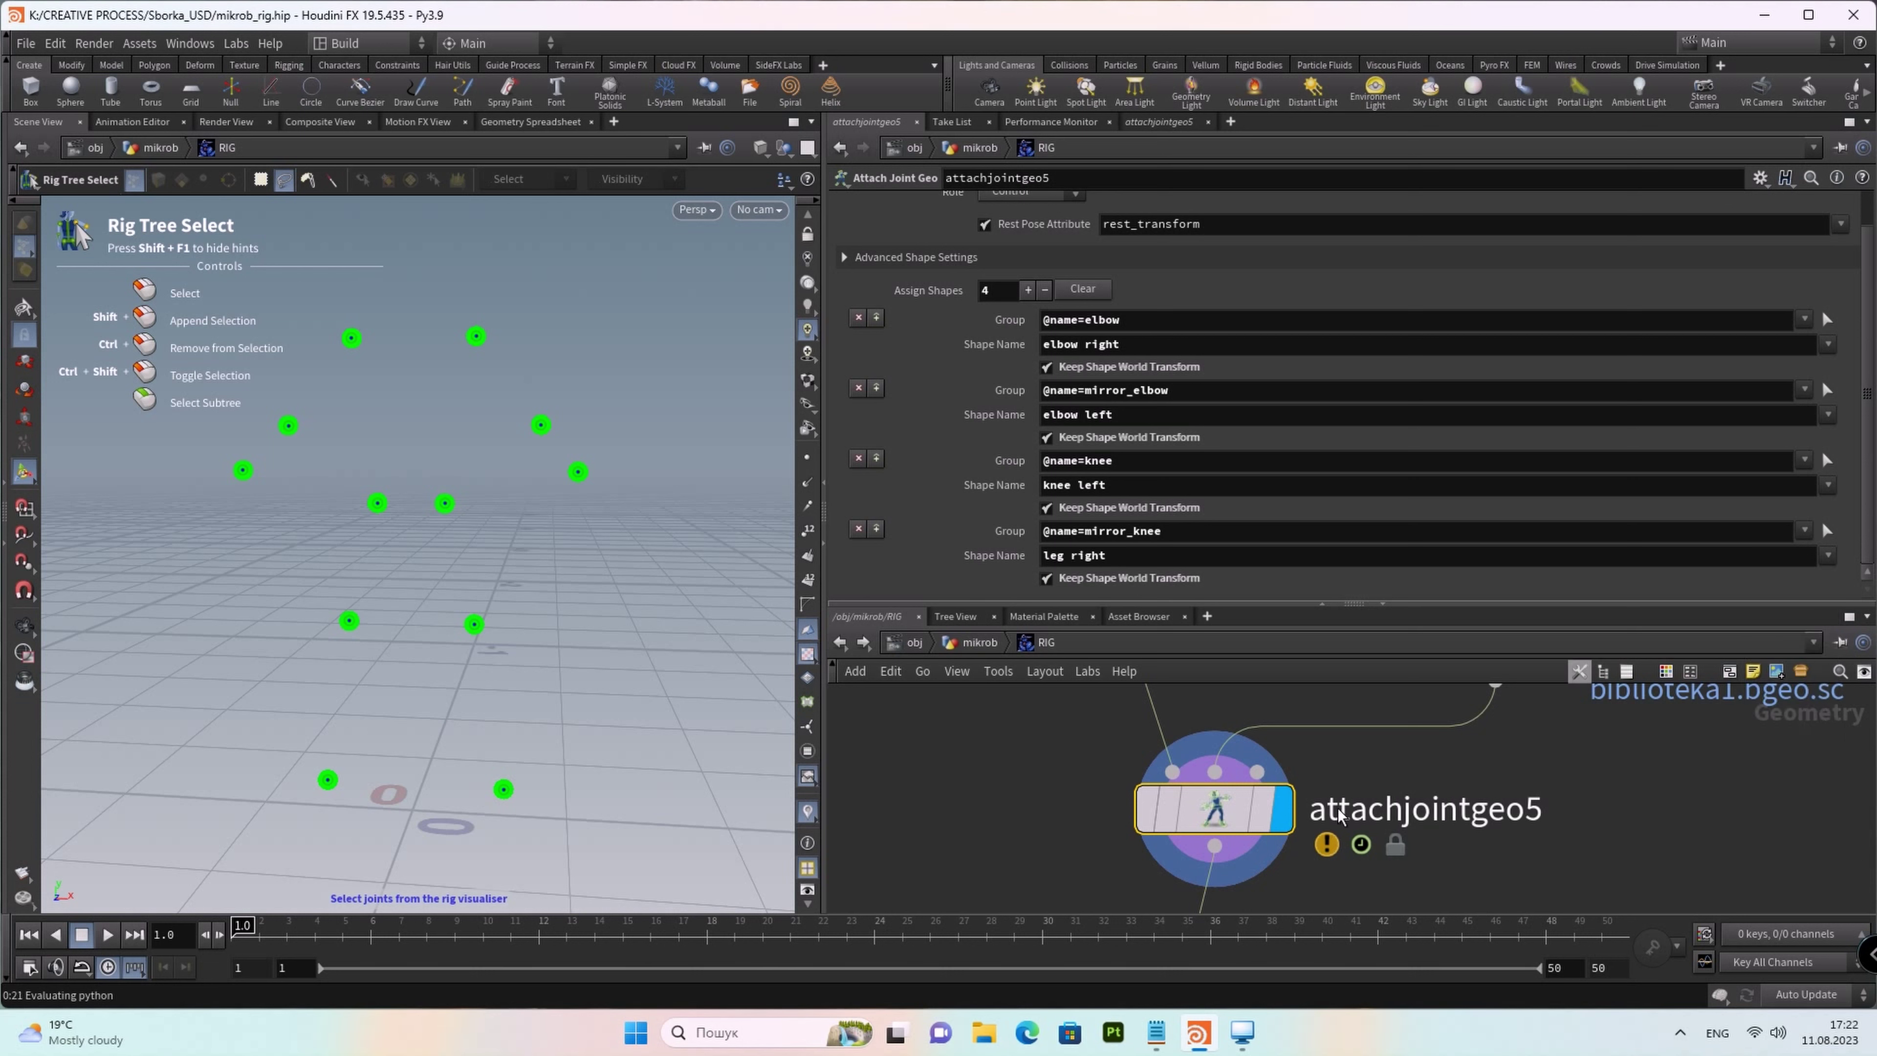
Step: Bring rigpose4 into view and show its parameters, re-confirming mirror_knee's world transform
scroll(1474, 773, down, 3)
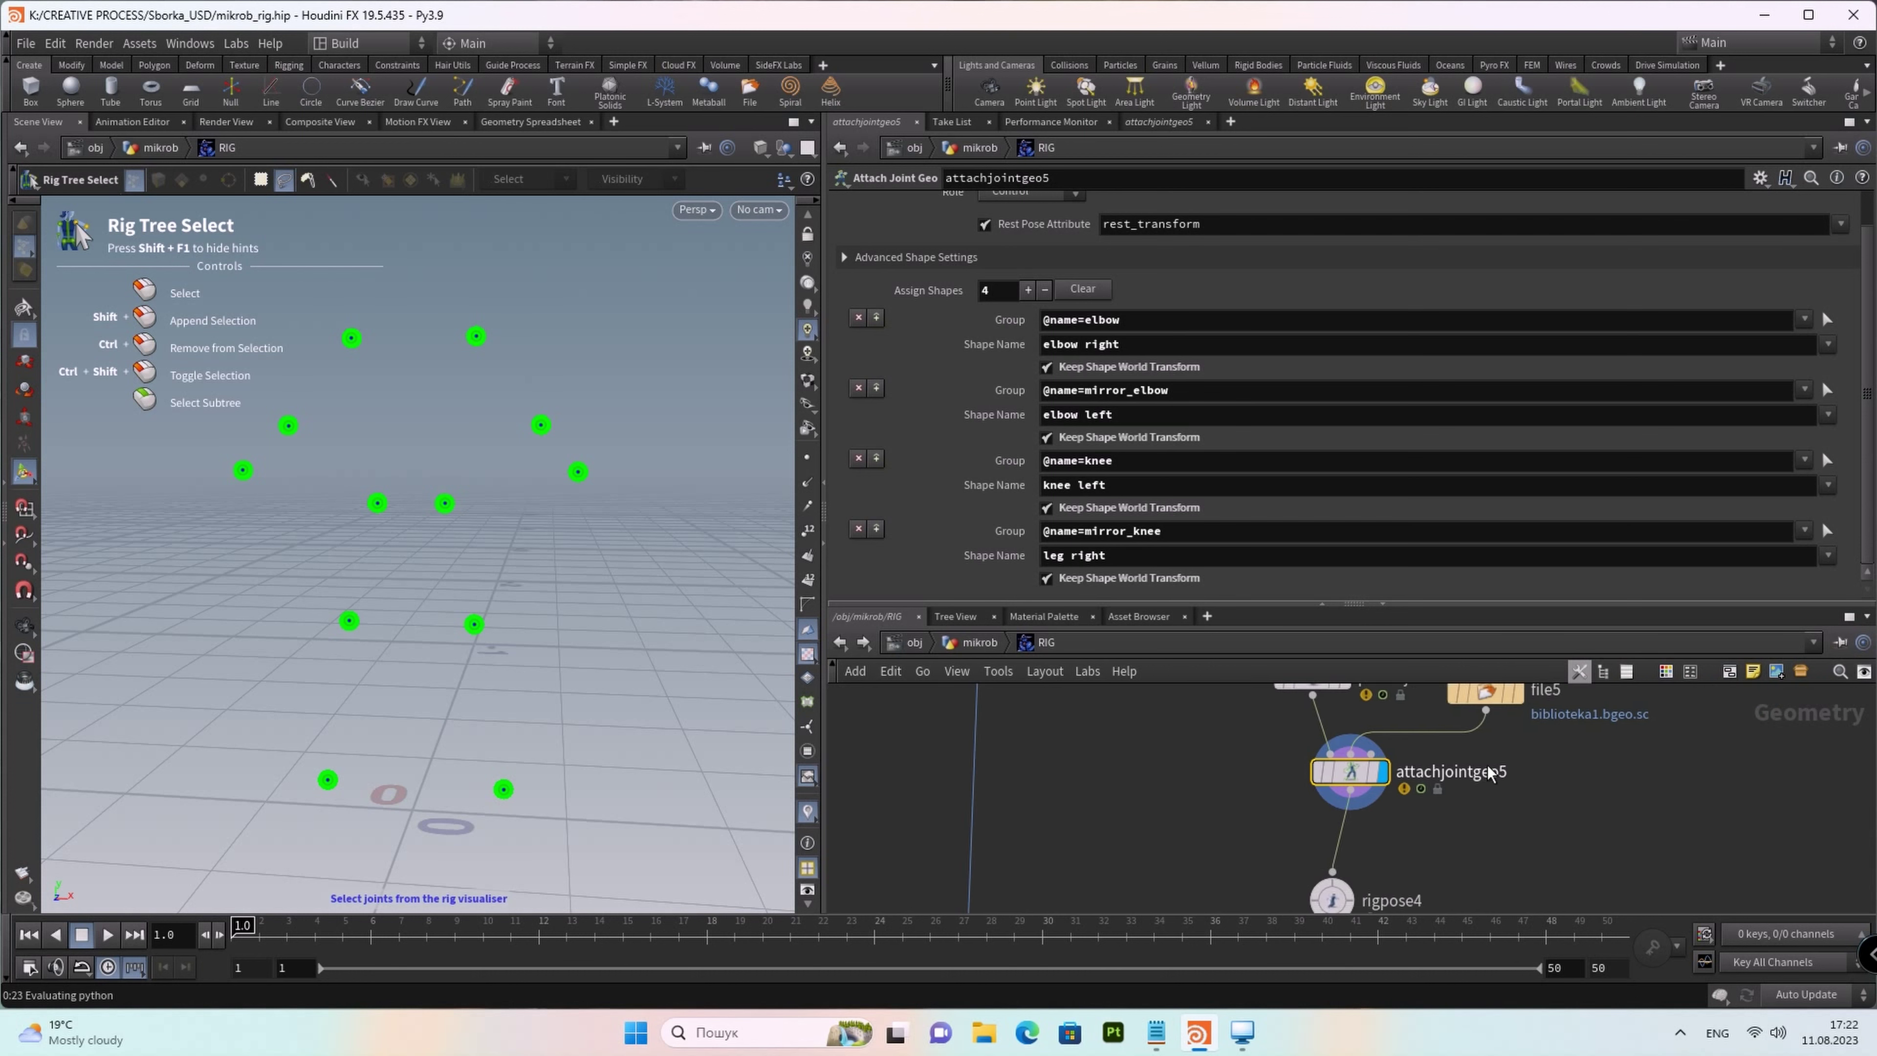
middle_drag(1527, 773, 1477, 729)
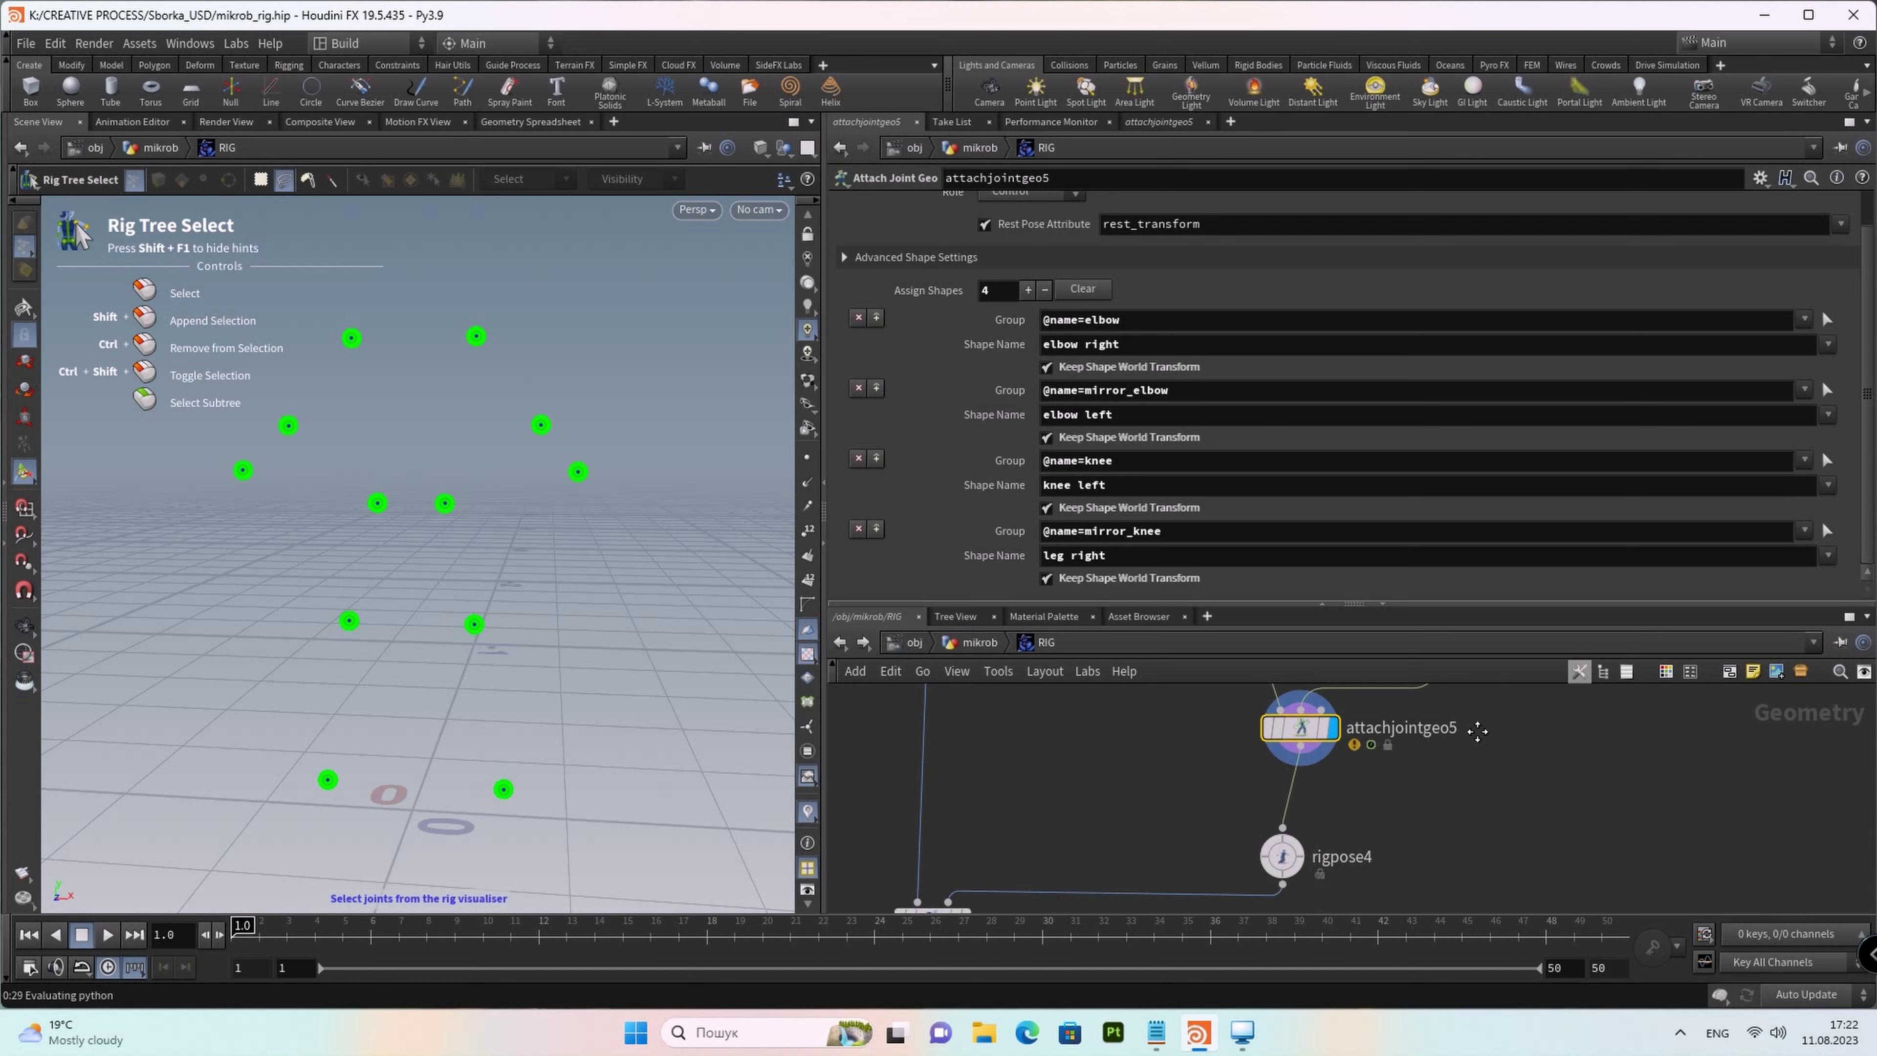
click(1048, 580)
click(1047, 579)
click(1285, 861)
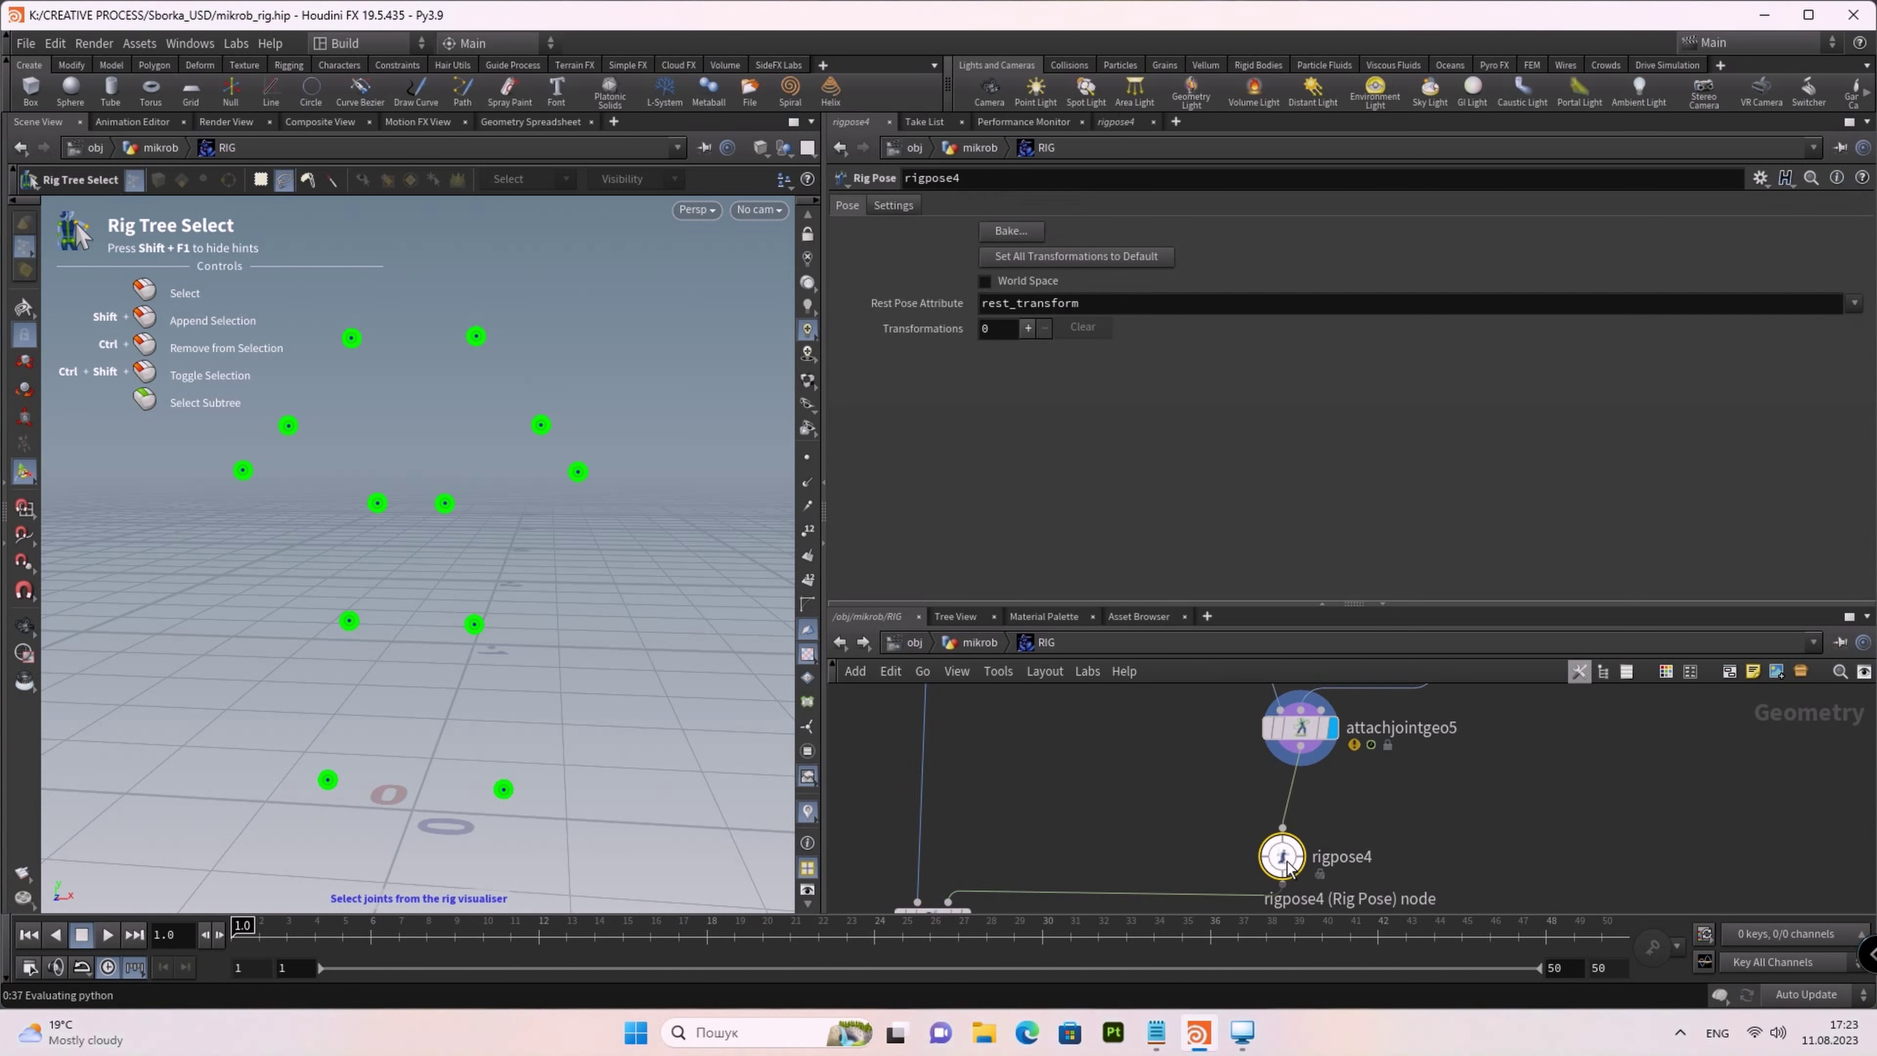
Step: Preview the pose through rigpose4, then switch mirror_knee's shape to knee rigt
key(r)
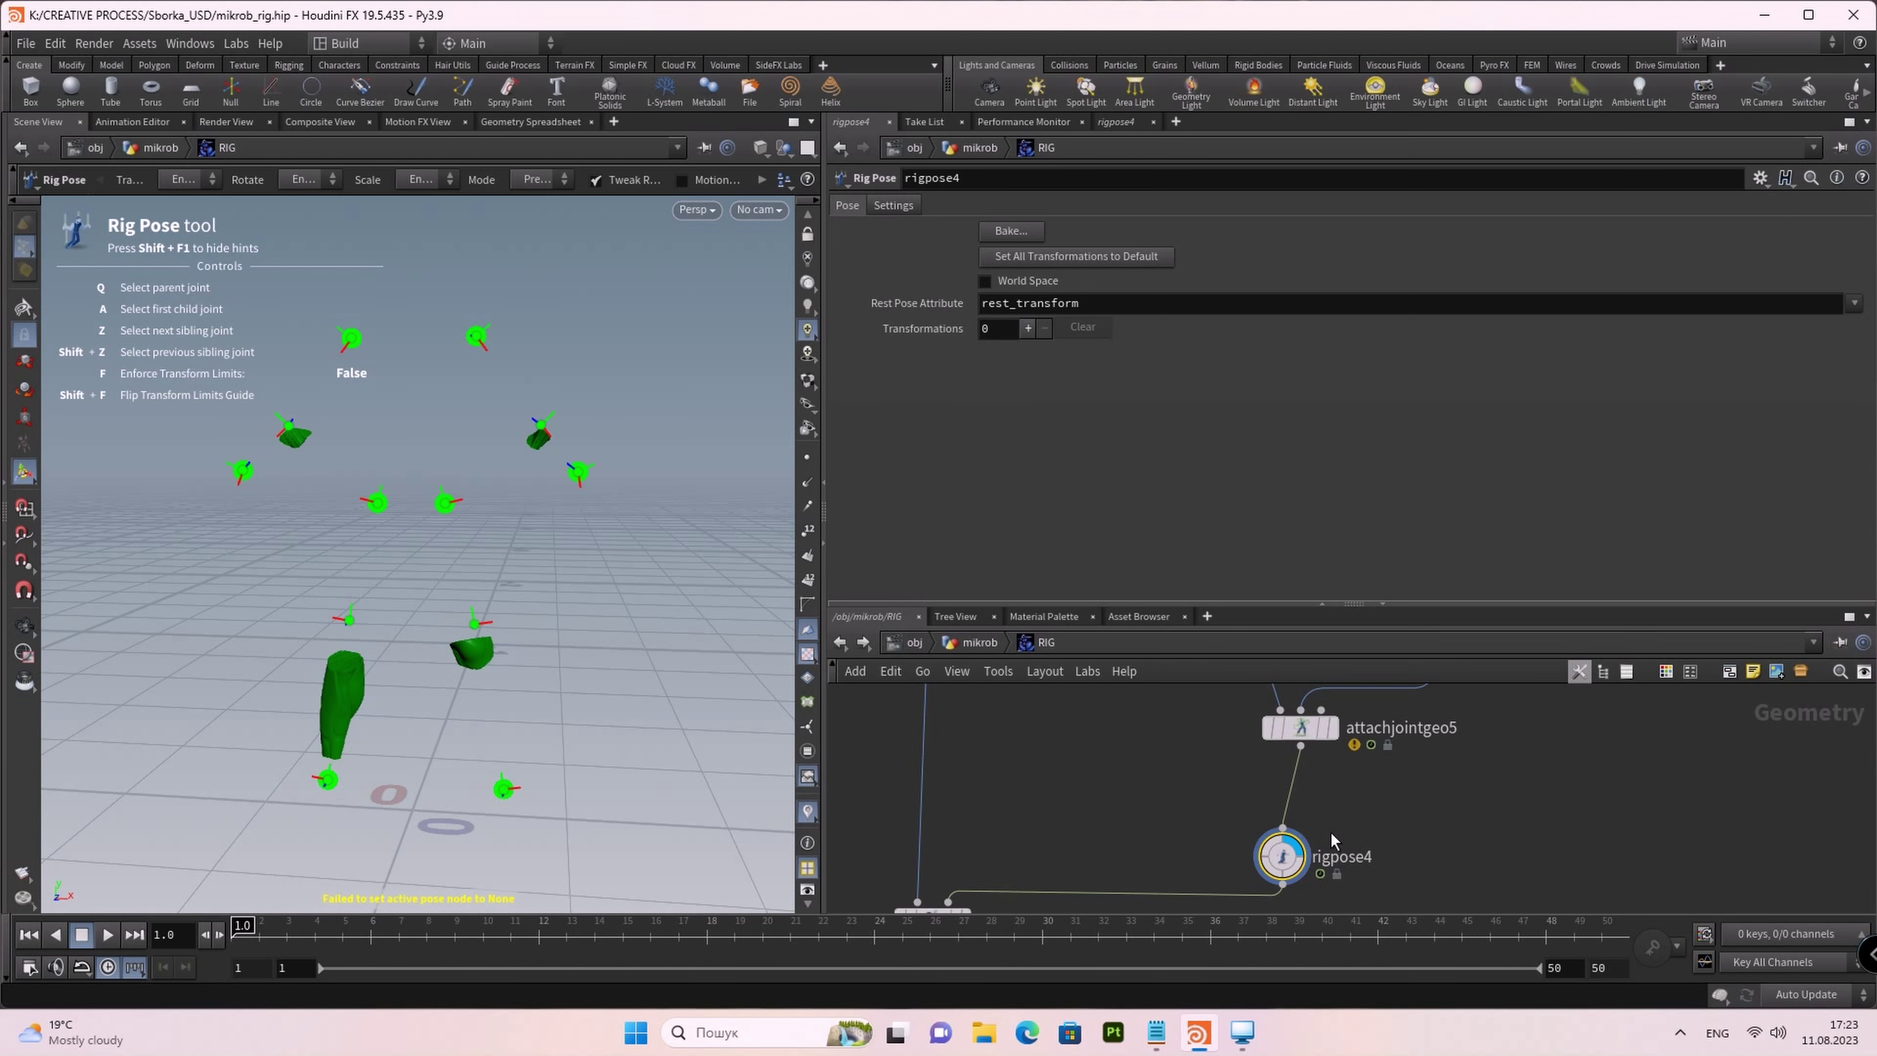
click(1302, 730)
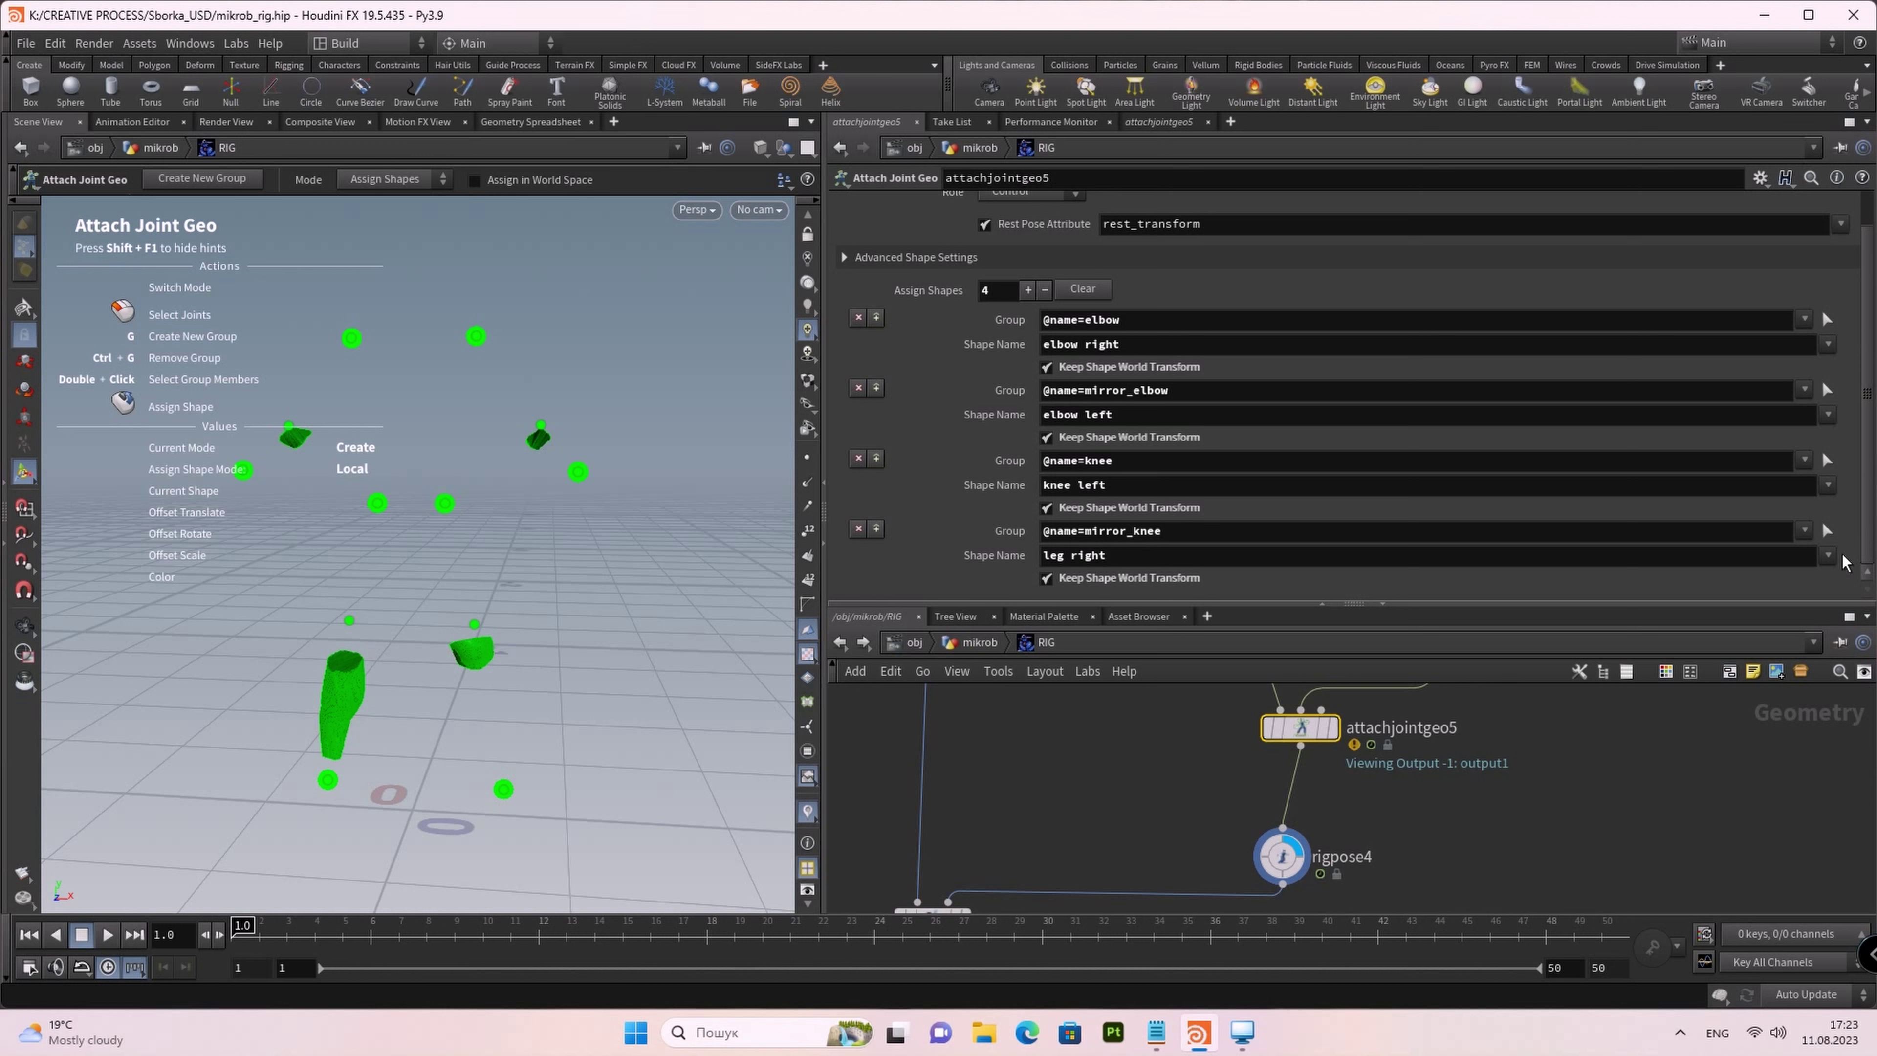
click(1827, 555)
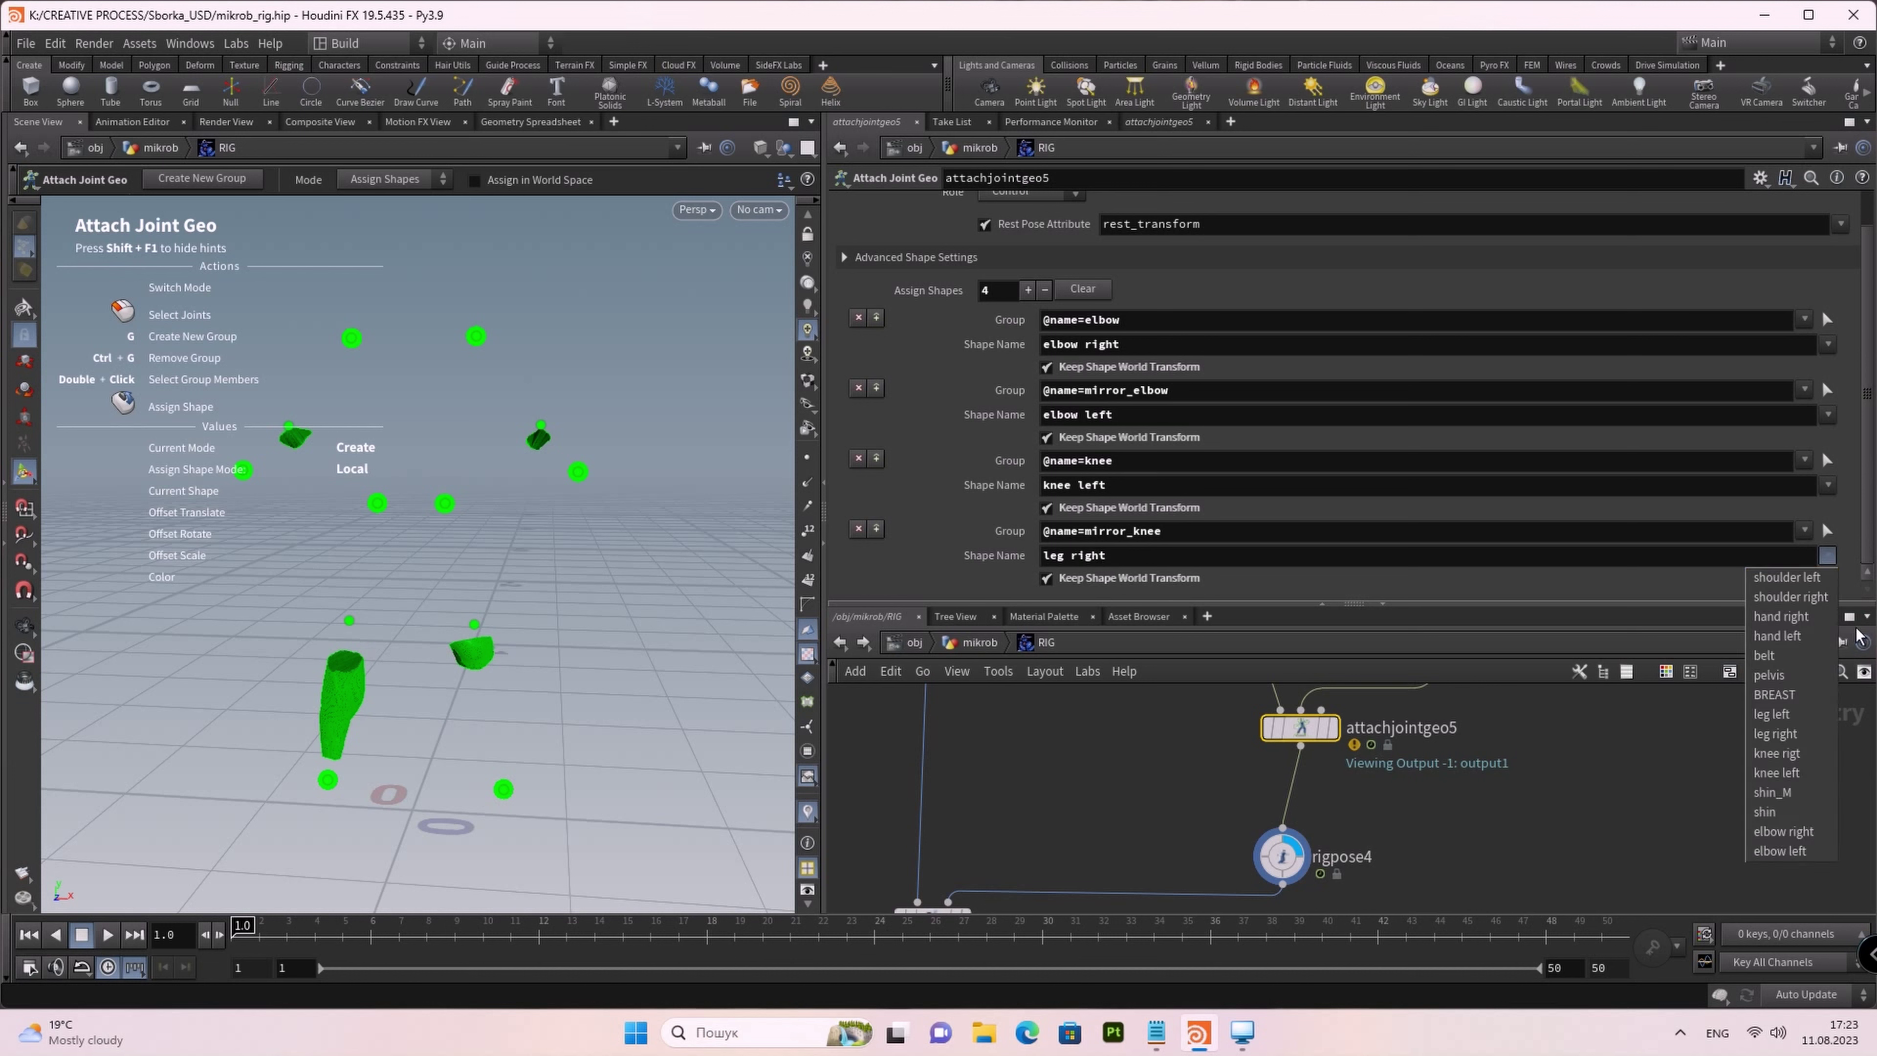
click(1799, 754)
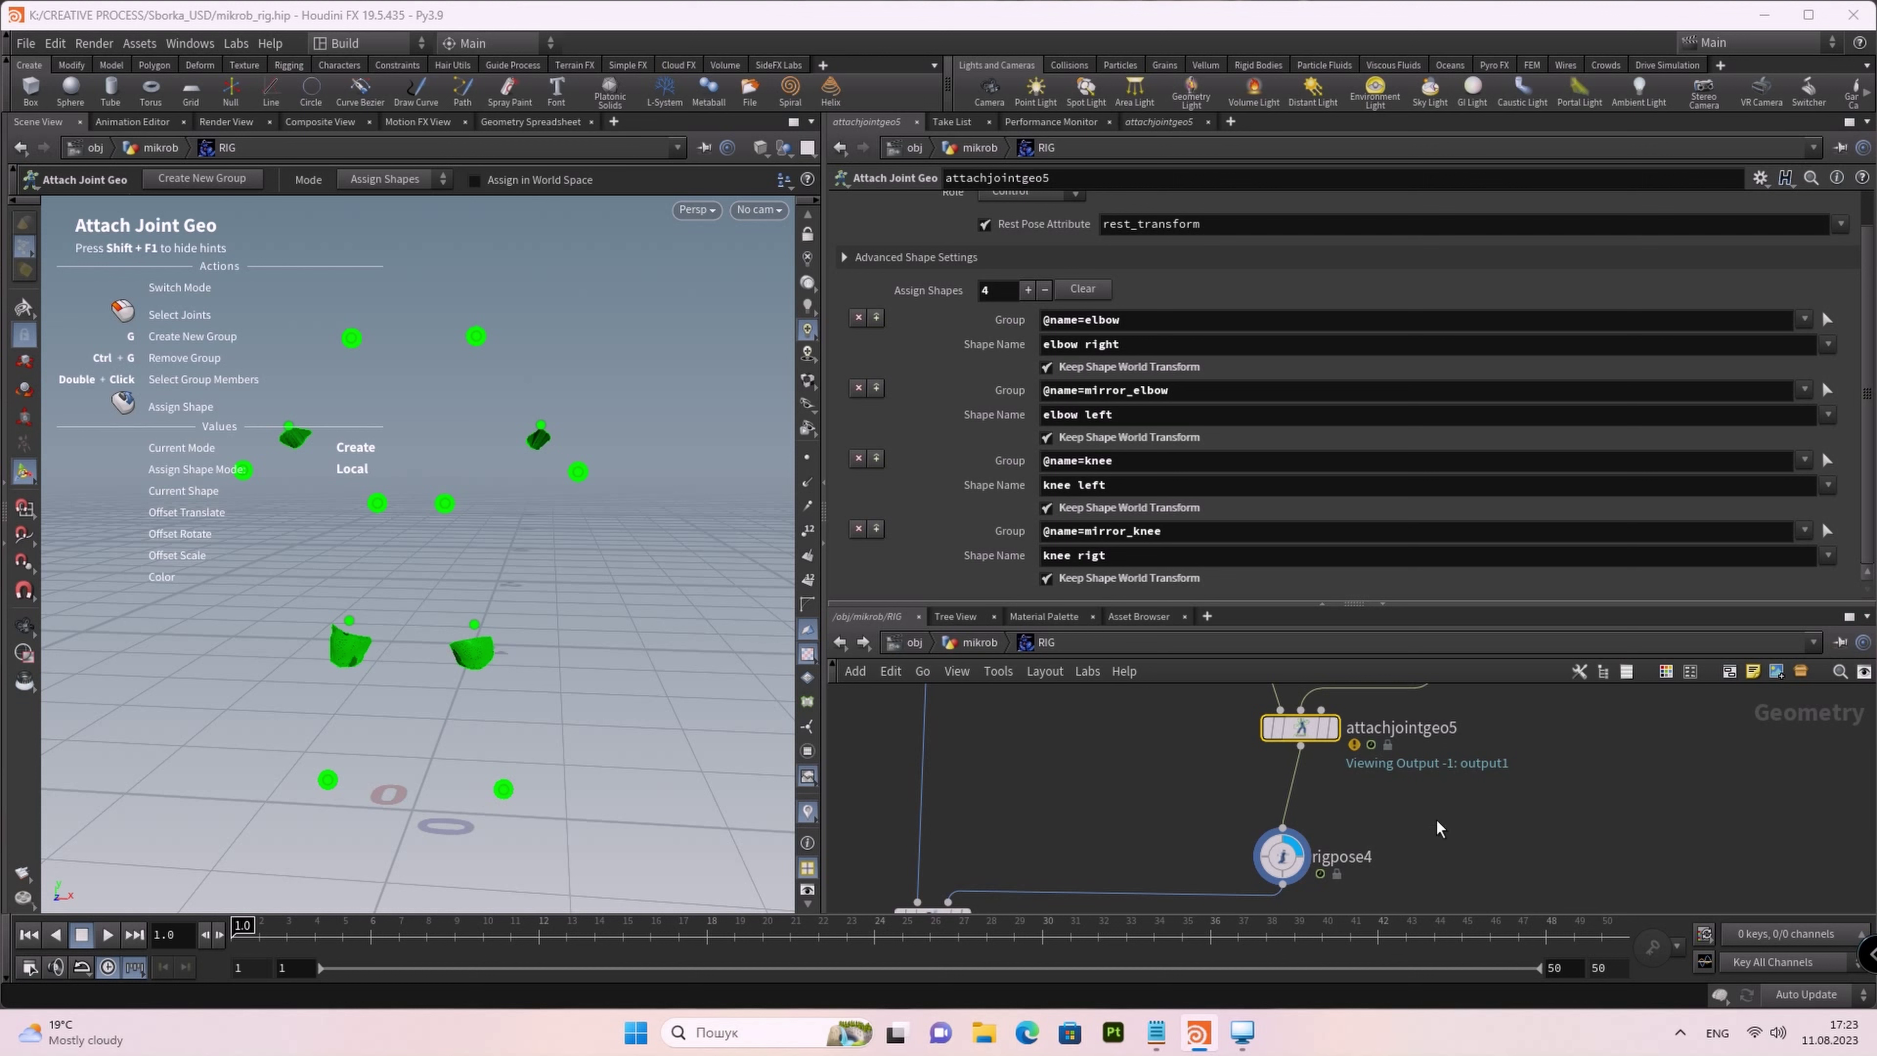
Step: On ikchains1, enable multithreading and add the first IK chain entry
scroll(1472, 815, down, 3)
middle_drag(1472, 815, 1370, 805)
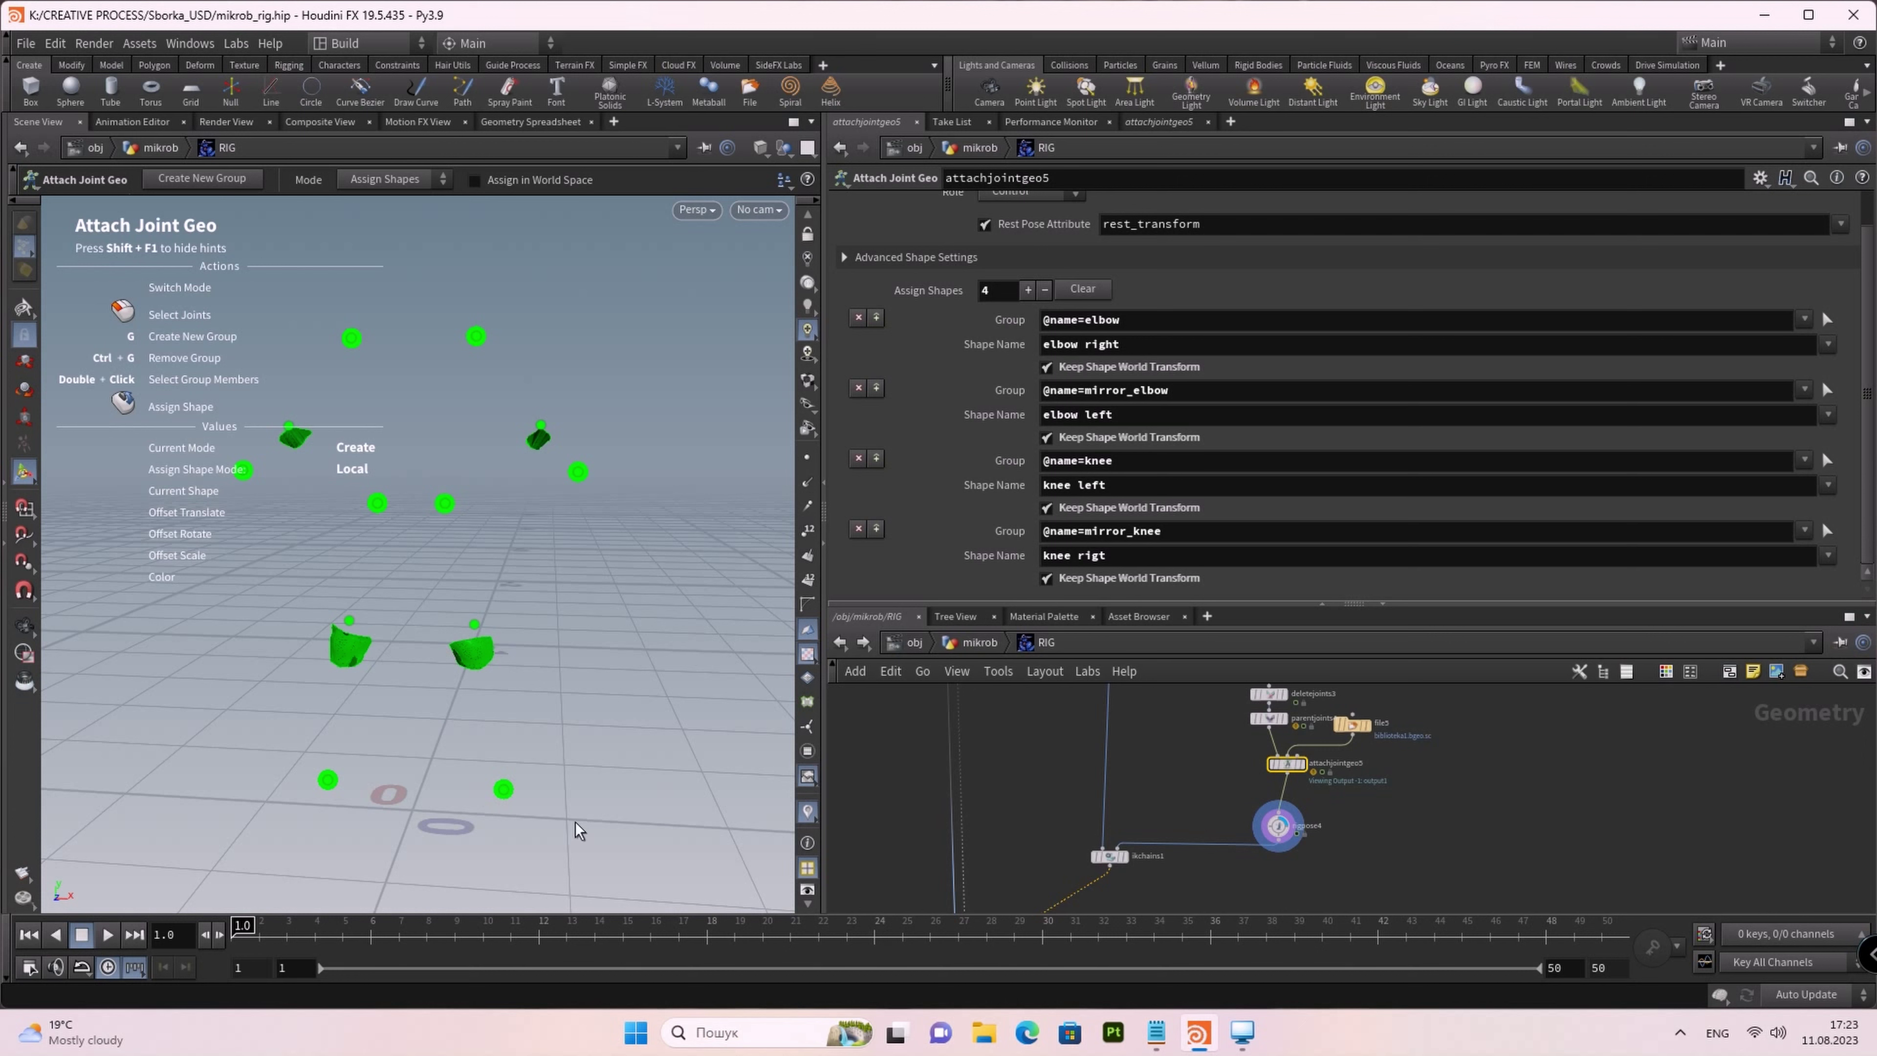
key(Escape)
mouse_move(616, 797)
mouse_down()
mouse_move(546, 600)
mouse_move(658, 615)
mouse_move(482, 628)
mouse_move(608, 634)
mouse_move(650, 612)
mouse_move(596, 647)
mouse_up()
middle_drag(596, 646, 562, 633)
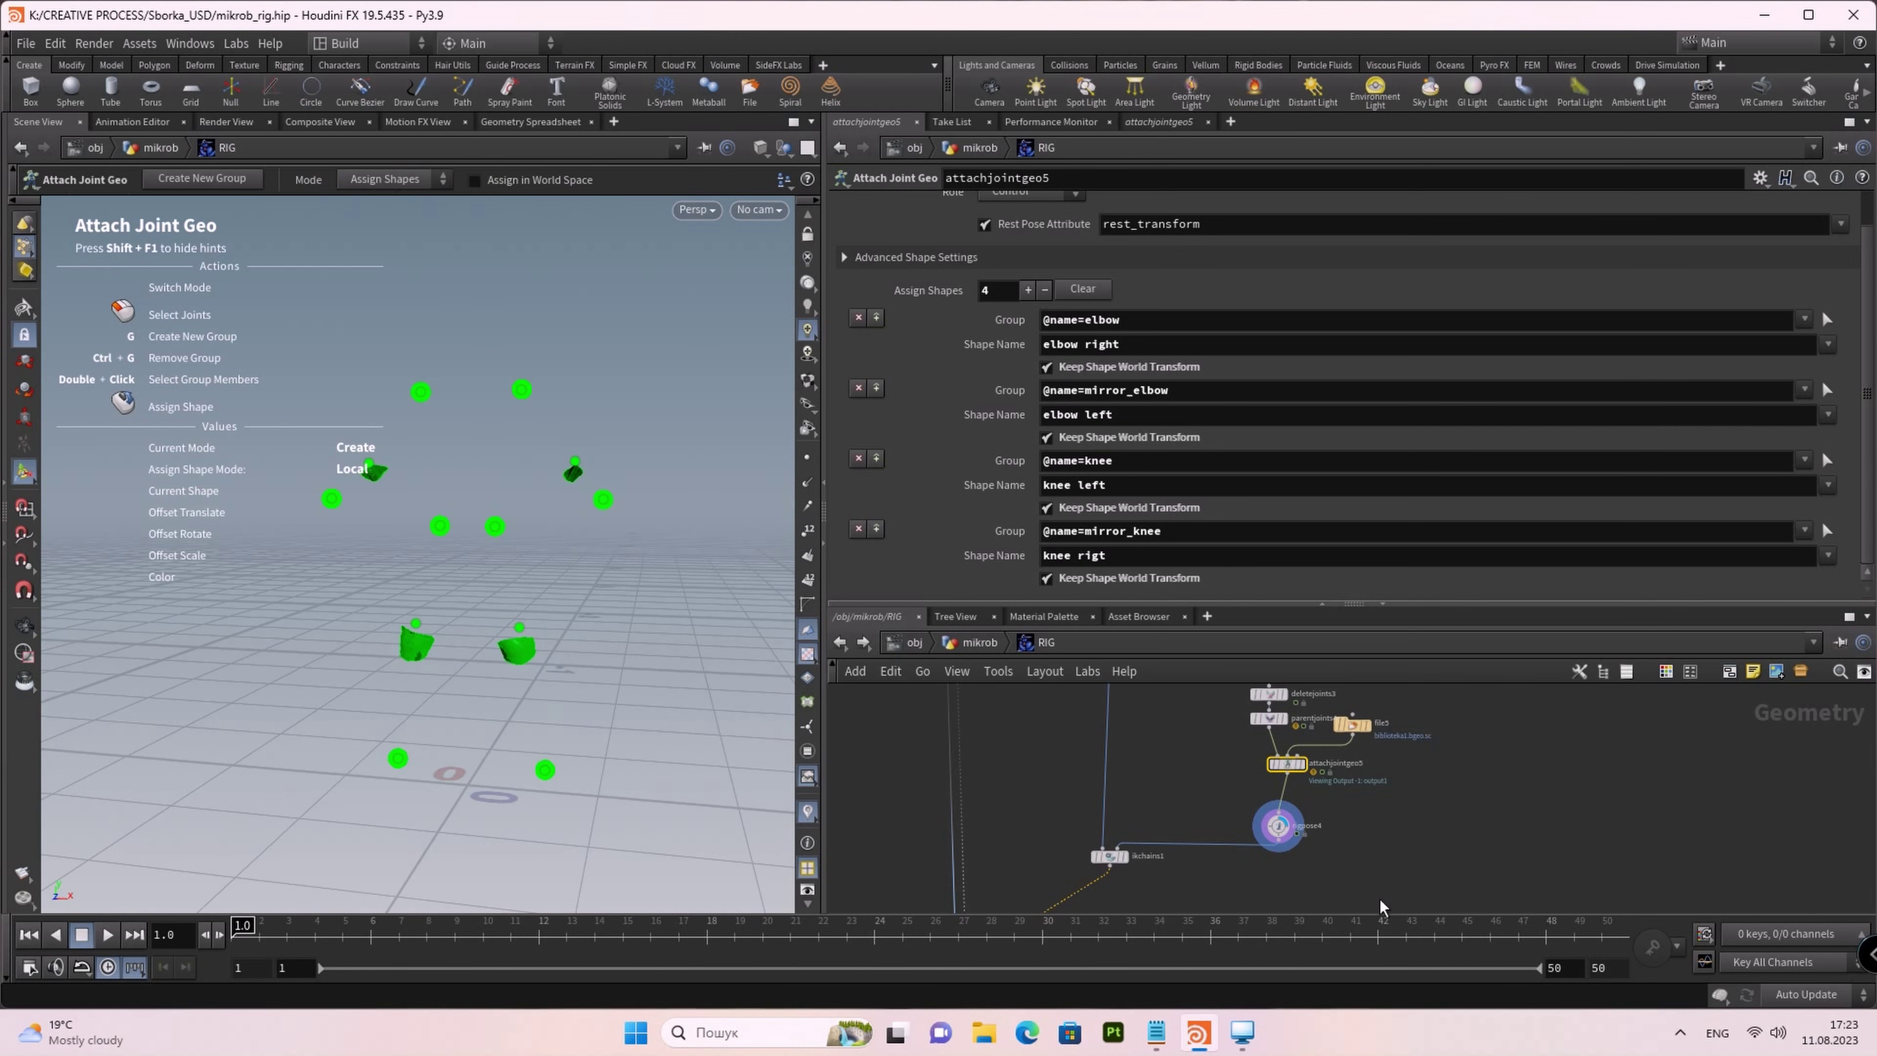
middle_drag(1386, 892, 1424, 779)
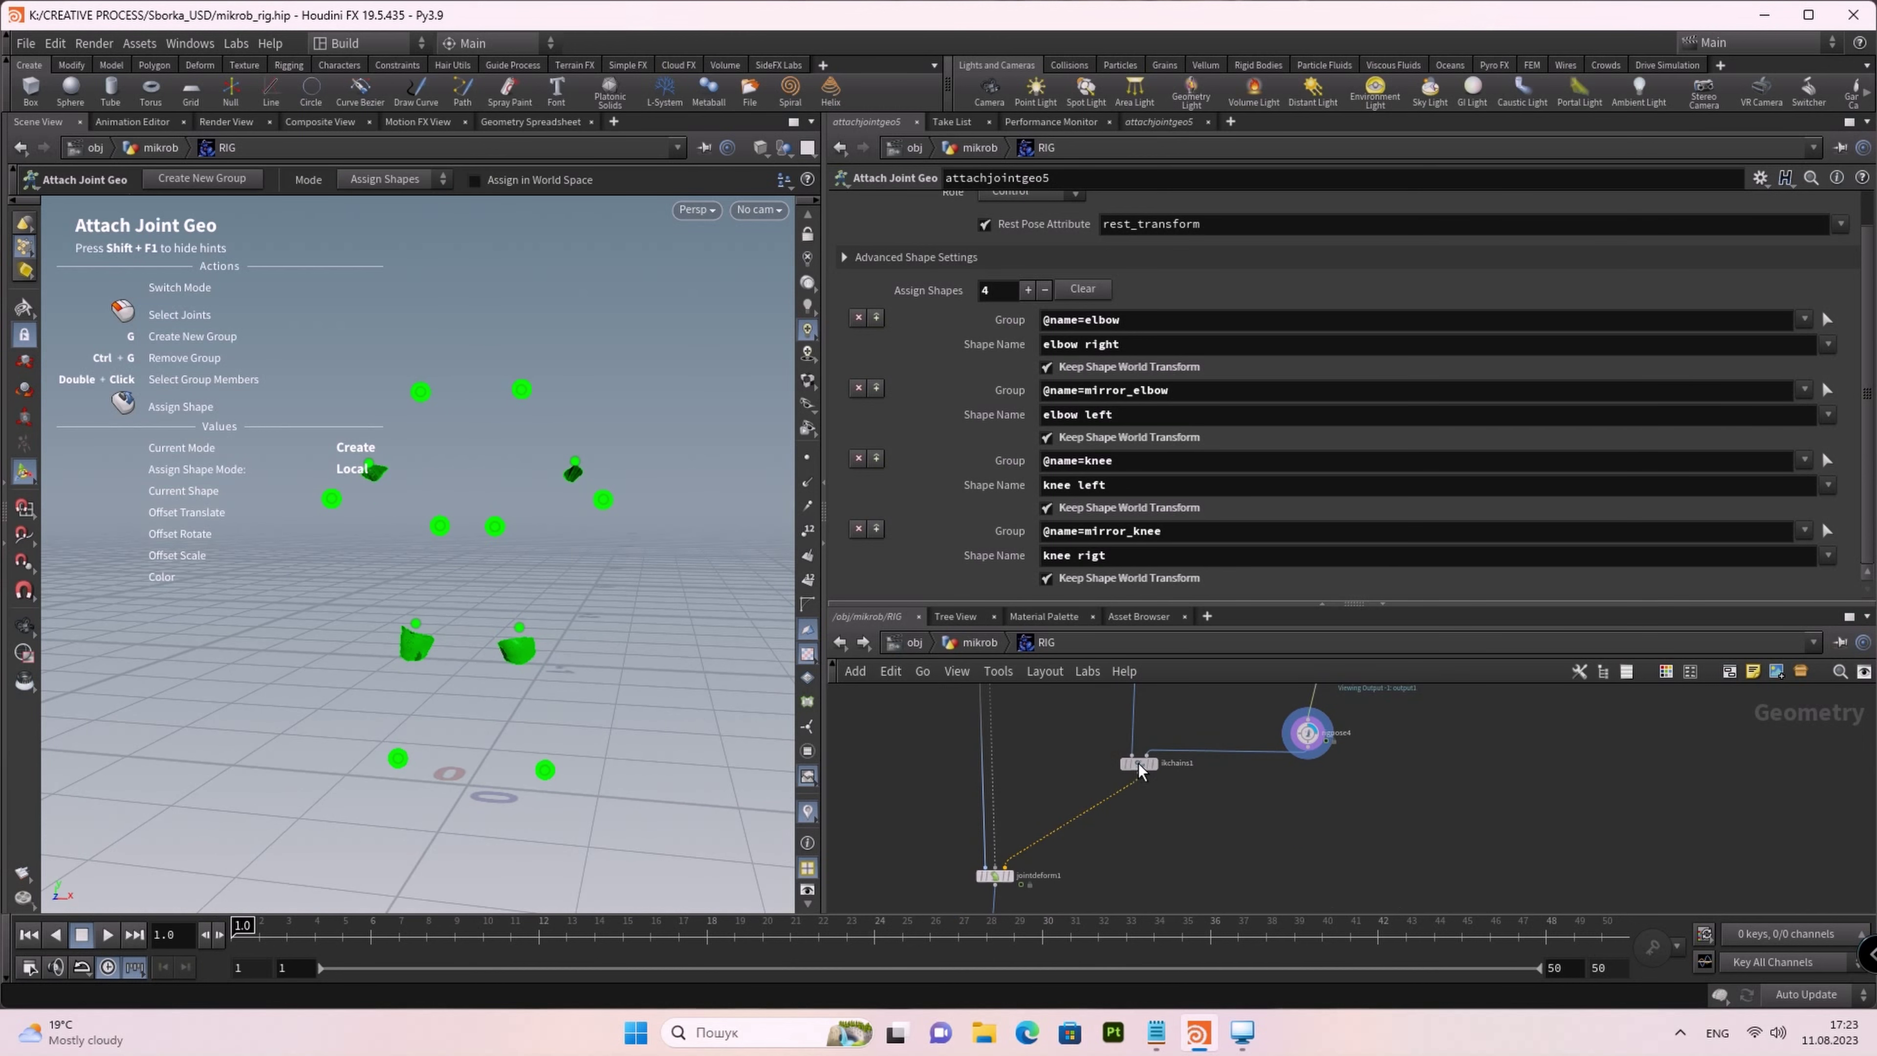
click(1137, 763)
click(985, 203)
click(1277, 225)
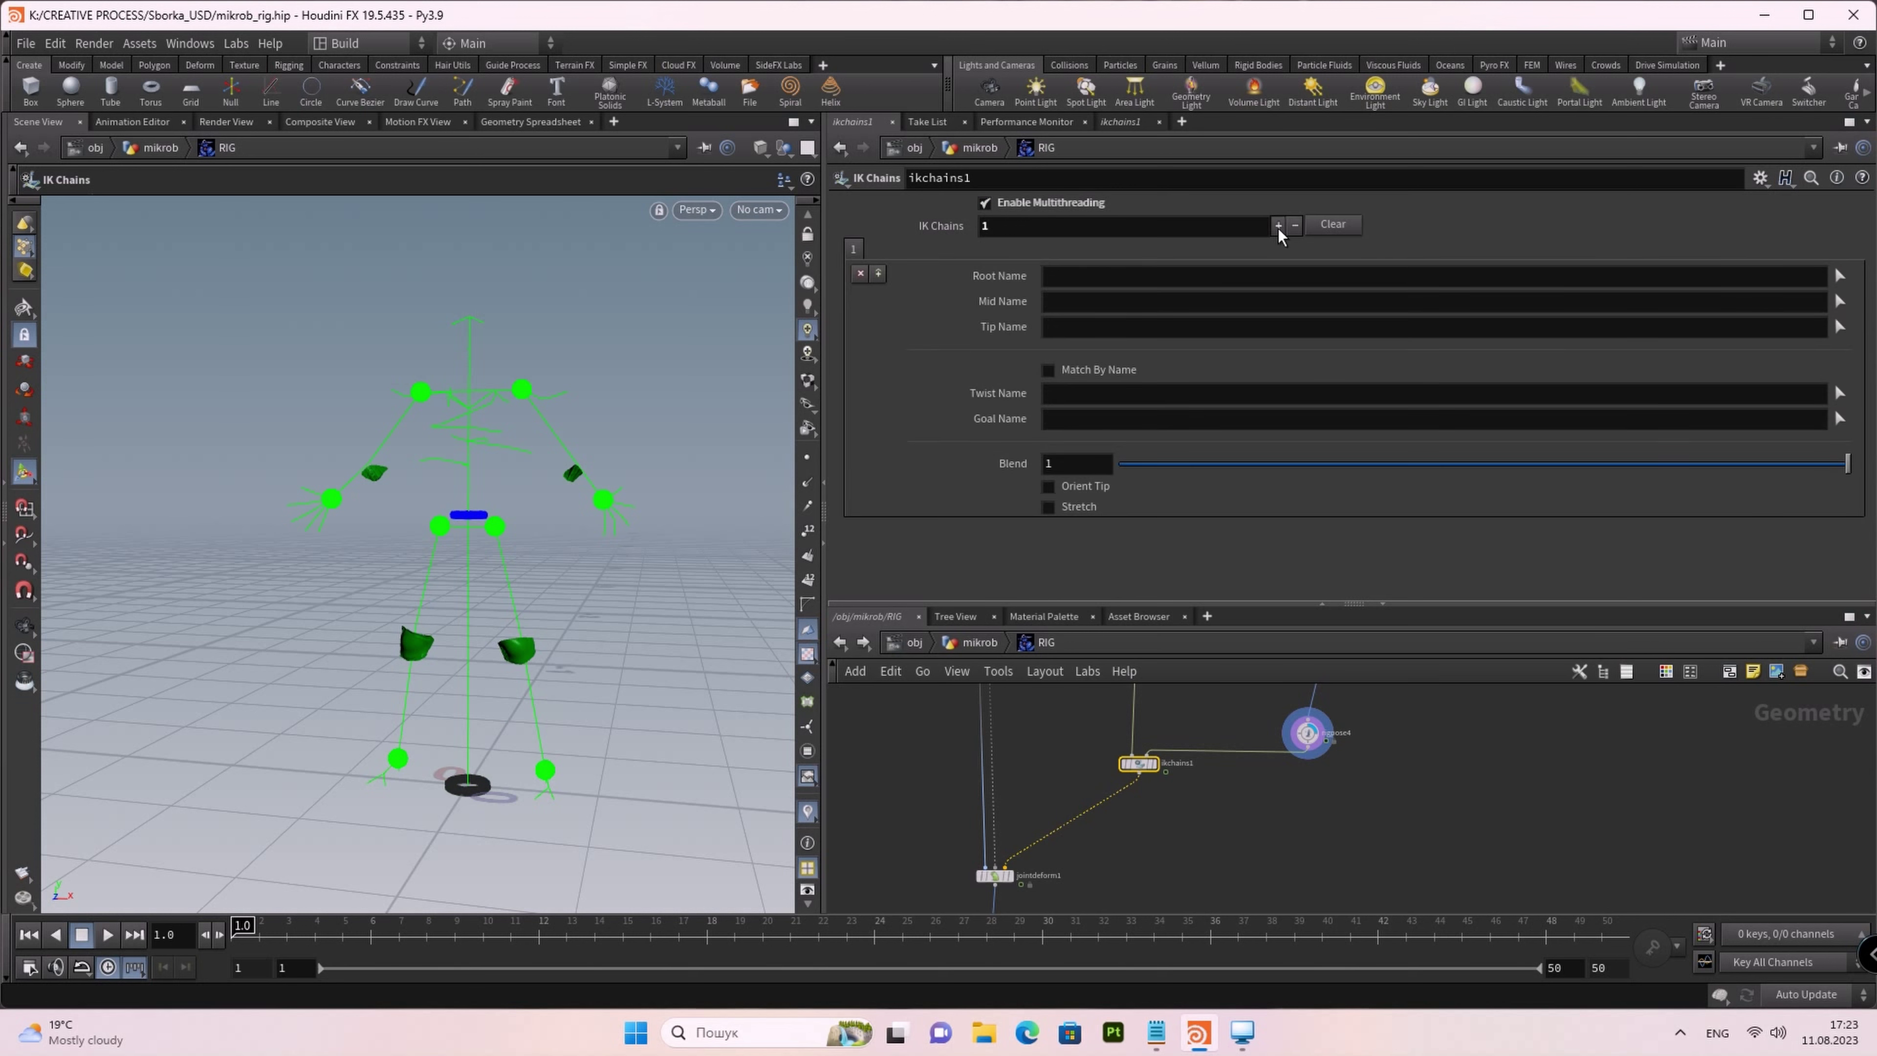
Step: Raise IK Chains to 4 and set chain 1's root joint to shoulder
click(1278, 226)
click(1839, 276)
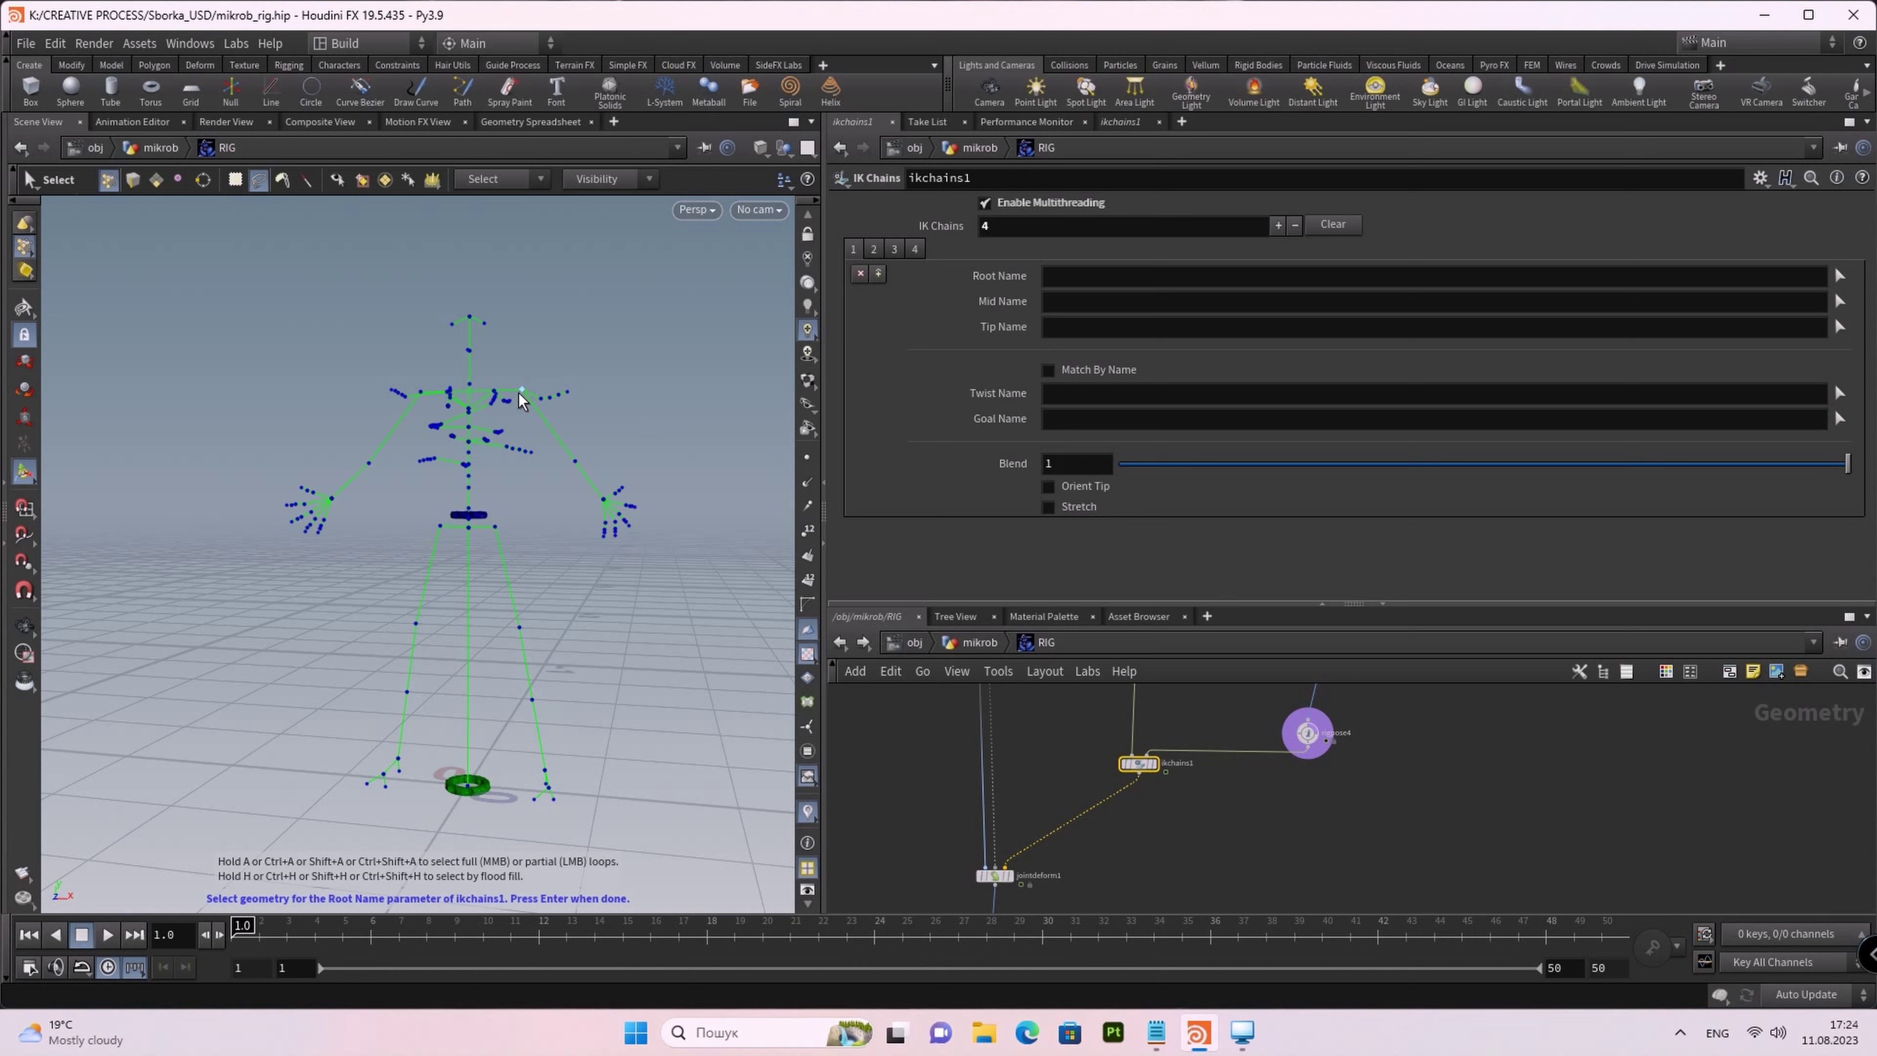
click(520, 394)
key(Return)
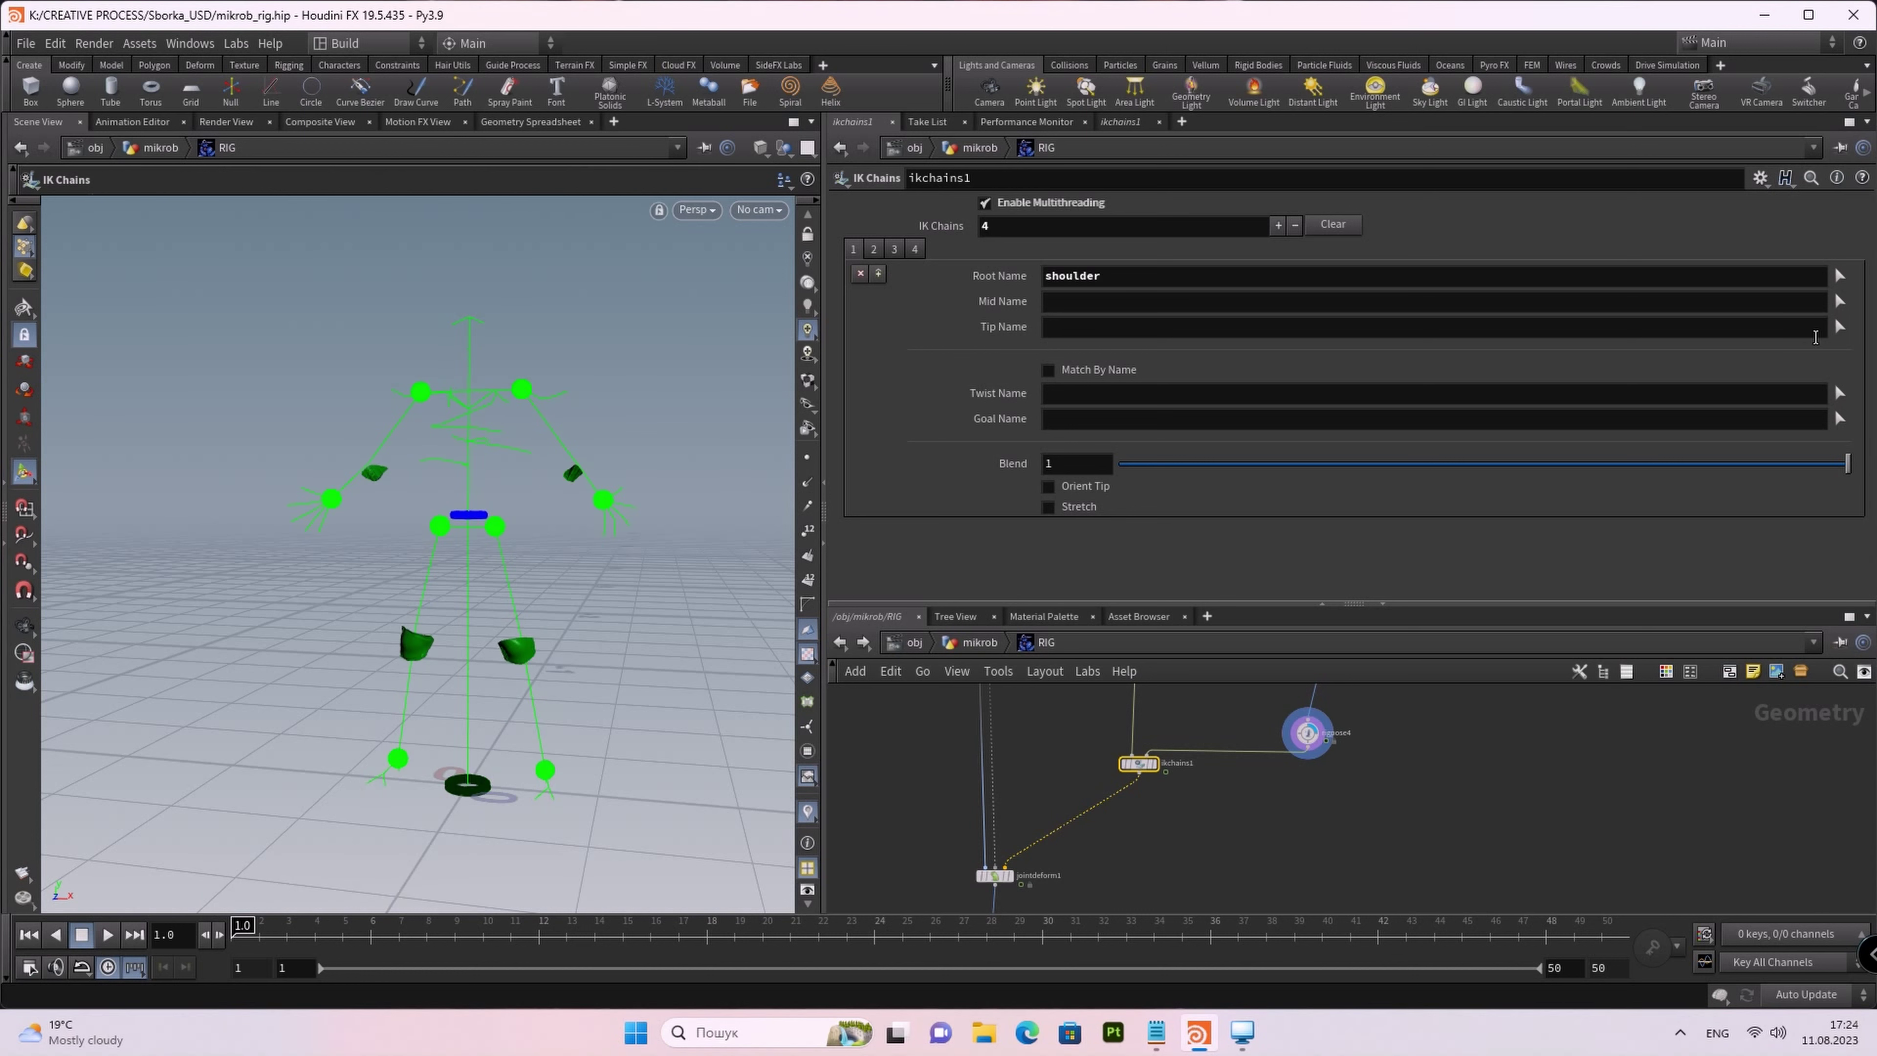
Step: Finish chain 1 with elbow as mid, wrist as tip, and Match By Name on
click(1838, 303)
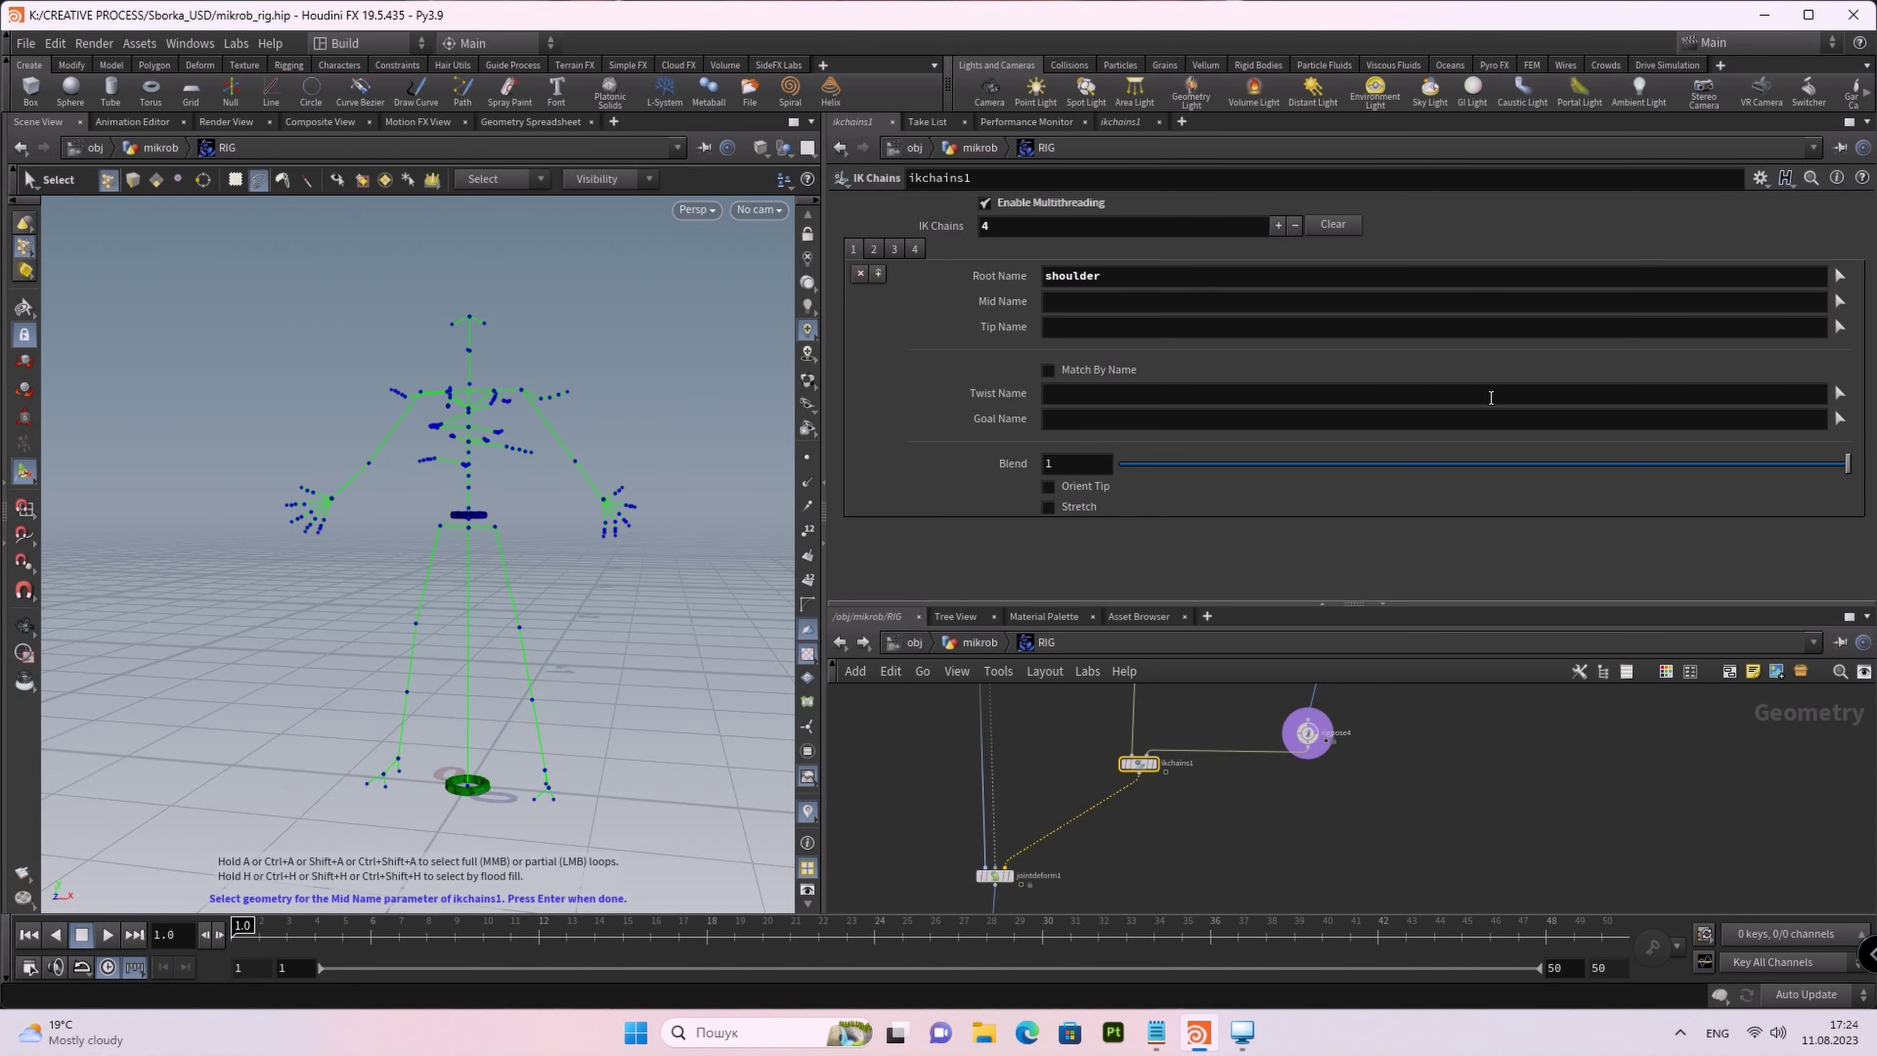
click(576, 463)
key(Return)
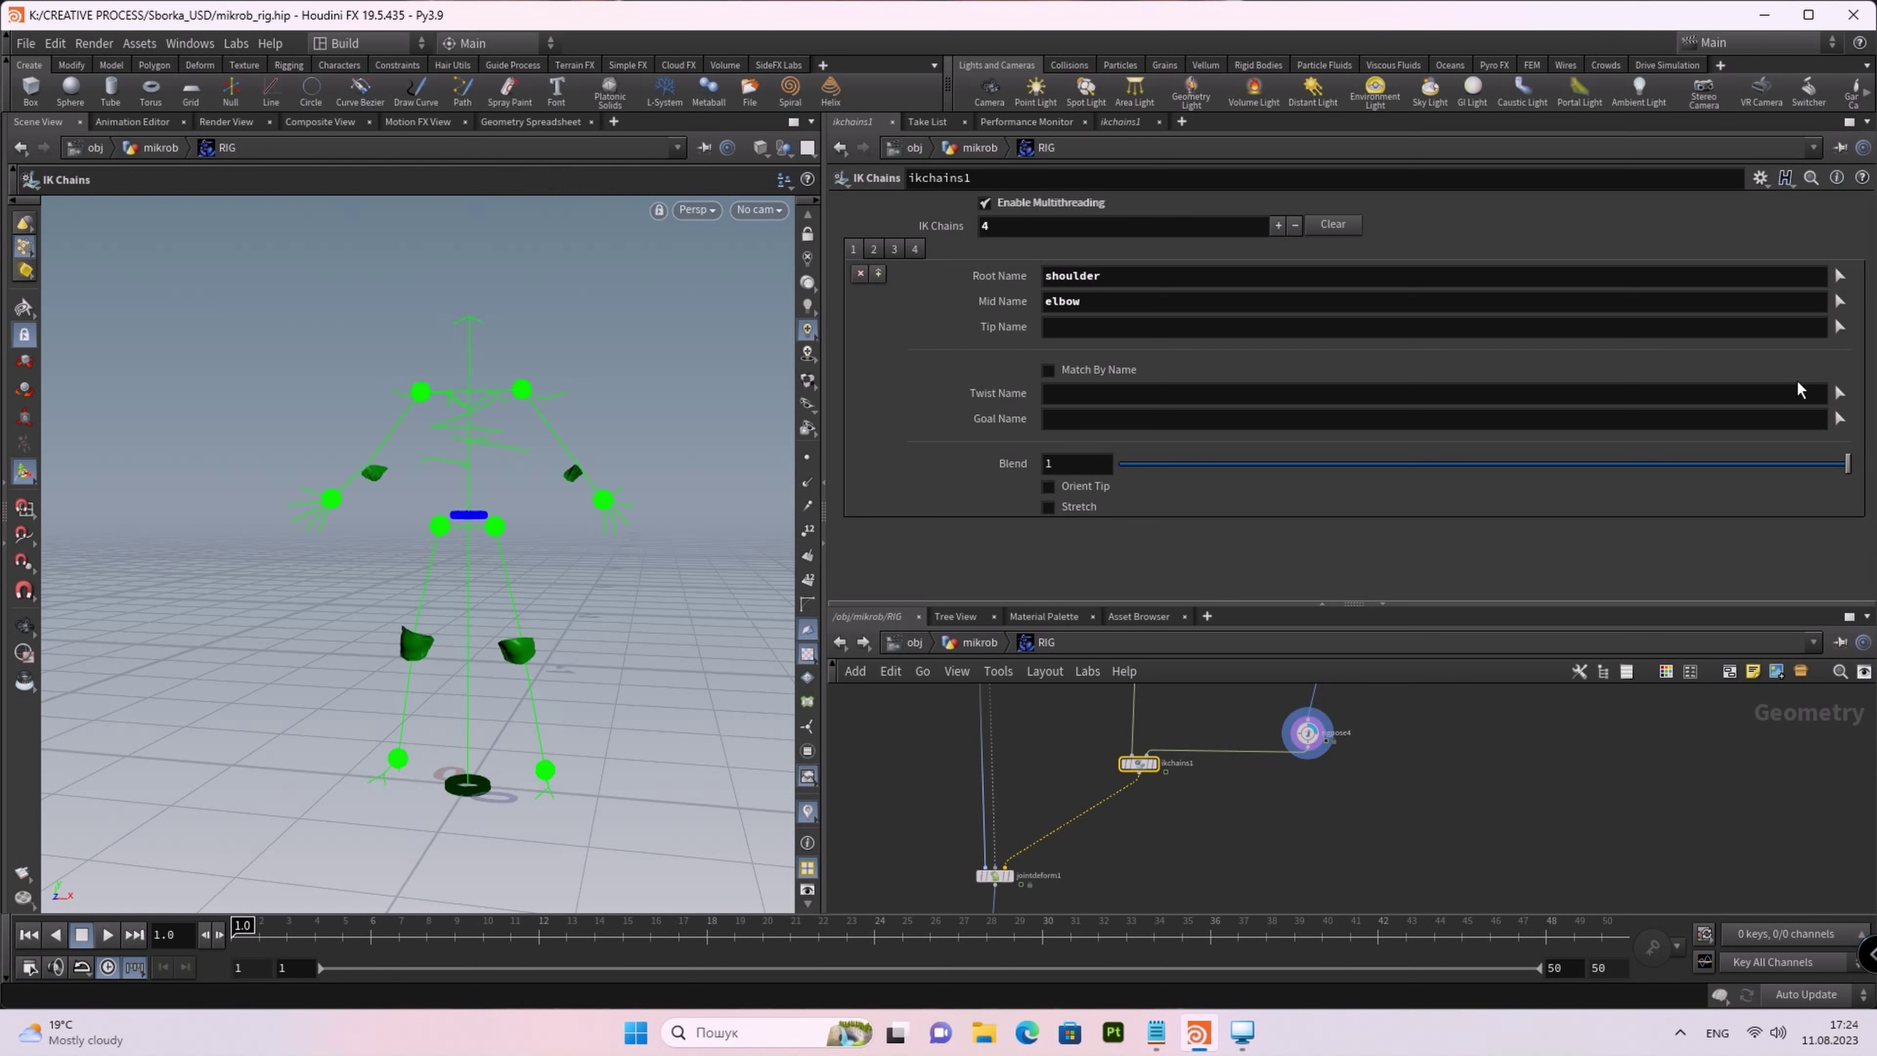
click(1838, 328)
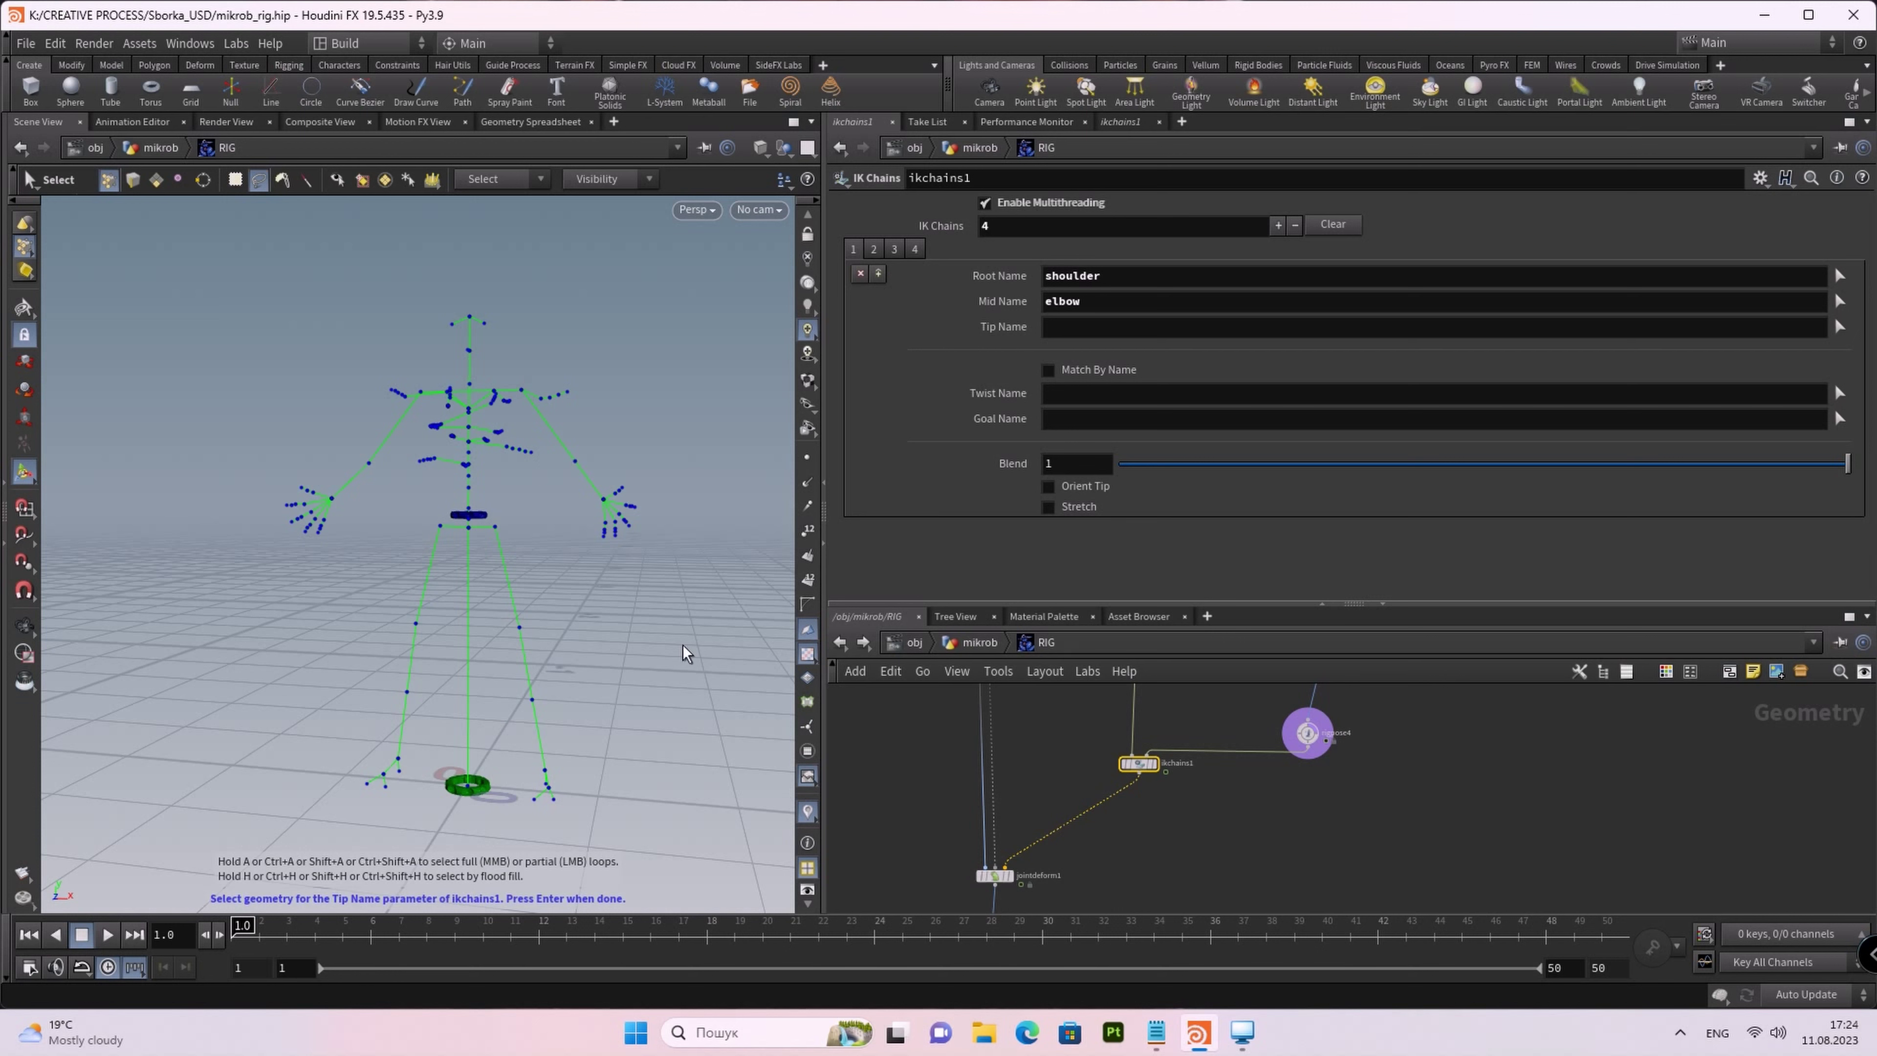
click(605, 502)
key(Return)
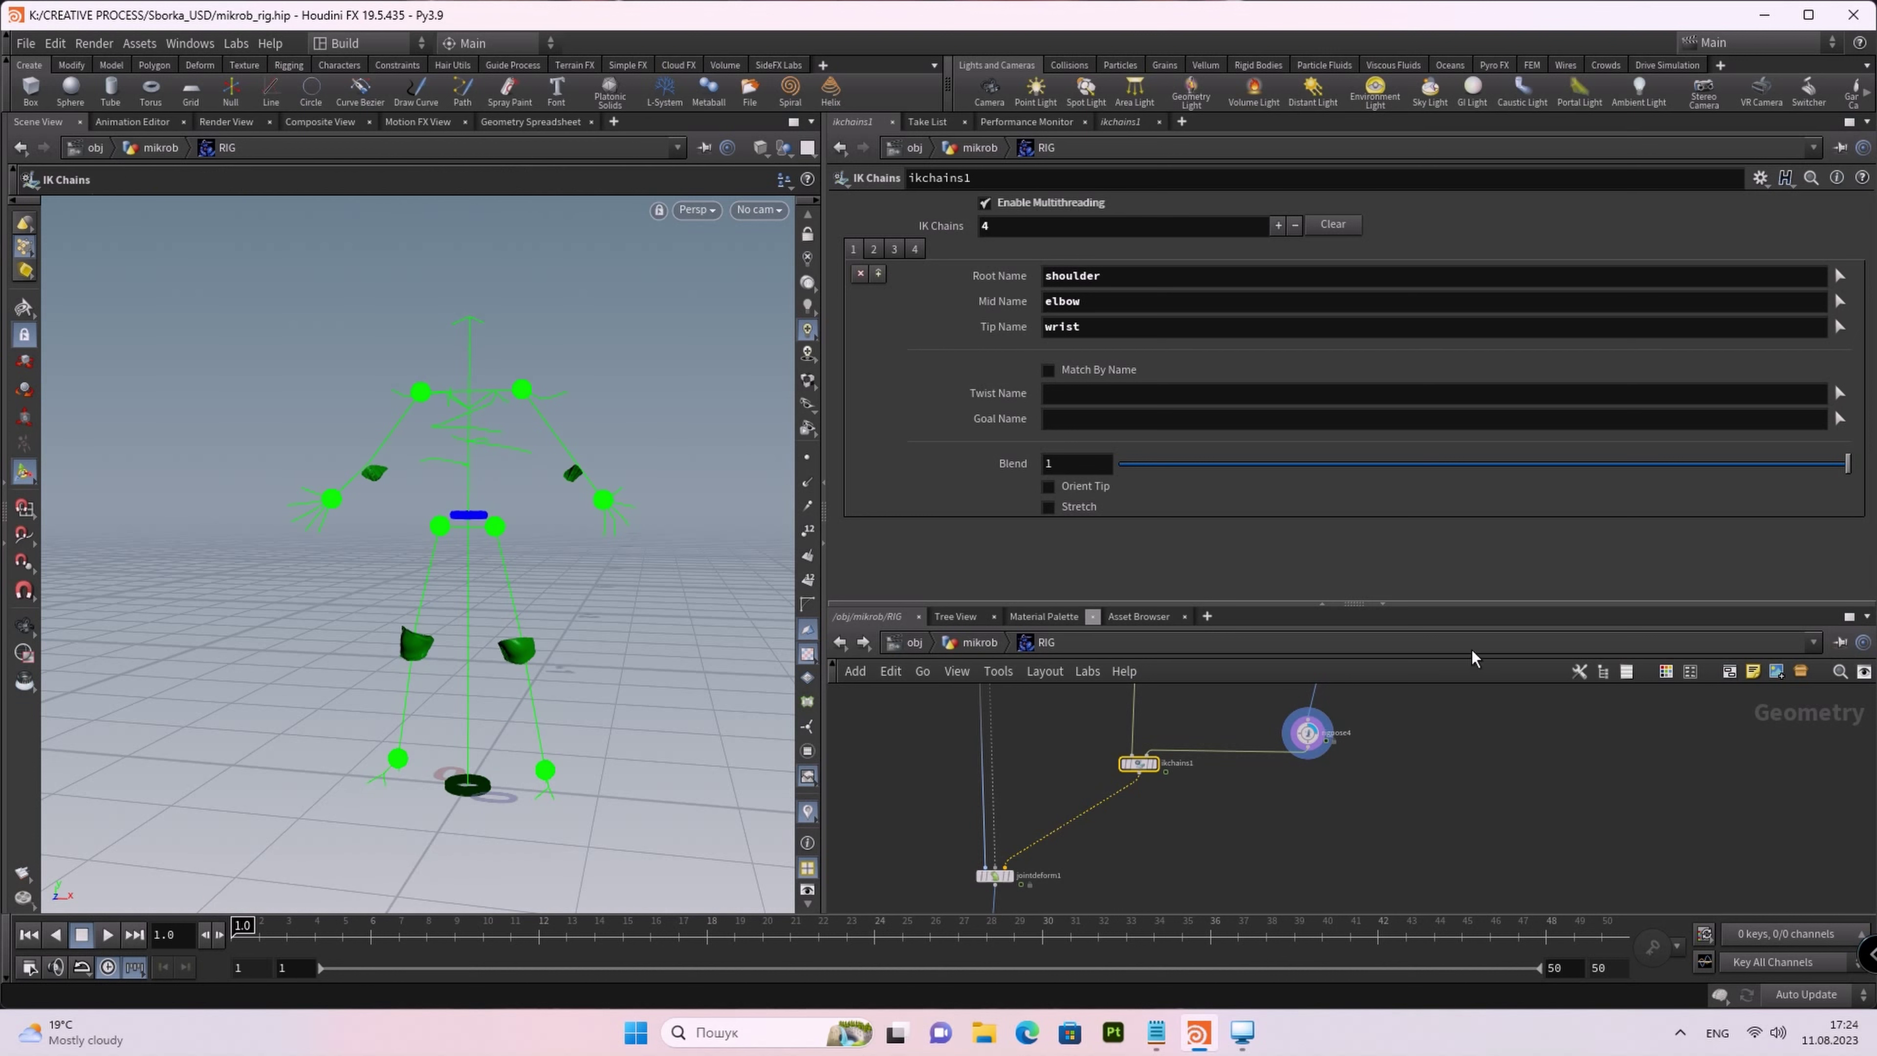
click(1048, 370)
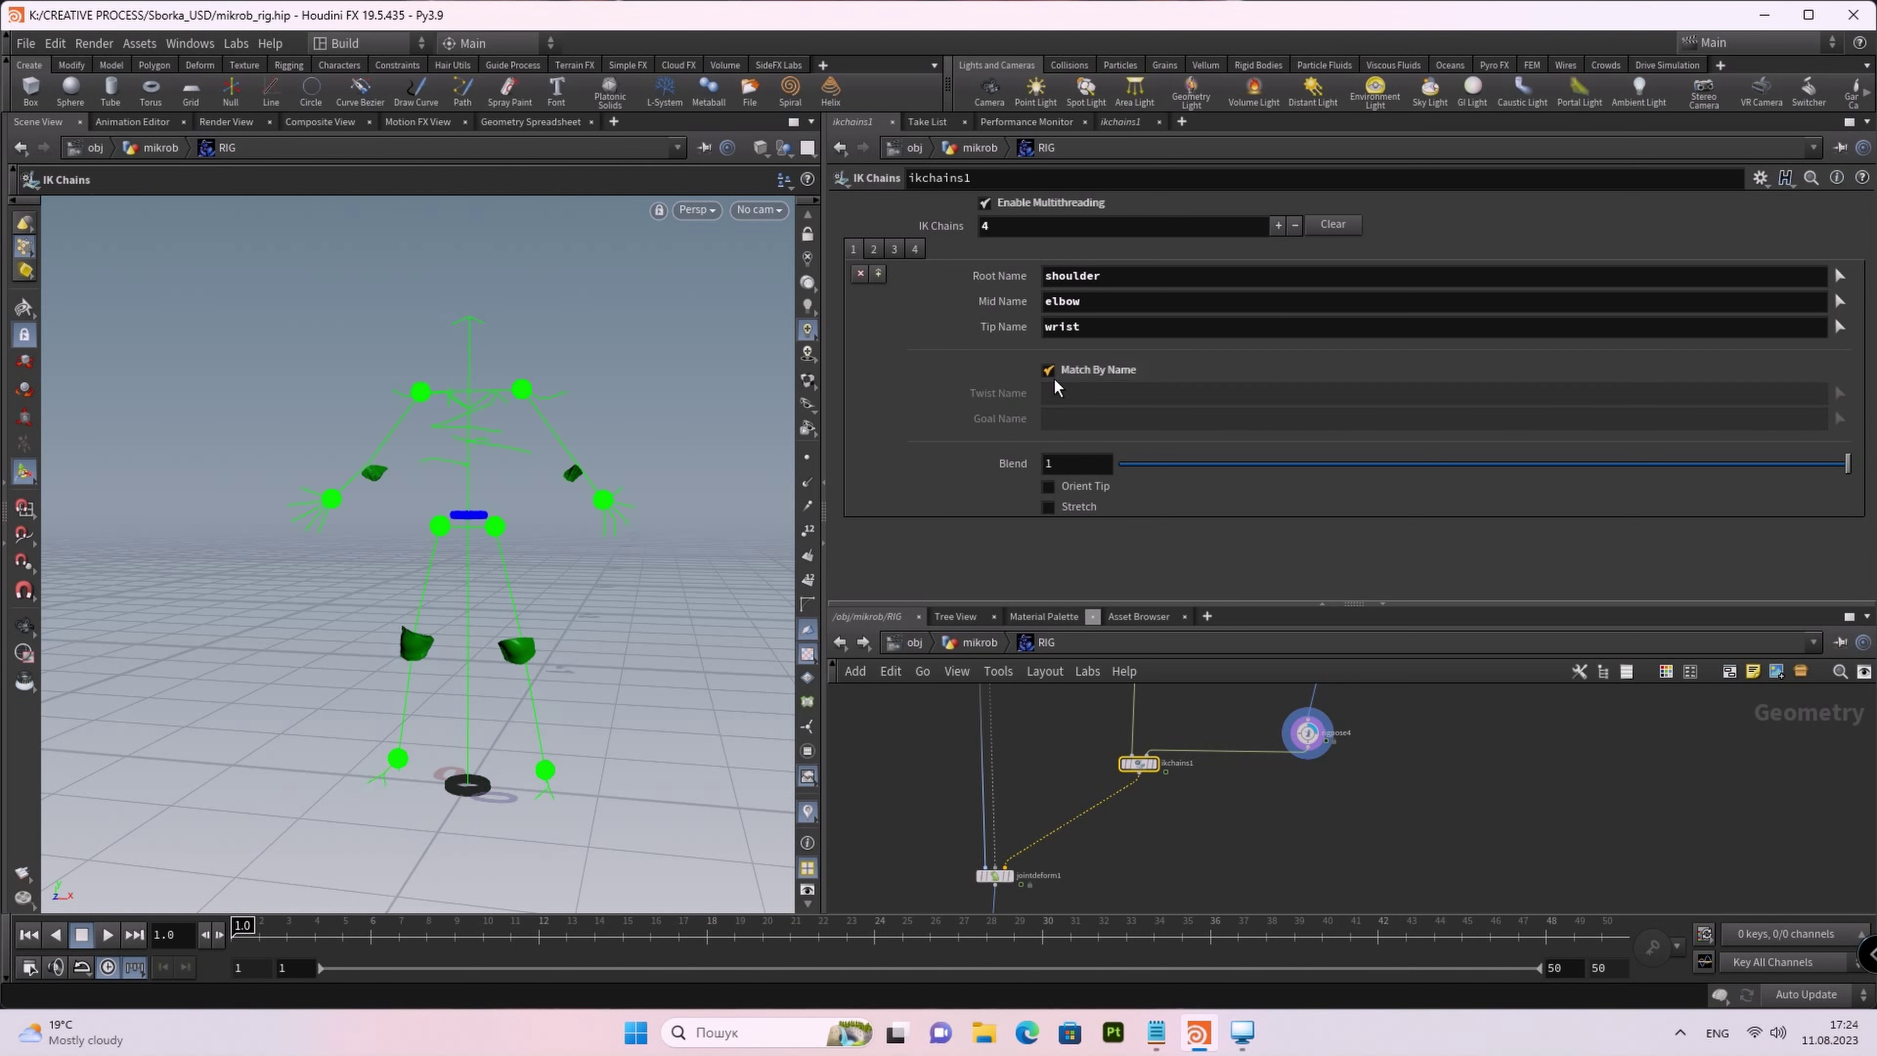
click(872, 251)
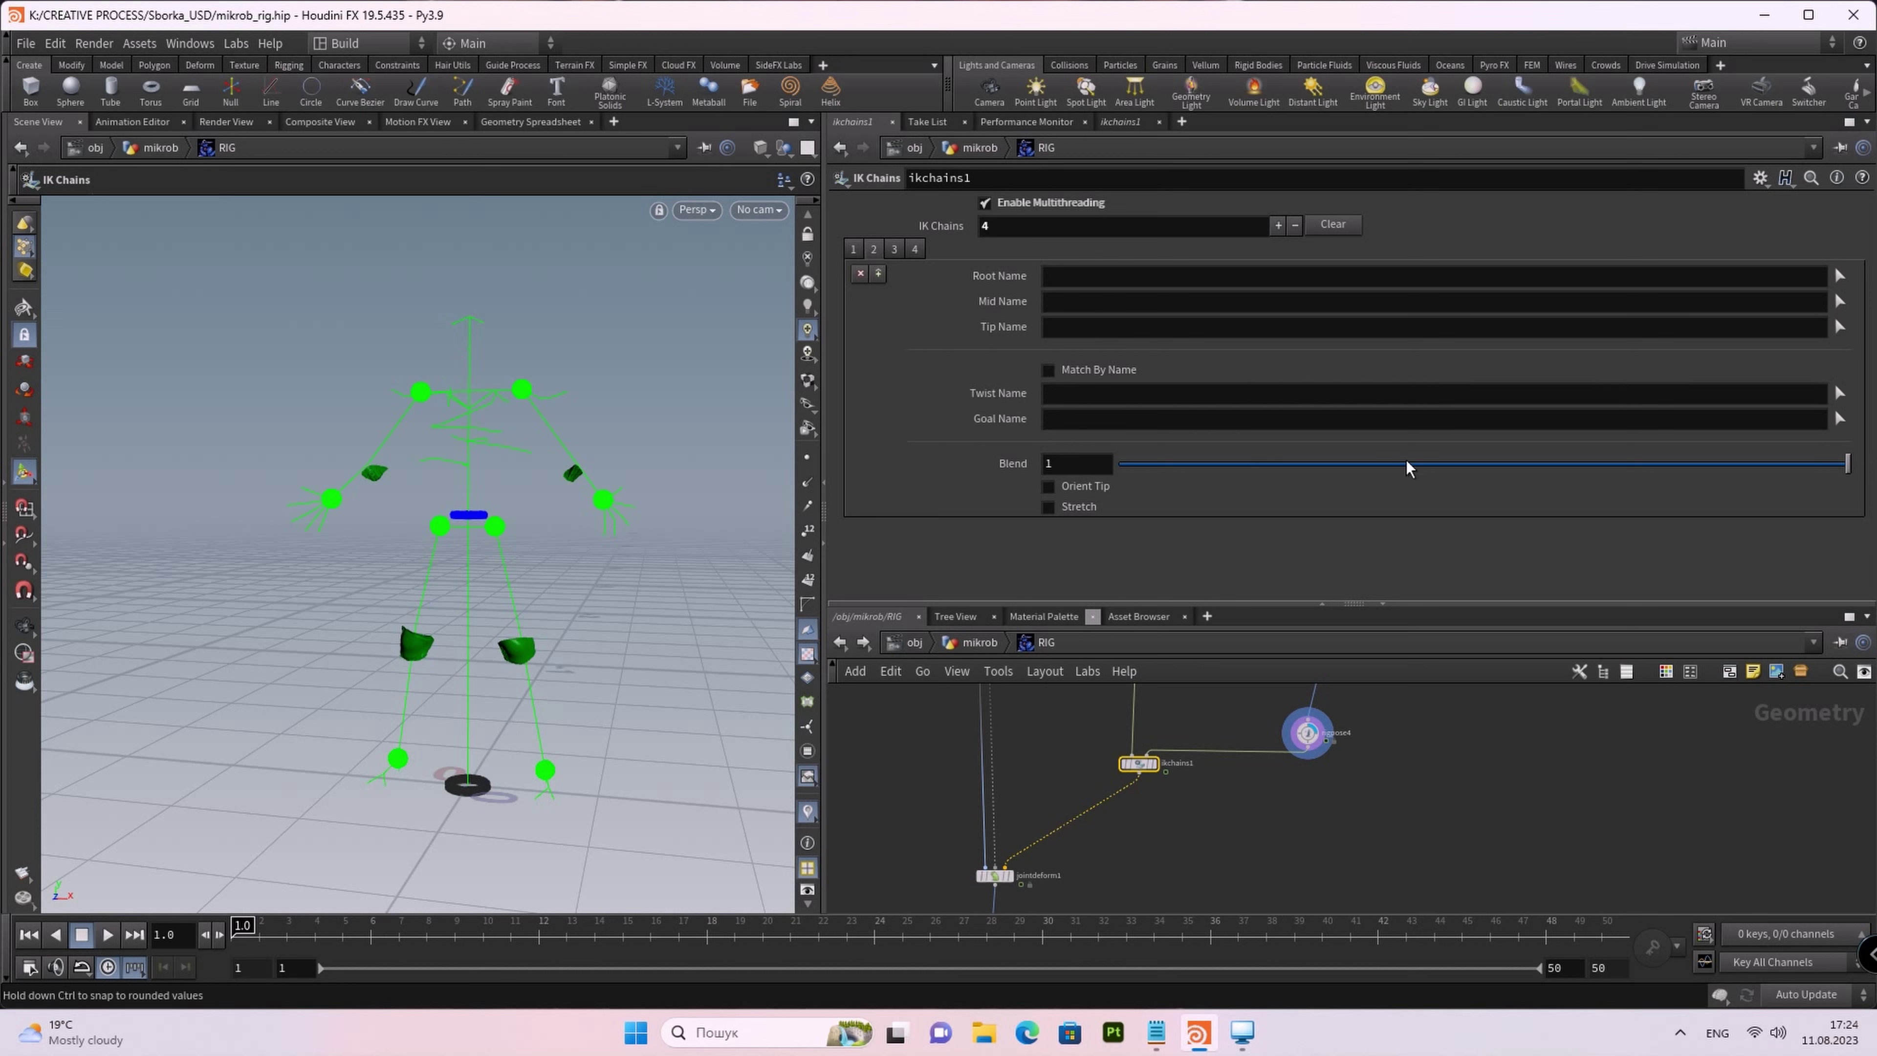
click(1839, 276)
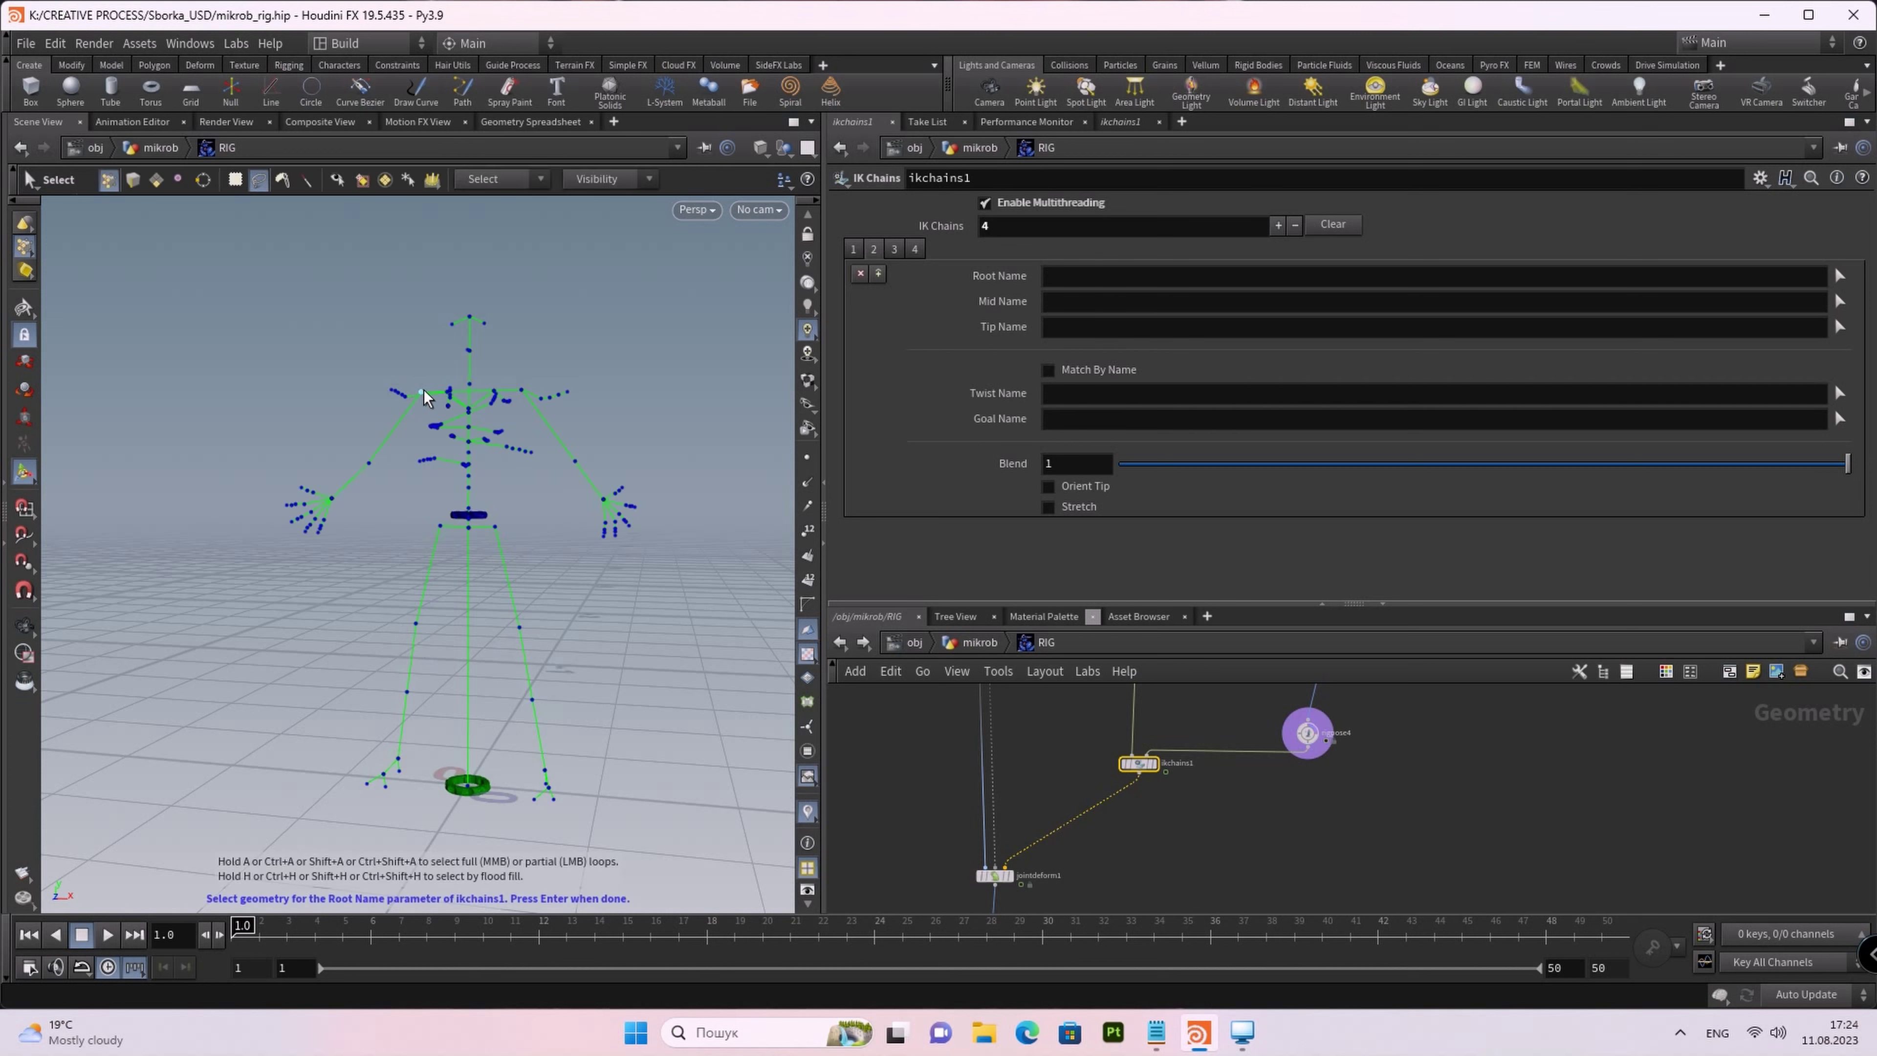
Step: Set chain 2 to mirror_shoulder, mirror_elbow, mirror_wrist with Match By Name on
click(425, 392)
key(Return)
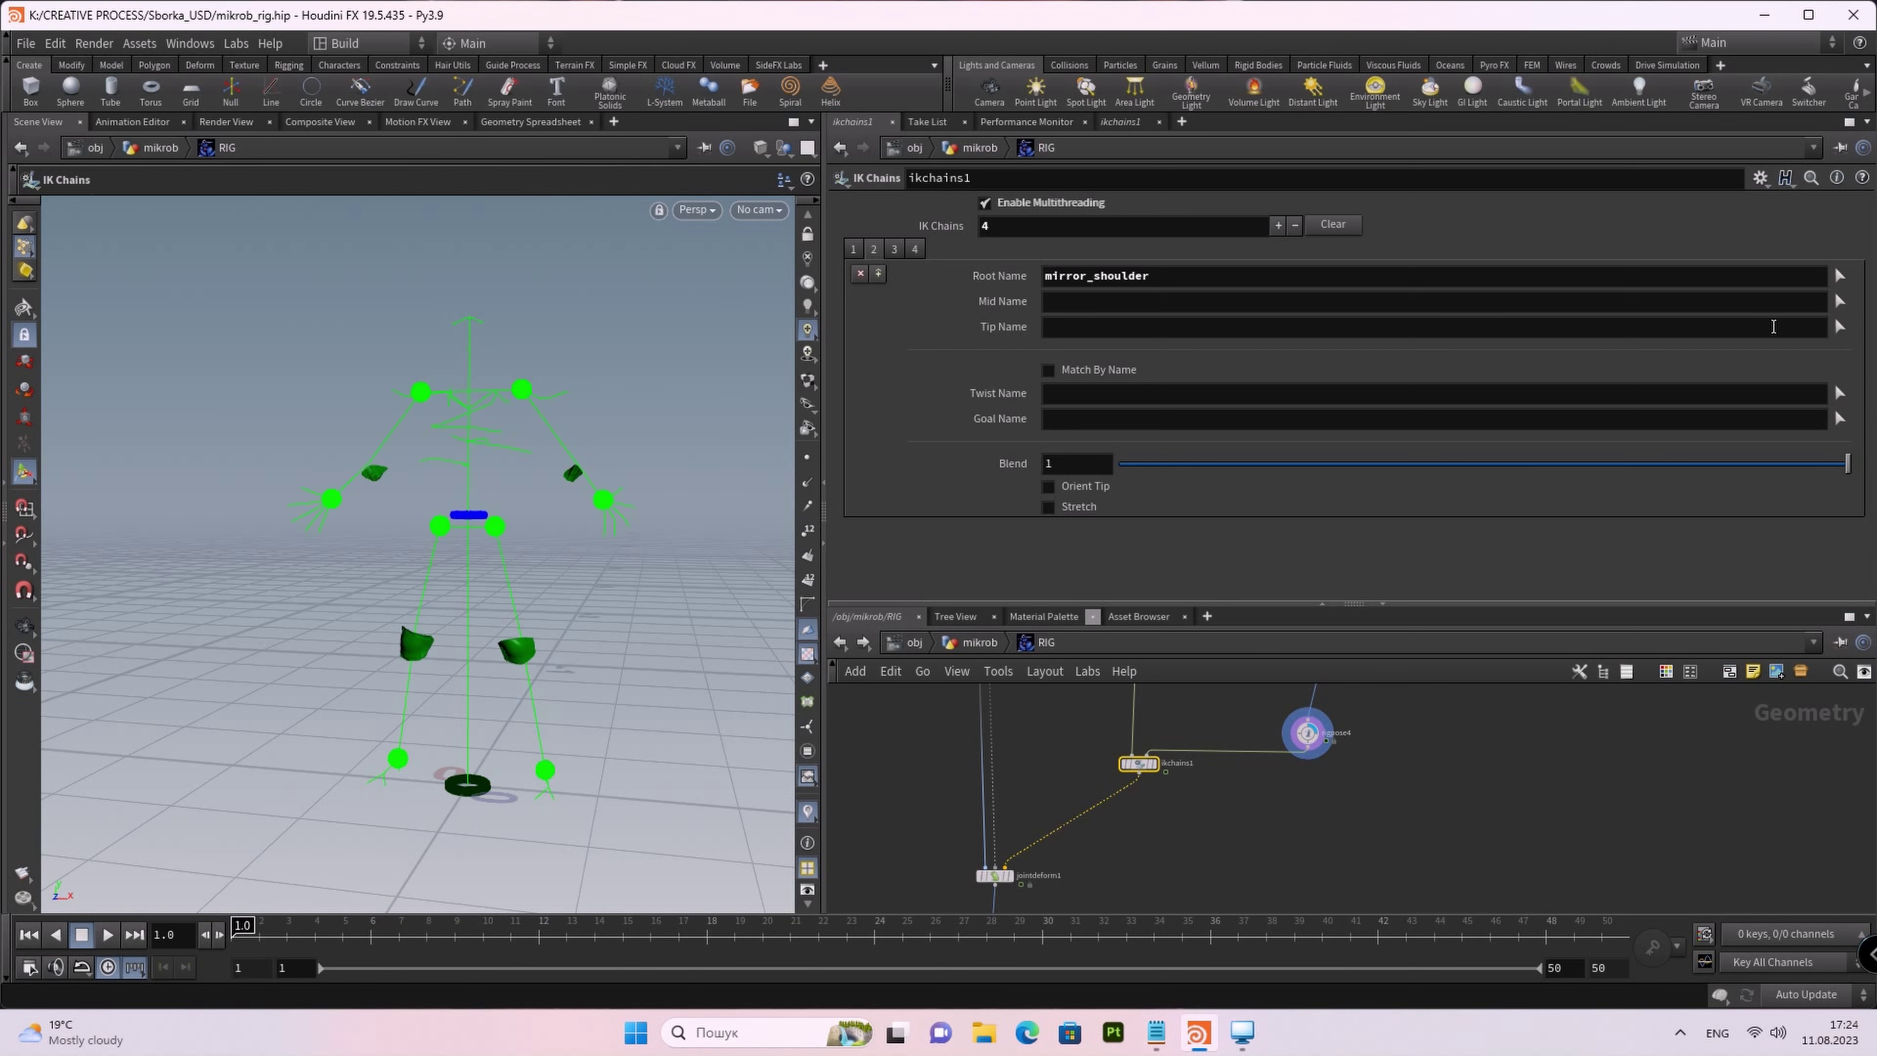
click(1841, 302)
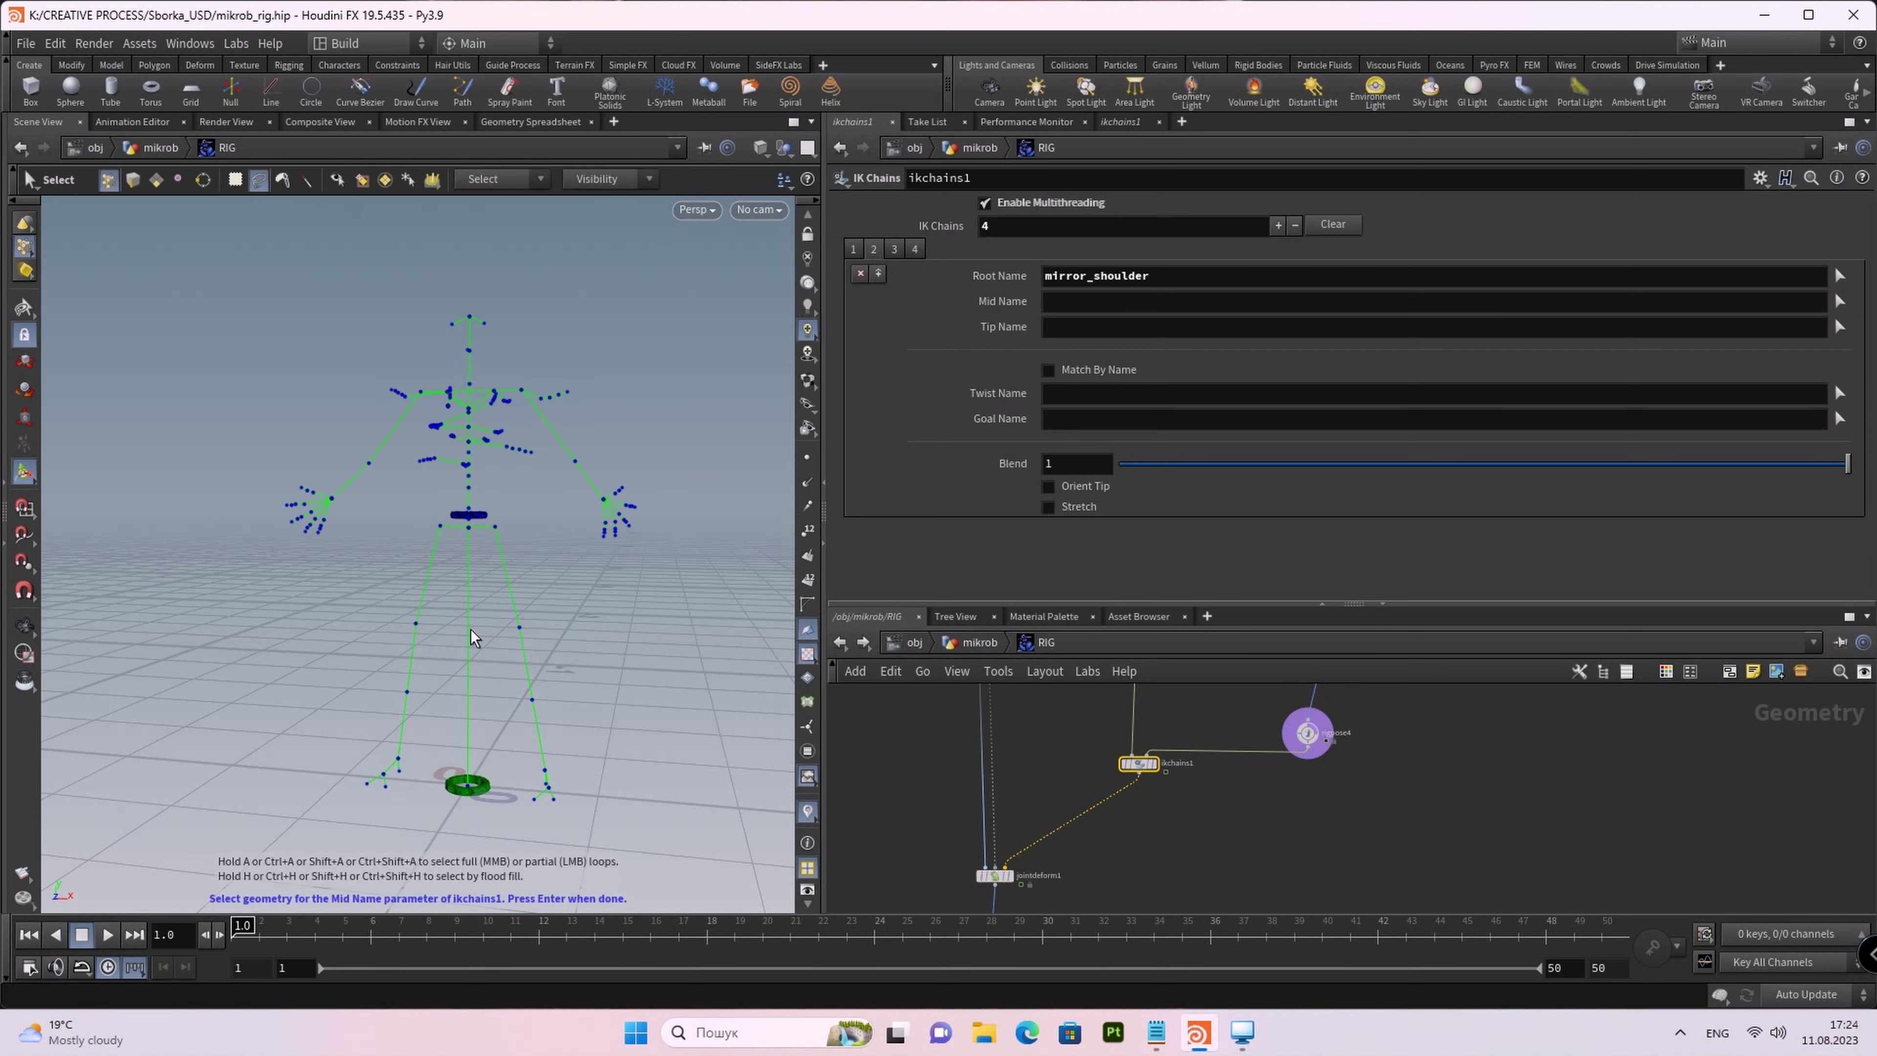
click(369, 464)
key(Return)
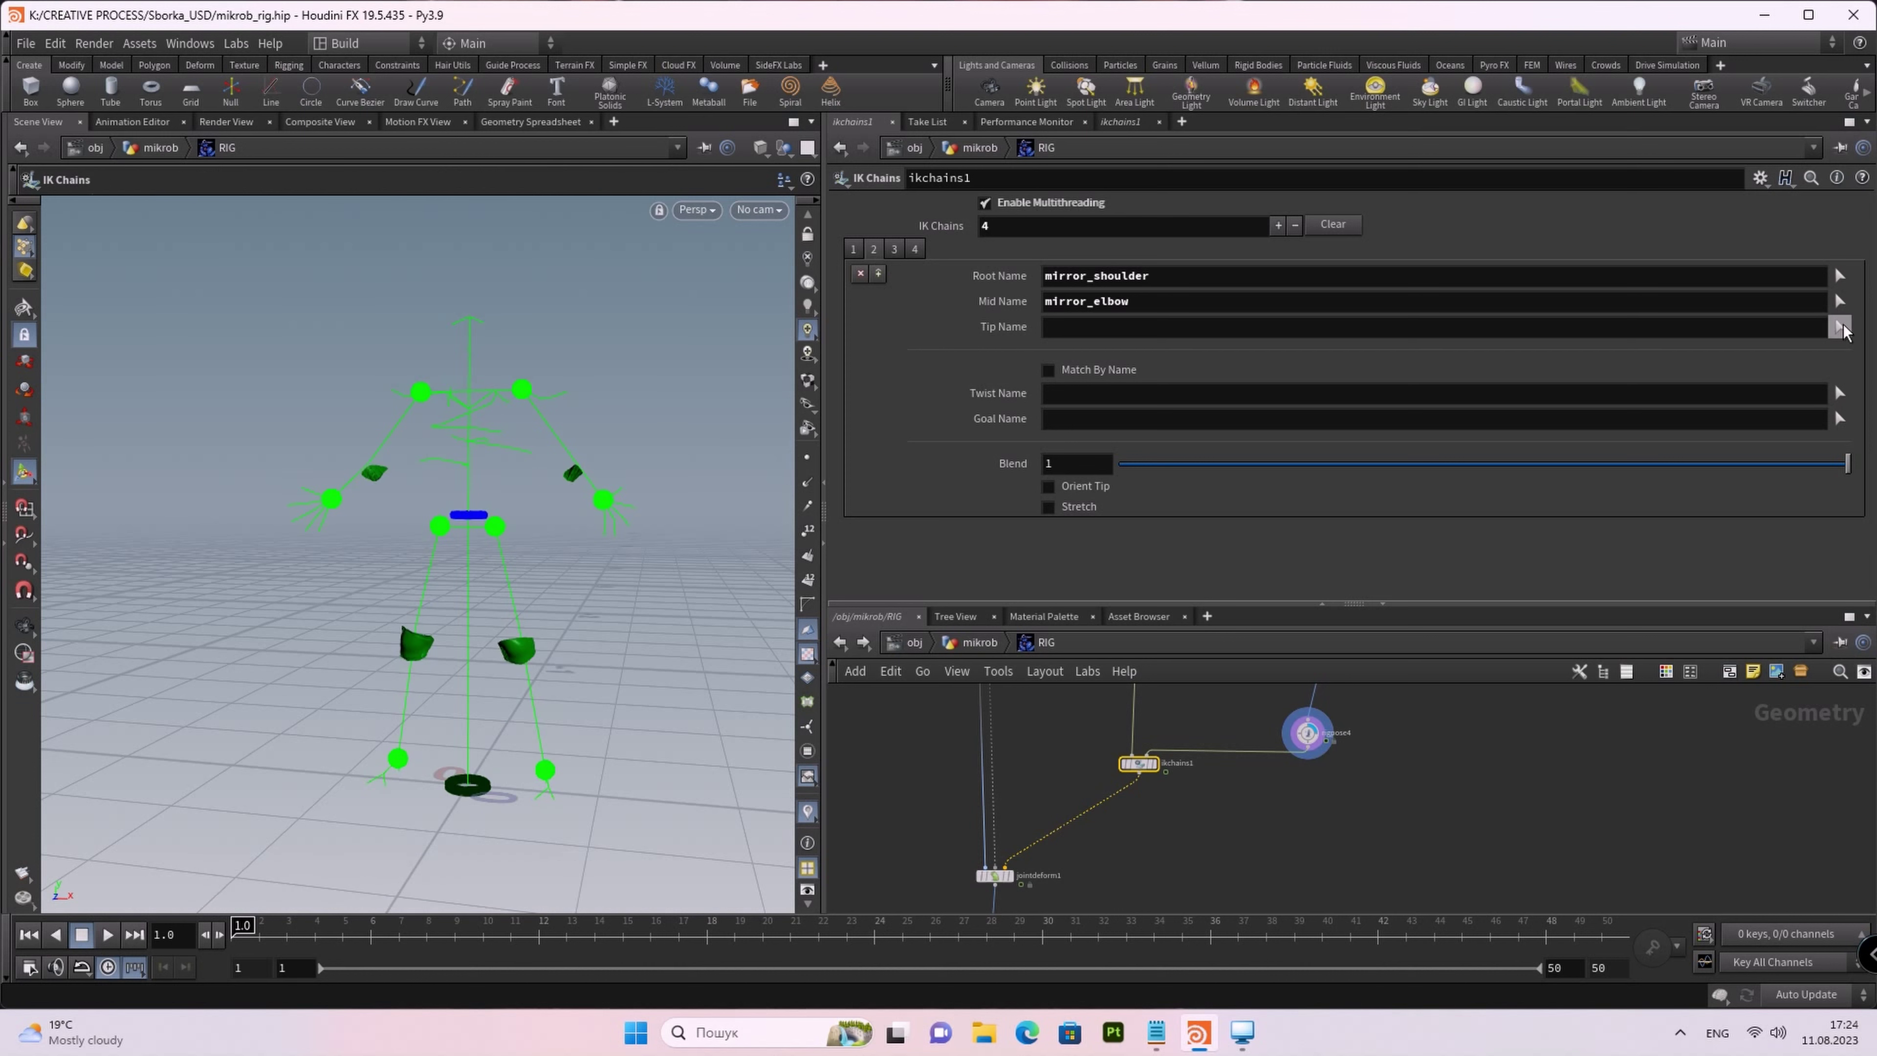
click(1841, 326)
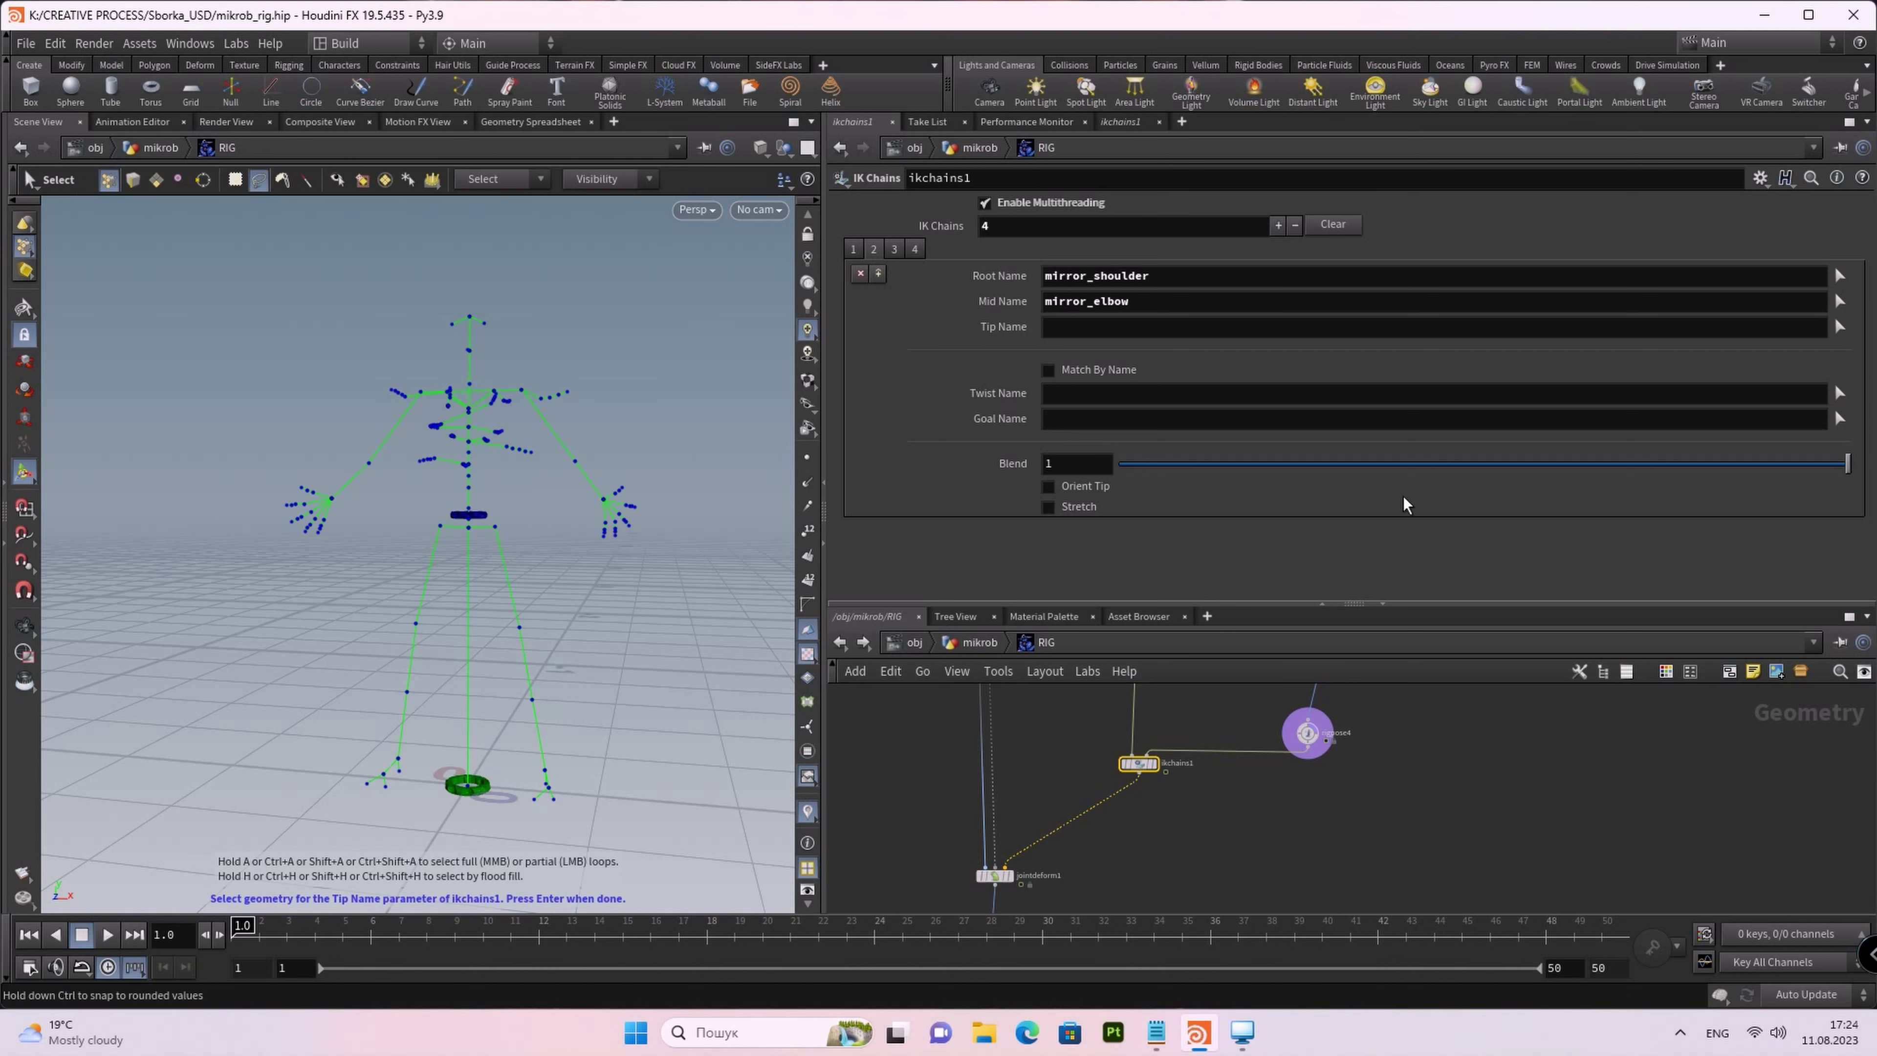
click(332, 503)
key(Return)
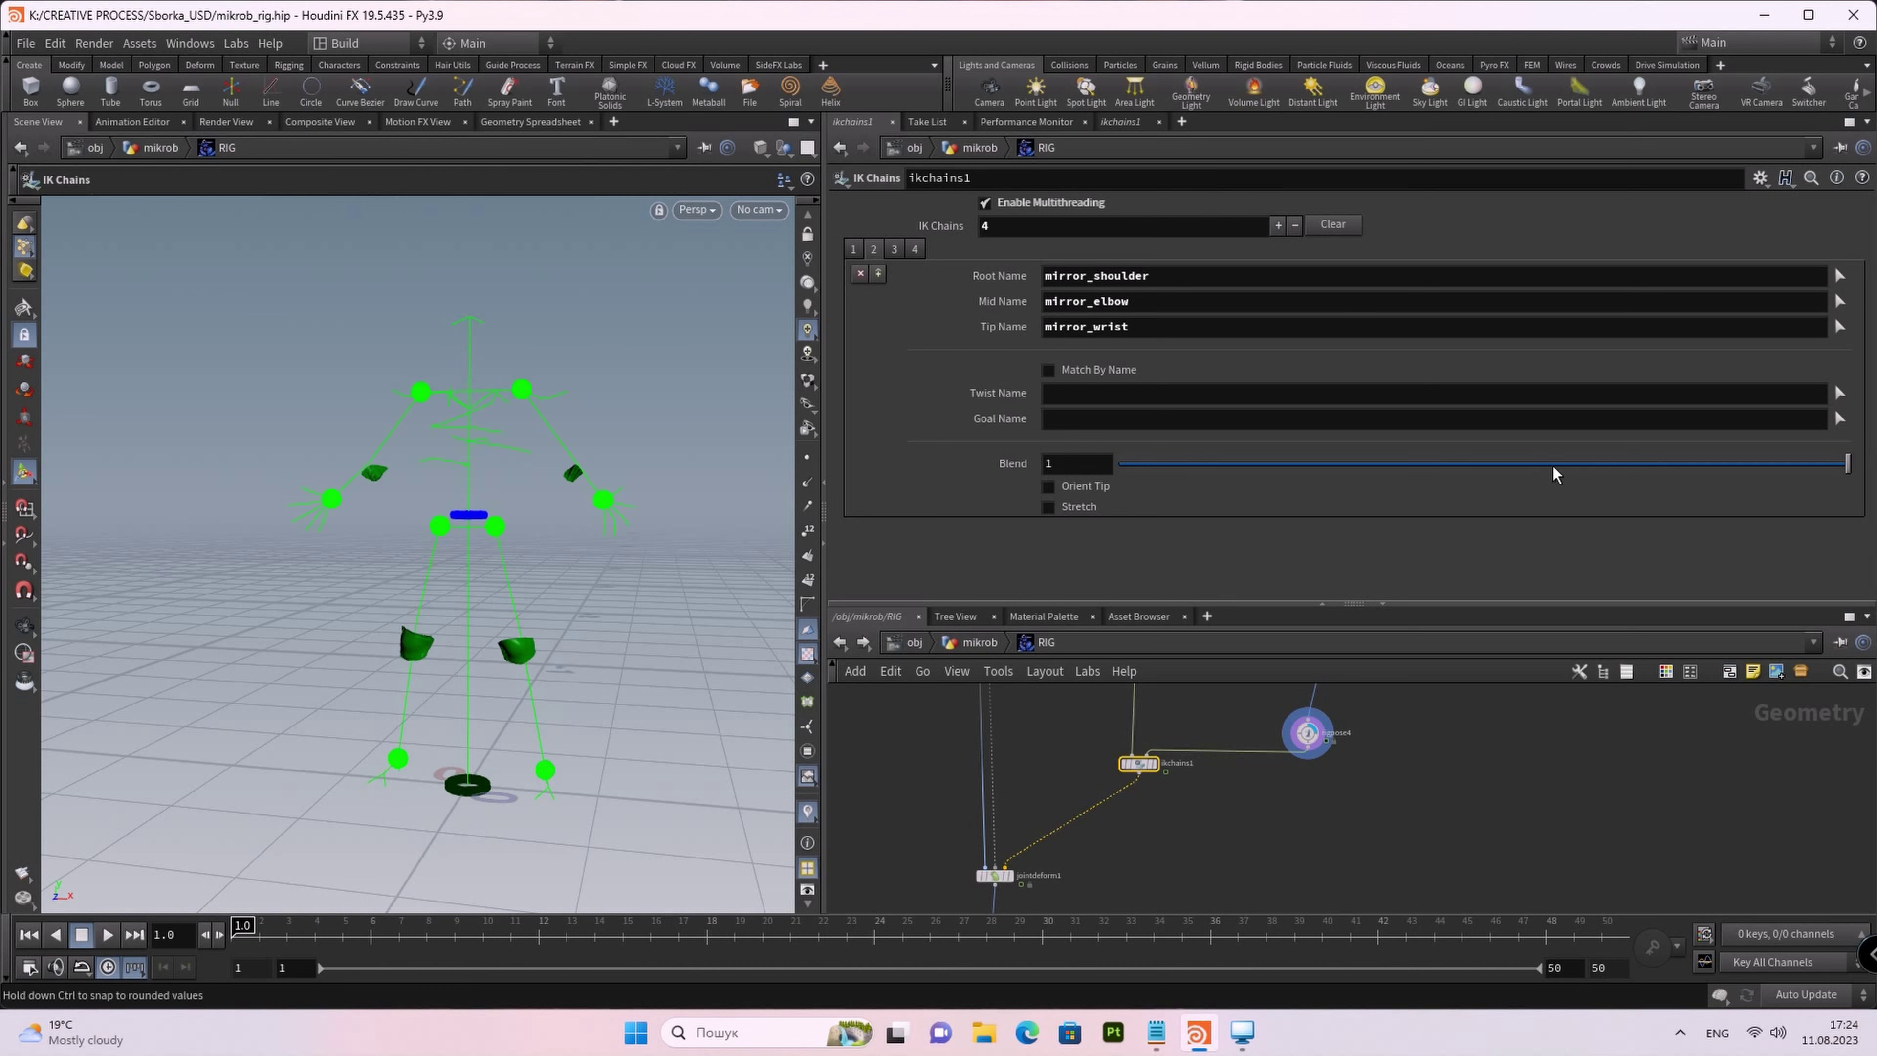
click(1049, 371)
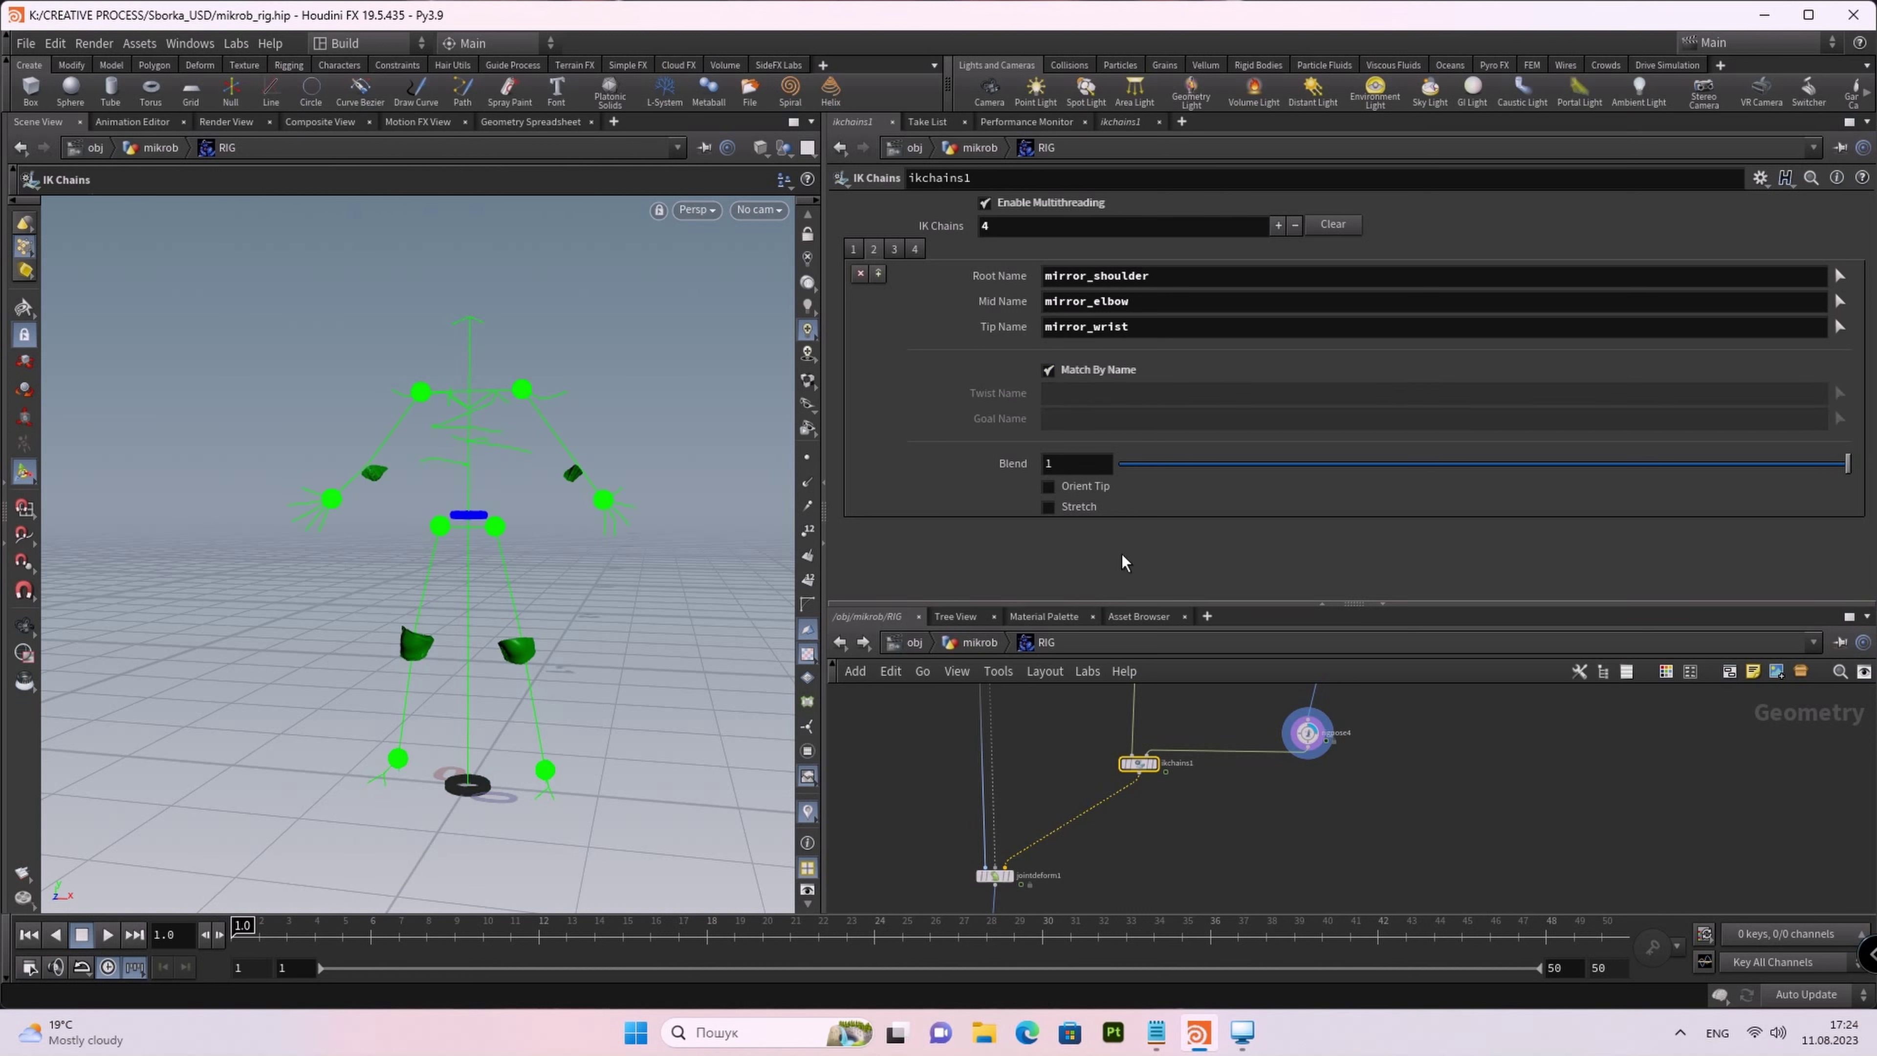
Step: Set the next IK chain's root joint to shoulder
click(874, 250)
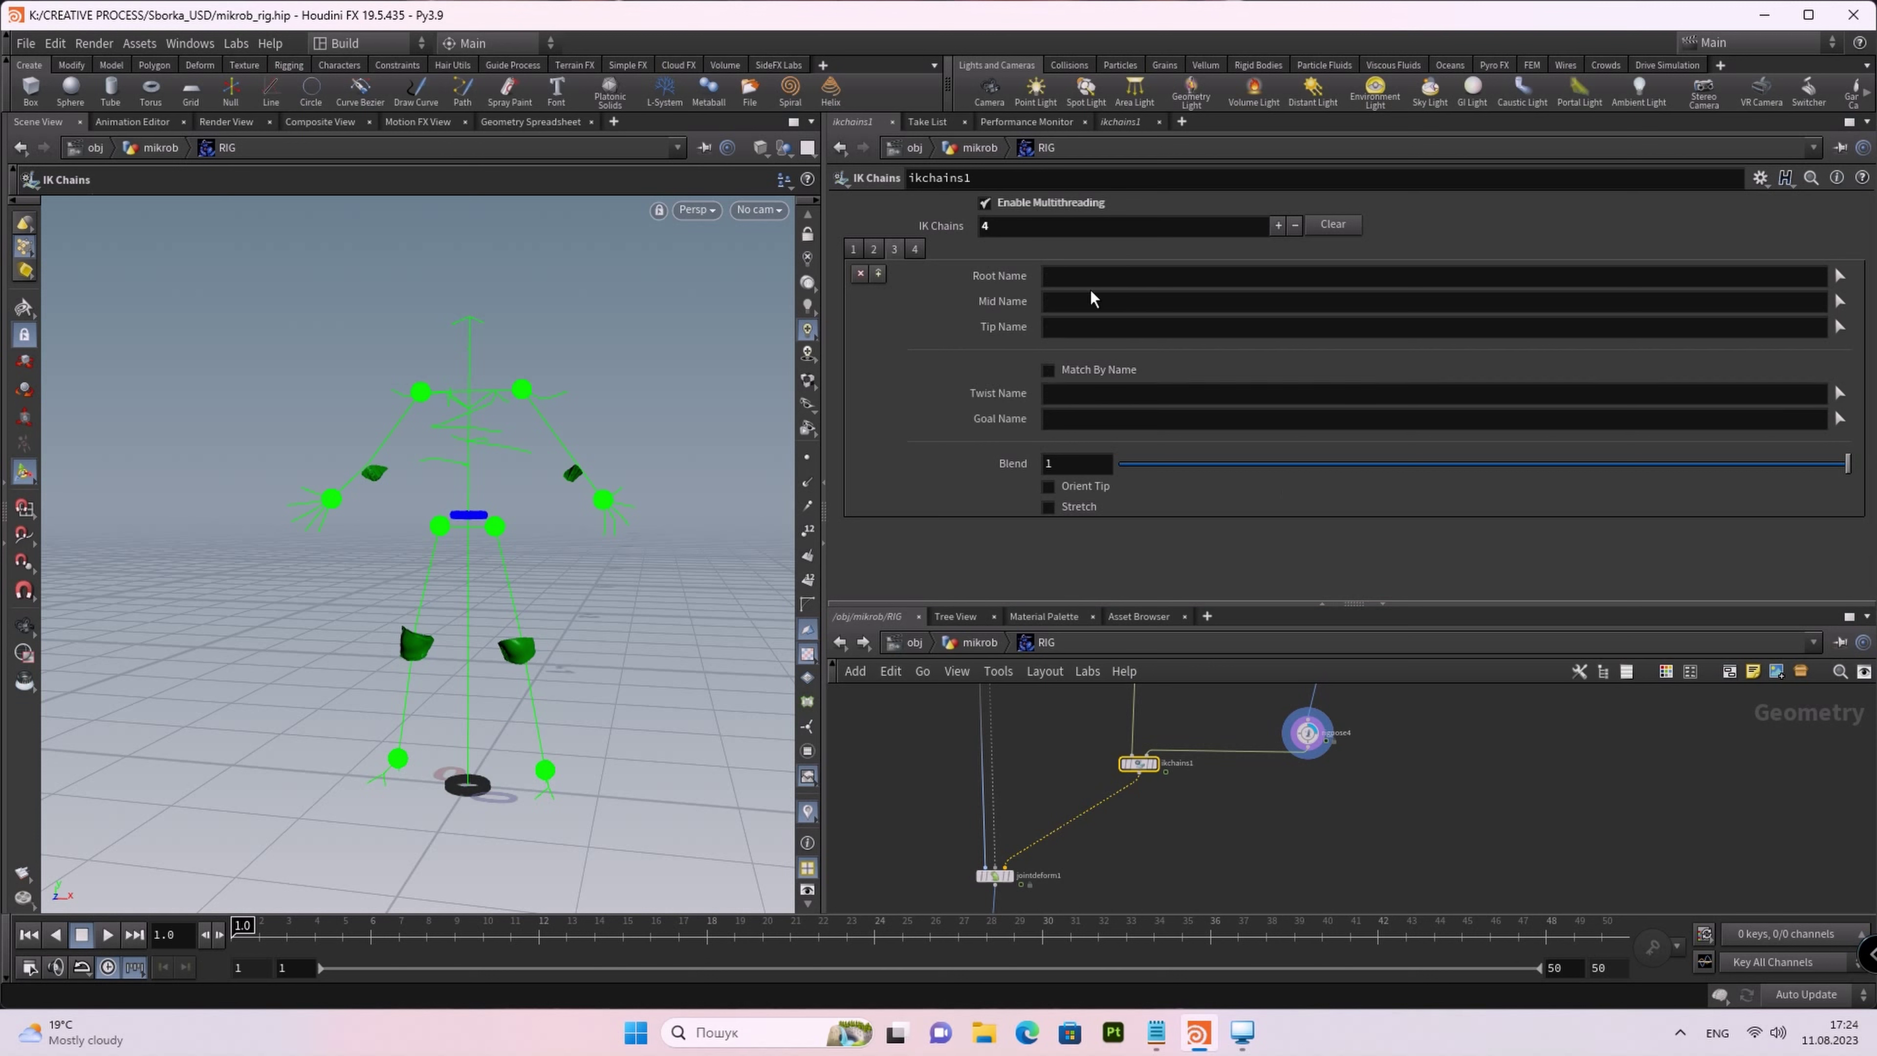
click(1839, 278)
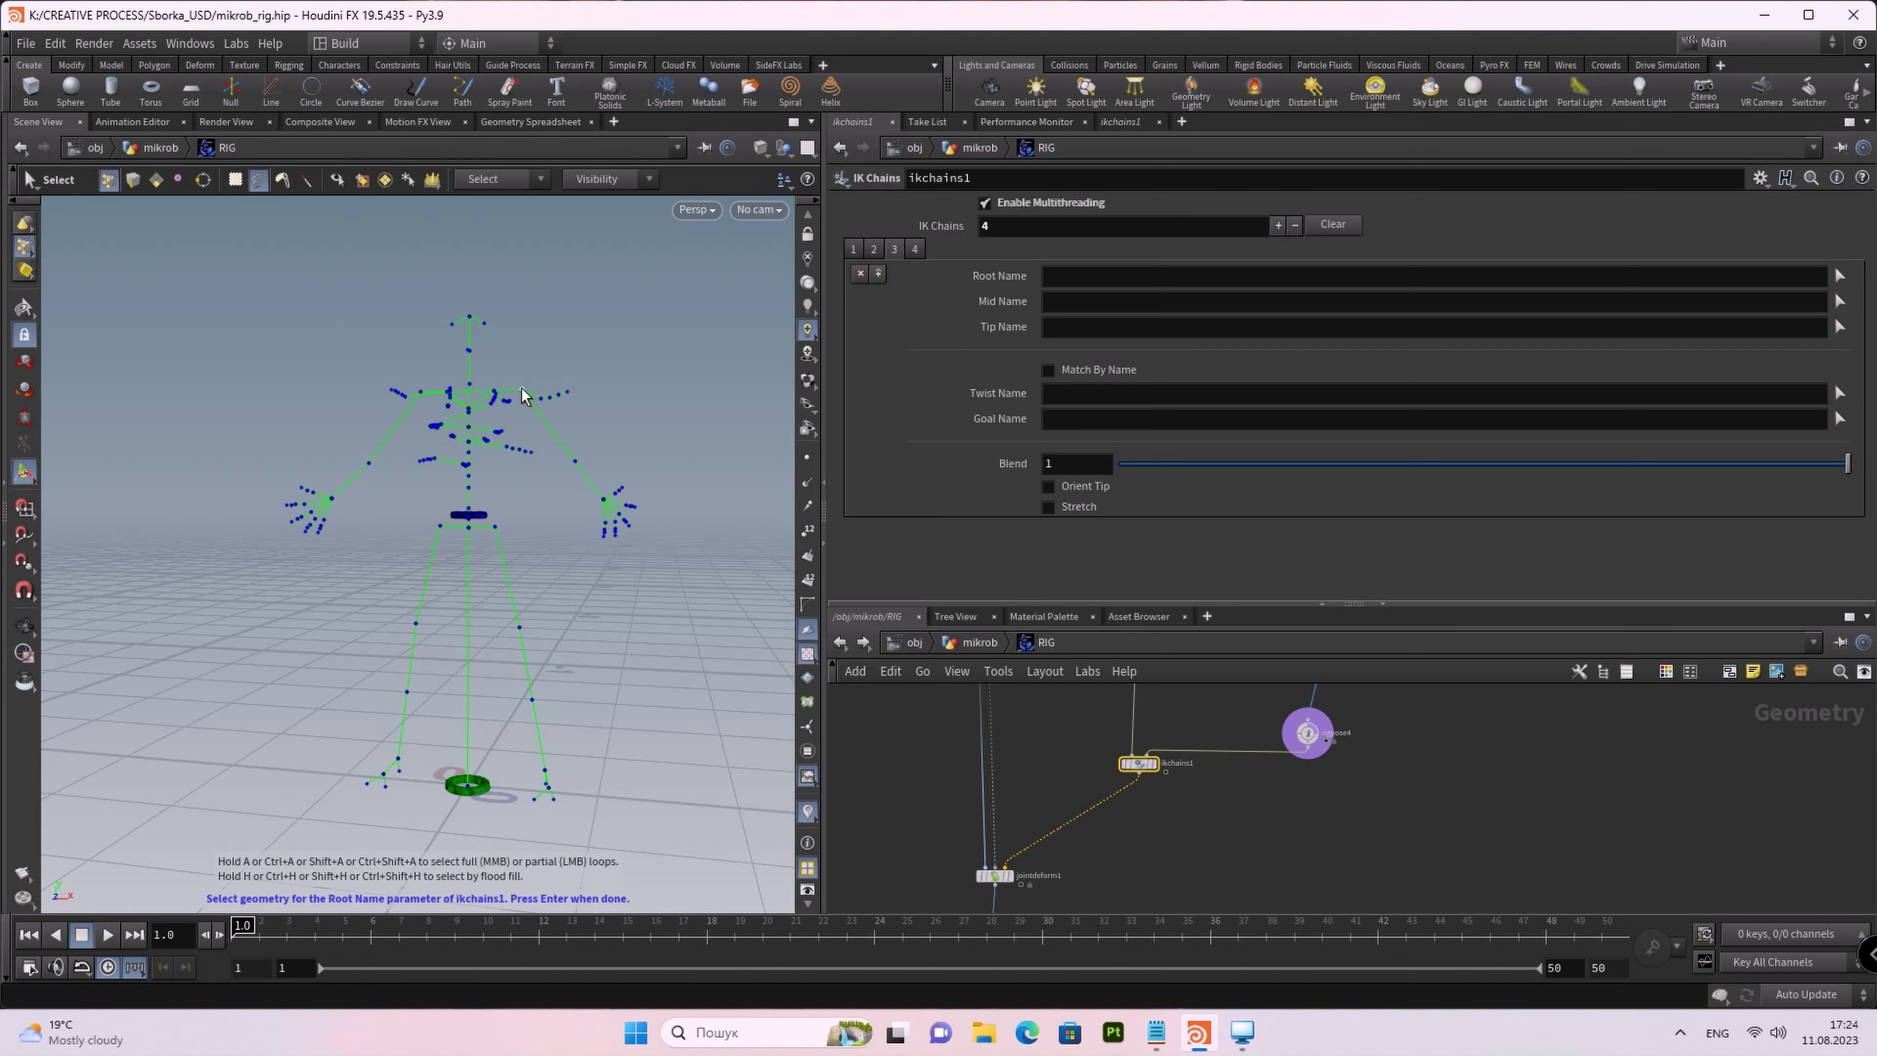
click(521, 394)
key(Return)
click(1839, 301)
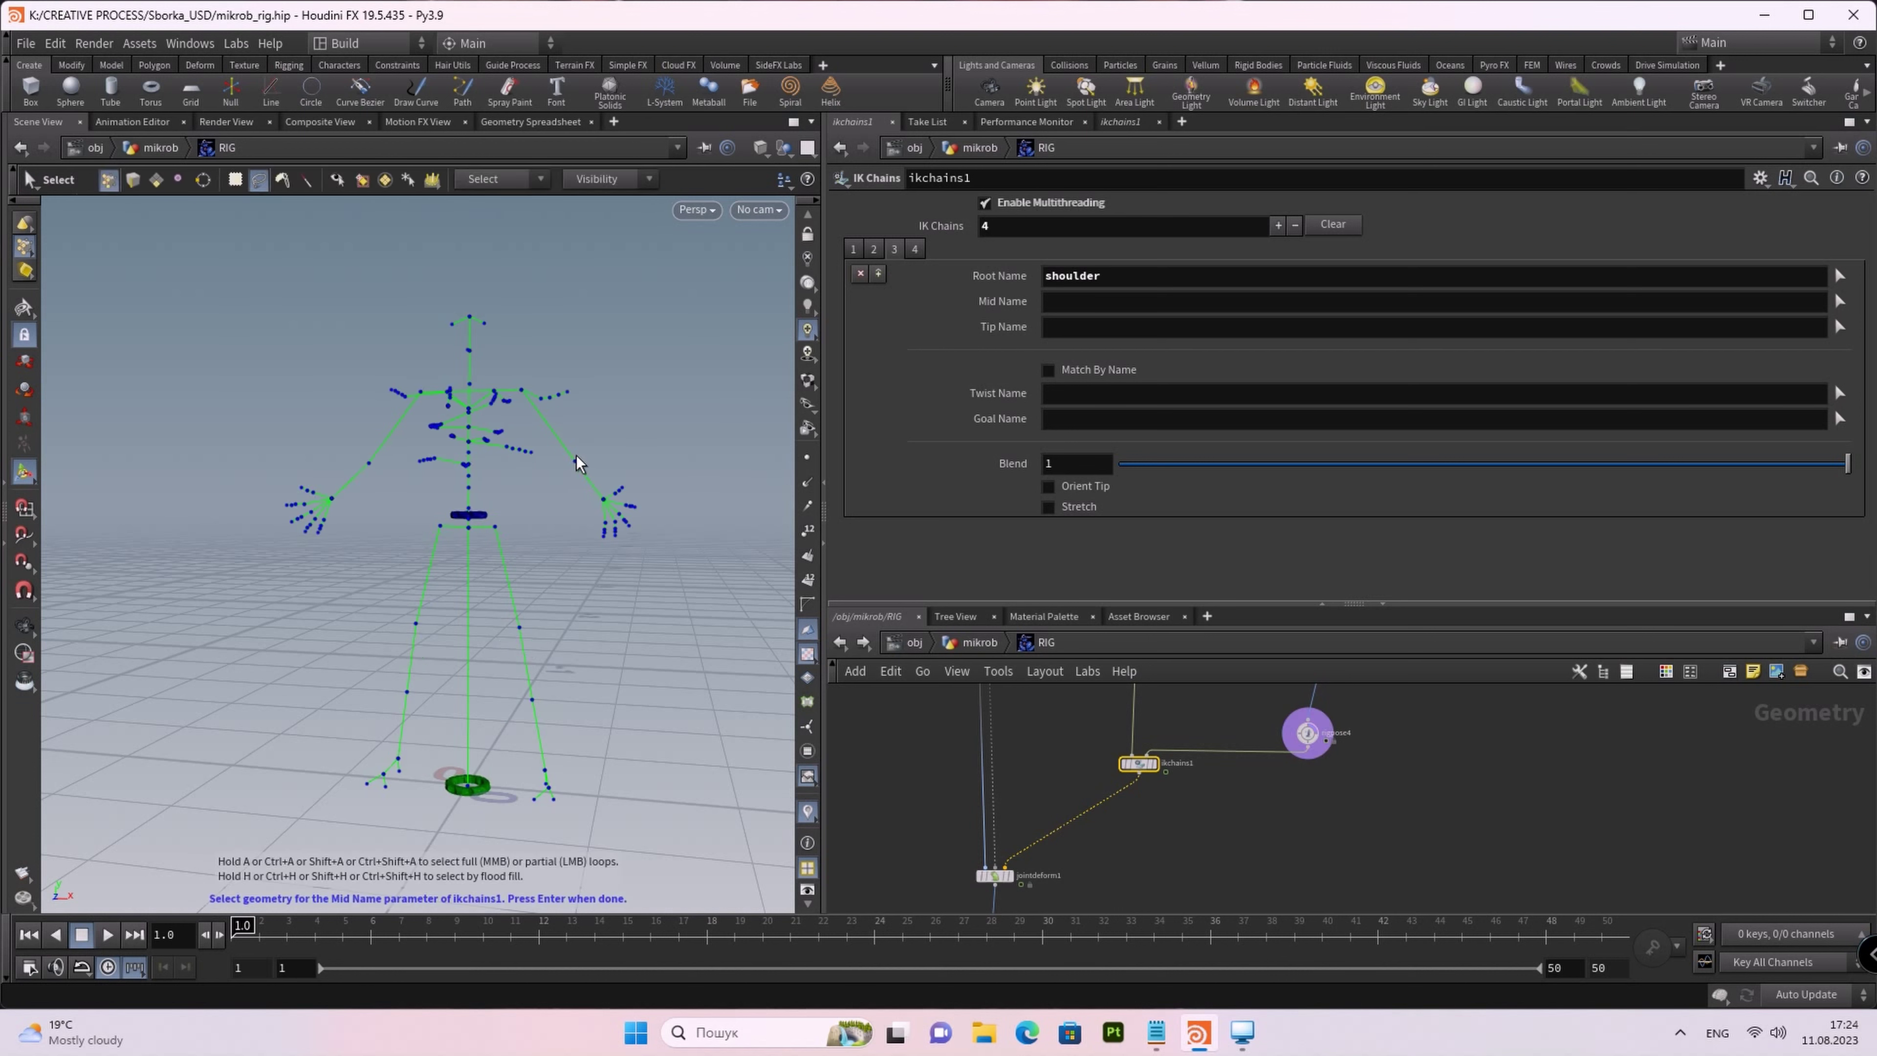
Step: Review the IK chain tabs, then go up to object level and enter mikrob
click(872, 250)
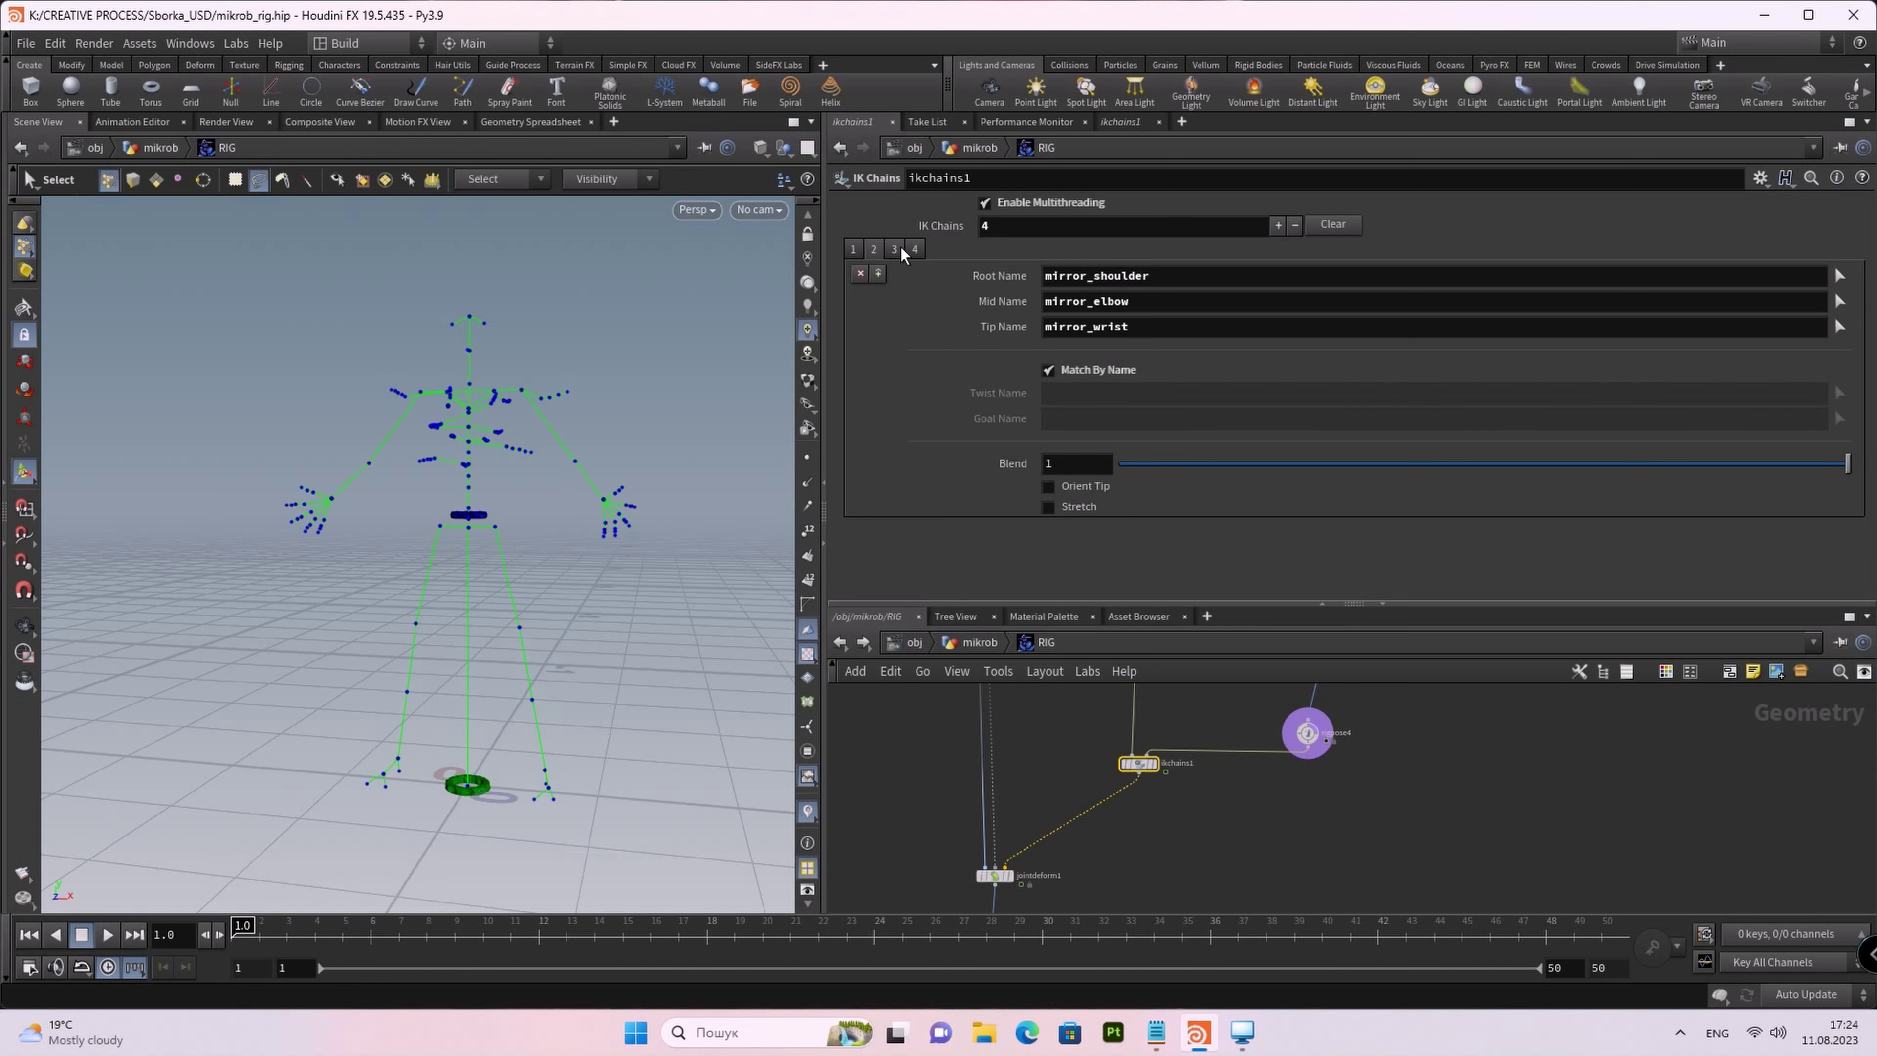
click(896, 251)
click(1839, 275)
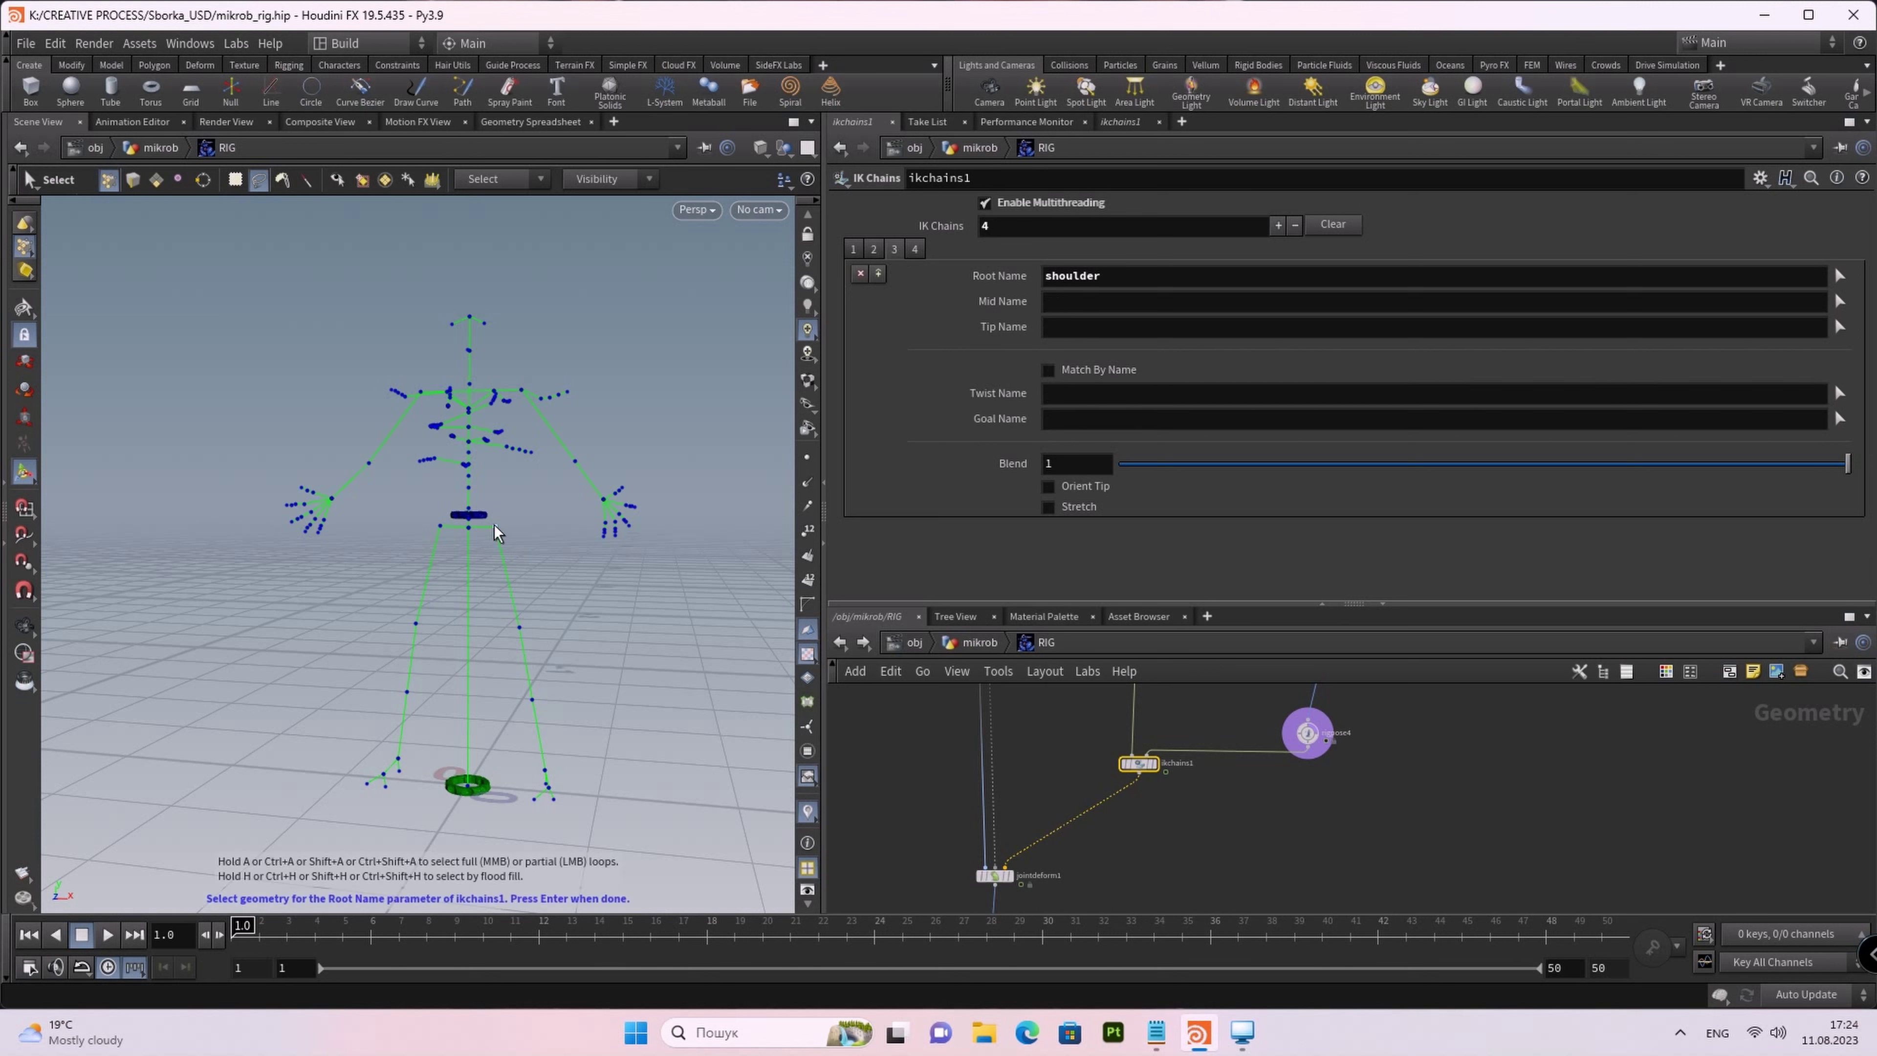
key(u)
key(u)
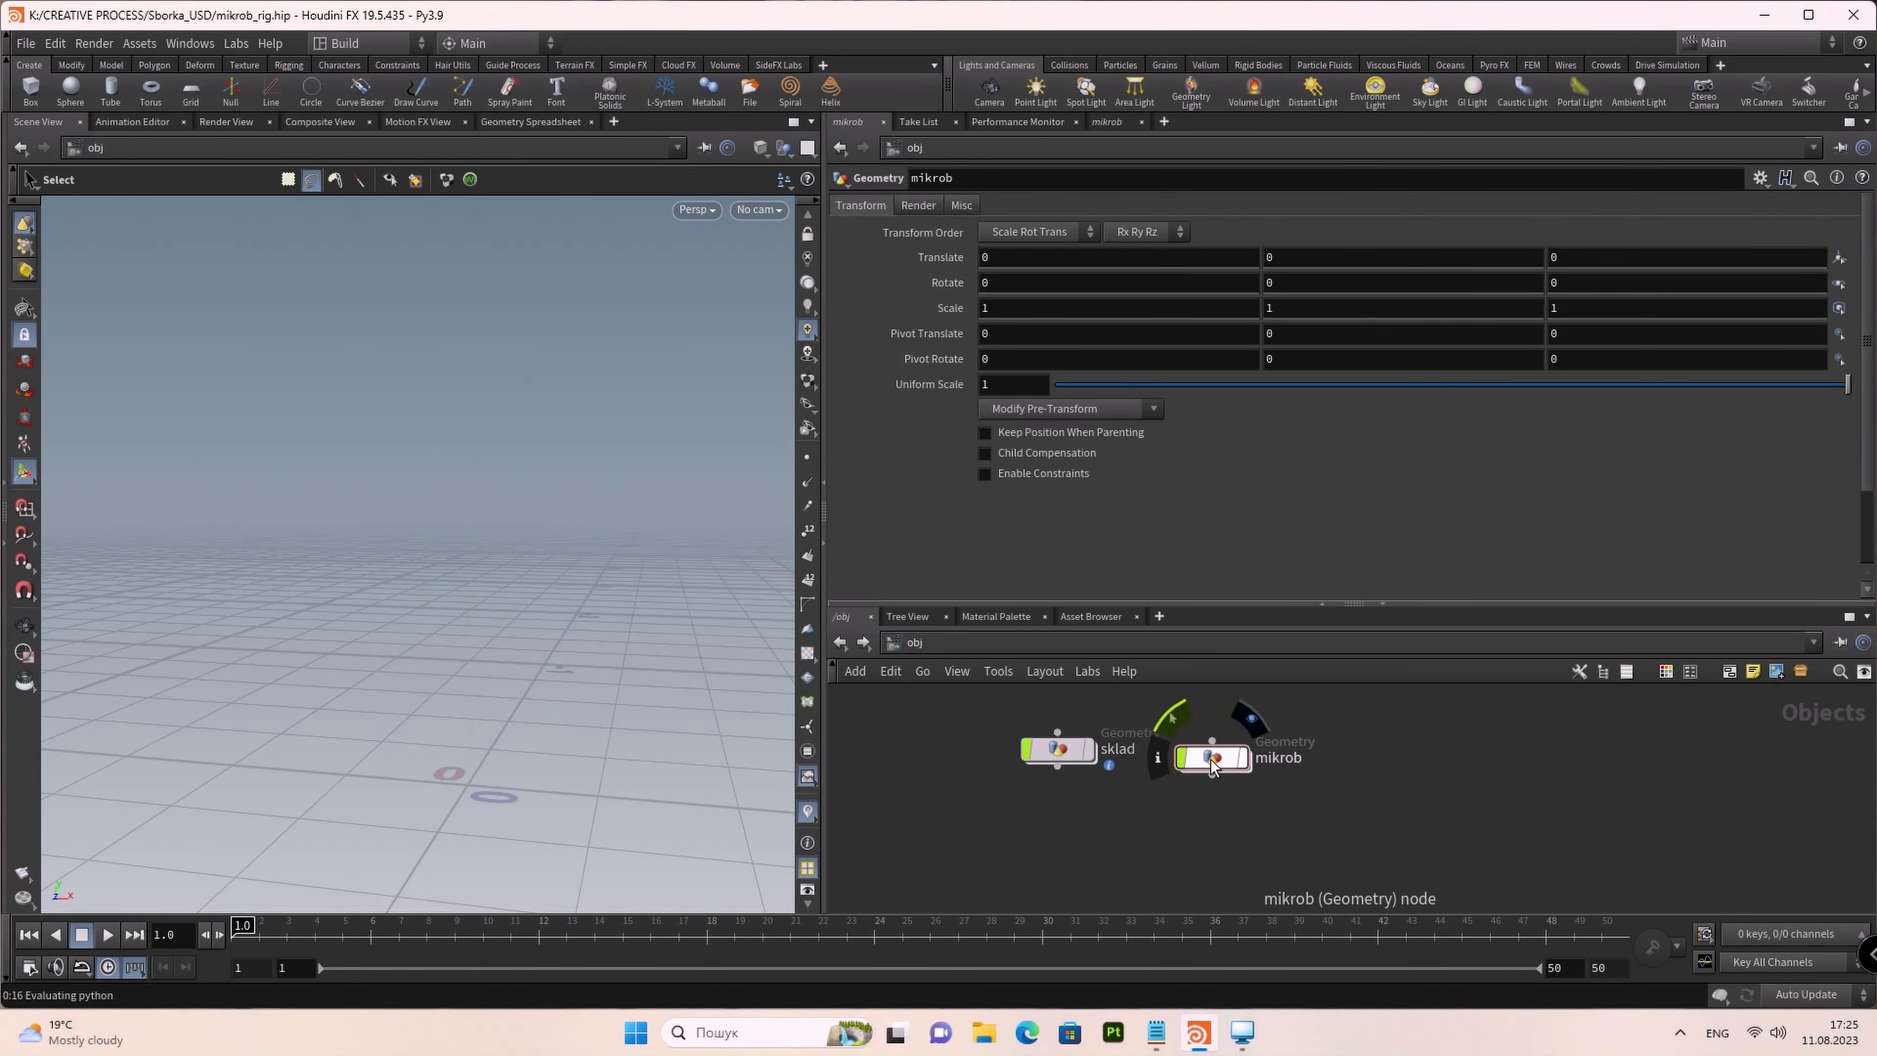
double_click(1212, 757)
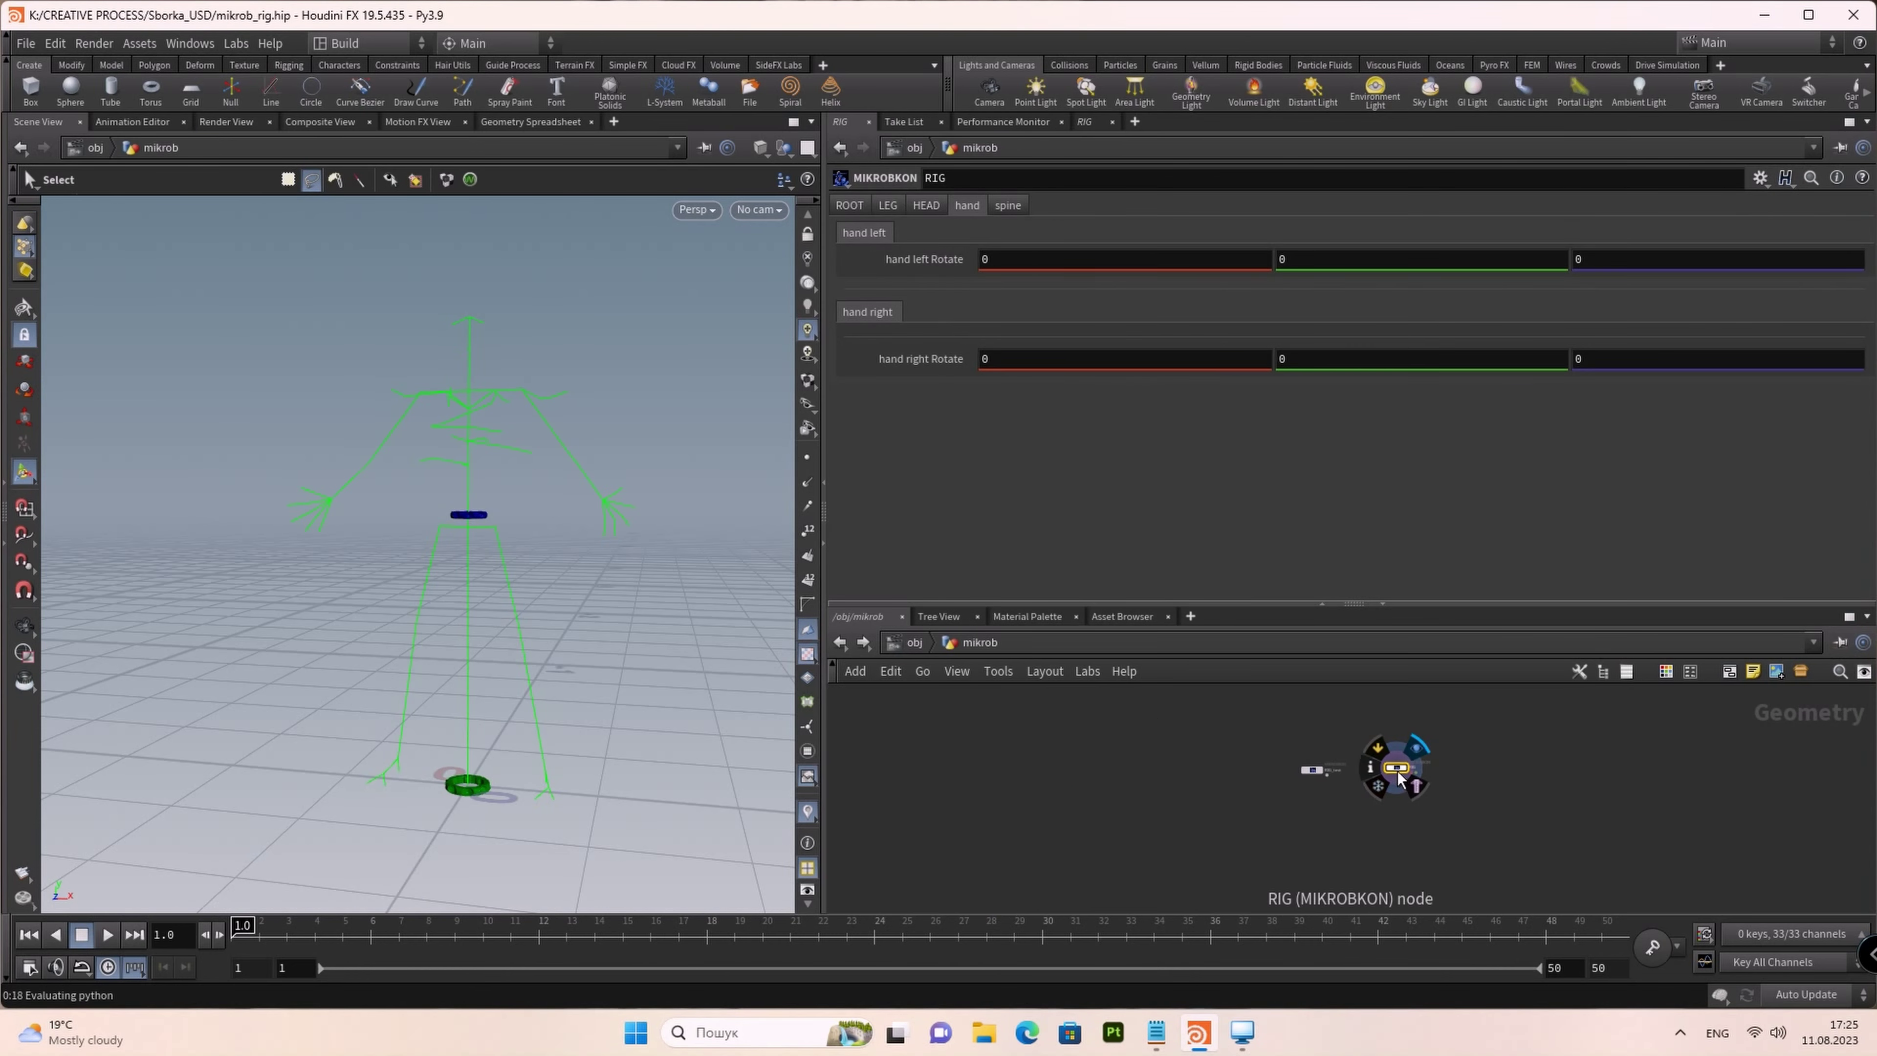
Step: Re-enter the RIG network and set the shoulder-rooted chain's mid joint to knee
double_click(1397, 771)
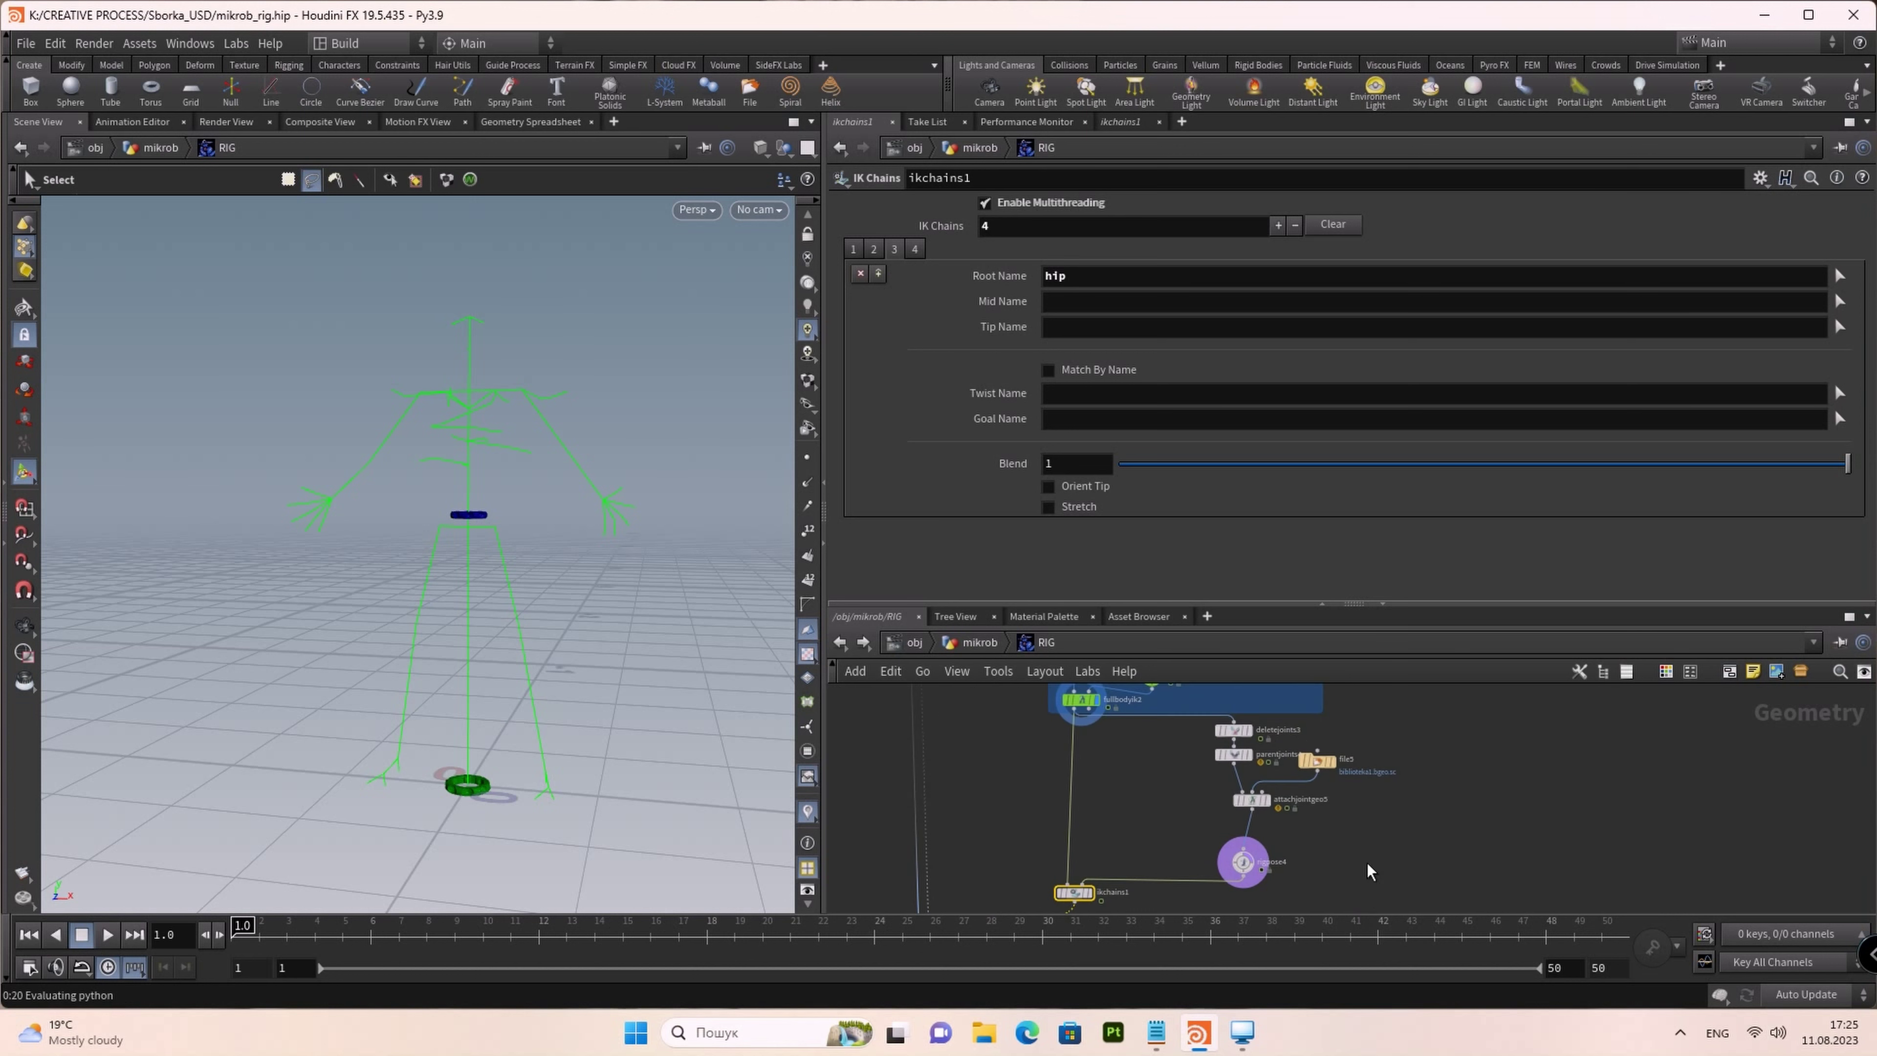
middle_drag(1401, 850, 1434, 809)
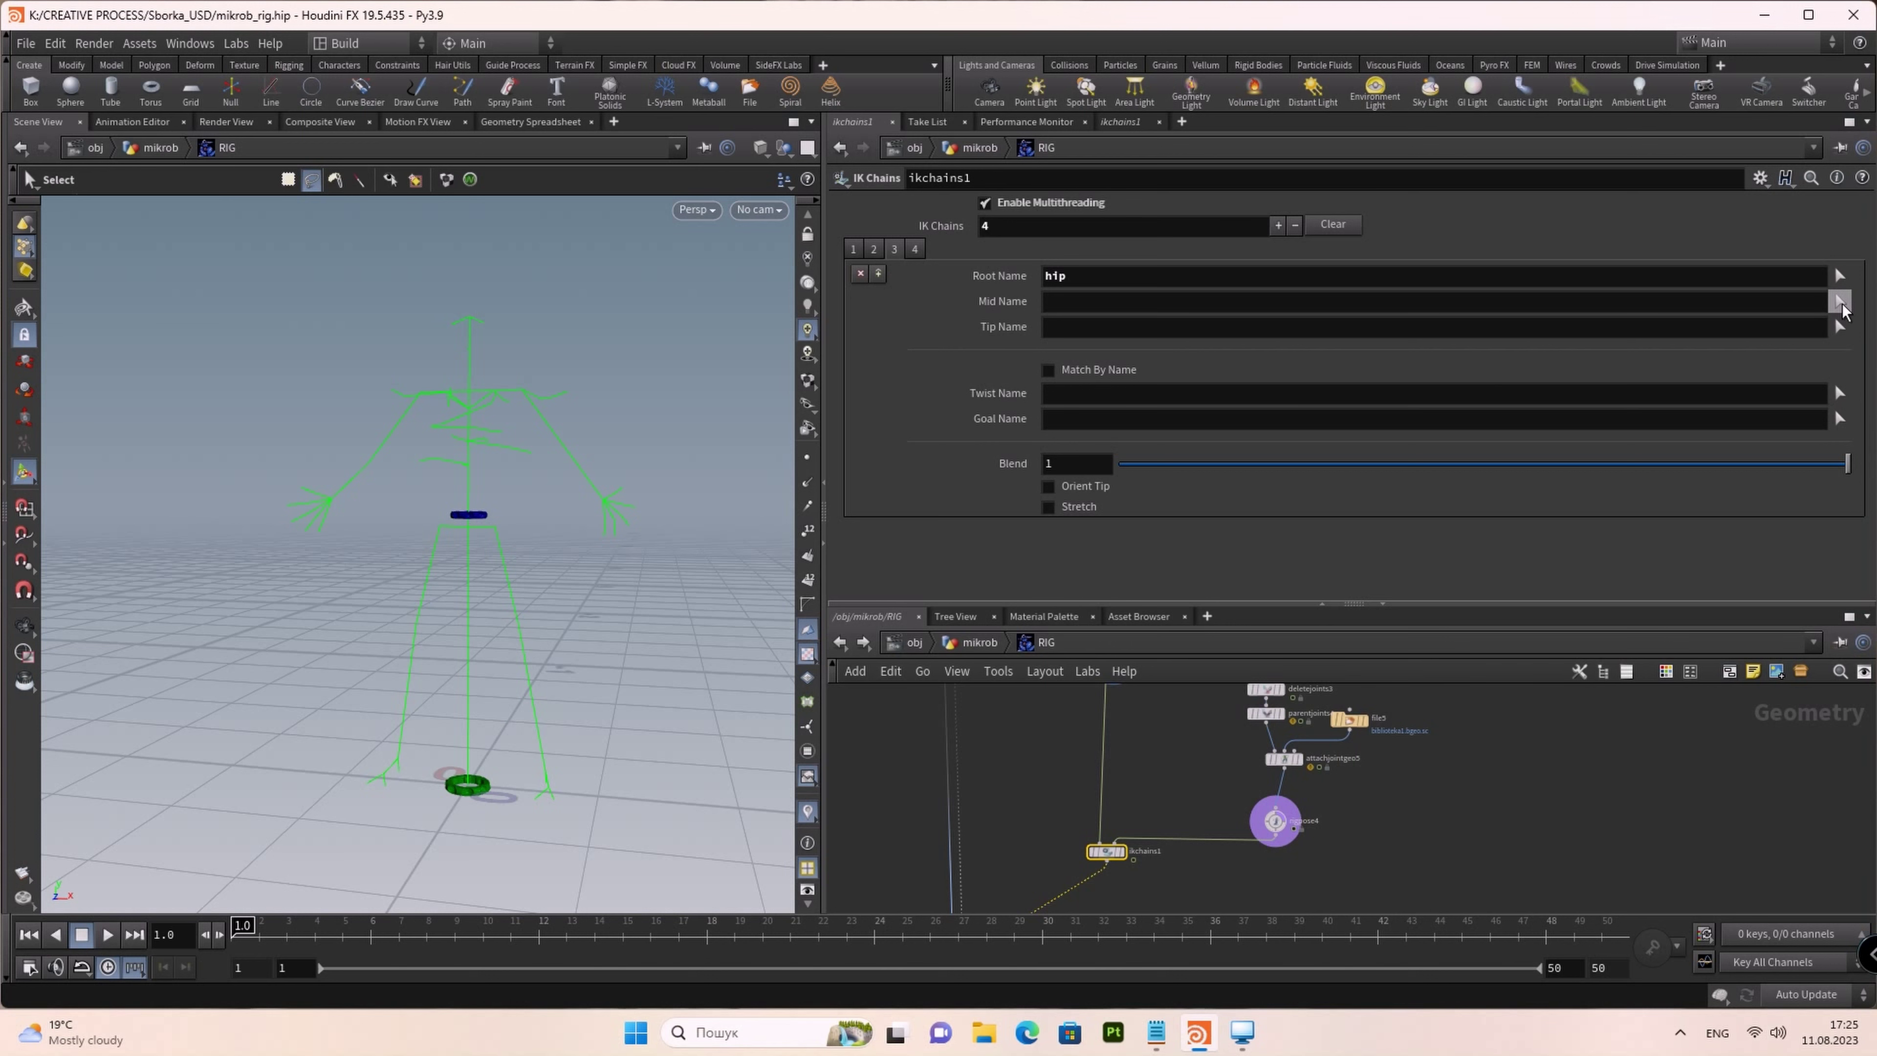
click(1839, 302)
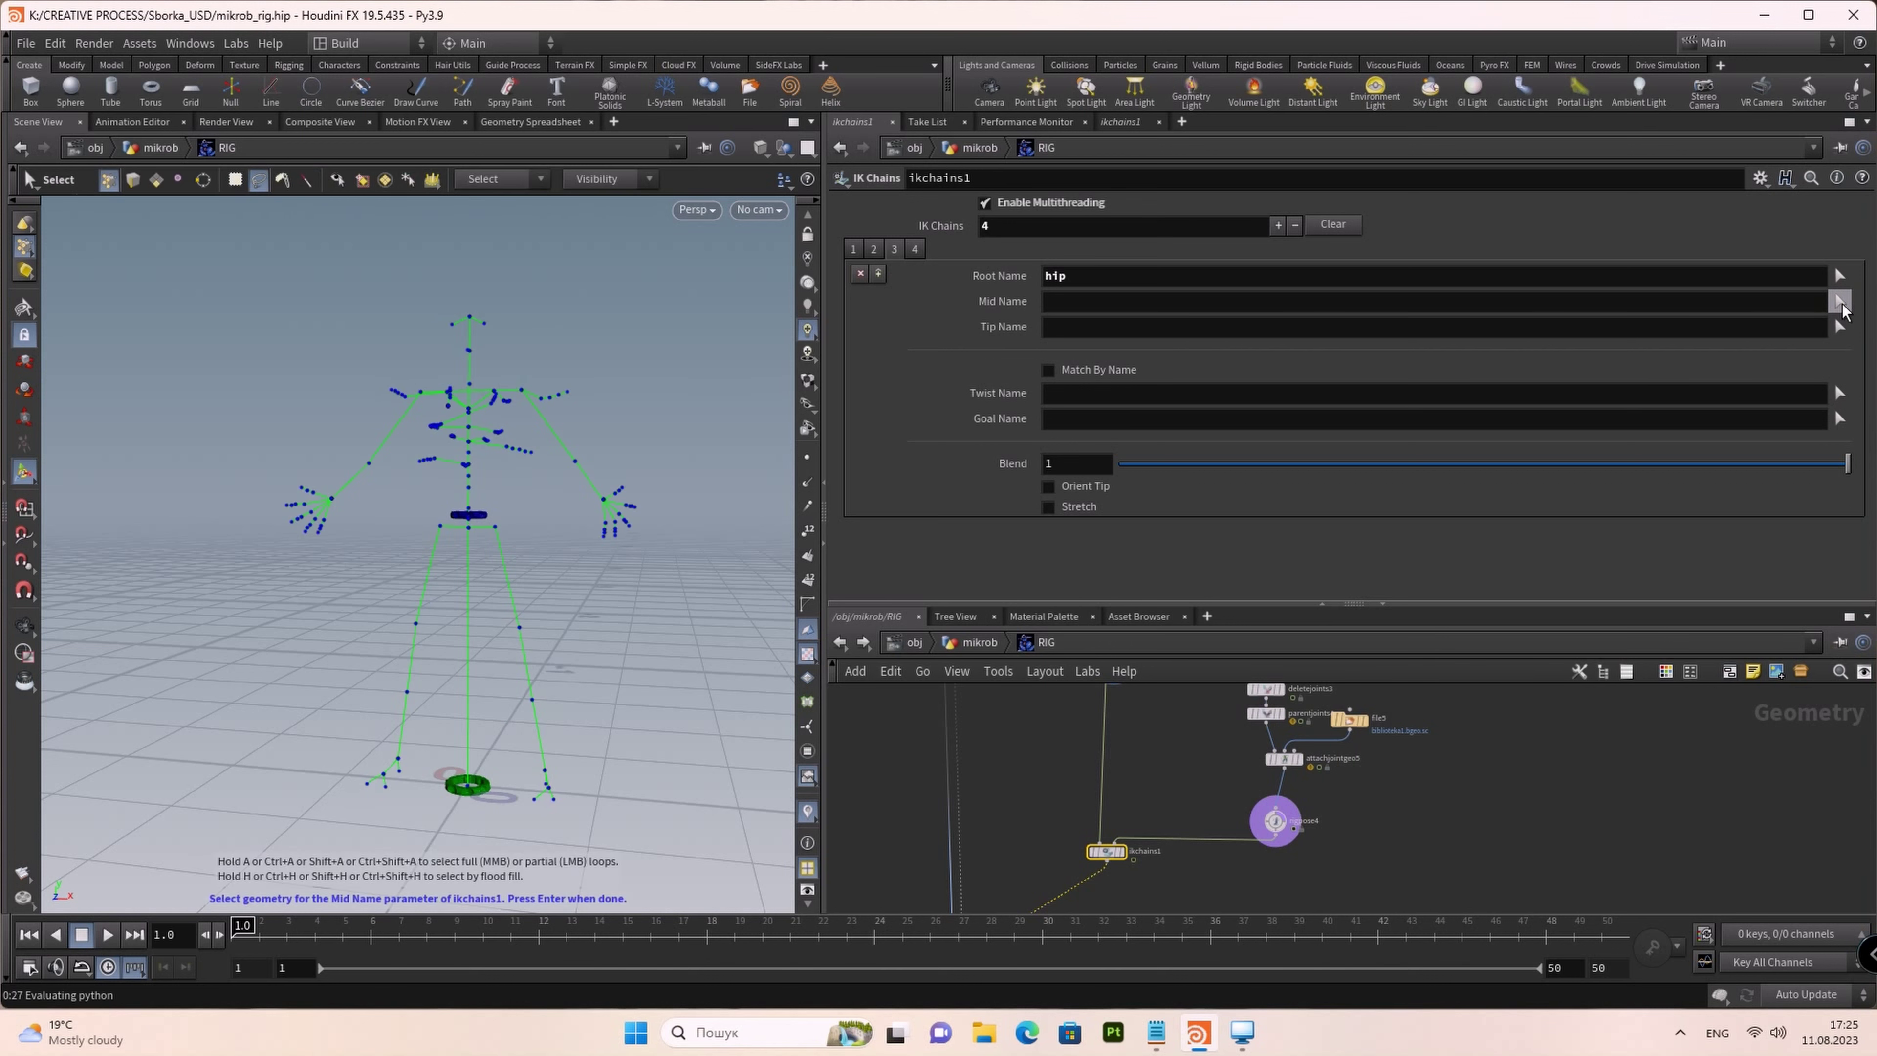
click(519, 628)
key(Return)
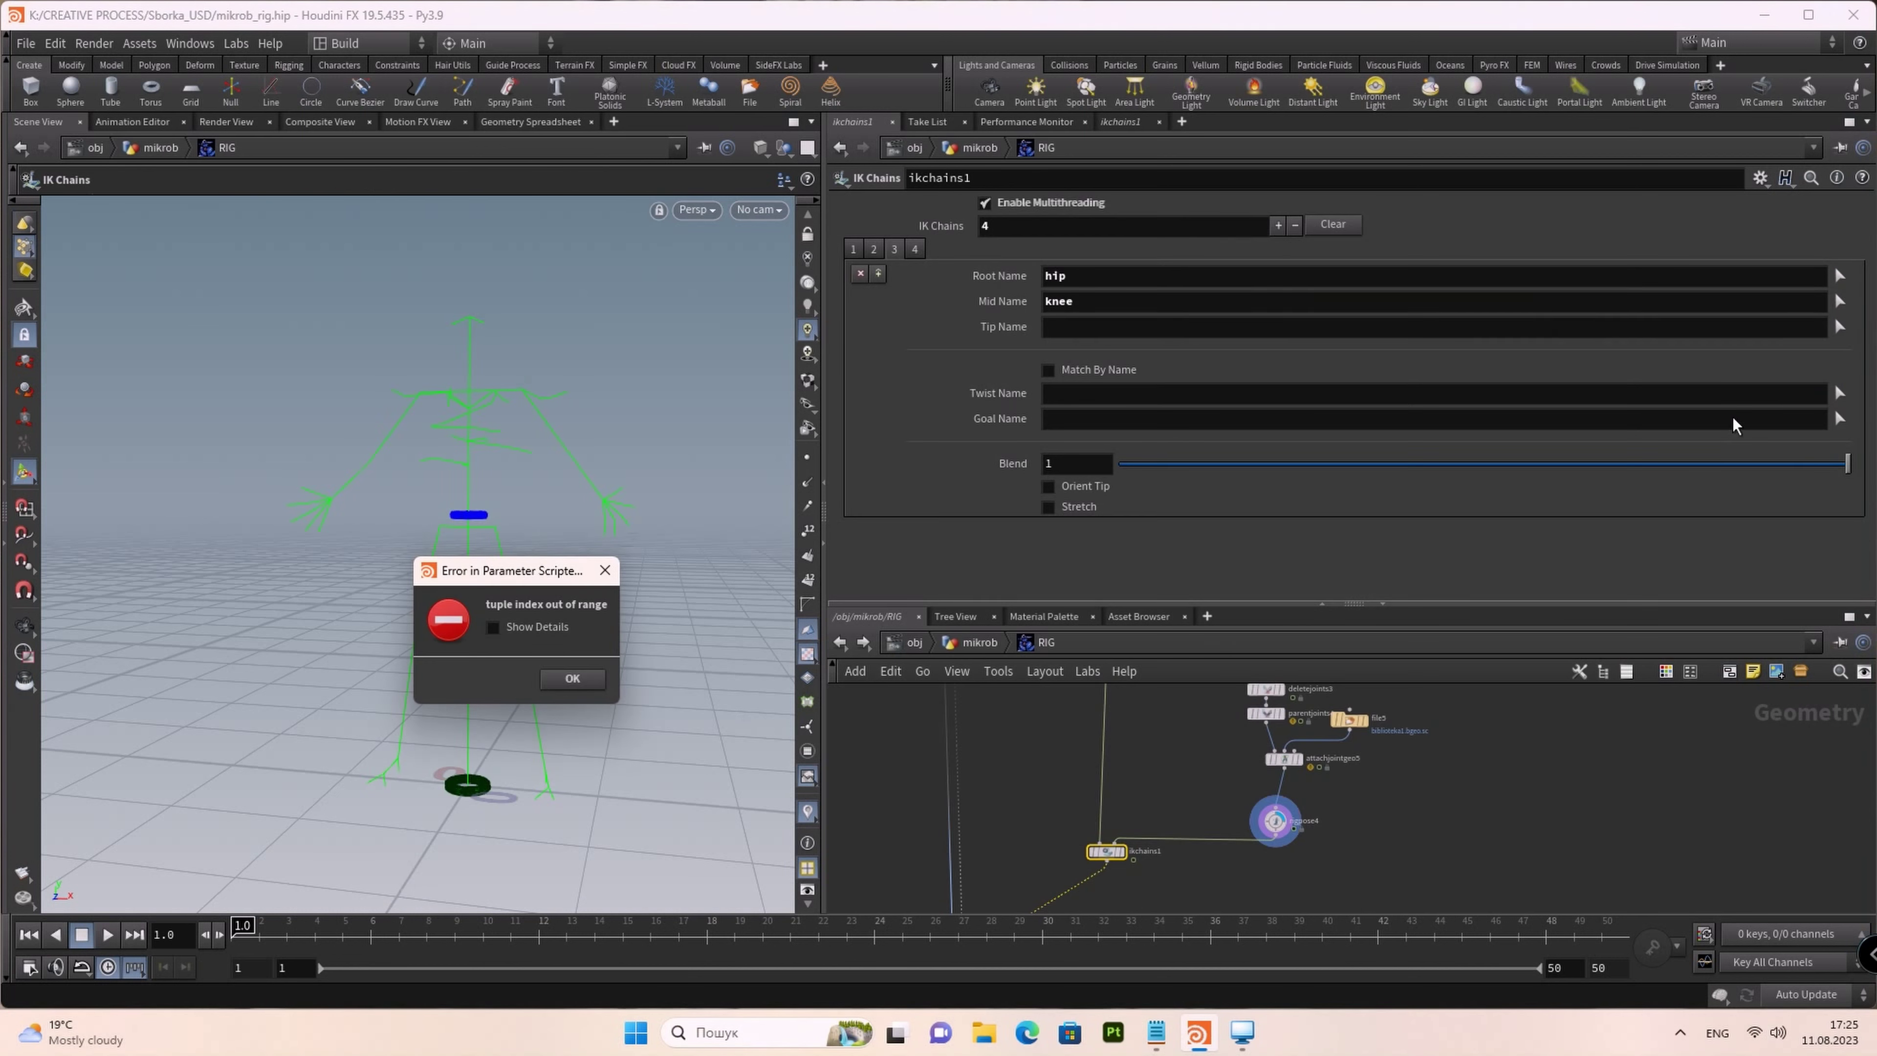
Step: Dismiss the script error, set the tip joint to ankle_fuut, and enable Match By Name
click(605, 570)
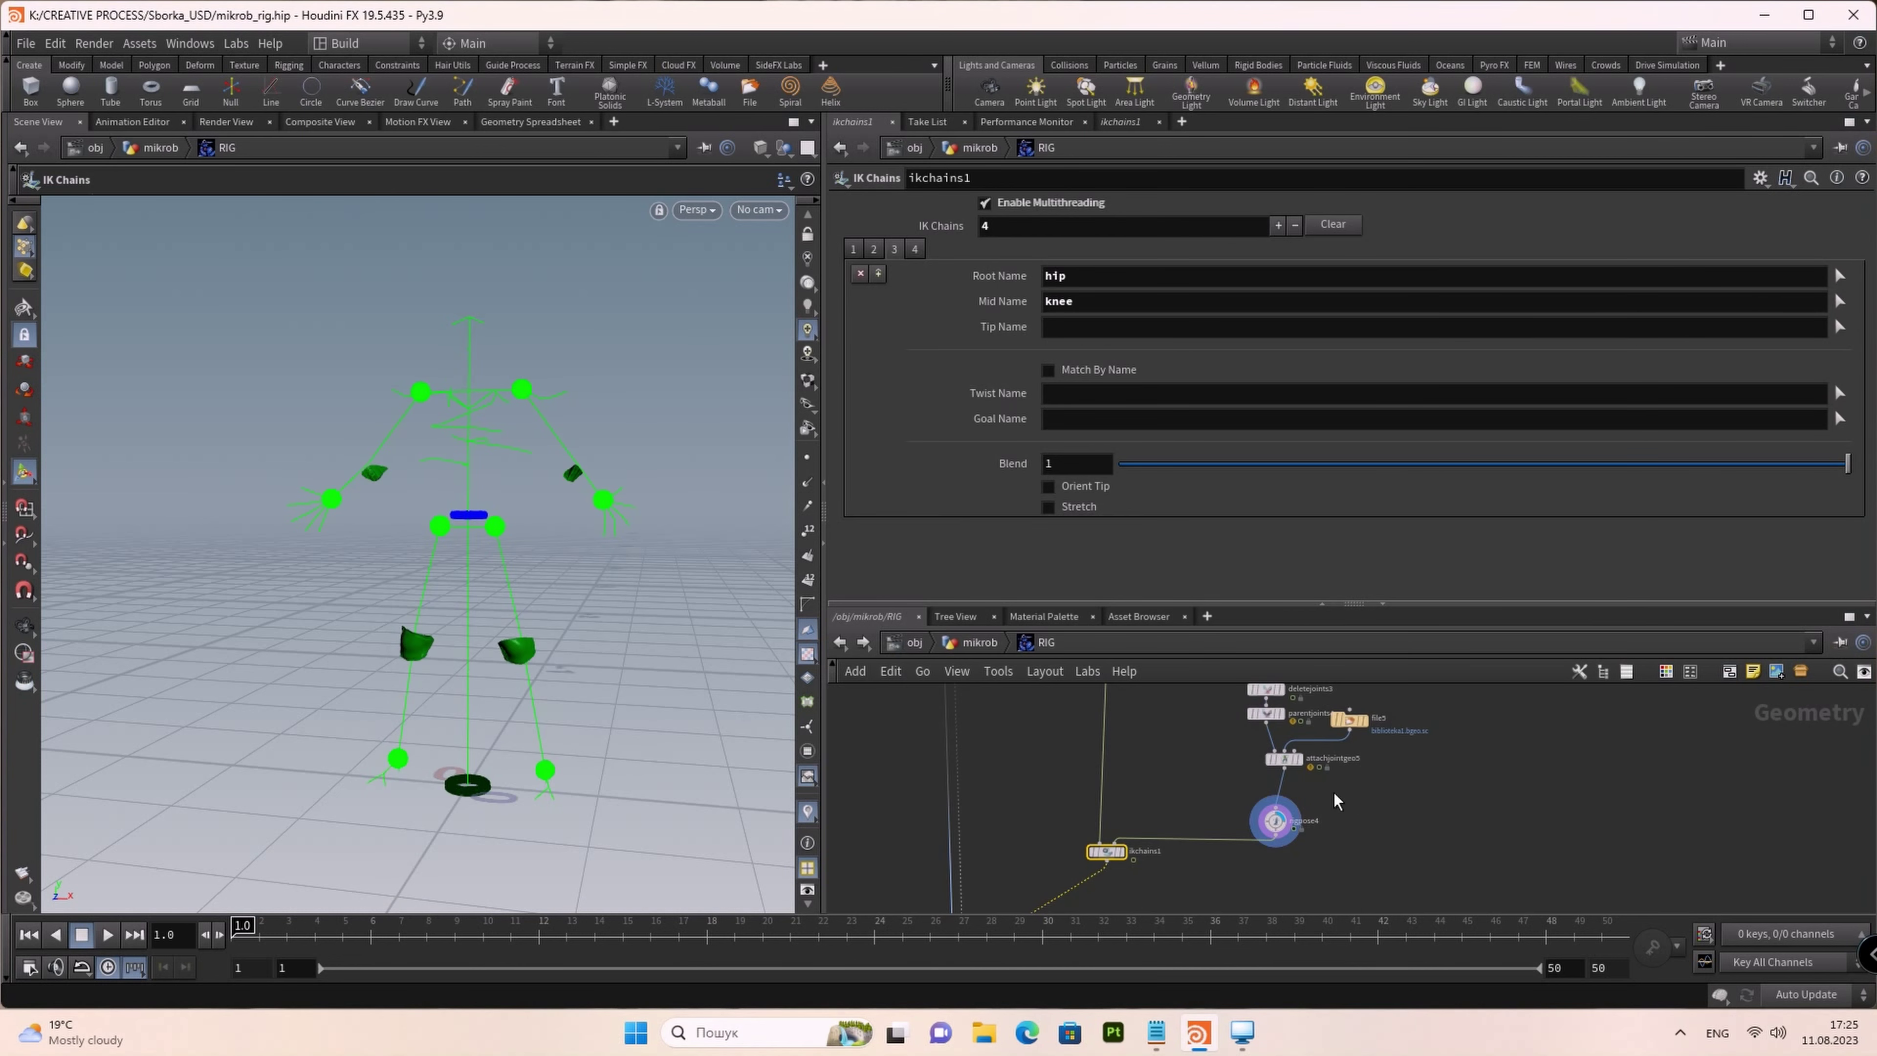
middle_drag(1392, 820, 1412, 860)
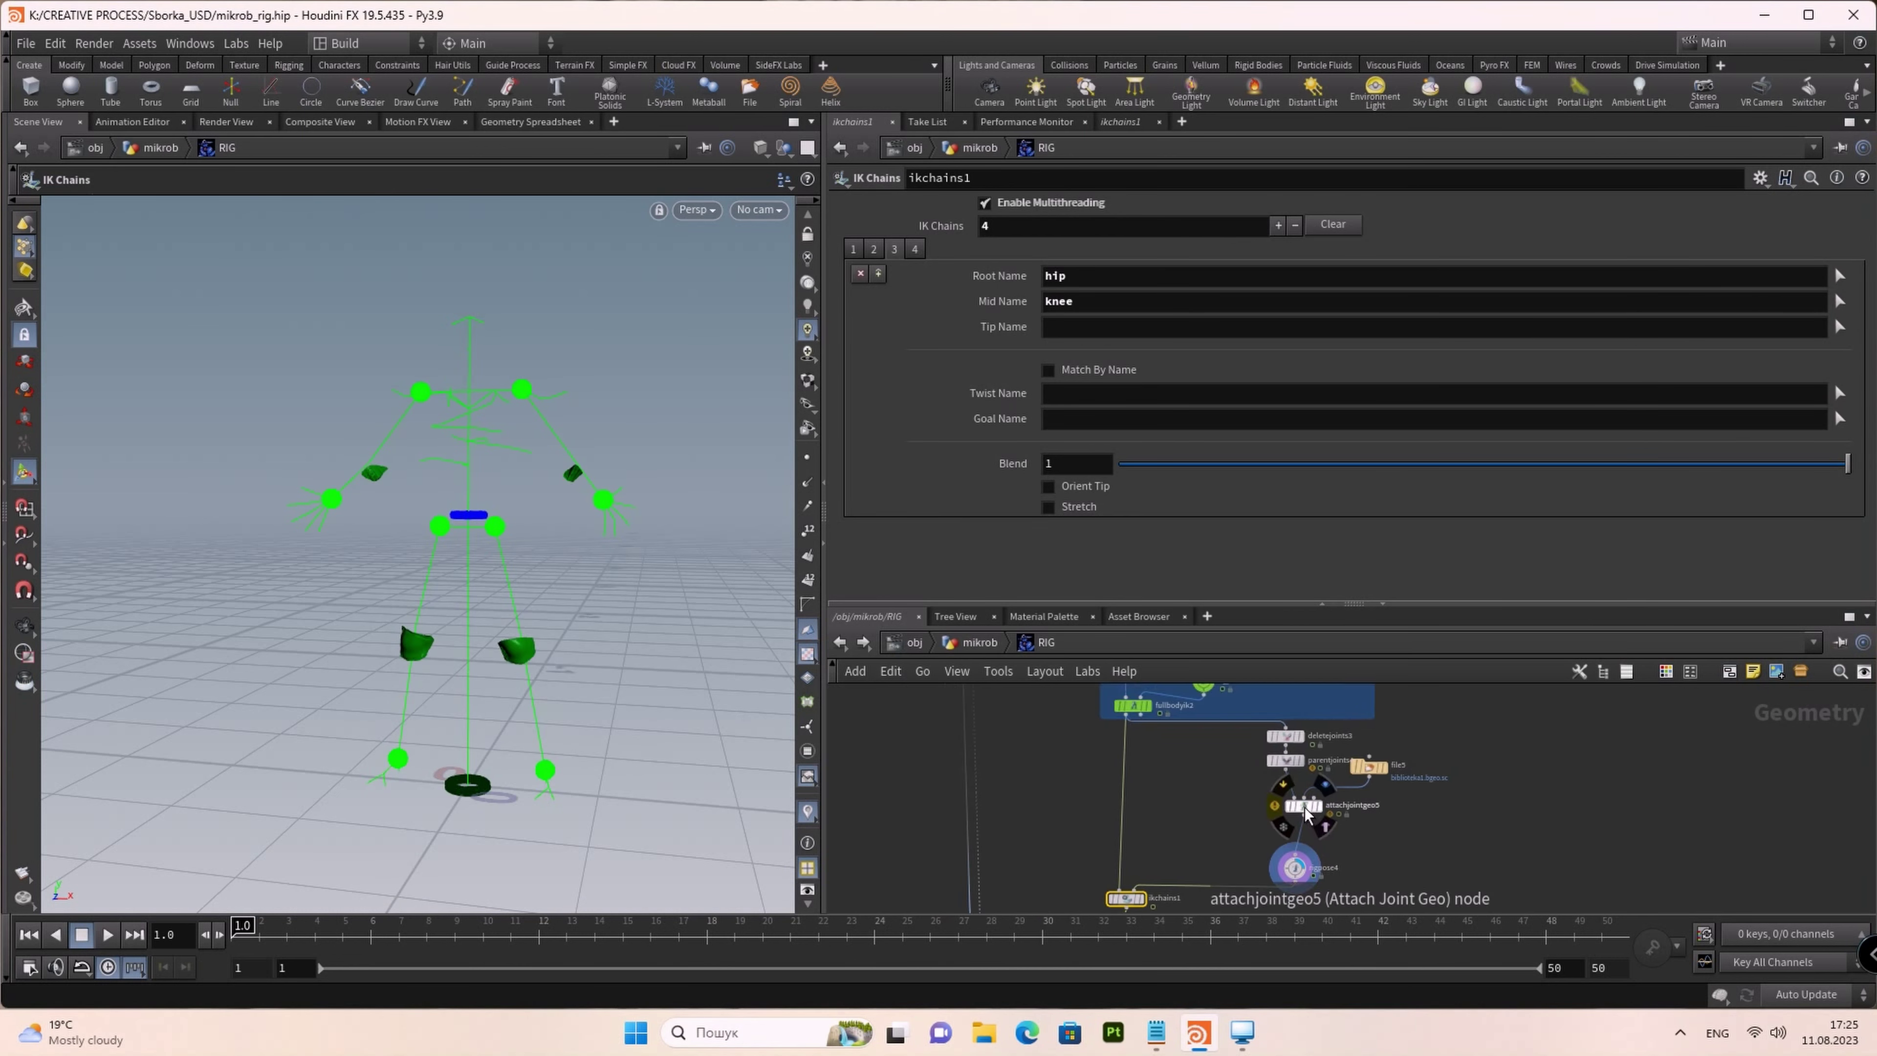
middle_drag(1124, 904, 1154, 786)
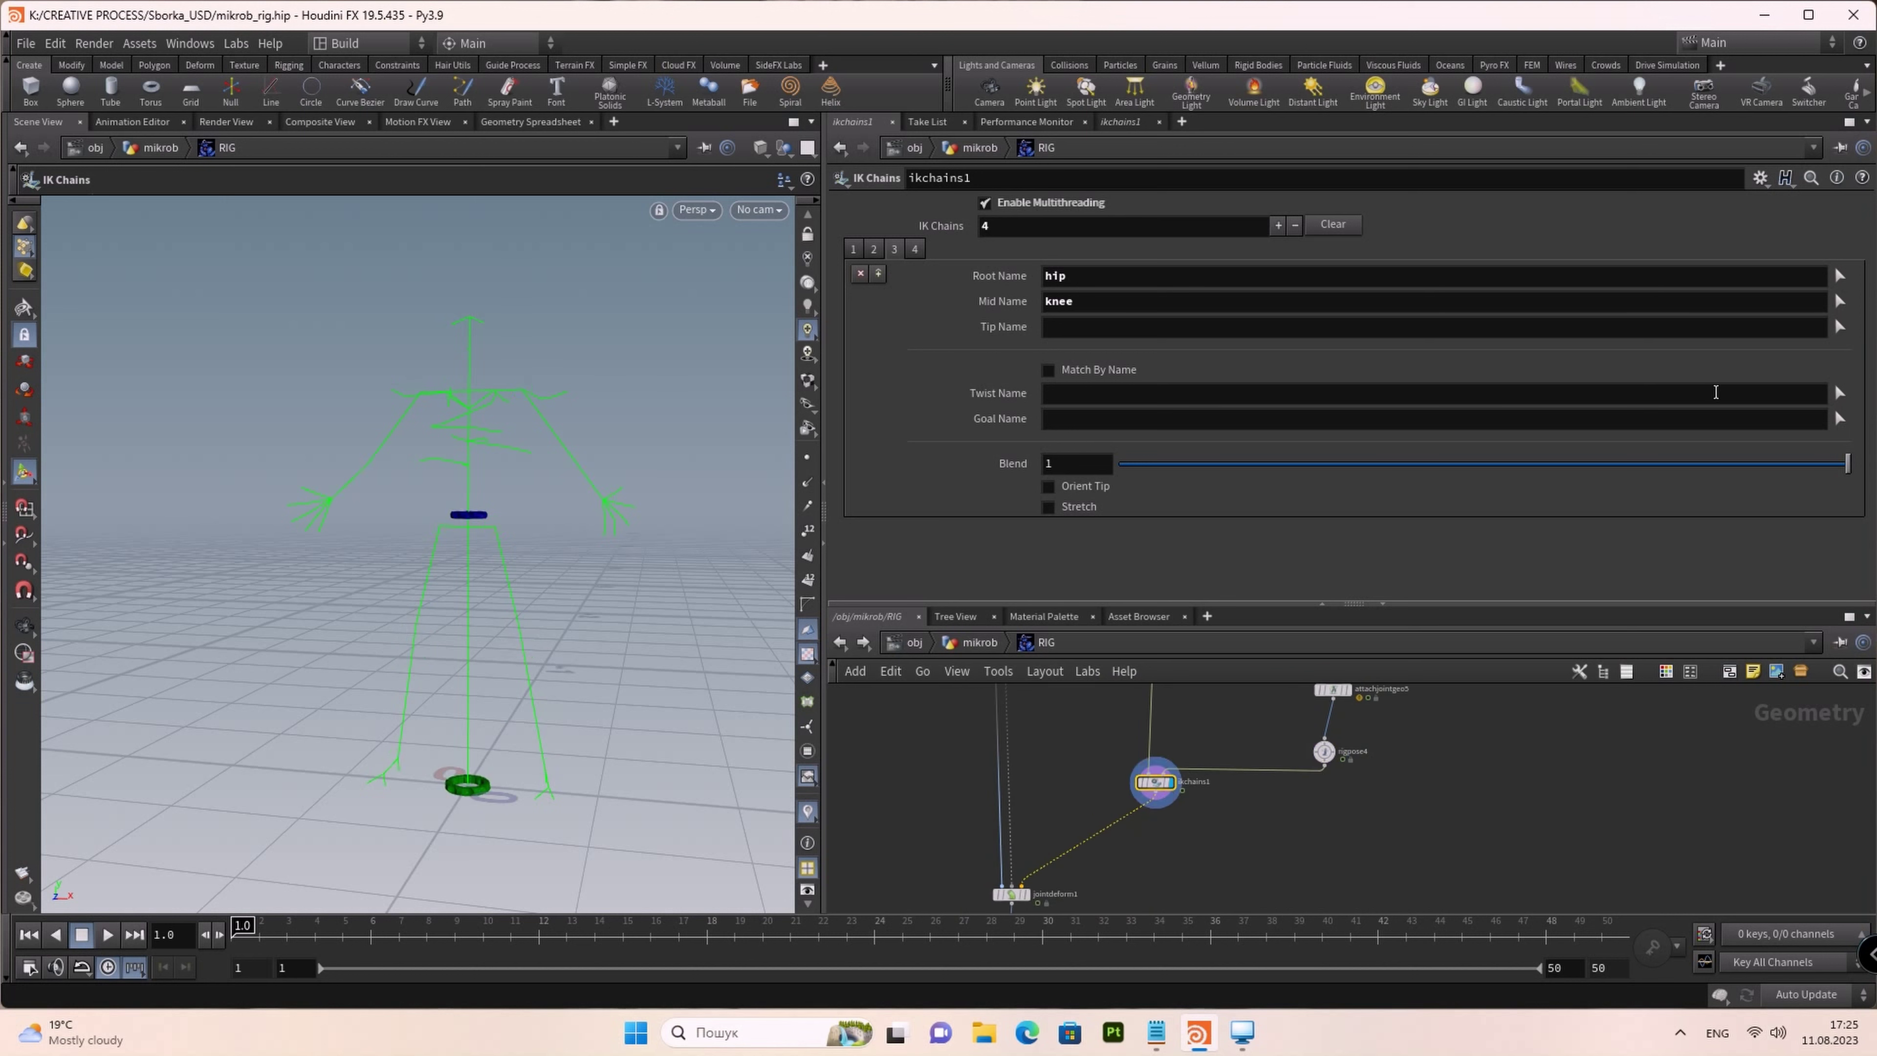
click(1838, 327)
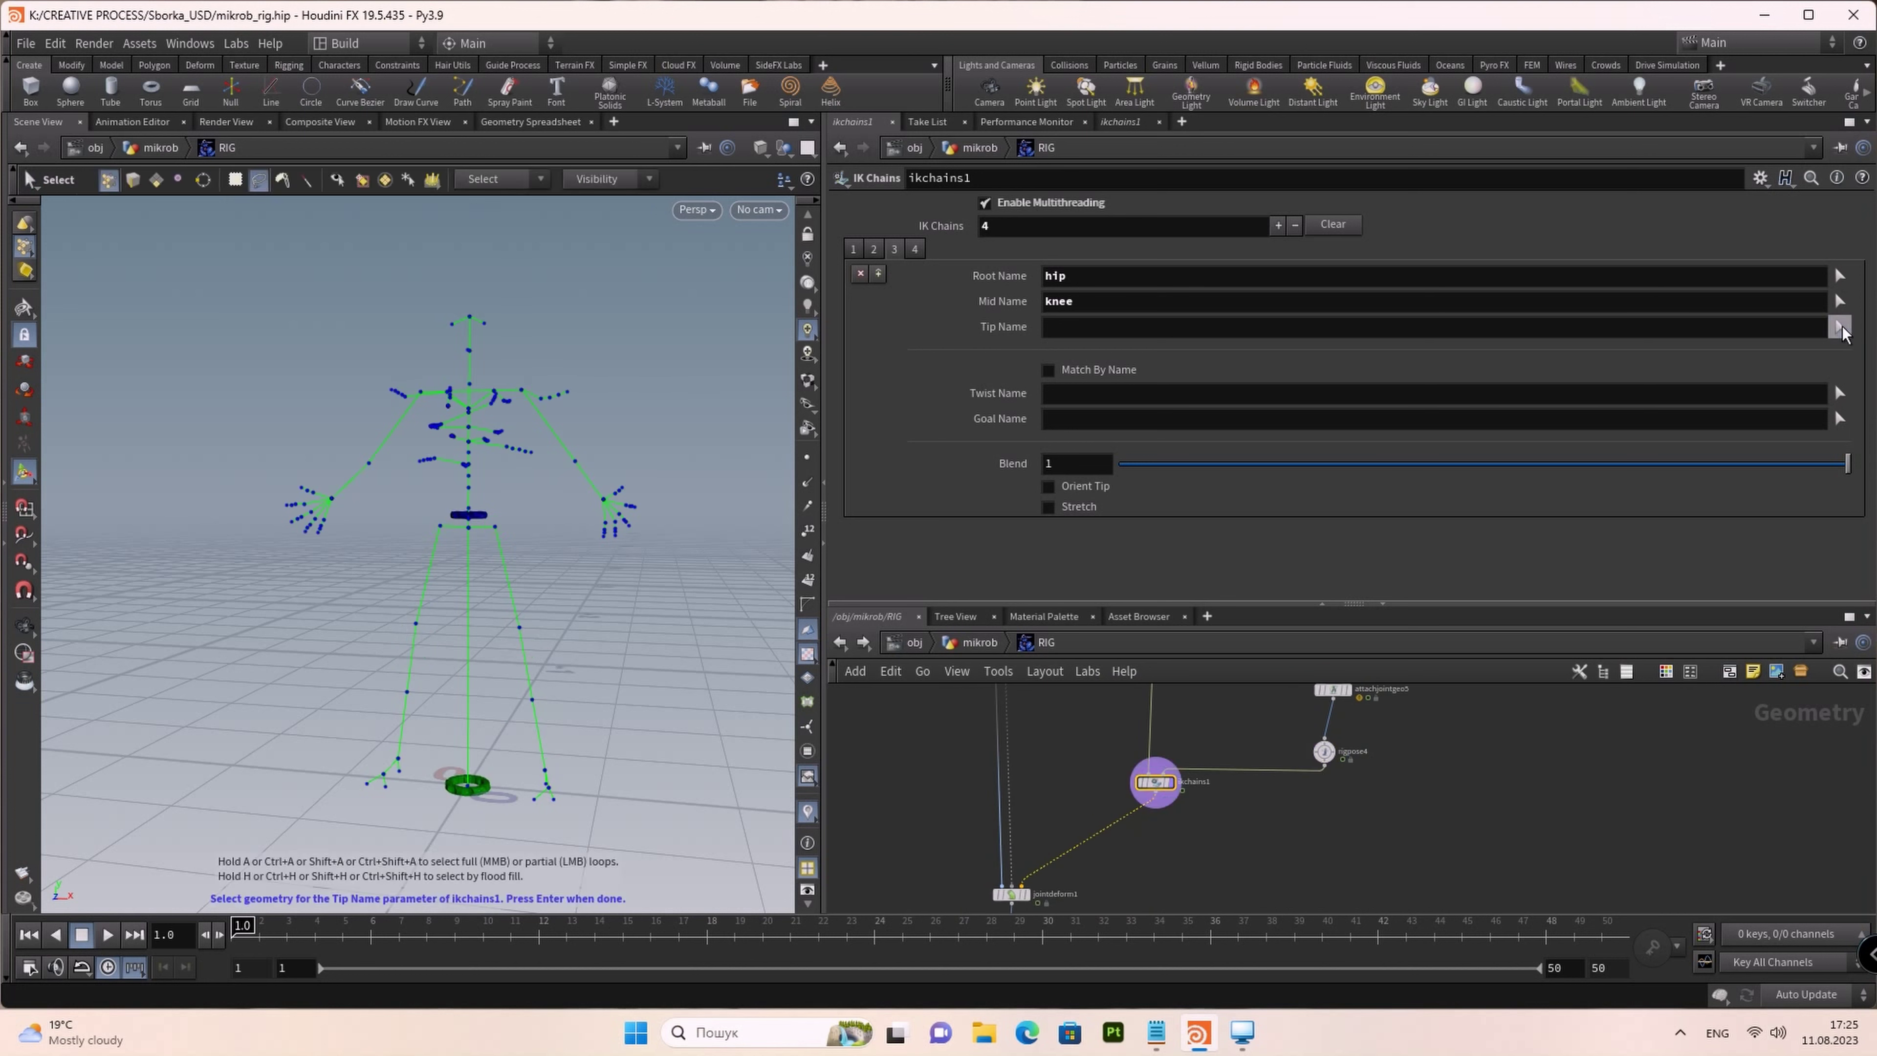
click(545, 778)
key(Return)
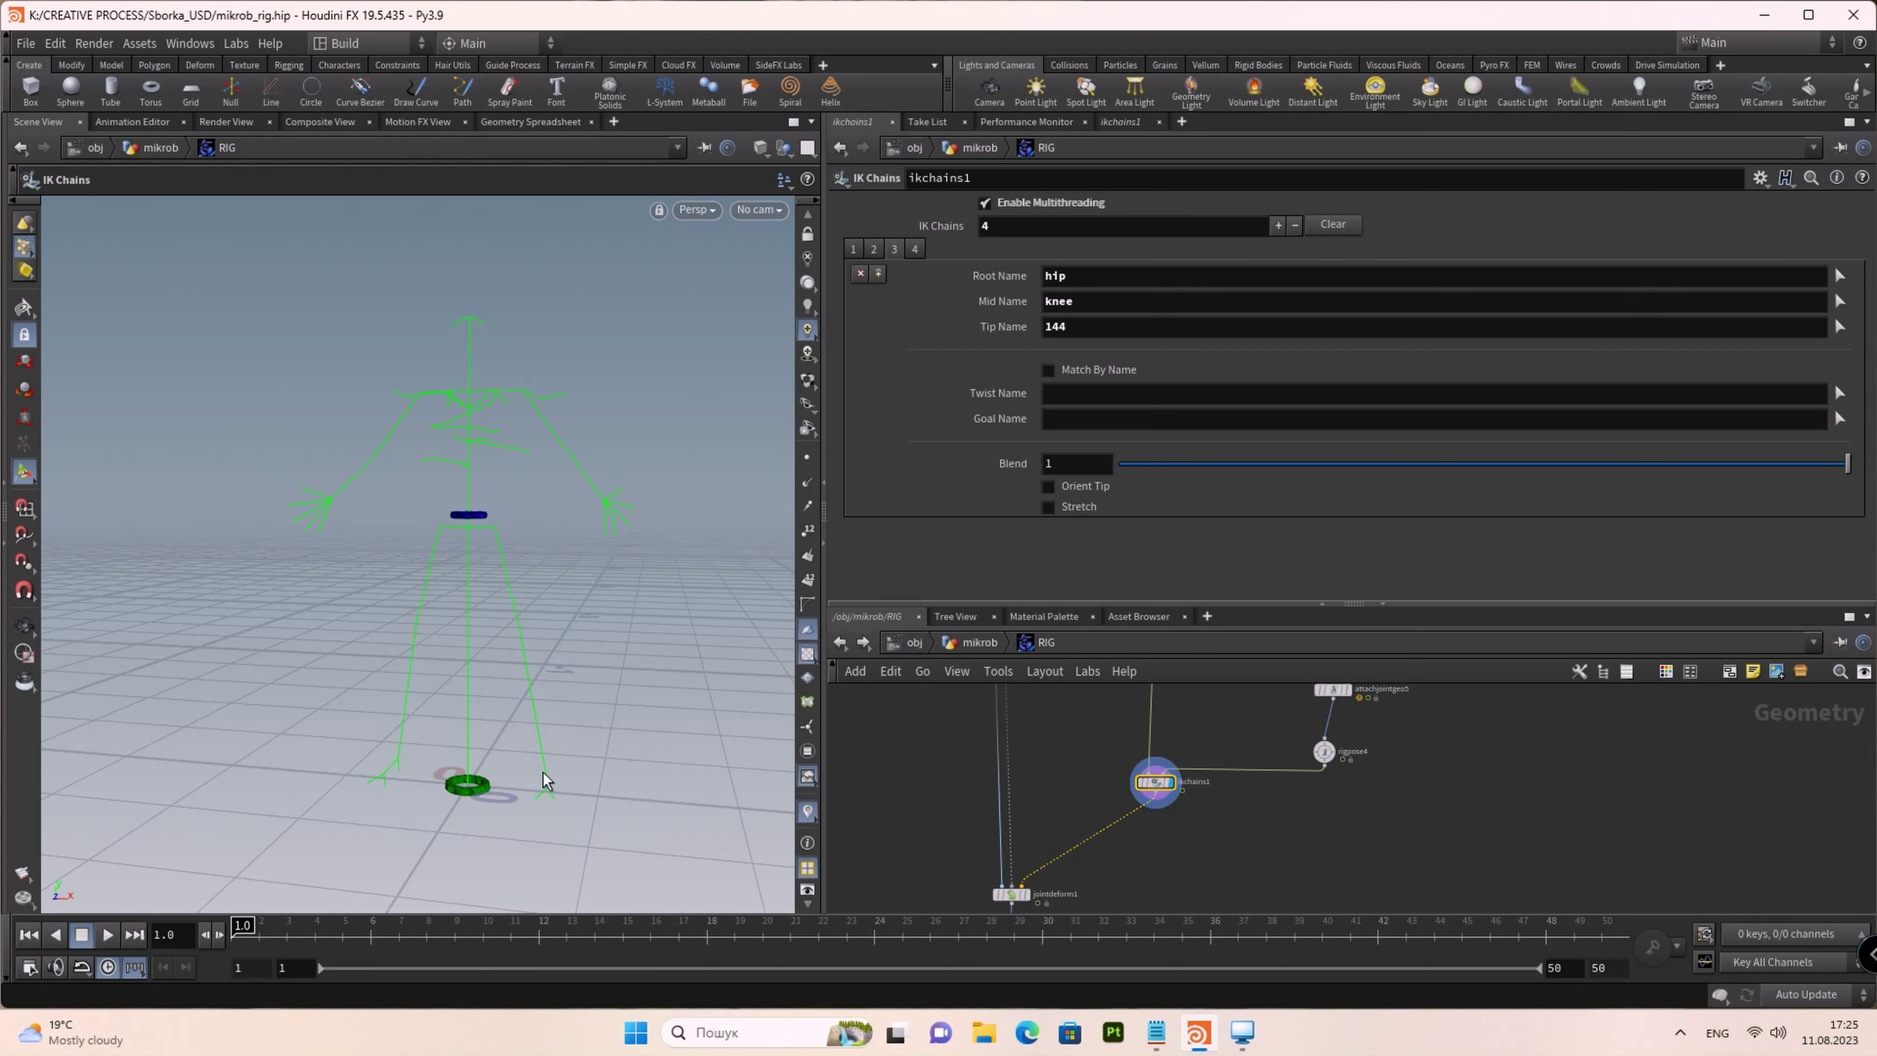
click(1048, 369)
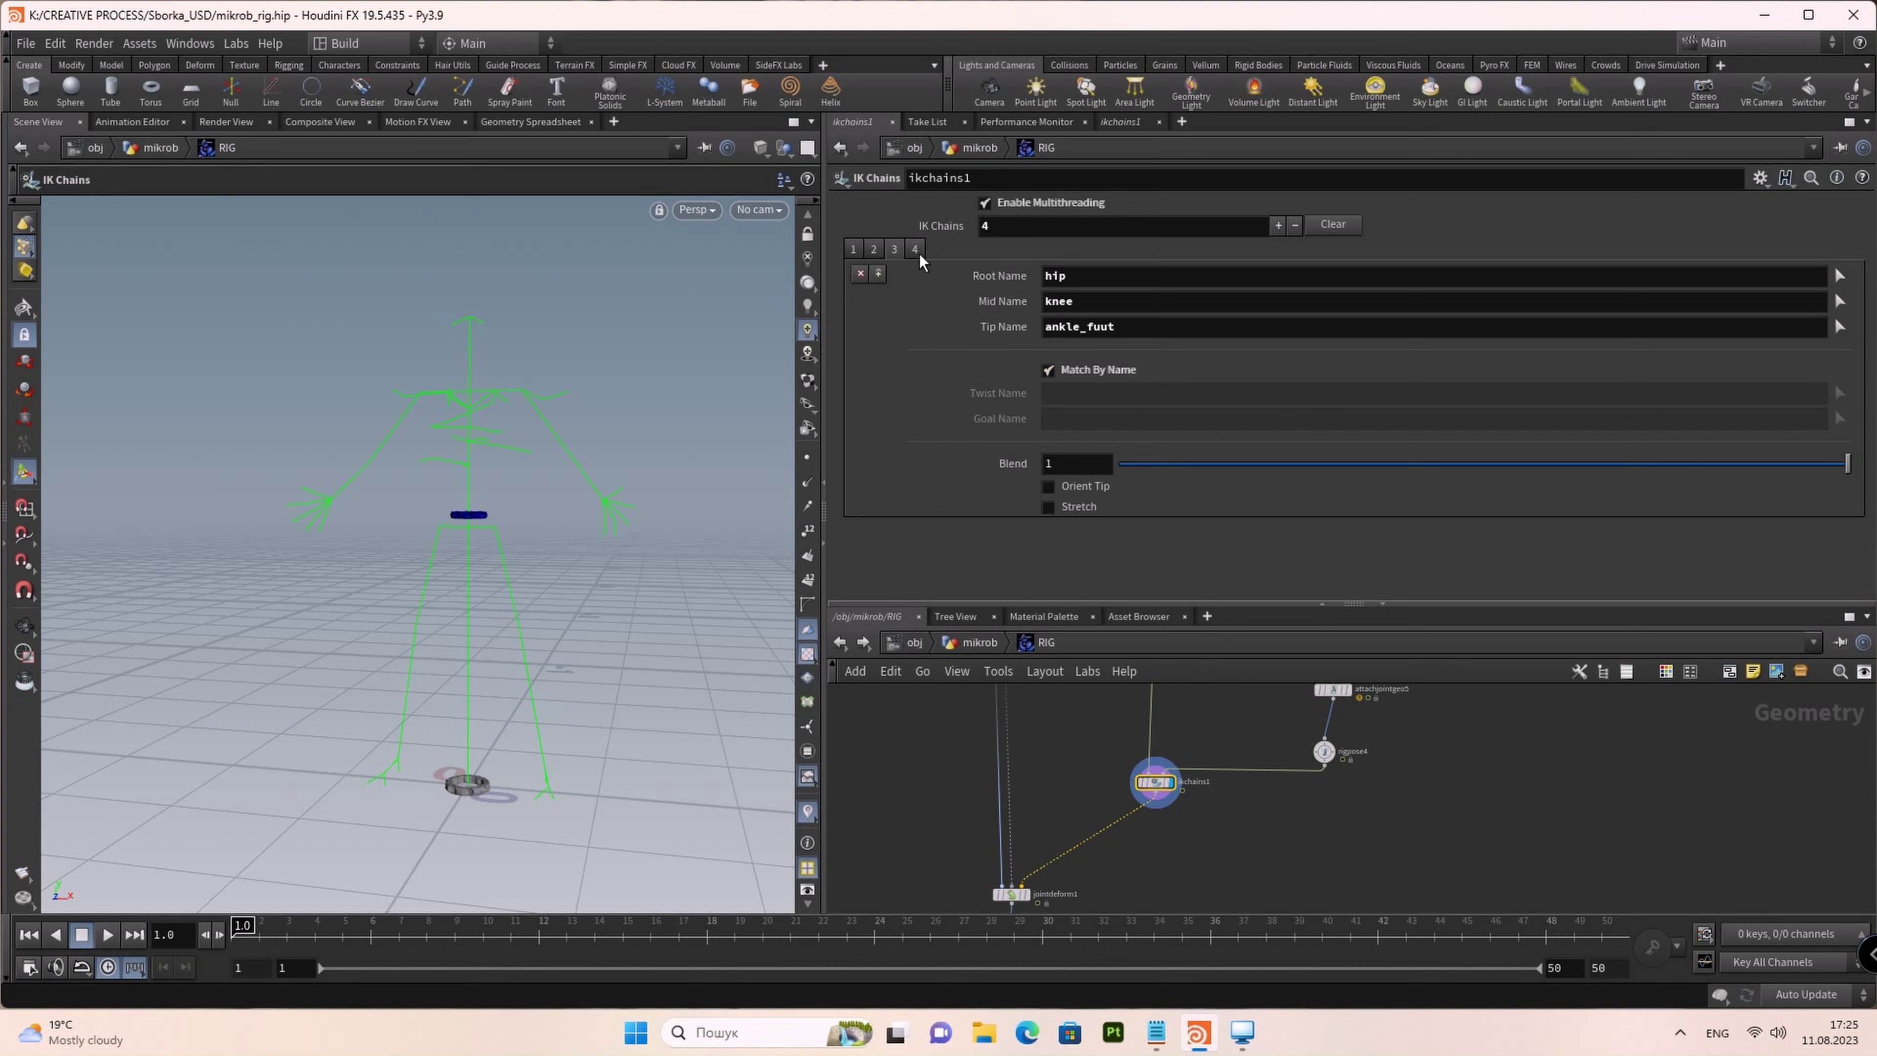
click(915, 249)
click(1840, 276)
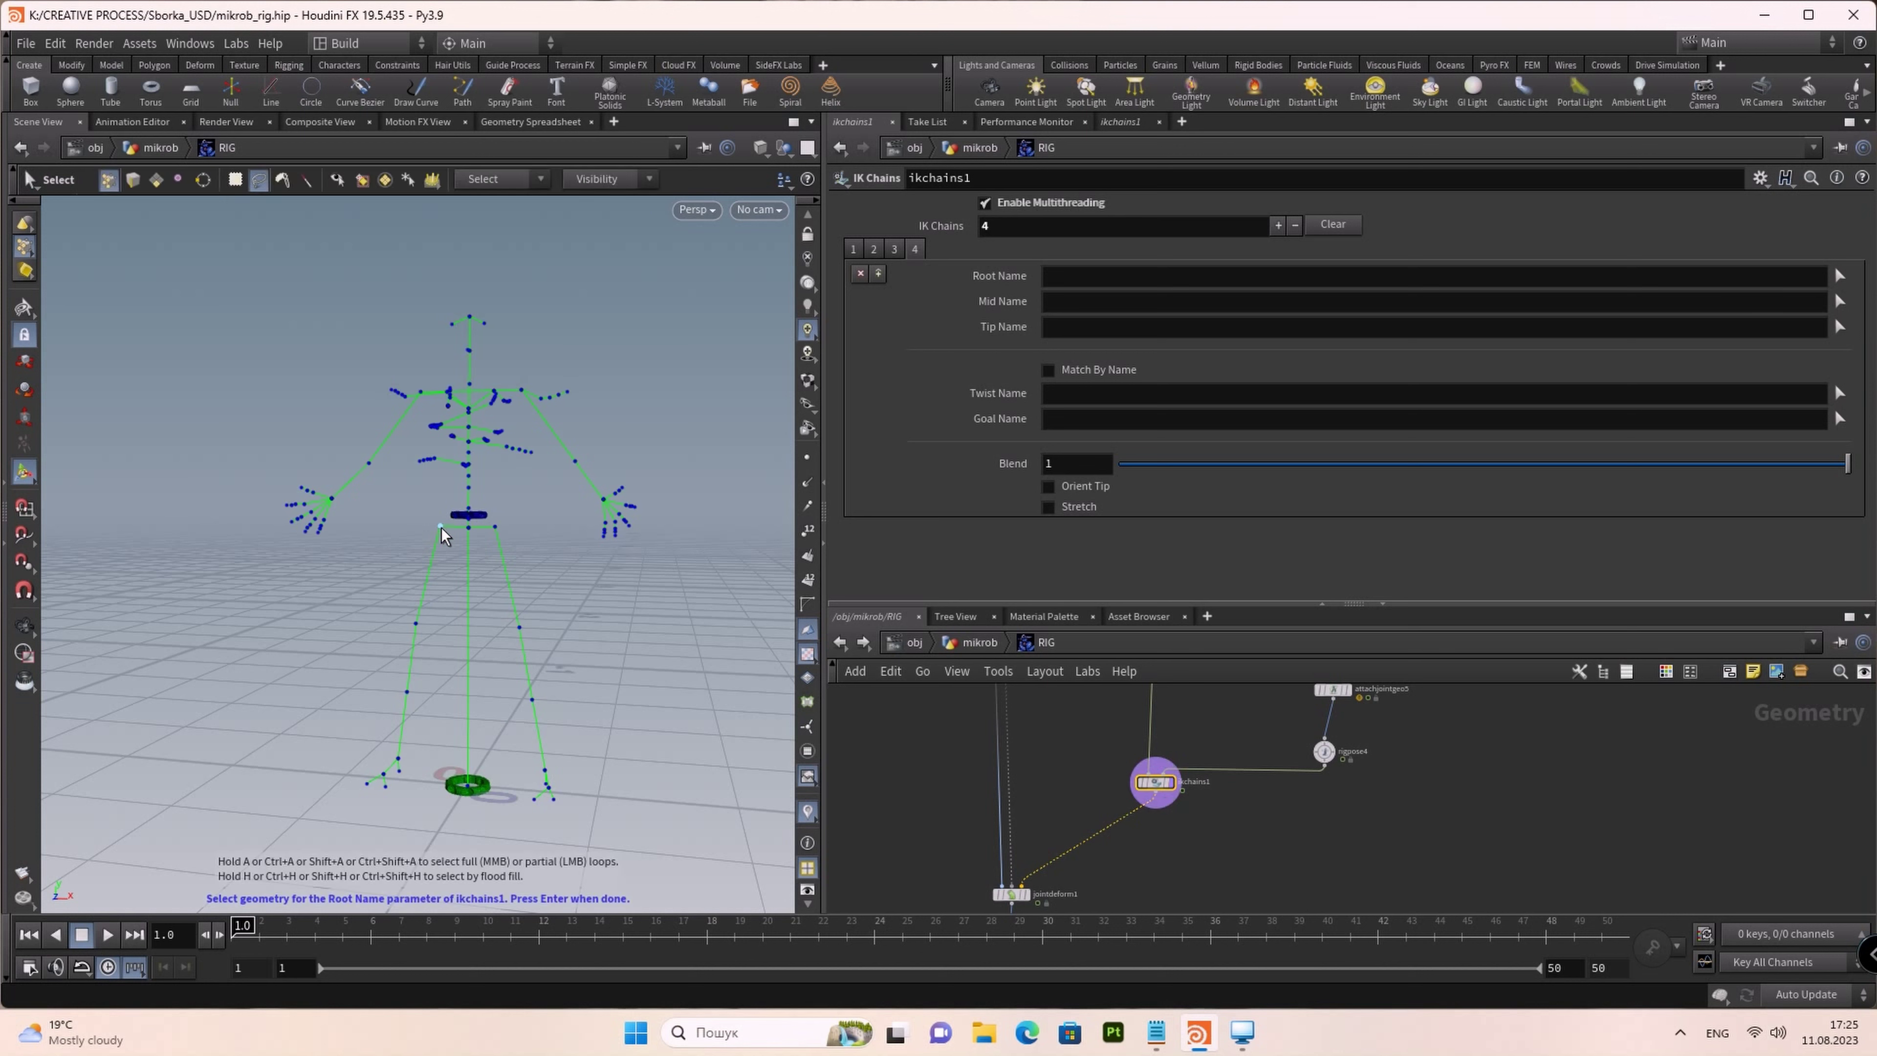
Step: Set chain 4 to mirror_hip, mirror_knee, mirror_ankle_fuut with Match By Name on
click(442, 528)
key(Return)
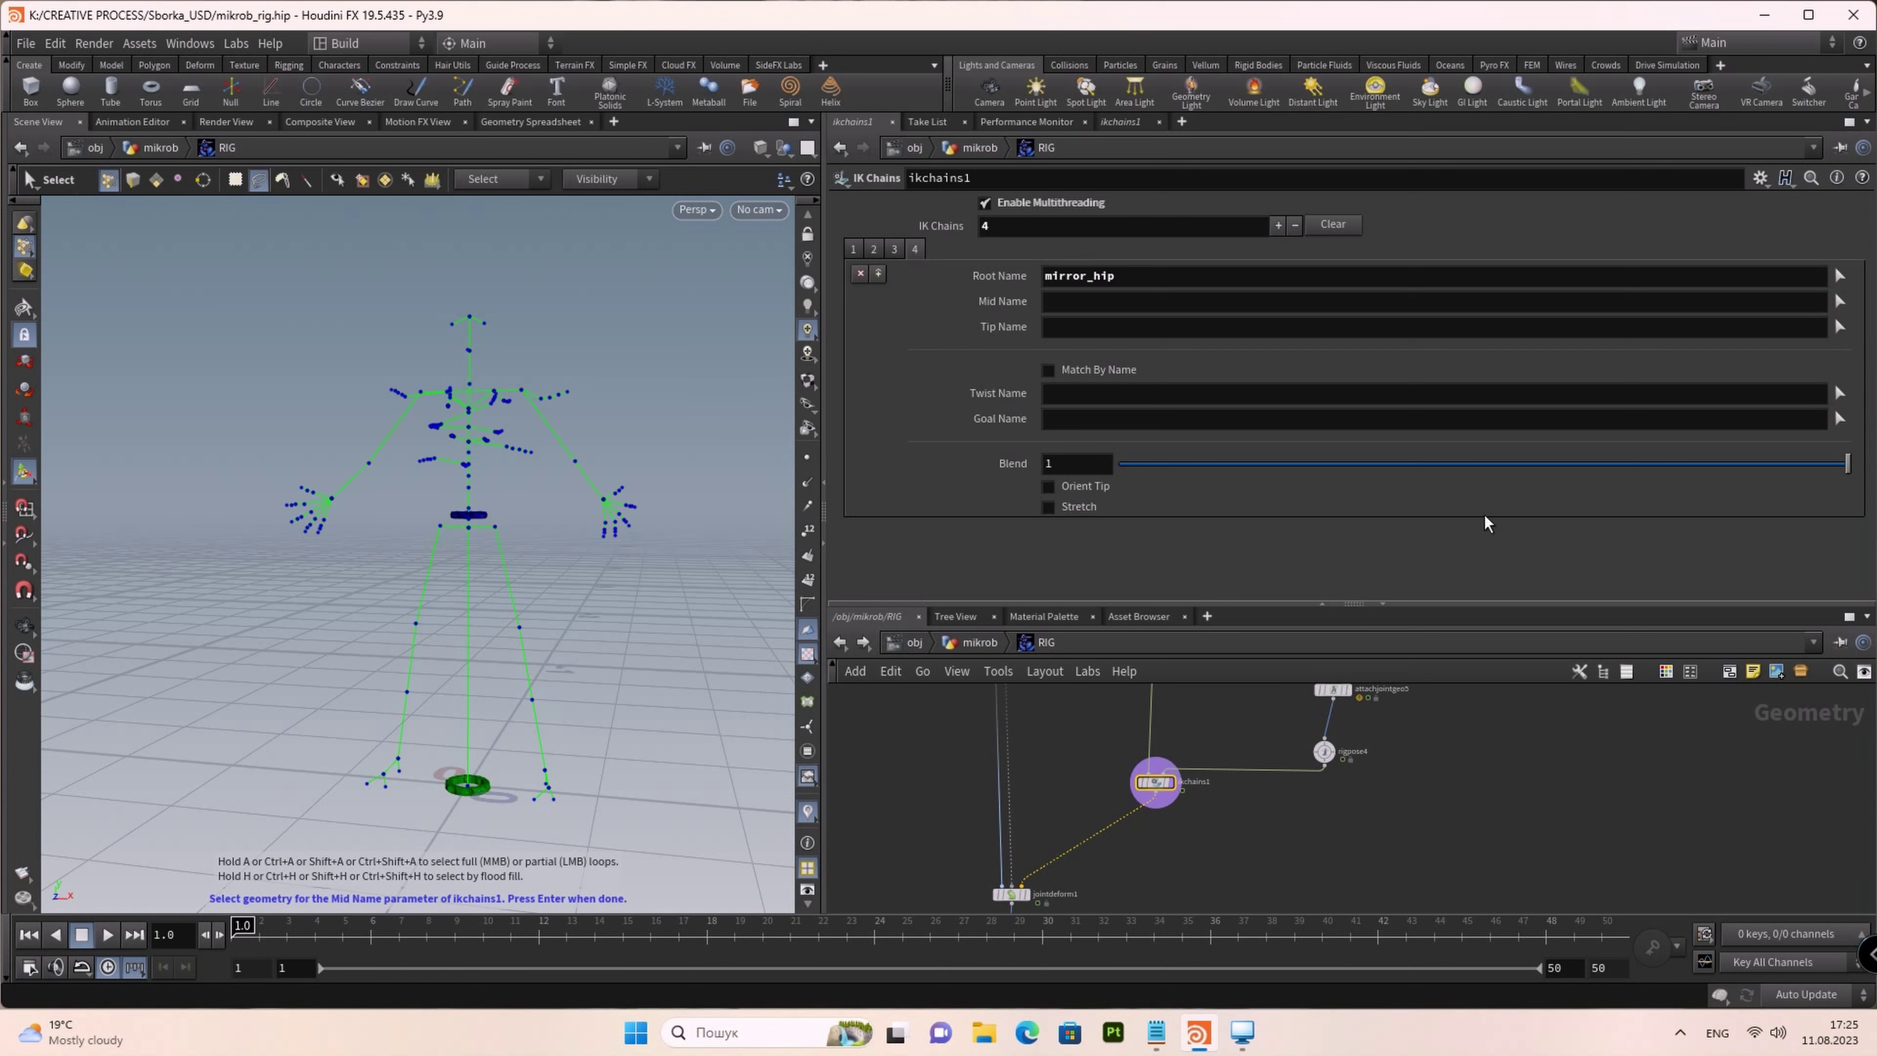
click(418, 626)
key(Return)
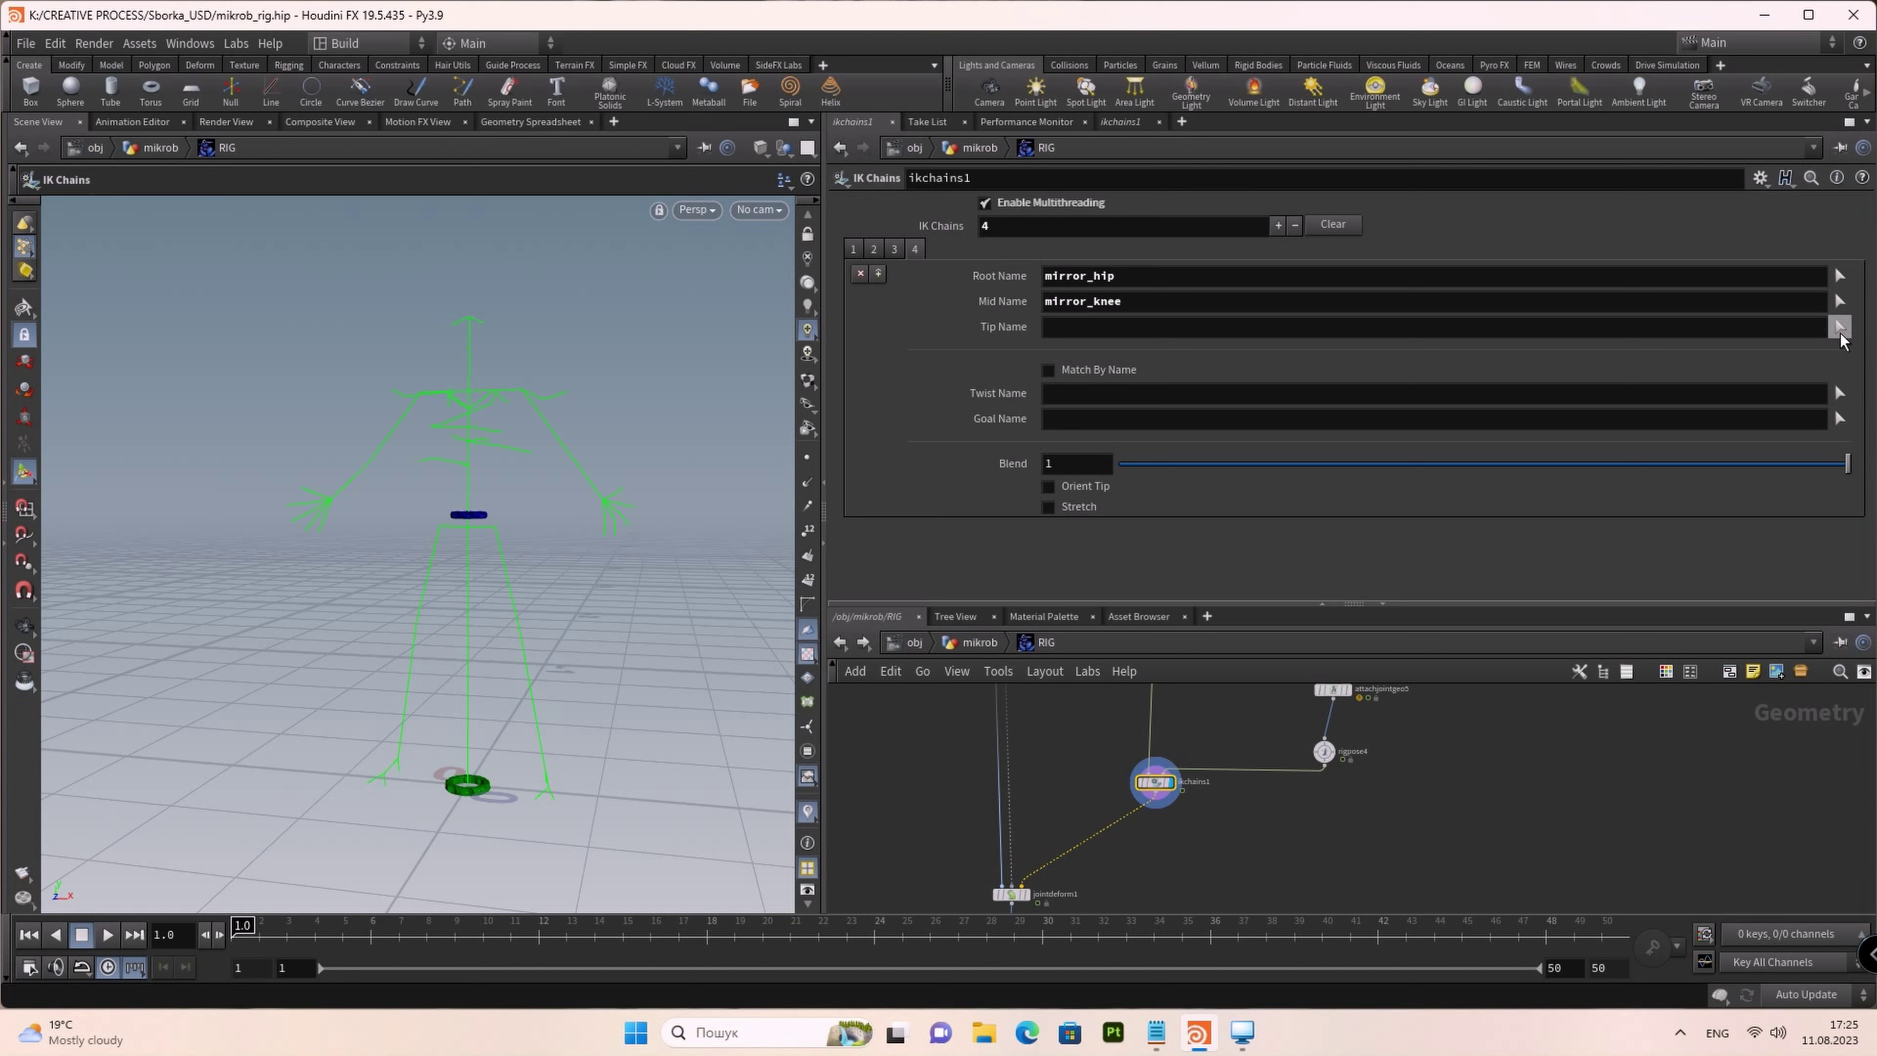
click(1840, 329)
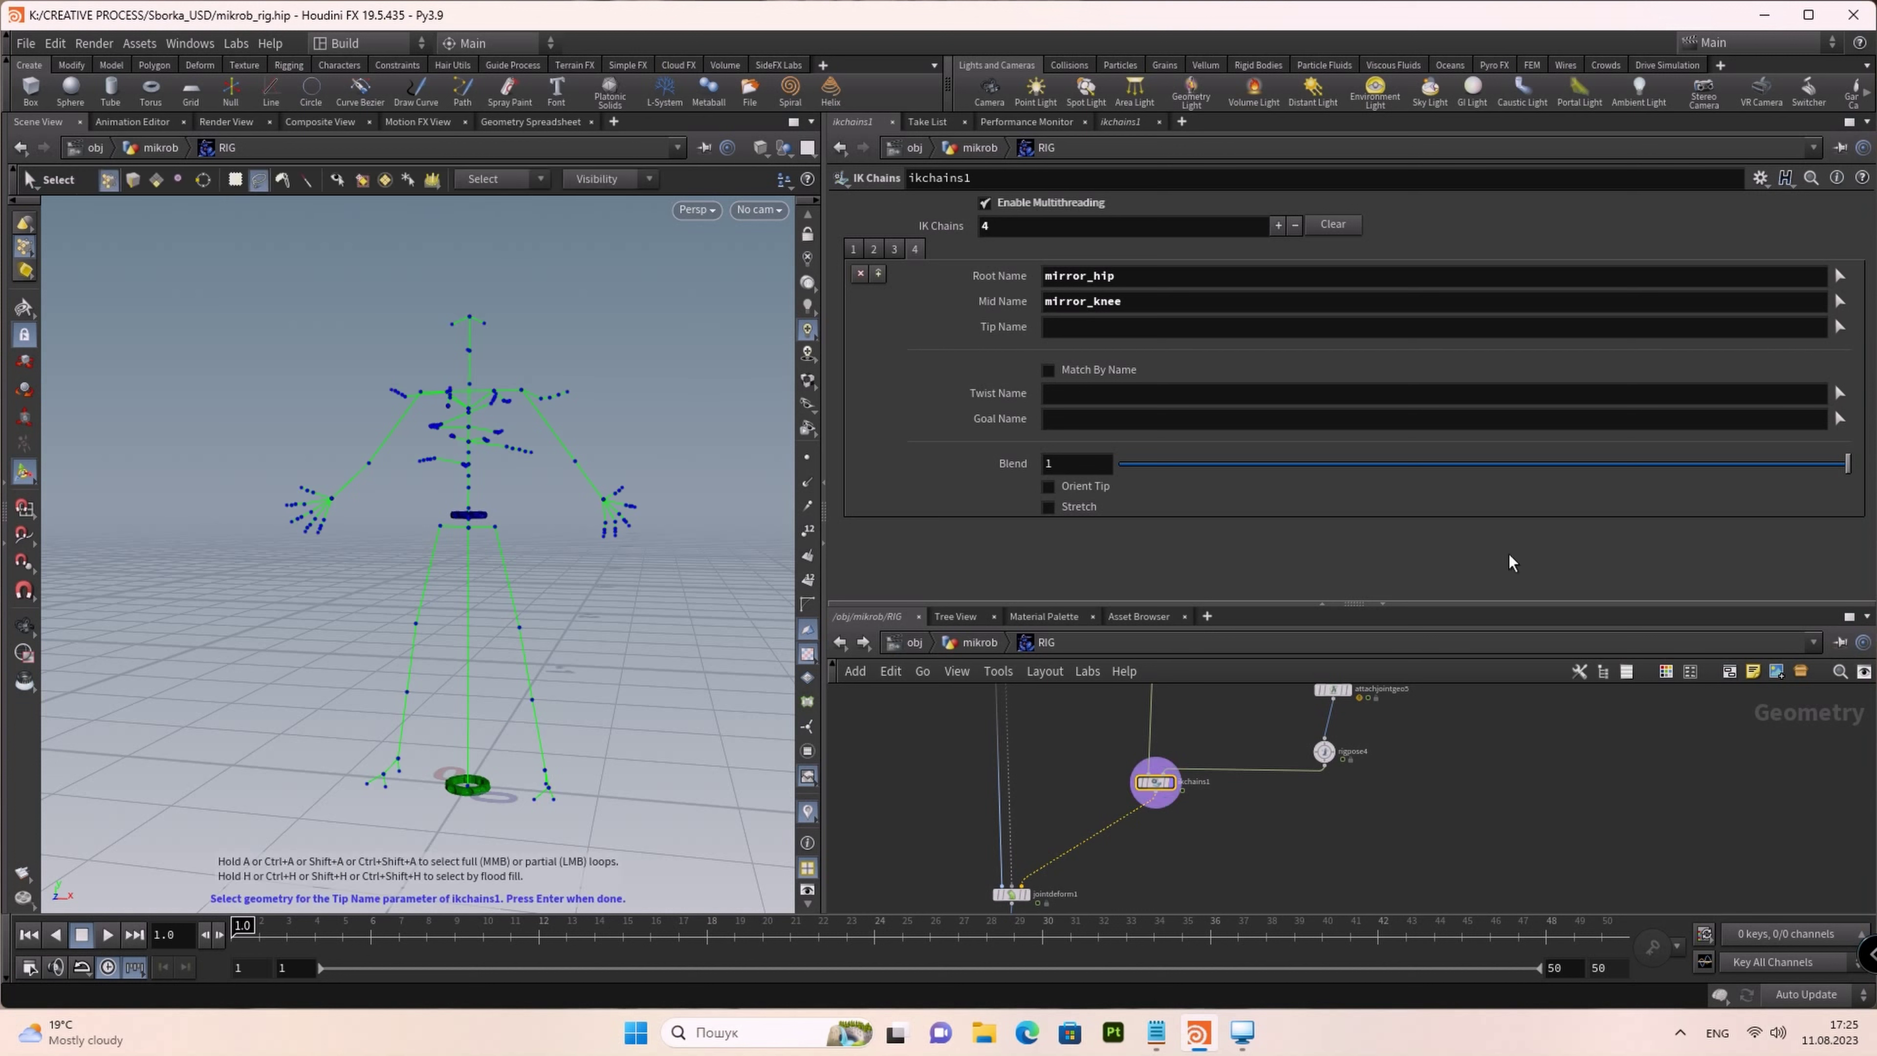
click(397, 763)
key(Return)
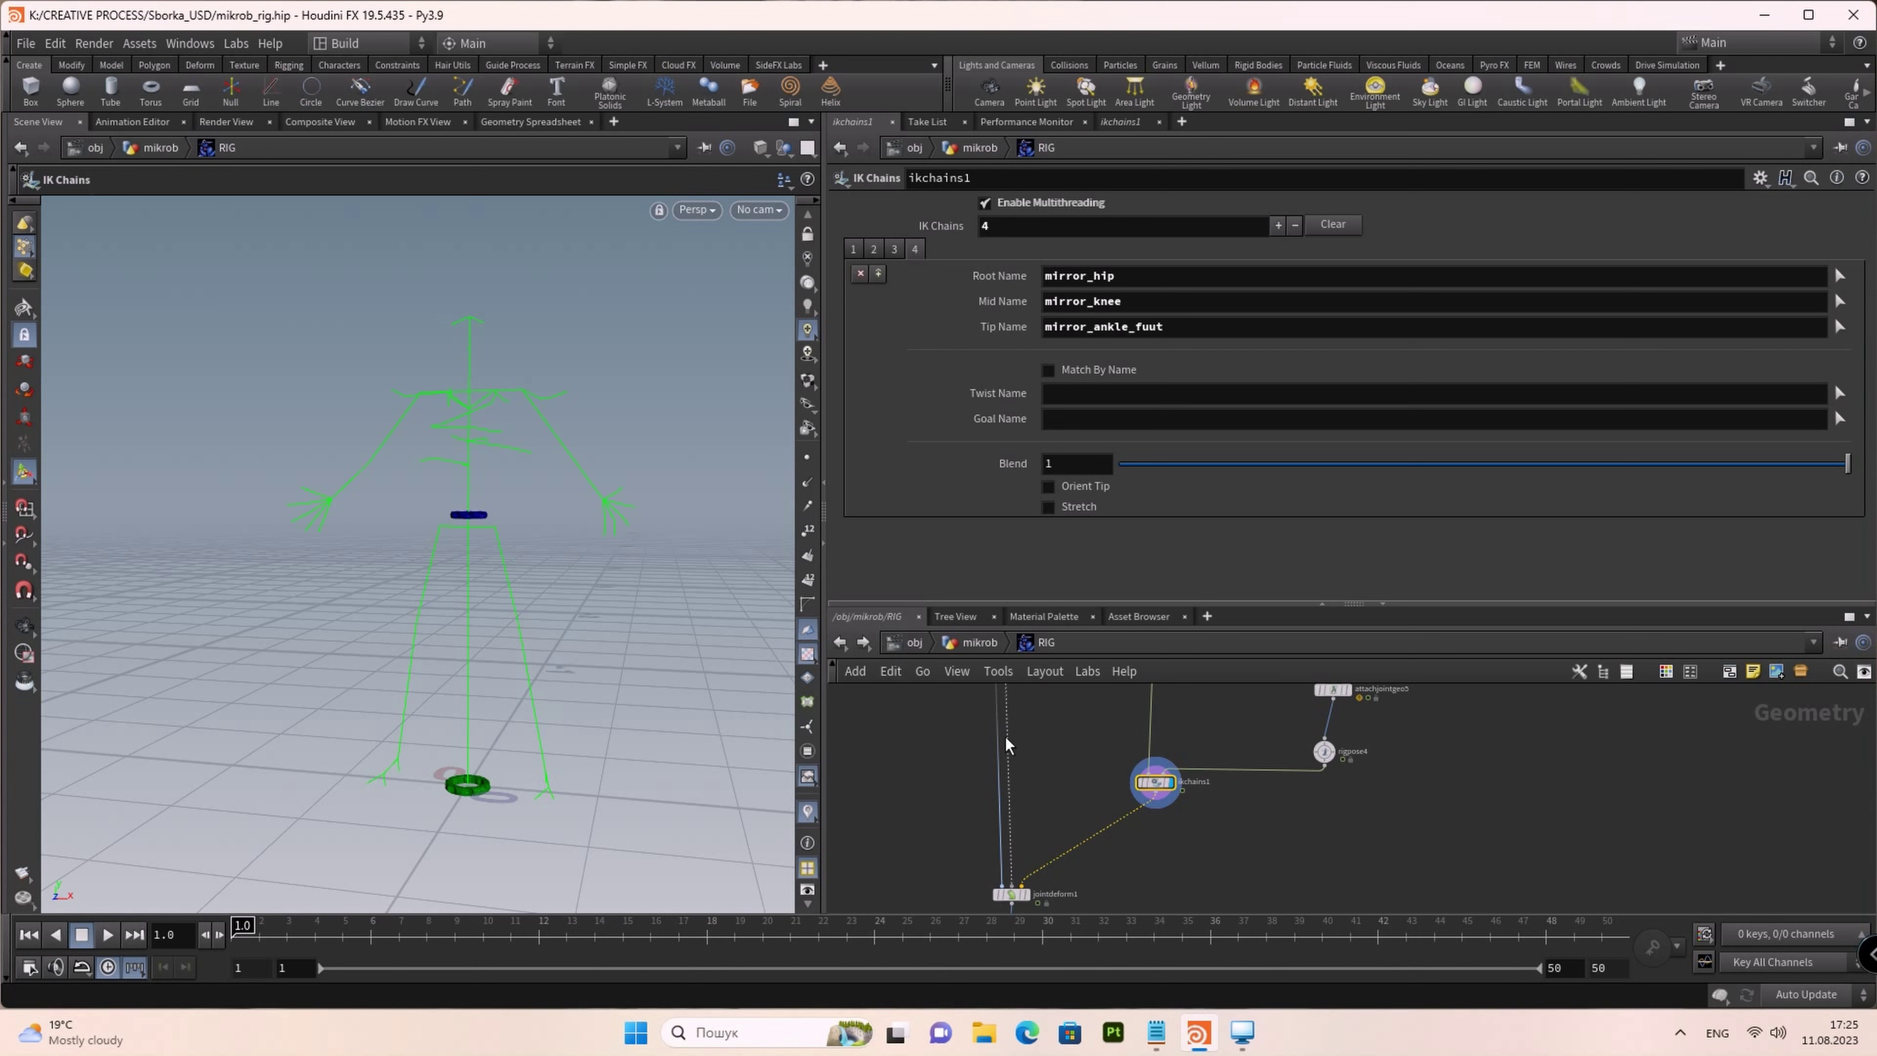
click(1048, 369)
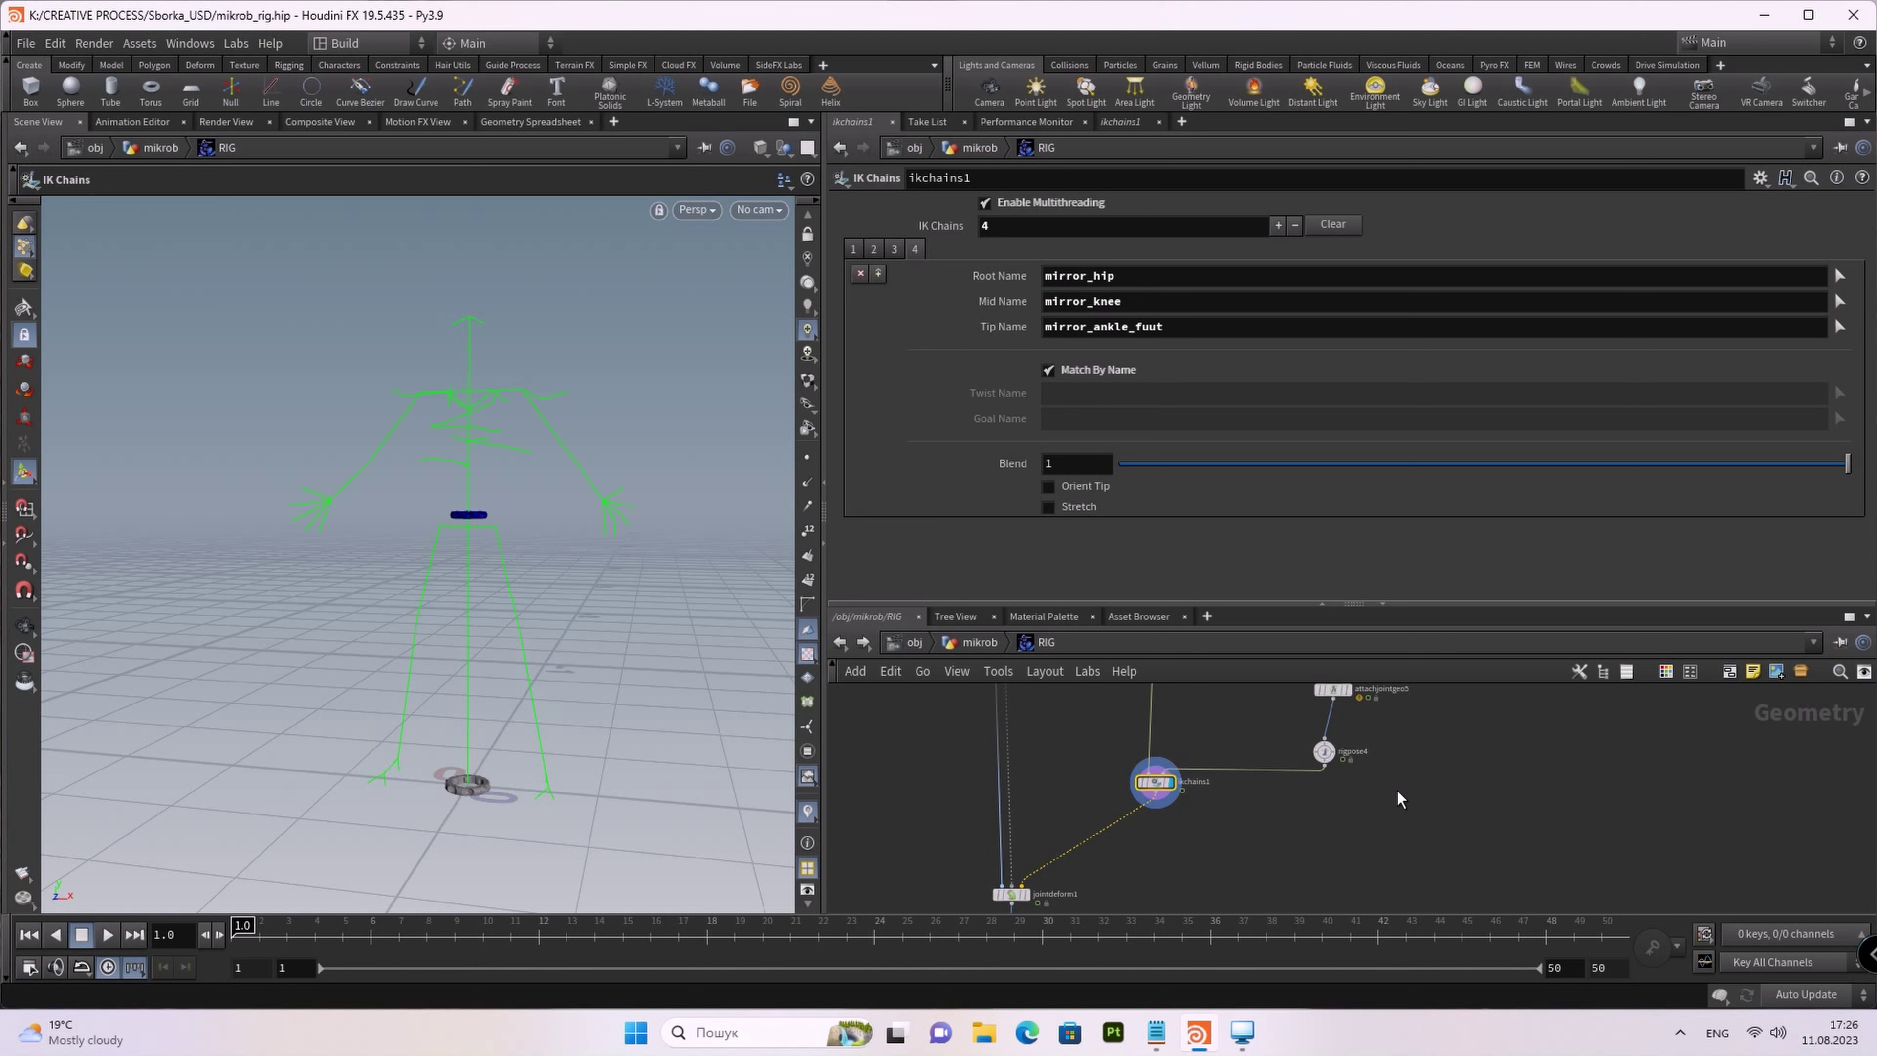
Step: Scroll the network and nudge the rigpose4 node slightly upward
scroll(1399, 798, down, 2)
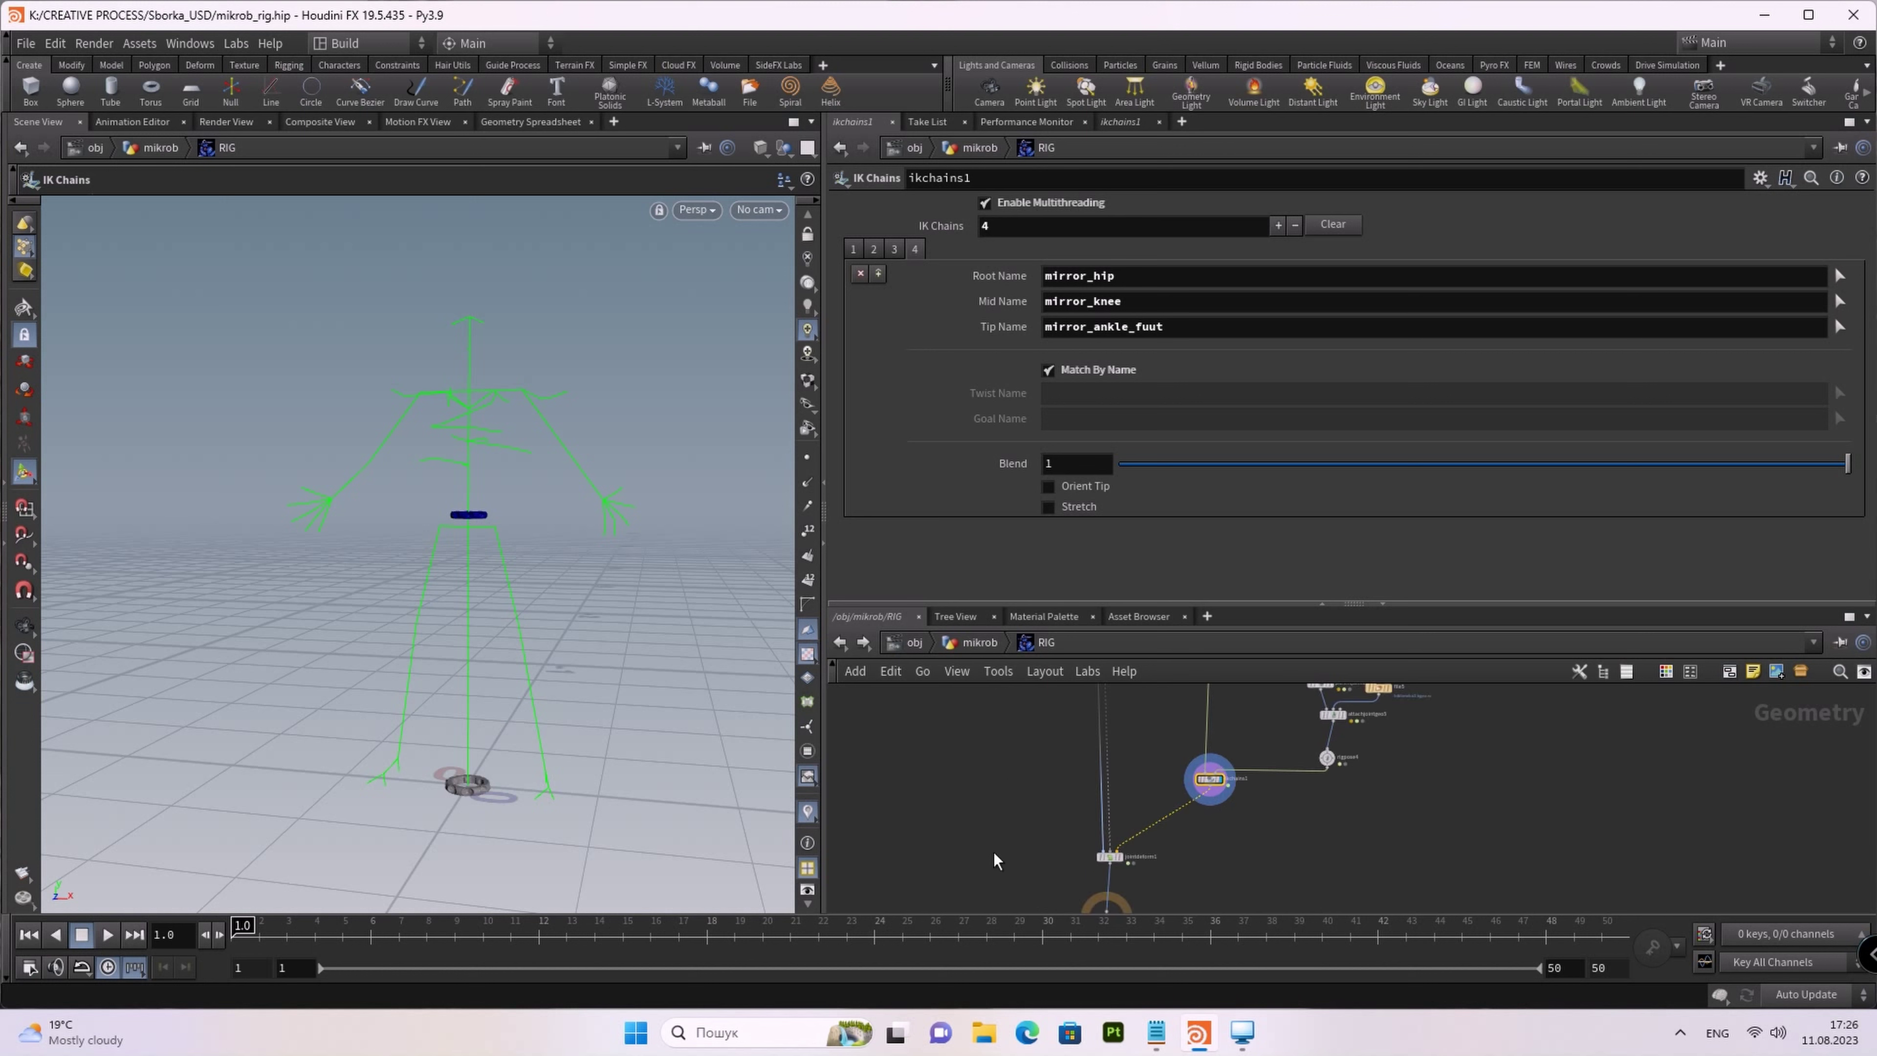
scroll(1329, 857, up, 1)
drag(1308, 812, 1321, 802)
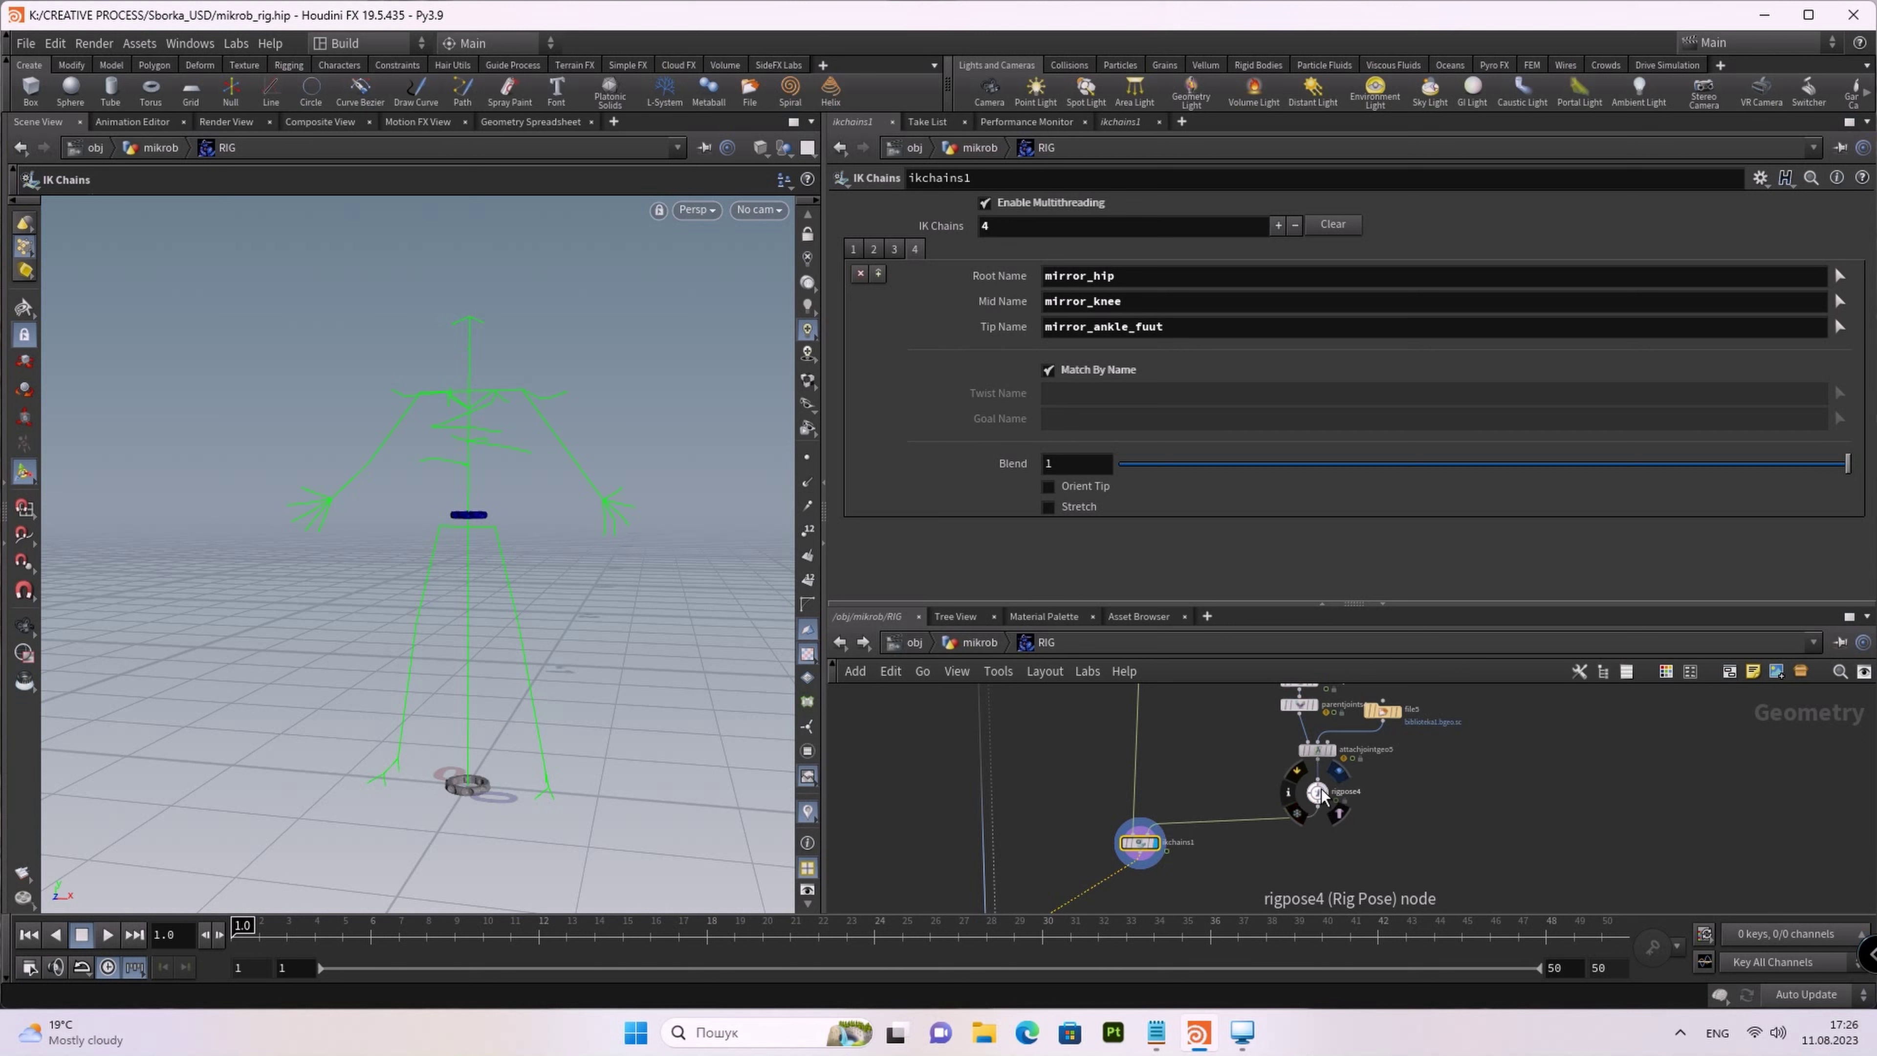
Step: Test-pose the elbow in rigpose4 and display the deformed mesh from jointdeform1
click(1318, 796)
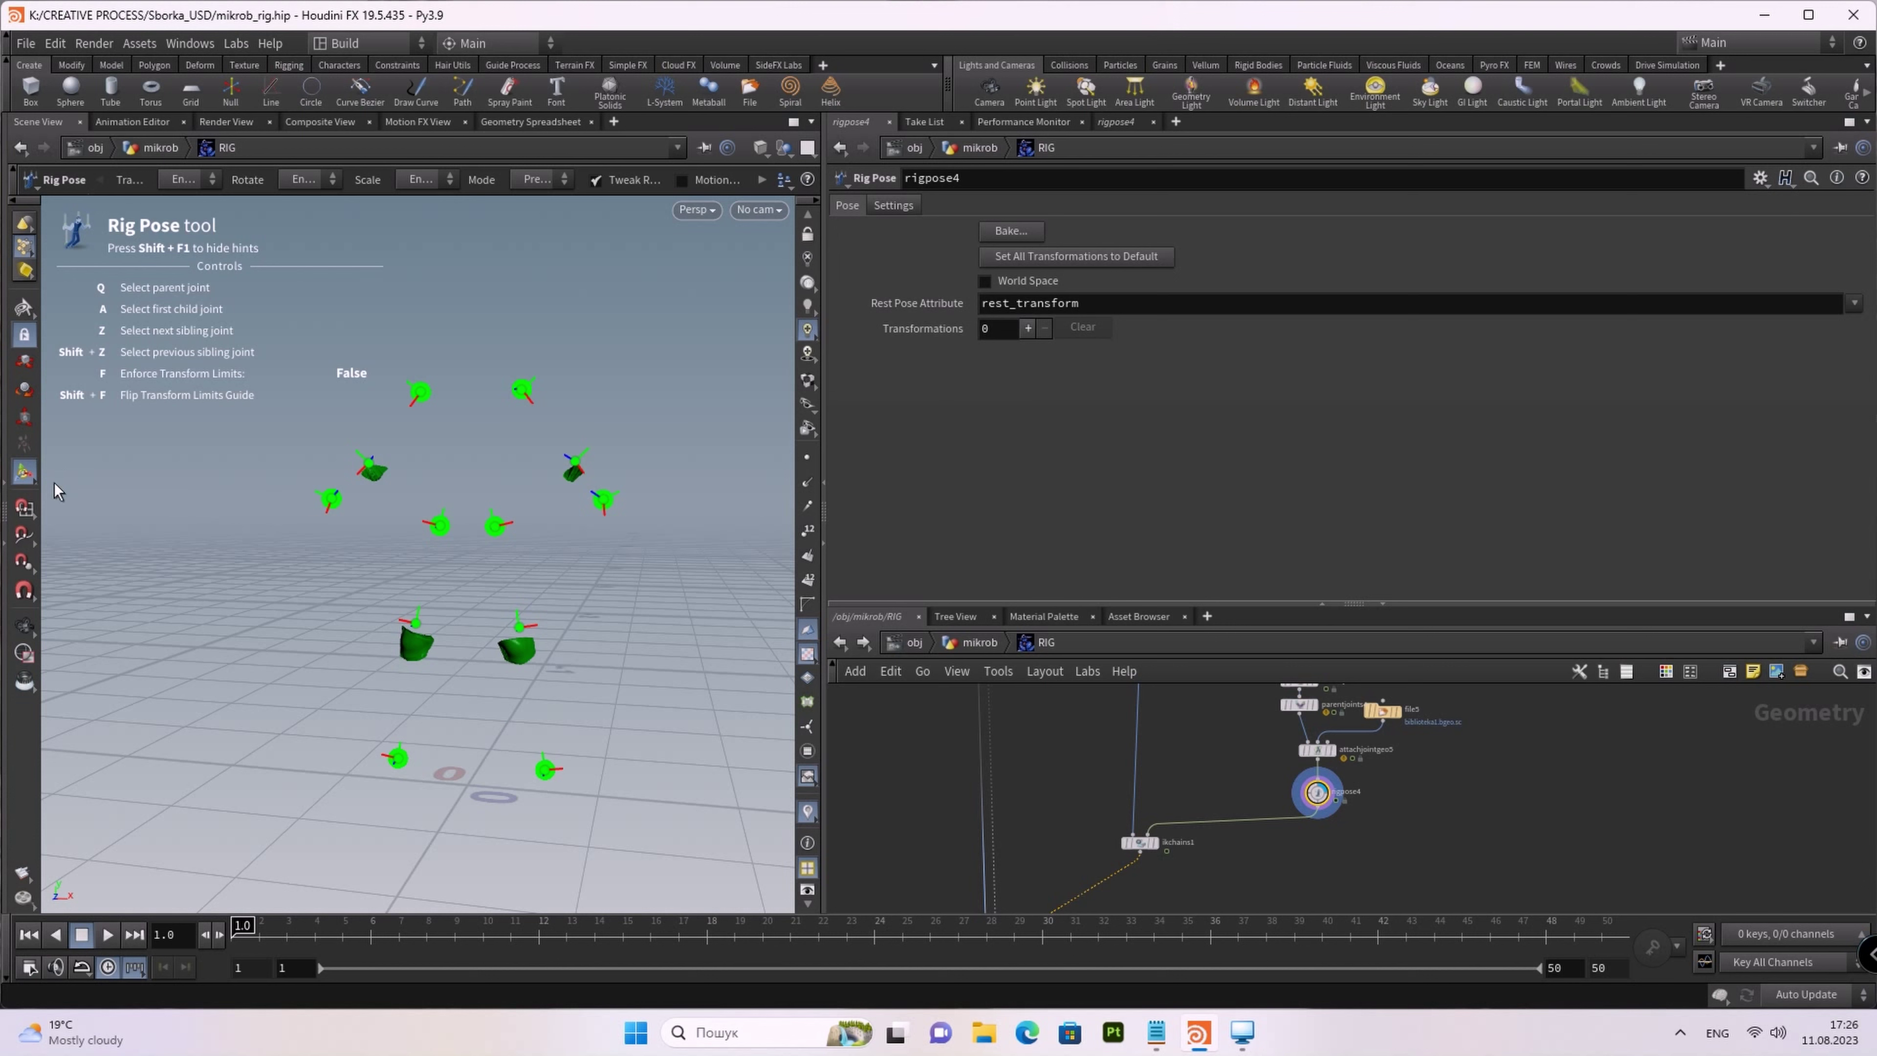
click(573, 477)
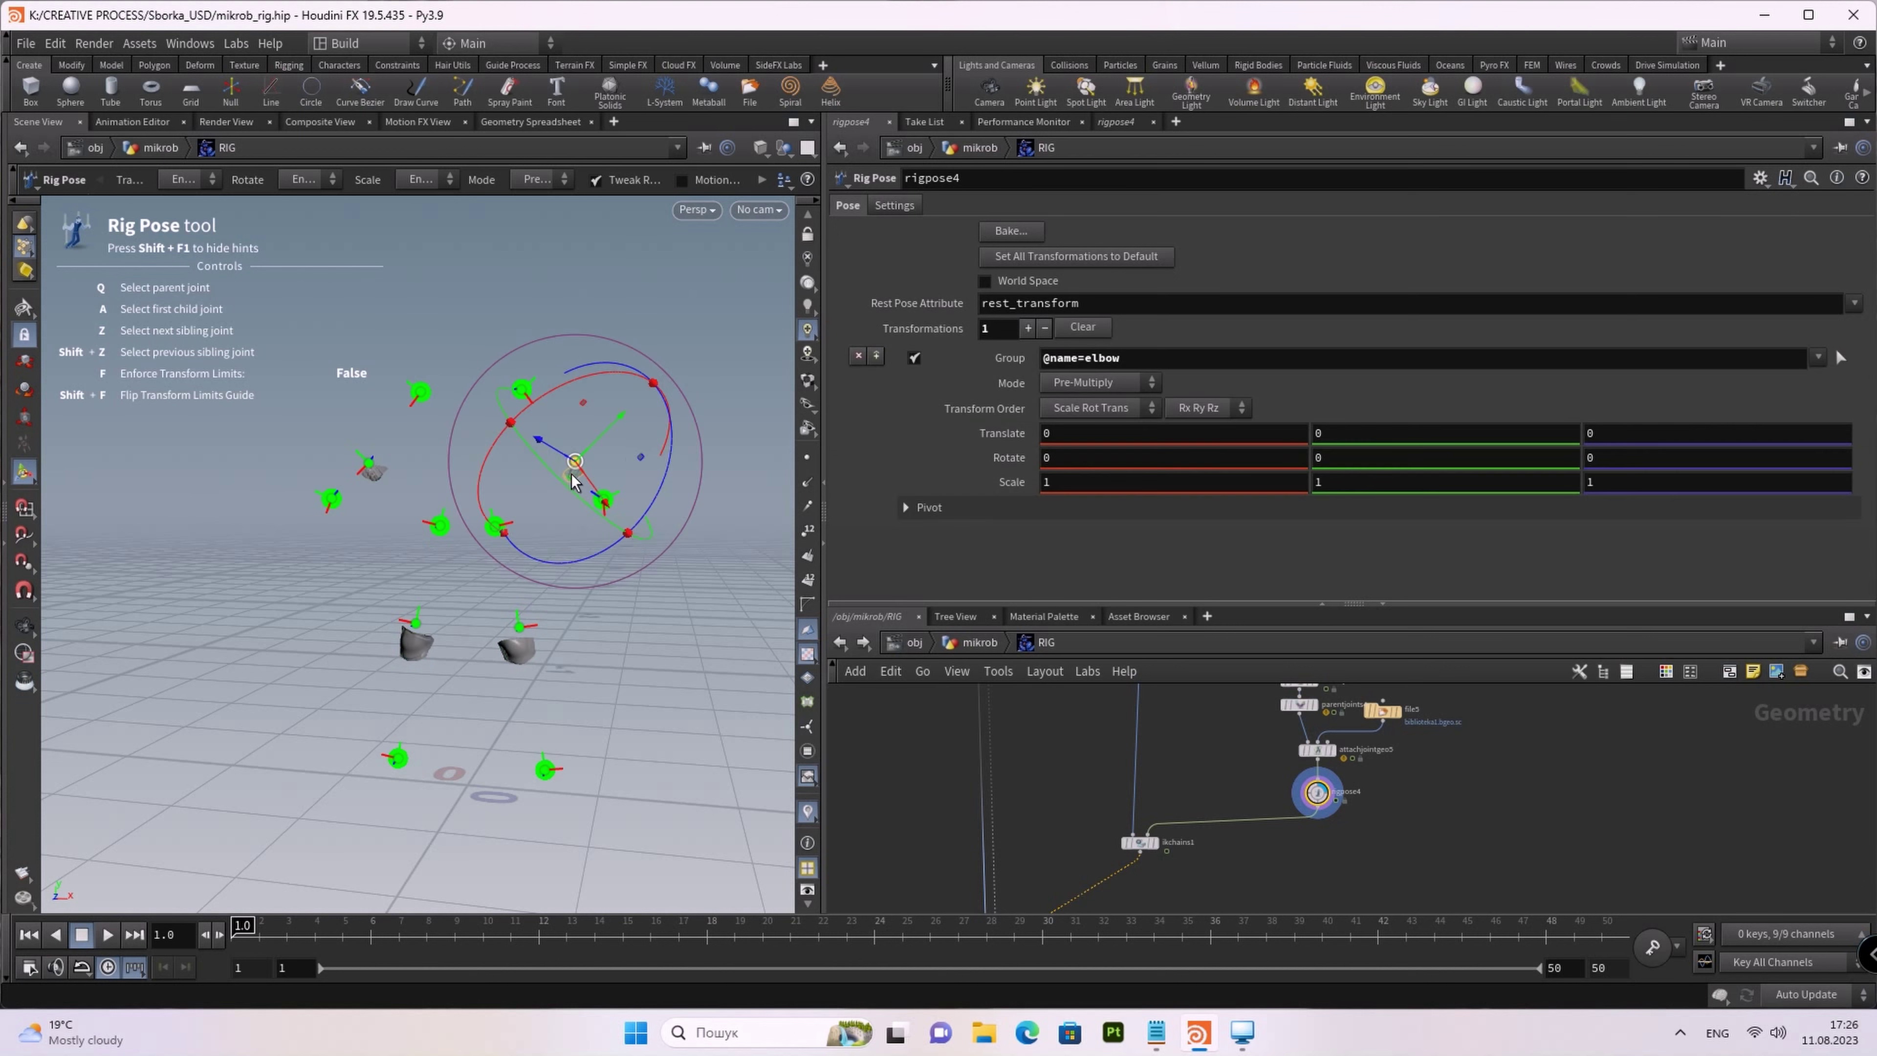
drag(574, 458, 635, 406)
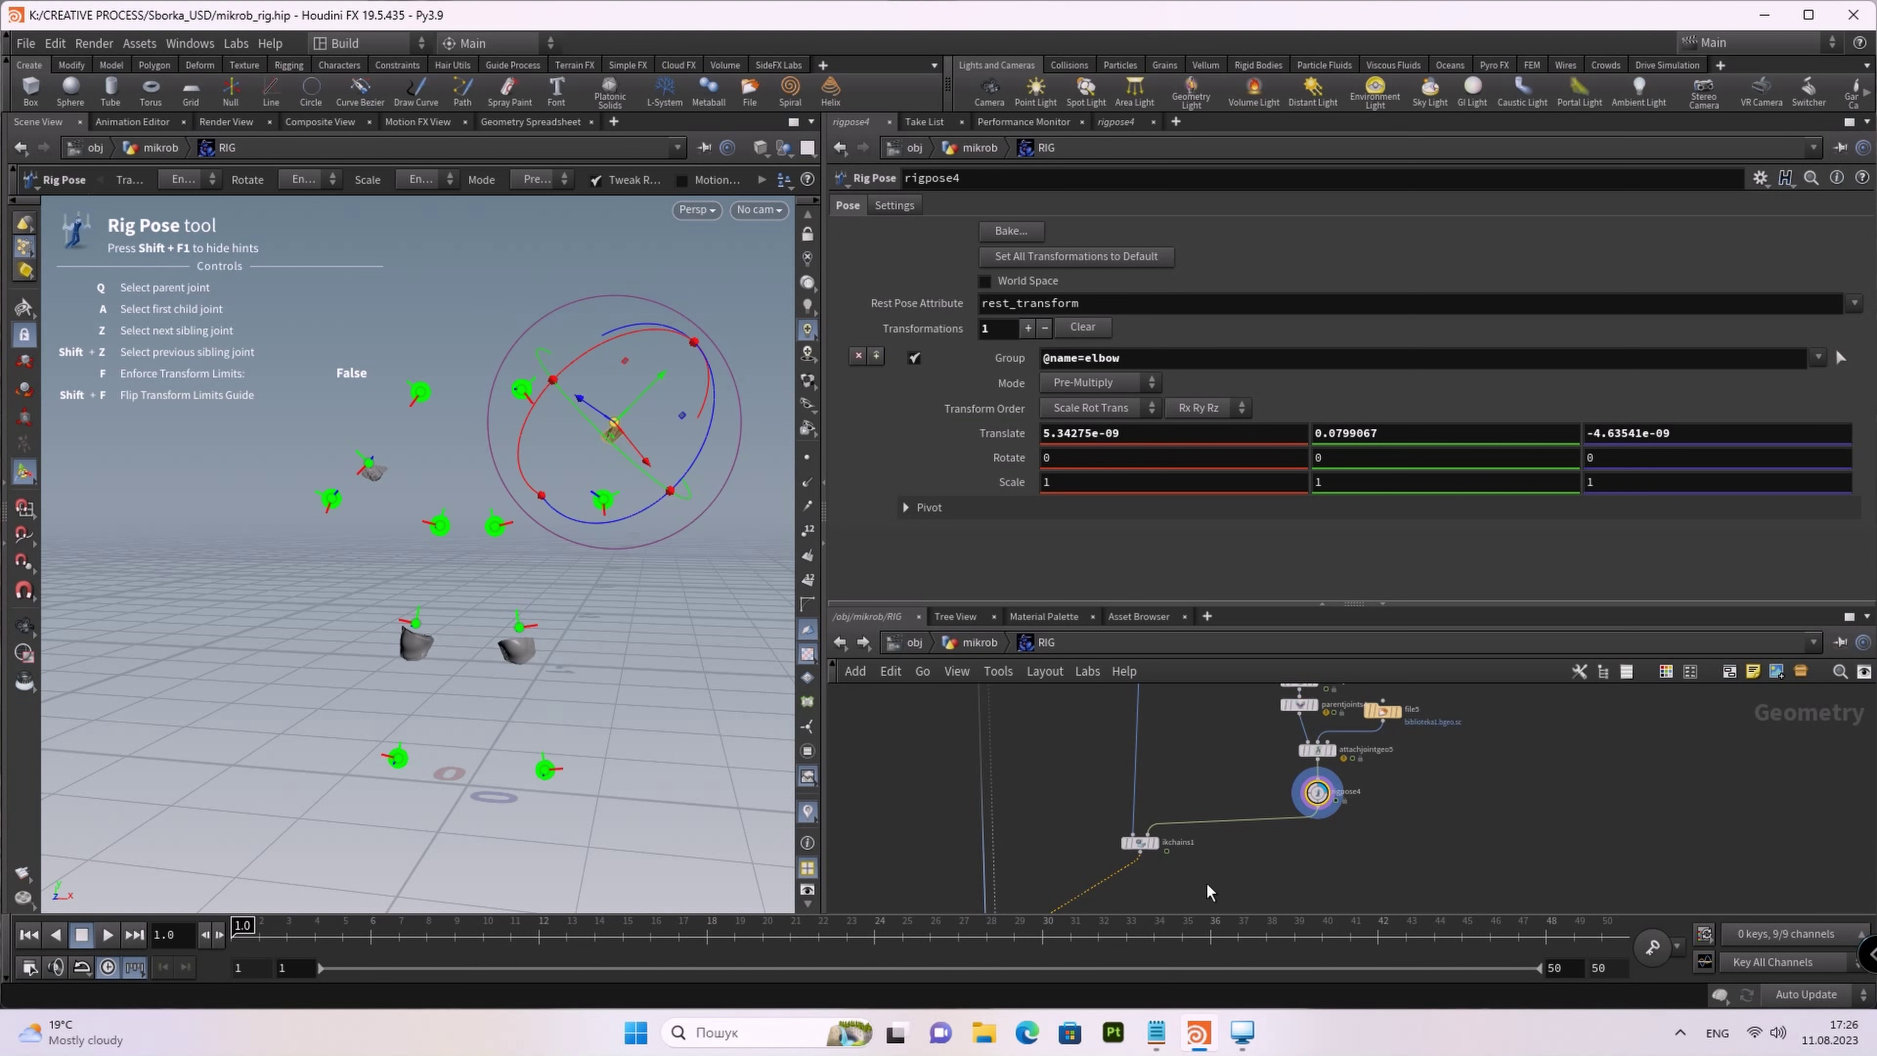
middle_drag(1035, 873, 1061, 767)
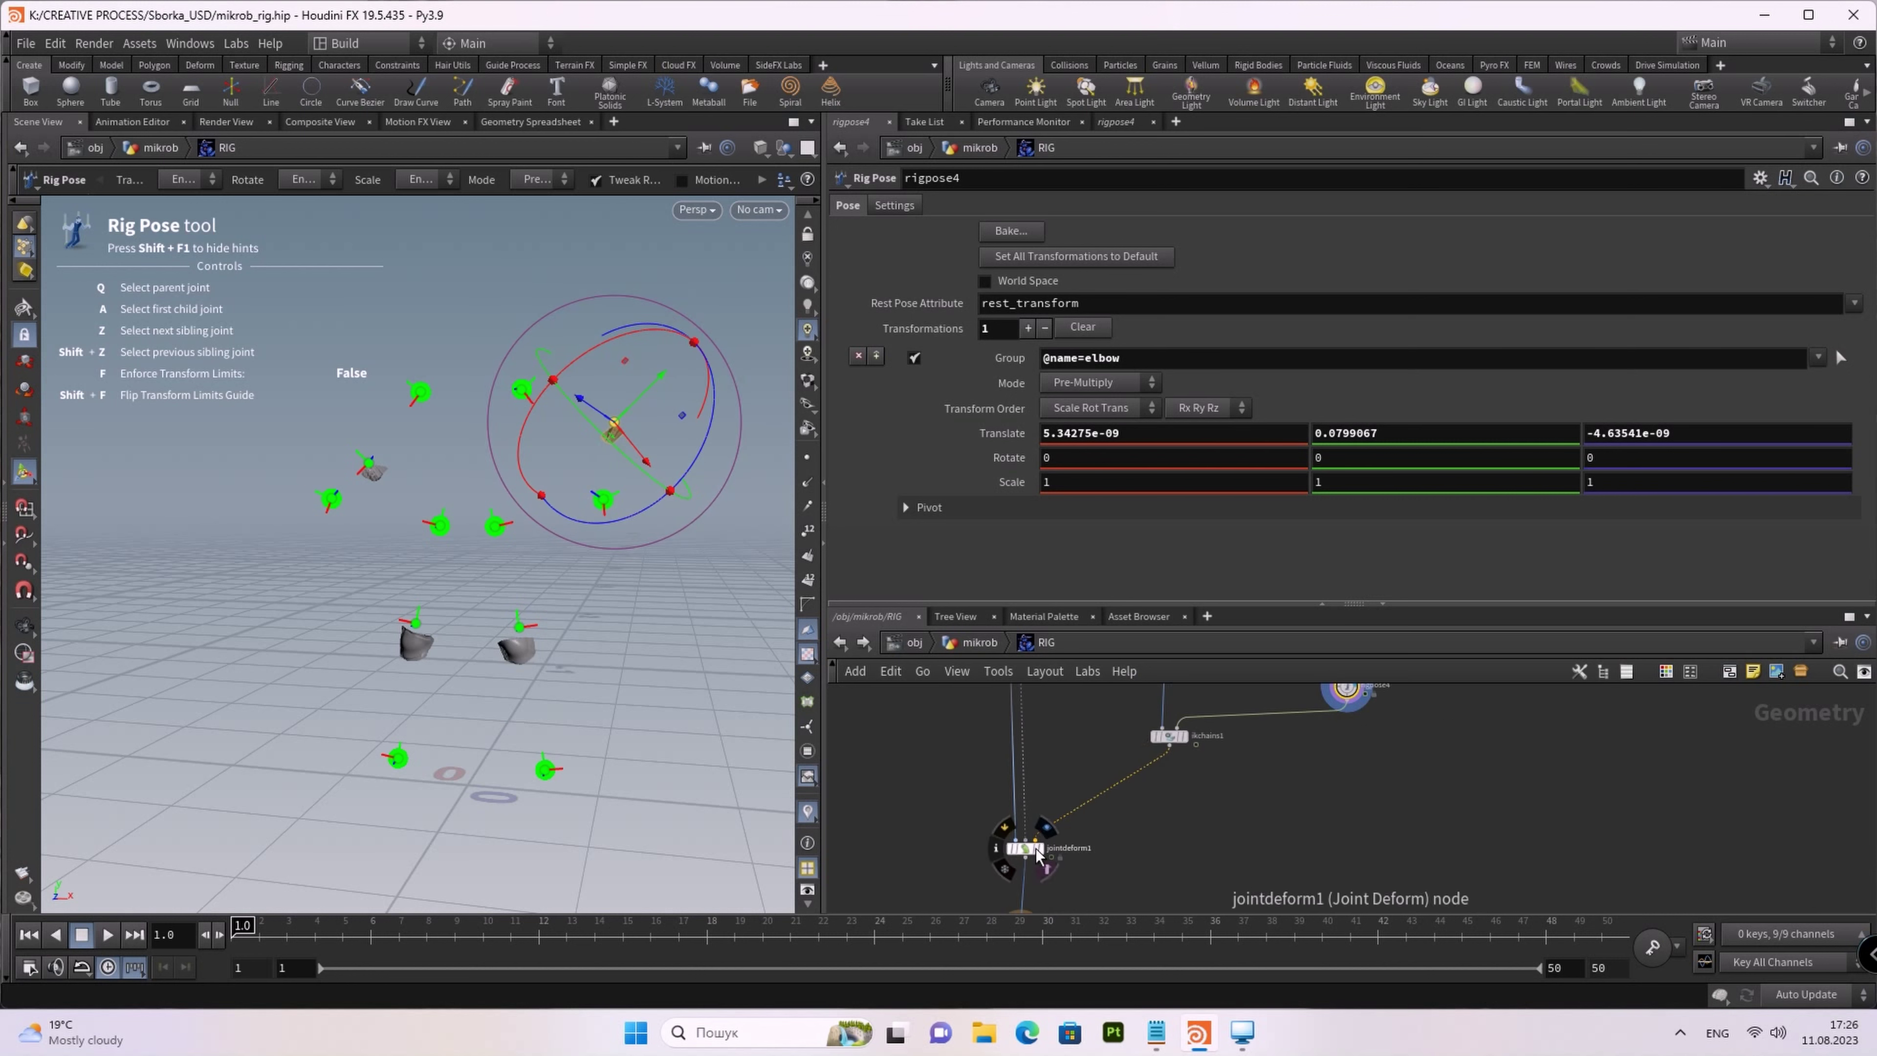
click(1040, 858)
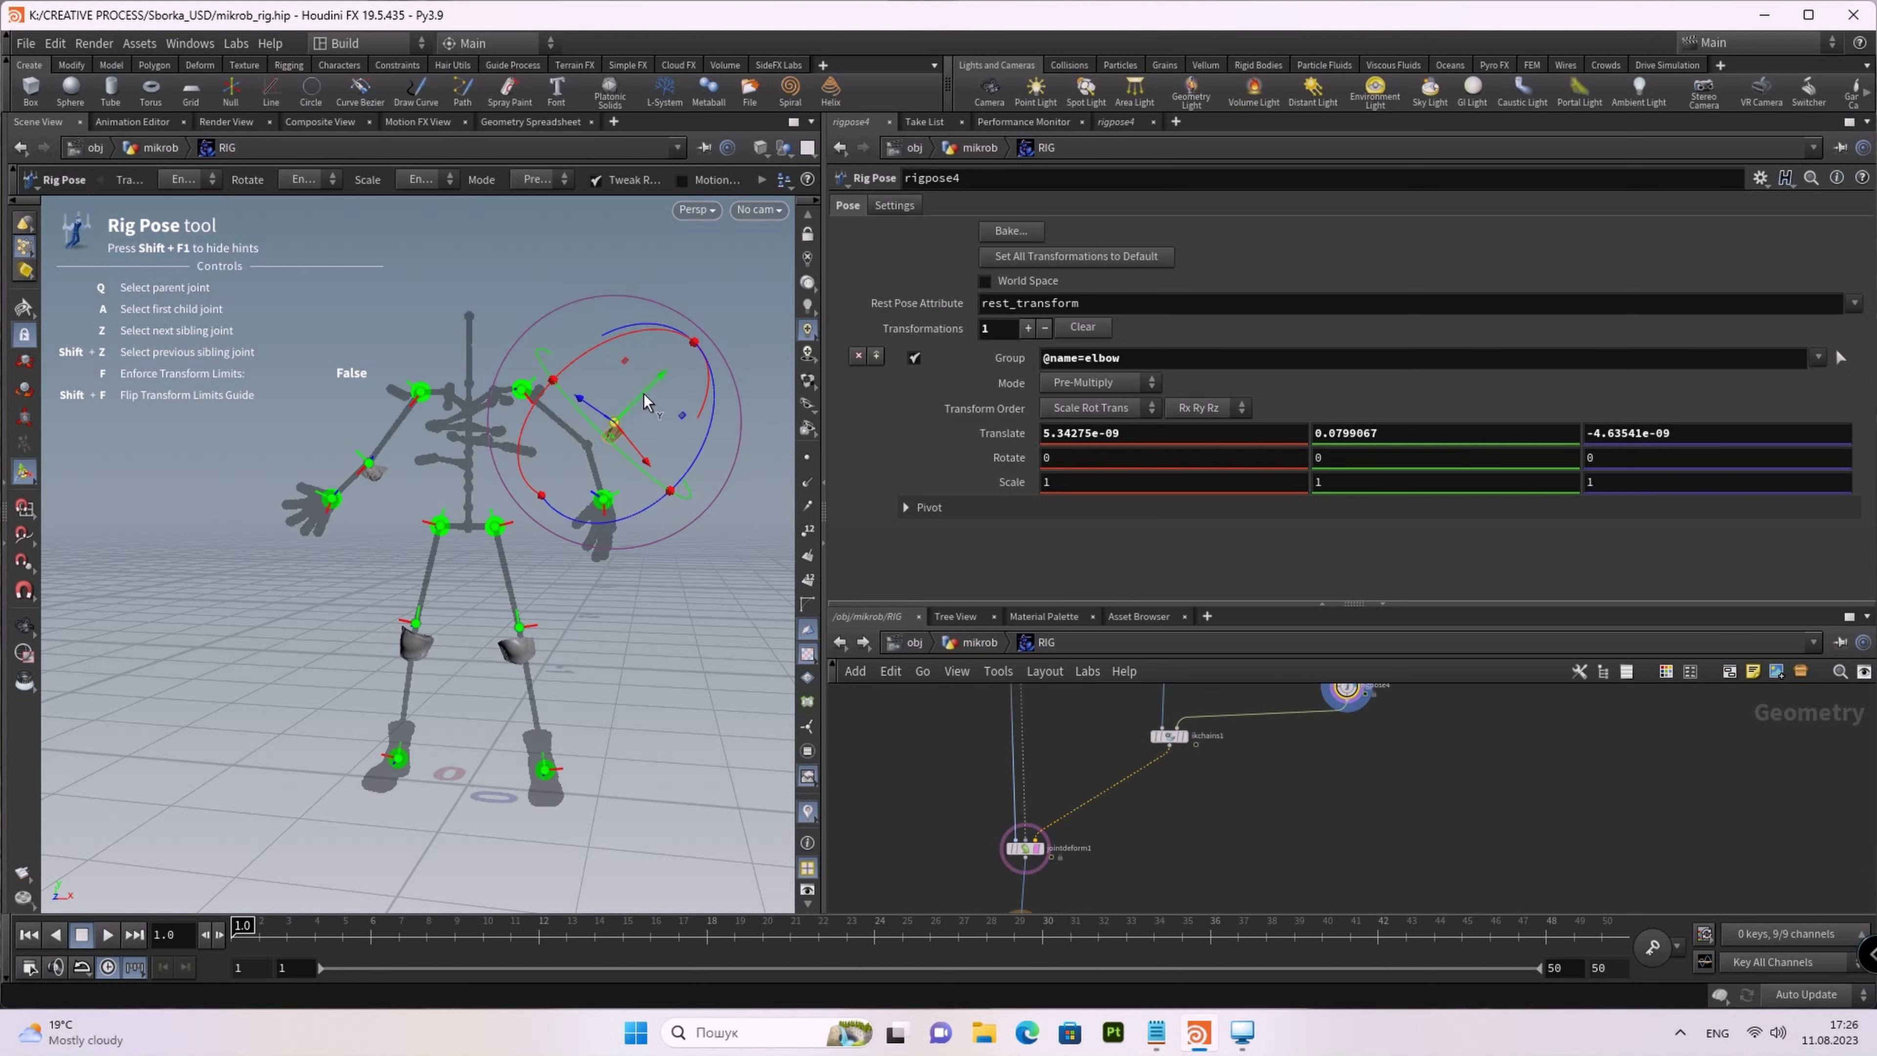
mouse_move(629, 403)
mouse_down()
mouse_move(563, 475)
mouse_move(628, 399)
mouse_move(594, 461)
mouse_move(634, 369)
mouse_move(637, 407)
mouse_move(599, 424)
mouse_move(628, 419)
mouse_move(650, 373)
mouse_up()
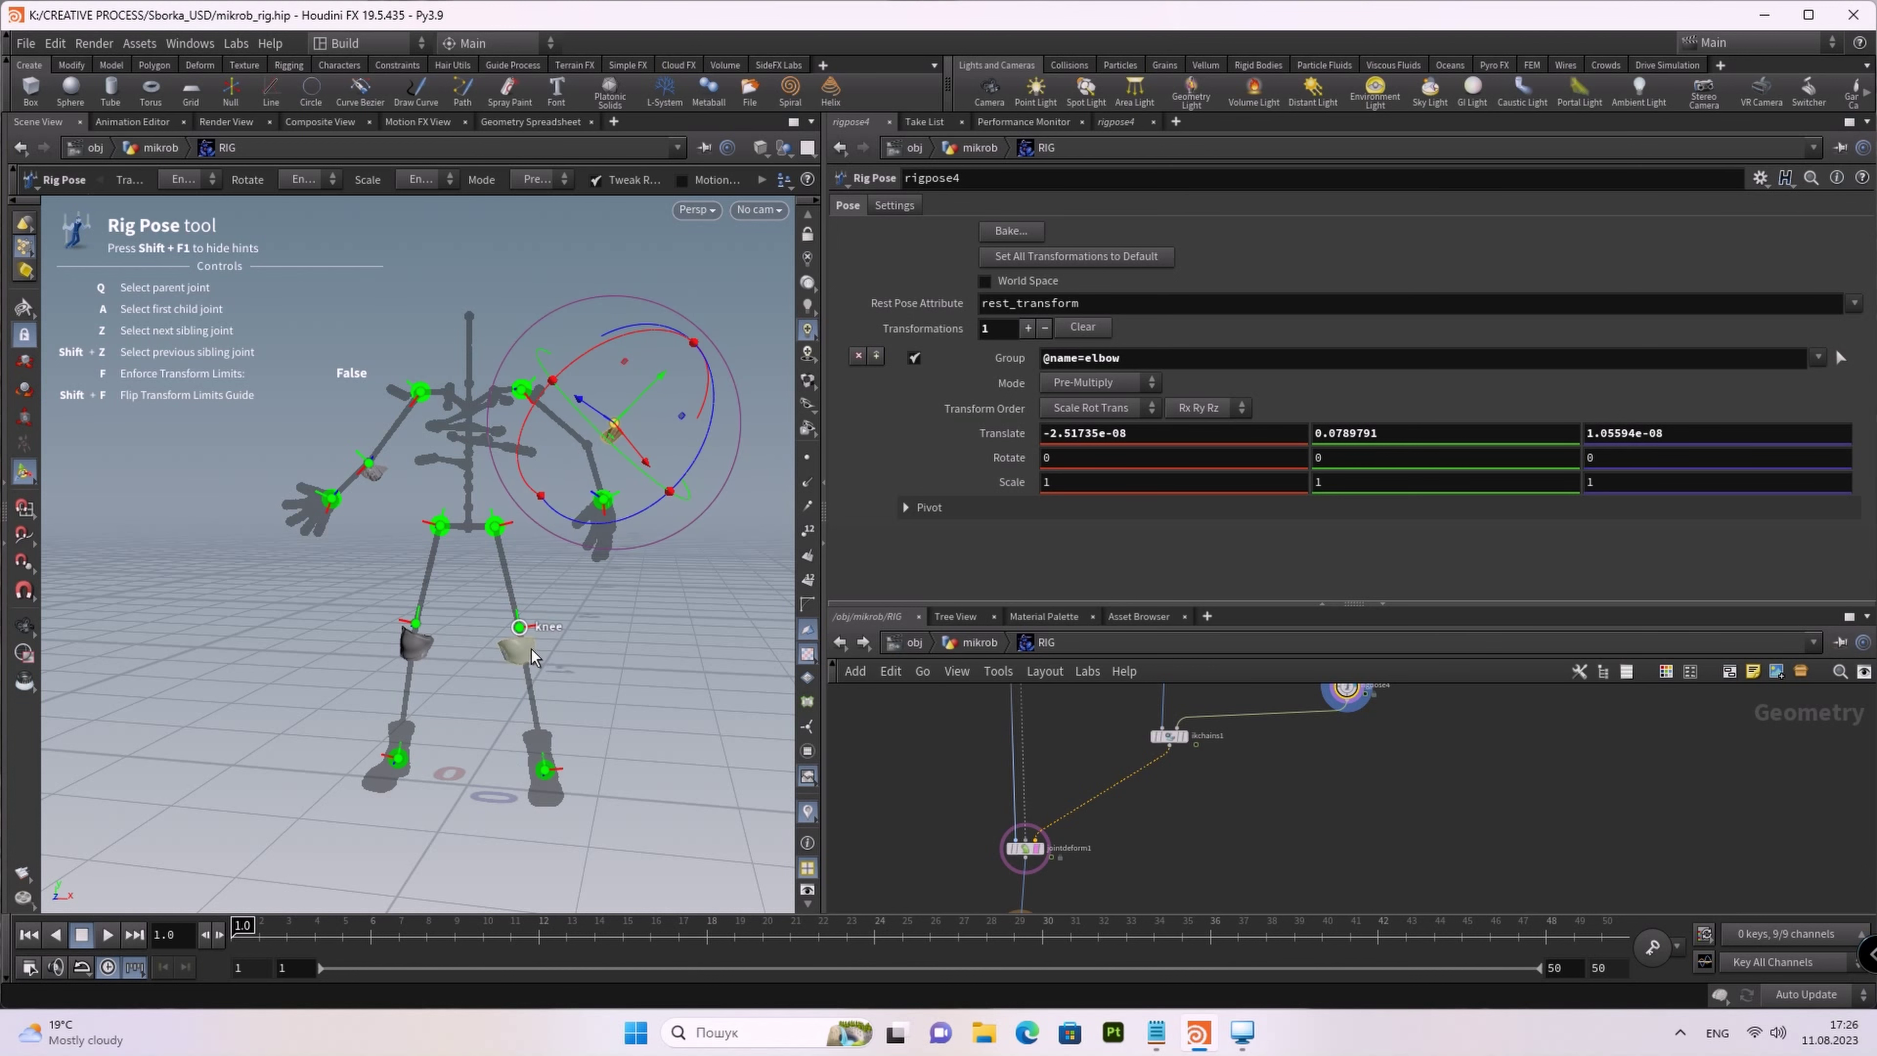
Step: Test-move the knee joint, then clear all Rig Pose transformations
click(529, 645)
mouse_move(582, 630)
mouse_down()
mouse_move(608, 622)
mouse_move(502, 650)
mouse_move(612, 641)
mouse_move(564, 642)
mouse_move(654, 604)
mouse_up()
click(1083, 220)
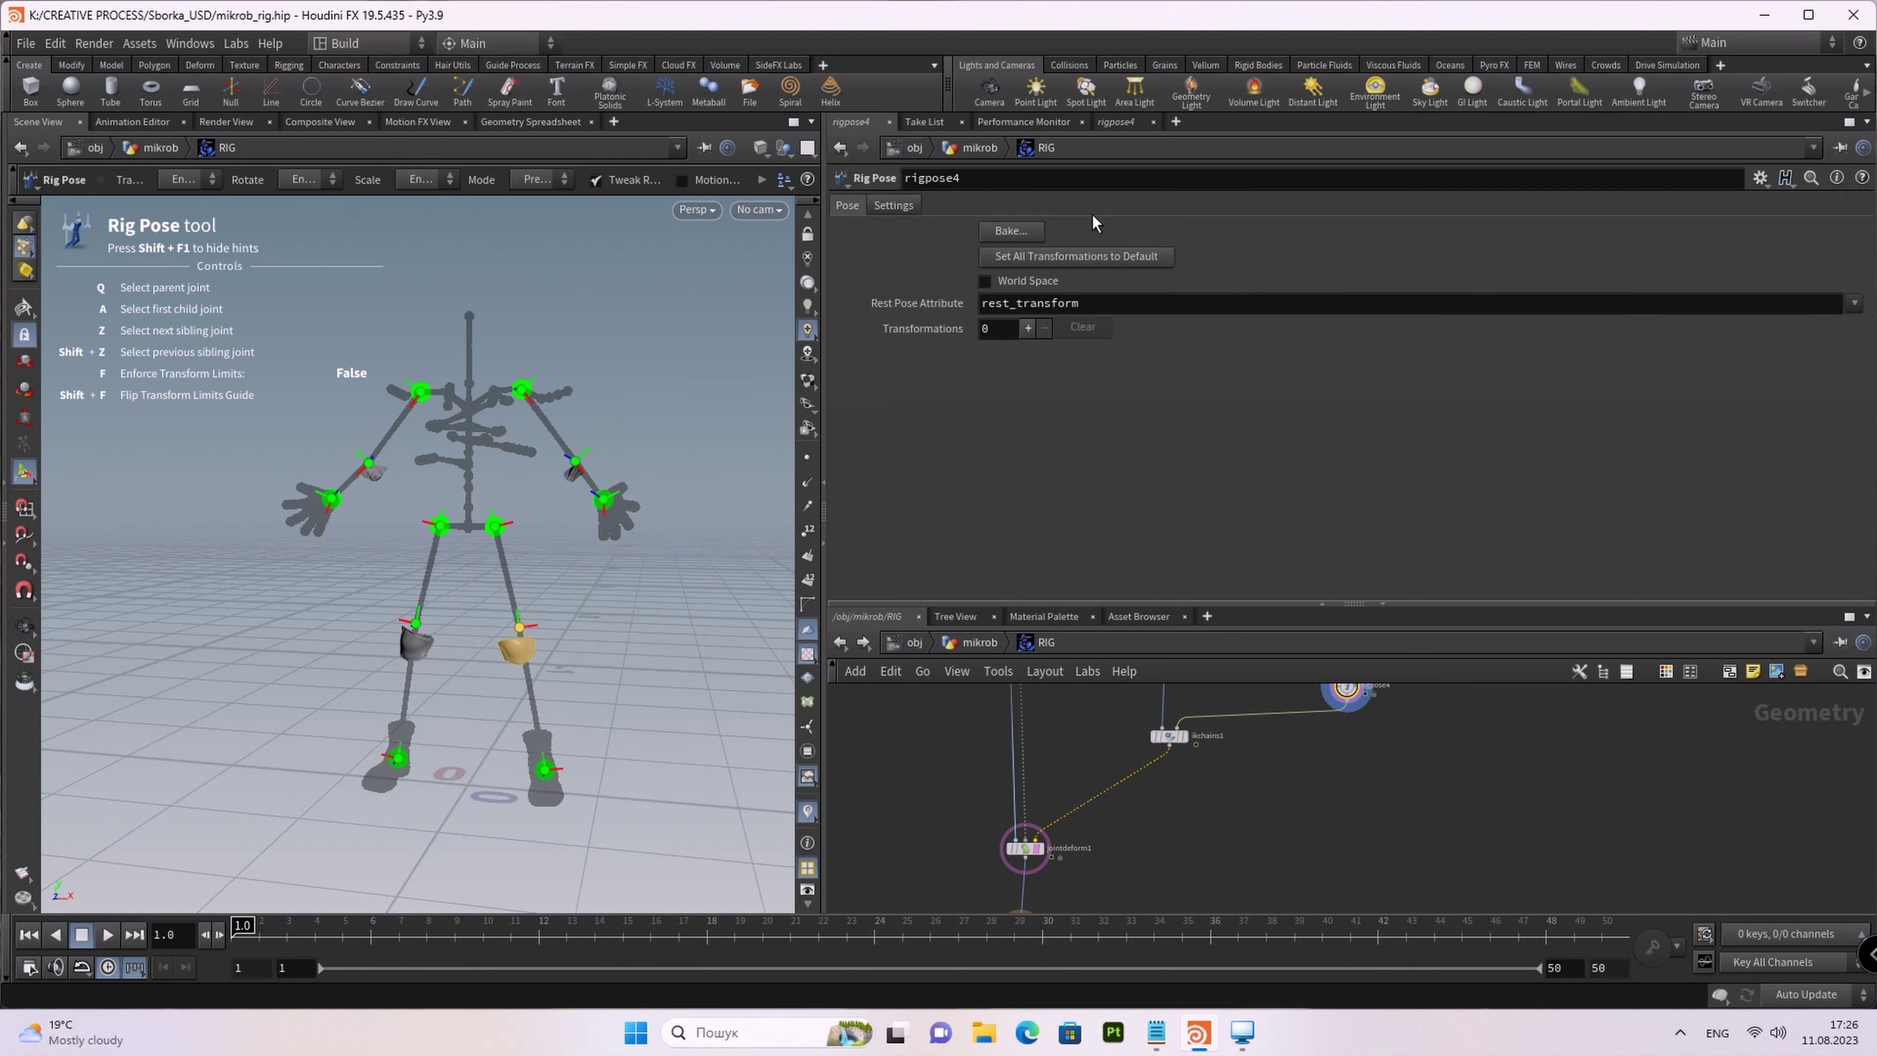
Step: Rename rigpose4 to 'ofset' and switch the viewport to the right-side view
key(f)
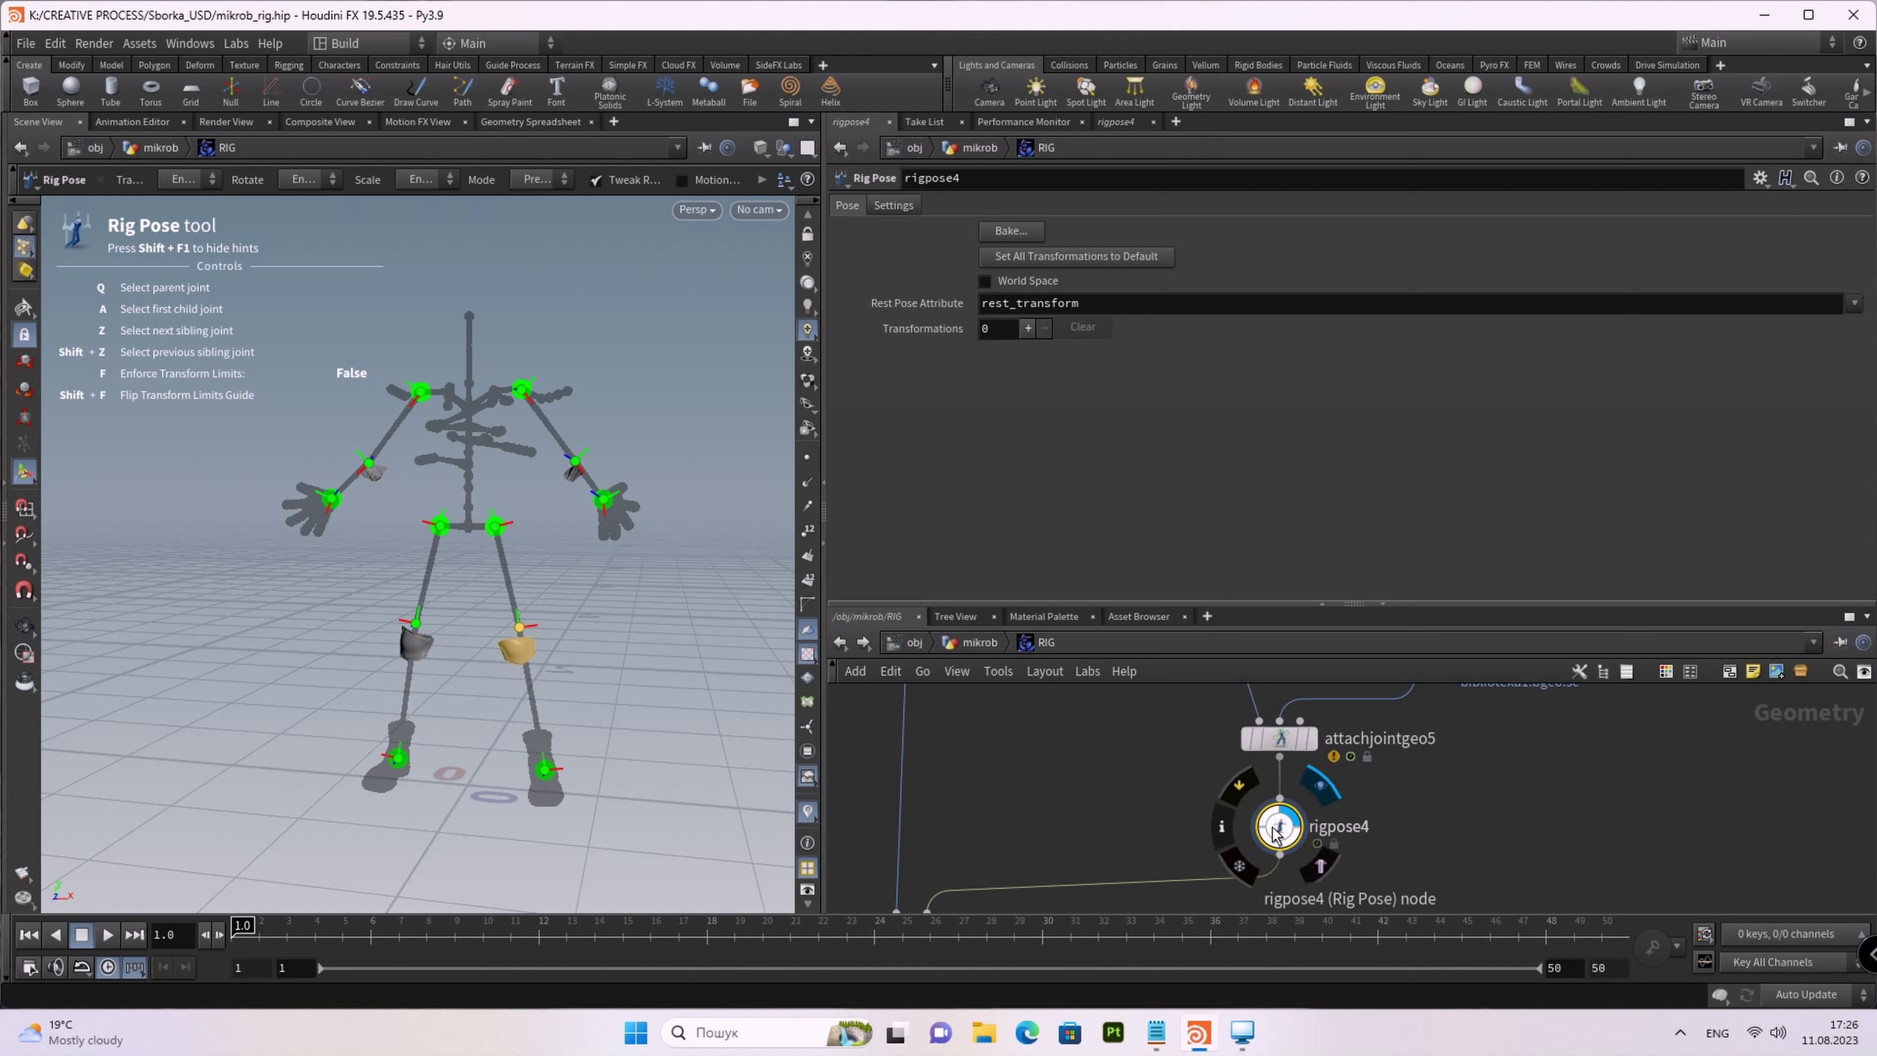
drag(1285, 833, 1284, 802)
double_click(1340, 796)
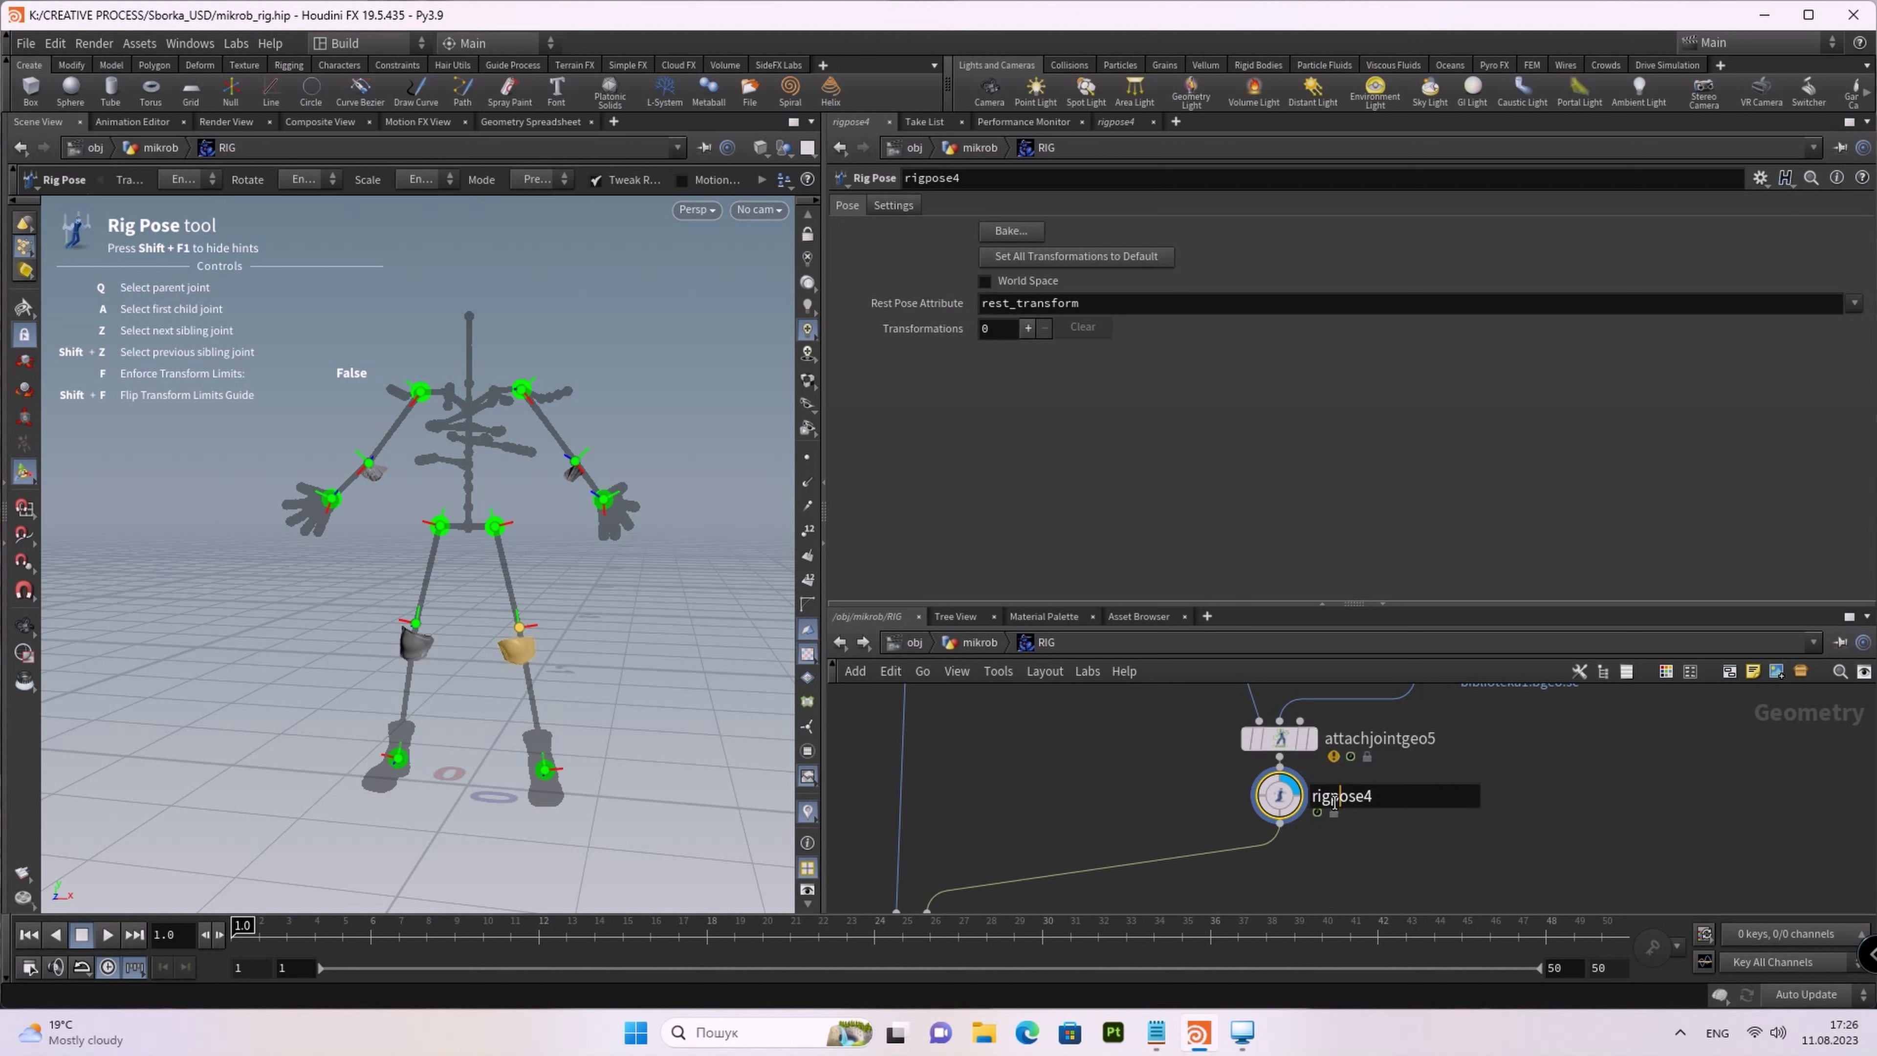
key(BackSpace)
key(BackSpace)
key(BackSpace)
key(BackSpace)
key(BackSpace)
key(BackSpace)
key(BackSpace)
key(BackSpace)
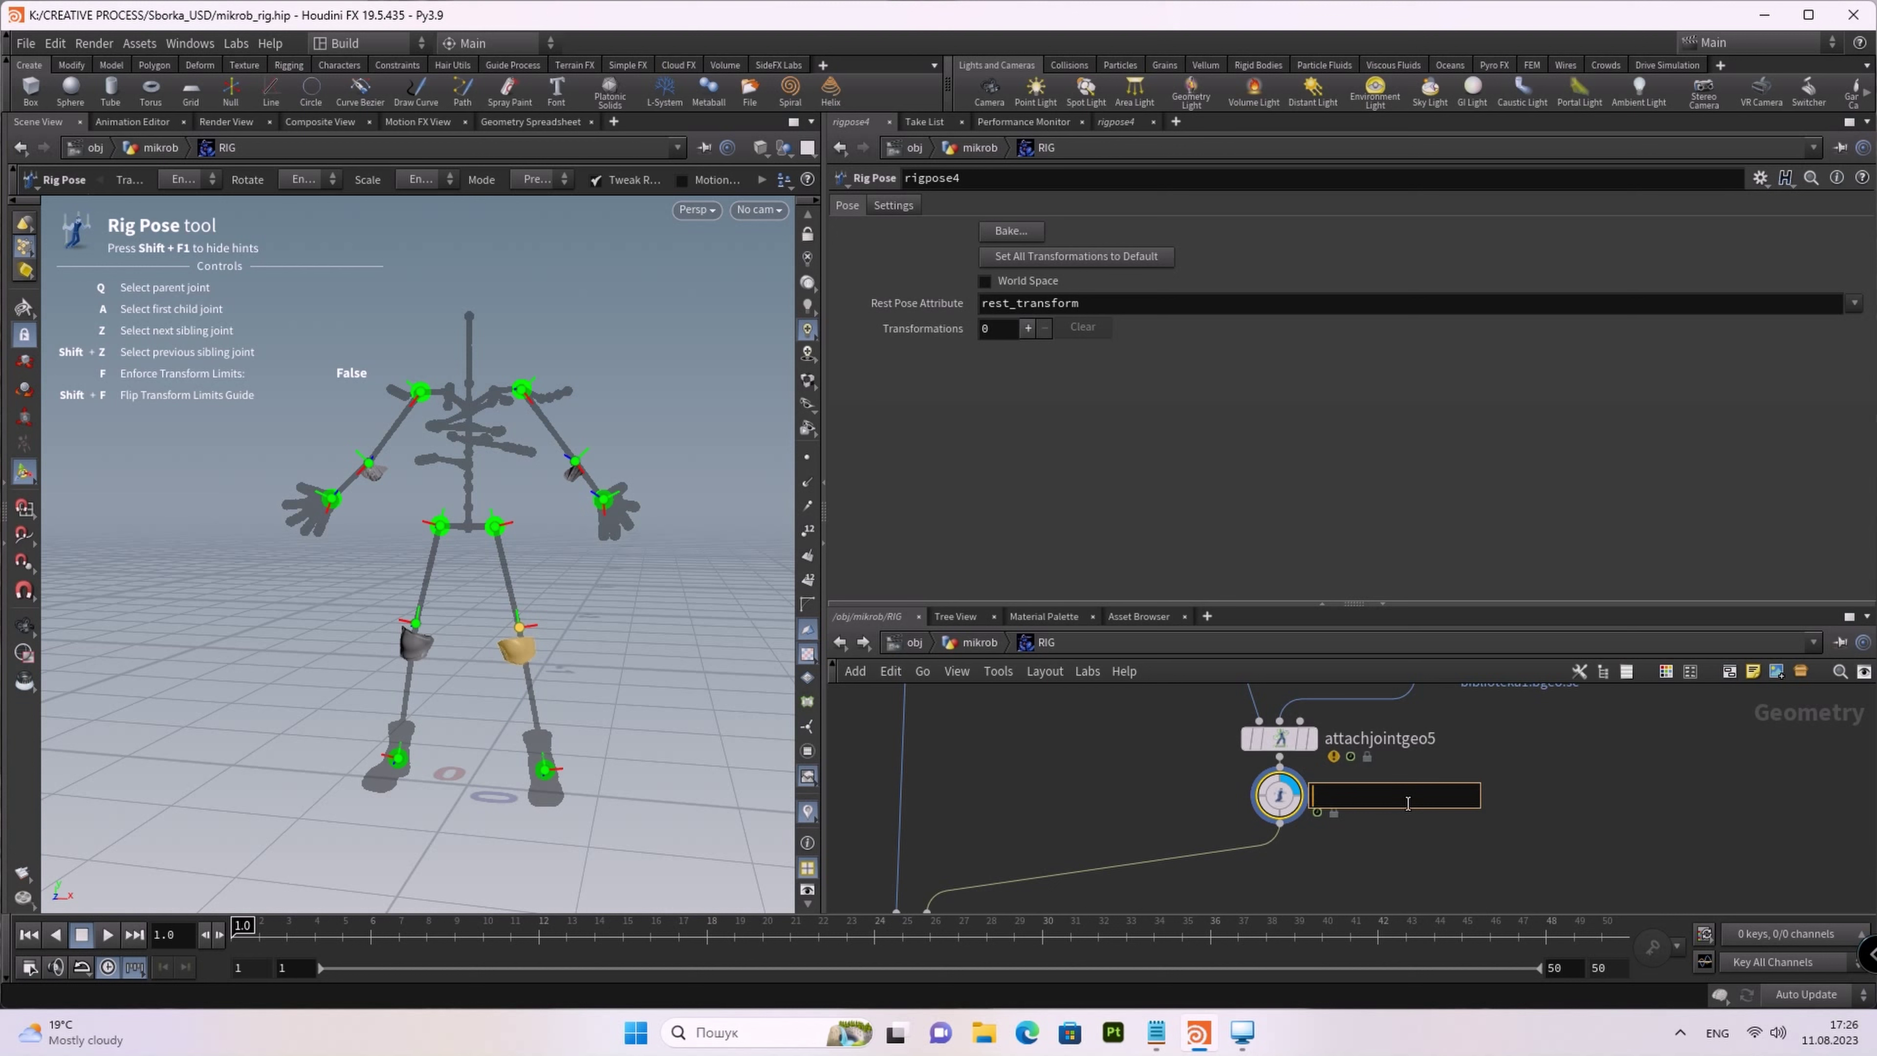
text(ofs)
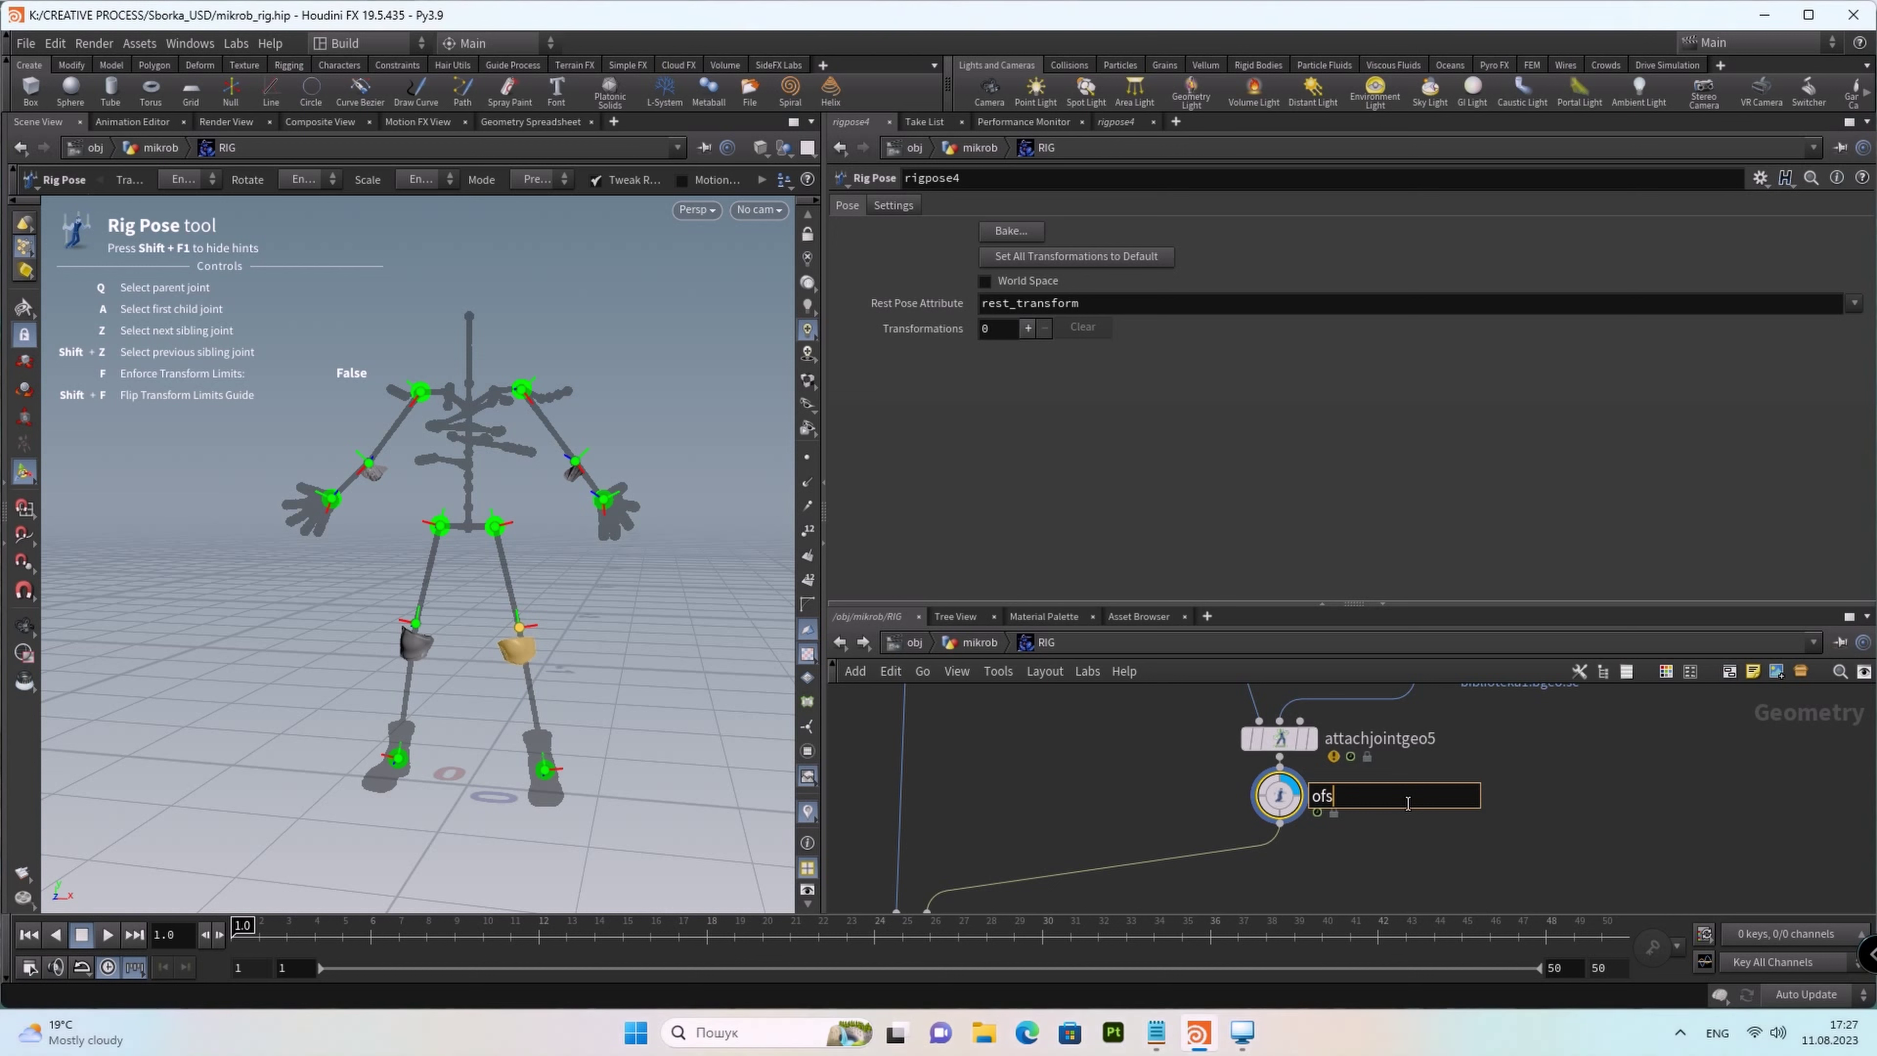
text(et)
click(1552, 841)
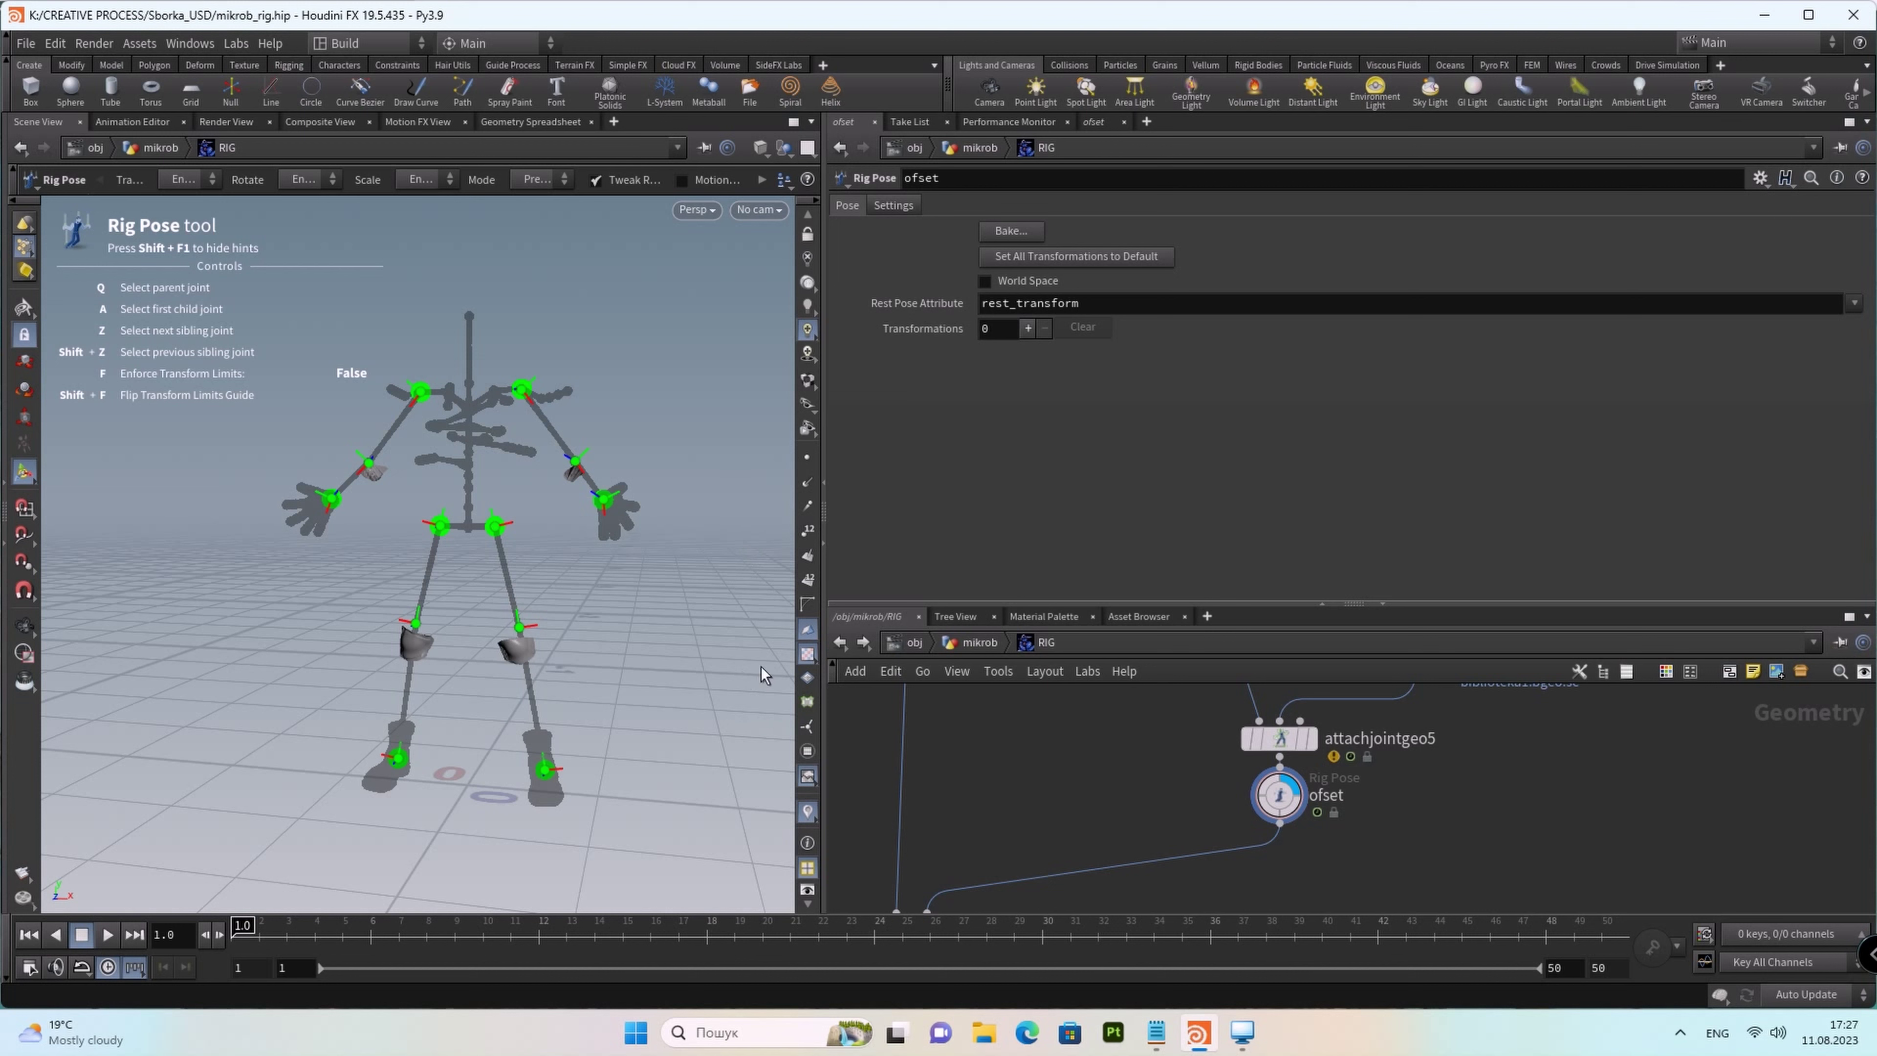
click(718, 214)
mouse_move(718, 249)
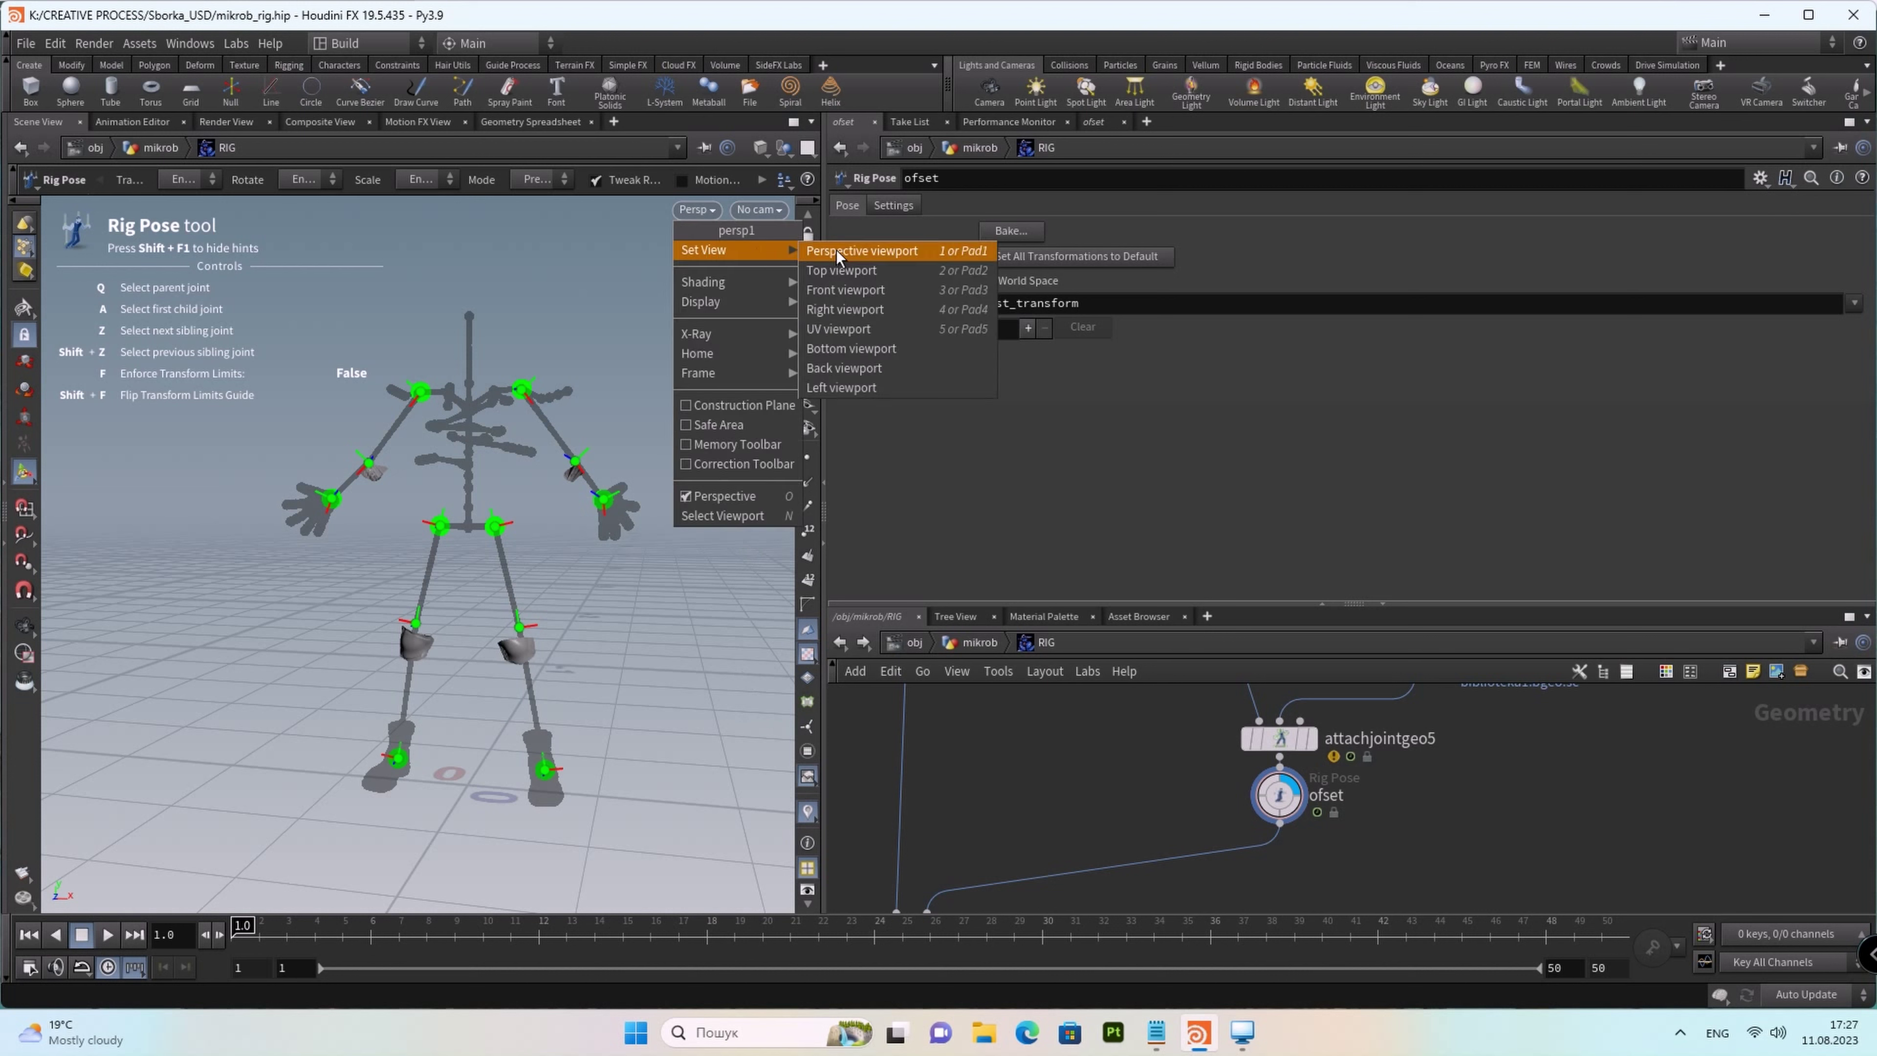
click(852, 311)
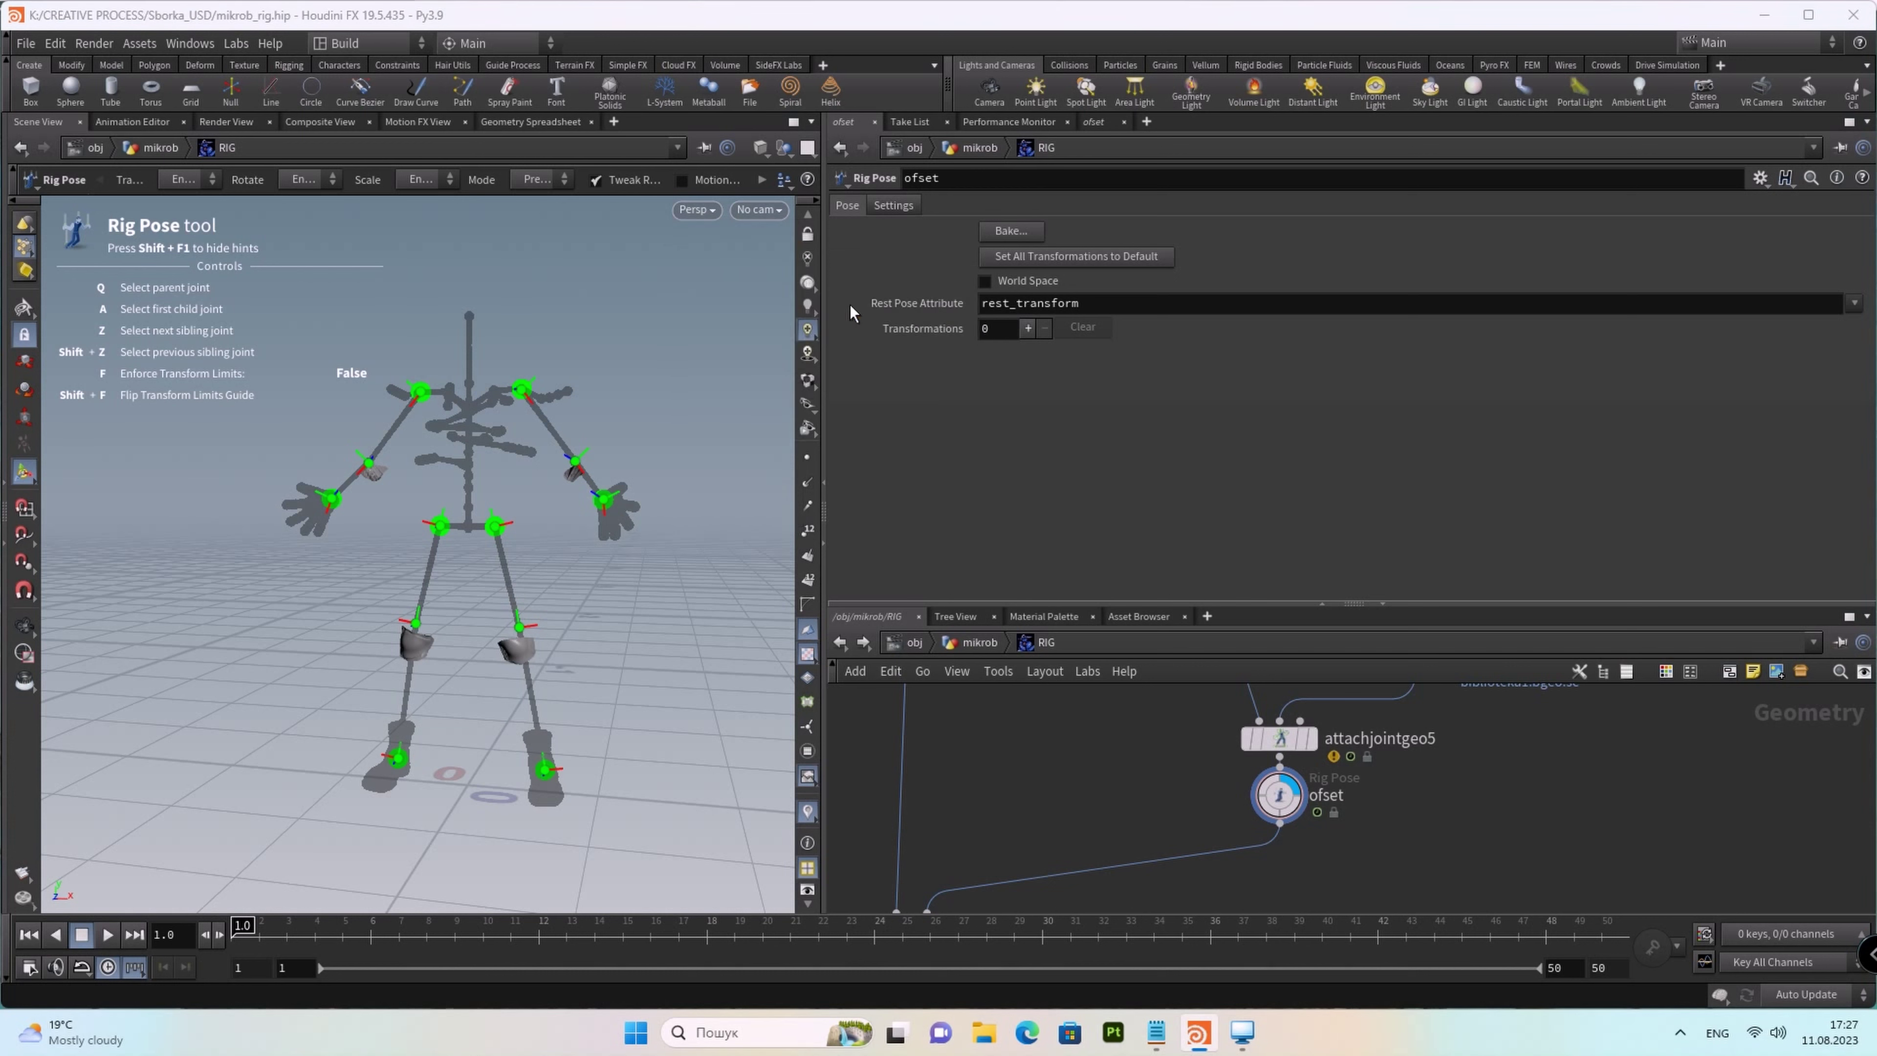
Step: Offset the elbow and mirror_elbow joints by about -0.092 in Z with the Rig Pose tool
mouse_move(617, 611)
middle_down()
mouse_move(478, 538)
mouse_move(489, 550)
middle_up()
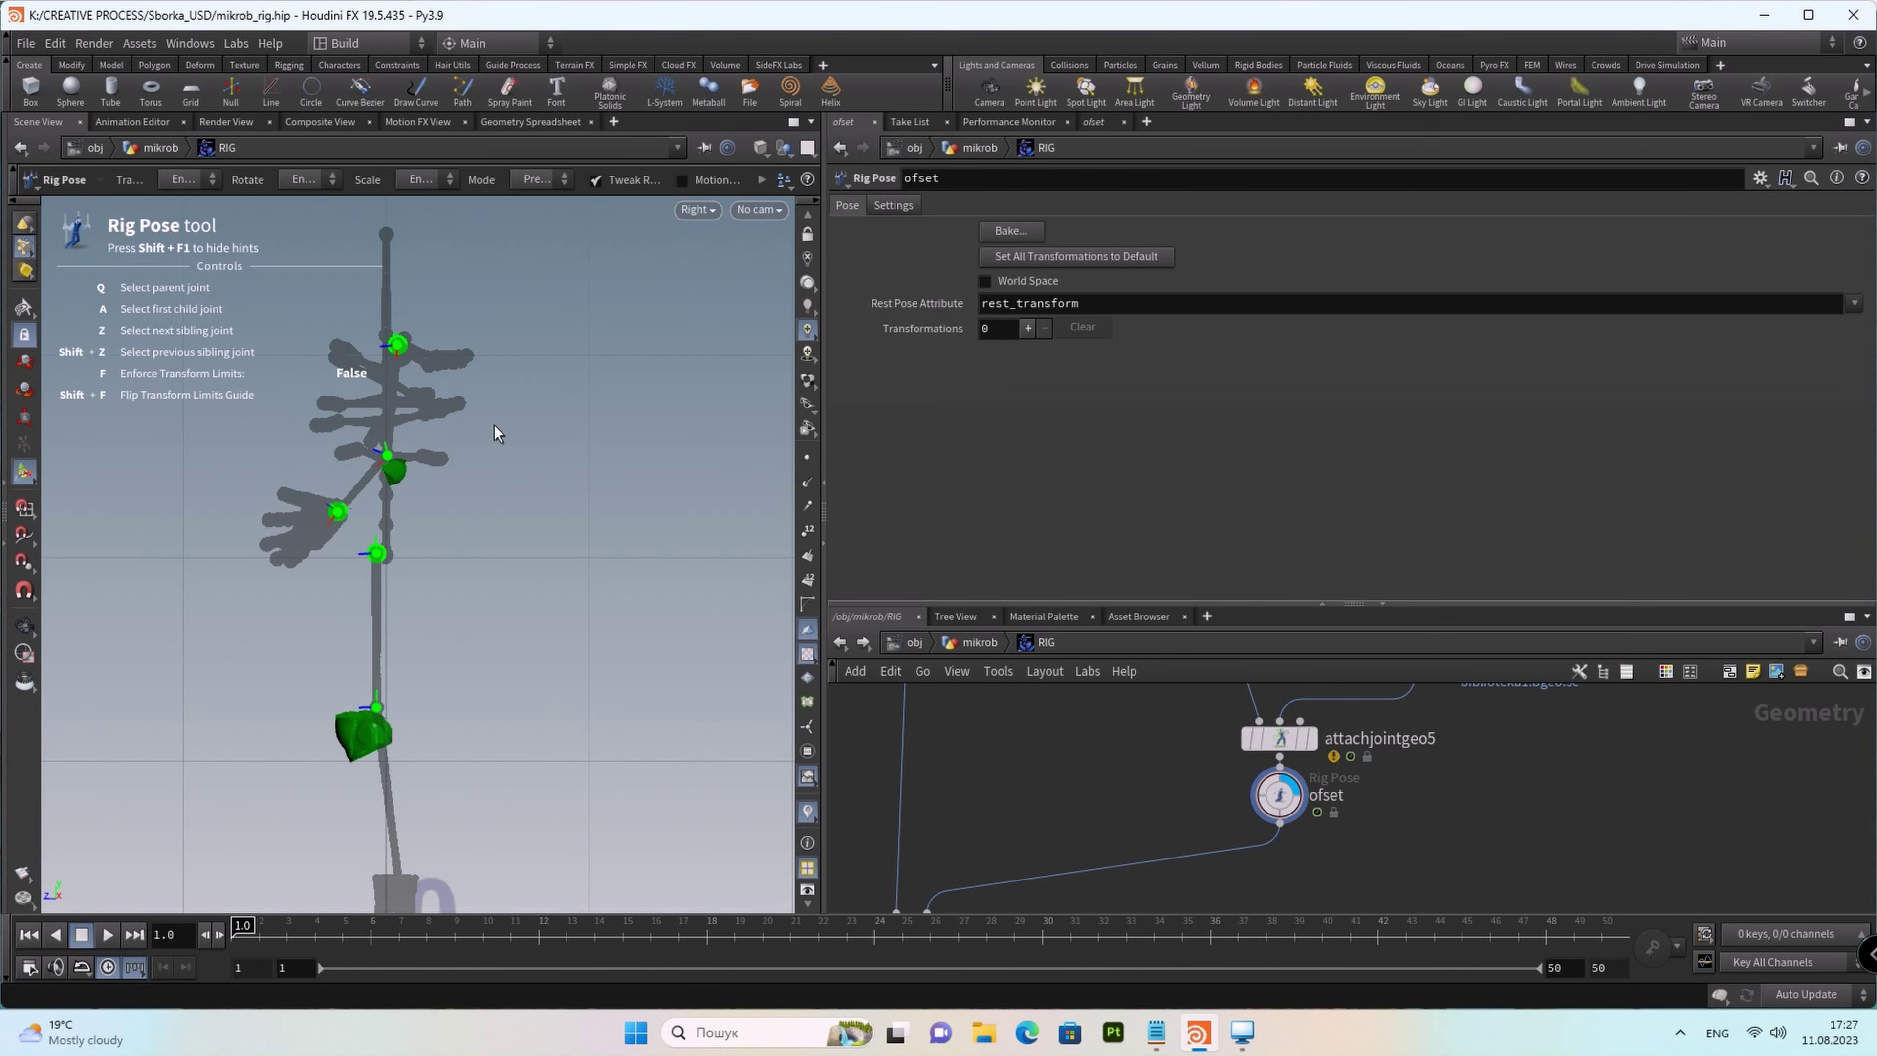
click(364, 446)
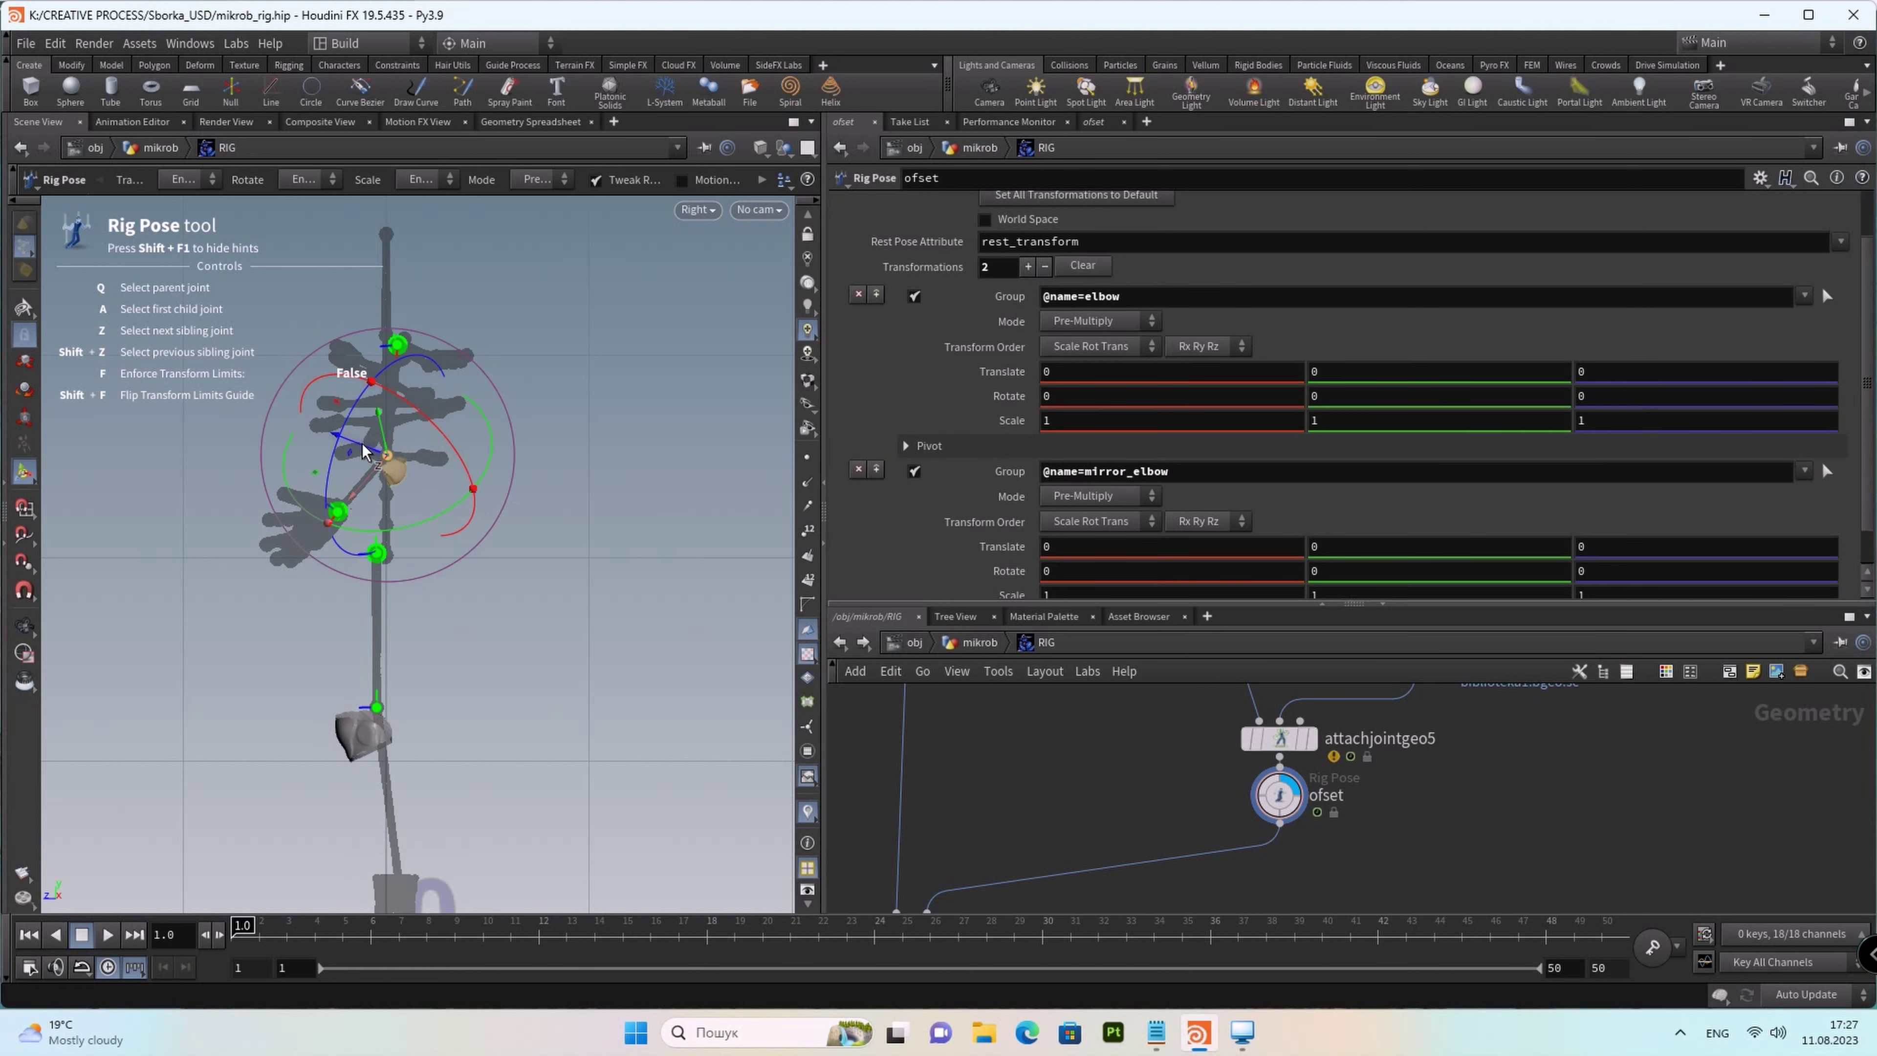
drag(362, 450, 470, 499)
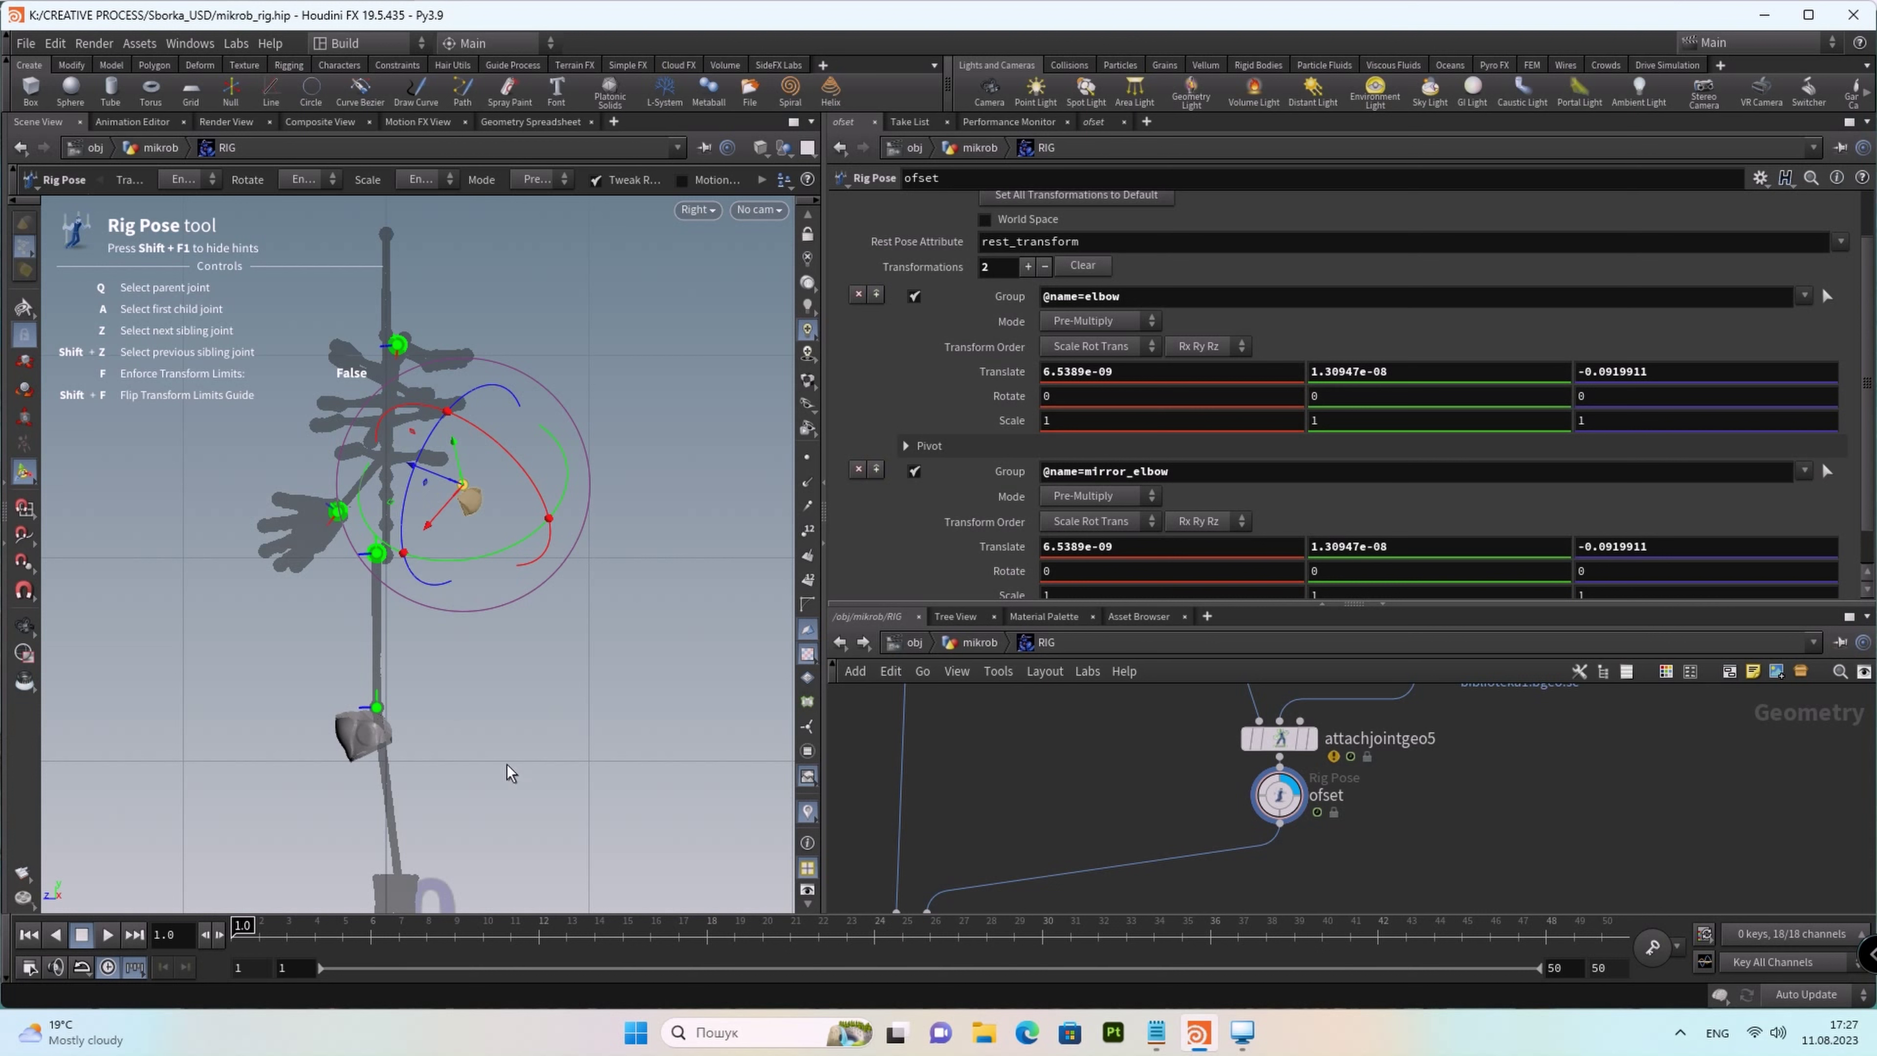
Step: Move the knee and mirror_knee joints 0.080 forward in Z and 0.028 up in Y
drag(338, 682, 434, 683)
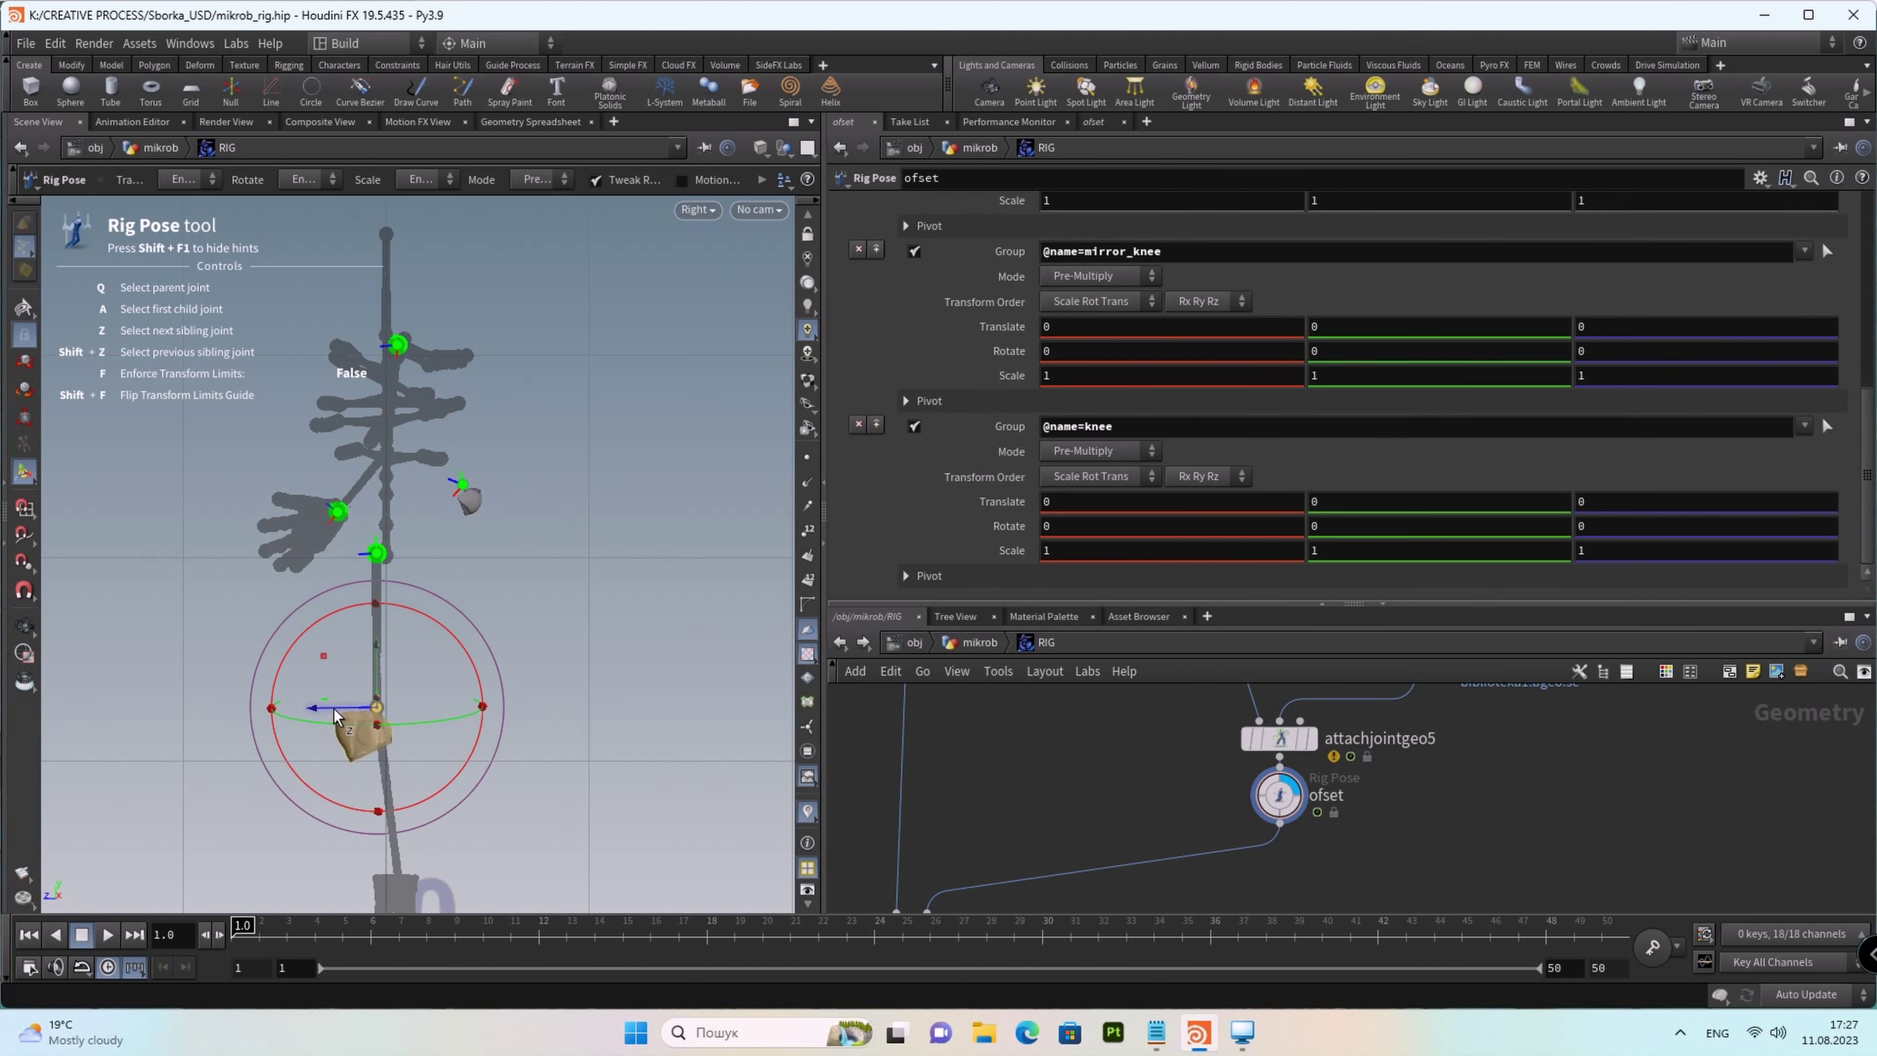
drag(319, 711, 236, 711)
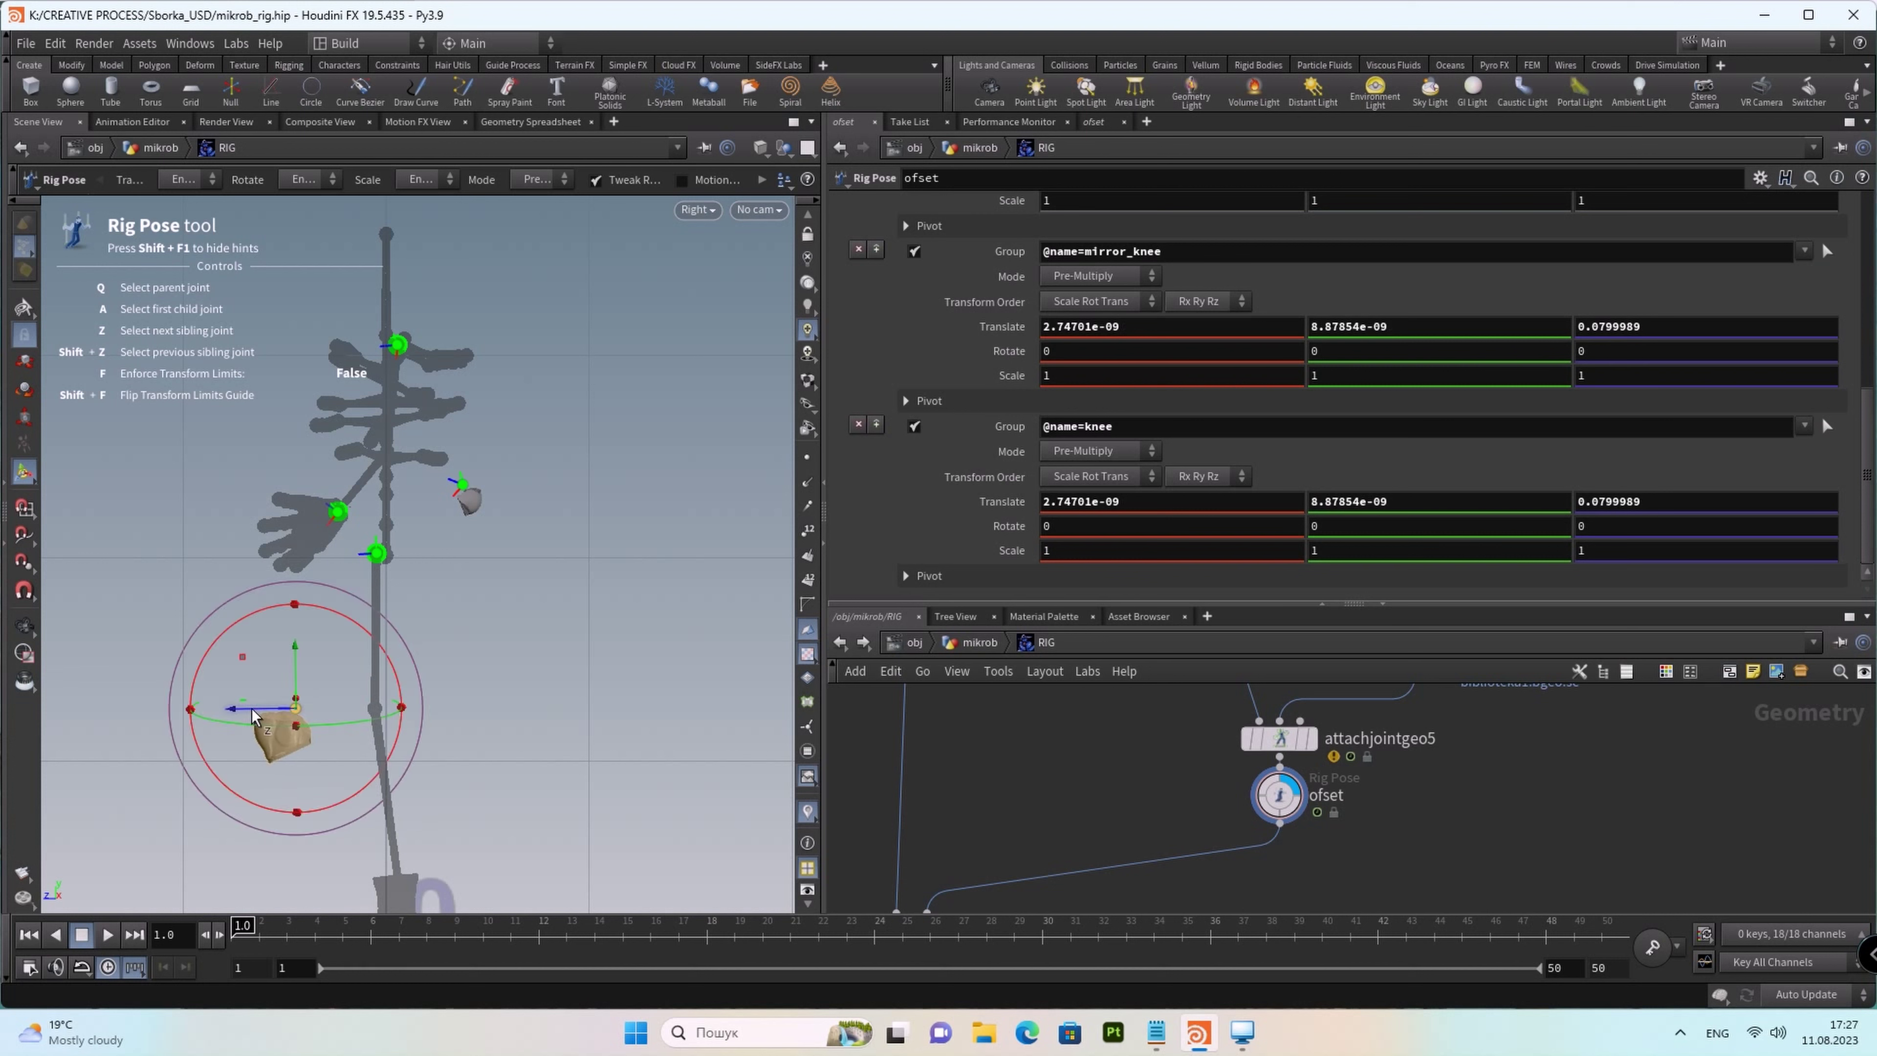
drag(299, 673, 292, 644)
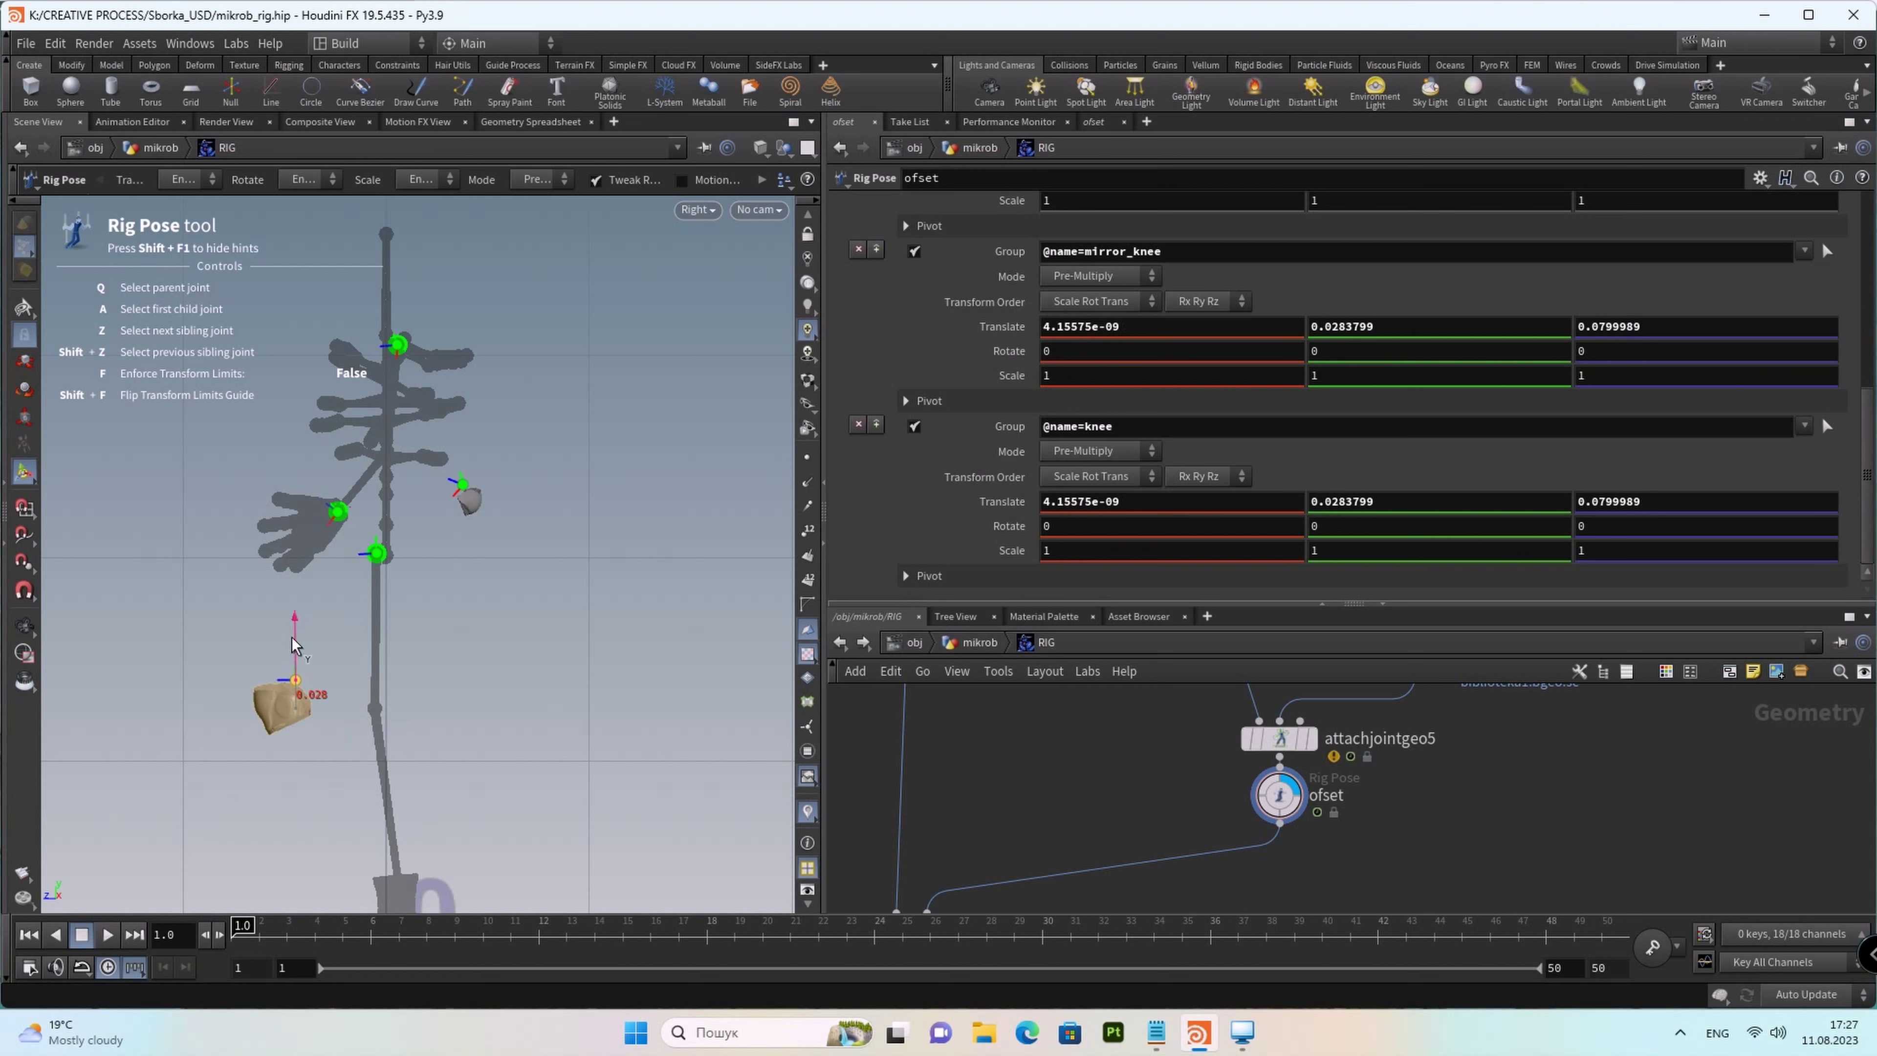
drag(291, 637, 292, 637)
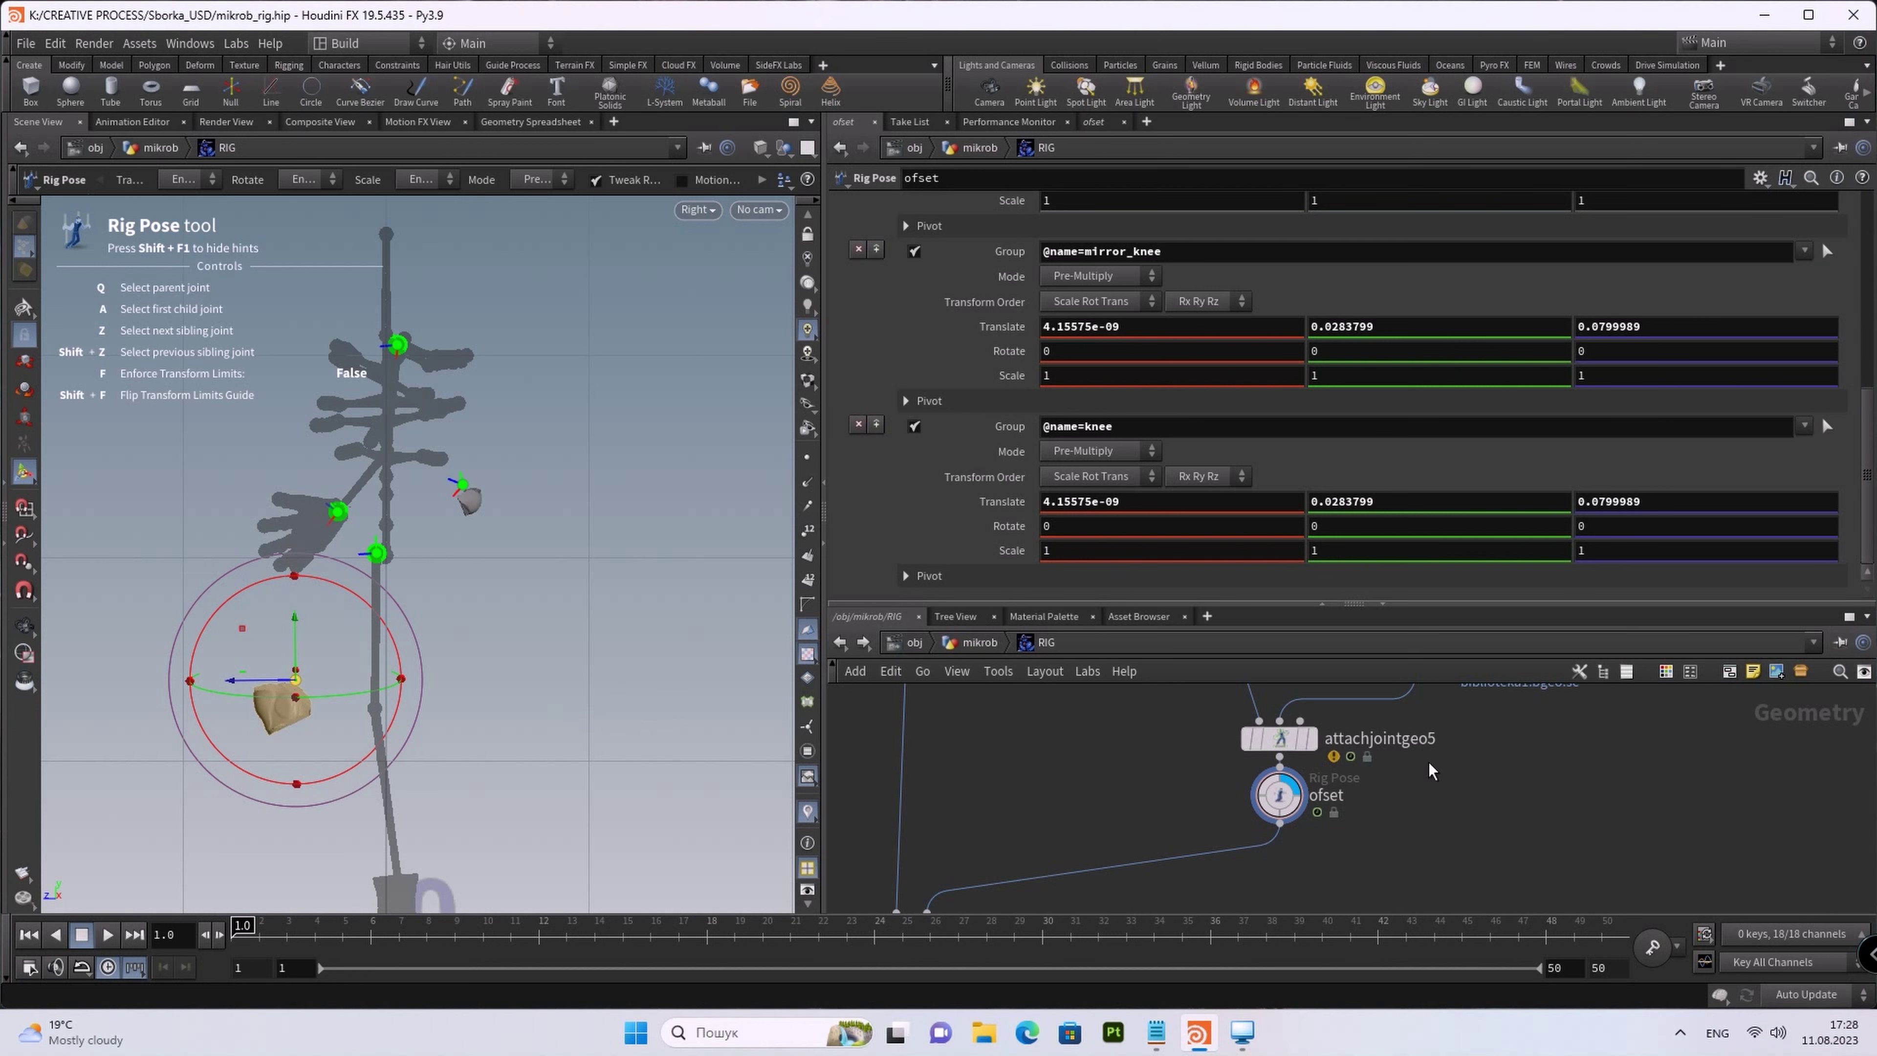
scroll(1488, 800, down, 2)
Step: Zoom out to view the whole RIG network, then switch to DaVinci Resolve
scroll(1441, 795, down, 2)
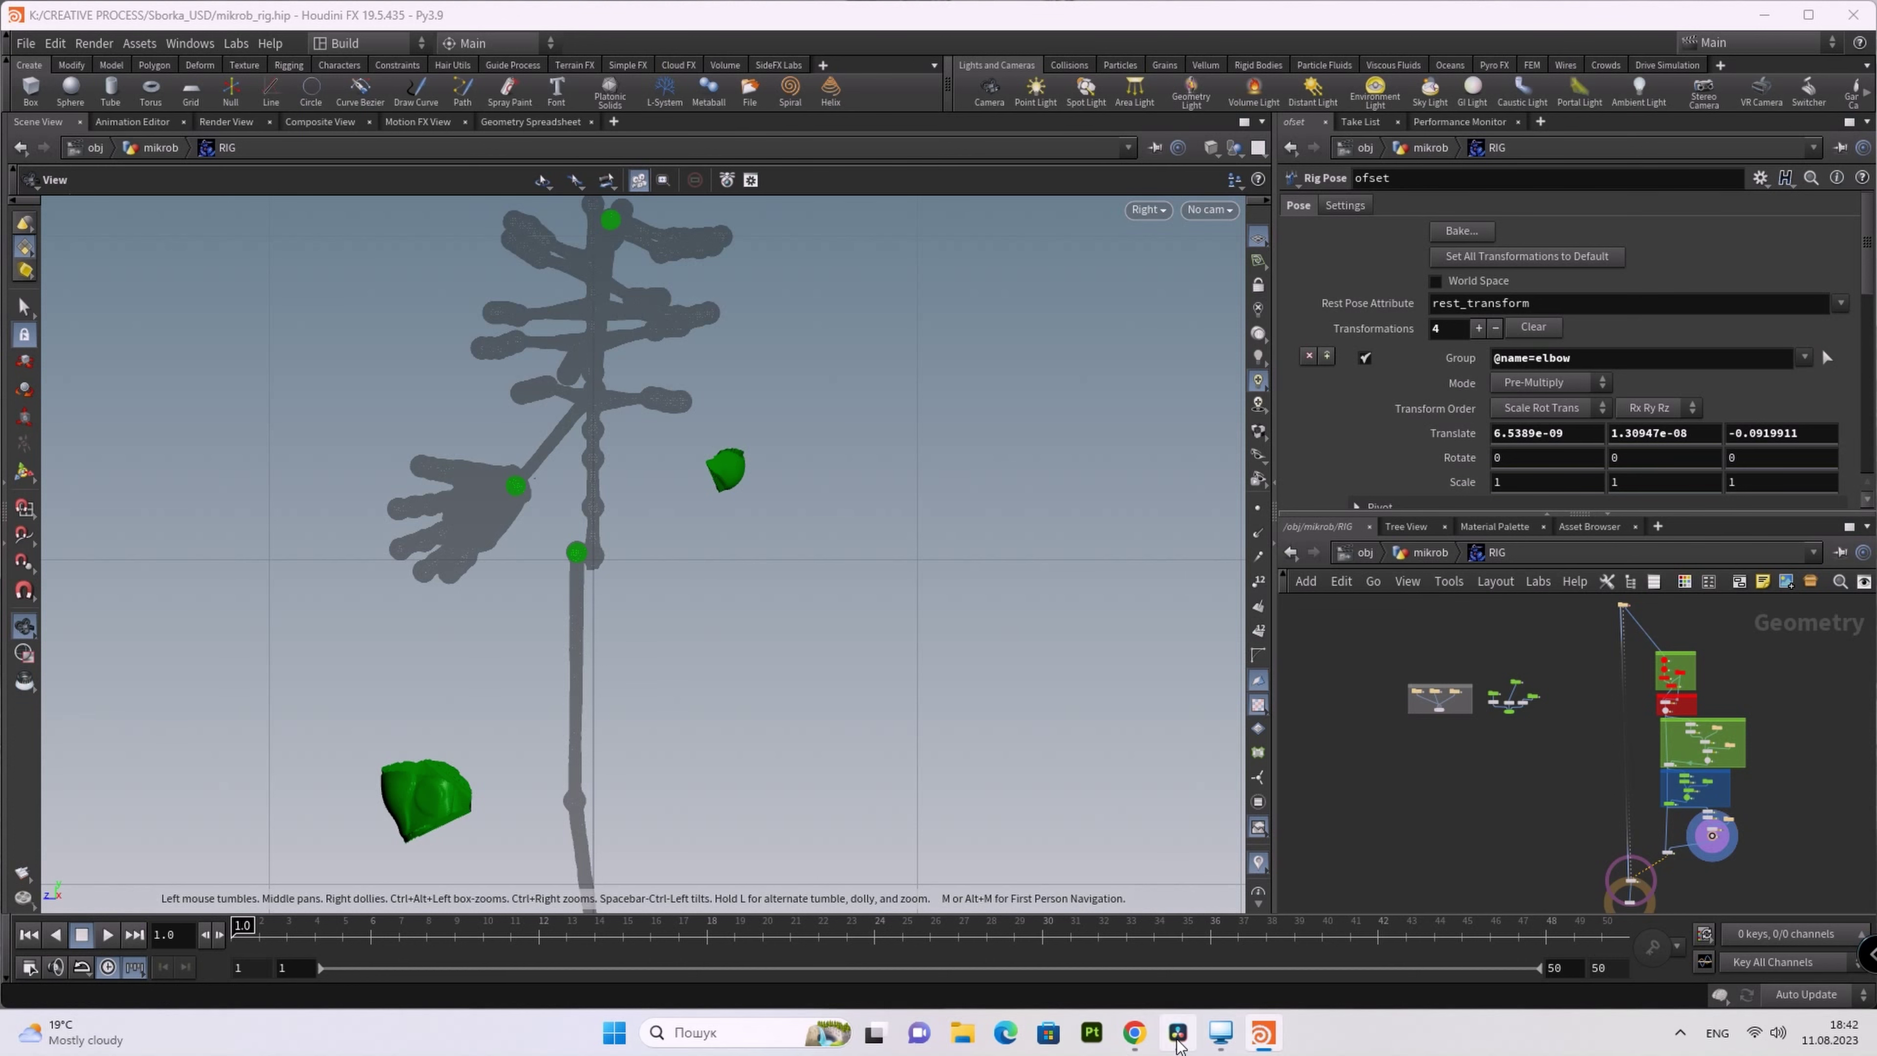
click(1184, 1042)
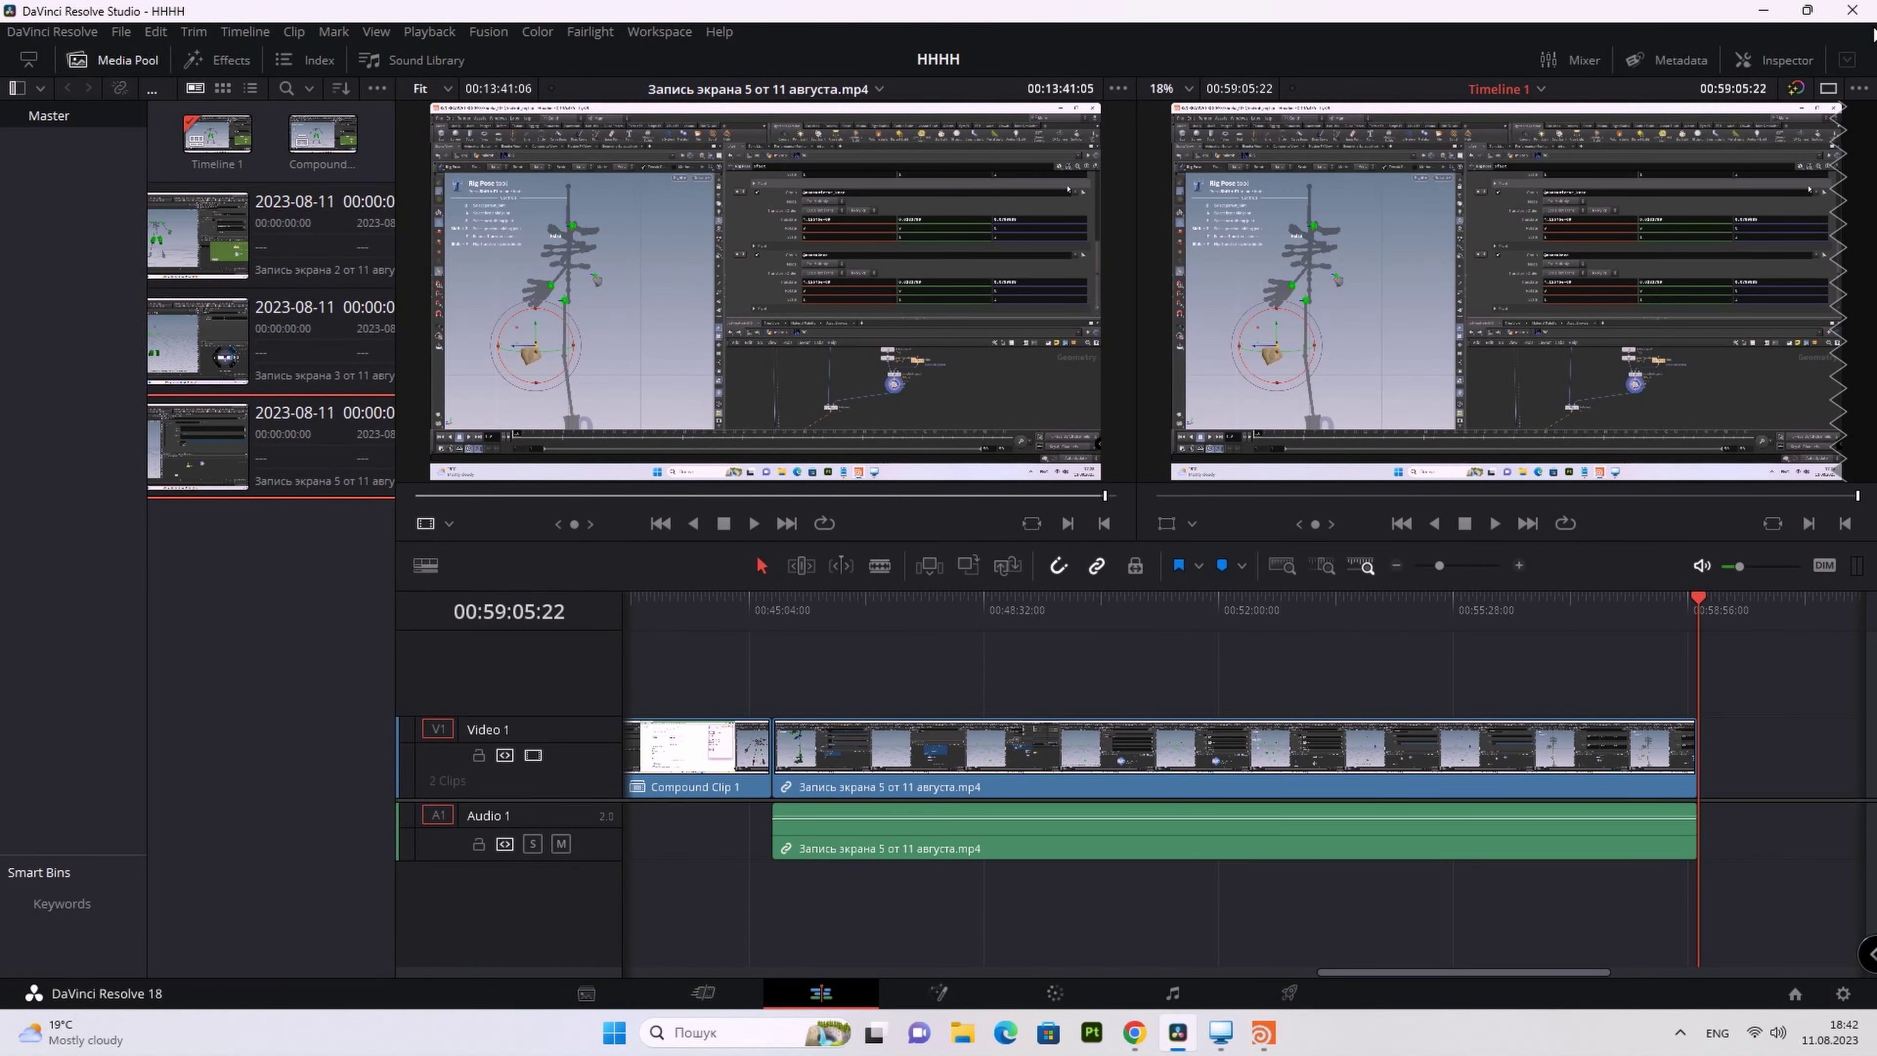
Step: Close the DaVinci Resolve window to return to Houdini FX
click(1871, 12)
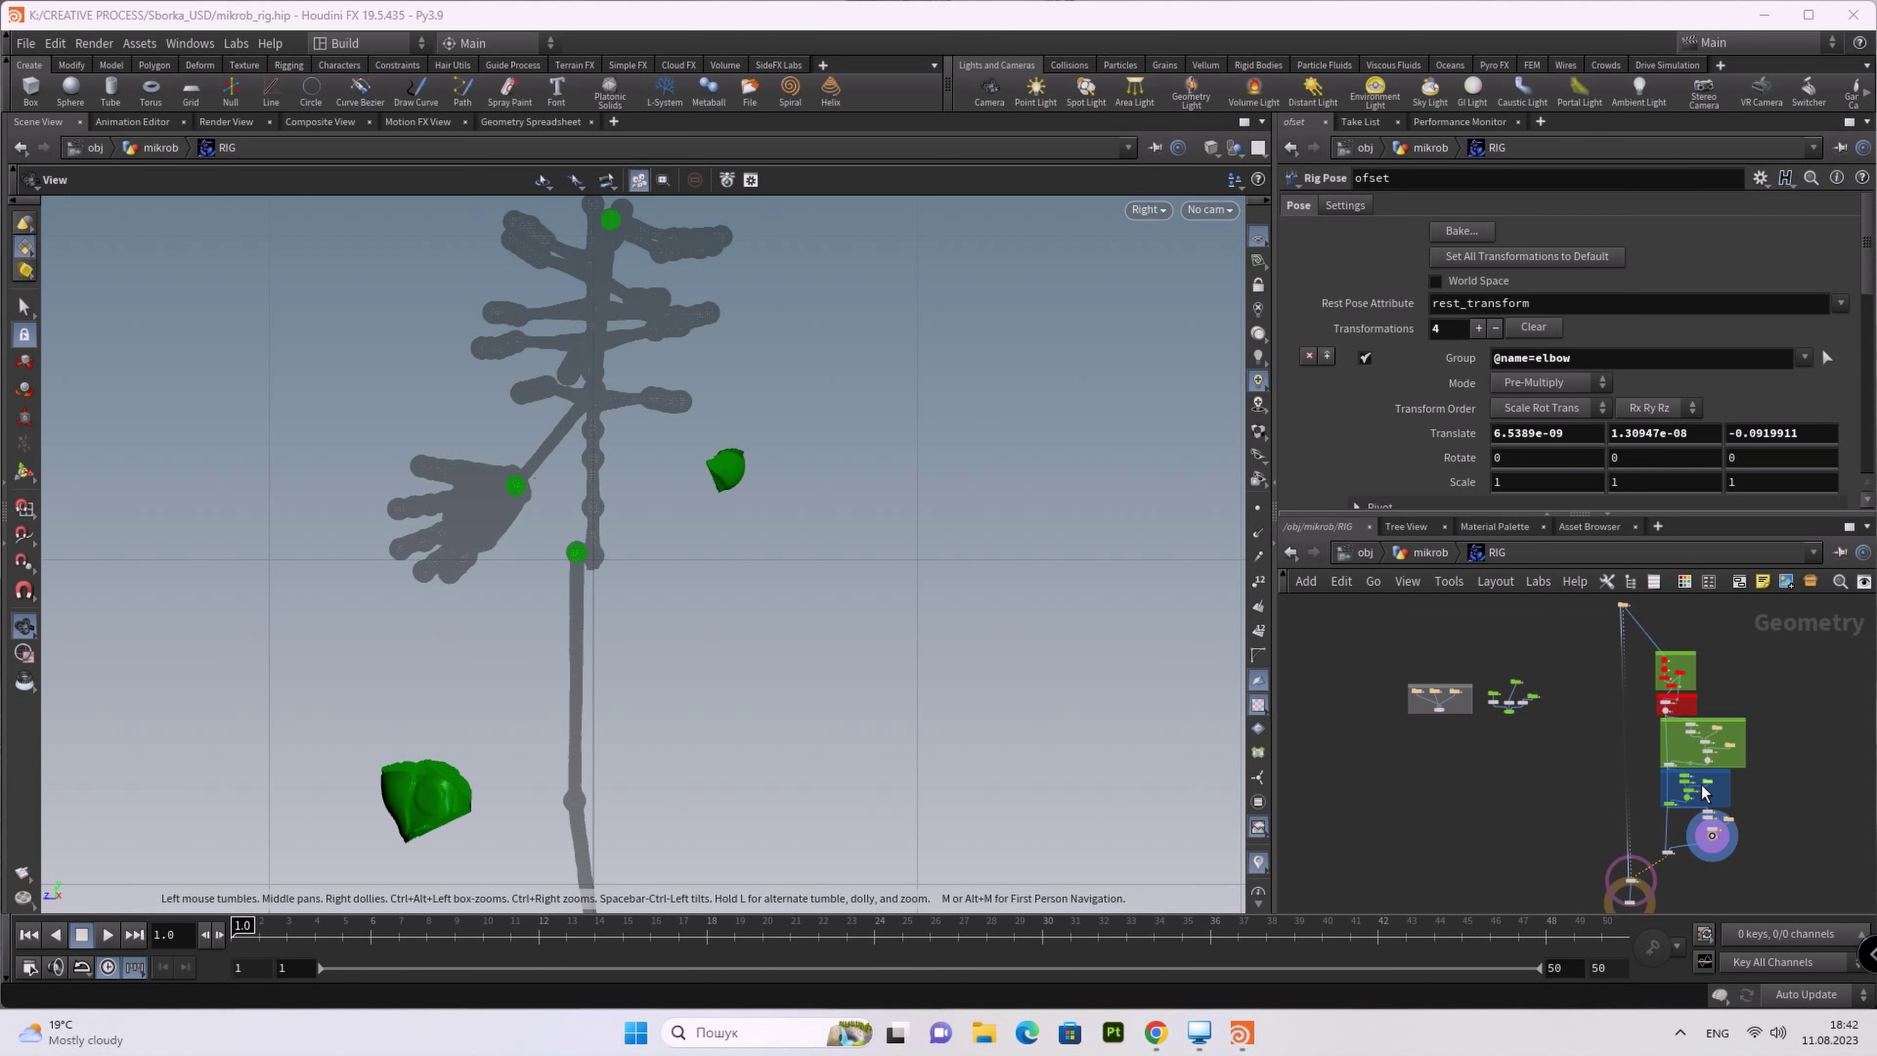
Step: Zoom the network onto the ofset Rig Pose node and set its display flag
scroll(1759, 796, up, 4)
scroll(1763, 796, up, 3)
middle_drag(1458, 713, 1286, 521)
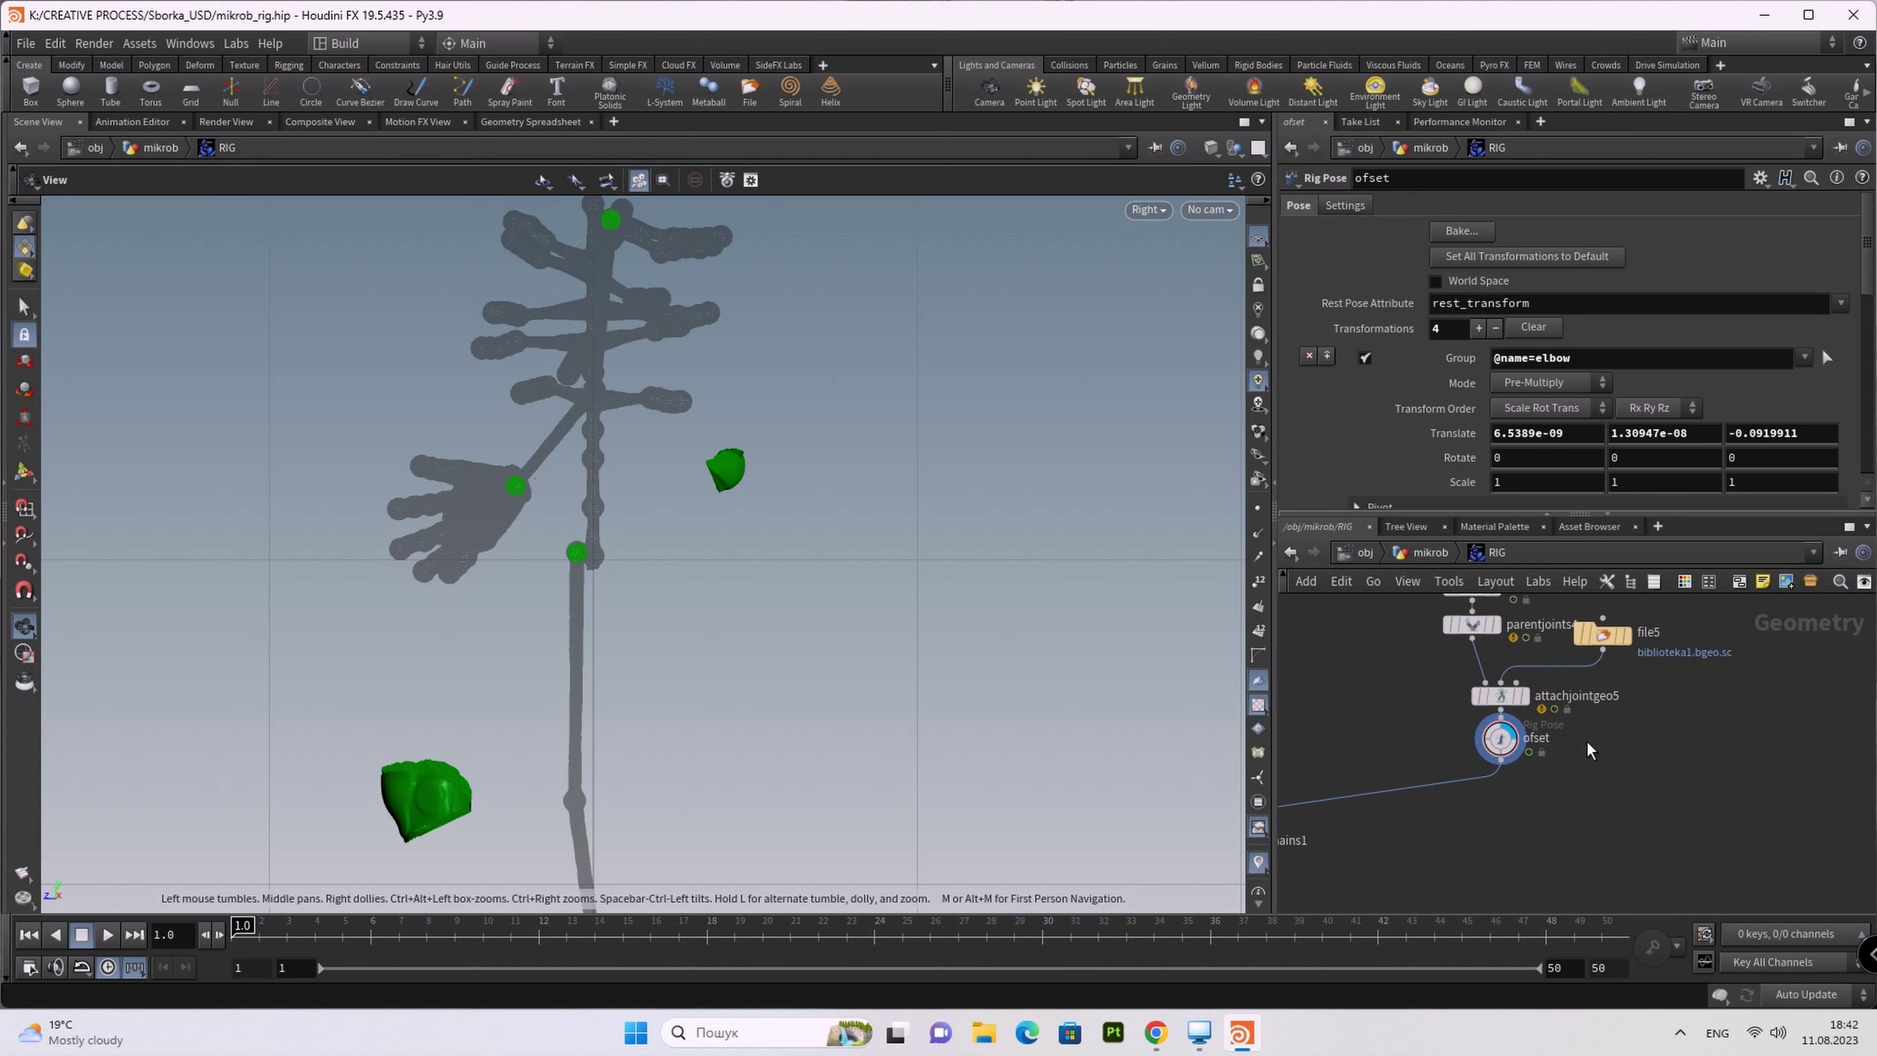
scroll(1577, 742, up, 3)
mouse_move(1499, 737)
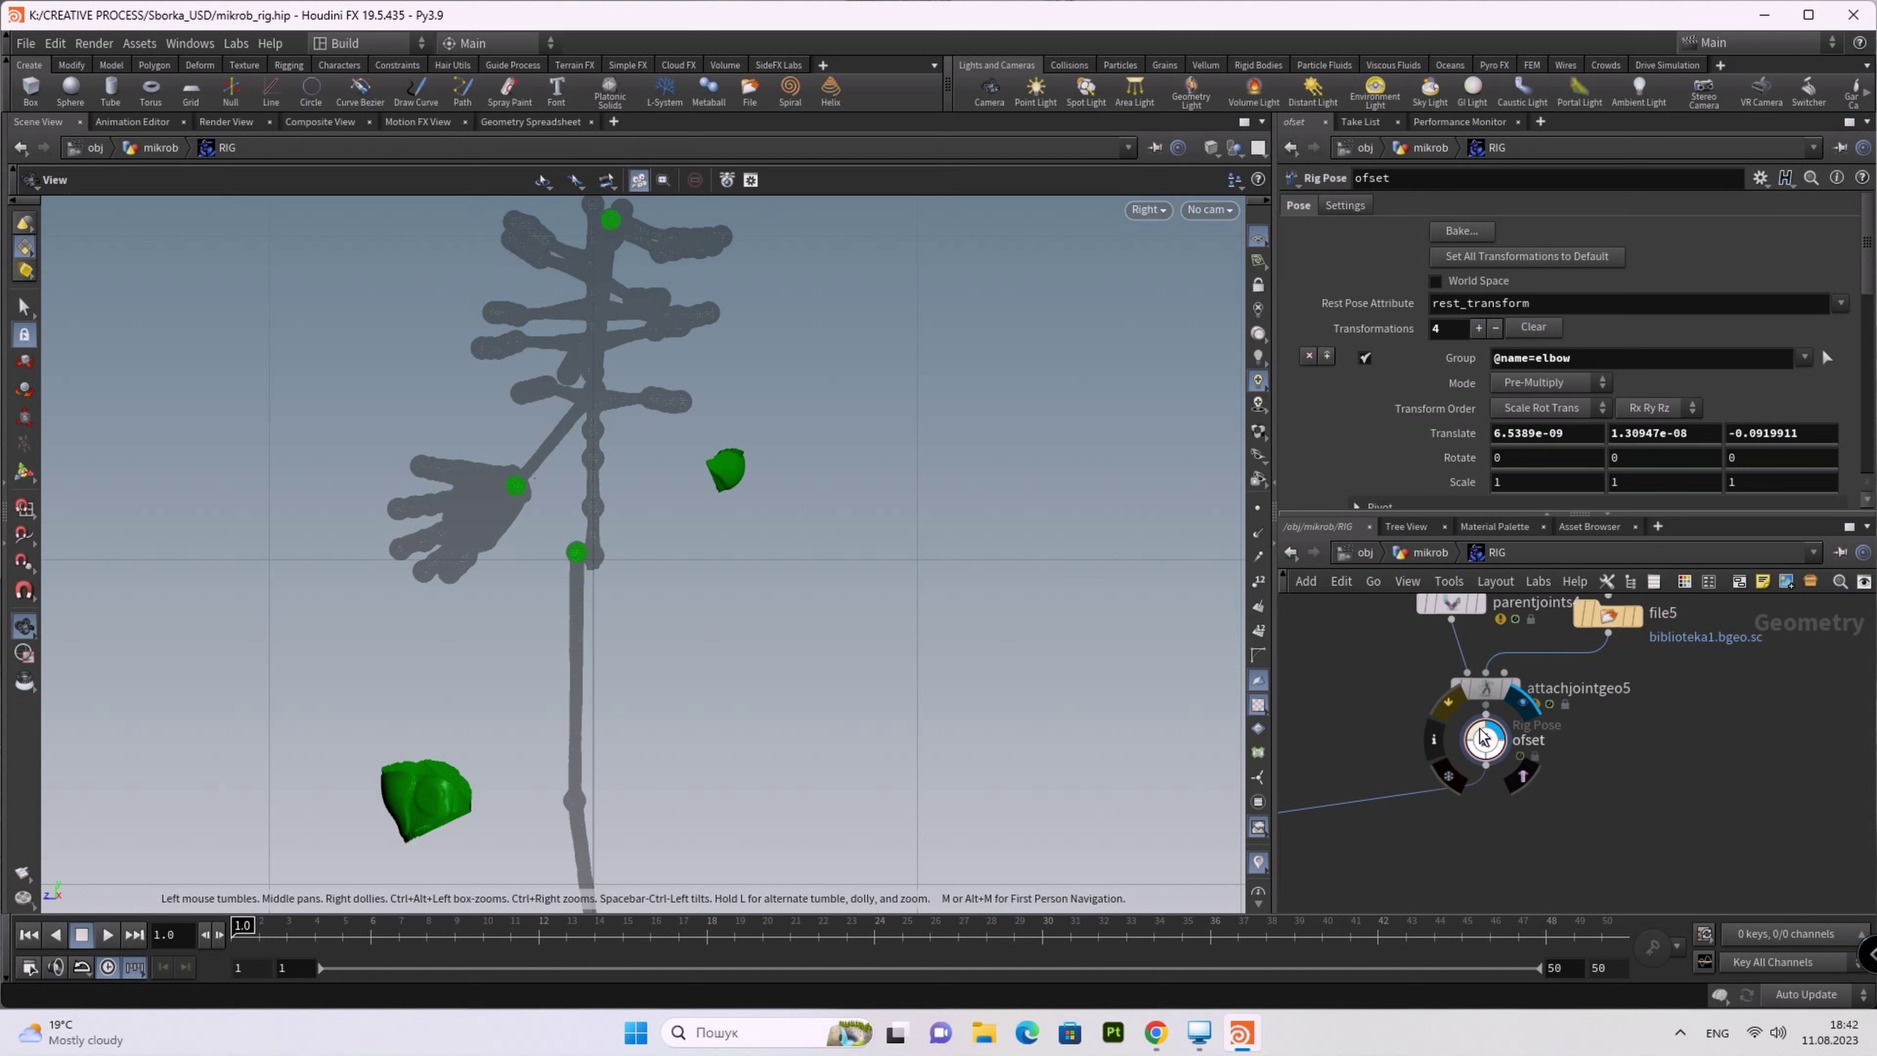
click(1519, 700)
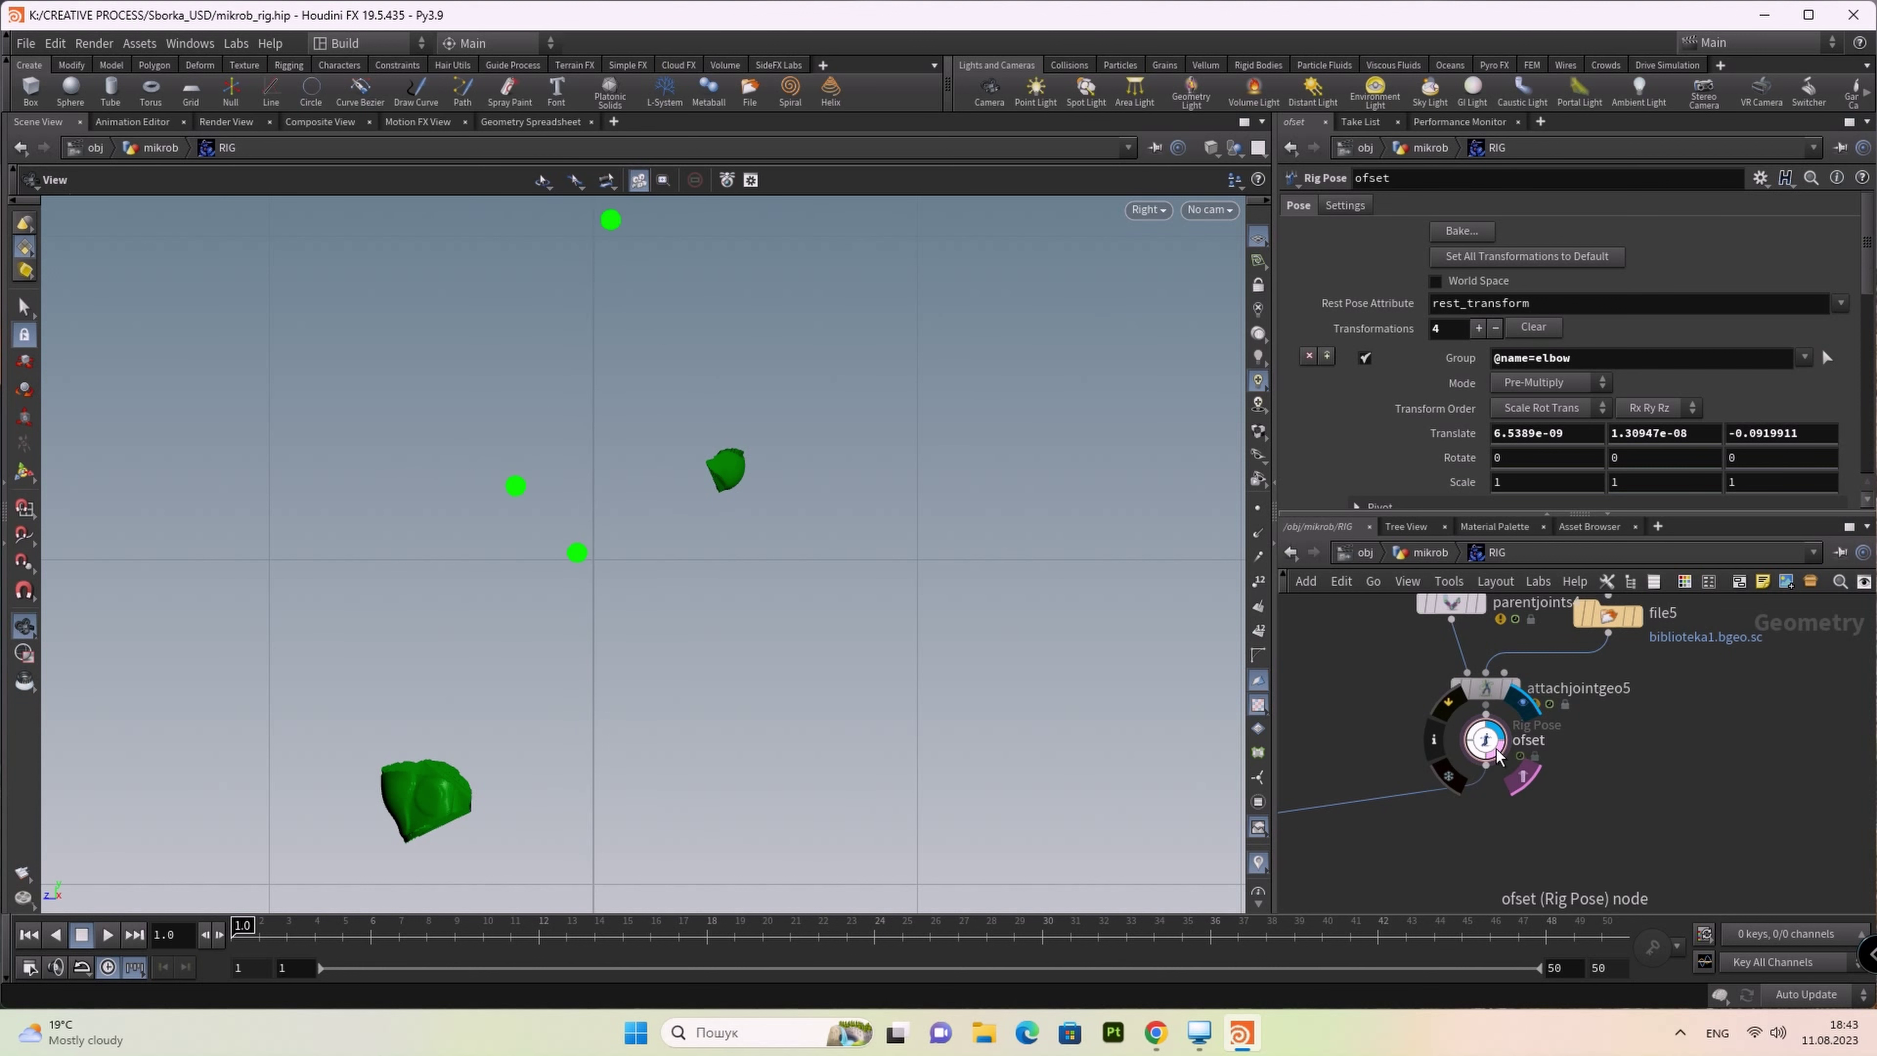
Step: On attachjointgeo5's Tweak tab, set Tweaks to 4 and enlarge the parameter pane
click(1499, 693)
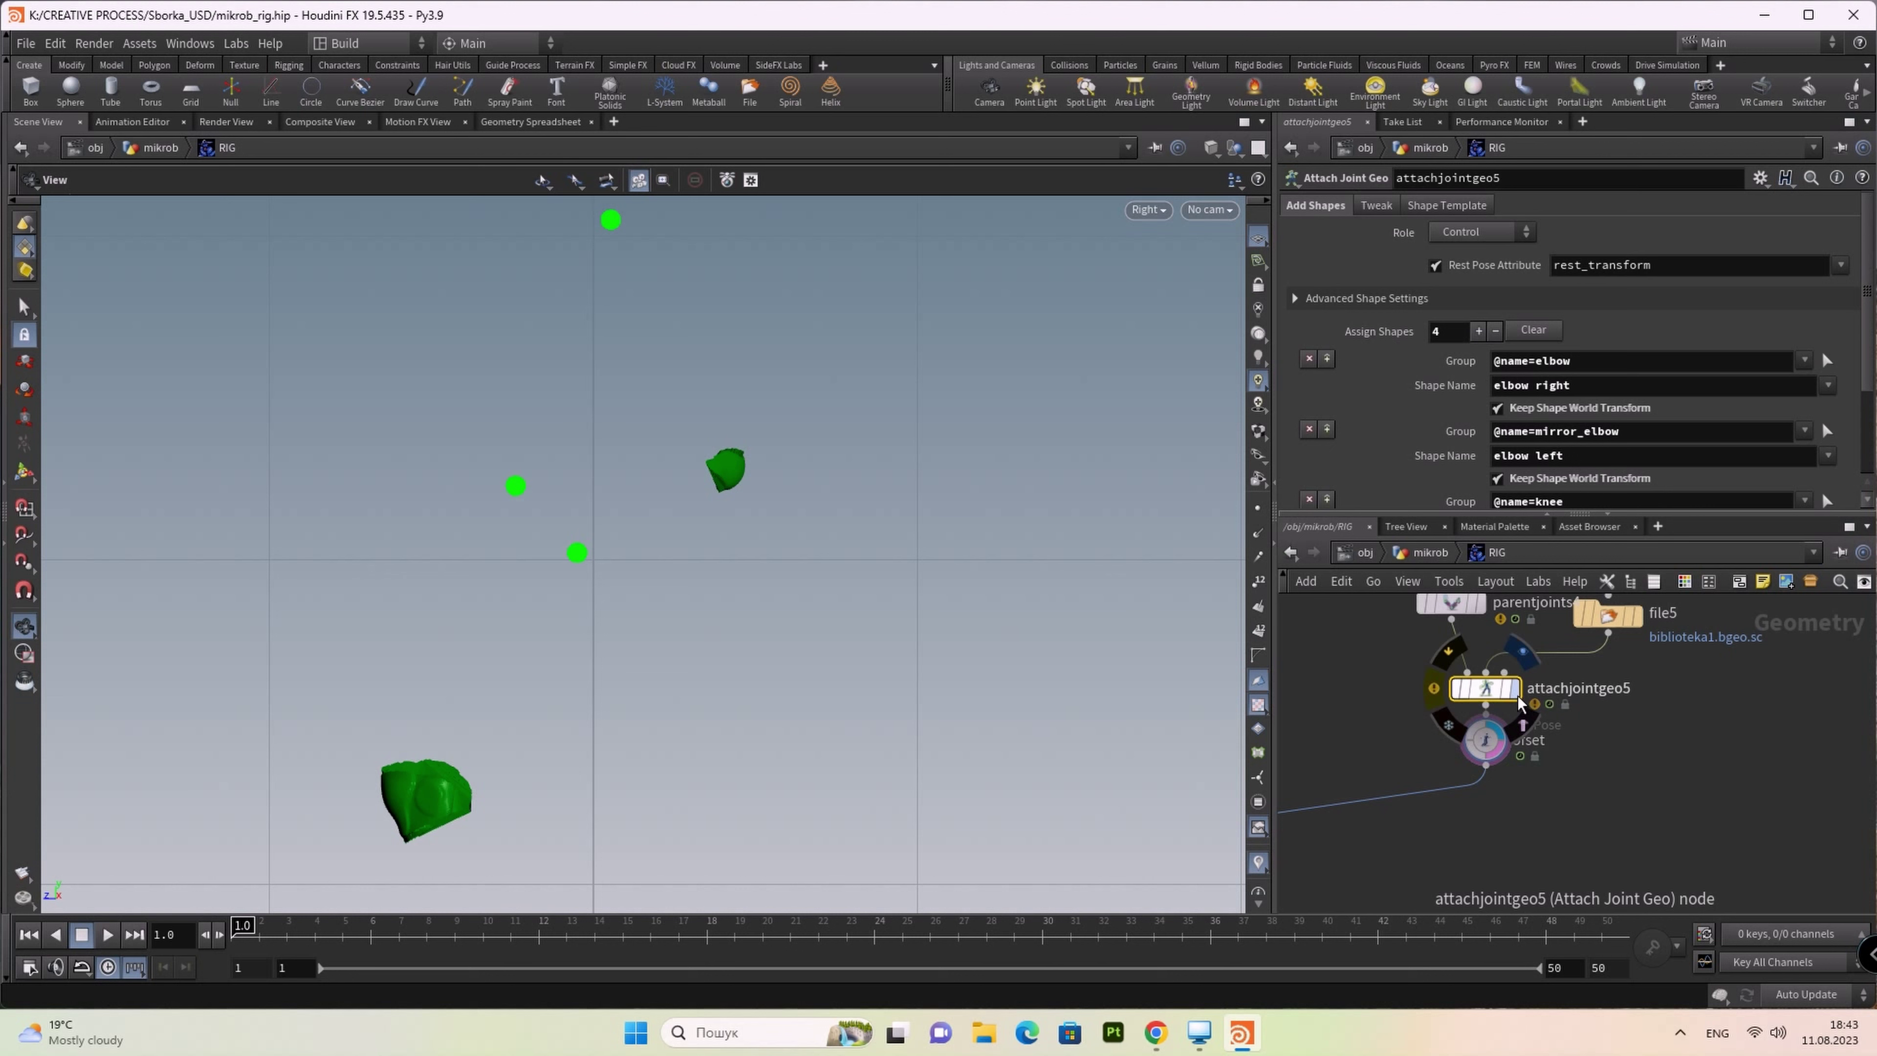
click(1377, 211)
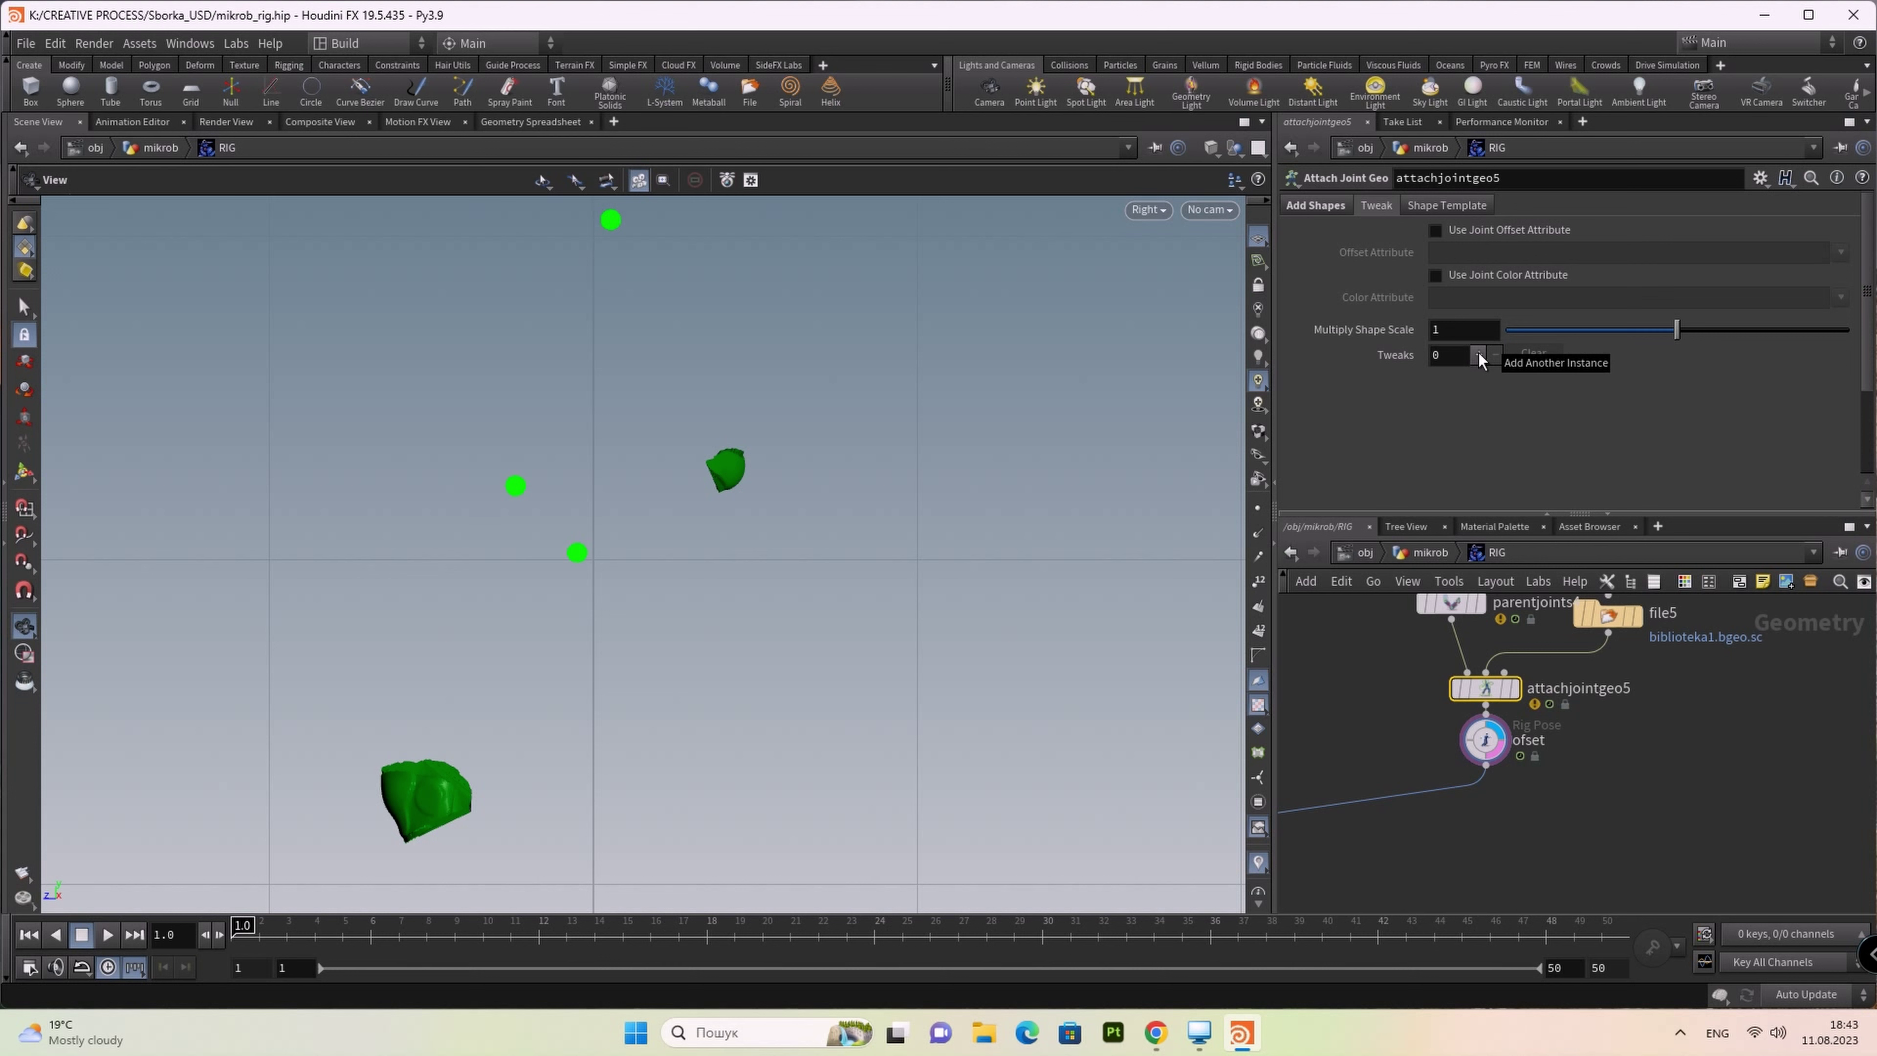
click(1452, 354)
text(4)
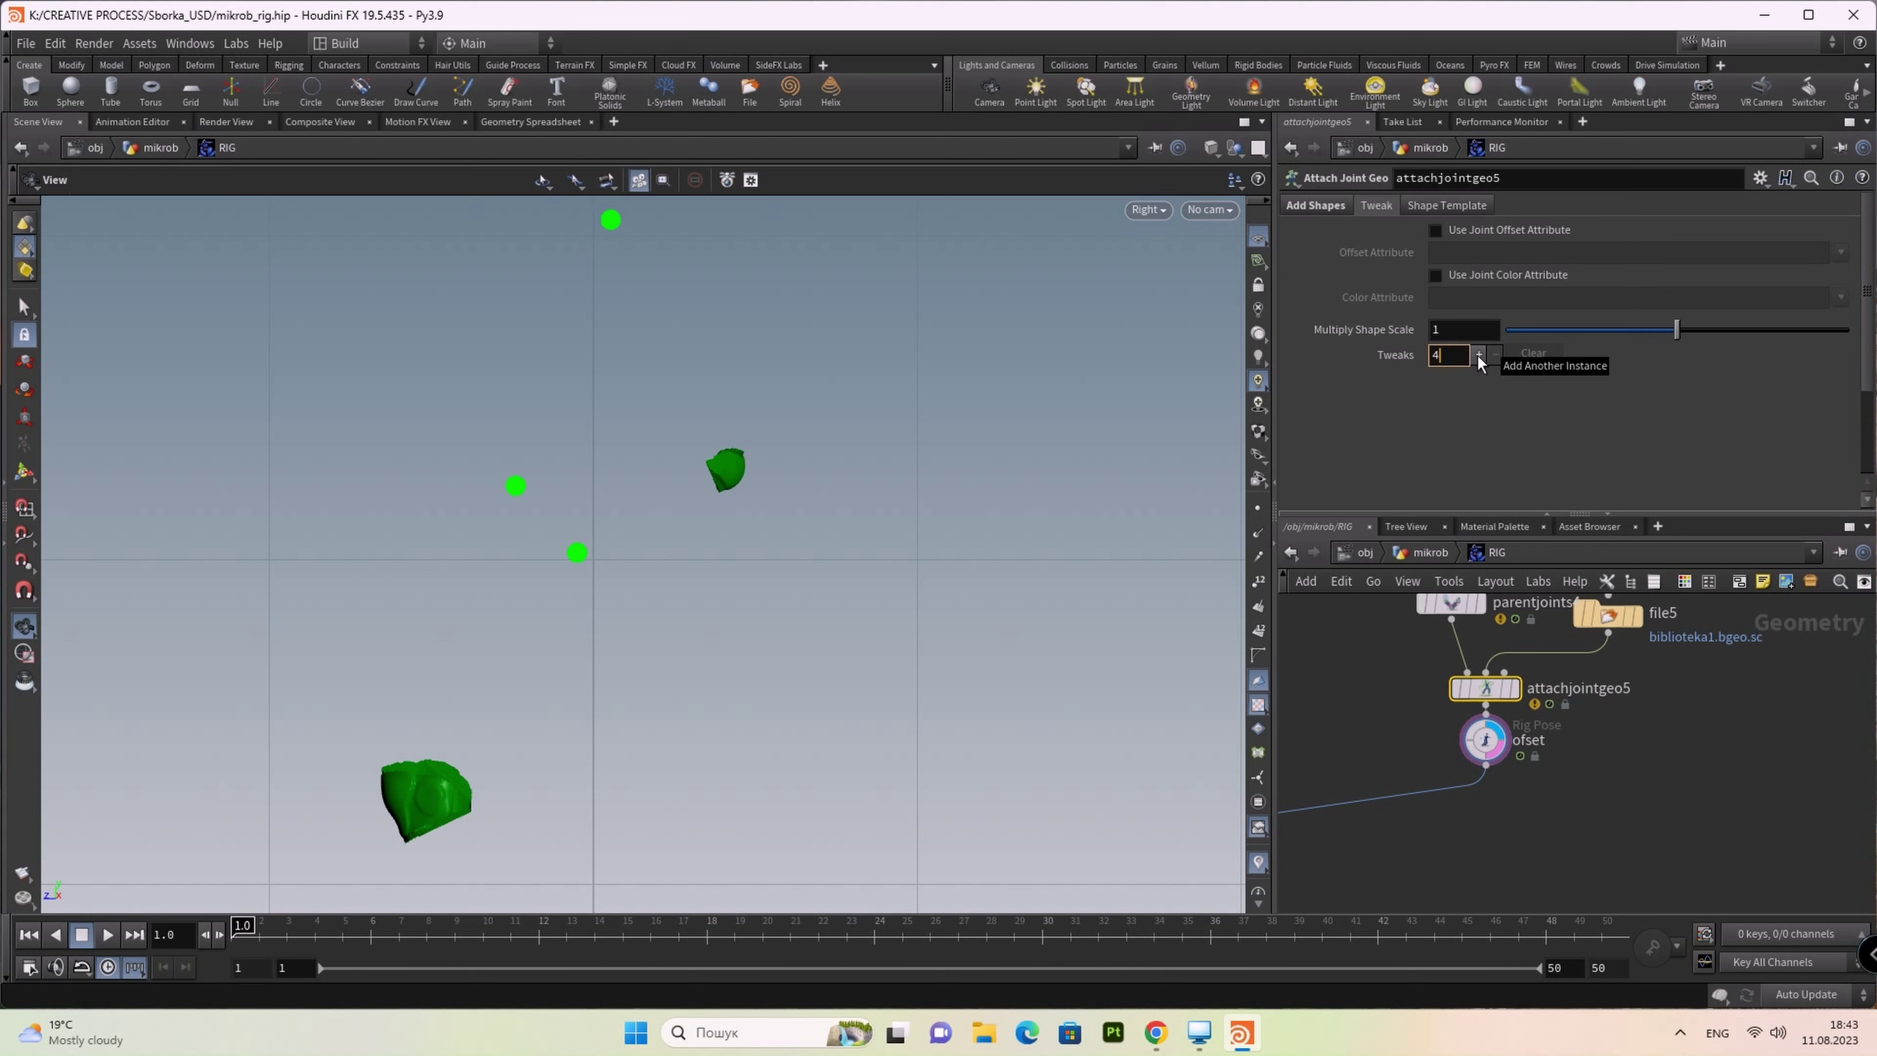
click(1622, 415)
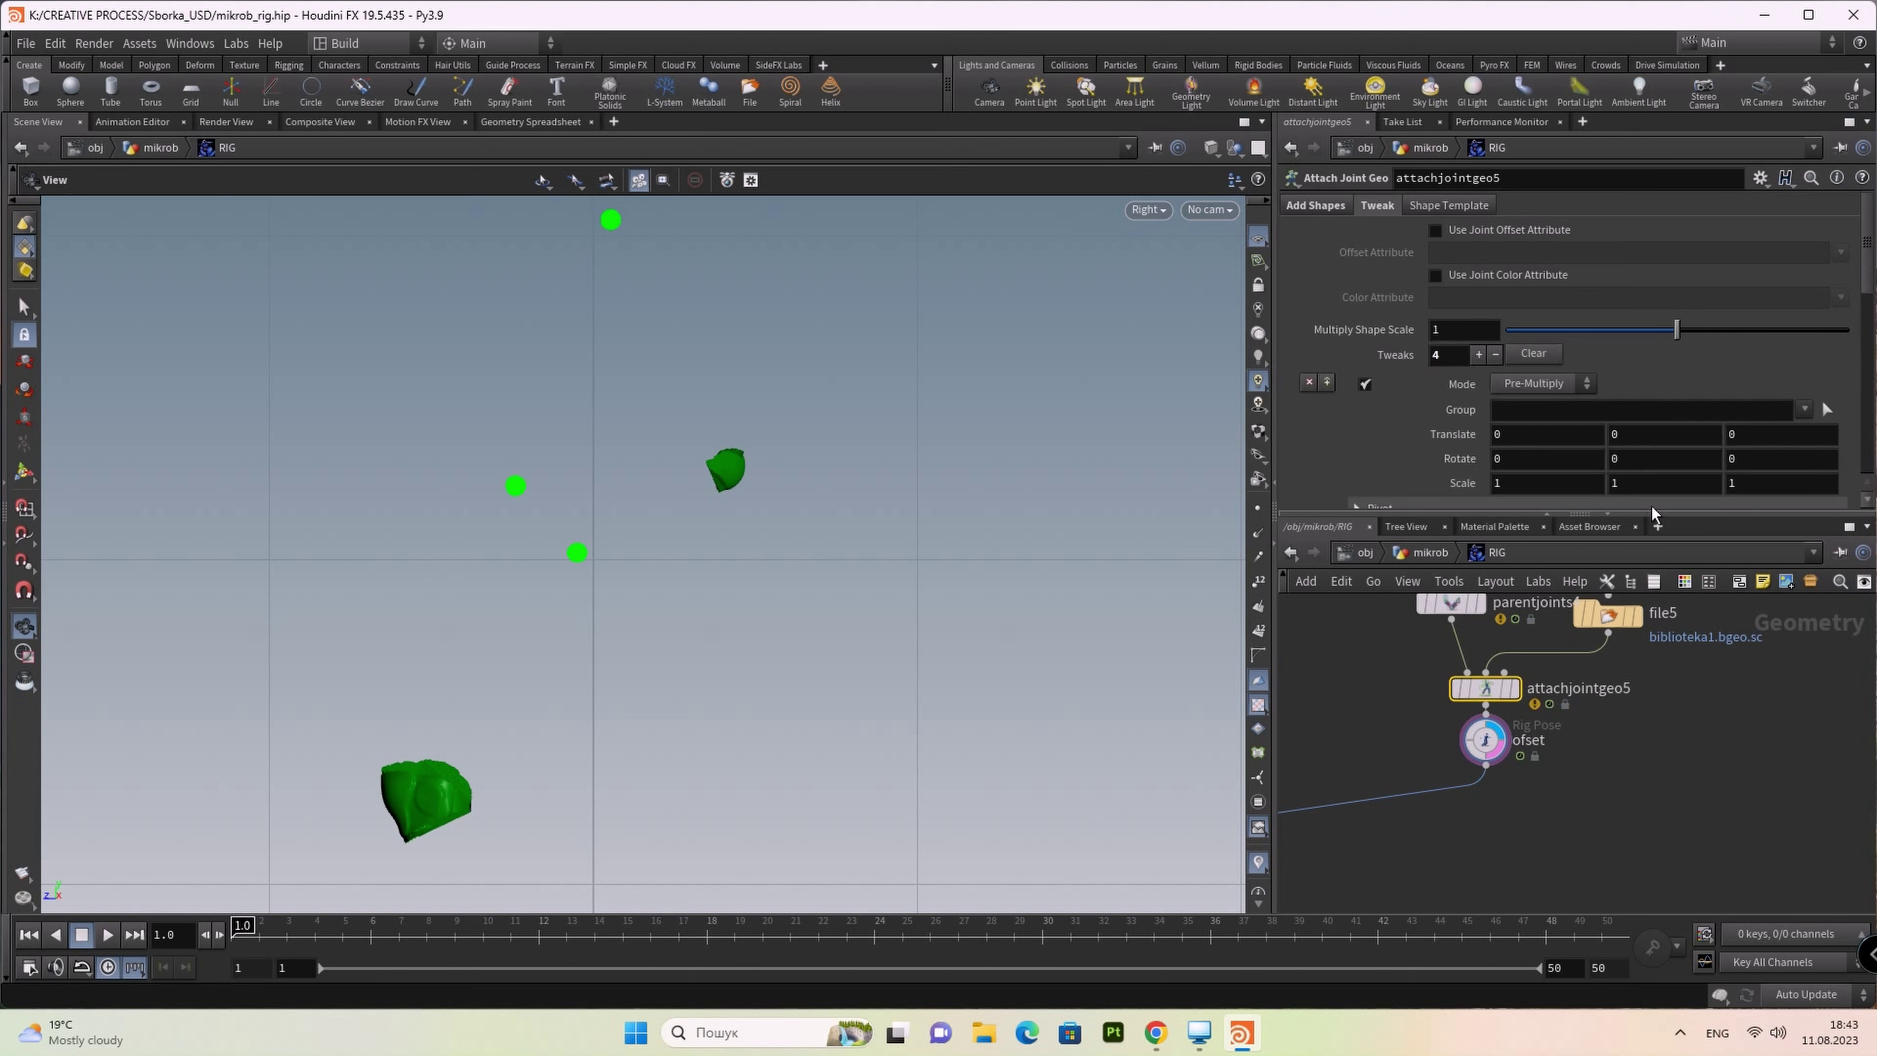
drag(1648, 511, 1647, 688)
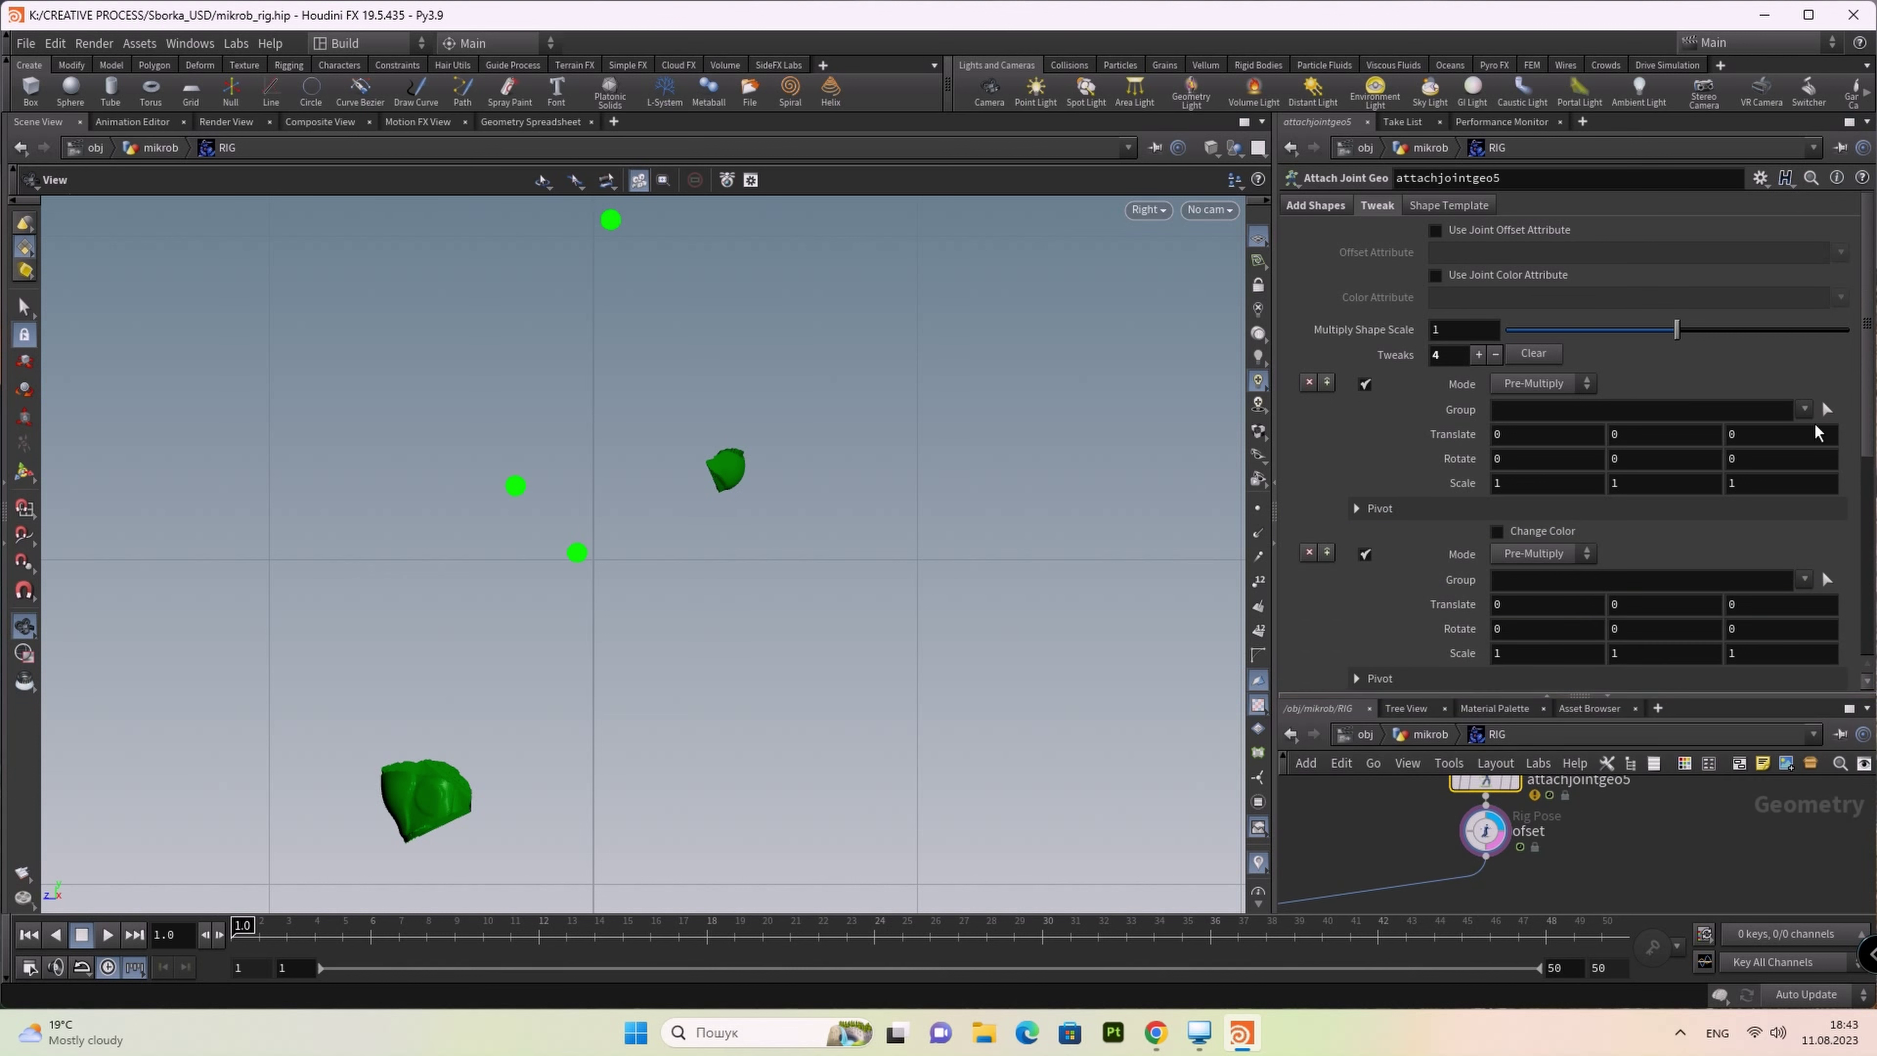
click(1826, 416)
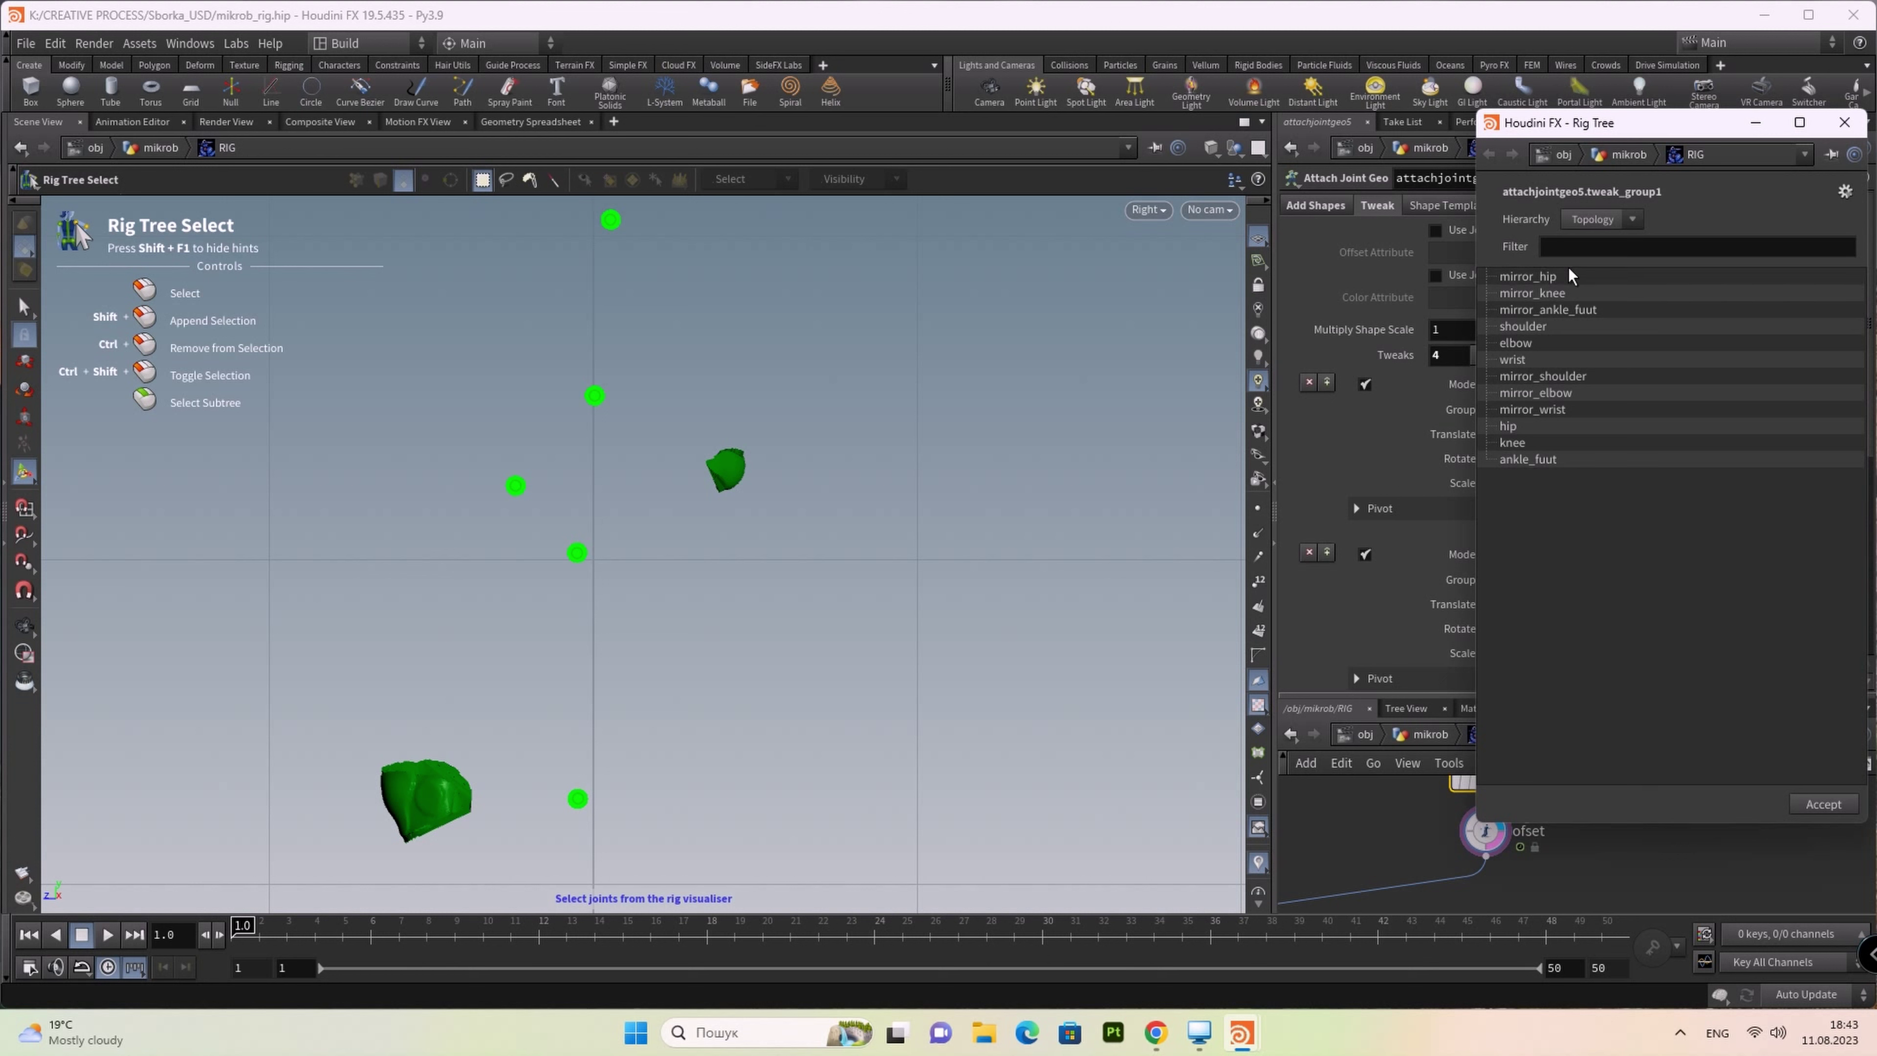
Step: Try selecting mirror_knee and knee in the Rig Tree picker, then clear and reopen it
click(1572, 293)
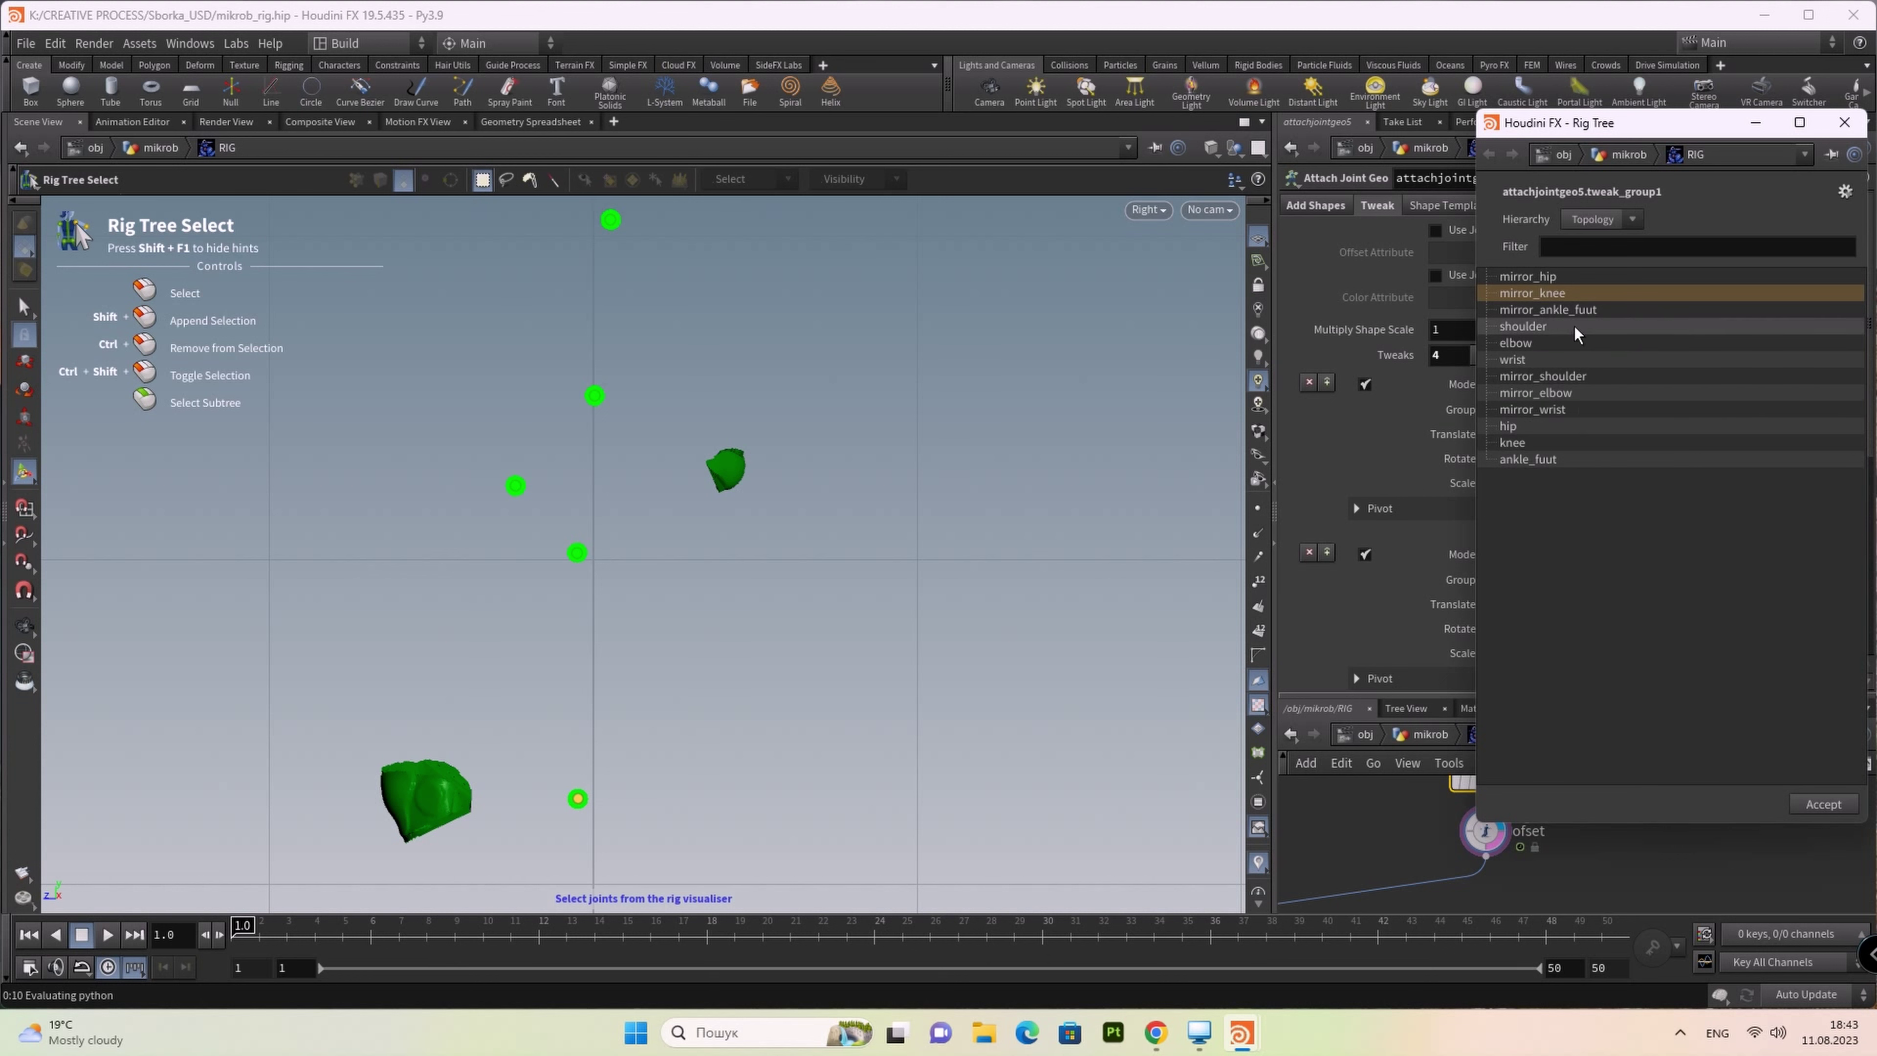
shift+click(1545, 443)
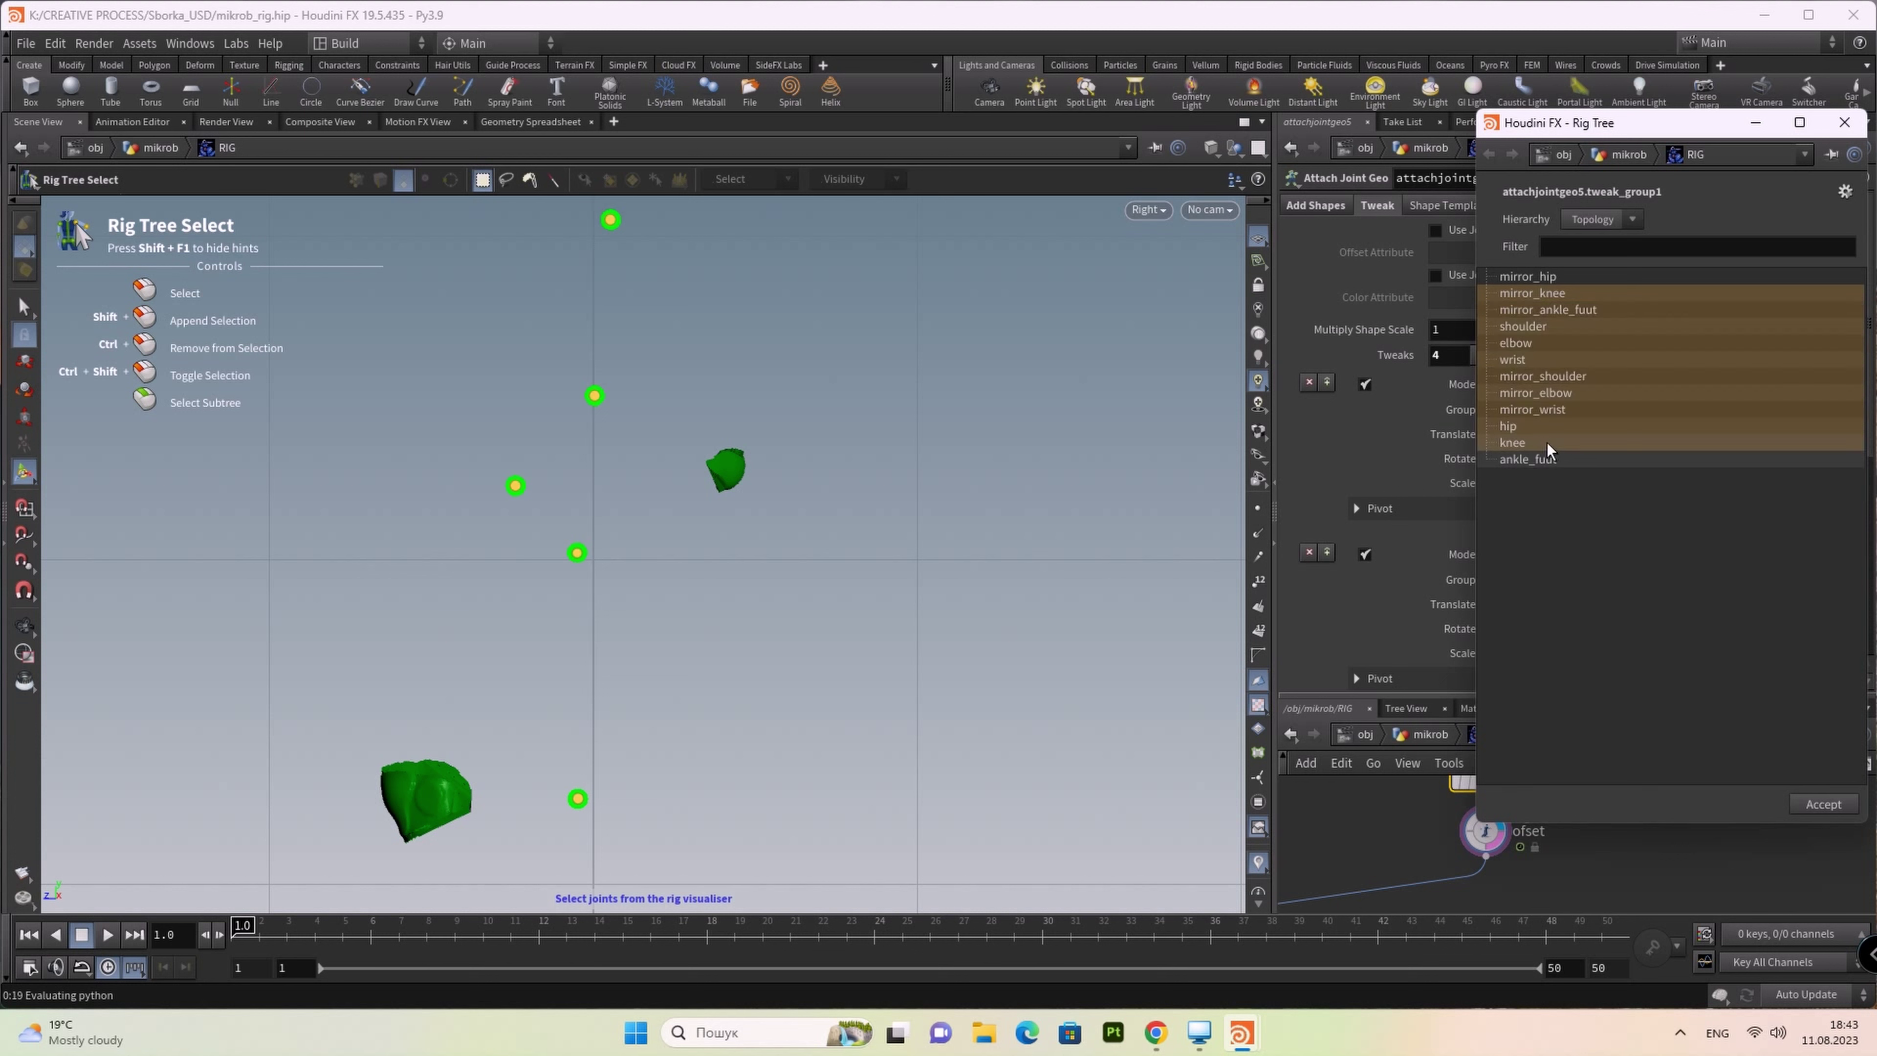
click(1594, 533)
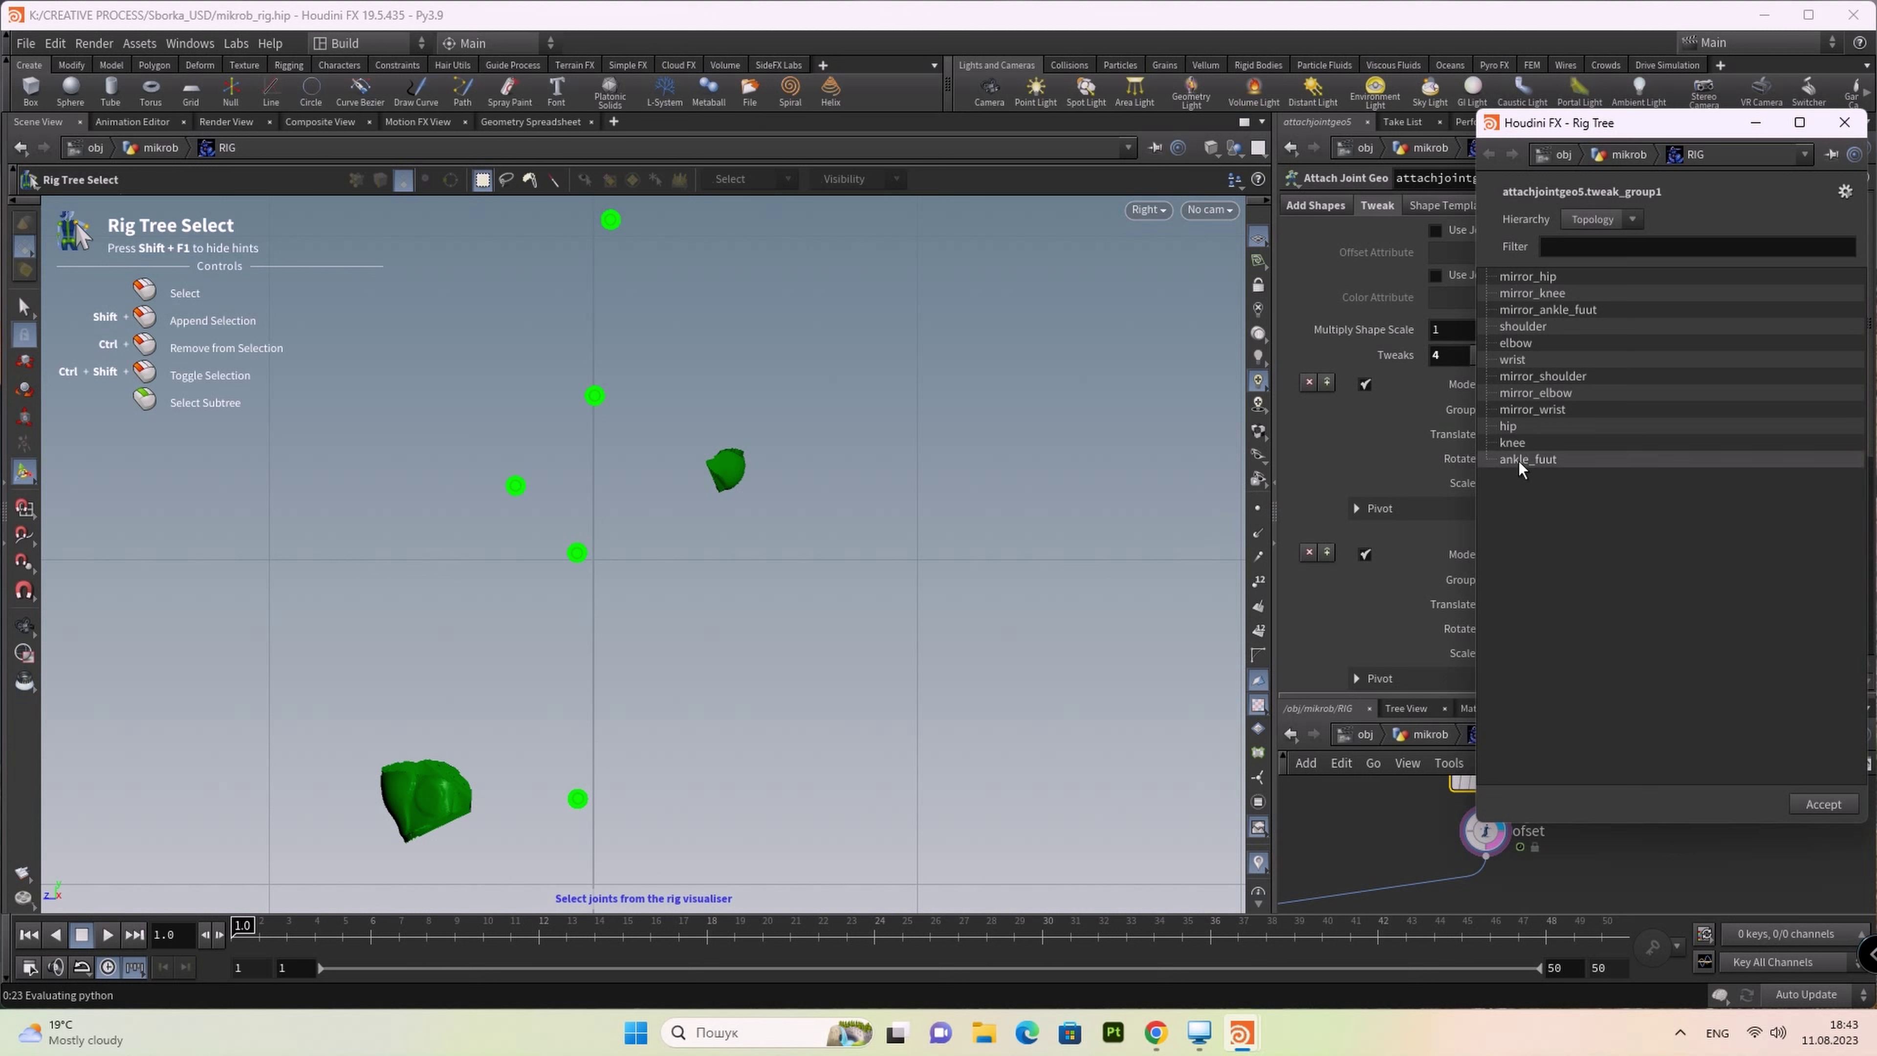
click(1511, 442)
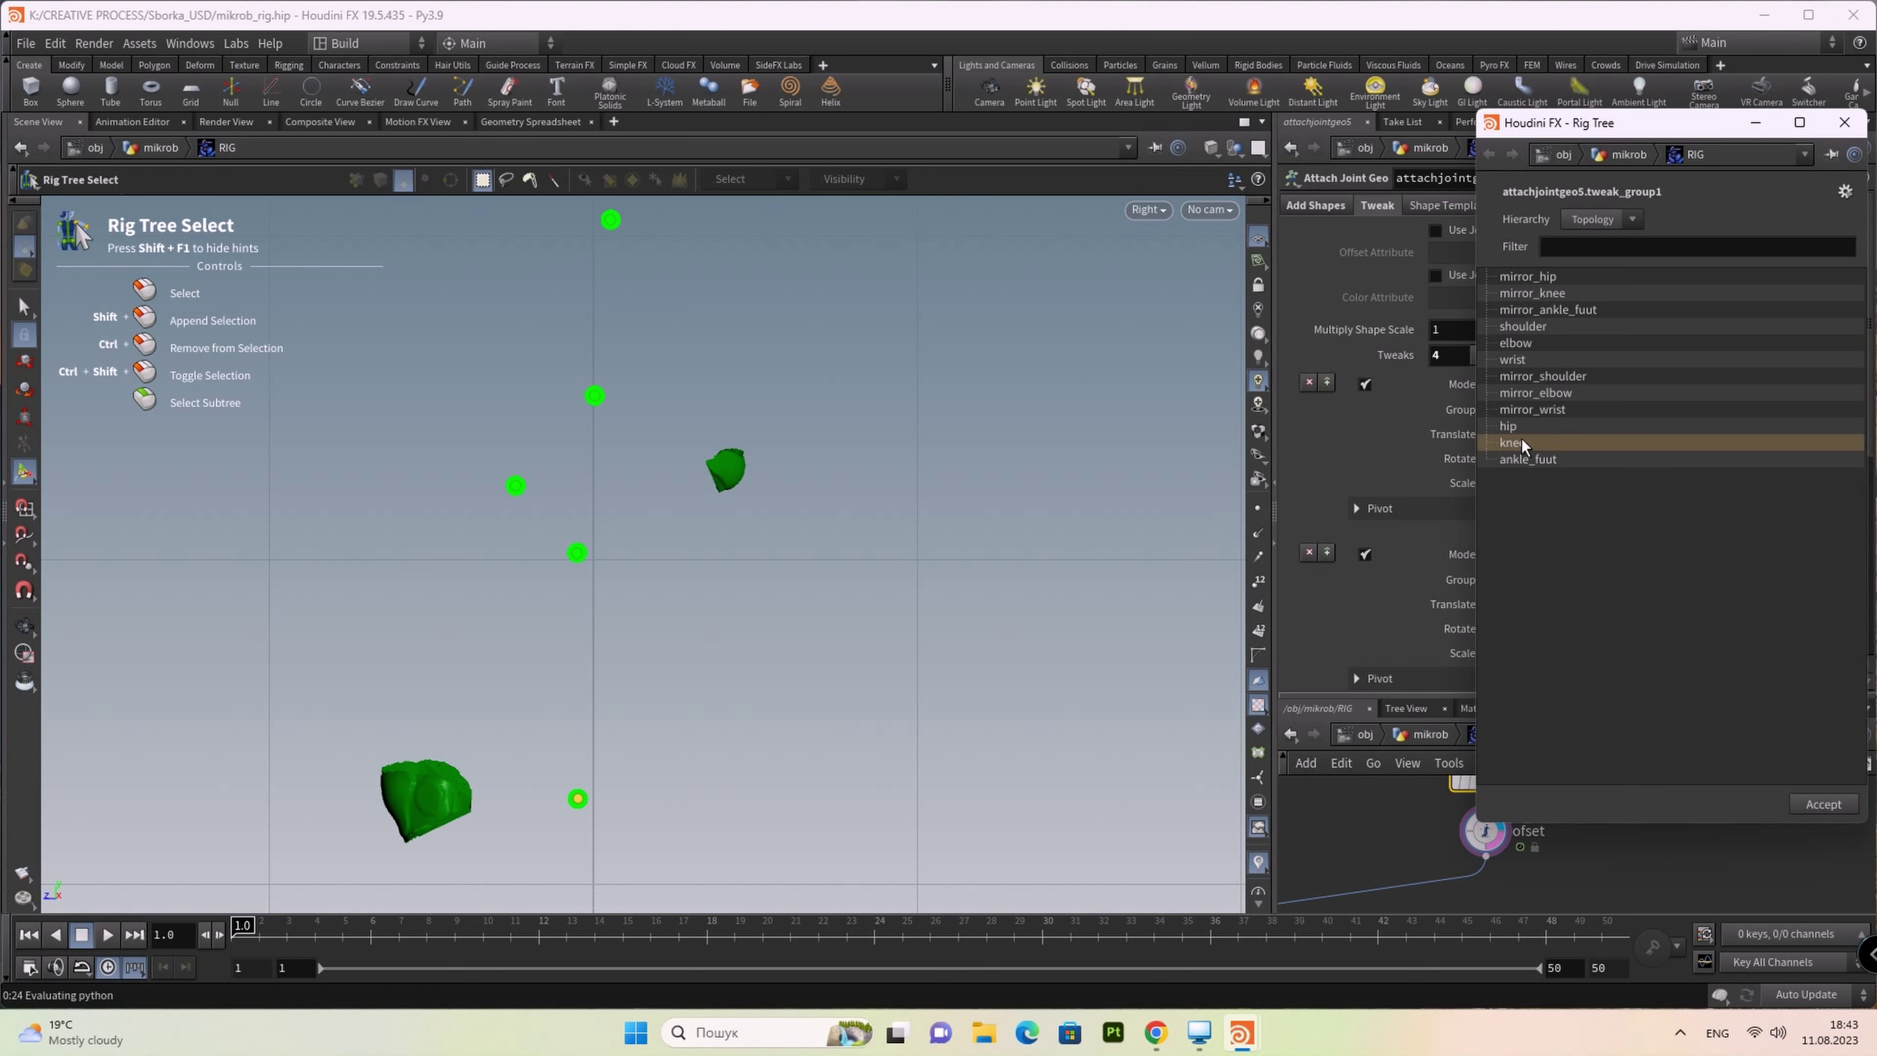
shift+click(1549, 293)
click(1610, 599)
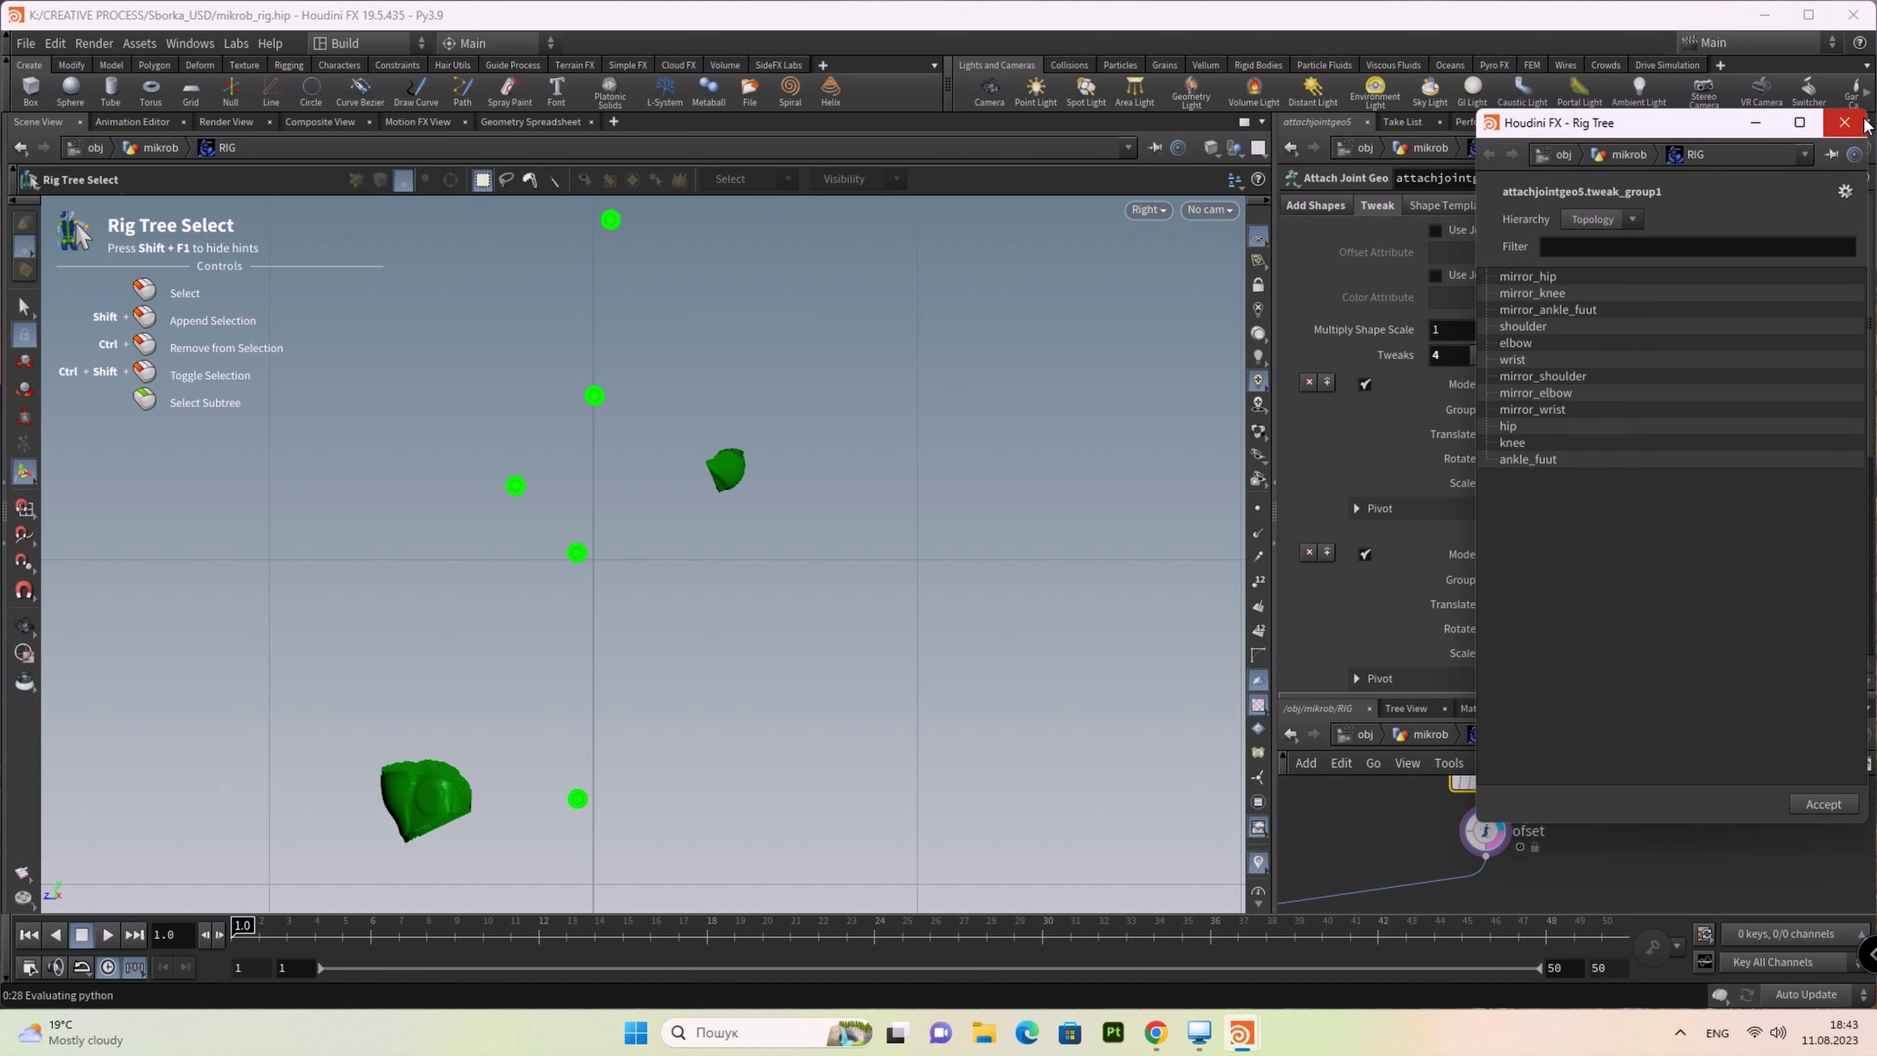
click(1844, 122)
click(1826, 409)
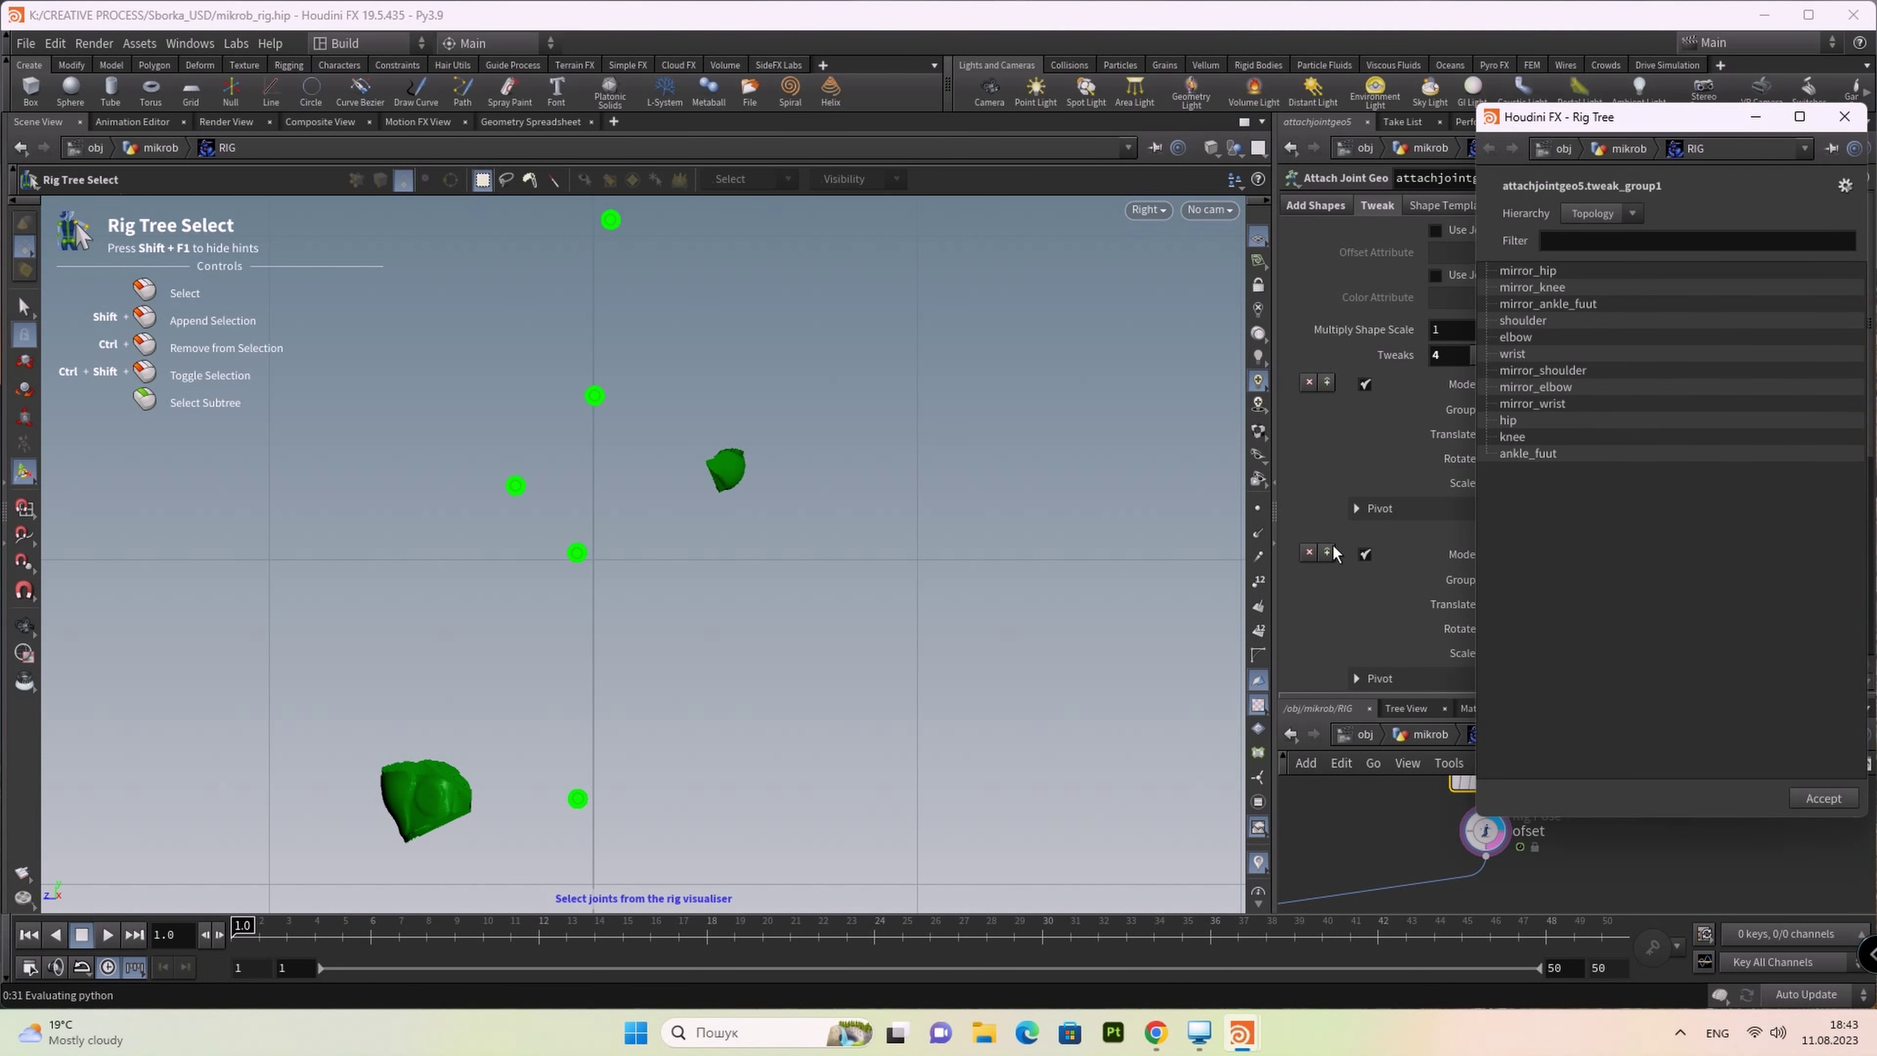
Step: Switch the viewport to the Persp view
scroll(726, 485, down, 1)
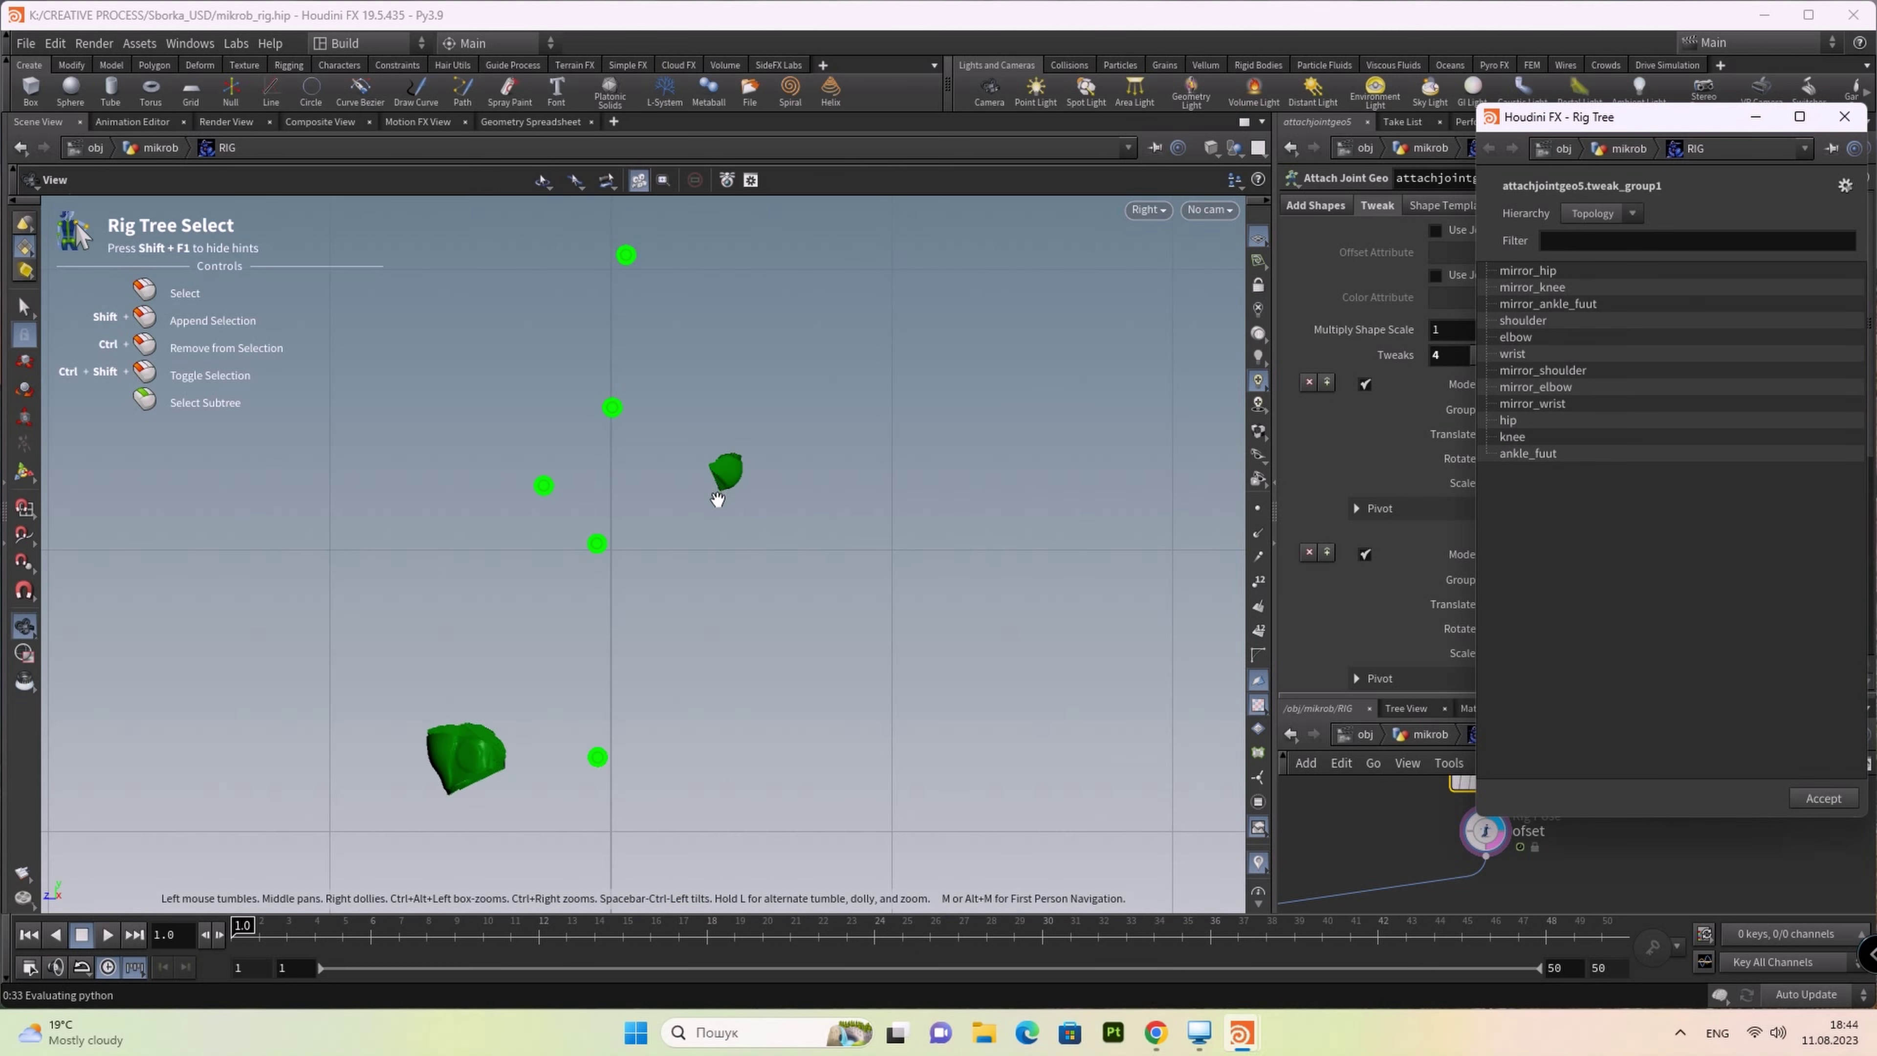
scroll(739, 554, down, 2)
scroll(758, 642, down, 1)
scroll(759, 642, down, 1)
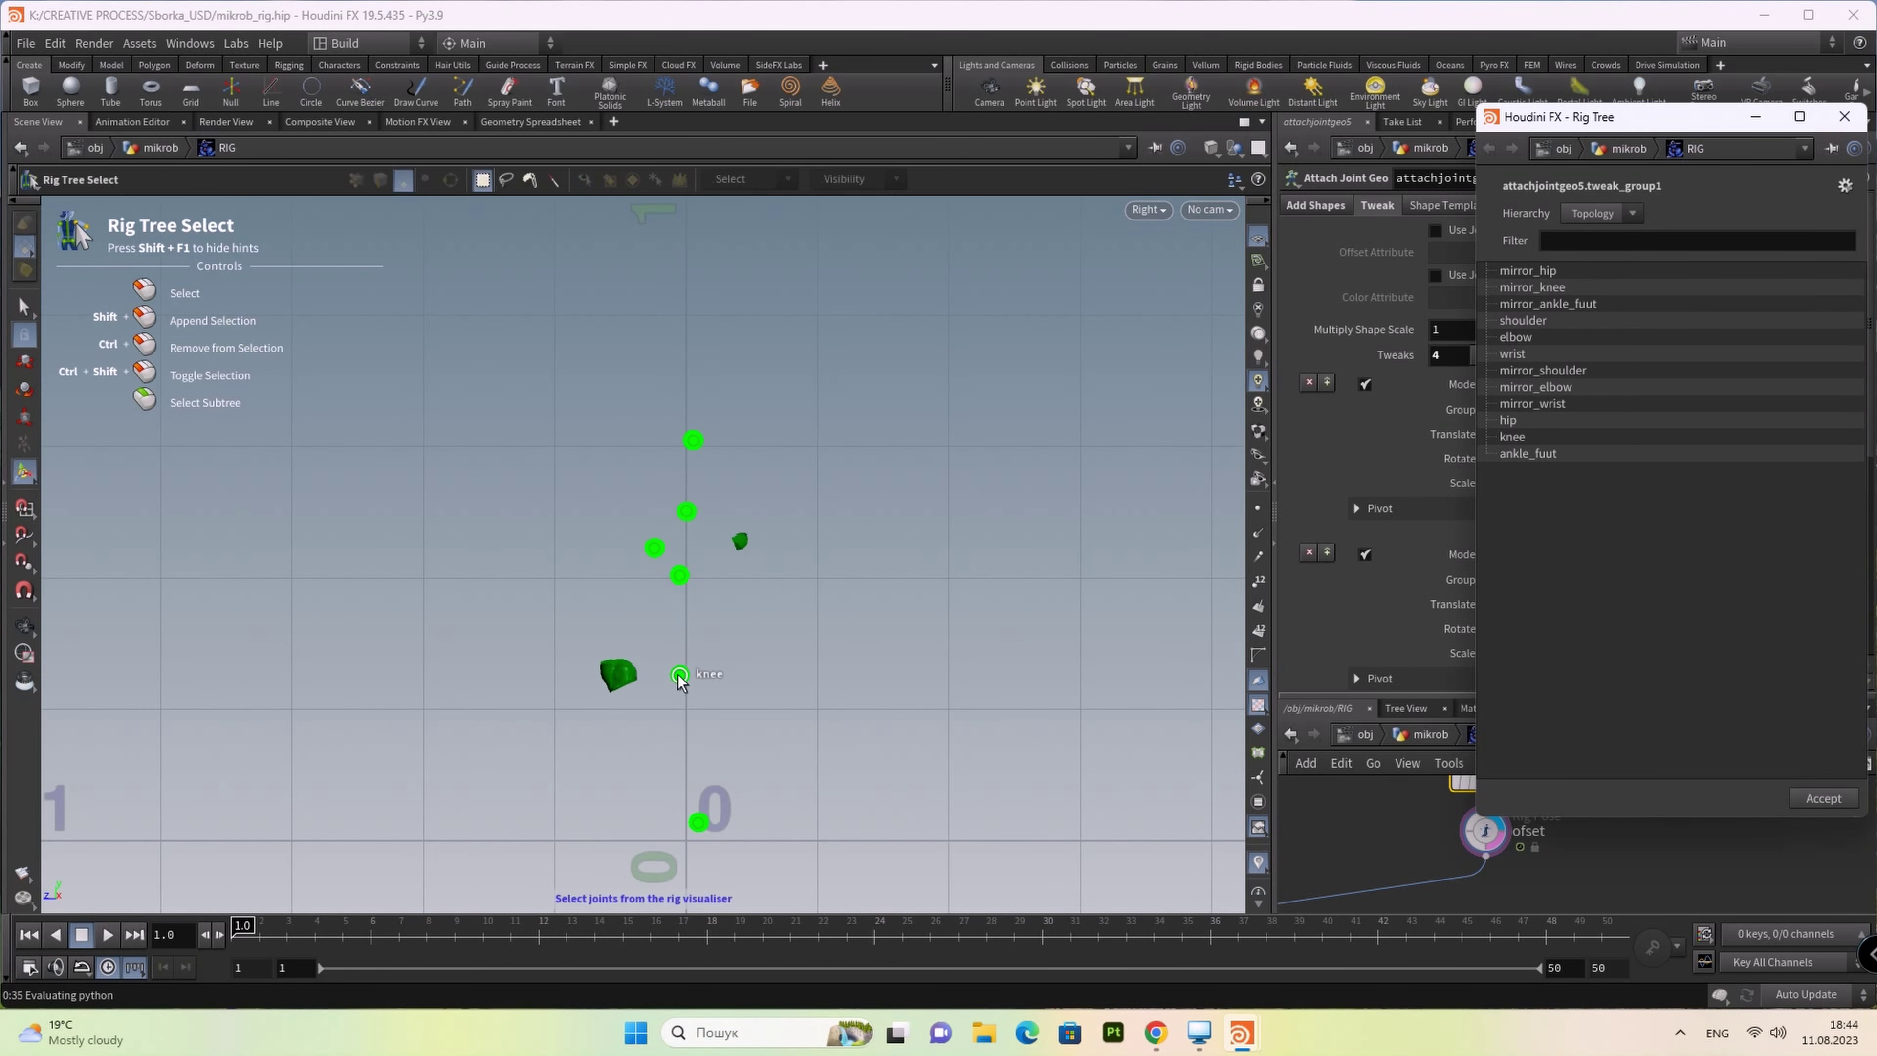
click(1145, 211)
click(1278, 251)
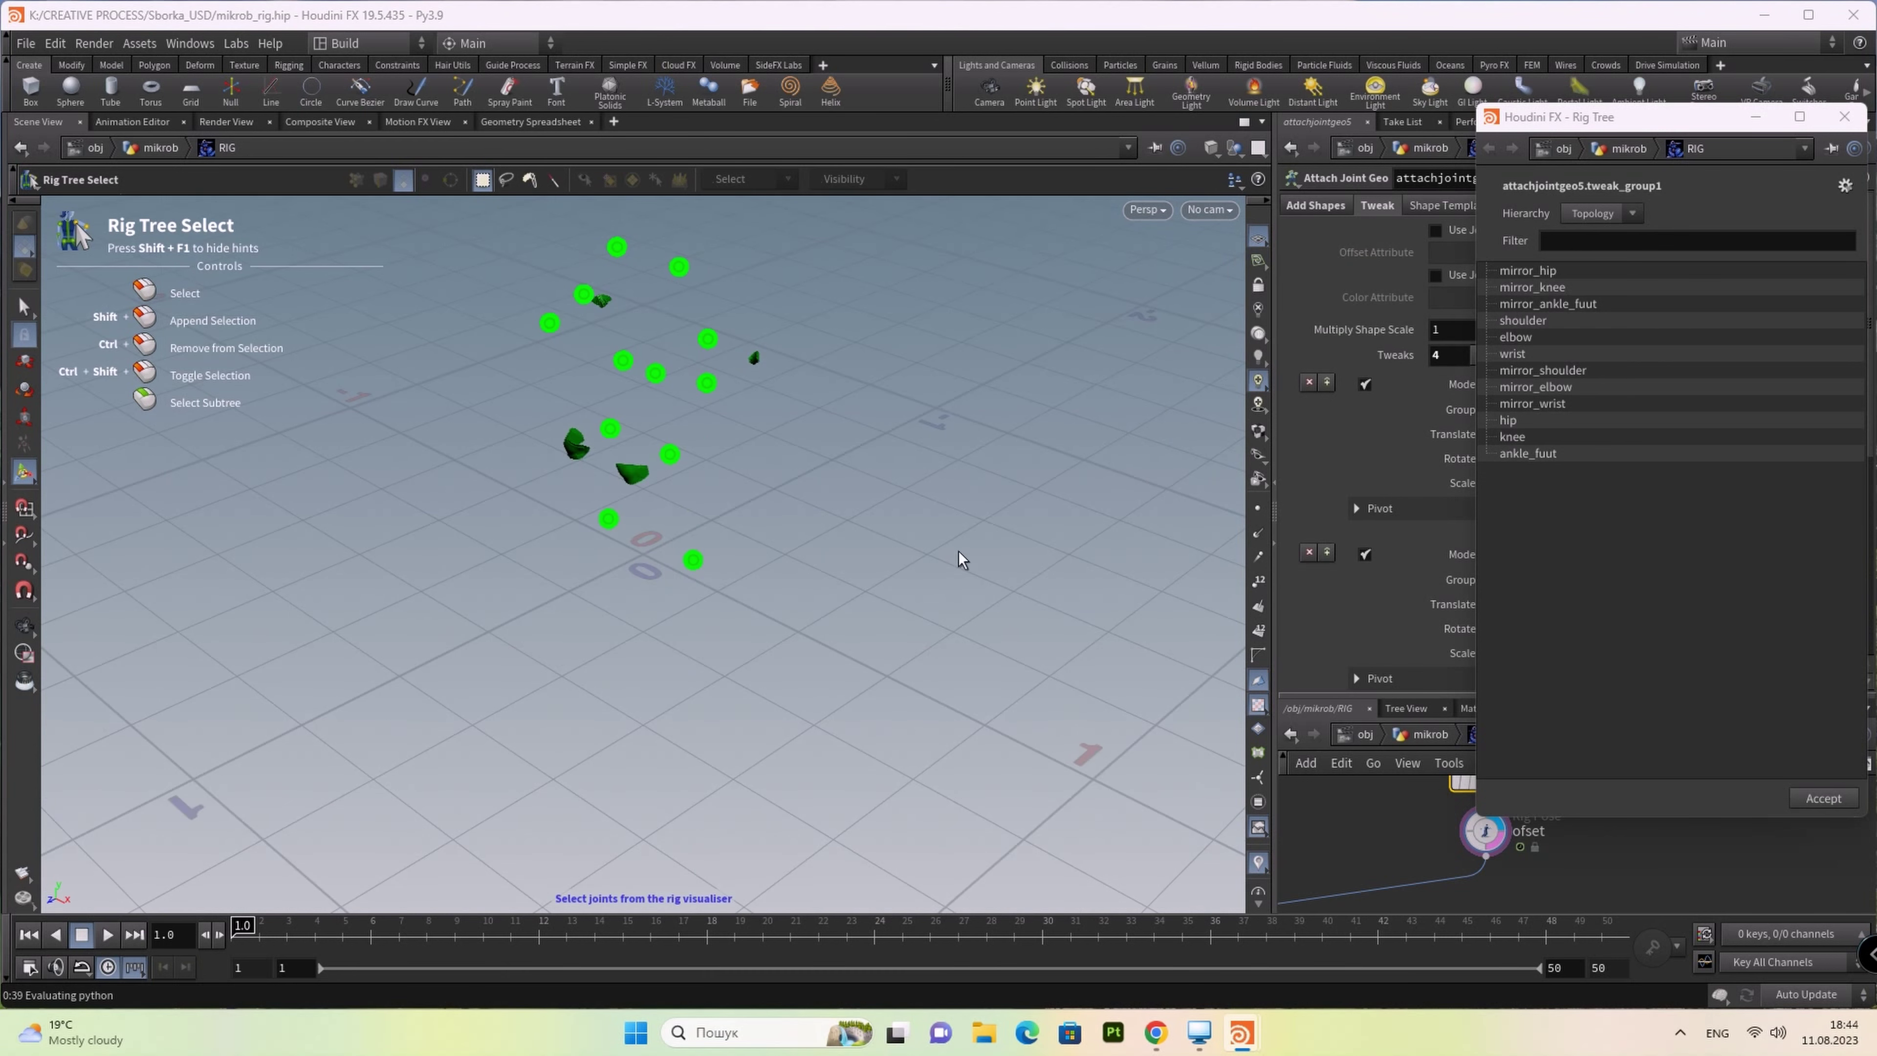
Step: Pick mirror_knee, knee, elbow and mirror_elbow in the viewport and accept them for tweak 1
click(609, 429)
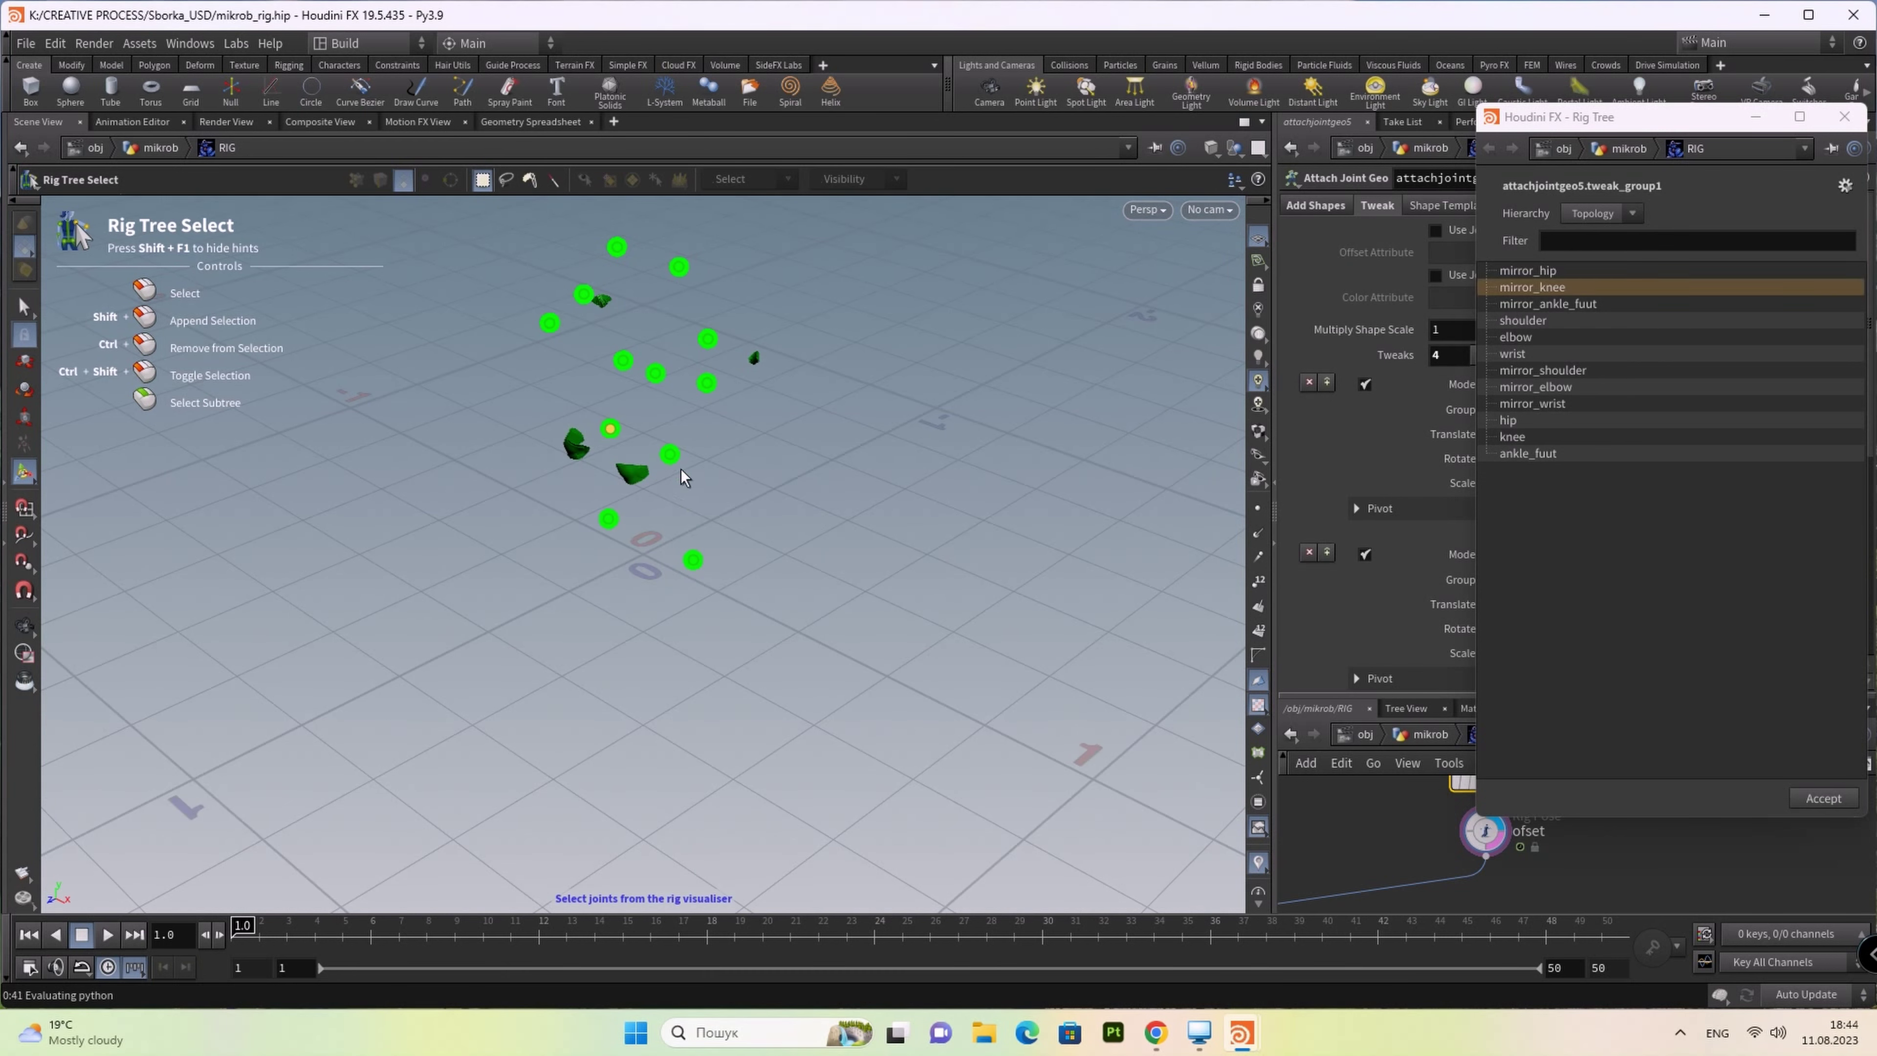
shift+click(670, 454)
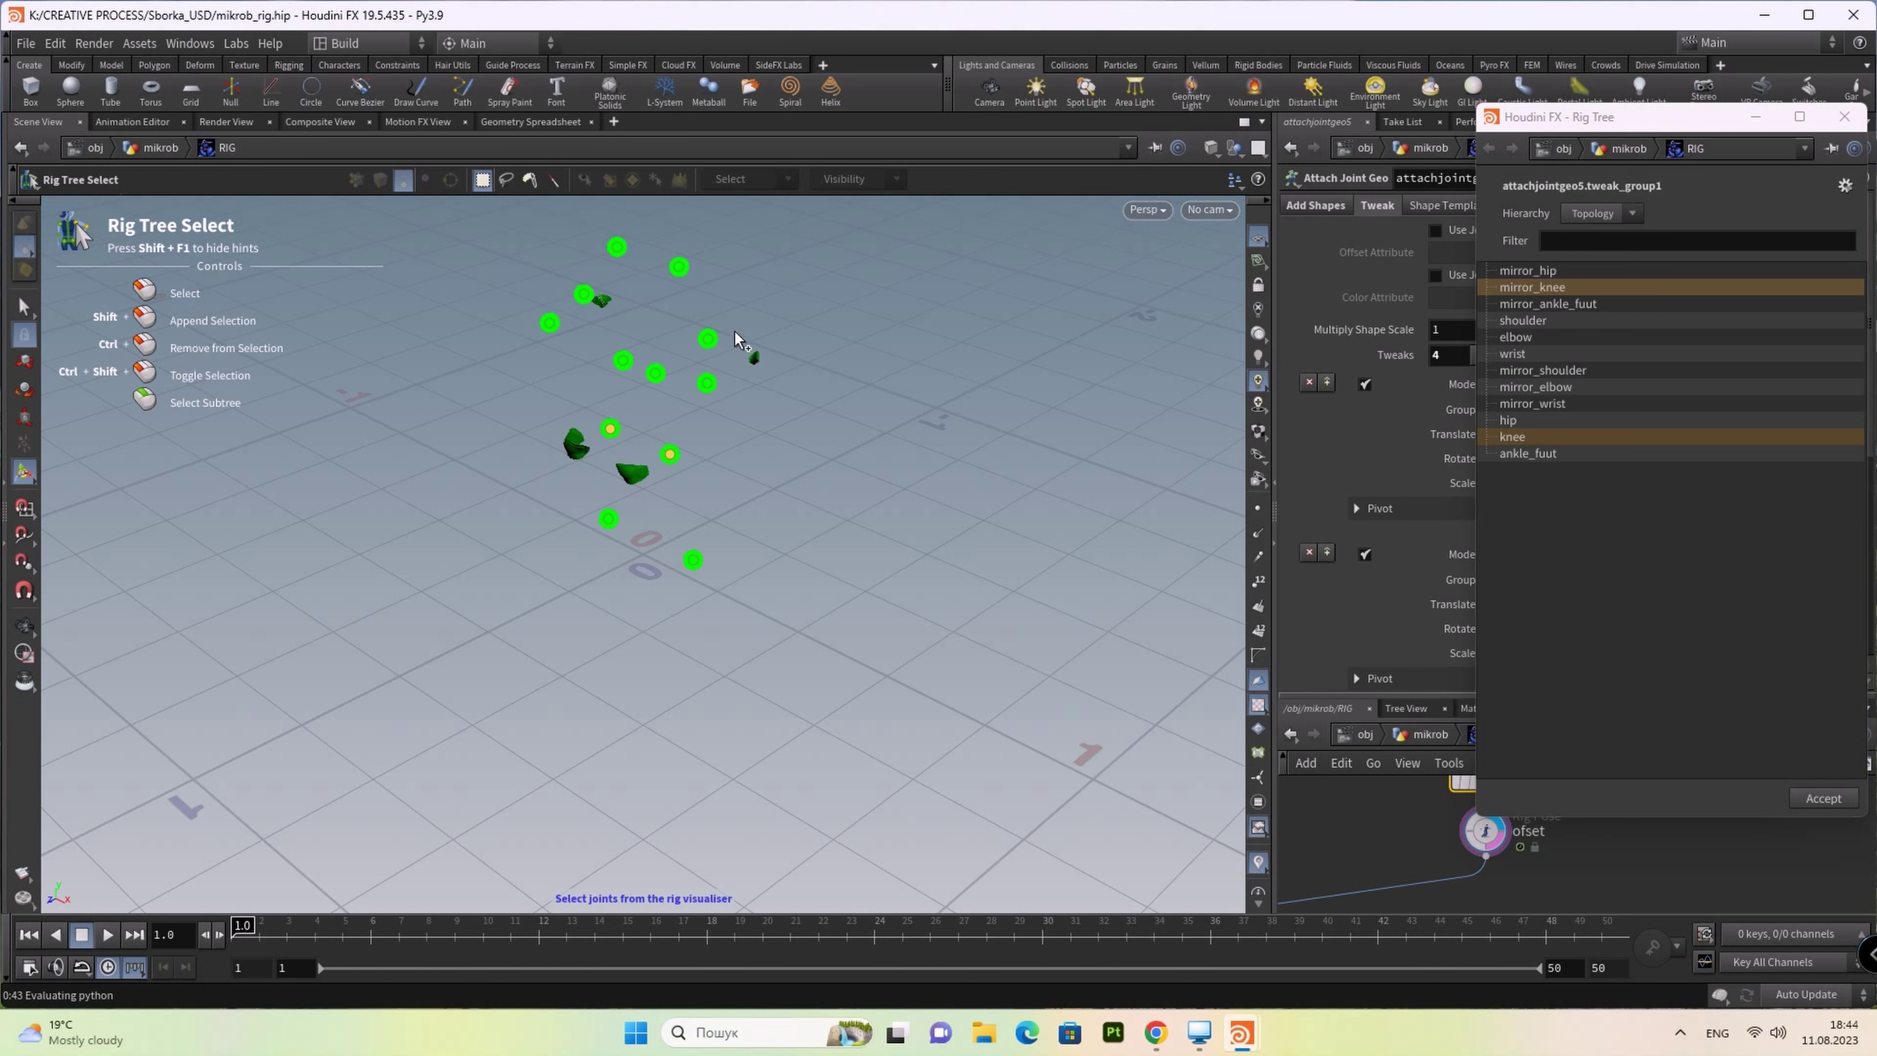
shift+click(708, 339)
shift+click(583, 294)
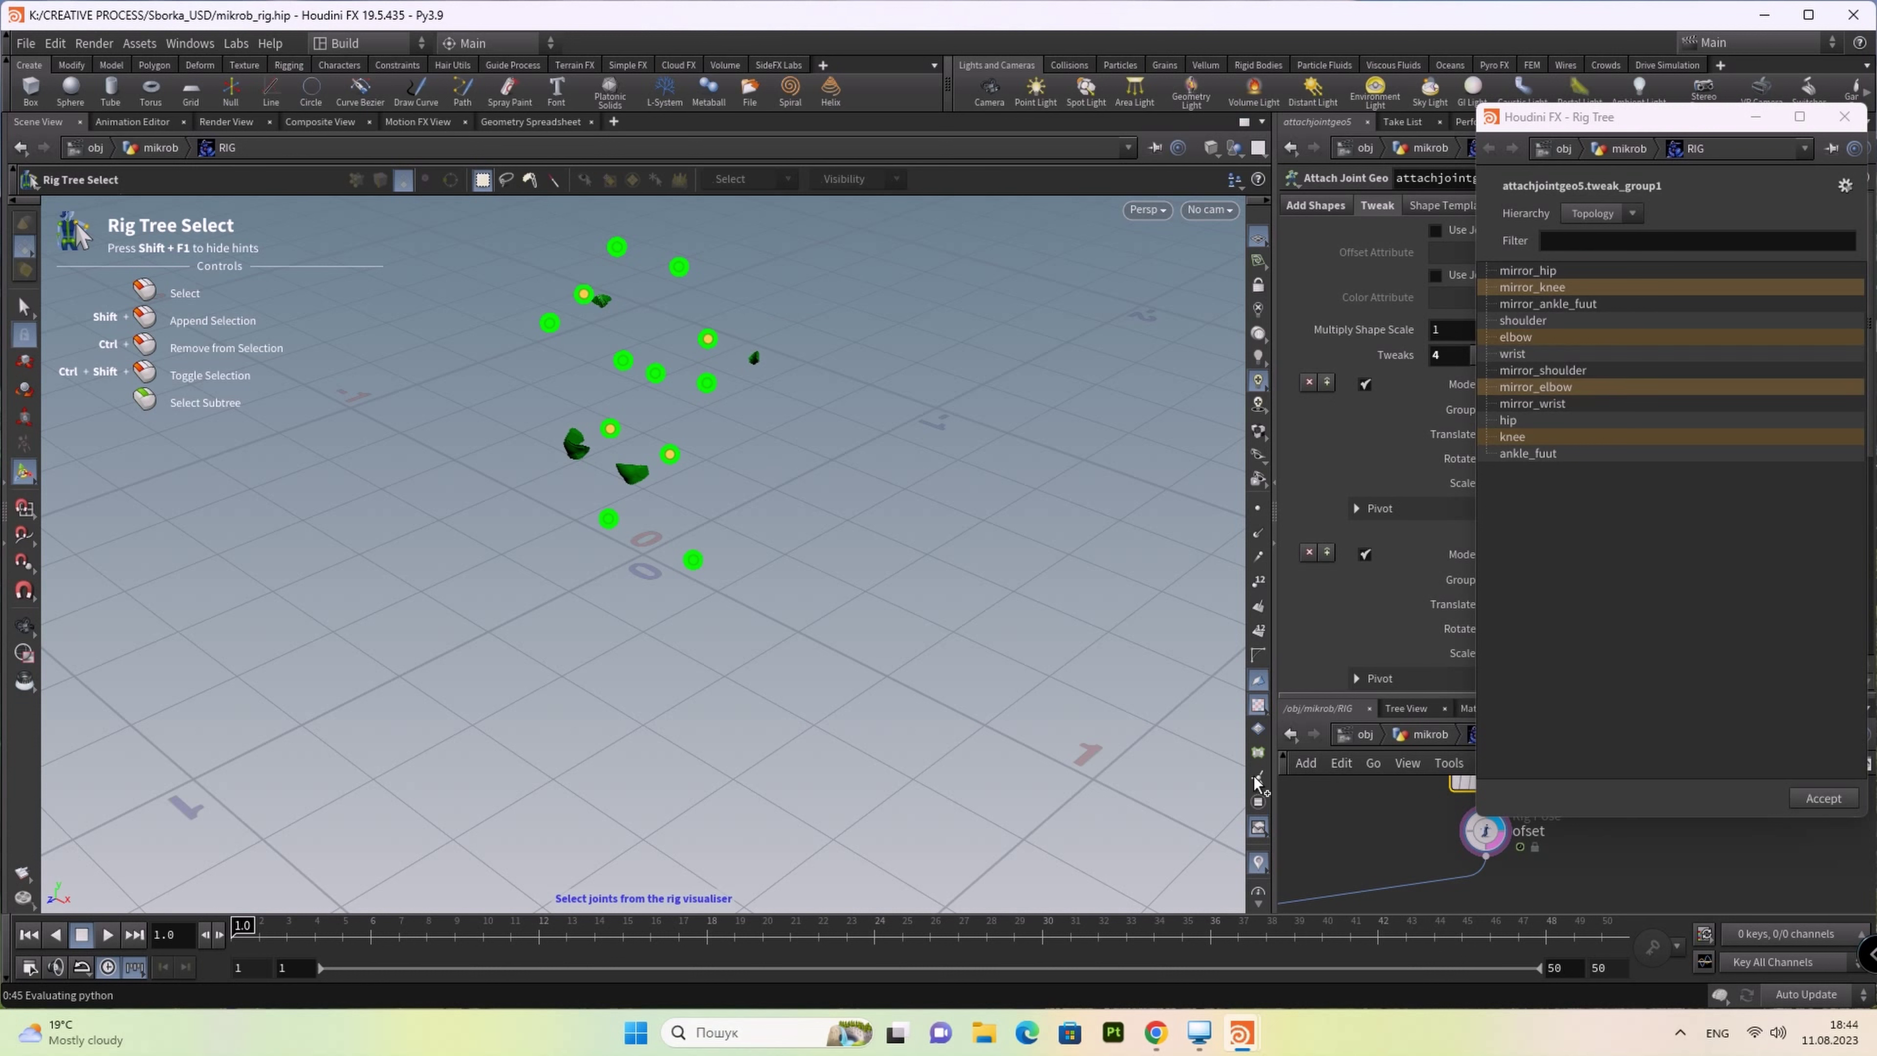
click(1823, 799)
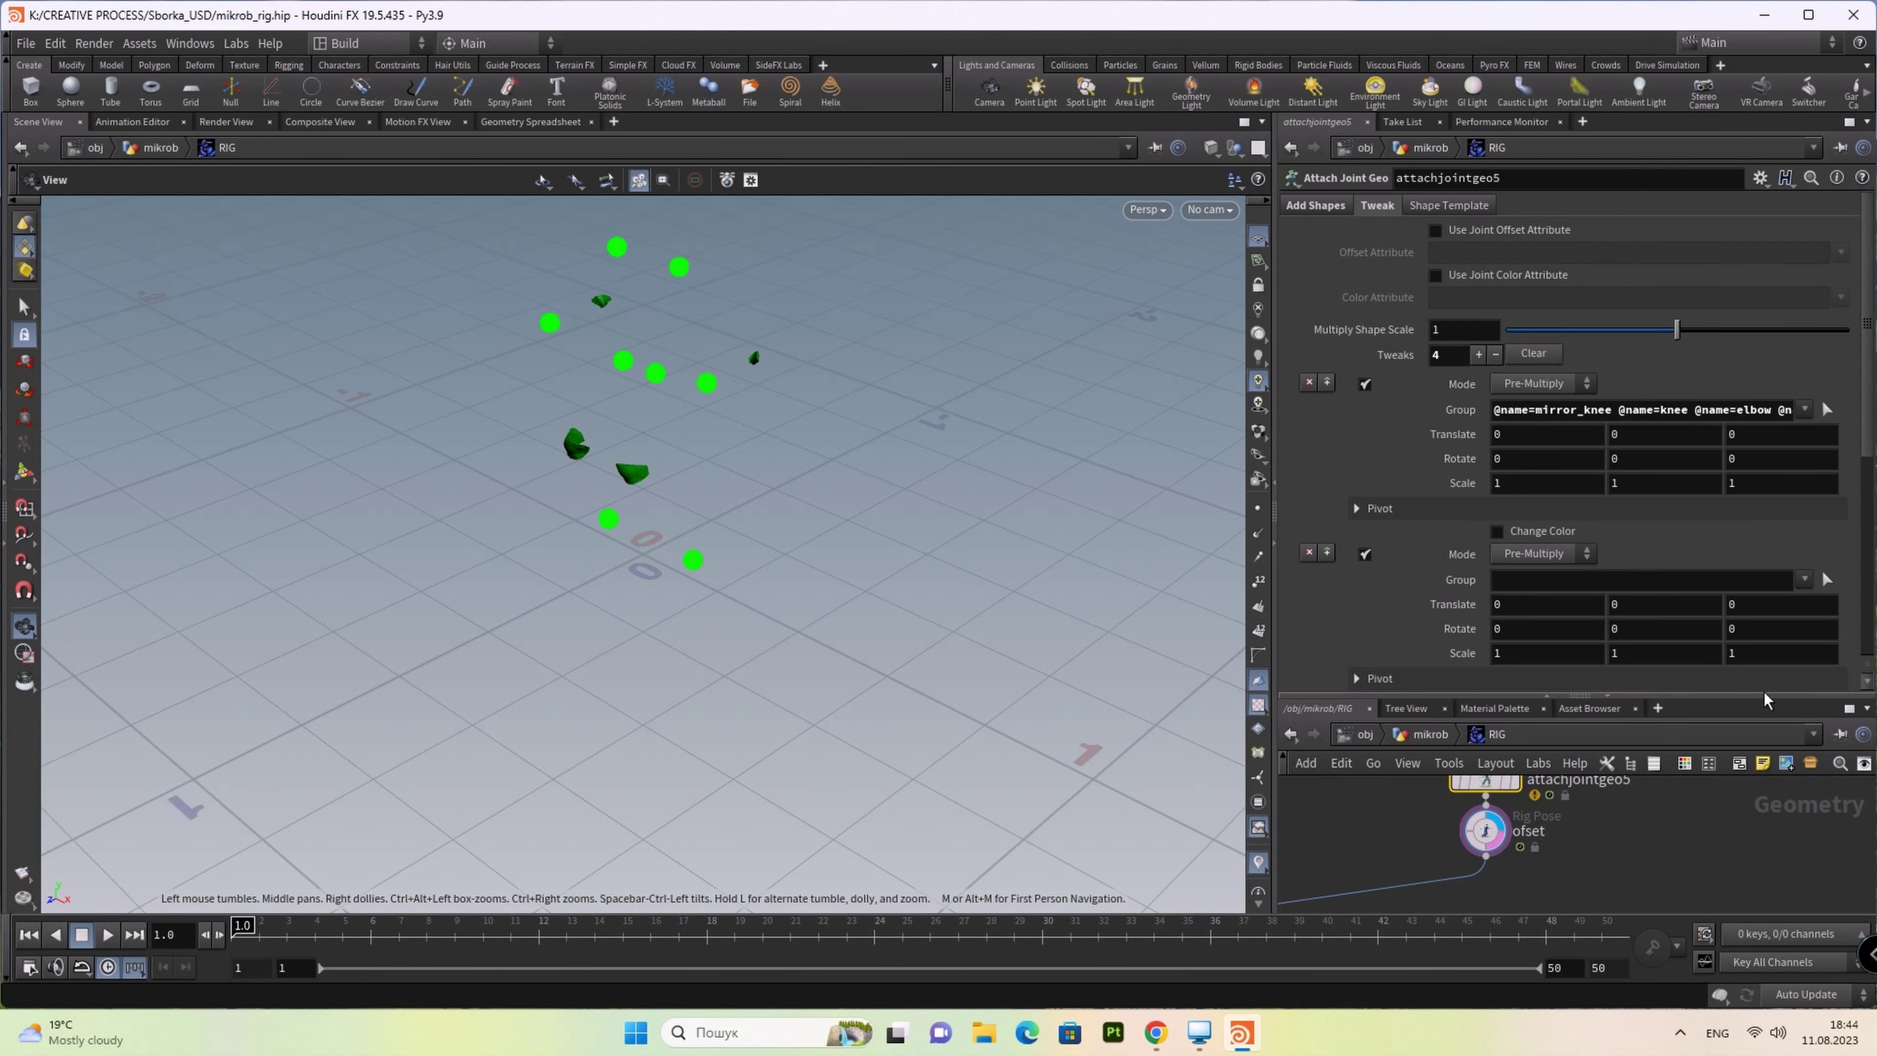
click(1826, 410)
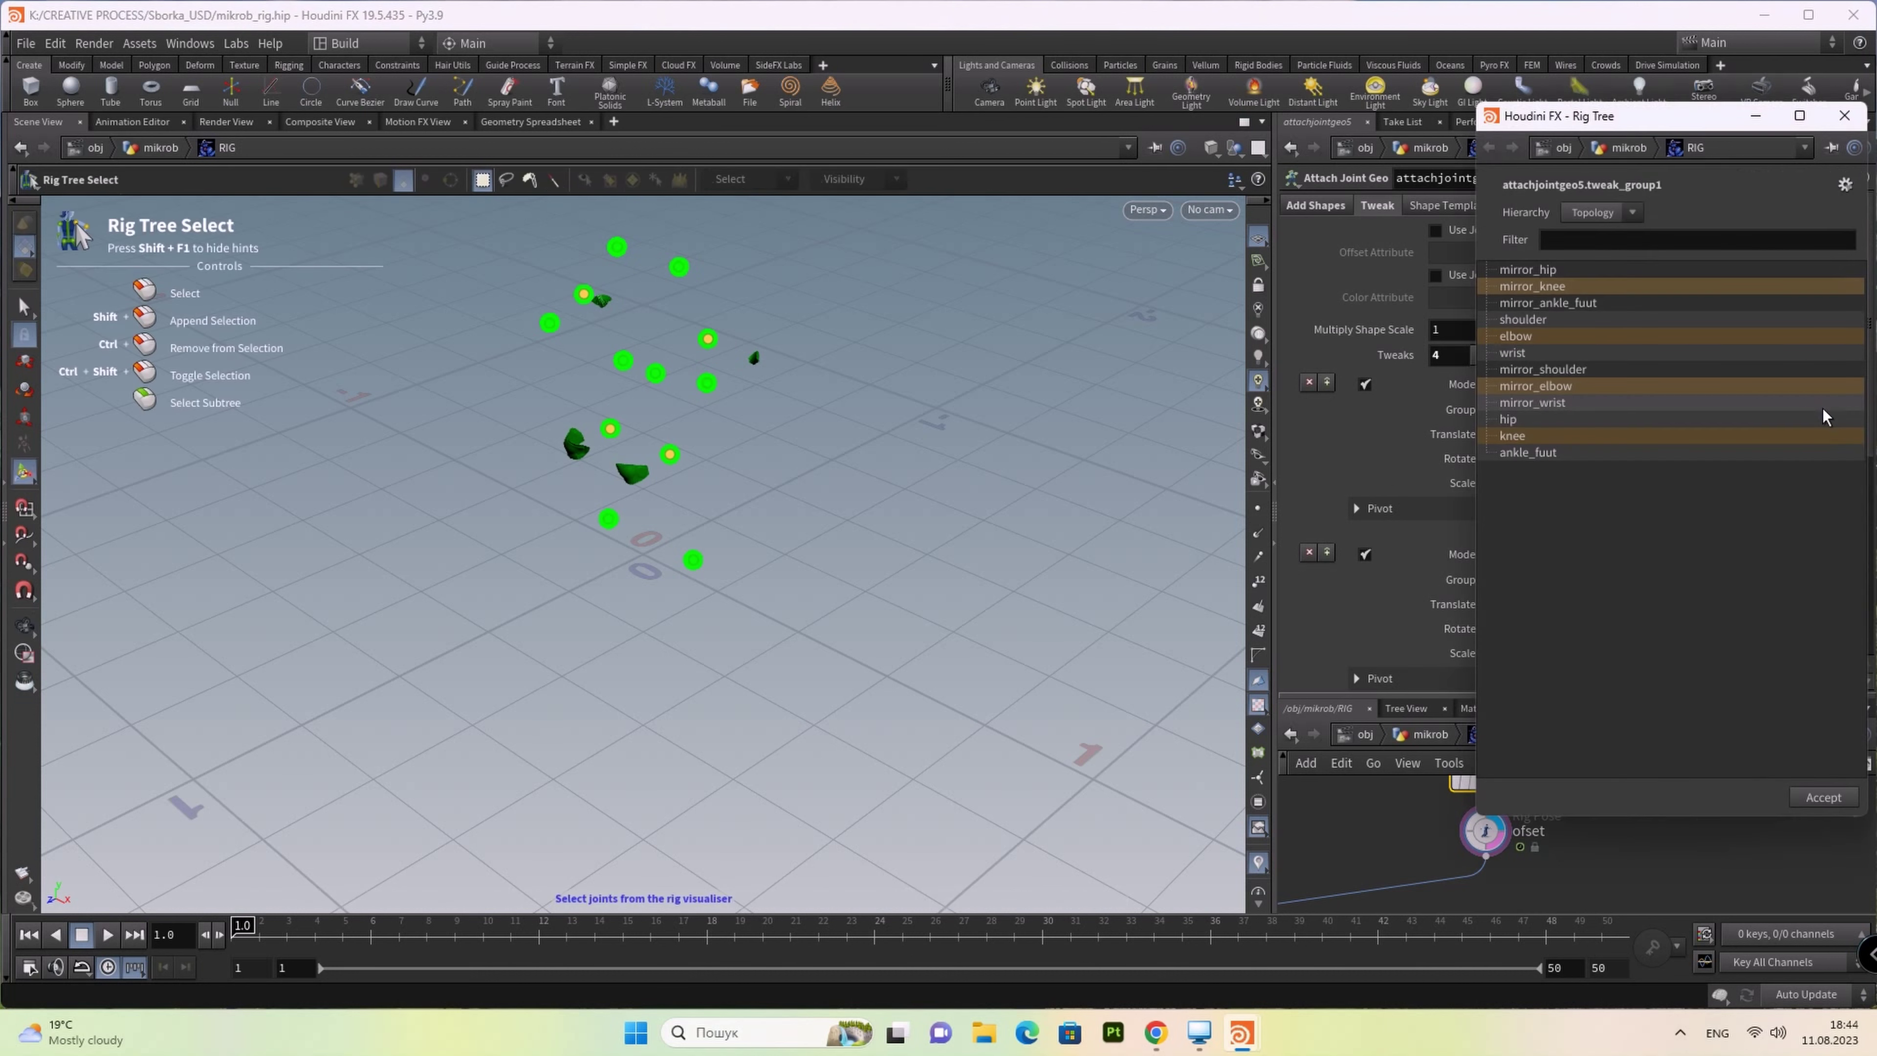
Step: Set tweak 1's group to elbow only and tweak 2's group to mirror_elbow
click(707, 340)
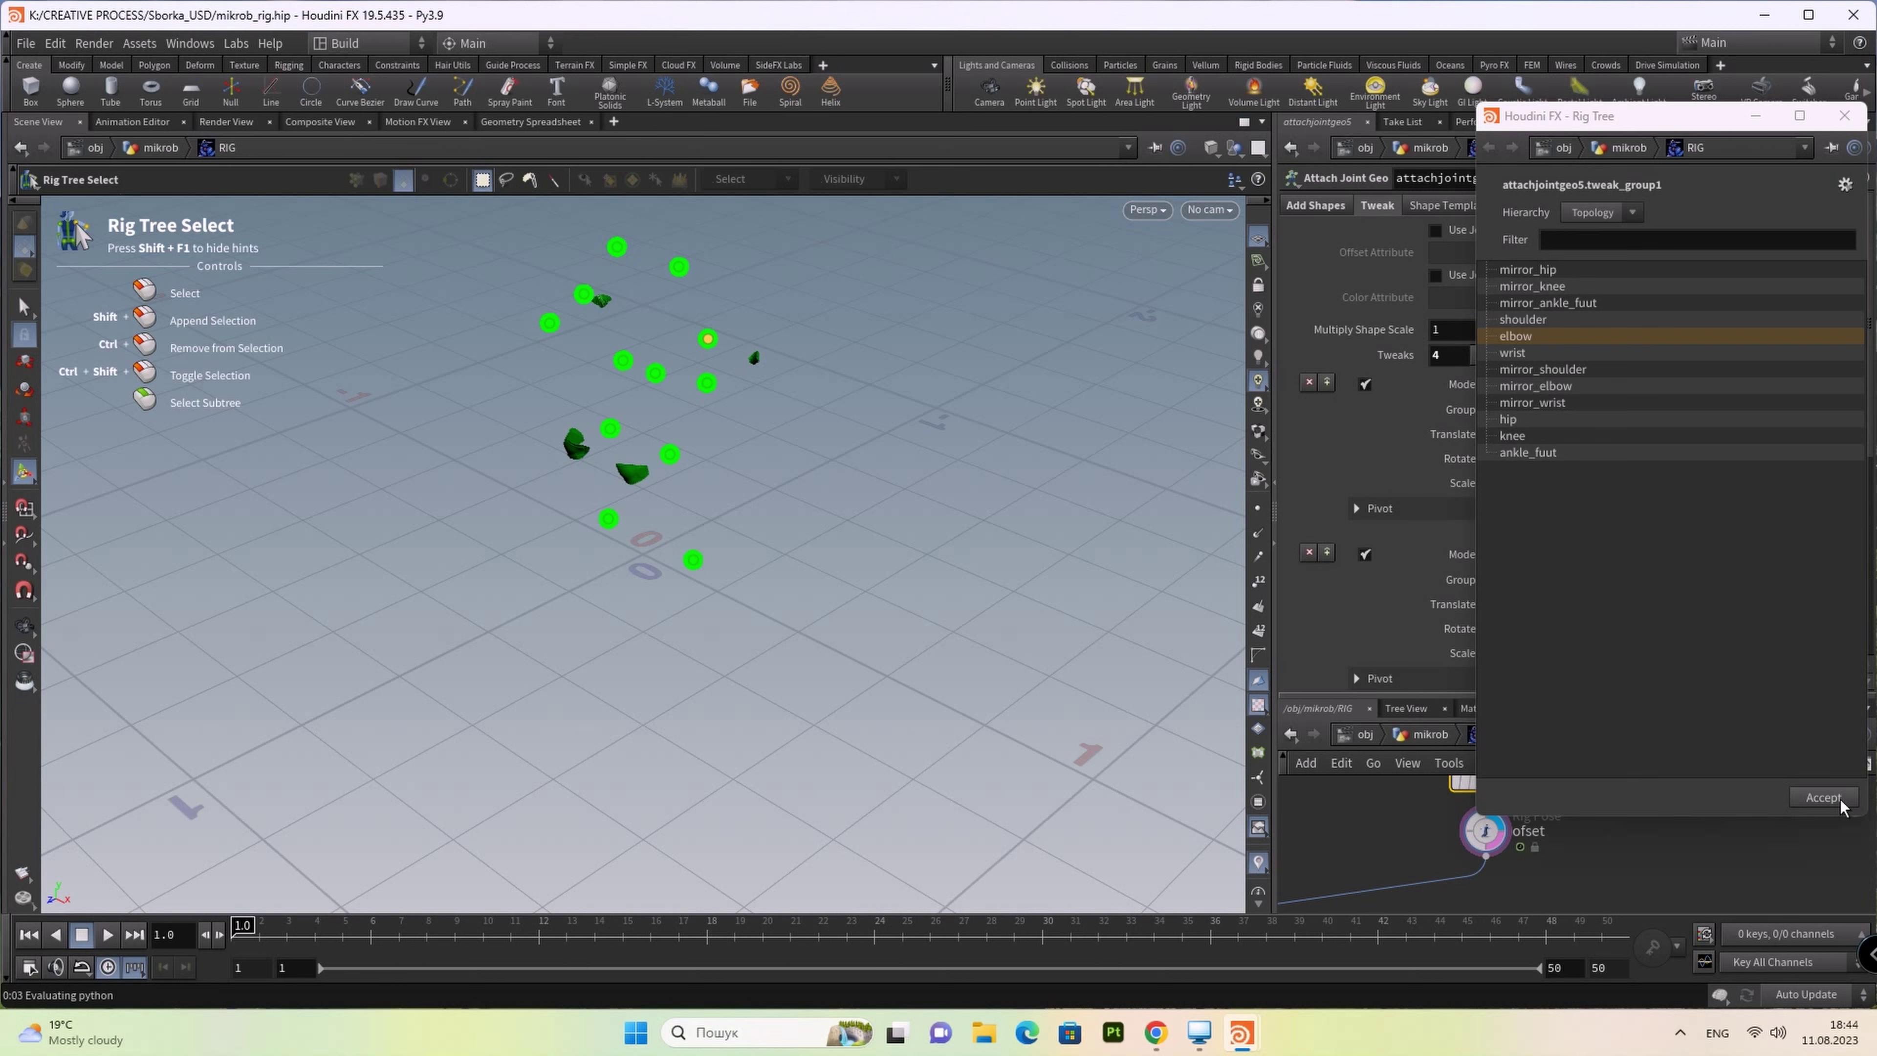
click(1840, 798)
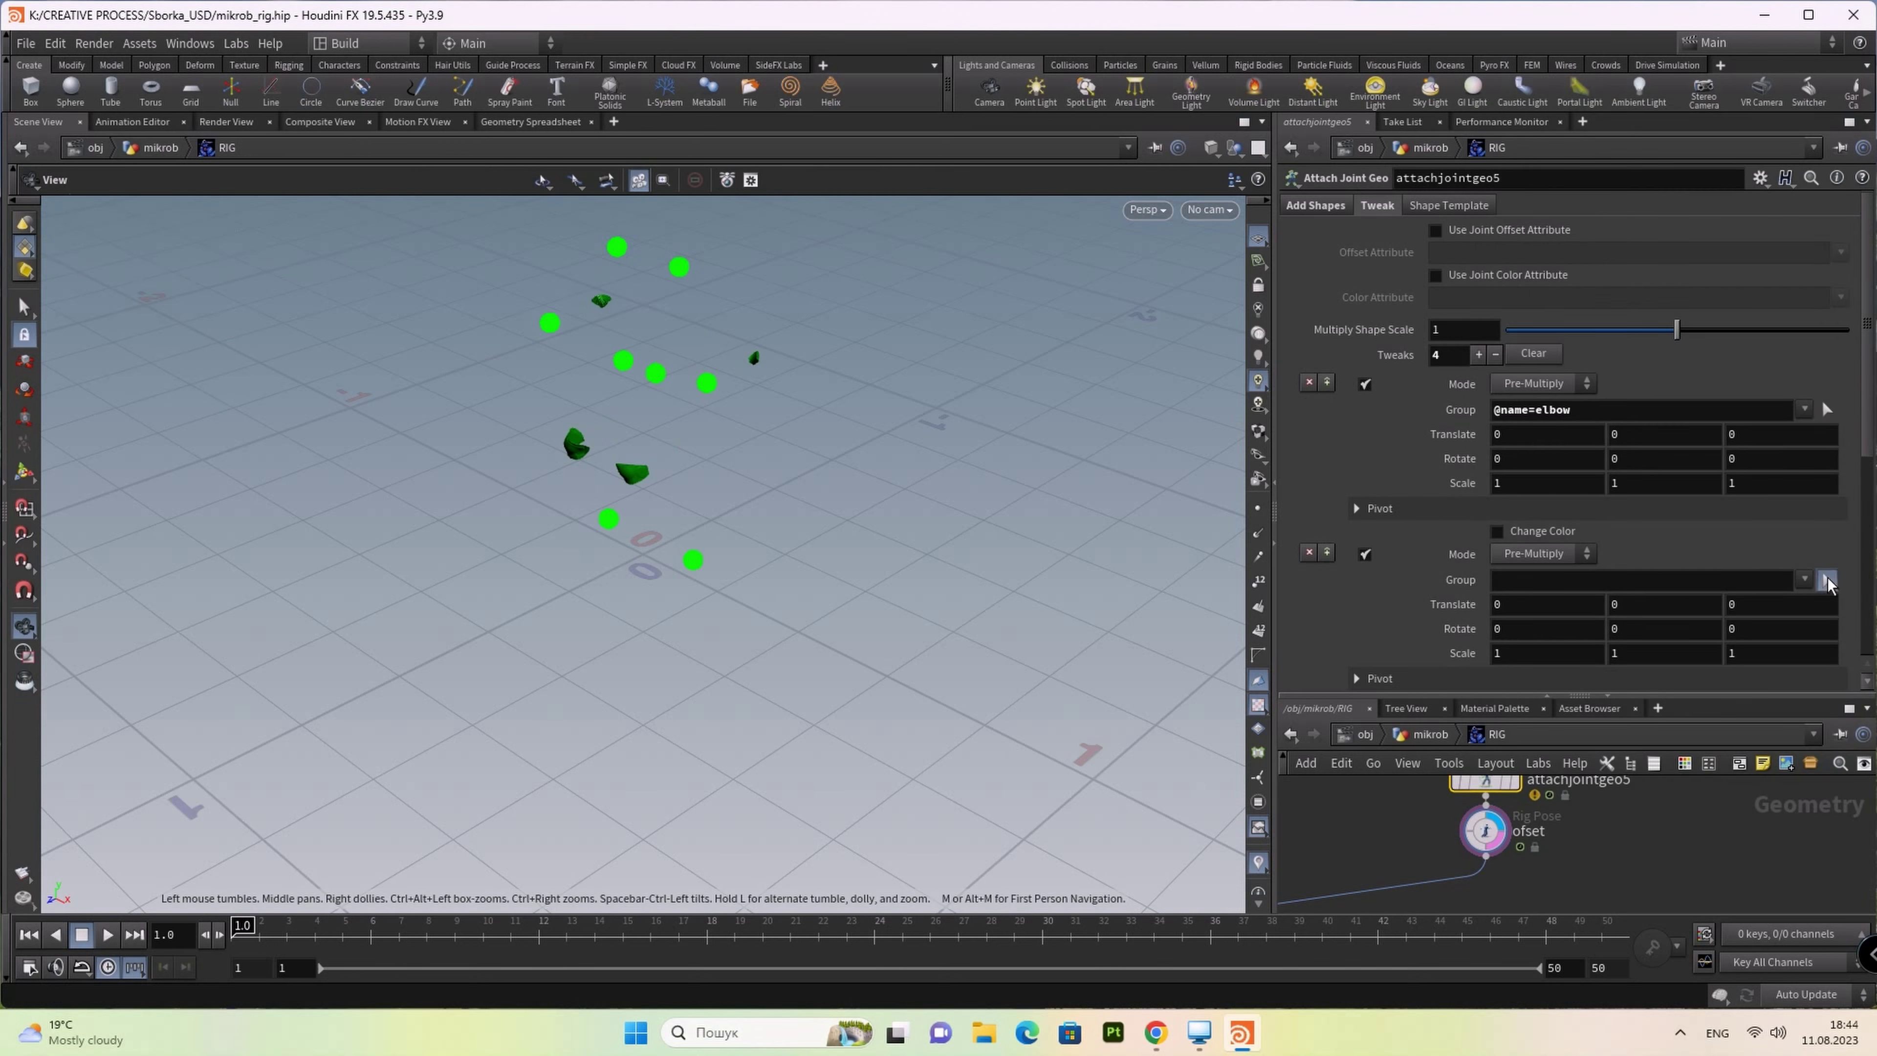
click(1828, 578)
click(584, 295)
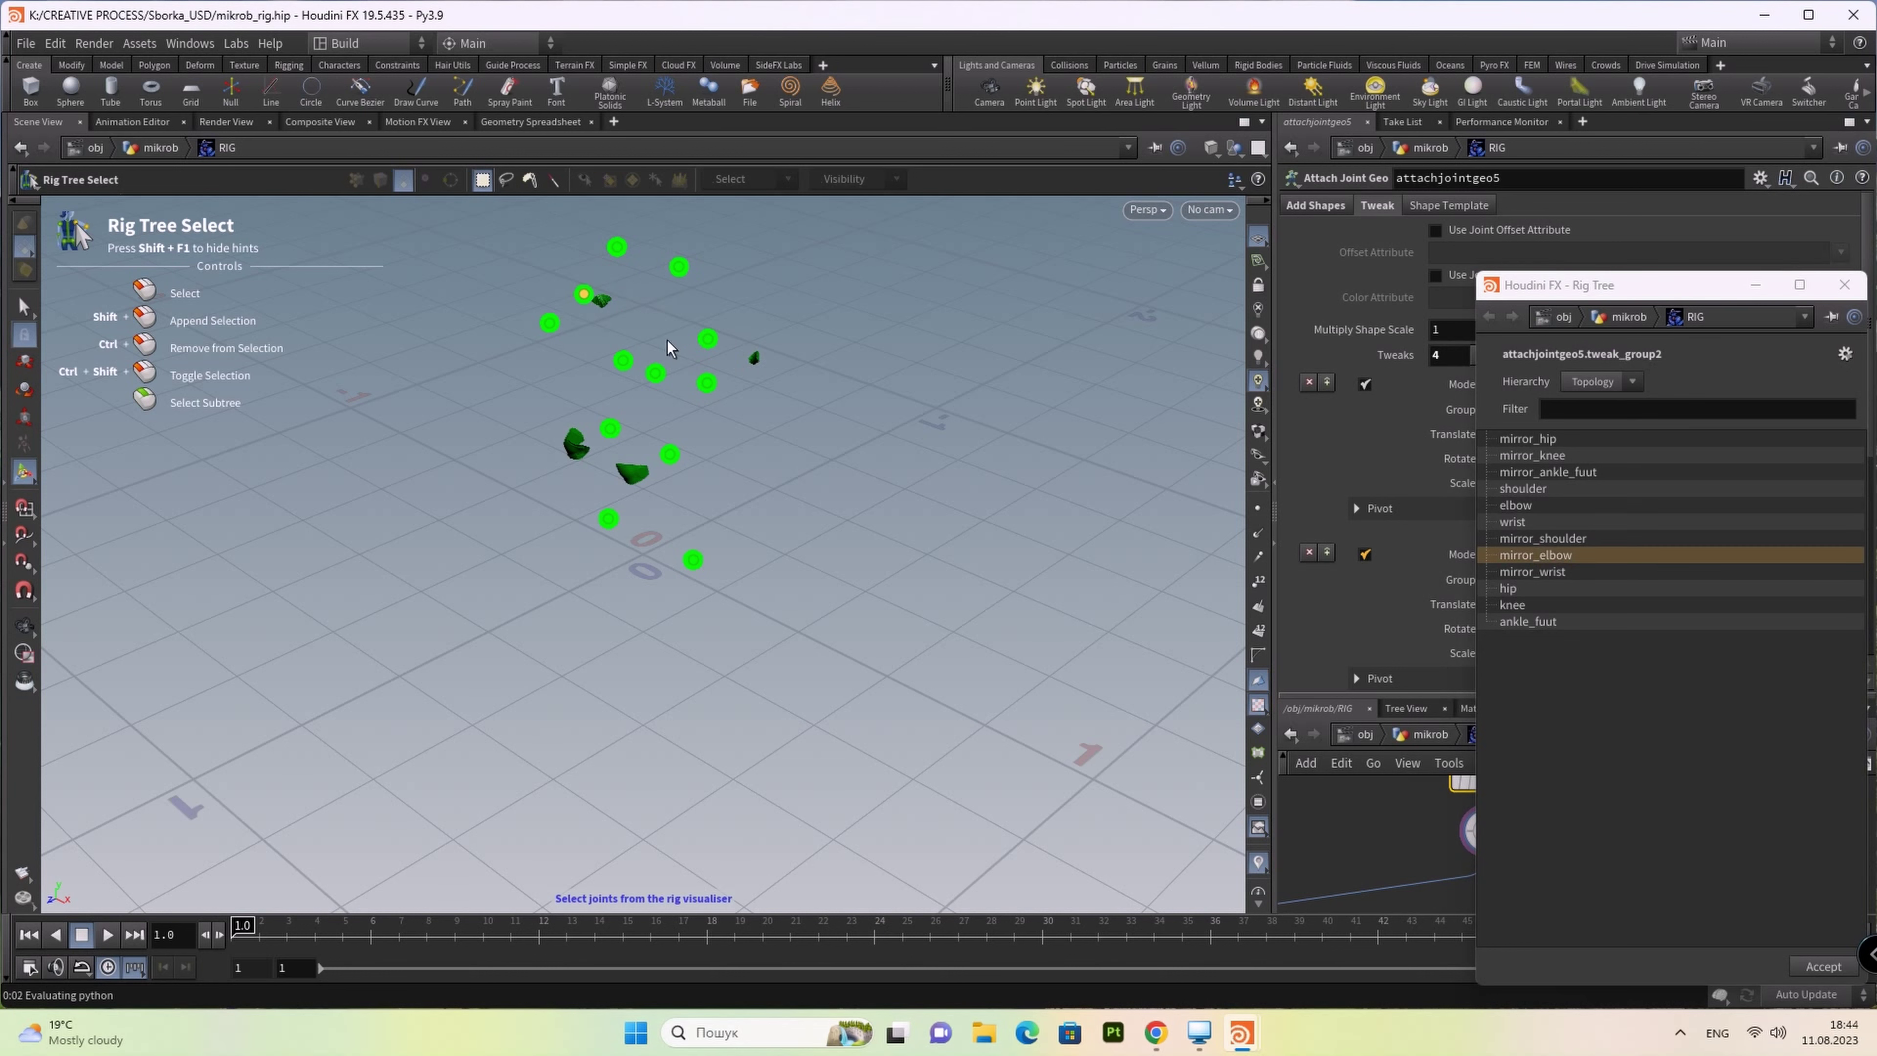
click(1830, 970)
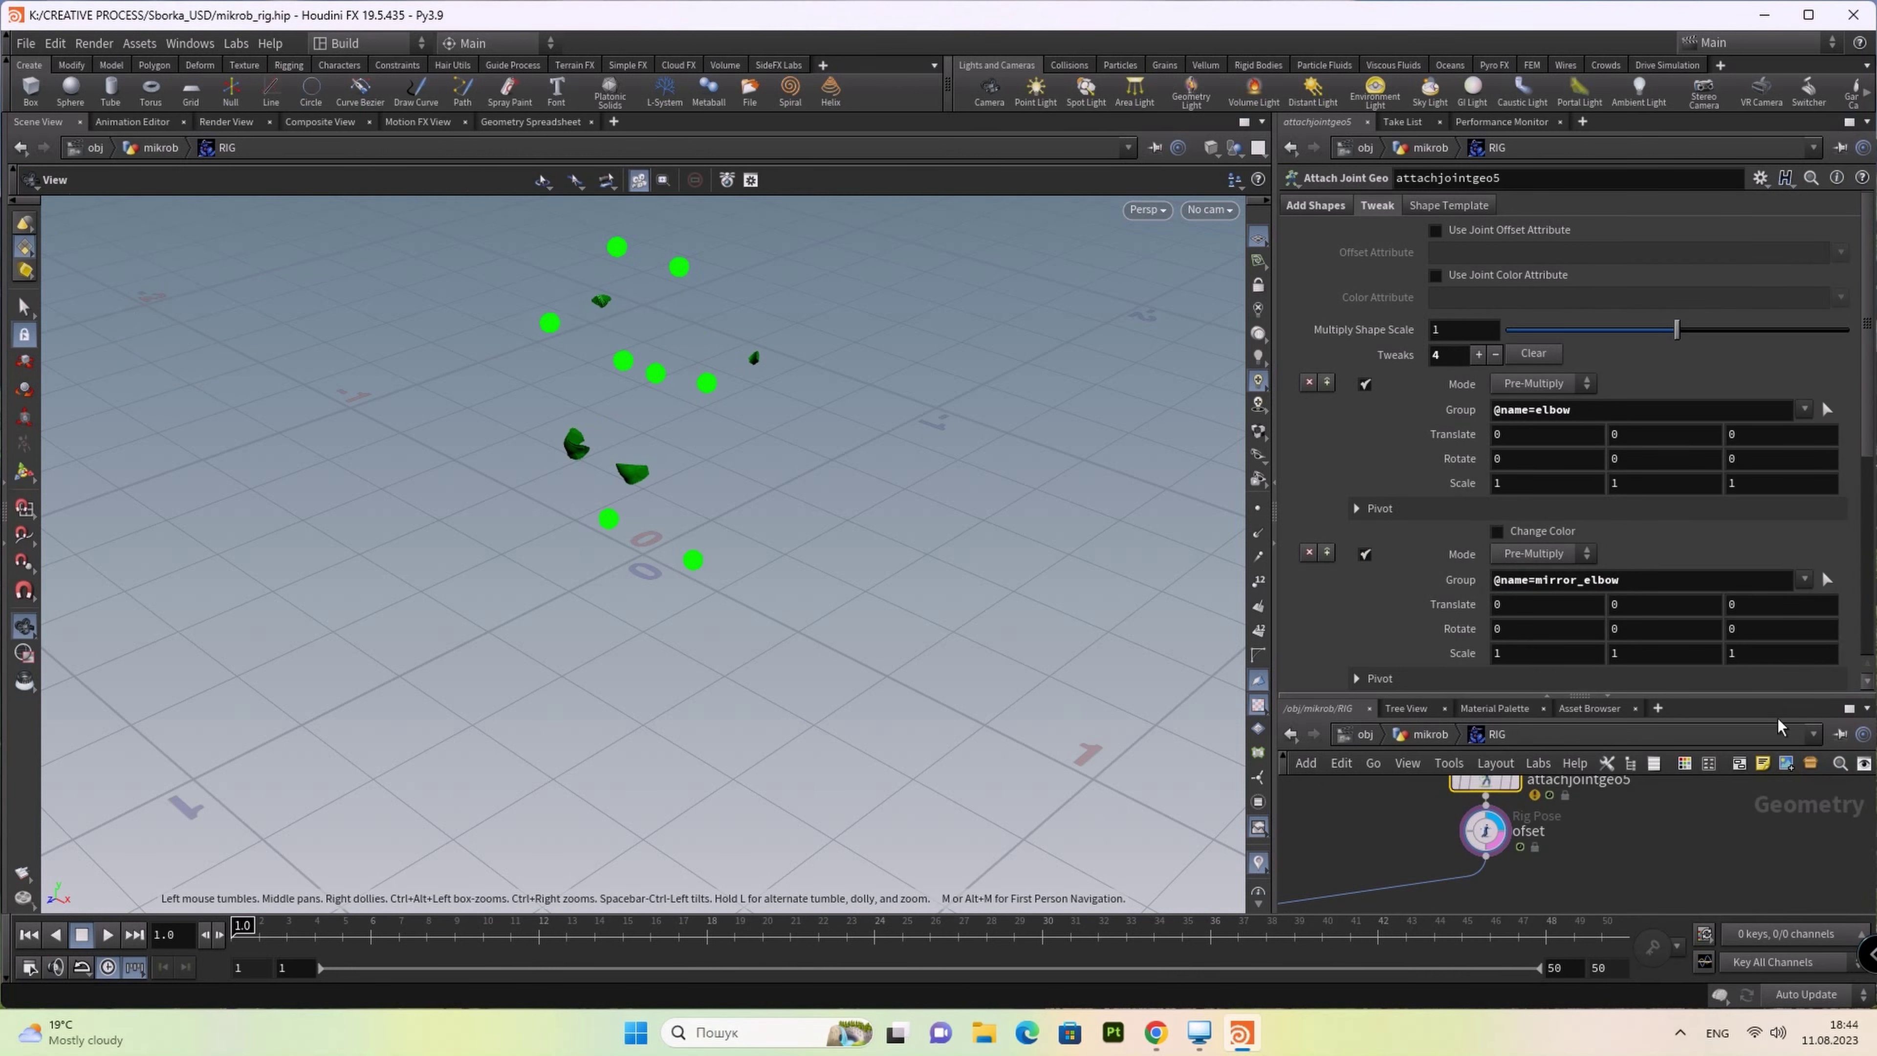
Step: Set tweak 3's group to knee and tweak 4's group to mirror_knee
scroll(1788, 629, down, 3)
scroll(1788, 627, down, 3)
scroll(1789, 627, down, 2)
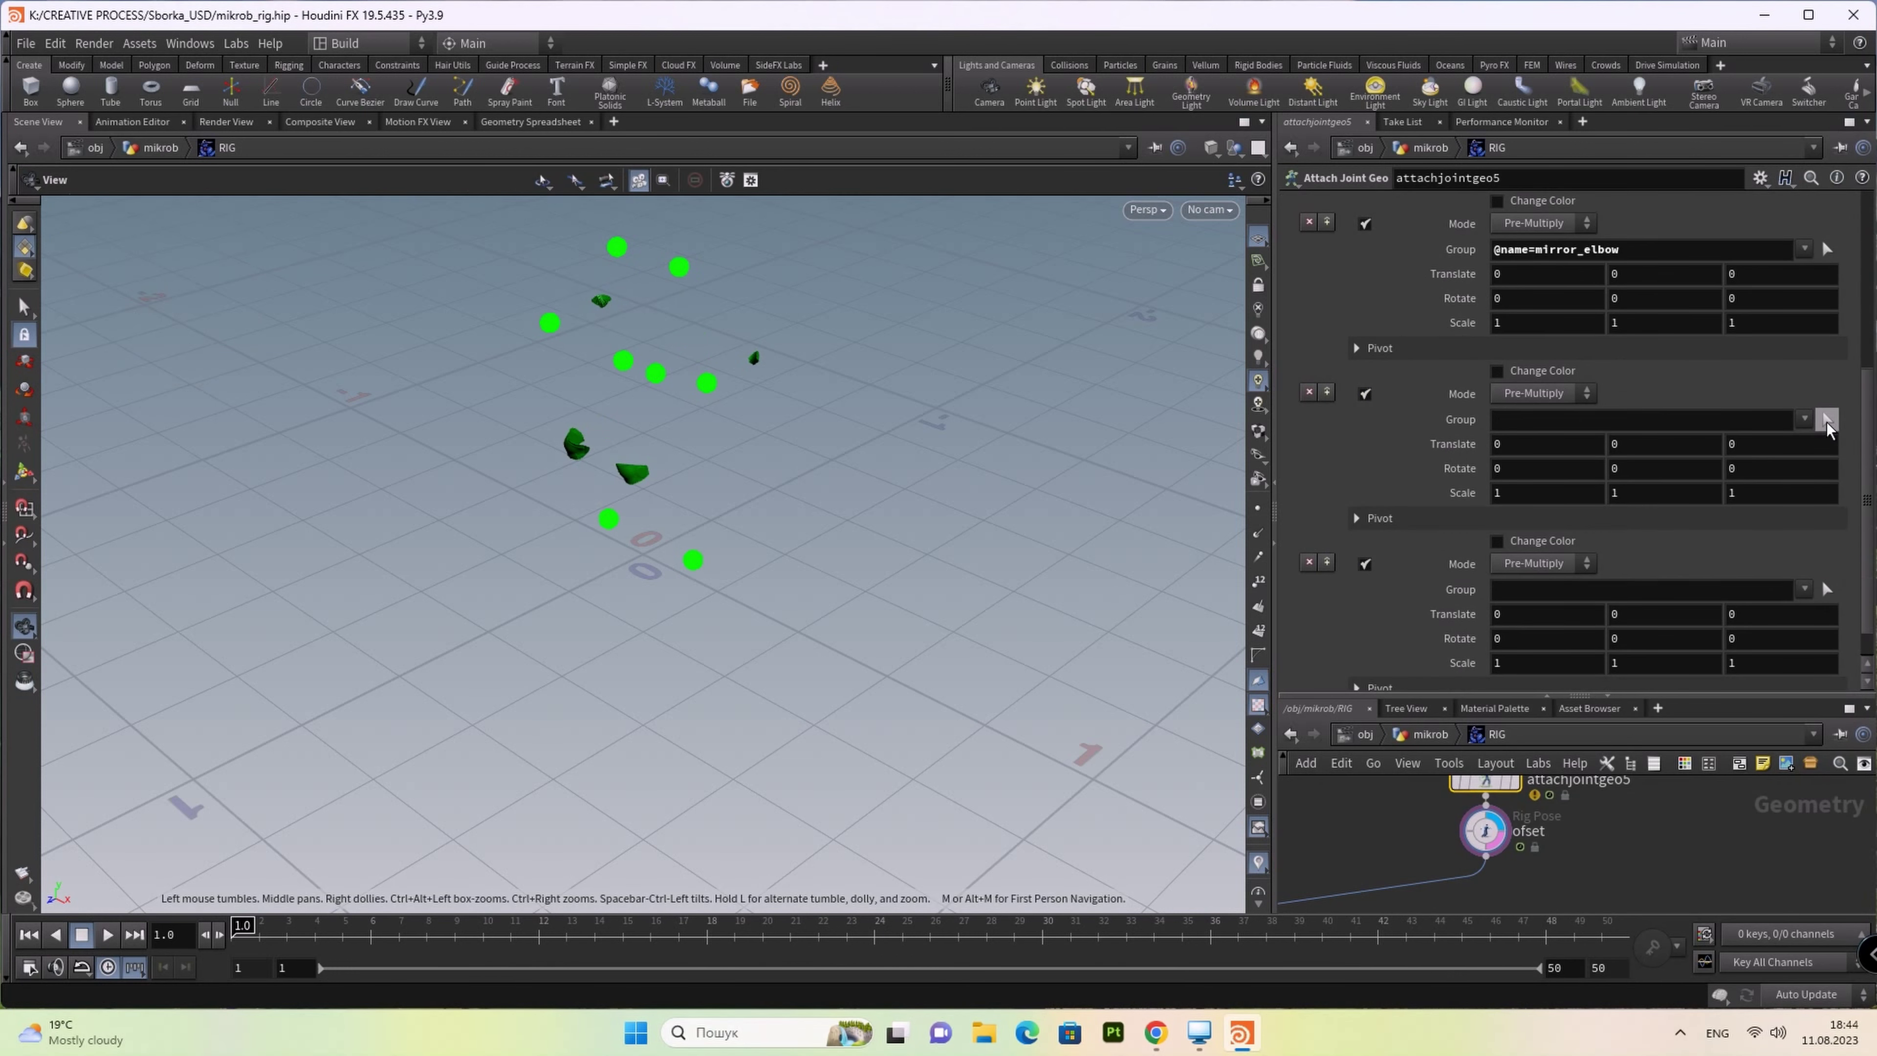
click(1827, 420)
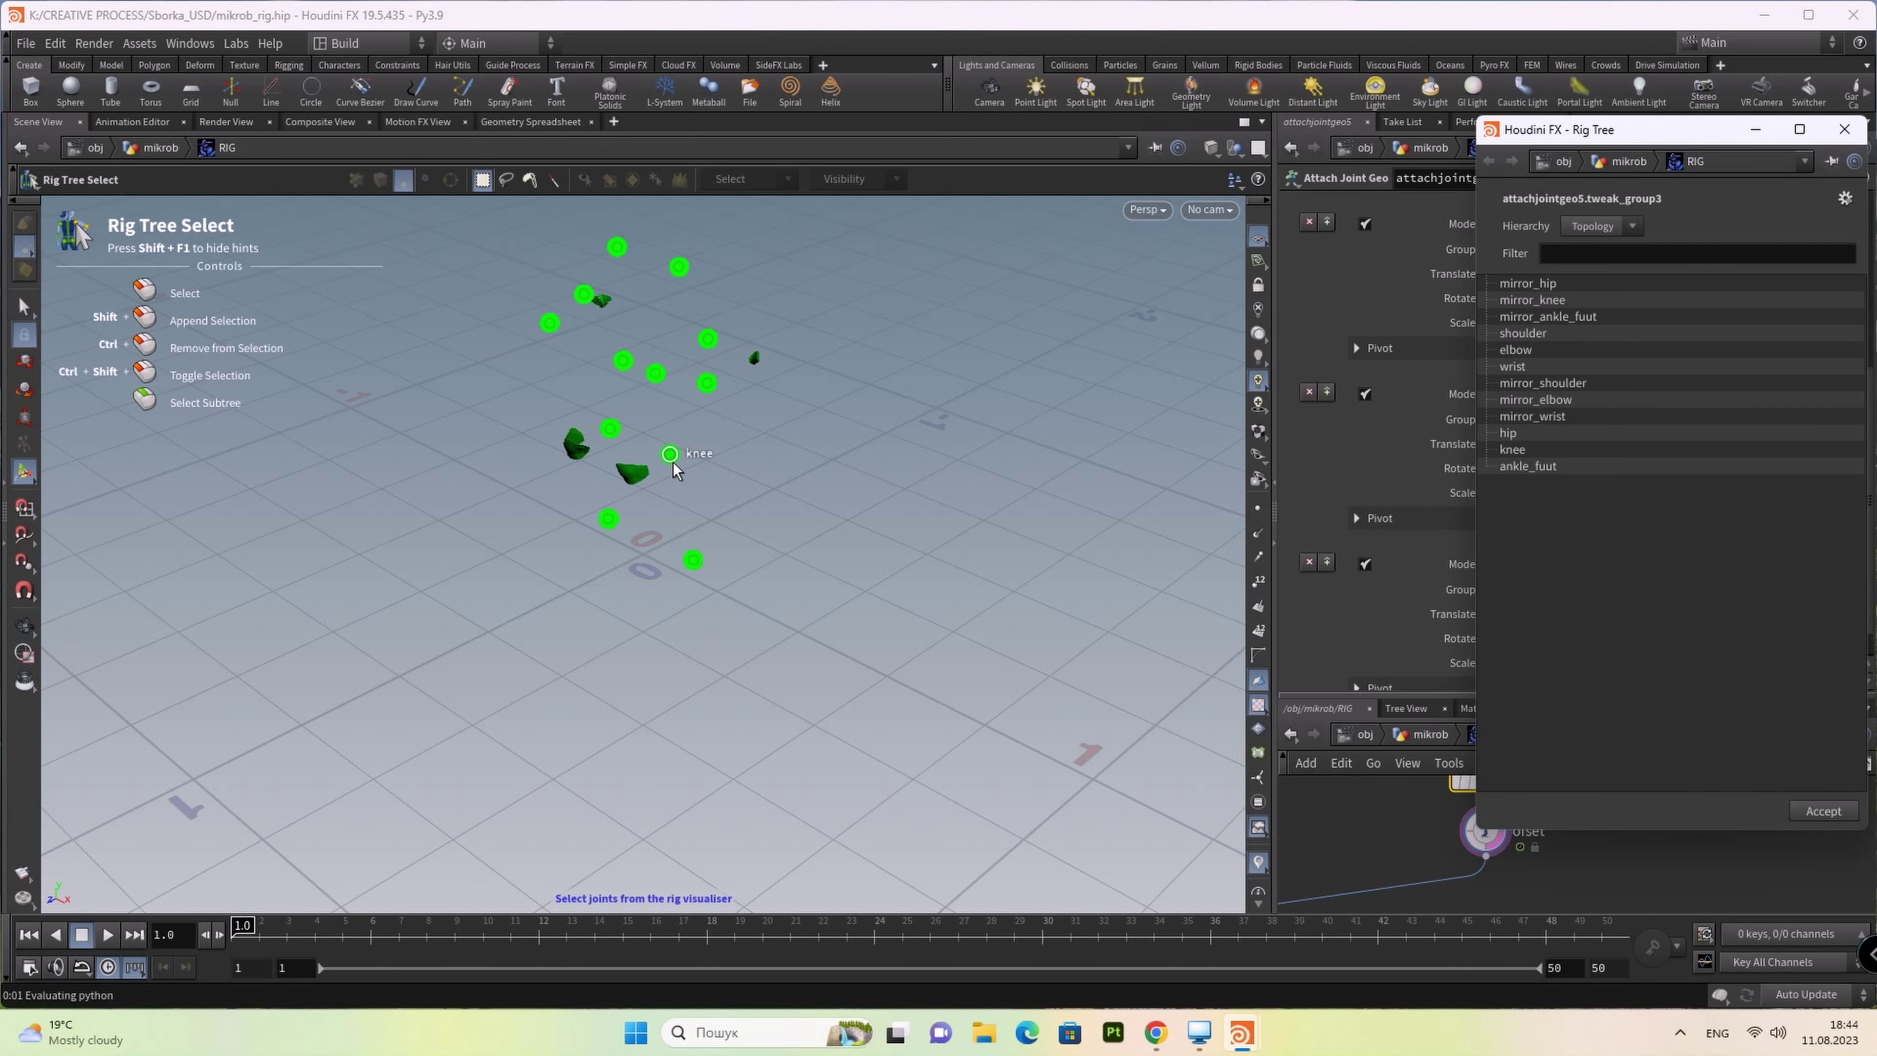
click(670, 454)
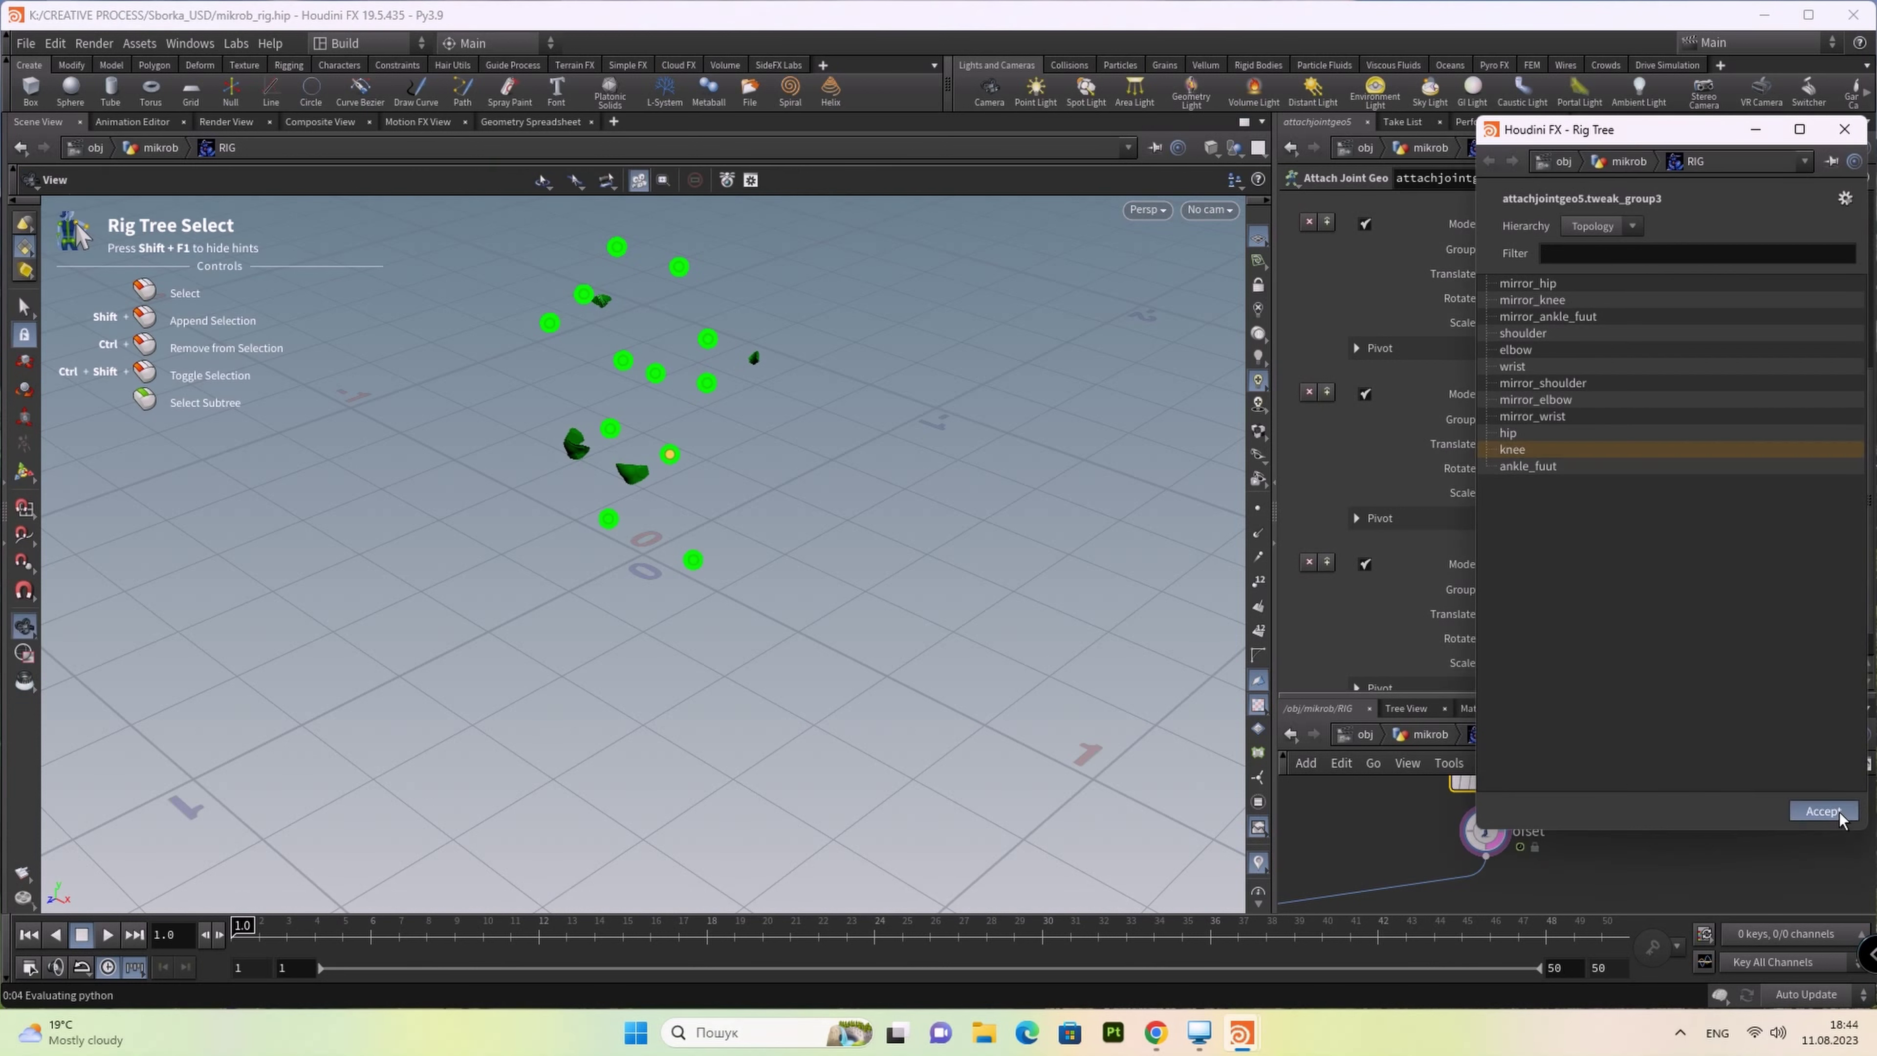
click(1822, 811)
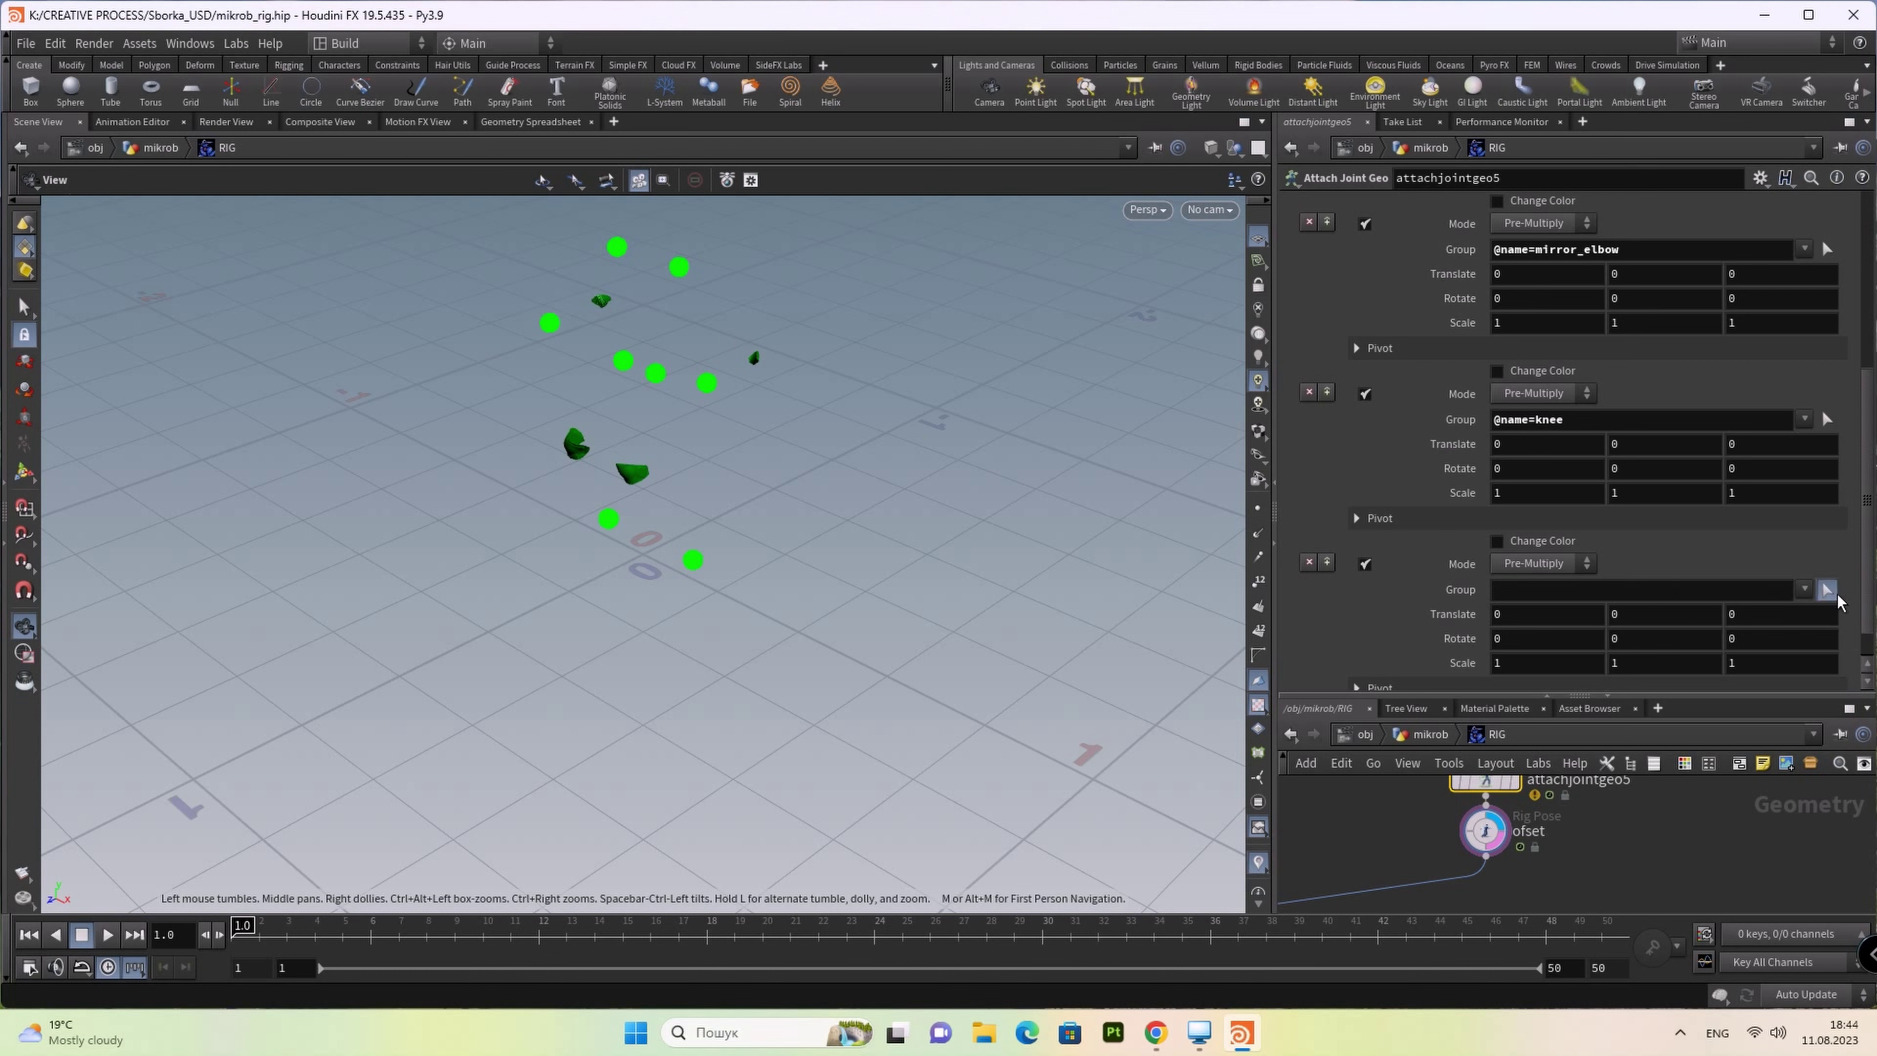
click(1831, 592)
click(609, 428)
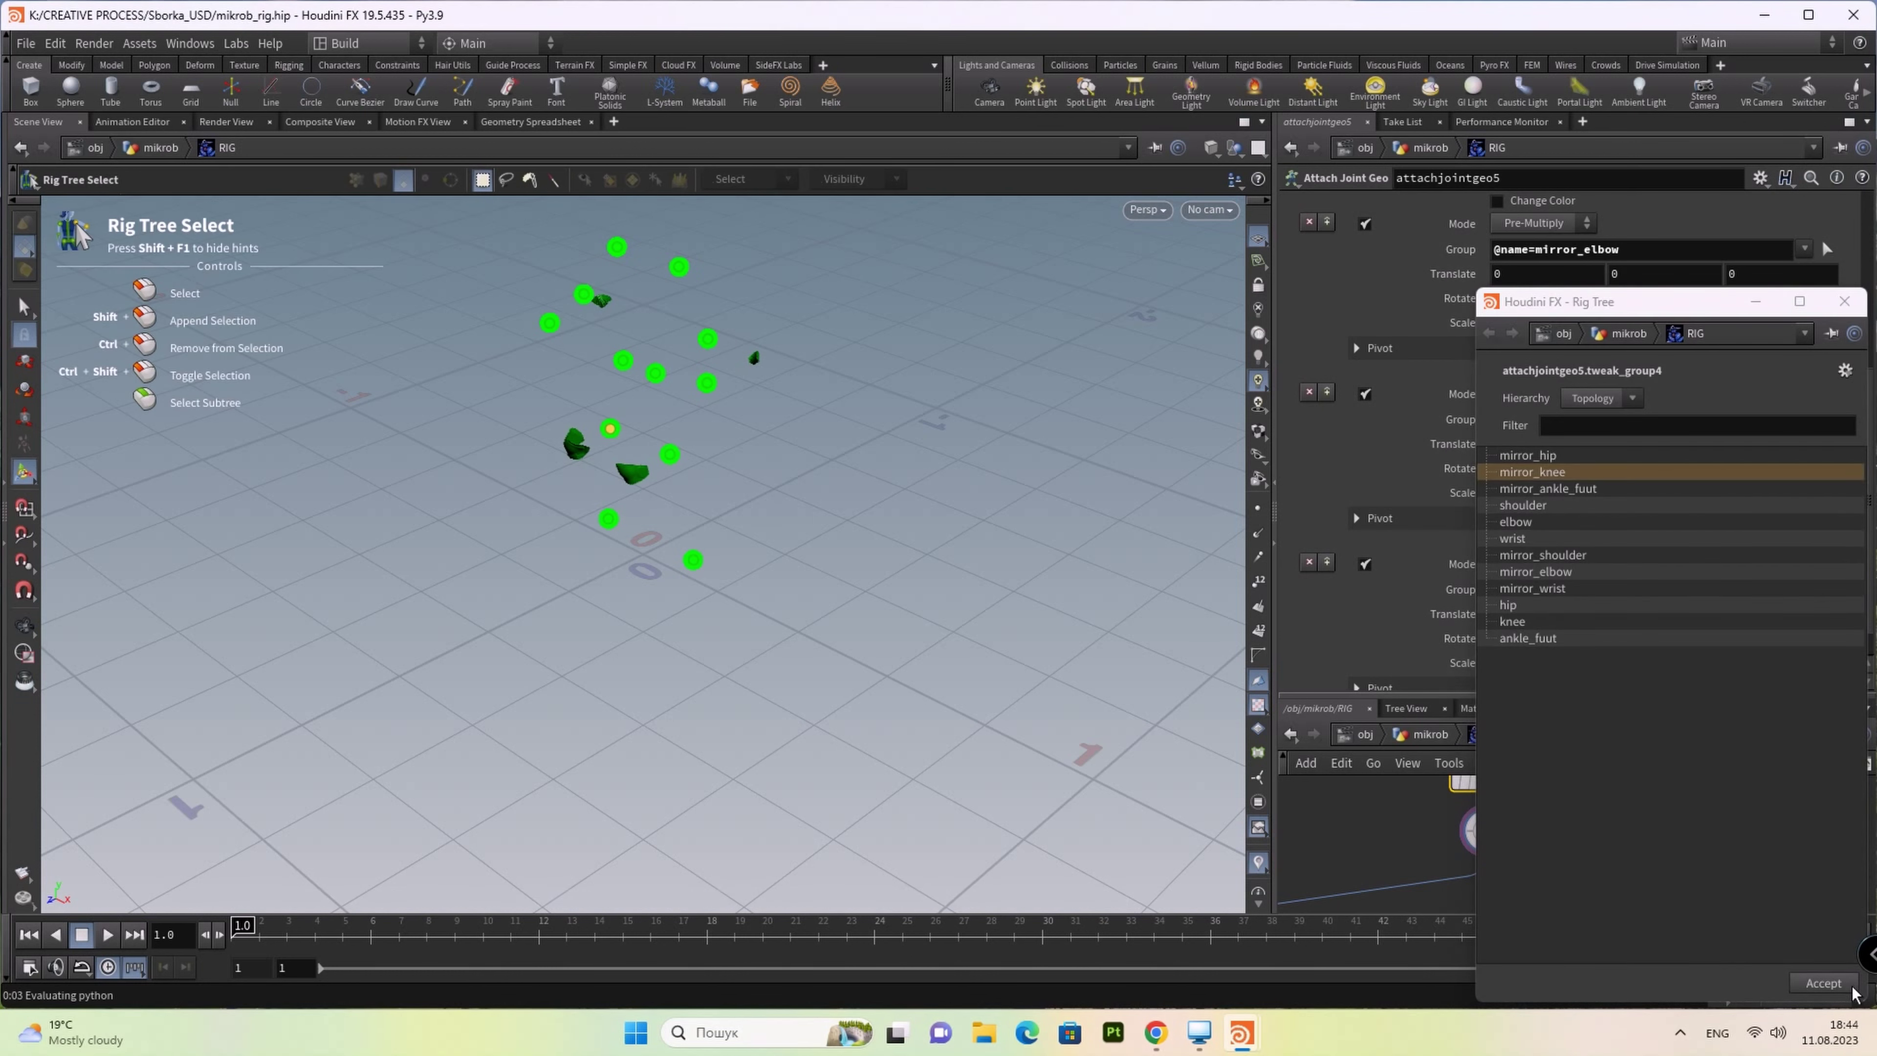
click(1823, 982)
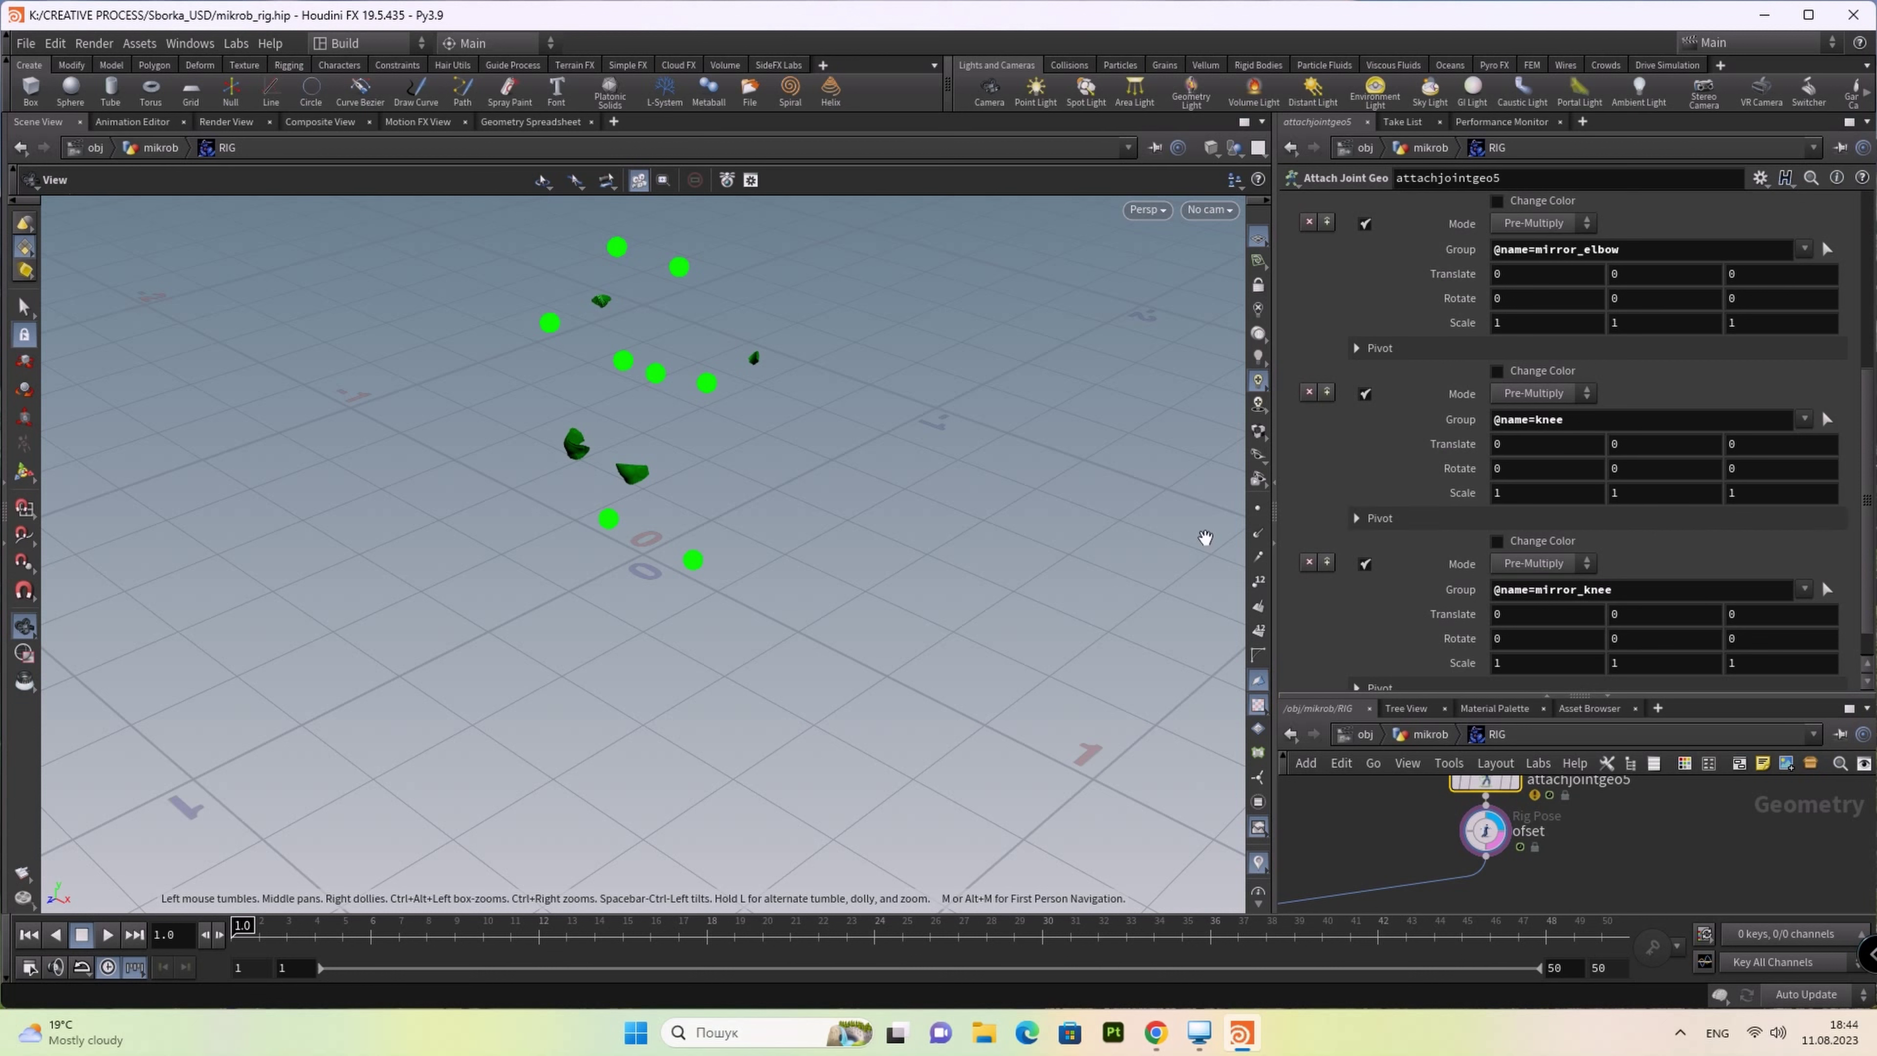
scroll(1634, 569, up, 2)
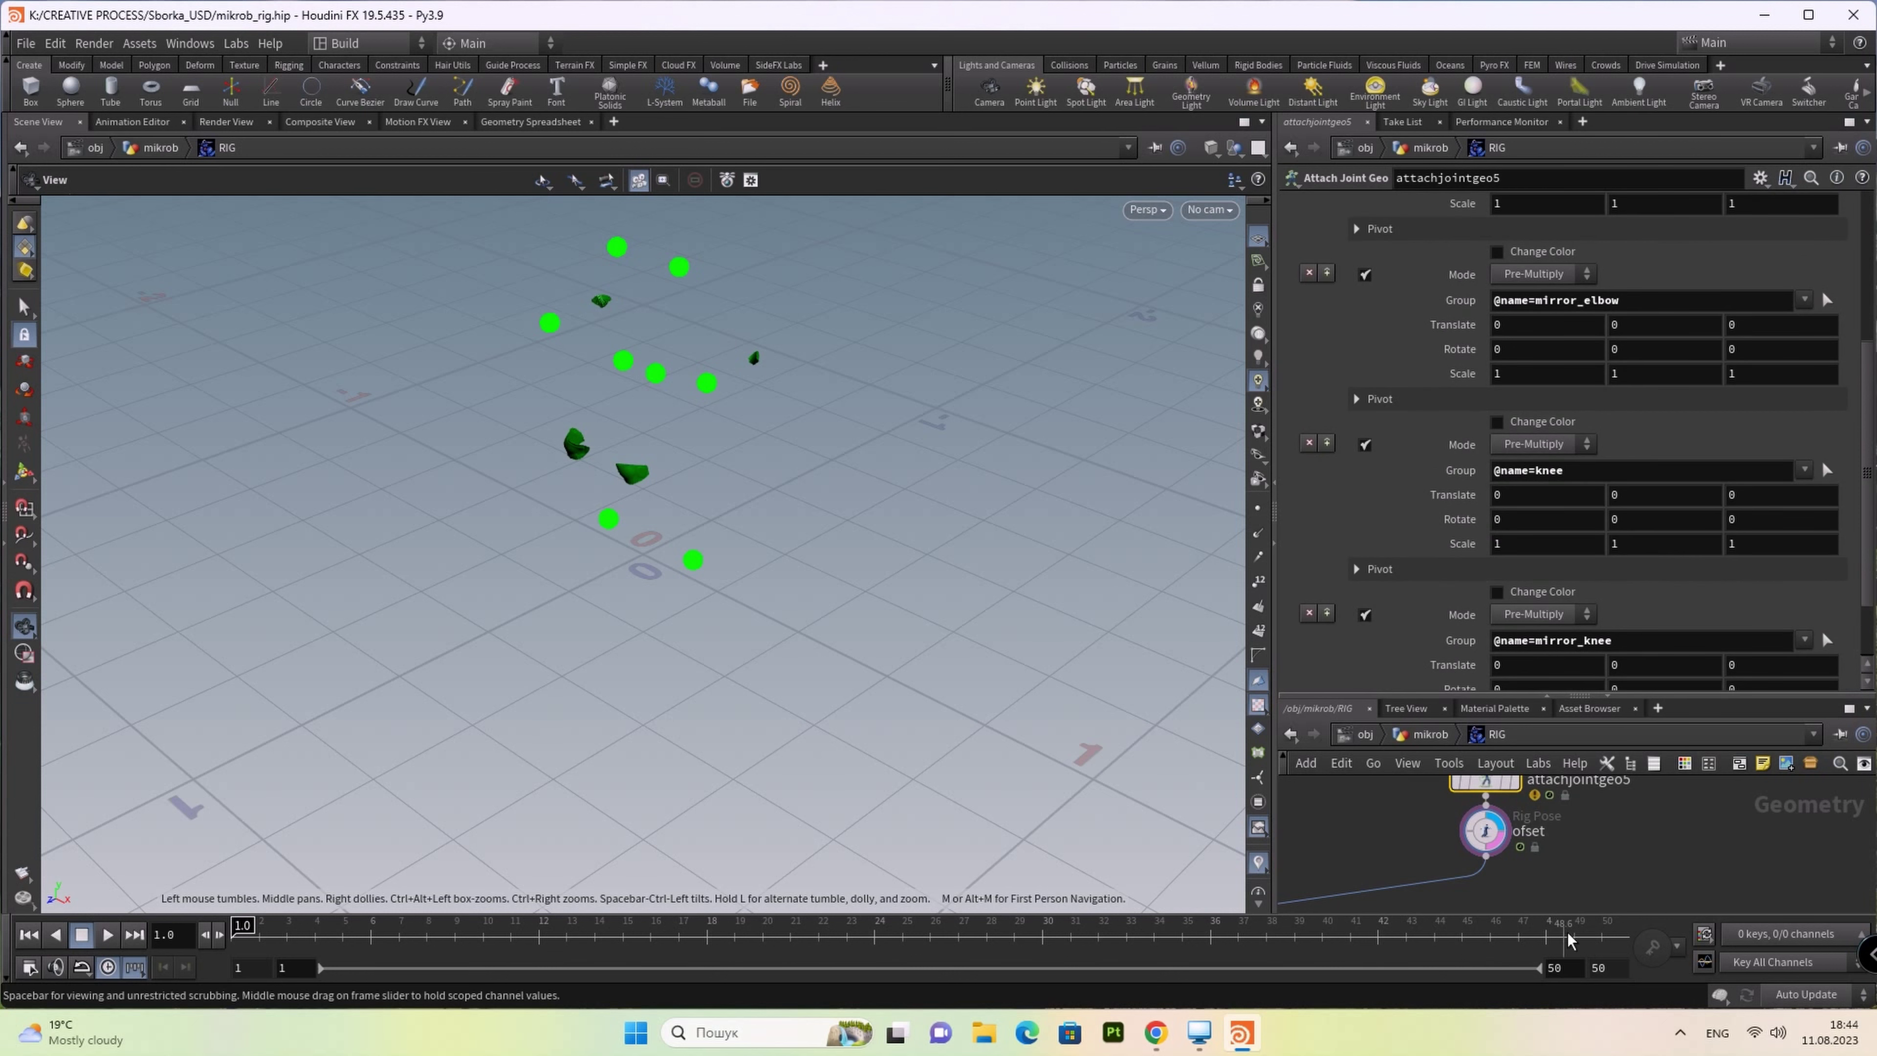
scroll(1640, 540, up, 2)
scroll(1641, 539, up, 2)
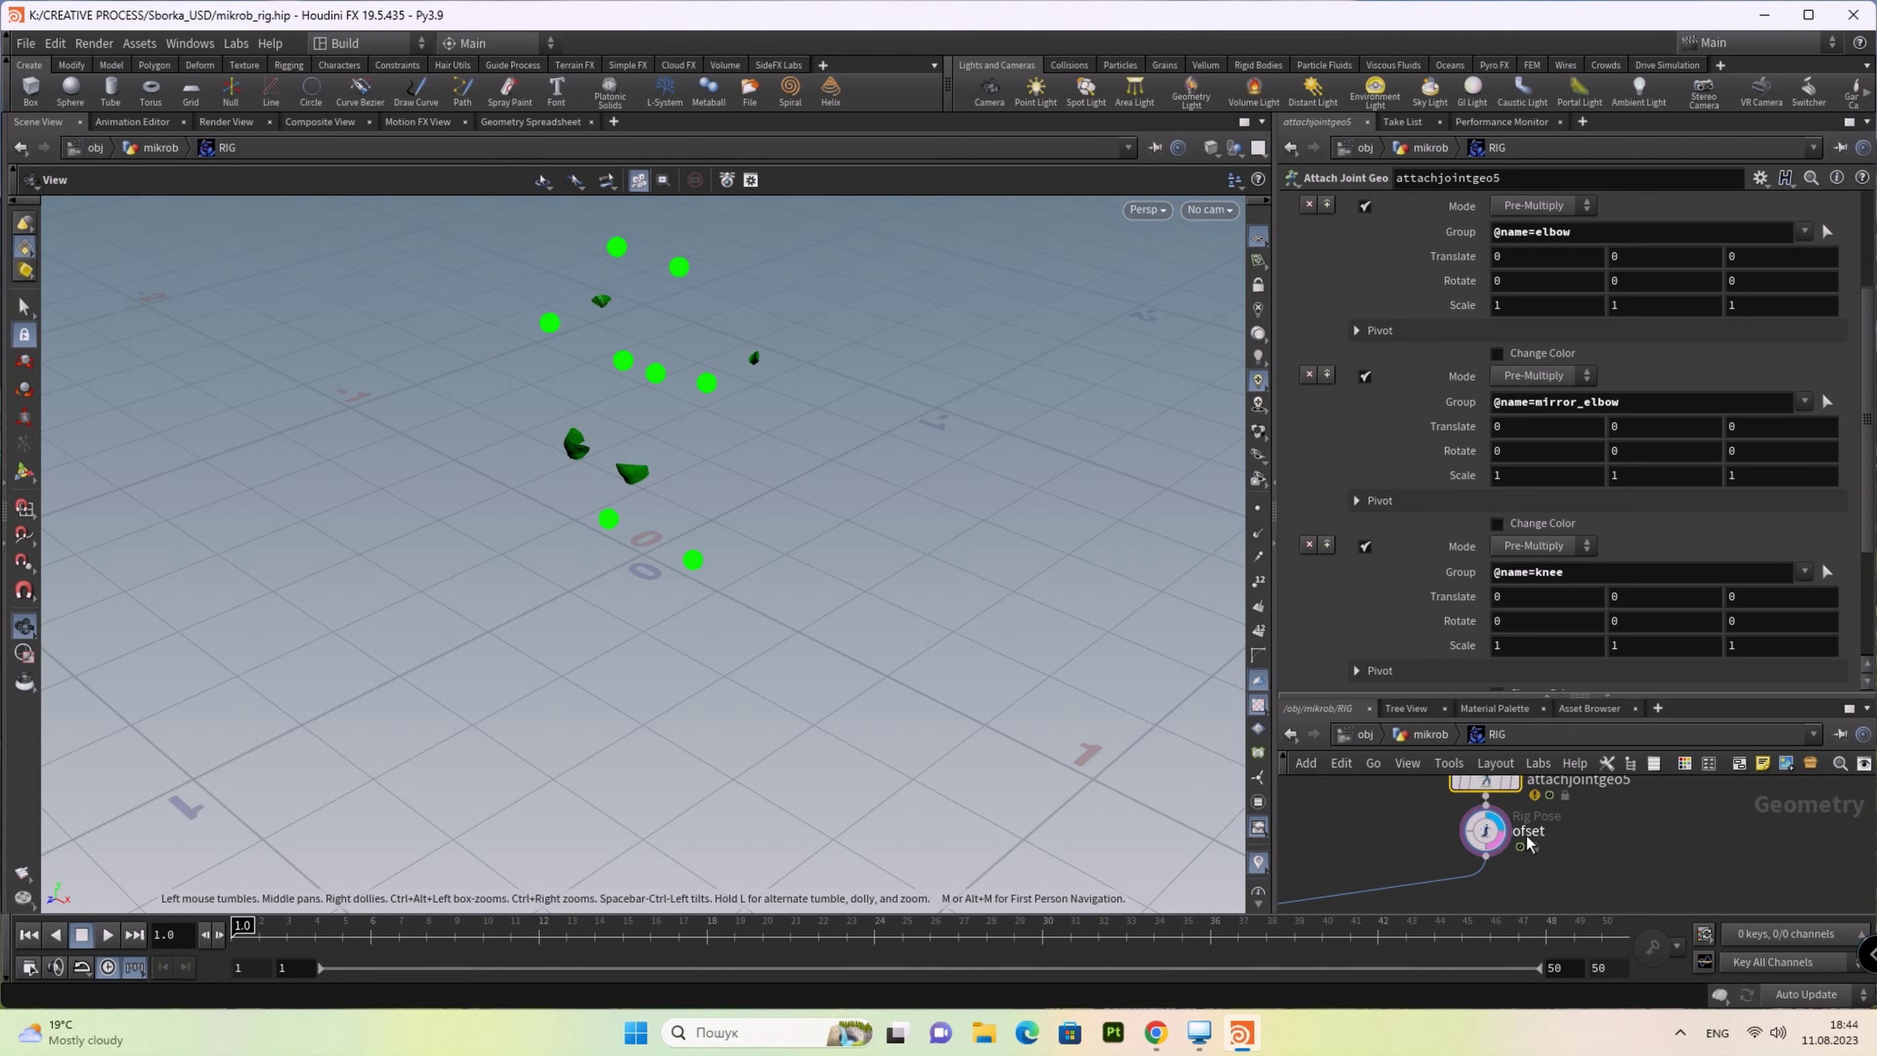
Step: Show the ofset Rig Pose parameters and locate the mirror_knee Translate values
click(1483, 832)
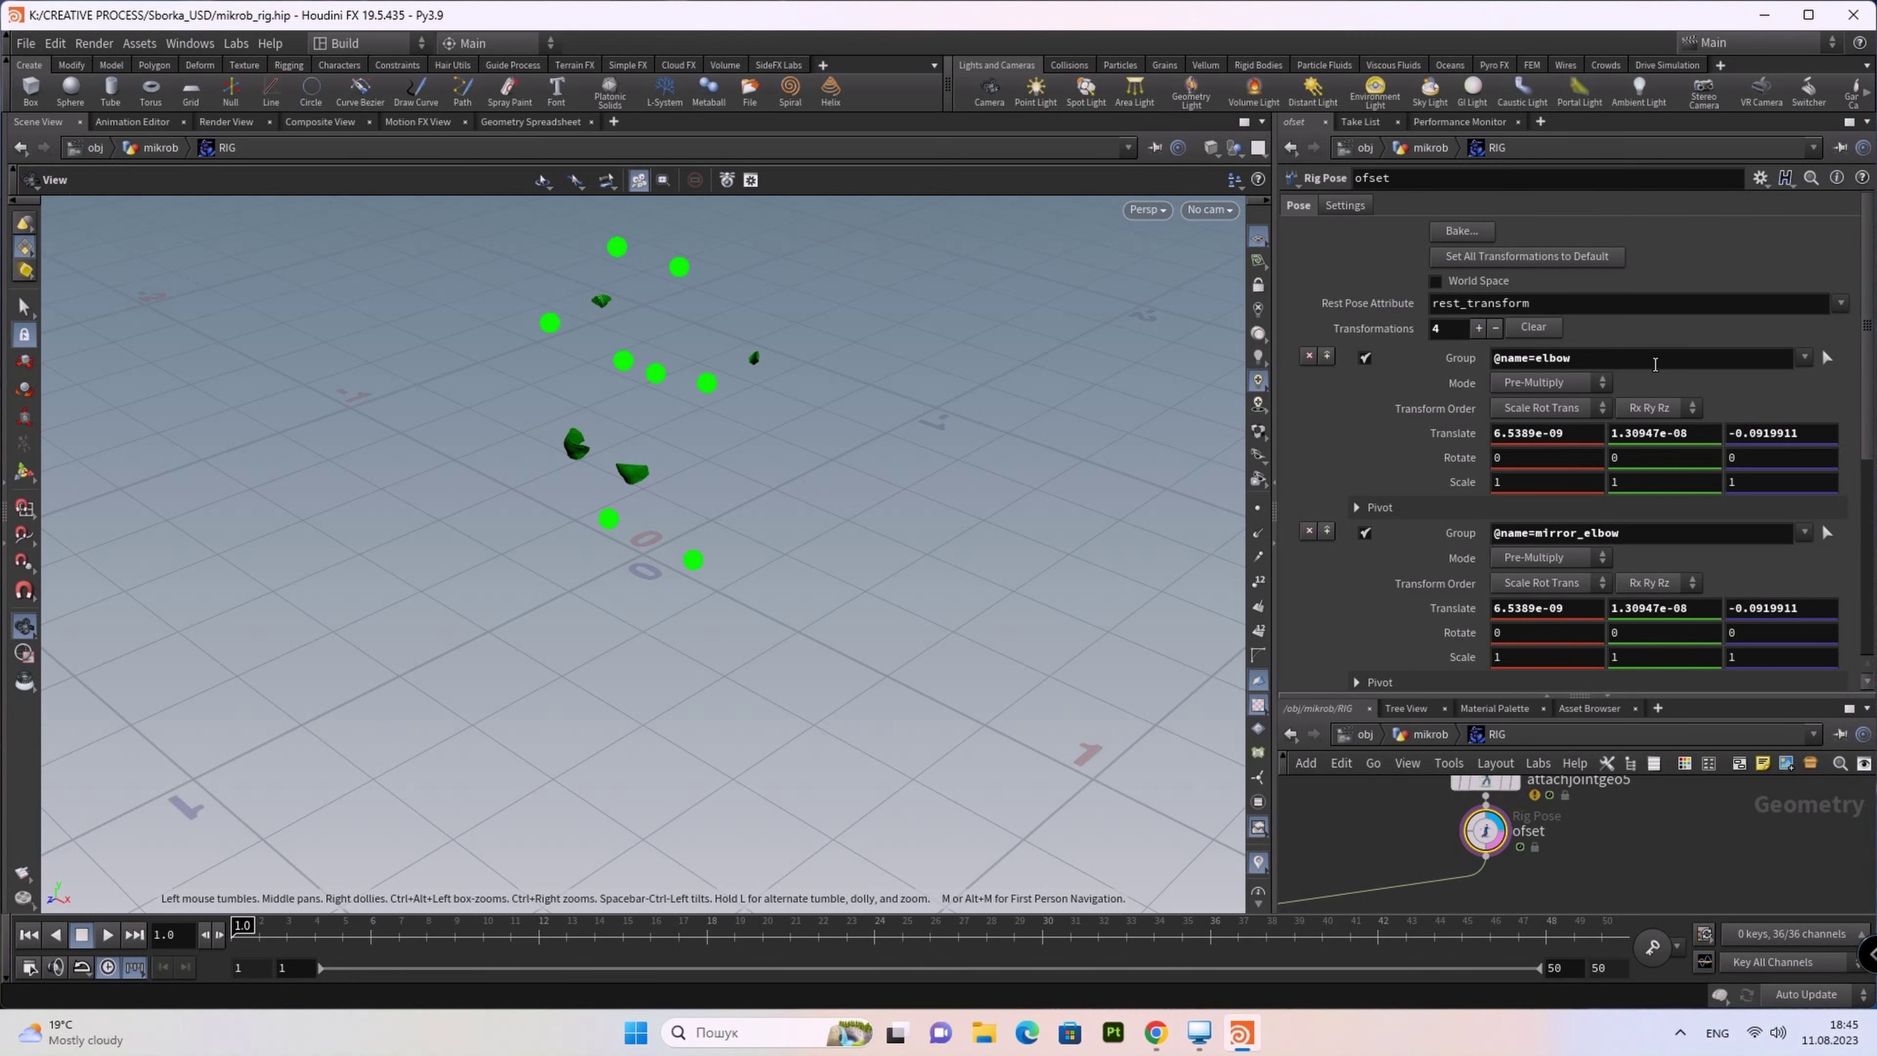
scroll(1692, 425, down, 1)
scroll(1688, 428, down, 2)
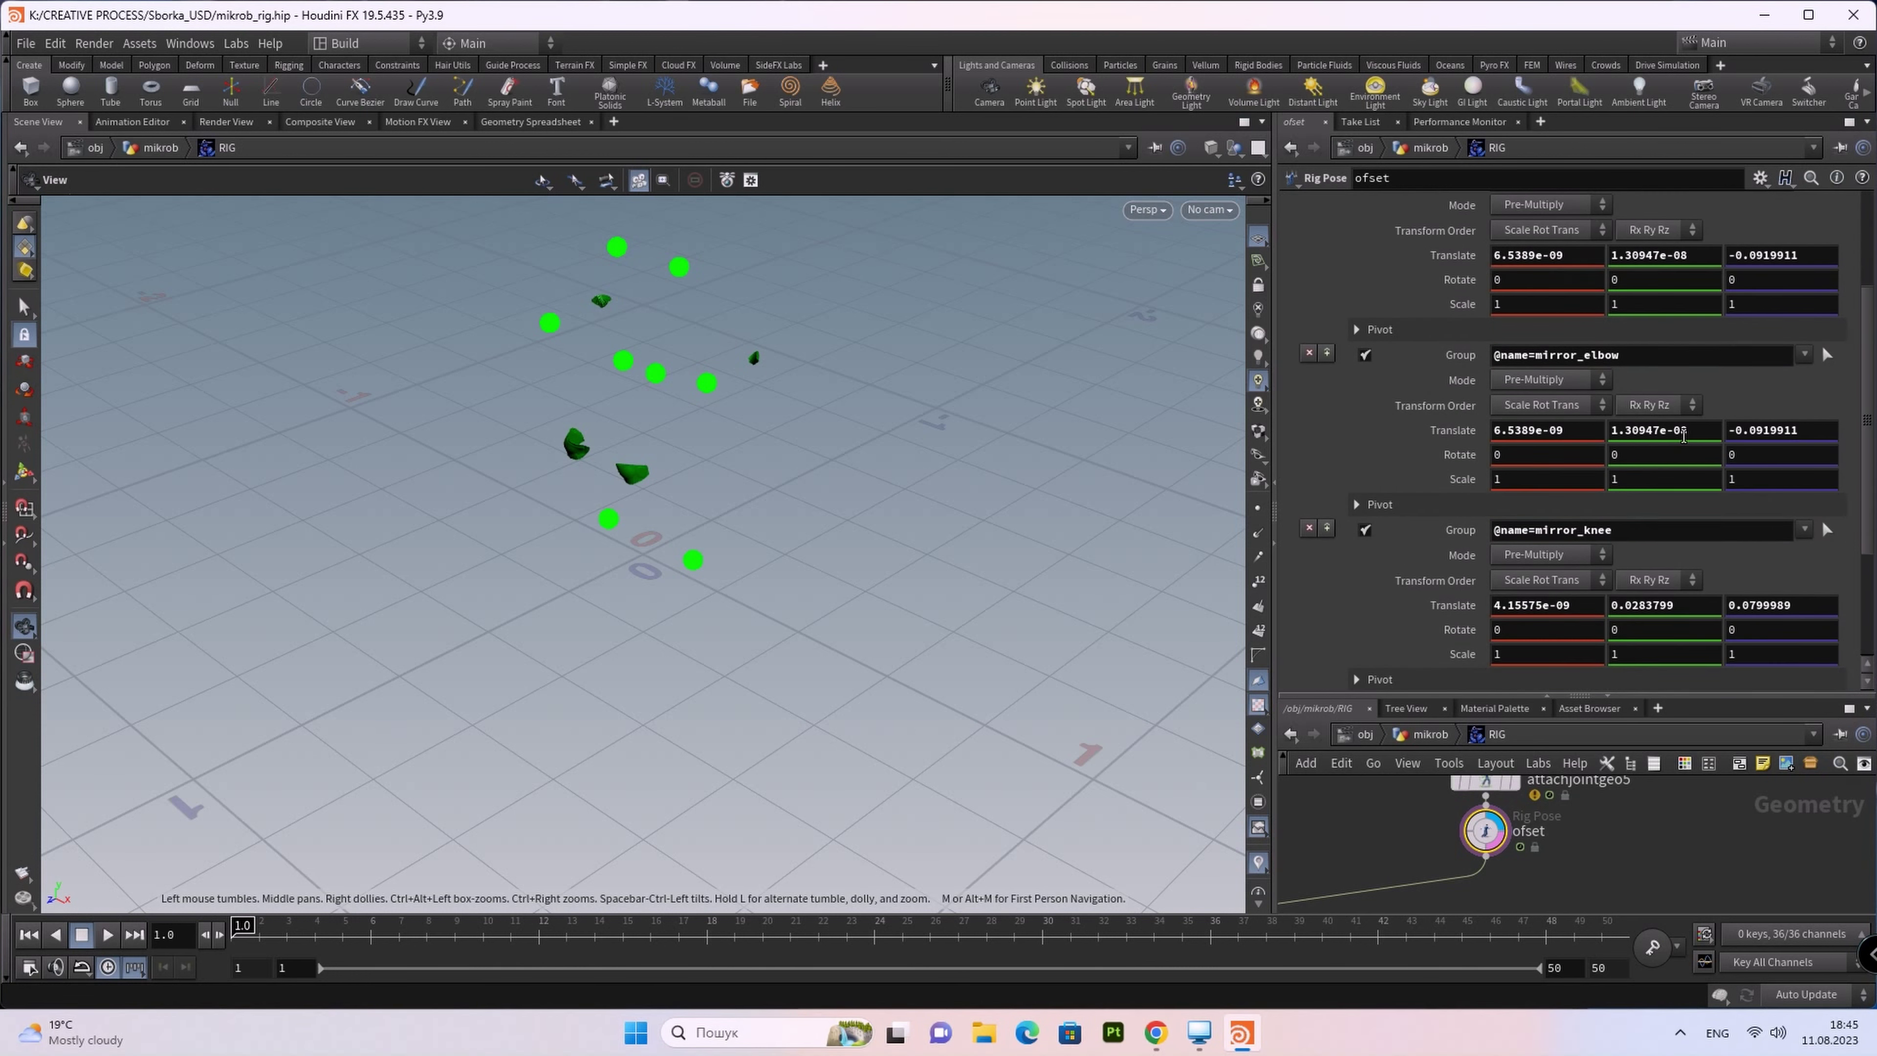
scroll(1683, 436, down, 2)
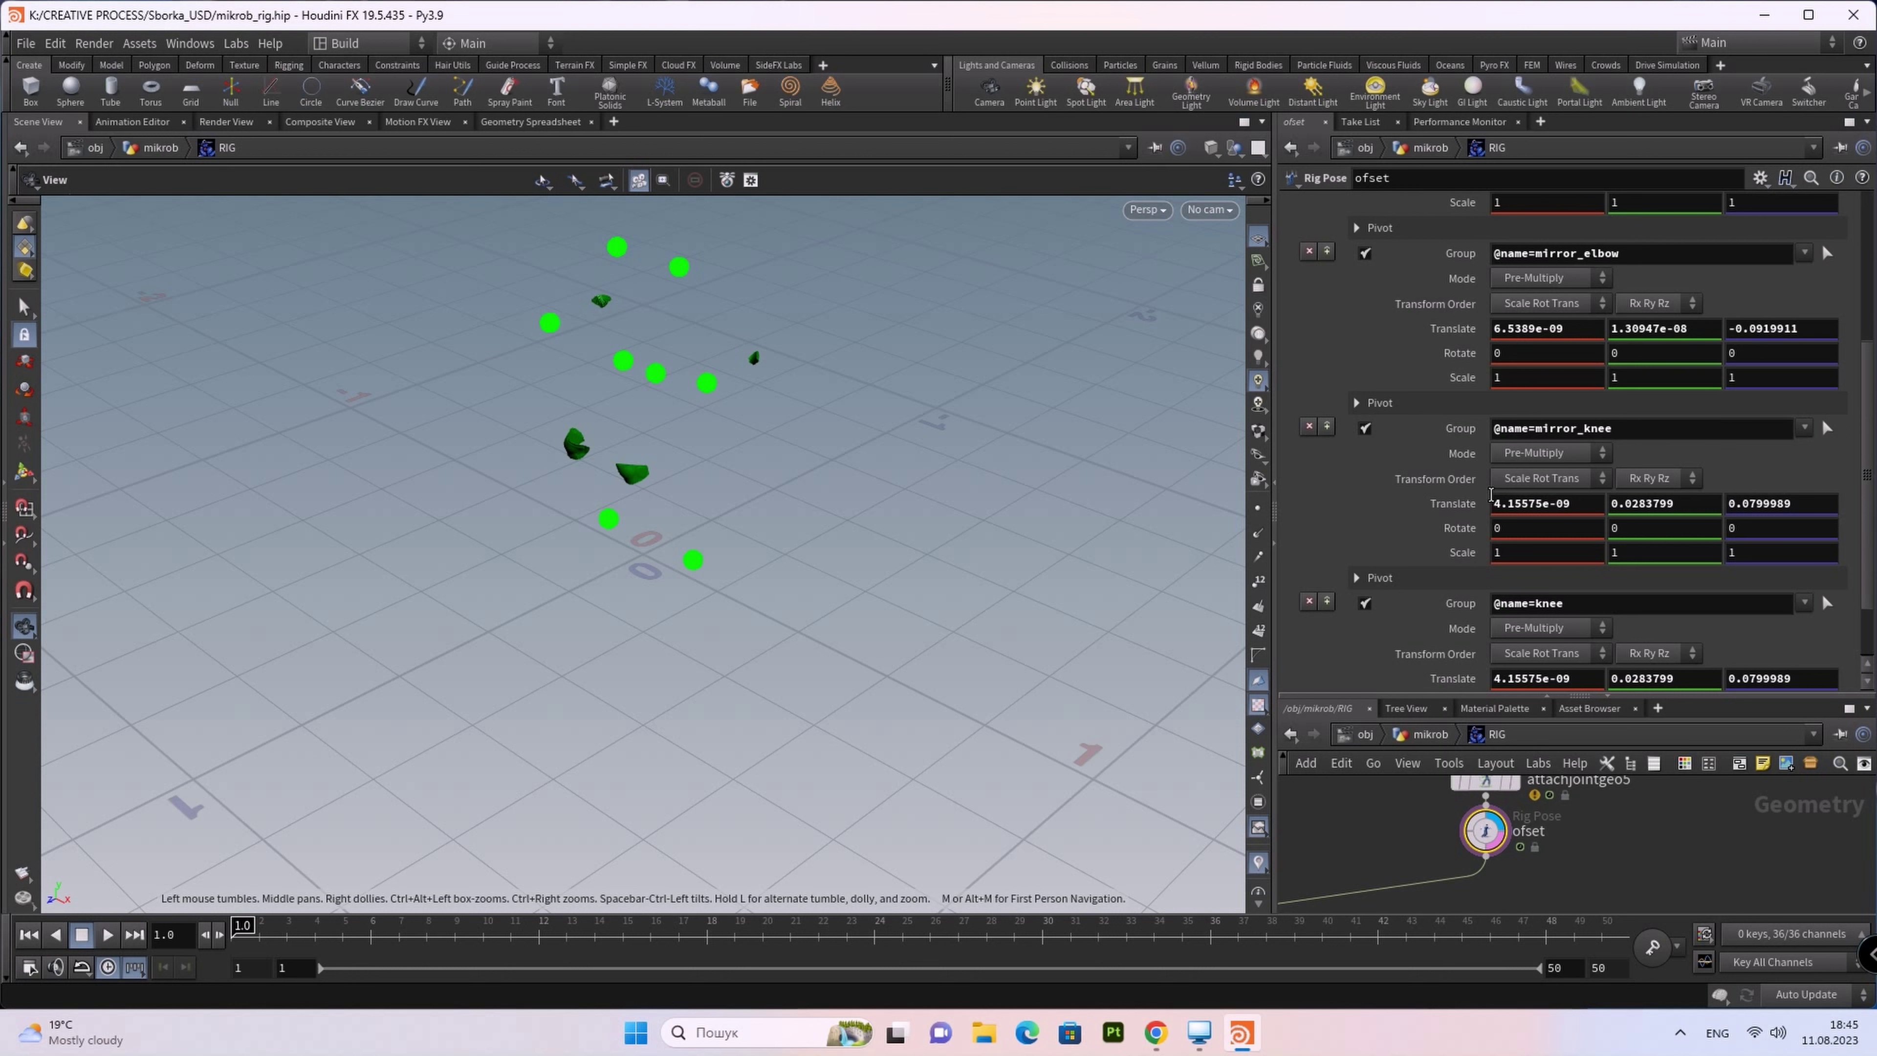
drag(1491, 503, 1589, 504)
Step: Copy the mirror_knee Translate parameter with Copy Parameter from its right-click menu
right_click(1457, 505)
key(Escape)
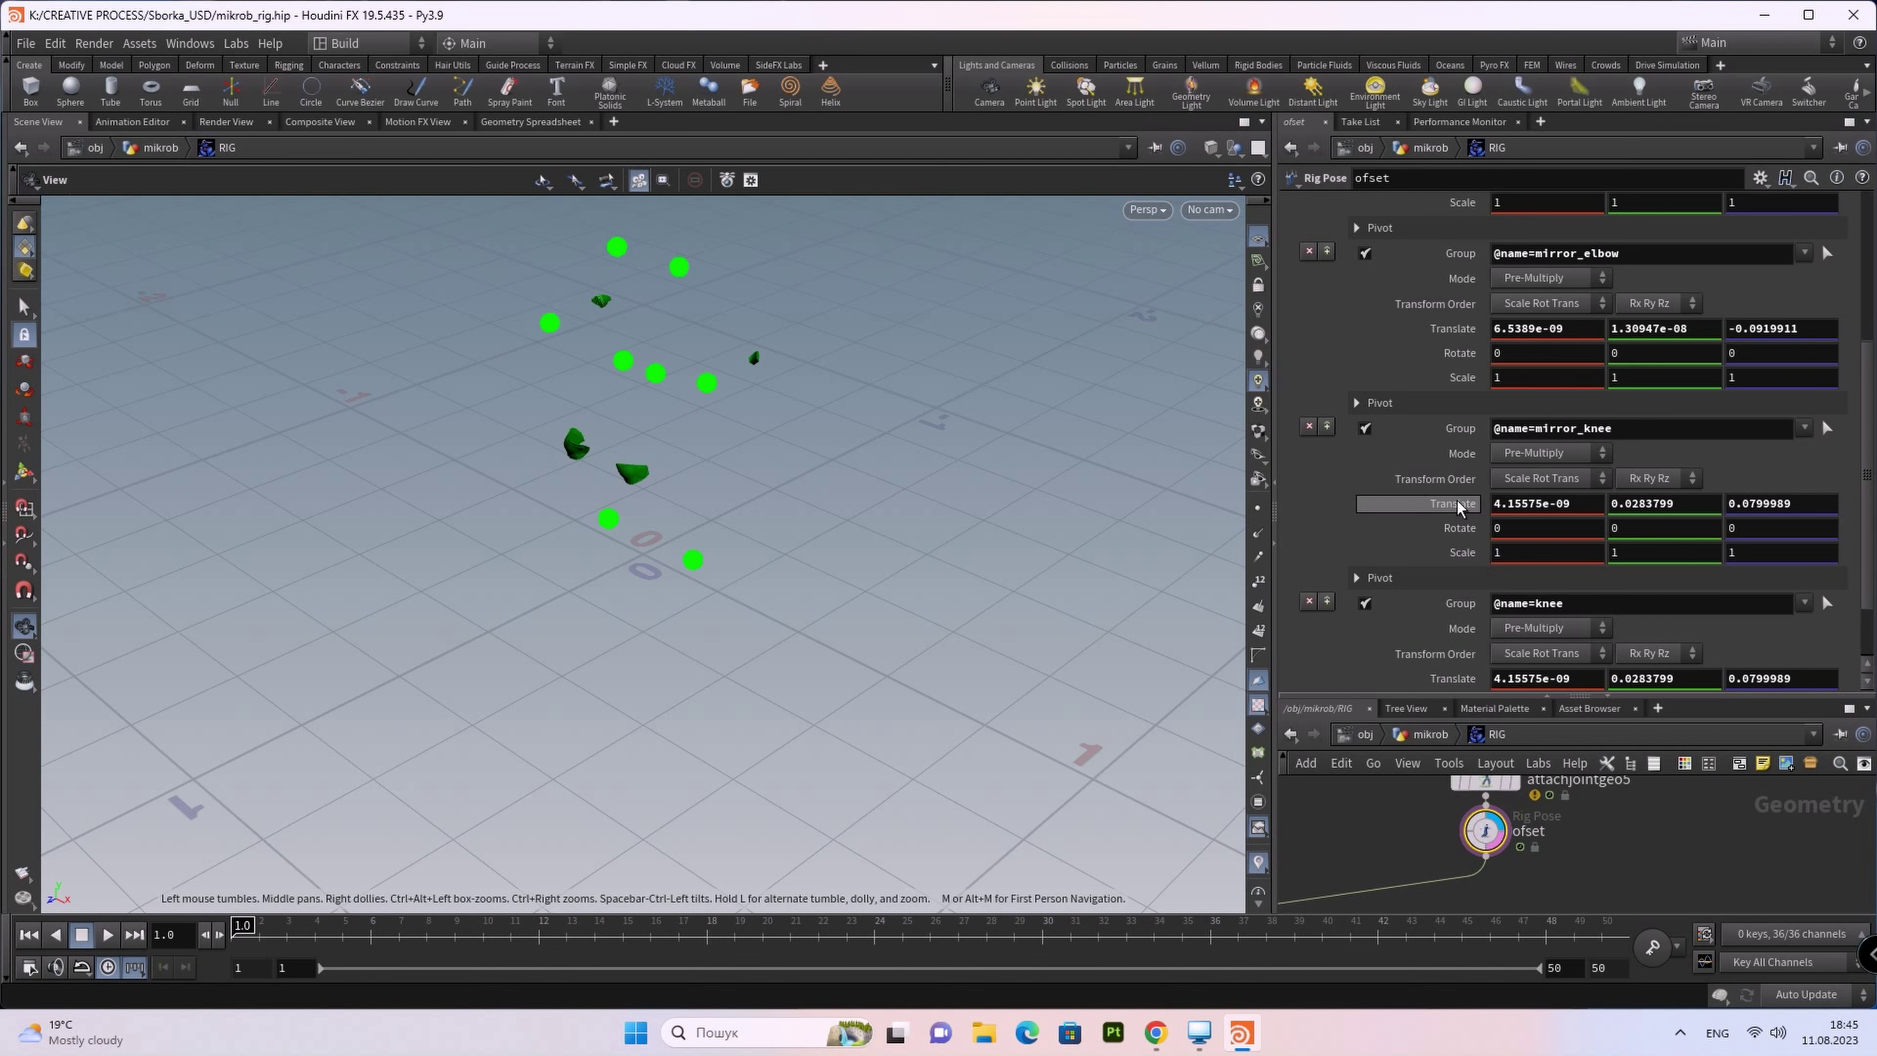
right_click(1457, 505)
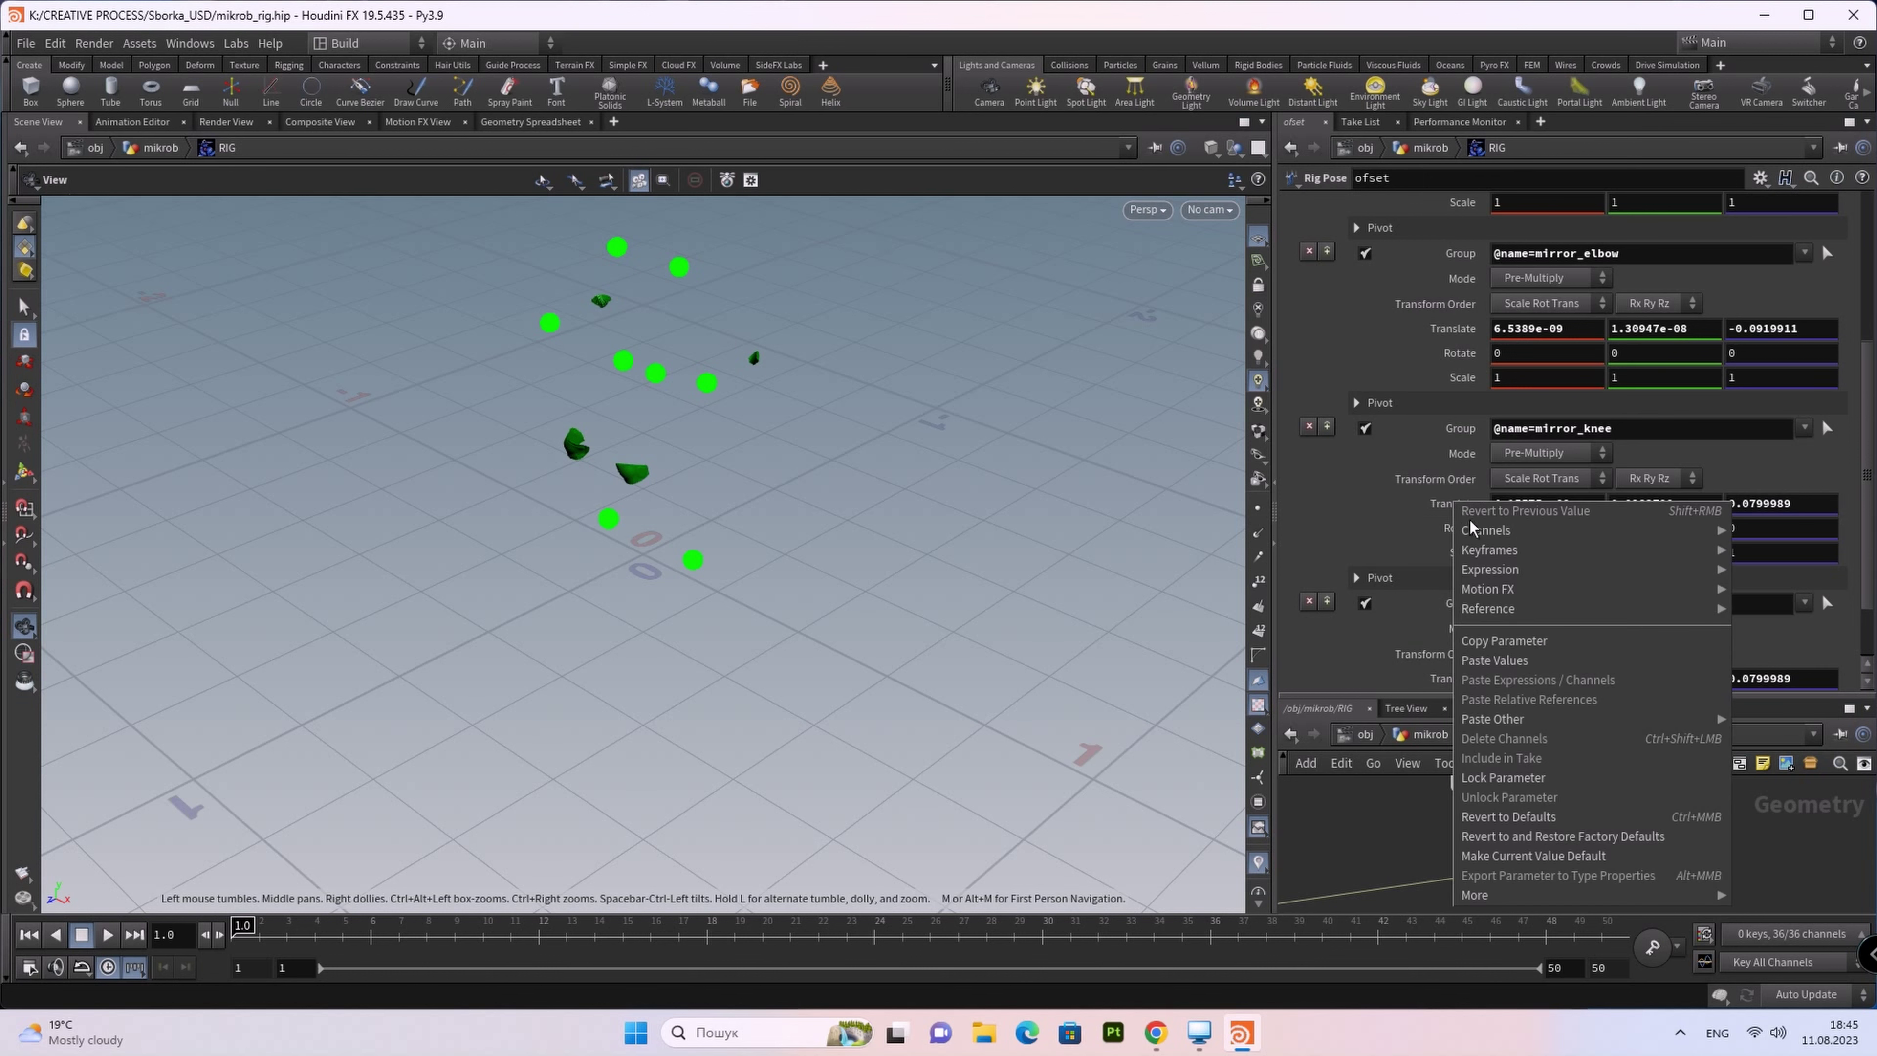
click(1527, 642)
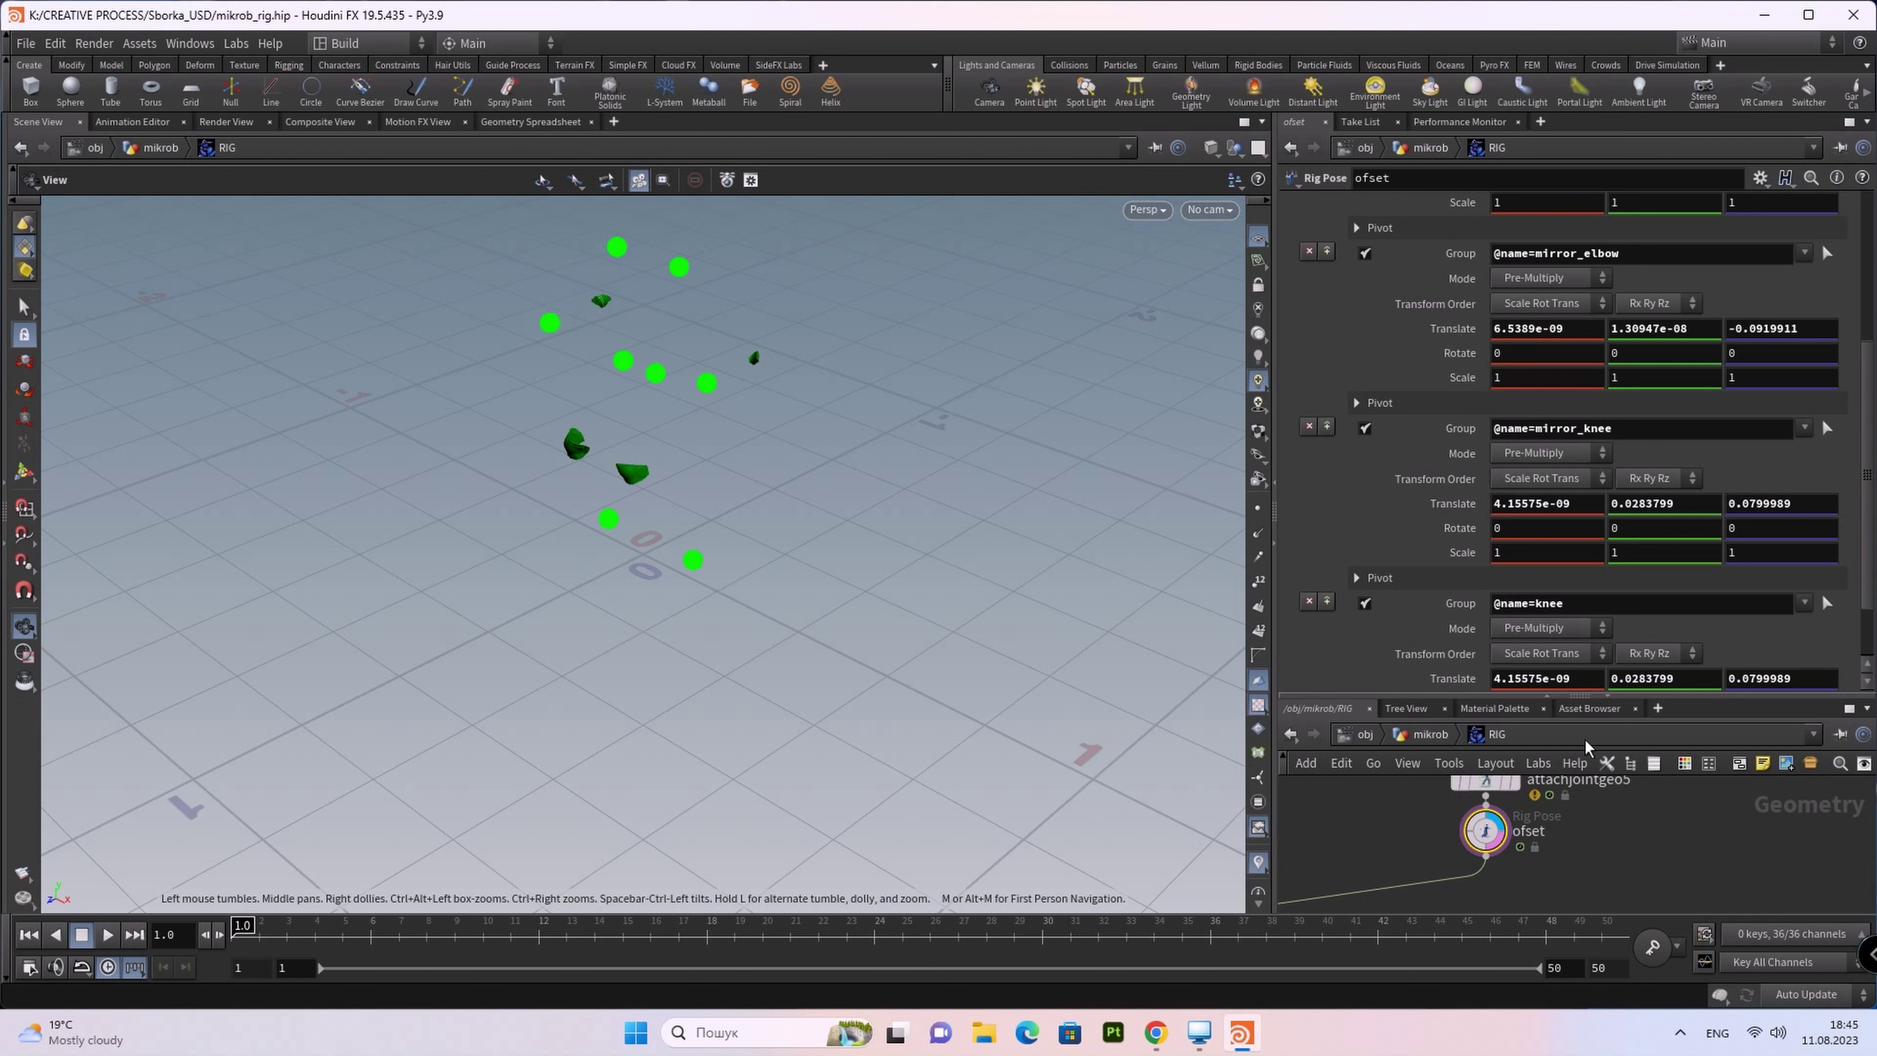
scroll(1610, 834, down, 1)
scroll(1607, 836, down, 1)
scroll(1576, 878, down, 2)
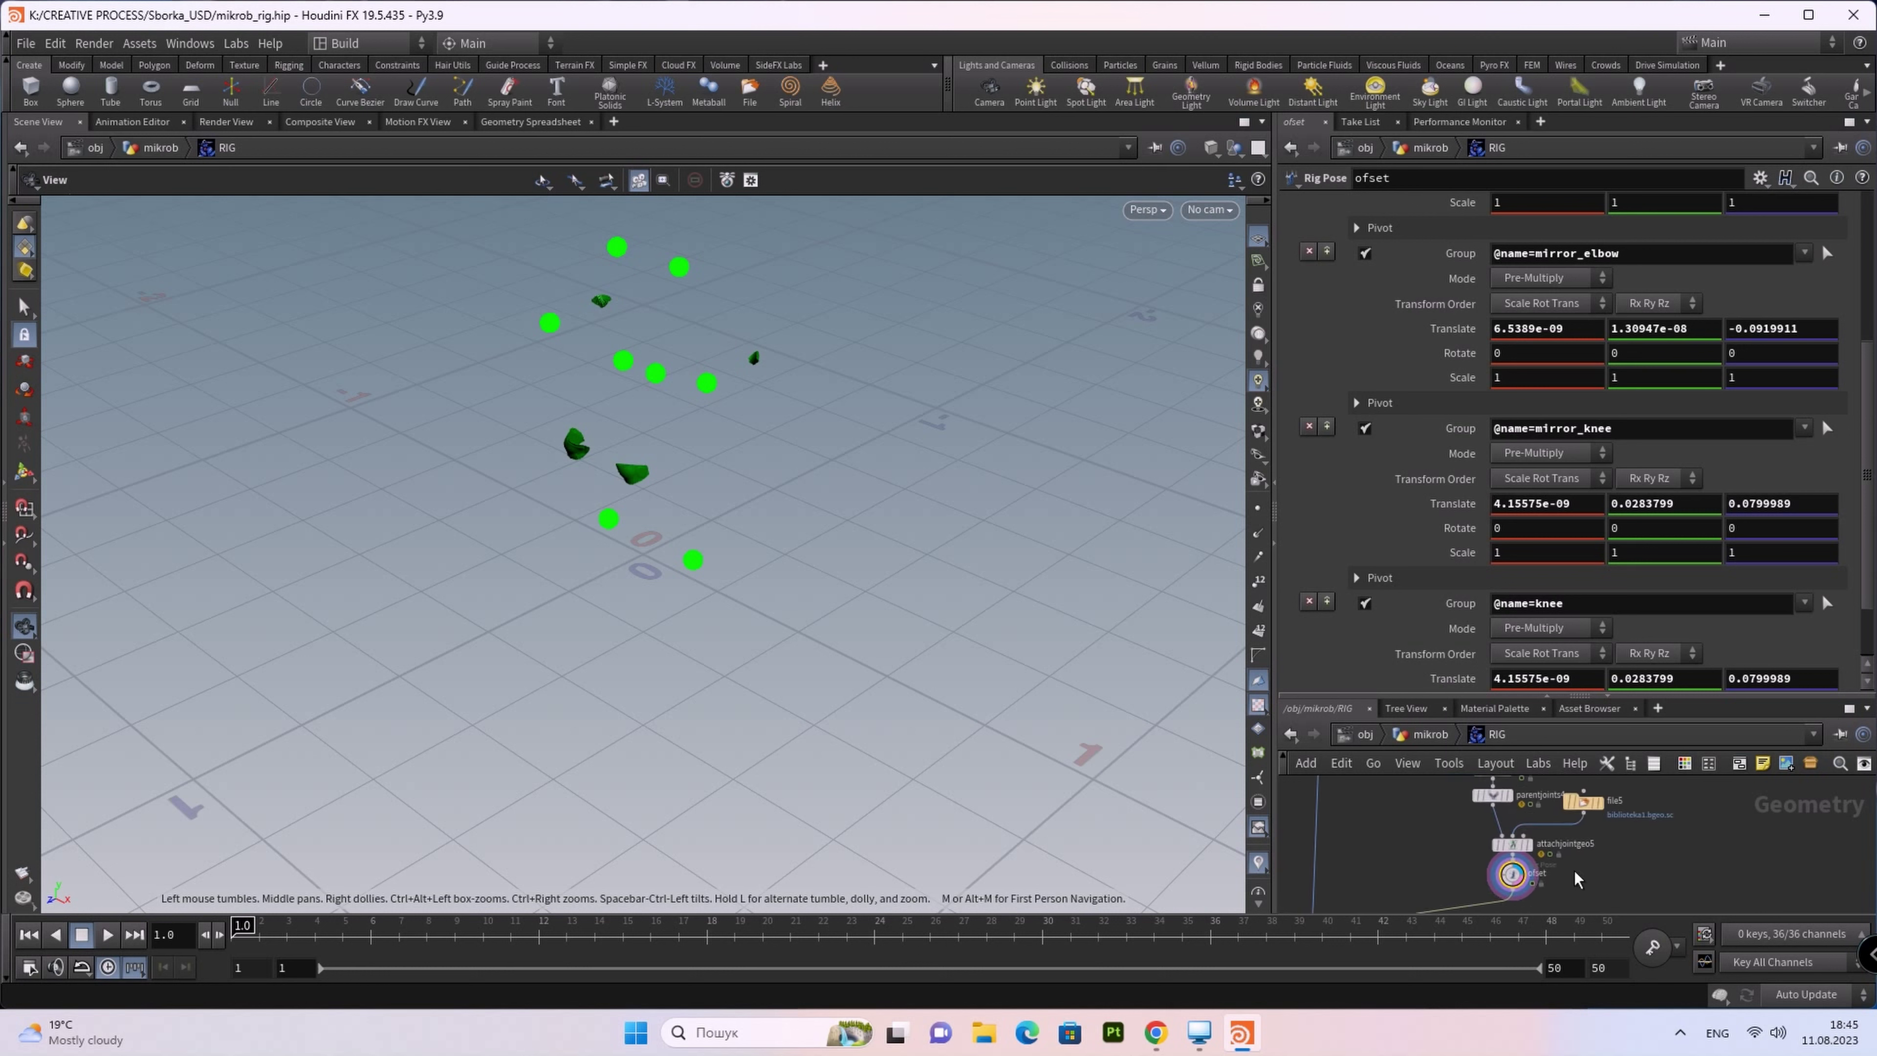
click(1513, 849)
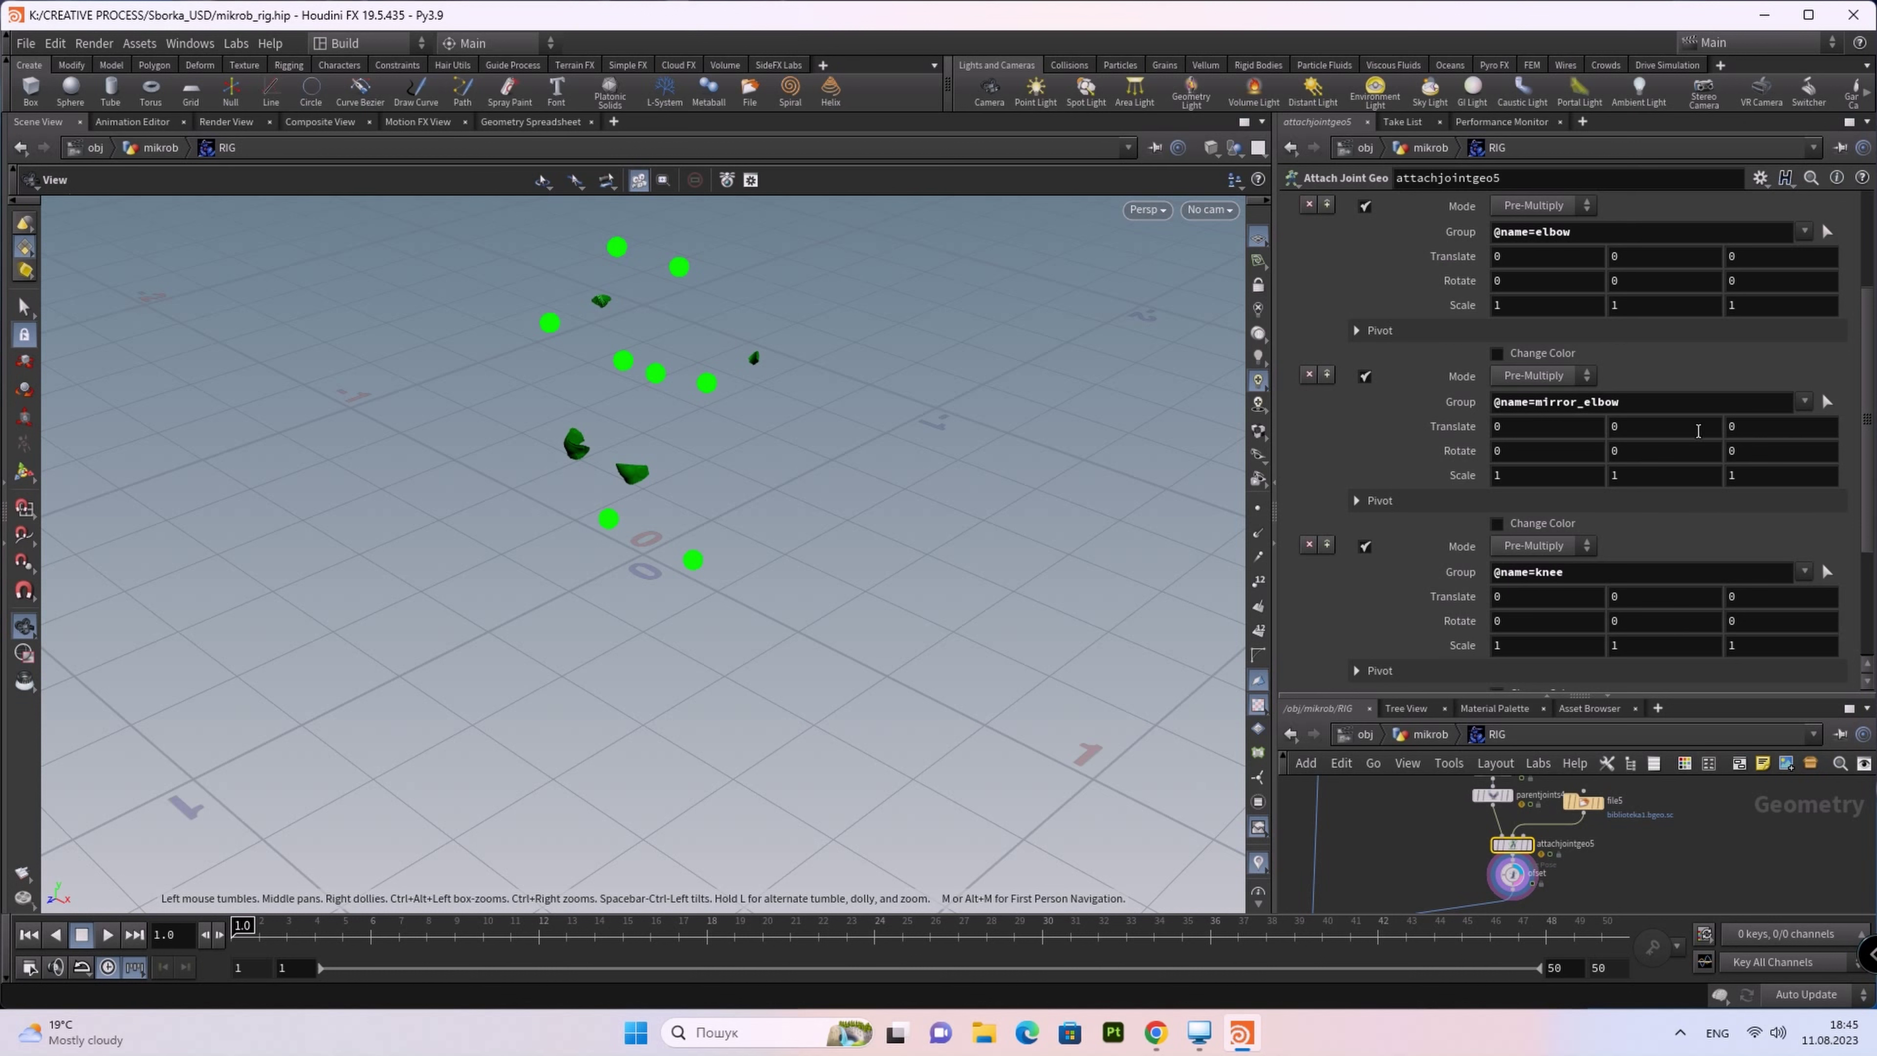
Step: Paste relative references to the copied translate into attachjointgeo5's knee Translate
scroll(1653, 553, down, 1)
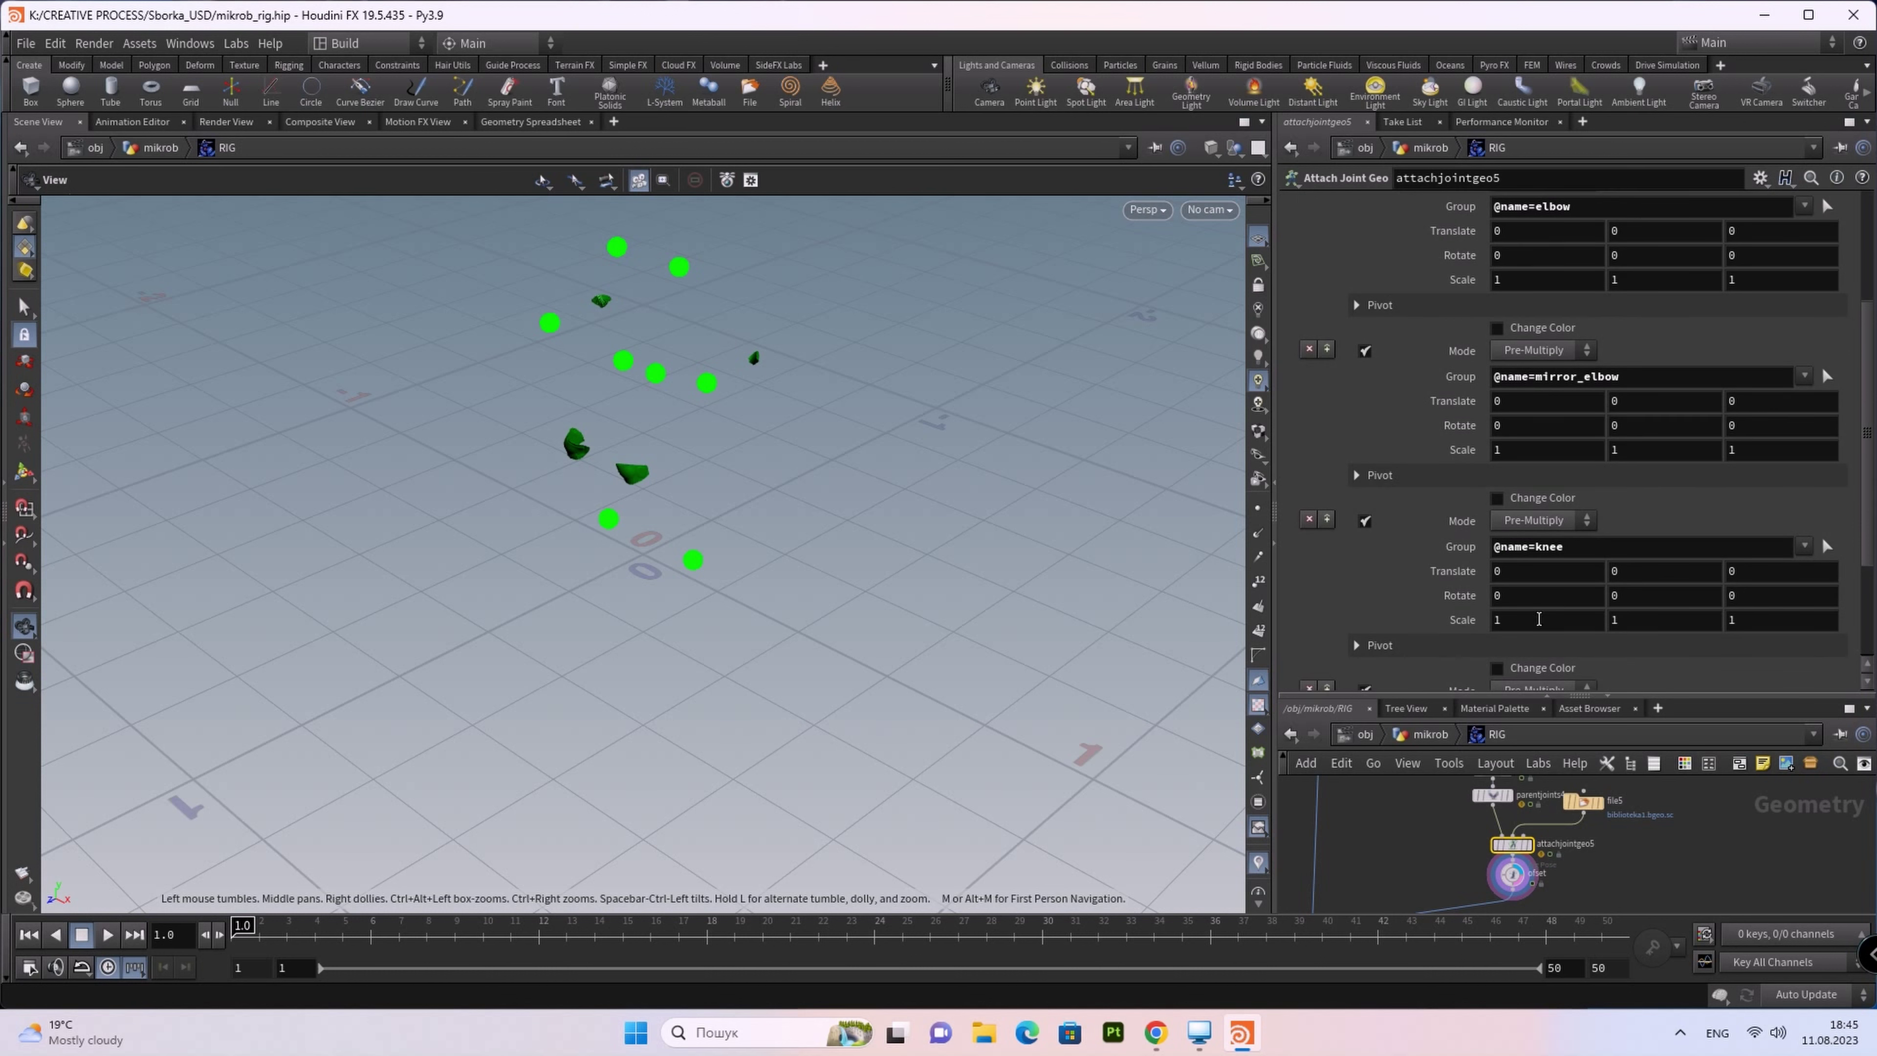
right_click(1442, 576)
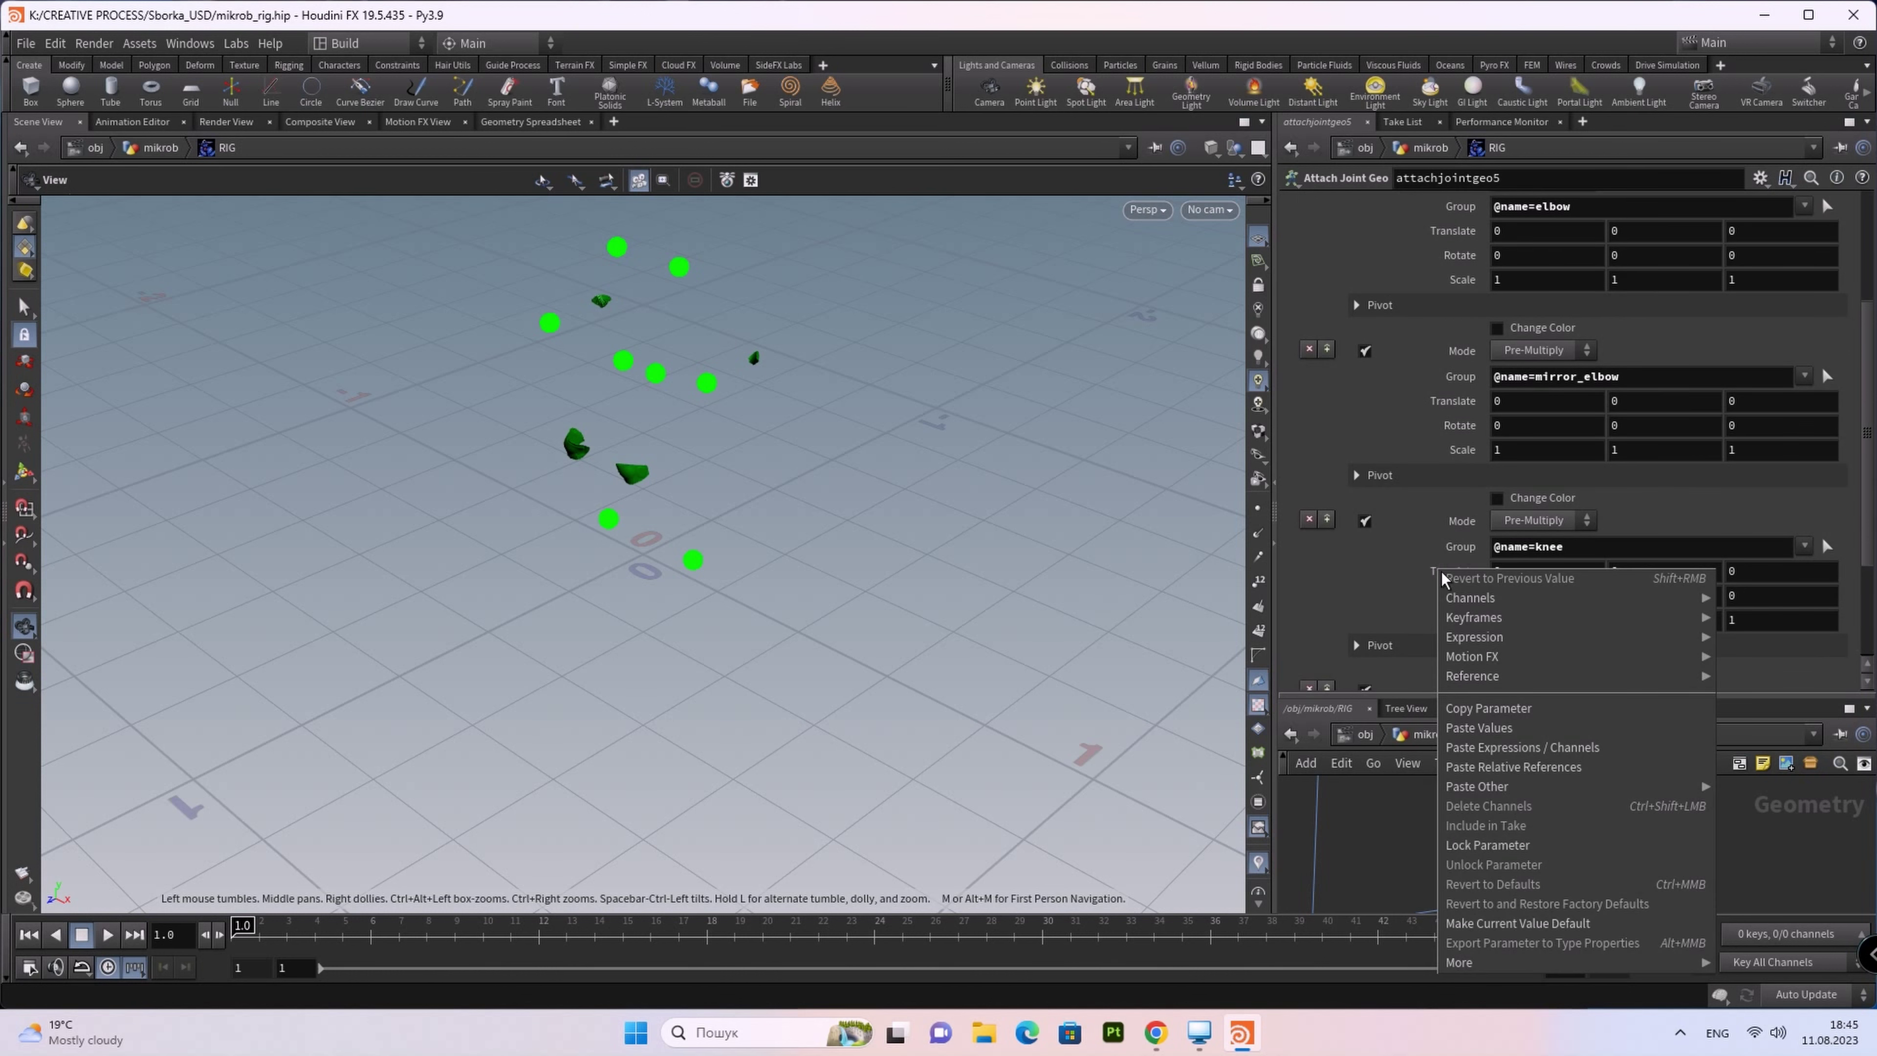
click(1520, 769)
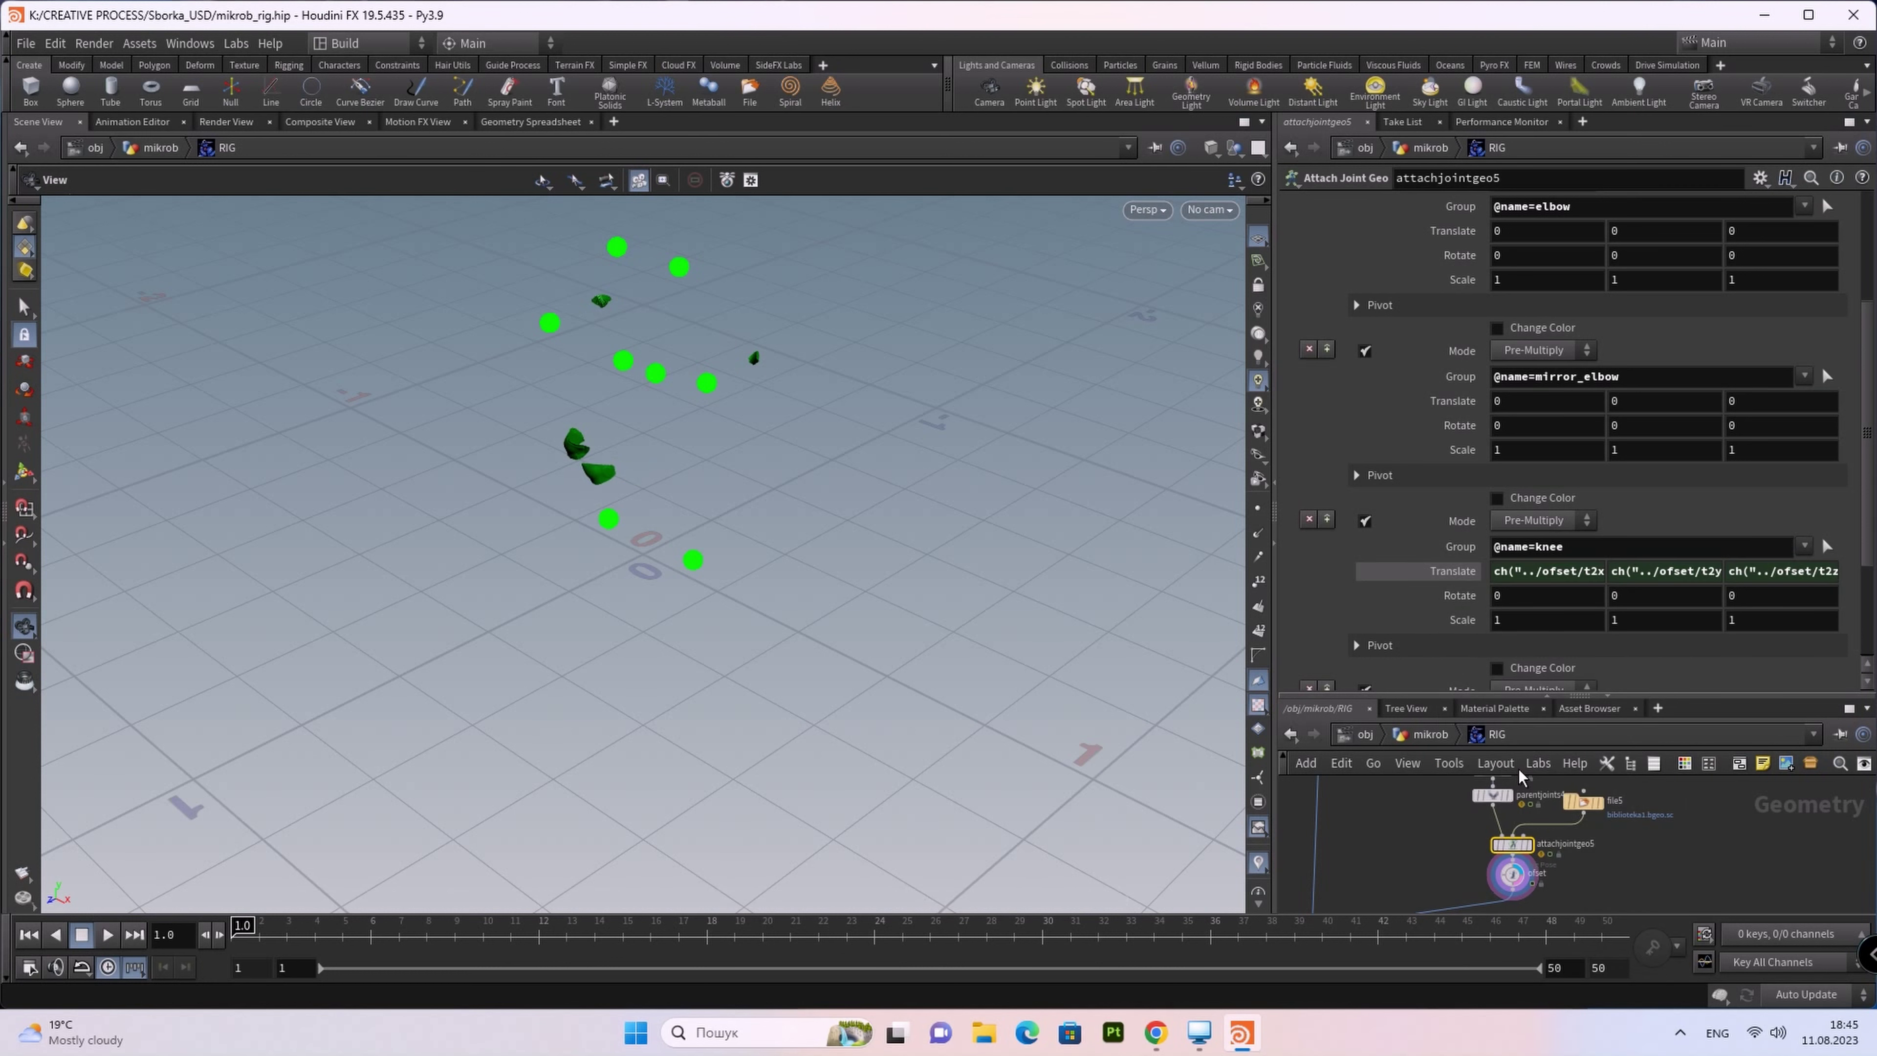
Step: Negate the knee Translate X, Y and Z expressions with a leading minus sign
click(1490, 571)
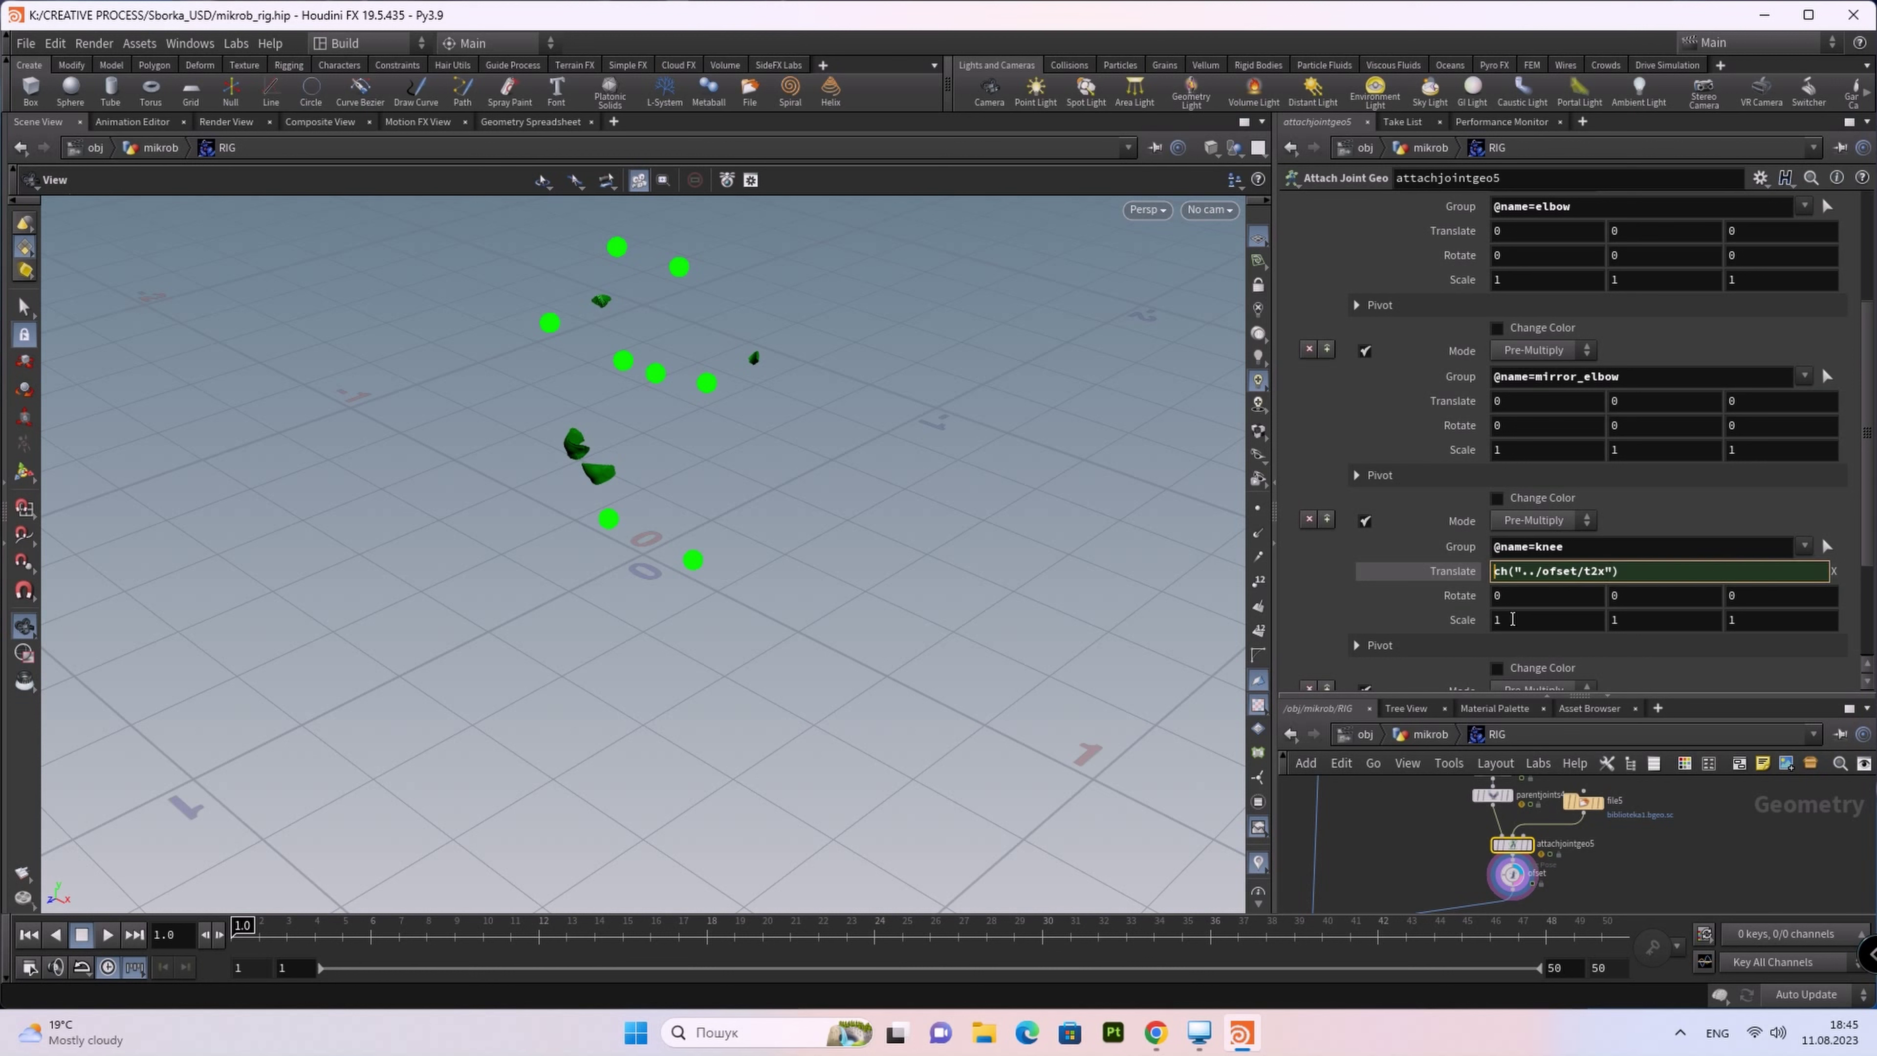
text(-)
key(Return)
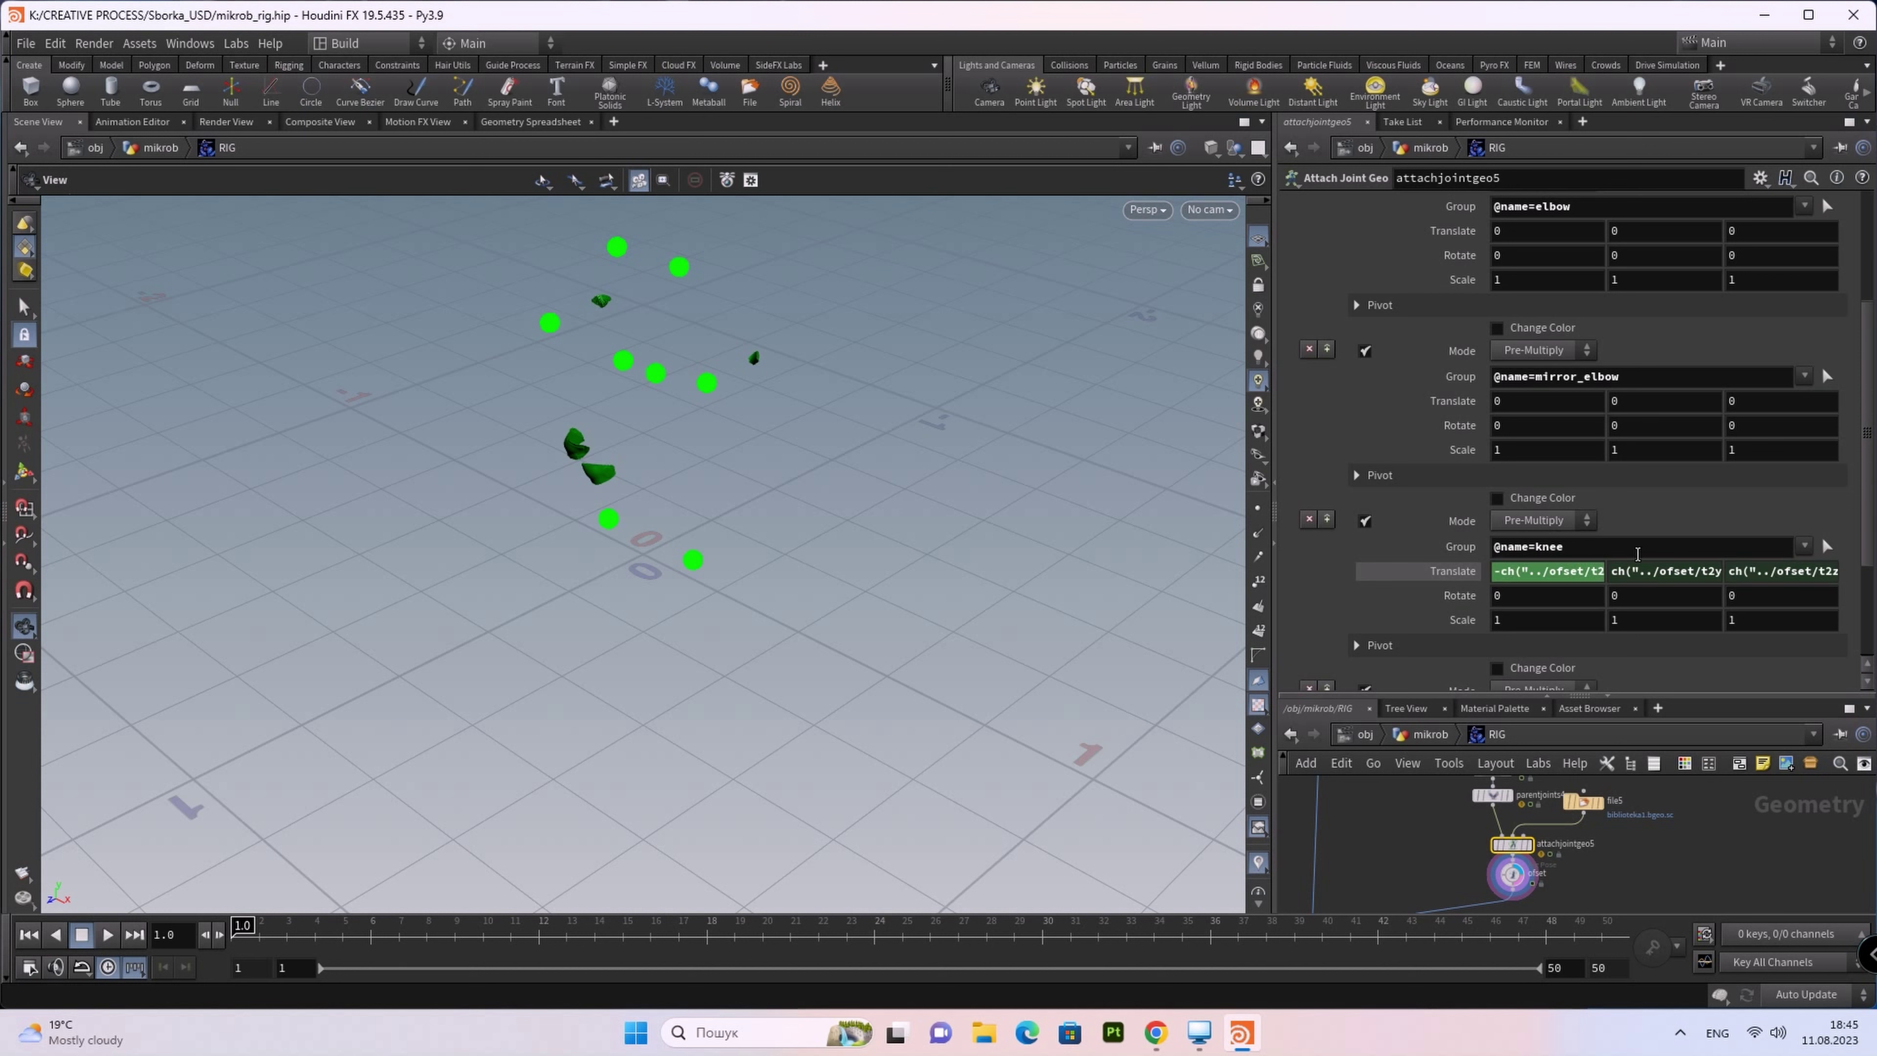
click(1609, 572)
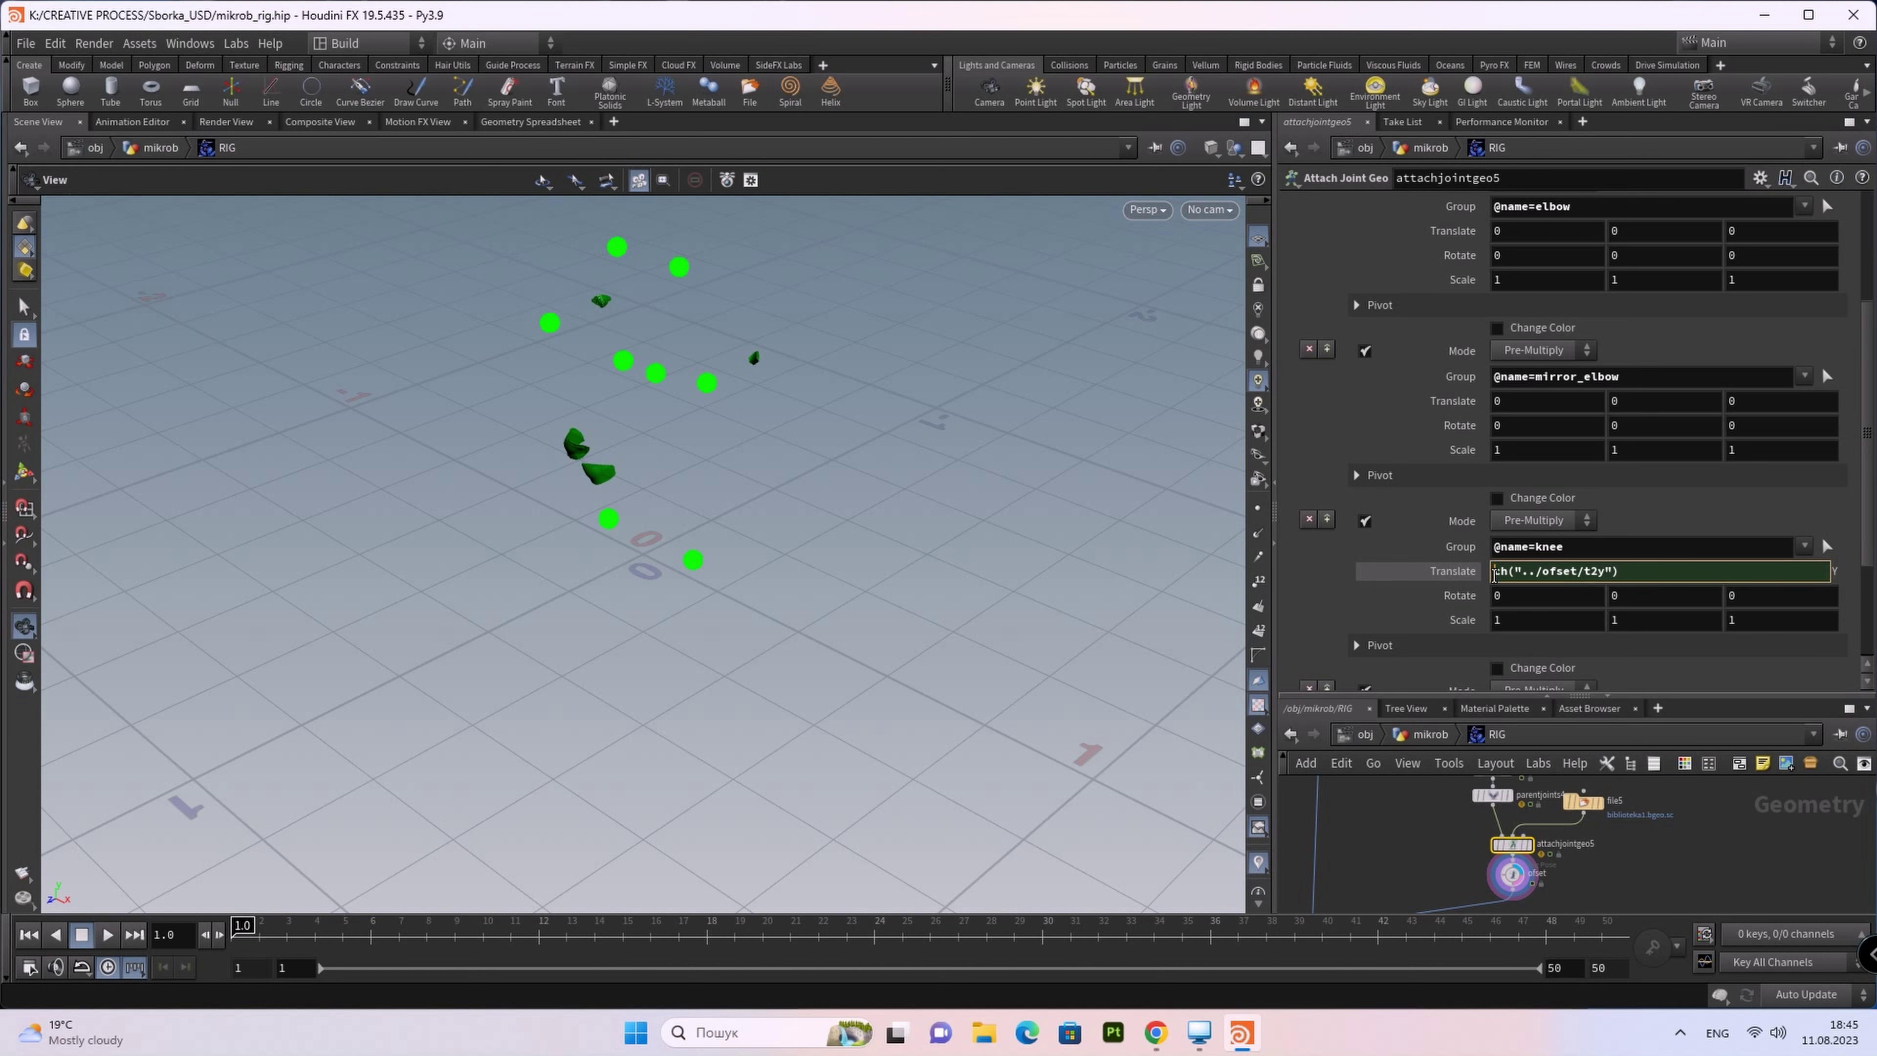
text(-)
key(Return)
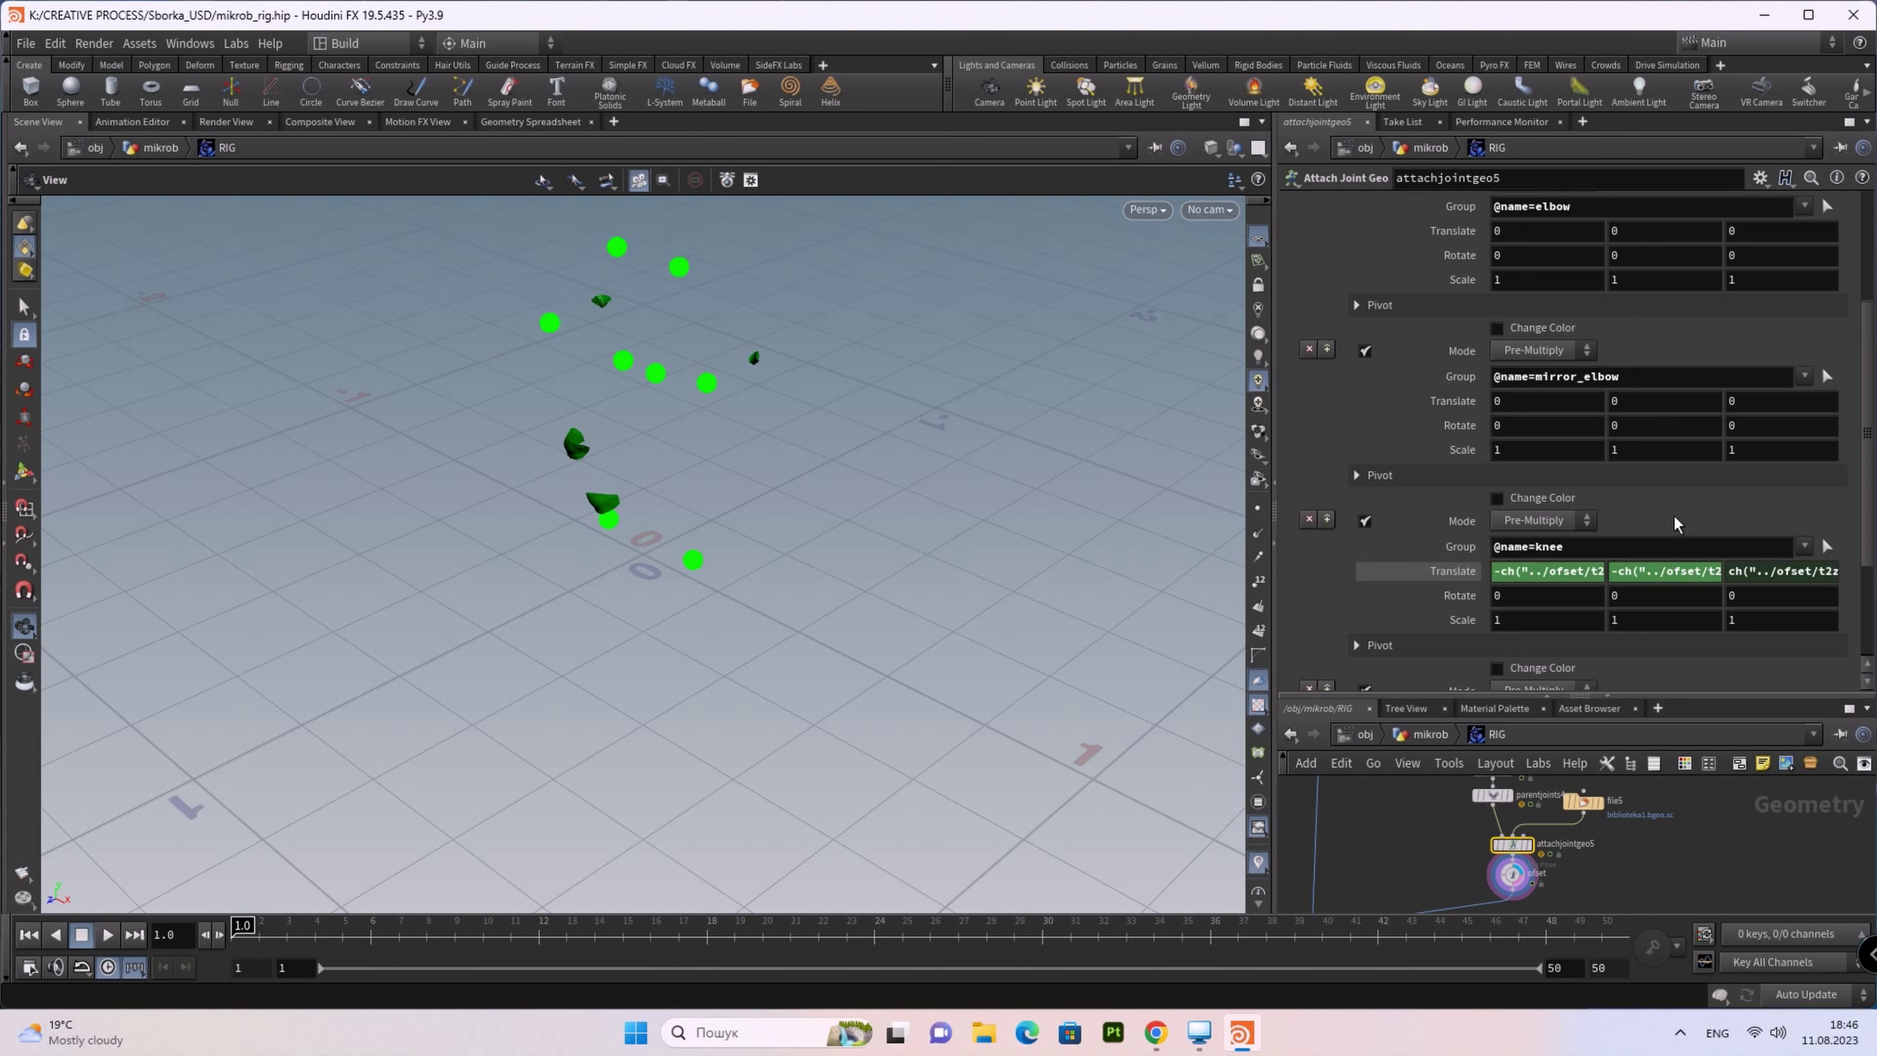
click(1729, 571)
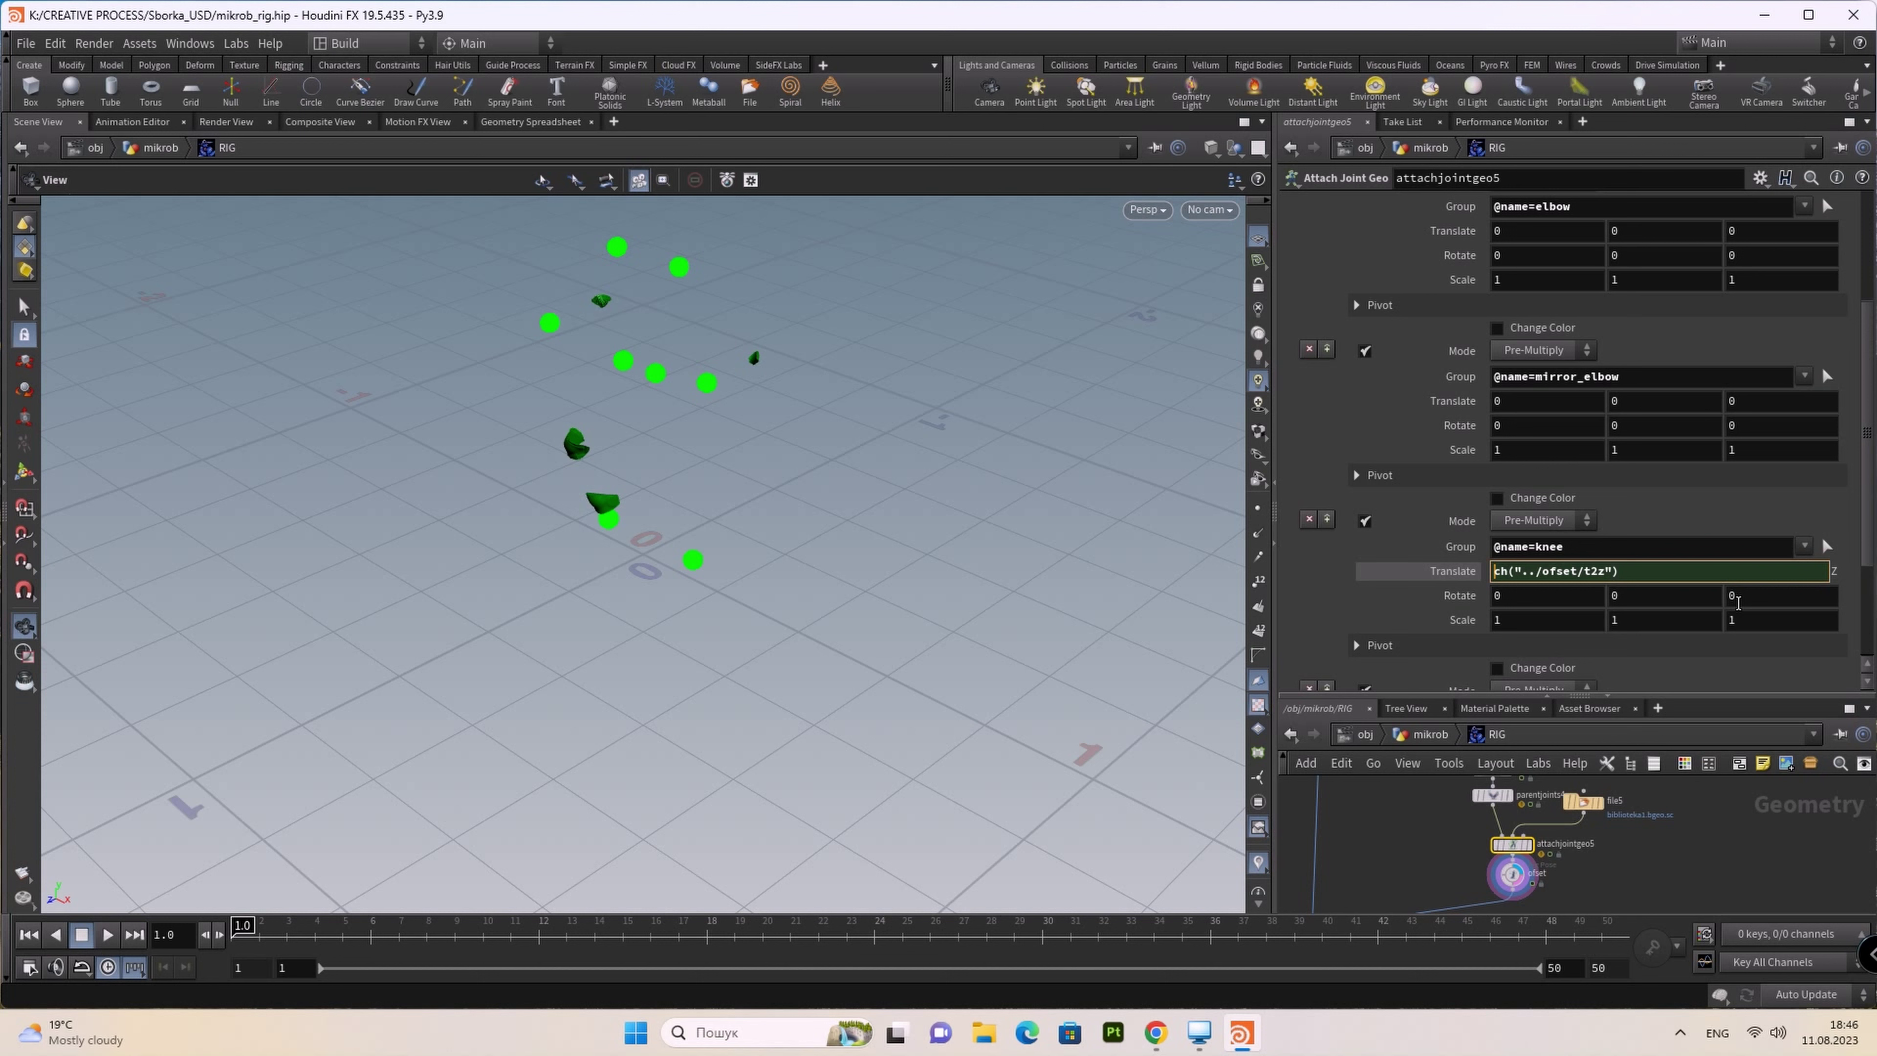
text(-)
key(Return)
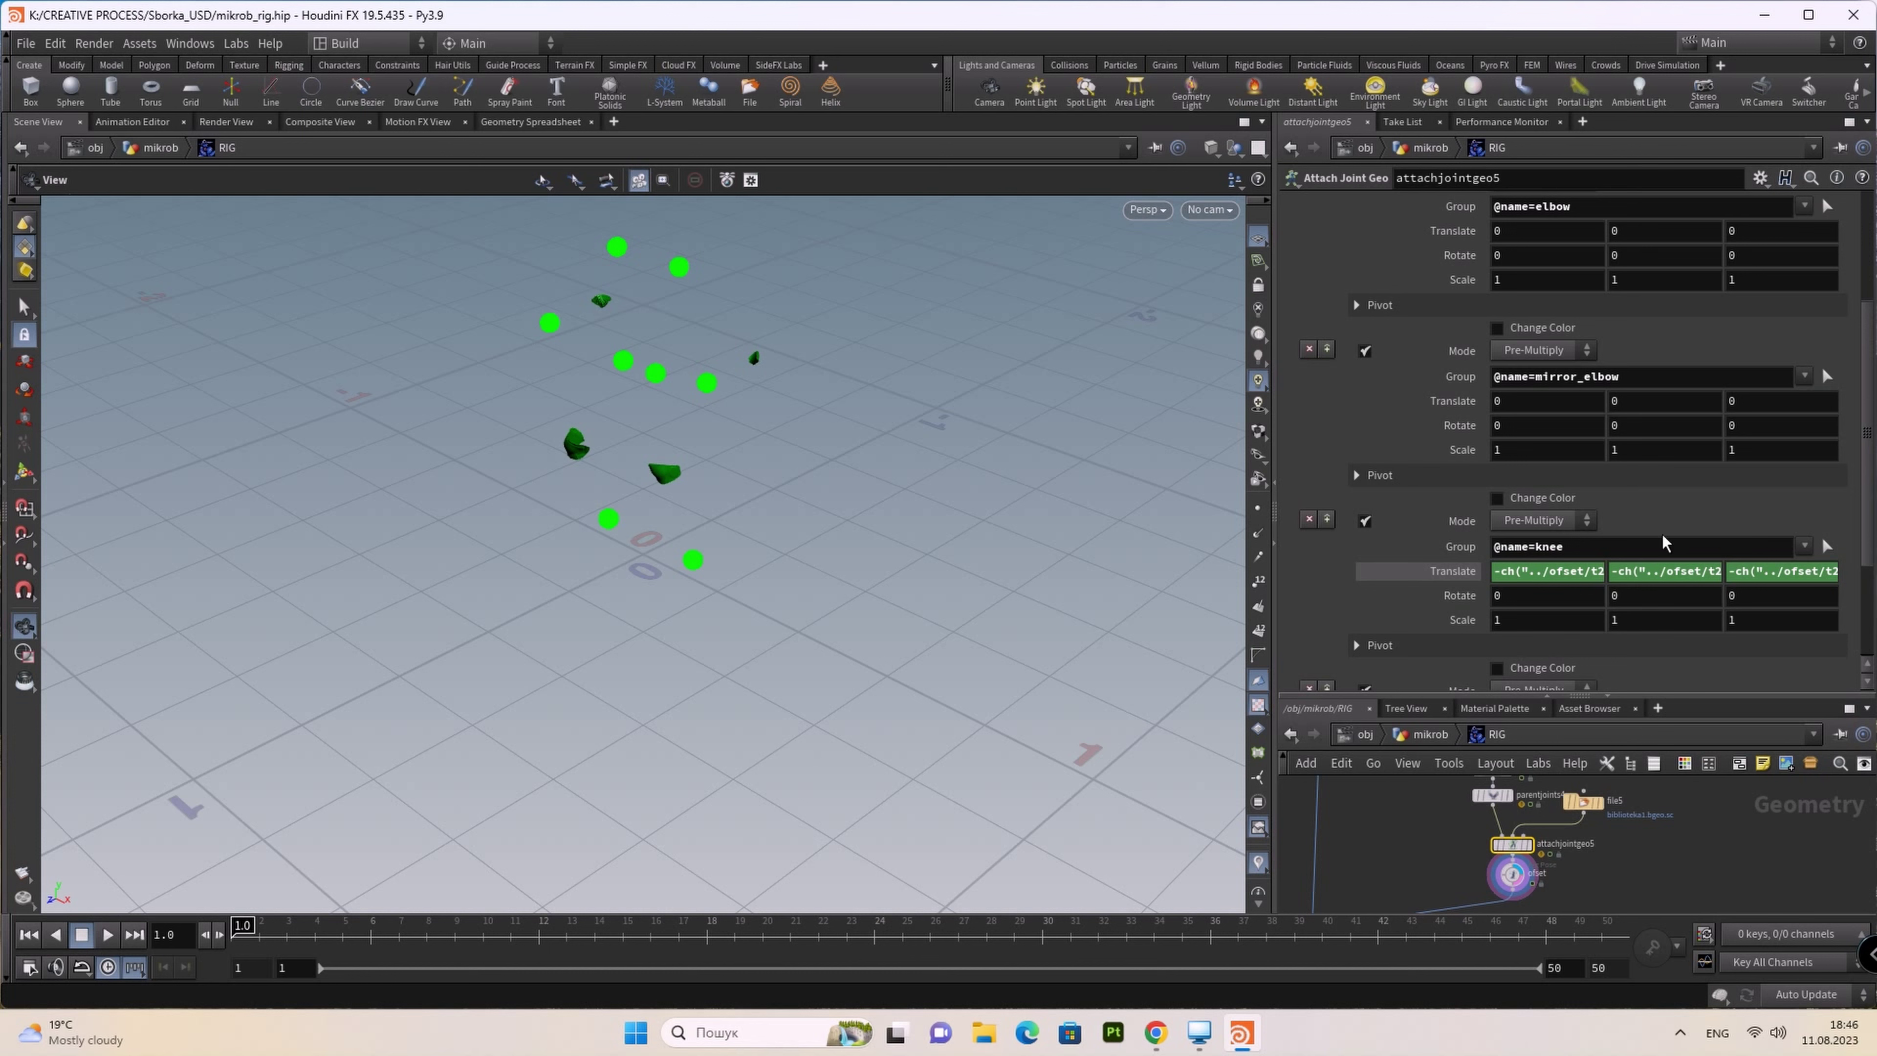
Step: Scroll the network and select the ofset Rig Pose node to show its parameters
scroll(1661, 533, down, 1)
scroll(1662, 532, down, 1)
scroll(1664, 538, down, 1)
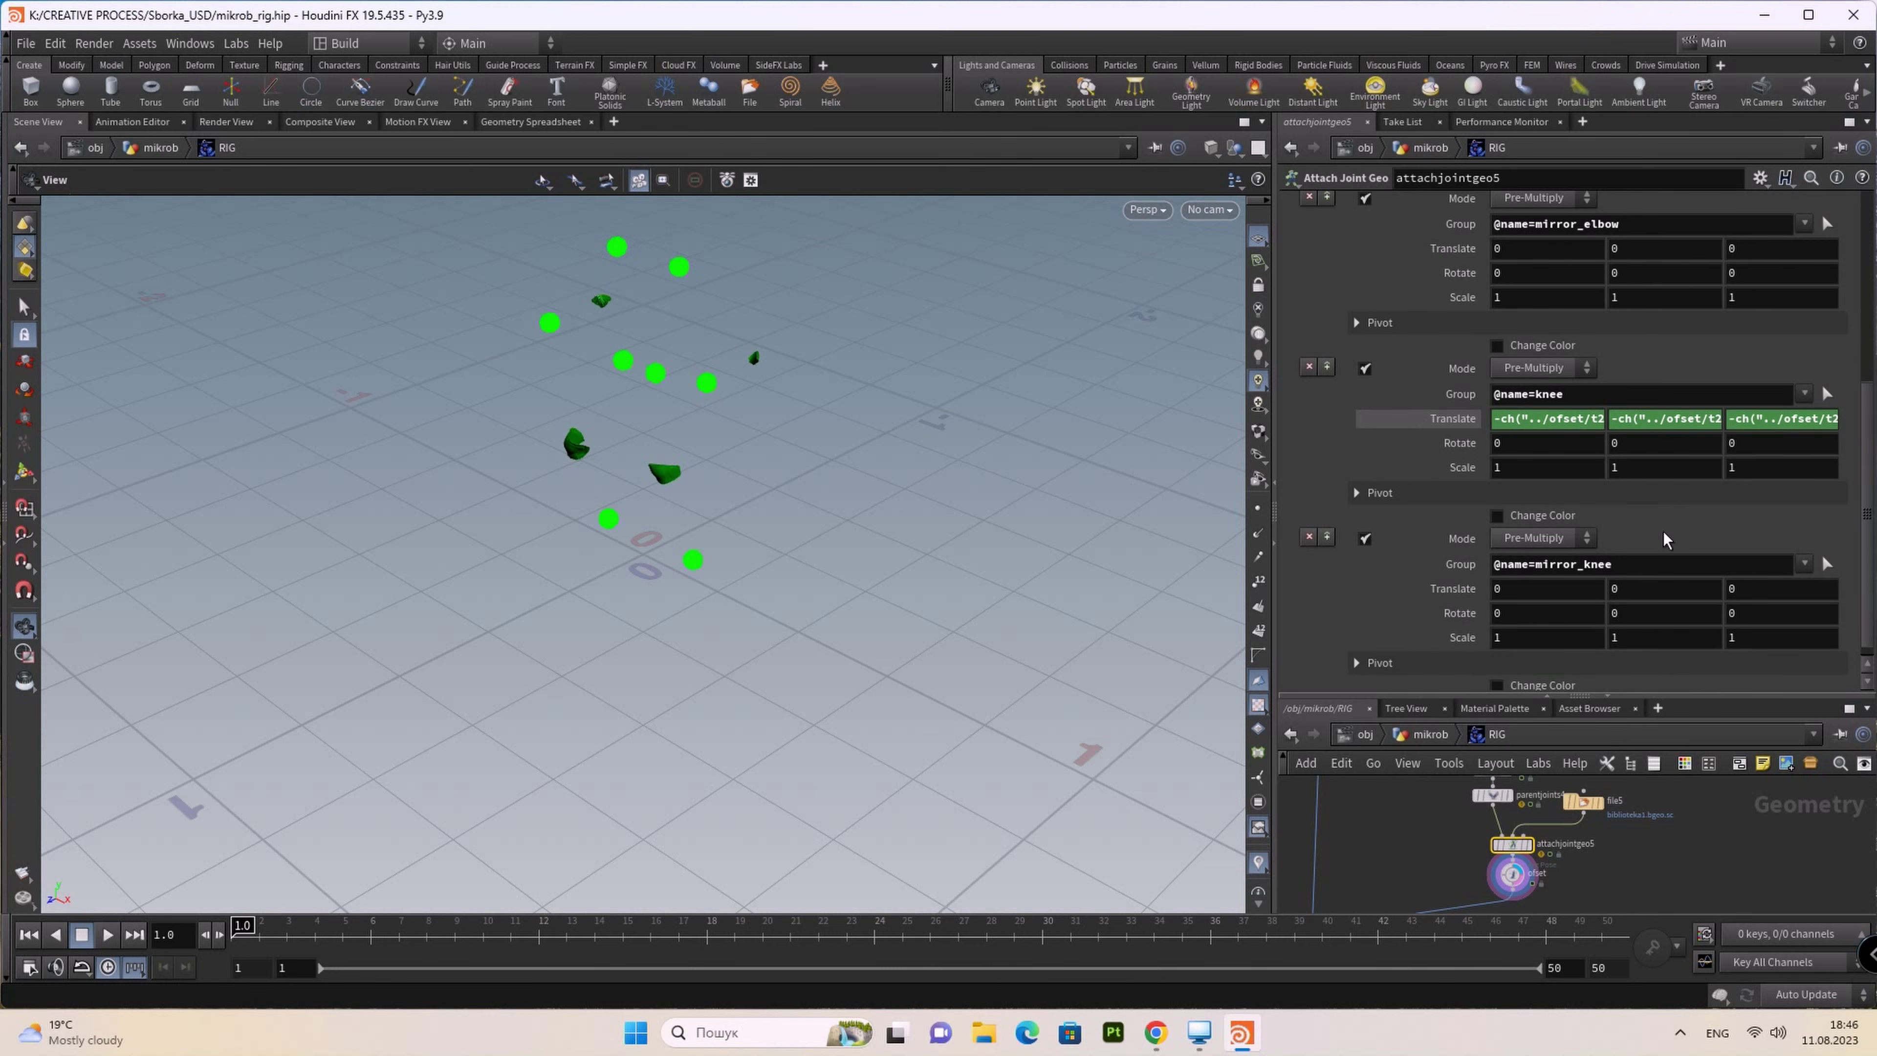
scroll(1664, 538, down, 1)
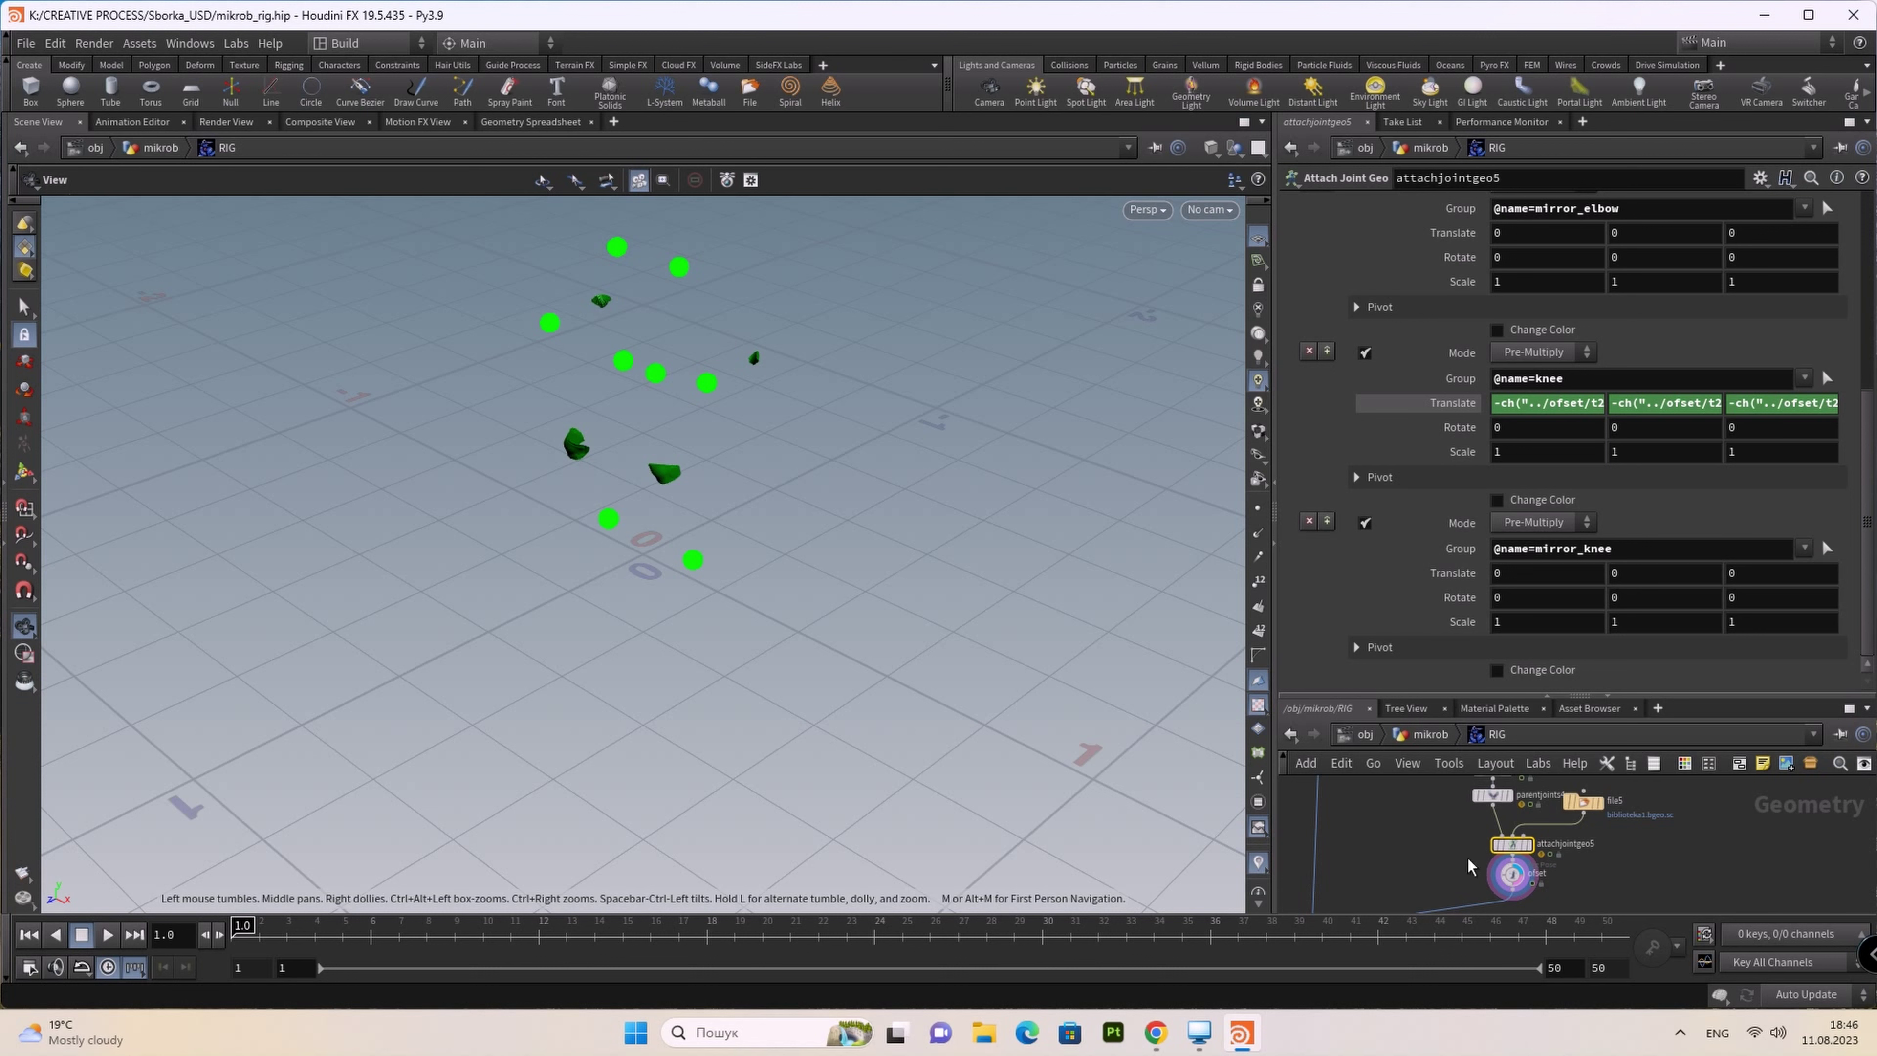
click(1514, 878)
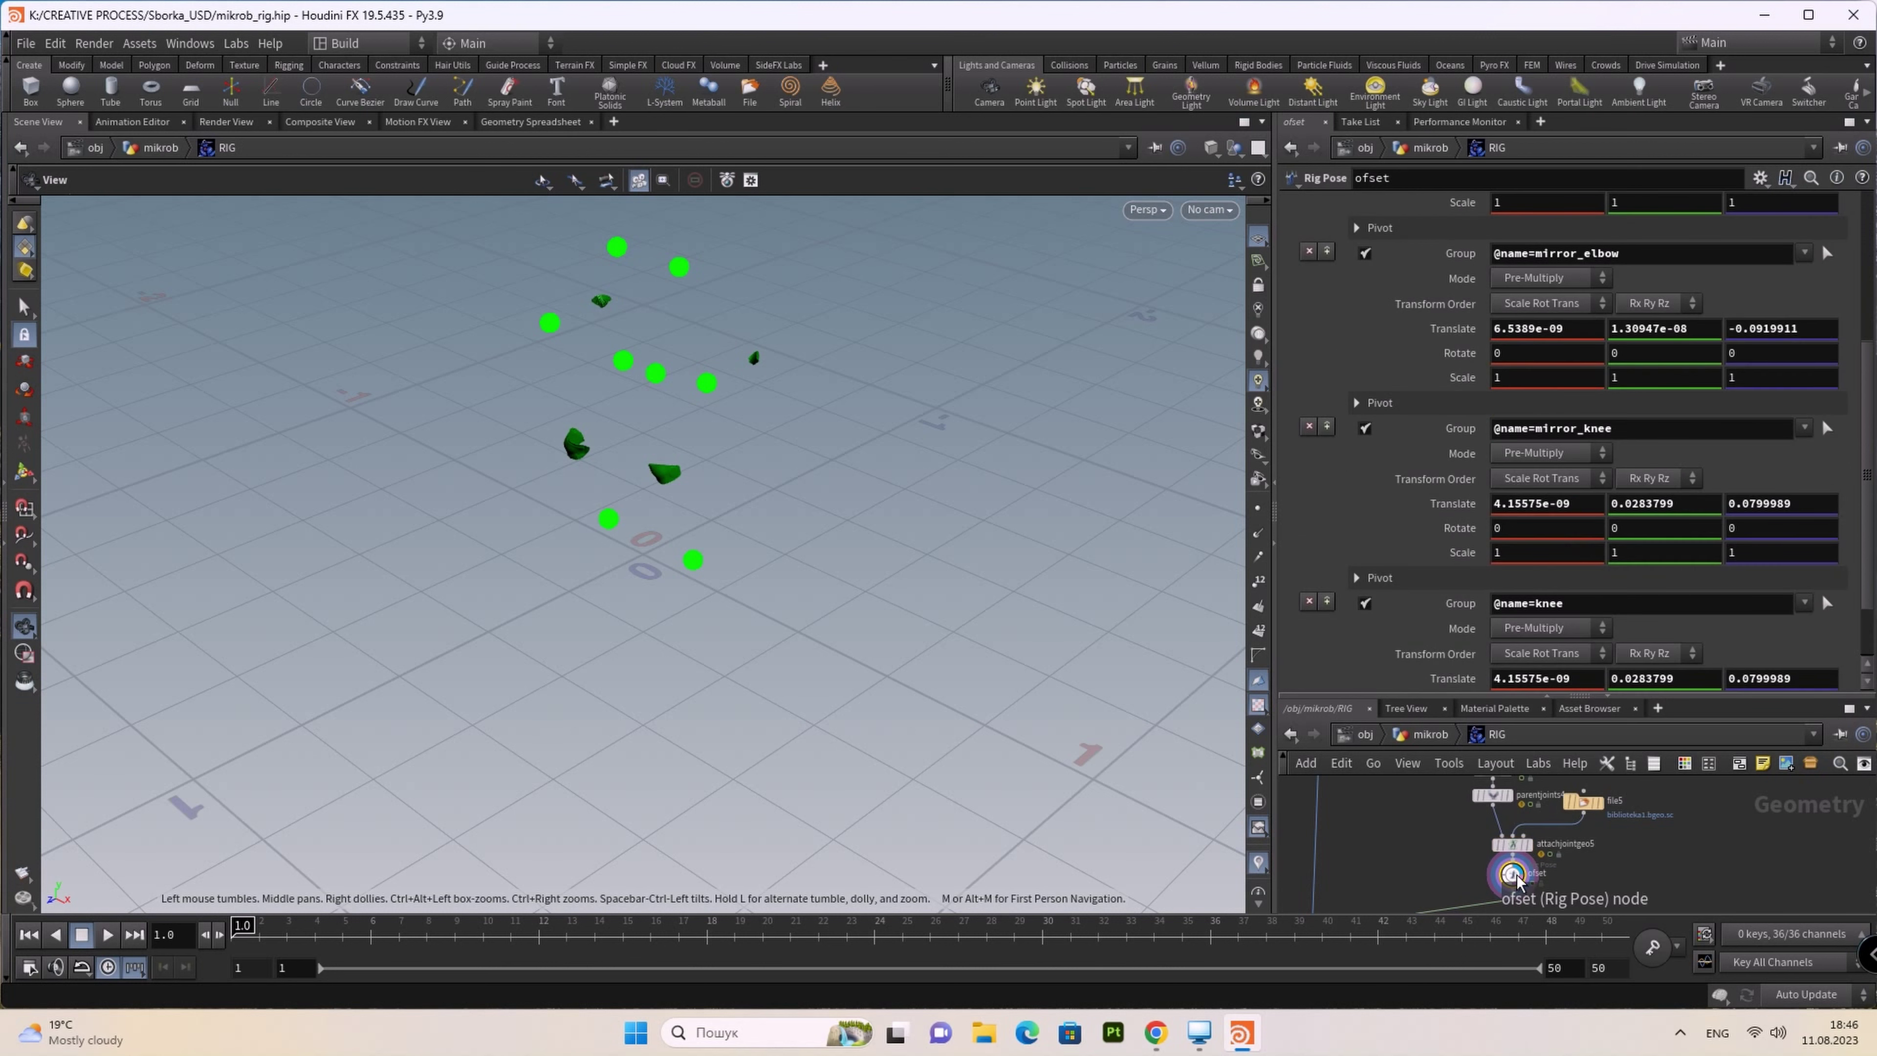
Step: Copy ofset's knee Translate parameter and return to attachjointgeo5's tweak settings
scroll(1707, 454, down, 2)
scroll(1707, 454, down, 1)
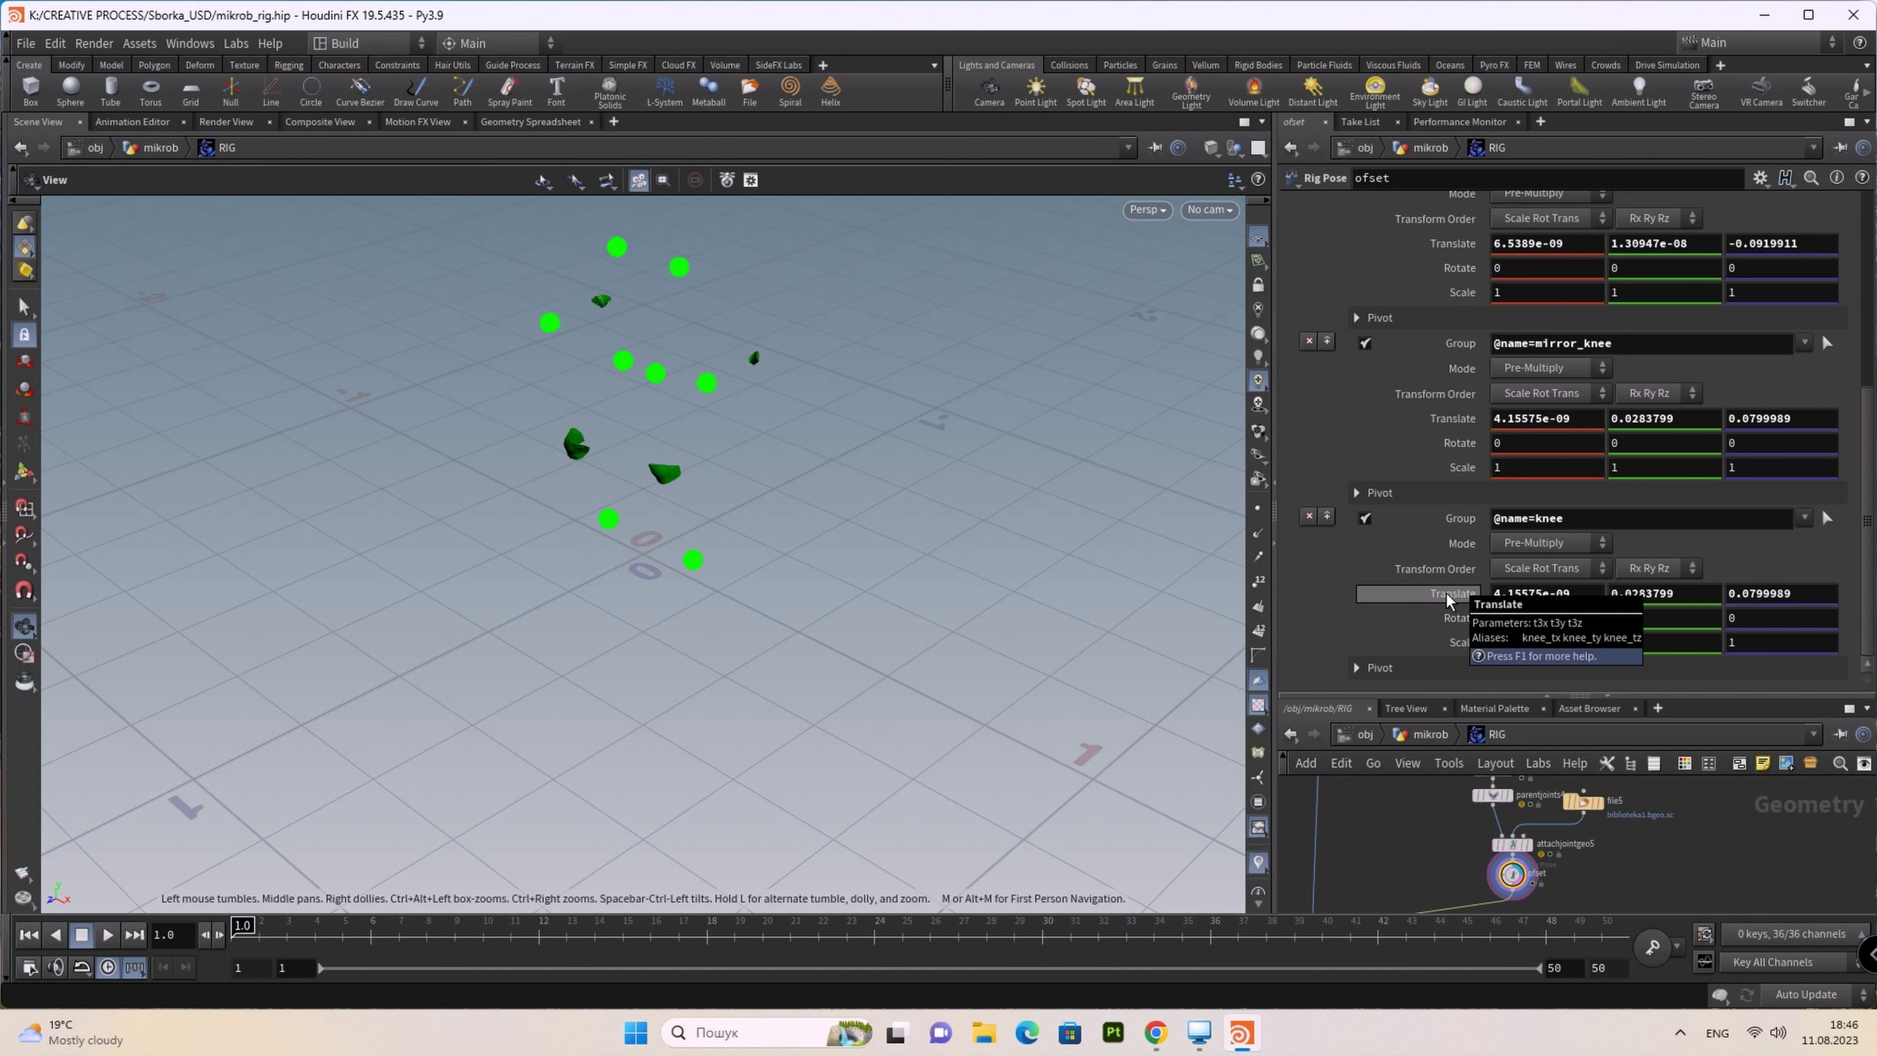
right_click(1447, 598)
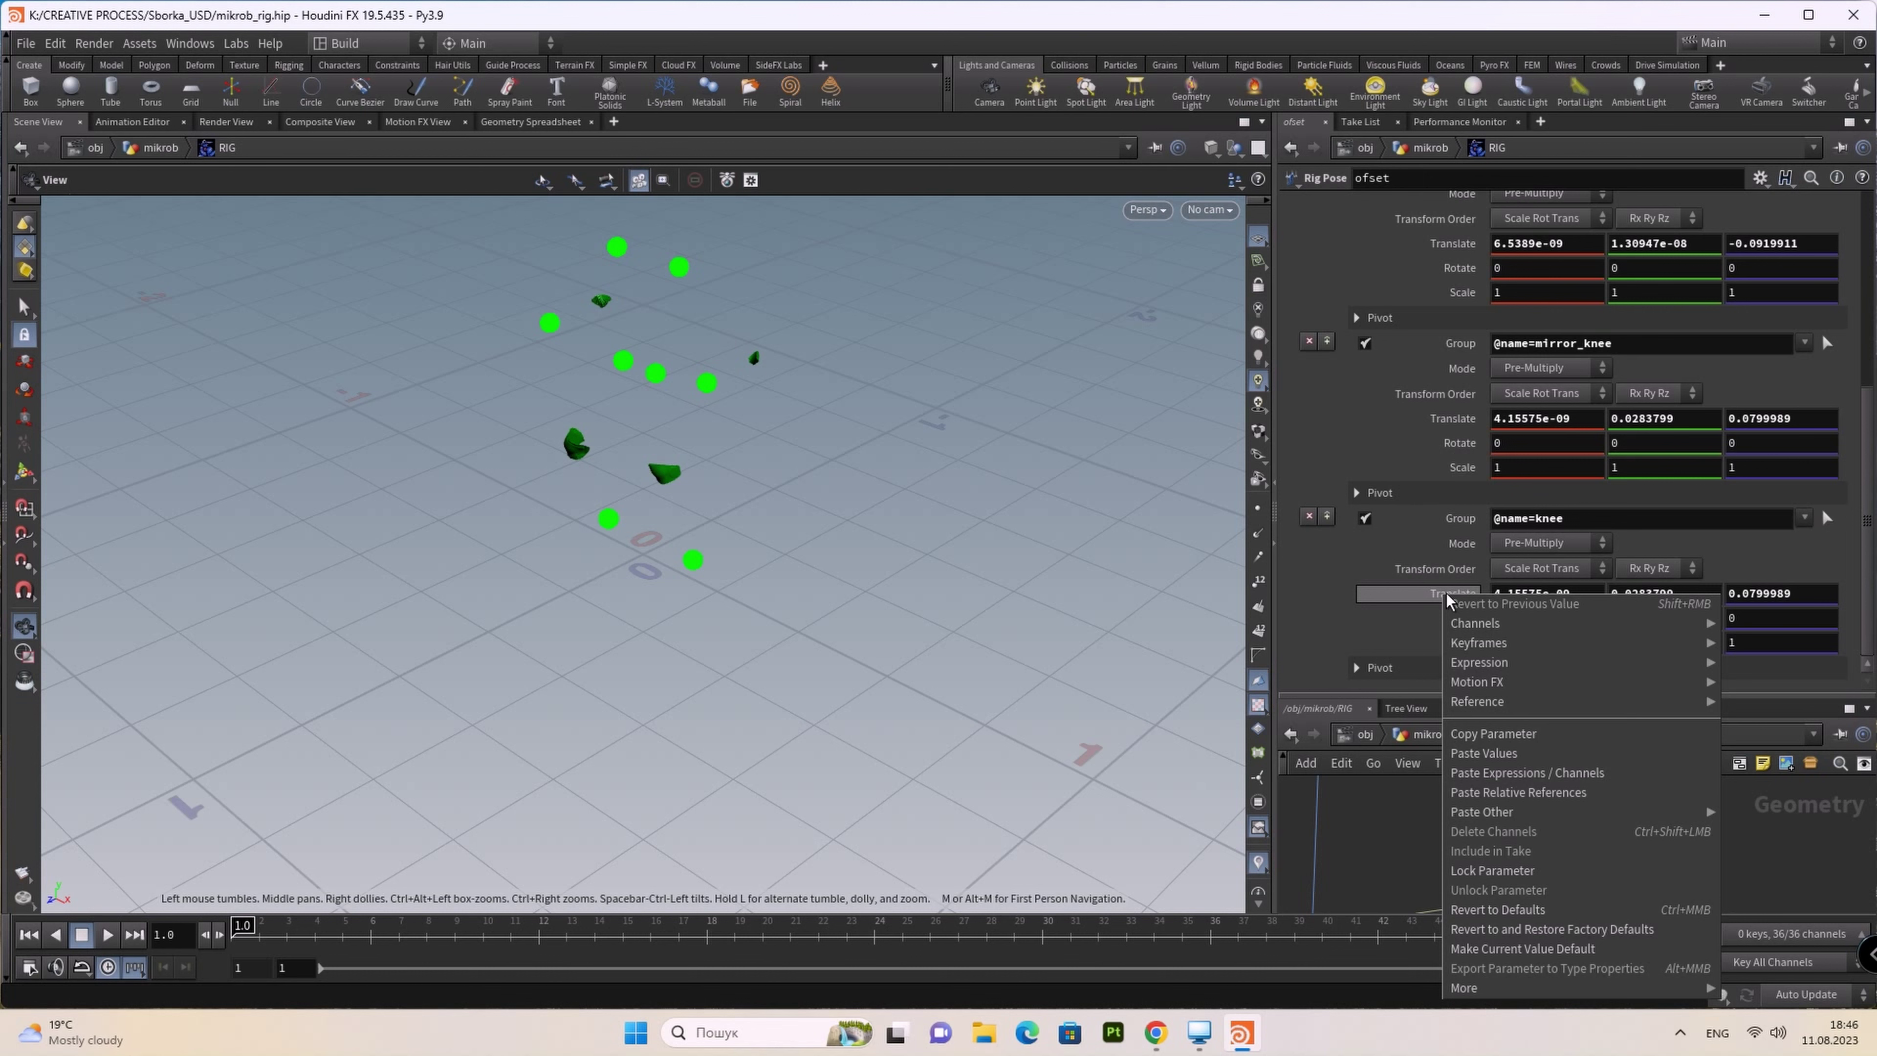
click(1528, 735)
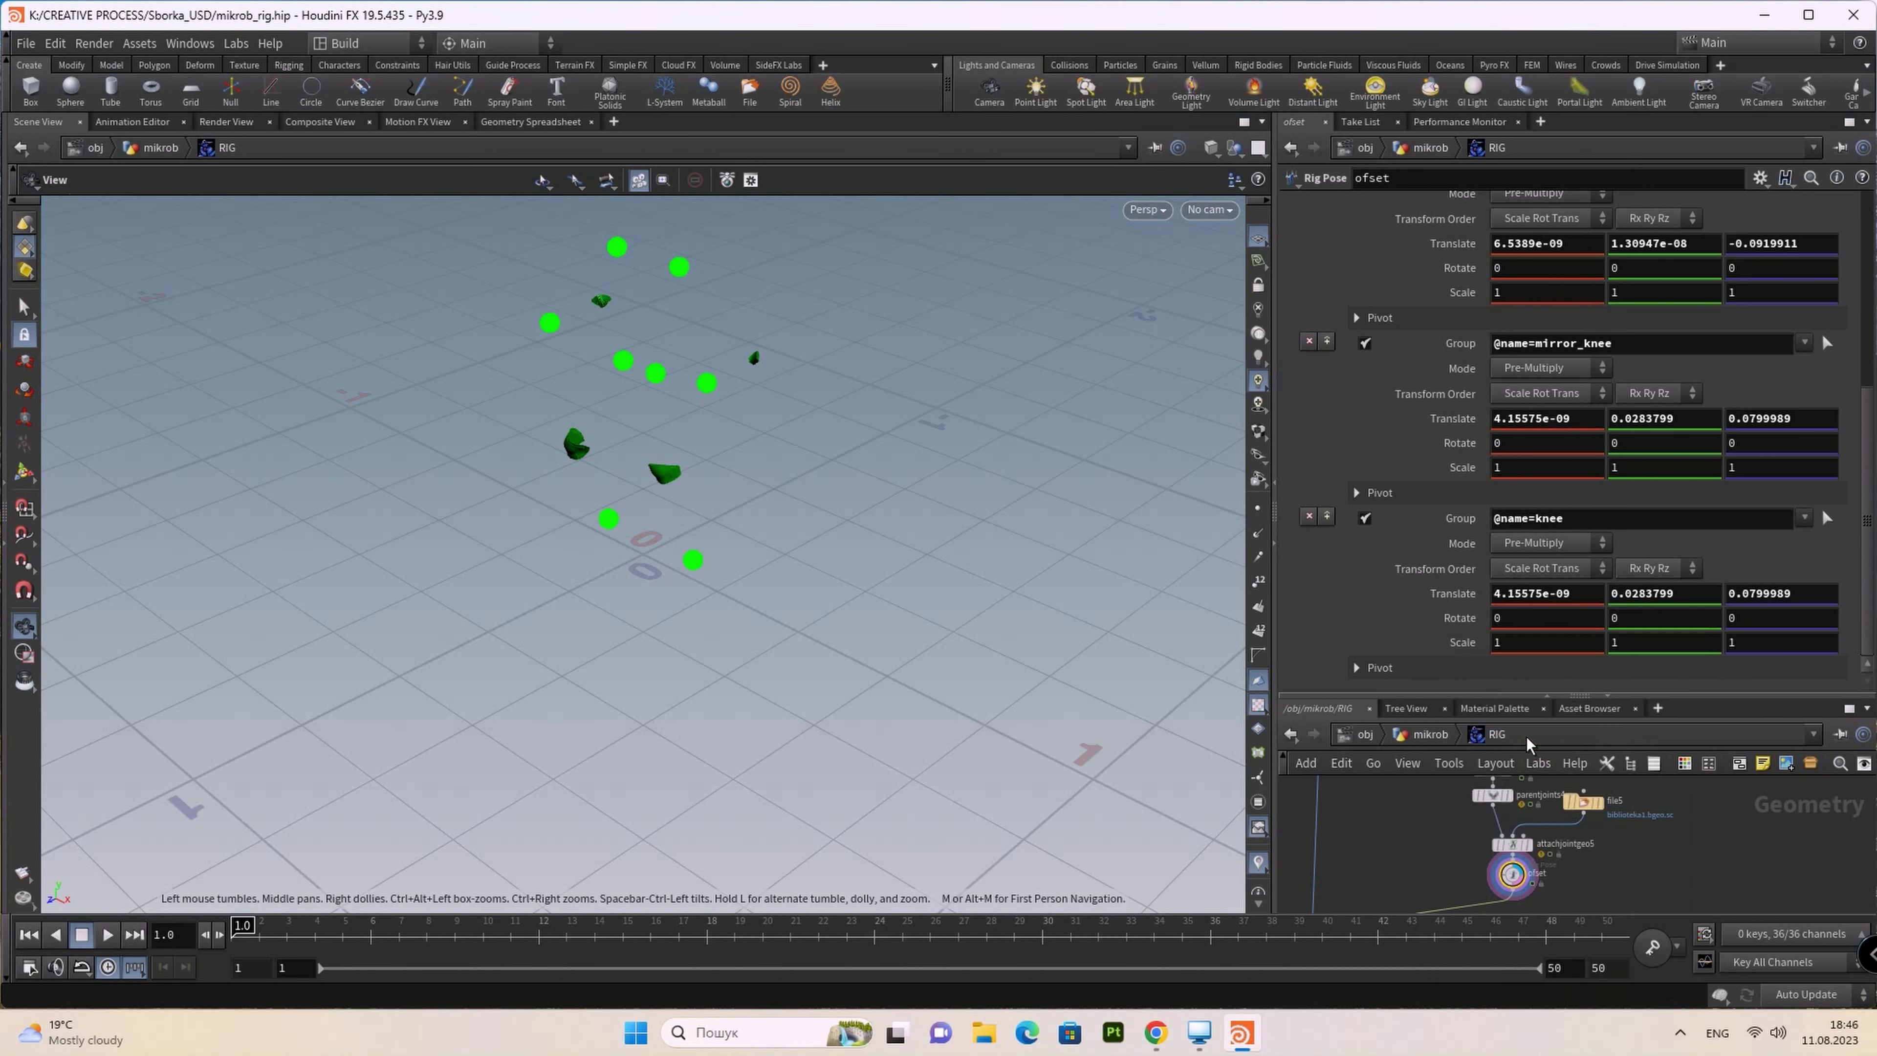
click(1515, 844)
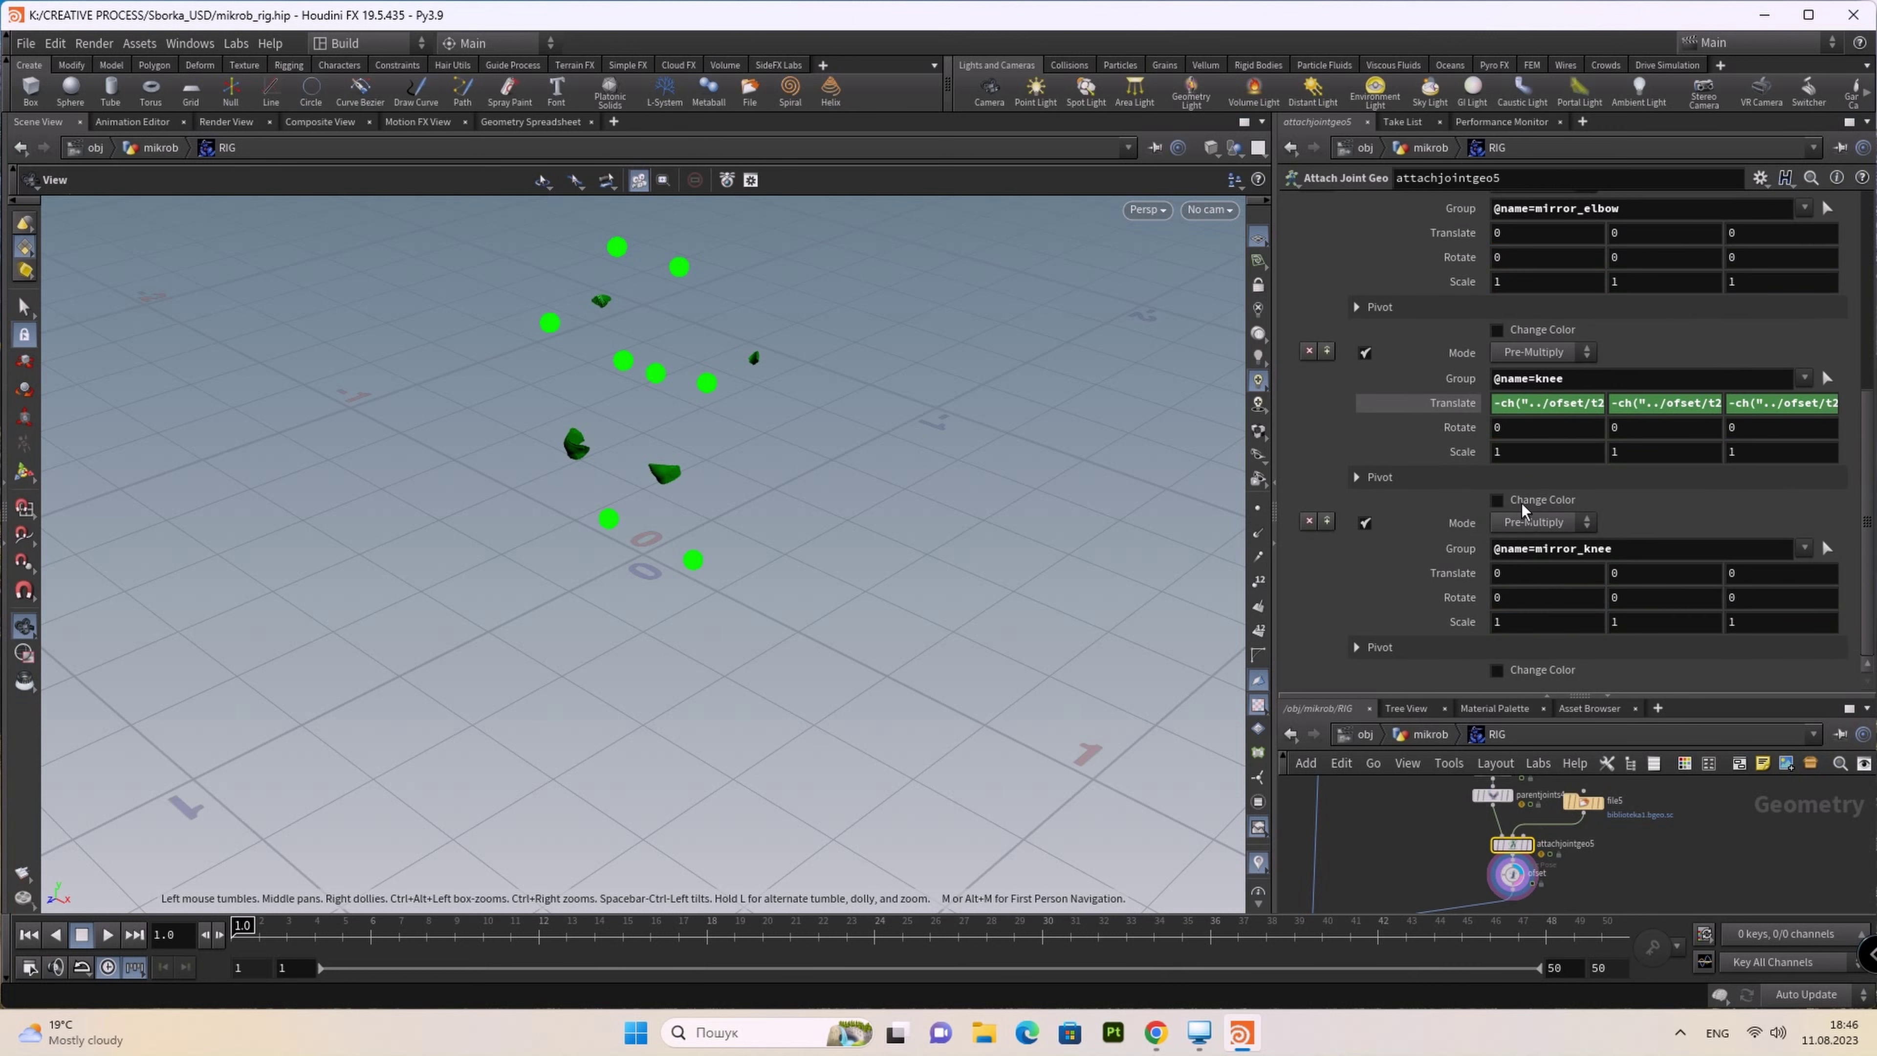
Step: Paste relative references to ofset's t3 channels into mirror_knee Translate, and negate the X expression
right_click(1454, 576)
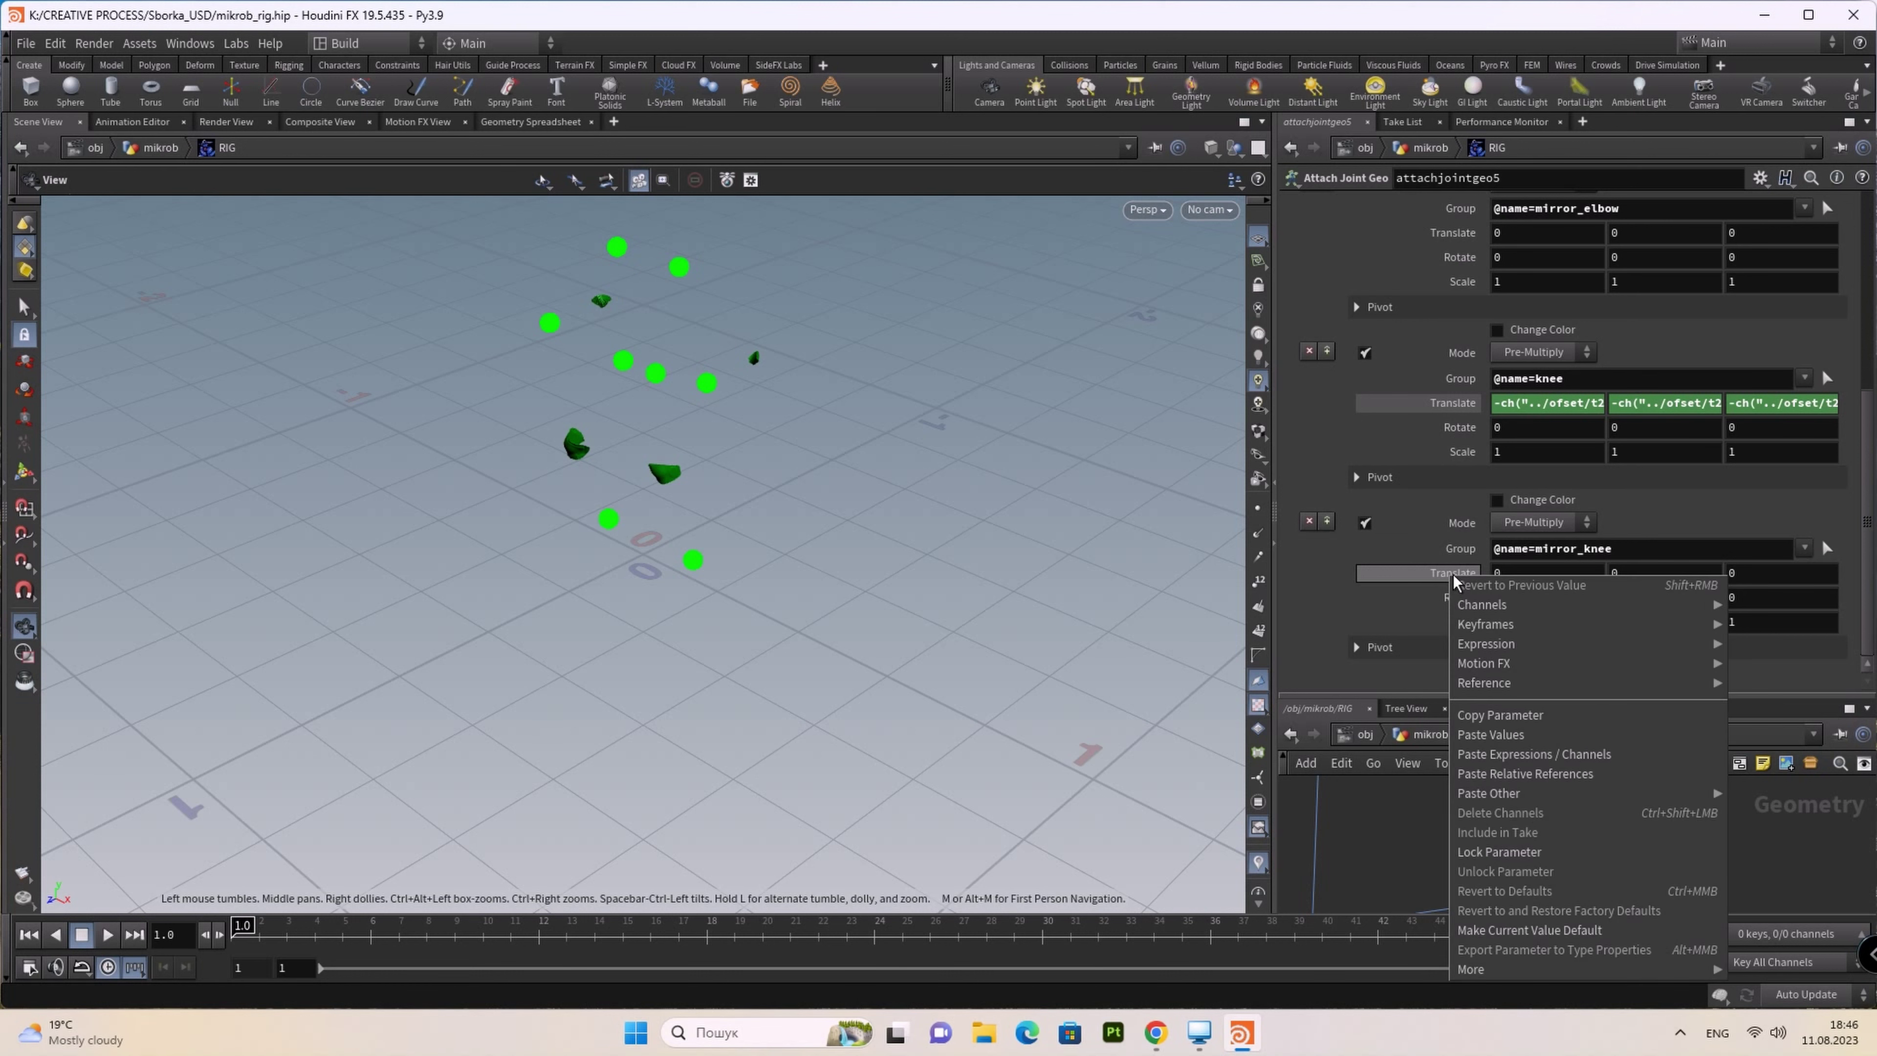
click(1532, 775)
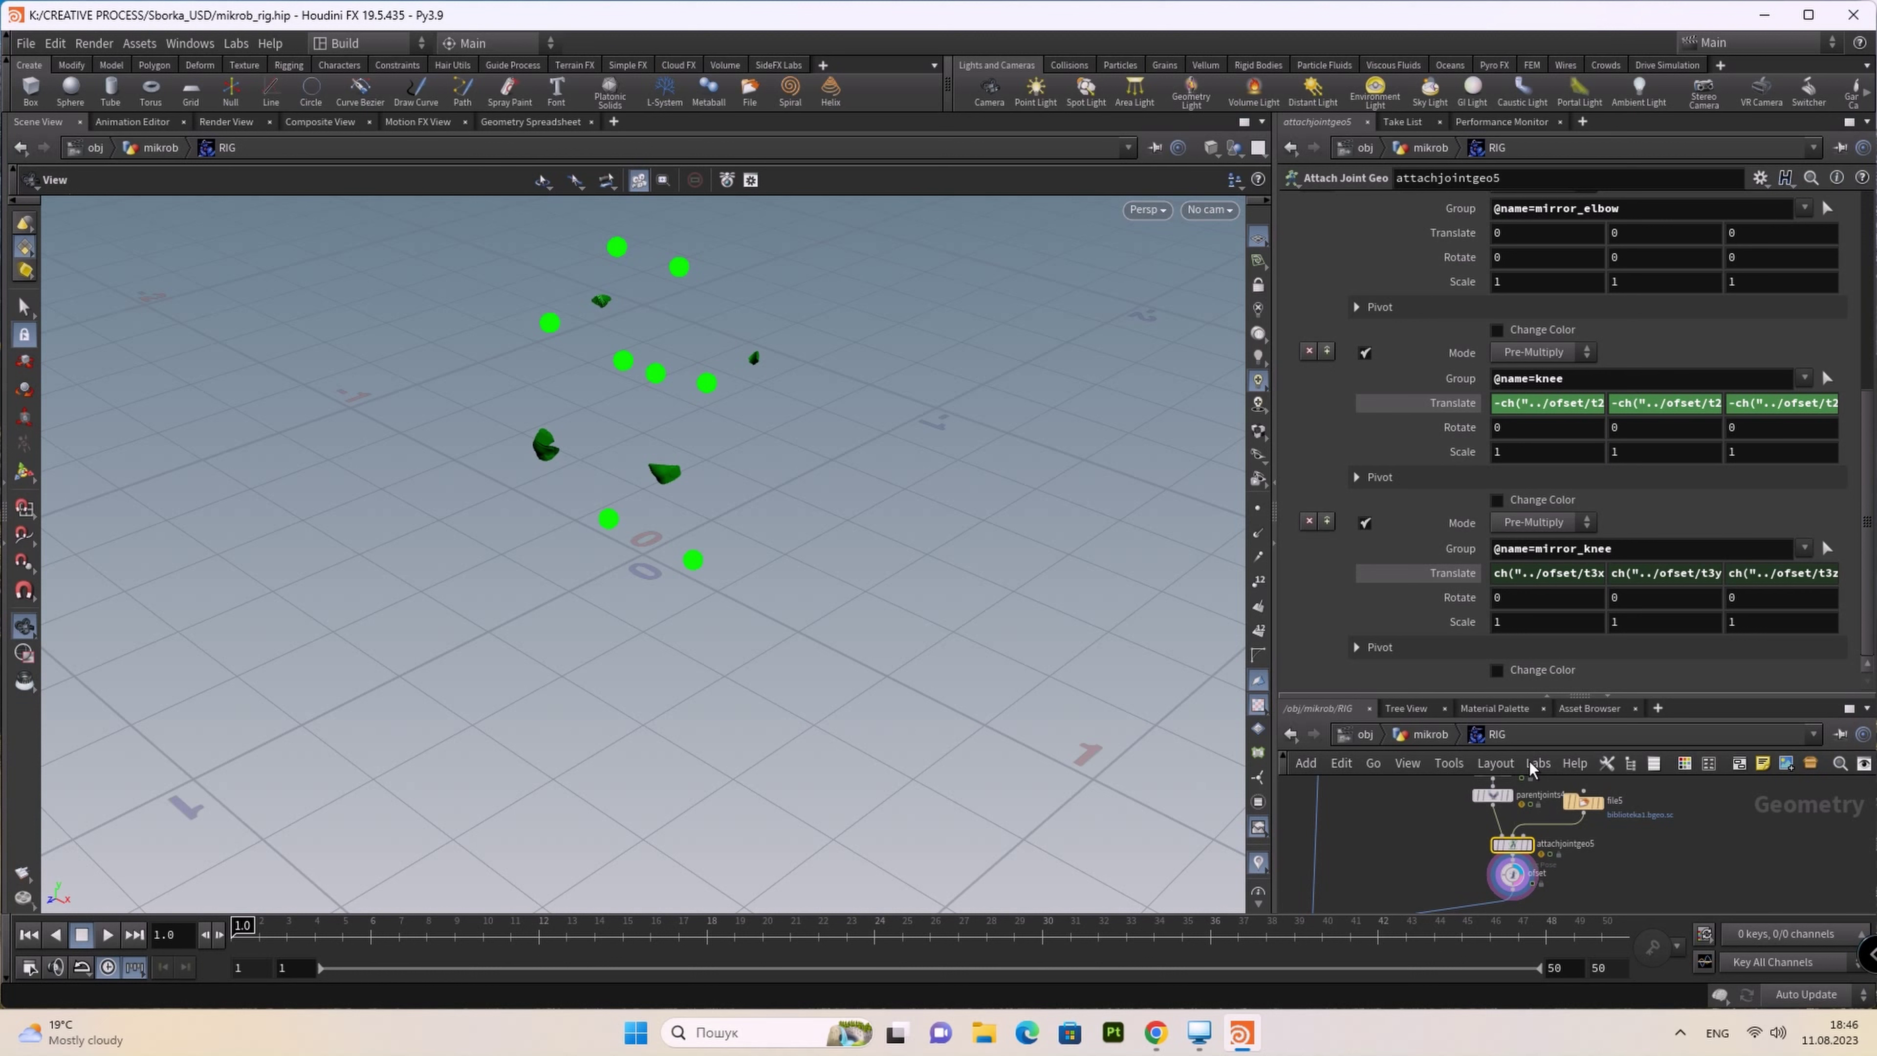
click(1493, 576)
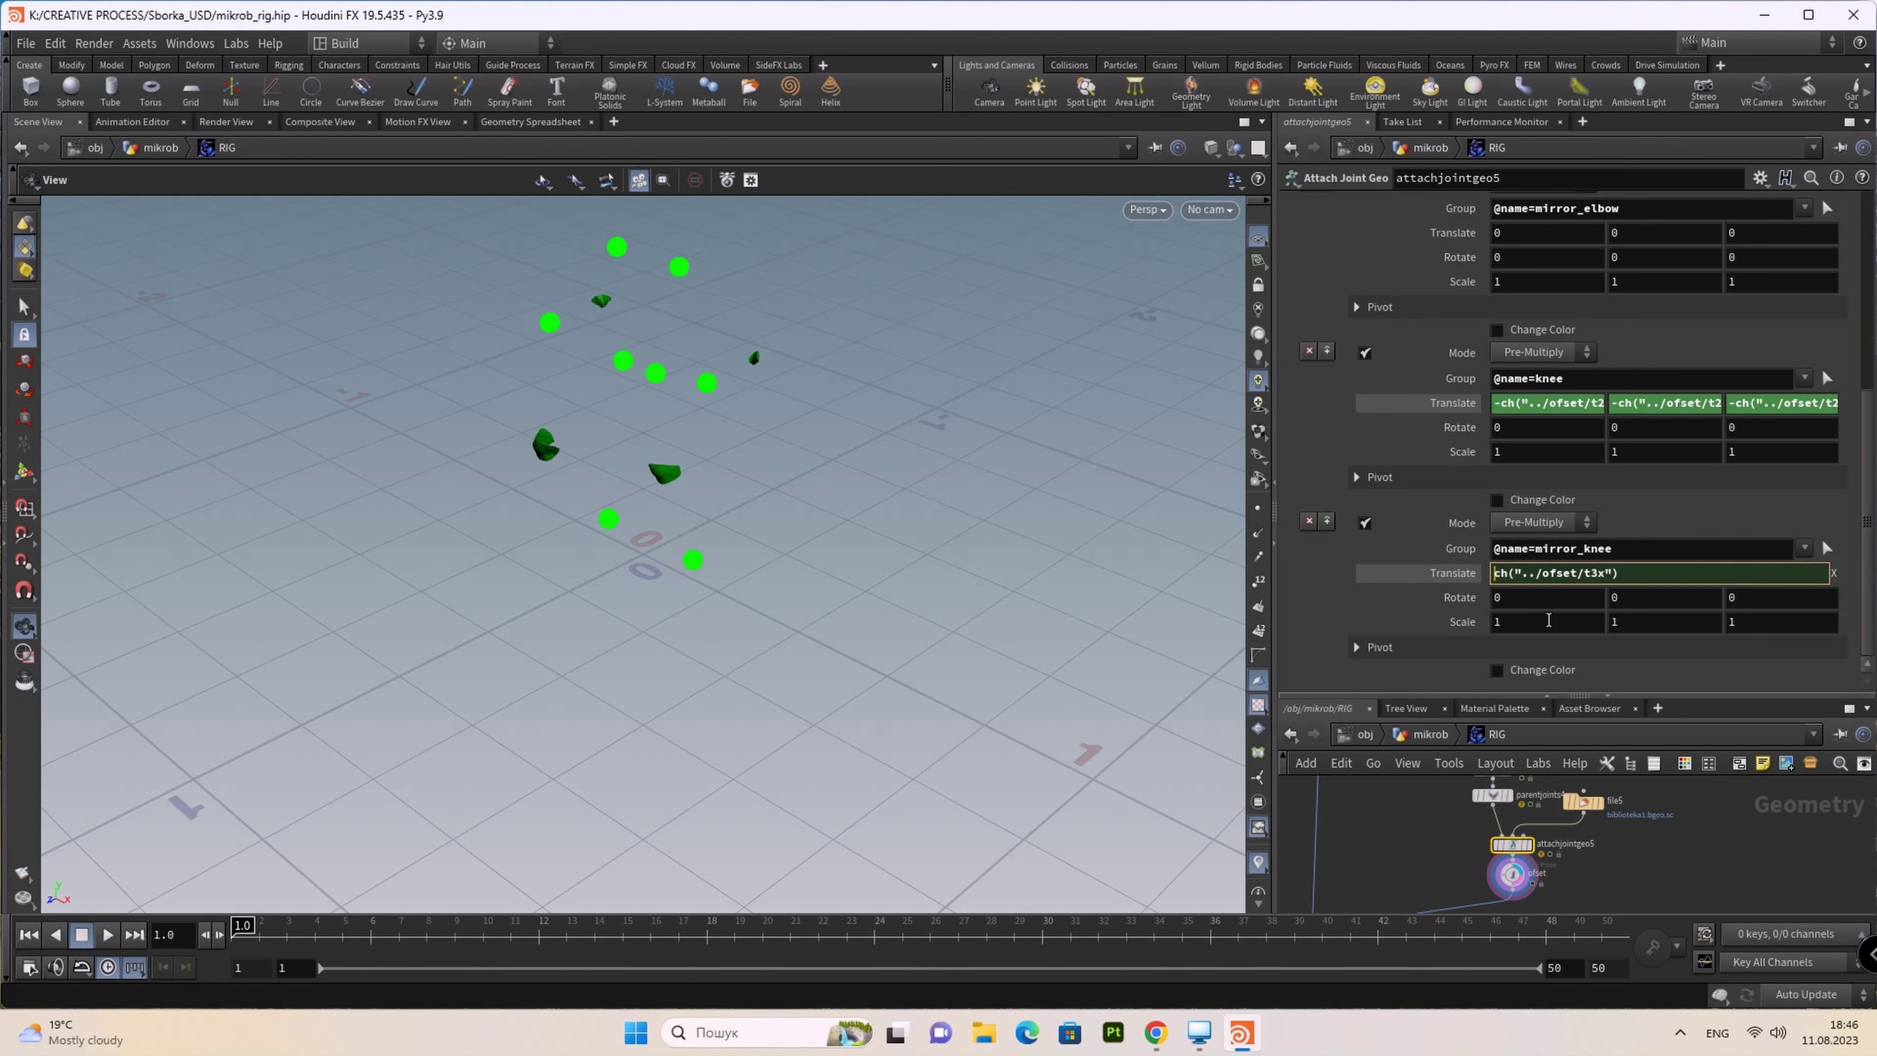
text(-)
key(Return)
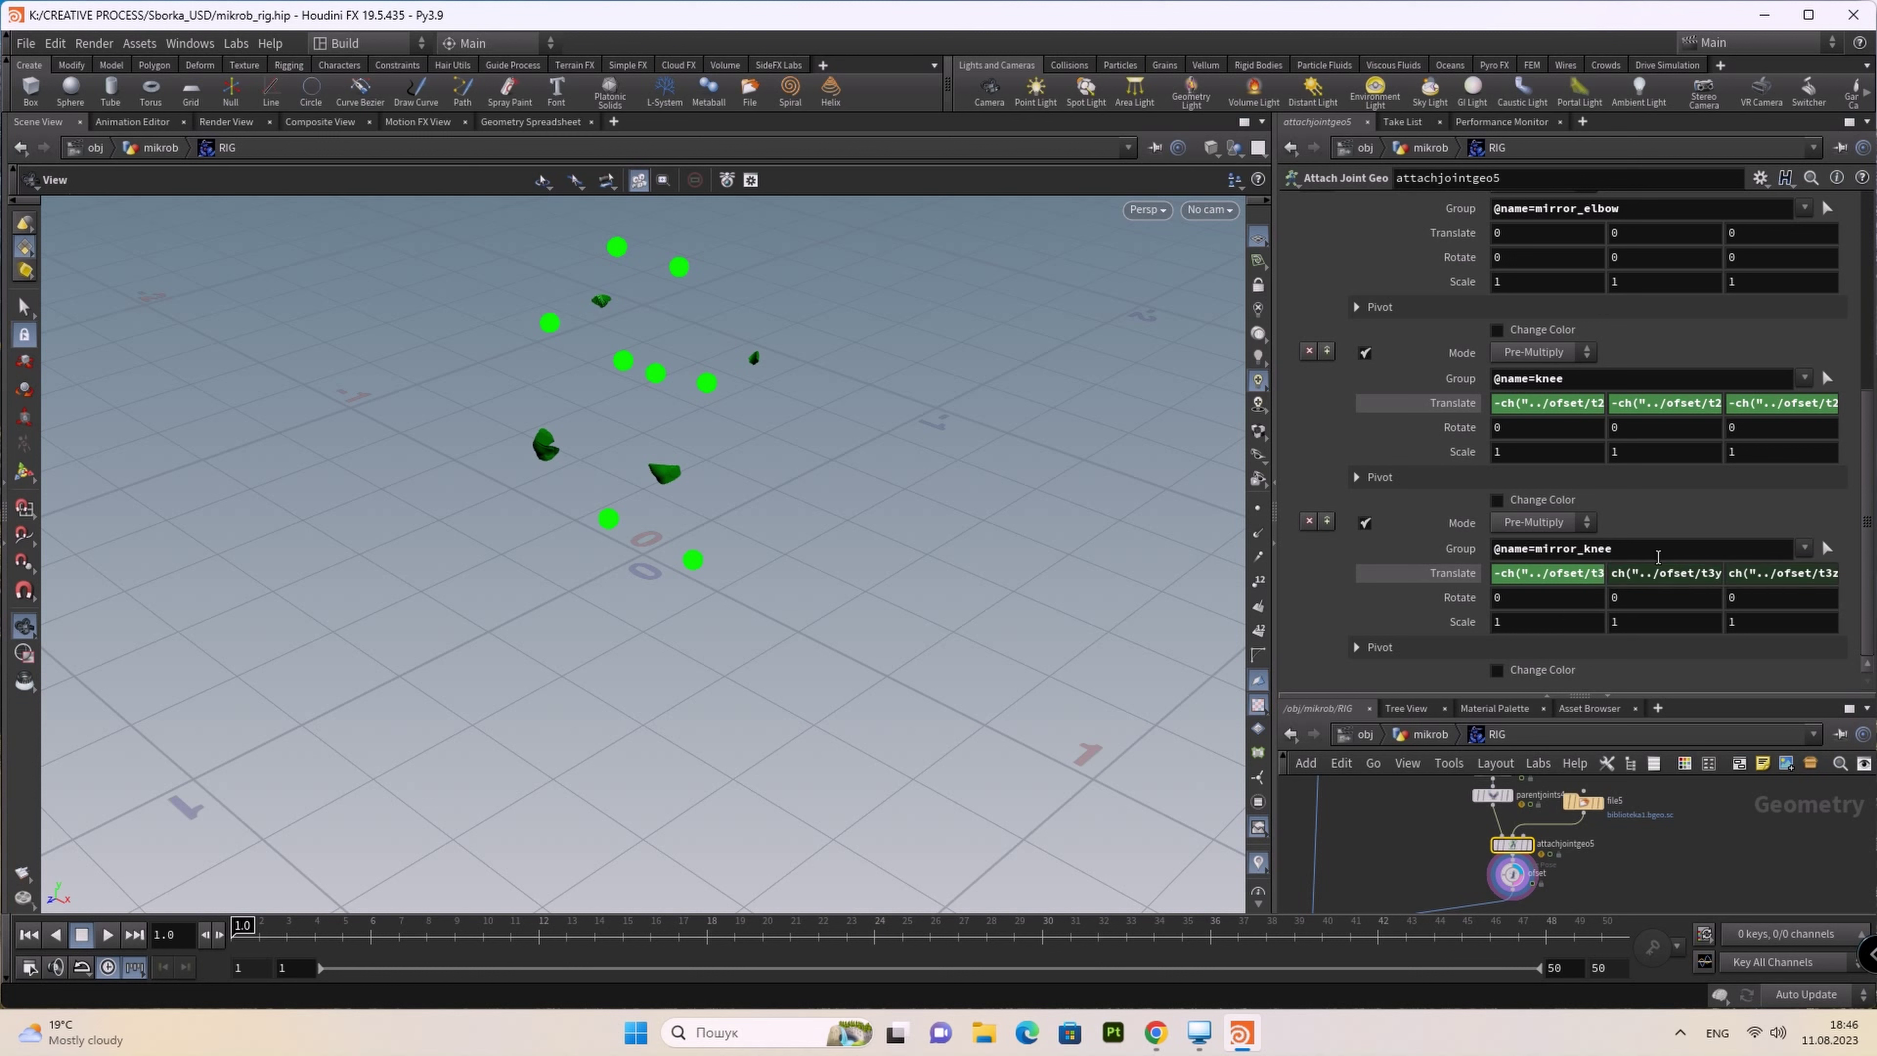
Step: Negate the mirror_knee Translate Y and Z expressions so the shape mirrors the knee
click(1610, 576)
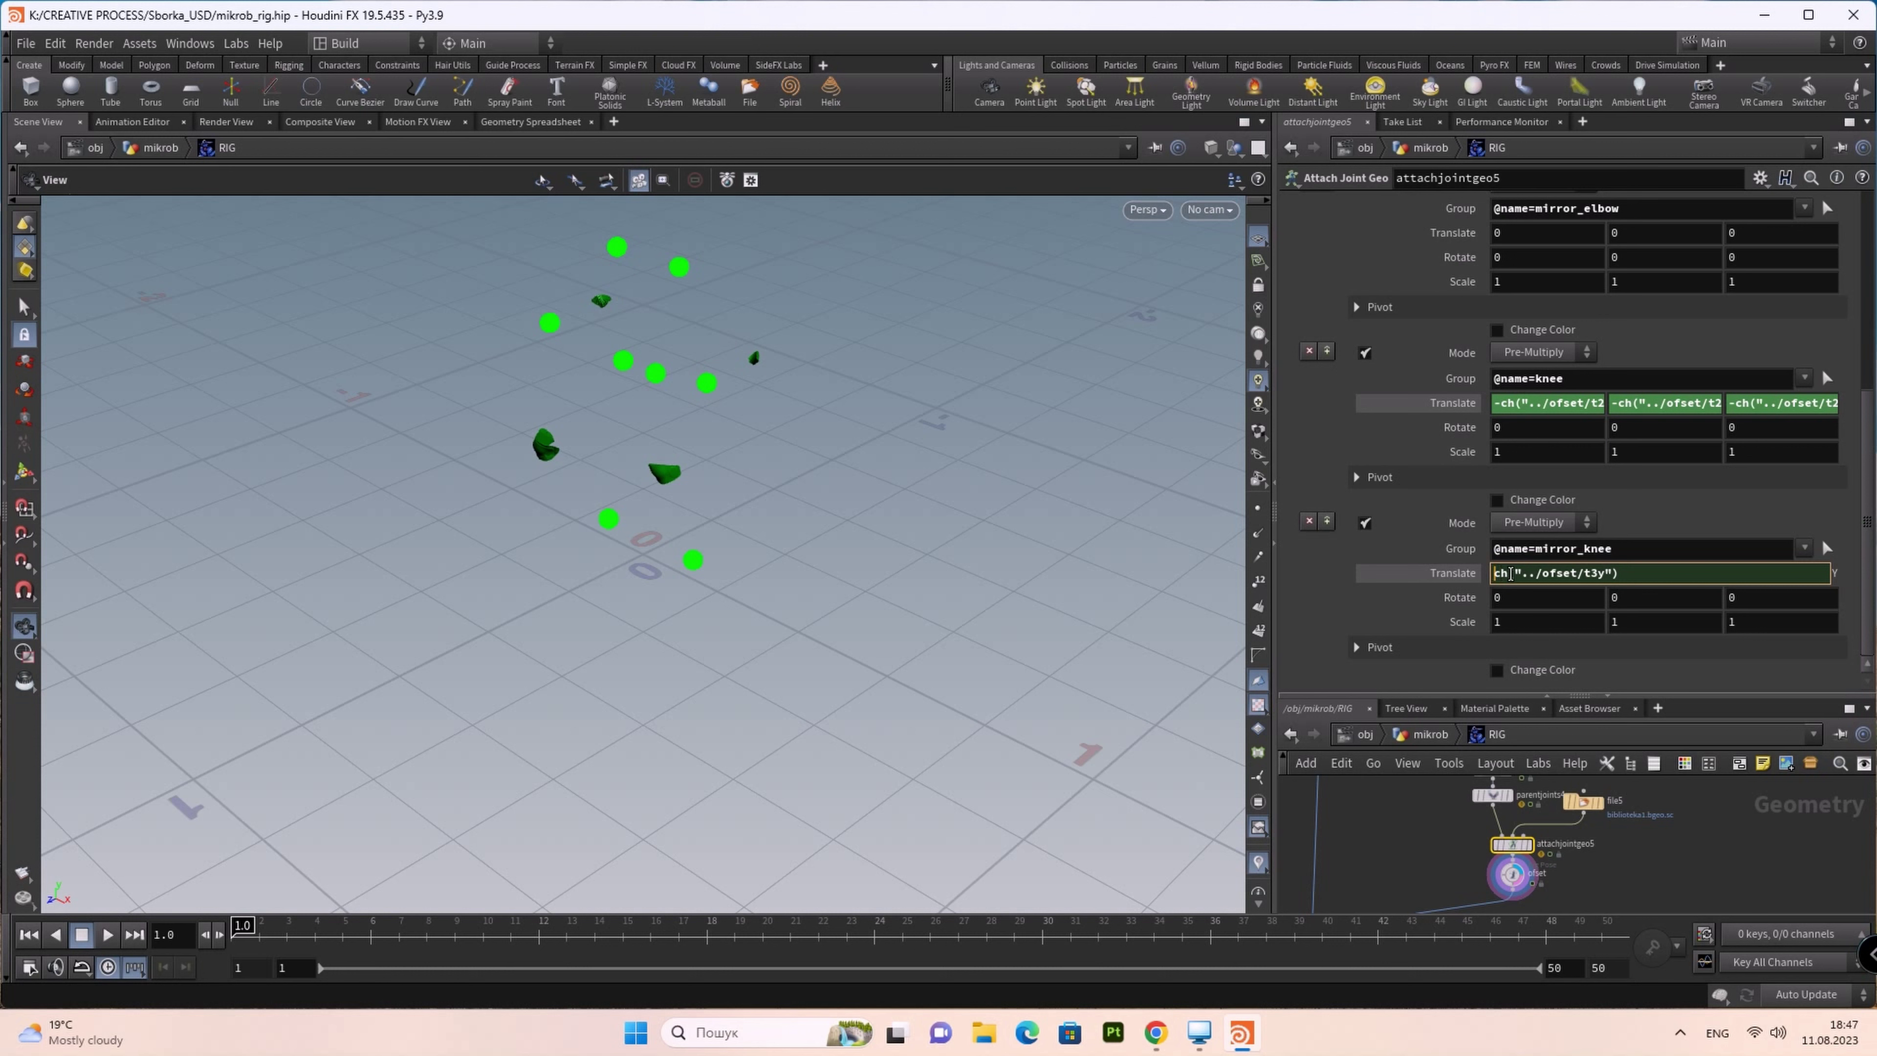
text(-)
key(Return)
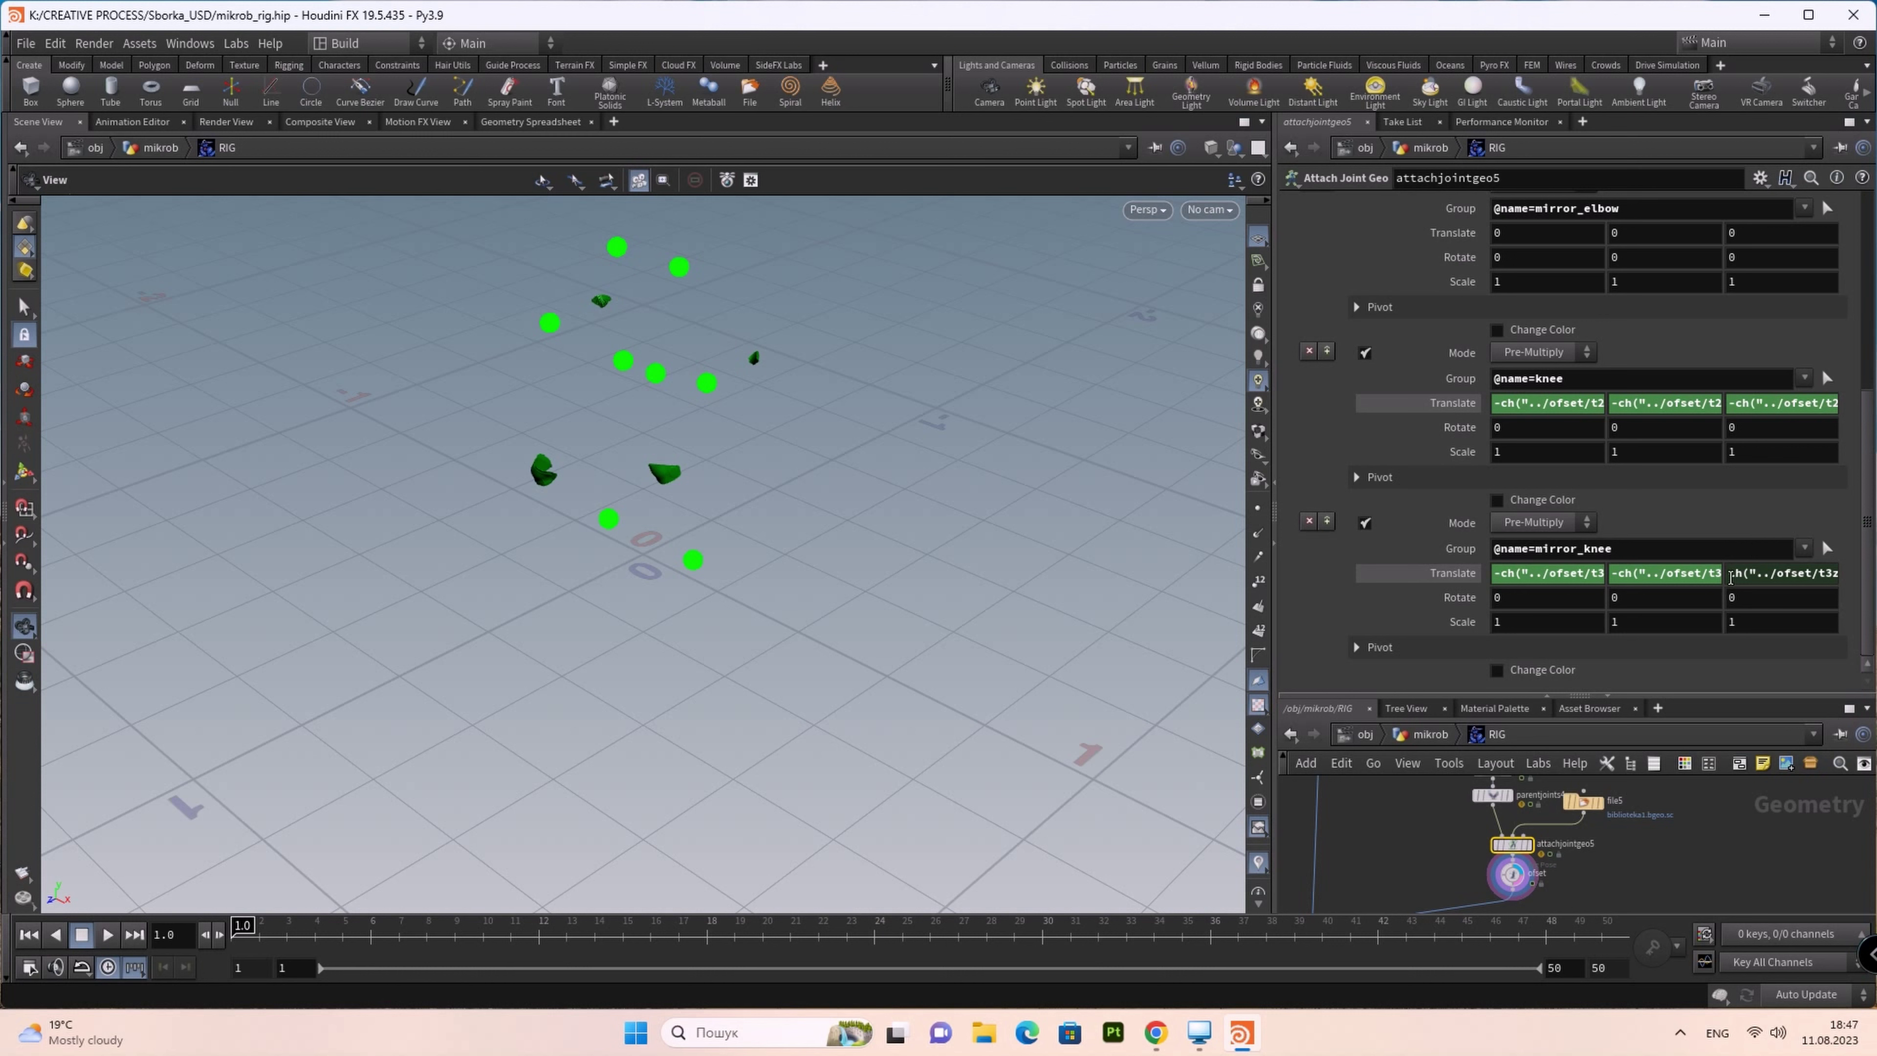
click(1730, 575)
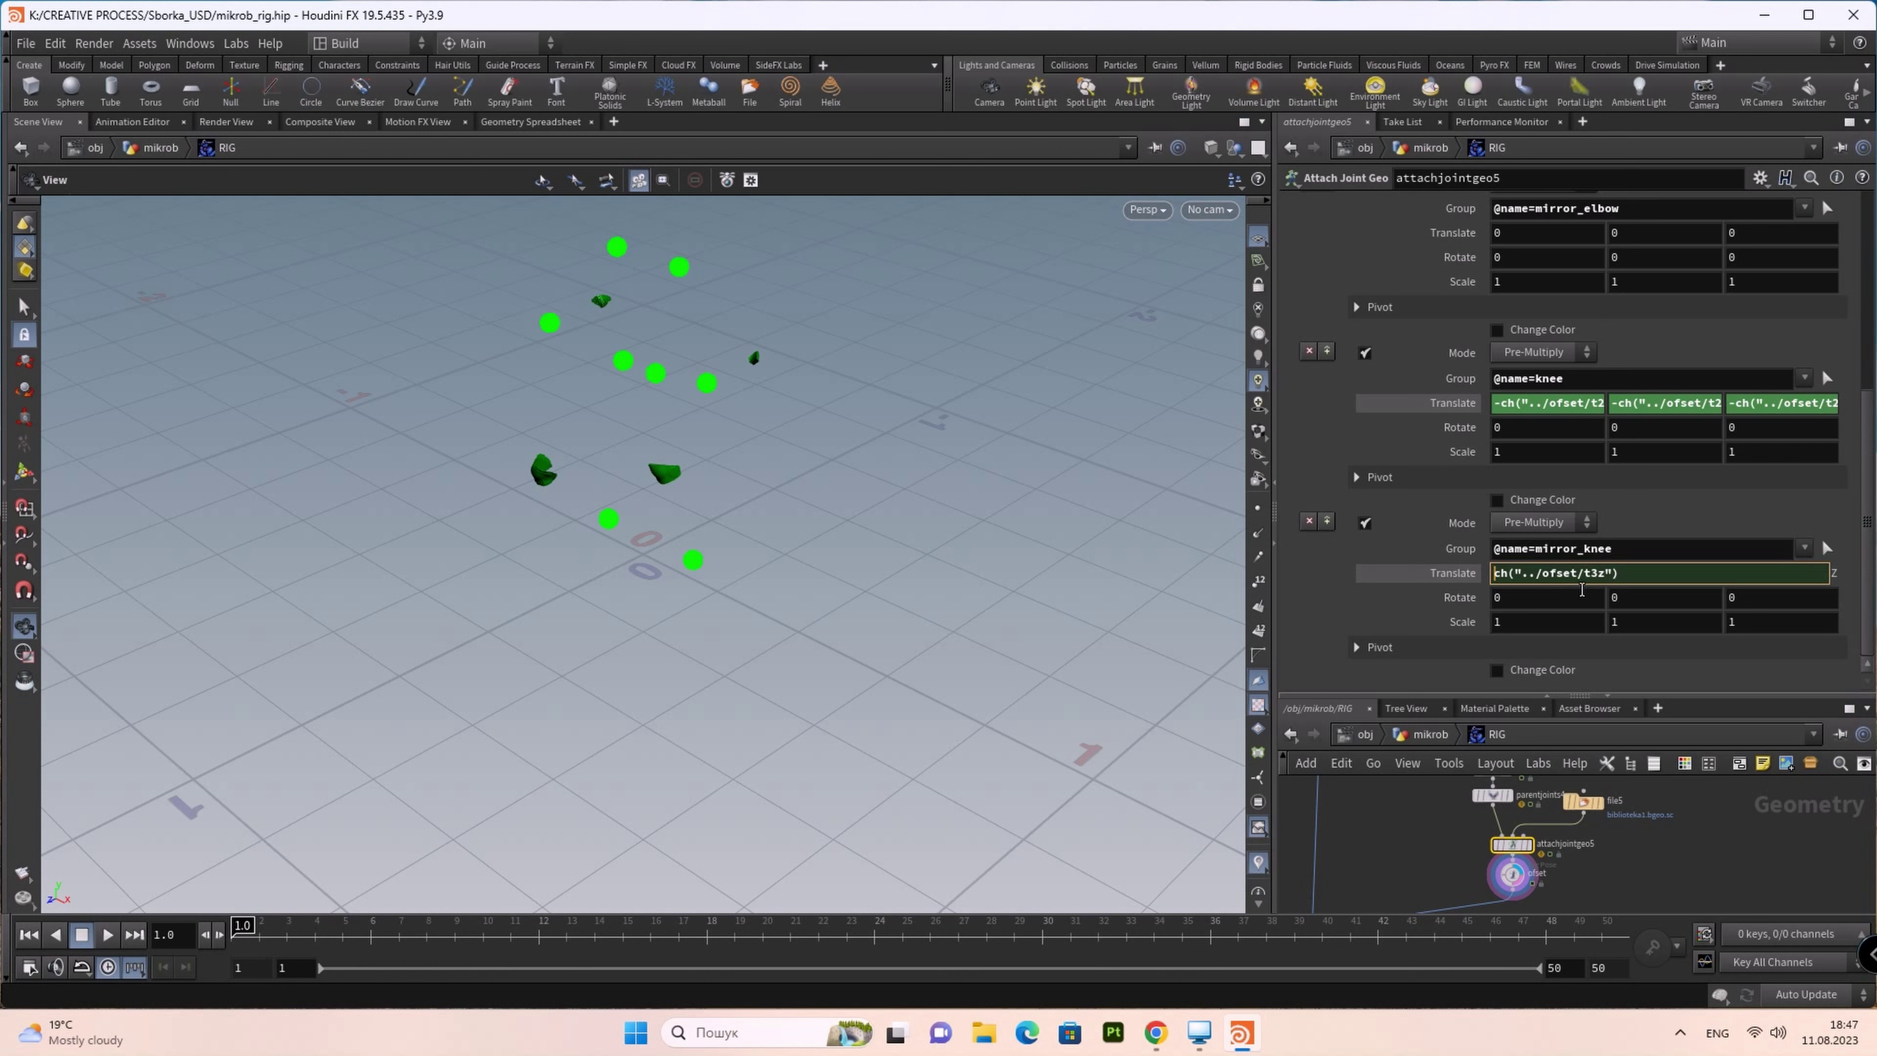
text(-)
key(Return)
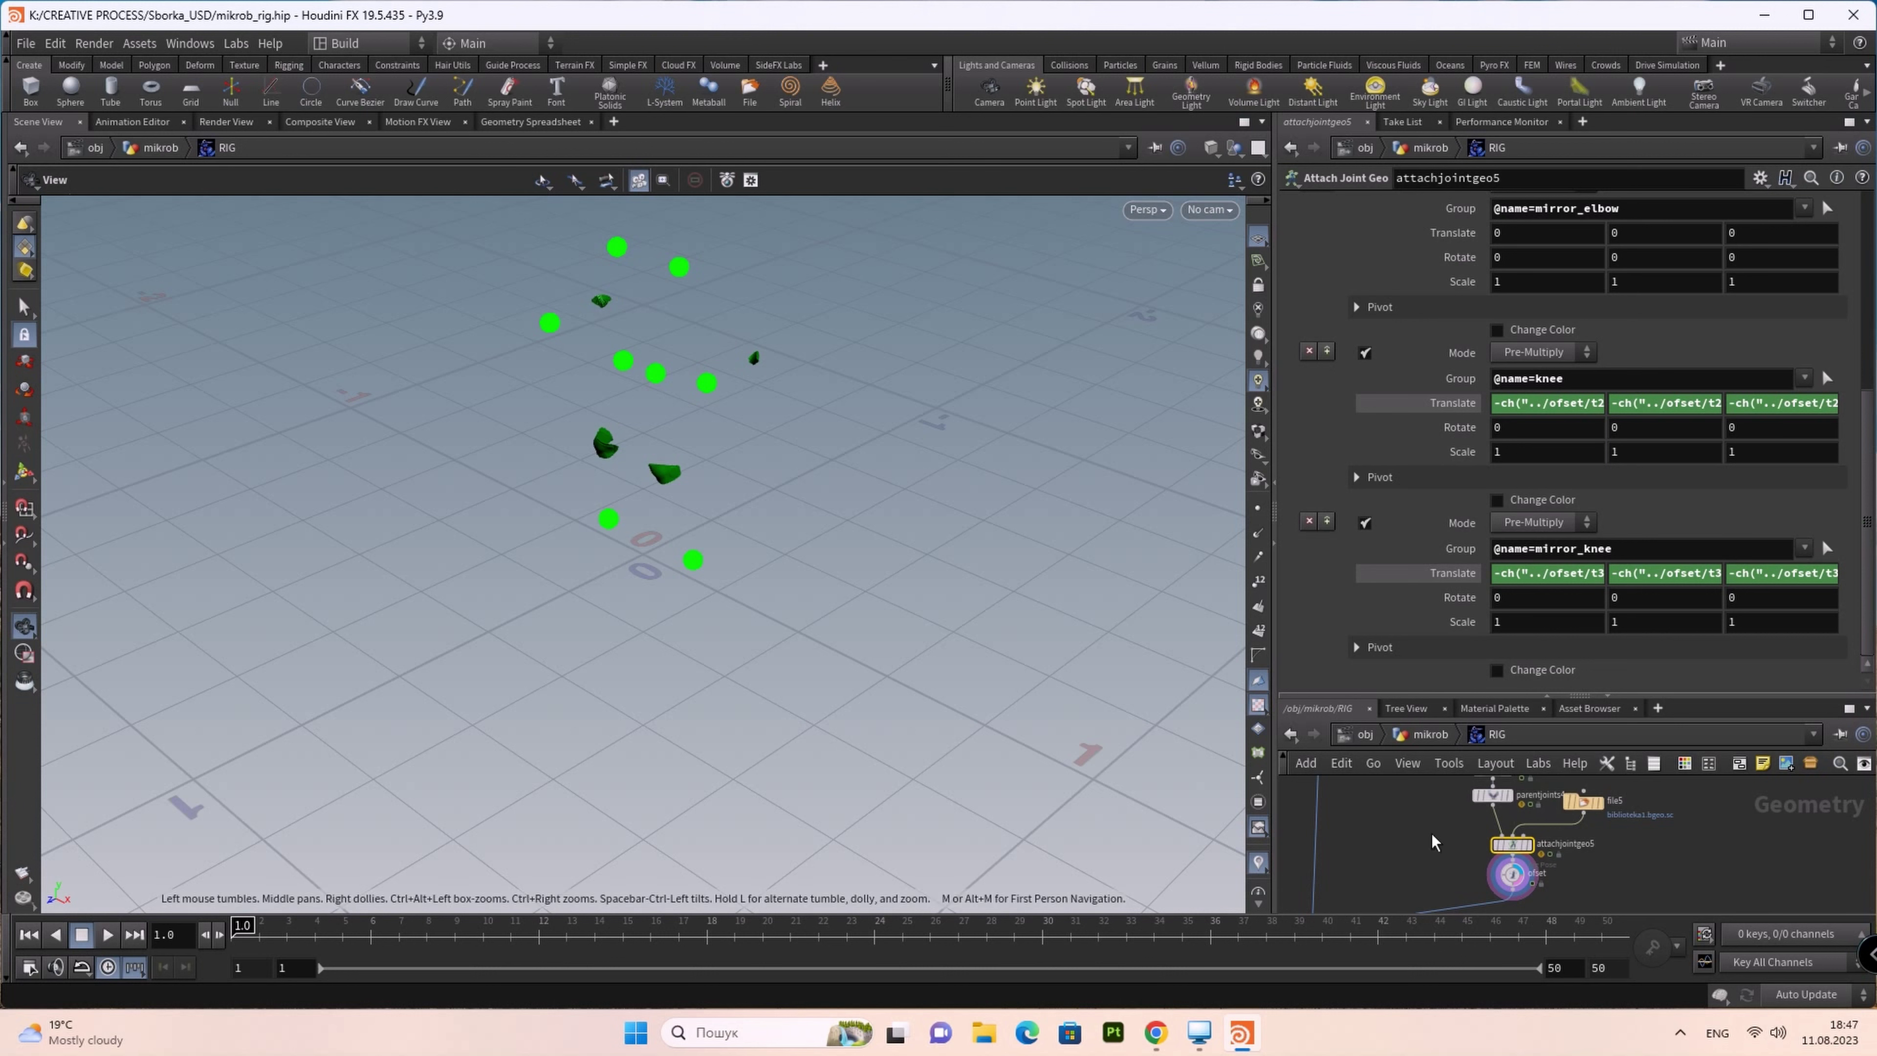
scroll(1381, 828, down, 3)
scroll(1419, 865, up, 3)
scroll(1422, 872, up, 3)
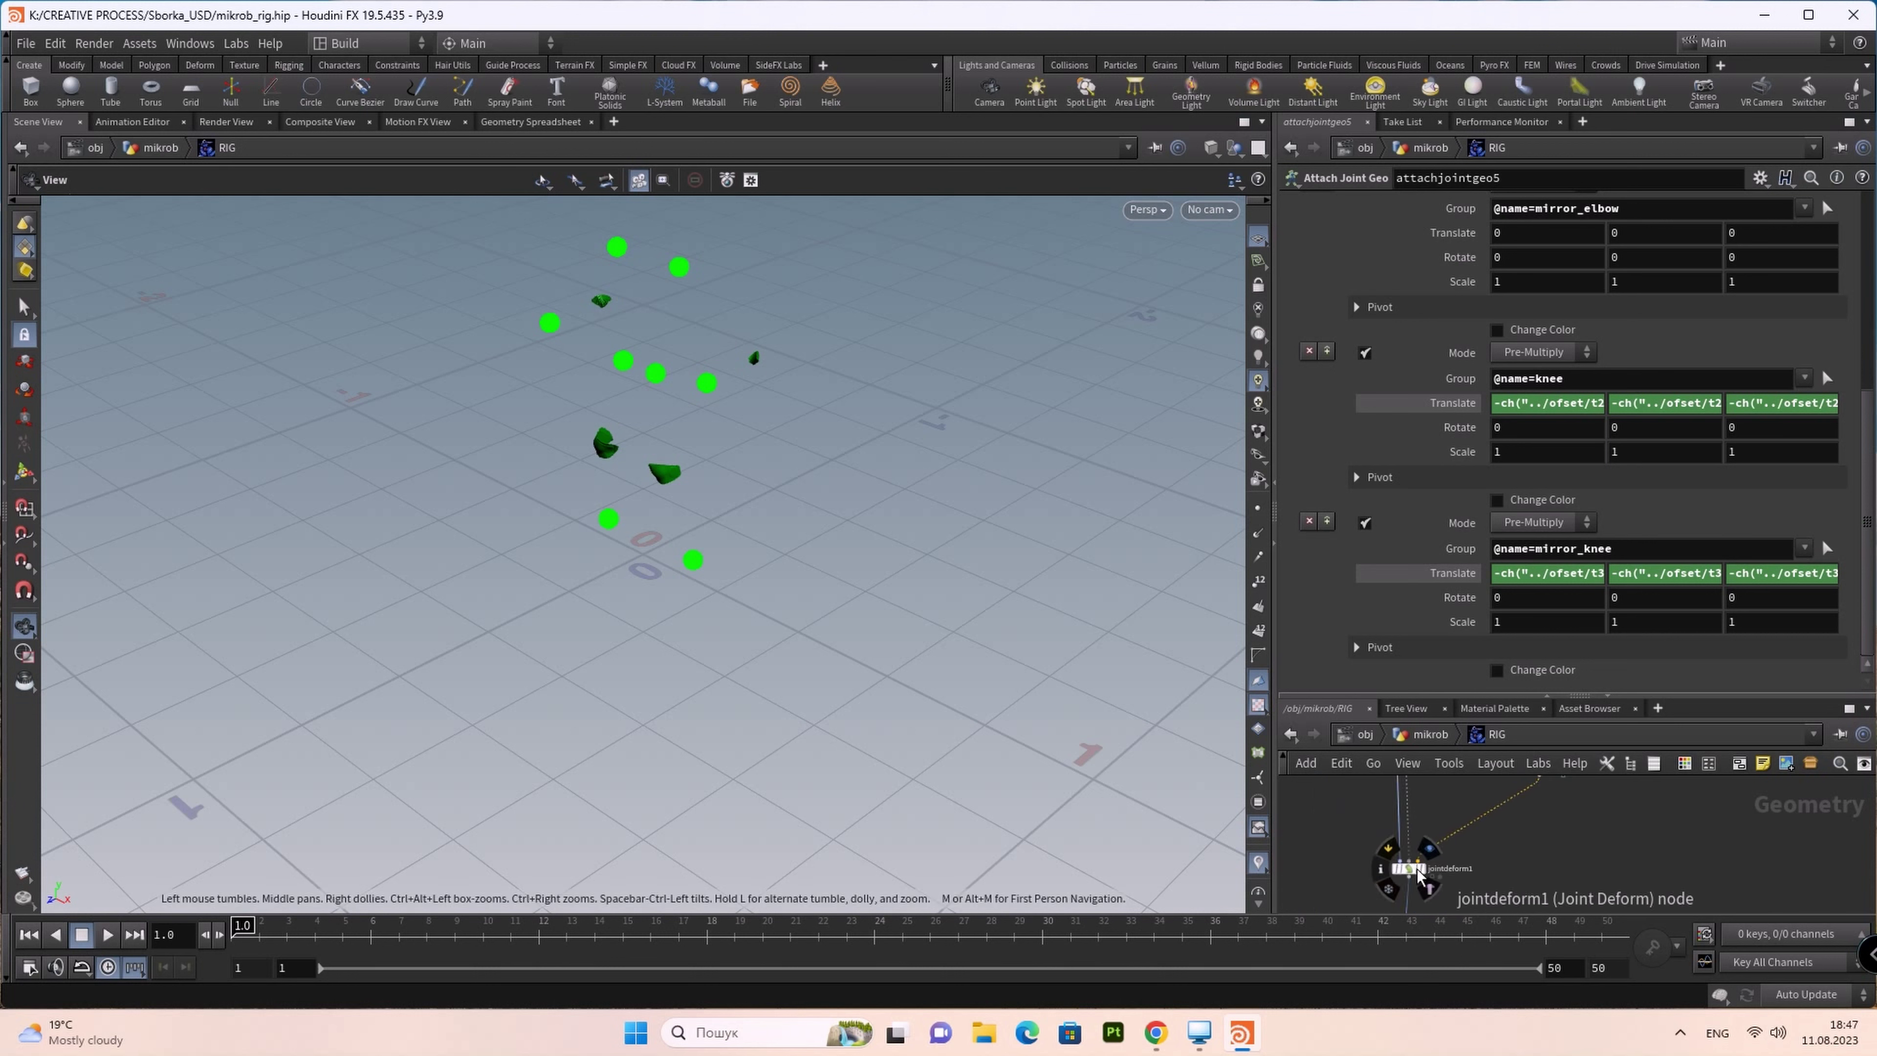
Step: Template-flag jointdeform1 so its skeleton shows as grey geometry around the legs
click(1423, 875)
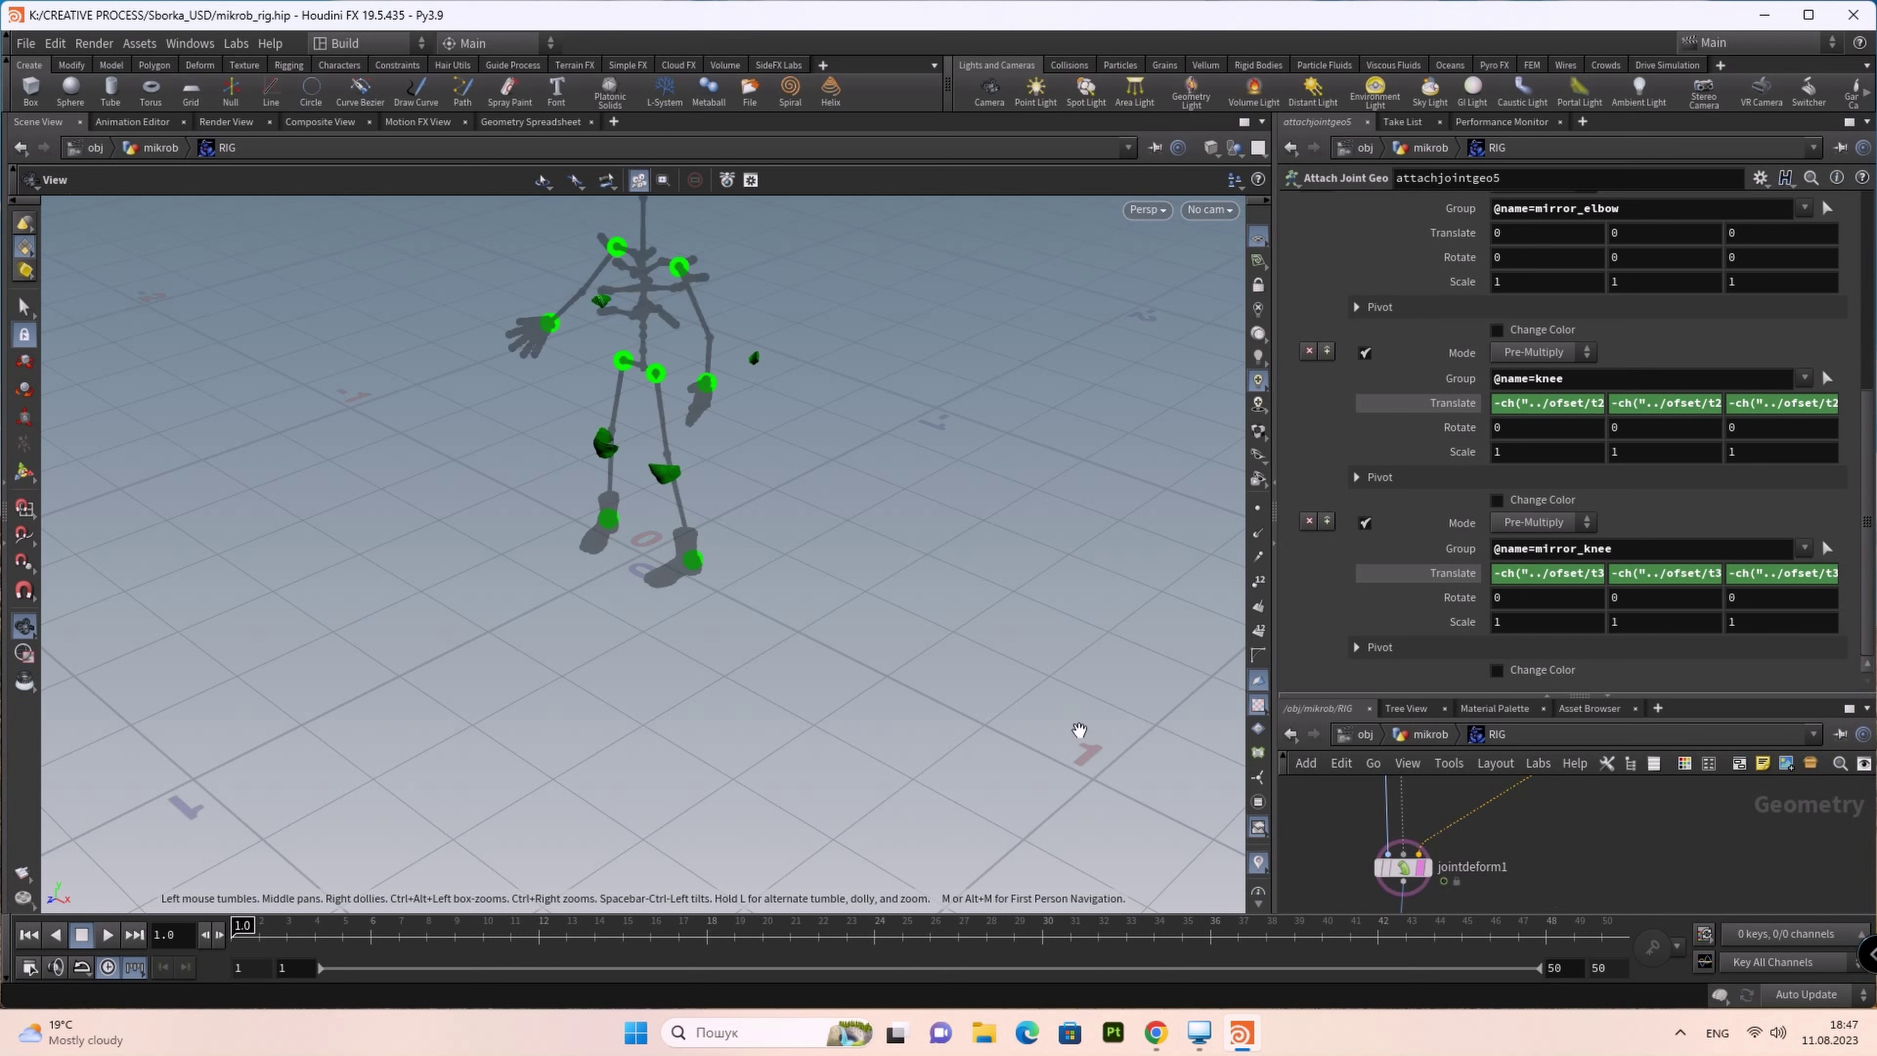
scroll(747, 521, up, 3)
scroll(739, 512, up, 1)
mouse_move(739, 512)
mouse_down()
mouse_move(786, 485)
mouse_move(867, 523)
mouse_move(892, 564)
mouse_move(911, 519)
mouse_move(920, 545)
mouse_up()
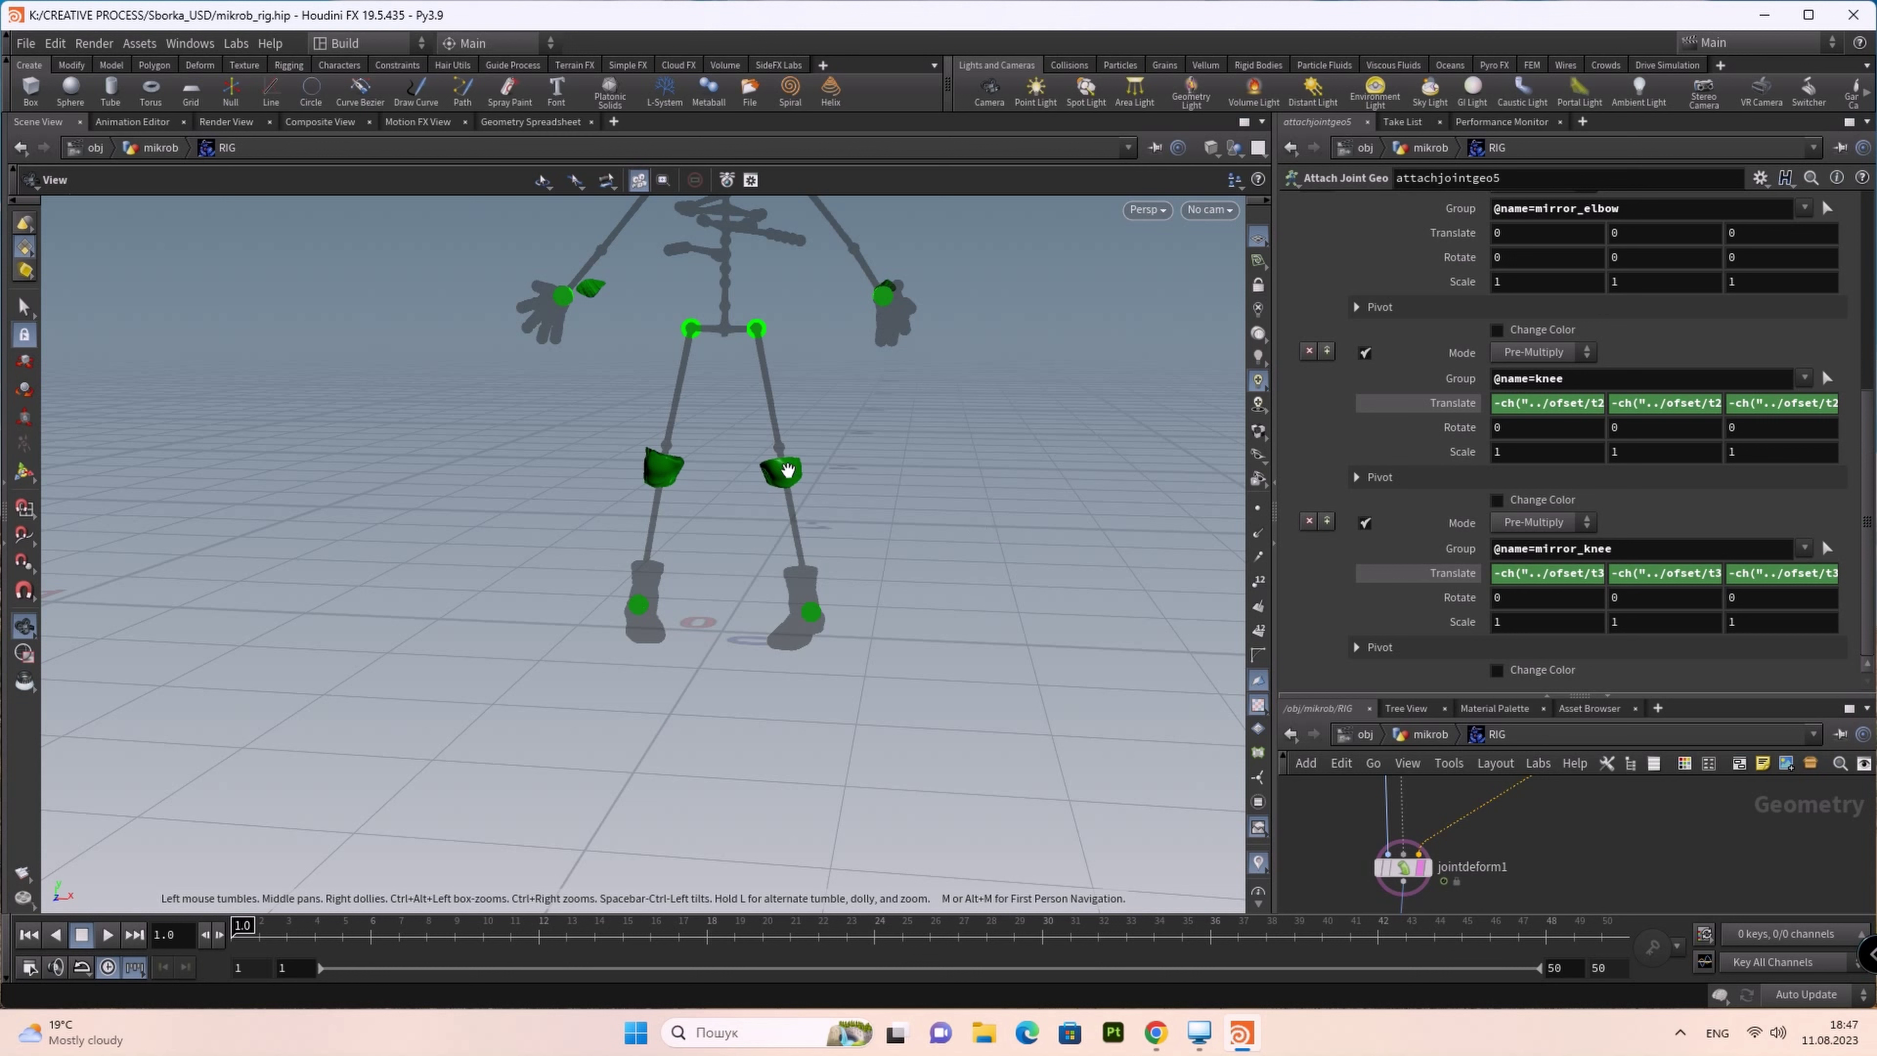
Step: Display the ofset Rig Pose parameters with the knee translates 0.0283799 Y, 0.0799989 Z
middle_drag(1584, 853, 1593, 839)
scroll(1592, 839, down, 2)
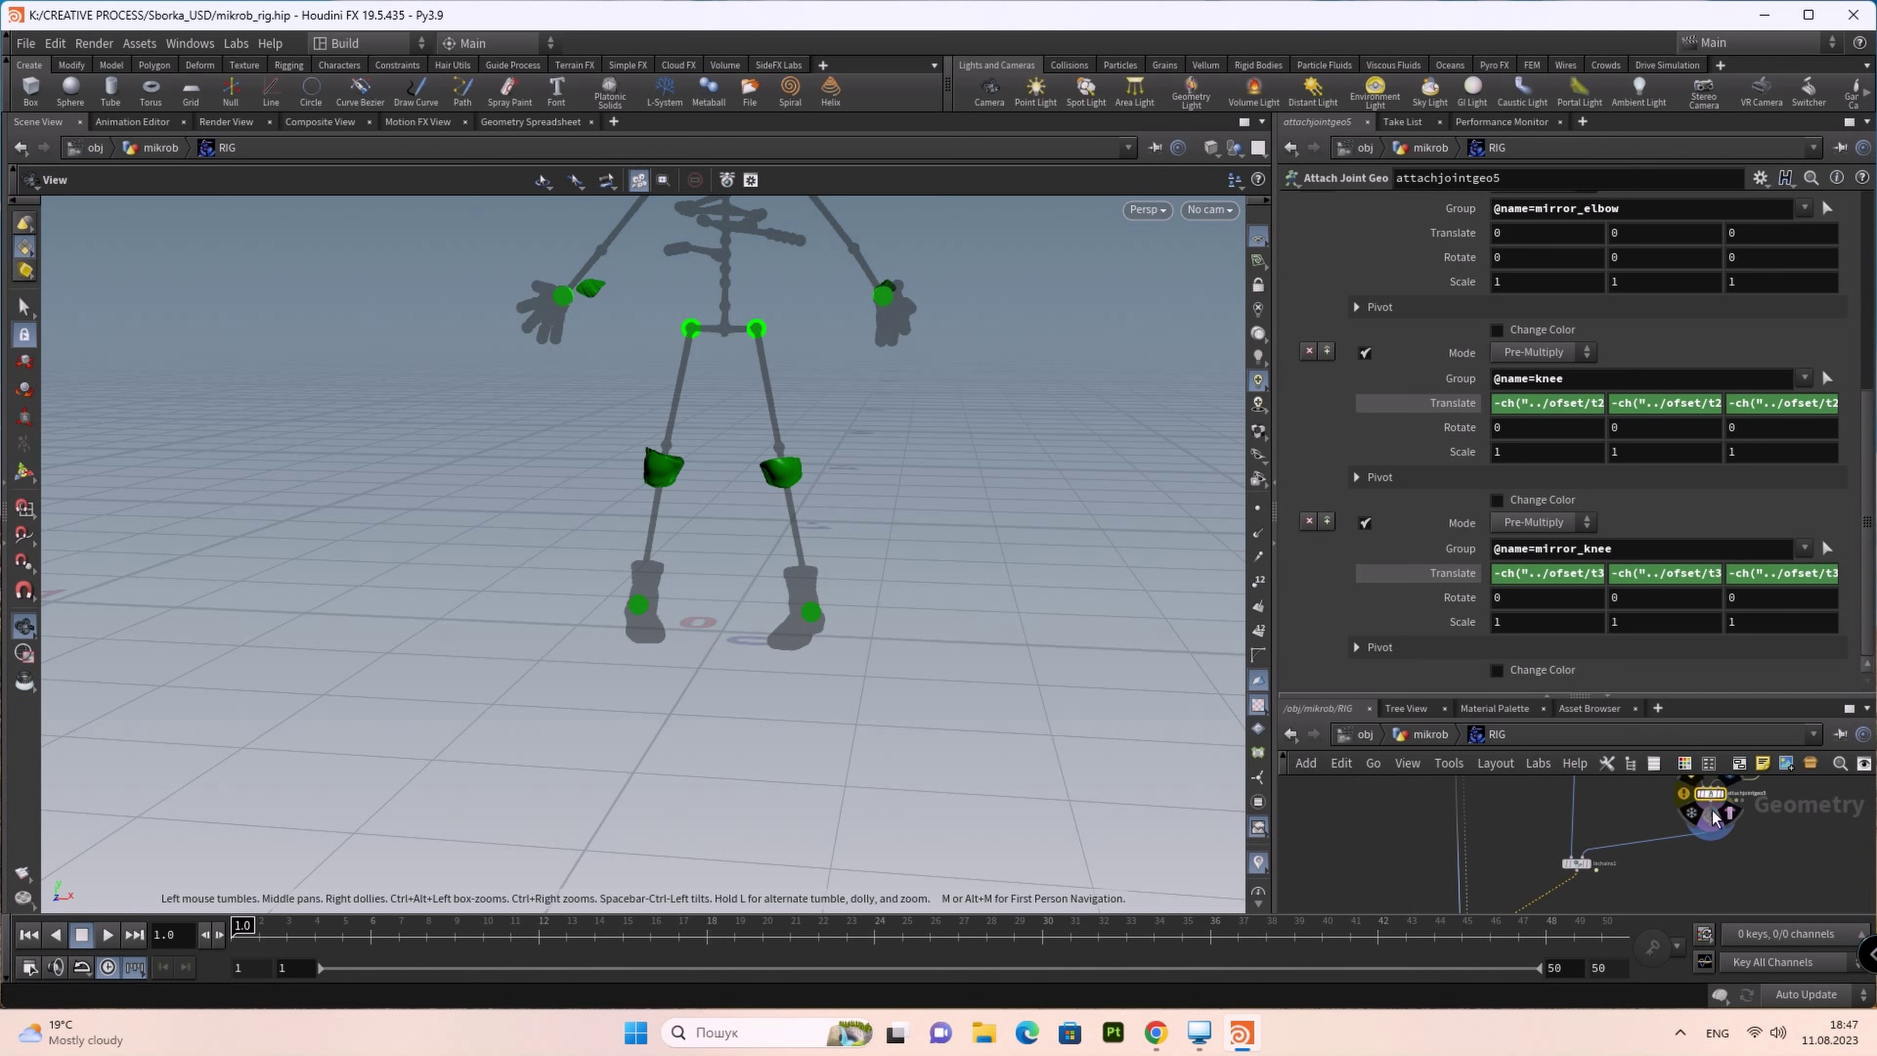
click(1711, 819)
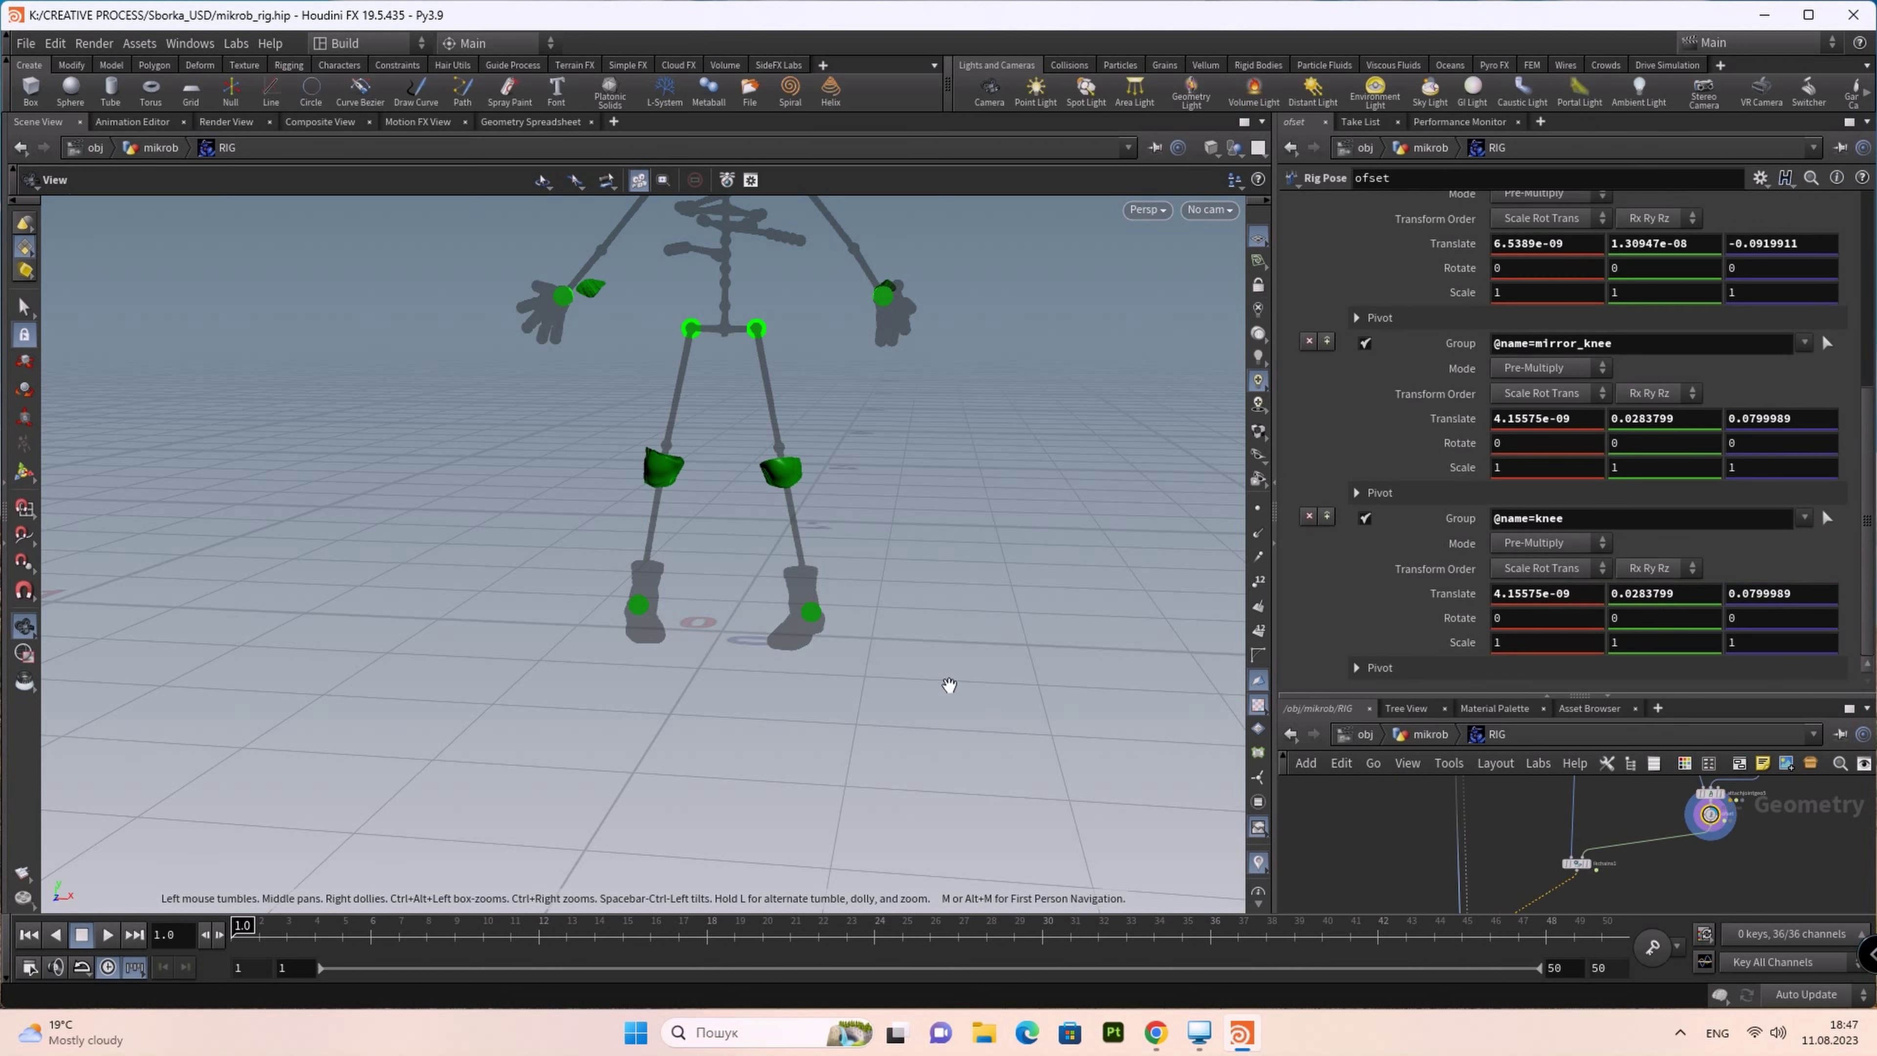
Step: Rotate both knee joints -43.47° in Y with the Rig Pose tool
click(24, 473)
click(774, 432)
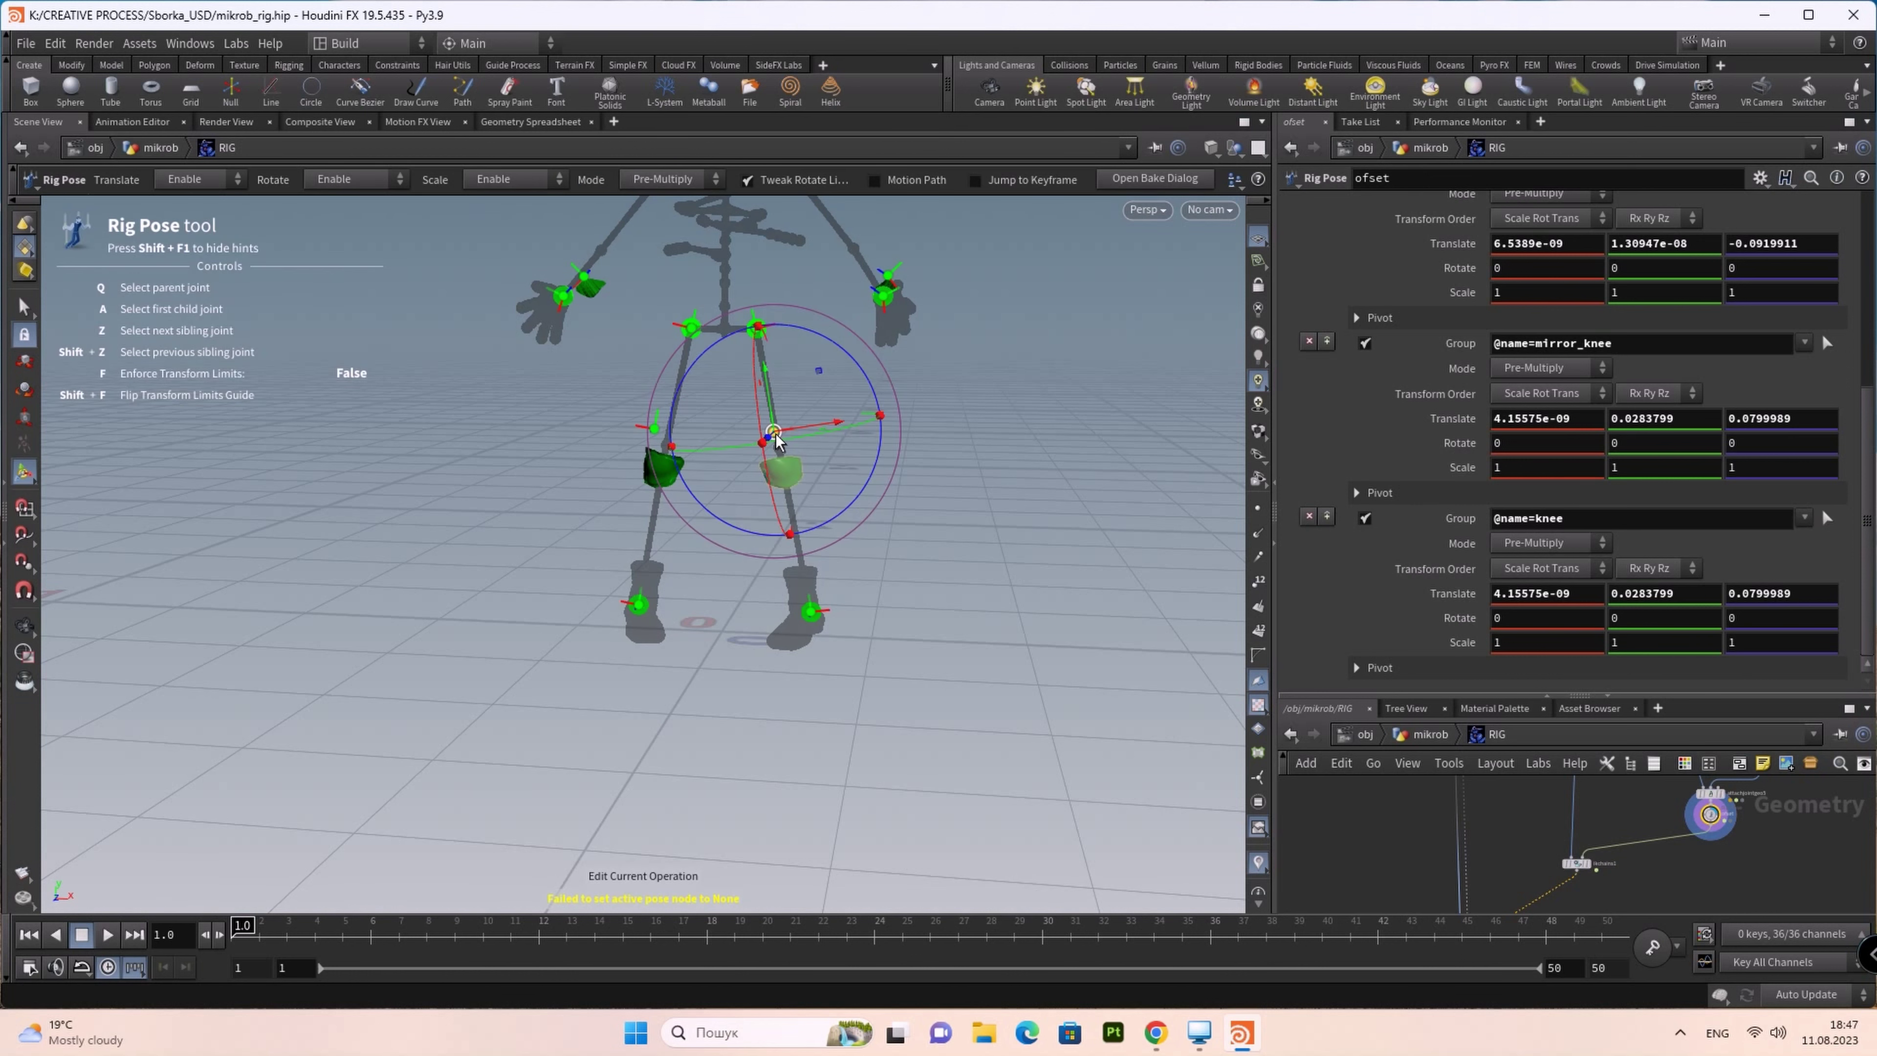
shift+click(654, 433)
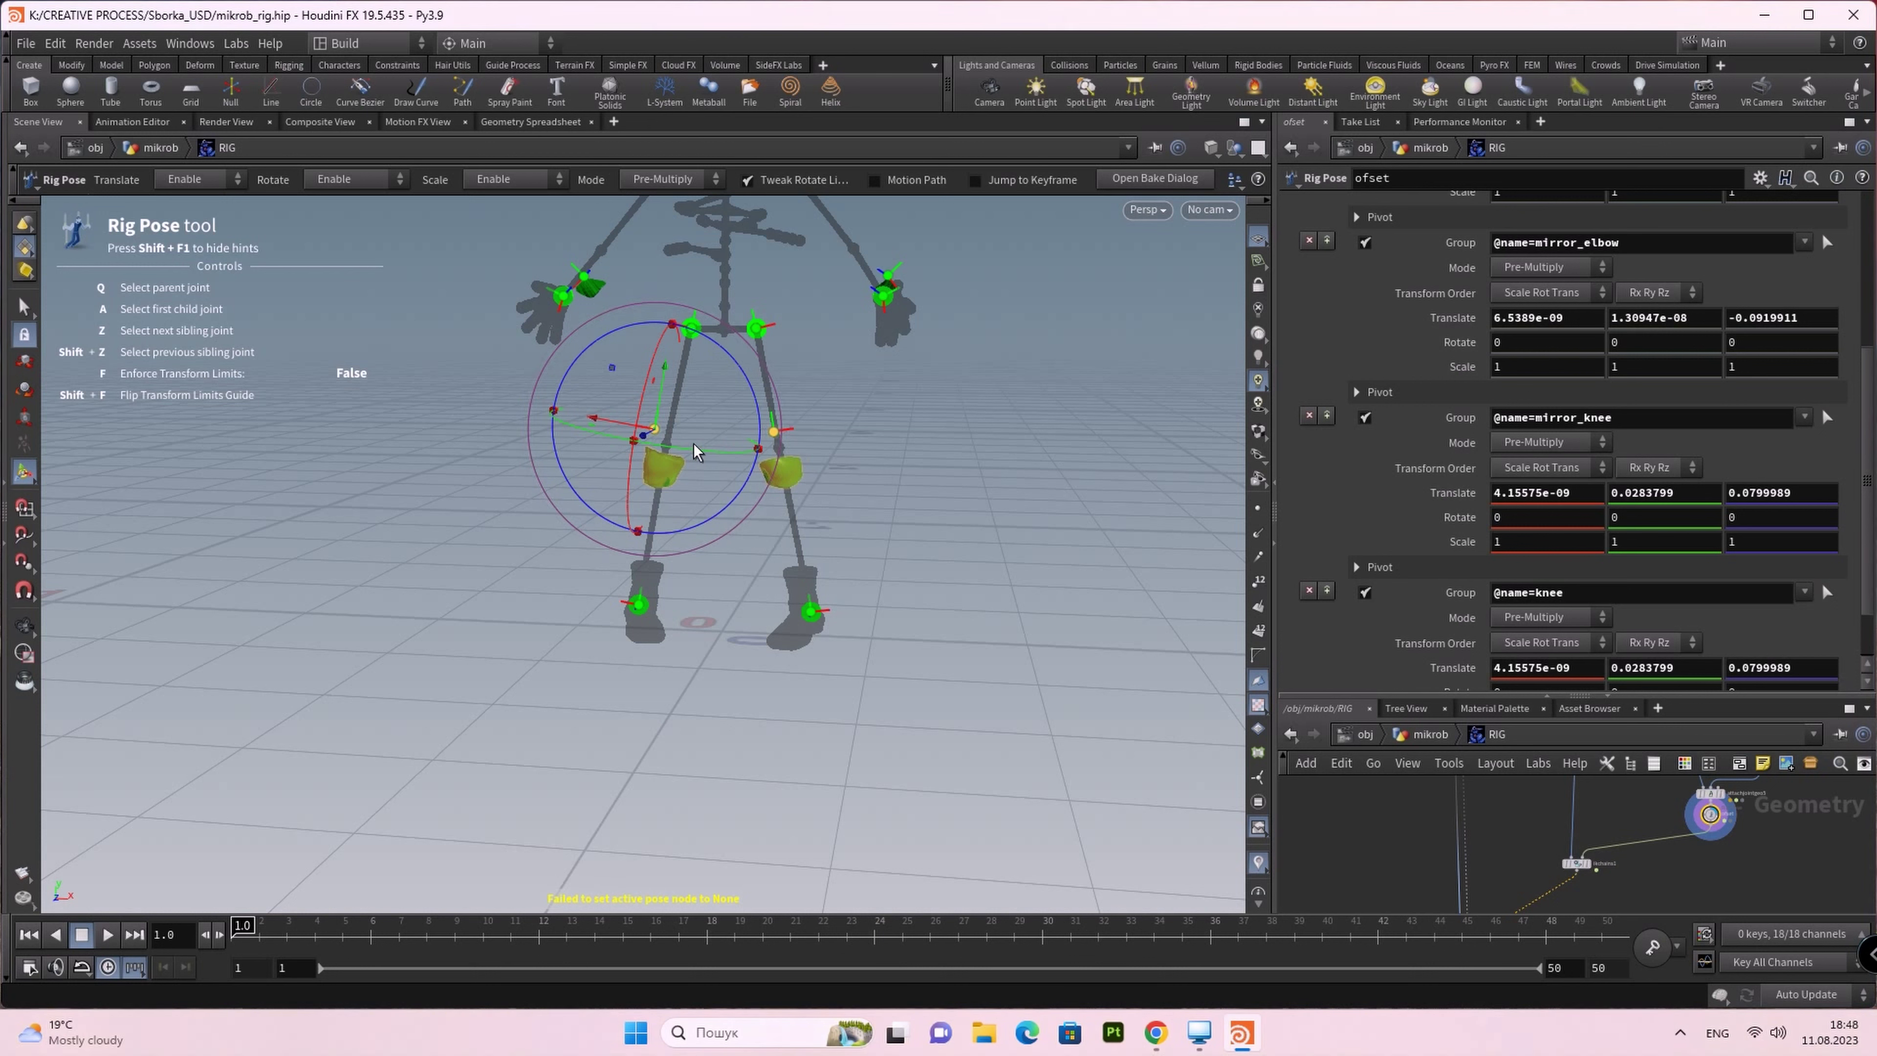
drag(699, 458, 804, 466)
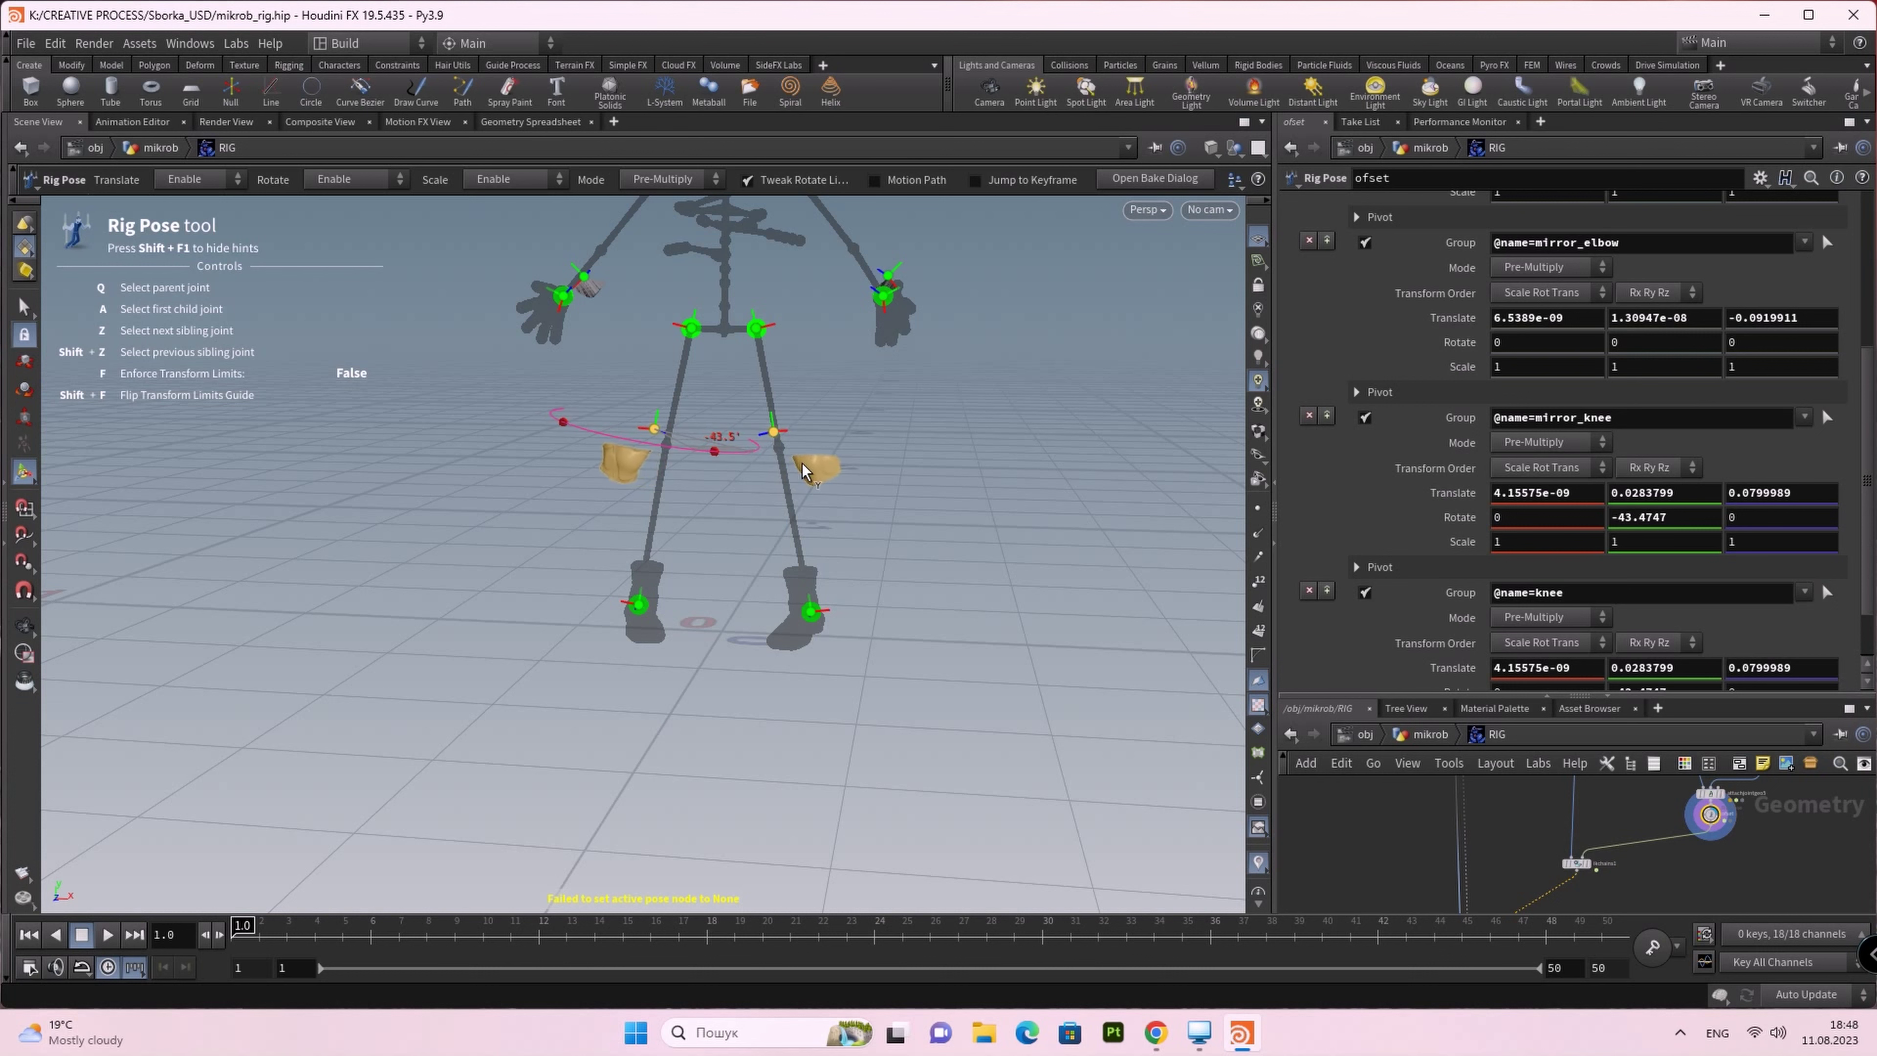
Step: Rotate the ankle_fuut joint to about 4.5° in Y, swinging the knee pads
click(810, 613)
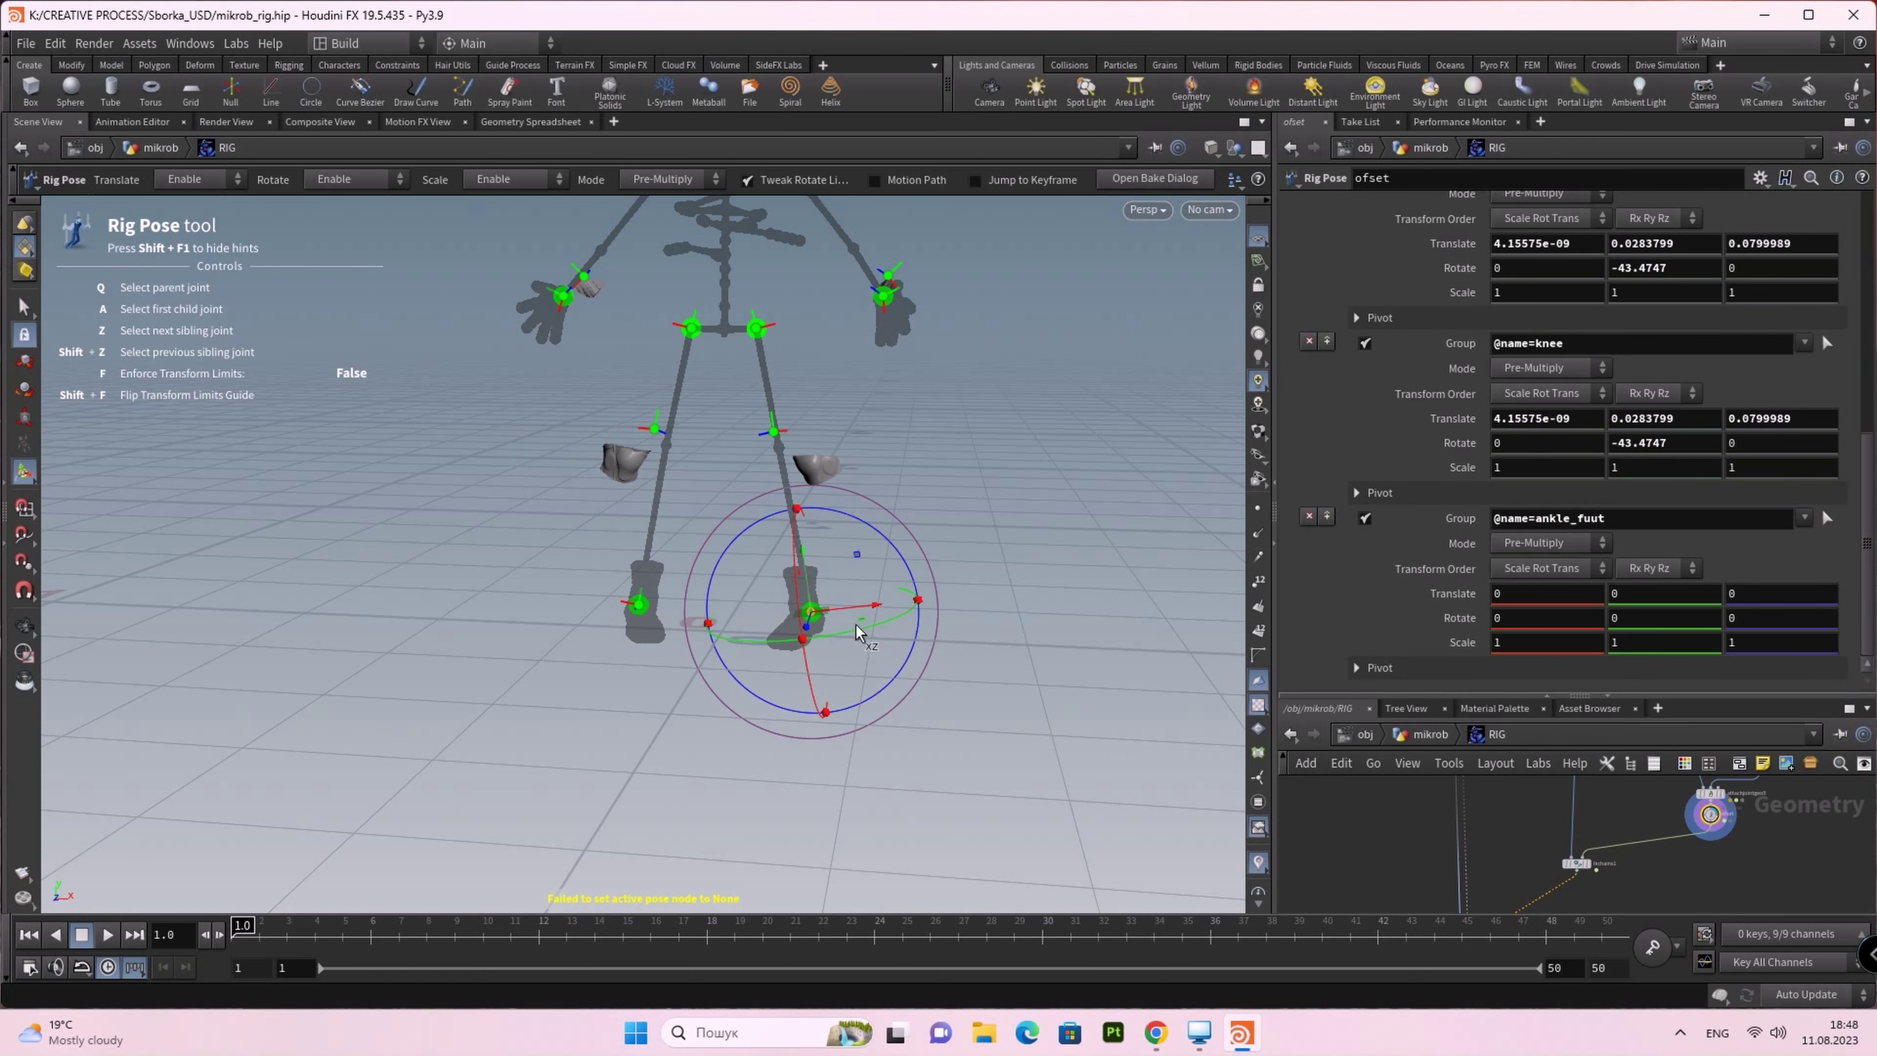
drag(852, 632, 845, 634)
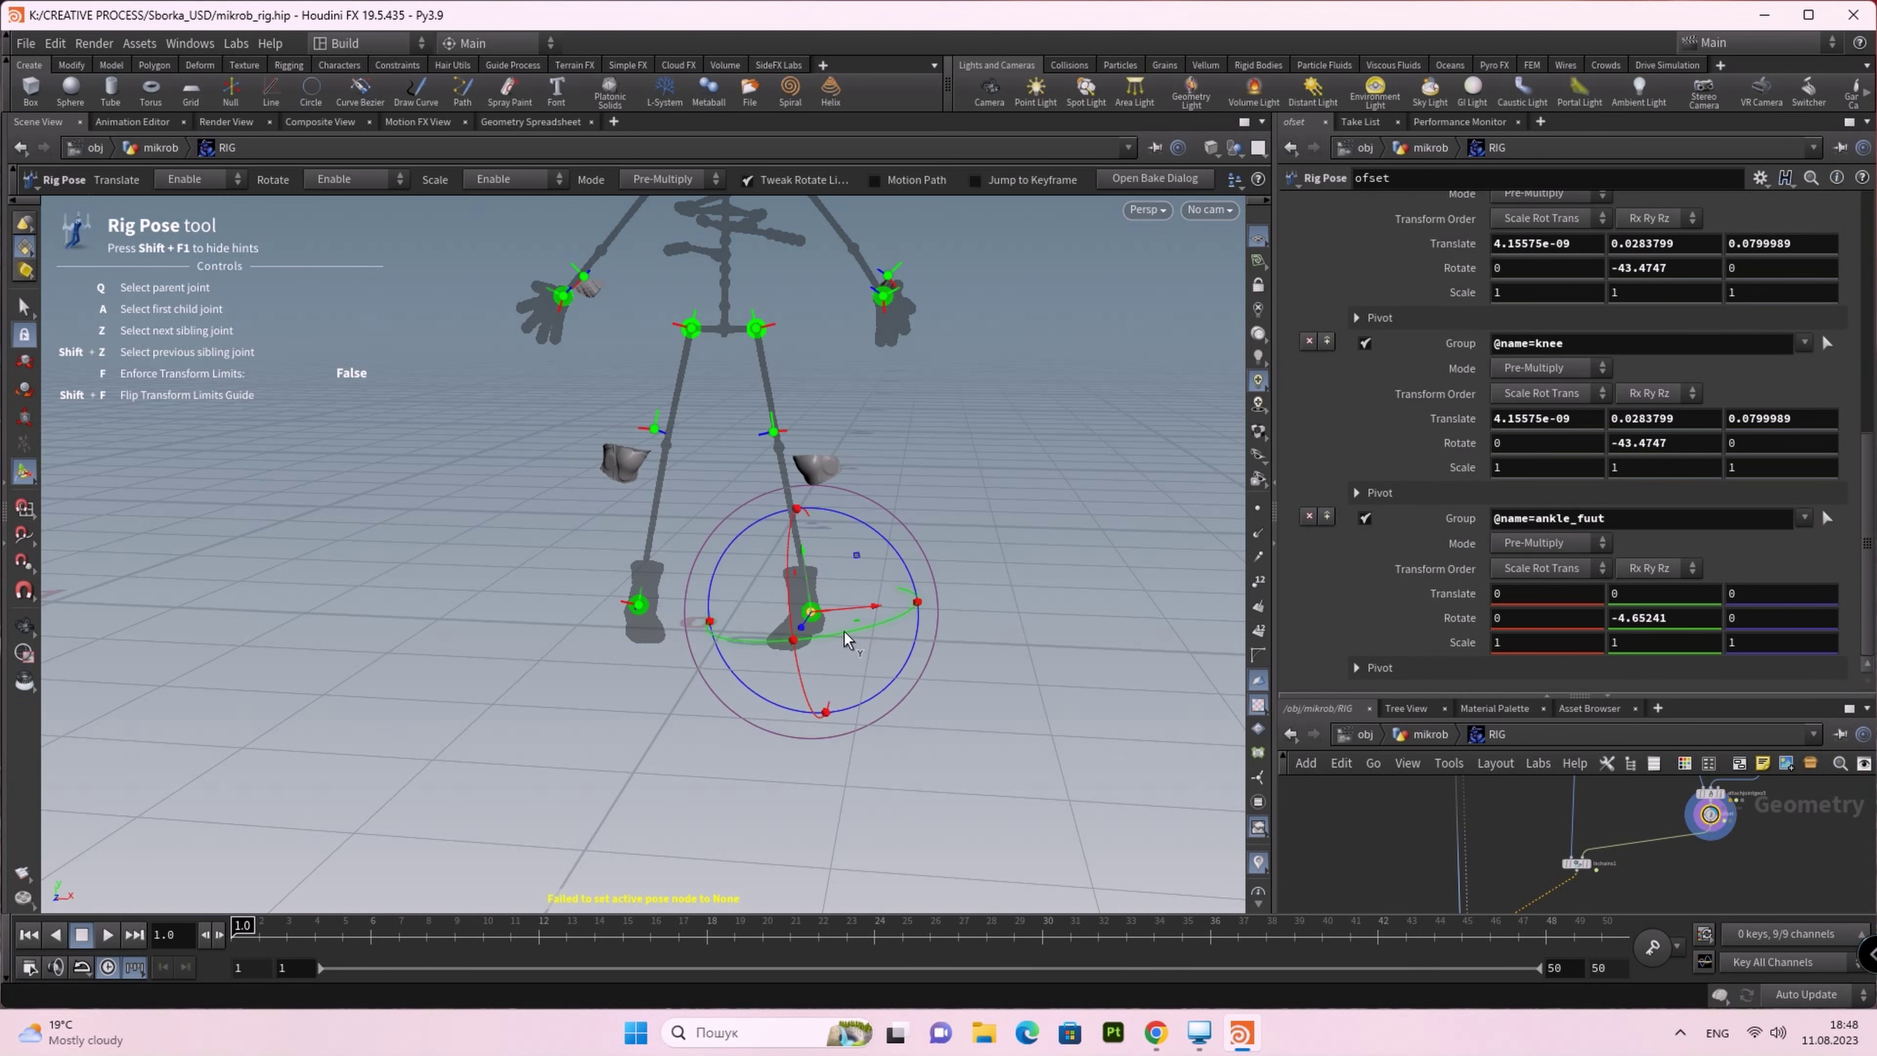
mouse_move(1747, 820)
middle_down()
mouse_move(1577, 827)
mouse_move(1506, 883)
middle_up()
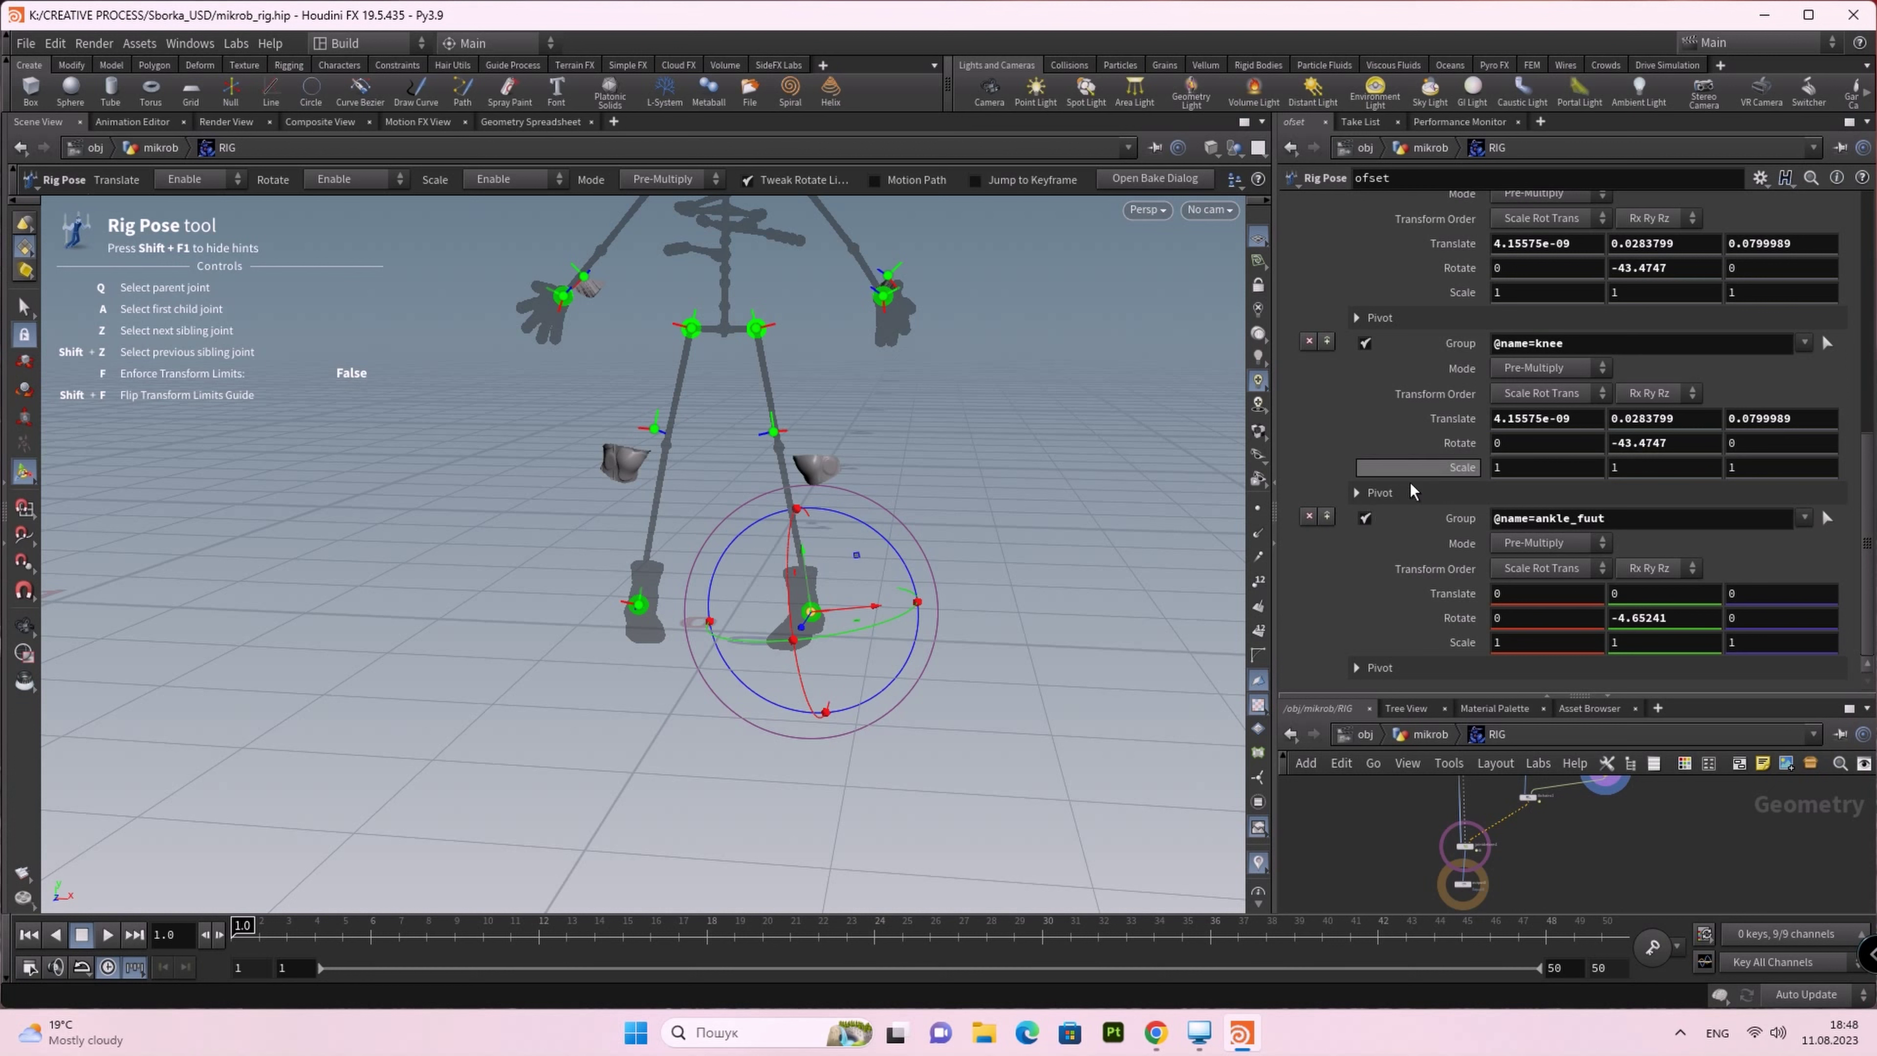
mouse_move(865, 626)
mouse_down()
mouse_move(892, 635)
mouse_move(806, 529)
mouse_up()
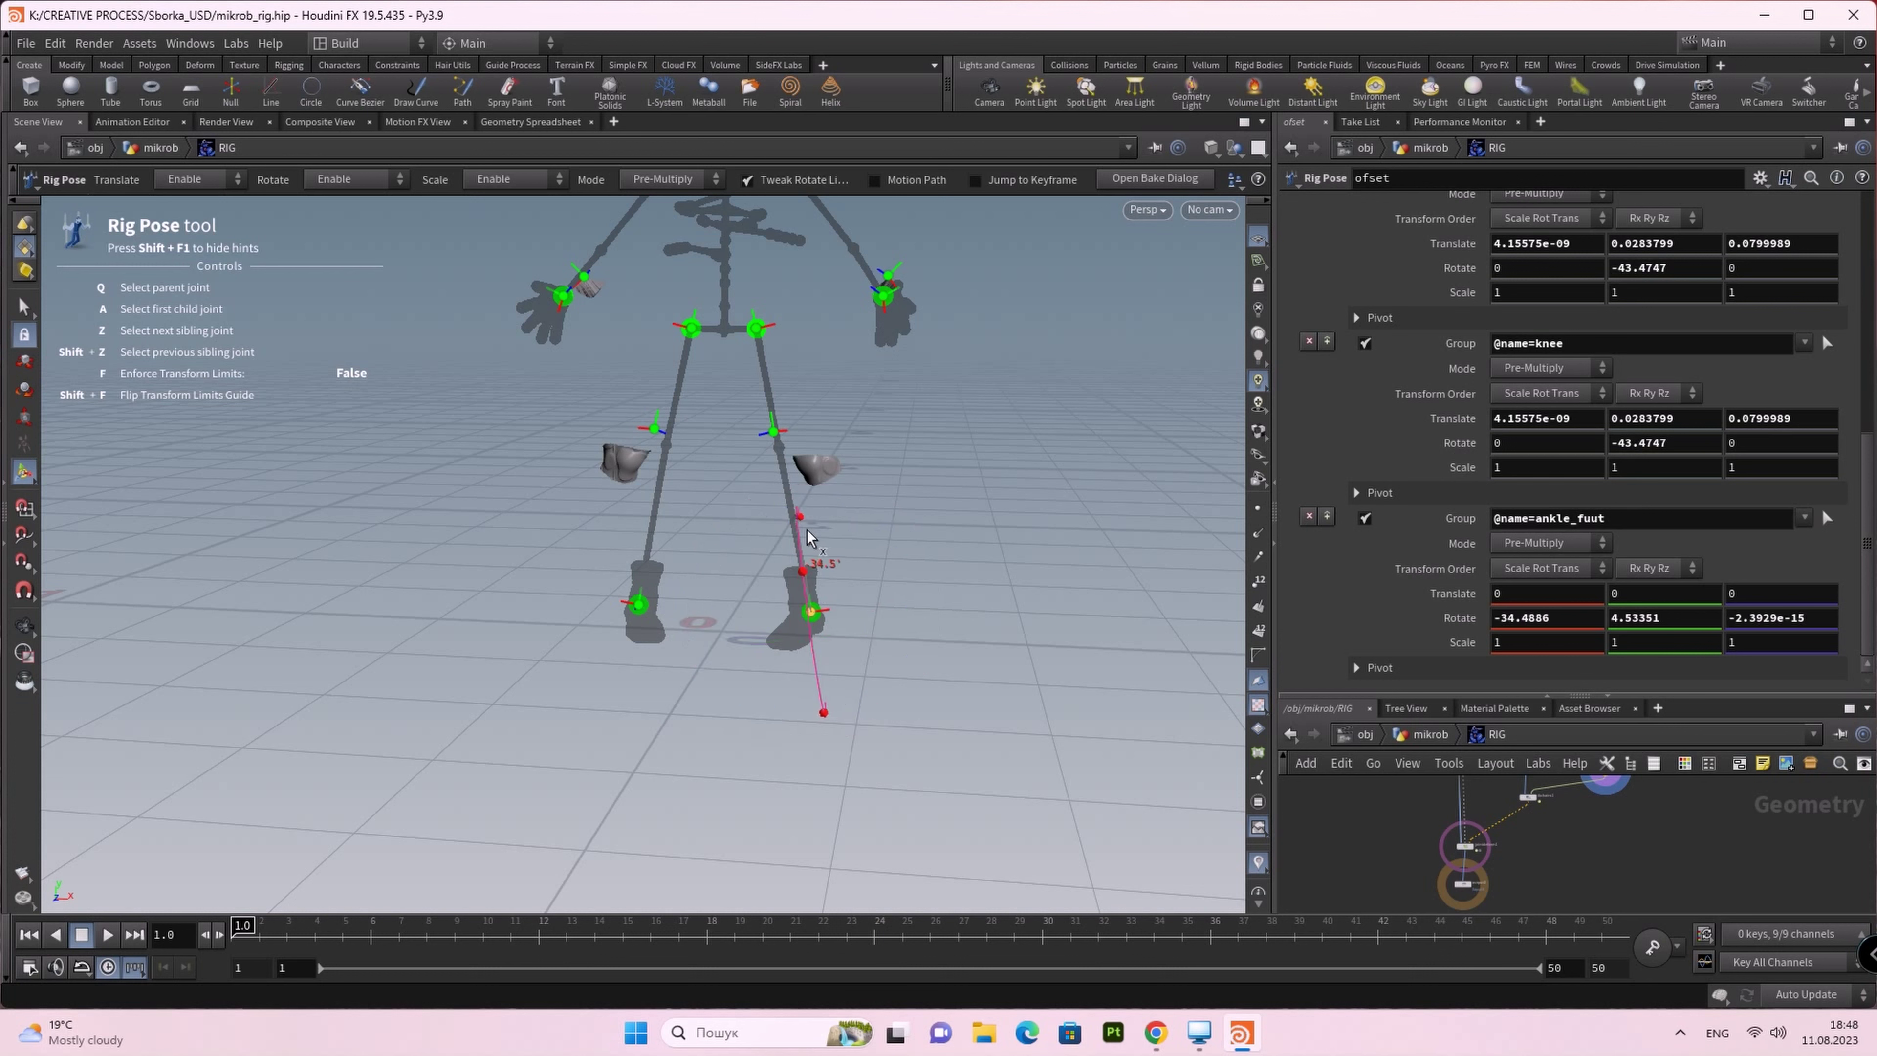
mouse_move(1046, 660)
alt+mouse_down()
mouse_move(913, 671)
mouse_move(842, 637)
mouse_move(621, 632)
mouse_move(658, 424)
mouse_move(703, 490)
mouse_move(716, 632)
mouse_move(698, 477)
mouse_move(712, 629)
mouse_move(691, 495)
mouse_move(720, 600)
mouse_move(663, 453)
mouse_move(670, 369)
mouse_move(720, 625)
mouse_move(670, 524)
mouse_move(658, 411)
mouse_move(683, 618)
mouse_move(665, 466)
mouse_move(639, 625)
mouse_move(596, 473)
mouse_move(635, 614)
mouse_move(670, 390)
mouse_move(716, 638)
mouse_move(703, 558)
mouse_move(733, 413)
mouse_move(737, 641)
alt+mouse_up()
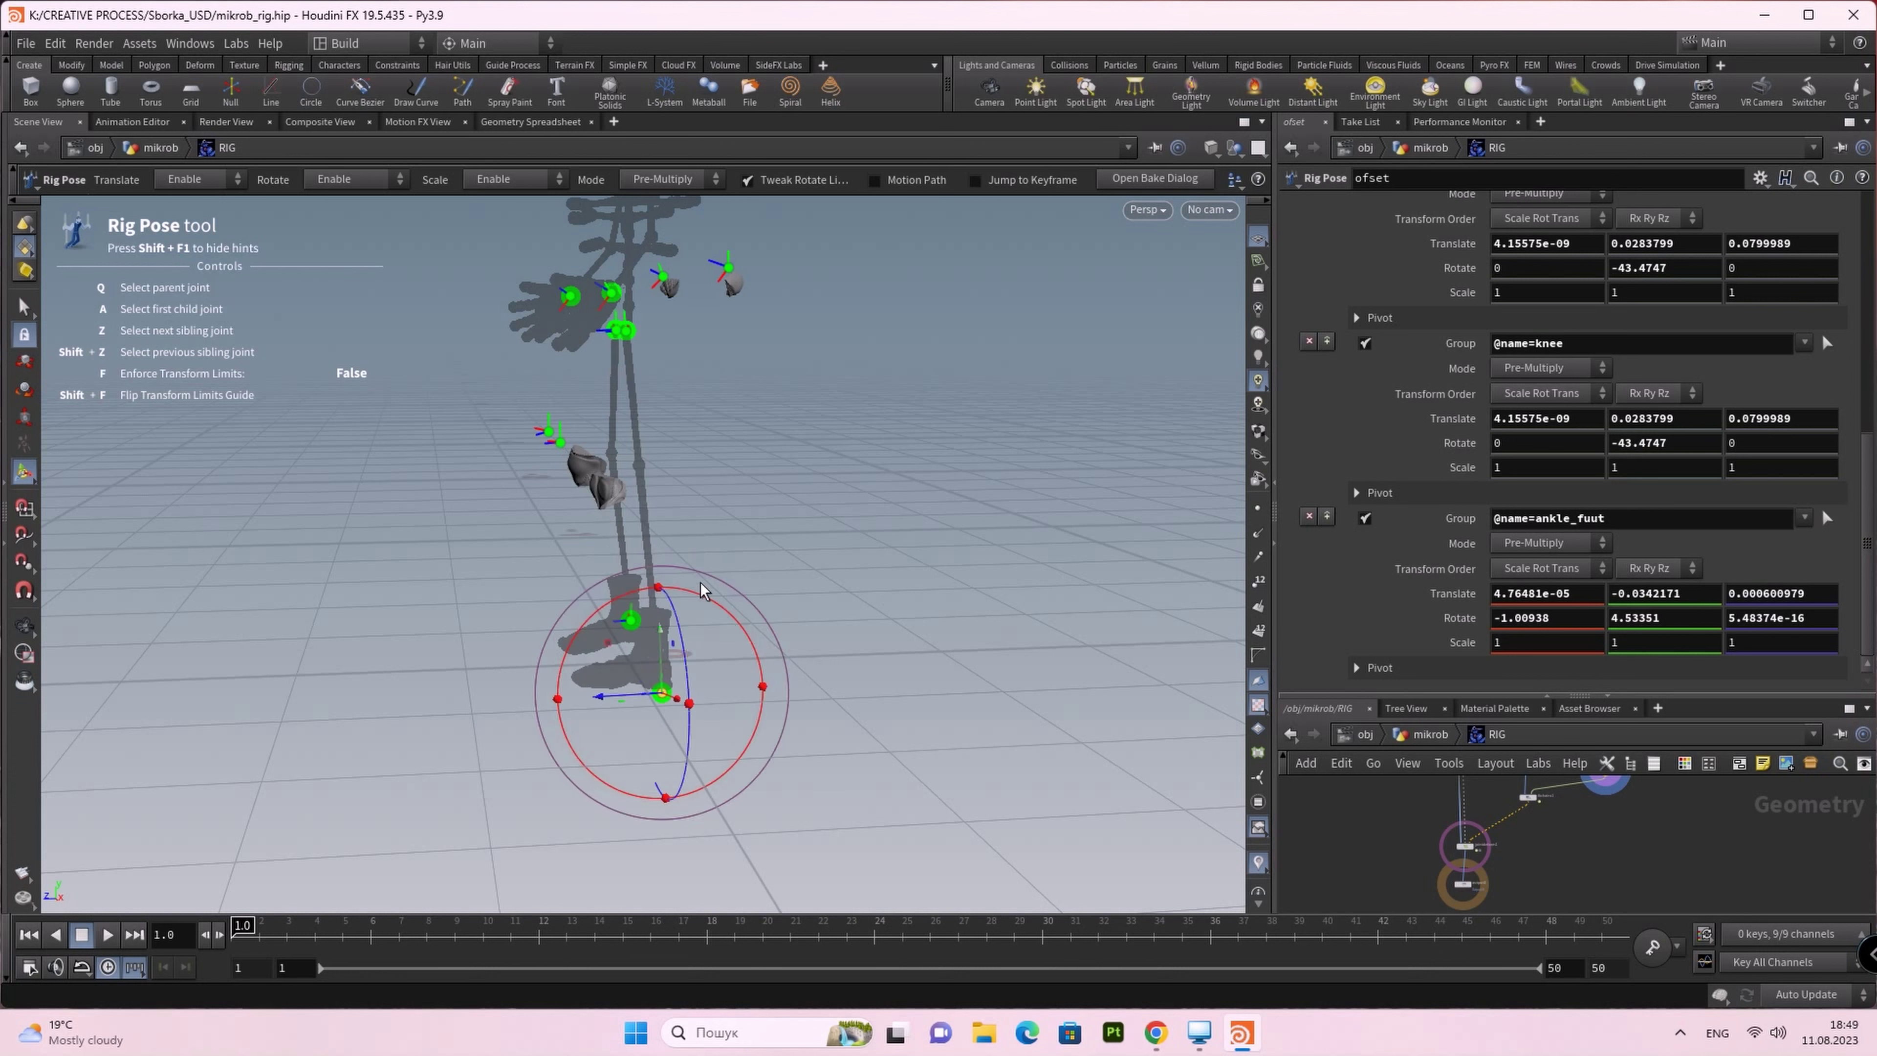
Step: Pose the mirror ankle joint, nudging it and swinging the foot around Y
click(630, 619)
mouse_move(631, 619)
mouse_down()
mouse_move(642, 407)
mouse_move(643, 650)
mouse_move(652, 397)
mouse_move(665, 651)
mouse_up()
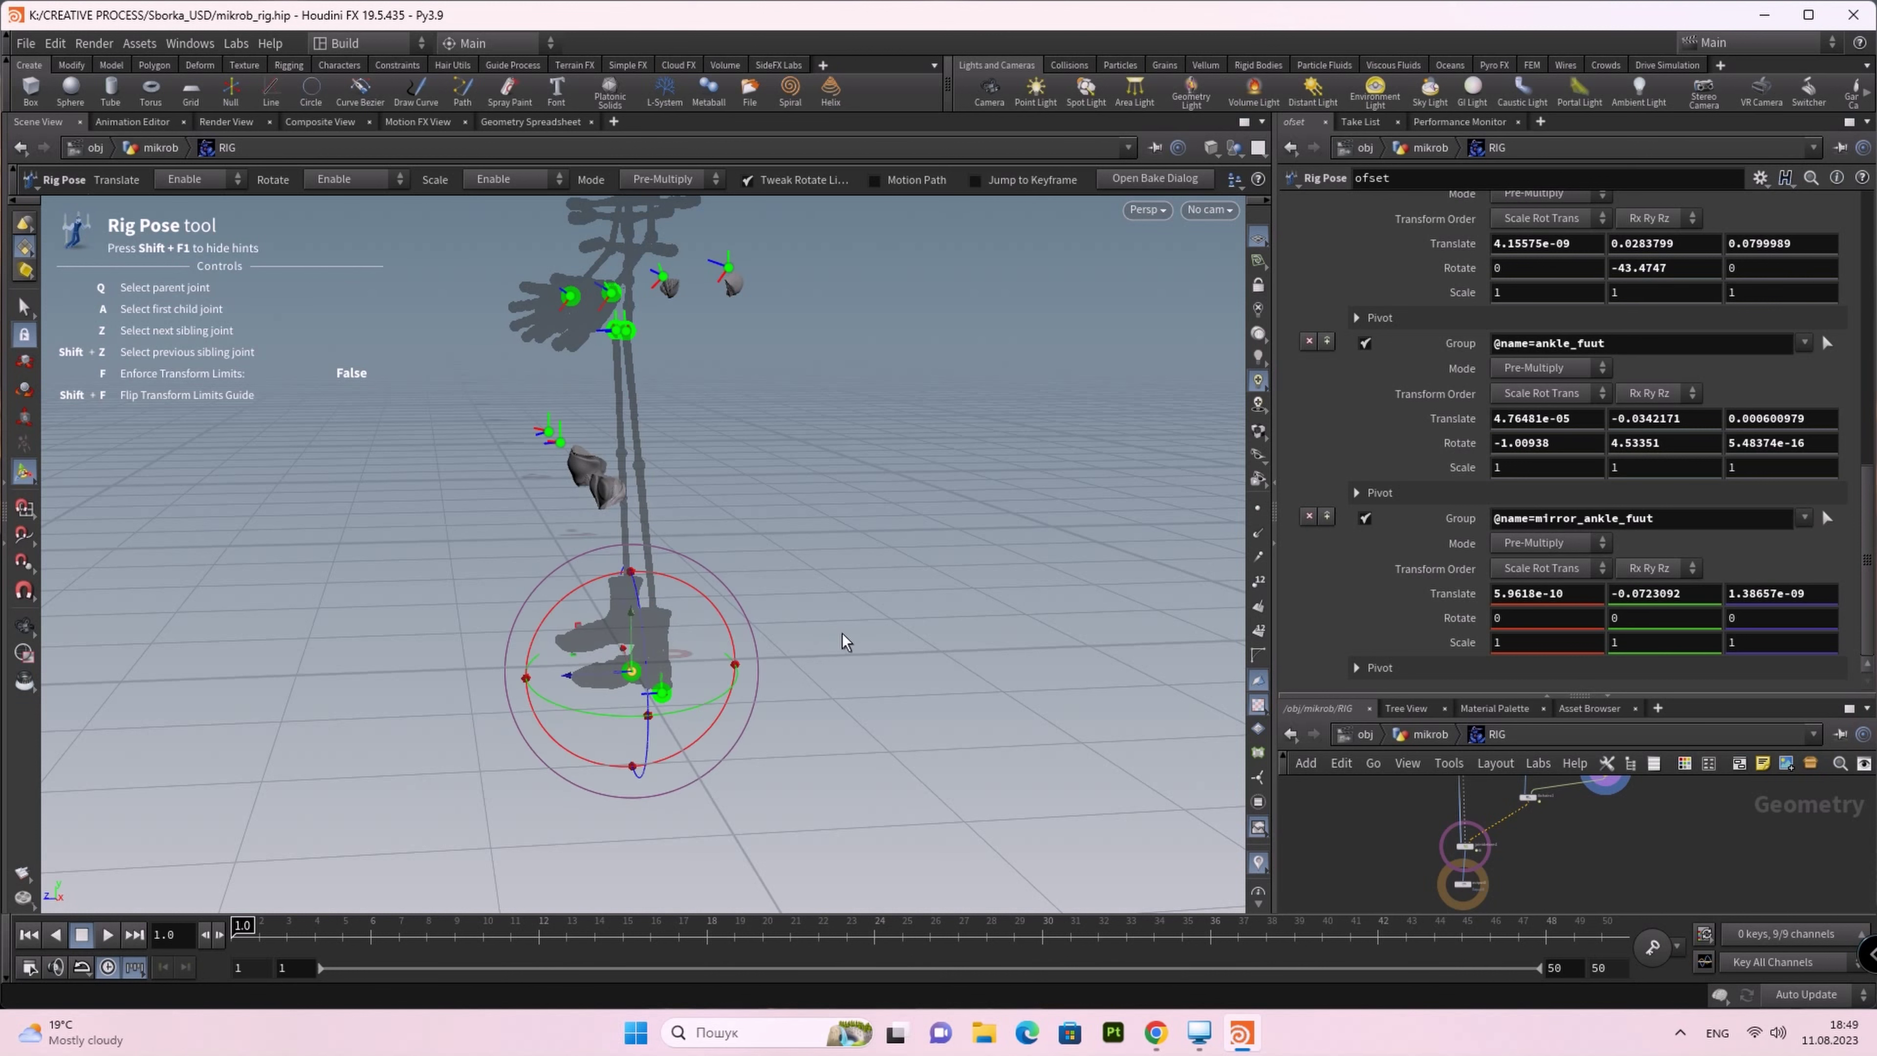
key(space)
mouse_move(813, 634)
mouse_down()
mouse_move(955, 745)
mouse_move(1002, 612)
mouse_up()
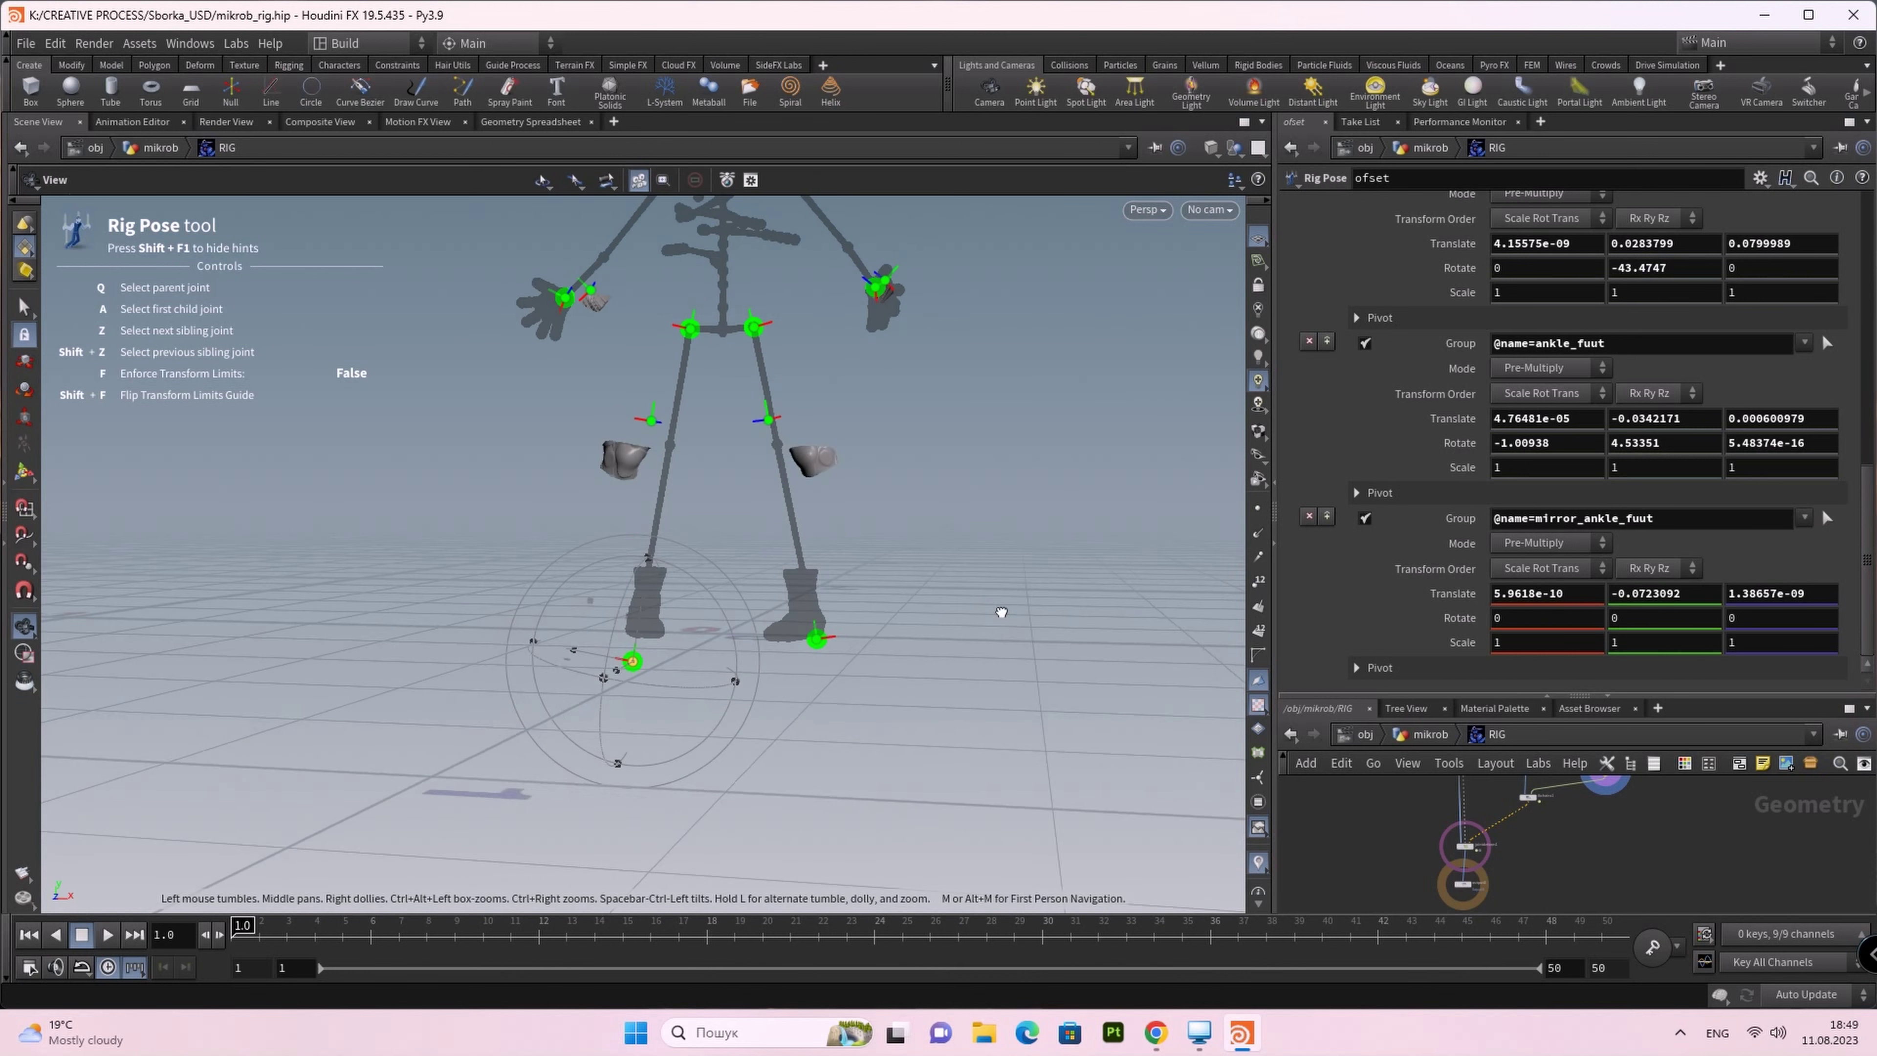
mouse_move(659, 683)
mouse_down()
mouse_move(713, 689)
mouse_move(556, 684)
mouse_move(808, 684)
mouse_move(553, 666)
mouse_up()
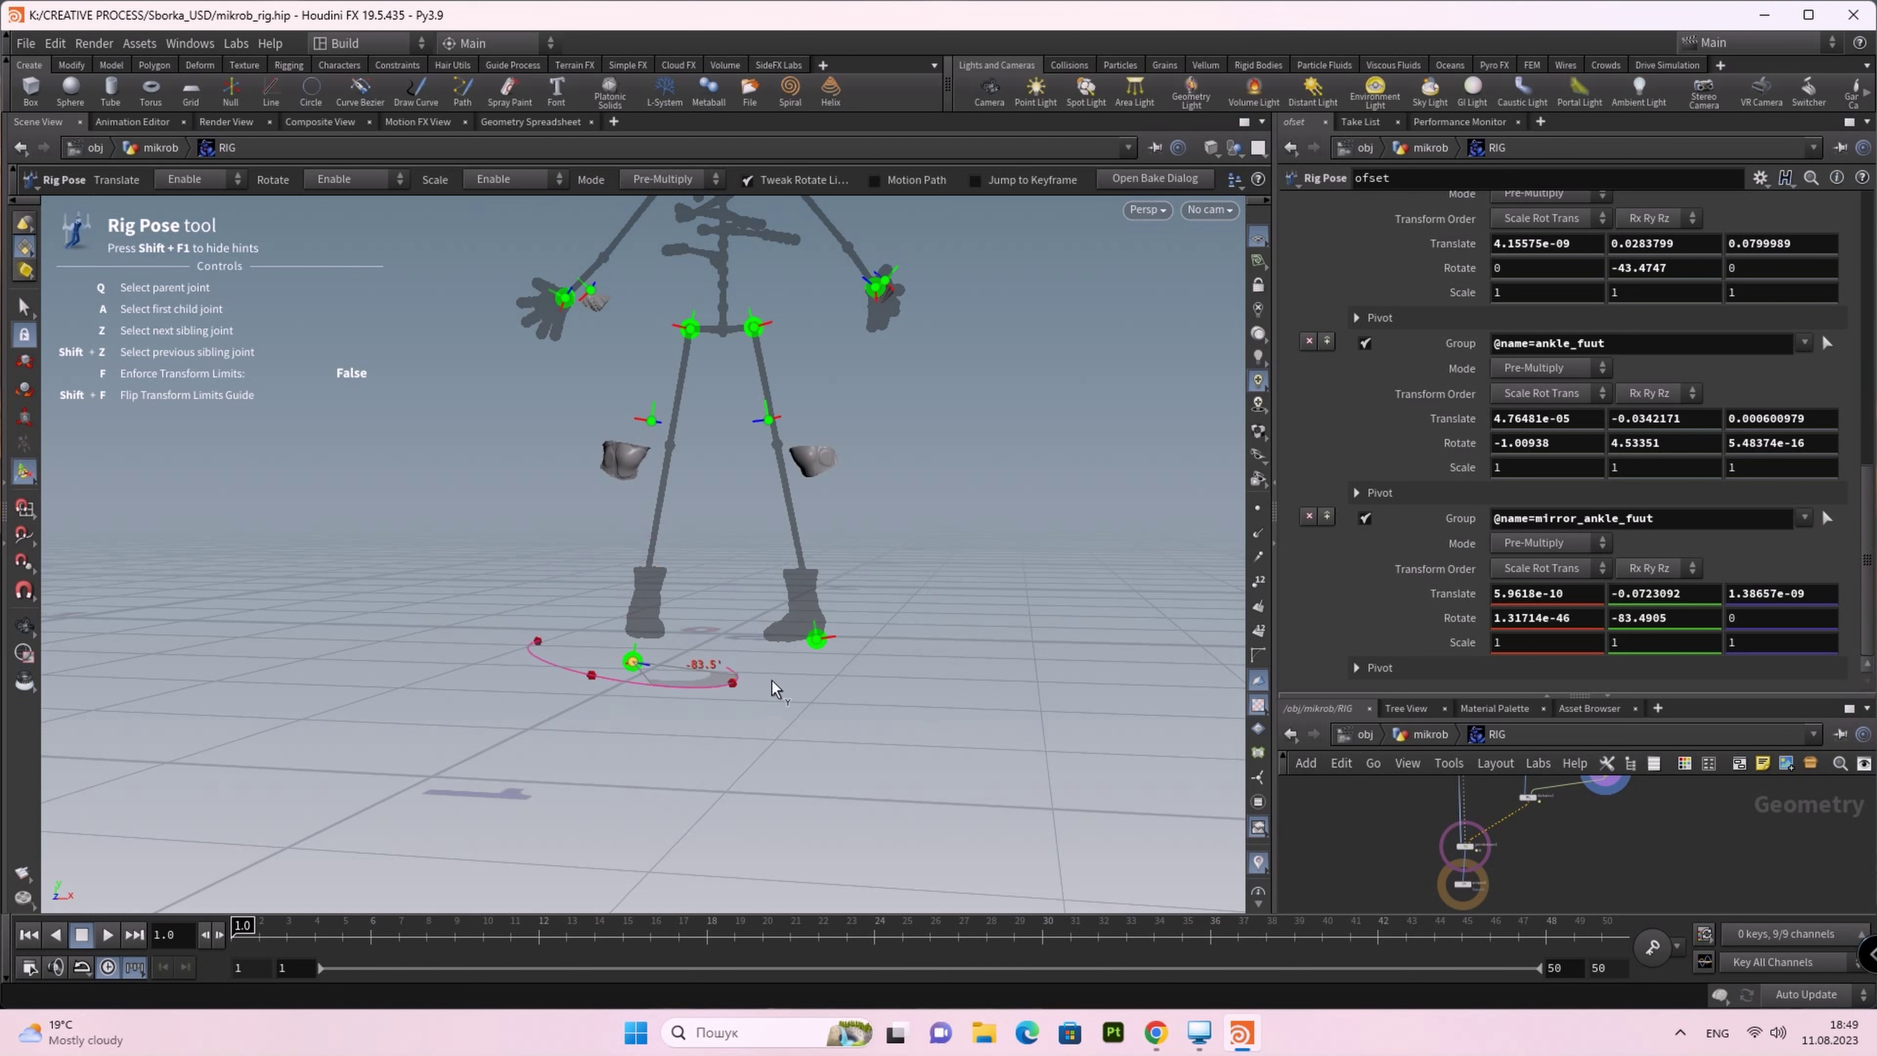
Step: Rotate the knee joint and tilt the hip about 36.5° in X, shifting it down
click(821, 458)
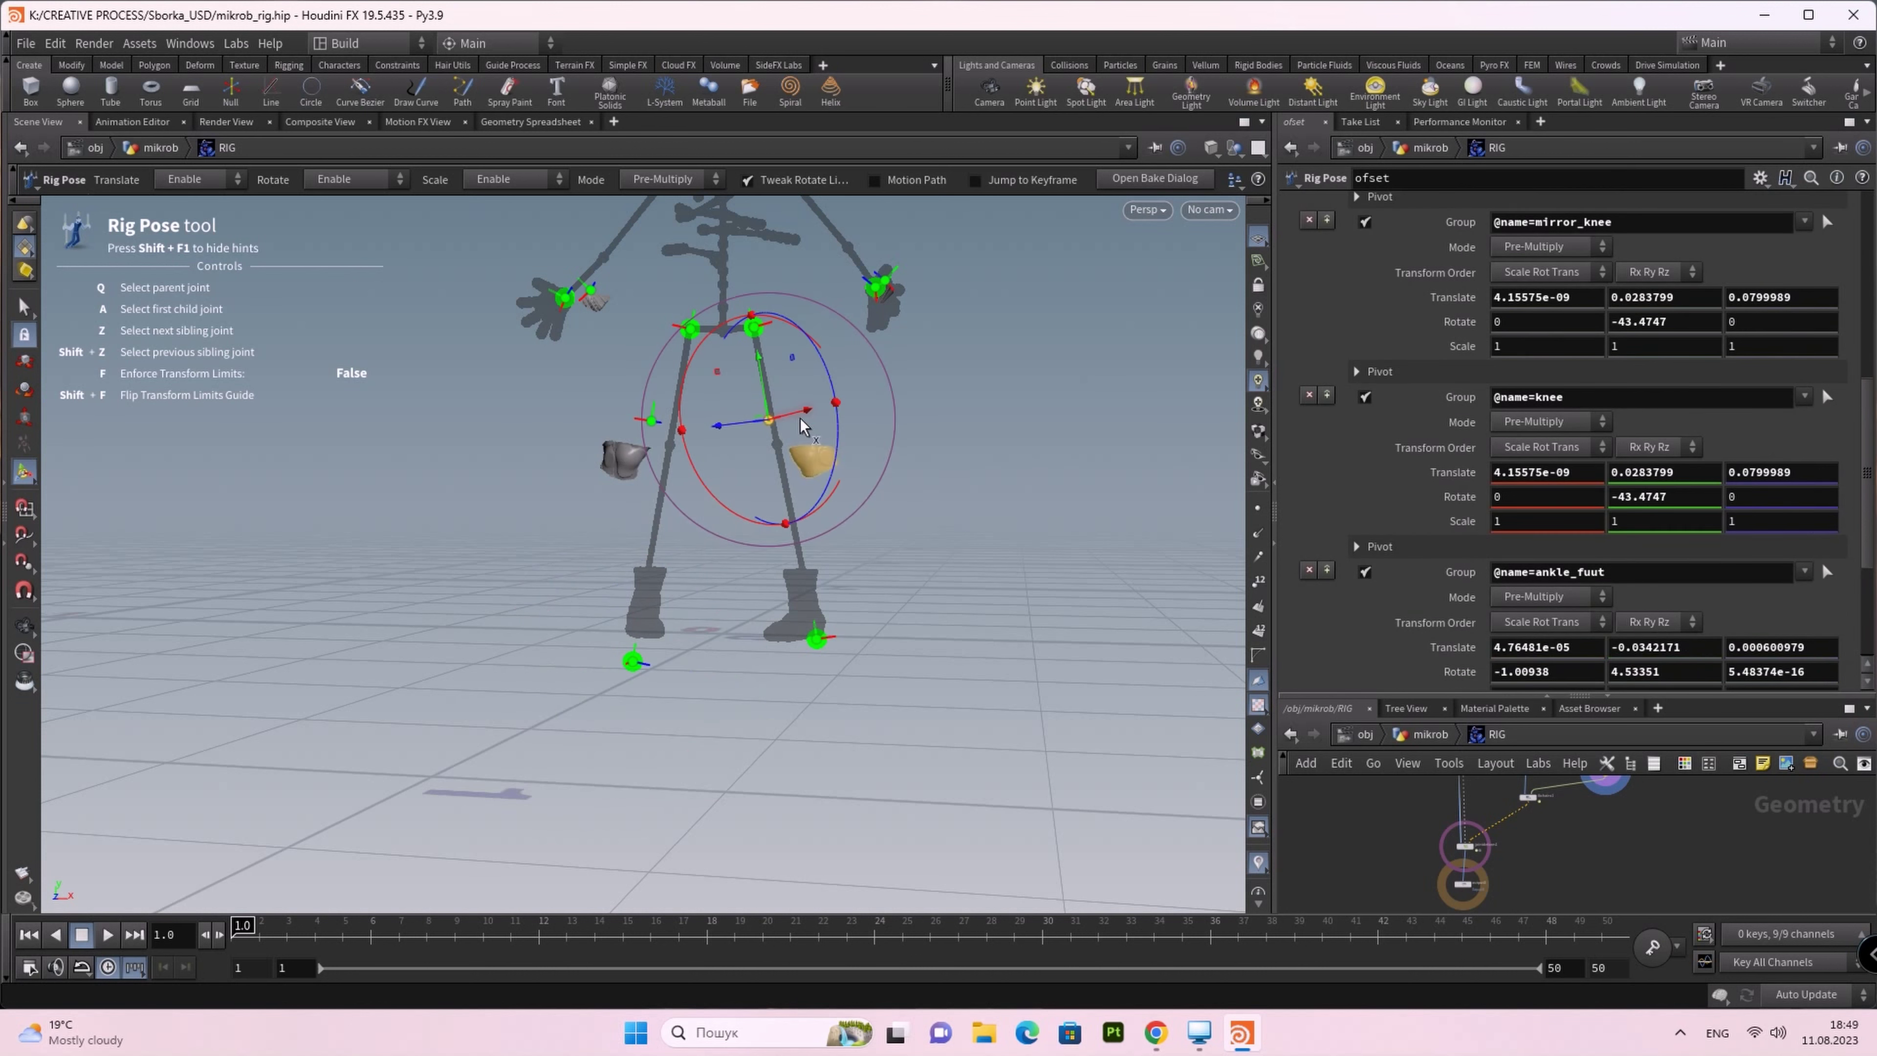
mouse_move(684, 432)
mouse_down()
mouse_move(889, 492)
mouse_move(680, 465)
mouse_up()
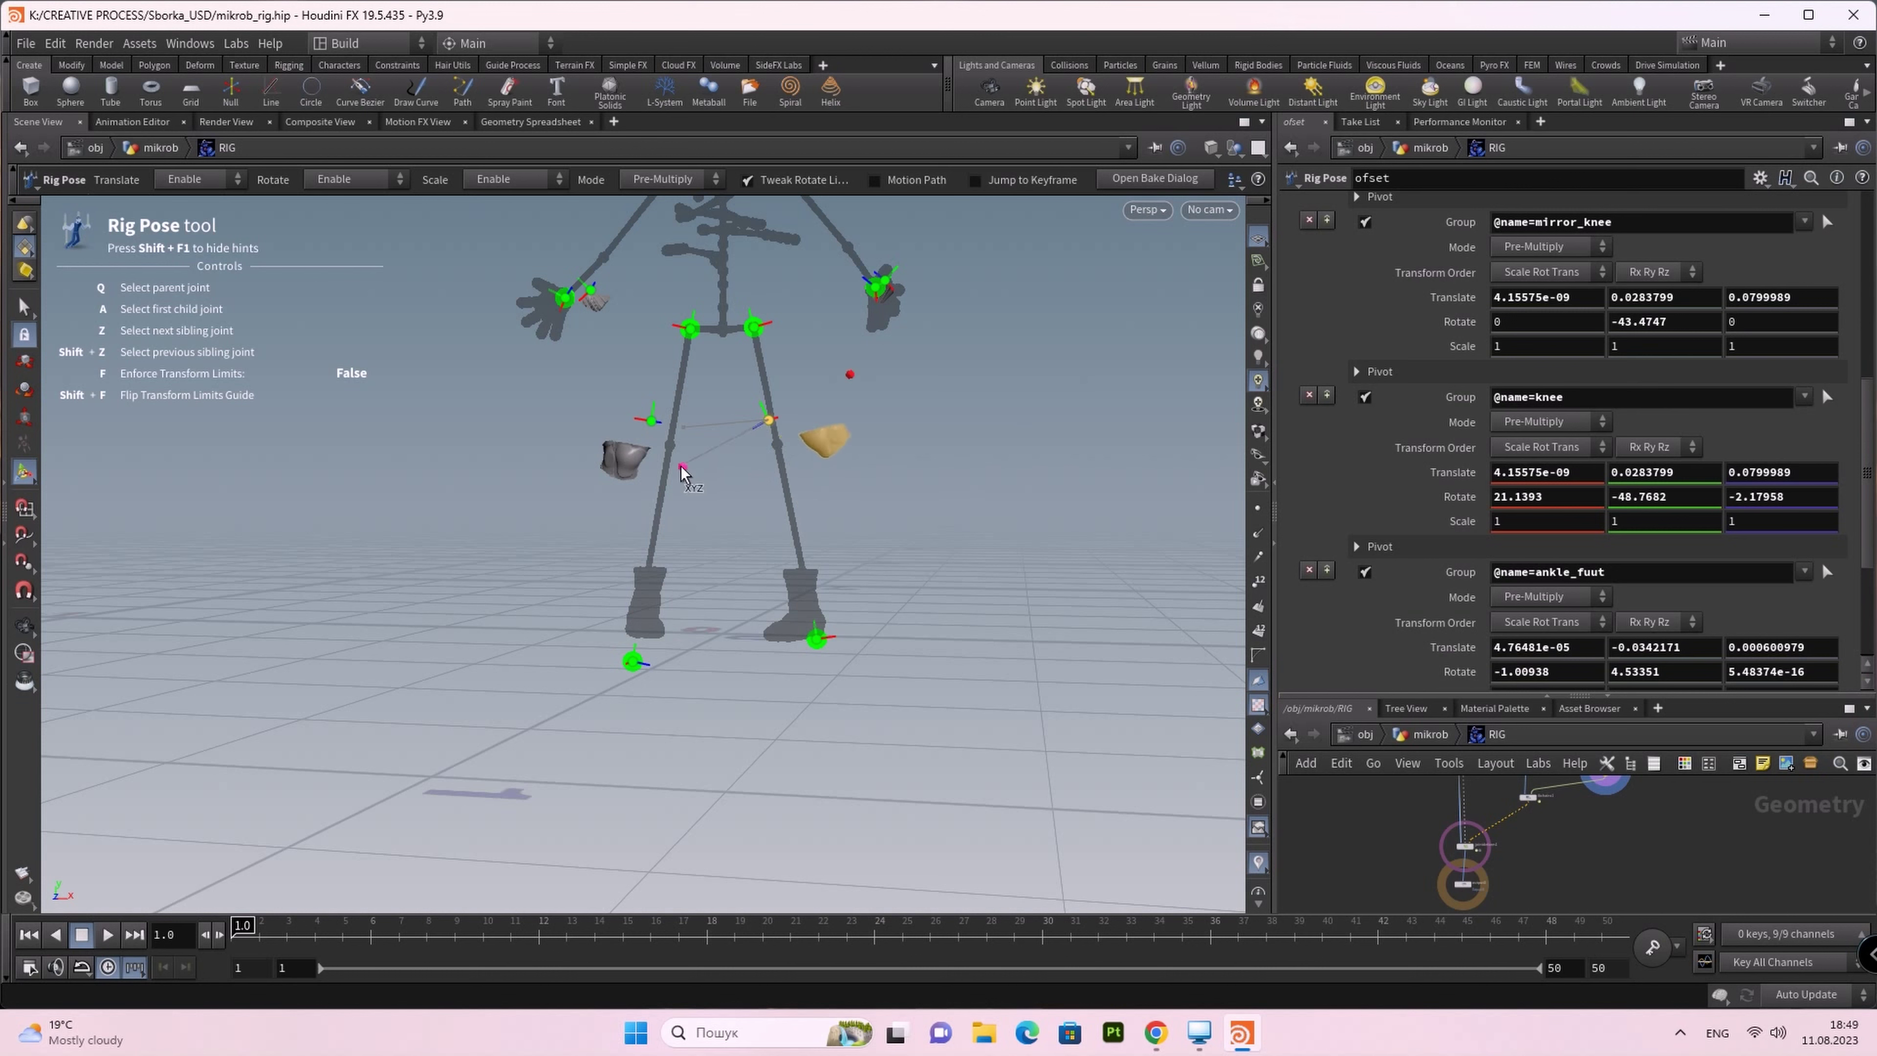
click(754, 327)
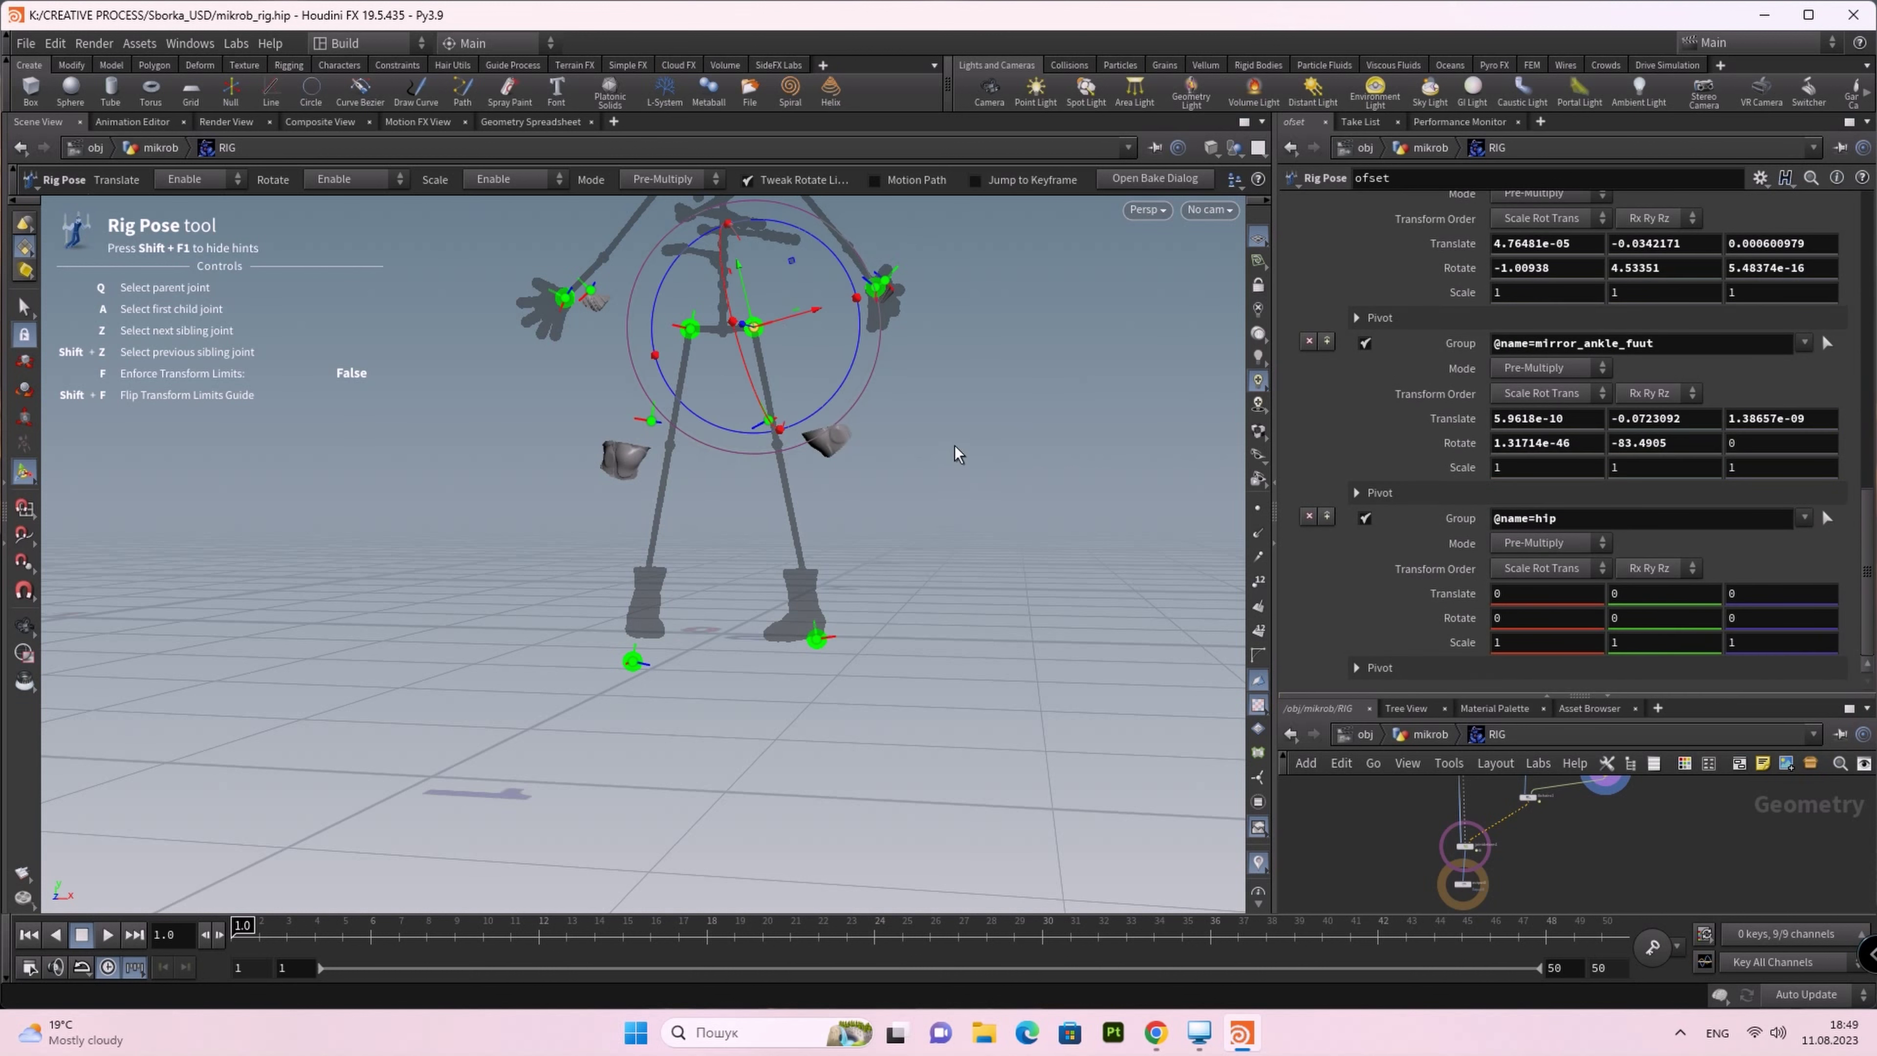
mouse_move(857, 299)
mouse_down()
mouse_move(873, 298)
mouse_move(831, 354)
mouse_up()
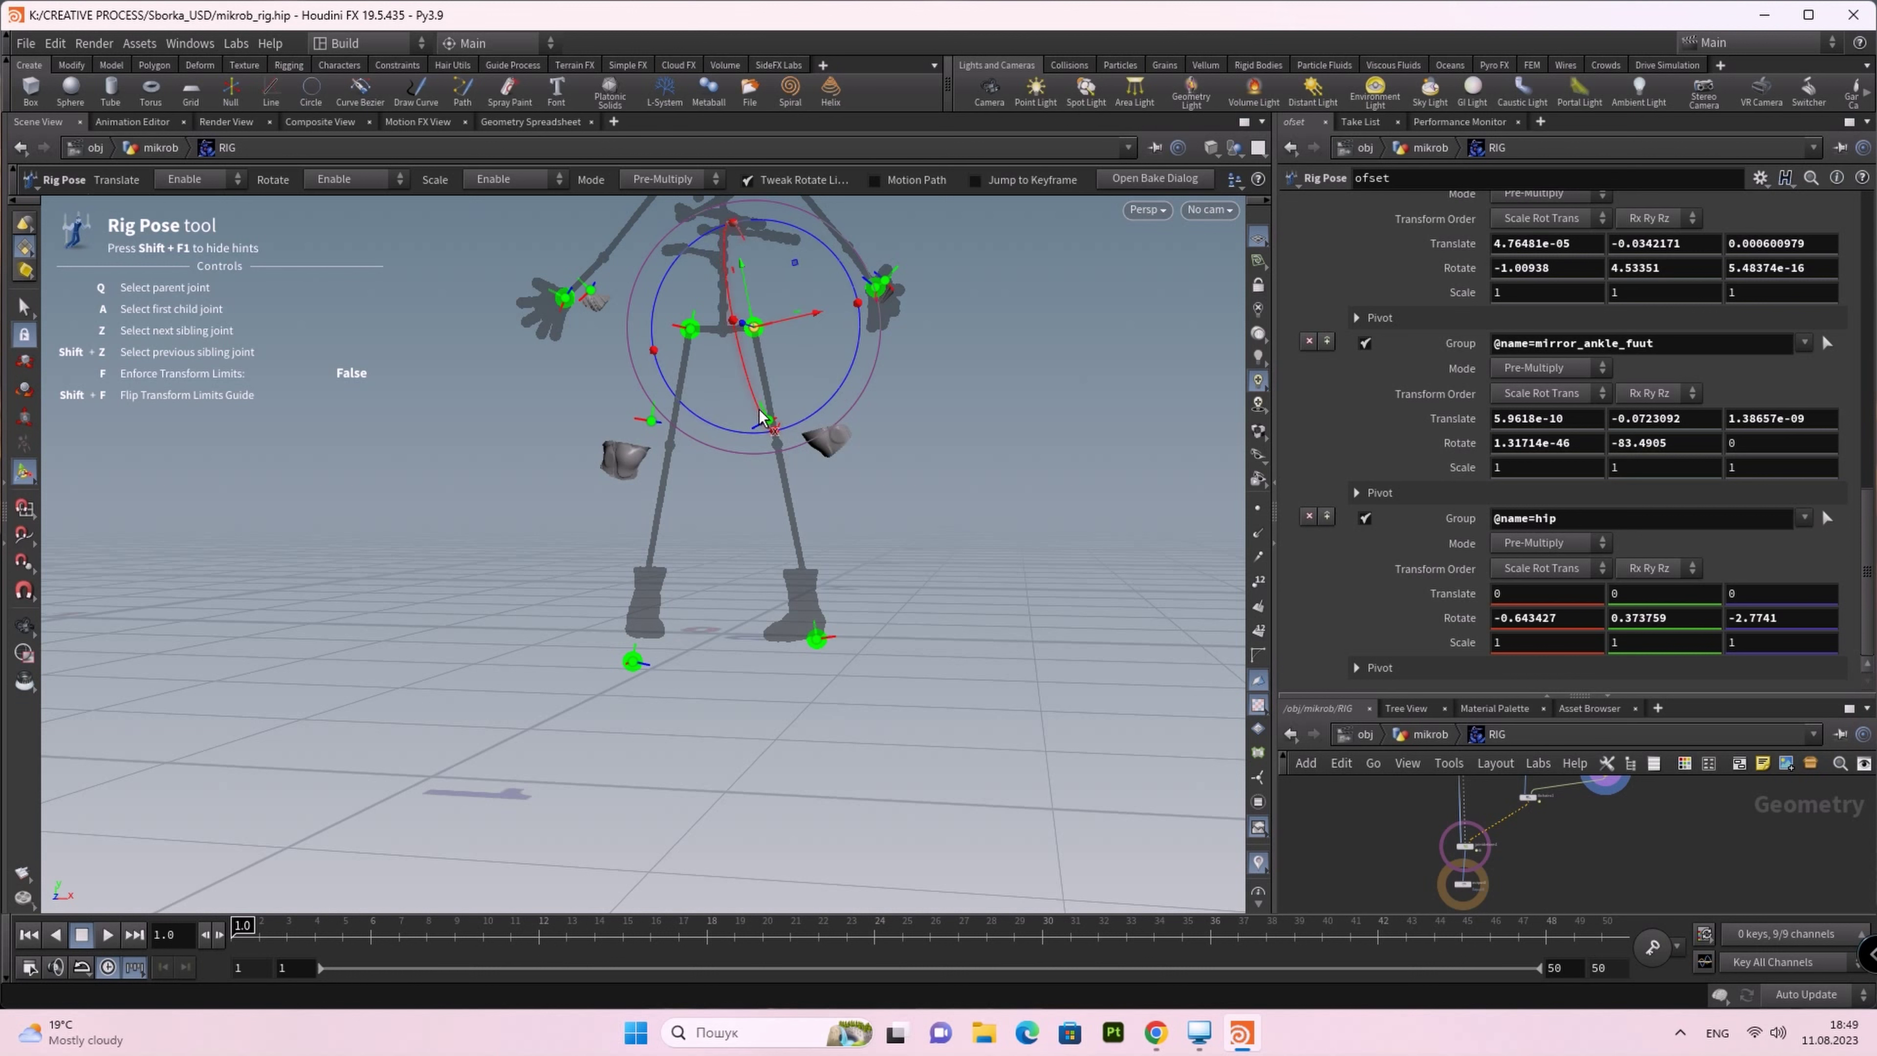
drag(761, 418, 806, 433)
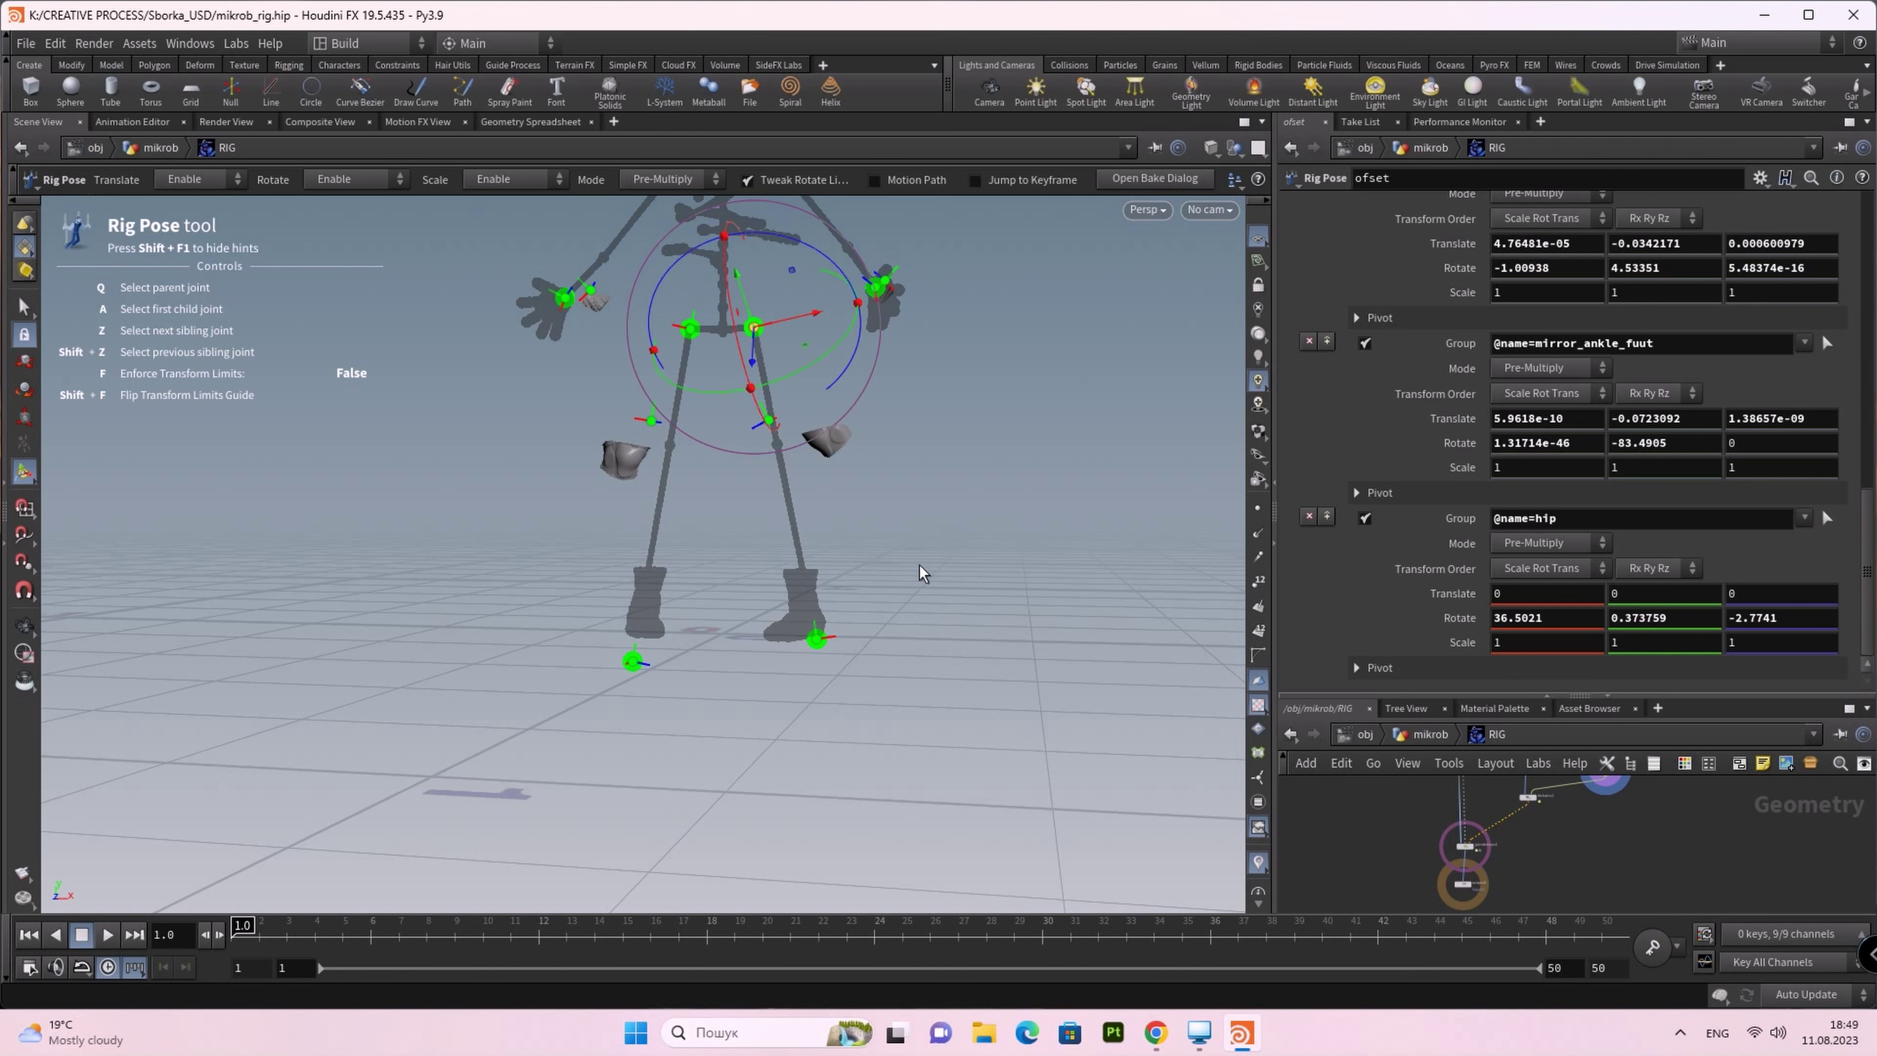
mouse_move(915, 575)
middle_down()
mouse_move(925, 684)
mouse_move(992, 787)
mouse_move(963, 758)
mouse_move(1003, 629)
middle_up()
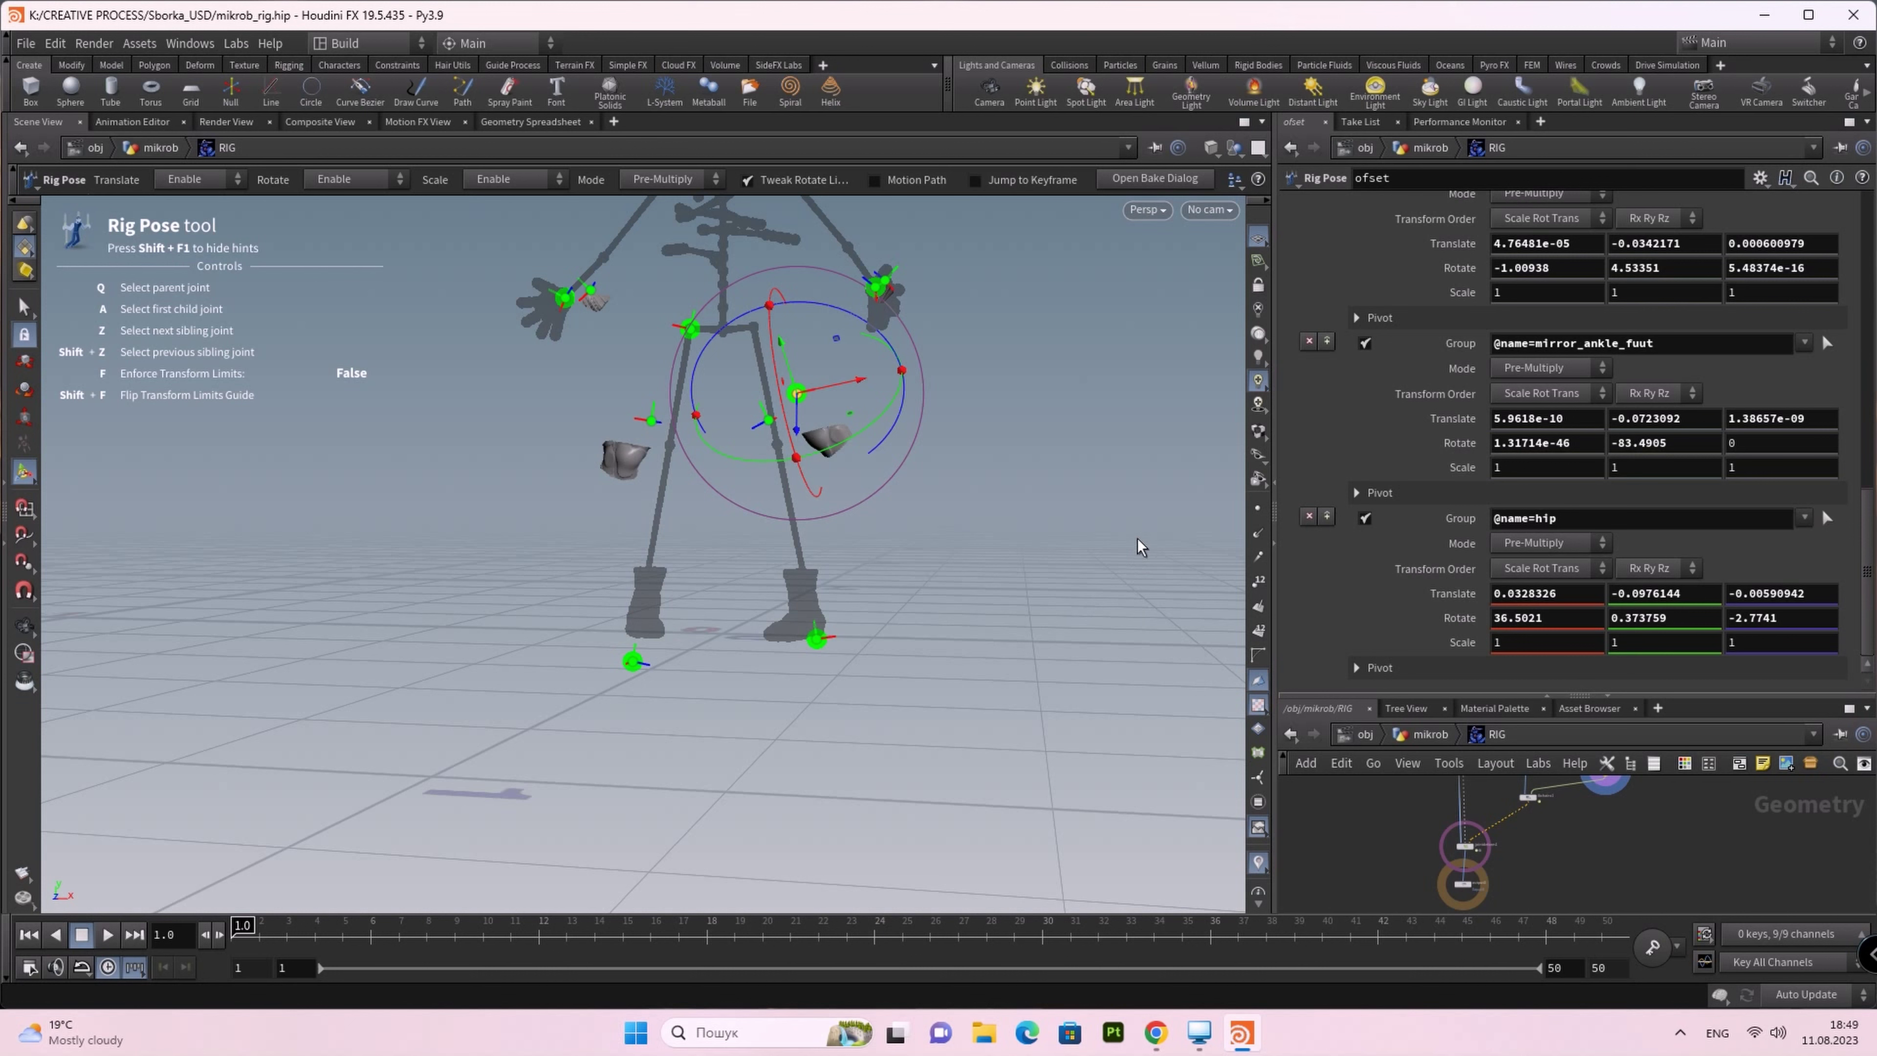
Step: Clear all 7 ofset Rig Pose transformations, returning the rig to rest
scroll(1526, 332, down, 3)
scroll(1526, 332, down, 3)
scroll(1526, 332, down, 3)
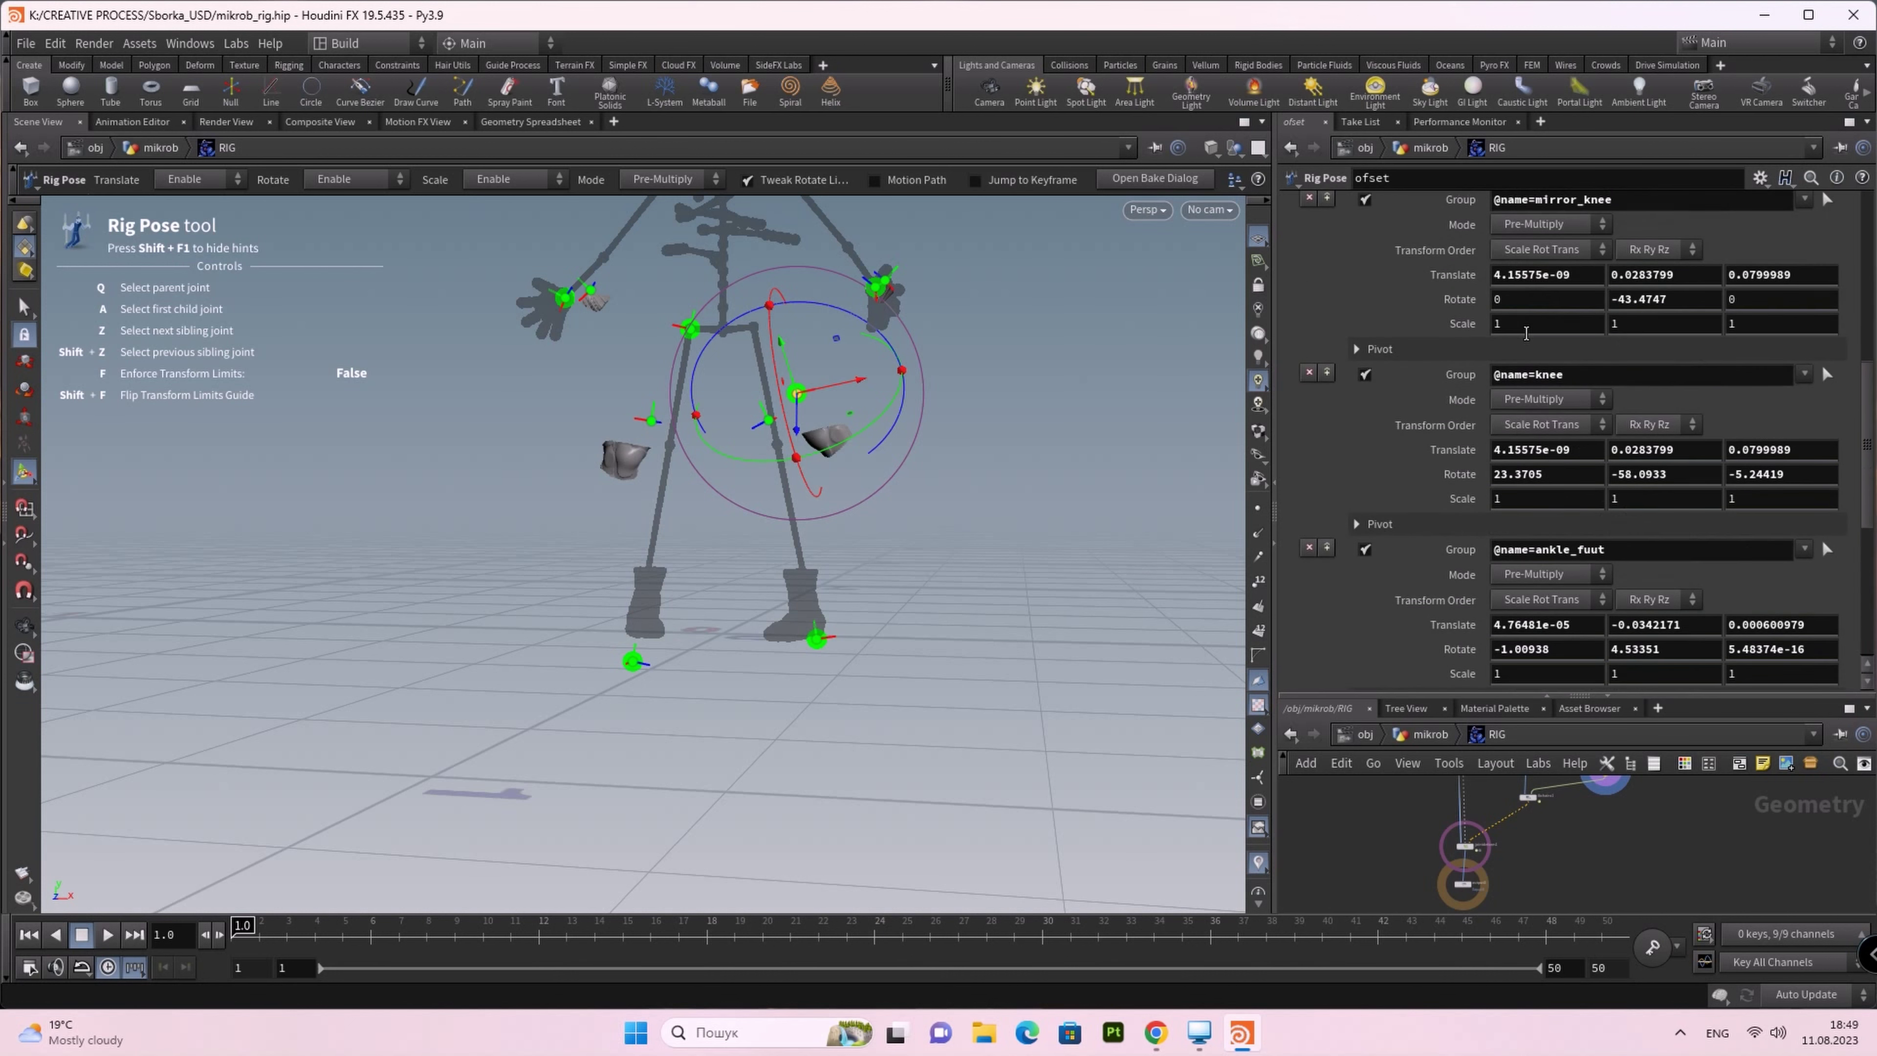
scroll(1526, 332, down, 3)
scroll(1526, 332, up, 3)
scroll(1526, 331, up, 3)
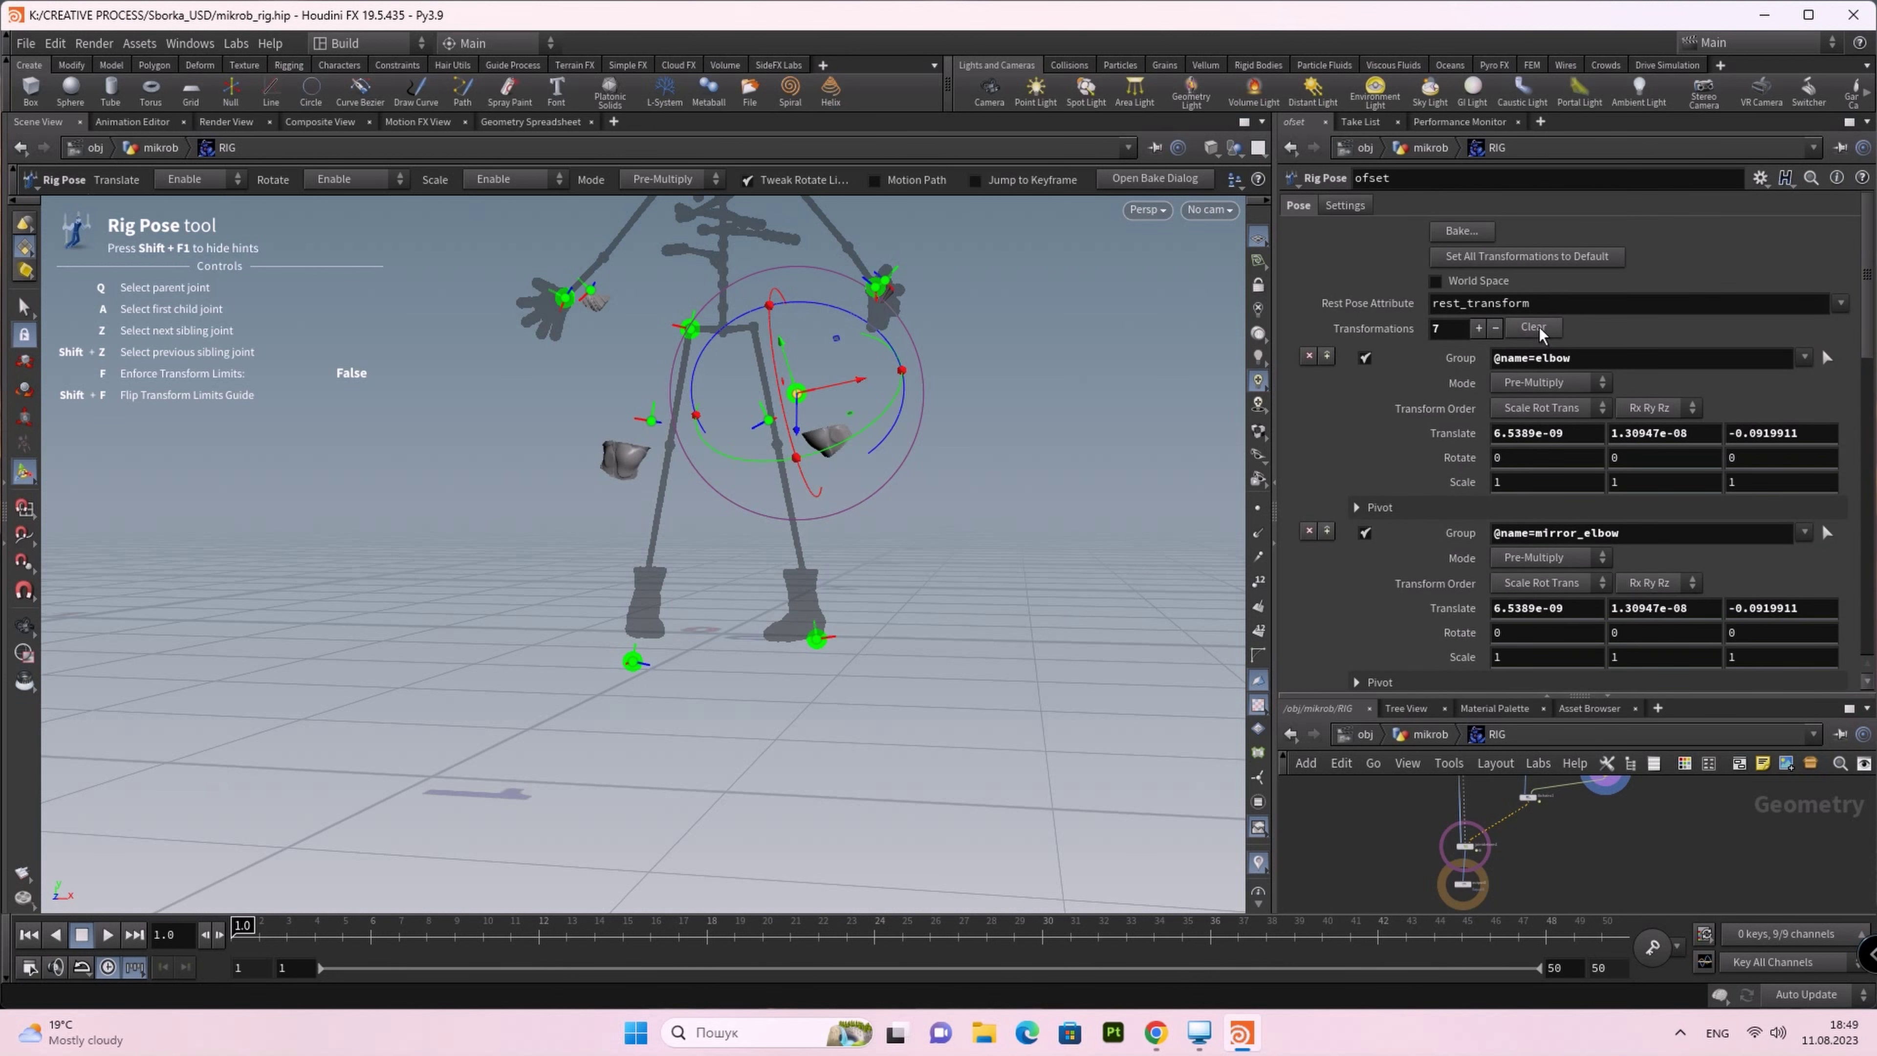
click(1533, 329)
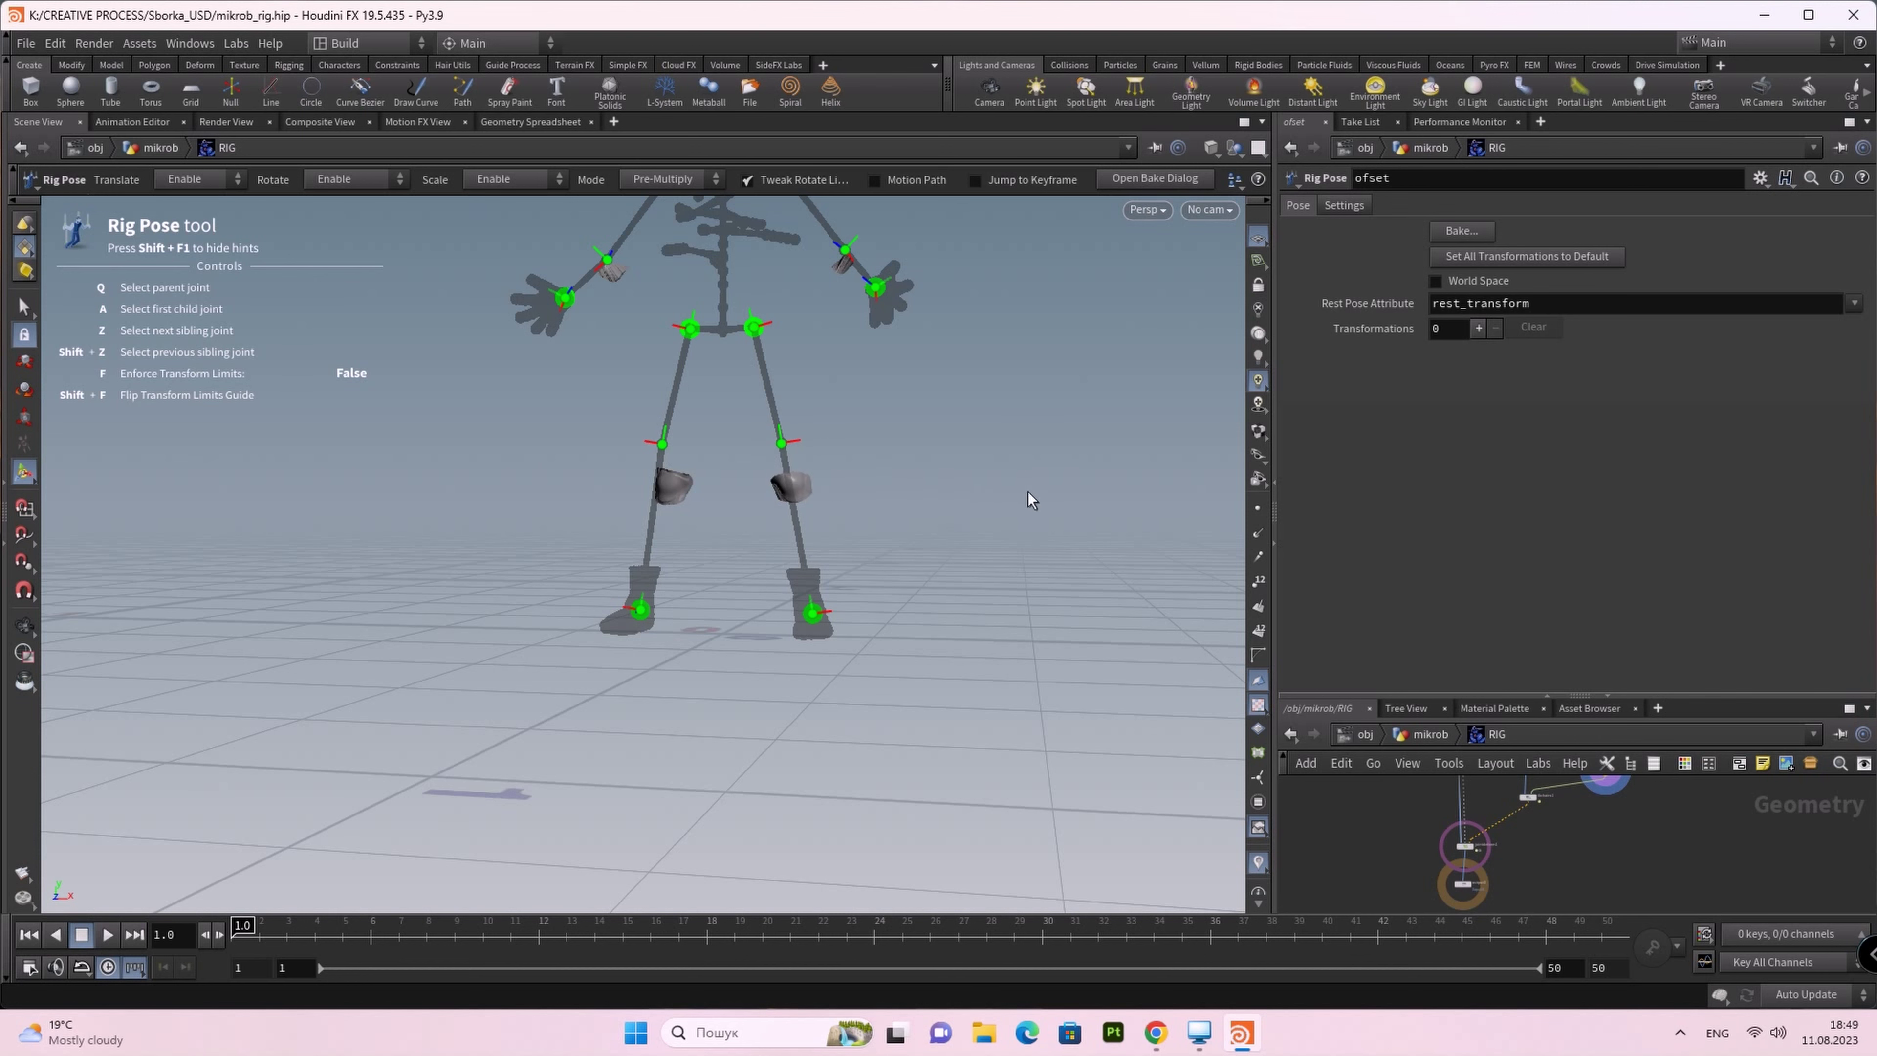
scroll(894, 487, up, 1)
scroll(879, 473, up, 4)
mouse_move(871, 456)
mouse_down()
mouse_move(930, 457)
mouse_move(825, 570)
mouse_move(804, 691)
mouse_move(701, 593)
mouse_move(658, 511)
mouse_move(717, 511)
mouse_move(913, 394)
mouse_move(875, 440)
mouse_move(996, 399)
mouse_move(930, 536)
mouse_move(901, 495)
mouse_up()
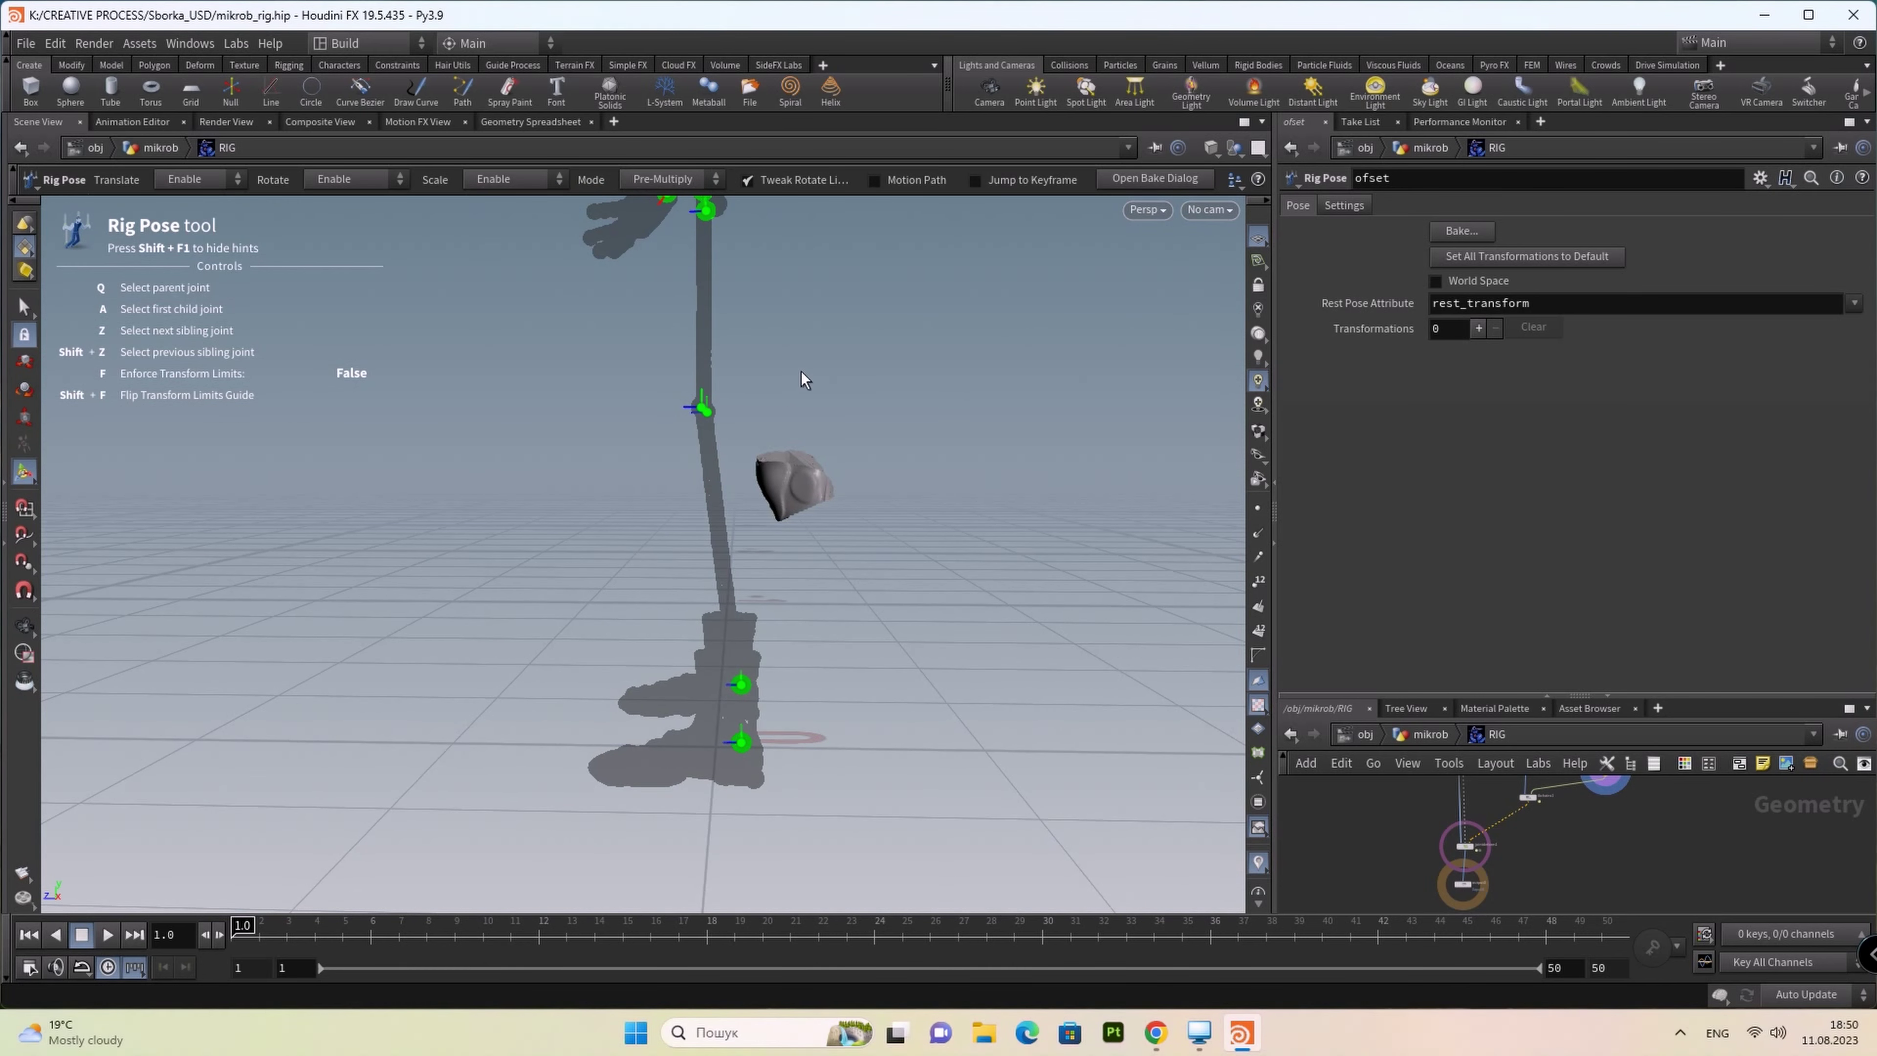
click(1163, 213)
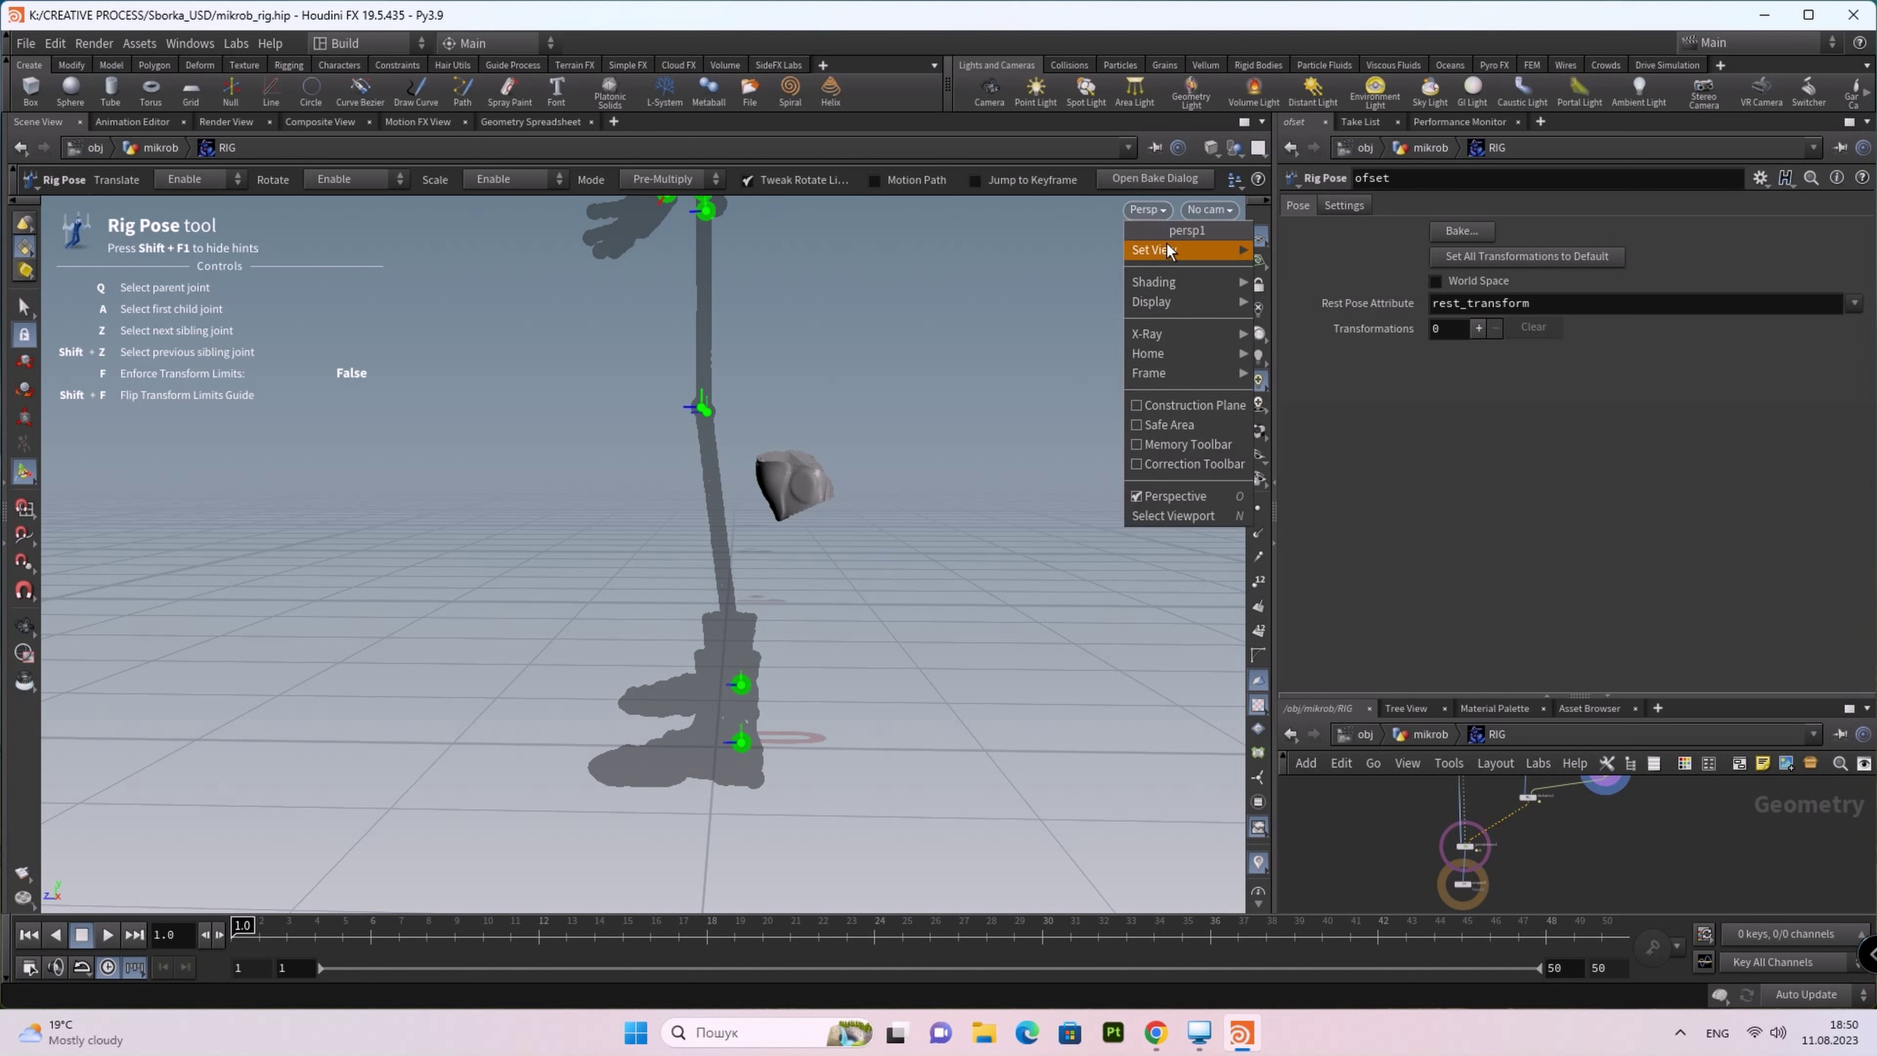
mouse_move(1173, 249)
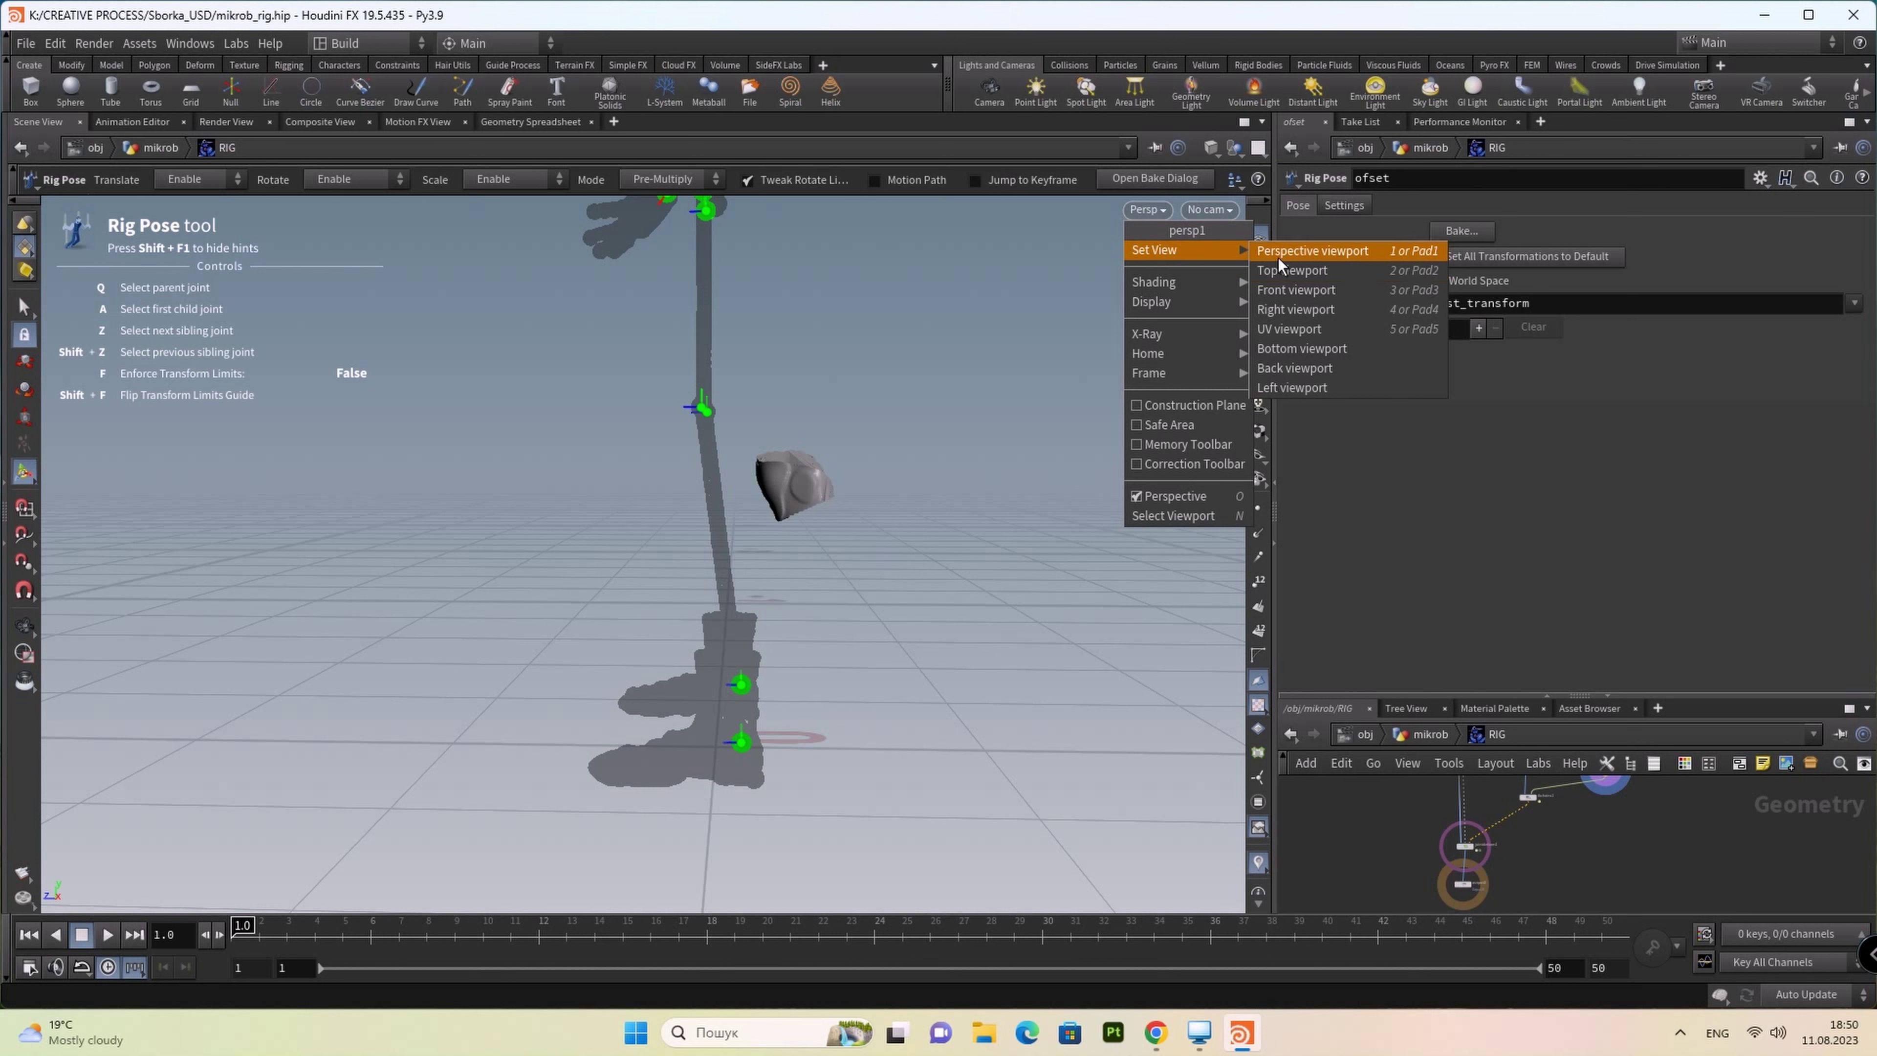
click(1303, 309)
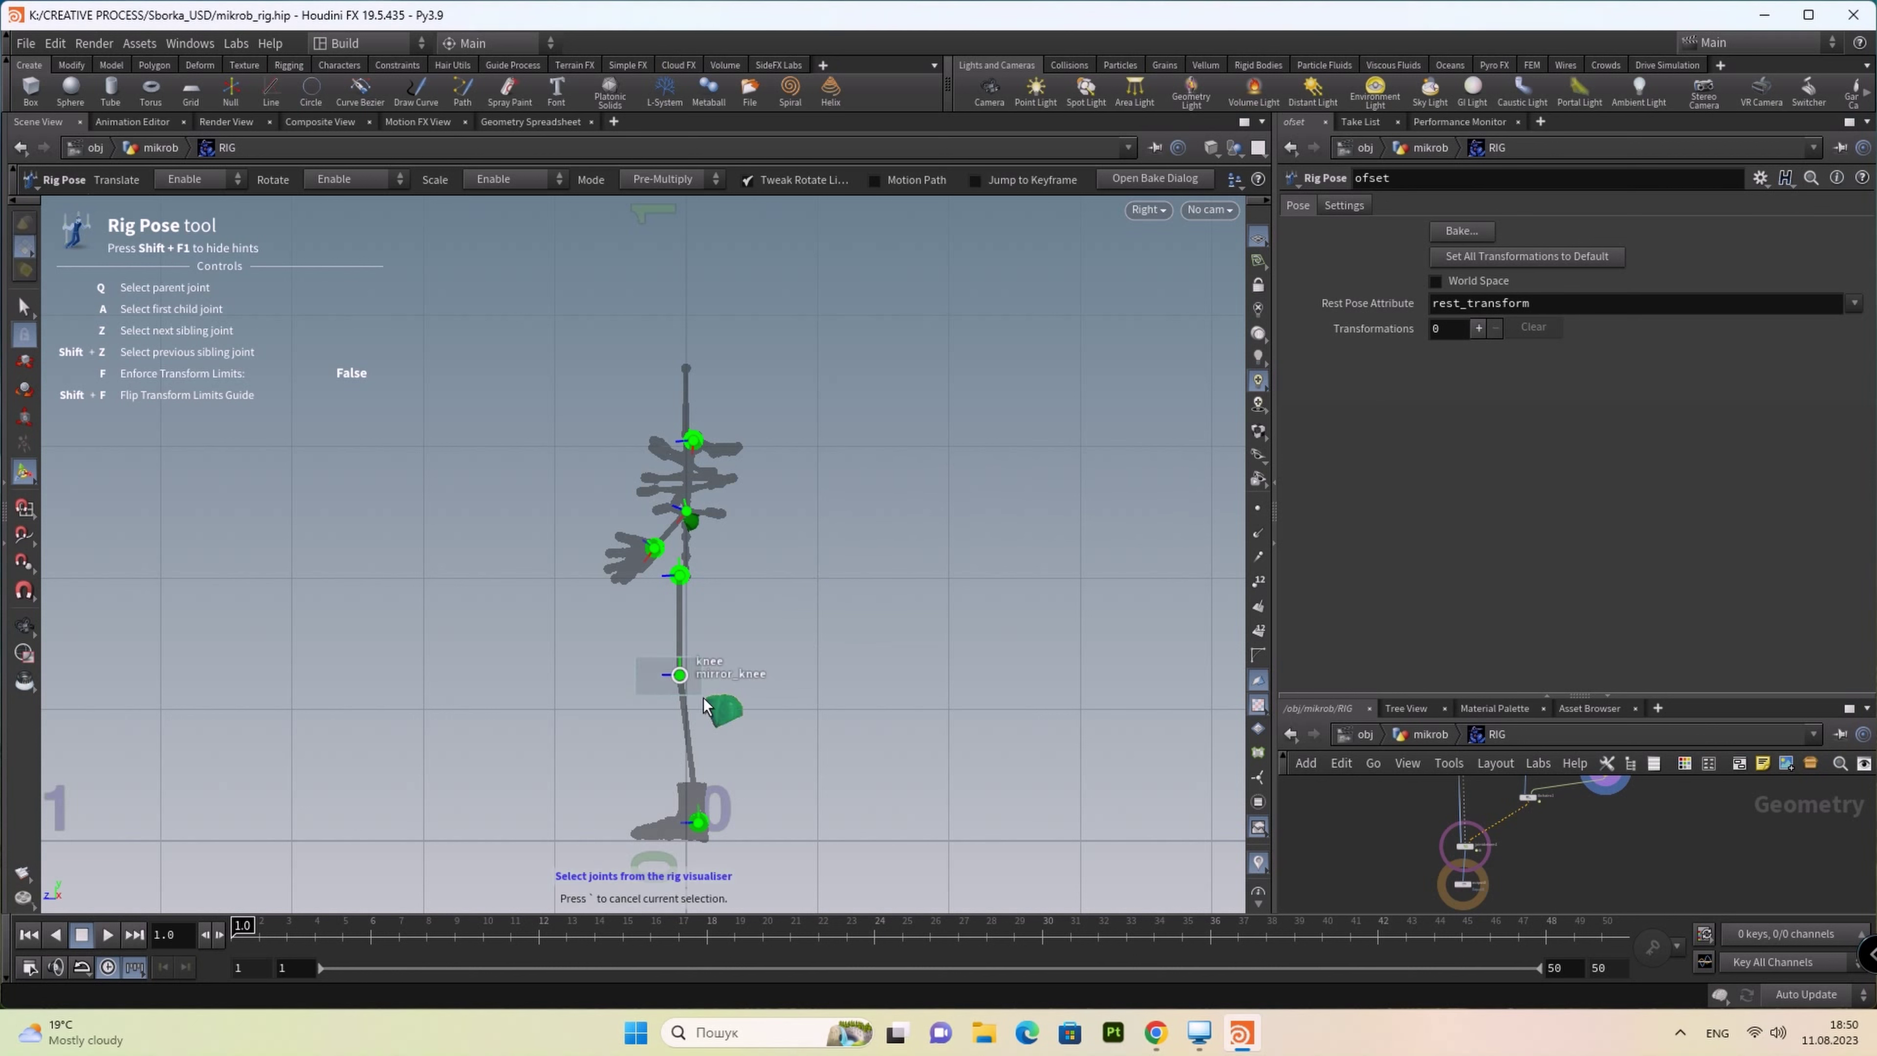
click(678, 674)
mouse_move(640, 678)
mouse_down()
mouse_move(588, 676)
mouse_move(629, 606)
mouse_up()
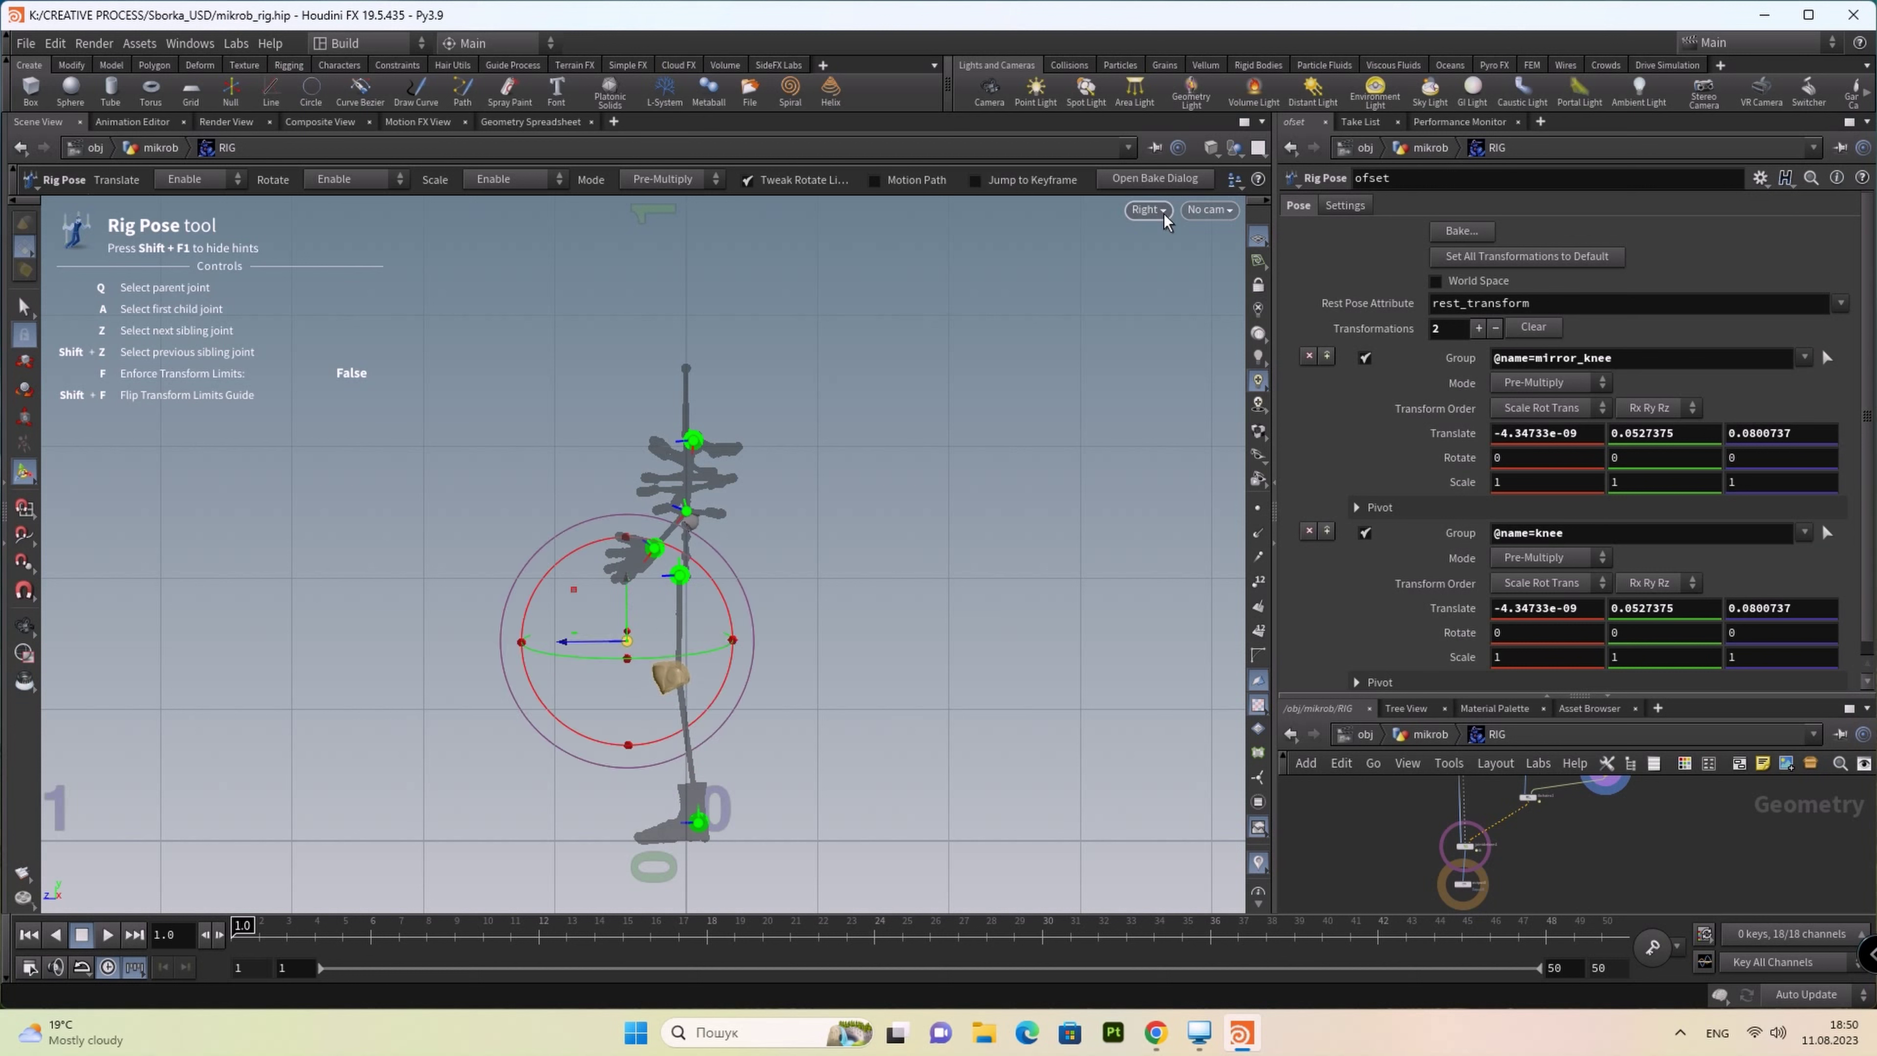
click(1147, 210)
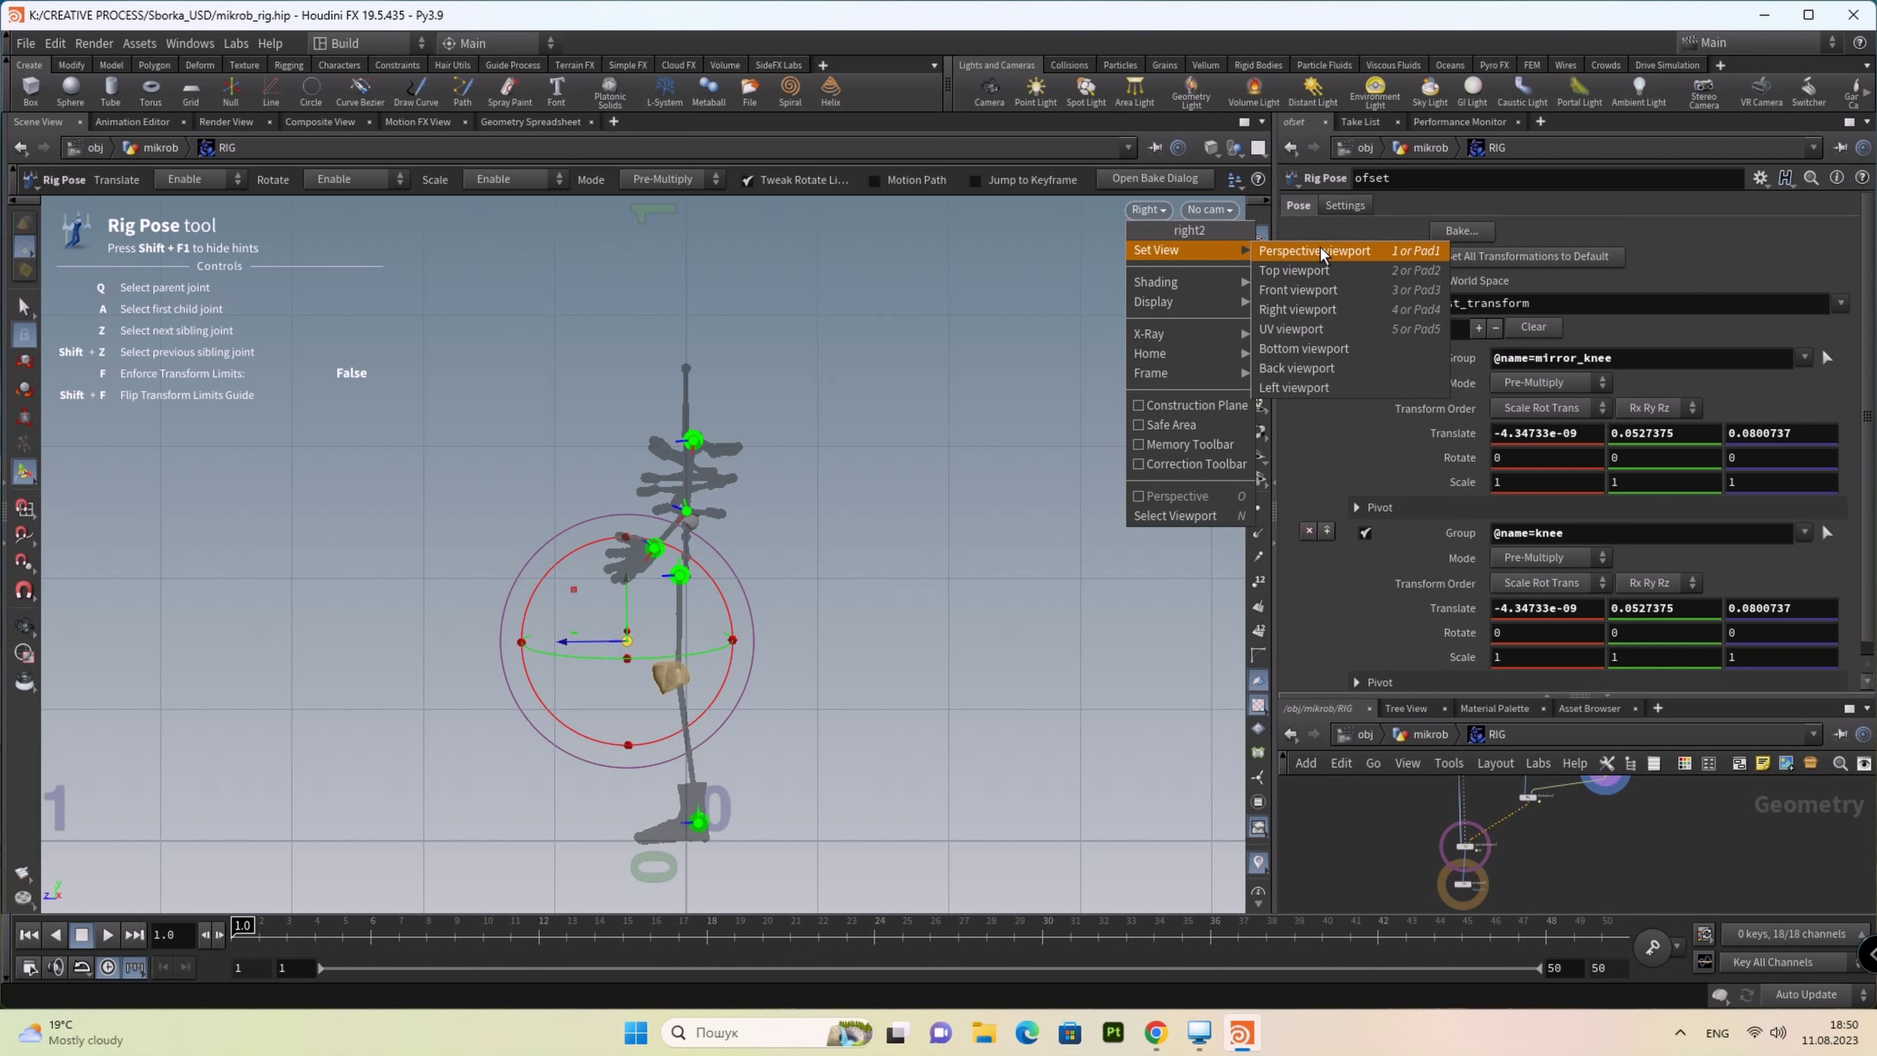
click(1320, 251)
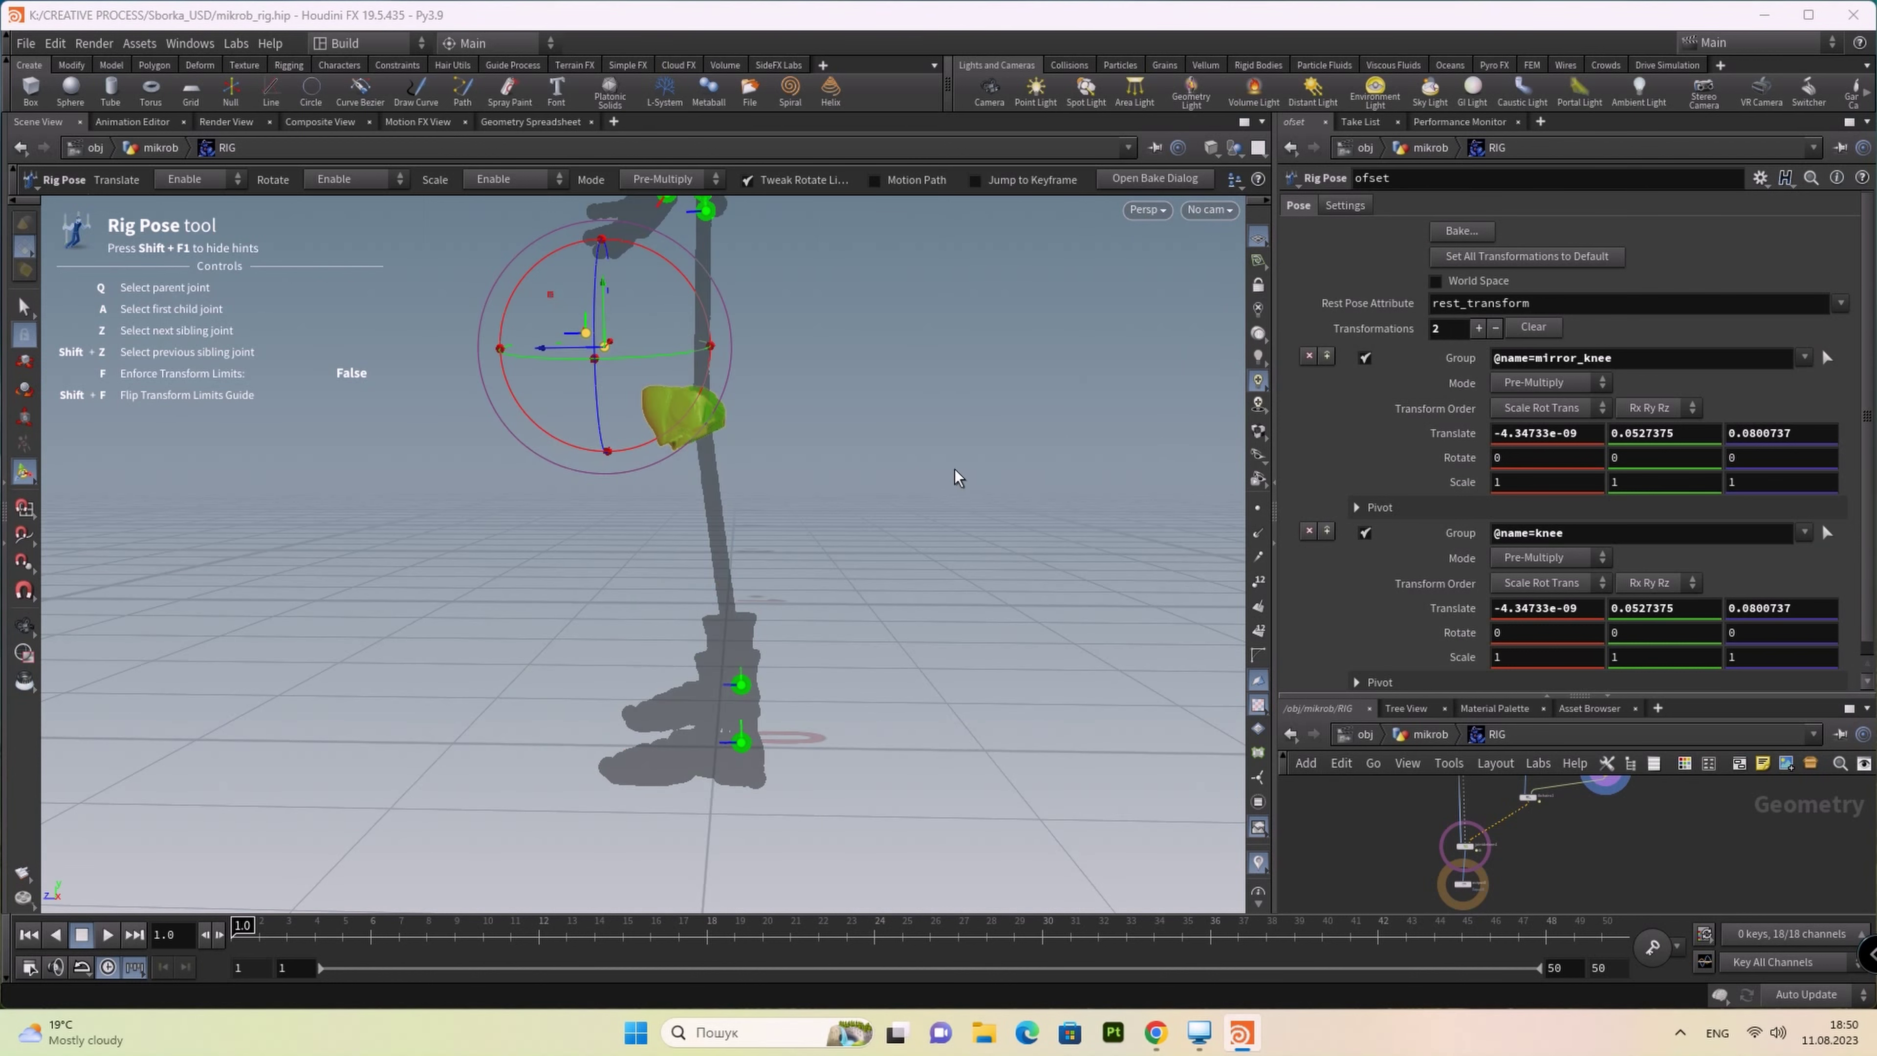
mouse_move(879, 487)
mouse_down()
mouse_move(1071, 494)
mouse_move(977, 666)
mouse_move(1060, 575)
mouse_up()
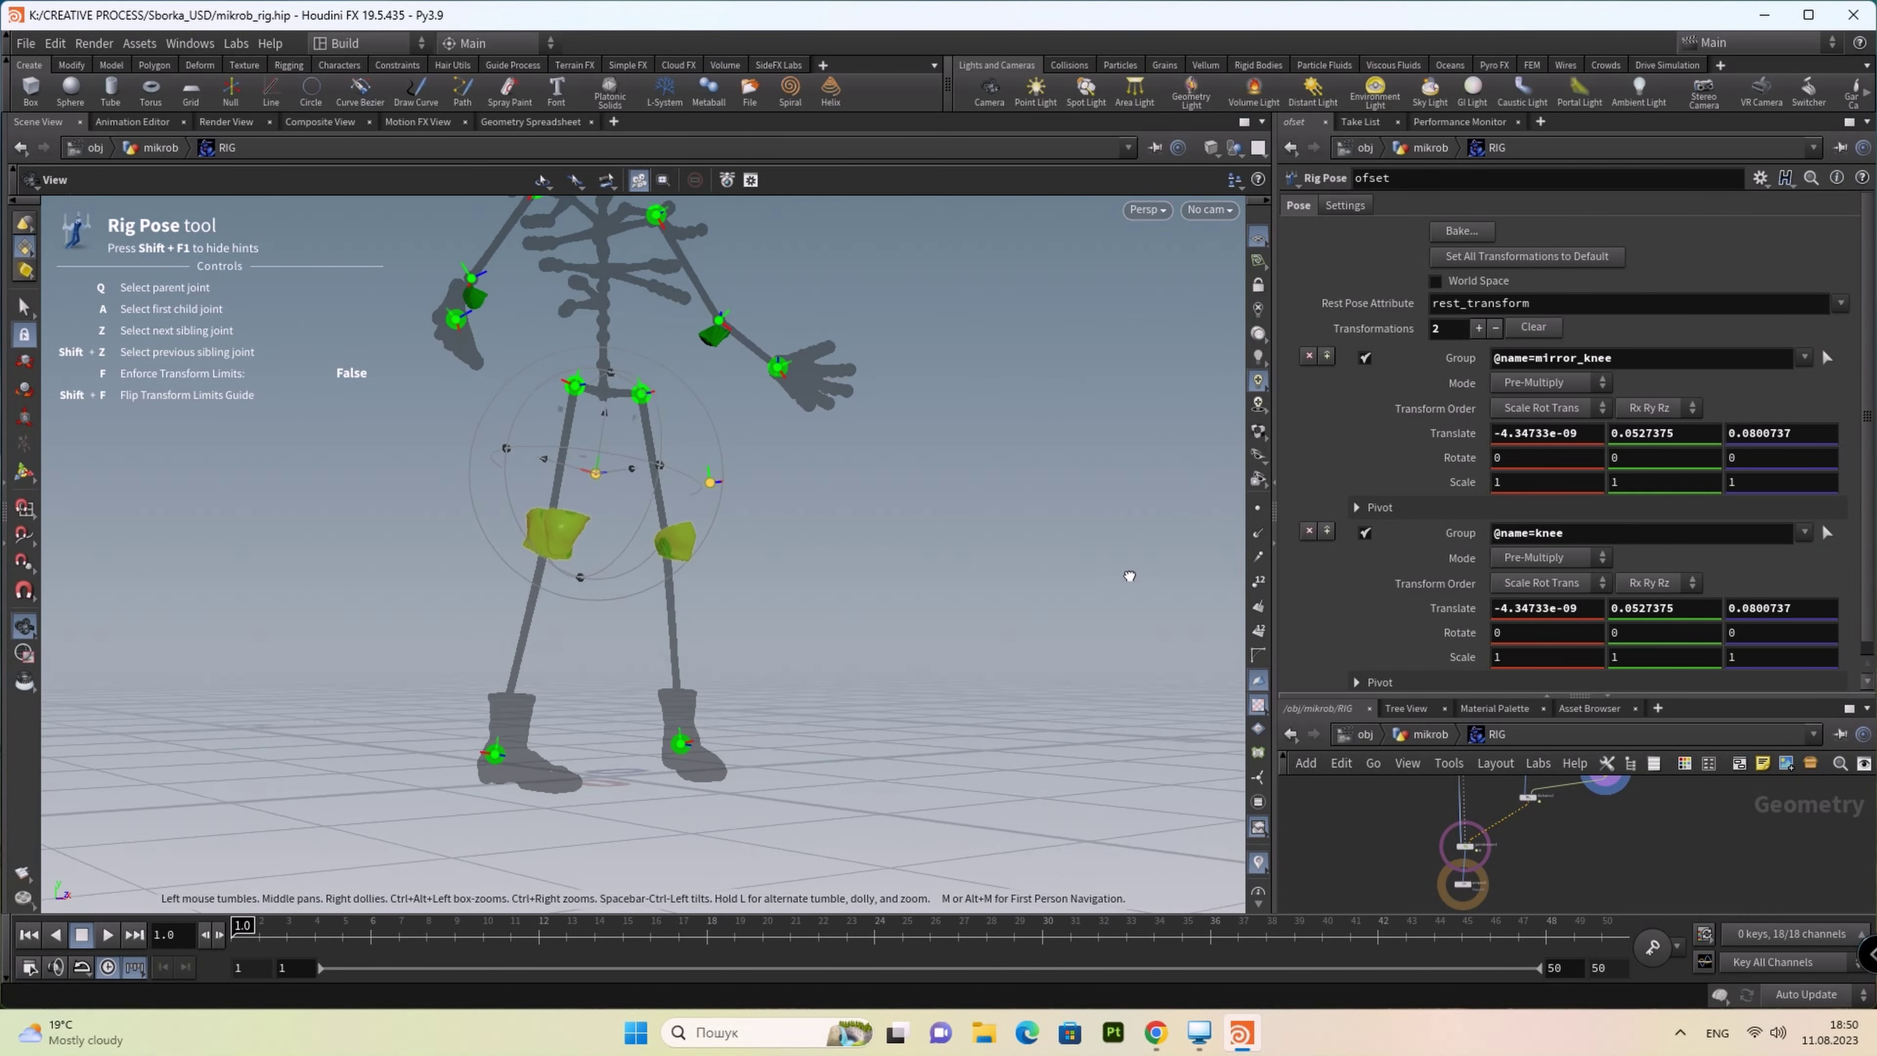
drag(1060, 576, 1049, 585)
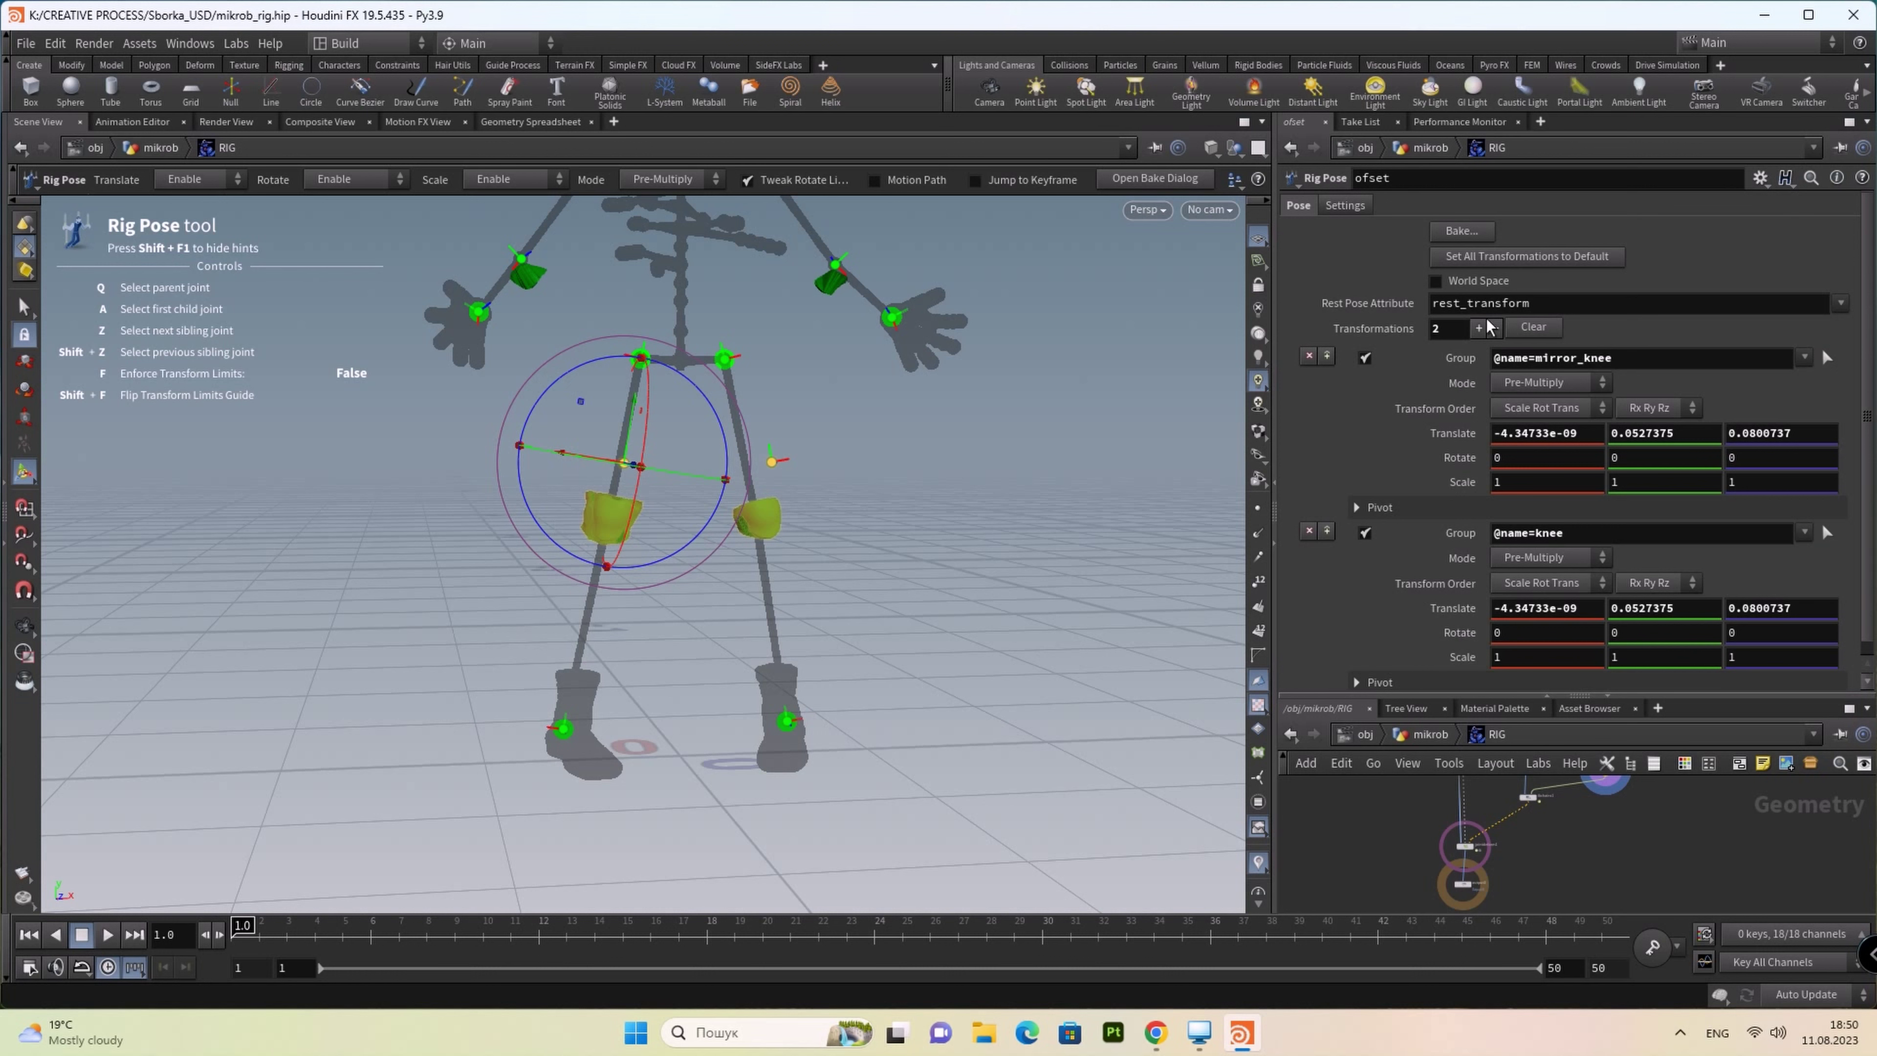
click(1533, 327)
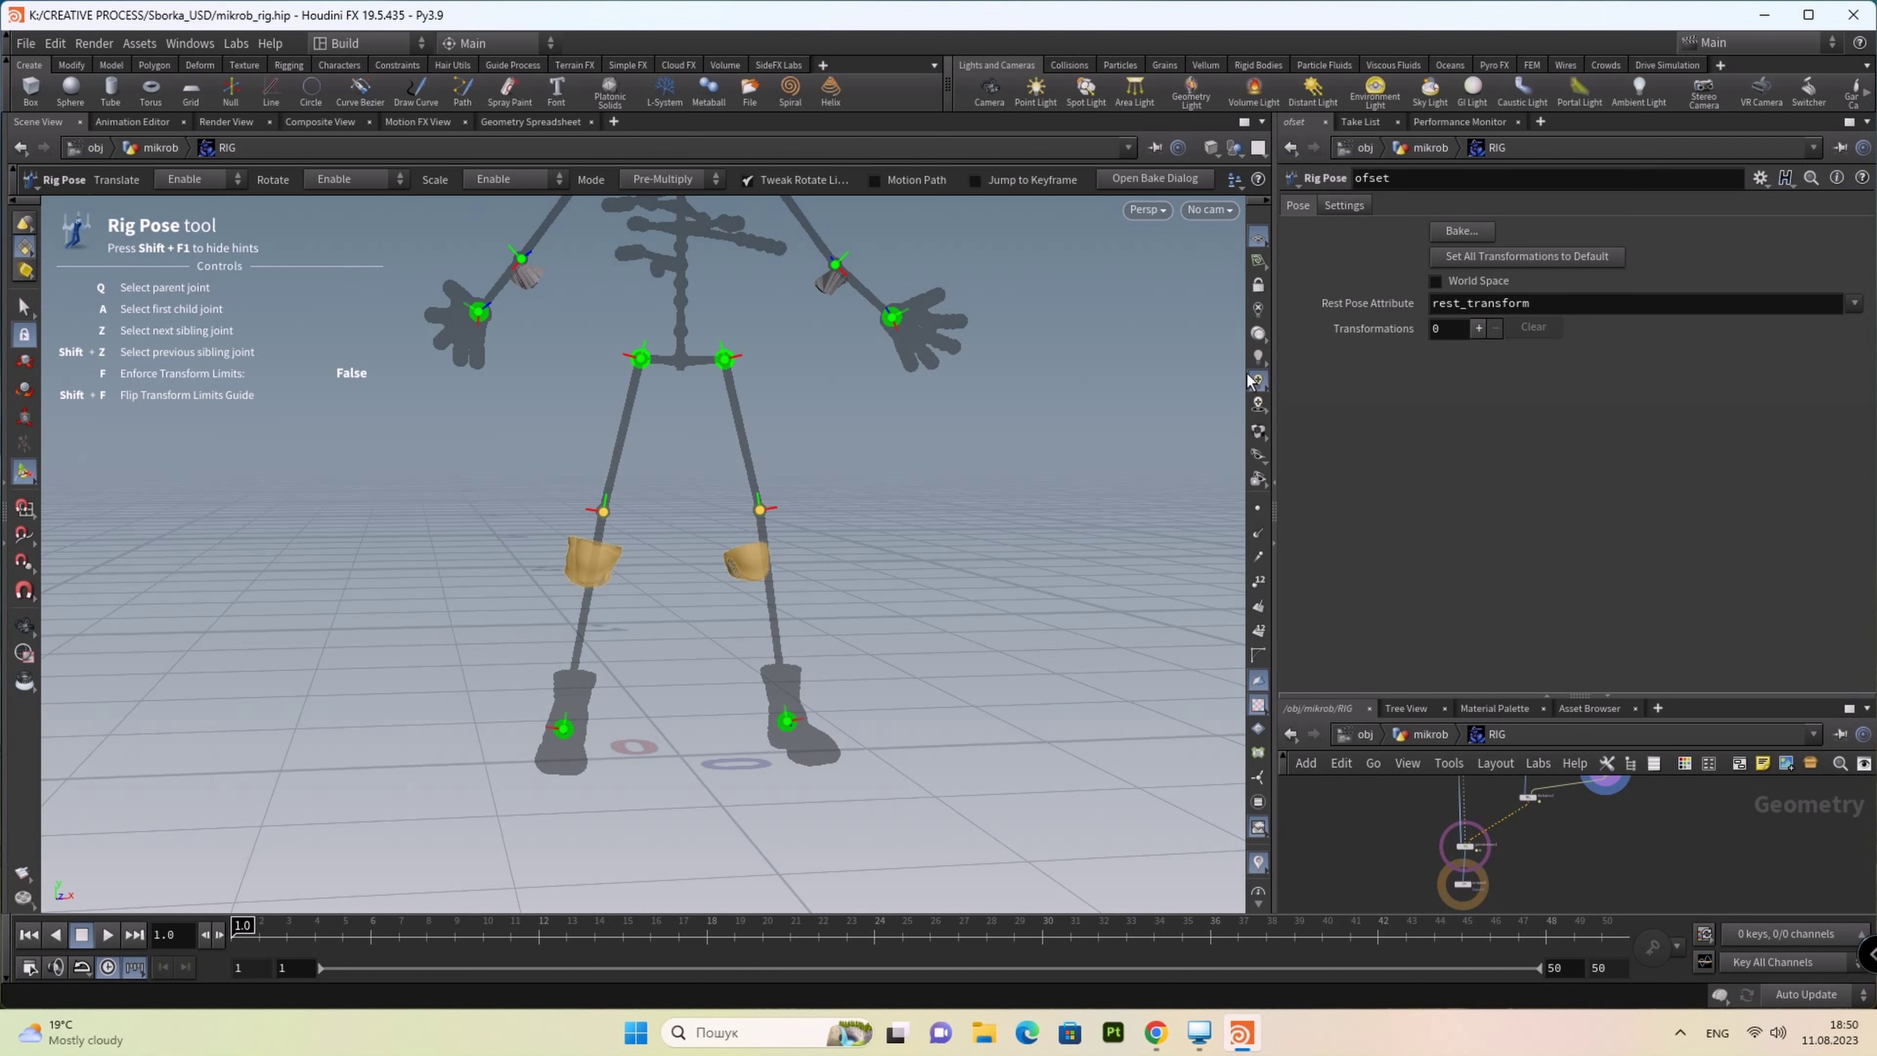
Step: Translate the right knee joint along X and Y with the Rig Pose tool
mouse_move(872, 473)
mouse_down()
mouse_move(729, 490)
mouse_move(805, 474)
mouse_up()
click(838, 582)
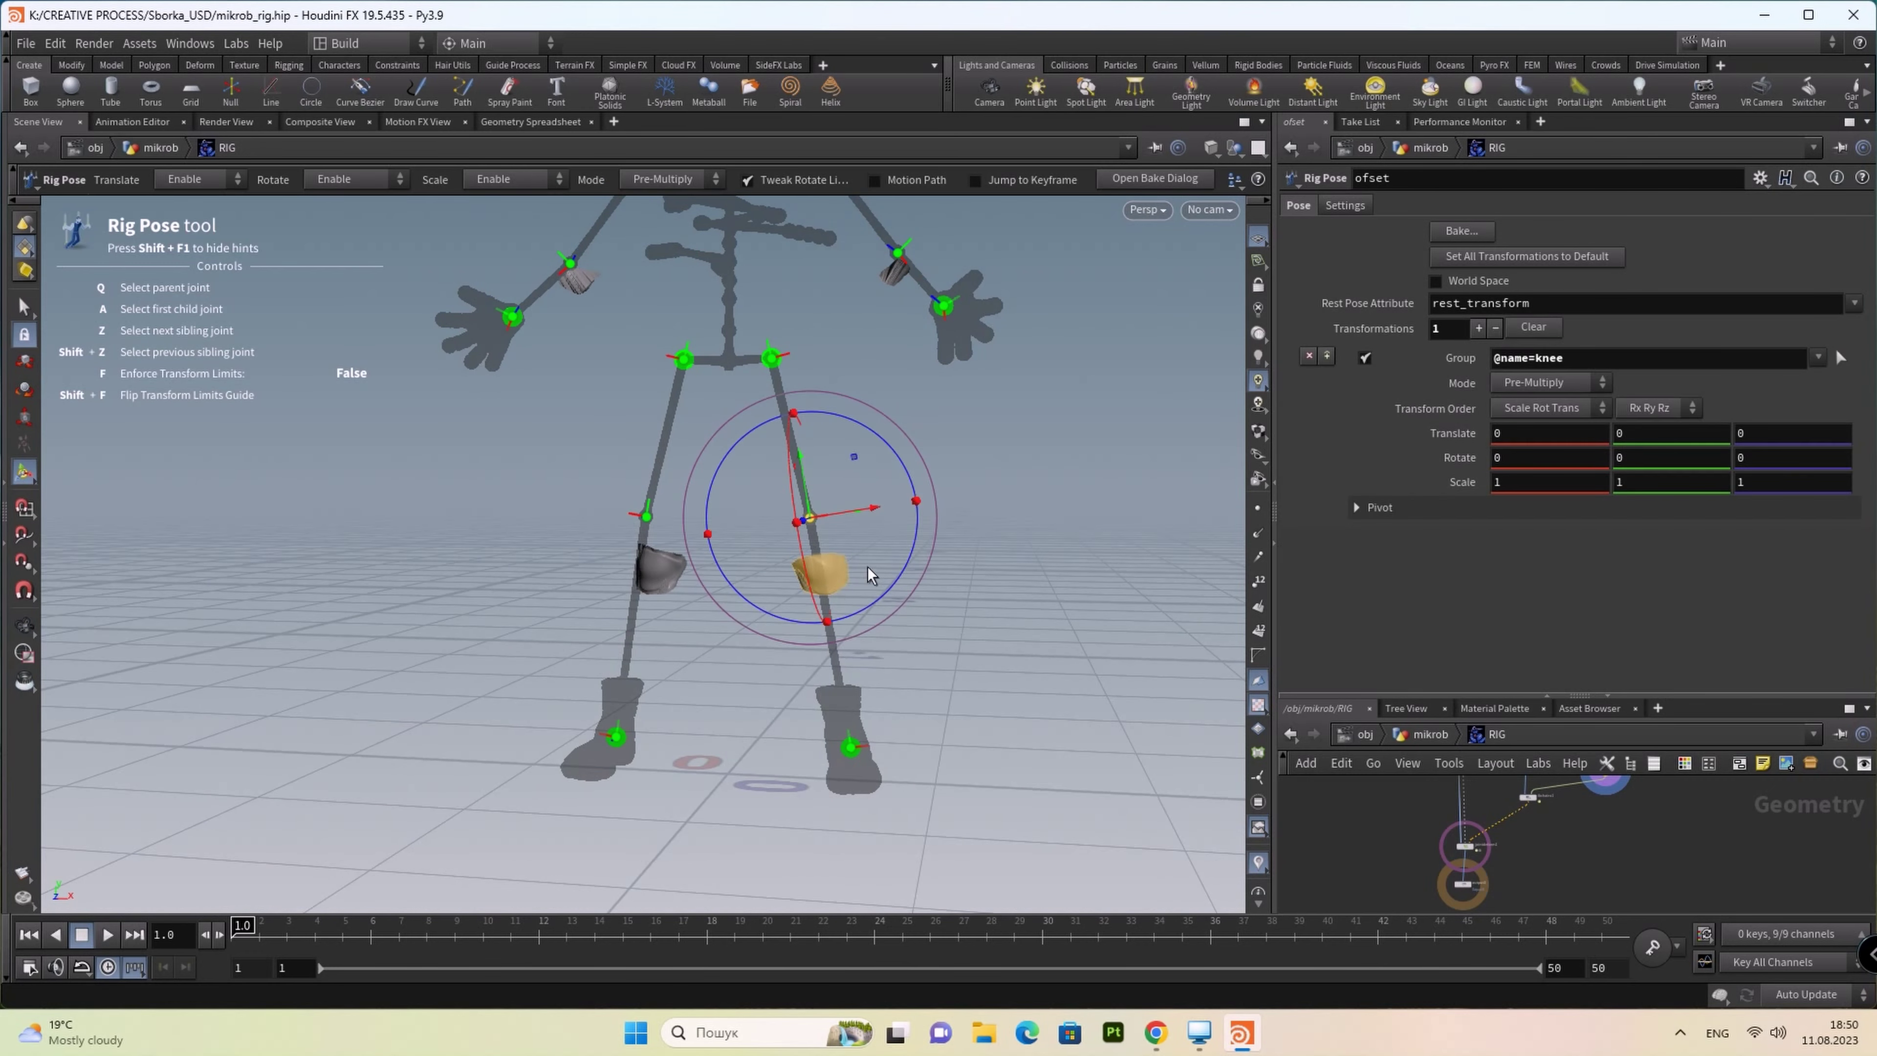
click(892, 511)
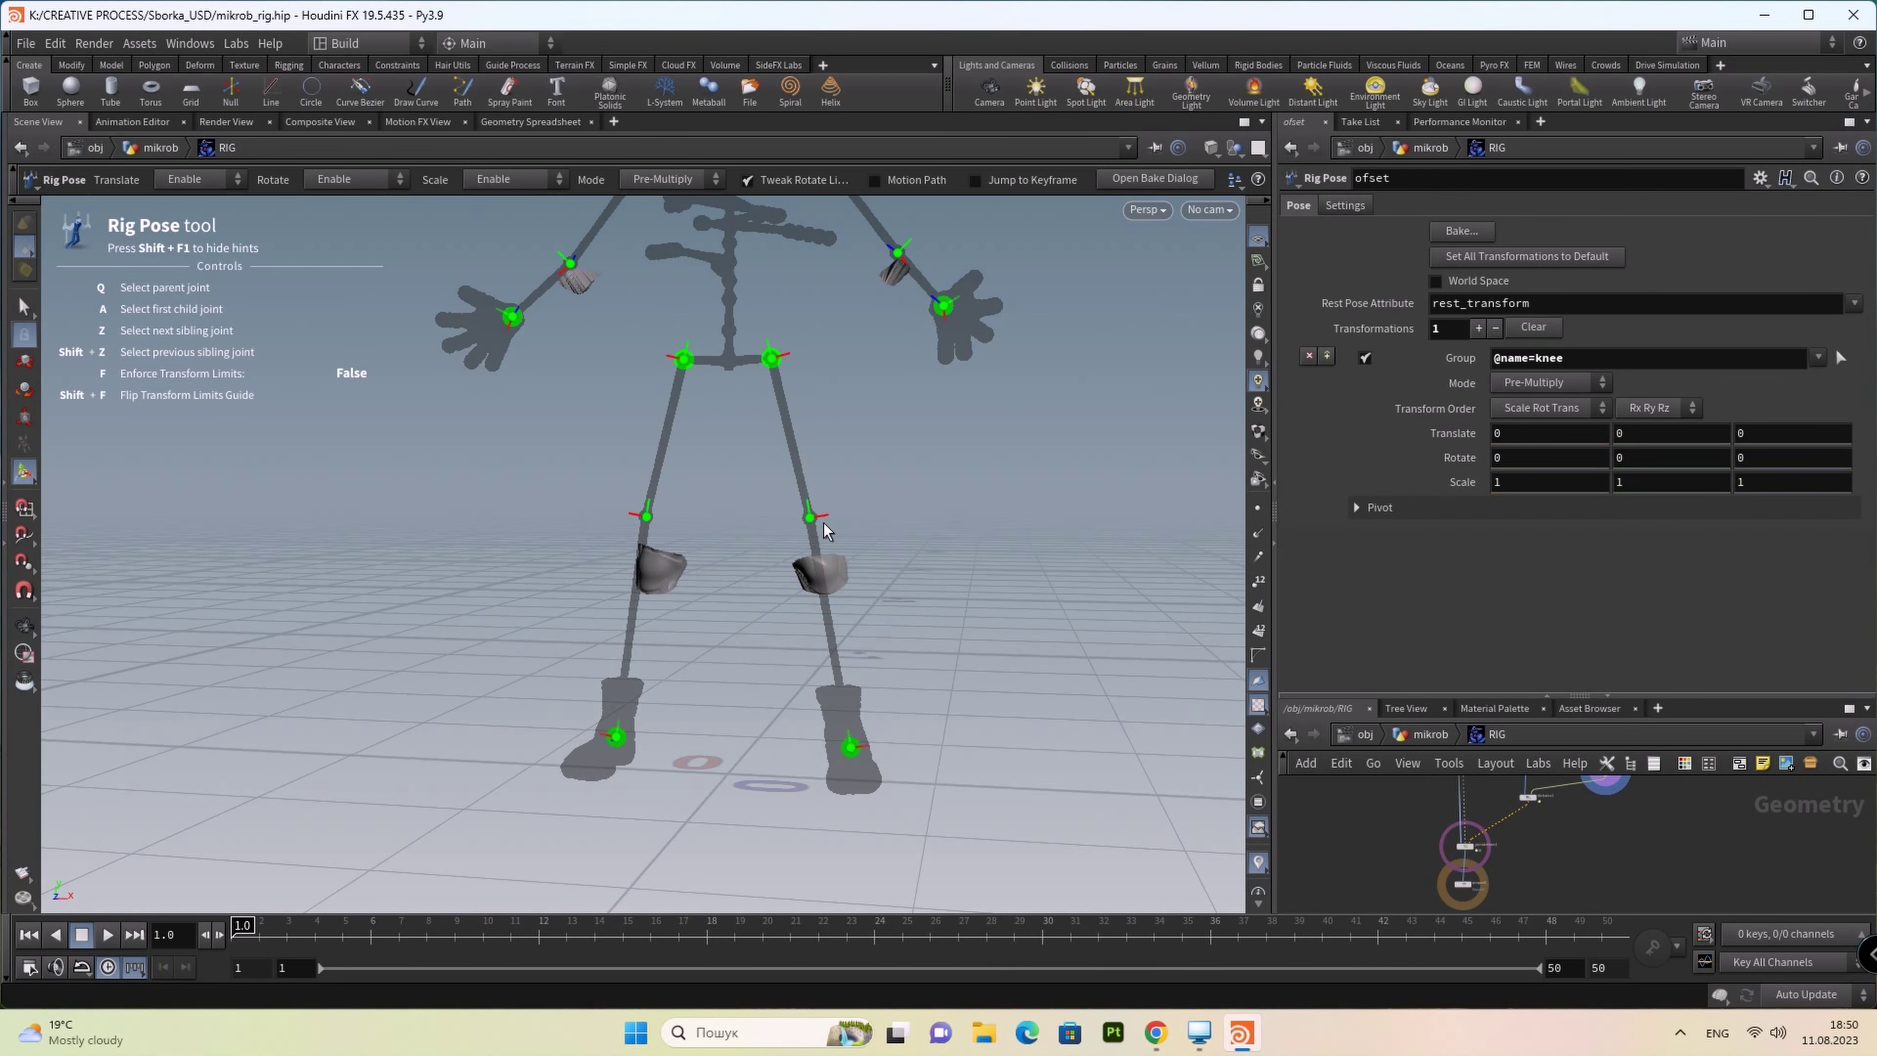
click(834, 573)
mouse_move(834, 573)
mouse_down()
mouse_move(814, 595)
mouse_move(599, 620)
mouse_up()
key(r)
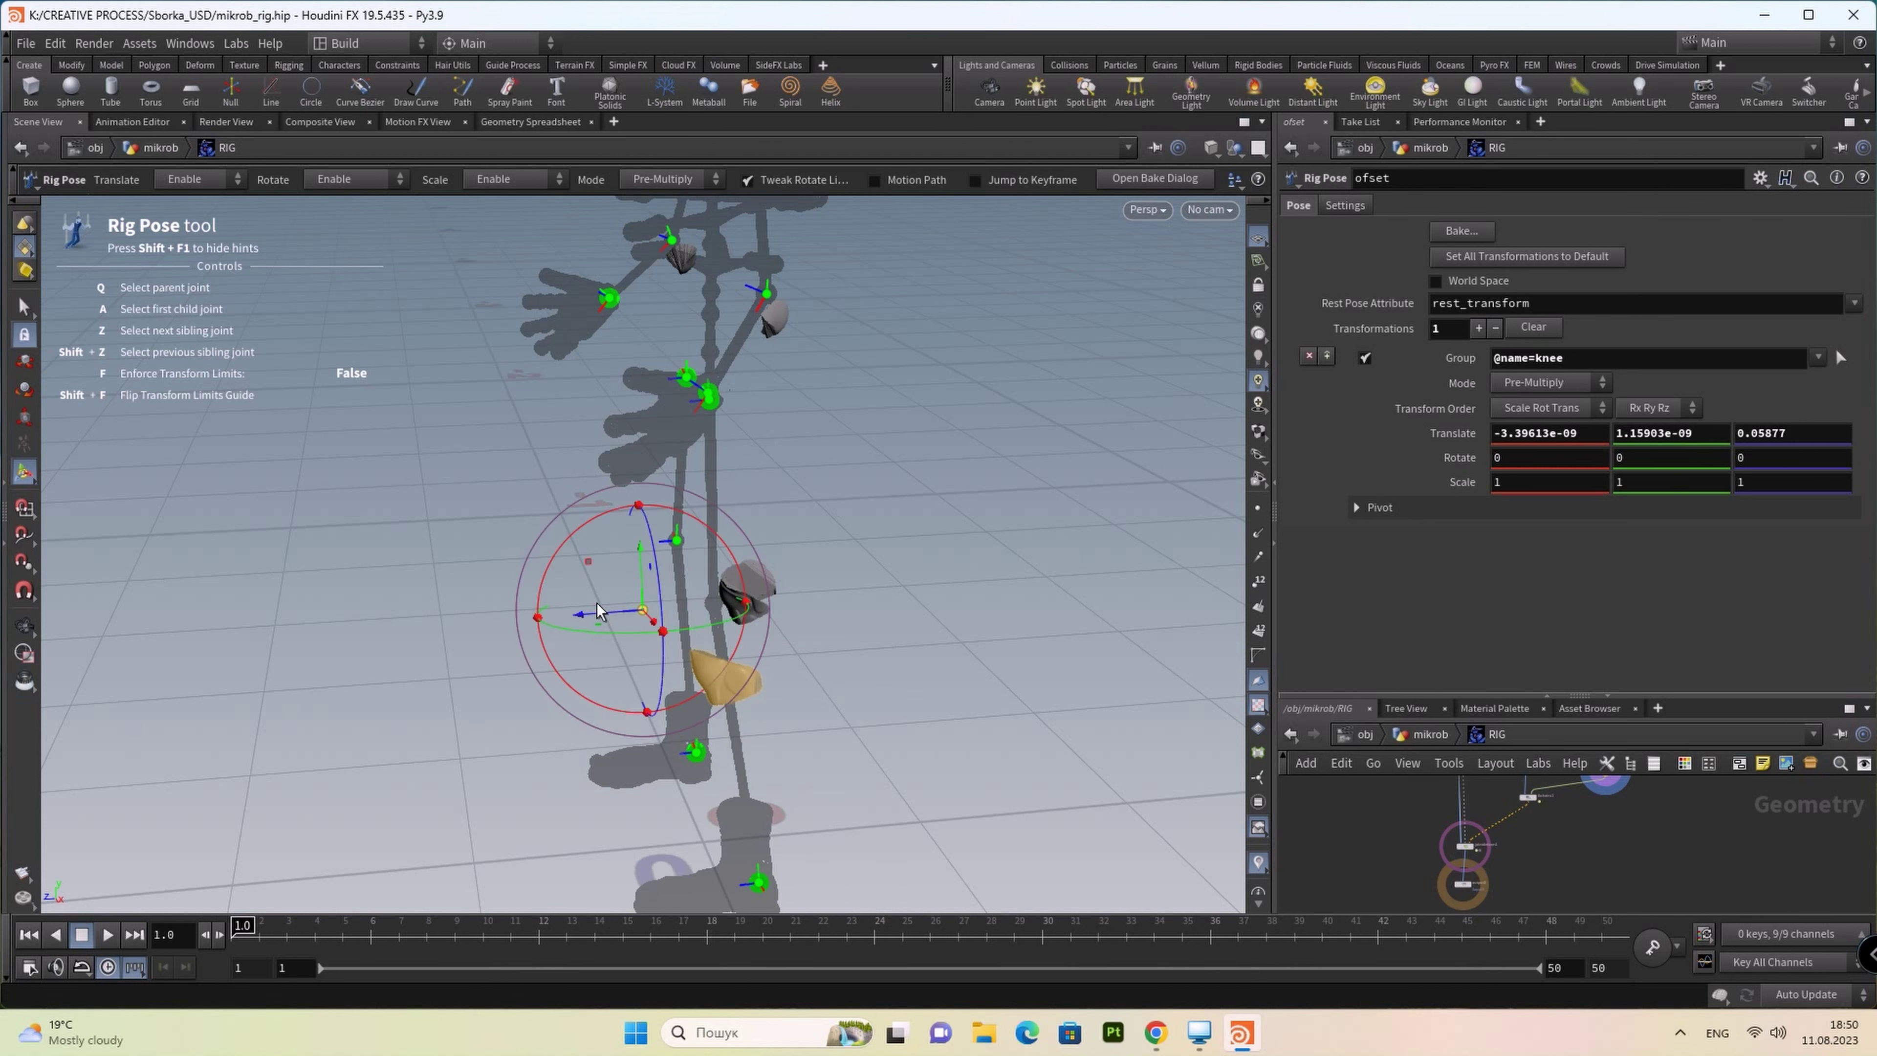
drag(876, 612, 1116, 530)
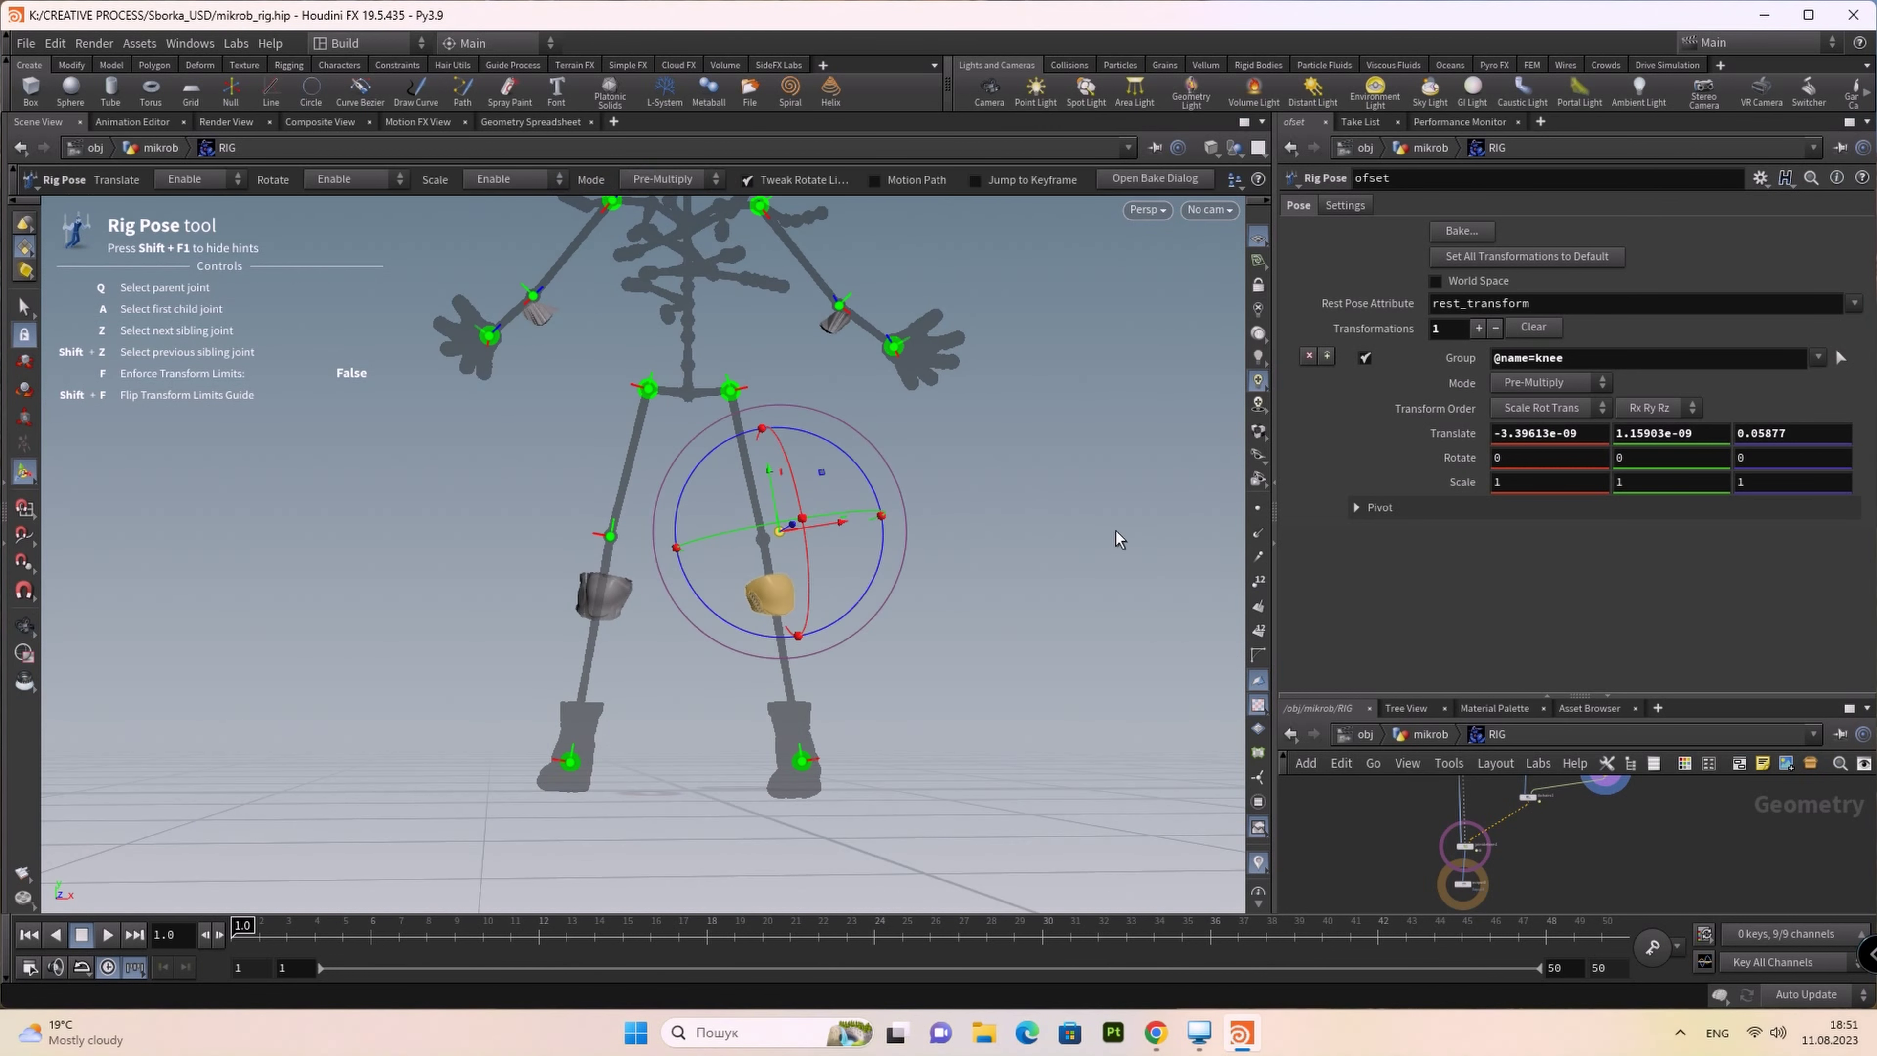
drag(833, 527, 903, 531)
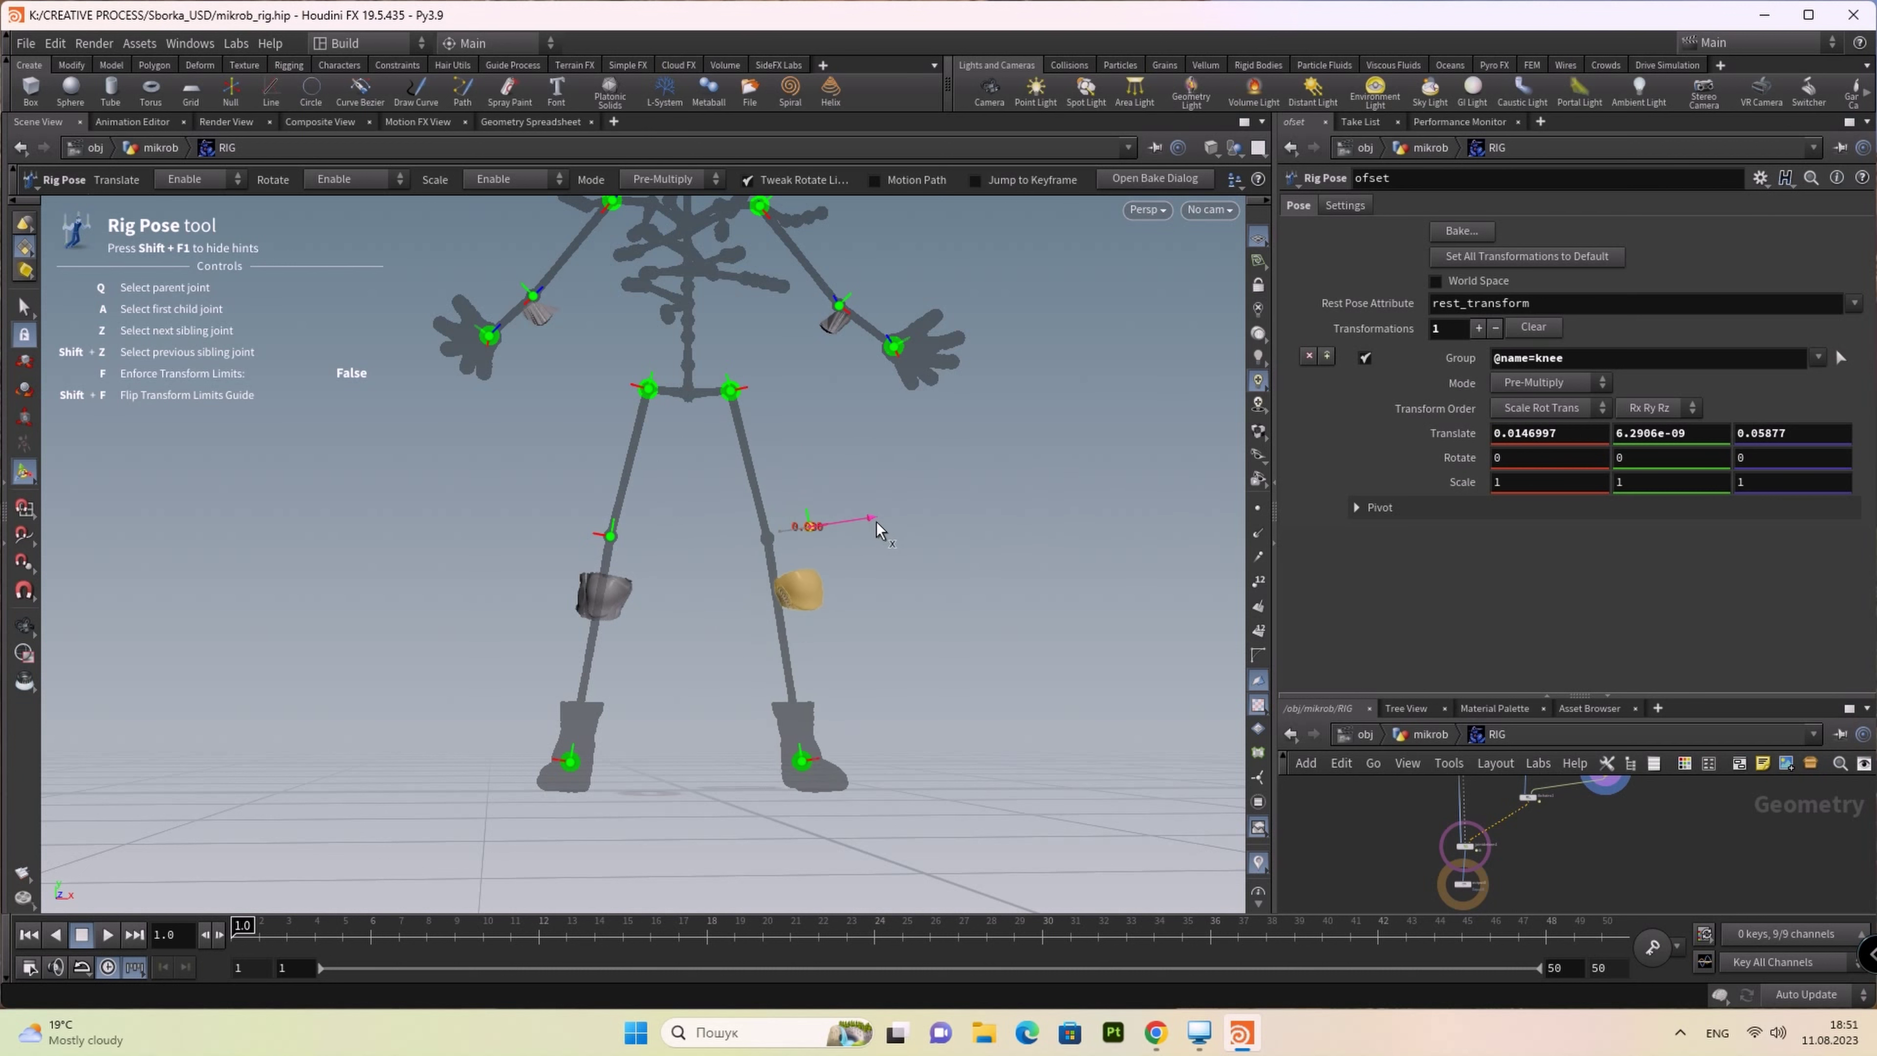
drag(903, 530, 591, 575)
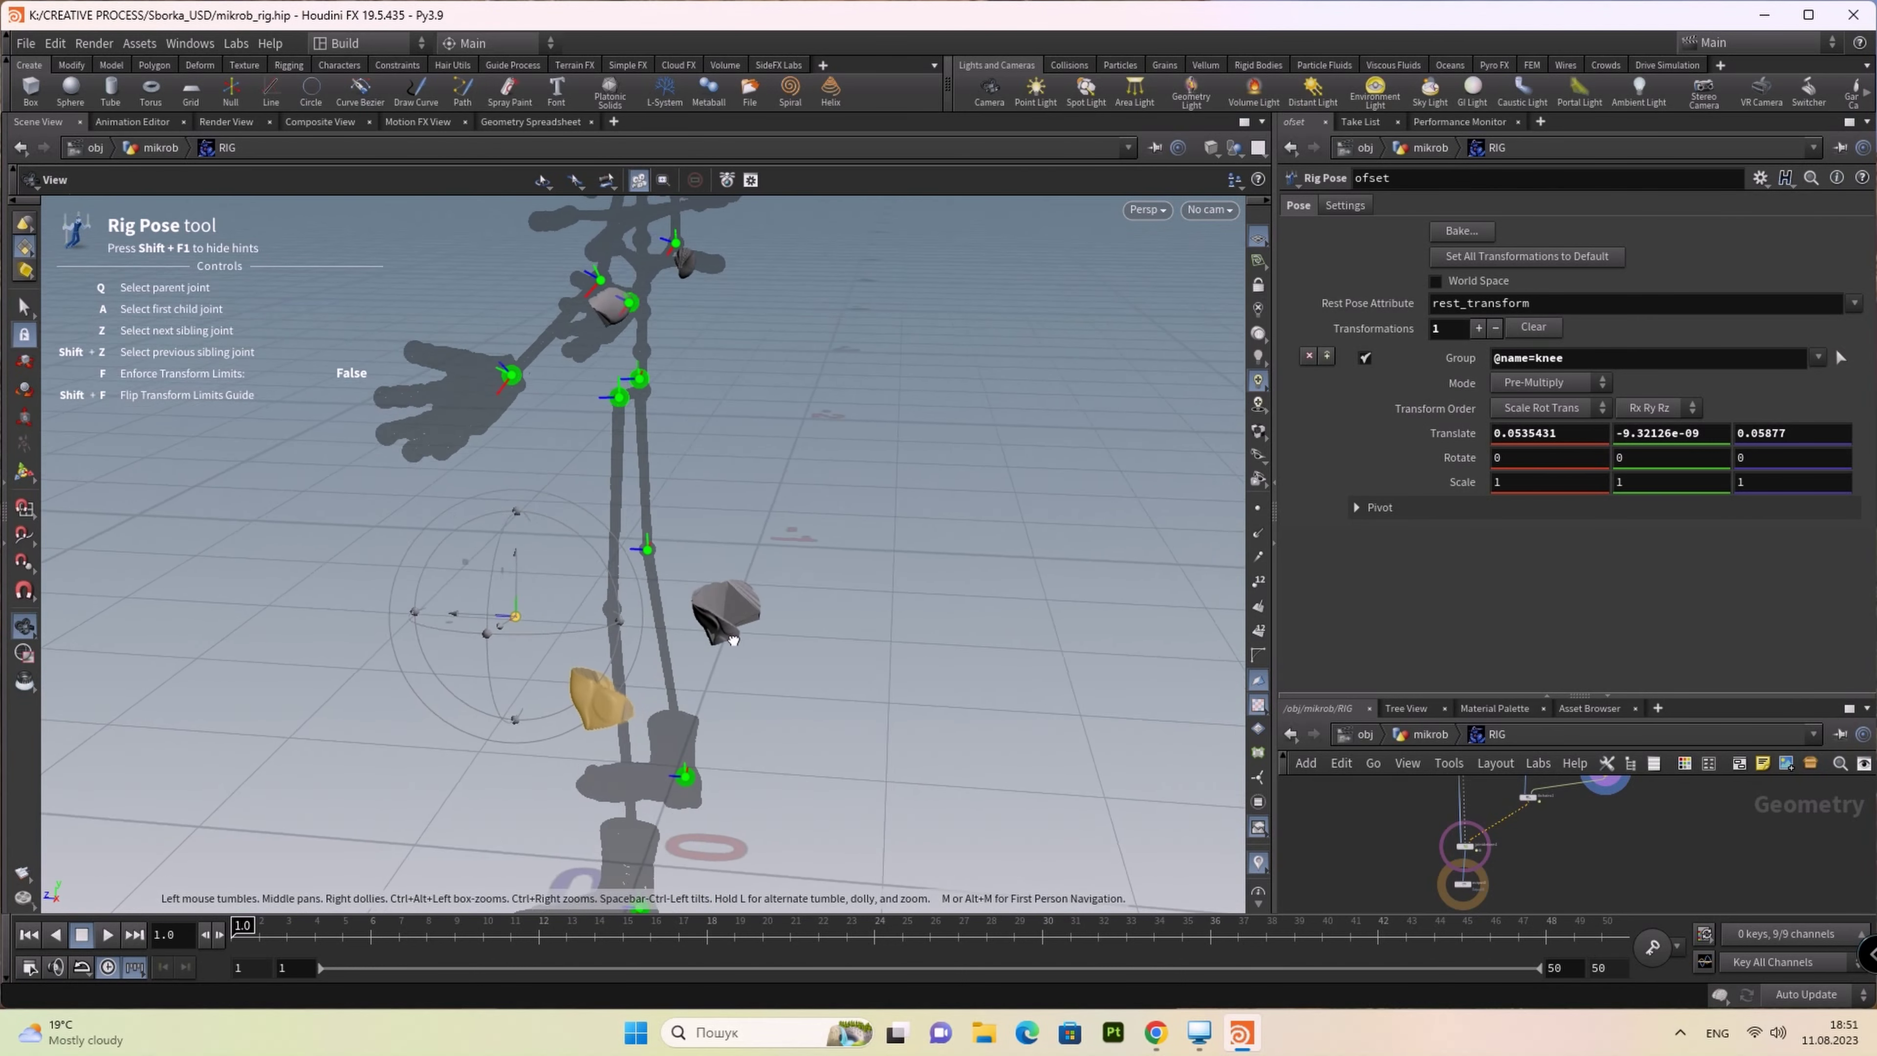
drag(524, 570, 544, 488)
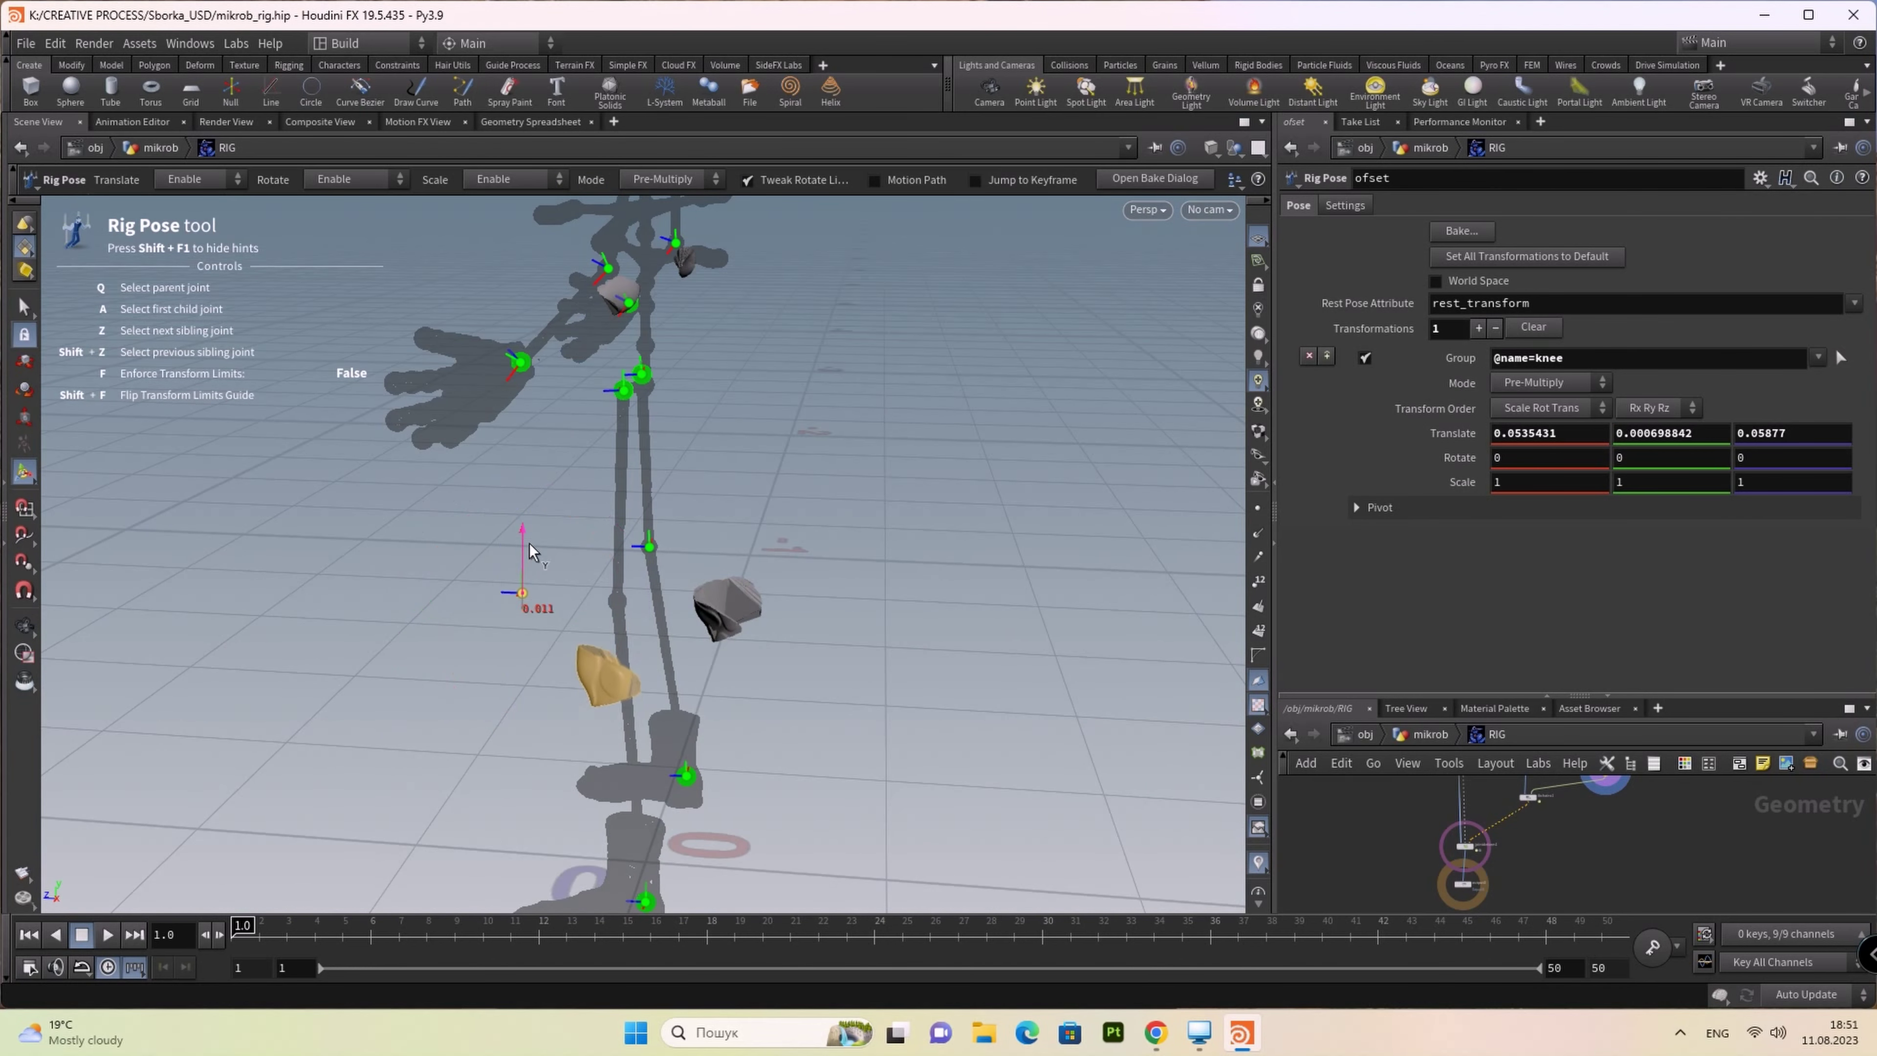
Step: Rotate the knee 17.42° in Y with small translates, then clear all ofset transformations
key(Escape)
drag(828, 626, 1127, 605)
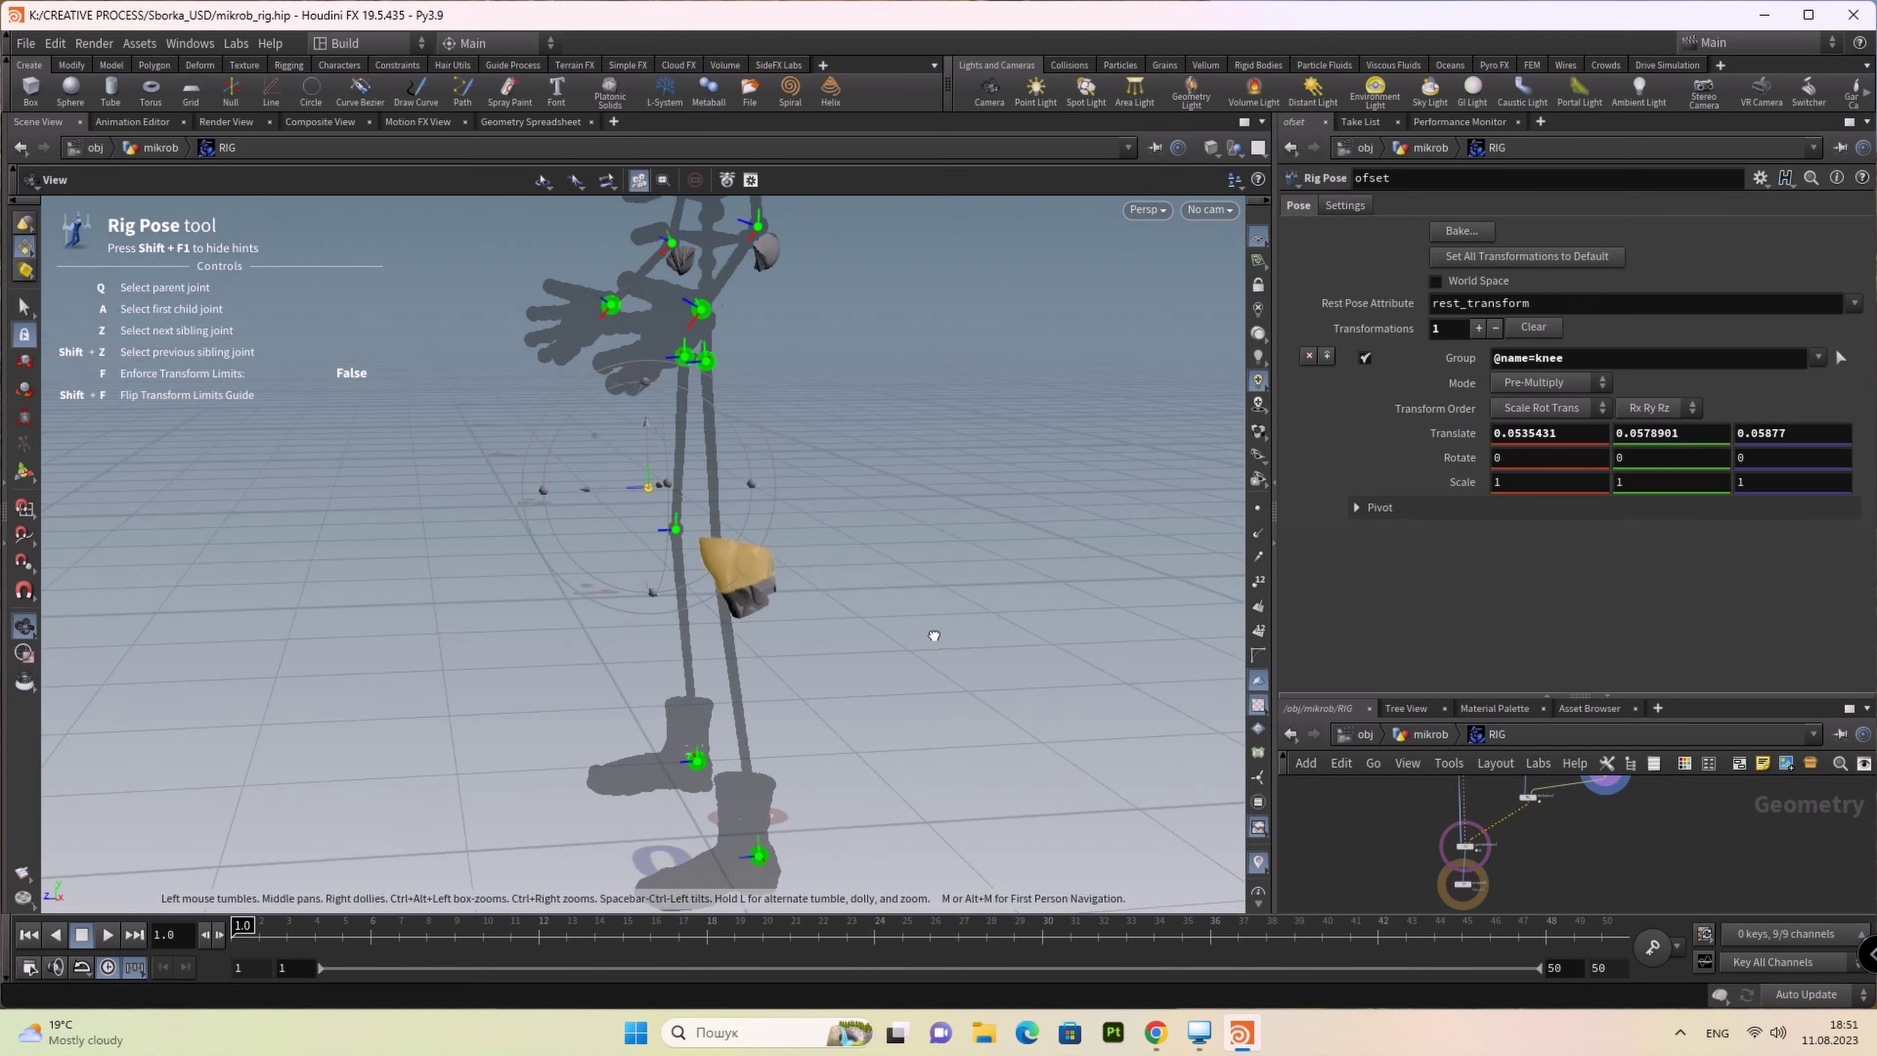
key(Return)
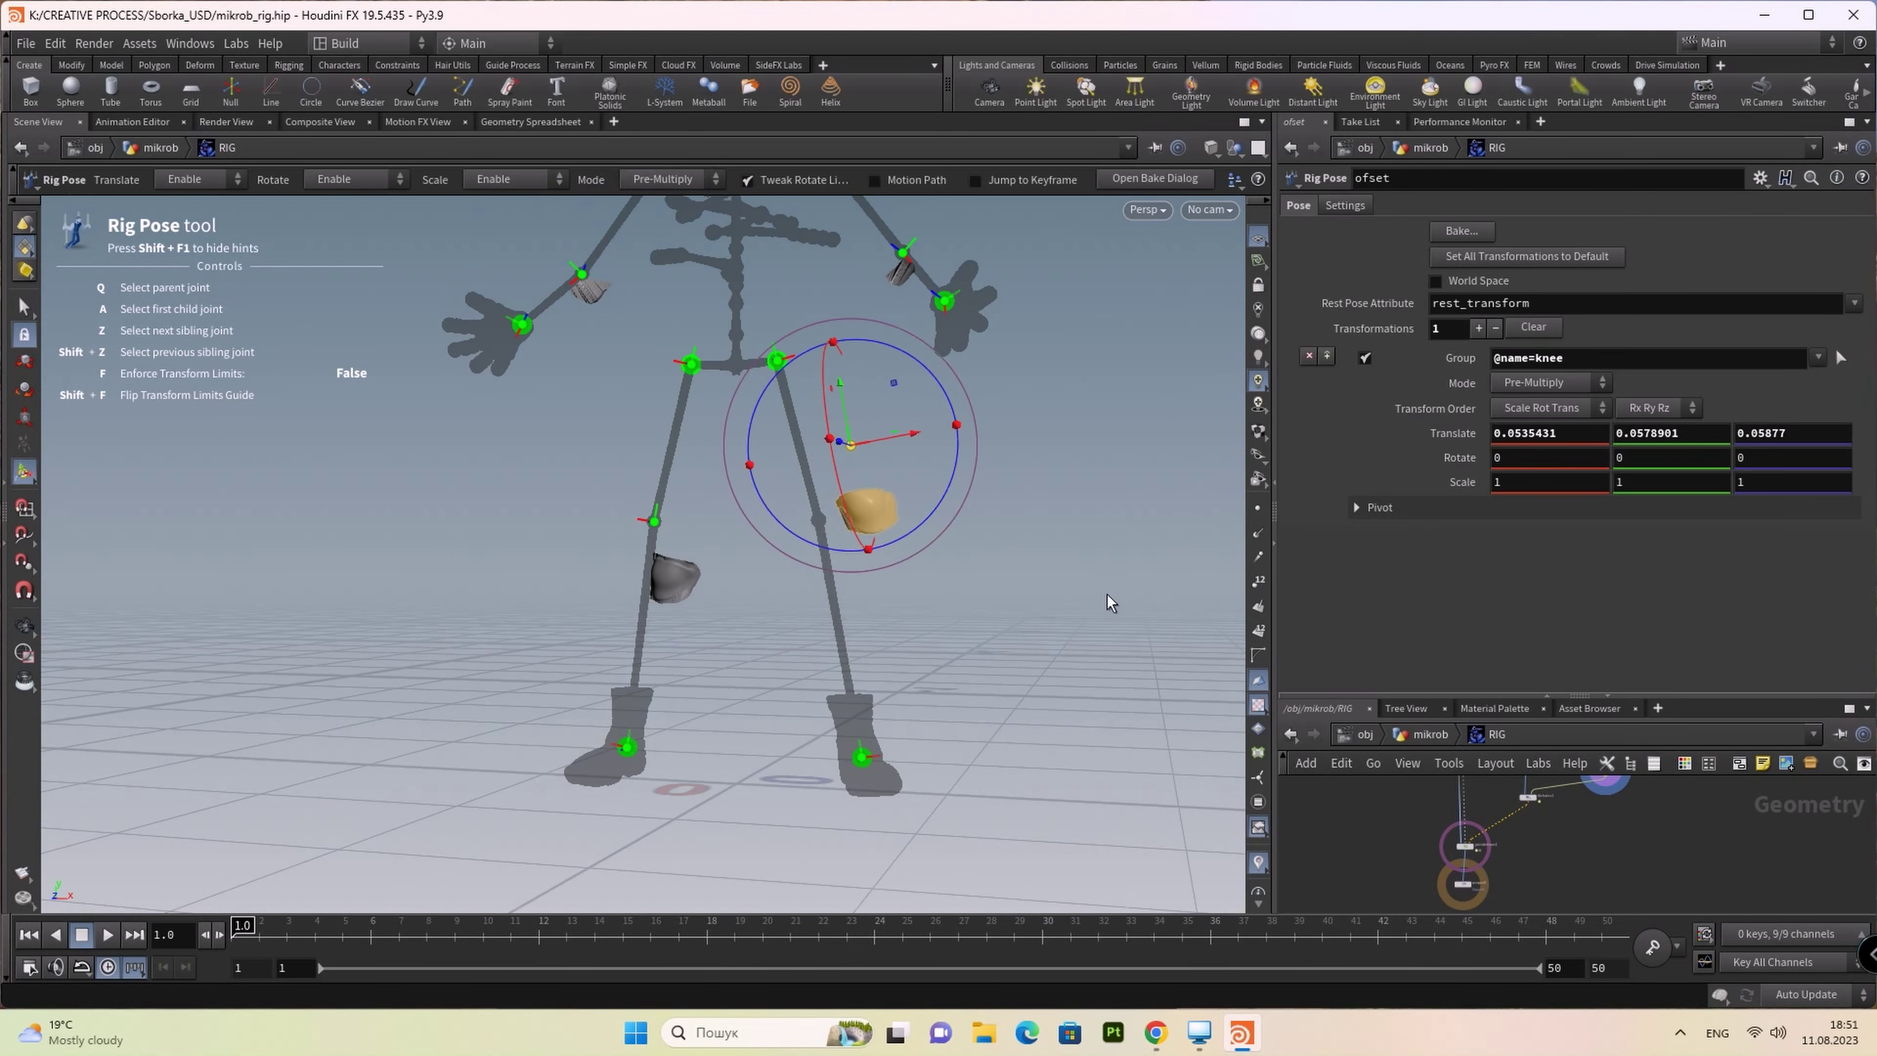
key(Escape)
mouse_move(1065, 550)
mouse_down()
mouse_move(578, 629)
mouse_move(414, 548)
mouse_up()
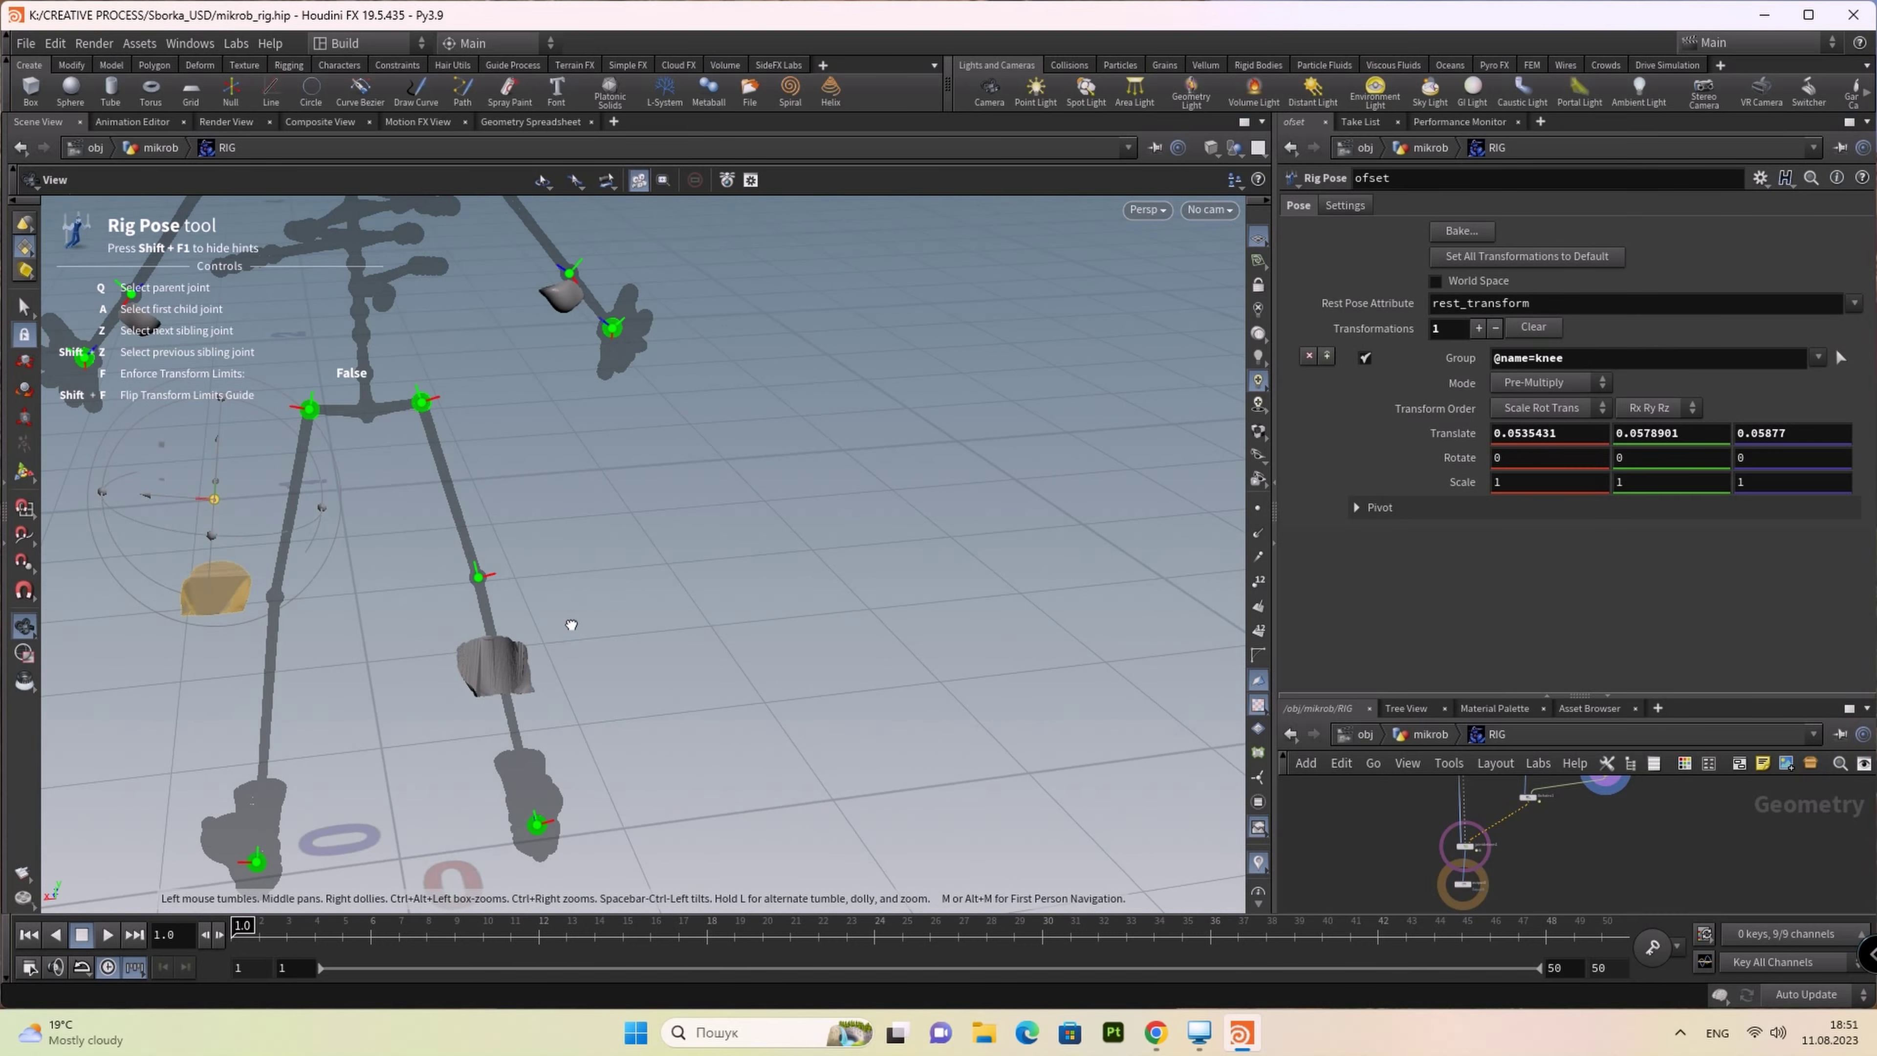
mouse_move(540, 595)
mouse_down()
mouse_move(814, 523)
mouse_move(741, 587)
mouse_move(993, 579)
mouse_up()
key(Return)
mouse_move(605, 418)
mouse_down()
mouse_move(556, 410)
mouse_move(625, 437)
mouse_move(586, 417)
mouse_move(651, 414)
mouse_move(578, 410)
mouse_up()
mouse_move(780, 578)
mouse_down()
mouse_move(1003, 659)
mouse_move(1181, 615)
mouse_up()
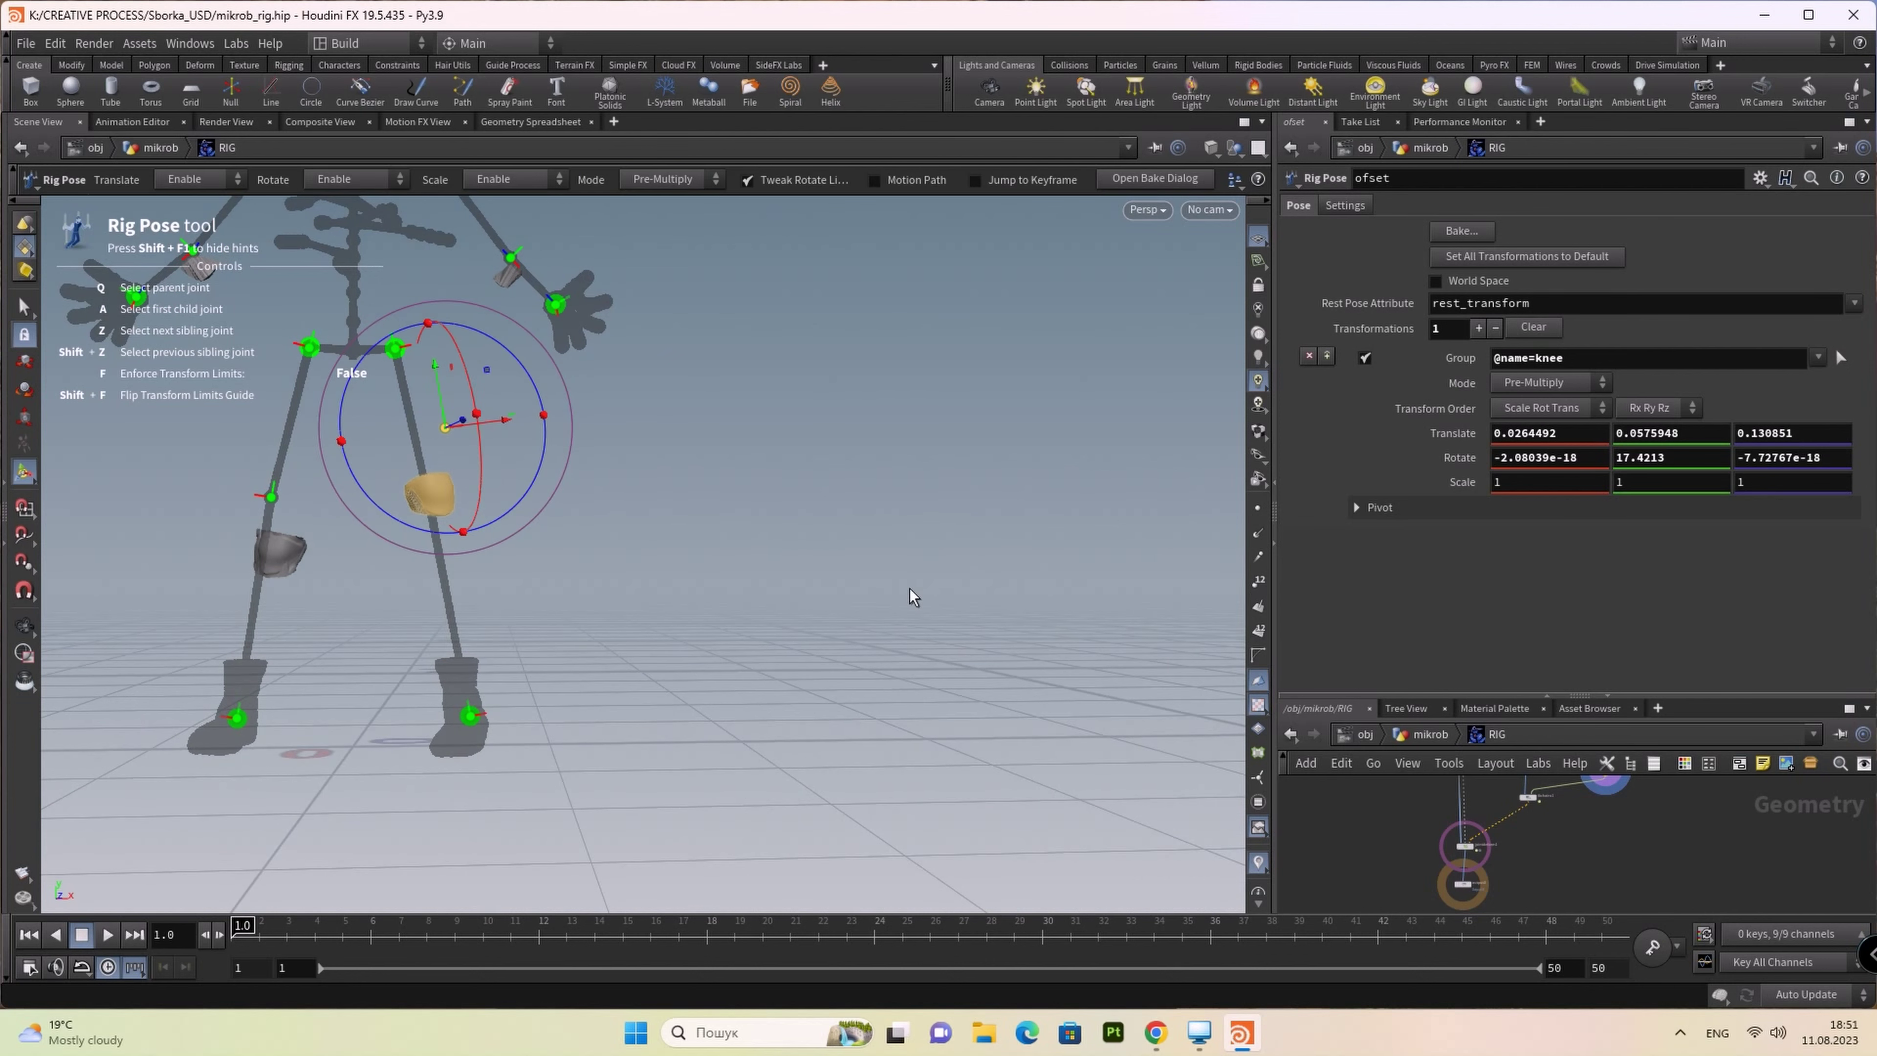
mouse_move(507, 419)
mouse_down()
mouse_move(560, 450)
mouse_move(670, 637)
mouse_move(746, 607)
mouse_move(810, 633)
mouse_up()
key(Return)
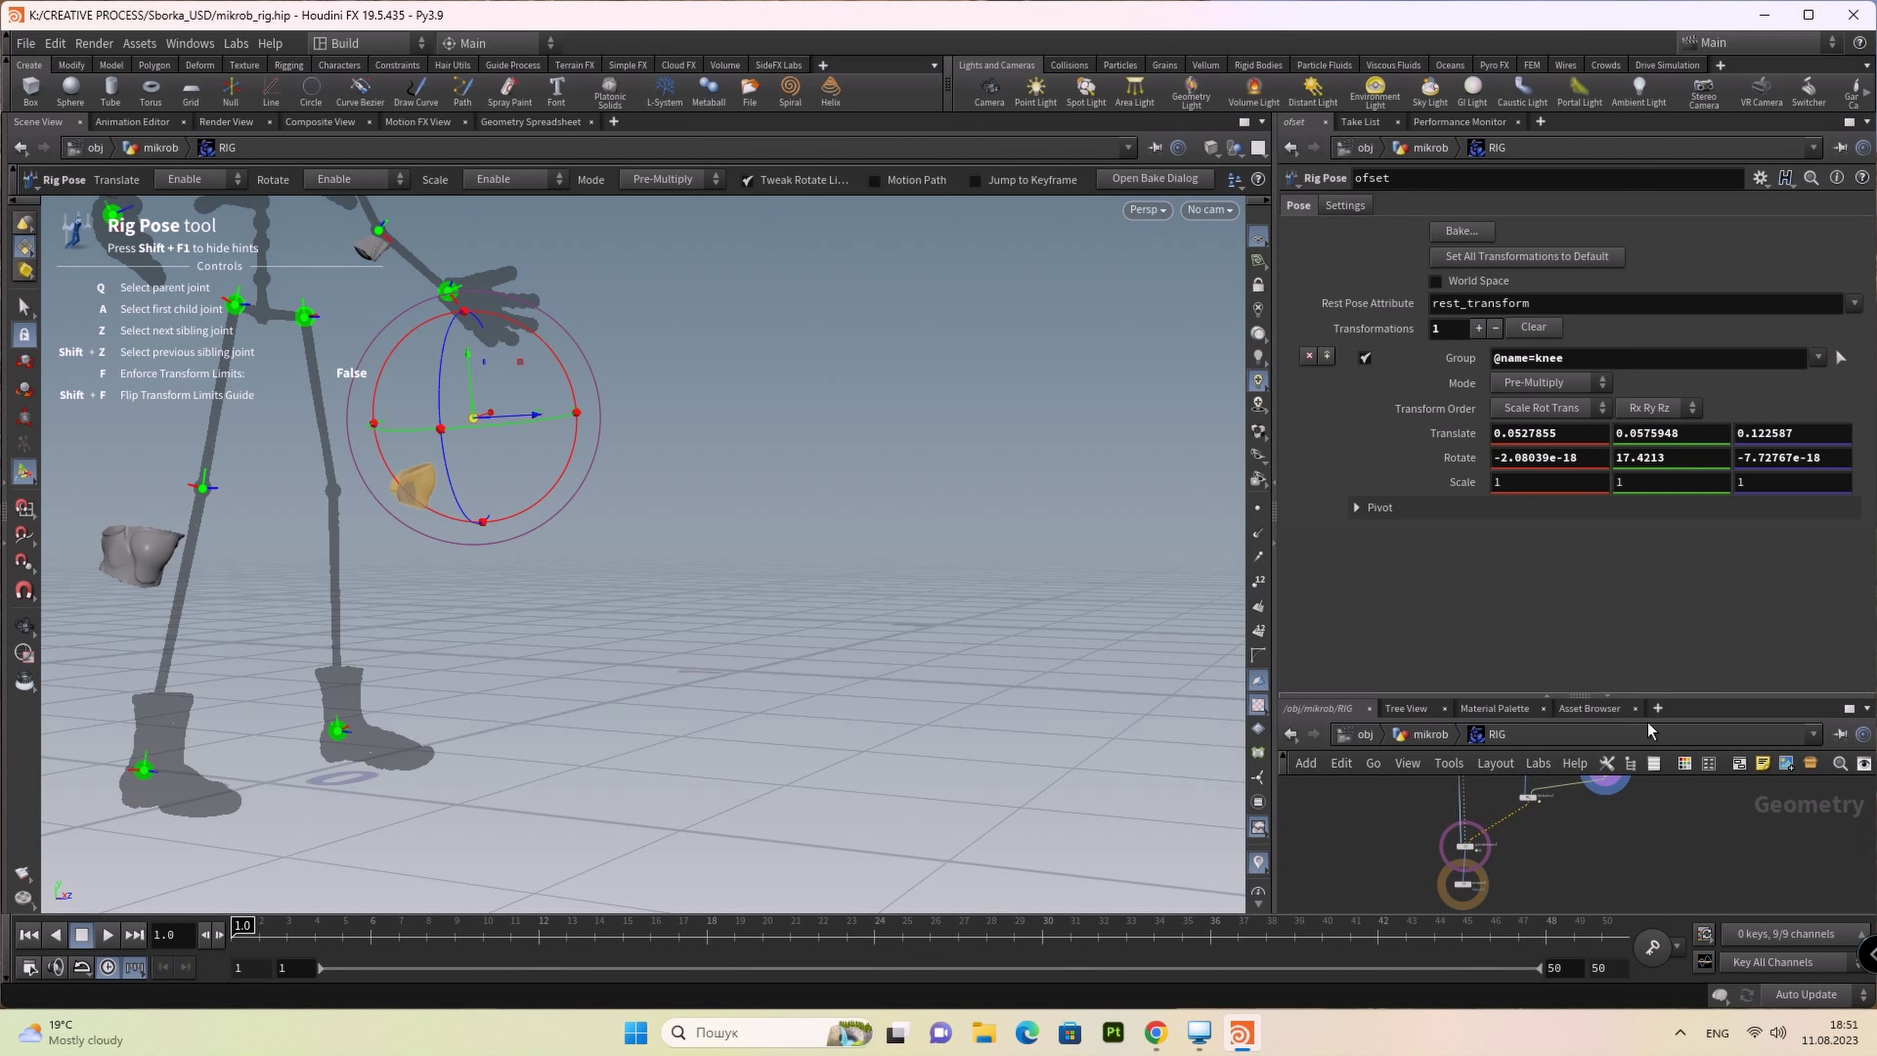
click(1539, 327)
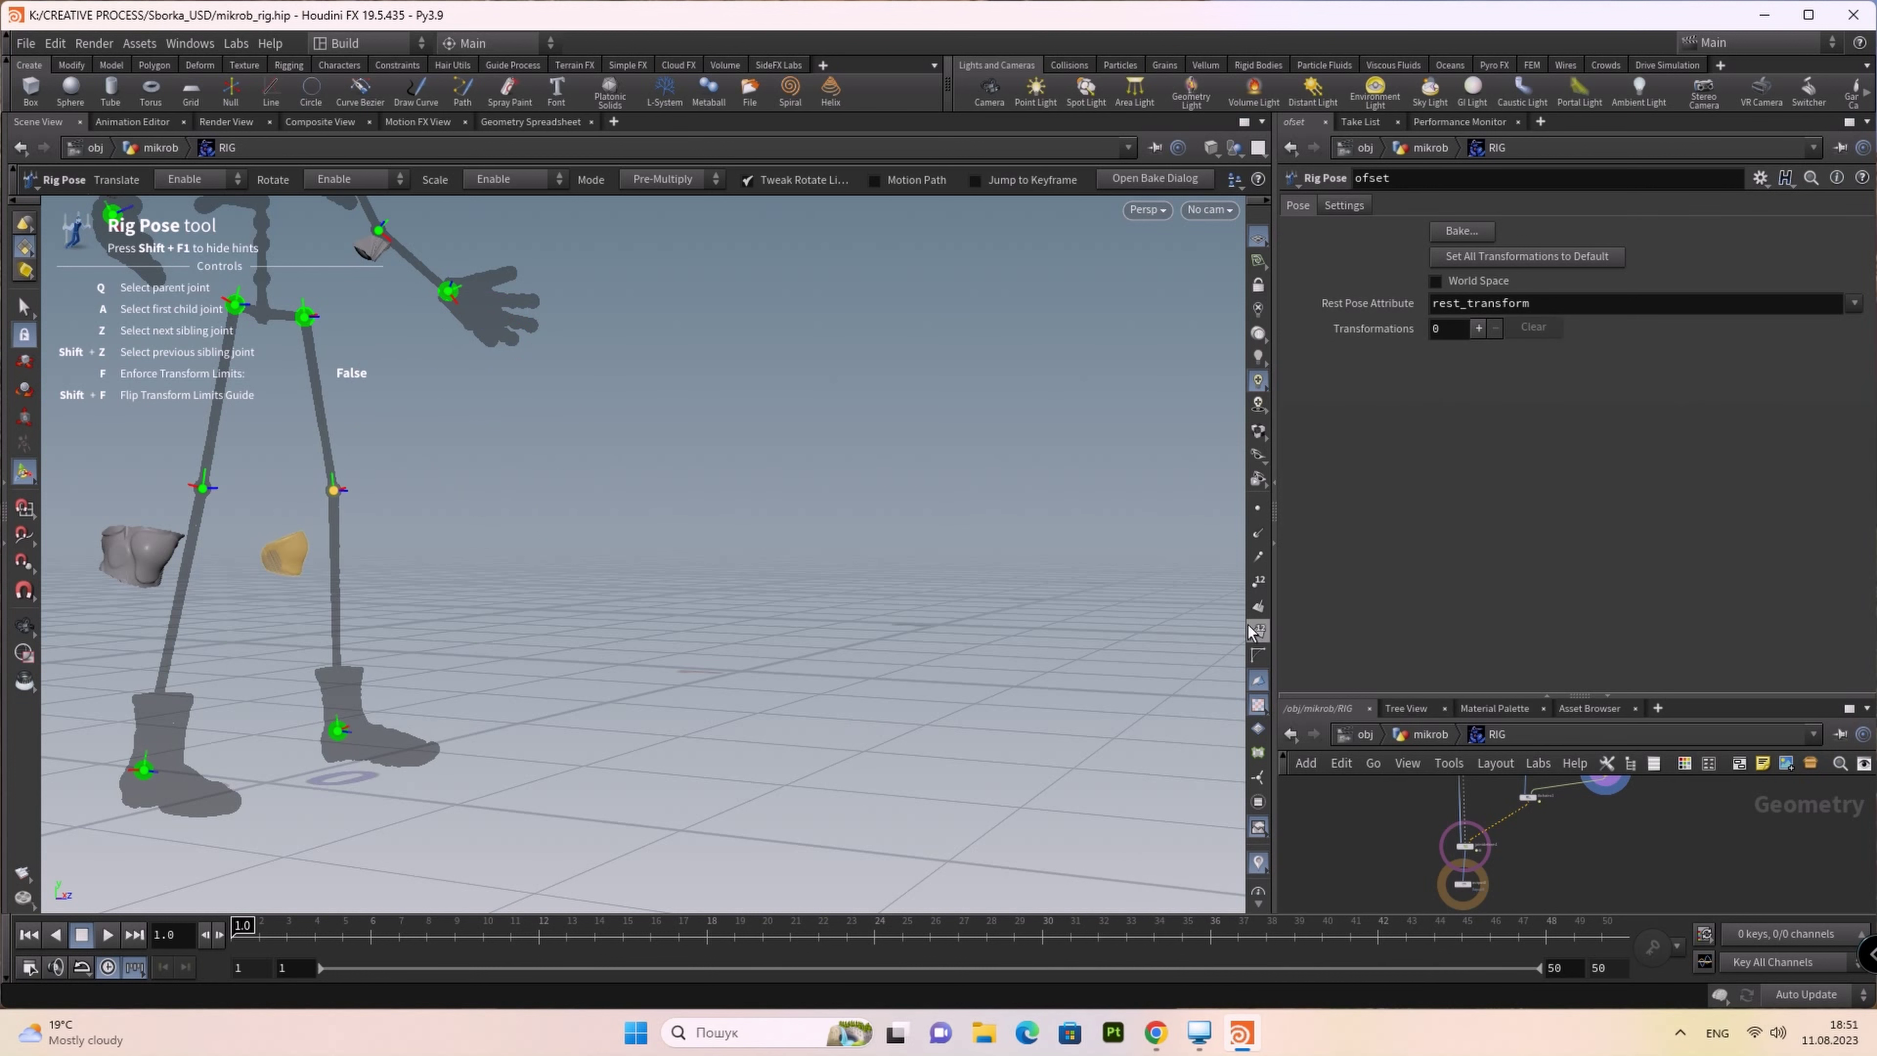
Step: Delete the channel references on attachjointgeo5's knee and mirror_knee Translate tweaks
middle_drag(1611, 784, 1527, 828)
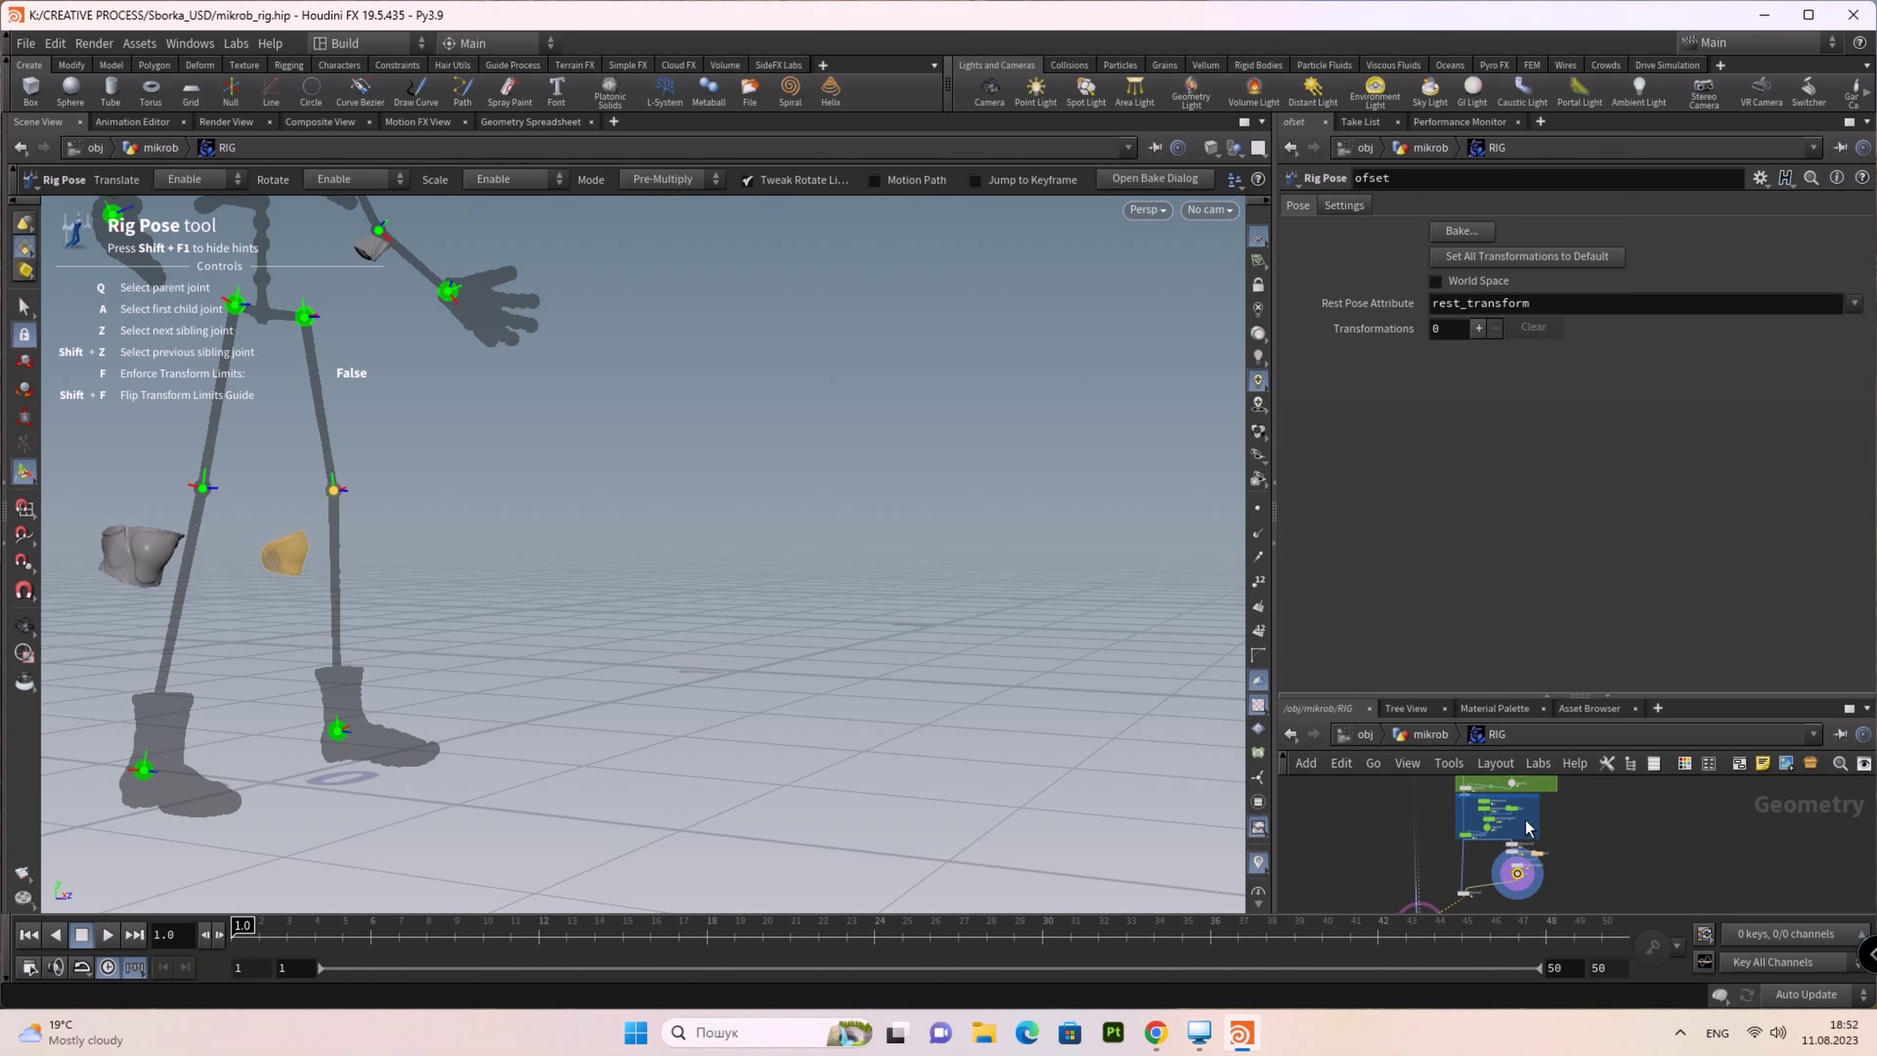
scroll(1522, 865, up, 5)
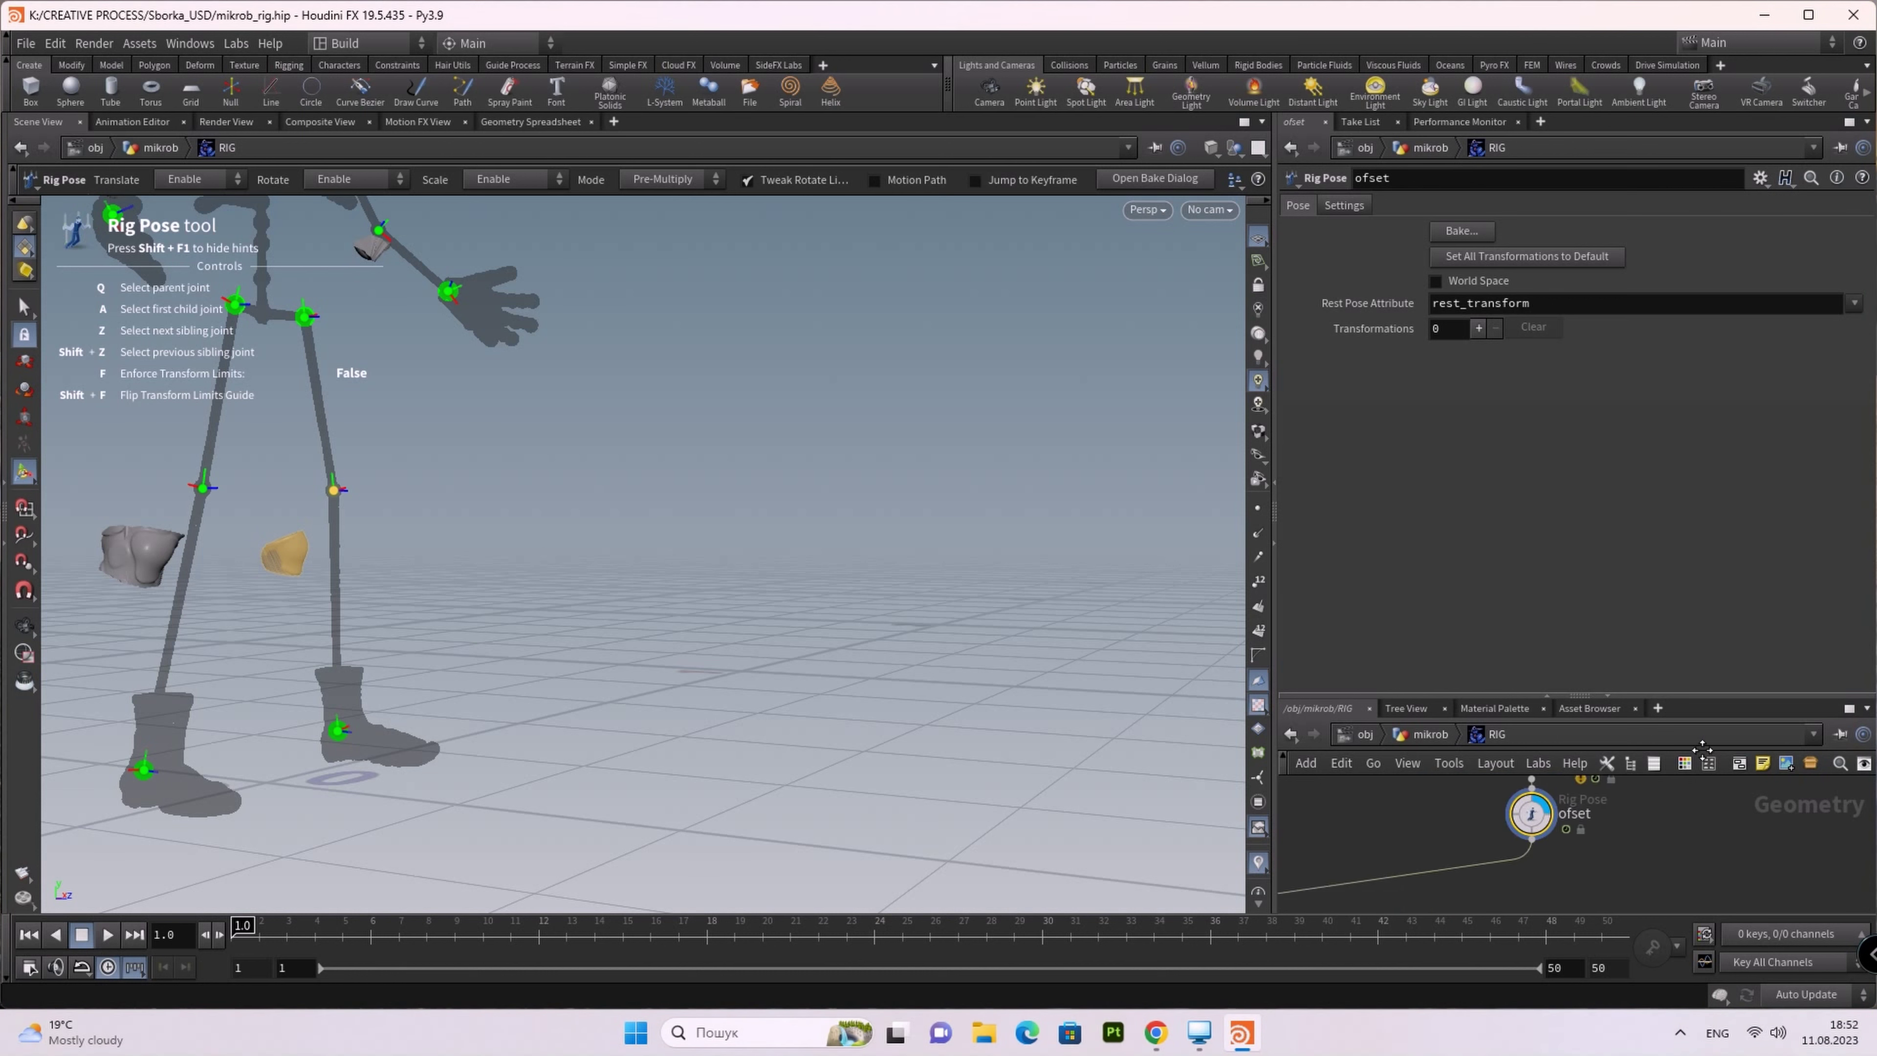
middle_drag(1702, 748, 1675, 833)
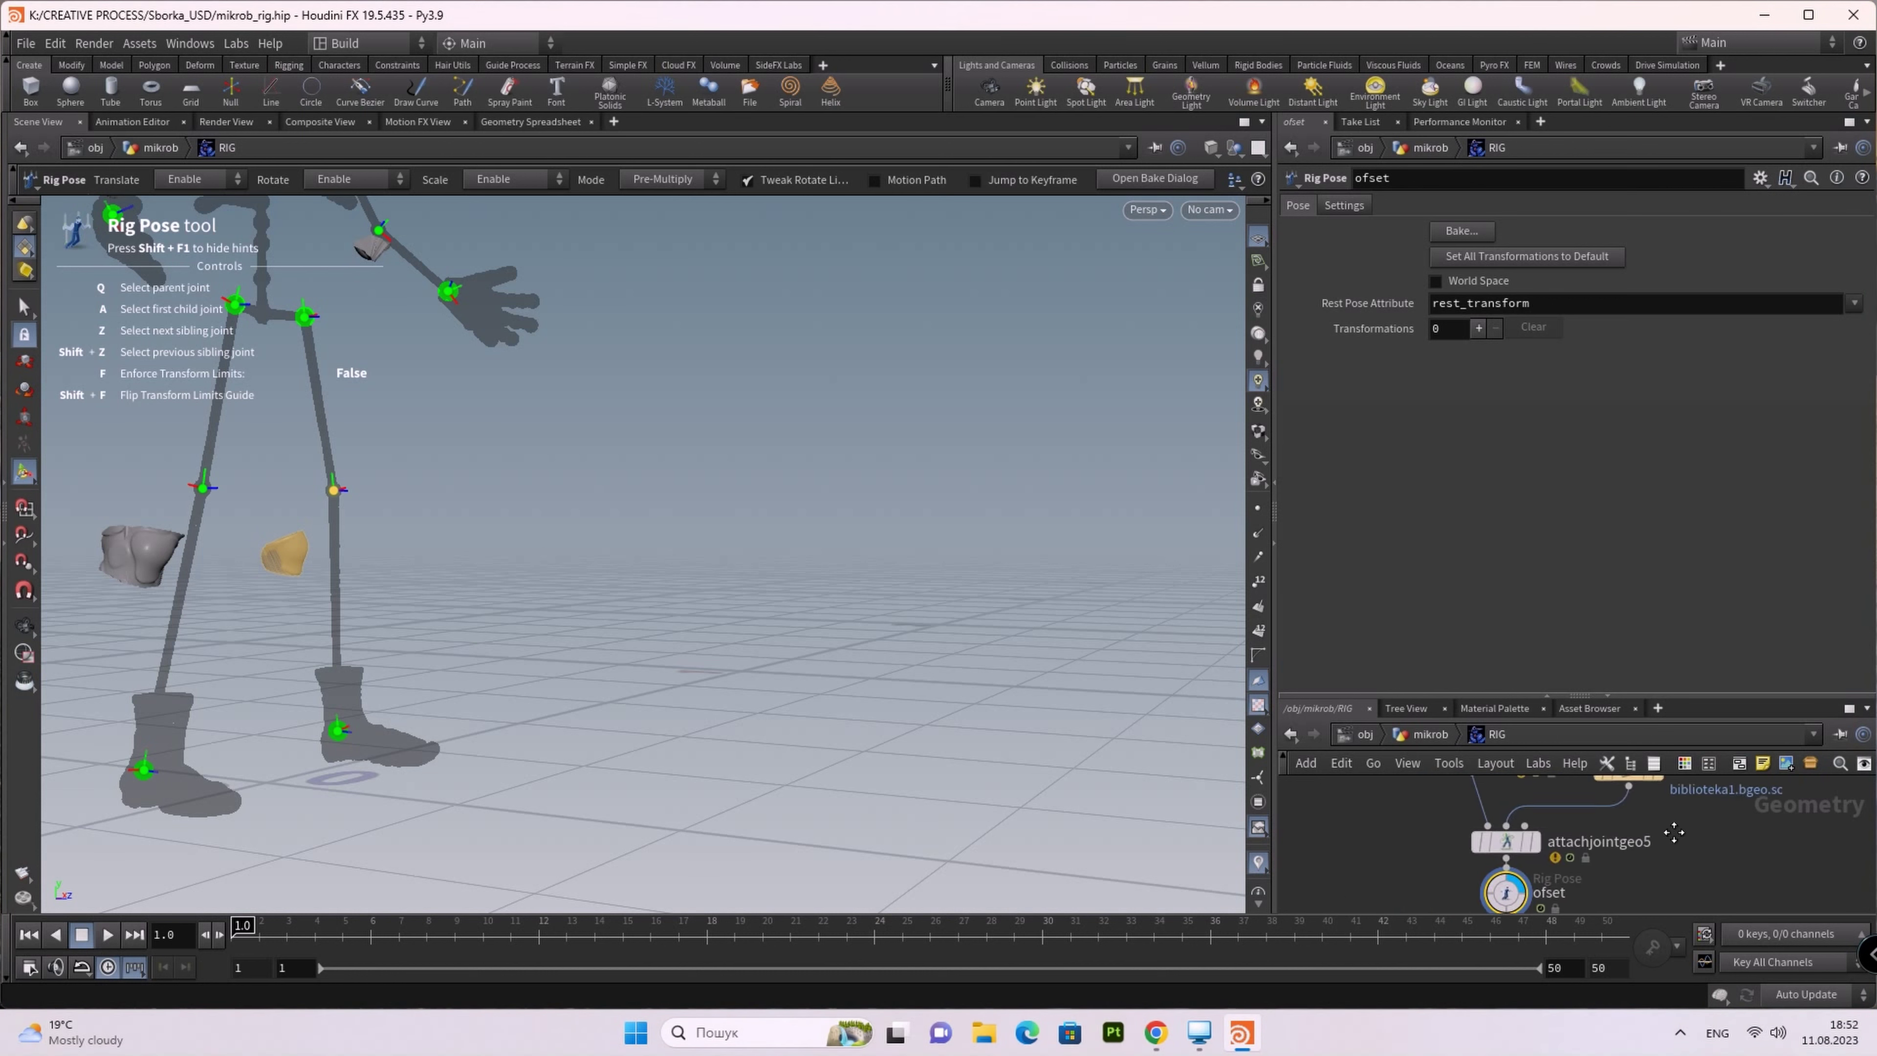
click(1508, 843)
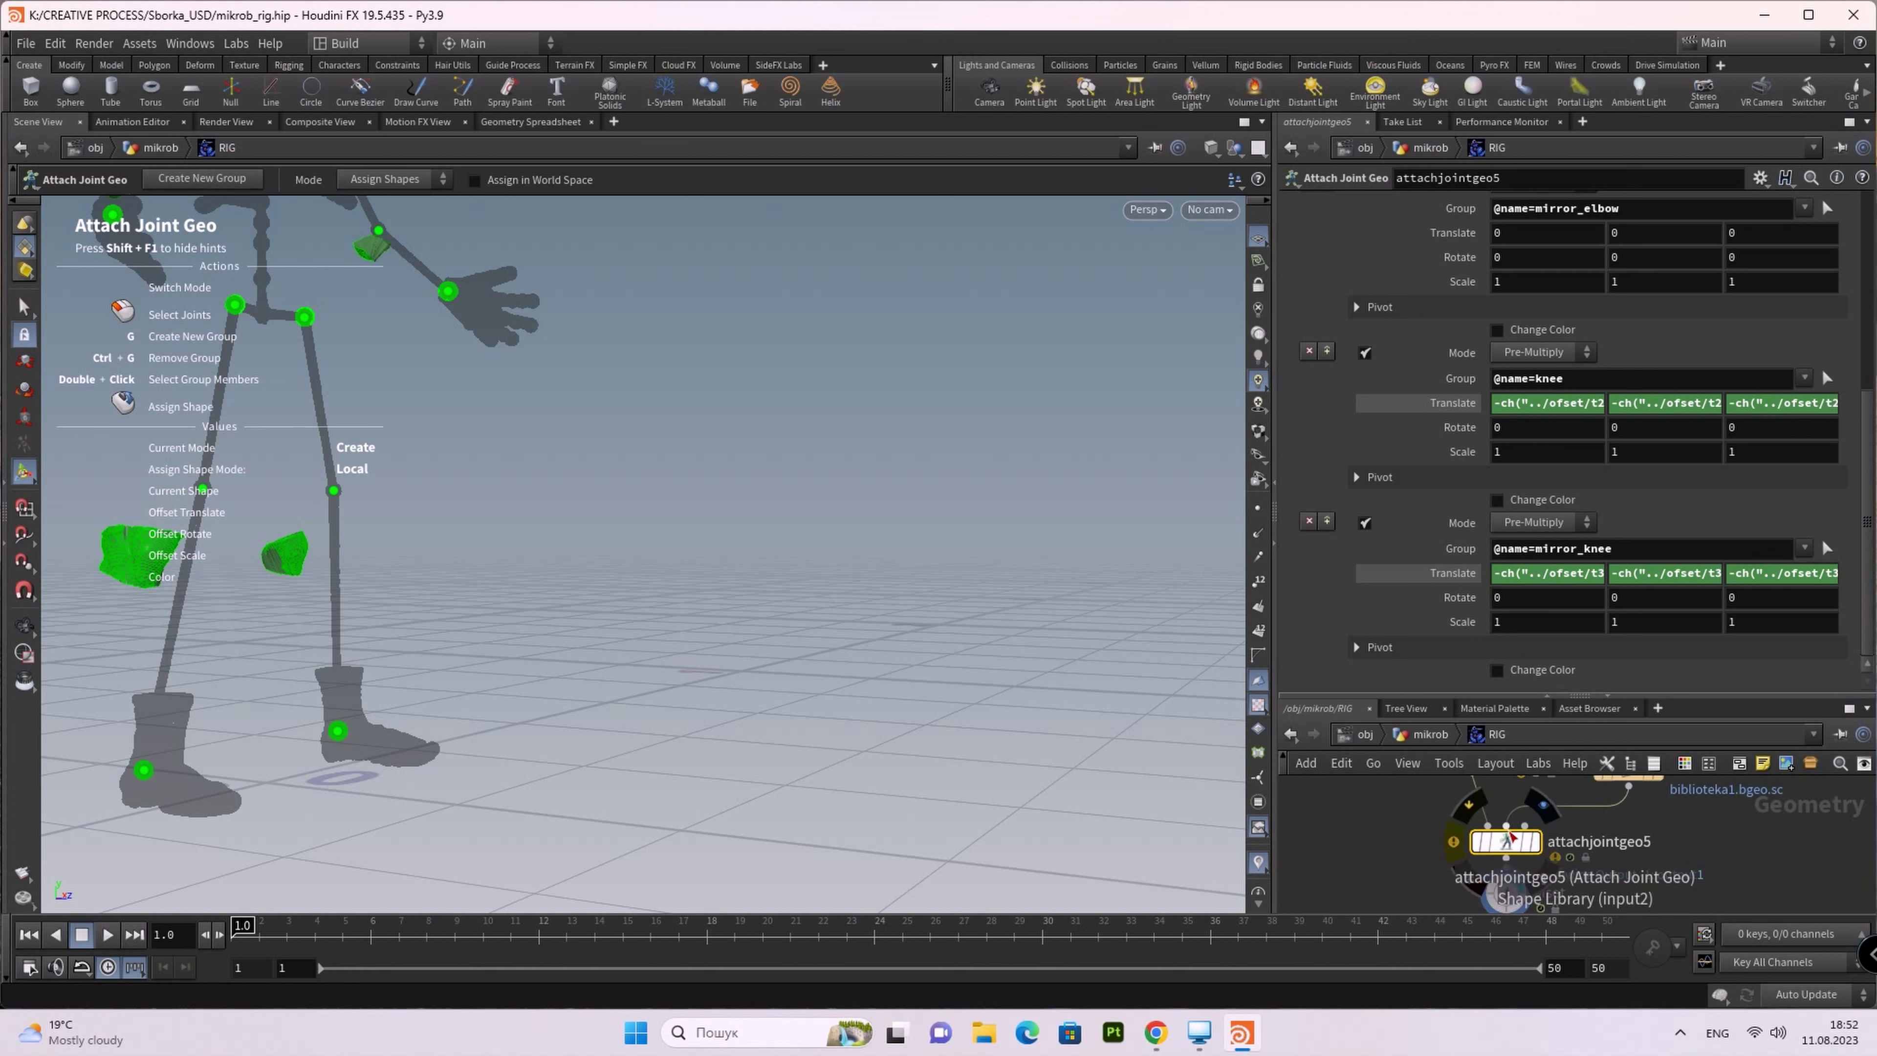
right_click(1445, 399)
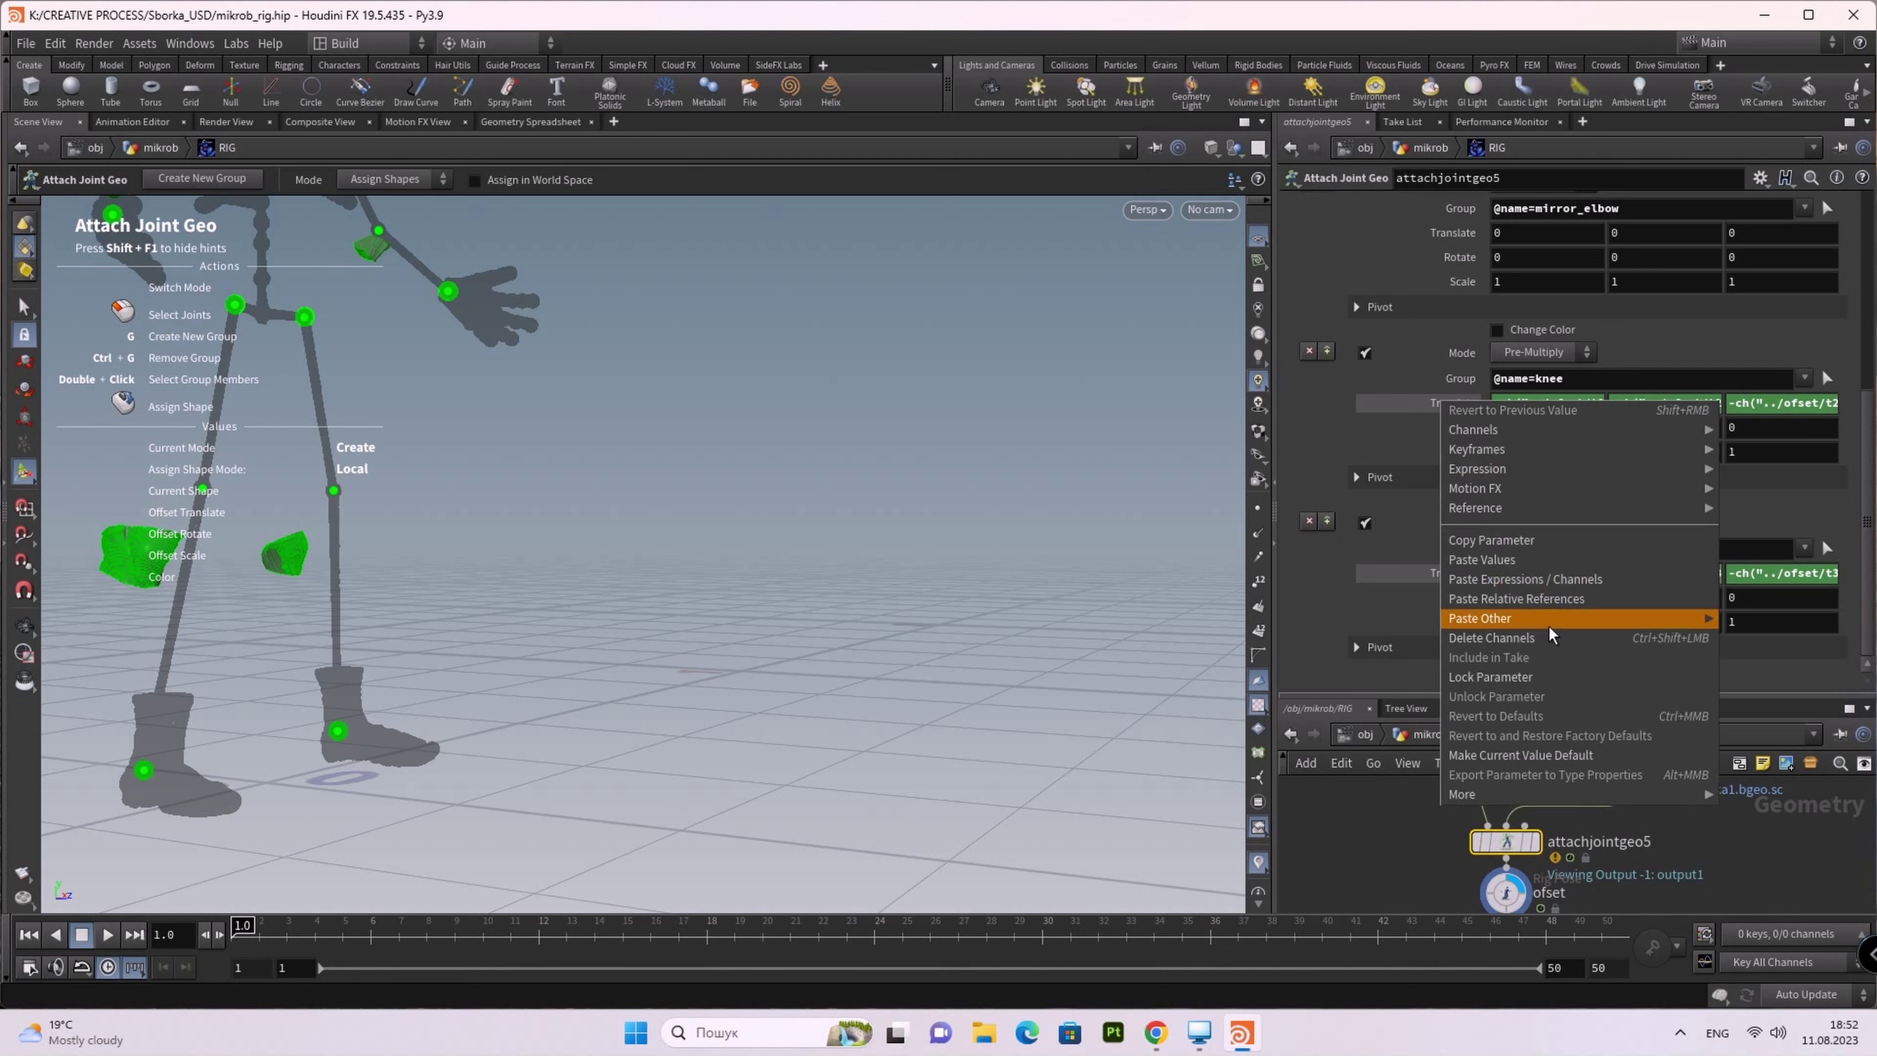
click(1509, 637)
right_click(1468, 584)
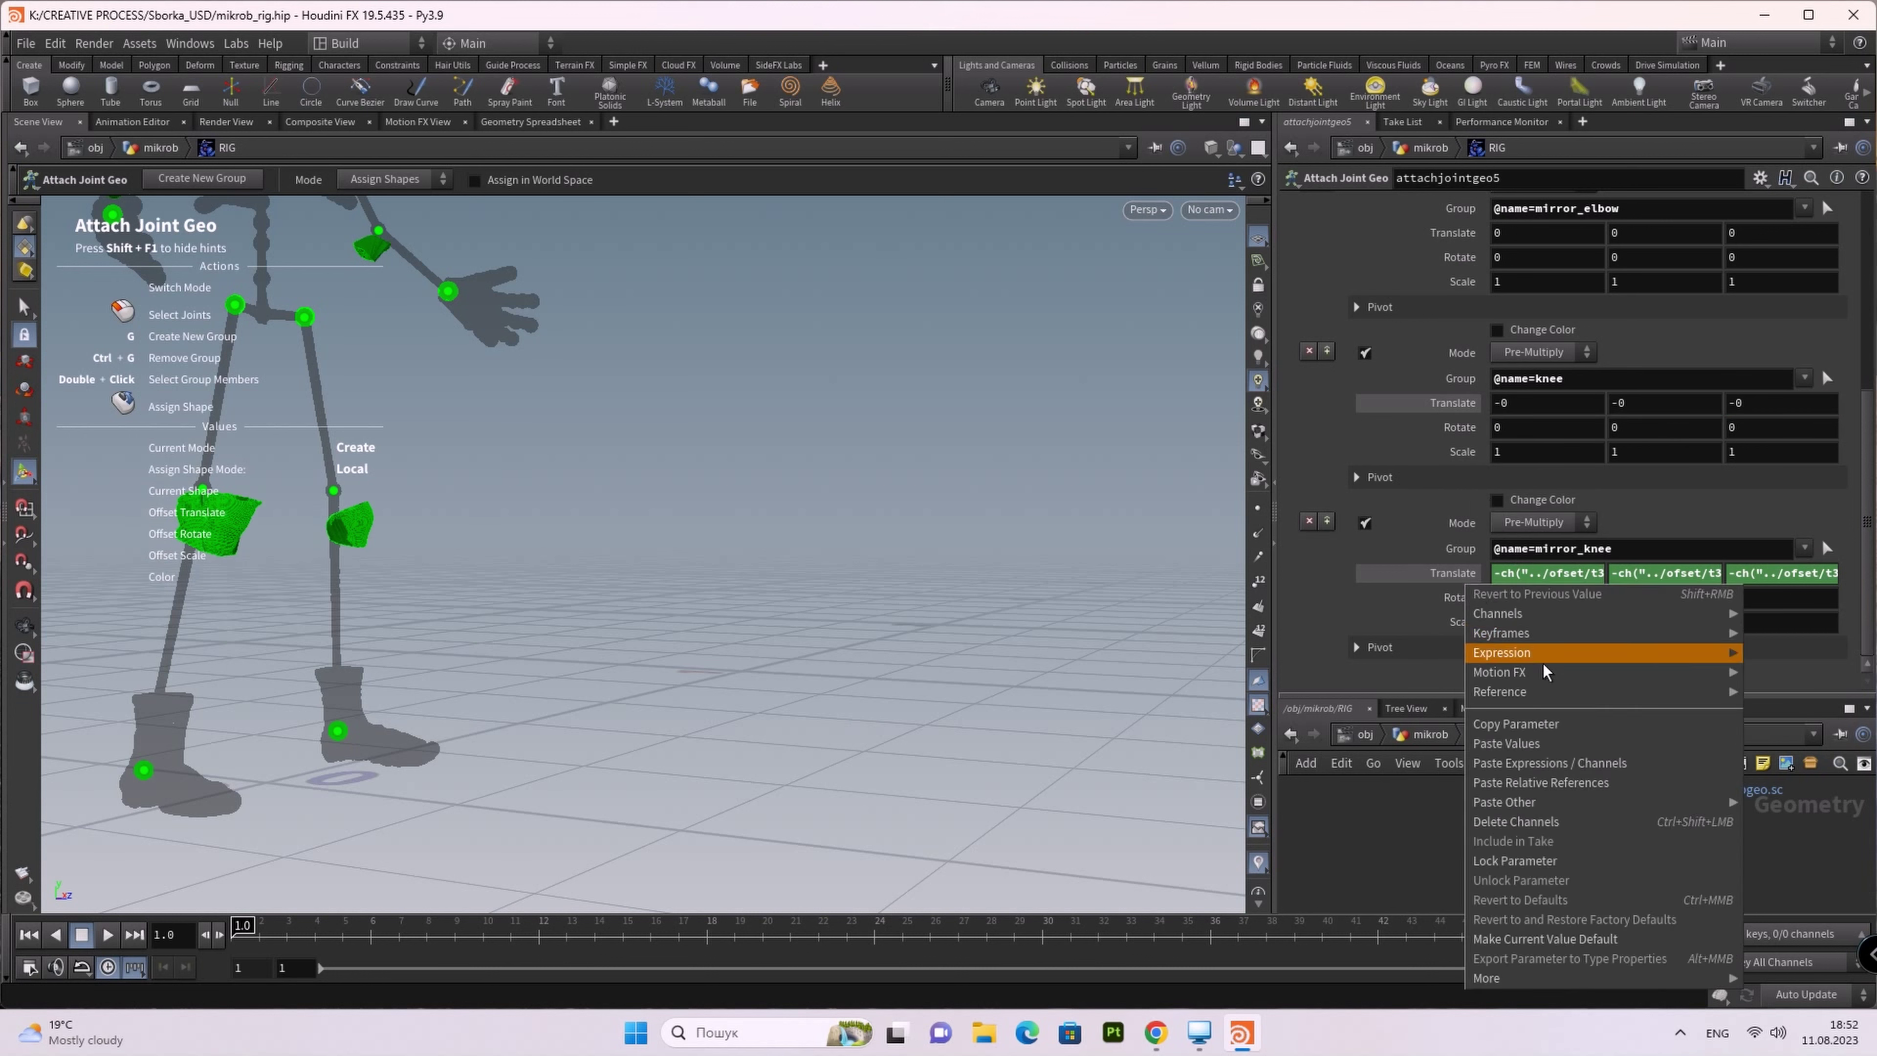
click(1542, 821)
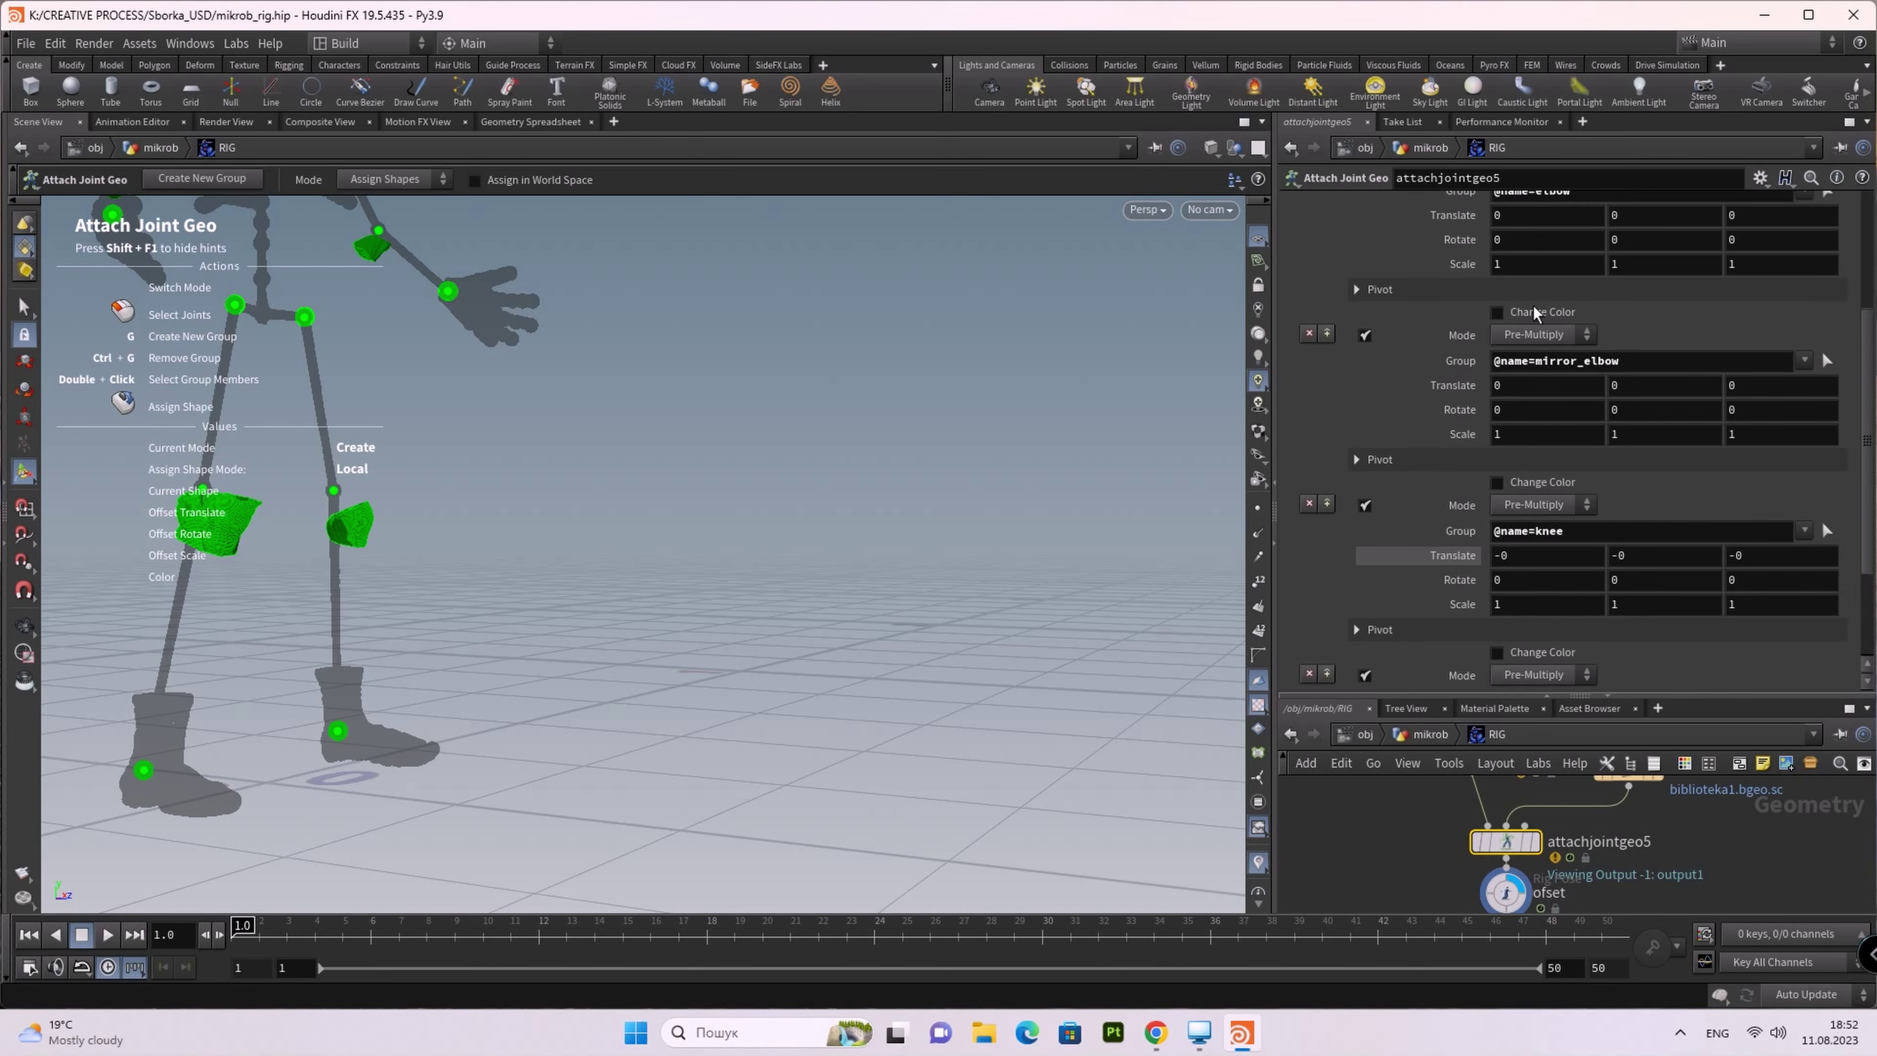
Step: Inspect the knee Translate options on attachjointgeo5 and close them unchanged
scroll(1532, 306, up, 2)
scroll(1503, 345, up, 4)
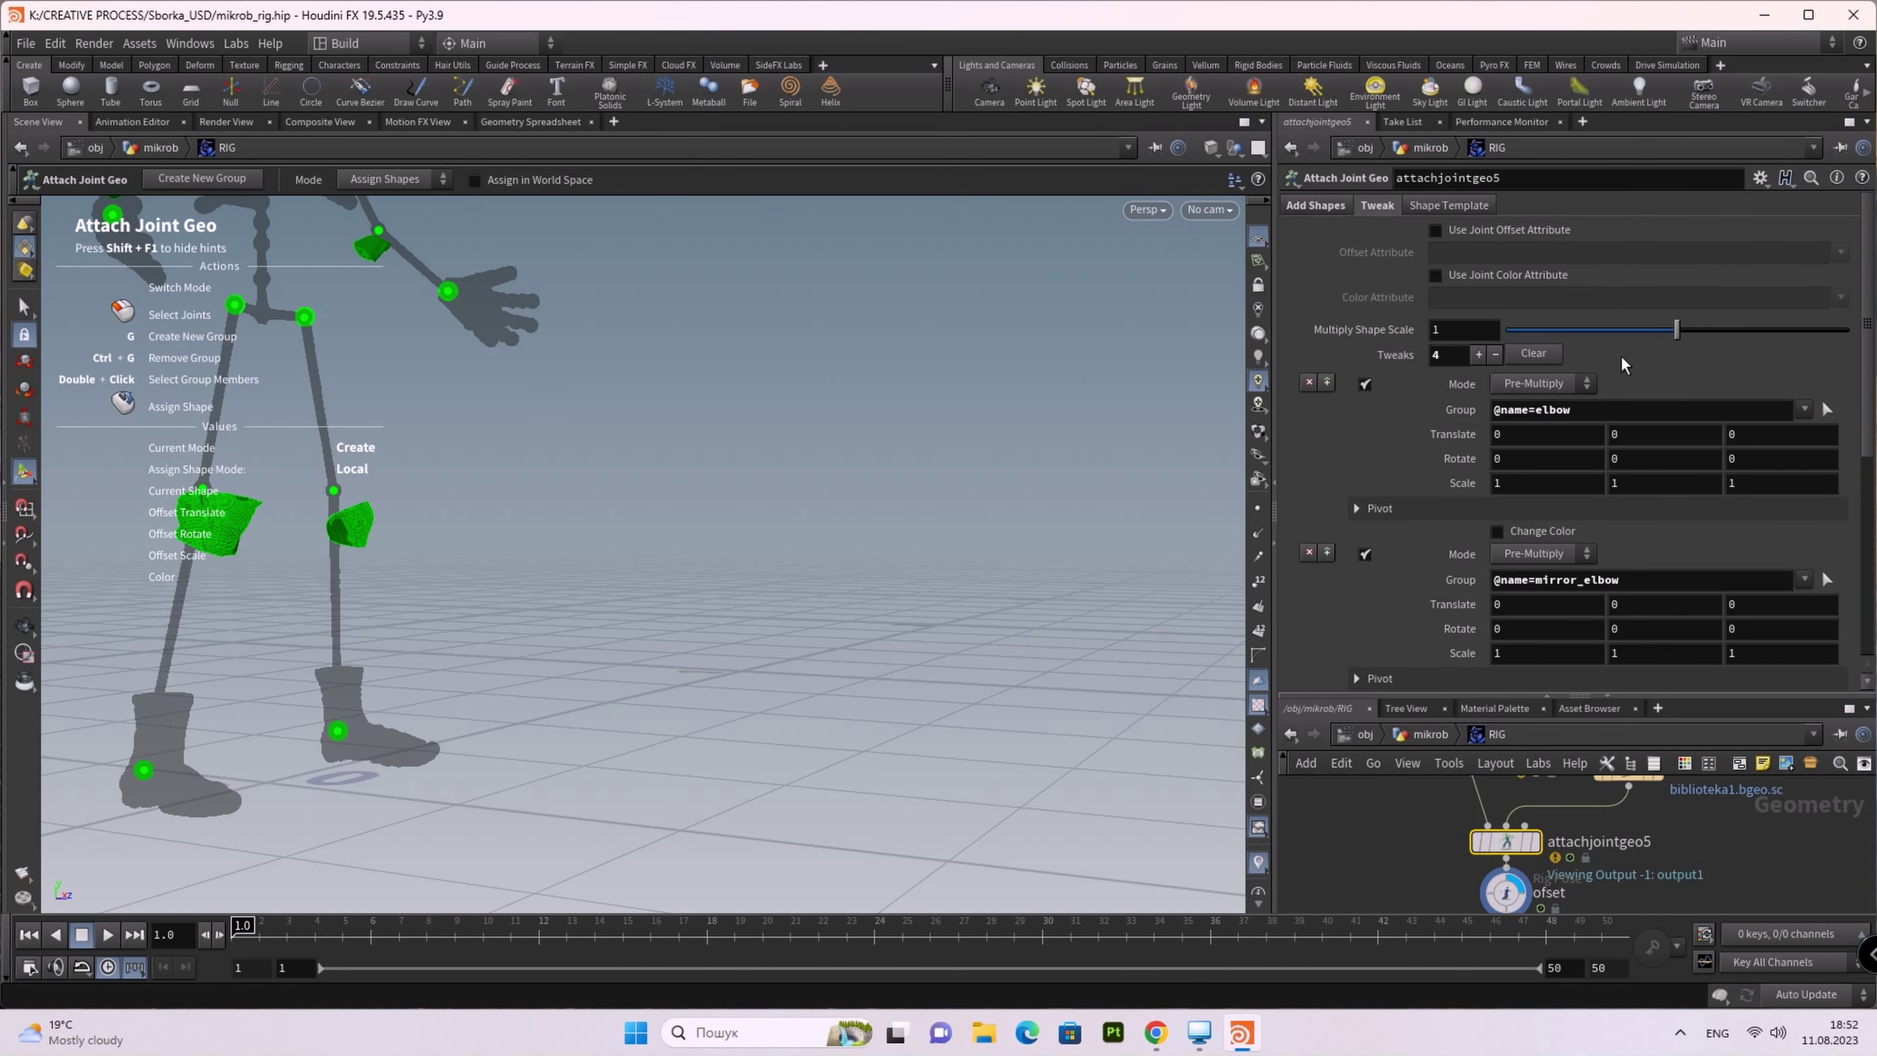
scroll(1618, 392, down, 1)
scroll(1615, 423, down, 2)
scroll(1614, 423, down, 1)
scroll(1614, 422, down, 1)
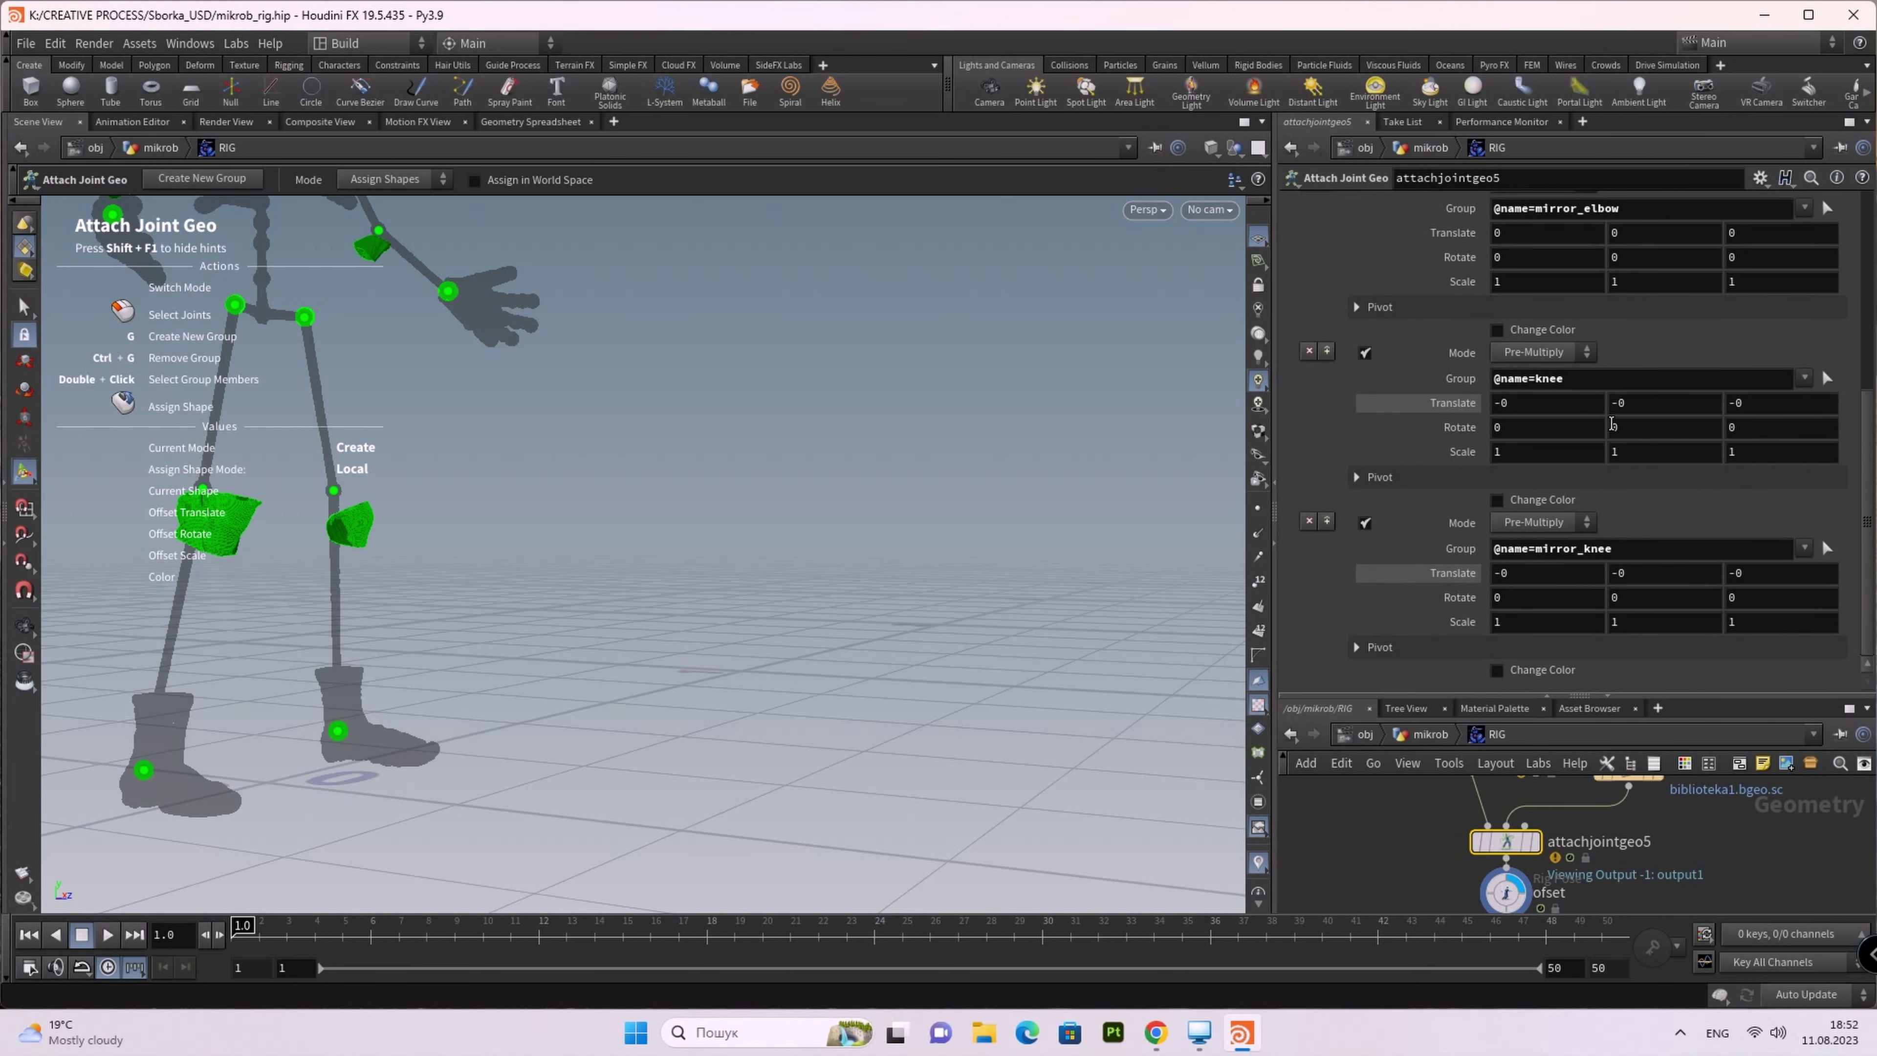
right_click(1459, 402)
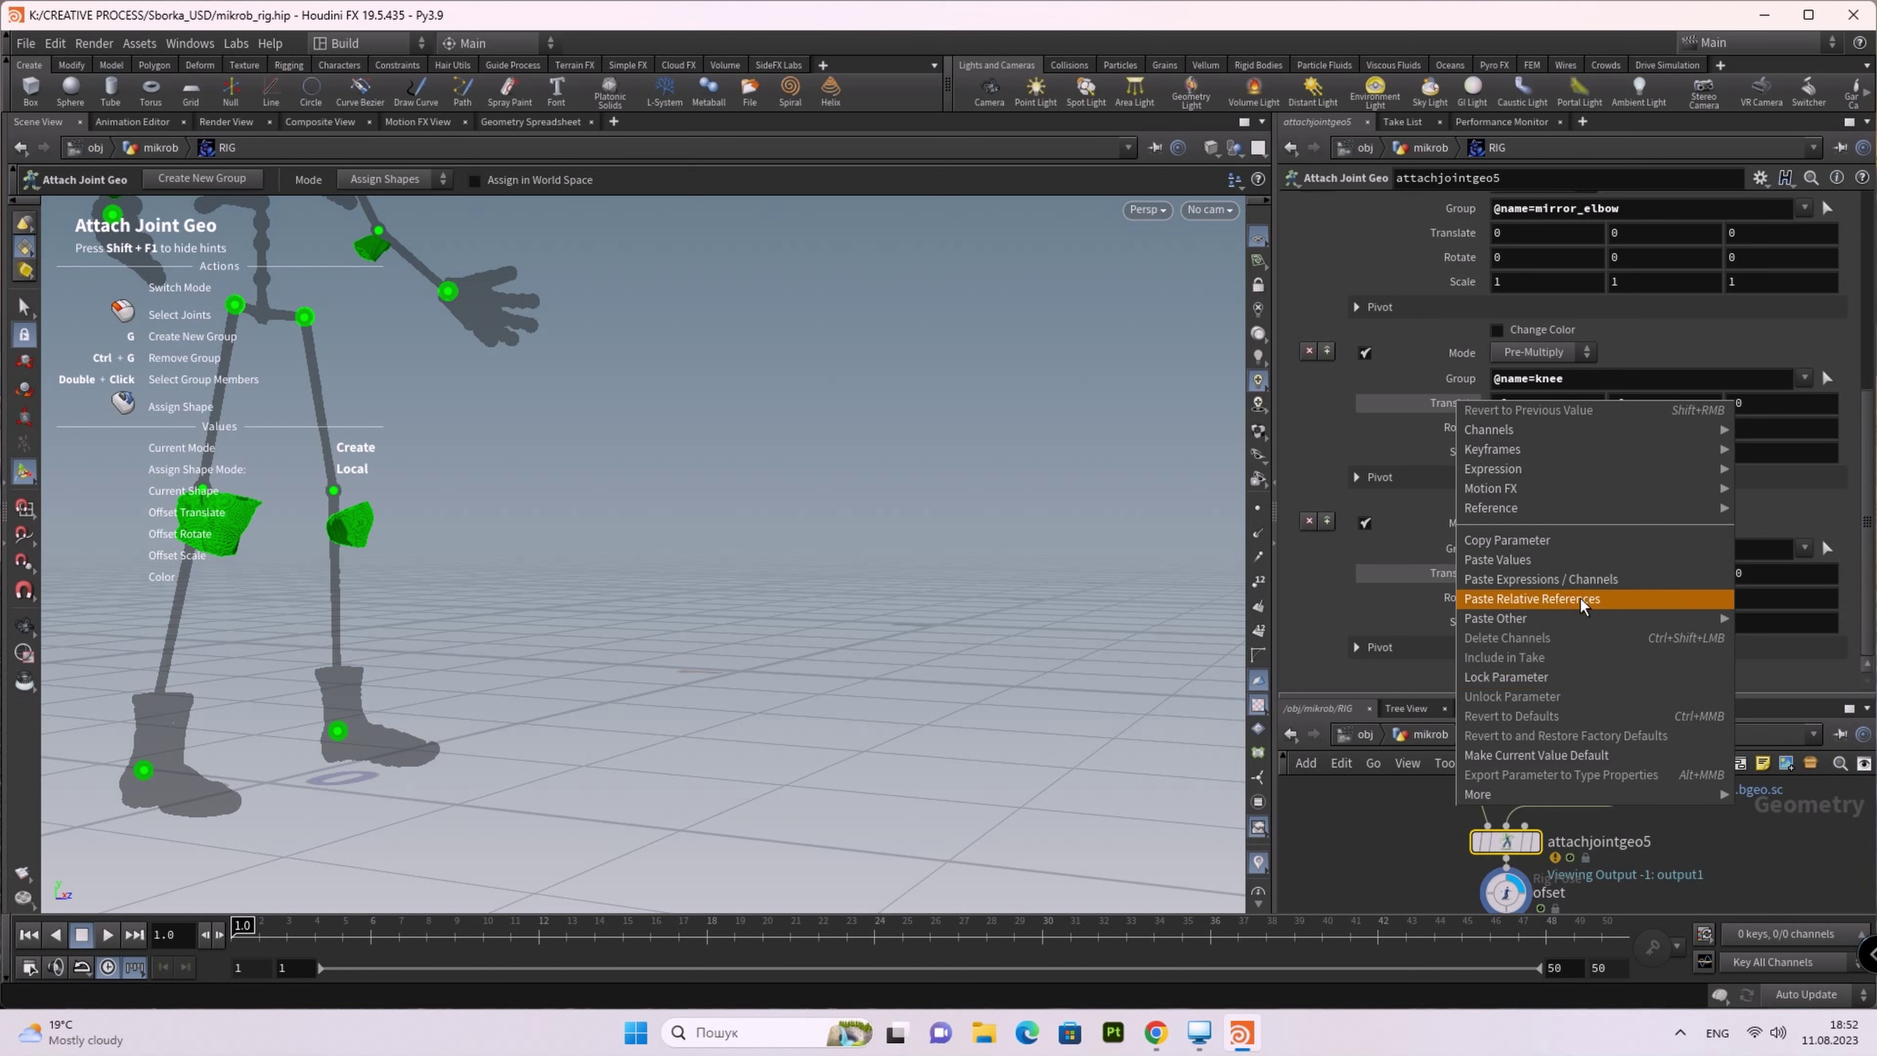
click(1447, 327)
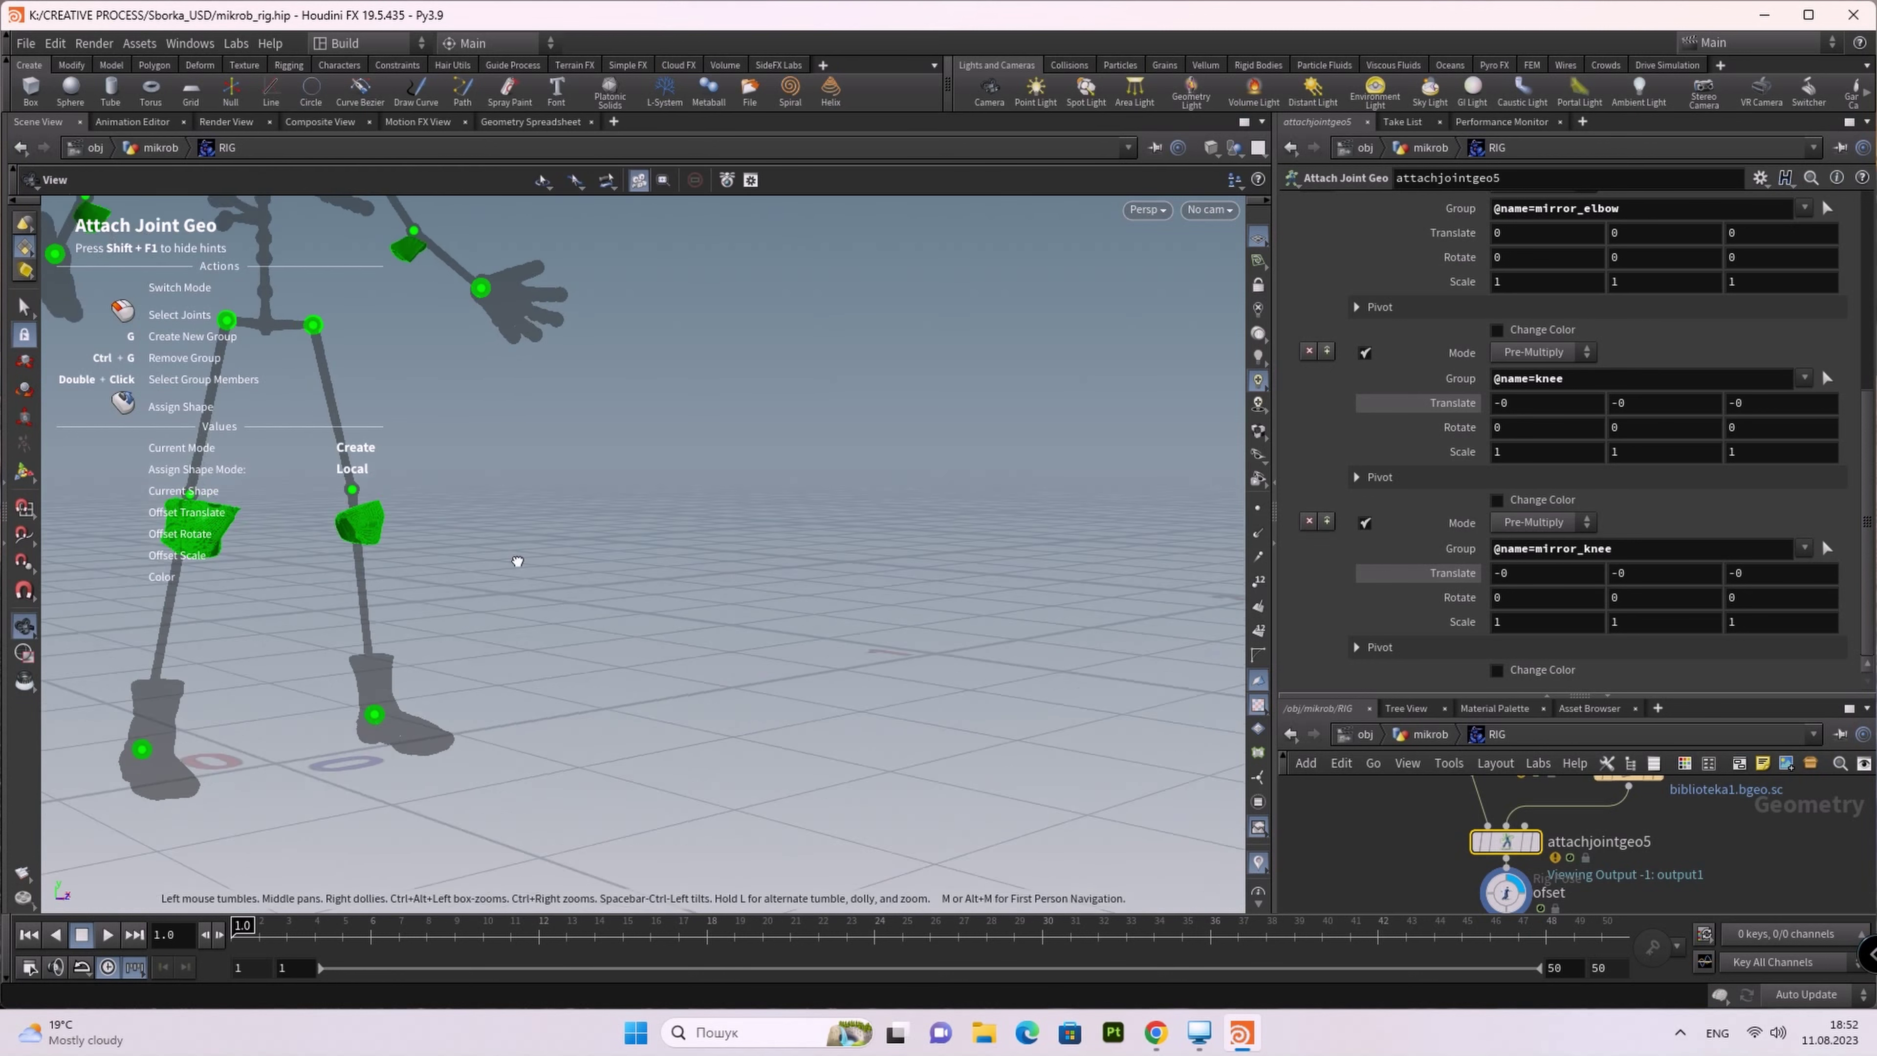
Step: Recentre the rig and bring up the ofset Rig Pose parameters with zero transformations
mouse_move(544, 545)
middle_down()
mouse_move(865, 598)
mouse_move(875, 646)
middle_up()
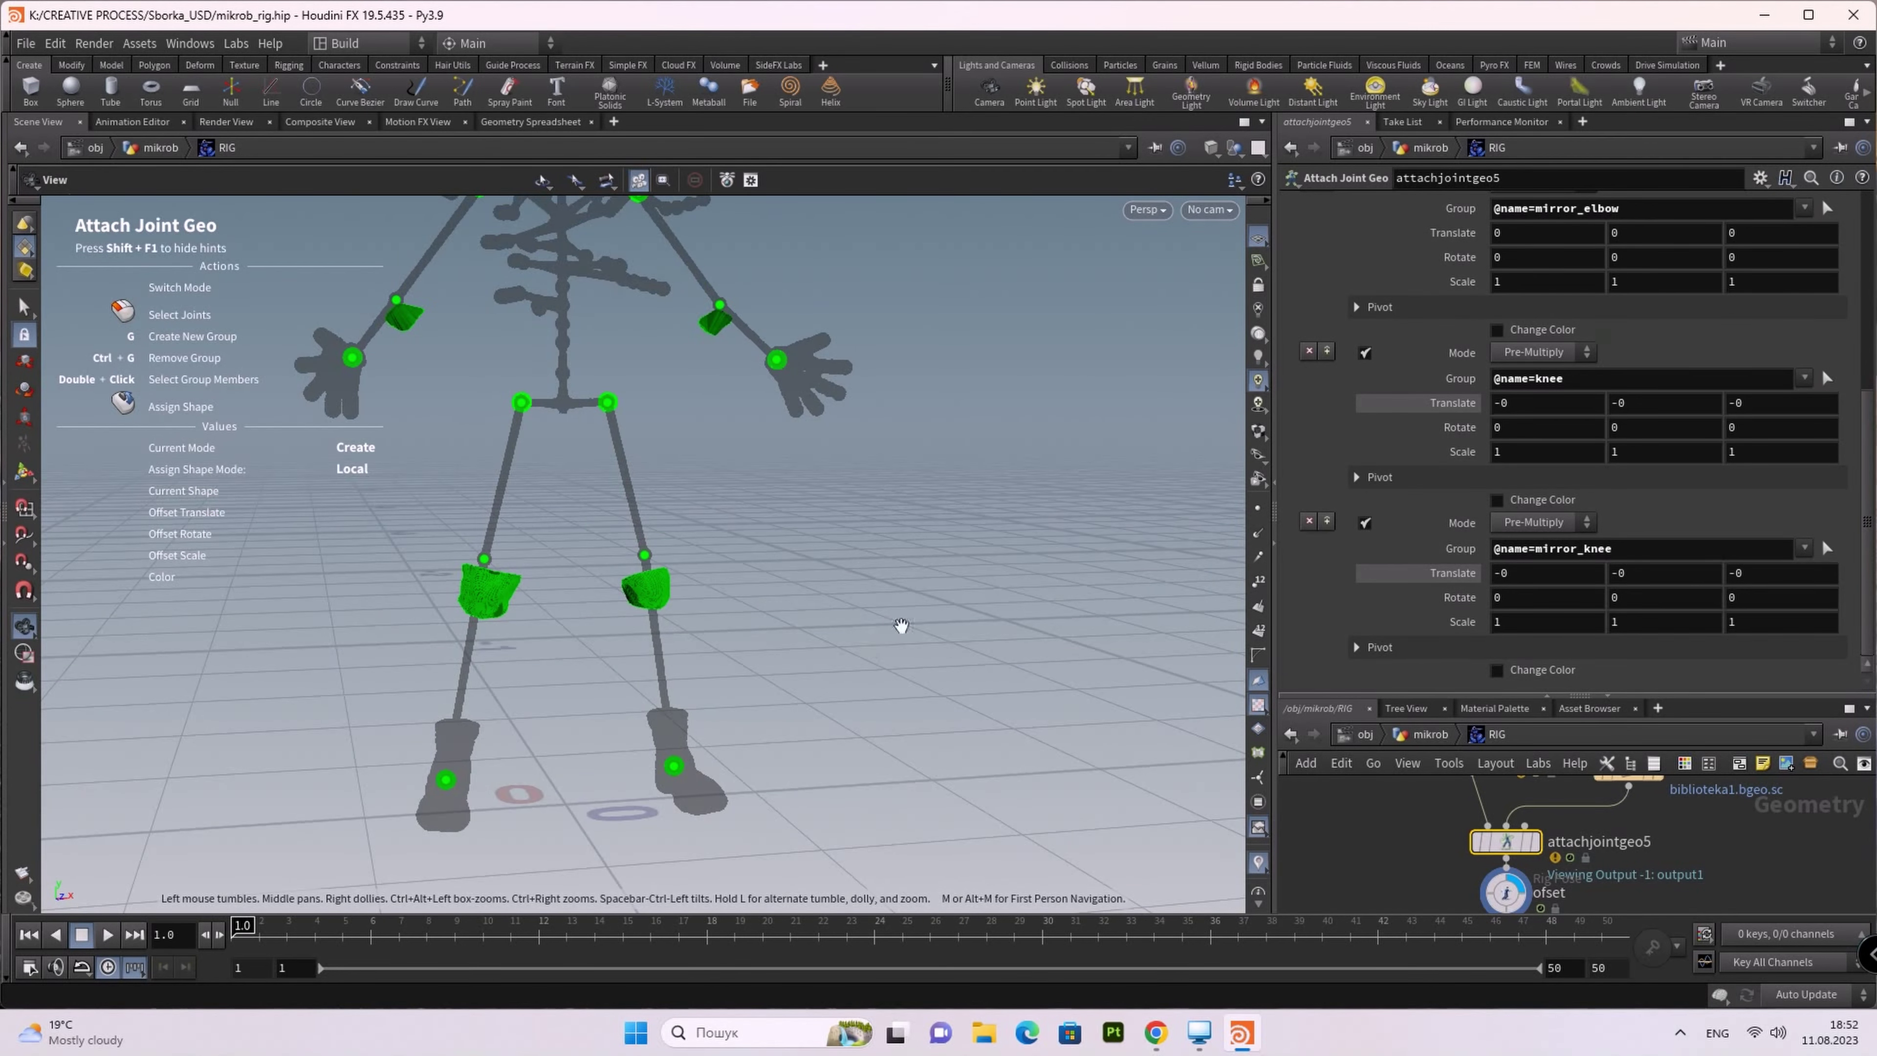
key(Return)
scroll(1570, 847, down, 4)
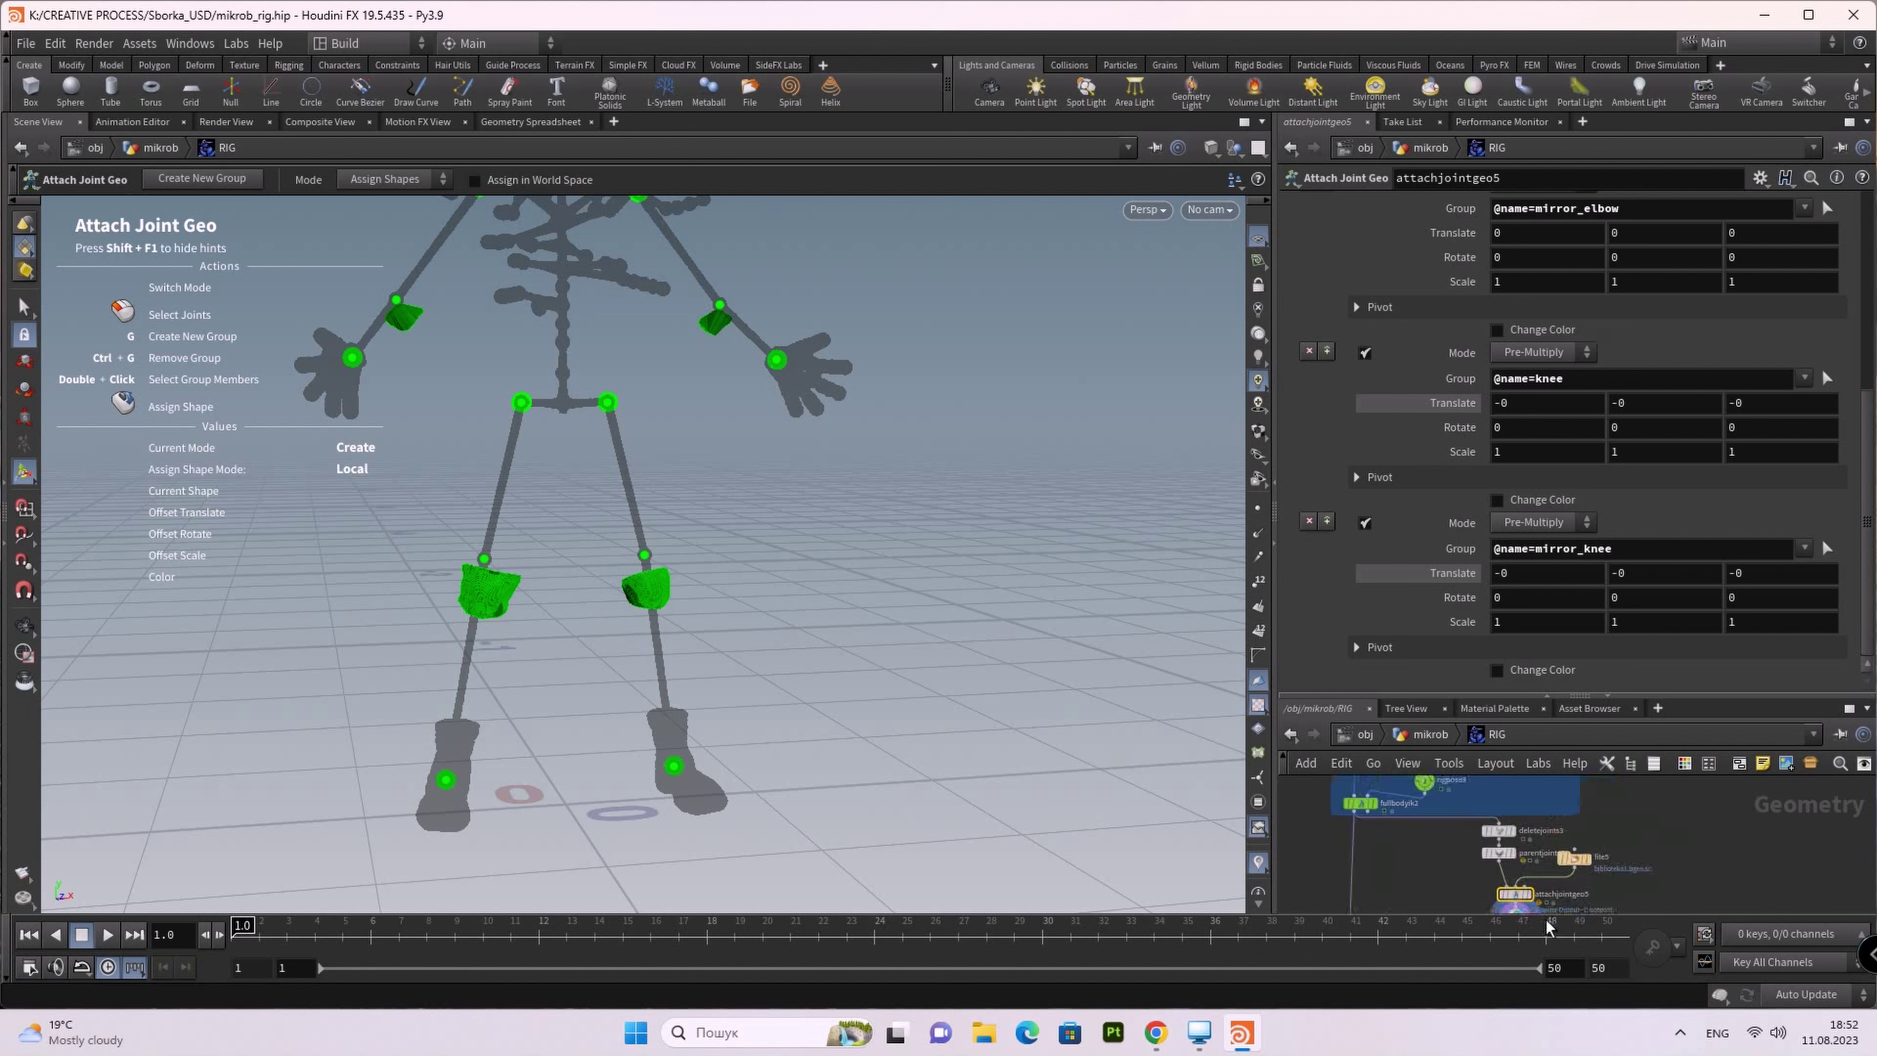
scroll(1566, 847, up, 2)
scroll(1552, 844, up, 2)
scroll(1537, 843, up, 2)
click(1526, 839)
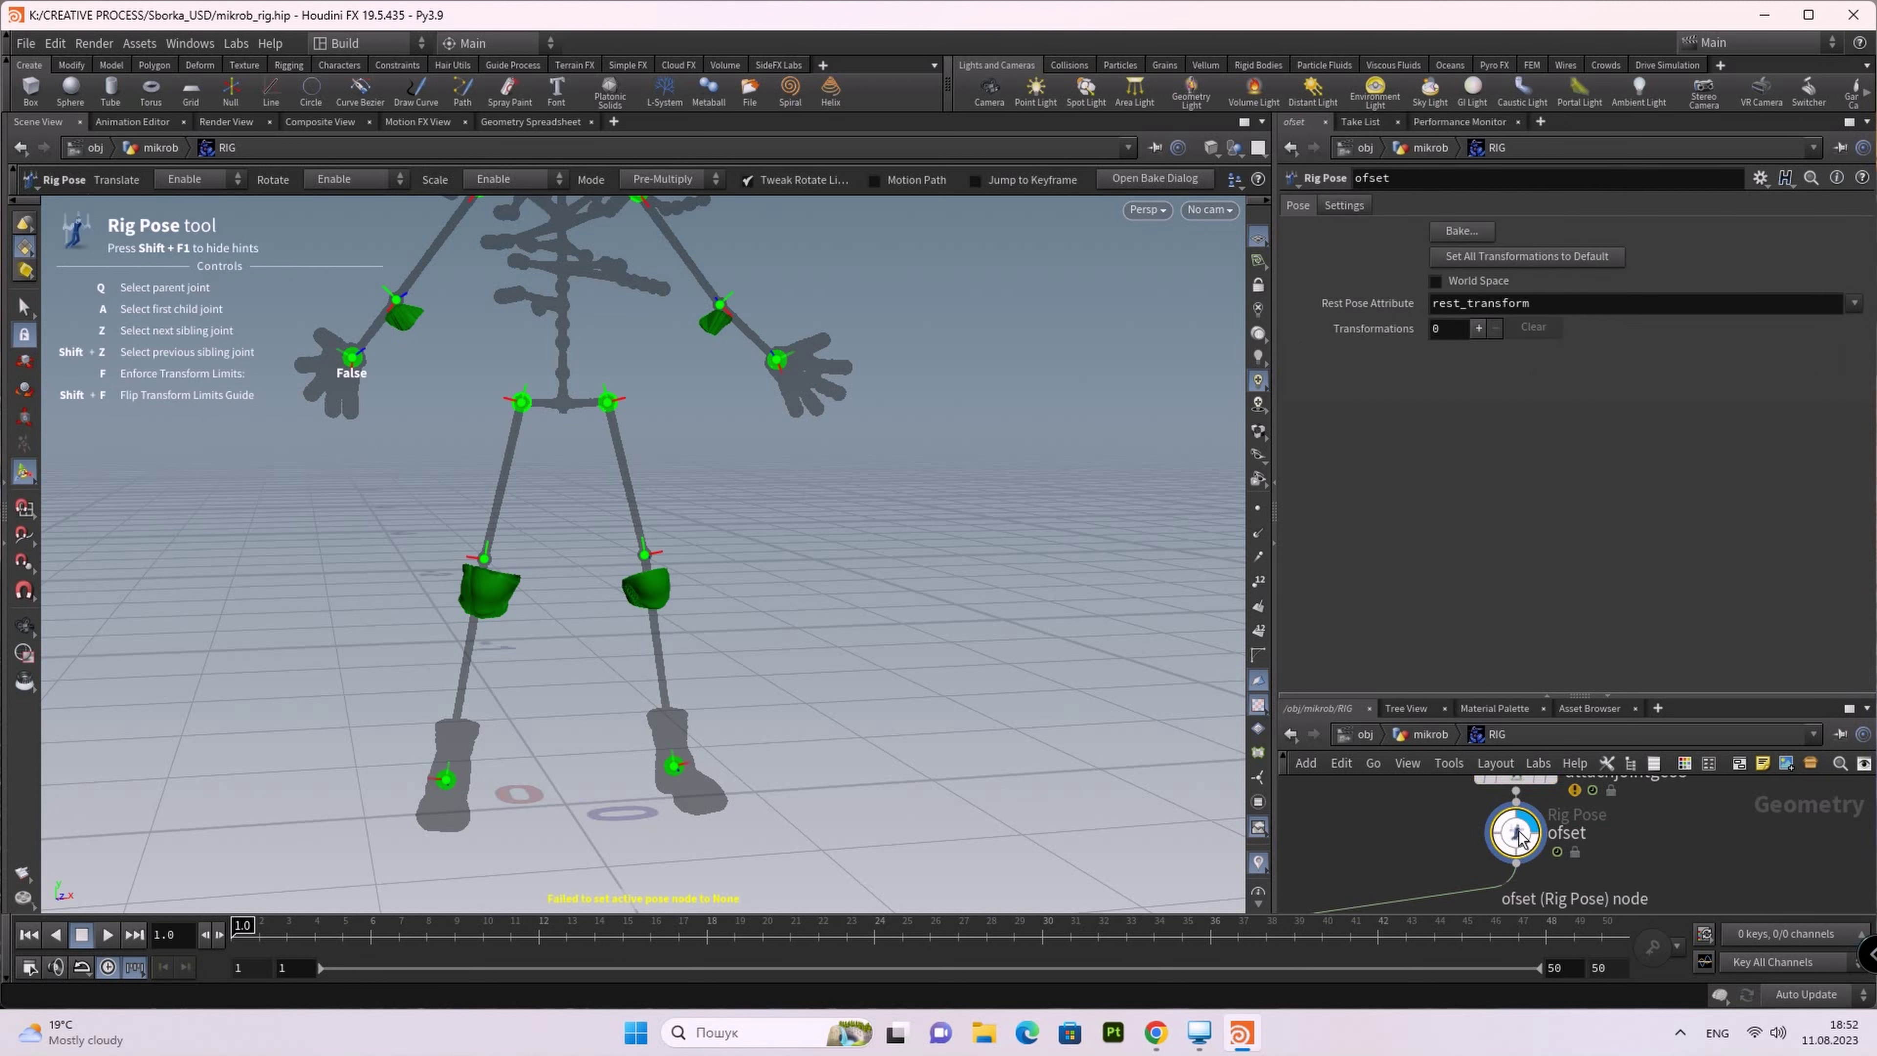
Step: Translate the knee joint by 0.0647583, 0.070417, 0.10325, moving the knee shape outward
click(661, 599)
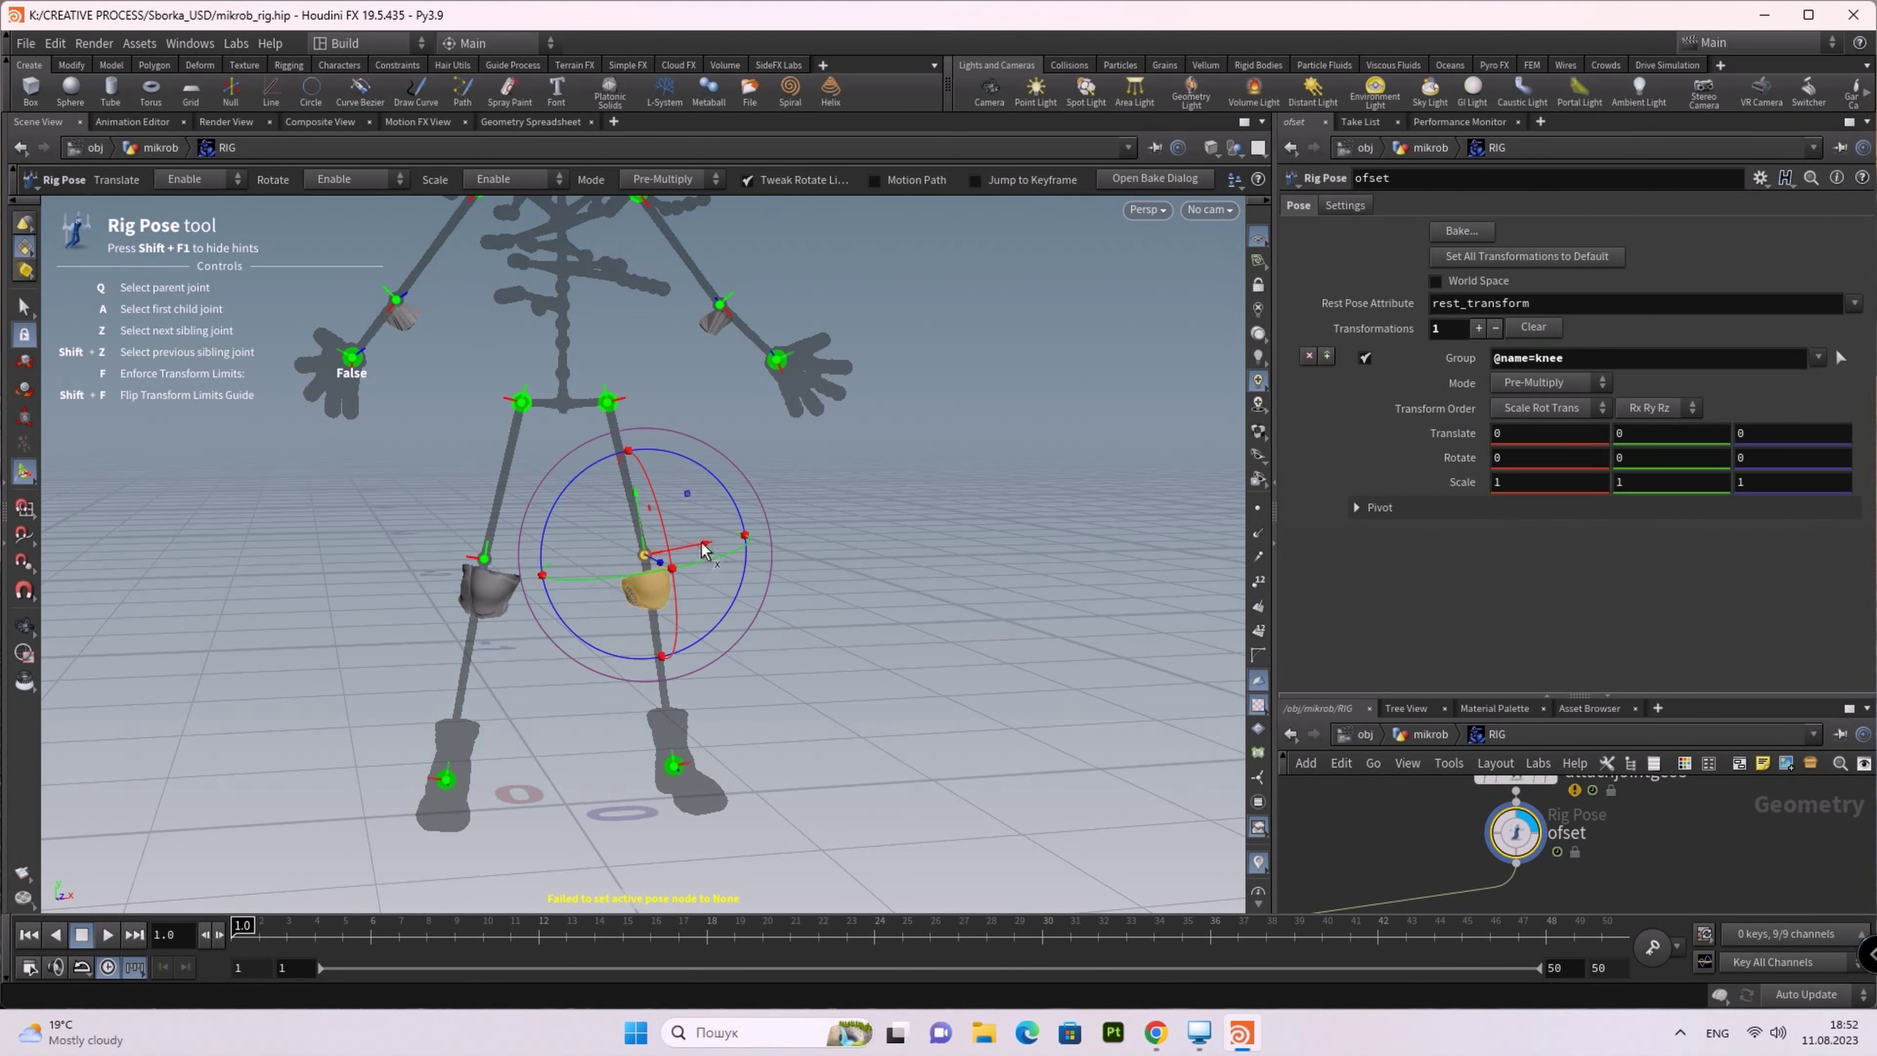
drag(702, 547, 737, 548)
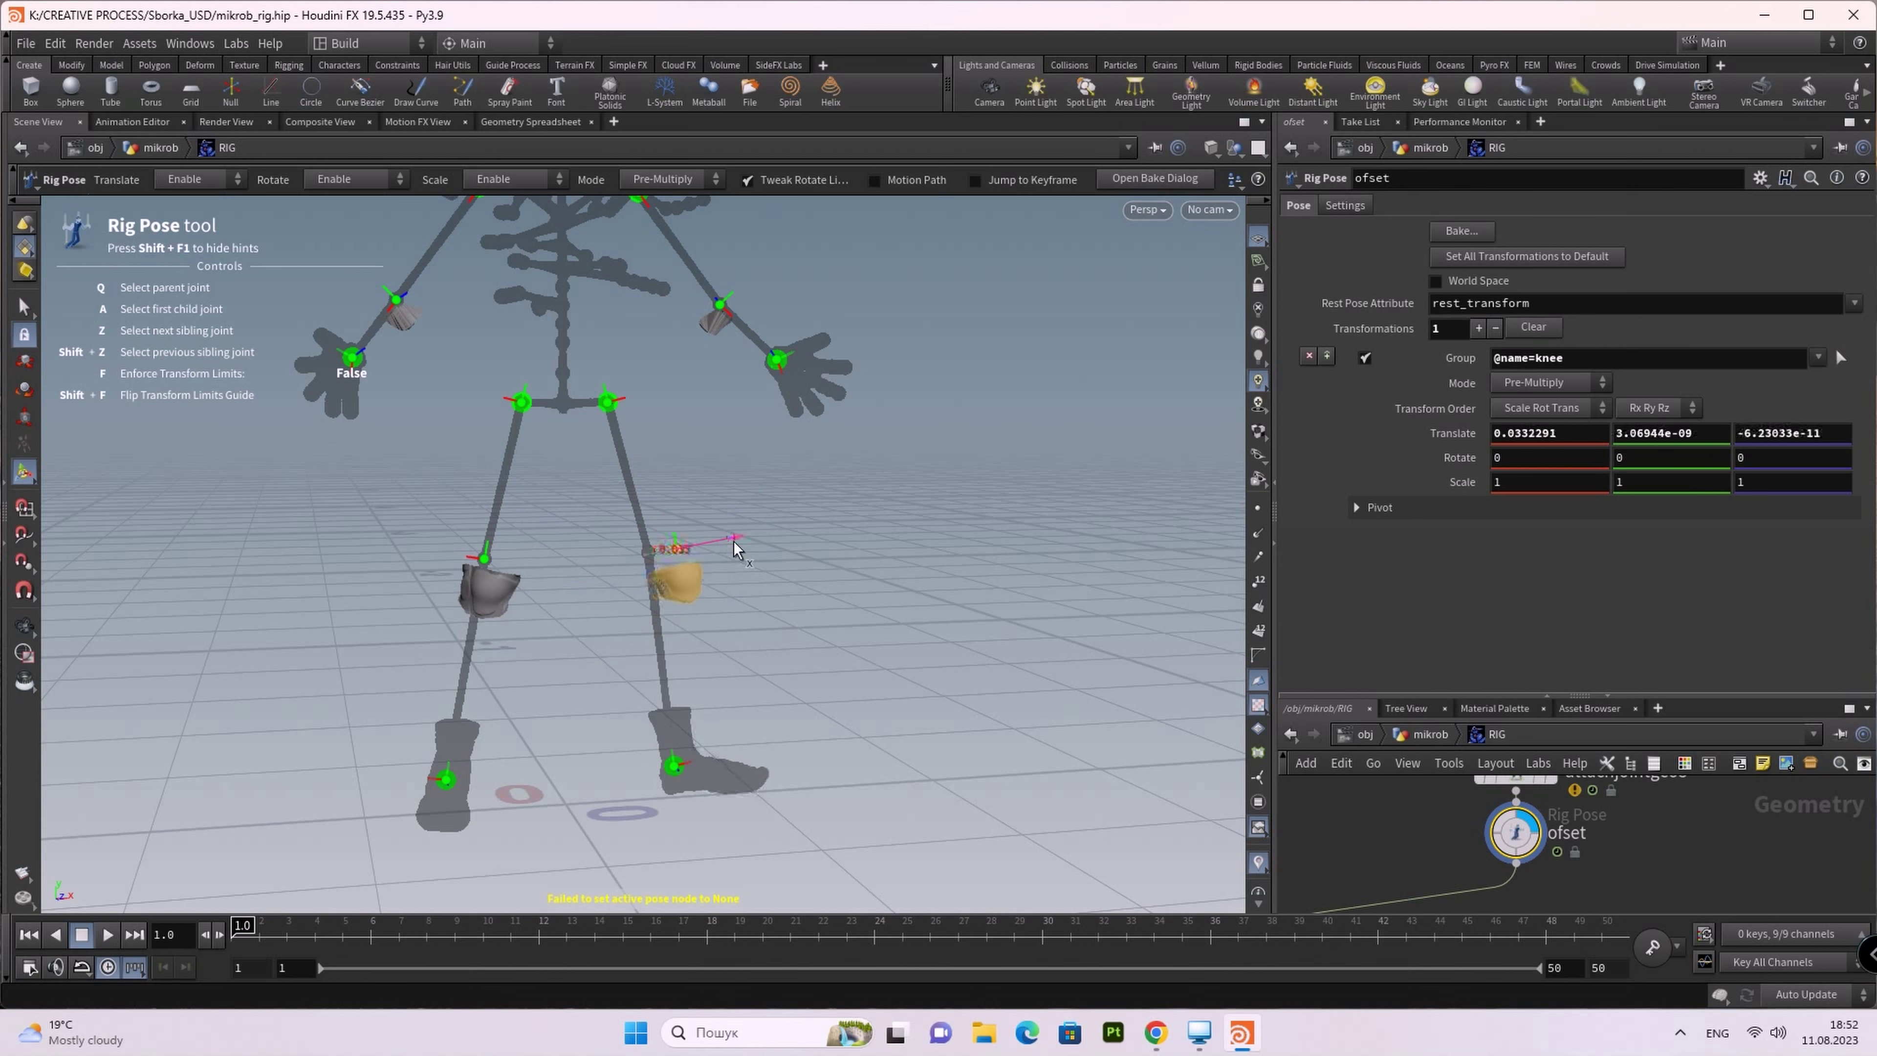
drag(687, 526, 693, 452)
mouse_move(797, 654)
alt+mouse_down()
mouse_move(879, 679)
mouse_move(1059, 674)
alt+mouse_up()
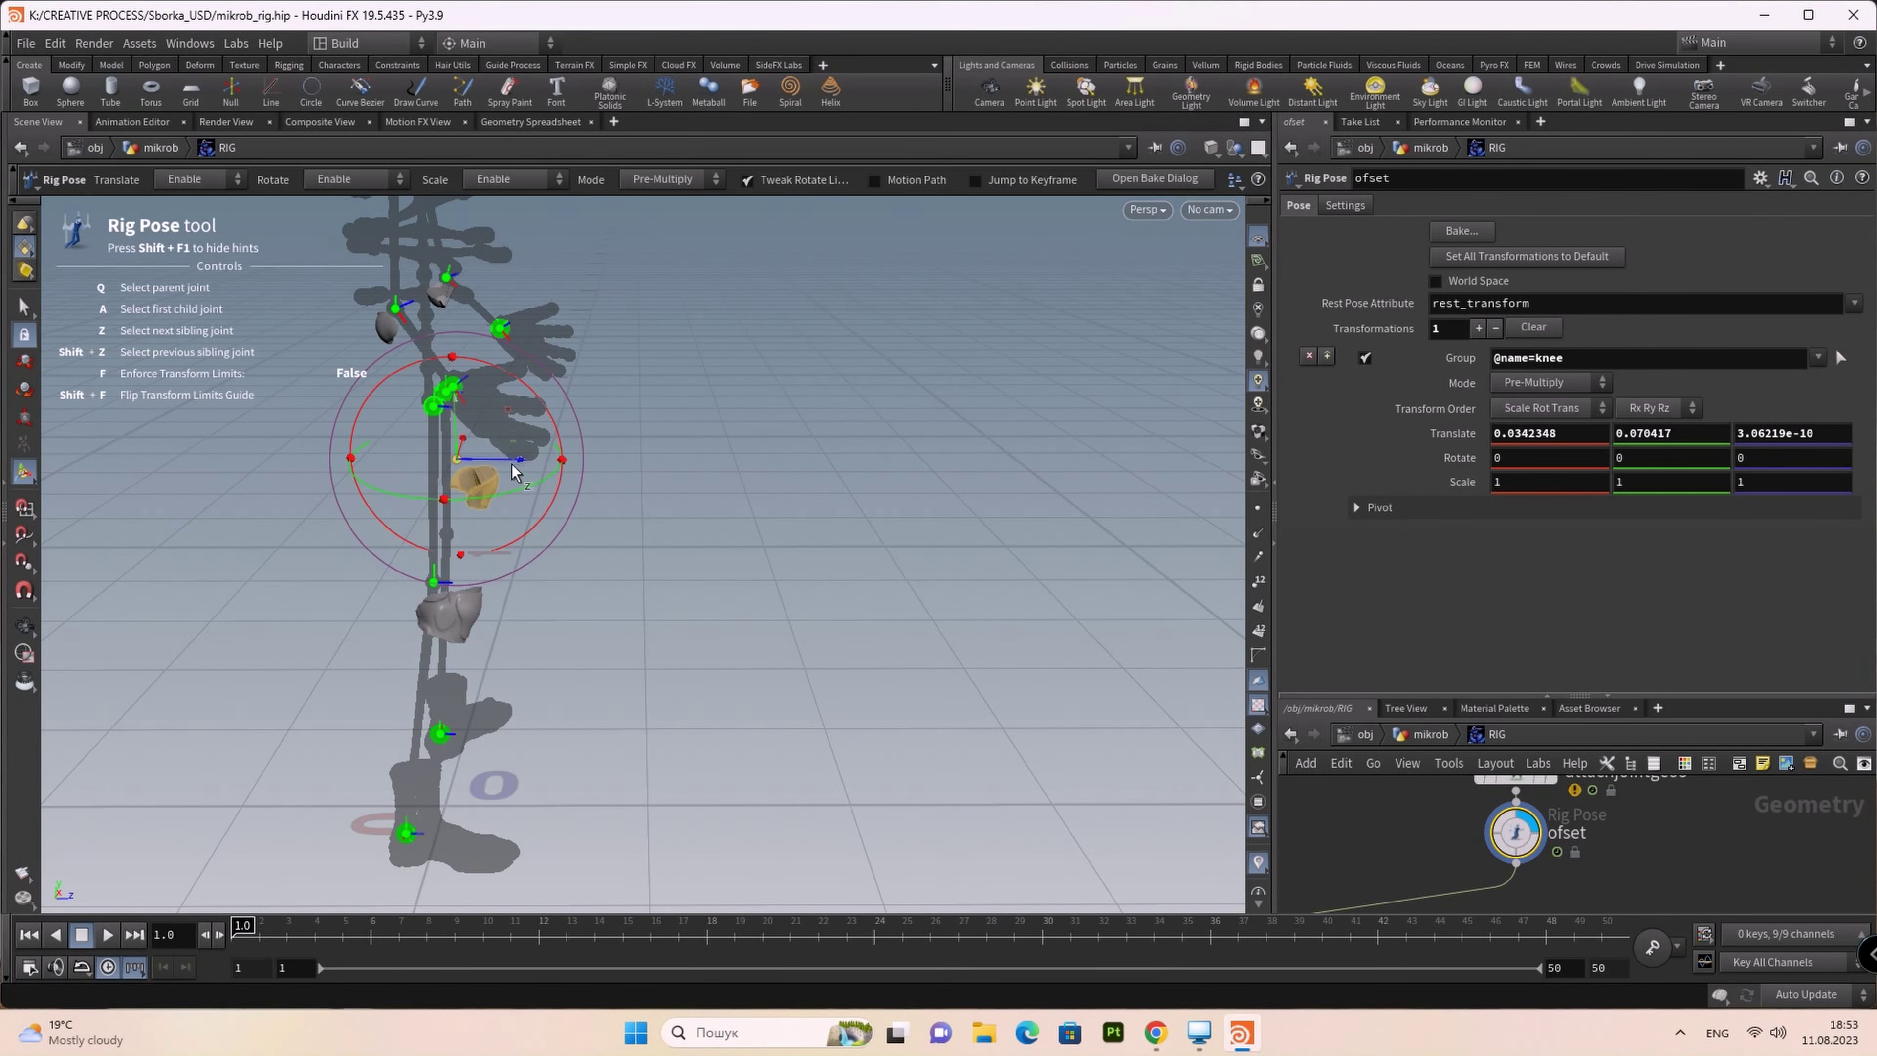
drag(508, 470, 612, 474)
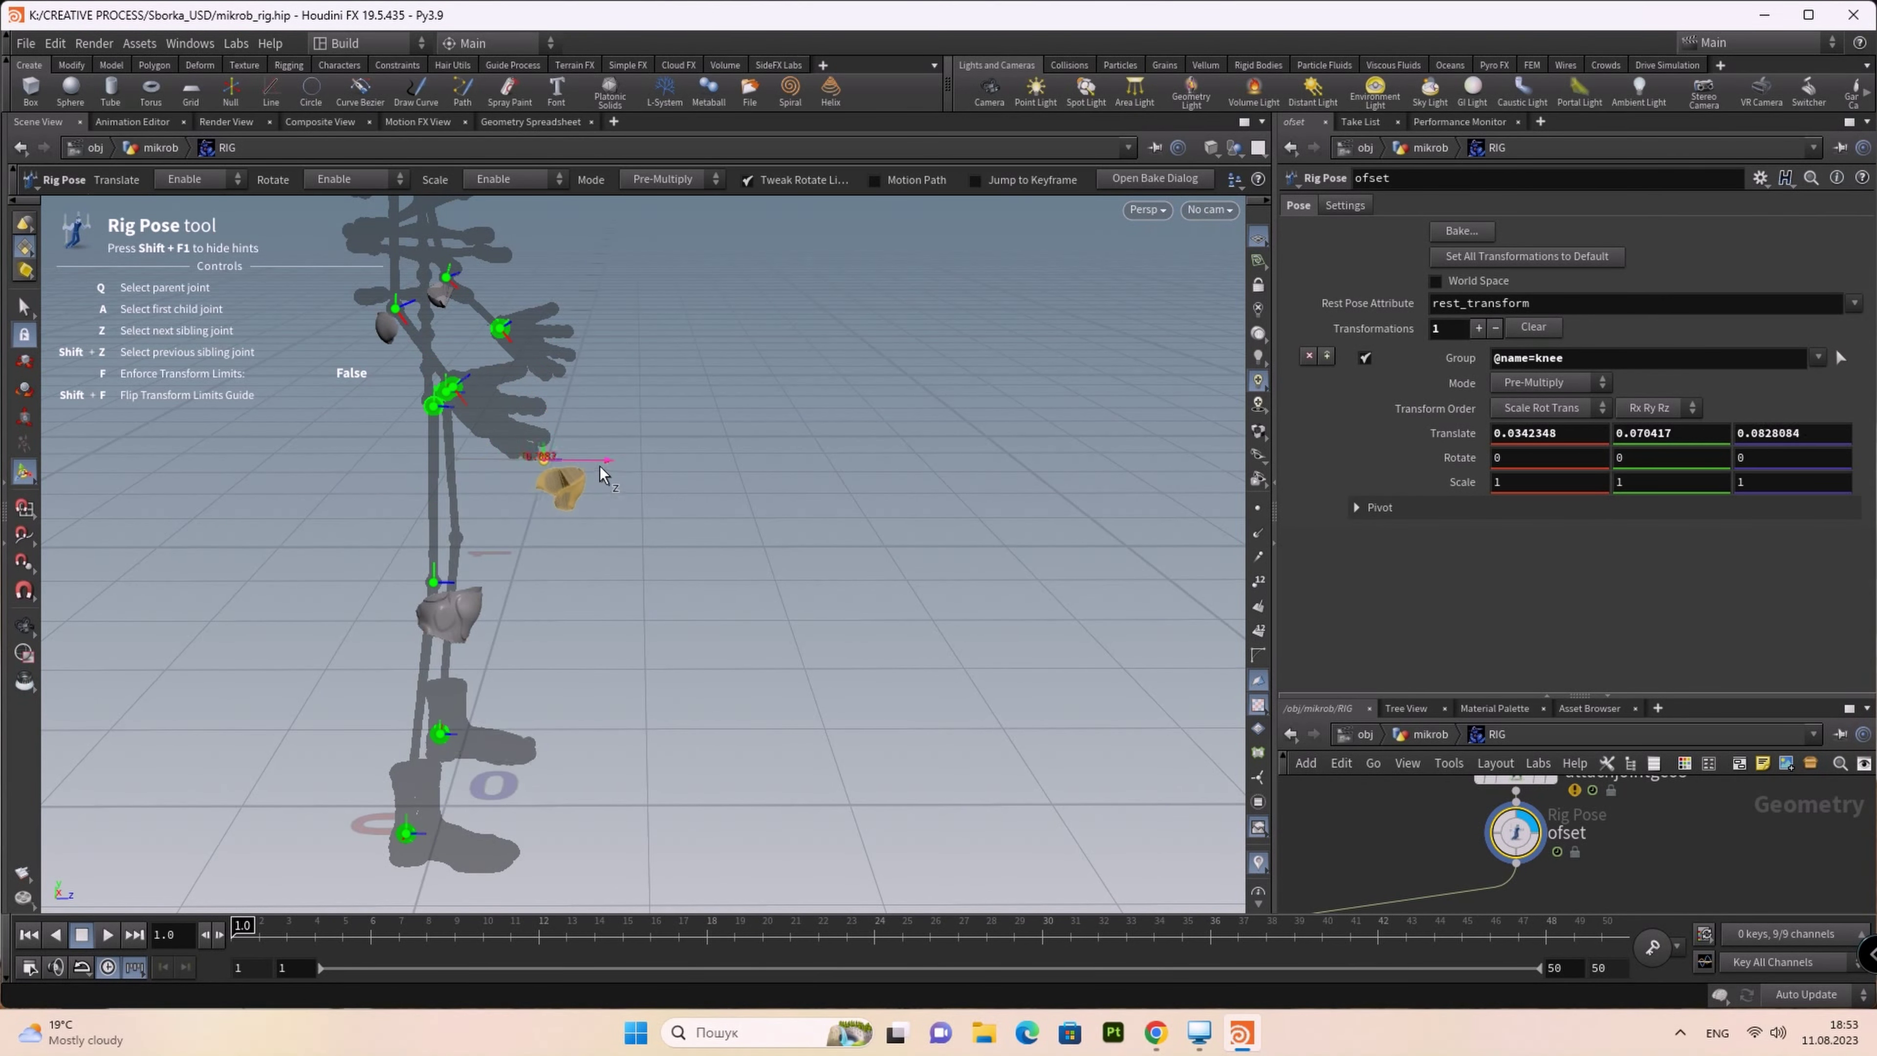
mouse_move(809, 558)
alt+mouse_down()
mouse_move(658, 583)
mouse_move(574, 565)
mouse_move(755, 502)
mouse_move(771, 471)
alt+mouse_up()
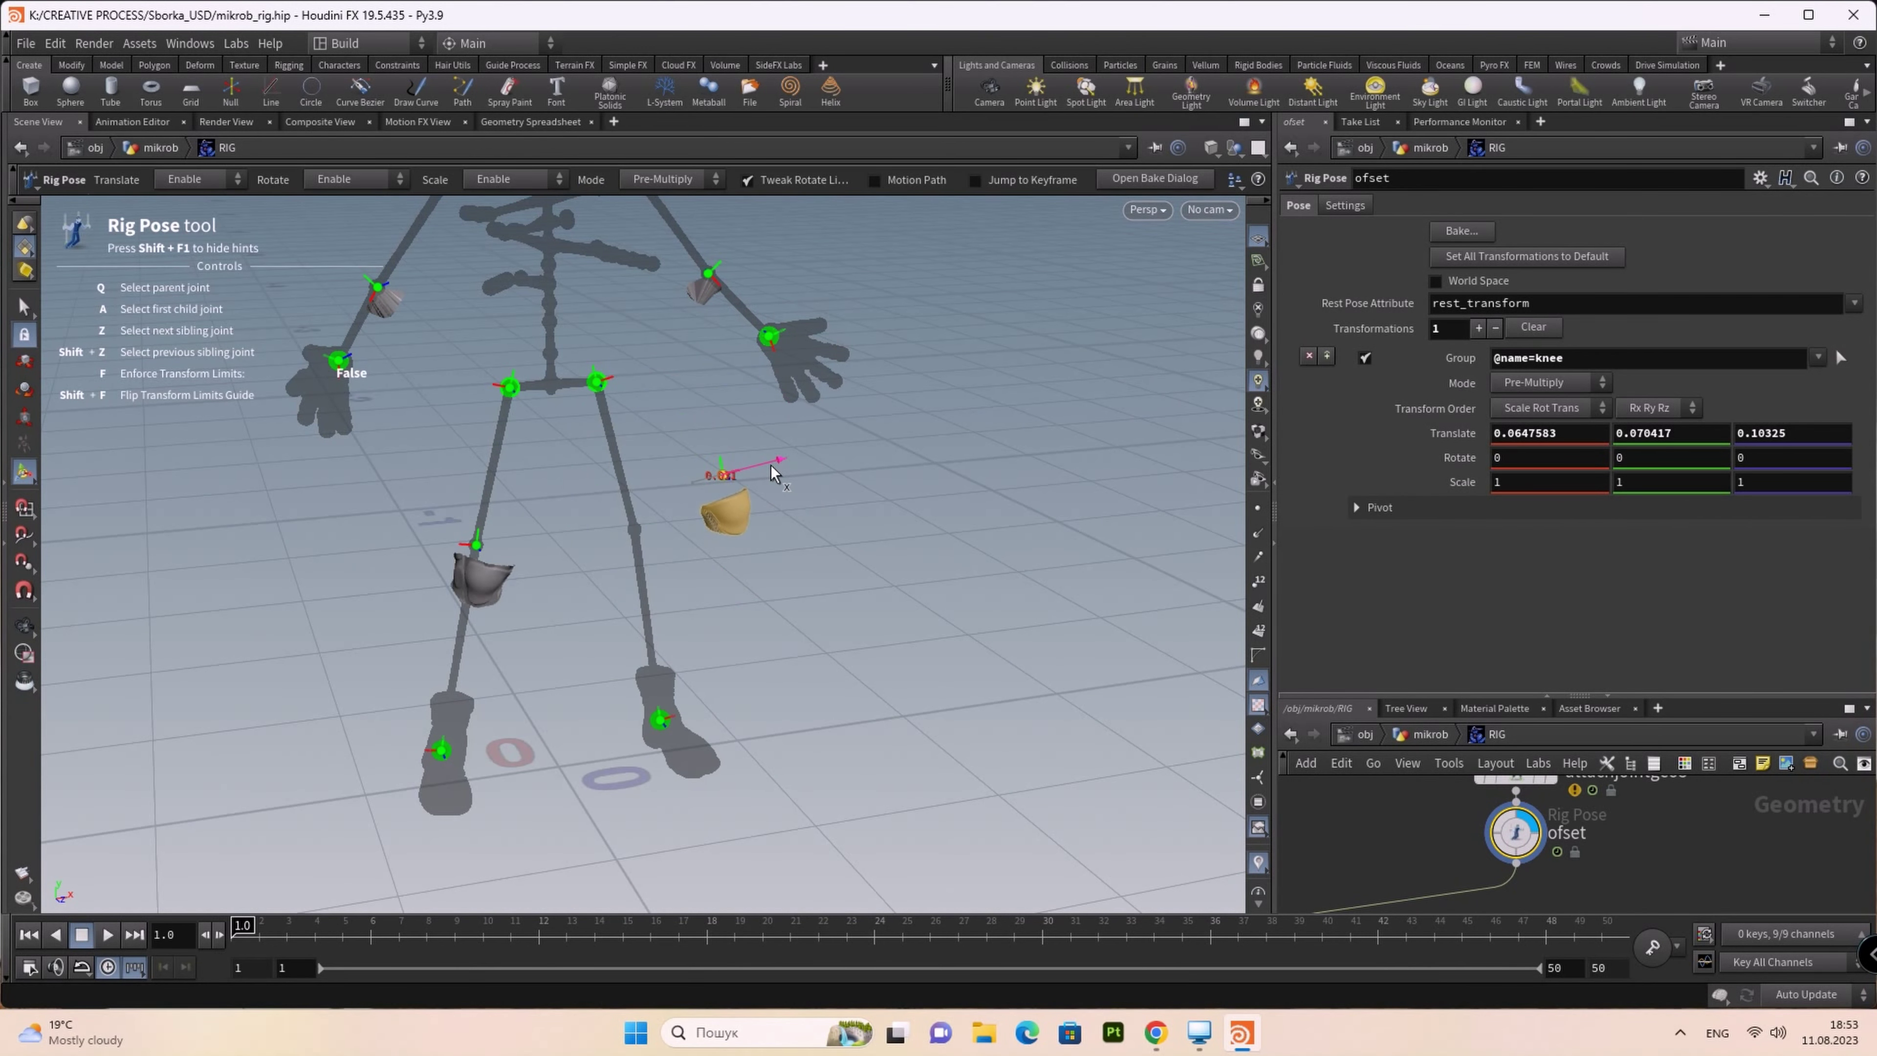
key(space)
drag(785, 643, 714, 576)
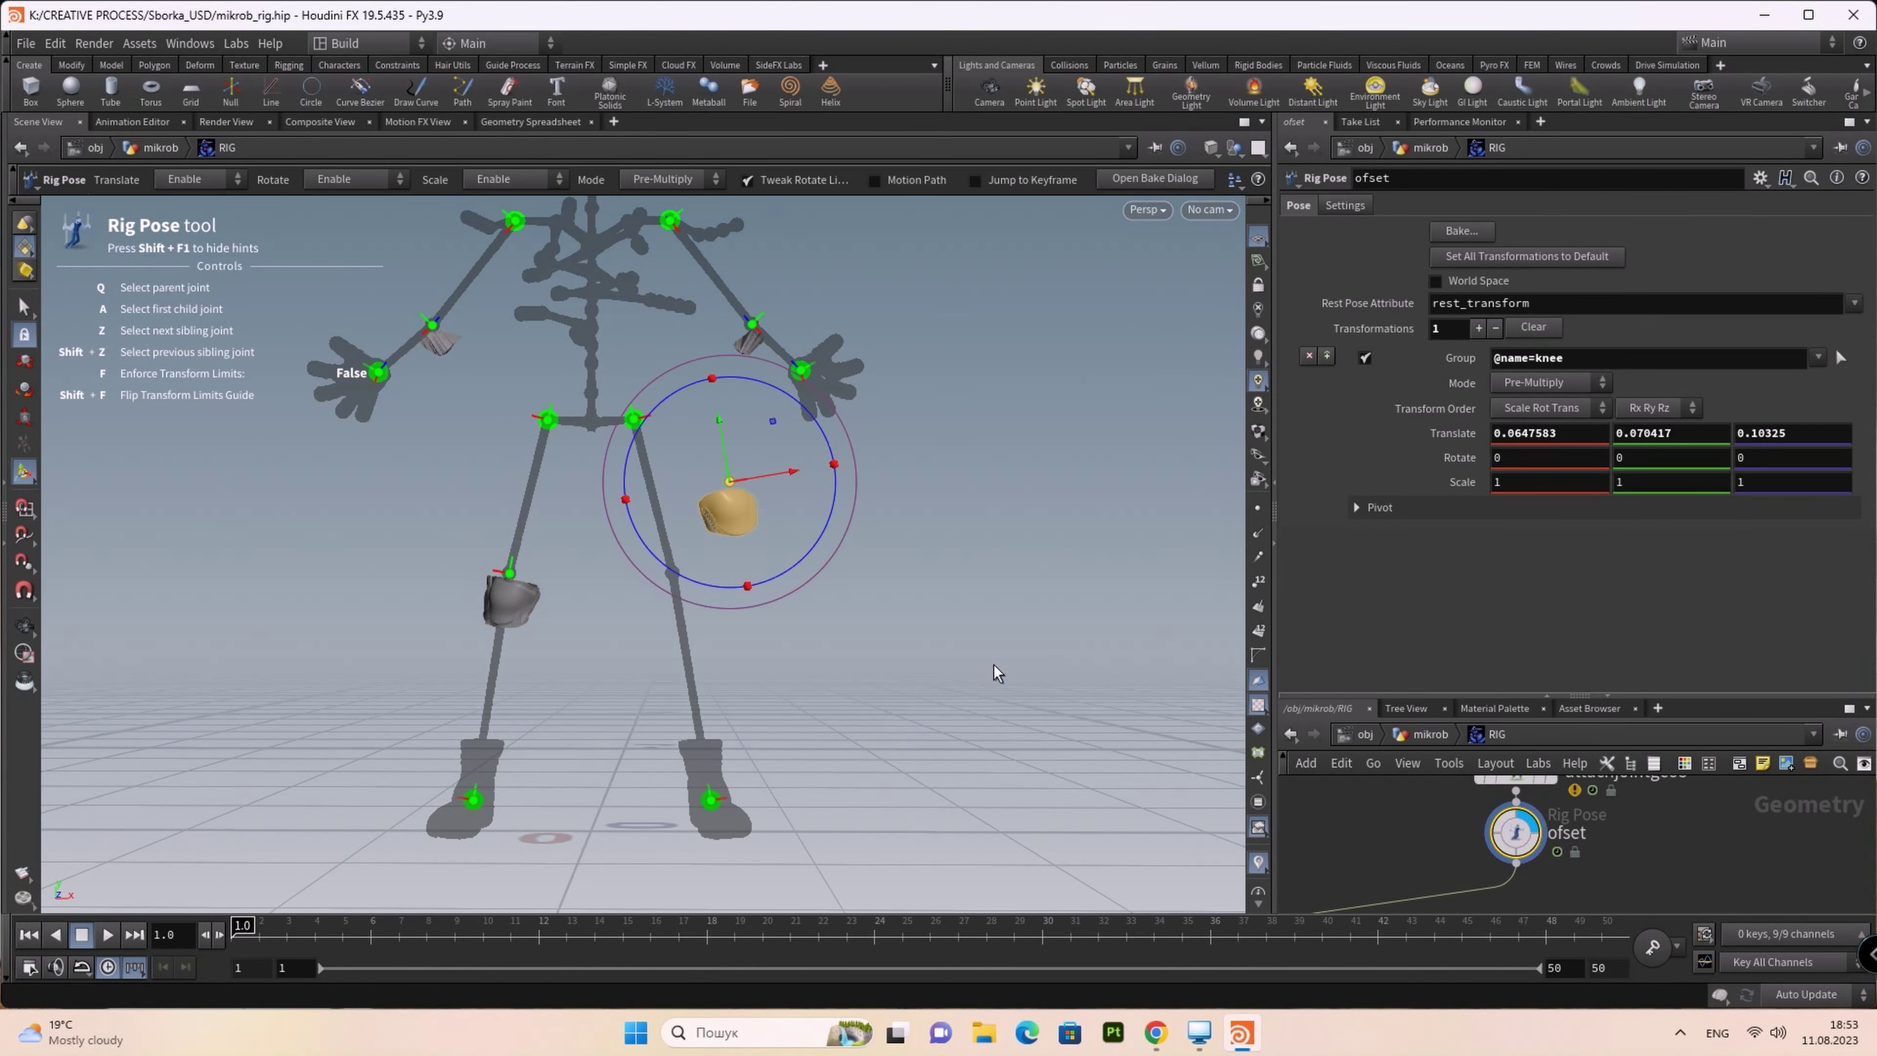
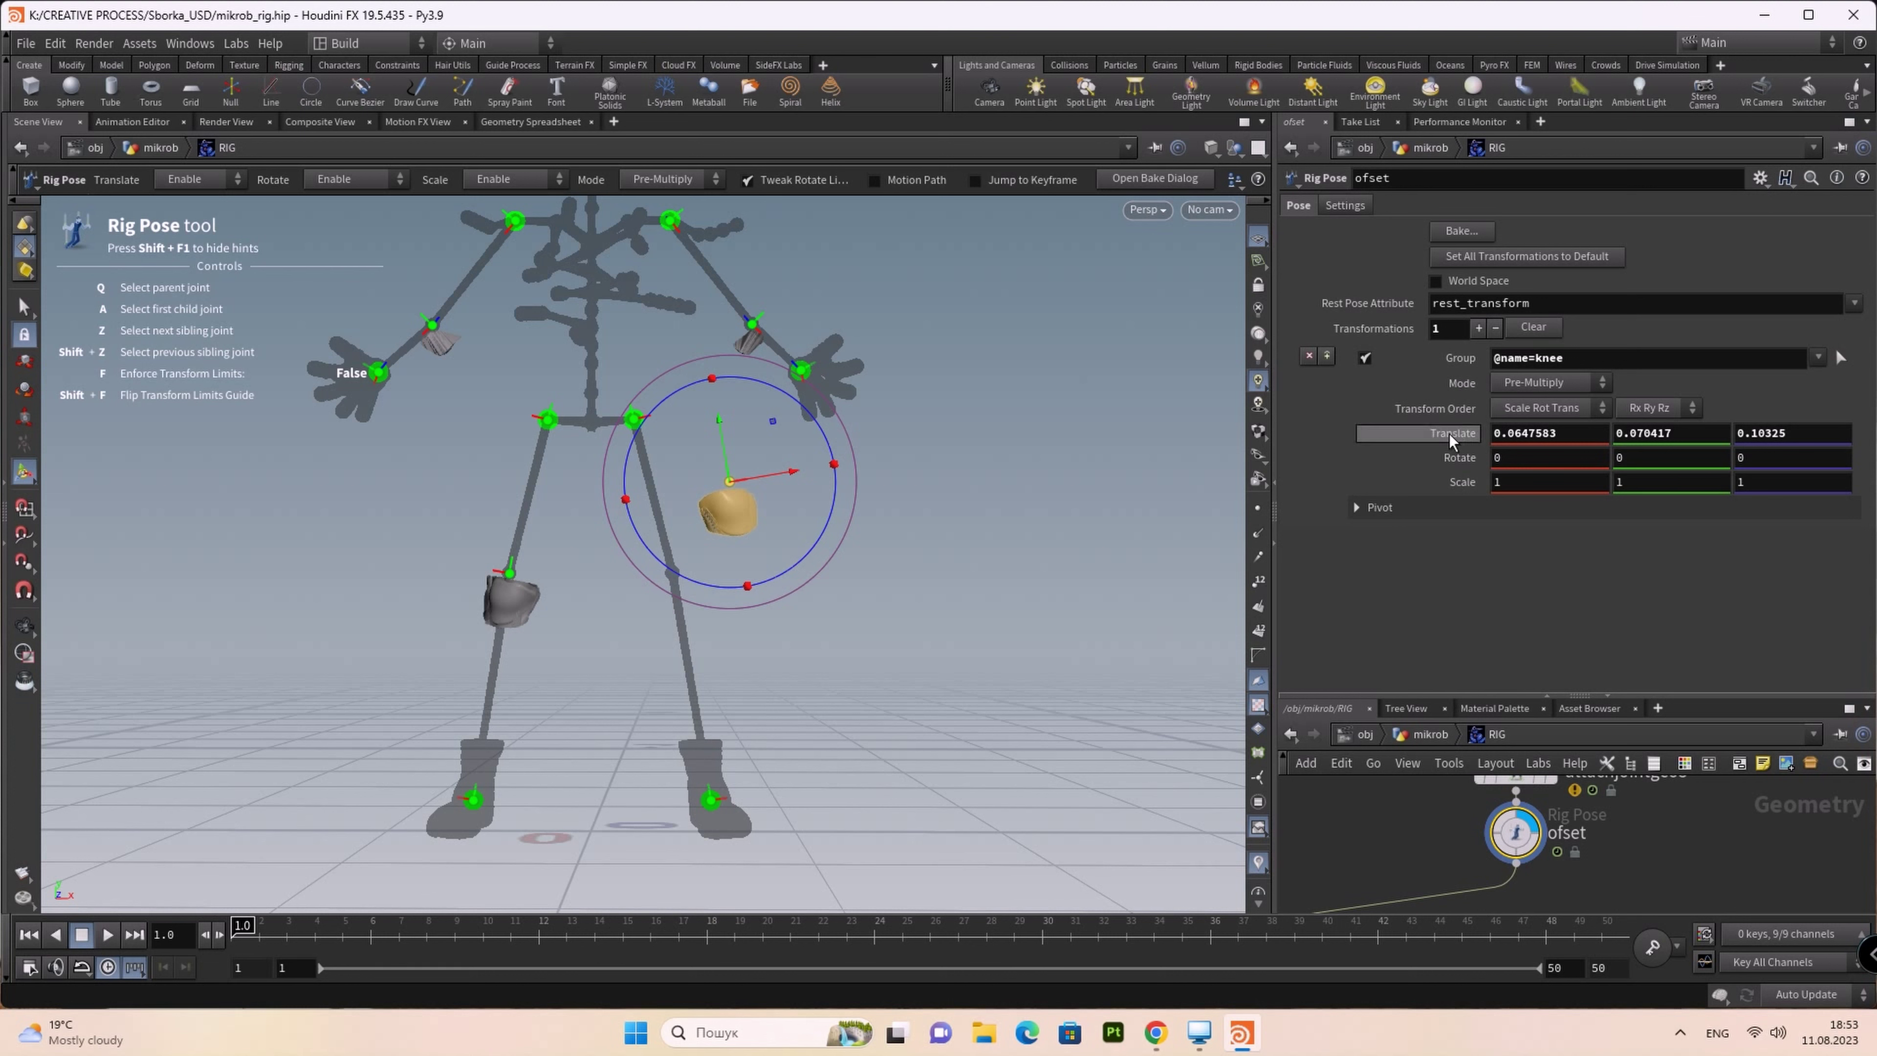
Step: In ofset, link the mirror_knee Translate to the knee Translate as ch("t0x"), ch("t0y"), ch("t0z")
click(510, 577)
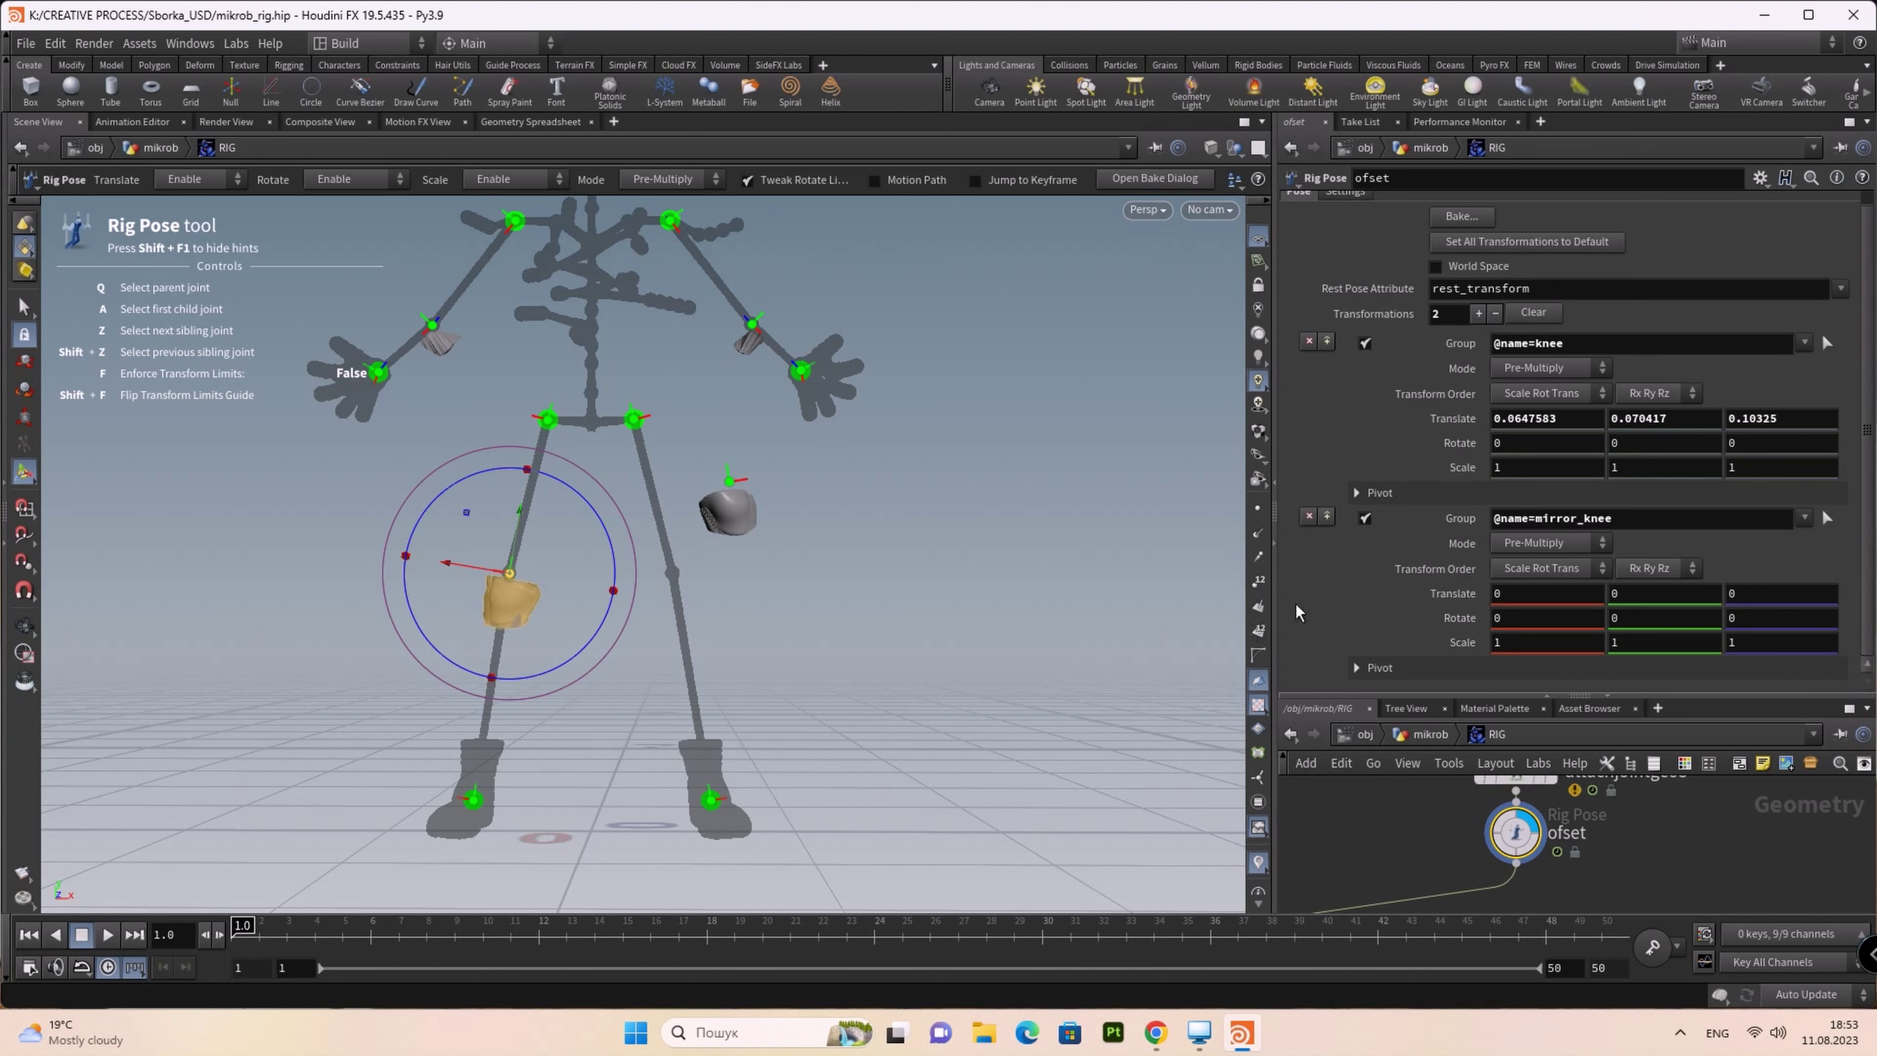
right_click(1436, 426)
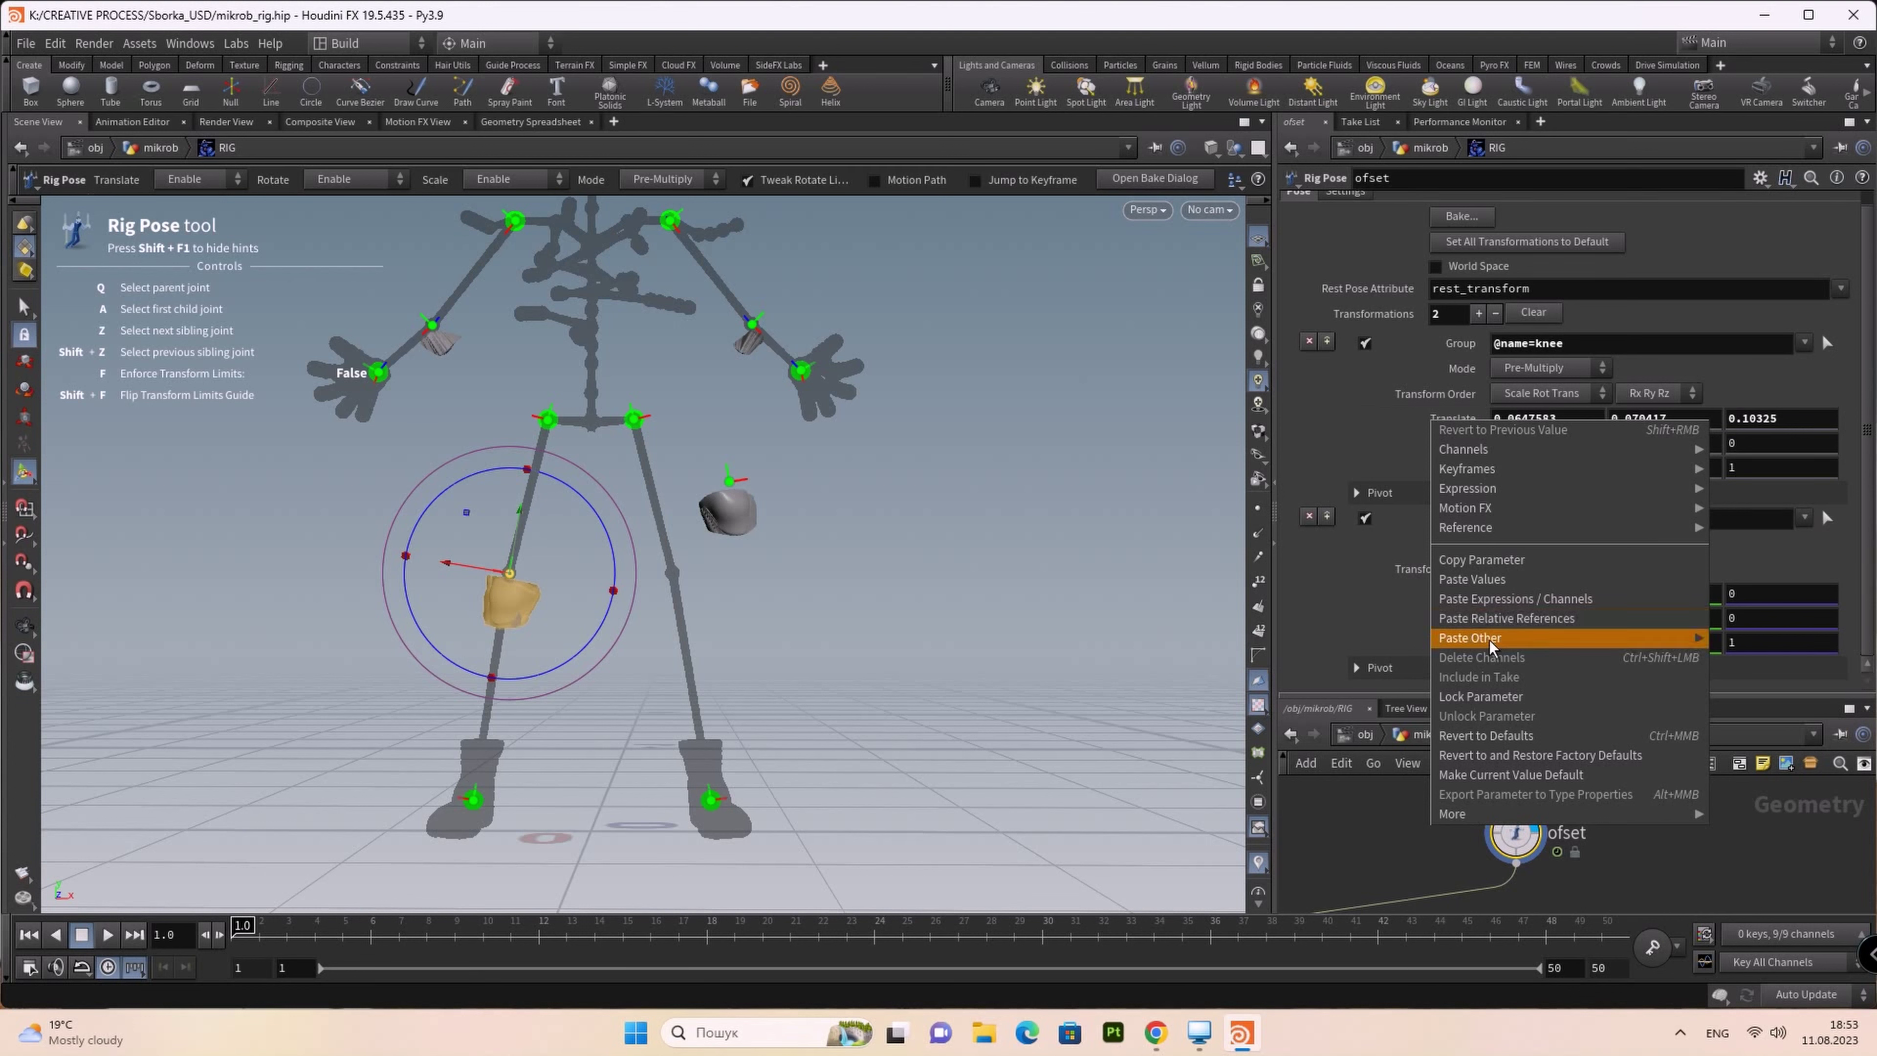
click(1496, 562)
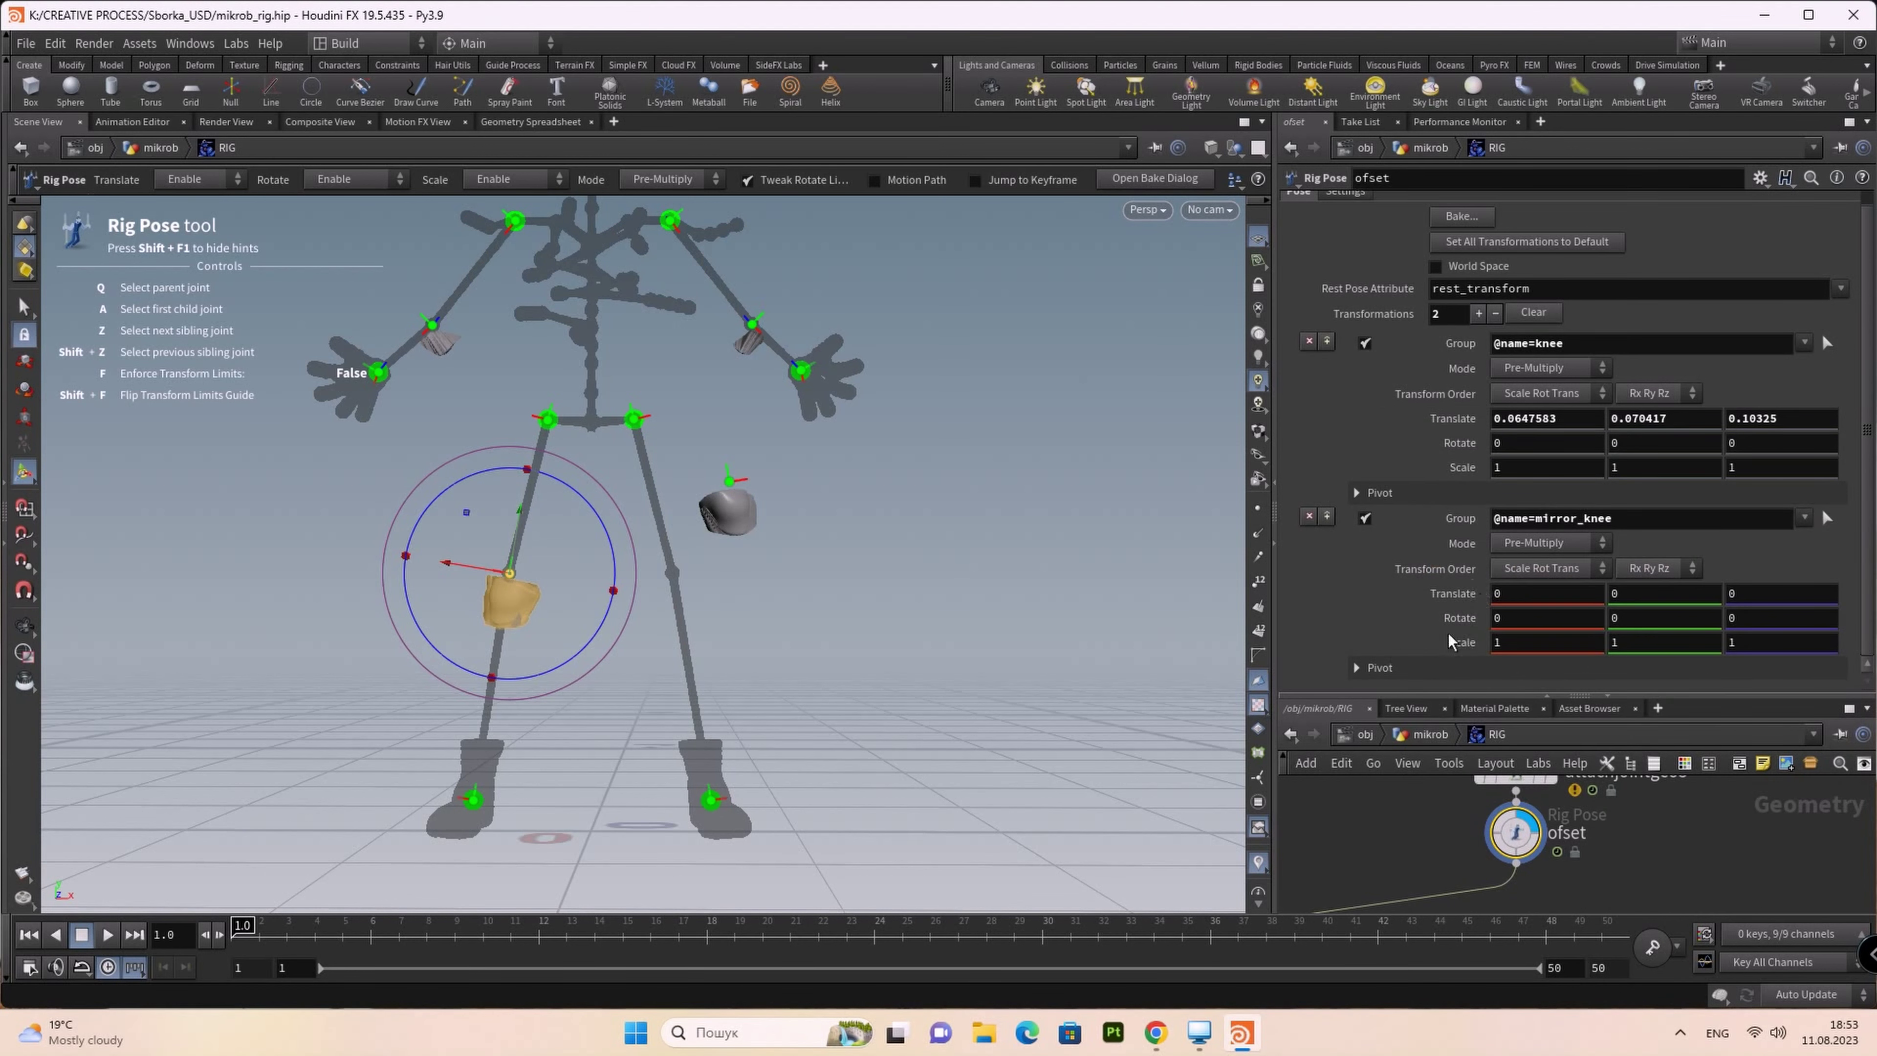
right_click(1438, 600)
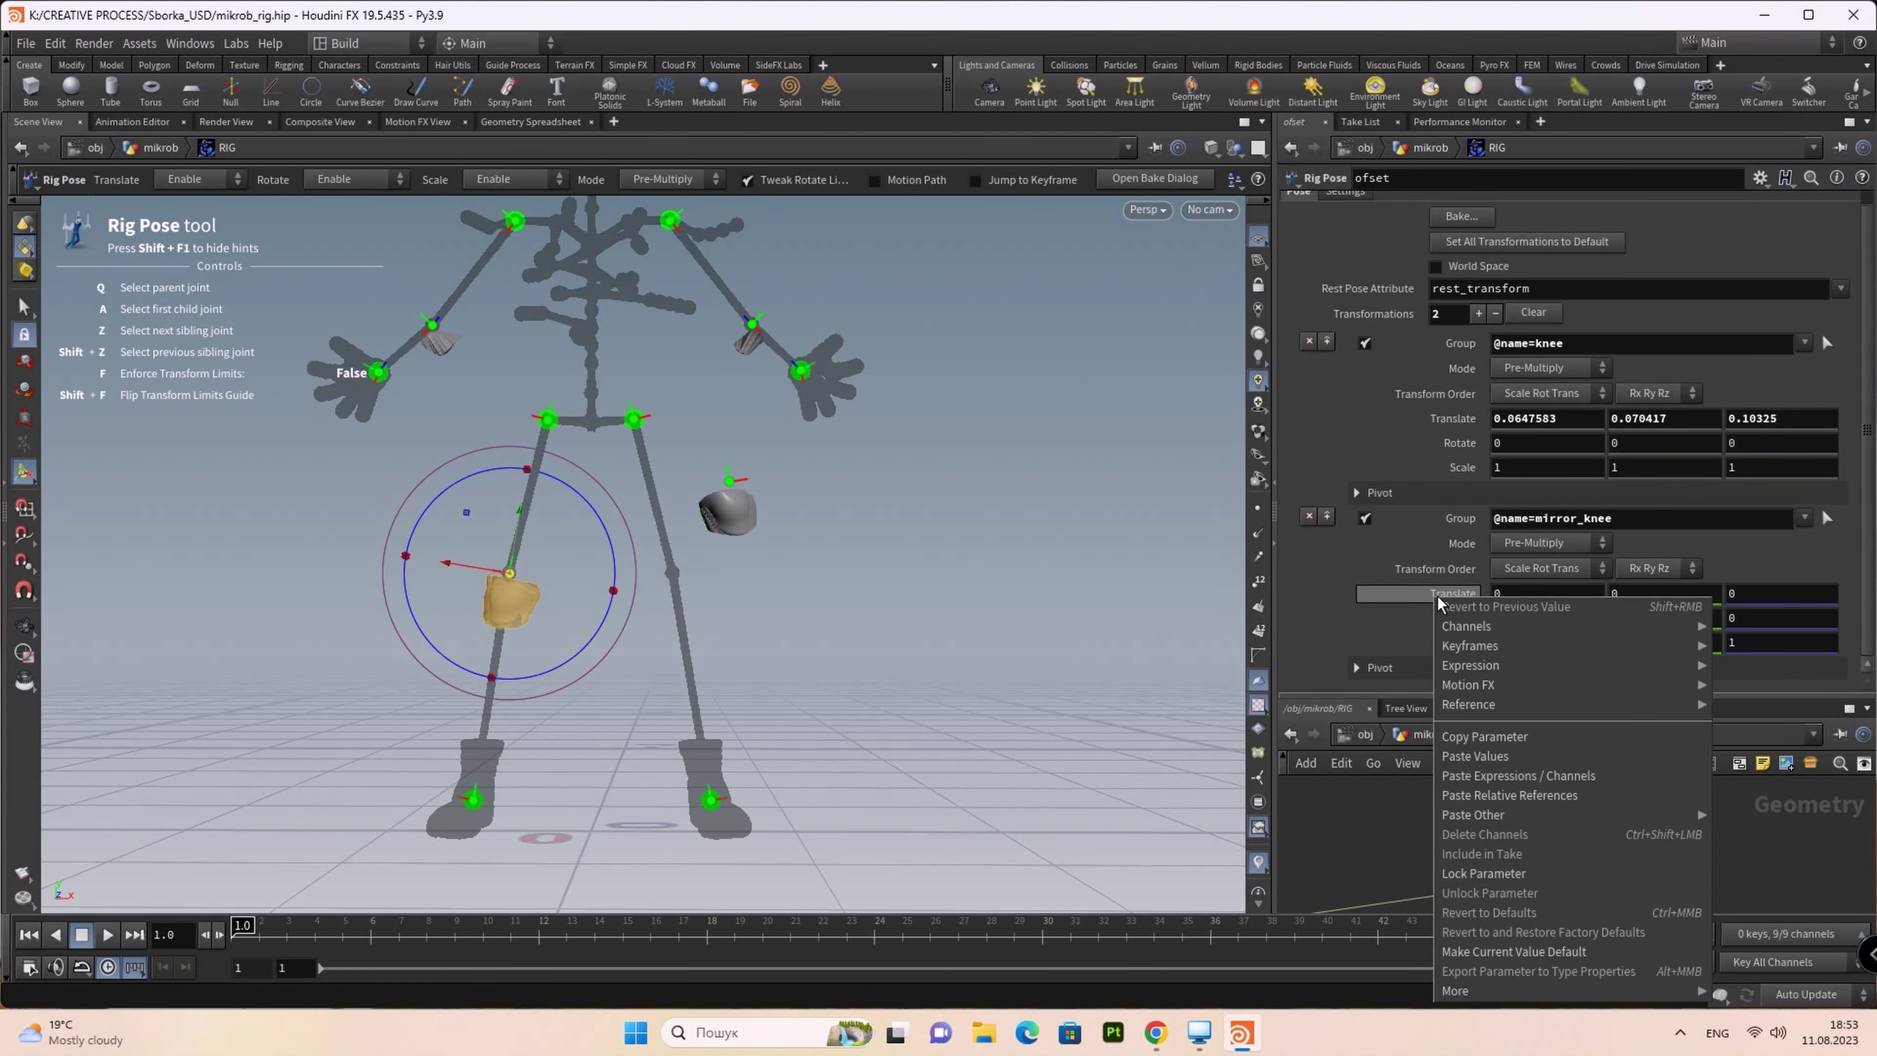
click(1533, 805)
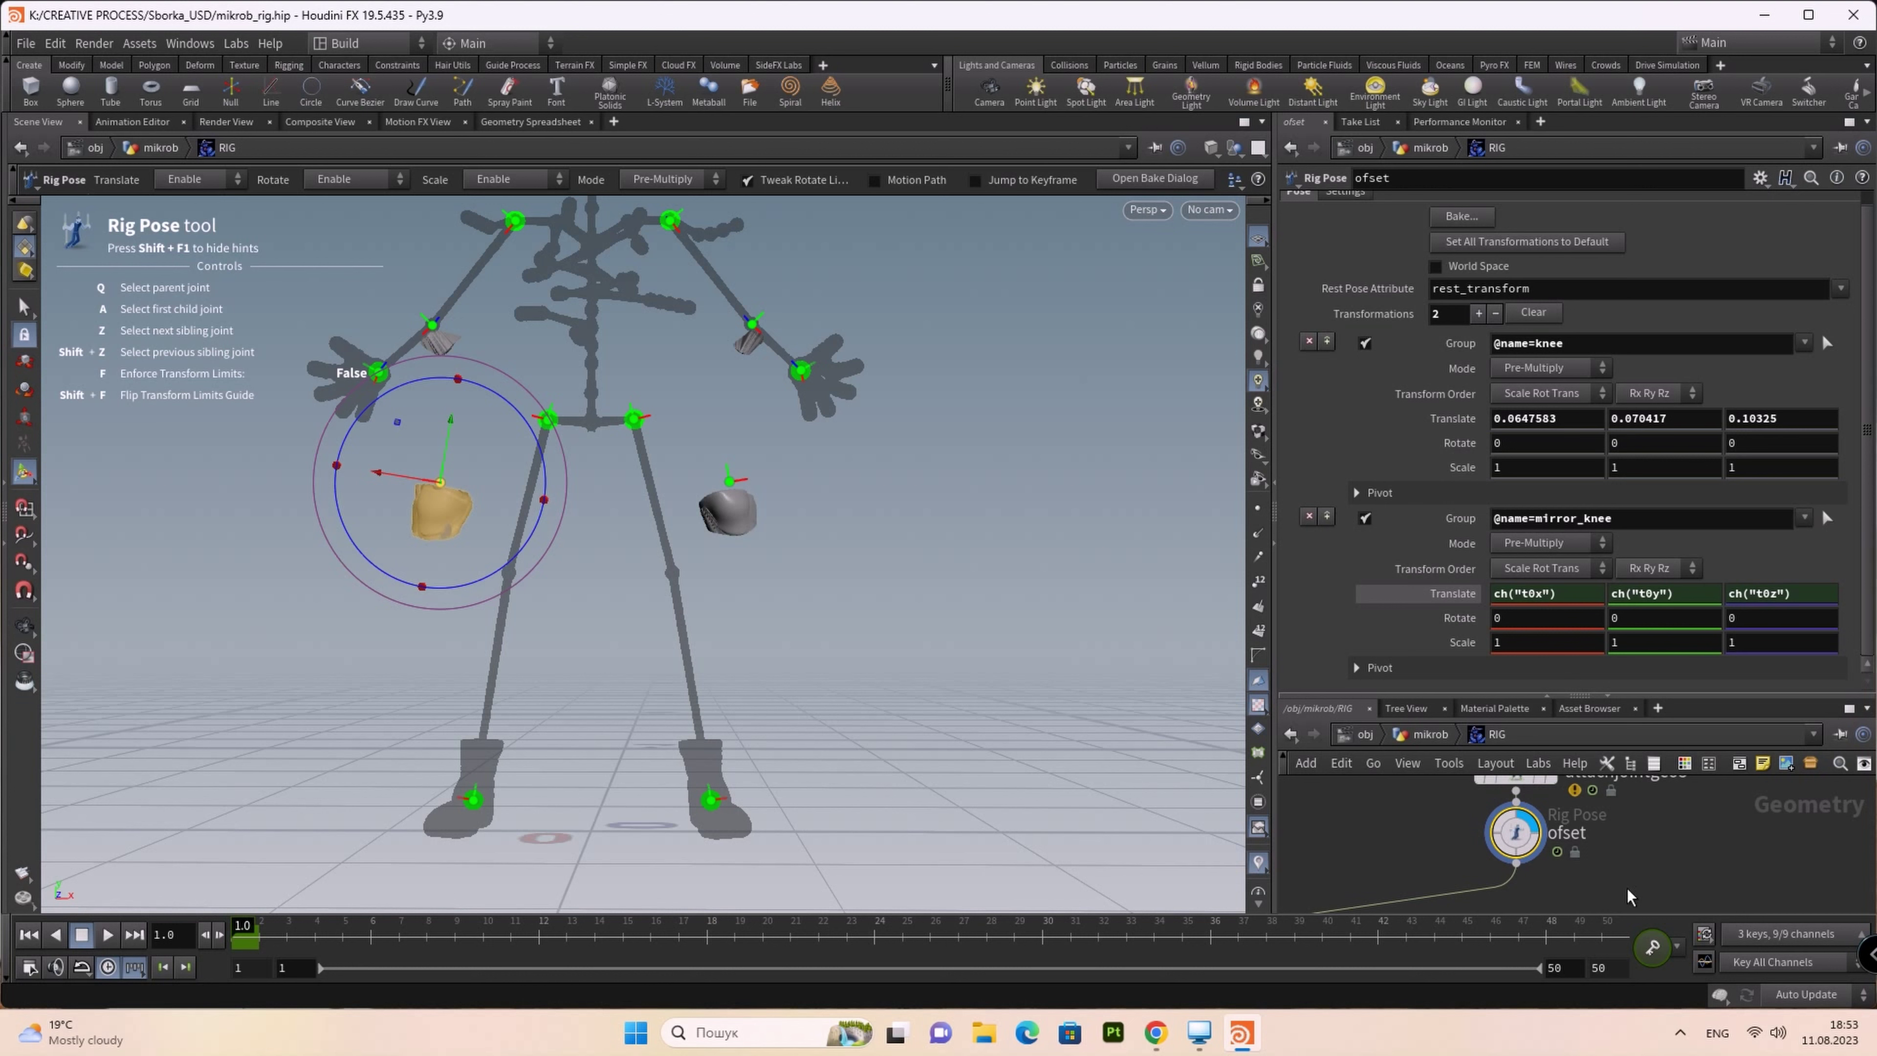
middle_drag(1631, 873, 1610, 924)
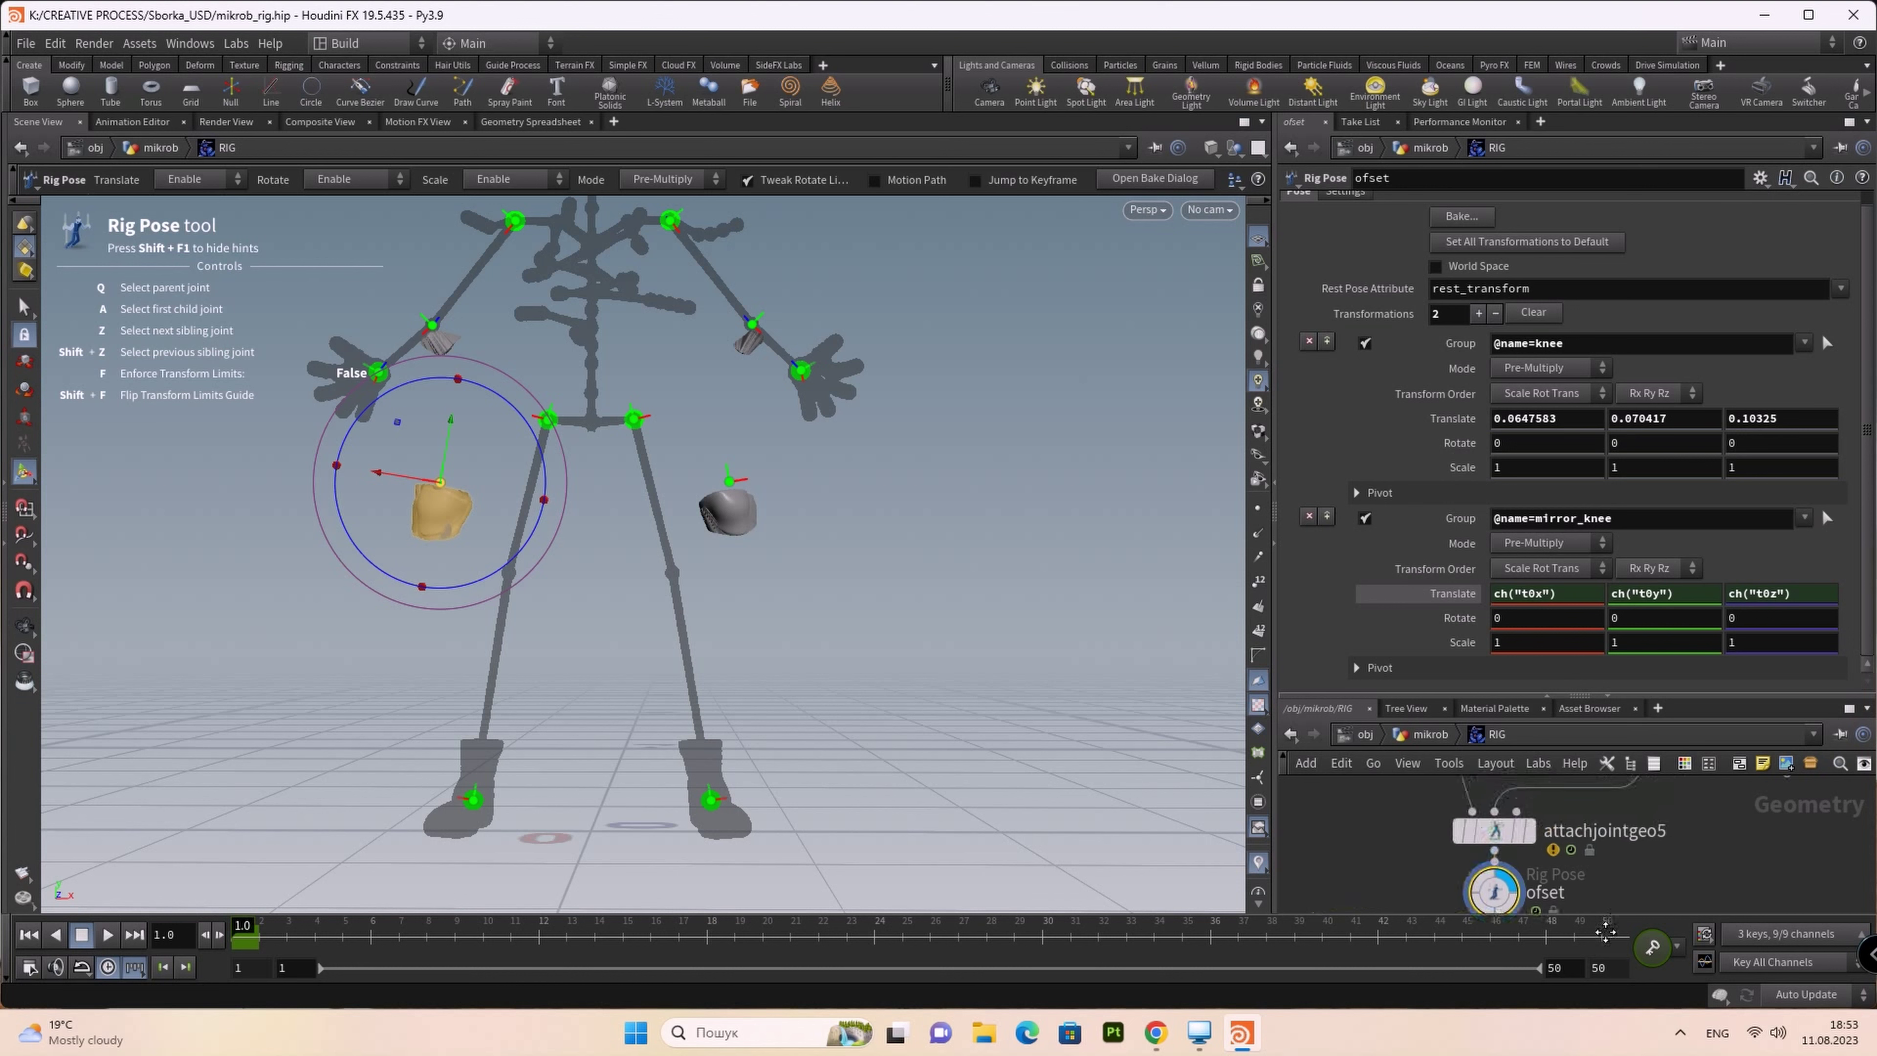
click(1500, 827)
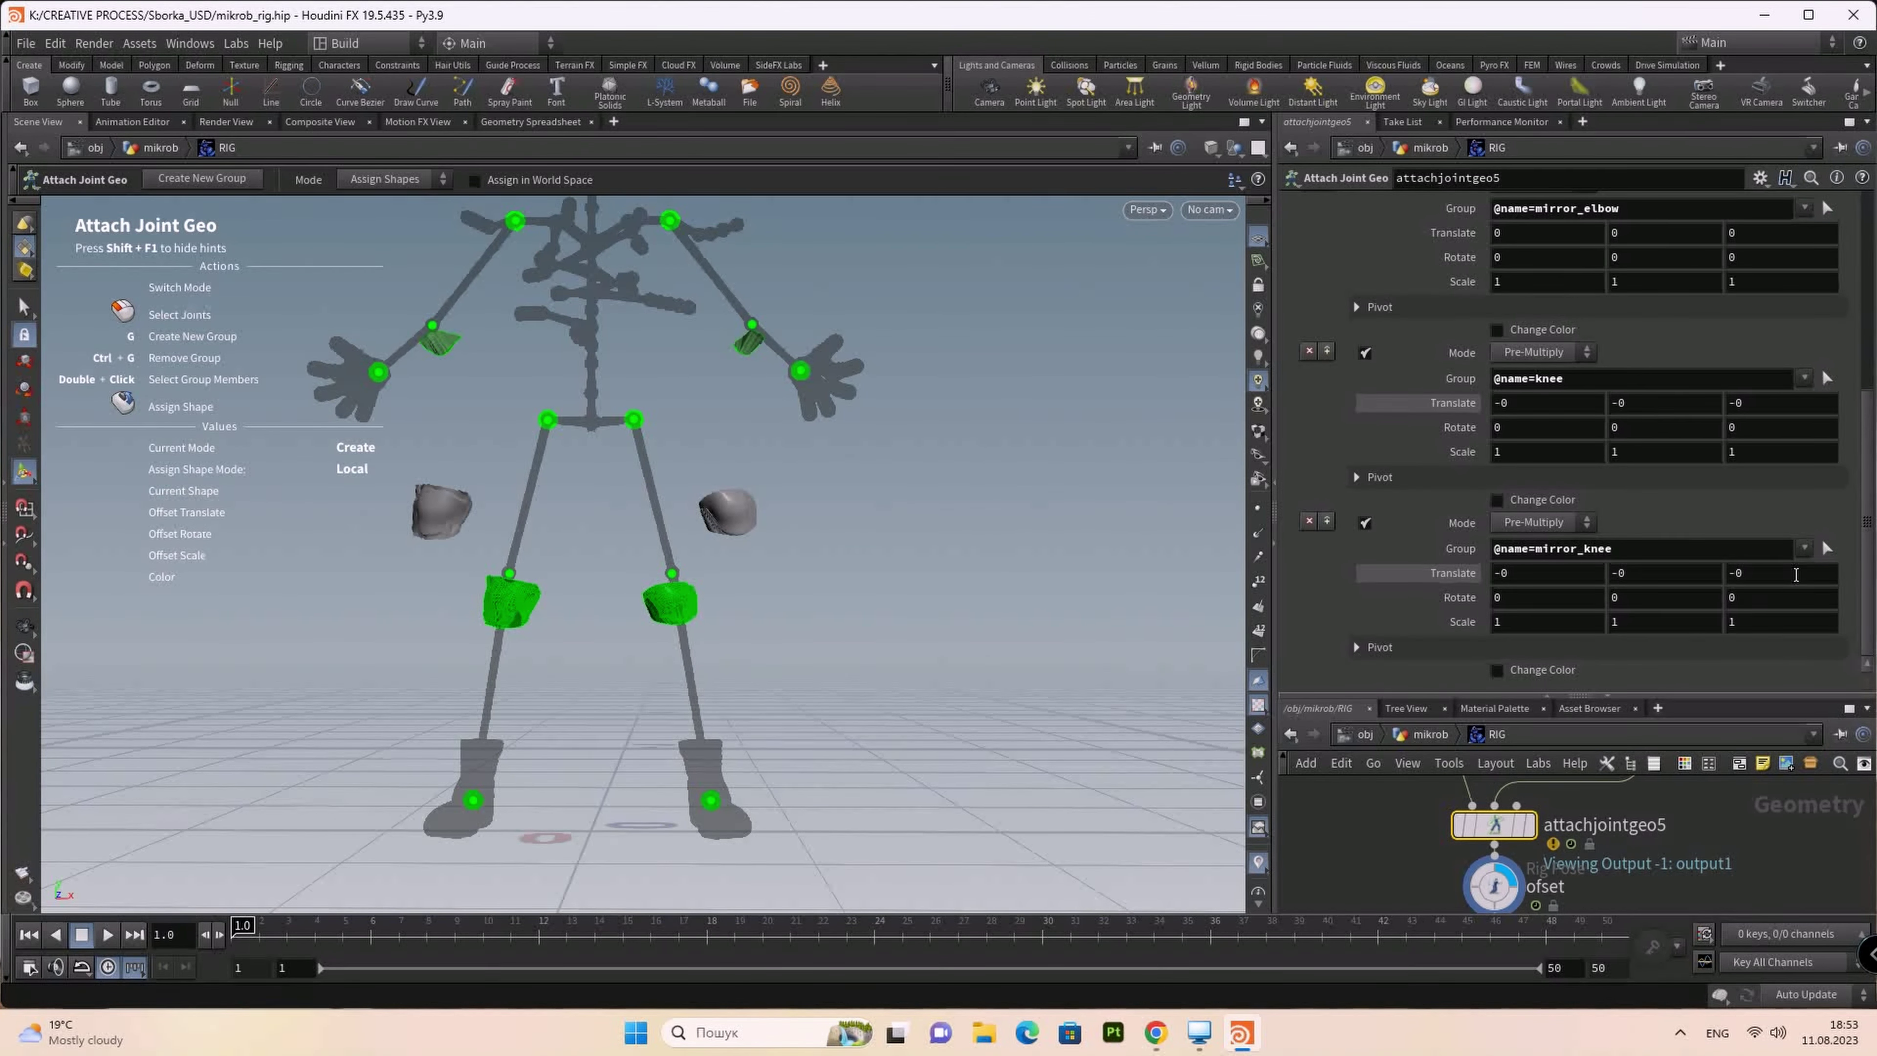
Step: Link attachjointgeo5's knee and mirror_knee Translate to ofset's knee translate with relative references
scroll(1628, 412, up, 2)
scroll(1722, 492, up, 2)
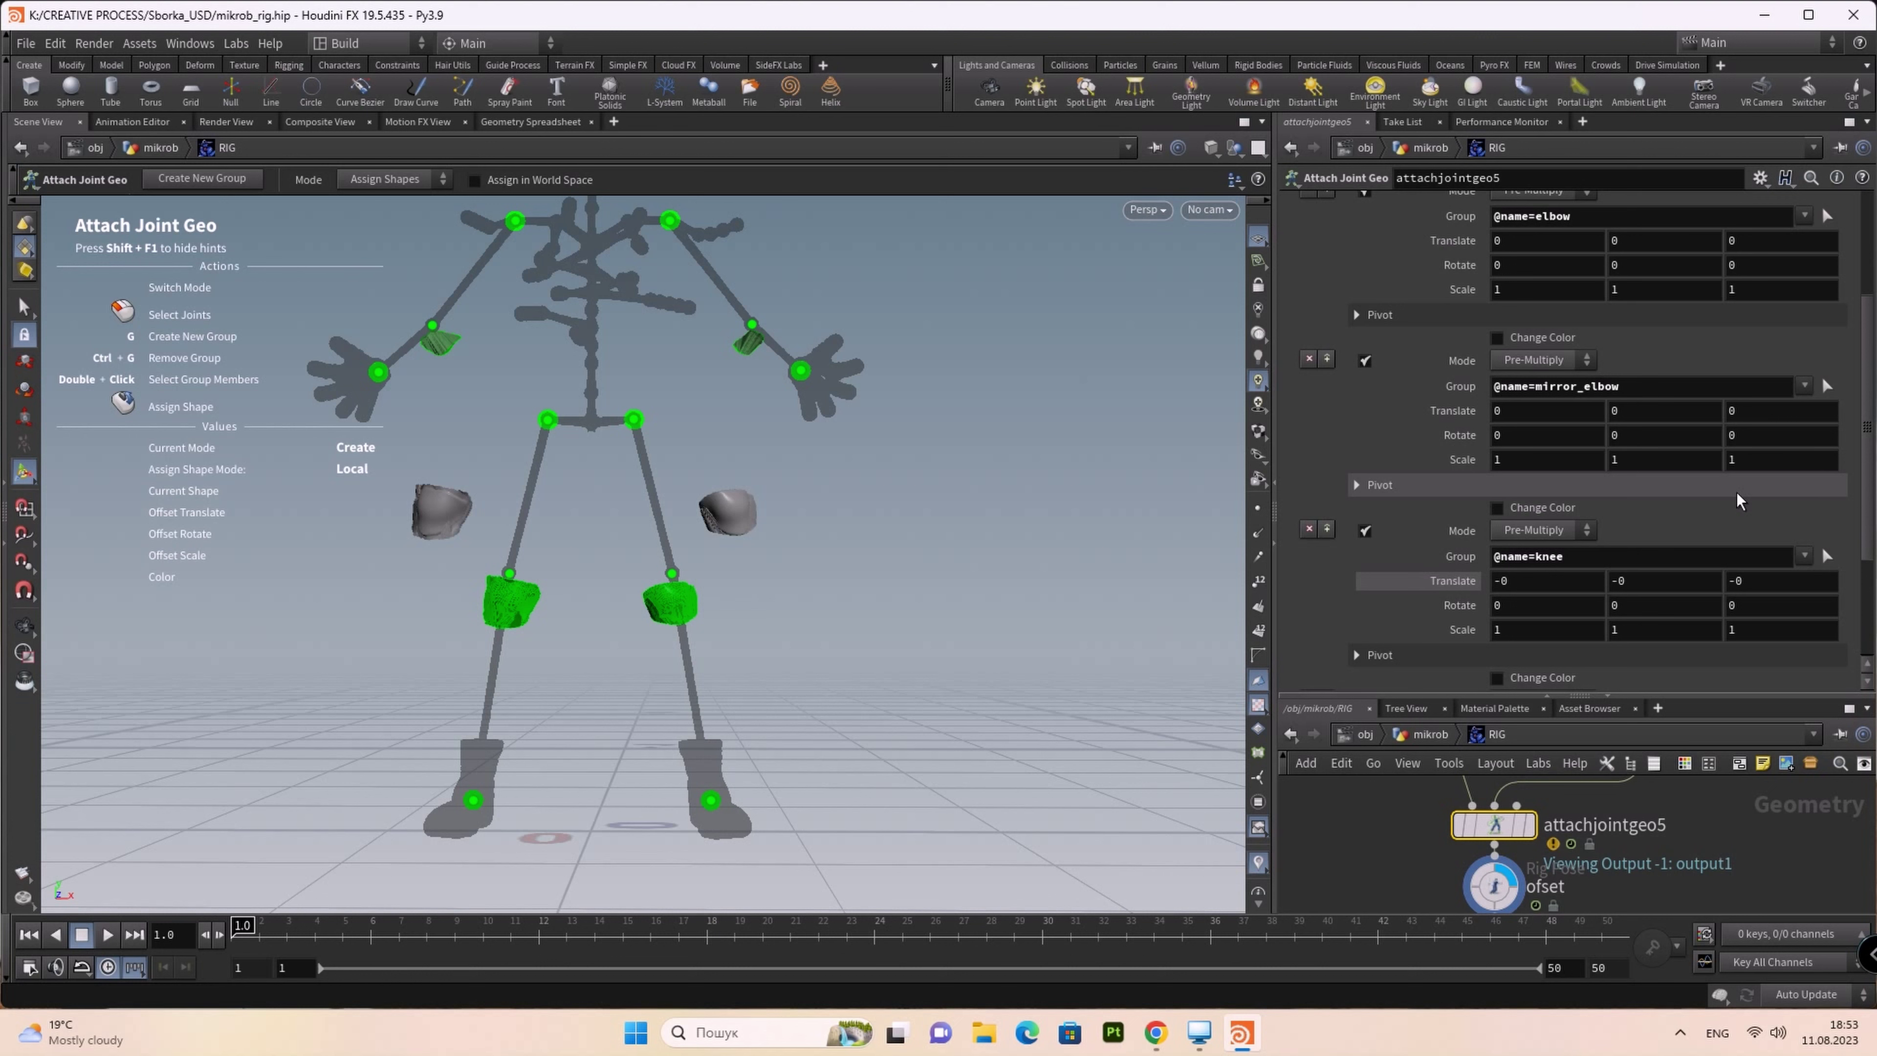
scroll(1740, 501, up, 1)
scroll(1740, 500, down, 2)
scroll(1740, 501, down, 1)
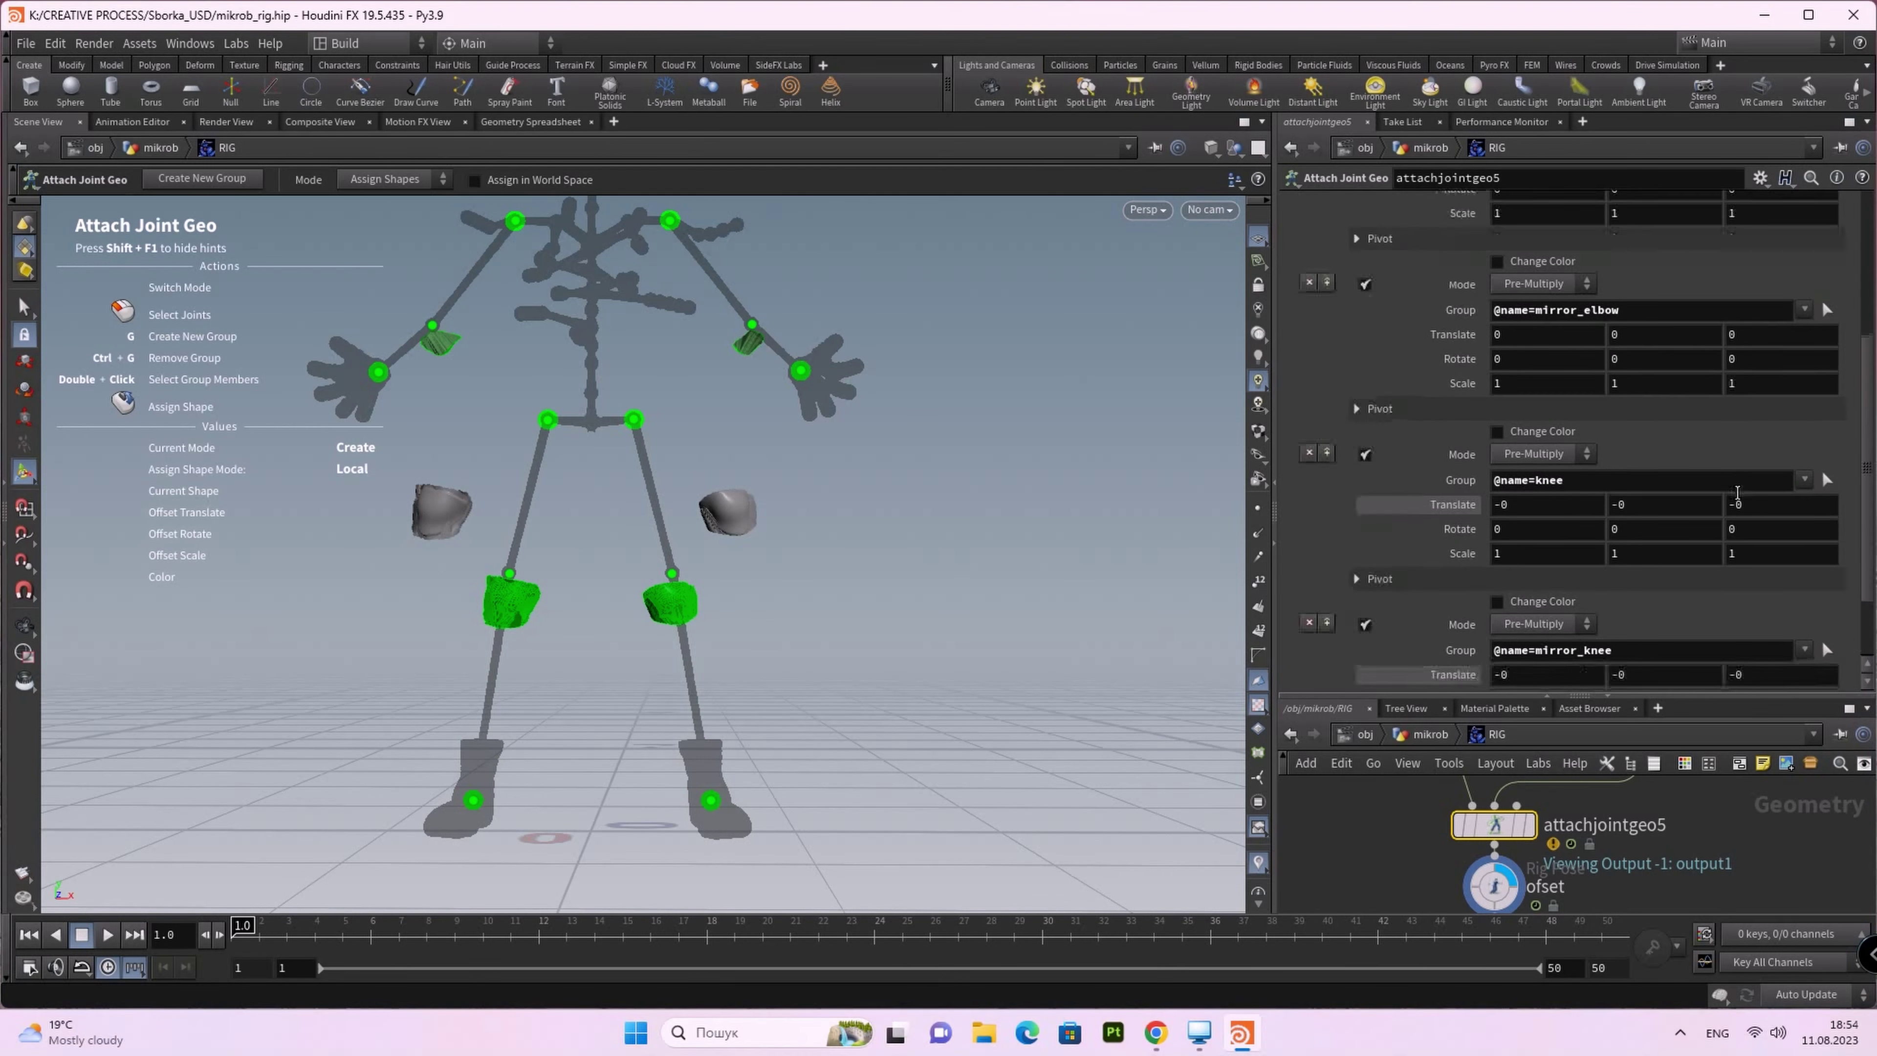
scroll(1738, 501, down, 1)
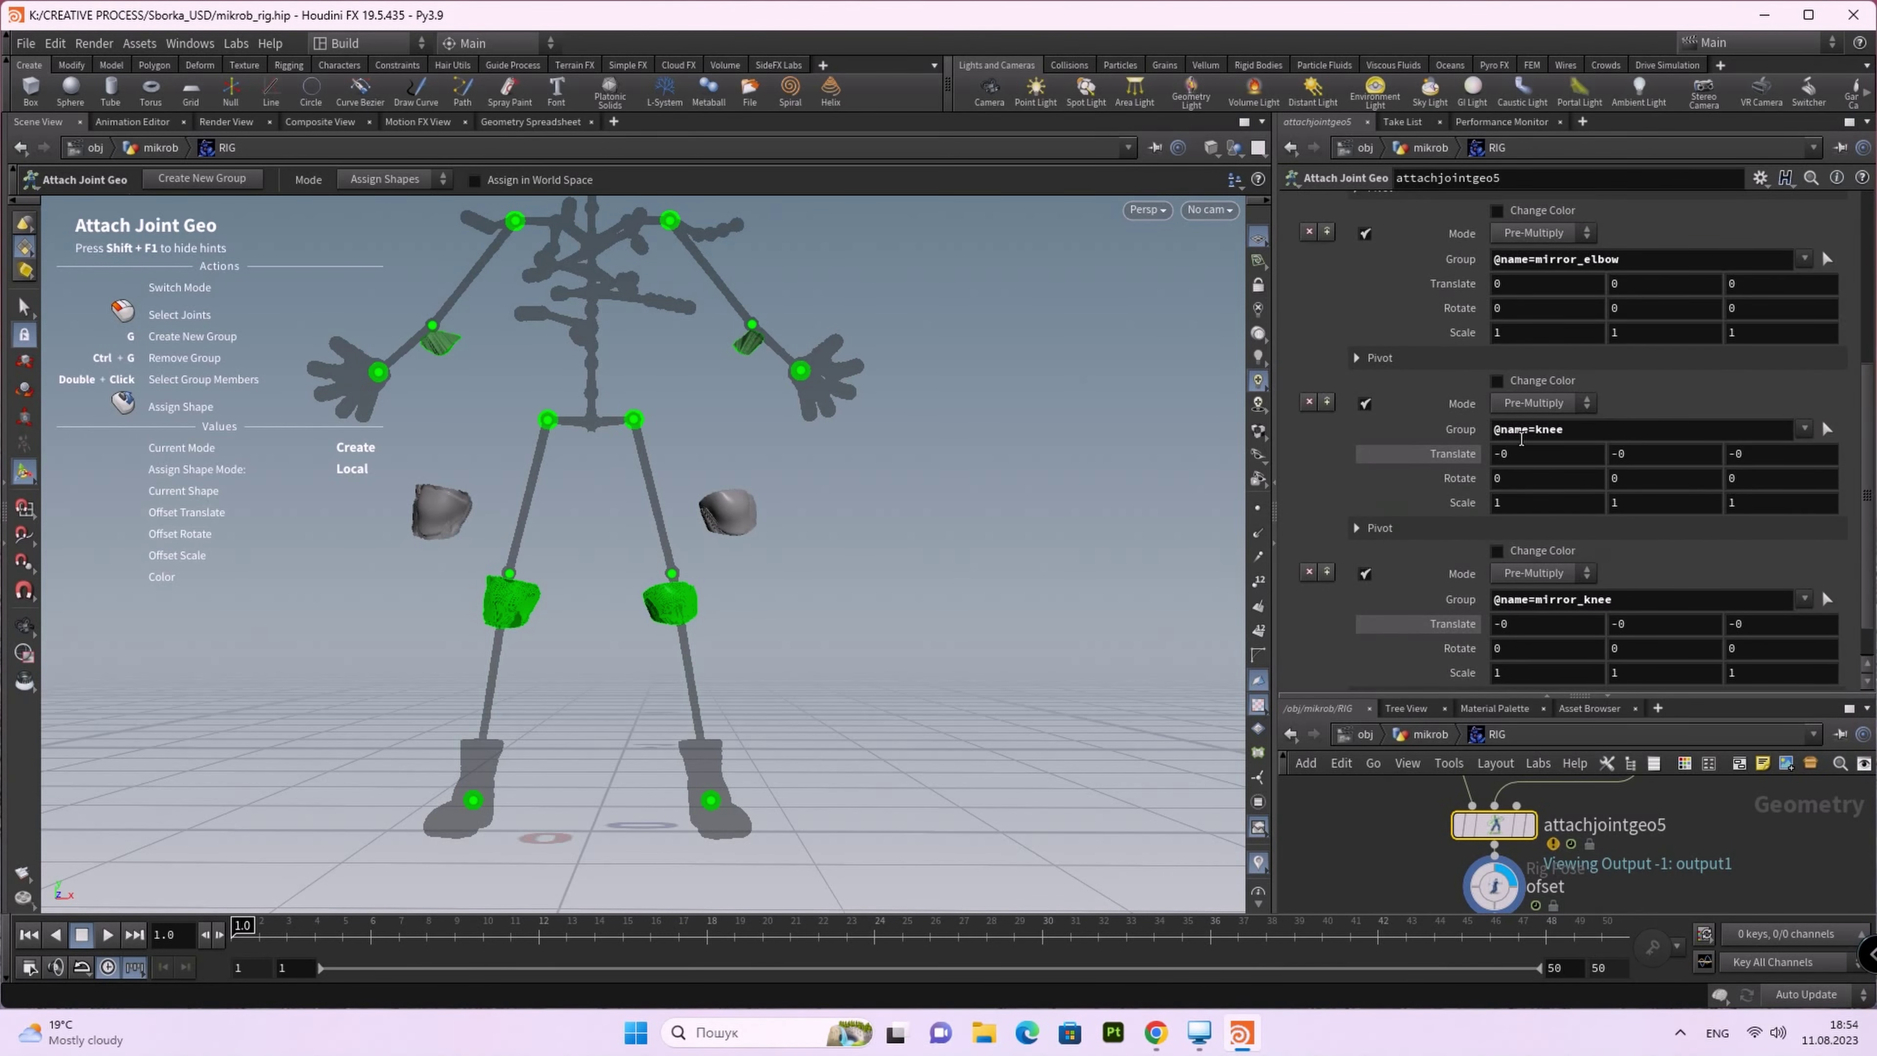
right_click(1433, 453)
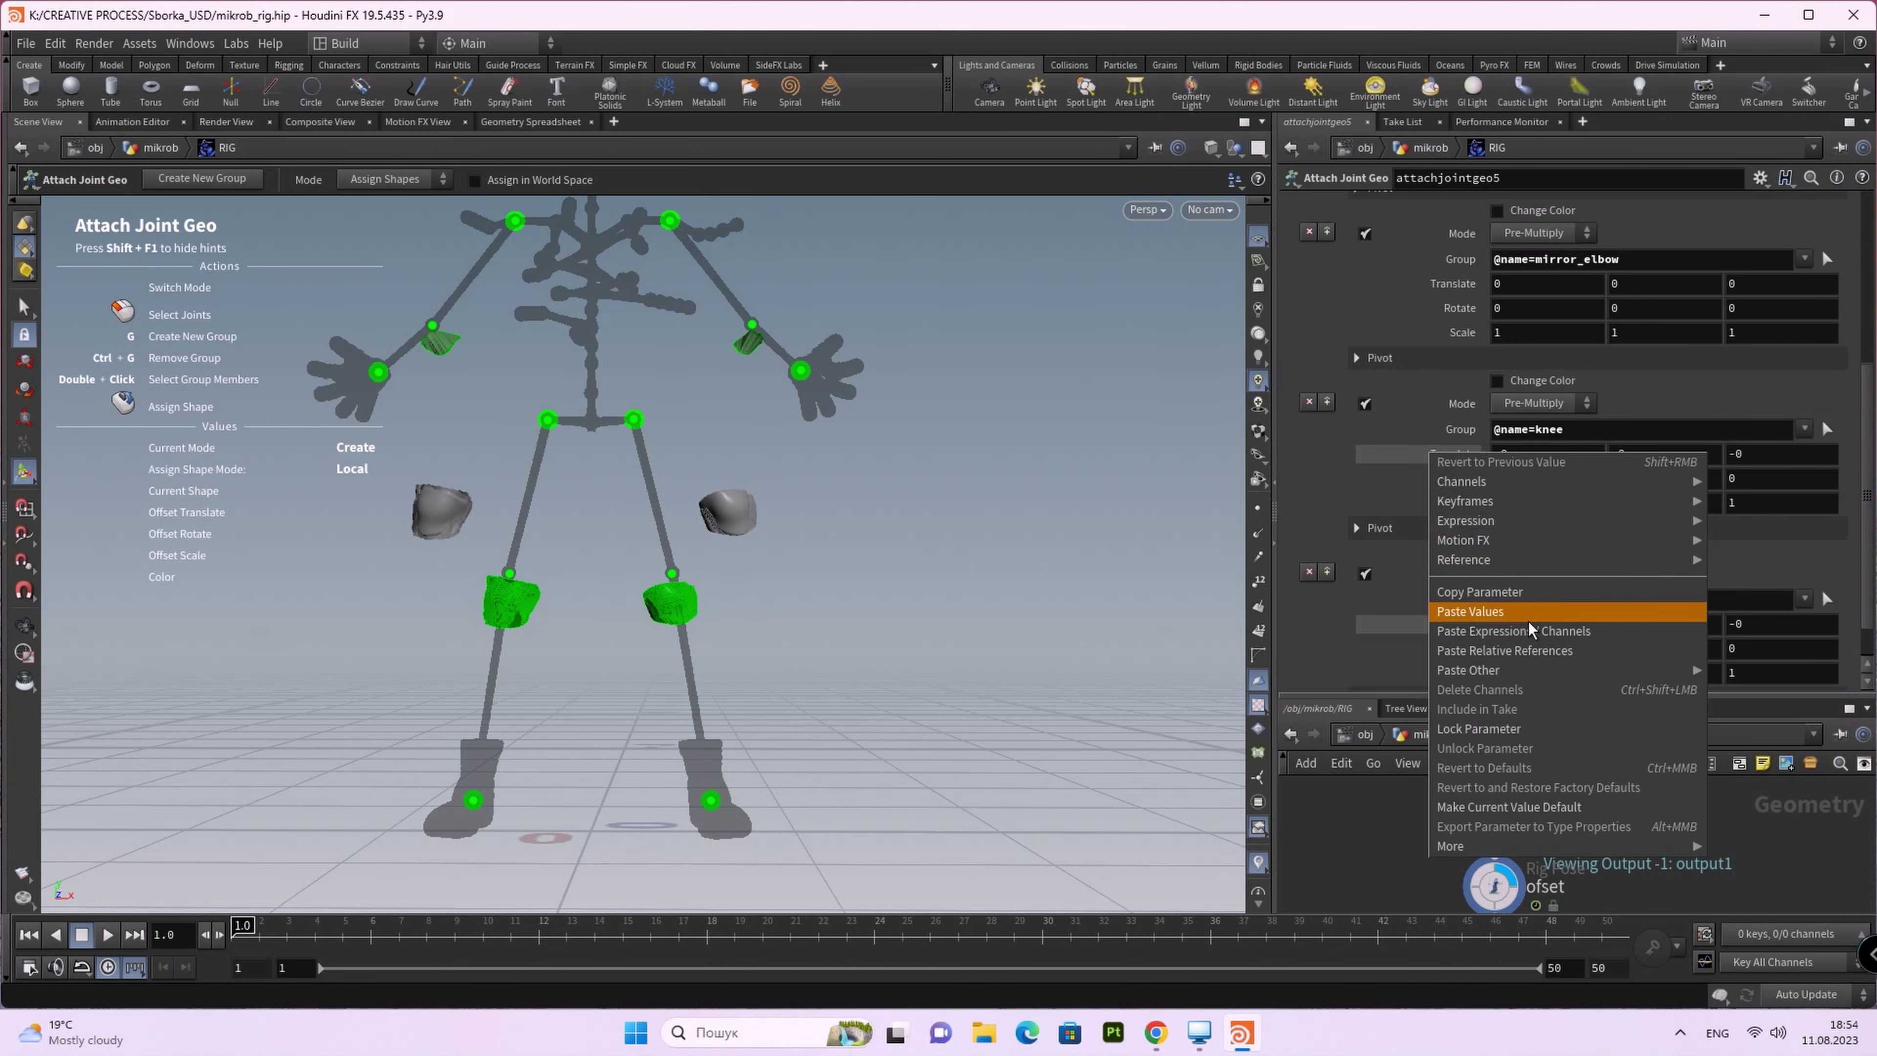
click(1532, 652)
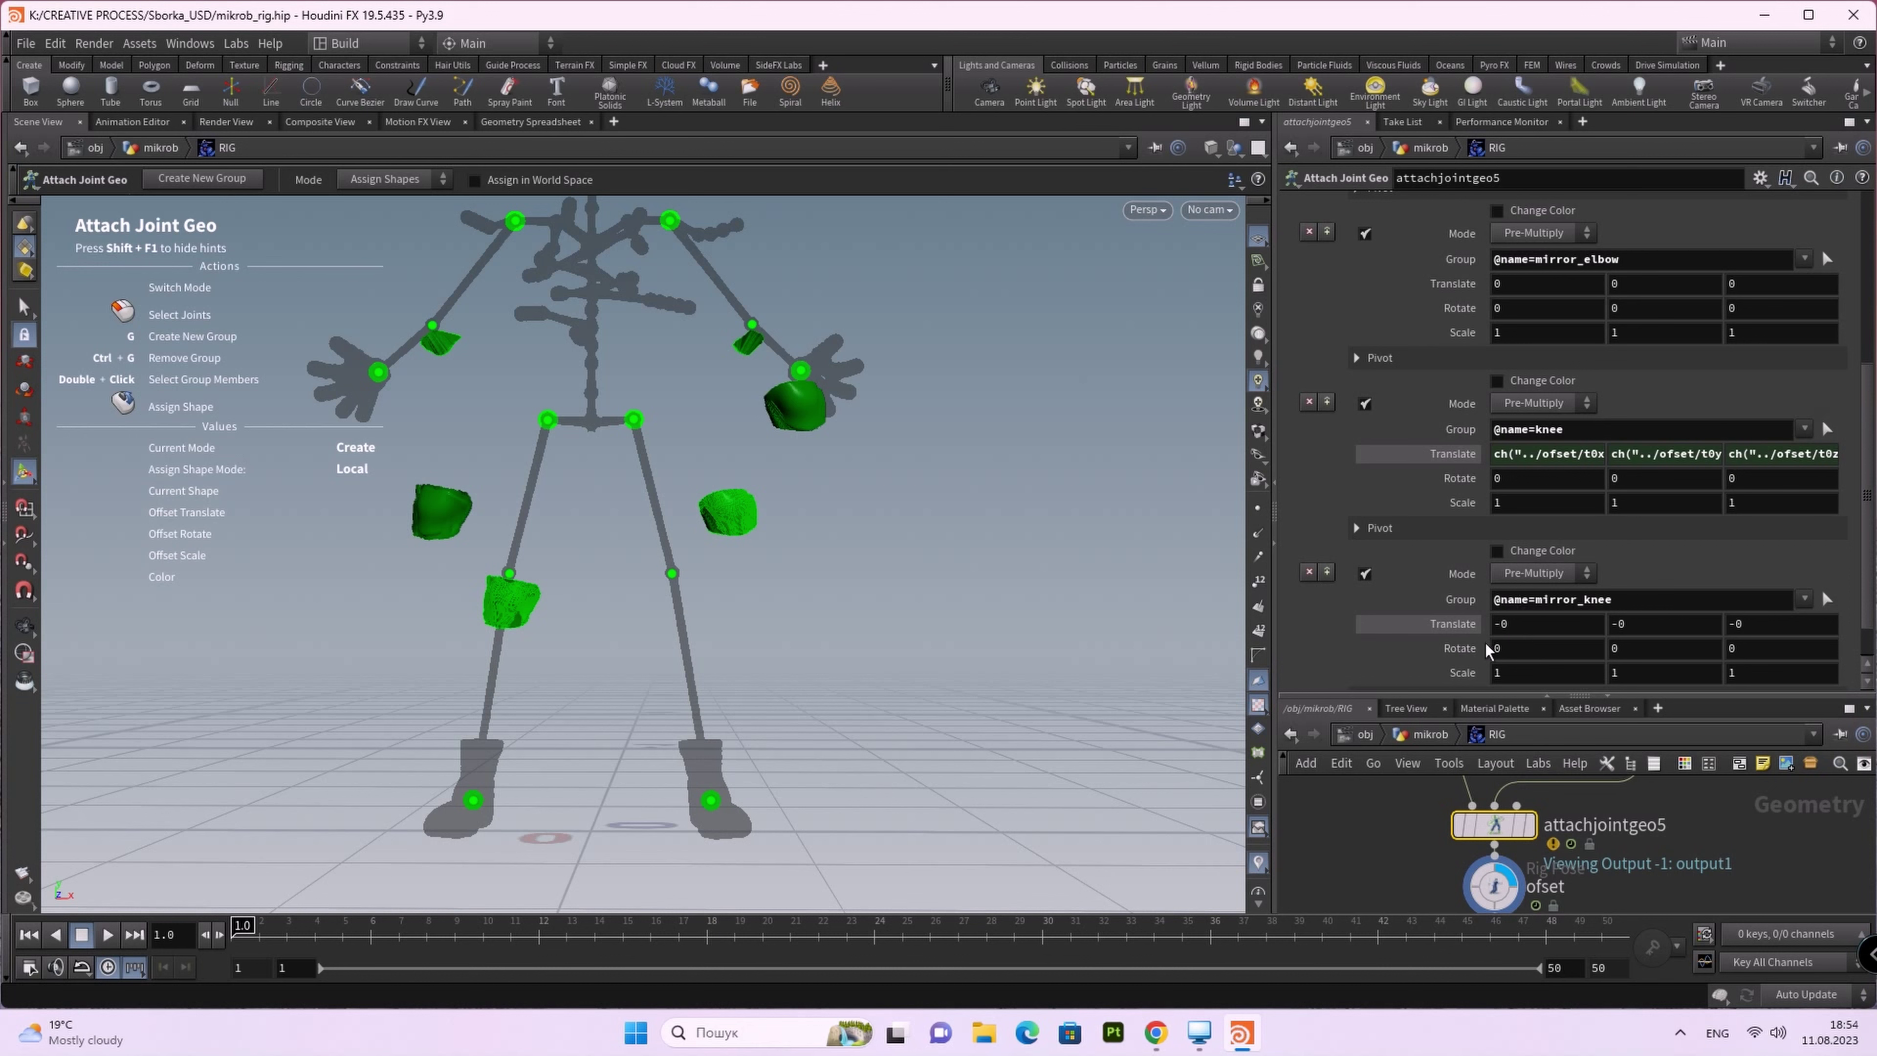
right_click(1468, 635)
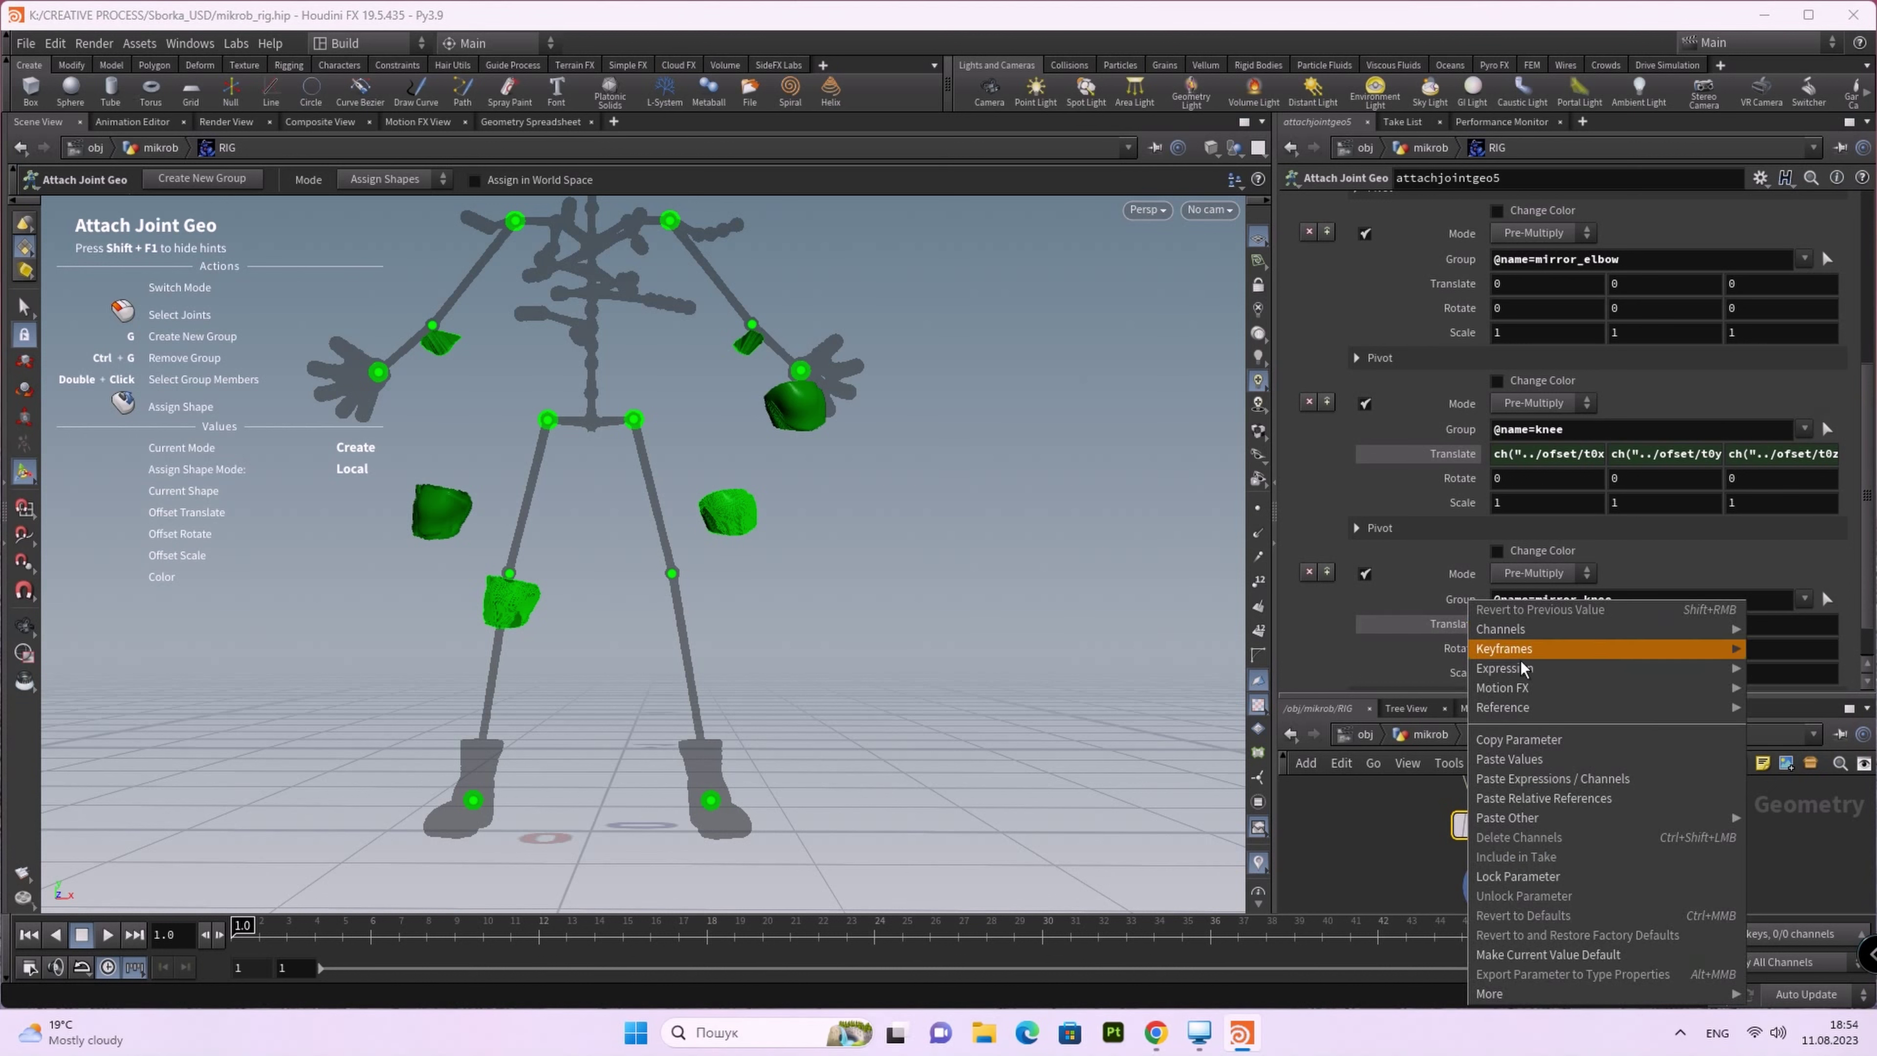
click(1563, 805)
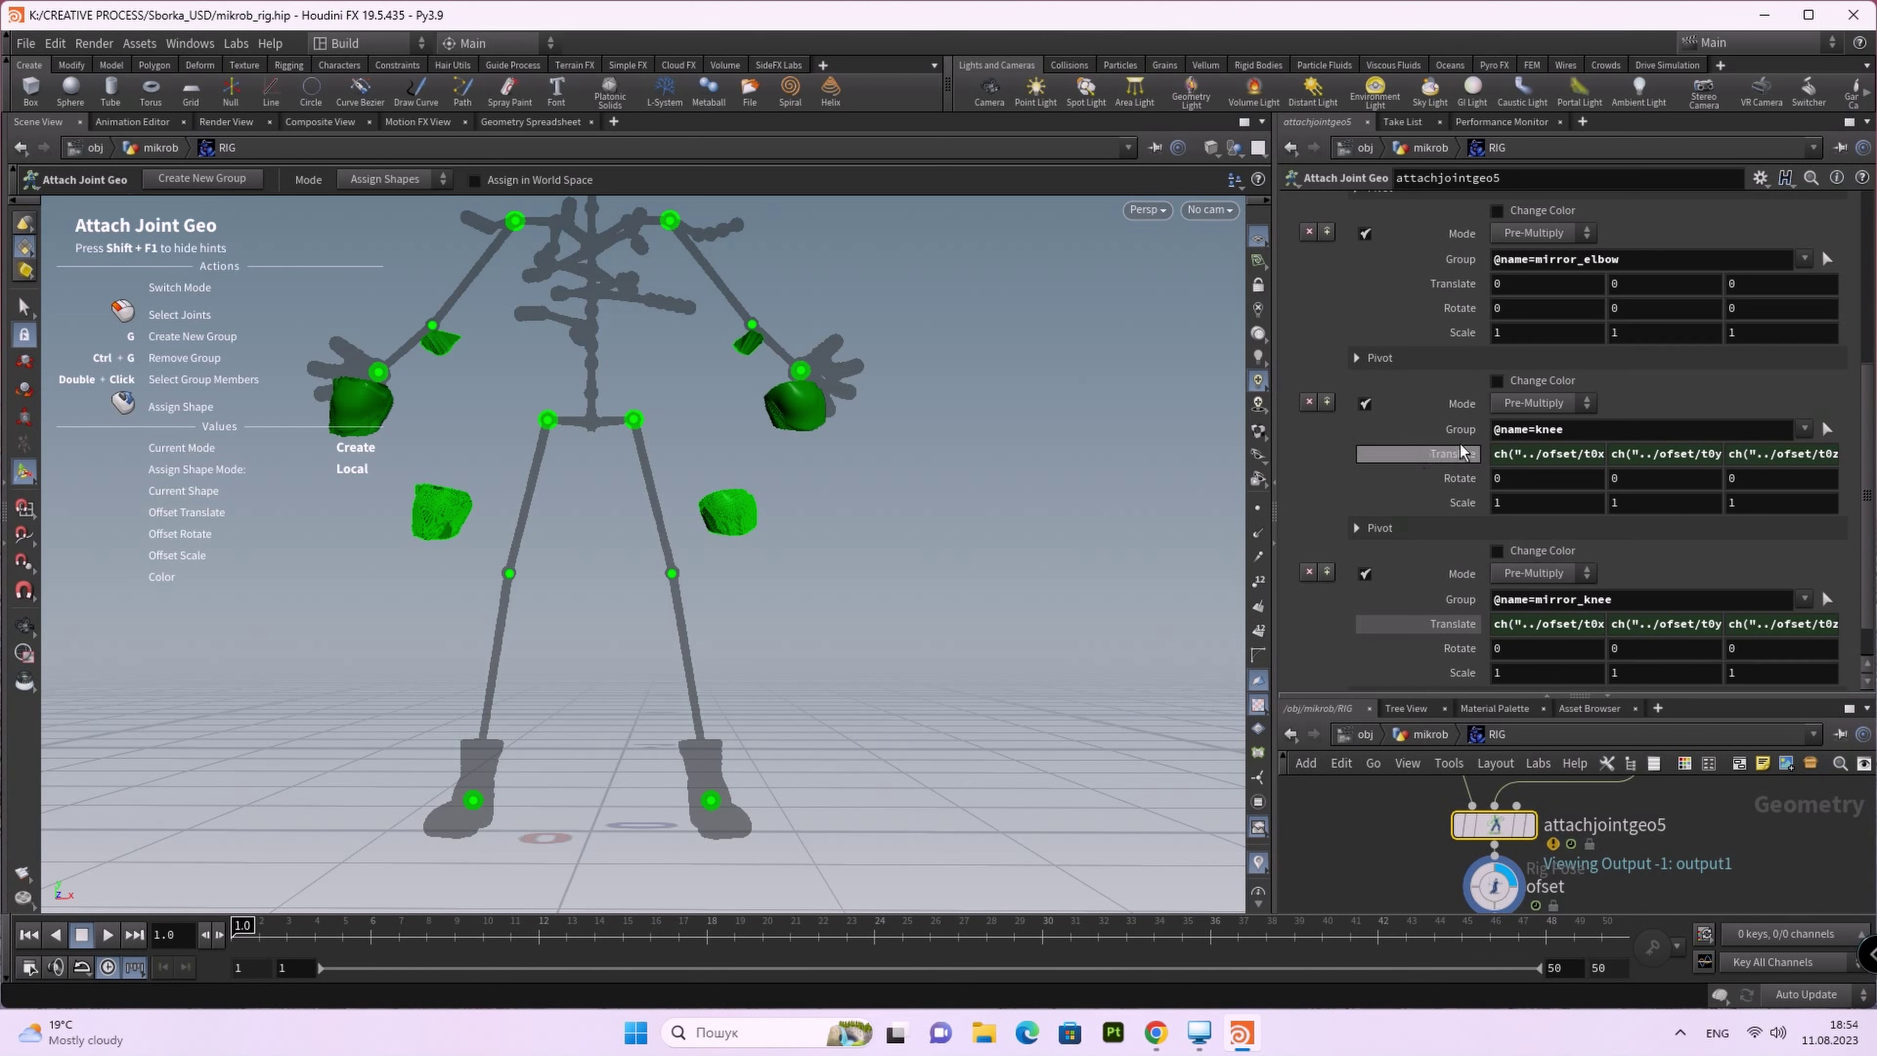
click(1493, 455)
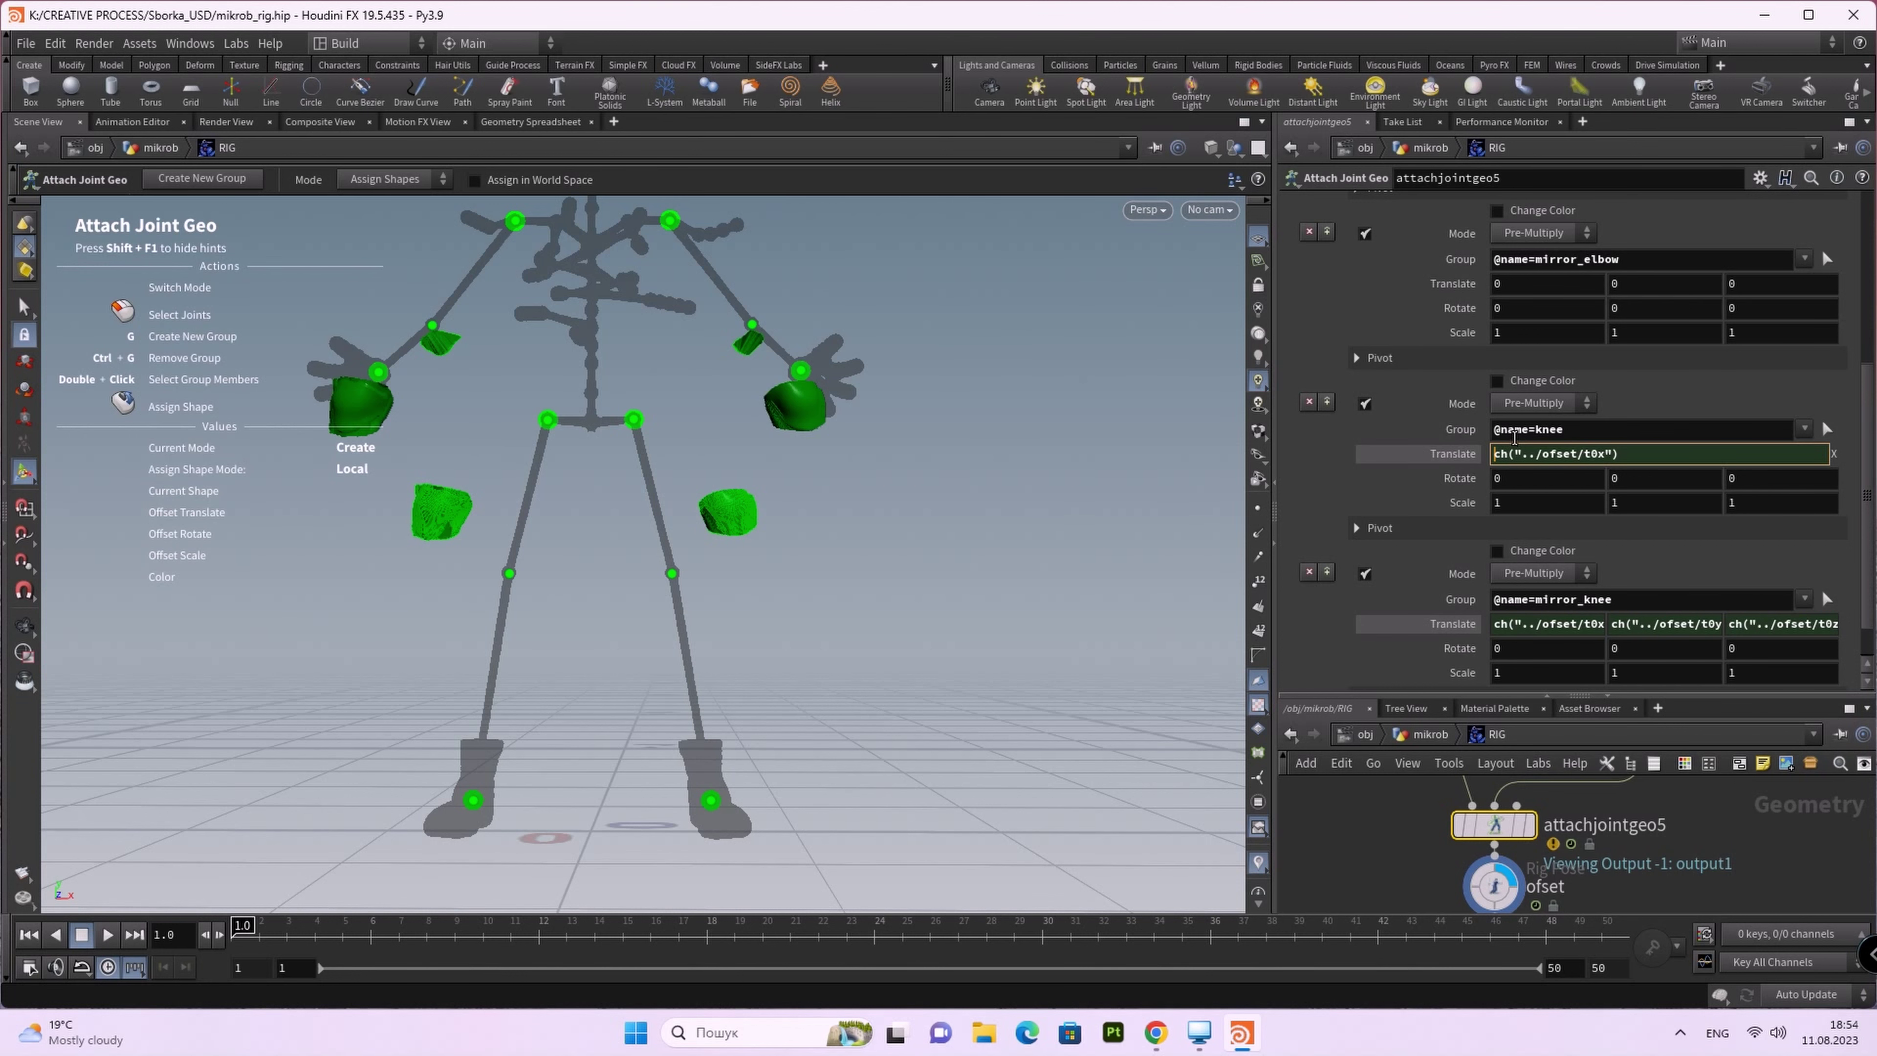
Step: Negate the knee Translate X, Y and Z expressions with a leading minus sign
text(-)
key(Return)
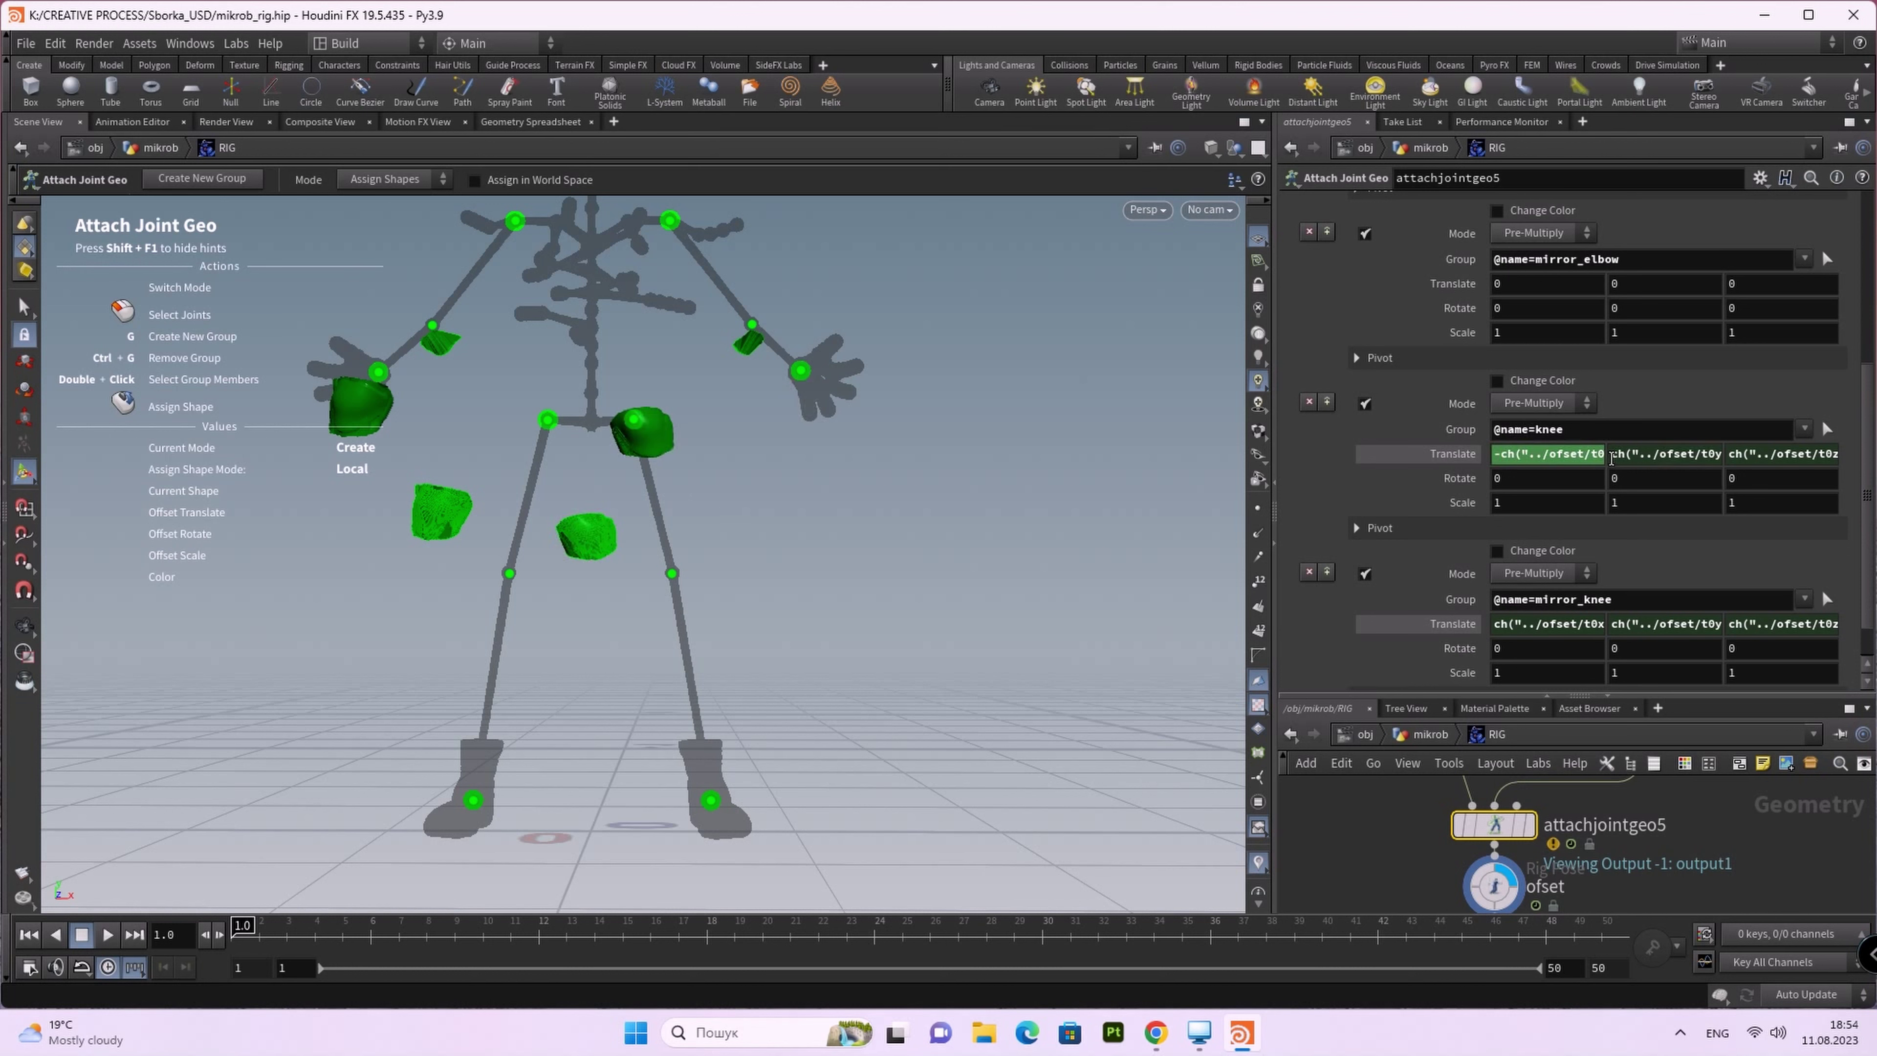
click(1611, 457)
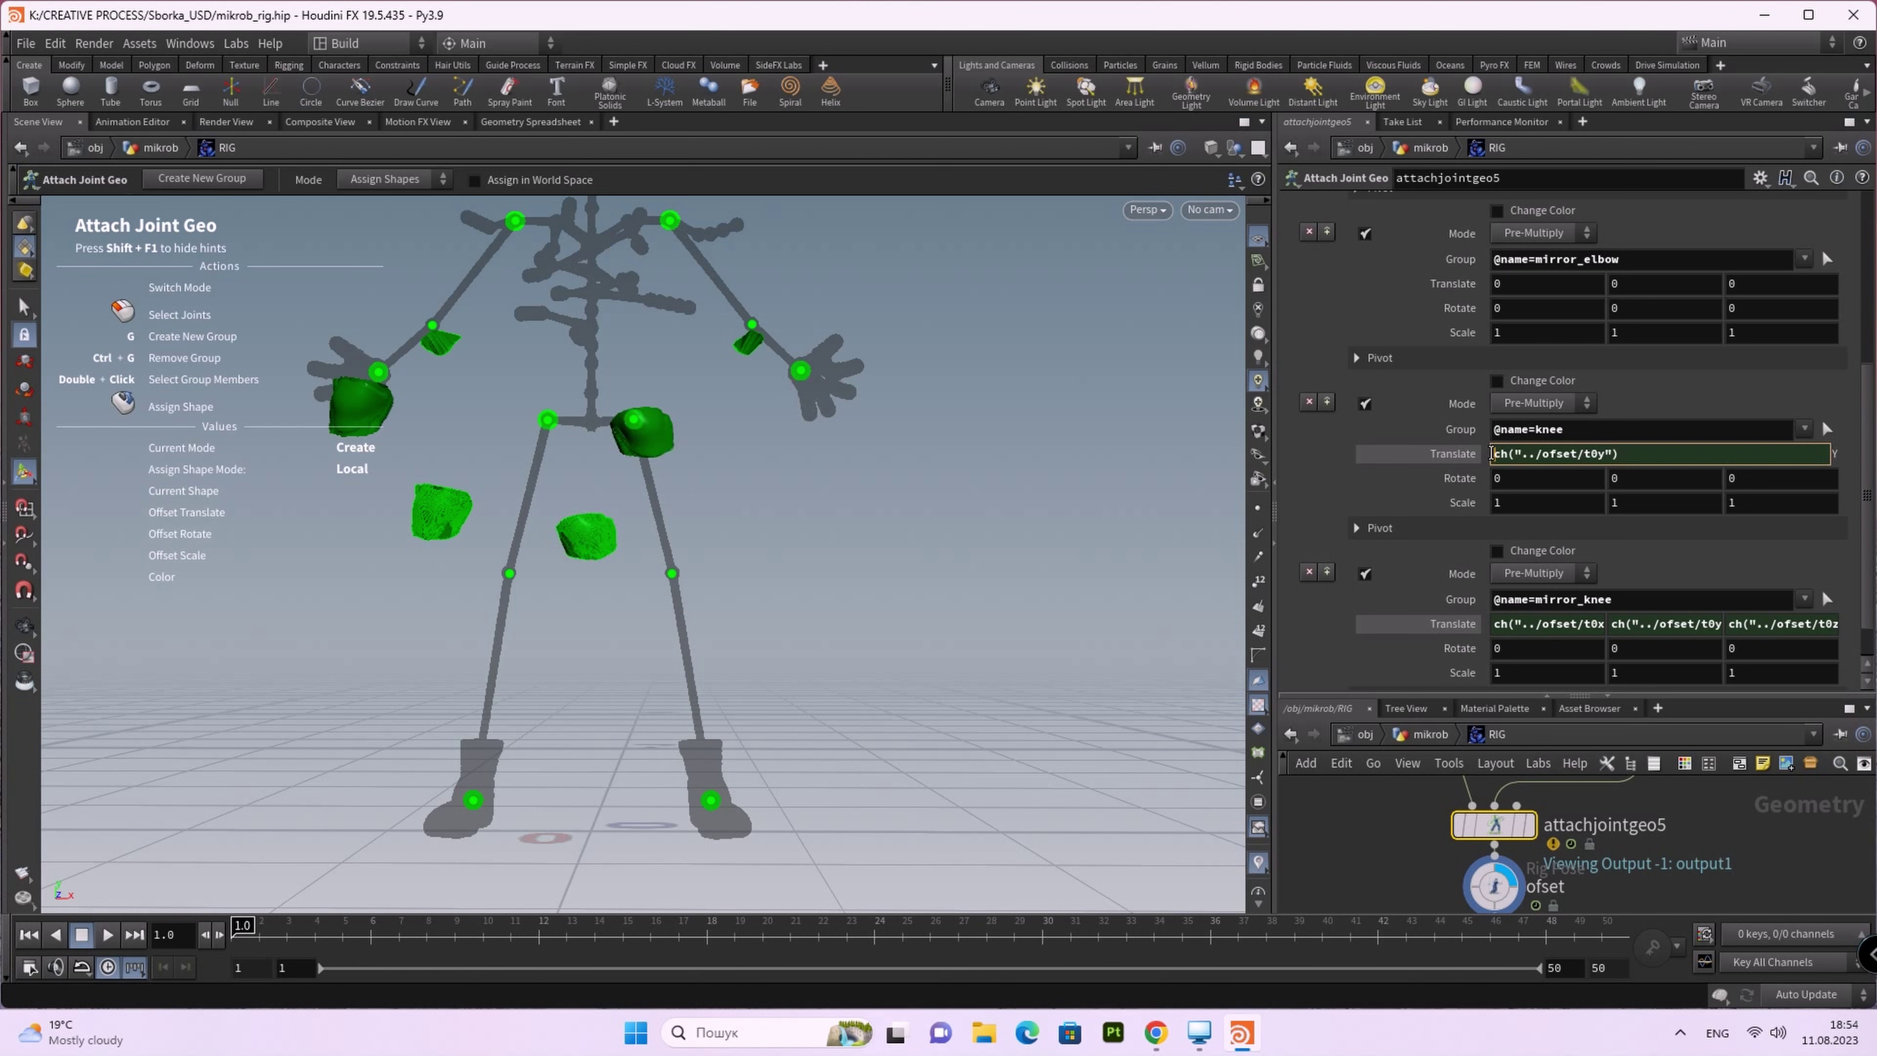
text(-)
key(Return)
click(1727, 454)
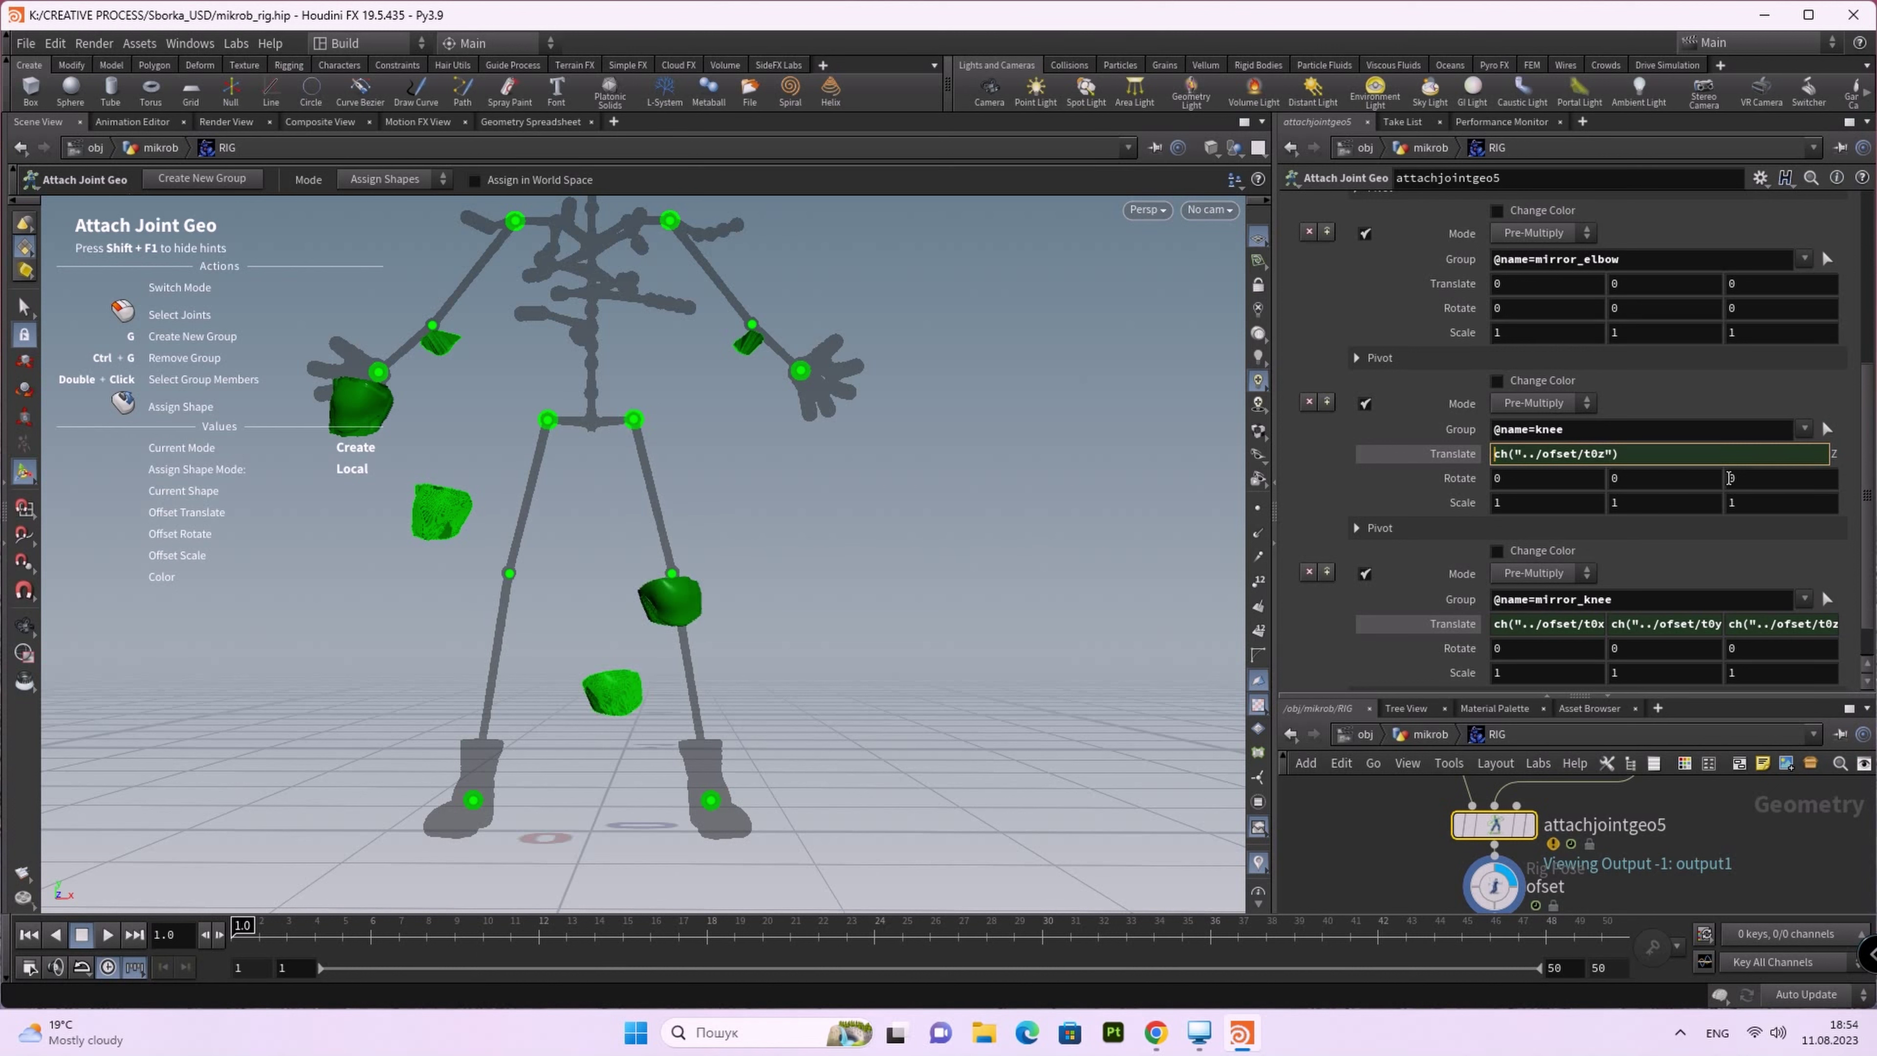
text(-)
key(Return)
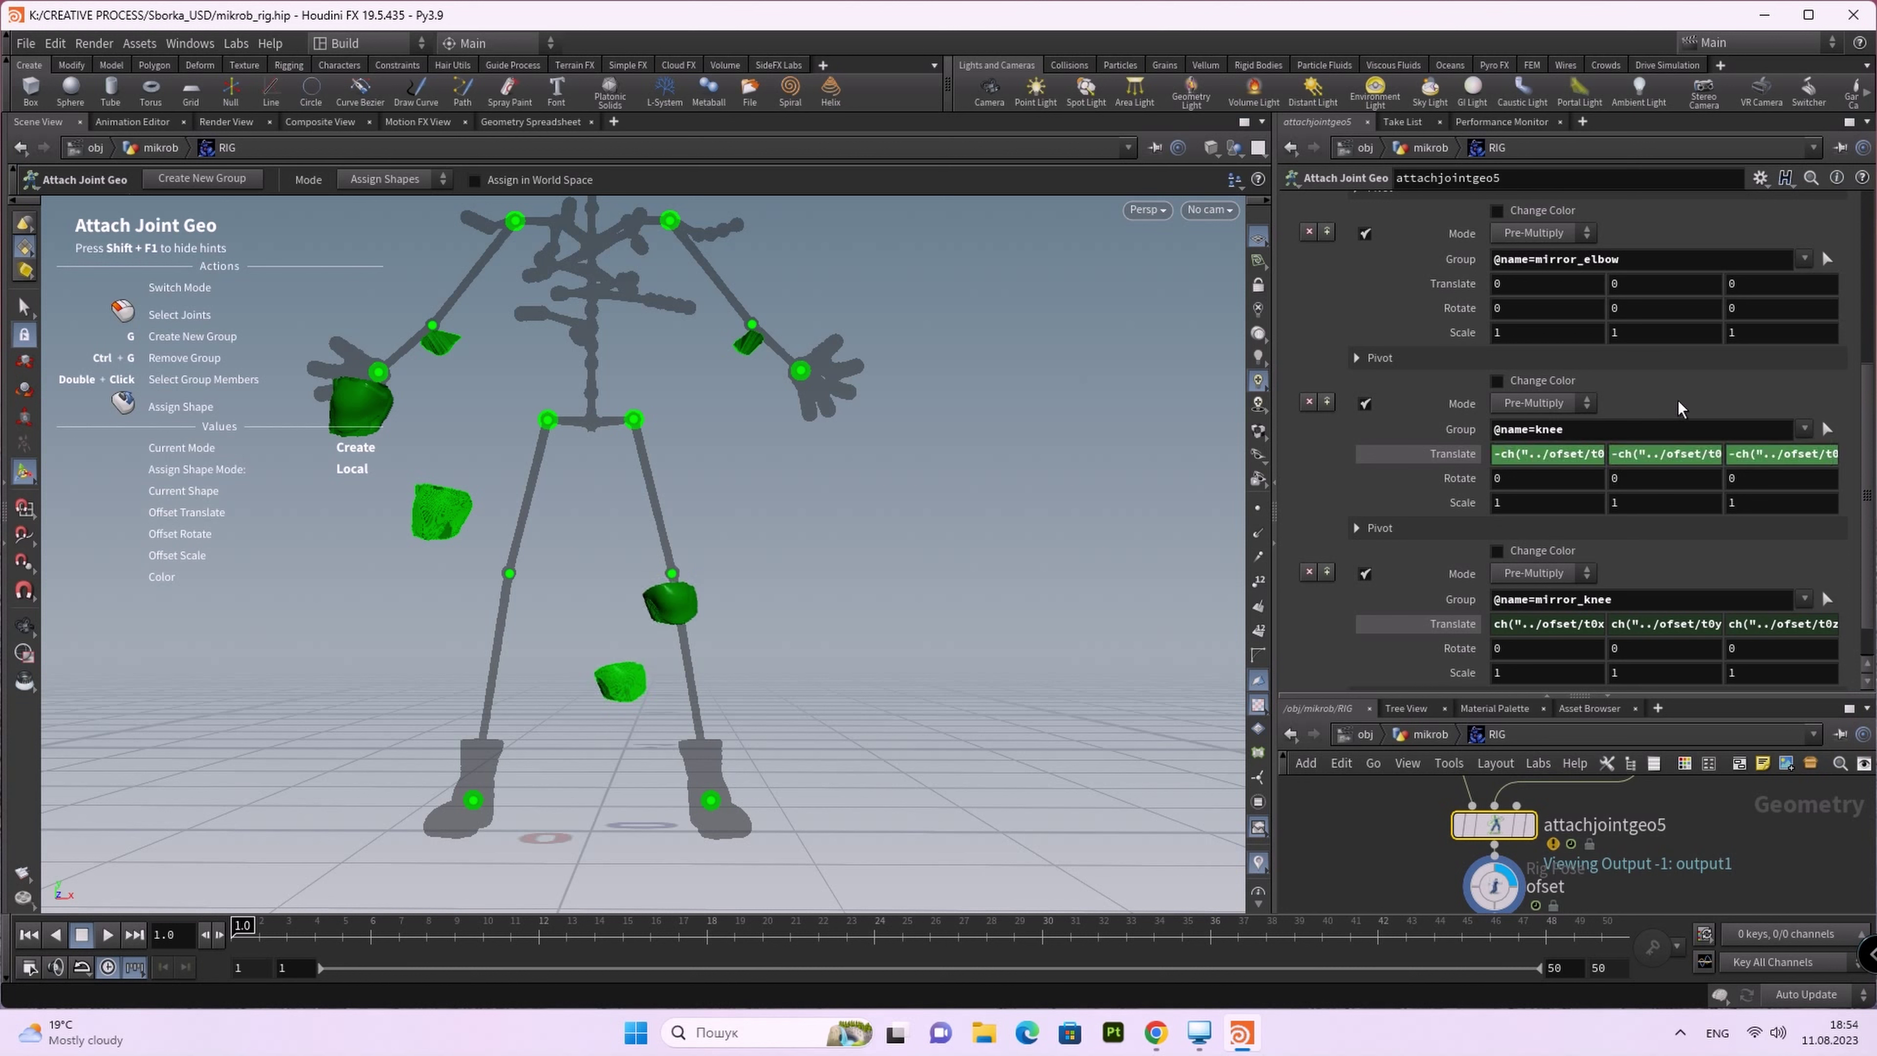
Step: Negate the mirror_knee Translate X, Y and Z expressions the same way
click(1494, 623)
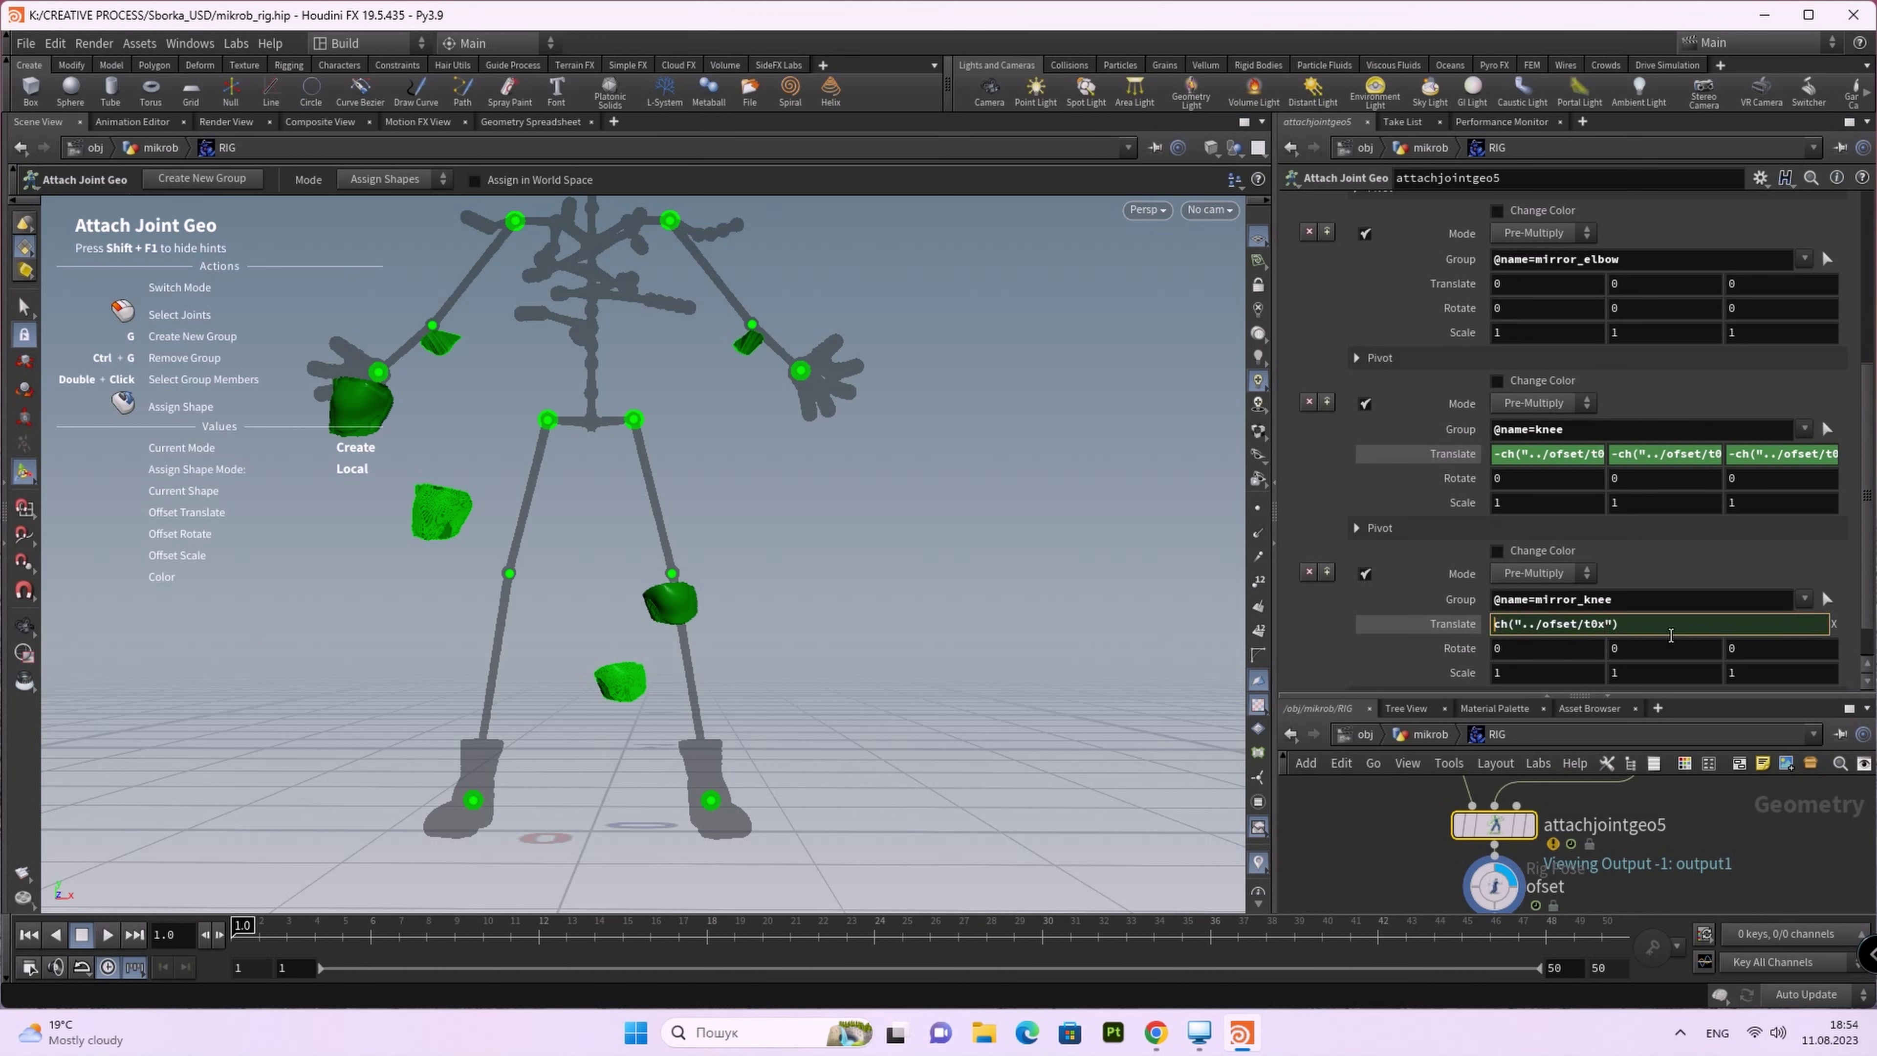
text(-)
key(Return)
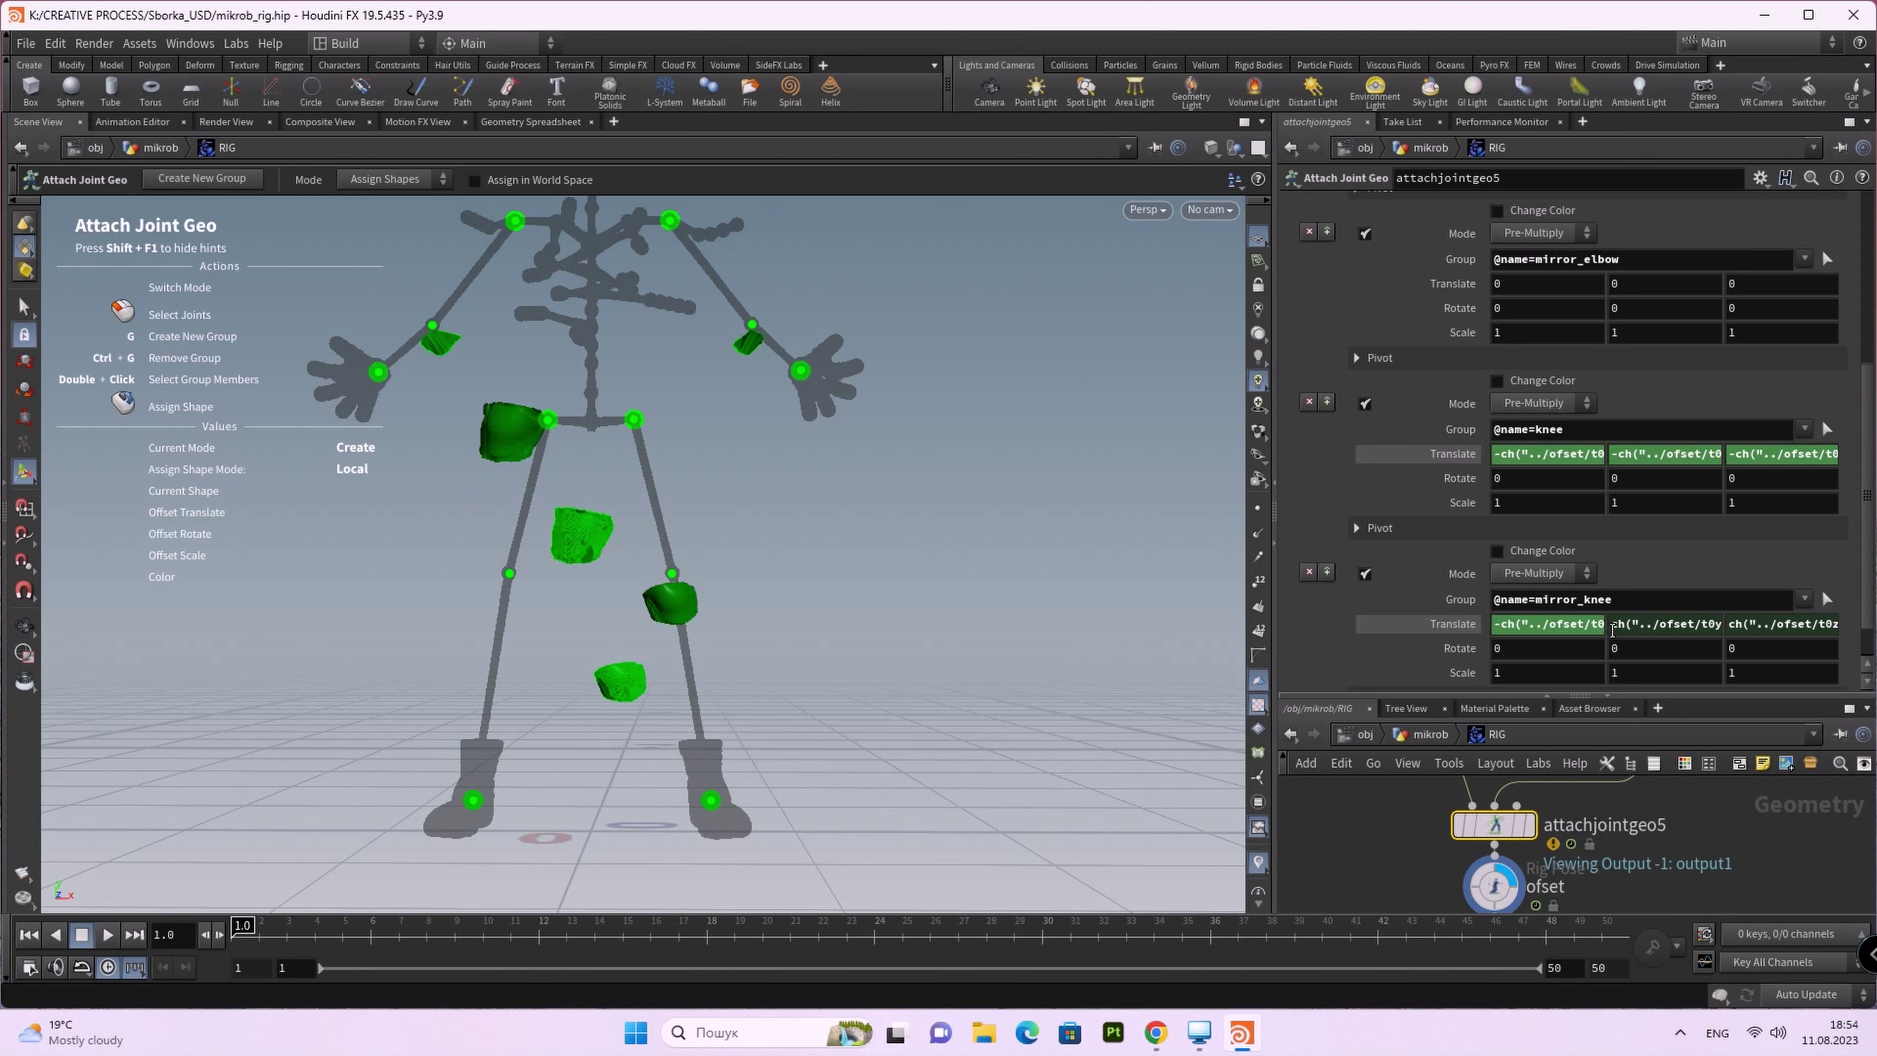
click(1613, 628)
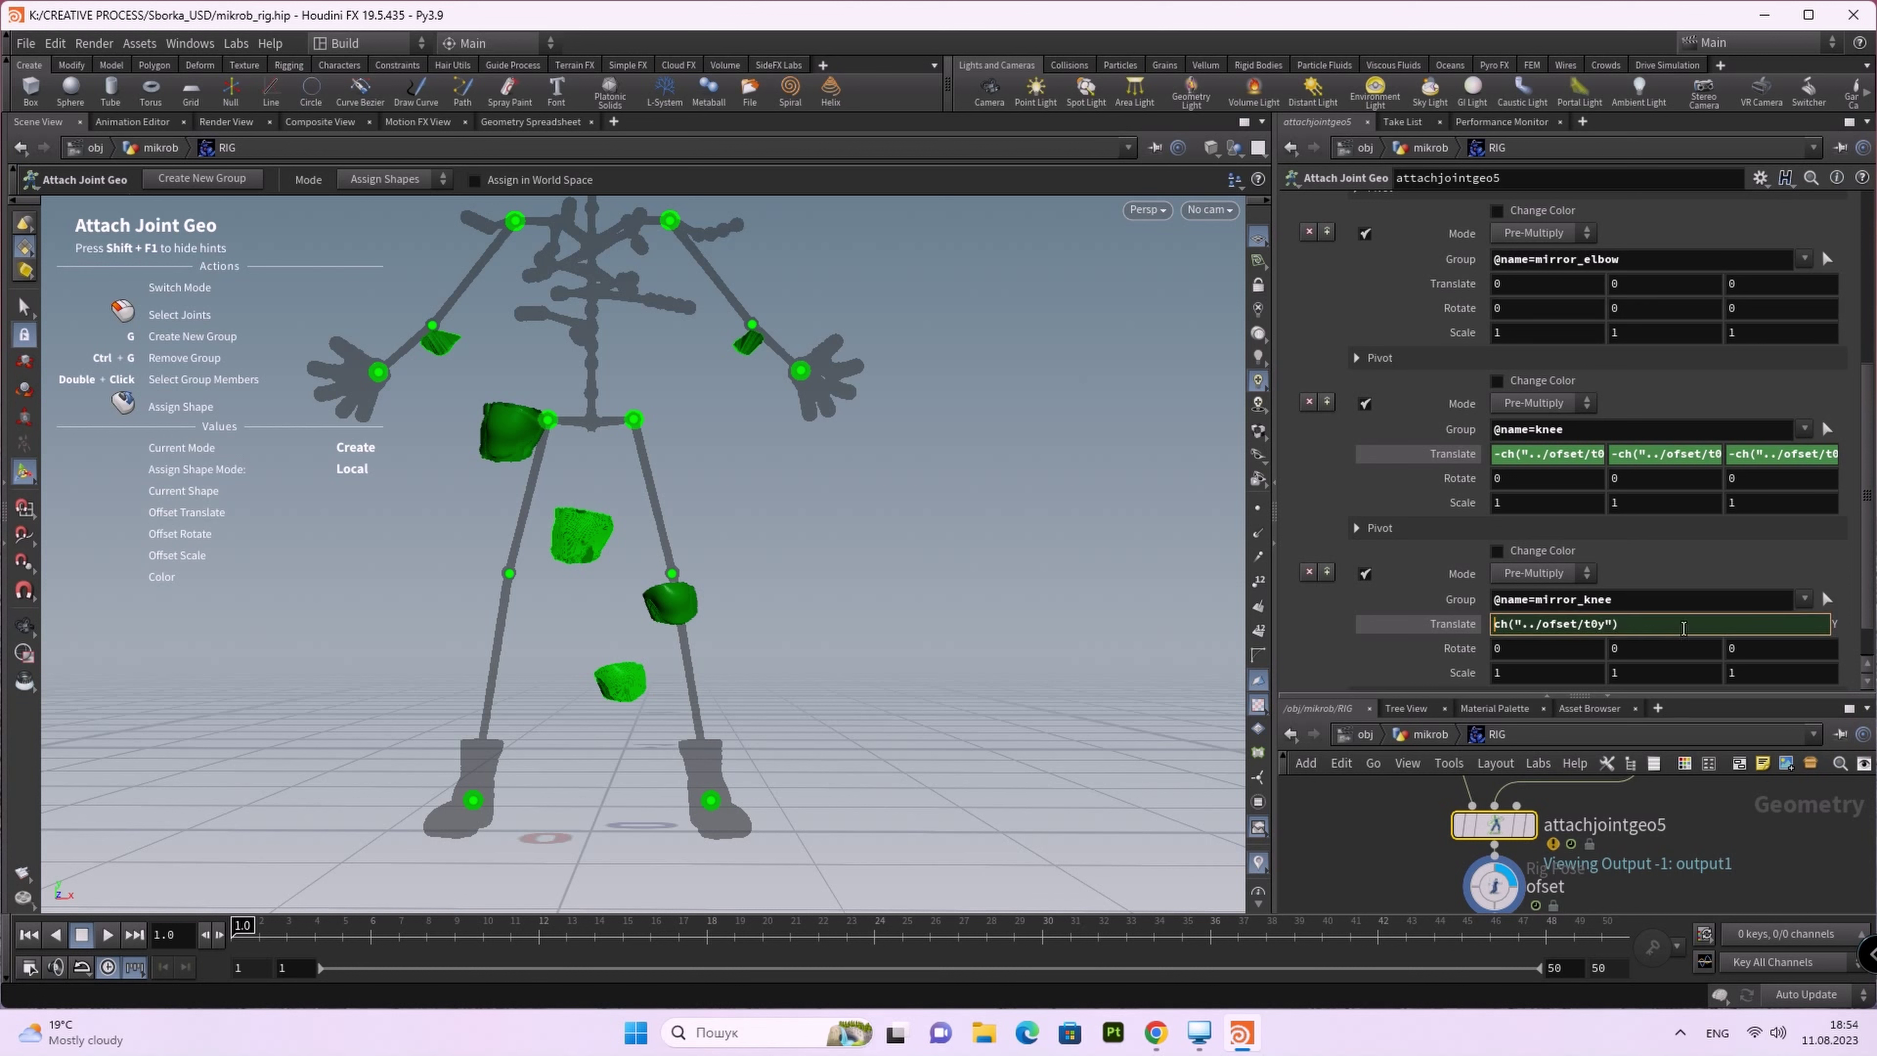
text(-)
key(Return)
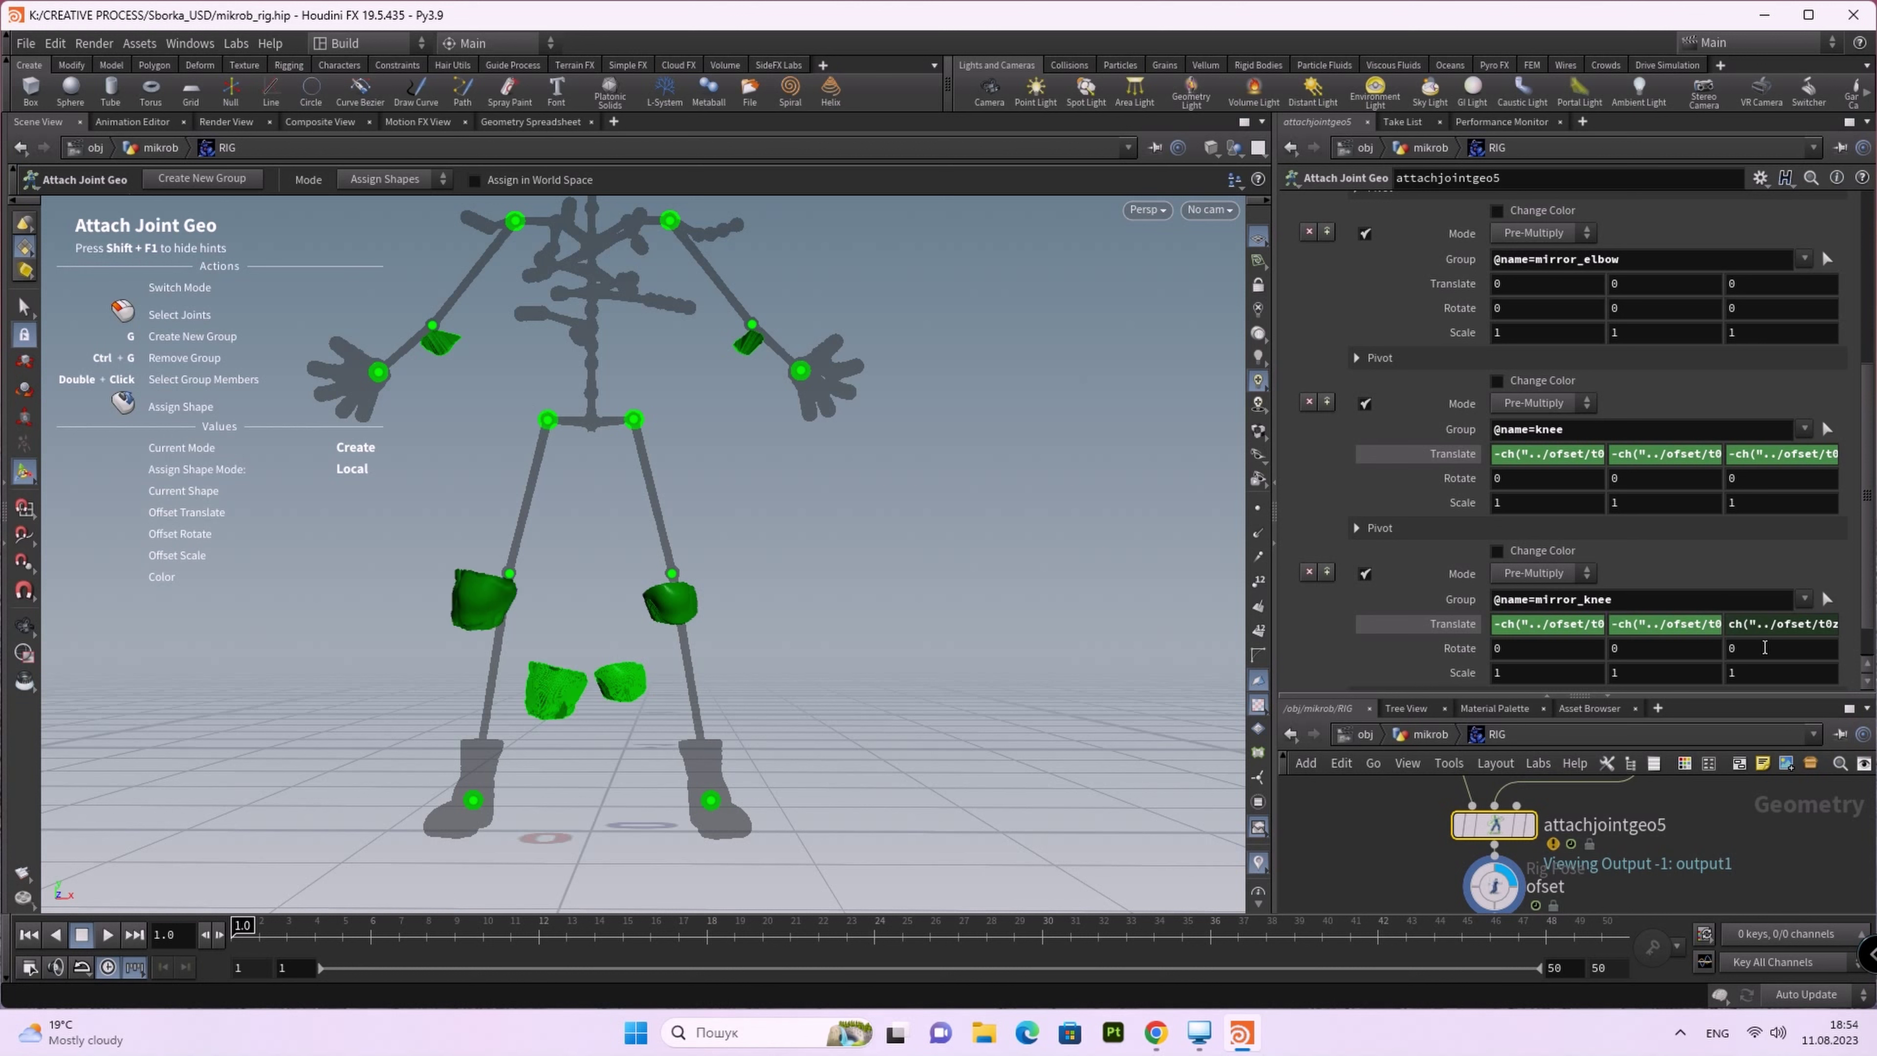
click(1727, 627)
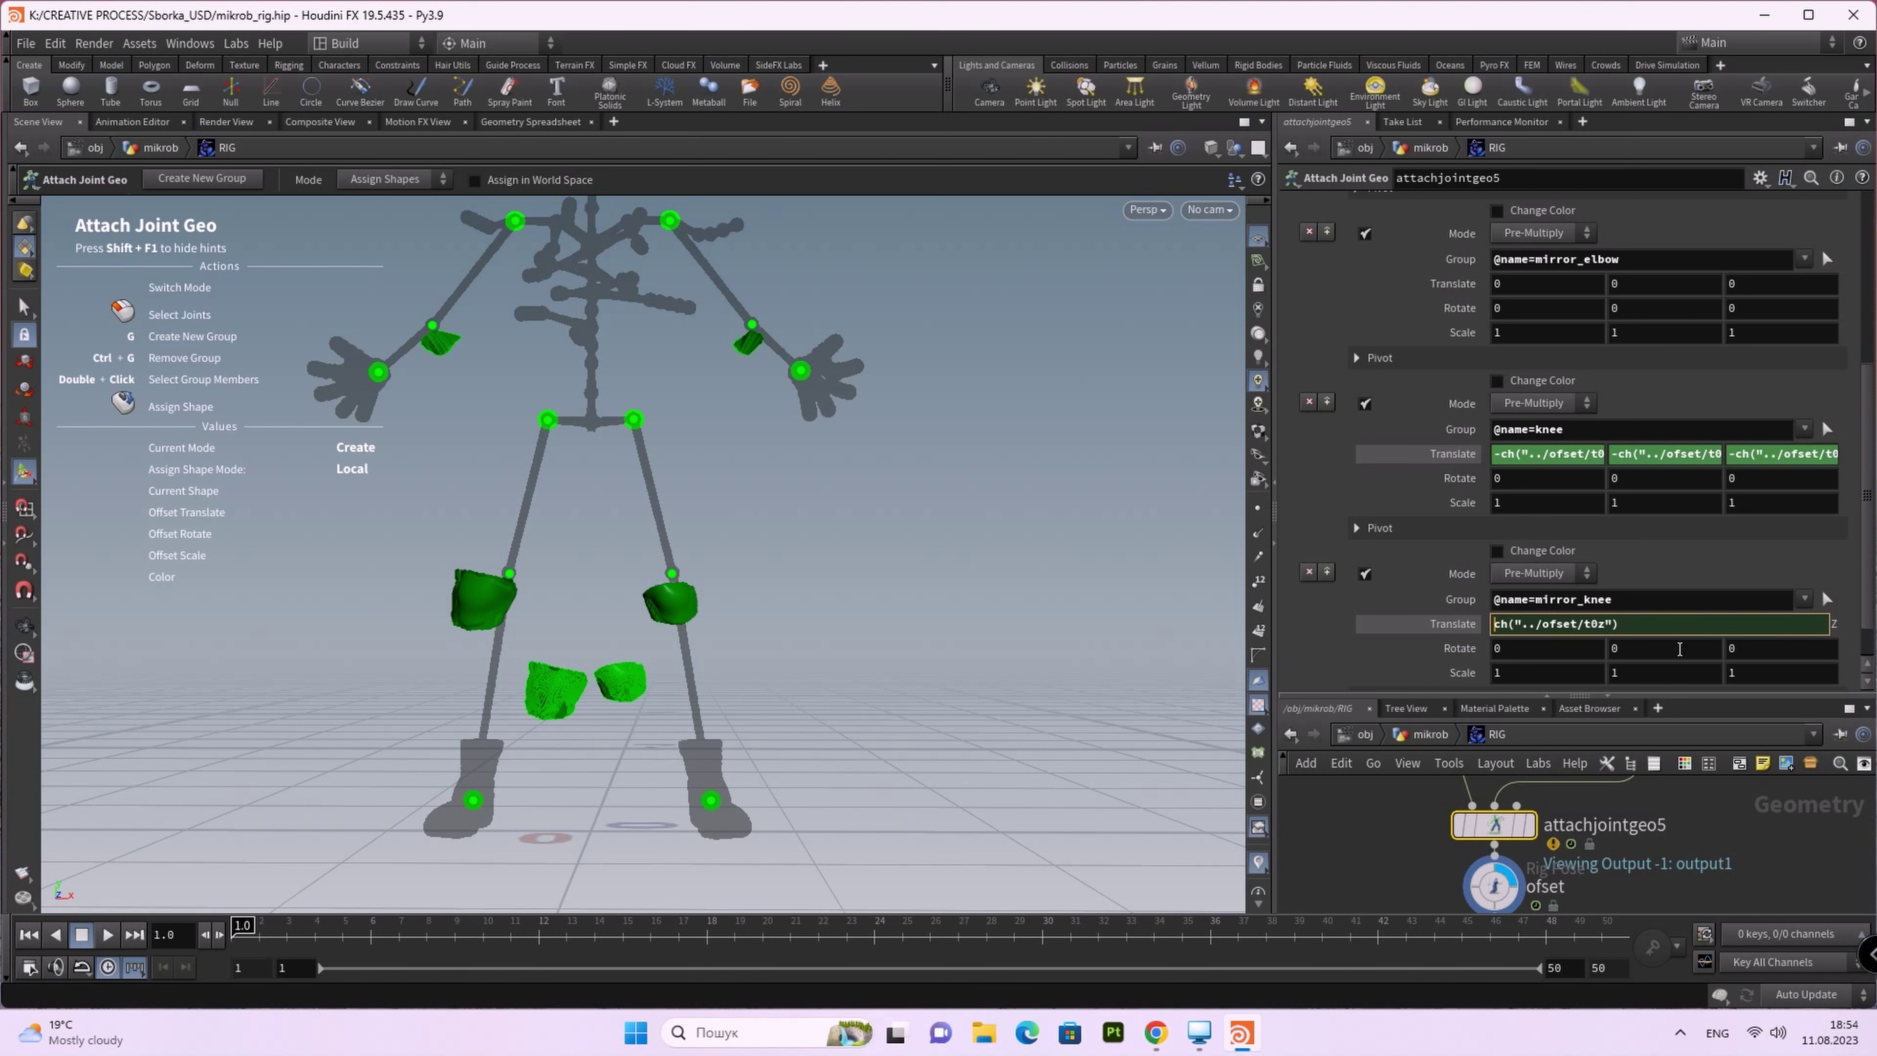
text(-)
key(Return)
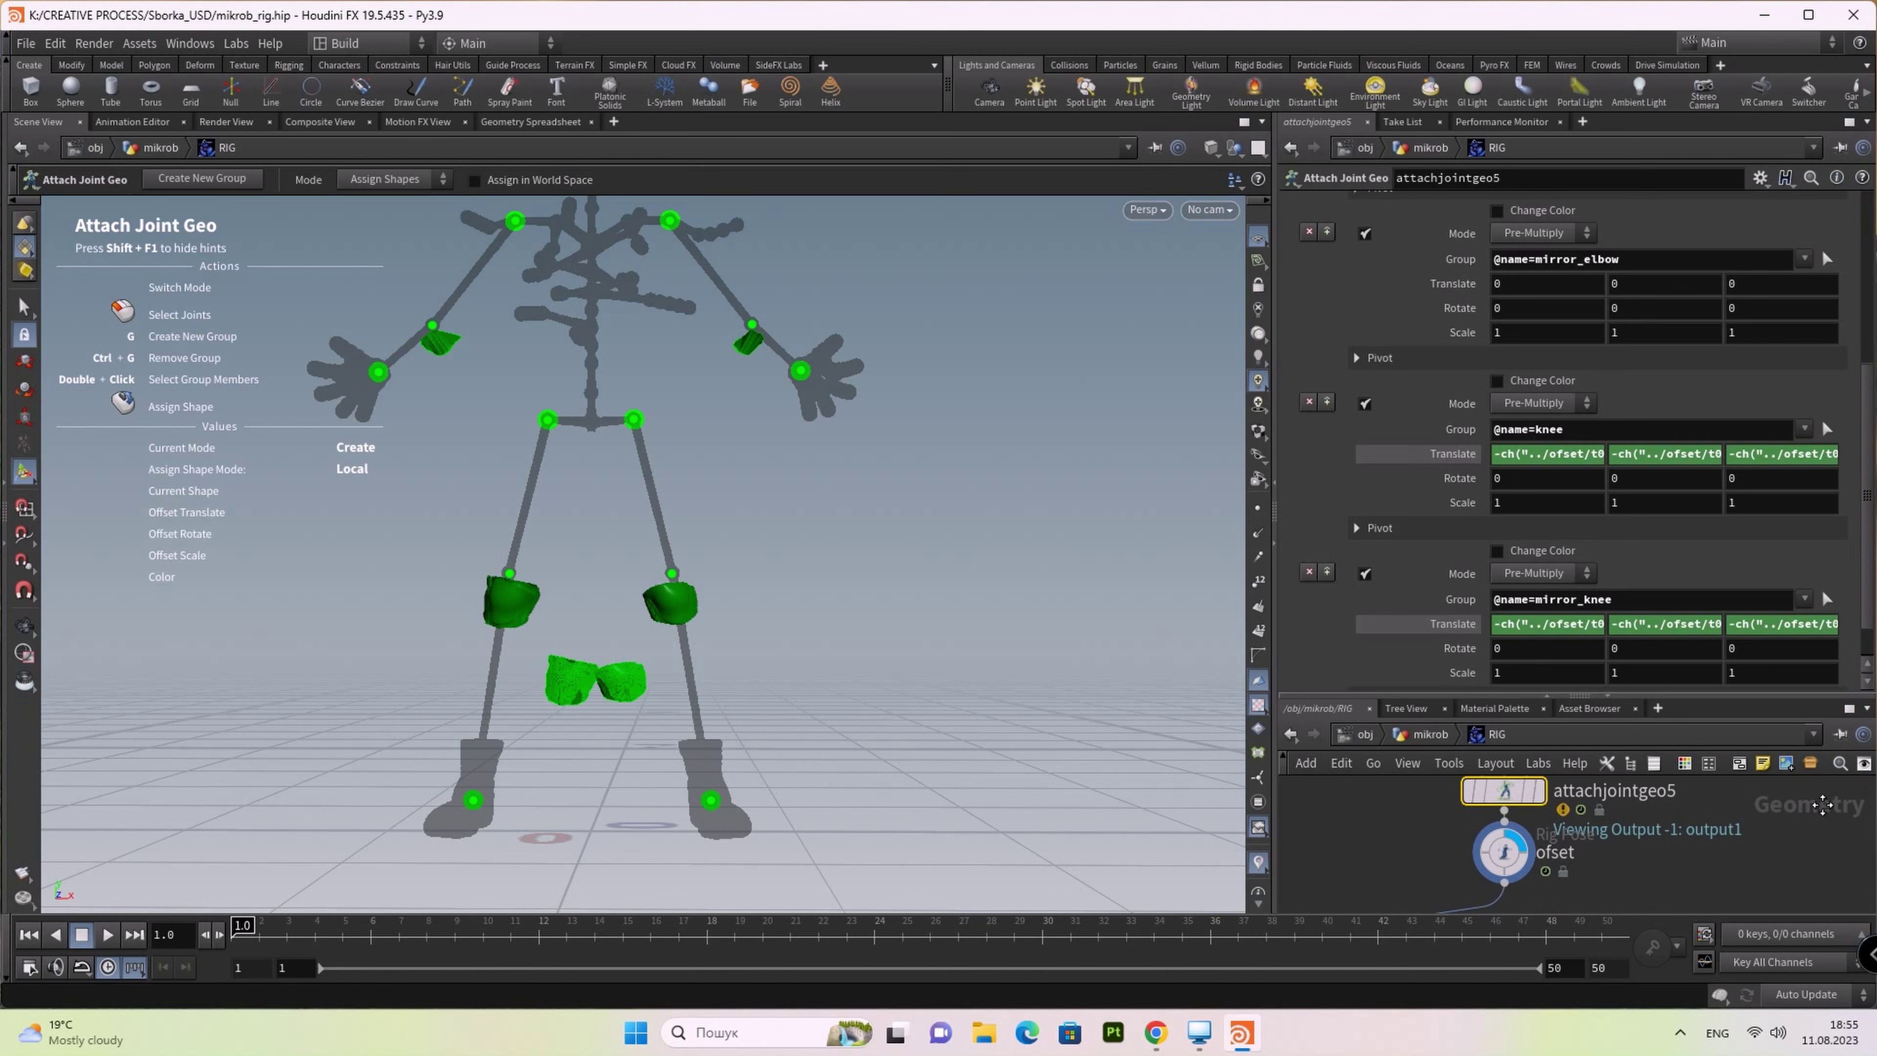
middle_drag(1499, 902, 1533, 849)
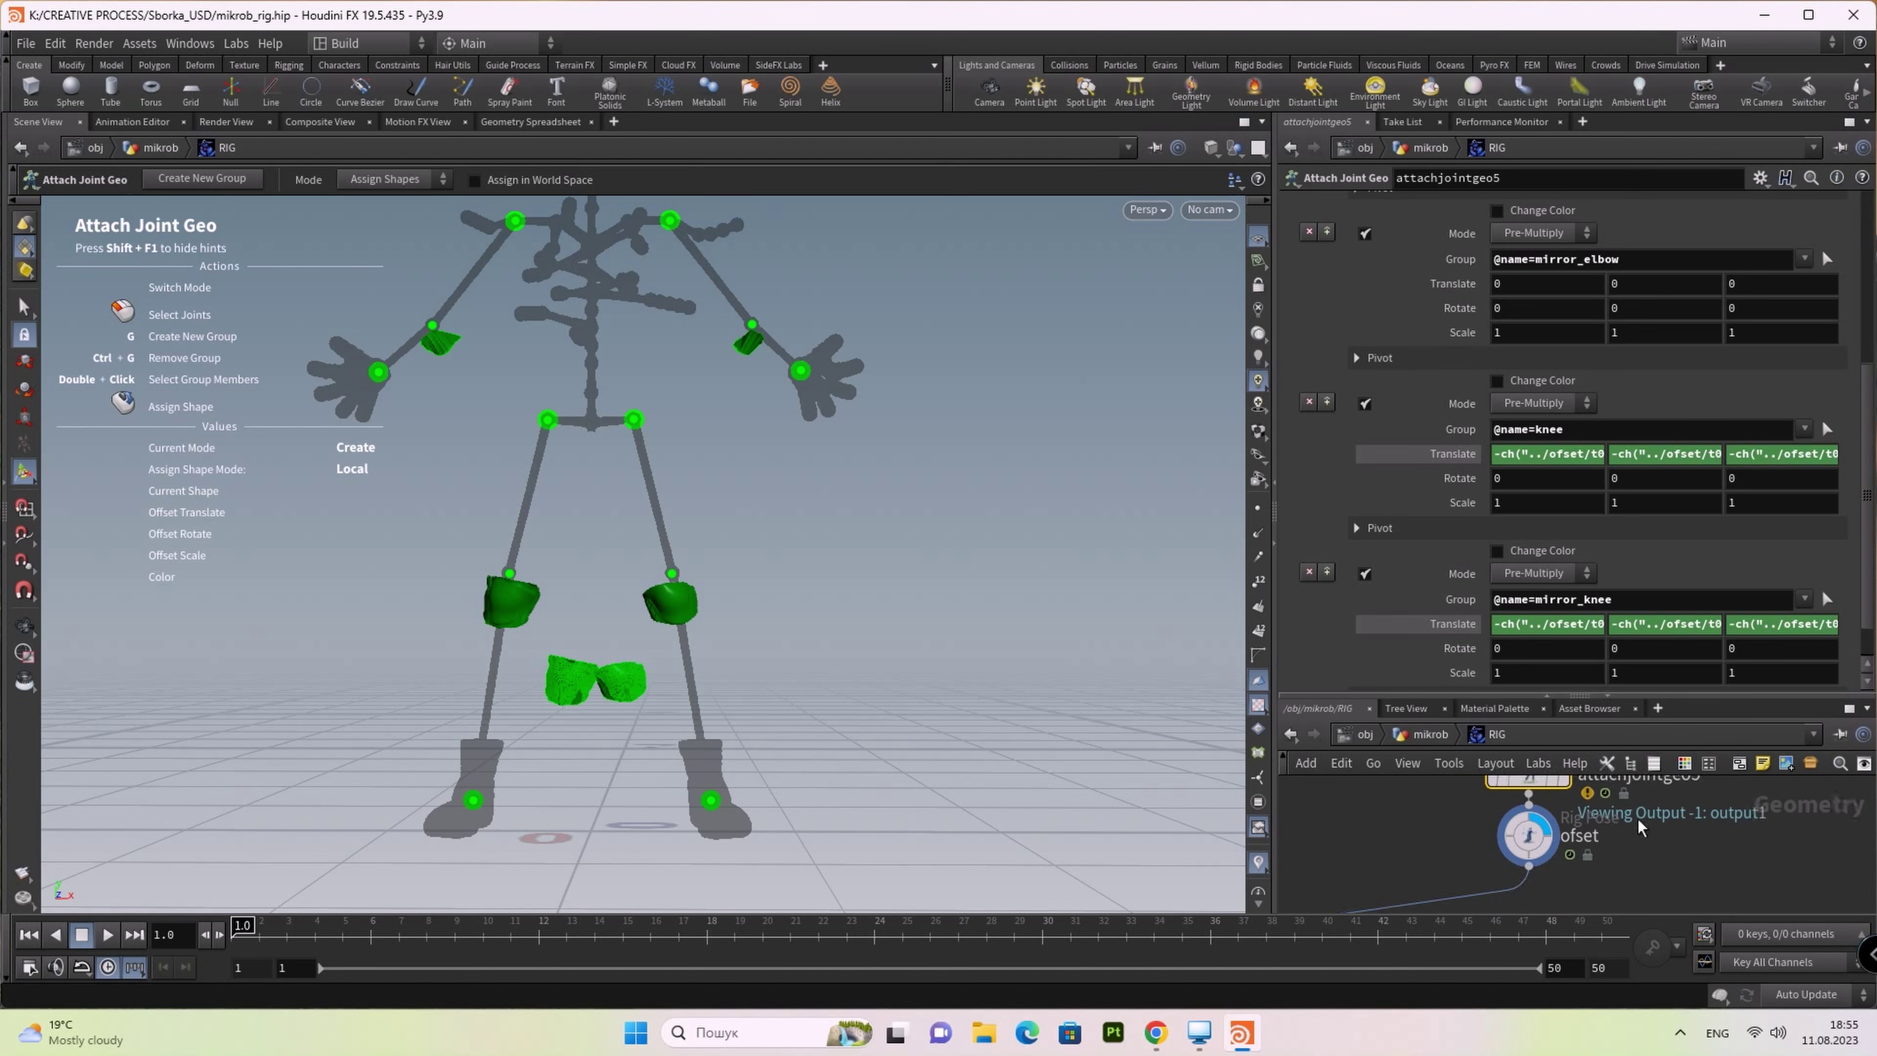
Step: Select ofset and orbit the rig to inspect the moved knee shapes
click(1532, 847)
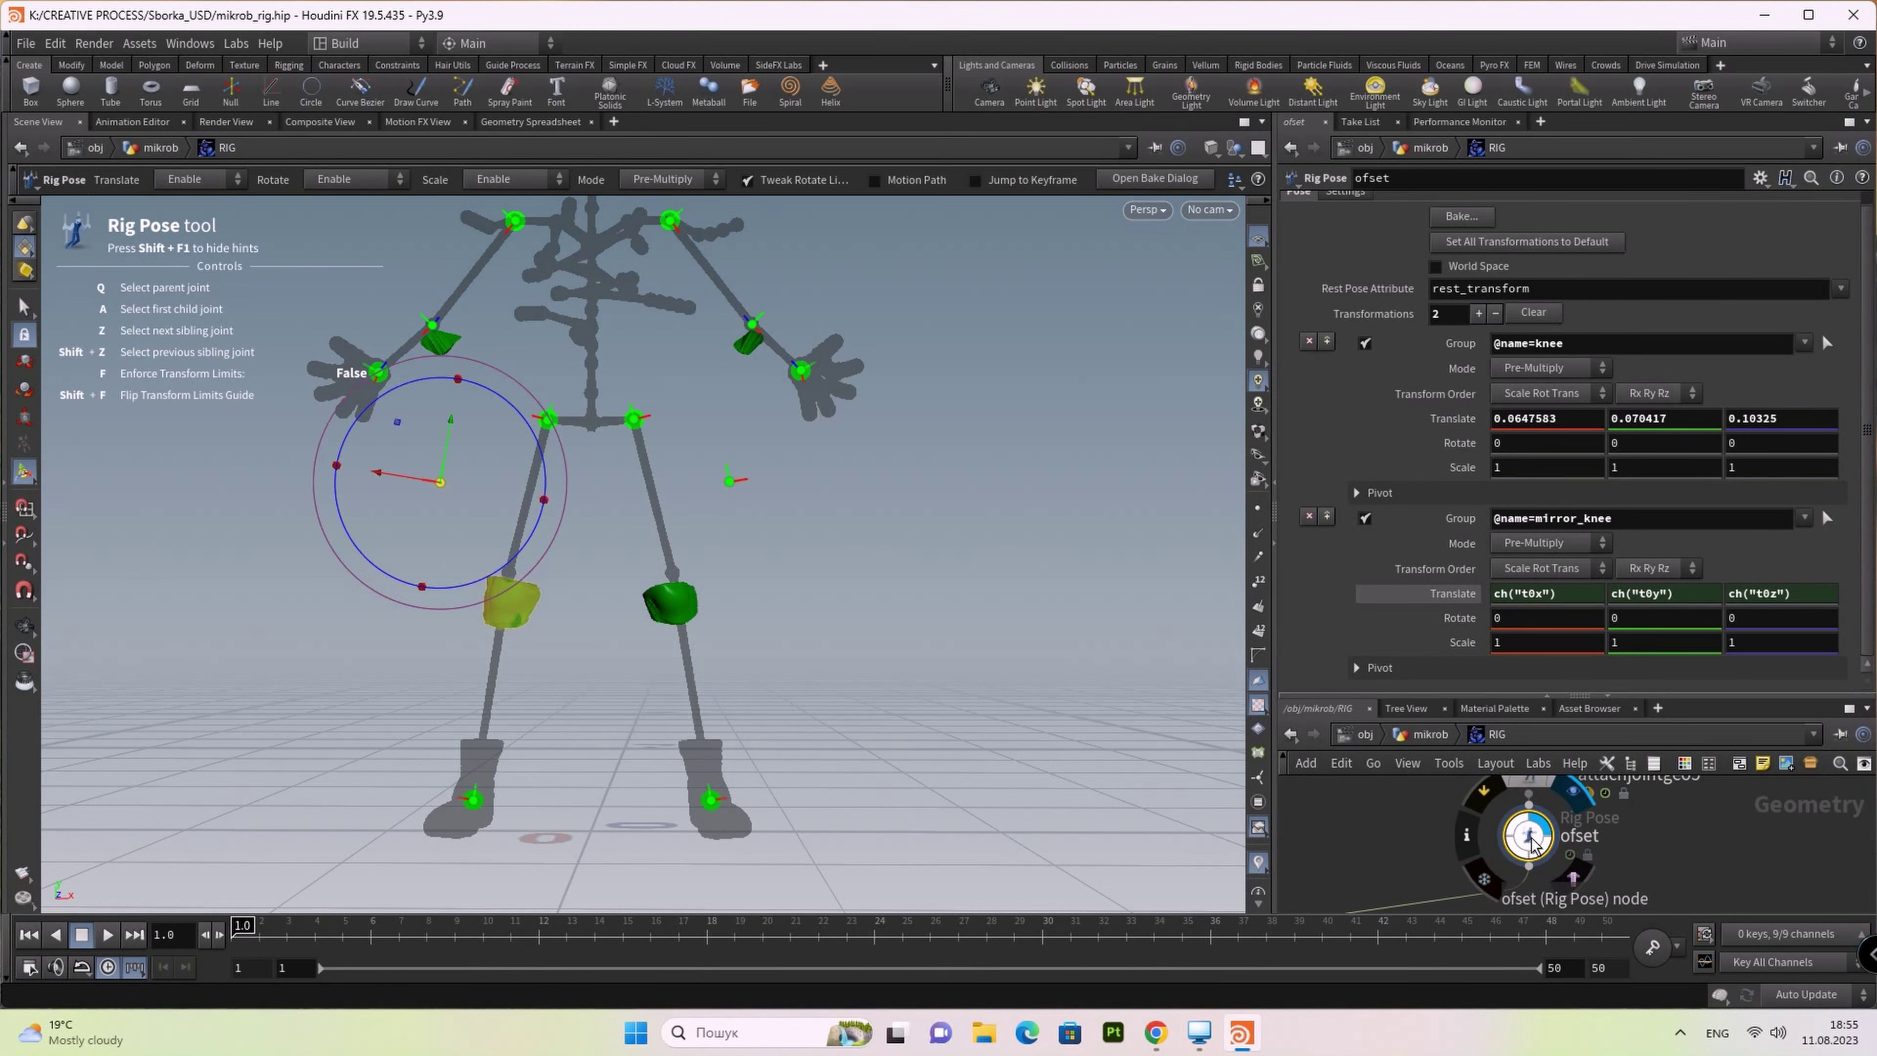
key(Escape)
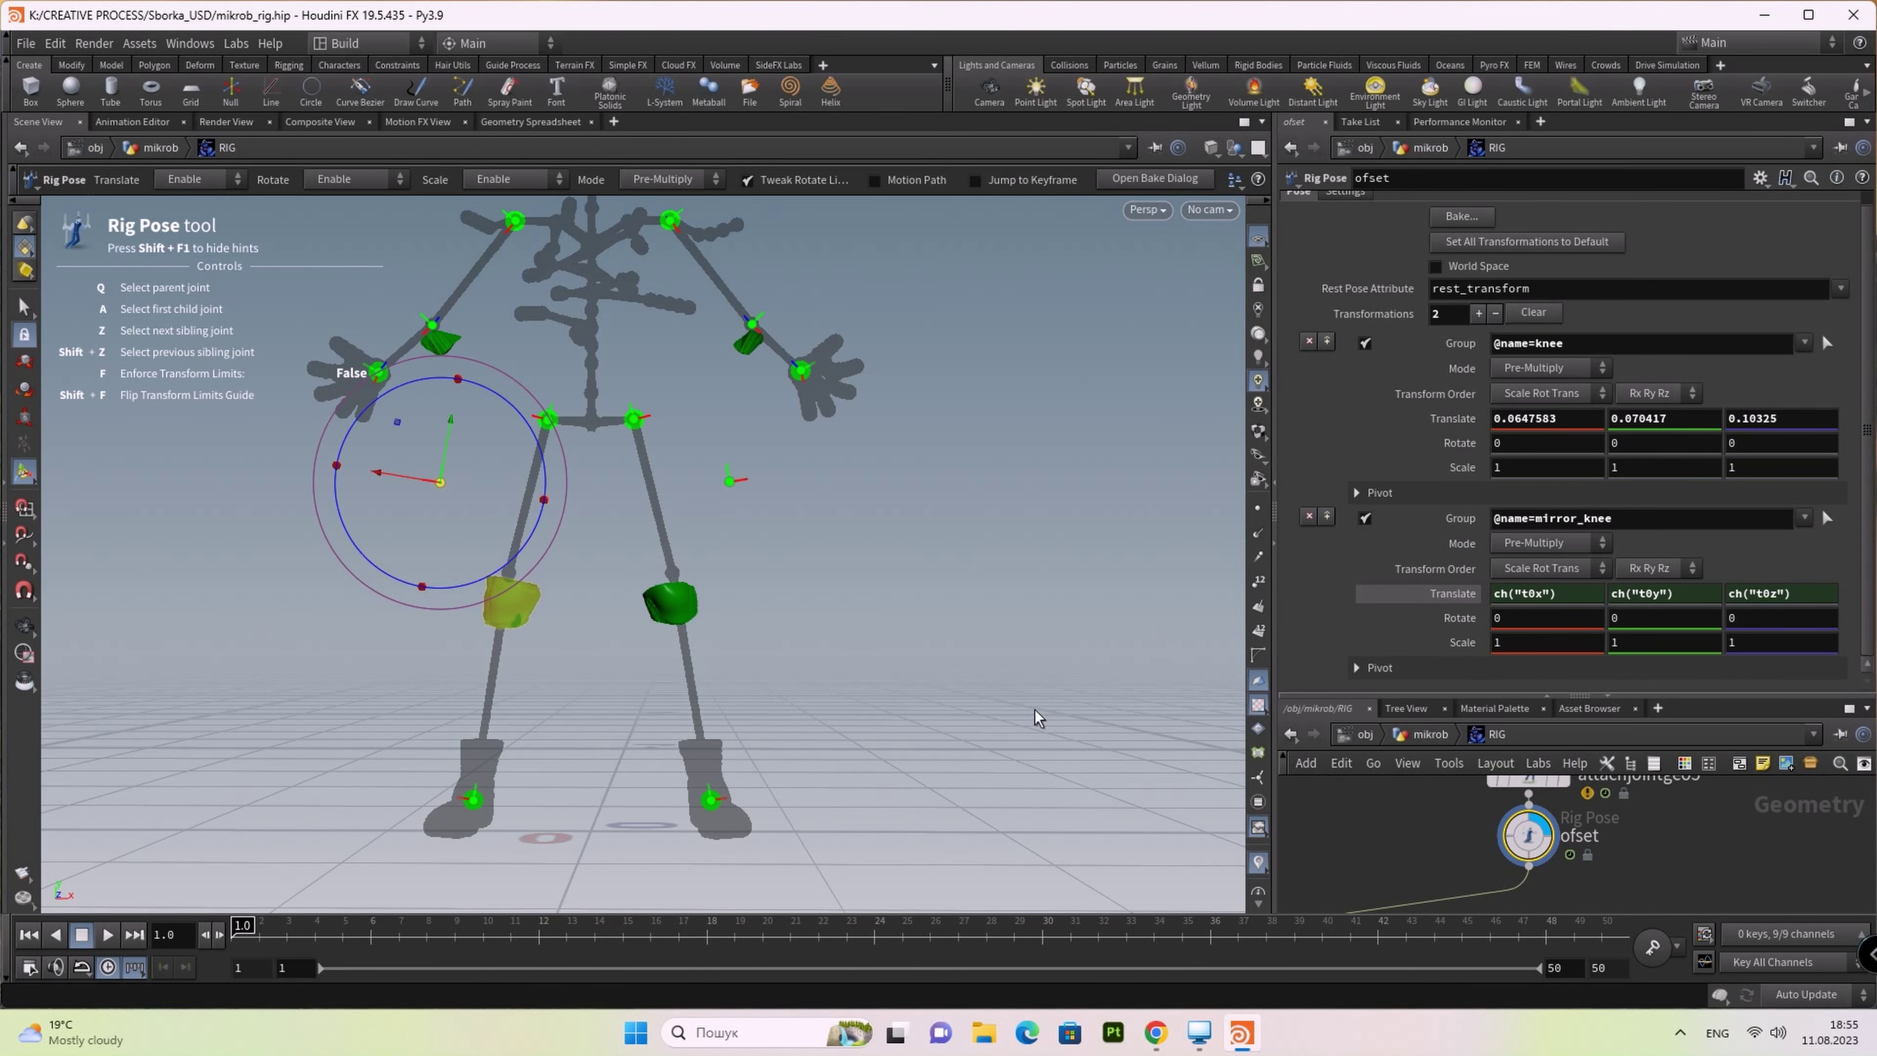
mouse_move(1039, 719)
mouse_down()
mouse_move(872, 674)
mouse_move(694, 677)
mouse_move(977, 673)
mouse_move(874, 677)
mouse_up()
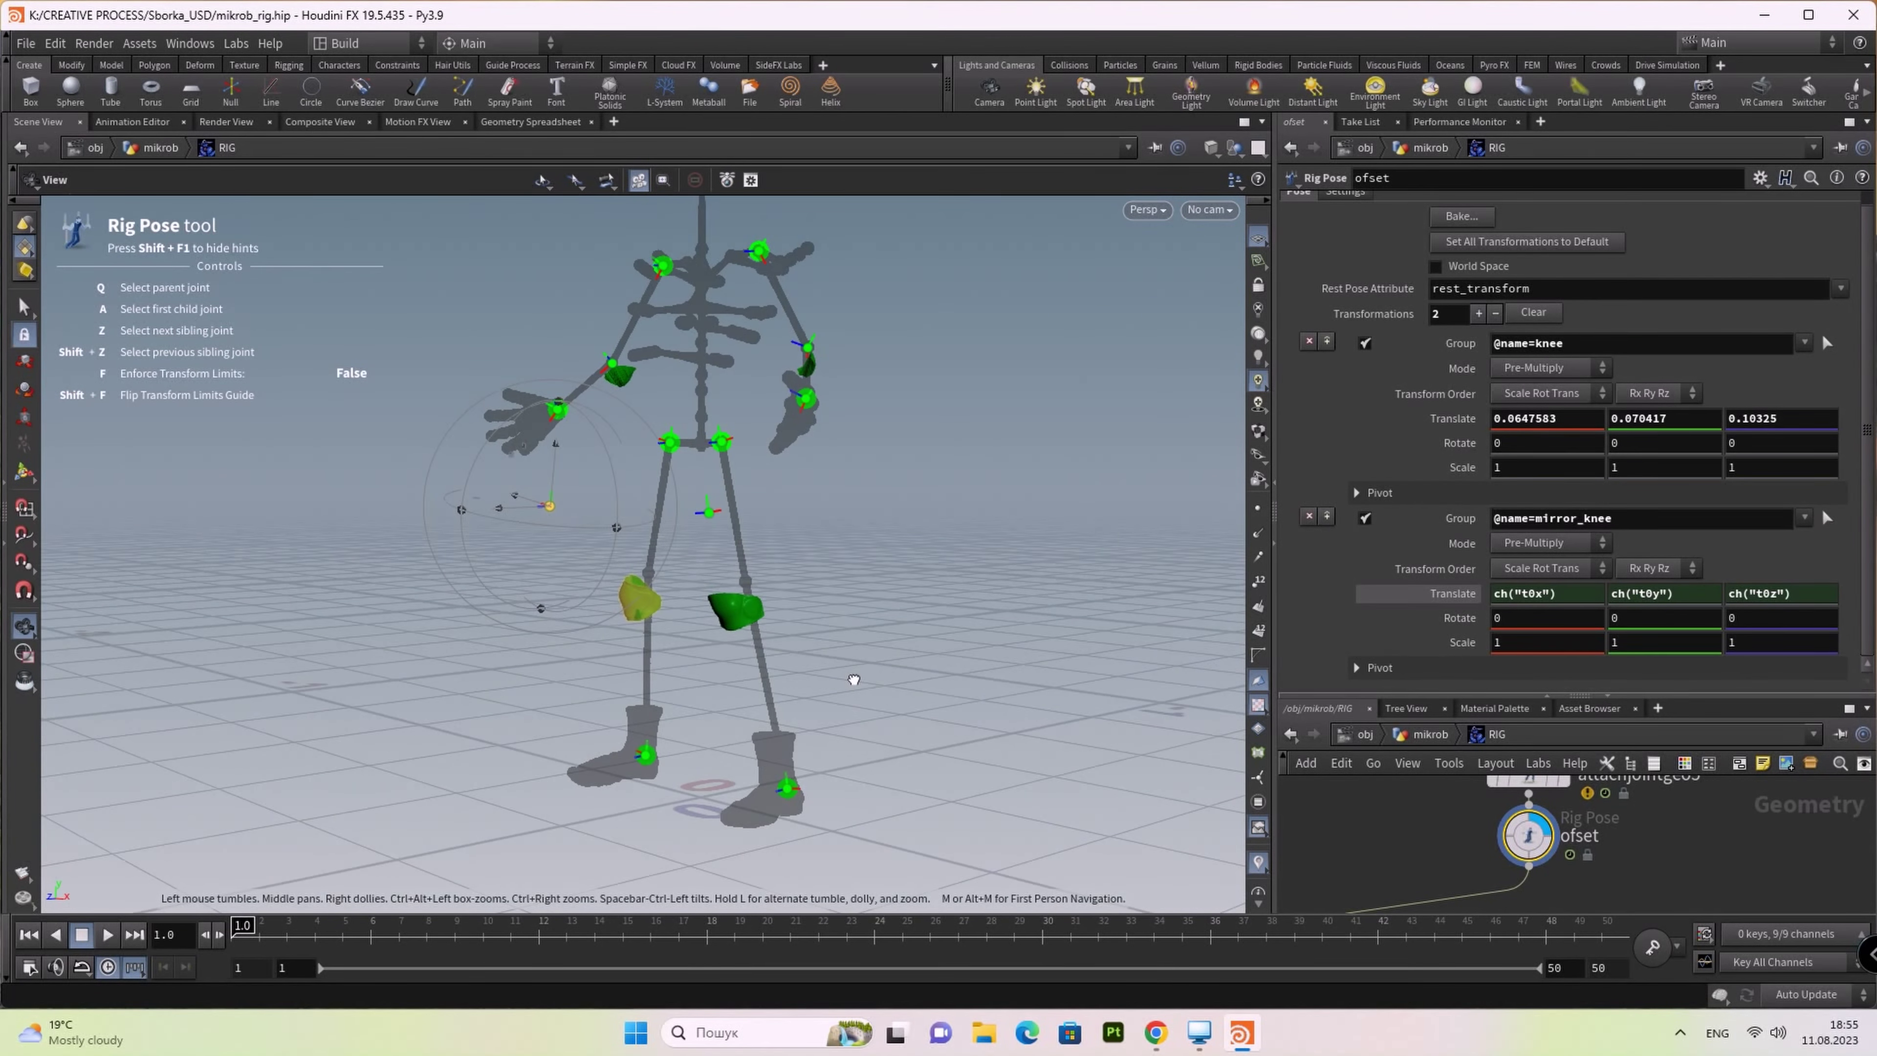
mouse_move(879, 670)
mouse_down()
mouse_move(948, 664)
mouse_move(897, 713)
mouse_move(845, 721)
mouse_move(714, 699)
mouse_up()
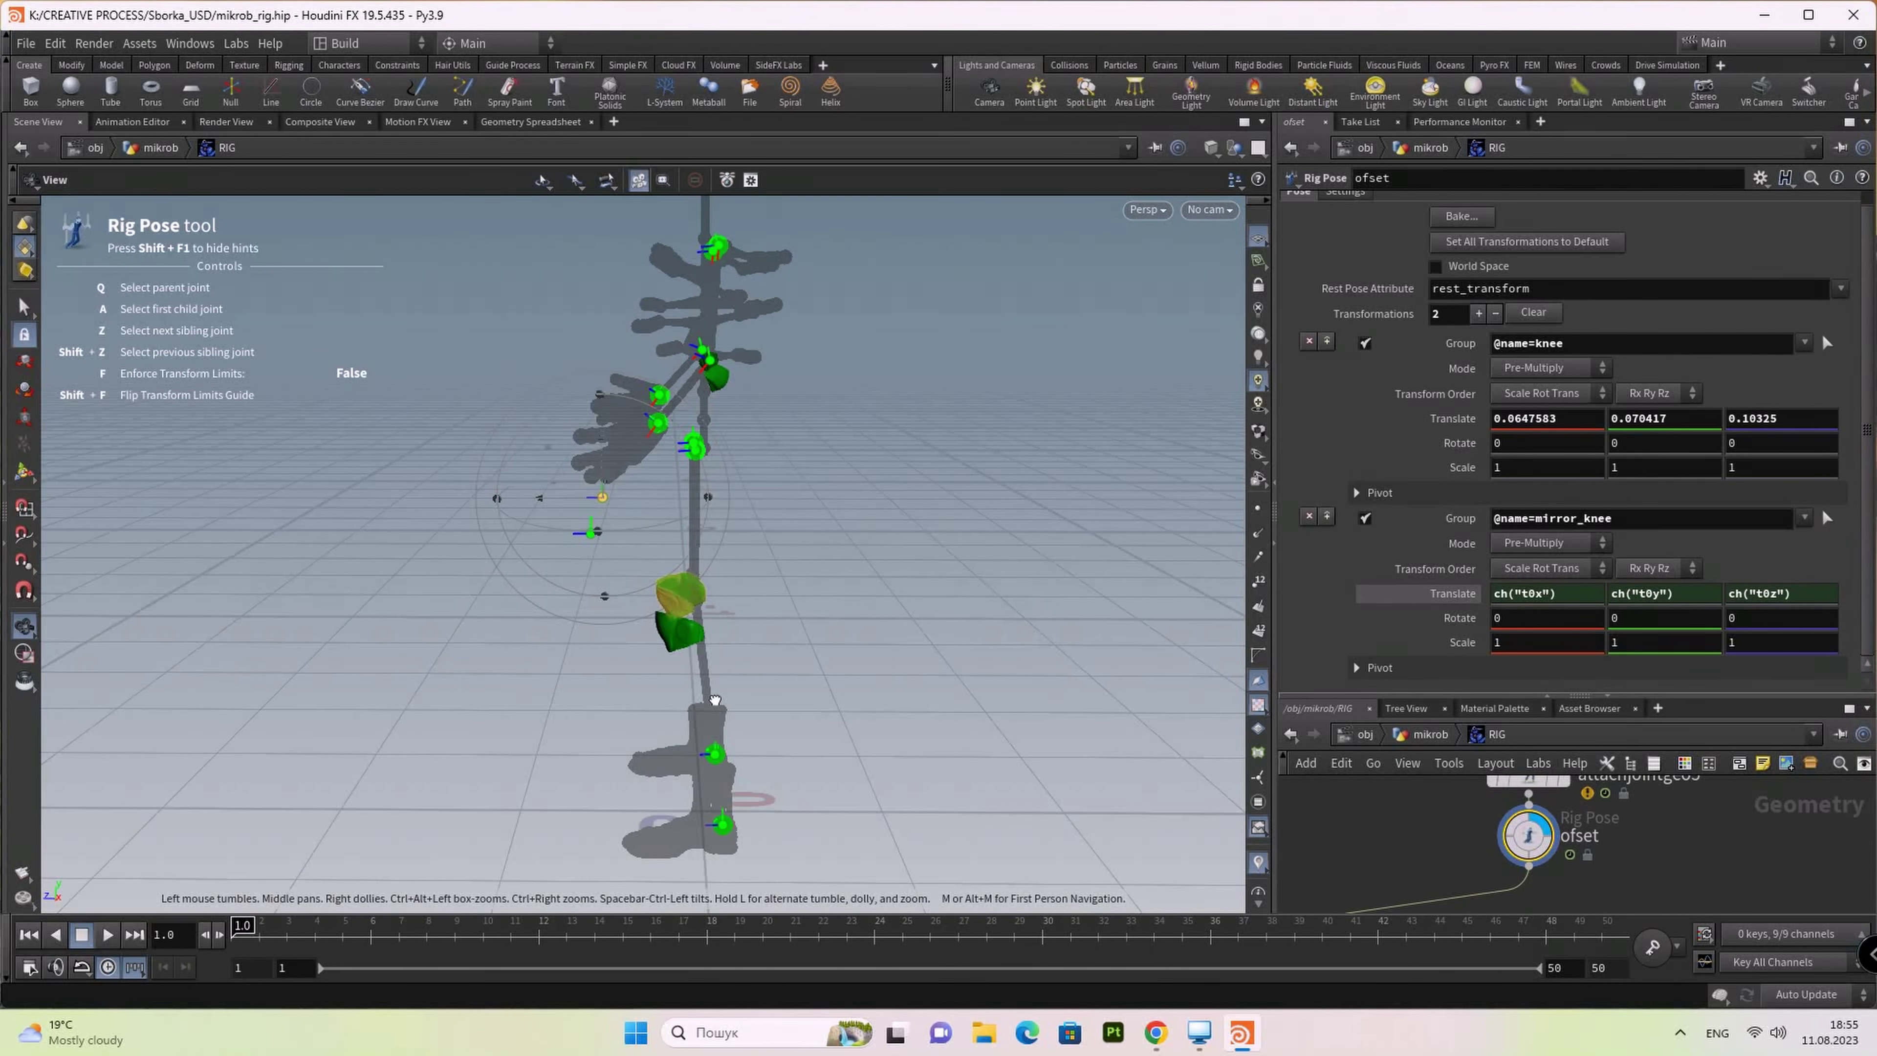
key(Return)
Step: Enlarge the network pane and move ikchains1 down, away from ofset
middle_drag(1776, 843, 1864, 801)
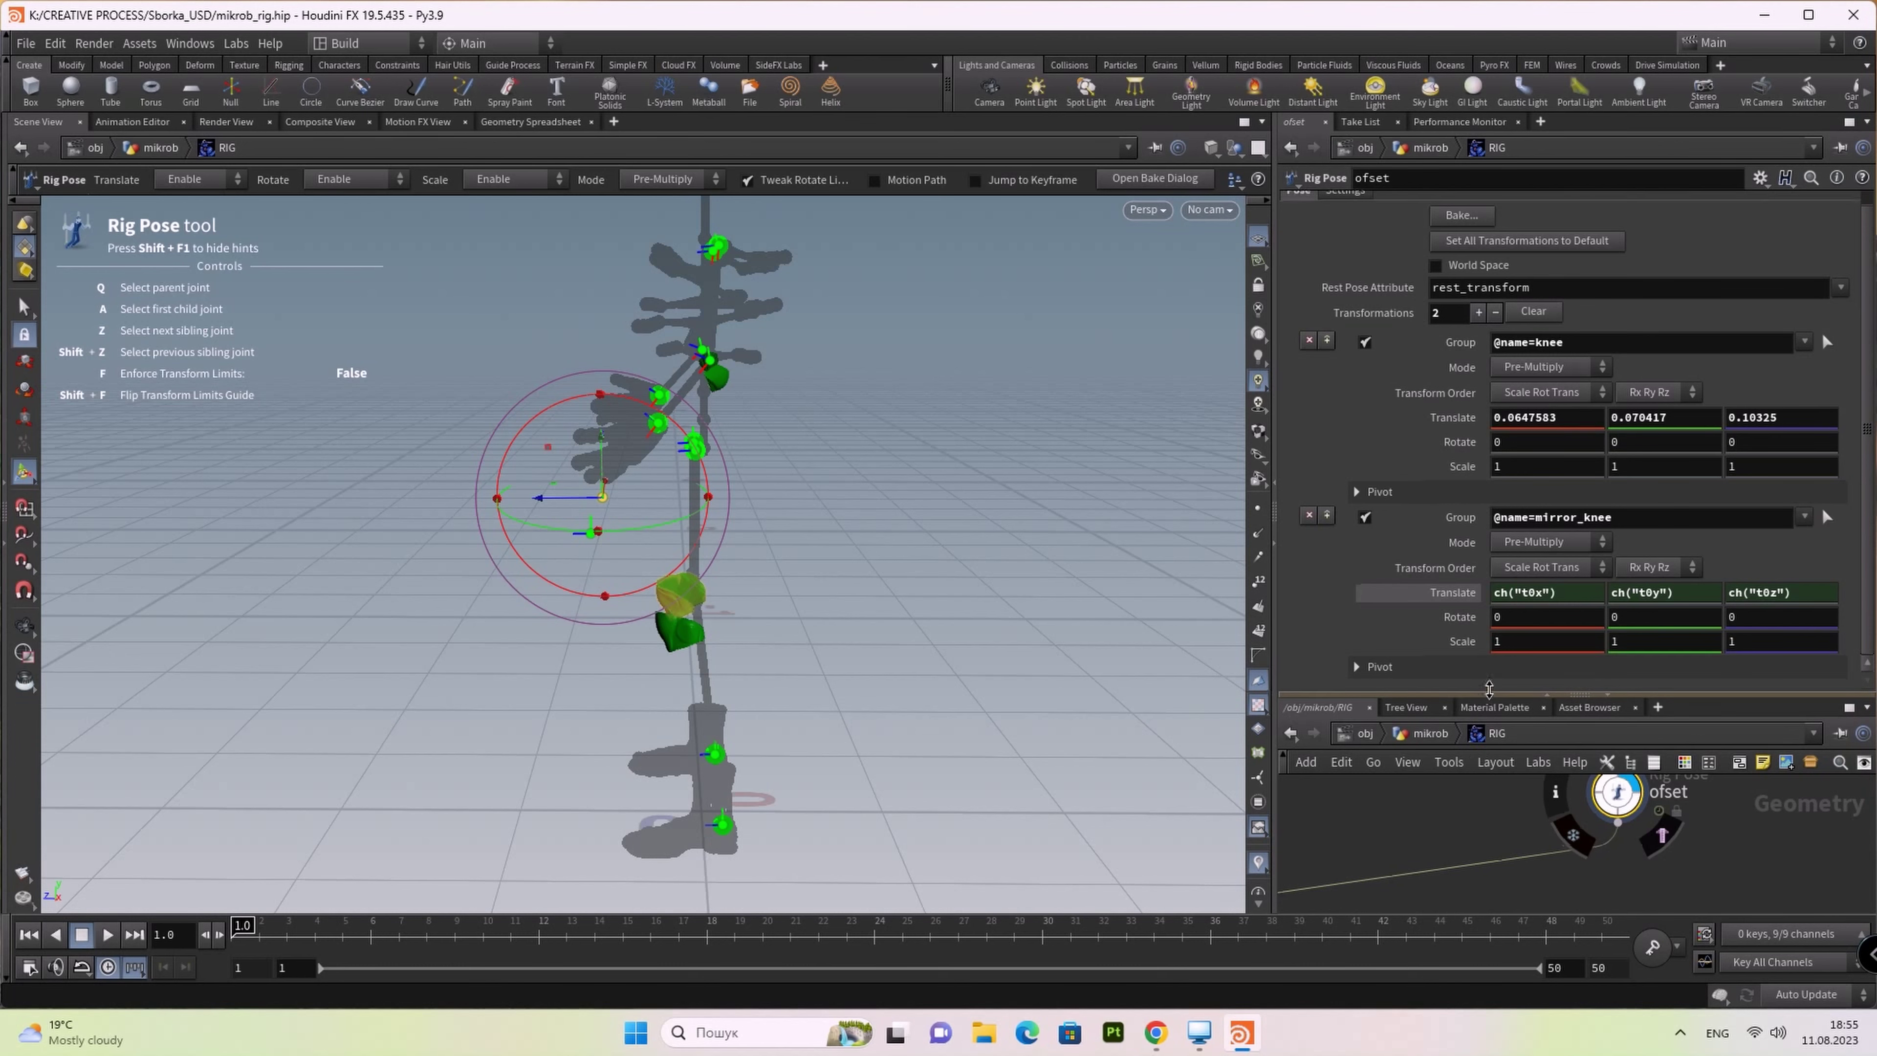
drag(1475, 696, 1475, 403)
middle_drag(1407, 691, 1558, 706)
scroll(1481, 685, down, 1)
scroll(1481, 685, down, 3)
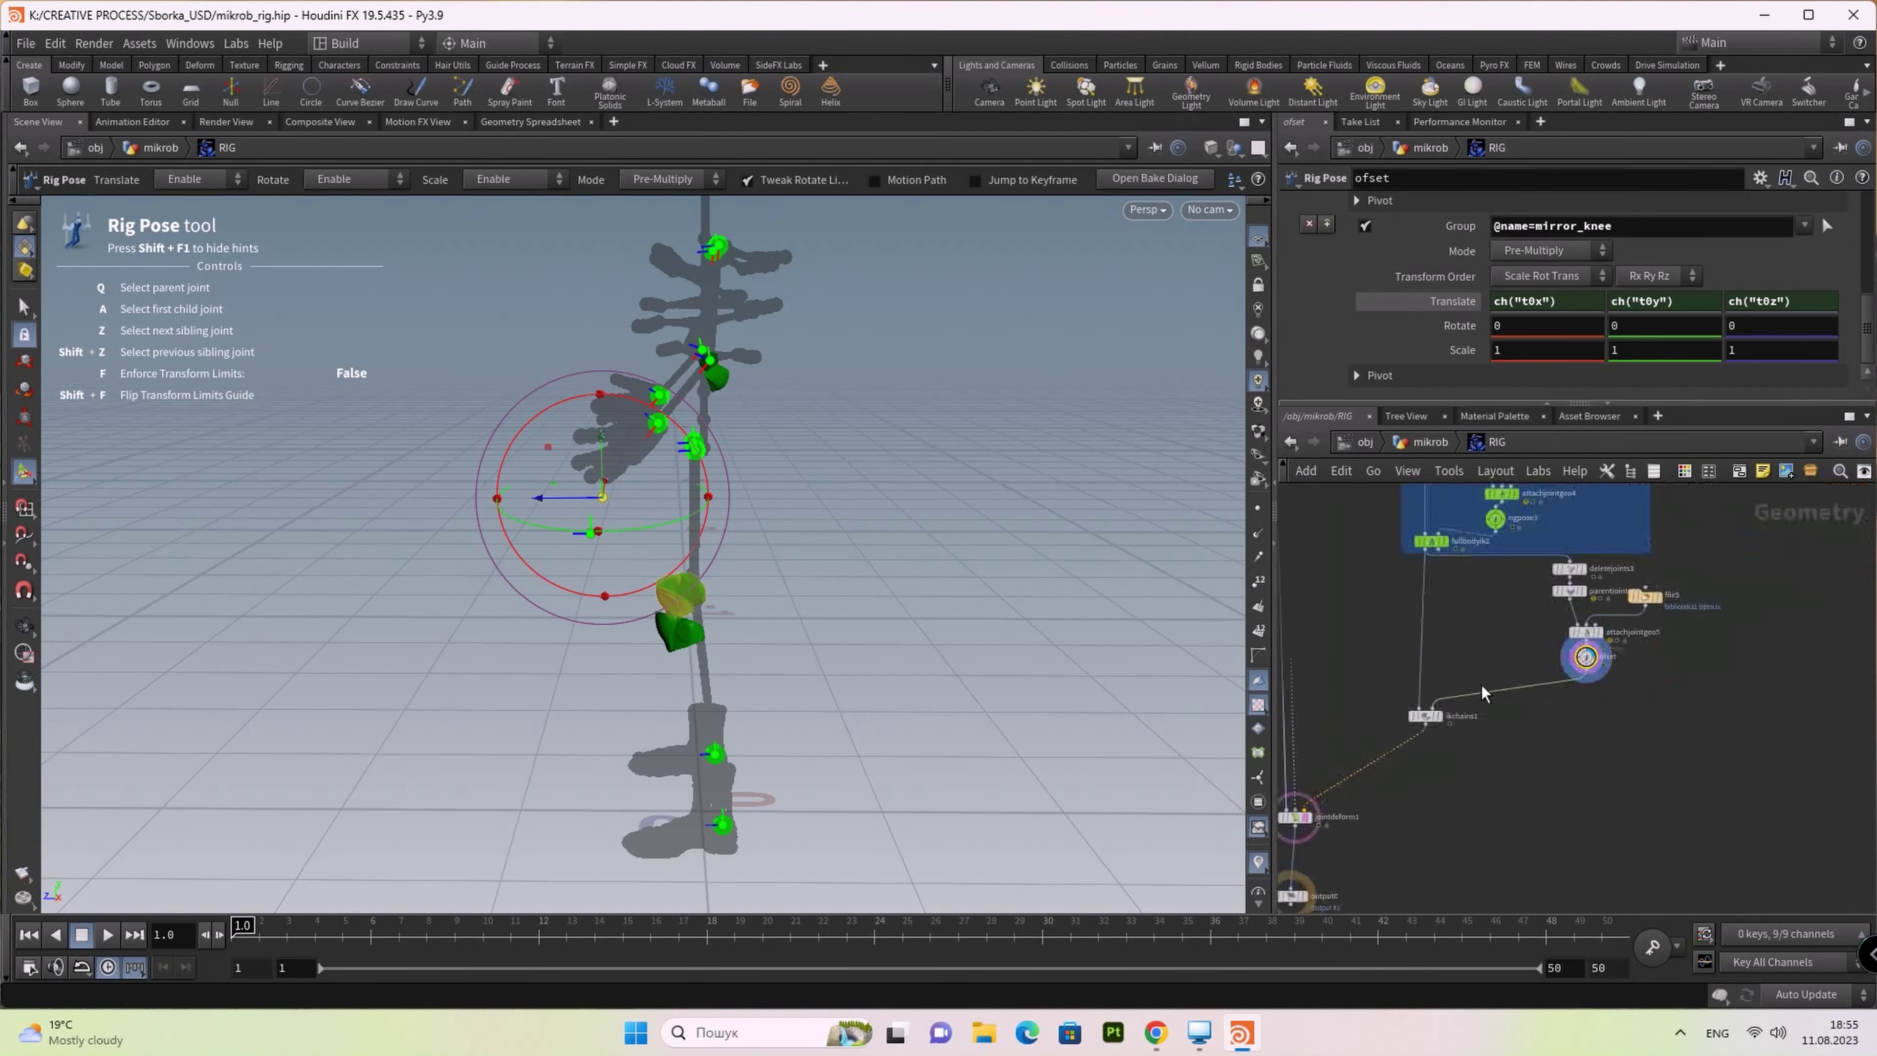
drag(1426, 714, 1506, 738)
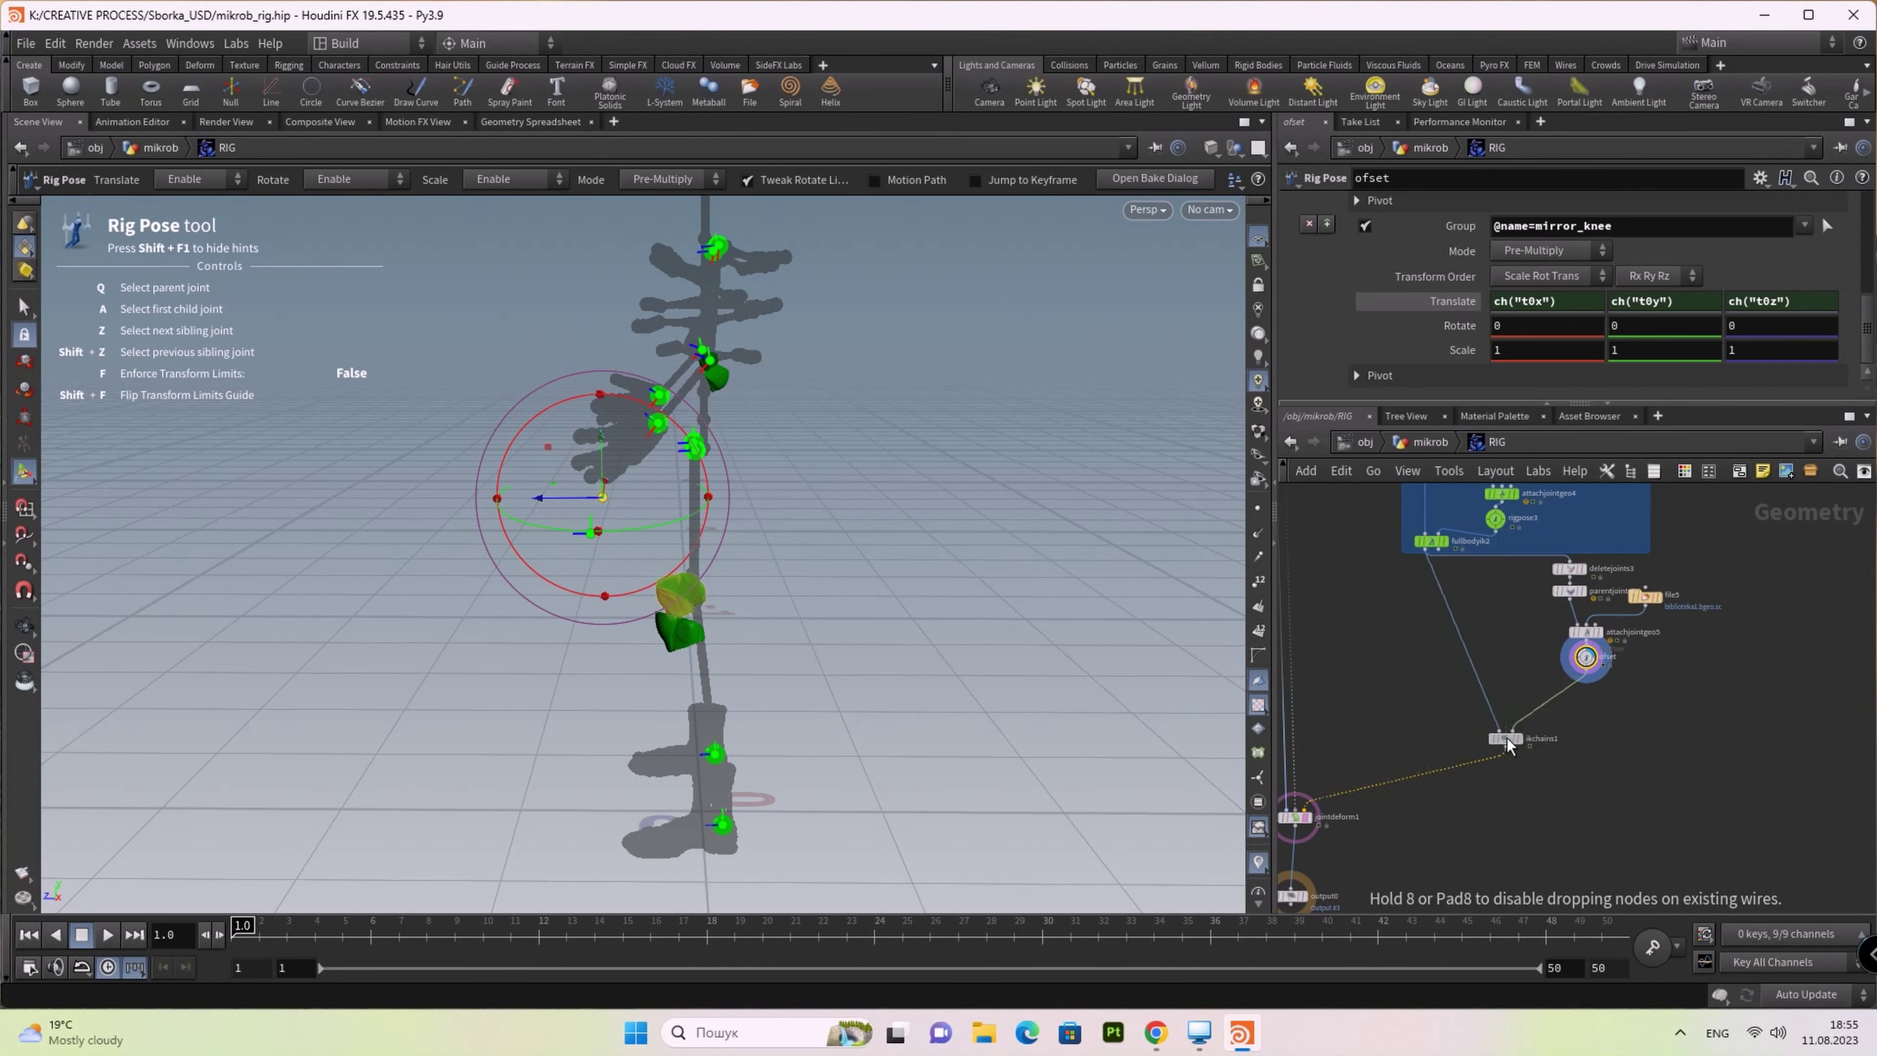
scroll(1624, 669, up, 2)
scroll(1603, 685, up, 2)
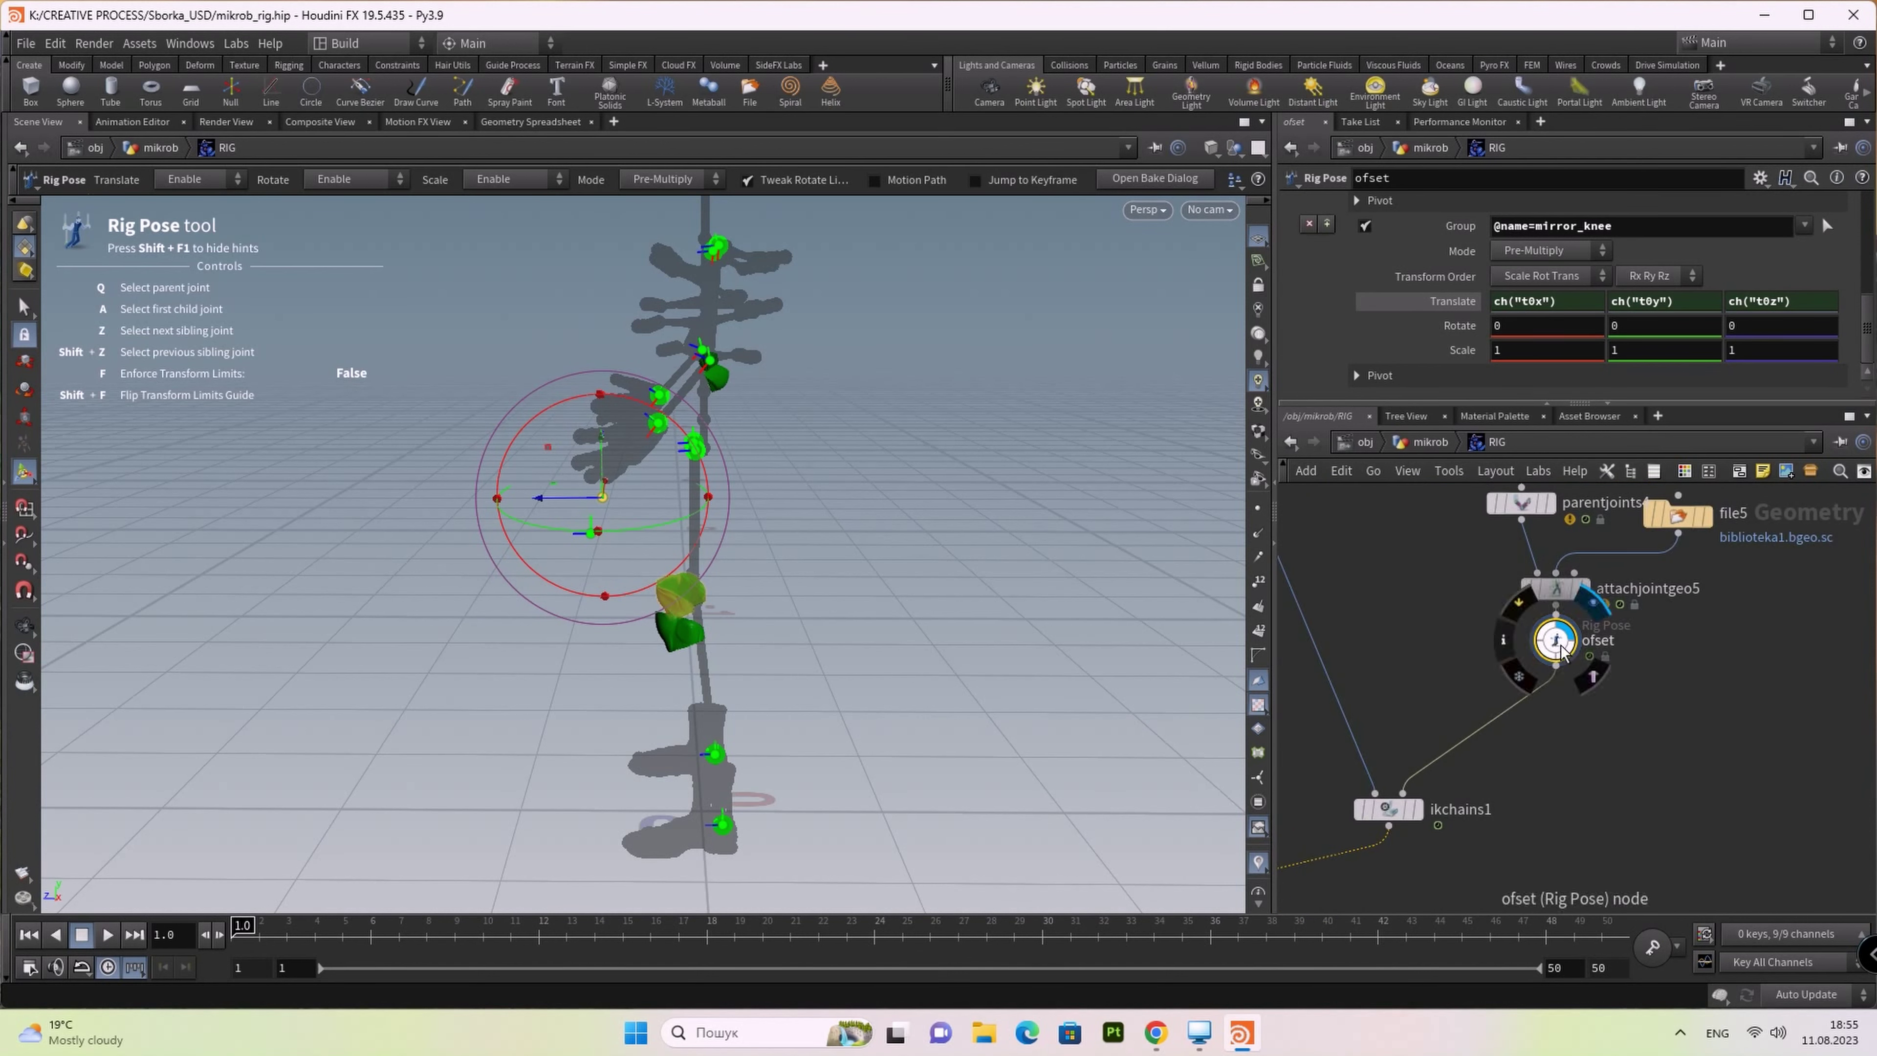
Step: Insert a new Rig Pose node, rigpose4, on the wire between ofset and ikchains1
key(Tab)
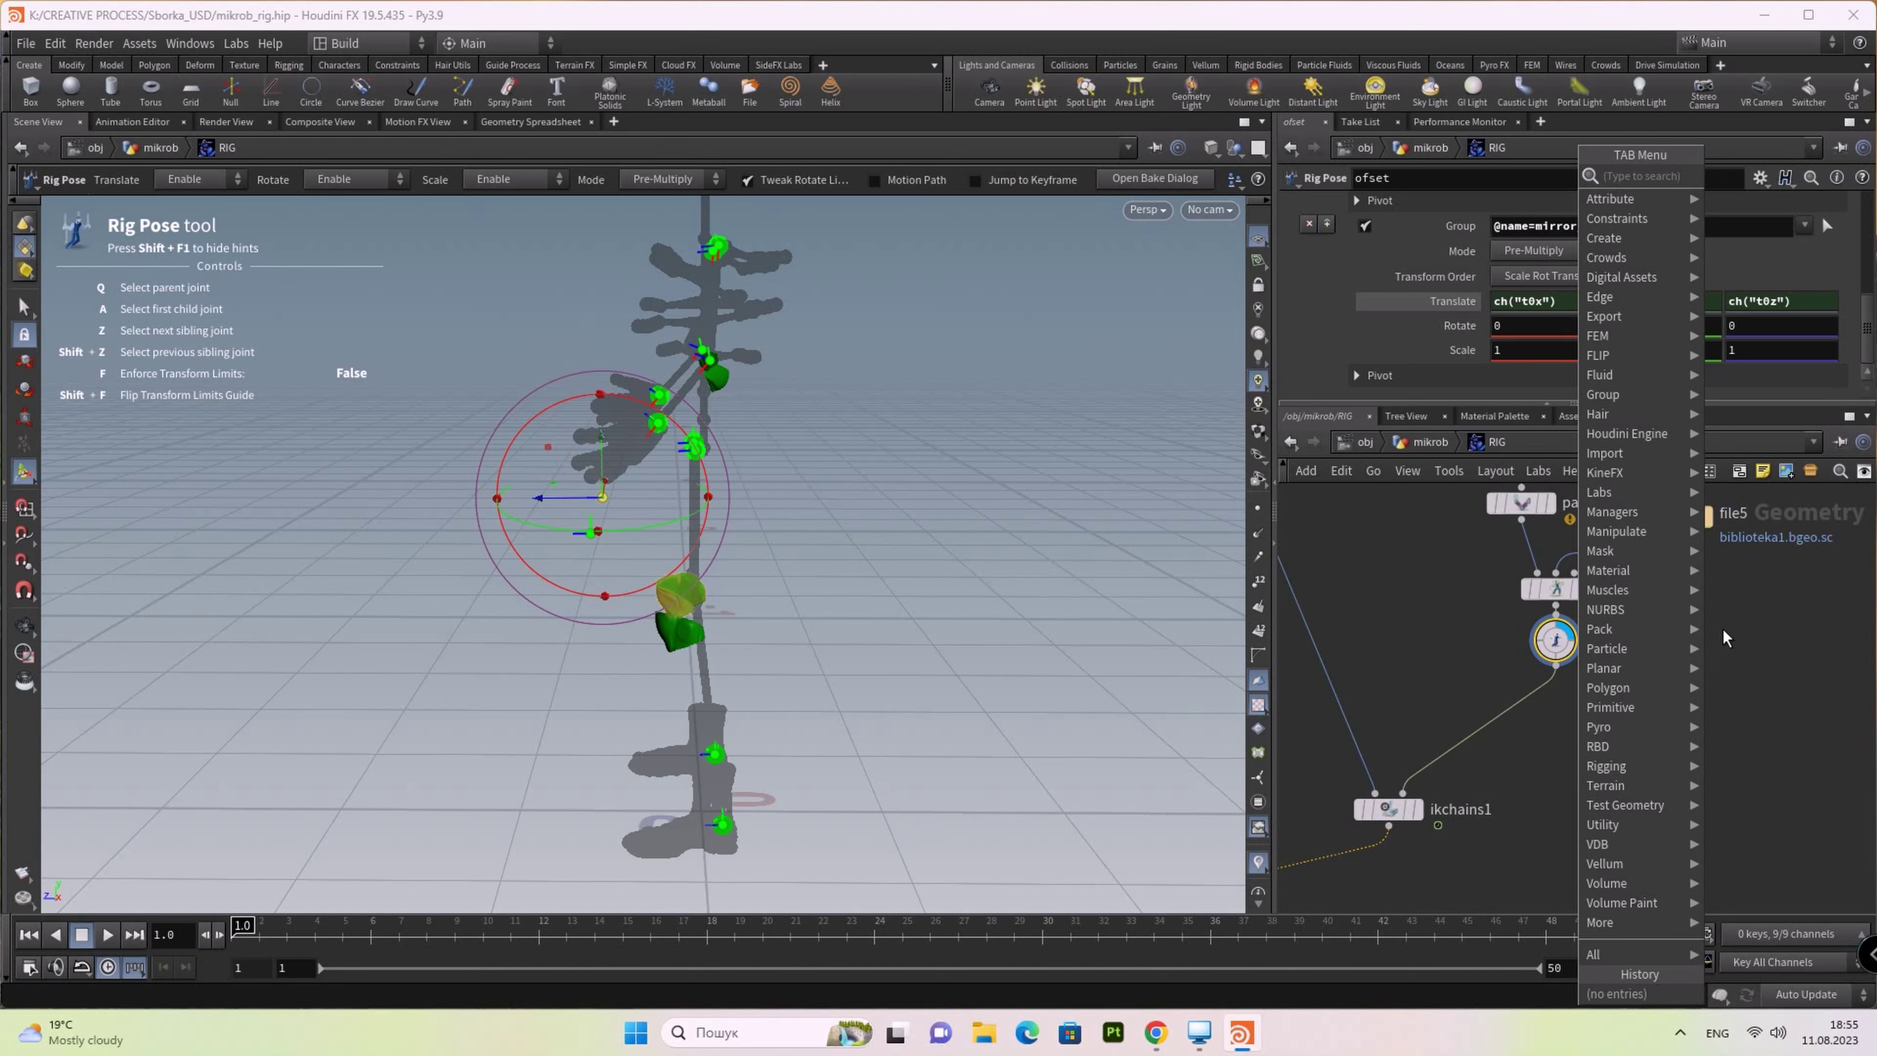
text(ri)
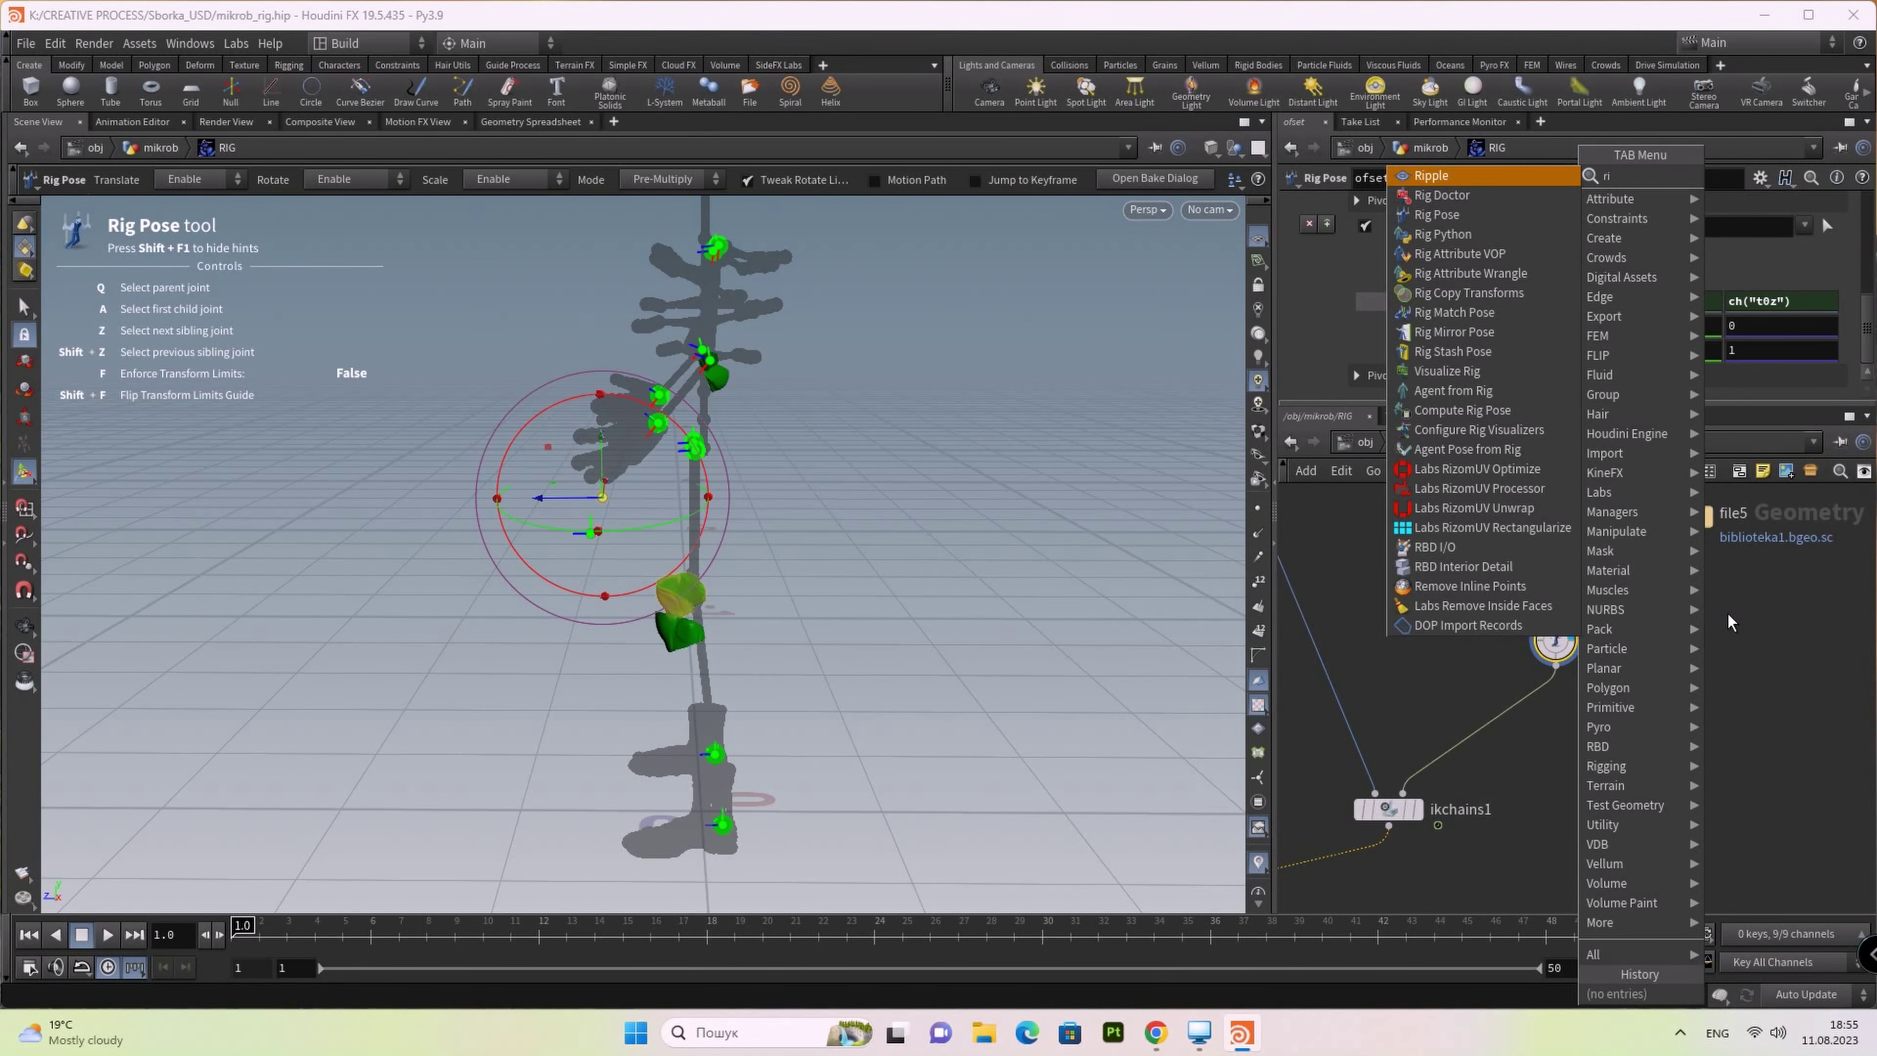
text(g)
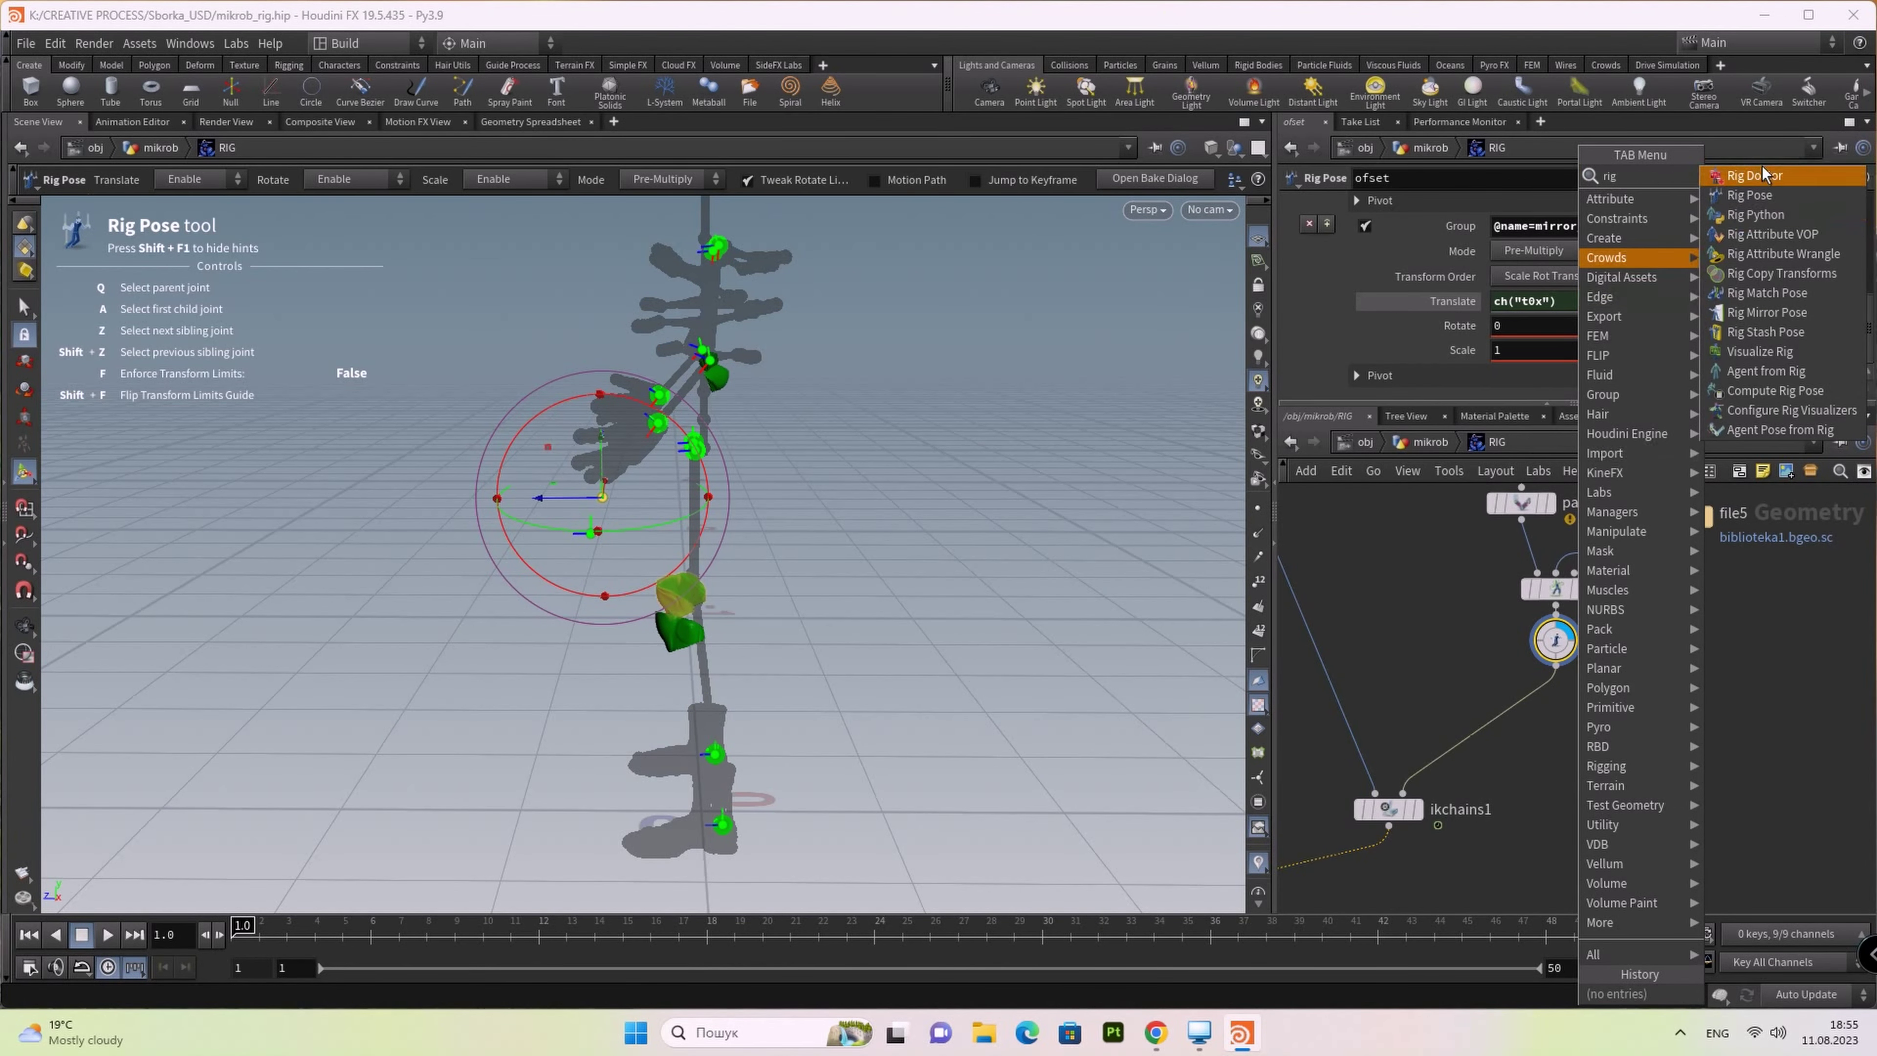
click(1774, 195)
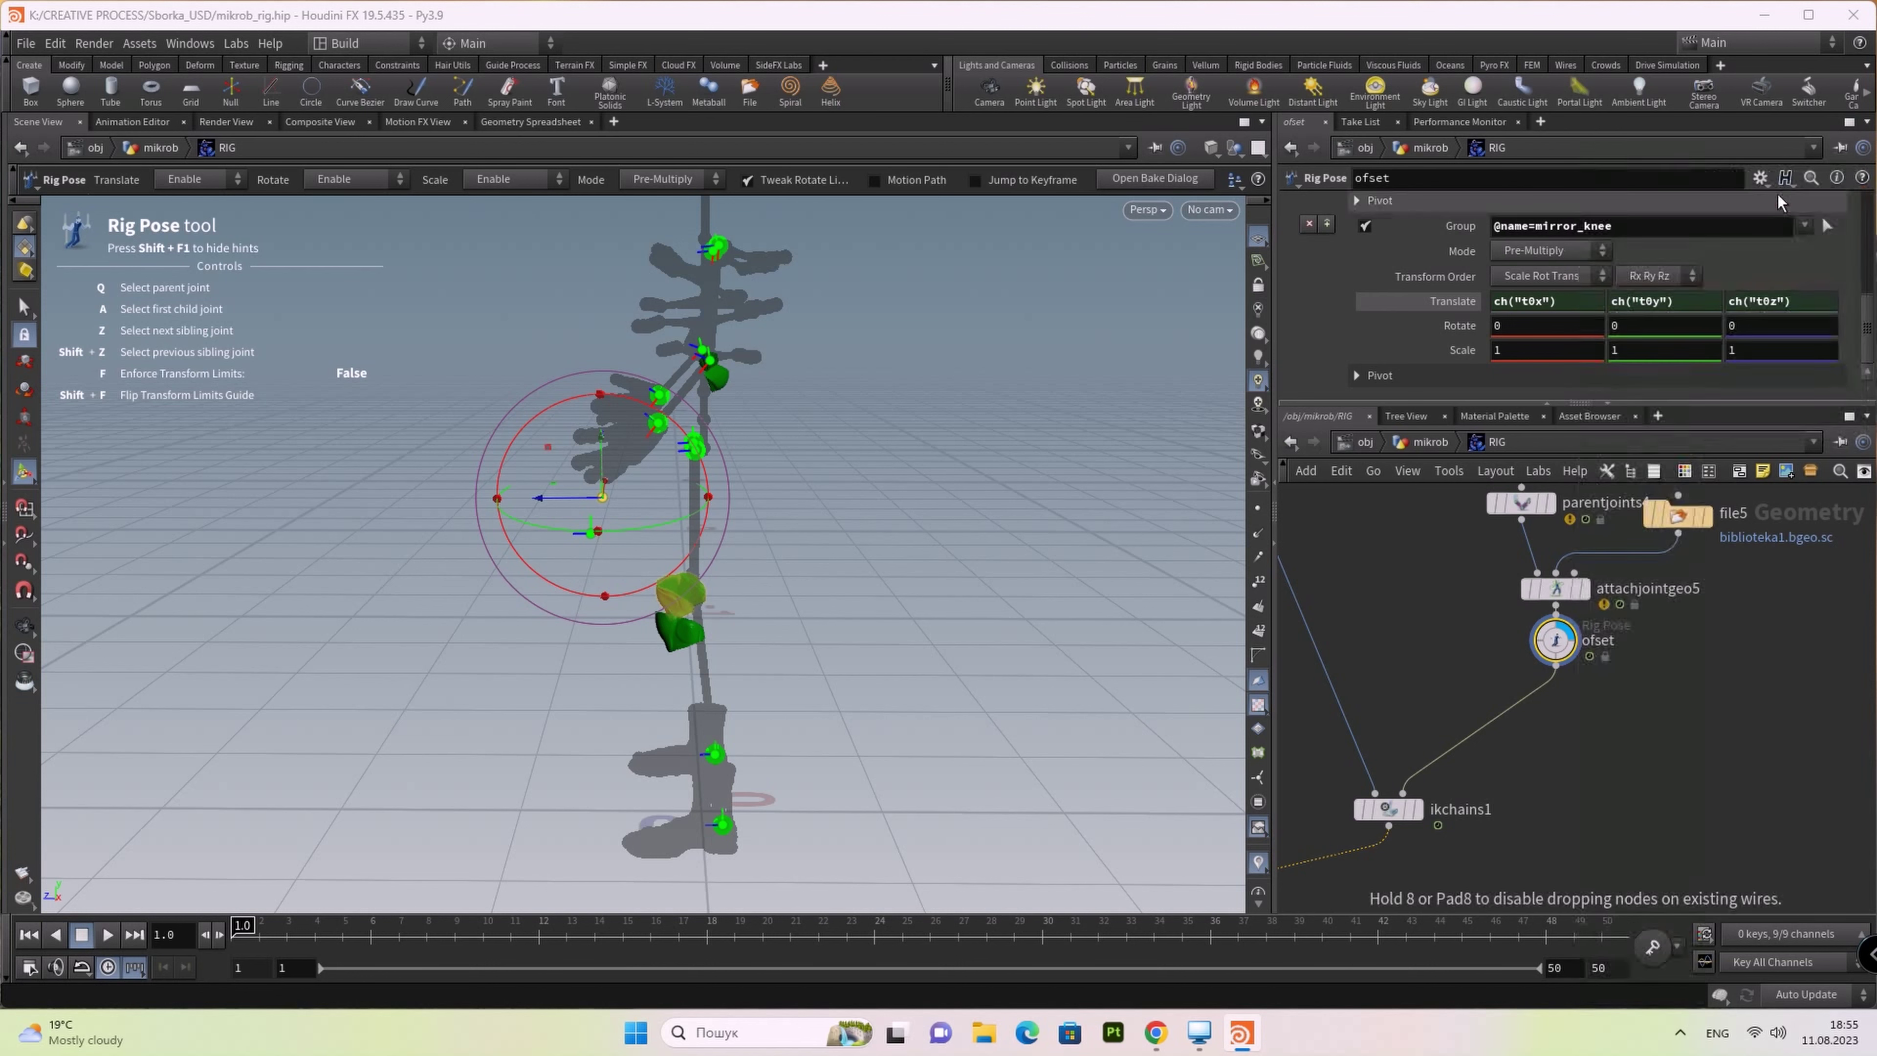
click(1555, 715)
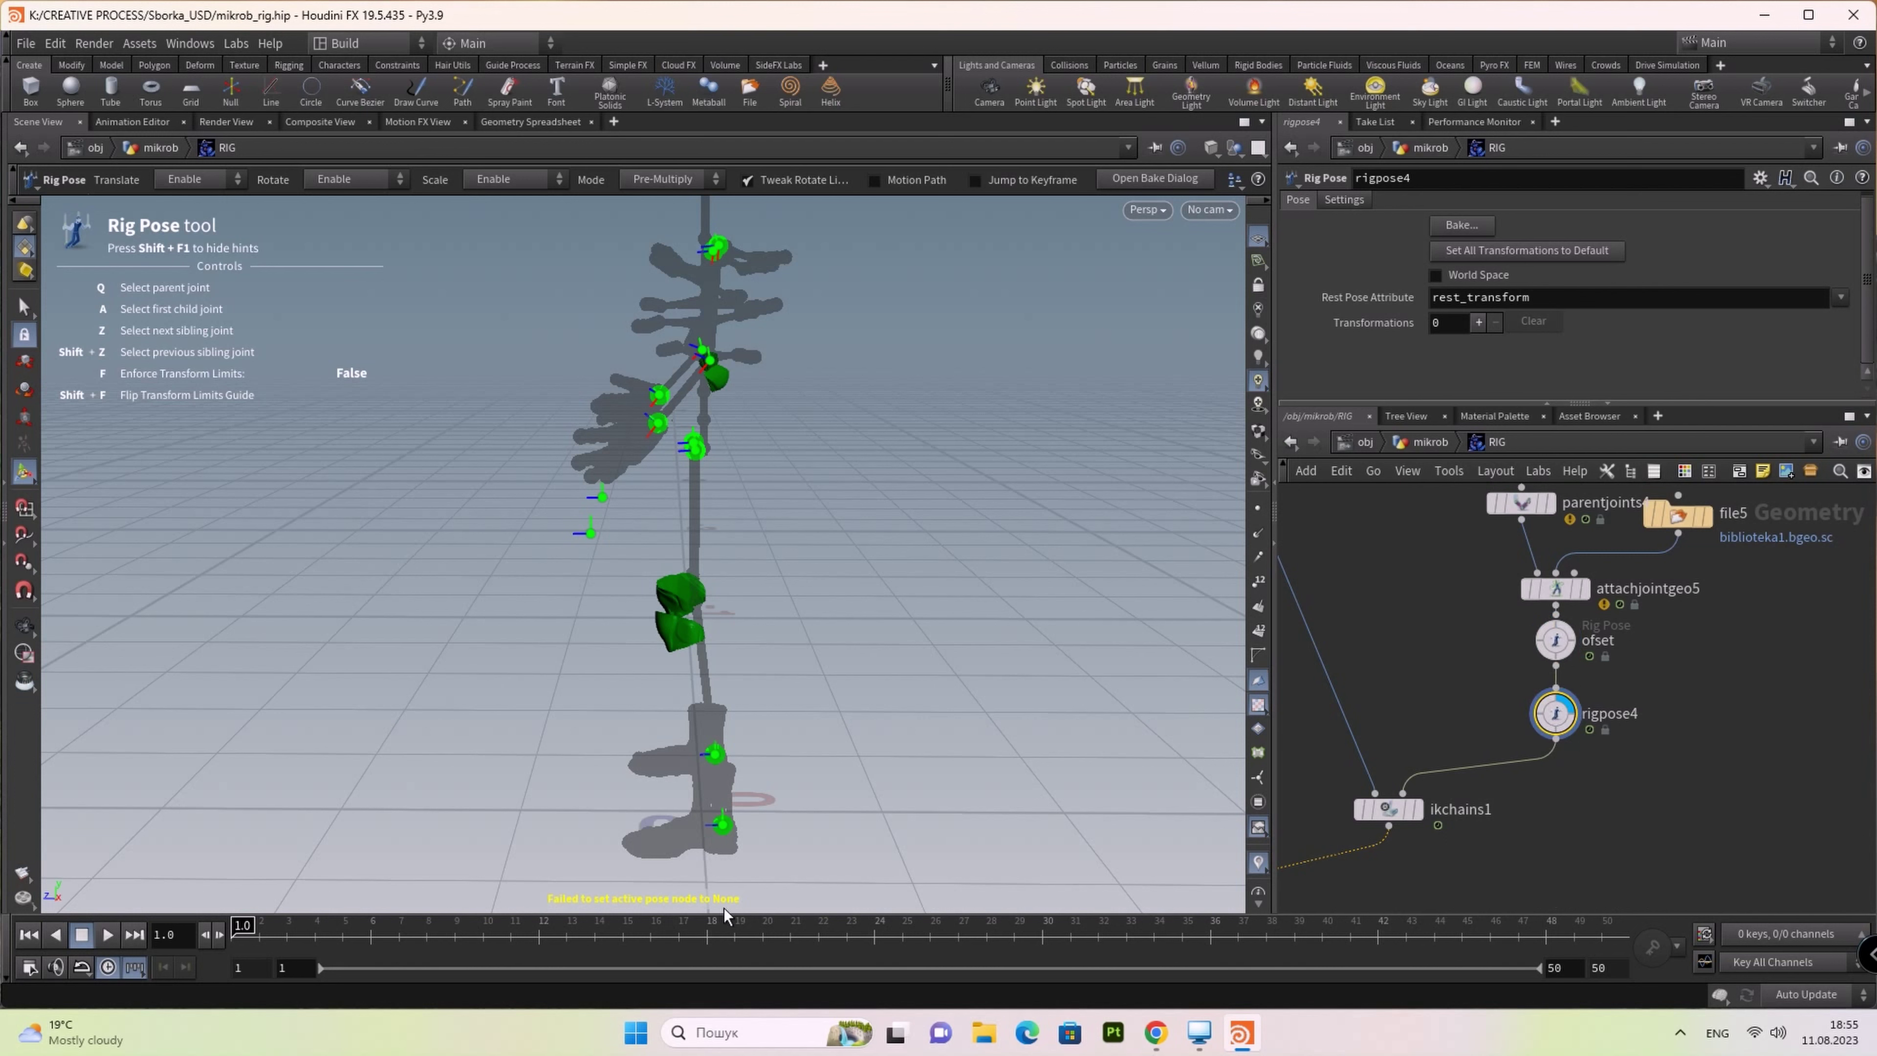
Step: In rigpose4, move the ankle_fuut joint up and back down, then switch to rotation
click(721, 824)
mouse_move(723, 790)
mouse_down()
mouse_move(723, 564)
mouse_move(784, 526)
mouse_move(824, 546)
mouse_up()
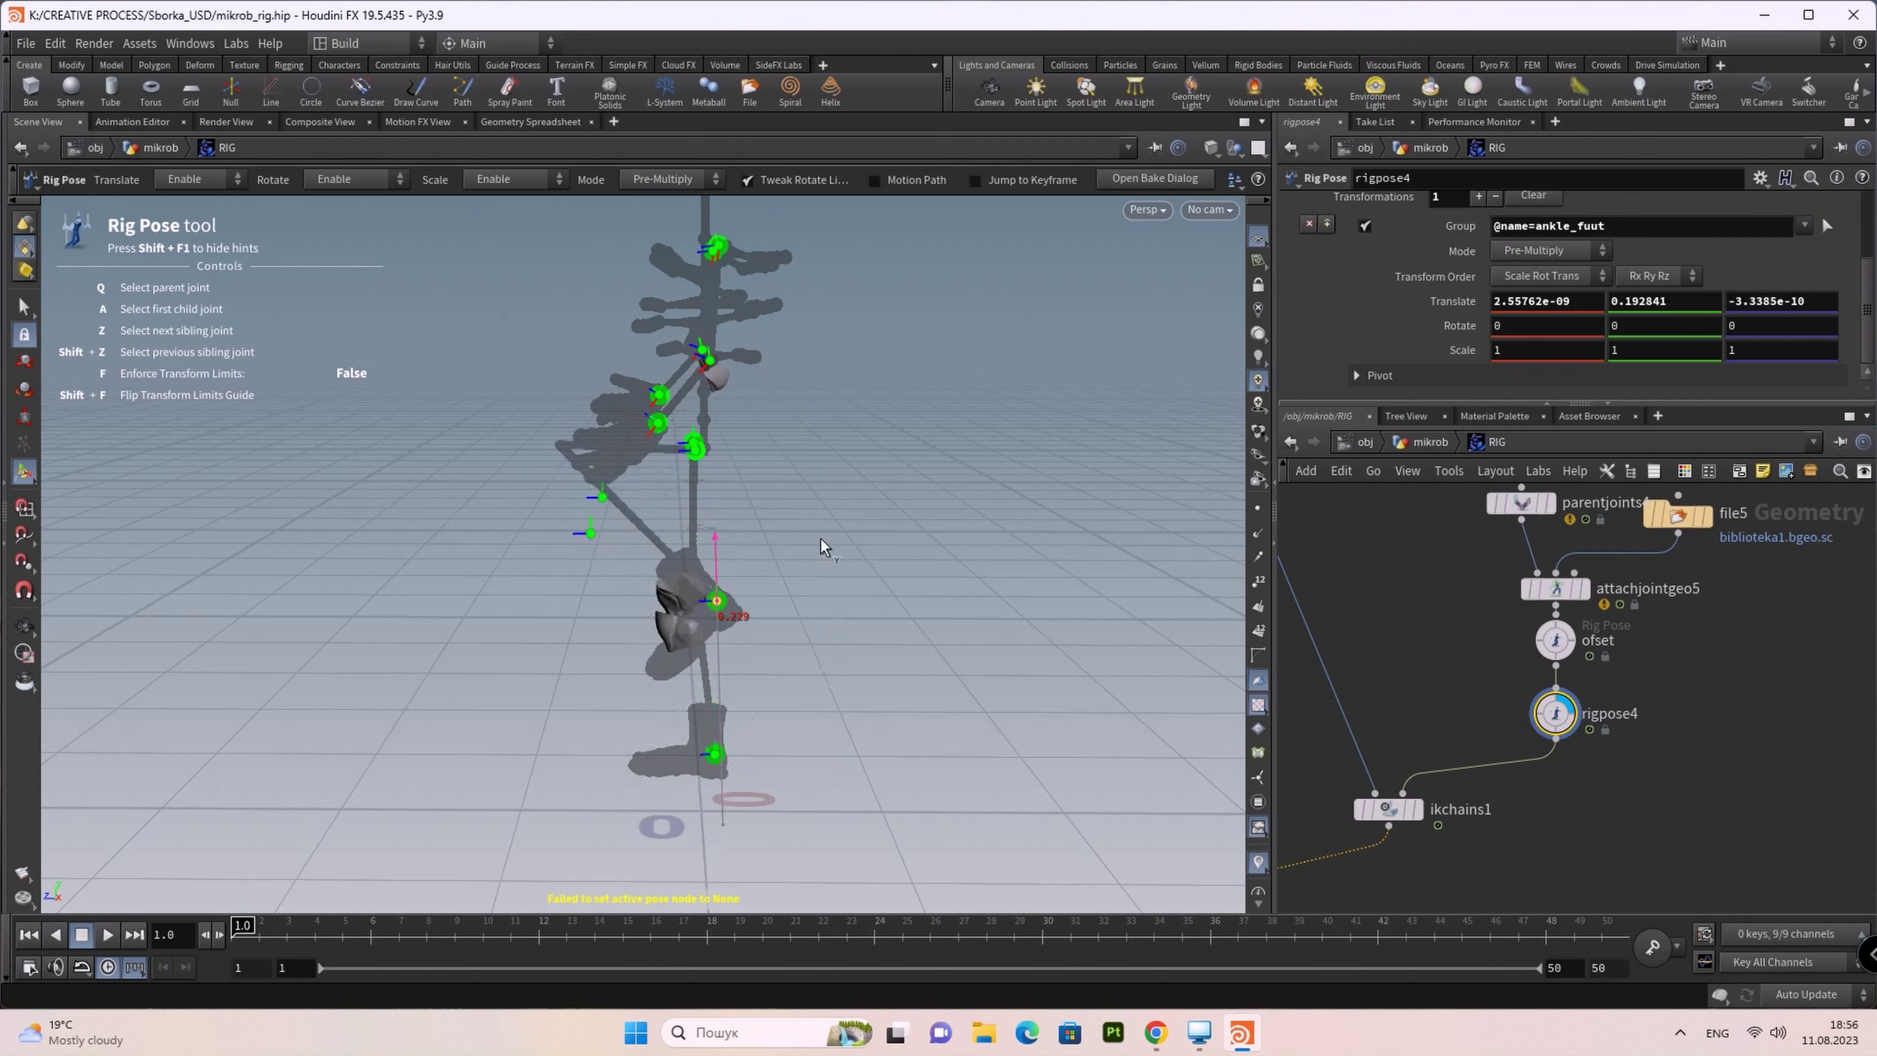
mouse_move(824, 547)
mouse_down()
mouse_move(835, 809)
mouse_move(823, 568)
mouse_up()
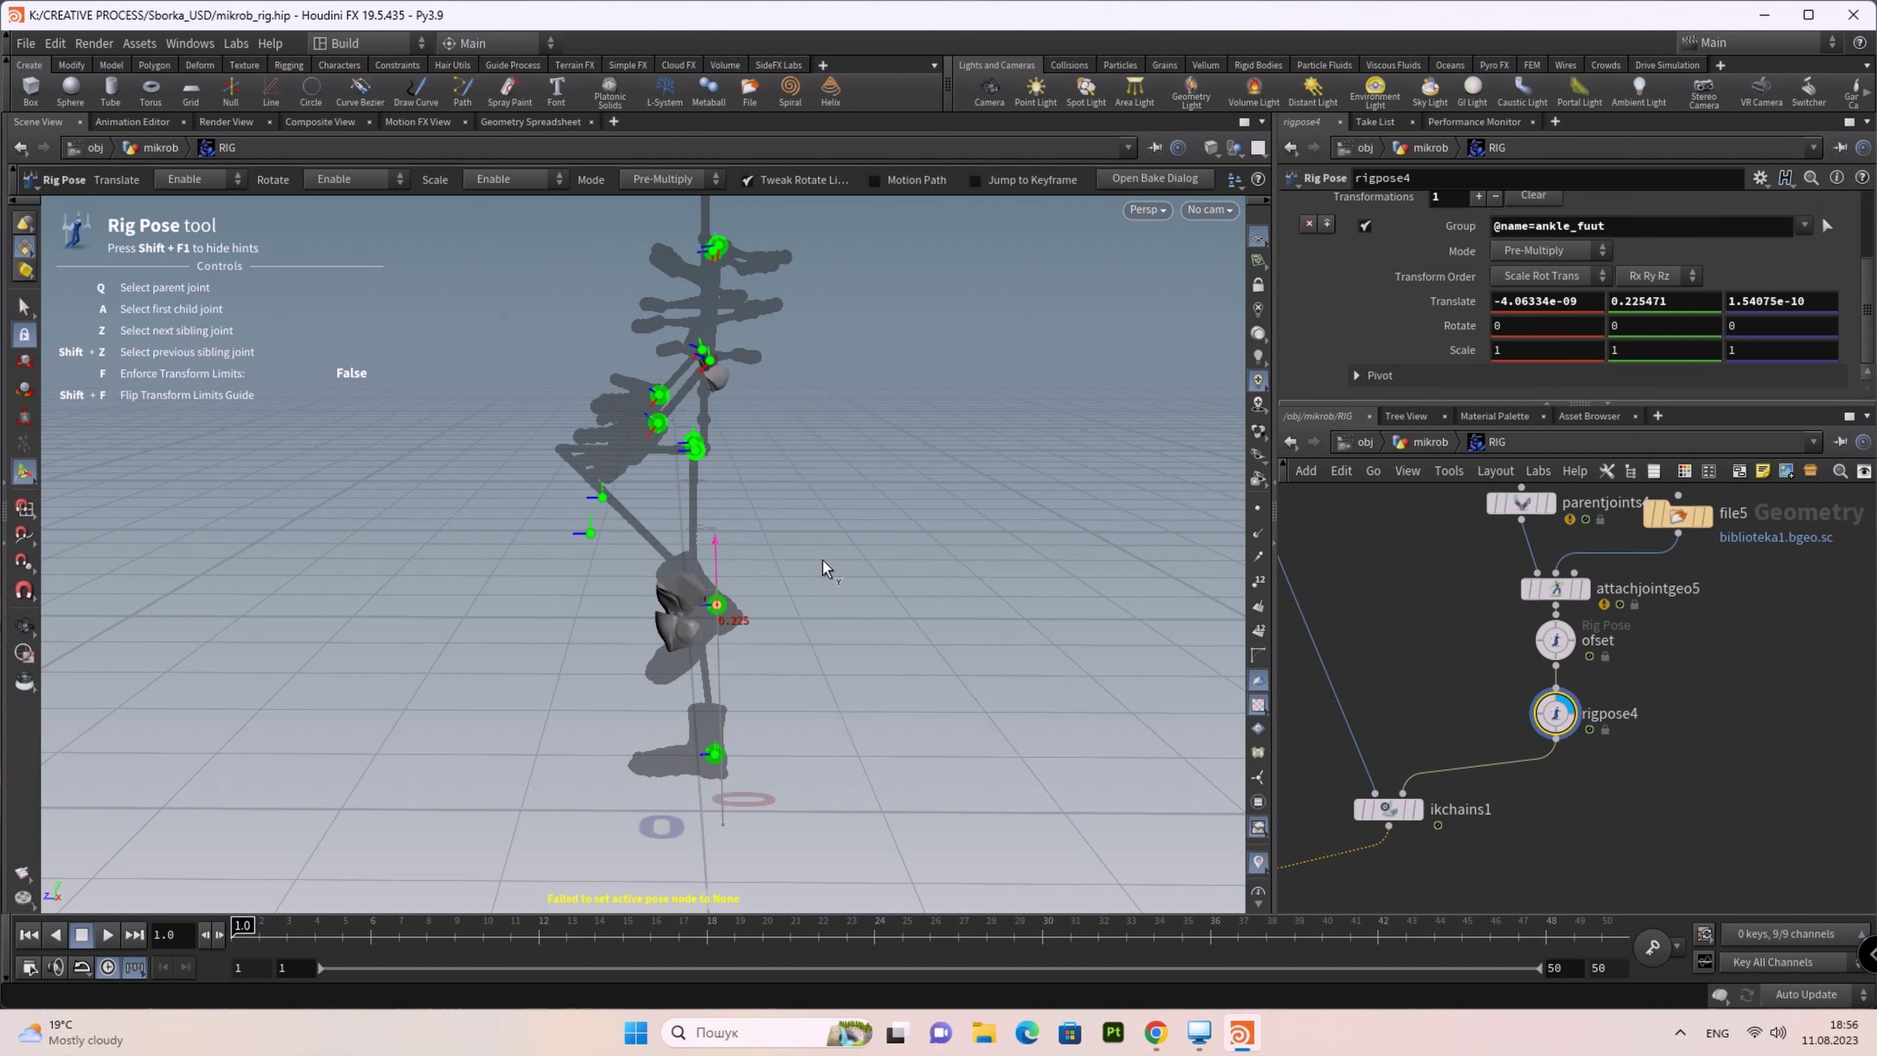
key(r)
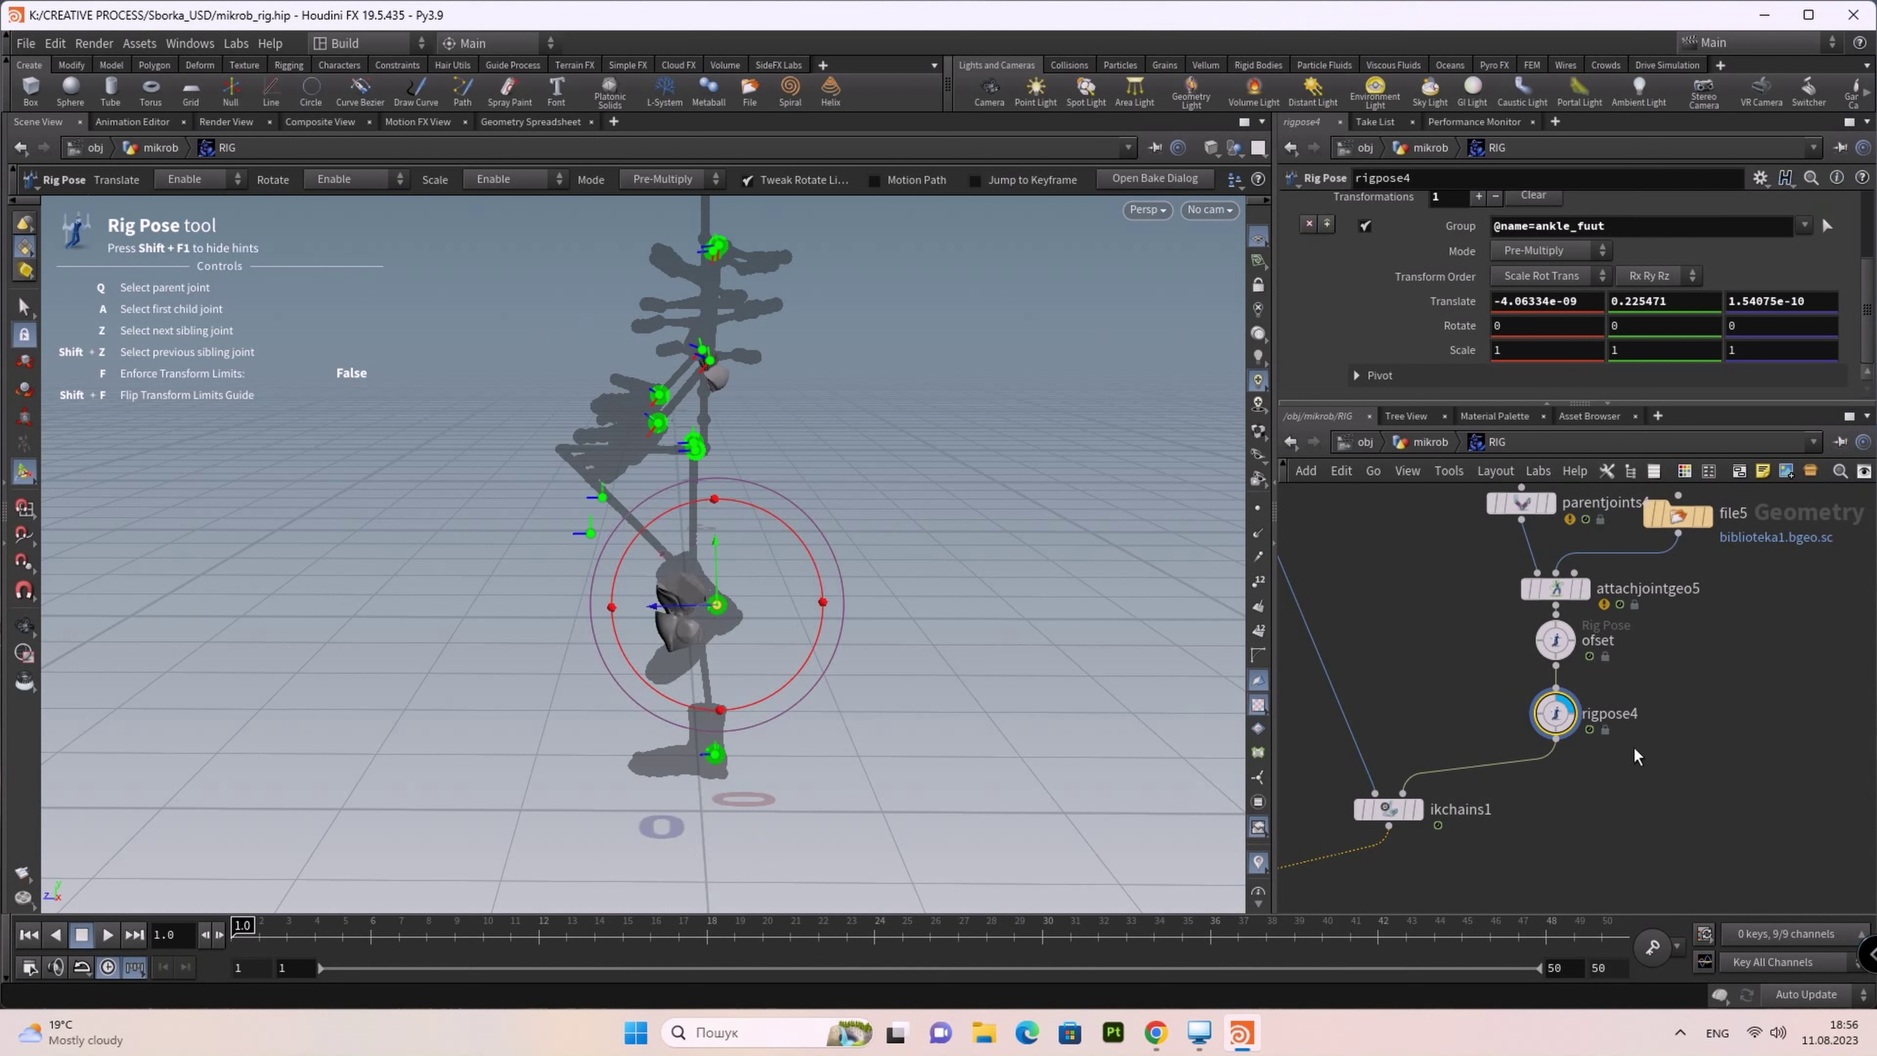
click(1388, 809)
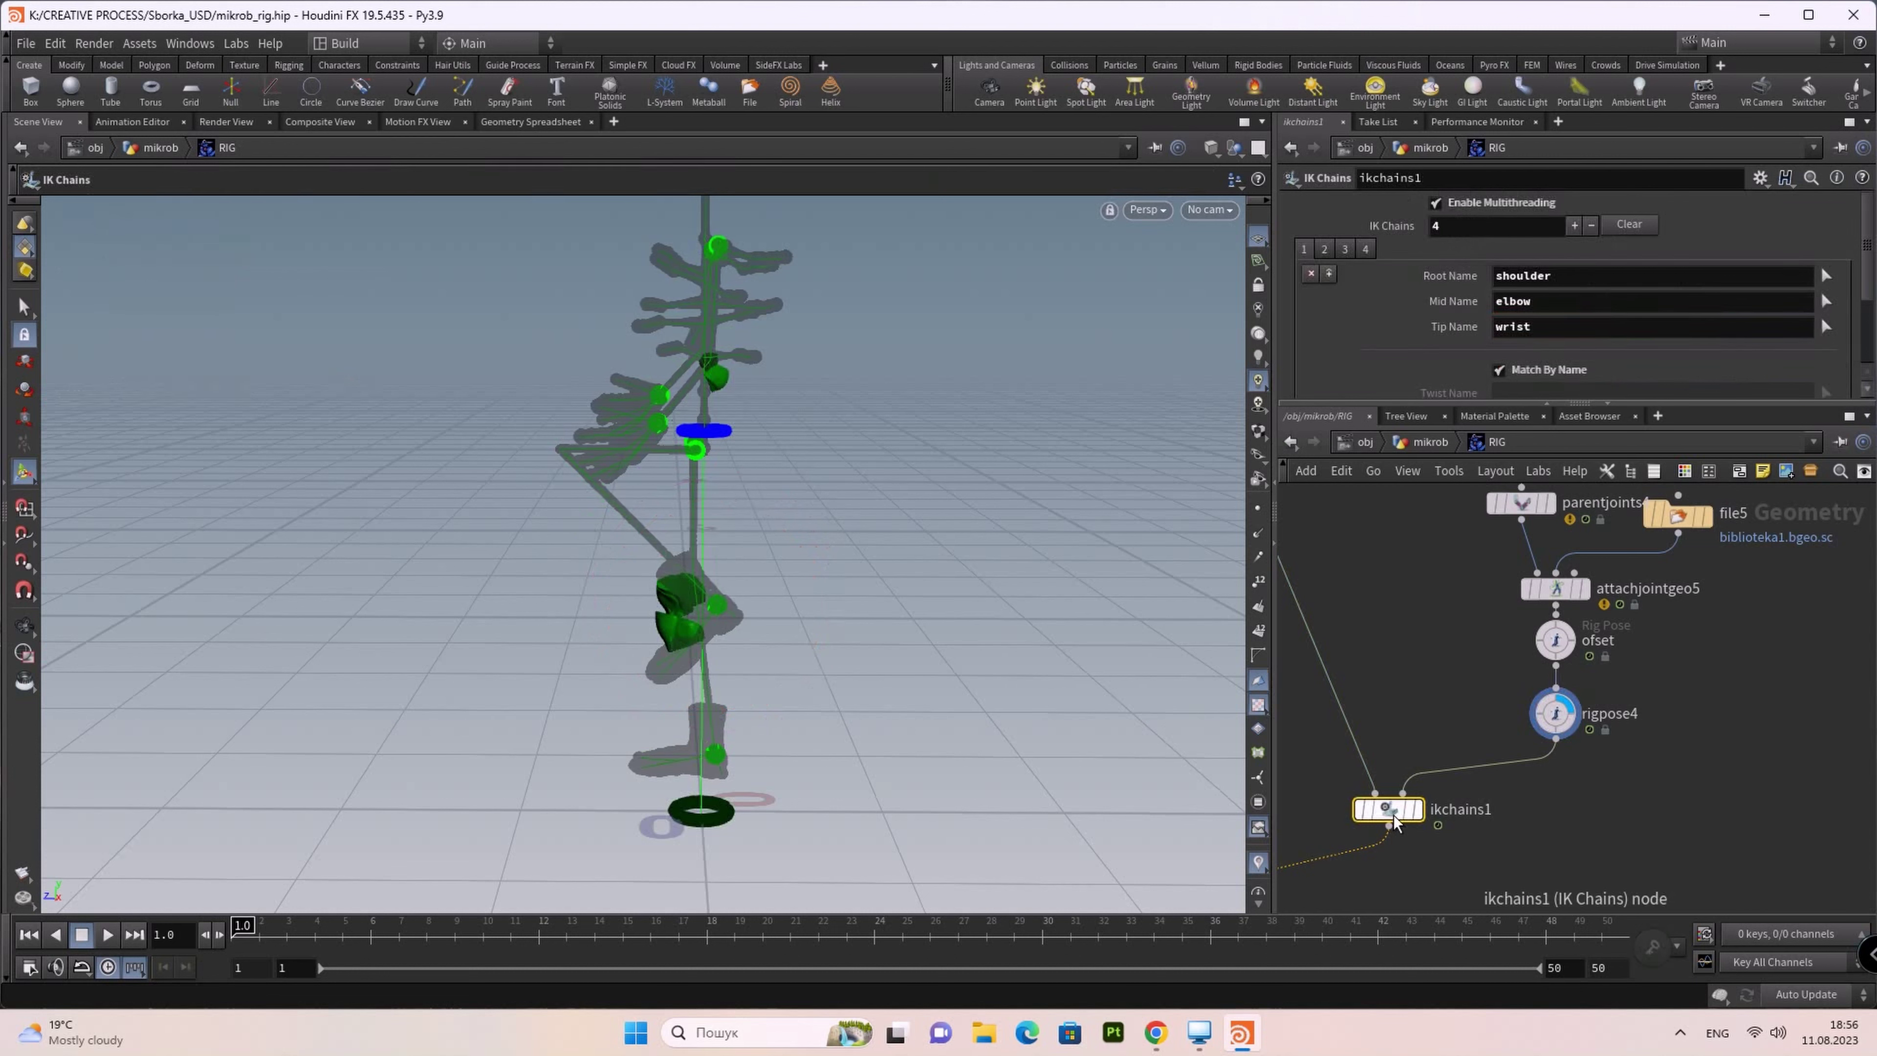
Step: Enable Orient Tip on ikchains1 chains 2, 3 and 4 (mirrored arm and both legs)
mouse_move(1470, 404)
mouse_down()
mouse_move(1471, 620)
mouse_move(1470, 591)
mouse_up()
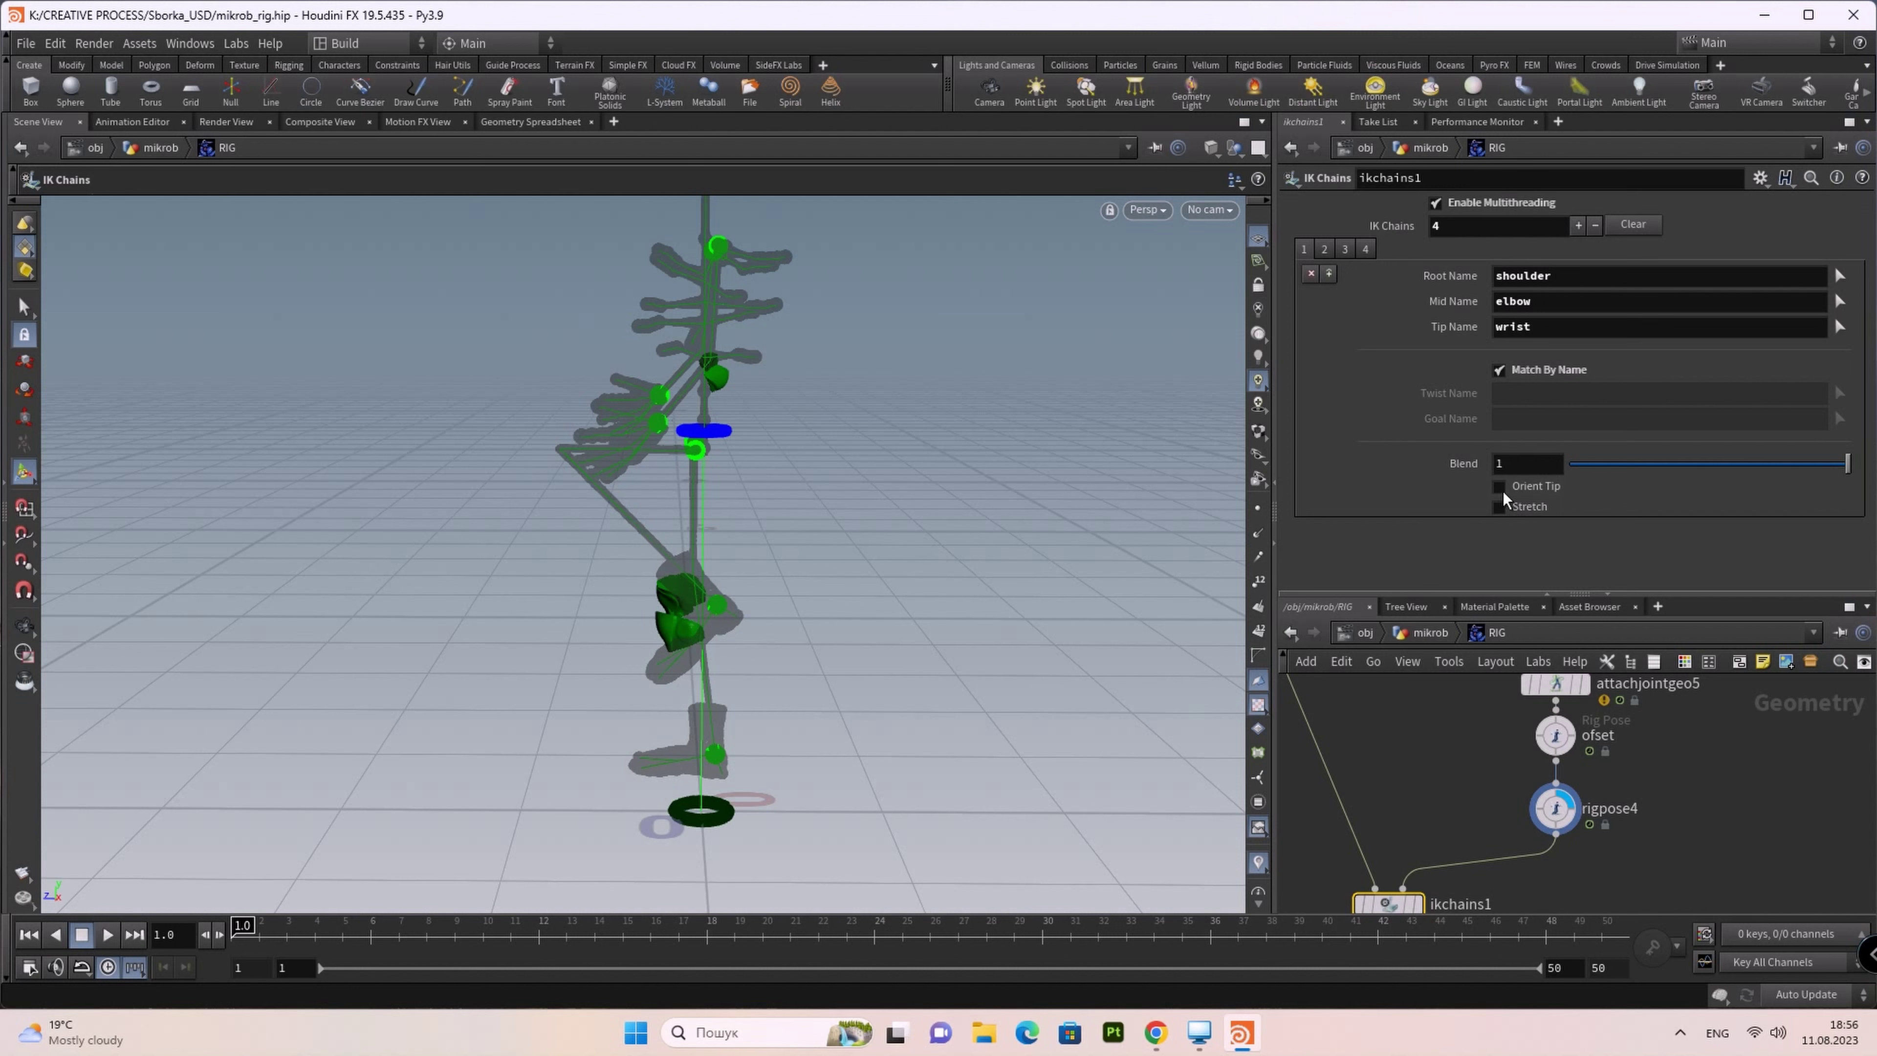
click(1324, 249)
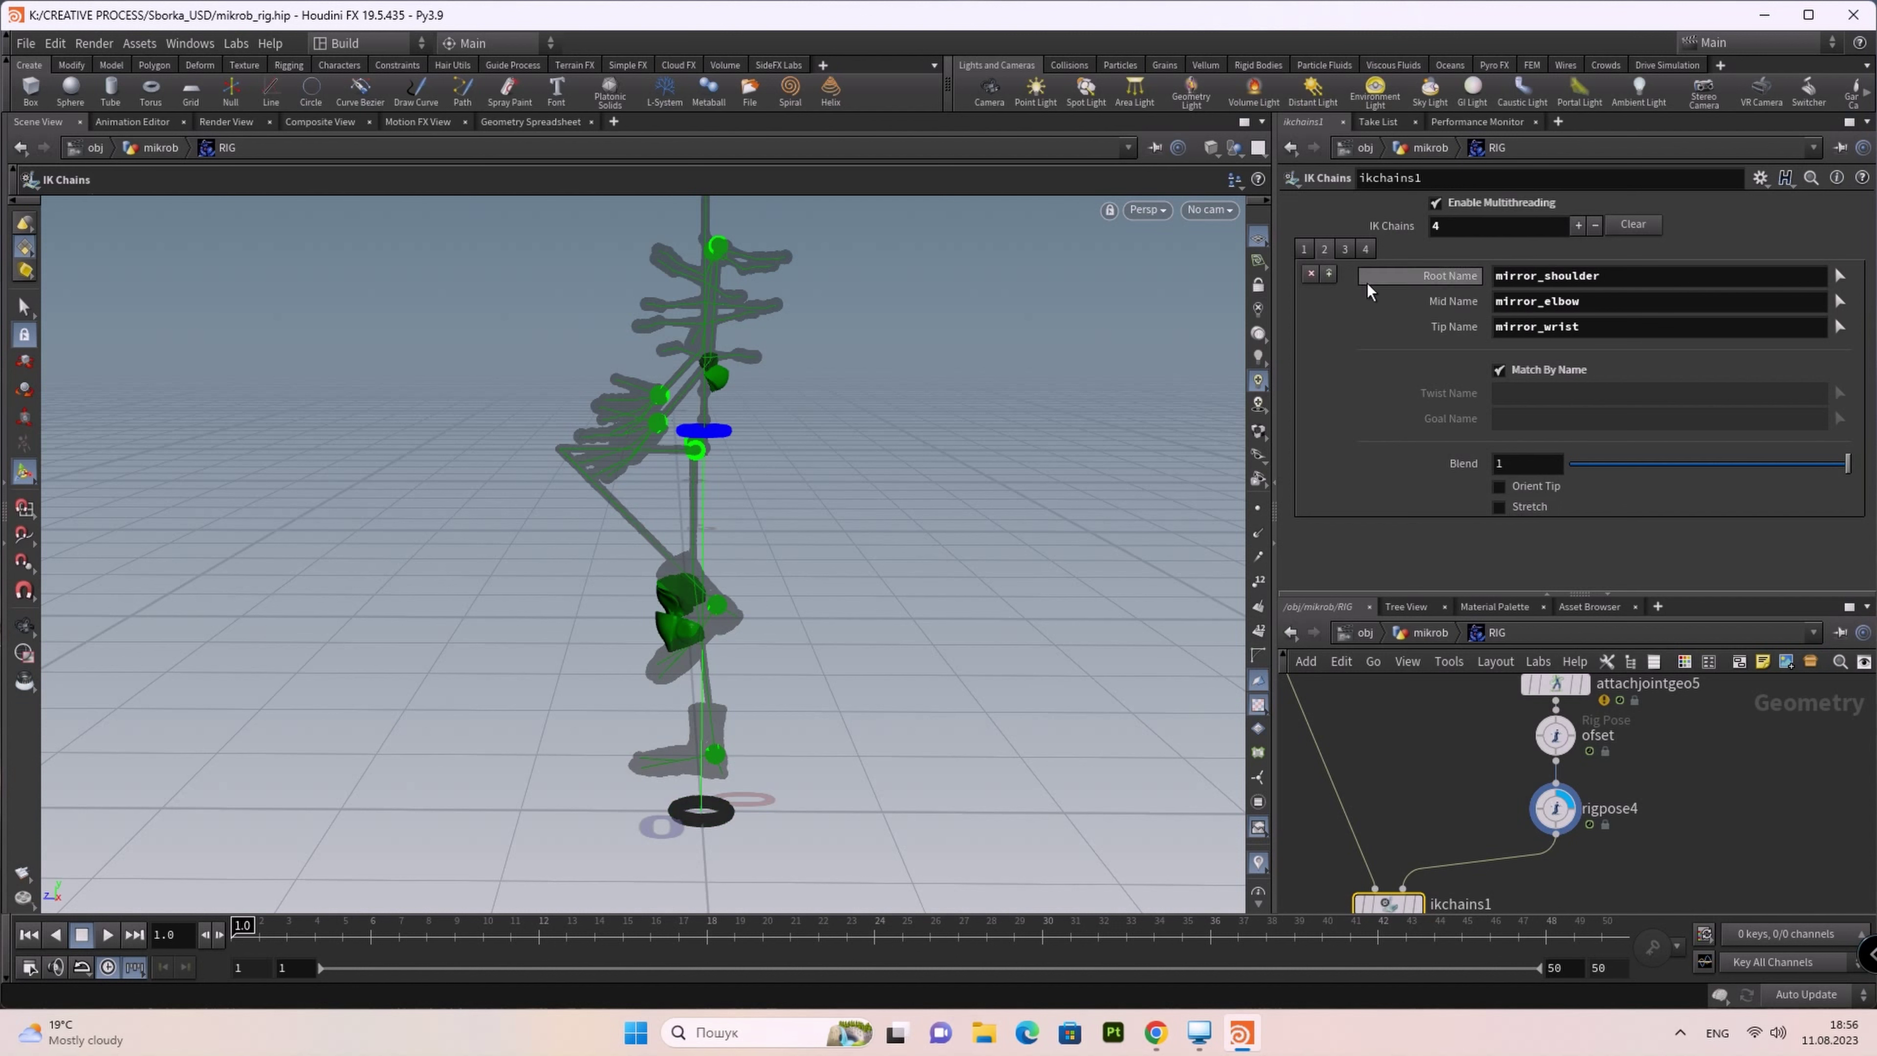
click(1500, 487)
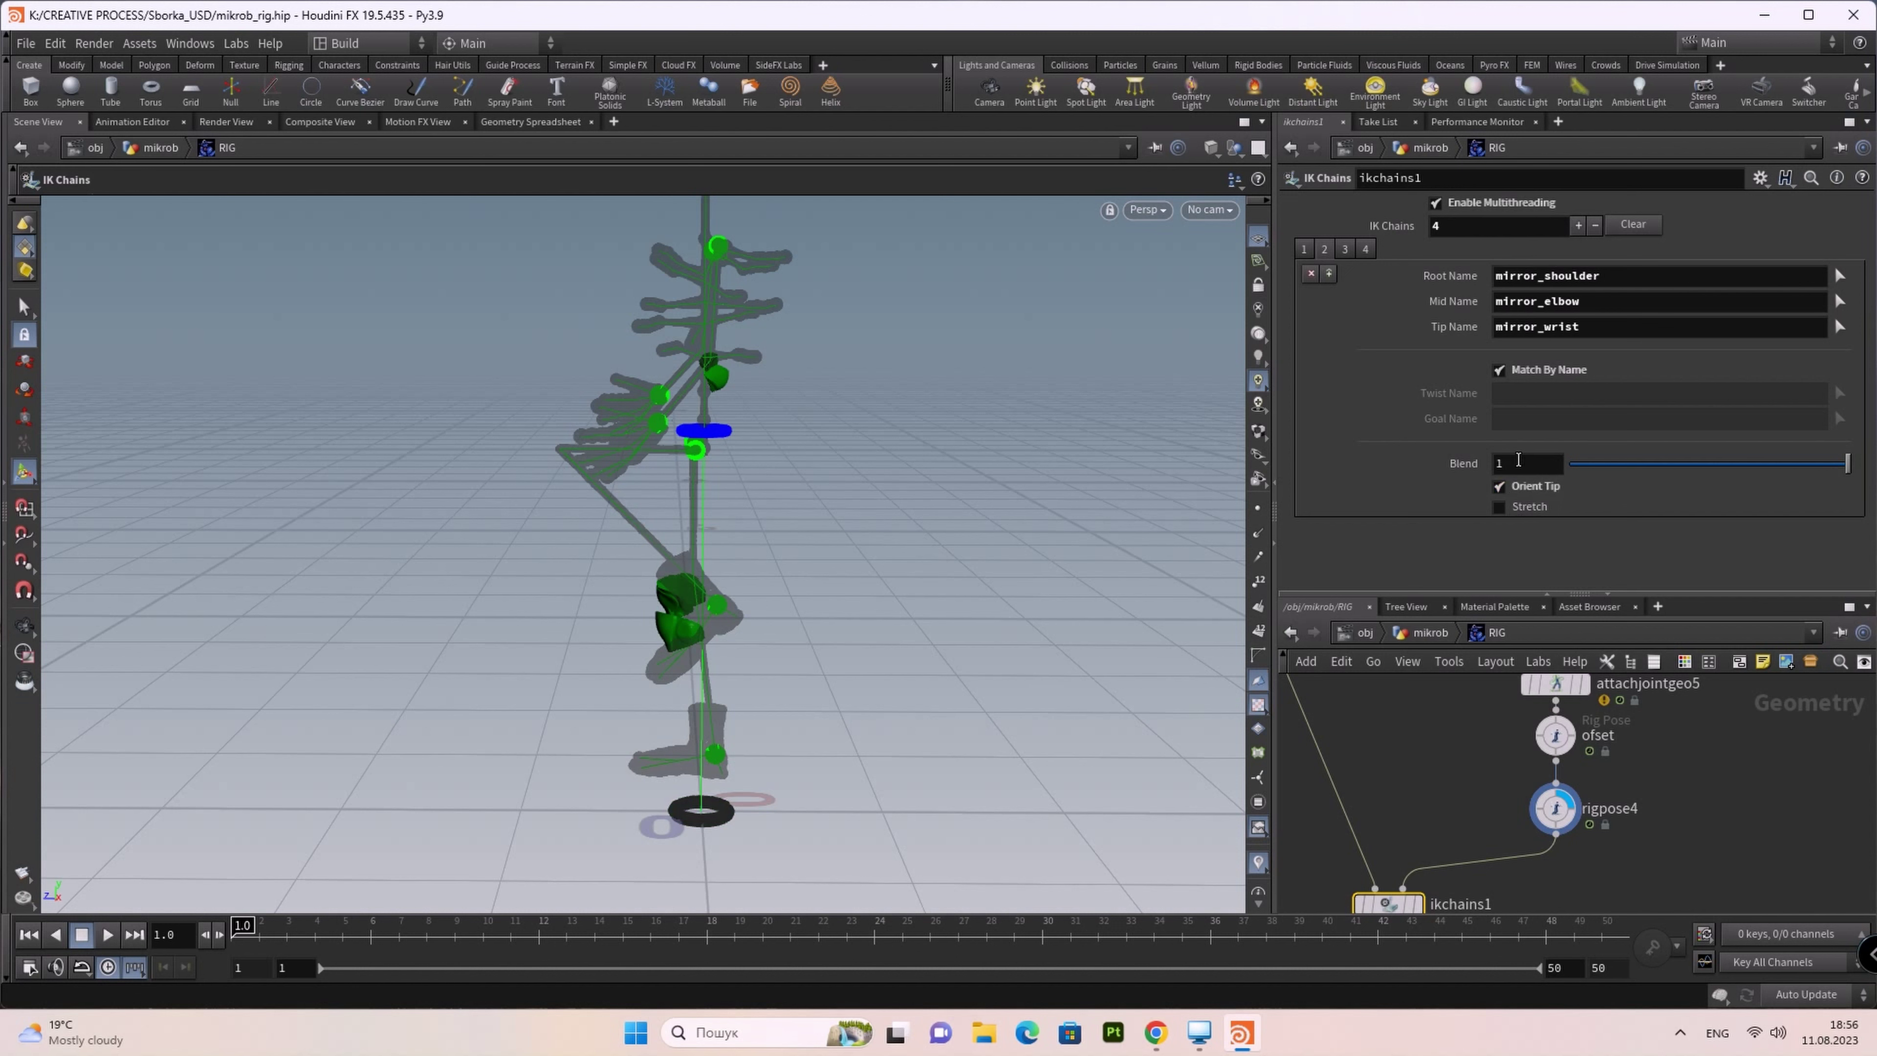
click(1345, 249)
click(1500, 487)
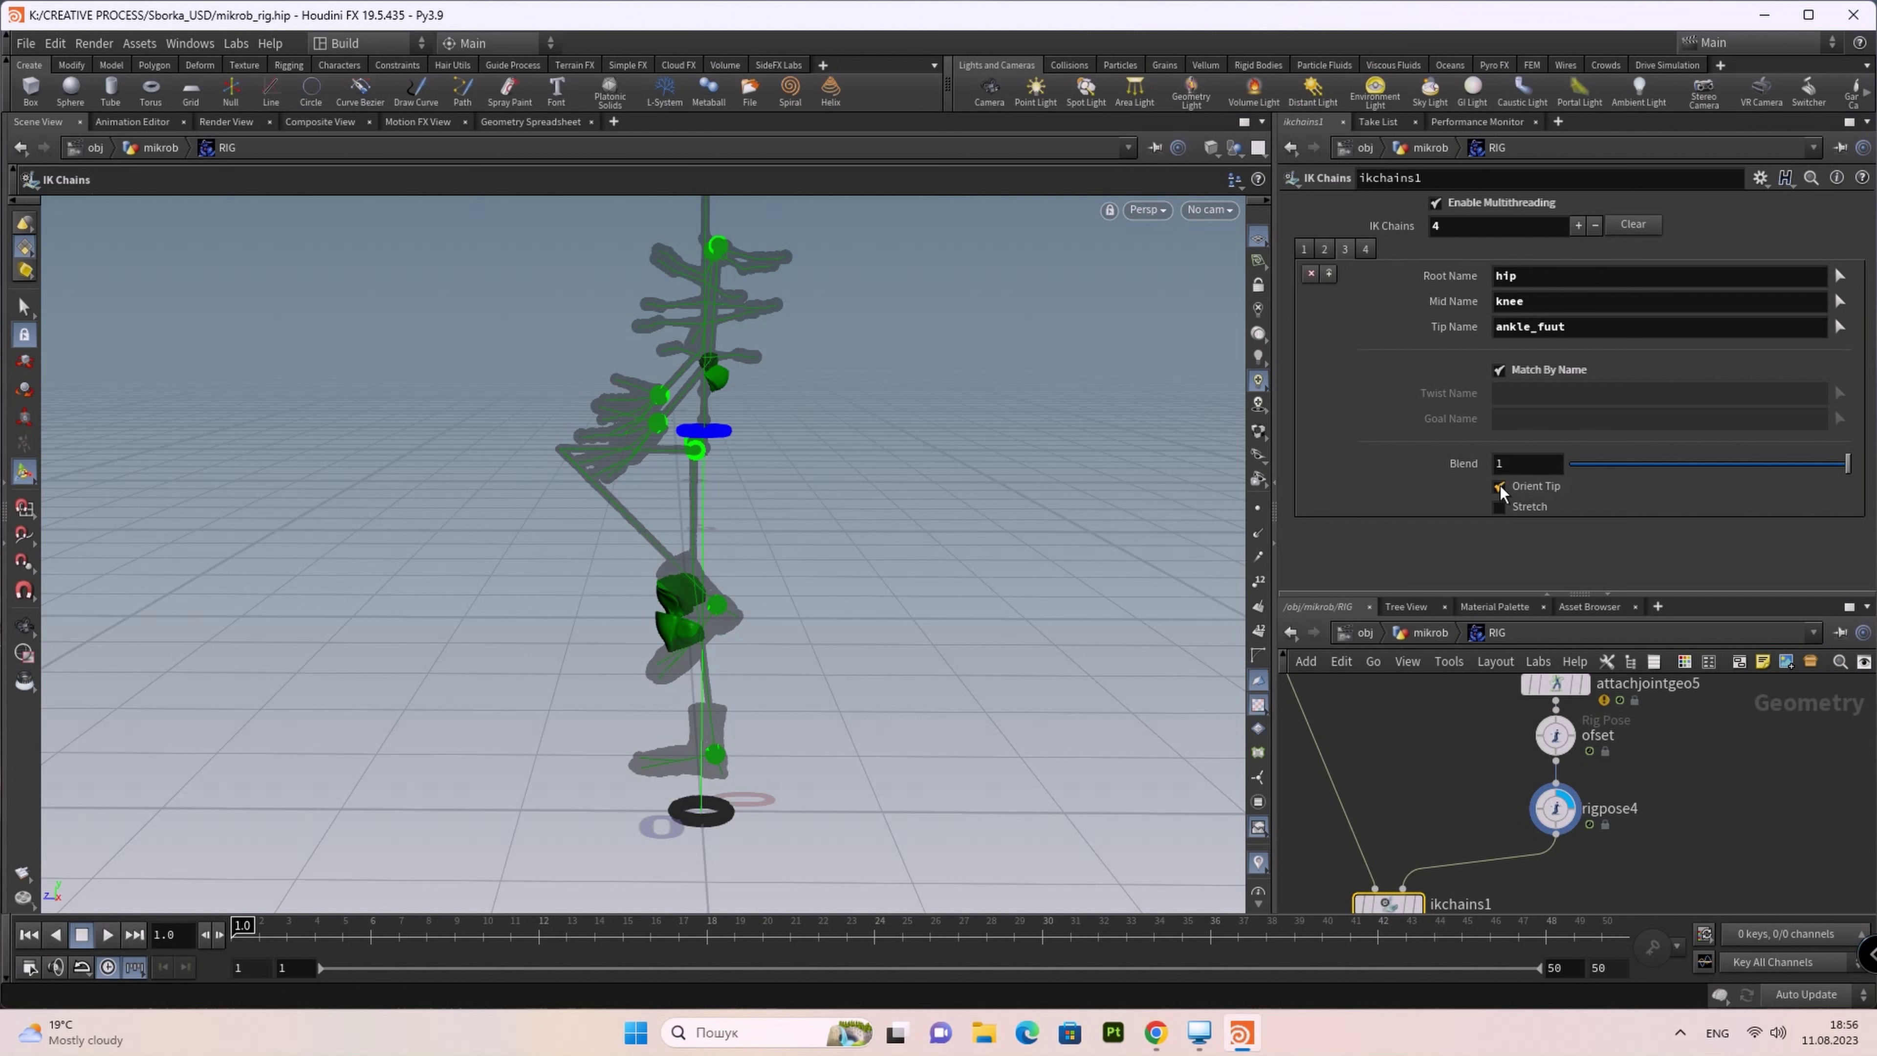
click(1365, 249)
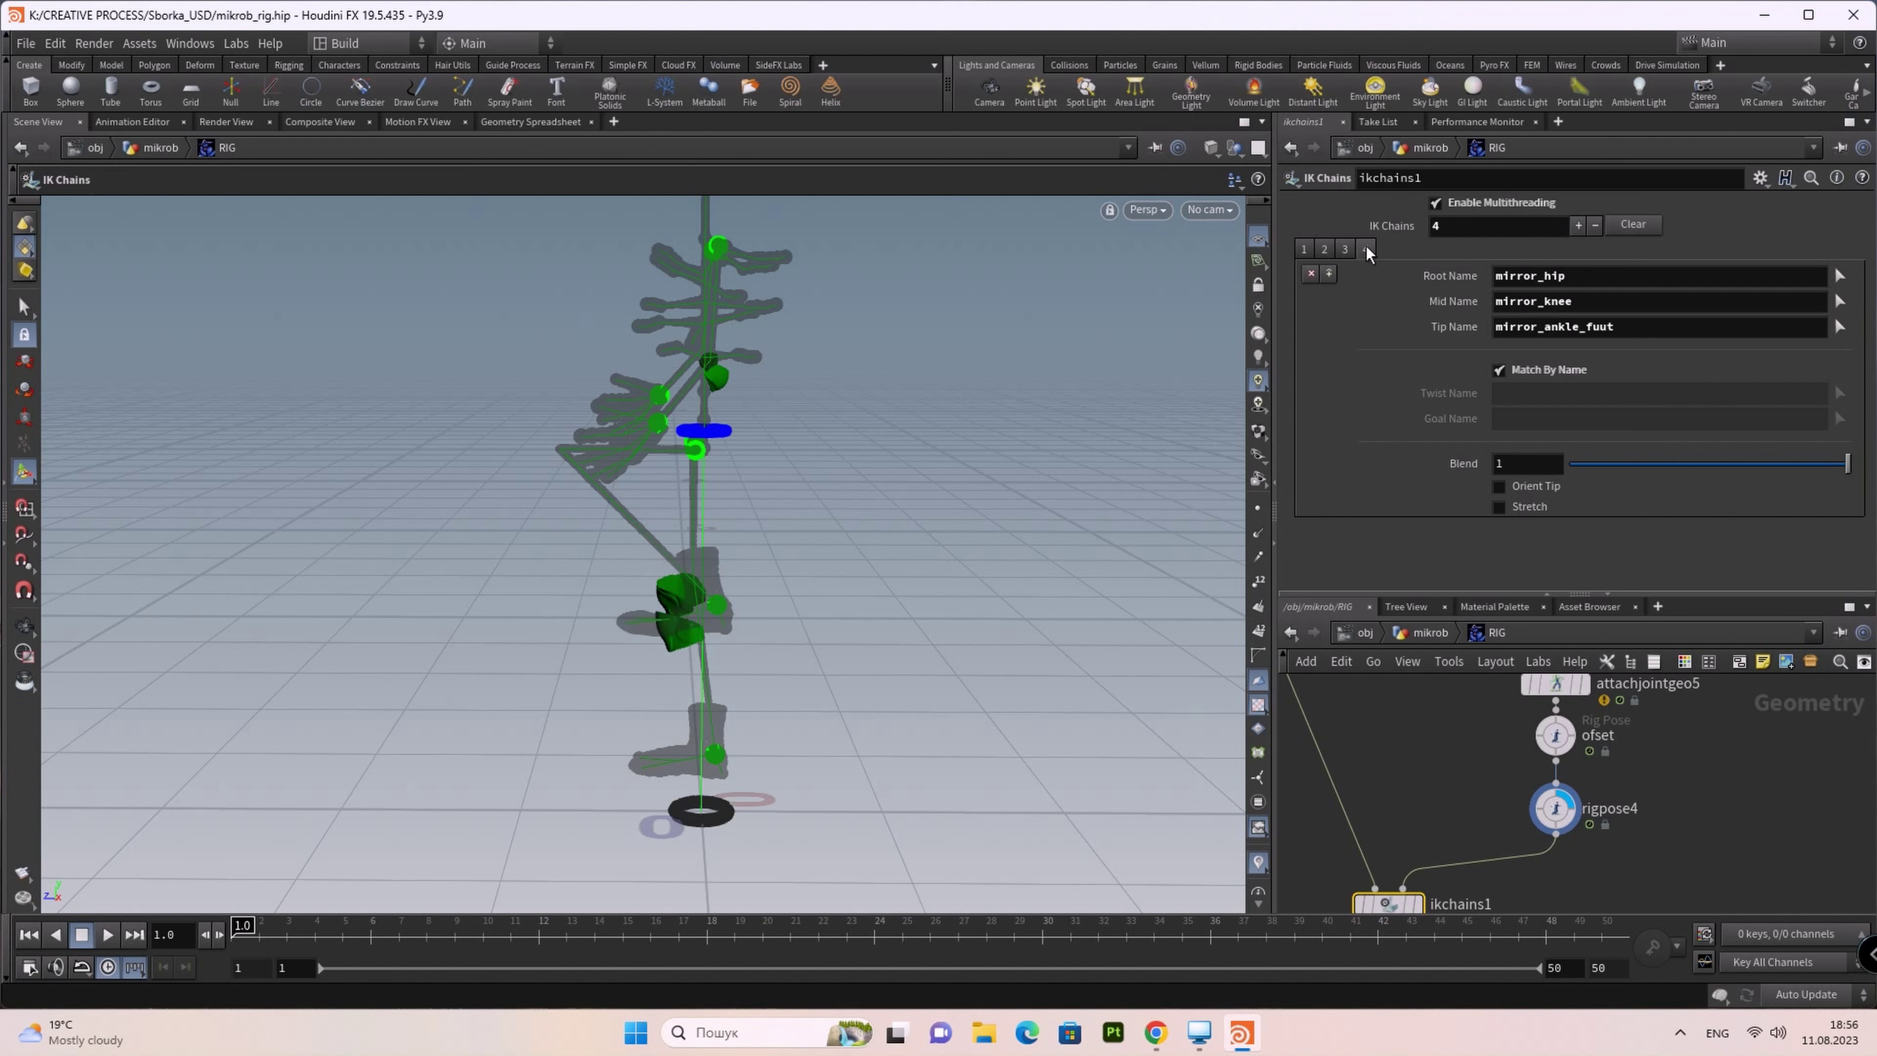
click(1500, 487)
Step: Orbit the rig to a front view and reselect rigpose4
key(Escape)
mouse_move(821, 641)
mouse_down()
mouse_move(1074, 620)
mouse_move(825, 645)
mouse_move(879, 616)
mouse_move(1132, 616)
mouse_move(1018, 637)
mouse_move(784, 629)
mouse_move(858, 587)
mouse_move(1049, 597)
mouse_up()
key(Return)
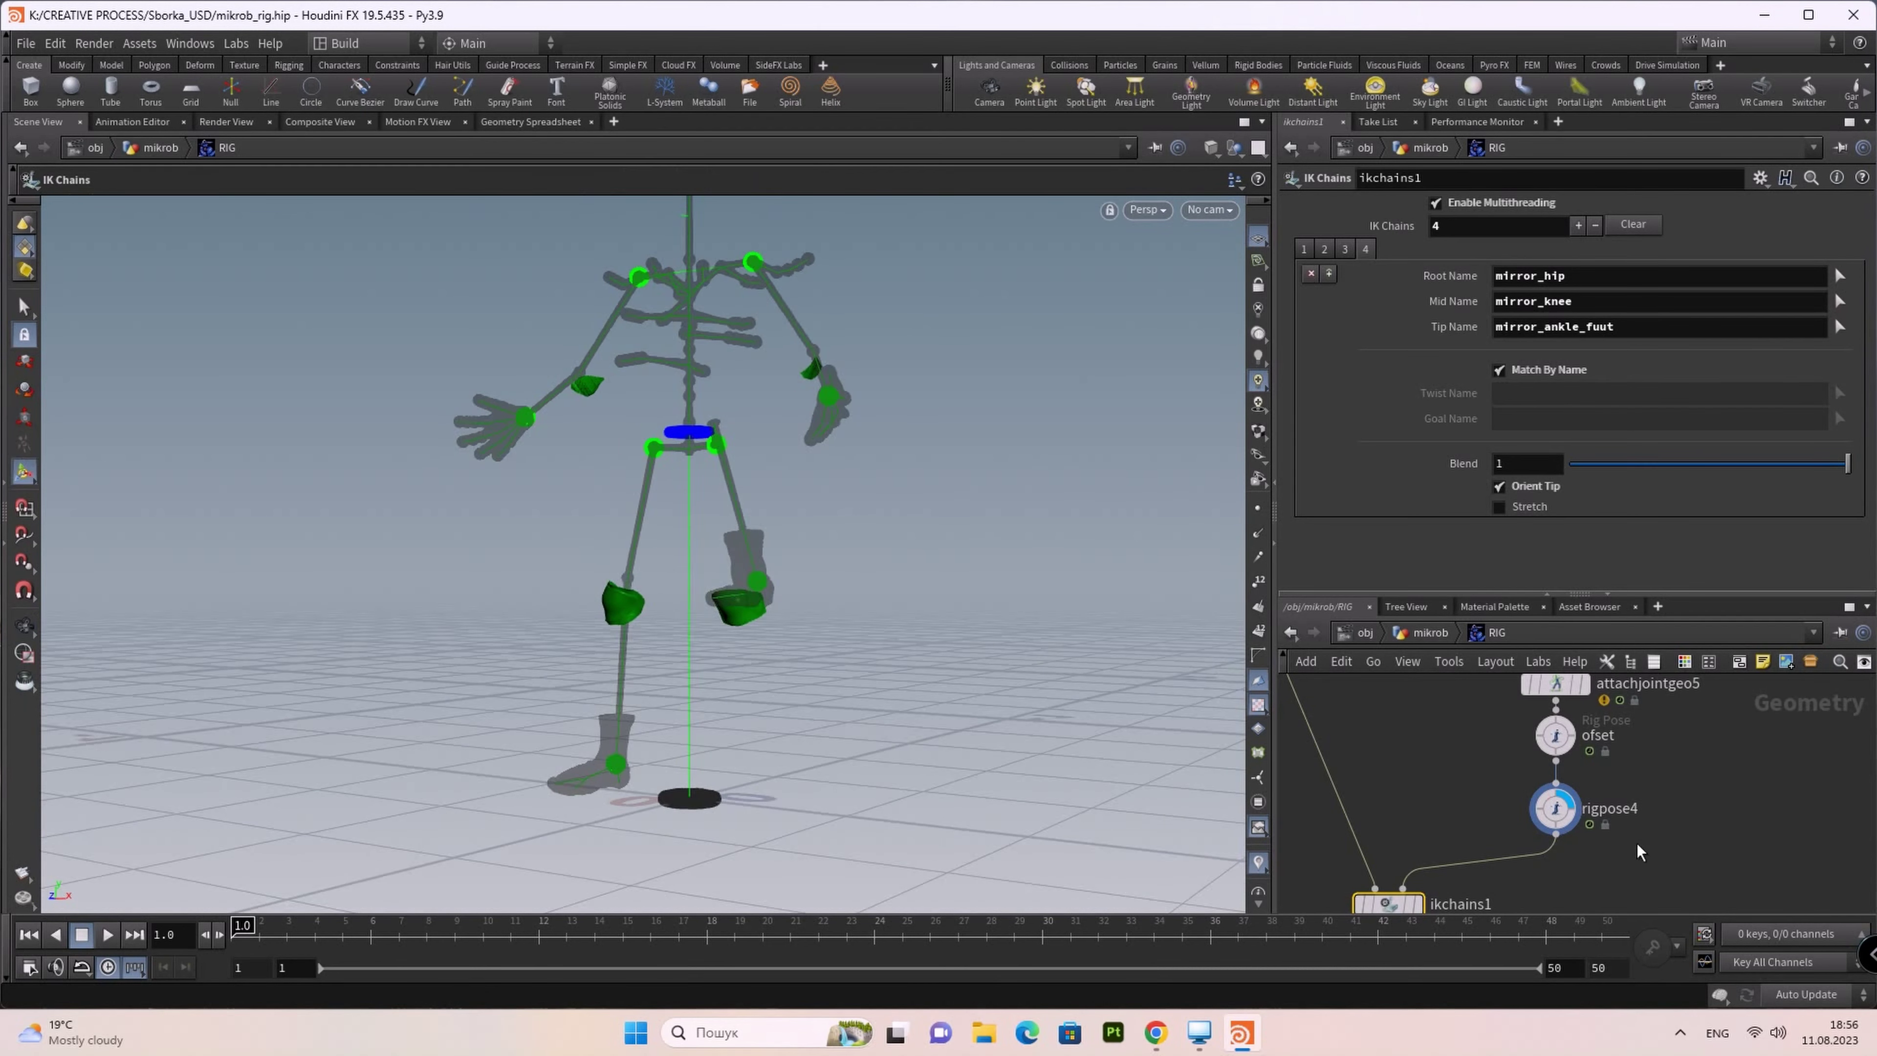
middle_drag(1681, 857, 1696, 758)
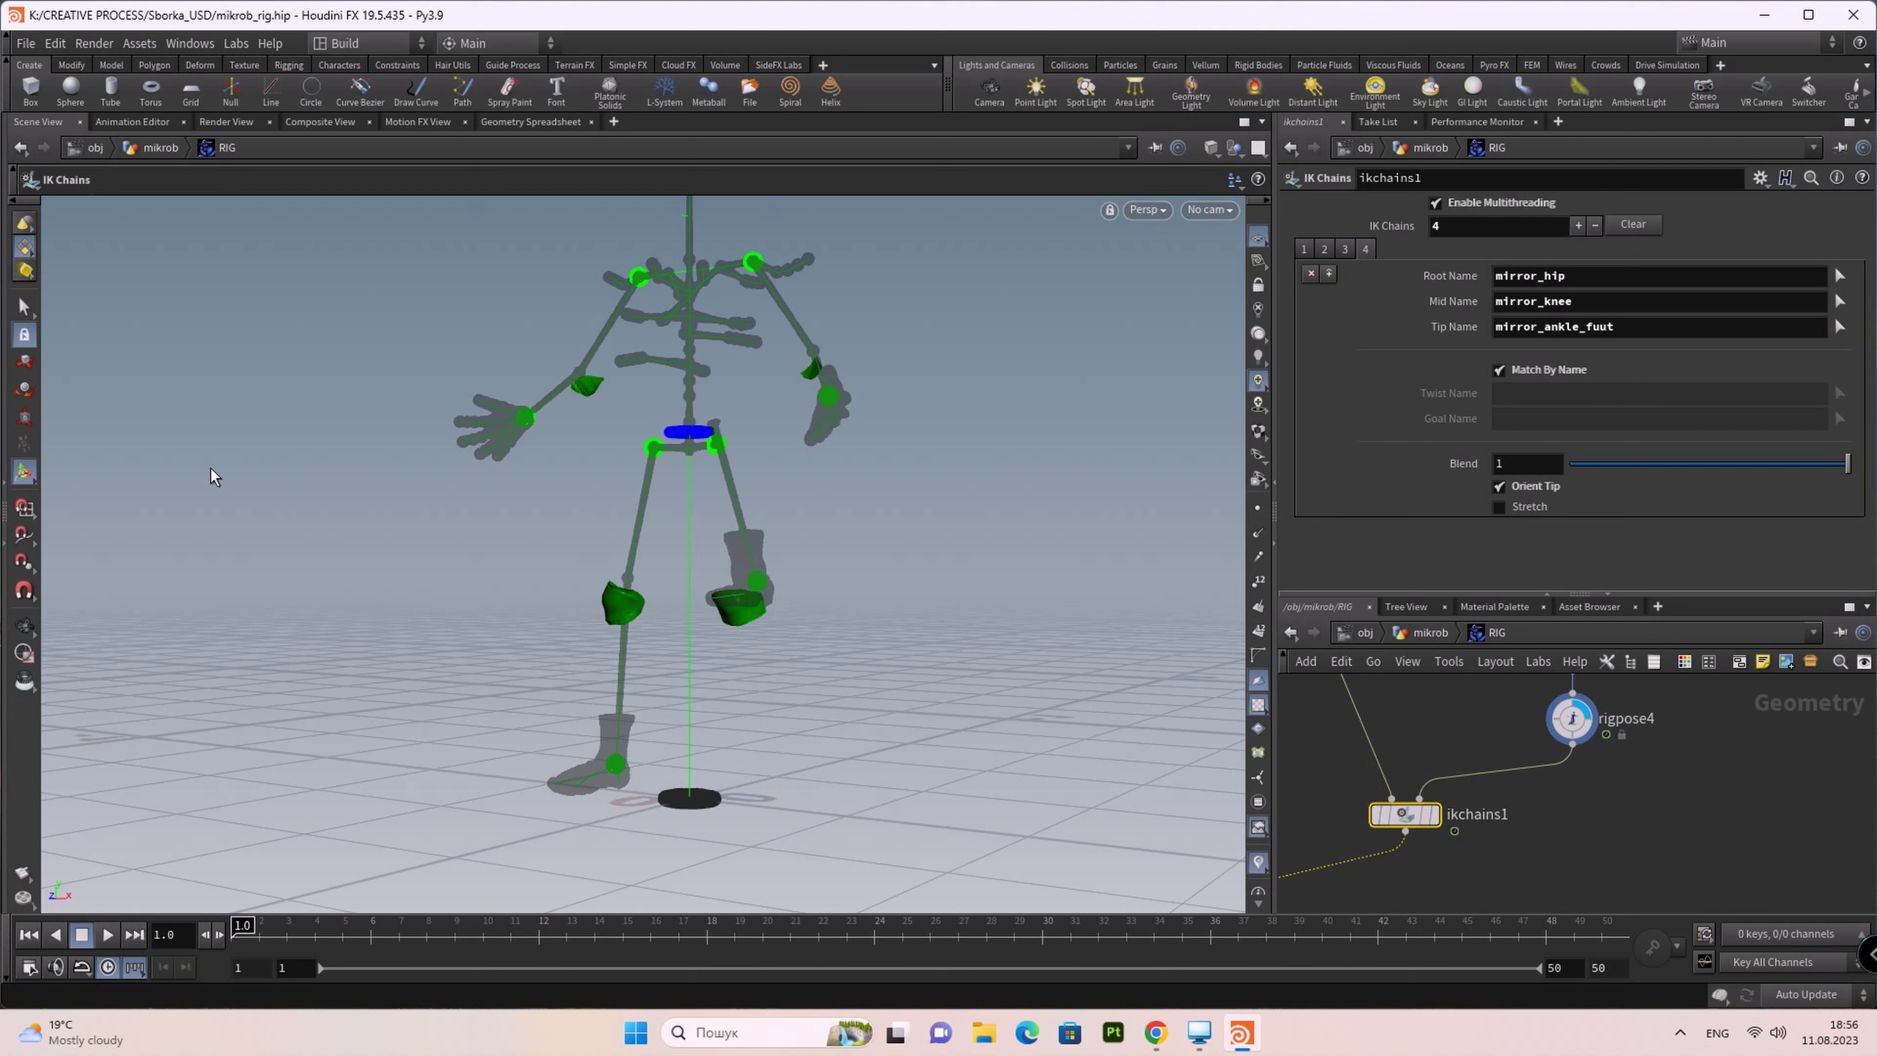
click(1572, 718)
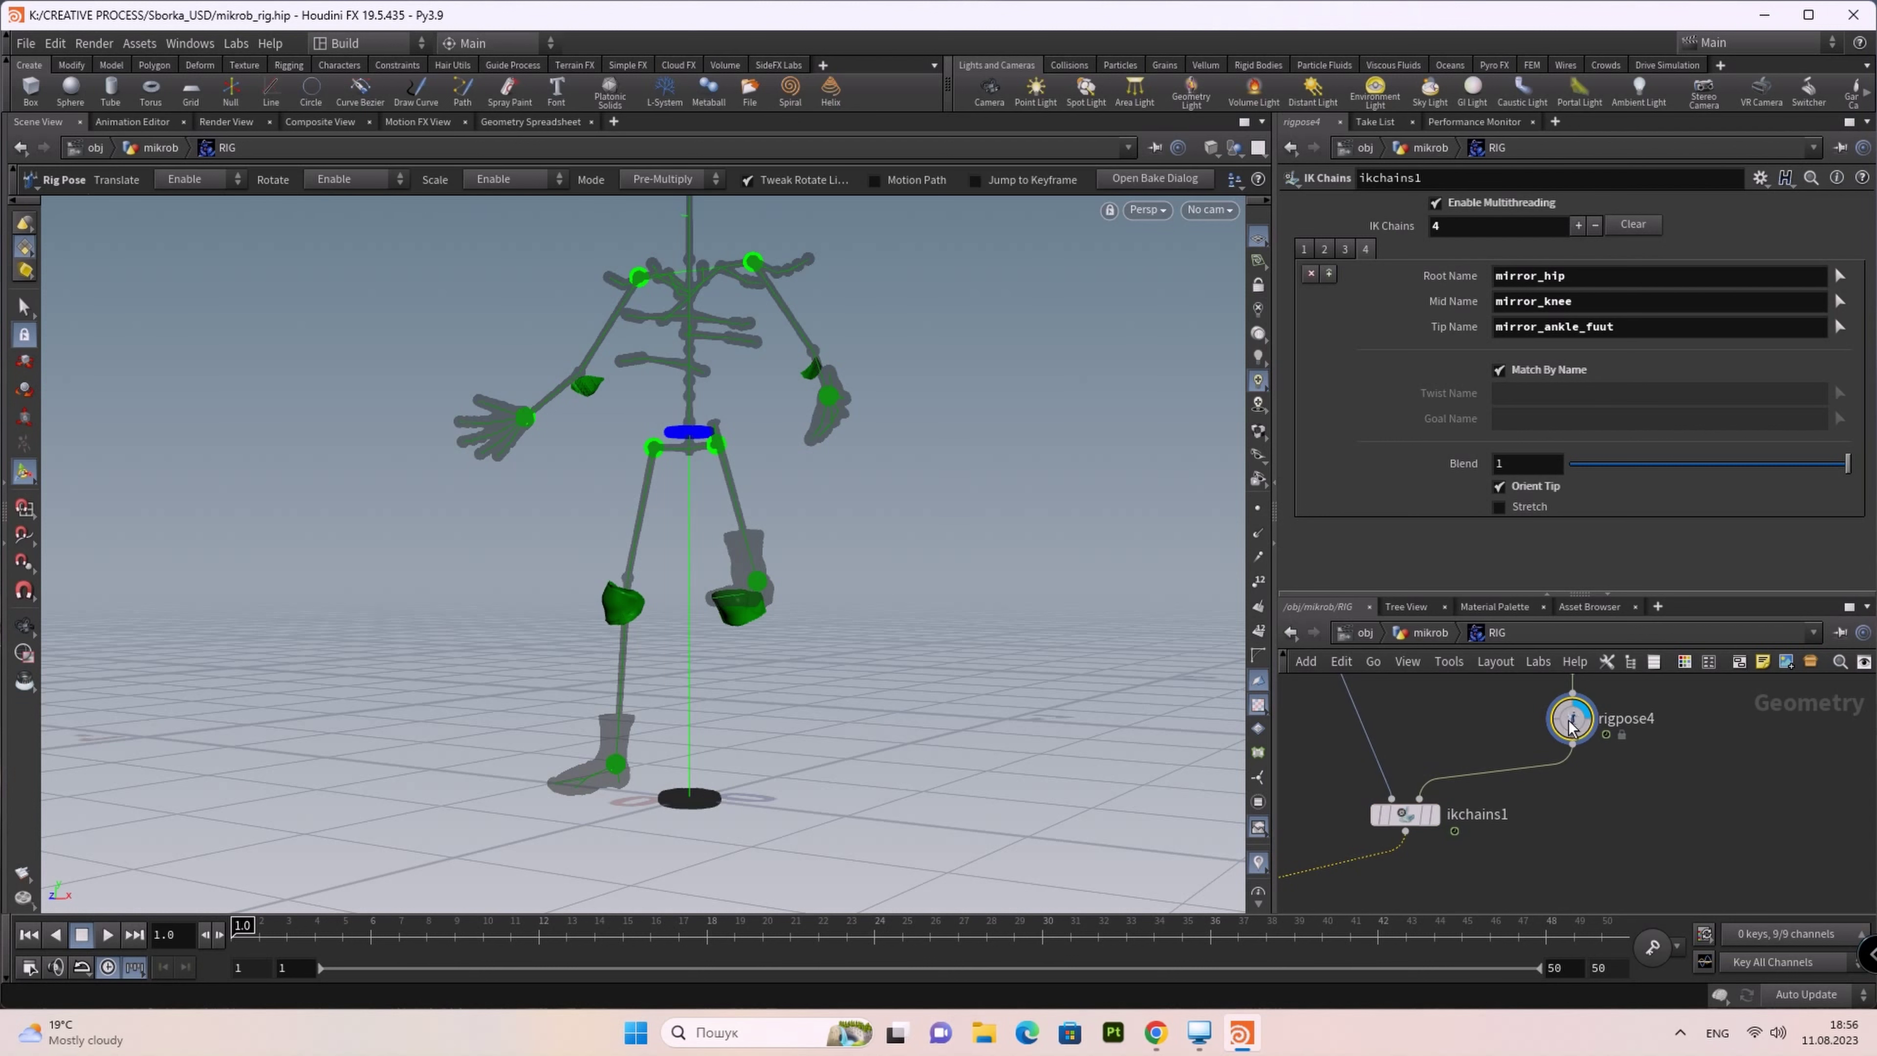
Step: Test-move the ankle in rigpose4, then clear all its transformations back to rest
drag(754, 538, 777, 637)
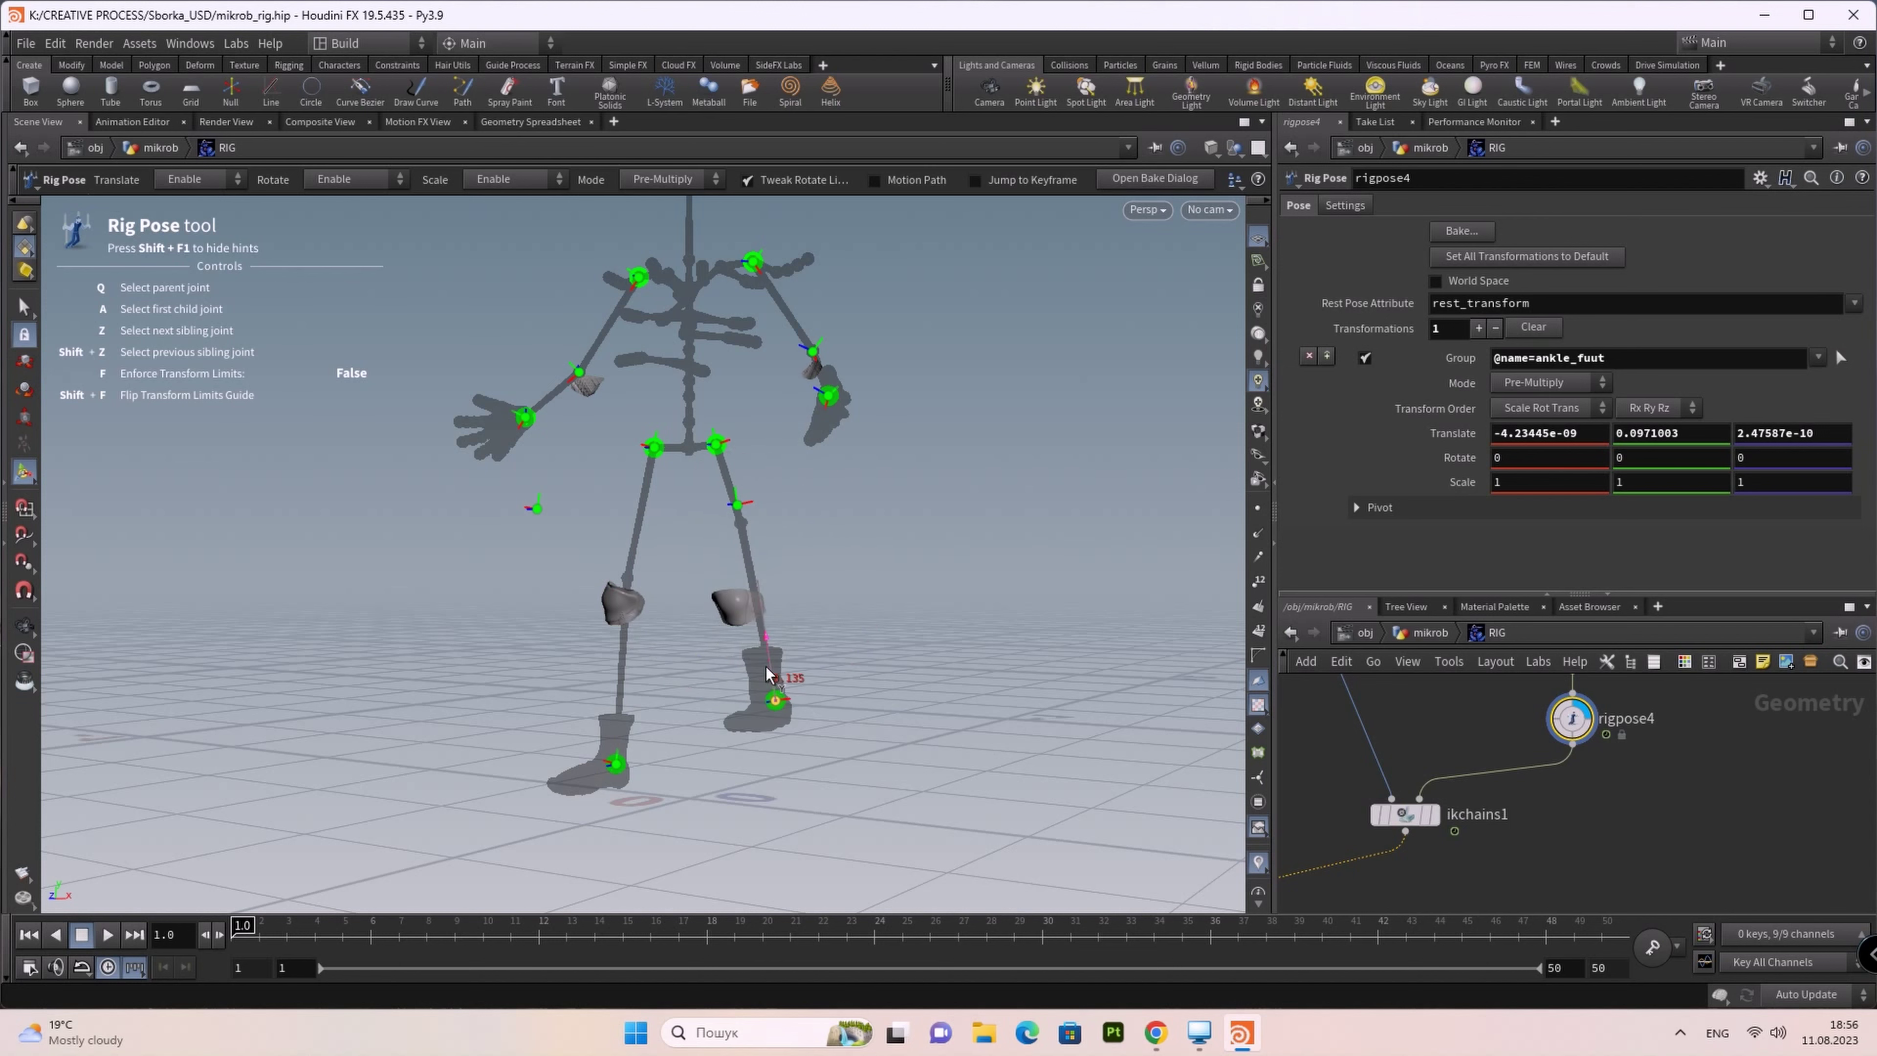
mouse_move(777, 638)
mouse_down()
mouse_move(773, 698)
mouse_move(869, 643)
mouse_move(695, 776)
mouse_up()
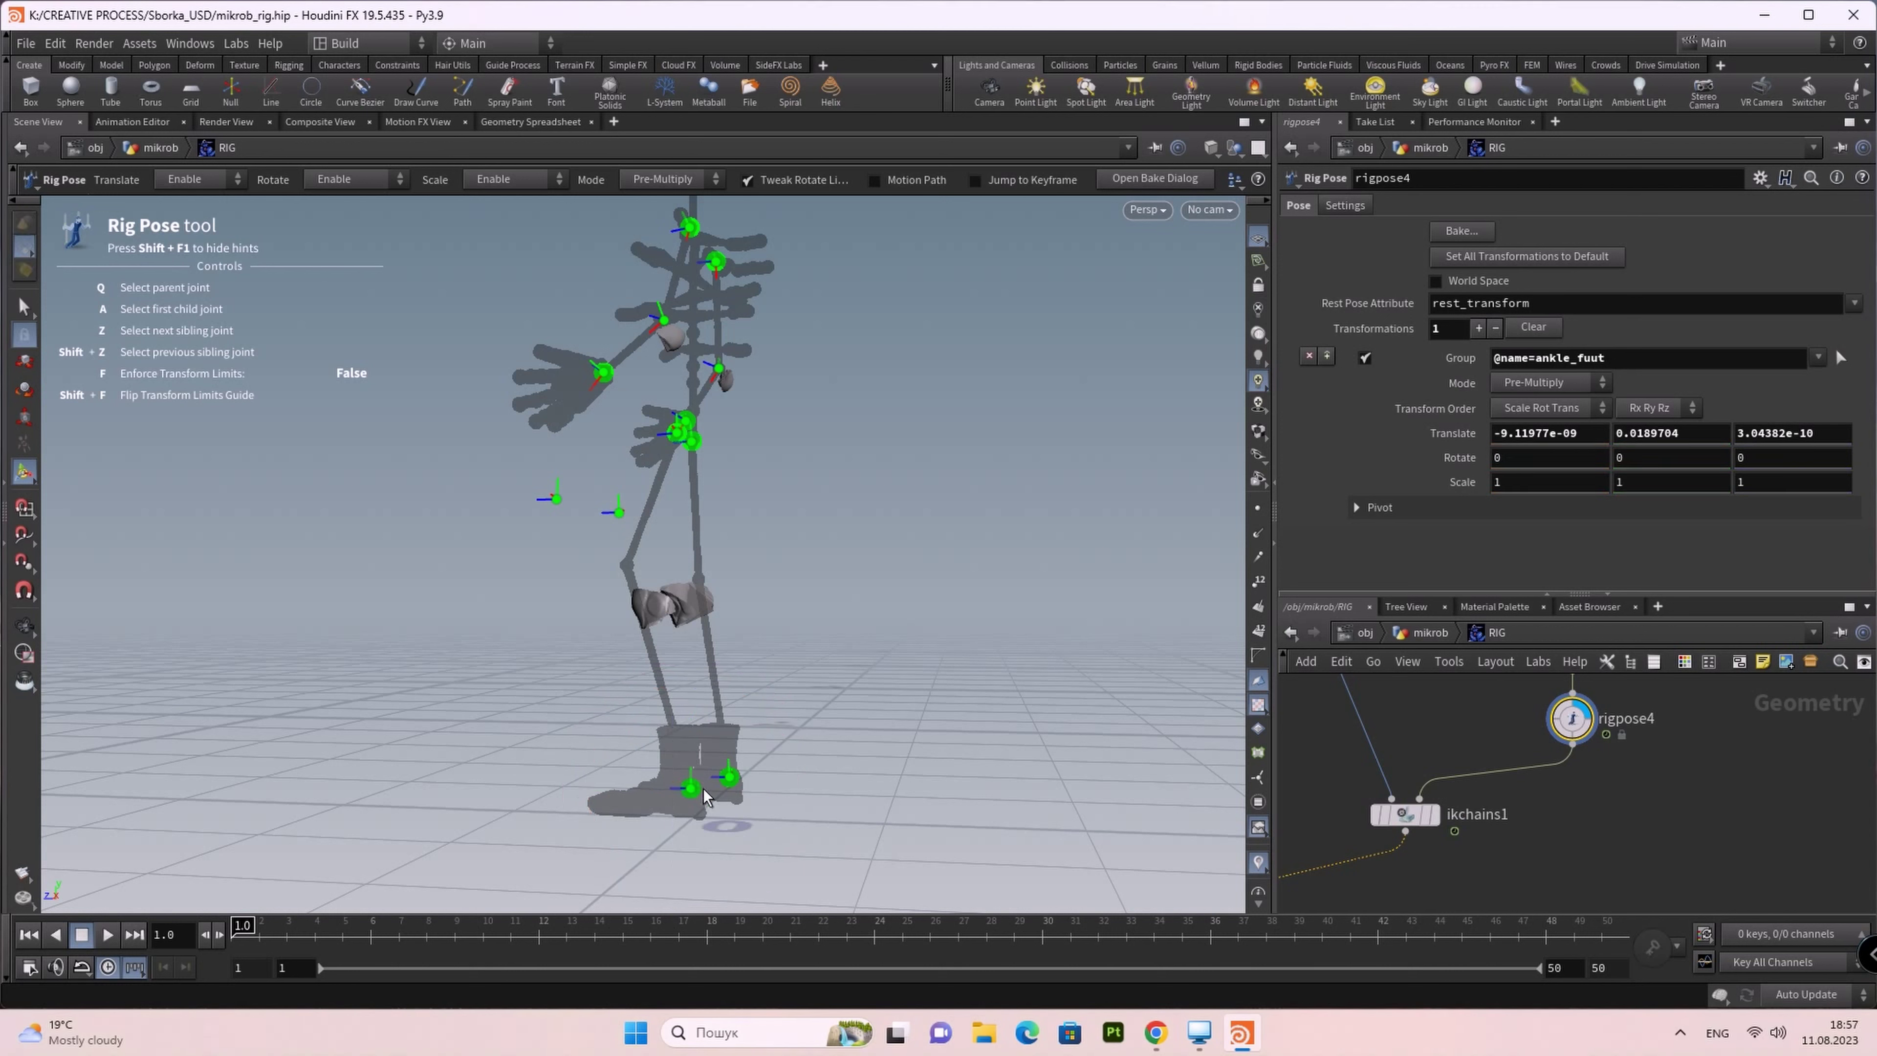
mouse_move(686, 750)
mouse_down()
mouse_move(739, 590)
mouse_move(831, 780)
mouse_move(868, 627)
mouse_move(885, 711)
mouse_move(851, 633)
mouse_move(875, 776)
mouse_move(854, 671)
mouse_move(916, 791)
mouse_up()
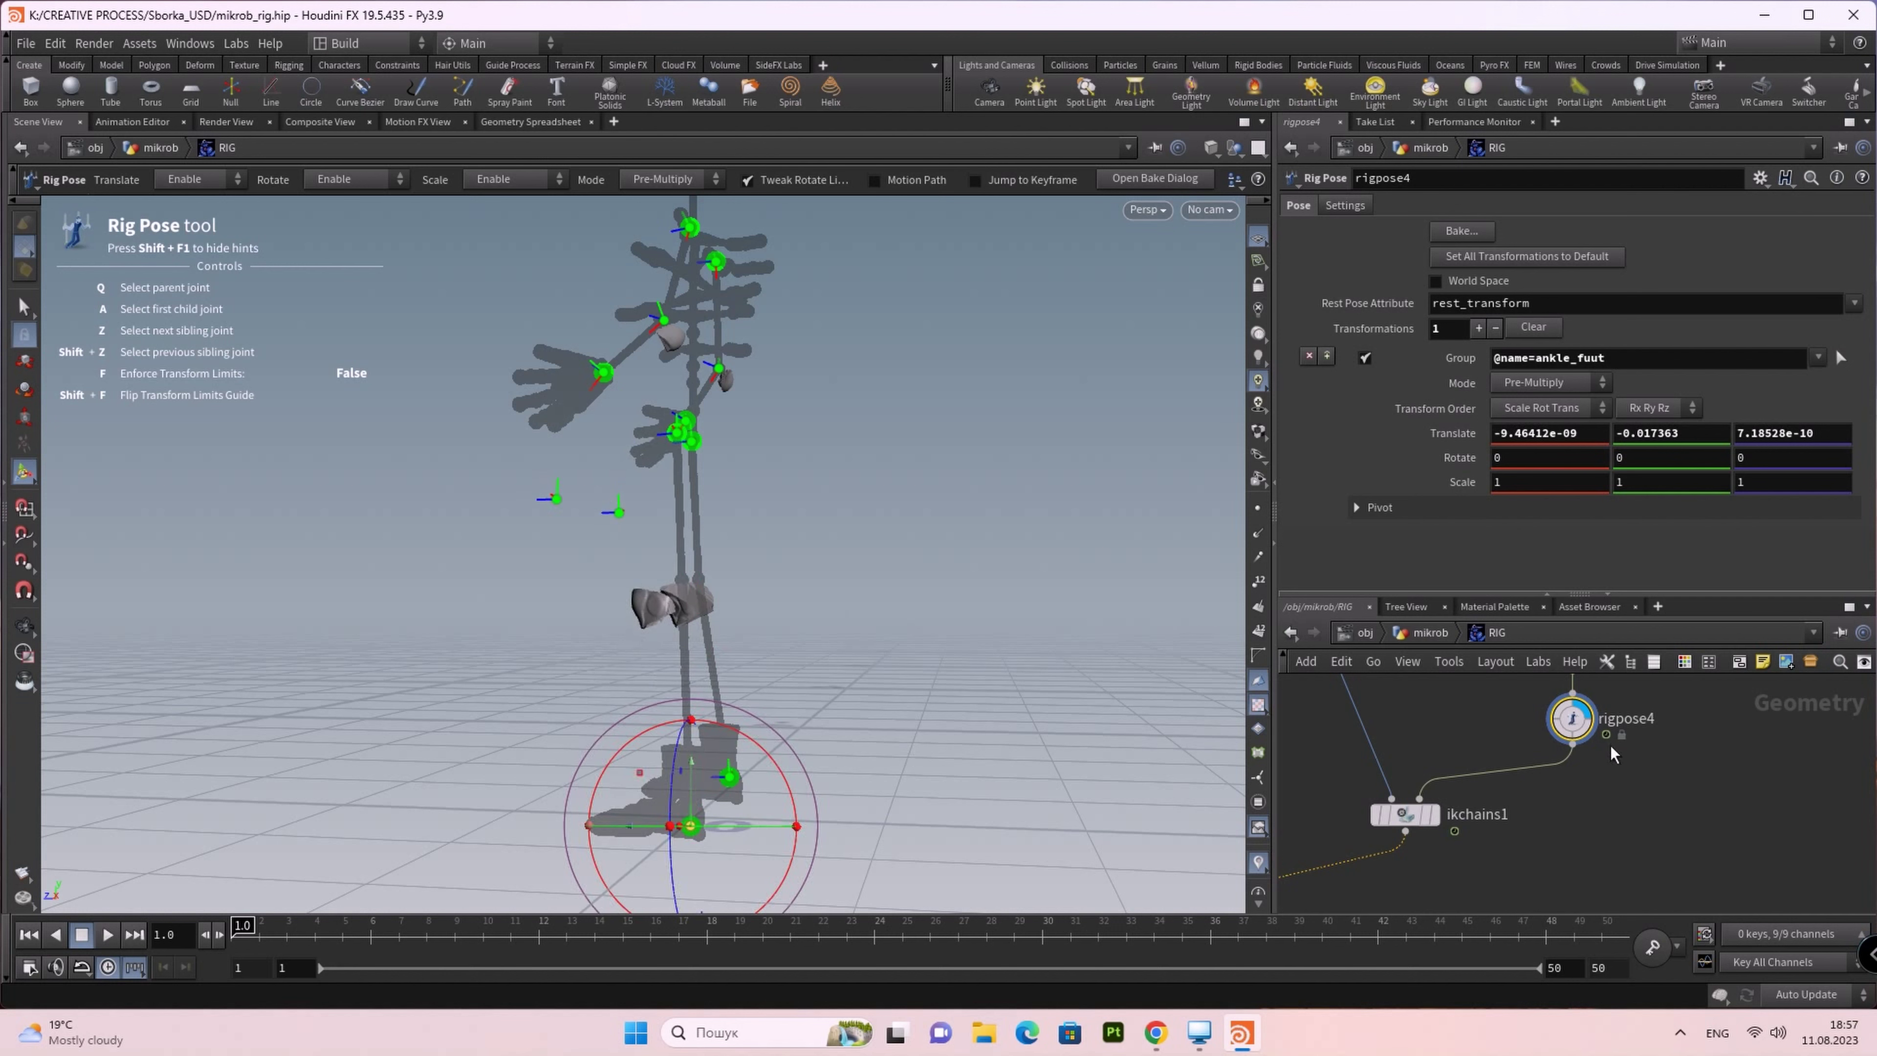
click(1531, 329)
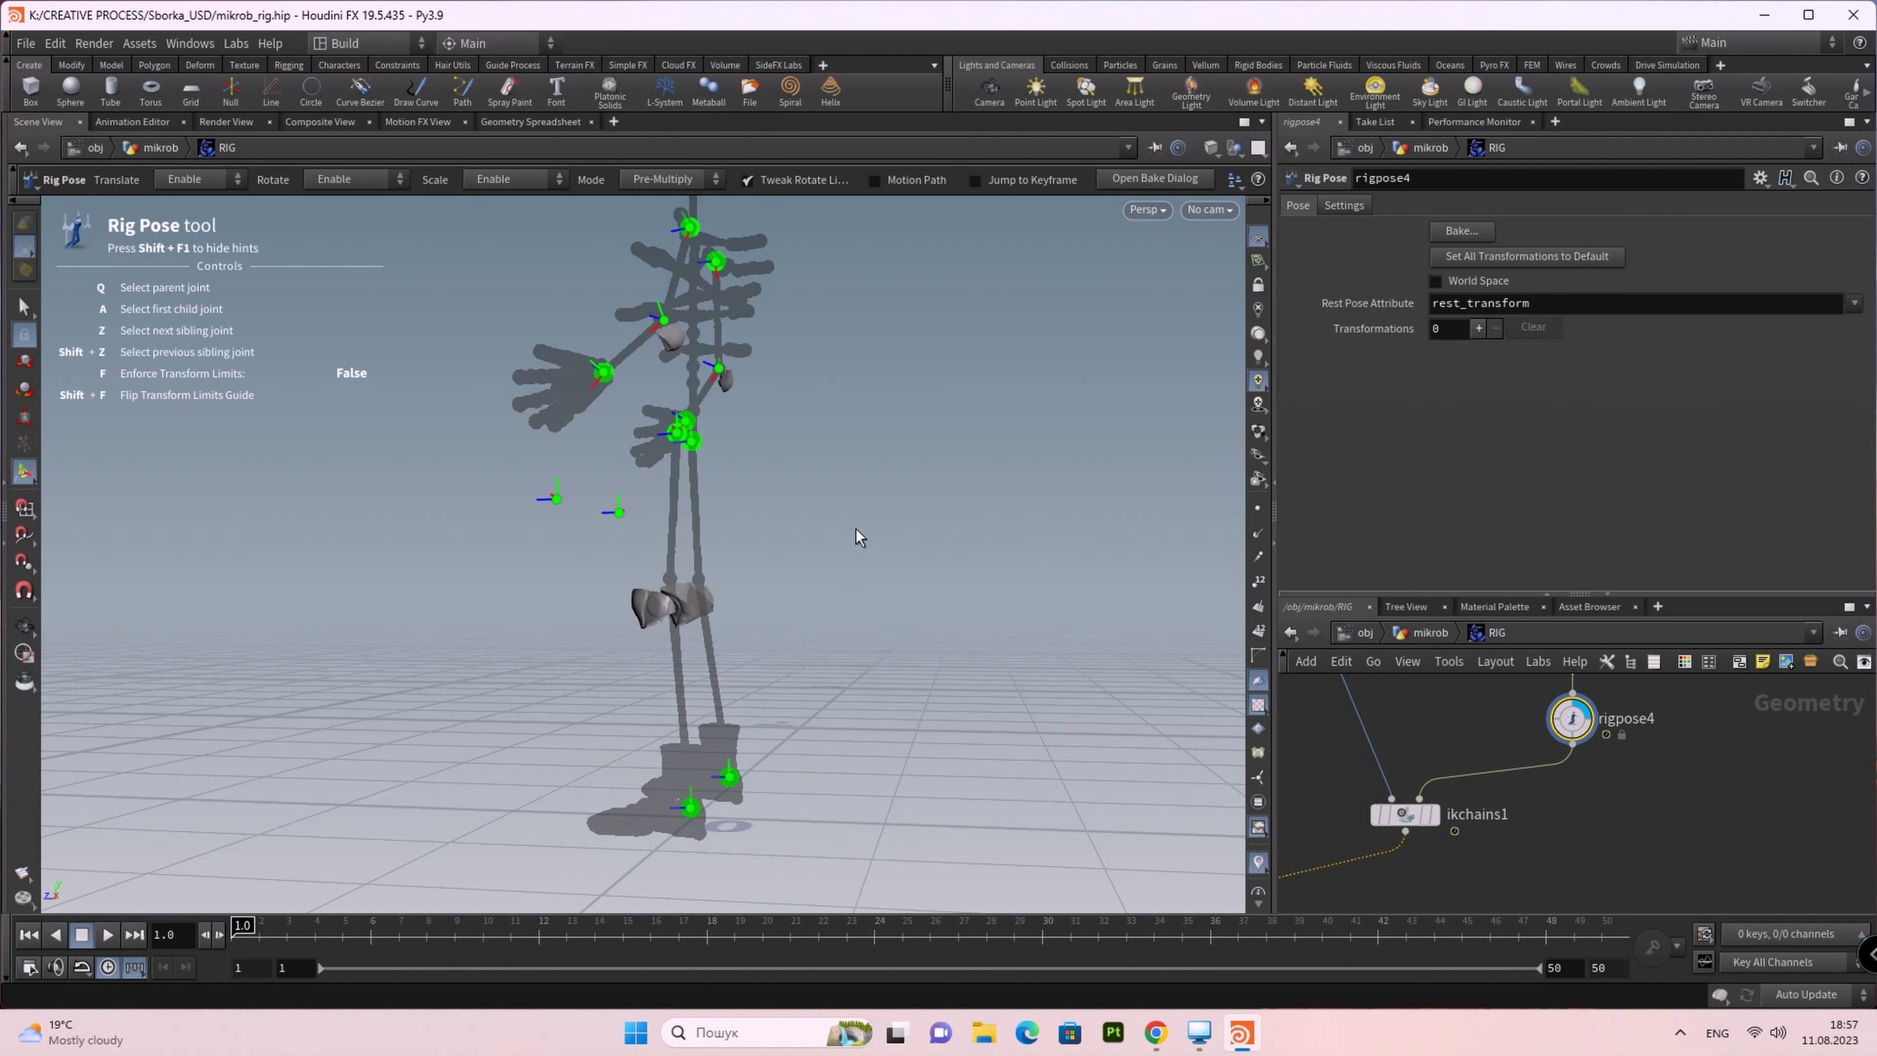
key(space)
mouse_move(814, 489)
mouse_down()
mouse_move(970, 547)
mouse_move(897, 679)
mouse_move(976, 684)
mouse_move(452, 654)
mouse_move(530, 695)
mouse_move(851, 691)
mouse_move(801, 604)
mouse_up()
key(Return)
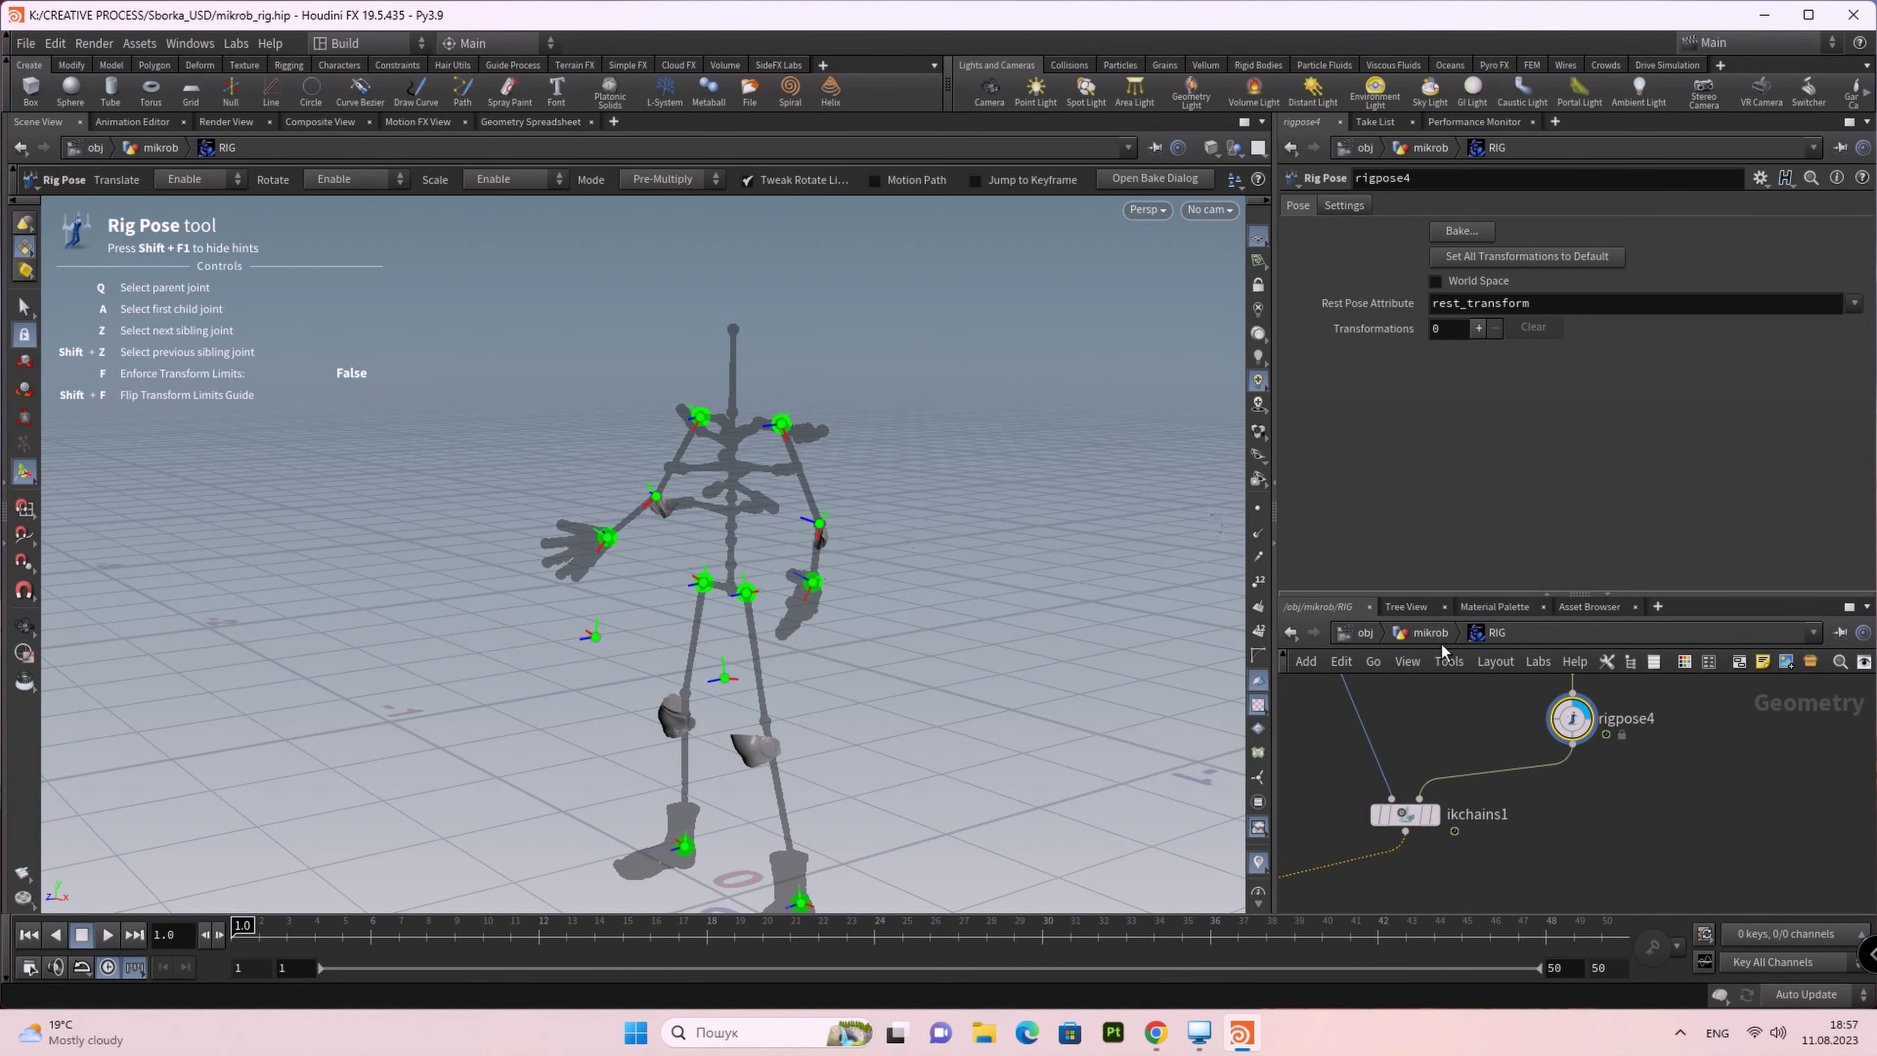
middle_drag(1579, 688, 1549, 795)
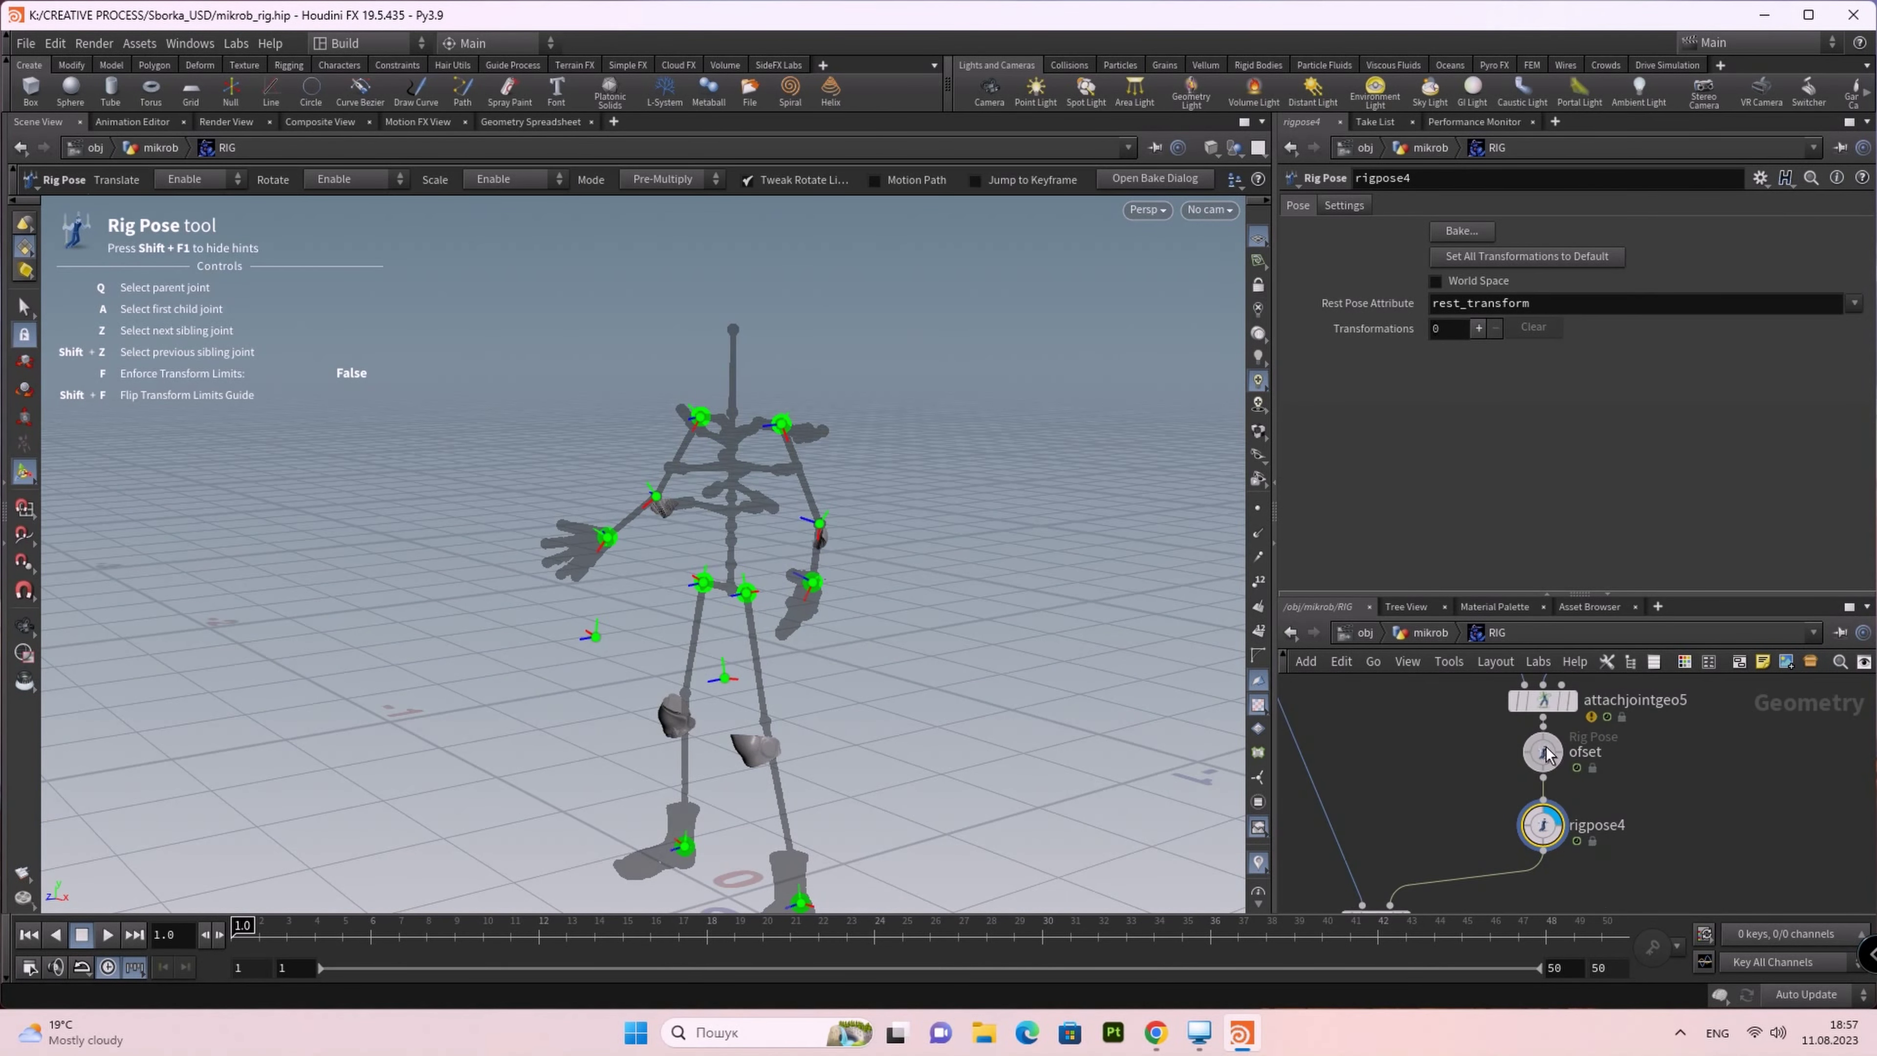
Step: In ofset, offset the elbow to -0.0682949, 0.0325373, -0.0432659 and nudge the other elbow
click(1542, 751)
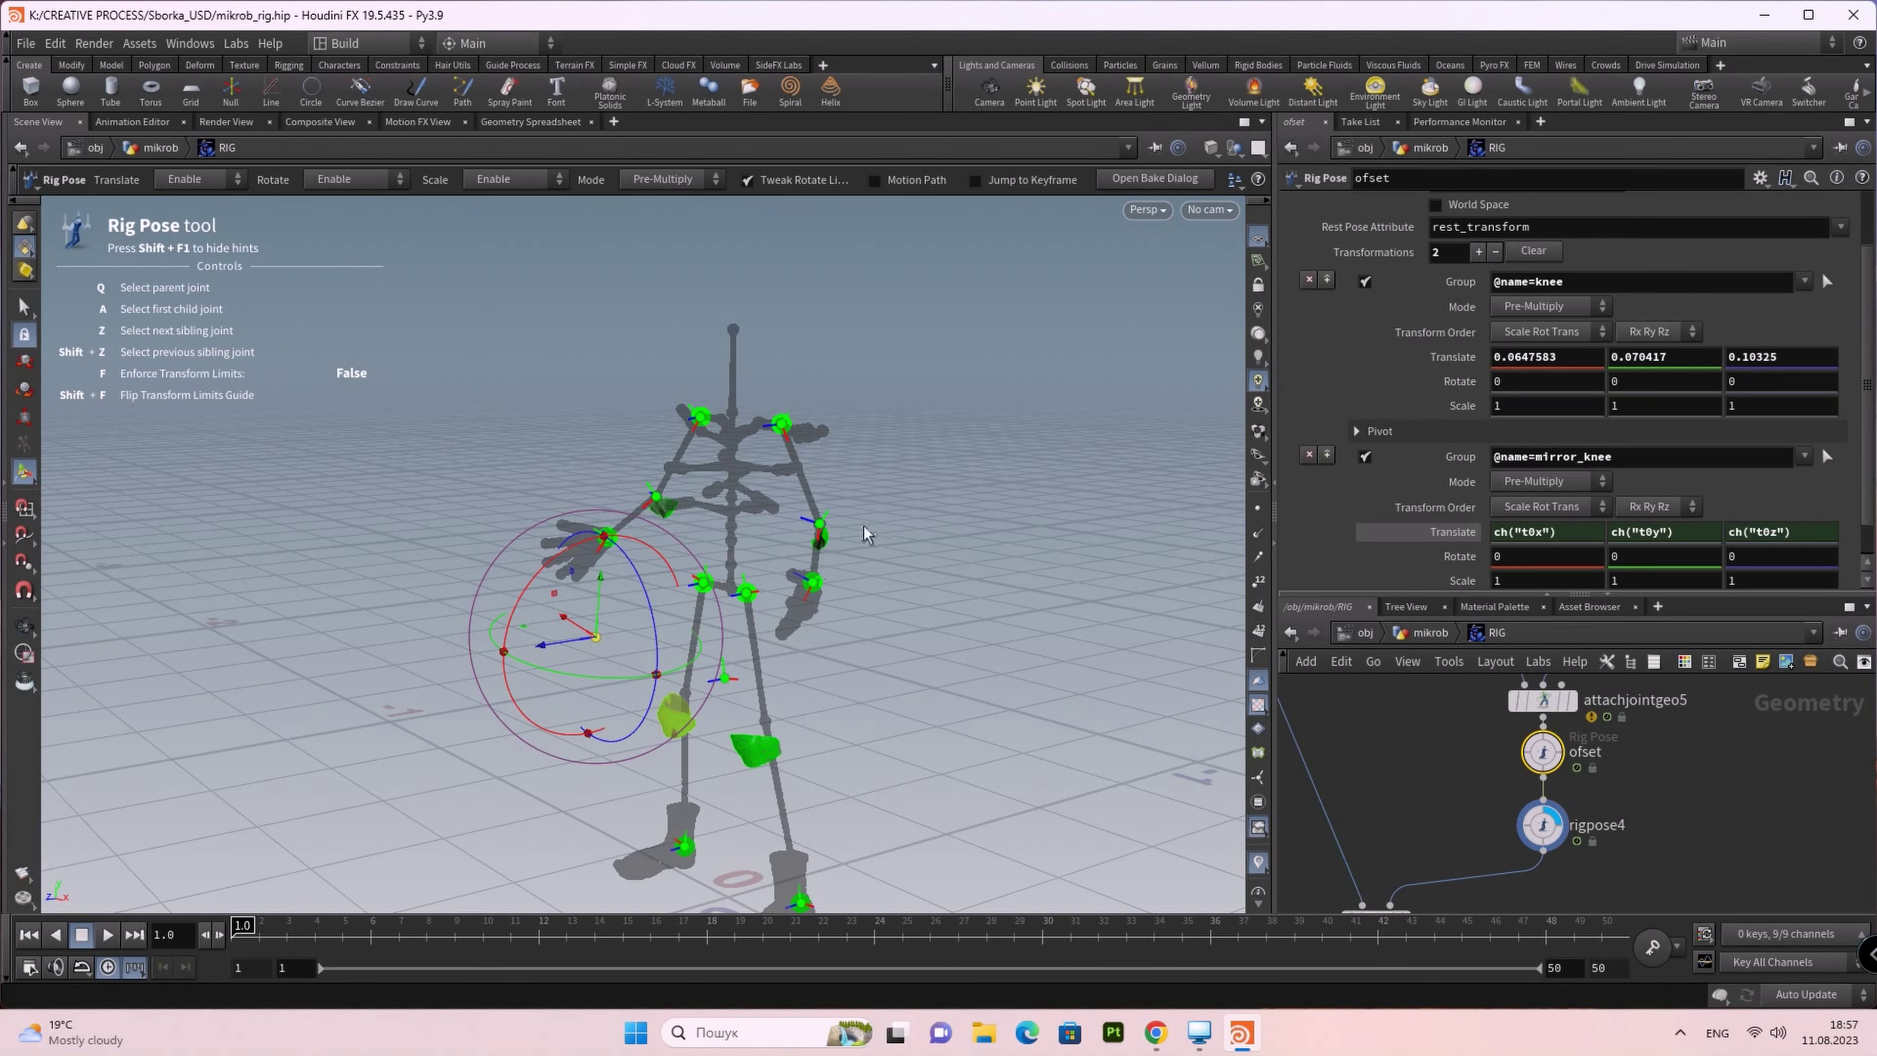
click(820, 532)
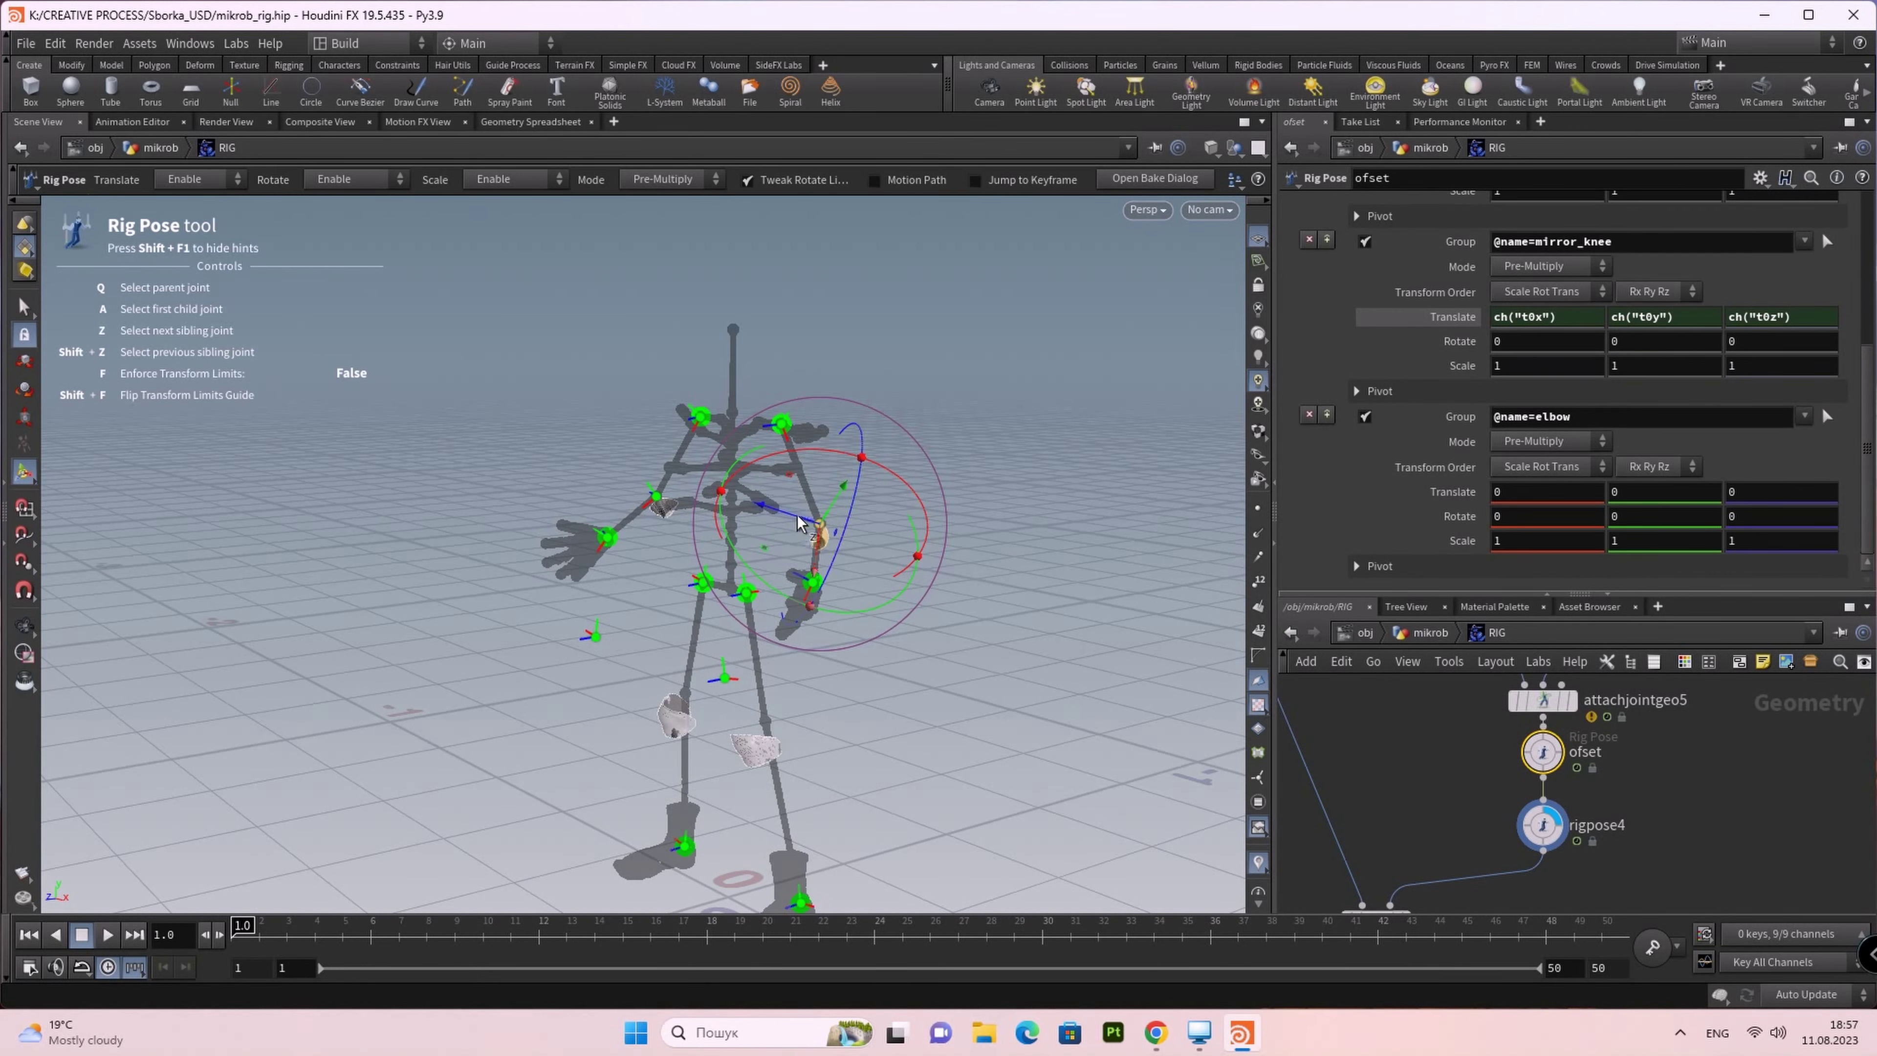
drag(798, 521, 837, 522)
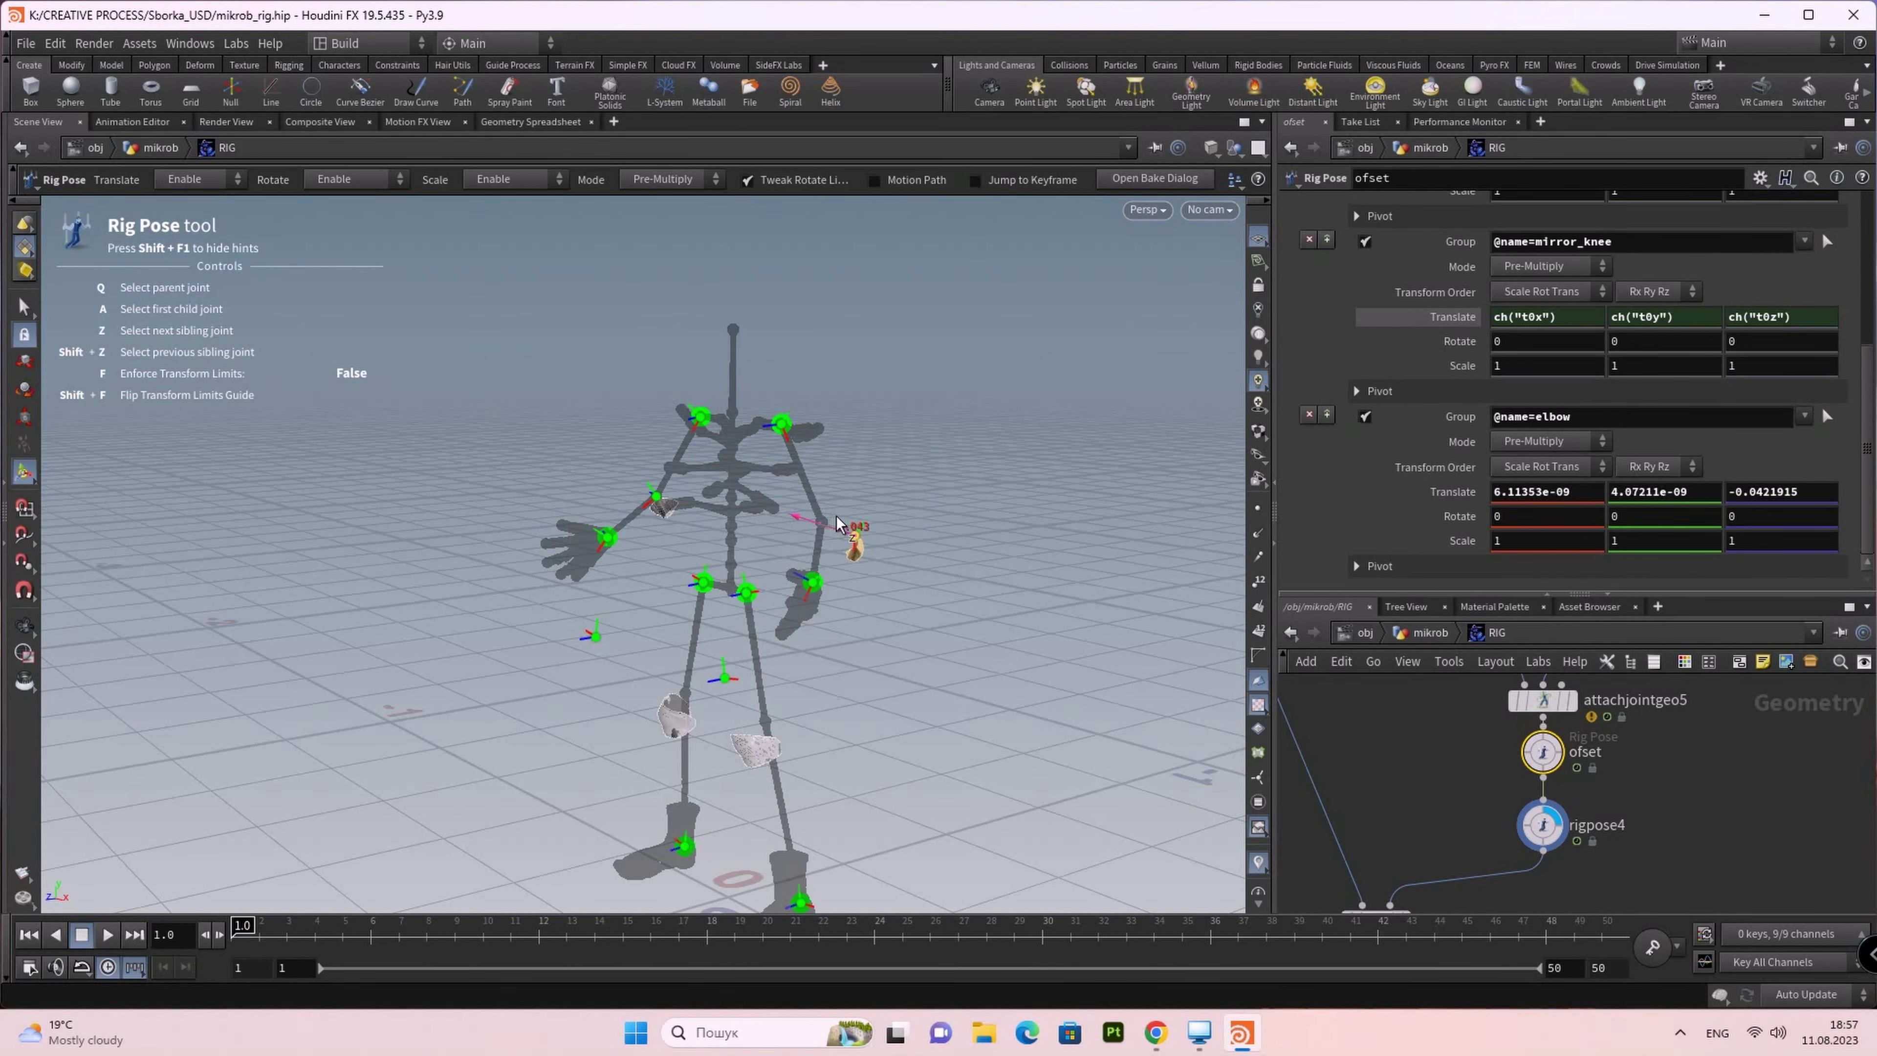
drag(852, 580, 903, 580)
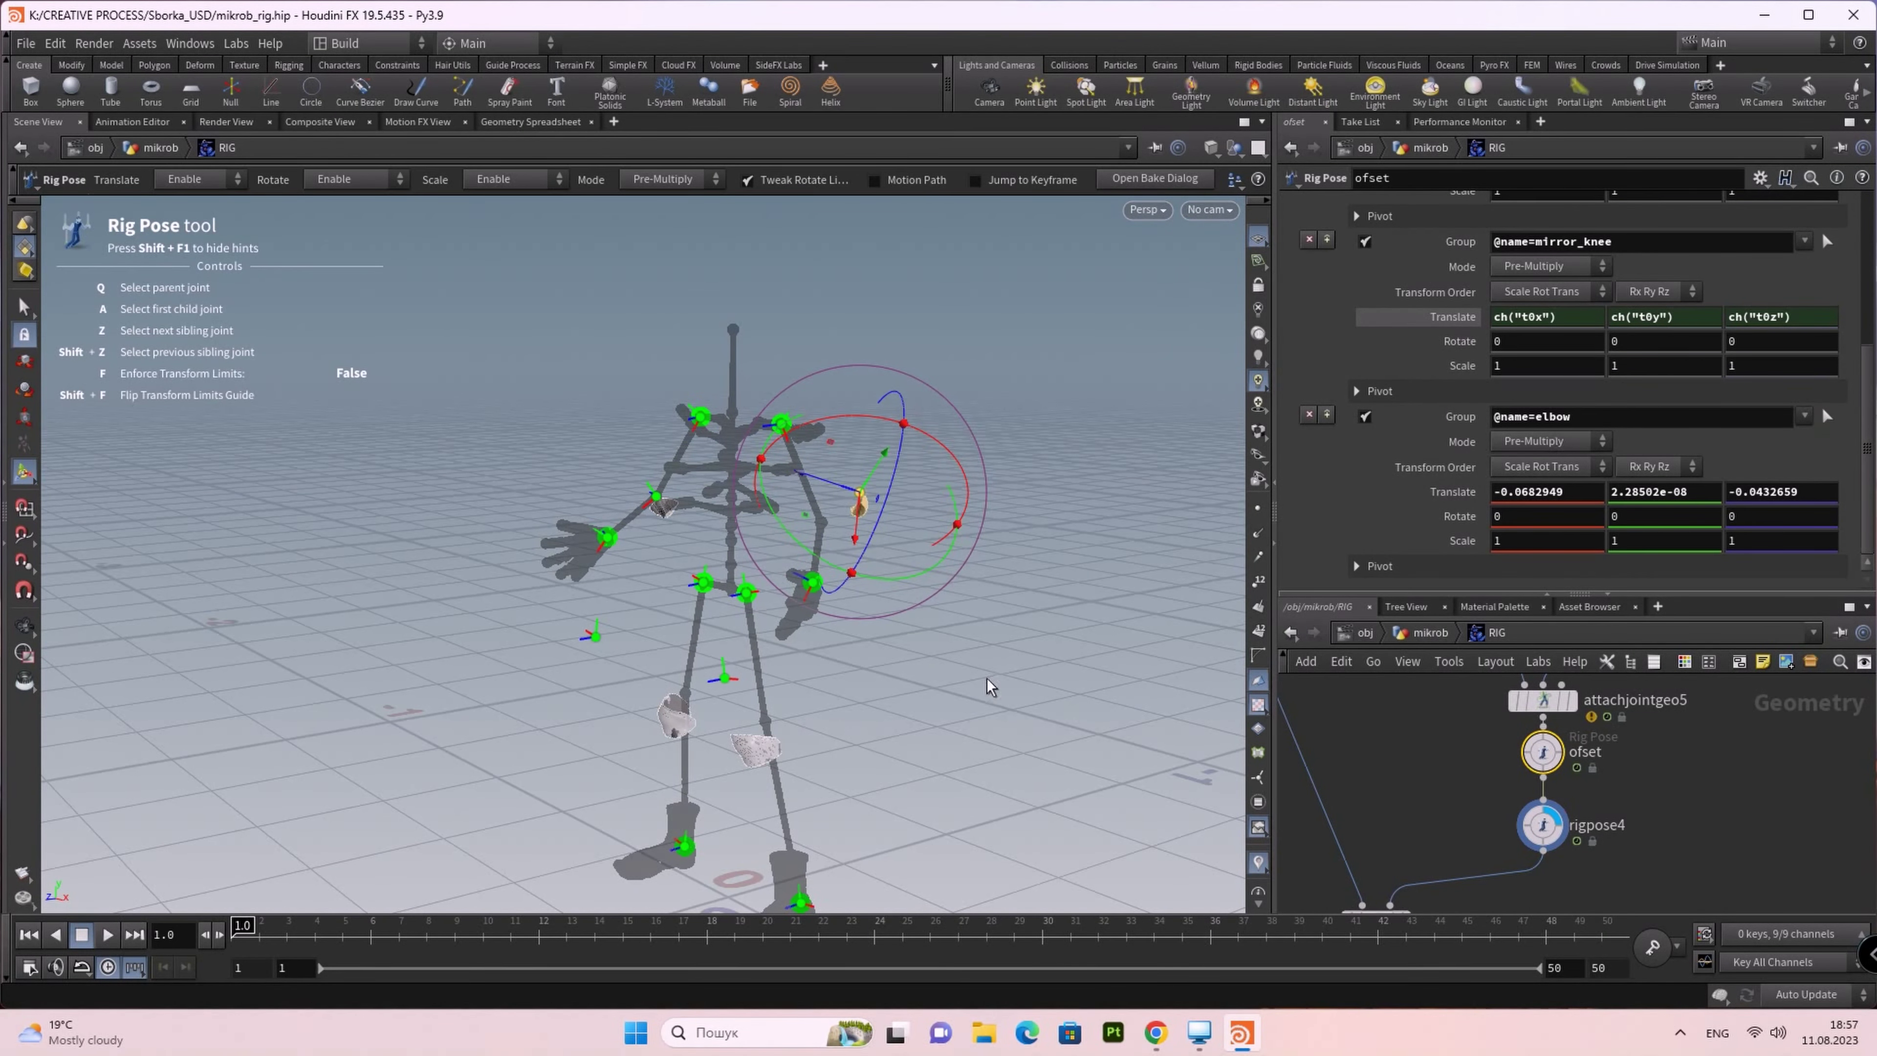
mouse_move(1018, 679)
mouse_down()
mouse_move(929, 693)
mouse_move(631, 622)
mouse_up()
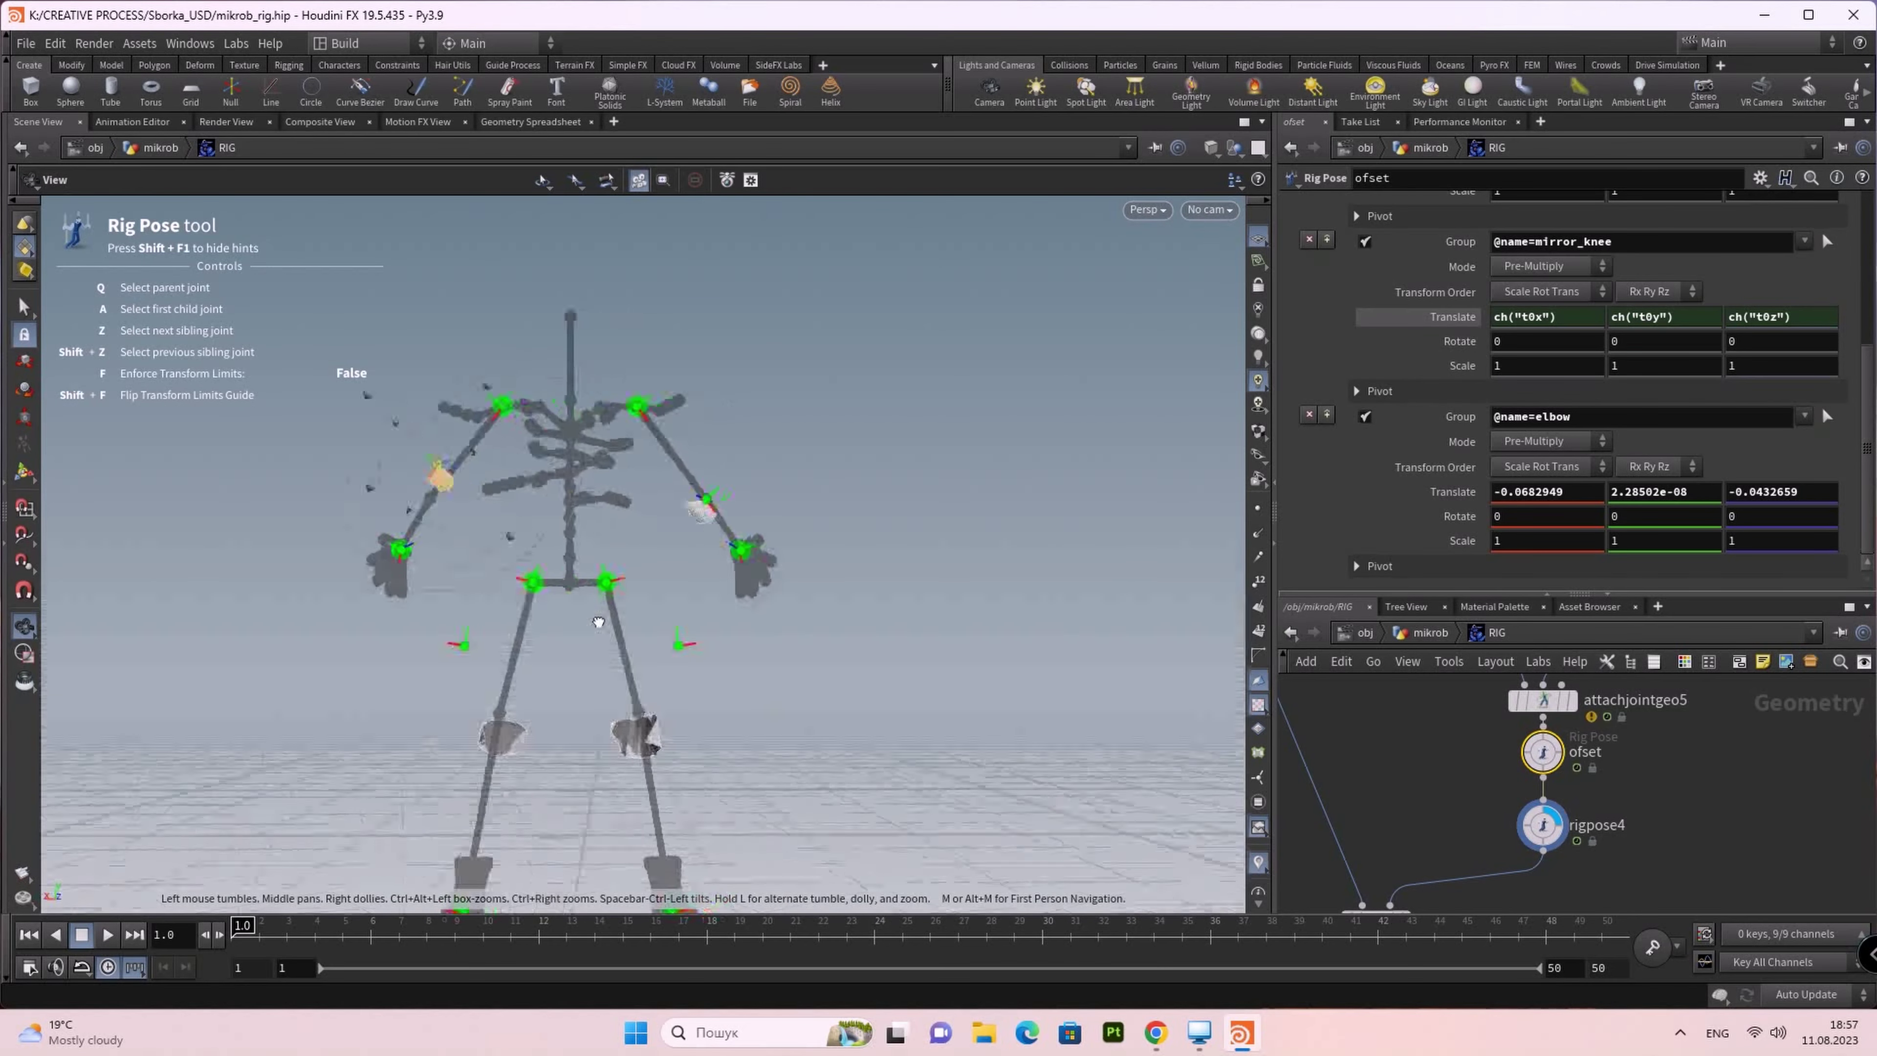
key(Return)
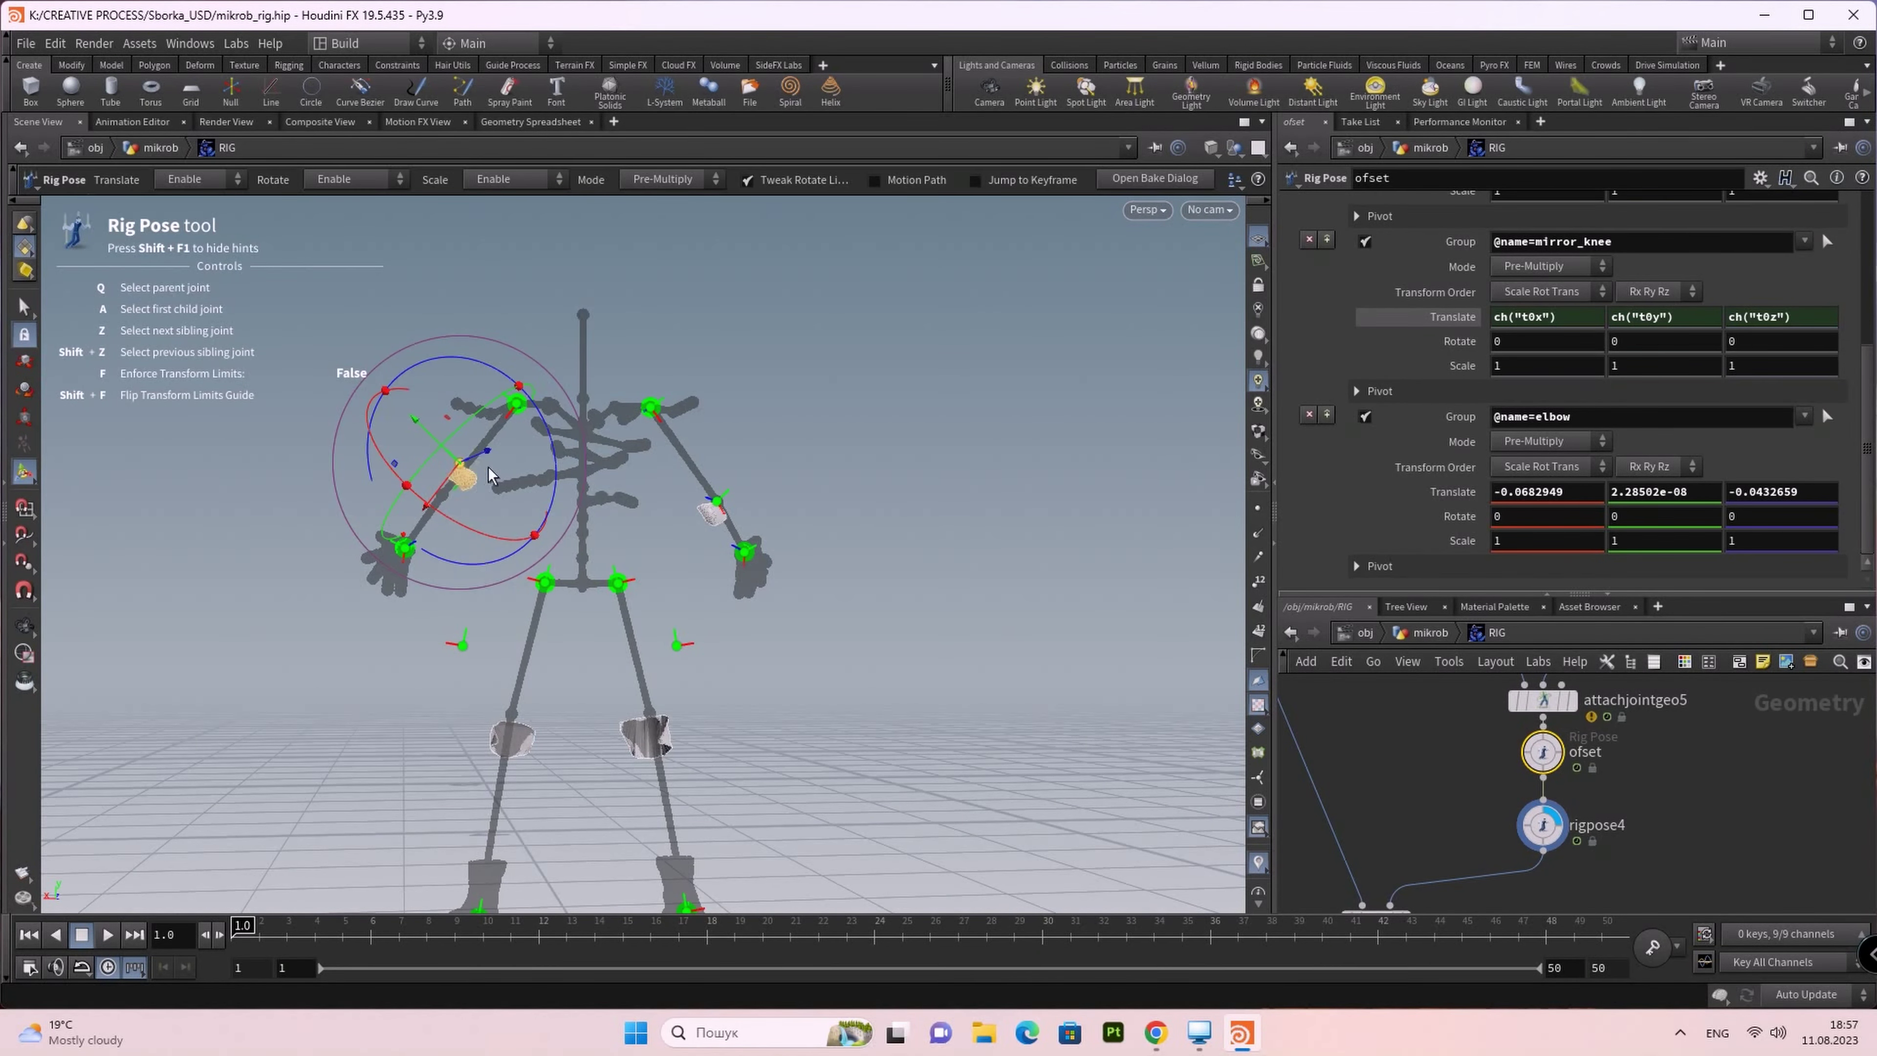
drag(439, 448, 420, 426)
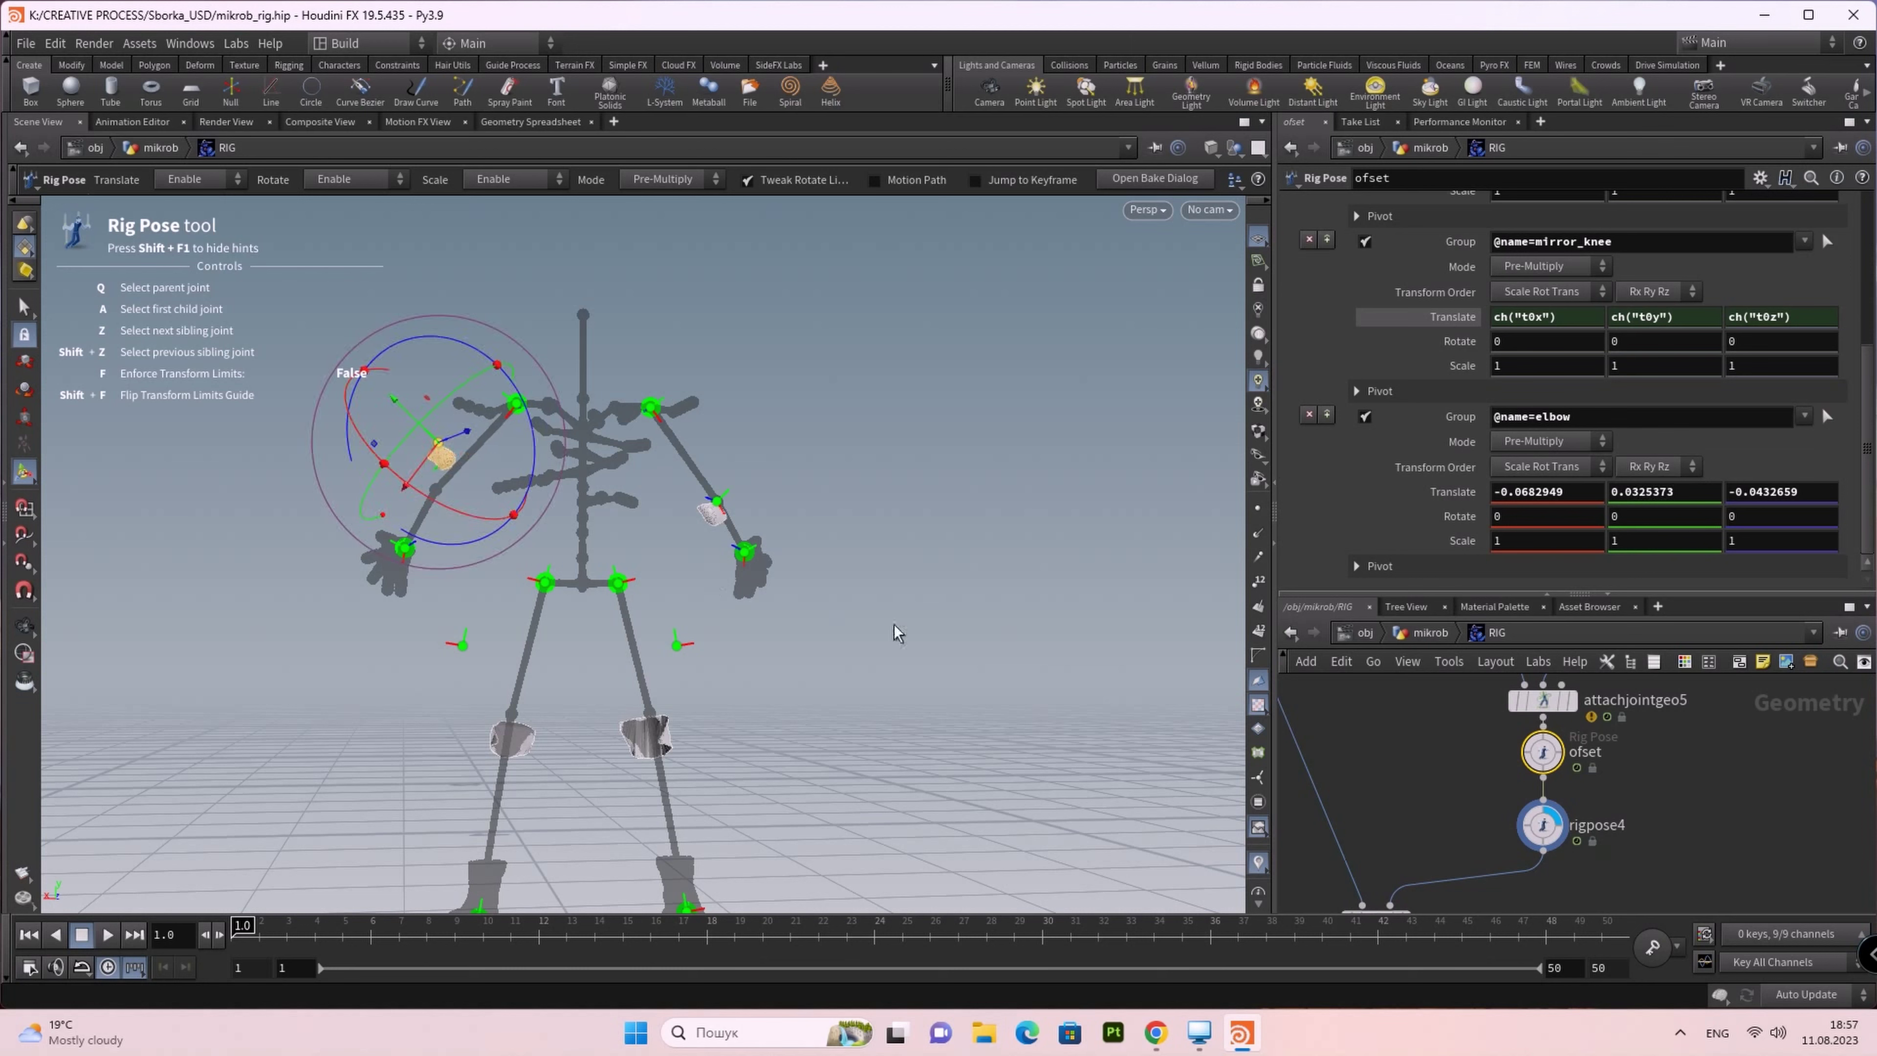
key(Escape)
mouse_move(893, 623)
mouse_down()
mouse_move(958, 731)
mouse_move(934, 722)
mouse_up()
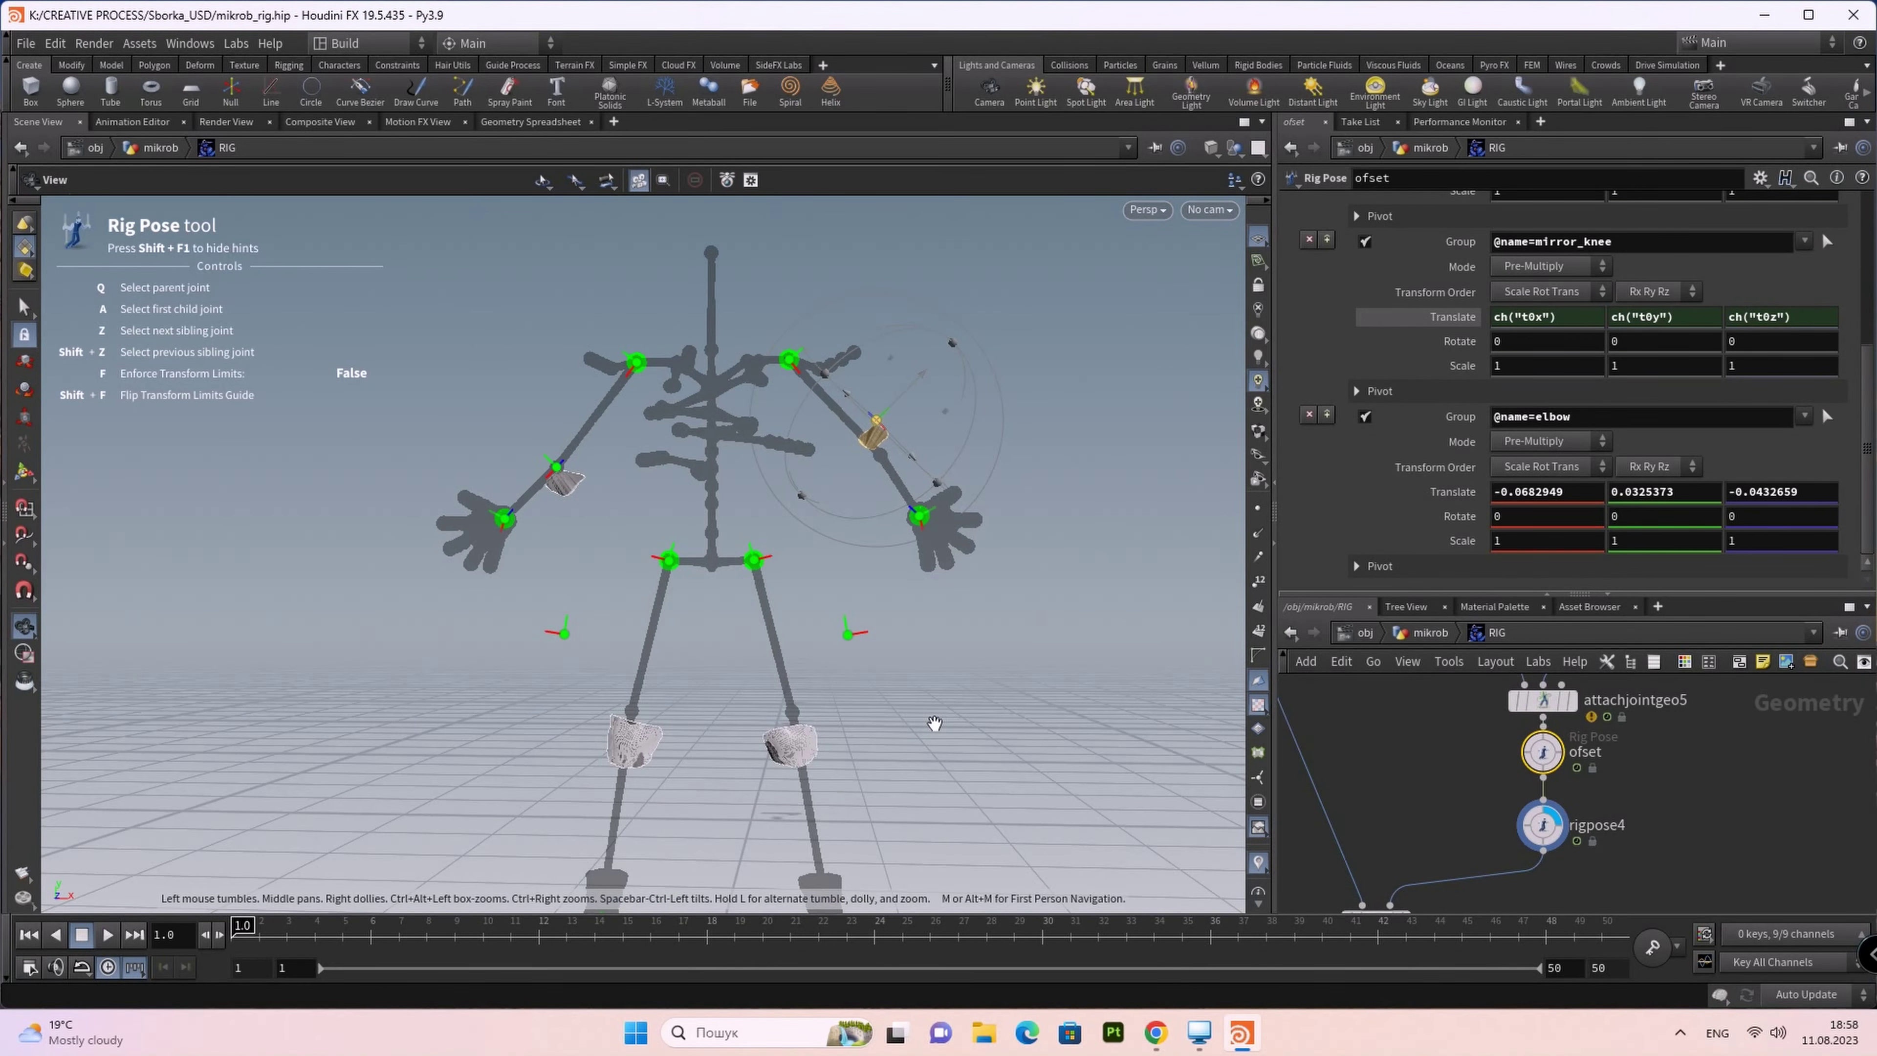
key(Return)
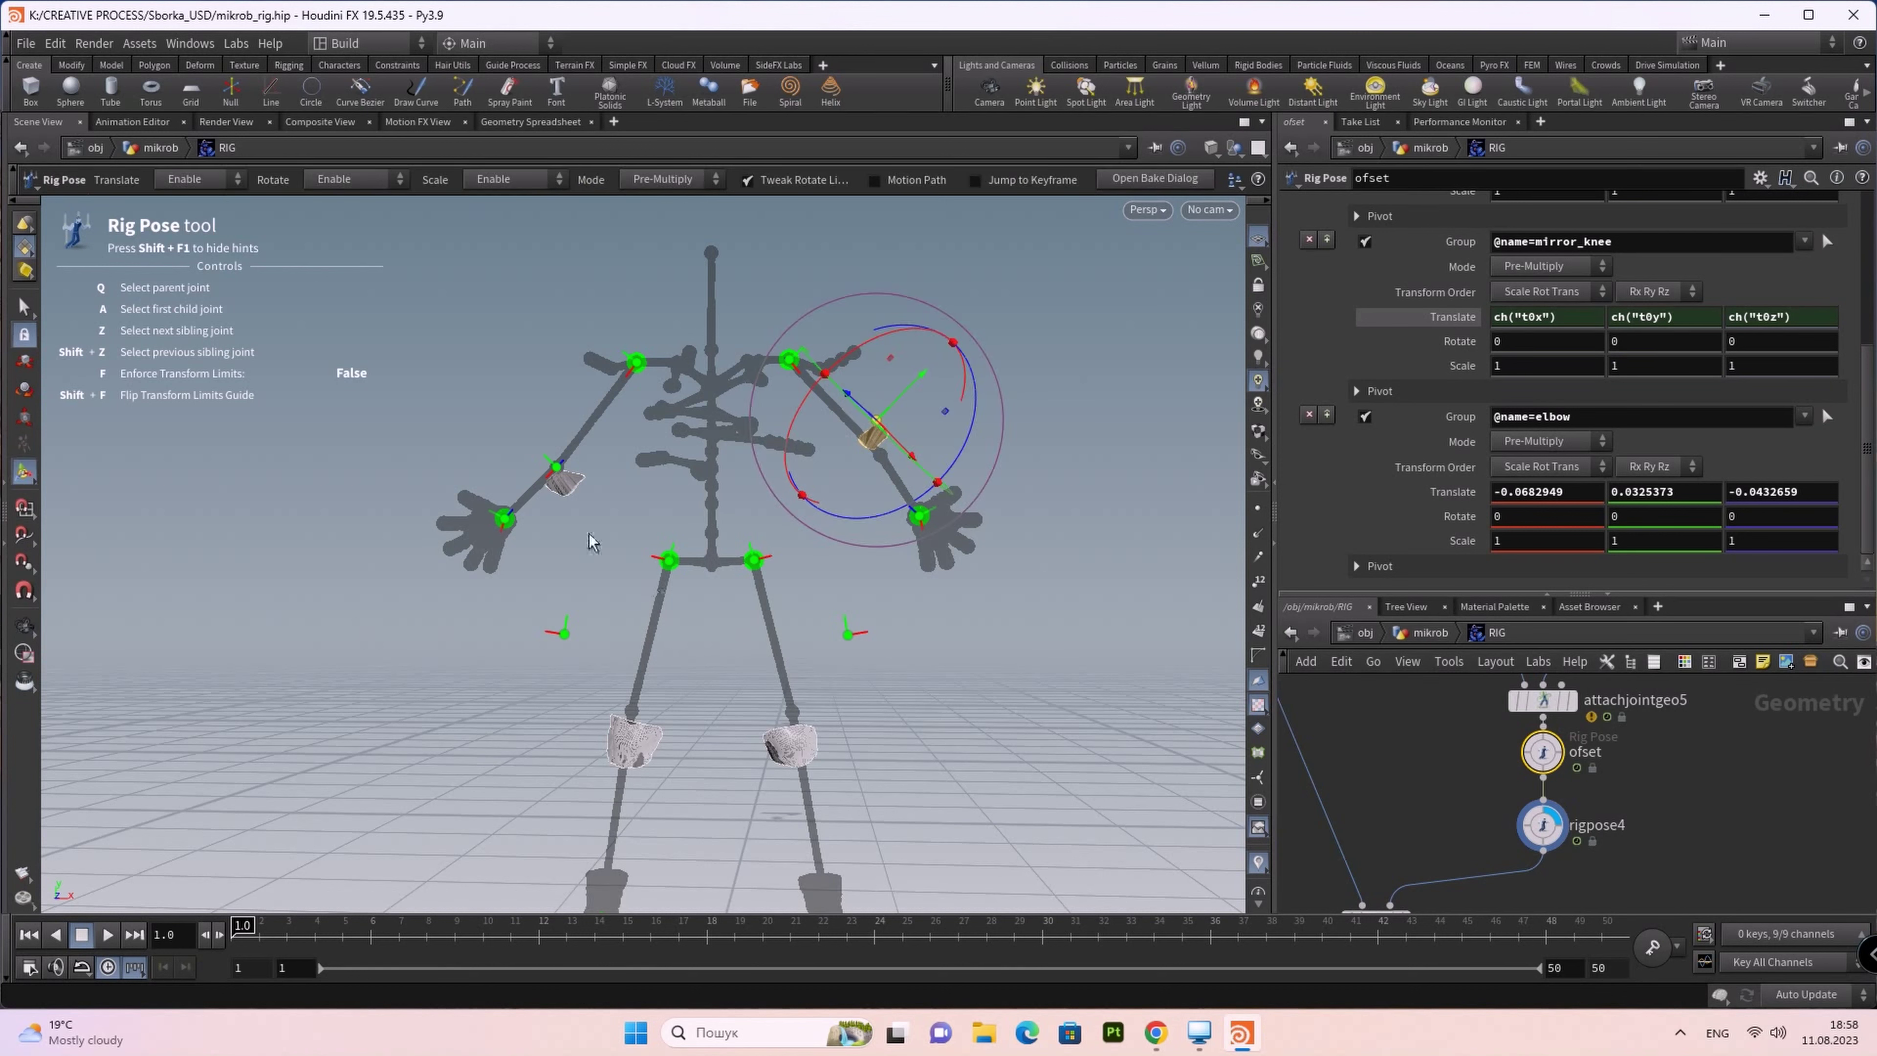
Step: Link ofset's mirror_elbow Translate to the elbow Translate via Paste Relative References
click(556, 469)
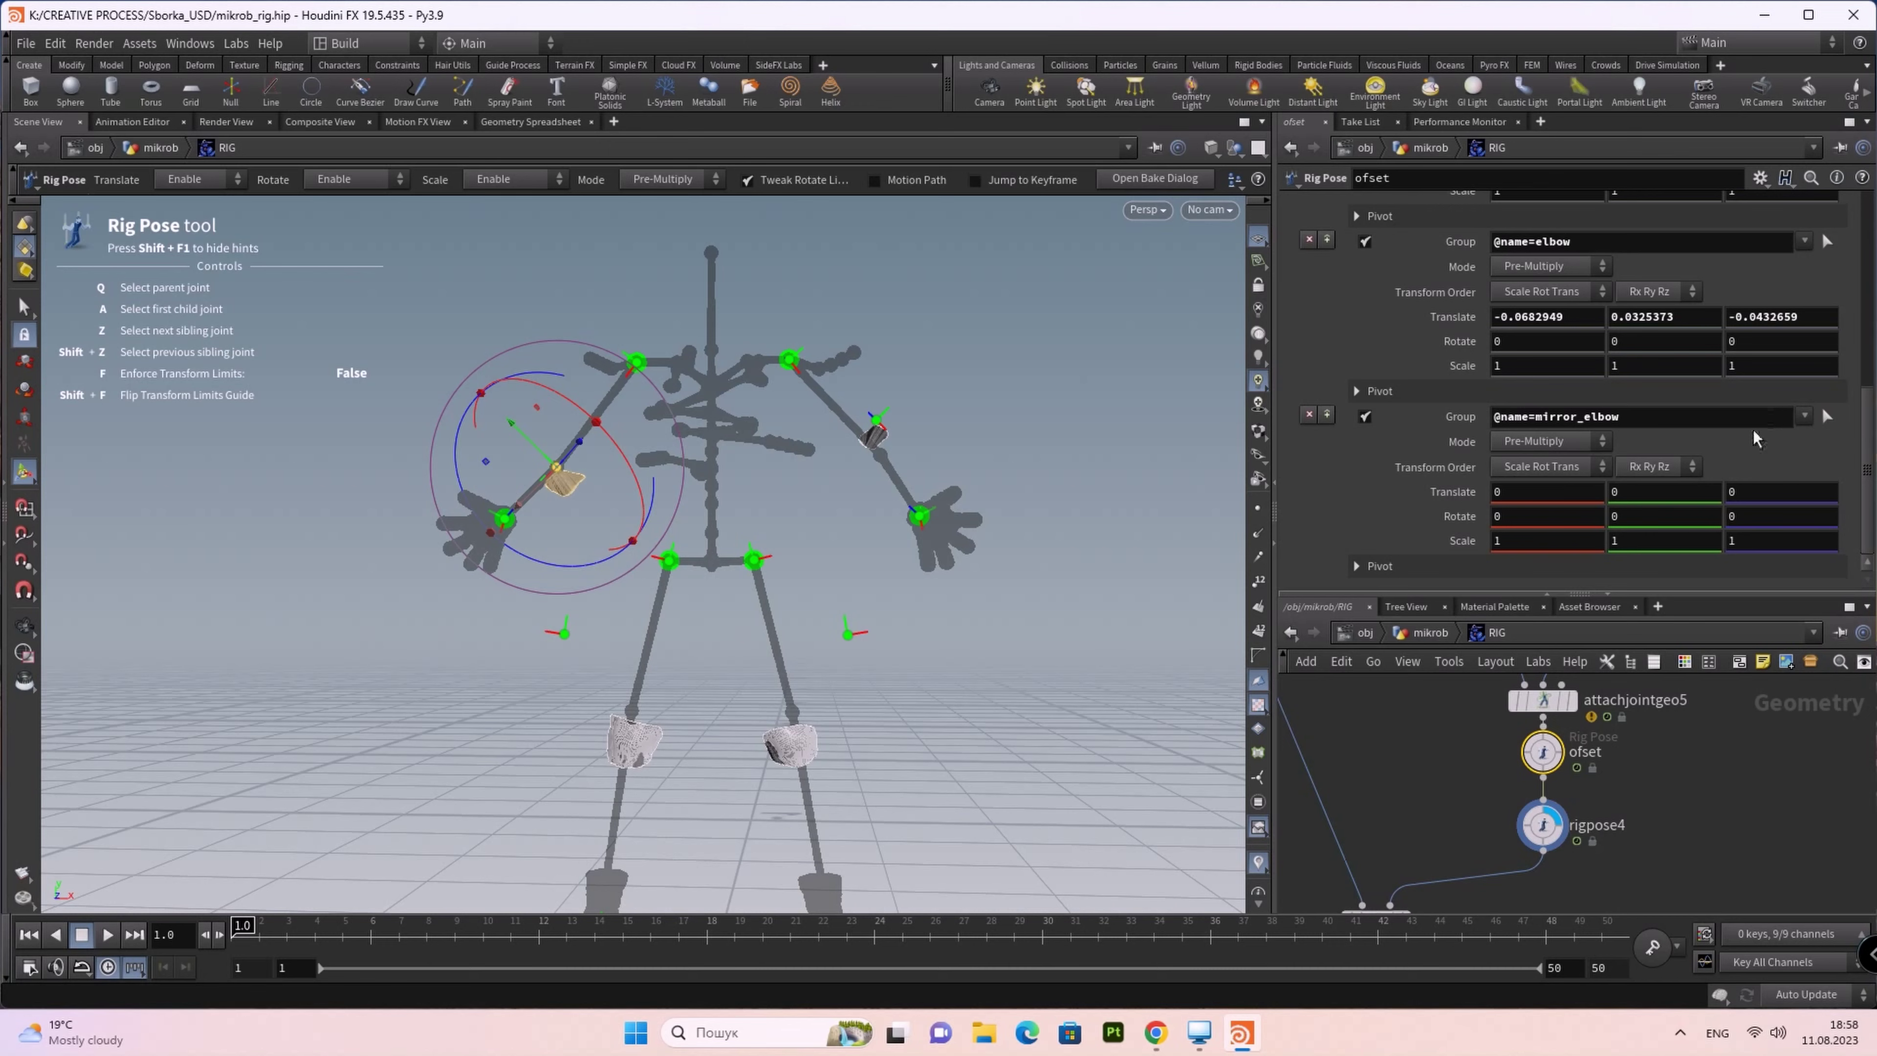
scroll(1755, 437, up, 2)
scroll(1744, 432, up, 2)
scroll(1730, 425, up, 2)
scroll(1702, 414, up, 2)
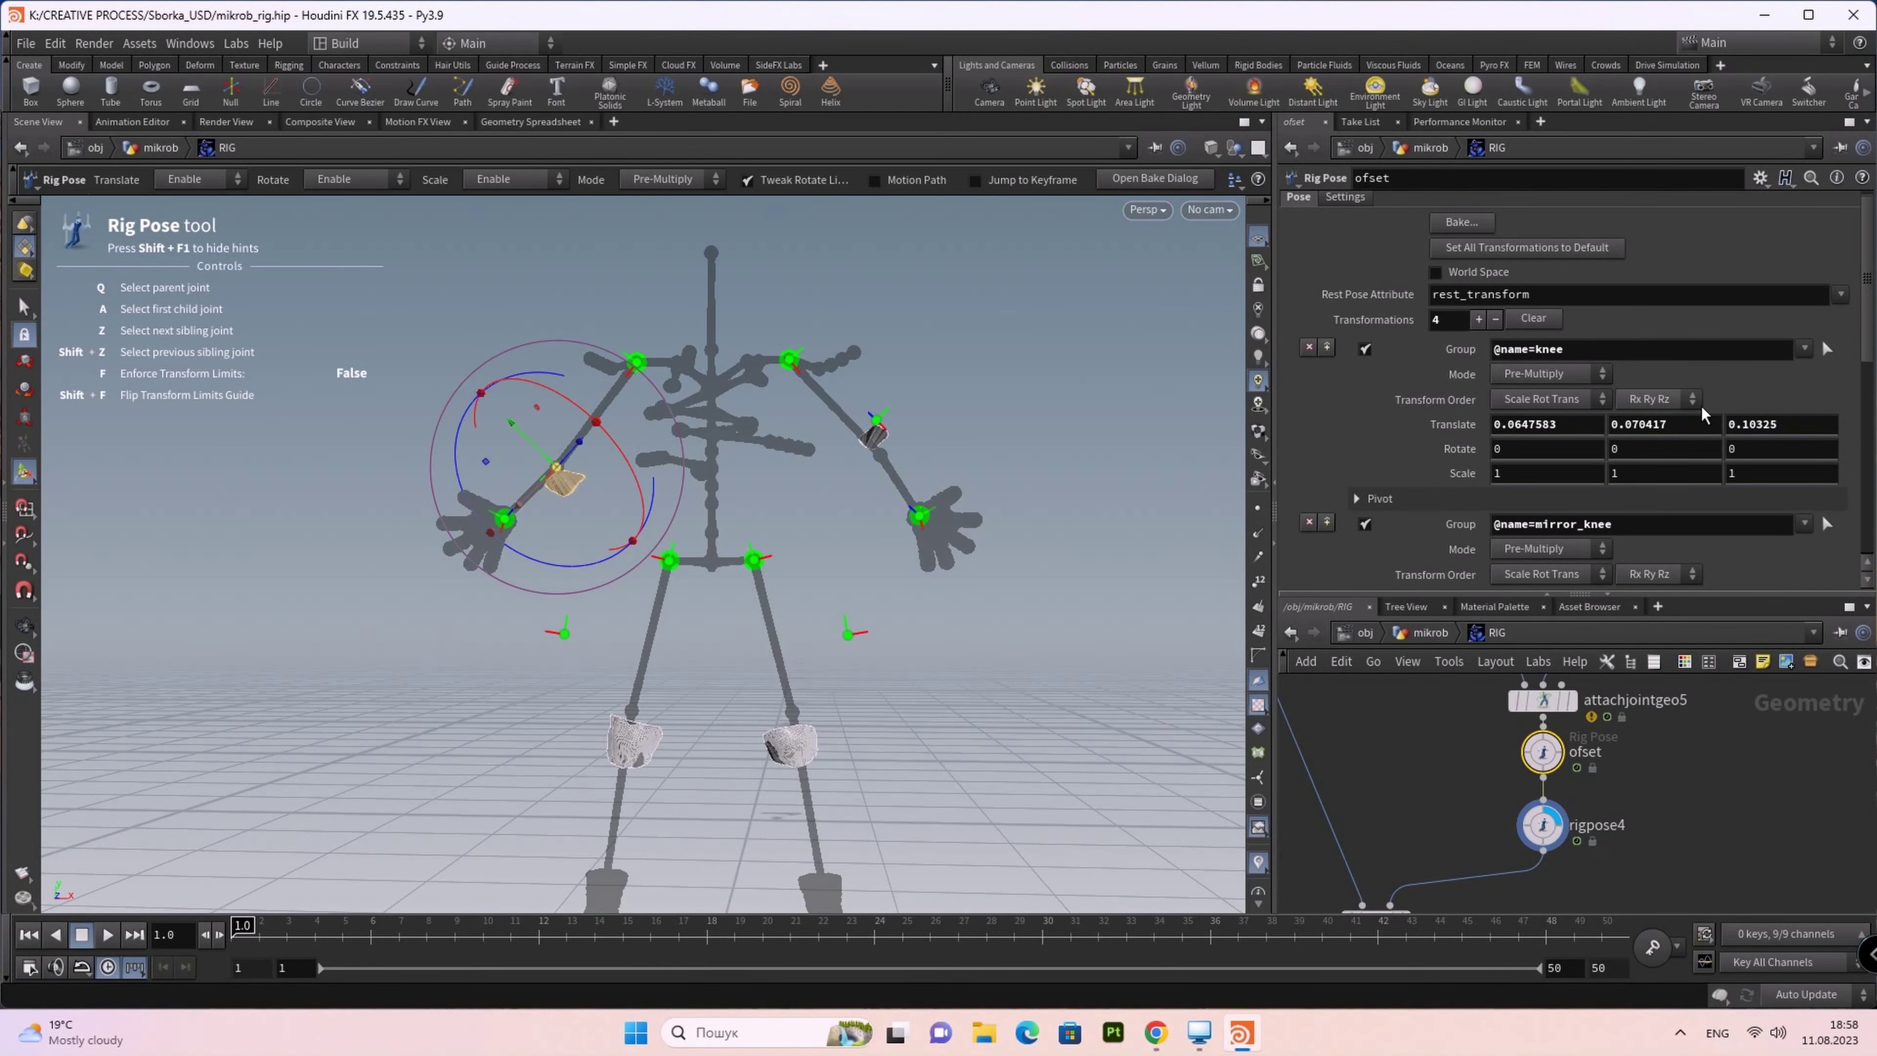
scroll(1701, 415, down, 2)
scroll(1697, 417, down, 2)
scroll(1695, 417, down, 2)
scroll(1694, 418, down, 2)
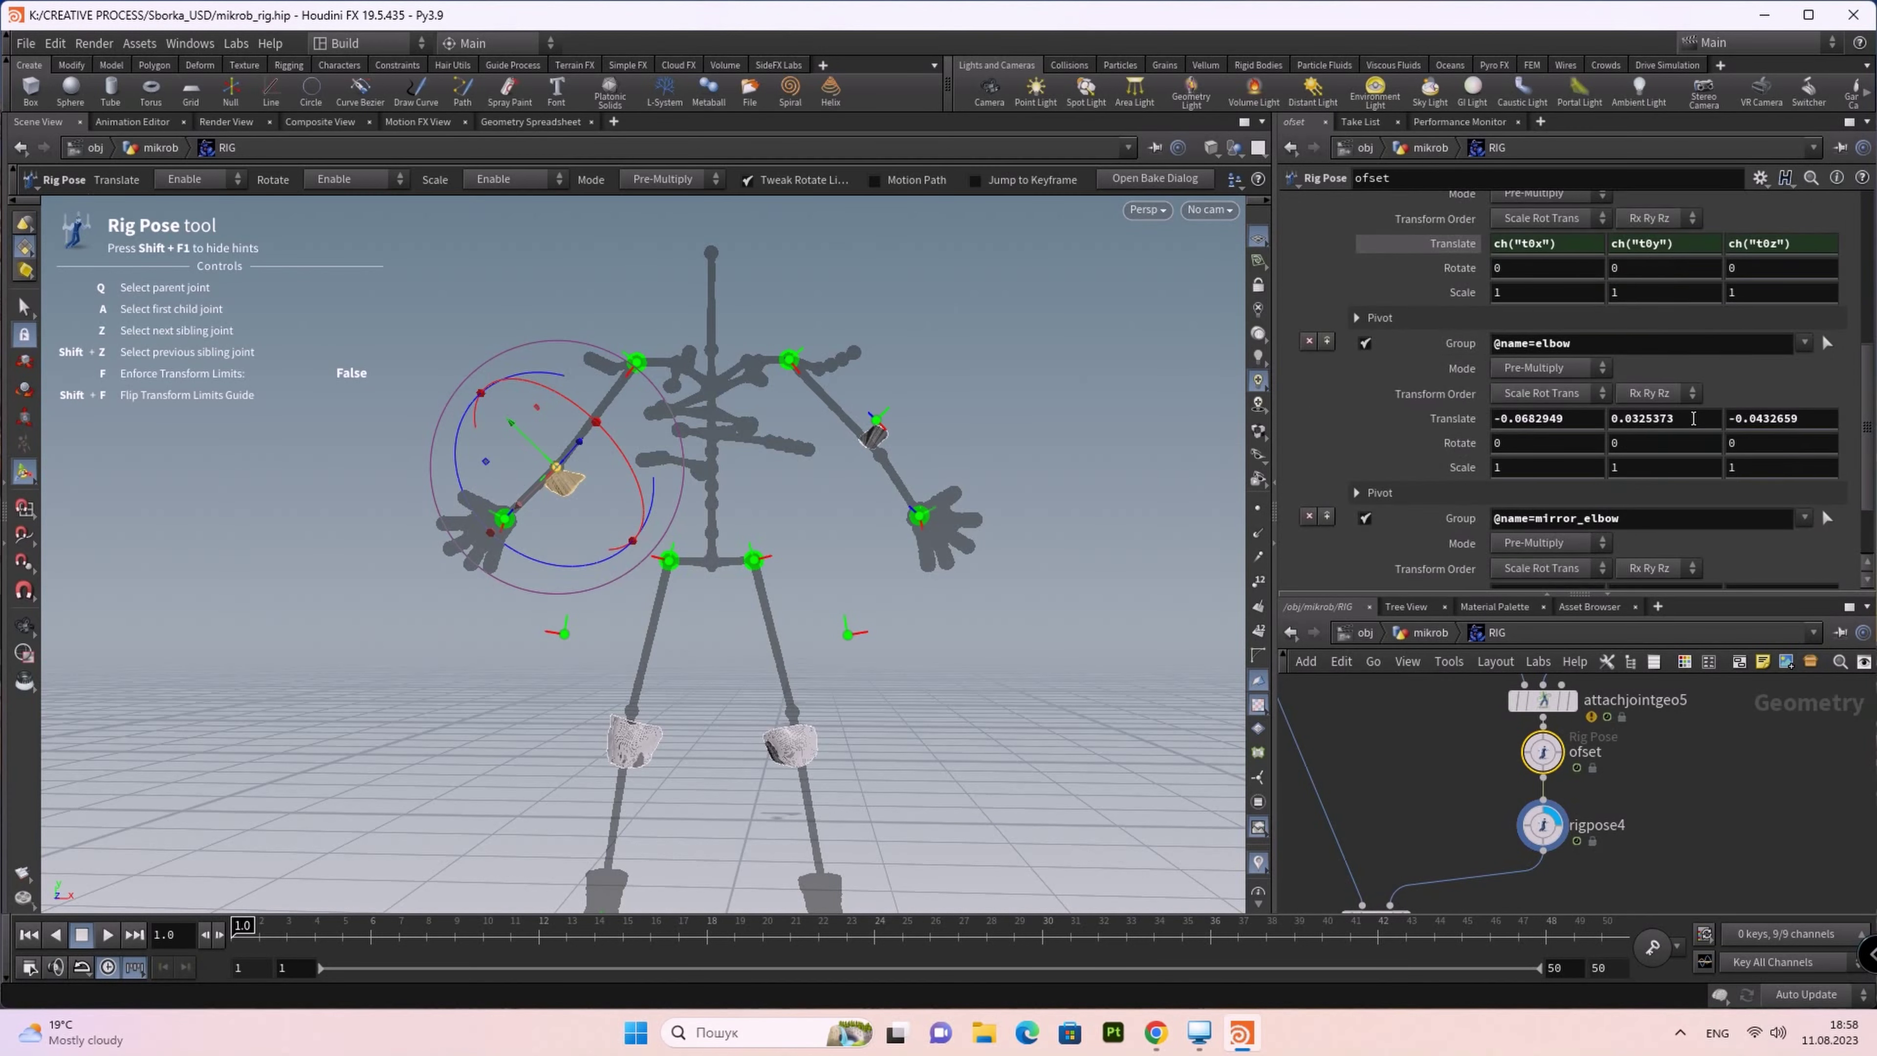
scroll(1693, 418, down, 1)
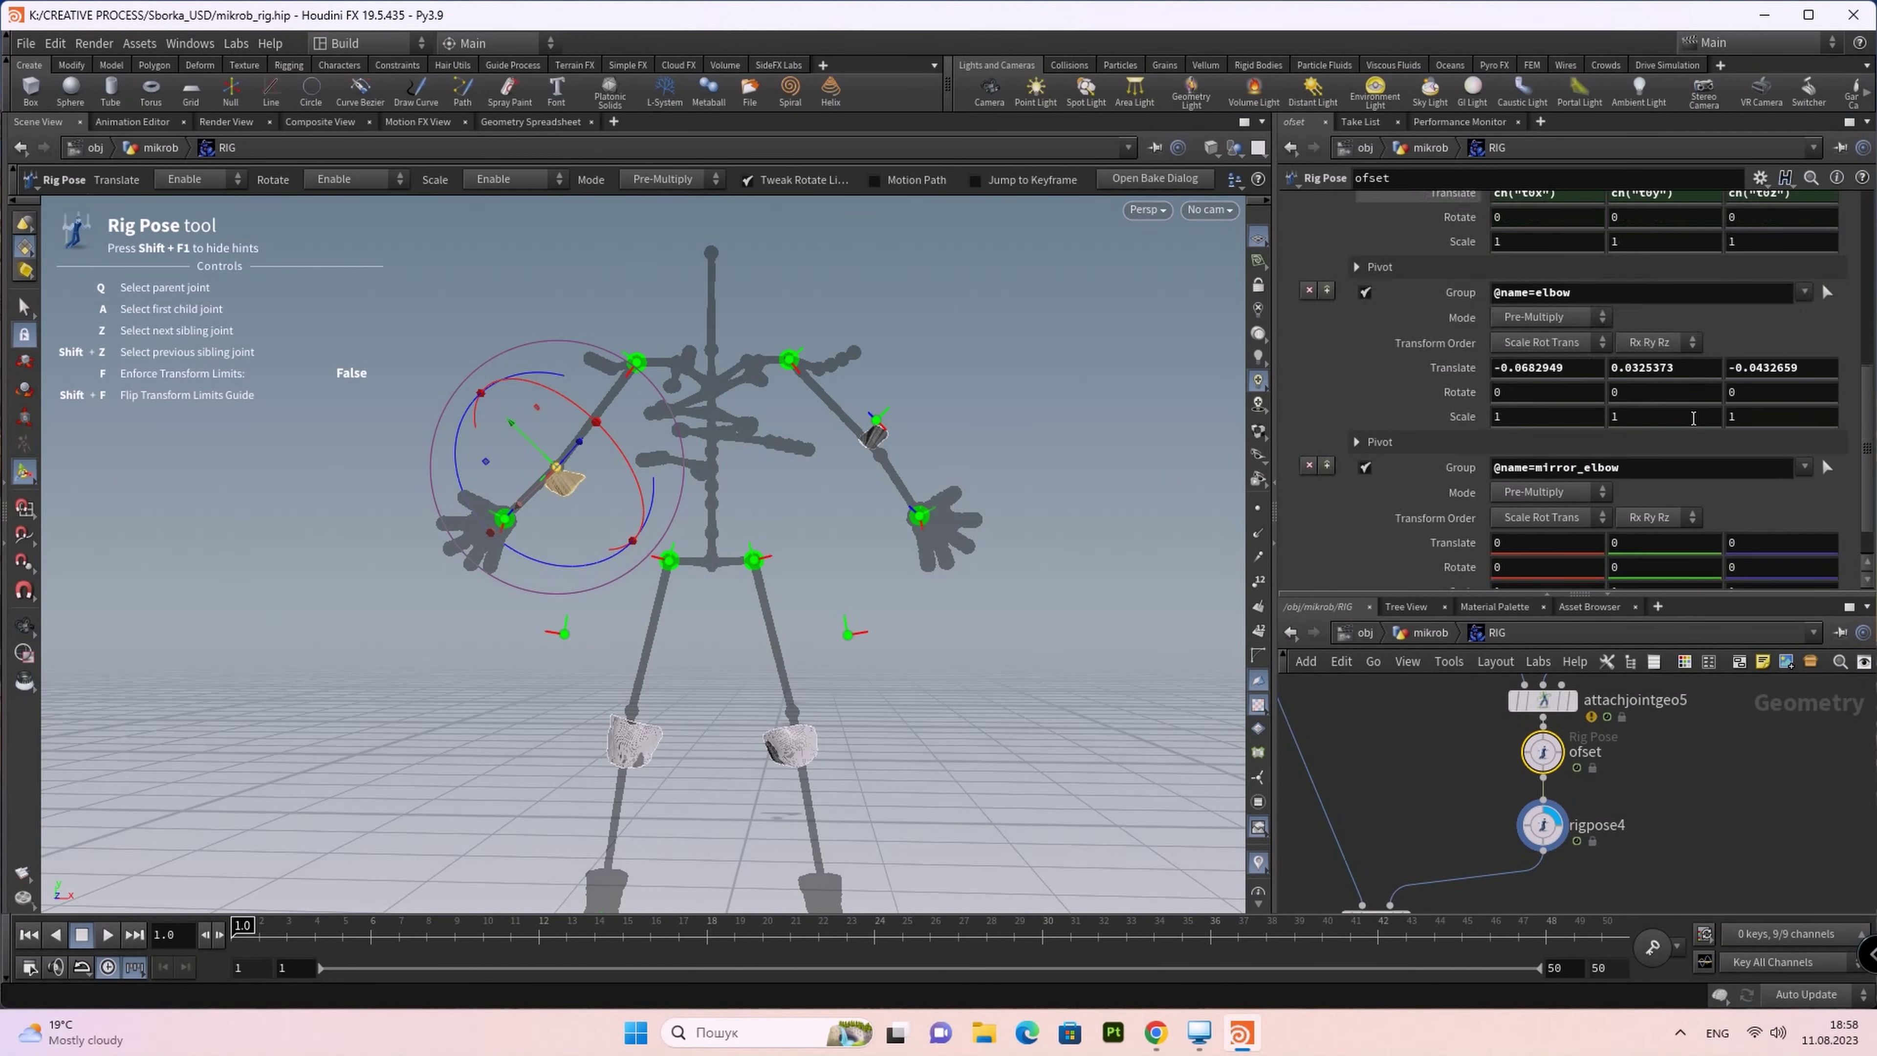
right_click(1446, 367)
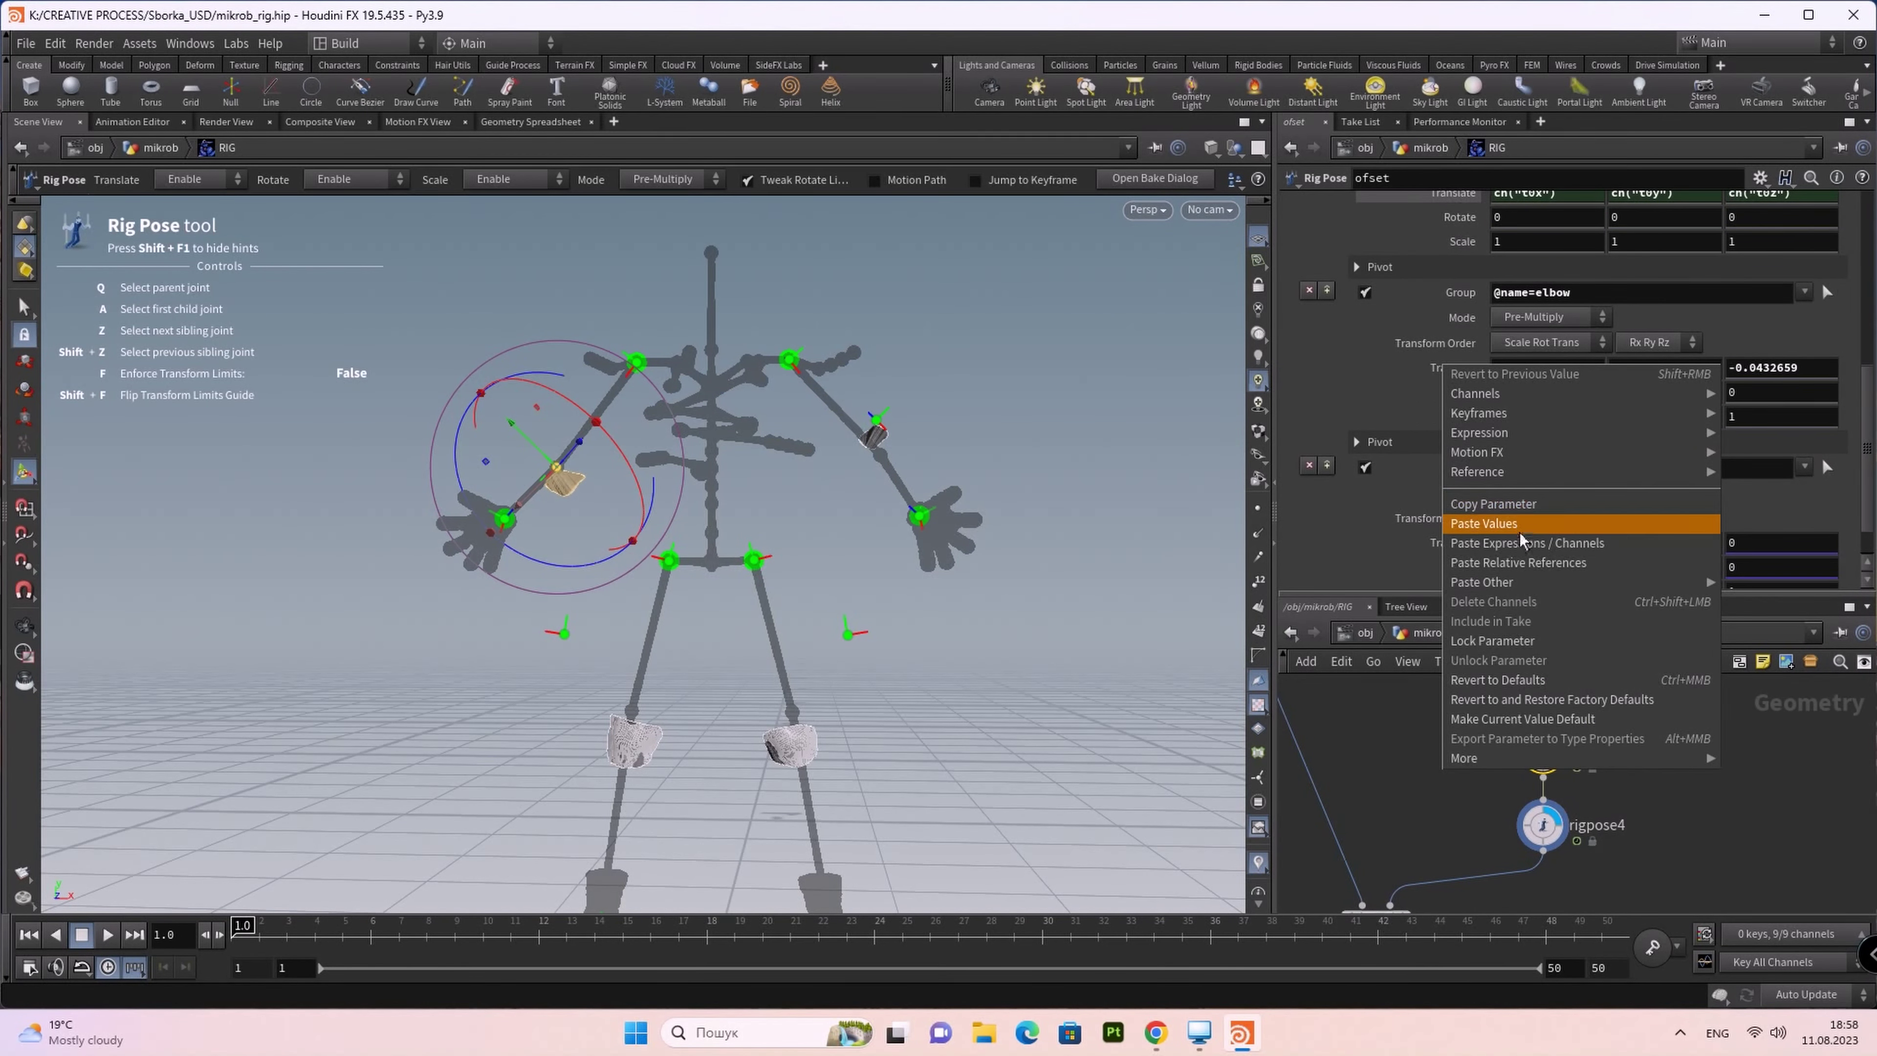
click(1490, 562)
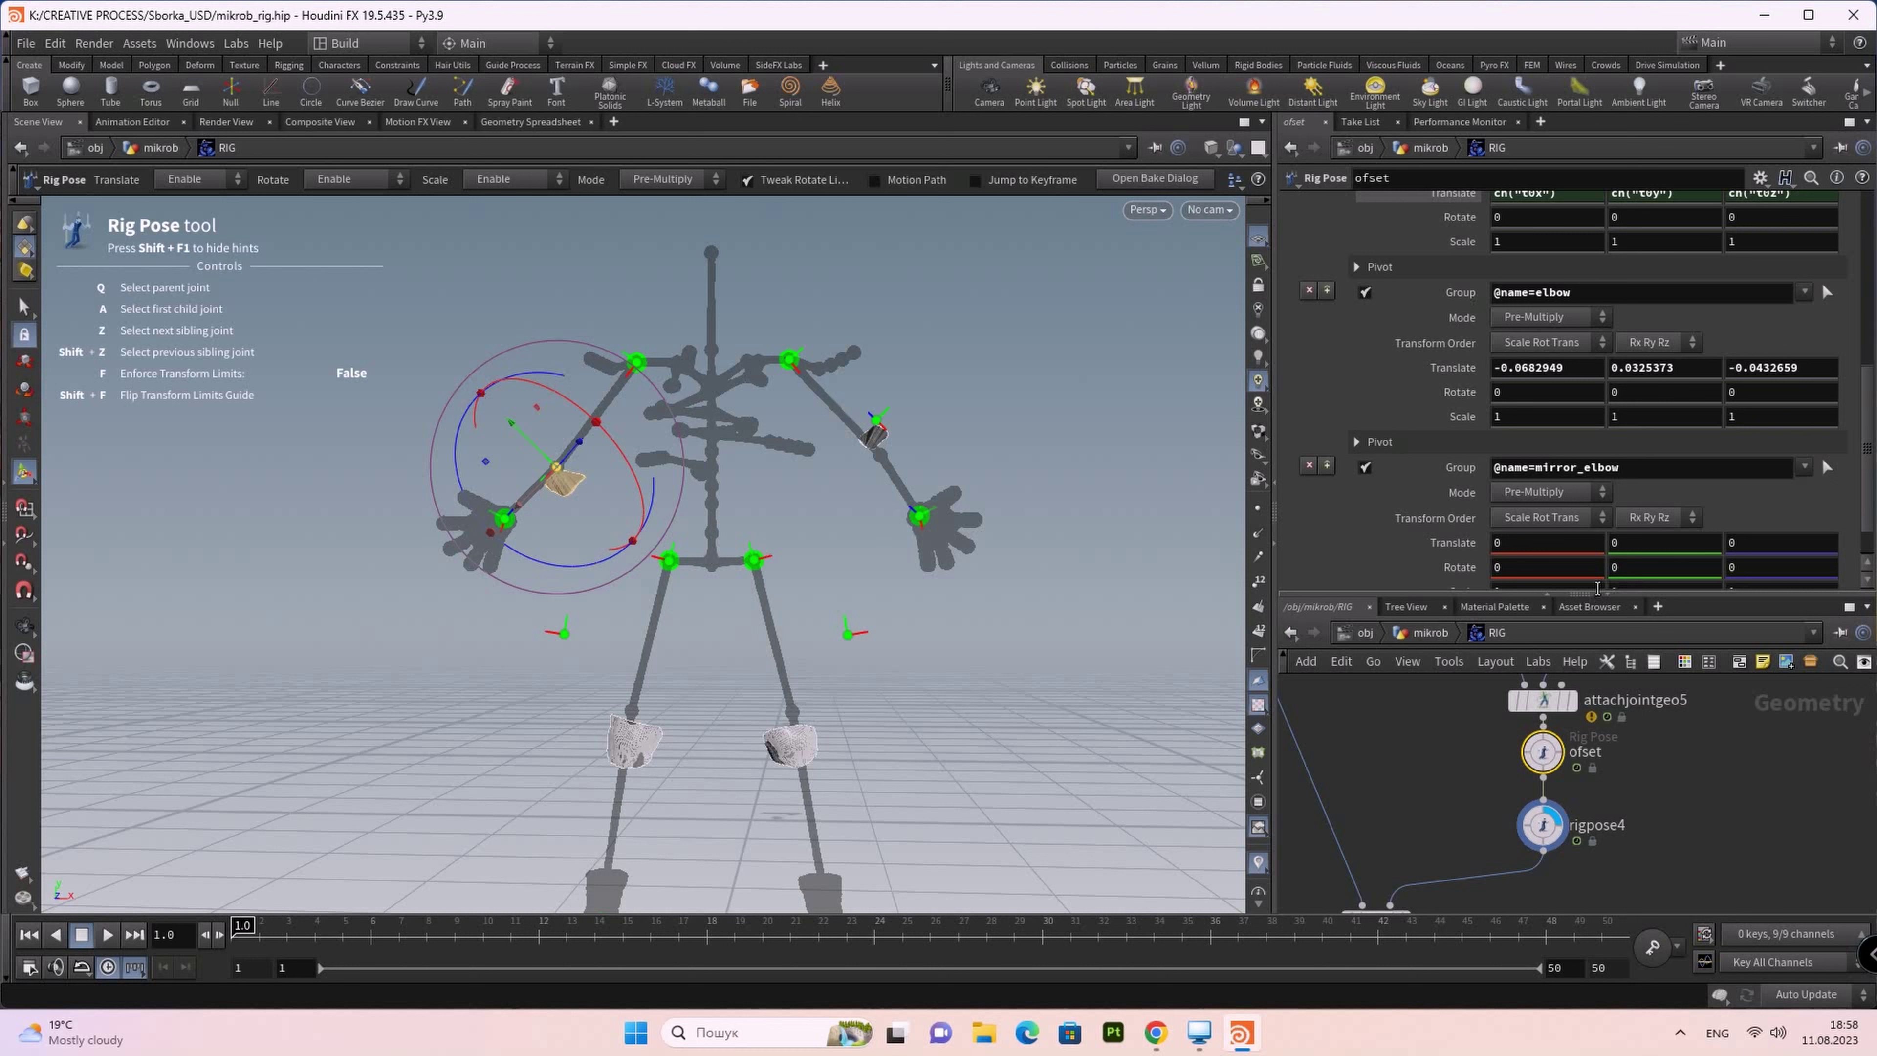
right_click(1453, 547)
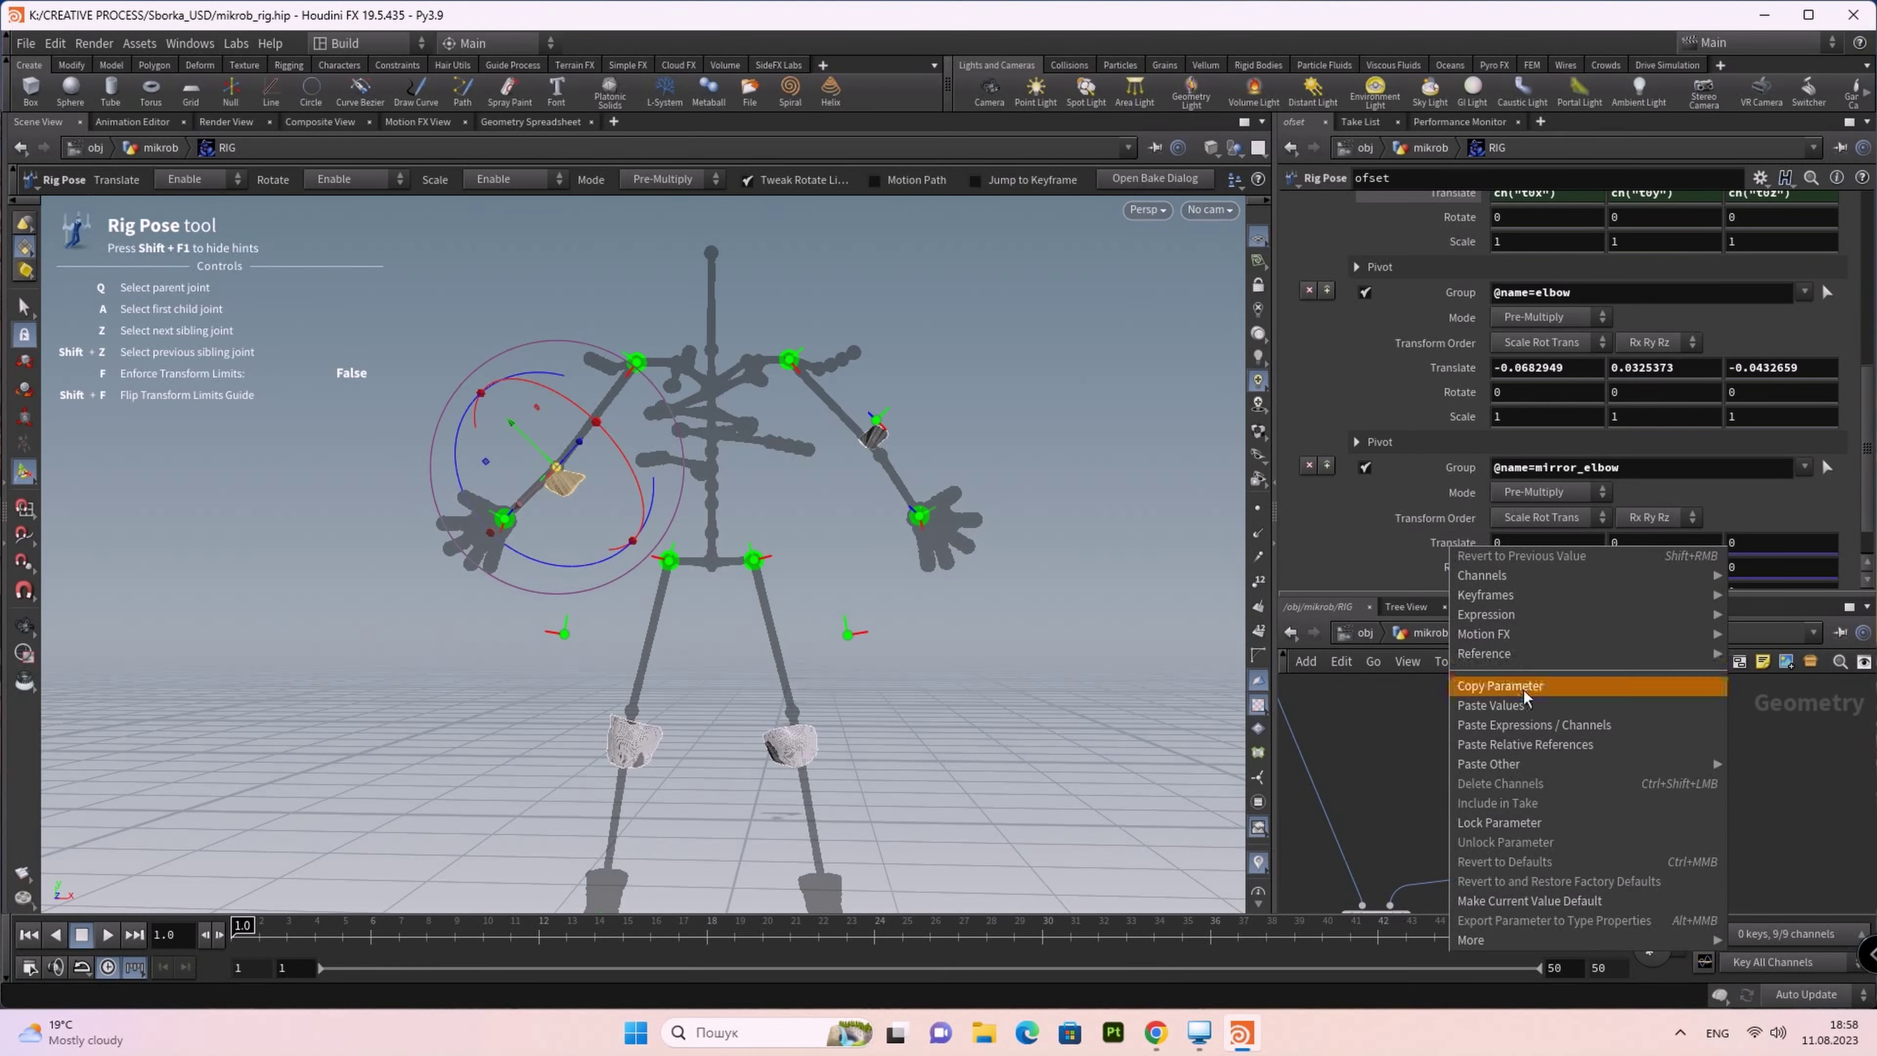
click(1525, 747)
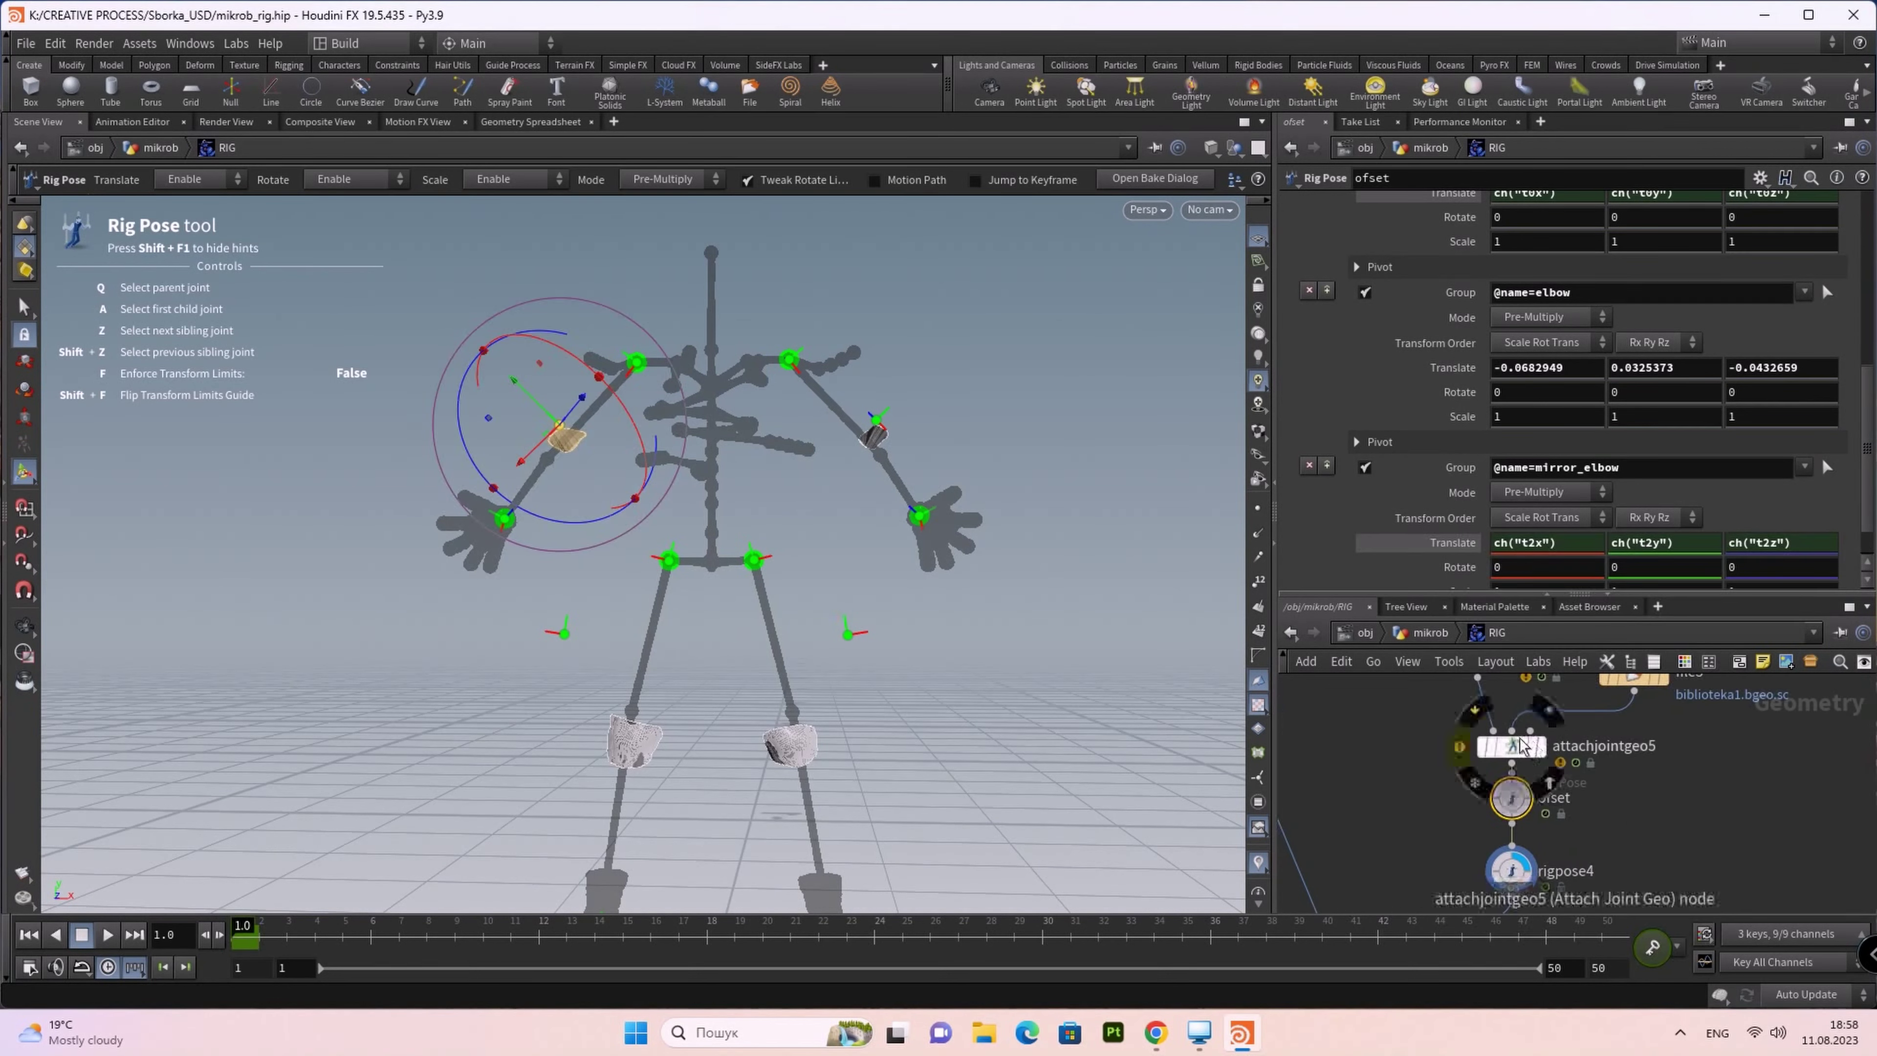
Step: Link attachjointgeo5's elbow and mirror_elbow Translate to ofset's t2x/t2y/t2z channels
click(1512, 749)
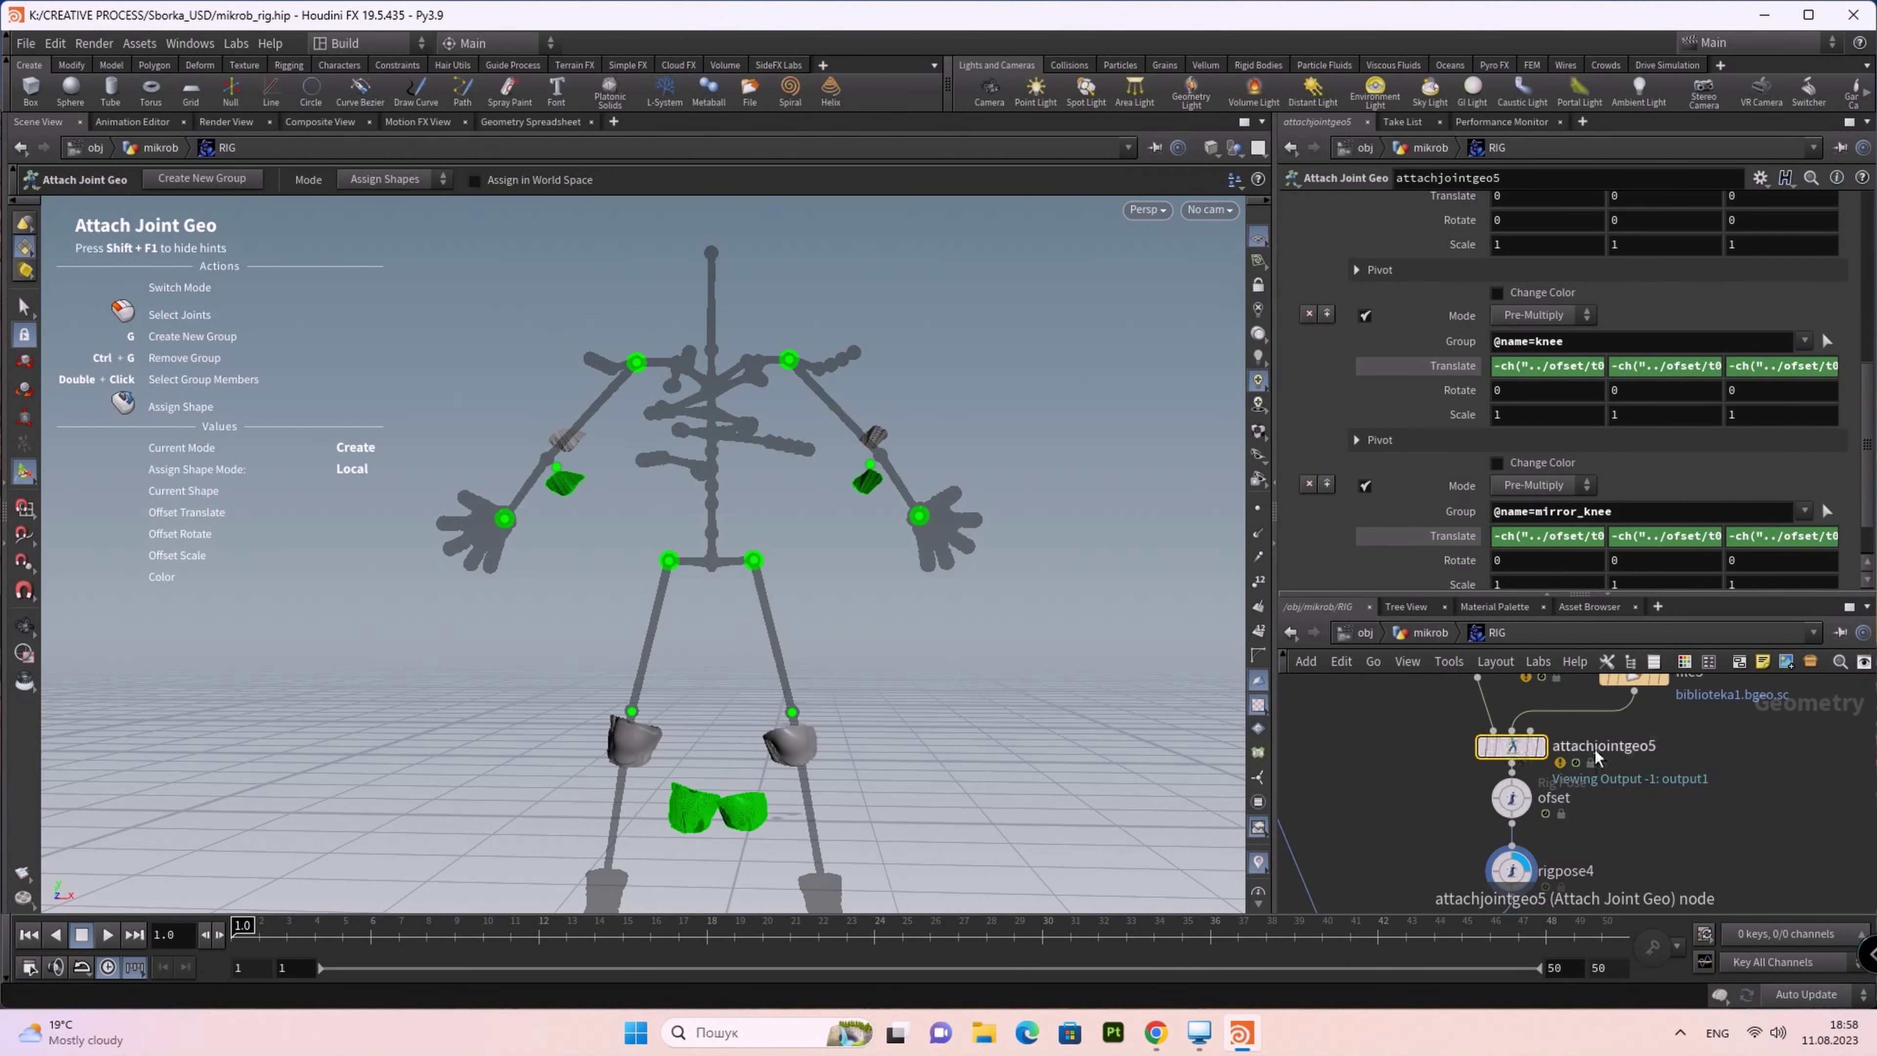
scroll(1442, 277, down, 1)
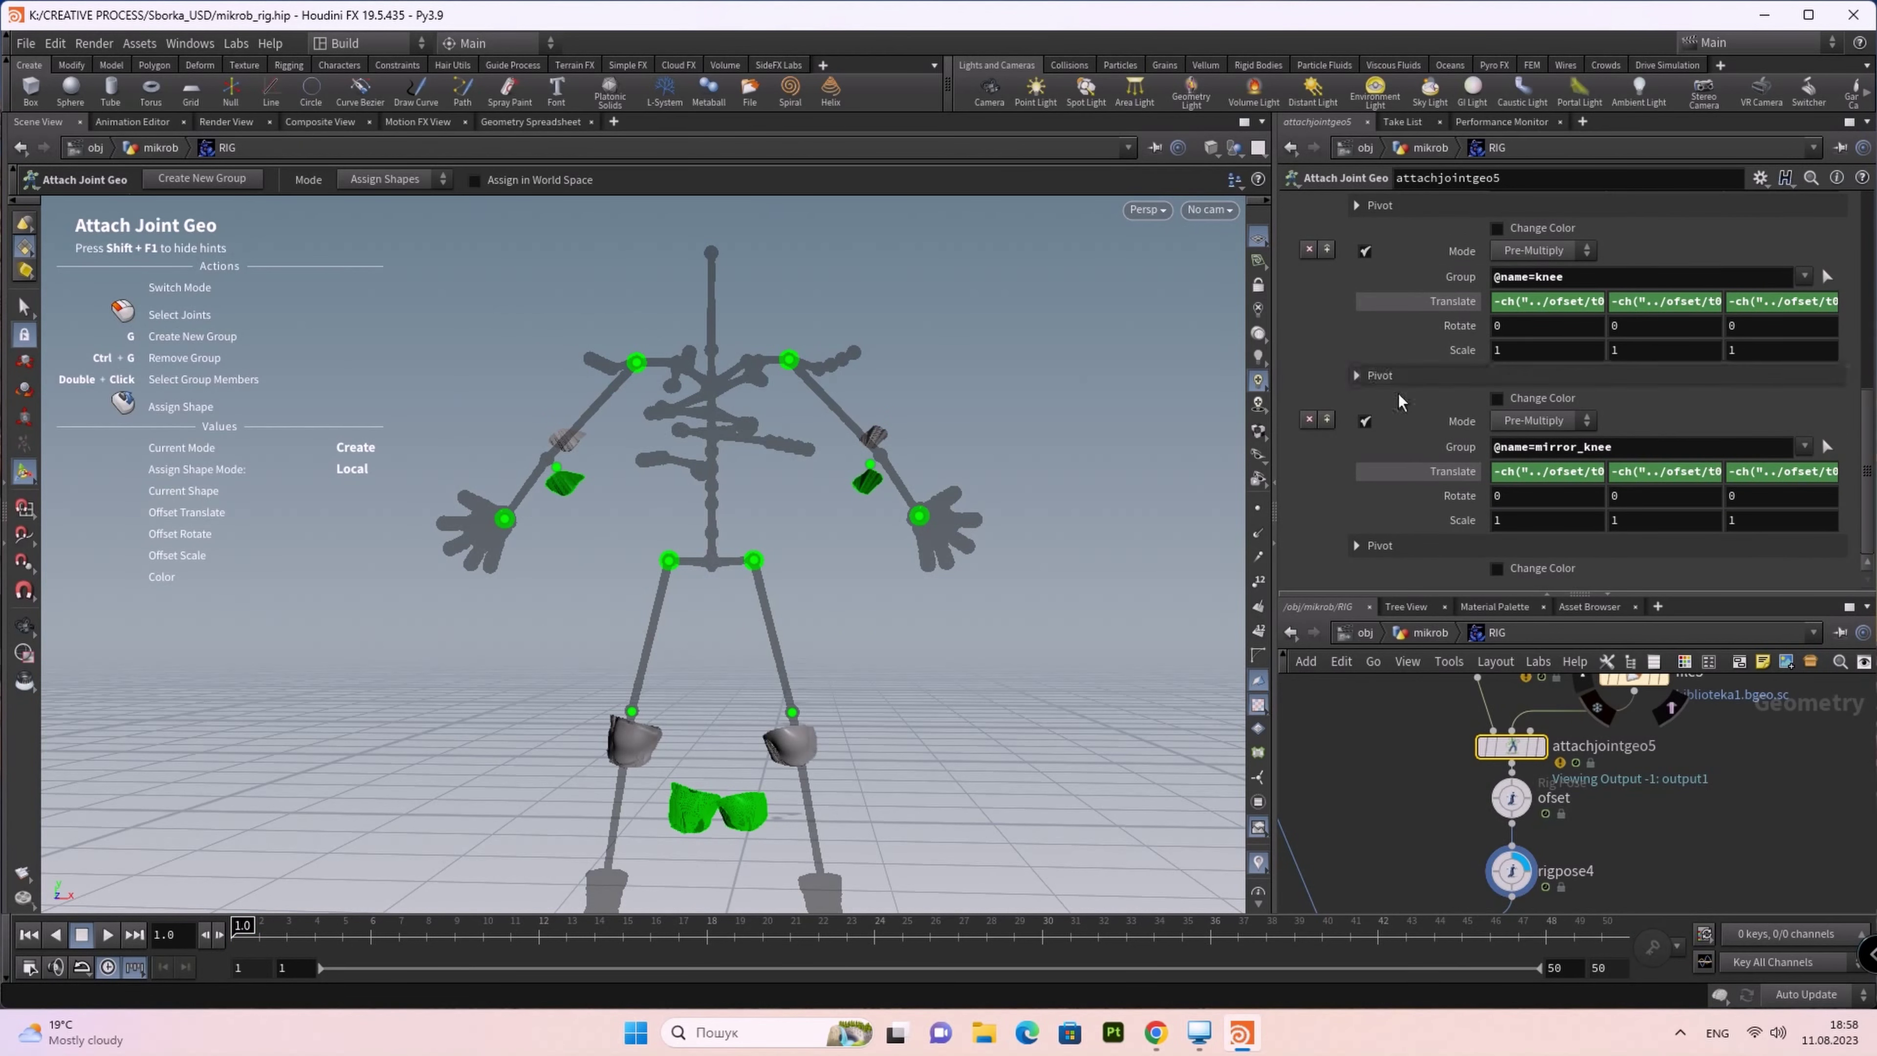
scroll(1403, 385, up, 1)
scroll(1426, 388, up, 1)
scroll(1478, 388, up, 1)
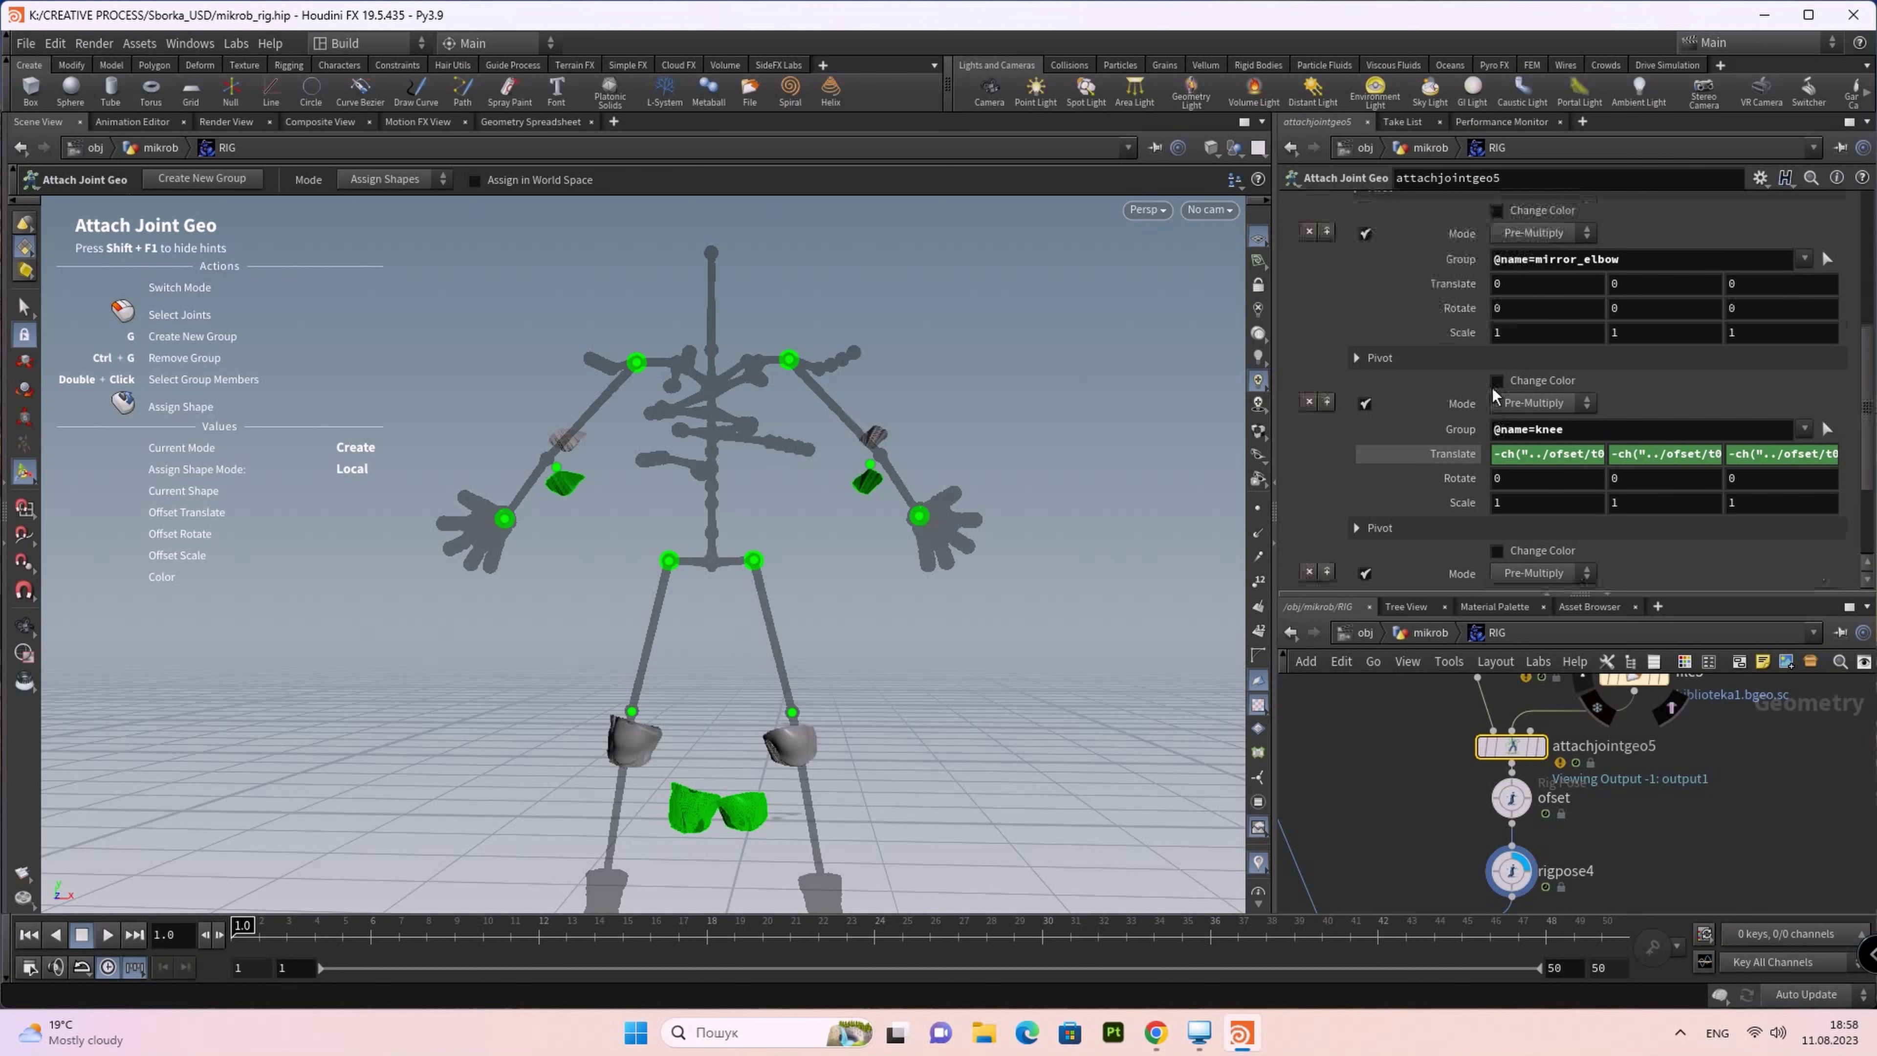
scroll(1491, 392, up, 1)
scroll(1589, 425, up, 1)
scroll(1687, 458, up, 1)
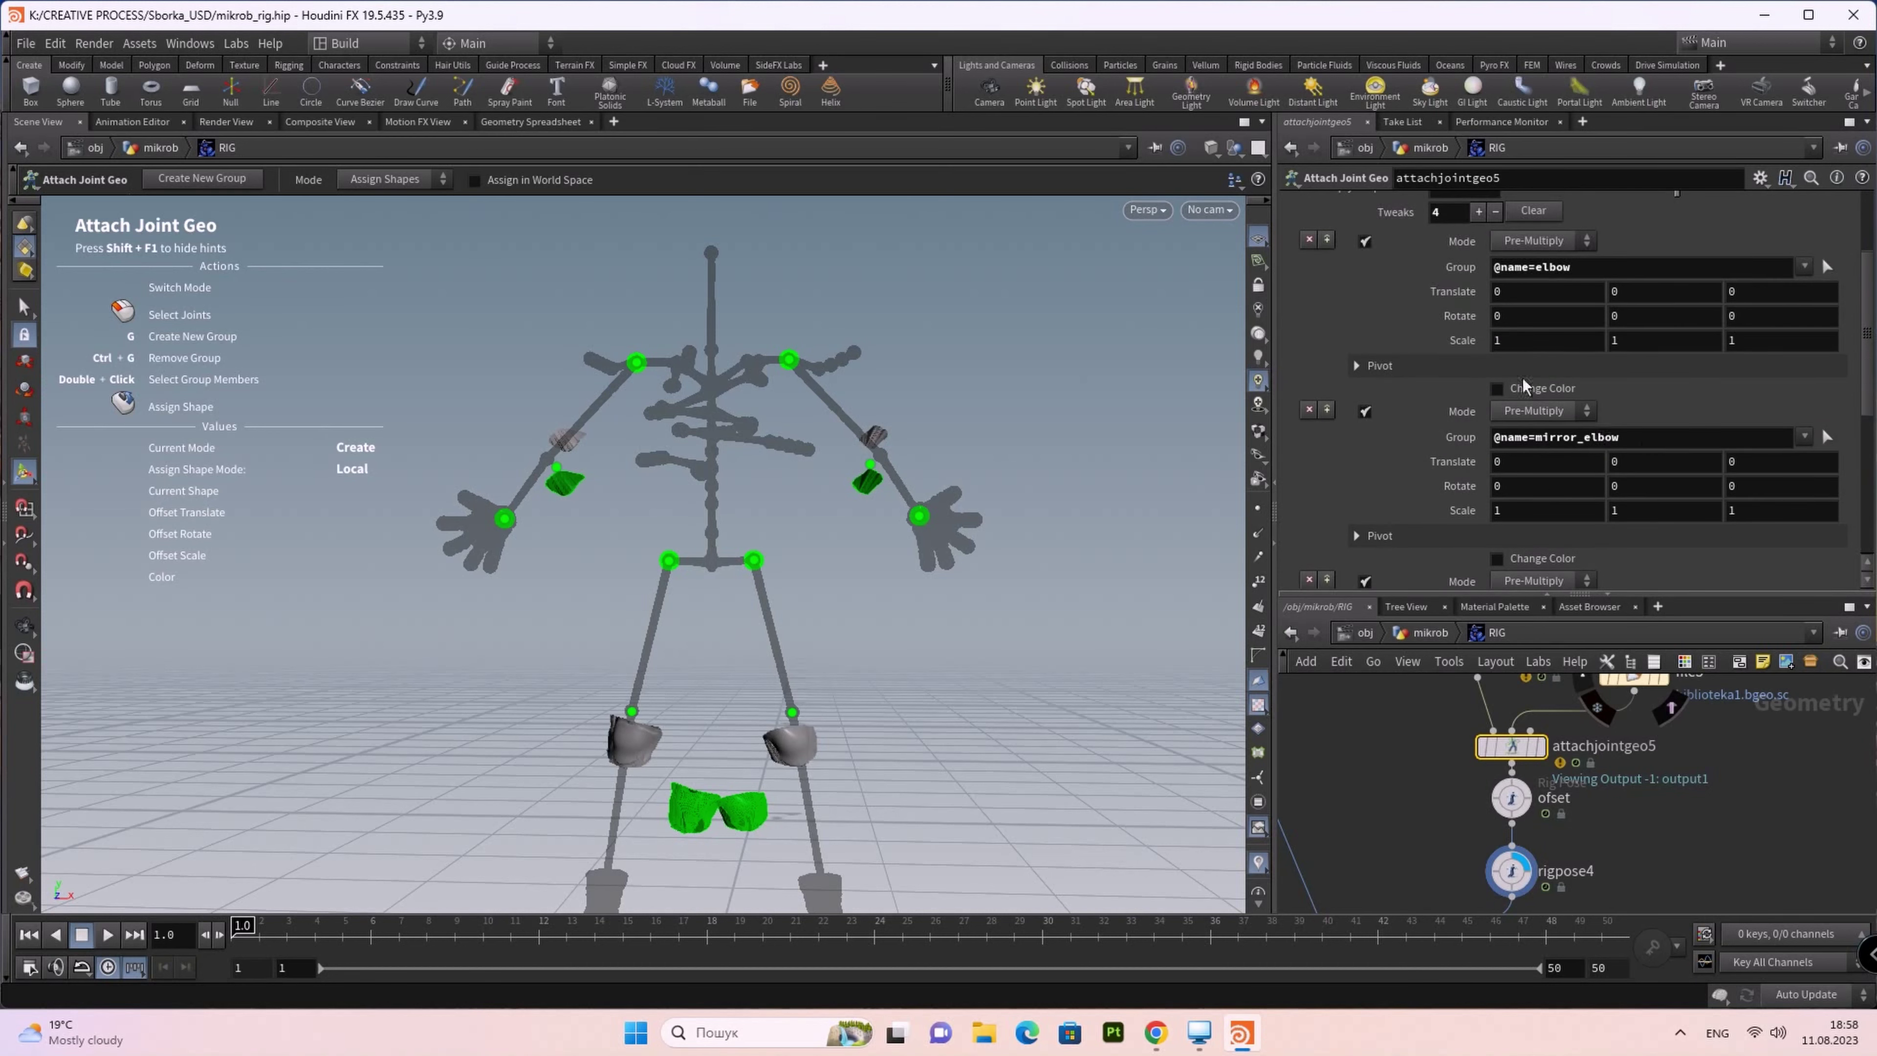
right_click(1443, 290)
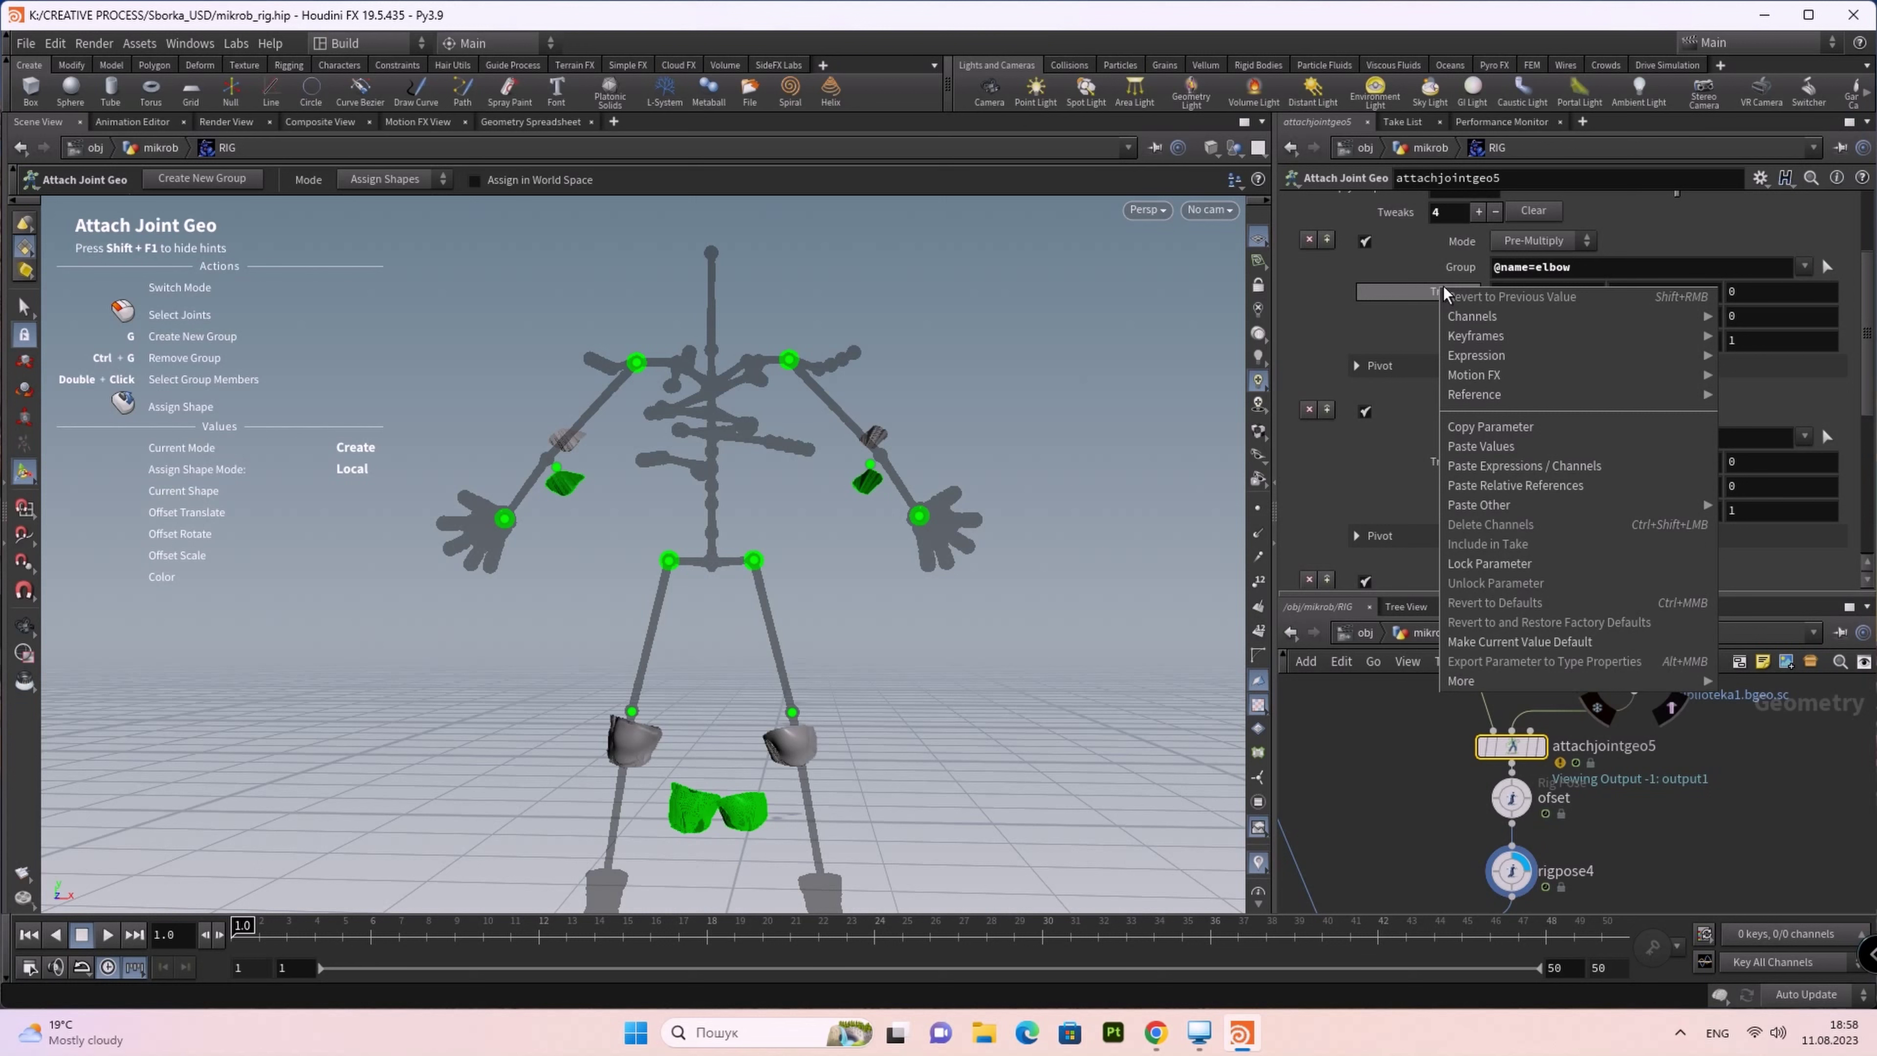
click(1540, 485)
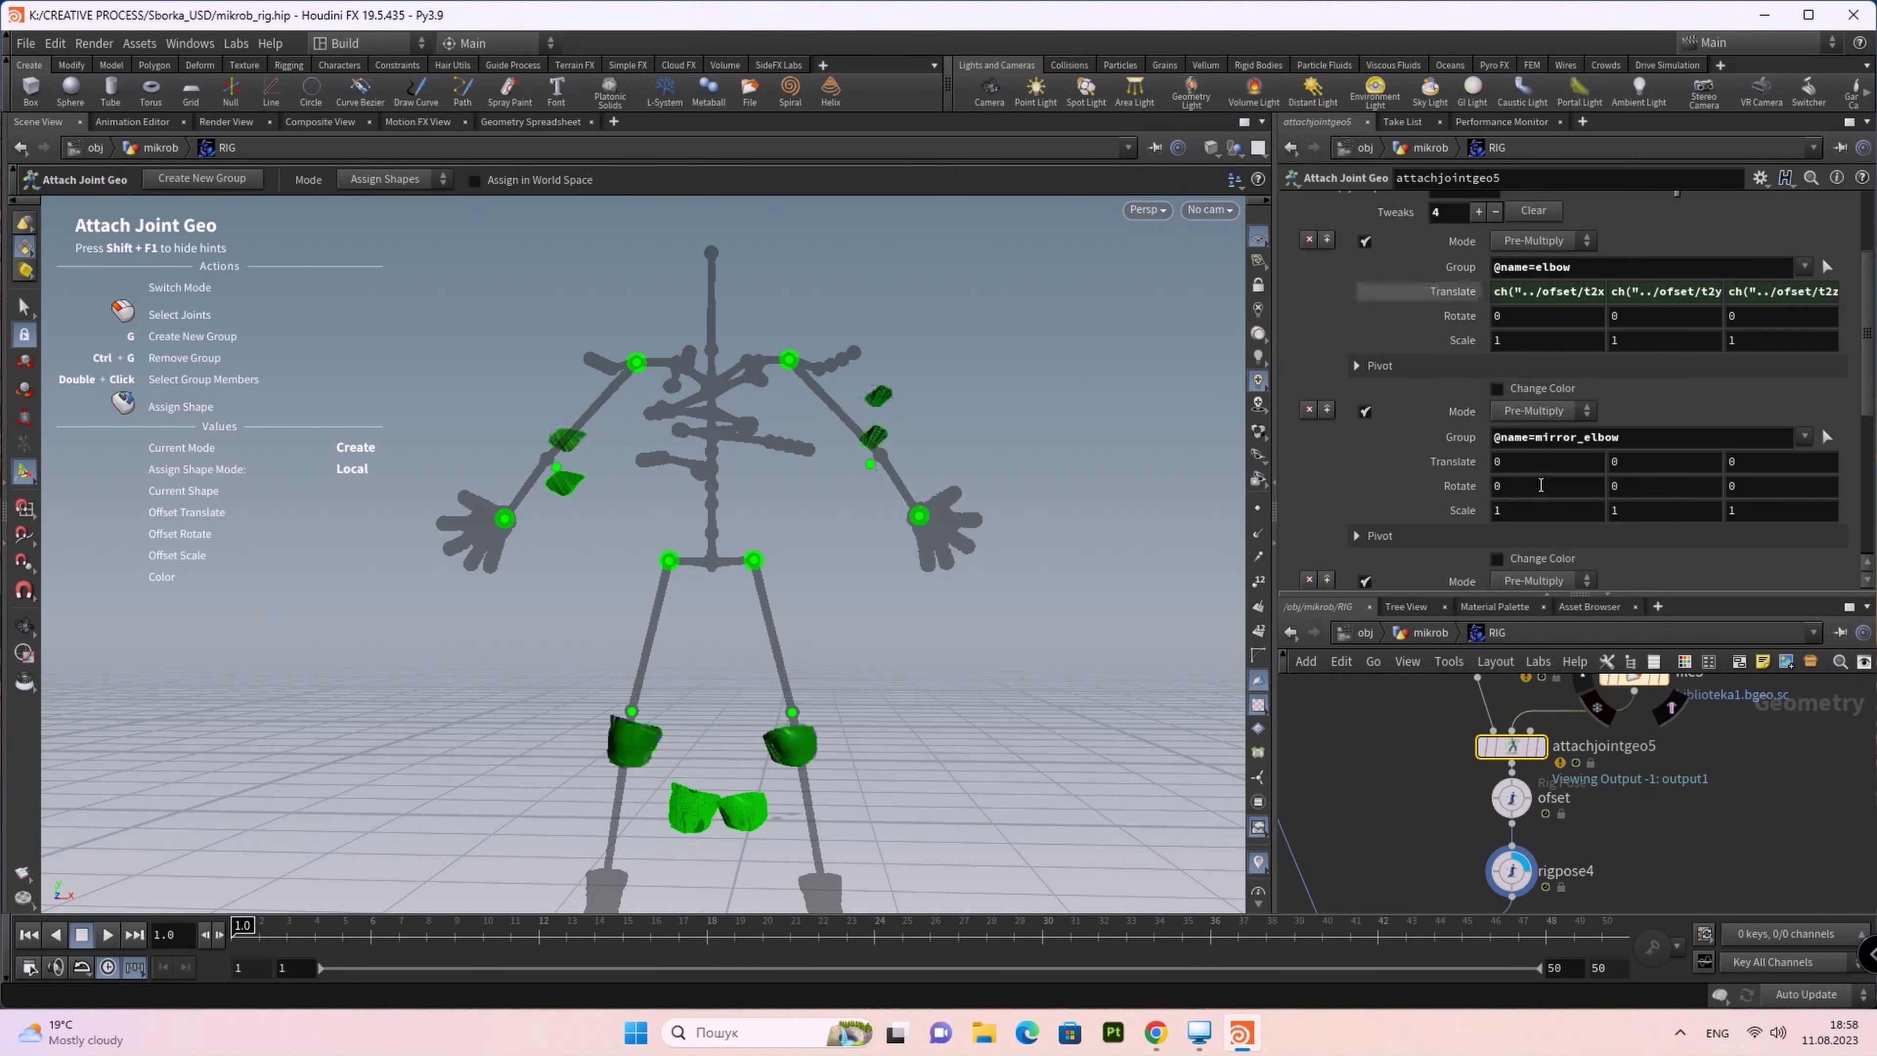
right_click(1426, 467)
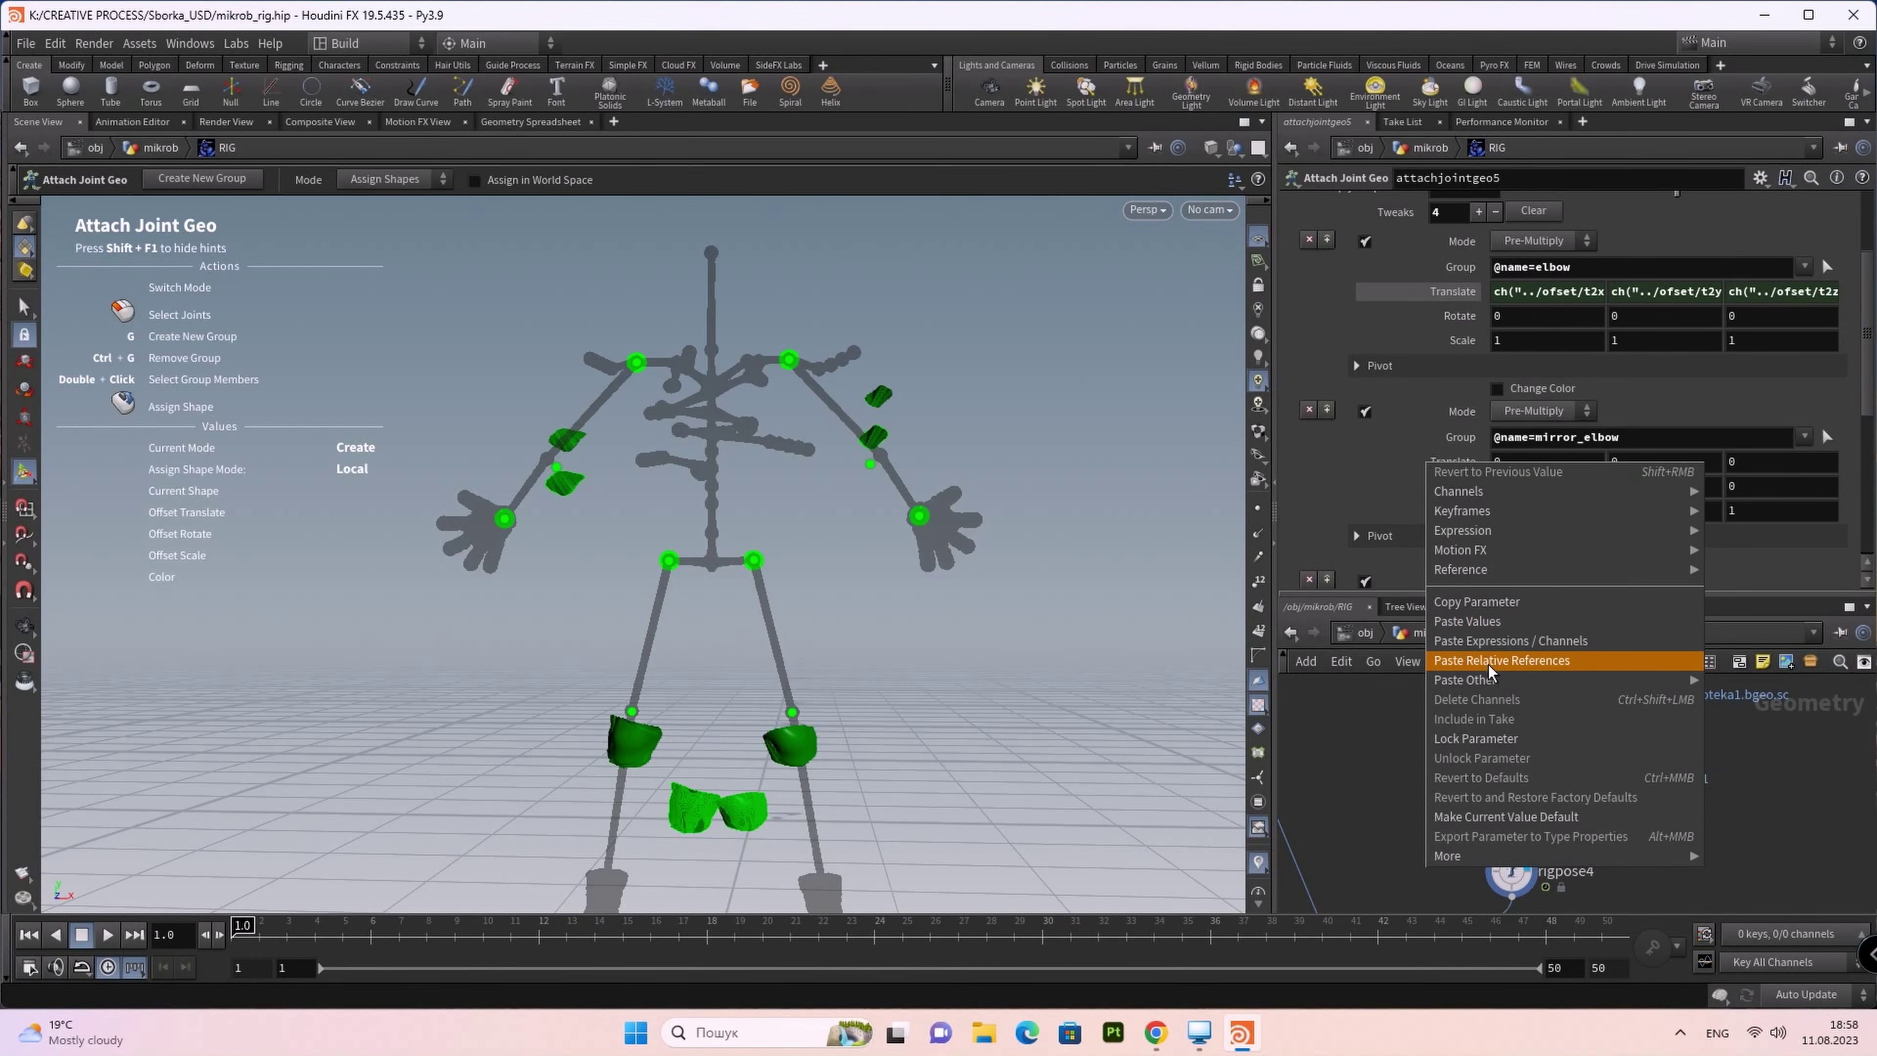
click(1489, 660)
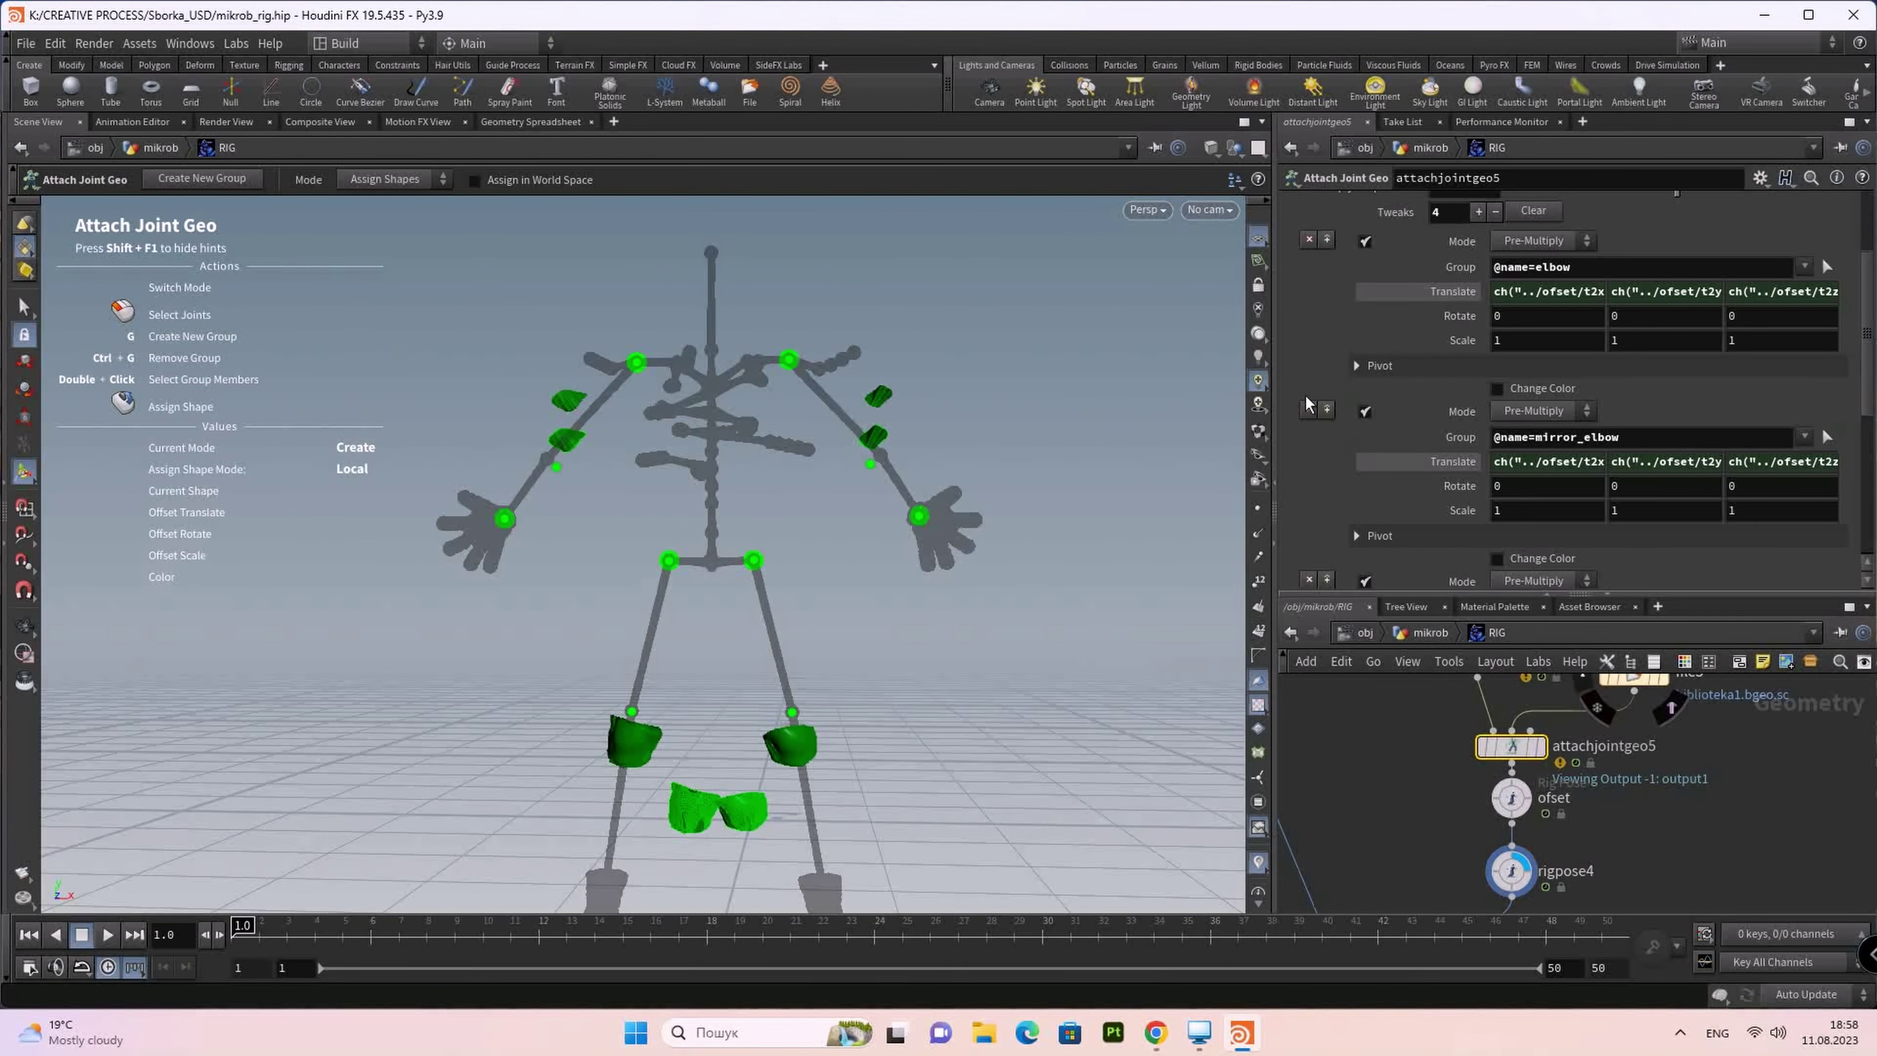
click(1493, 293)
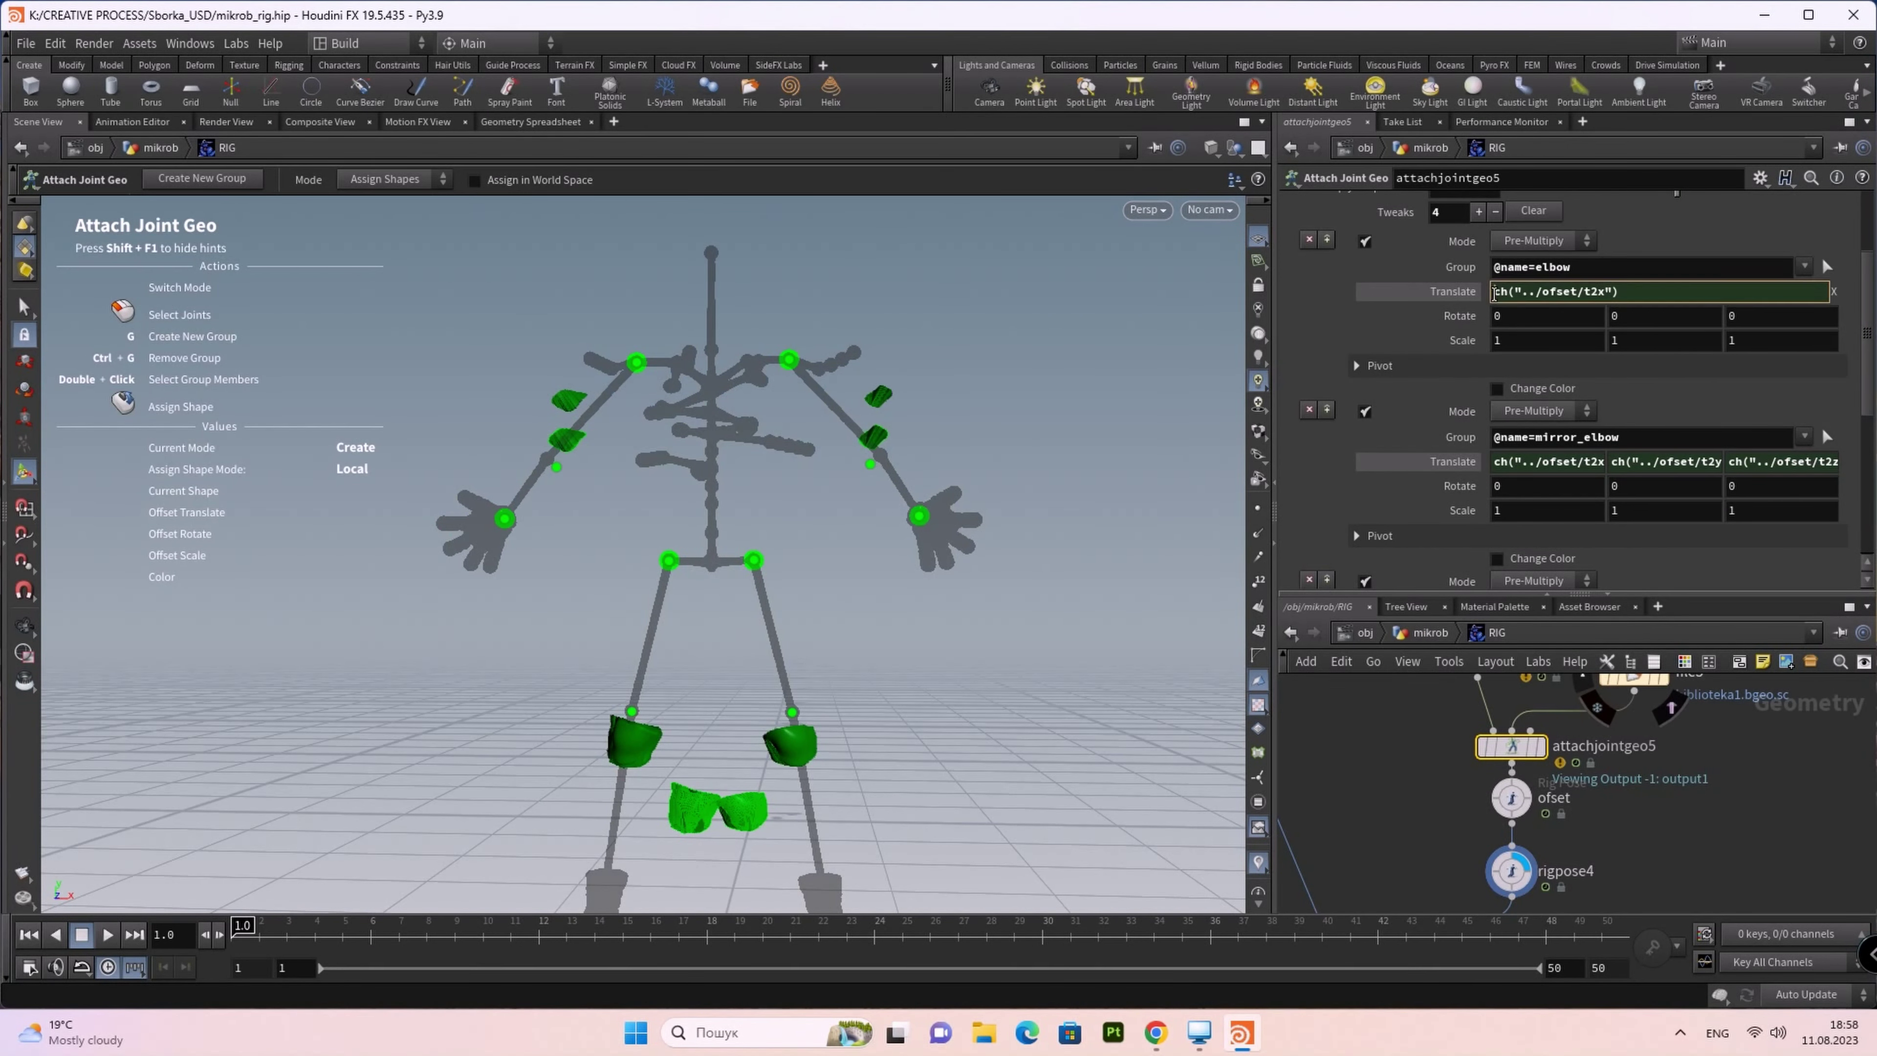
Step: Negate the elbow tweak's Translate X, Y and Z expressions to -ch("../ofset/t2x/y/z")
text(-)
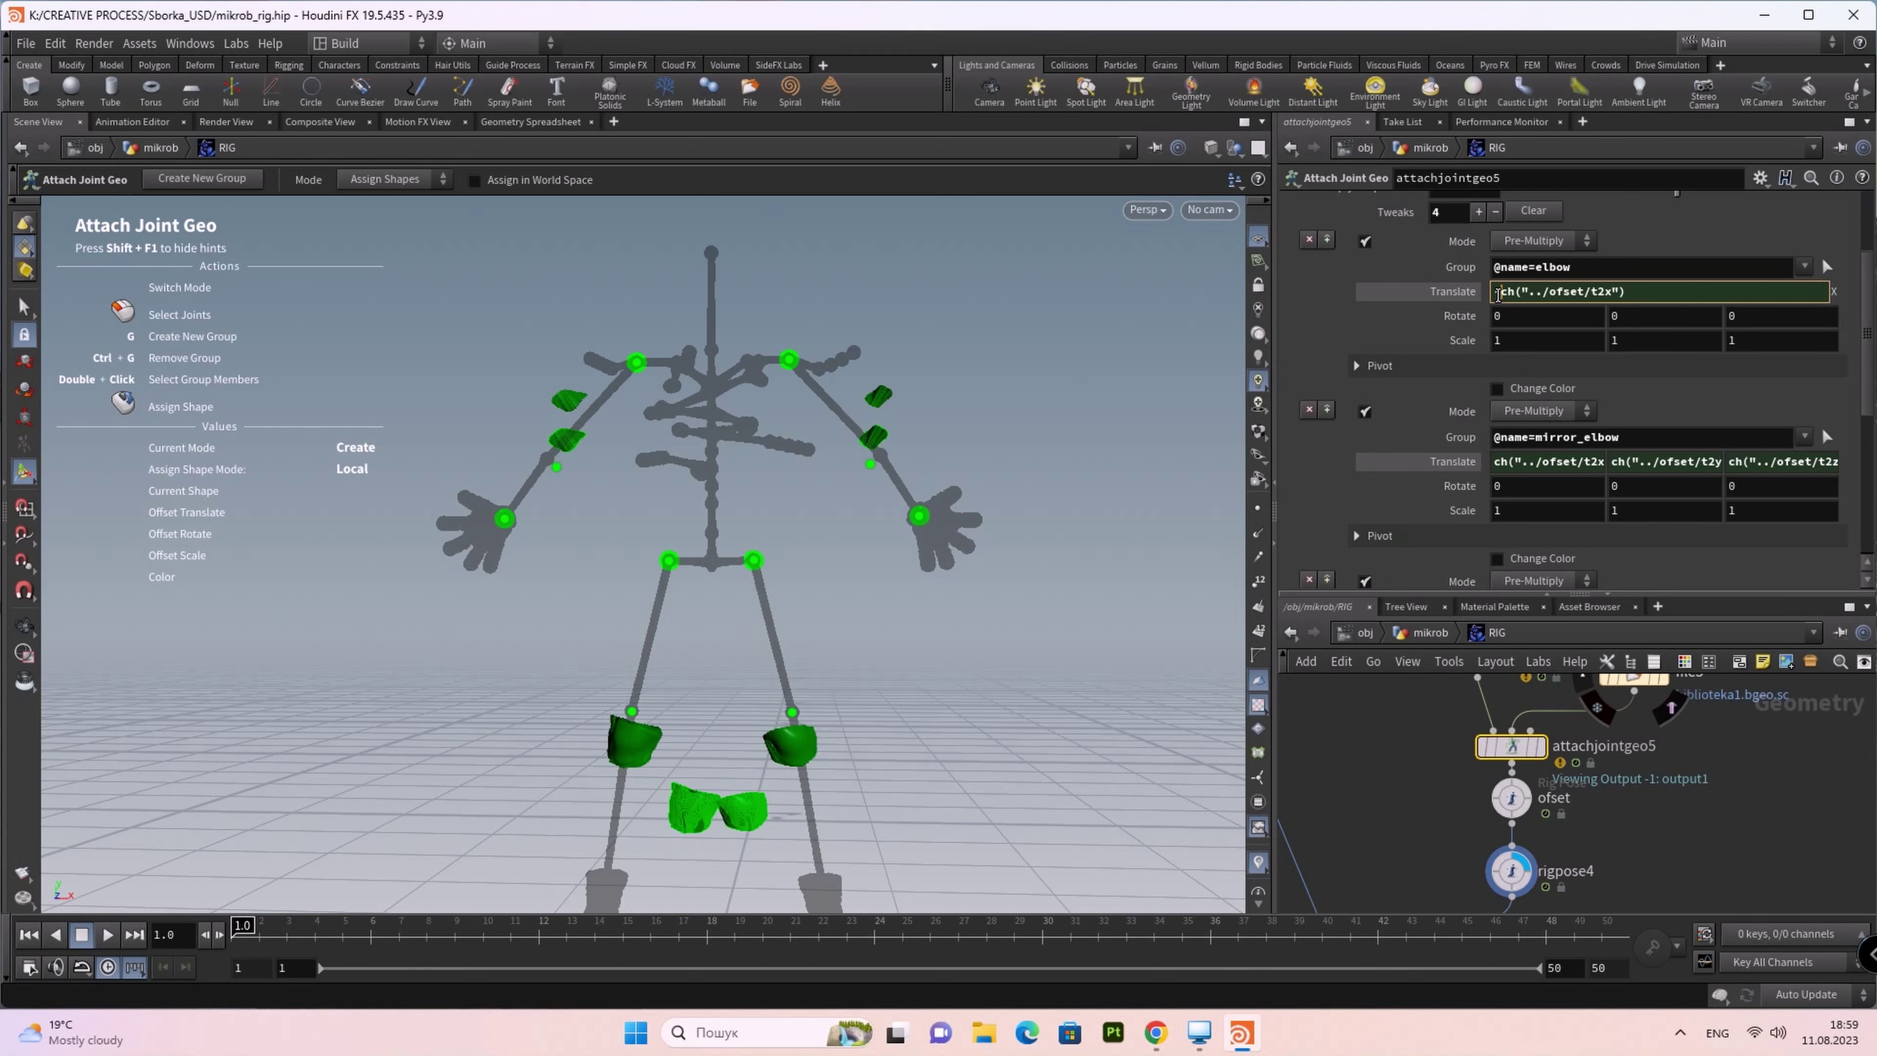
key(Return)
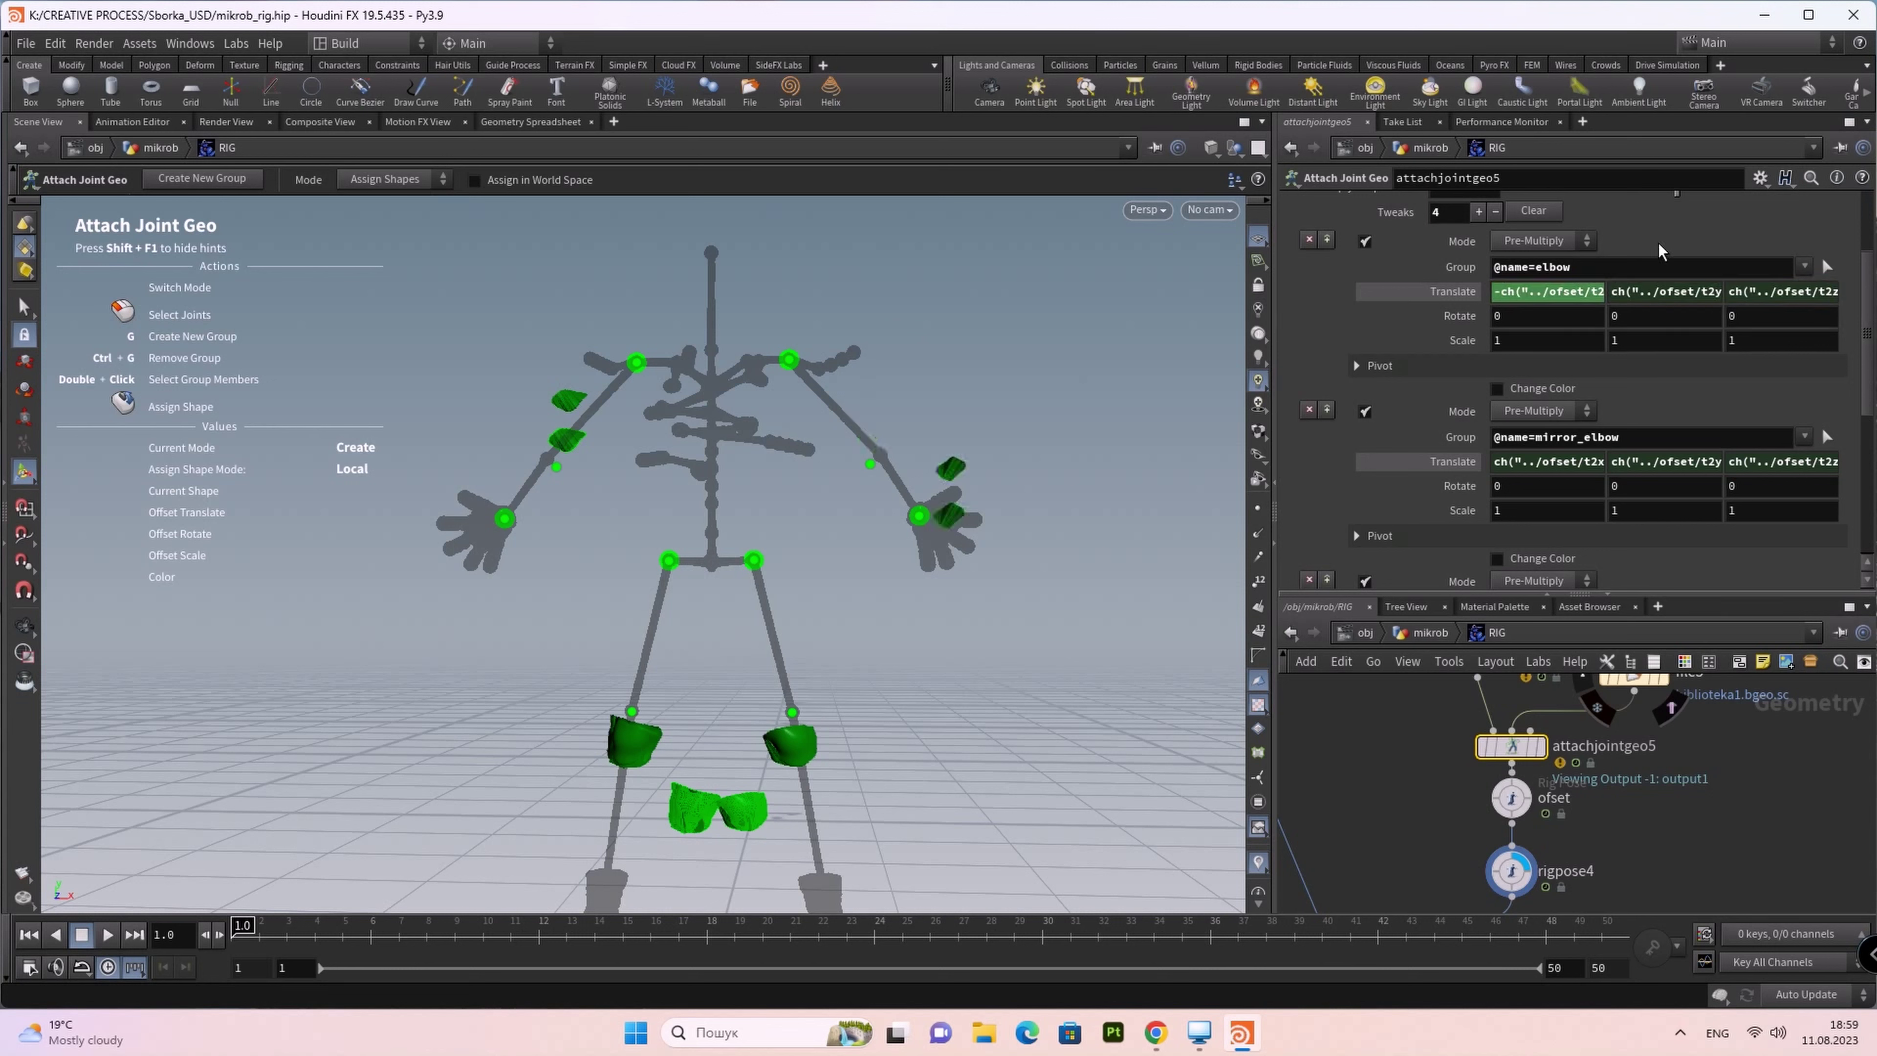
click(1612, 292)
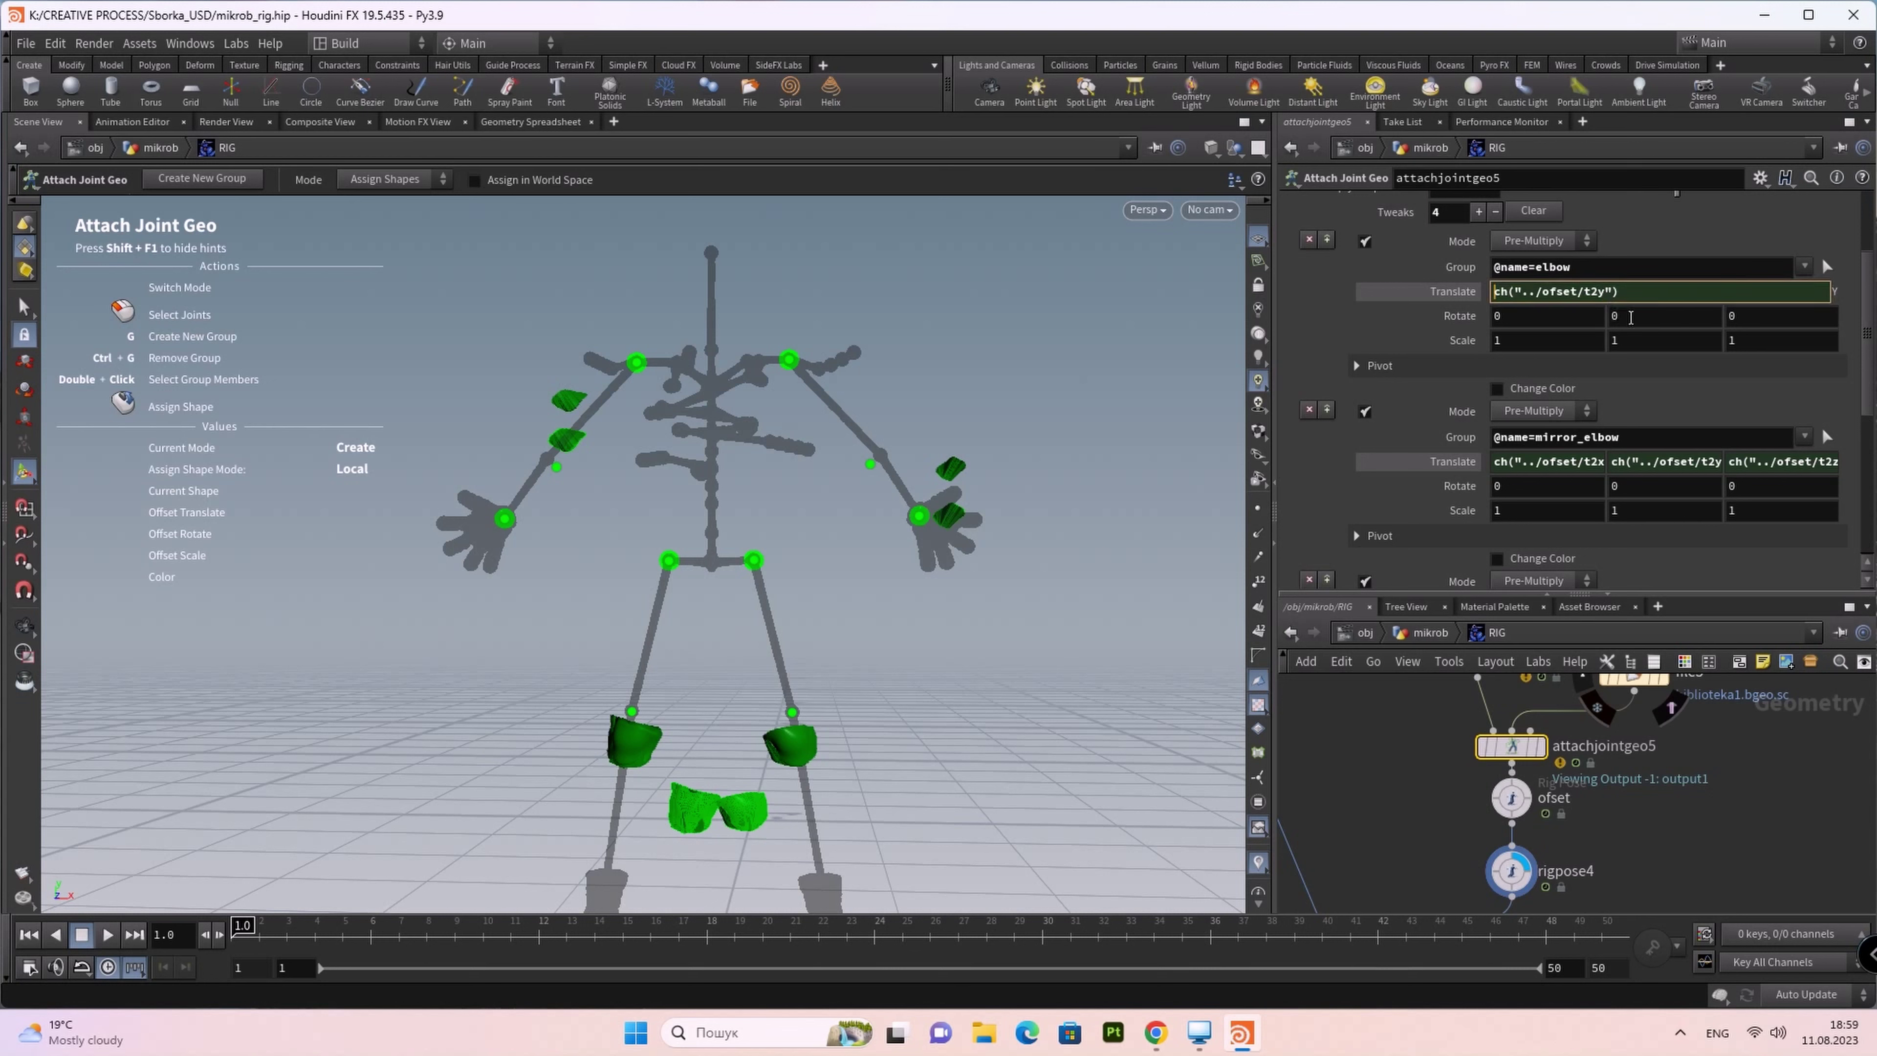
text(-)
key(Return)
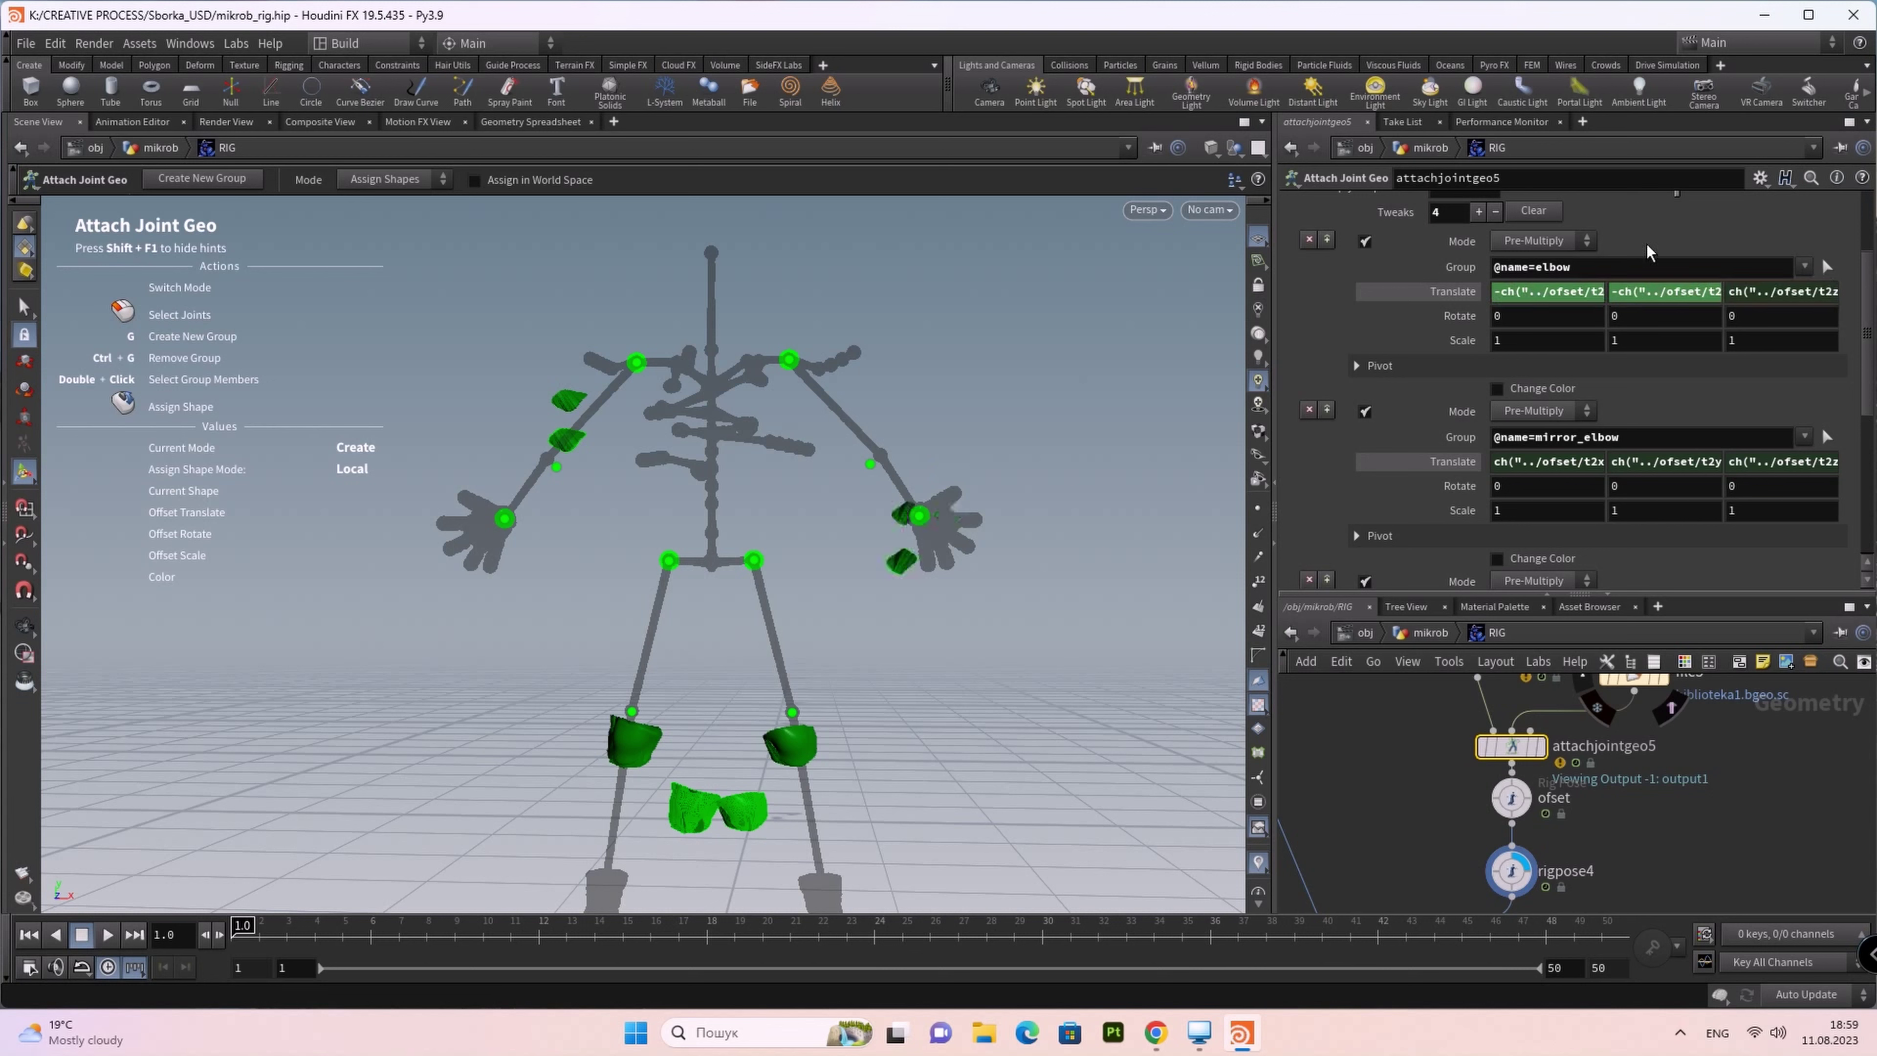
click(1727, 291)
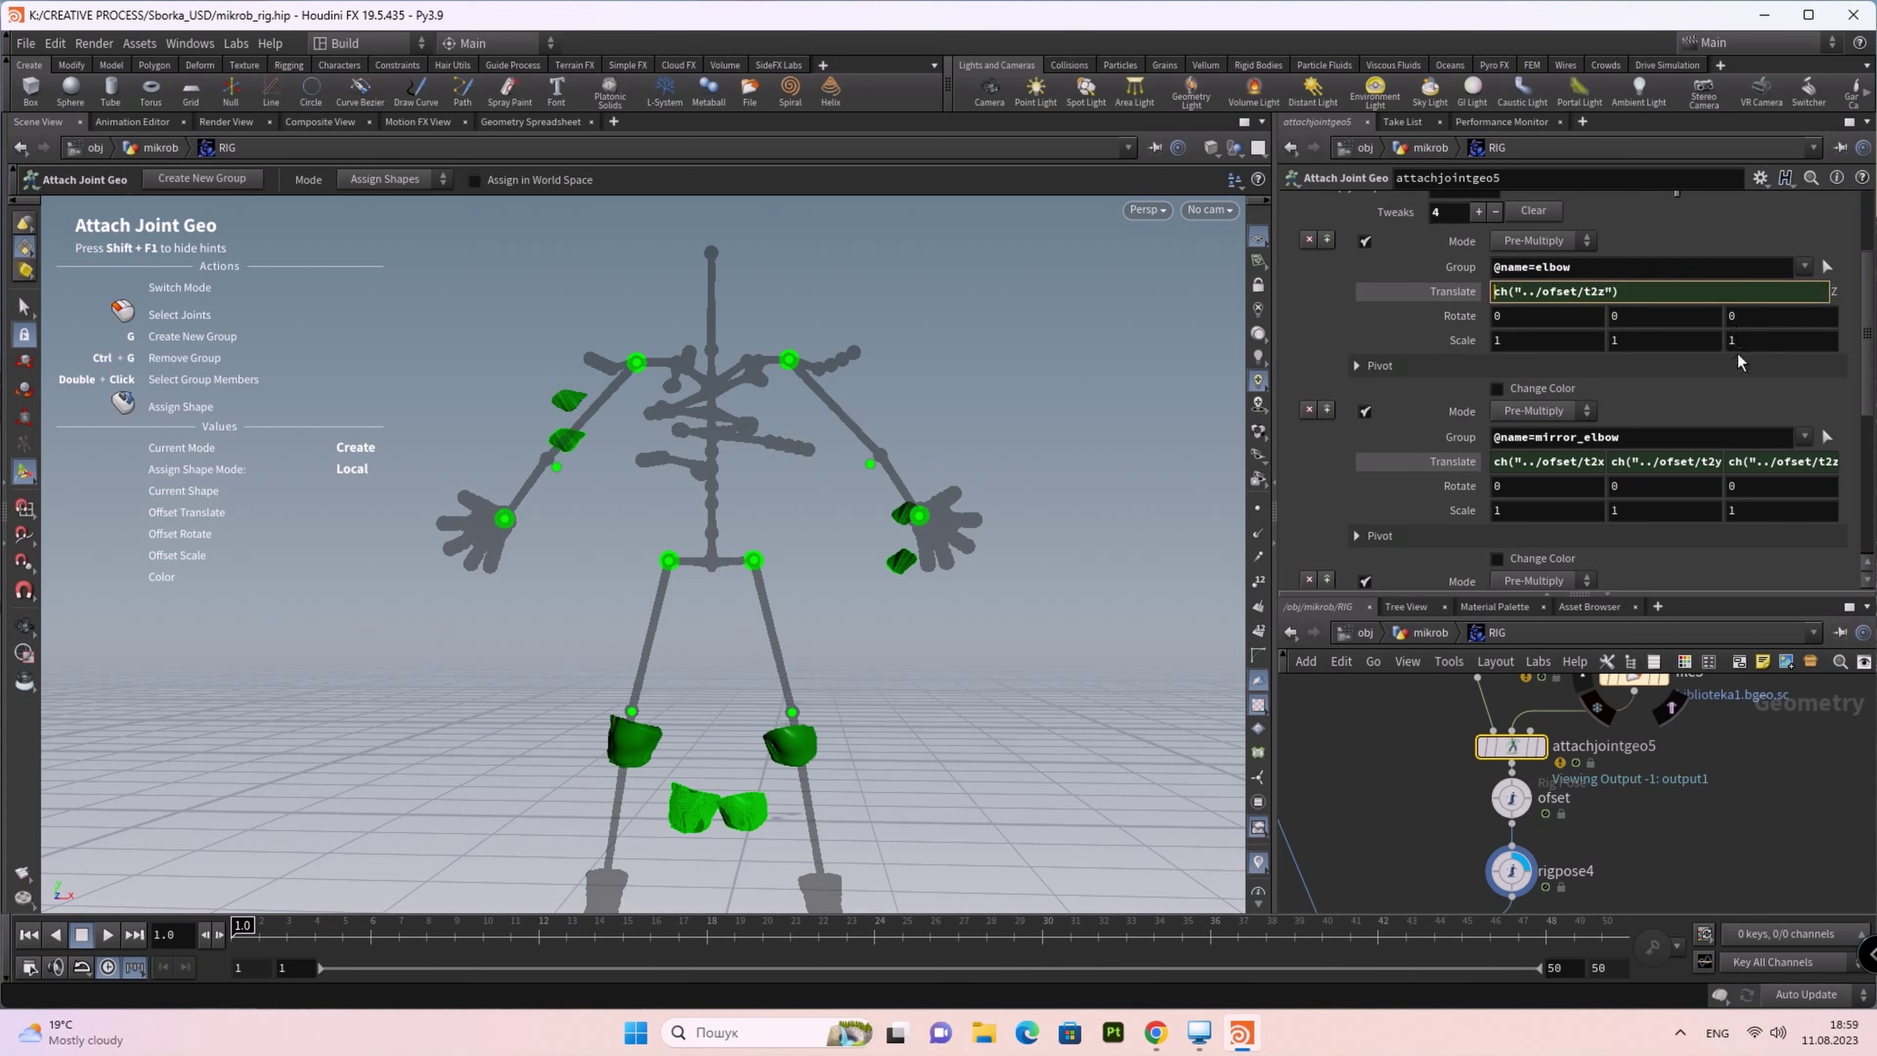
text(-)
key(Return)
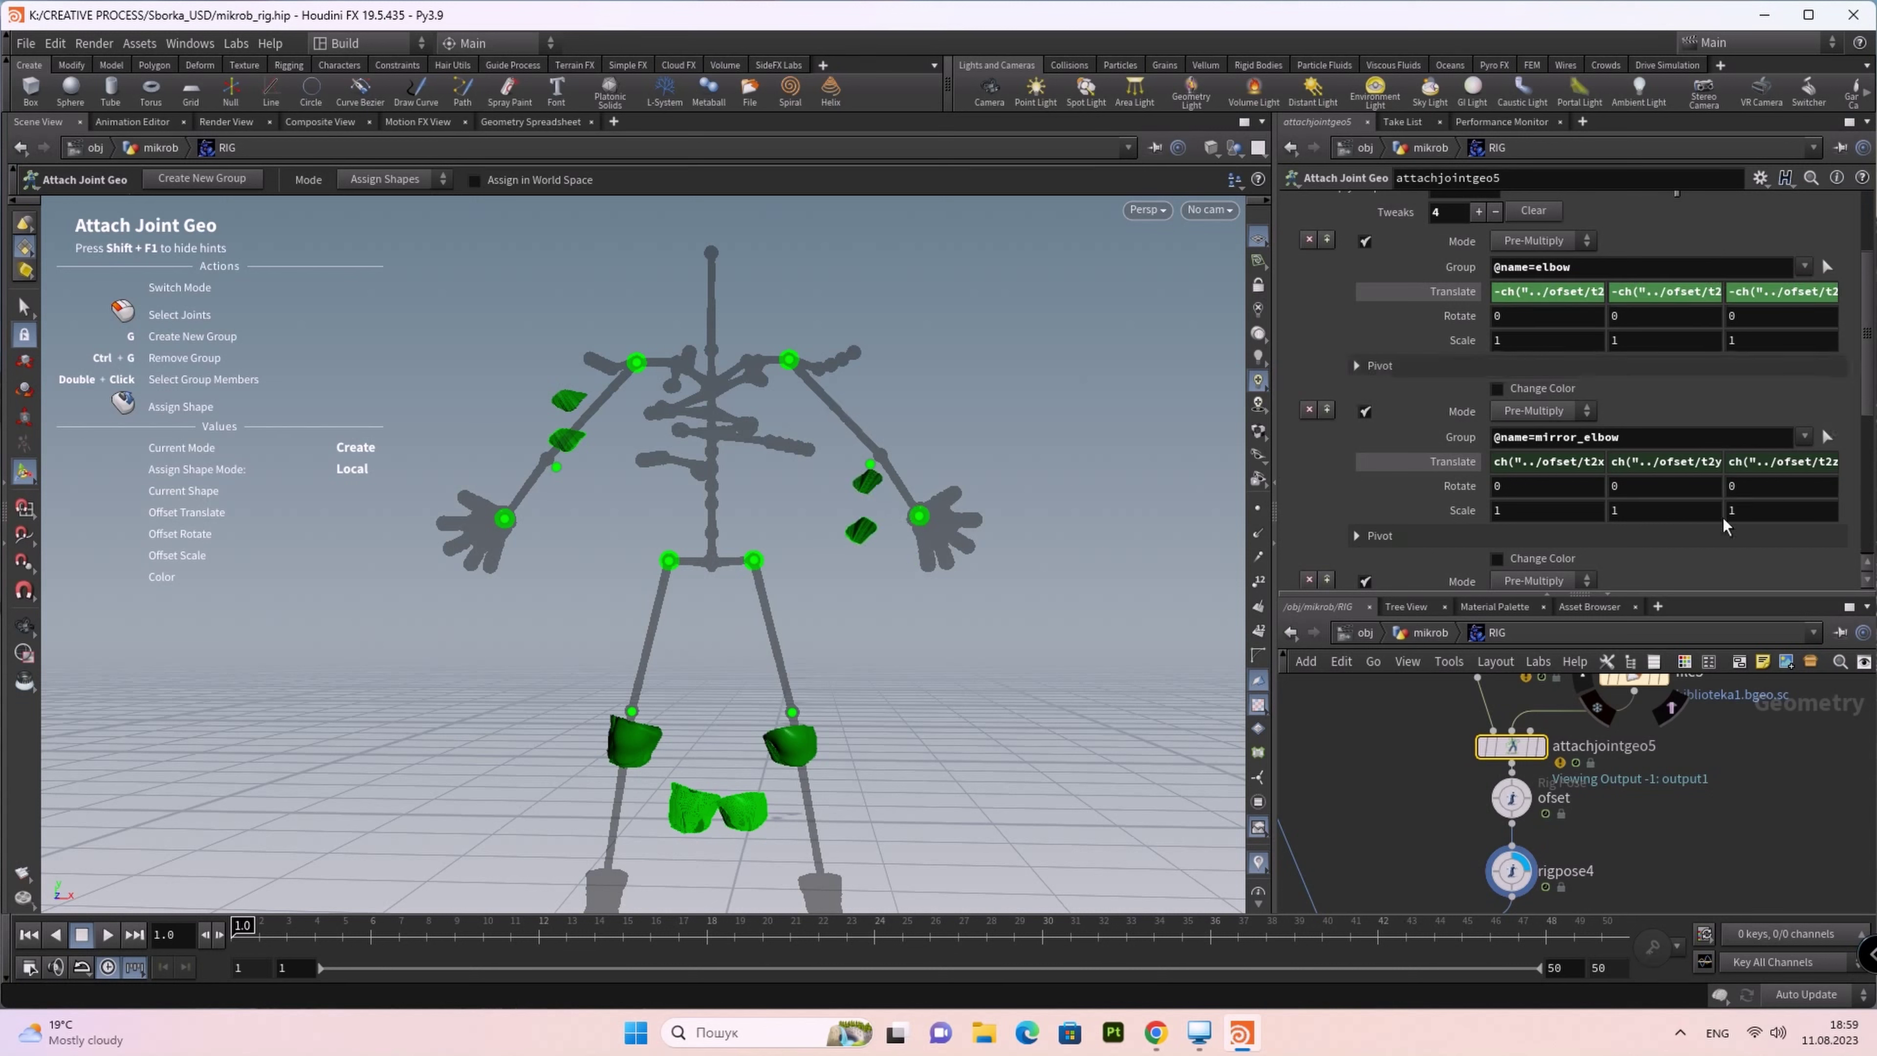
Step: Negate the mirror_elbow tweak's Translate X, Y and Z ofset expressions likewise
click(1495, 466)
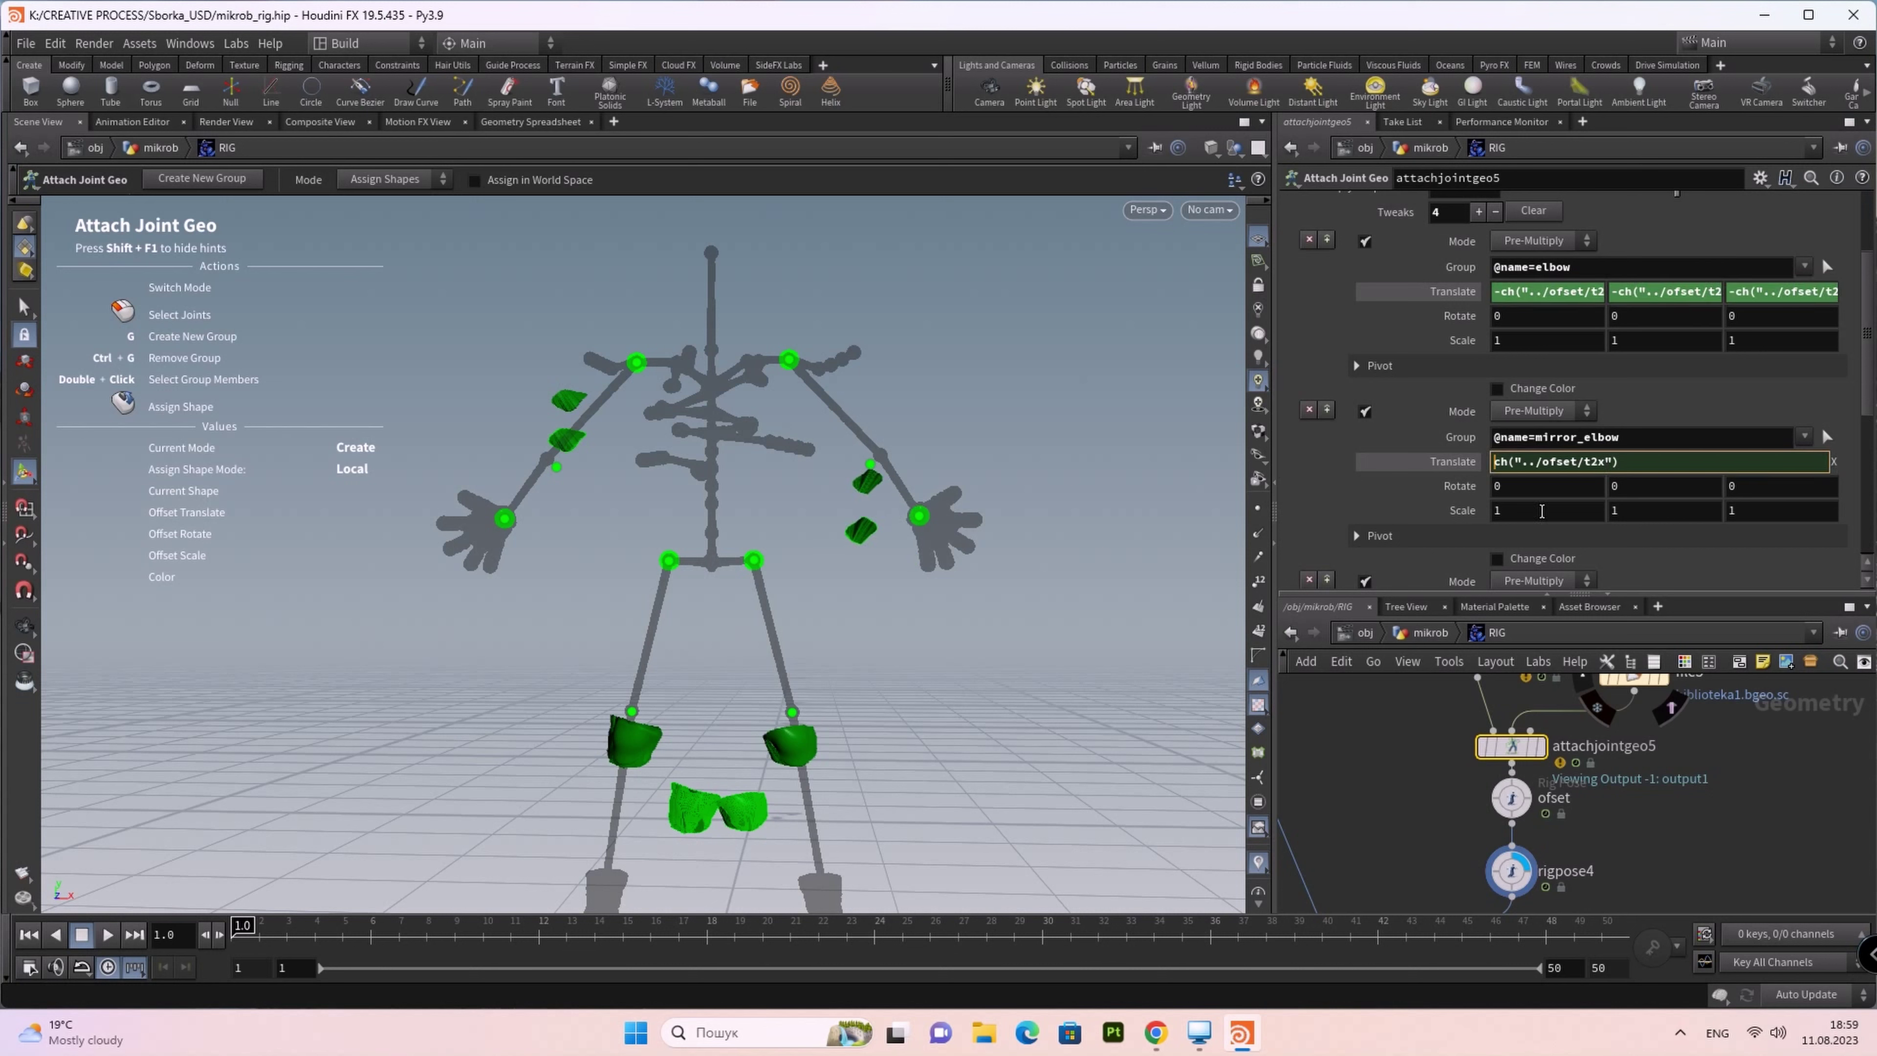
text(-)
key(Return)
click(1612, 464)
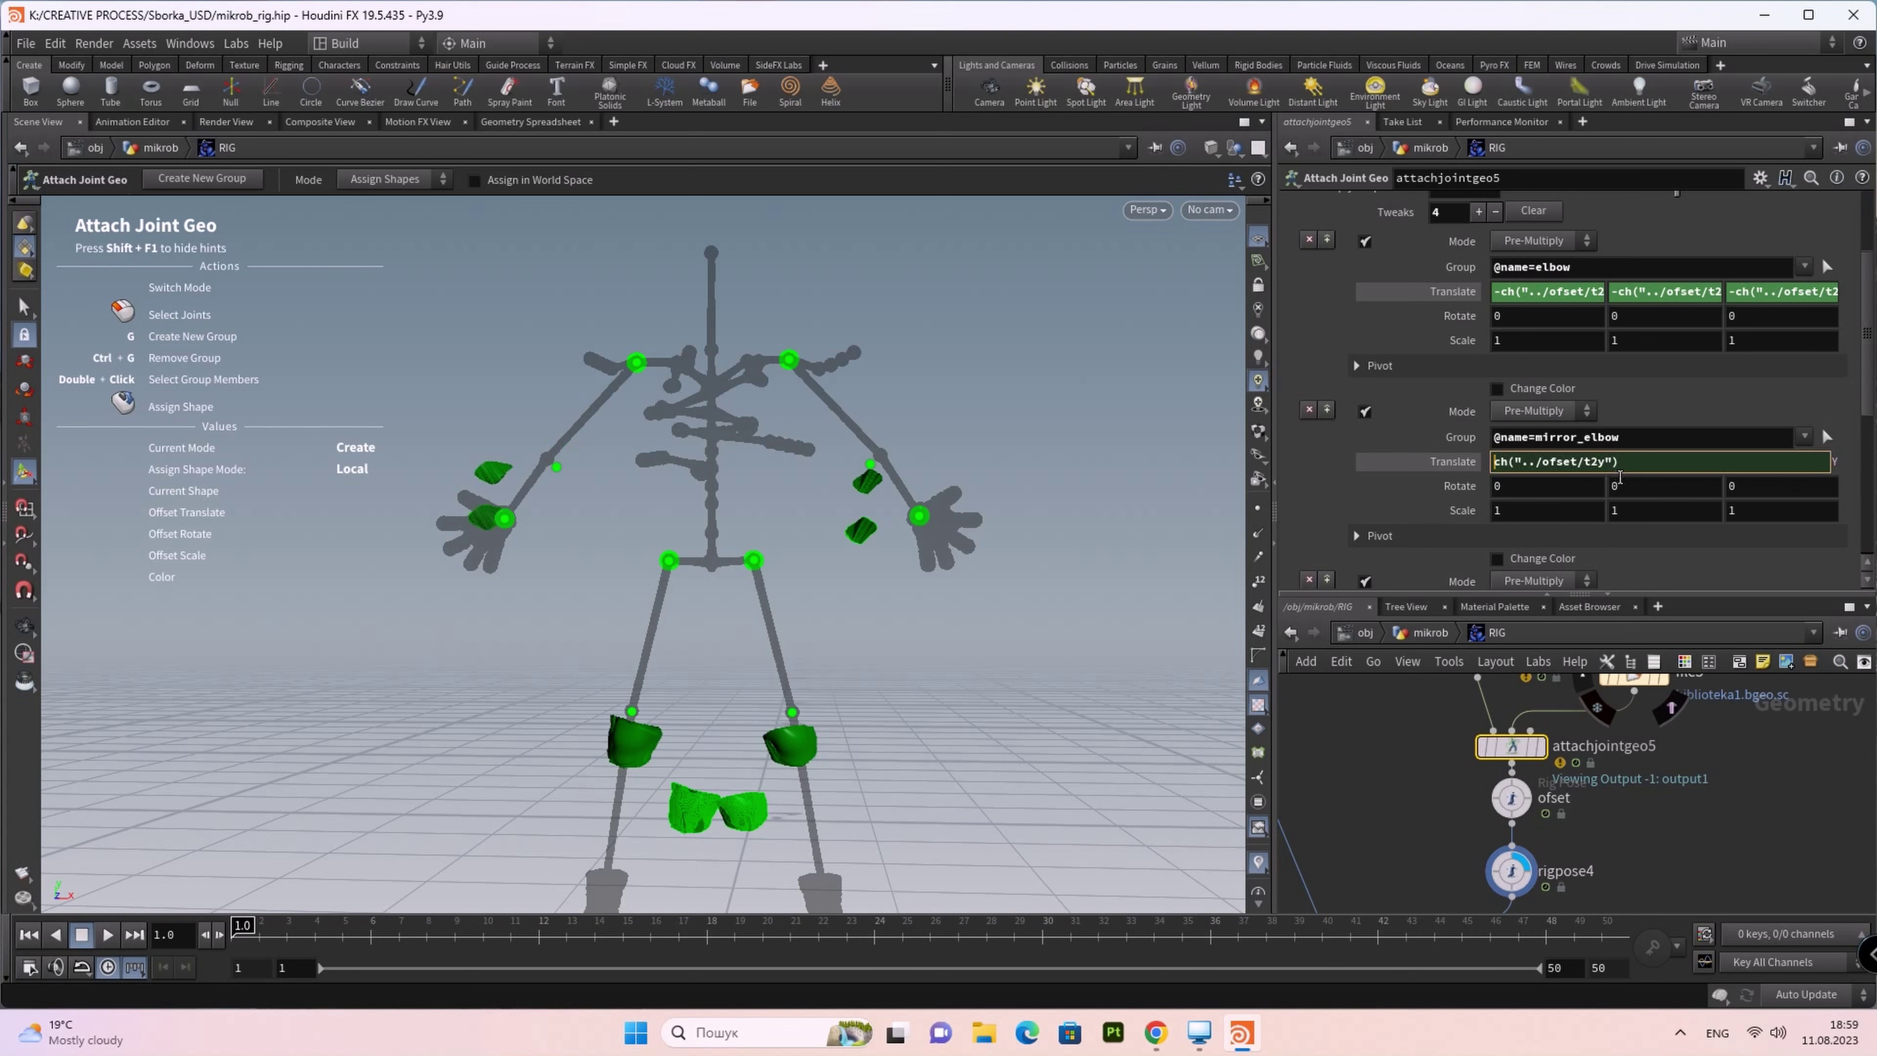
text(-)
key(Return)
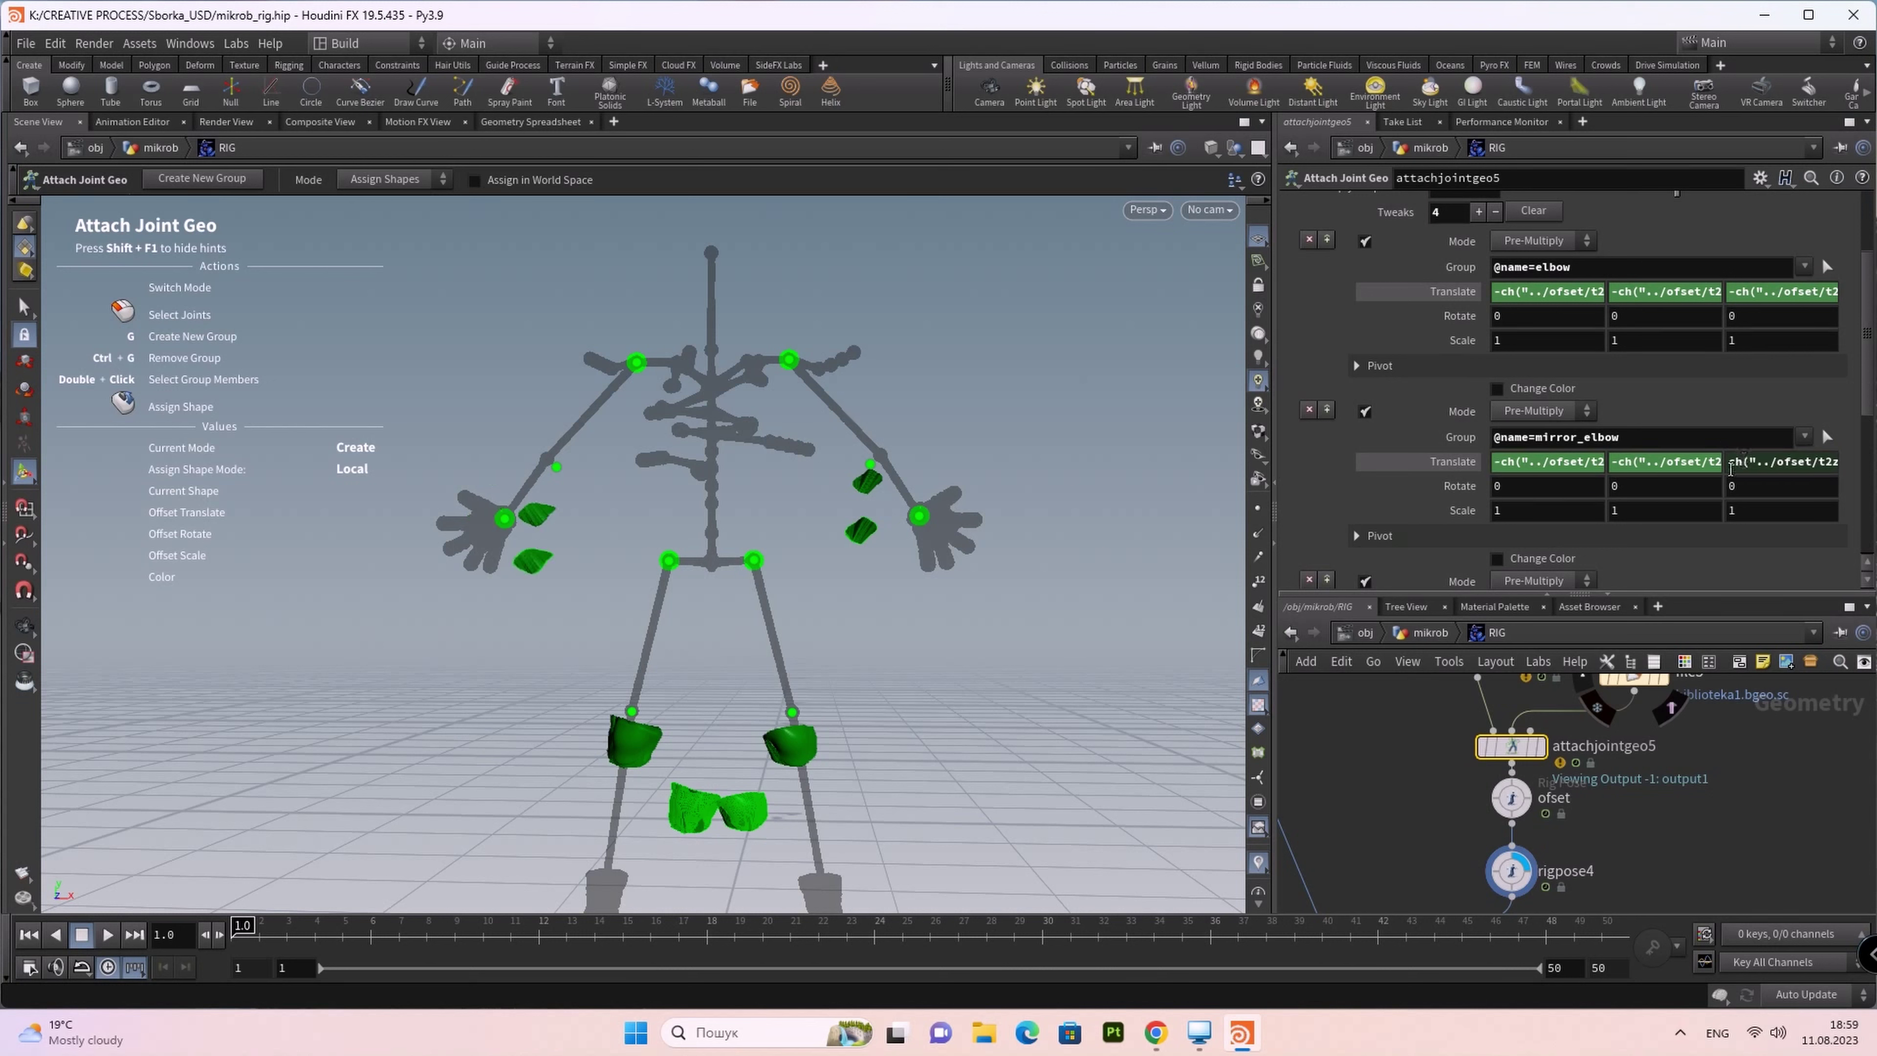
click(1729, 467)
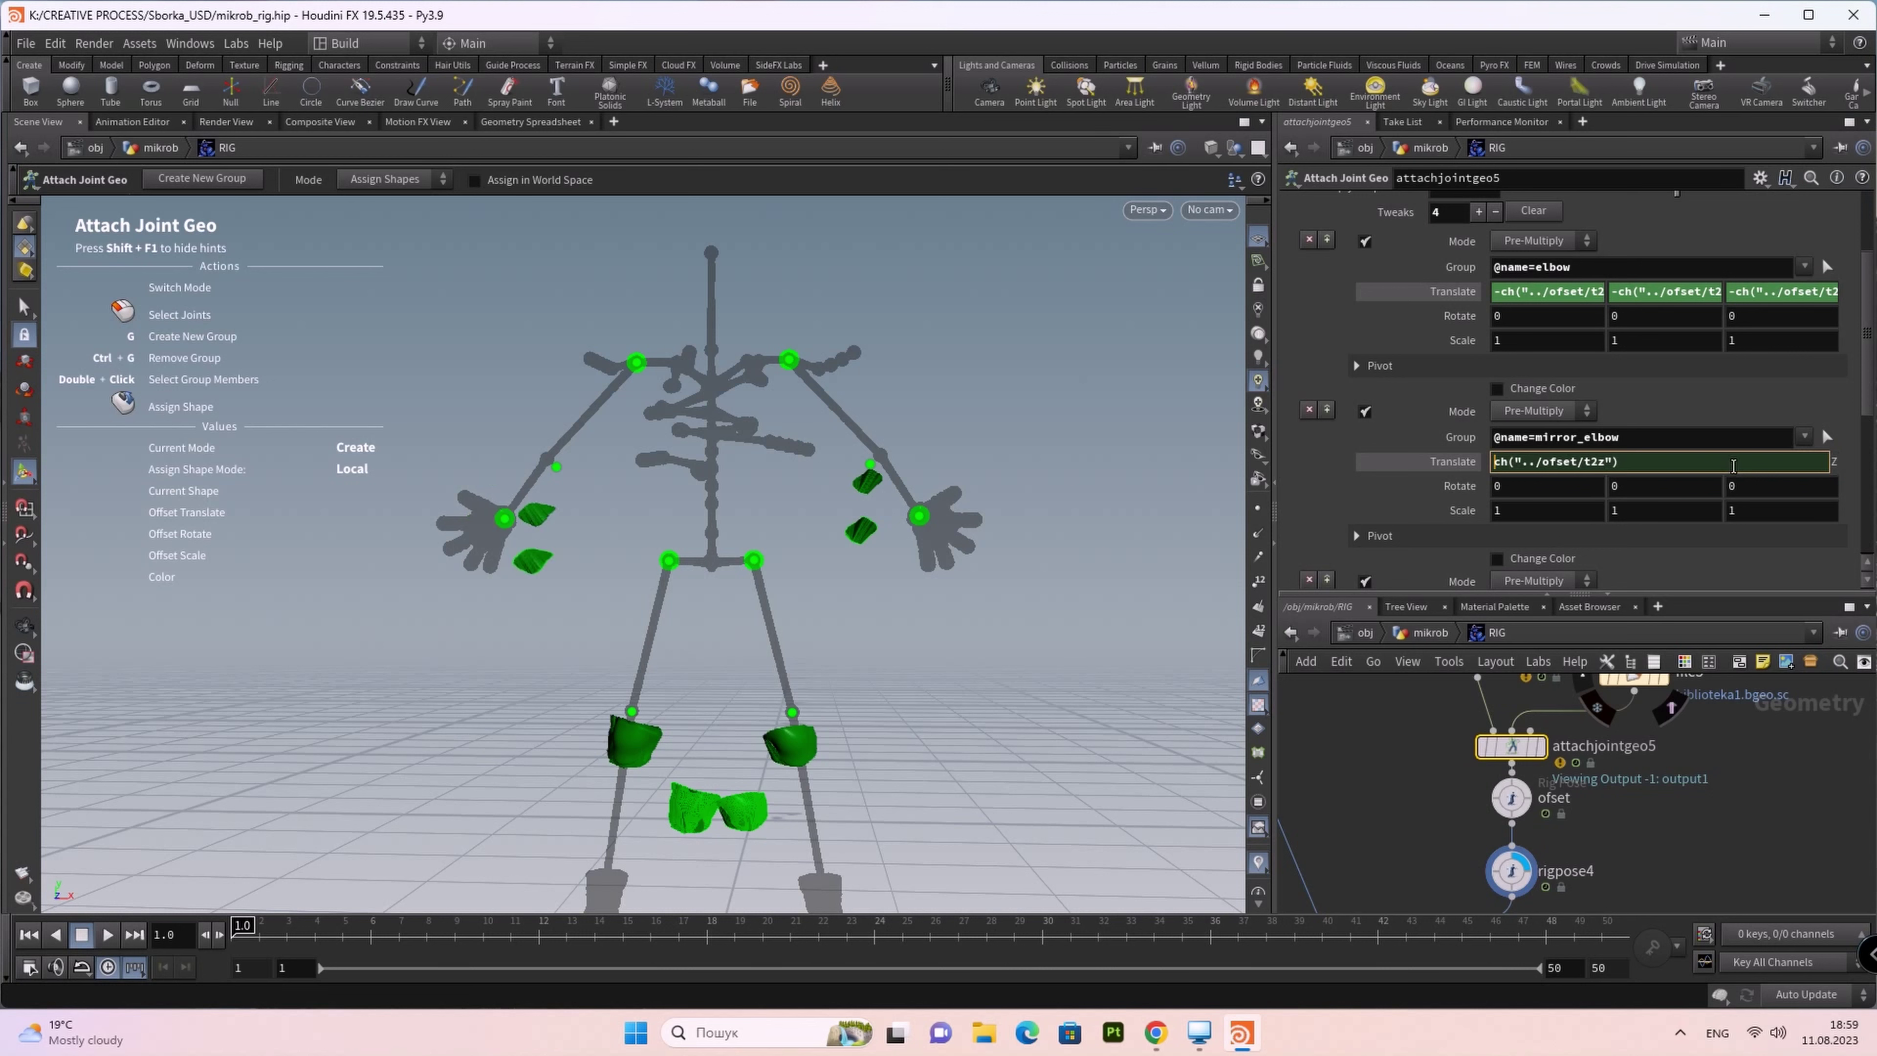
text(-)
key(Return)
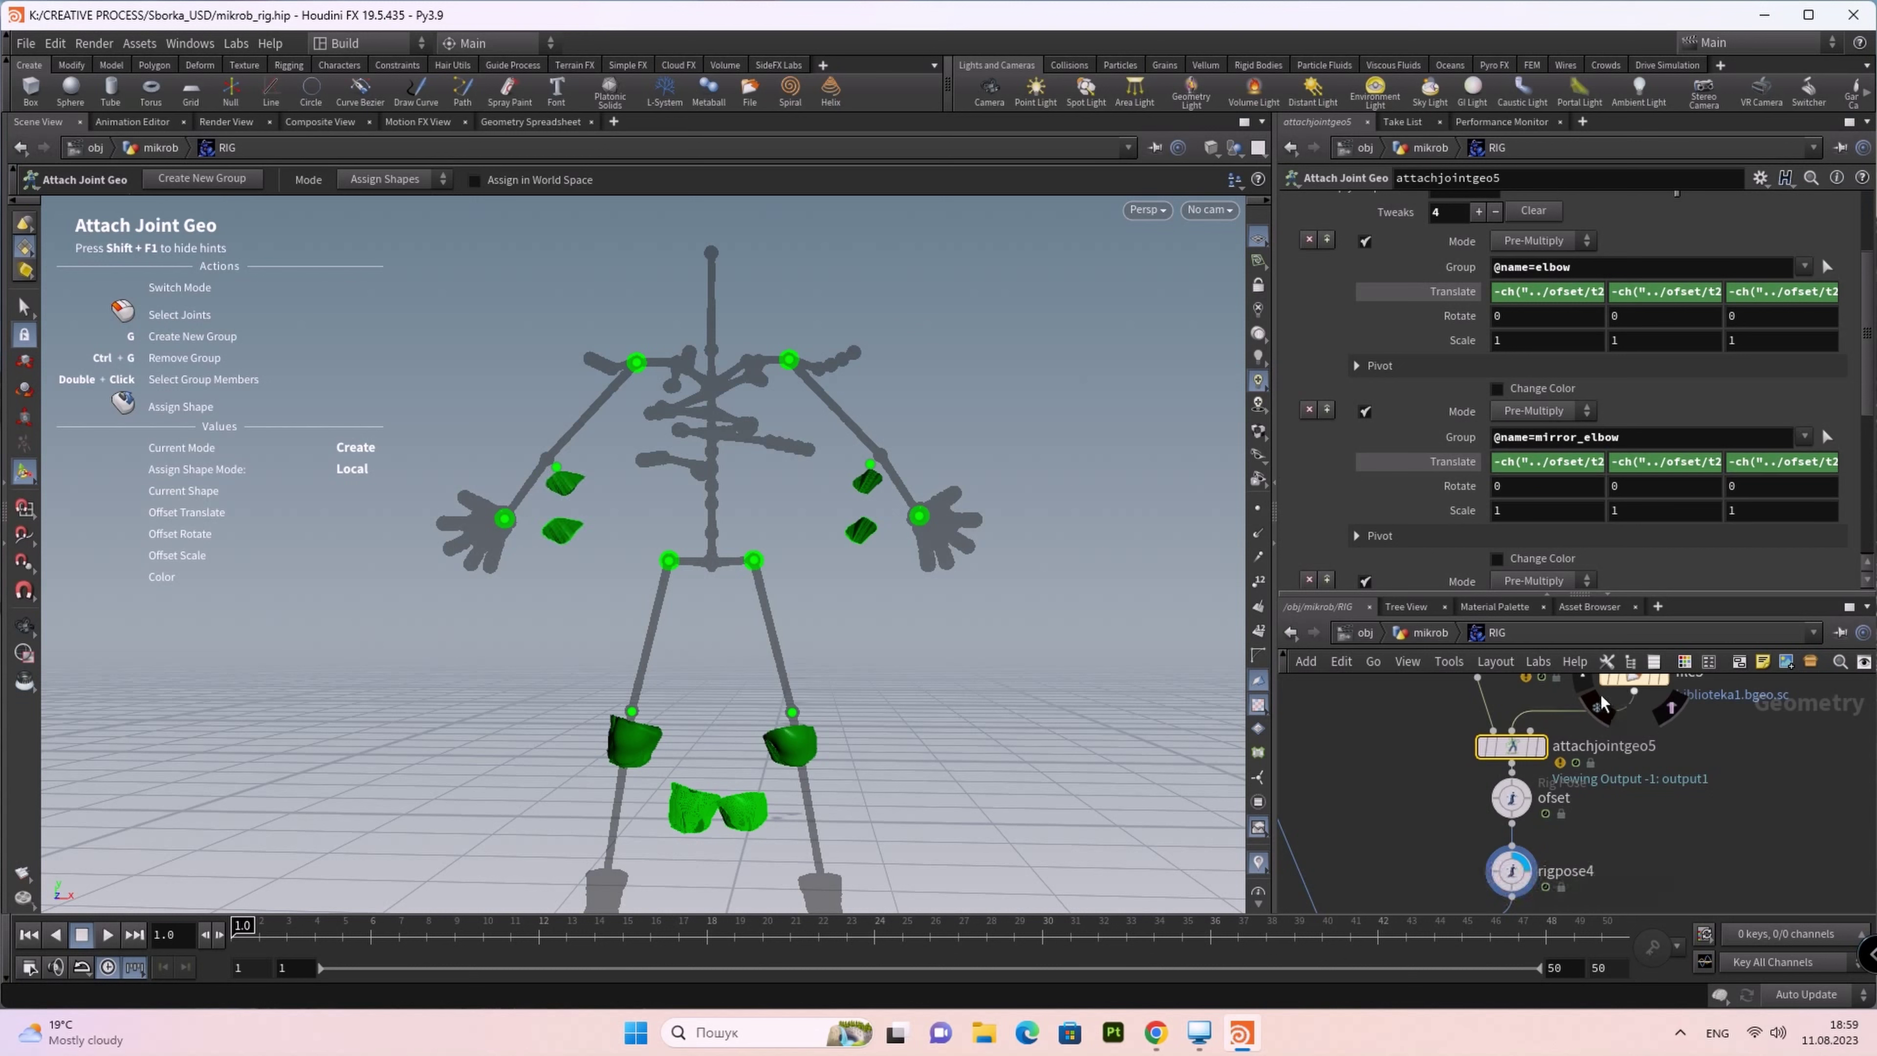
Step: Inspect rigpose4, display attachjointgeo5's result, and open the ofset elbow offsets
middle_drag(1708, 847, 1764, 752)
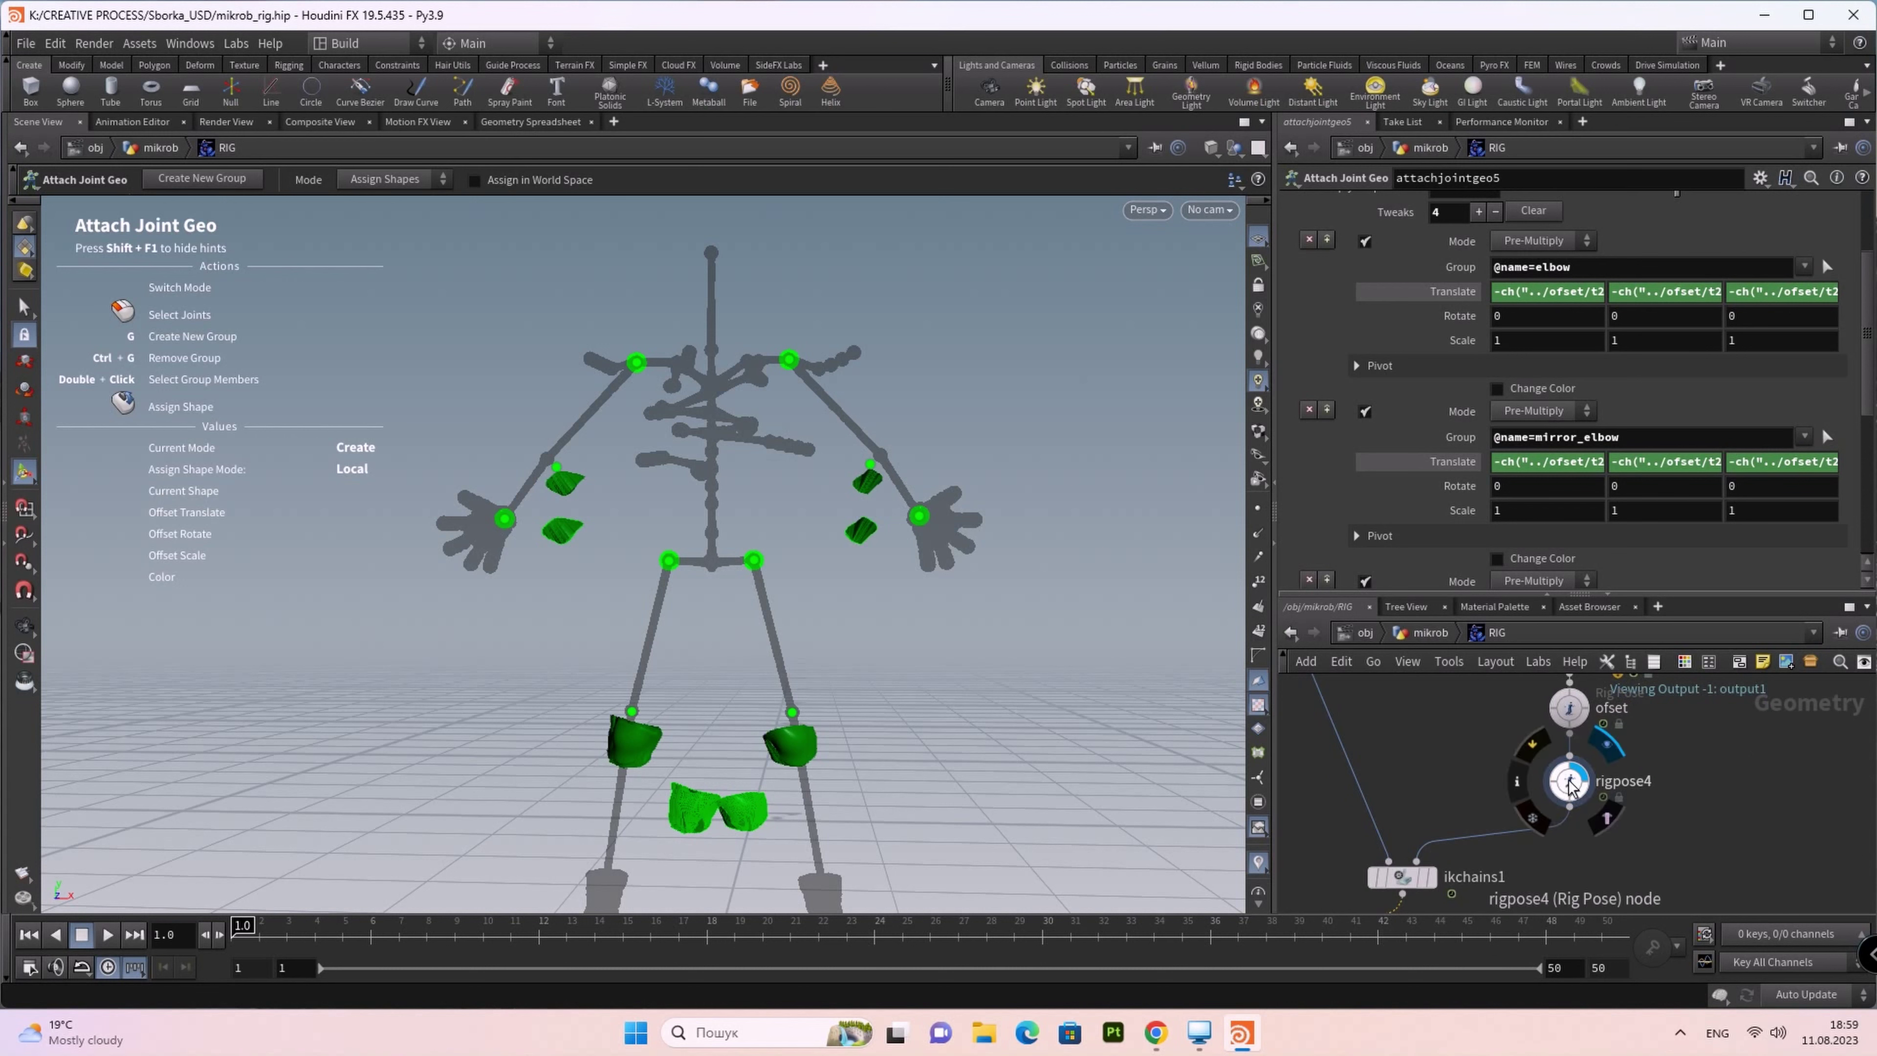
click(1569, 782)
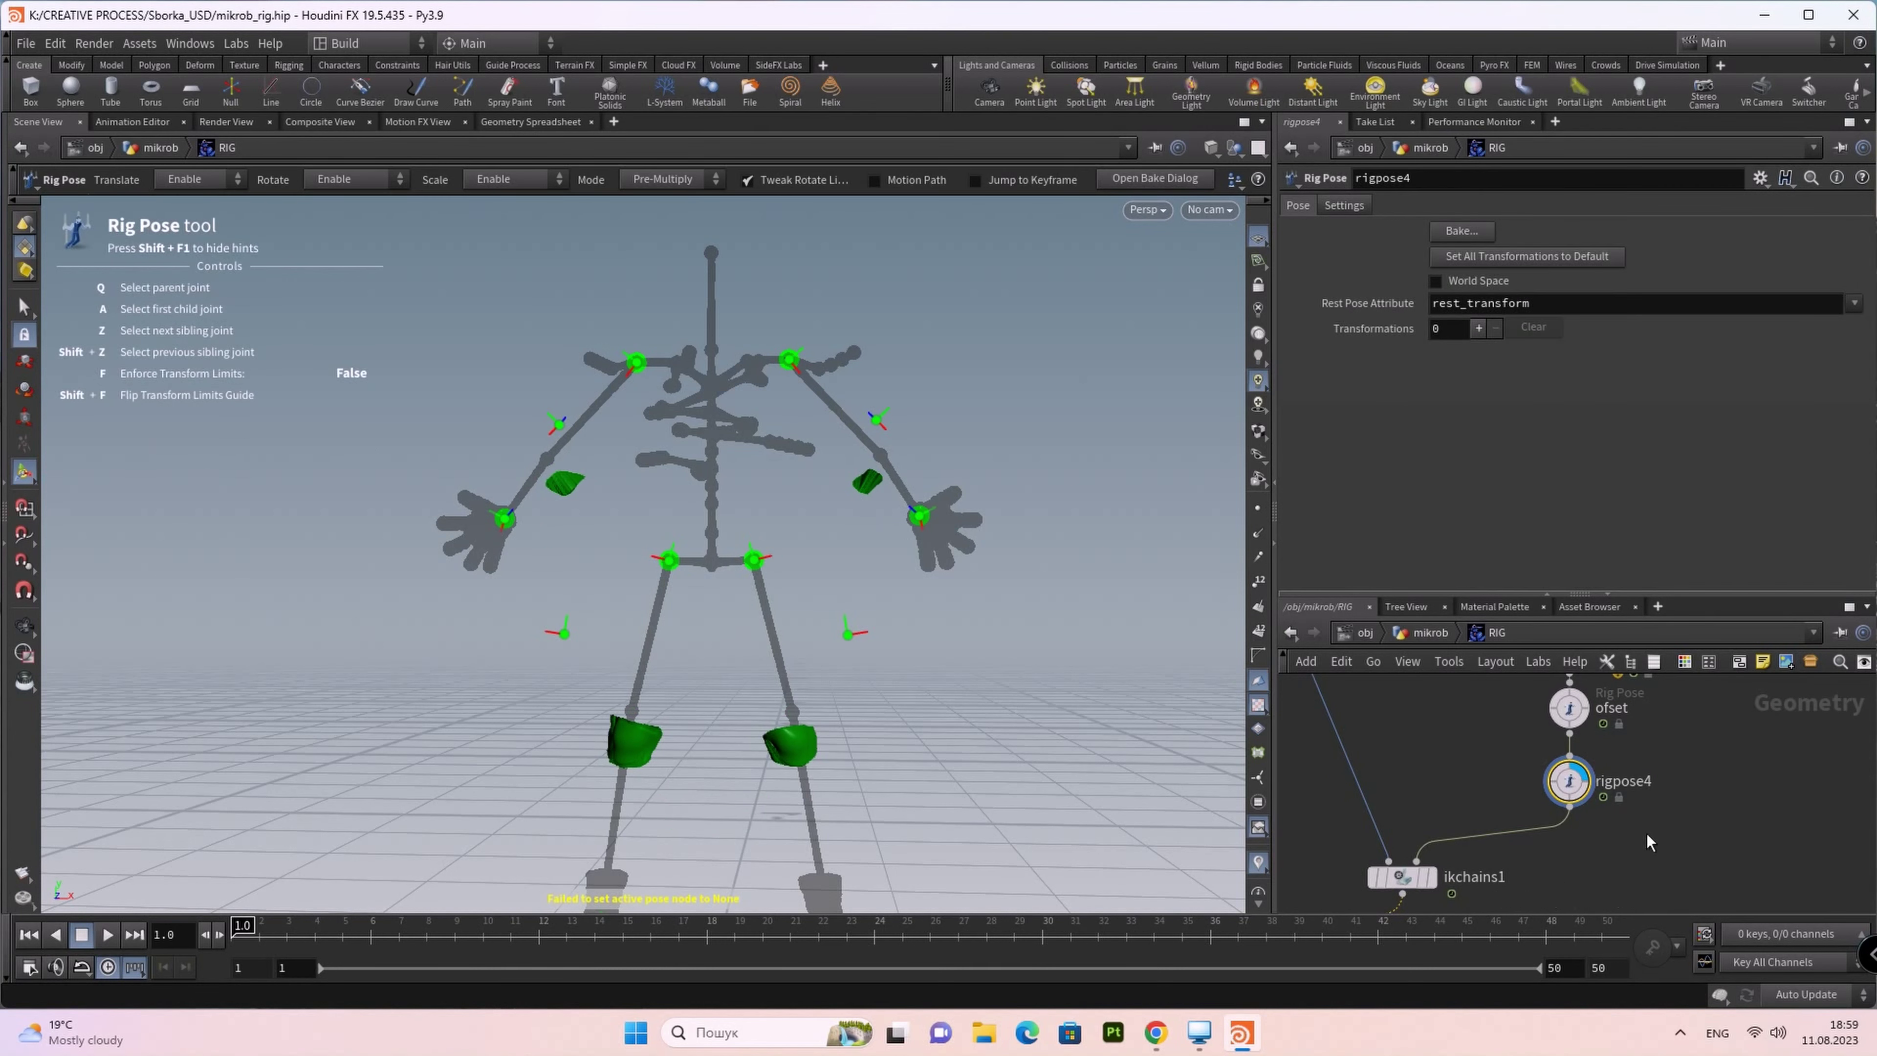
middle_drag(1646, 836, 1620, 920)
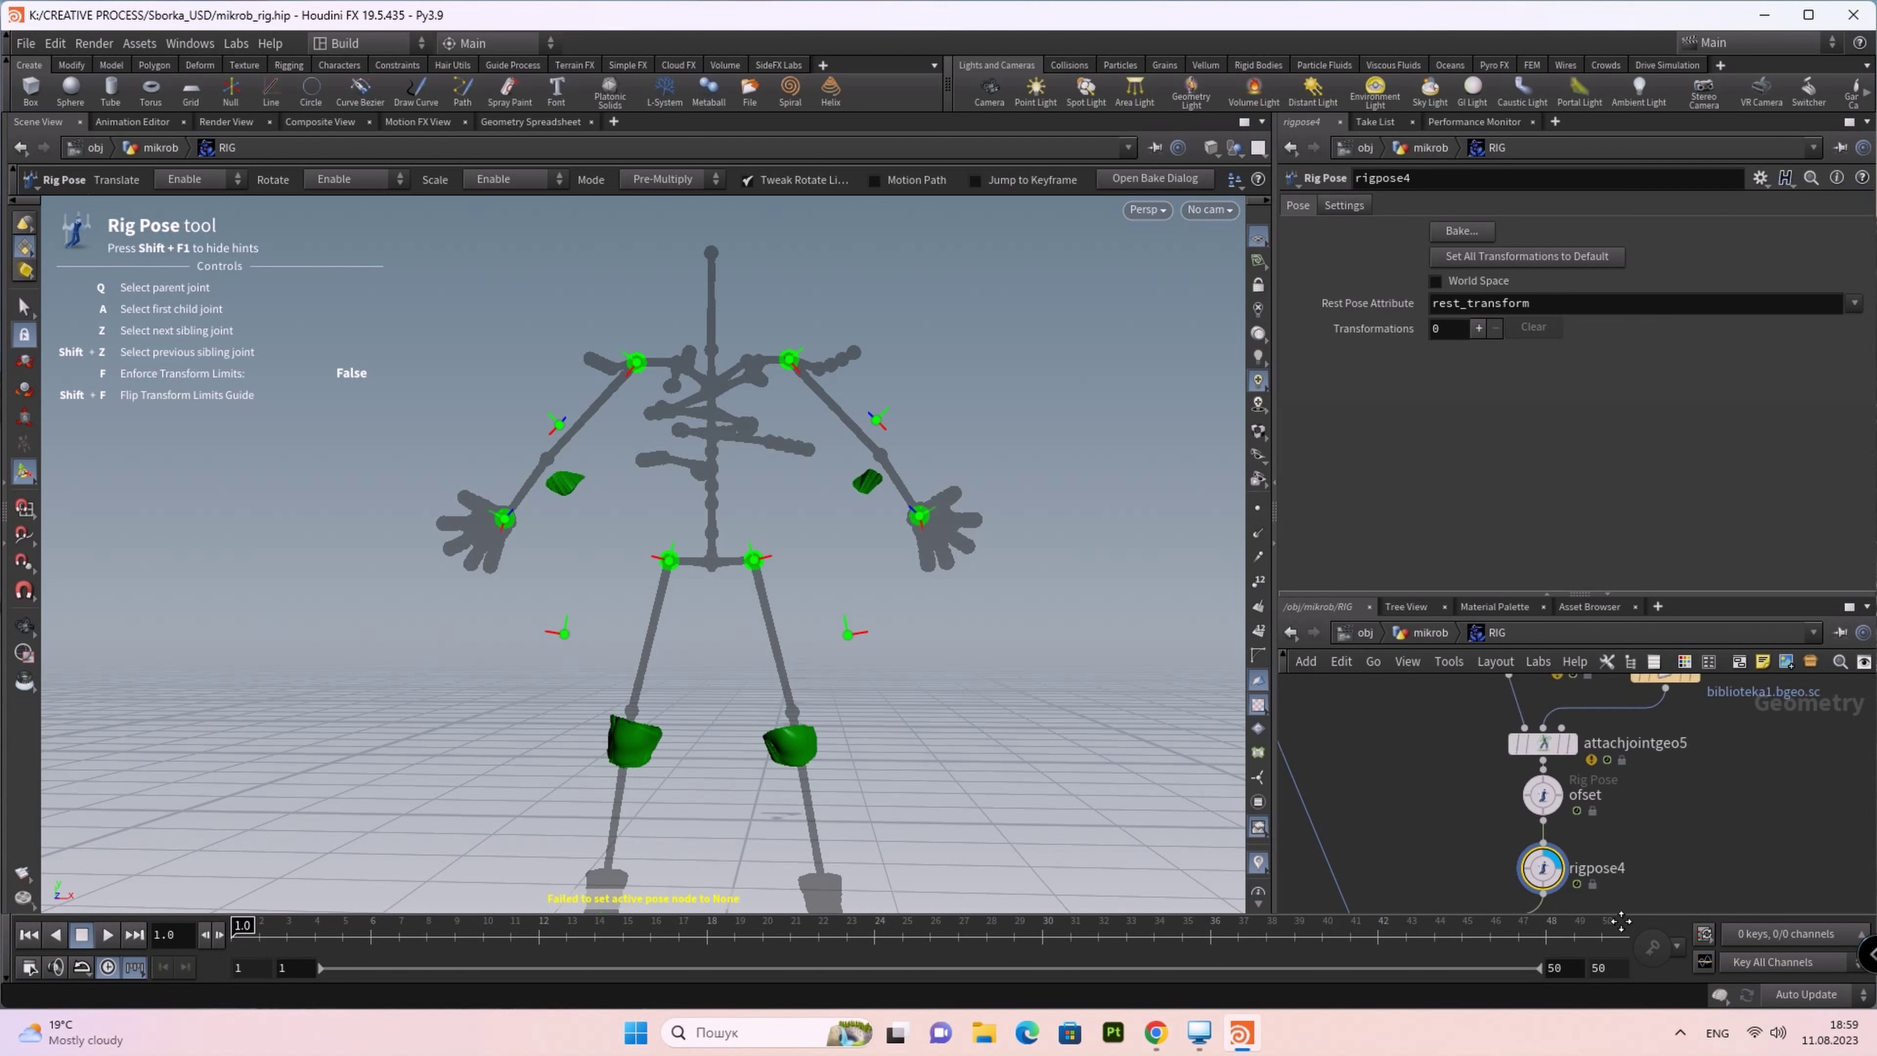
click(1576, 745)
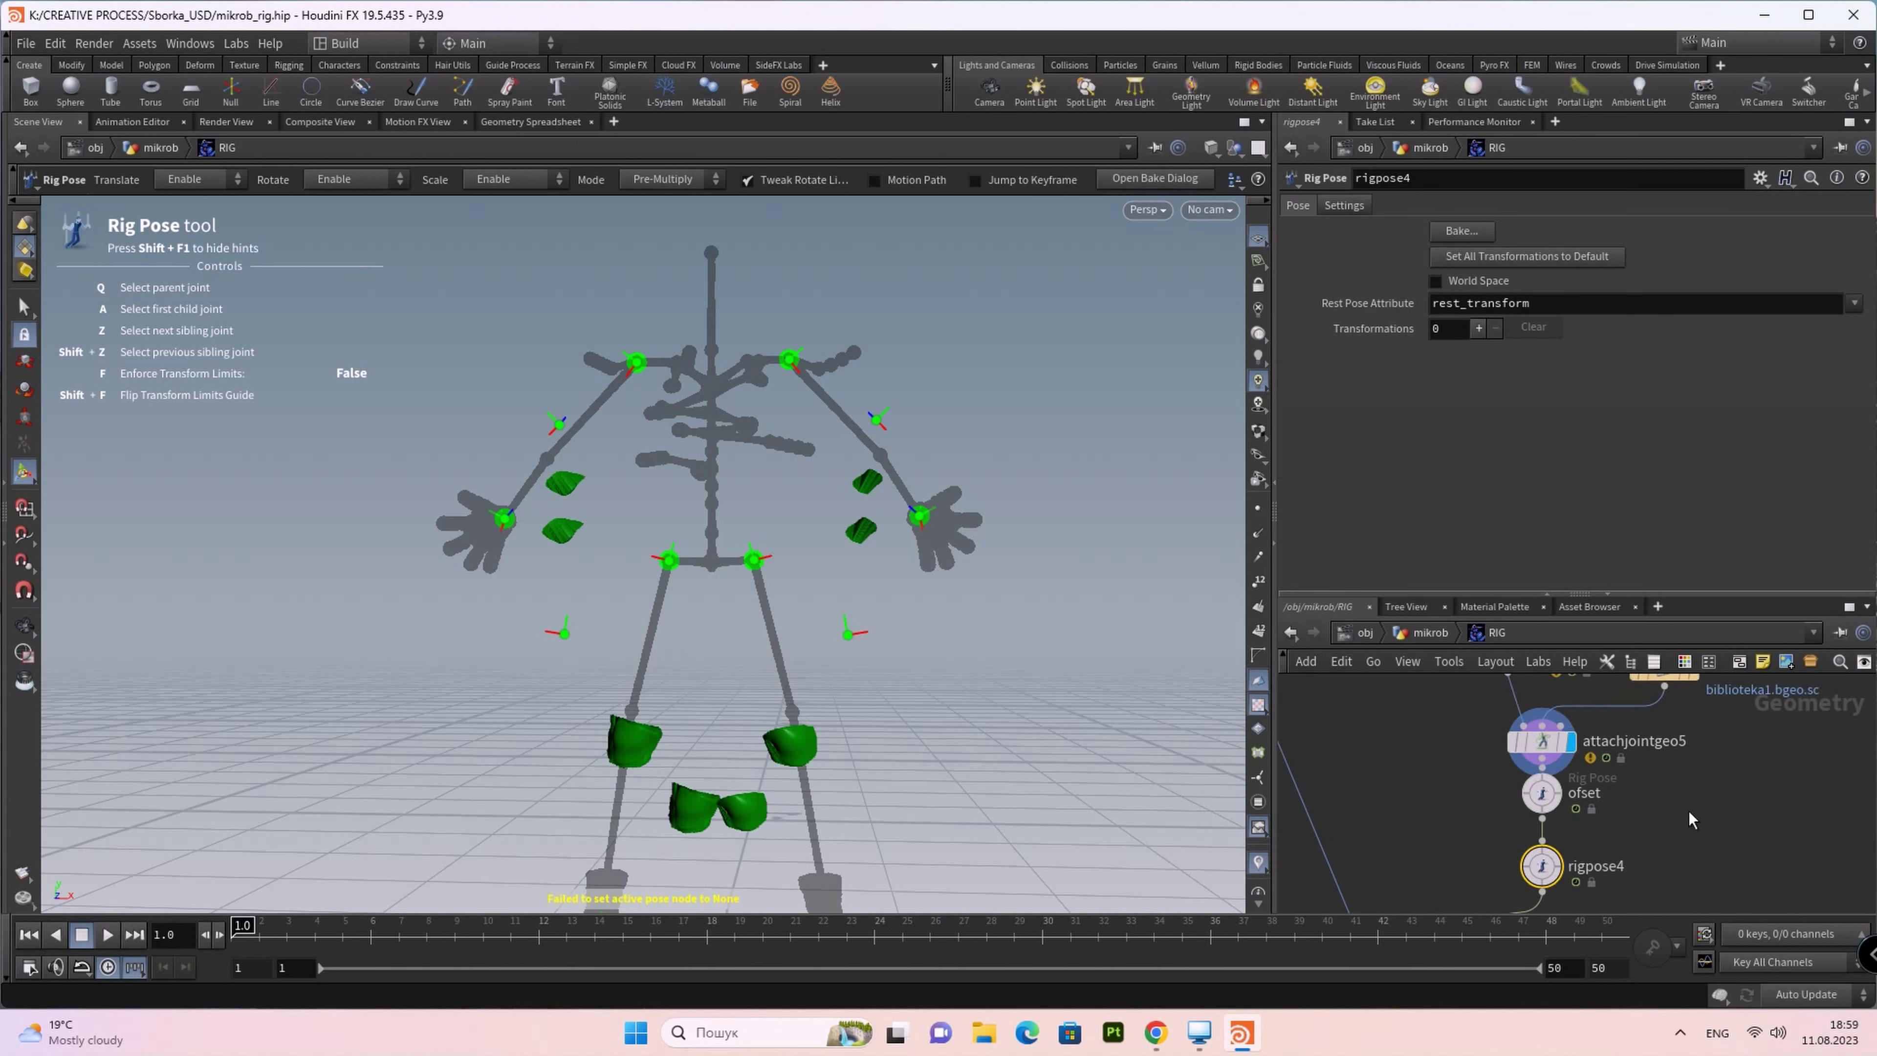
middle_drag(1698, 818, 1737, 748)
click(1582, 726)
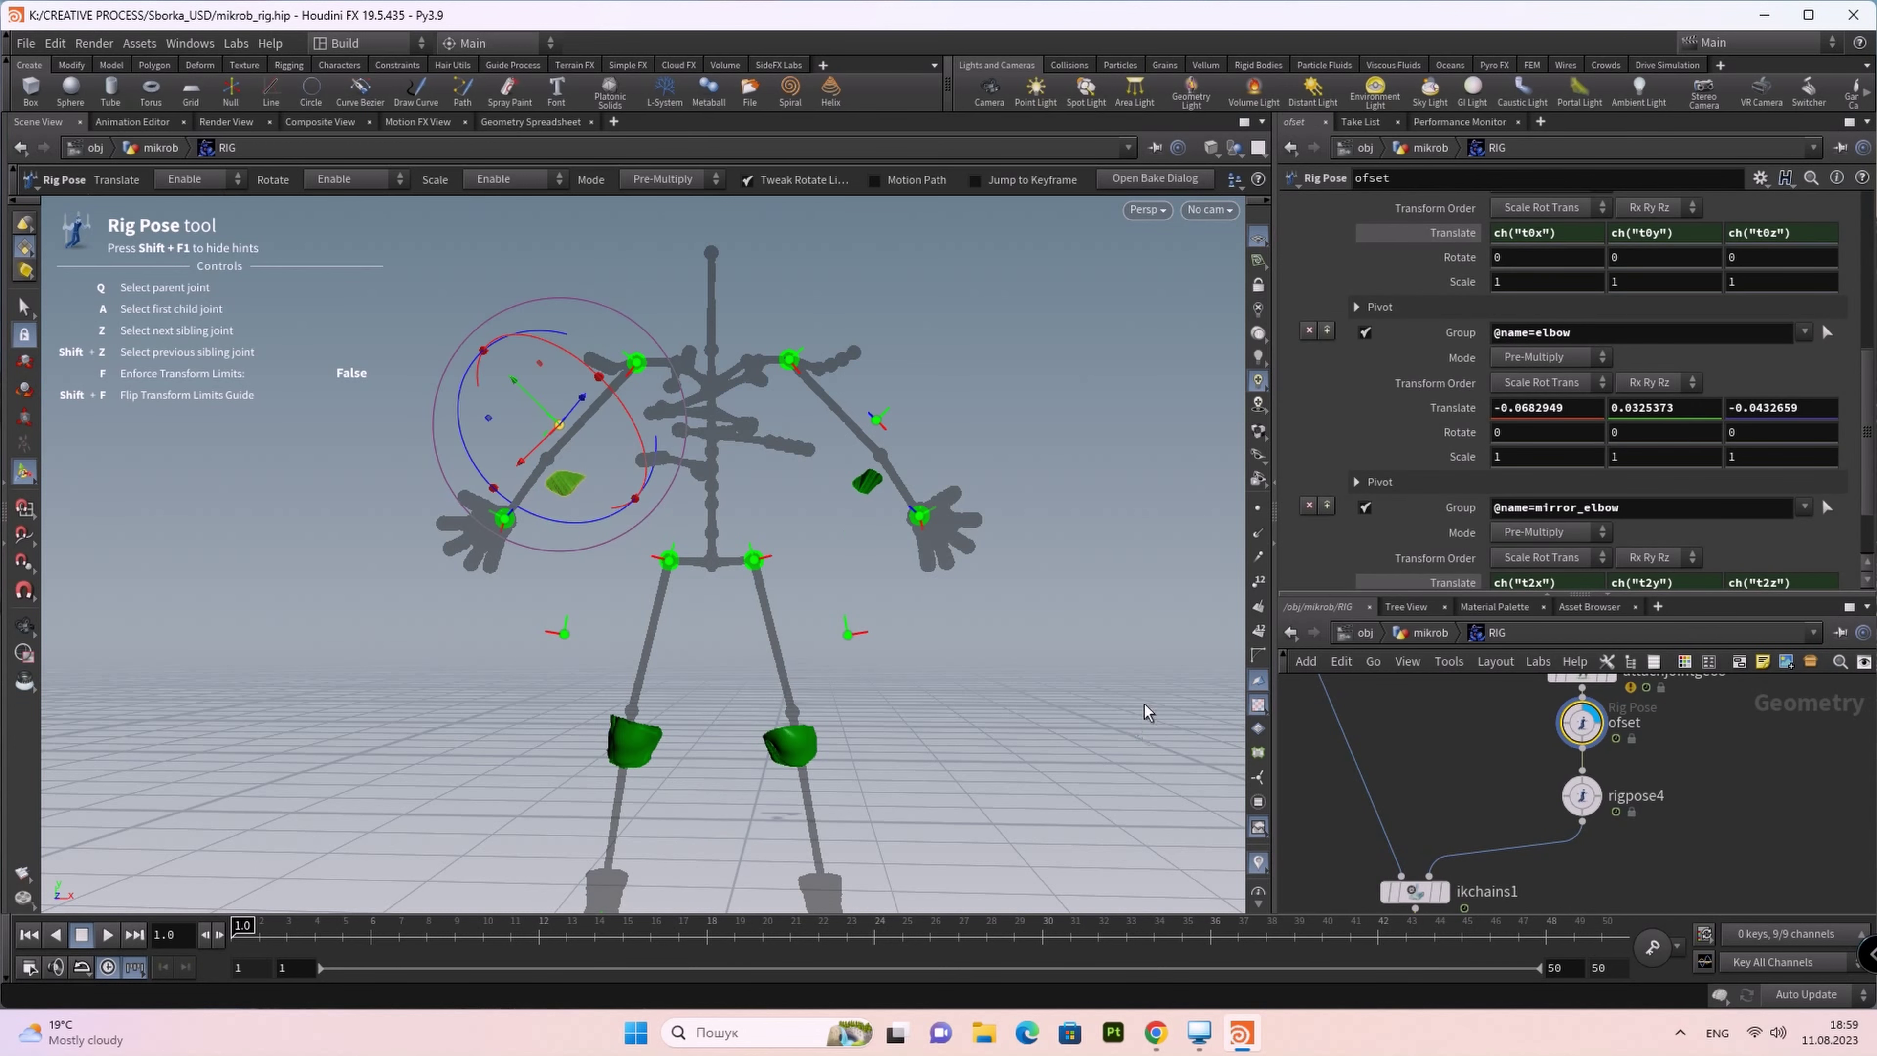
Step: Orbit around the skeleton to check the arm shapes, then reselect attachjointgeo5
key(Escape)
mouse_move(1144, 709)
mouse_down()
mouse_move(647, 718)
mouse_move(721, 704)
mouse_move(943, 767)
mouse_move(840, 720)
mouse_move(952, 705)
mouse_move(1018, 649)
mouse_move(1122, 684)
mouse_move(850, 691)
mouse_move(994, 776)
mouse_move(1041, 710)
mouse_move(967, 747)
mouse_up()
mouse_move(998, 746)
mouse_down()
mouse_move(685, 668)
mouse_move(612, 681)
mouse_up()
drag(881, 731, 874, 709)
middle_drag(874, 710, 1038, 690)
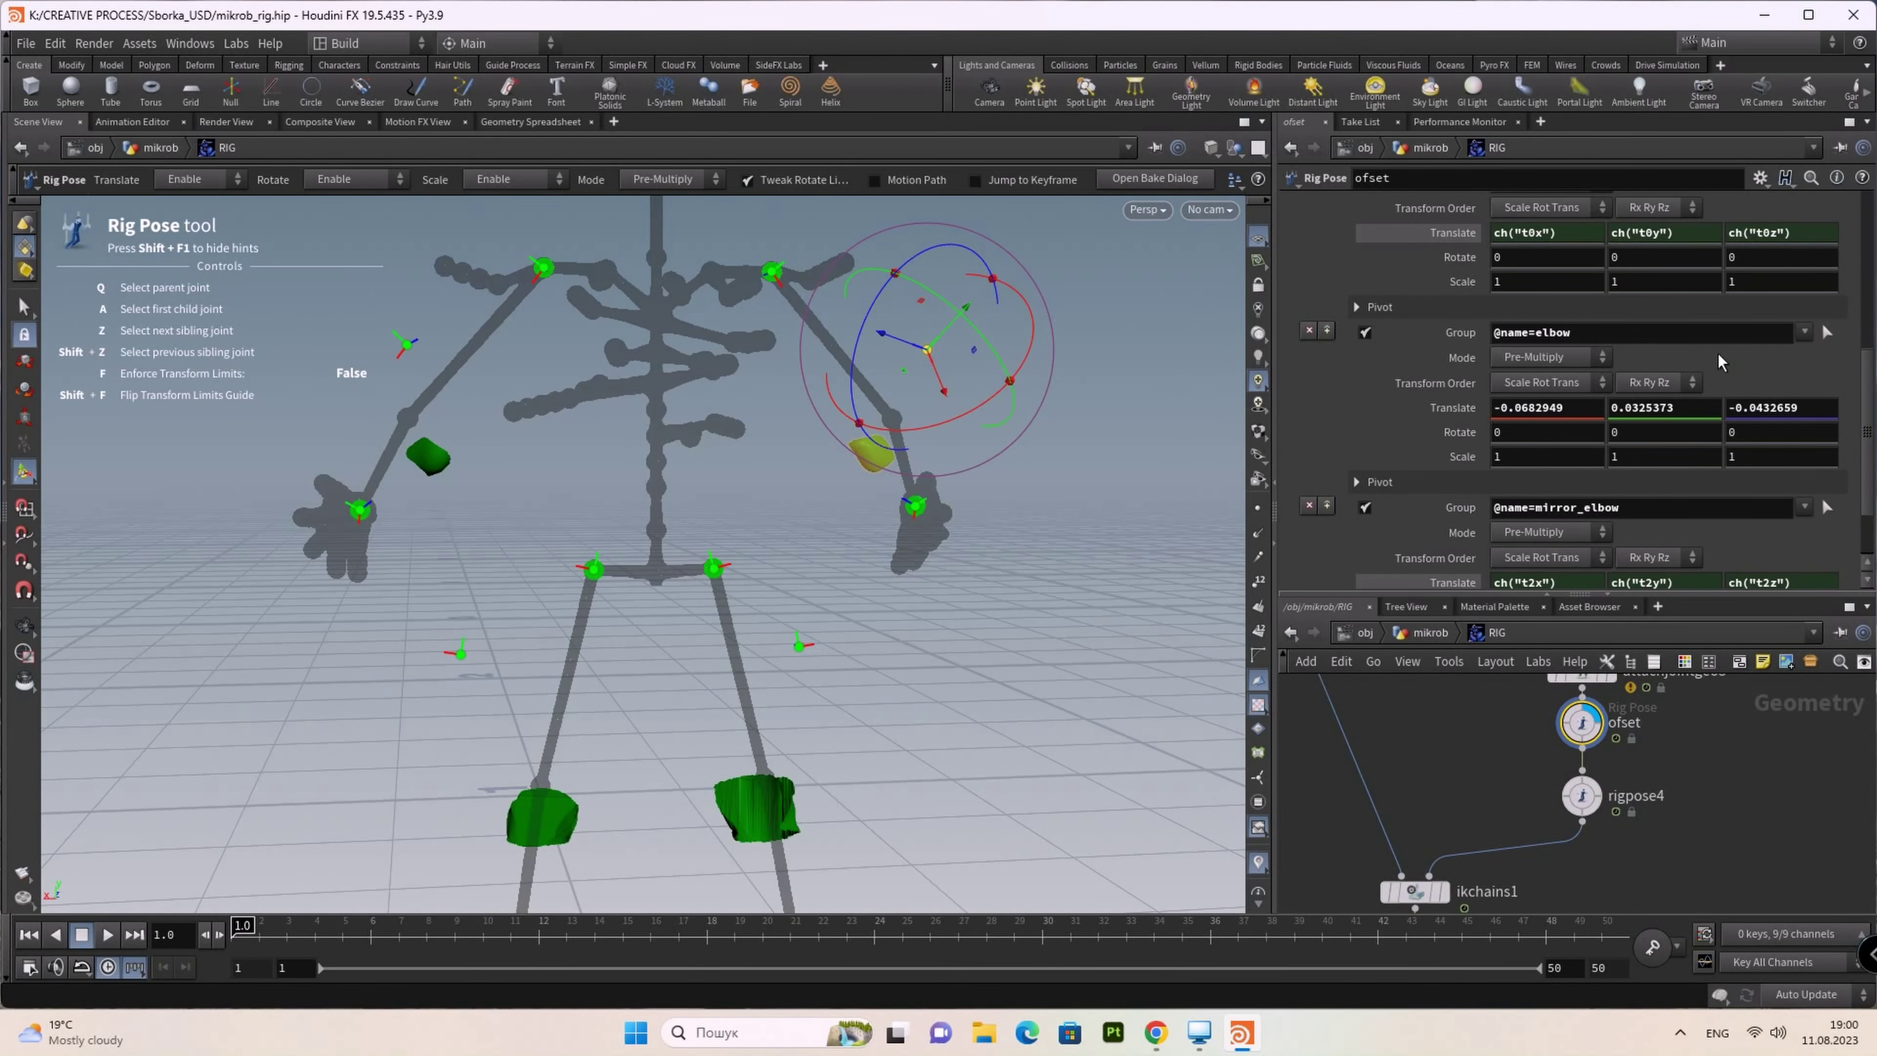
scroll(1709, 392, up, 2)
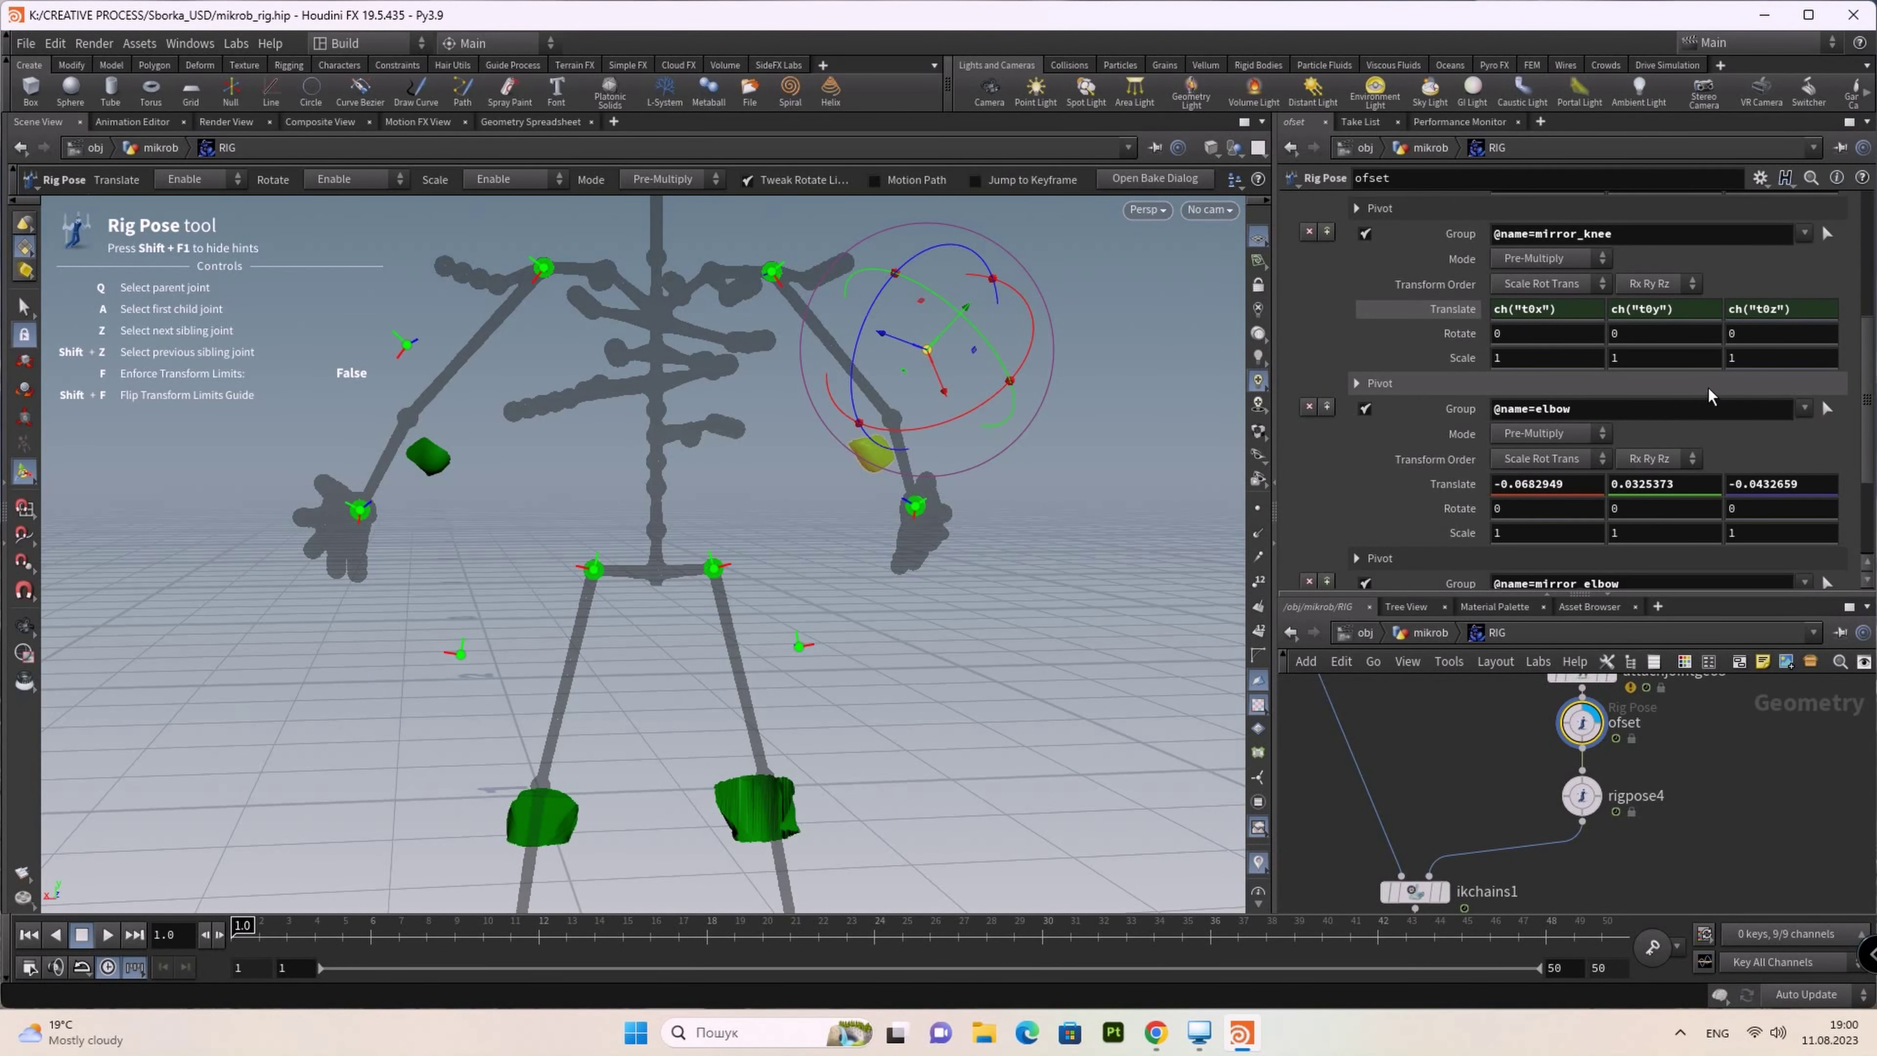
scroll(1708, 390, down, 1)
scroll(1714, 444, down, 3)
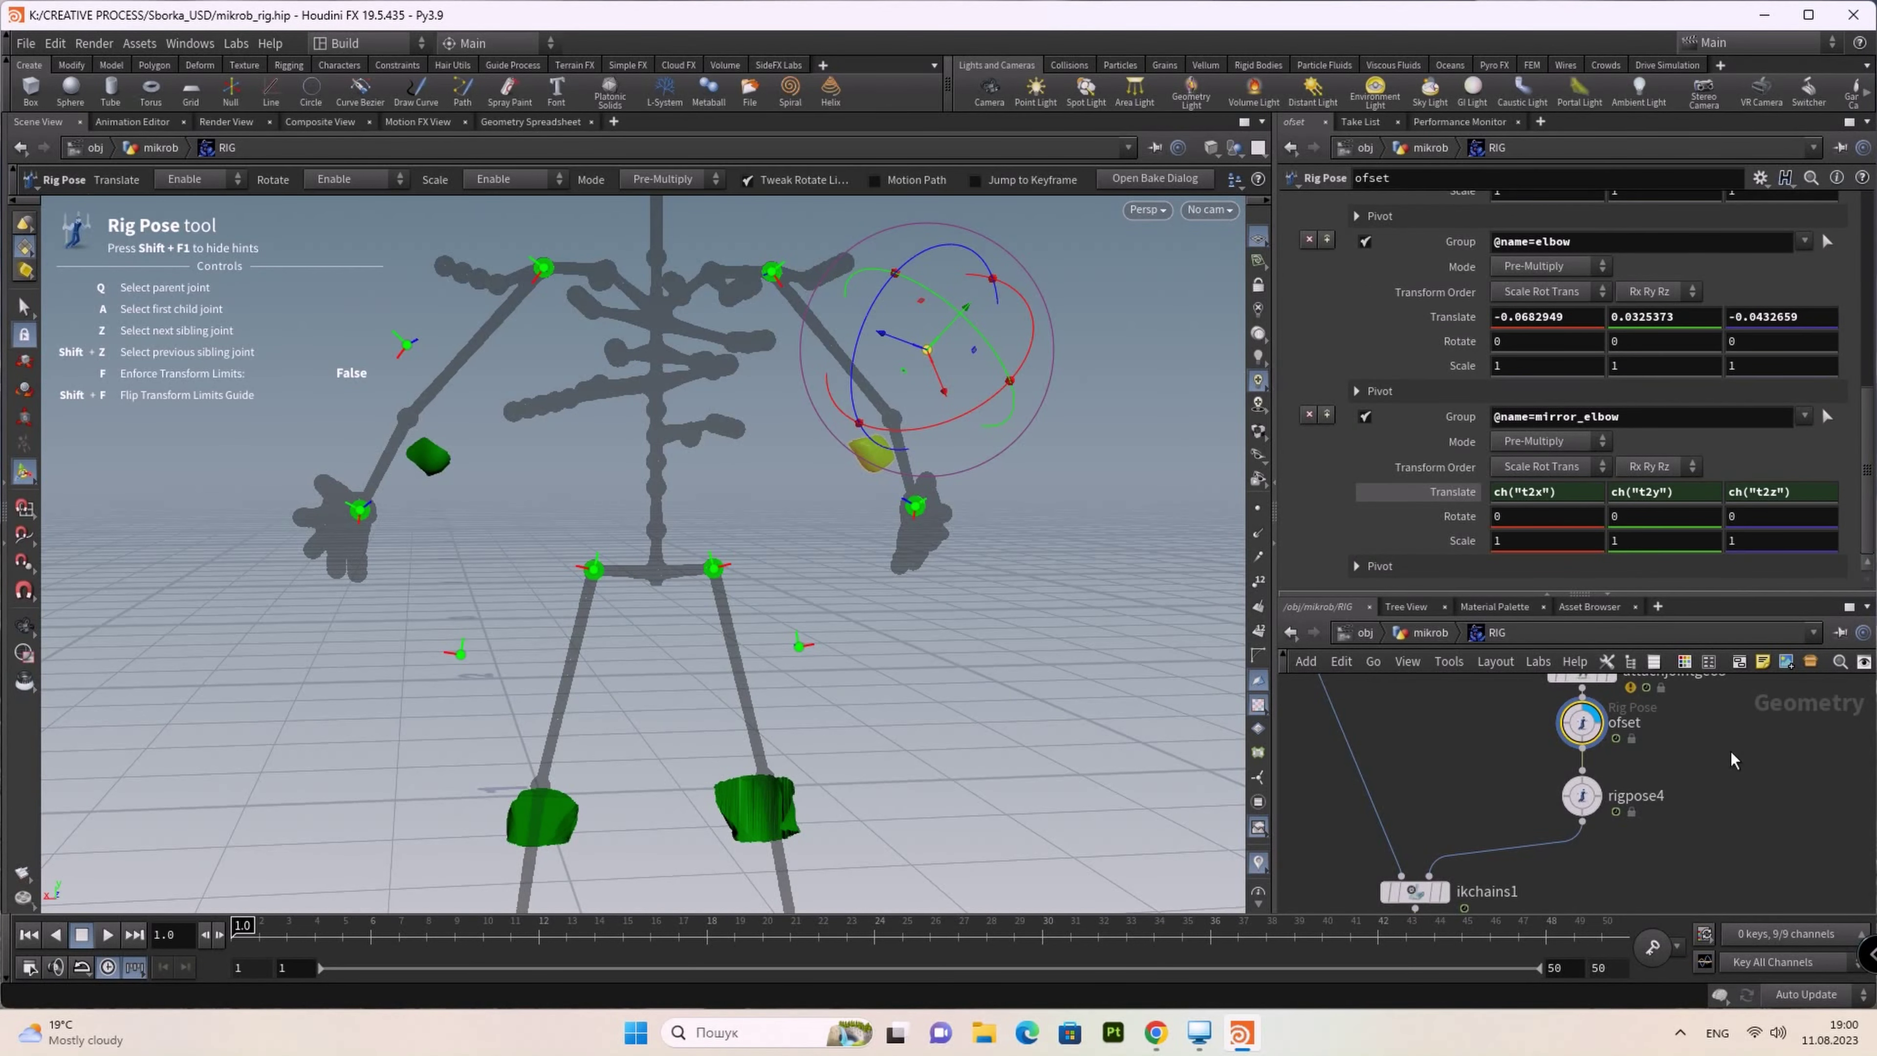
middle_drag(1599, 810, 1596, 917)
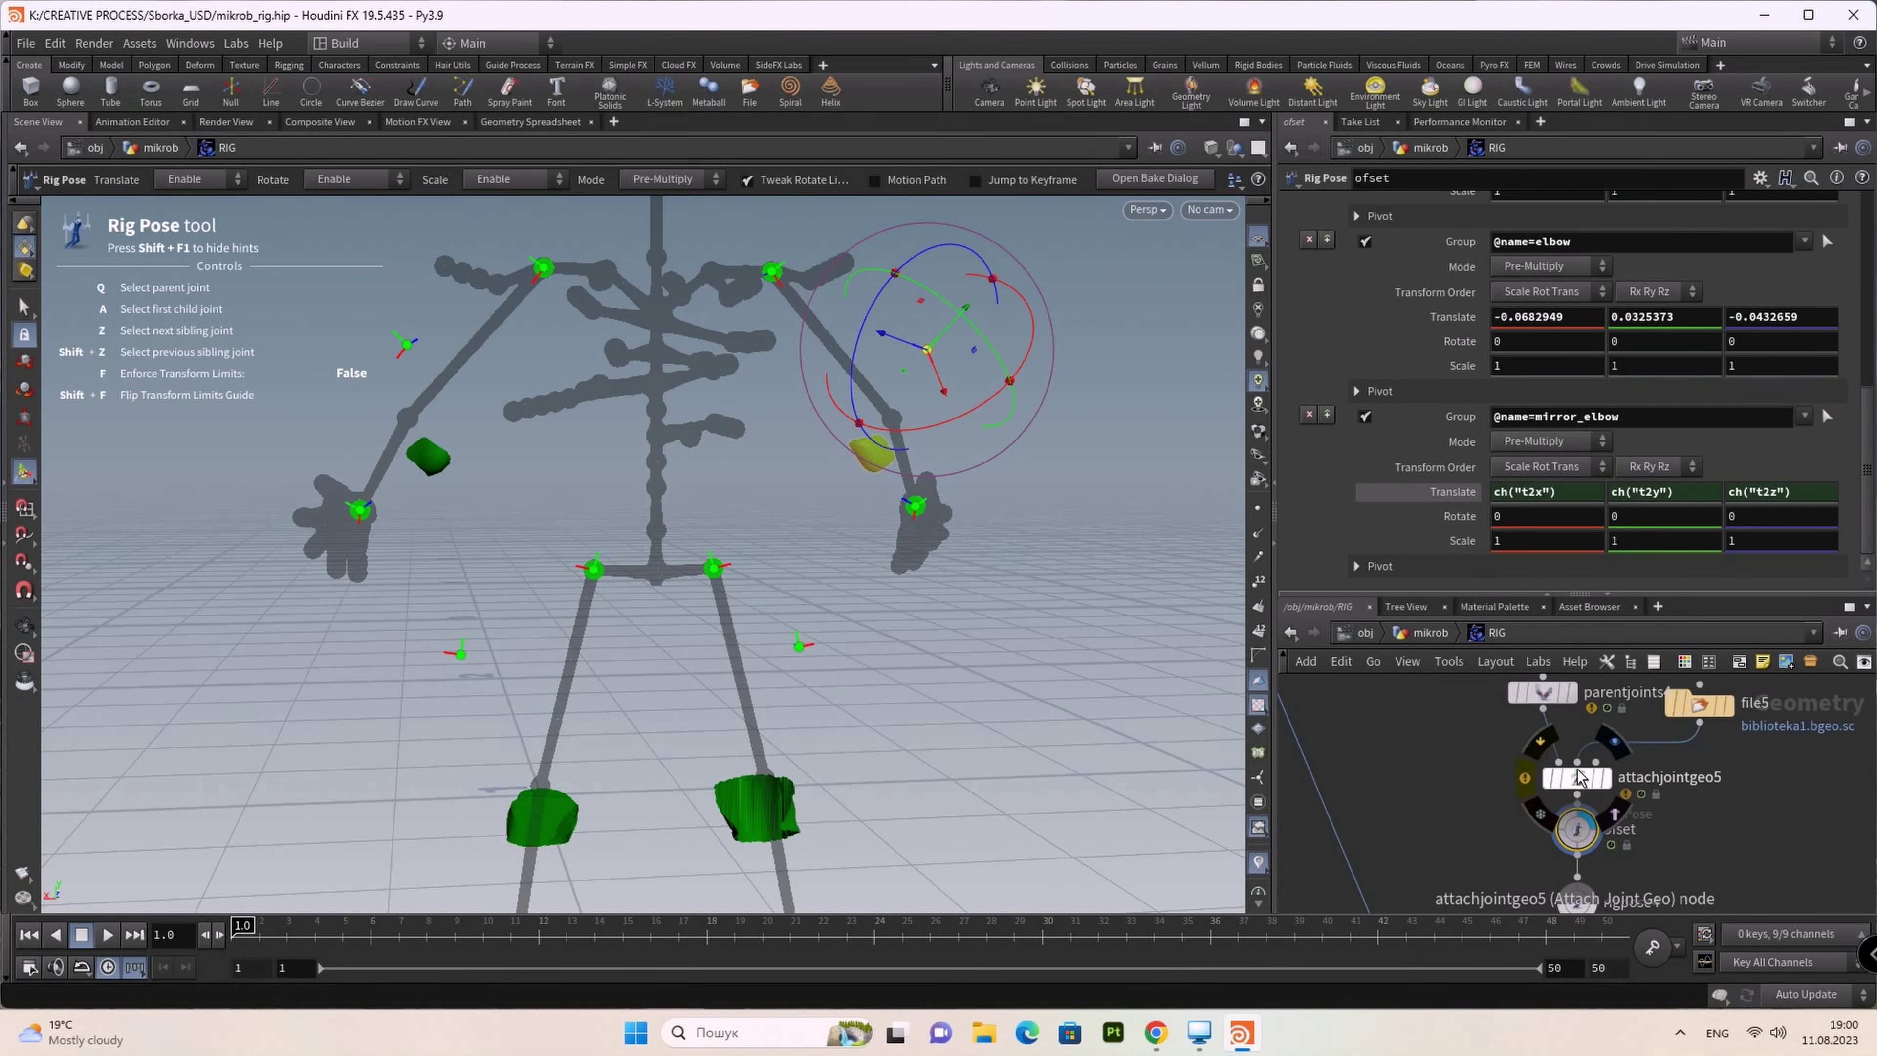
click(1580, 782)
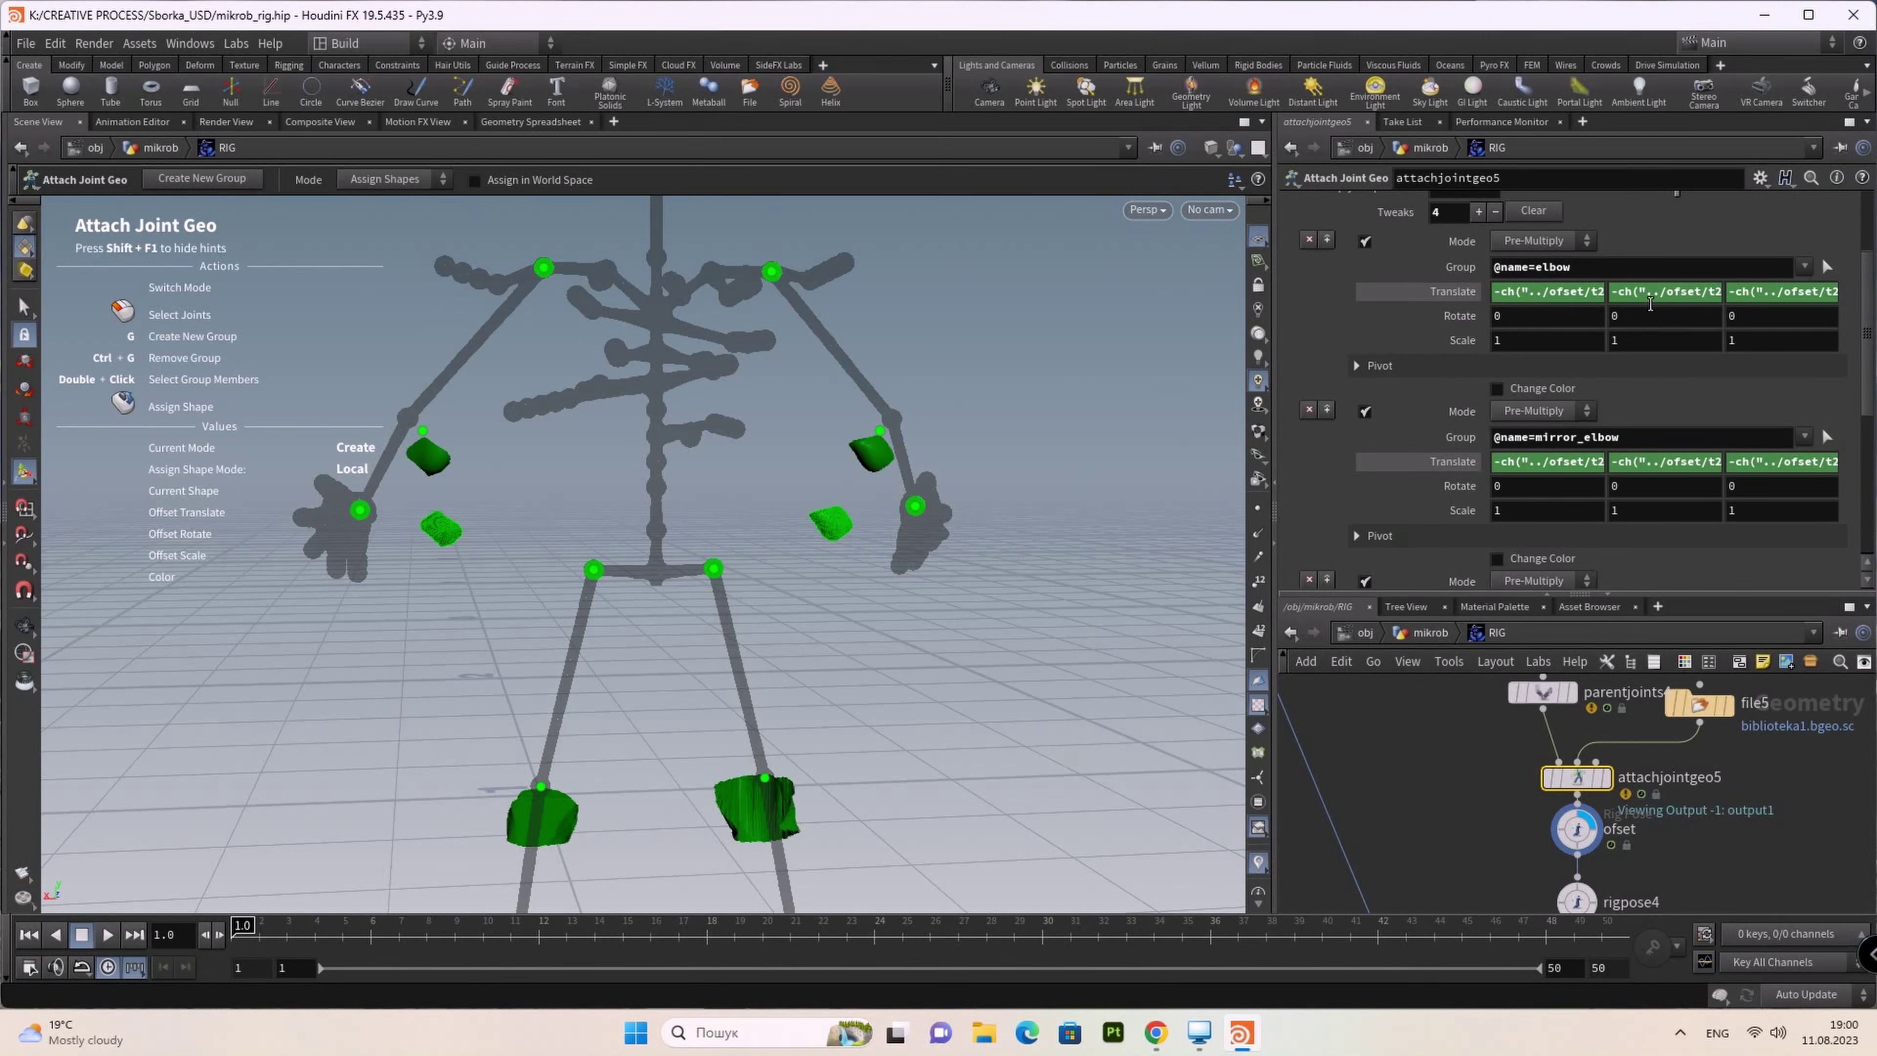
Step: Test removing the minus from the elbow Translate Y expression, then restore -ch(...)
click(1618, 290)
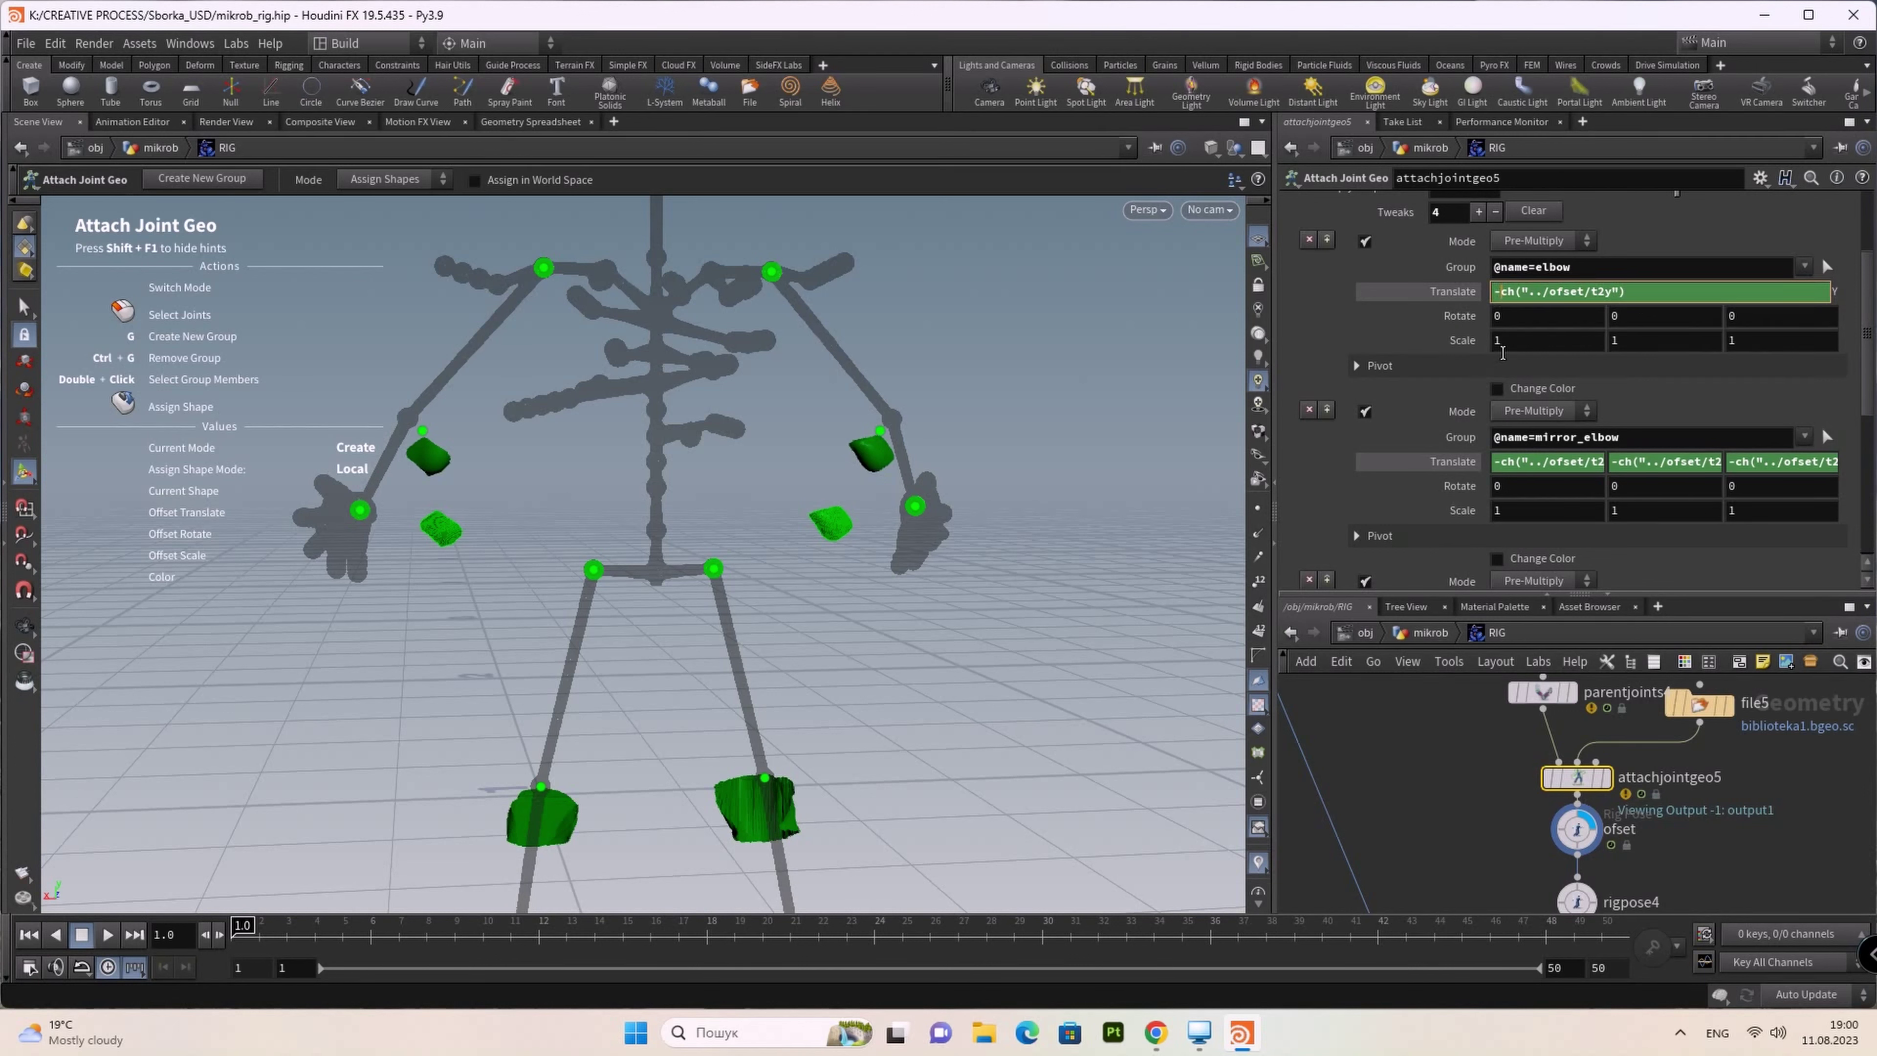
key(BackSpace)
key(Return)
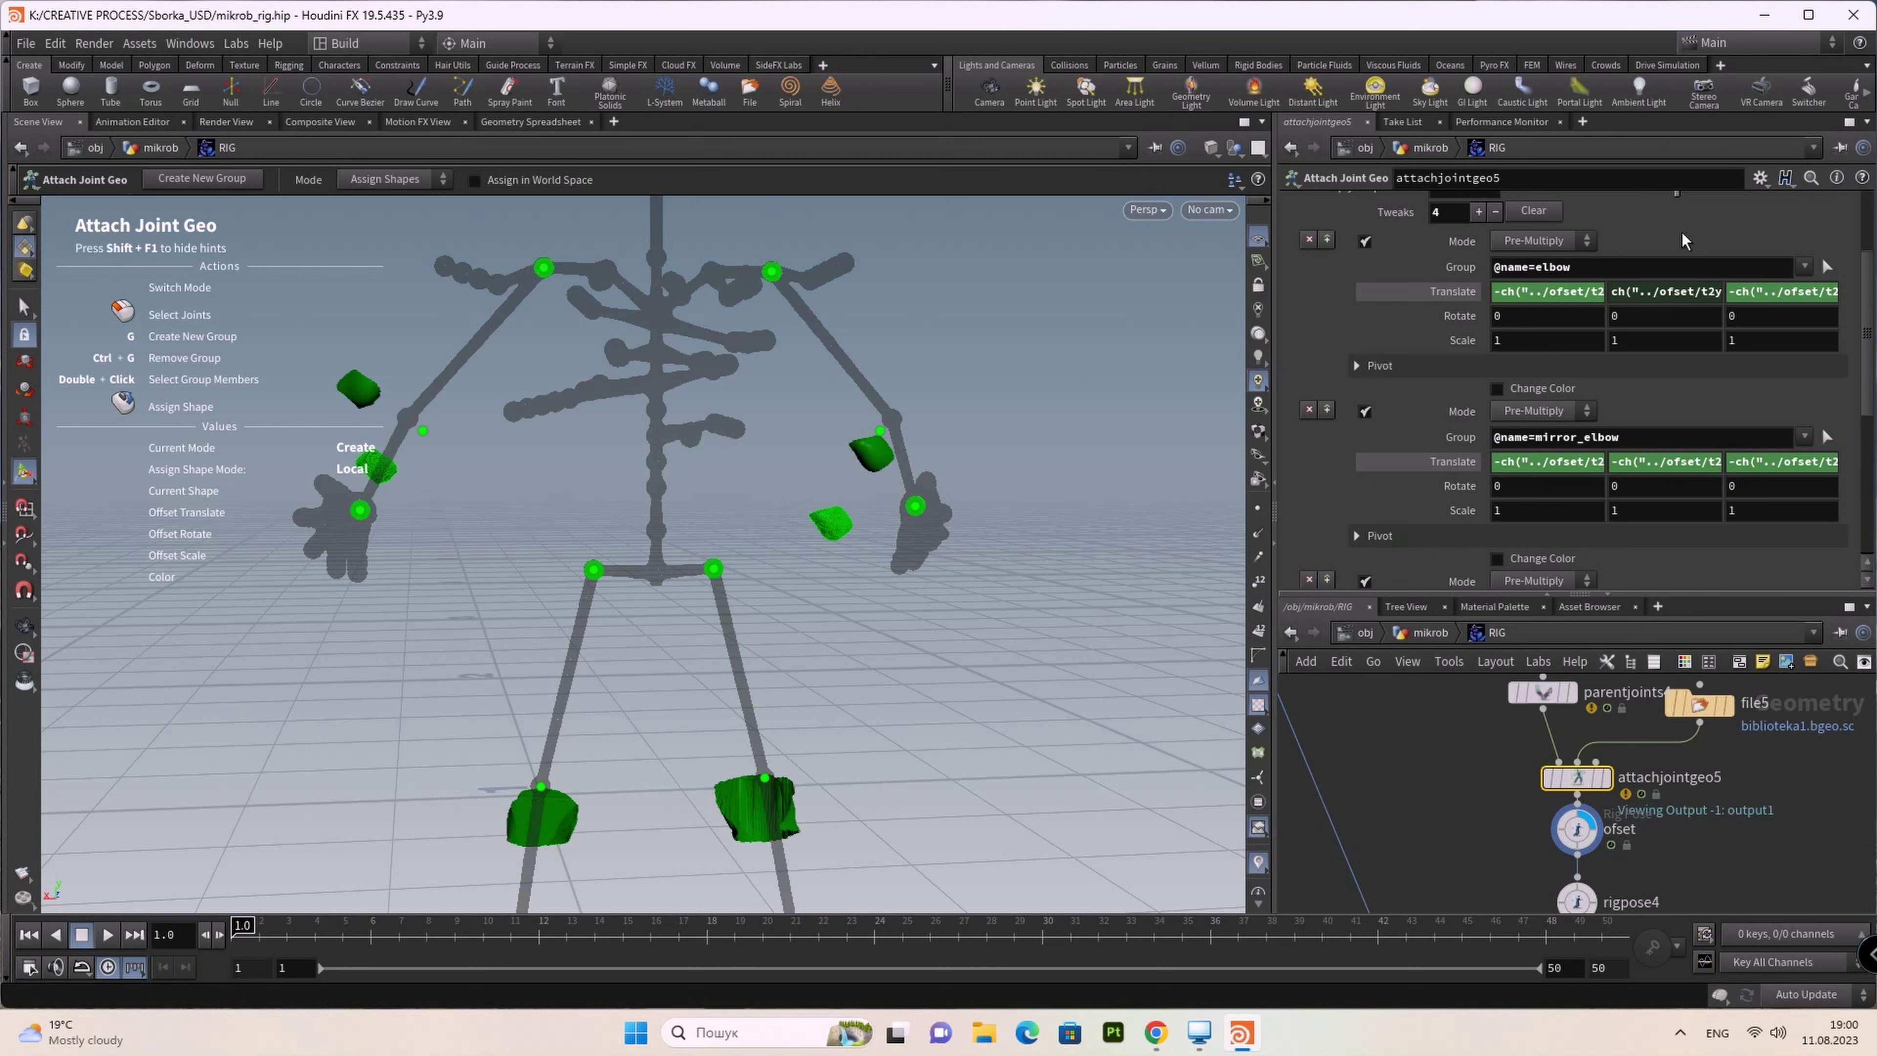
click(1611, 293)
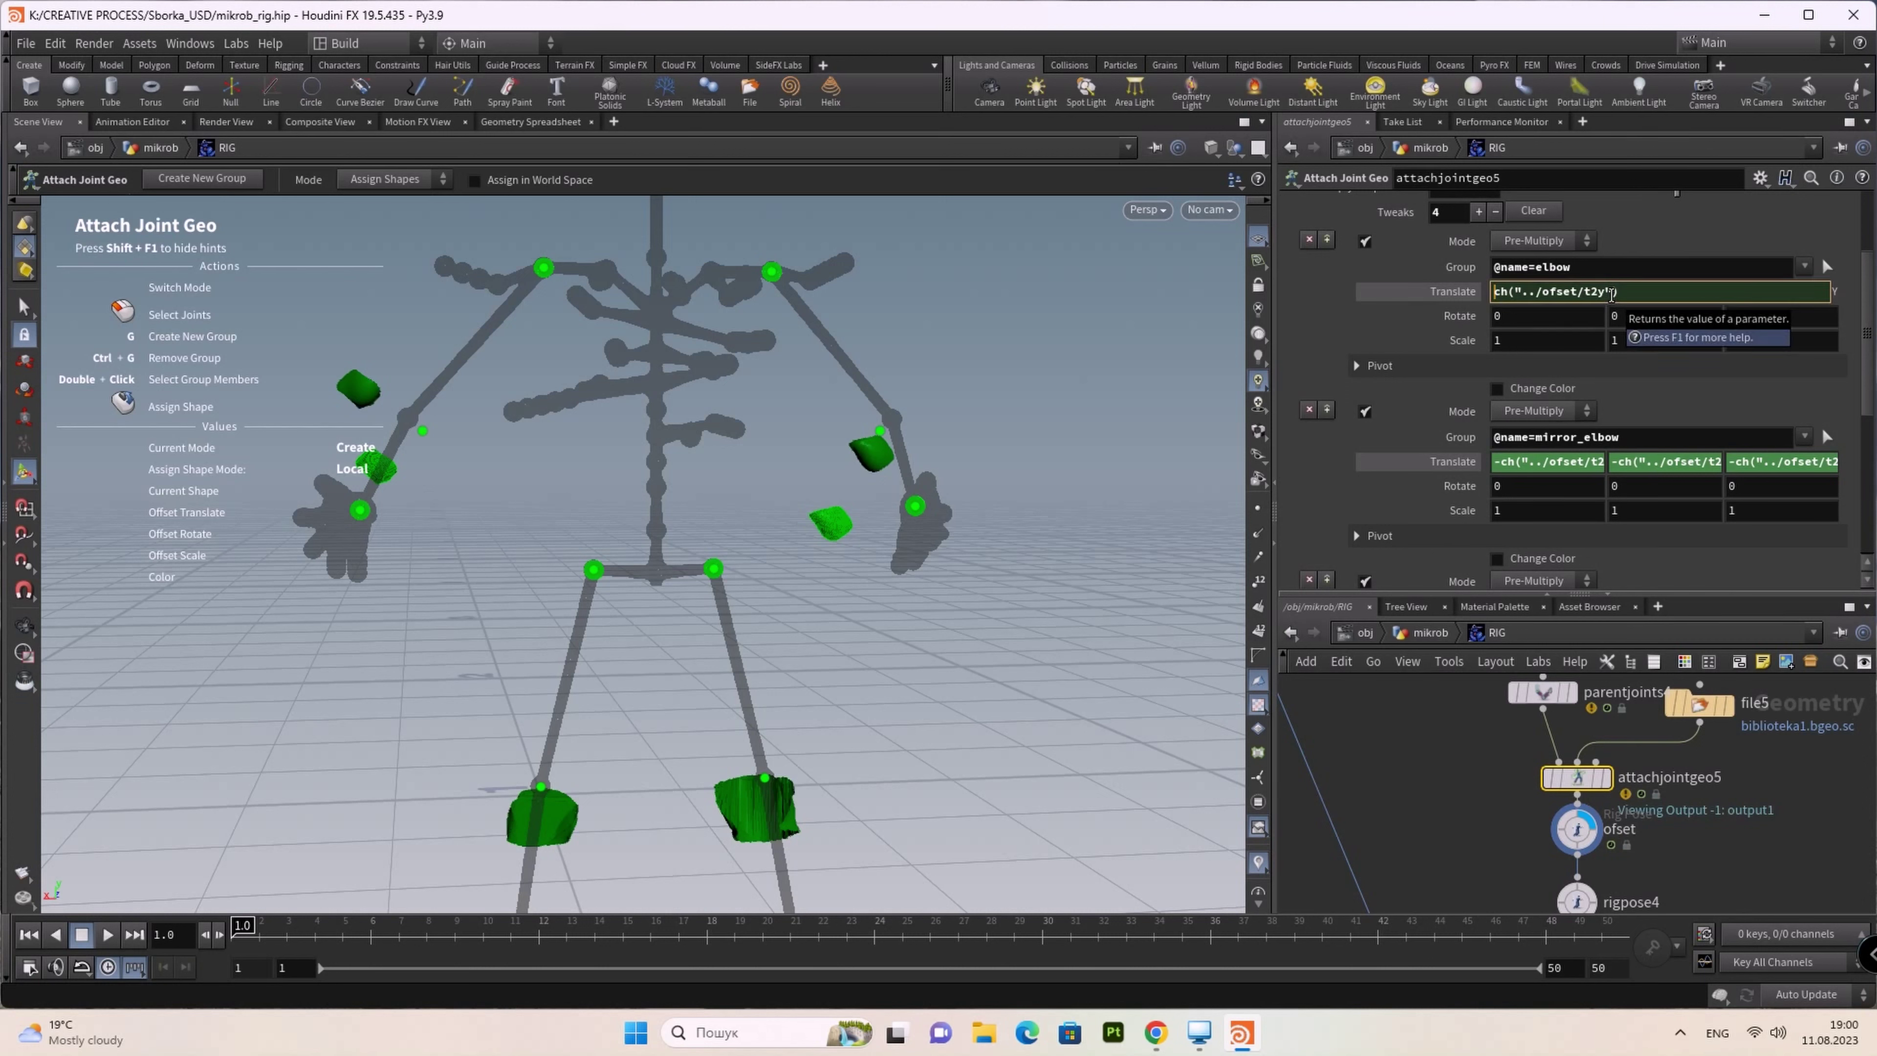
text(-)
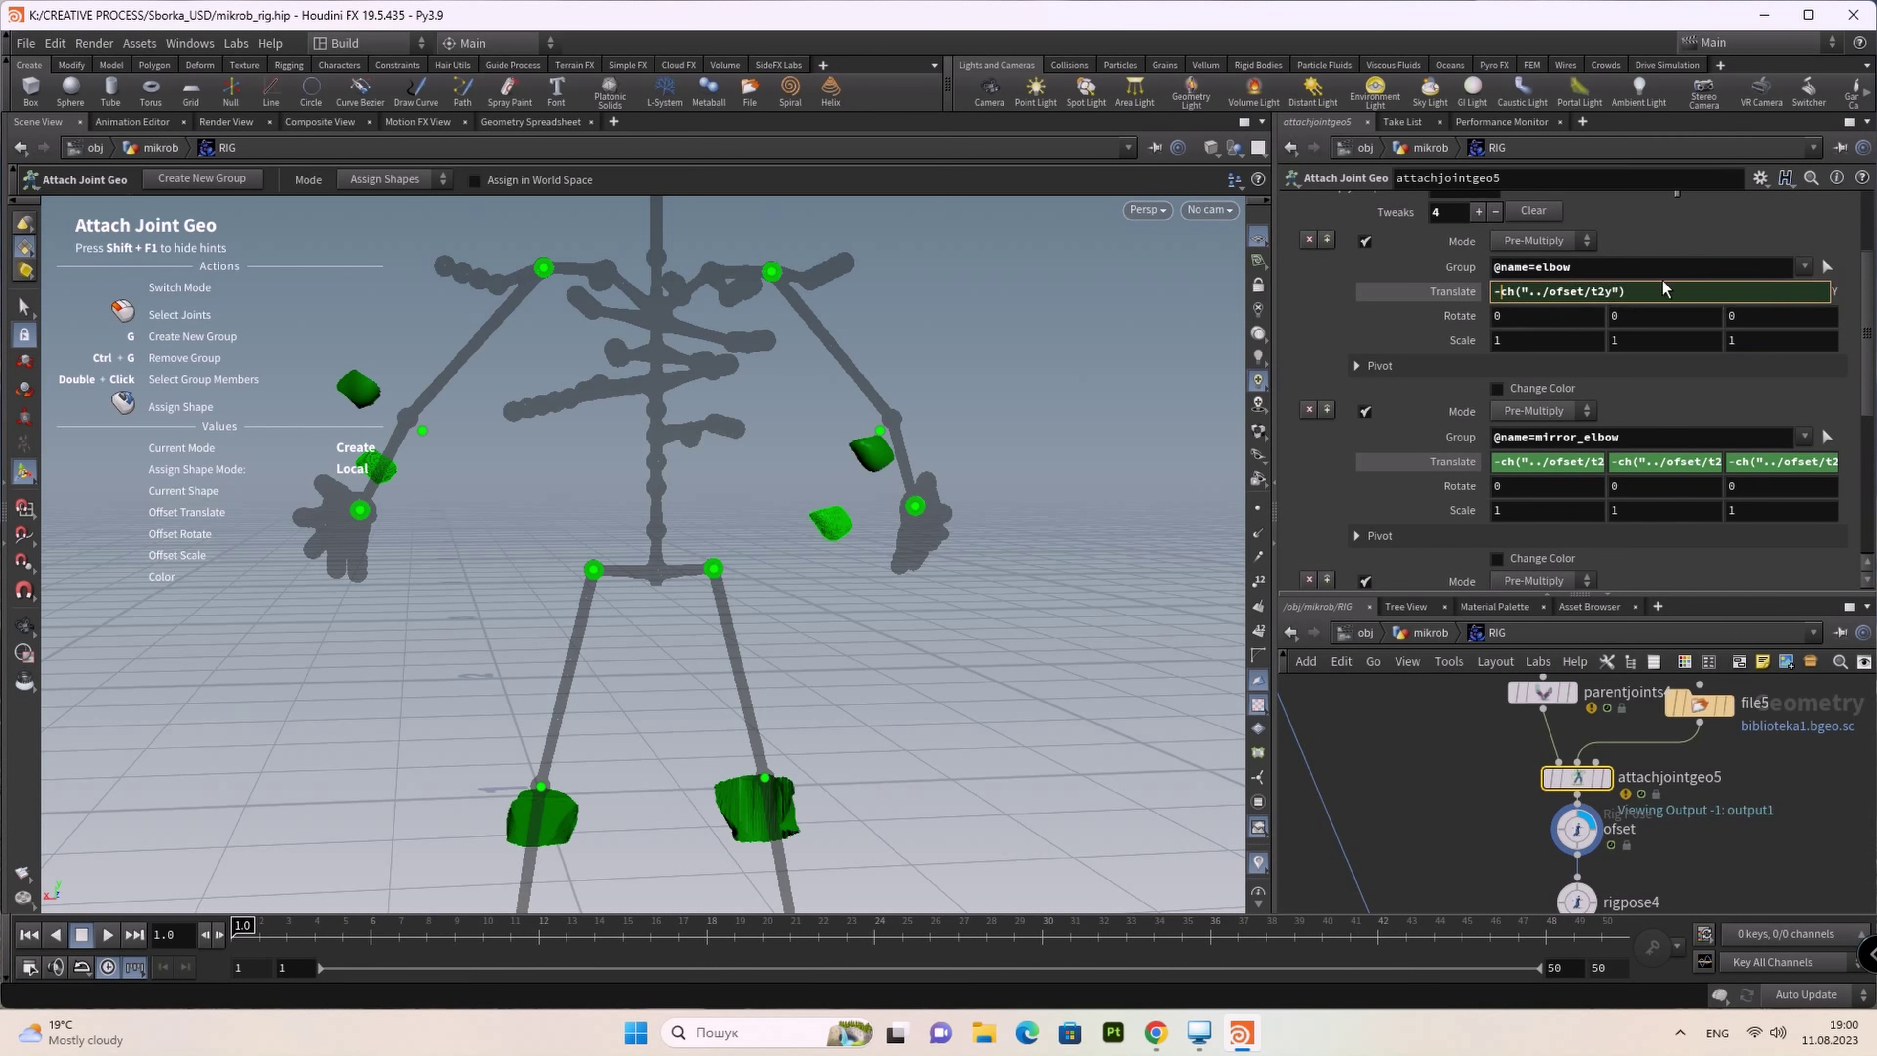
key(Return)
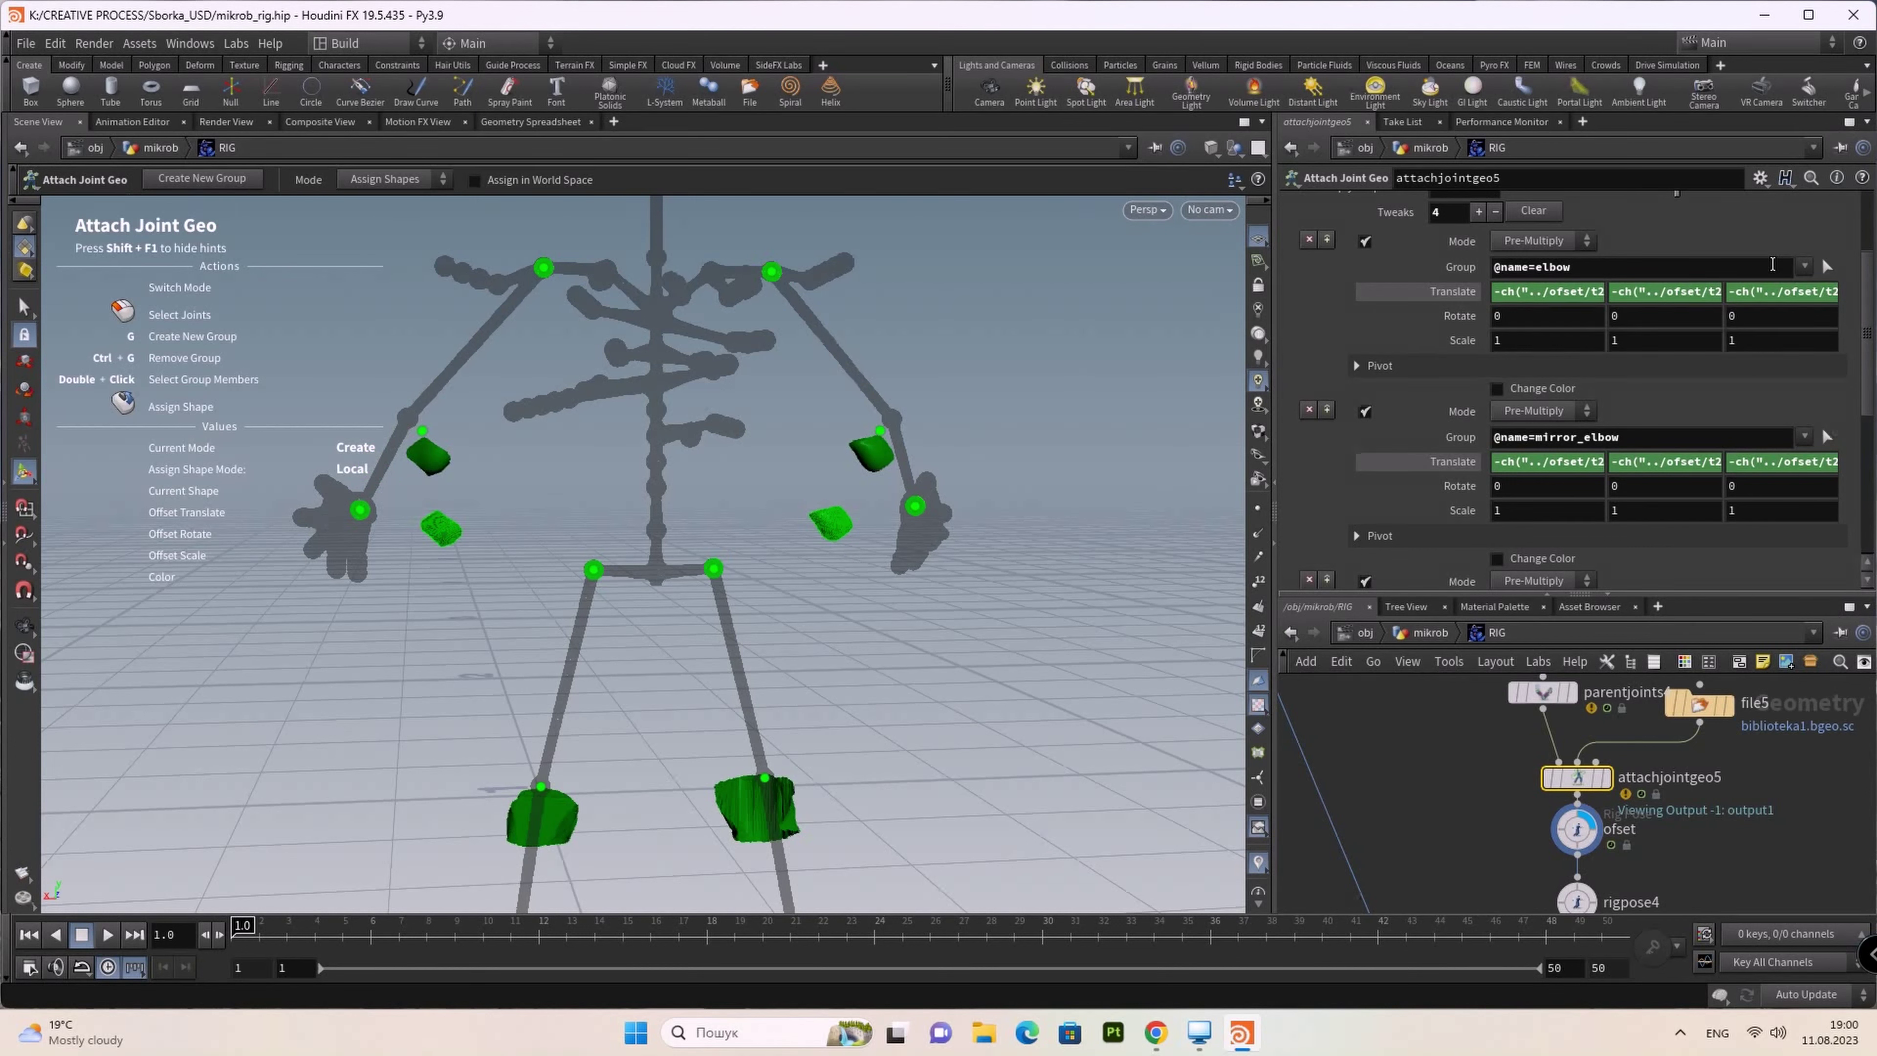
Step: Test un-negating the elbow Translate Z expression, then re-negate it
click(1737, 299)
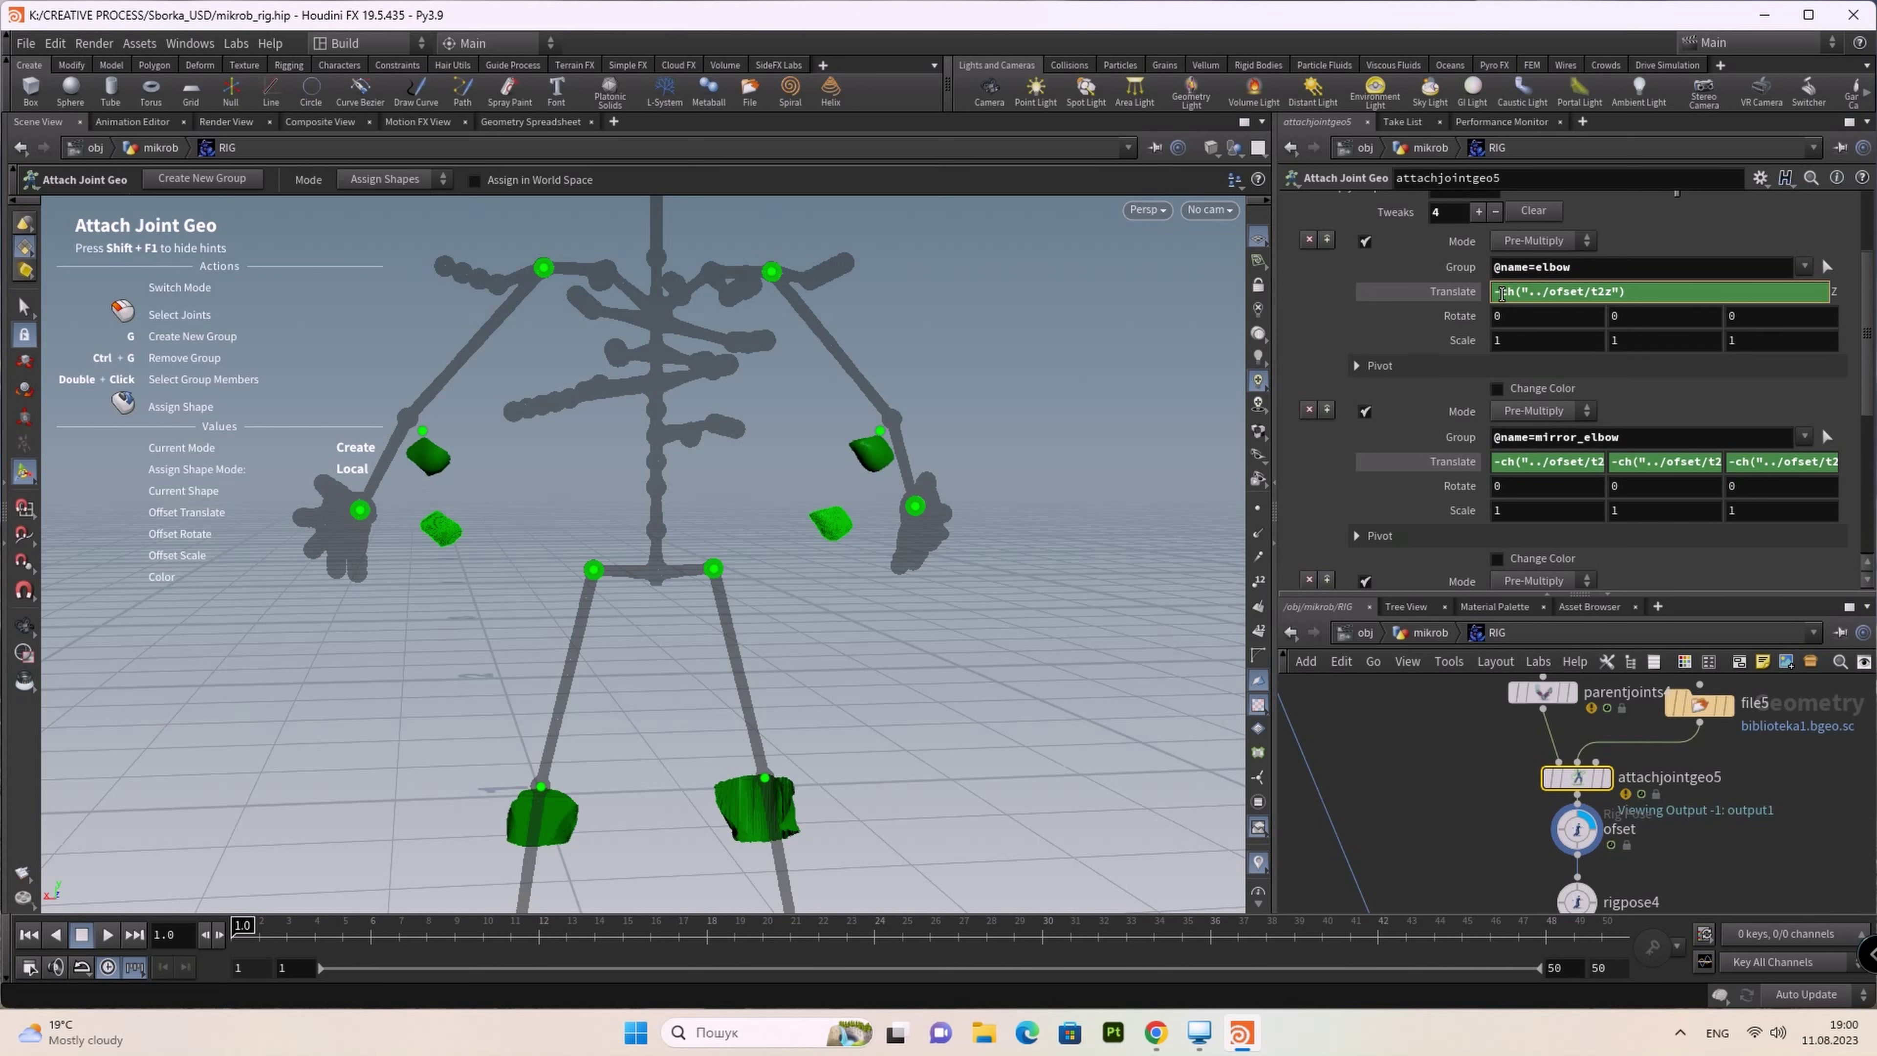
key(BackSpace)
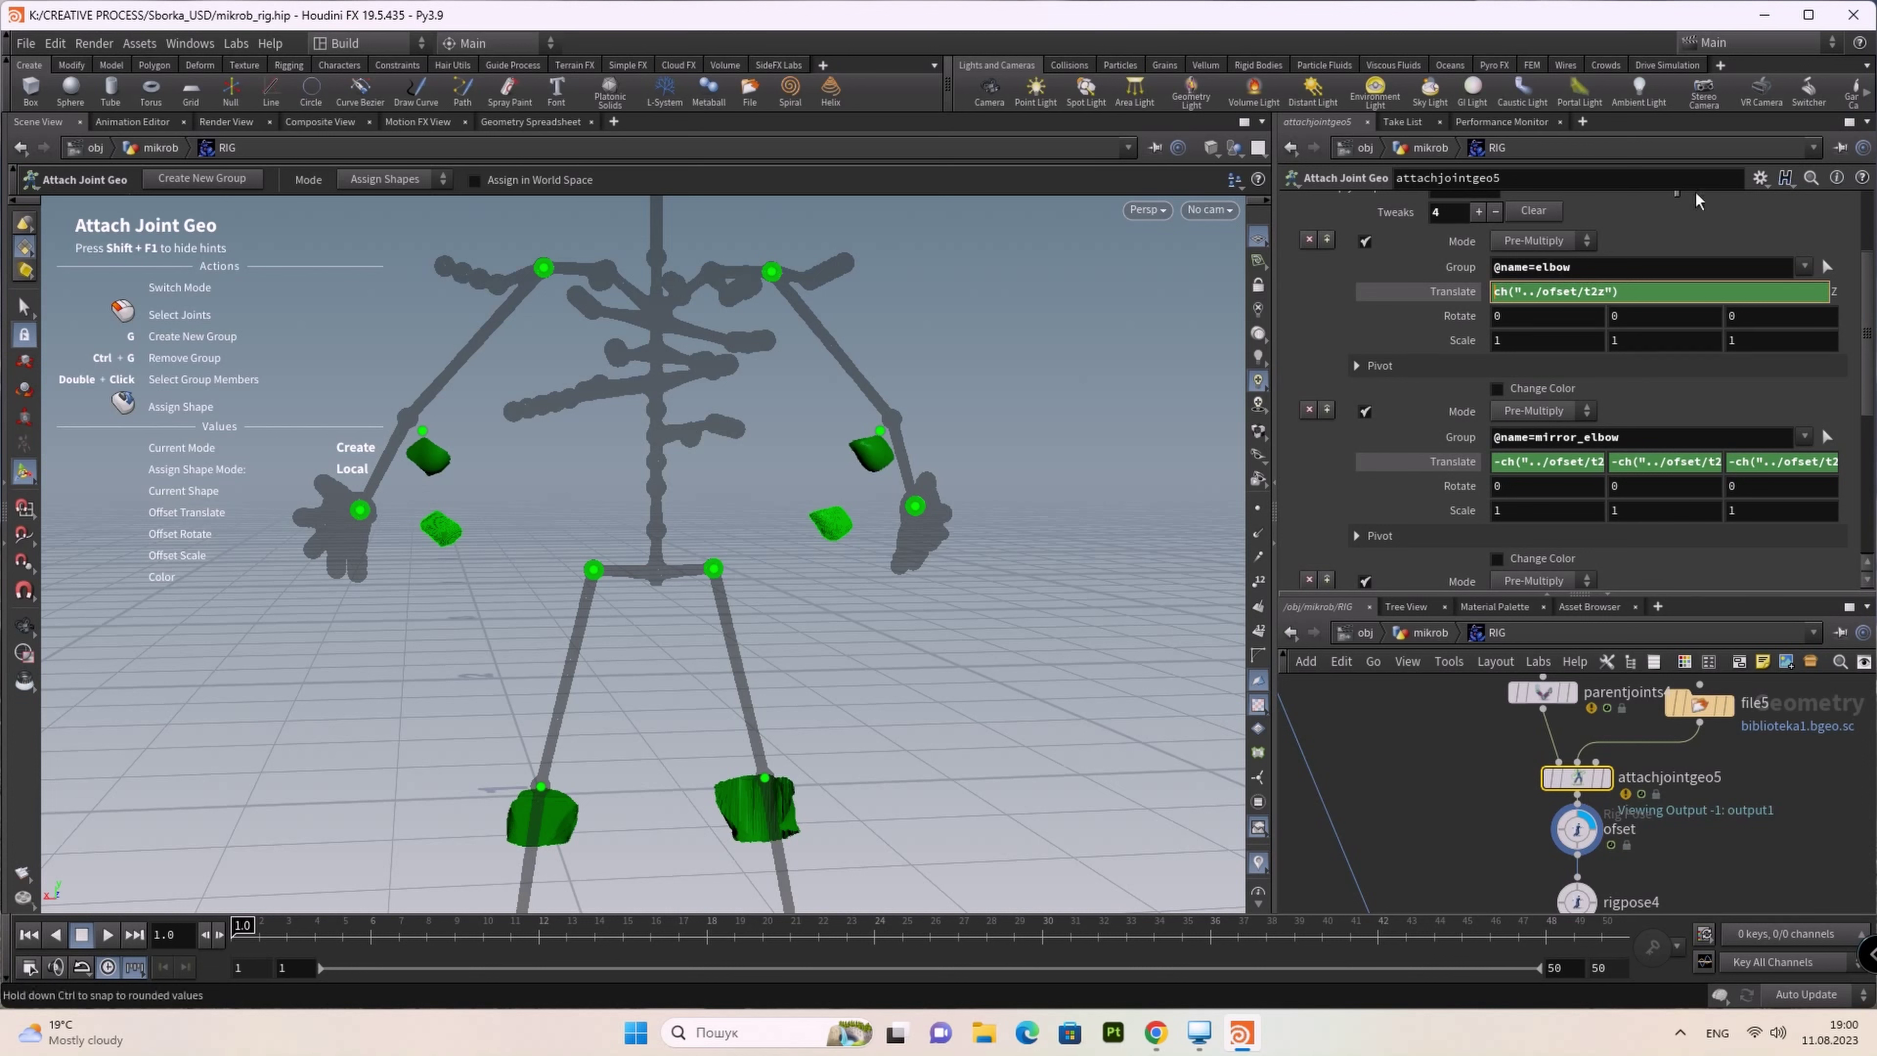
click(1716, 231)
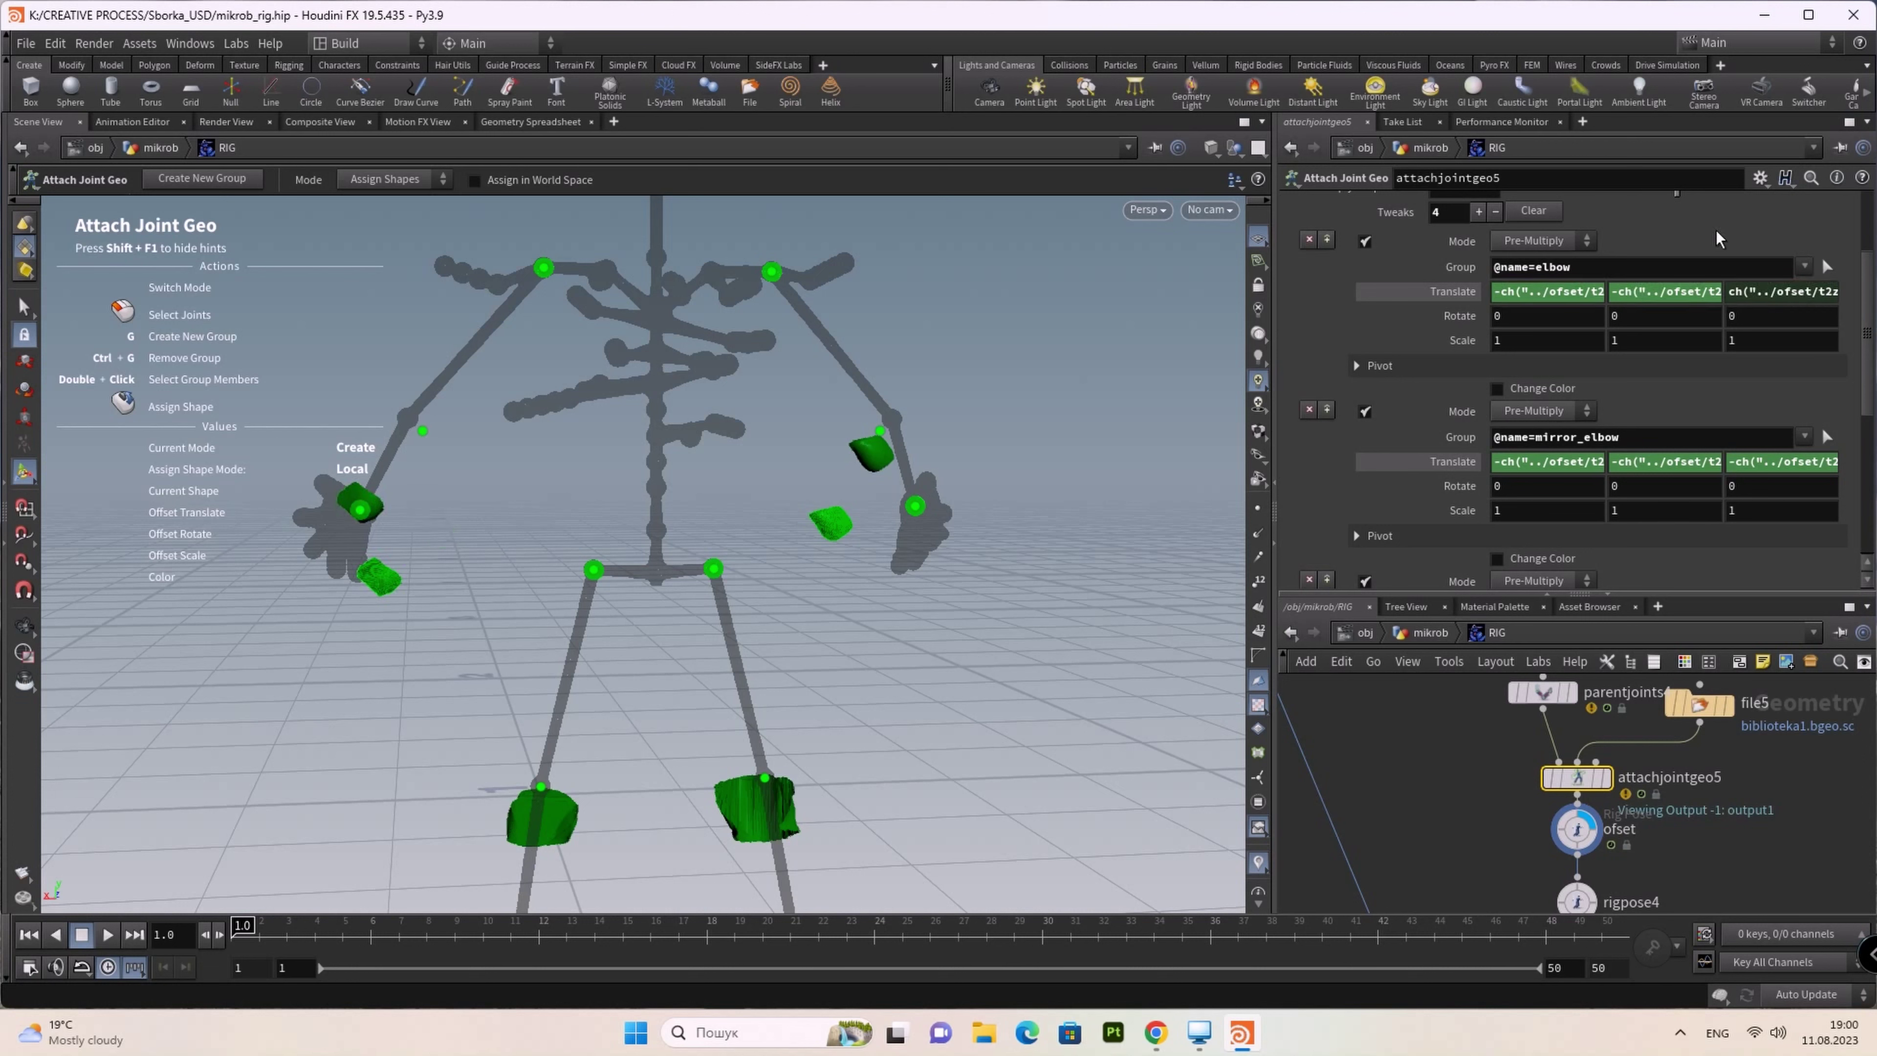
click(1730, 293)
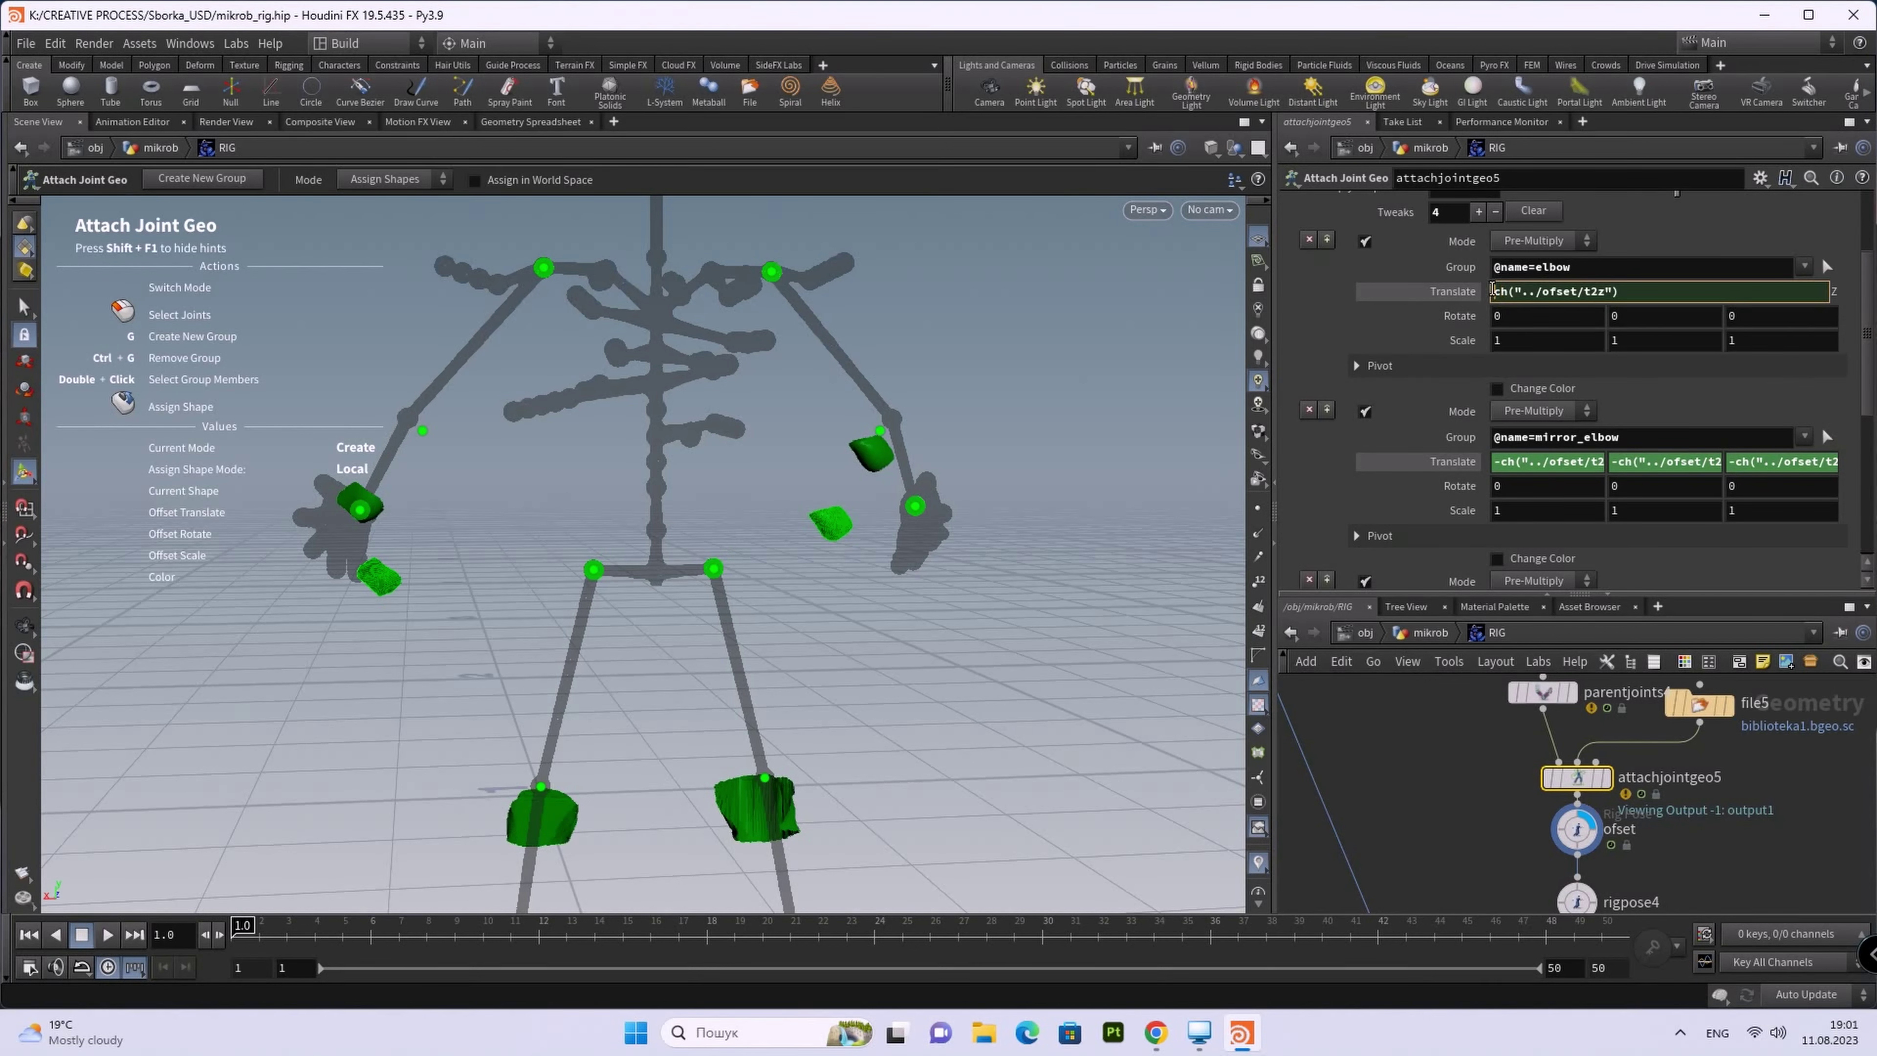
text(-)
key(Return)
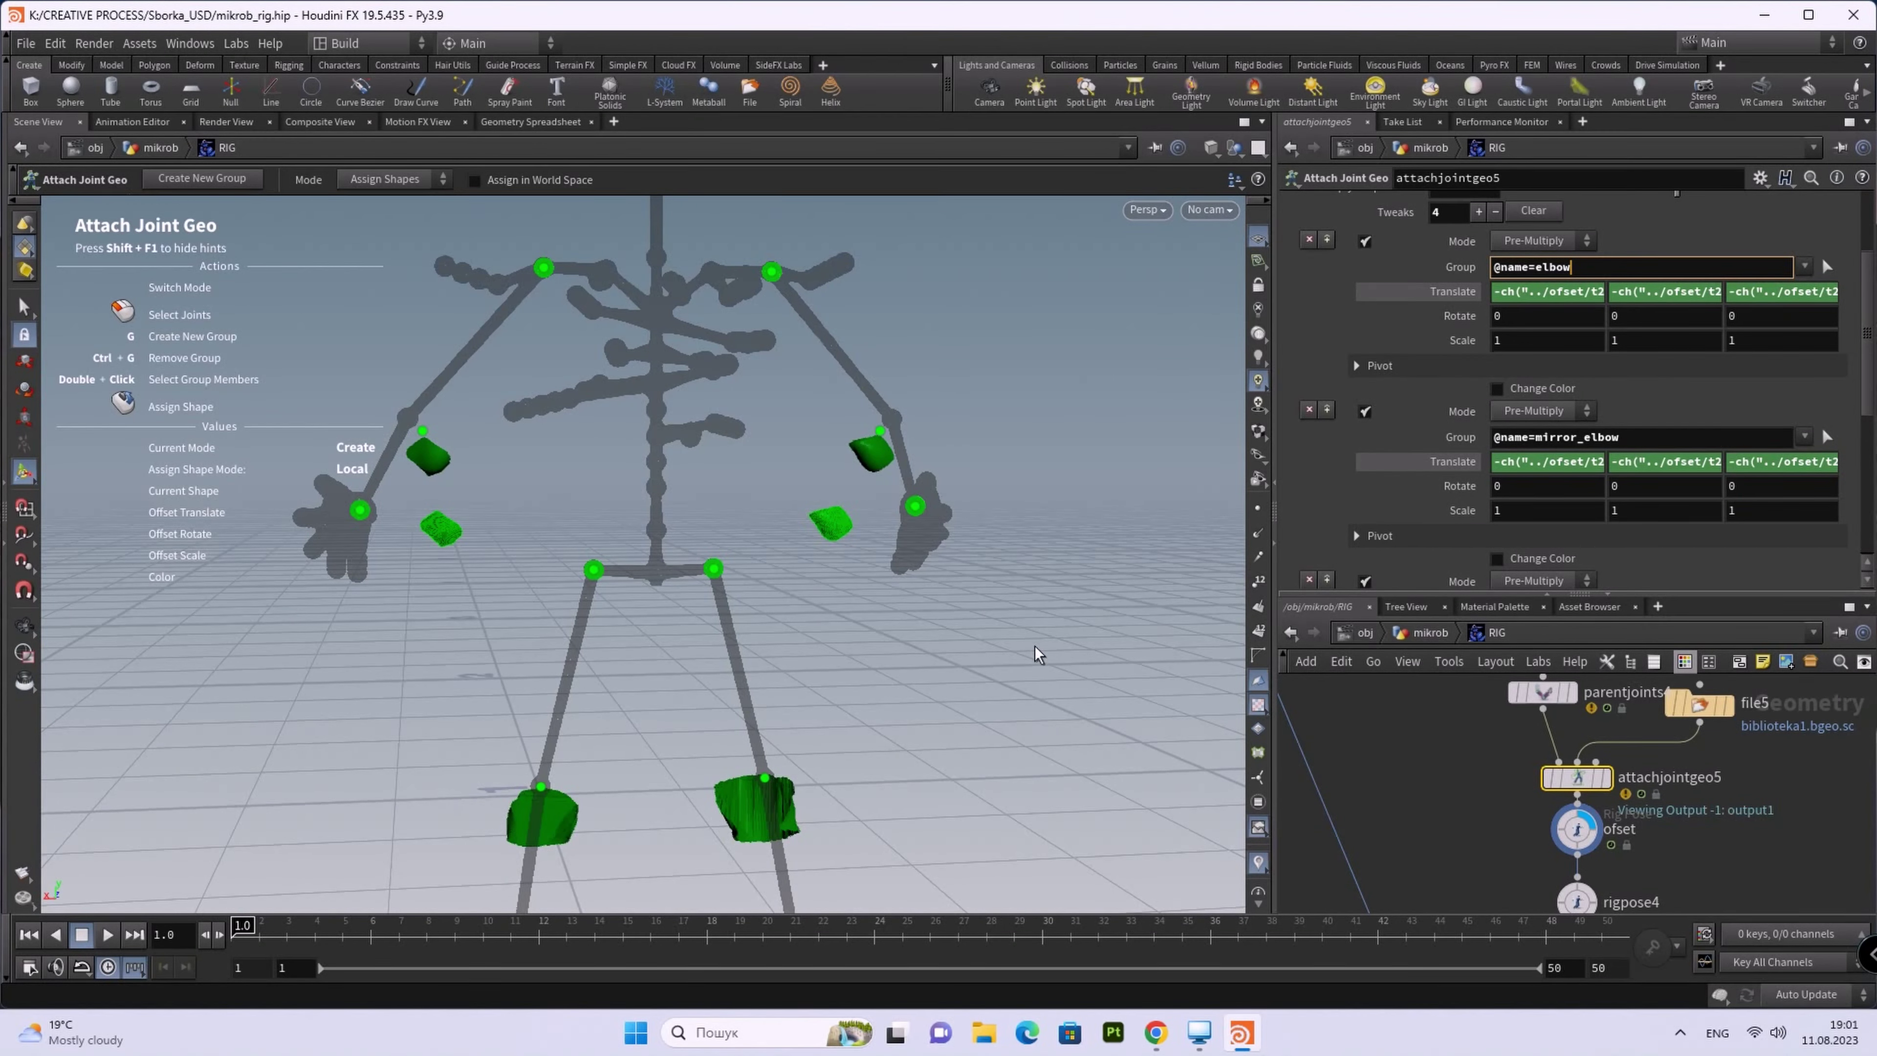
Step: Tumble the viewport to check both elbow shapes and bring ofset and rigpose4 into view
key(Escape)
mouse_move(1084, 580)
mouse_down()
mouse_move(1218, 610)
mouse_move(1122, 658)
mouse_up()
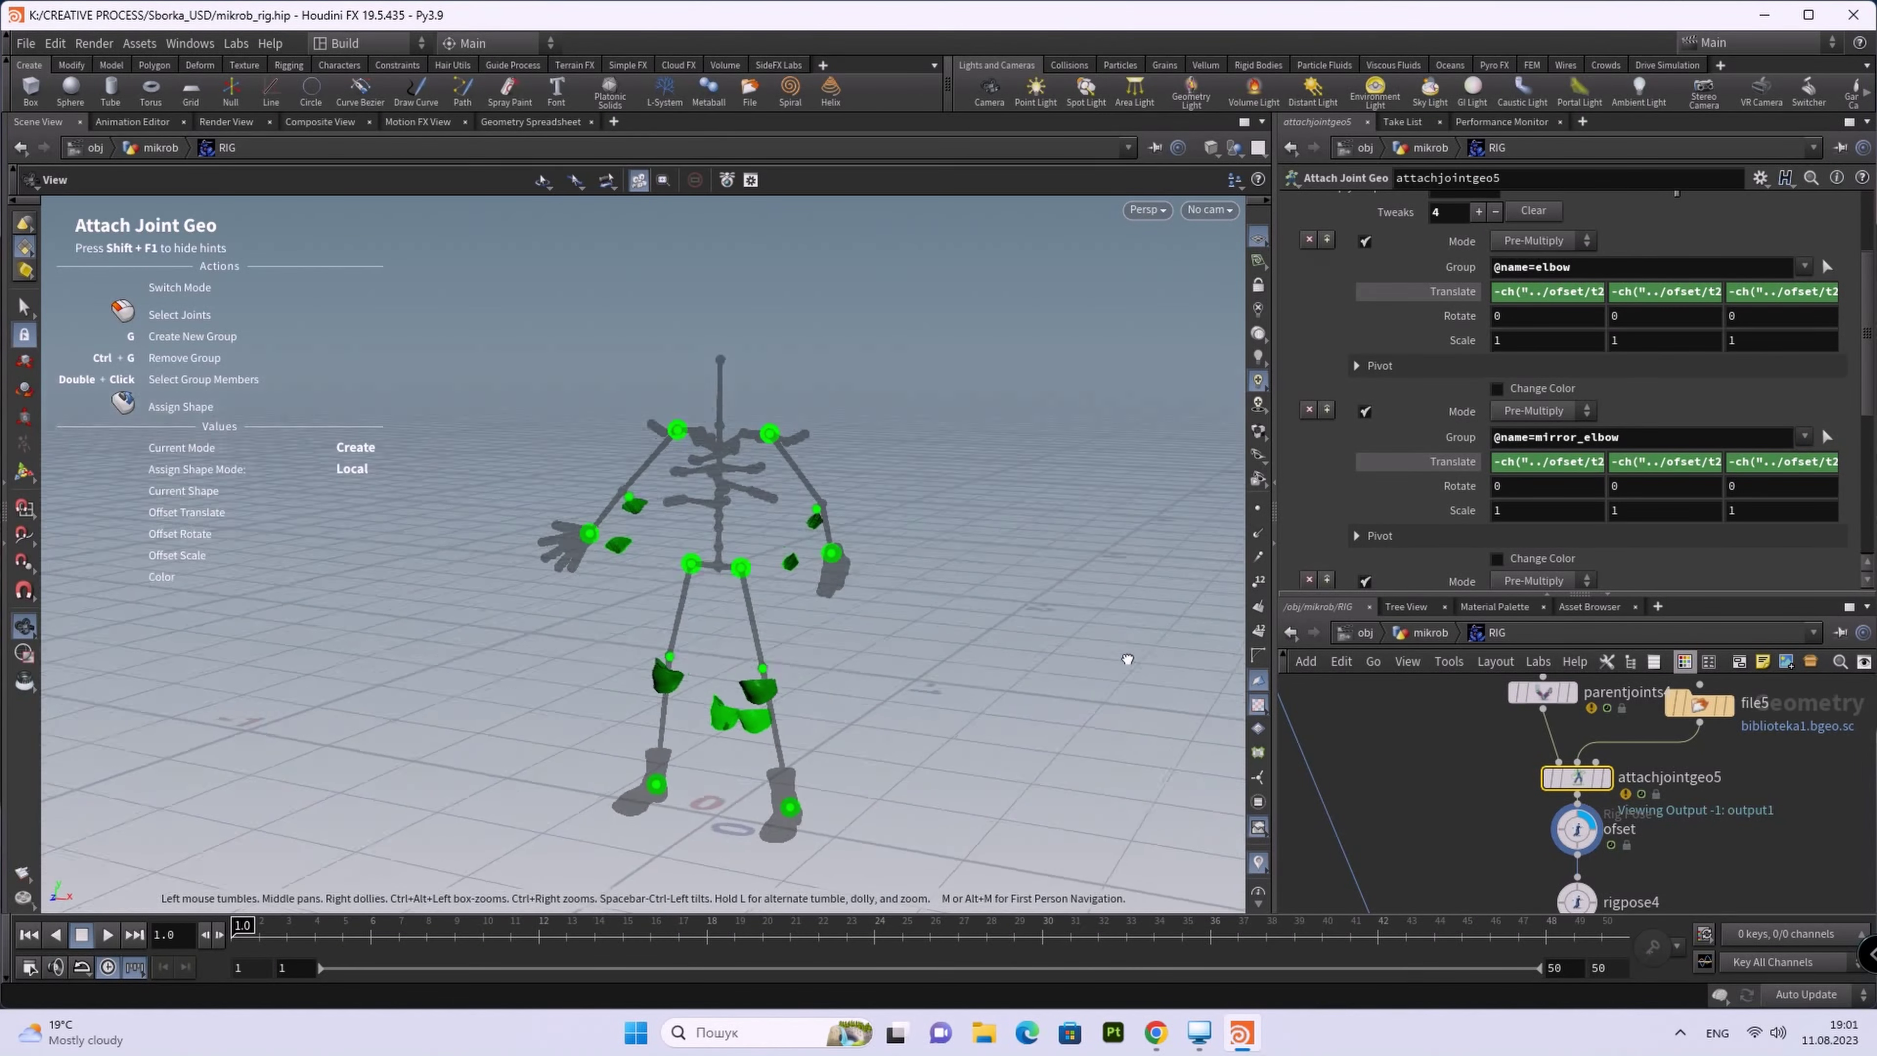
mouse_move(1708, 903)
middle_down()
mouse_move(1740, 789)
mouse_move(1720, 809)
middle_up()
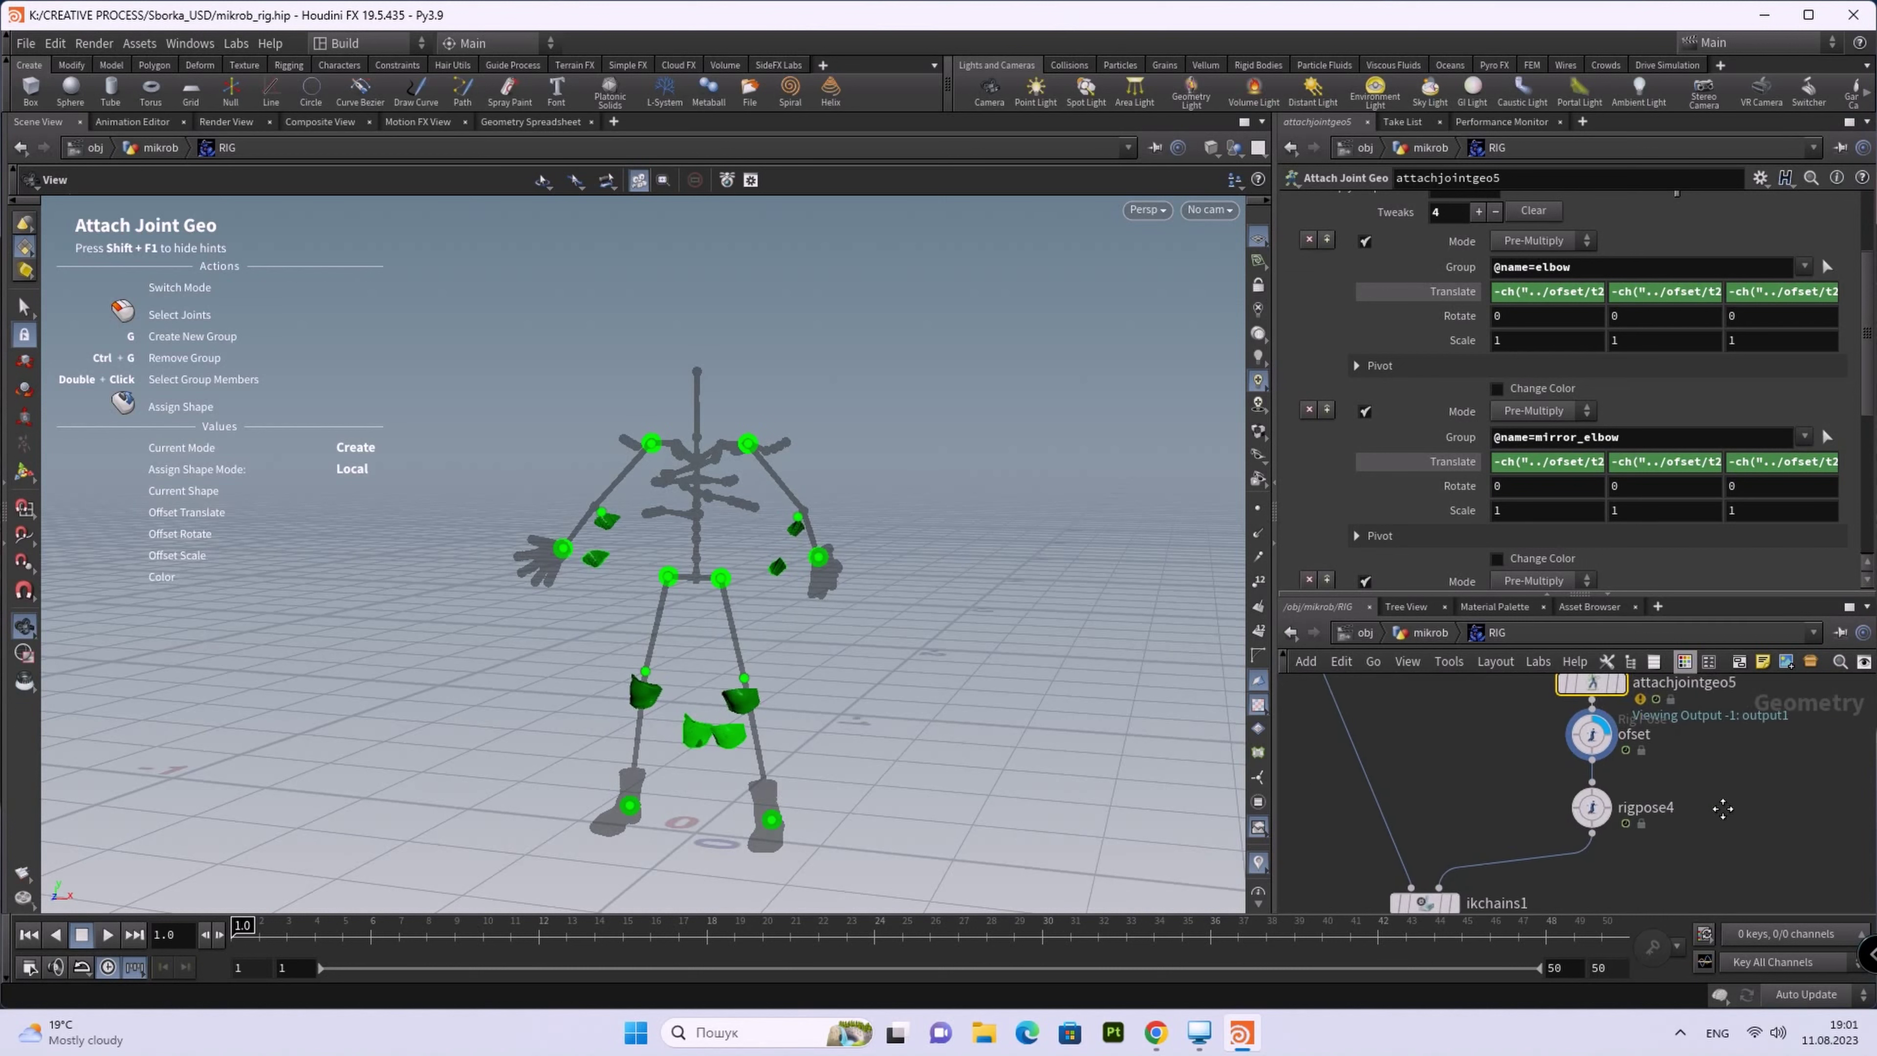
Step: Select the ofset rig pose node and browse its joint parameters
key(Return)
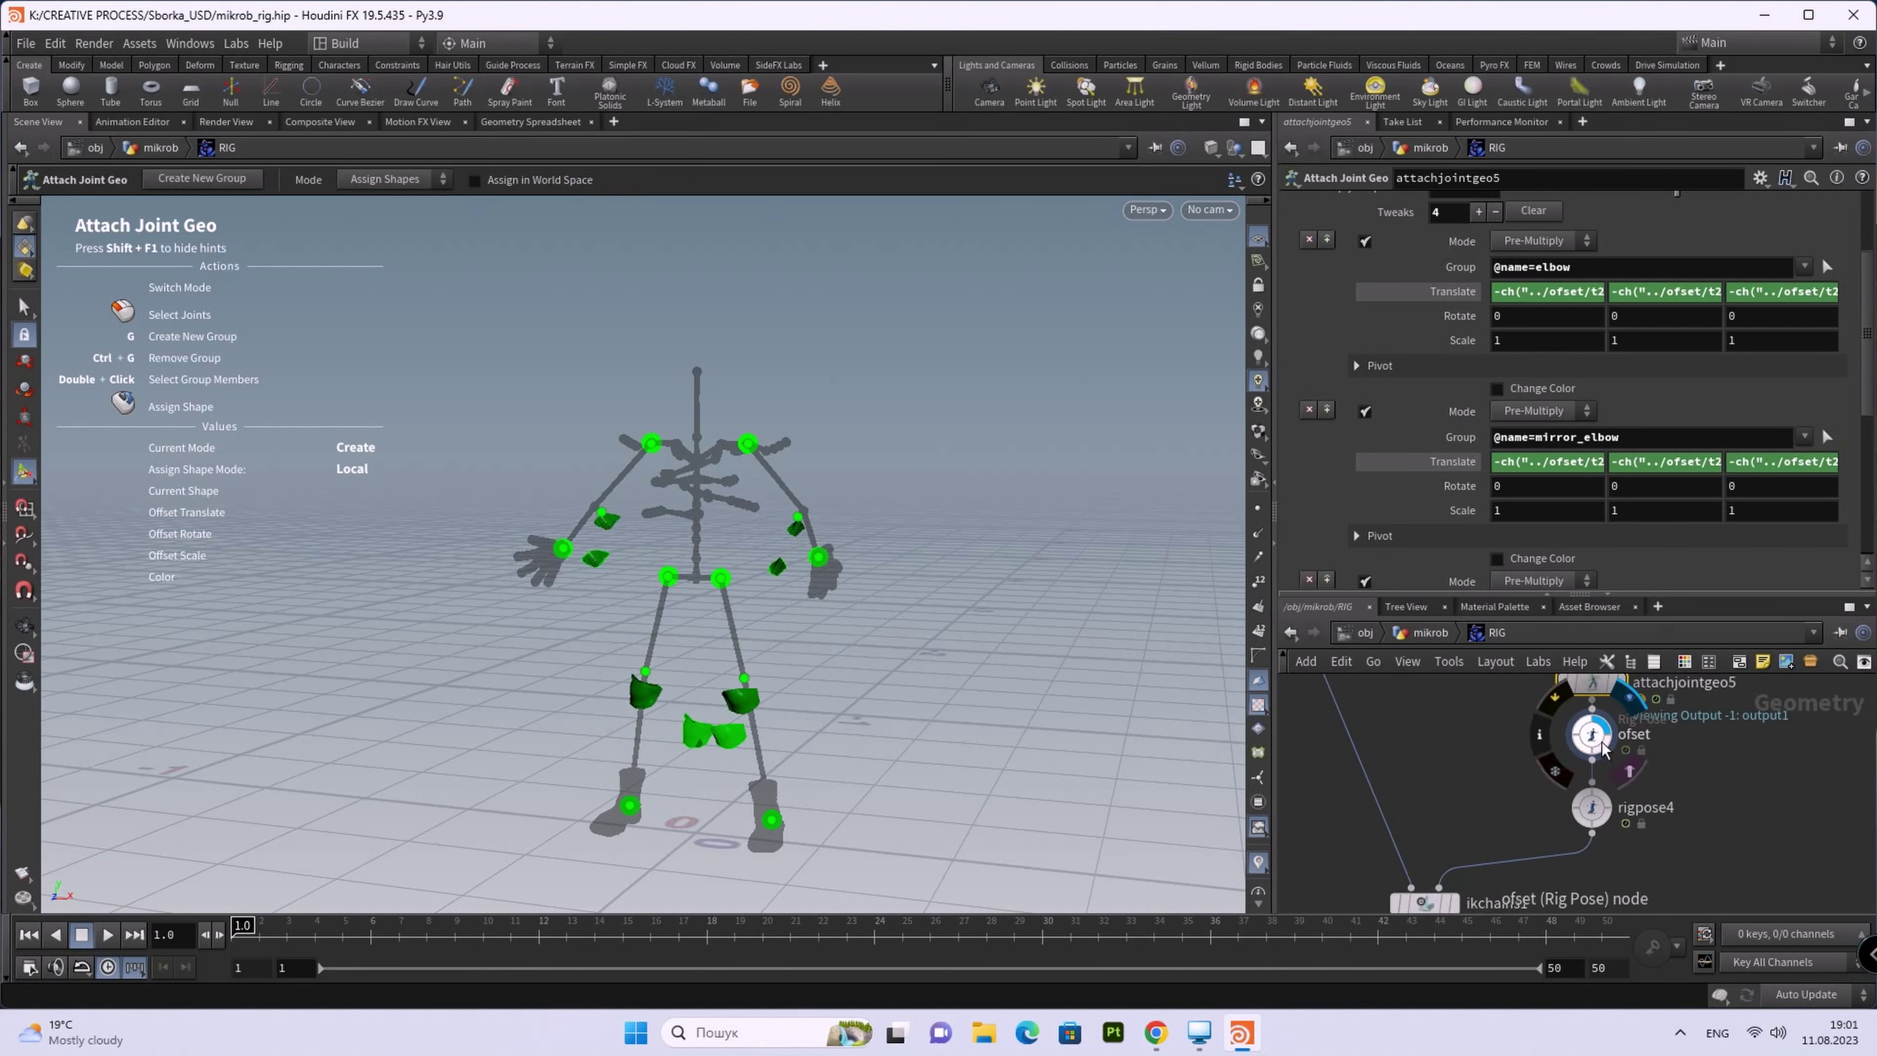
click(1591, 735)
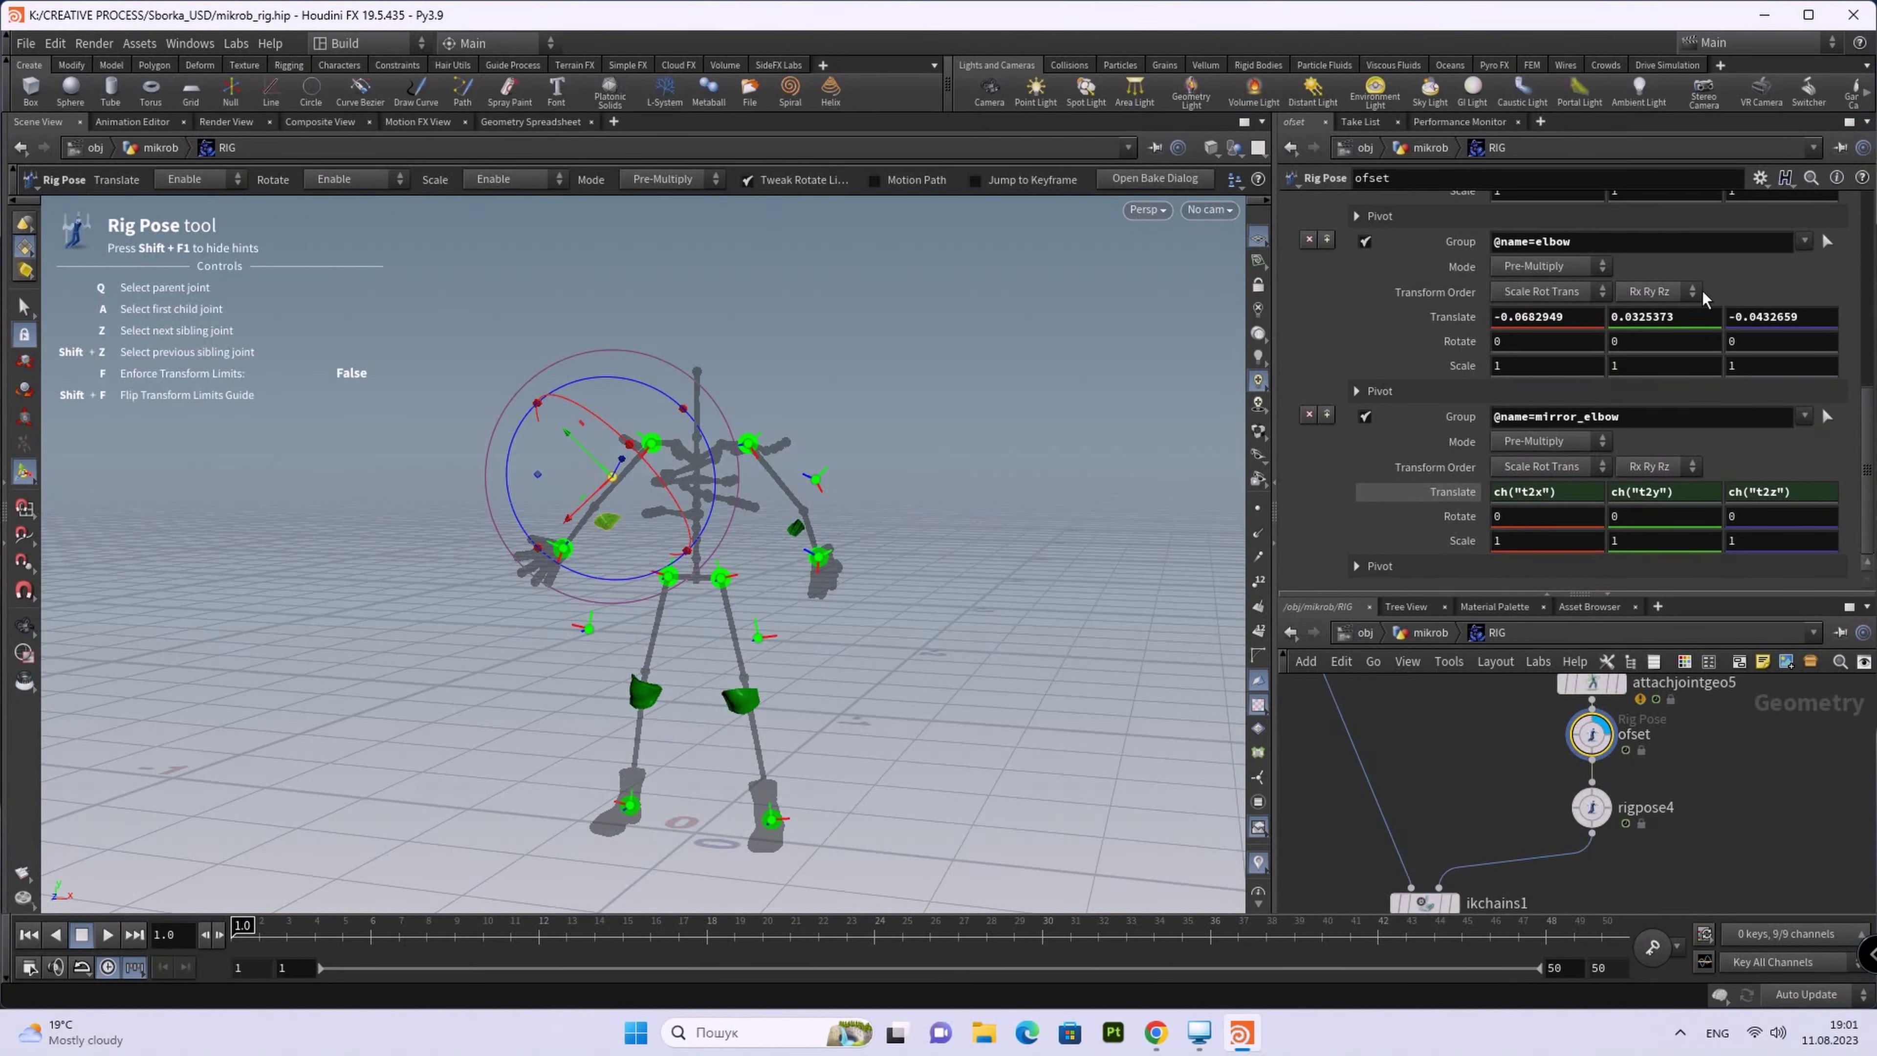
scroll(1871, 442, up, 5)
scroll(1872, 443, up, 5)
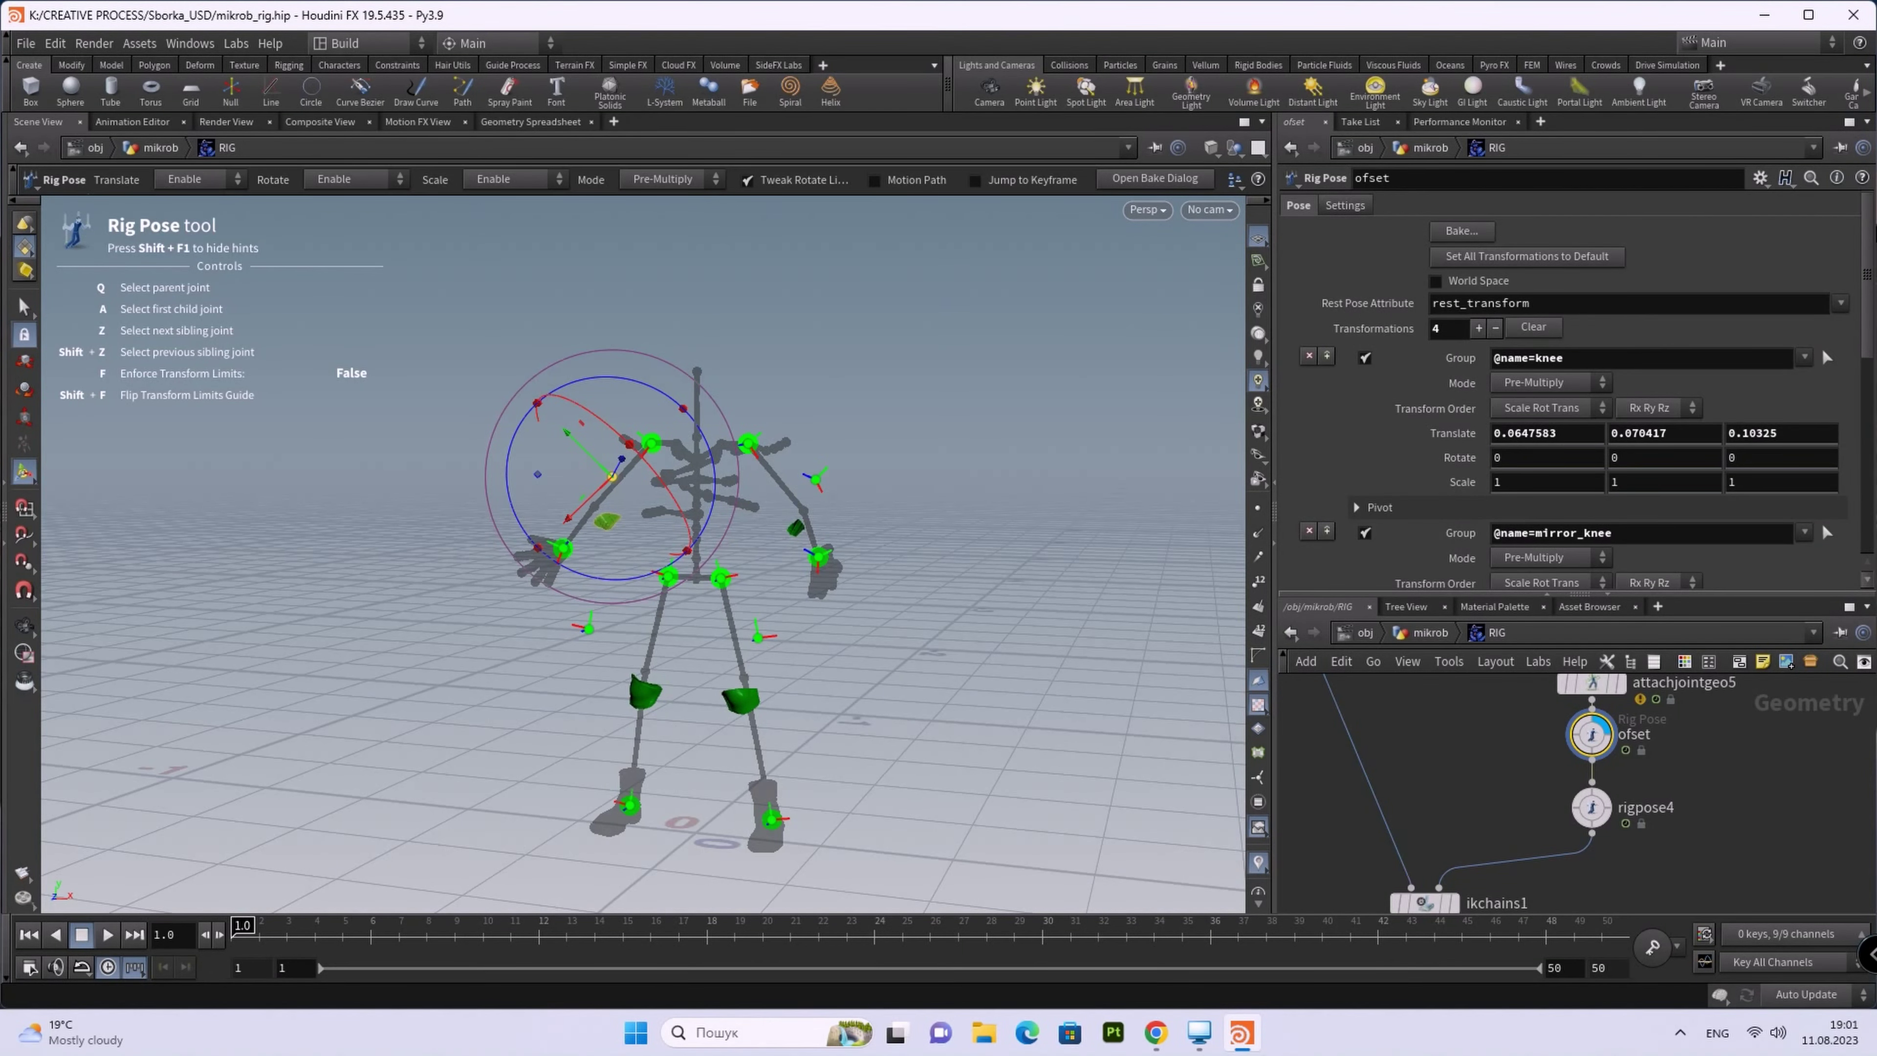
scroll(1764, 337, down, 2)
scroll(1764, 336, down, 2)
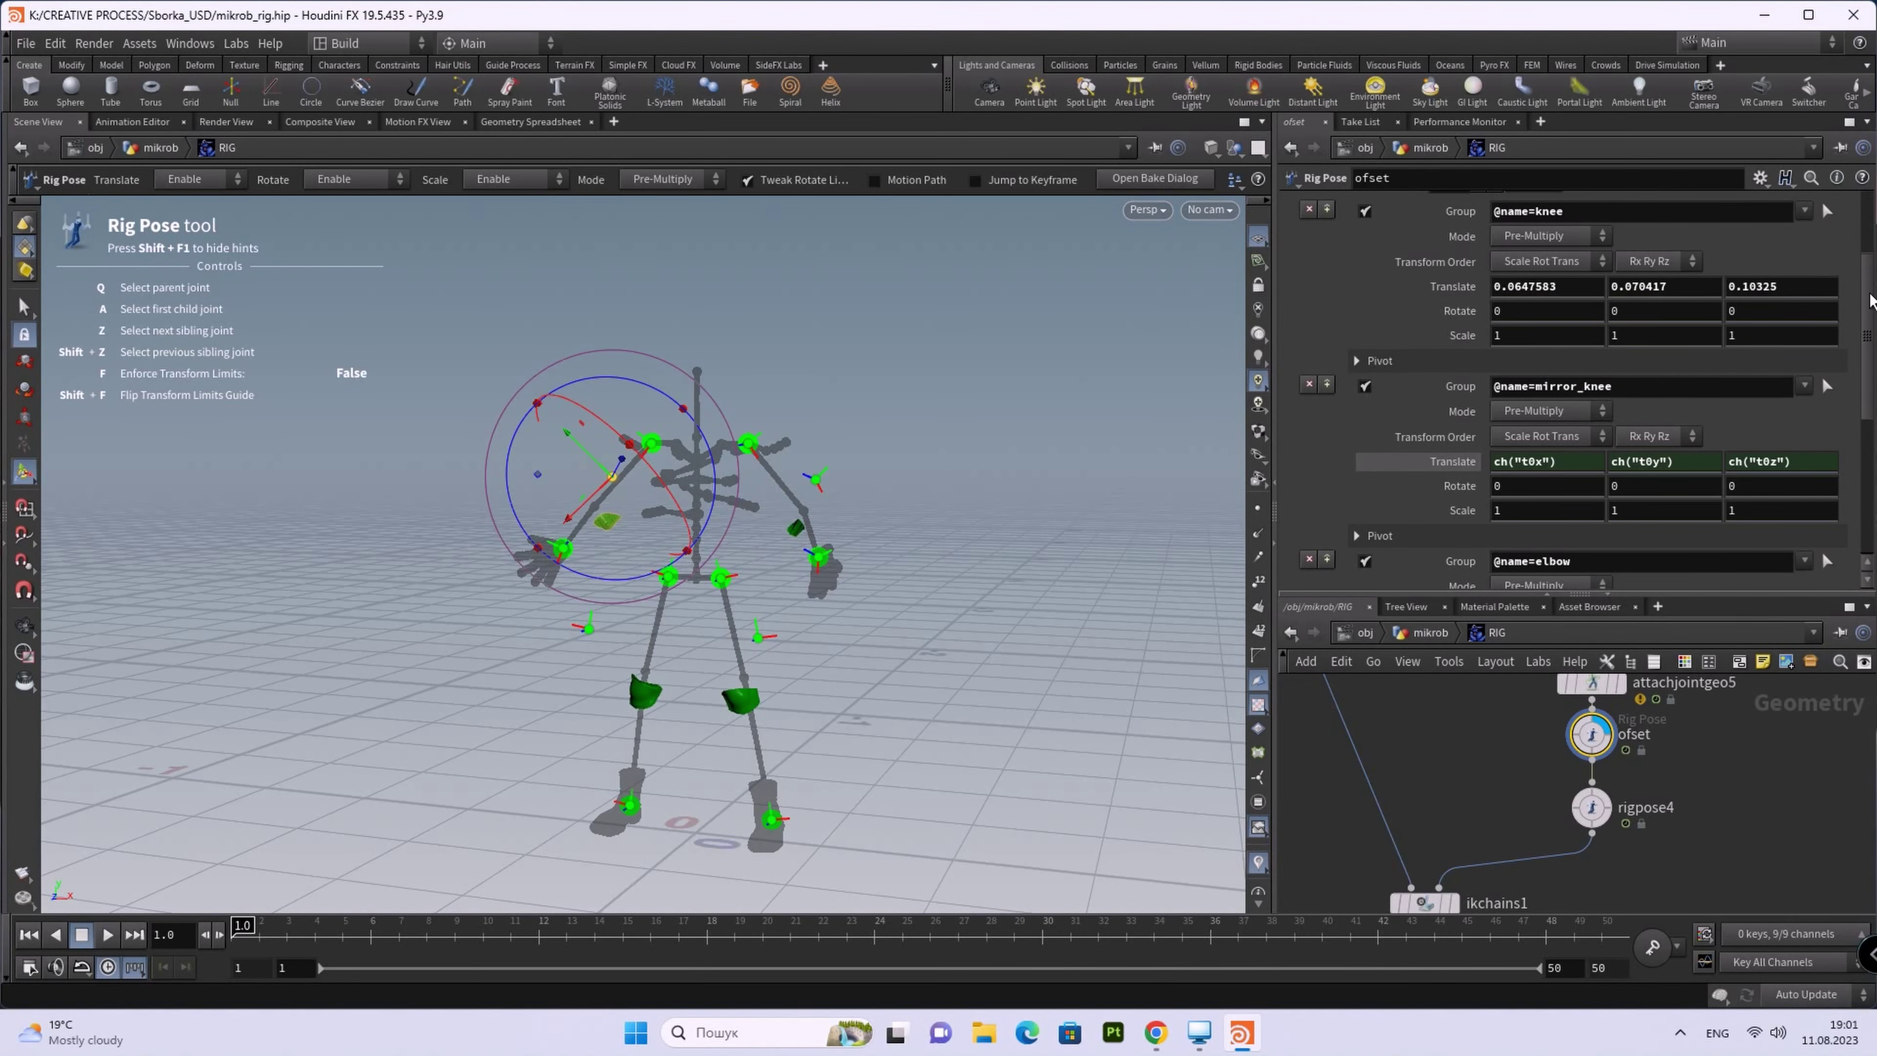
scroll(1871, 237, up, 2)
scroll(1821, 348, down, 2)
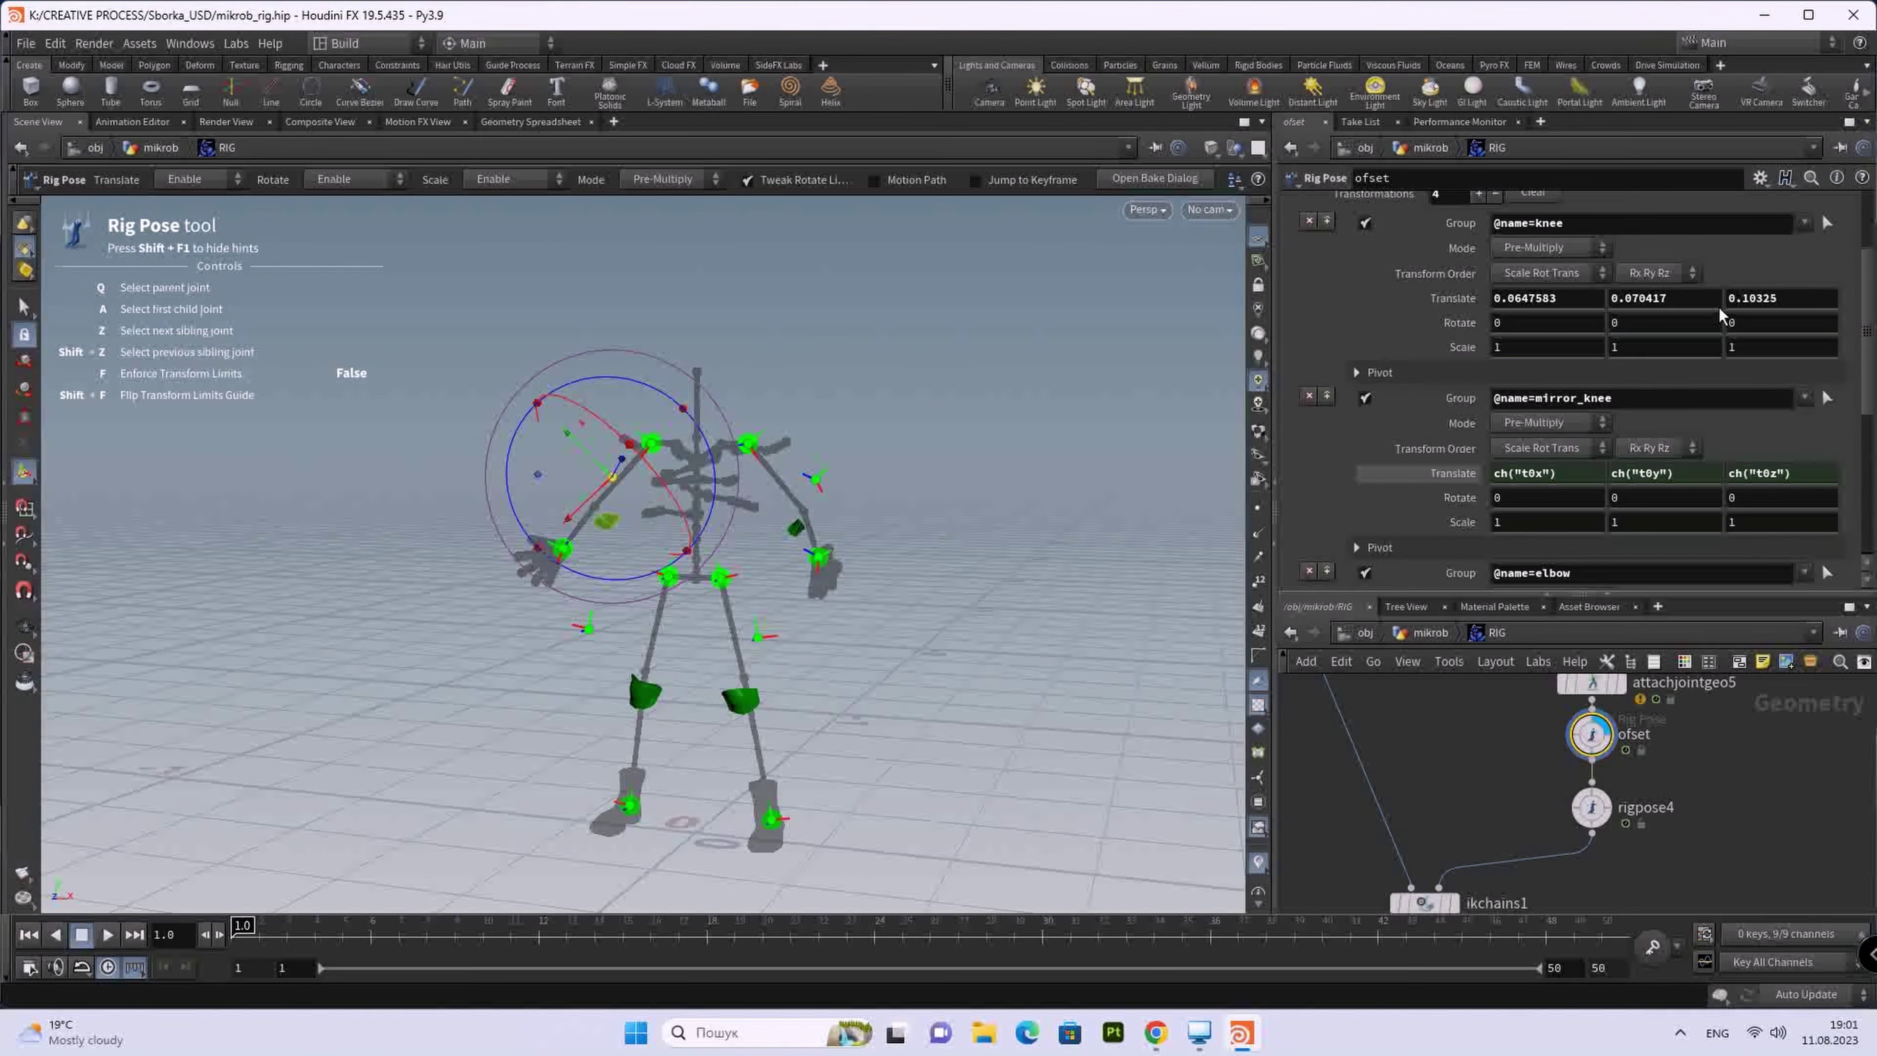
Step: Lock the knee's Translate, Rotate and Scale parameters
right_click(1452, 309)
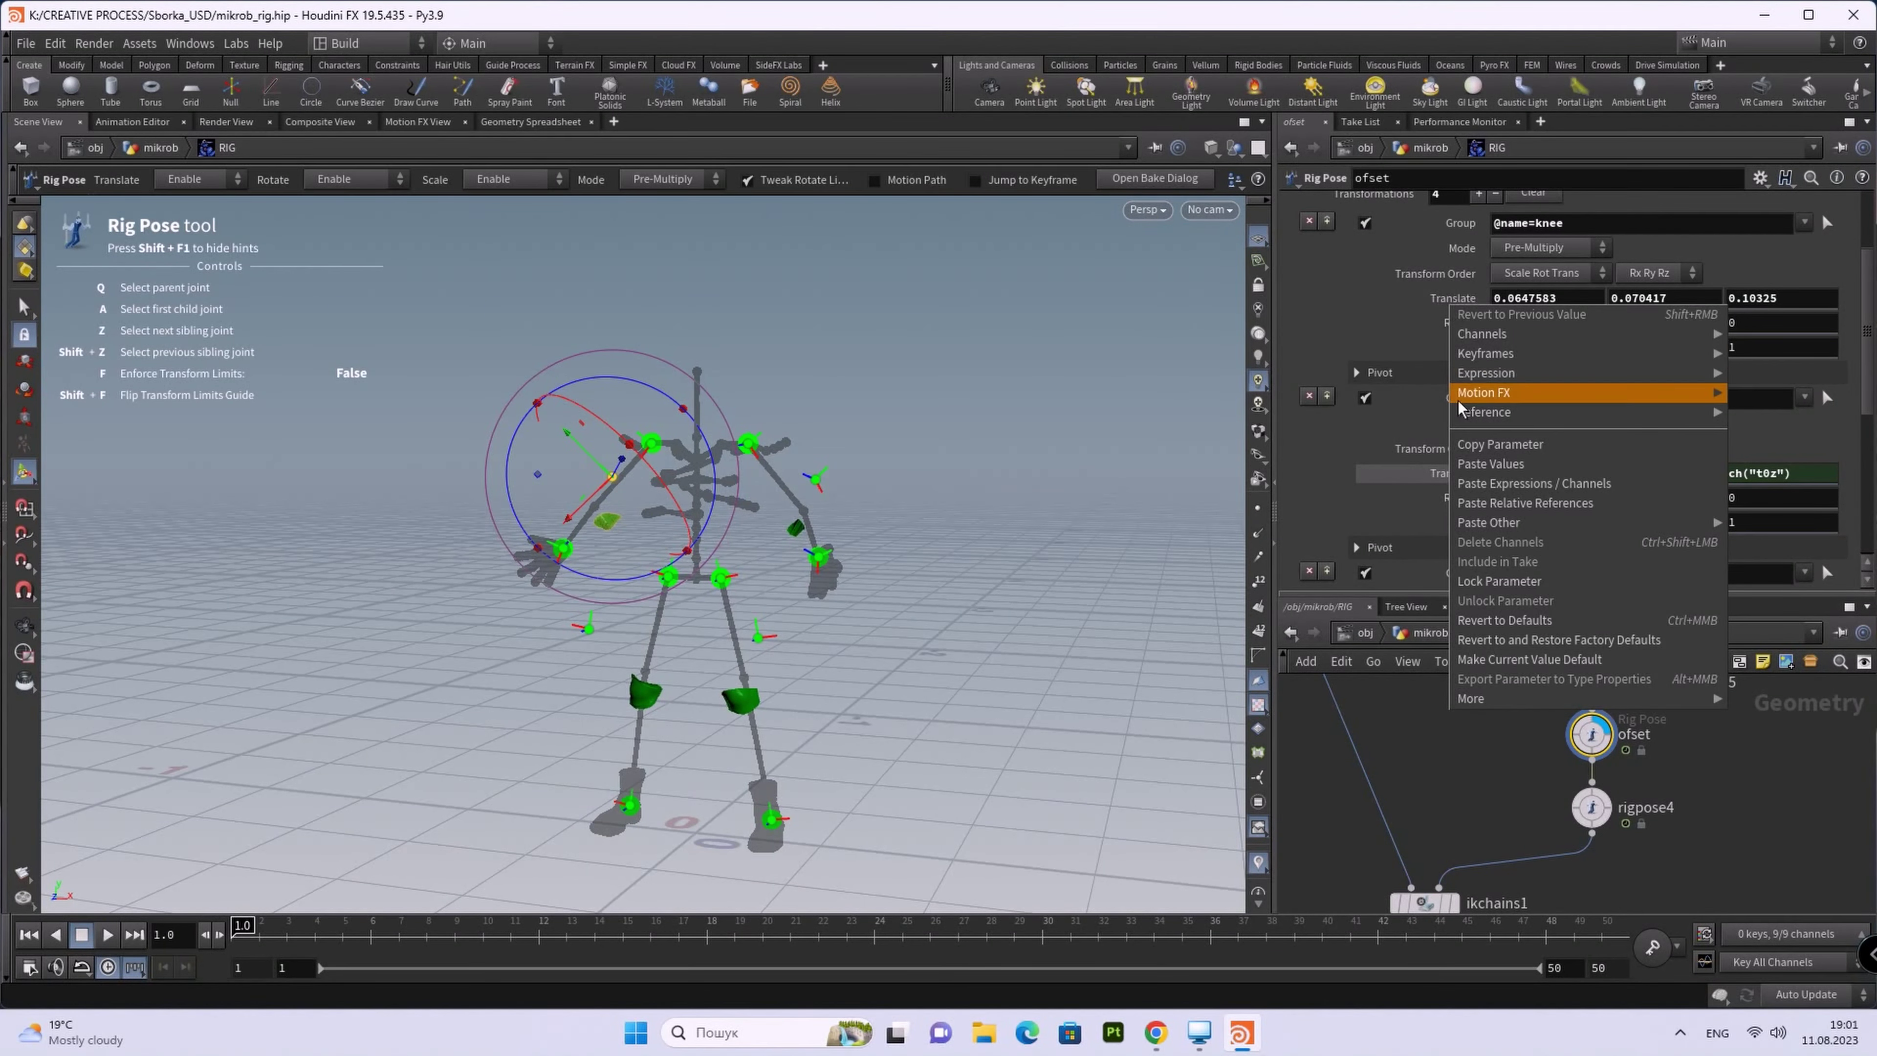
click(1514, 581)
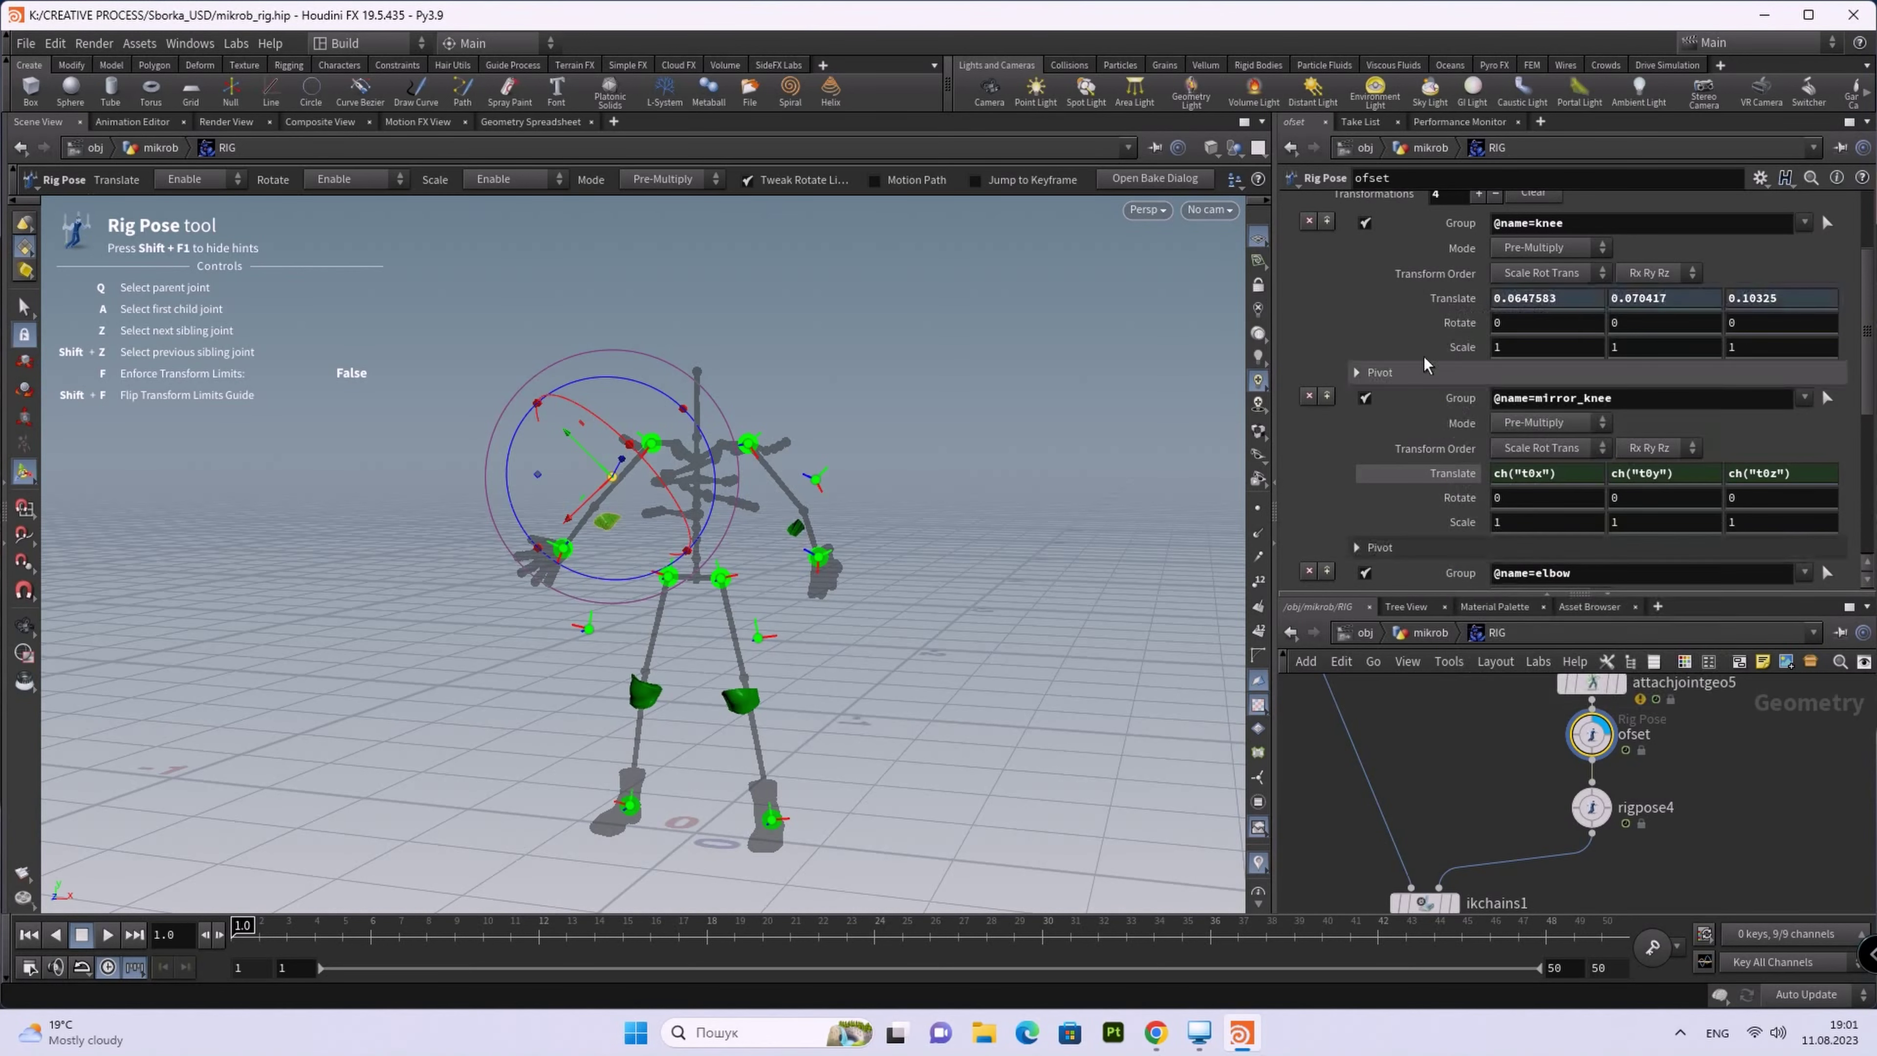
right_click(1450, 322)
click(1494, 594)
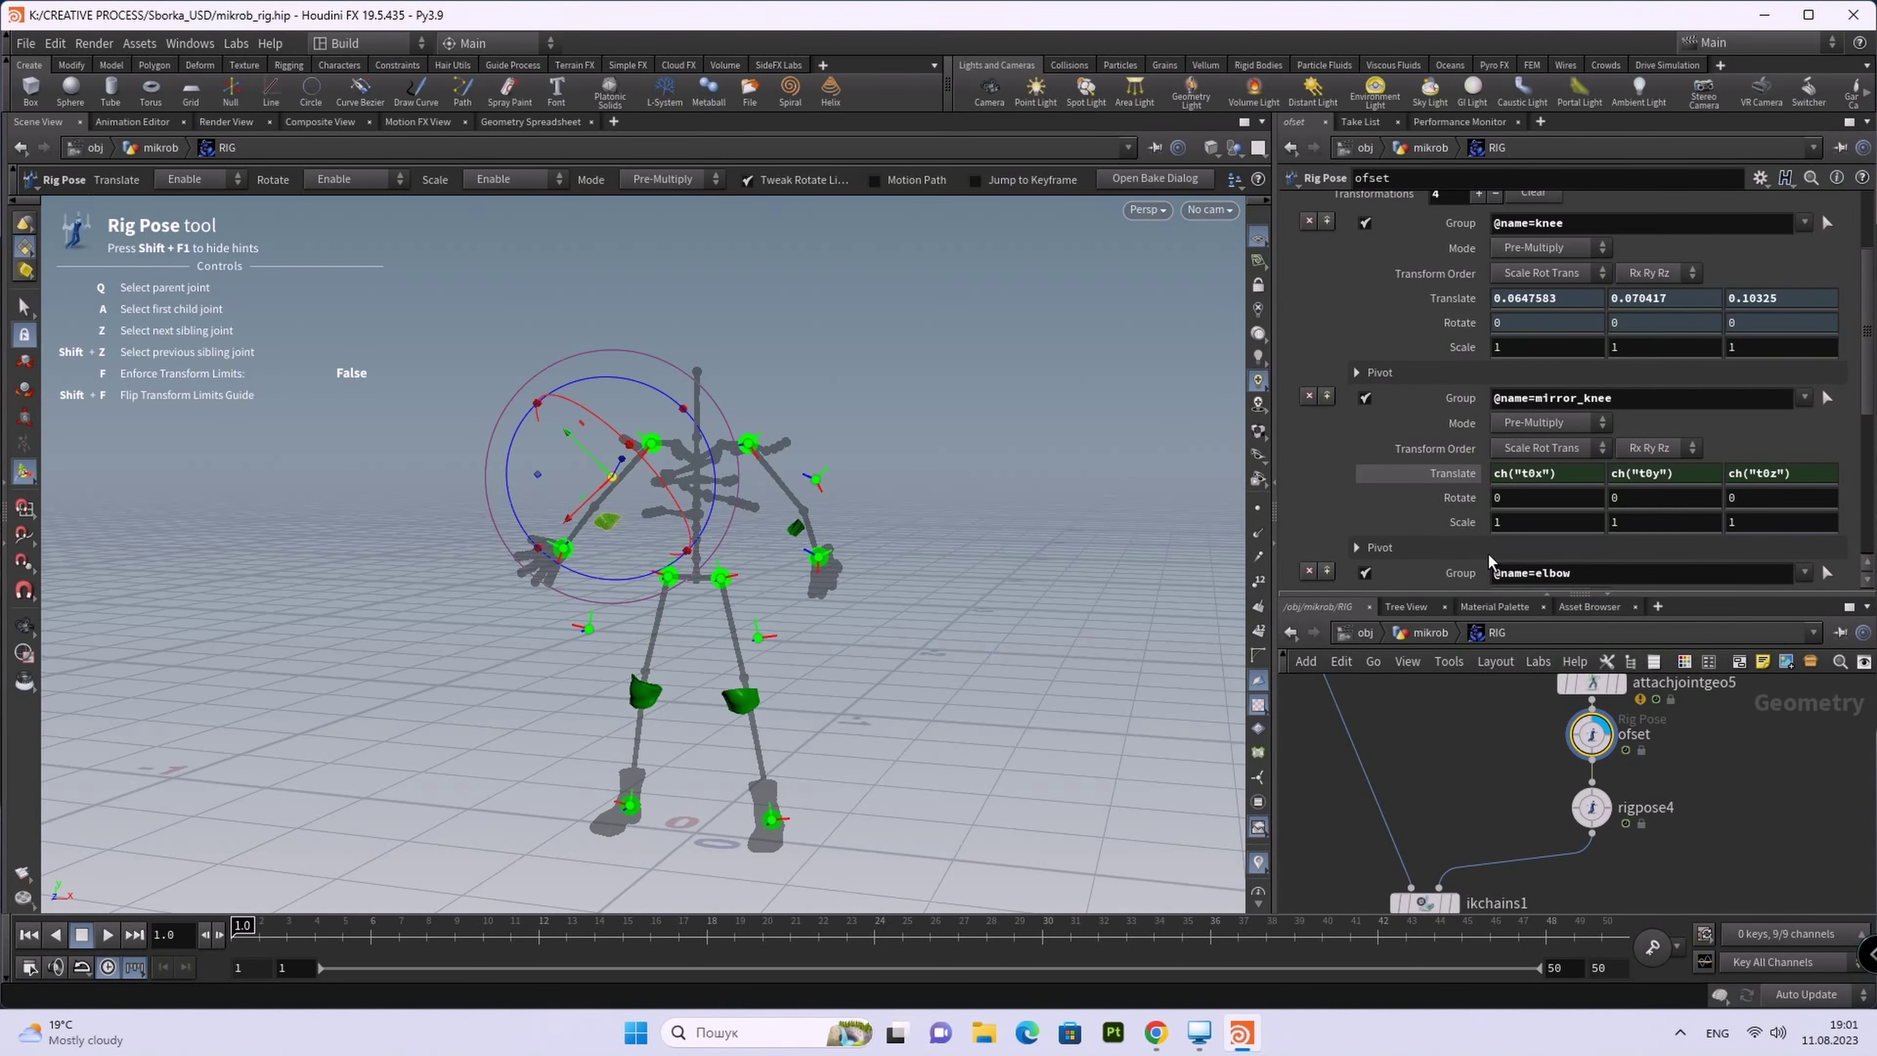
right_click(1469, 348)
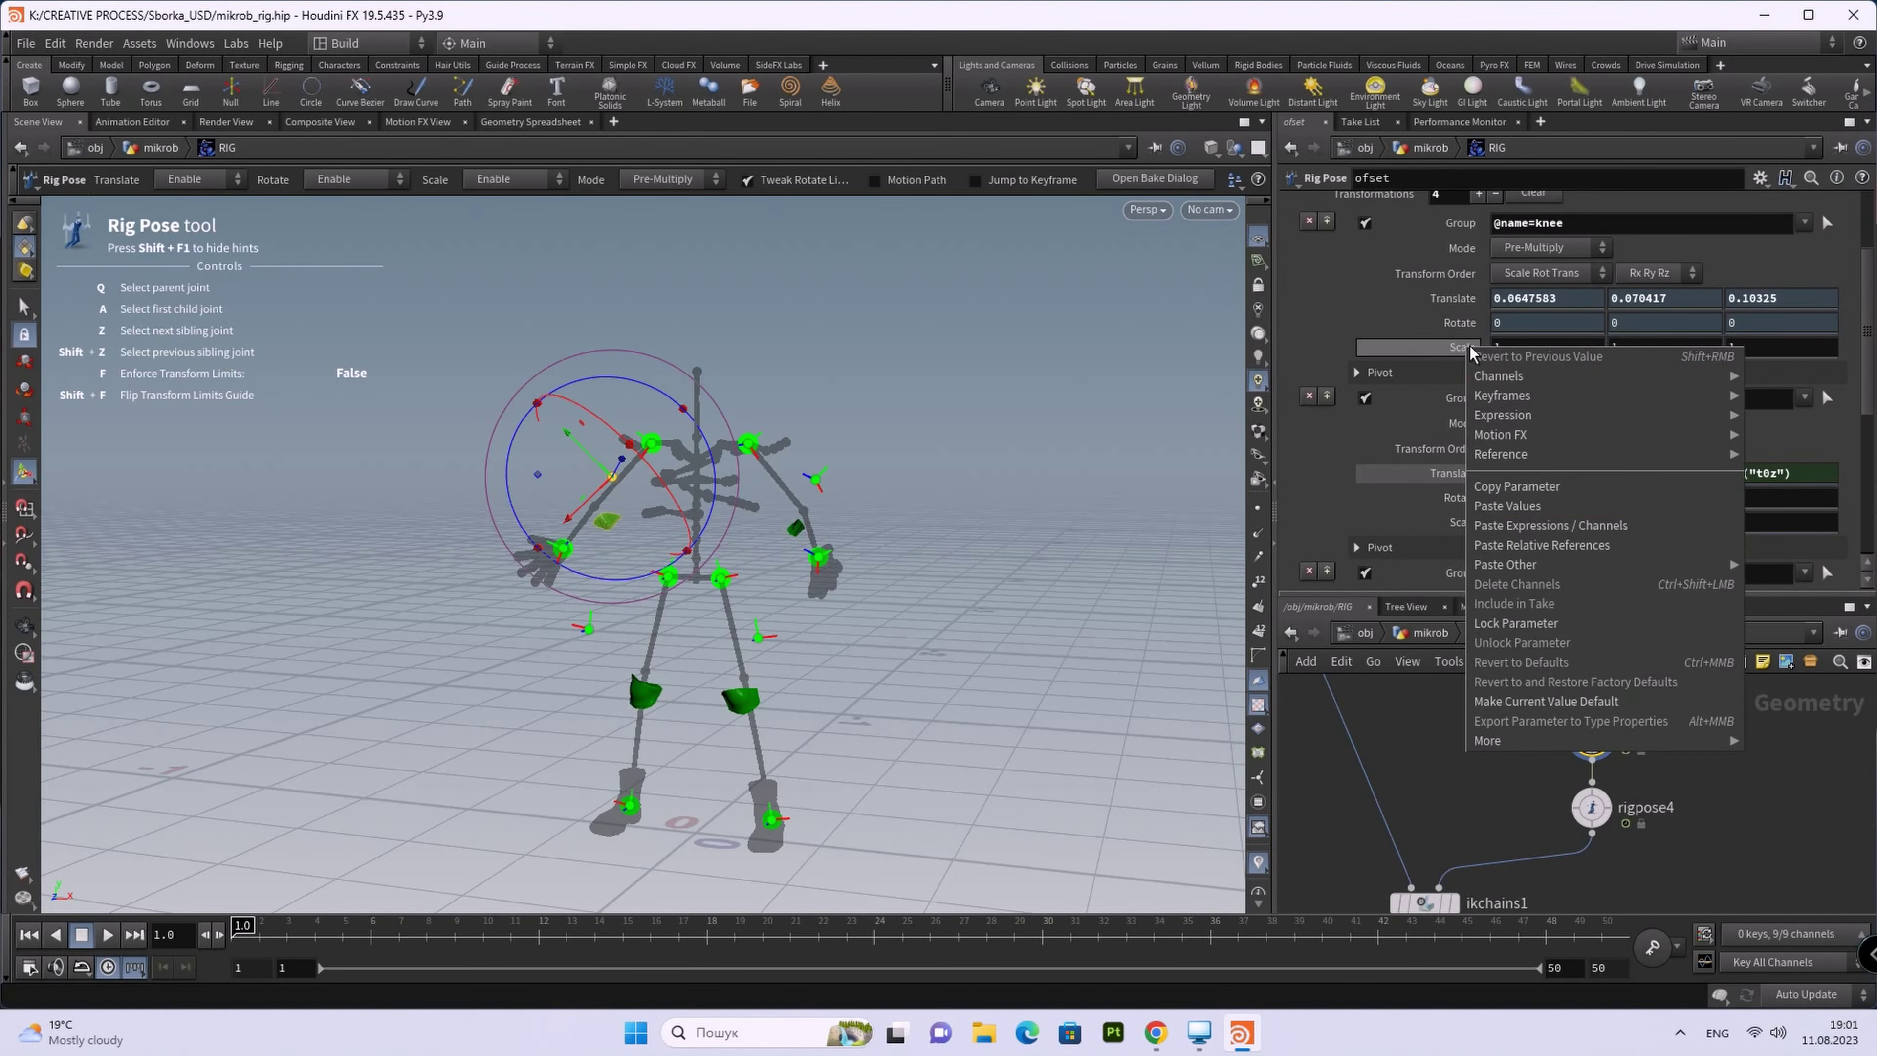
click(1514, 623)
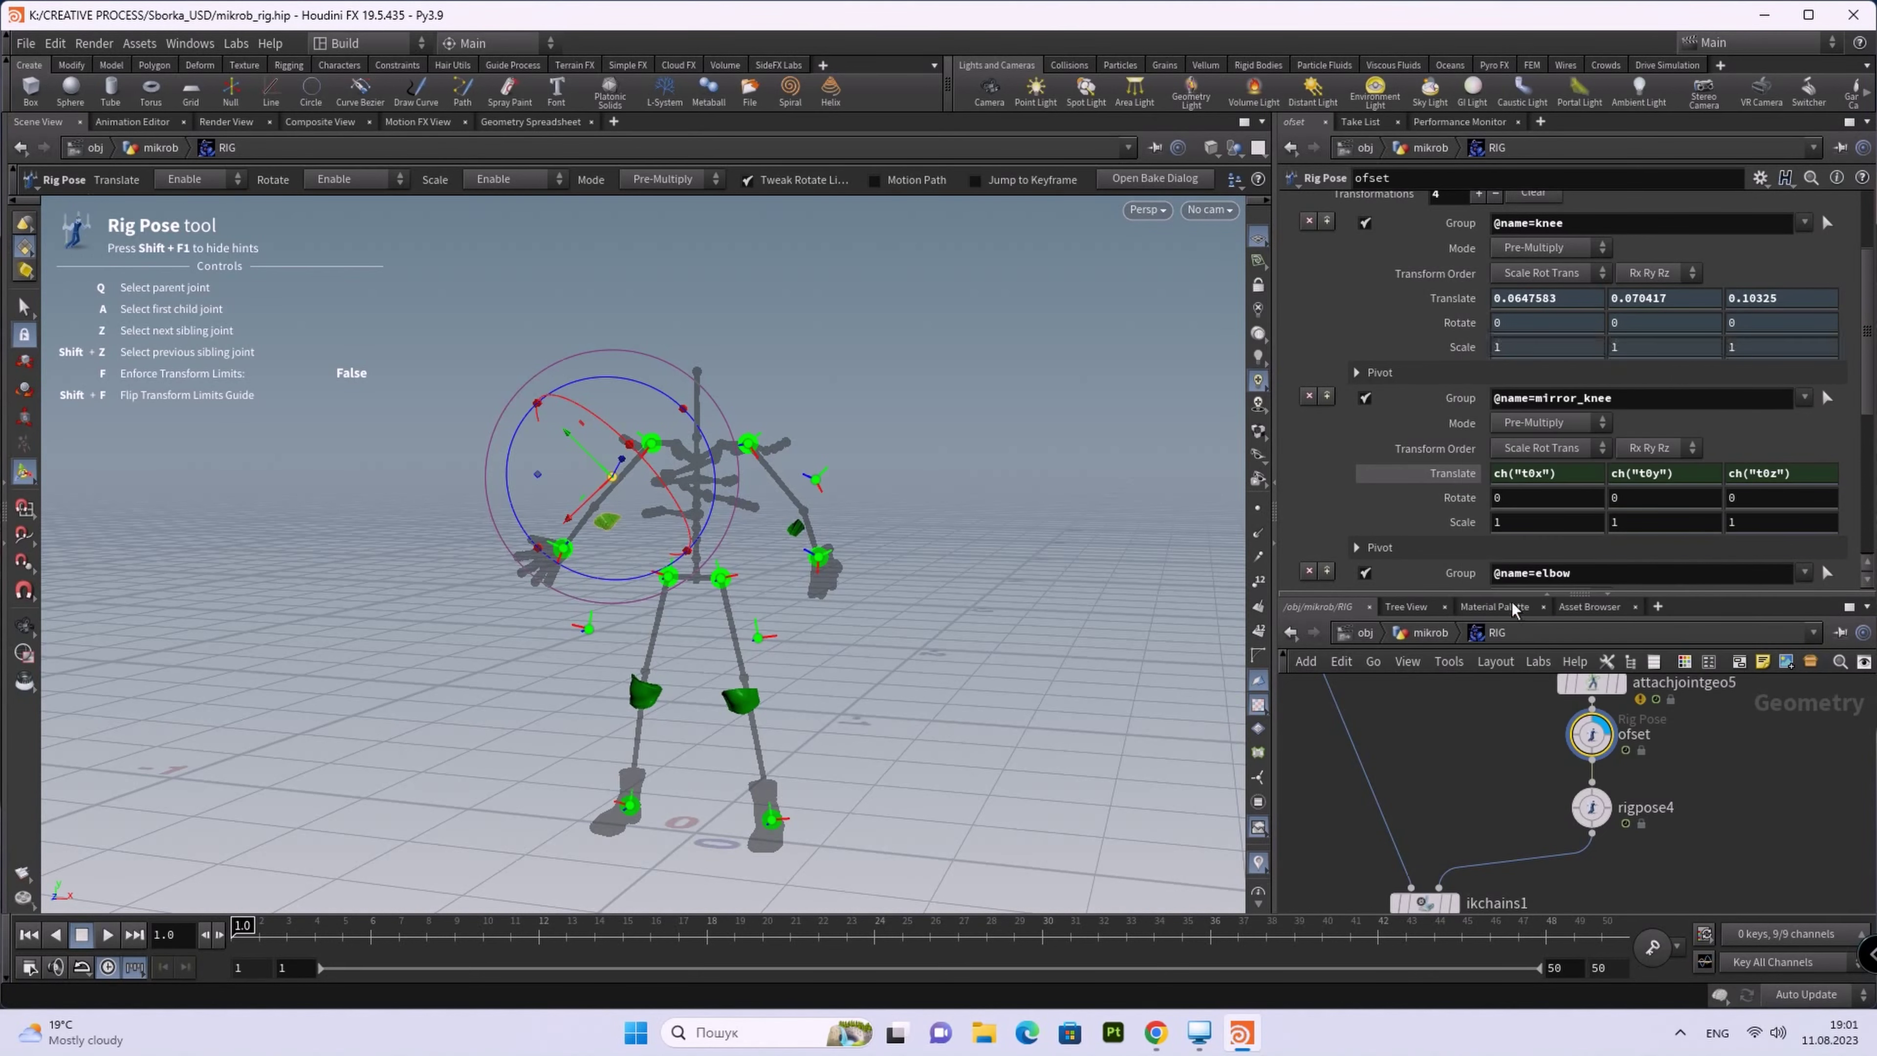
Step: Lock the mirror_knee's Translate, Rotate and Scale parameters
right_click(1472, 479)
click(1526, 754)
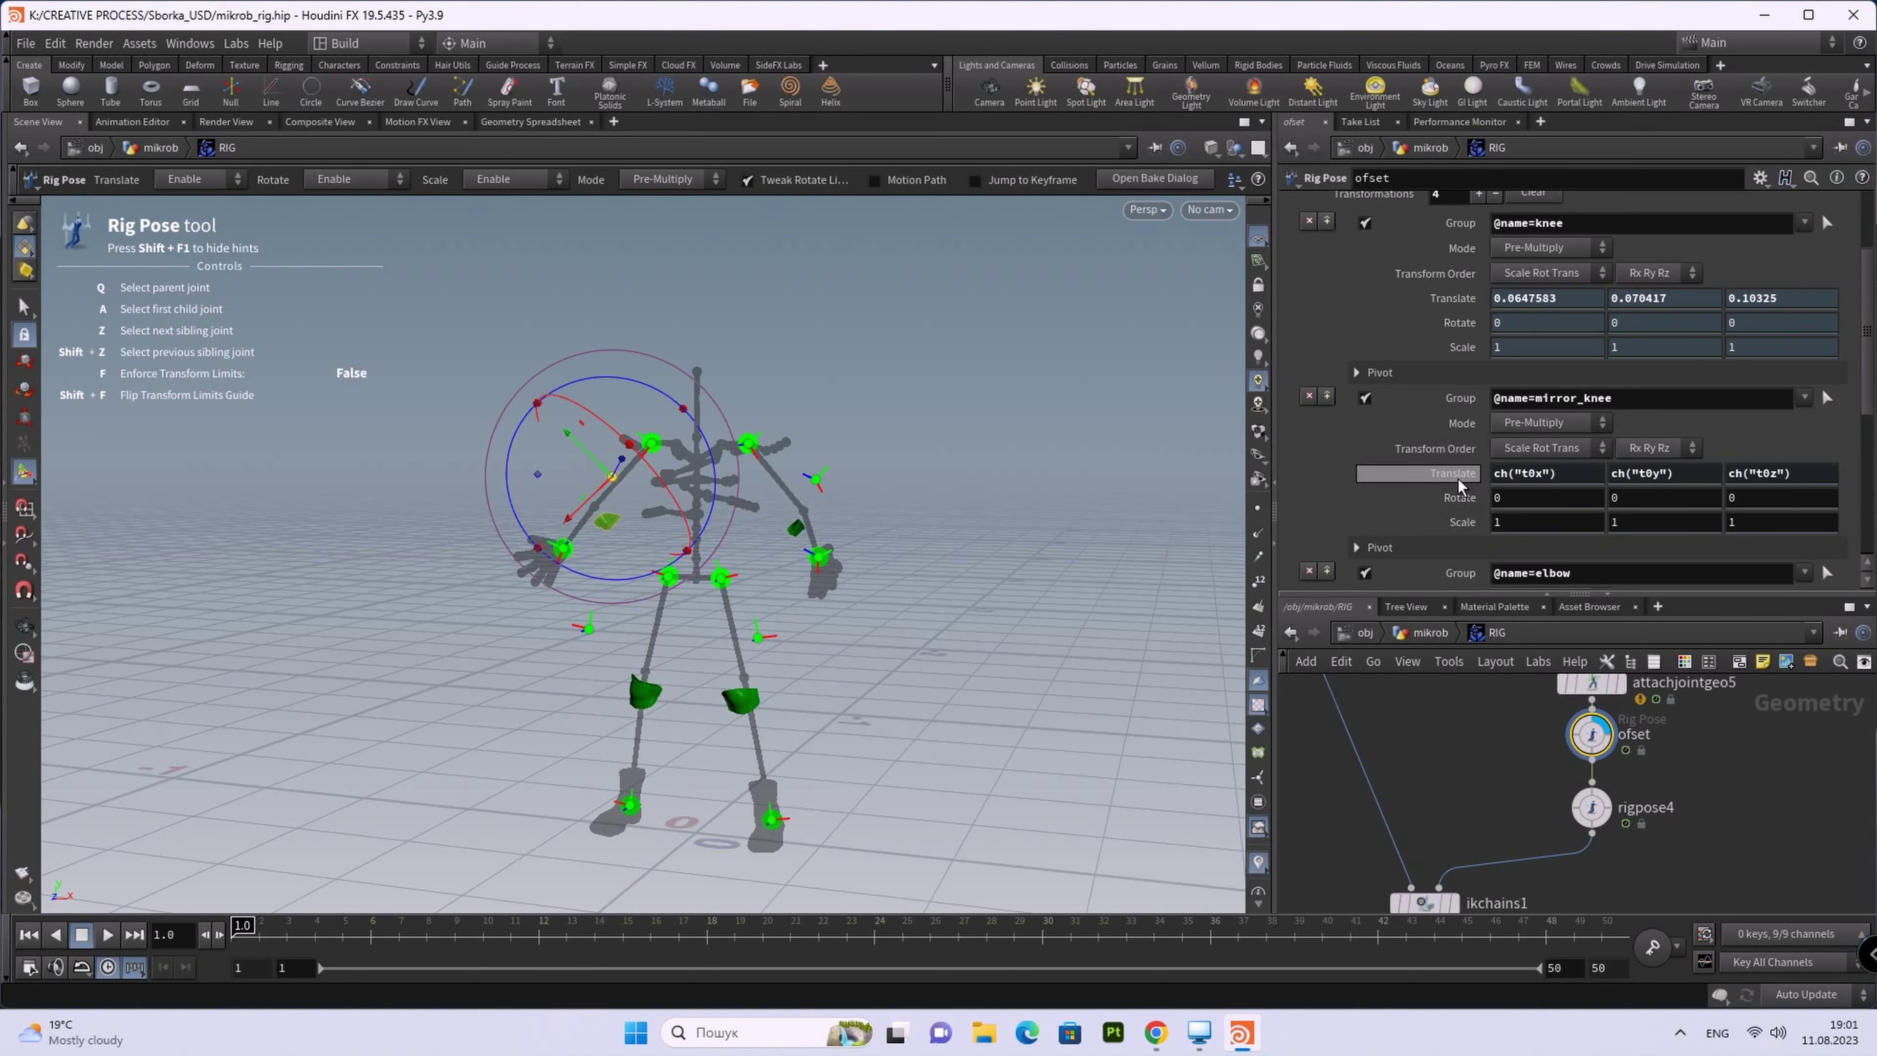
right_click(1462, 500)
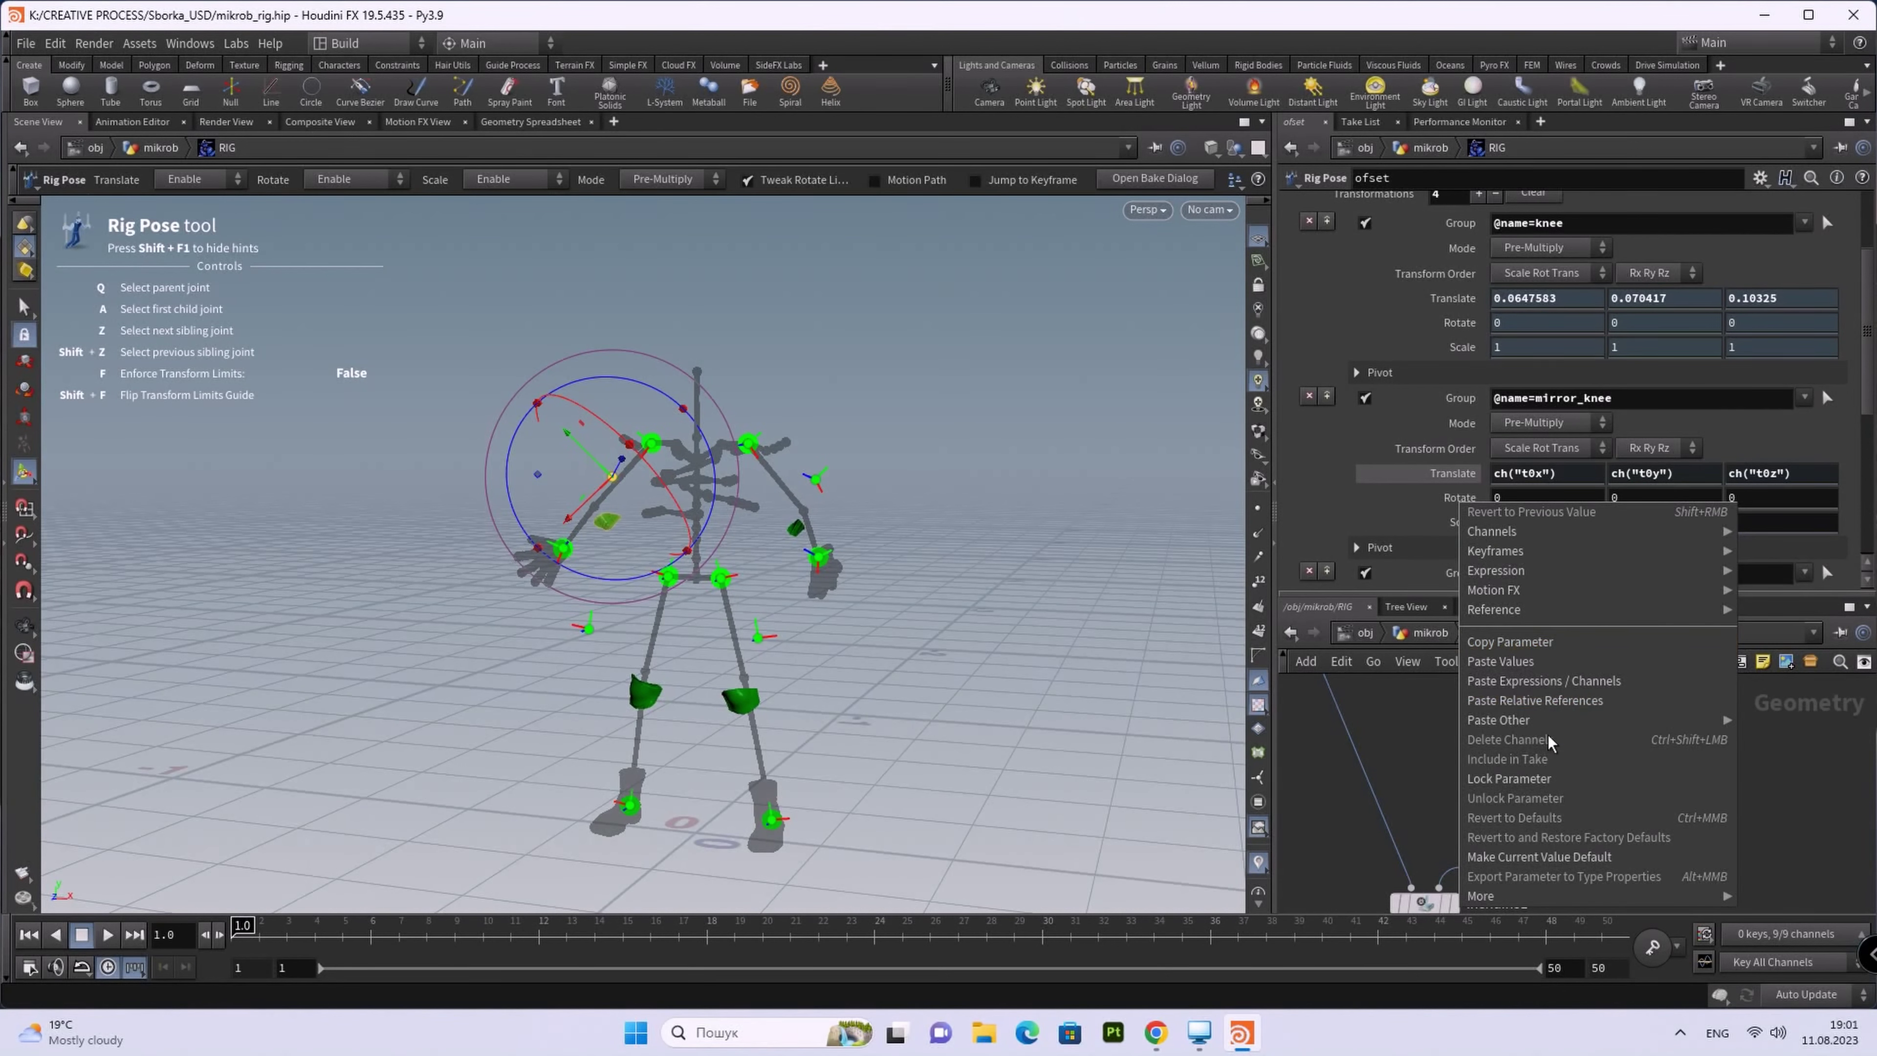
click(1509, 777)
right_click(1457, 525)
click(1525, 807)
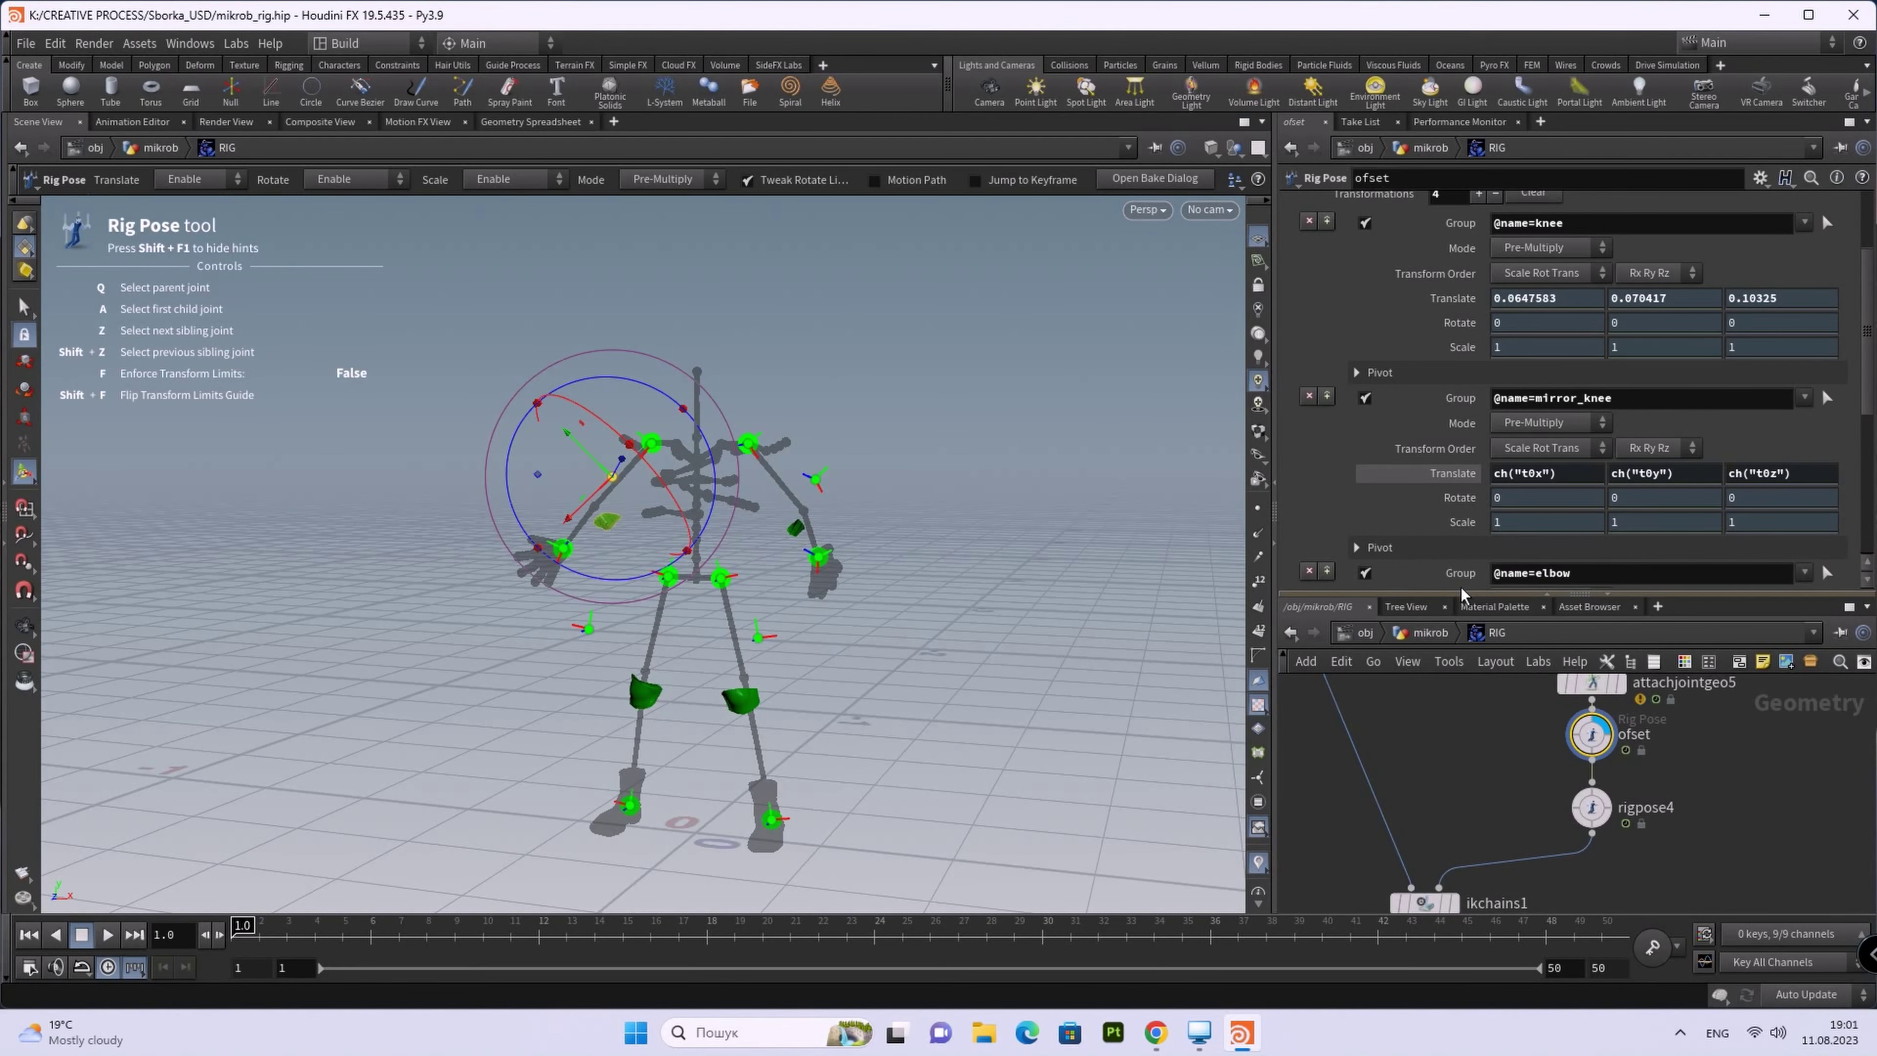
Step: Lock the elbow's Translate, Rotate and Scale parameters
scroll(1456, 444, down, 2)
scroll(1456, 444, down, 2)
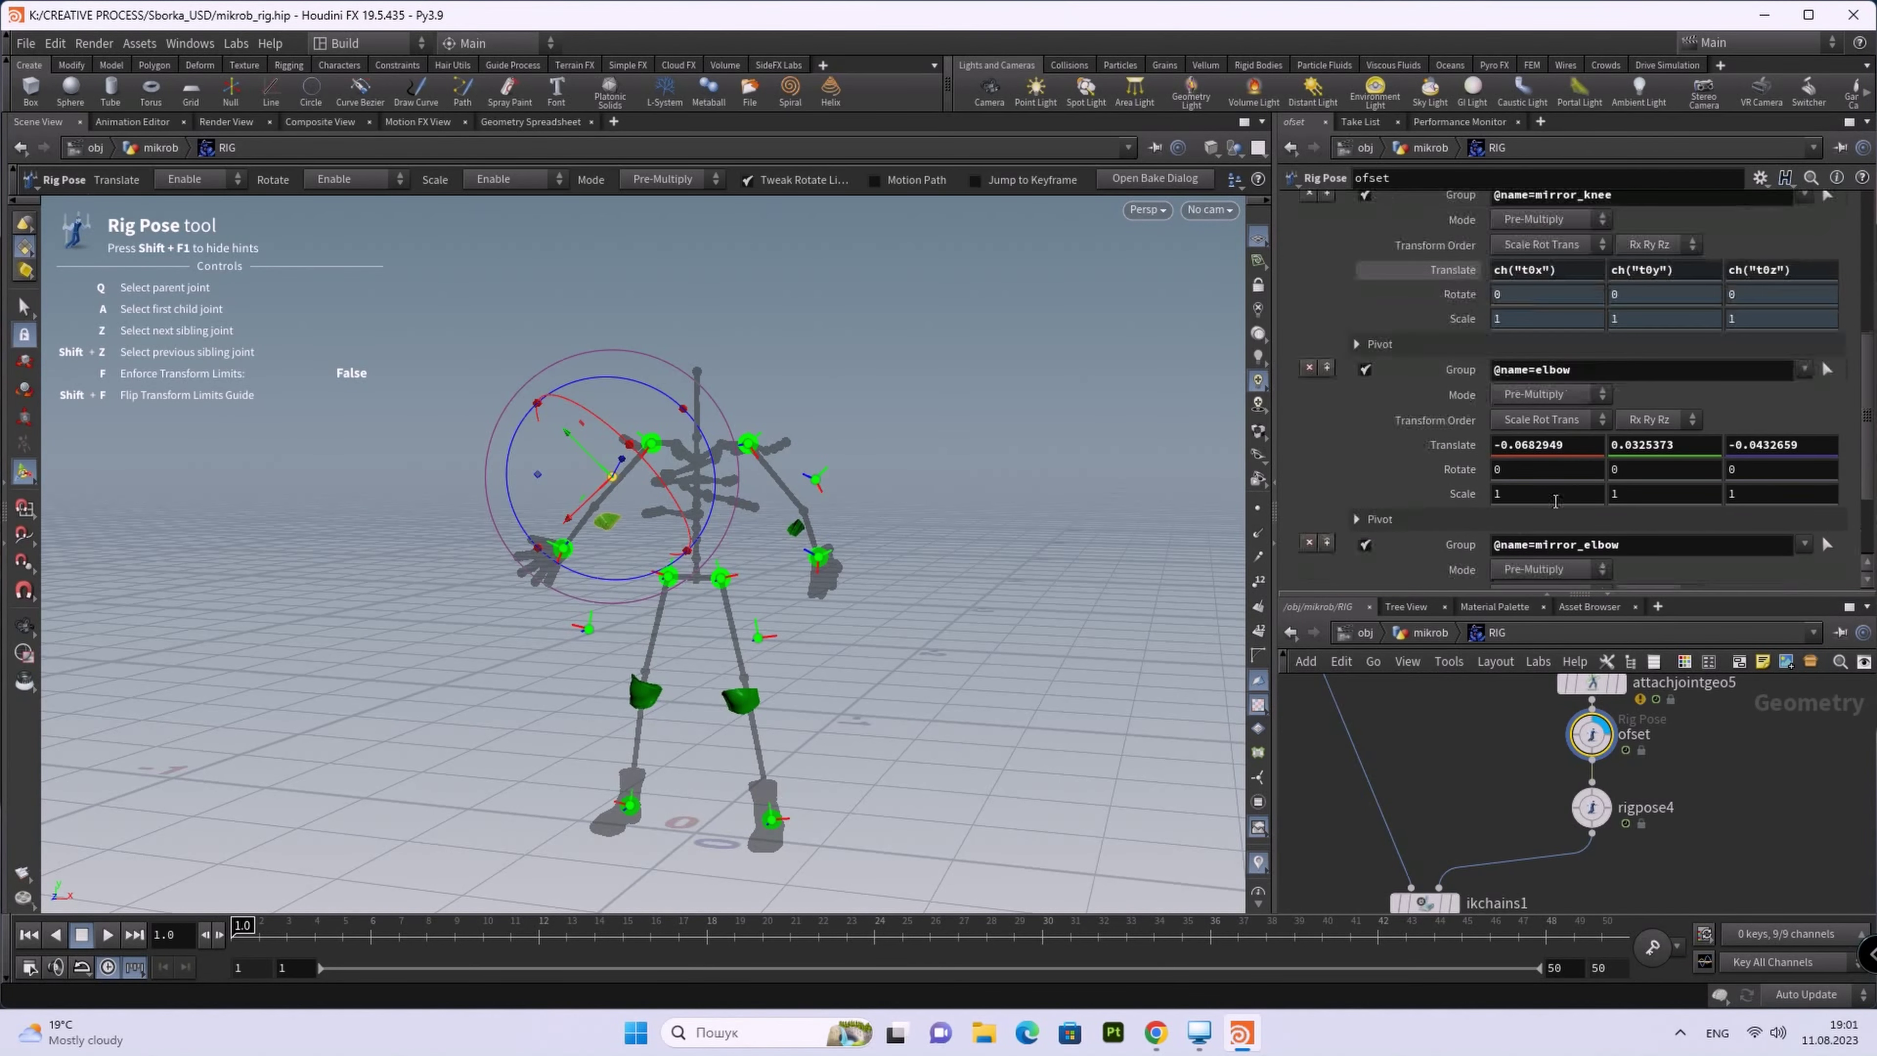
right_click(1454, 446)
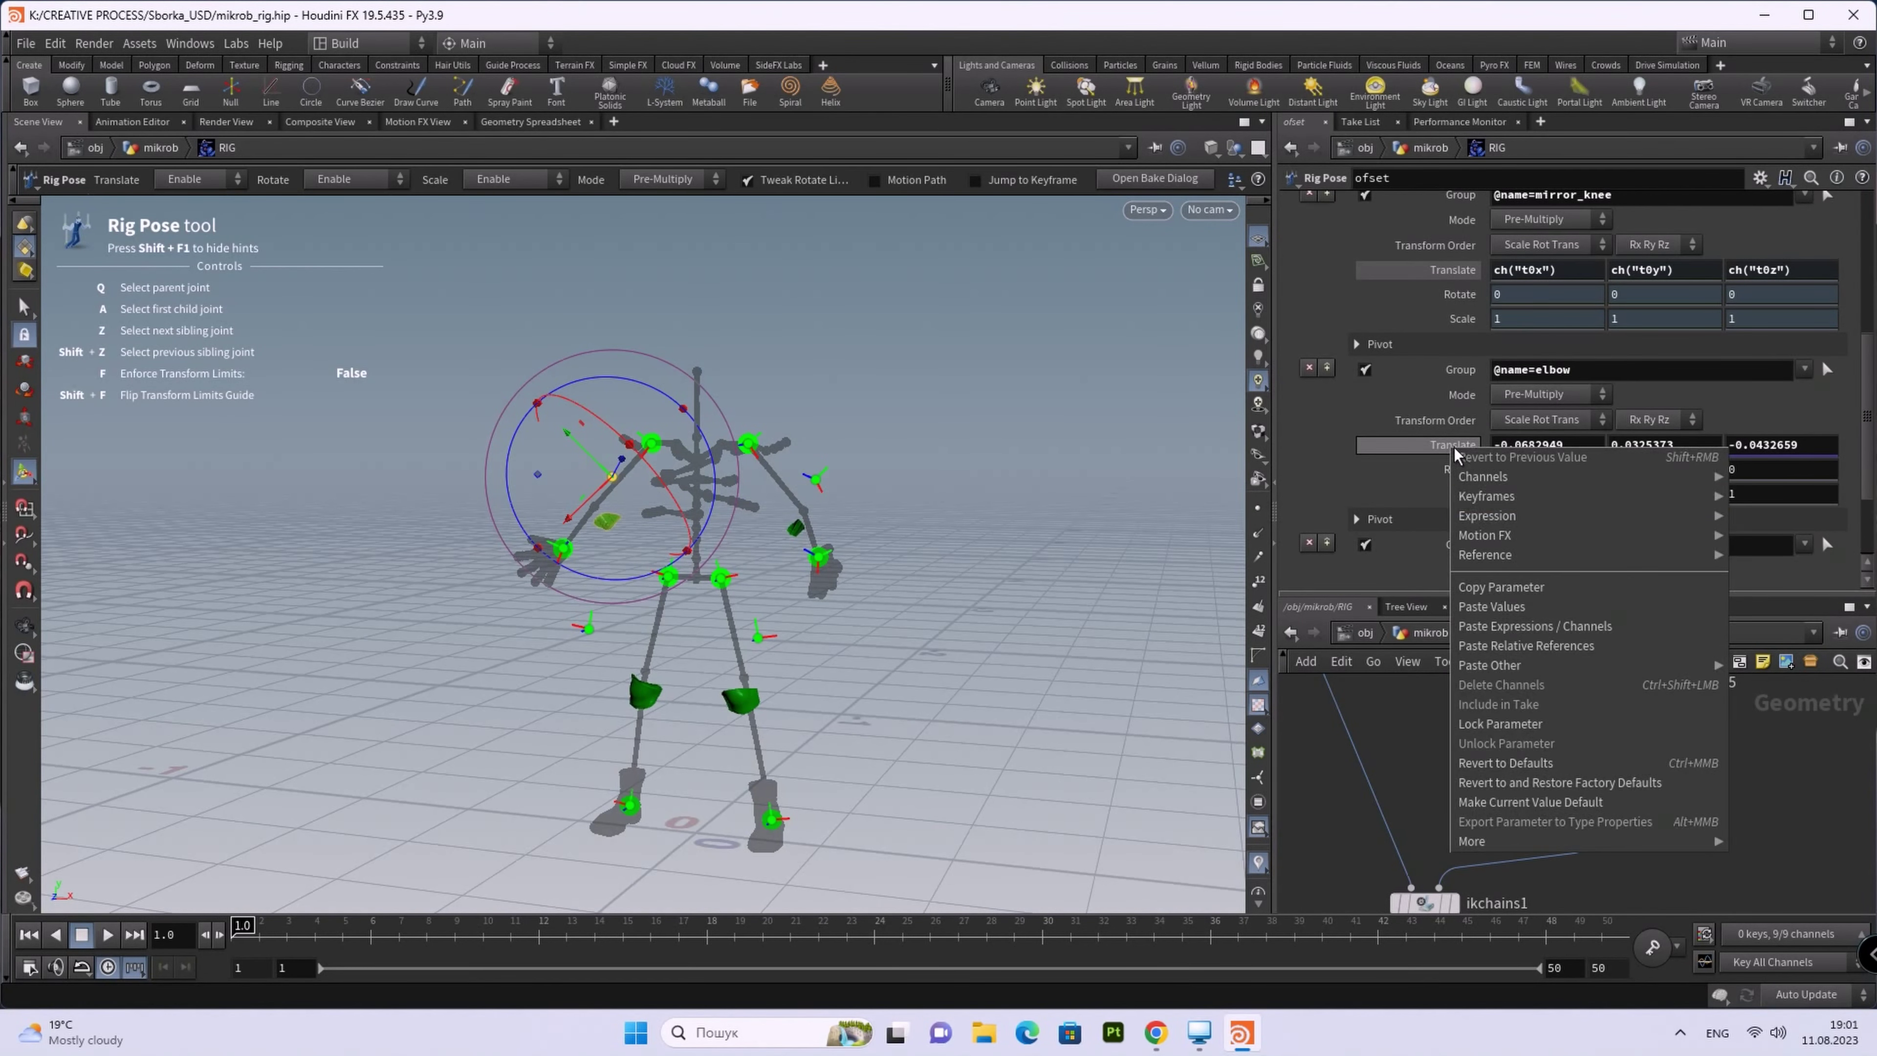
click(1525, 724)
right_click(1466, 480)
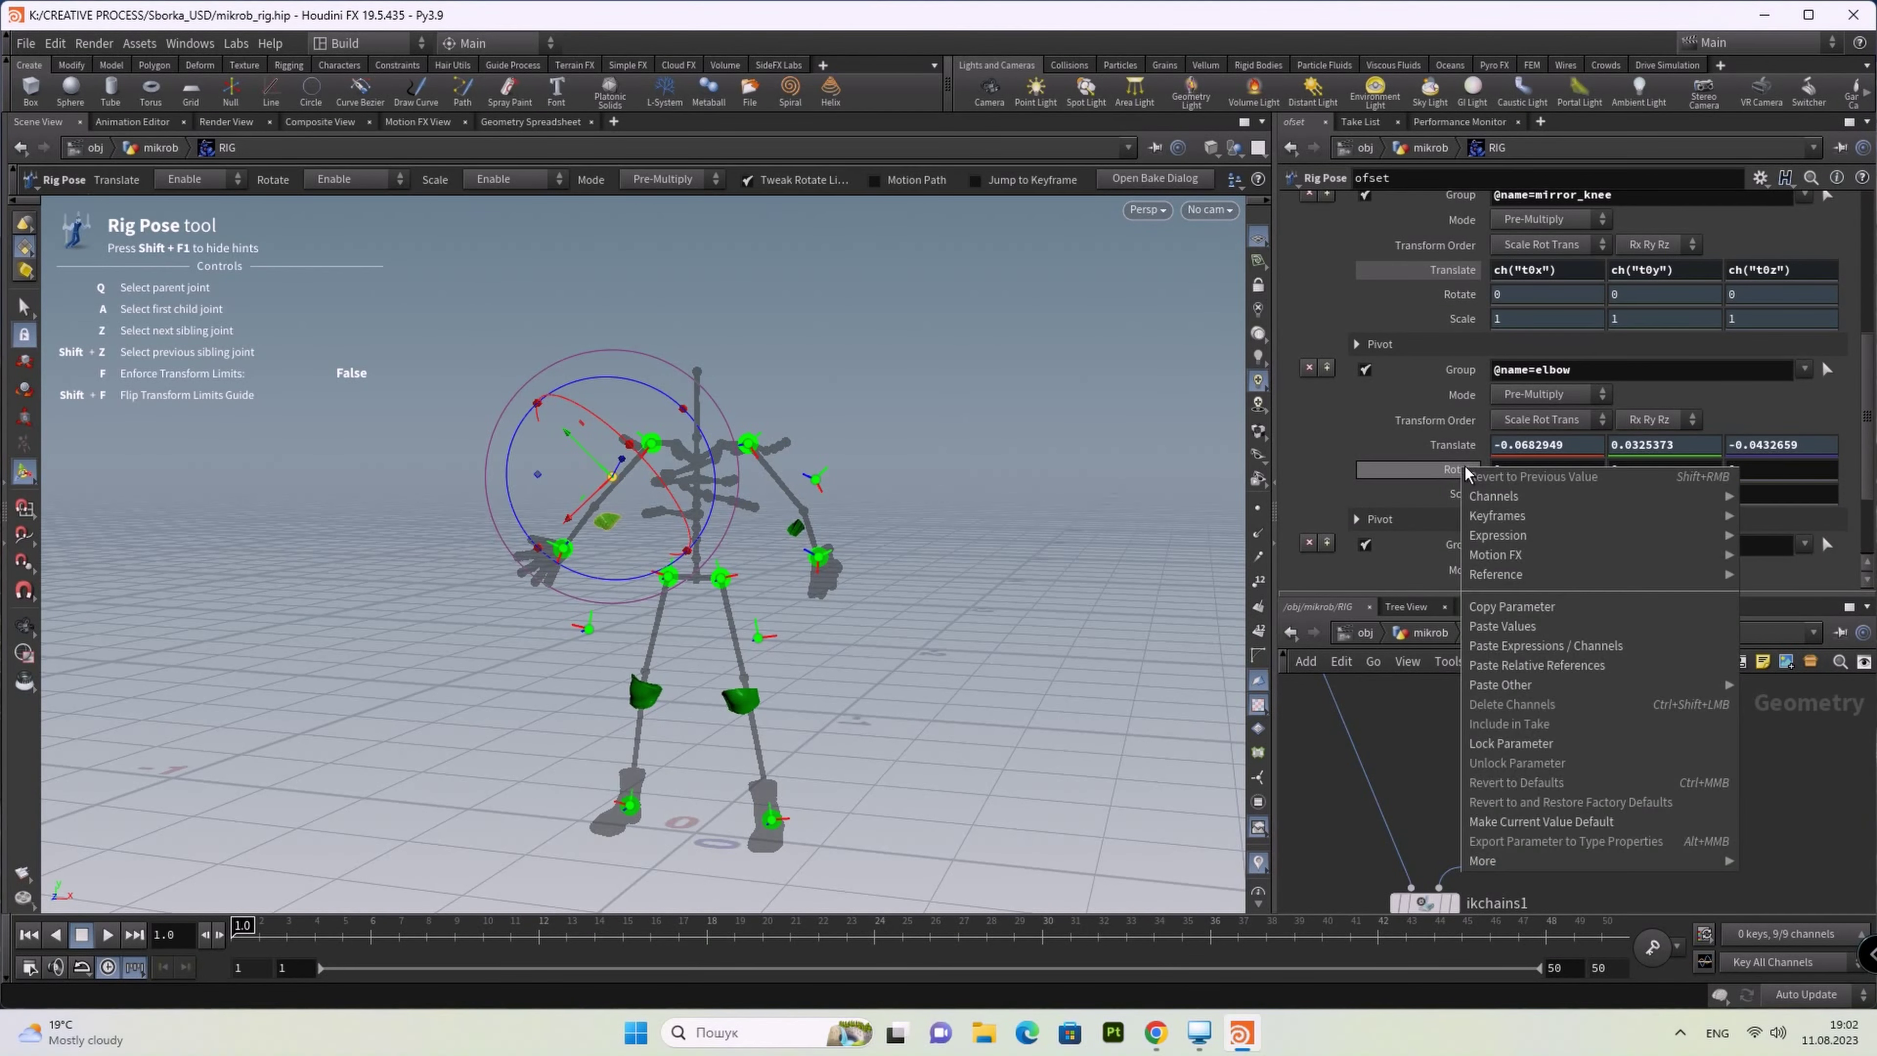
click(1542, 745)
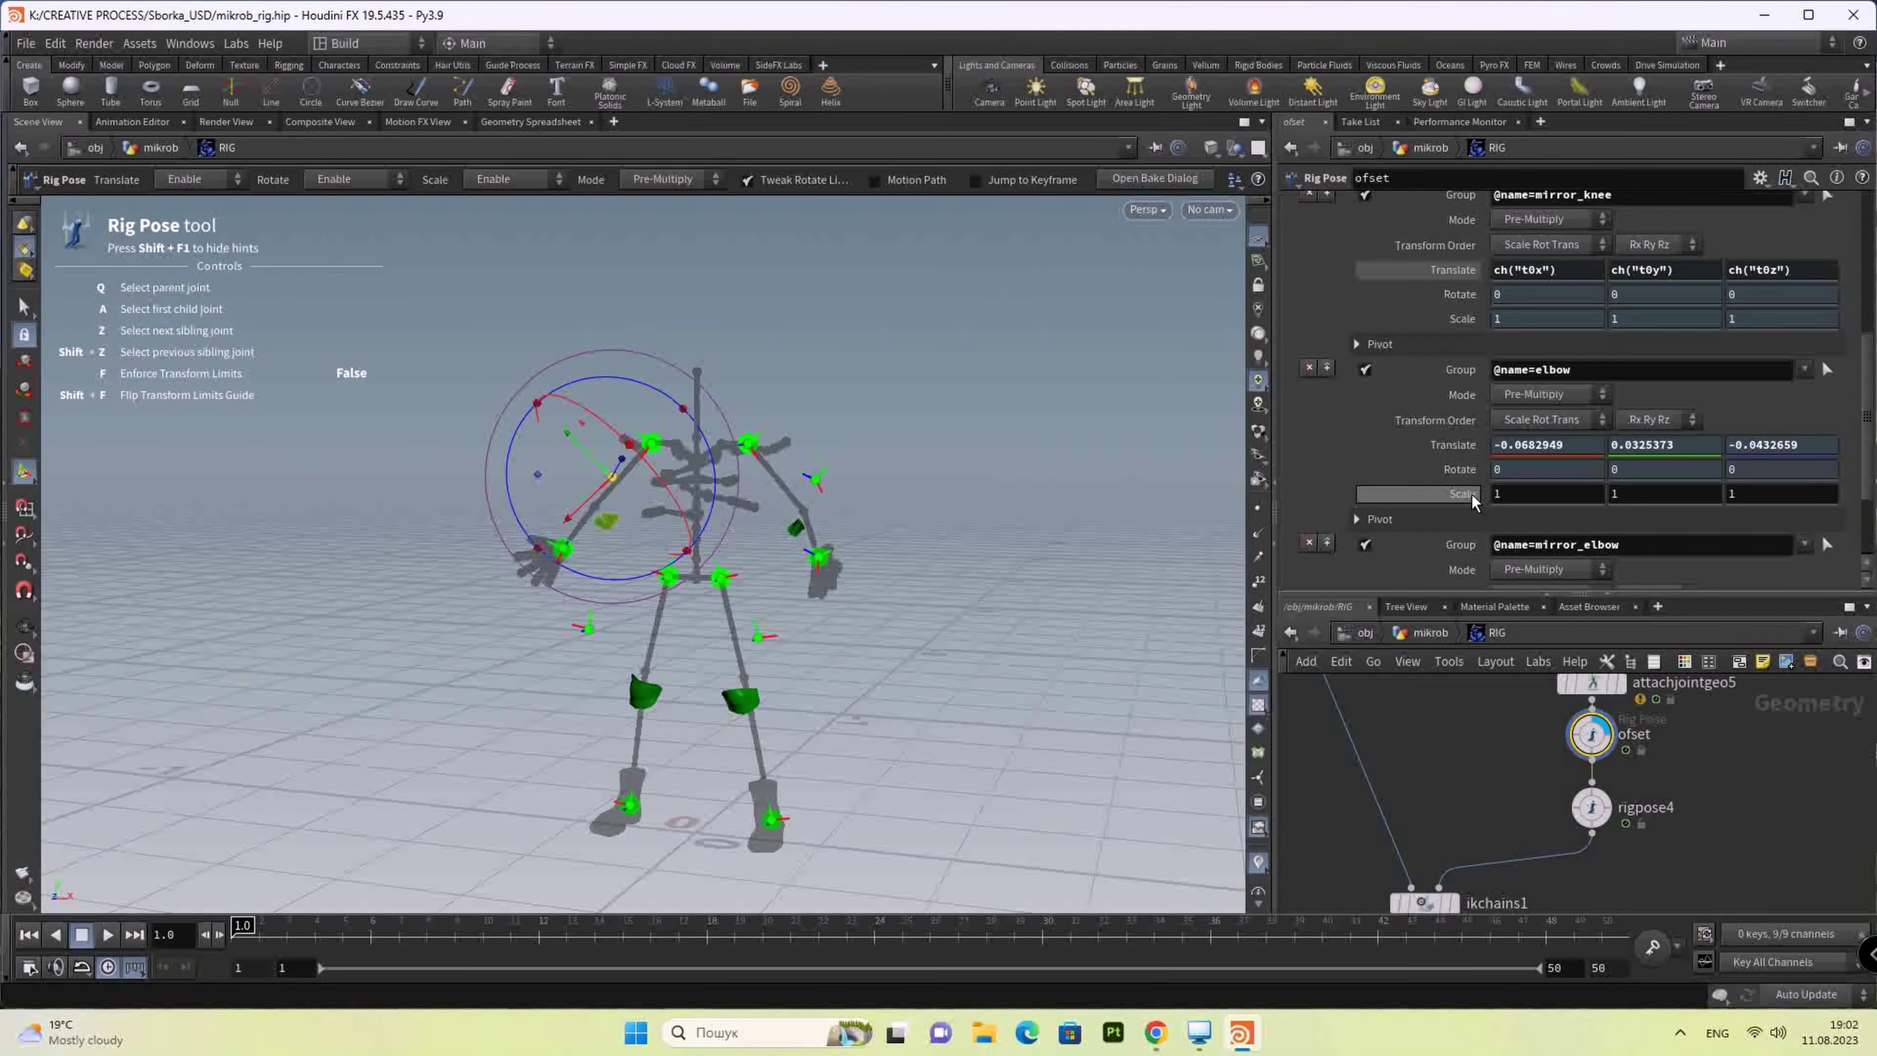
right_click(1471, 494)
click(1536, 773)
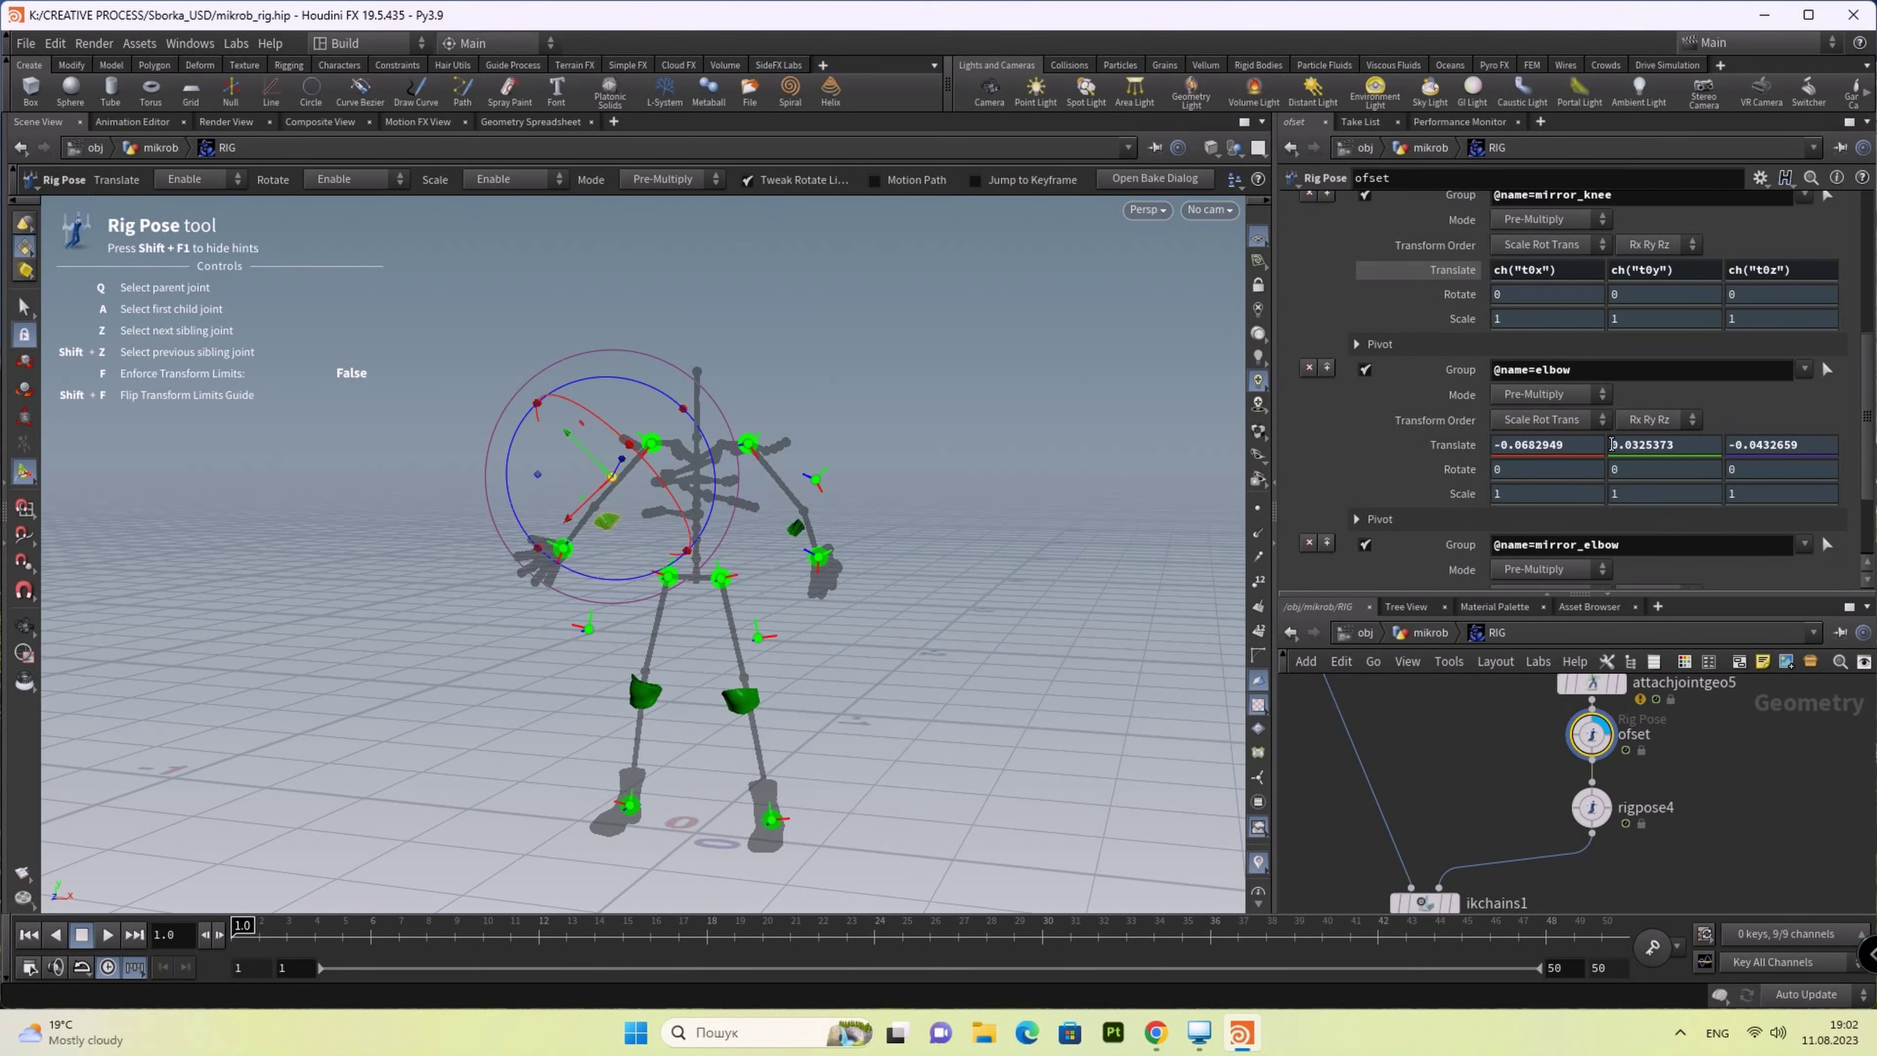
Step: Lock the mirror_elbow's Translate, Rotate and Scale parameters
scroll(1465, 565, down, 2)
scroll(1465, 565, down, 1)
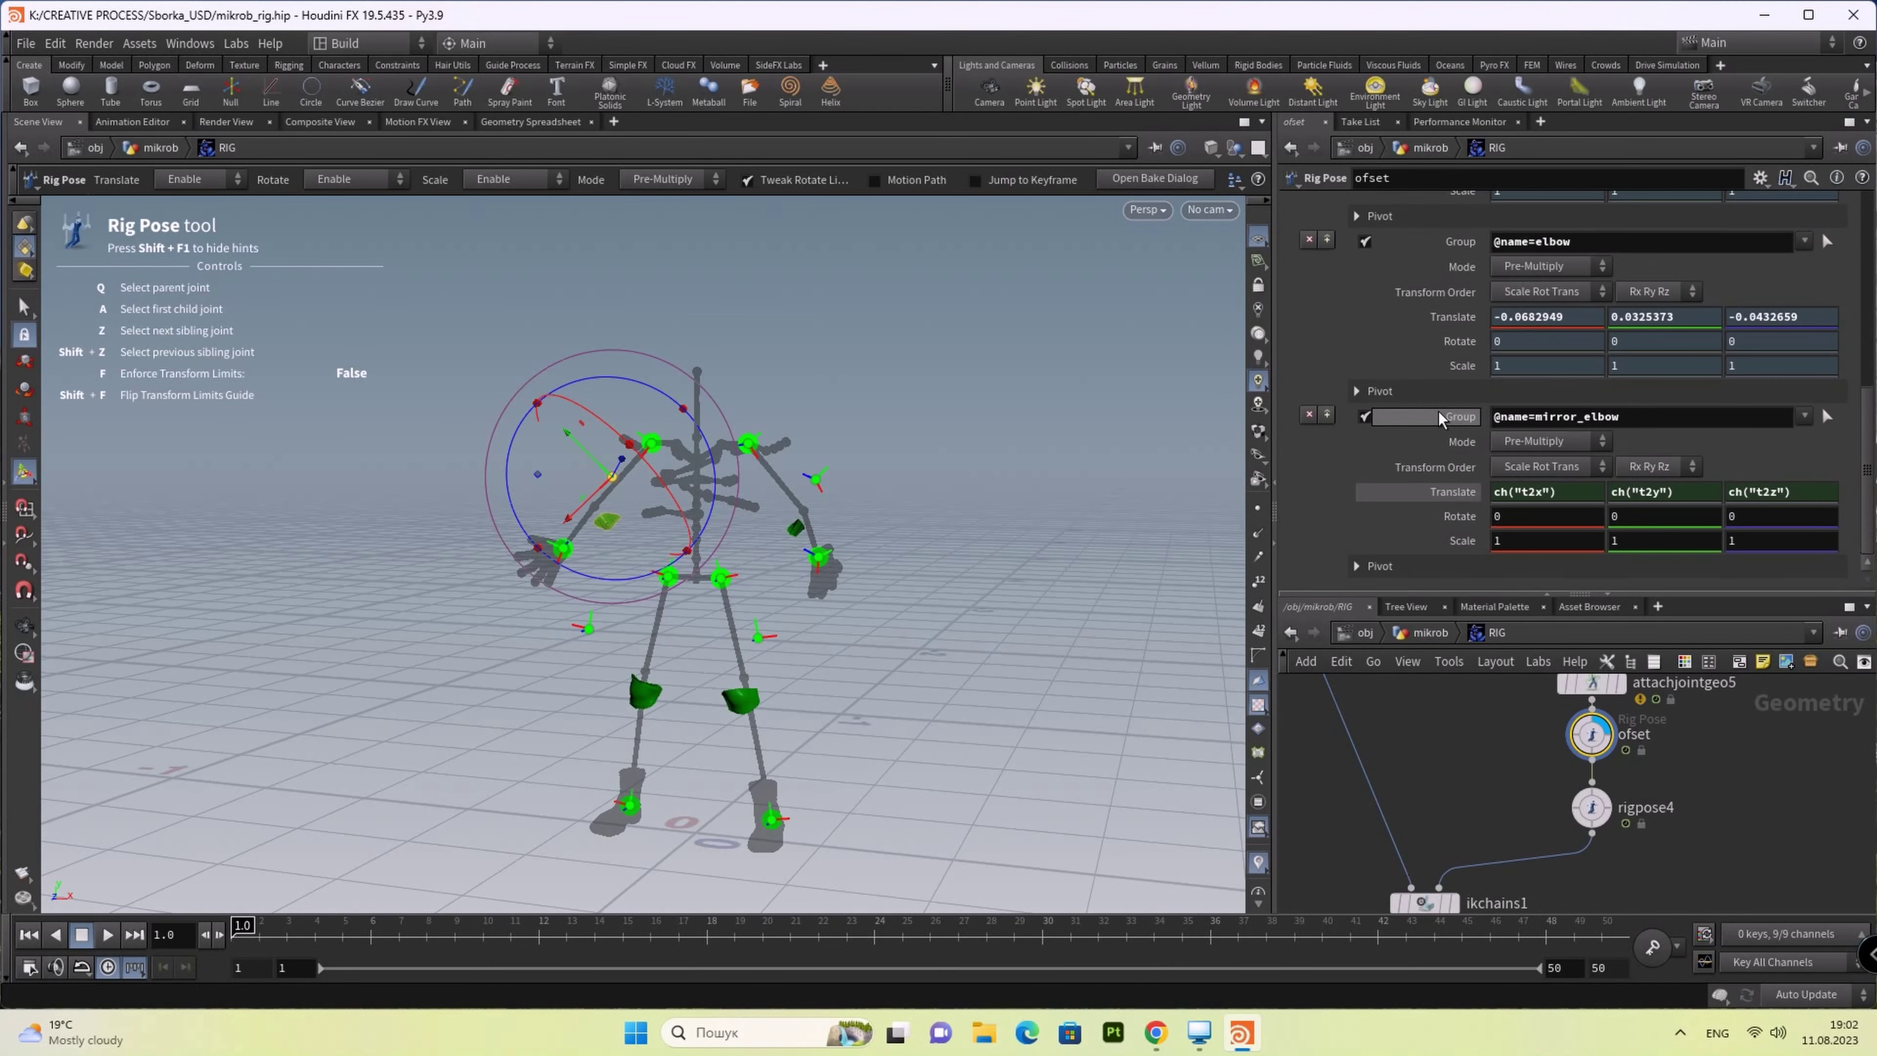
right_click(1460, 495)
click(1527, 774)
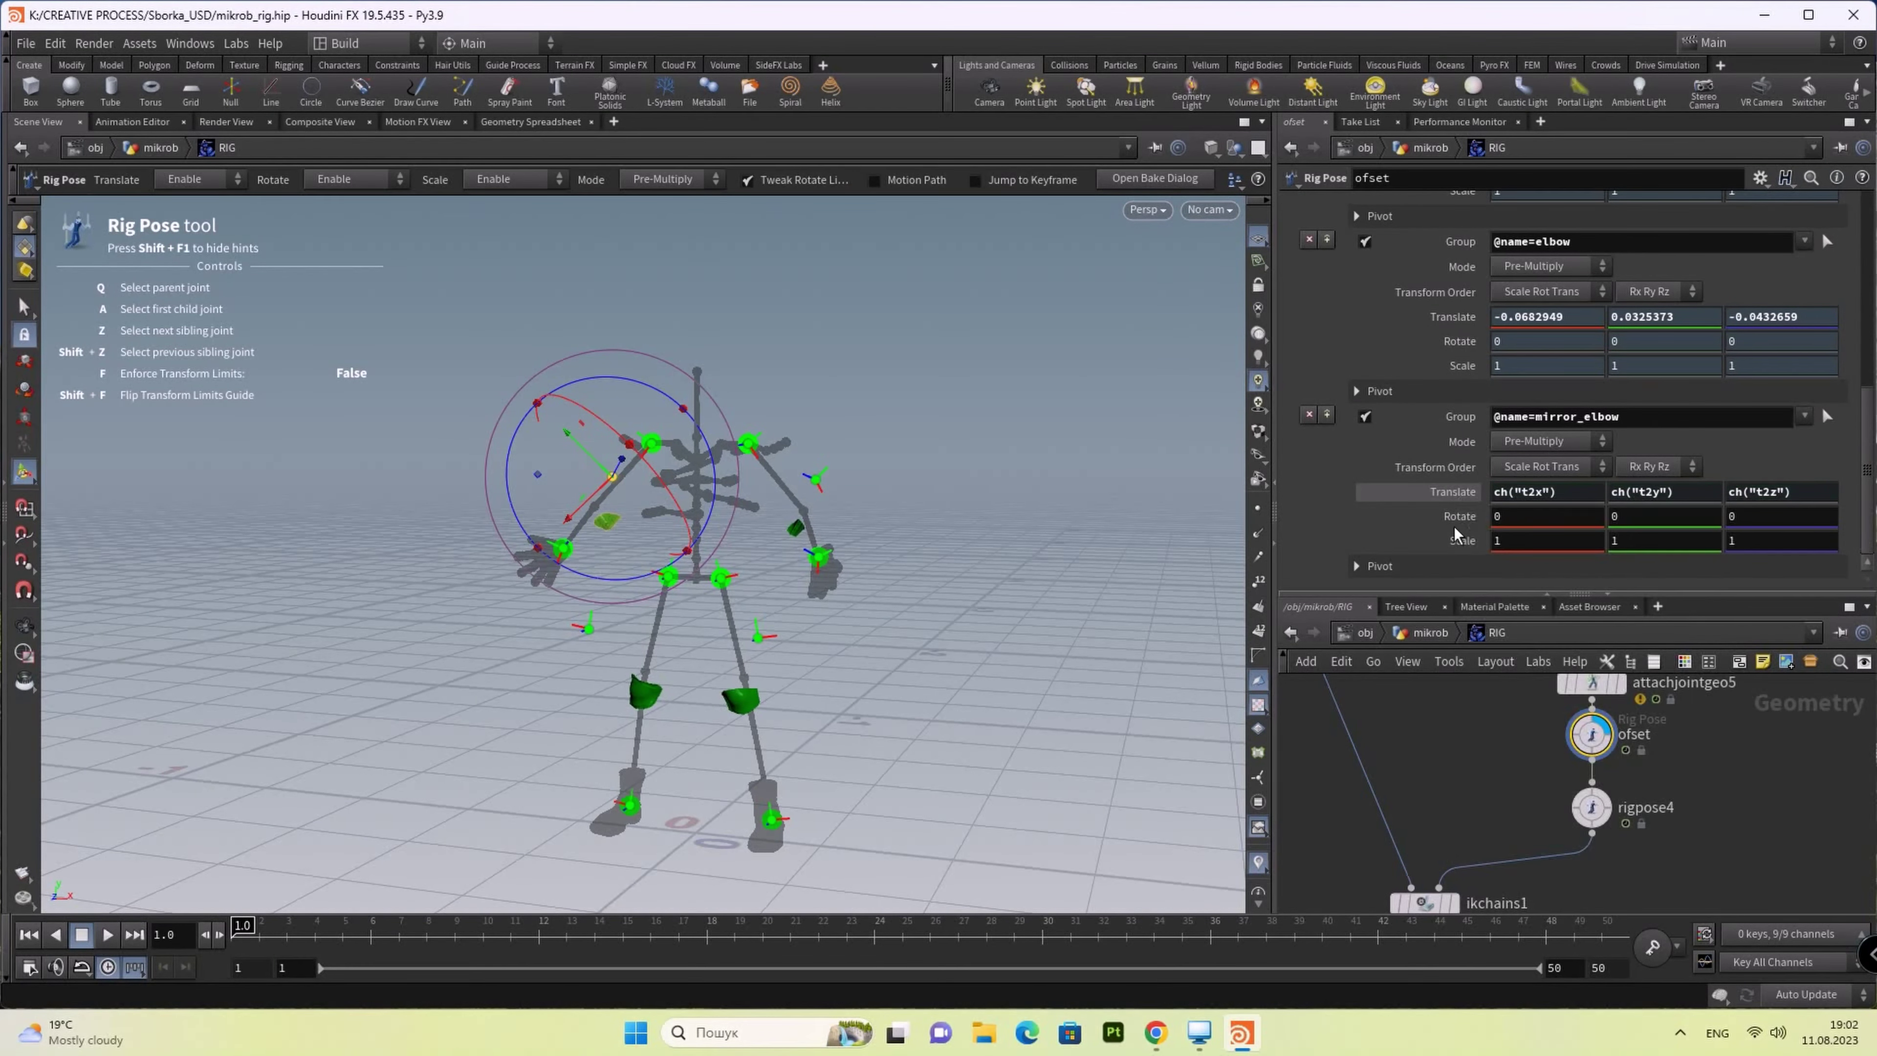
right_click(1452, 515)
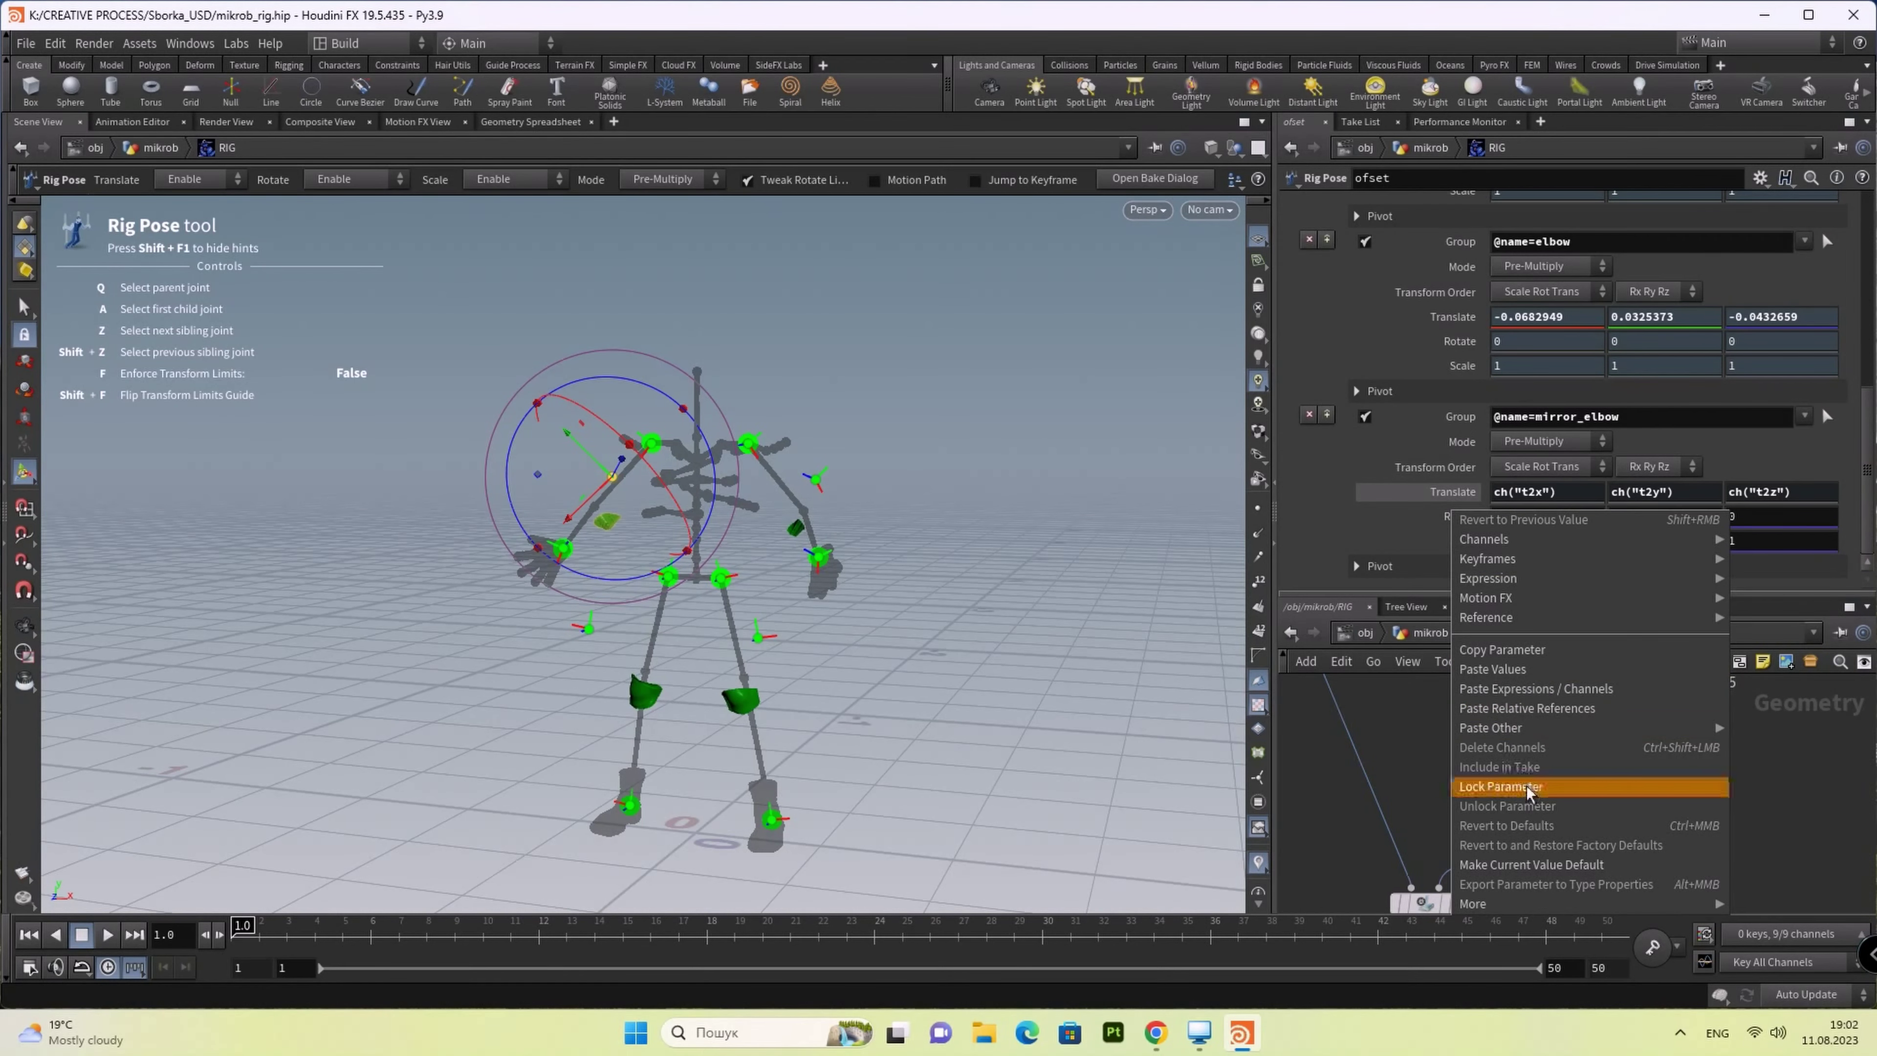
click(1519, 786)
right_click(1443, 544)
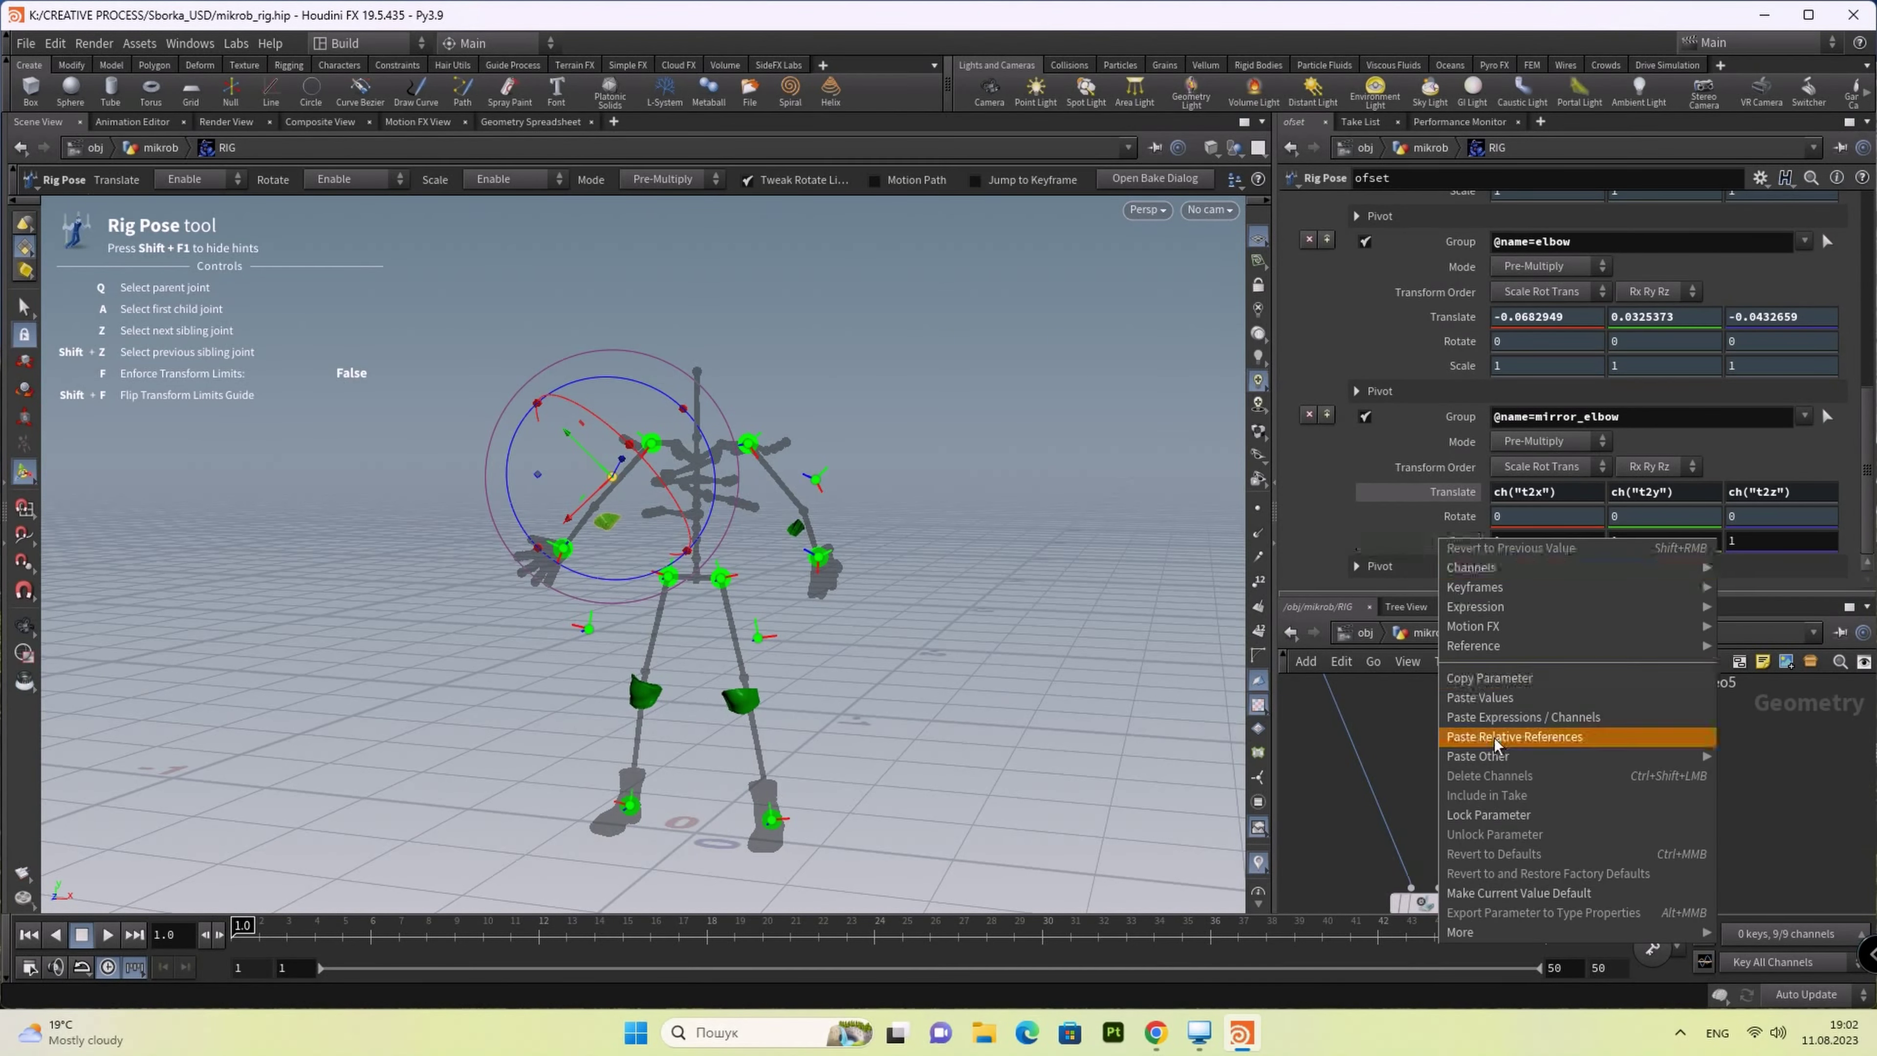
click(1507, 816)
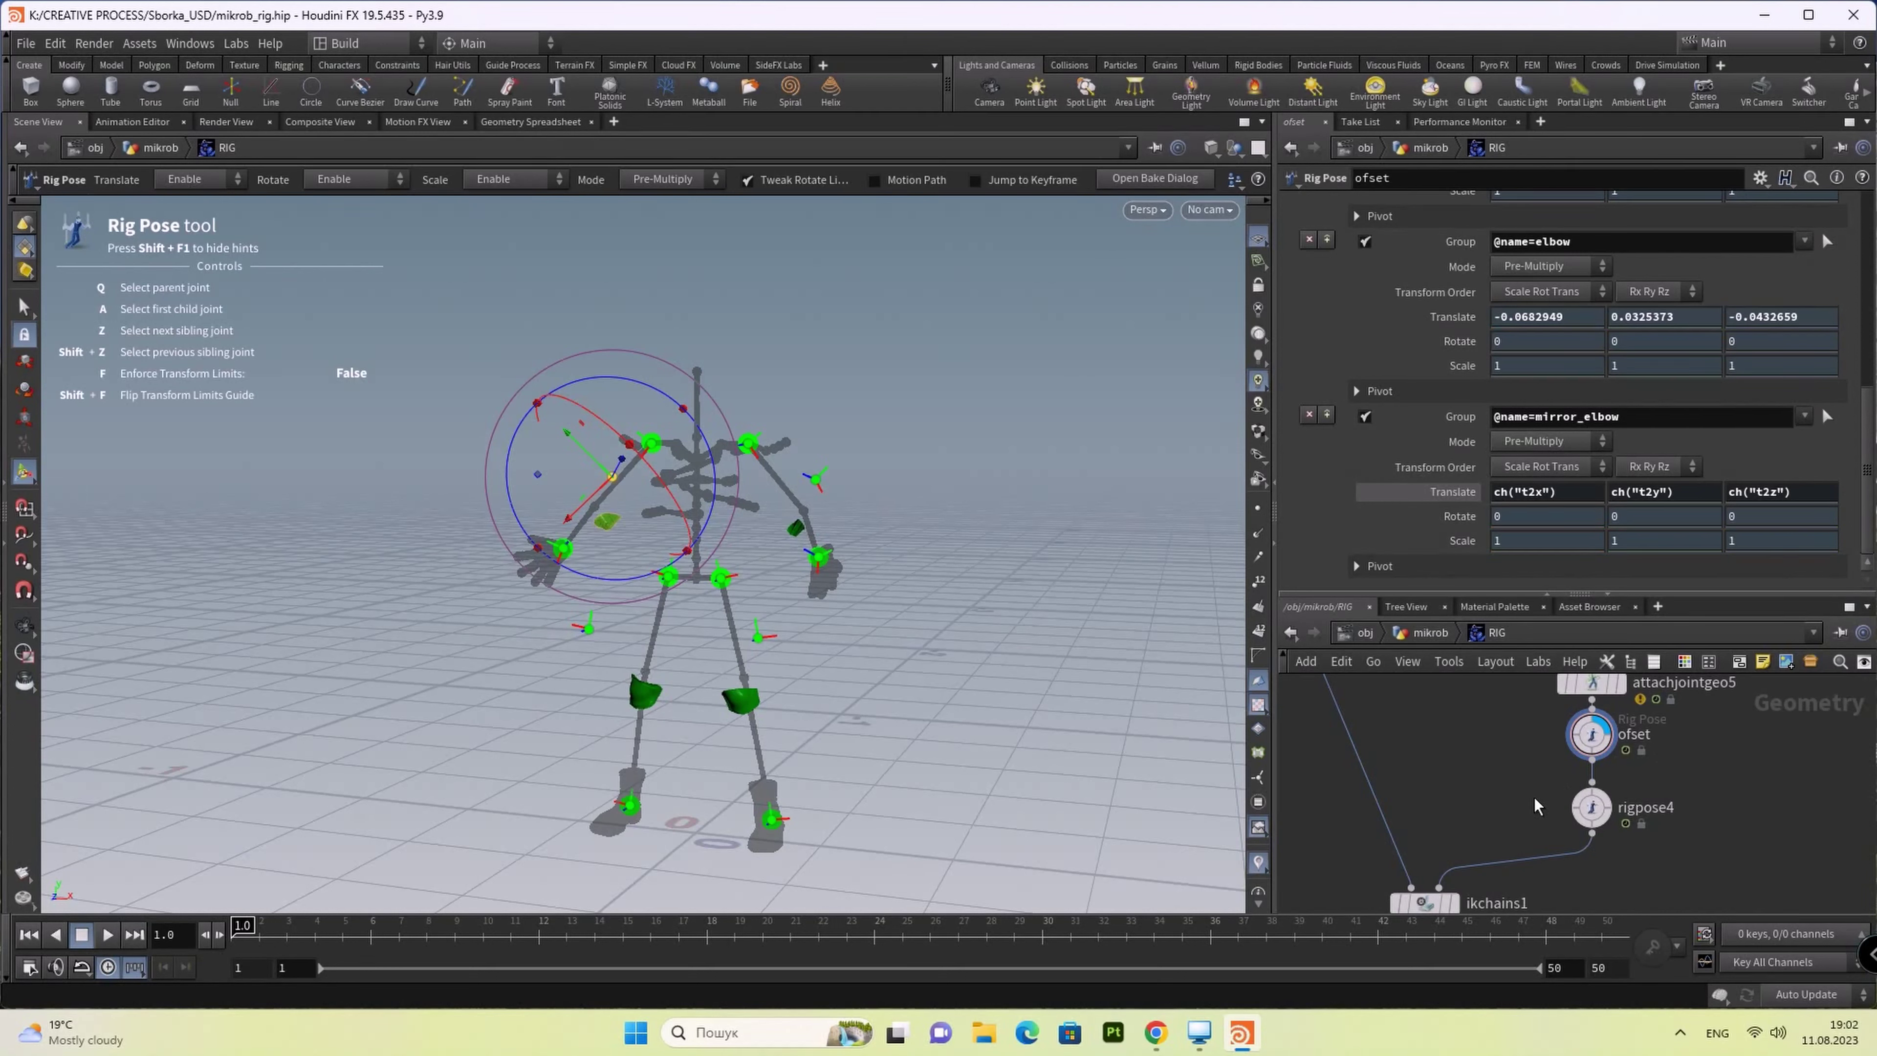
Step: Display rigpose4 and rotate the ankle joint slightly around Z
click(1602, 802)
click(1629, 773)
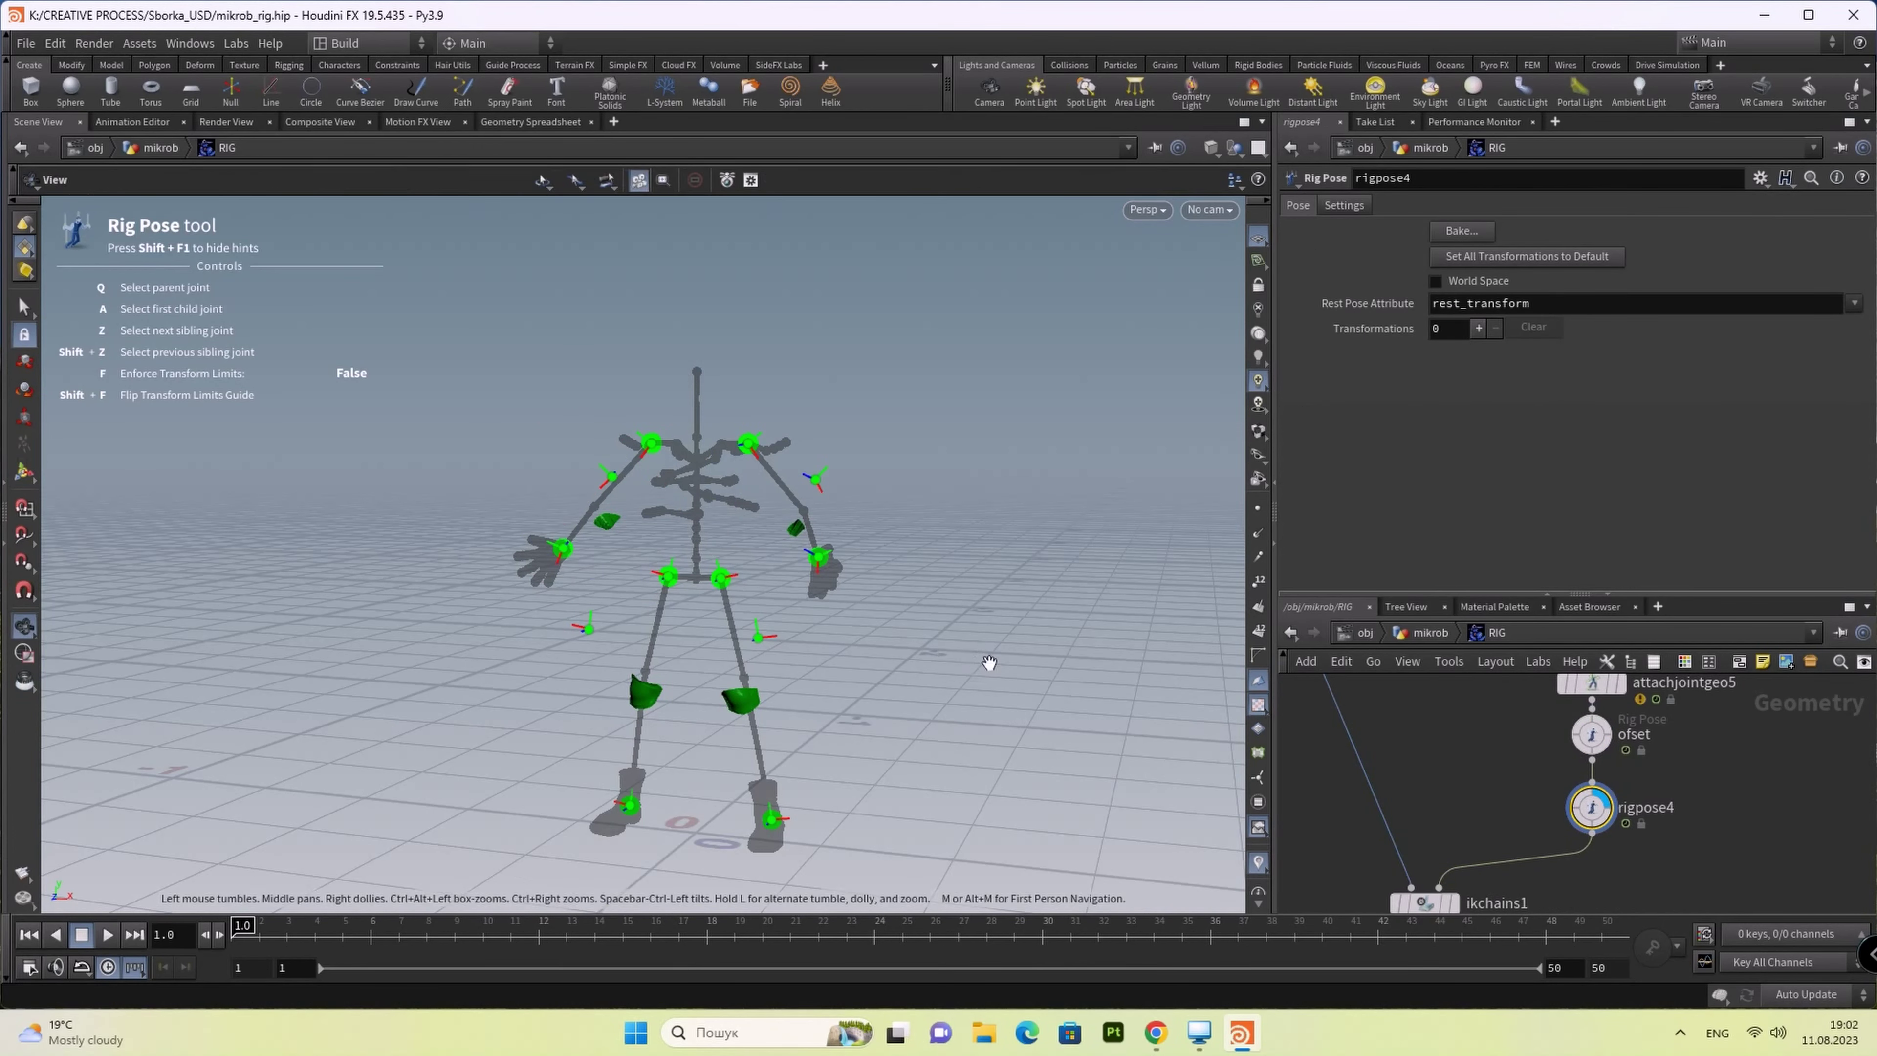
mouse_move(988, 646)
mouse_down()
mouse_move(720, 717)
mouse_move(926, 758)
mouse_up()
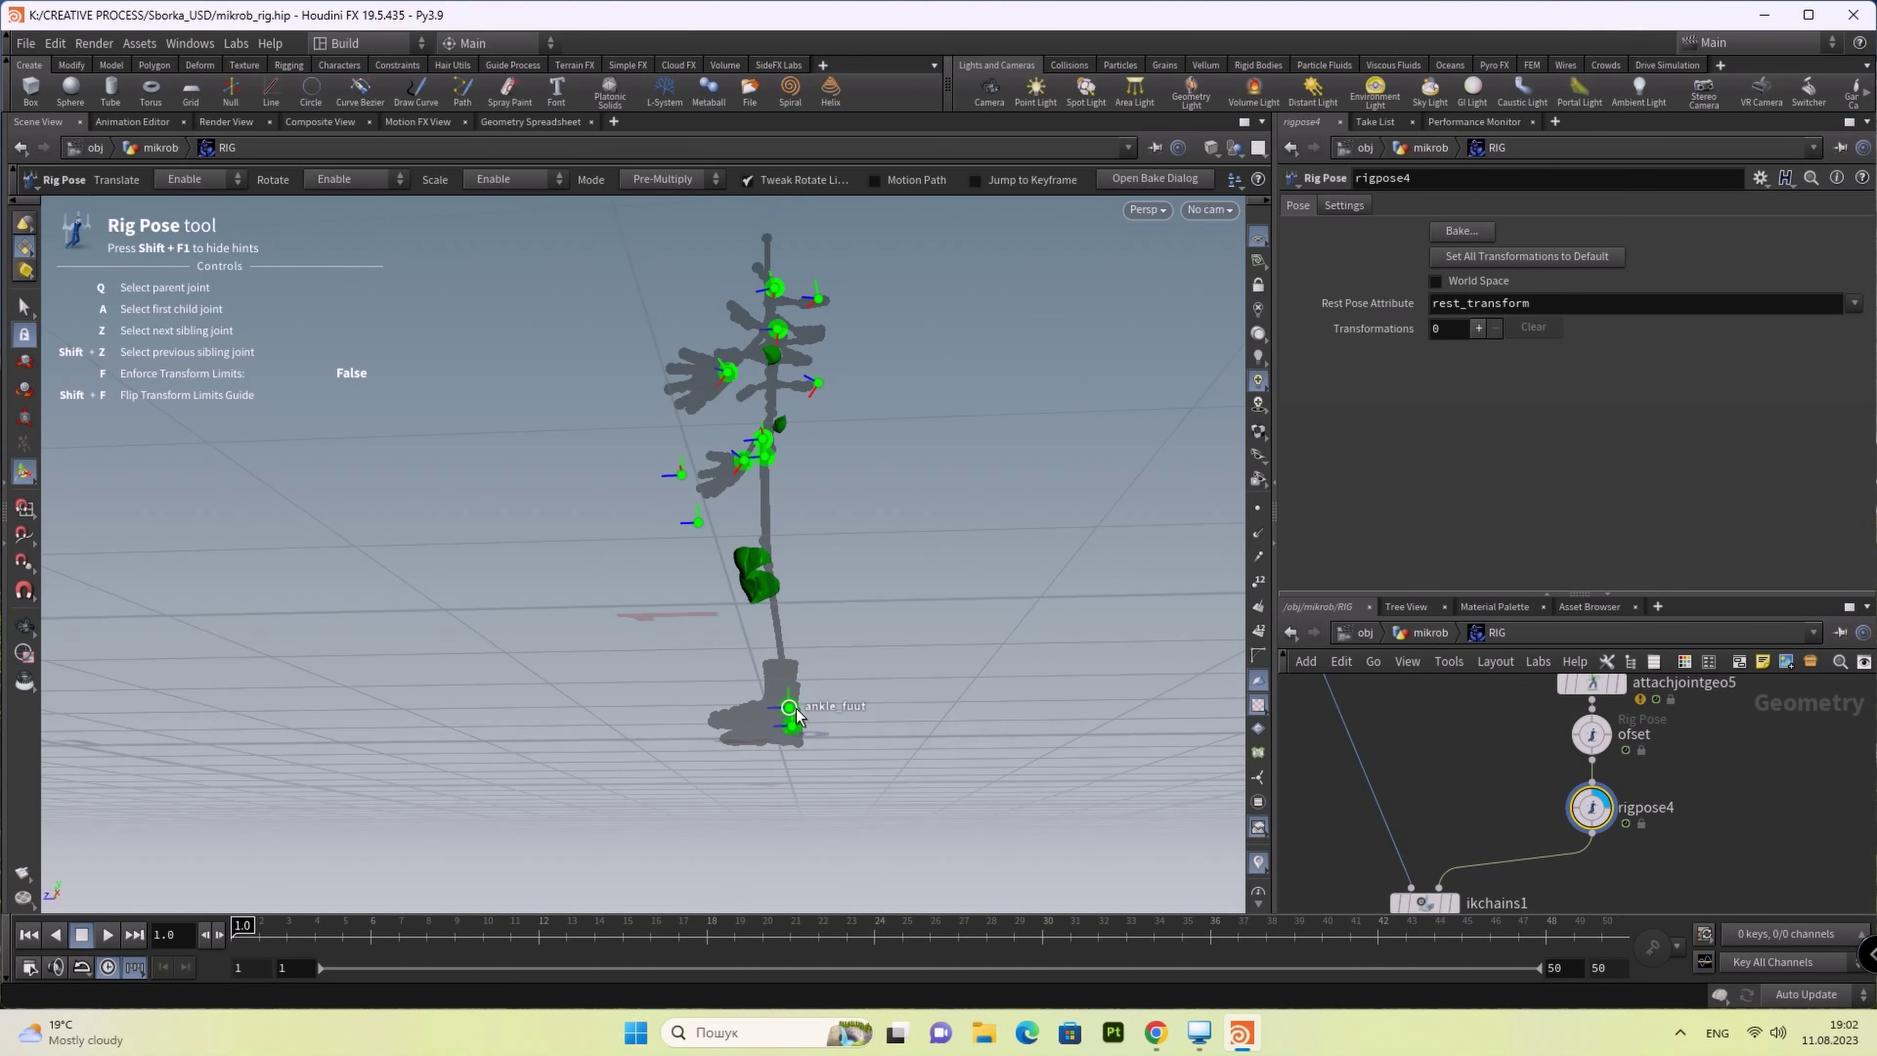
click(789, 709)
drag(788, 655, 860, 699)
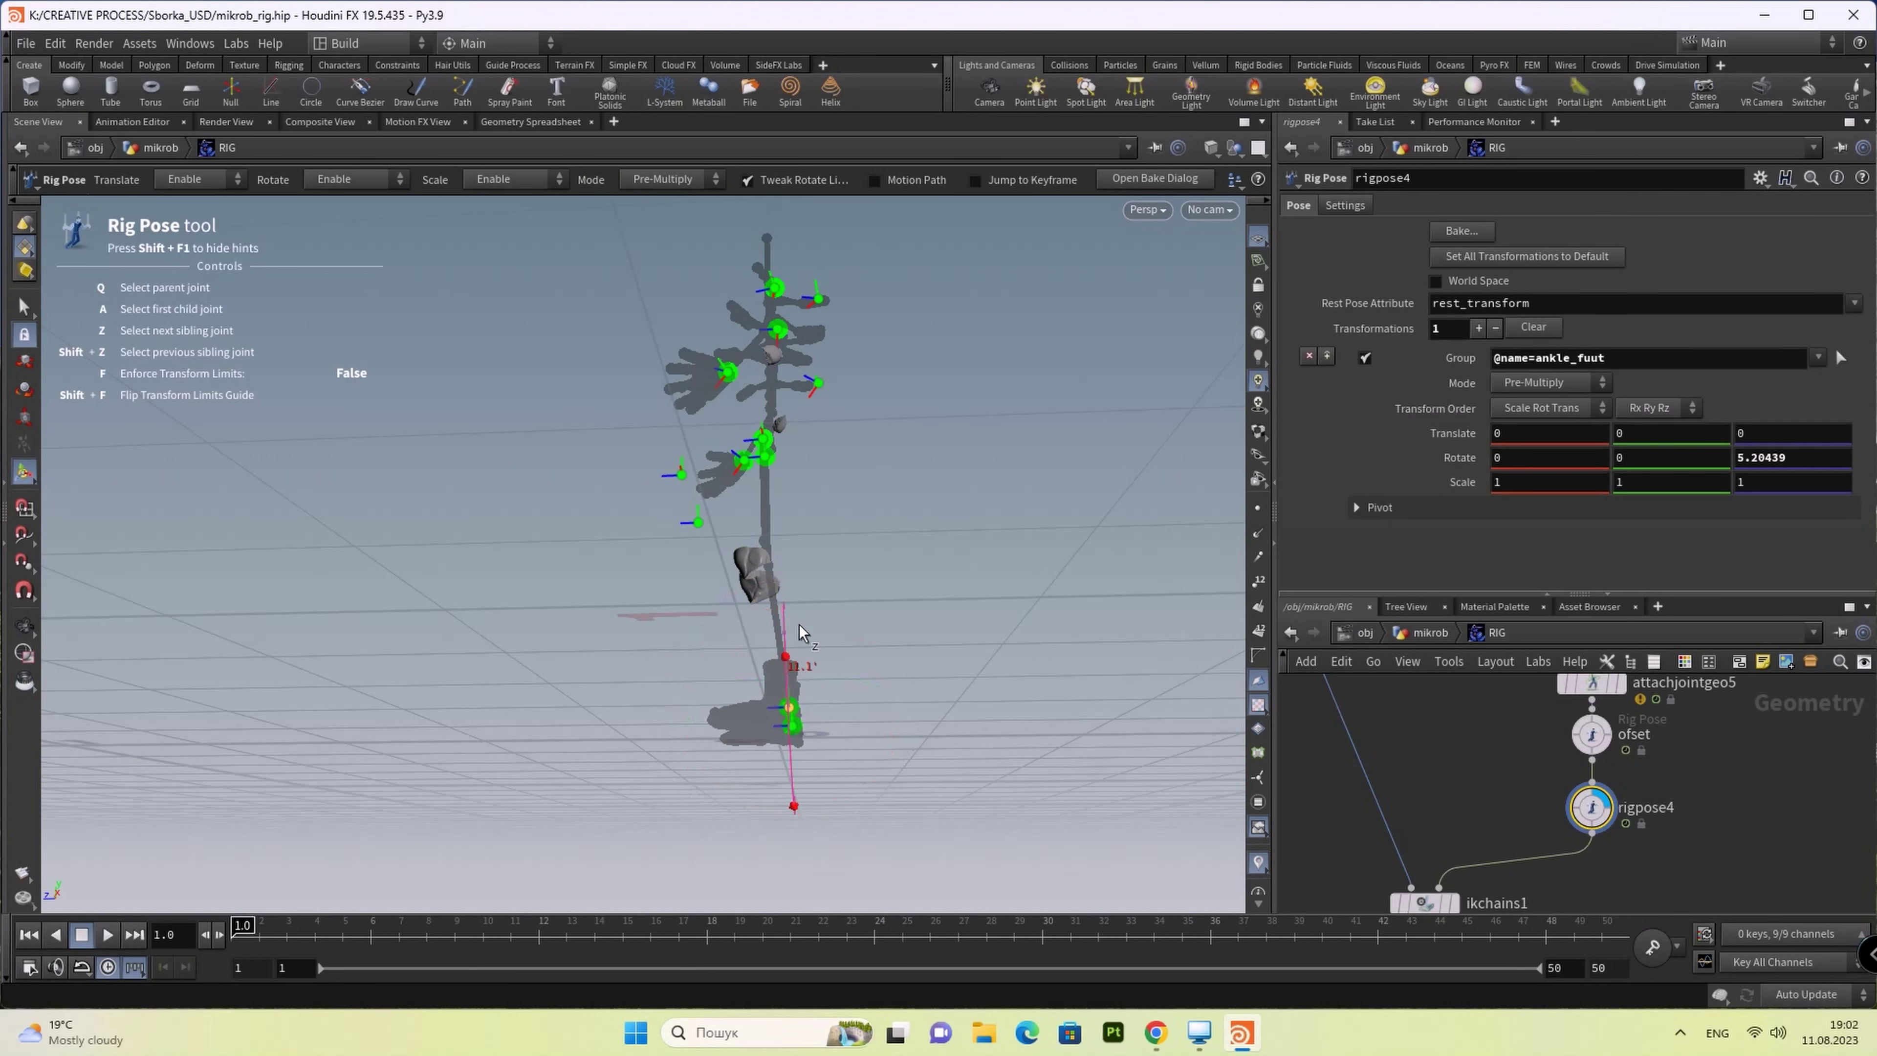
mouse_move(1025, 700)
mouse_down()
mouse_move(702, 698)
mouse_move(667, 591)
mouse_move(661, 749)
mouse_move(1005, 712)
mouse_up()
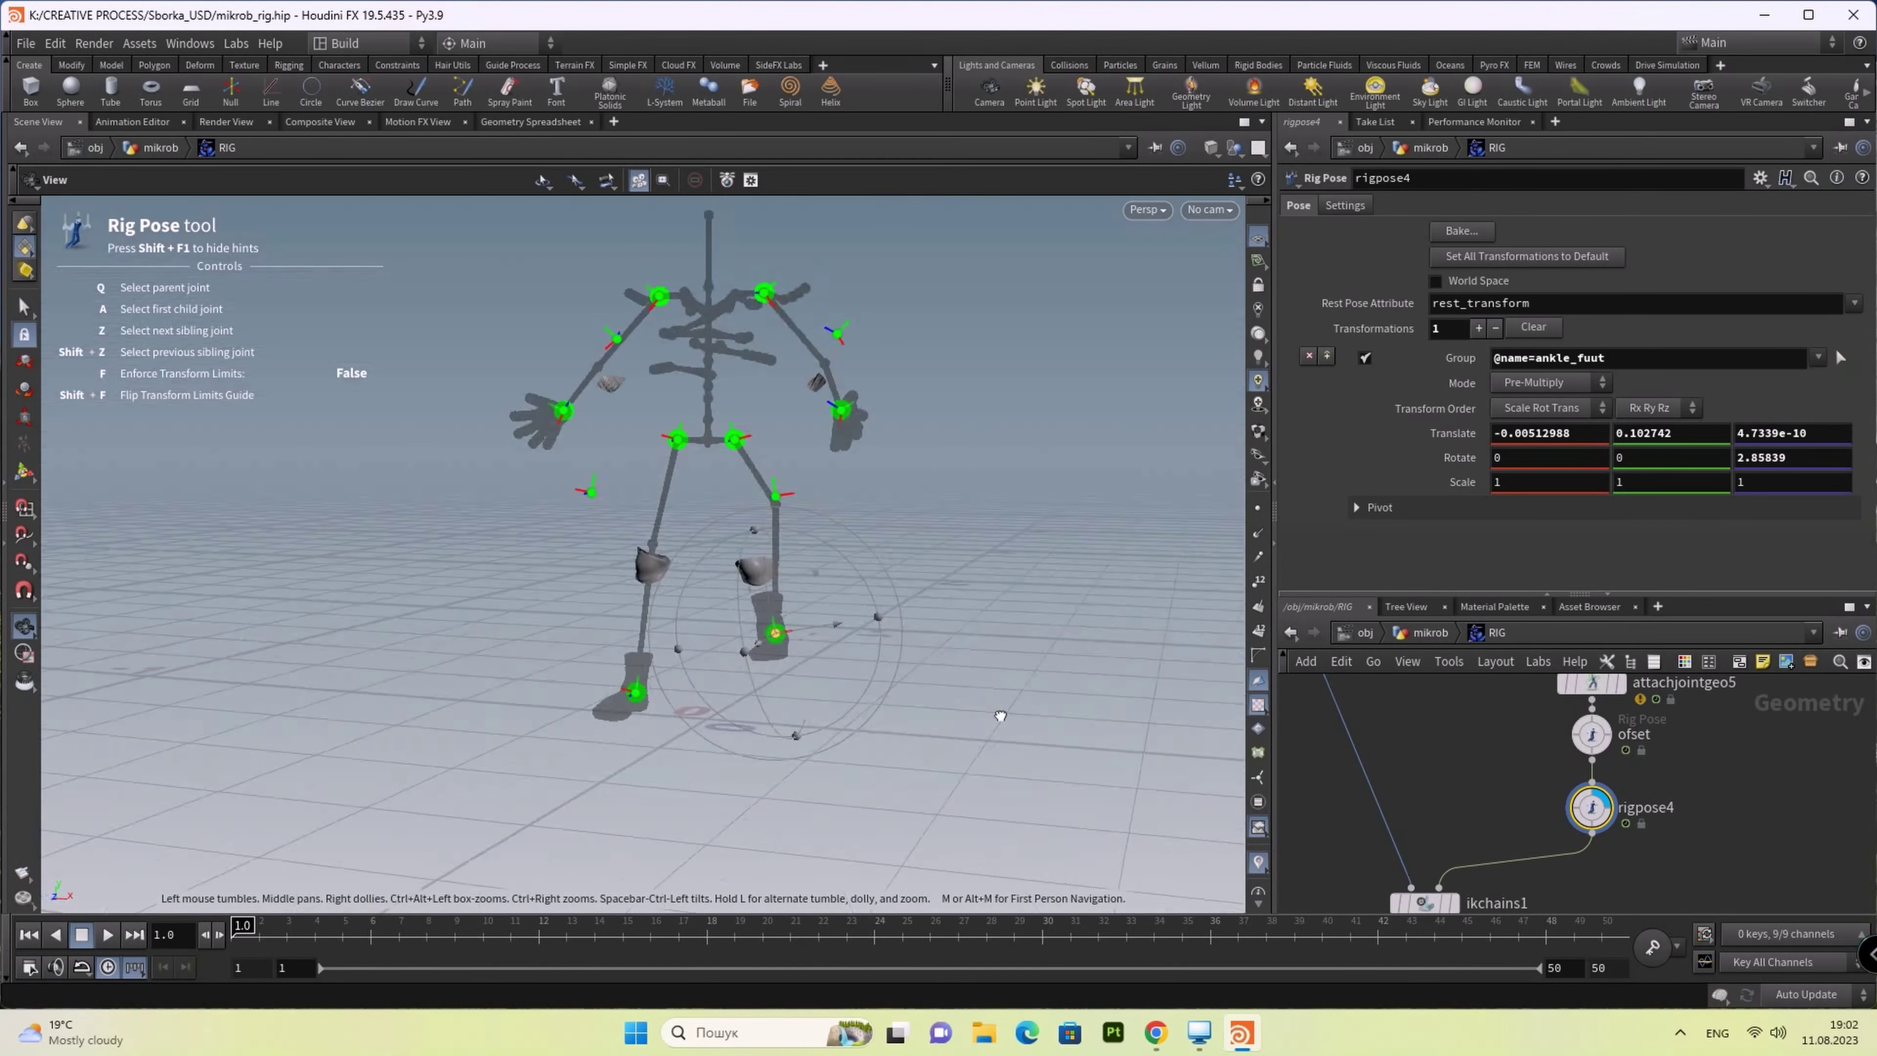
Step: Move the knee joint to re-pose the leg, undoing an extra X push
click(777, 492)
mouse_move(828, 487)
mouse_down()
mouse_move(759, 514)
mouse_move(937, 541)
mouse_move(872, 575)
mouse_move(911, 606)
mouse_up()
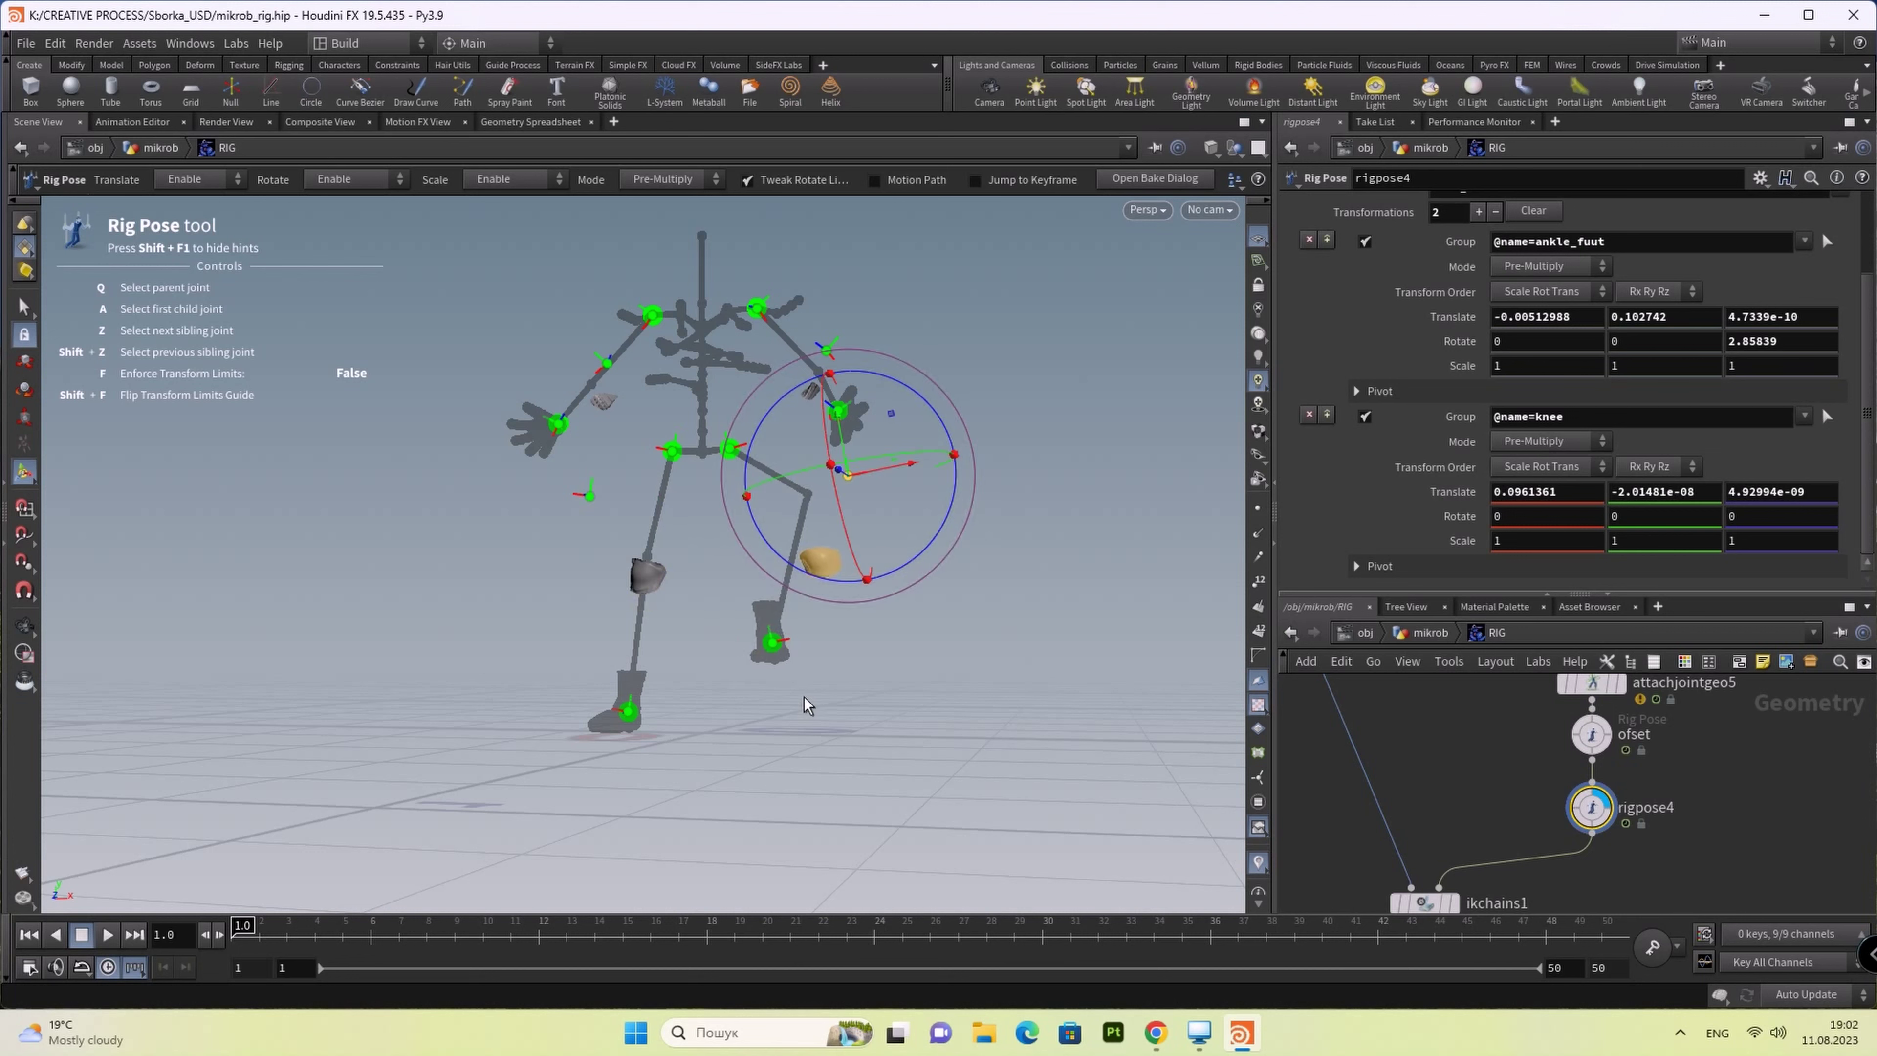
mouse_move(803, 697)
mouse_down()
mouse_move(986, 734)
mouse_move(854, 452)
mouse_up()
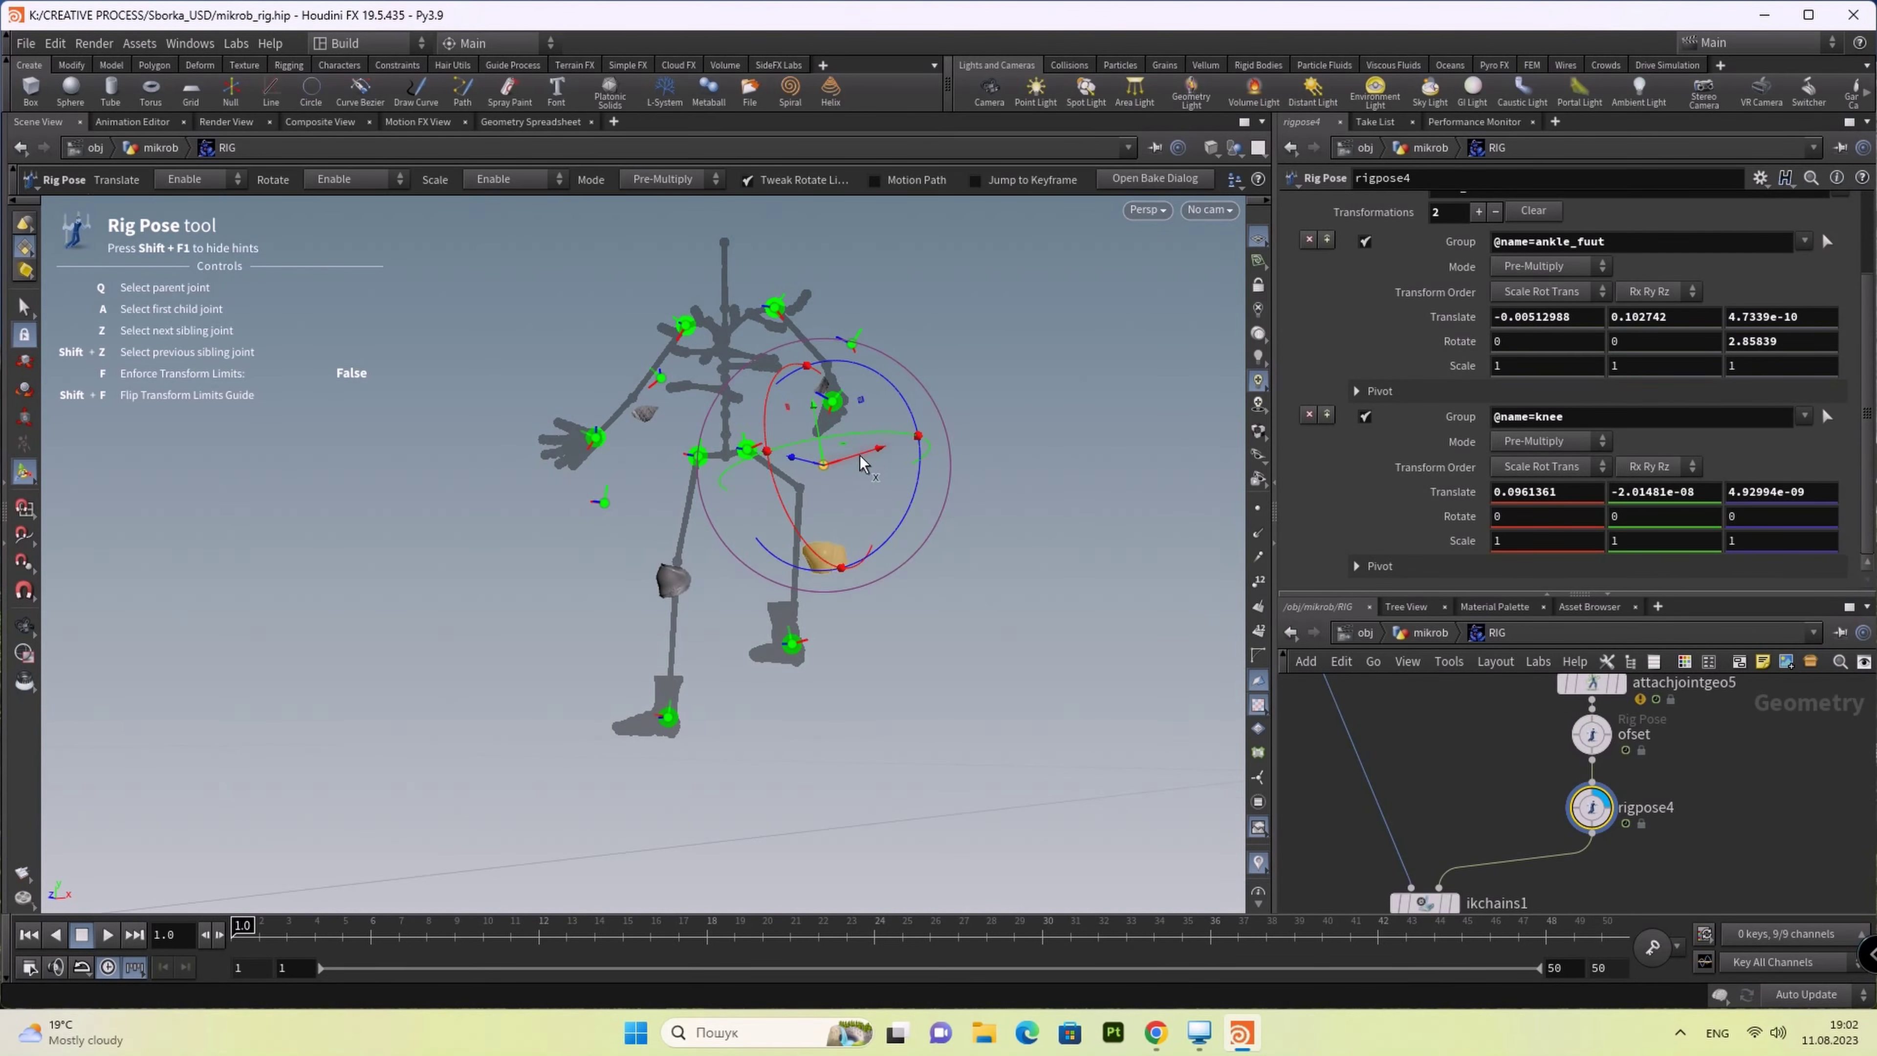
drag(853, 452, 955, 481)
key(ctrl+z)
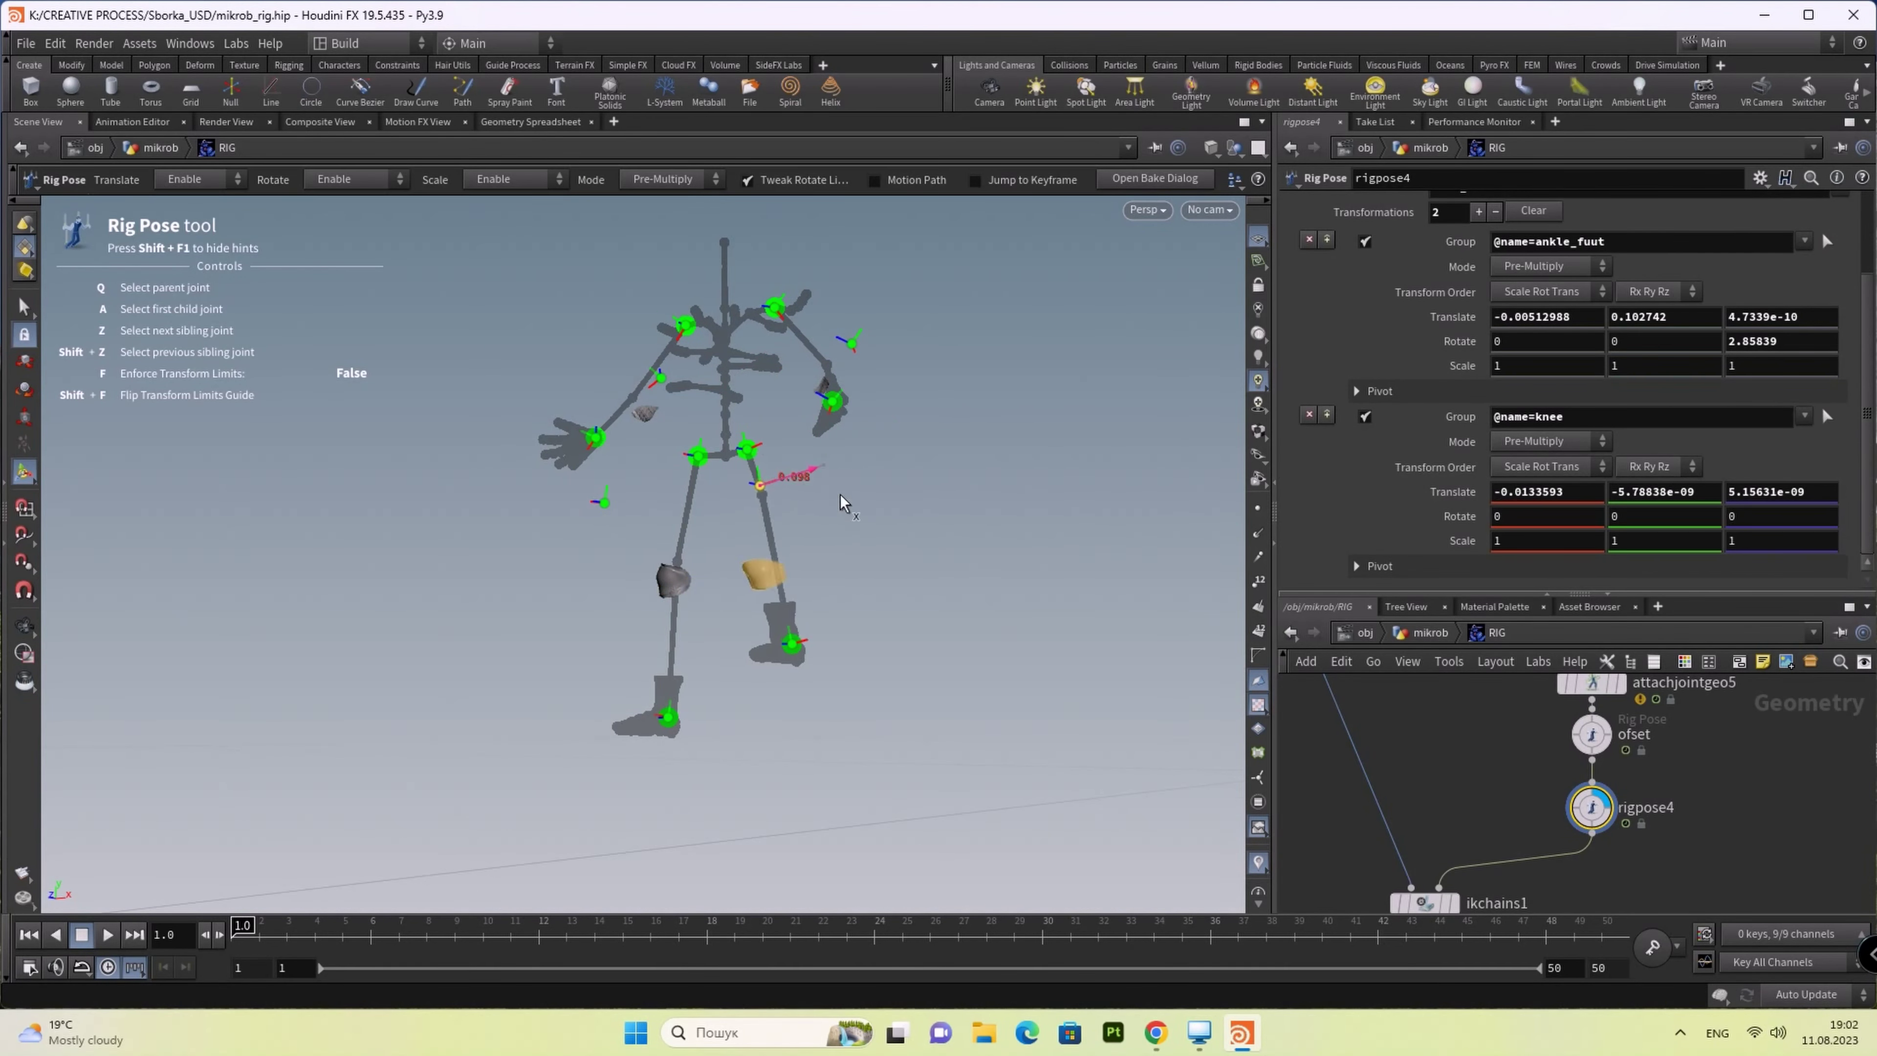
key(r)
Step: Reposition the mirror_knee joint and raise the right ankle toward the knee
click(677, 588)
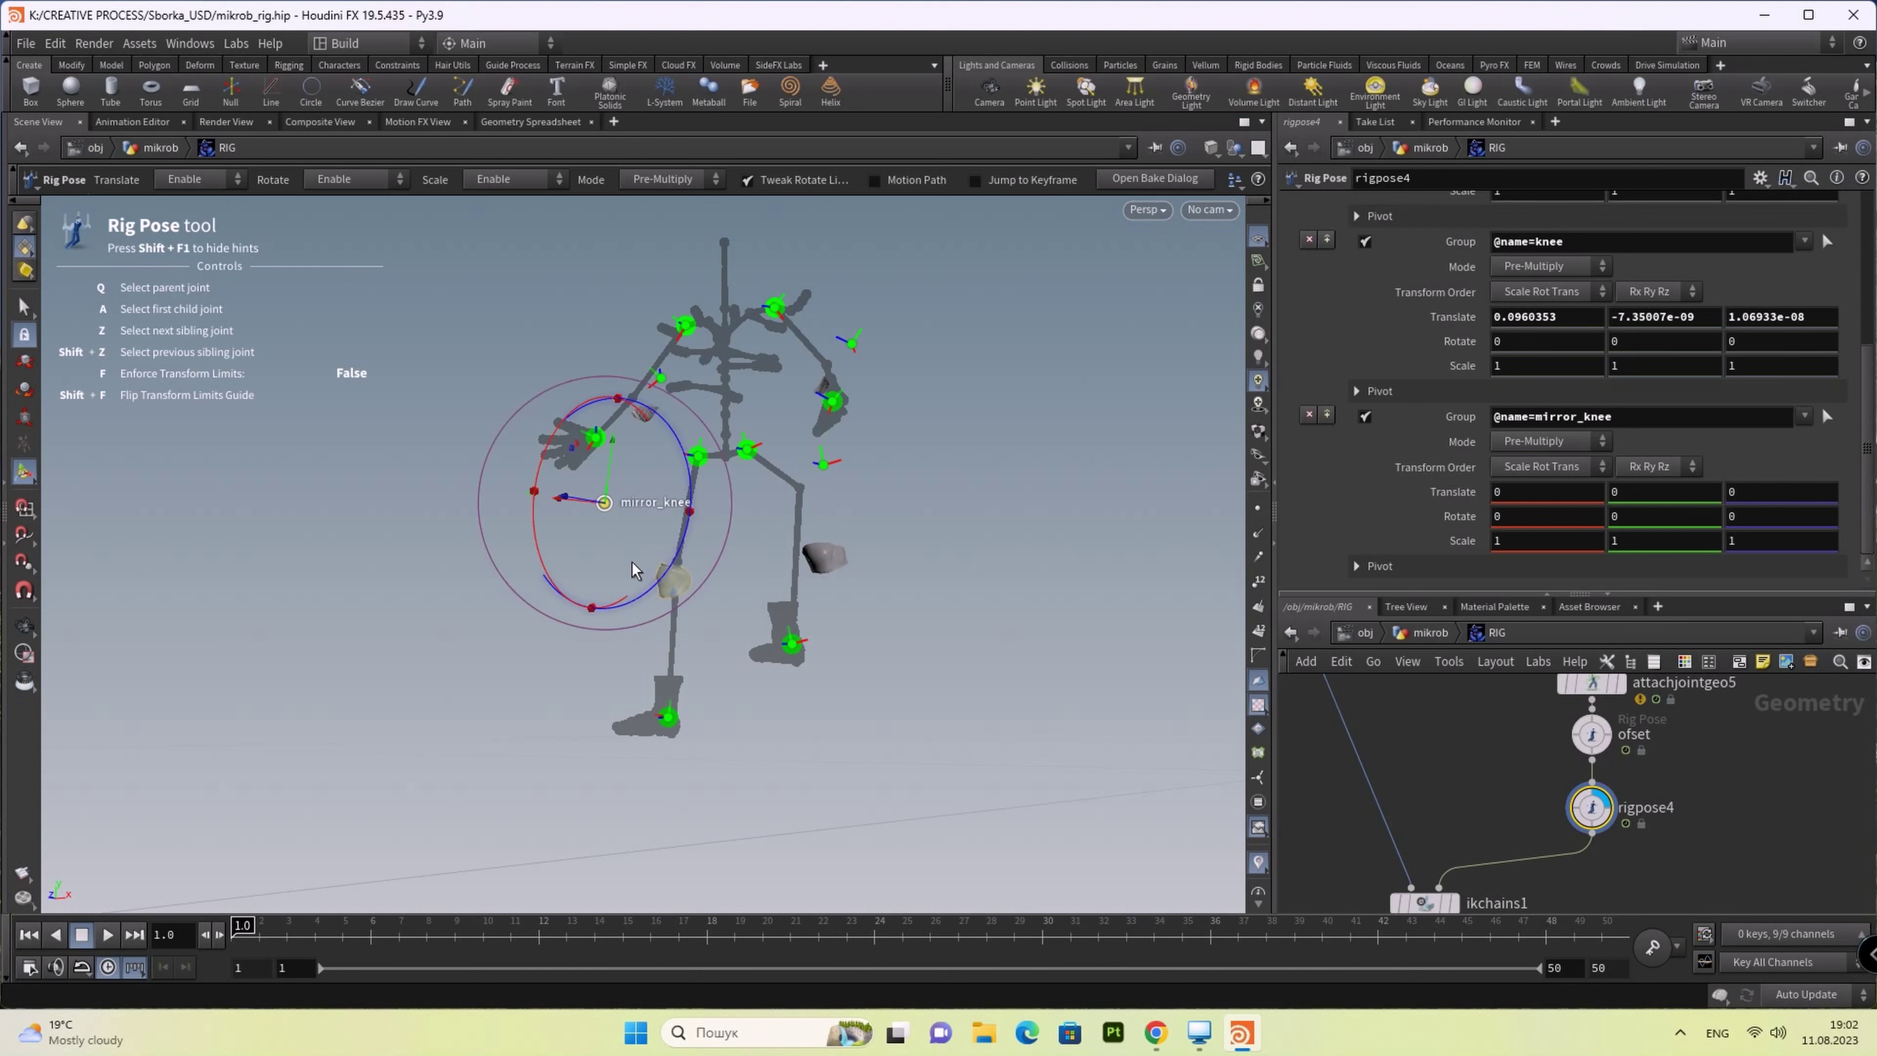
drag(609, 471, 647, 564)
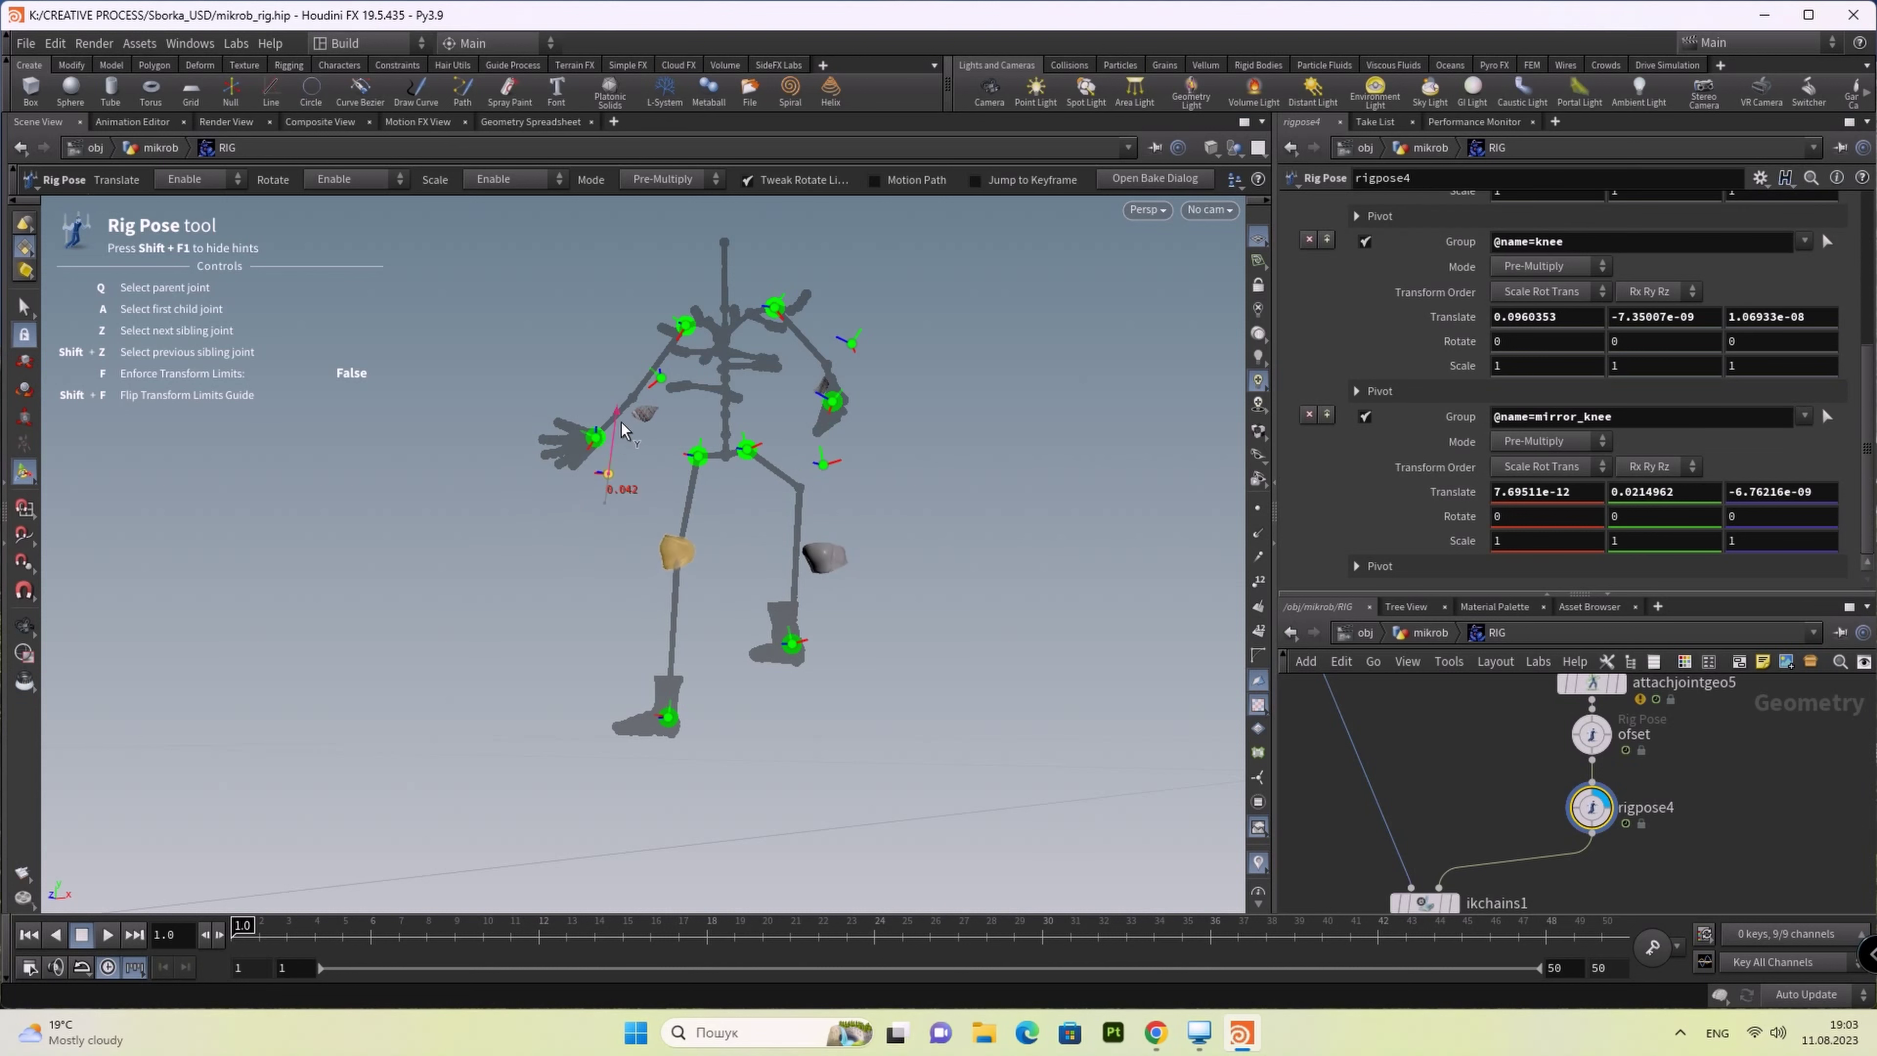
mouse_move(578, 523)
mouse_down()
mouse_move(556, 525)
mouse_move(629, 517)
mouse_up()
click(669, 716)
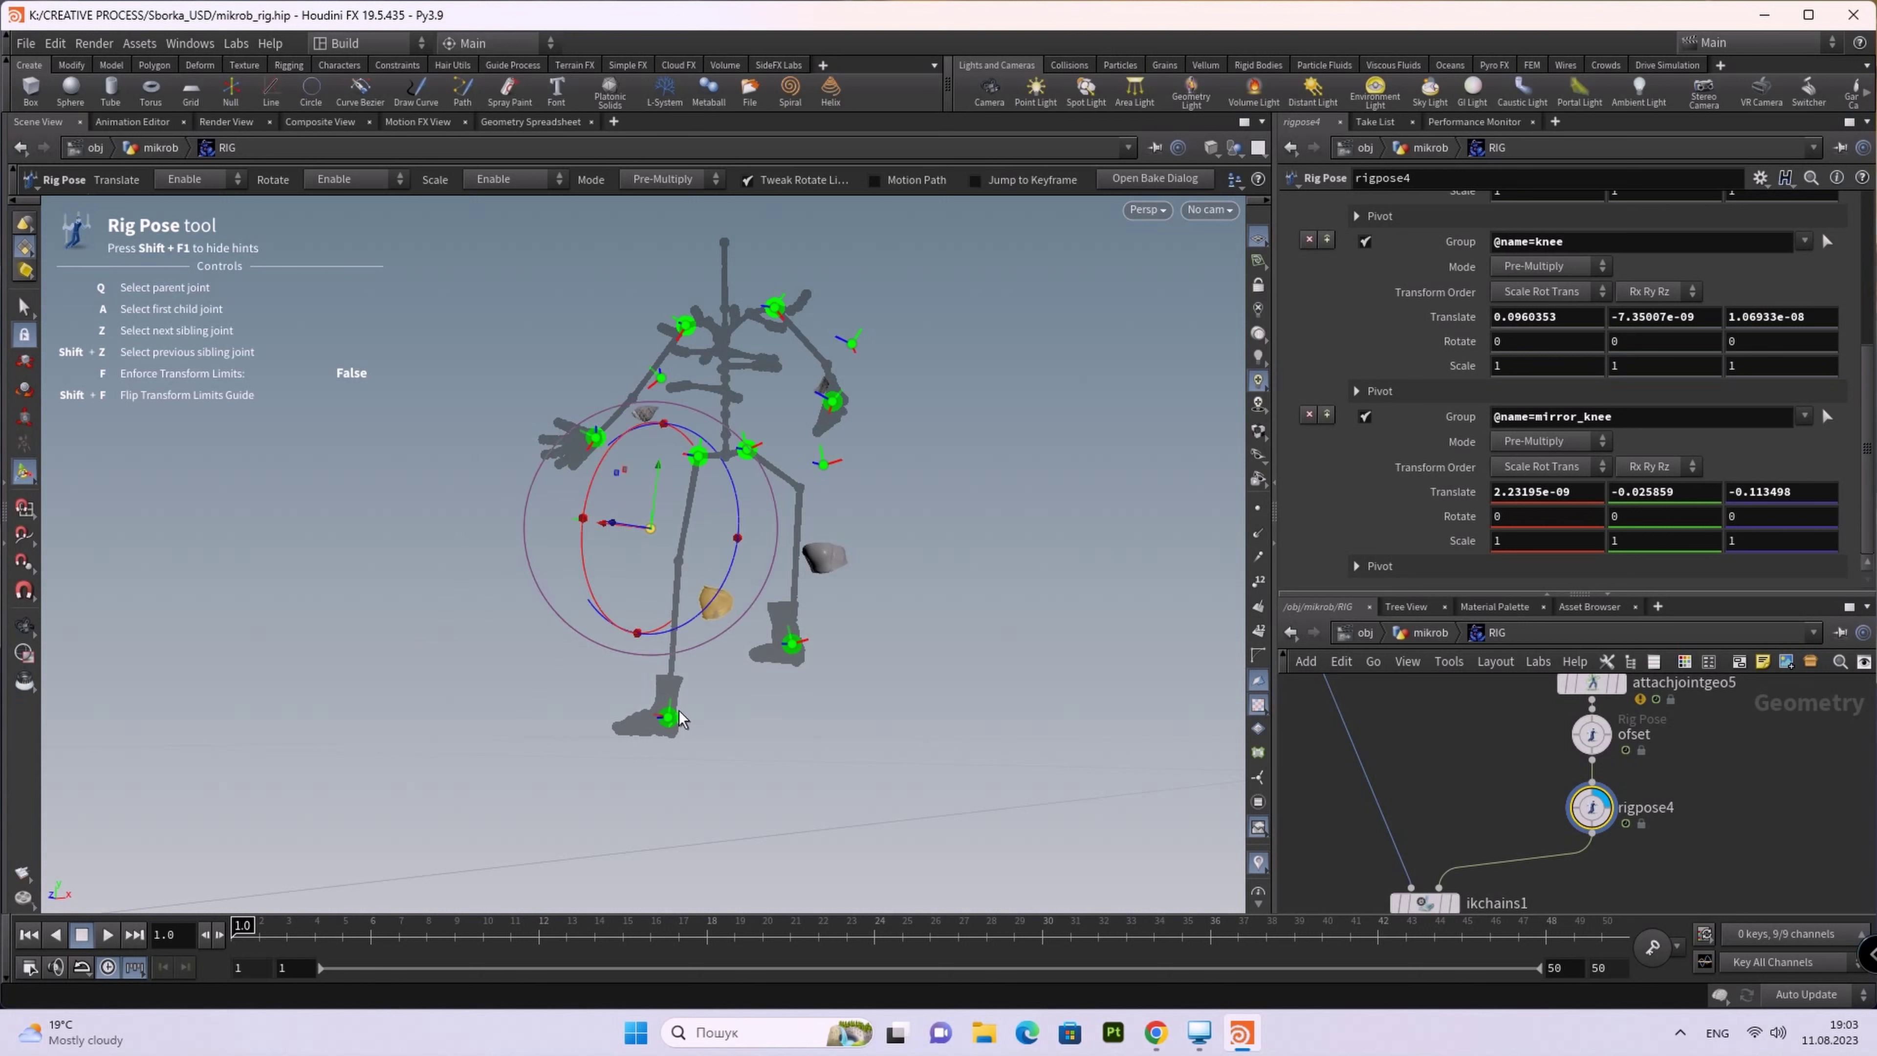
drag(664, 693, 678, 558)
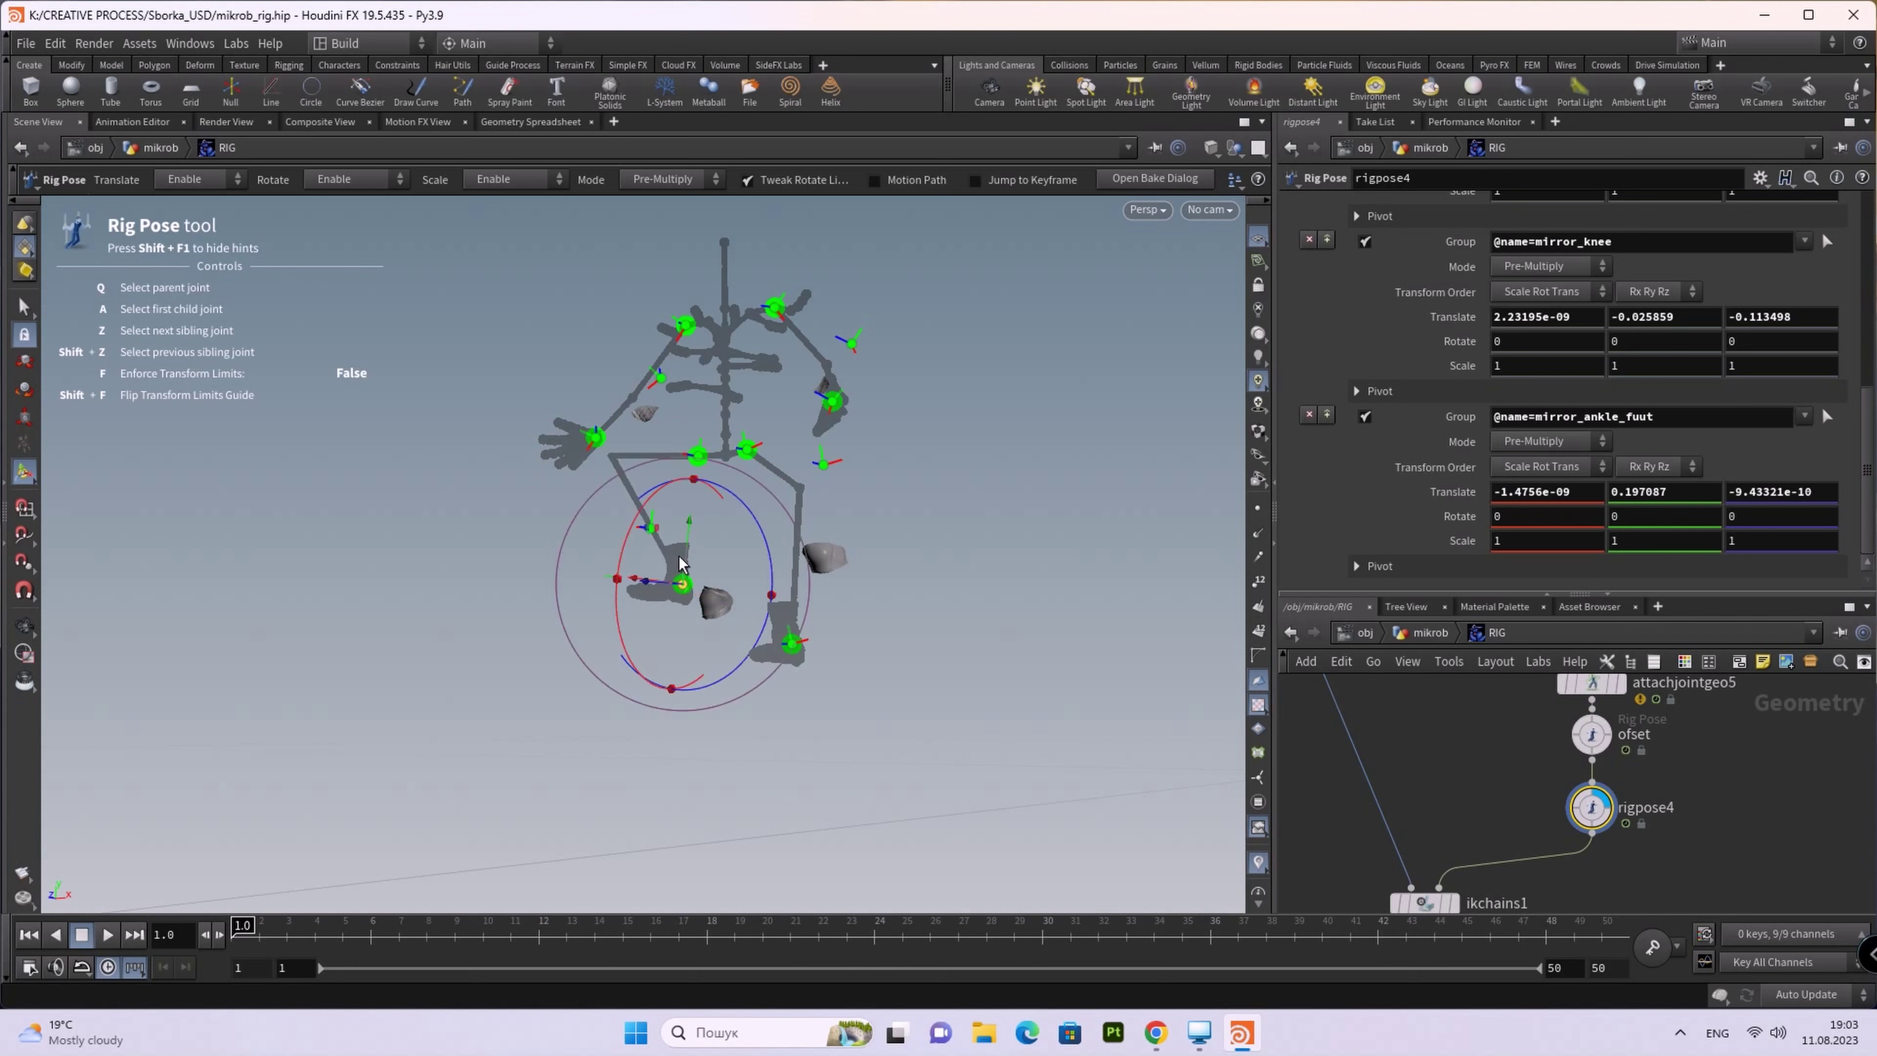
click(658, 520)
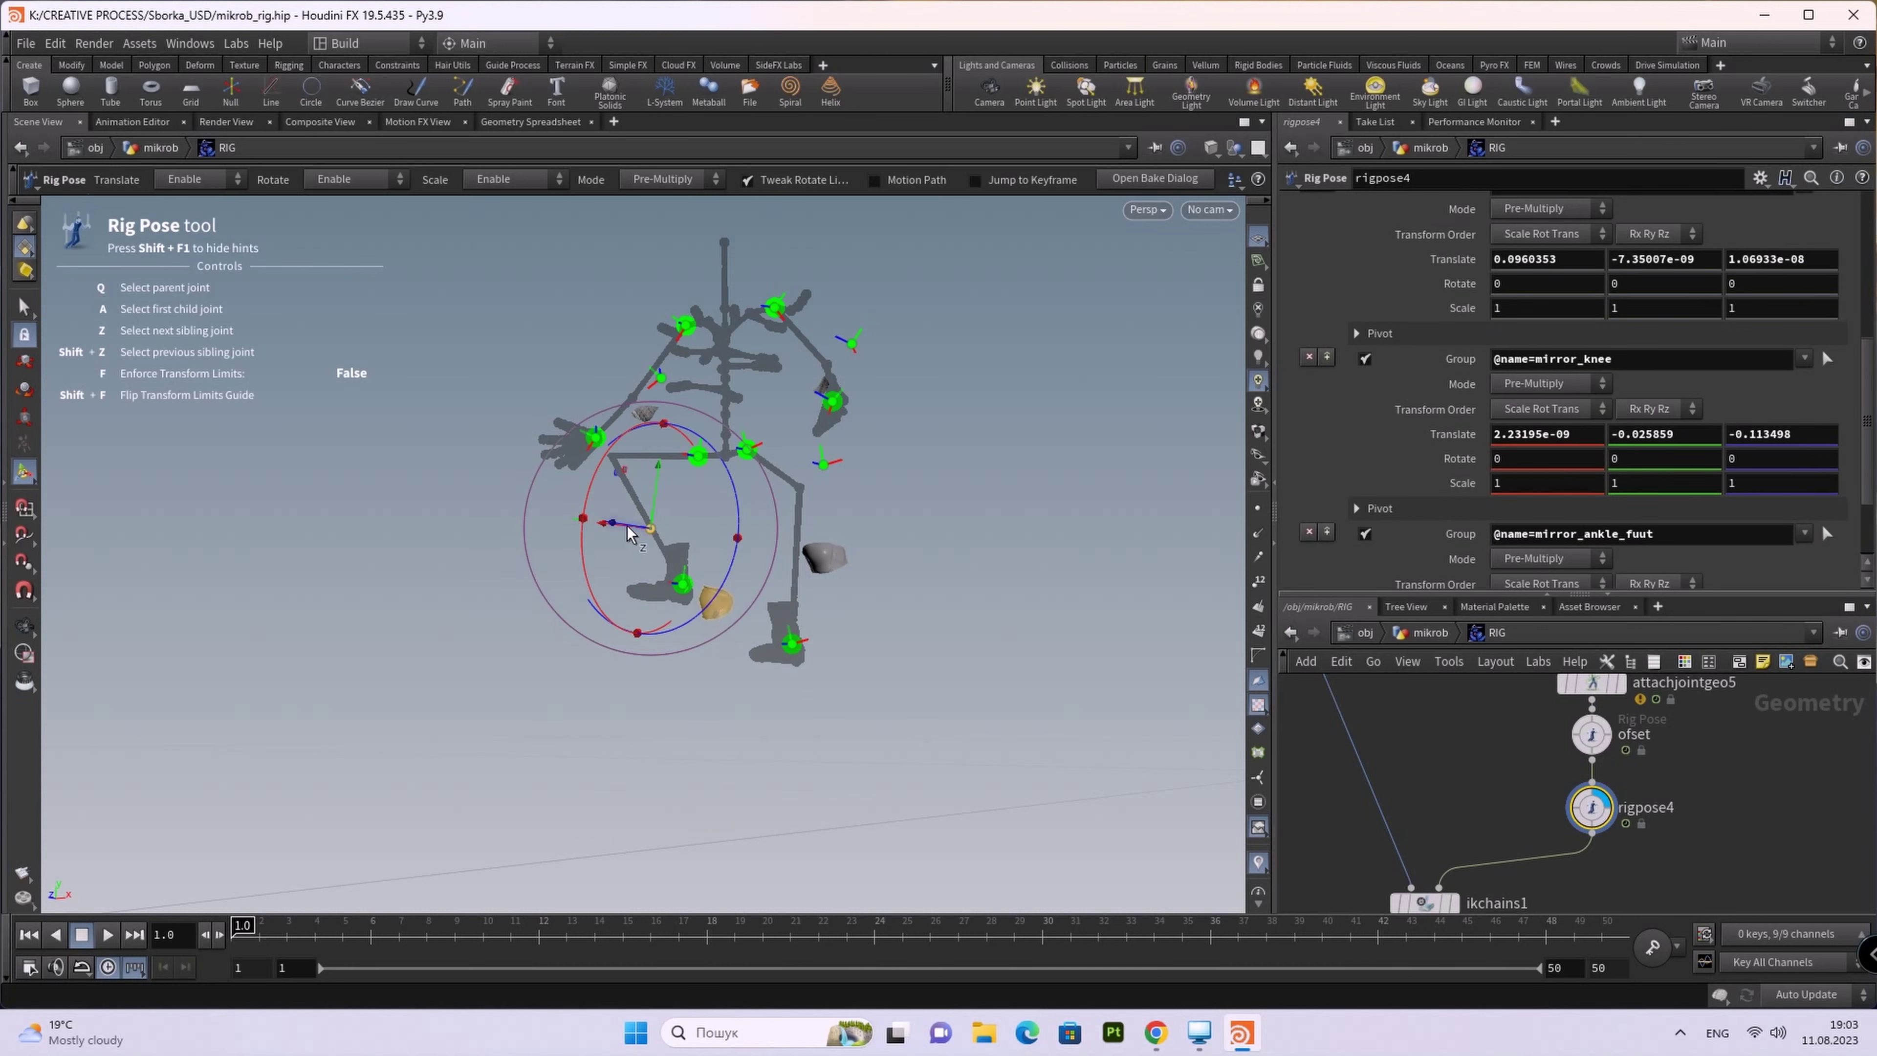
drag(628, 533, 583, 551)
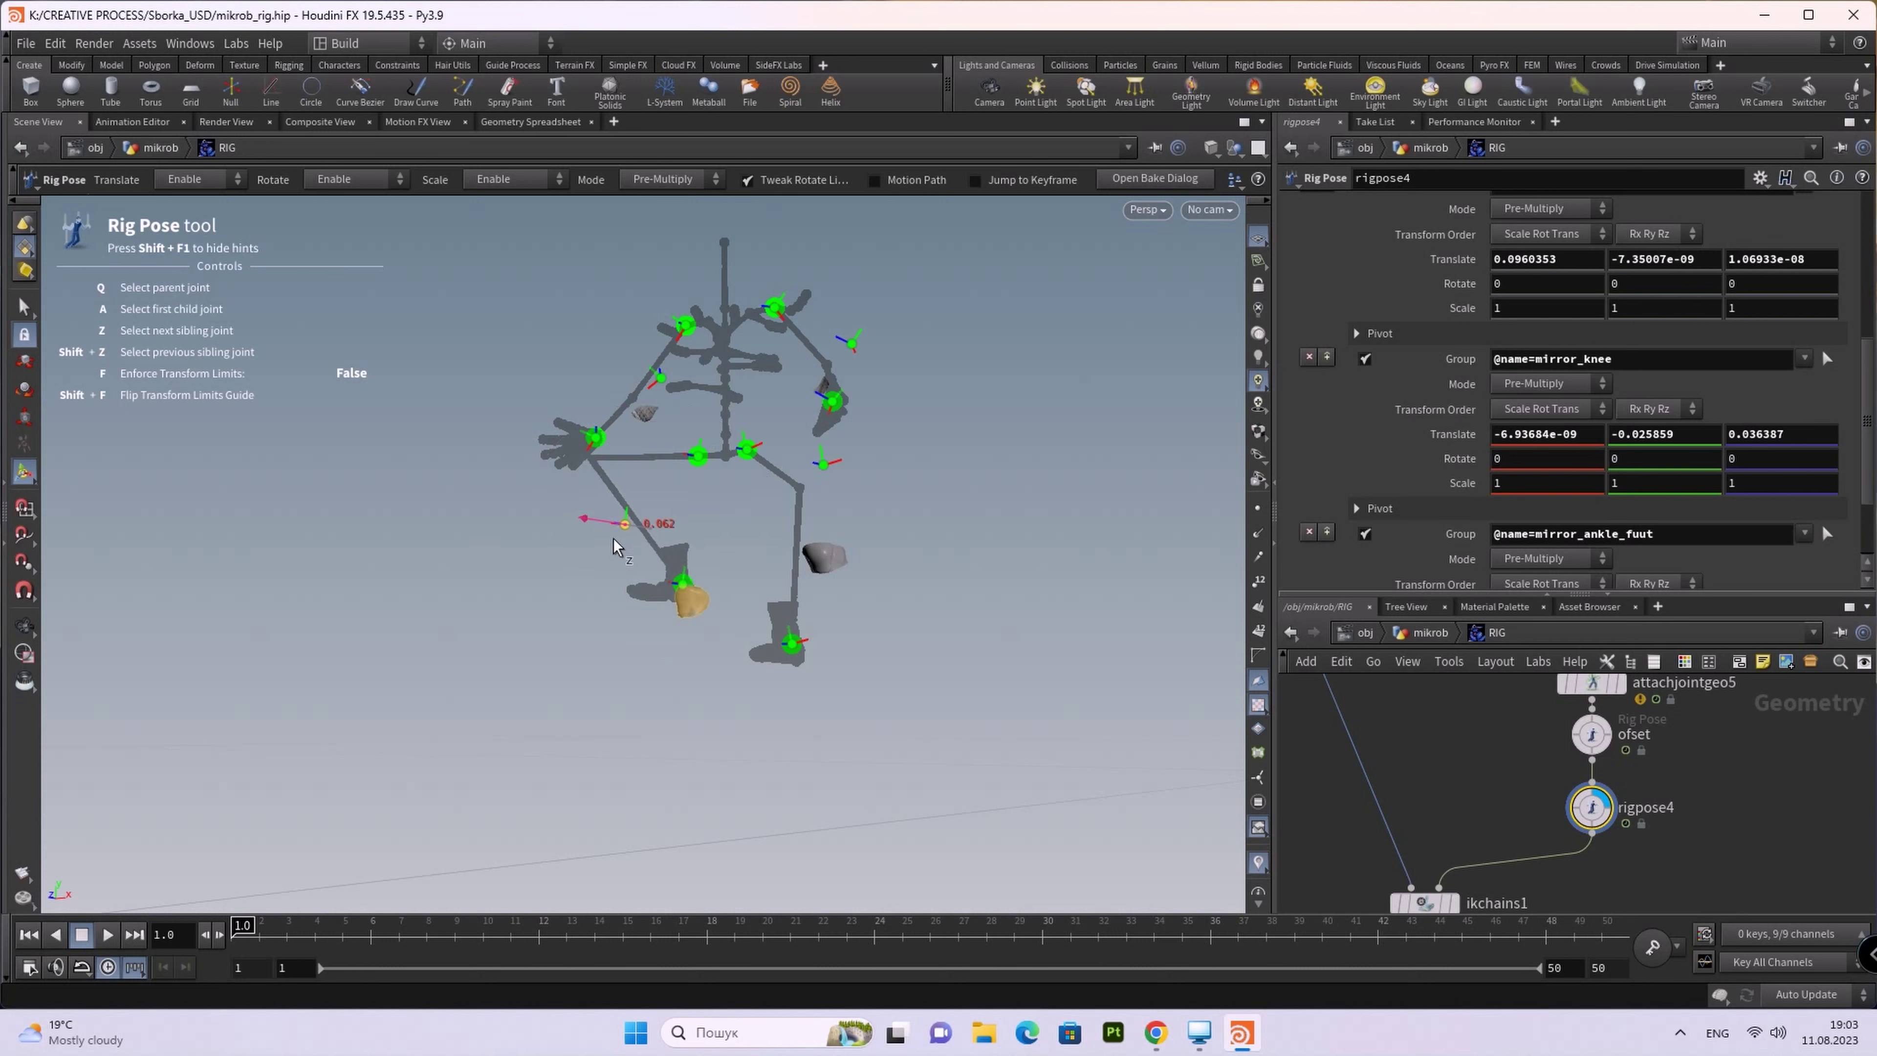
drag(617, 508, 601, 497)
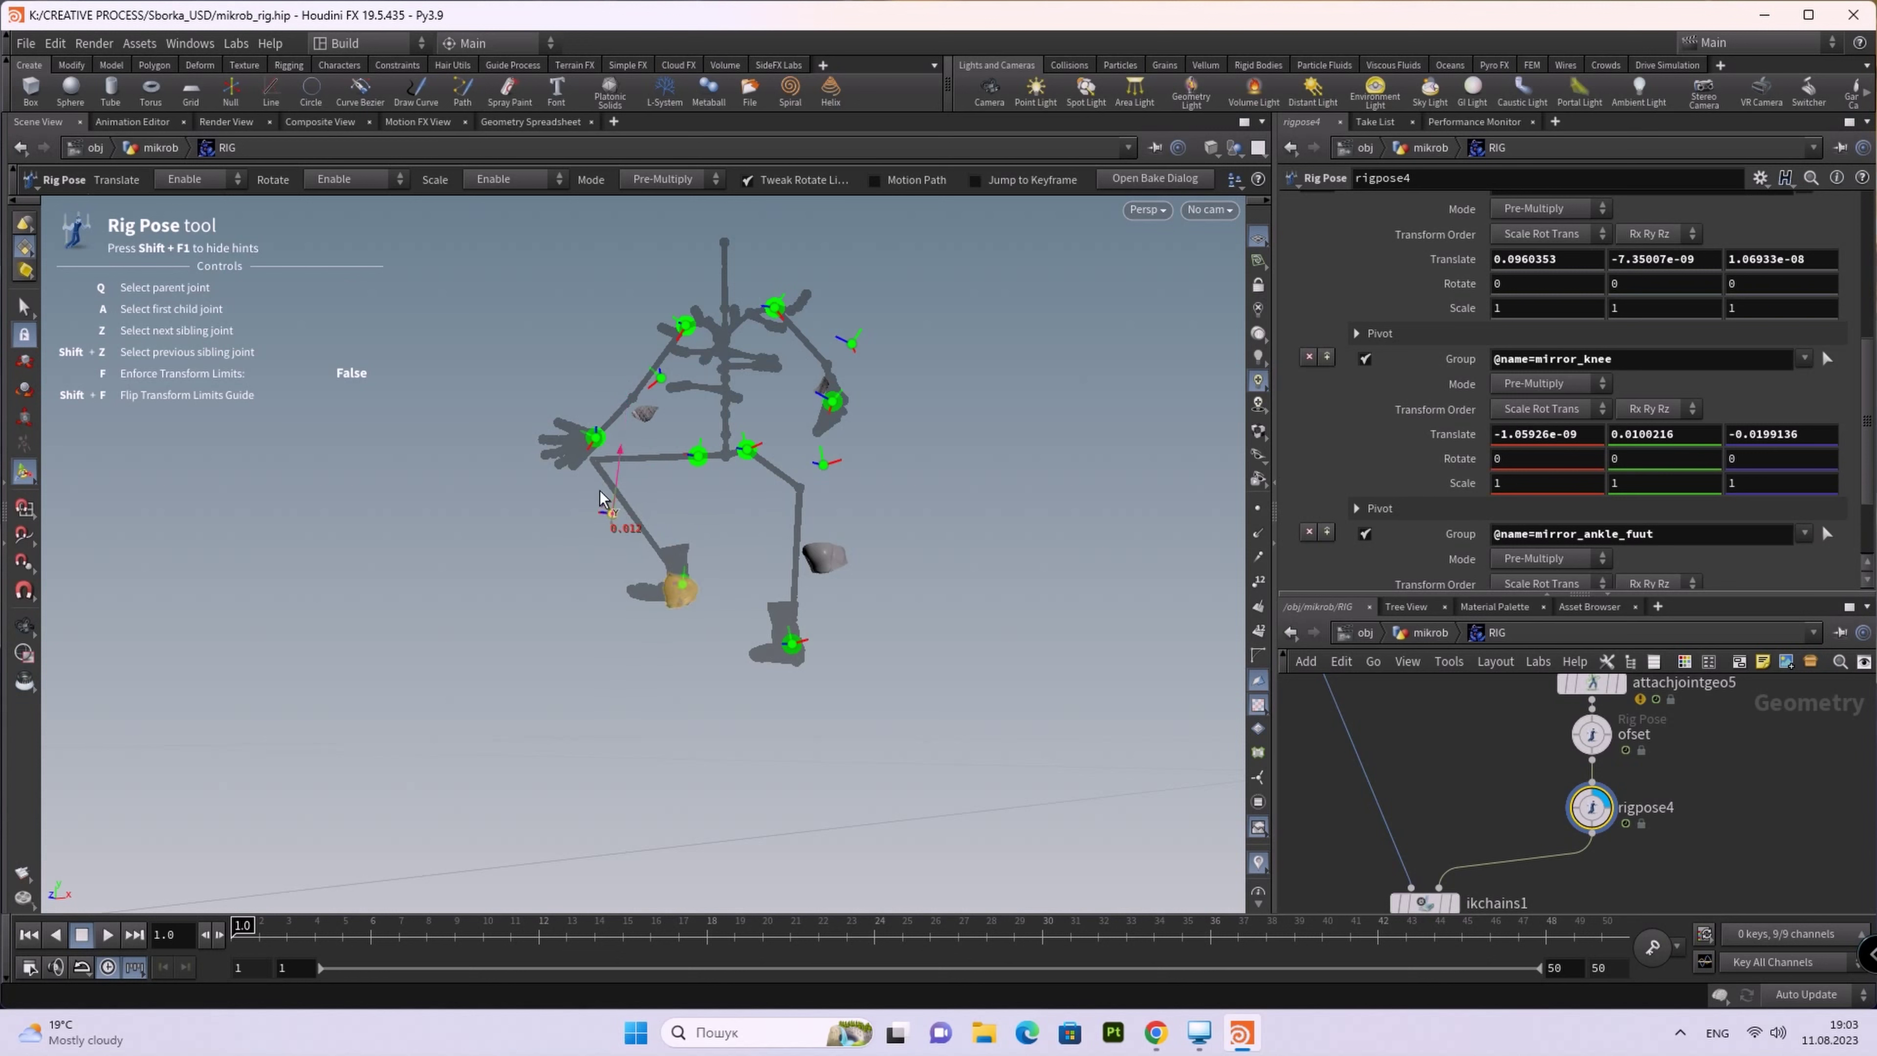
drag(582, 516, 611, 546)
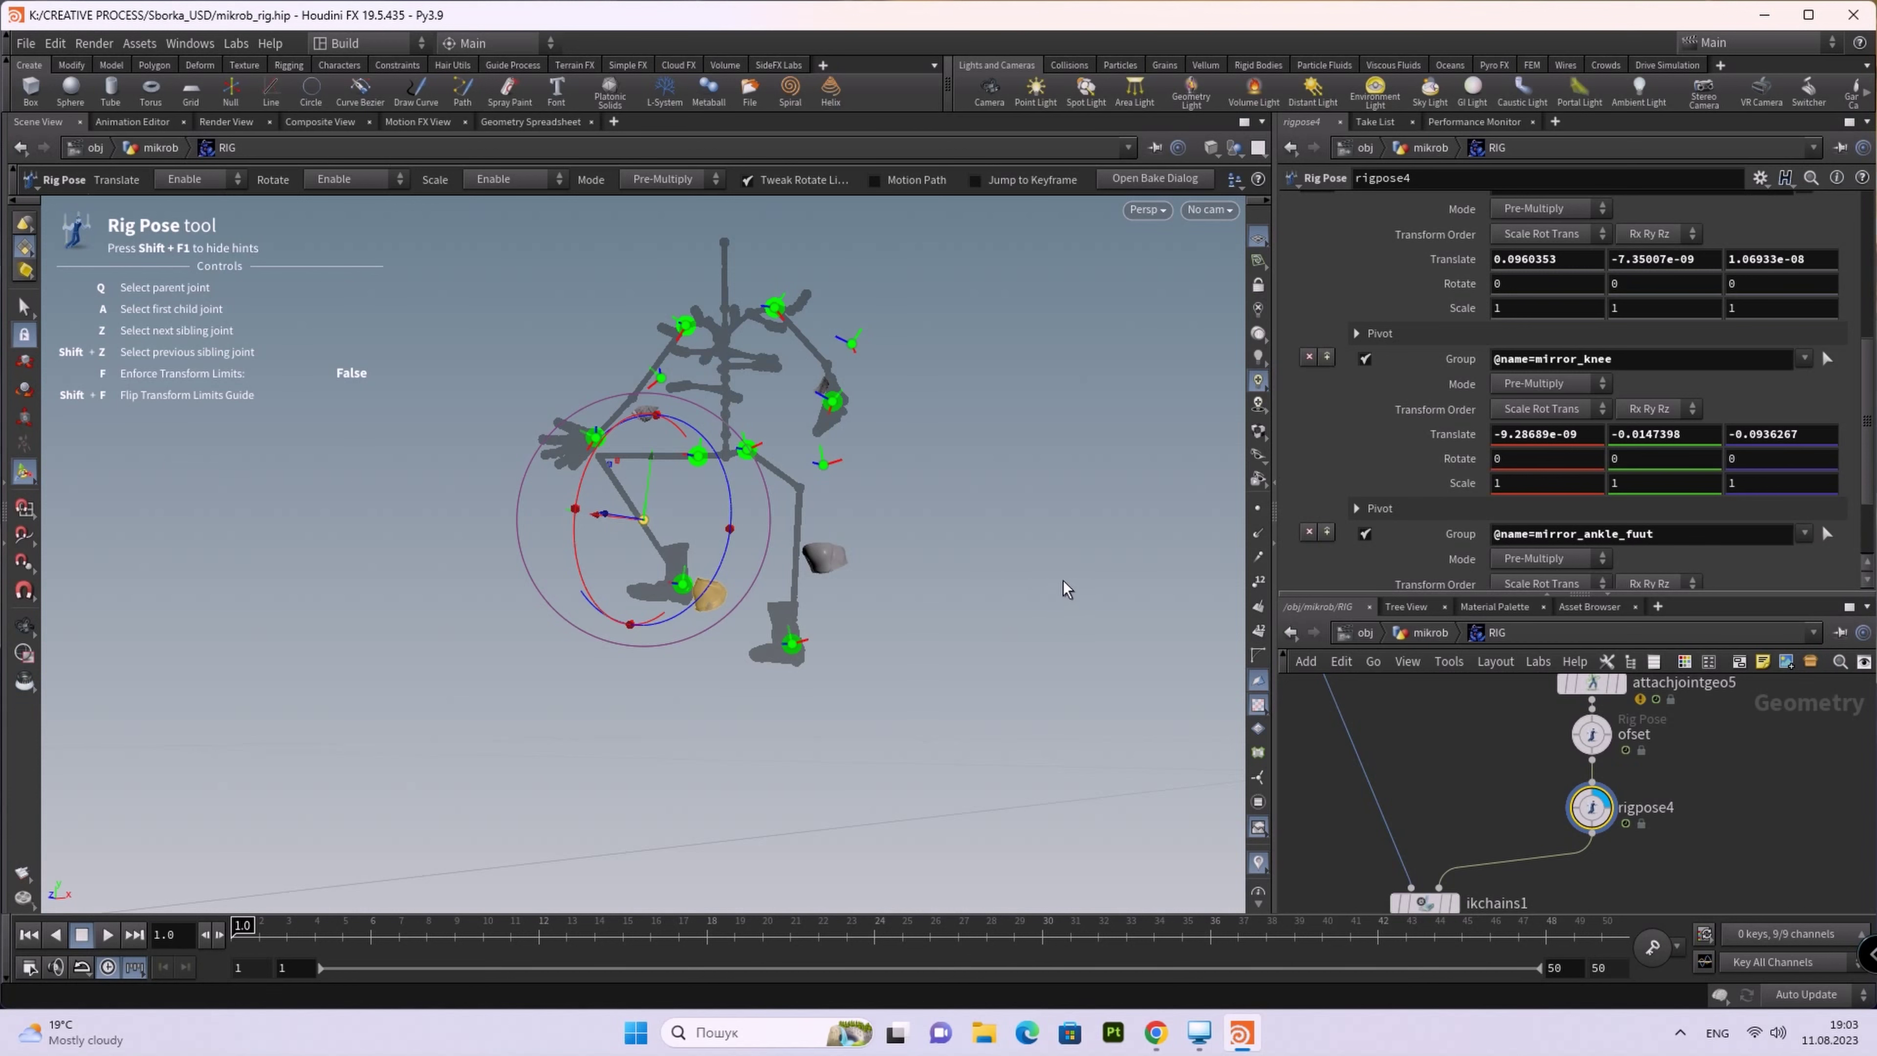
Step: Orbit to a front three-quarter view and clear all rigpose4 transformations back to rest
mouse_move(917, 495)
alt+mouse_down()
mouse_move(997, 578)
mouse_move(1138, 603)
alt+mouse_up()
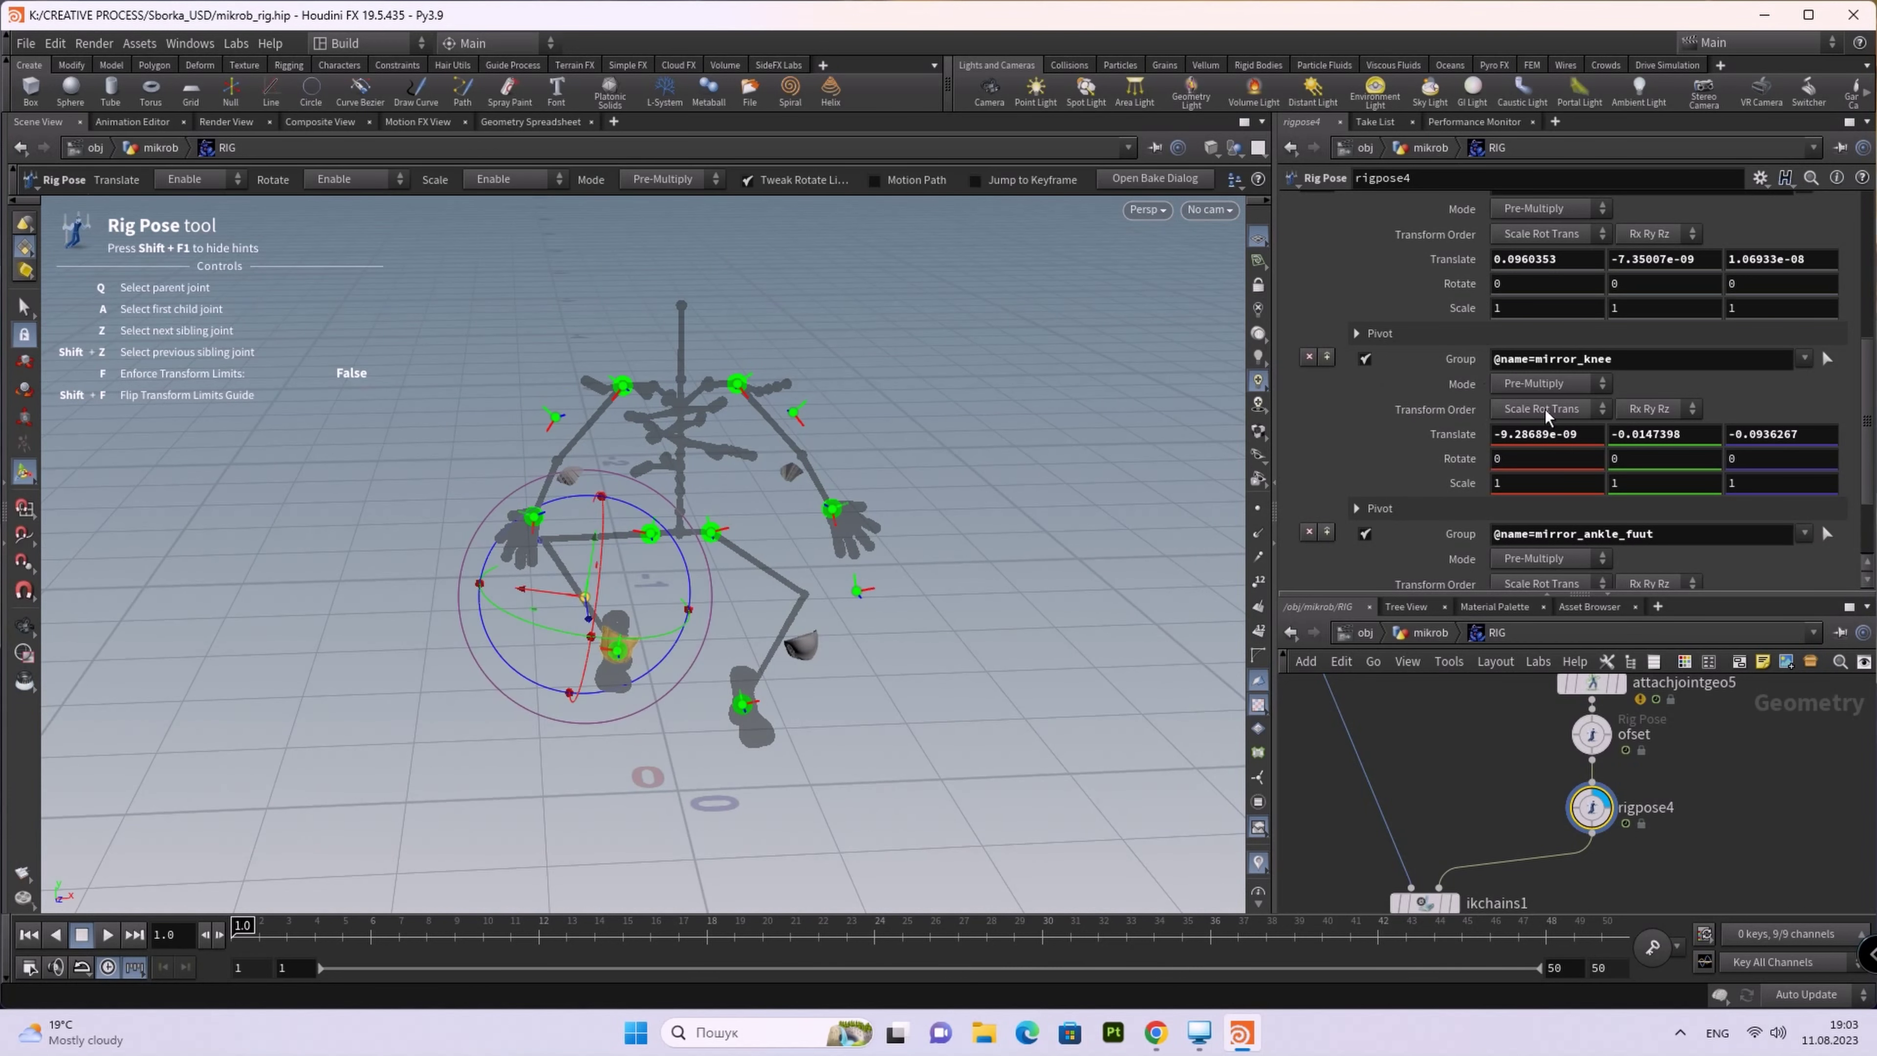
scroll(1670, 286, up, 2)
scroll(1670, 289, up, 2)
scroll(1669, 292, up, 2)
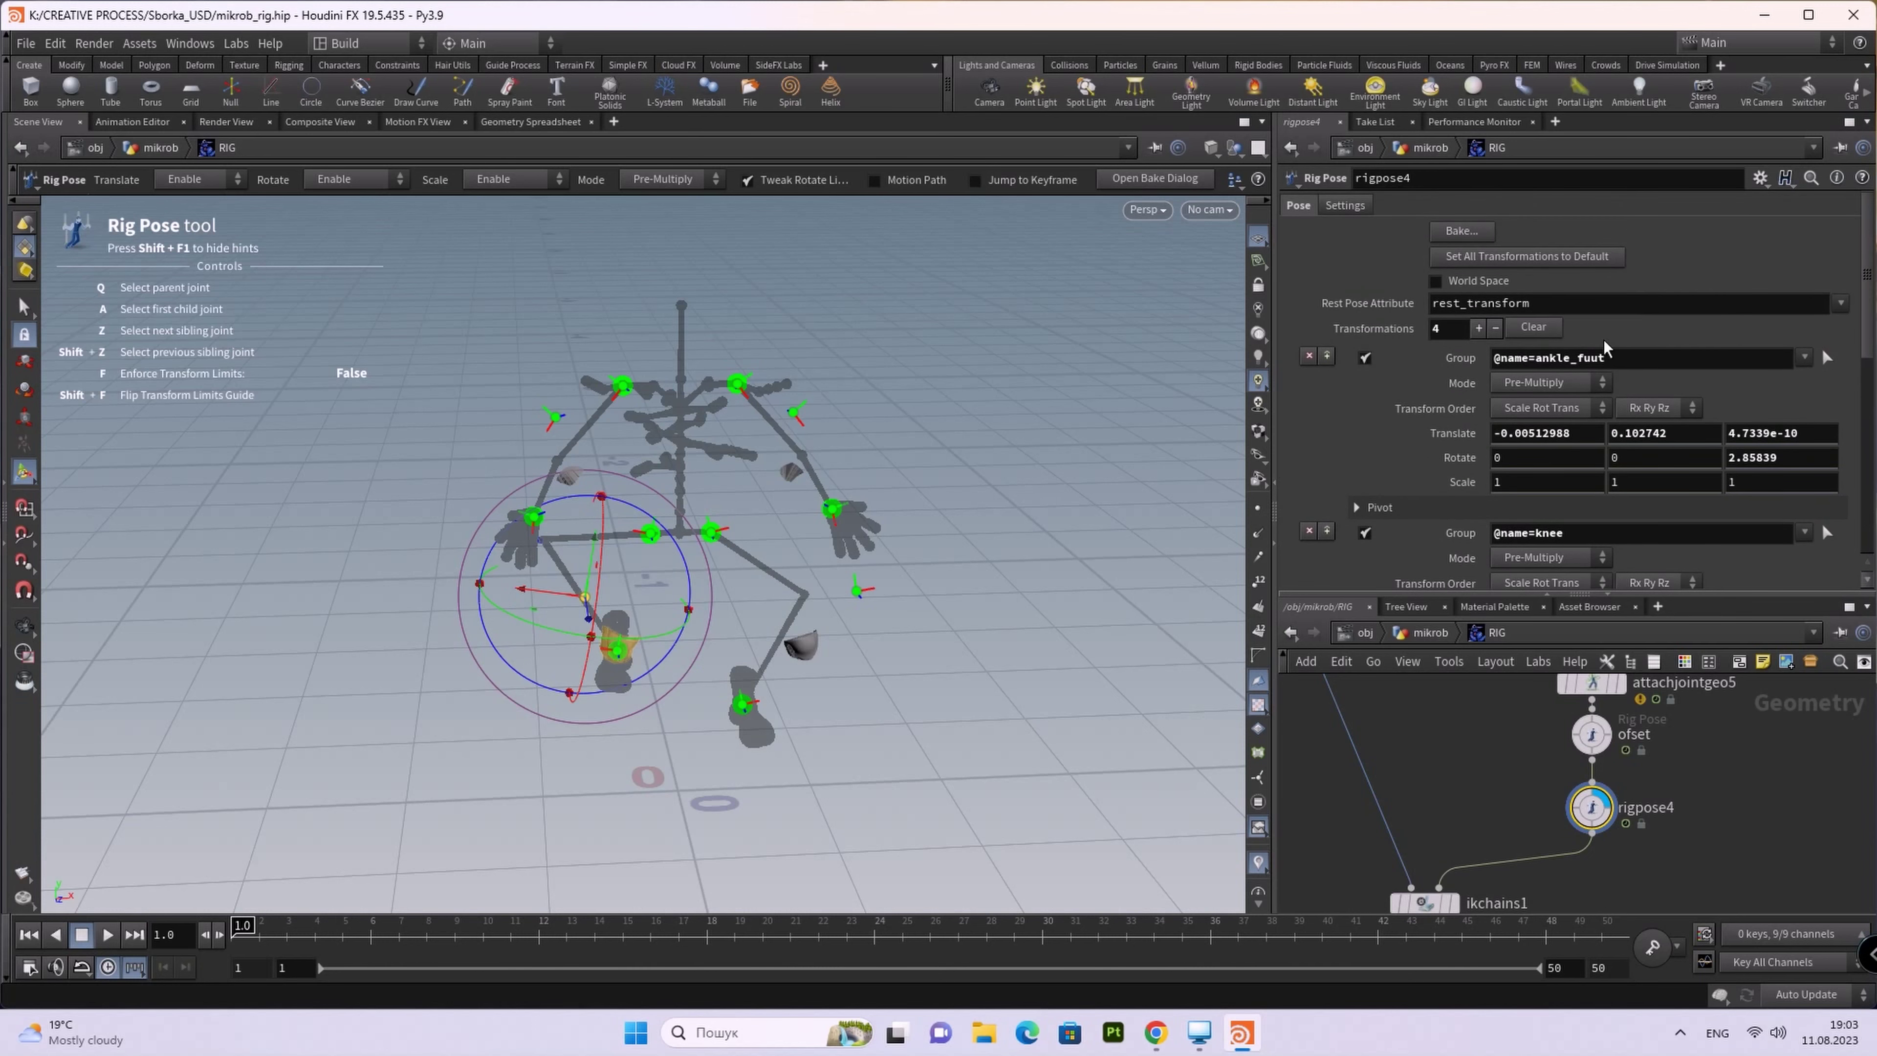
click(1548, 325)
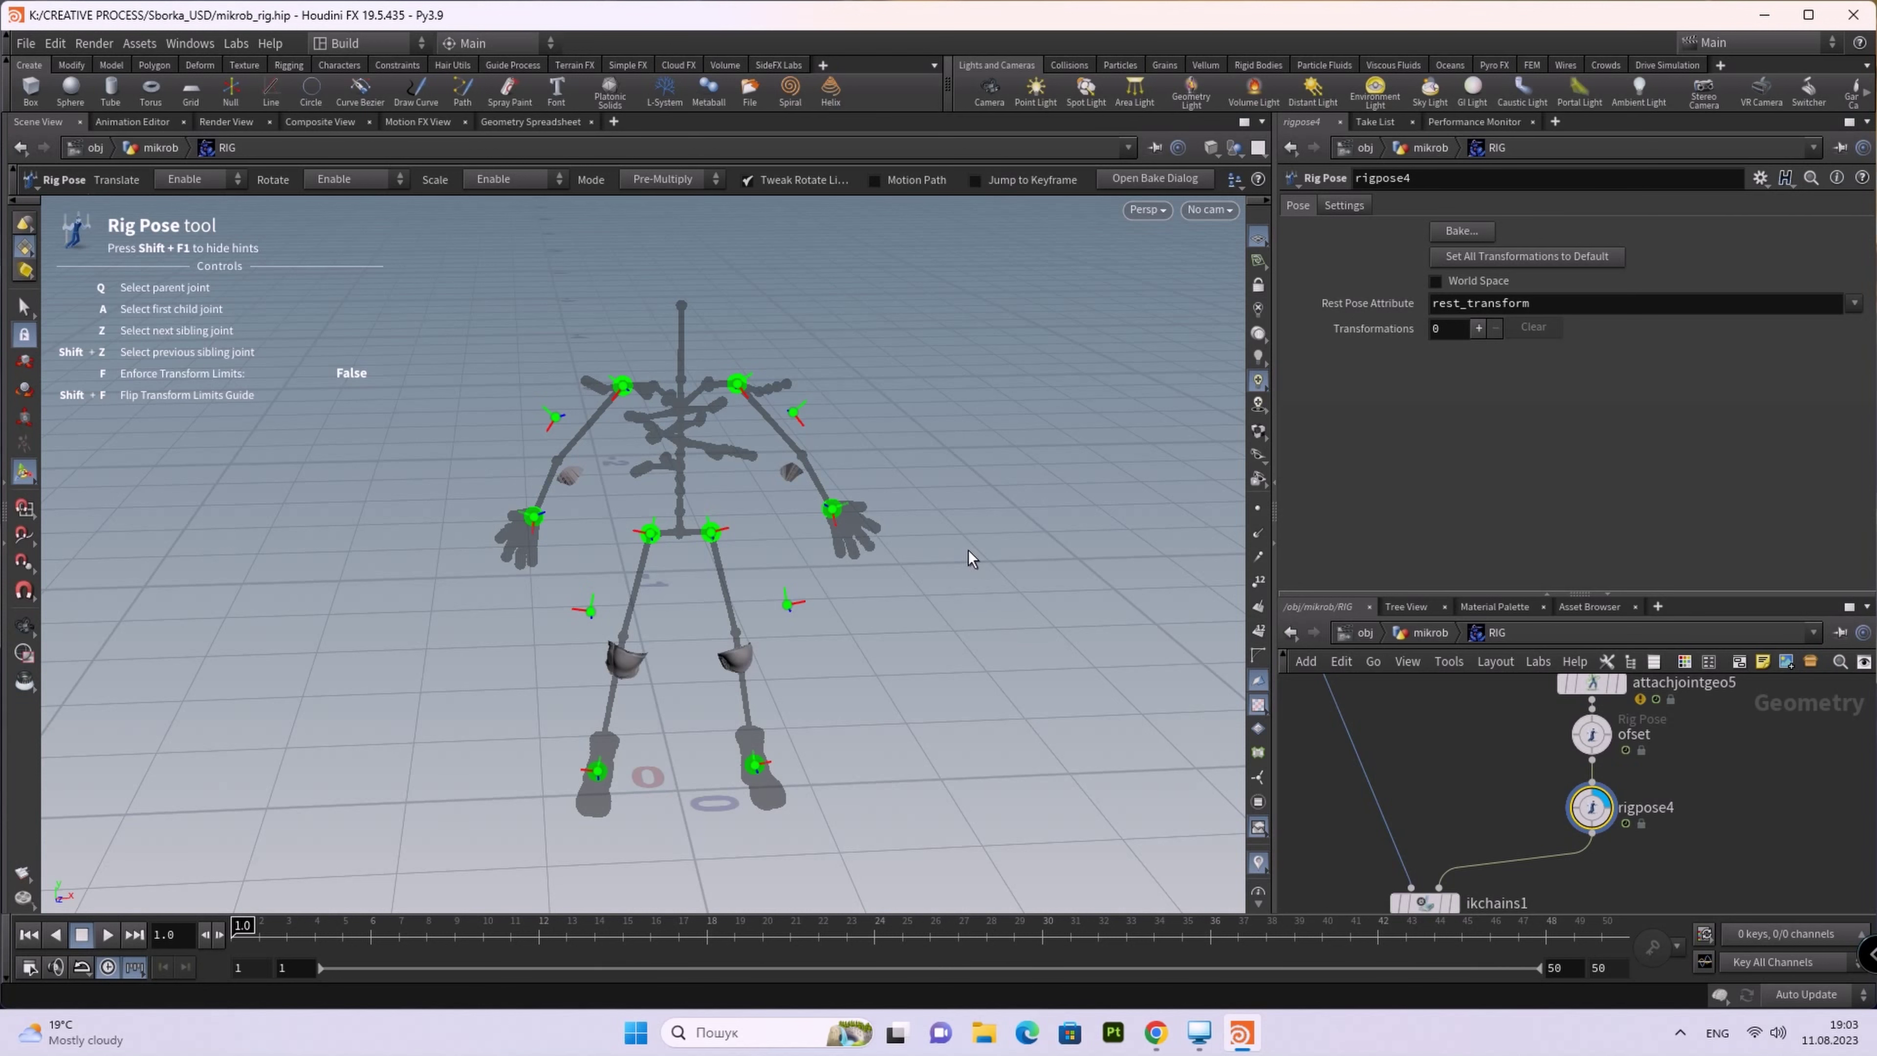
Step: Rearrange the network, moving output0 down with jointdeform1 just above it
mouse_move(953, 521)
mouse_down()
mouse_move(838, 524)
mouse_move(838, 432)
mouse_move(825, 474)
mouse_move(925, 462)
mouse_move(826, 530)
mouse_move(850, 517)
mouse_move(838, 503)
mouse_move(1010, 464)
mouse_move(1211, 461)
mouse_move(1031, 528)
mouse_move(912, 522)
mouse_up()
key(Return)
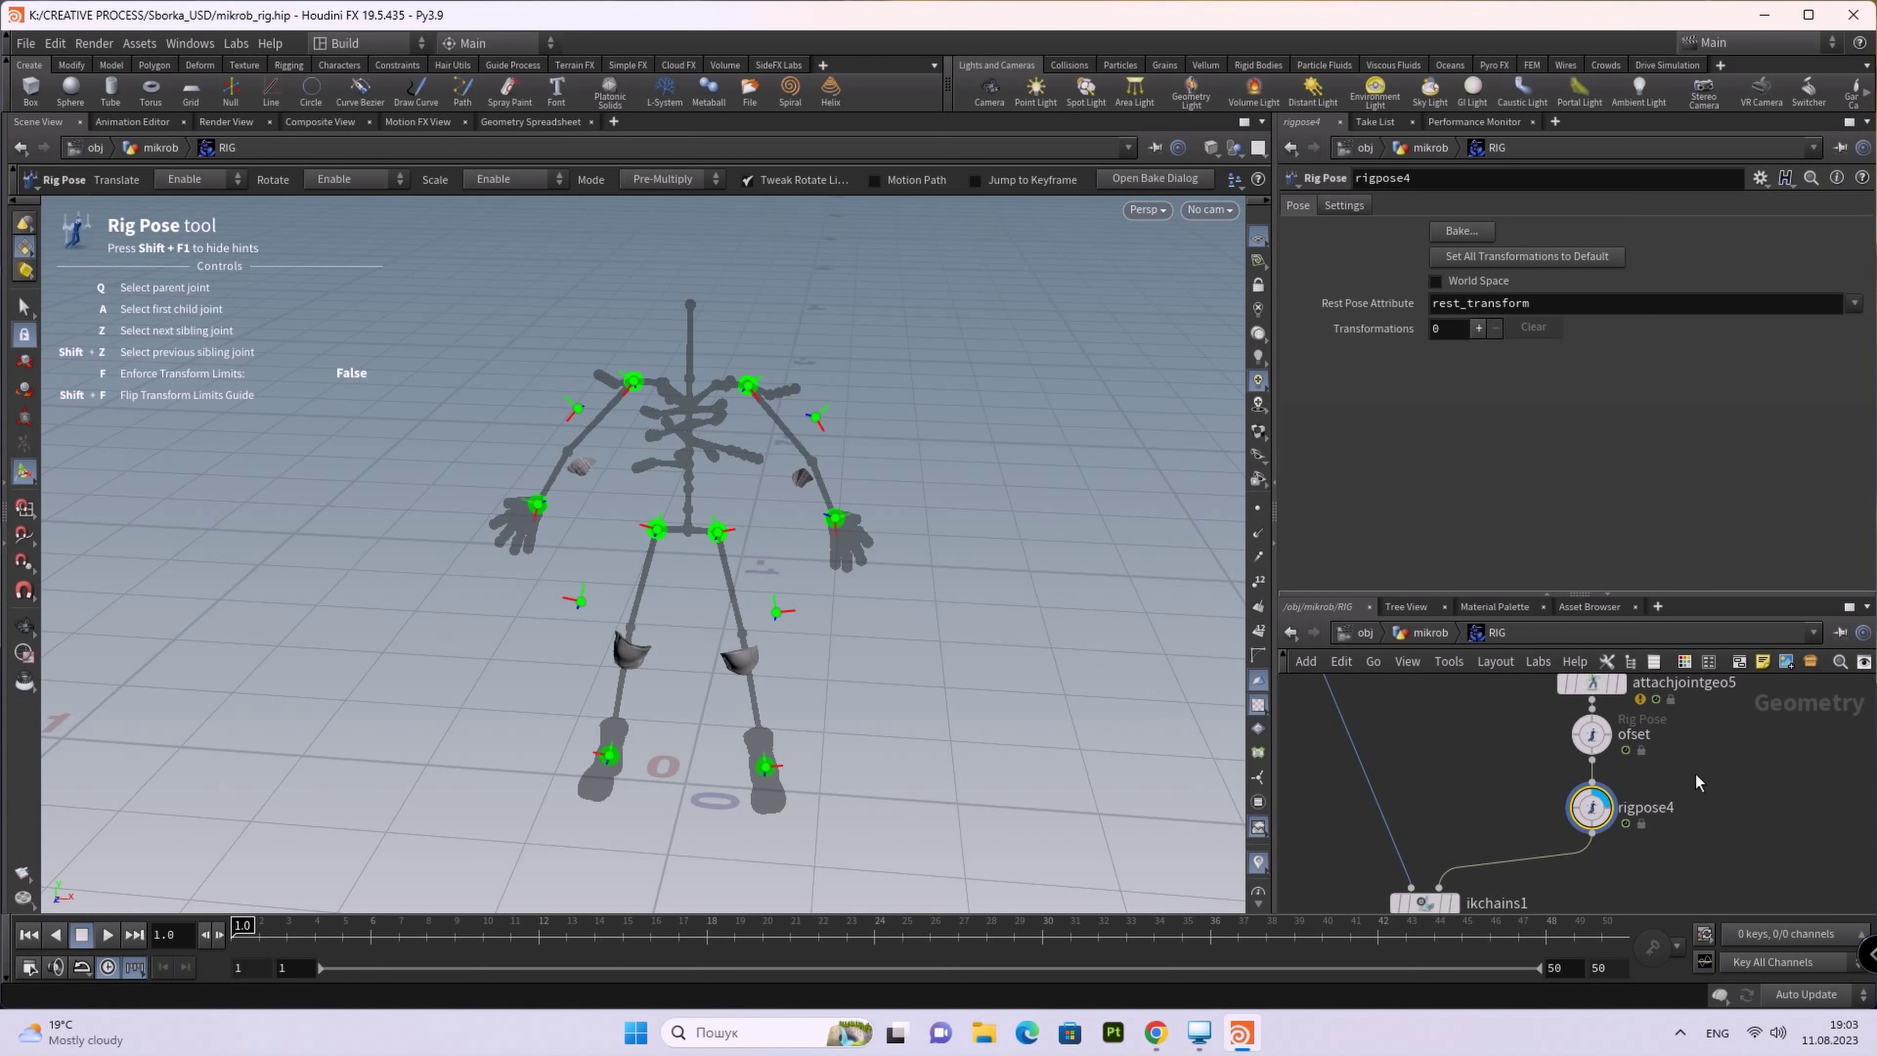
scroll(1708, 811, down, 5)
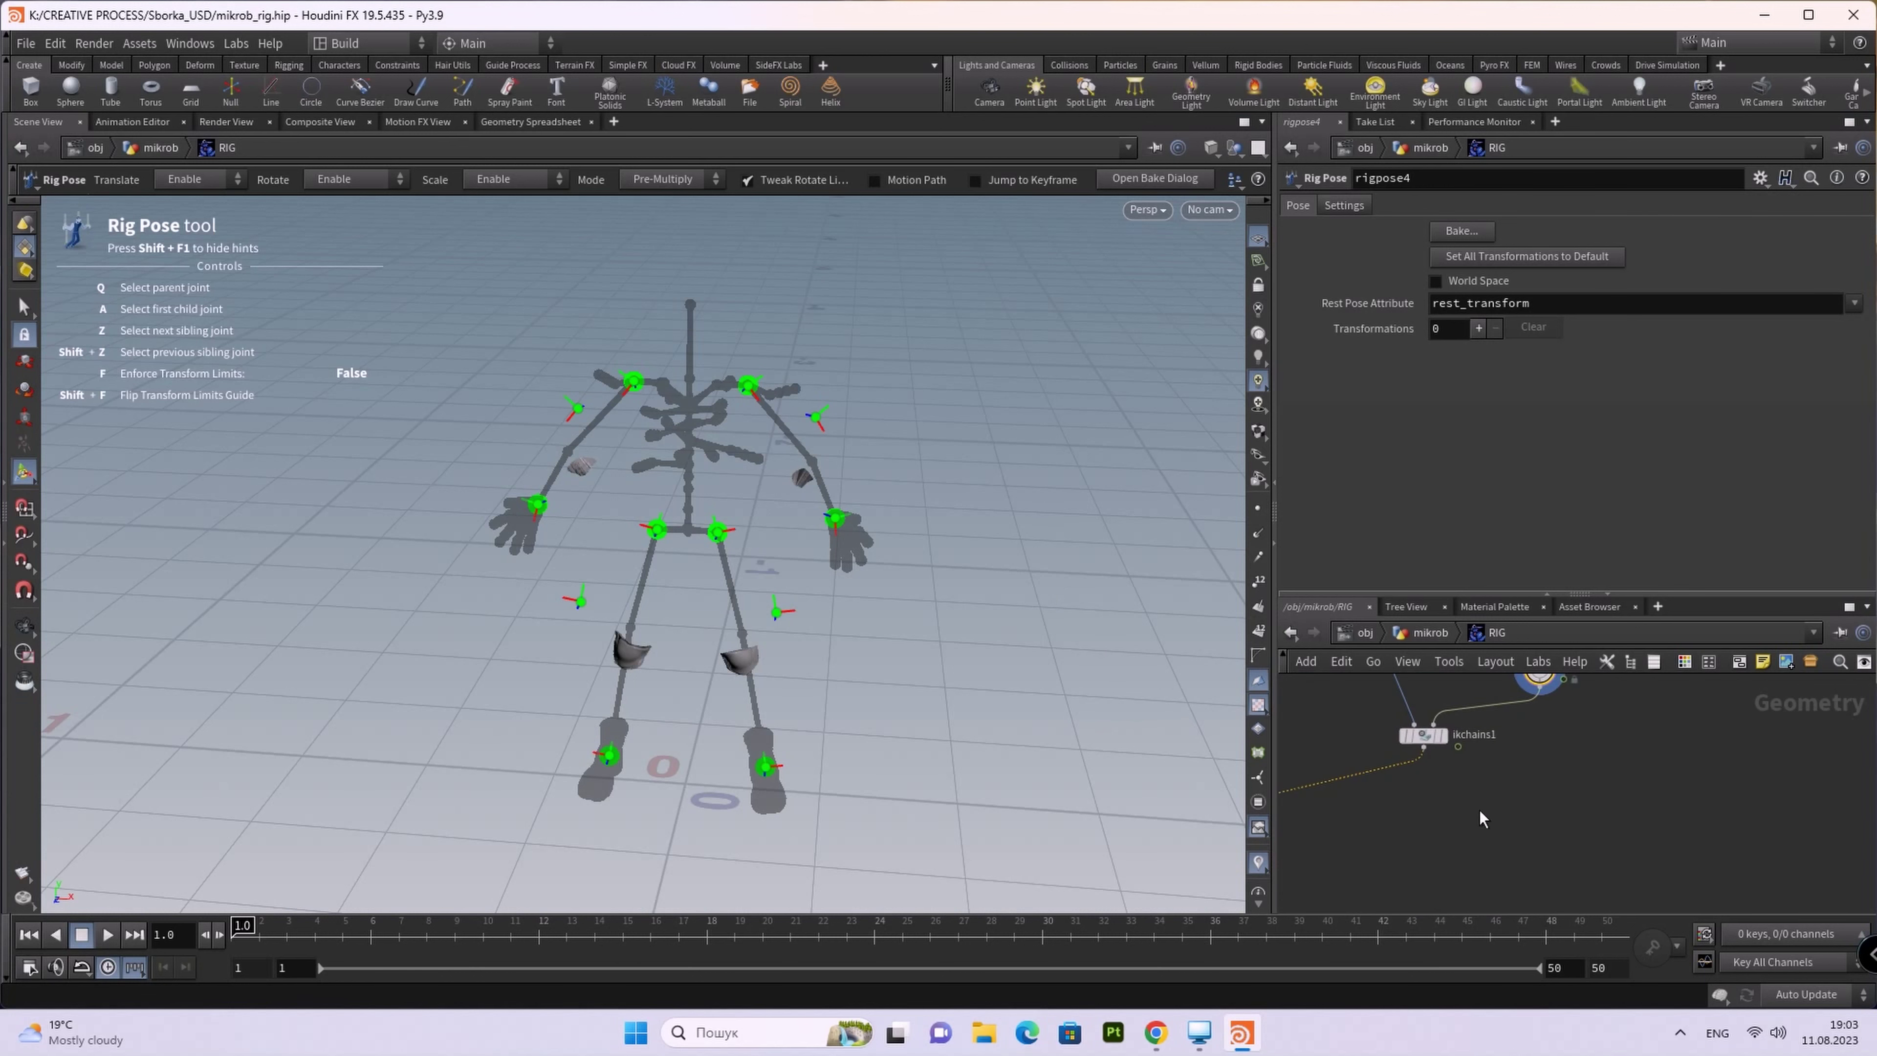
middle_drag(1646, 803, 1591, 712)
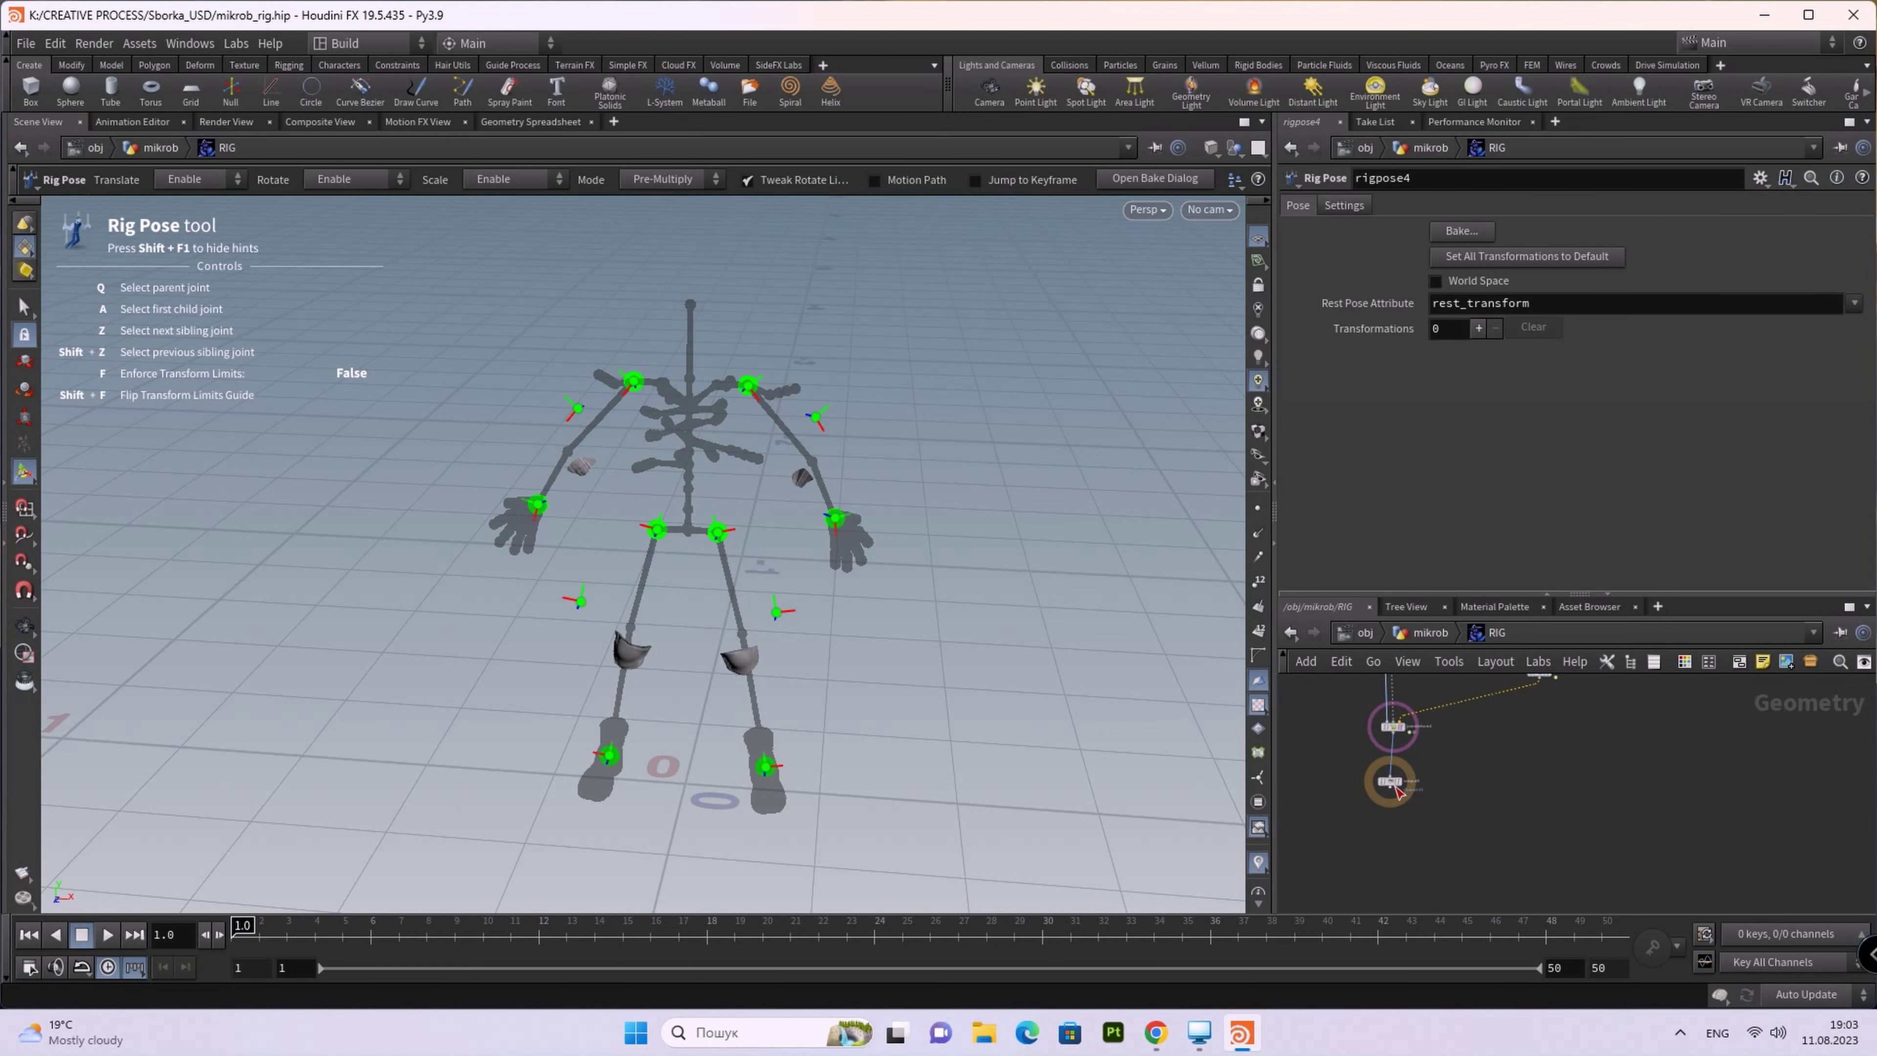
drag(1389, 782, 1393, 846)
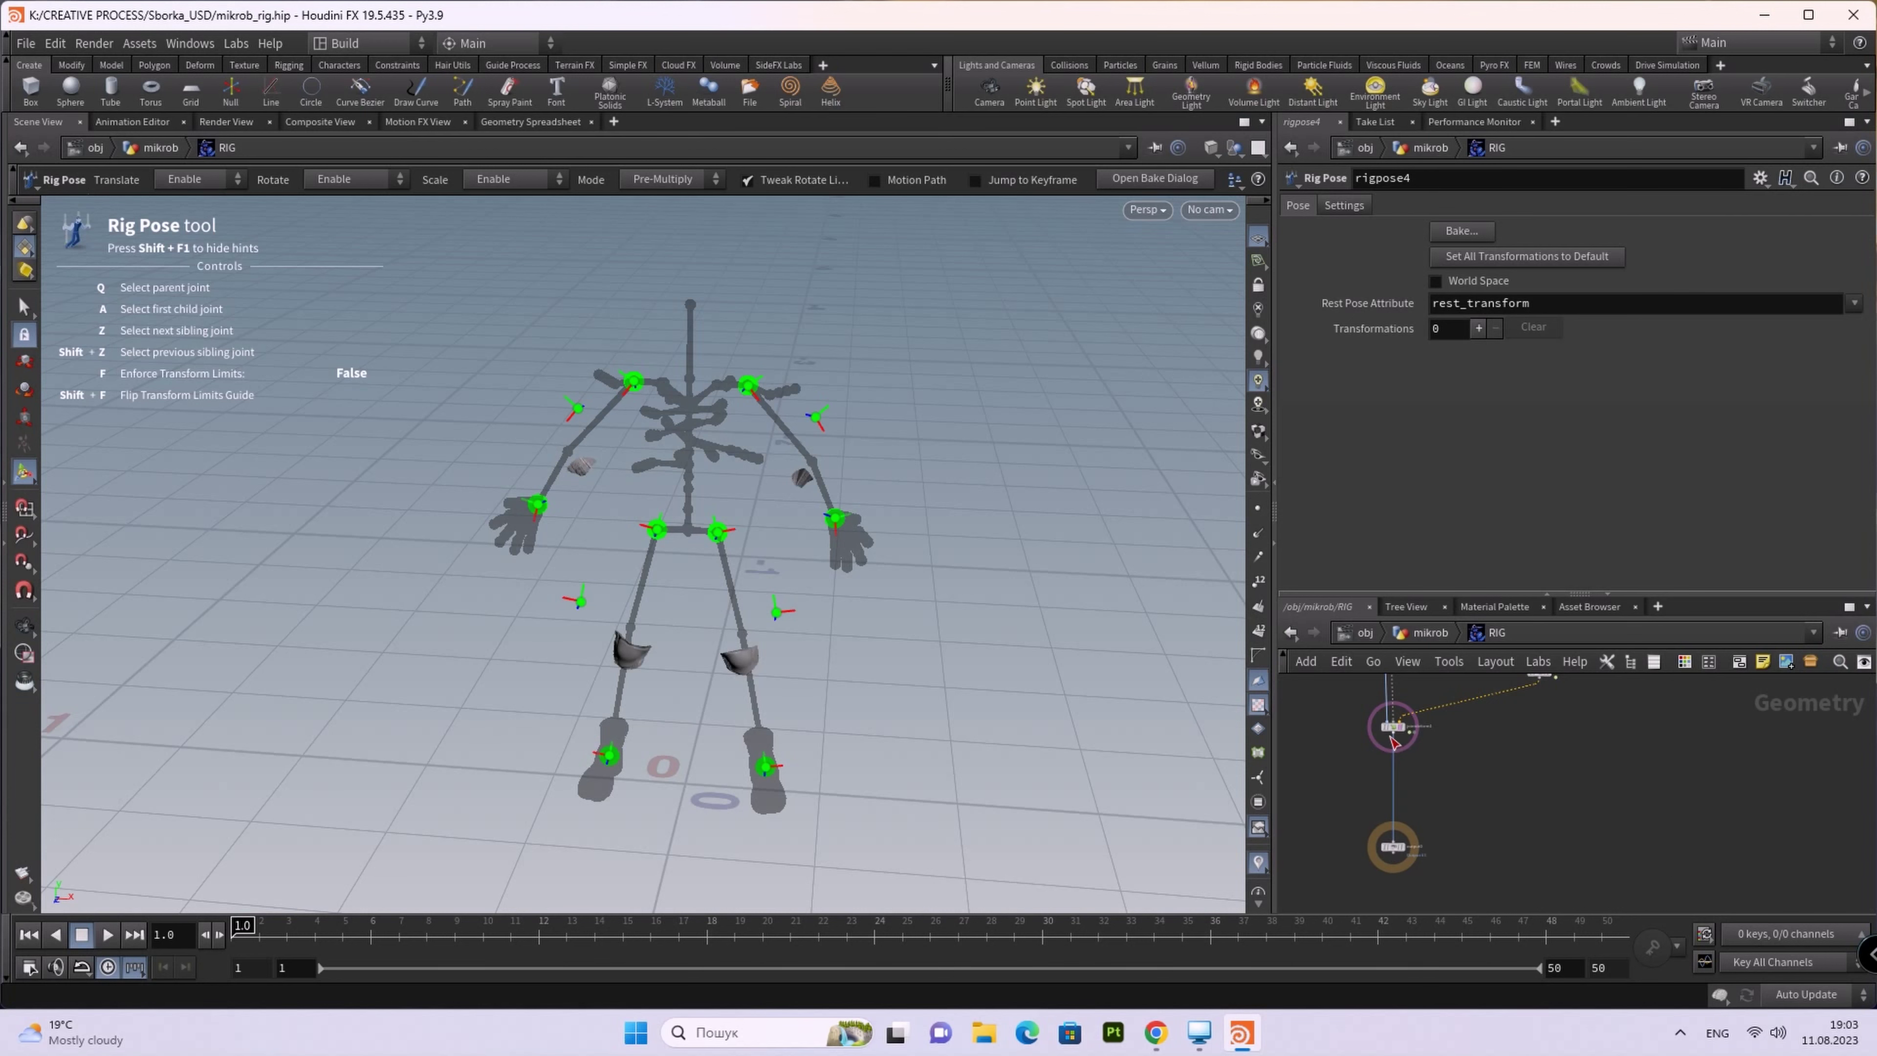
drag(1392, 732, 1394, 802)
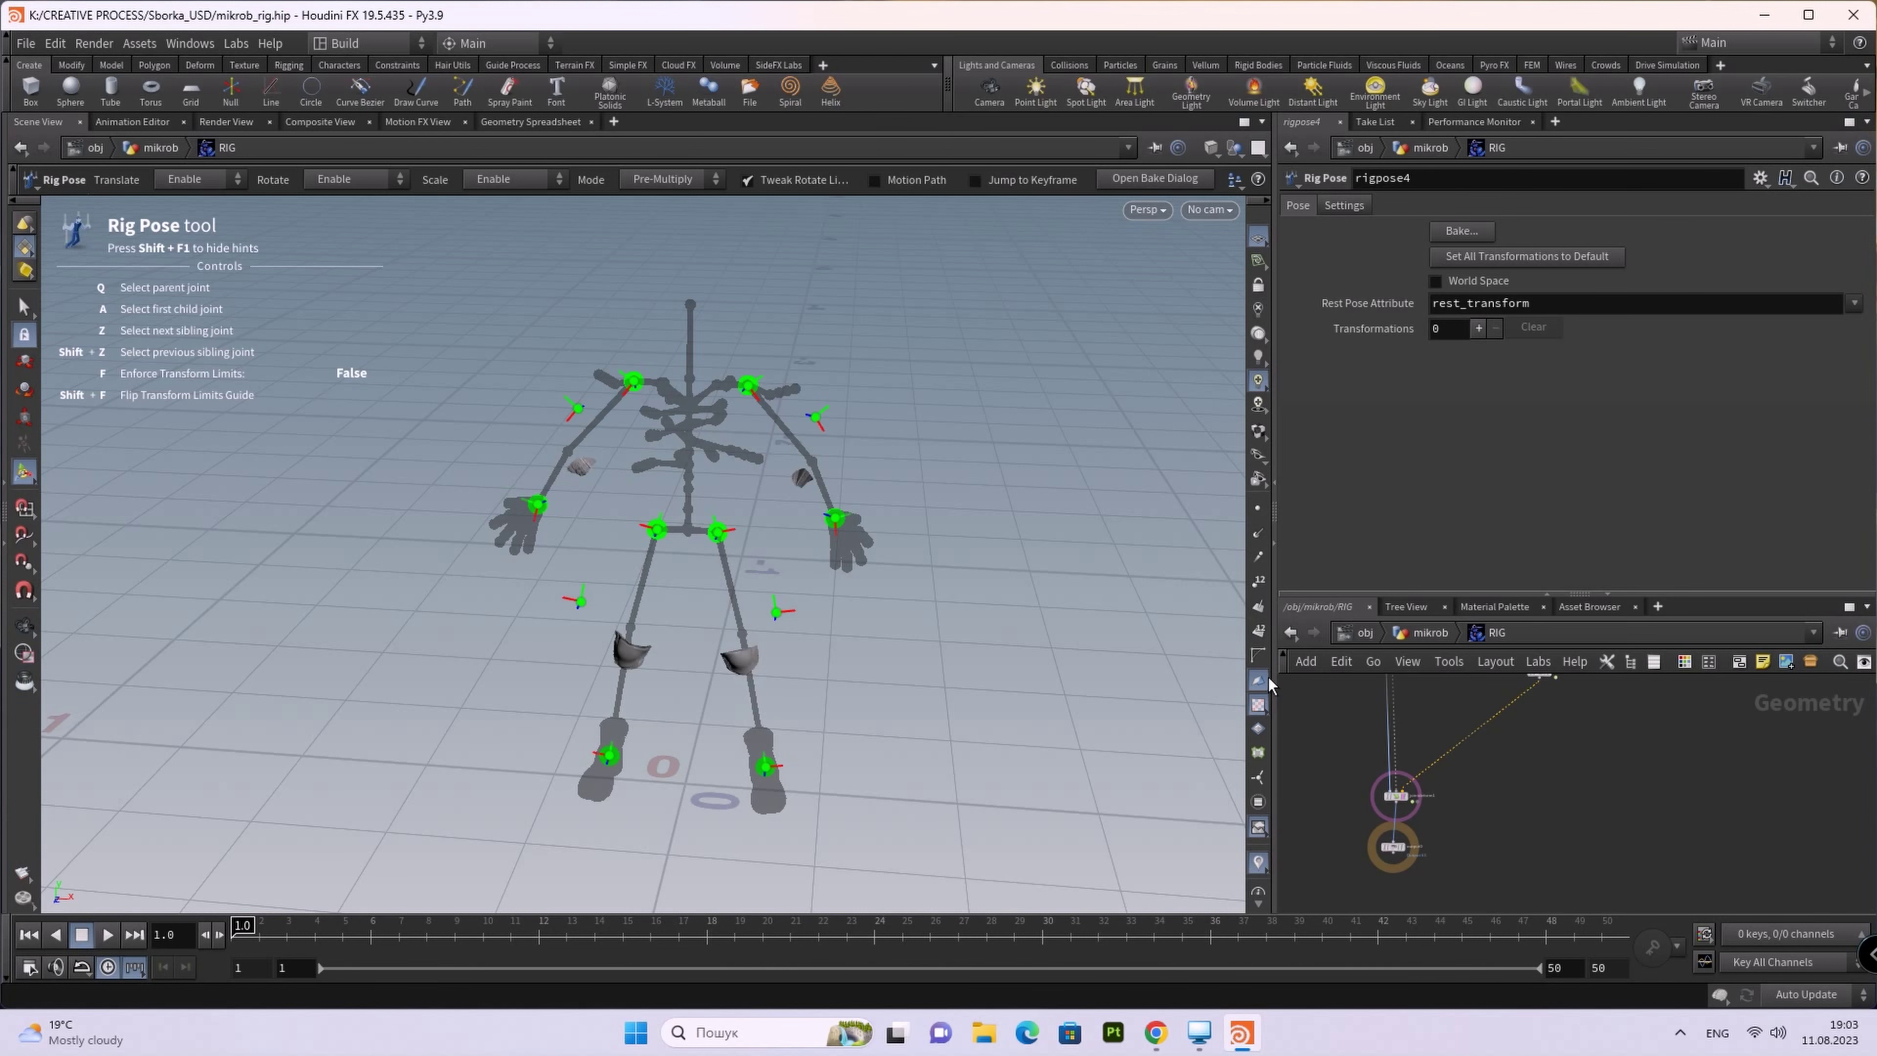
Step: Enlarge the network pane, move ikchains1 down-left, and bring up the KineFX node list
drag(1274, 677, 948, 666)
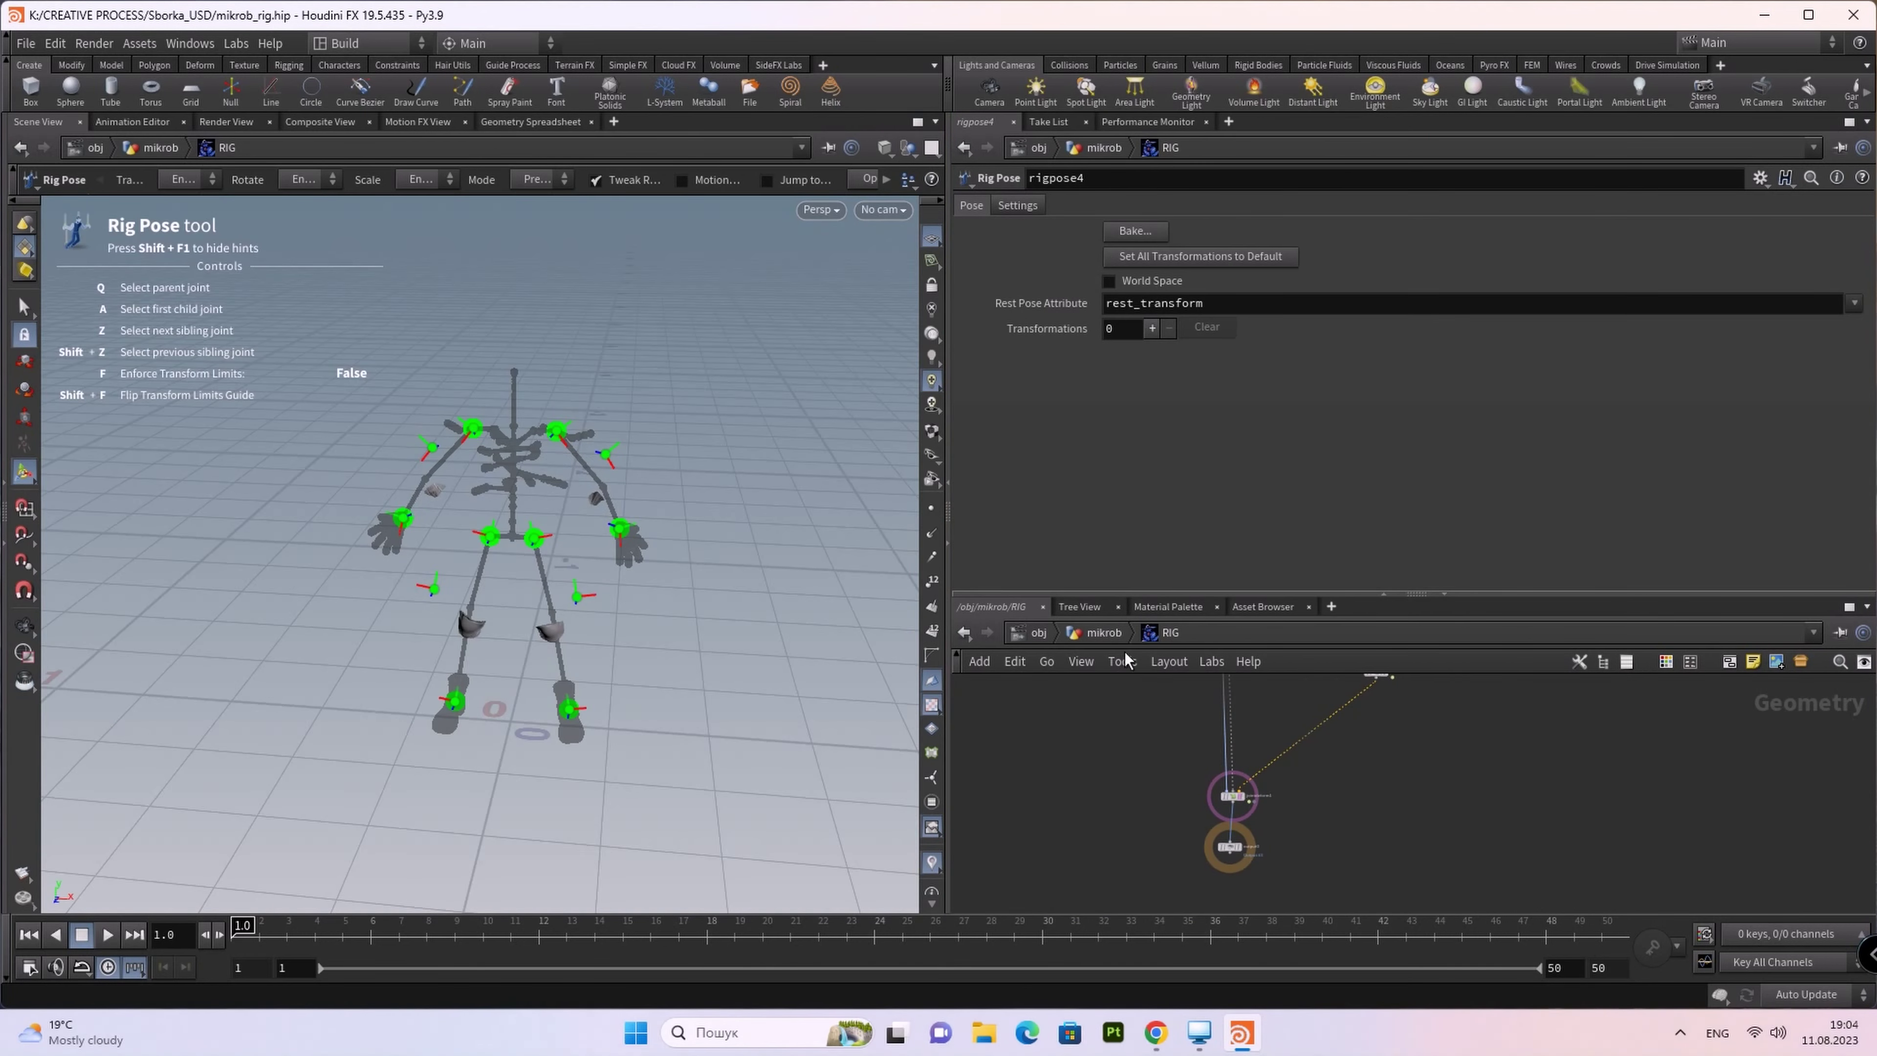
drag(1150, 594, 1138, 306)
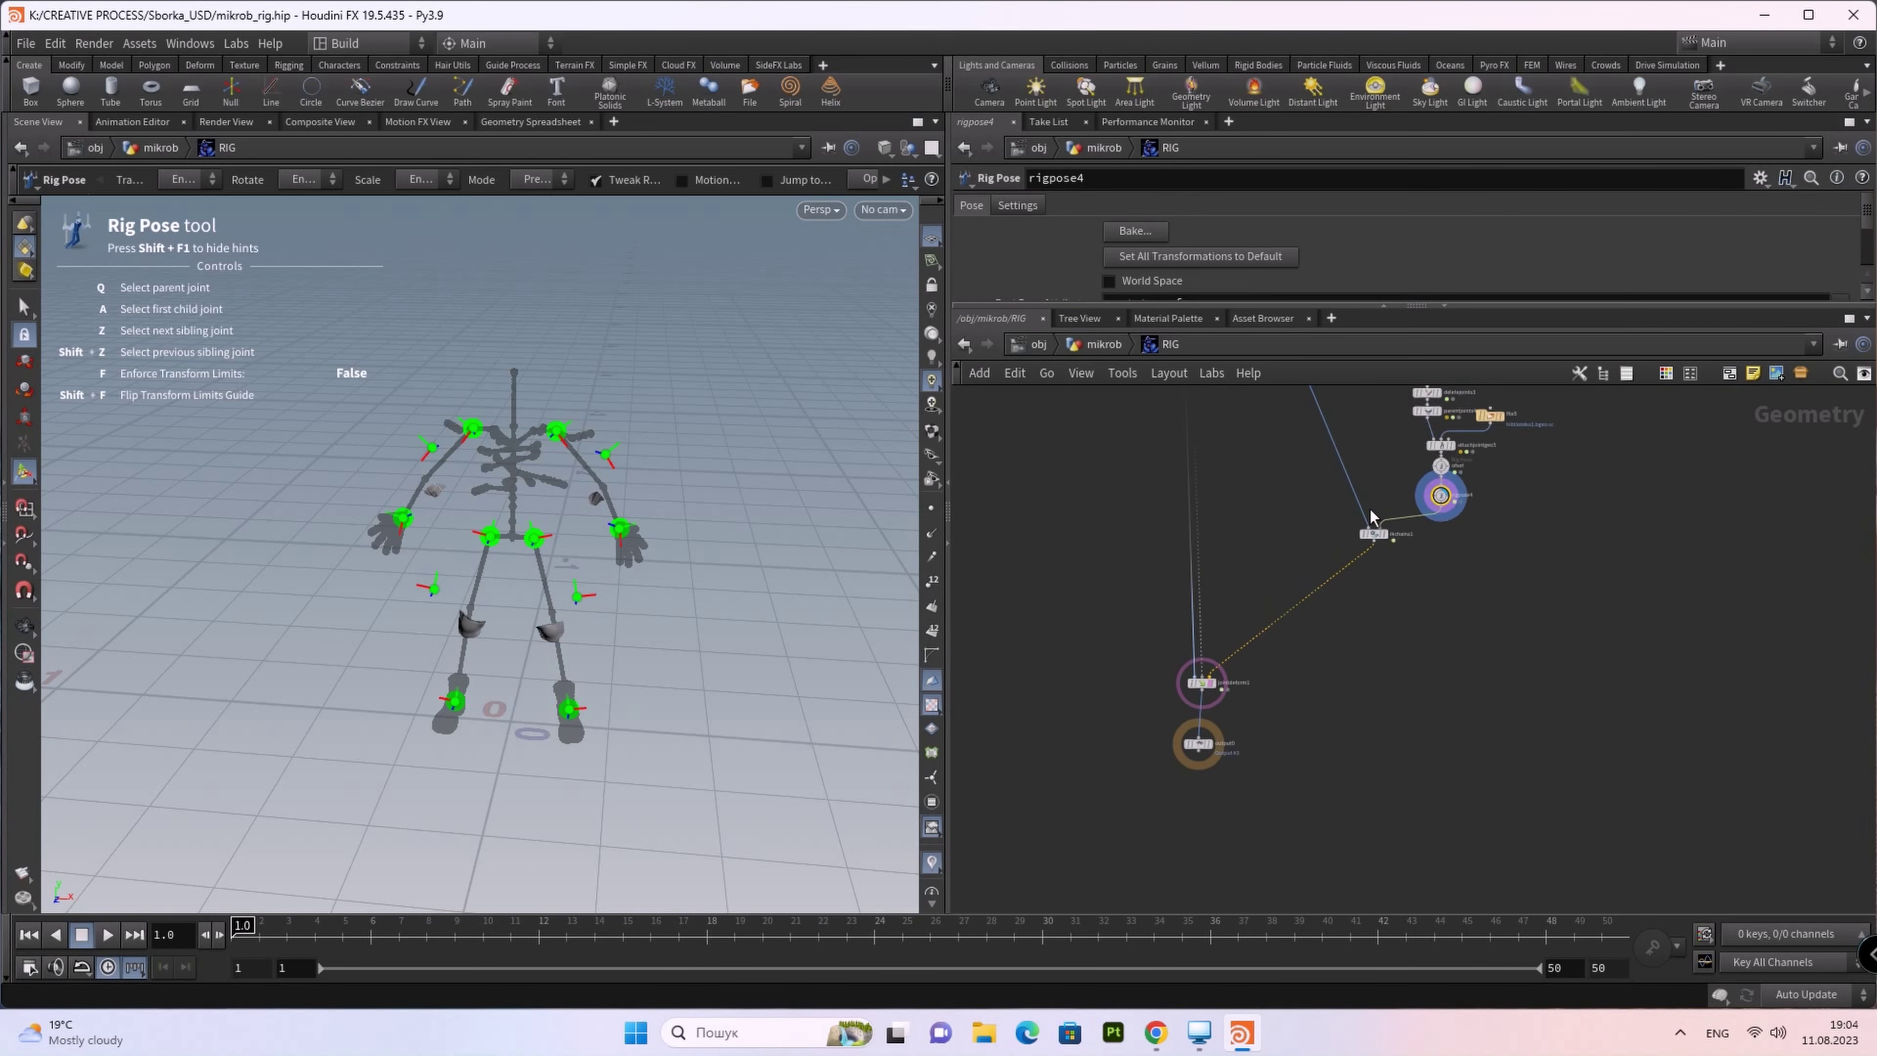
scroll(1369, 509, up, 5)
middle_drag(1651, 458, 1453, 665)
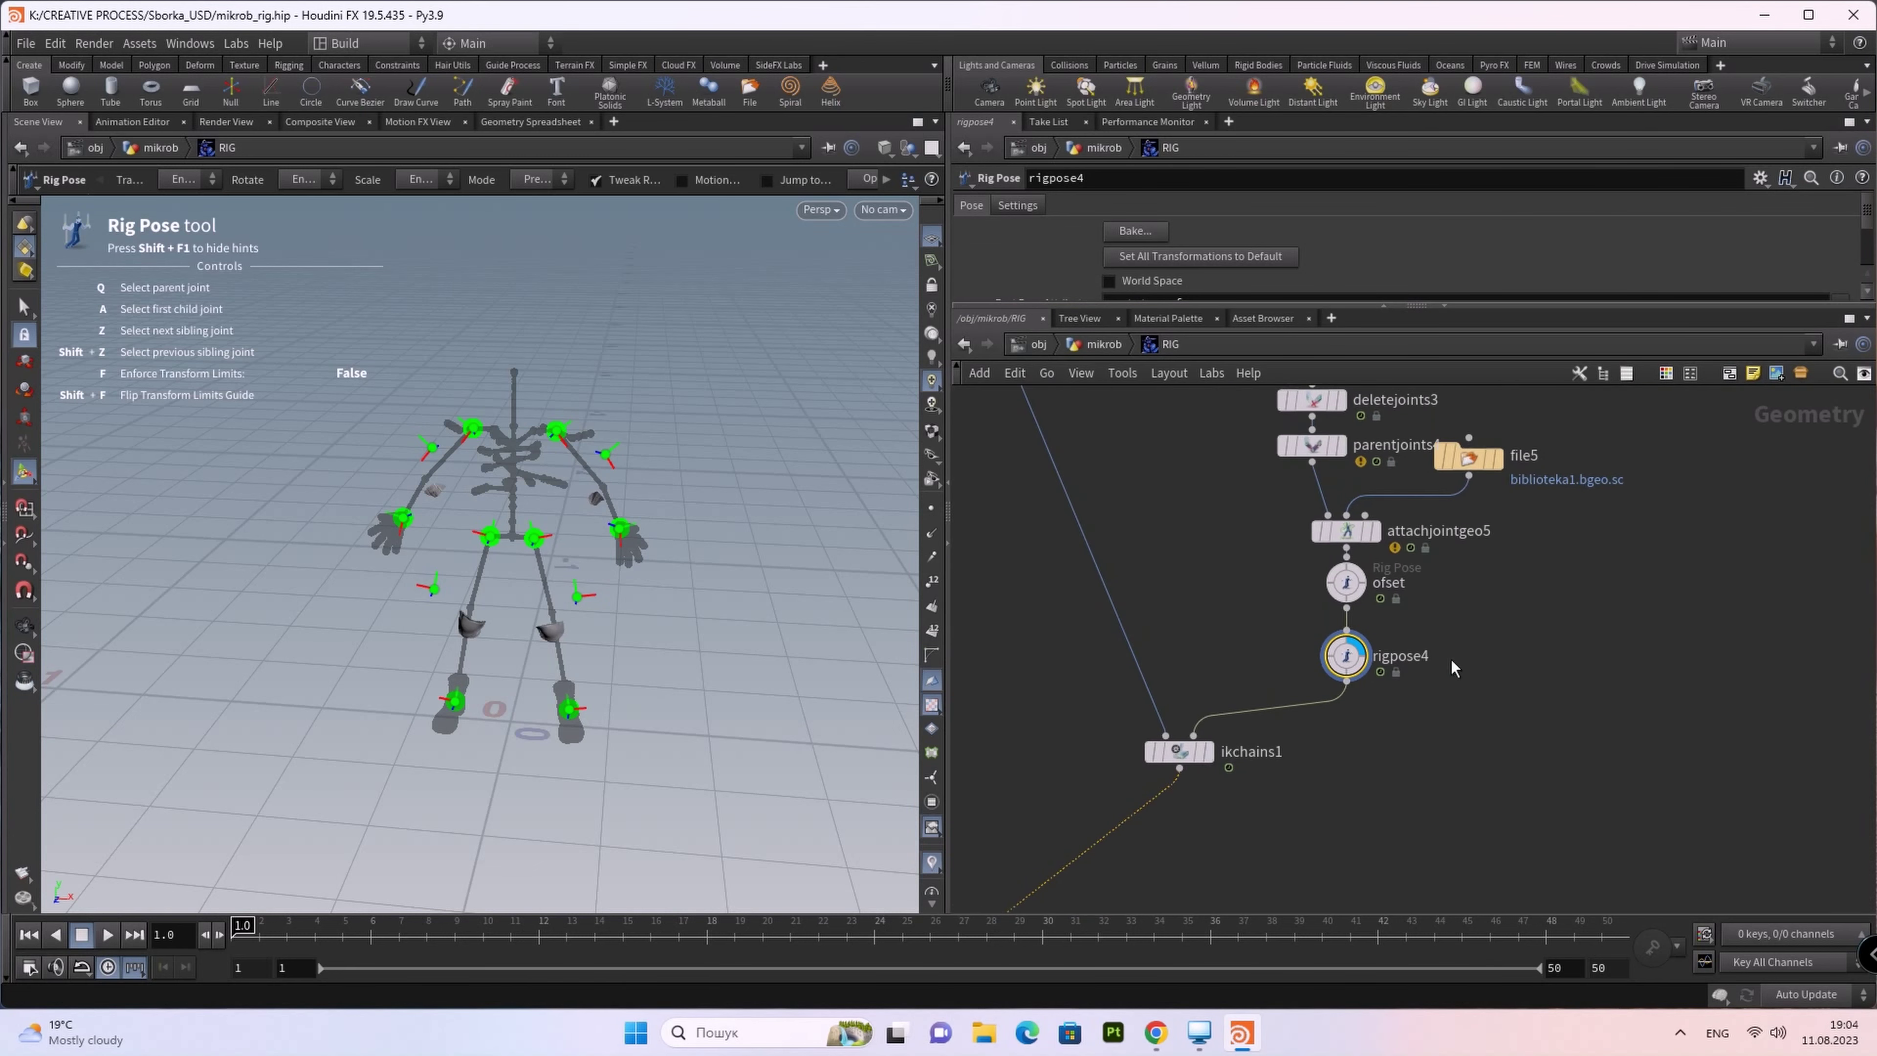
scroll(1493, 709, down, 2)
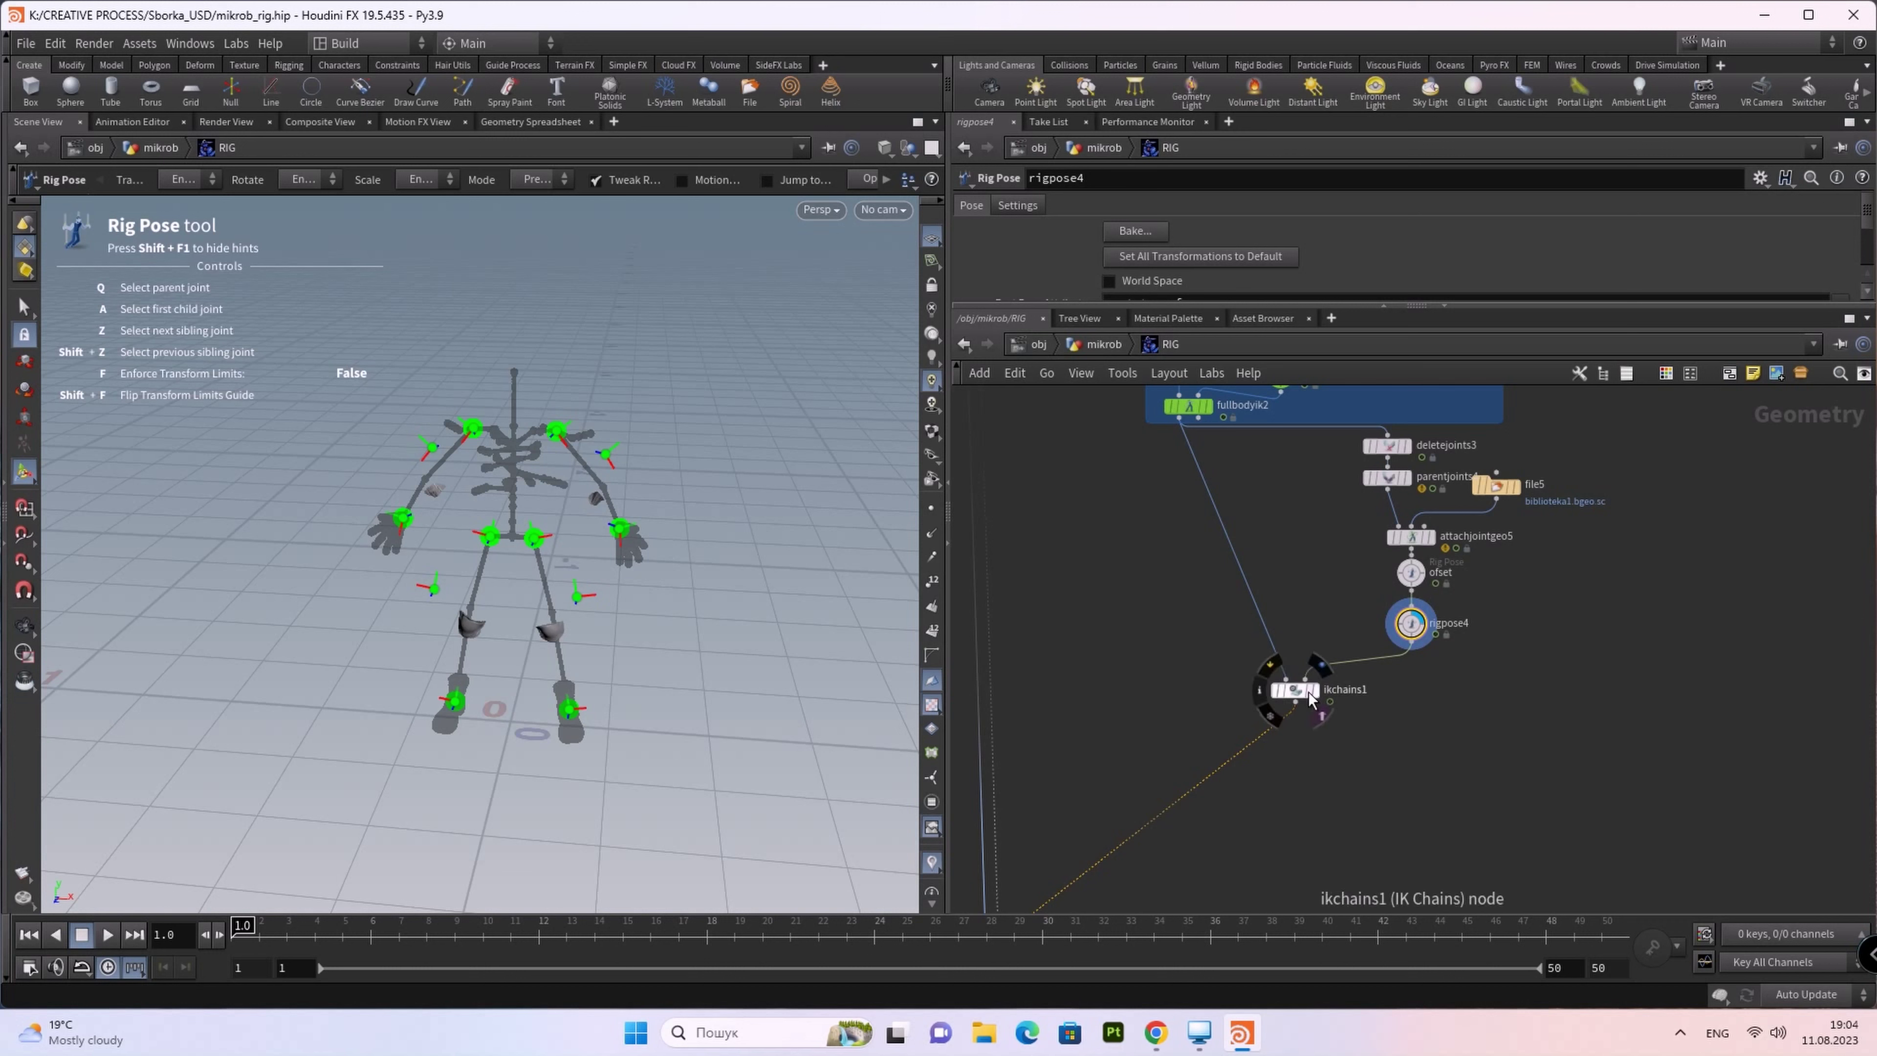
drag(1307, 693, 1199, 794)
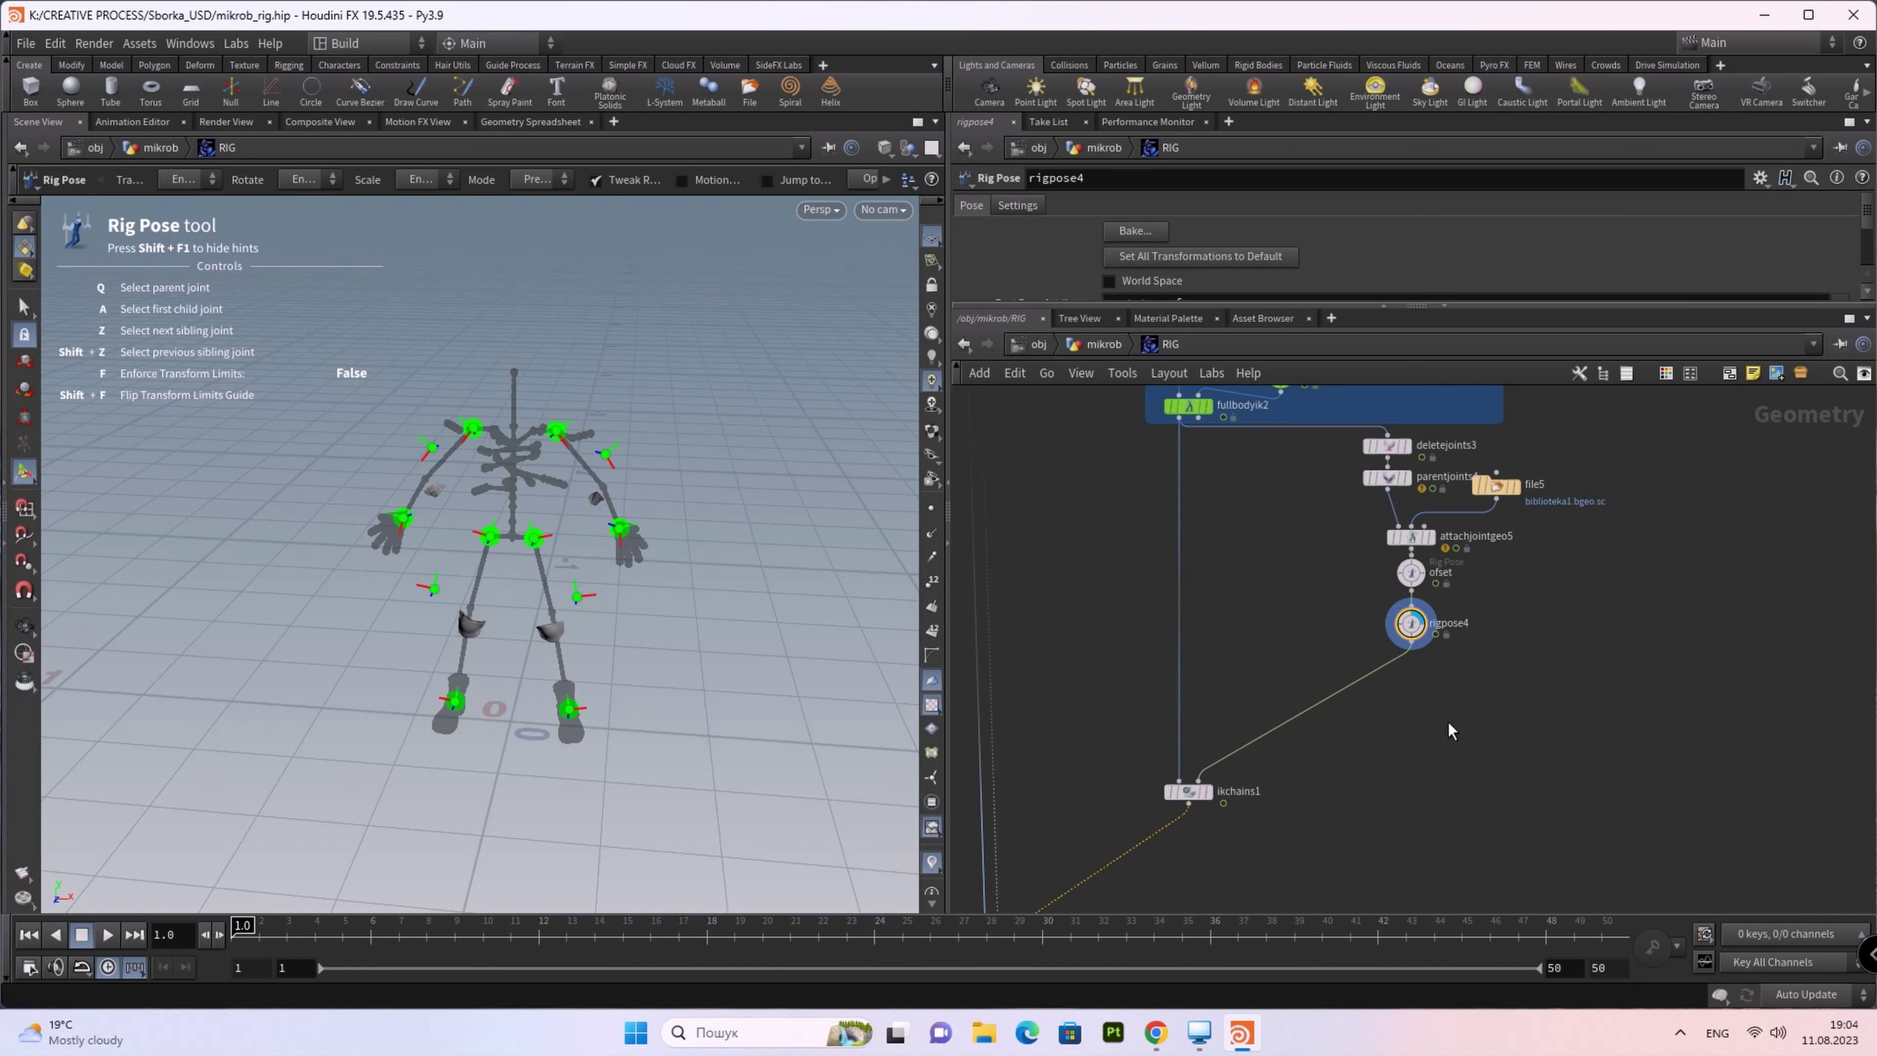
key(Tab)
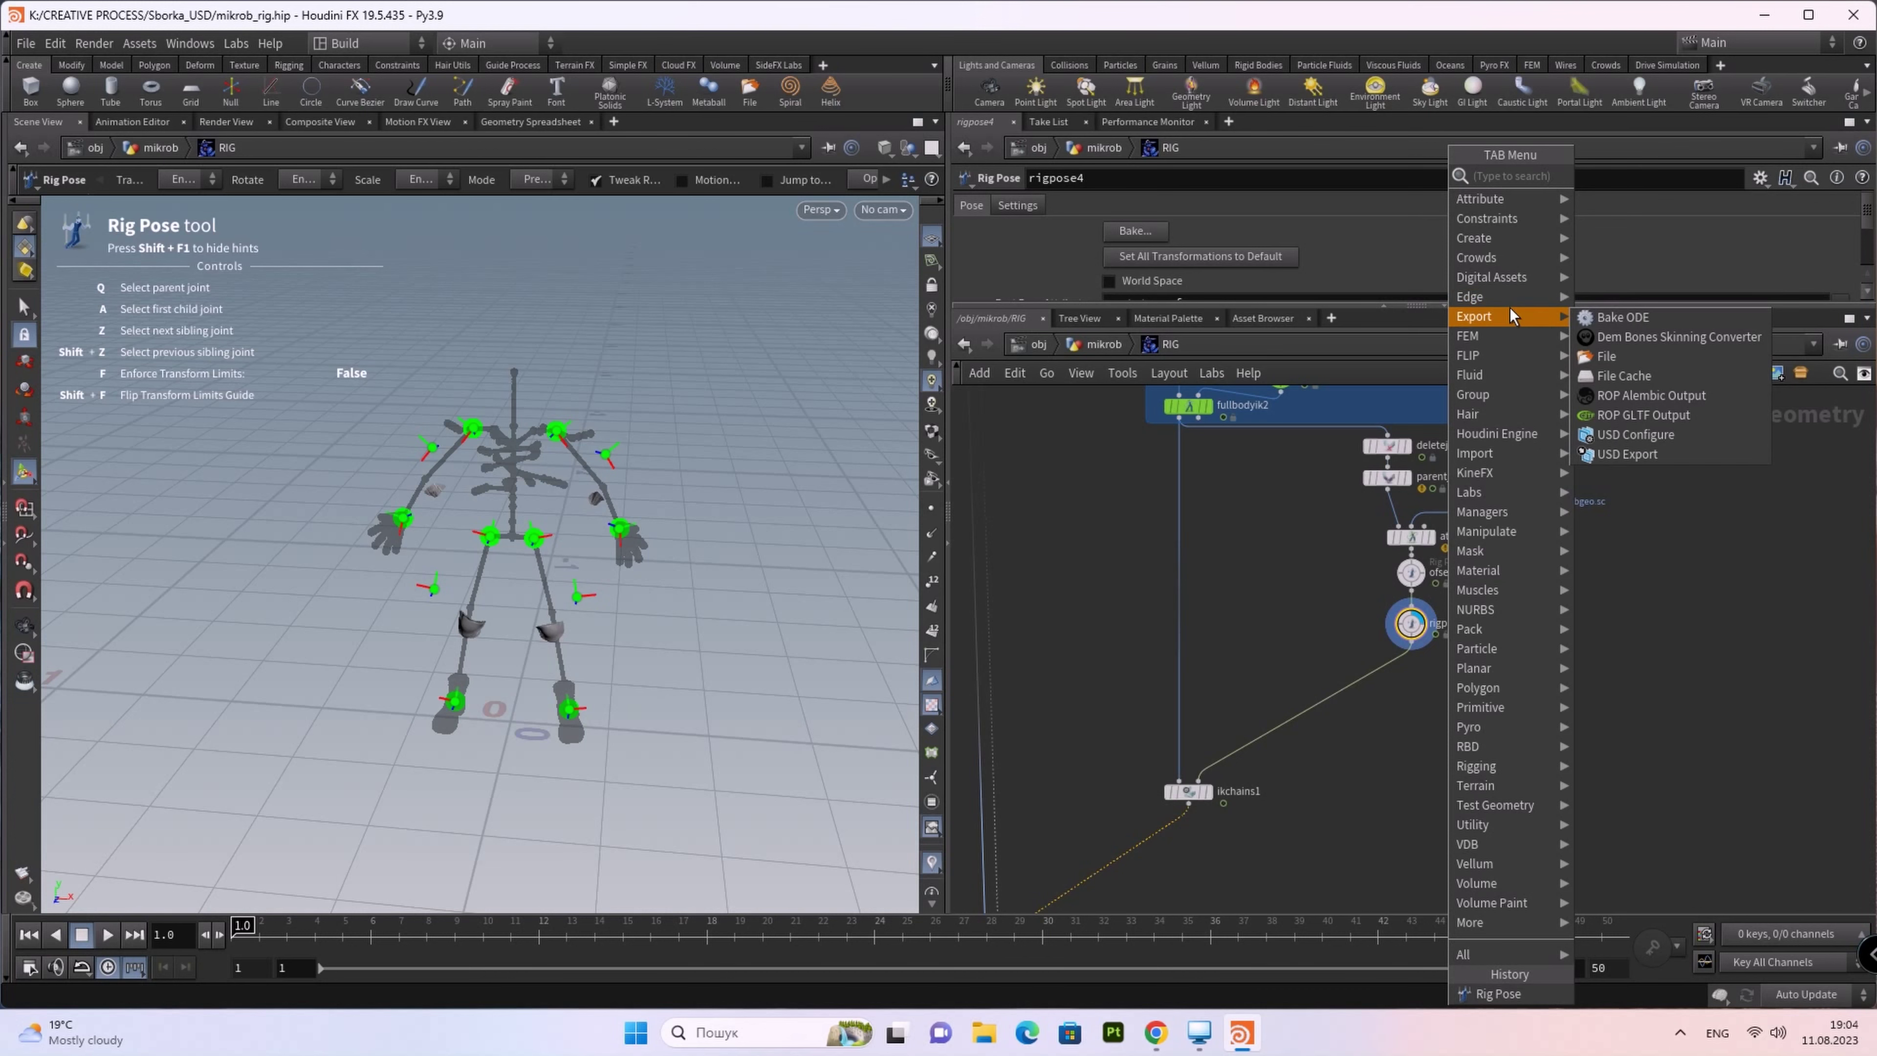
mouse_move(1477, 472)
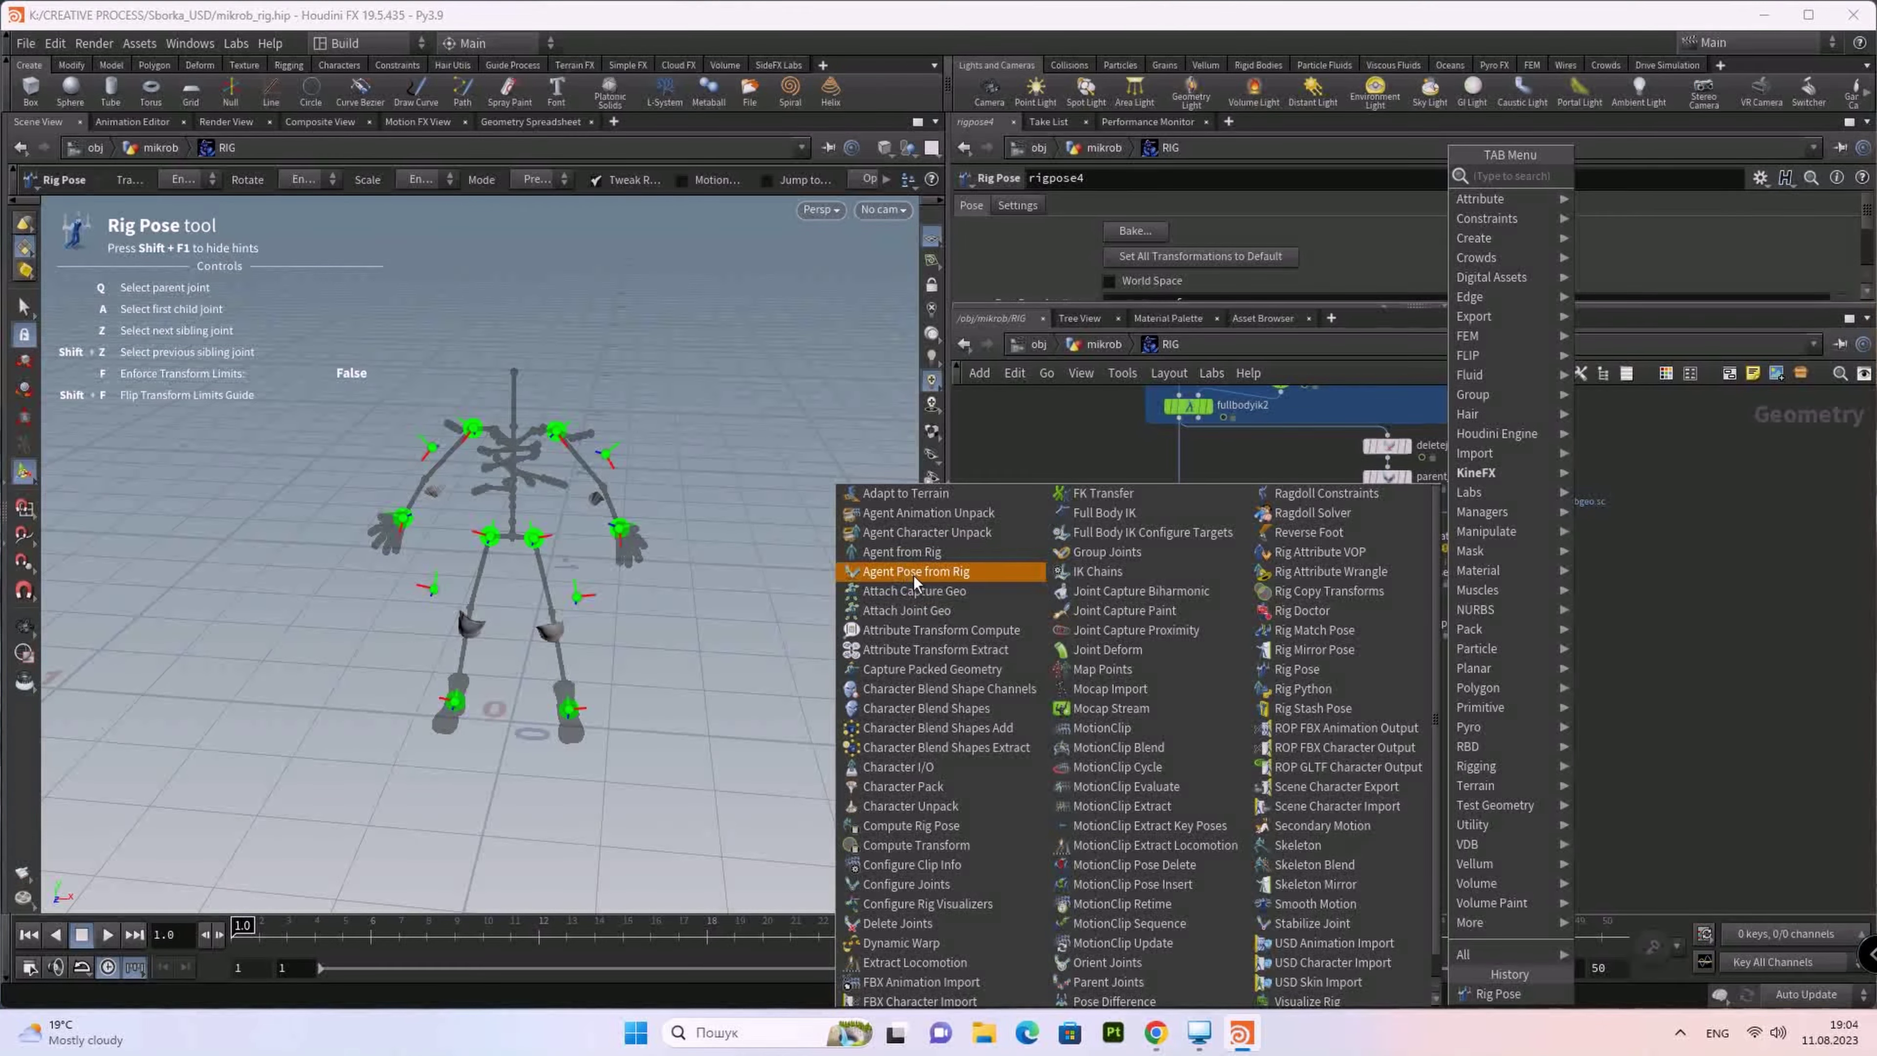
Step: Insert a new attachjointgeo6 node between ofset and rigpose4, then bring up the Export node list
click(917, 609)
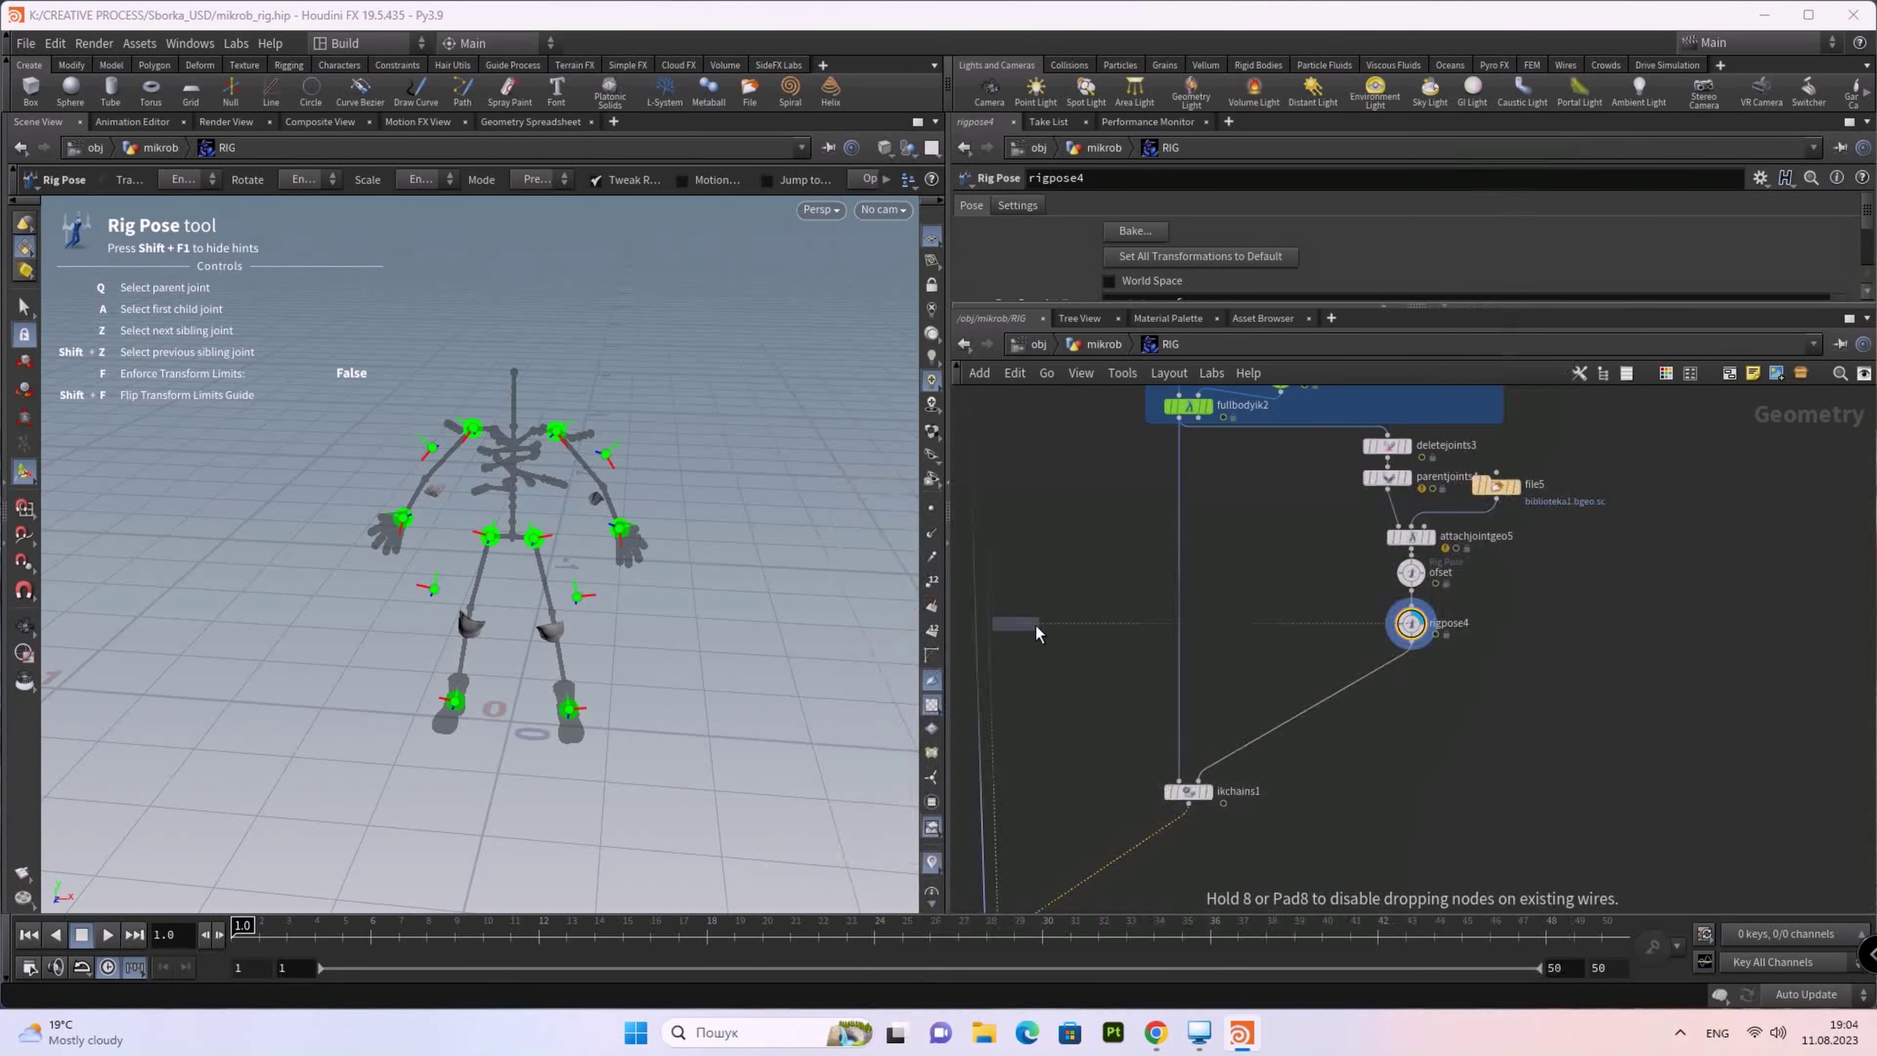
click(1405, 655)
drag(1410, 637, 1414, 698)
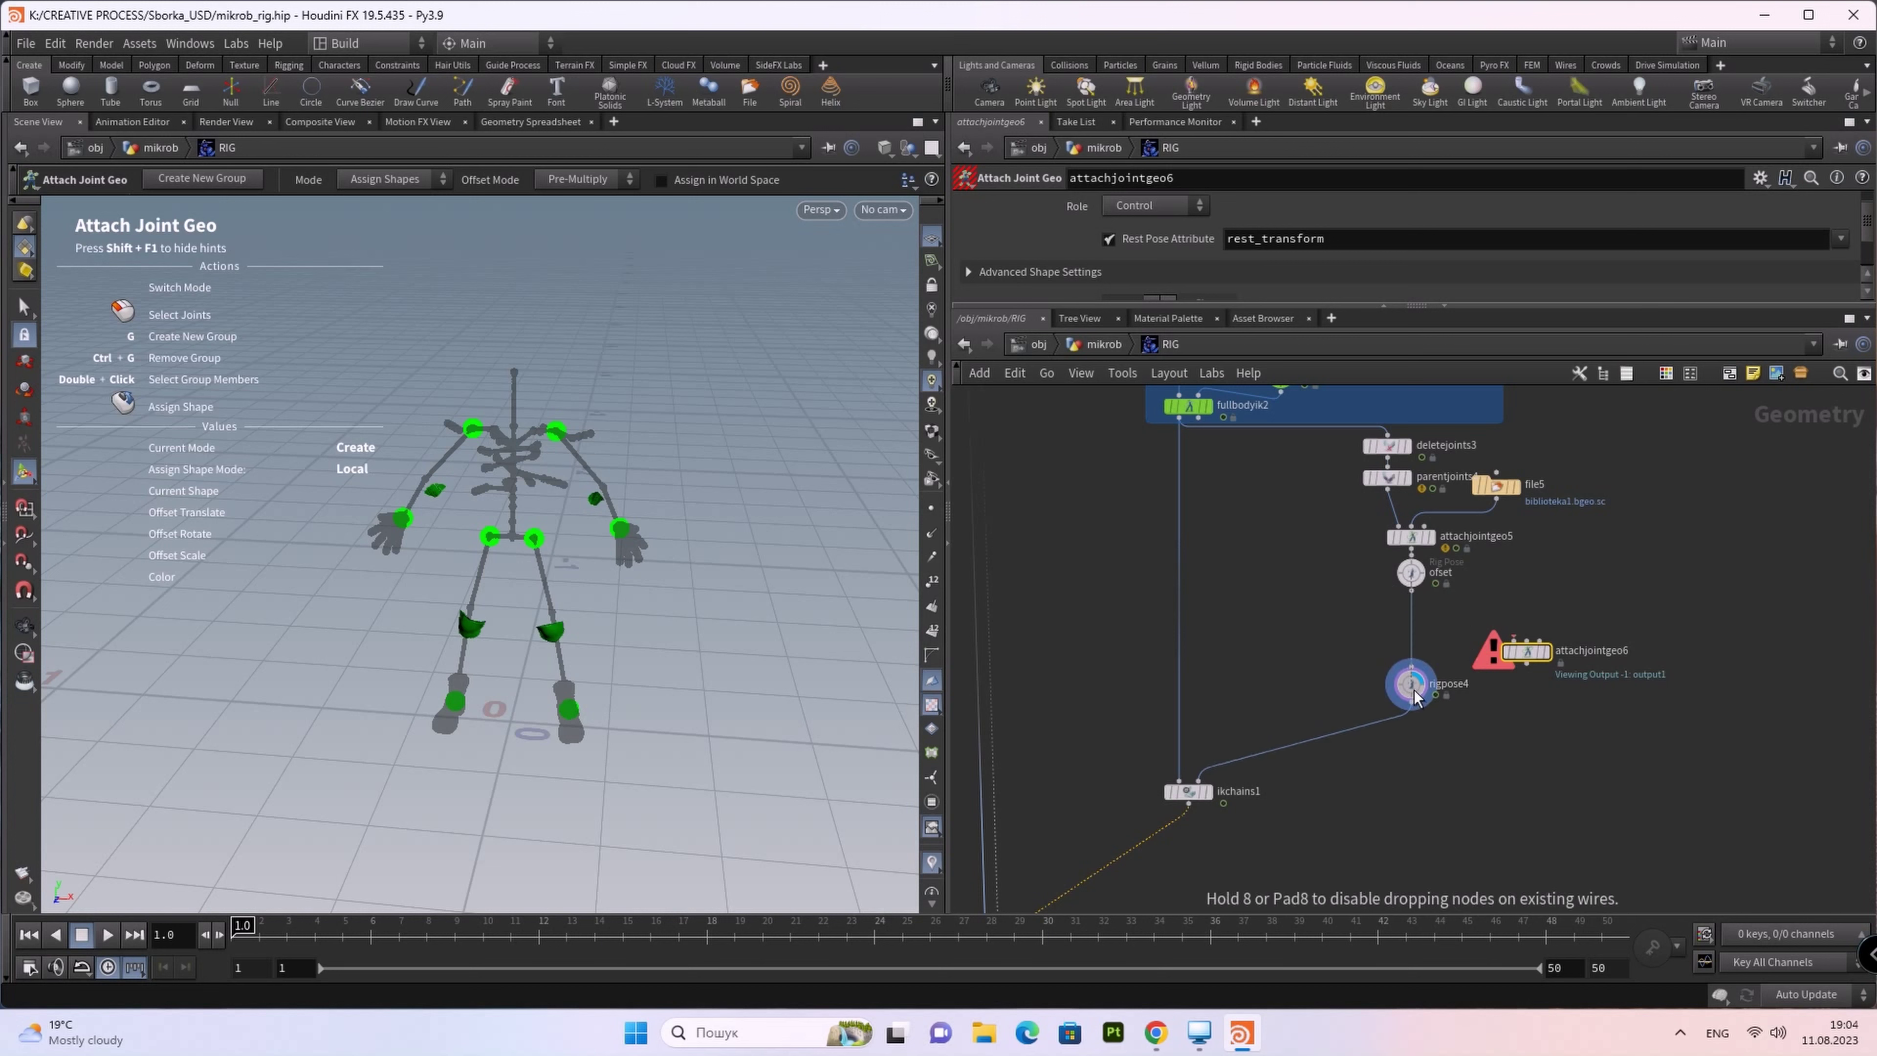
drag(1526, 651, 1427, 628)
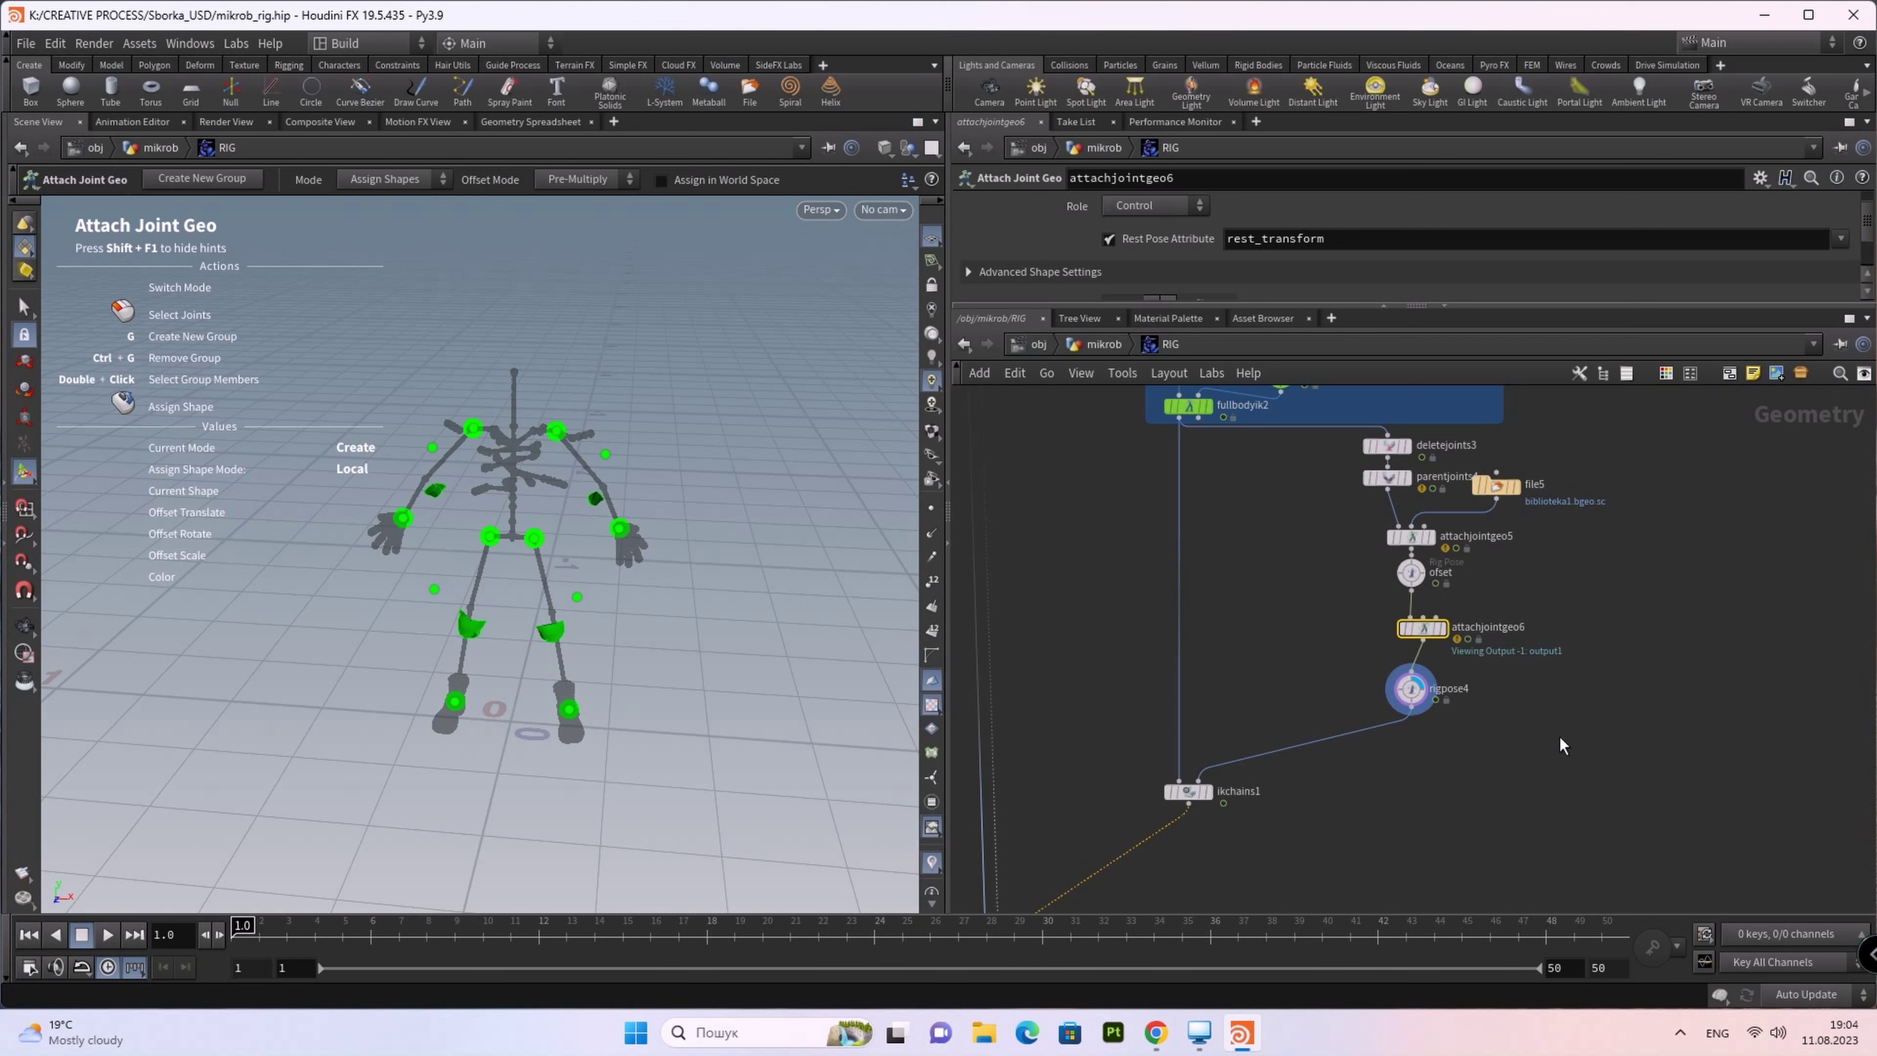
scroll(1509, 670, up, 2)
middle_drag(1509, 702, 1514, 771)
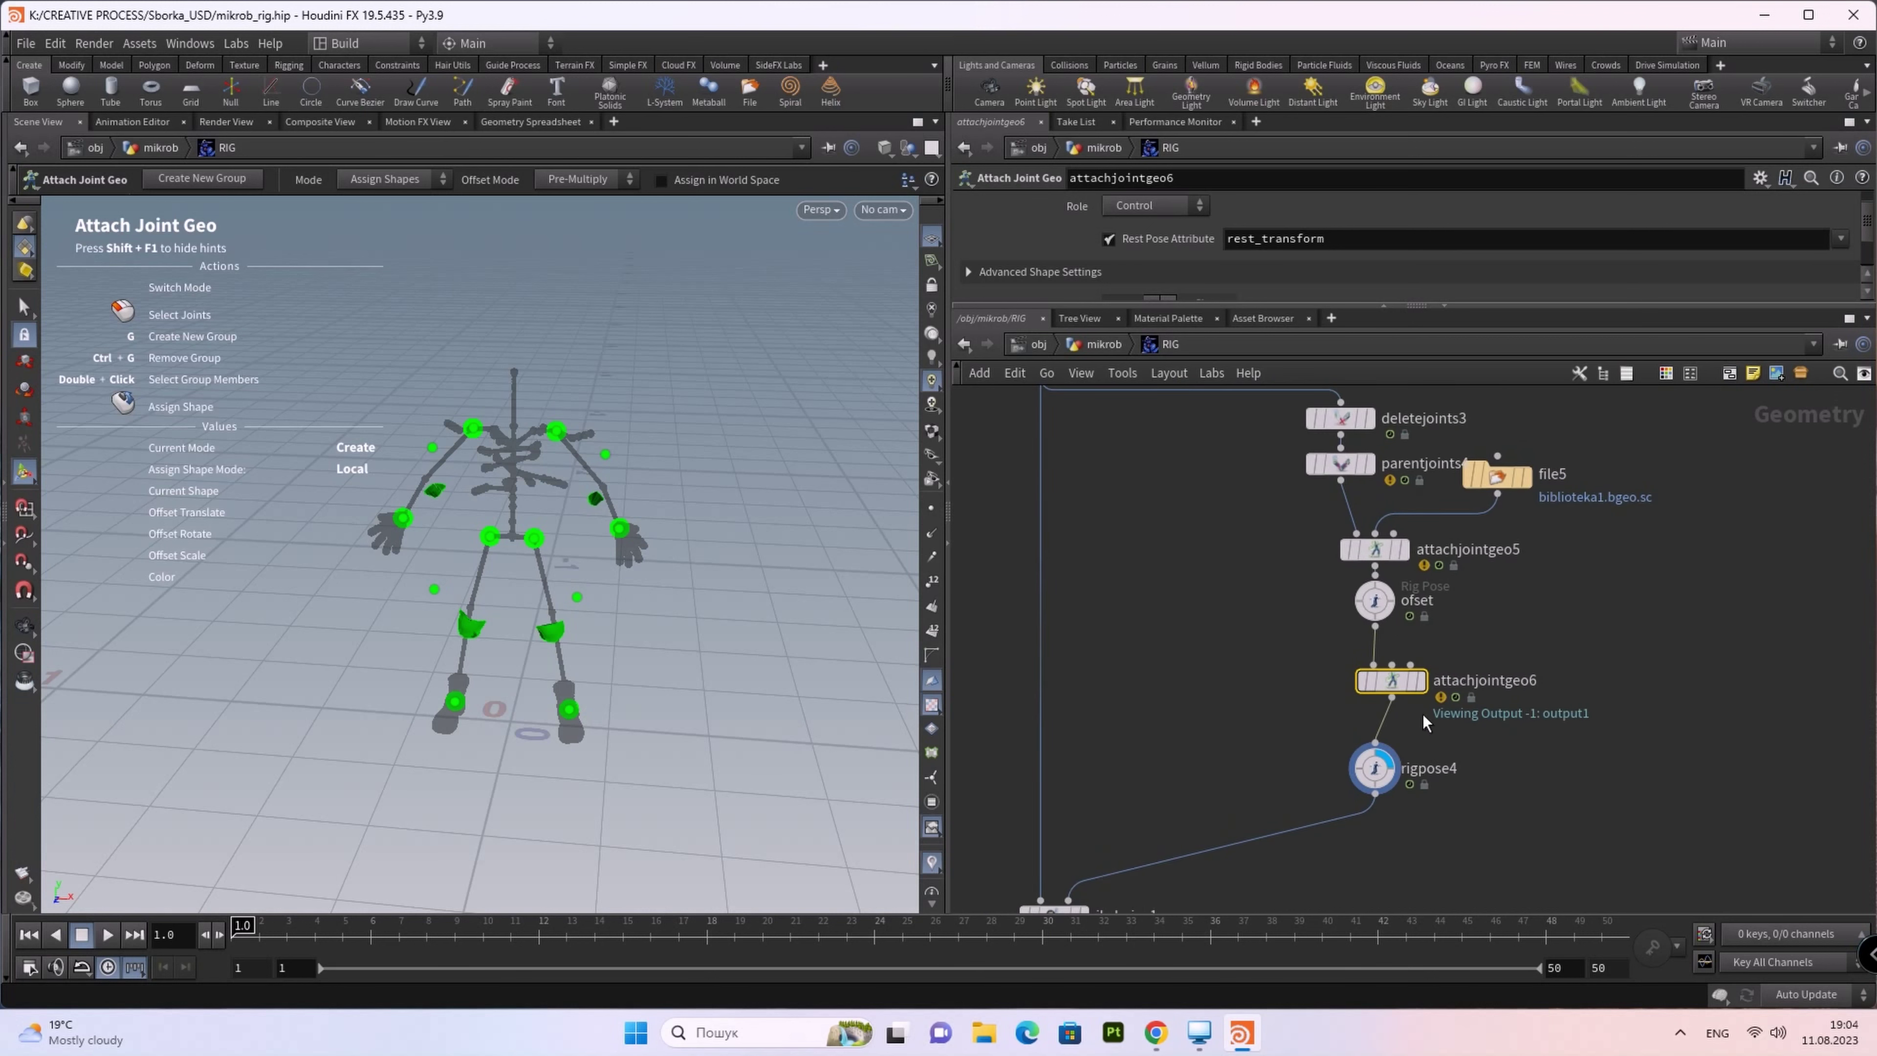
key(Tab)
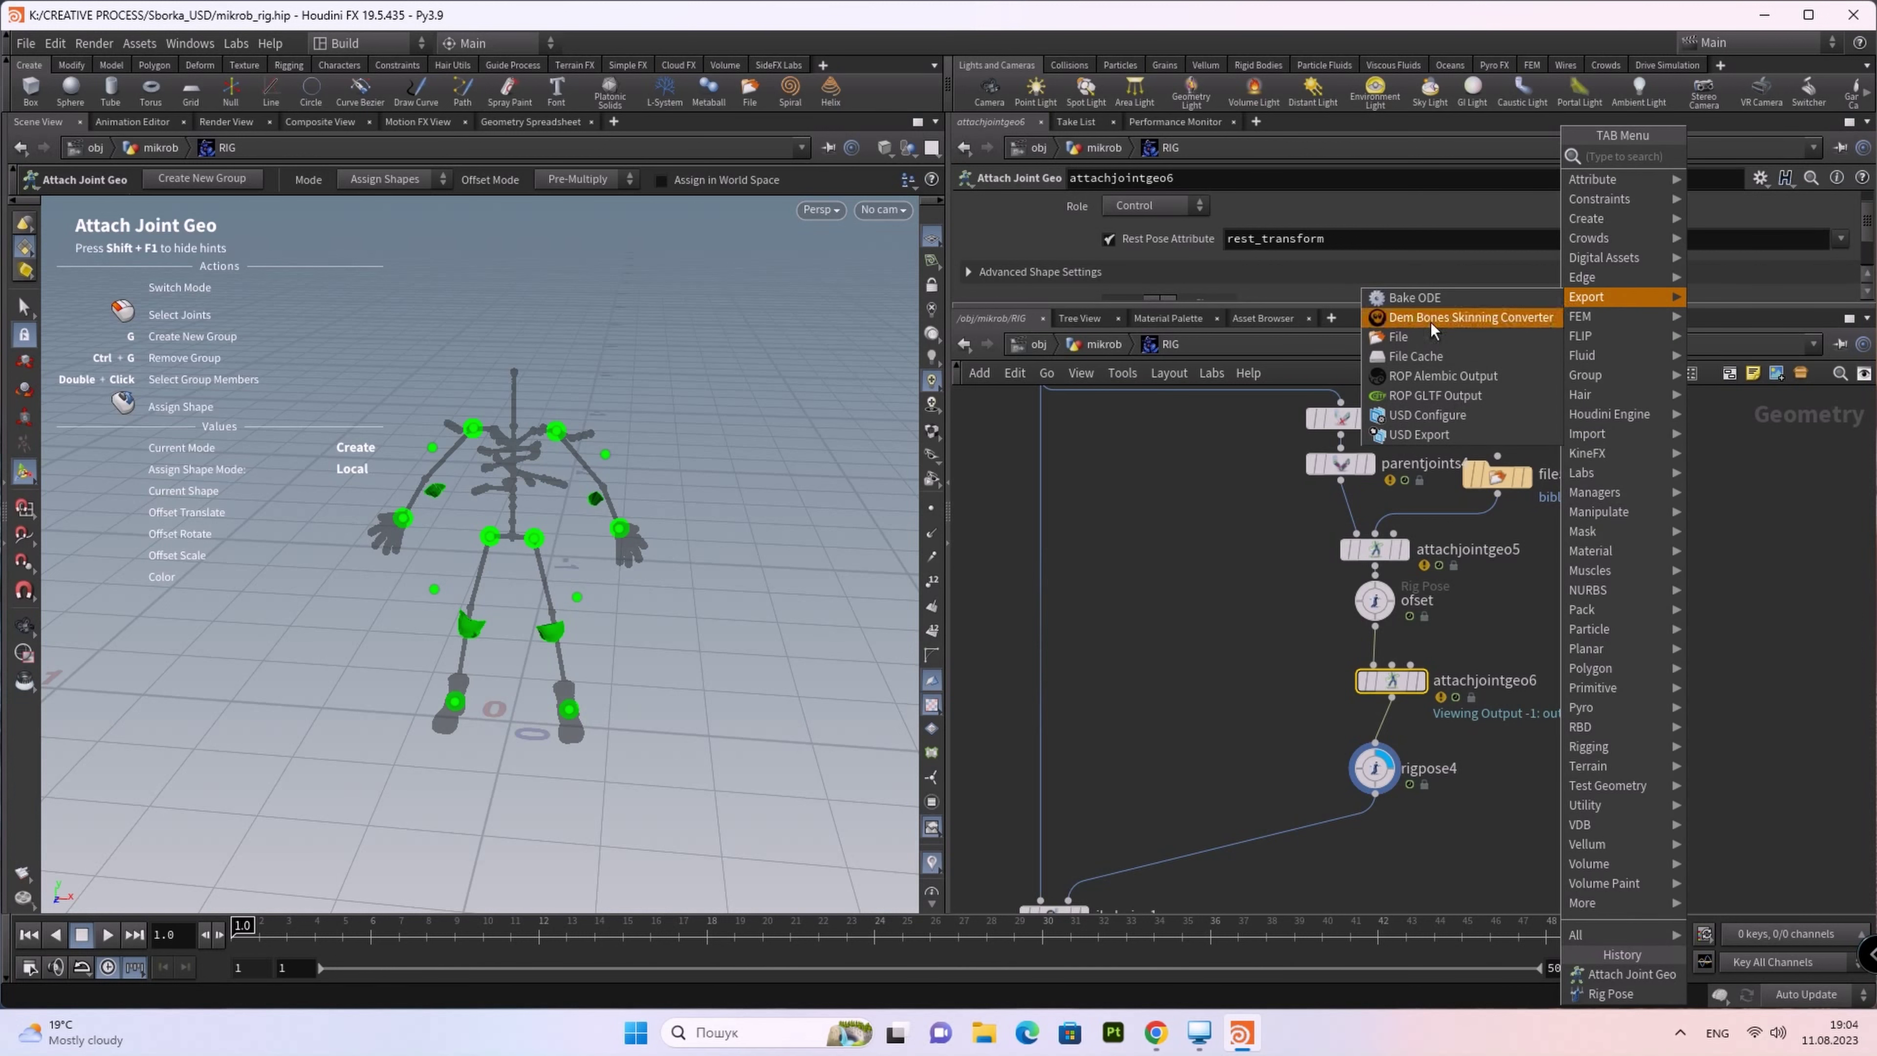
Step: Add a file6 node wired into attachjointgeo6's second input and display it
click(1424, 340)
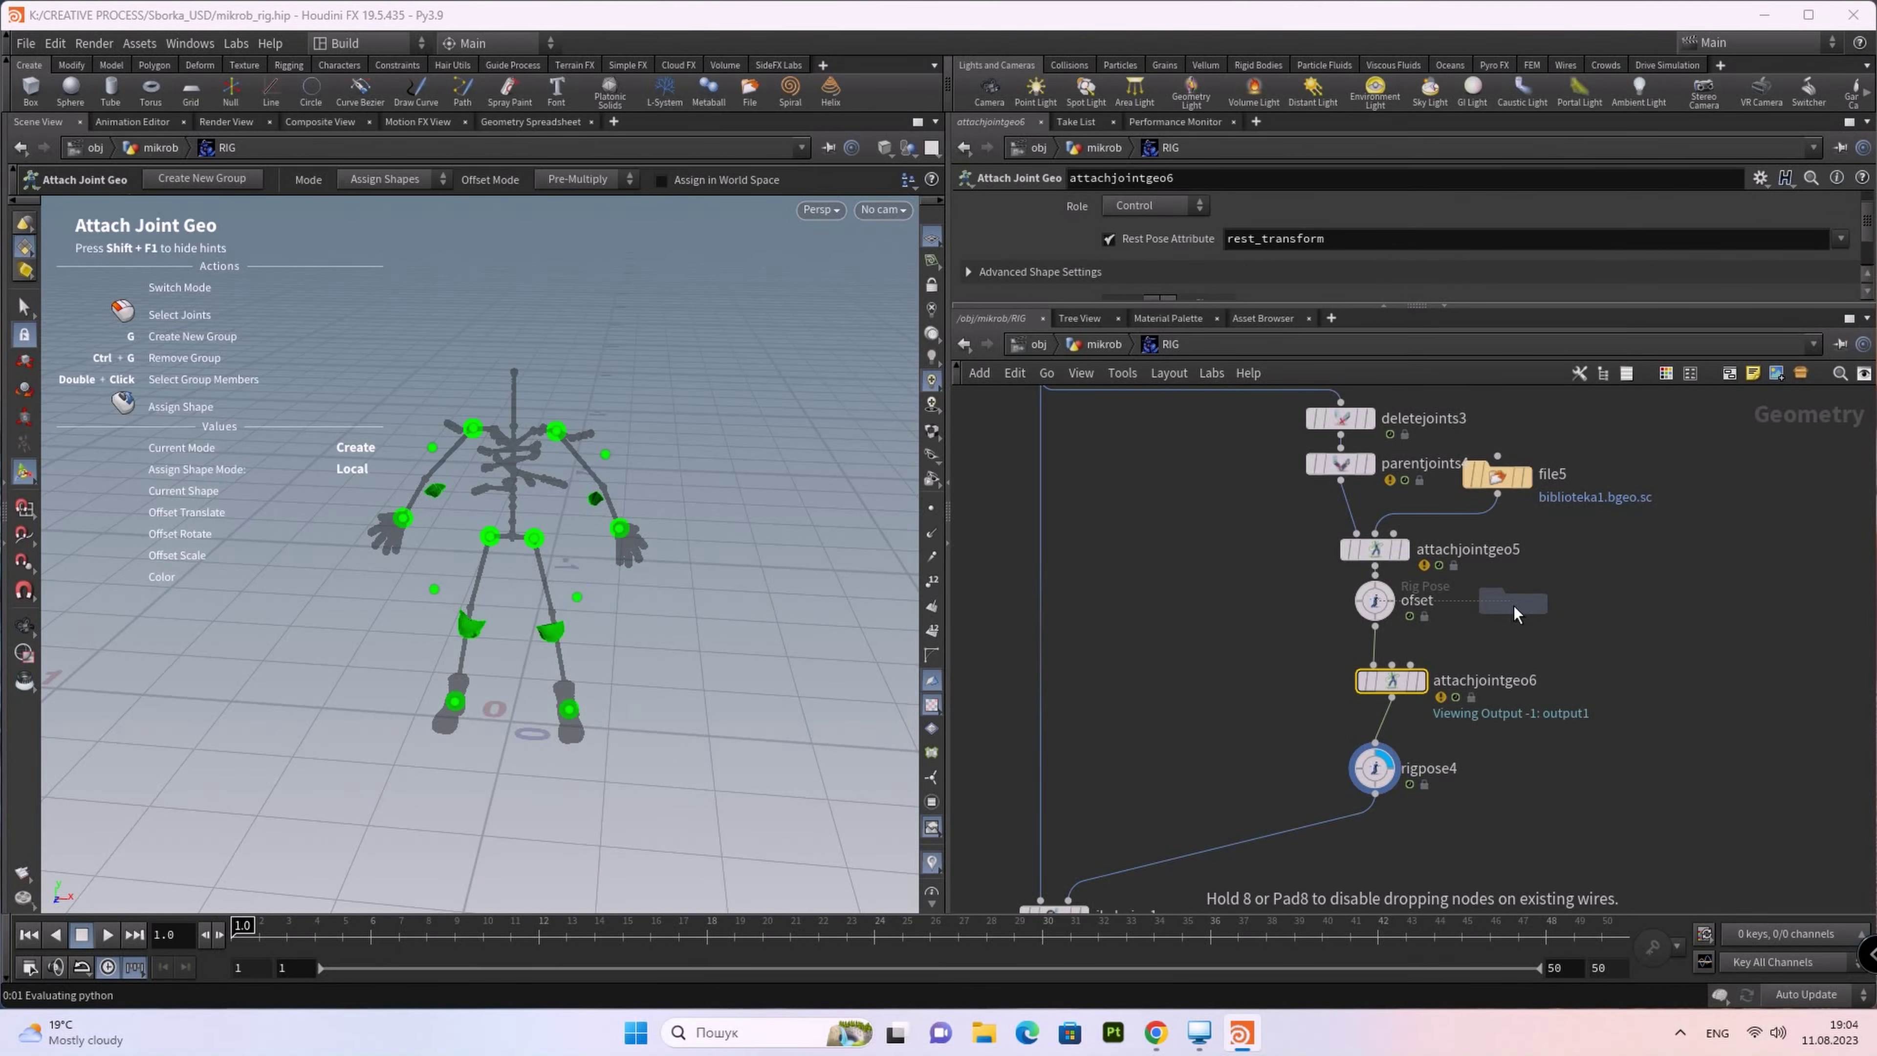
click(1514, 607)
drag(1392, 665, 1513, 620)
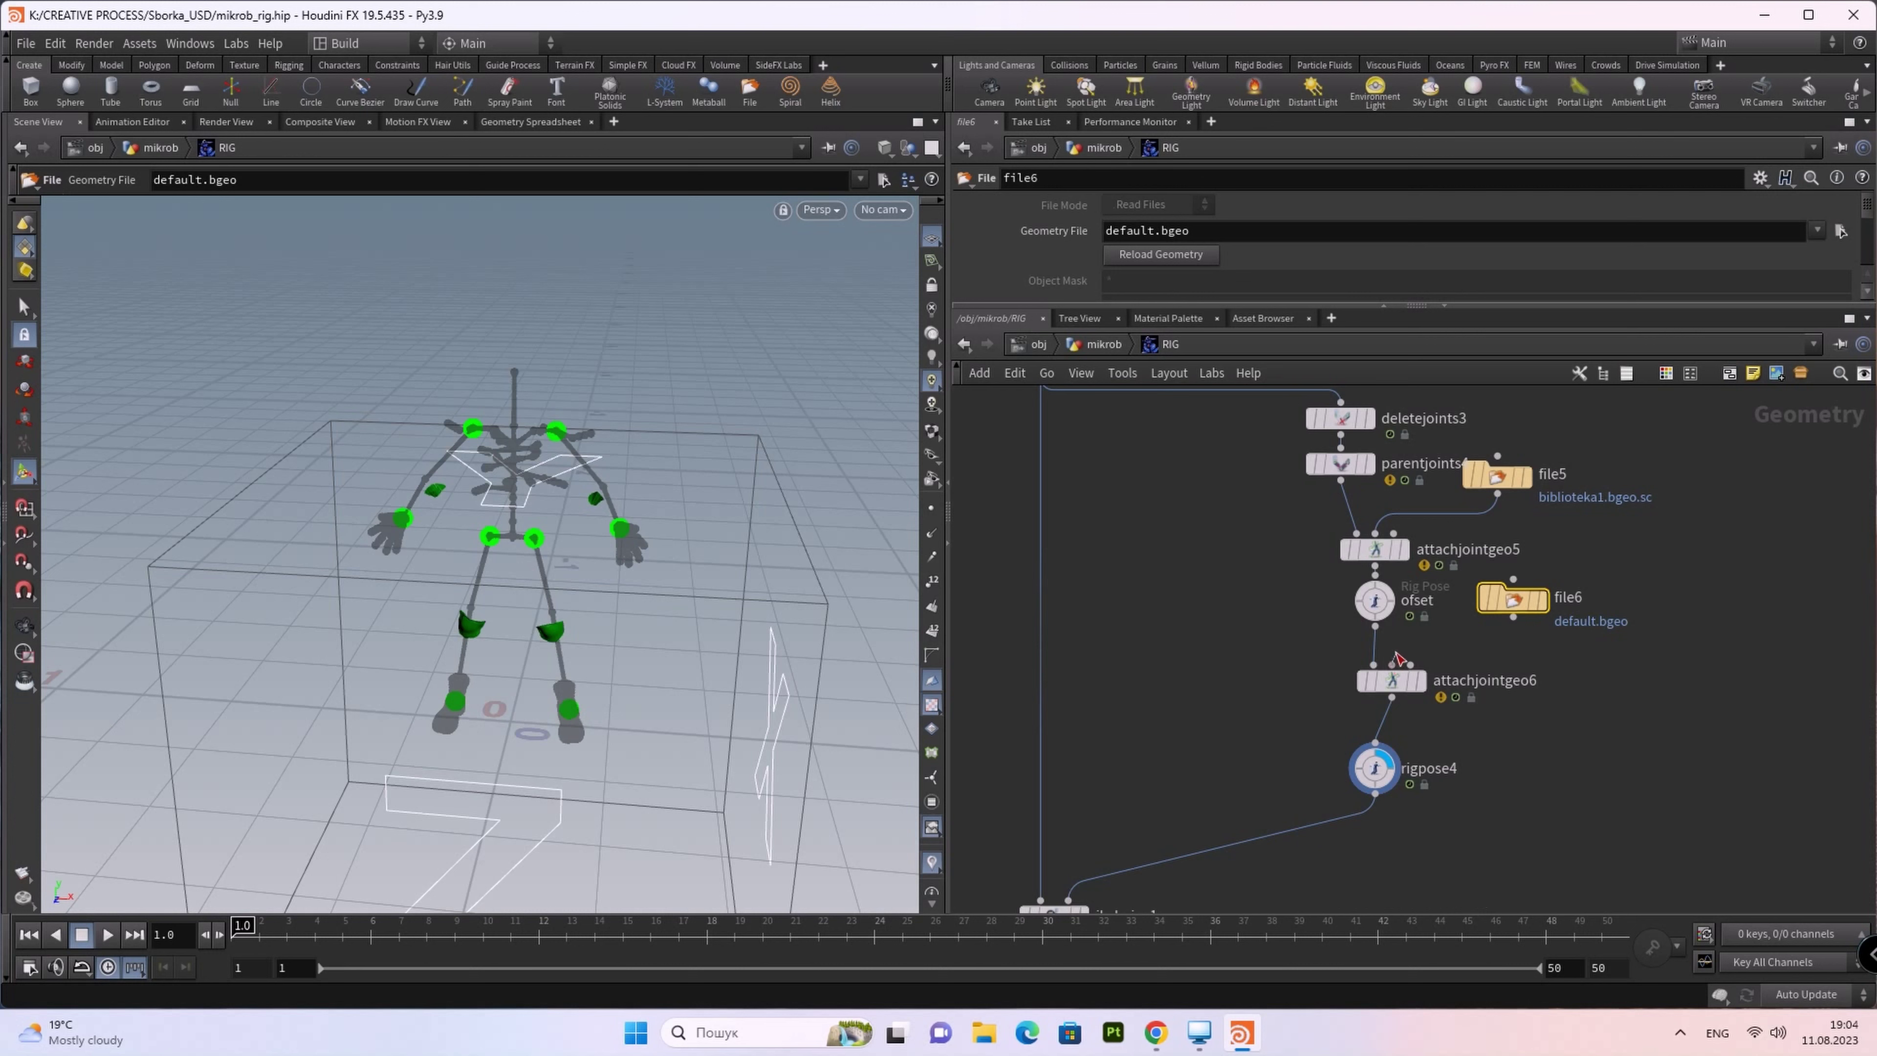
click(1543, 600)
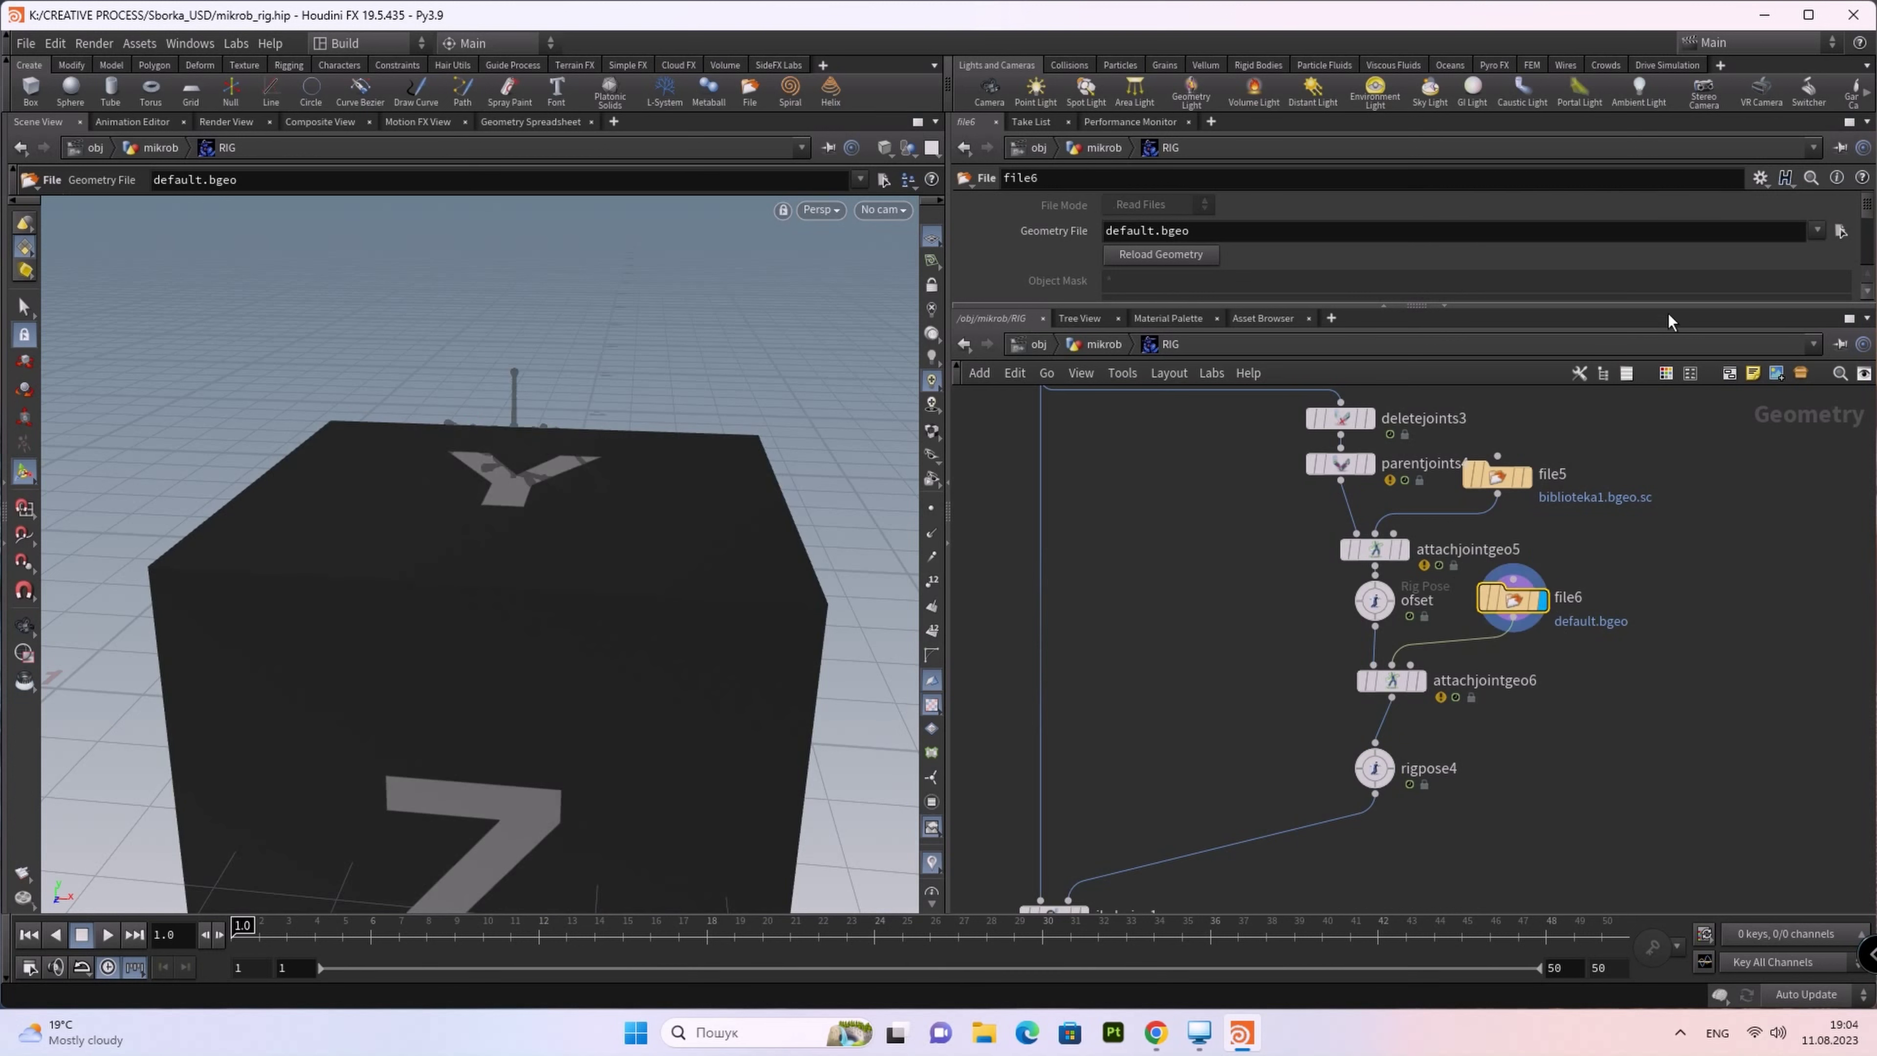
Step: Load biblioteka2.bgeo.sc from geo/quorum_in_microbes into file6, with sequences listed individually
drag(1485, 306, 1485, 481)
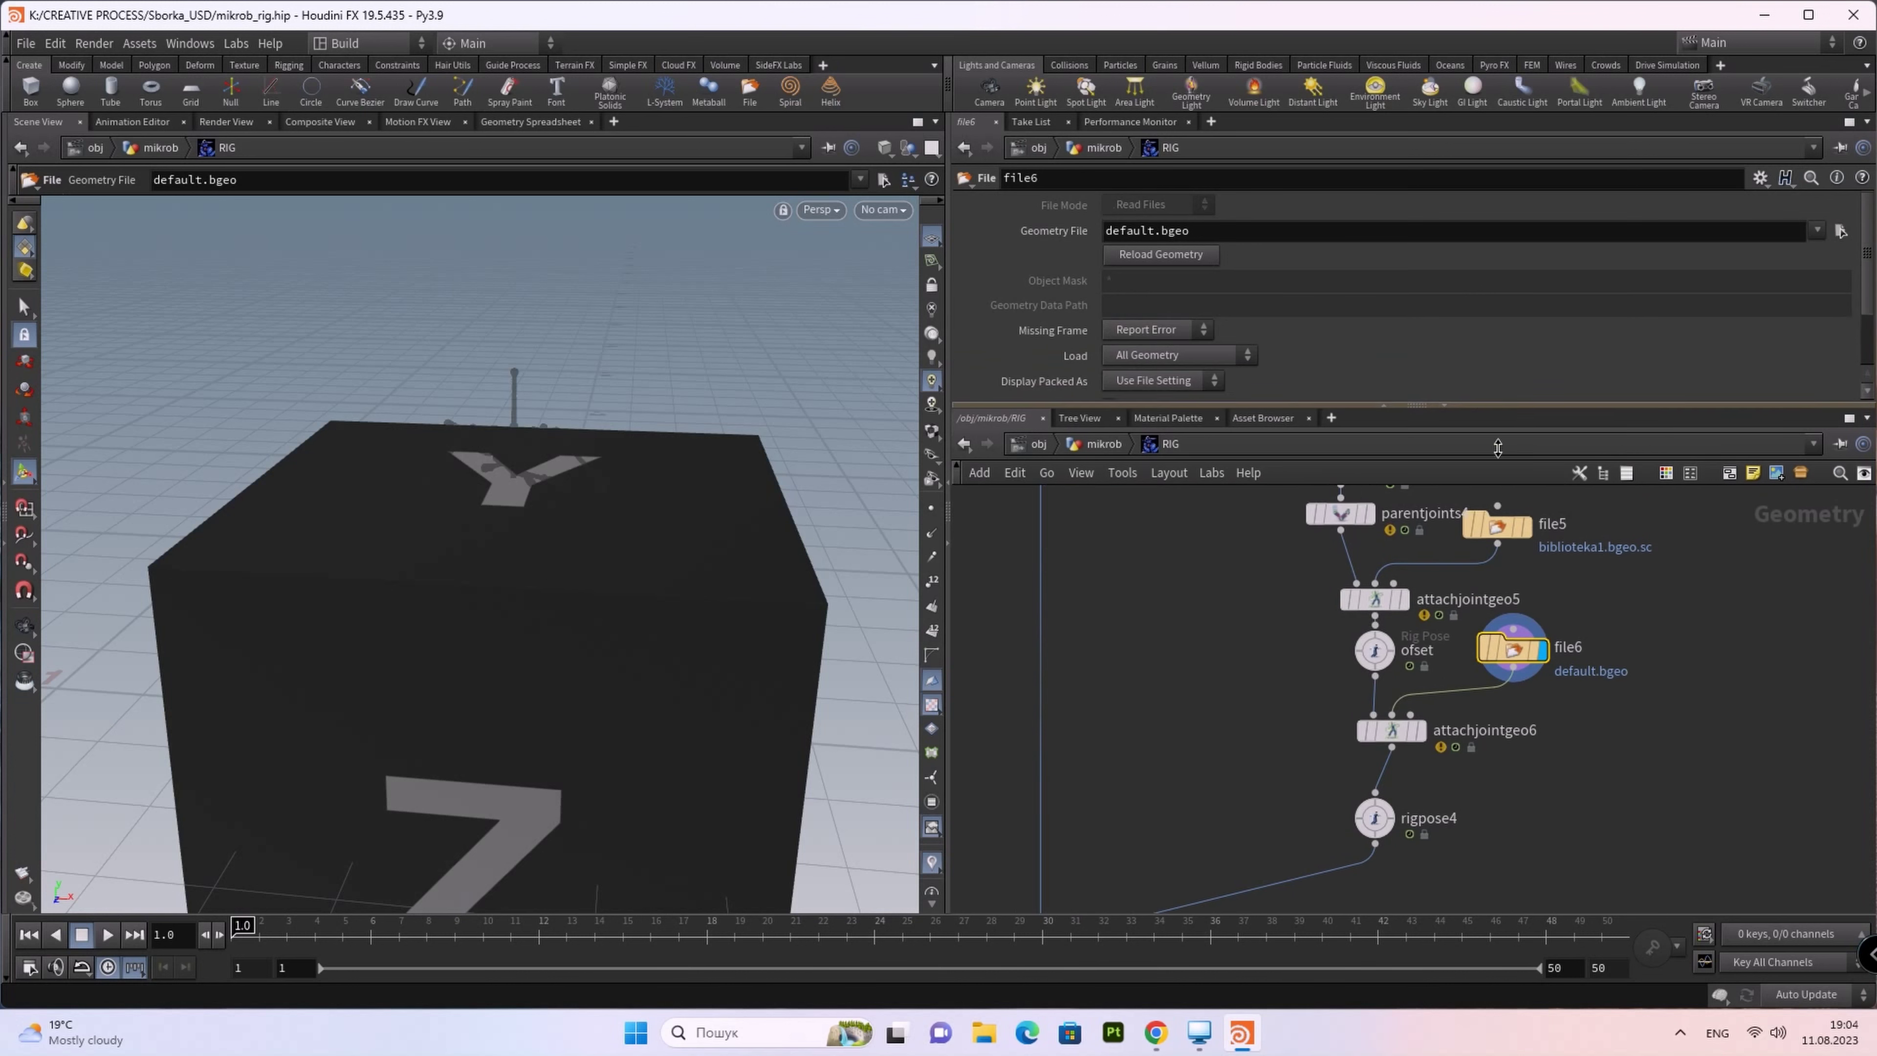
click(1842, 231)
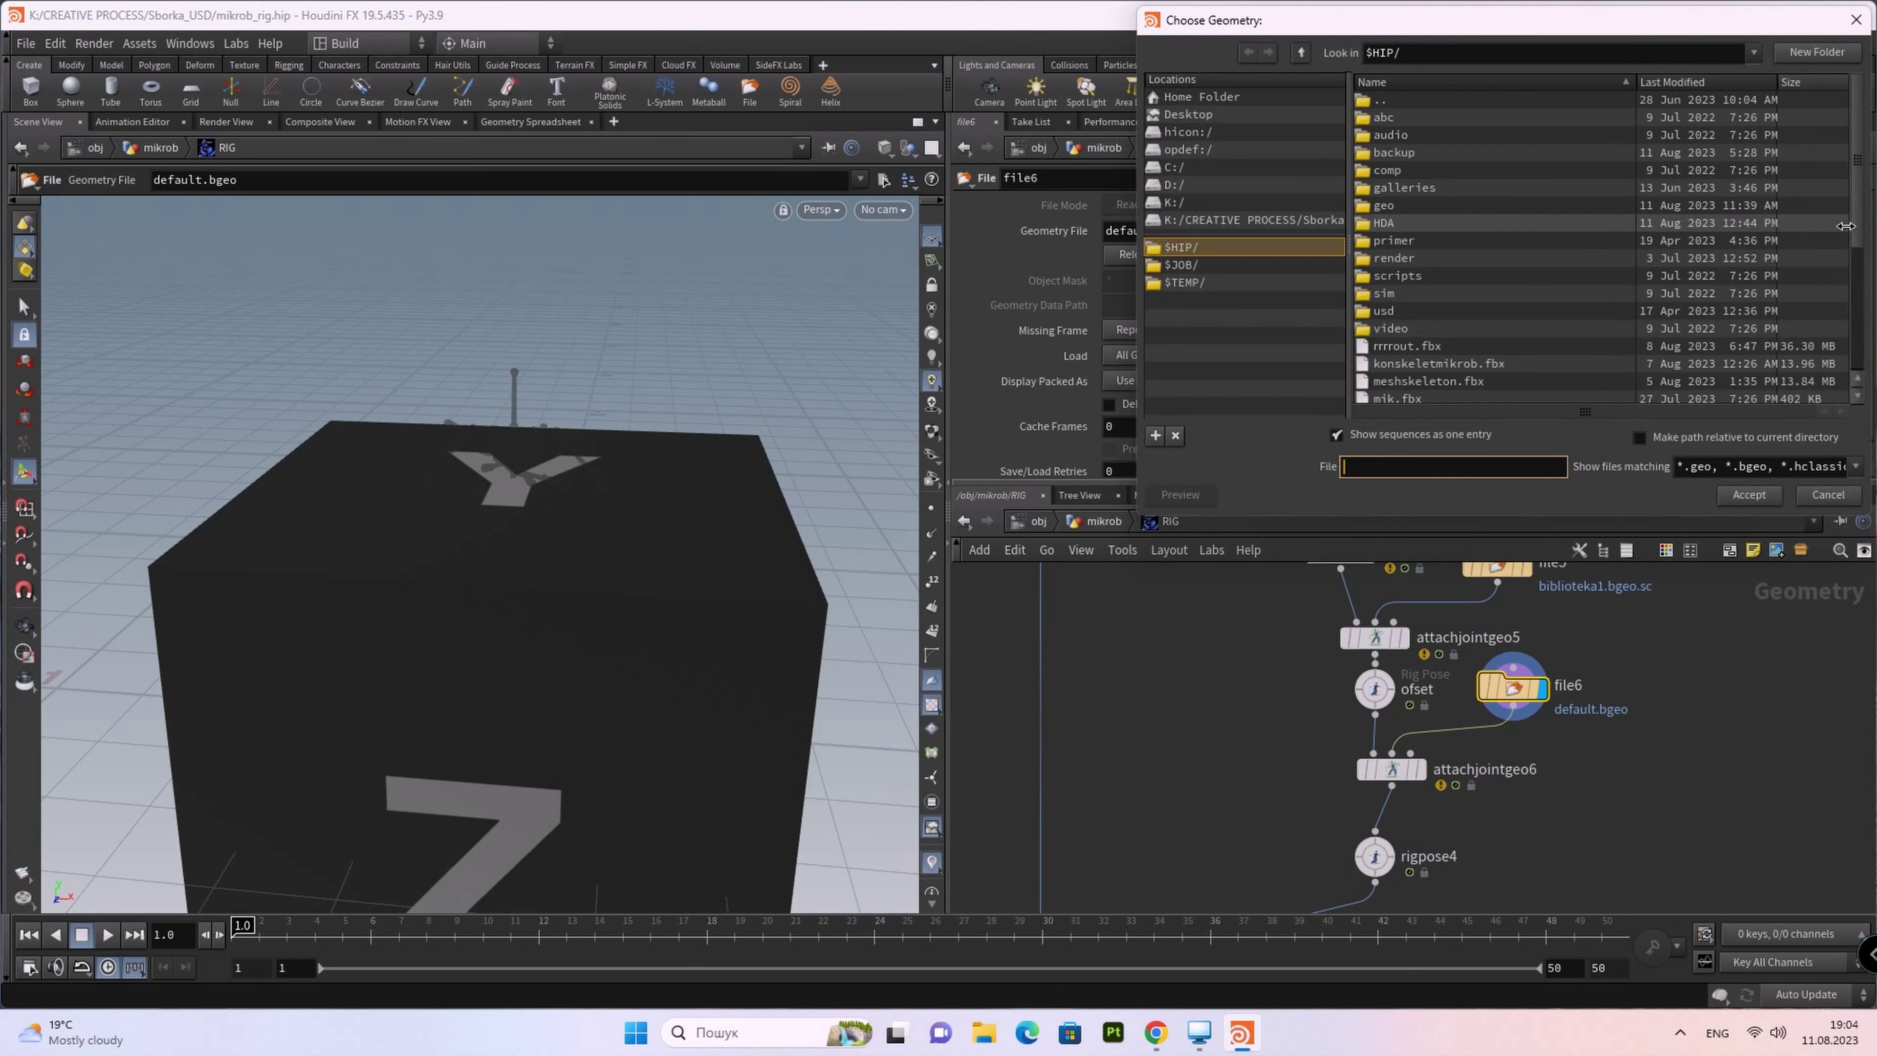
double_click(1411, 202)
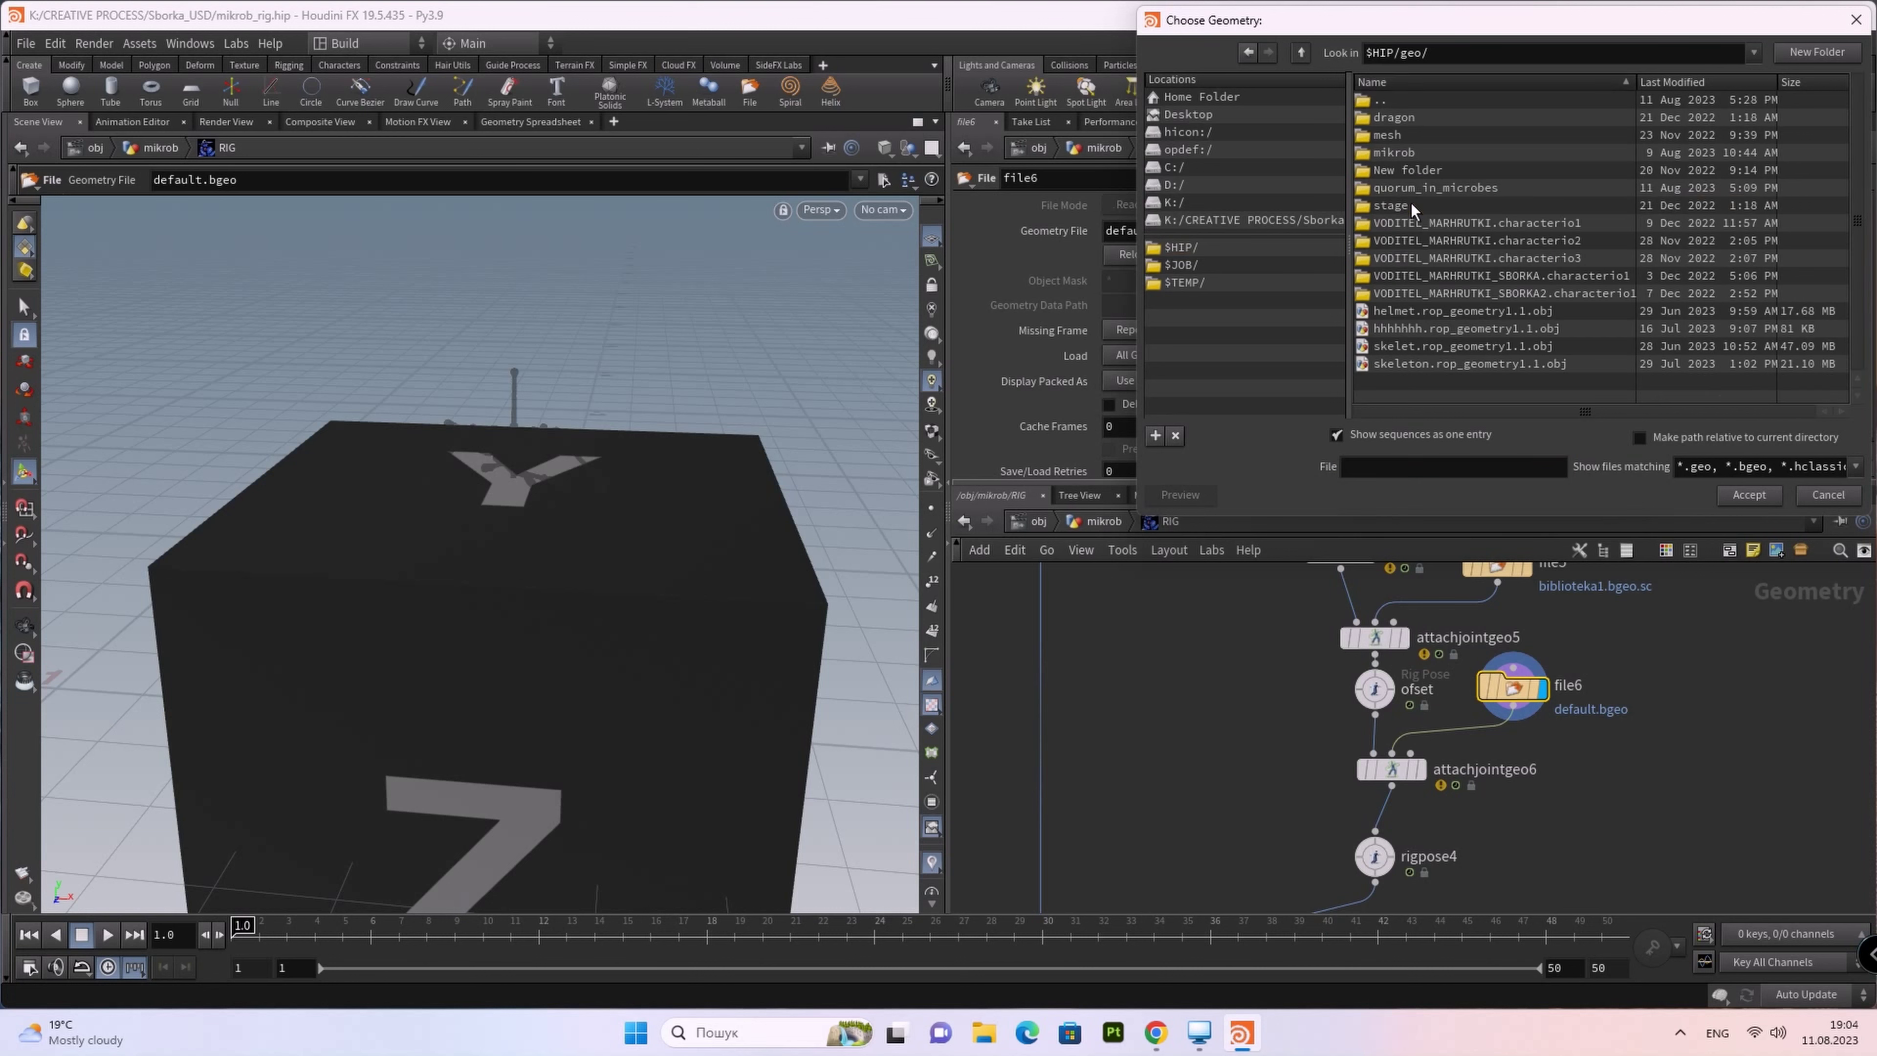
double_click(1476, 189)
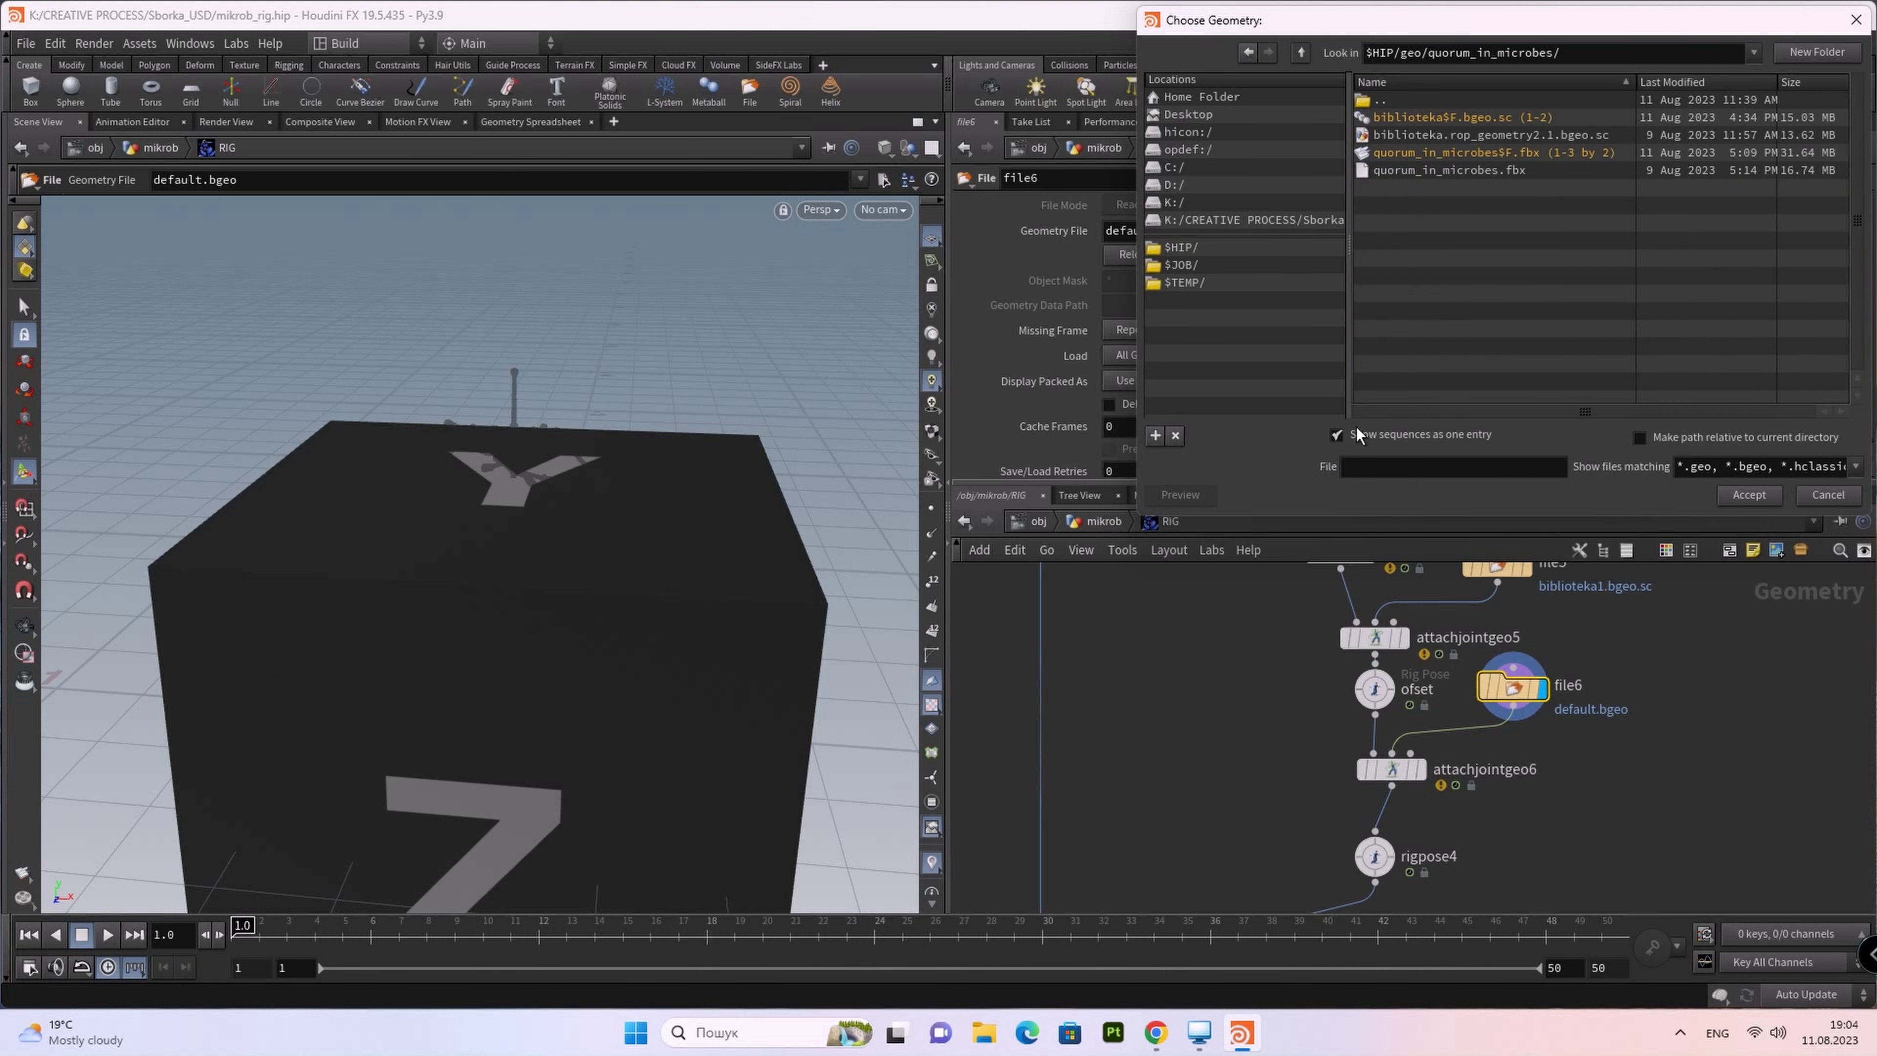
click(1336, 435)
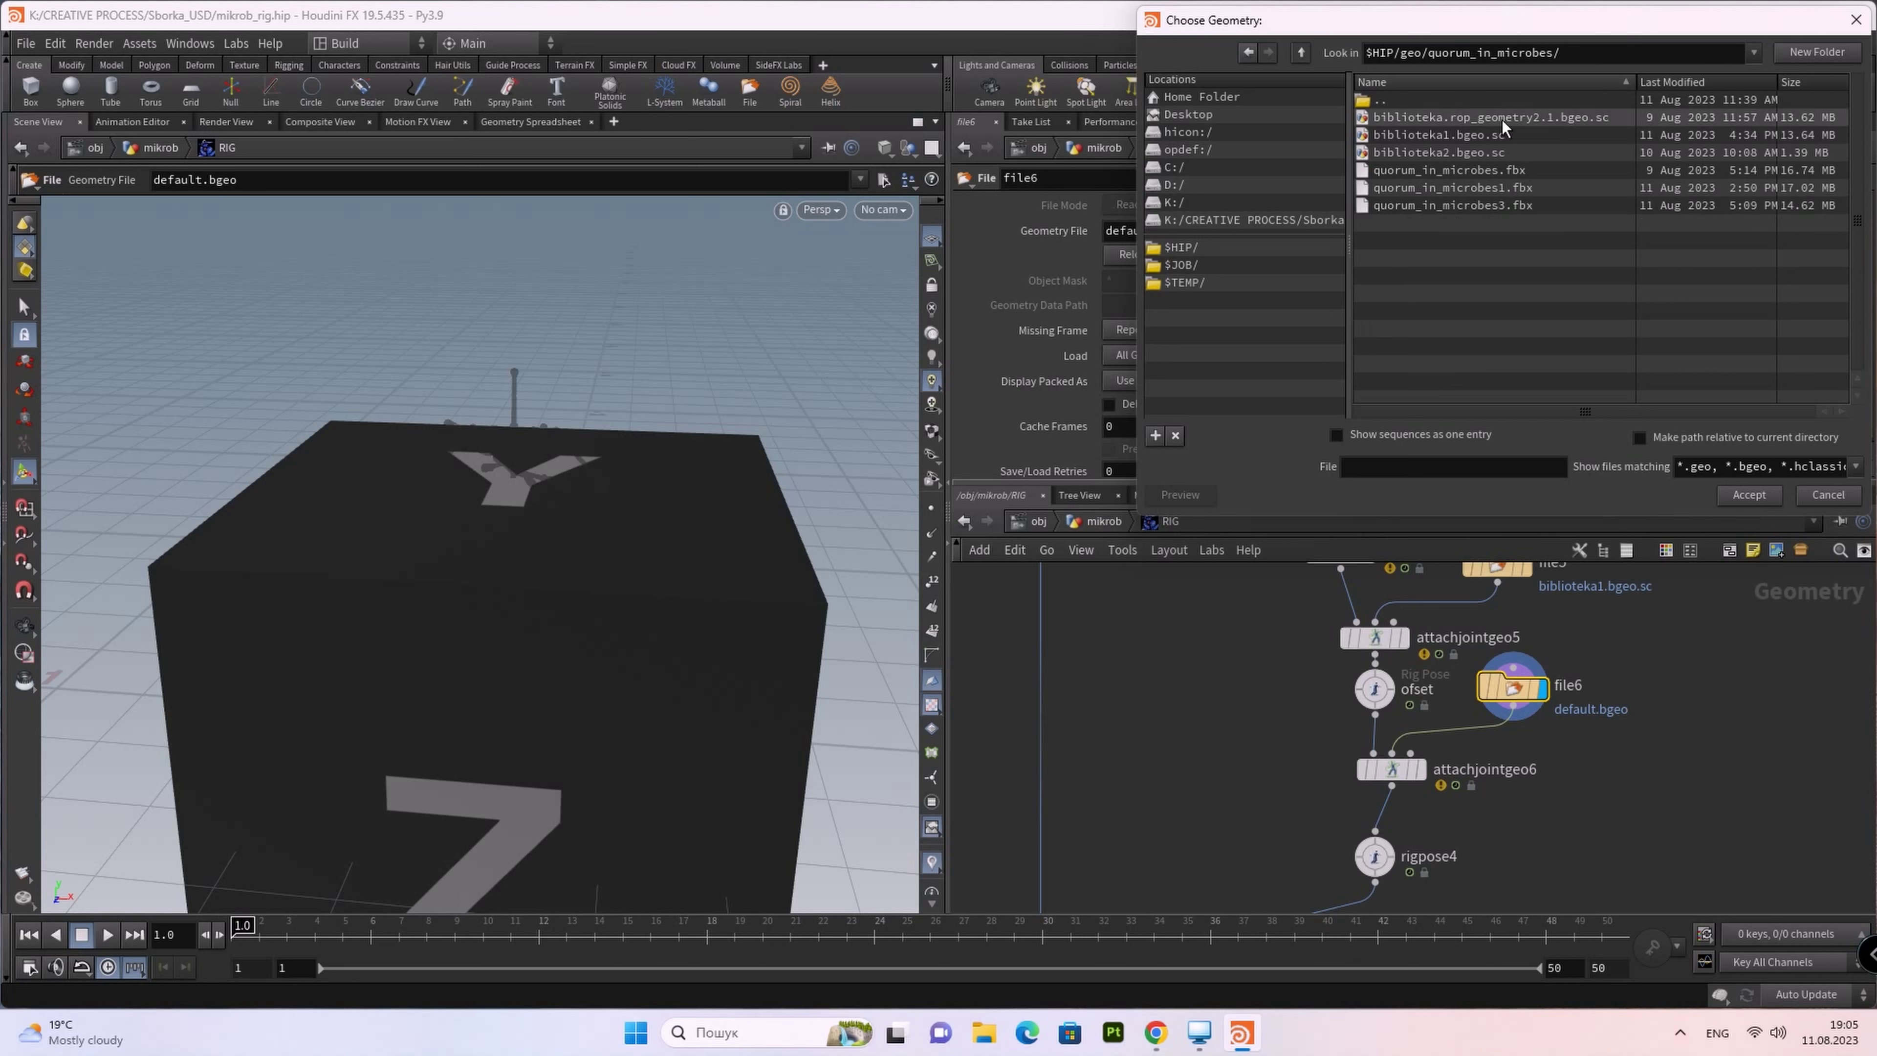
click(1507, 151)
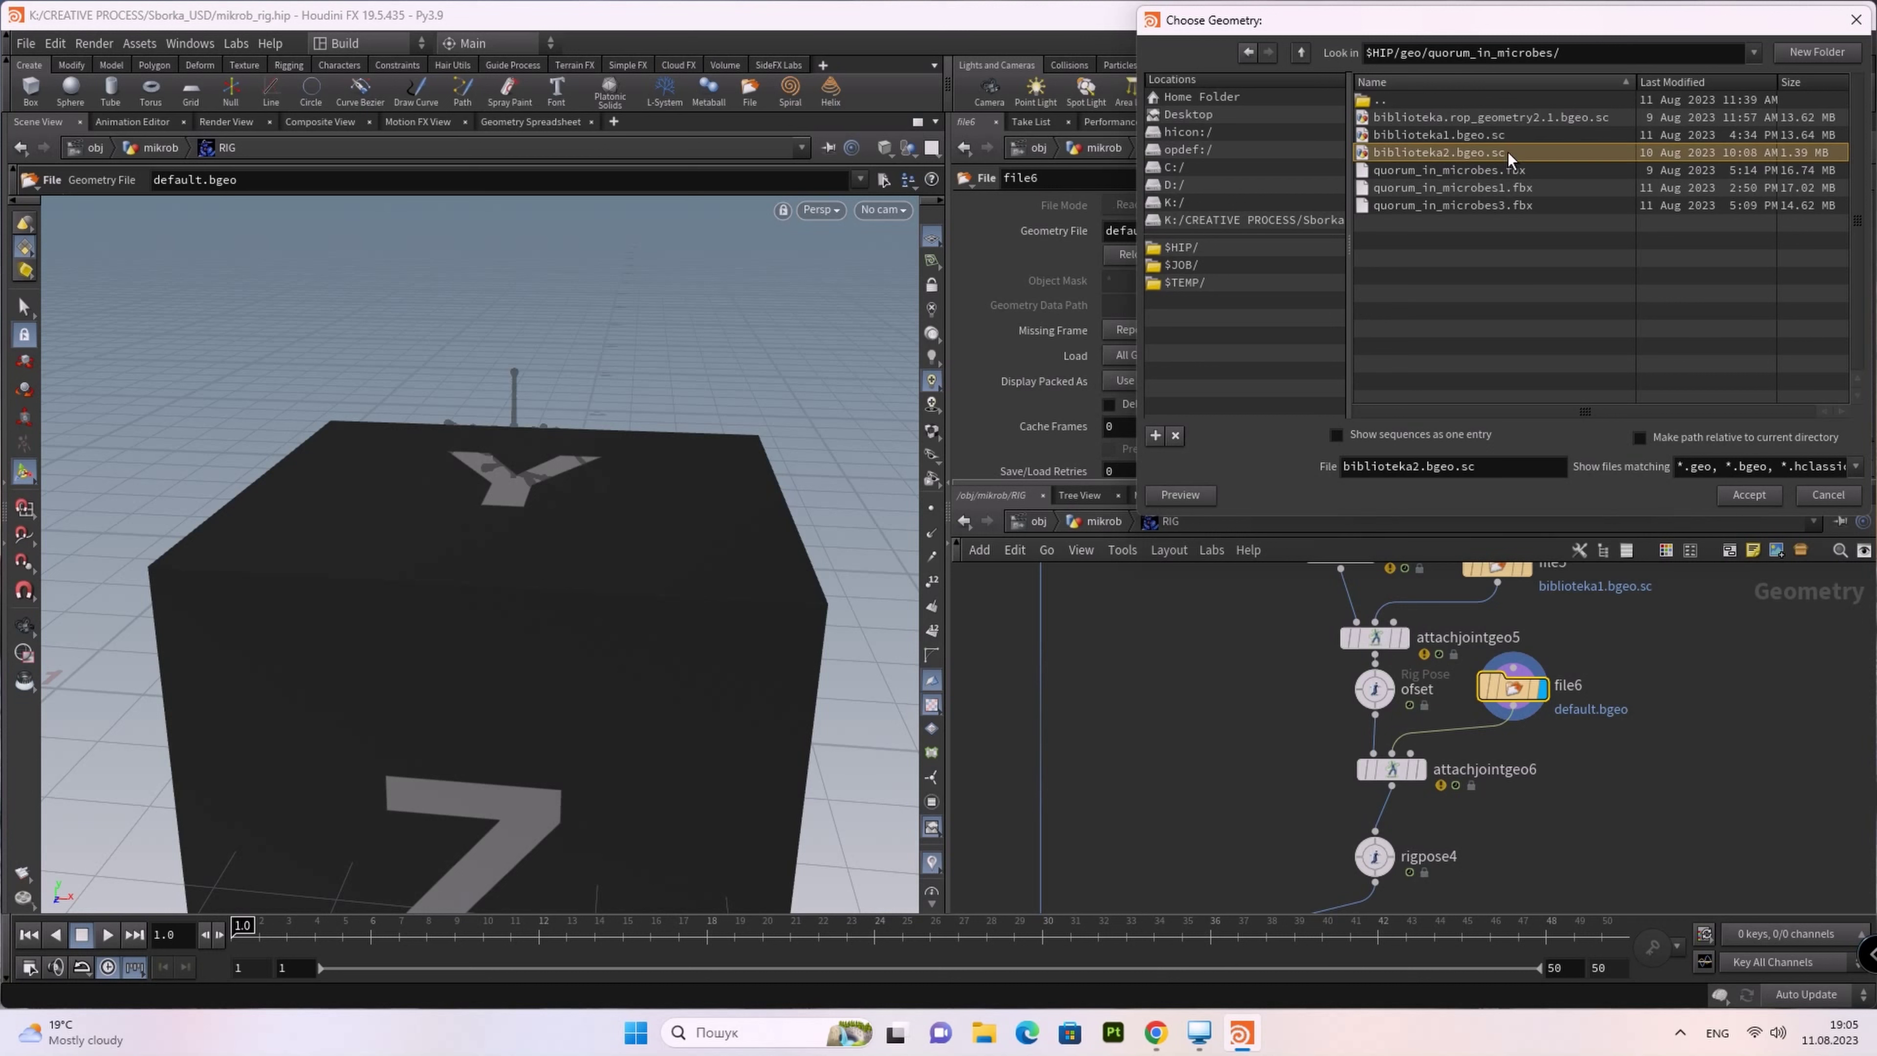
click(1751, 495)
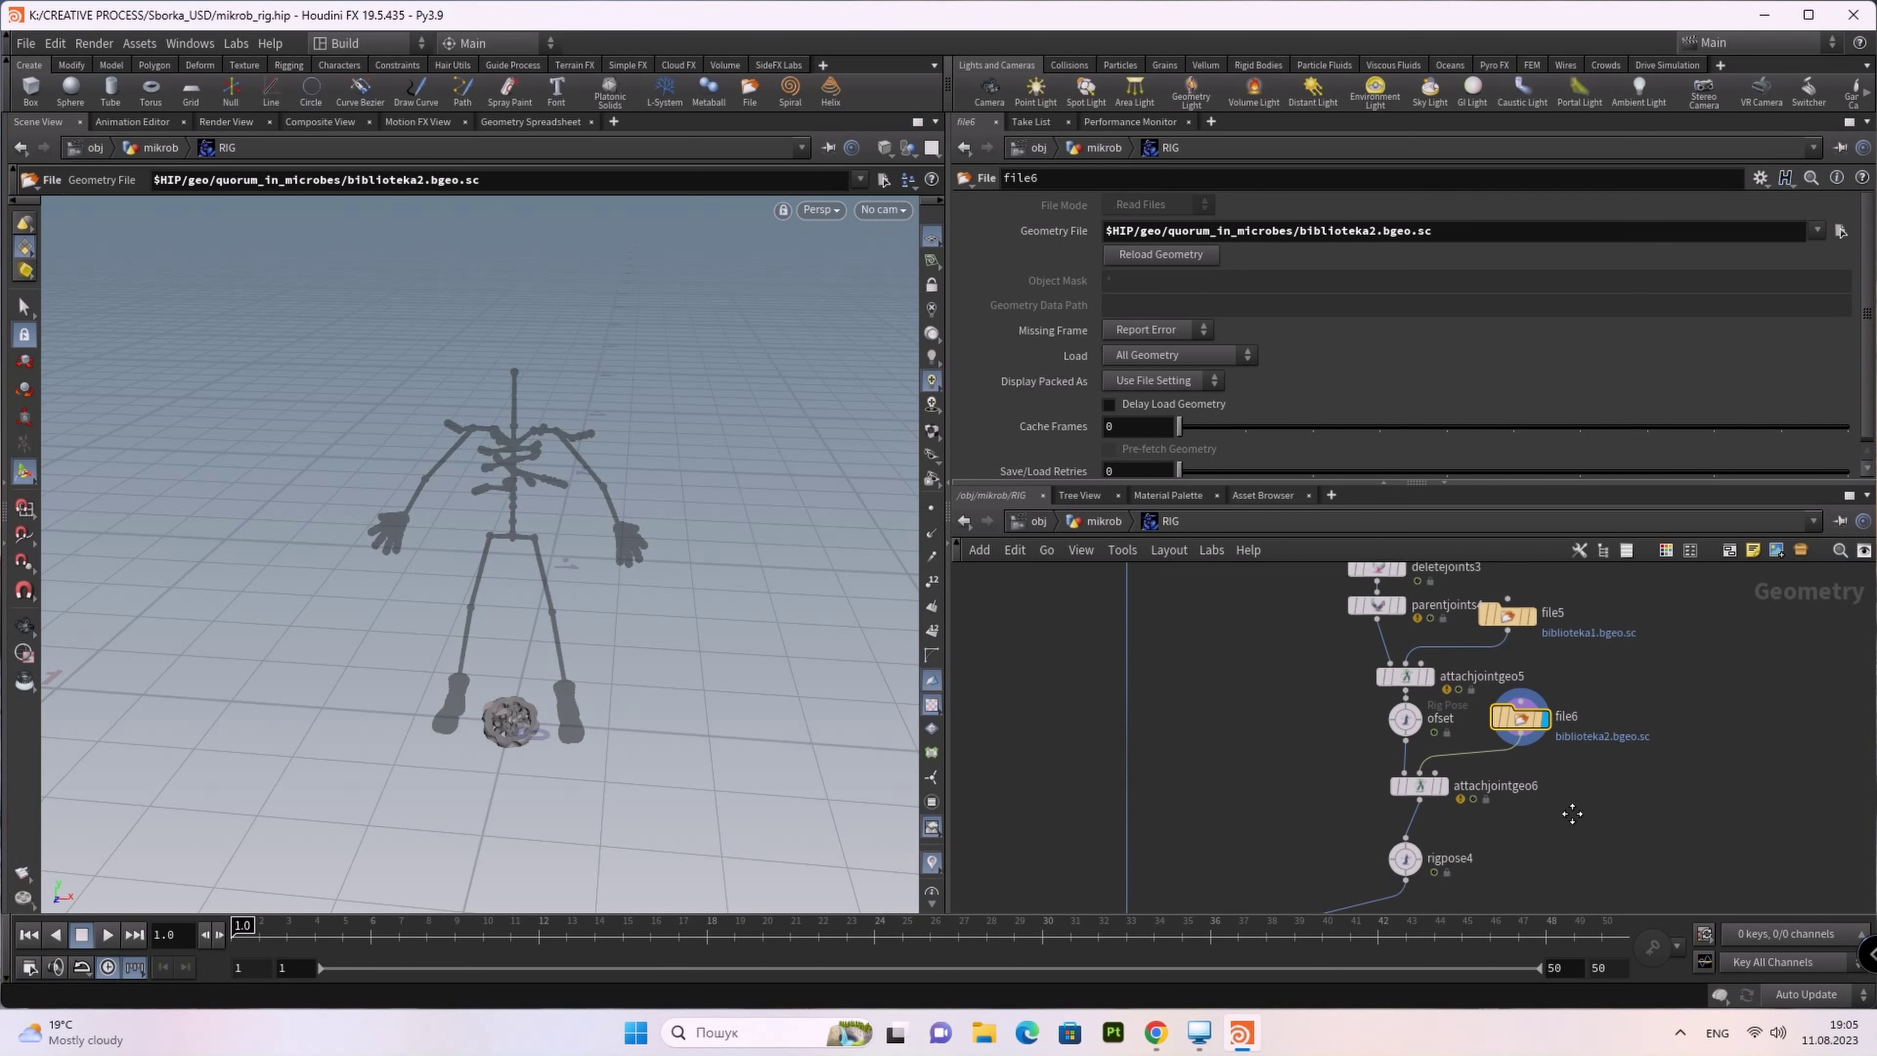
Step: Move attachjointgeo5, attachjointgeo6 and file6 upward into a compact layout, then select attachjointgeo6
scroll(1566, 813, down, 2)
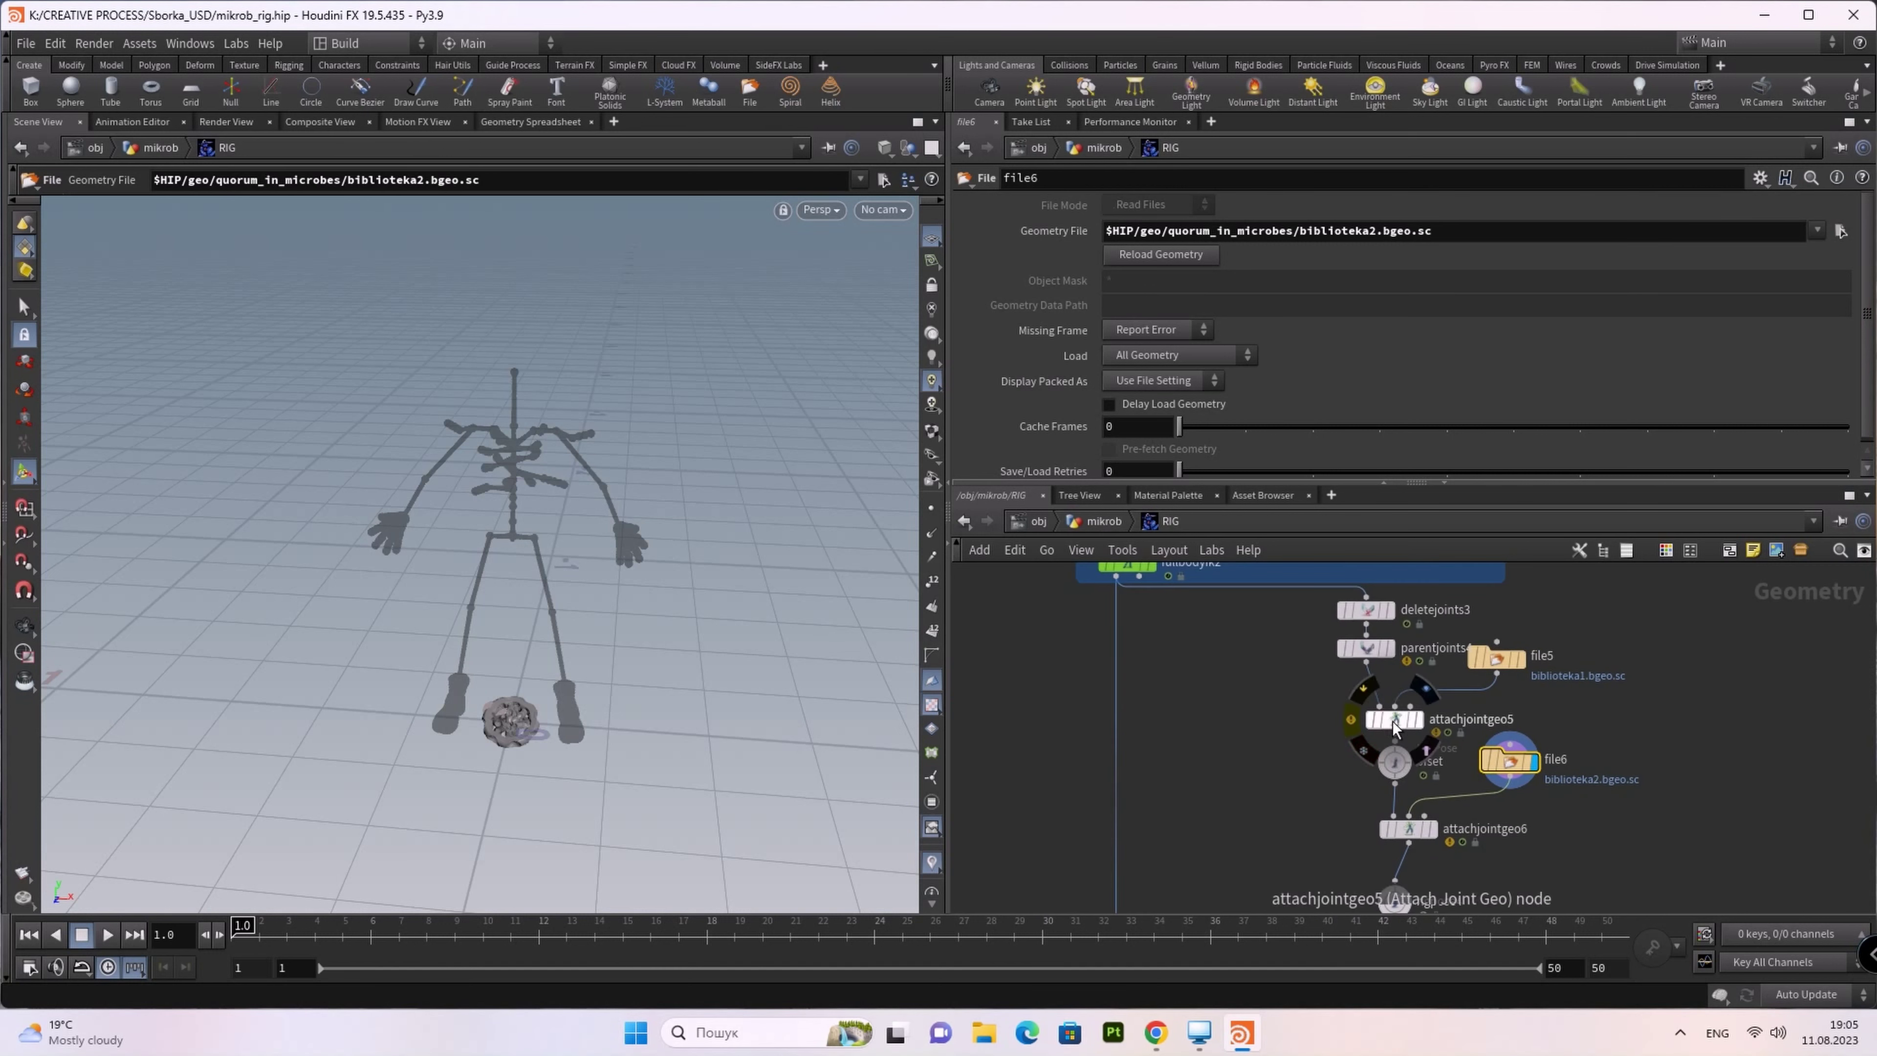
mouse_move(1383, 721)
mouse_down()
mouse_move(1388, 699)
mouse_move(1383, 740)
mouse_up()
middle_drag(1548, 825, 1528, 787)
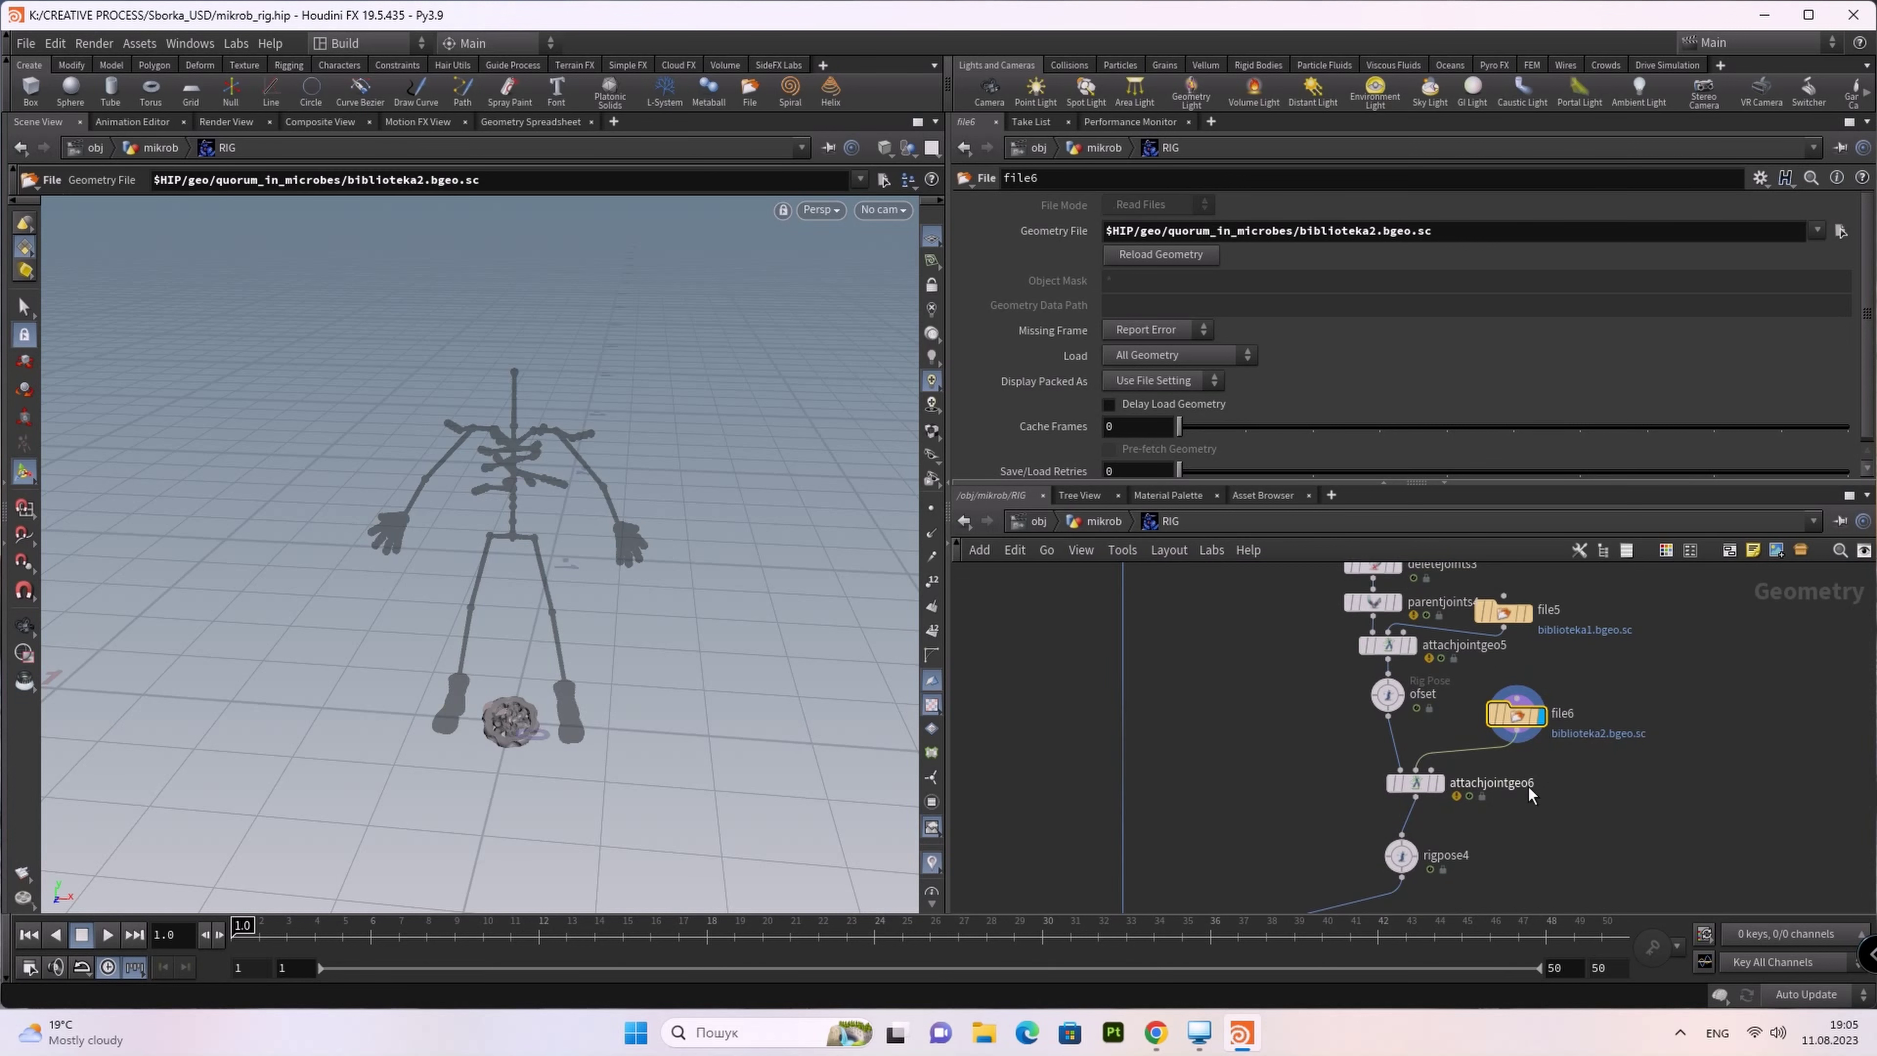
drag(1419, 786, 1398, 753)
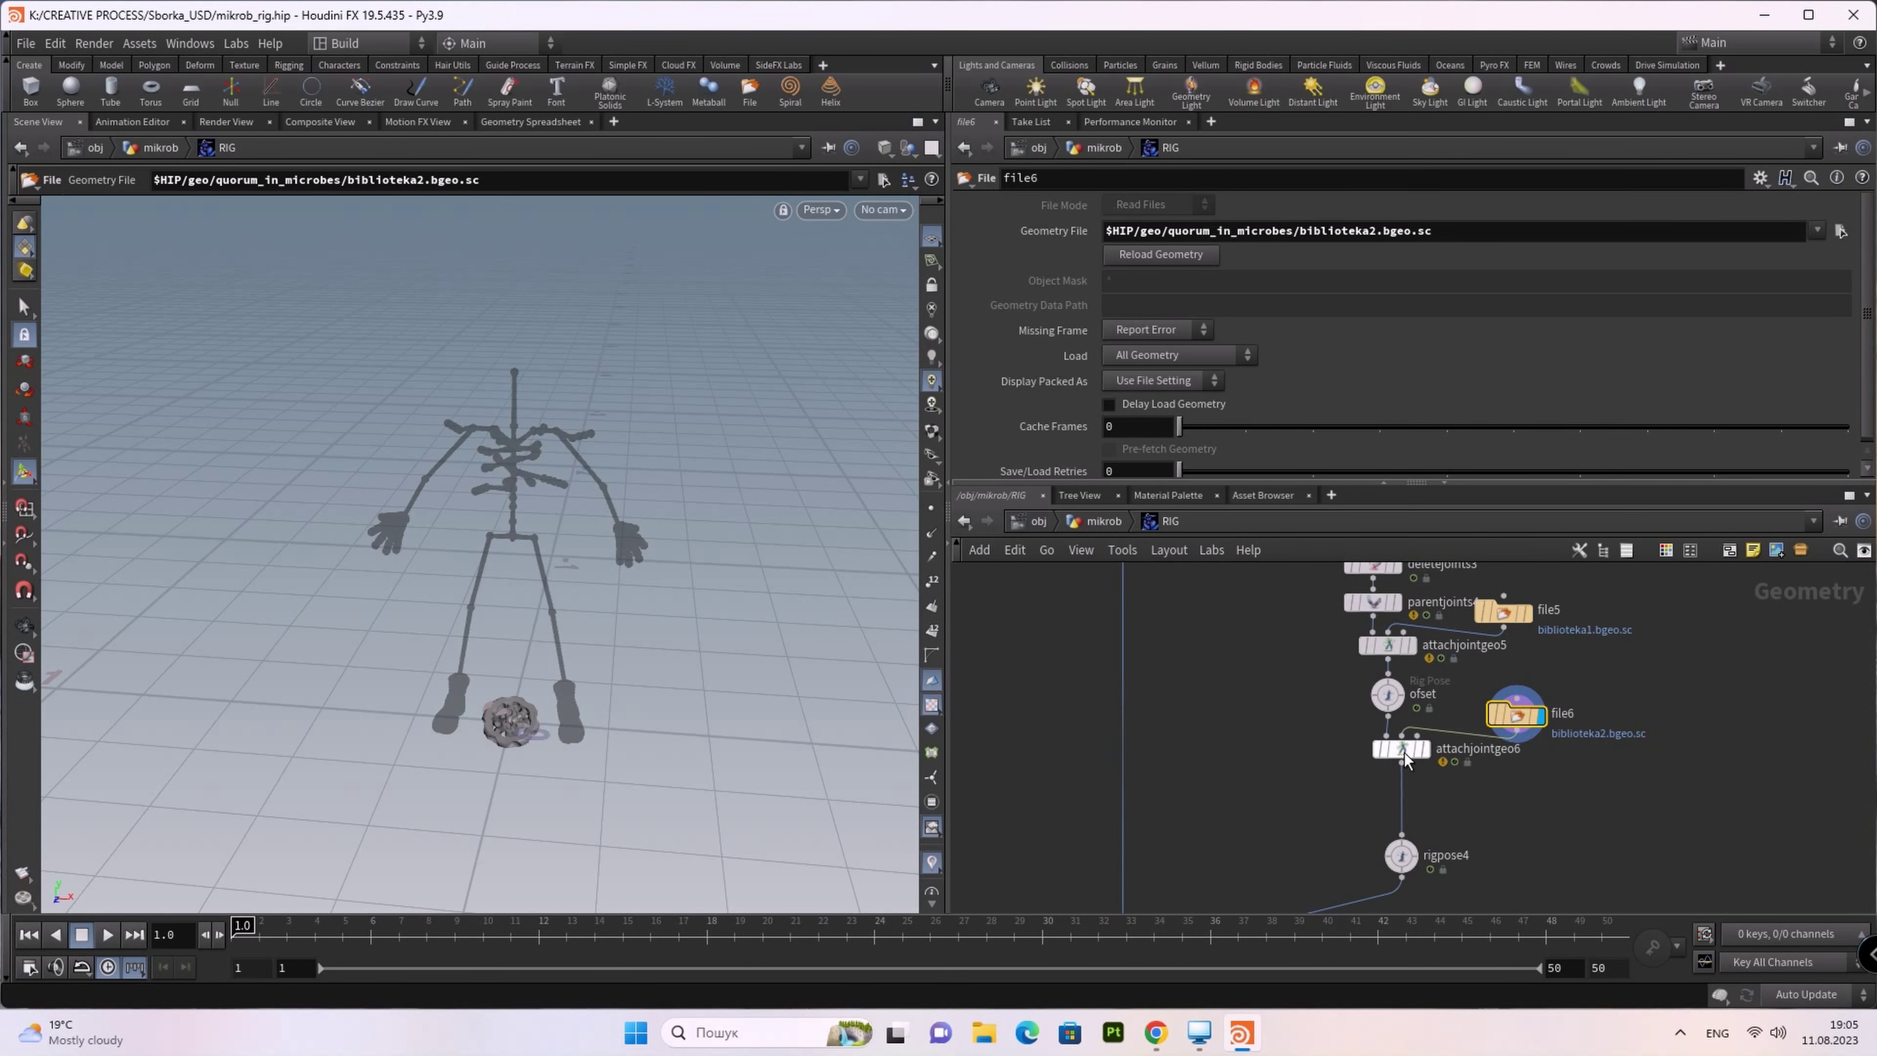
drag(1524, 721, 1547, 677)
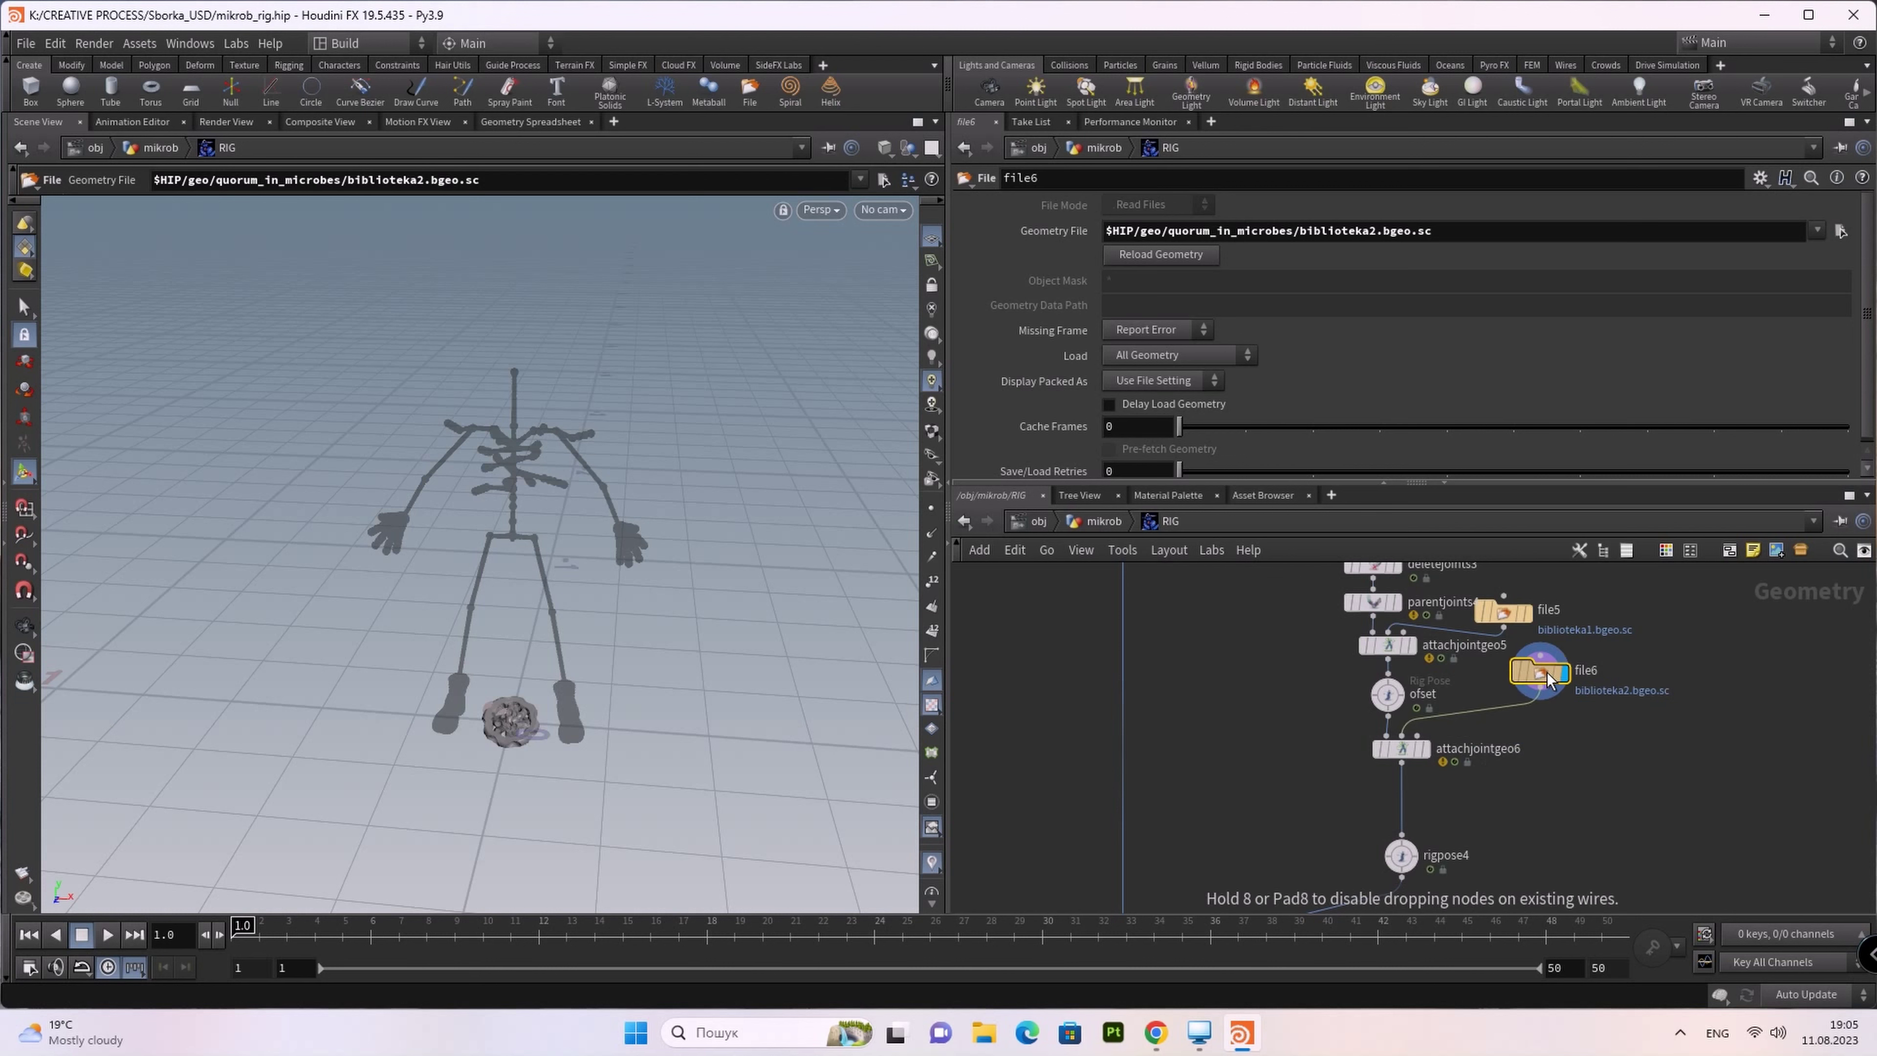
click(1399, 748)
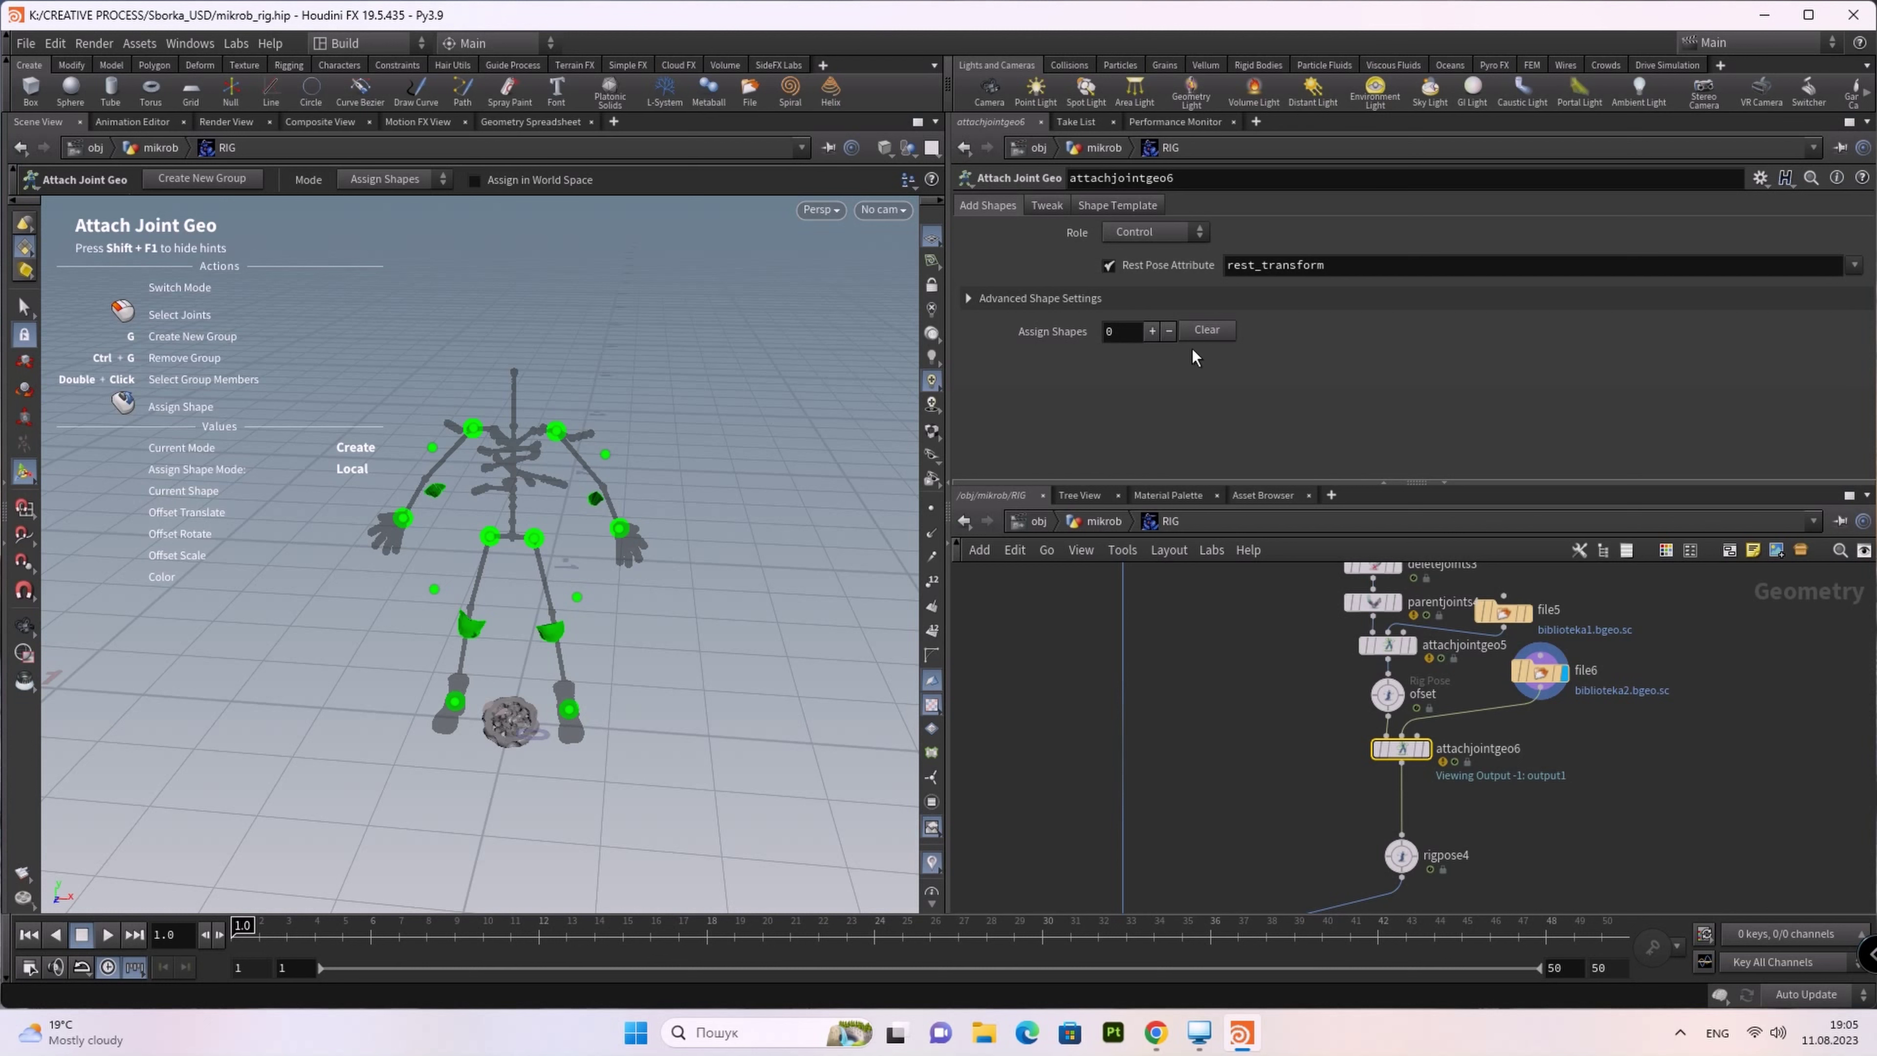
Step: Set Assign Shapes to 4 and group the first shape to the wrist joint
click(1142, 332)
text(4)
key(Return)
scroll(1319, 331, down, 1)
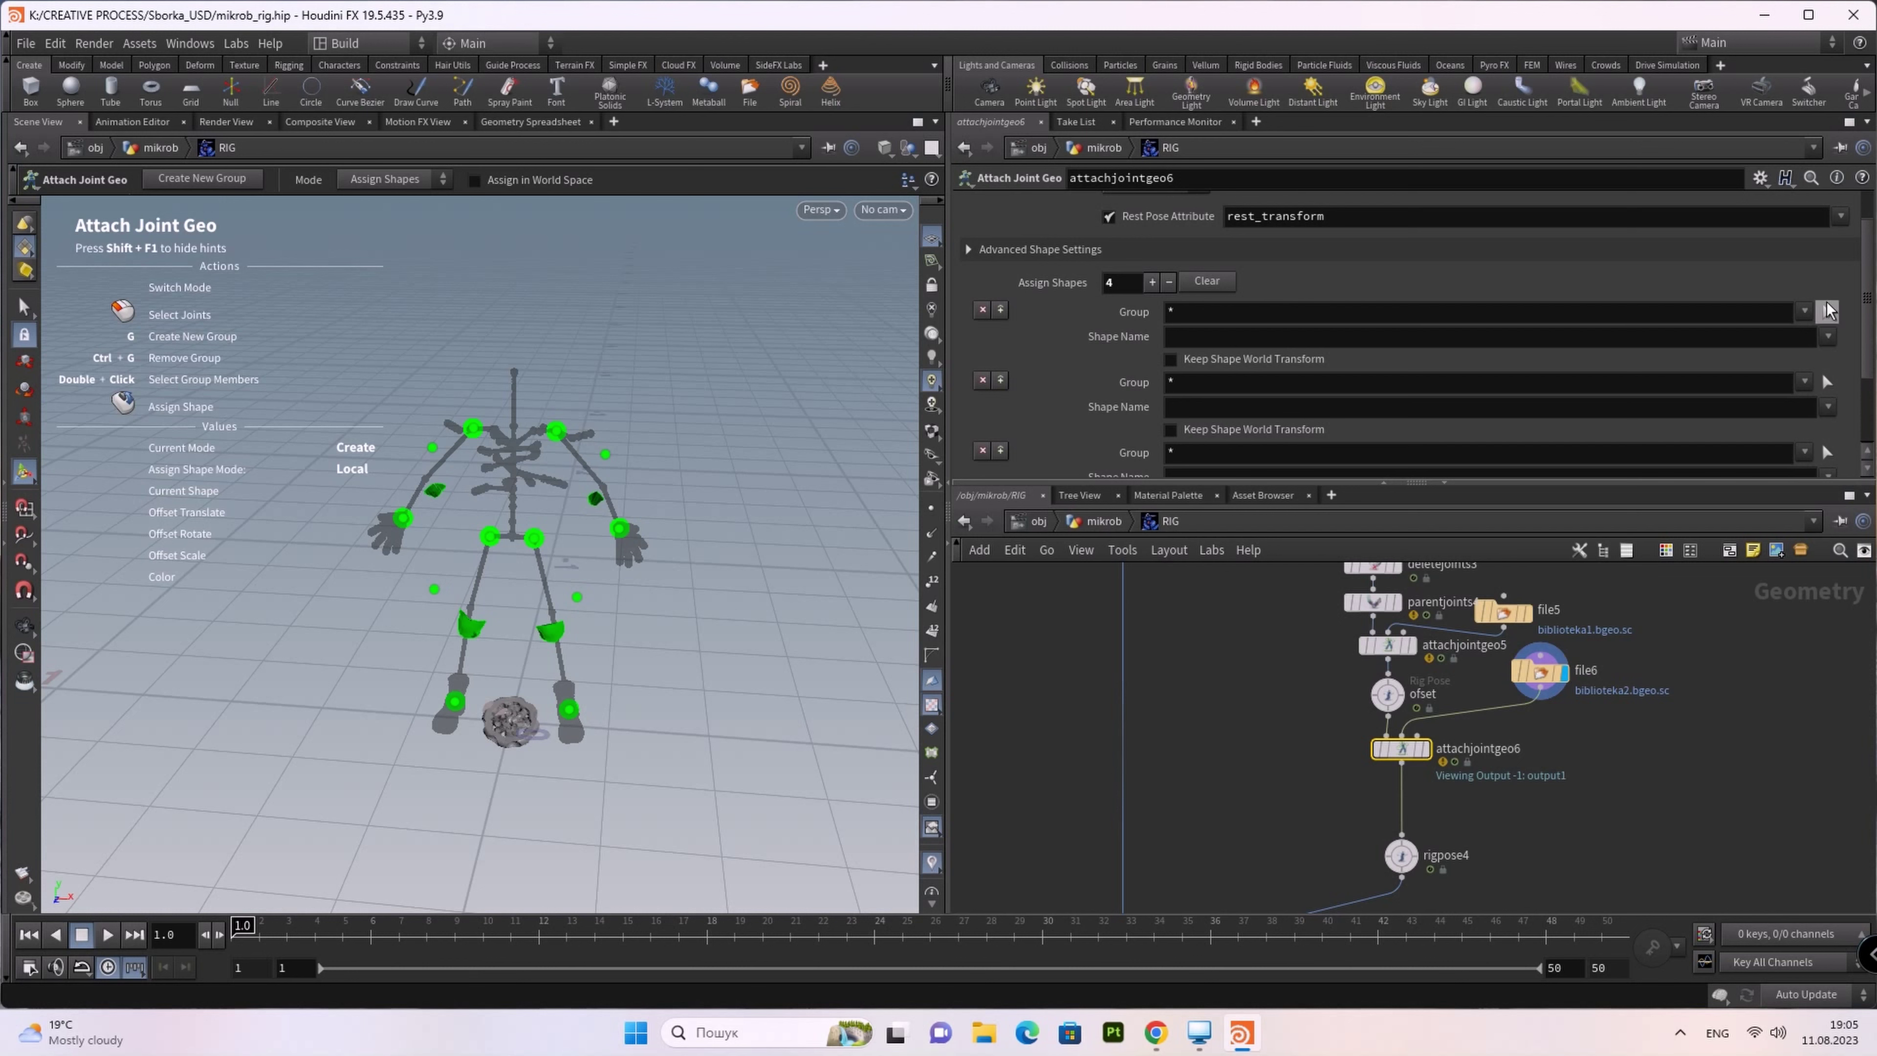
click(1828, 311)
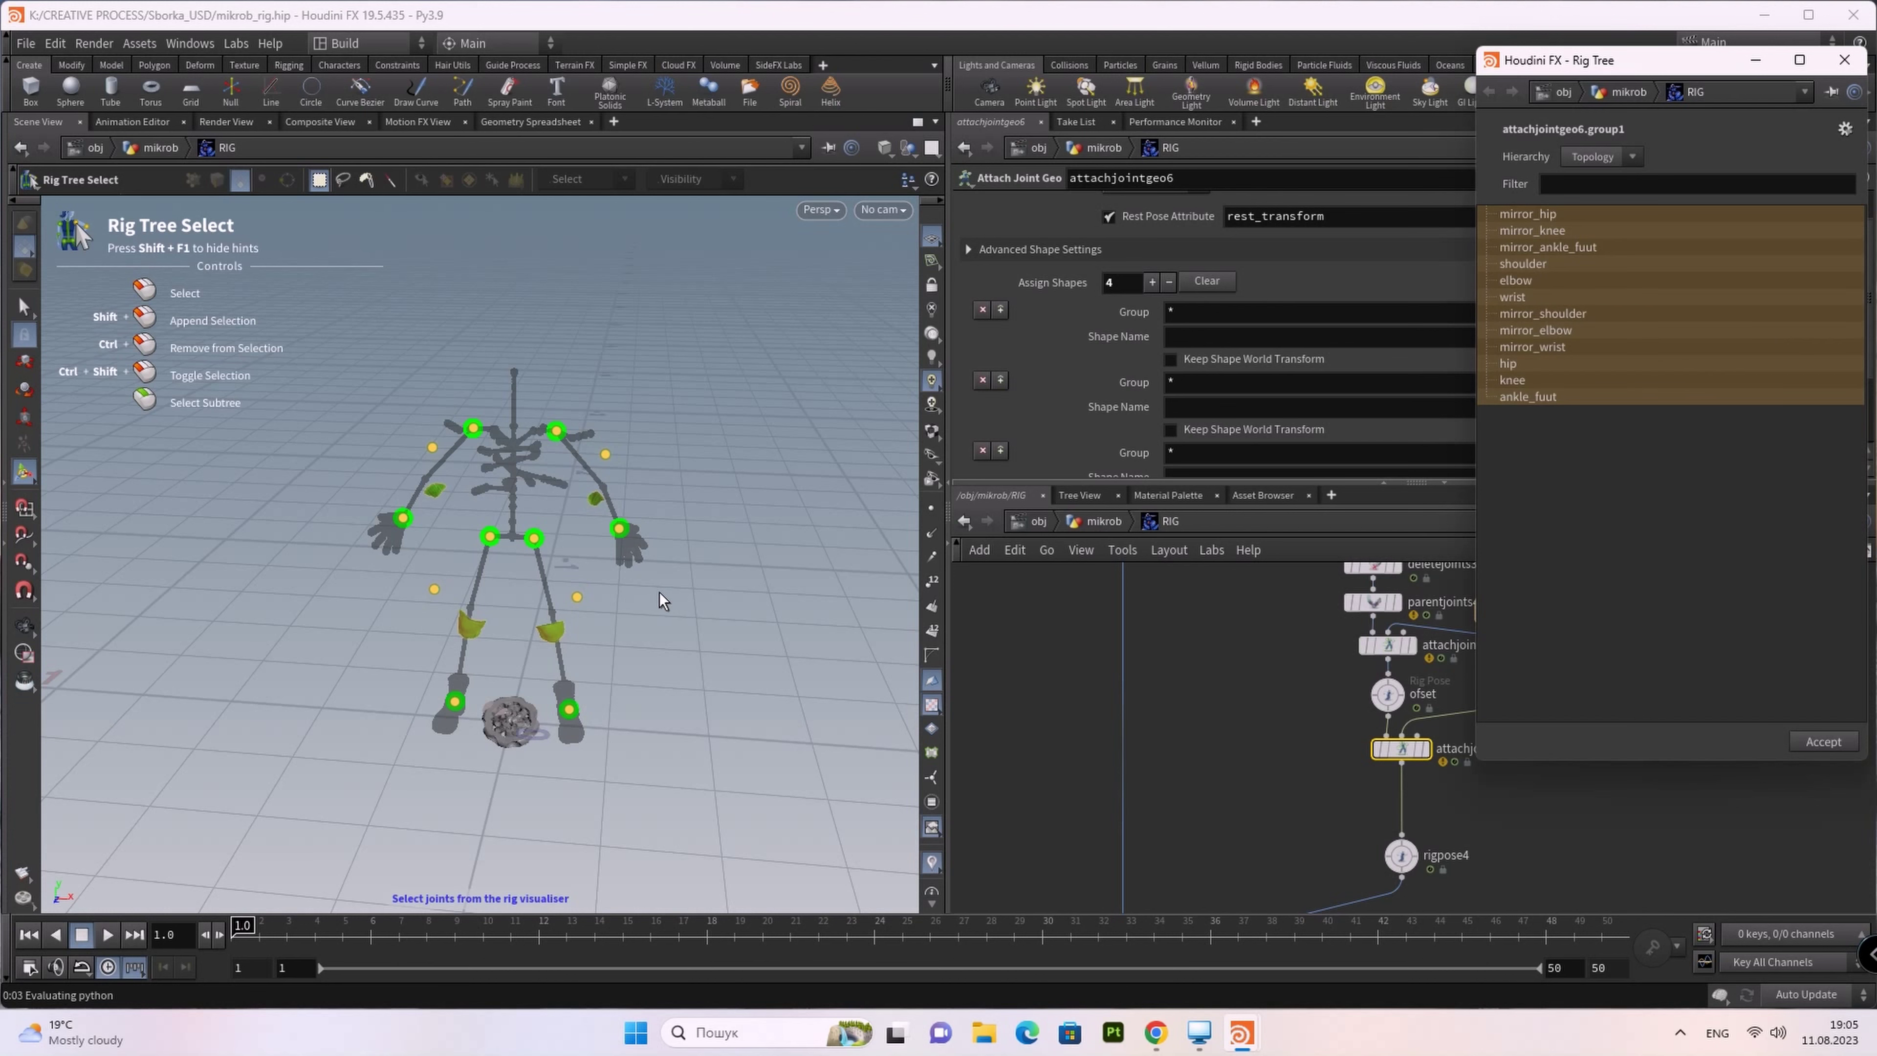
scroll(650, 580, up, 5)
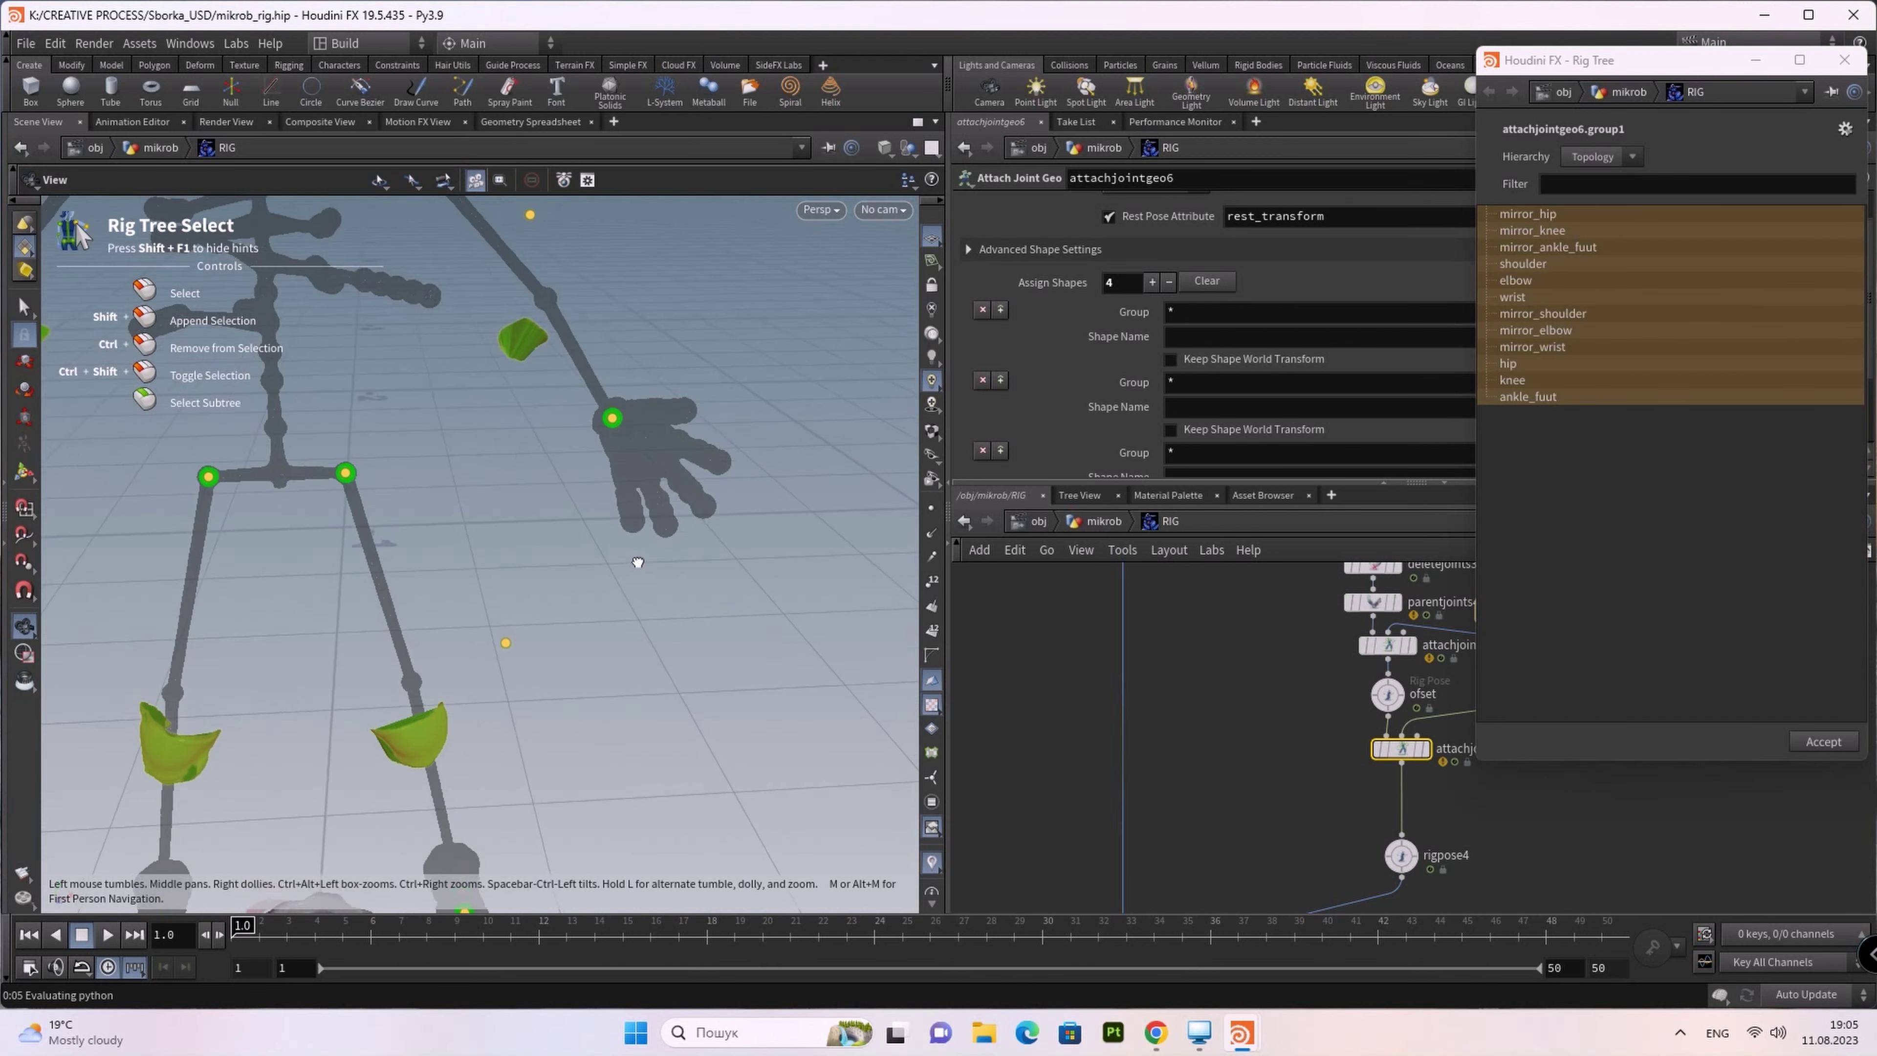
key(space)
click(613, 421)
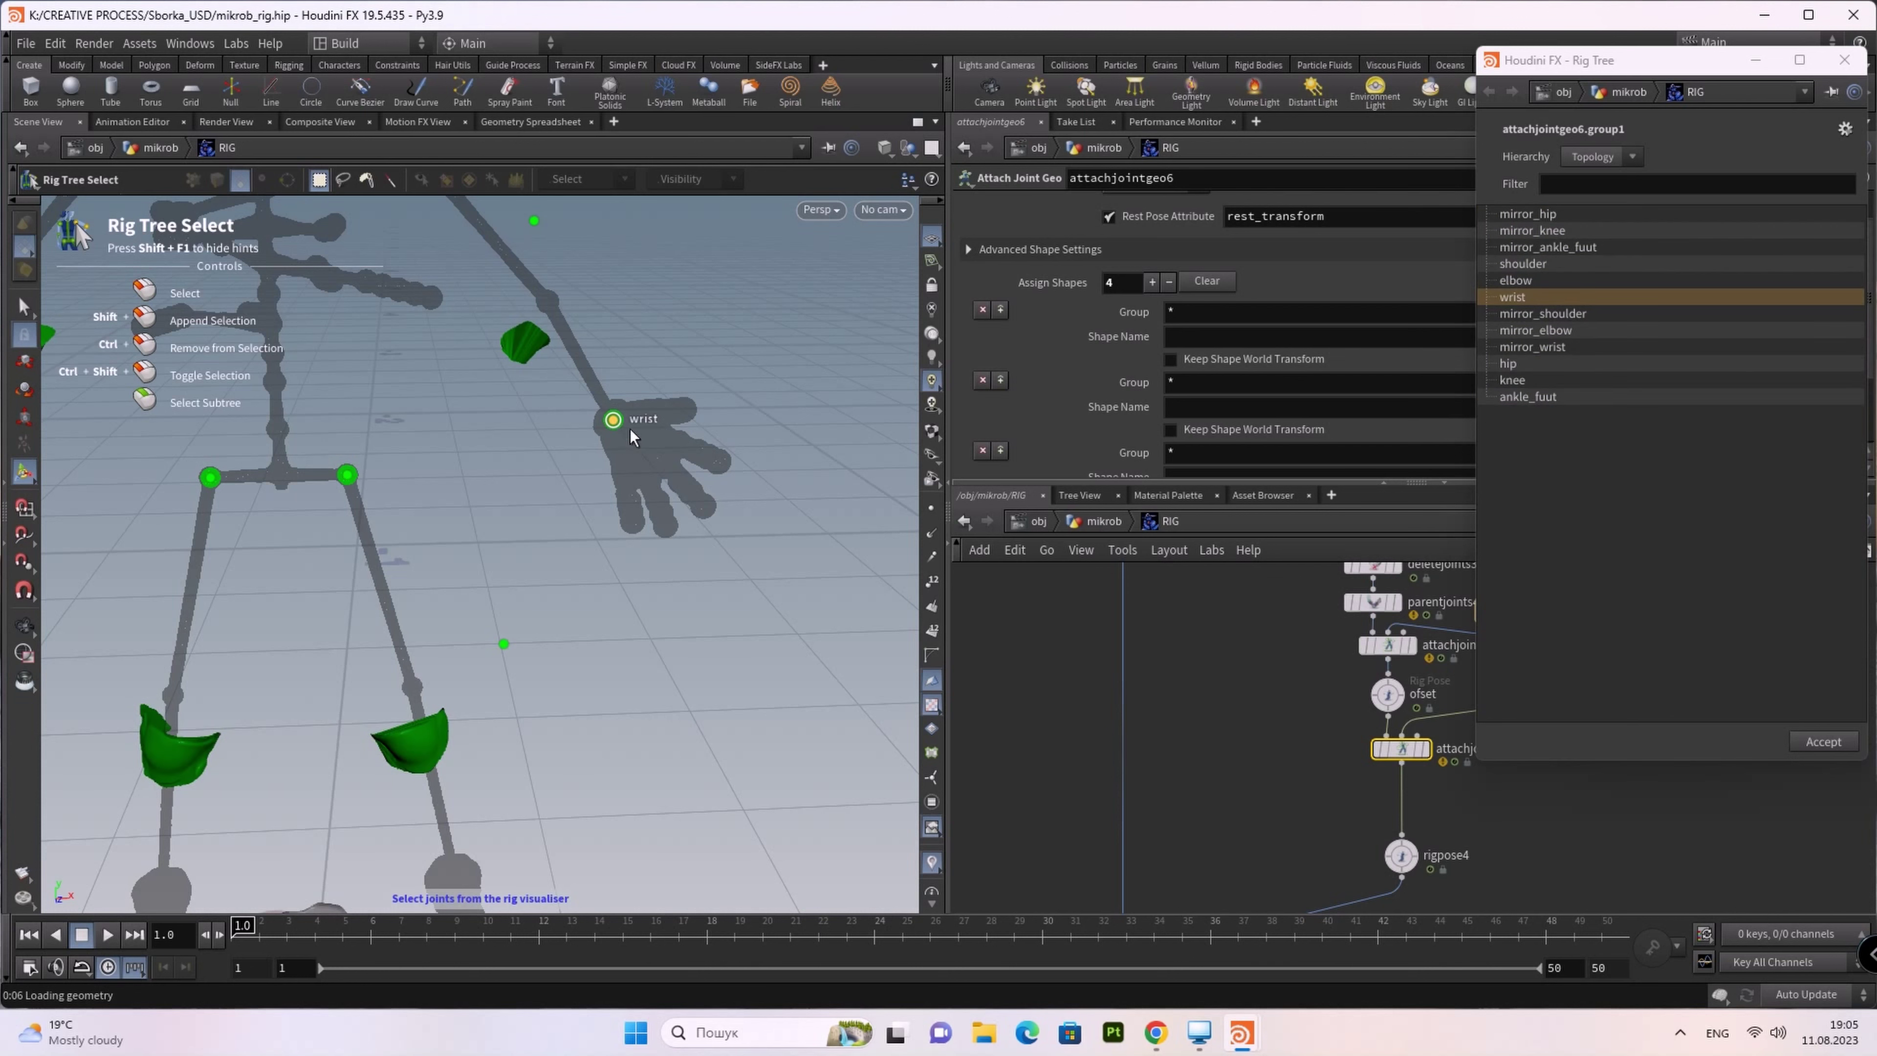
click(1831, 745)
key(h)
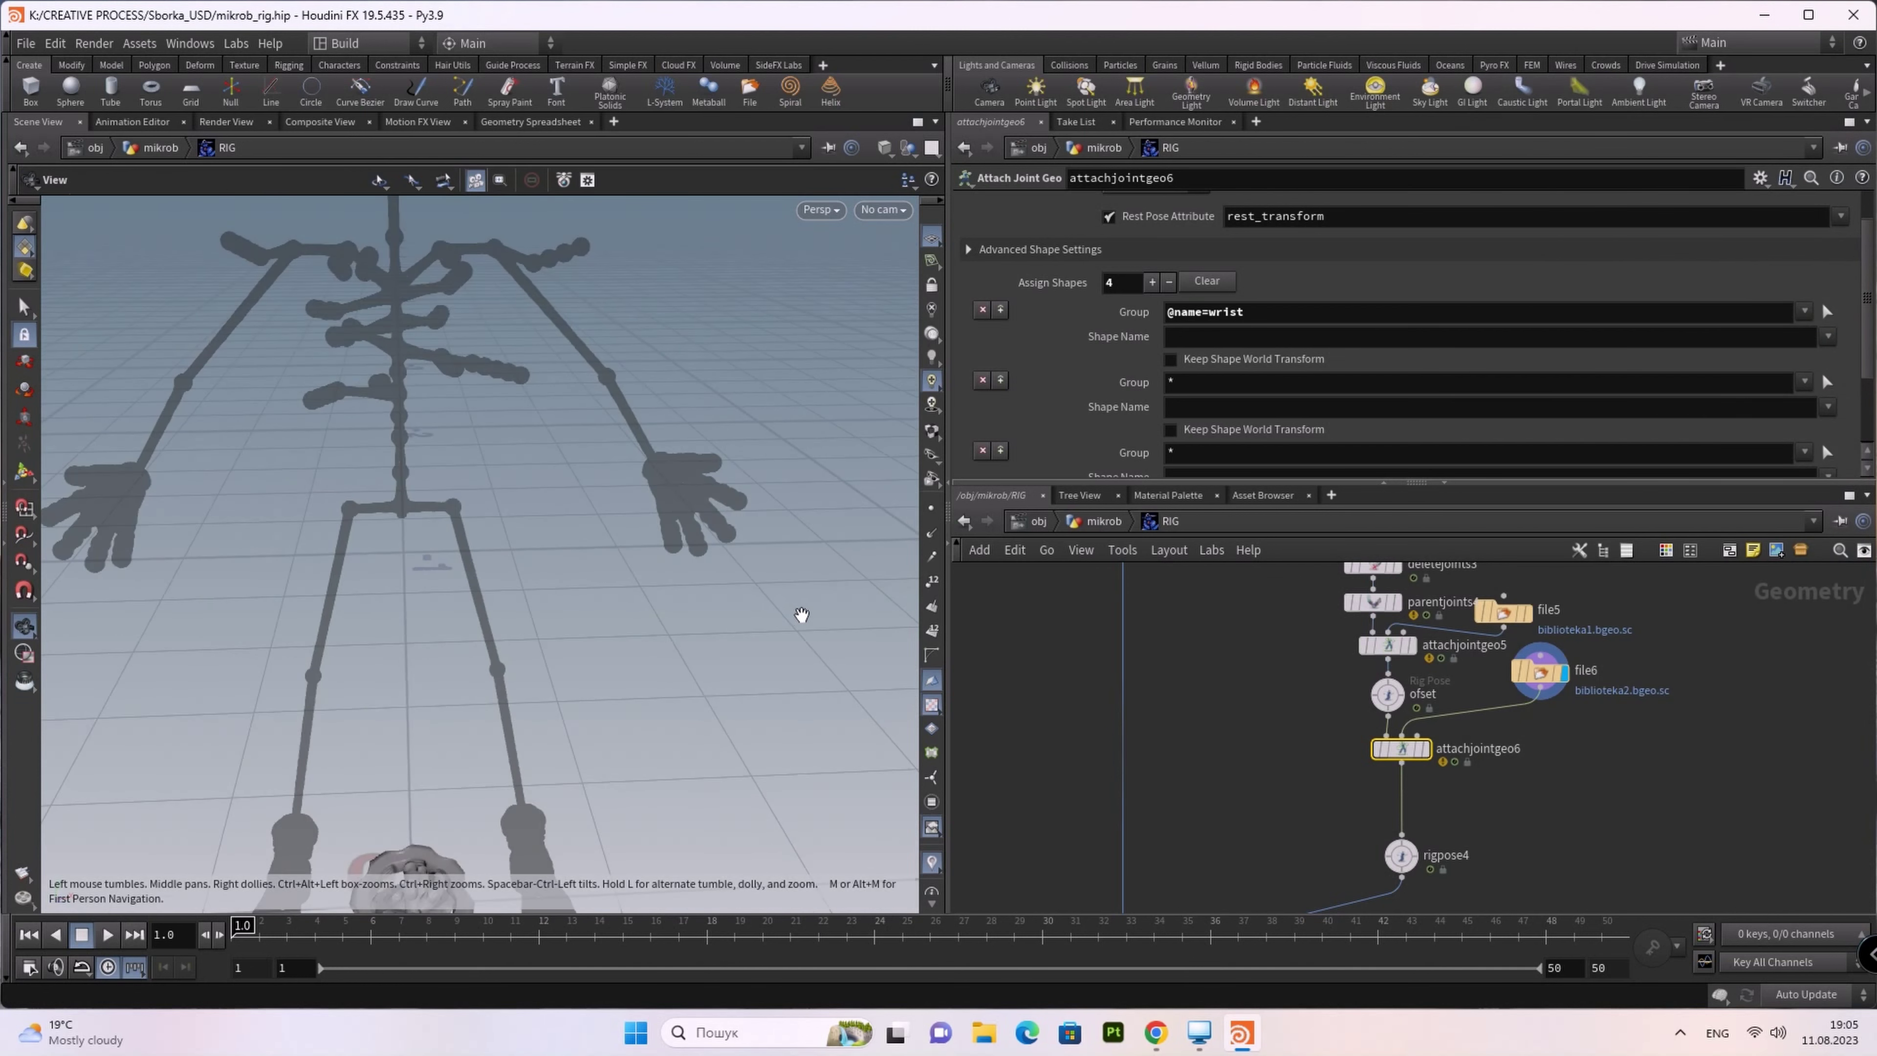
Step: Group the second shape to the mirror_wrist joint
click(1822, 382)
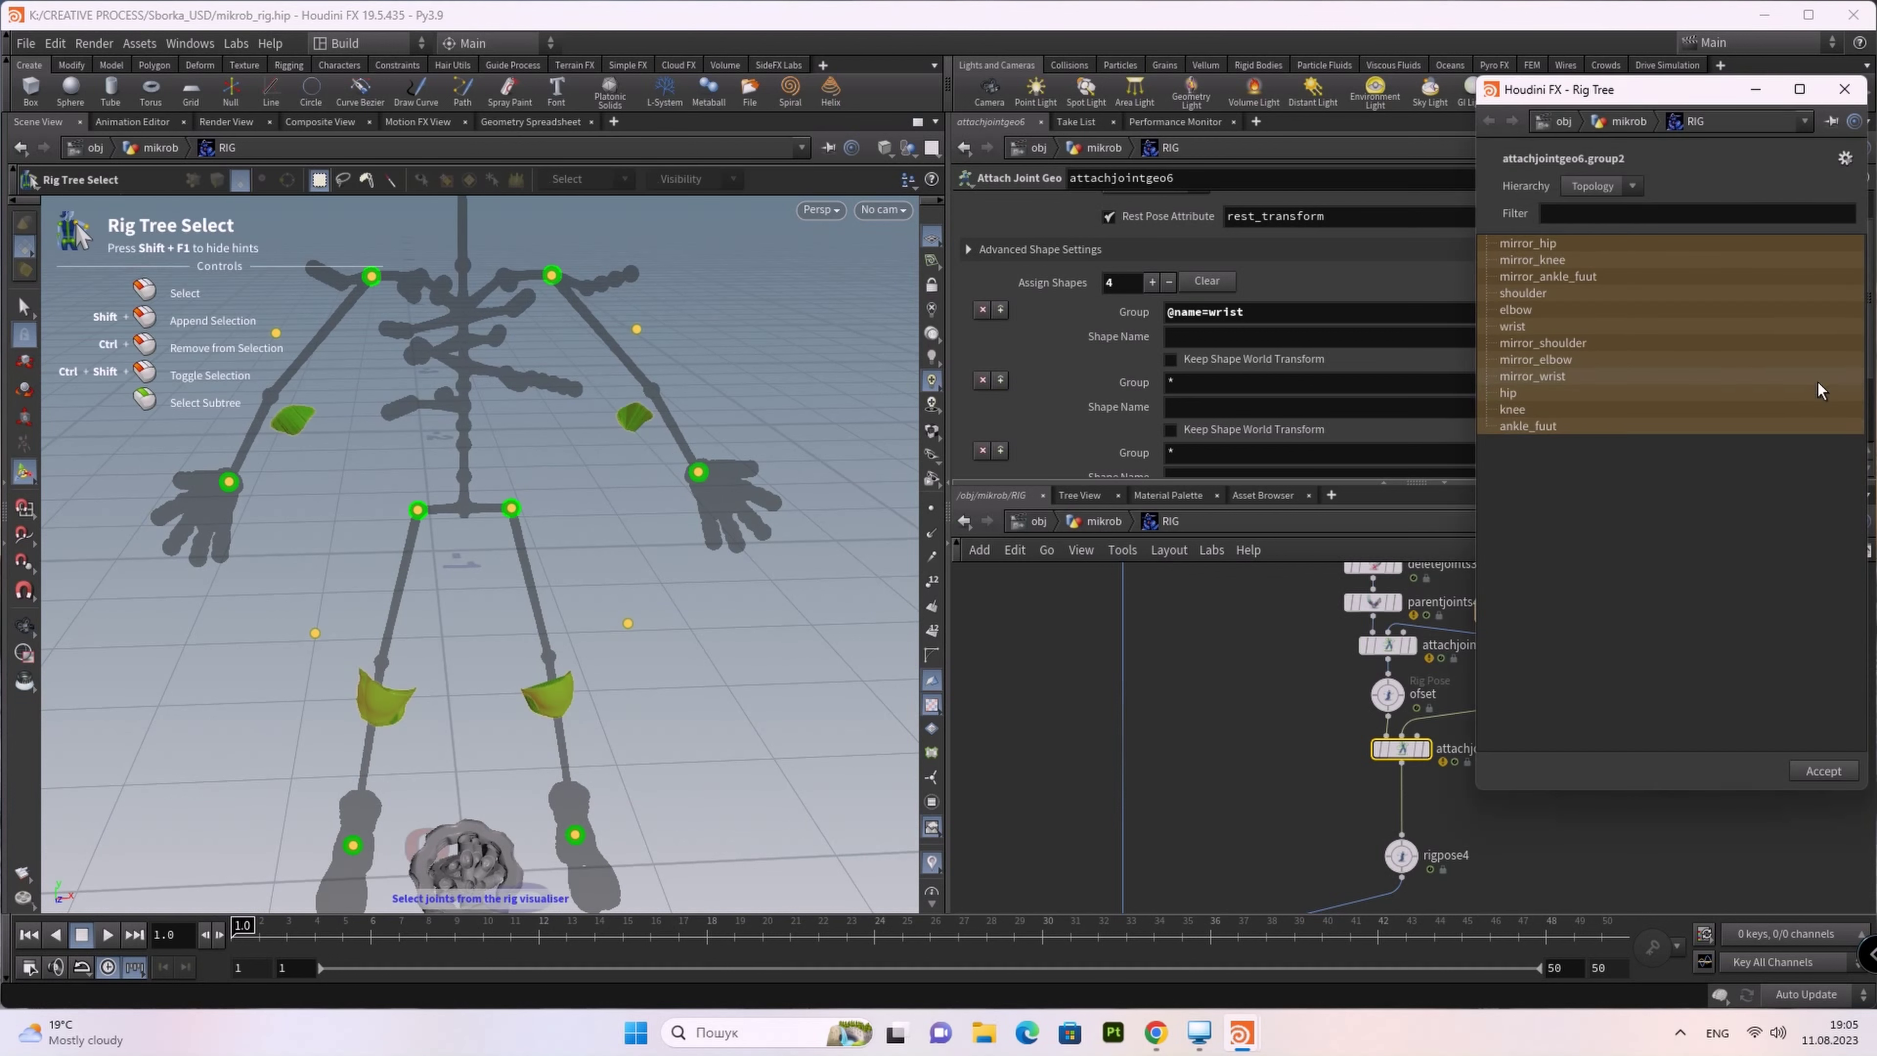
click(237, 481)
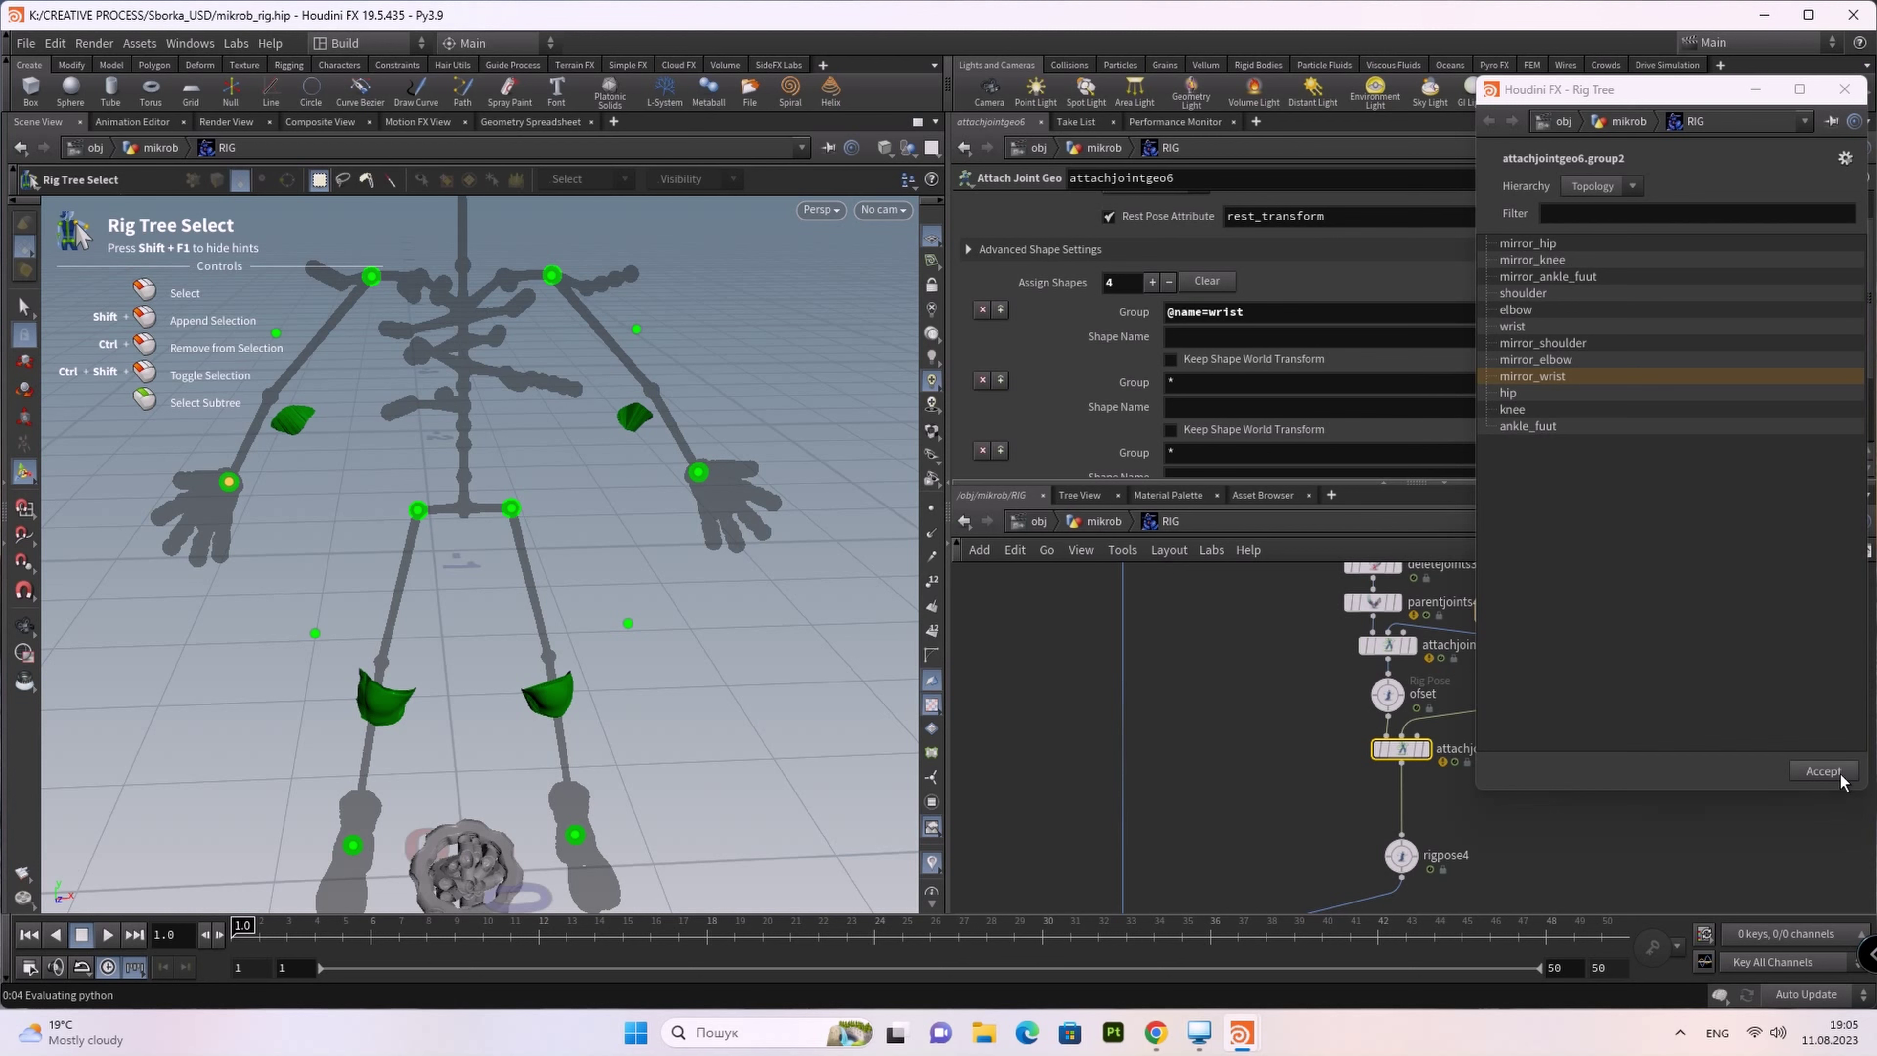
click(1822, 771)
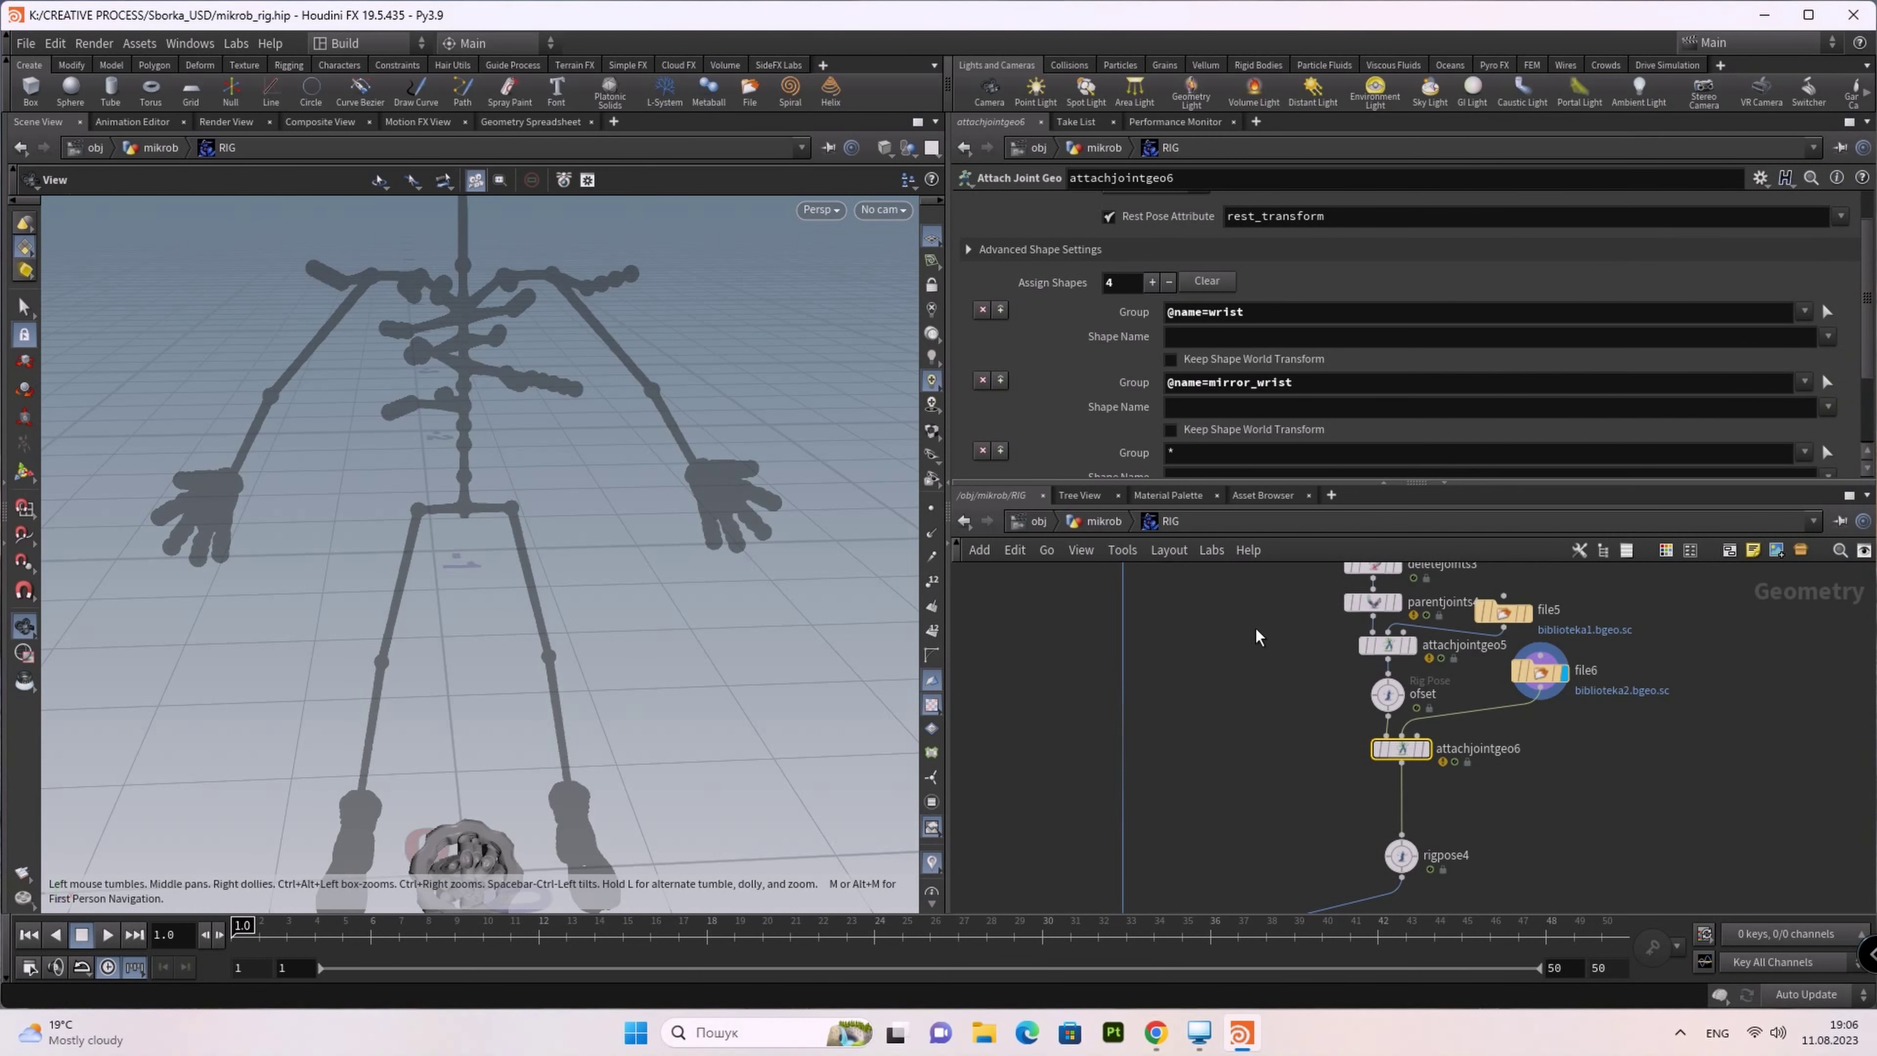
scroll(1832, 354, down, 3)
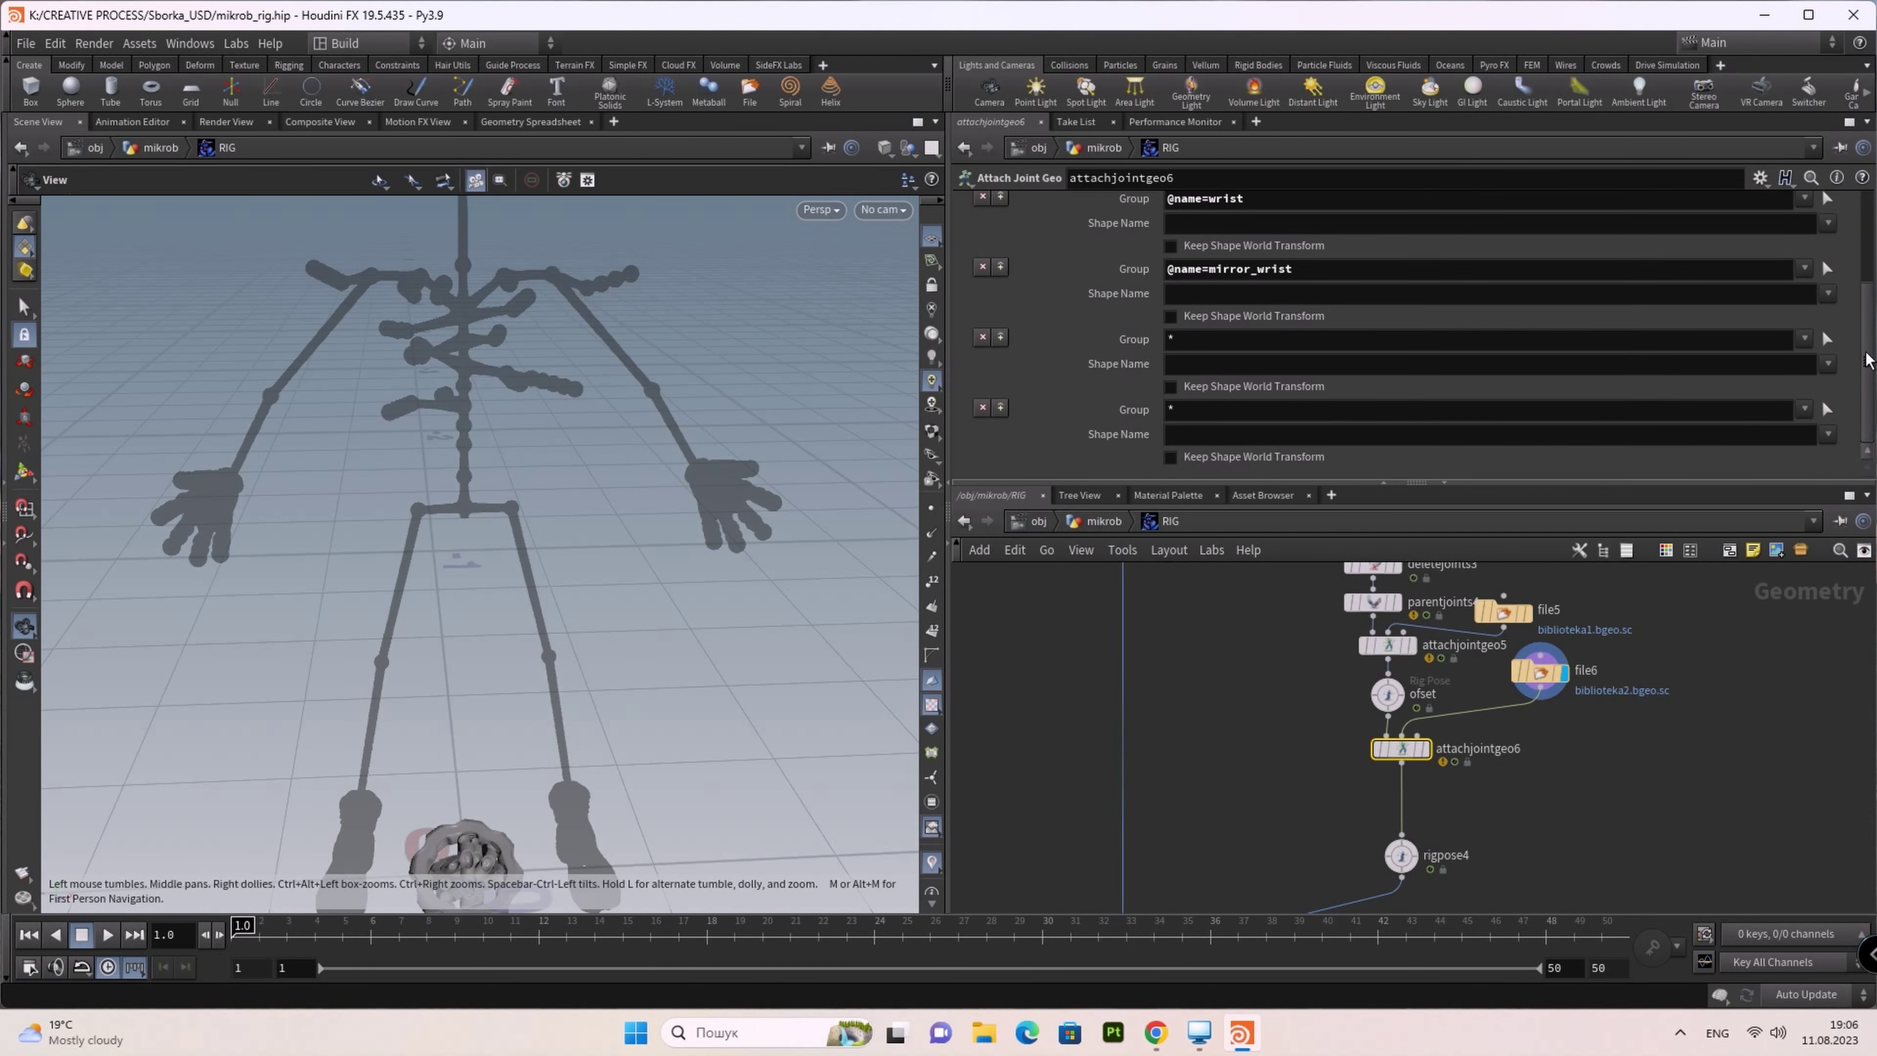
Step: Group the third and fourth shapes to ankle_fuut and mirror_ankle_fuut
click(1826, 339)
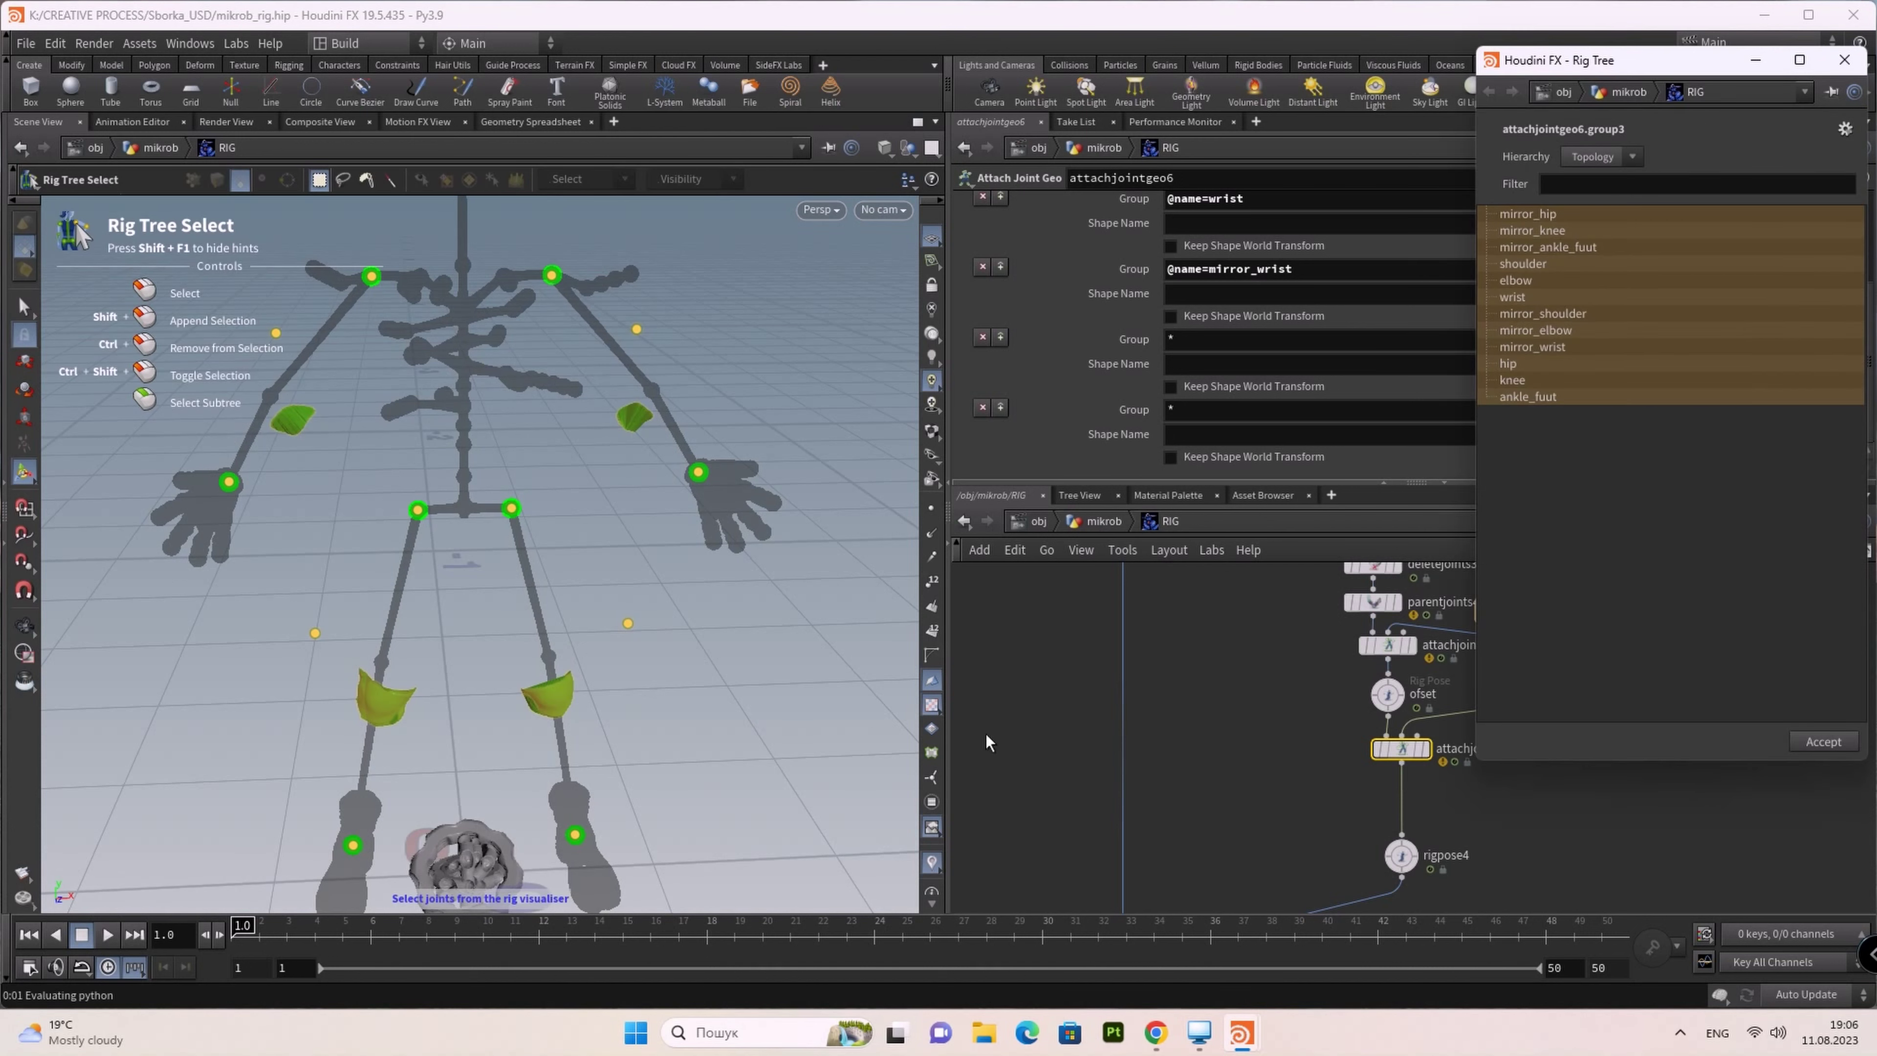
click(575, 835)
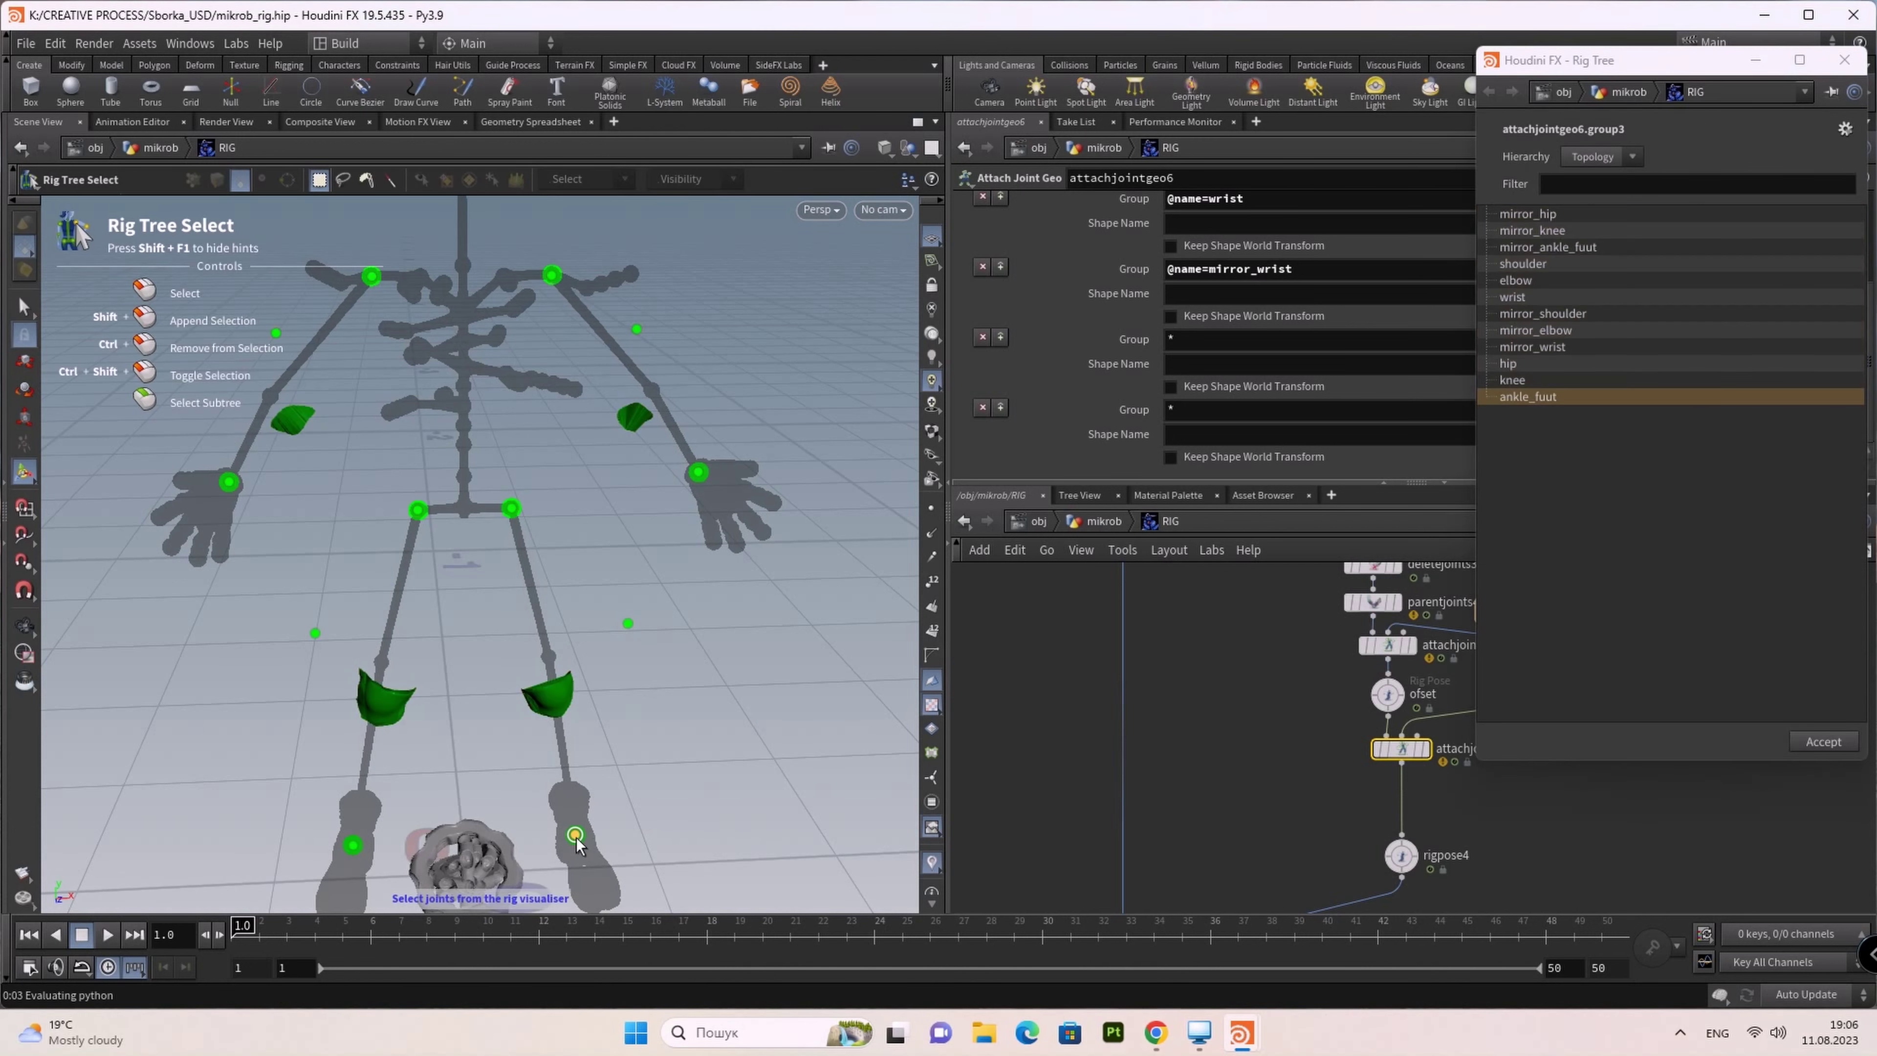
click(1823, 741)
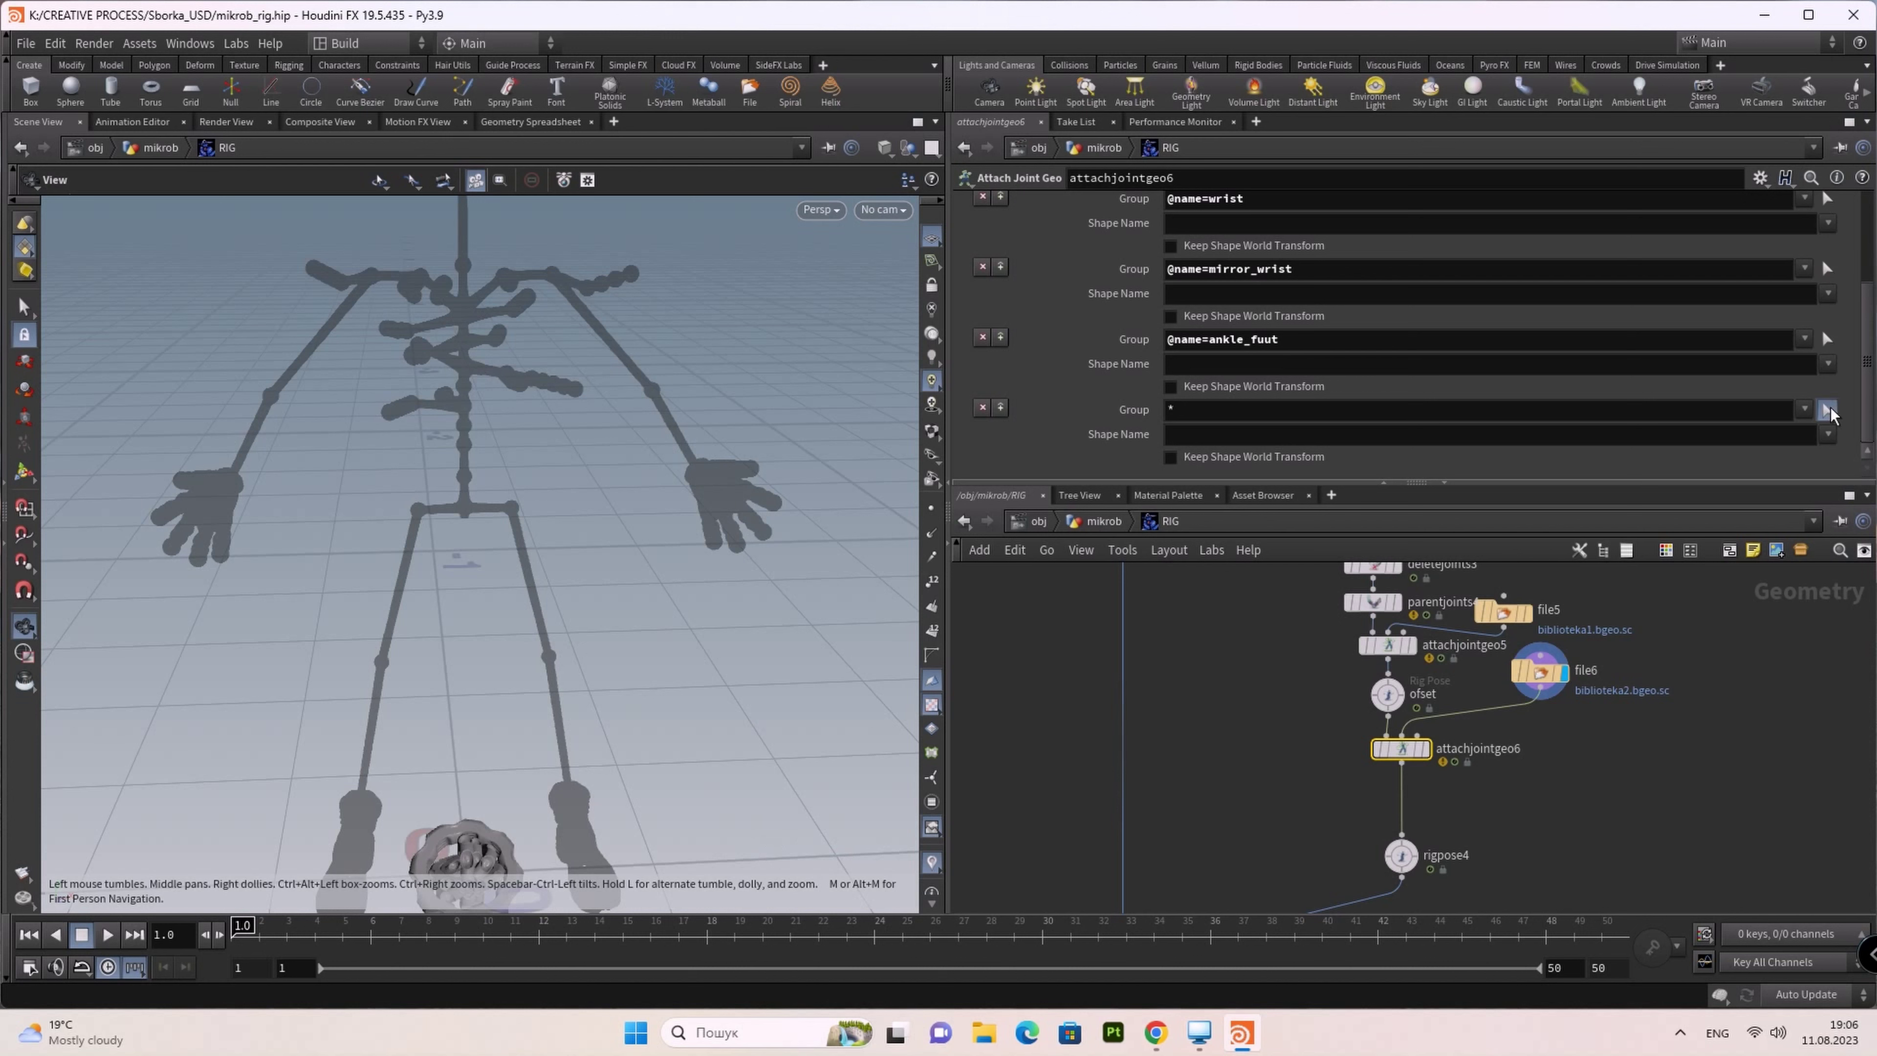
click(1828, 412)
click(354, 846)
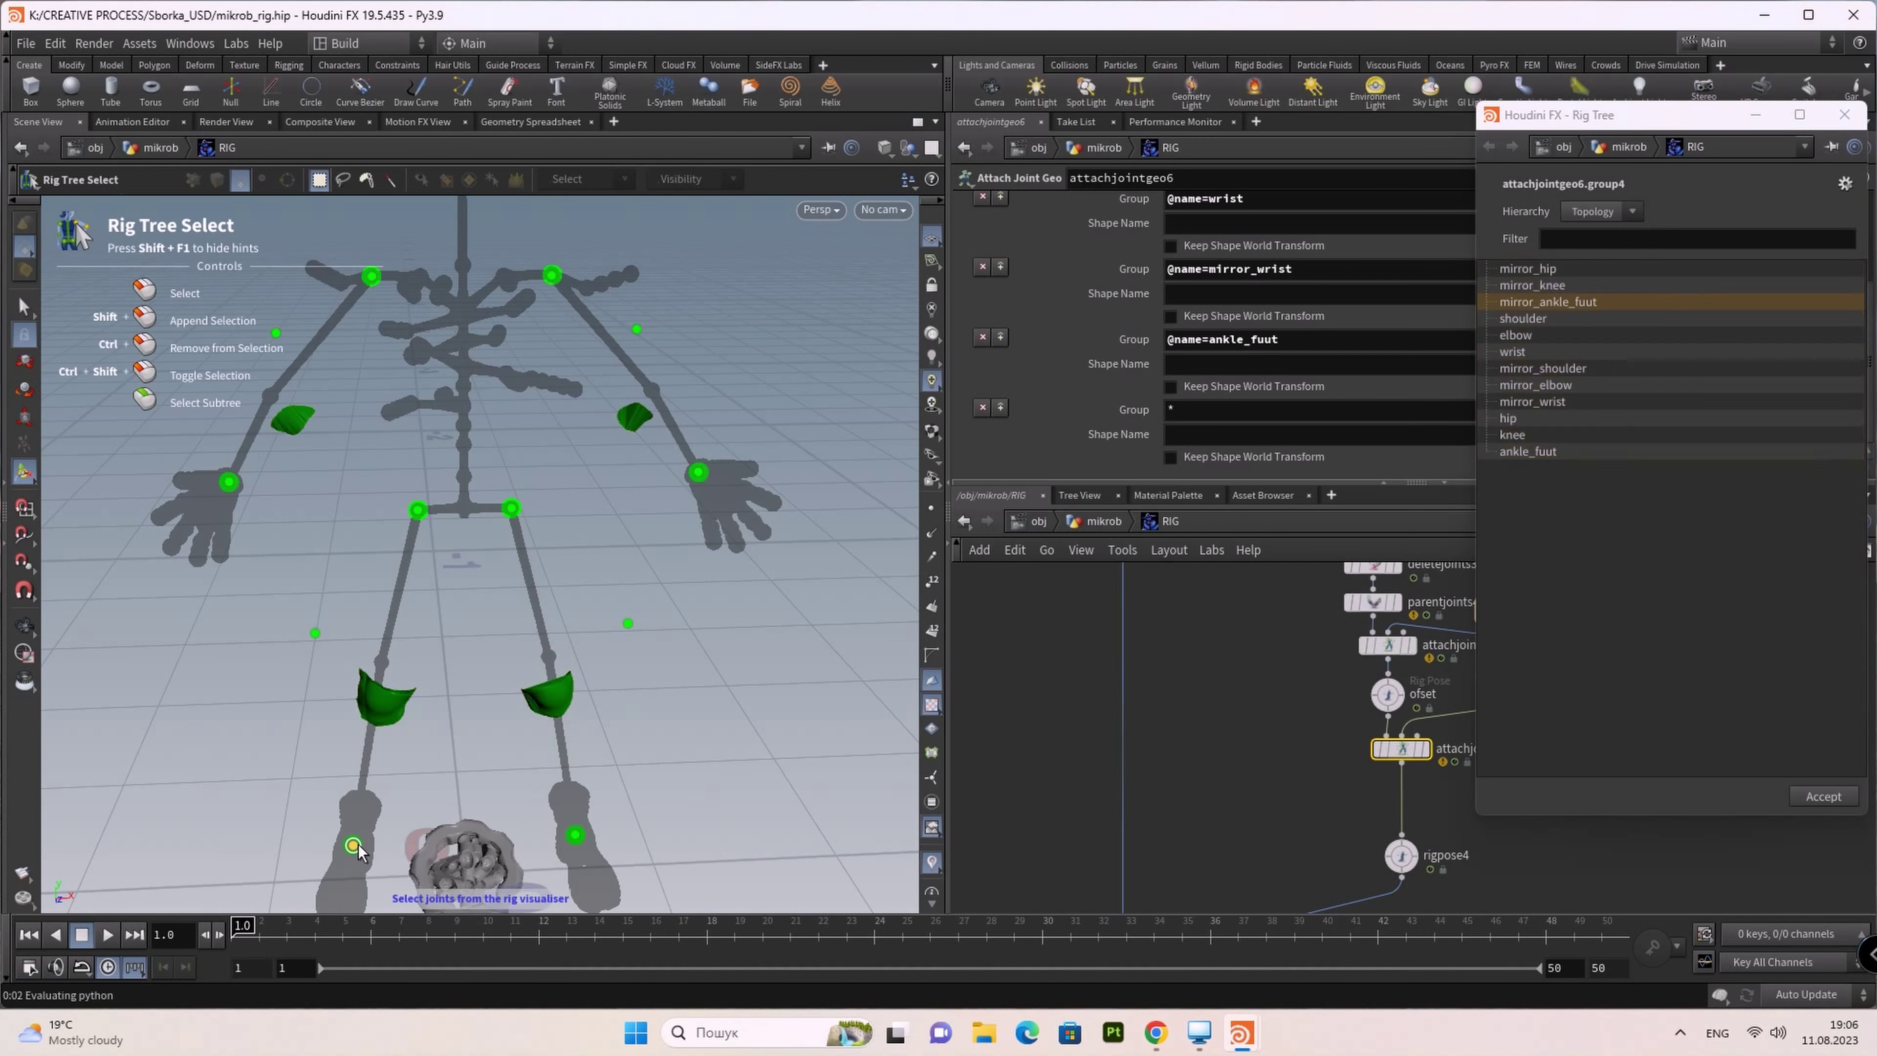
click(1819, 796)
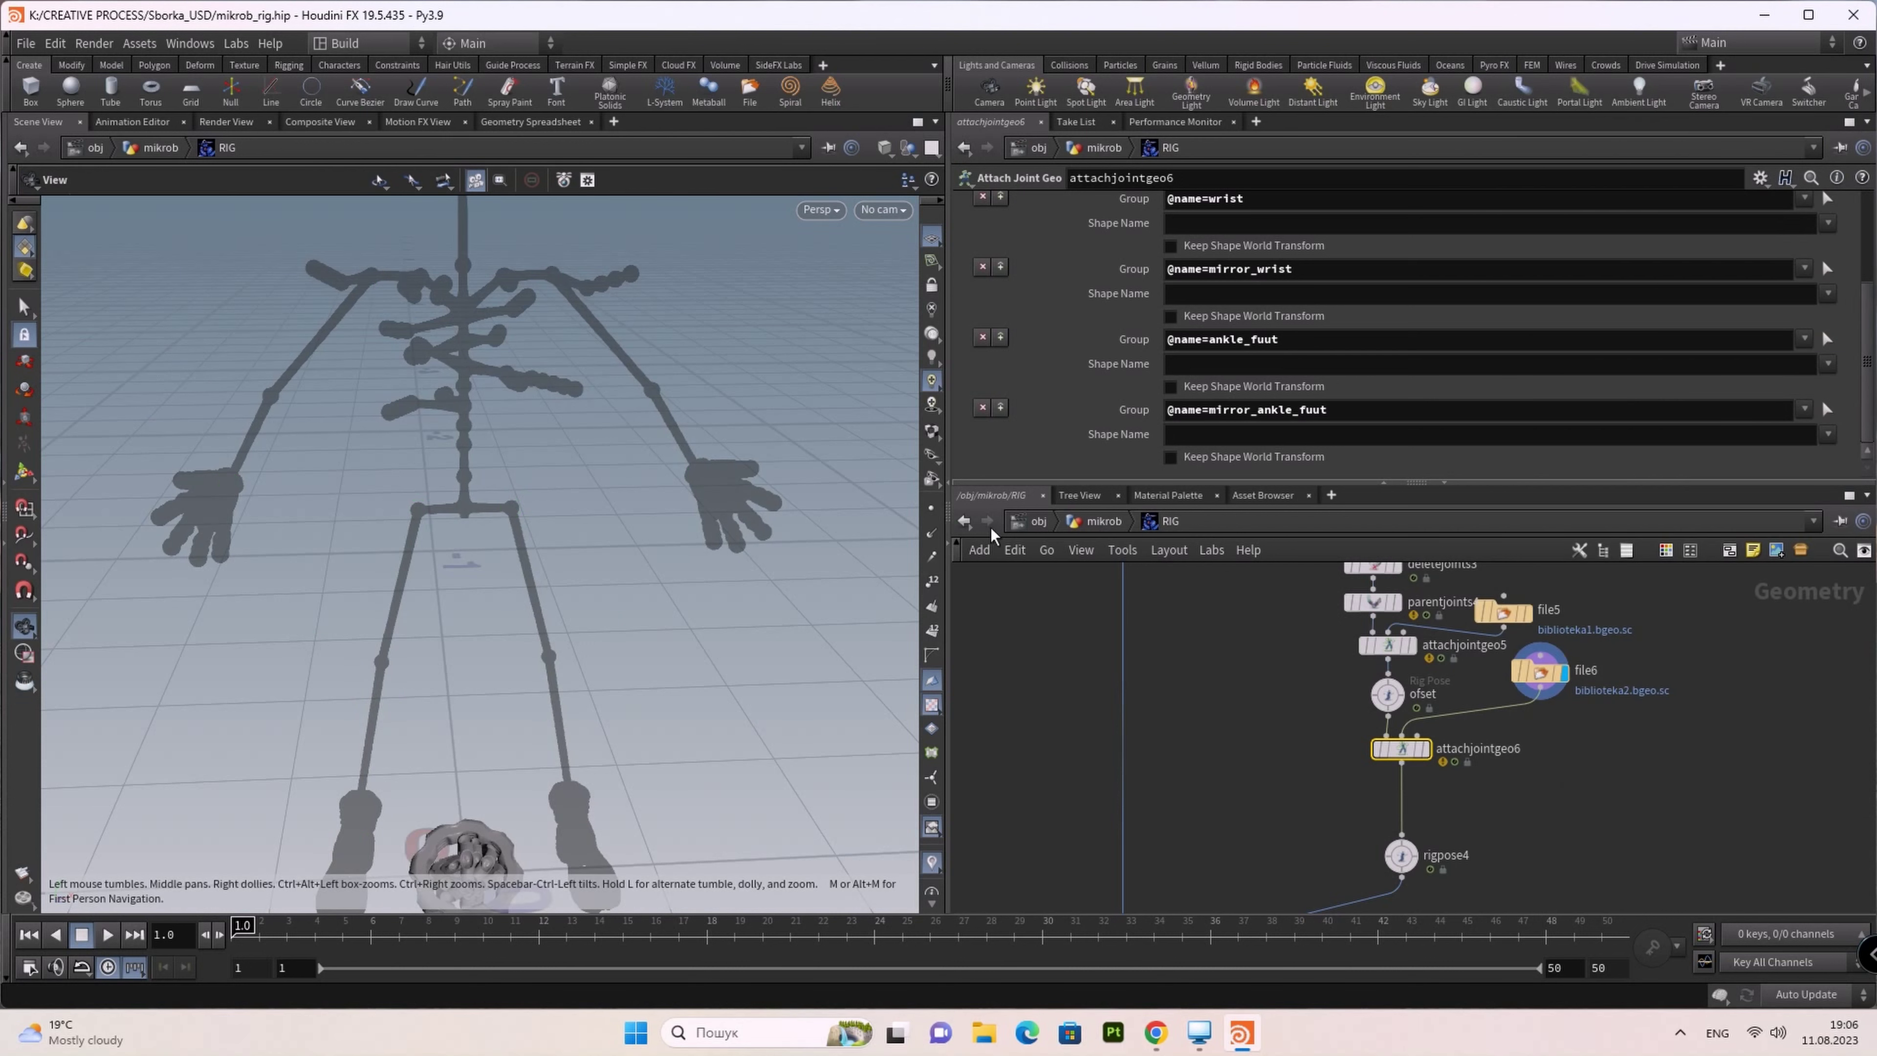
click(1828, 224)
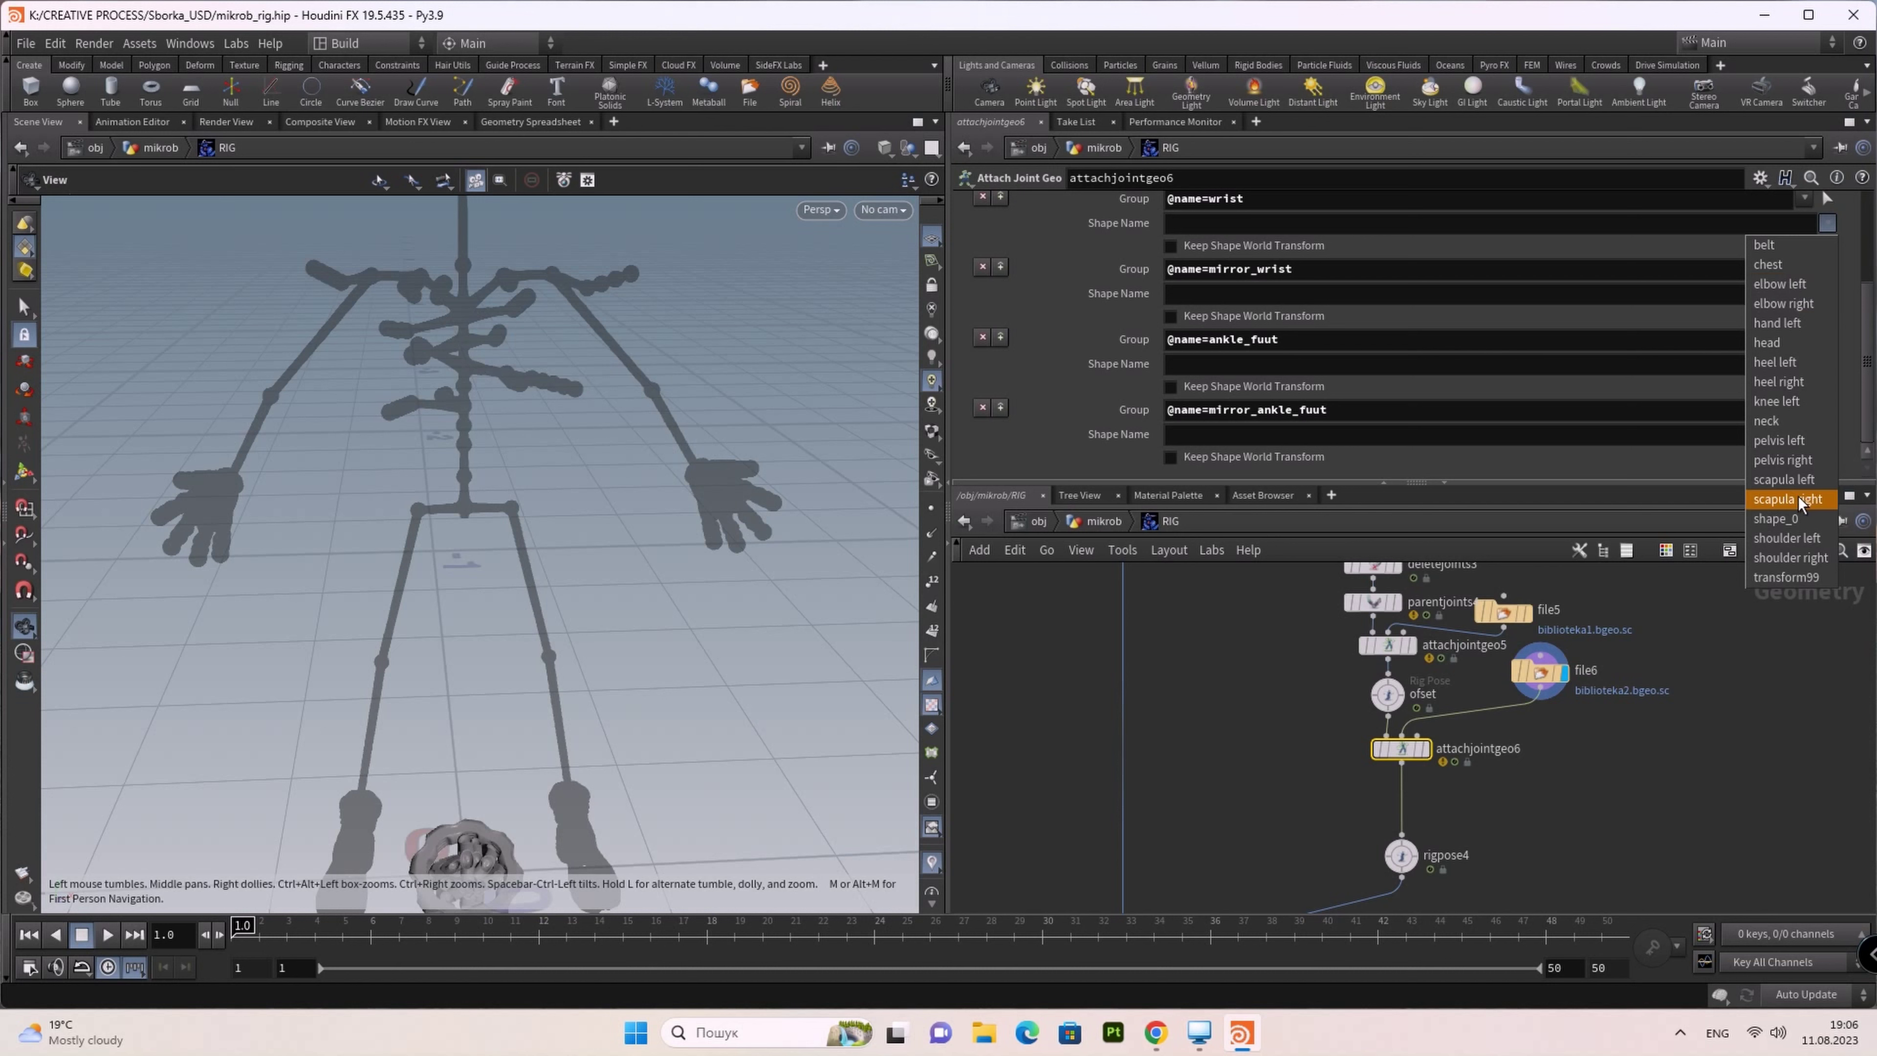
Step: Display attachjointgeo6 and set the wrist shape to elbow left, after trying shoulder left and scapula left
click(1822, 538)
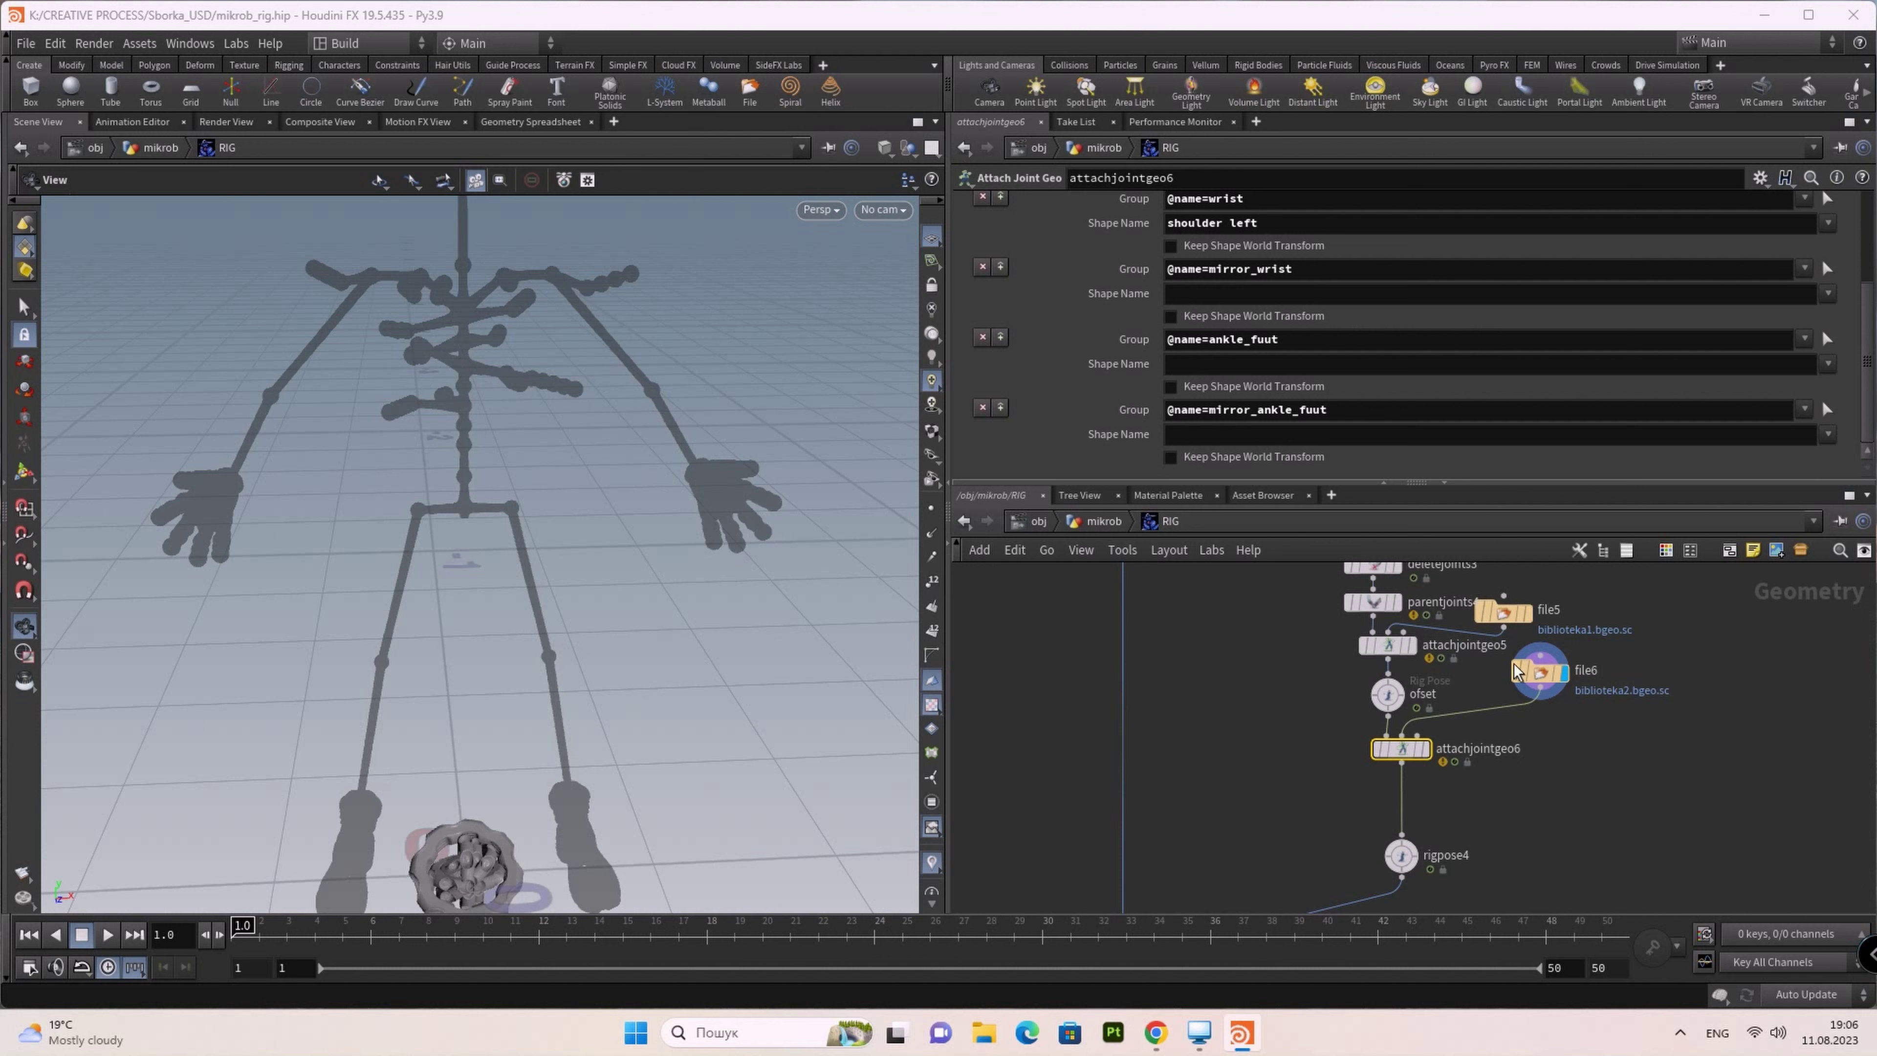
mouse_move(1402, 749)
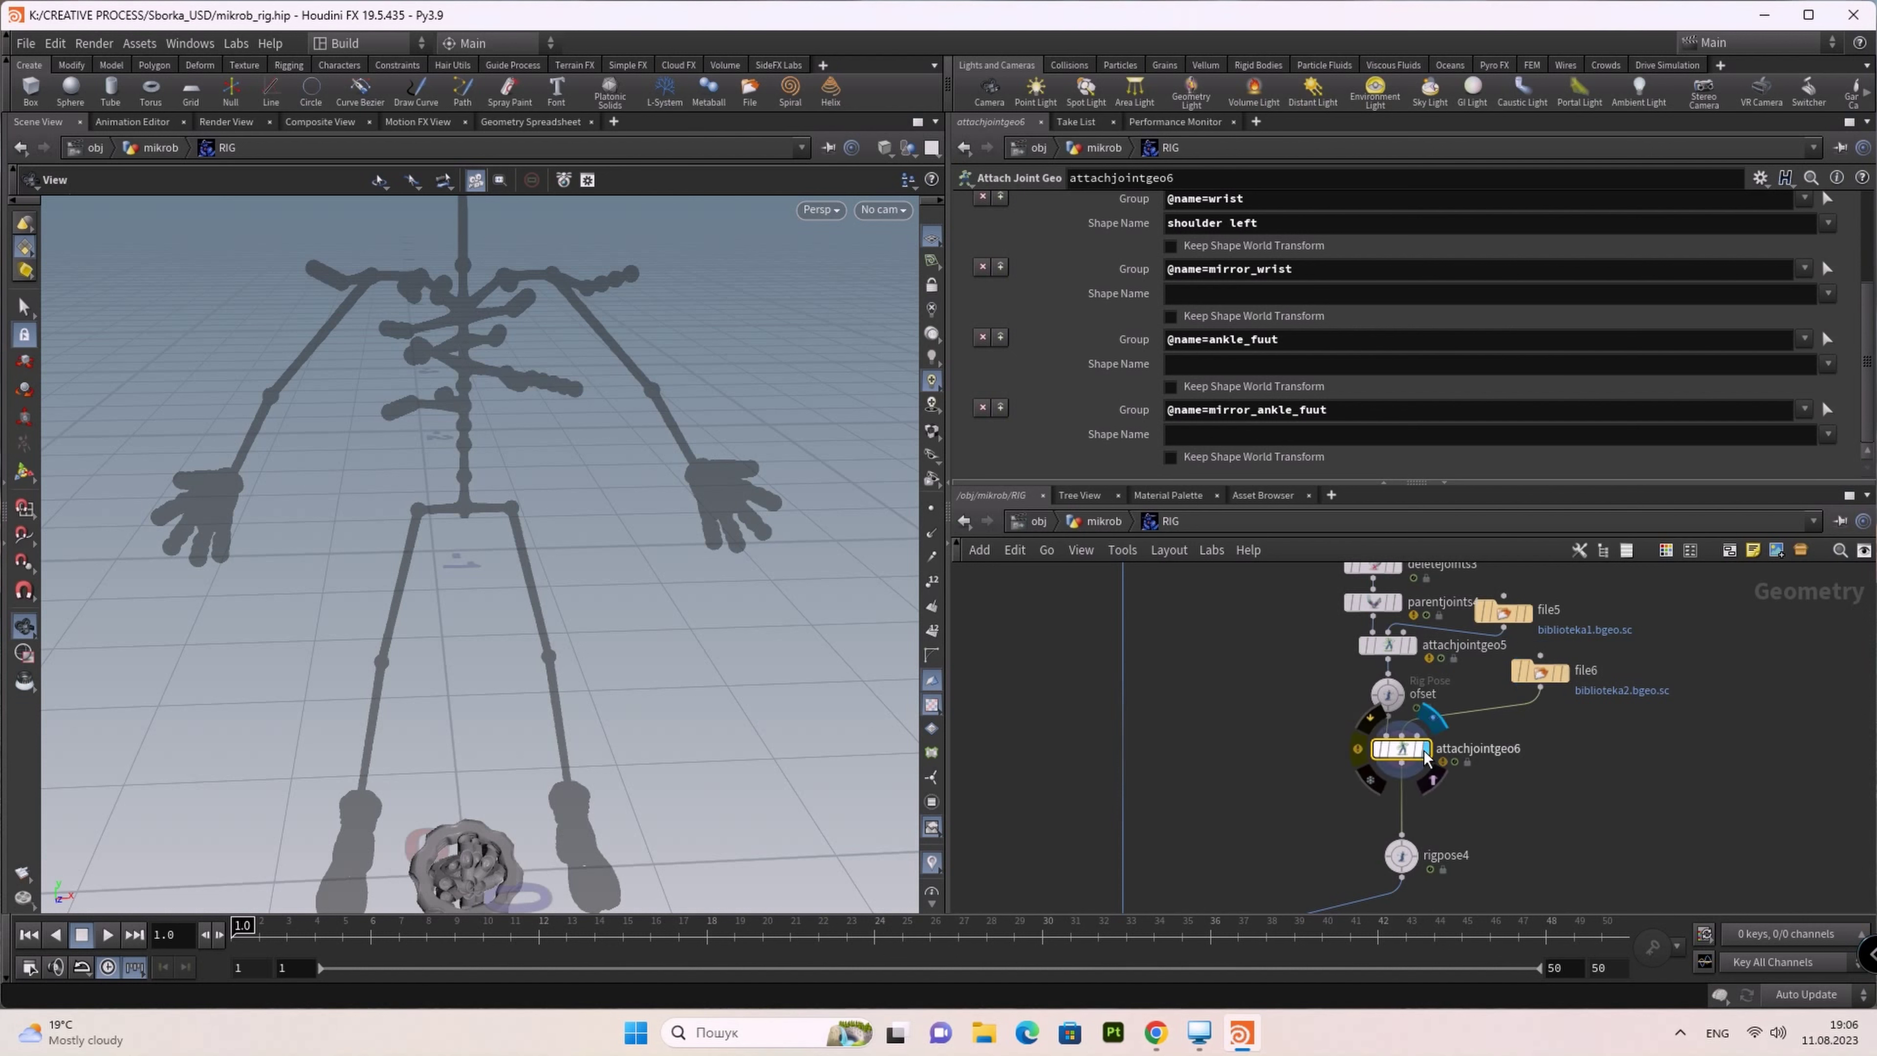
click(1415, 750)
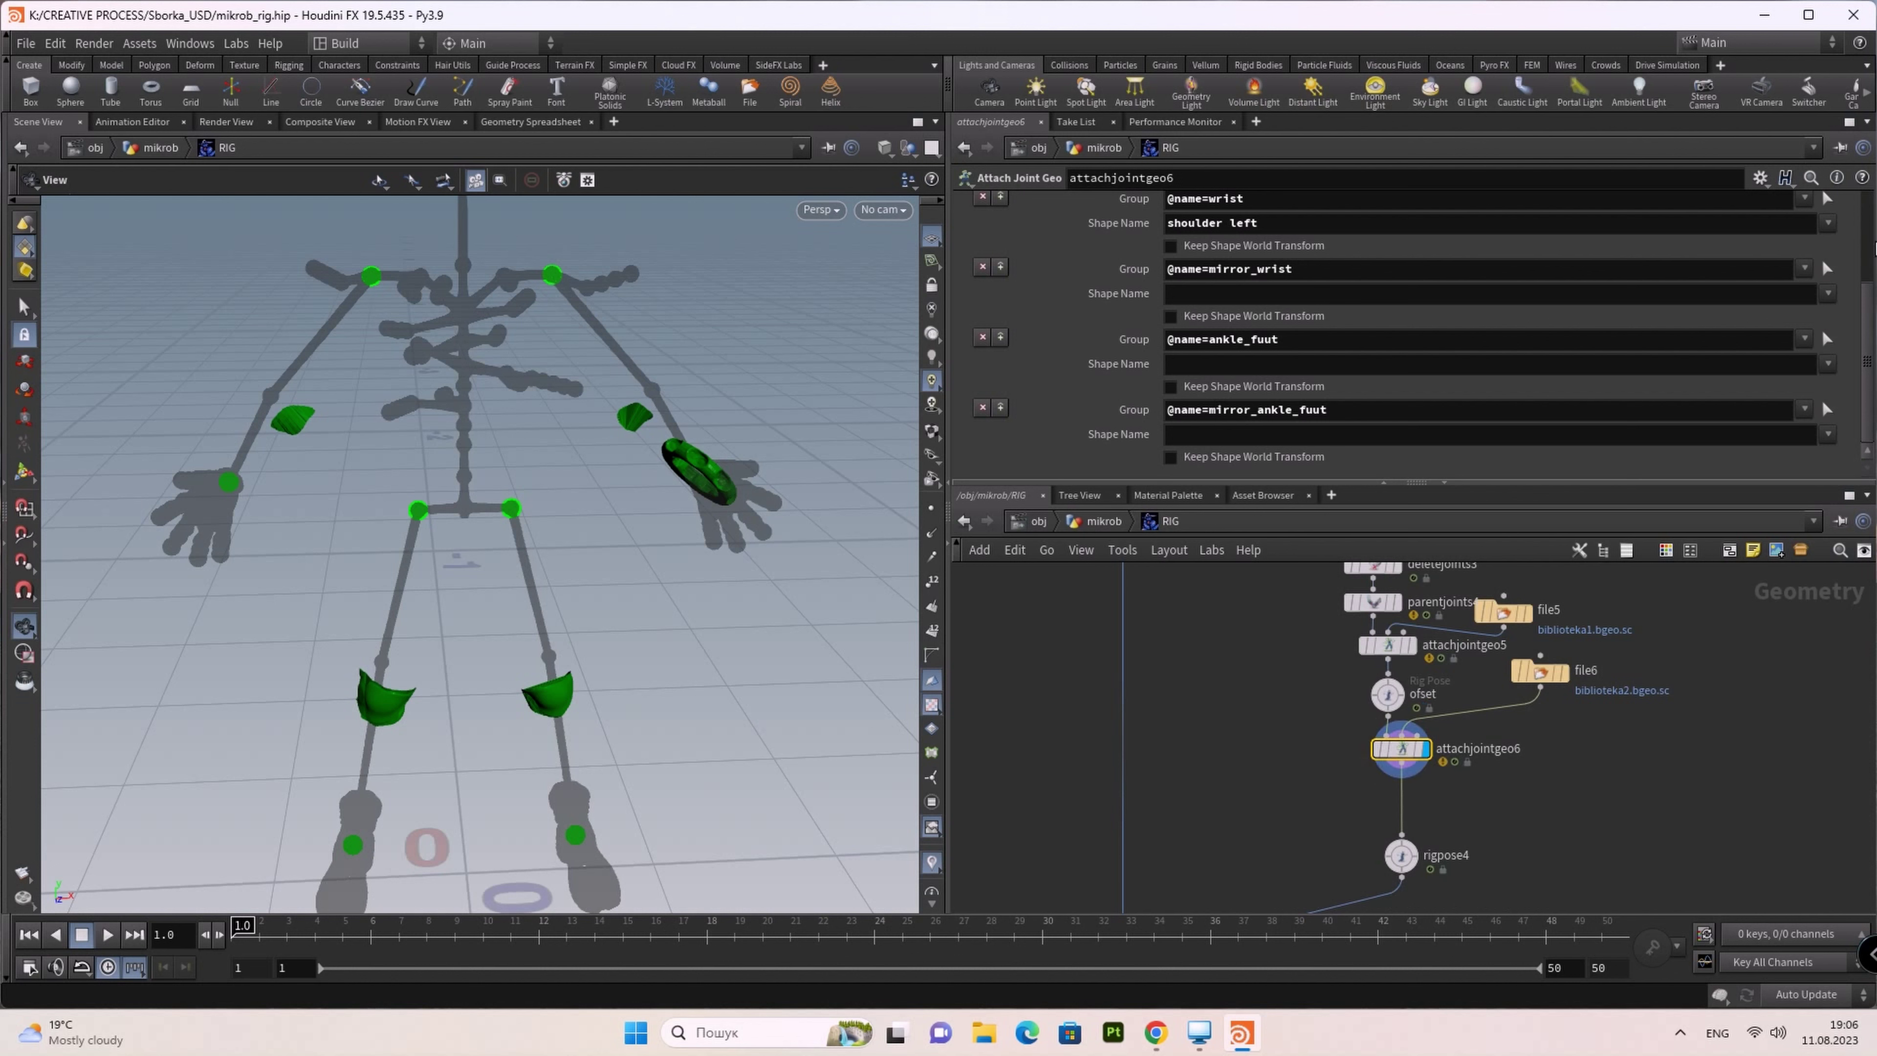
click(1828, 224)
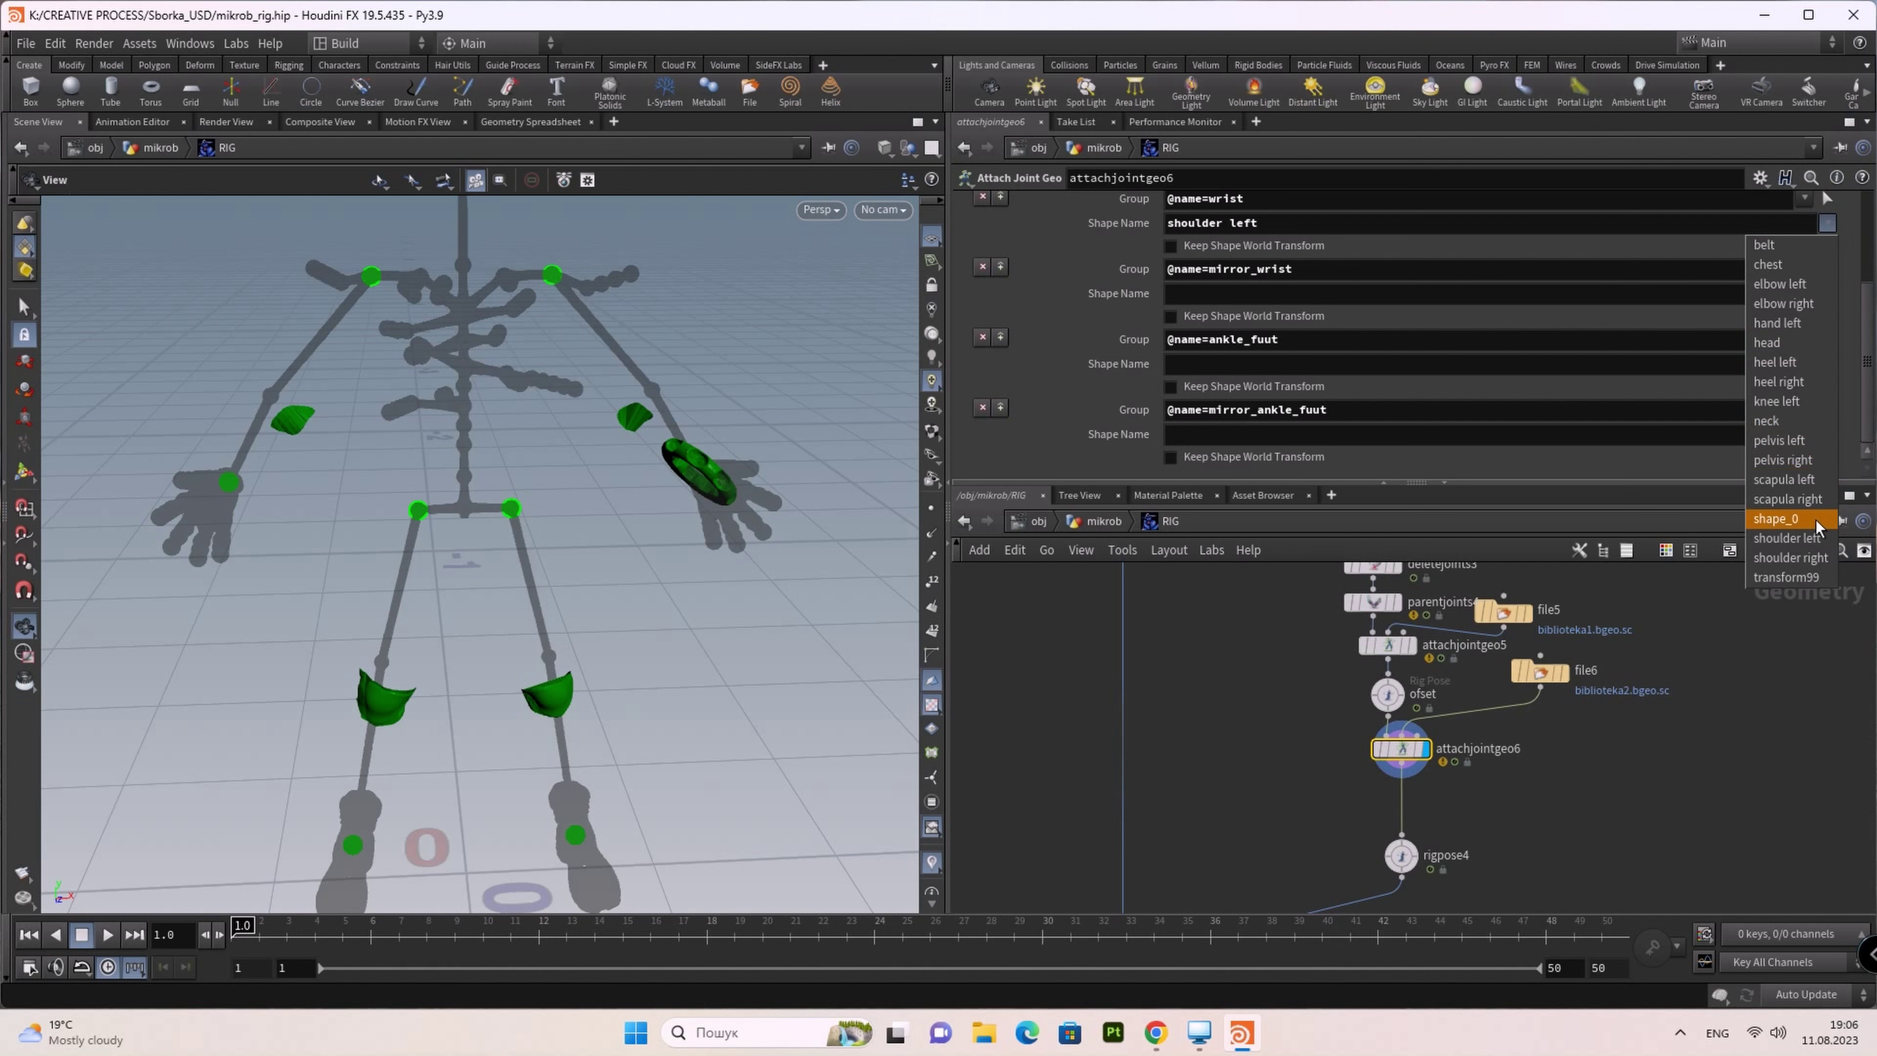
click(1826, 481)
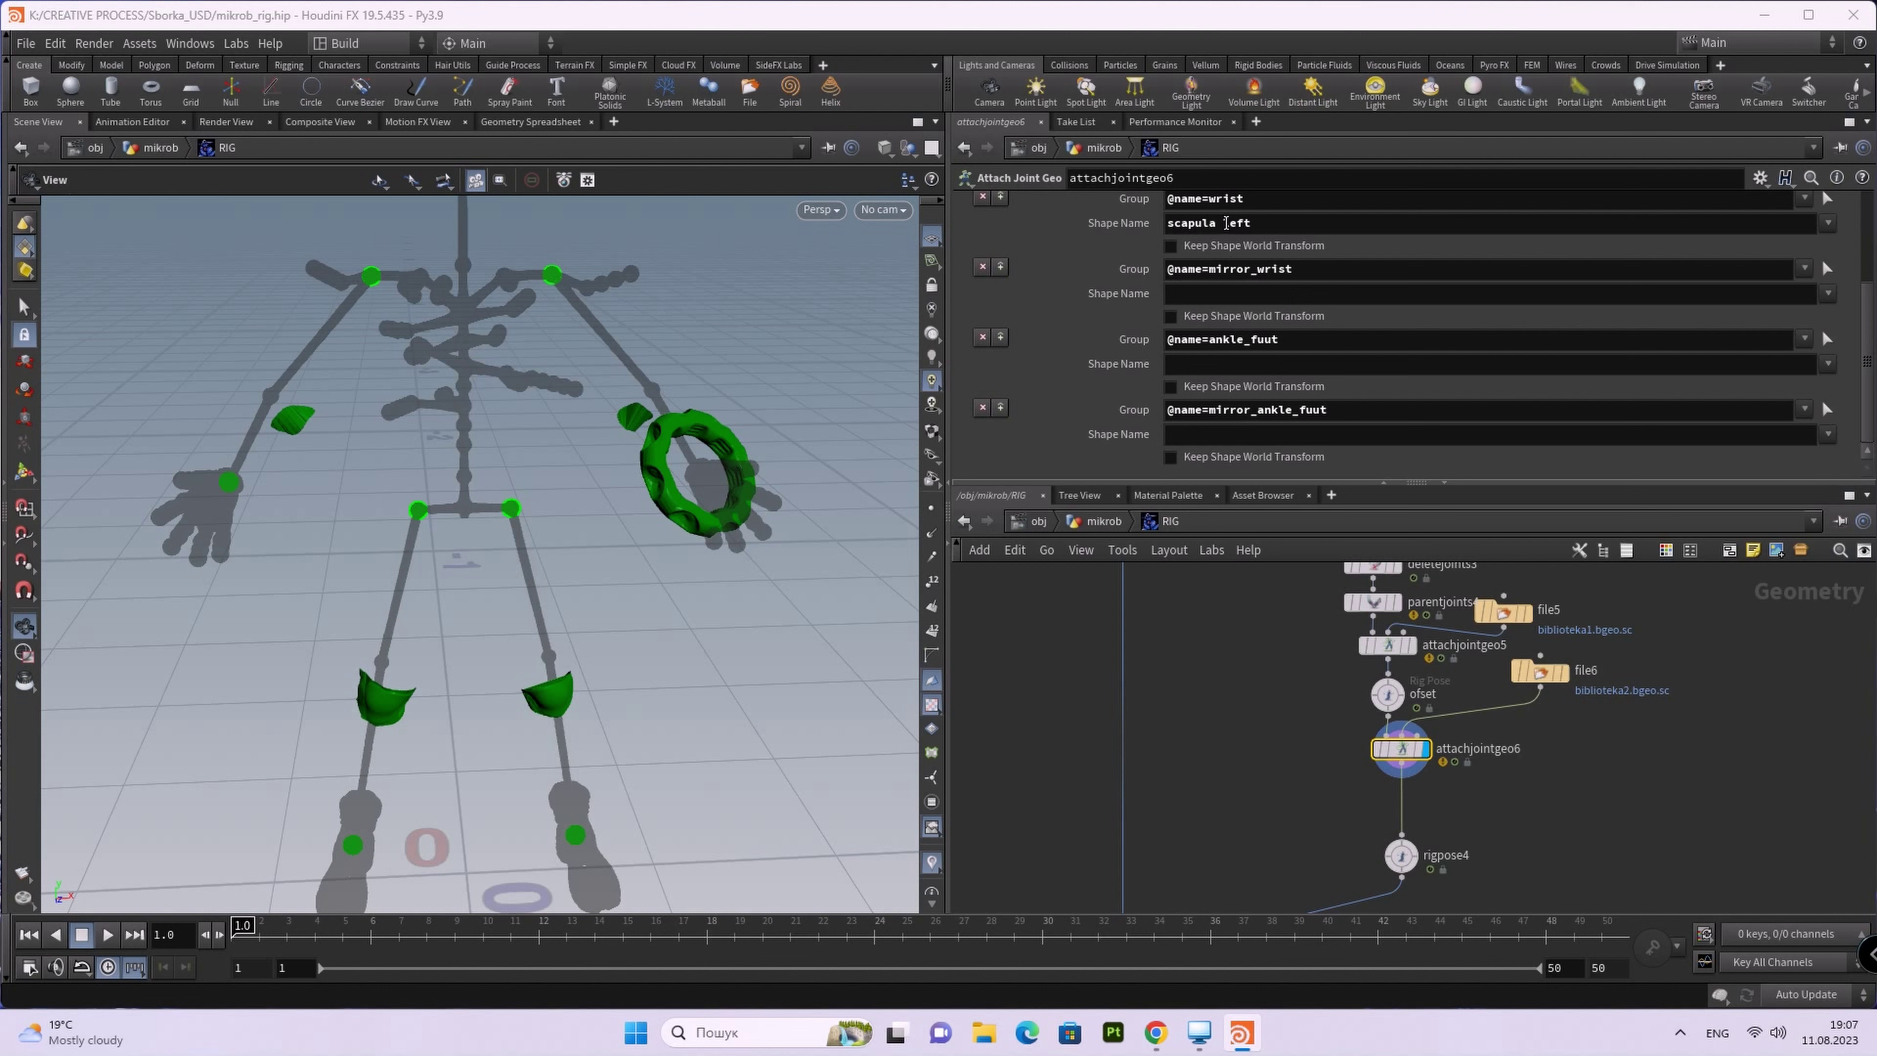
click(1829, 226)
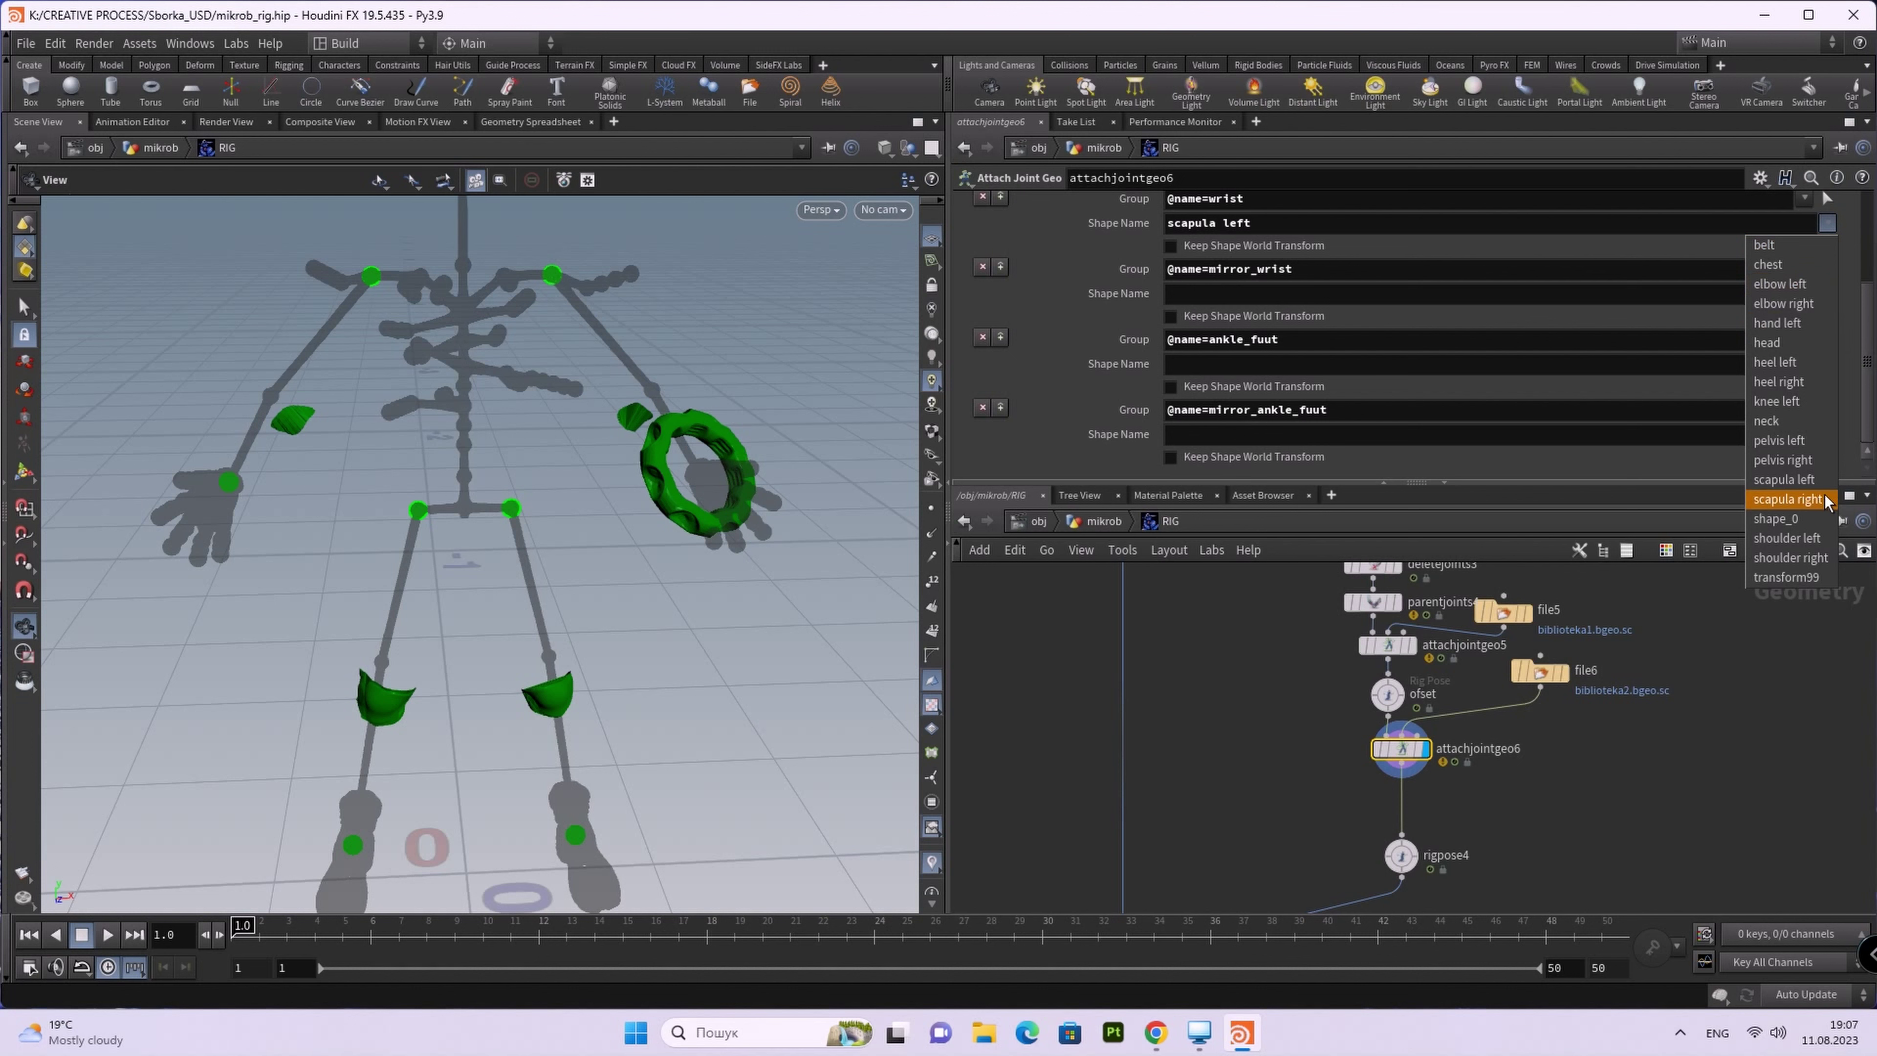
click(1810, 285)
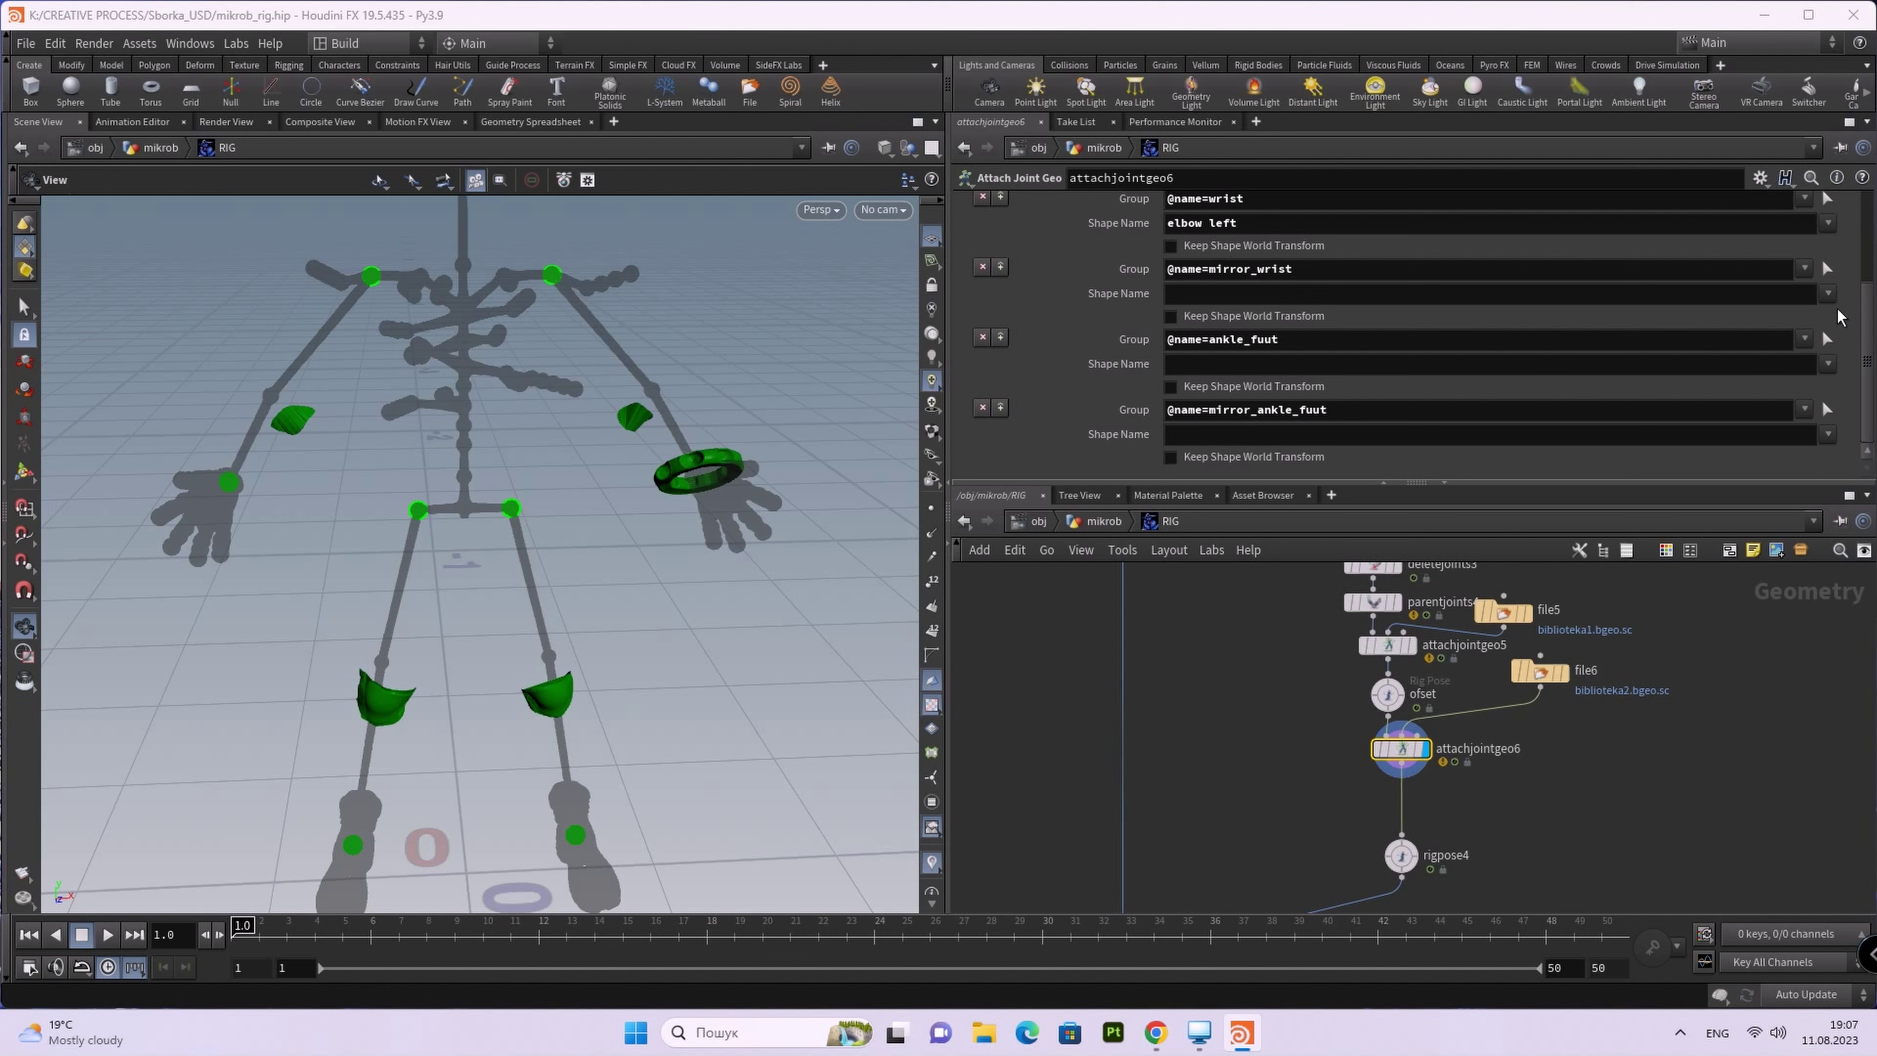
Step: Assign elbow right to mirror_wrist and orbit to check both wrist rings
click(1827, 294)
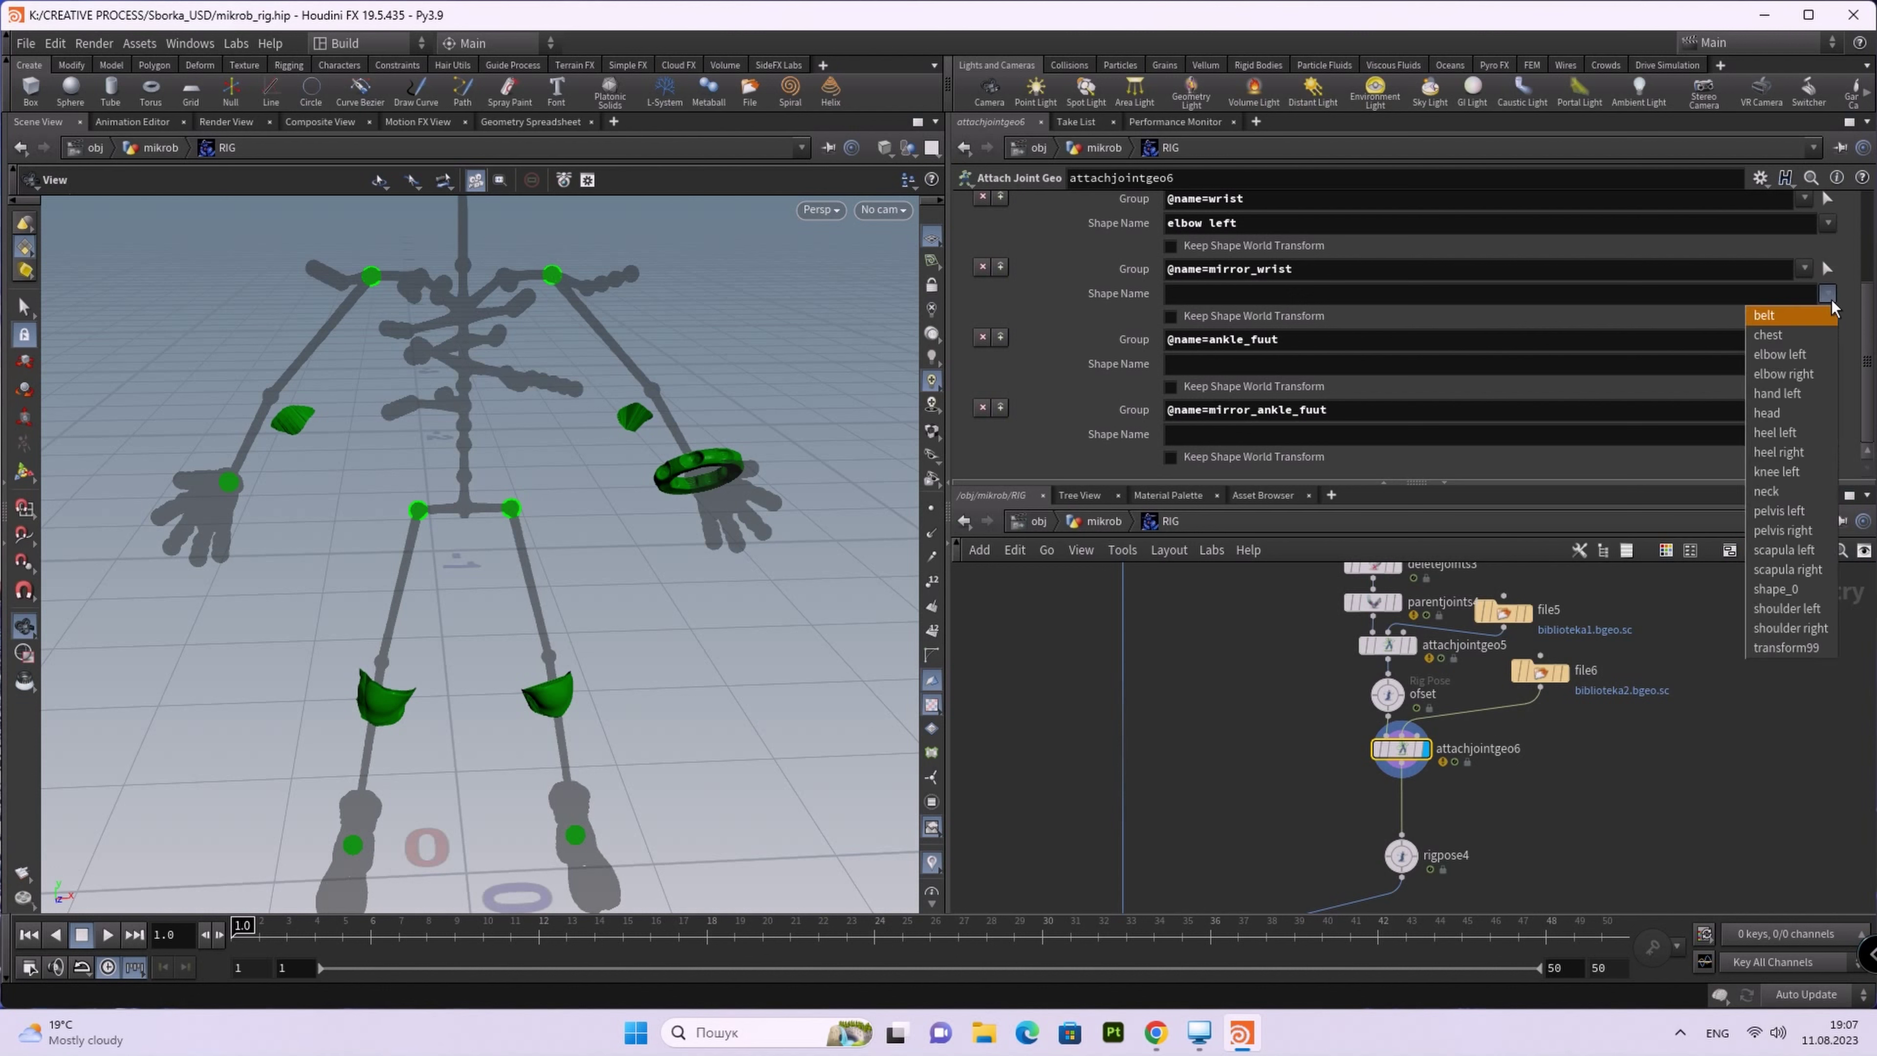
click(1801, 377)
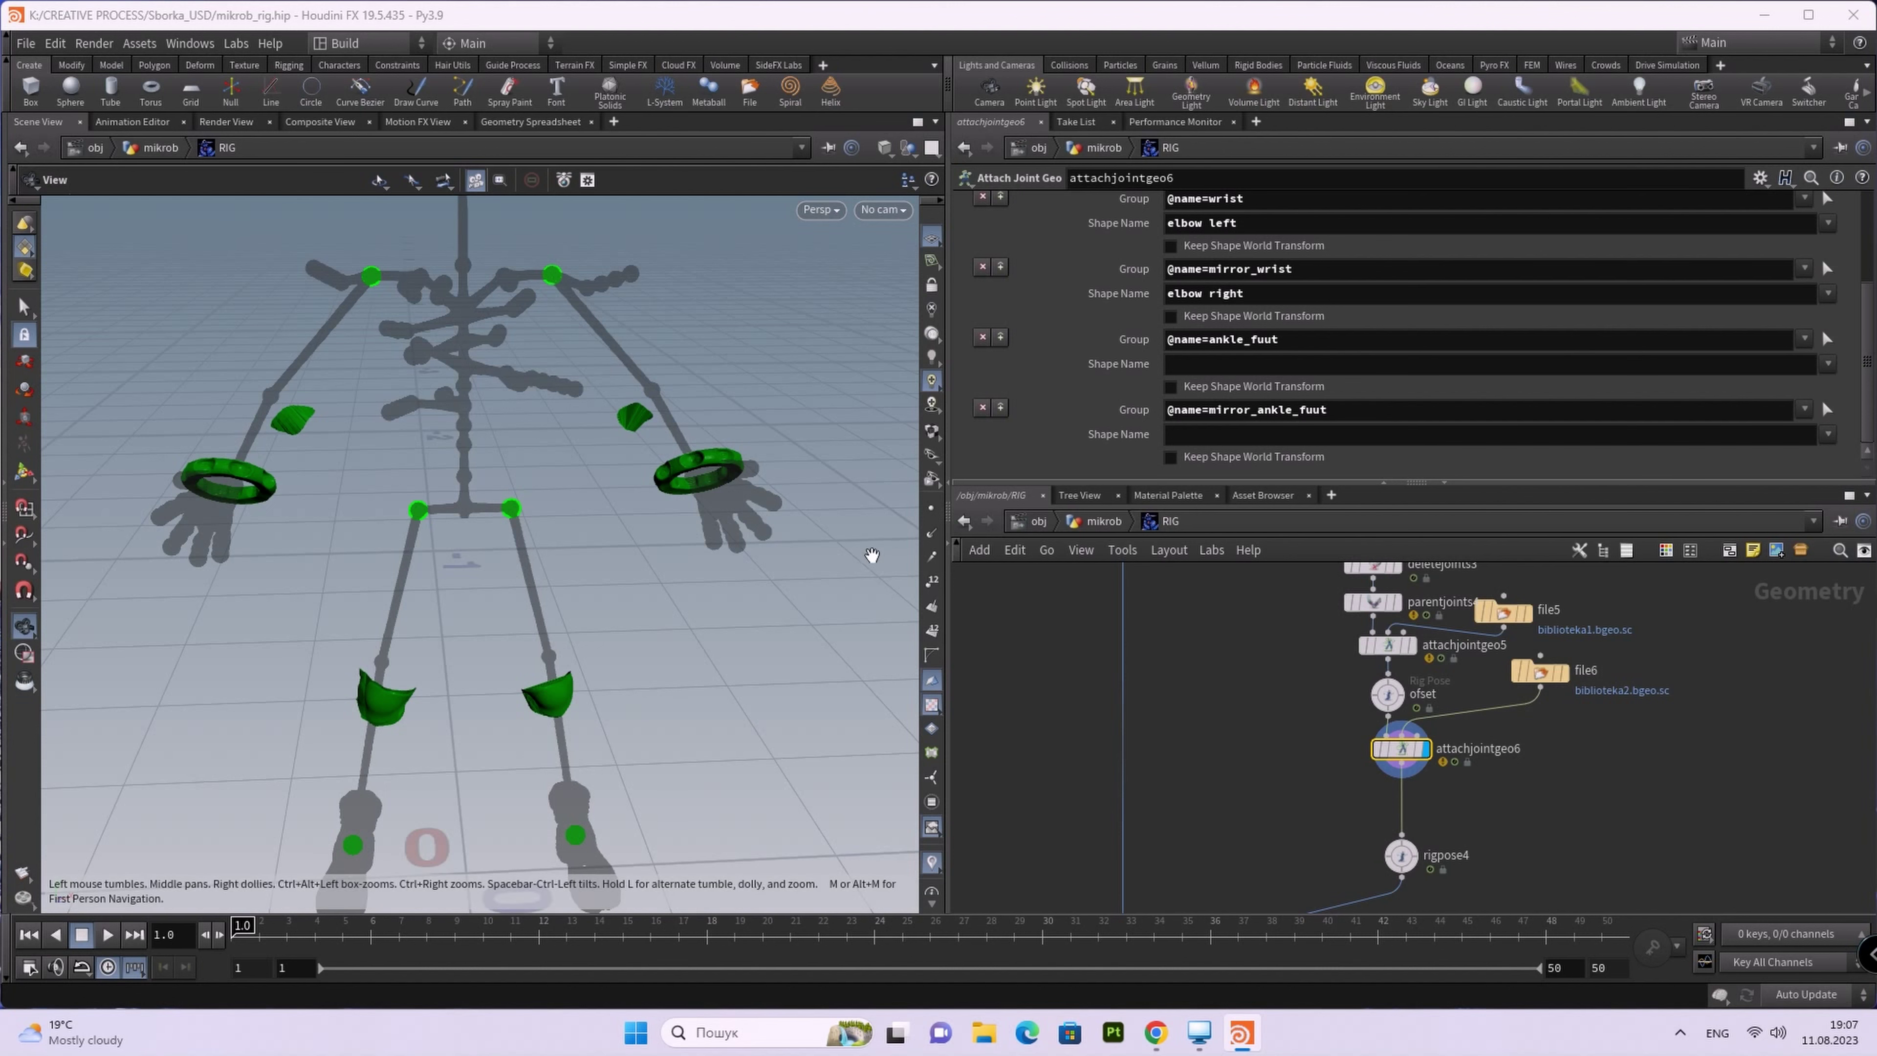
mouse_move(847, 584)
mouse_down()
mouse_move(544, 524)
mouse_move(561, 554)
mouse_up()
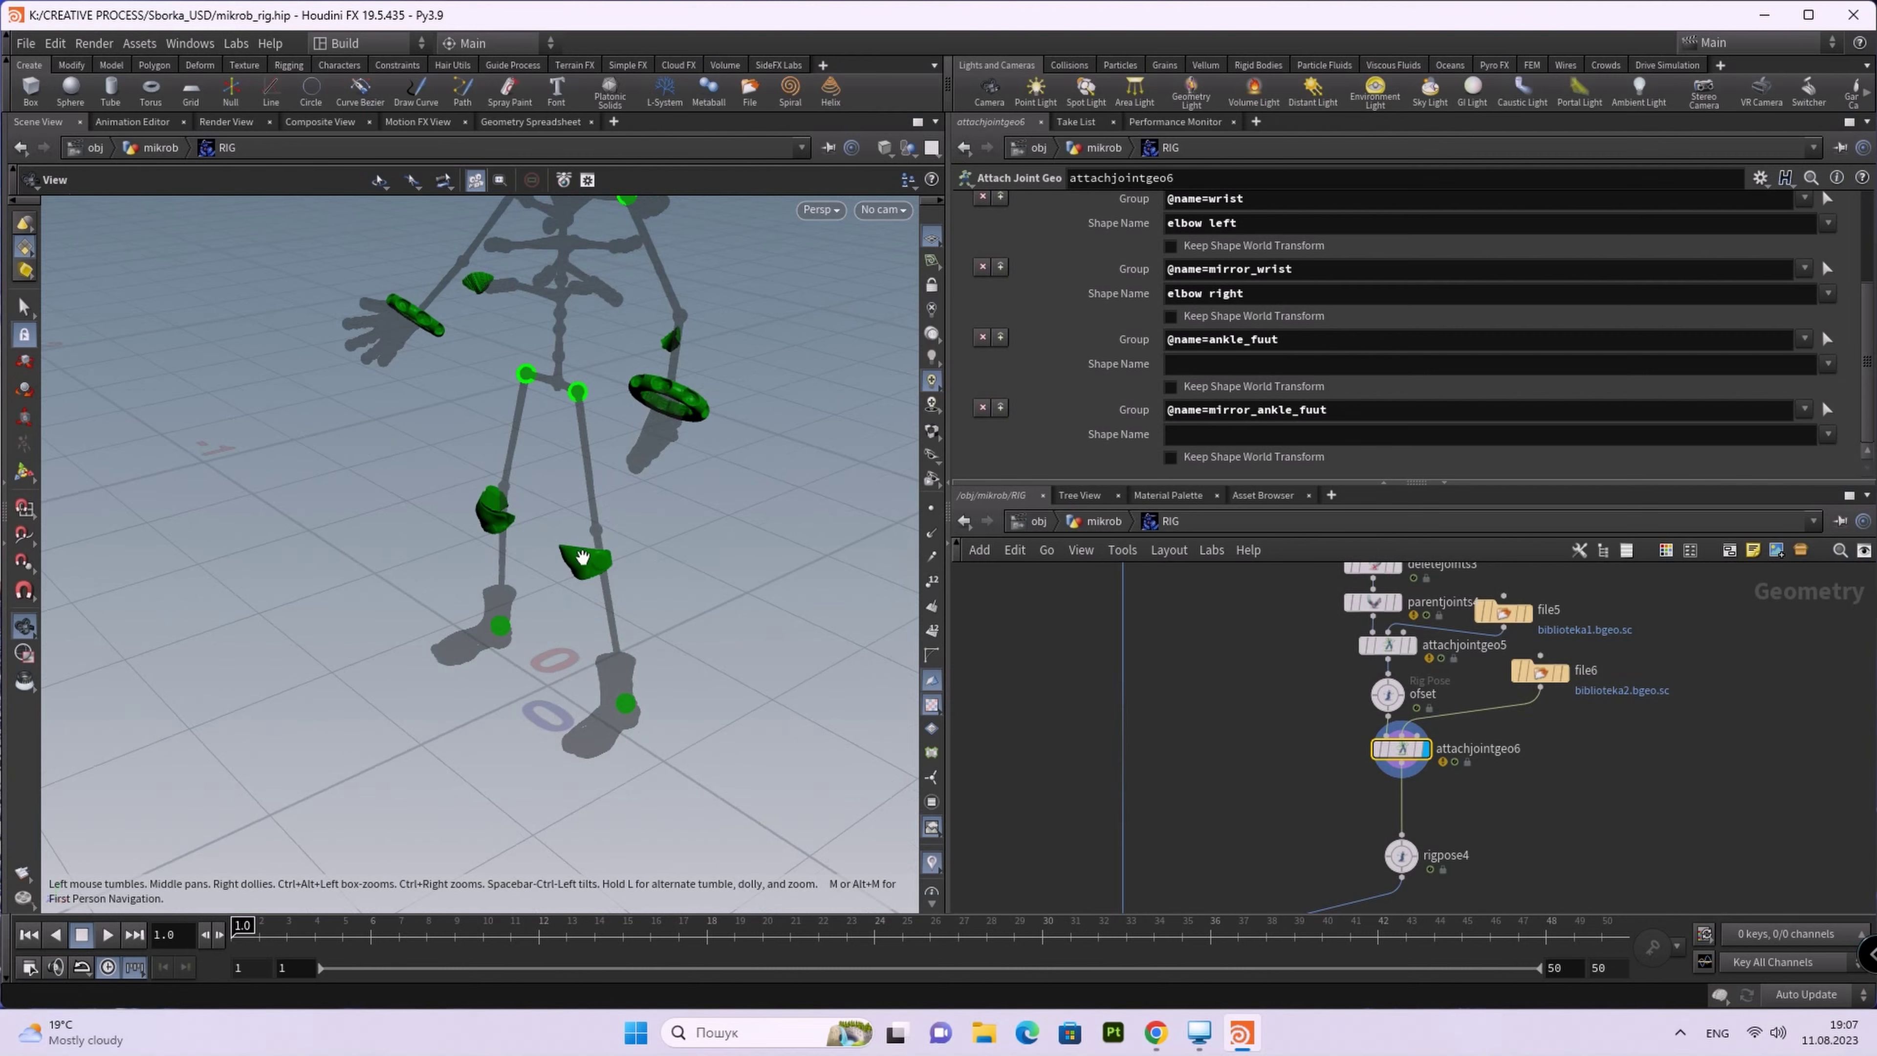
Step: Set the ankle_fuut shape to scapula left, after first trying pelvis left
middle_drag(561, 554, 760, 560)
drag(761, 559, 809, 523)
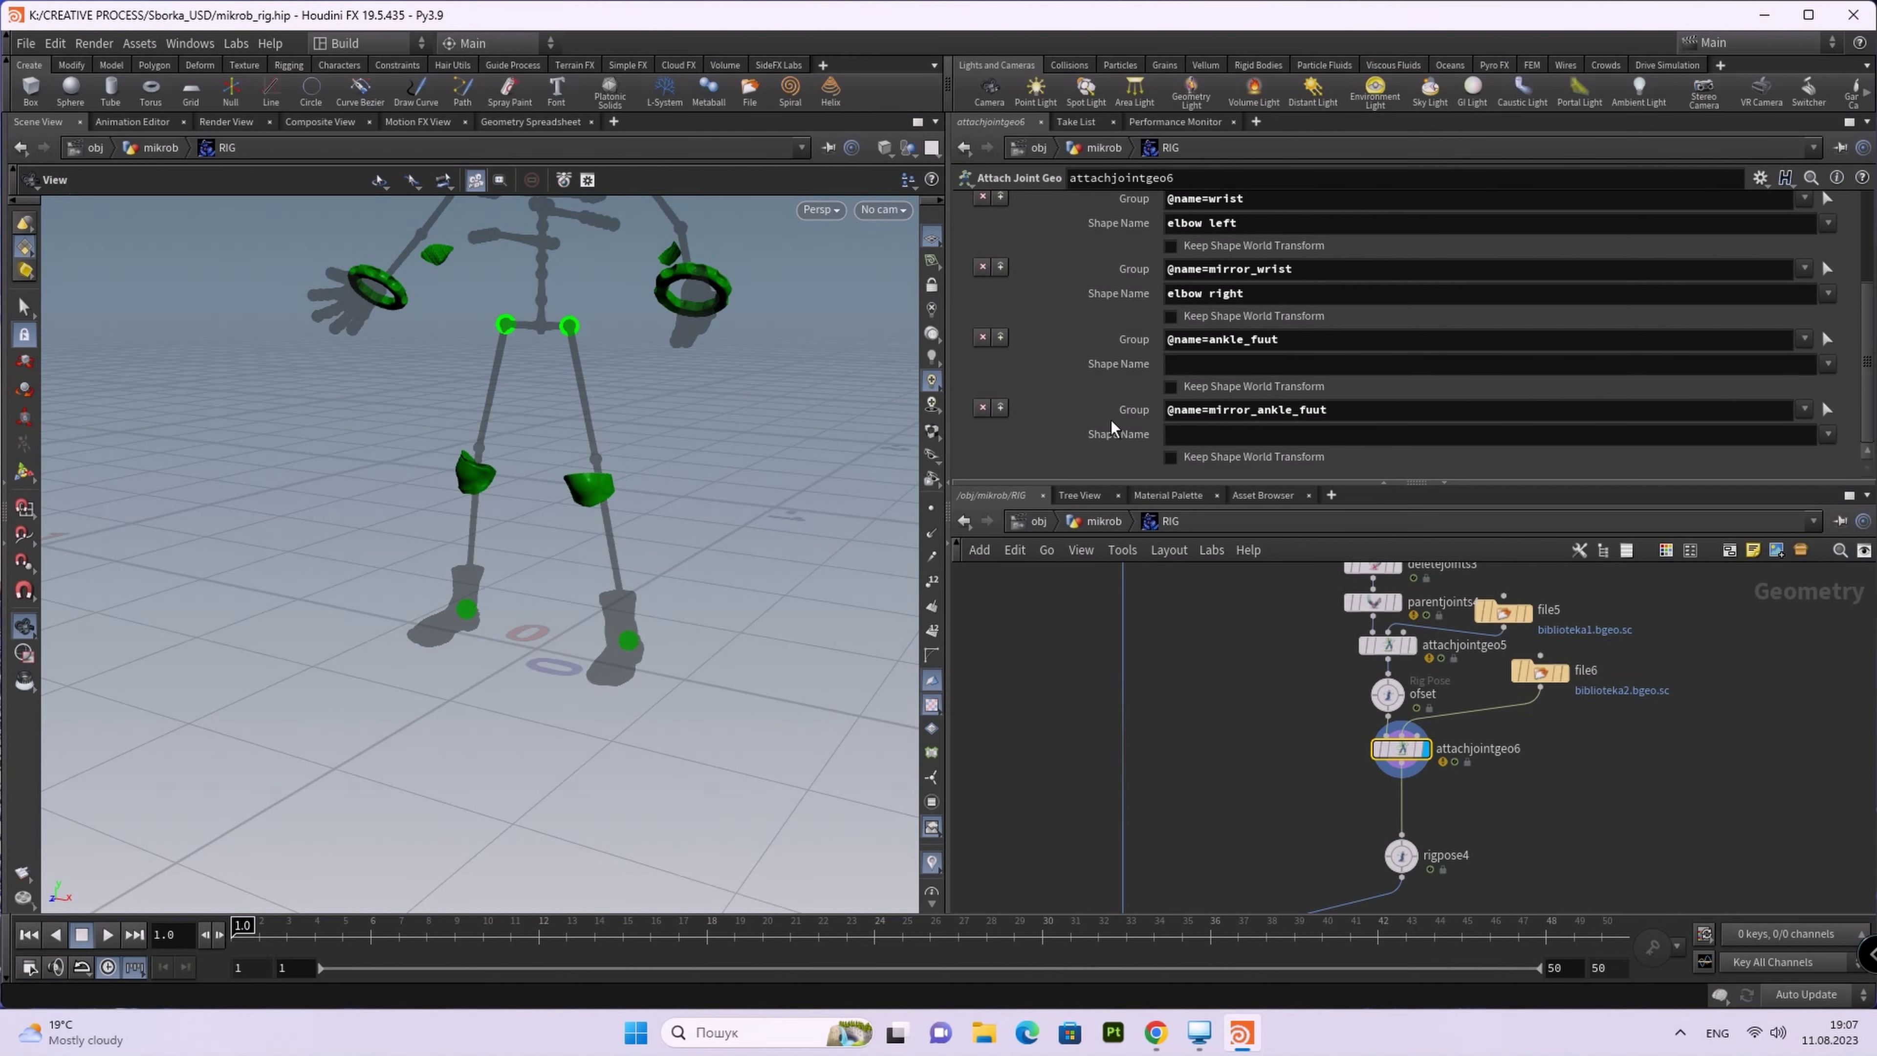
click(1827, 363)
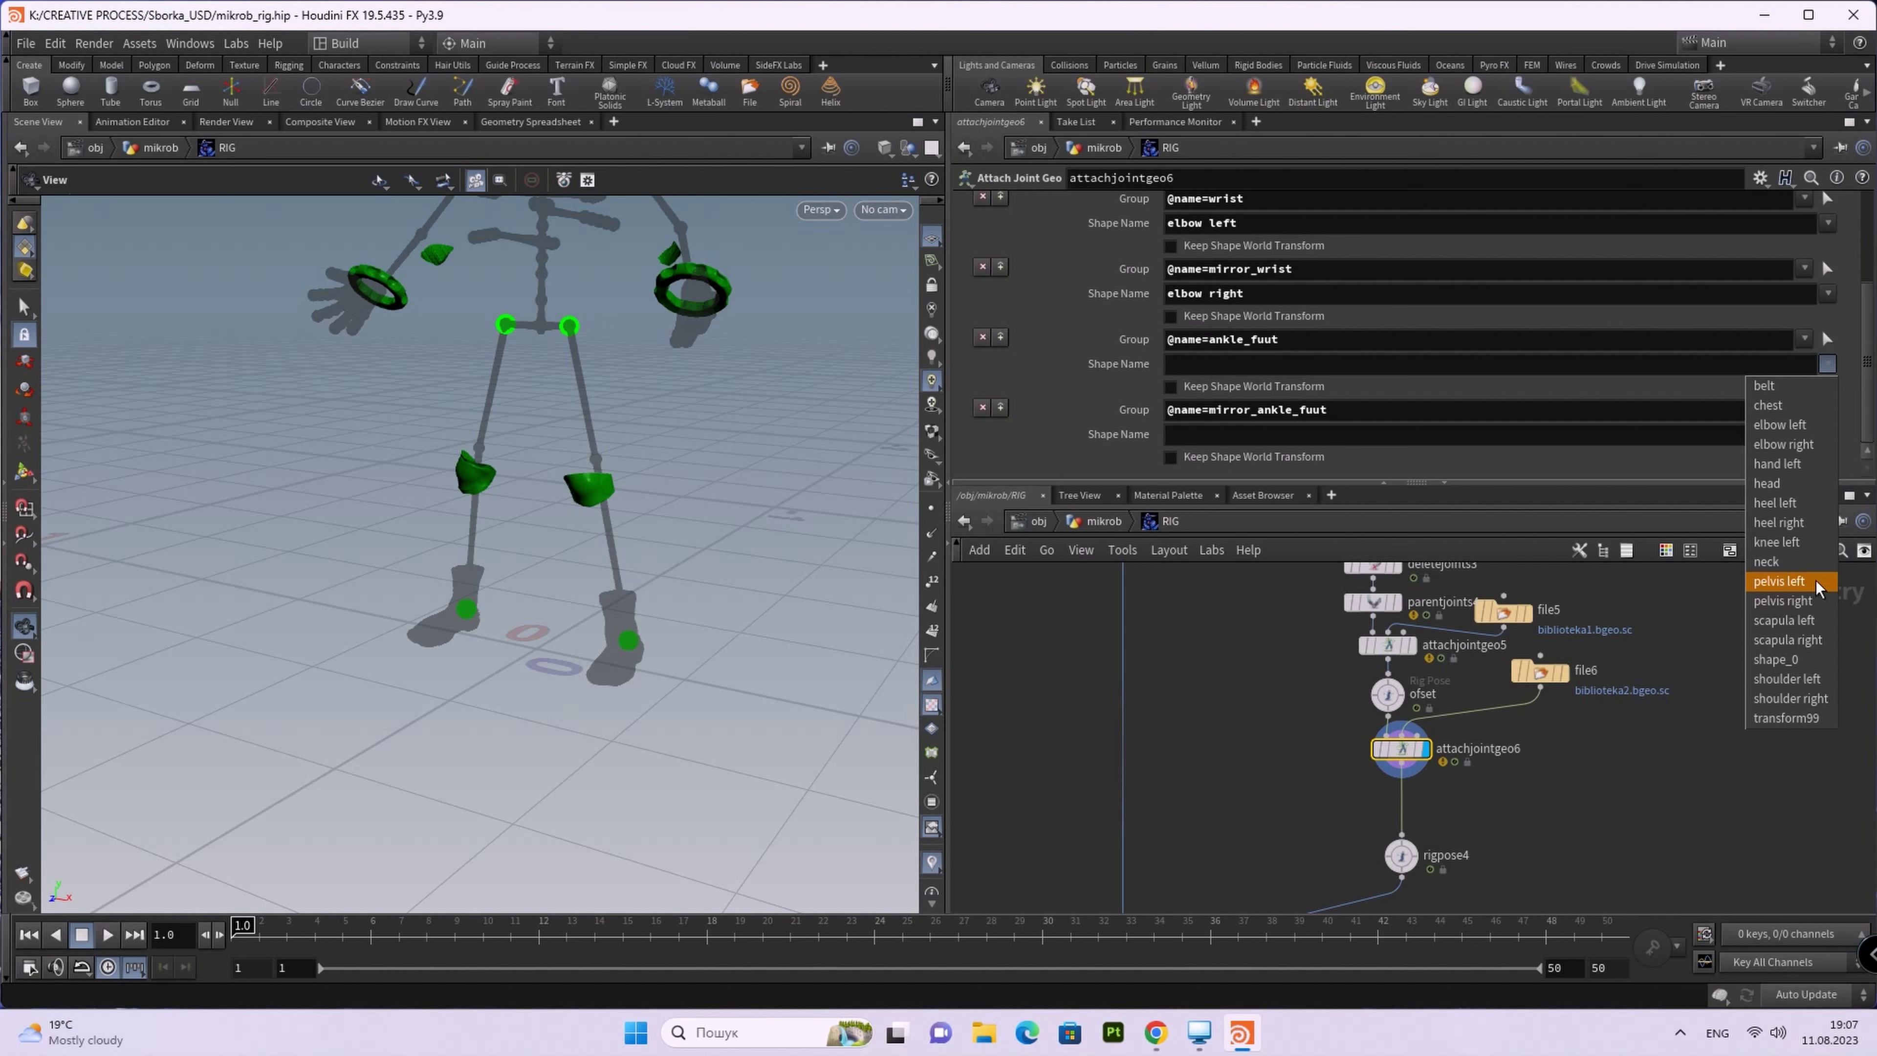
click(1815, 580)
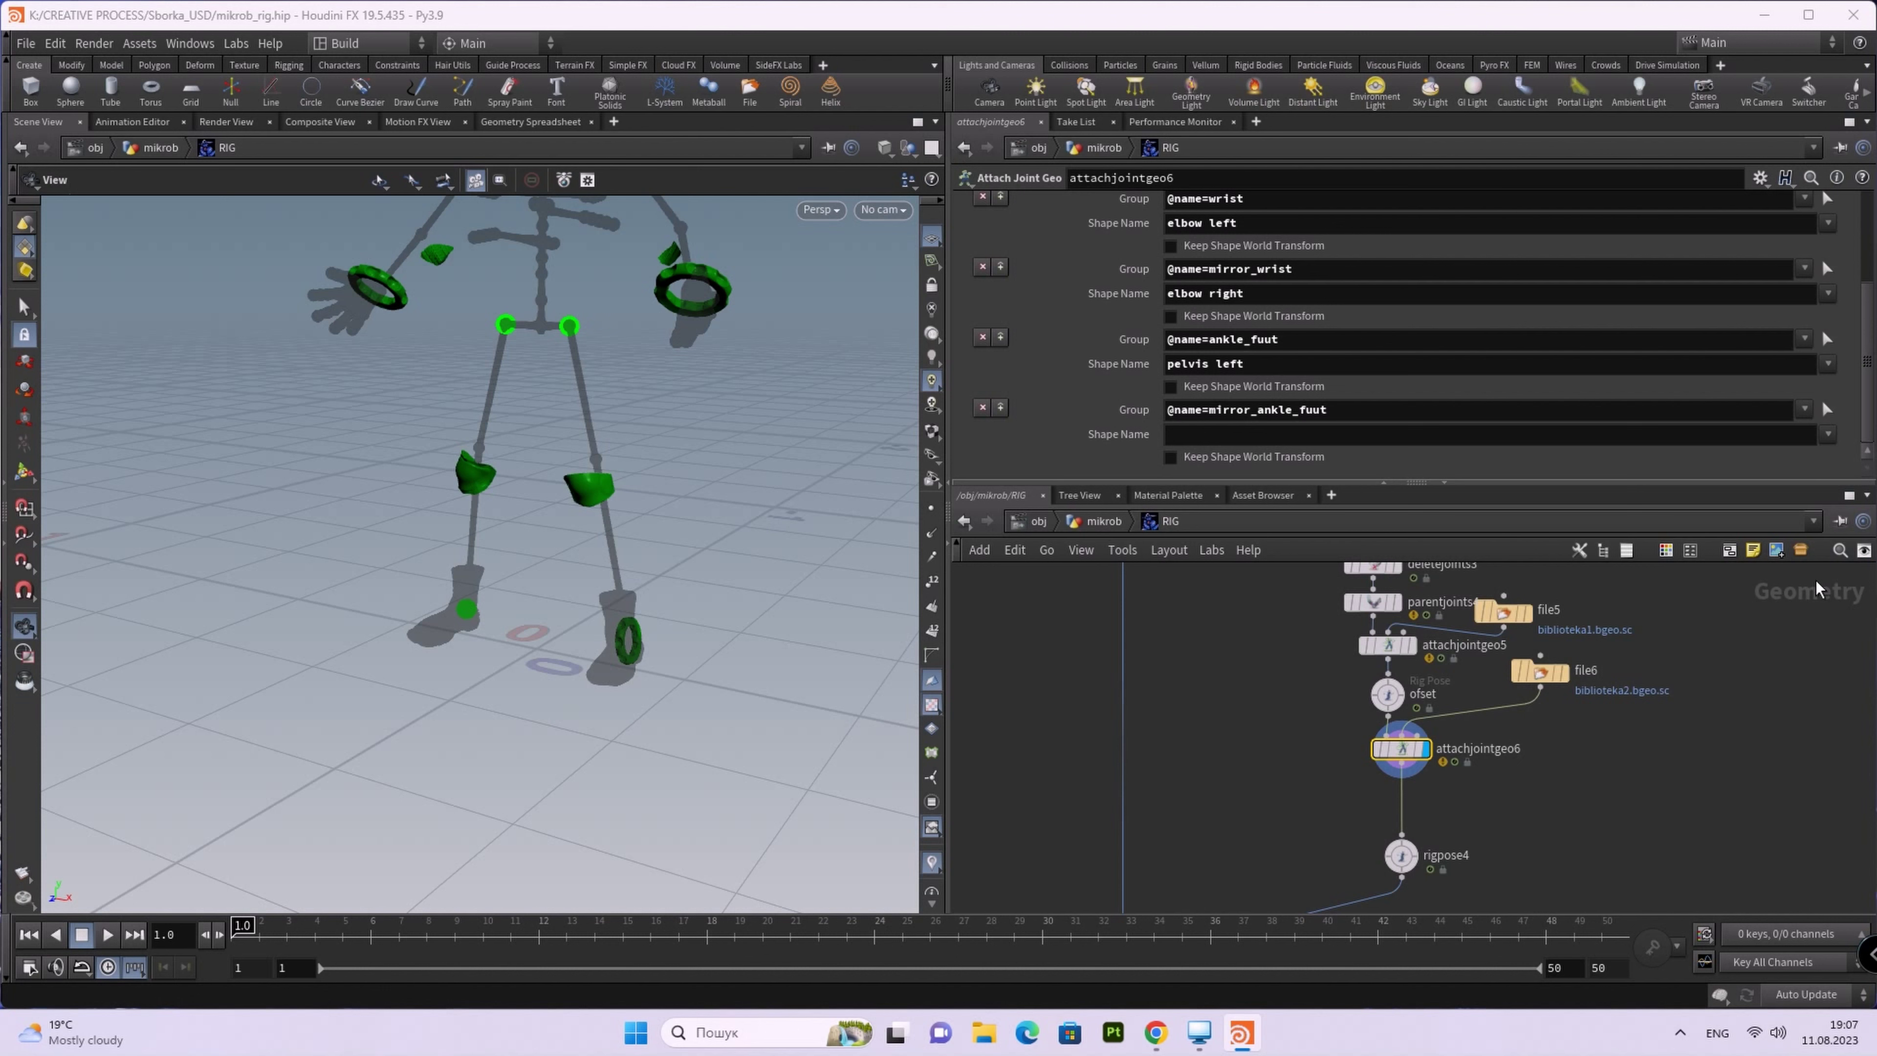
click(1828, 368)
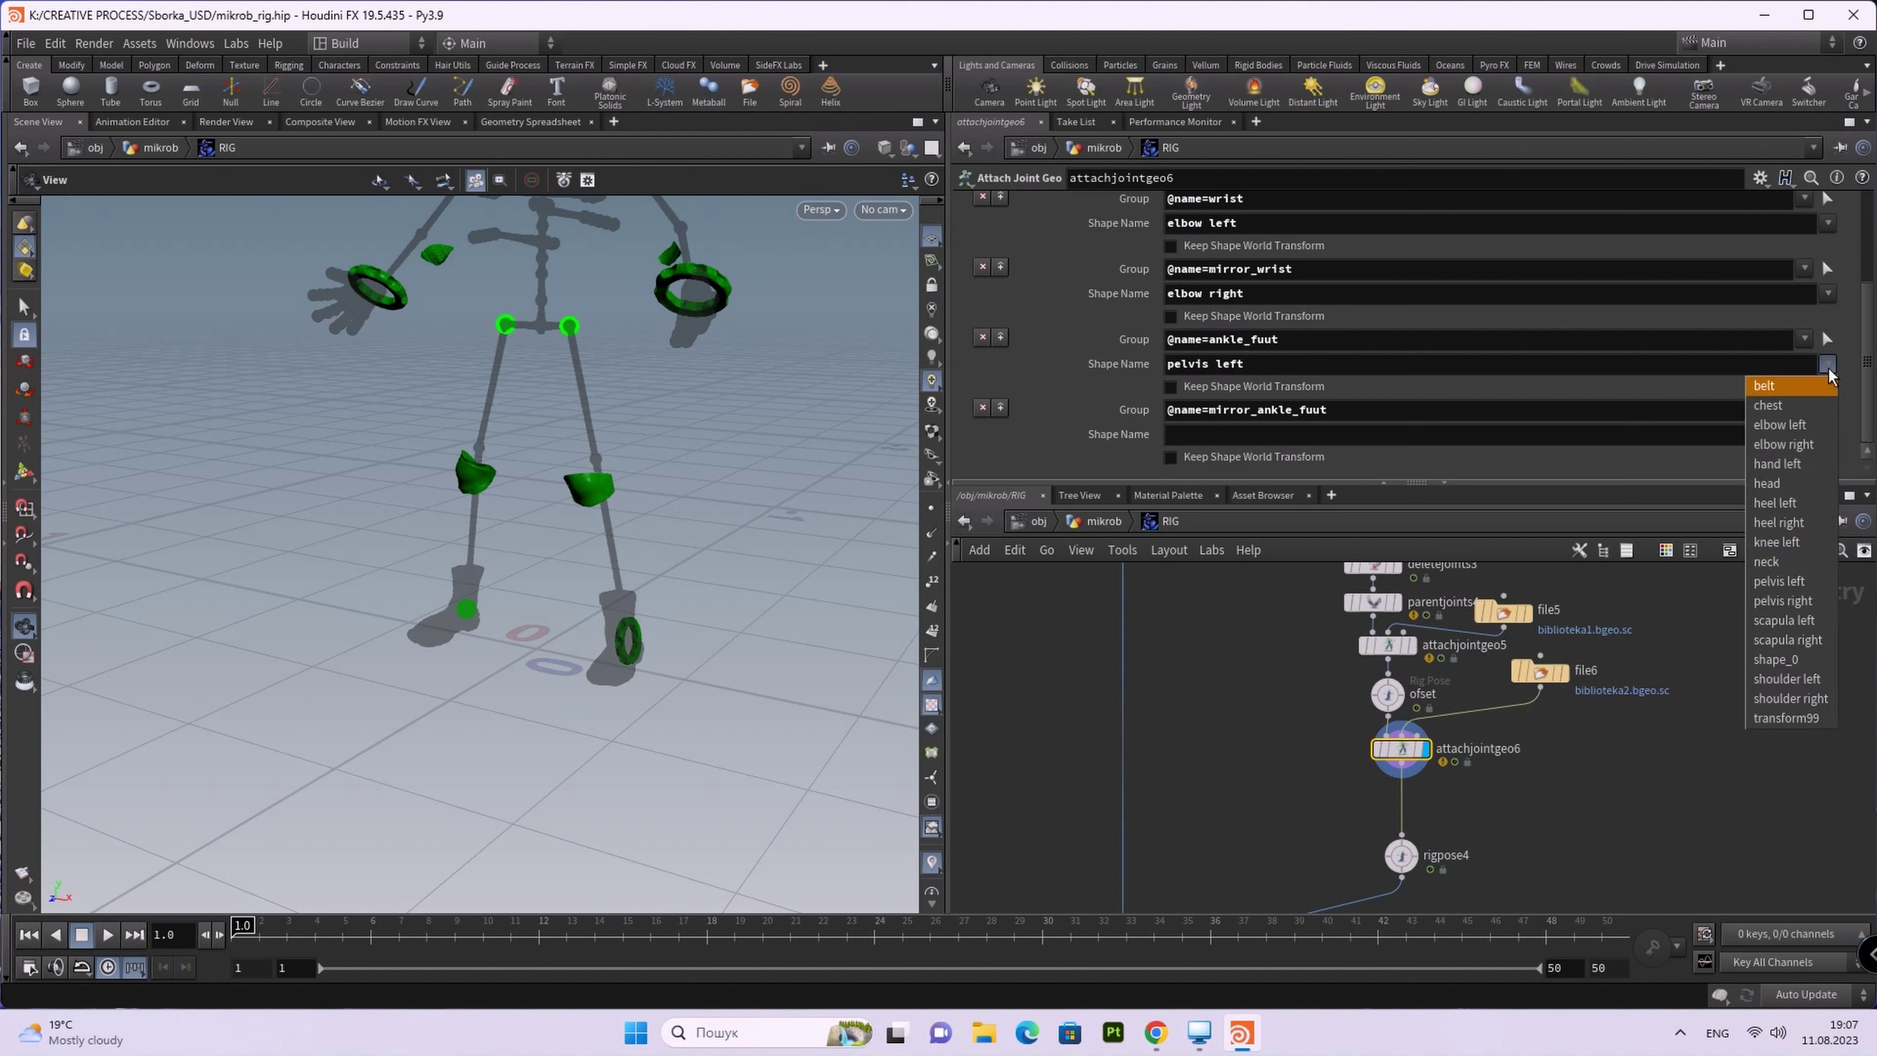
click(1815, 622)
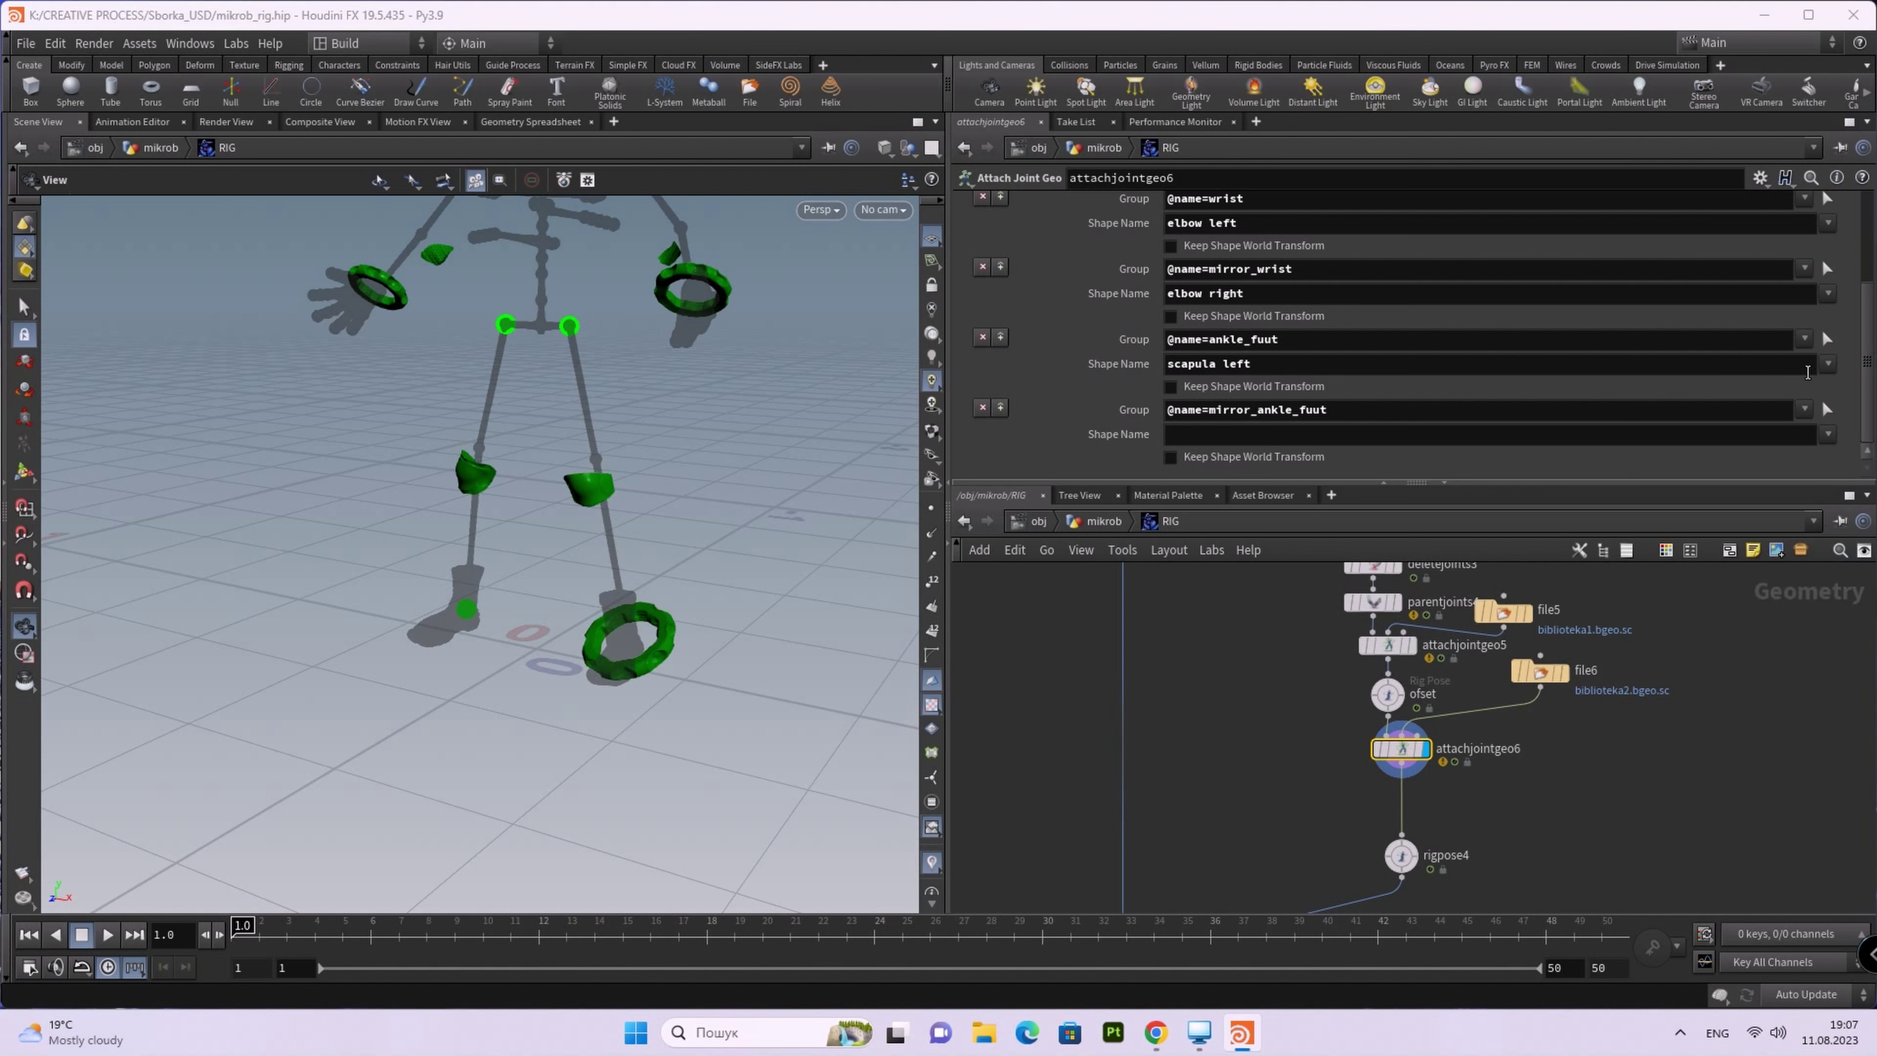
Step: Assign scapula right to mirror_ankle_fuut and orbit to check both ankle rings
click(1828, 434)
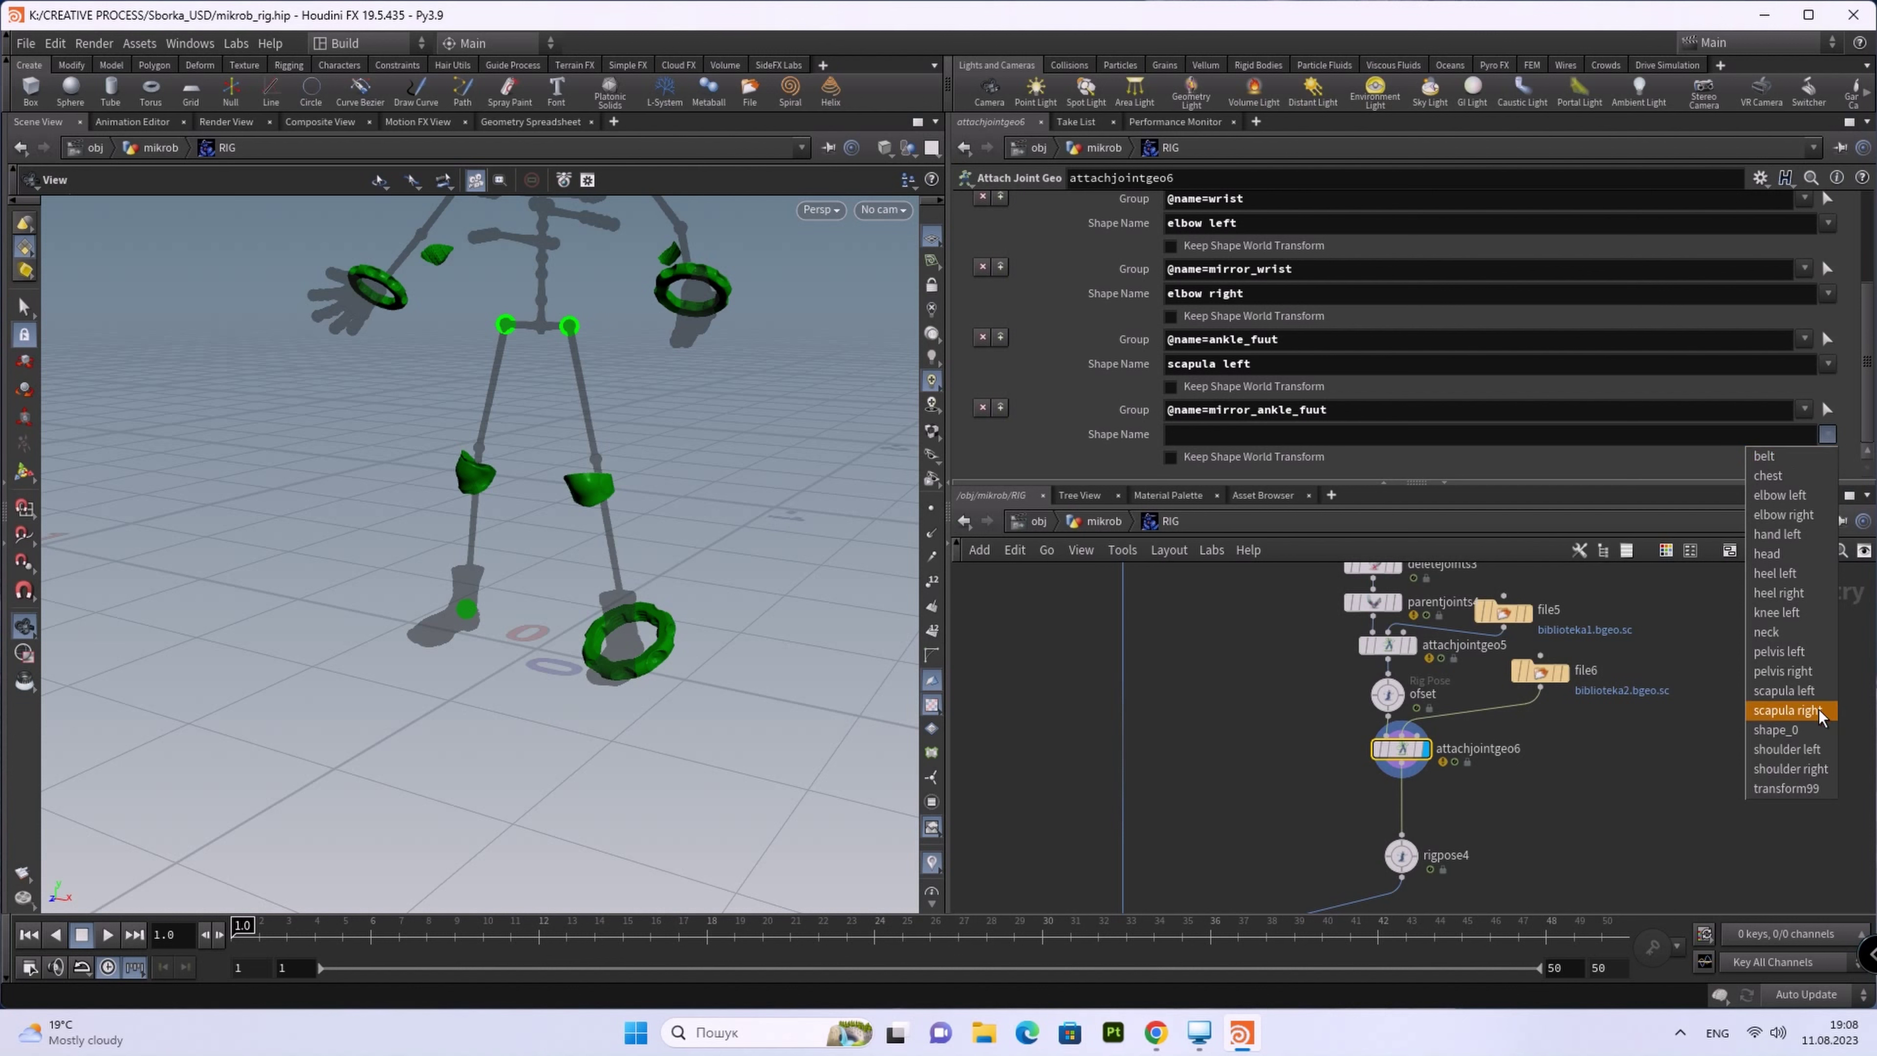
click(1820, 710)
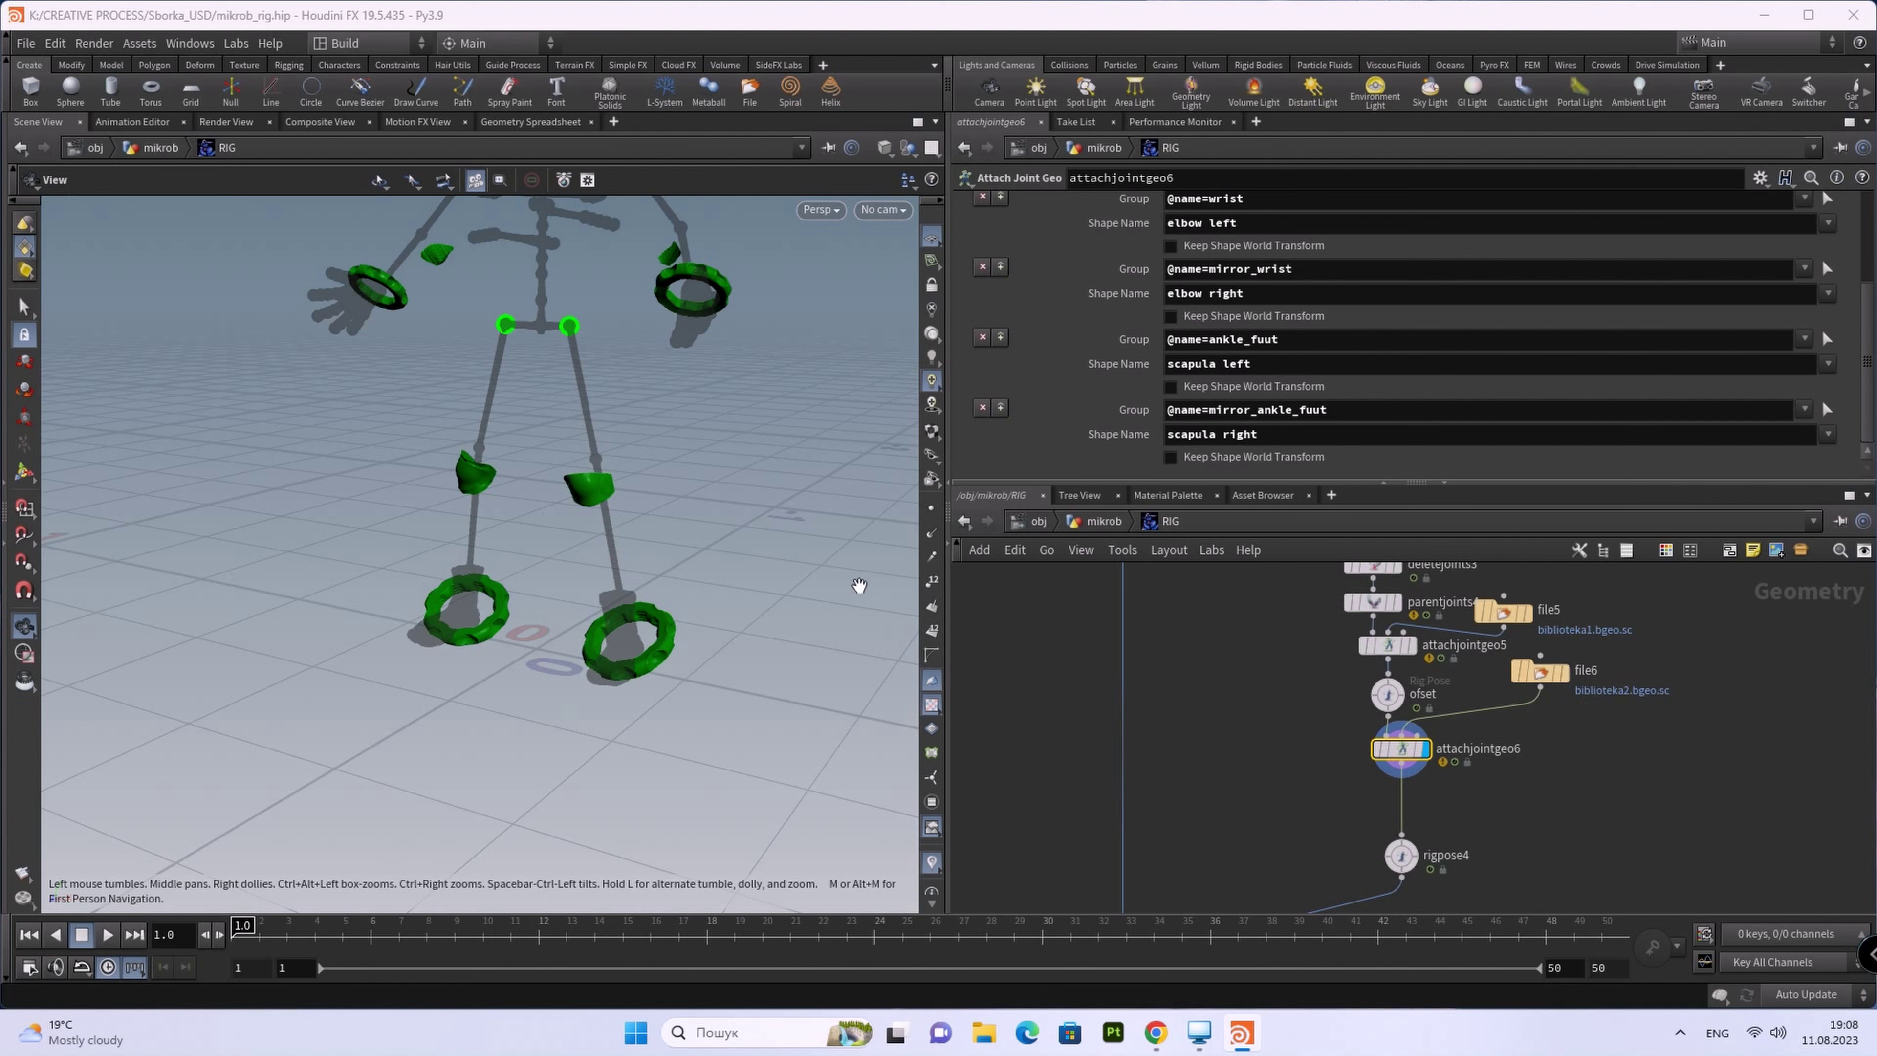
scroll(766, 493, down, 2)
drag(767, 493, 710, 503)
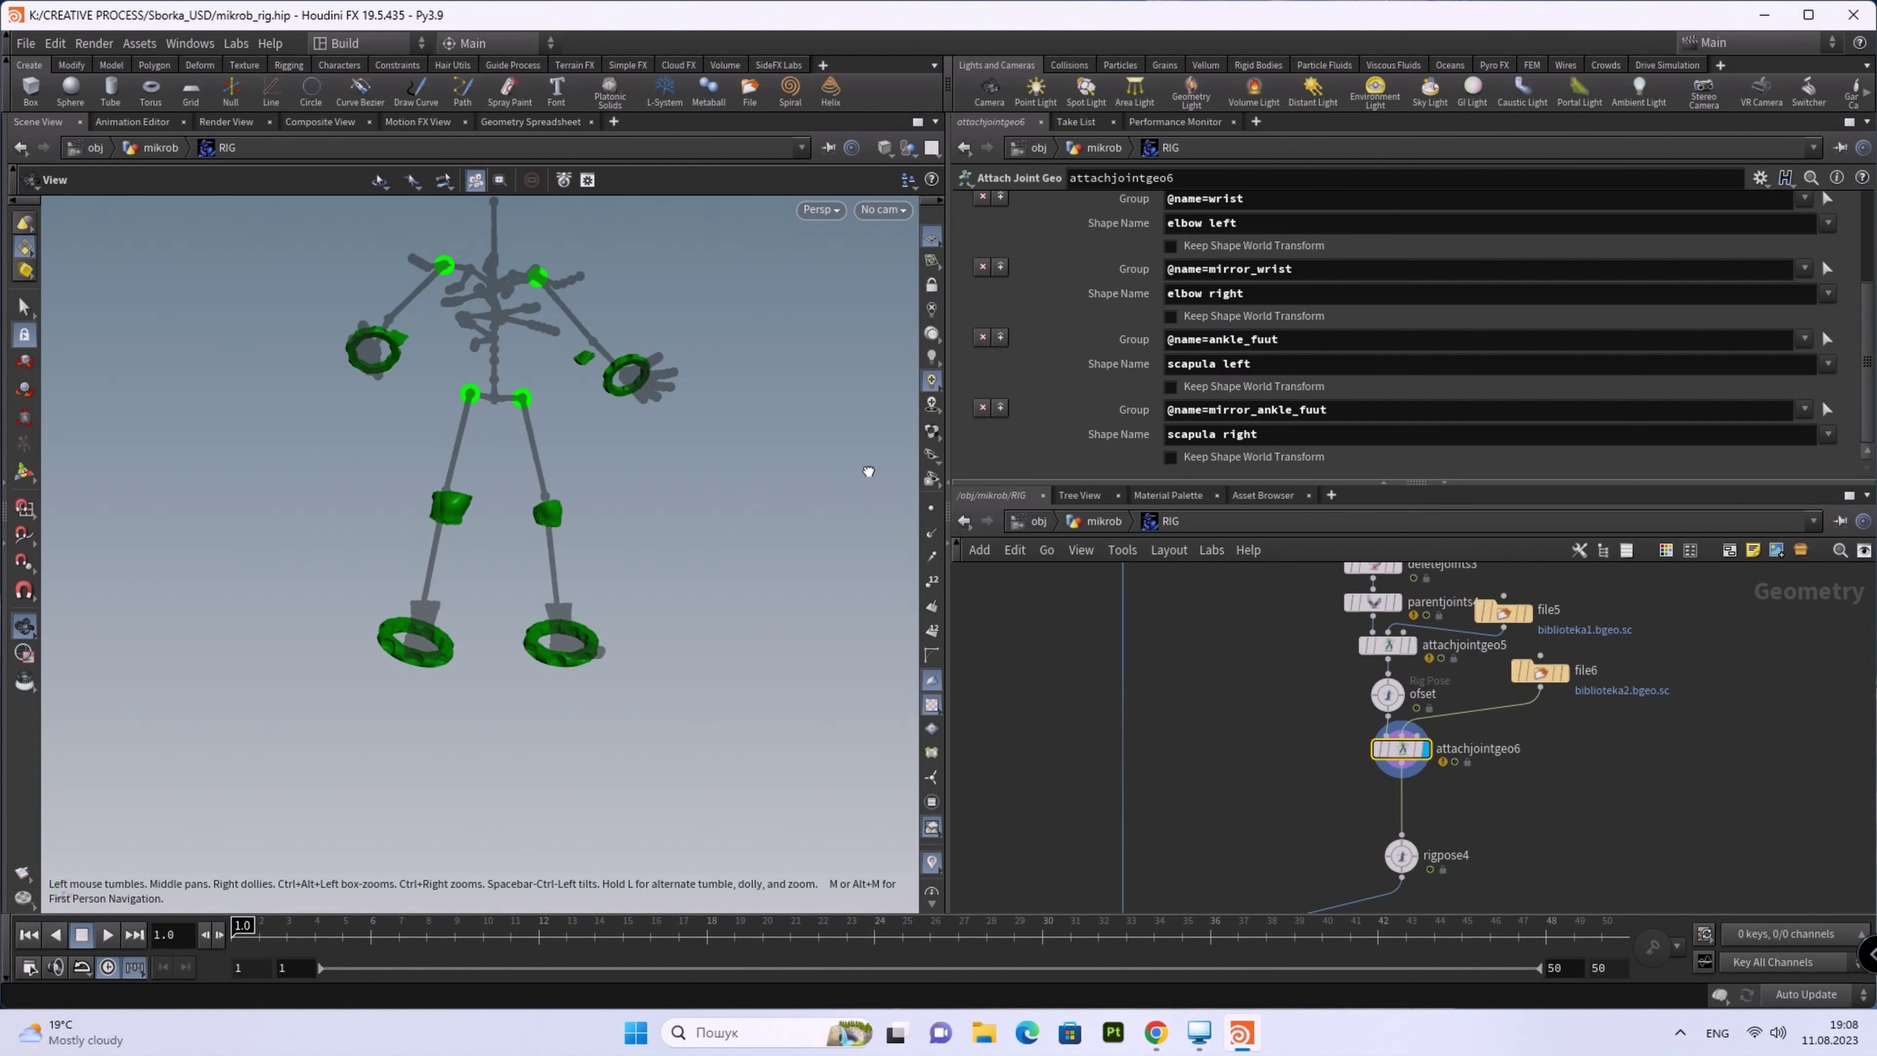
scroll(1304, 333, up, 3)
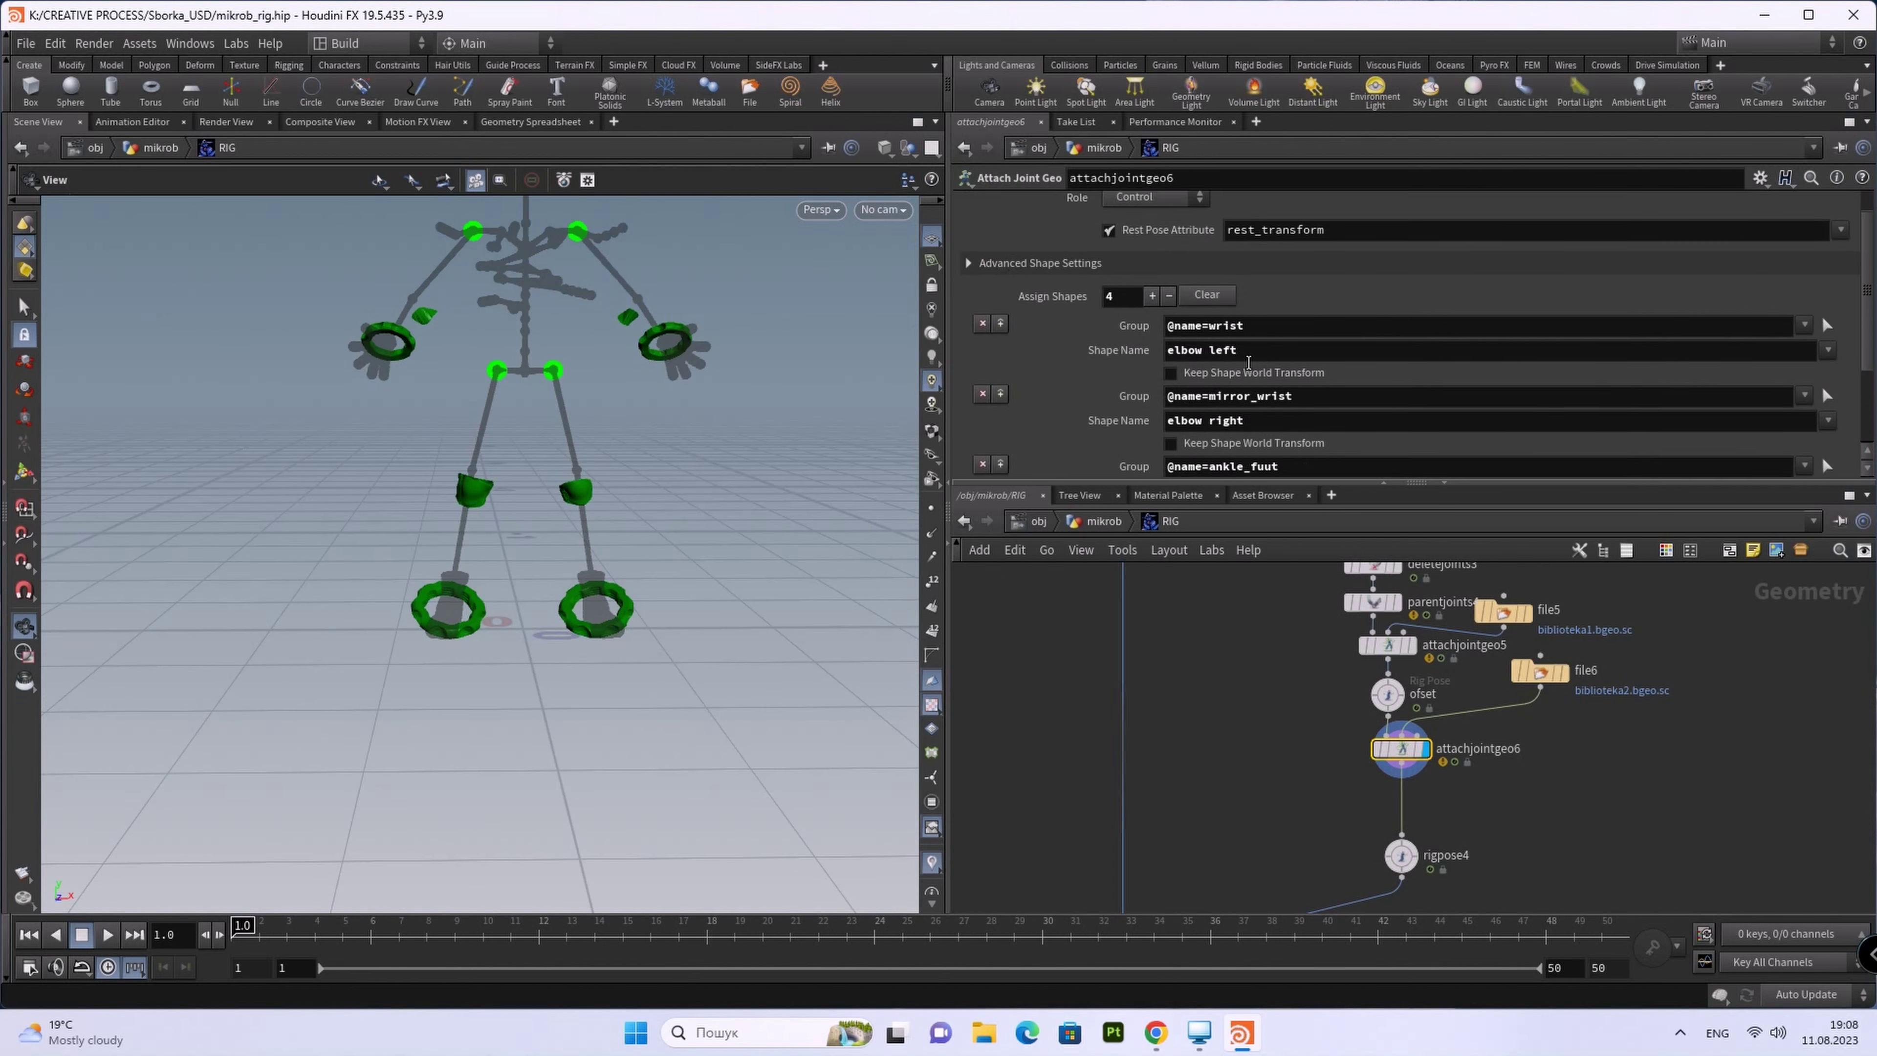
scroll(1304, 333, up, 3)
click(1049, 206)
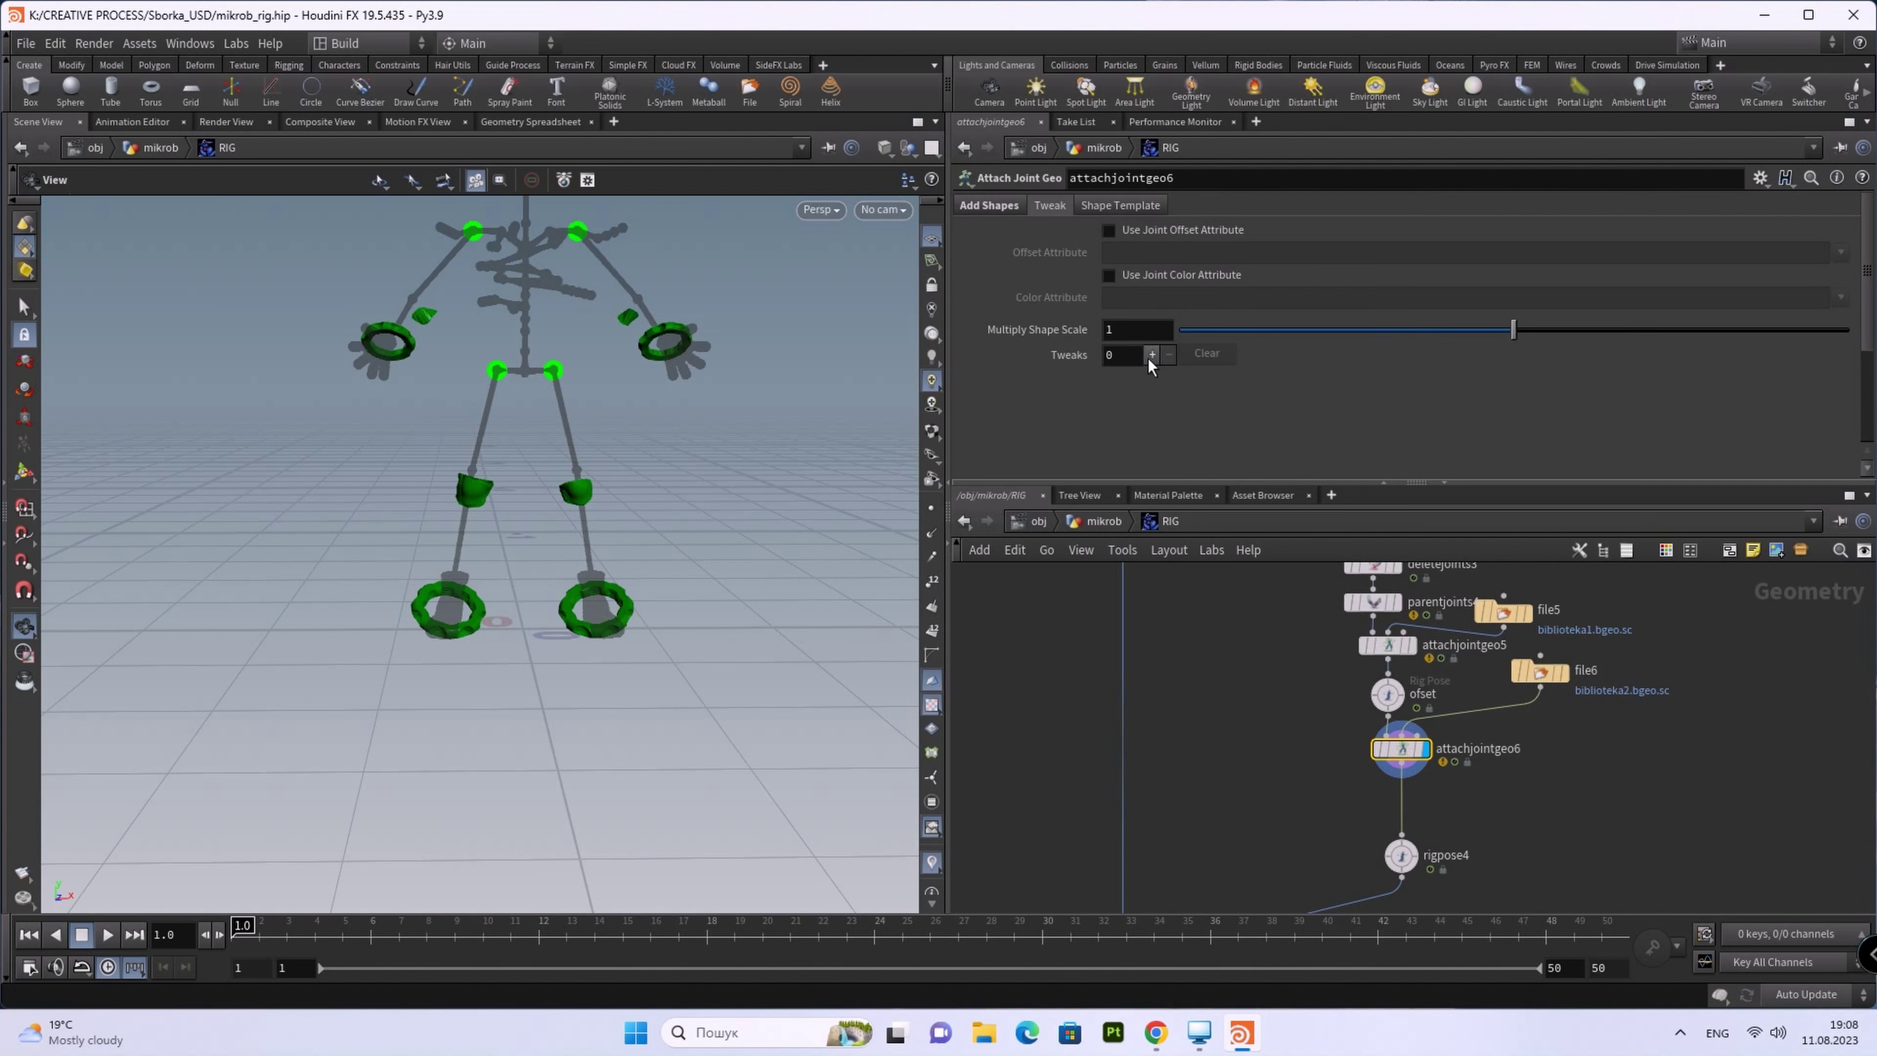
Step: Set Tweaks to 4 and group the first tweak to the wrist joint
click(1129, 354)
text(4)
key(Return)
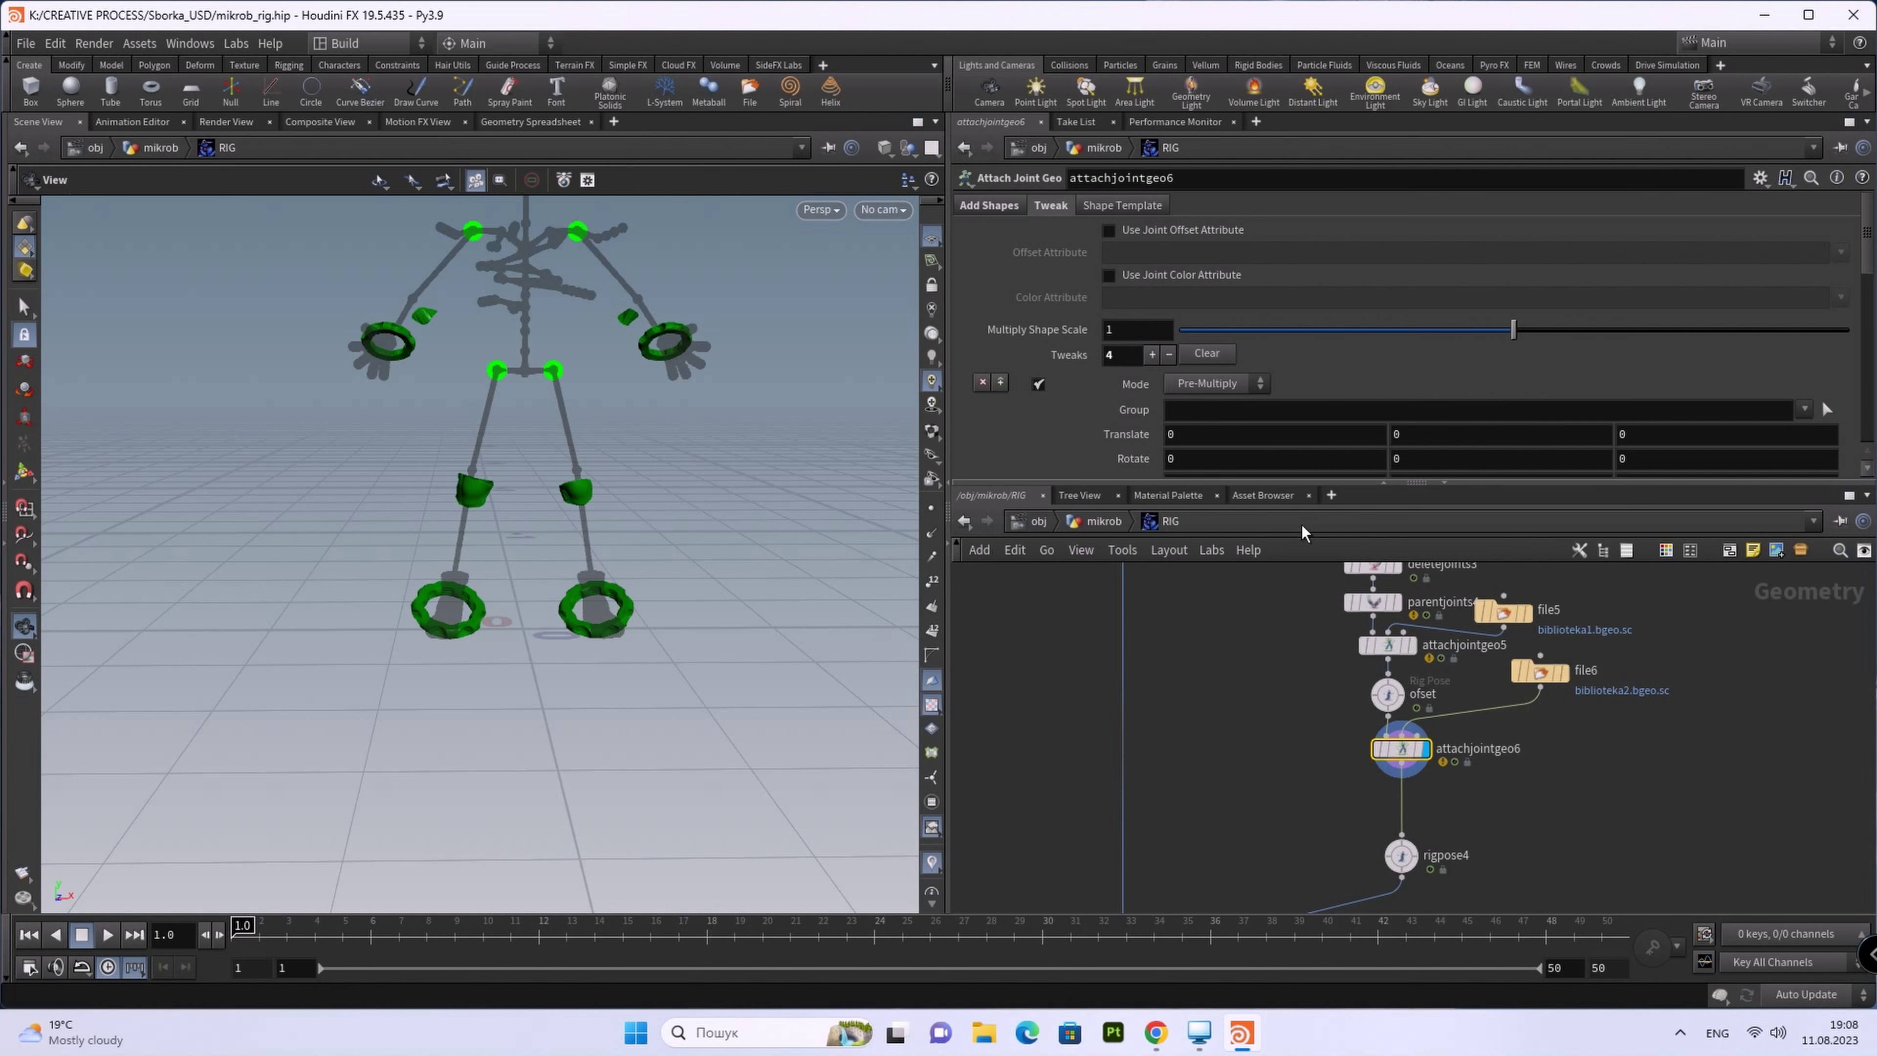
drag(1327, 486, 1326, 738)
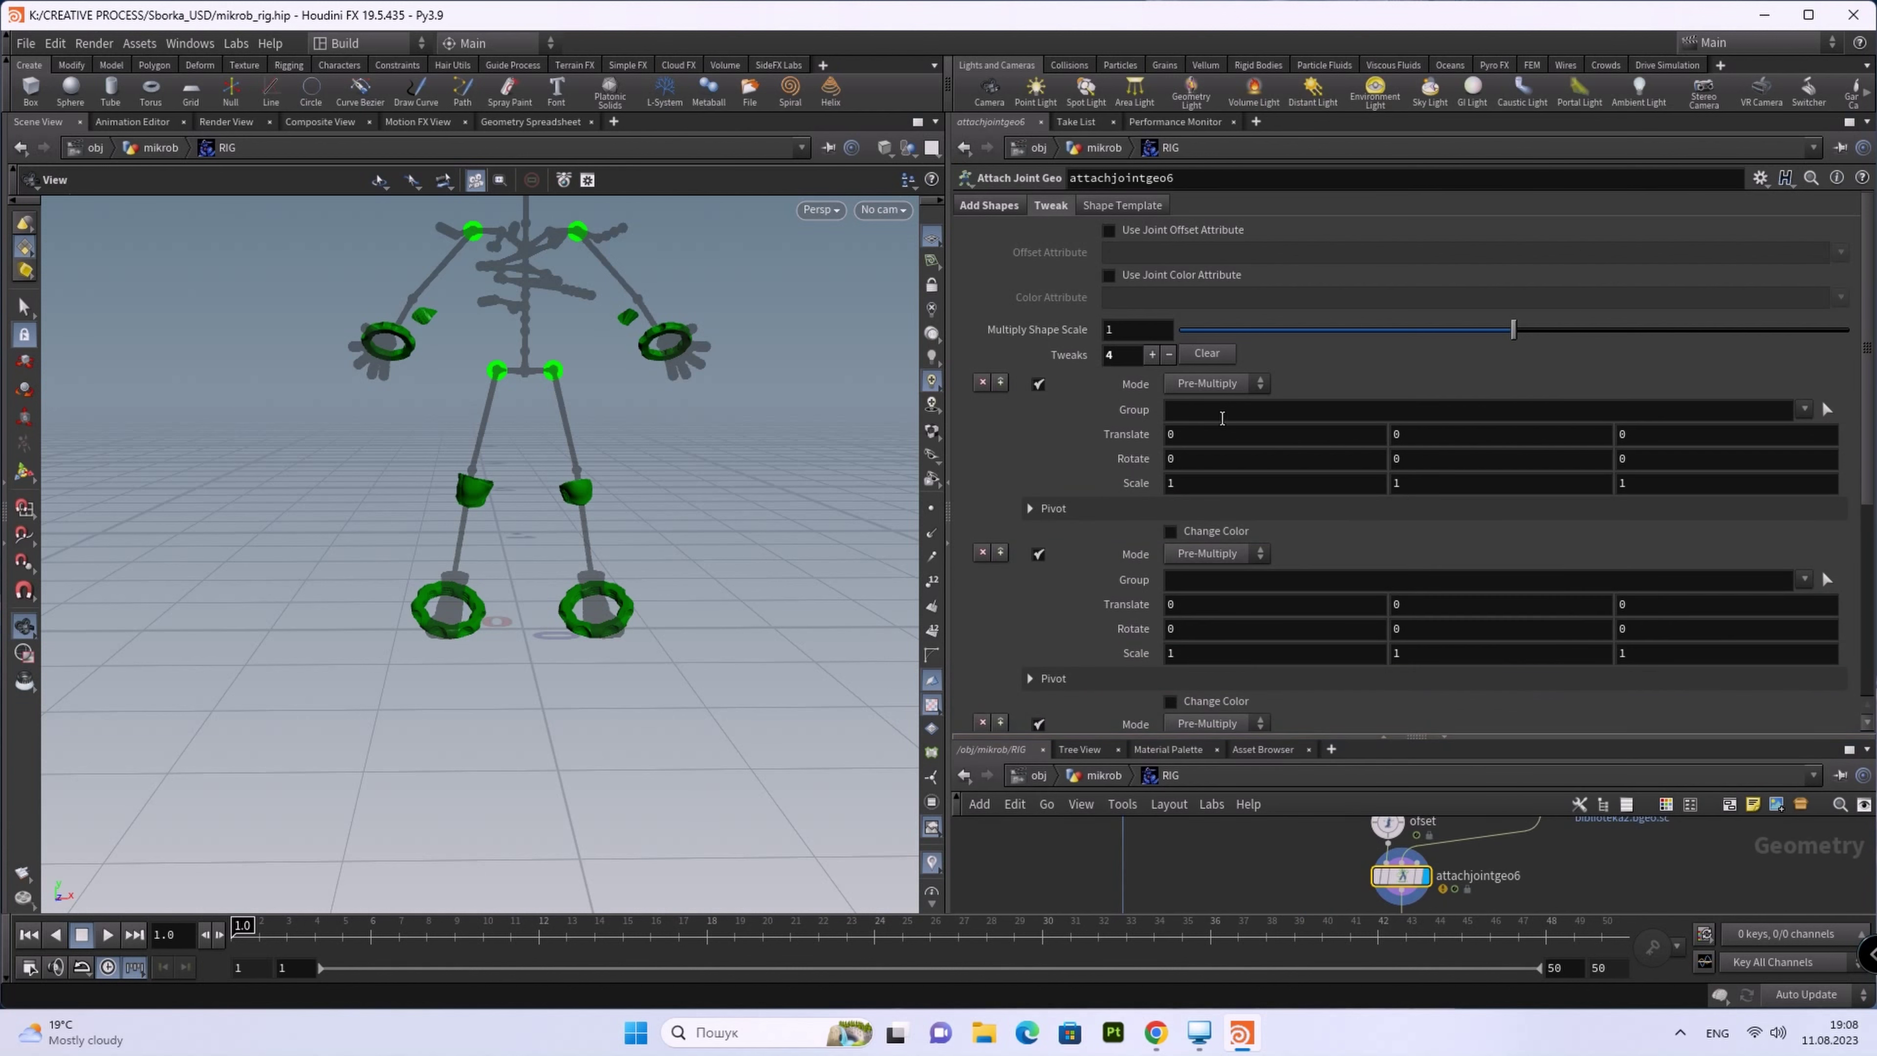
click(1818, 410)
click(1822, 410)
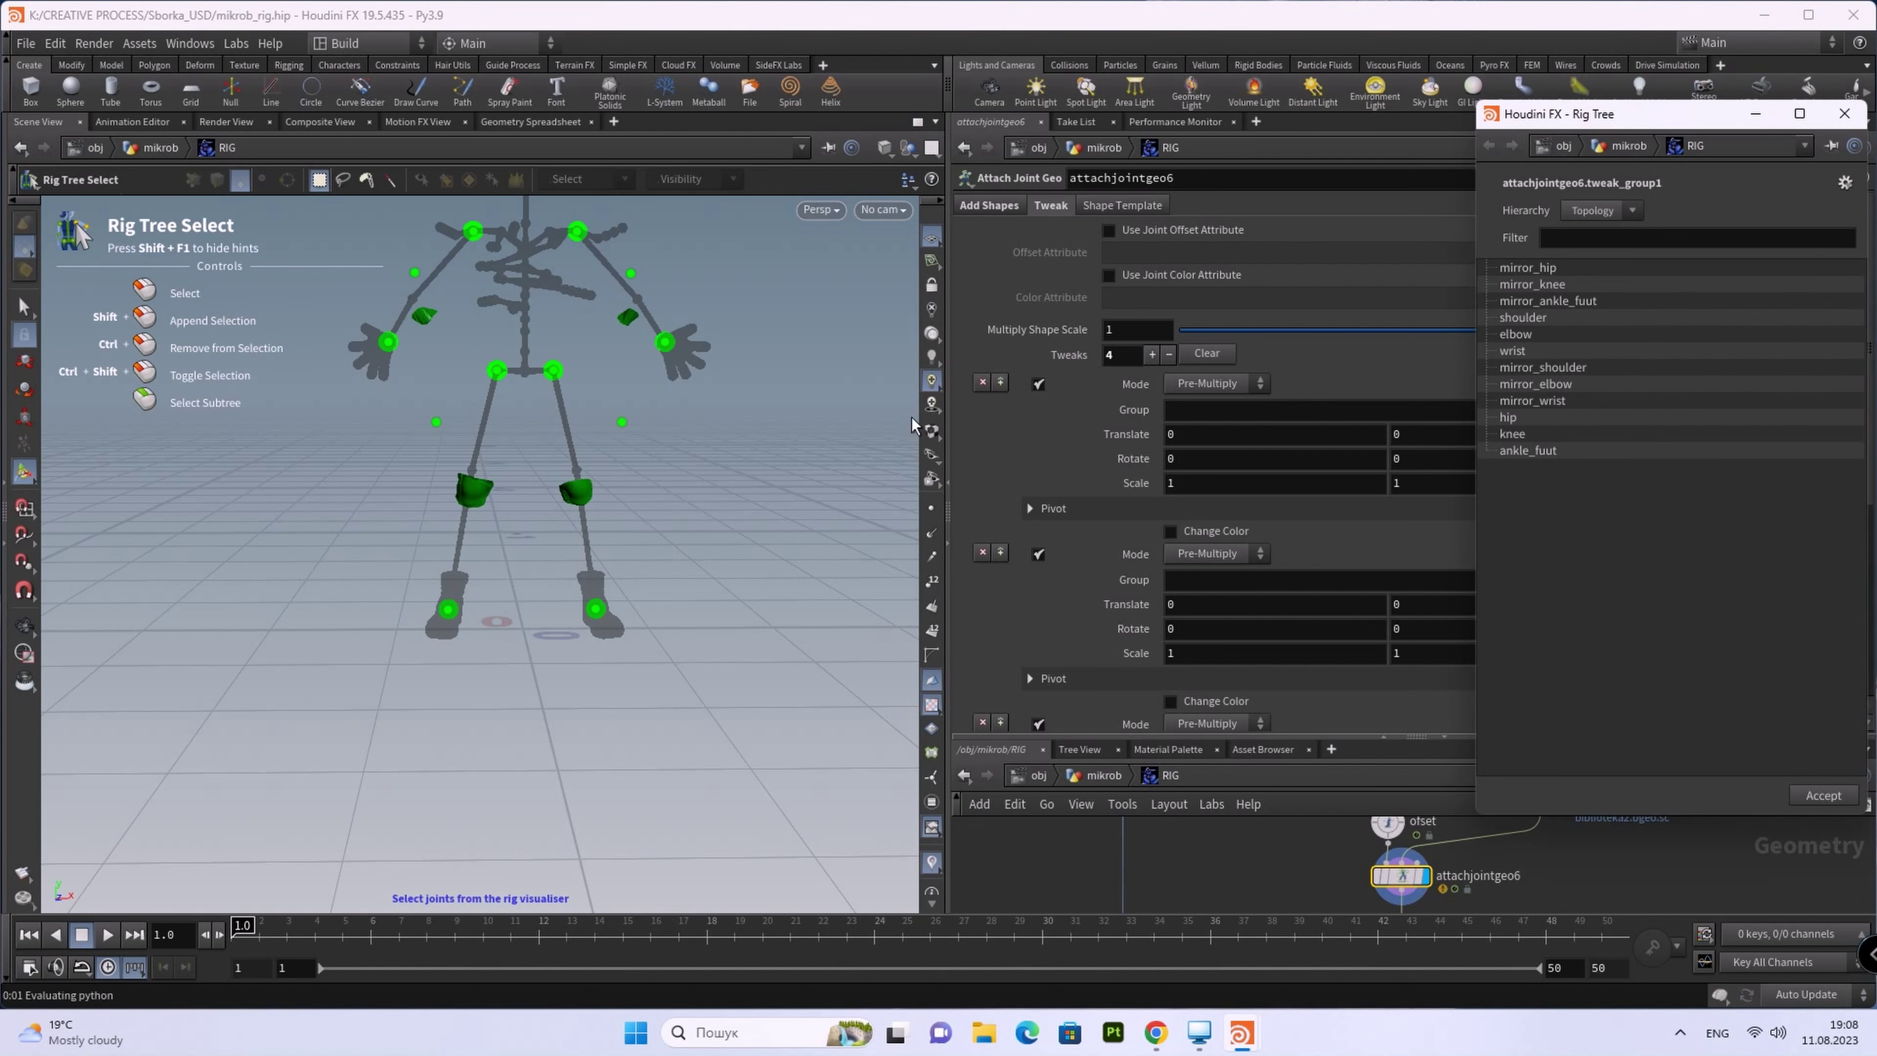
click(665, 345)
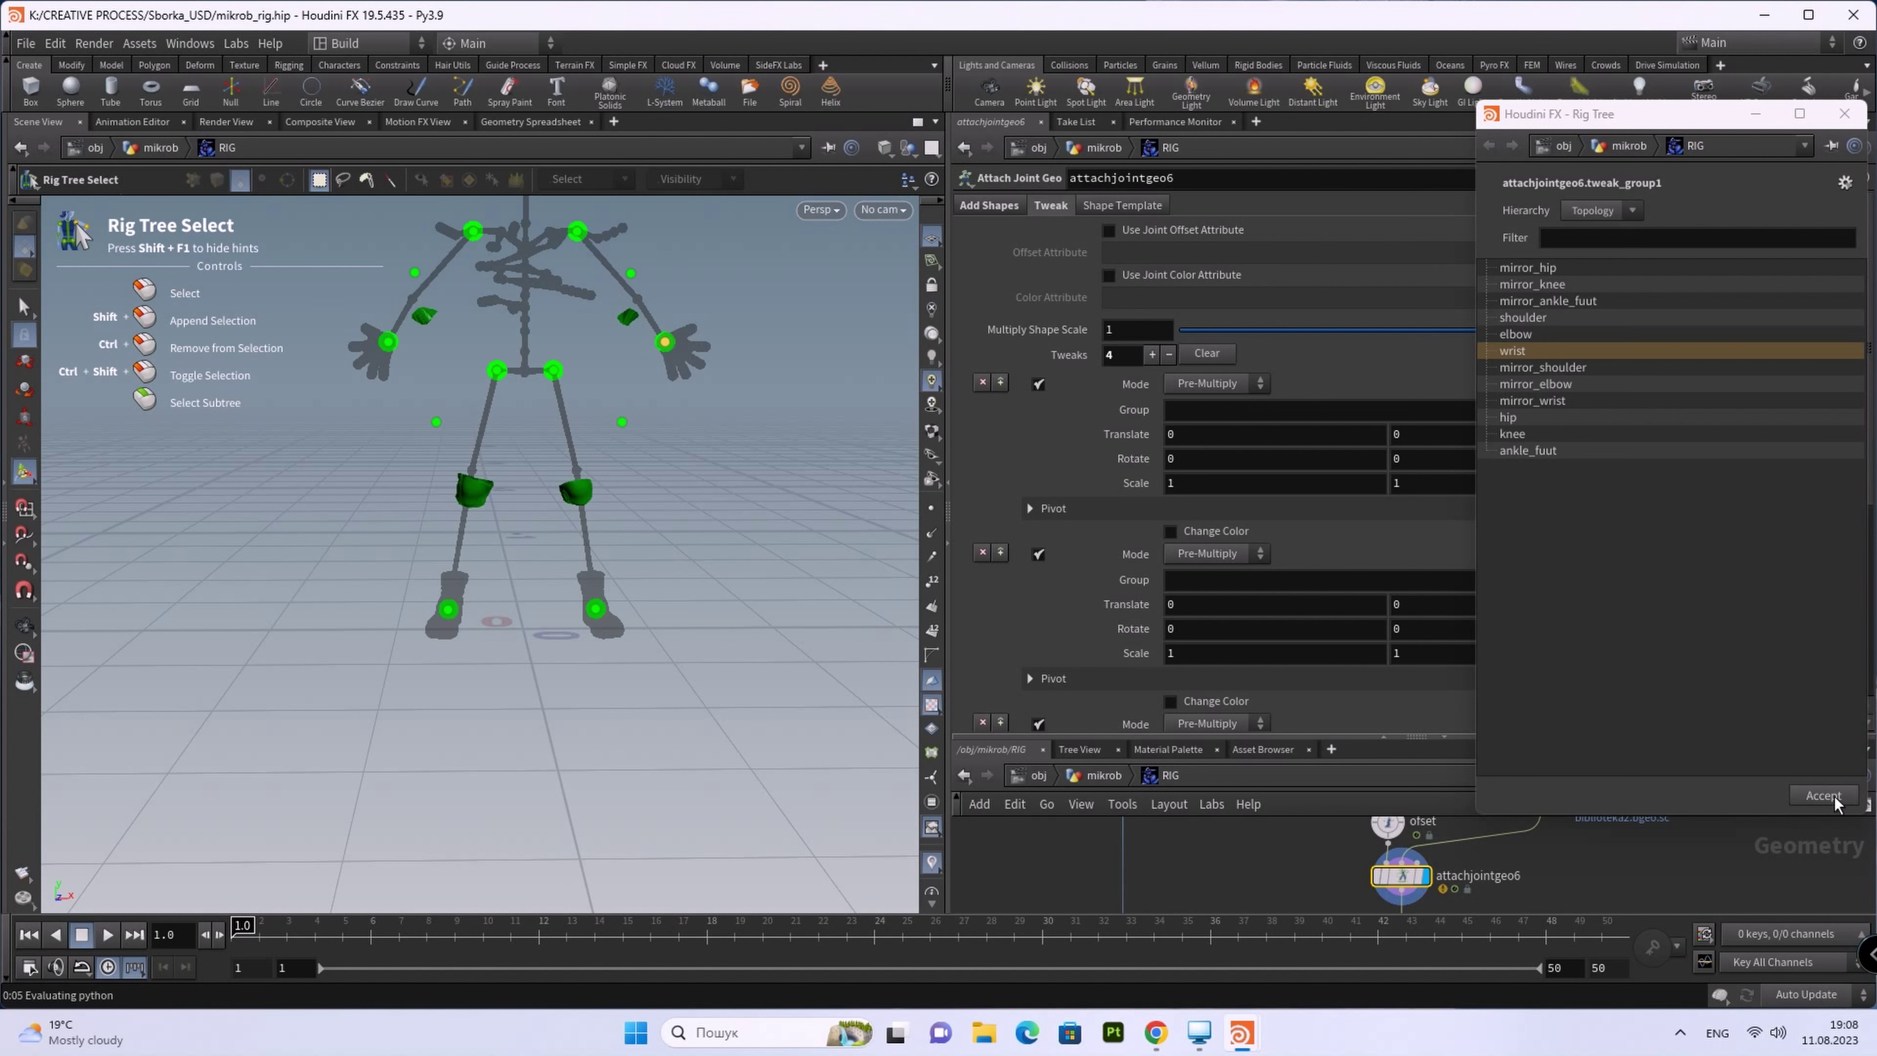
click(1833, 799)
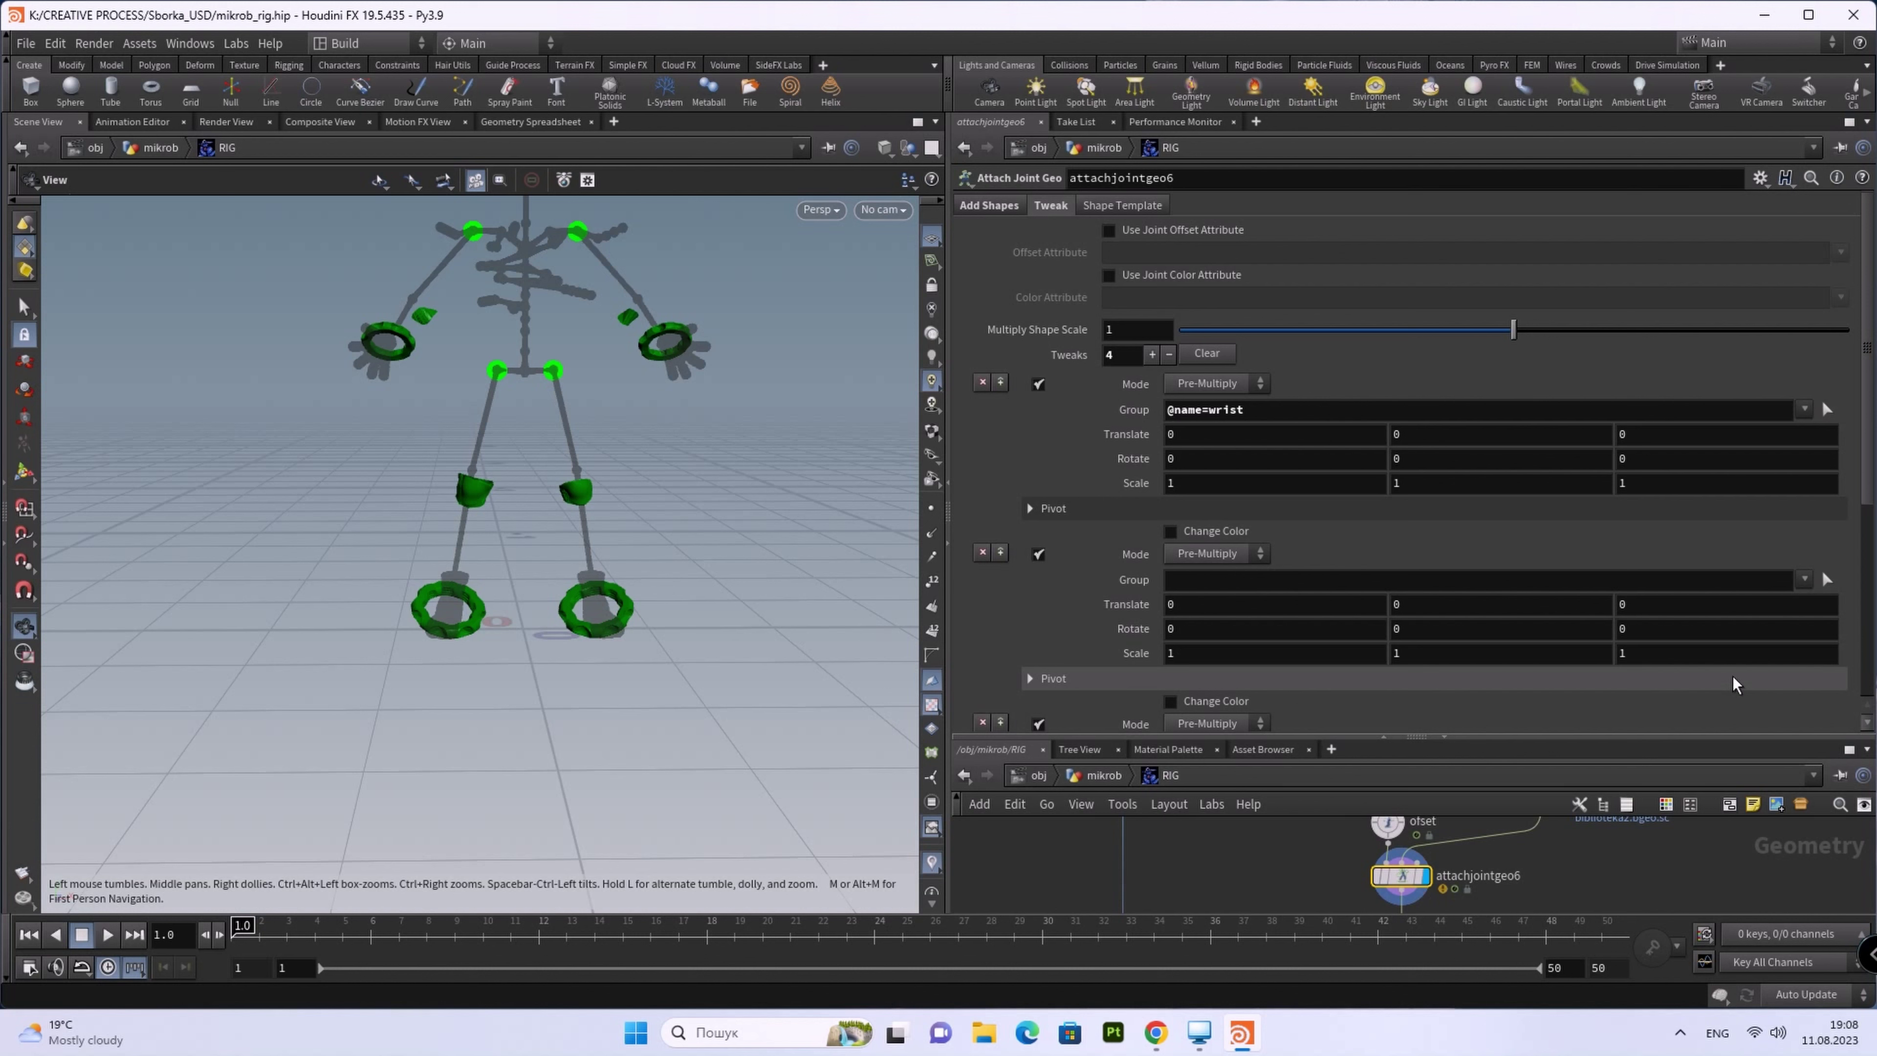
Step: Group the second tweak to the mirror_wrist joint
click(1827, 579)
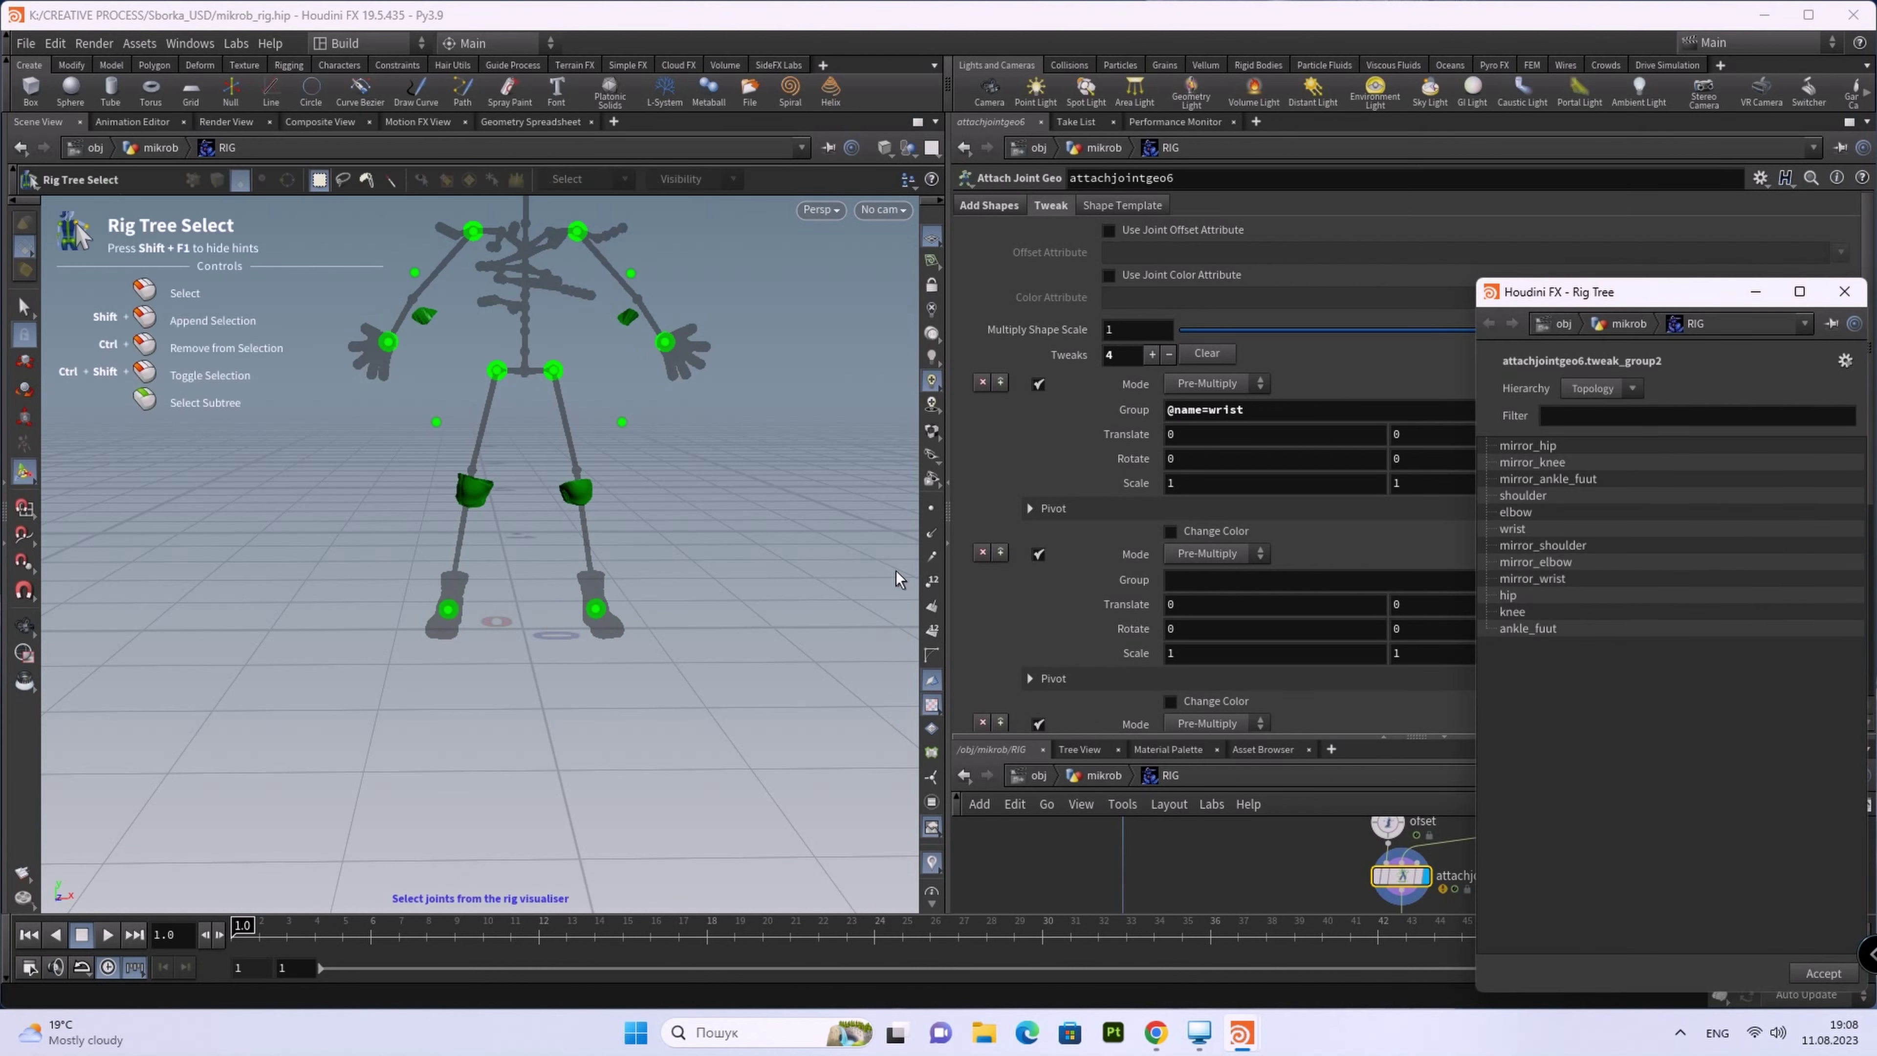
click(388, 342)
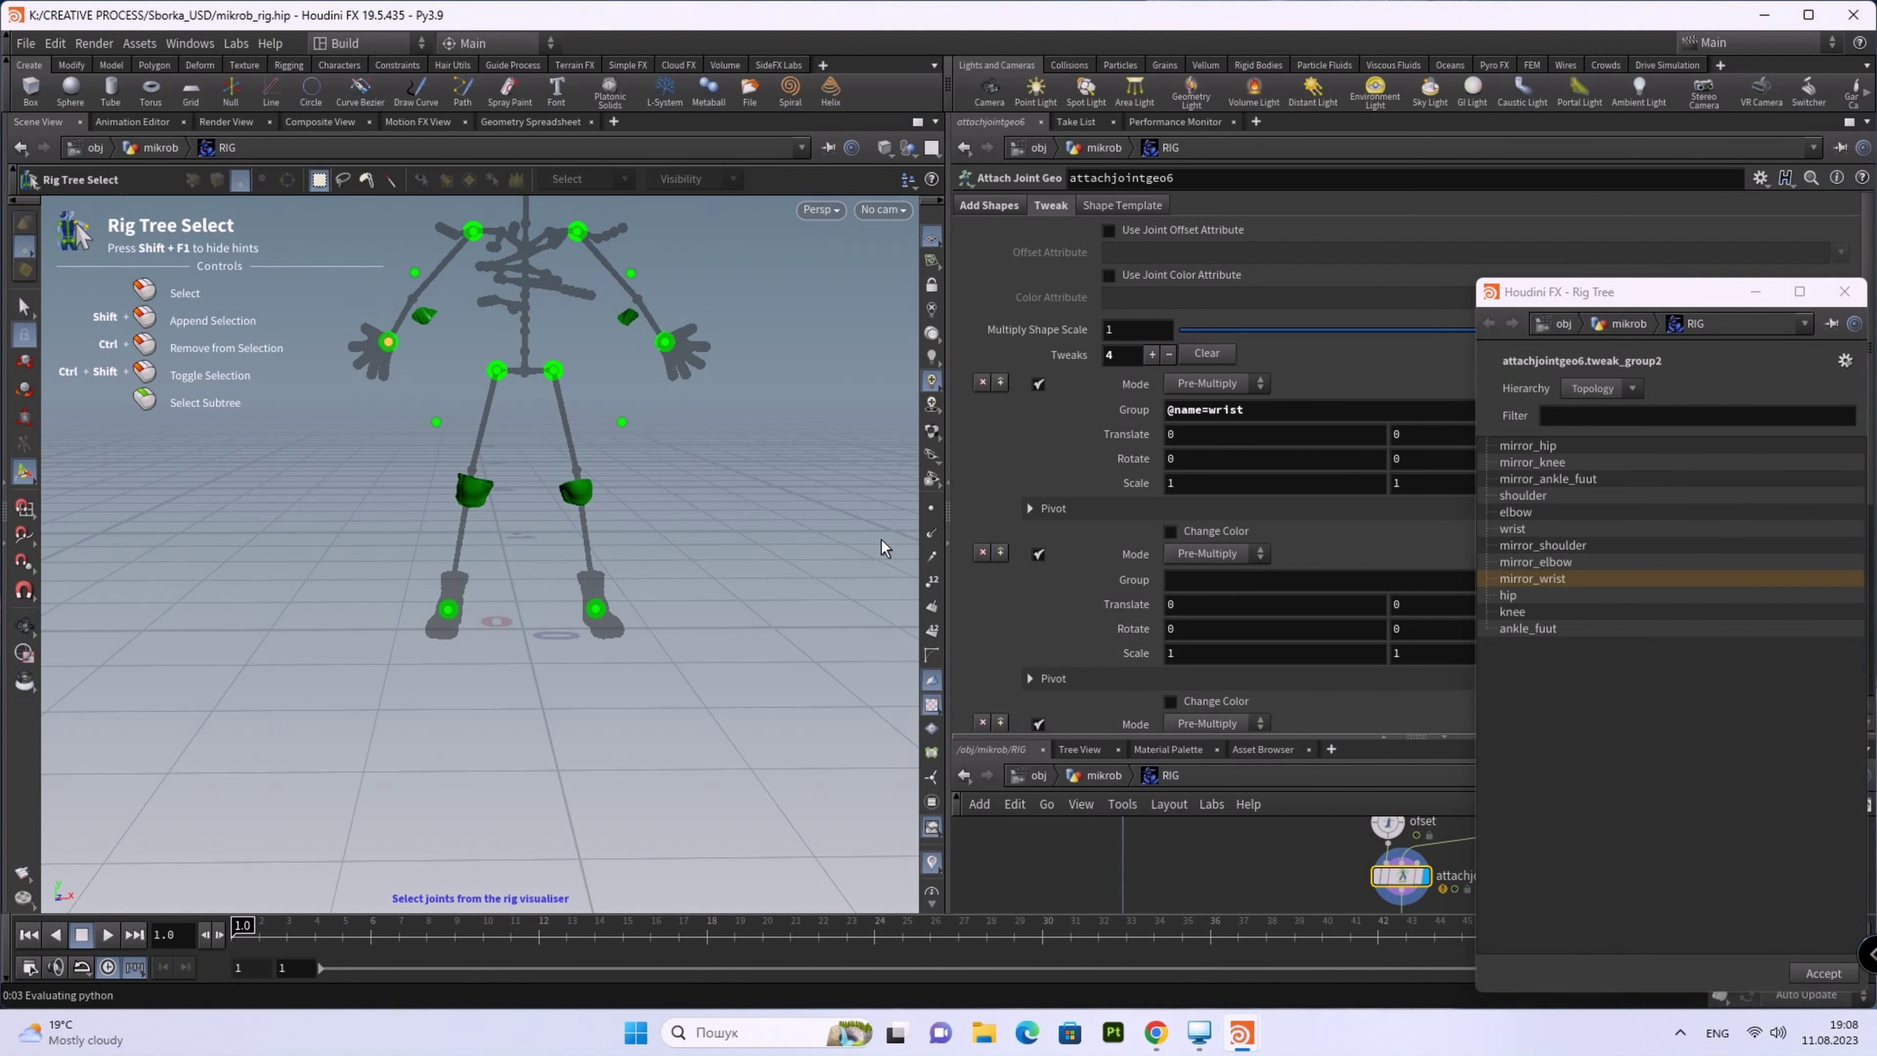
click(1814, 973)
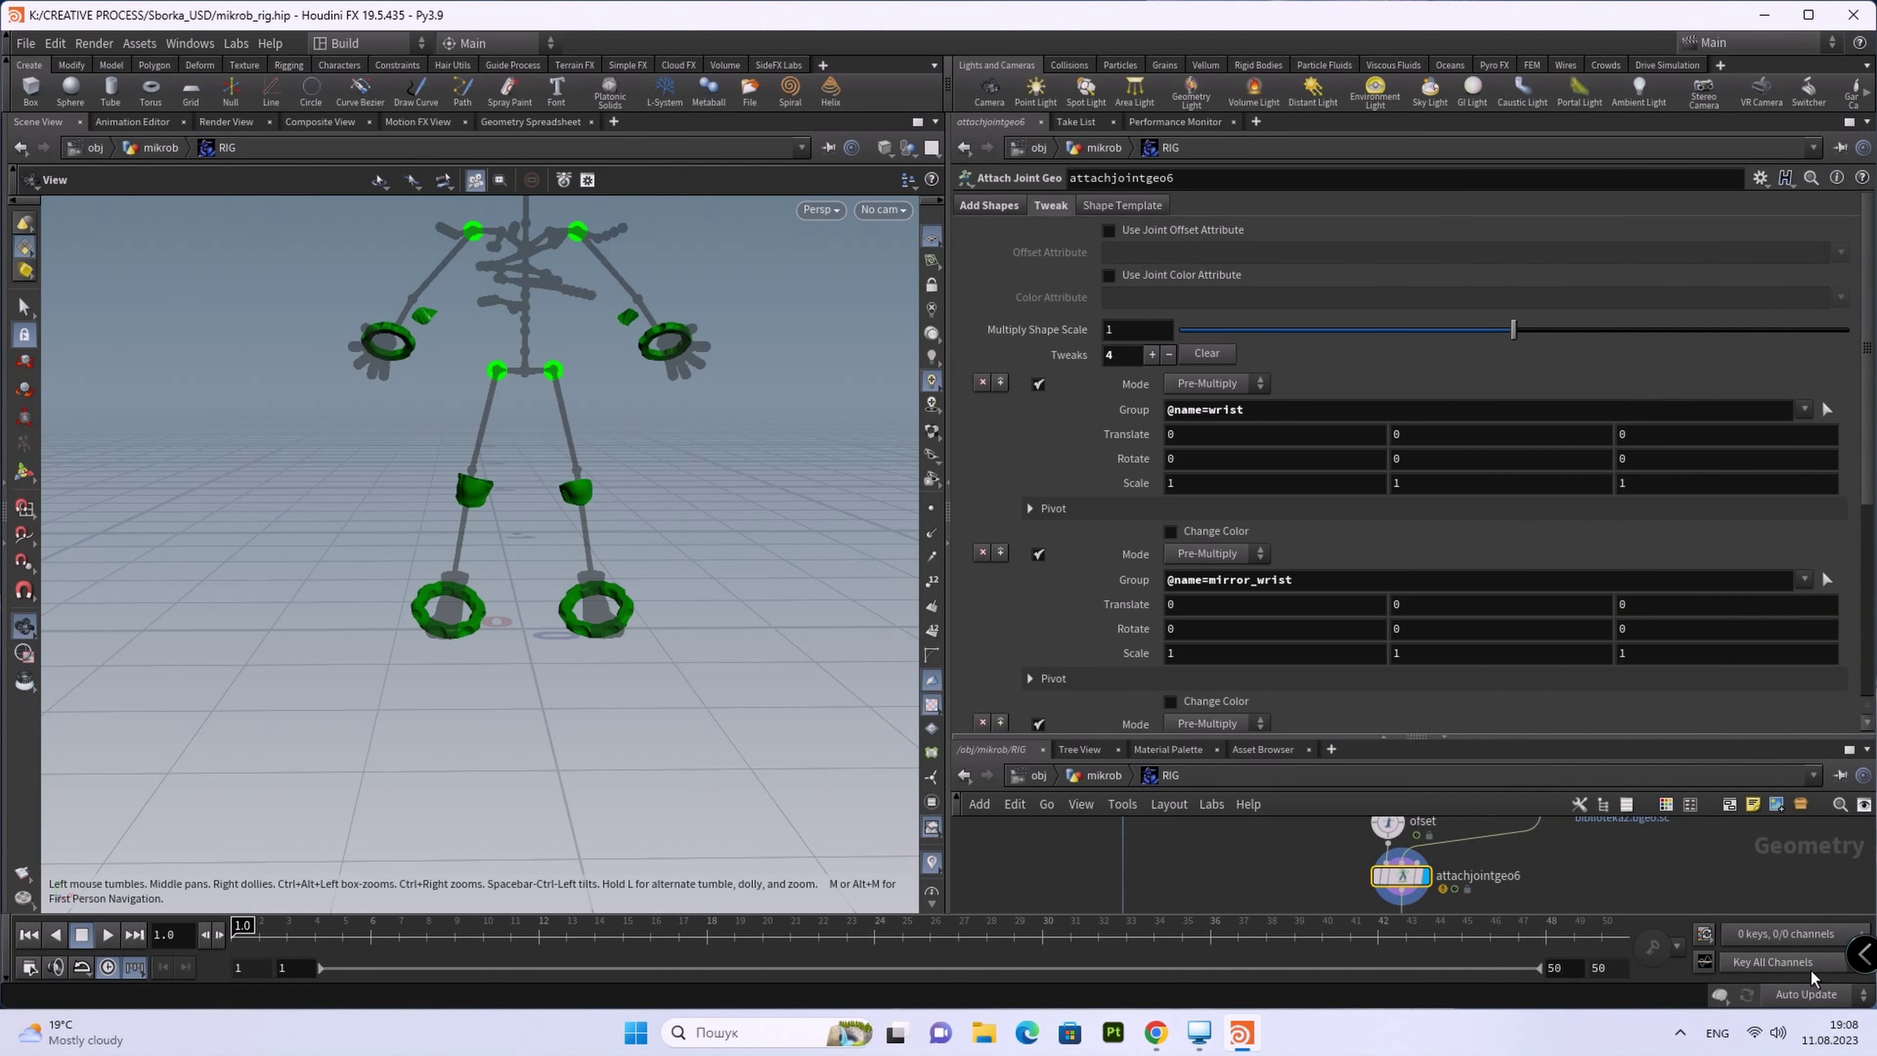
scroll(1548, 511, down, 2)
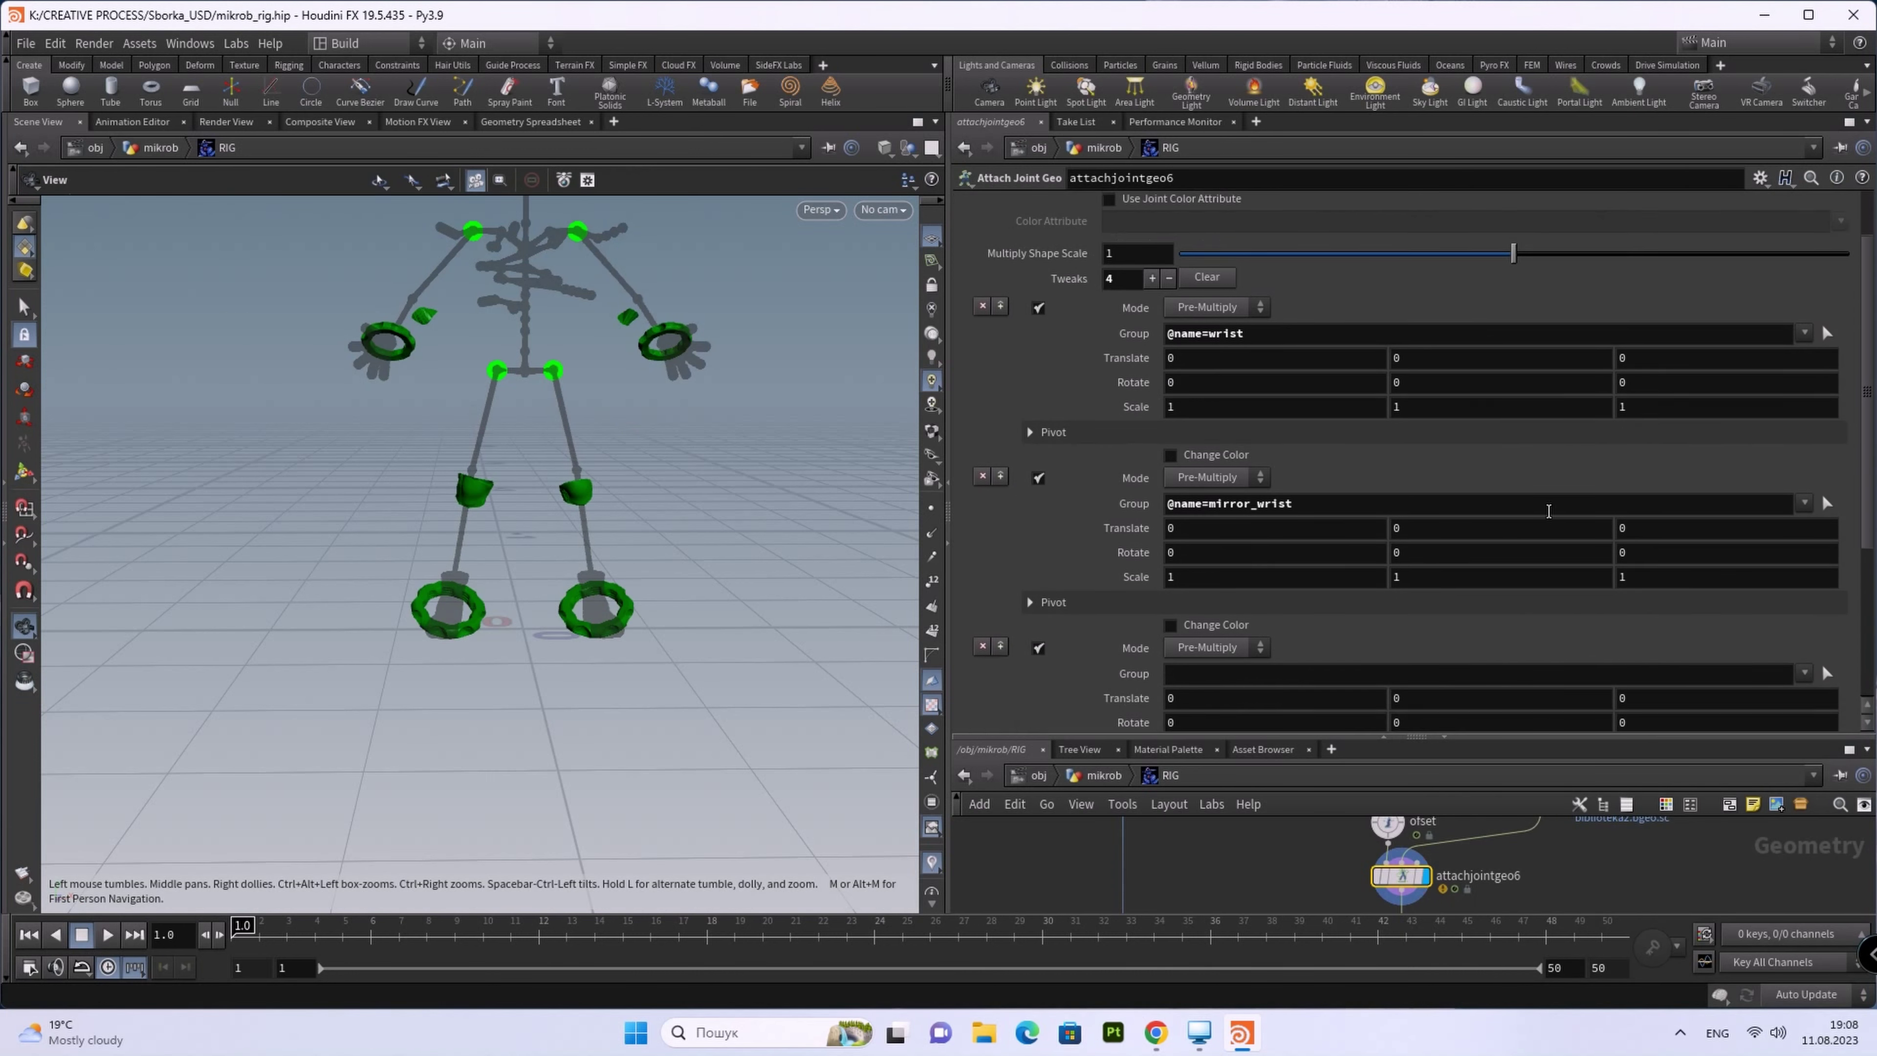
scroll(1547, 511, down, 5)
Step: Group the third and fourth tweaks to ankle_fuut and mirror_ankle_fuut
click(1827, 497)
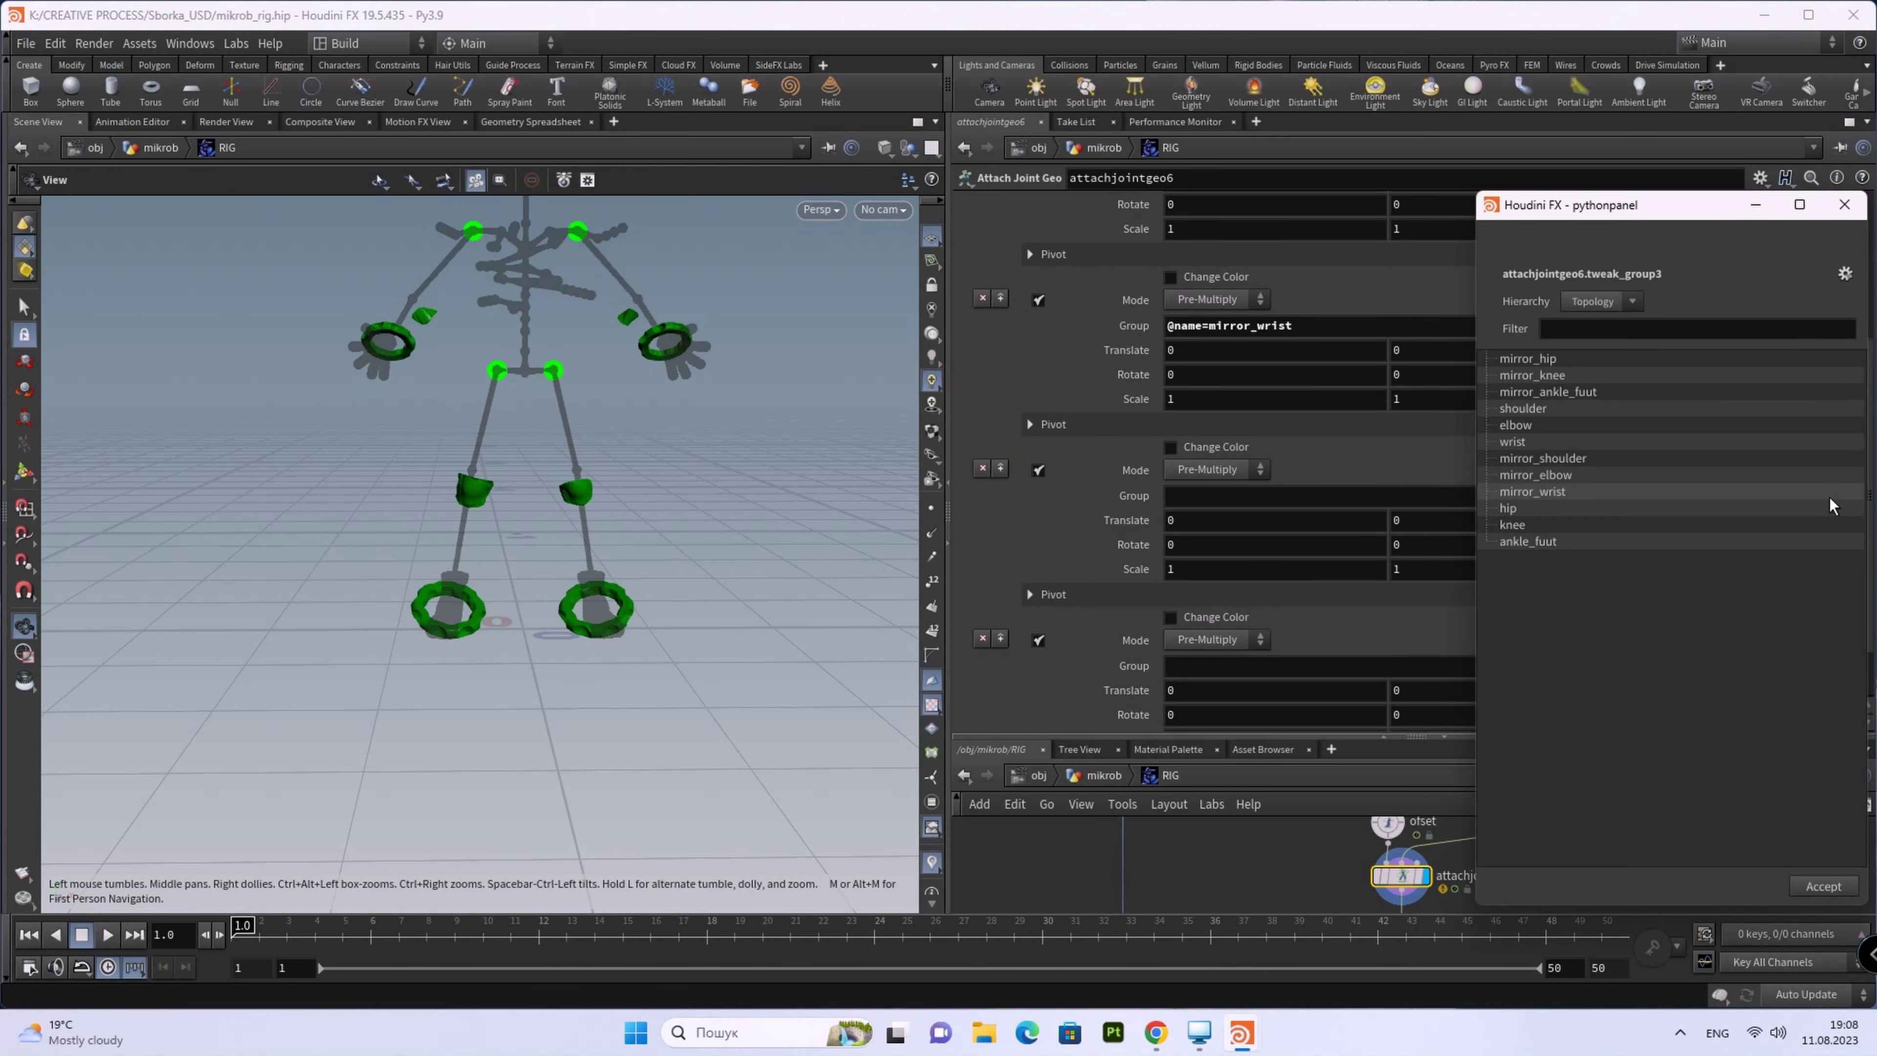
click(595, 612)
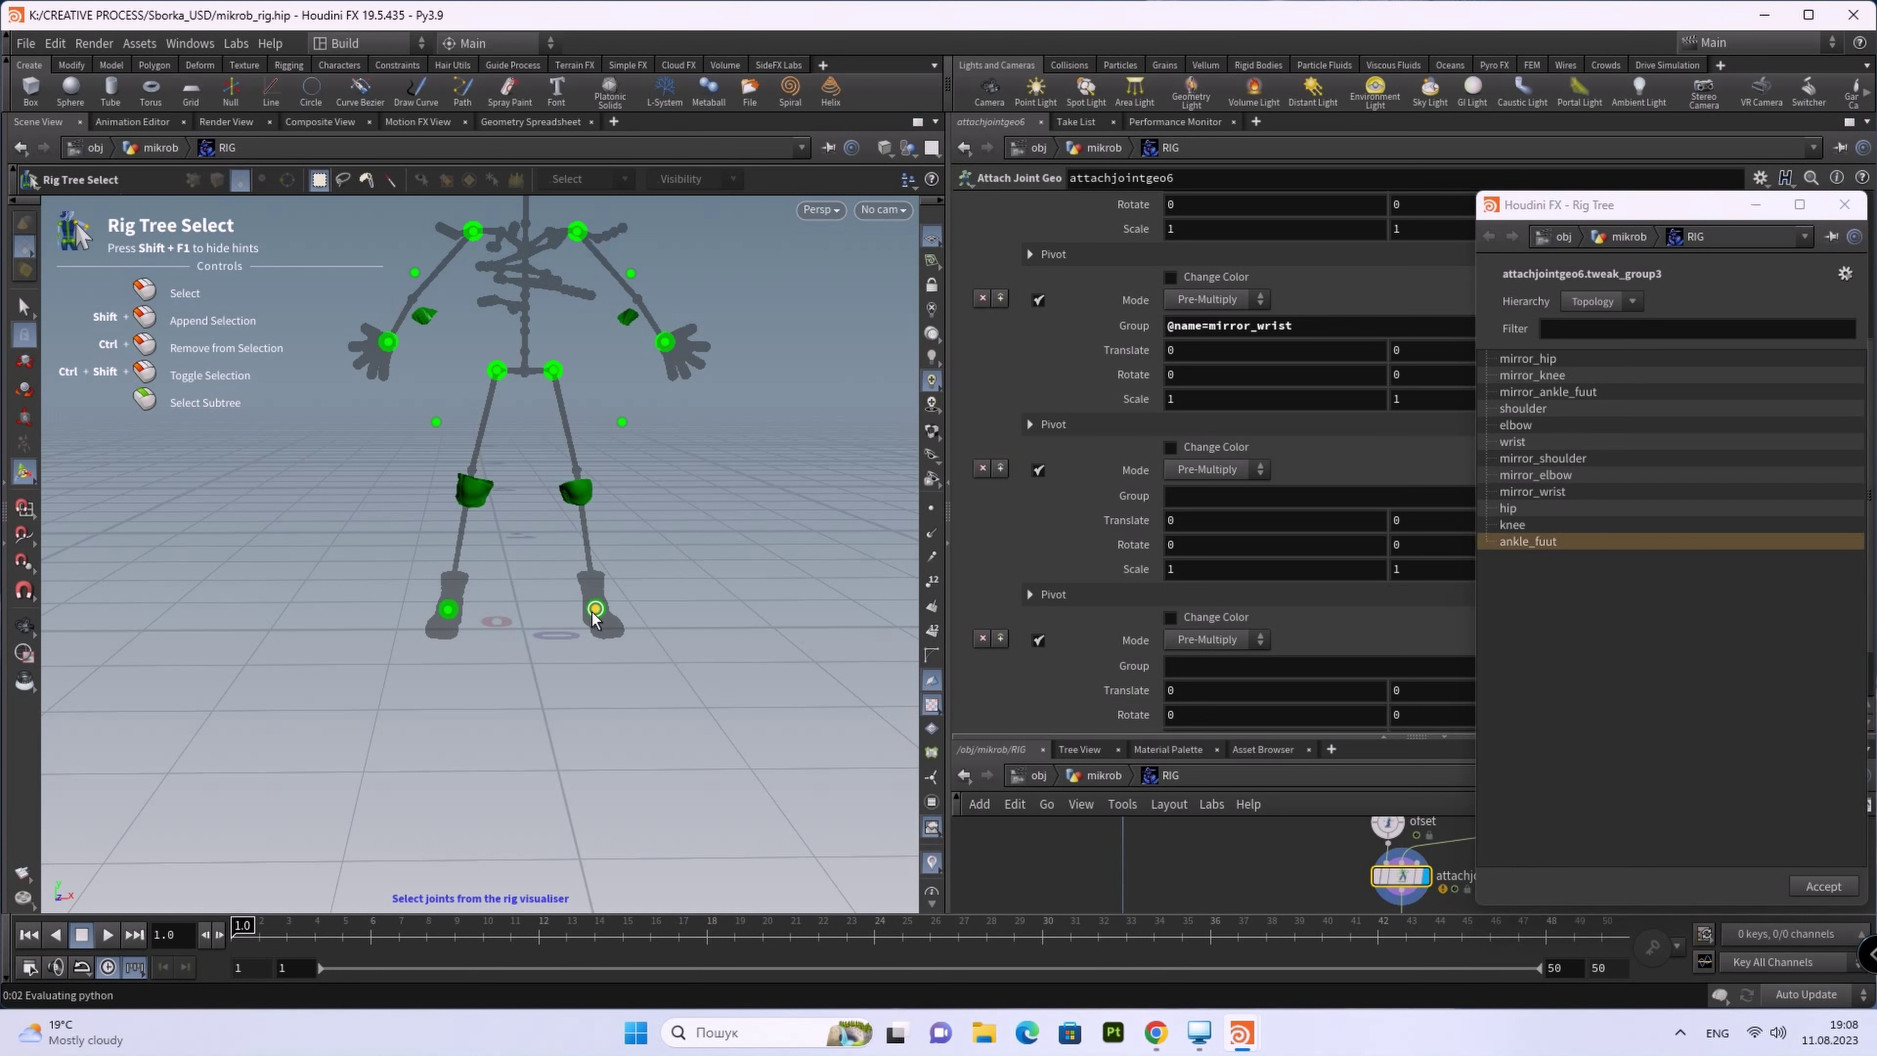
click(1847, 893)
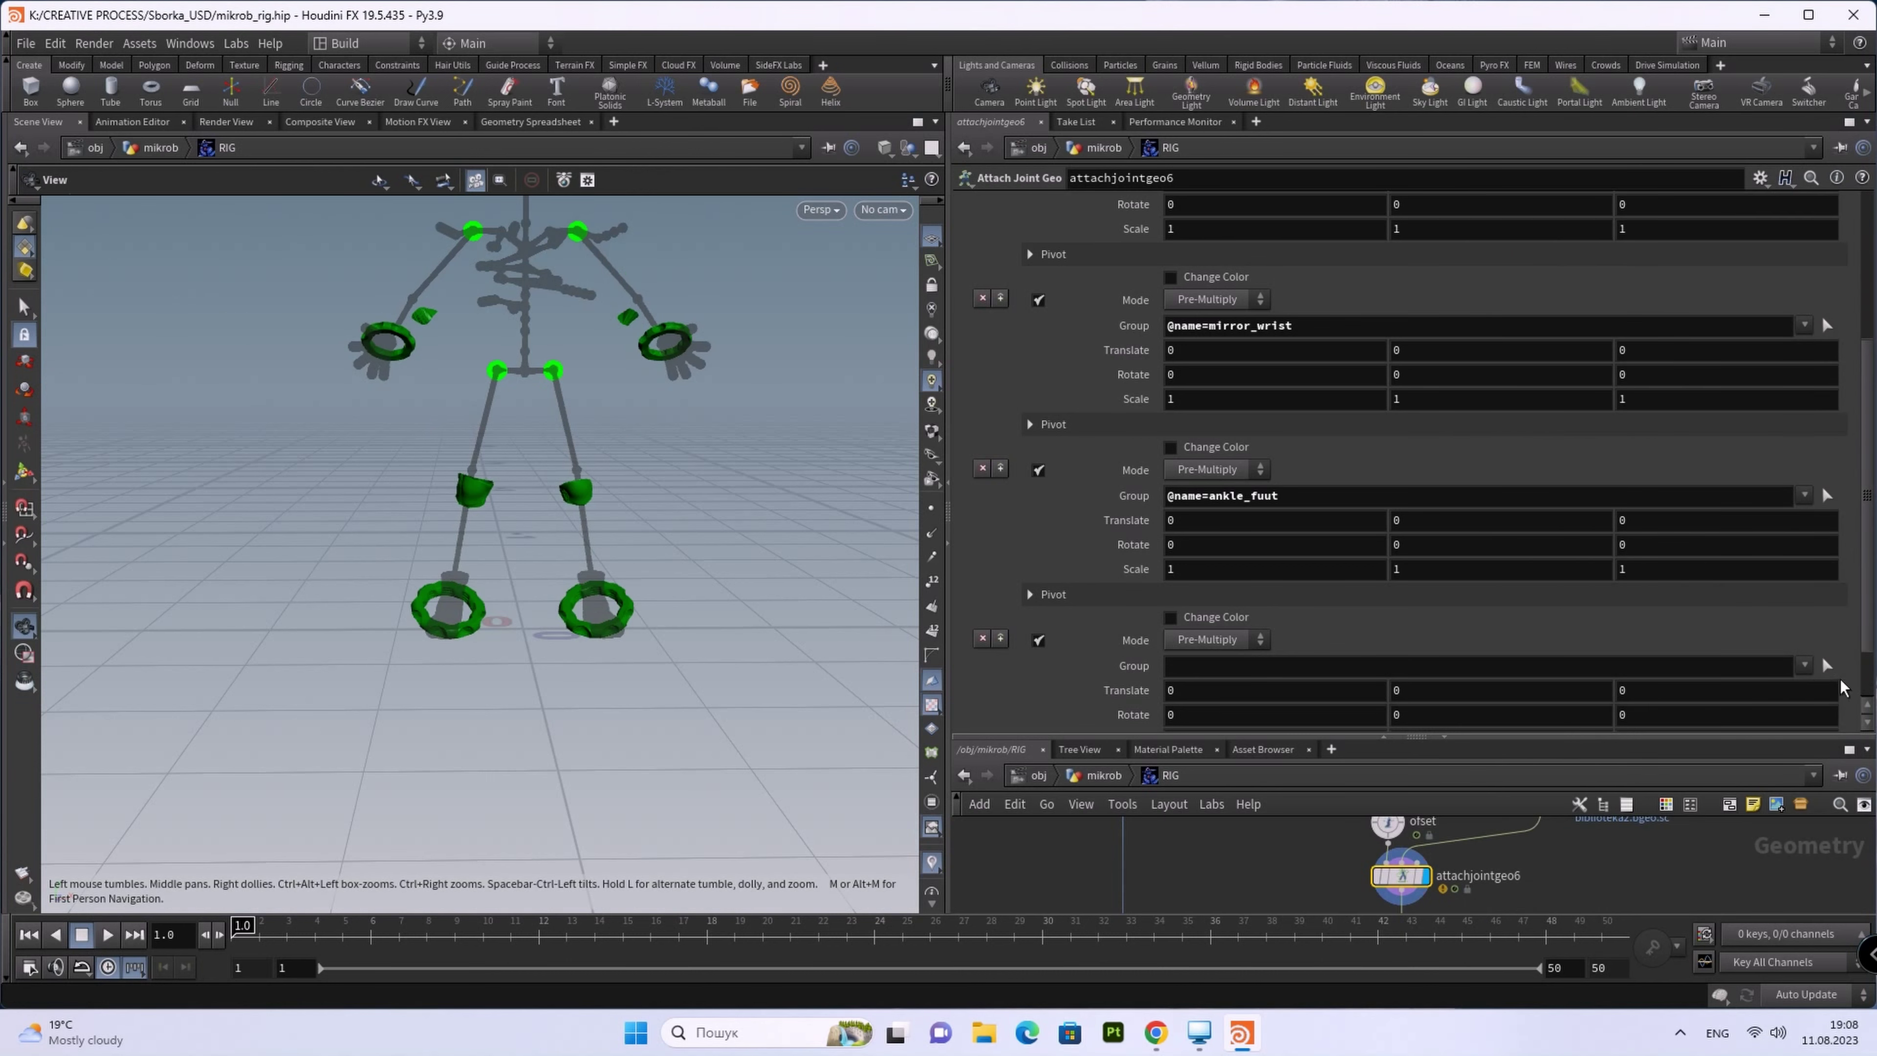
click(1828, 665)
click(447, 607)
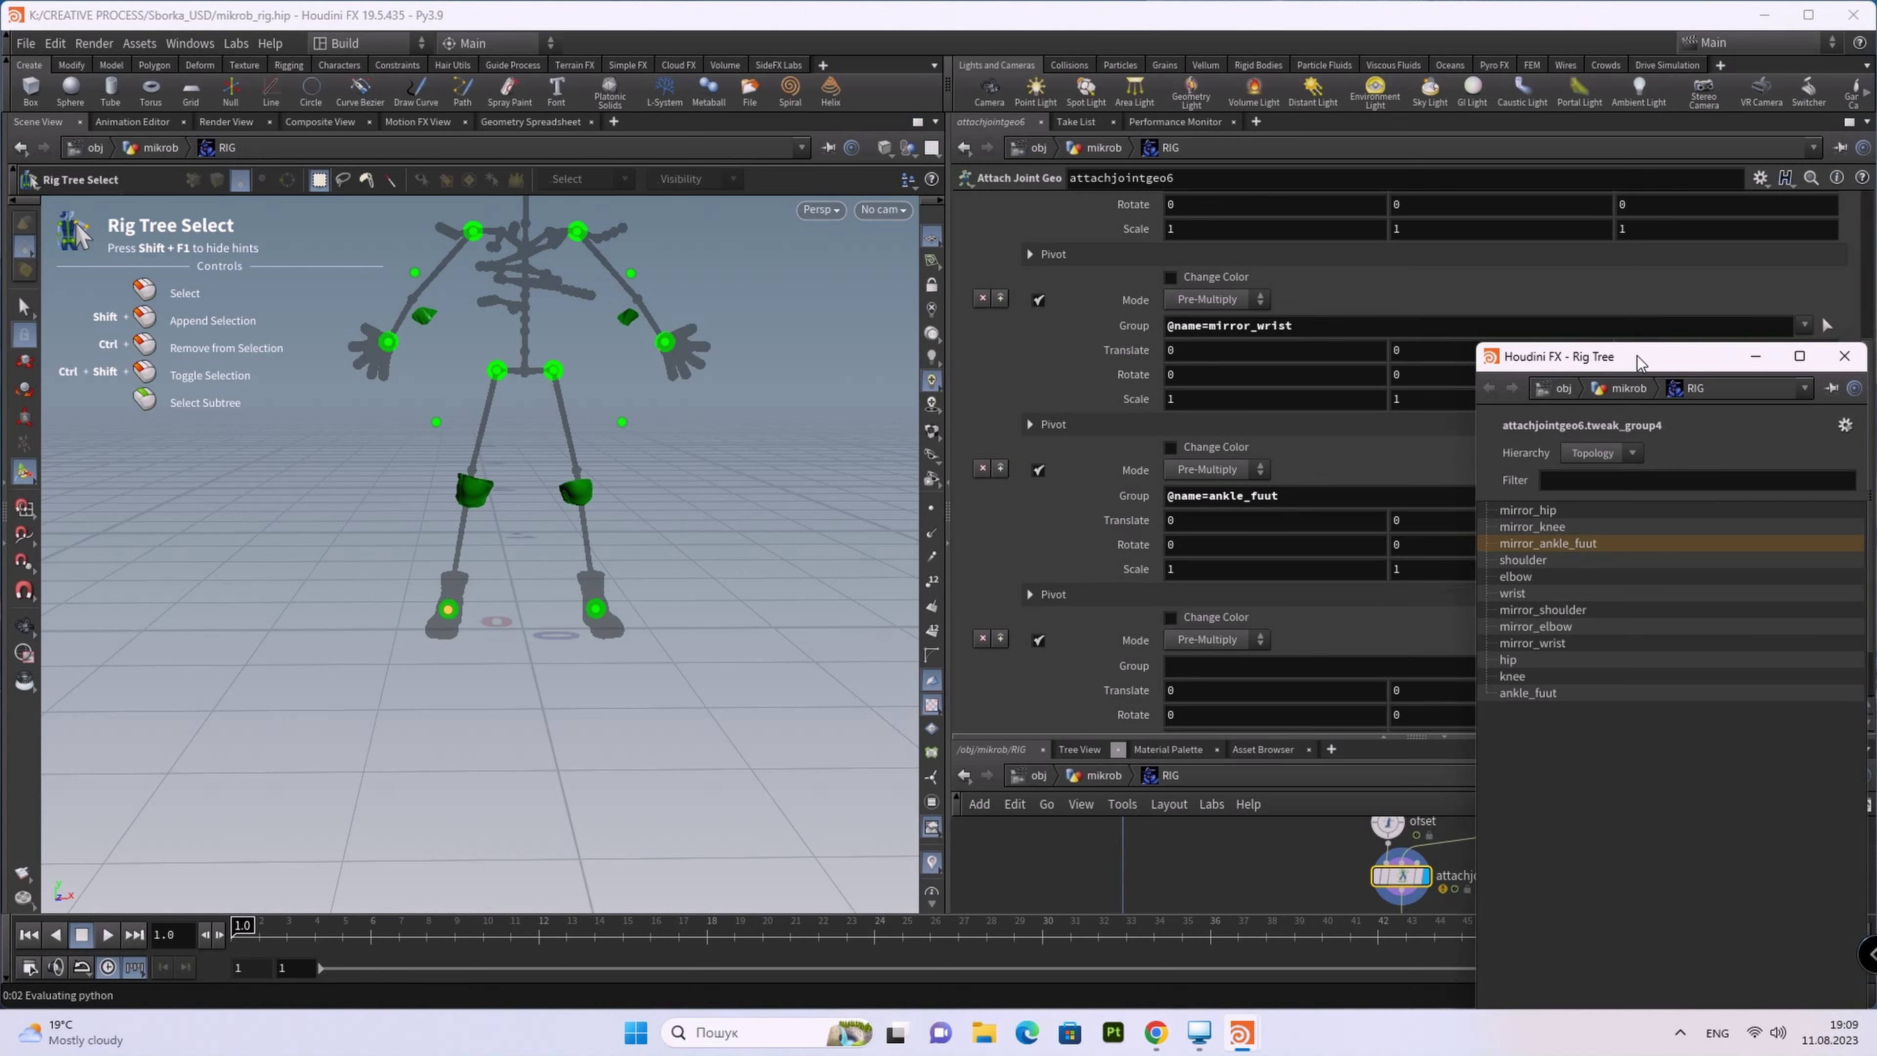
drag(1602, 369, 1363, 204)
click(1586, 874)
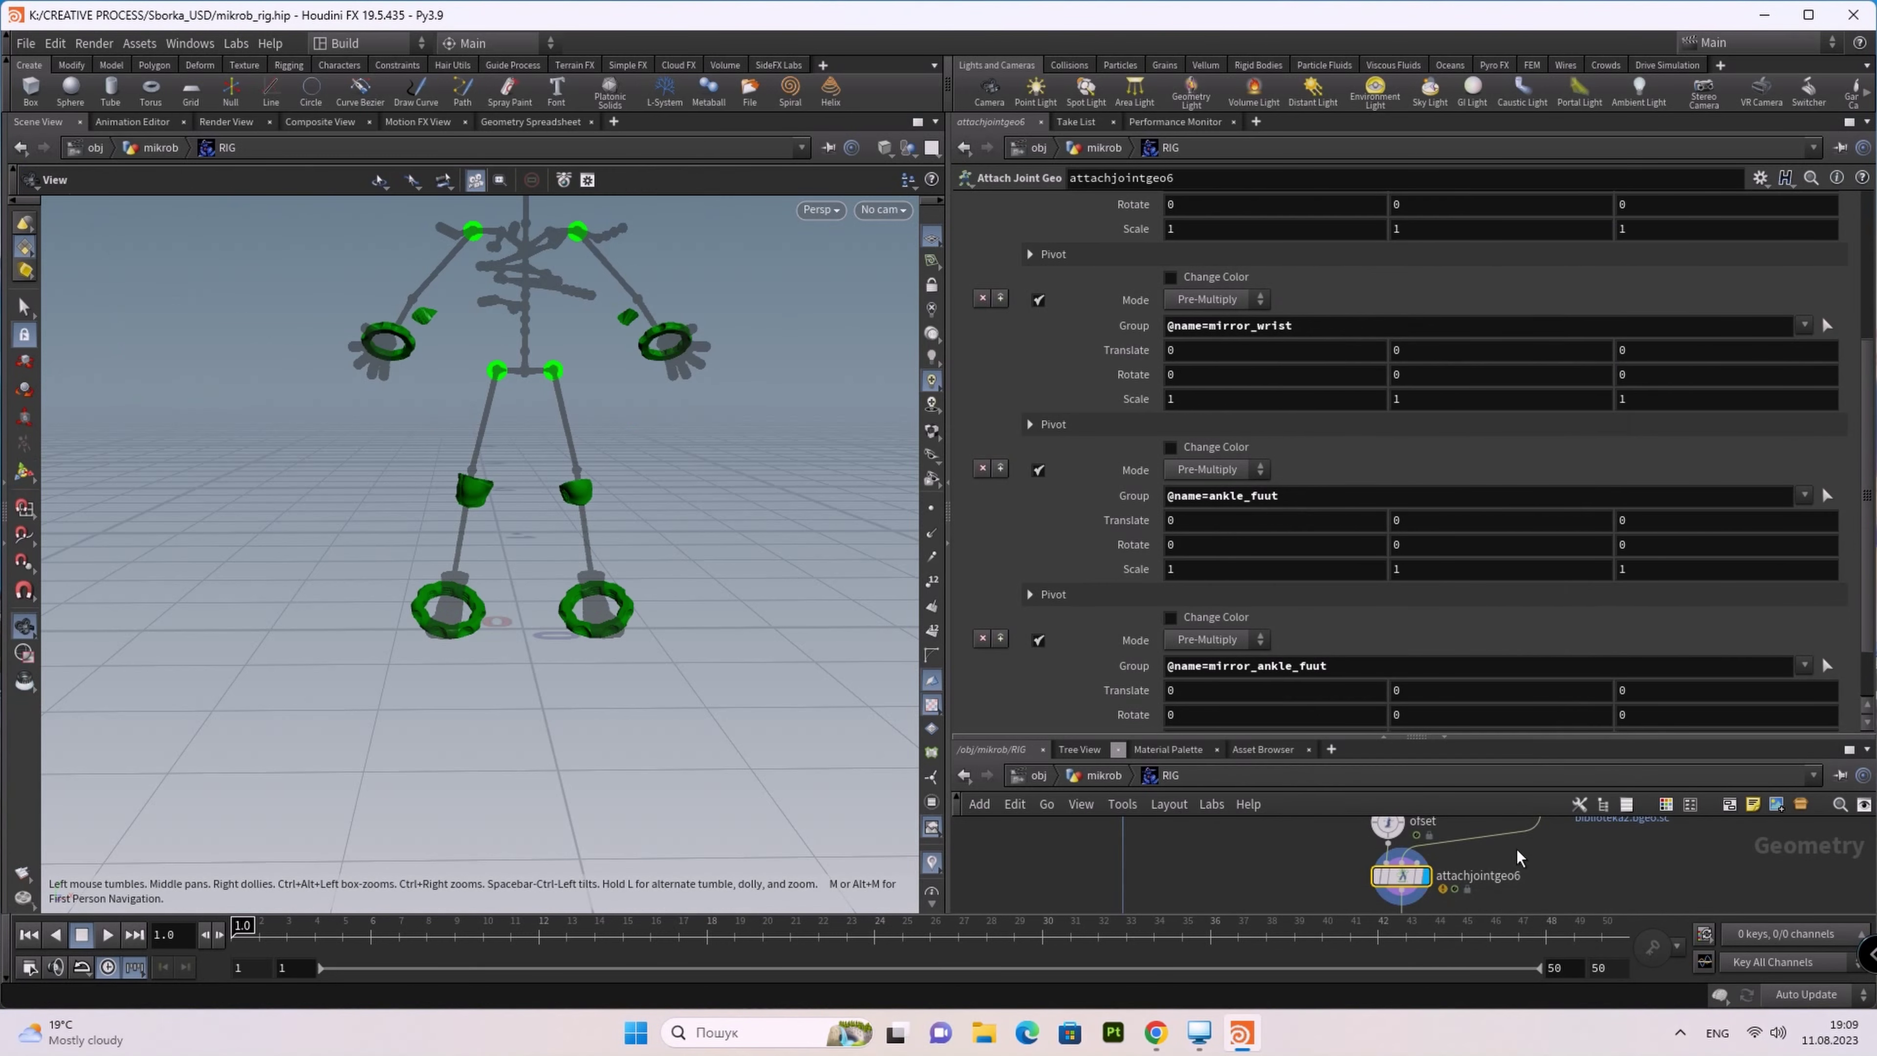
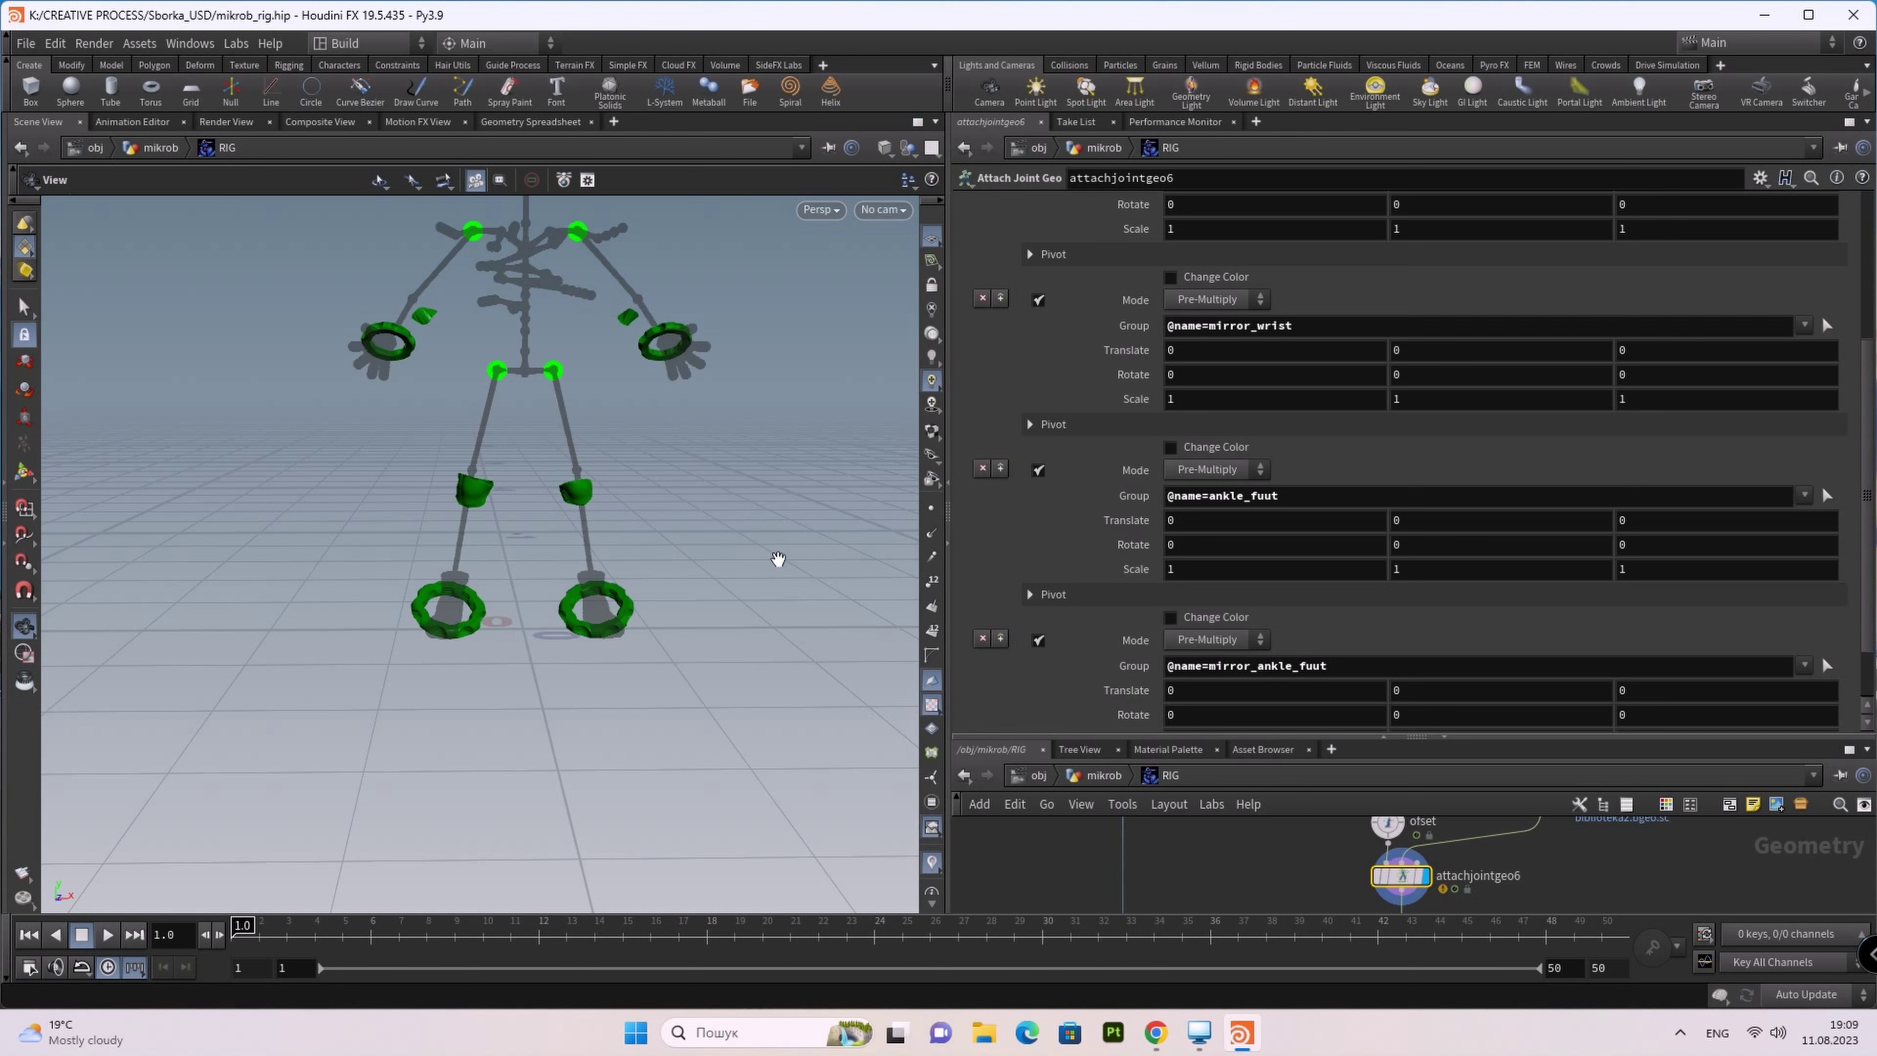
Step: Reset ankle_fuut's Rotate Z to 0 in the attachjointgeo6 tweaks
mouse_move(813, 558)
mouse_down()
mouse_move(609, 545)
mouse_move(641, 596)
mouse_move(625, 594)
mouse_up()
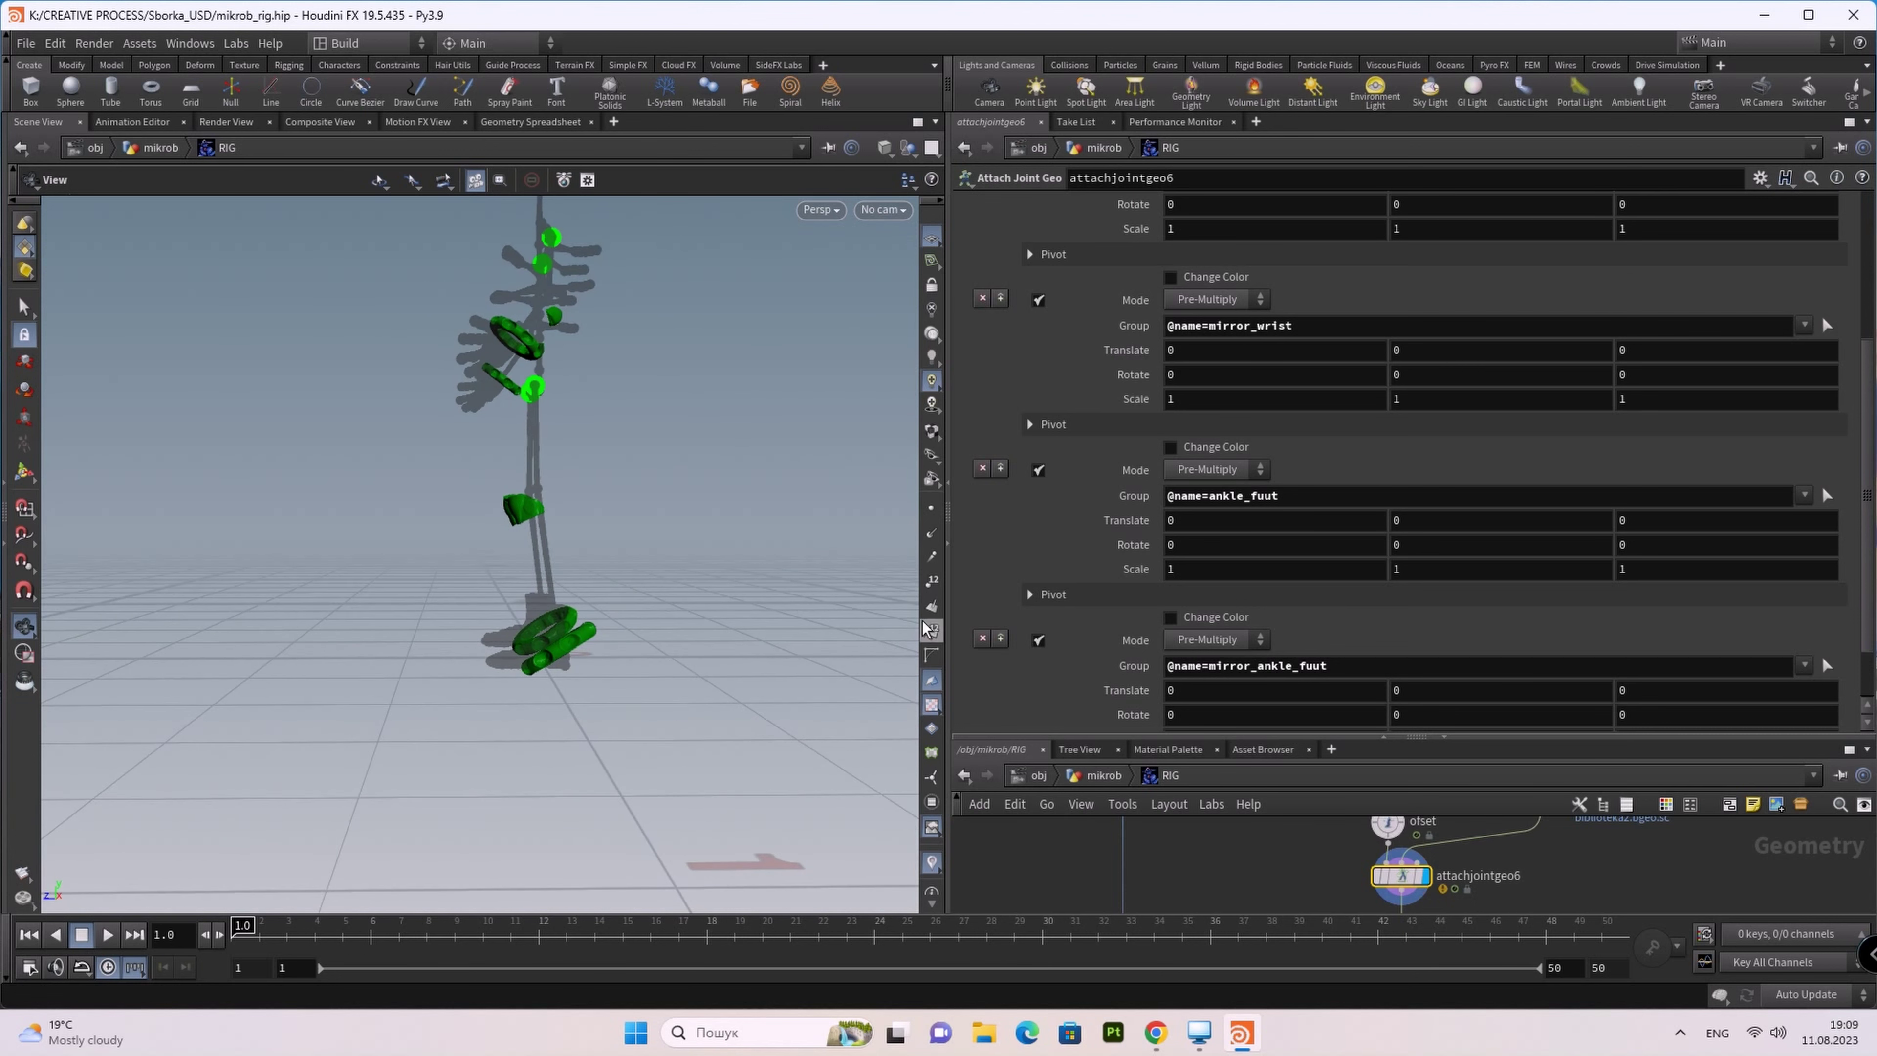
scroll(1582, 313, up, 3)
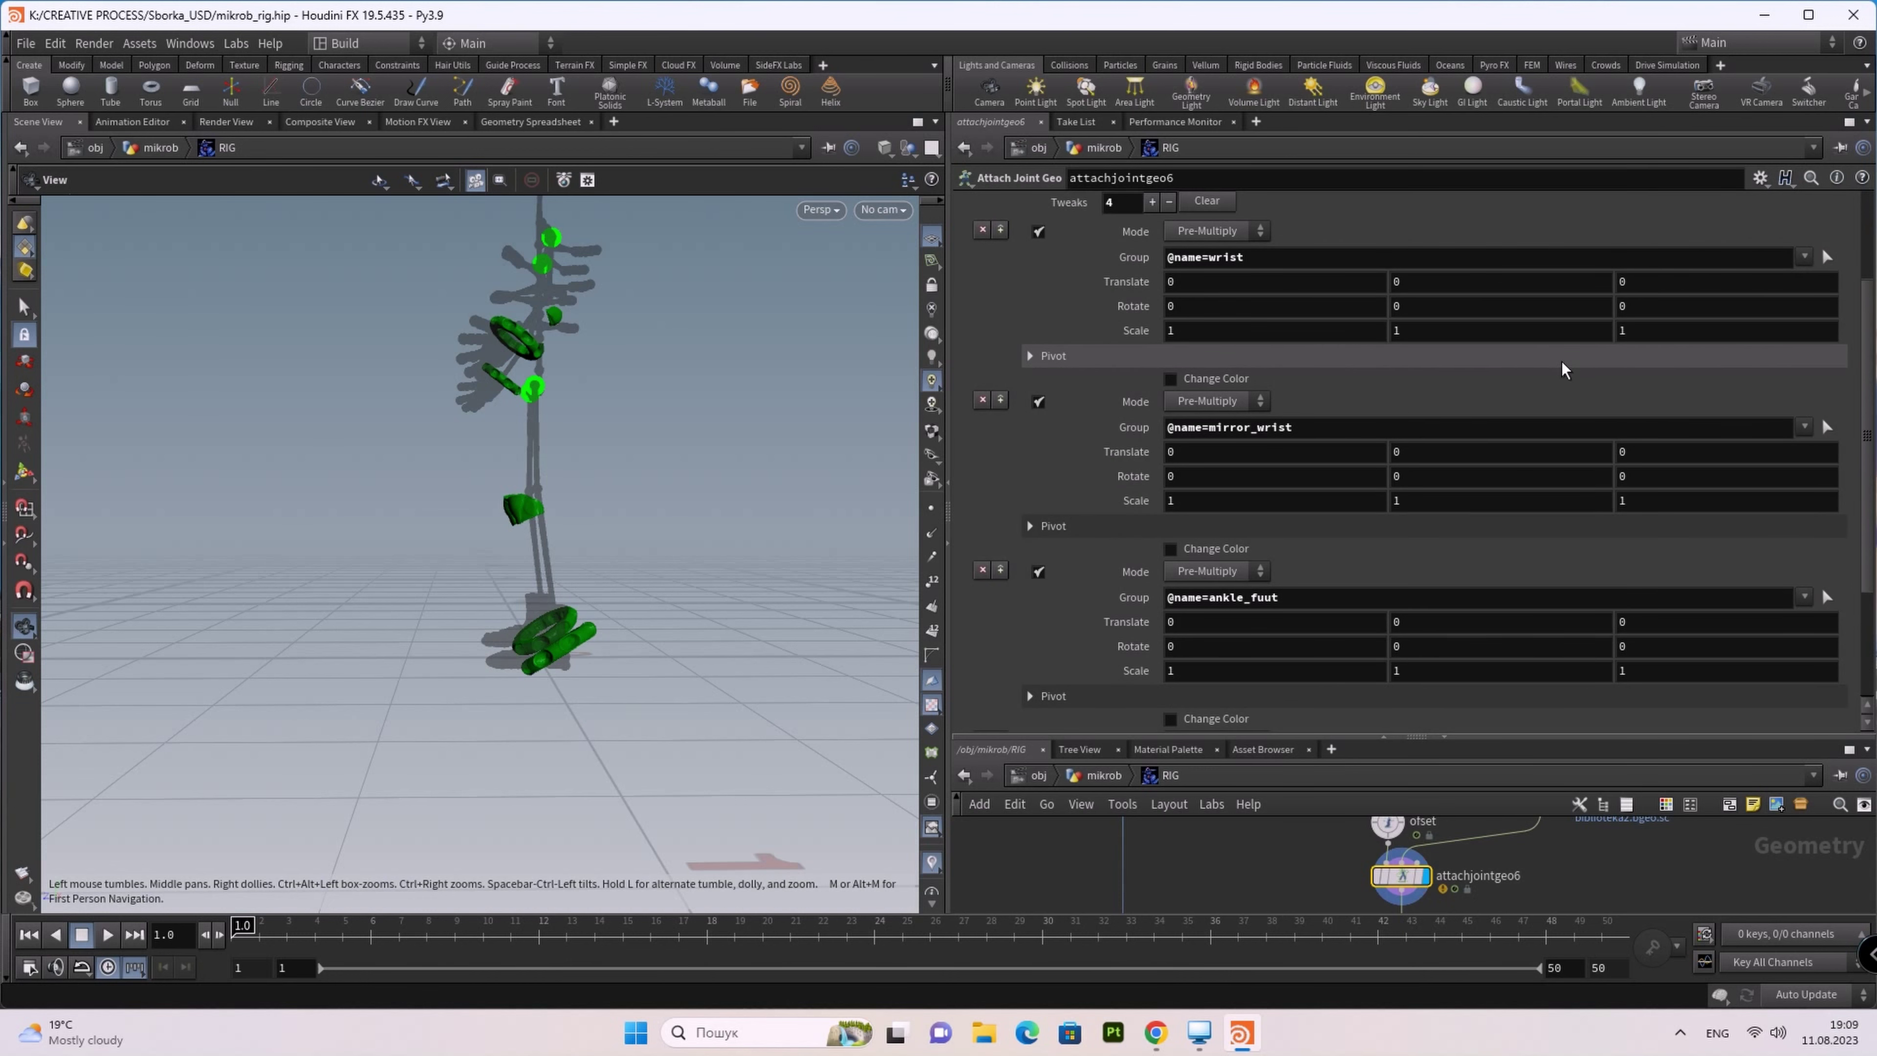
scroll(1561, 361, down, 2)
scroll(1544, 384, down, 3)
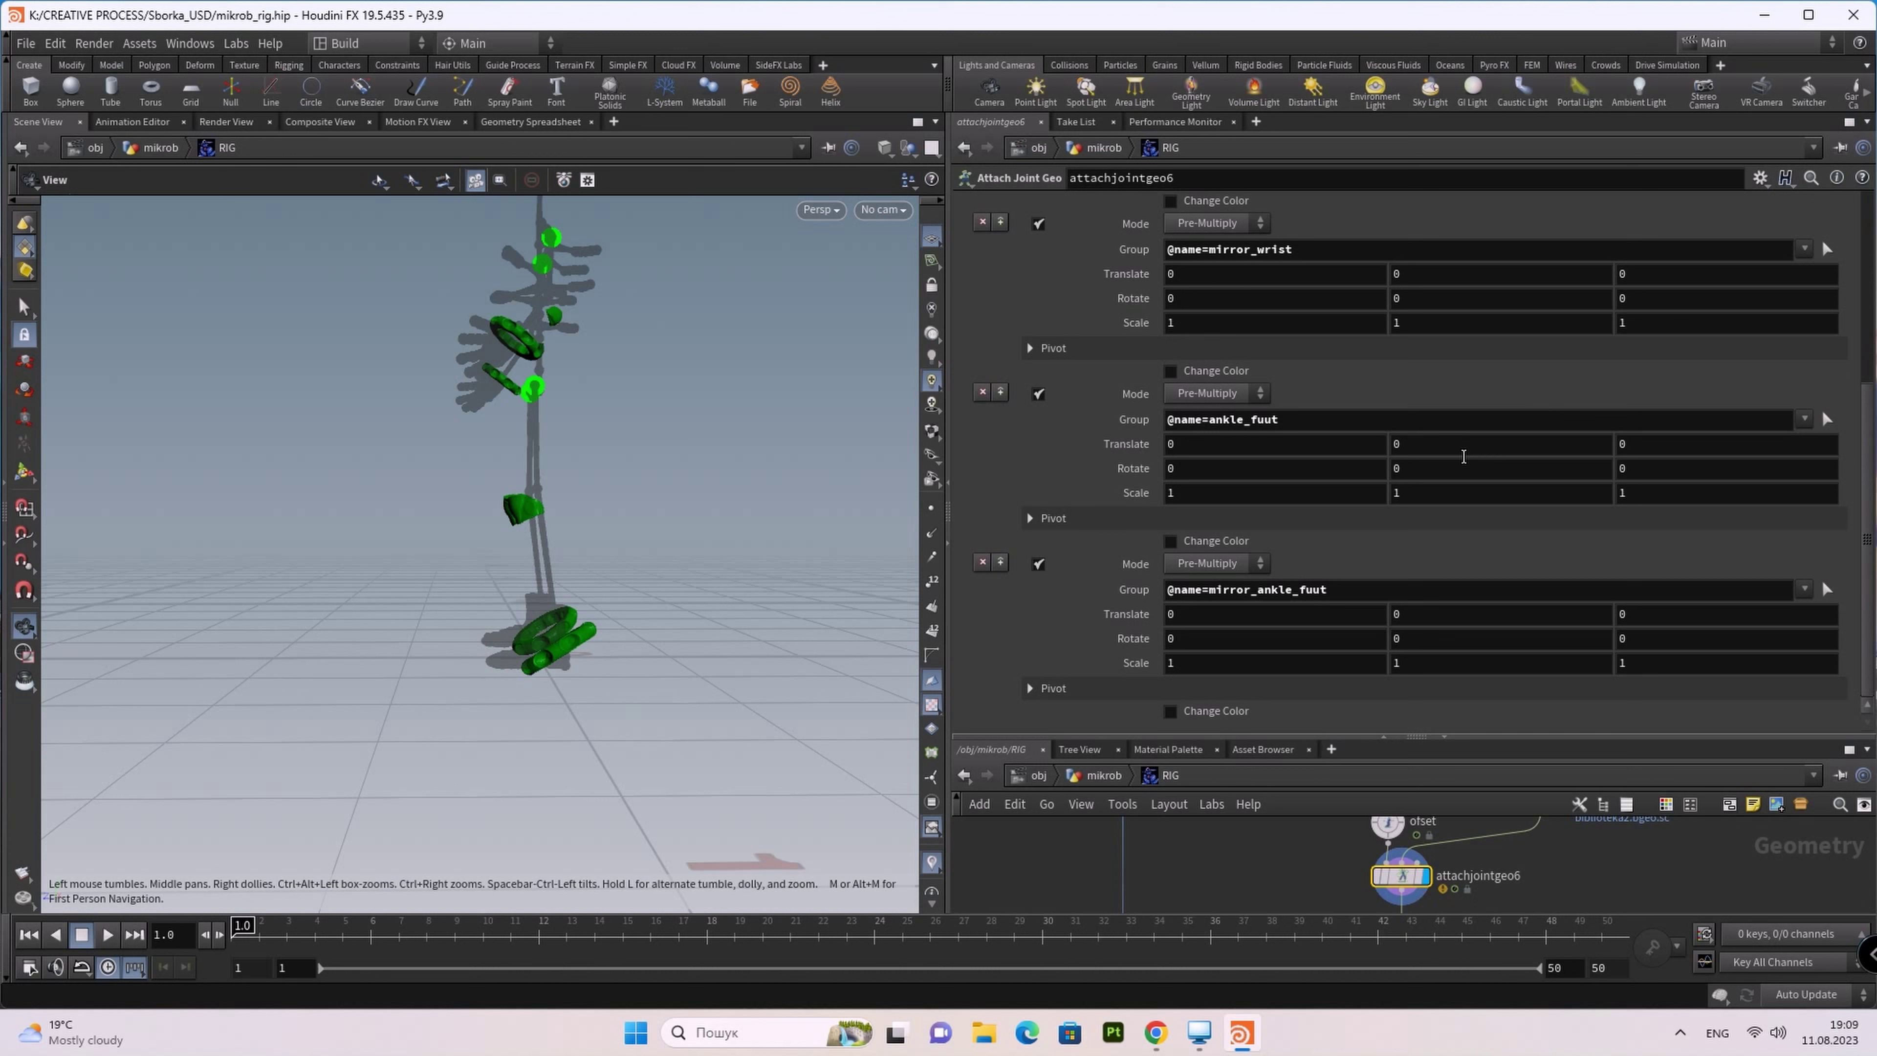
click(1653, 470)
text(0)
key(Return)
click(1655, 469)
key(BackSpace)
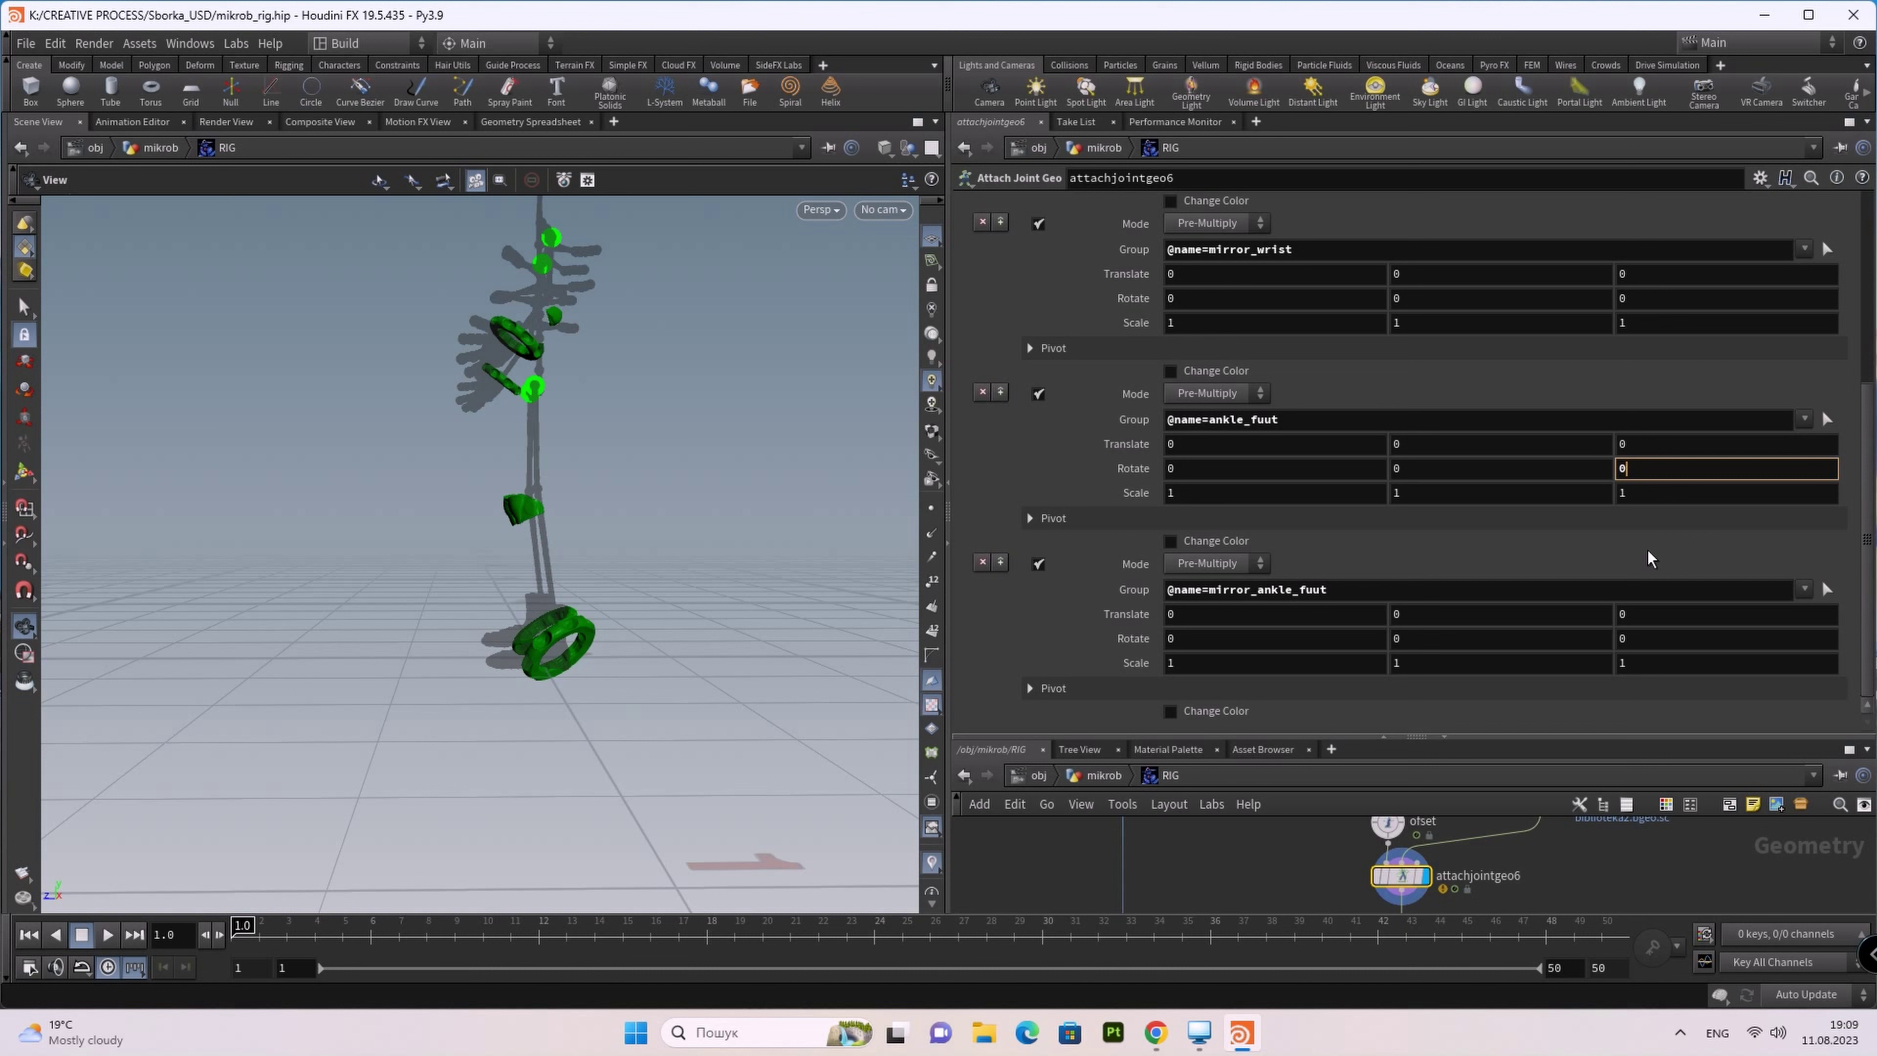
key(Return)
Step: Set ankle_fuut Rotate X to -30, then select the mirror_ankle_fuut Rotate X field
click(1233, 477)
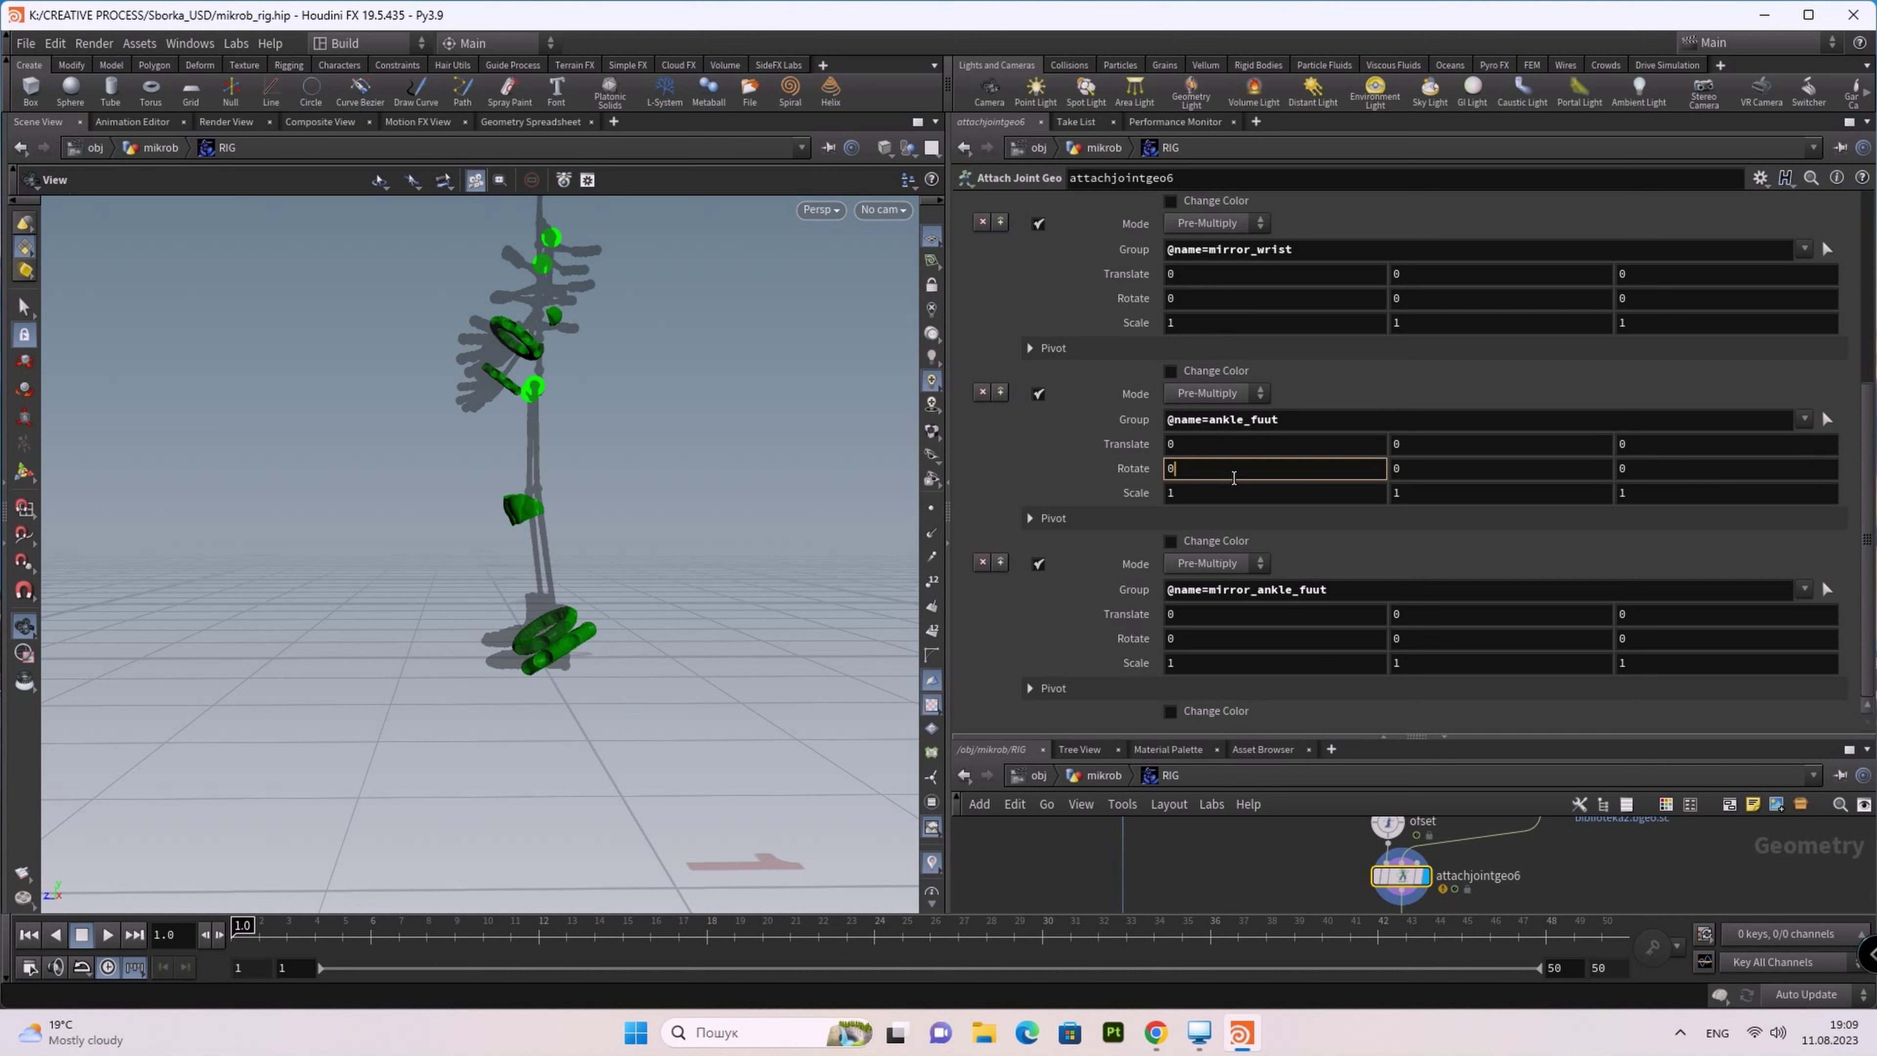
text(30)
key(Return)
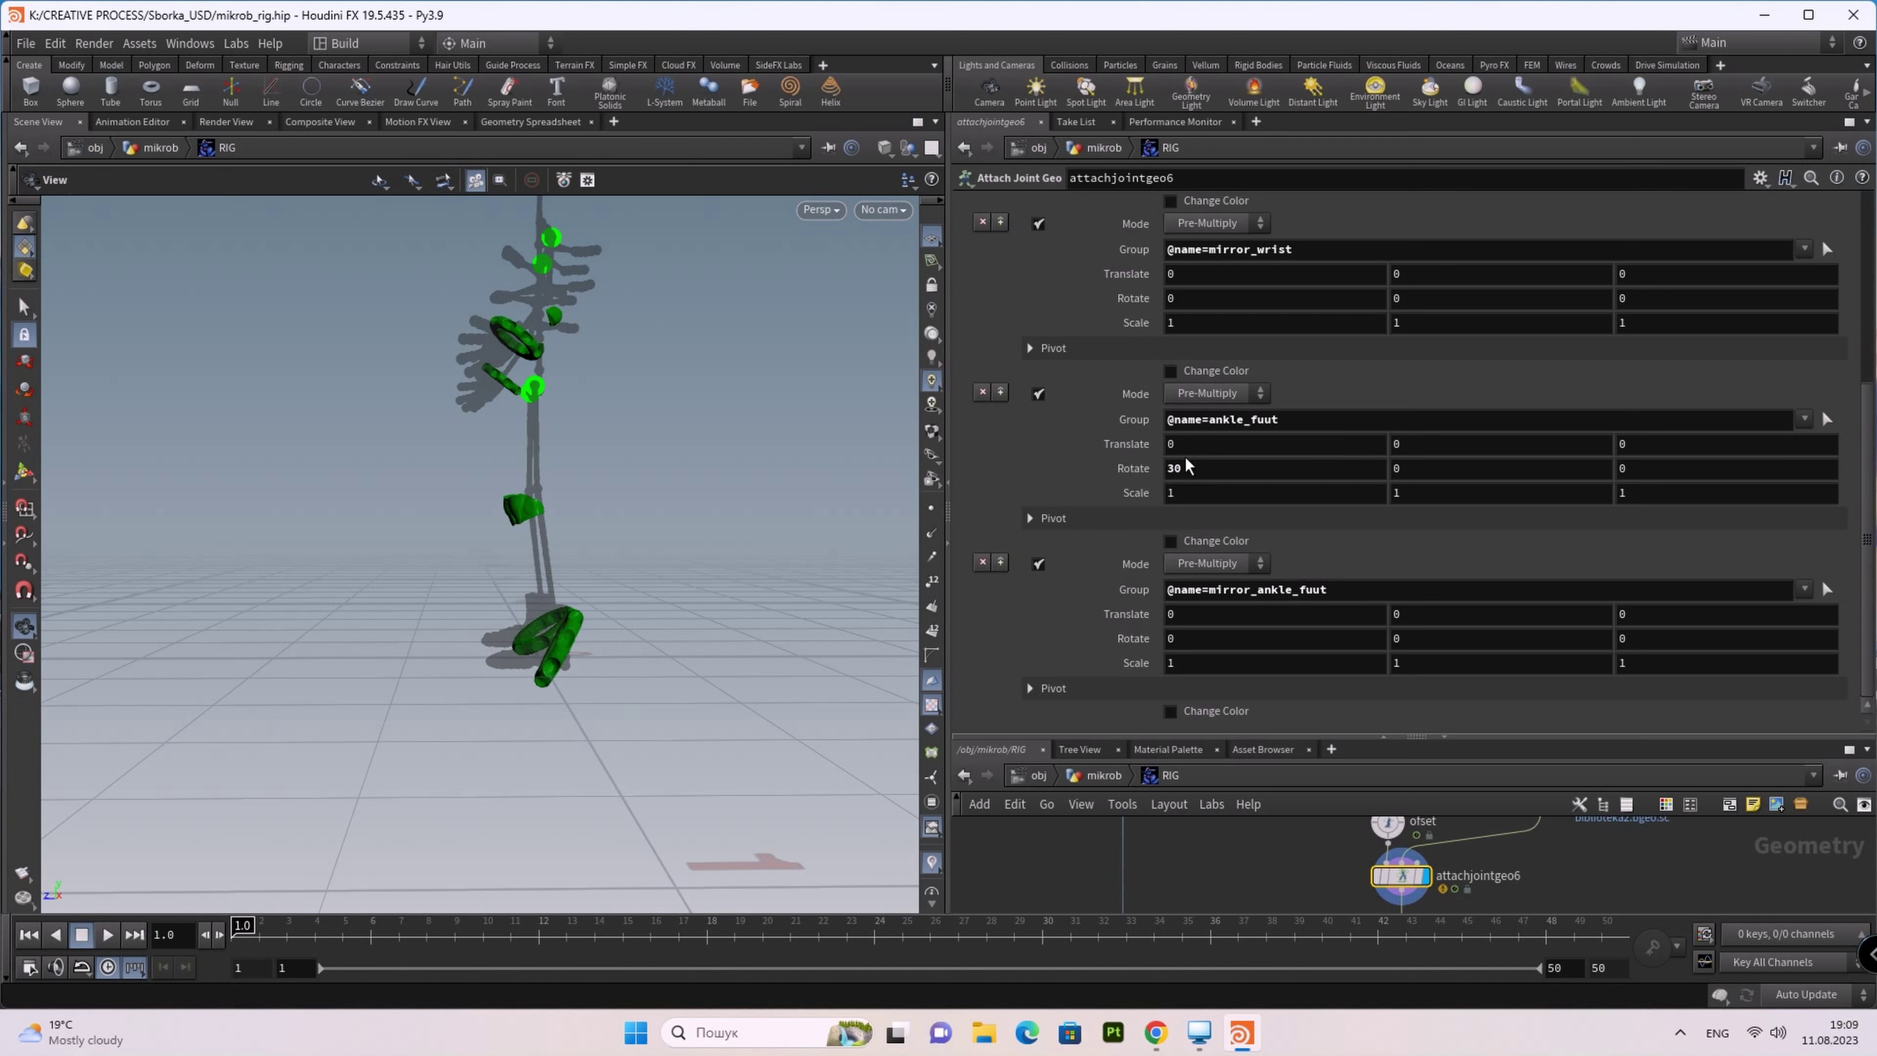
click(1175, 473)
text(-)
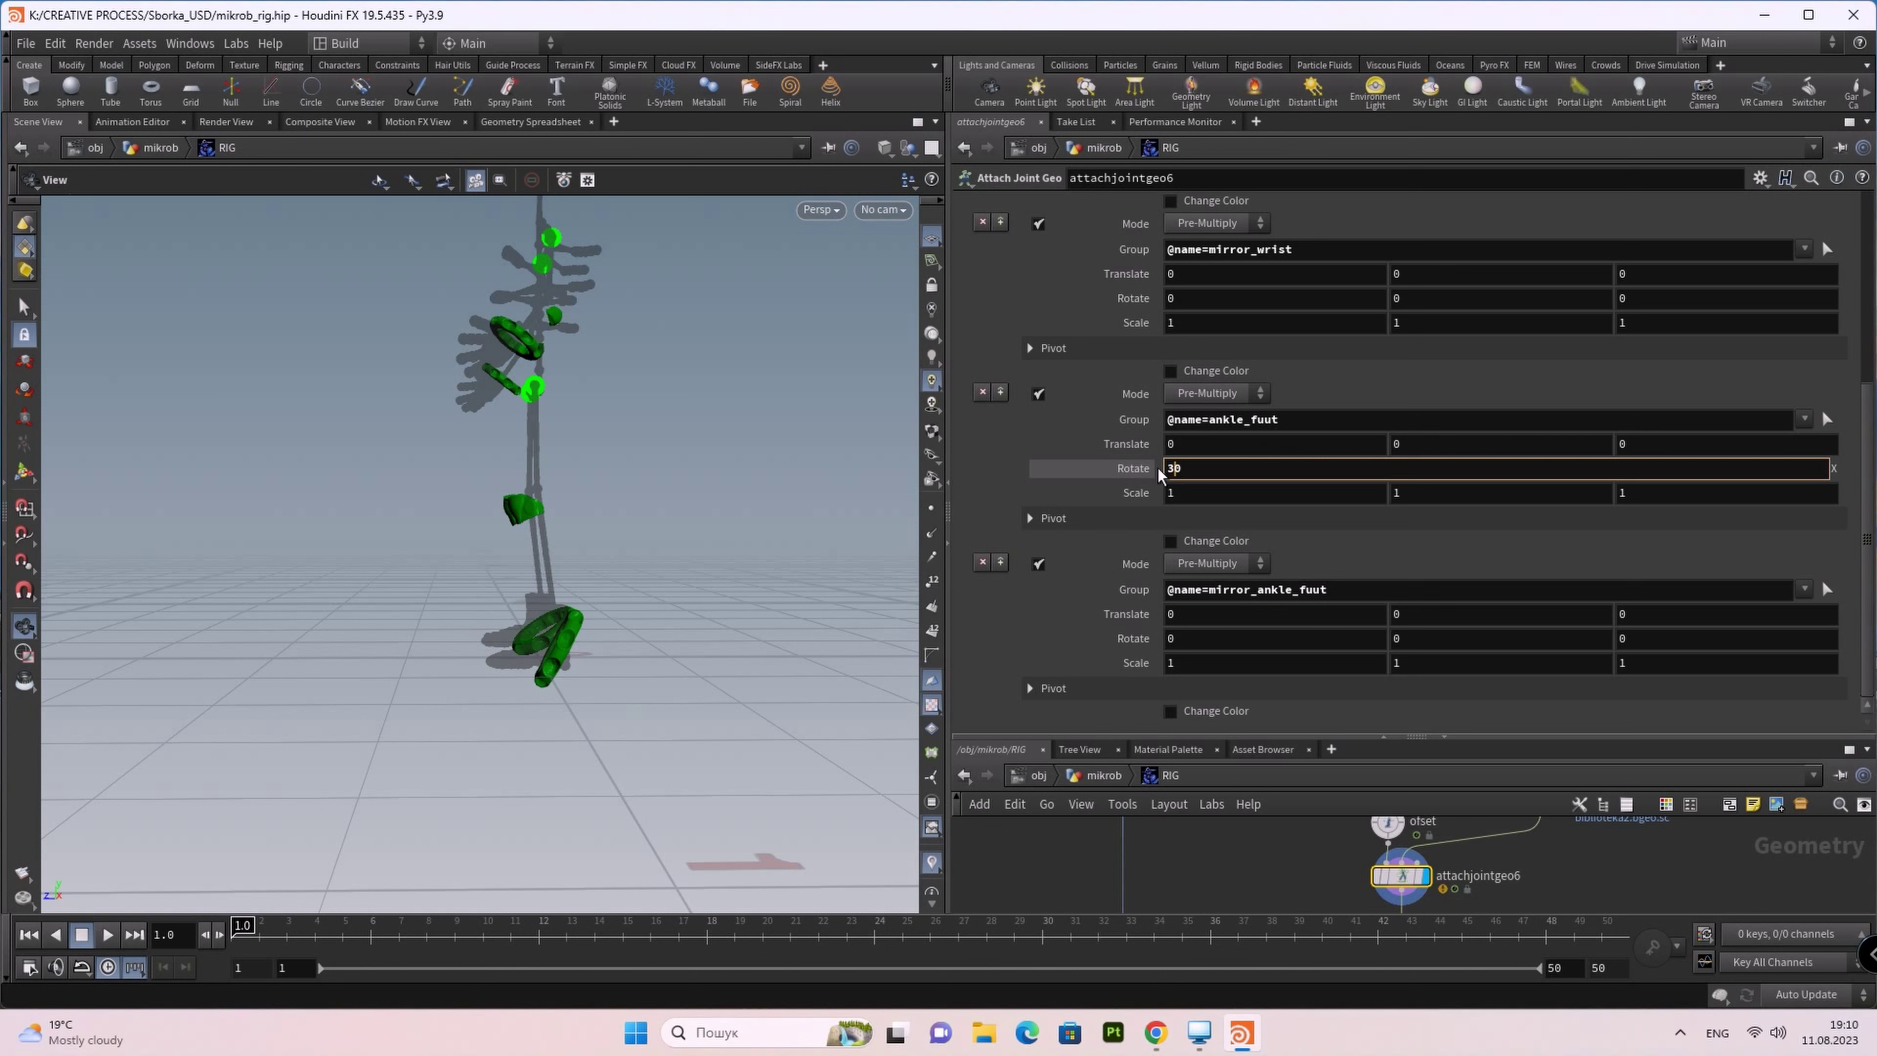
text(-)
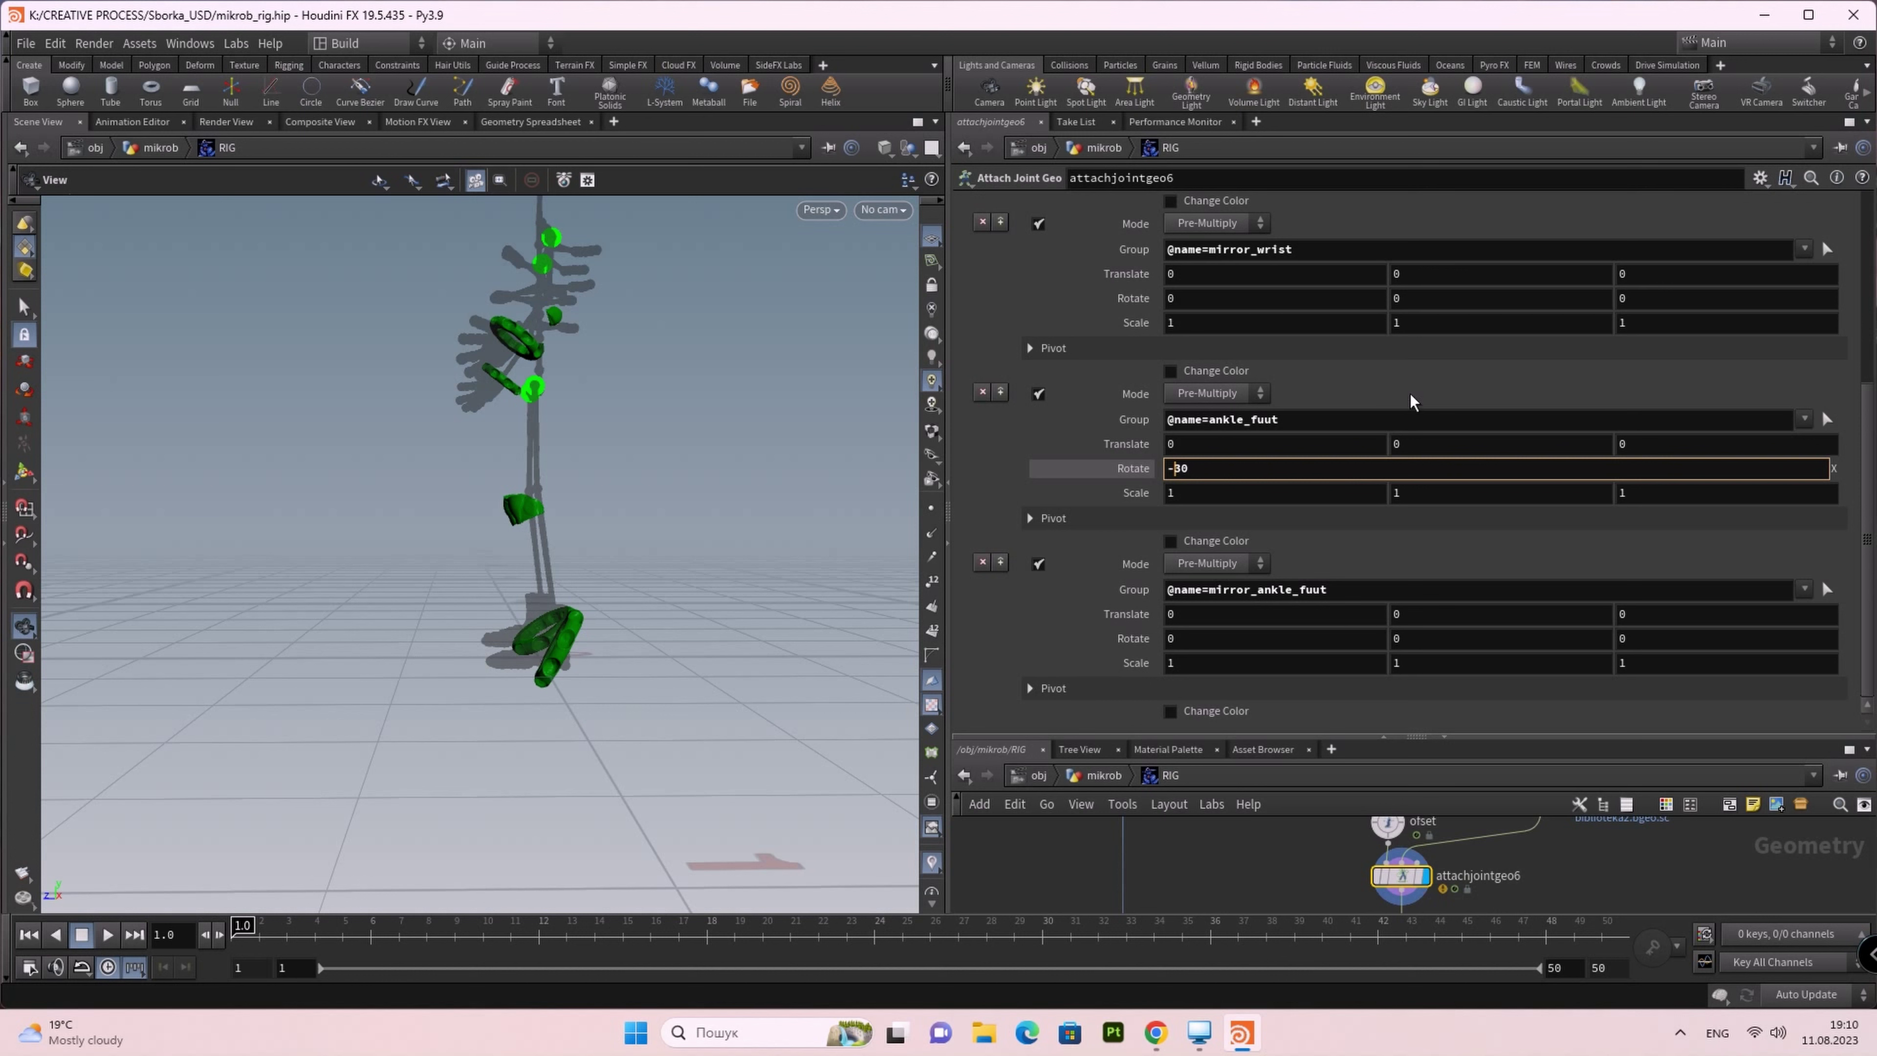
key(Return)
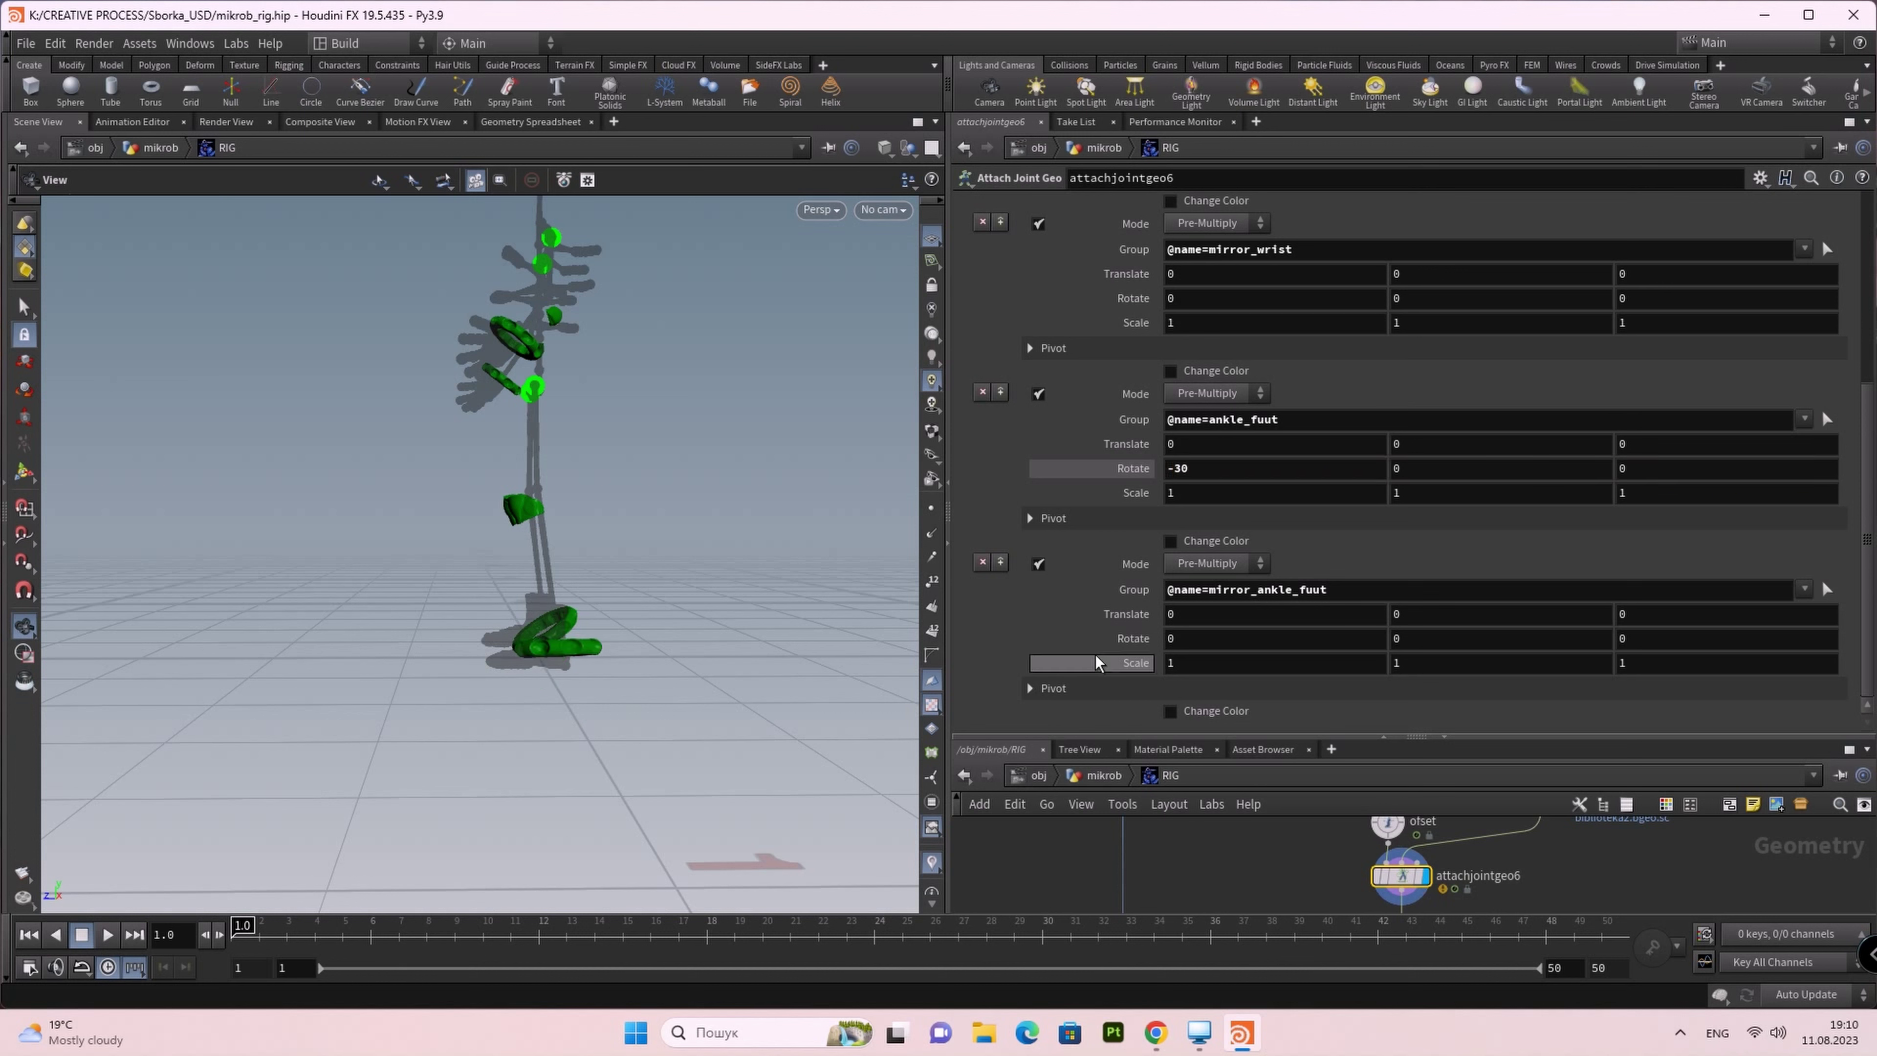
click(1208, 639)
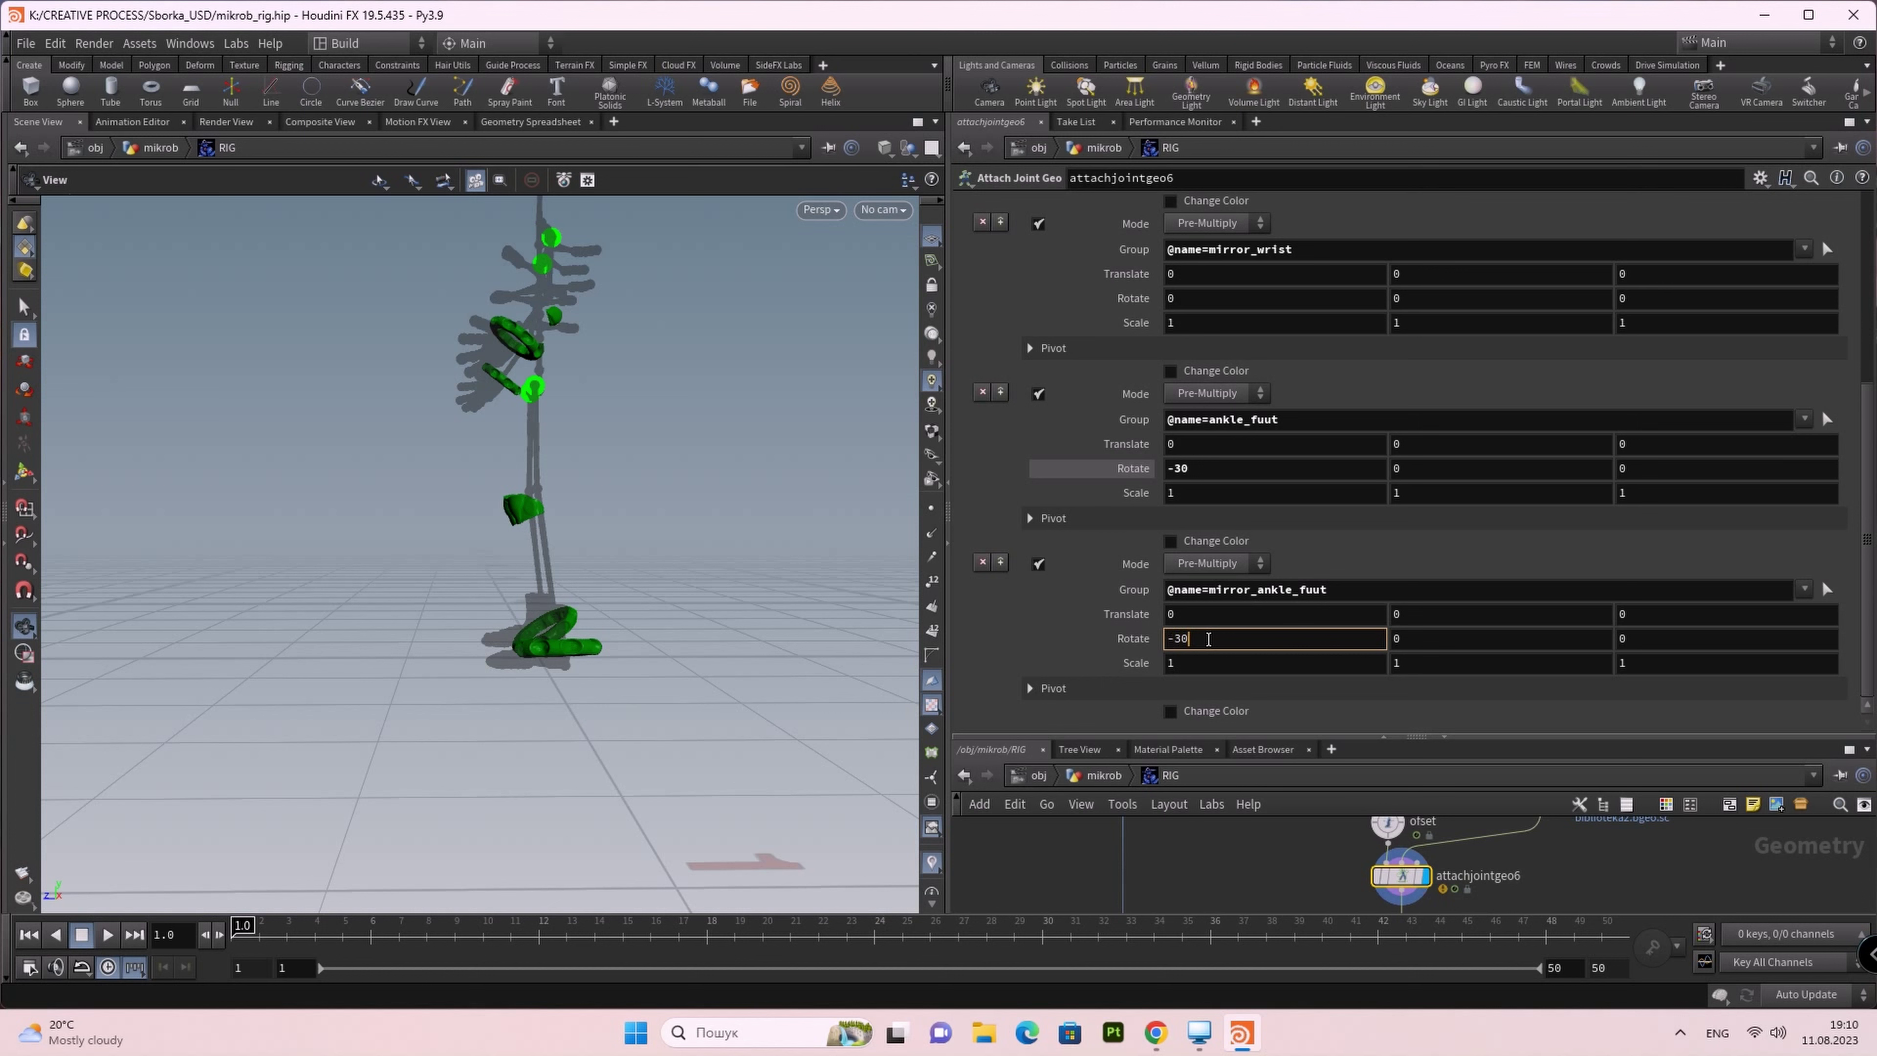
text(-30)
Step: Commit -30 for mirror_ankle_fuut Rotate X and set Multiply Shape Scale to 0.722
key(Return)
mouse_move(629, 671)
mouse_down()
mouse_move(632, 629)
mouse_move(834, 616)
mouse_move(801, 676)
mouse_move(670, 671)
mouse_up()
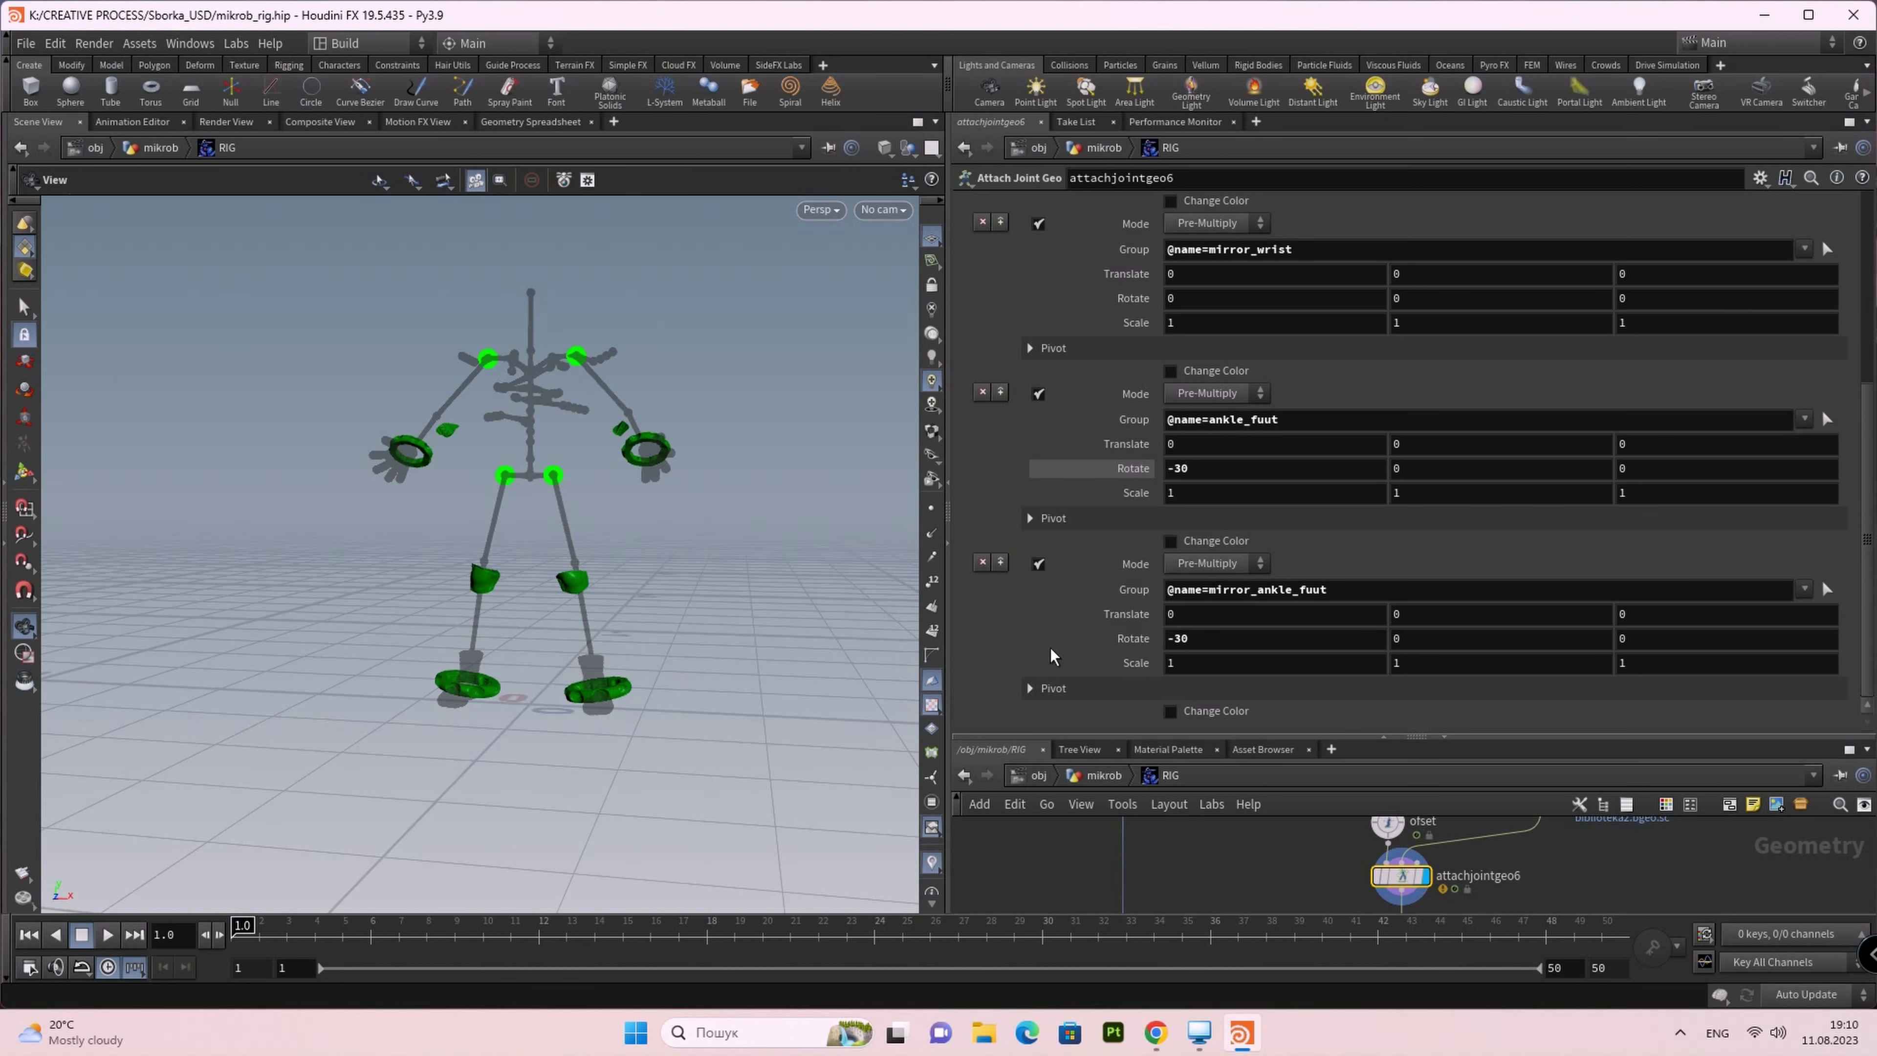
scroll(1360, 428, up, 3)
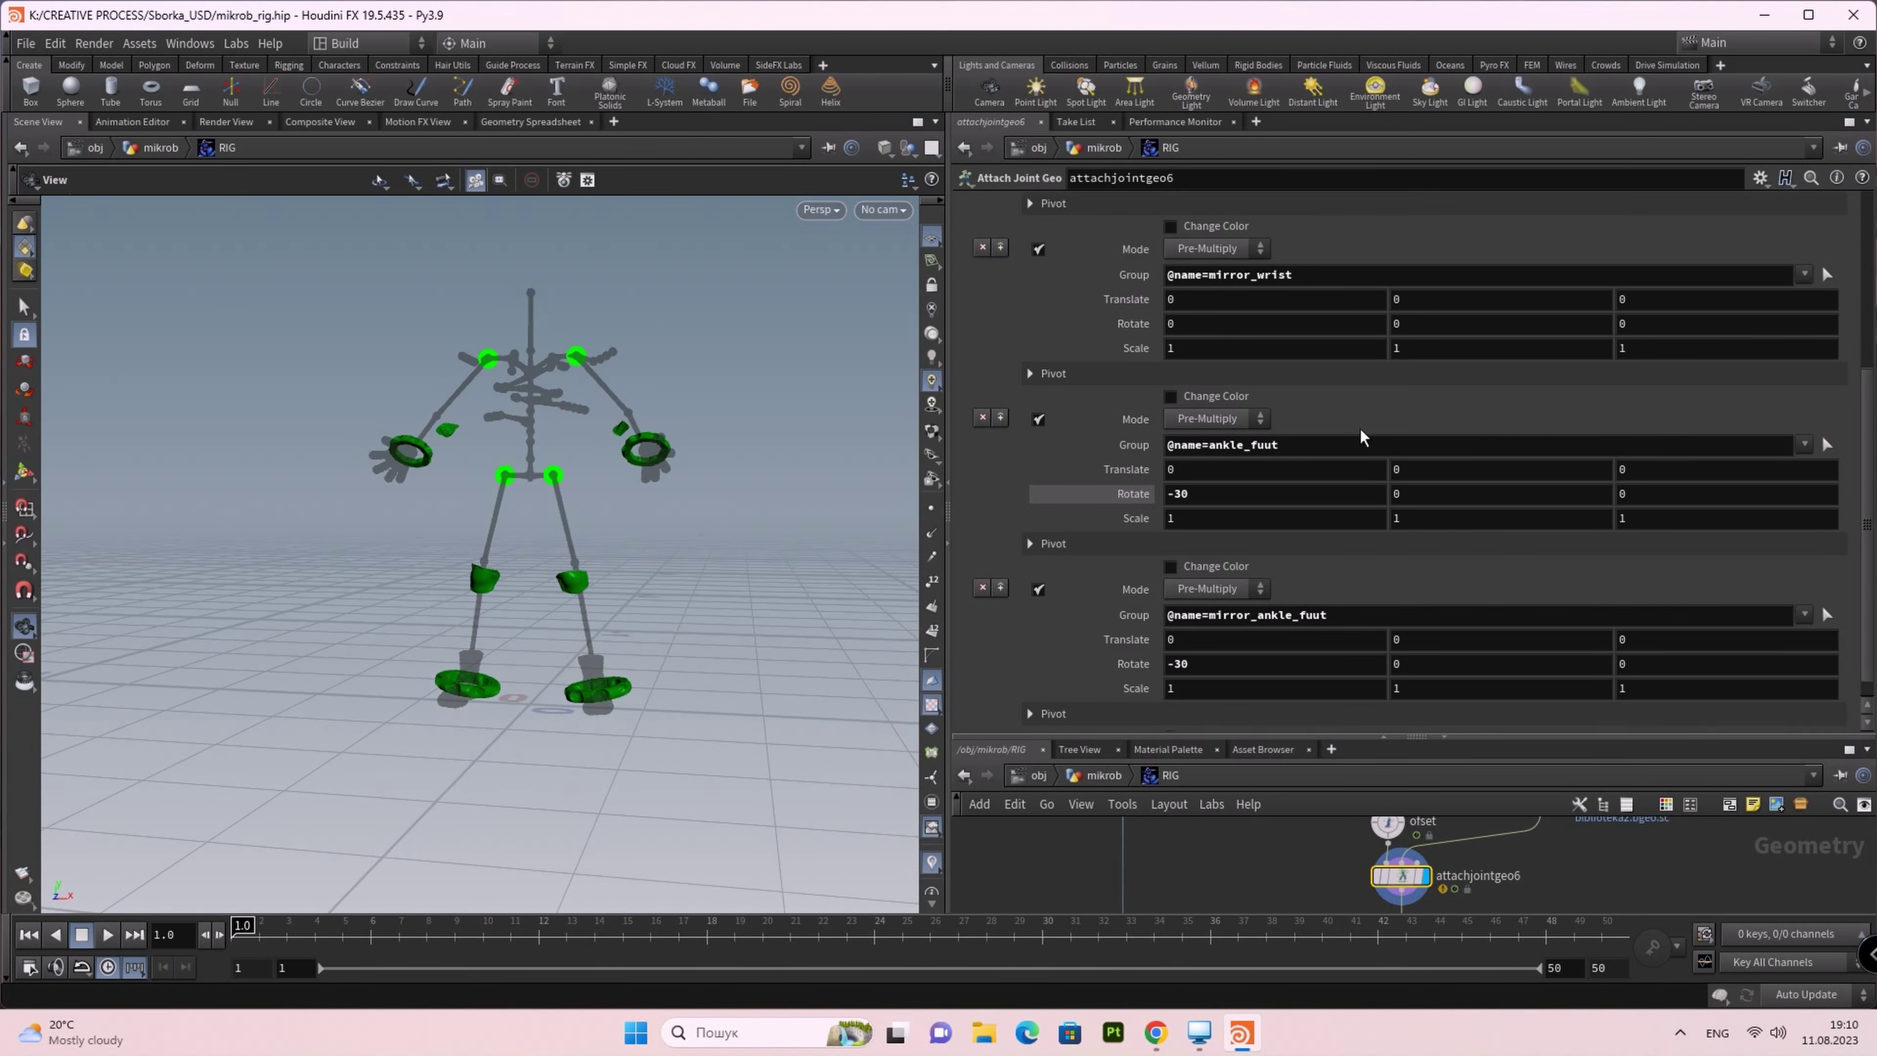
scroll(1362, 423, up, 2)
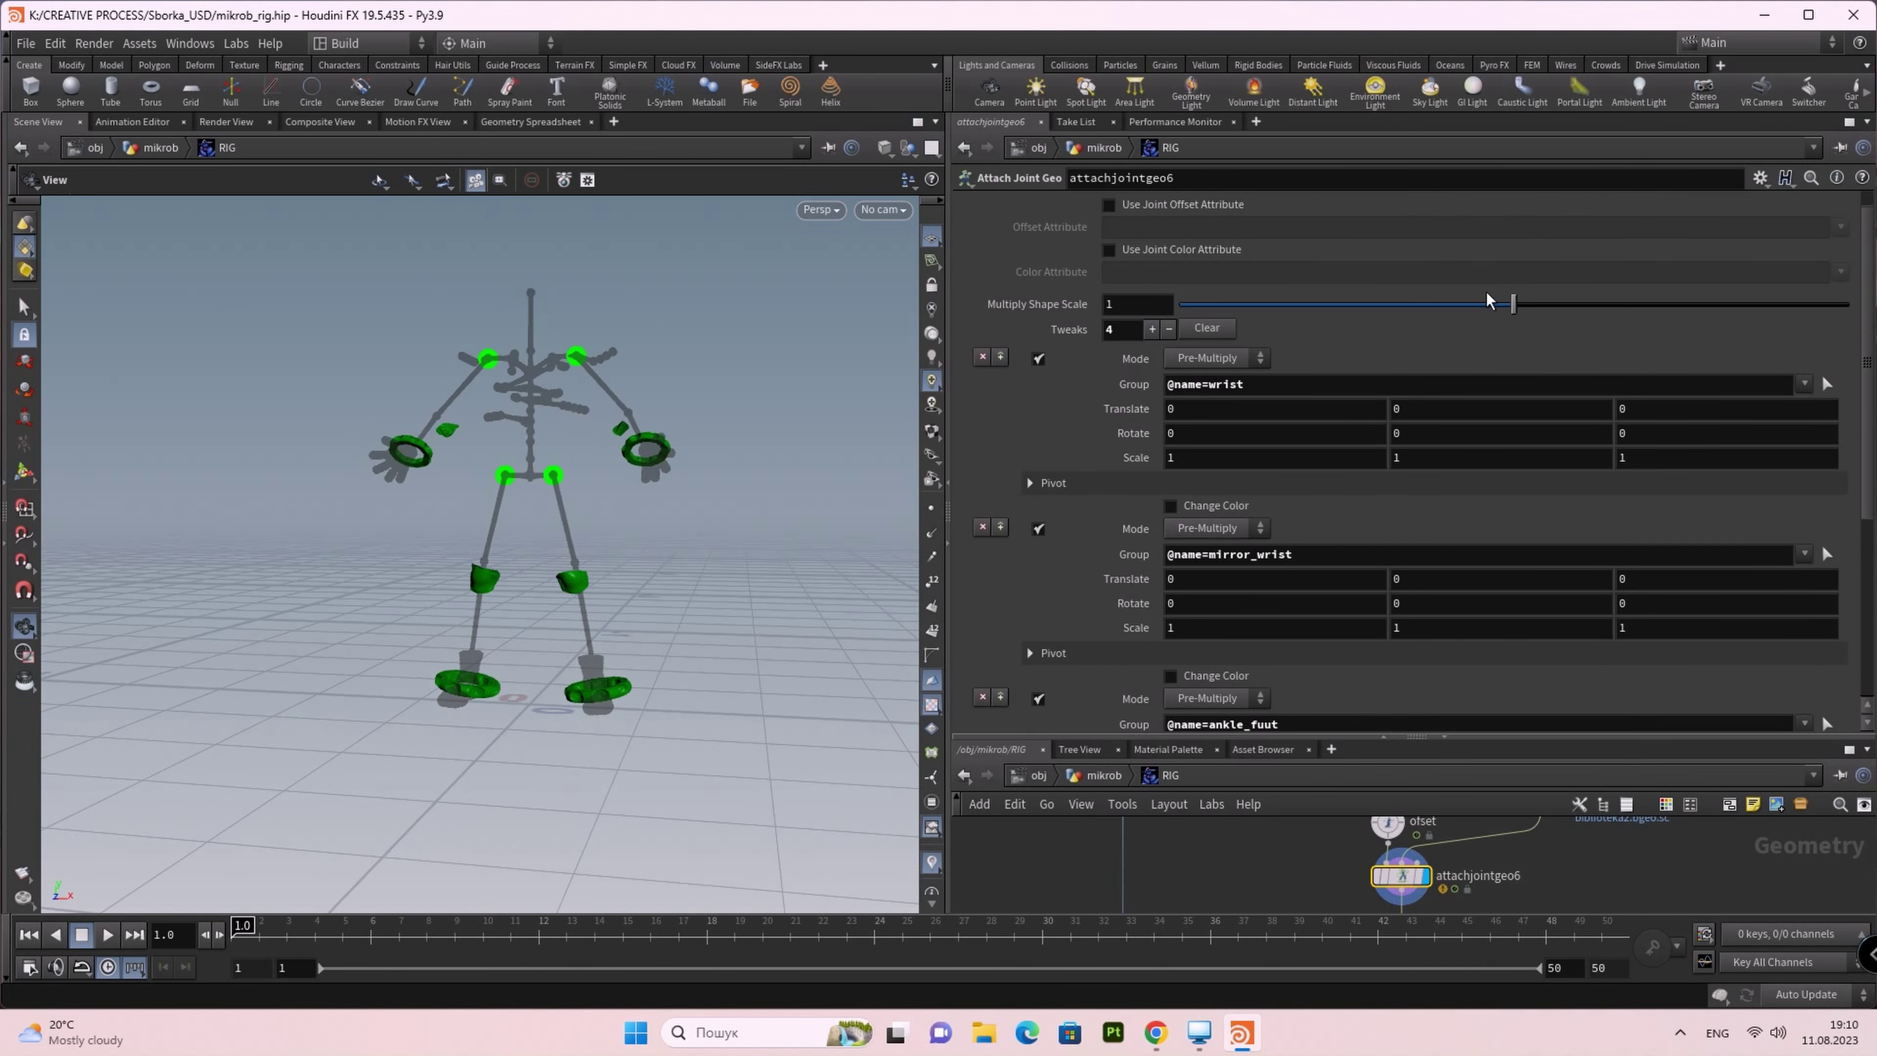
drag(1498, 309, 1411, 317)
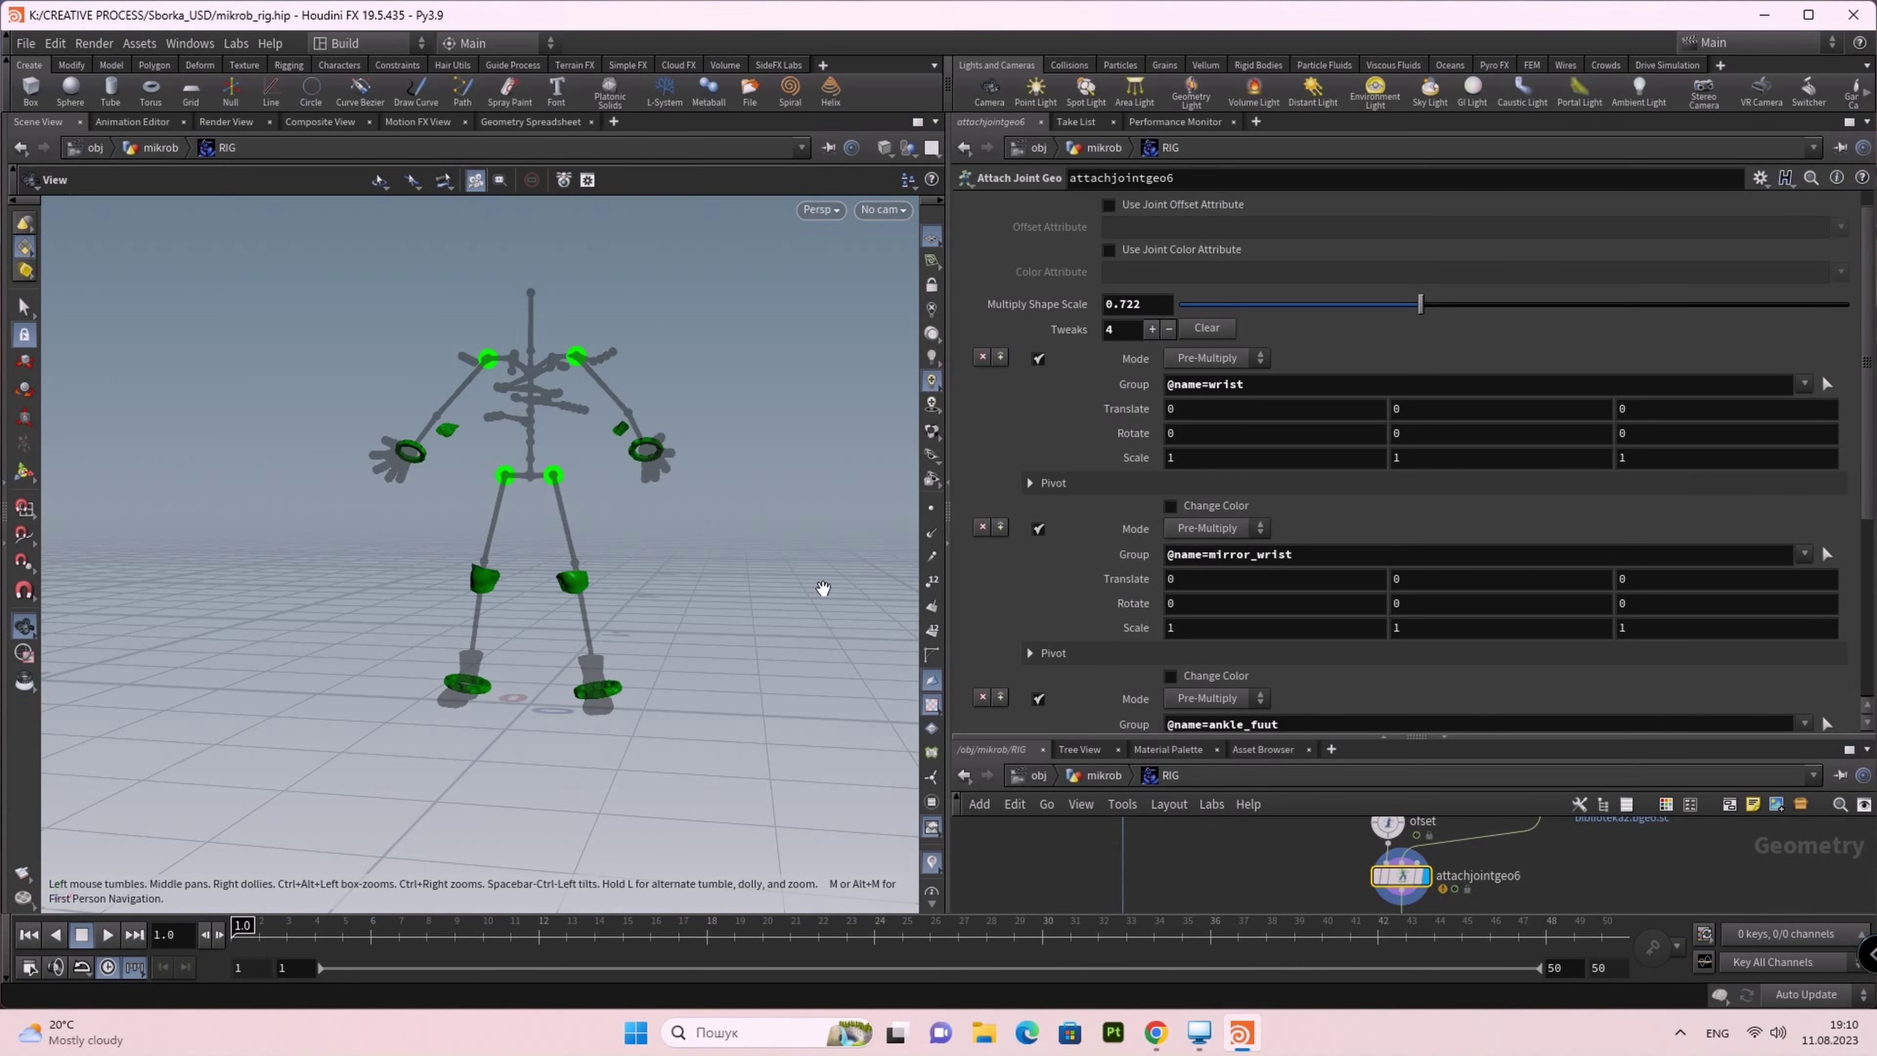
scroll(1190, 444, down, 1)
scroll(1211, 510, down, 1)
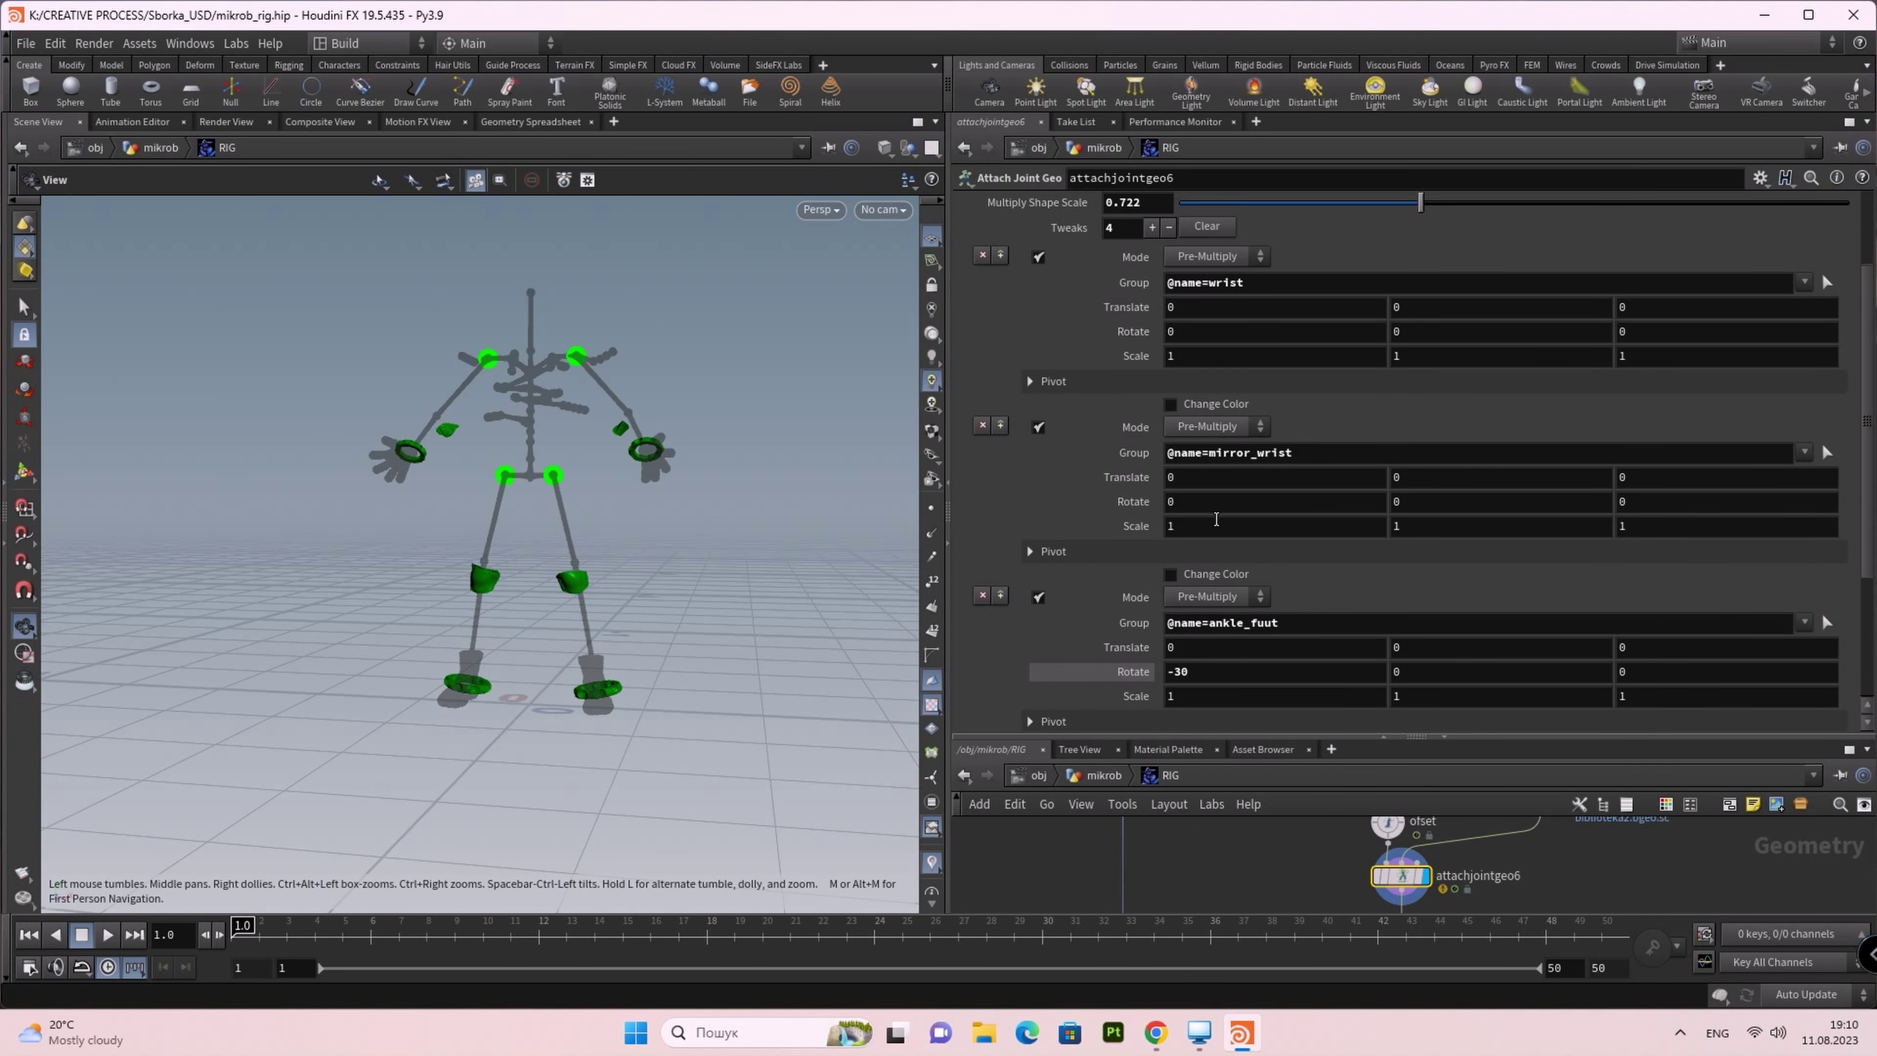
Step: Override the wrist and mirror_wrist control colours to yellow
click(1170, 404)
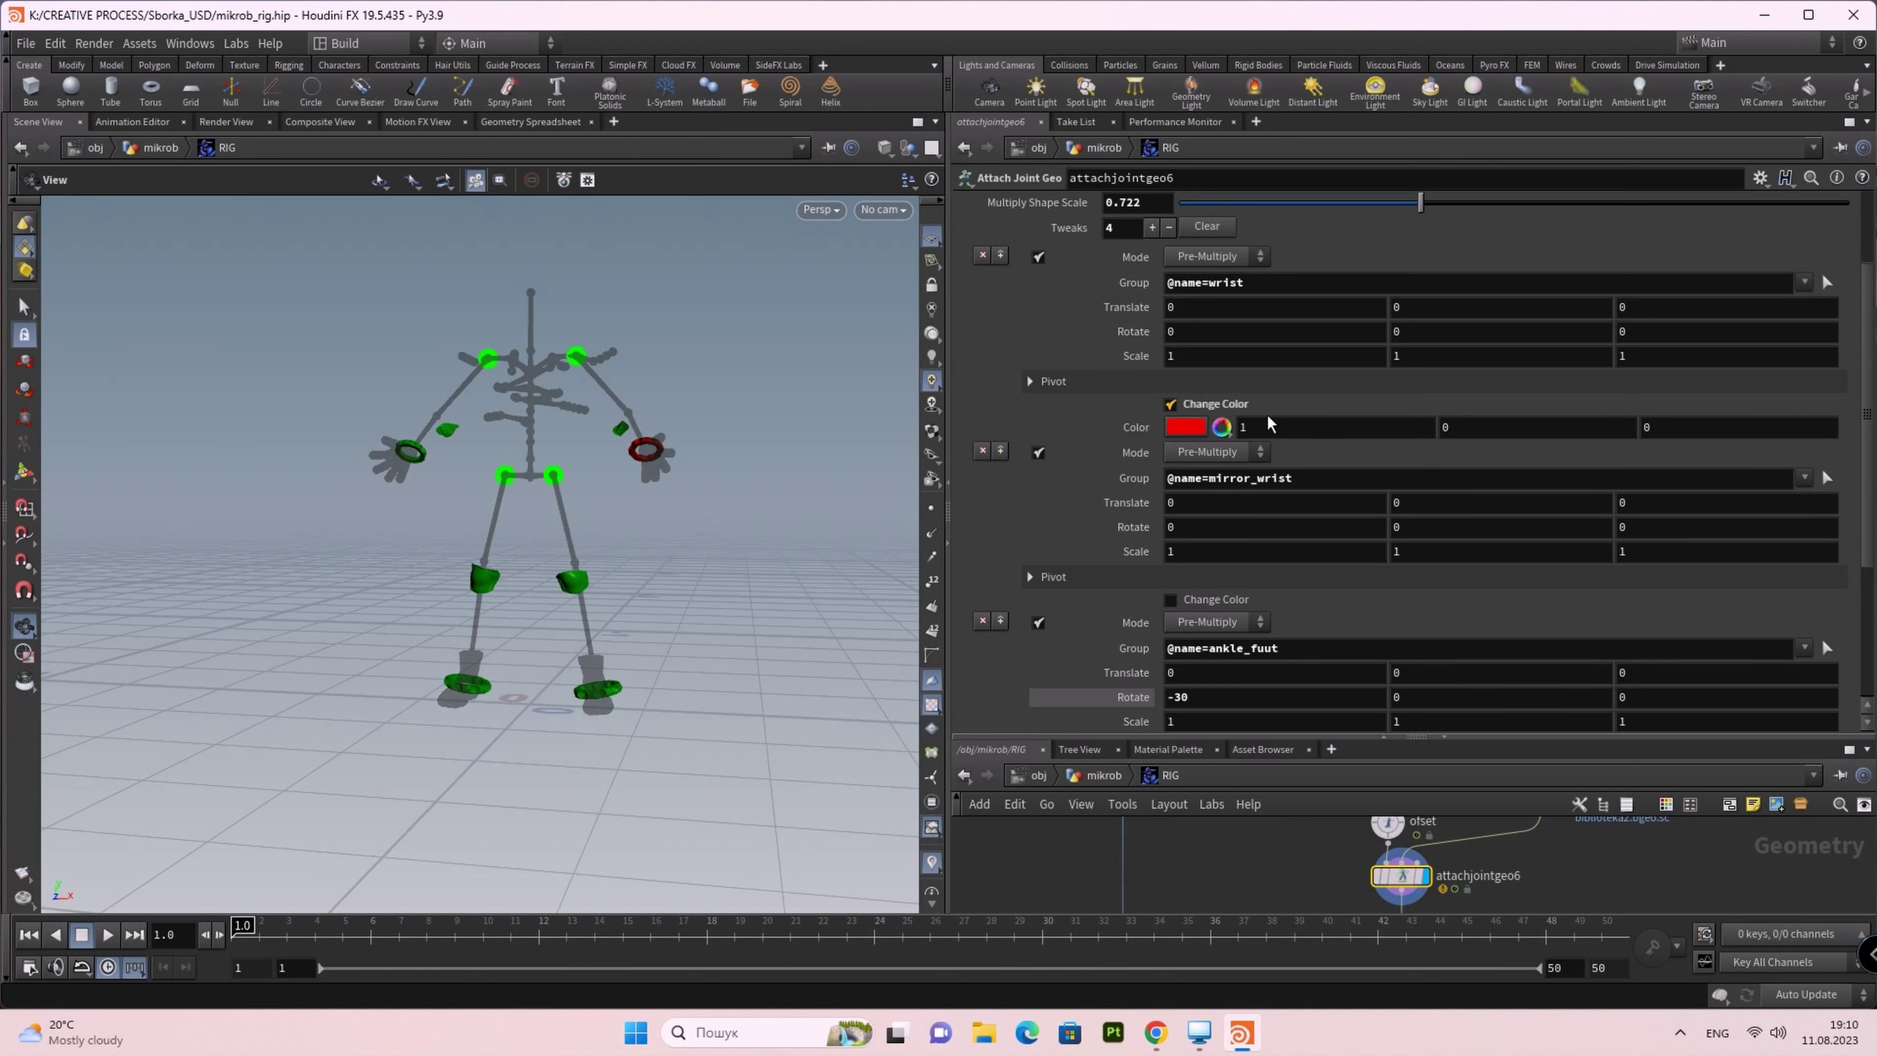
click(1183, 429)
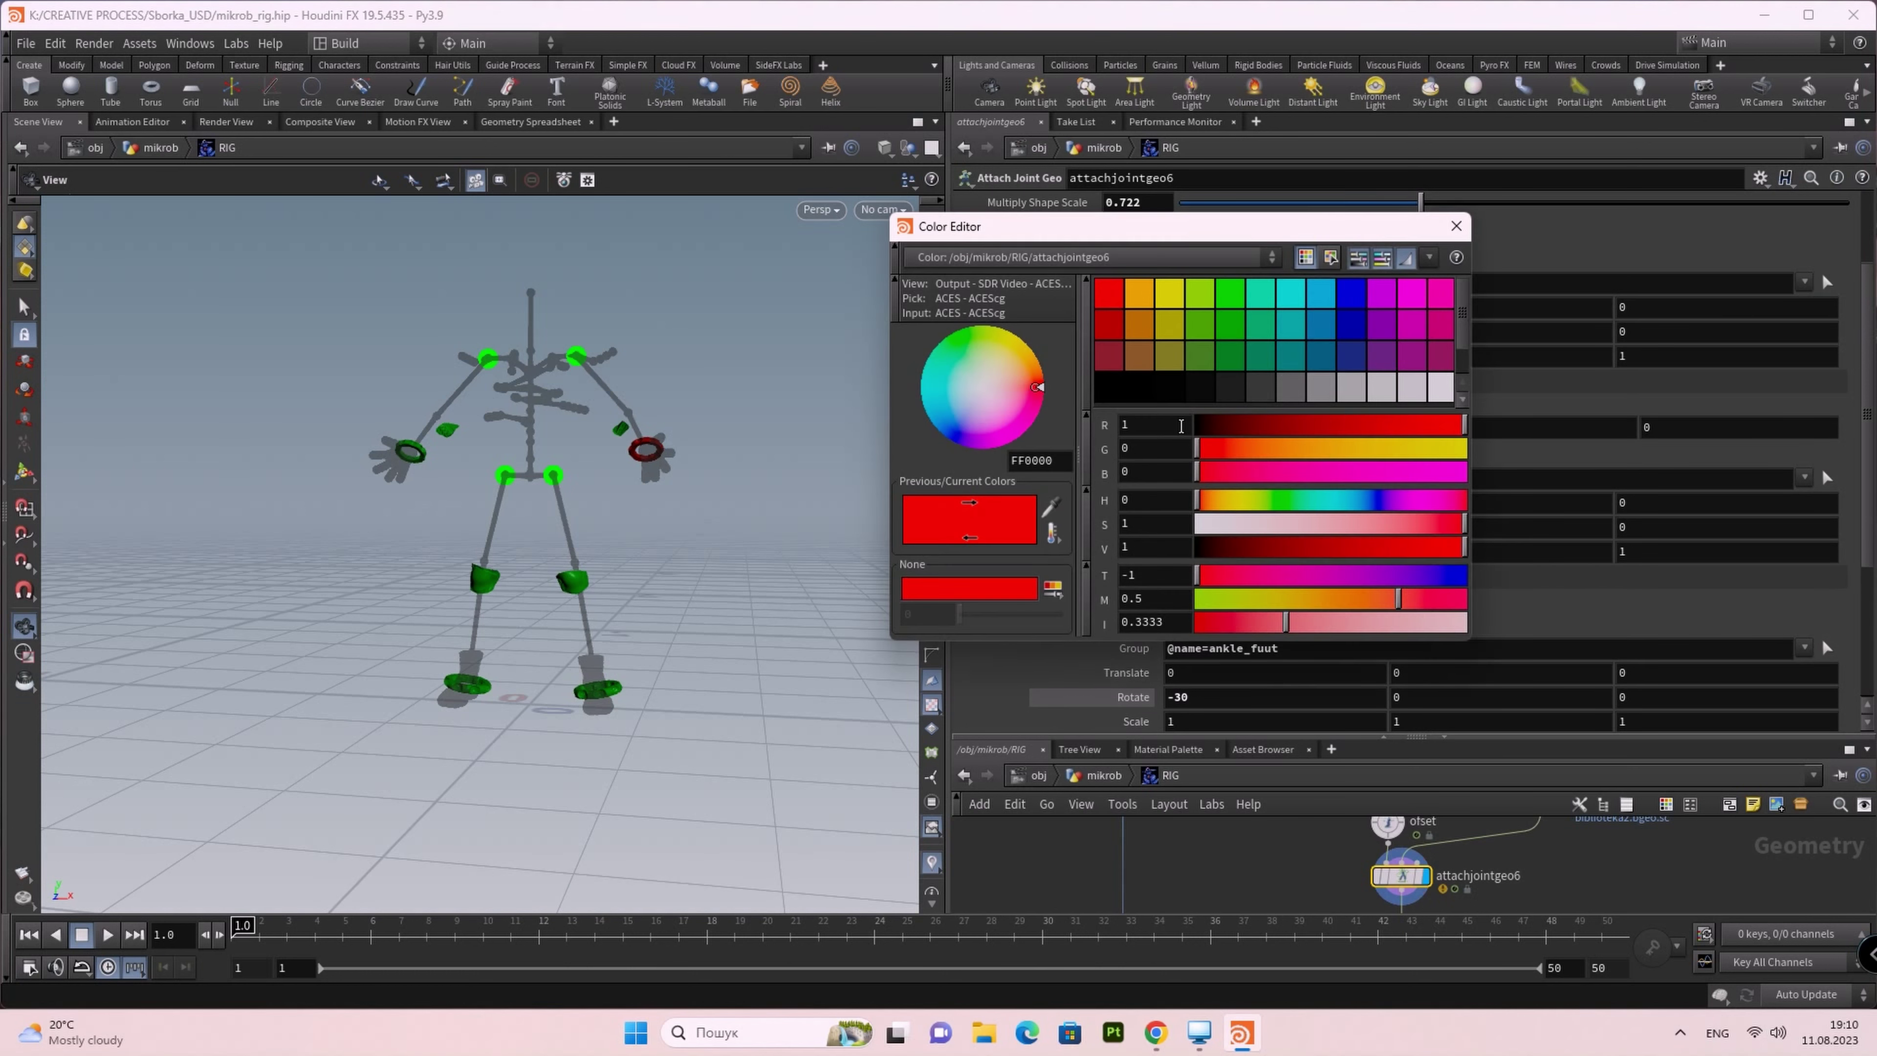
click(1178, 304)
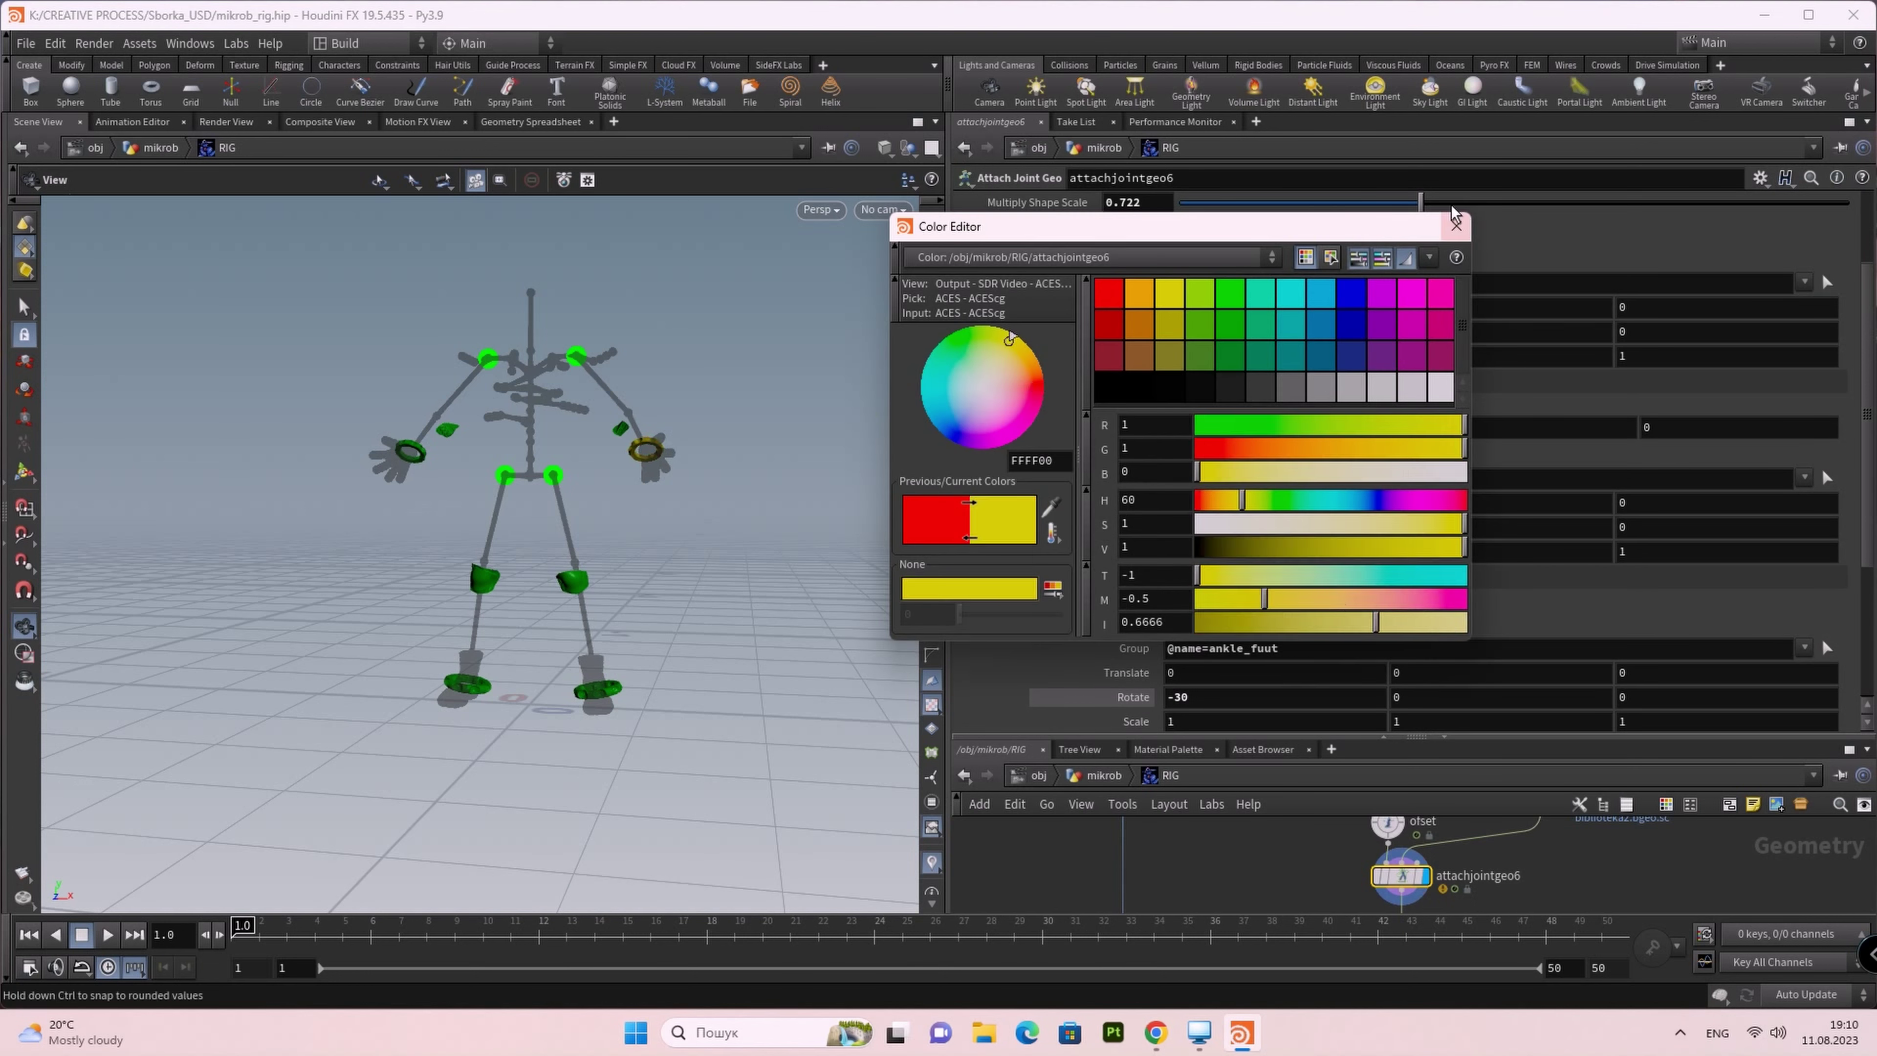
click(1456, 225)
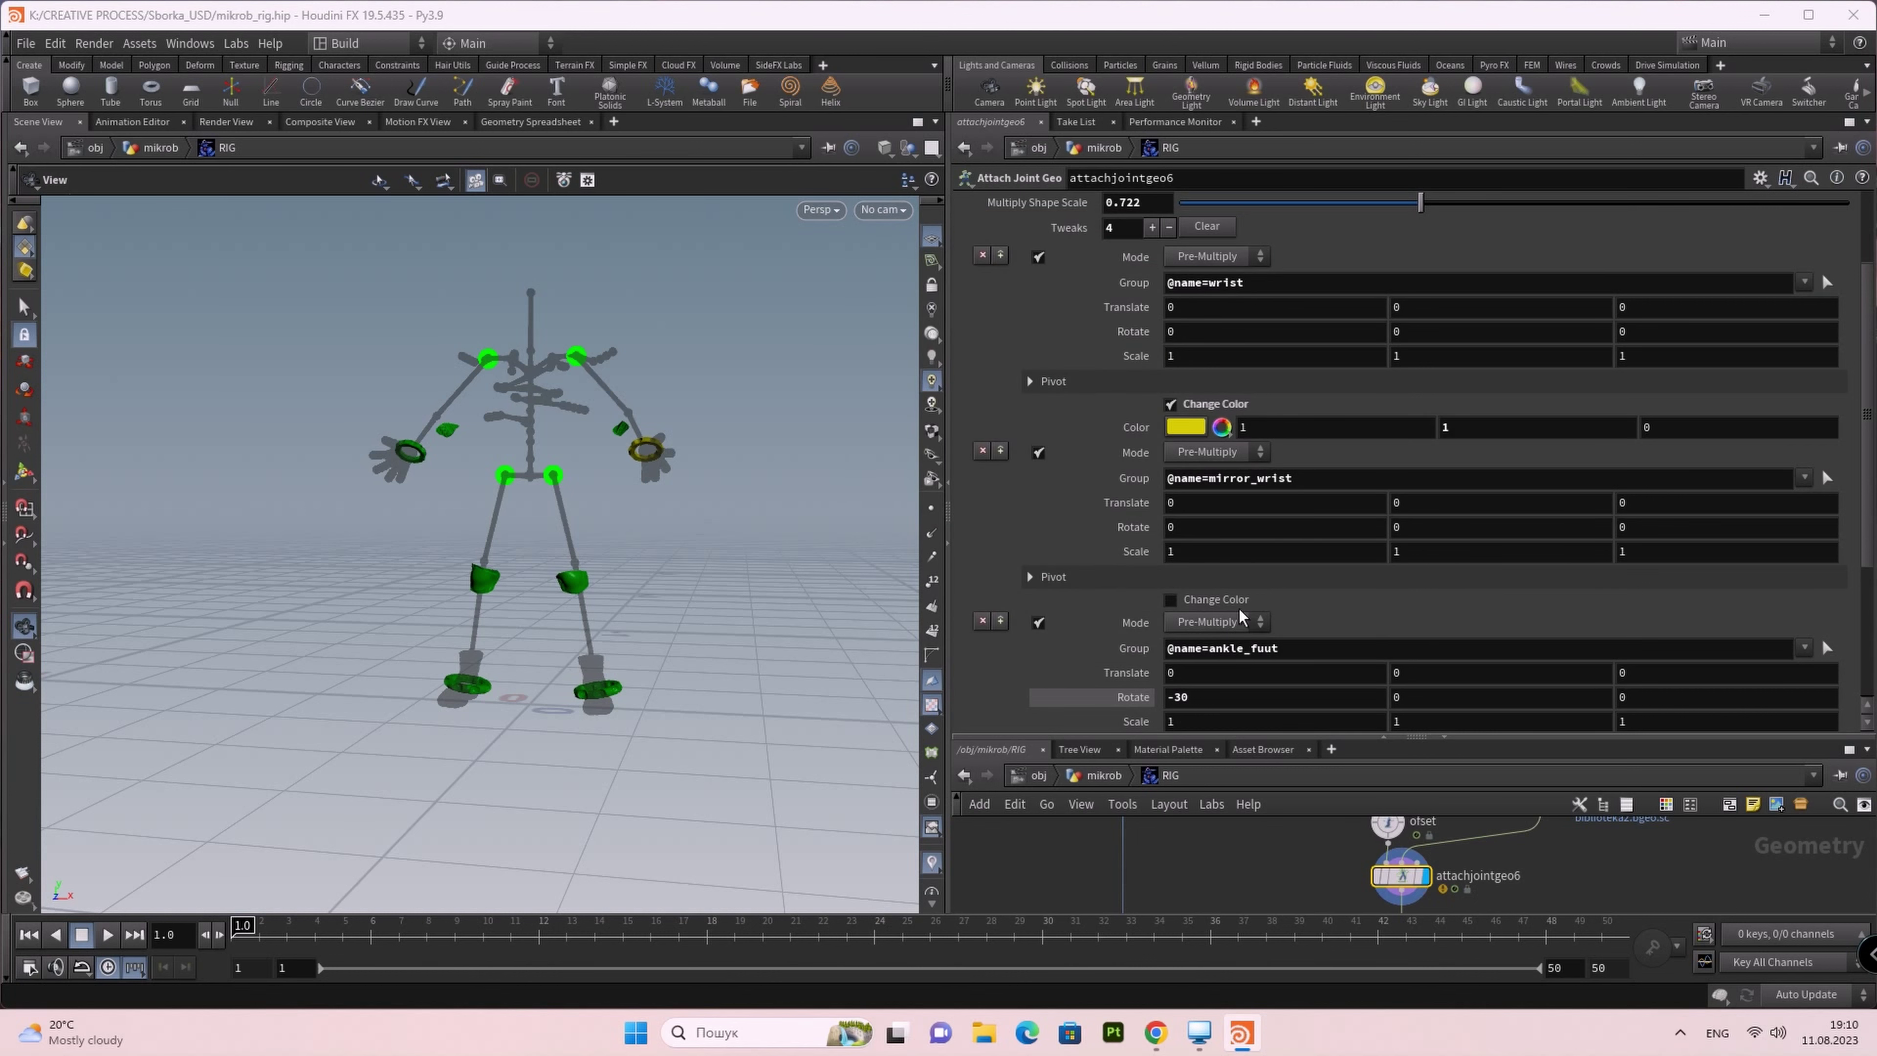
click(1171, 599)
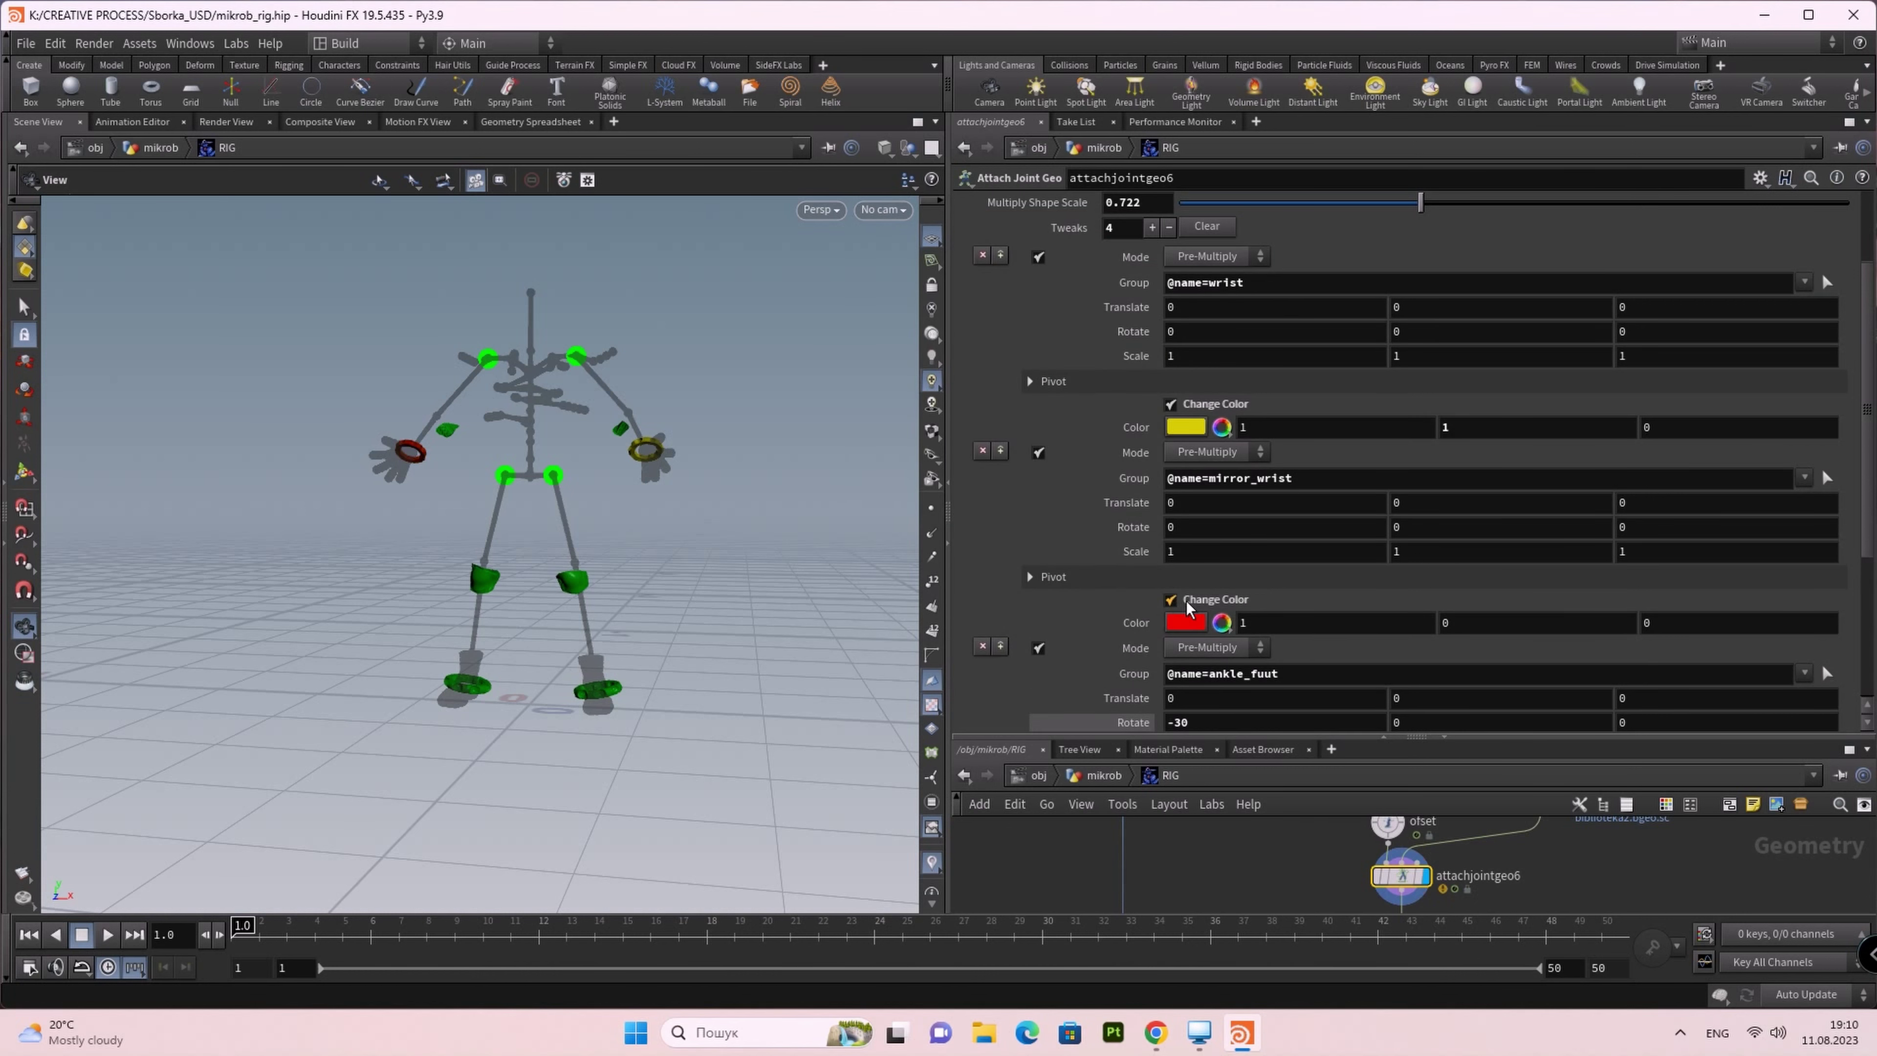
click(1184, 625)
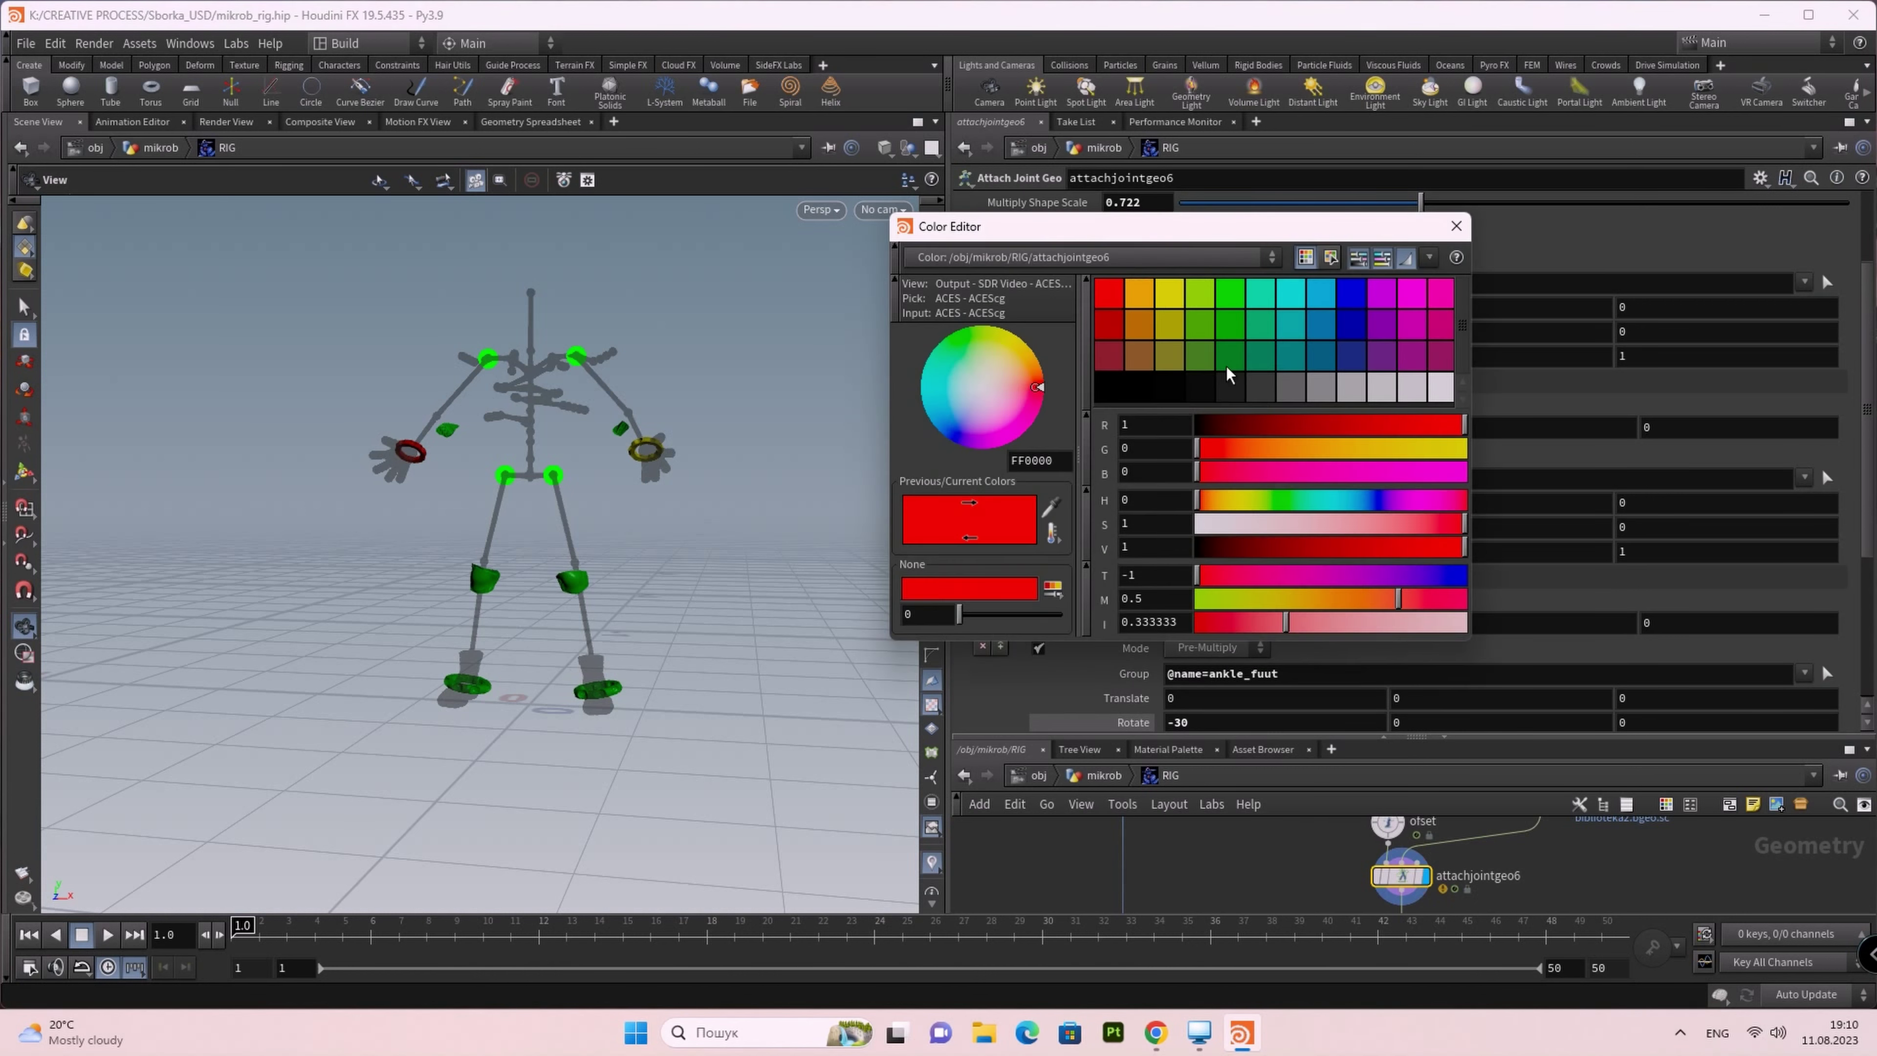
click(1170, 292)
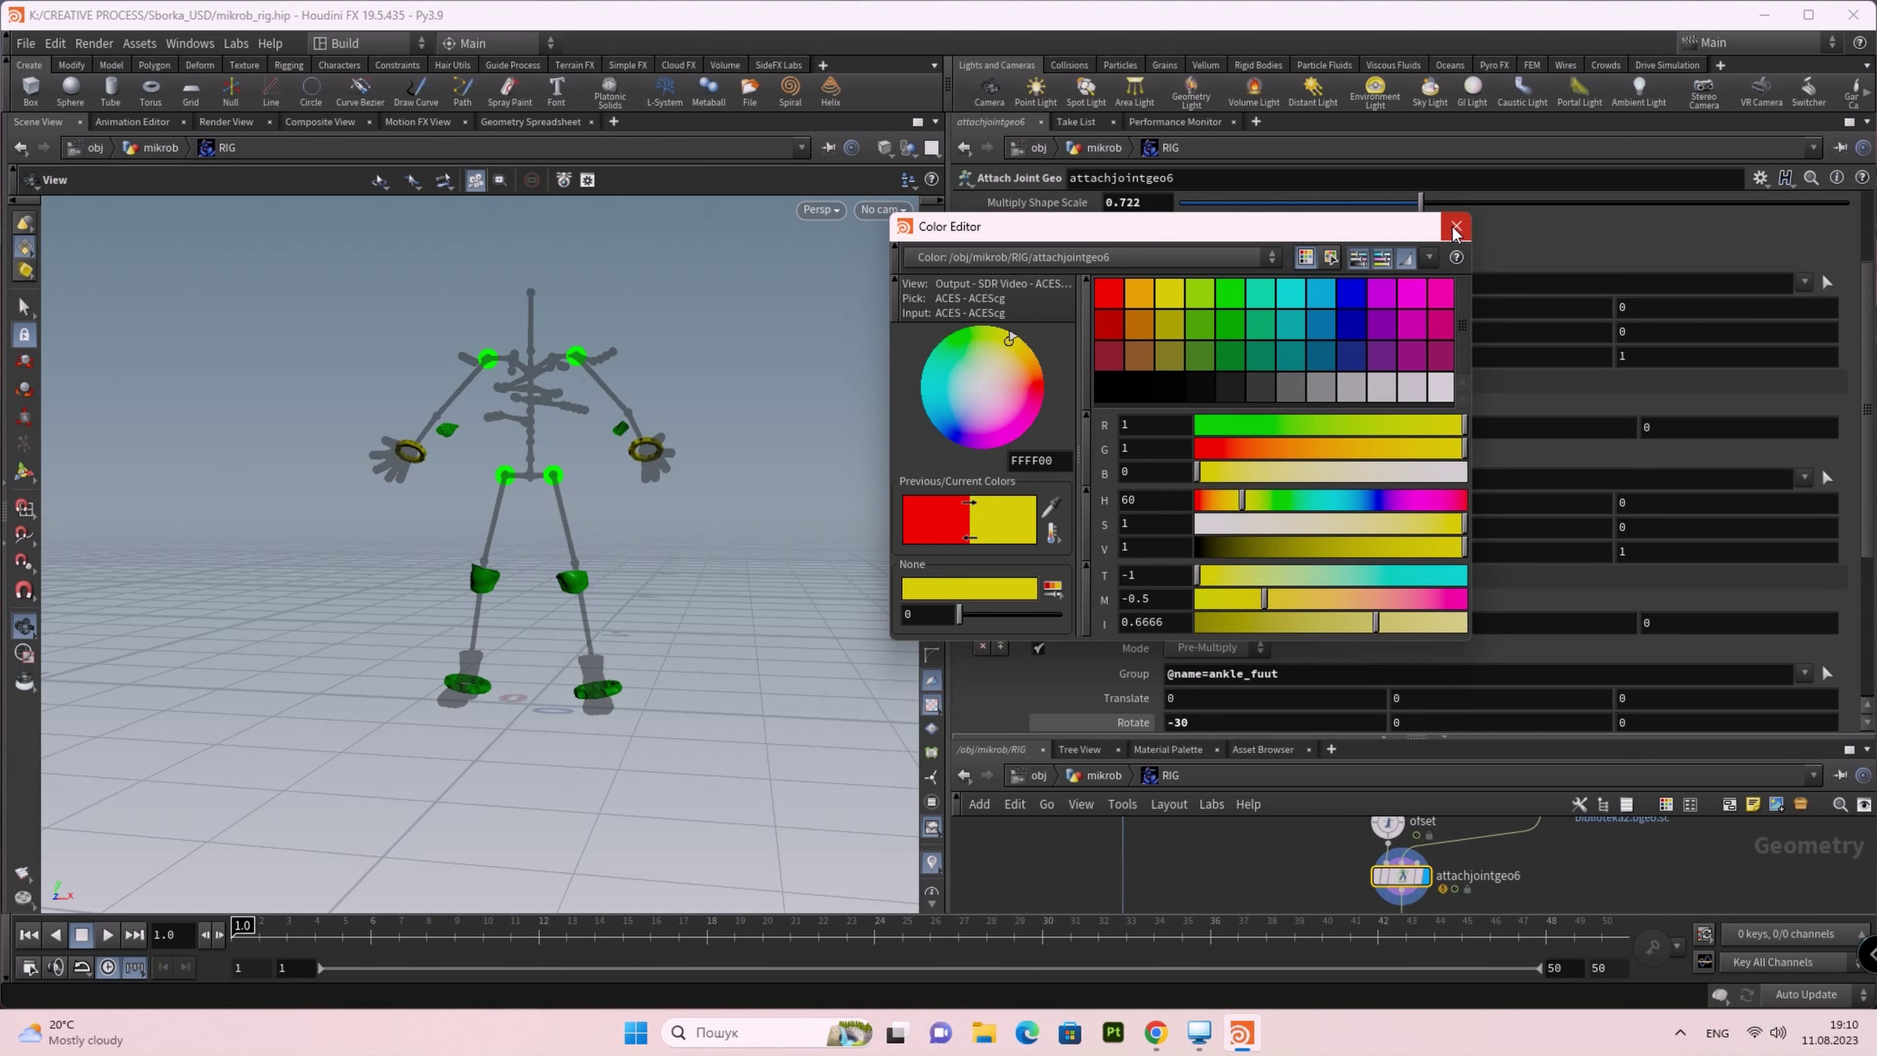
click(1454, 230)
Step: Override both ankle control colours to yellow (1, 1, 0)
scroll(1381, 488, down, 3)
scroll(1382, 566, down, 3)
scroll(1367, 566, down, 2)
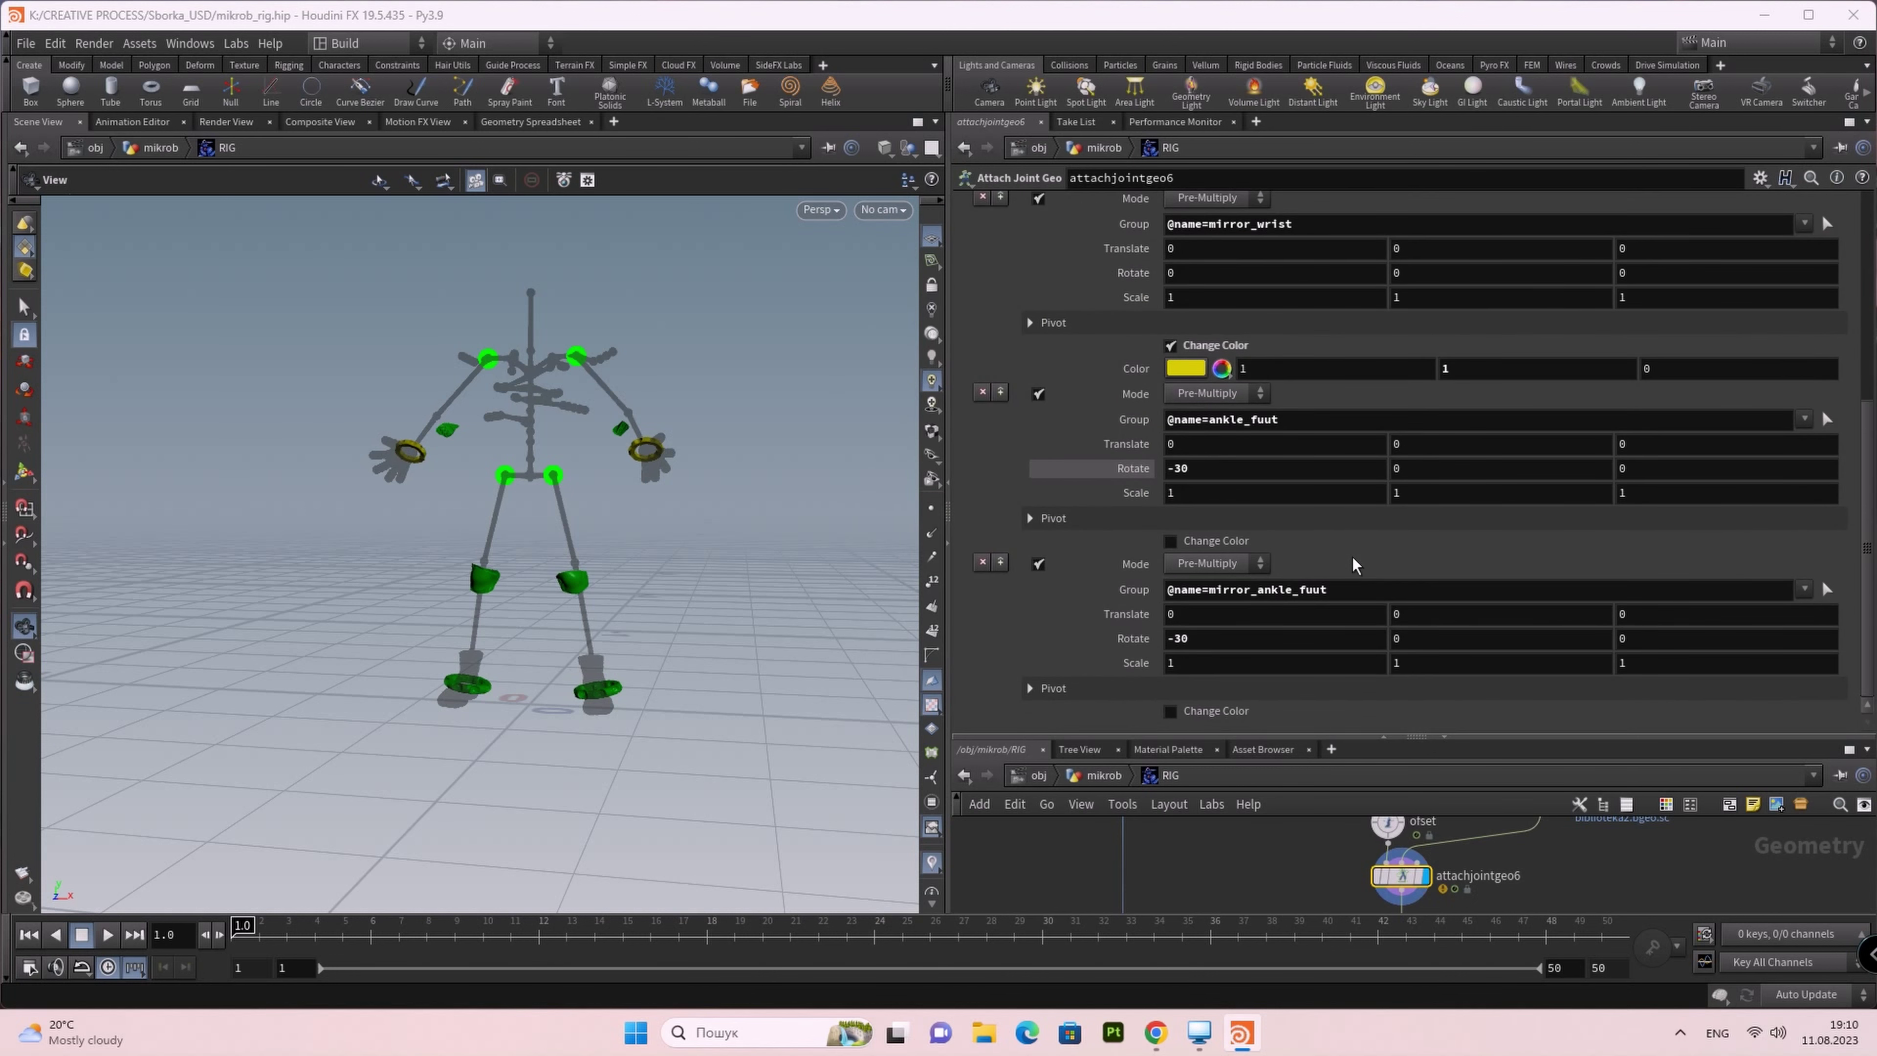
click(1170, 542)
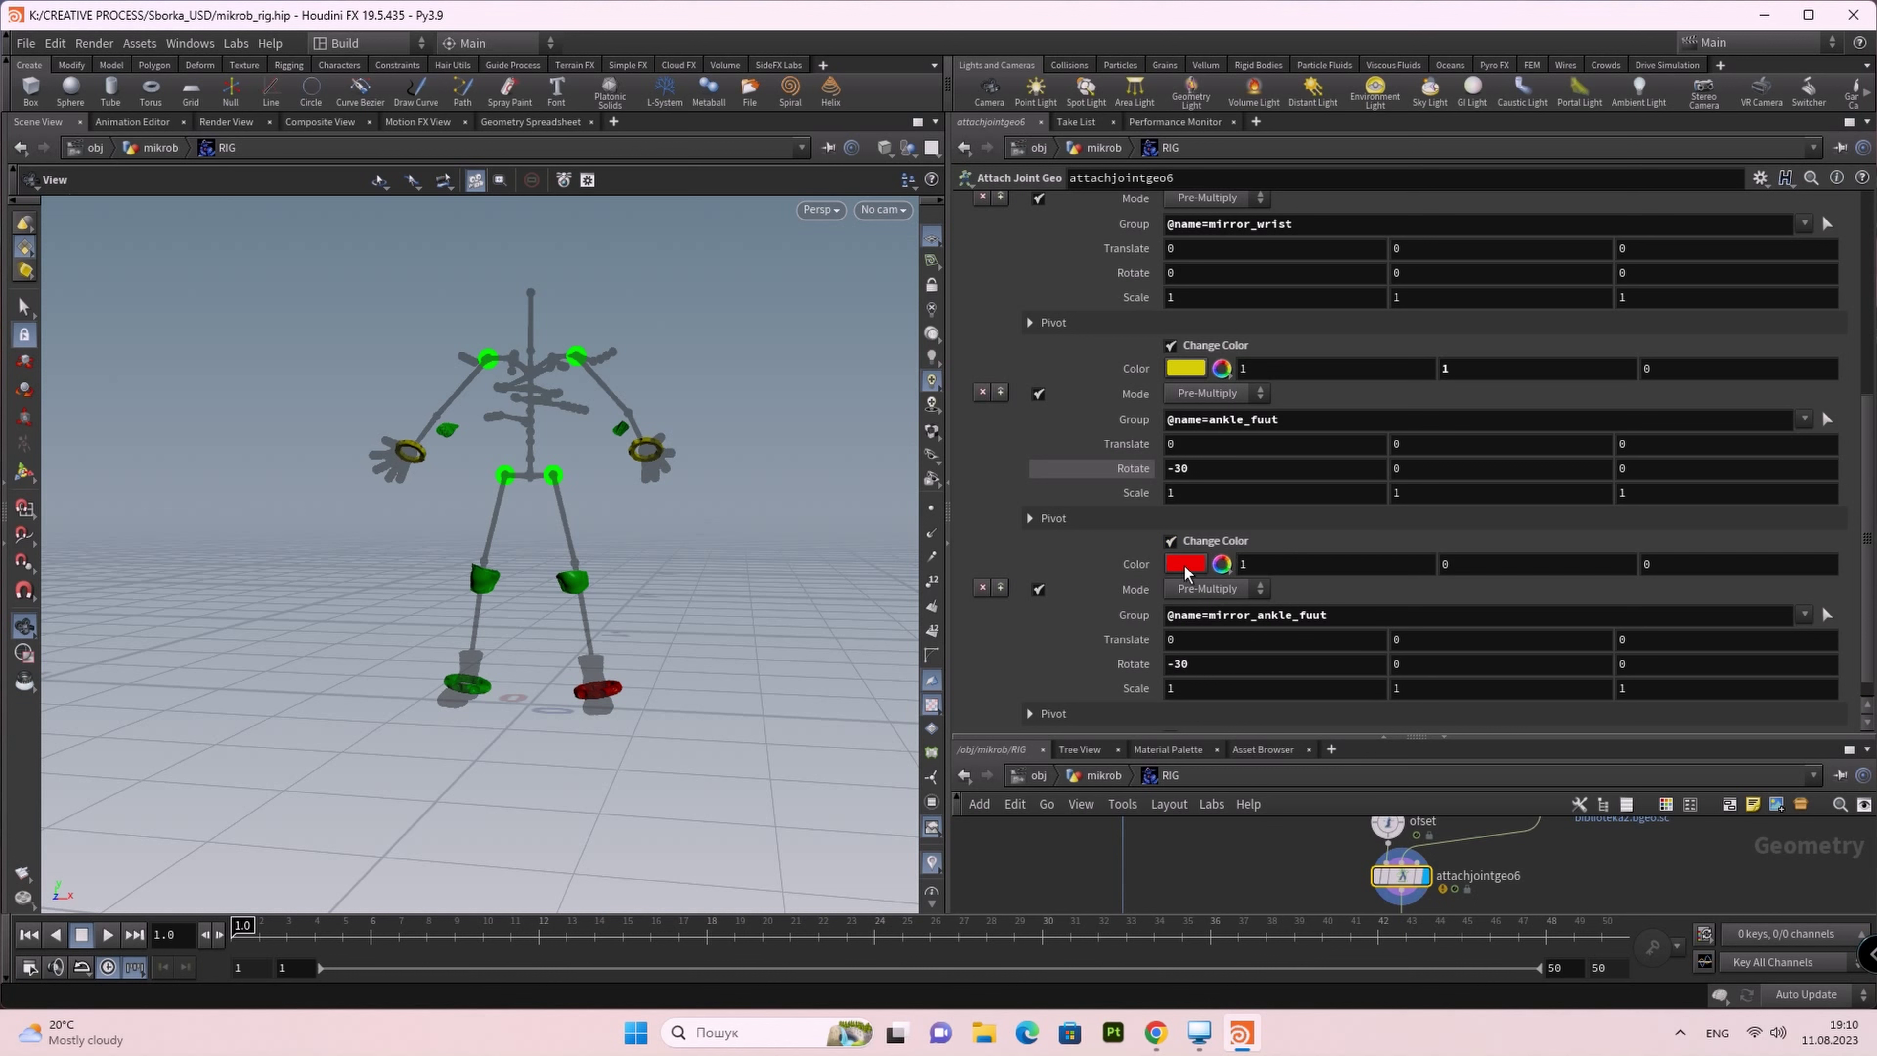
click(1184, 565)
click(1170, 294)
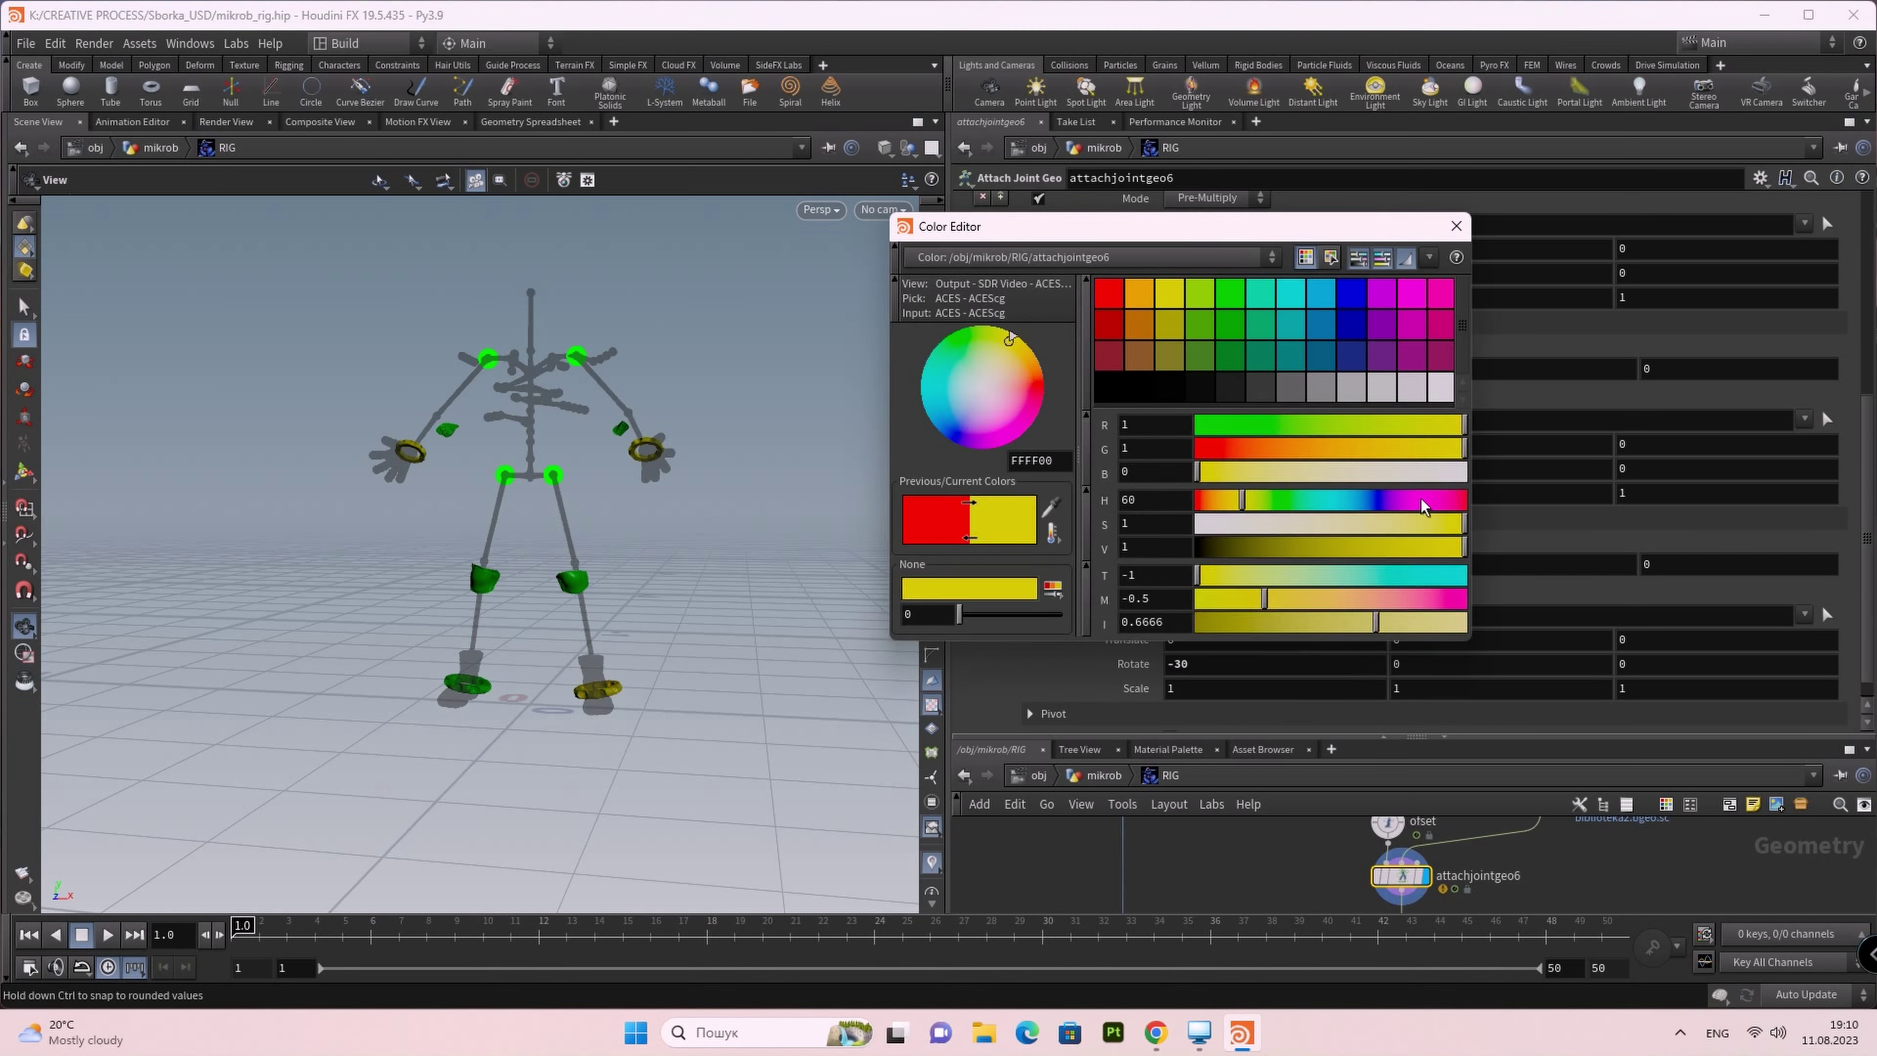
click(1456, 226)
scroll(1316, 590, down, 1)
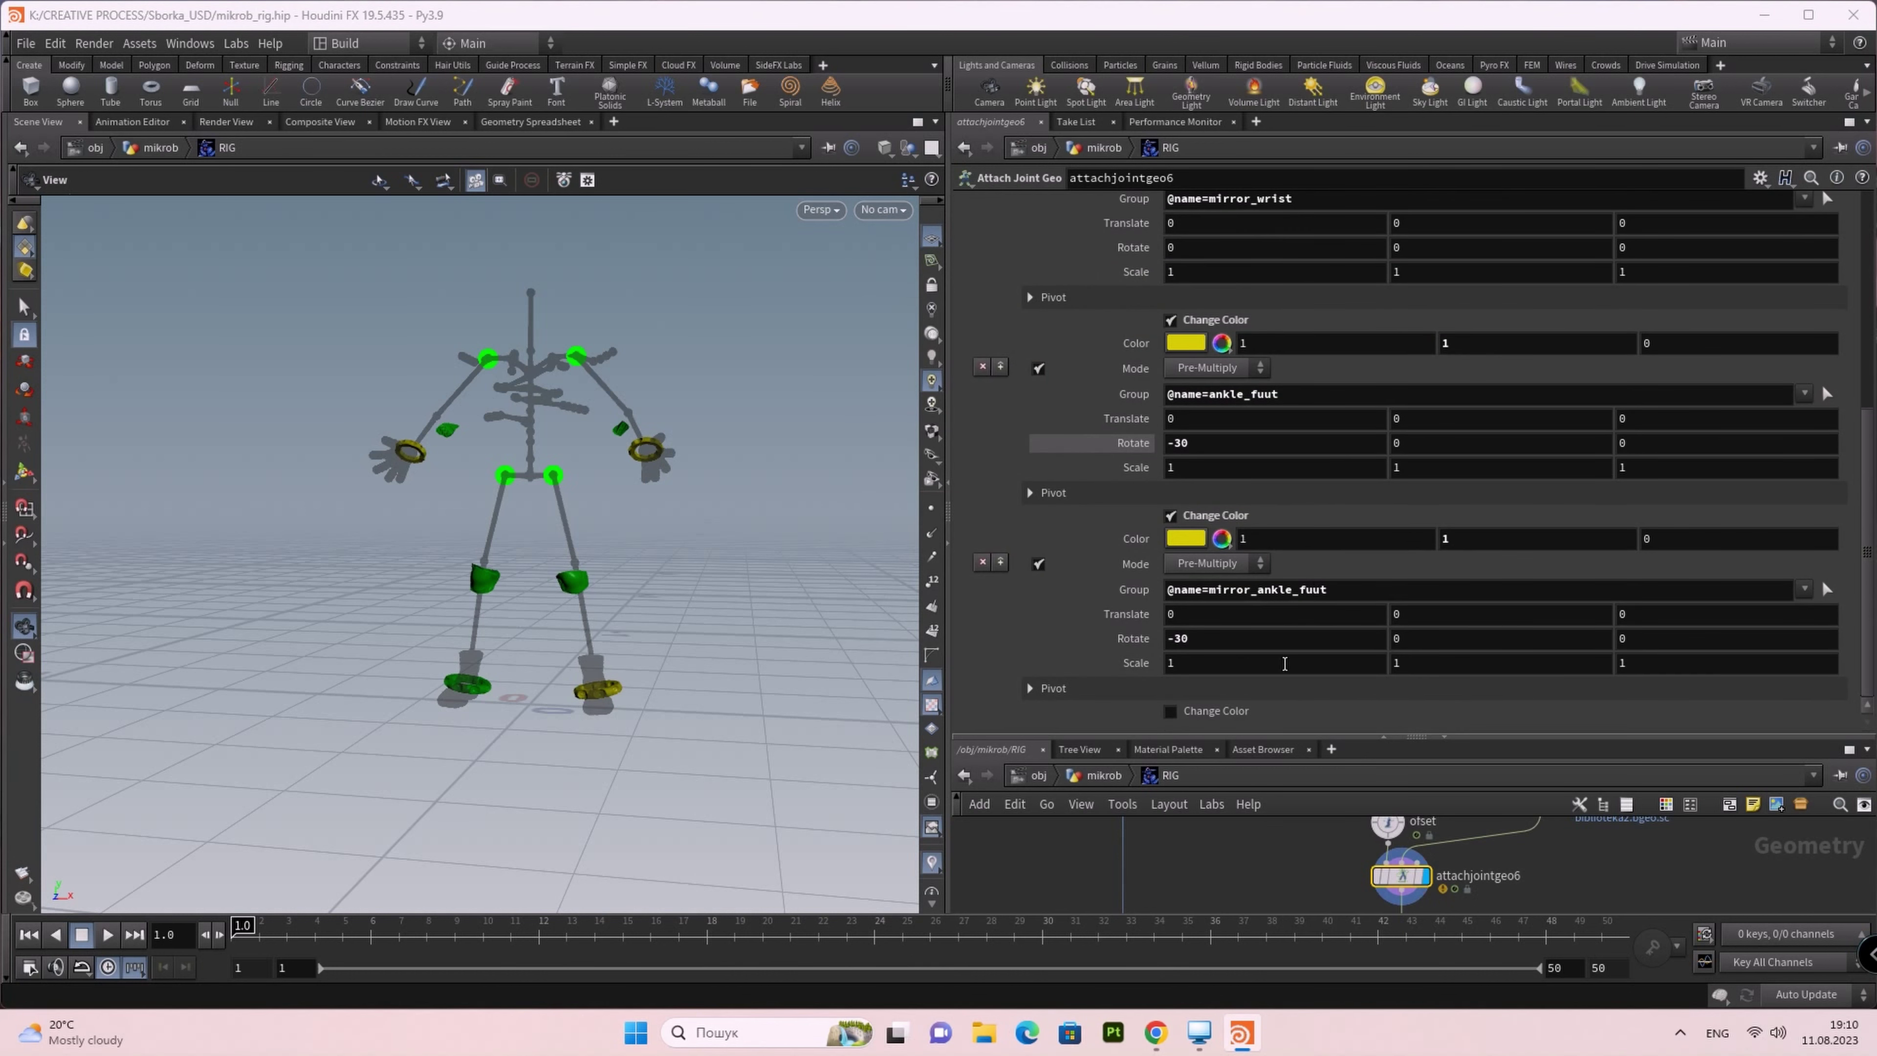
click(1171, 712)
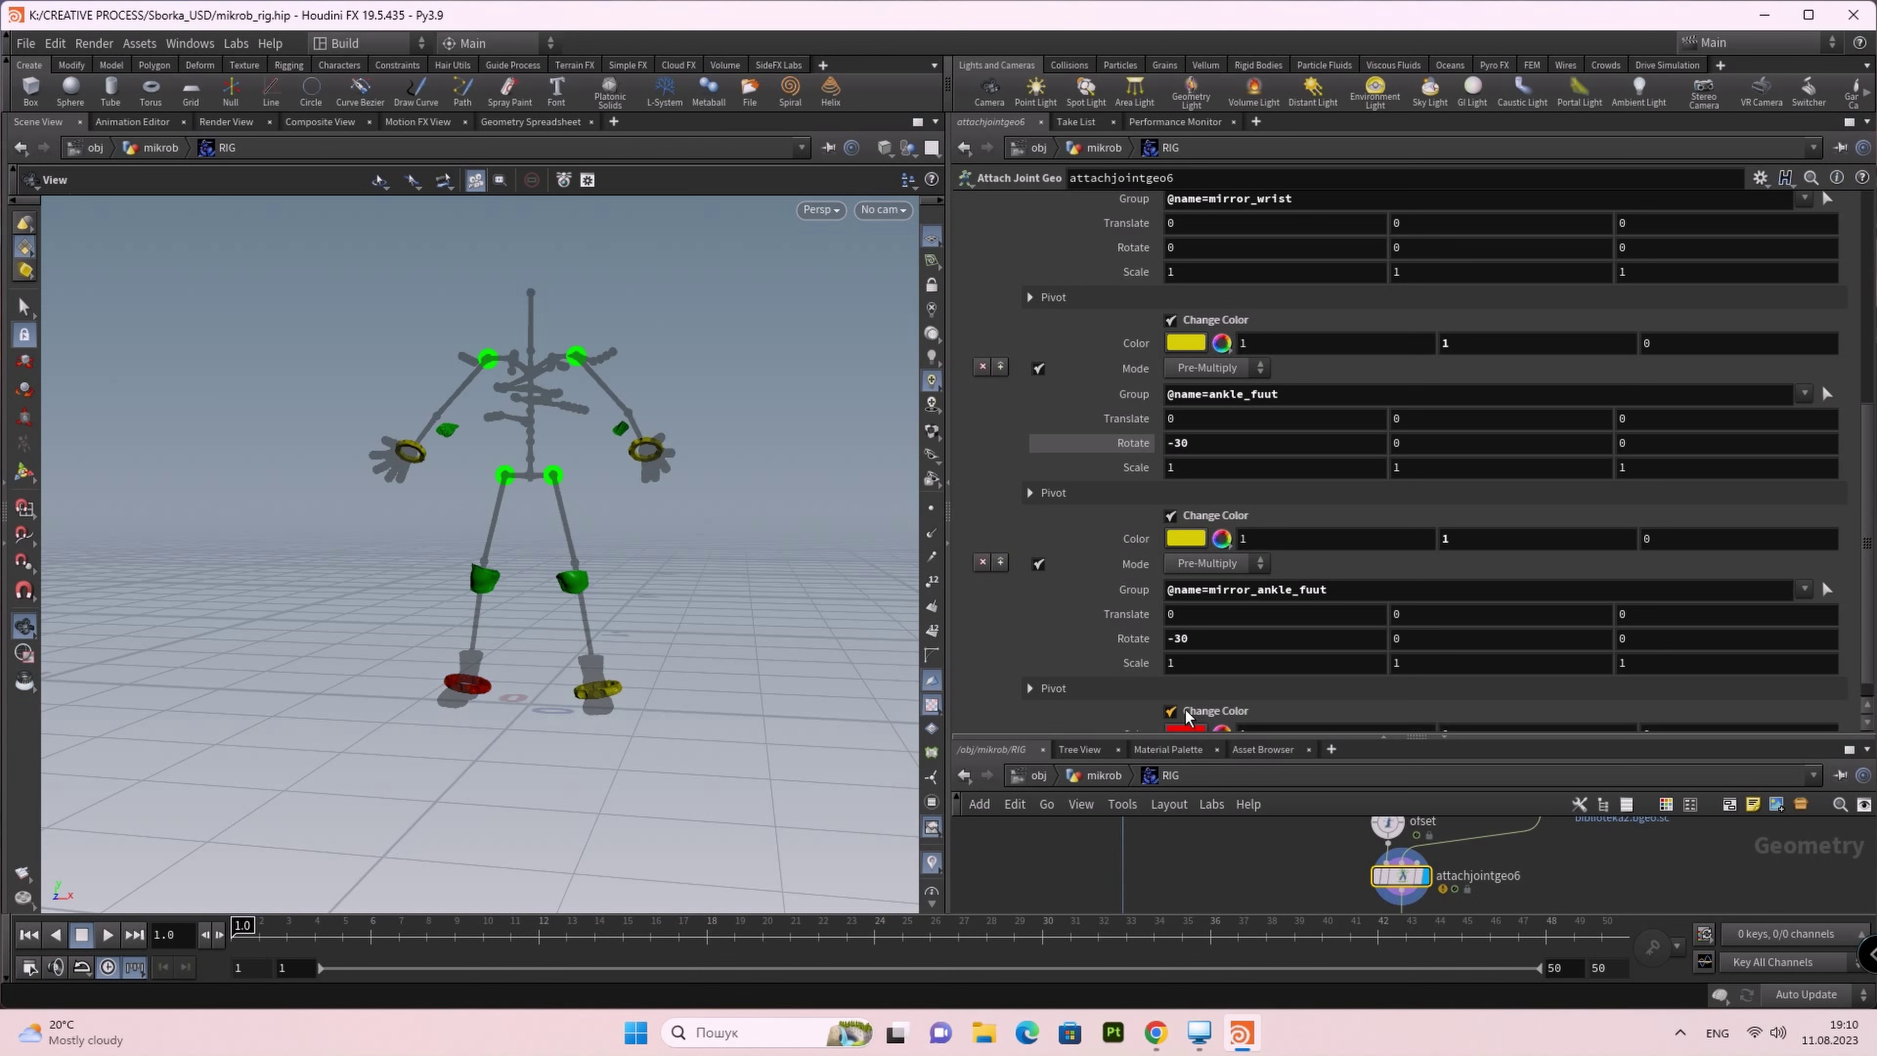
scroll(1228, 692, down, 1)
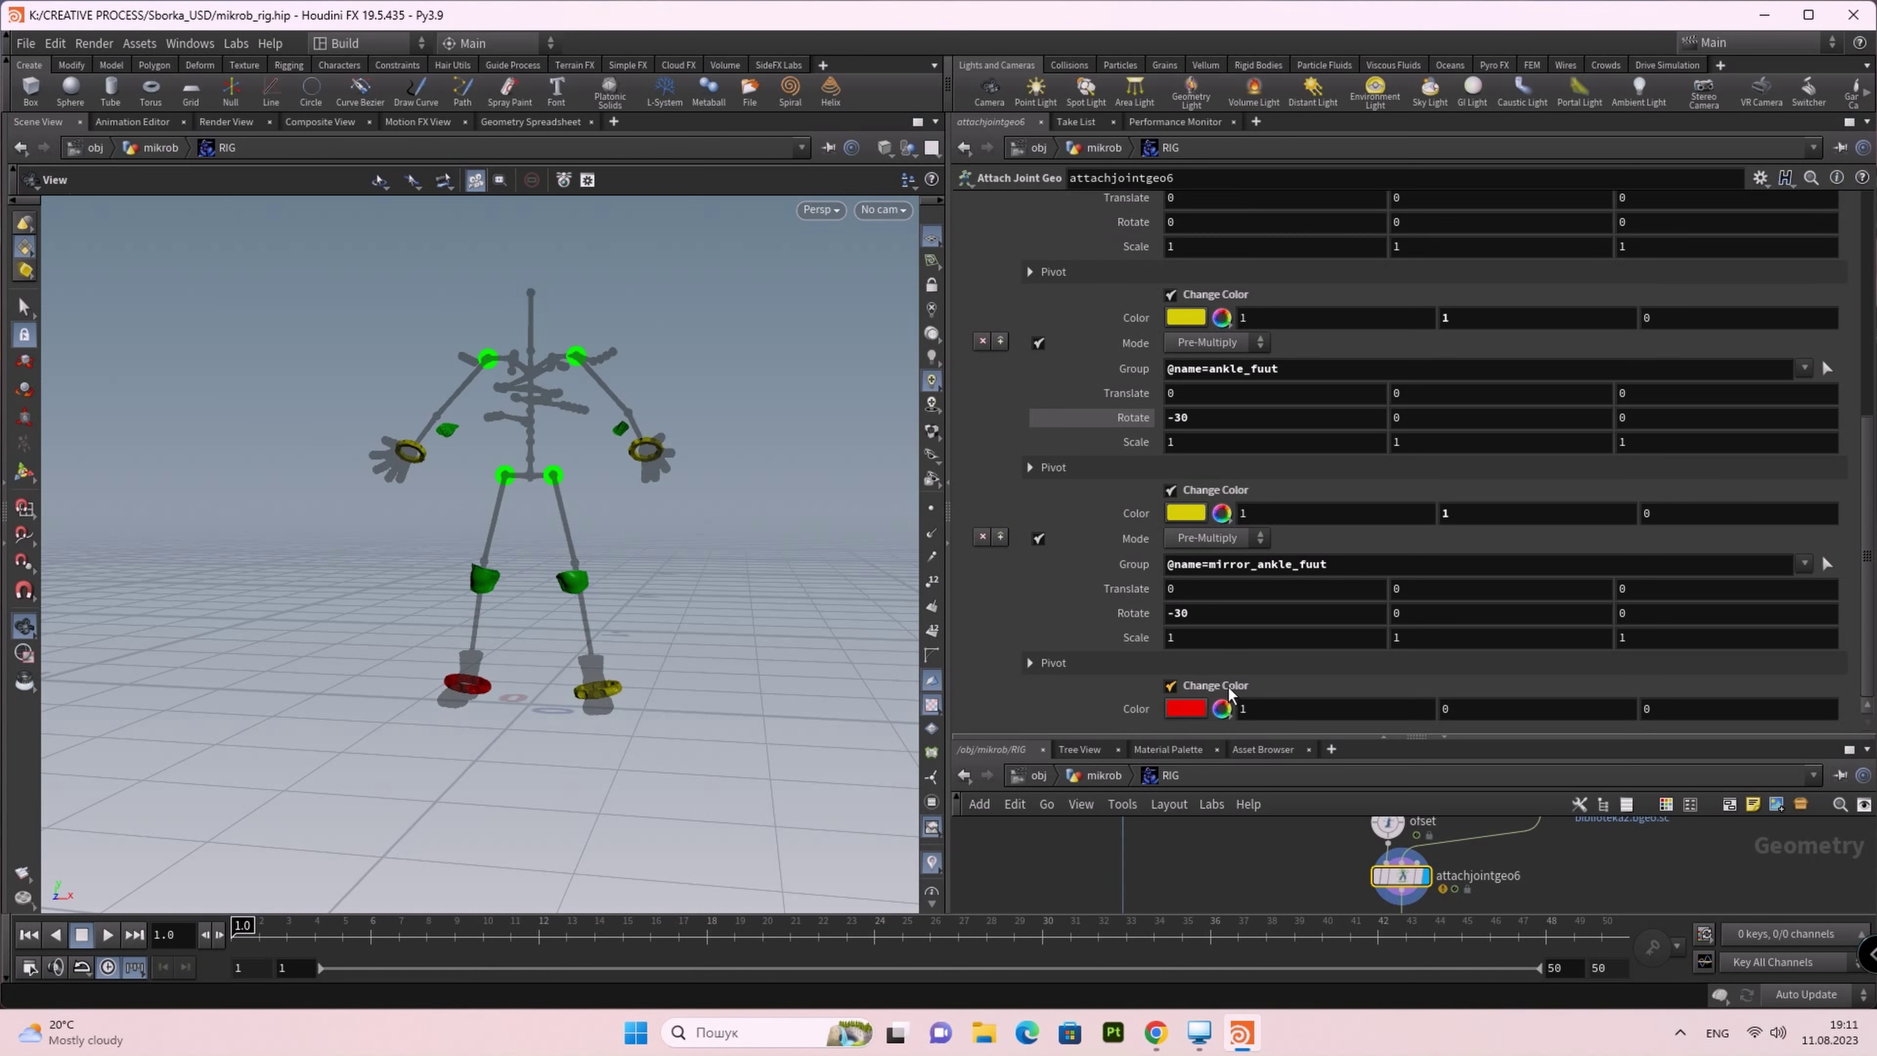
click(1188, 711)
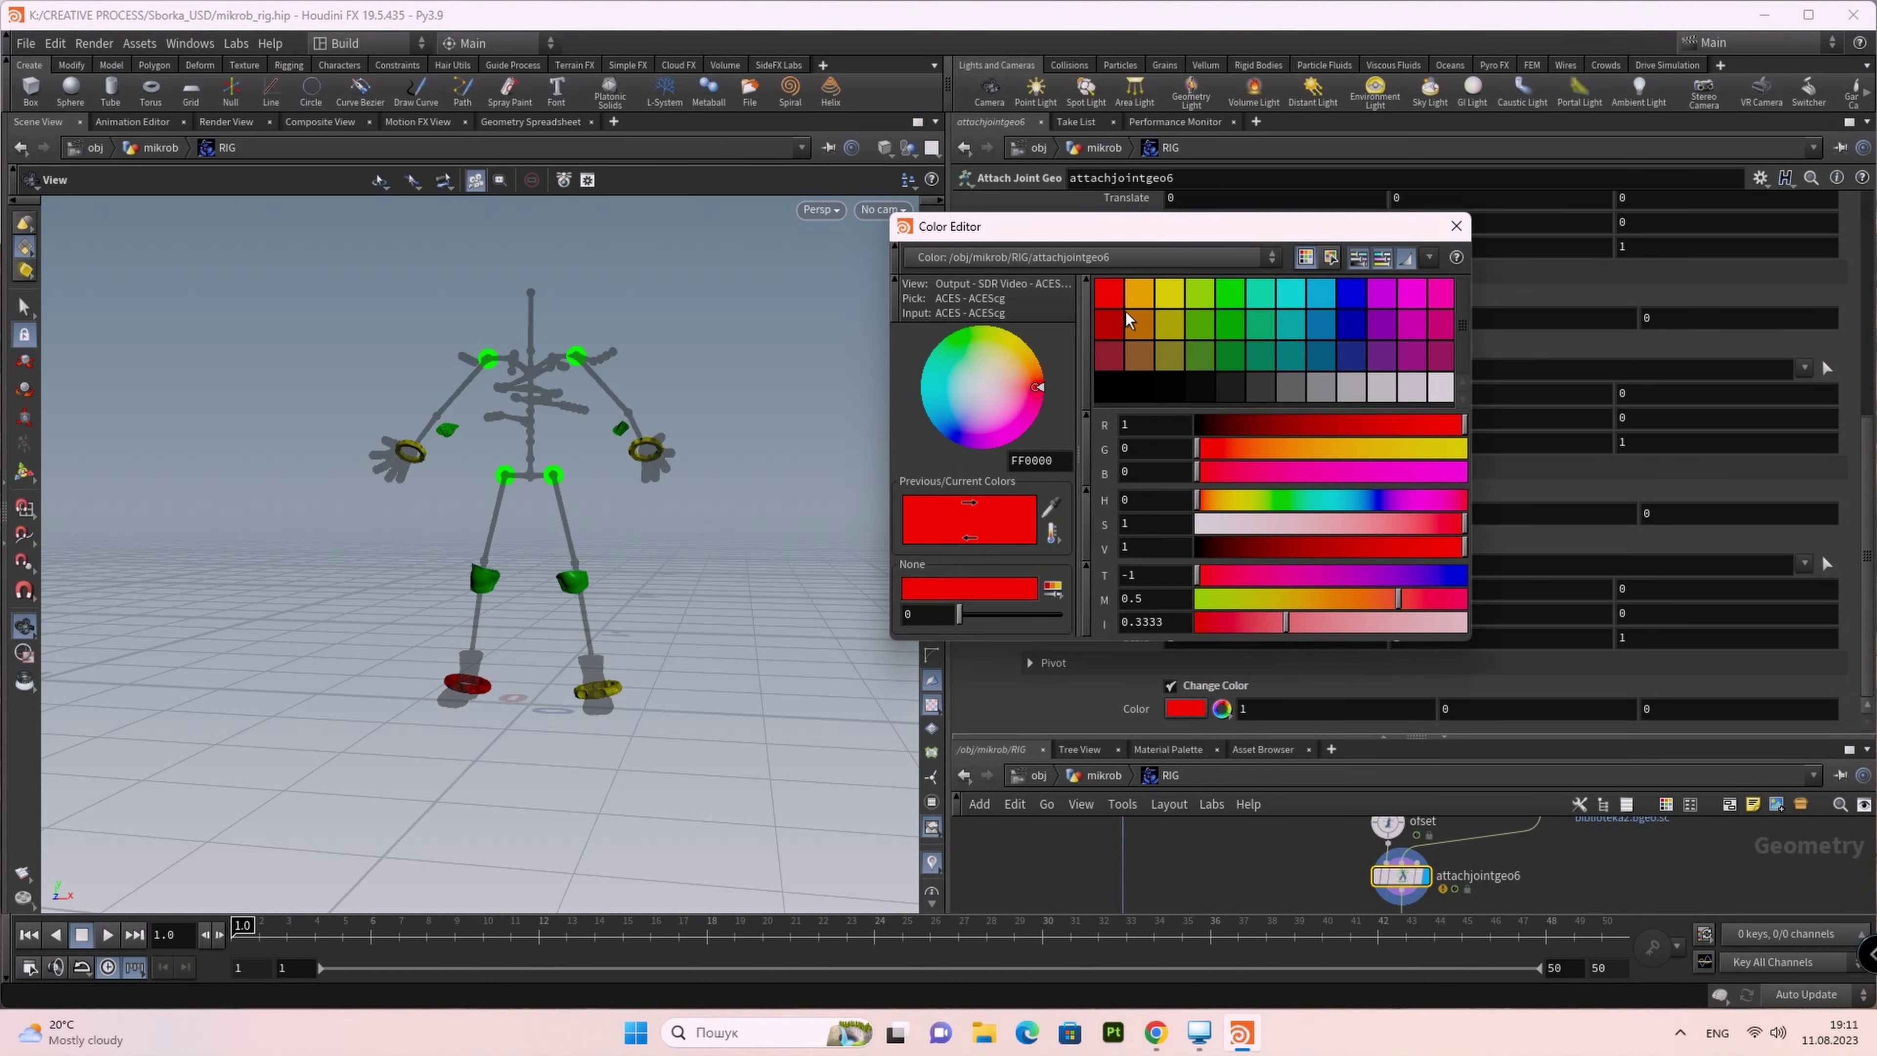
click(1170, 300)
click(1456, 225)
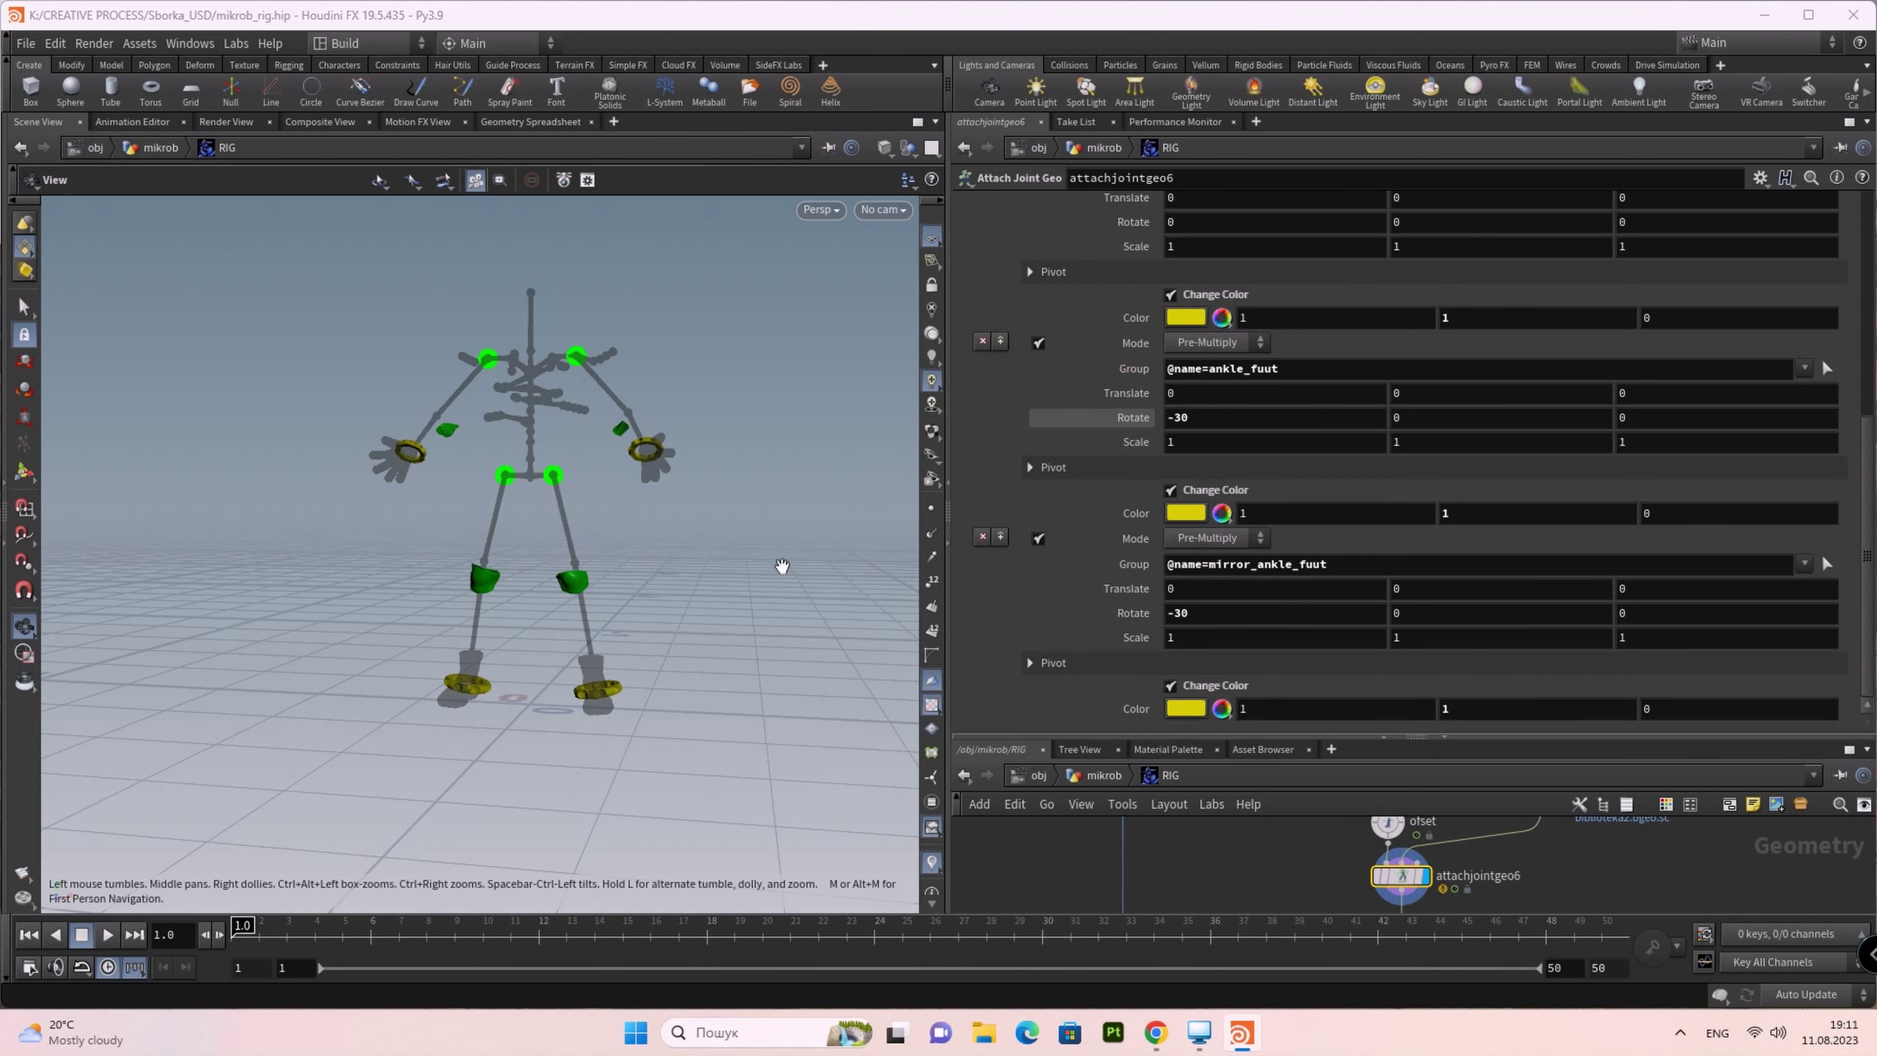
Step: Enlarge the network pane and move rigpose4 and ikchains1 up beneath attachjointgeo6
scroll(654, 491, up, 5)
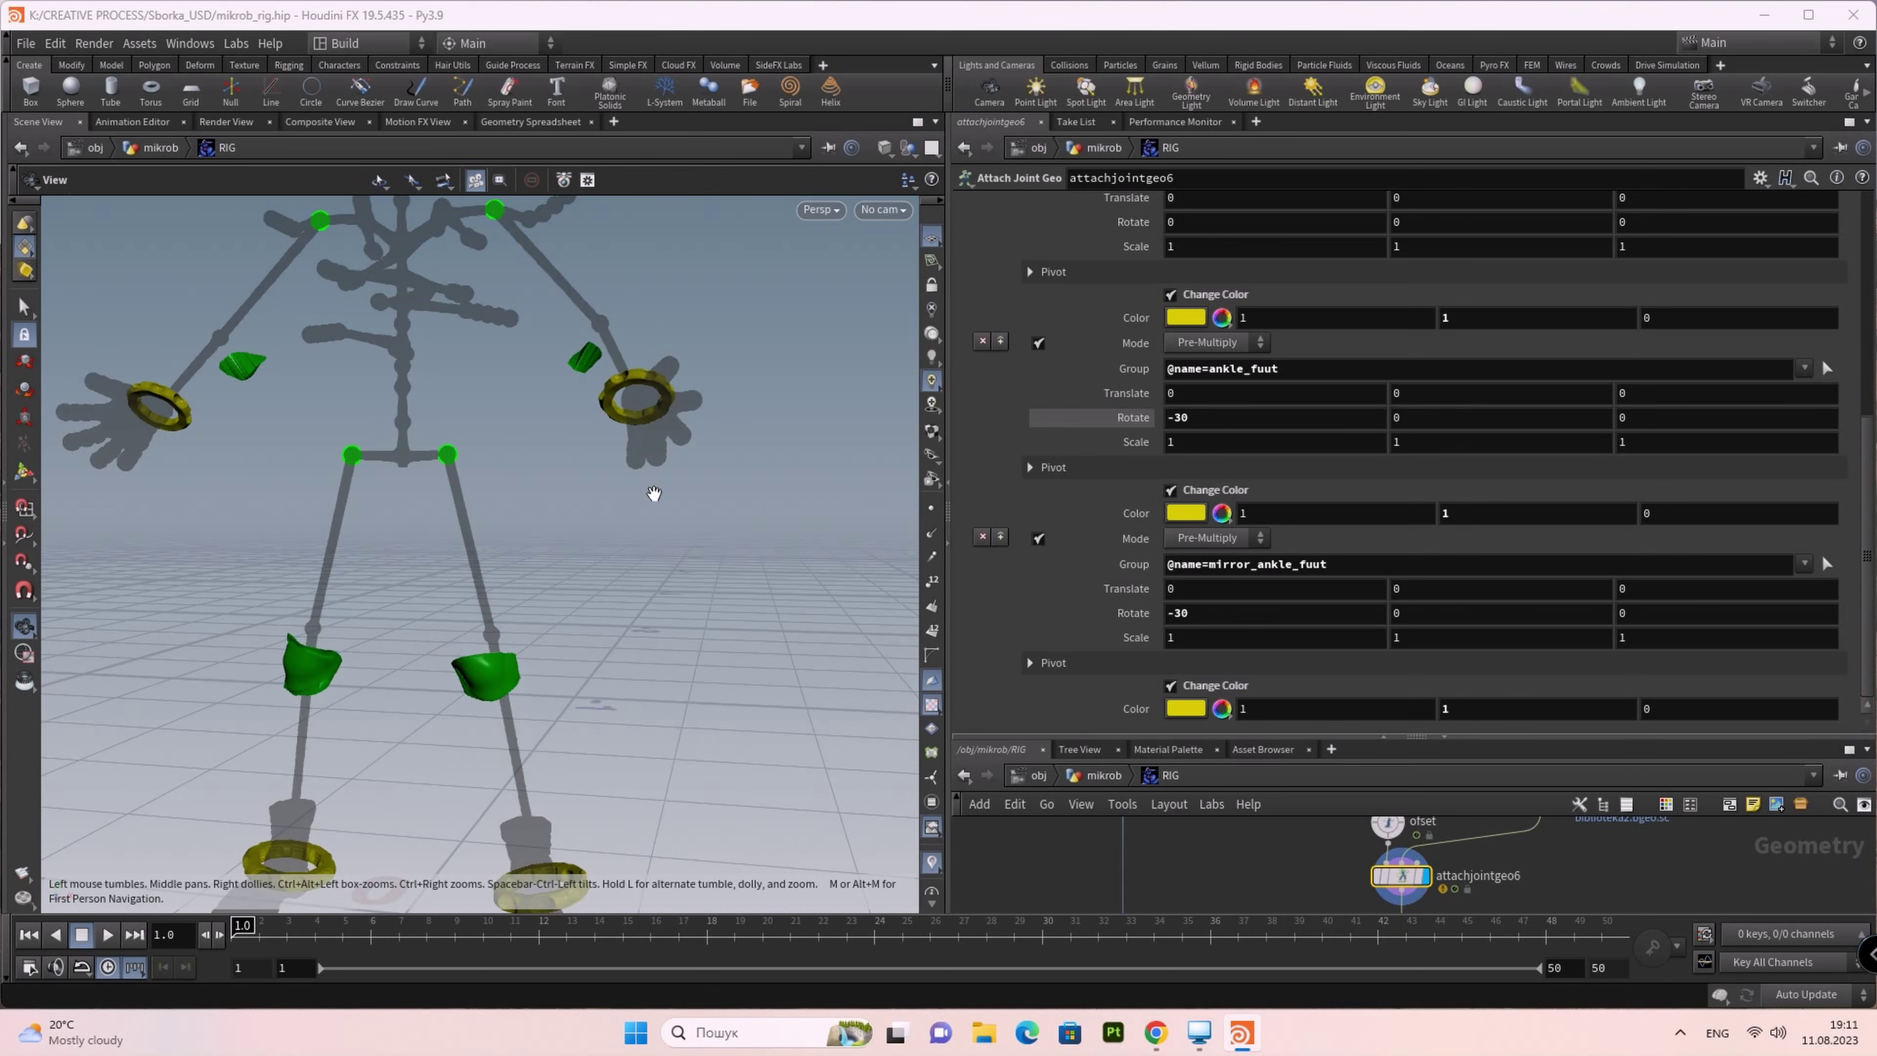
mouse_move(746, 528)
mouse_down()
mouse_move(541, 650)
mouse_move(517, 606)
mouse_move(444, 556)
mouse_move(658, 550)
mouse_move(779, 511)
mouse_move(784, 542)
mouse_move(758, 561)
mouse_up()
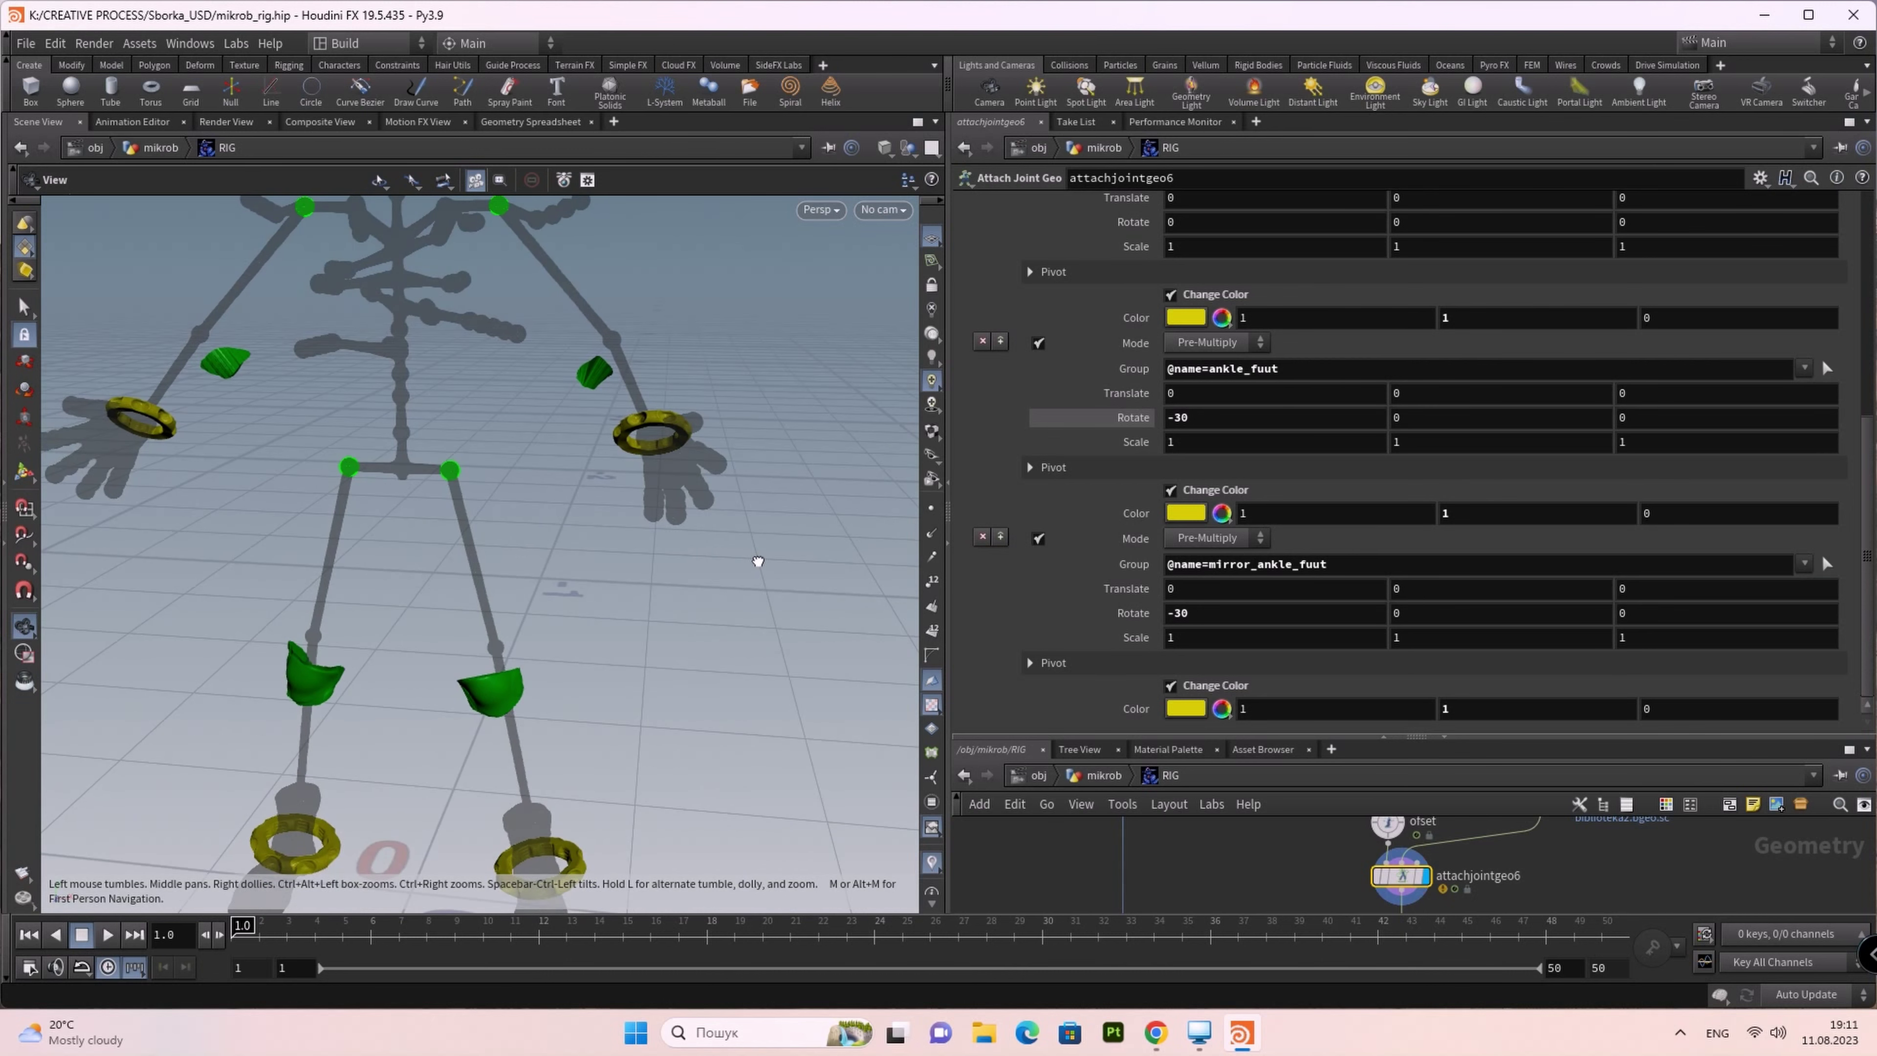
drag(758, 561, 746, 540)
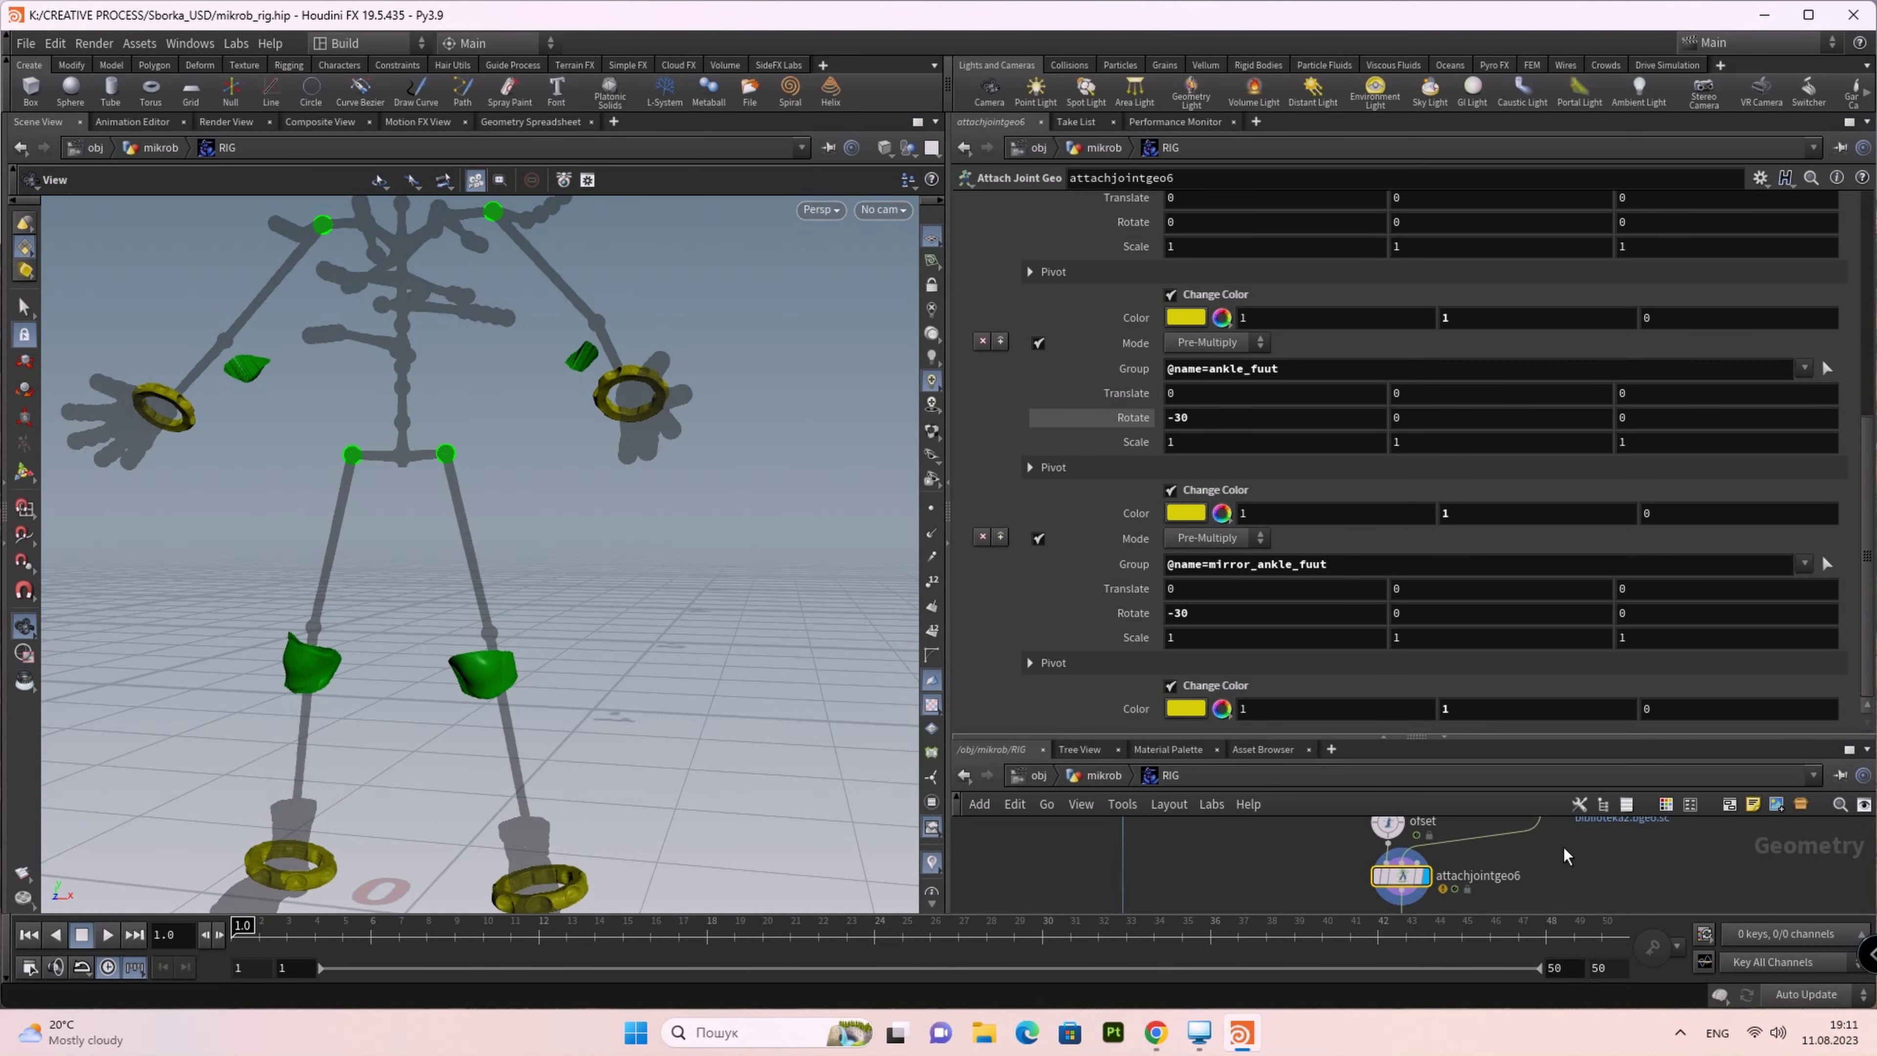
drag(1315, 737, 1315, 386)
scroll(1202, 746, down, 2)
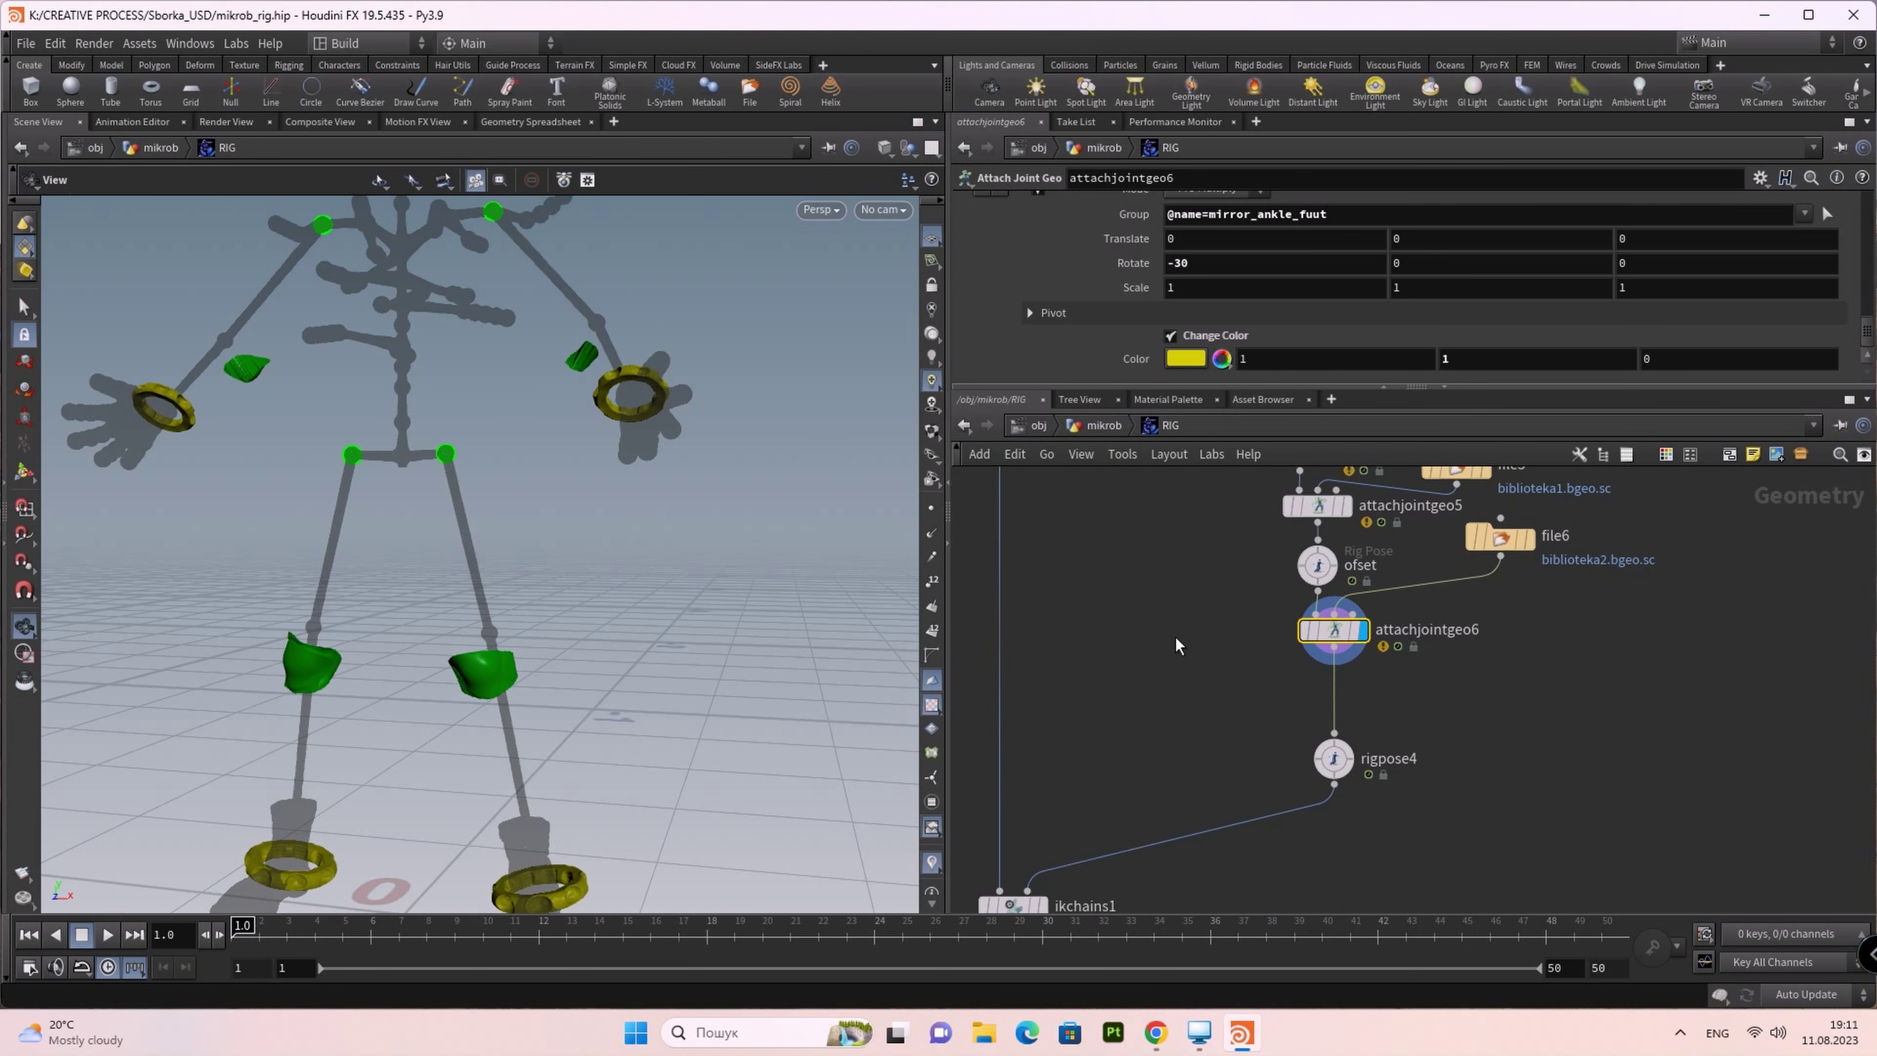
drag(1292, 728, 1292, 691)
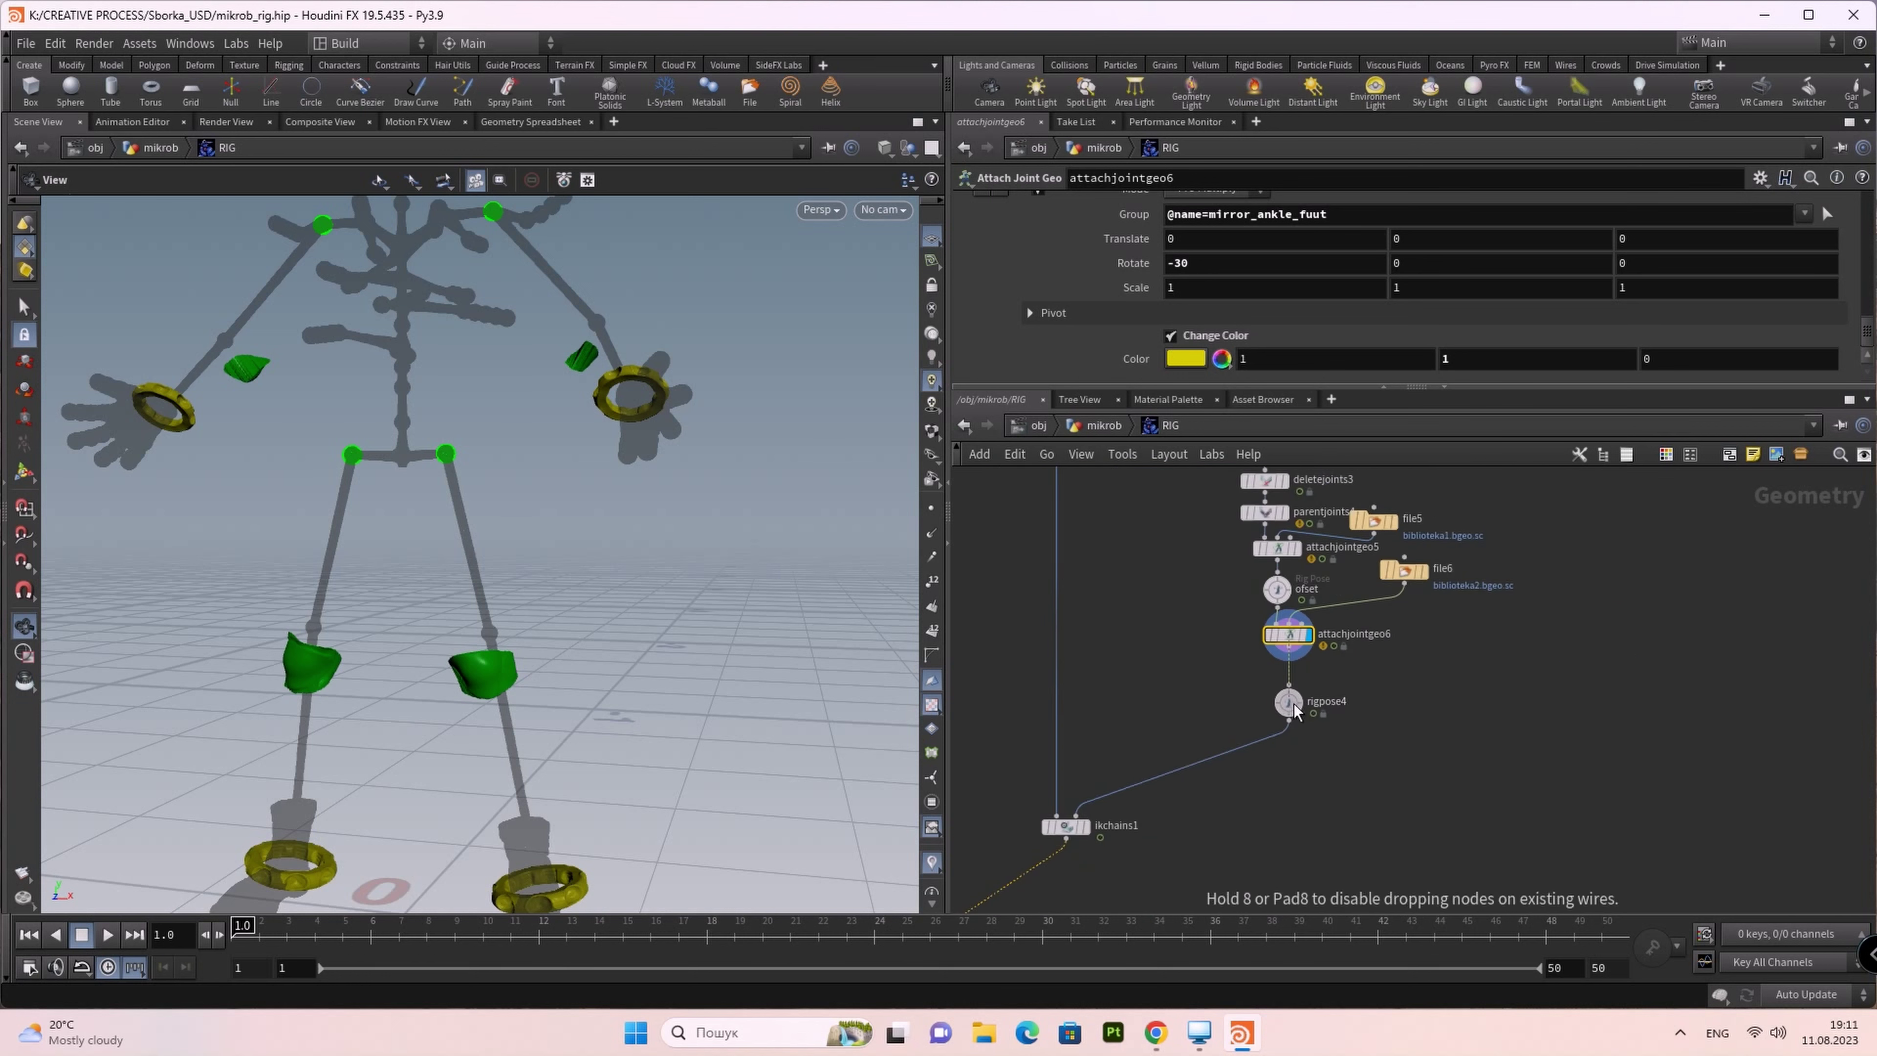
drag(1071, 829, 1076, 741)
scroll(1260, 689, up, 2)
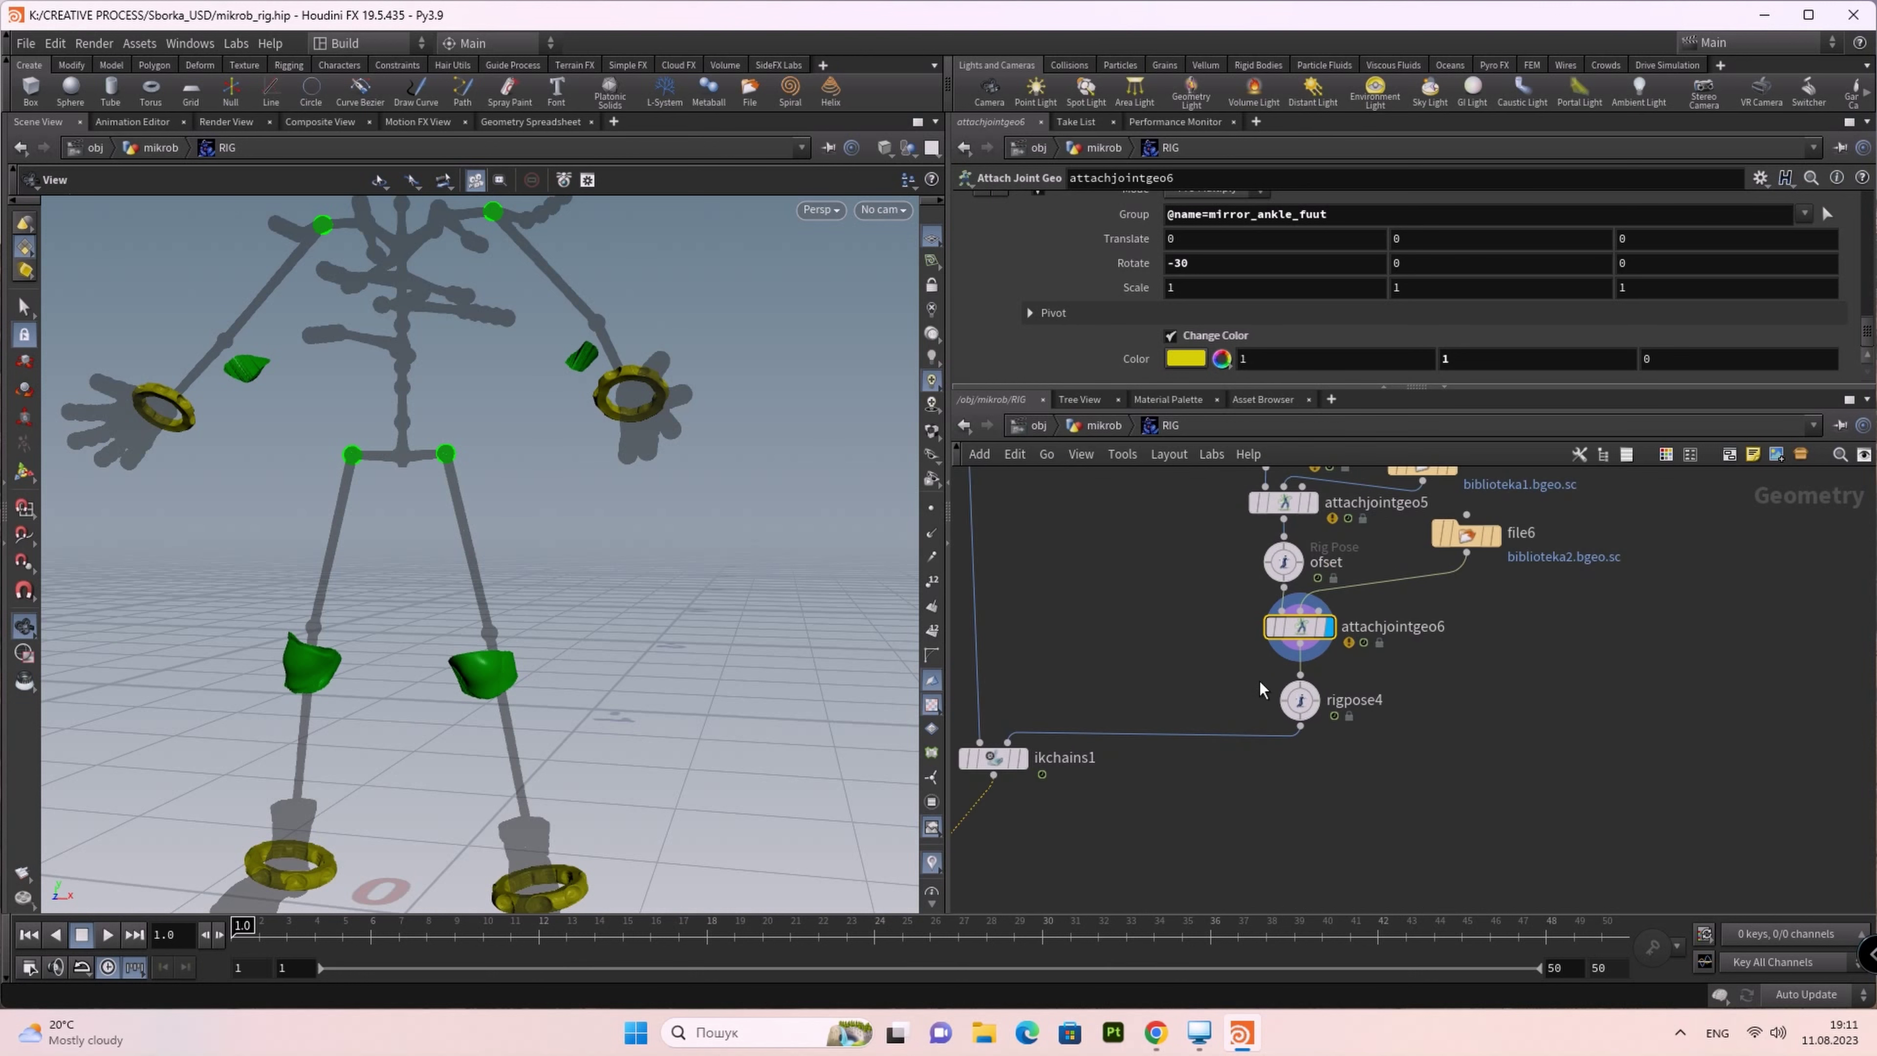
click(1300, 702)
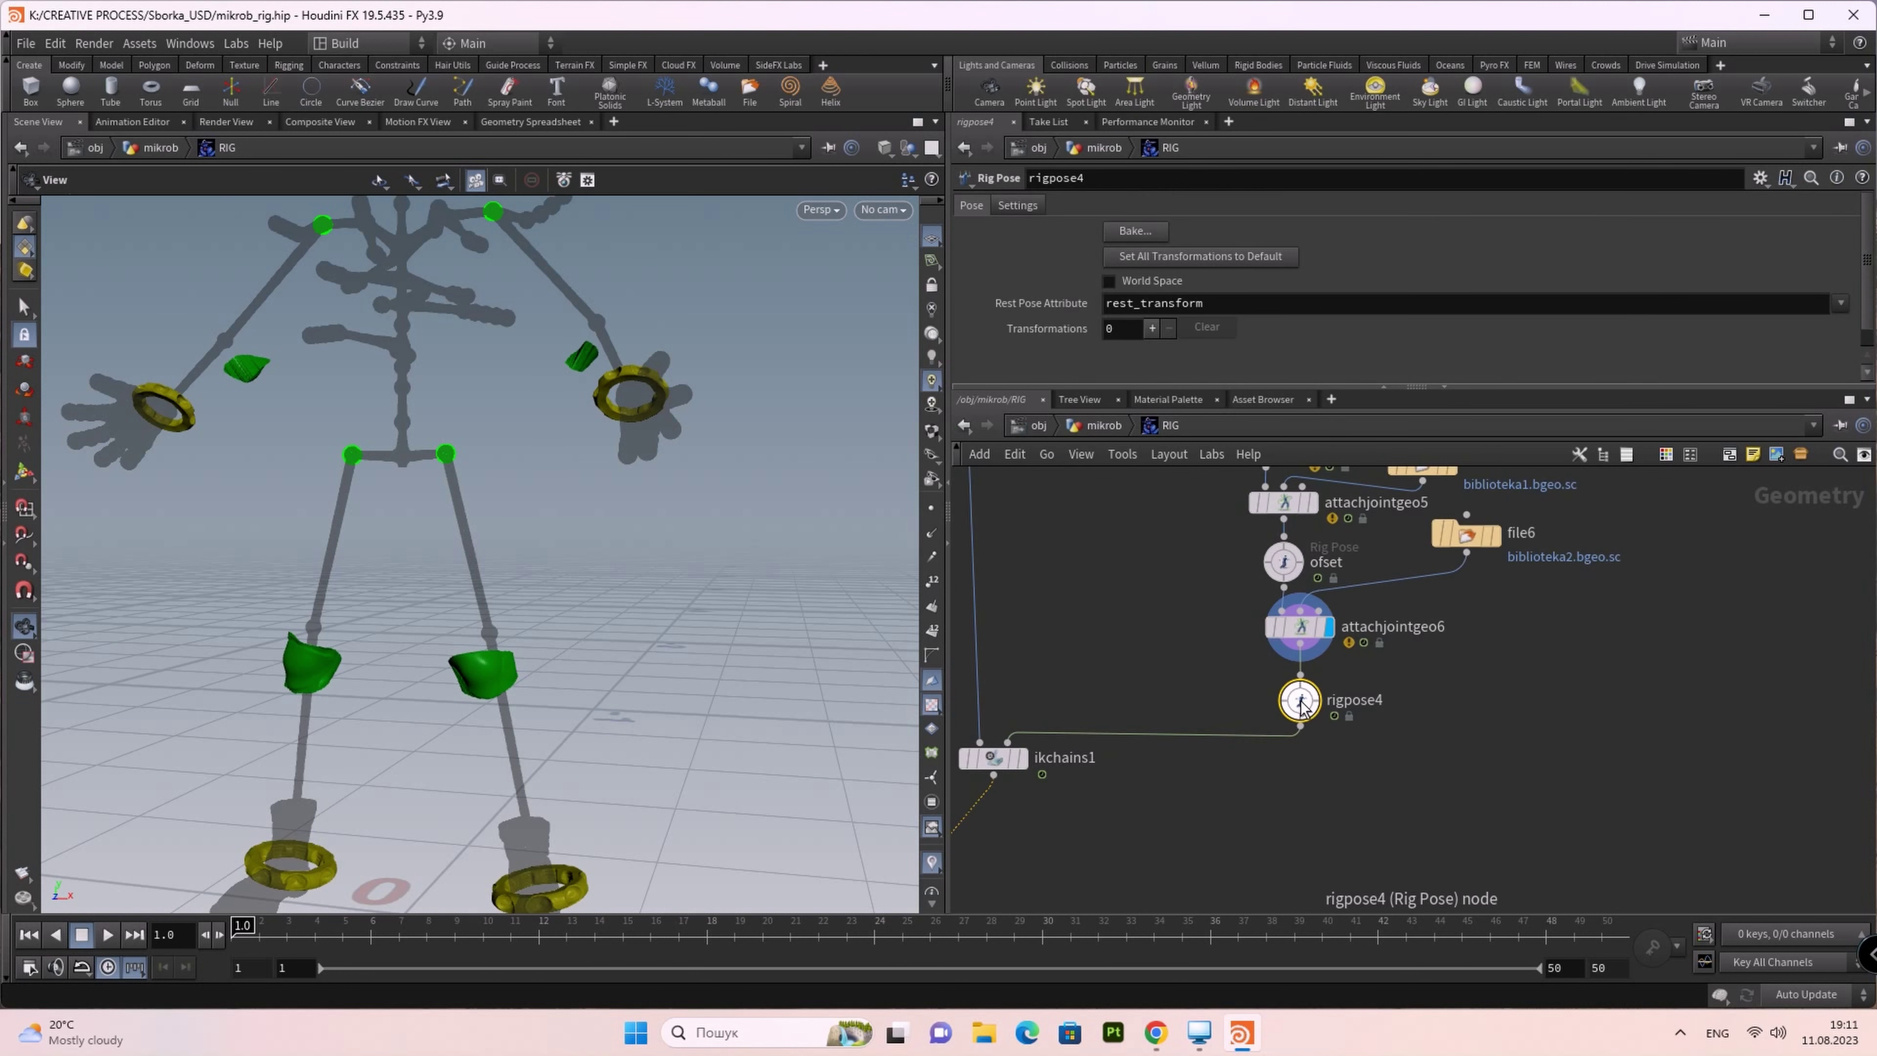
Step: Activate Rig Pose, display rigpose4, and lift the right ankle control to test it
scroll(731, 635, down, 3)
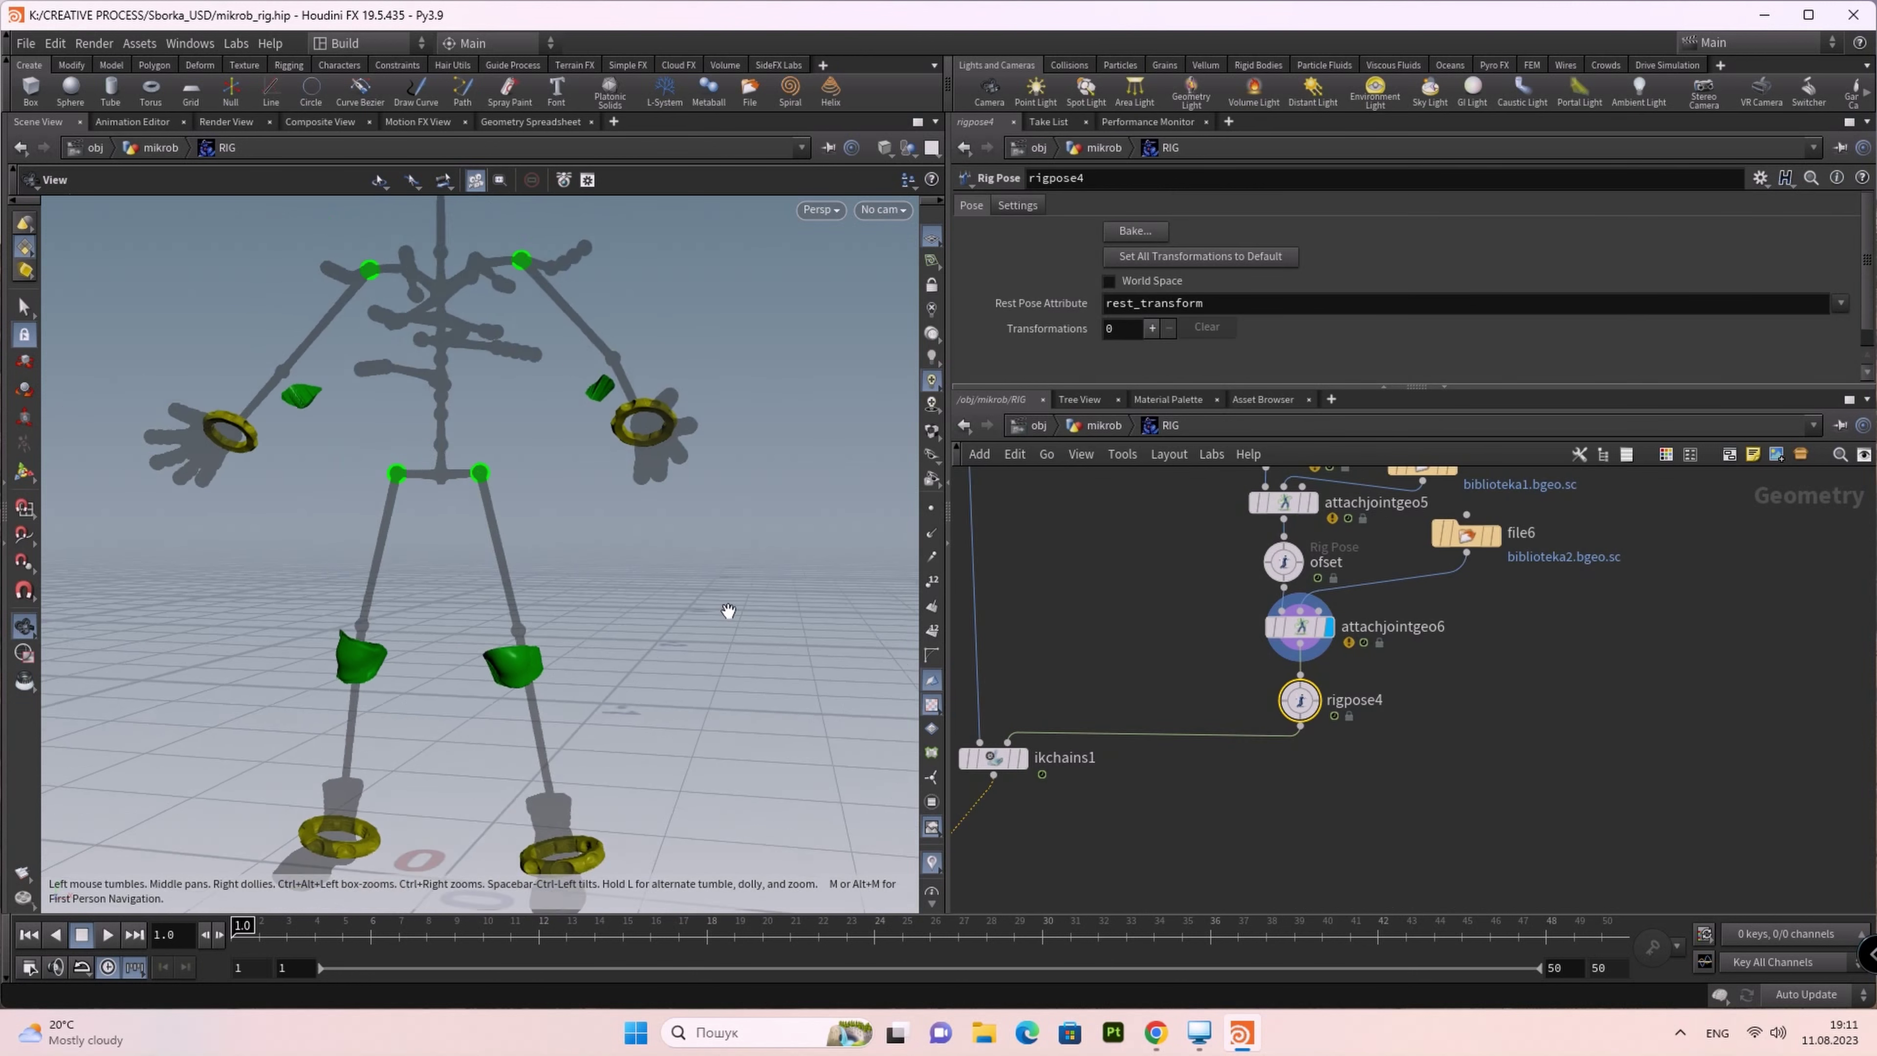
scroll(731, 629, down, 2)
drag(733, 621, 663, 674)
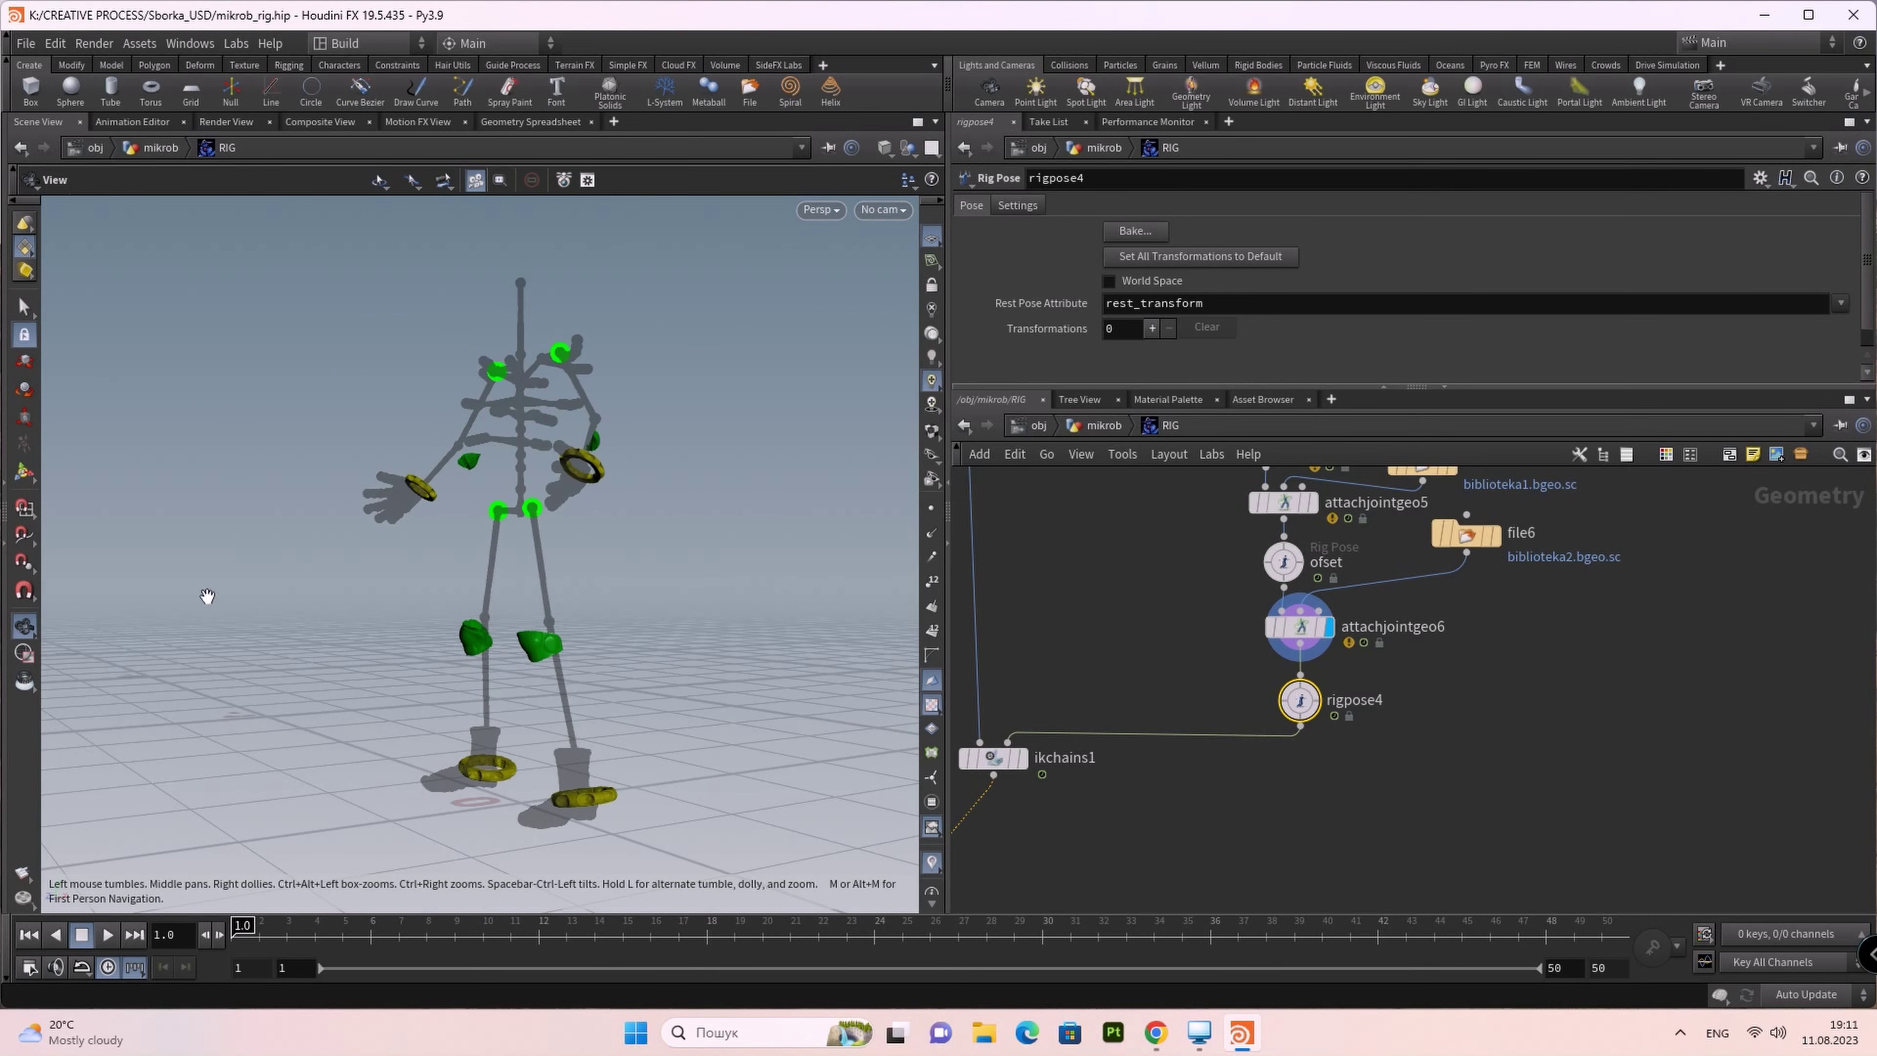
click(26, 473)
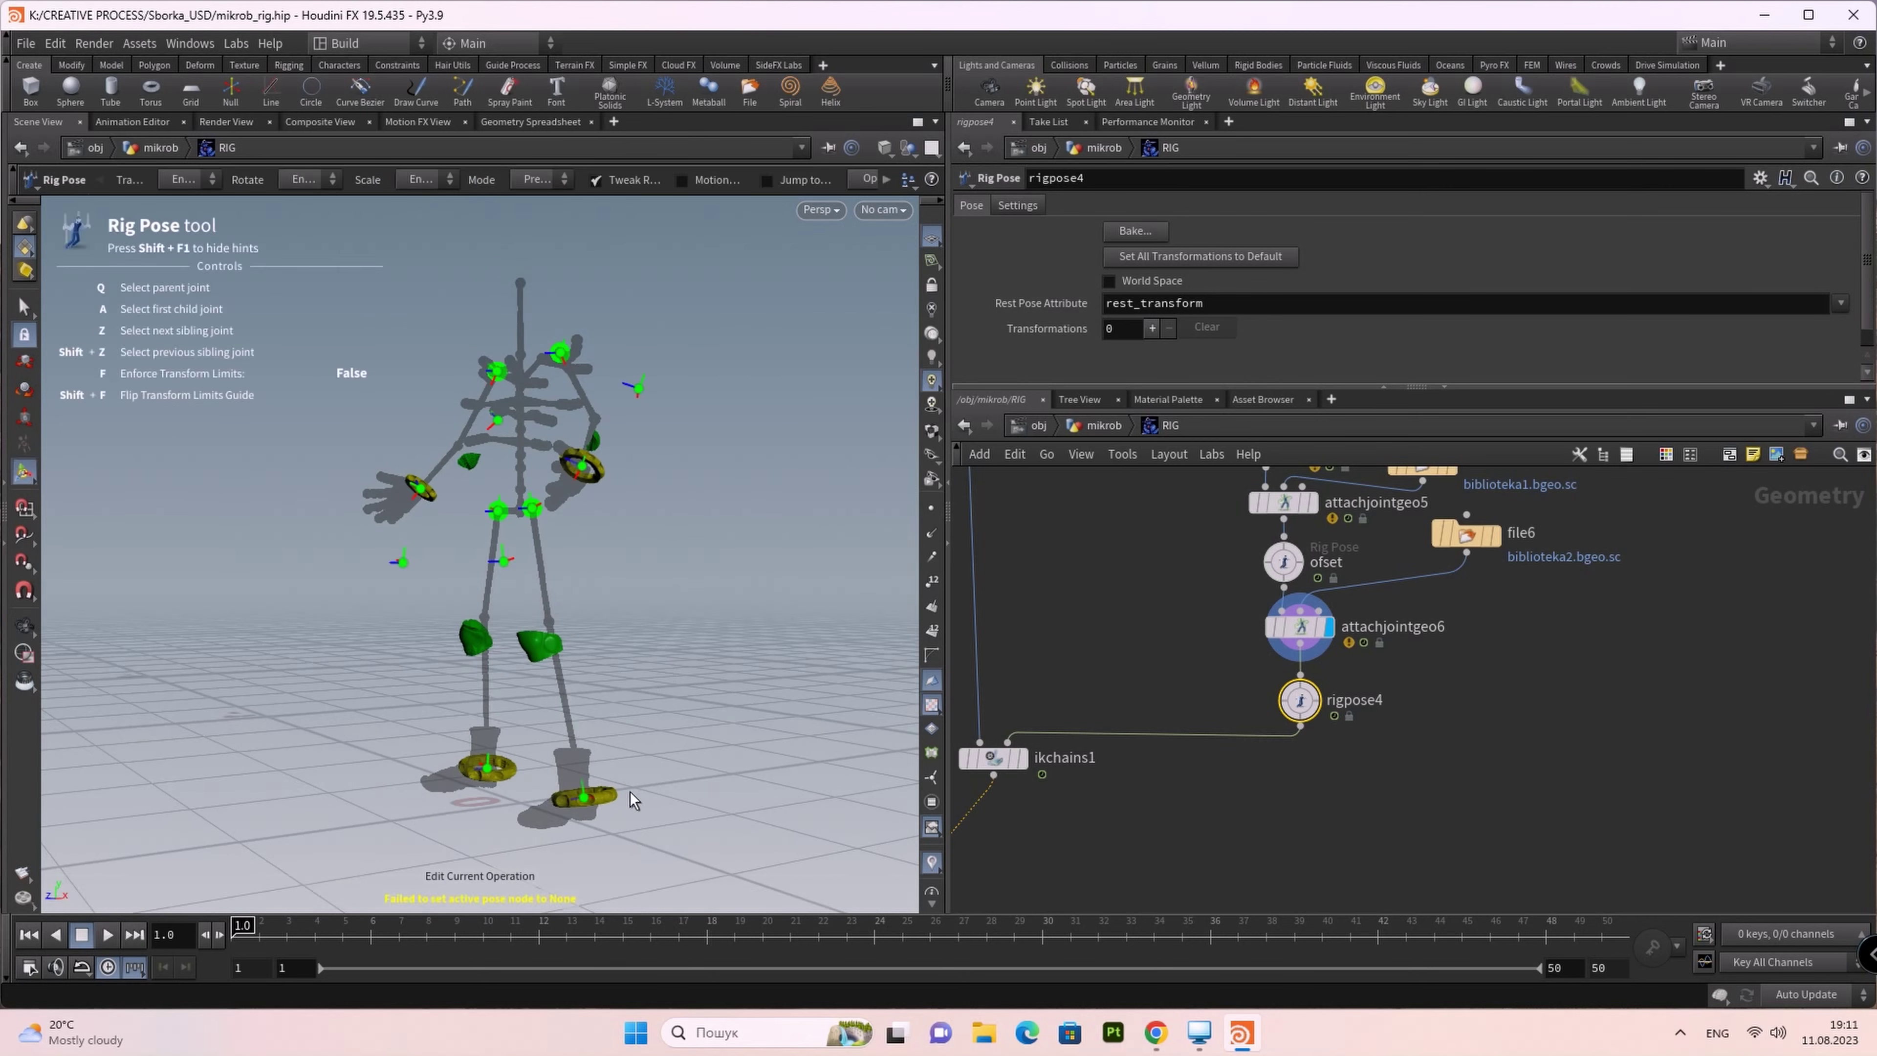
click(595, 796)
drag(584, 743, 571, 596)
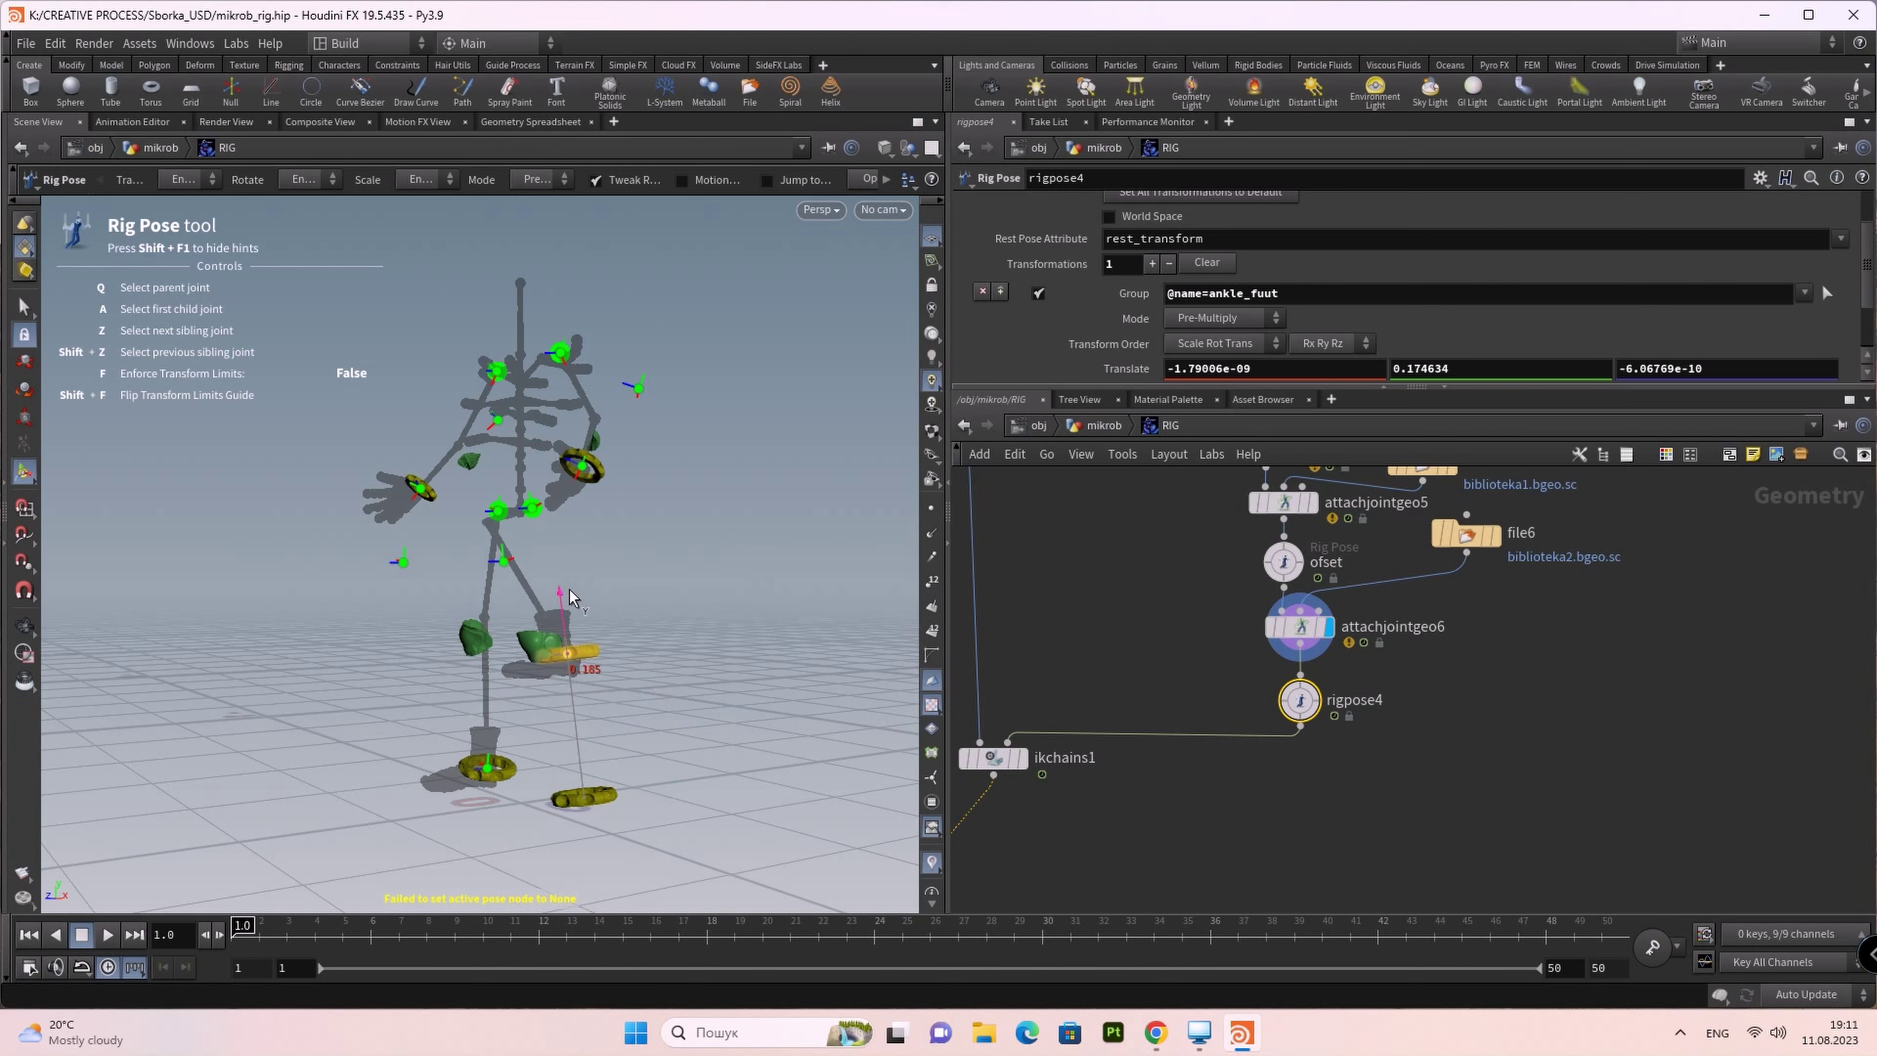
drag(570, 595, 565, 558)
key(r)
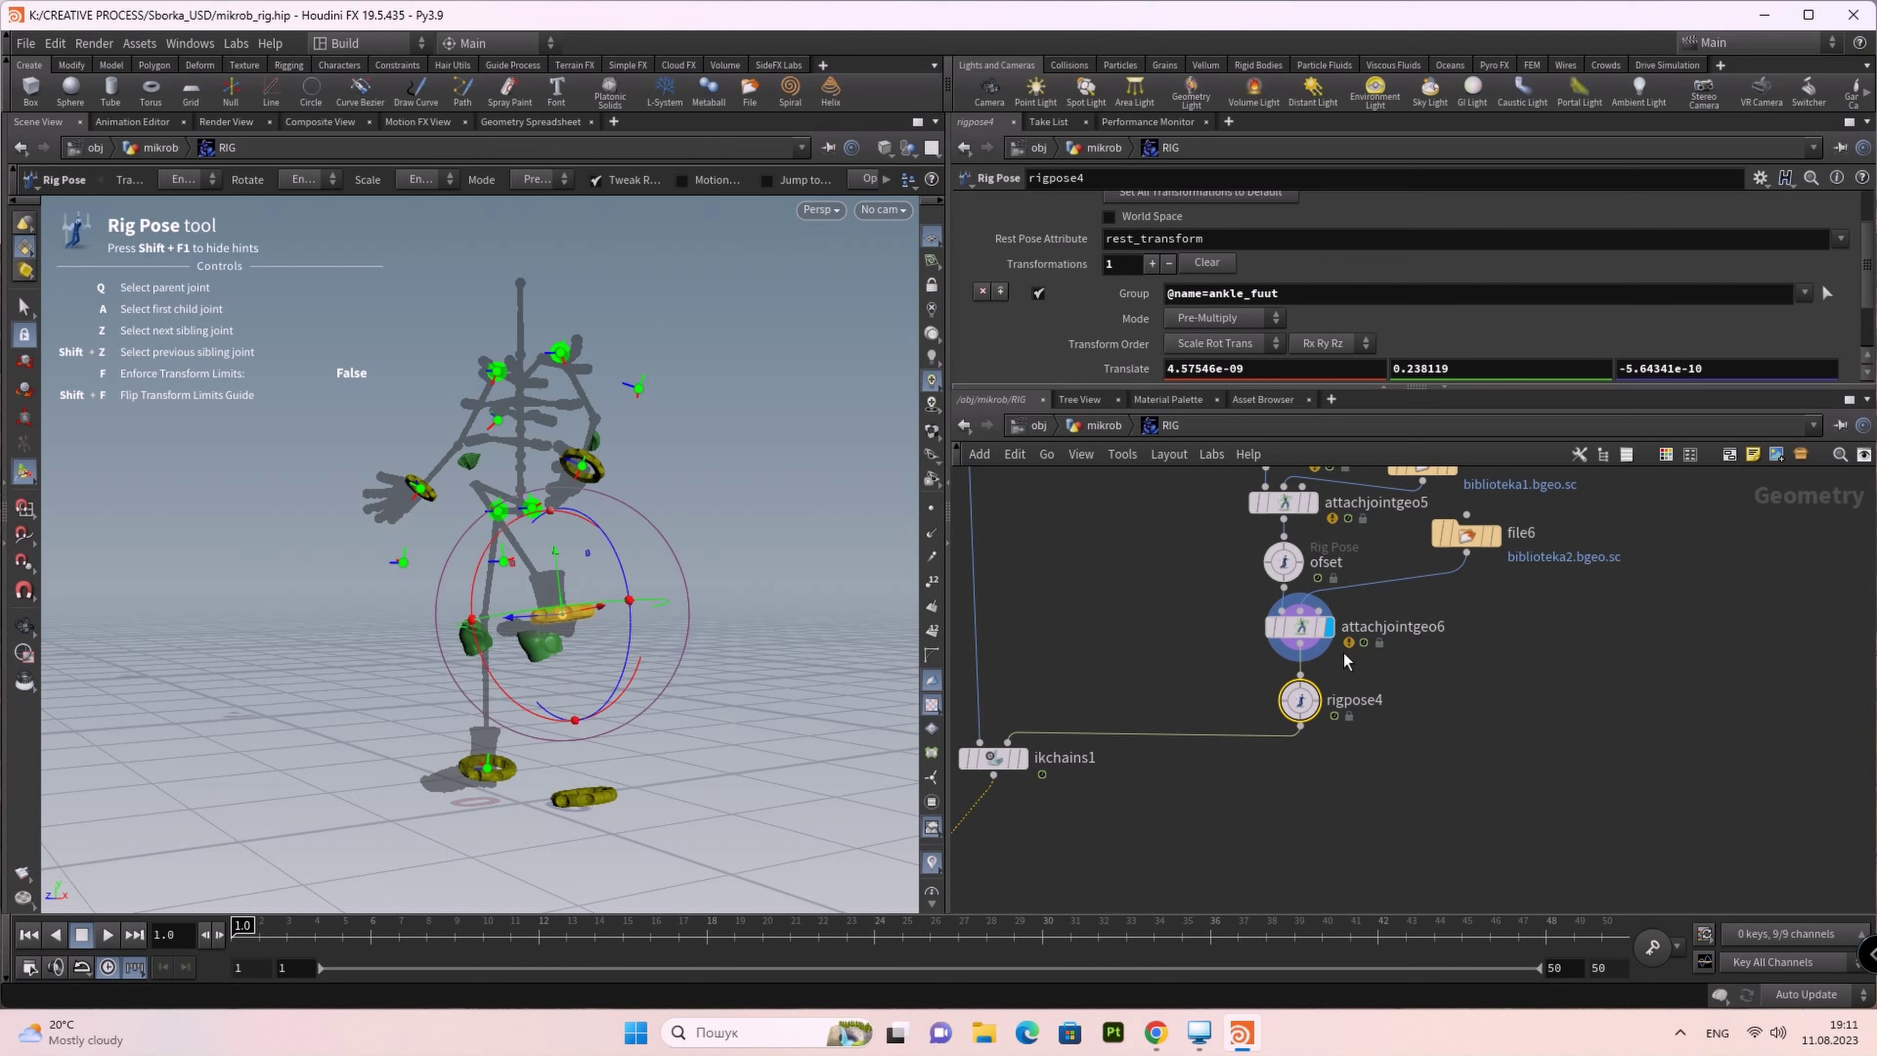
mouse_move(1298, 700)
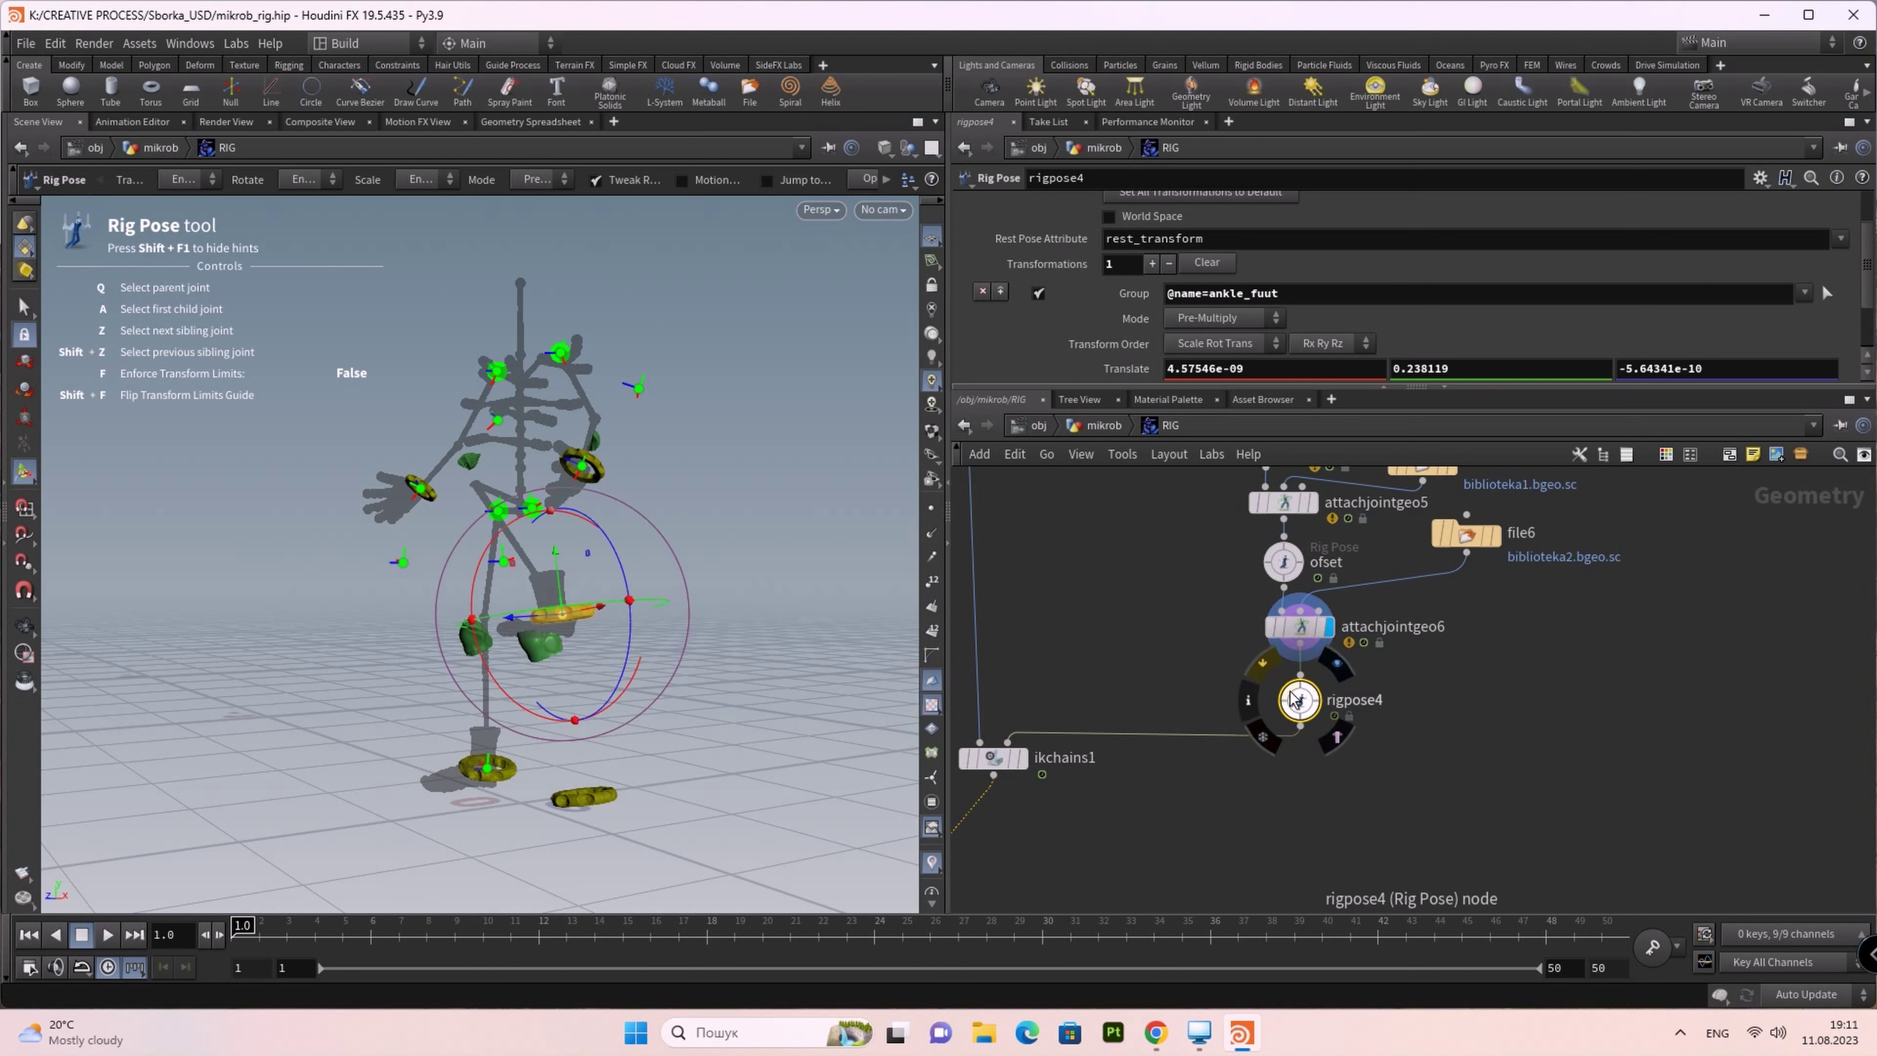
click(1336, 665)
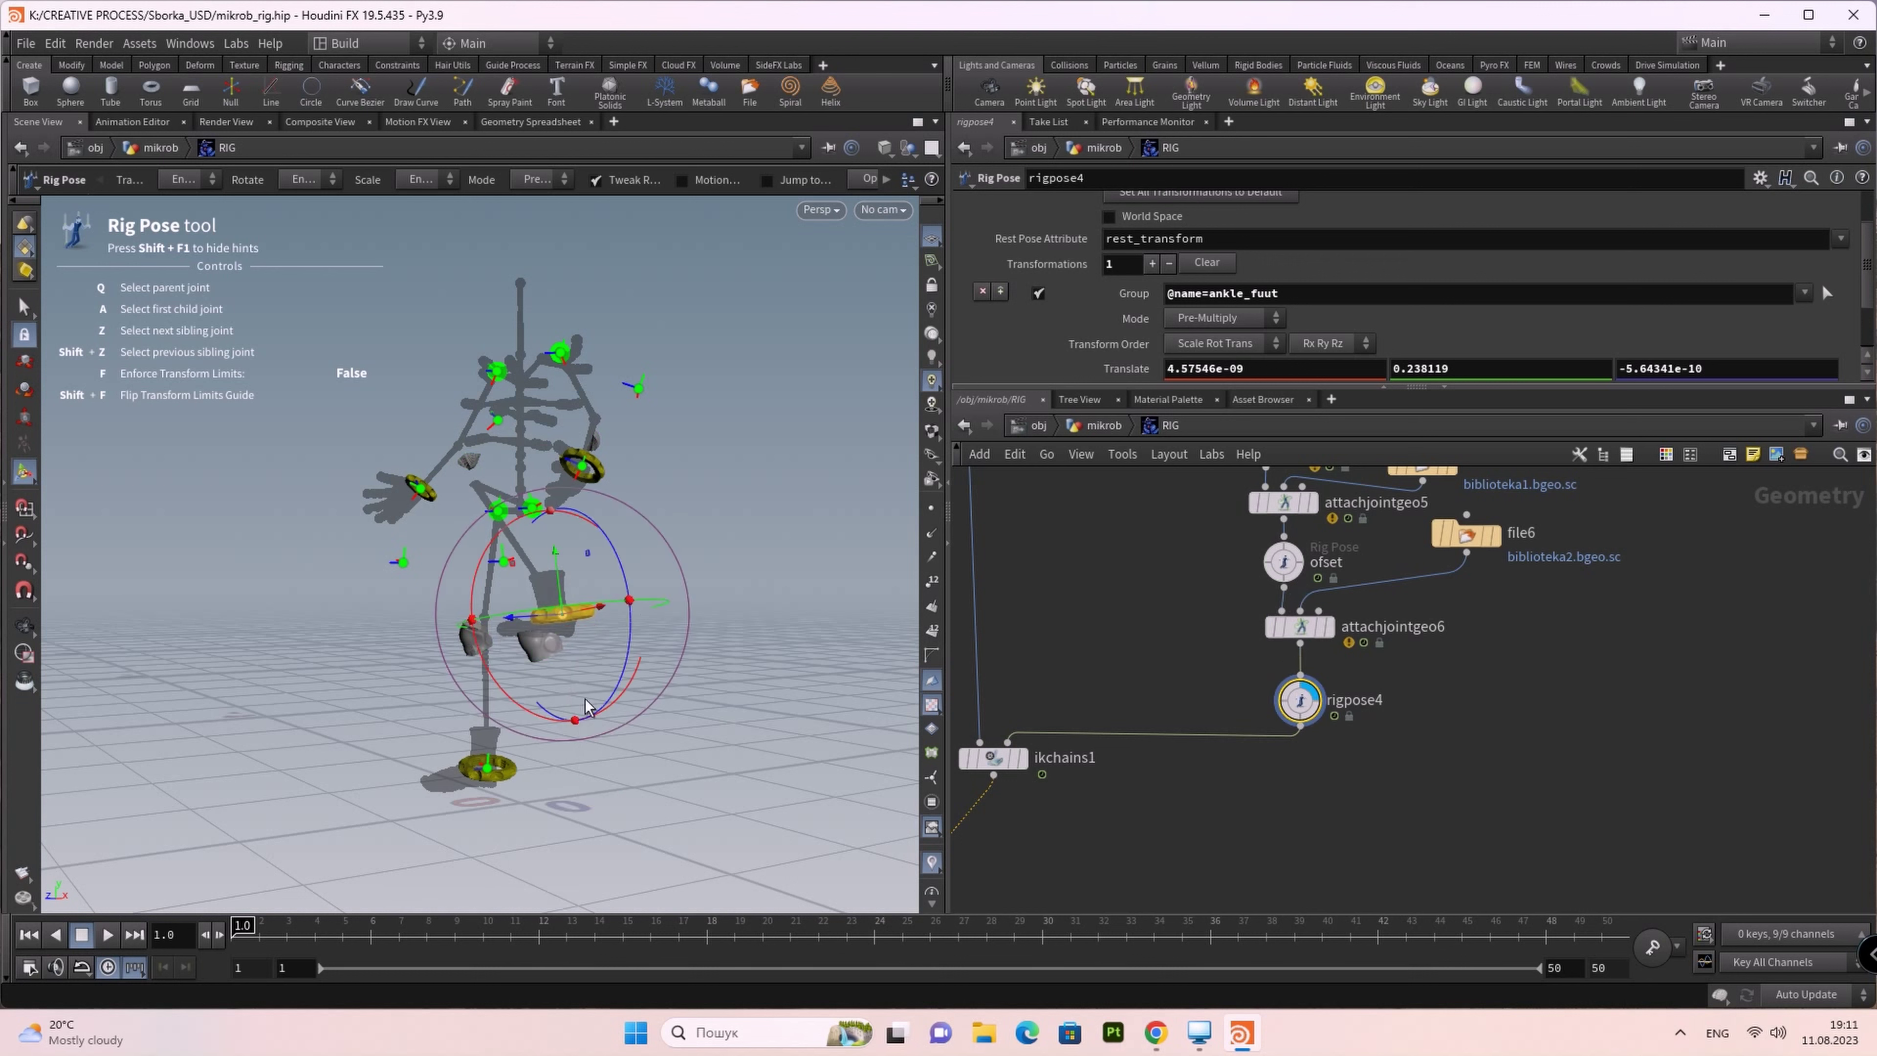
mouse_move(576, 581)
mouse_down()
mouse_move(616, 746)
mouse_move(621, 591)
mouse_move(644, 709)
mouse_move(628, 547)
mouse_move(644, 703)
mouse_move(634, 621)
mouse_move(627, 672)
mouse_move(583, 706)
mouse_up()
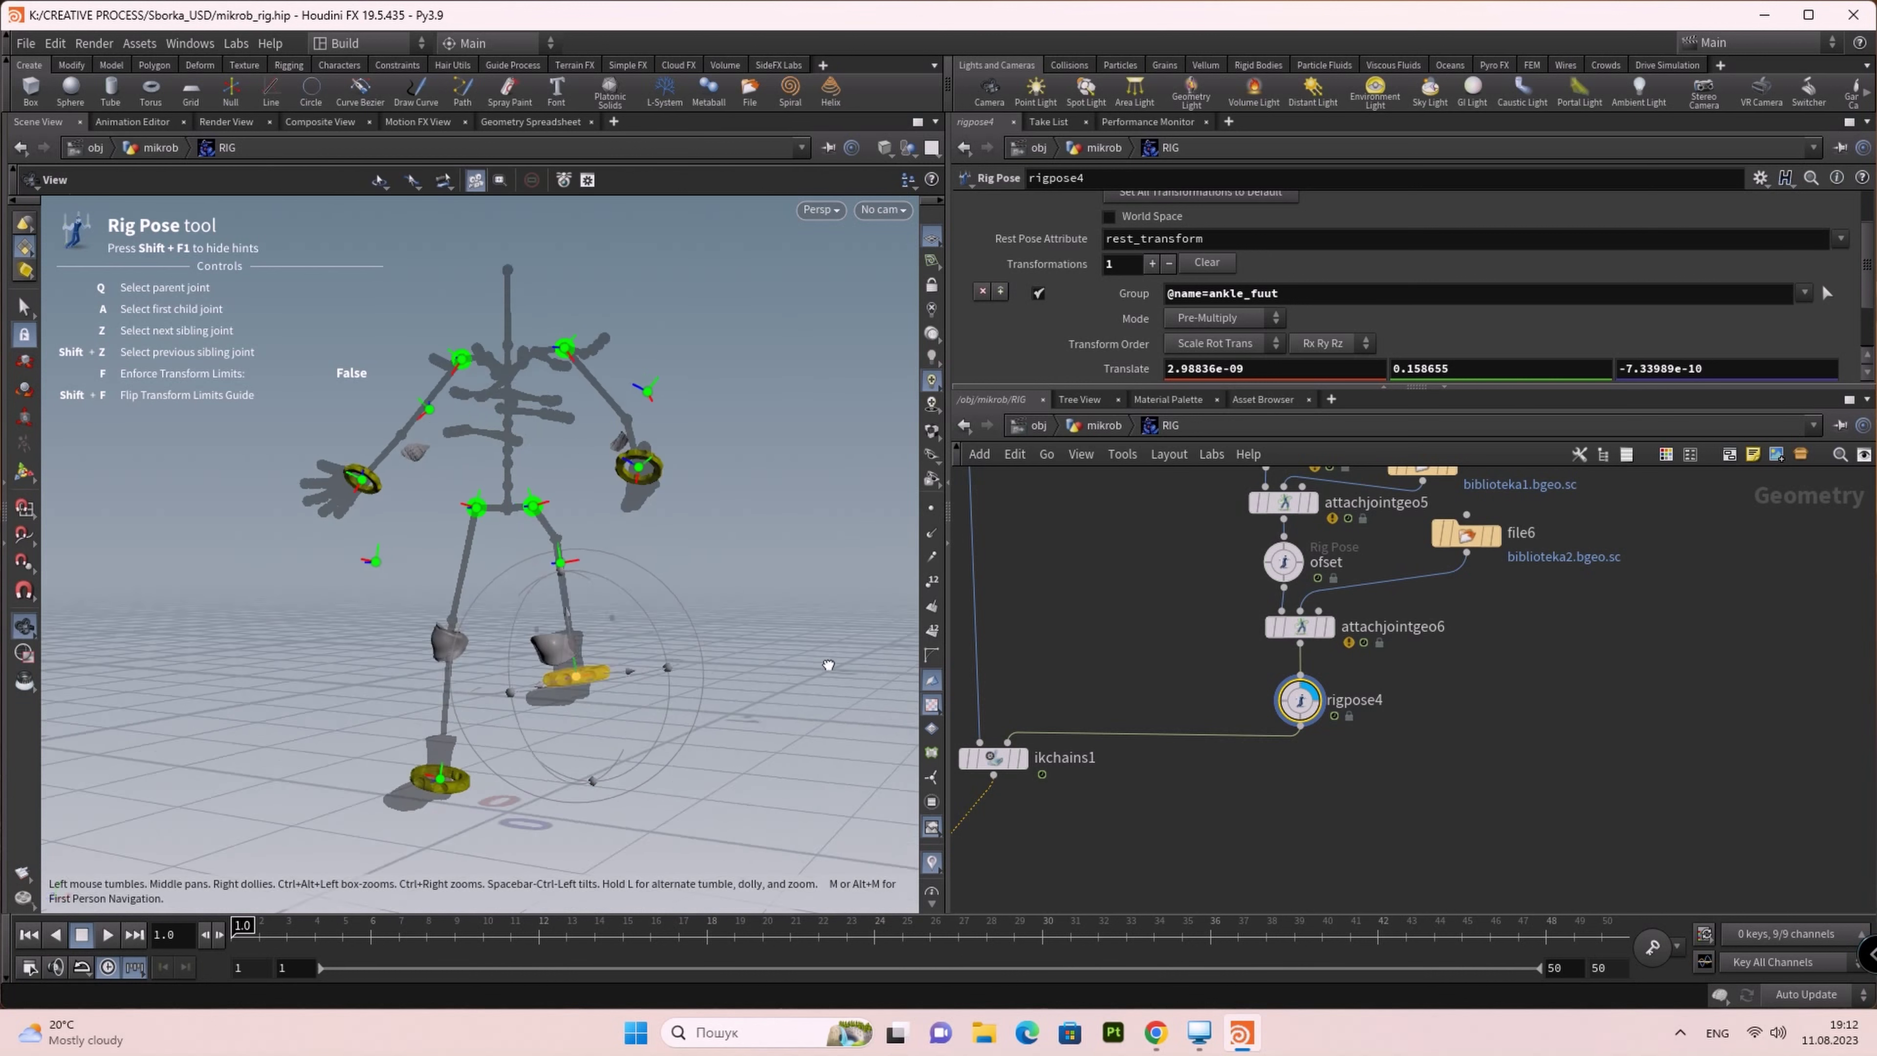
Step: Test-pose the mirror ankle control and shift the wrist joint -0.122771 in X
alt+drag(750, 664, 702, 743)
click(416, 817)
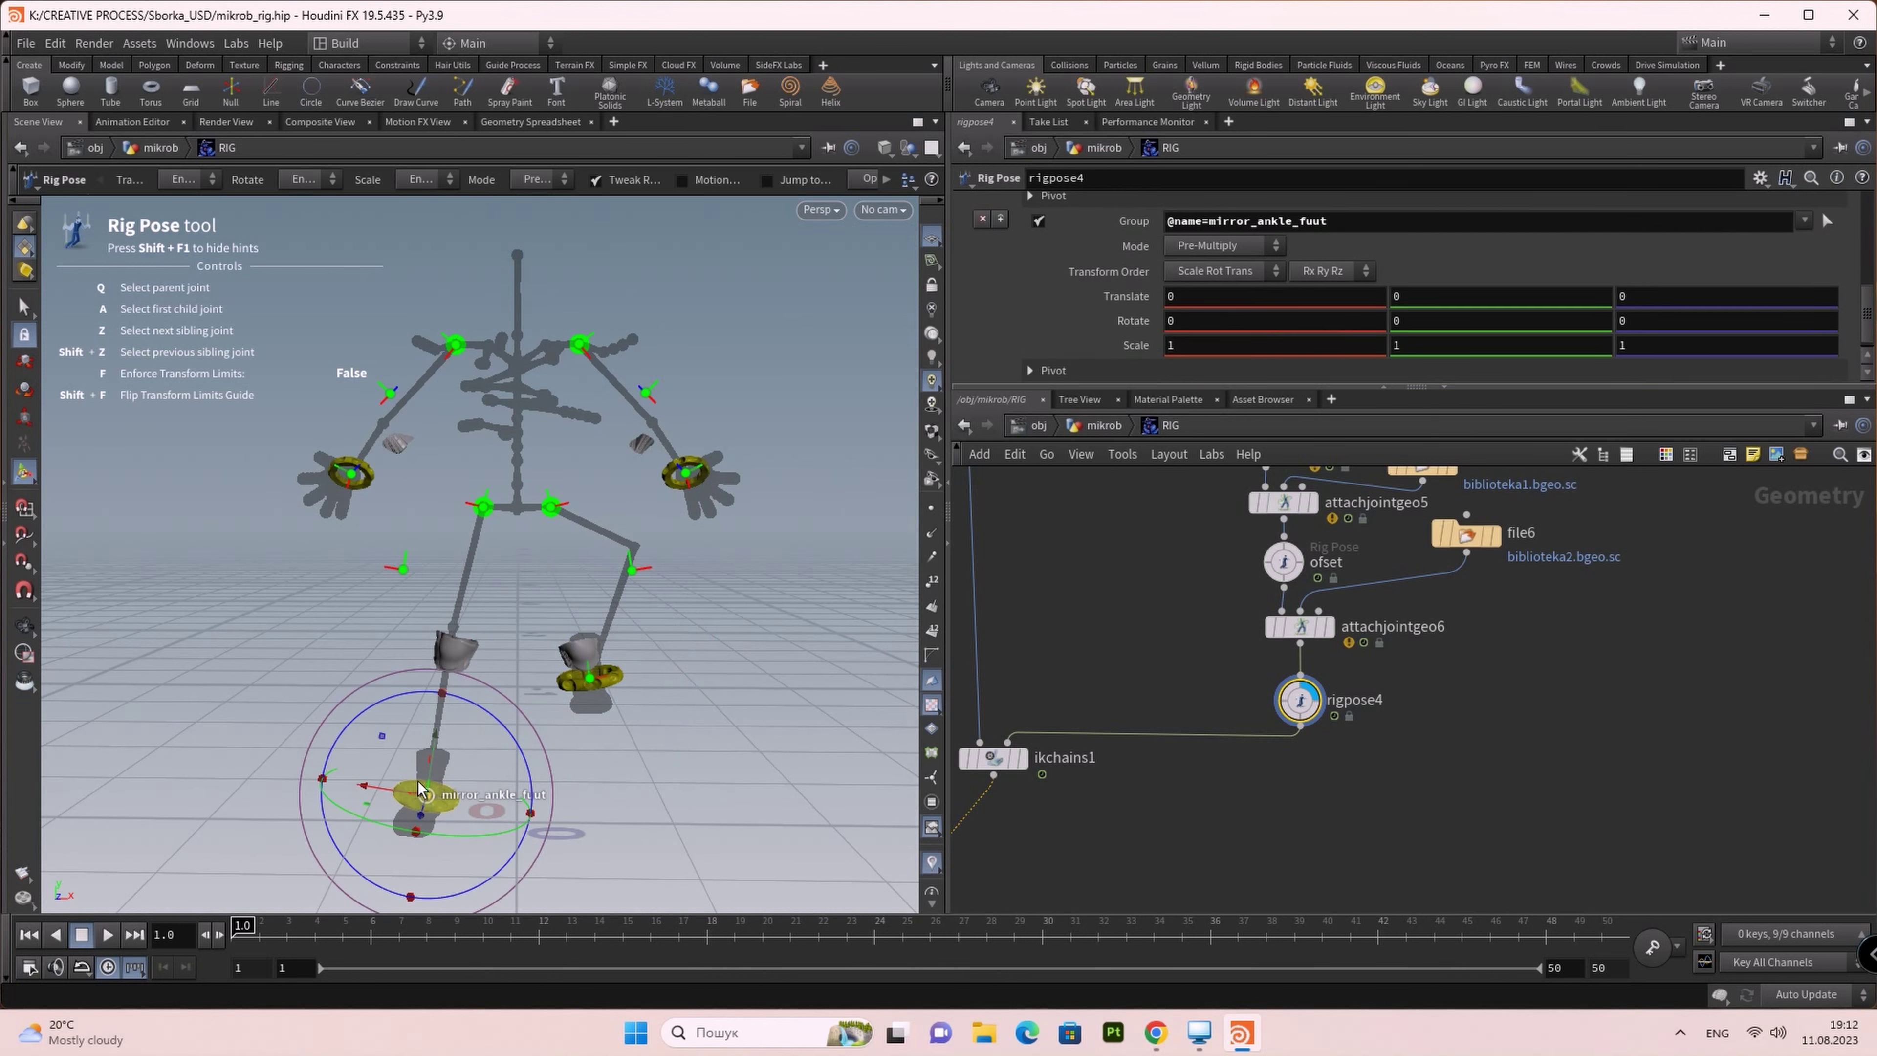
drag(416, 817, 477, 765)
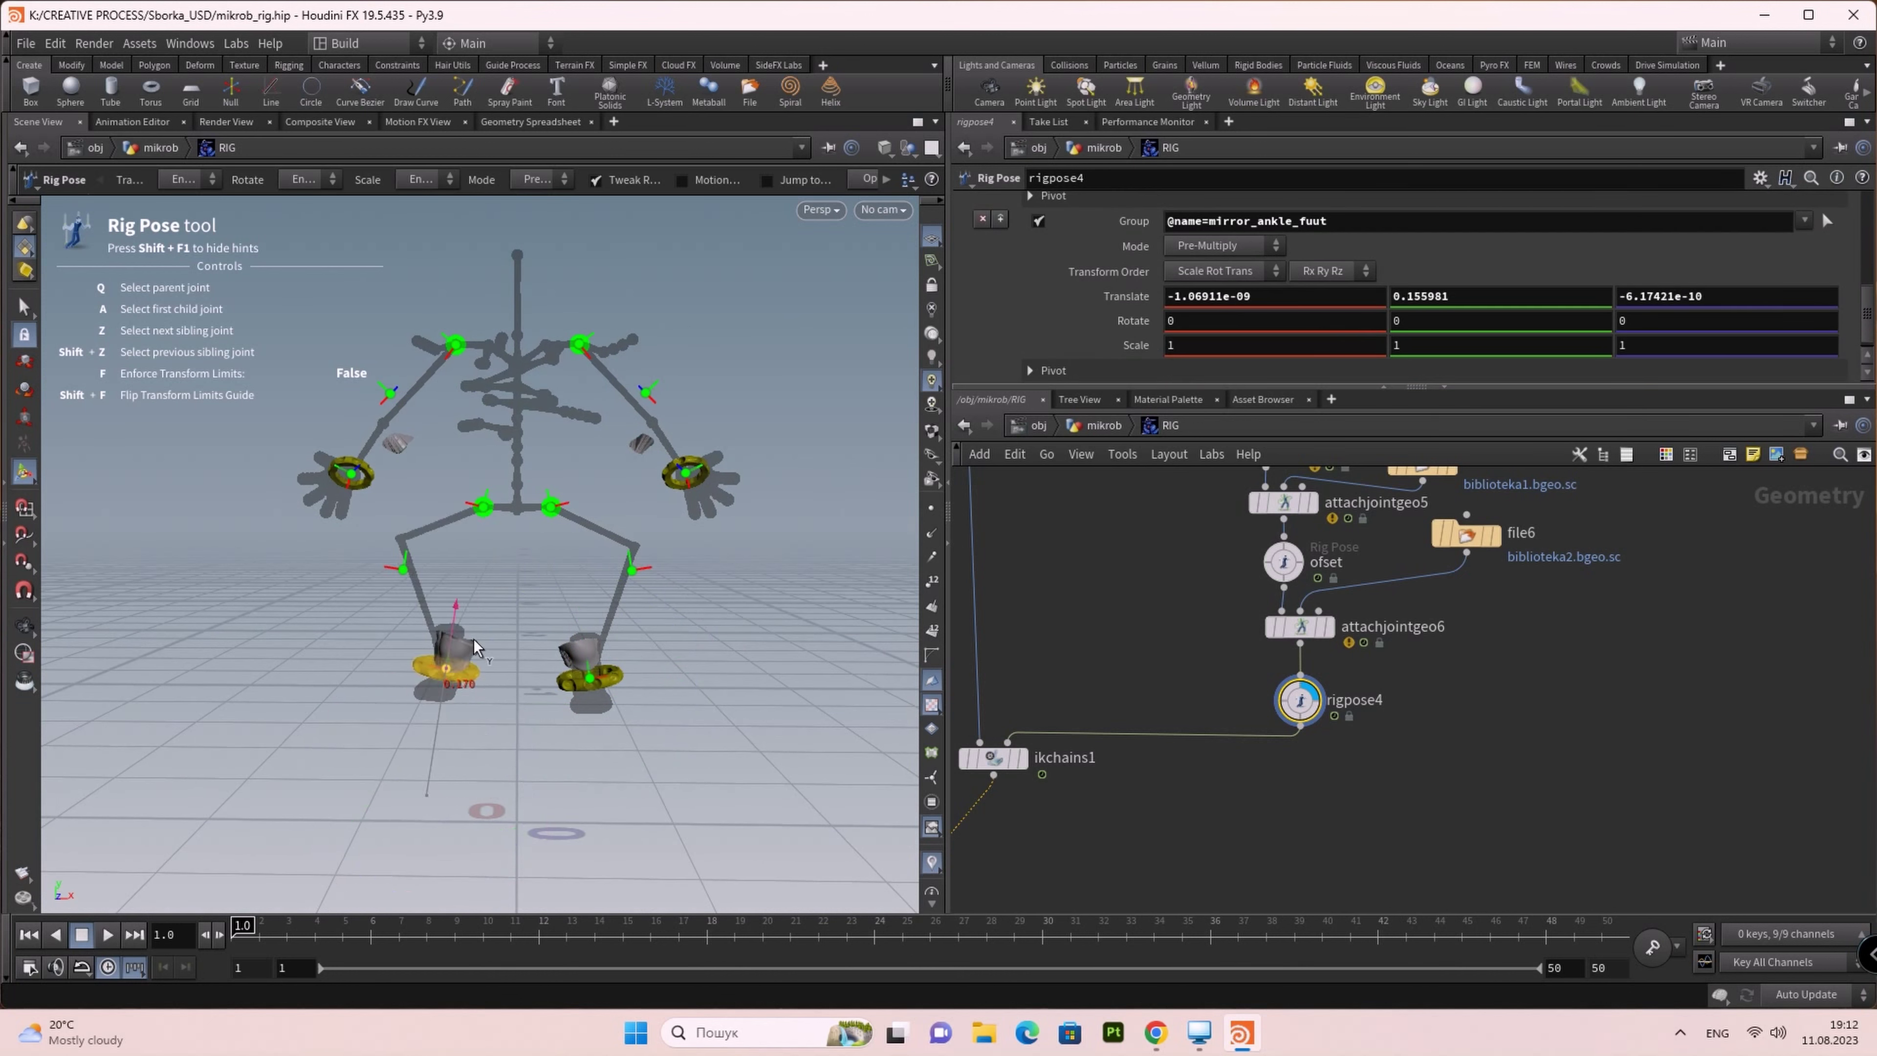
drag(476, 765, 492, 710)
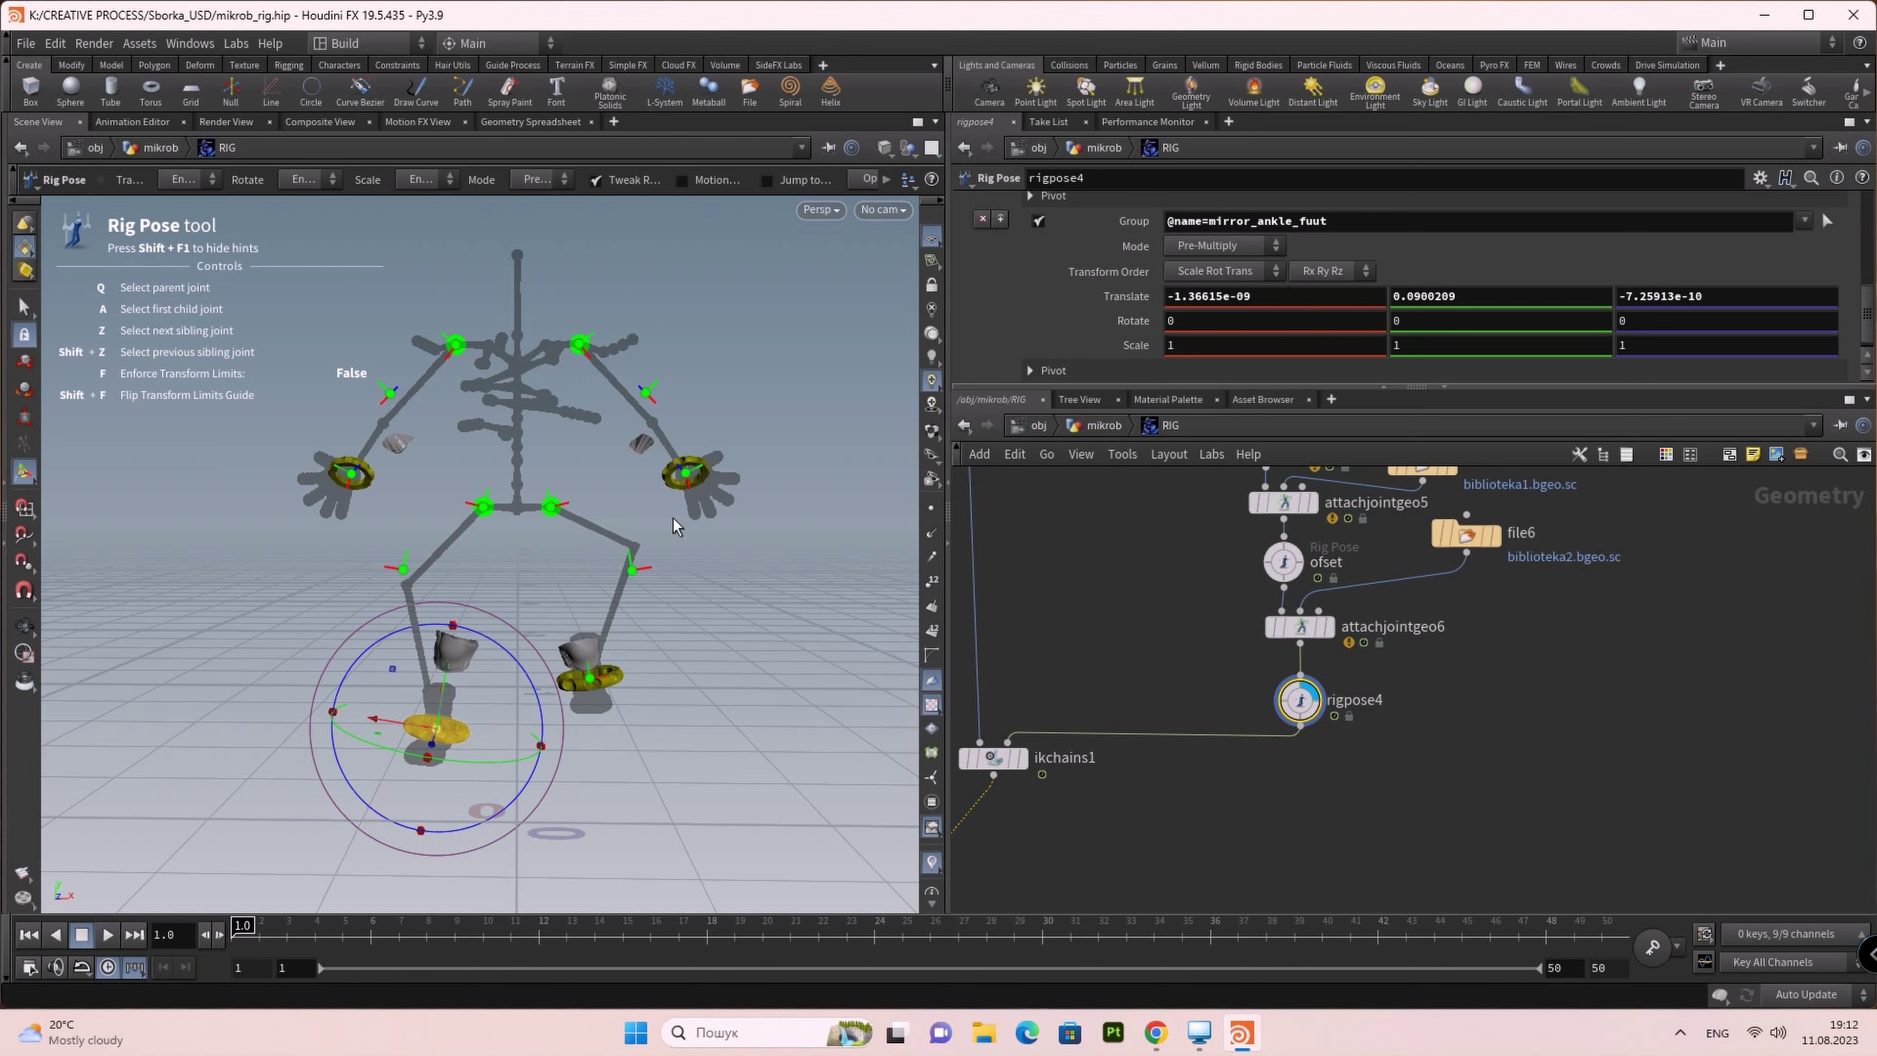
click(687, 474)
drag(706, 534, 723, 522)
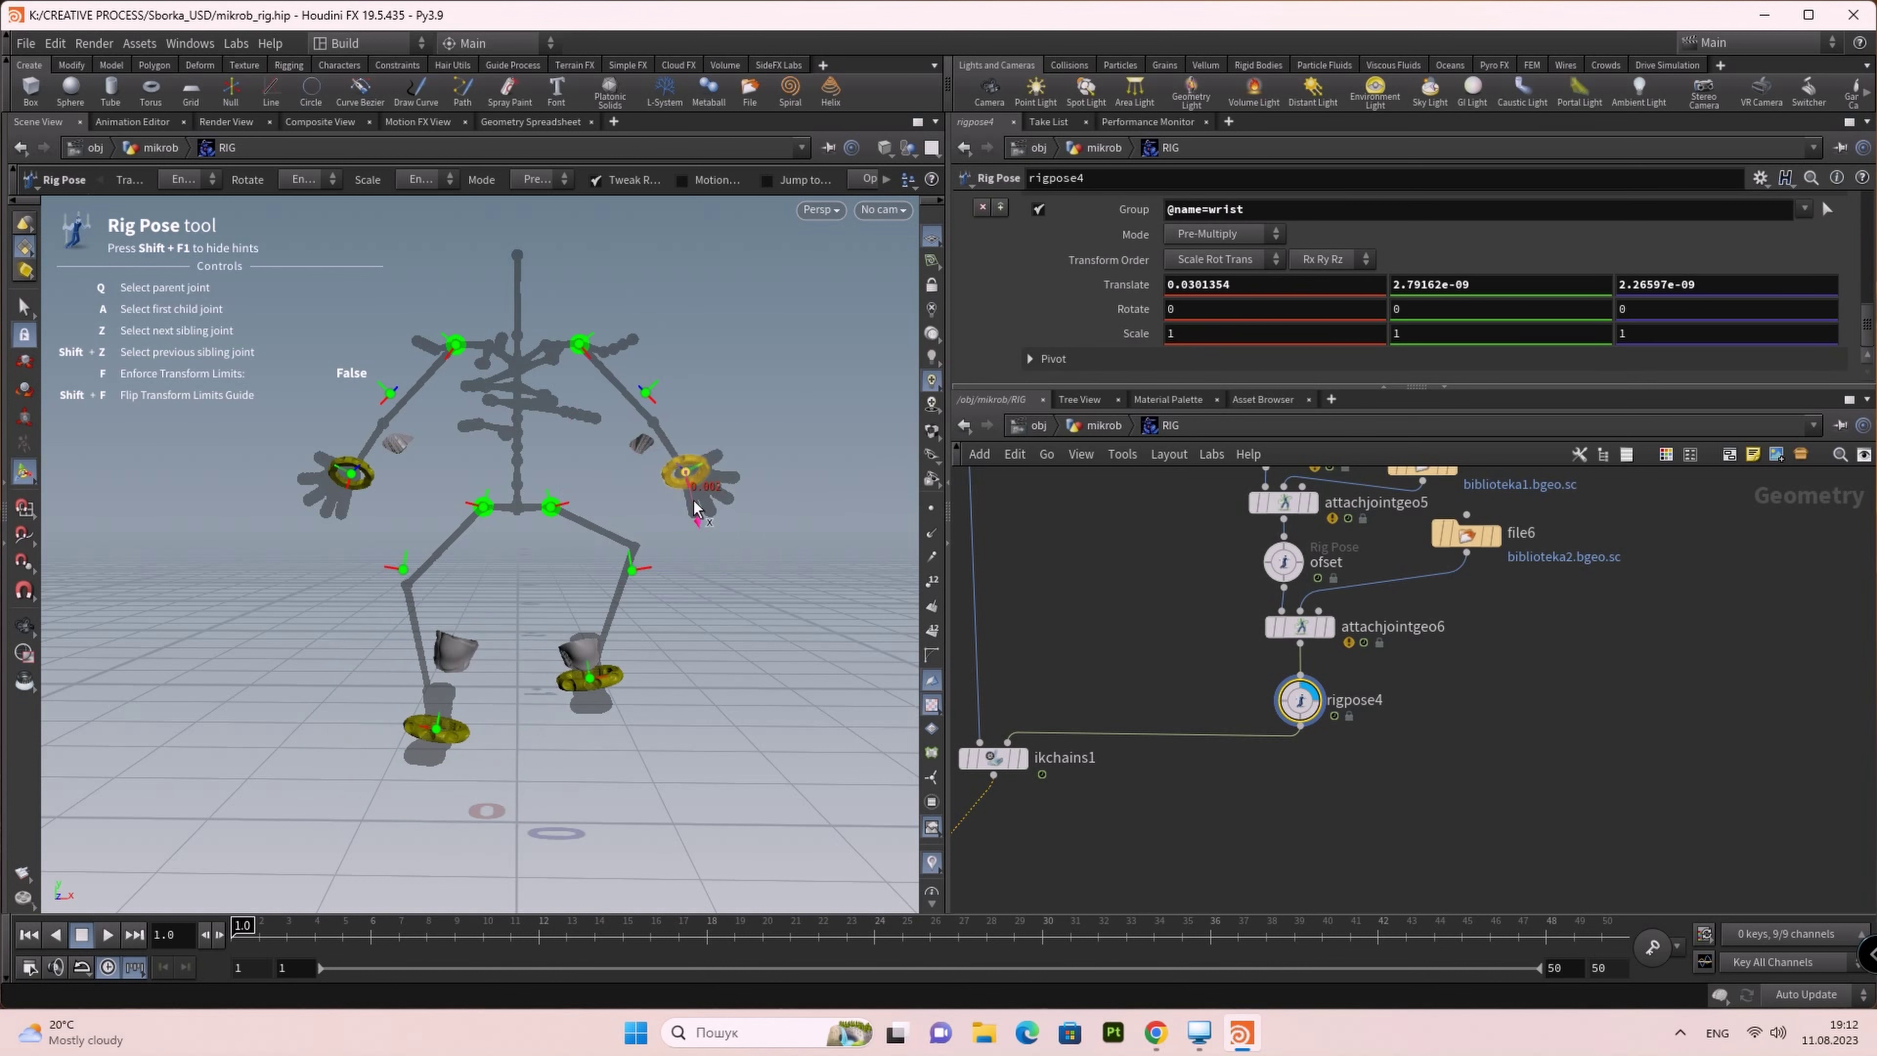
drag(723, 522, 706, 492)
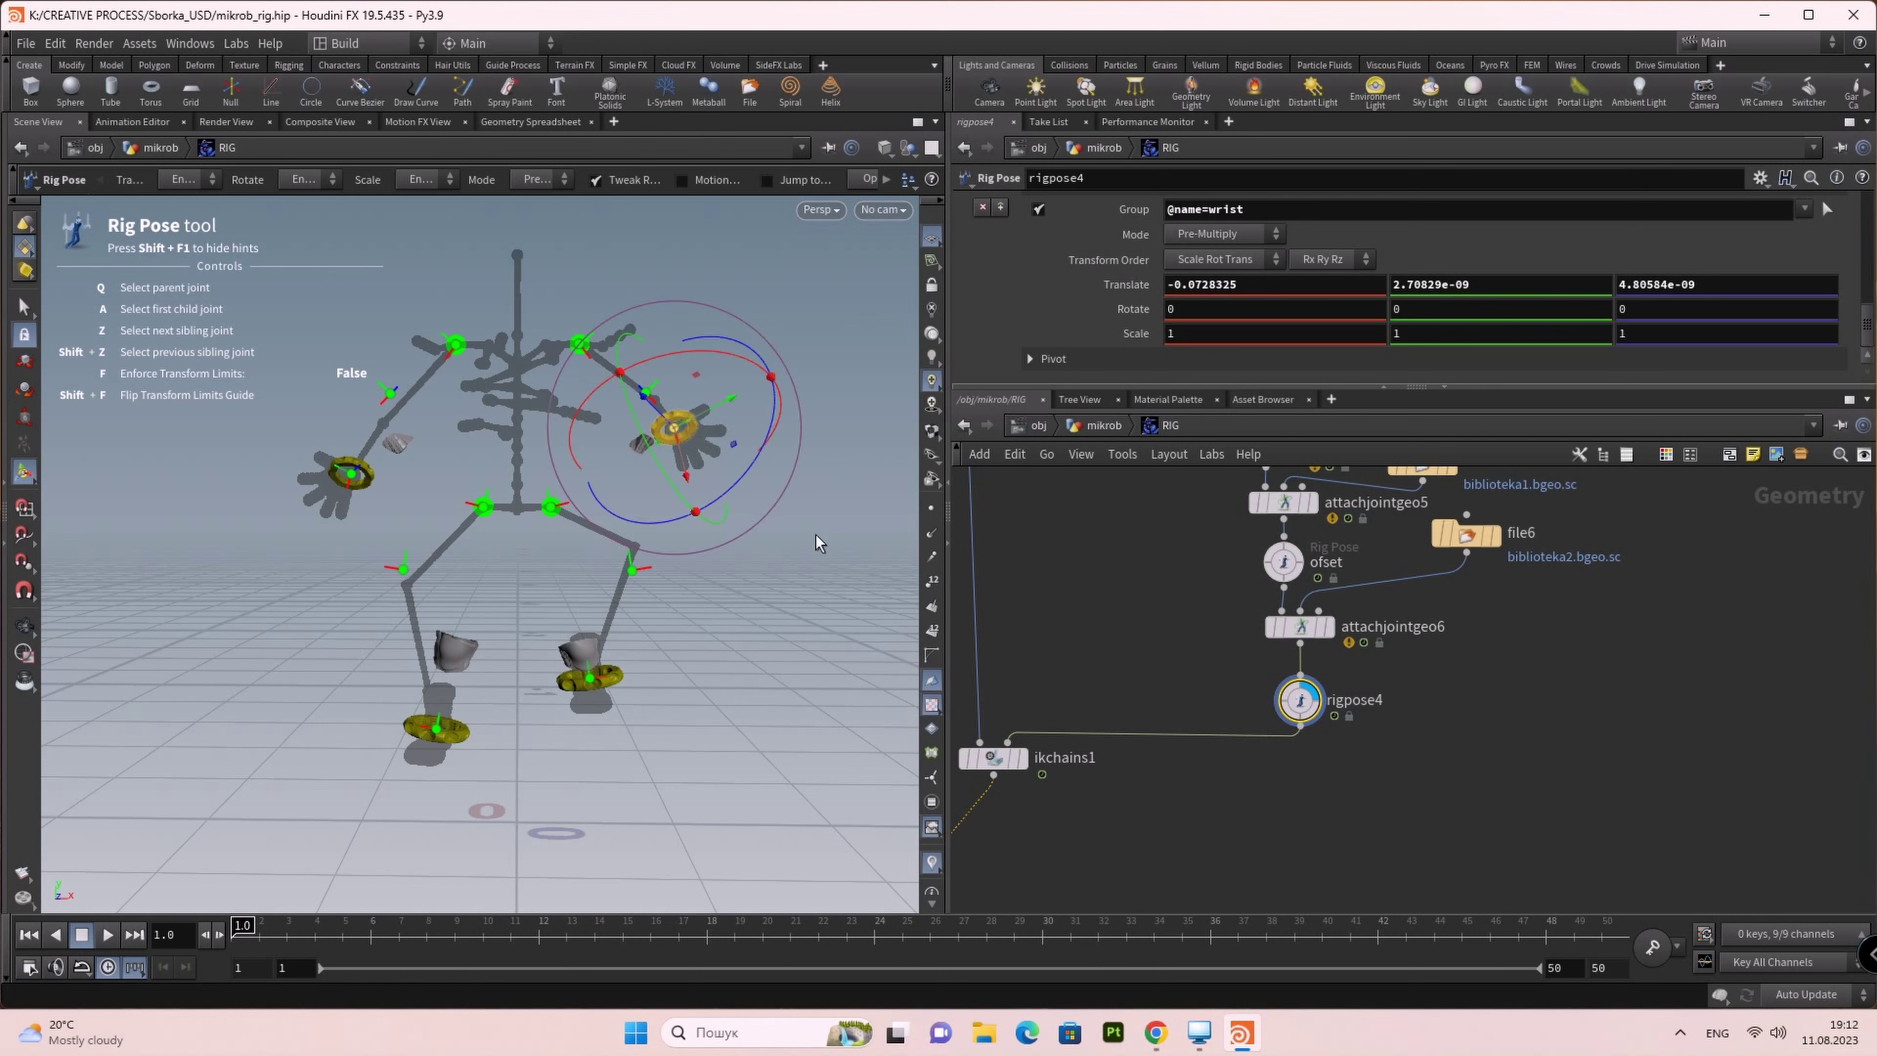
alt+drag(817, 543, 590, 447)
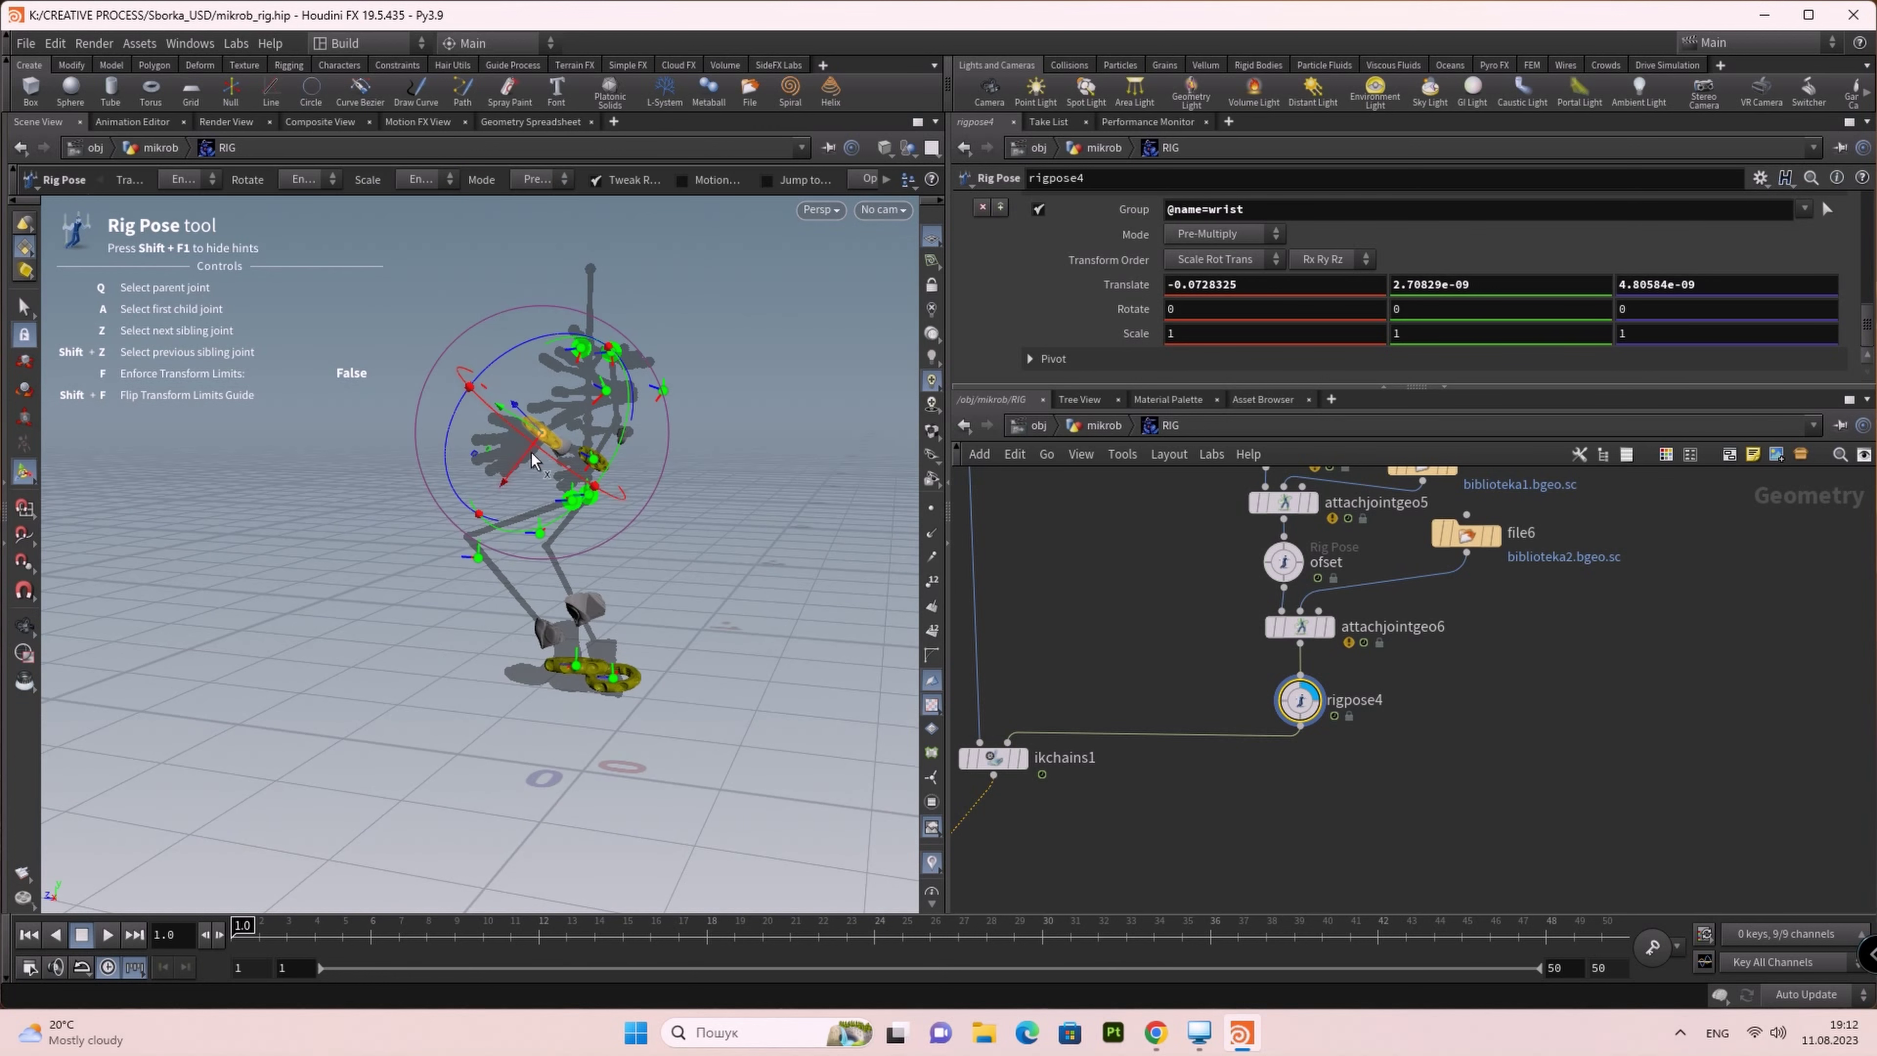
mouse_move(532, 458)
mouse_down()
mouse_move(459, 492)
mouse_move(569, 442)
mouse_up()
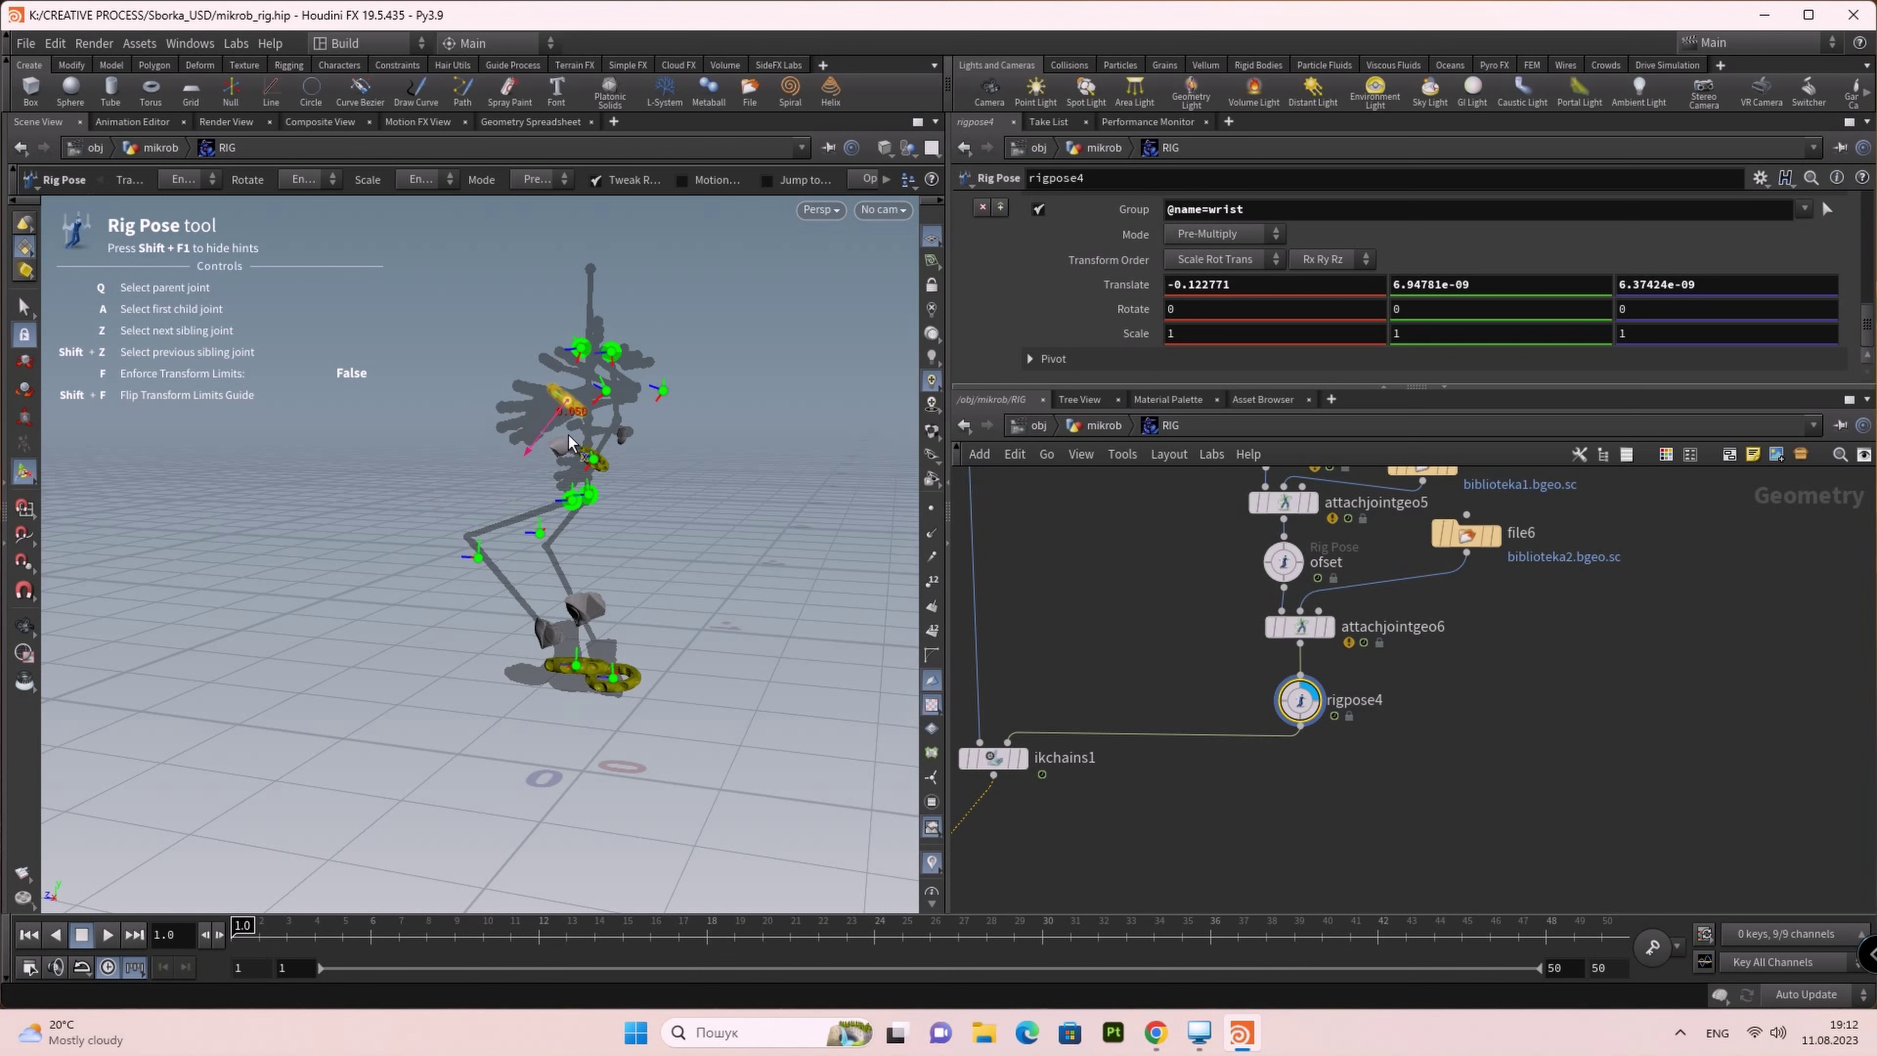
key(Escape)
drag(673, 680, 825, 682)
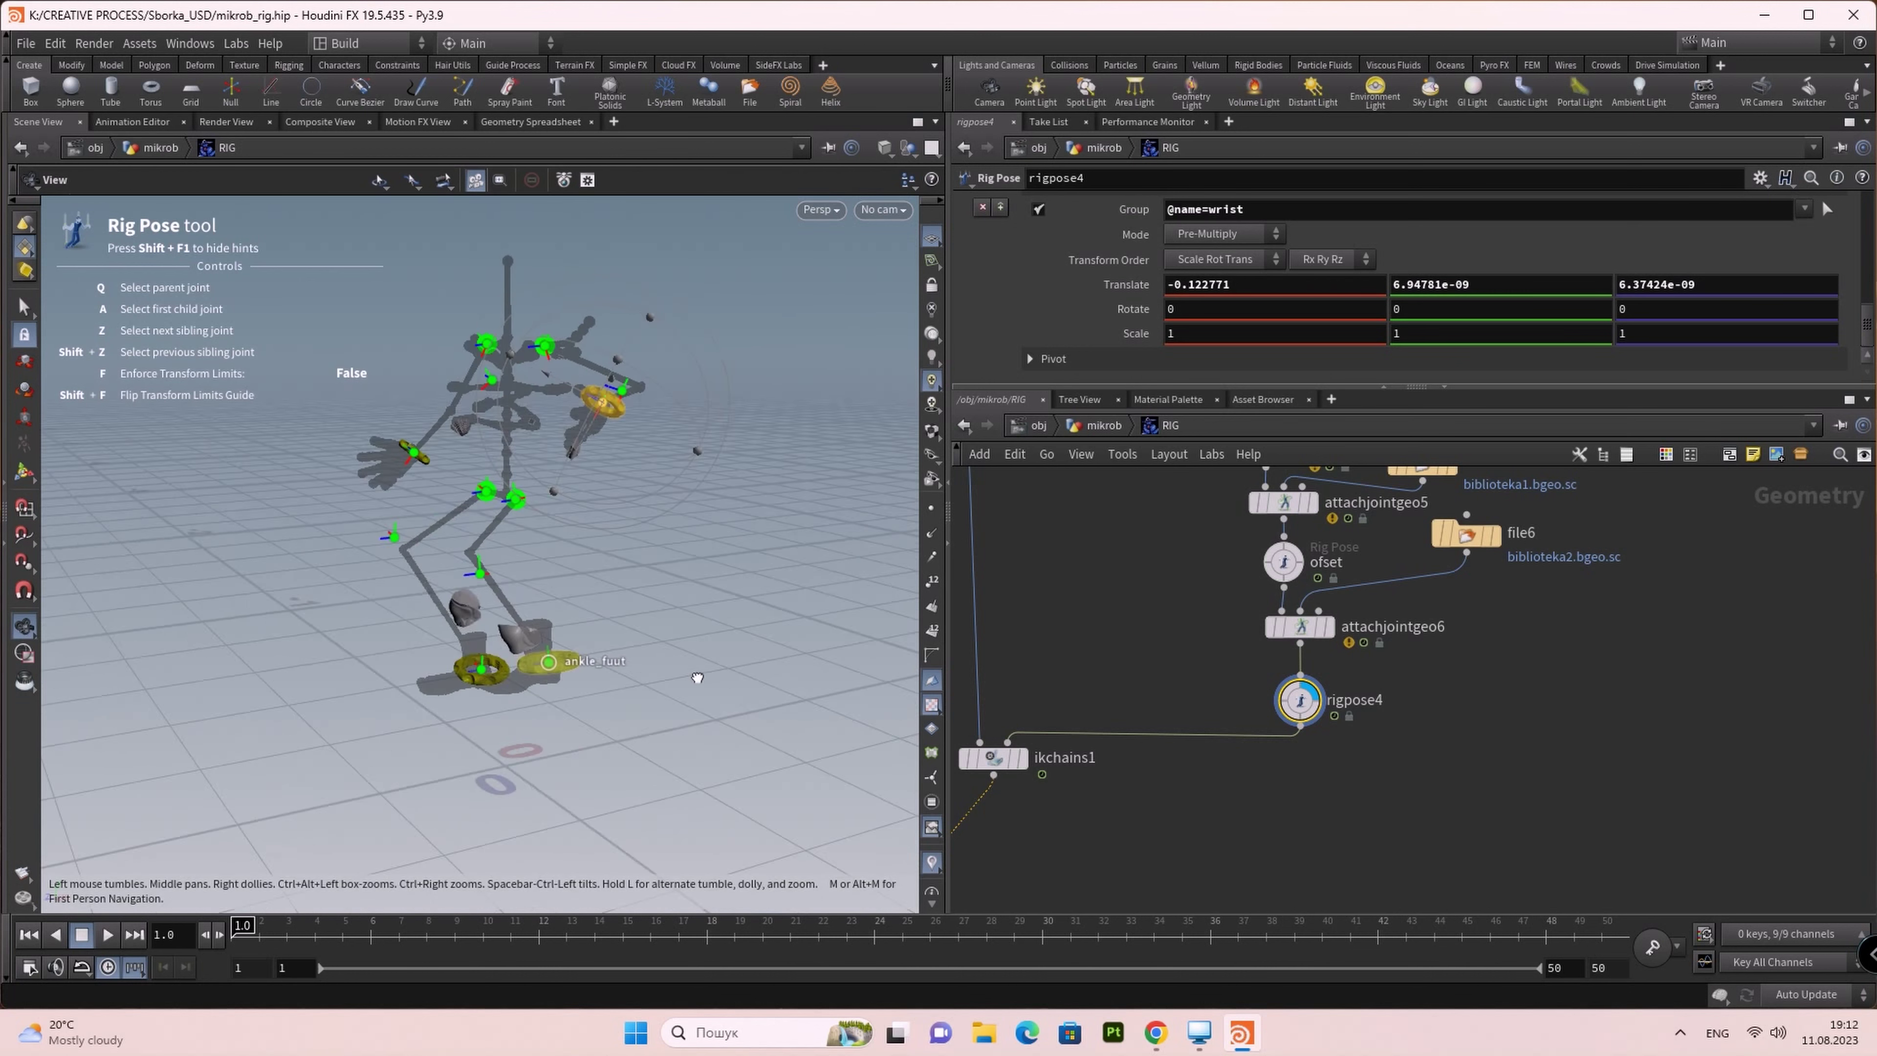
key(Return)
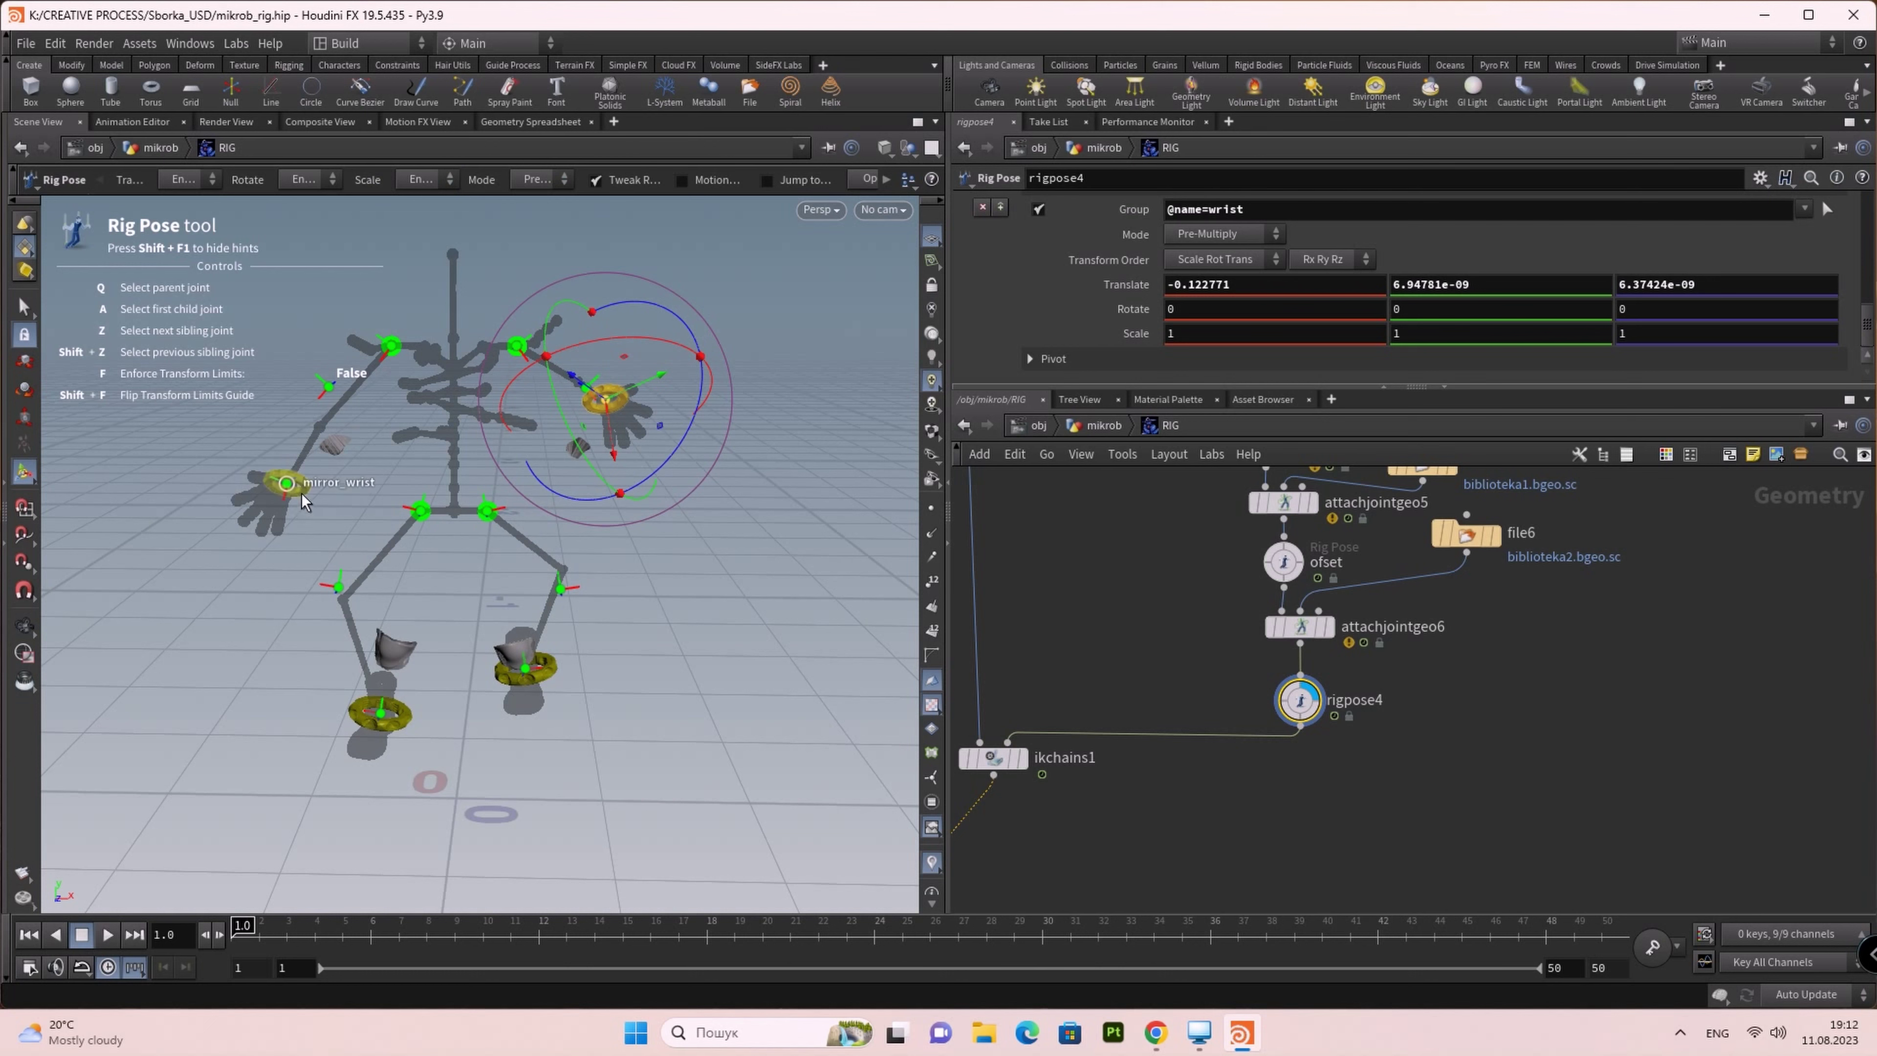
Step: Pull the mirror_elbow and elbow joints away from rest to test the arms
click(309, 489)
mouse_move(165, 619)
alt+mouse_down()
mouse_move(774, 547)
mouse_move(661, 428)
mouse_move(695, 459)
alt+mouse_up()
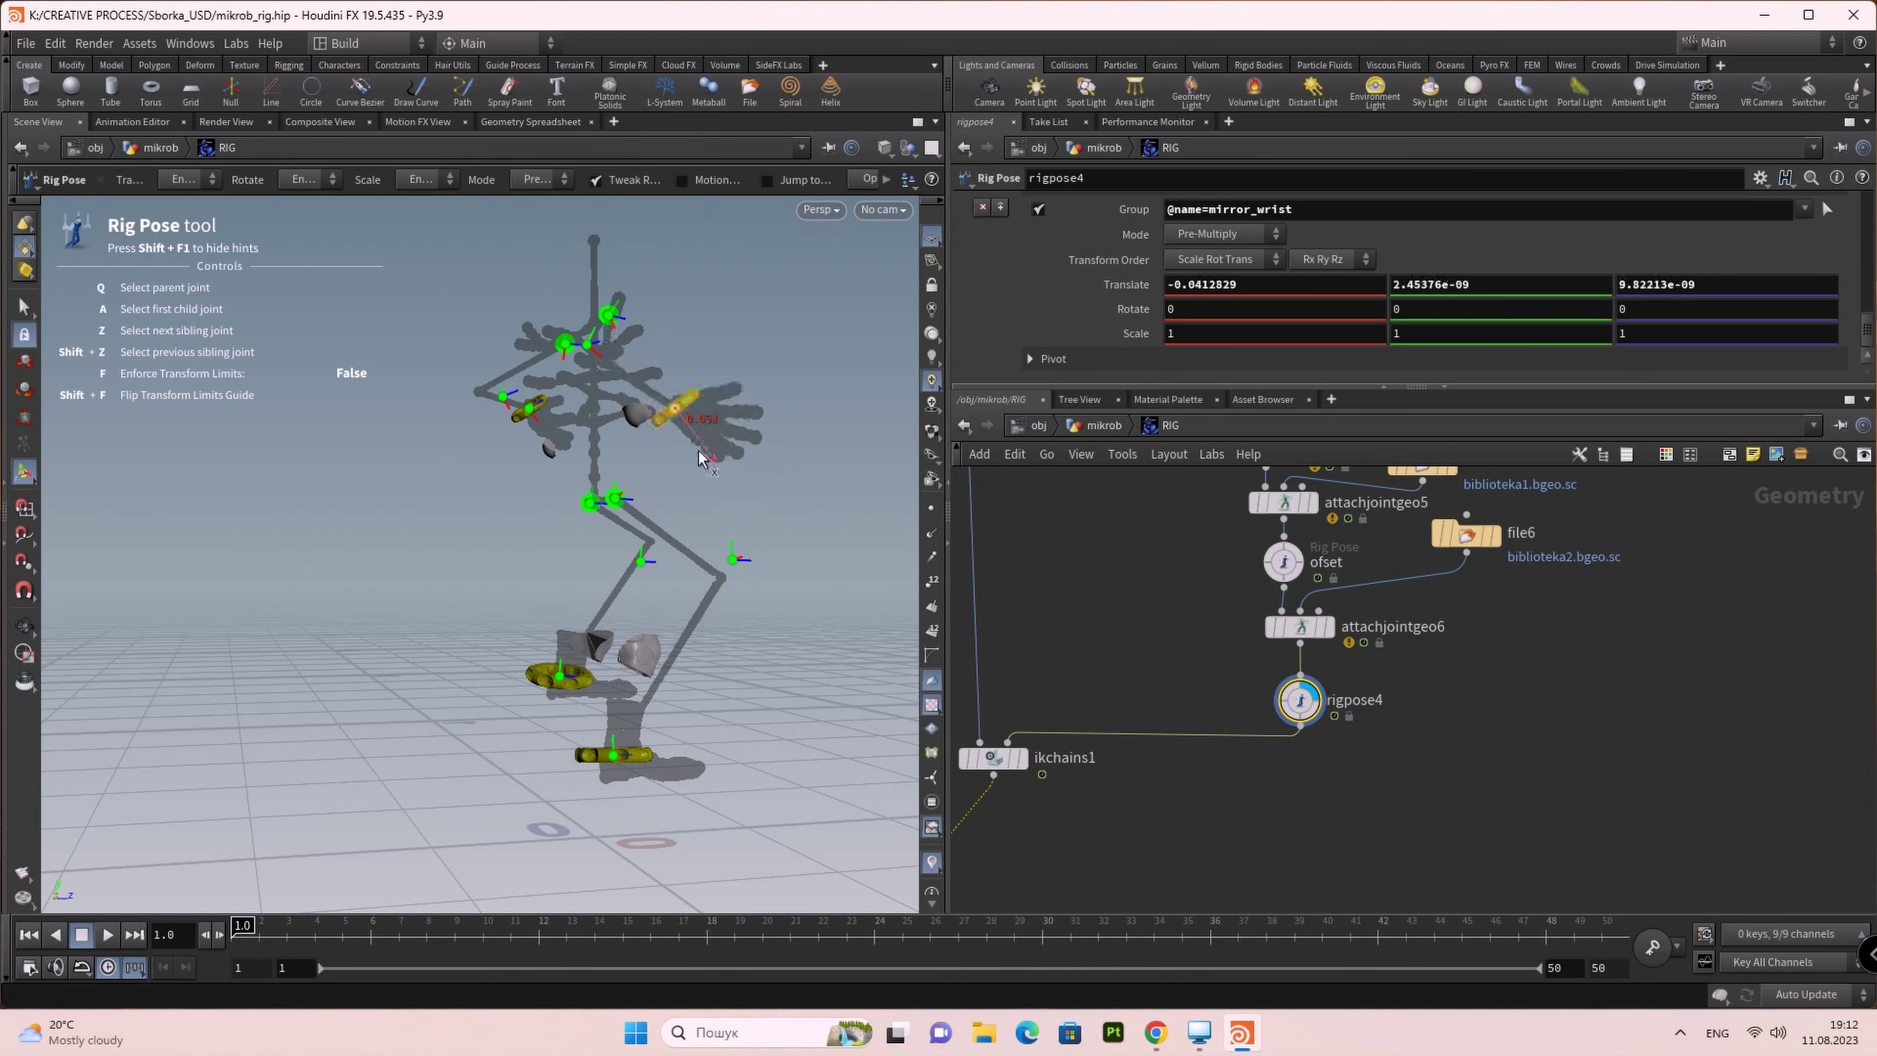
mouse_move(596, 567)
mouse_down()
mouse_move(162, 627)
mouse_move(384, 472)
mouse_up()
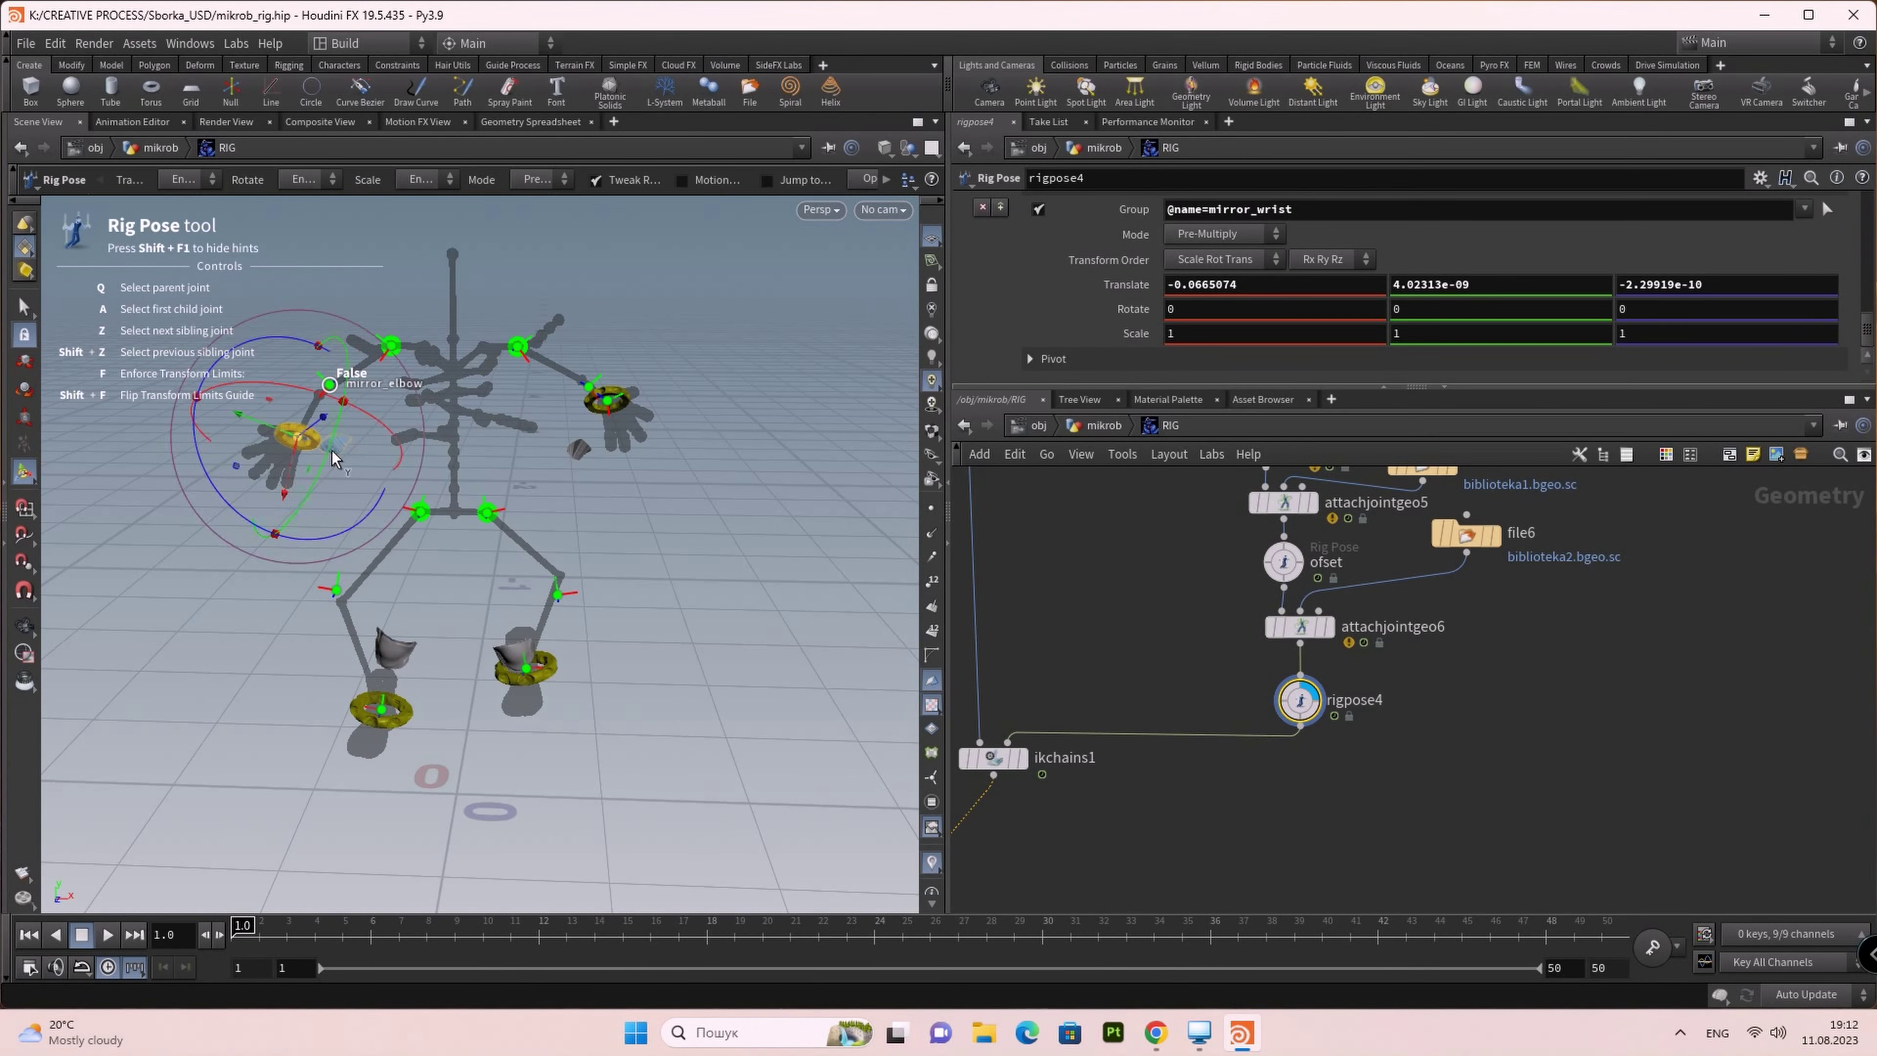
click(287, 616)
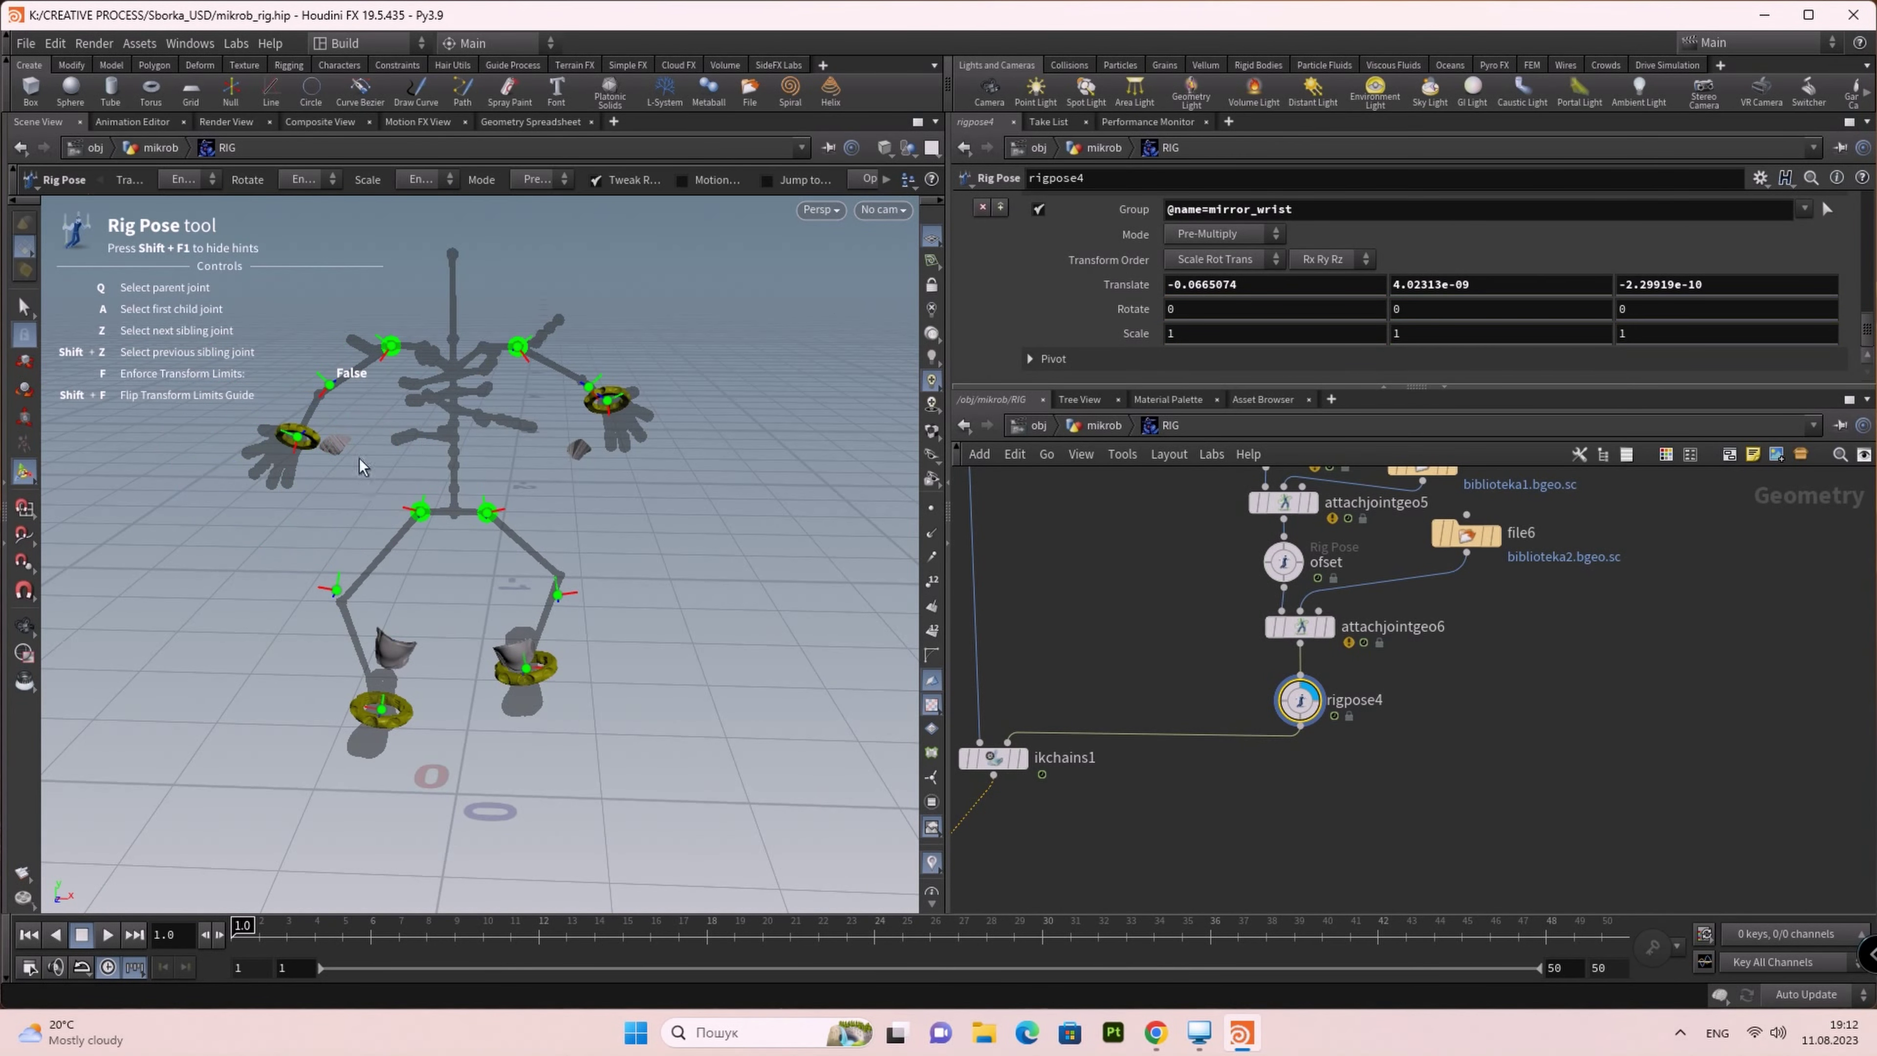
click(330, 384)
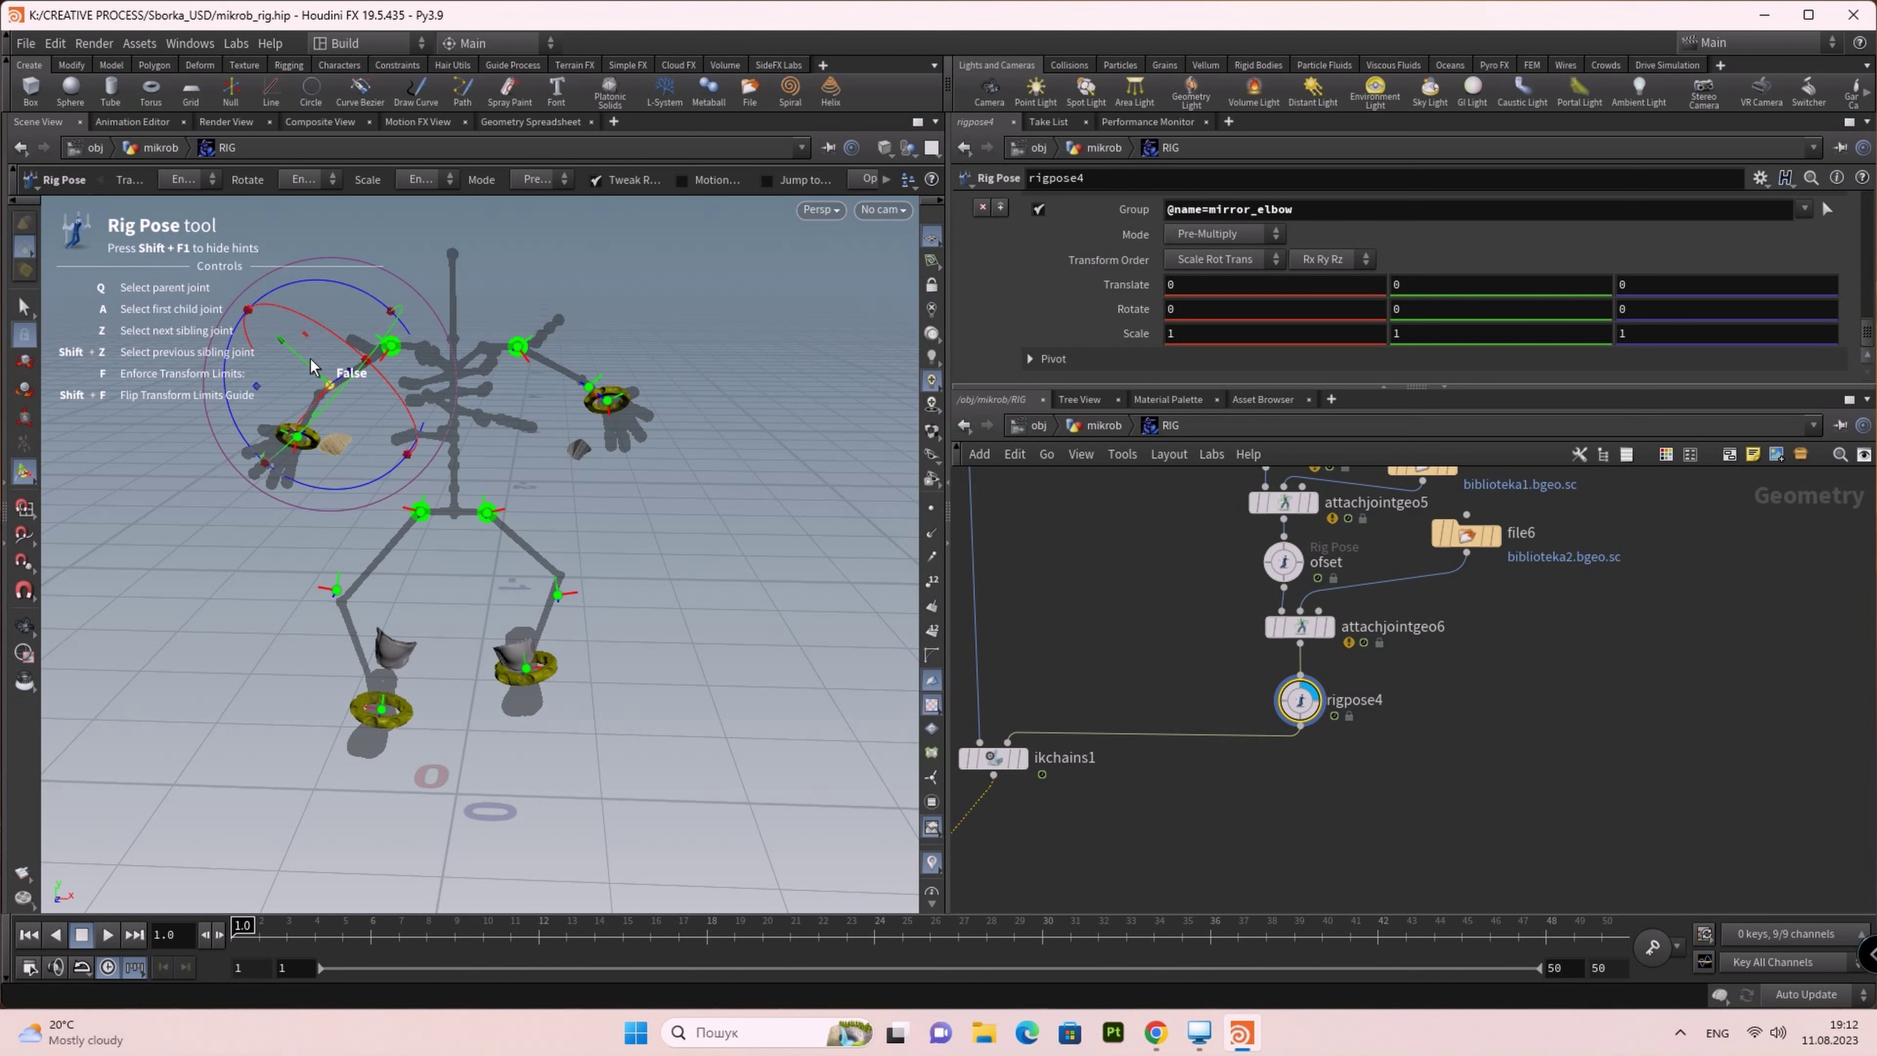
drag(311, 364, 252, 326)
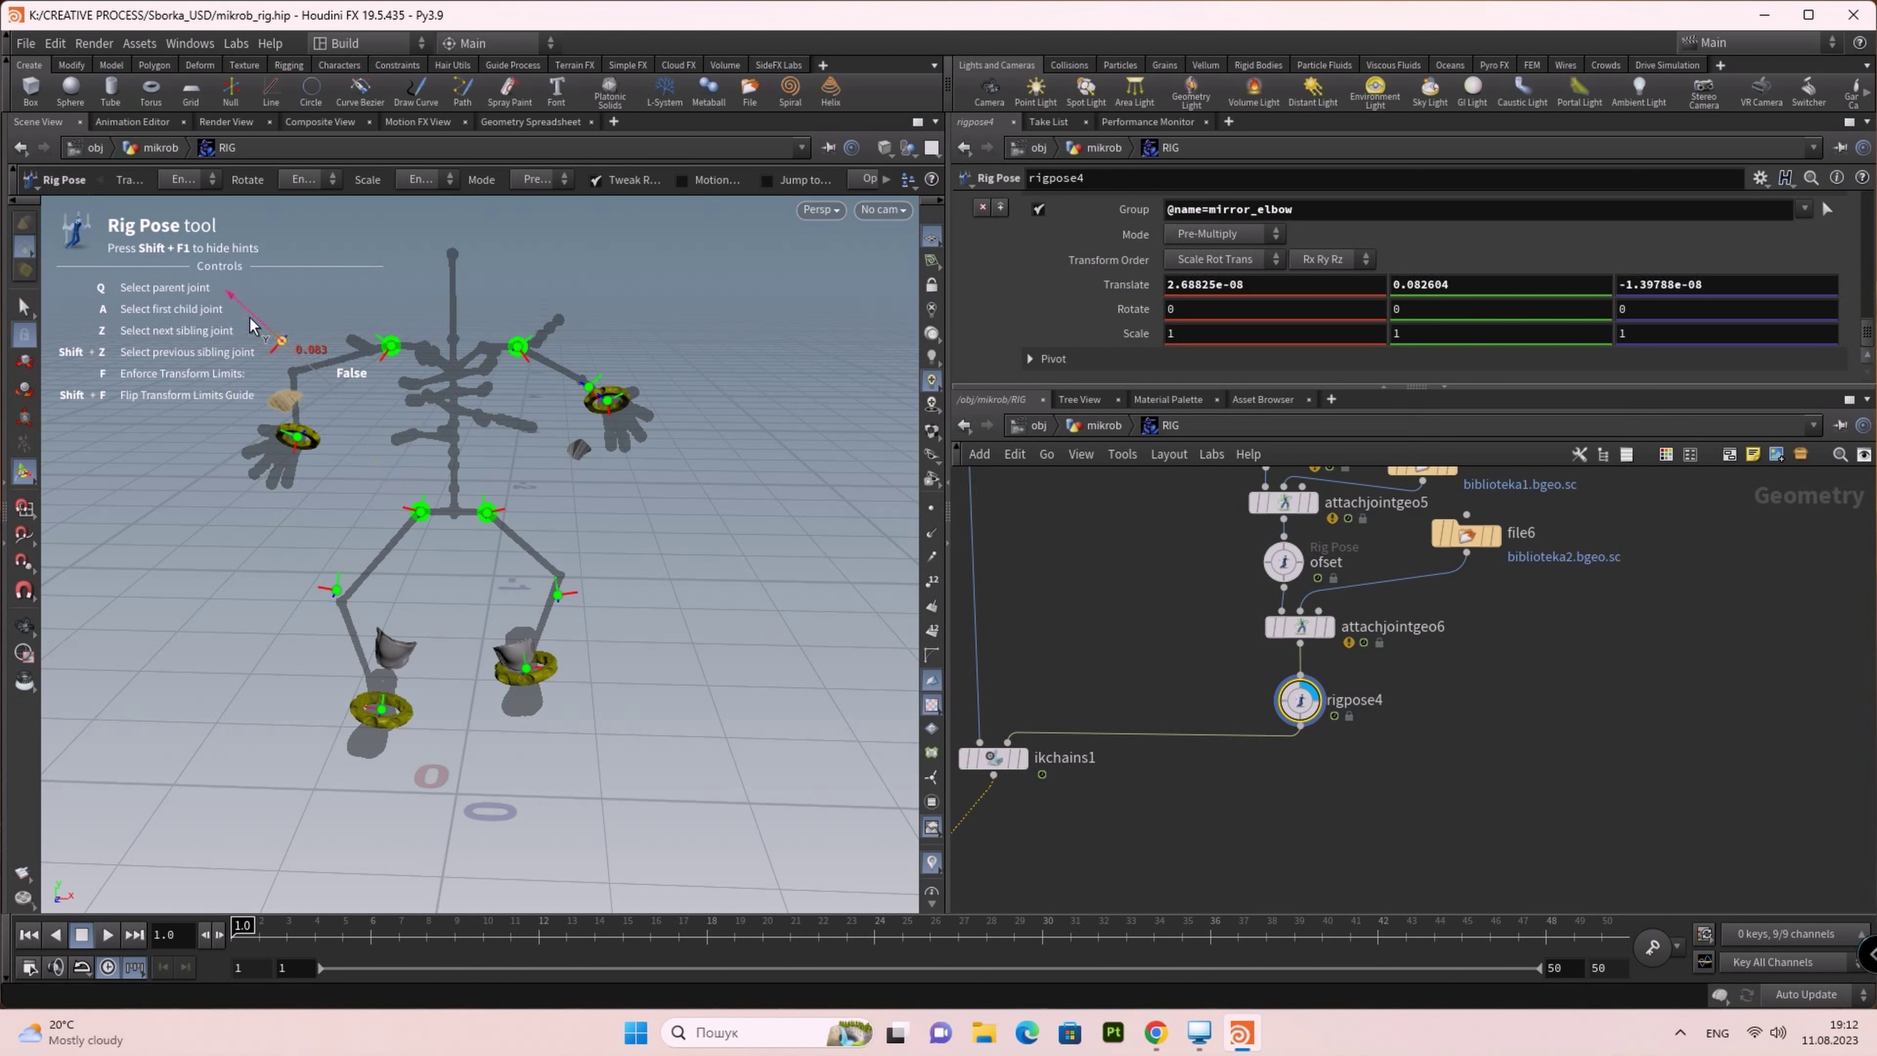
key(r)
click(578, 451)
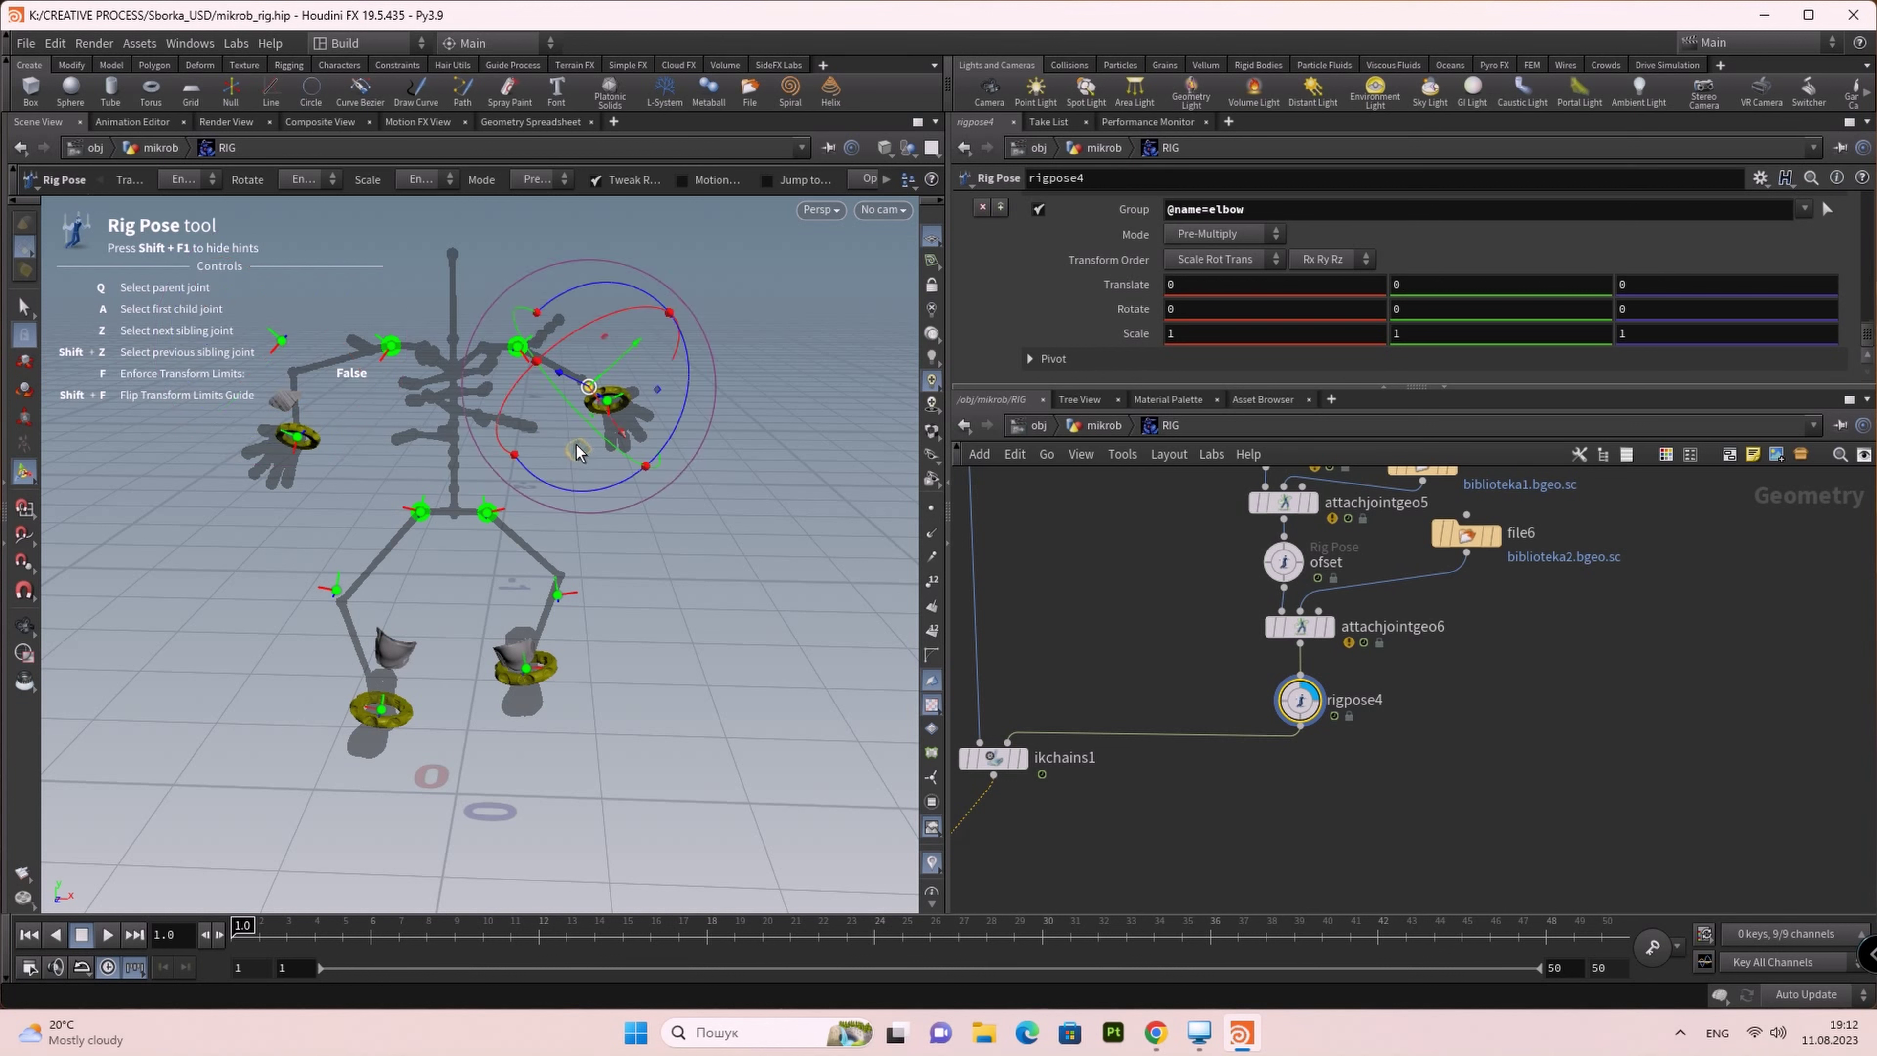
drag(620, 358, 619, 362)
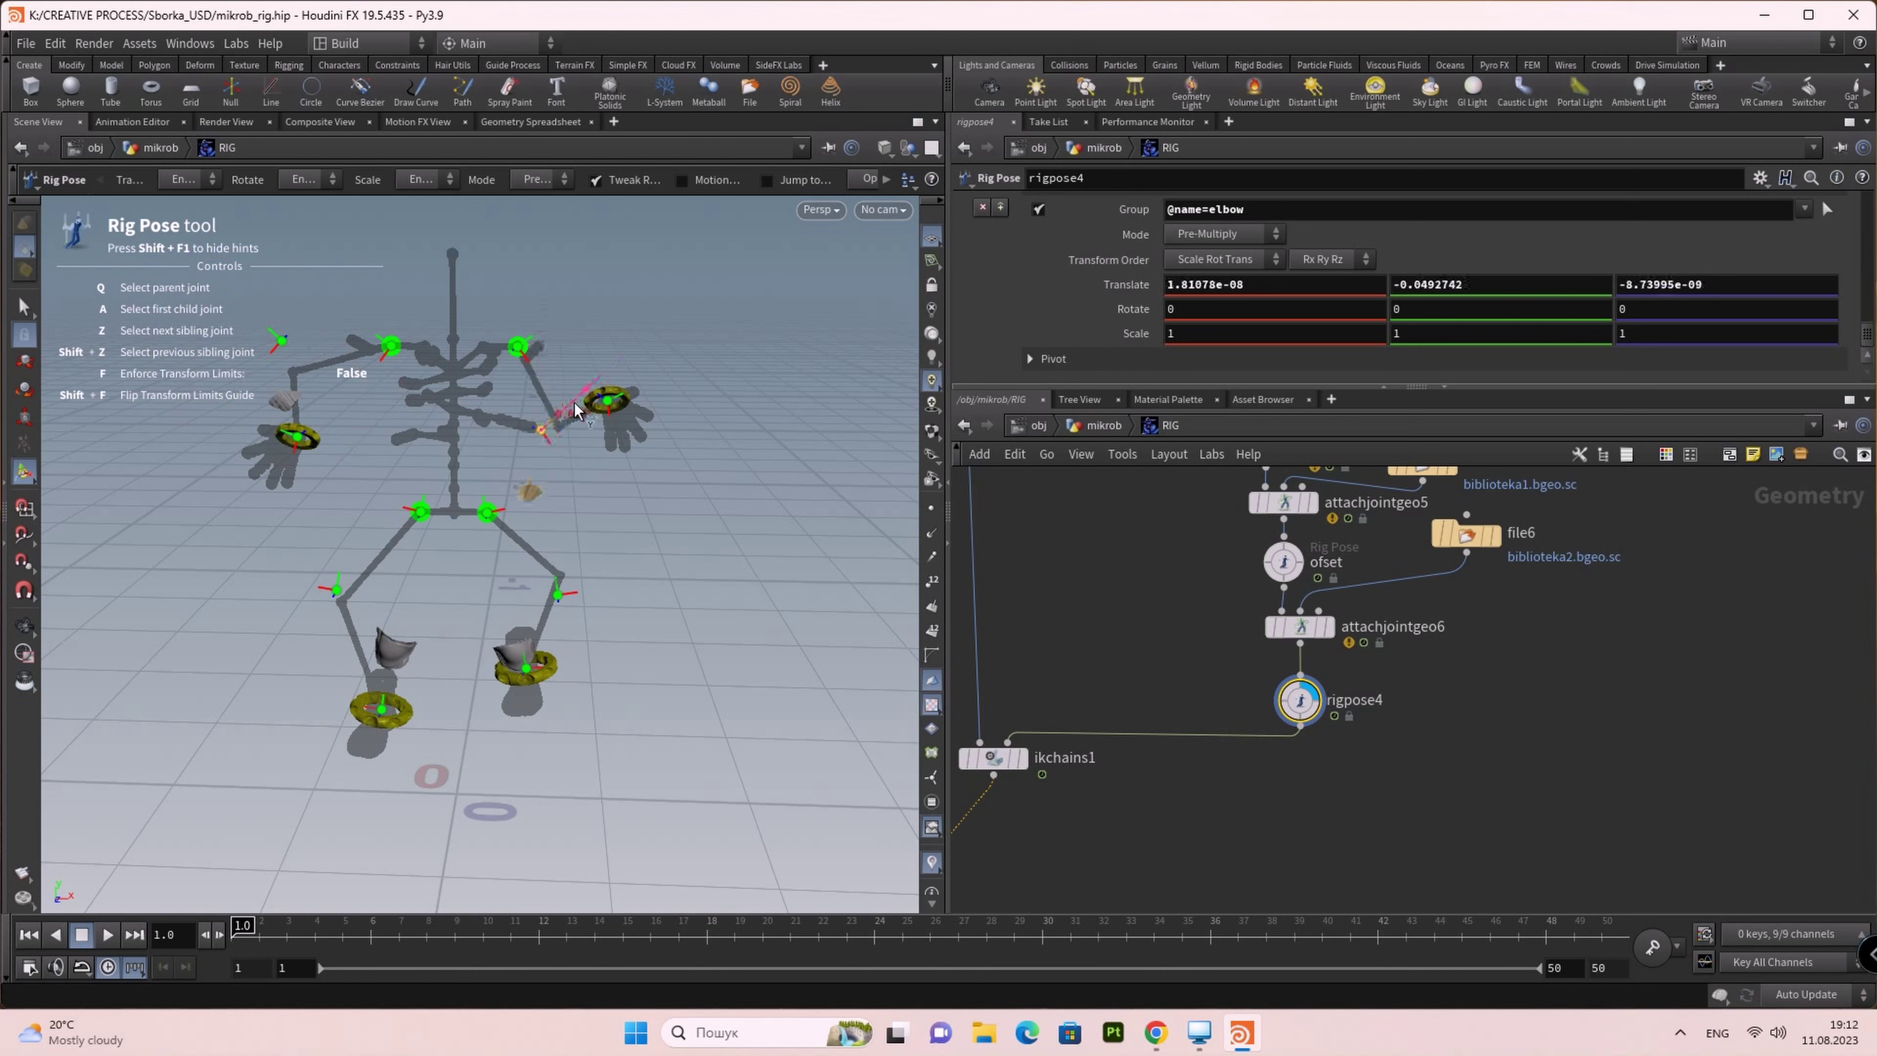
drag(619, 362, 626, 345)
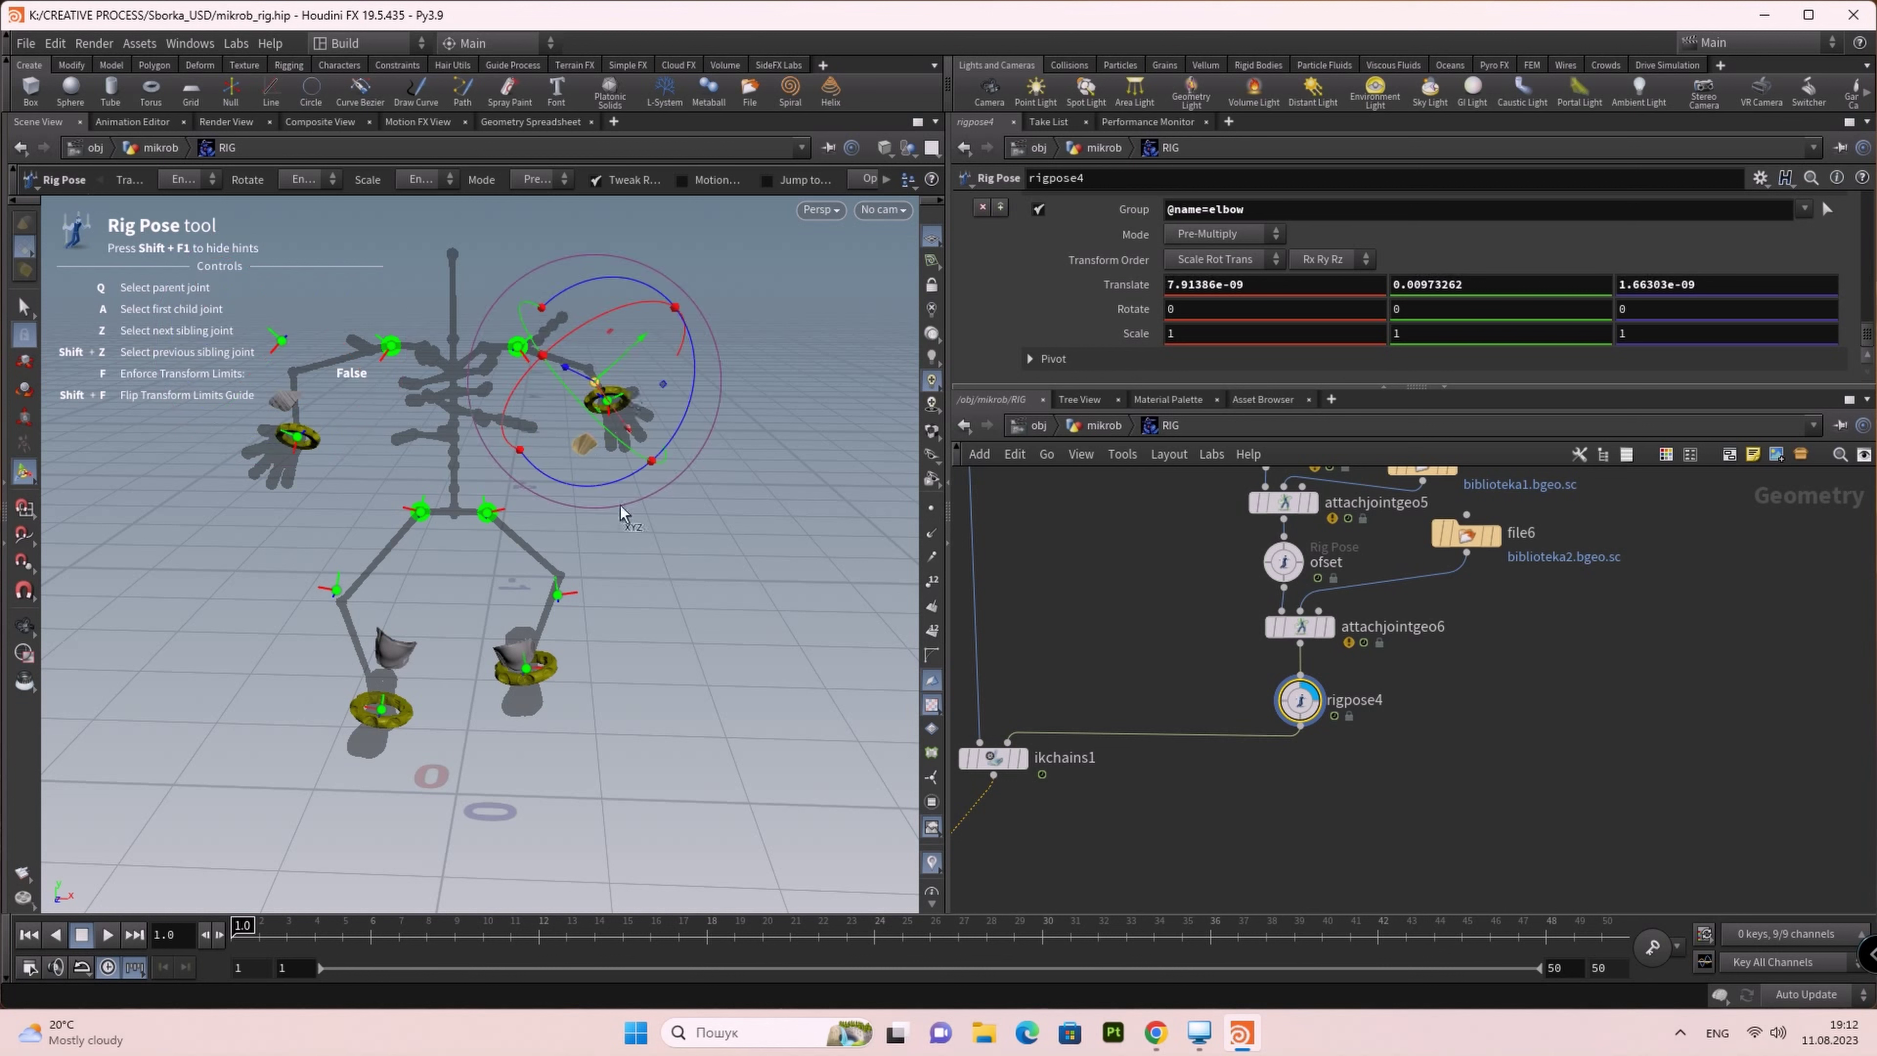
Step: Drag the knee and mirror_knee joints about -0.08 and -0.11 in X
click(565, 610)
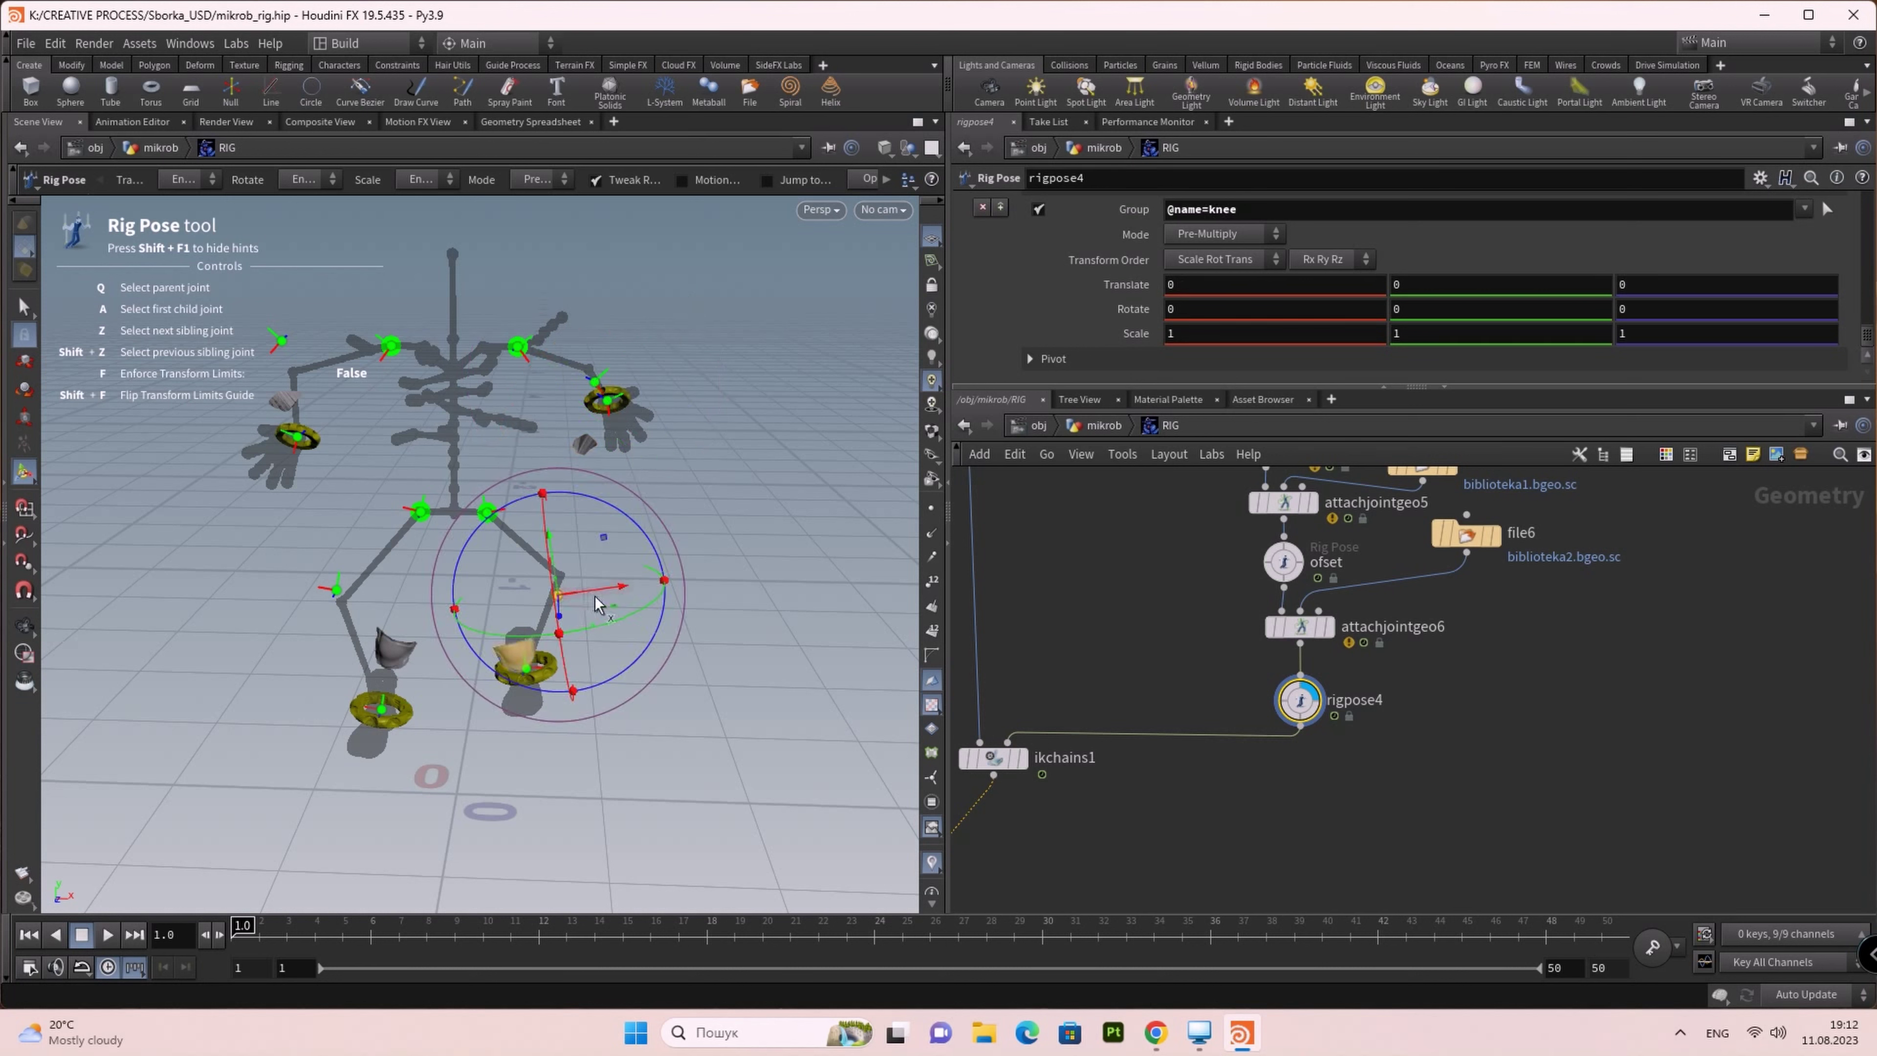
drag(602, 597, 481, 604)
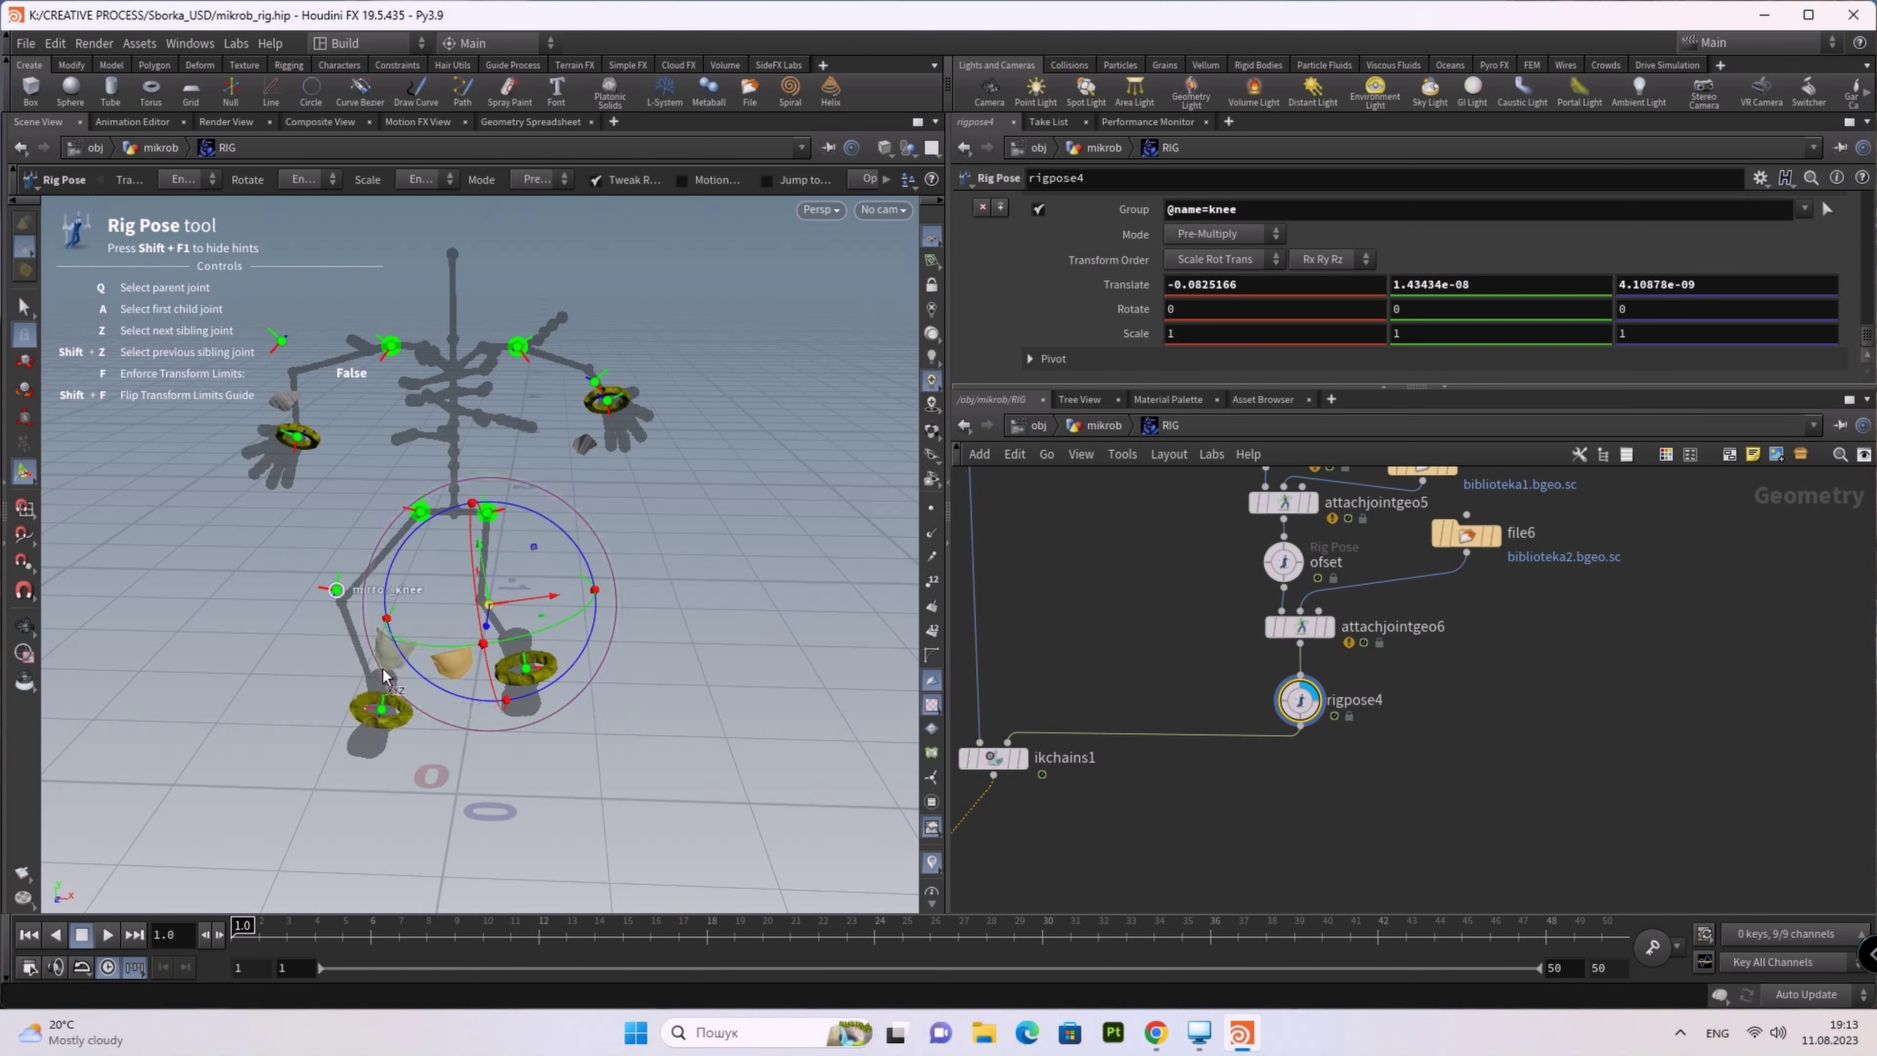
click(341, 612)
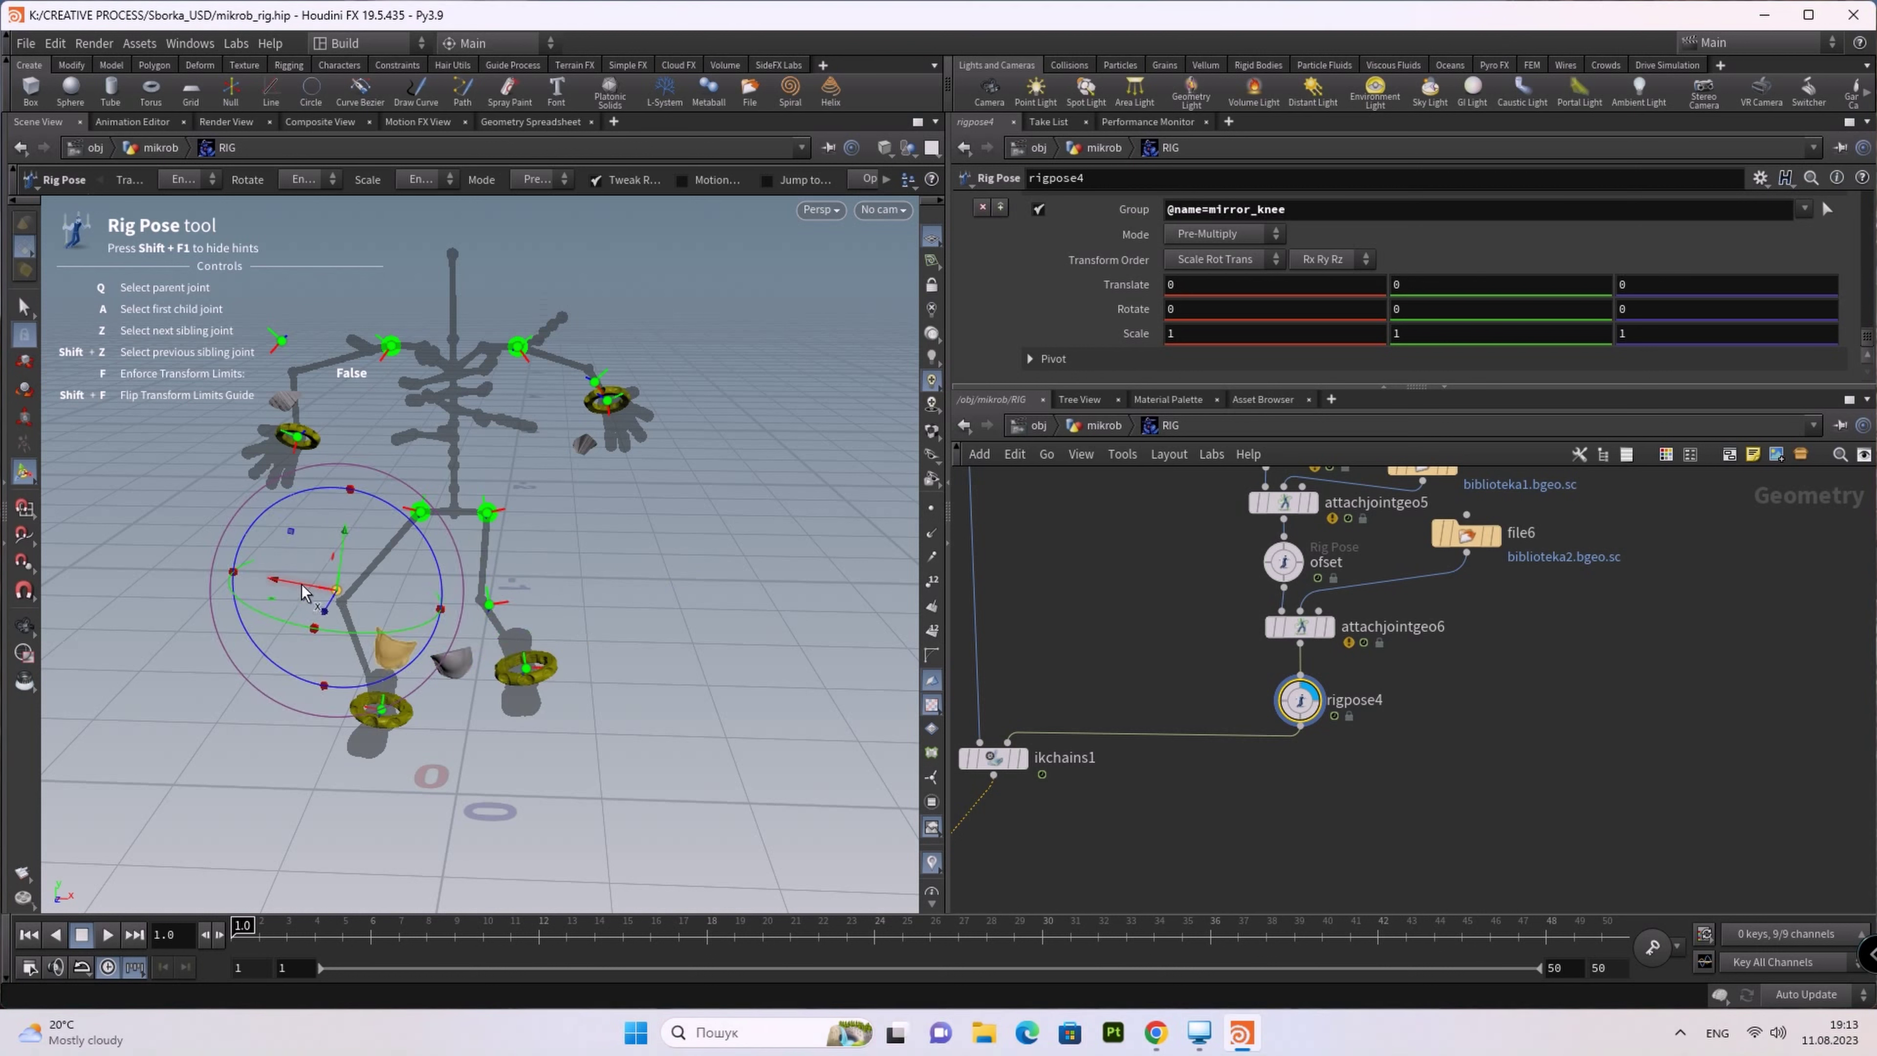
drag(303, 591, 312, 597)
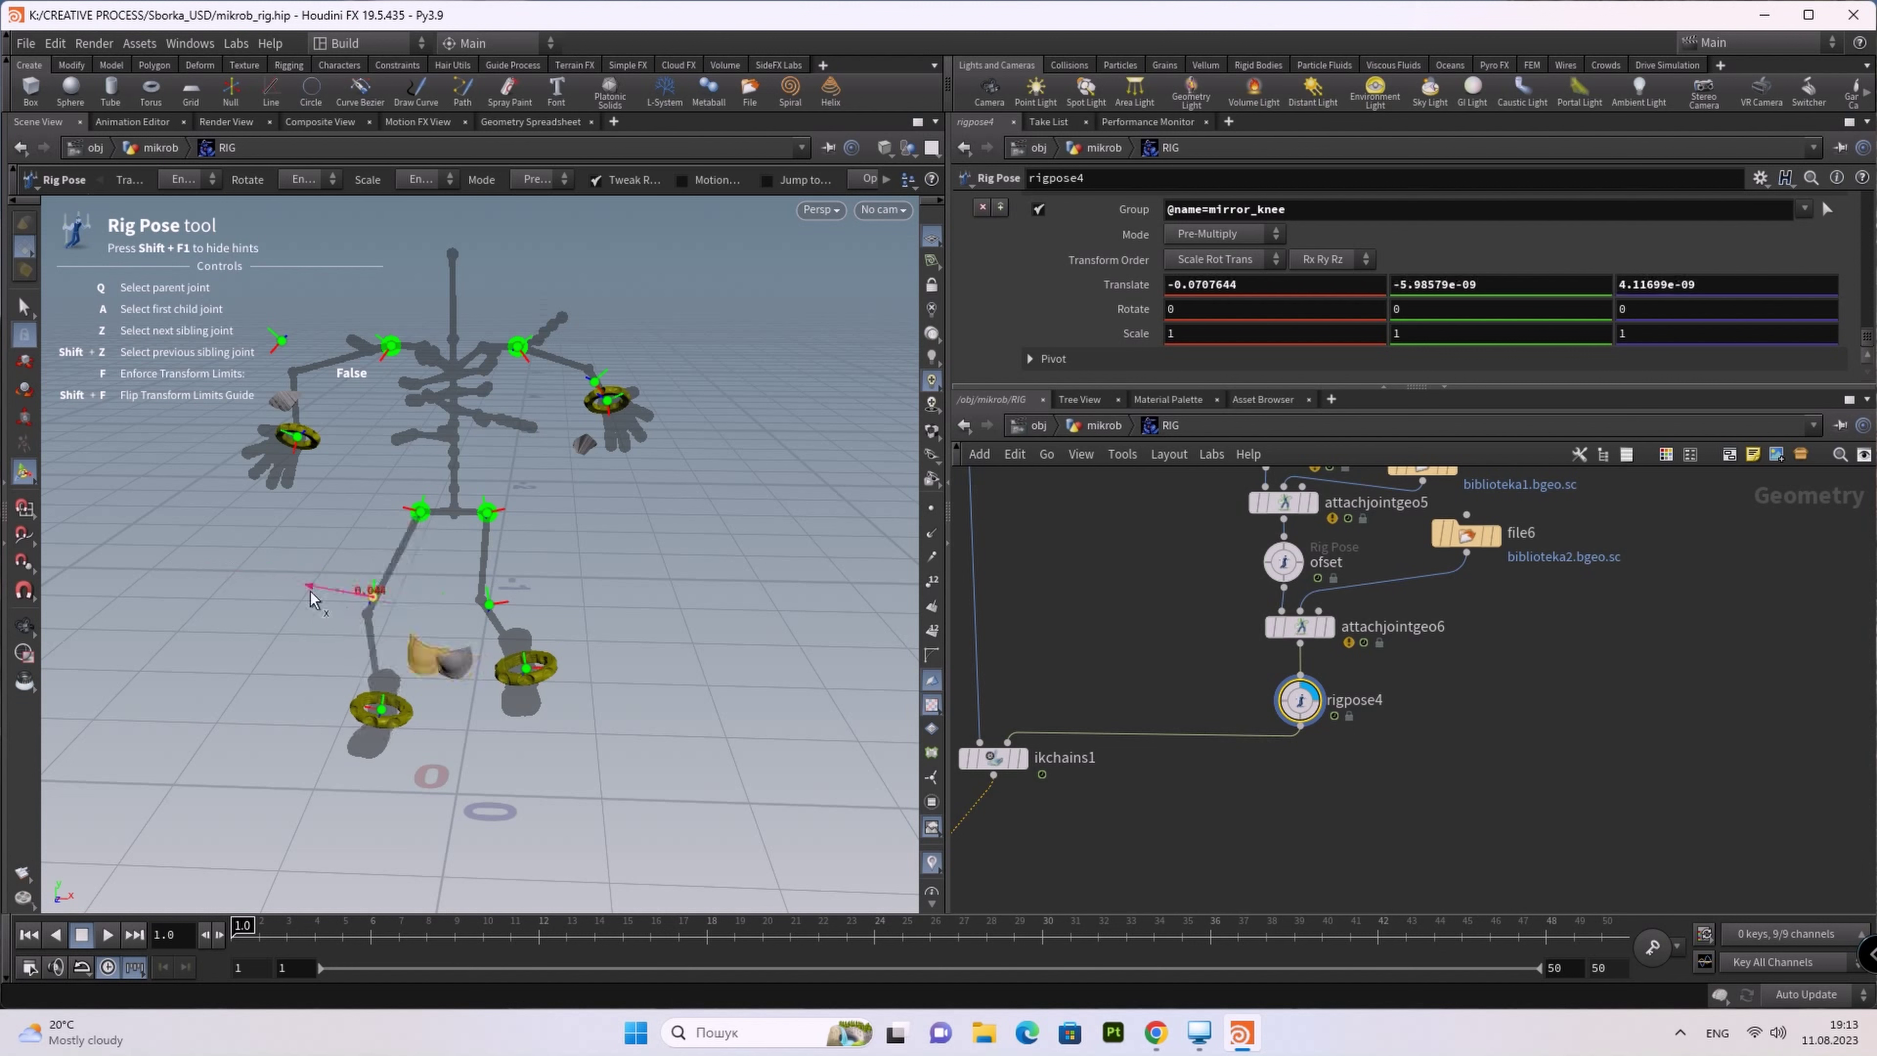
drag(312, 597, 499, 631)
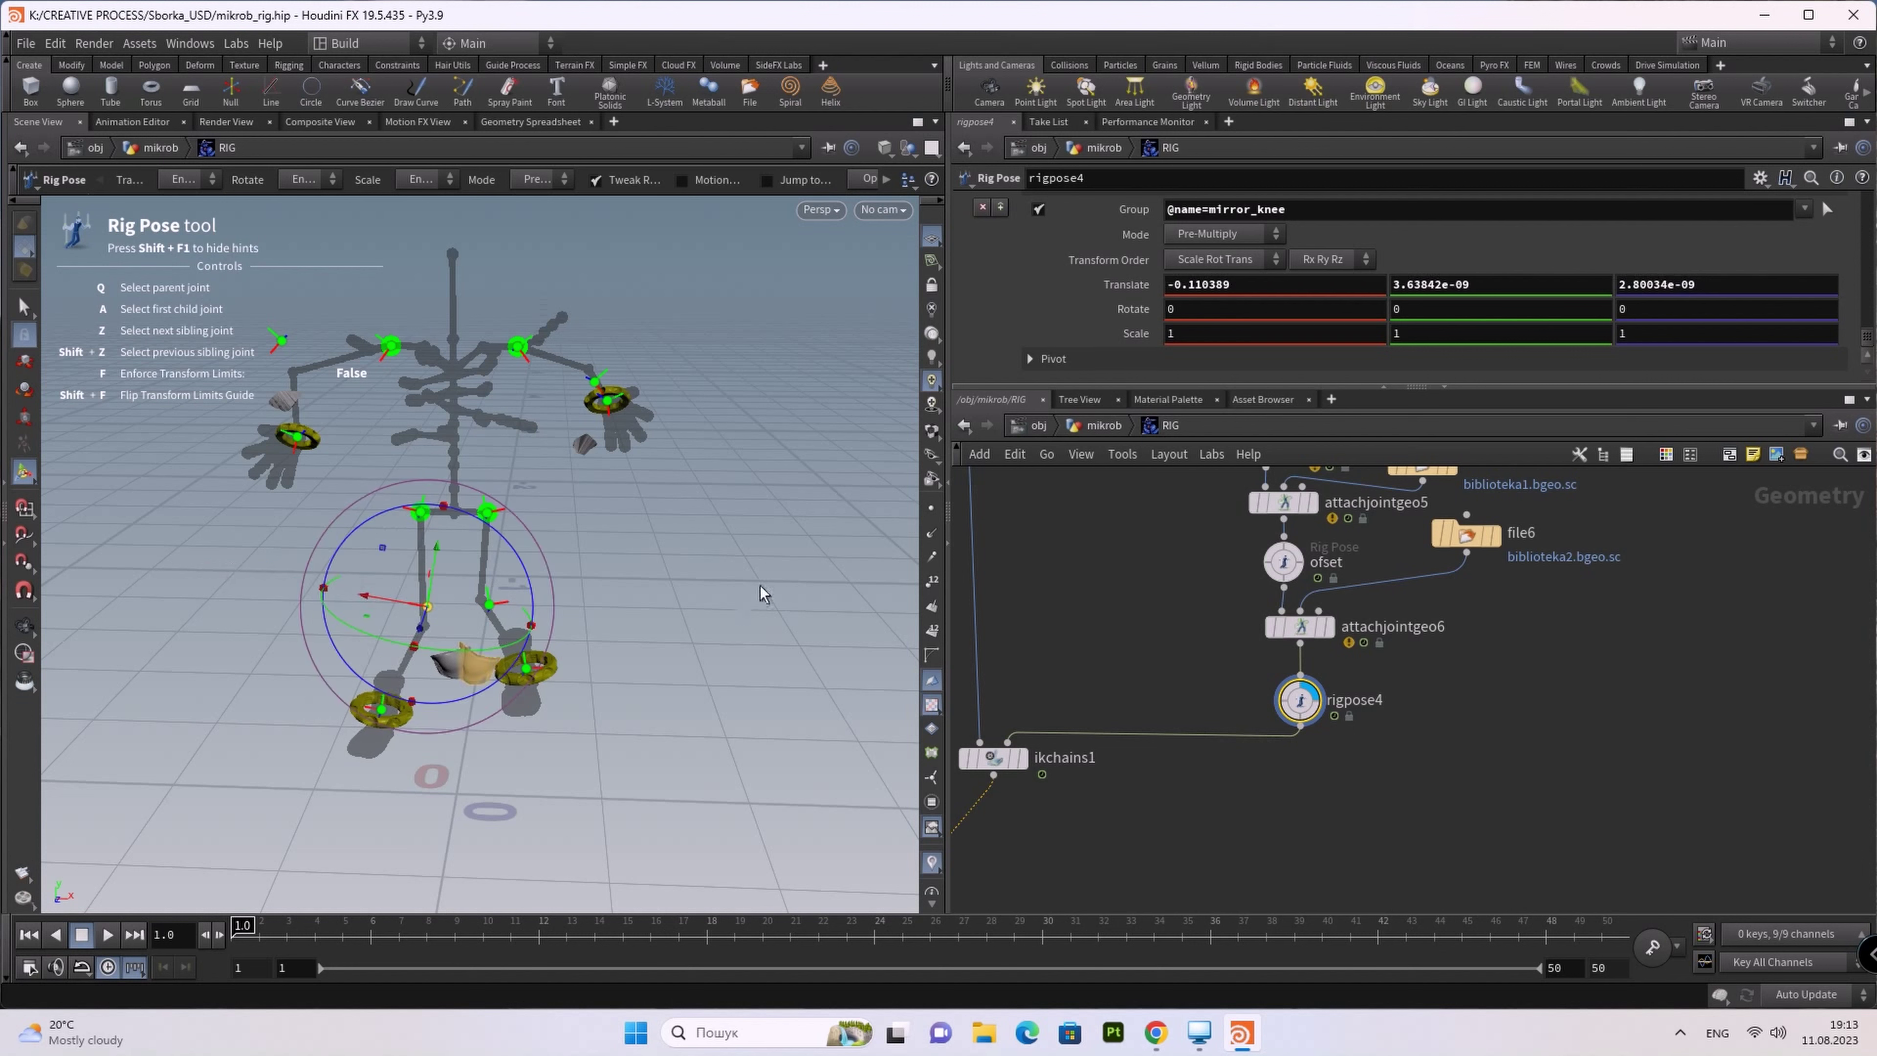
scroll(1251, 283, down, 3)
scroll(1250, 283, down, 2)
scroll(1250, 282, down, 2)
scroll(1250, 282, down, 2)
scroll(1250, 283, down, 2)
scroll(1251, 283, down, 2)
scroll(1251, 282, up, 3)
scroll(1251, 281, up, 3)
scroll(1251, 281, up, 3)
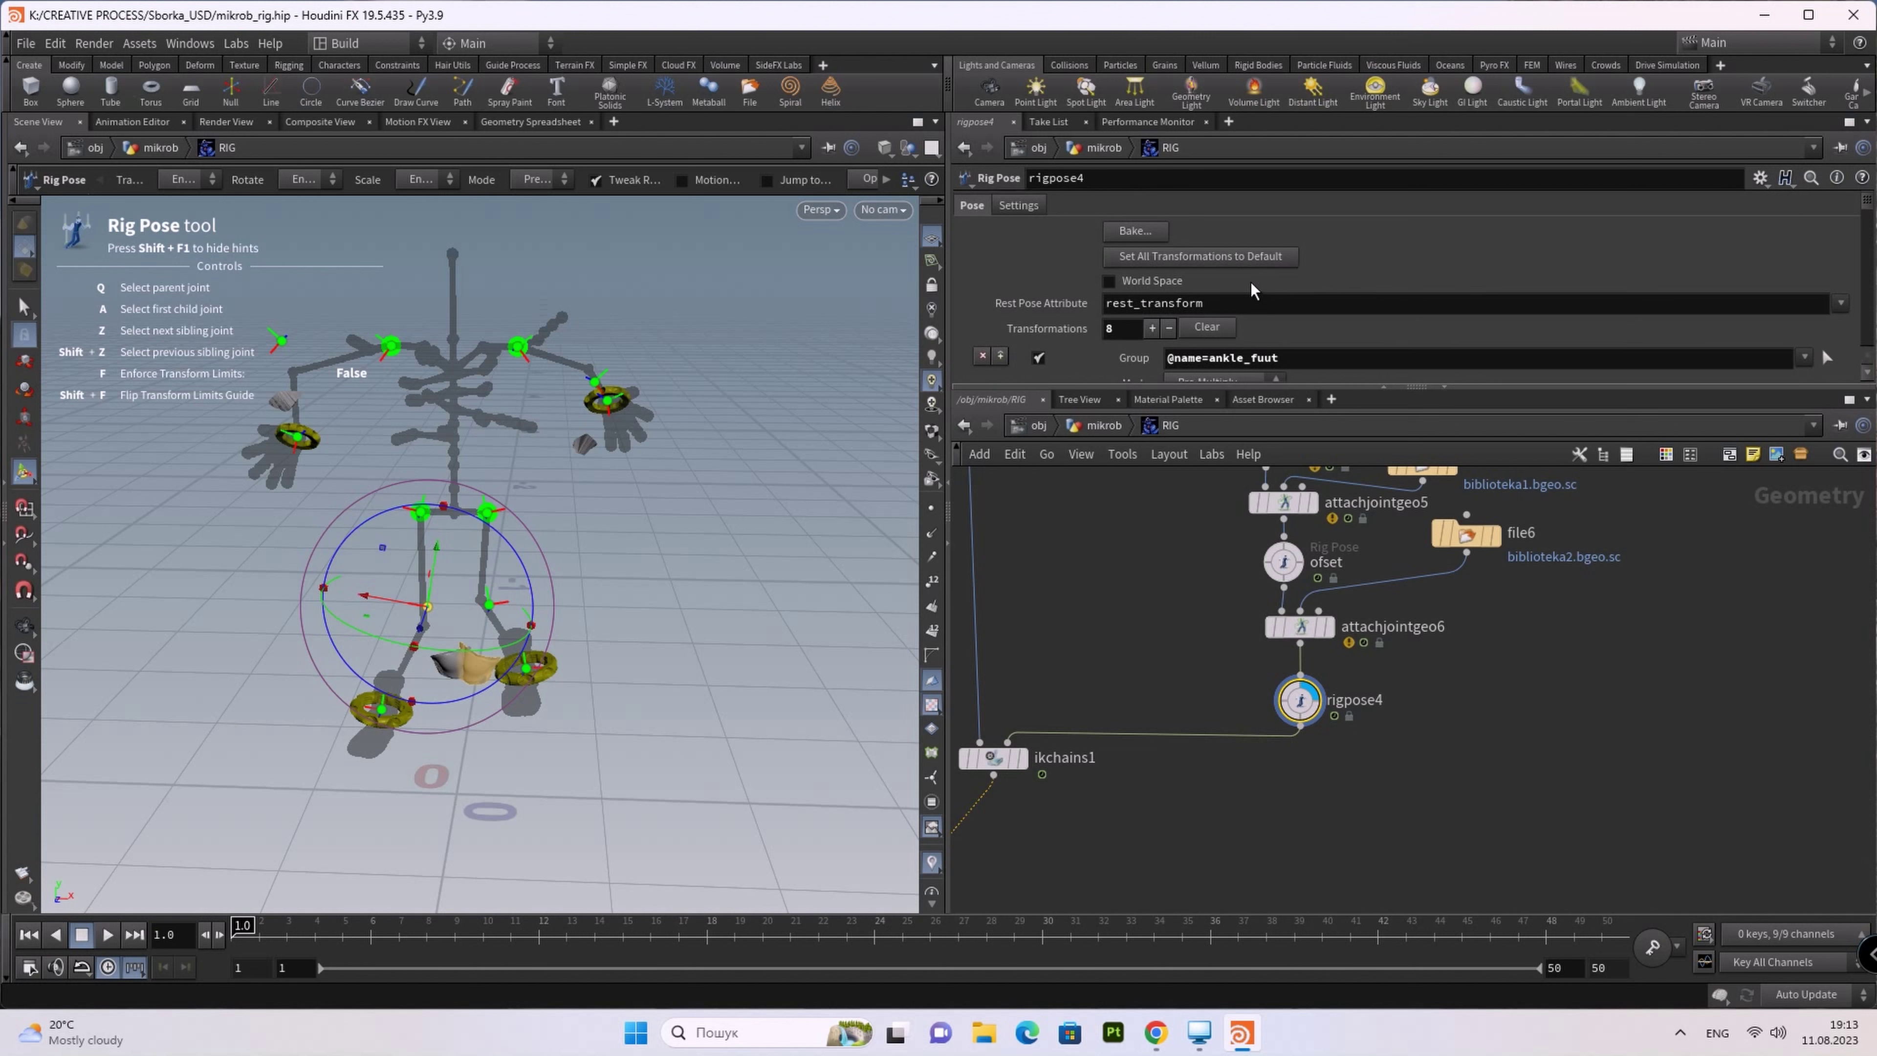
Step: Clear rigpose4's transformations to restore the rest pose and reselect the node
click(1207, 329)
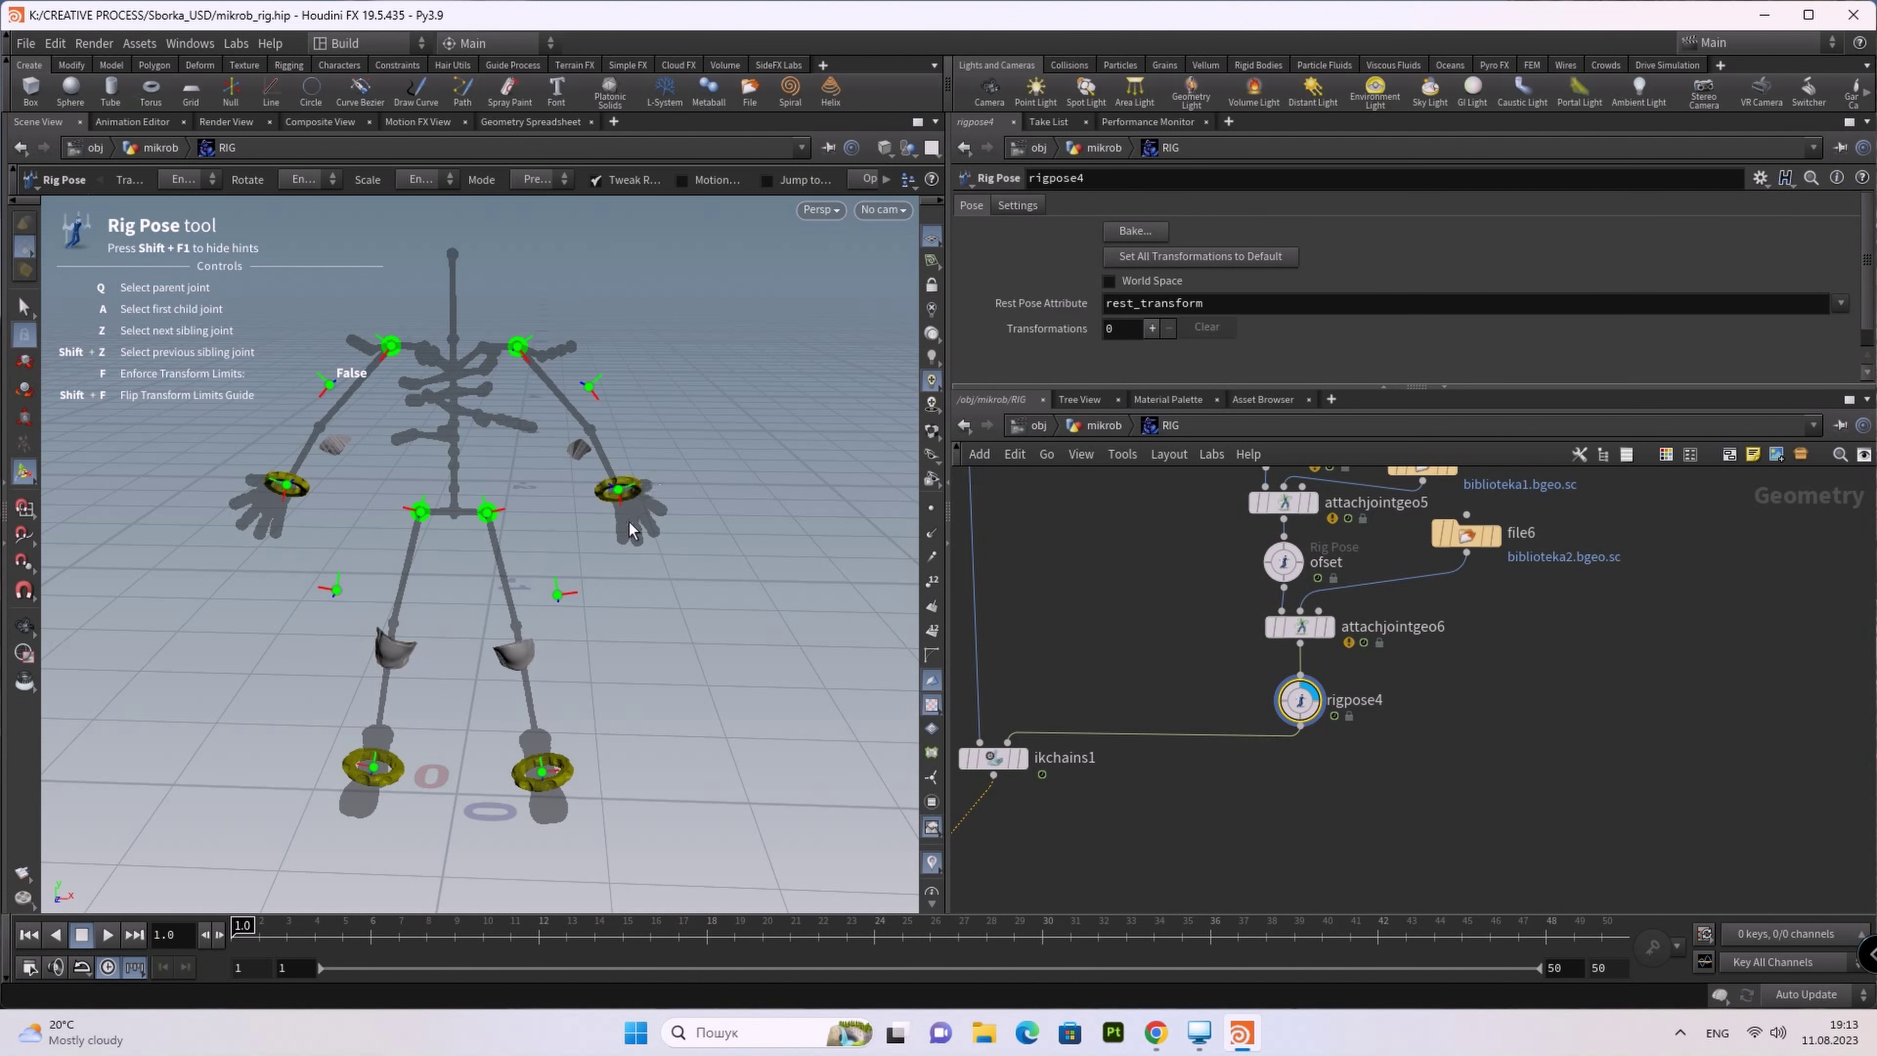
scroll(1454, 735, down, 3)
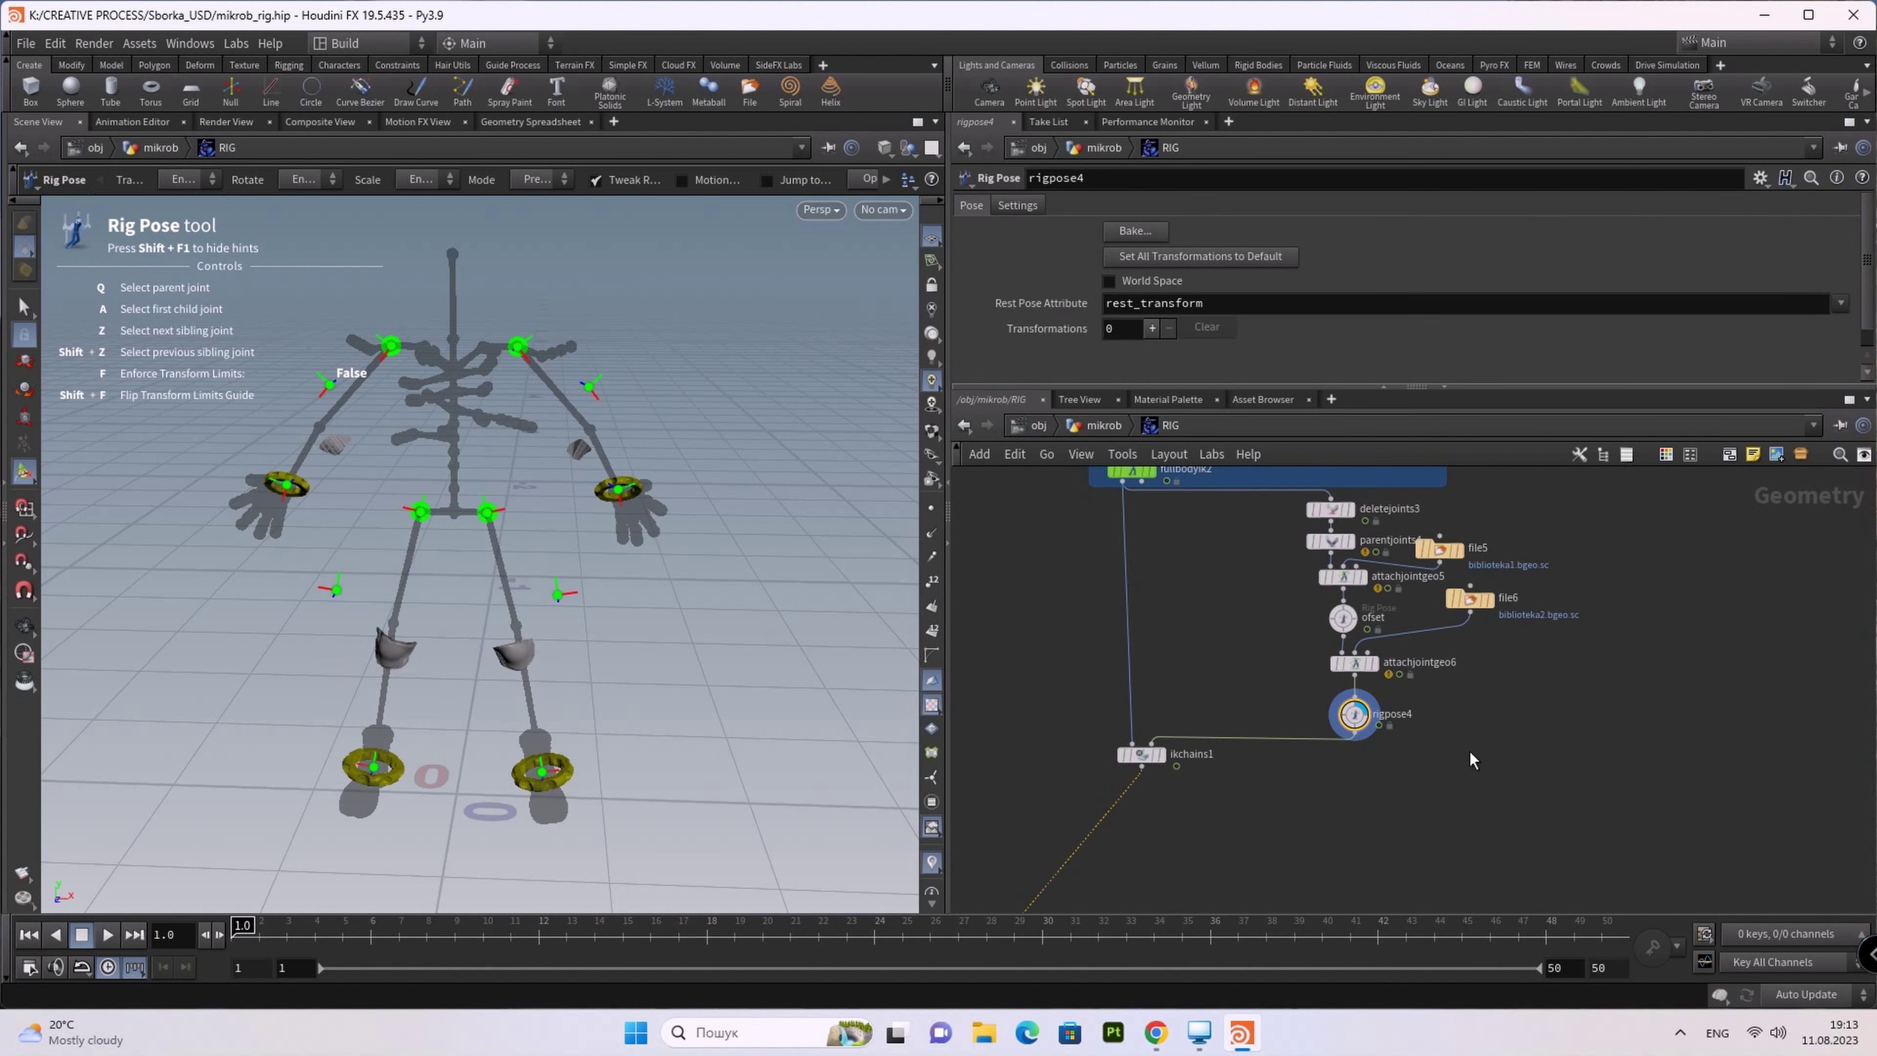
scroll(1469, 752, down, 2)
middle_drag(1422, 796, 1352, 796)
scroll(1441, 716, up, 2)
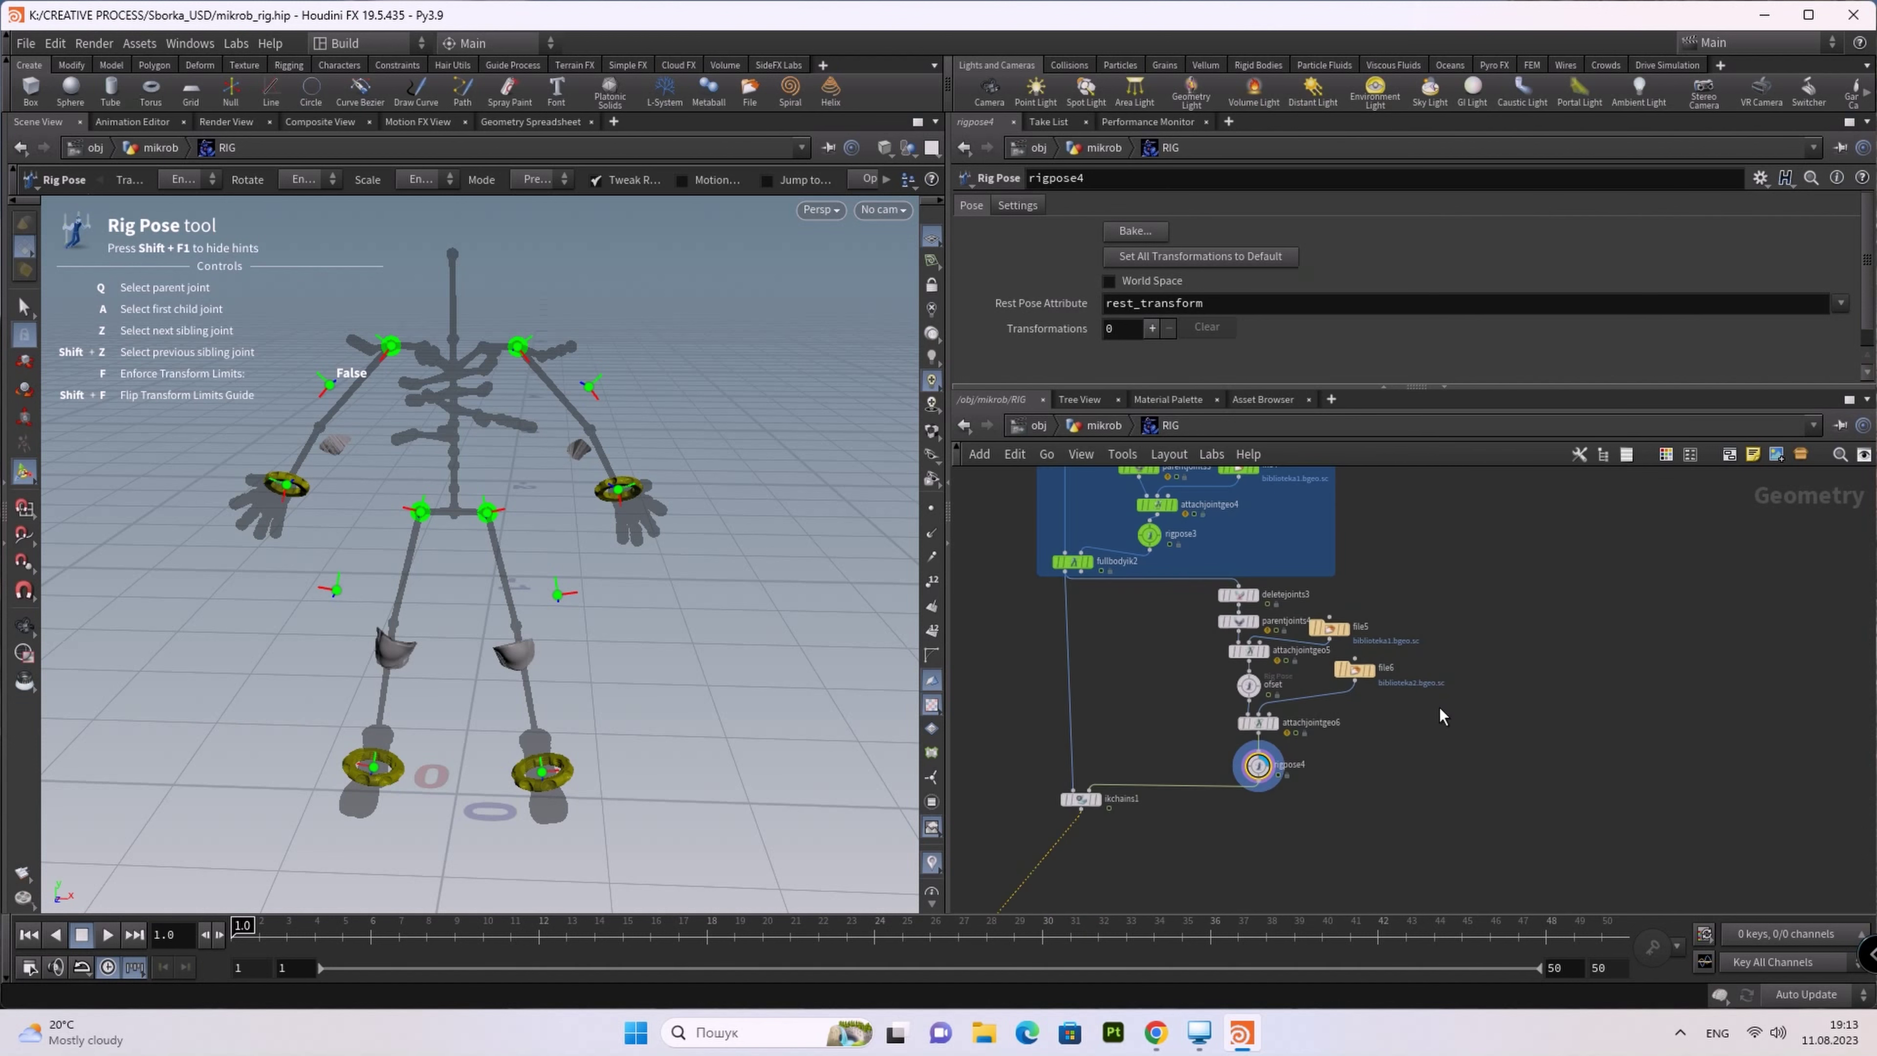
middle_drag(1507, 690, 1566, 675)
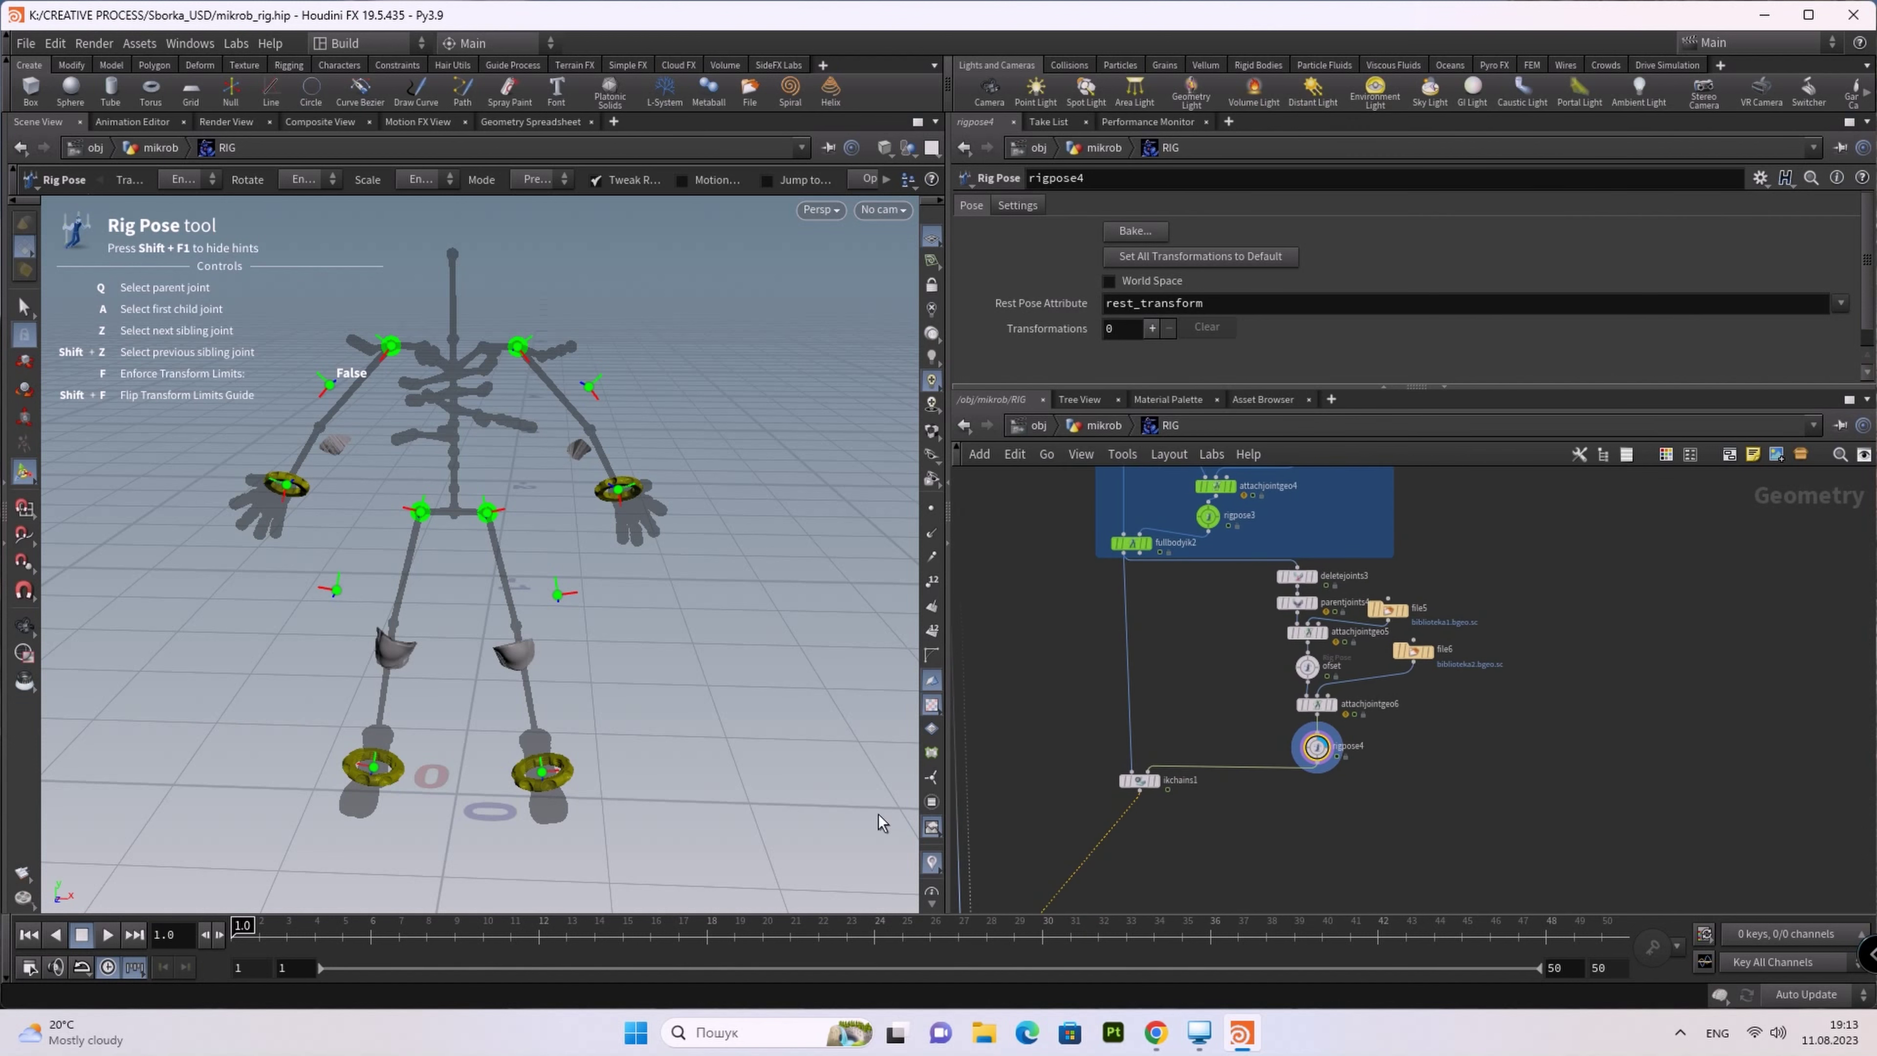
key(space)
mouse_move(788, 646)
mouse_down()
mouse_move(612, 658)
mouse_move(790, 614)
mouse_up()
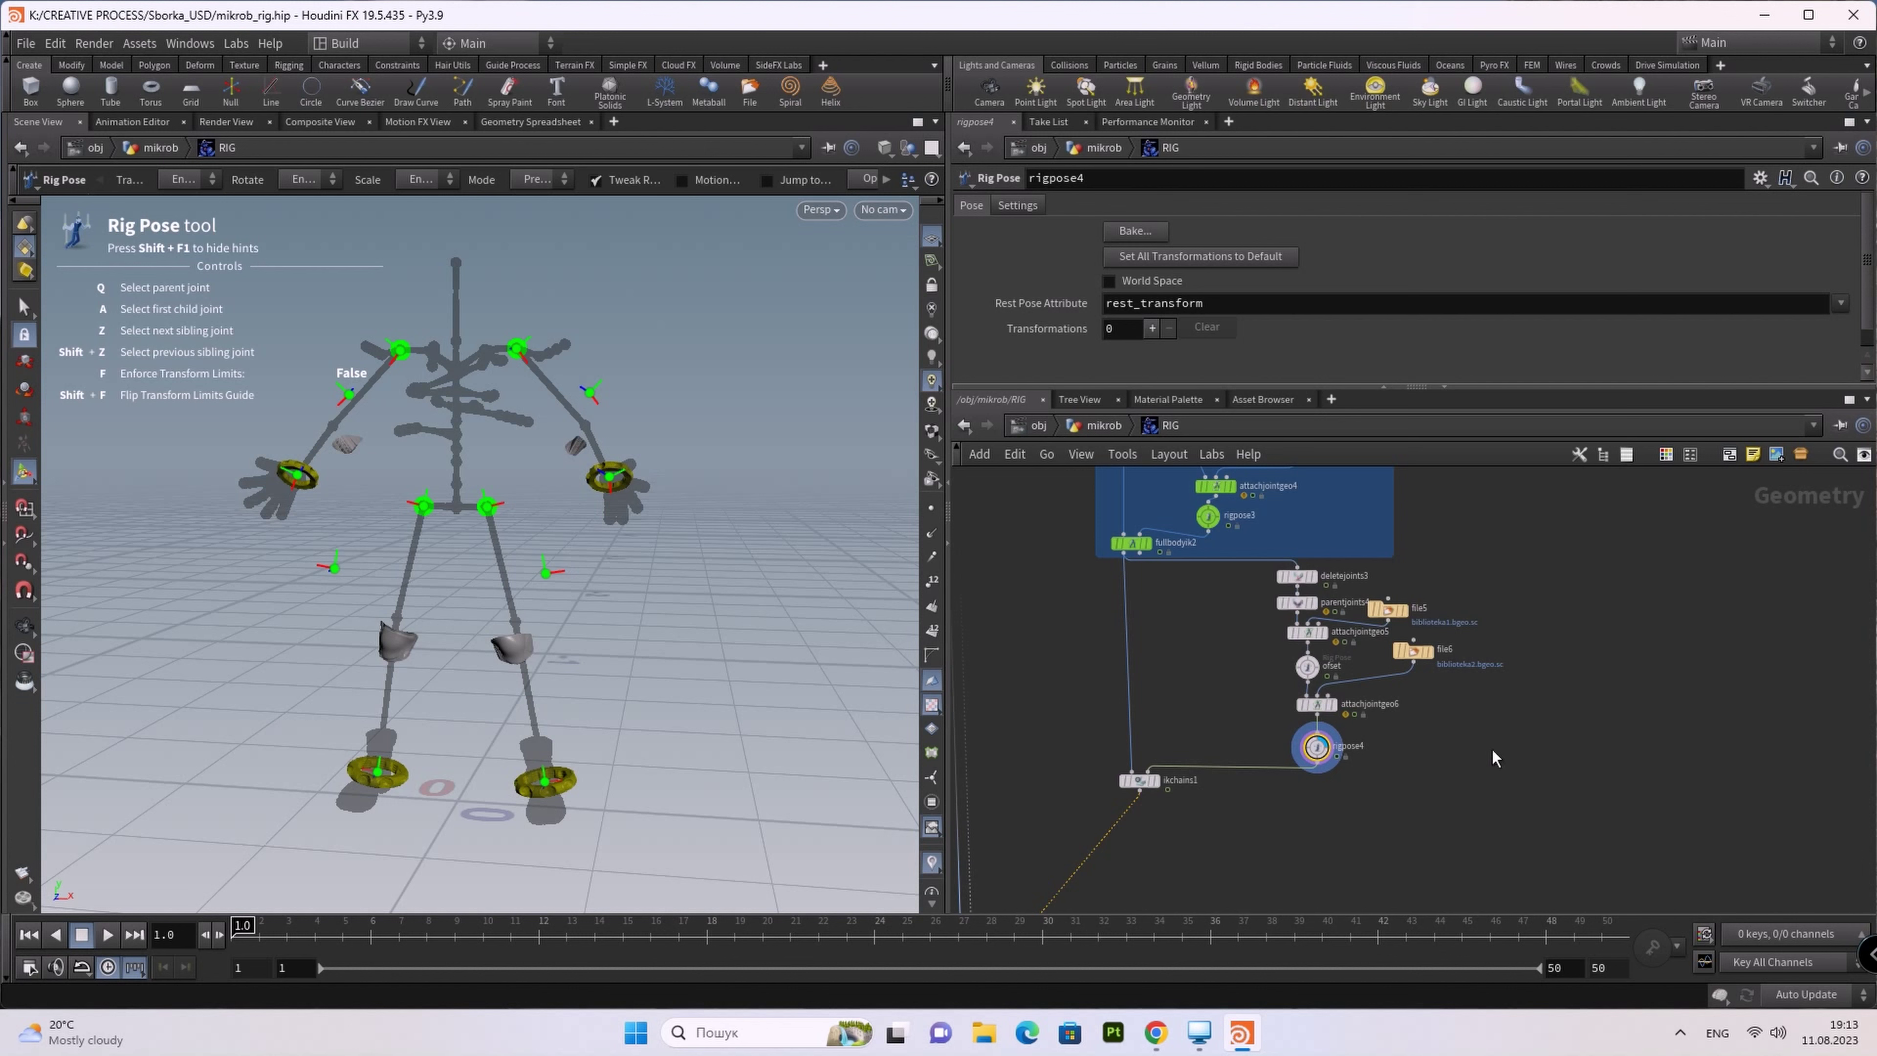
click(1319, 750)
Step: Add zeroed pose entries for mirror_wrist, wrist, mirror_elbow and elbow
click(298, 475)
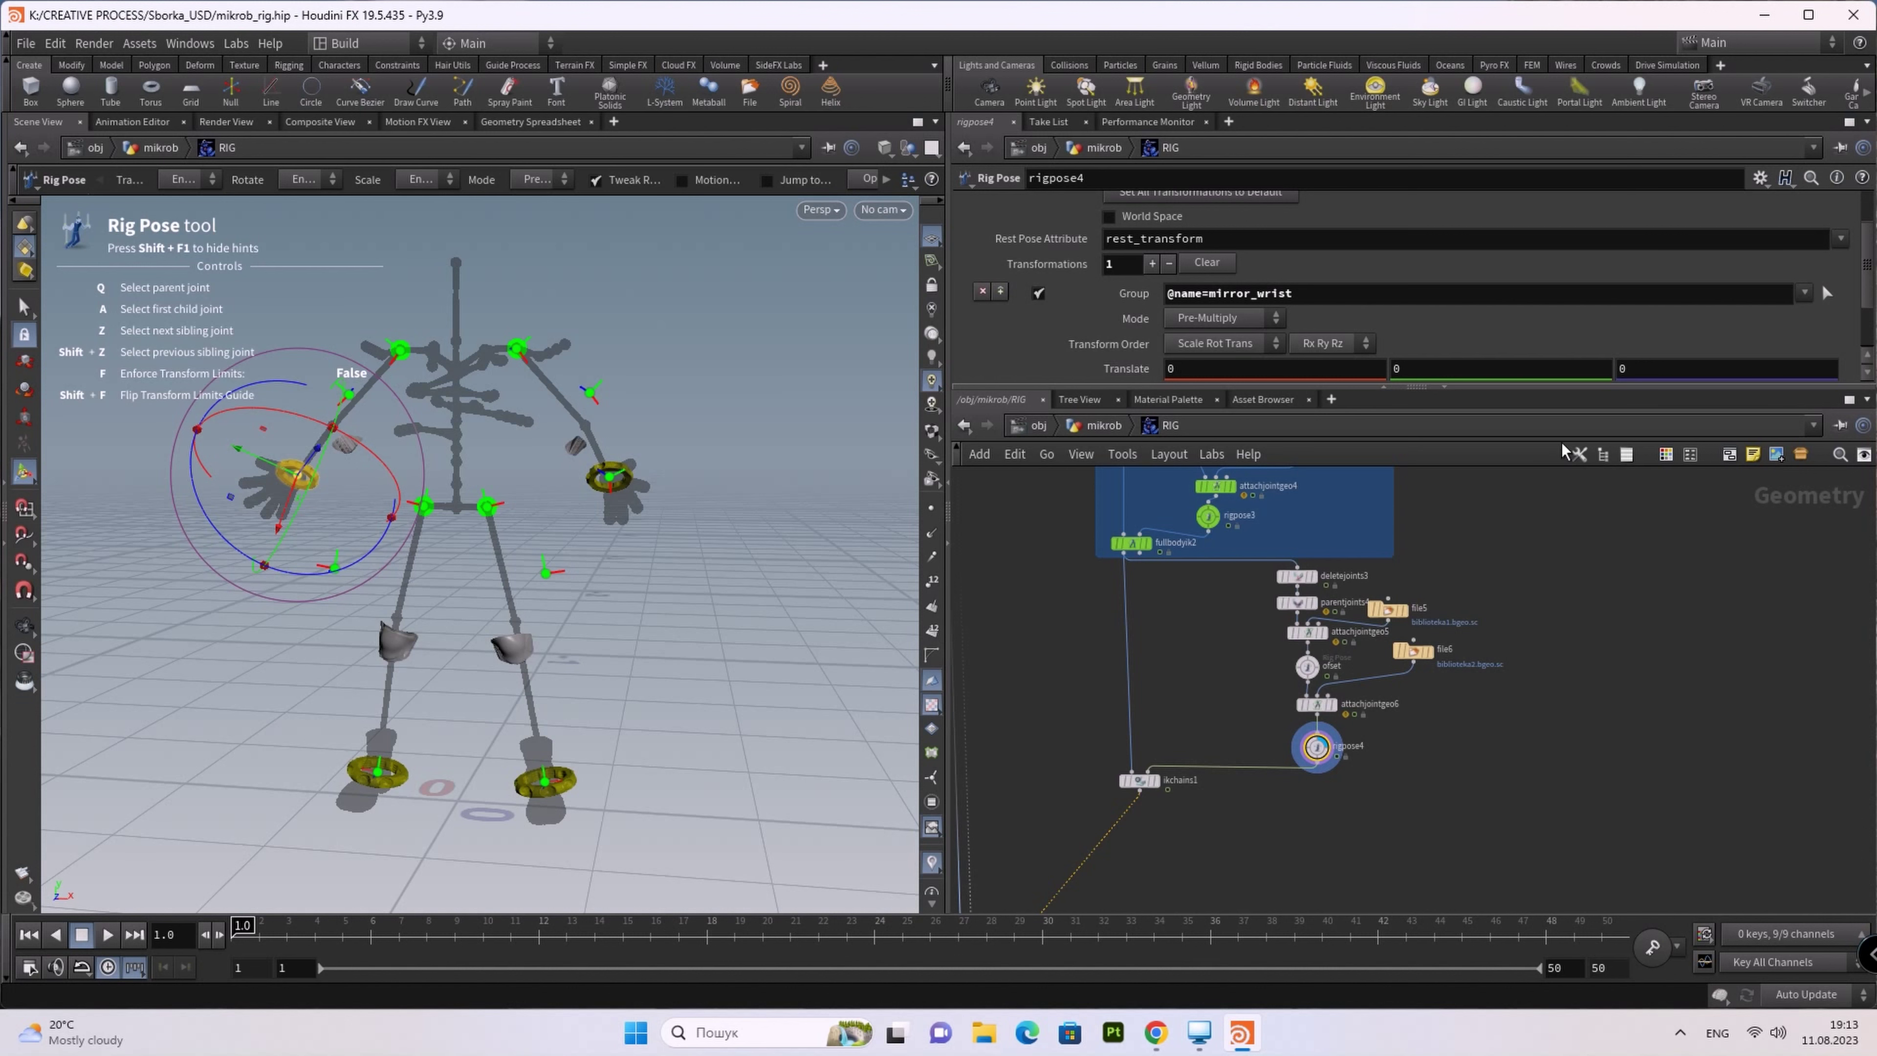
drag(1570, 386, 1574, 643)
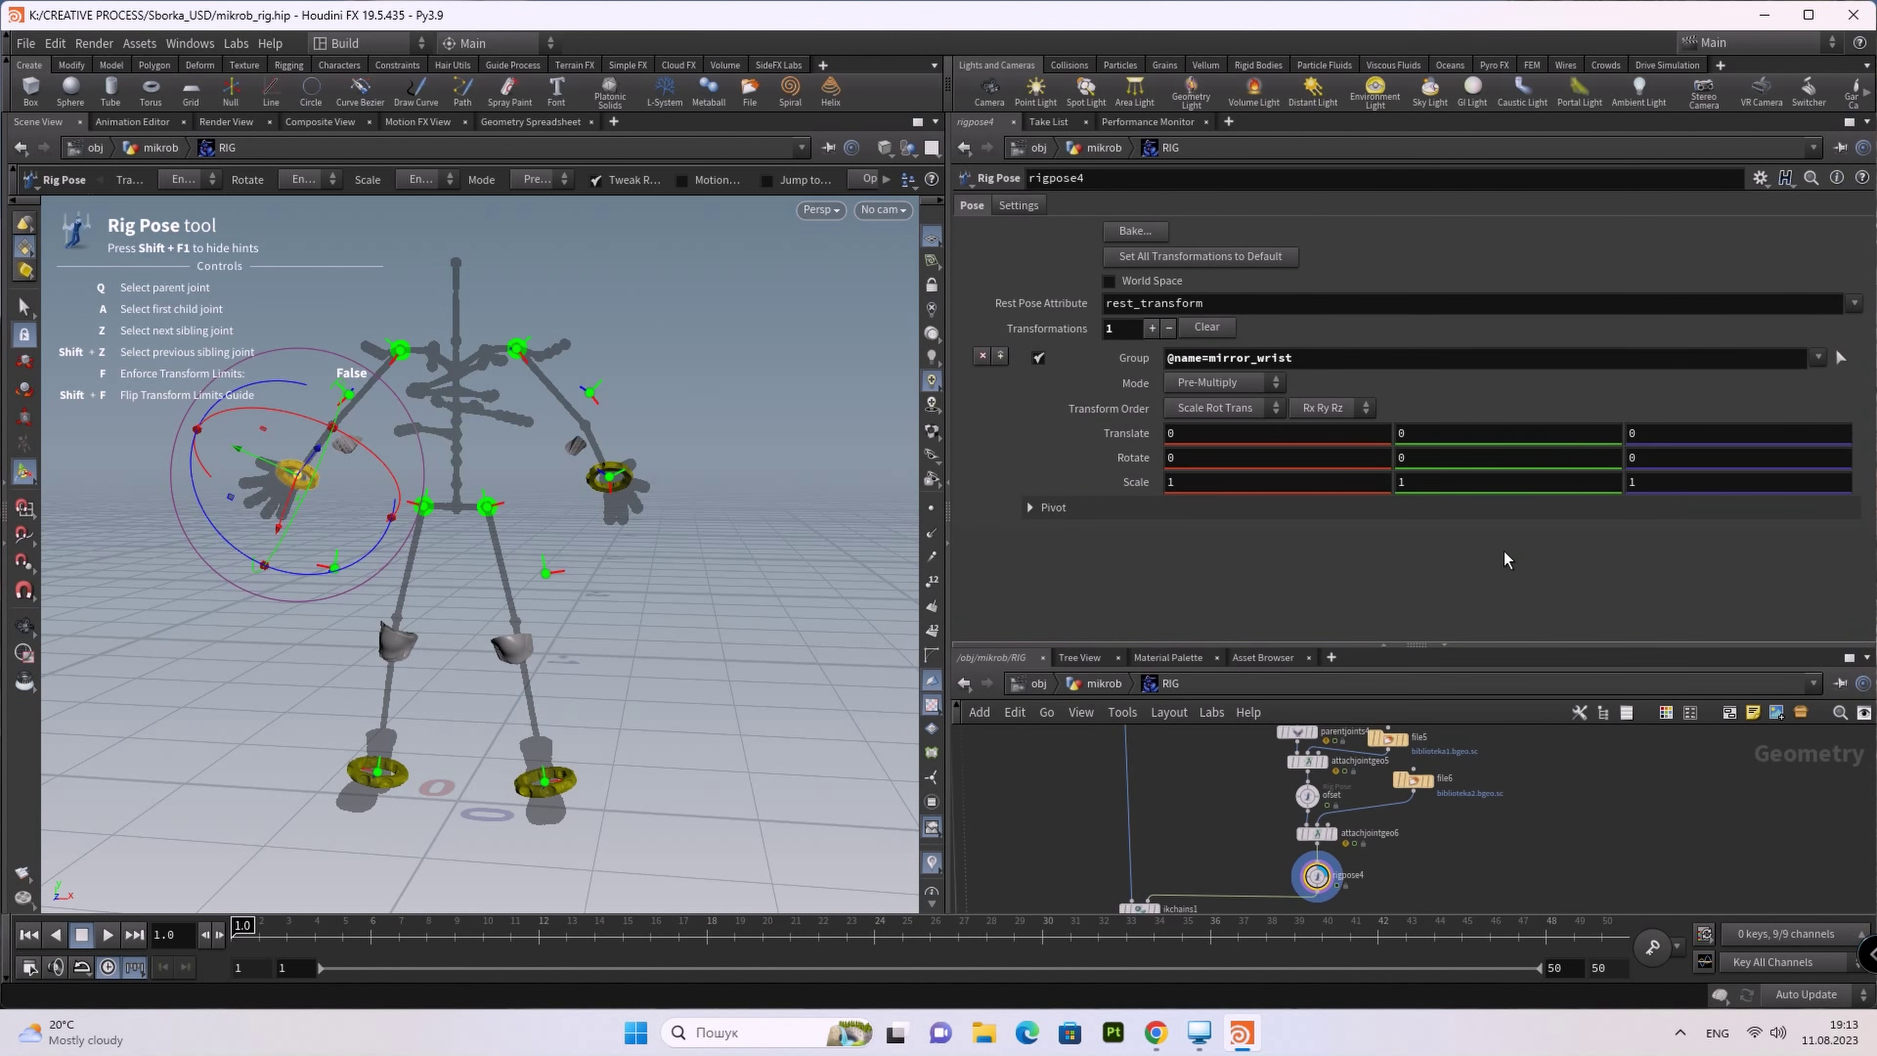
click(610, 477)
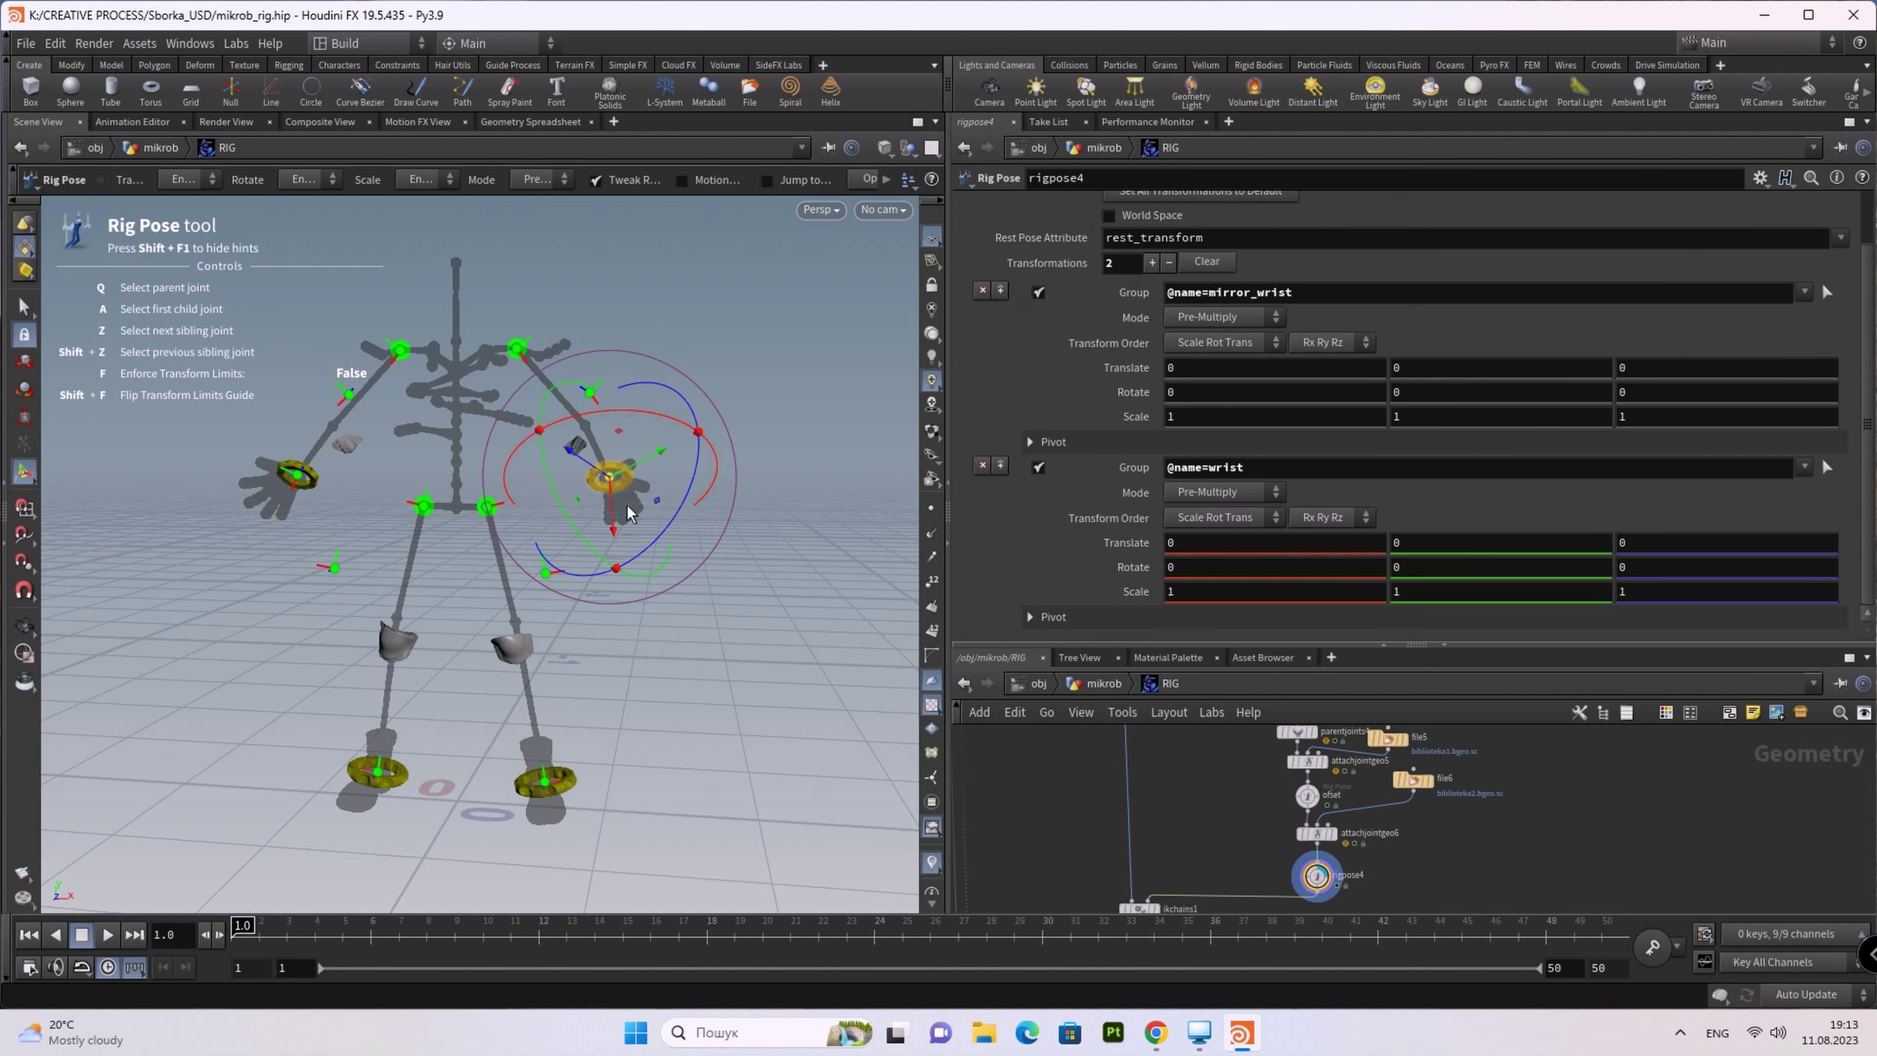
click(349, 396)
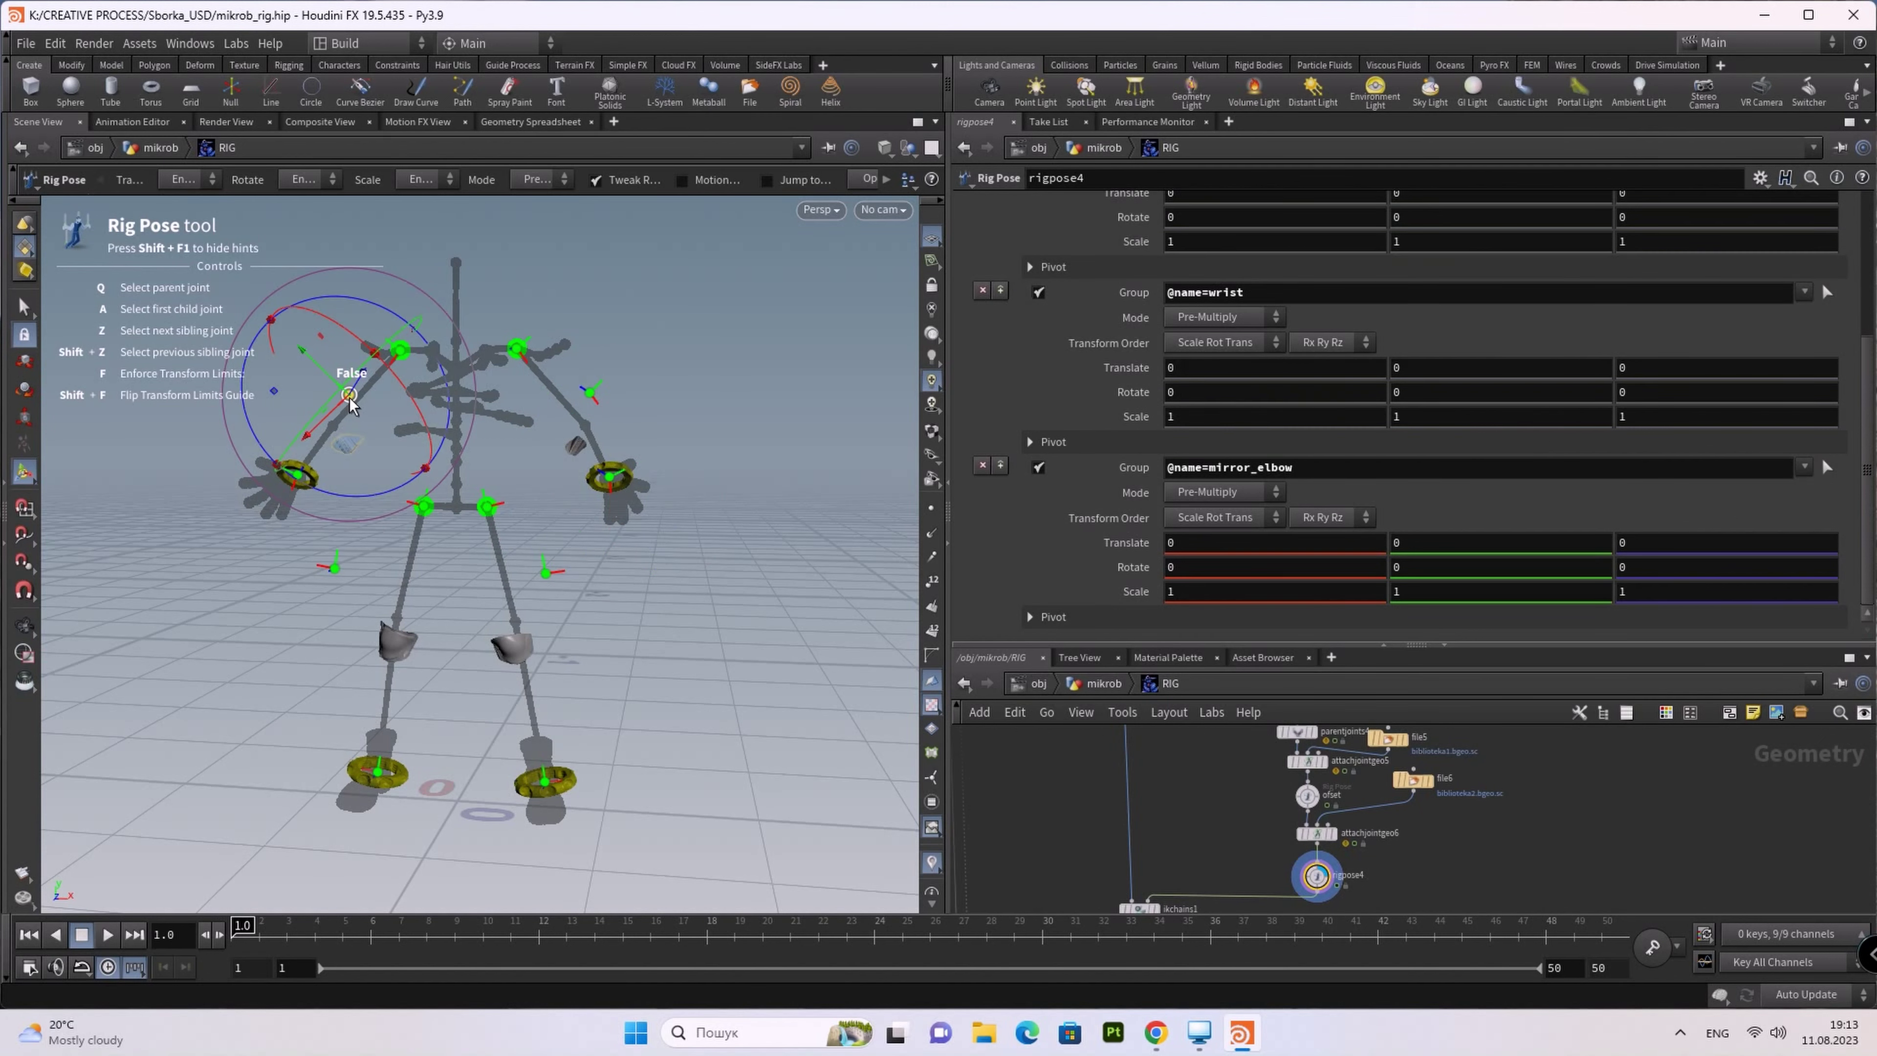
click(590, 394)
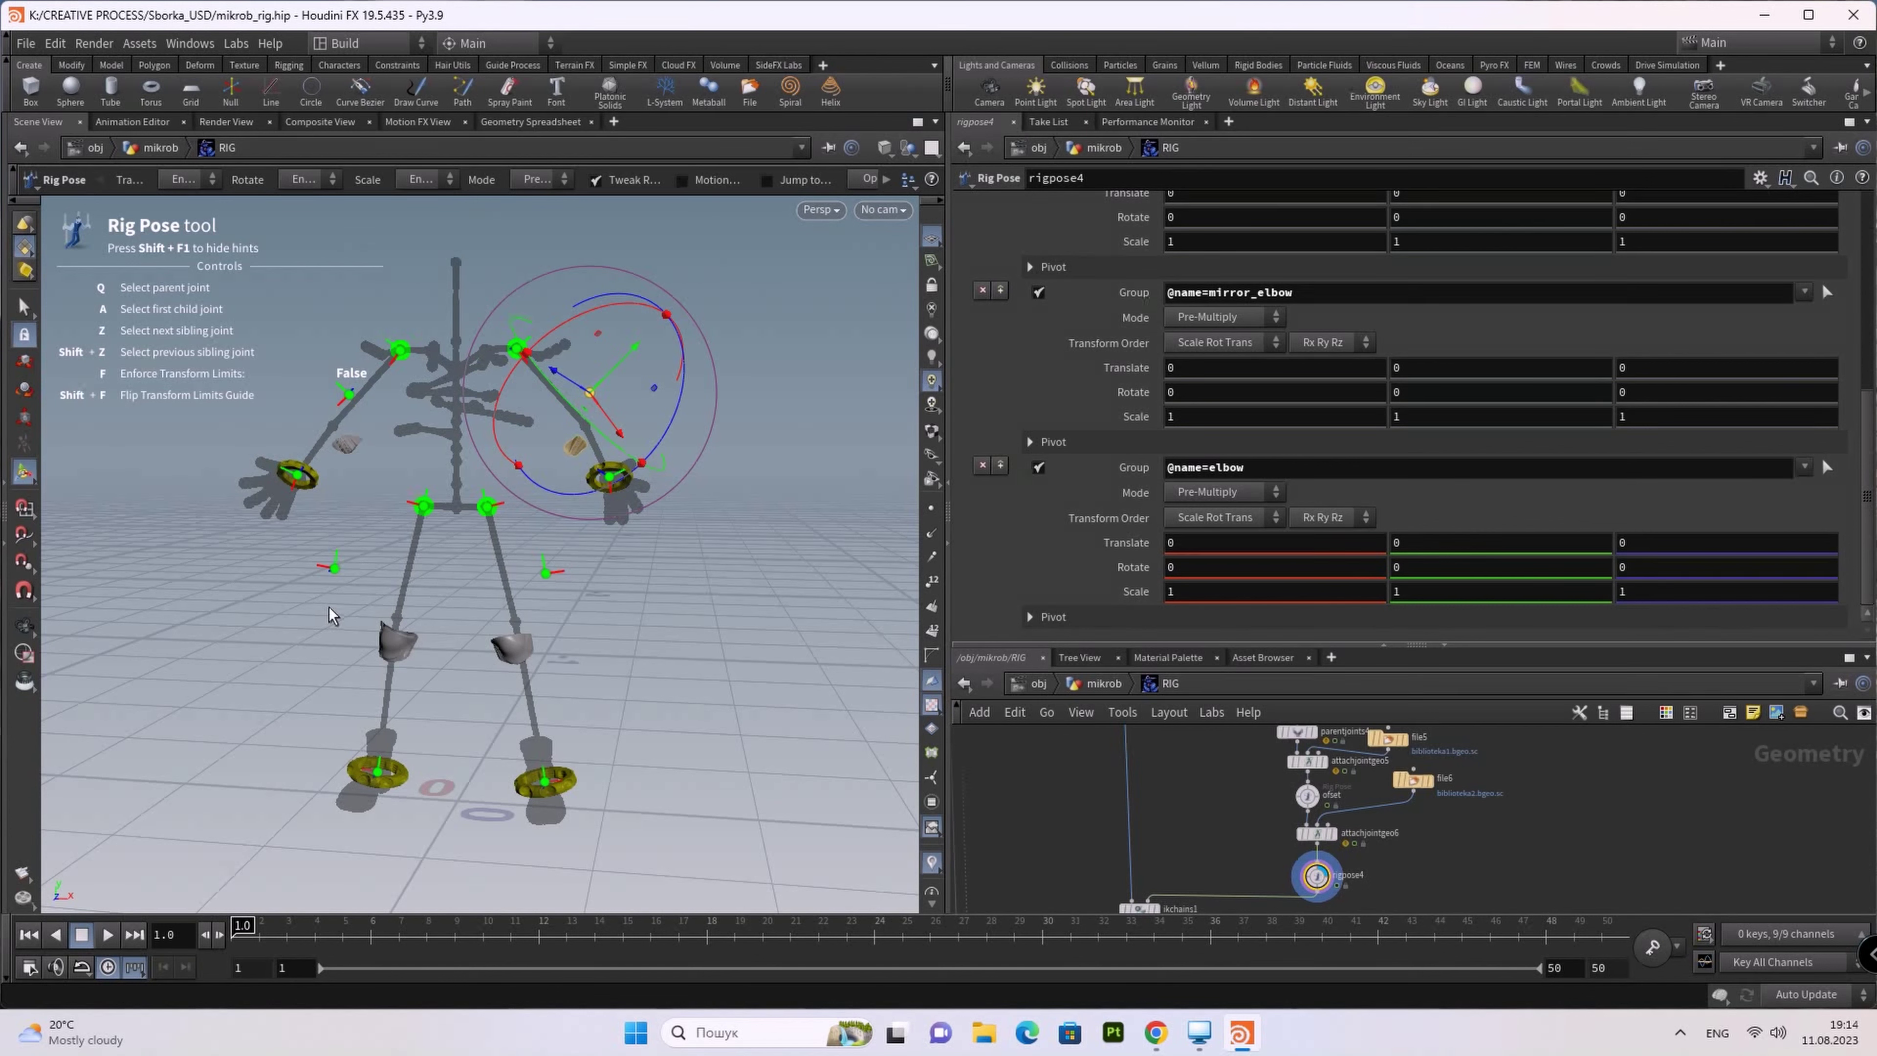
Step: Add zeroed pose entries for ankle_fuut, mirror_ankle_fuut, knee and mirror_knee
click(546, 782)
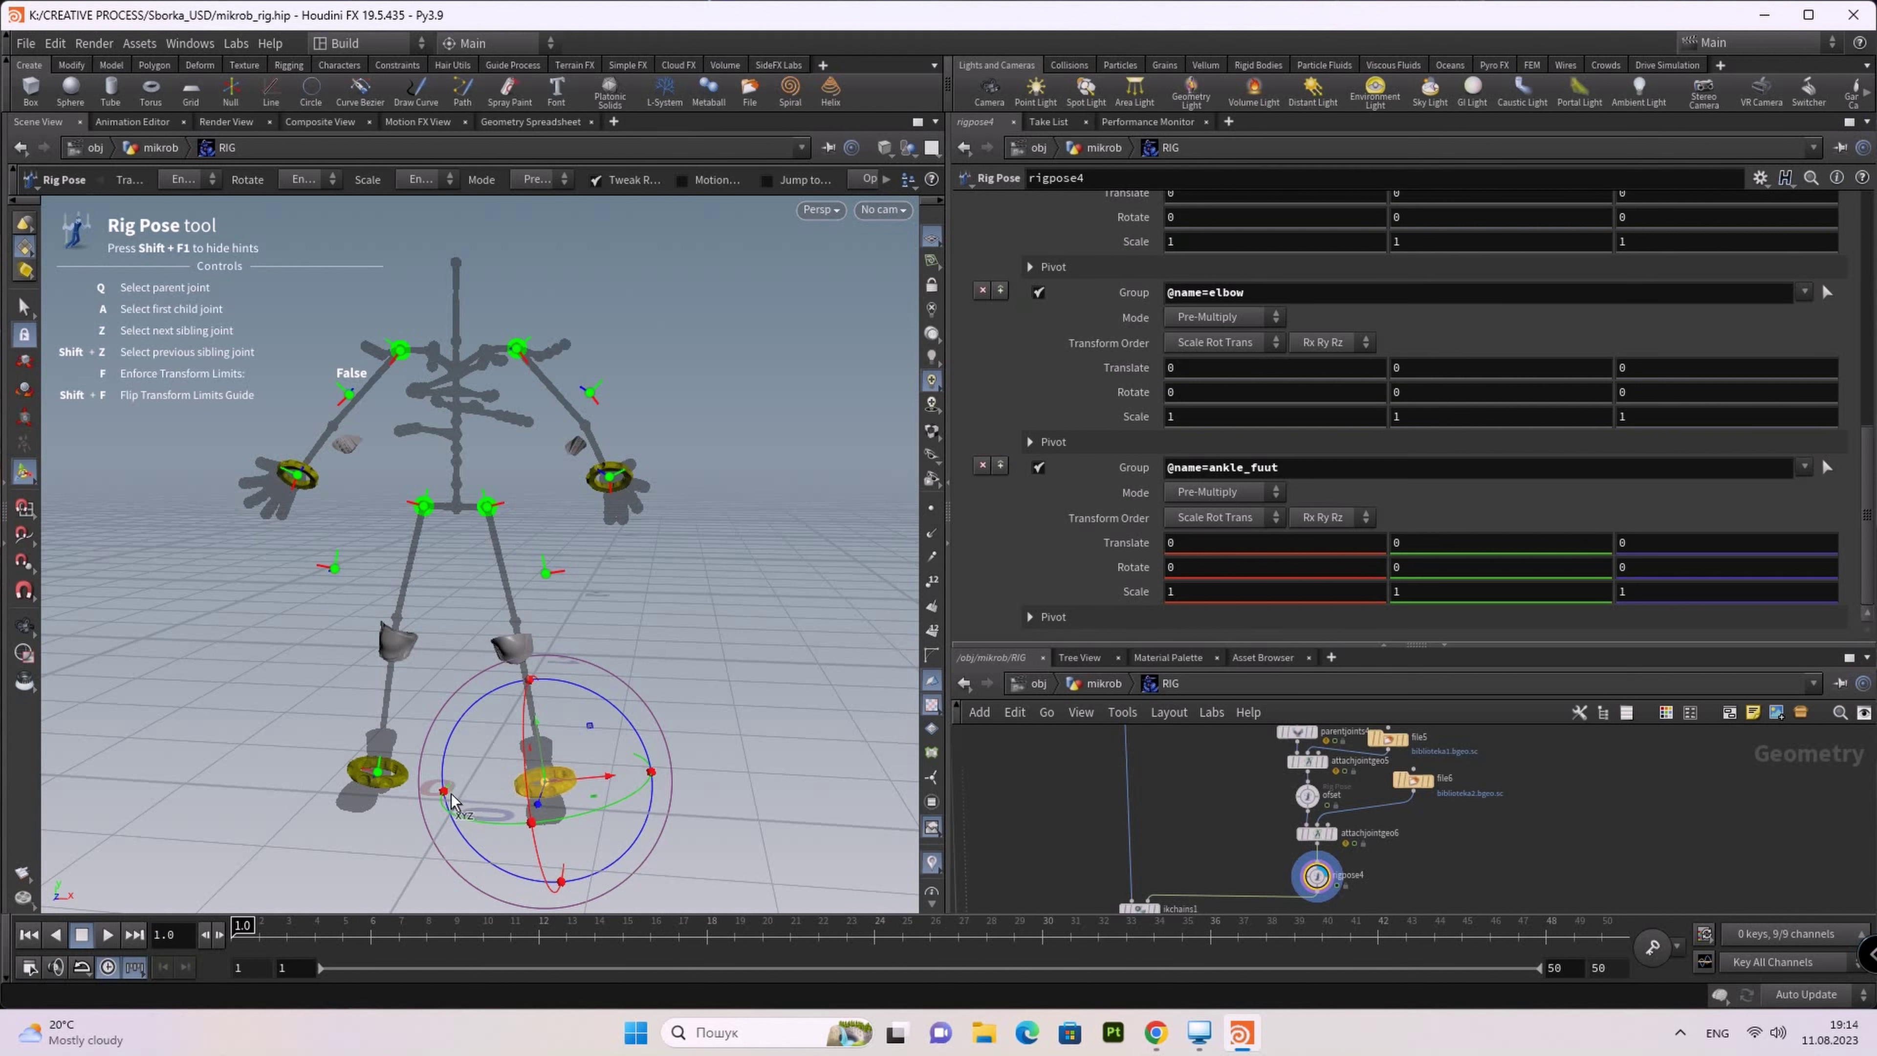
click(378, 772)
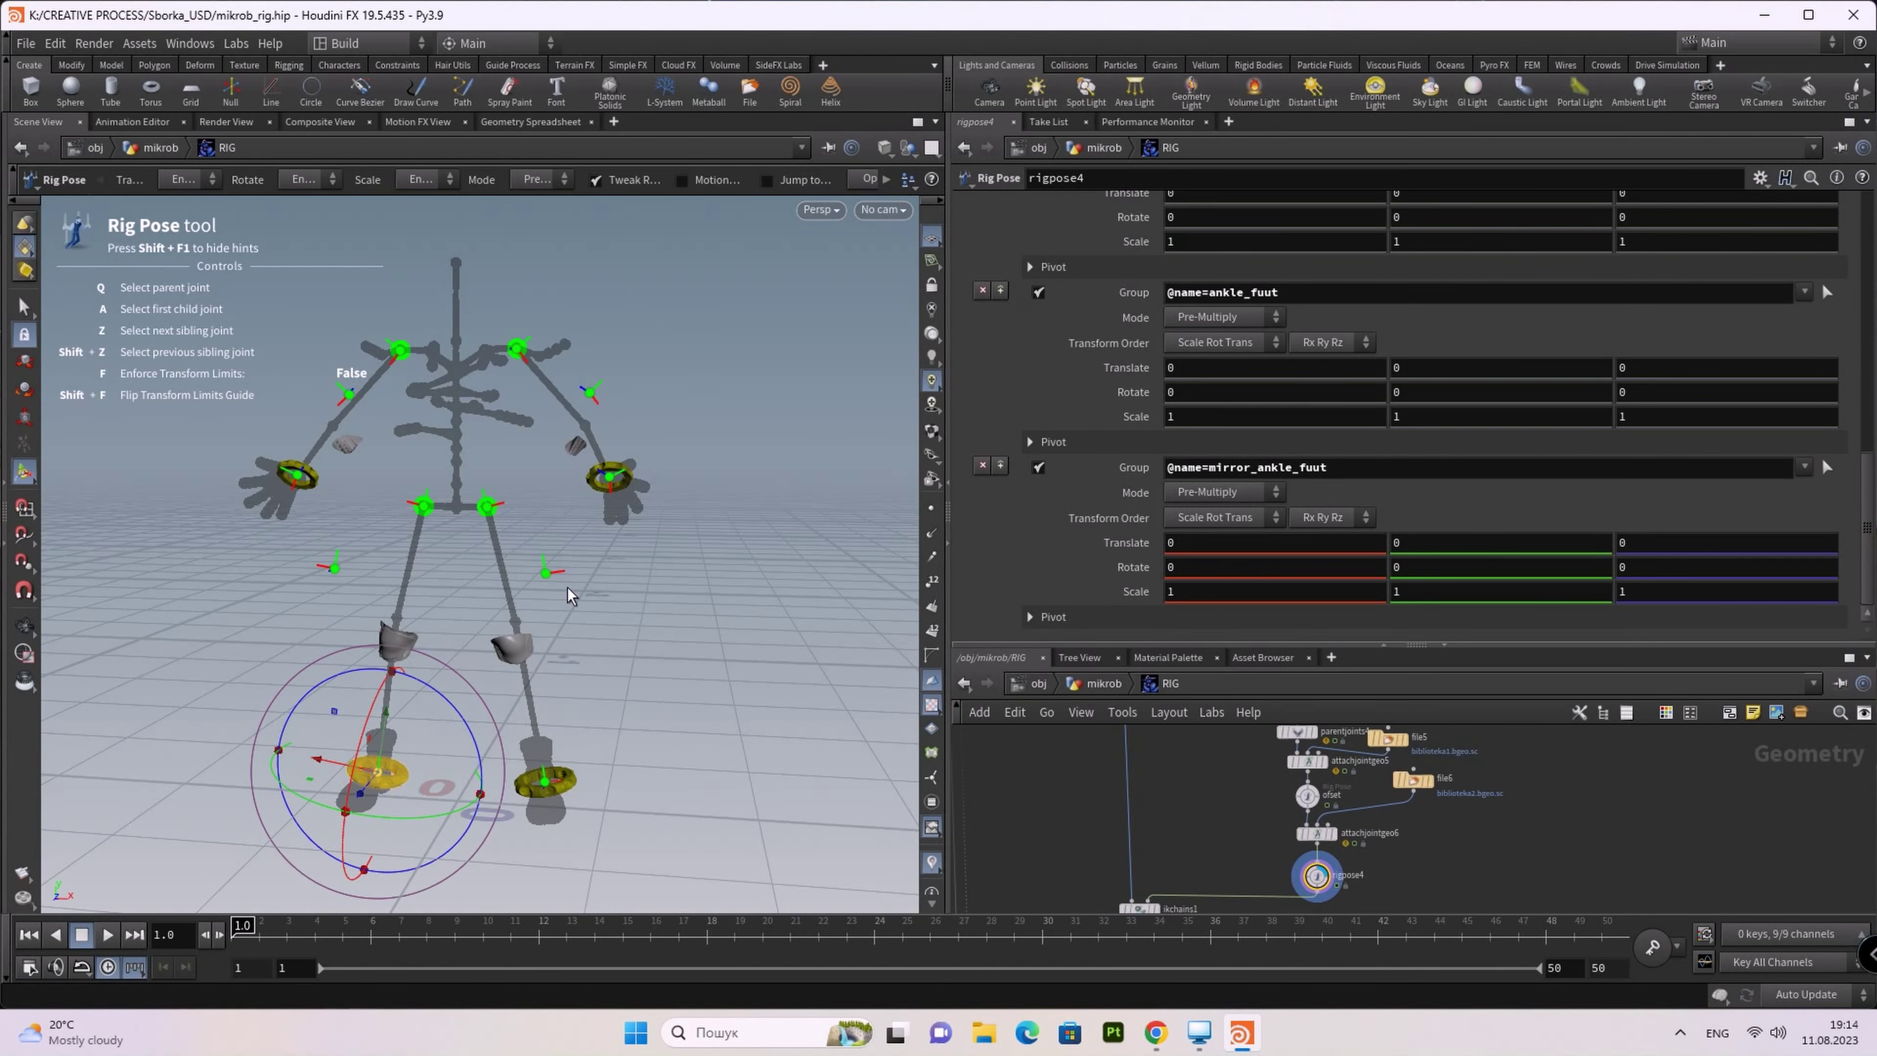
click(545, 576)
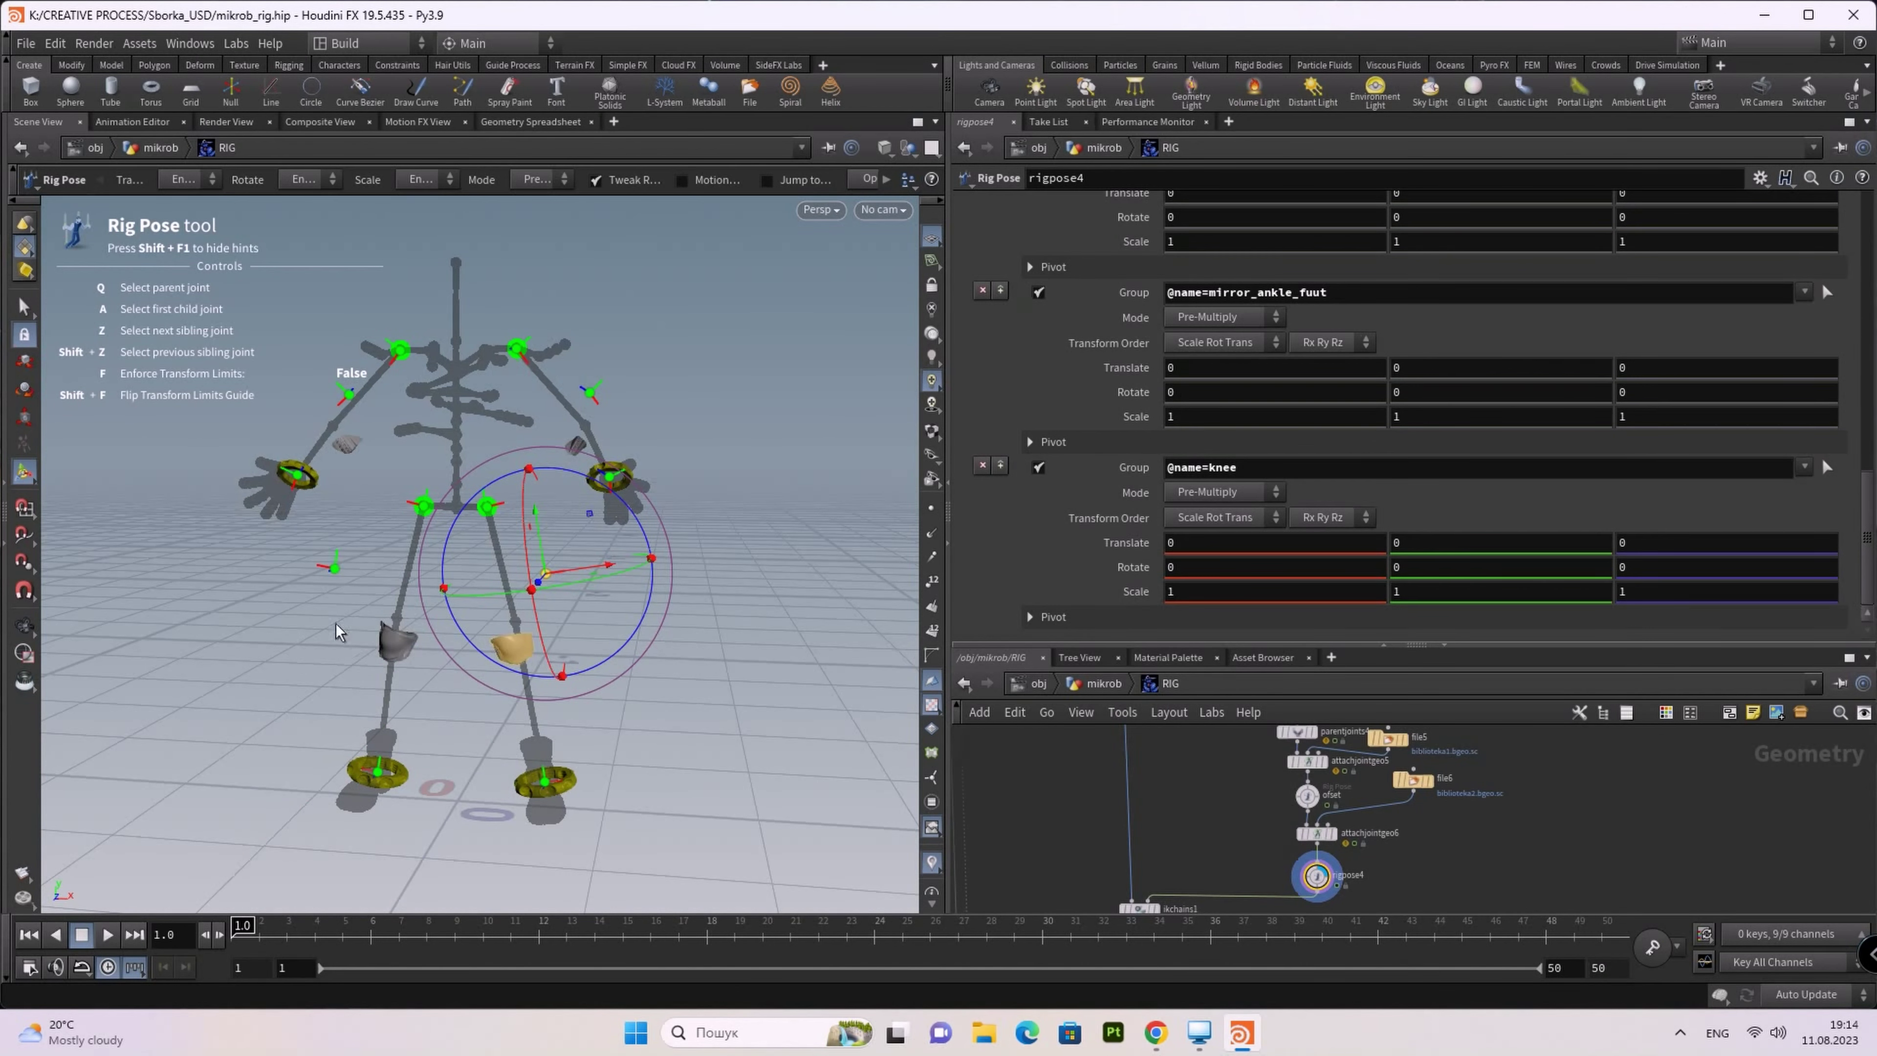
click(333, 569)
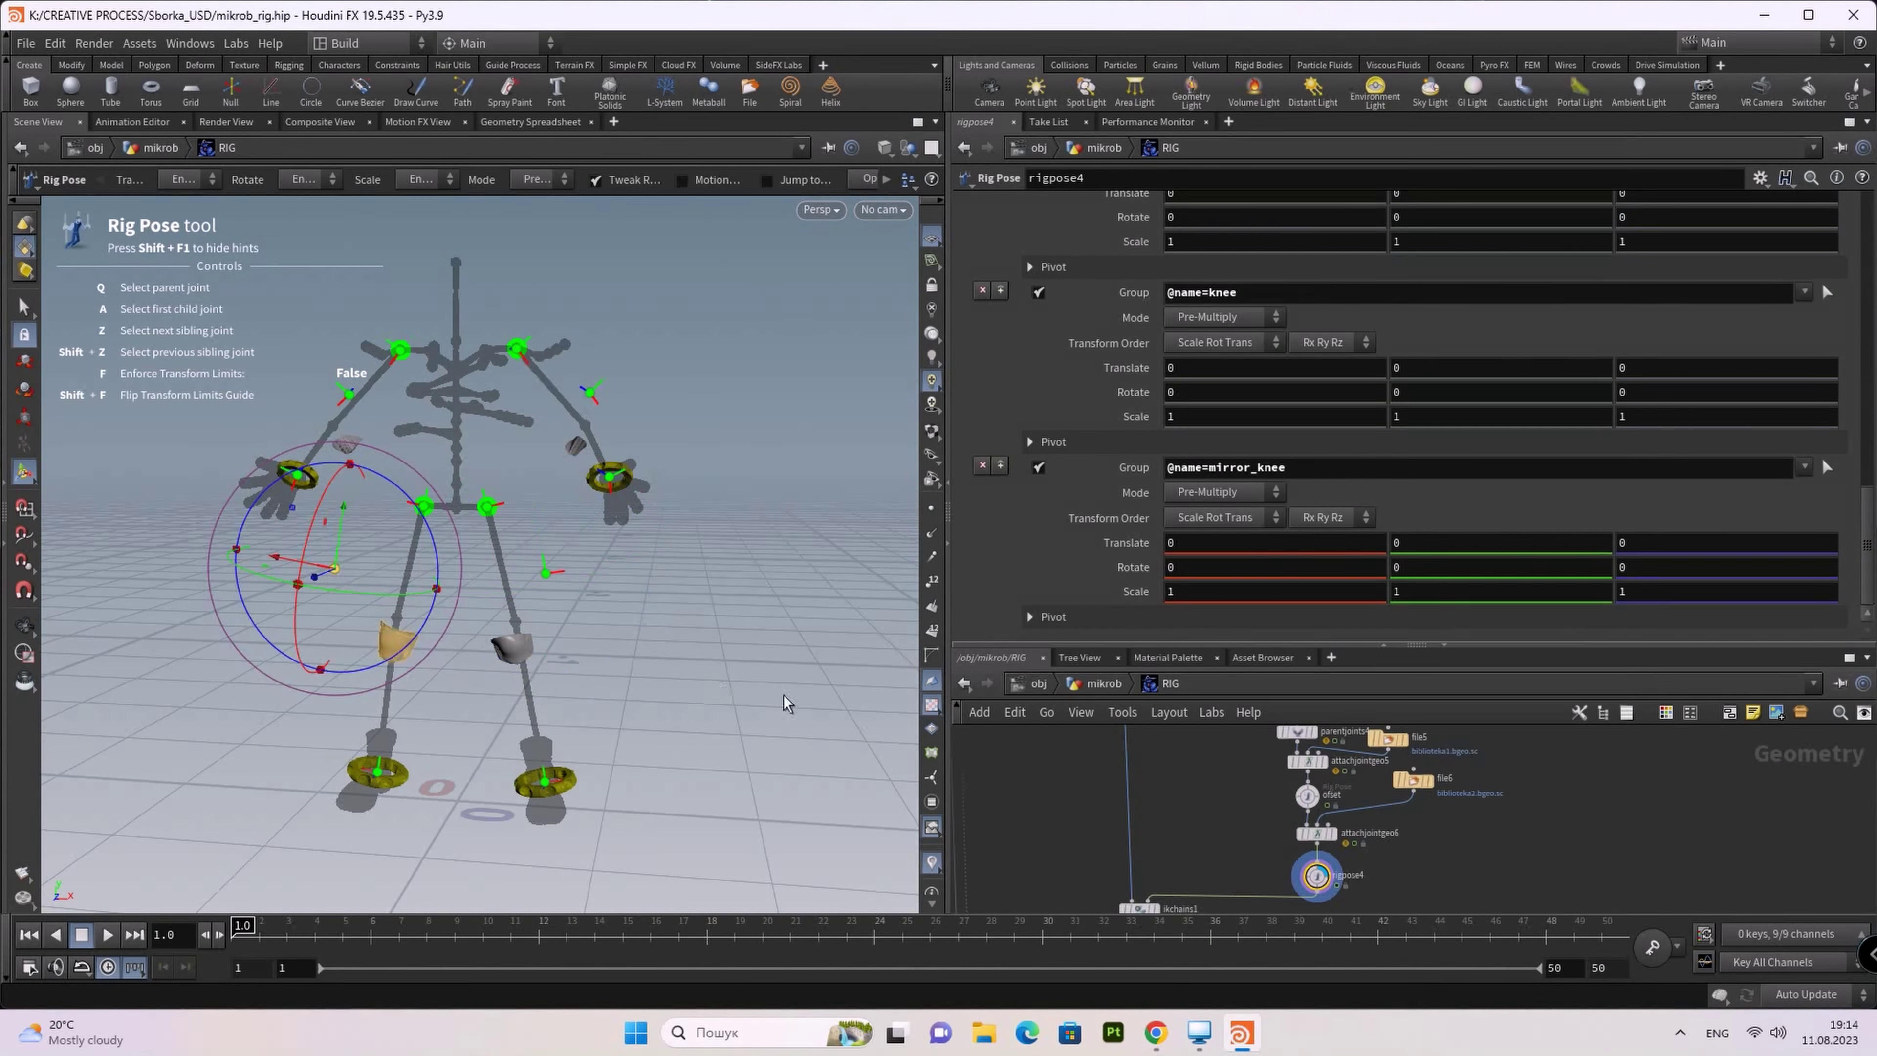
mouse_move(773, 589)
mouse_down()
mouse_move(372, 619)
mouse_move(747, 597)
mouse_move(474, 648)
mouse_move(436, 636)
mouse_up()
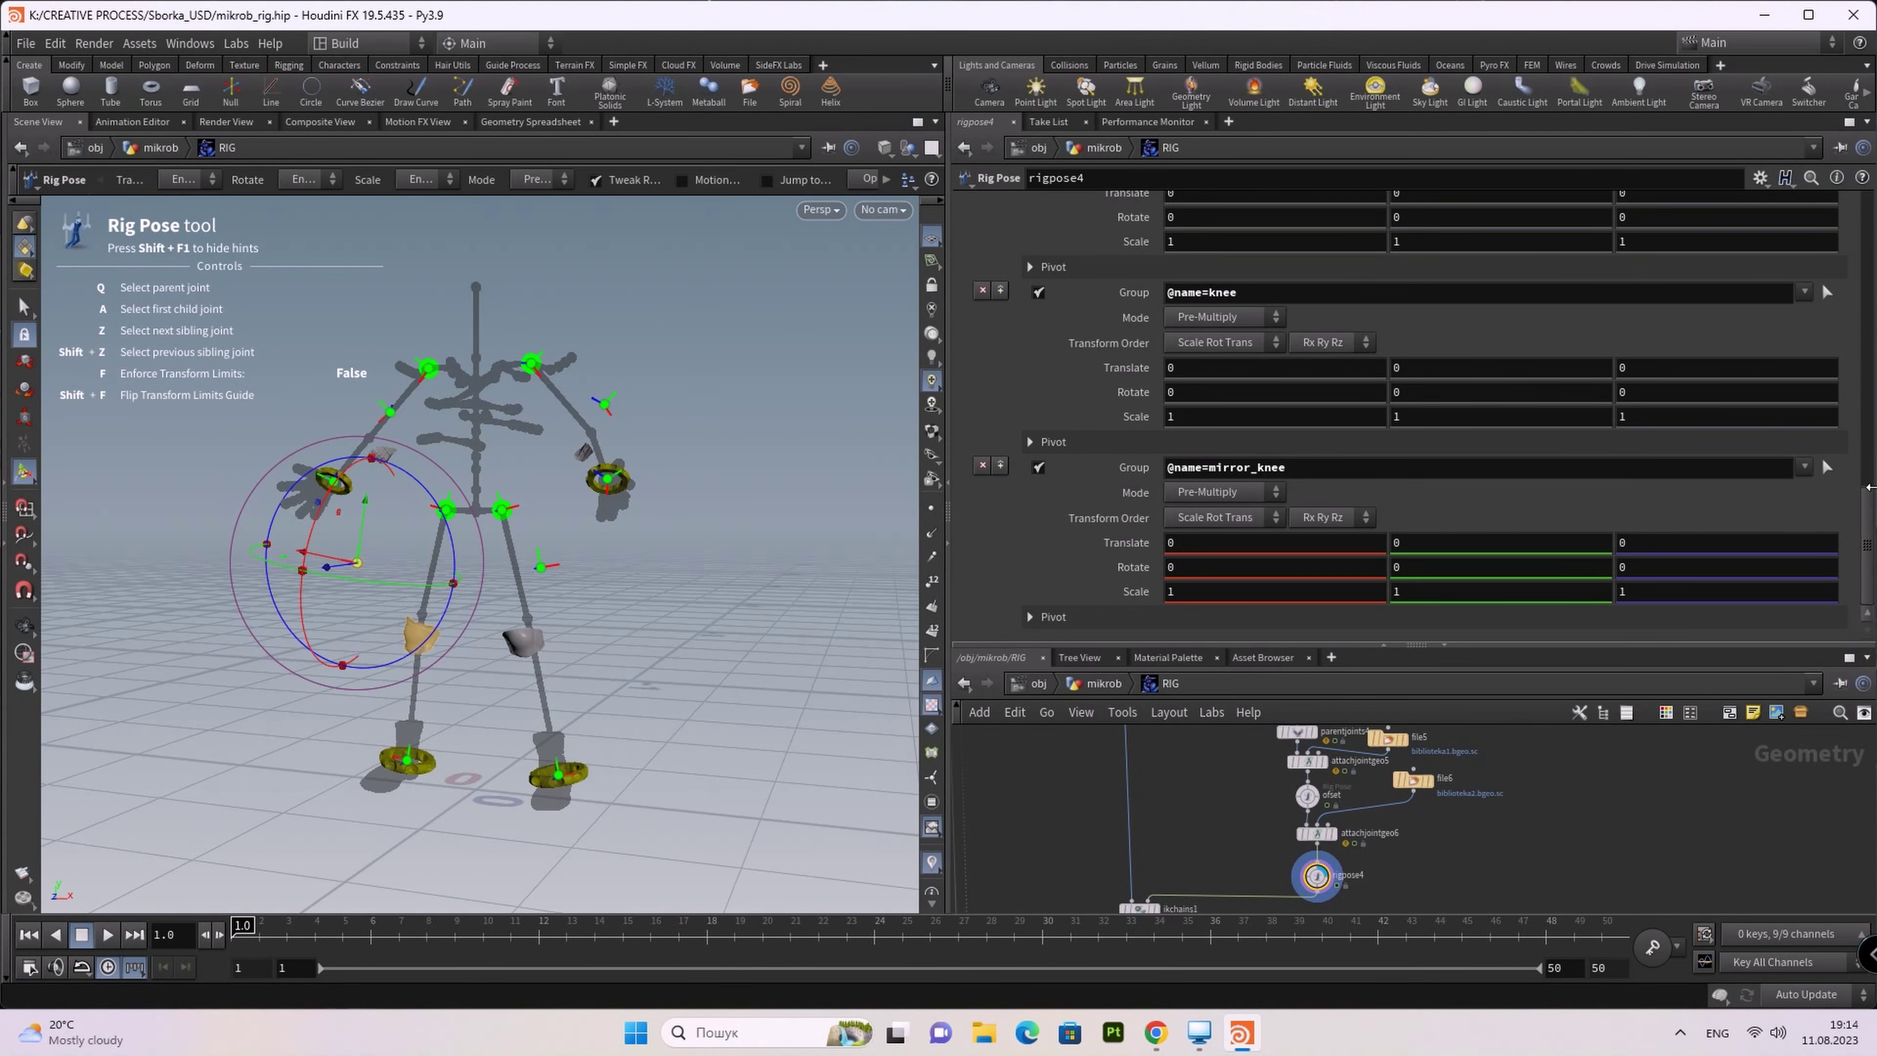
drag(1869, 522, 1859, 305)
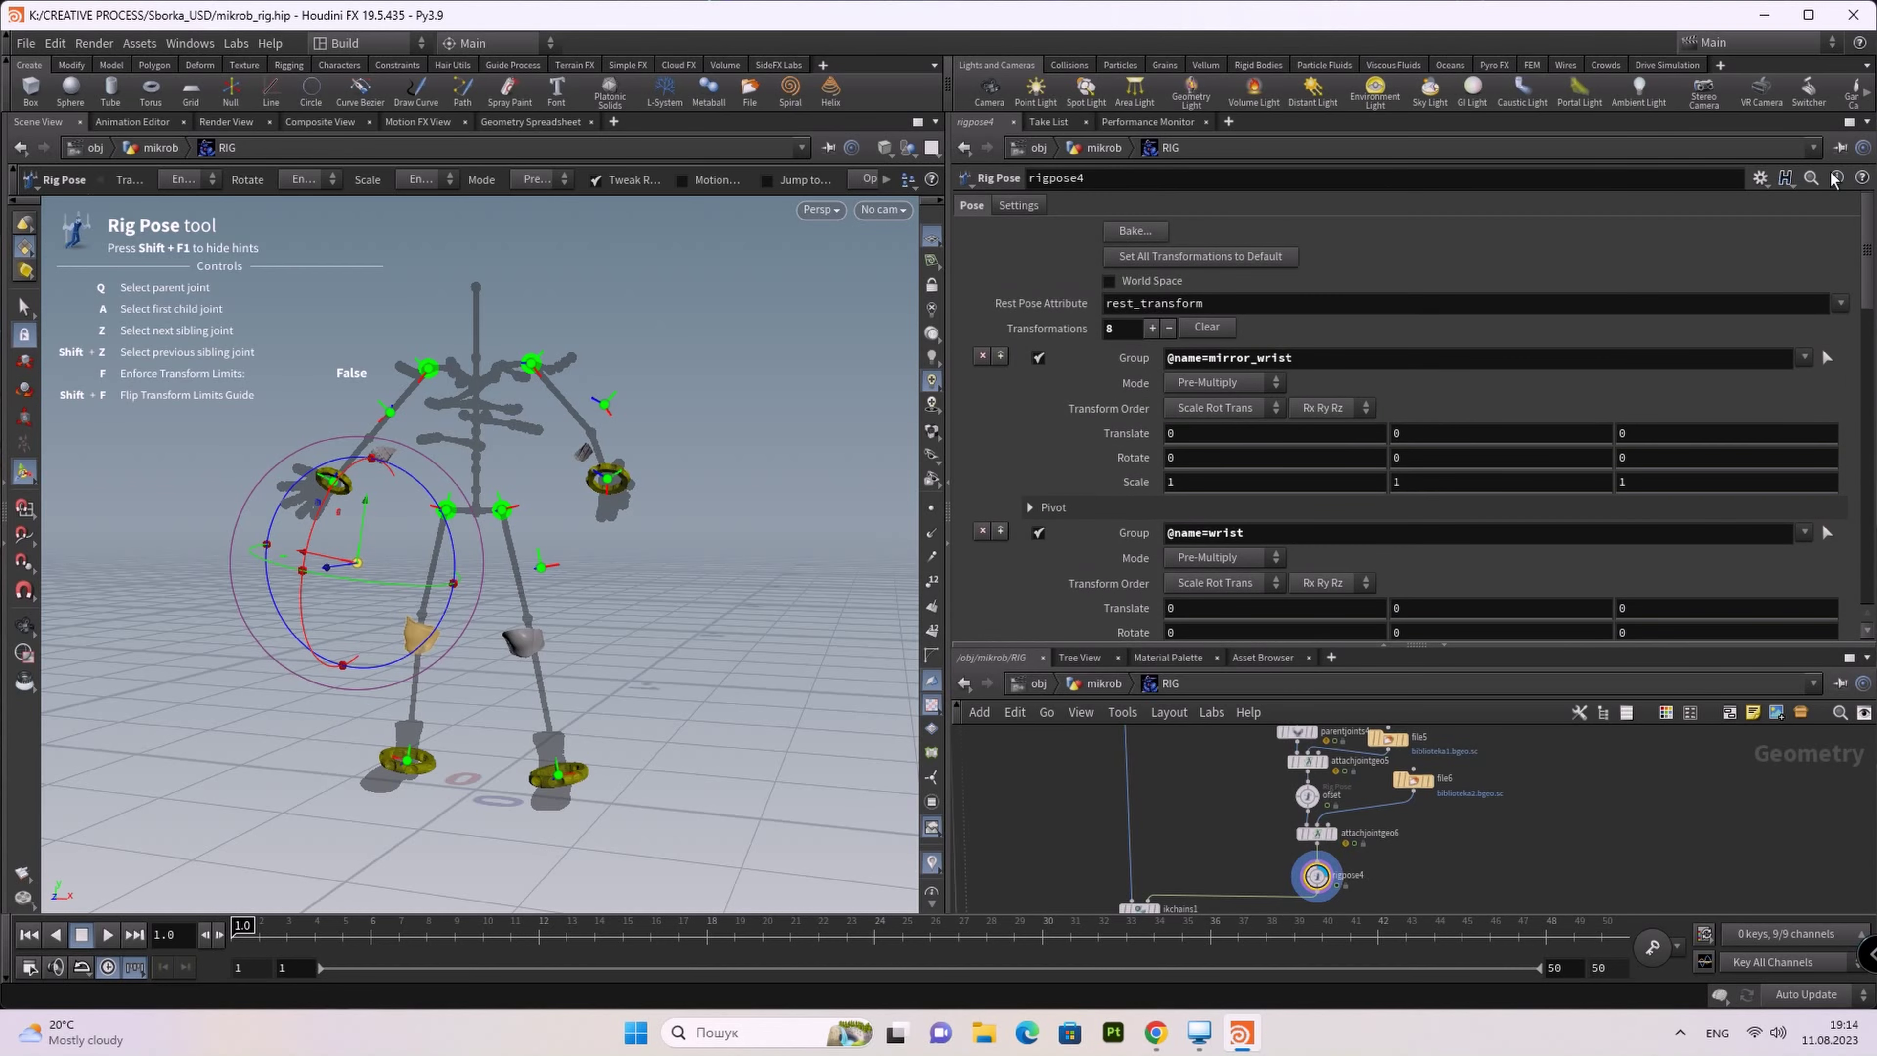
drag(1859, 306, 1860, 274)
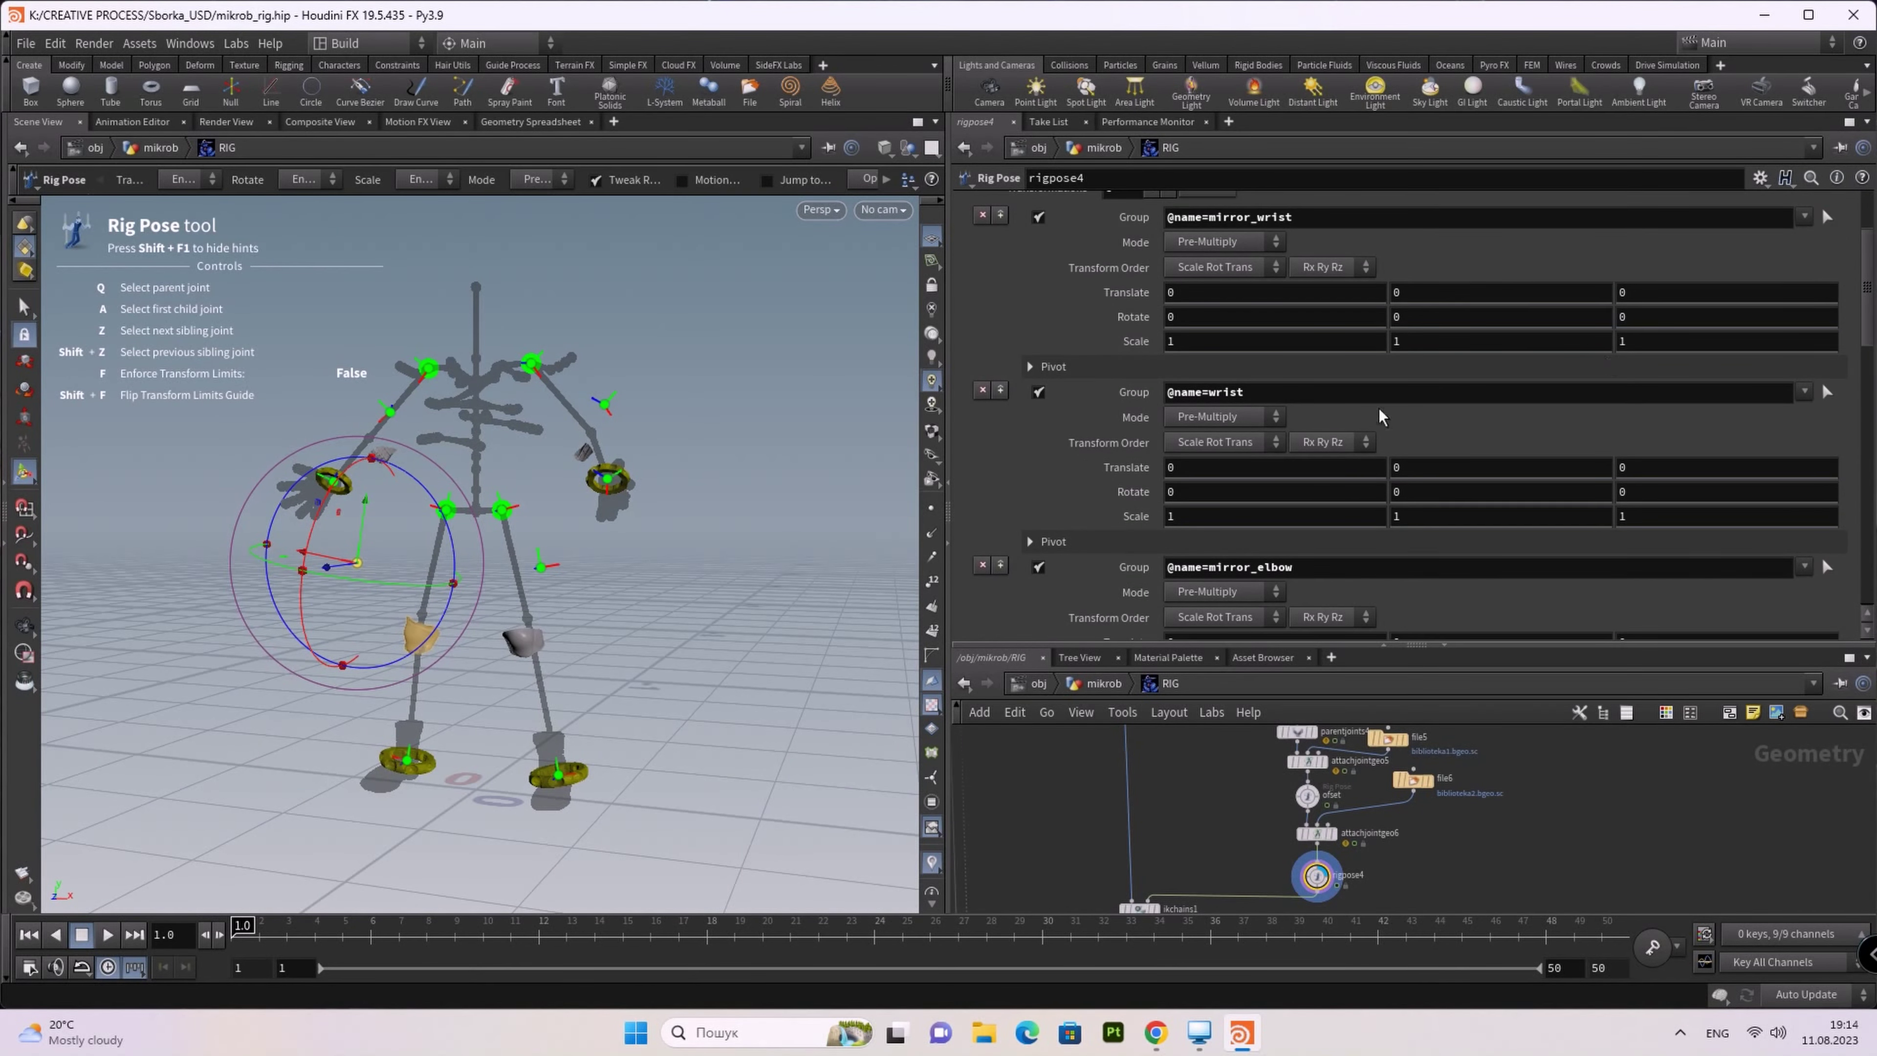
right_click(1138, 349)
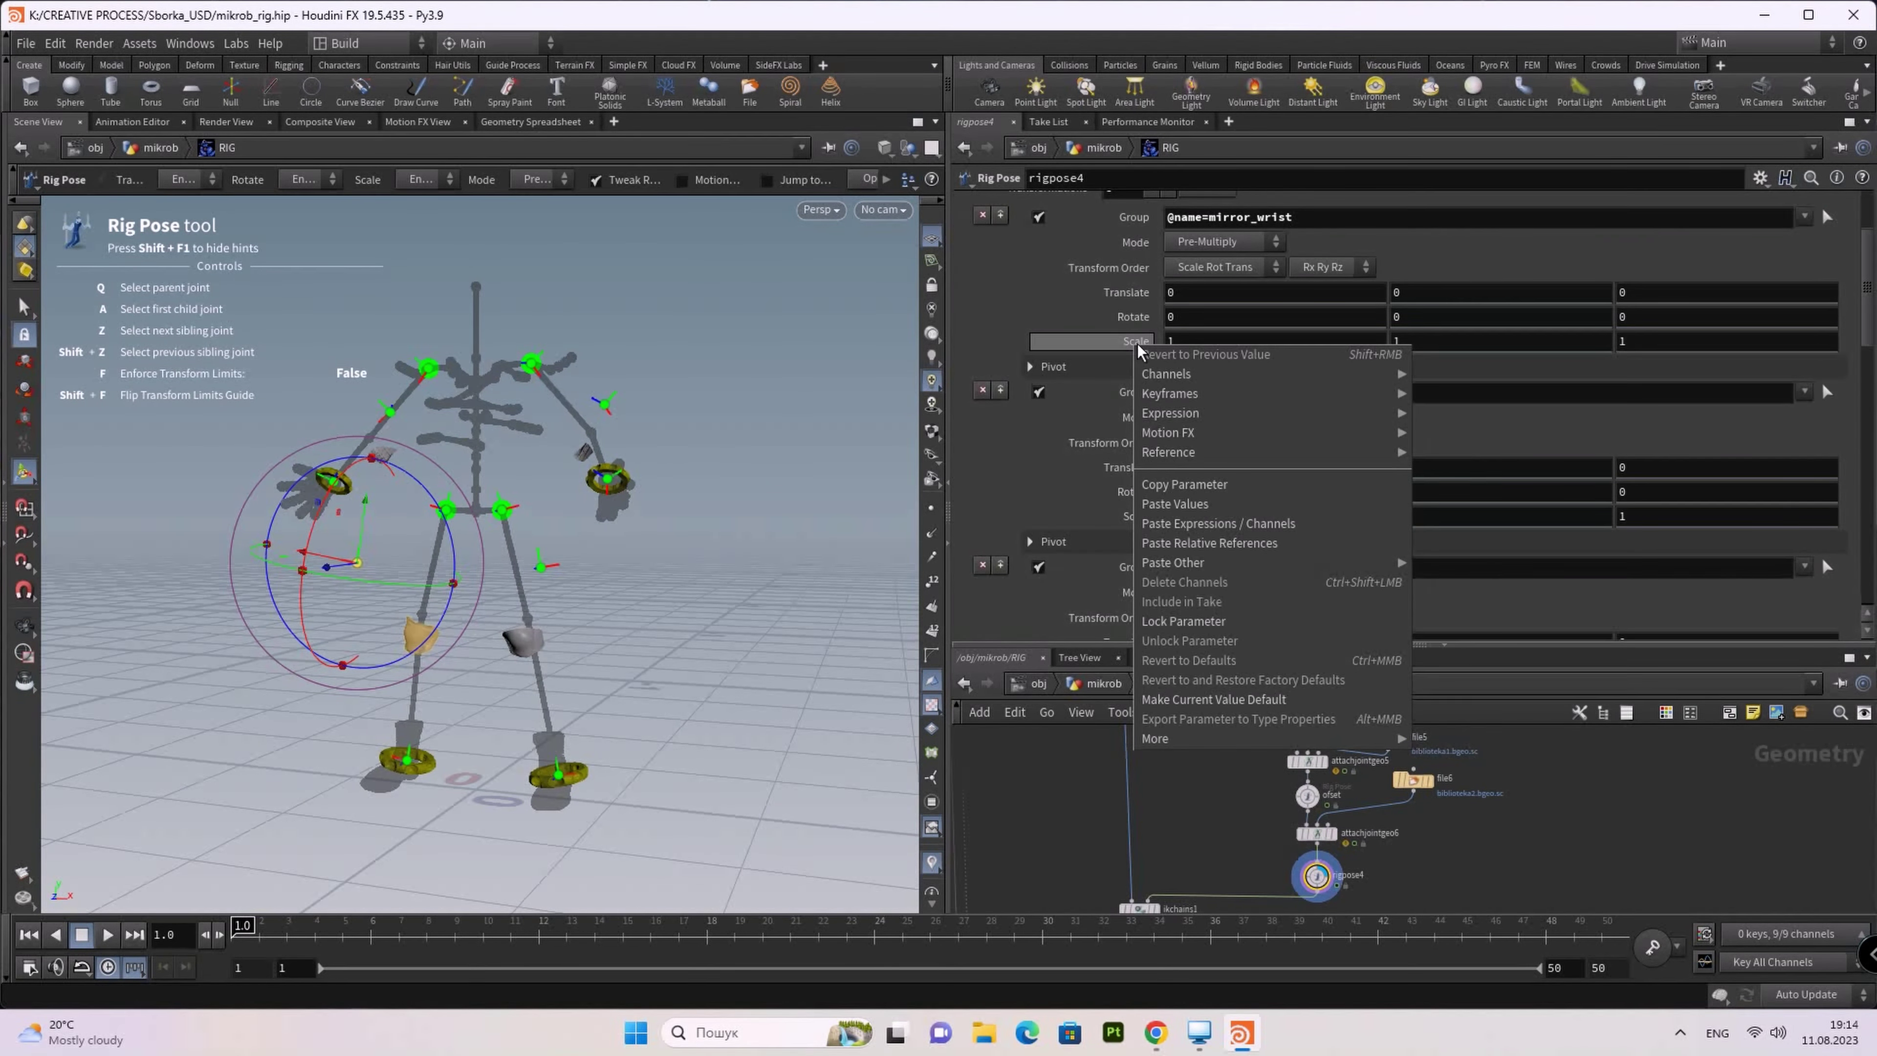
Step: Lock the Scale values of mirror_wrist, wrist, mirror_elbow and elbow in rigpose4
click(1196, 621)
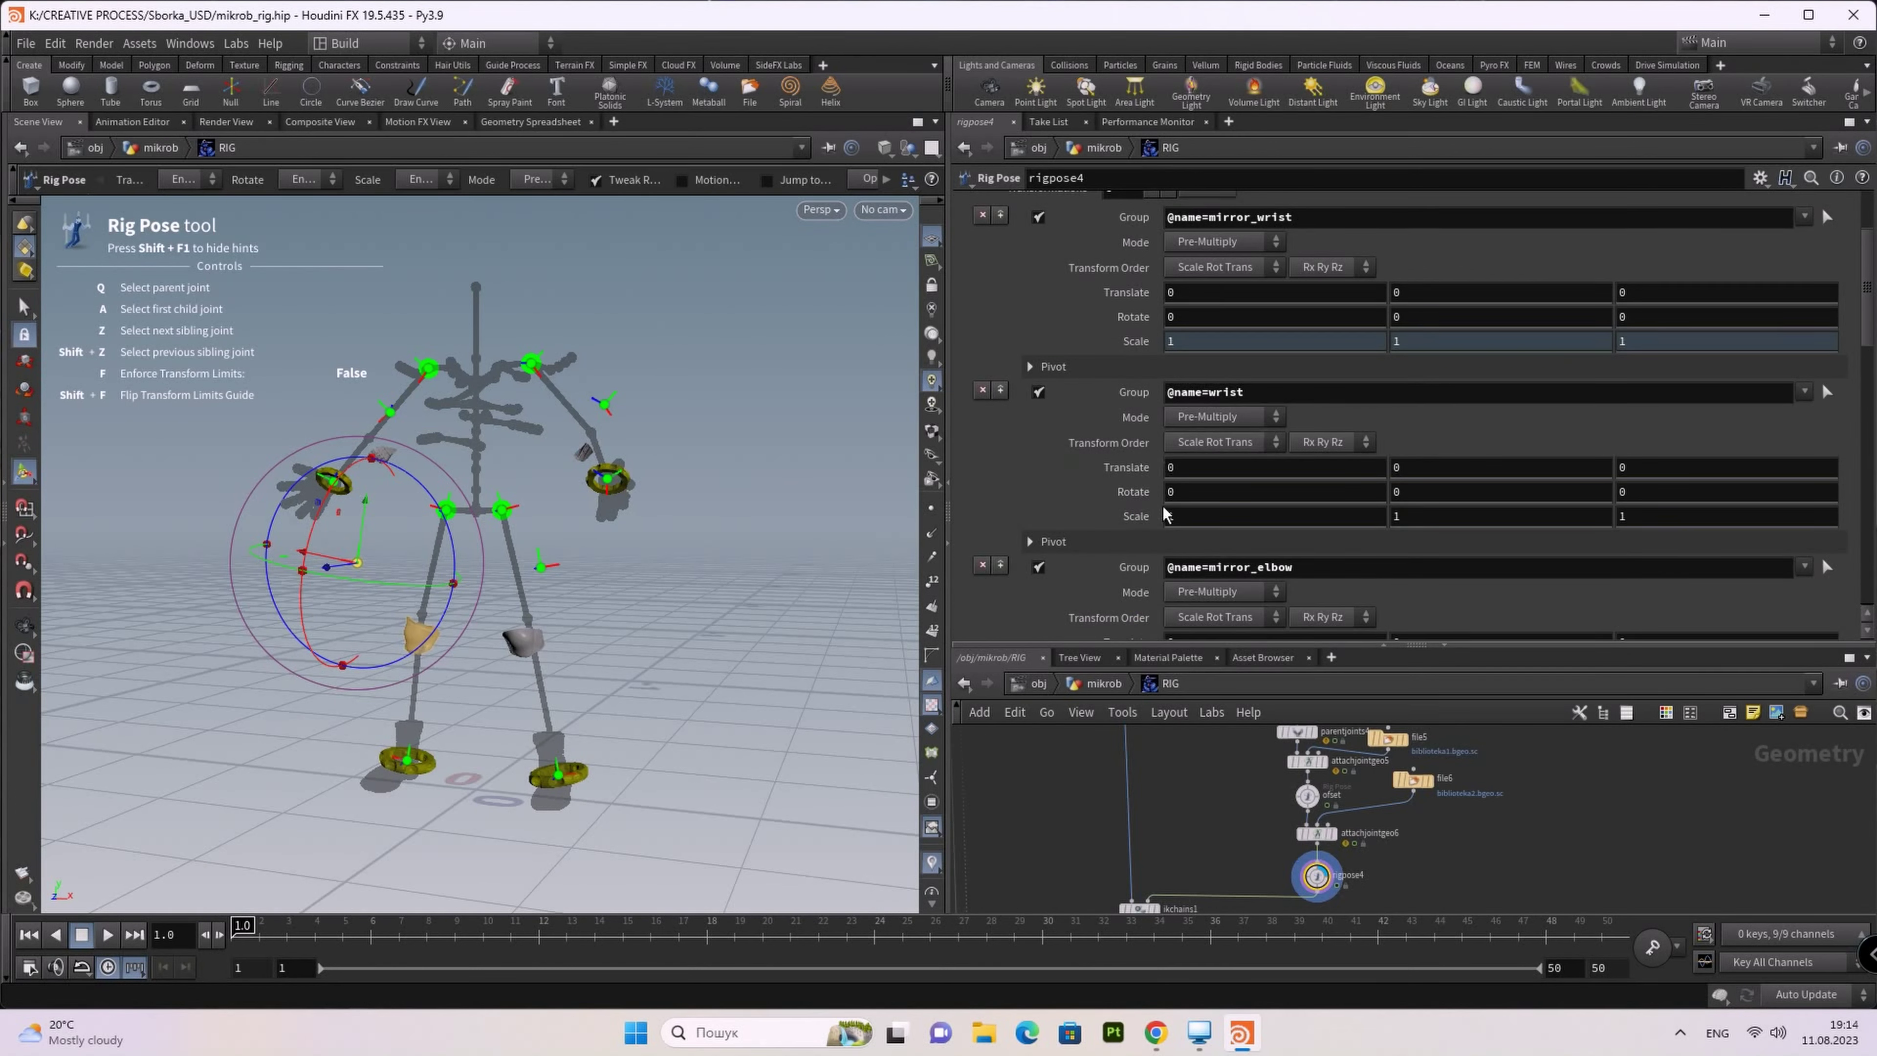
right_click(1141, 518)
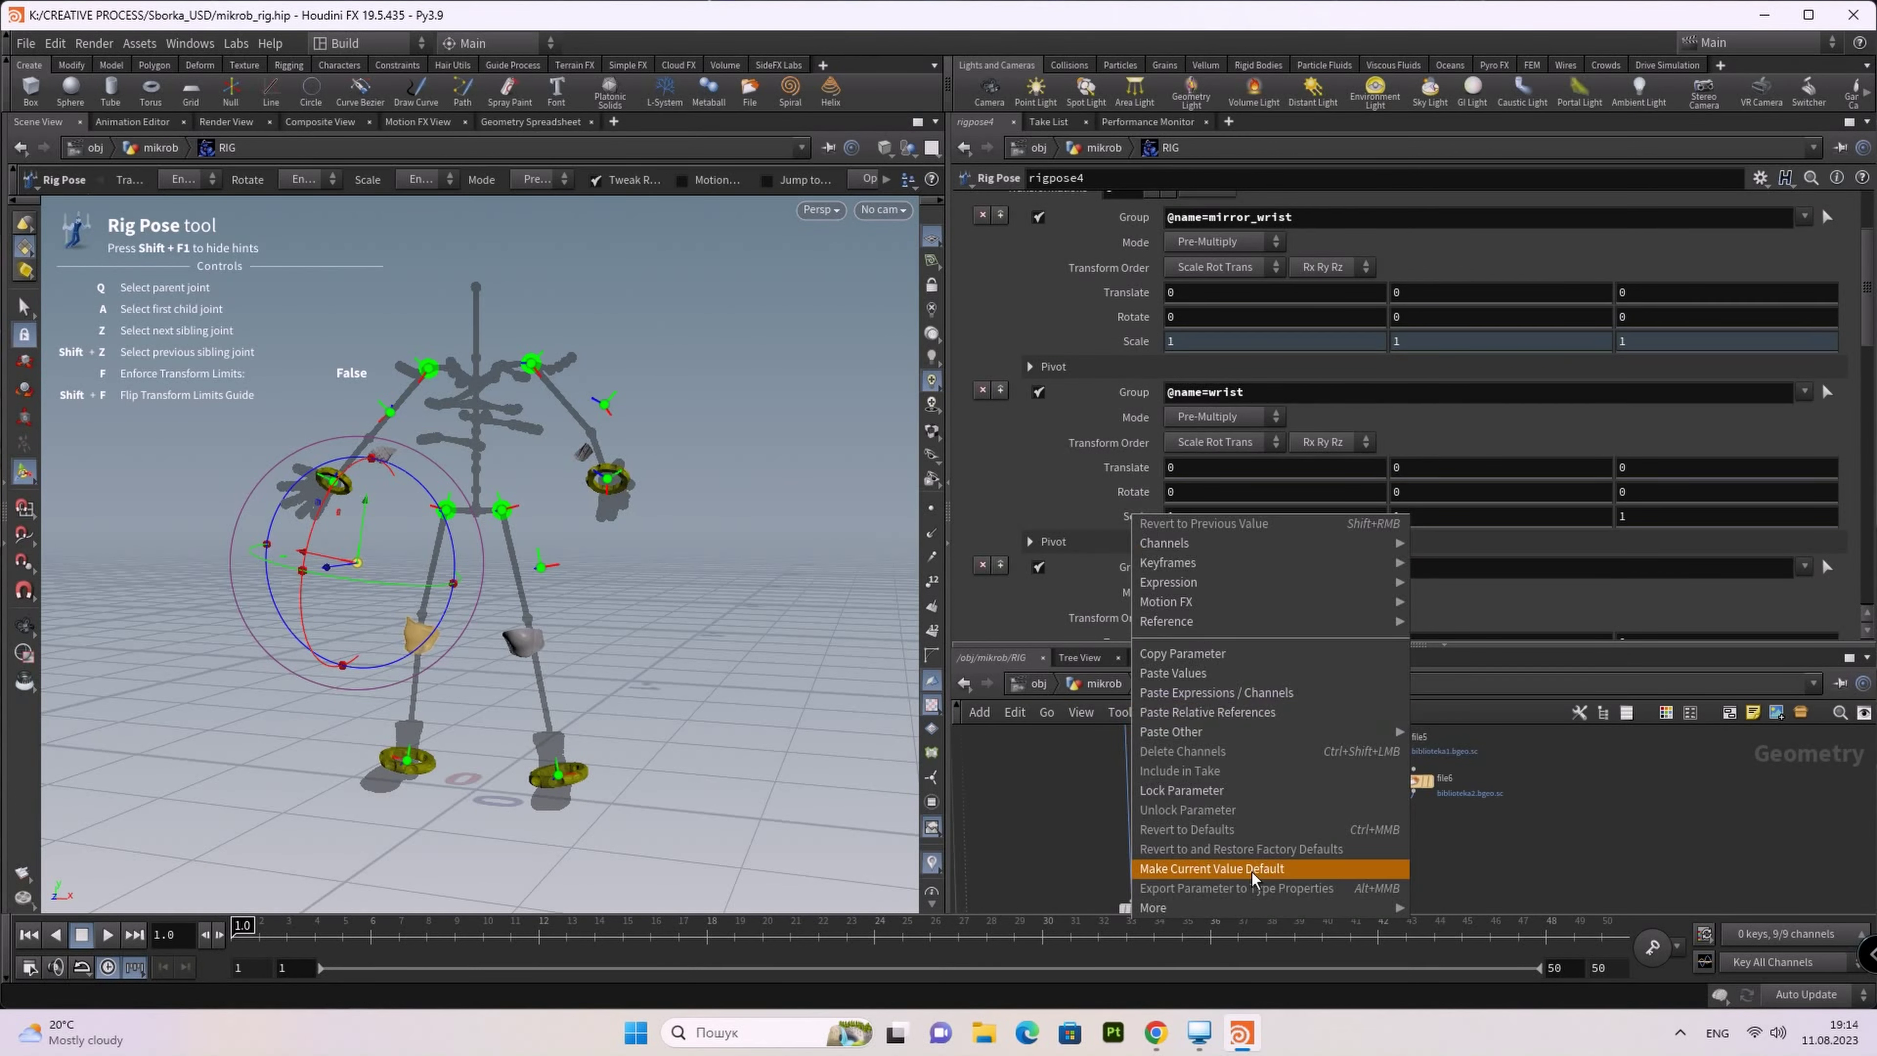
click(1195, 787)
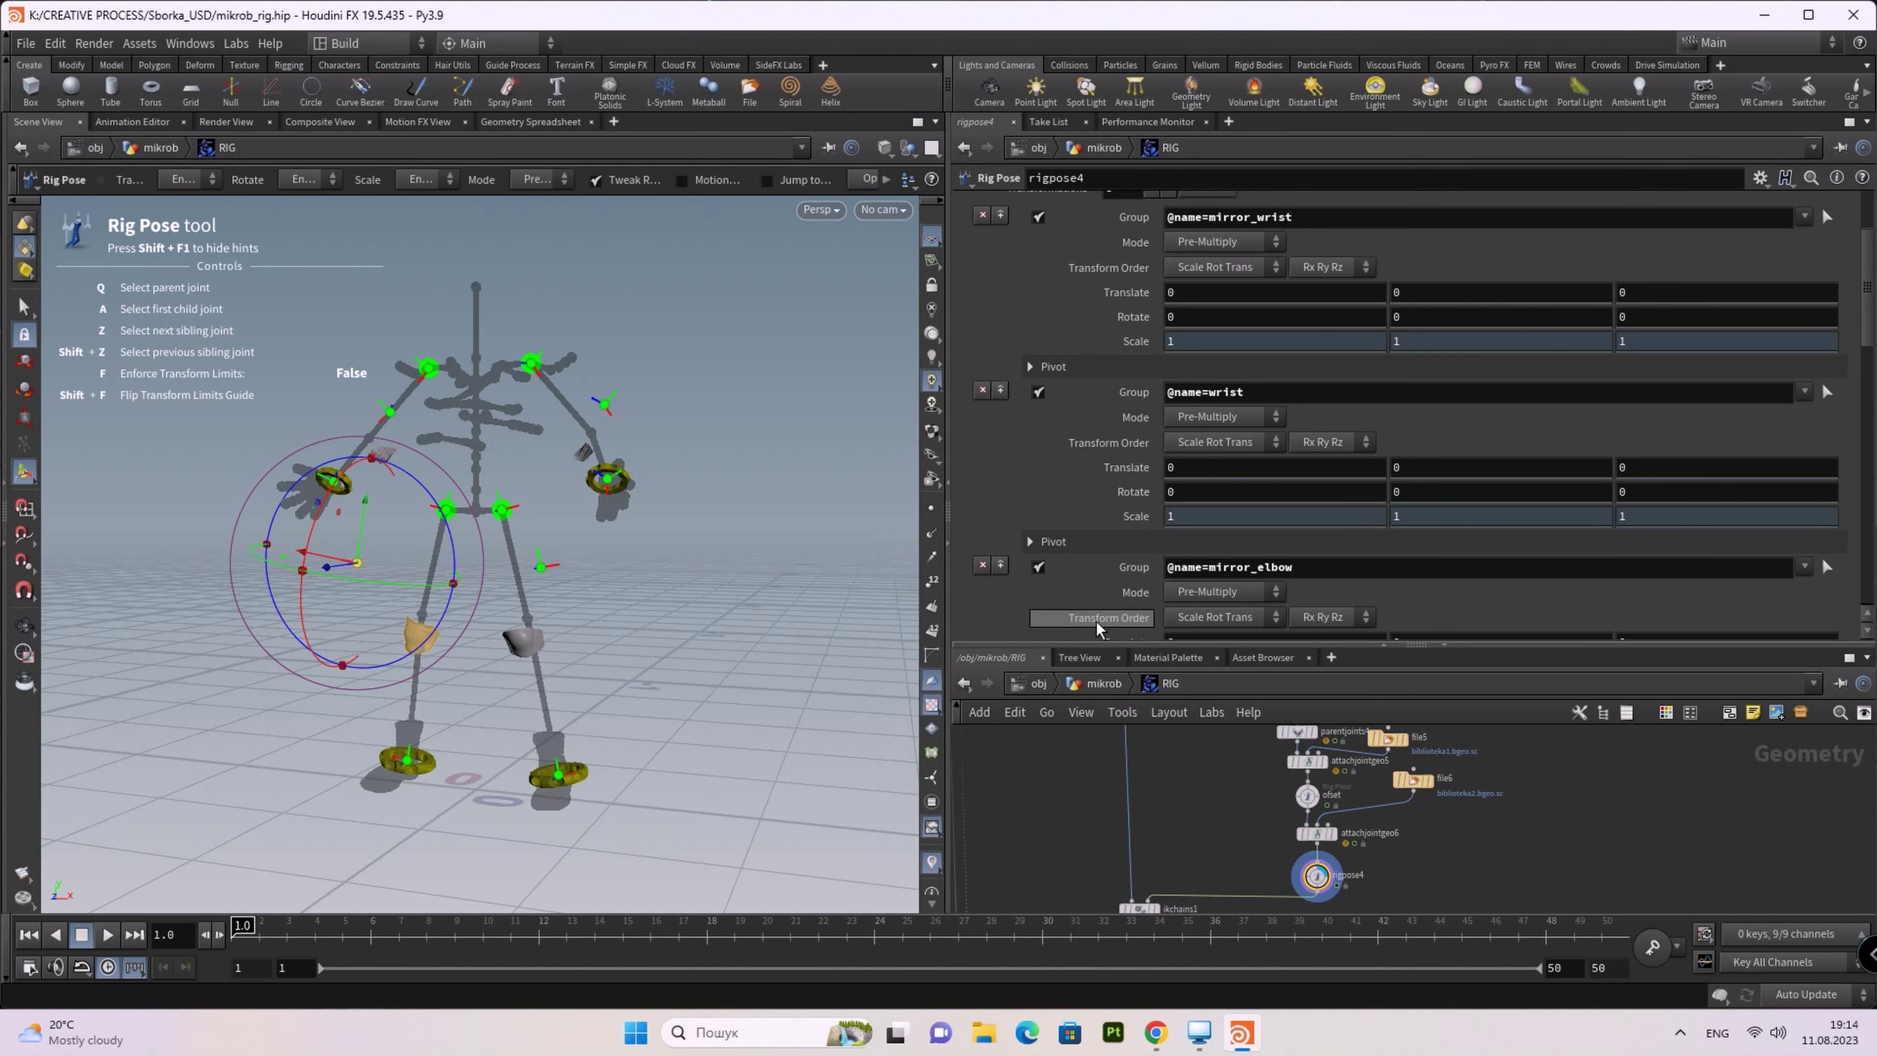
scroll(1869, 336, up, 2)
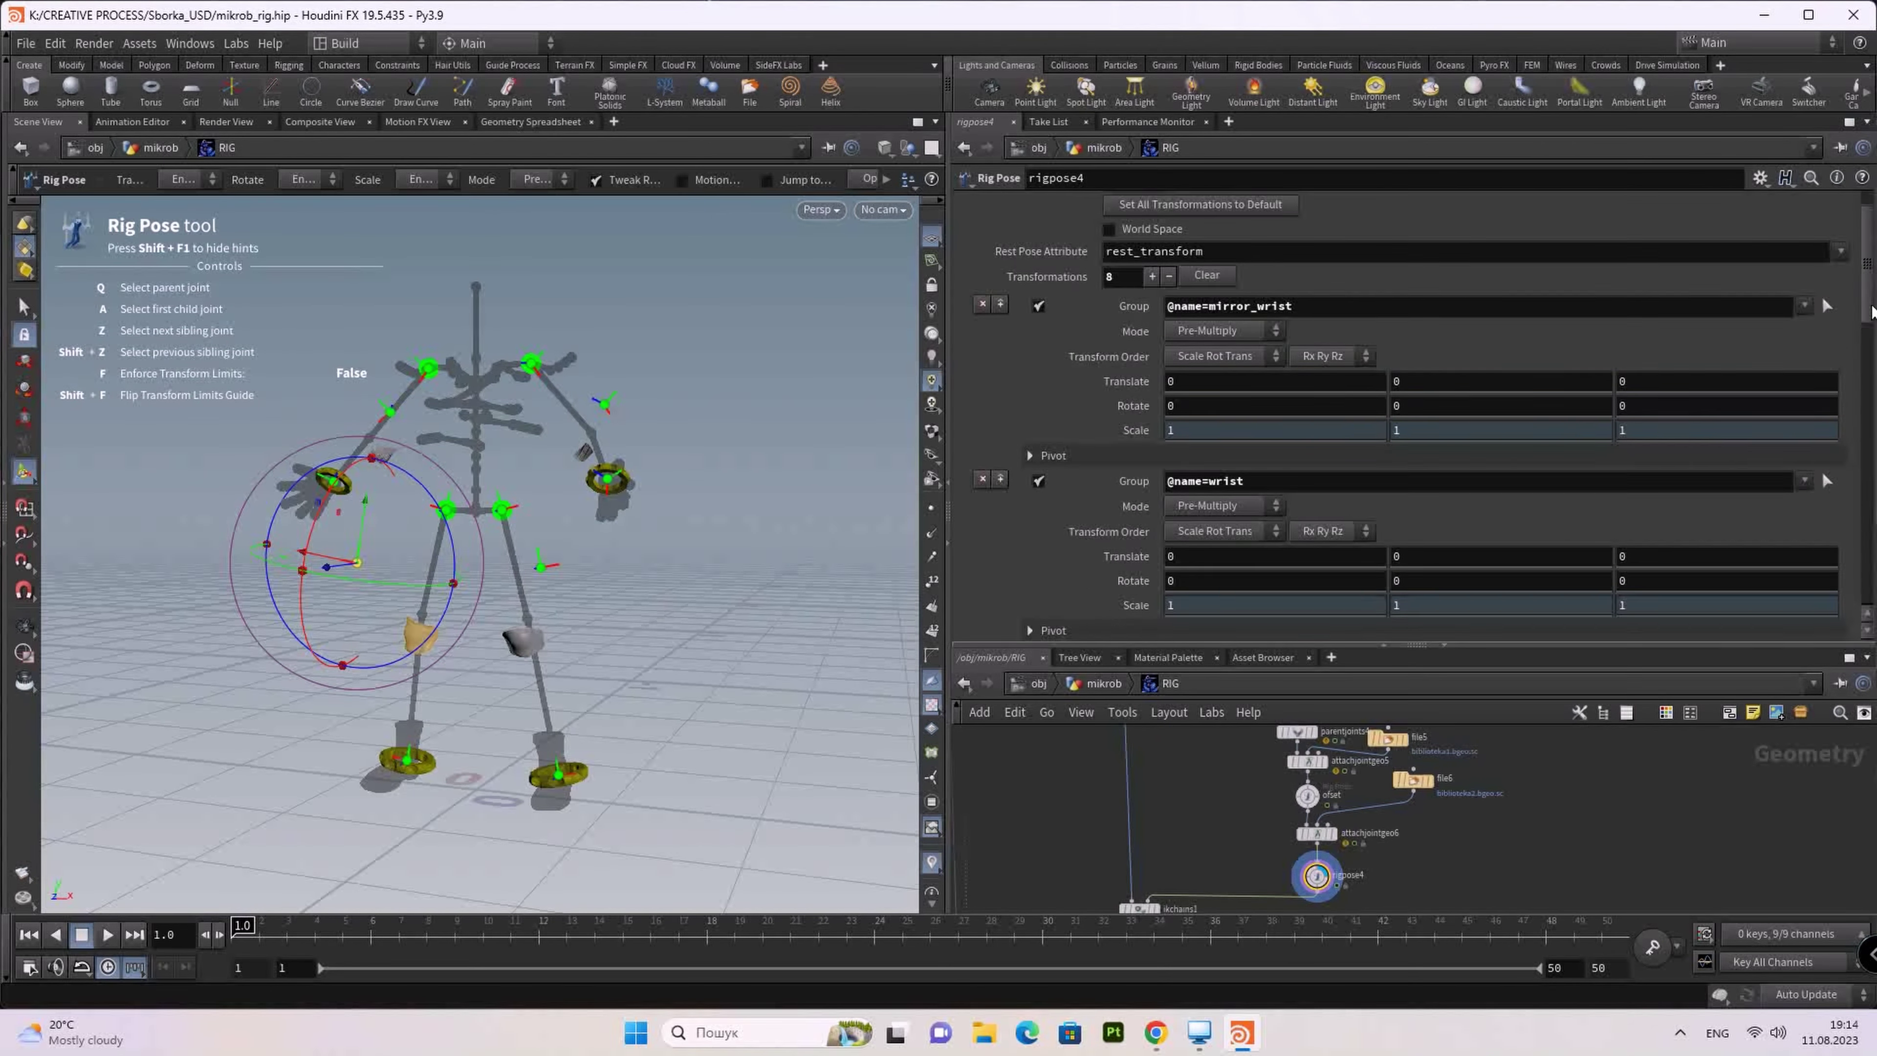
scroll(1855, 326, down, 3)
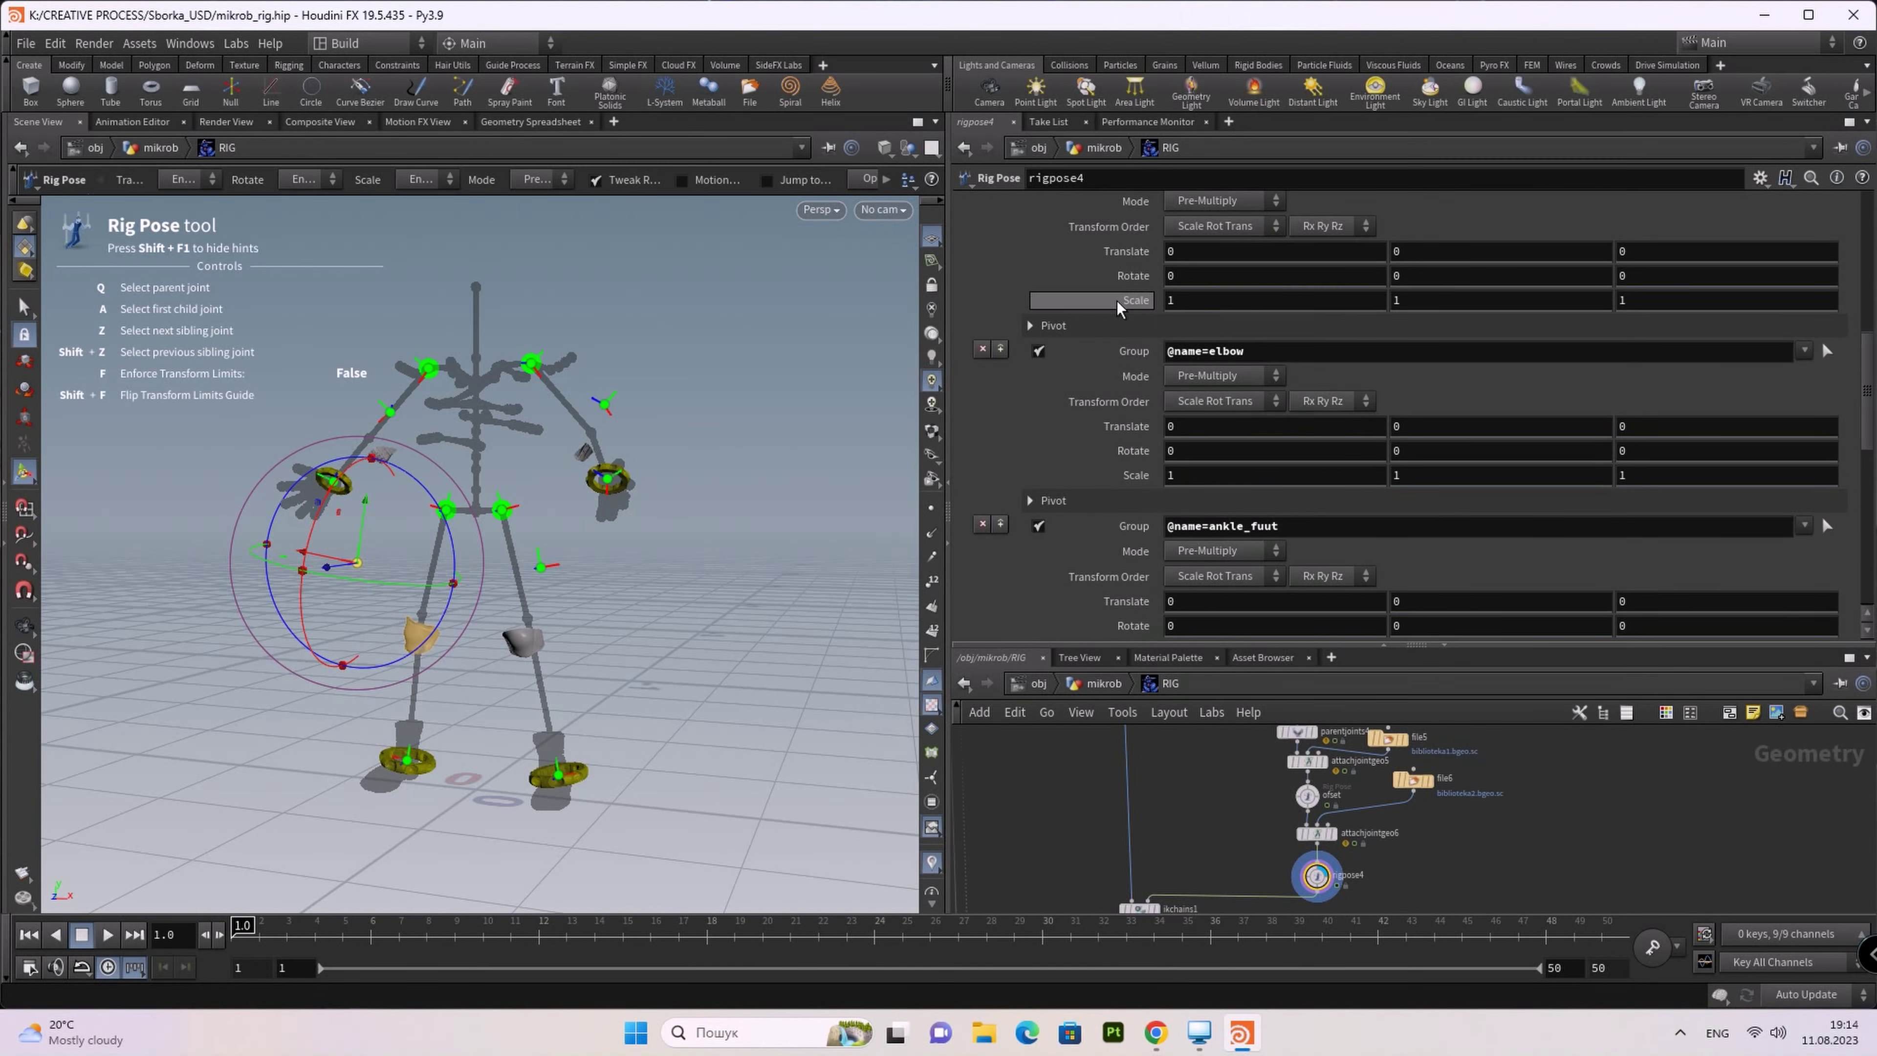
right_click(1117, 307)
click(1190, 587)
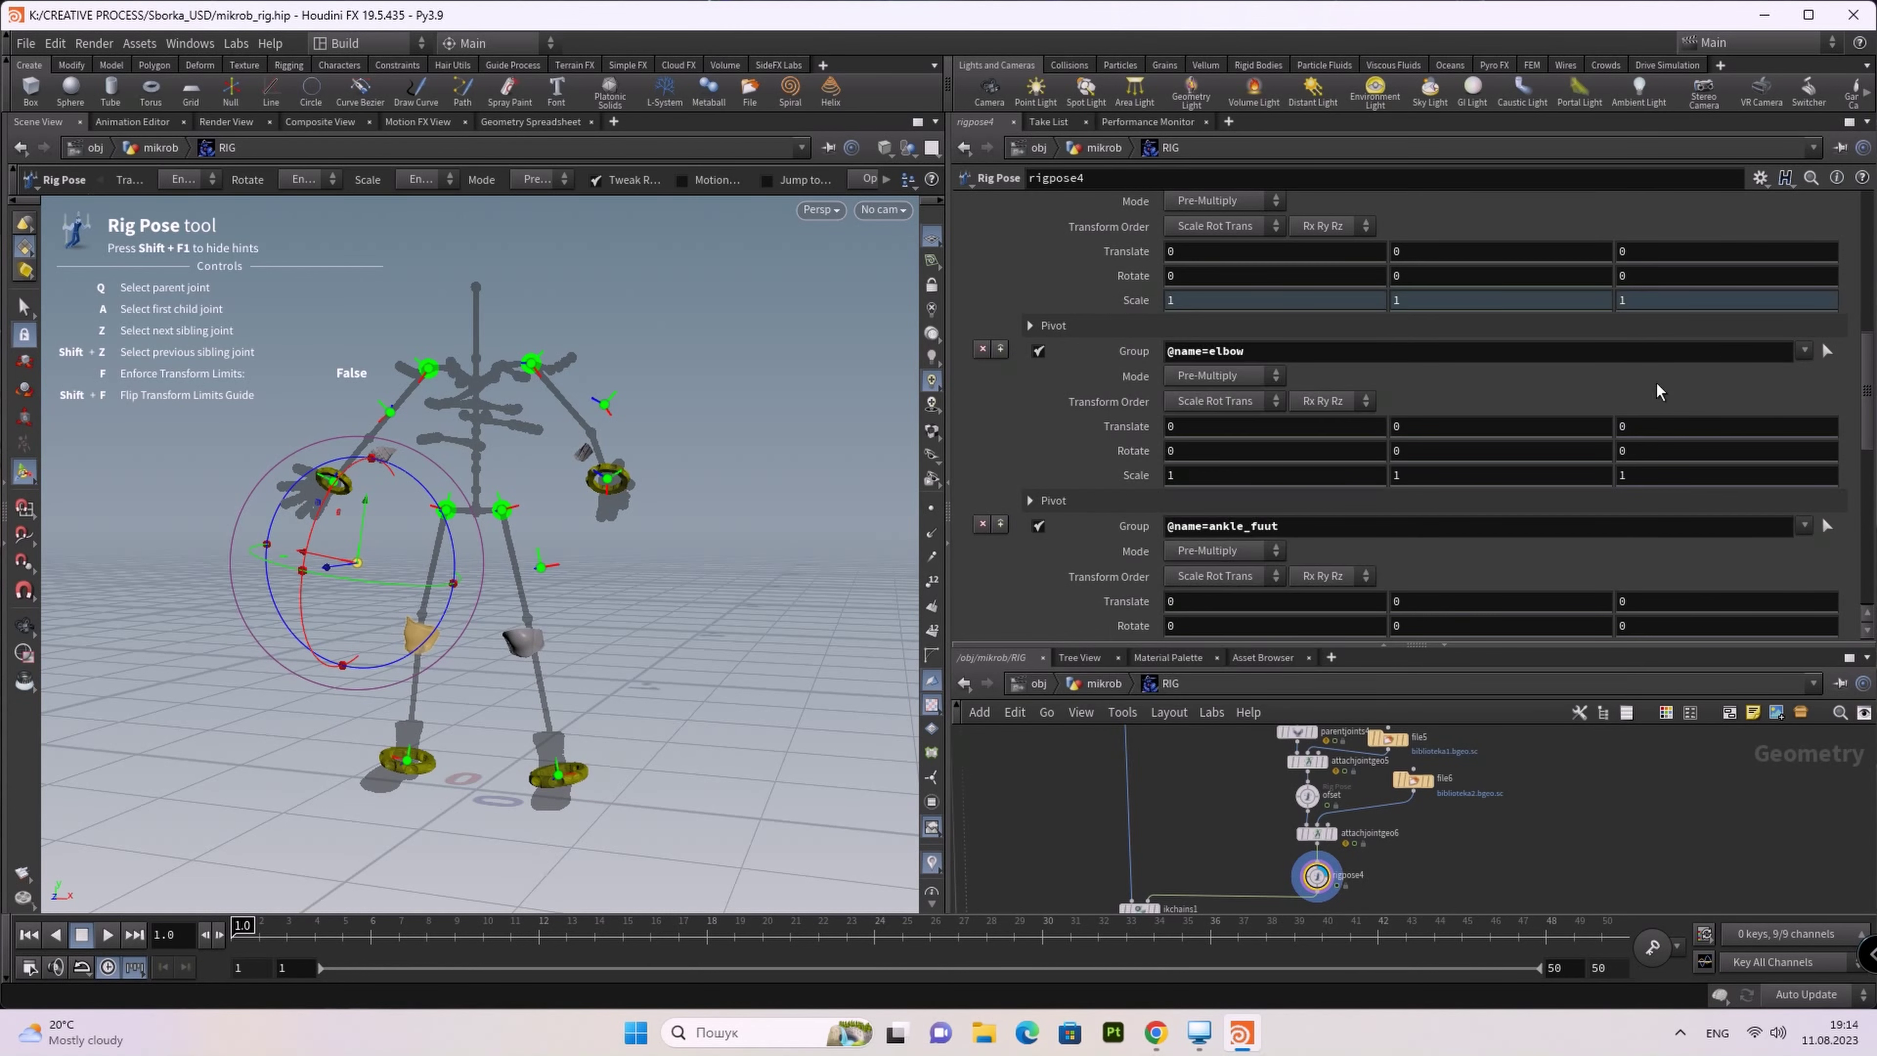
scroll(1868, 418, down, 3)
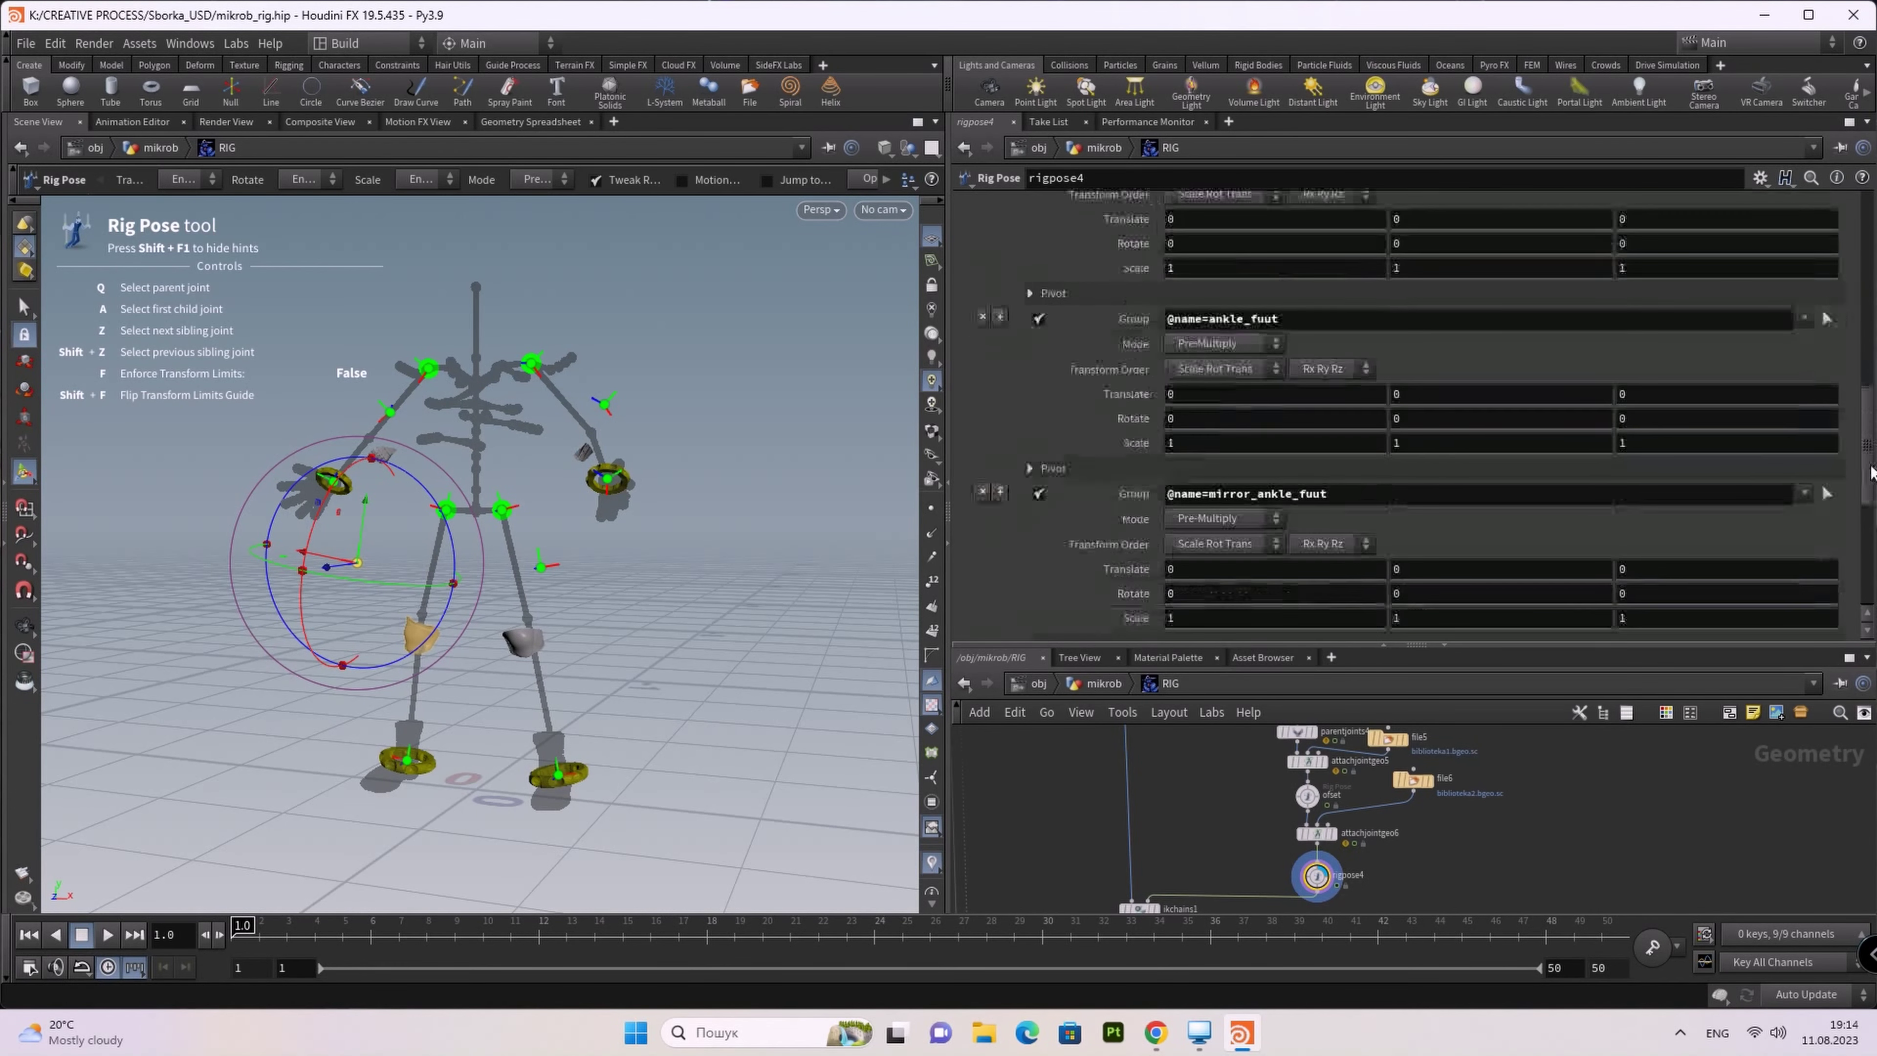
right_click(1112, 275)
click(1194, 562)
Step: Lock the Scale values of ankle_fuut, mirror_ankle_fuut, knee and mirror_knee
right_click(1132, 447)
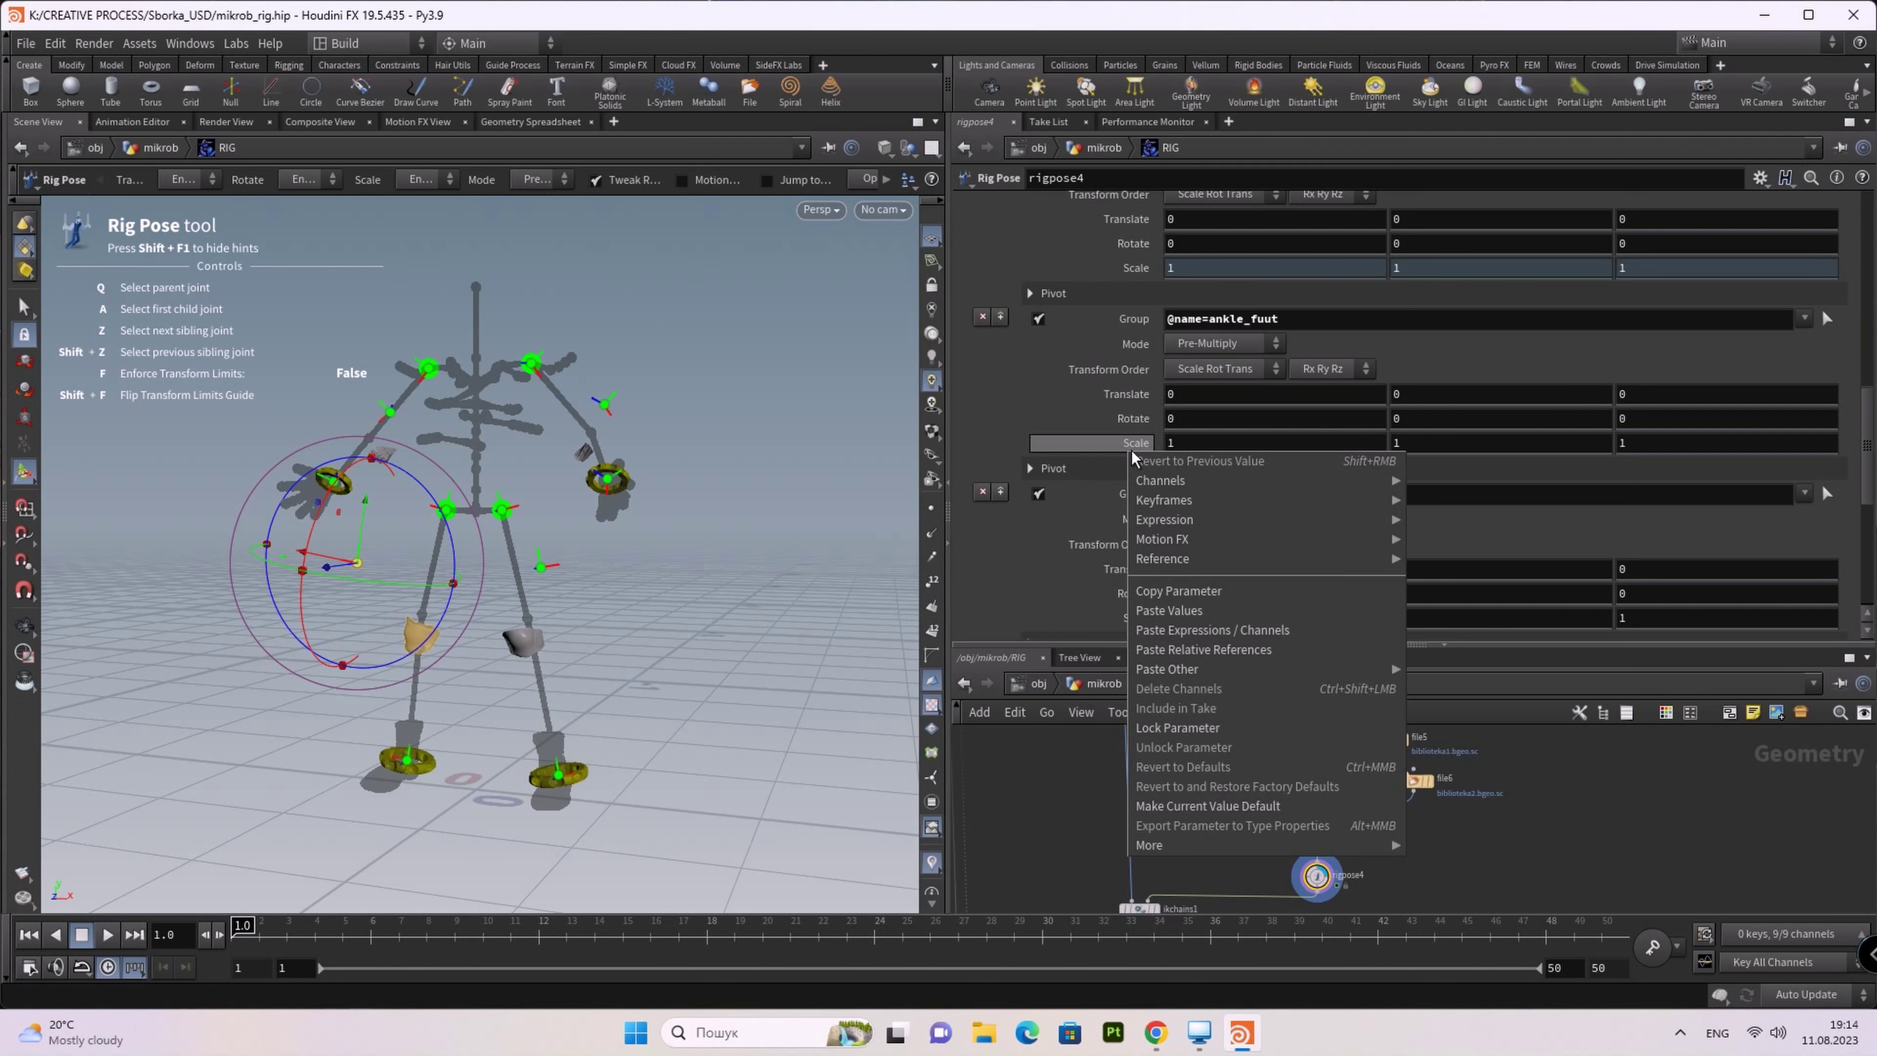
click(1191, 728)
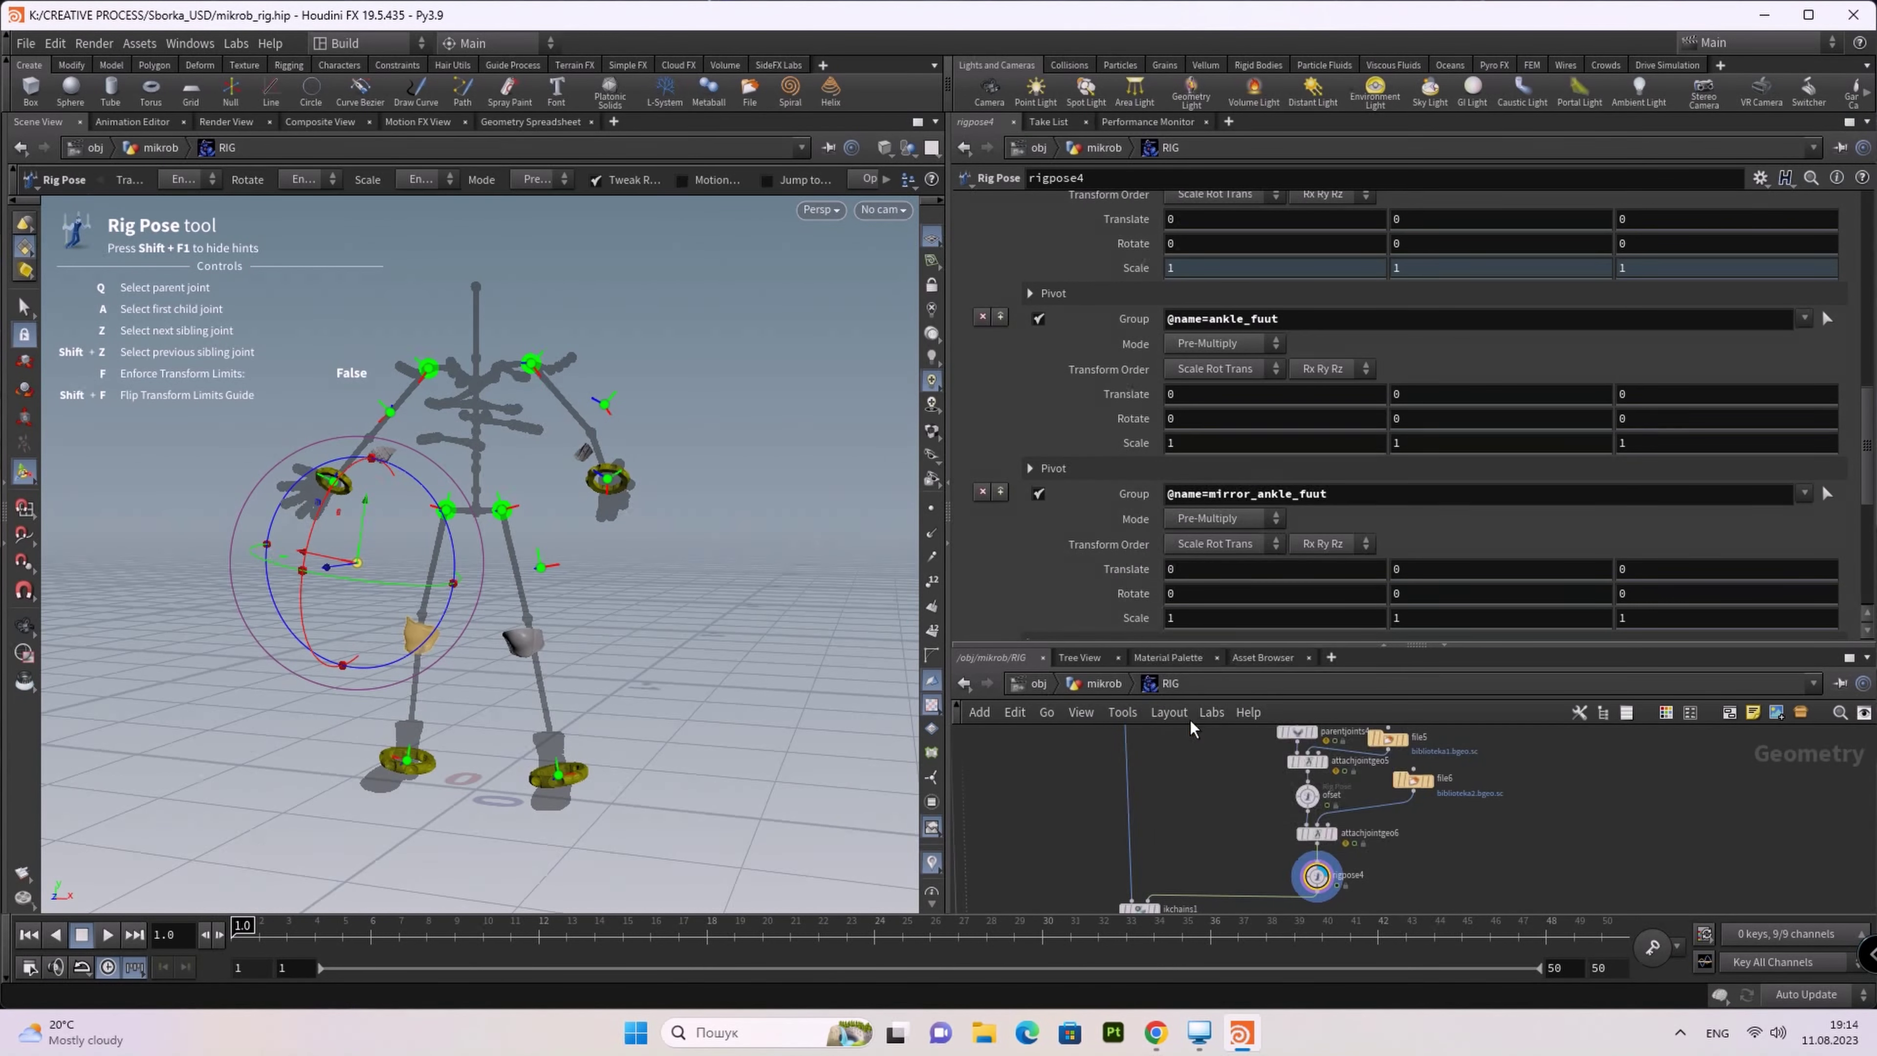
right_click(1138, 623)
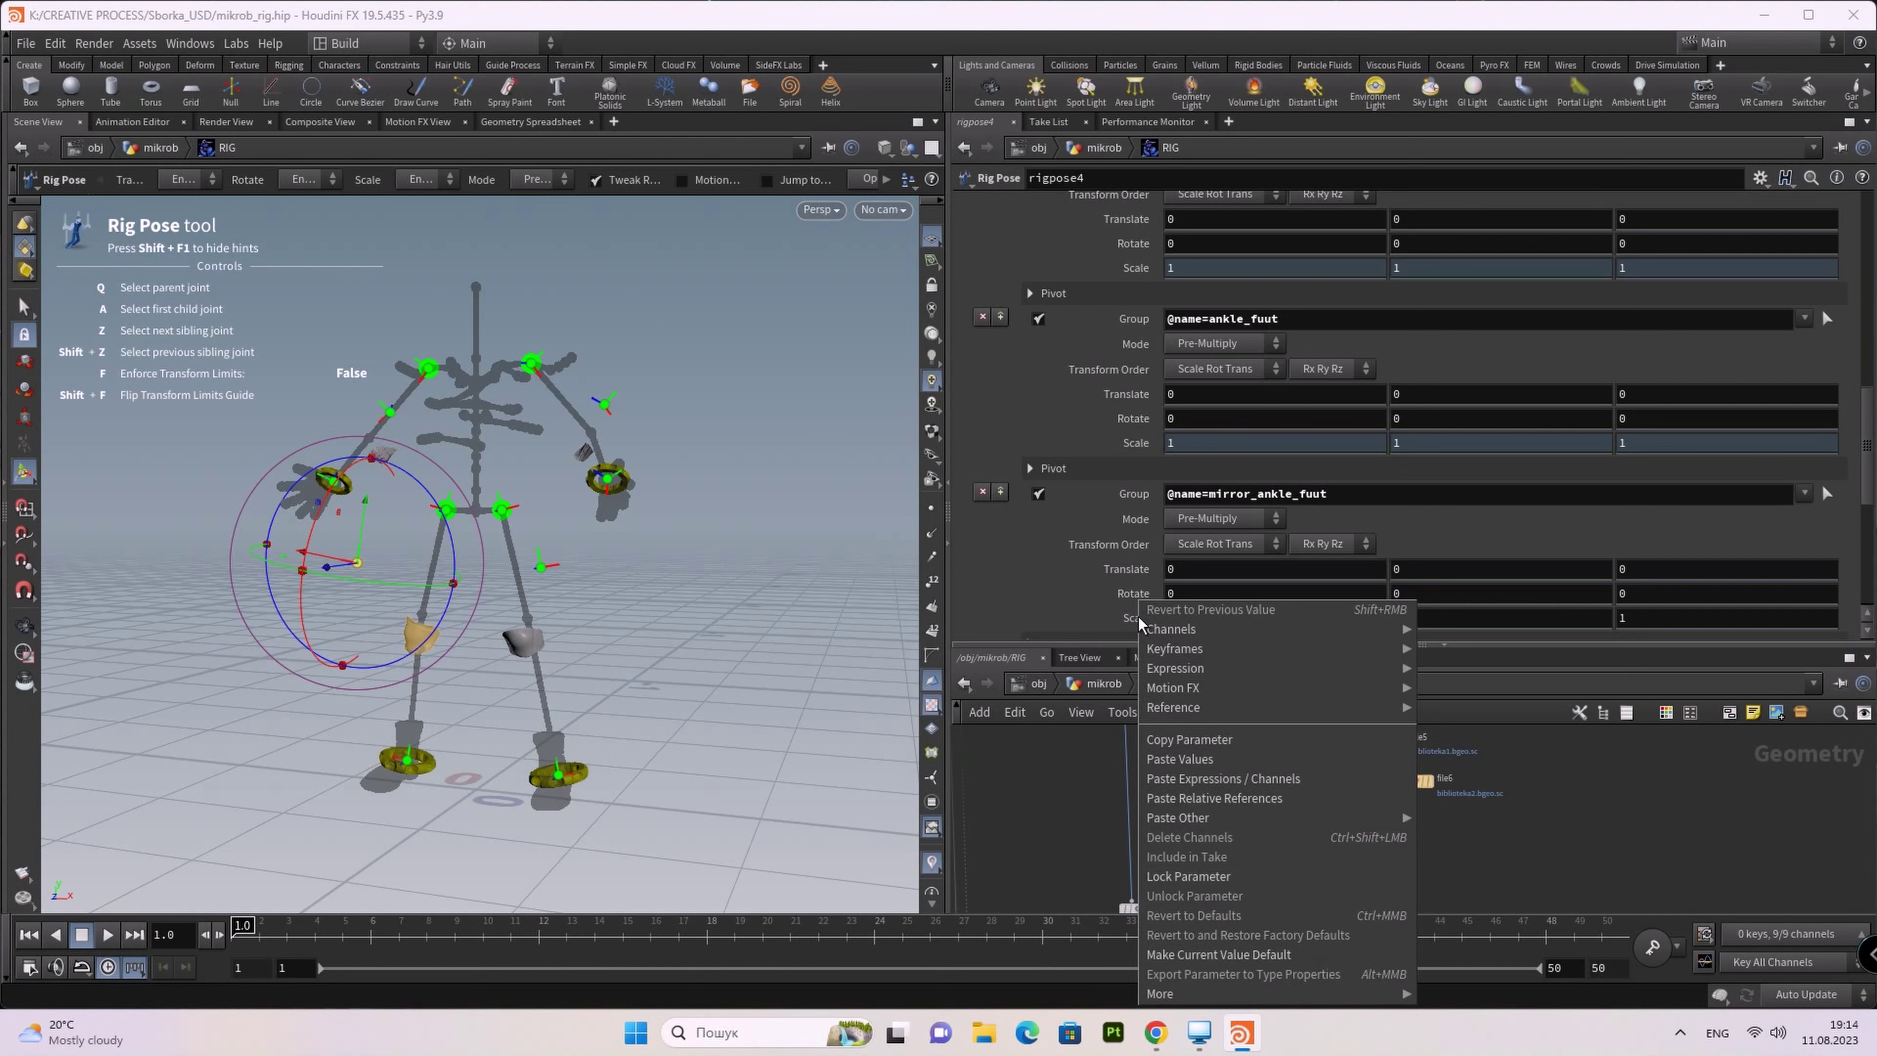
click(1220, 880)
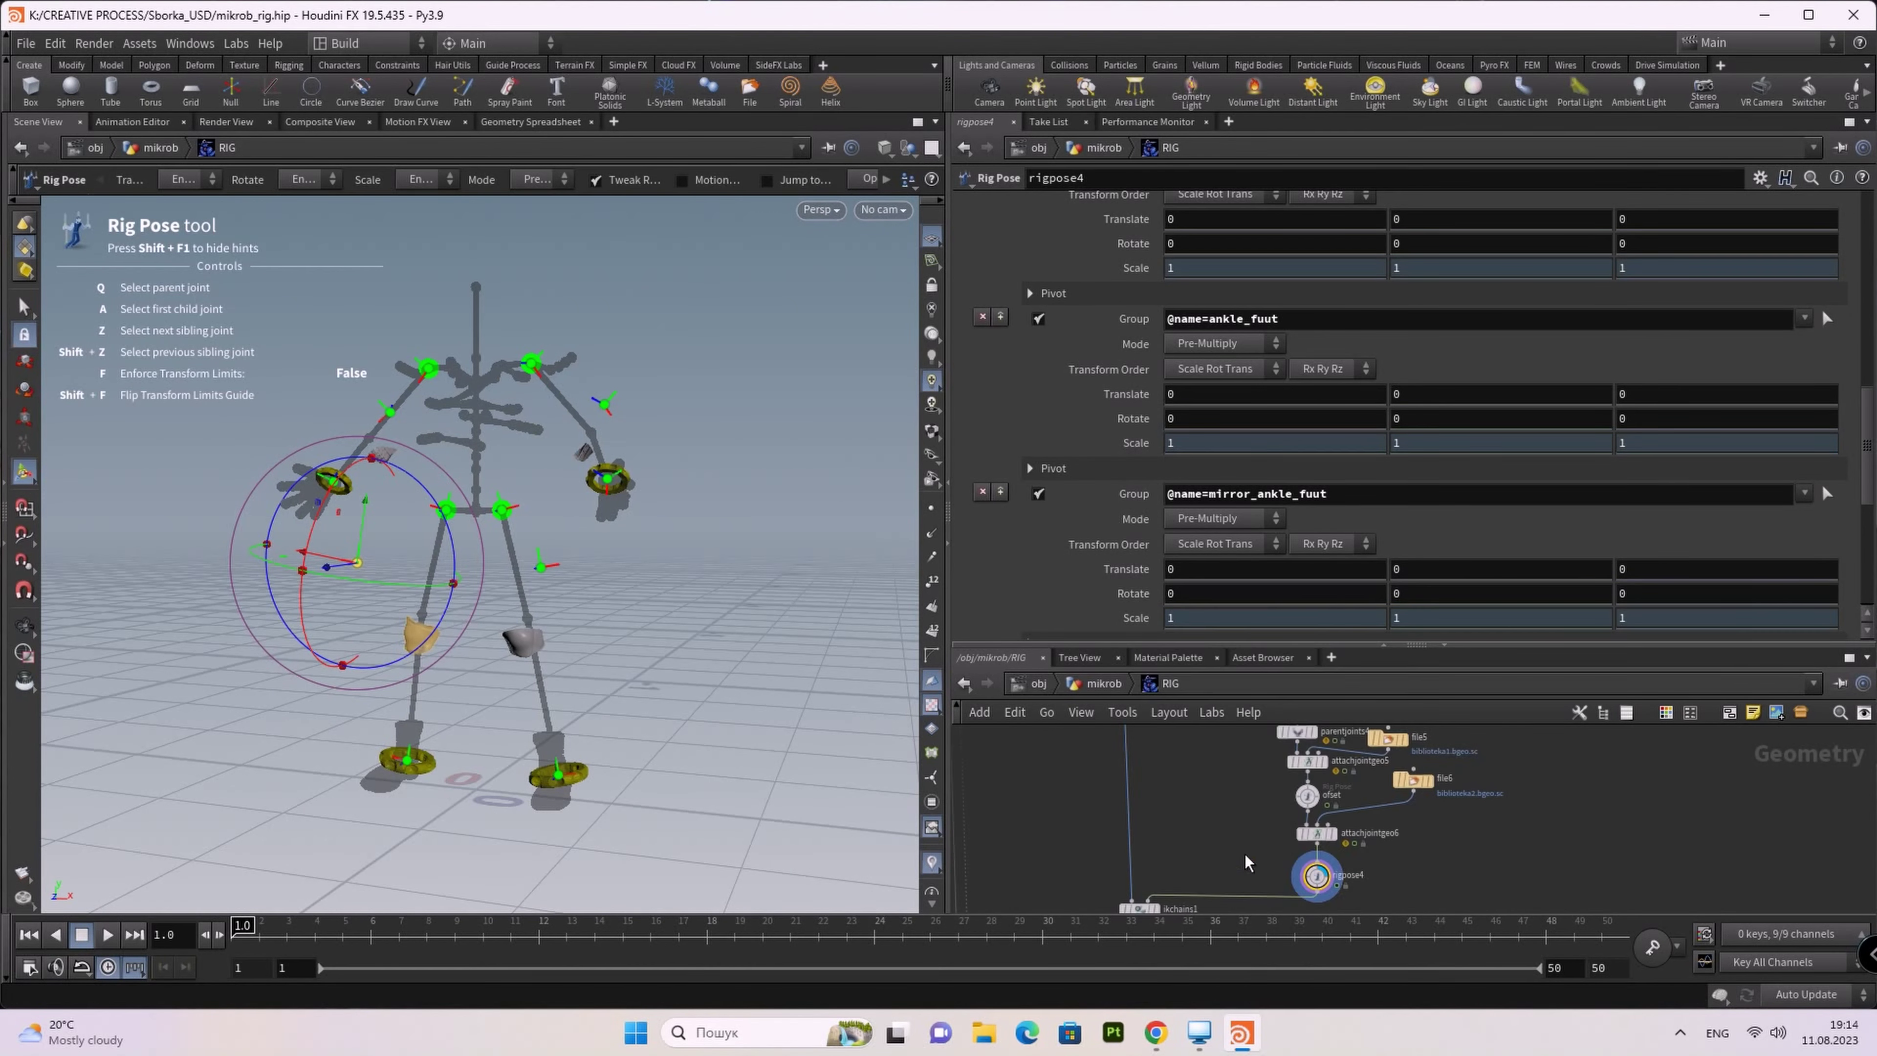
drag(1869, 403, 1845, 575)
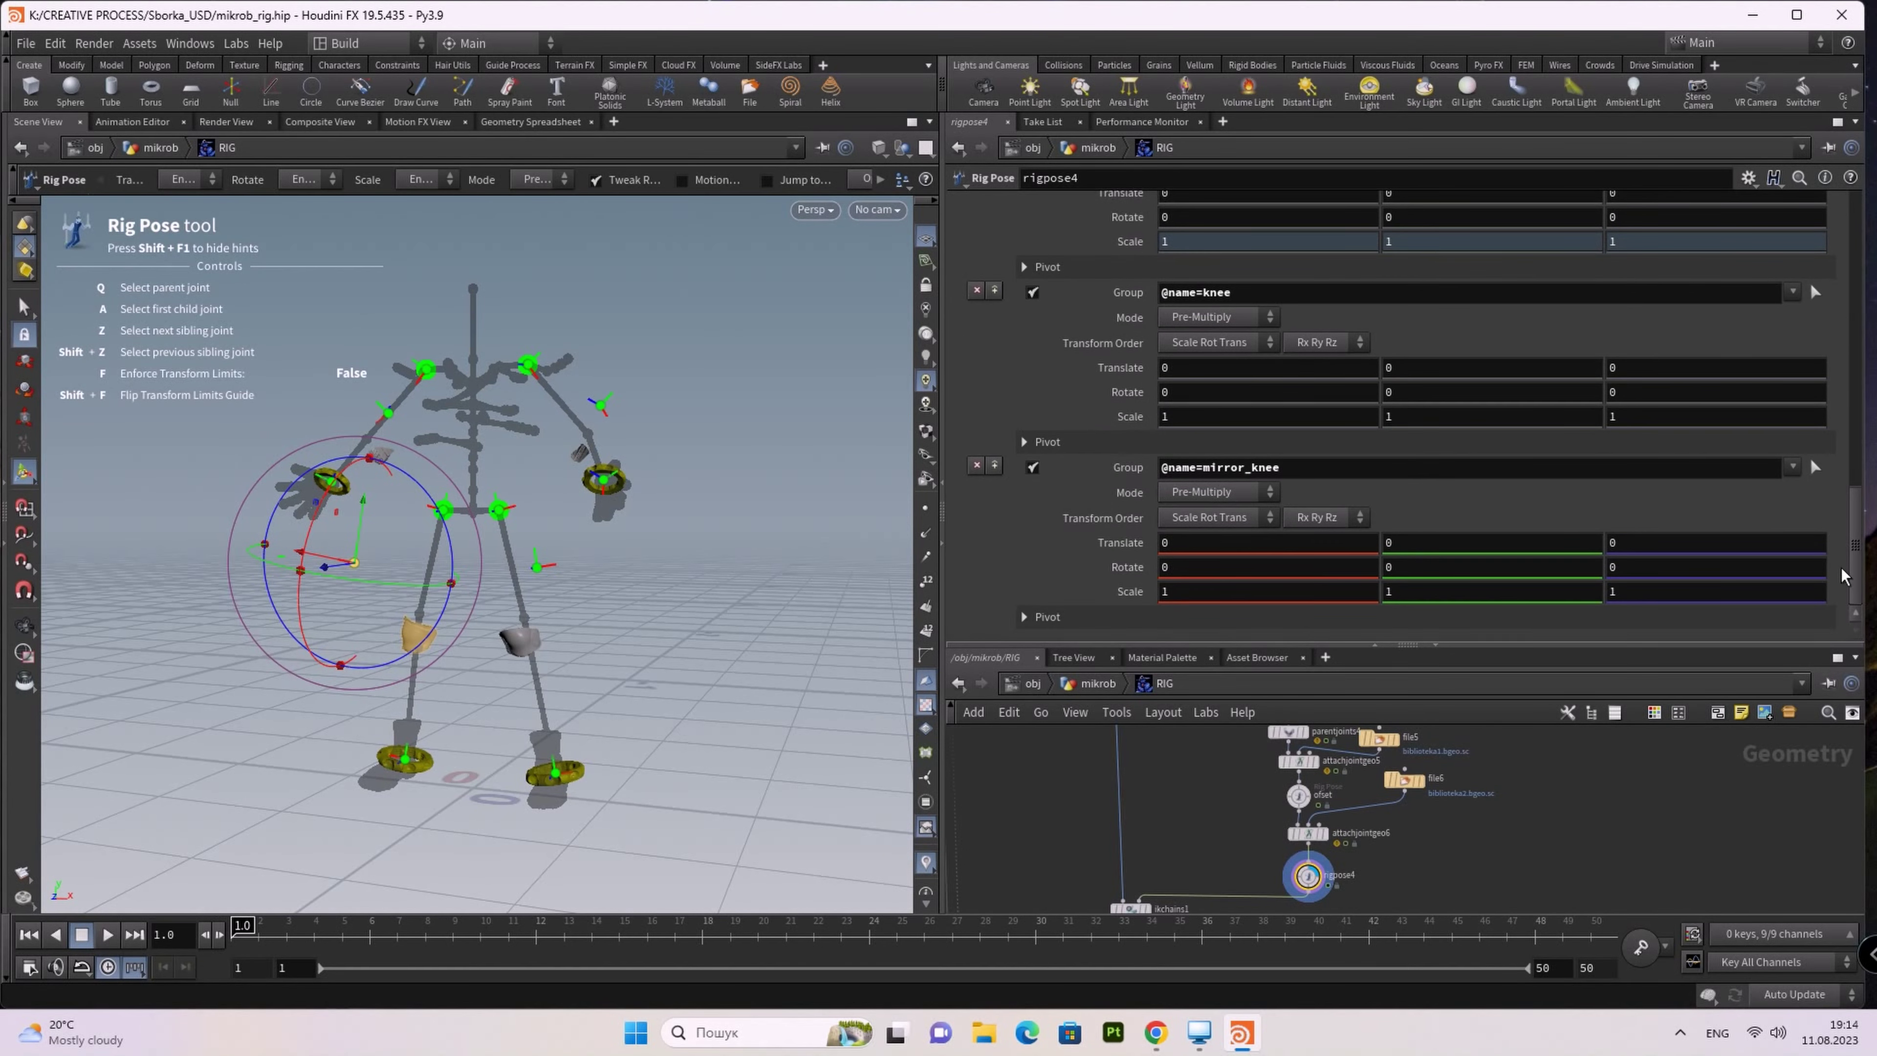
right_click(1102, 416)
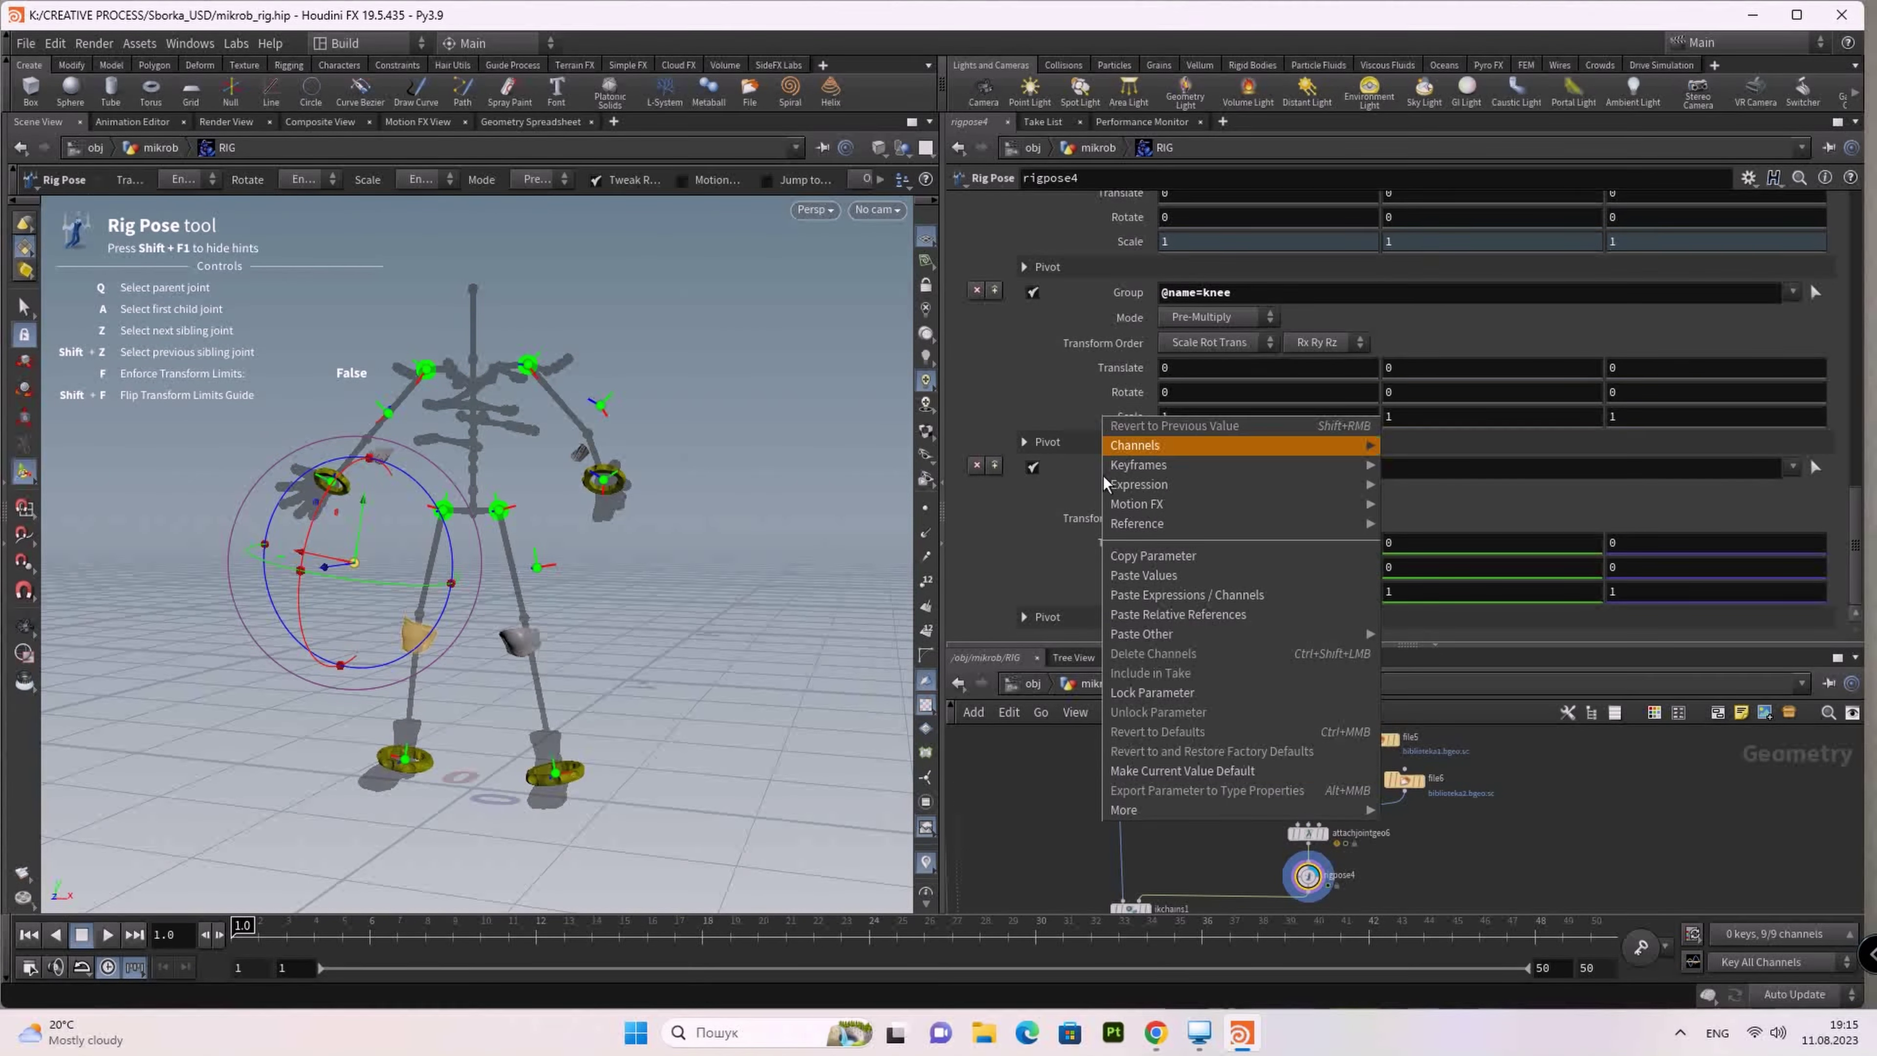
click(1172, 698)
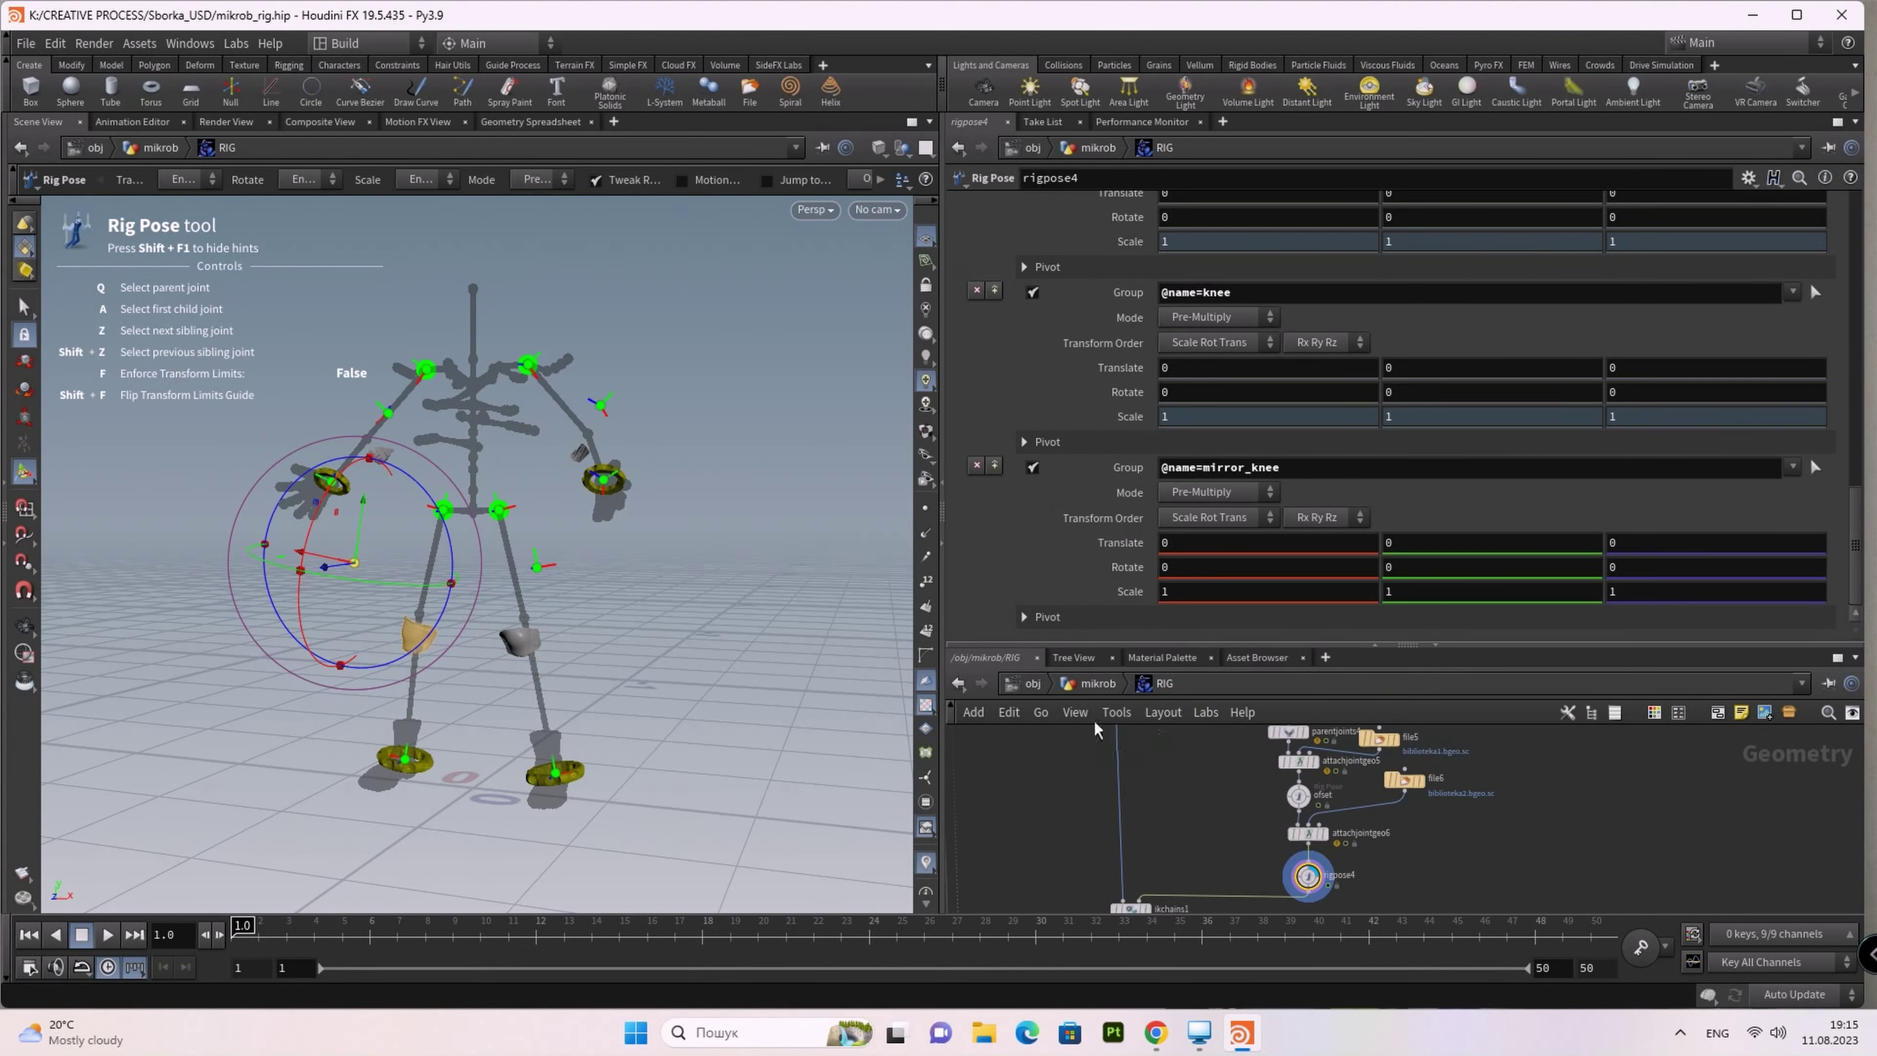
right_click(1113, 597)
click(1159, 868)
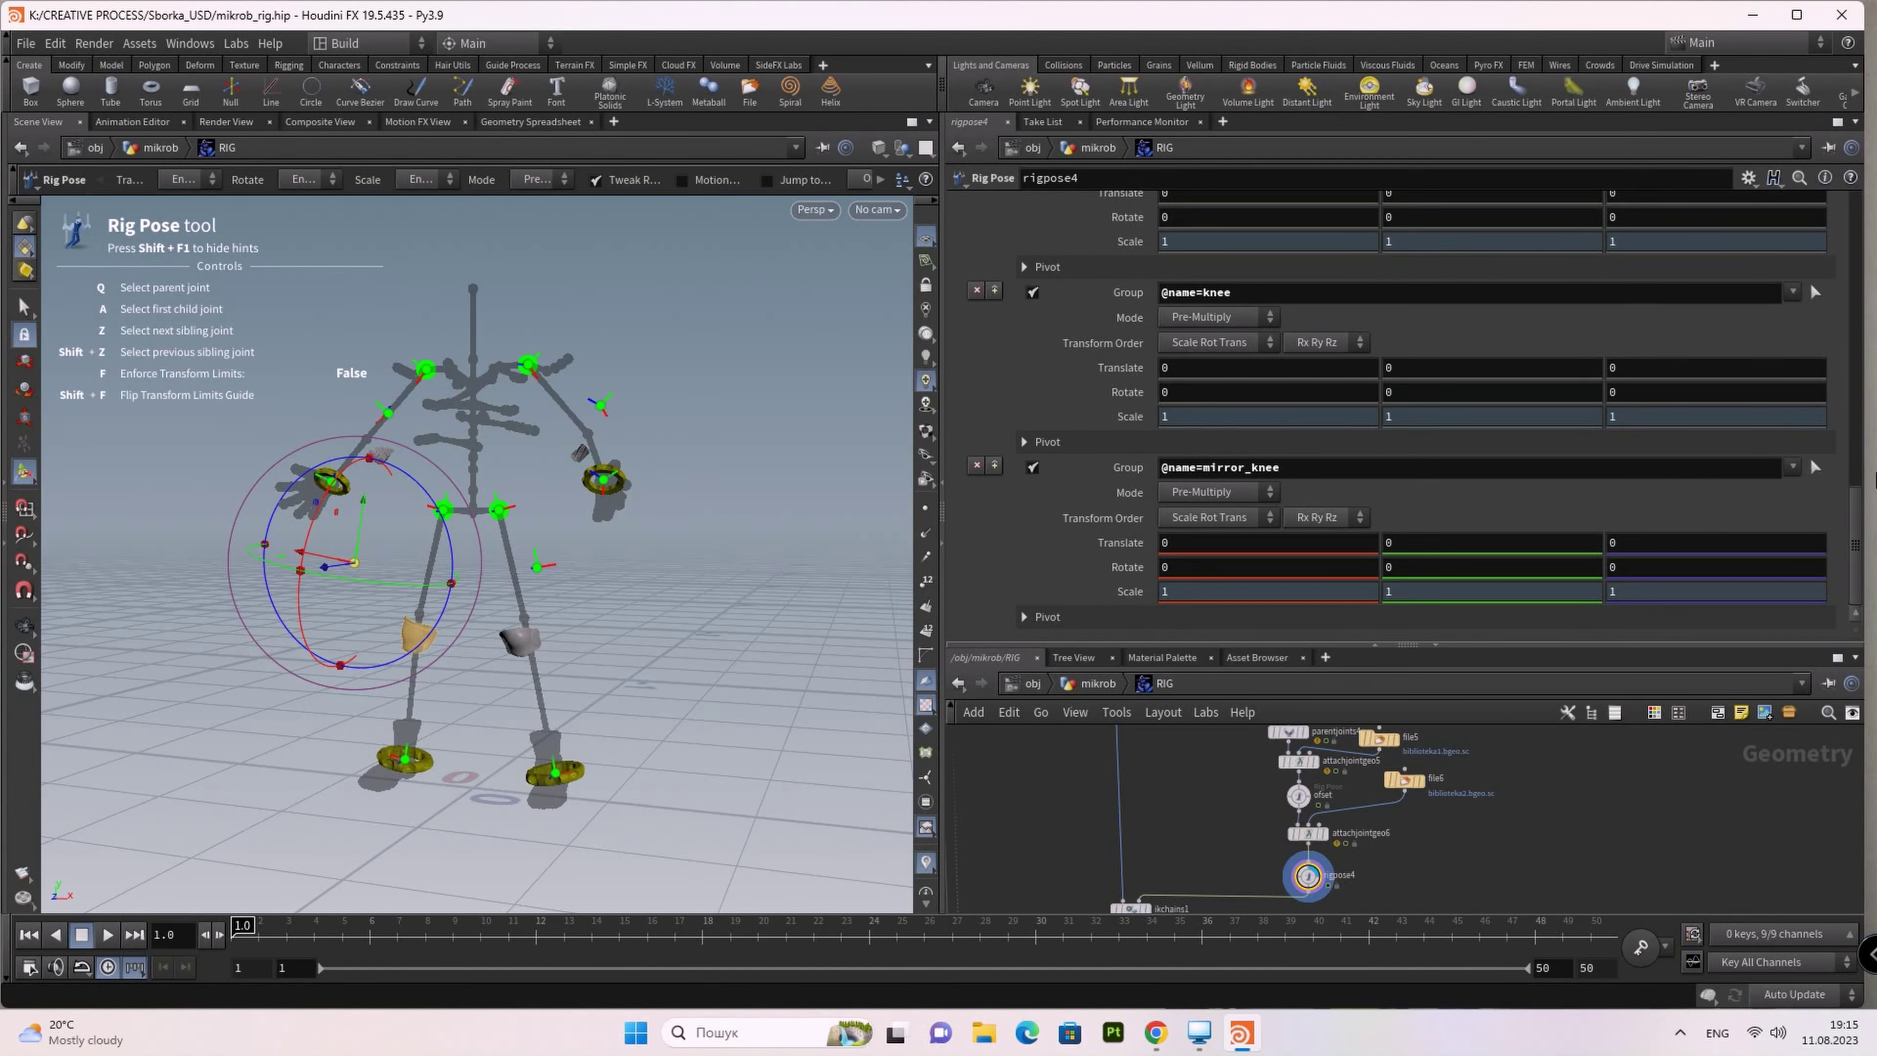
drag(1851, 458, 1838, 179)
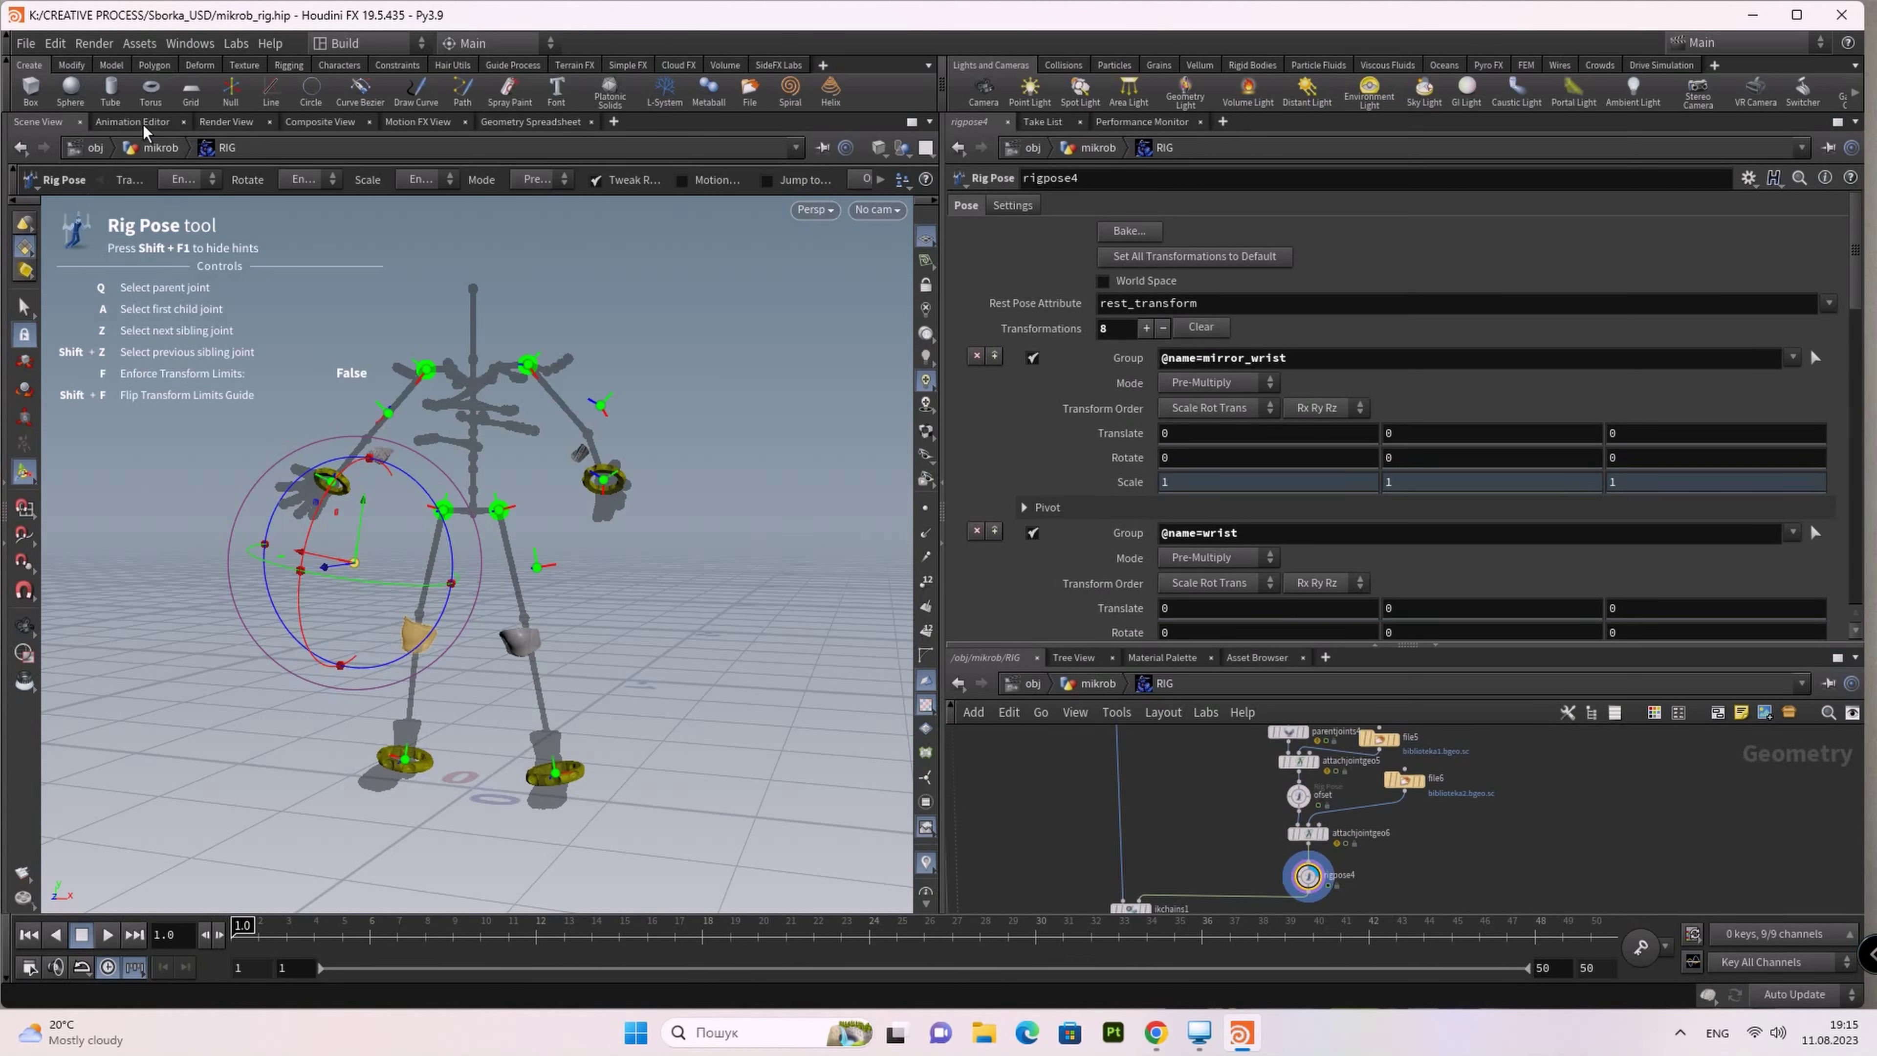
click(139, 43)
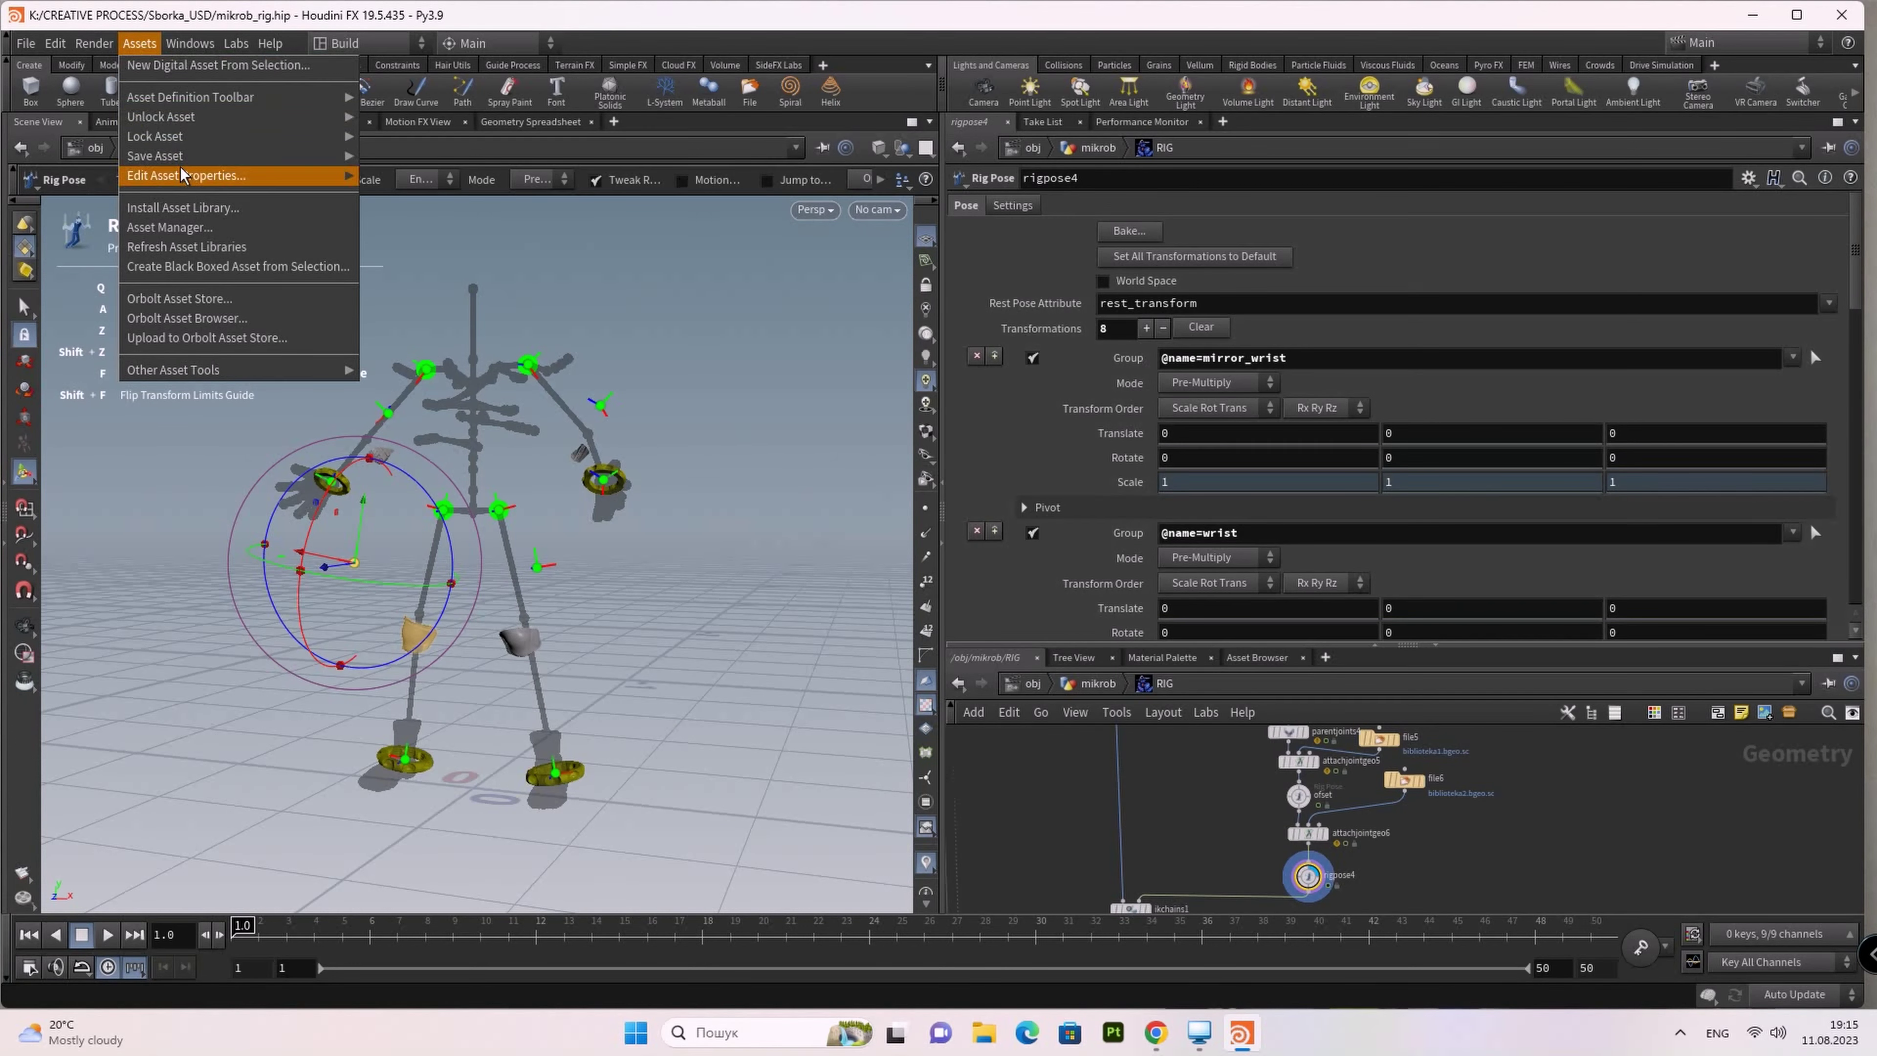
Step: Open the MIKROBKON asset's type properties and show its parameter layout
mouse_move(187, 175)
click(415, 196)
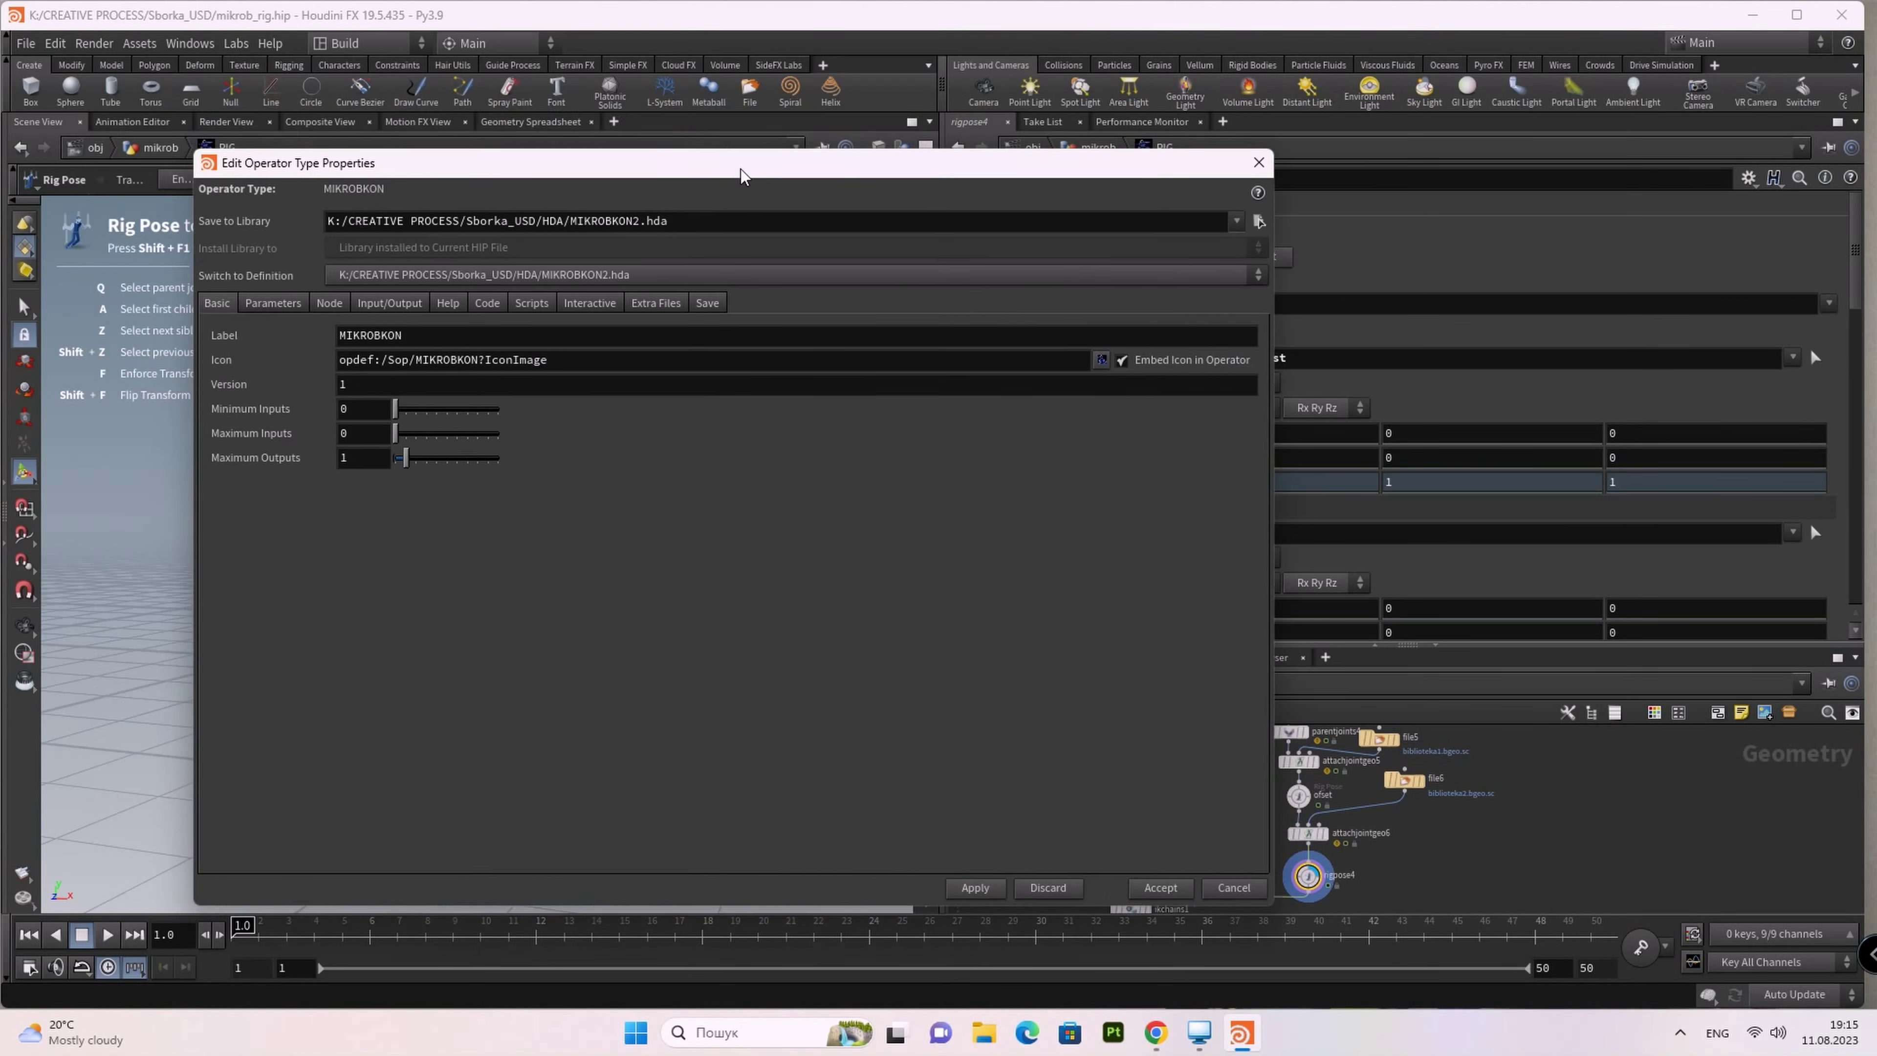
drag(543, 30, 687, 144)
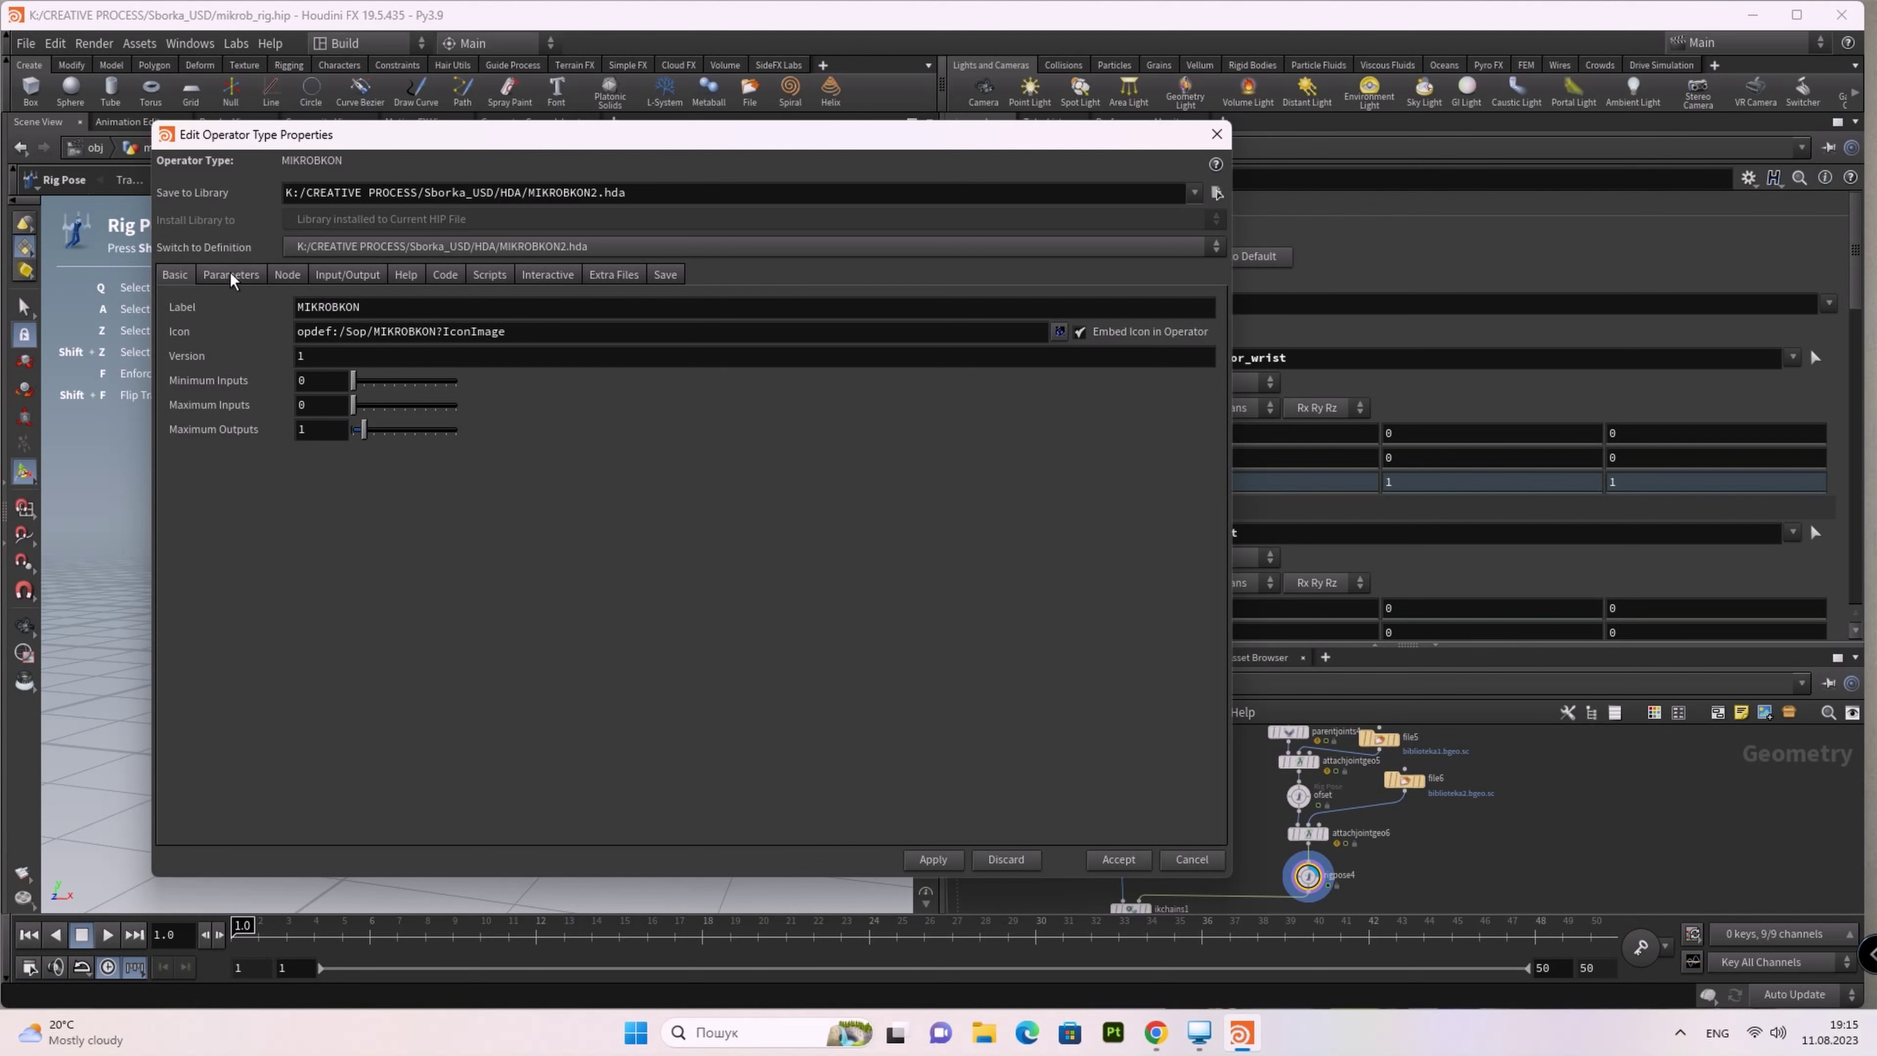
click(231, 276)
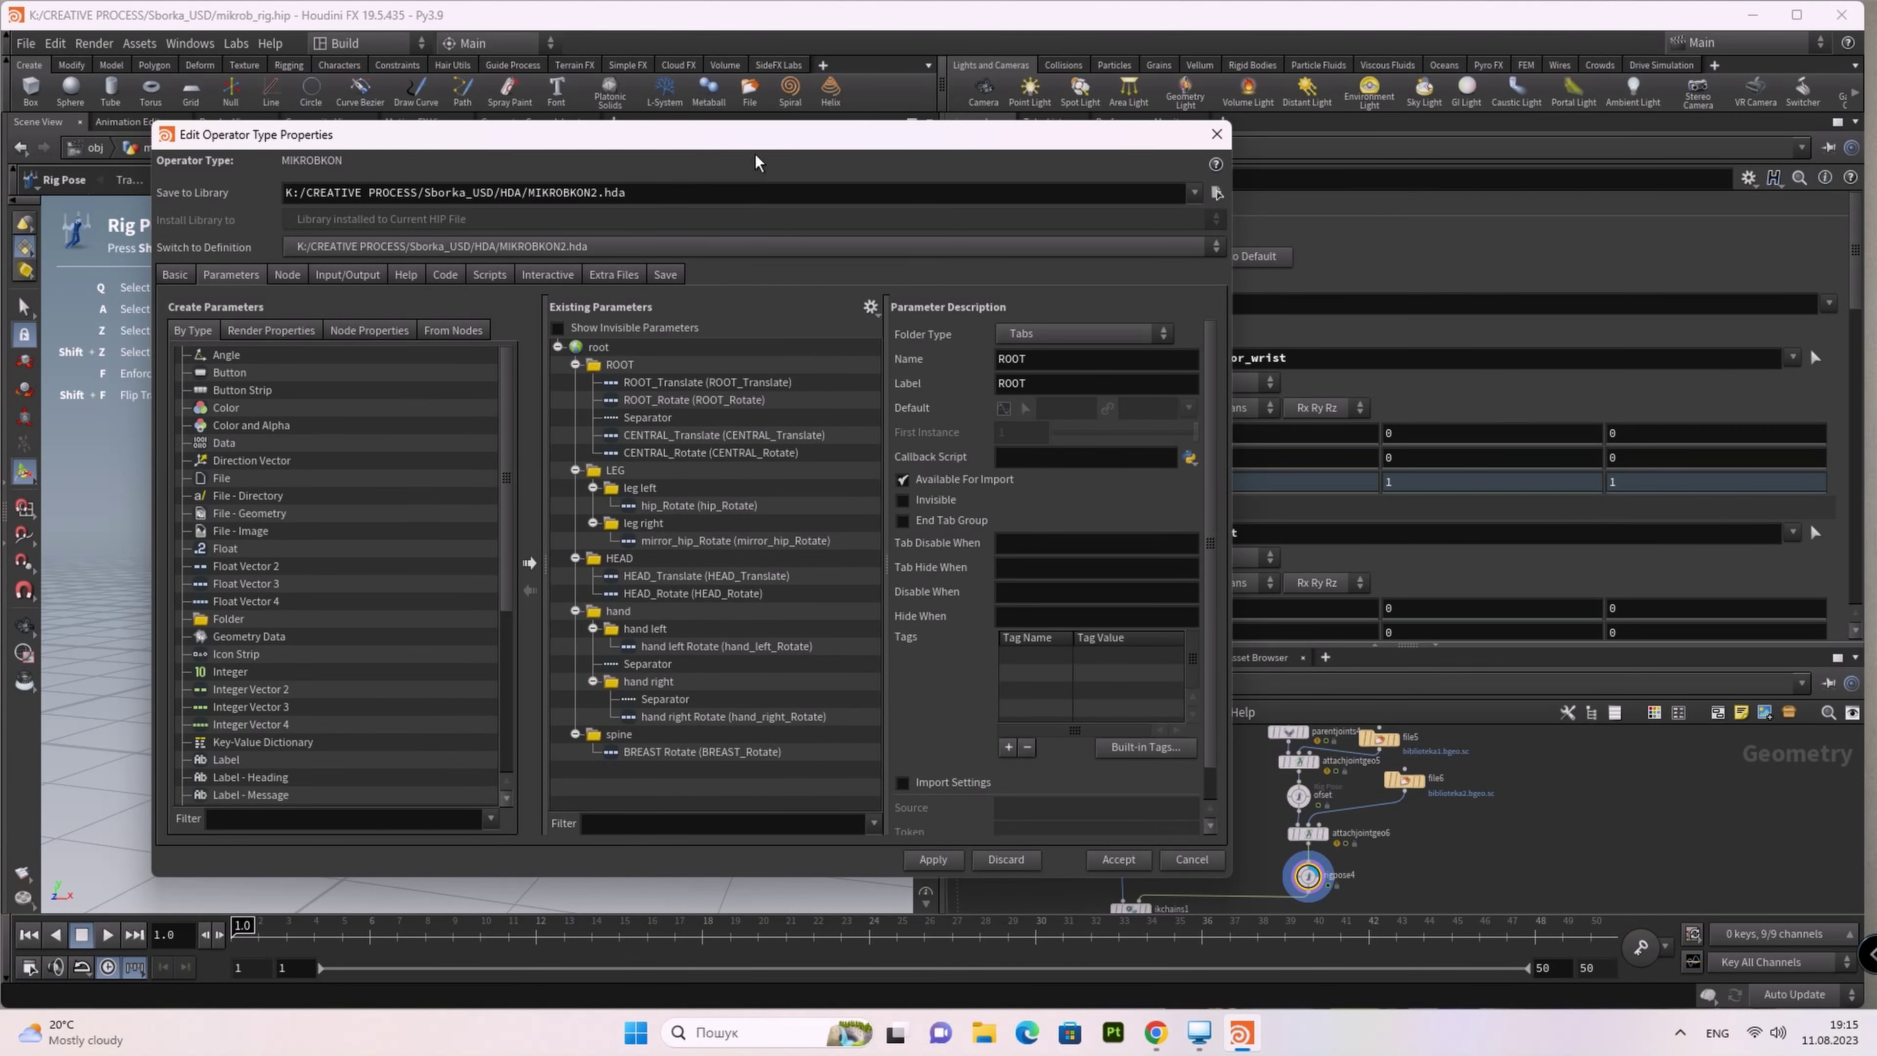
drag(757, 162, 619, 80)
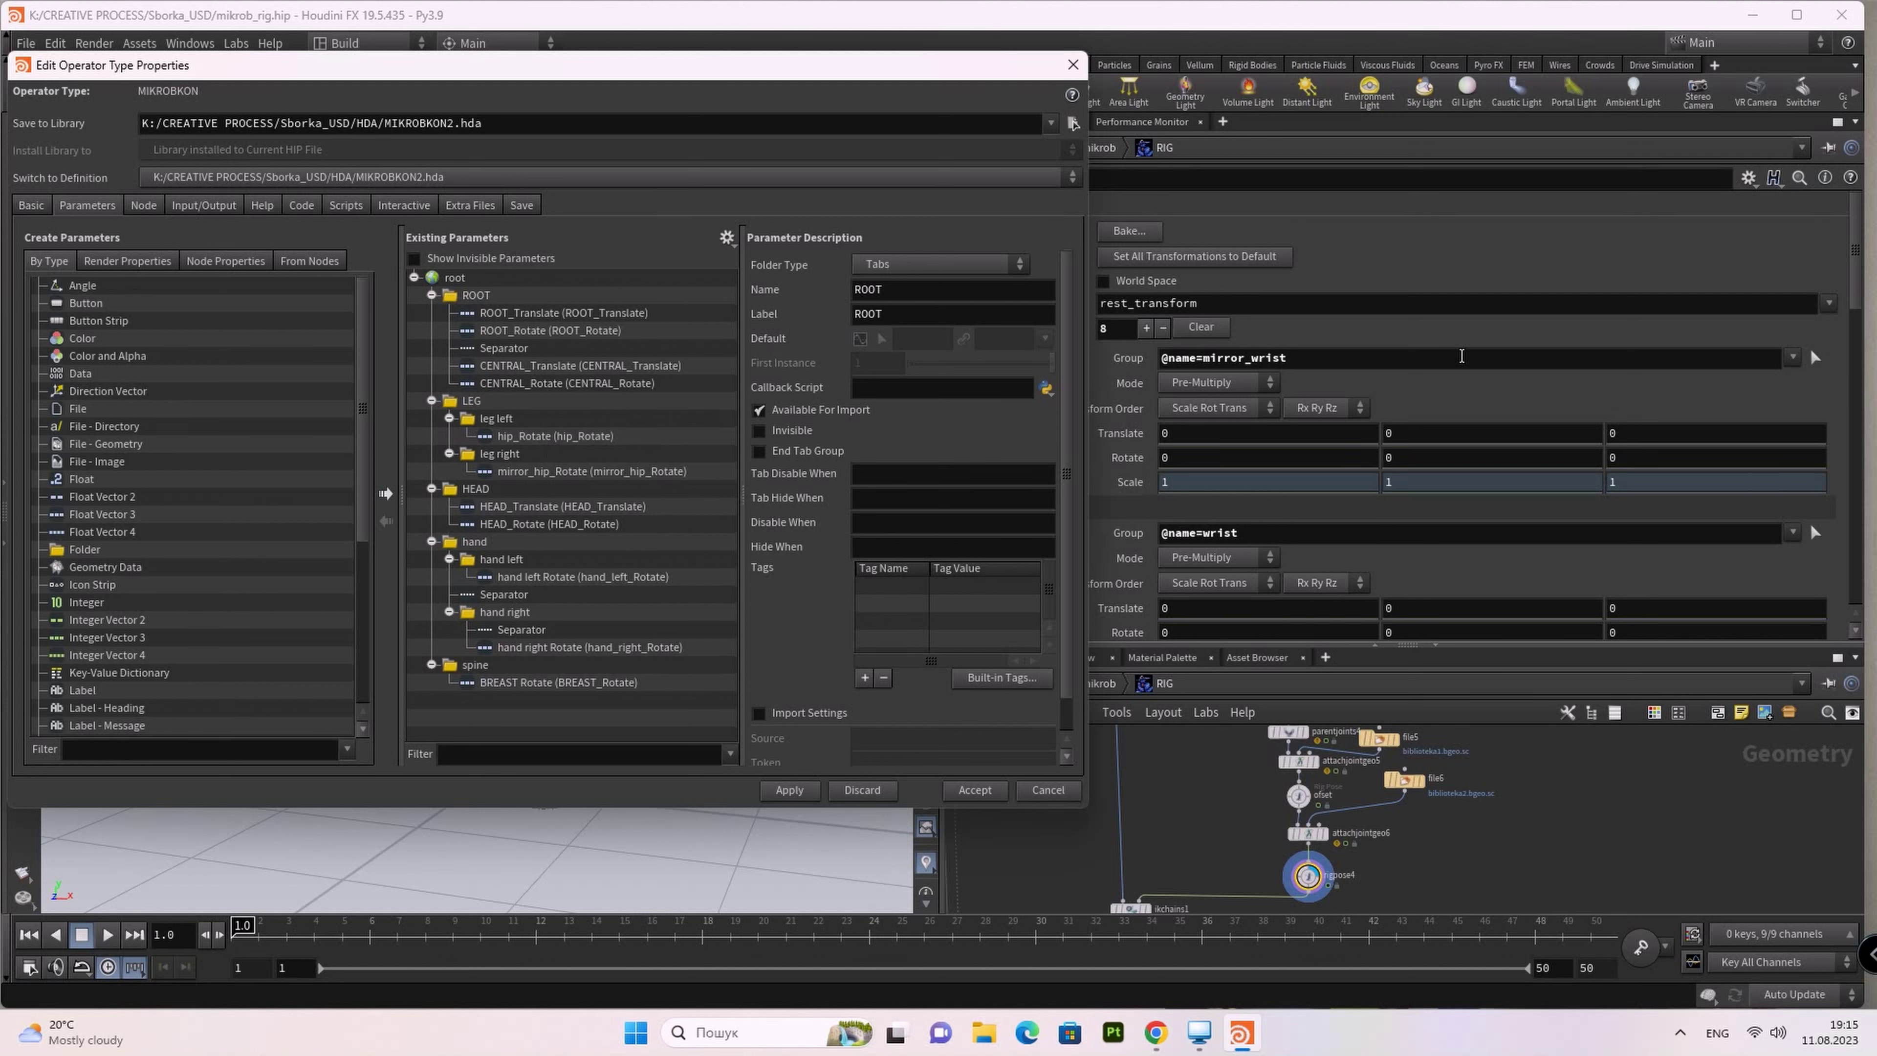
Step: Scroll the parameter pane down to the knee rotation parameter and select it
scroll(1541, 294, down, 1)
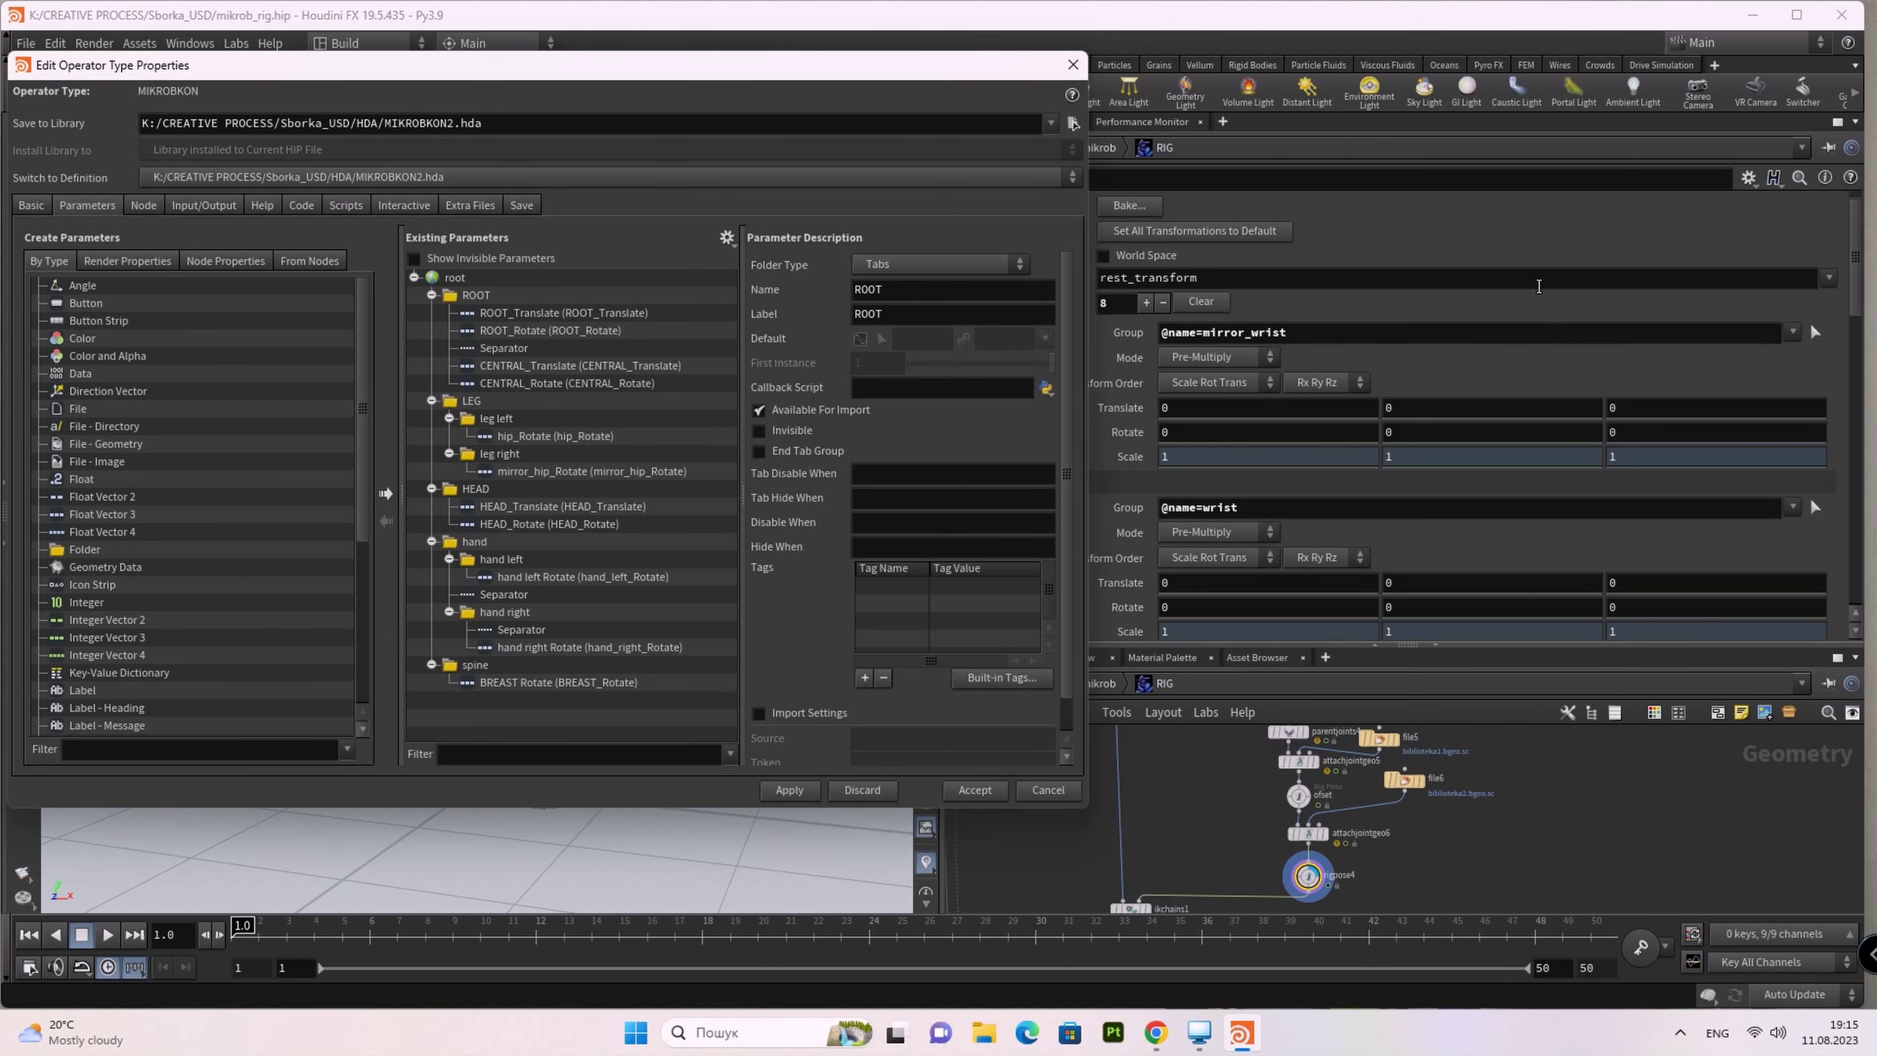
scroll(1538, 288, down, 3)
scroll(1529, 296, down, 3)
scroll(1519, 303, down, 3)
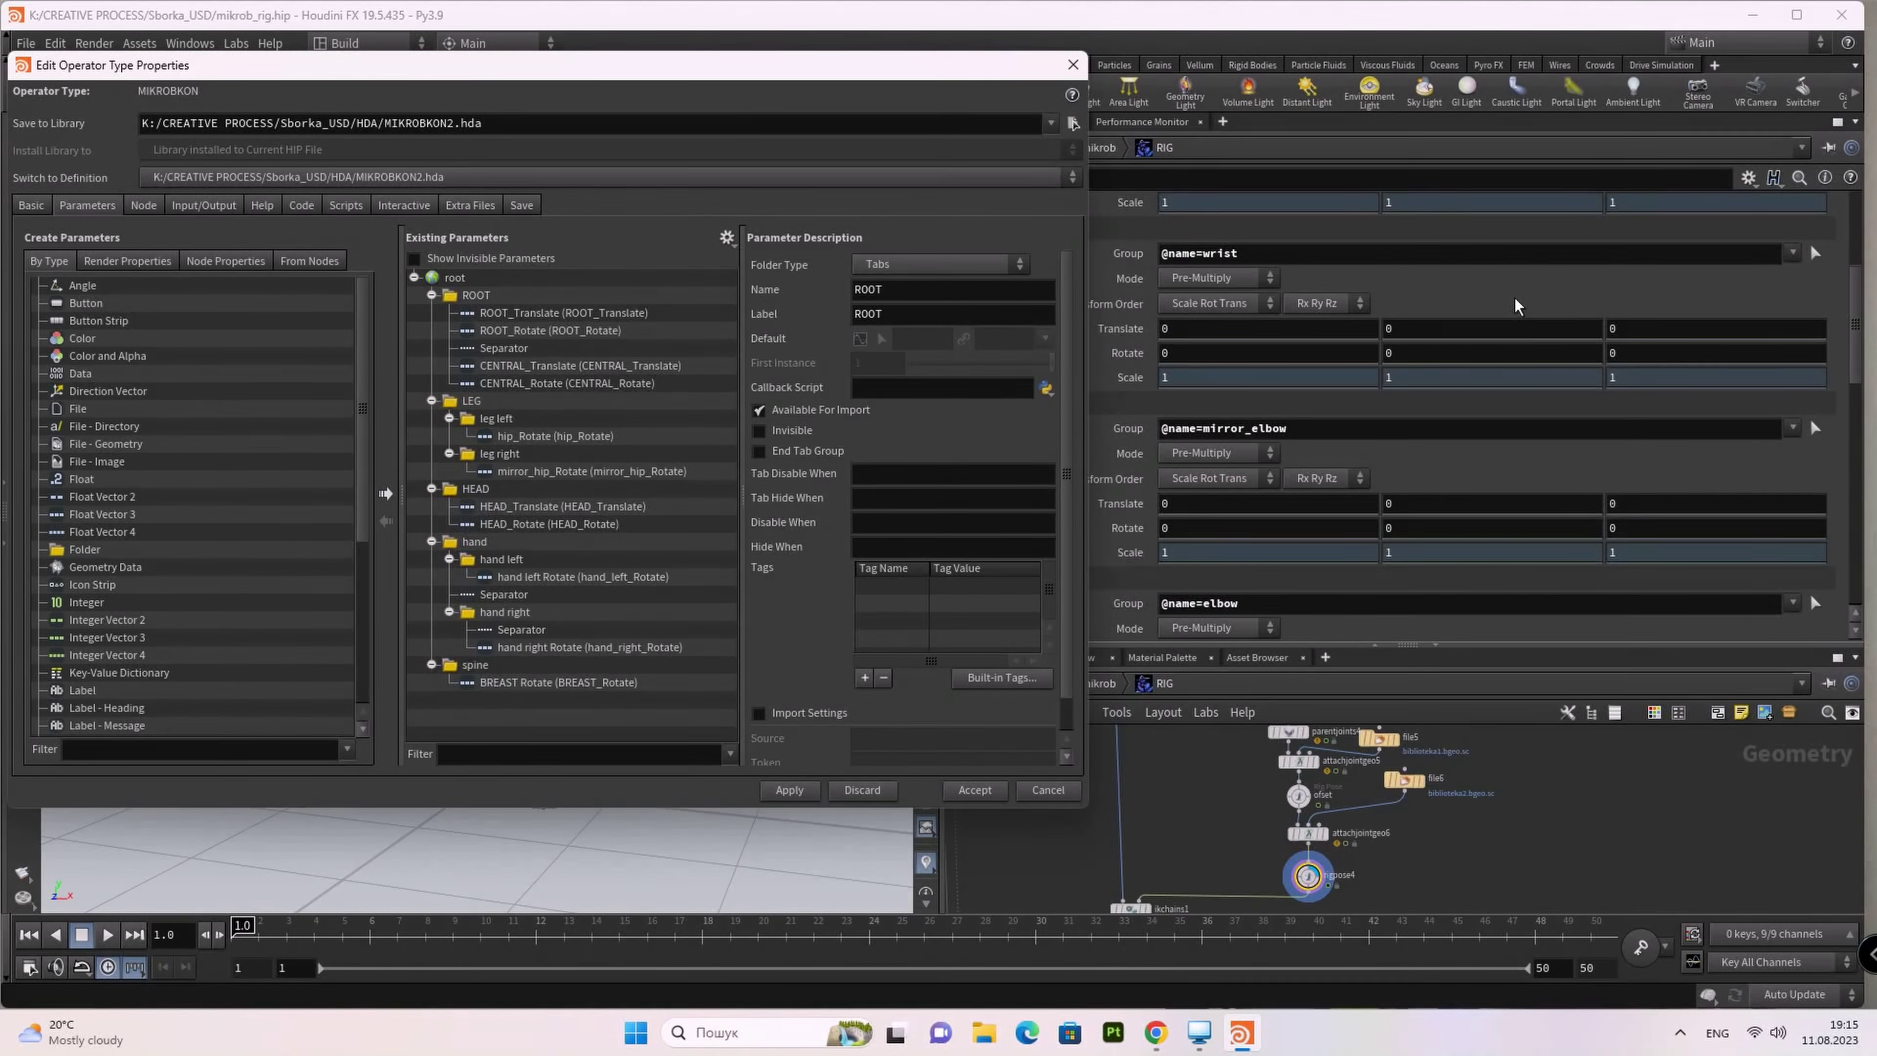
scroll(1515, 306, down, 3)
scroll(1515, 306, down, 2)
scroll(1515, 305, down, 3)
scroll(1514, 305, down, 2)
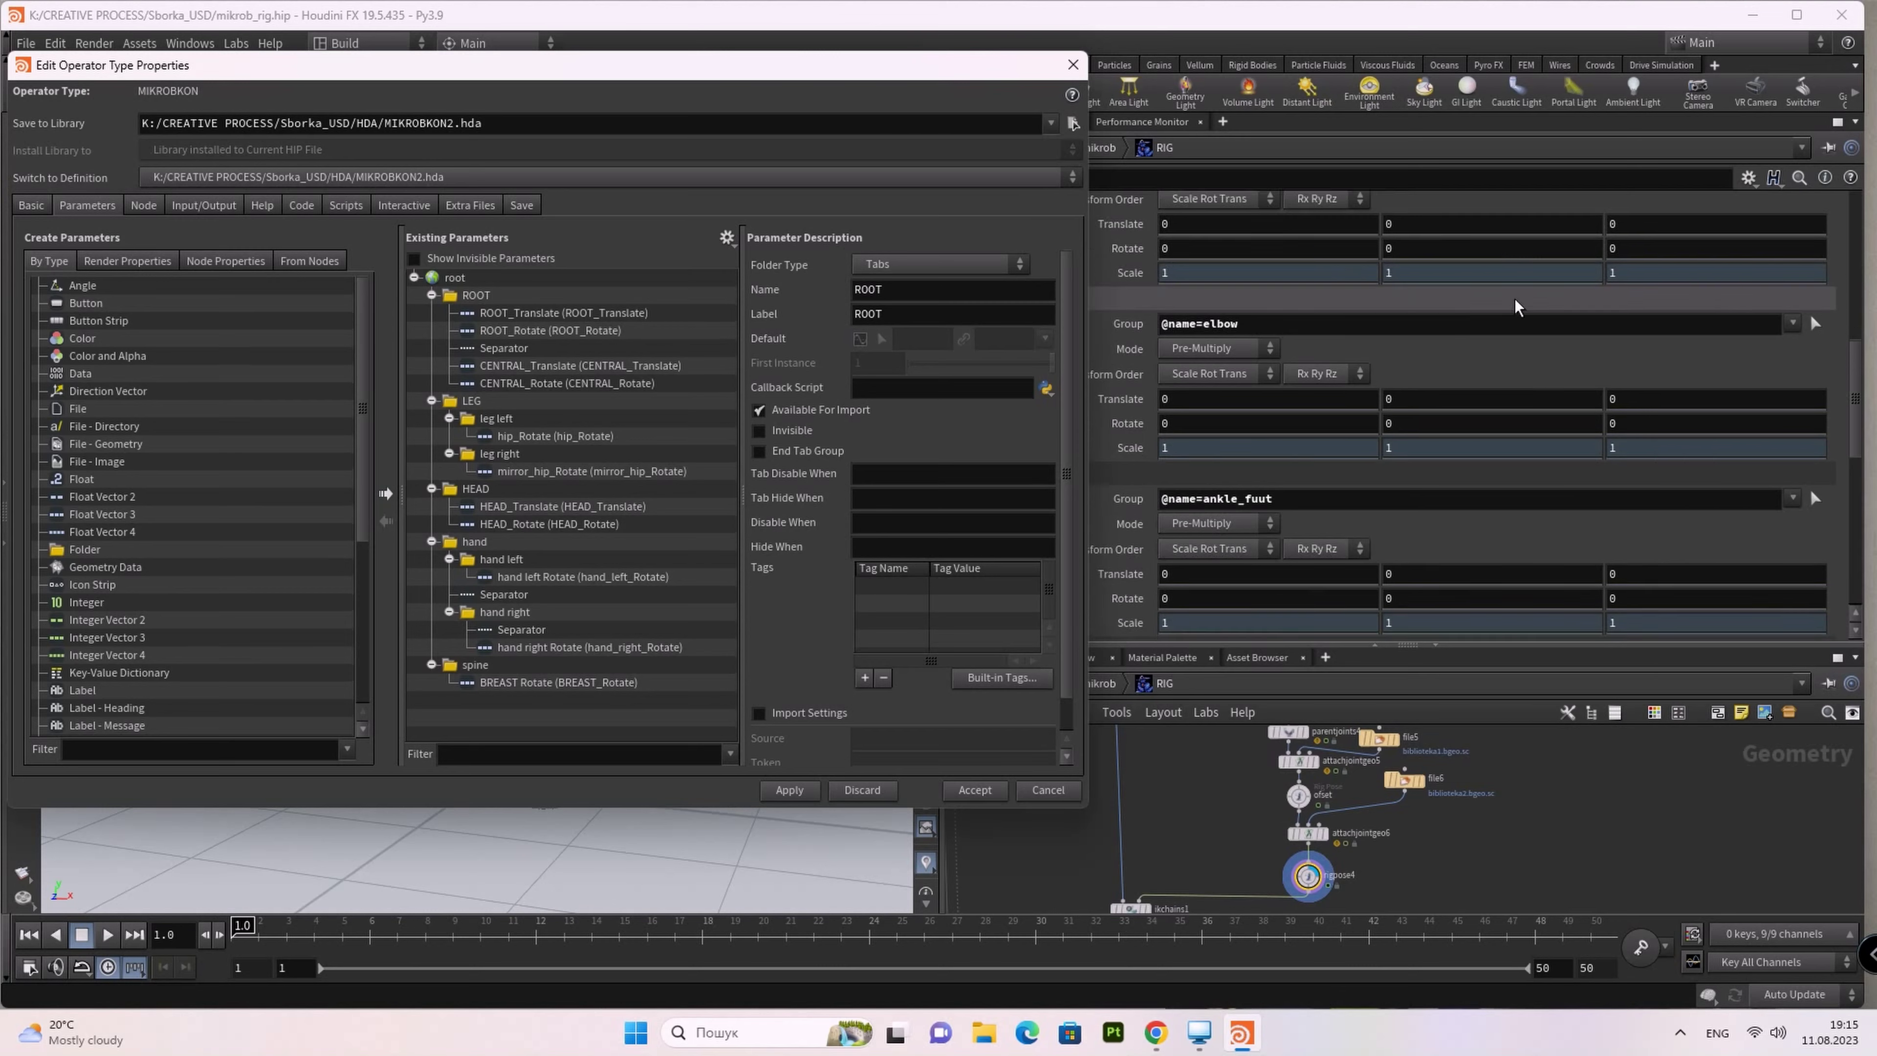
scroll(1514, 307, down, 3)
scroll(1516, 309, down, 3)
scroll(1517, 314, down, 2)
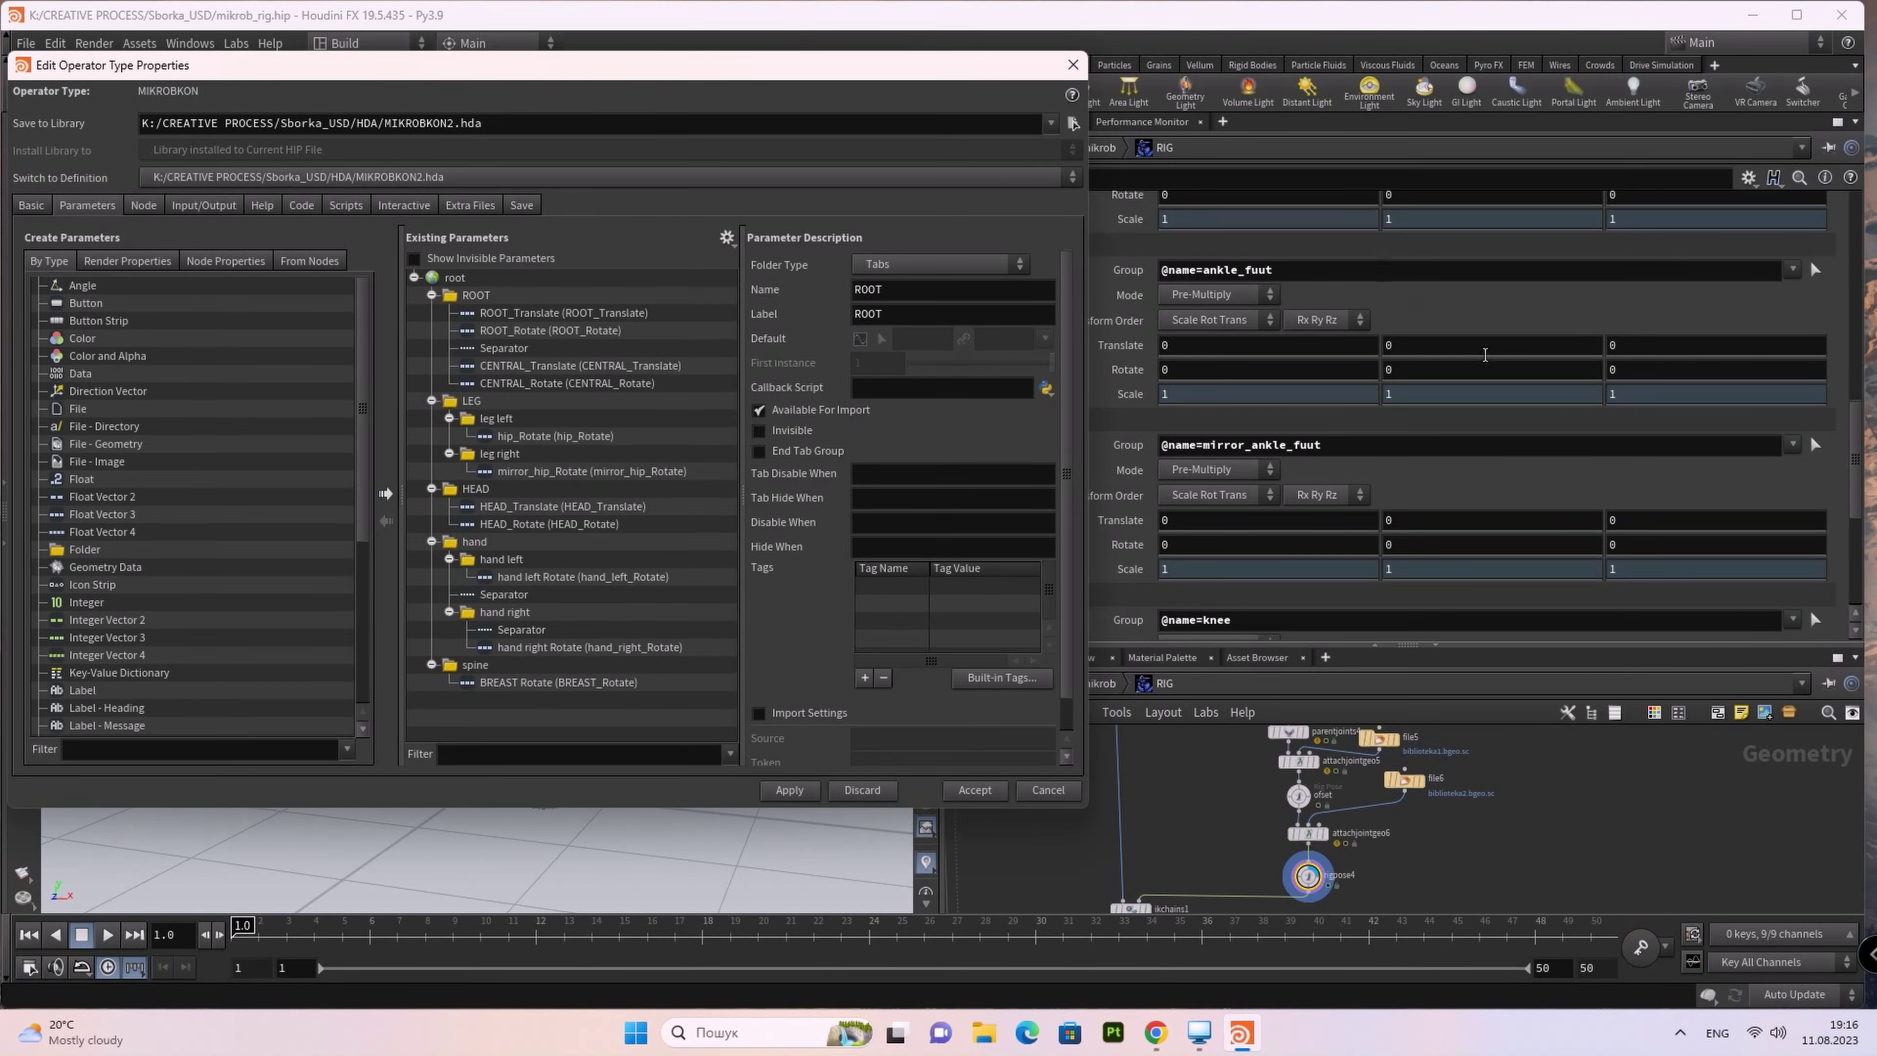
scroll(1486, 354, down, 3)
scroll(1485, 355, down, 2)
scroll(1485, 355, down, 2)
scroll(1485, 355, down, 2)
scroll(1485, 355, down, 1)
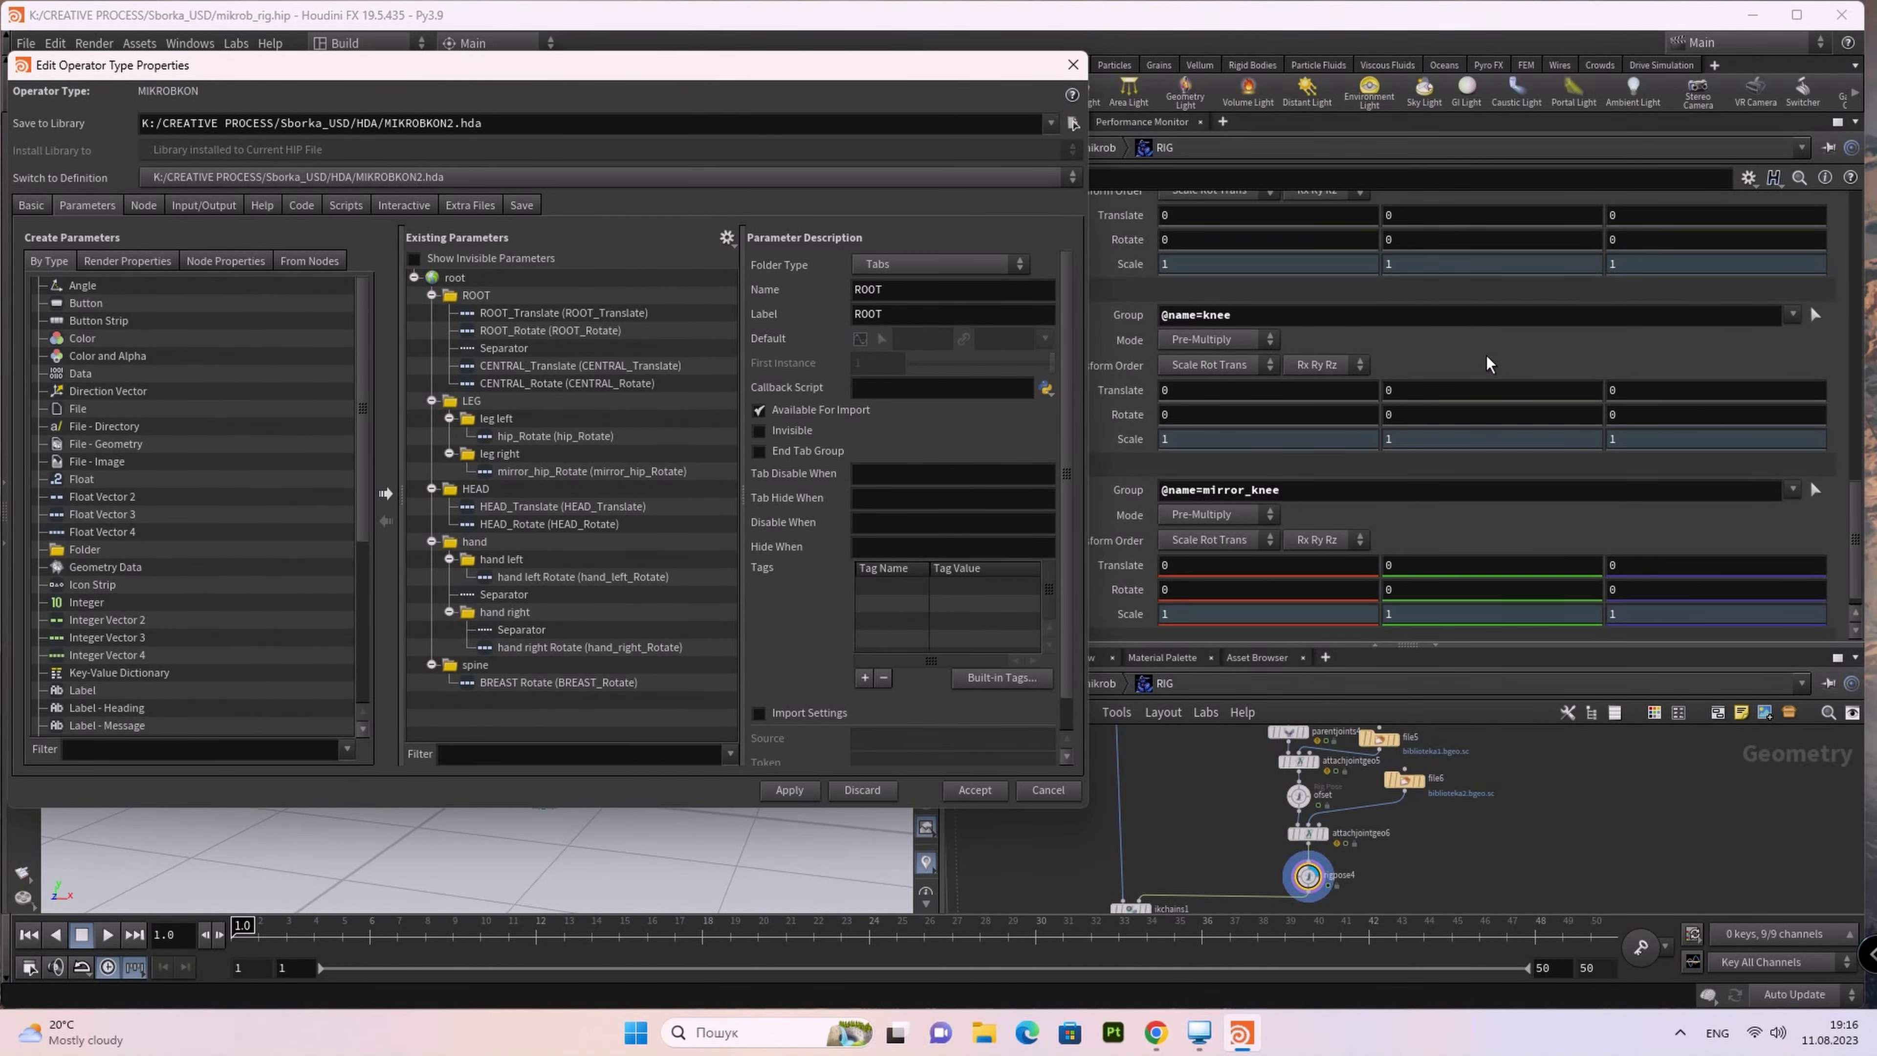
scroll(1485, 354, down, 2)
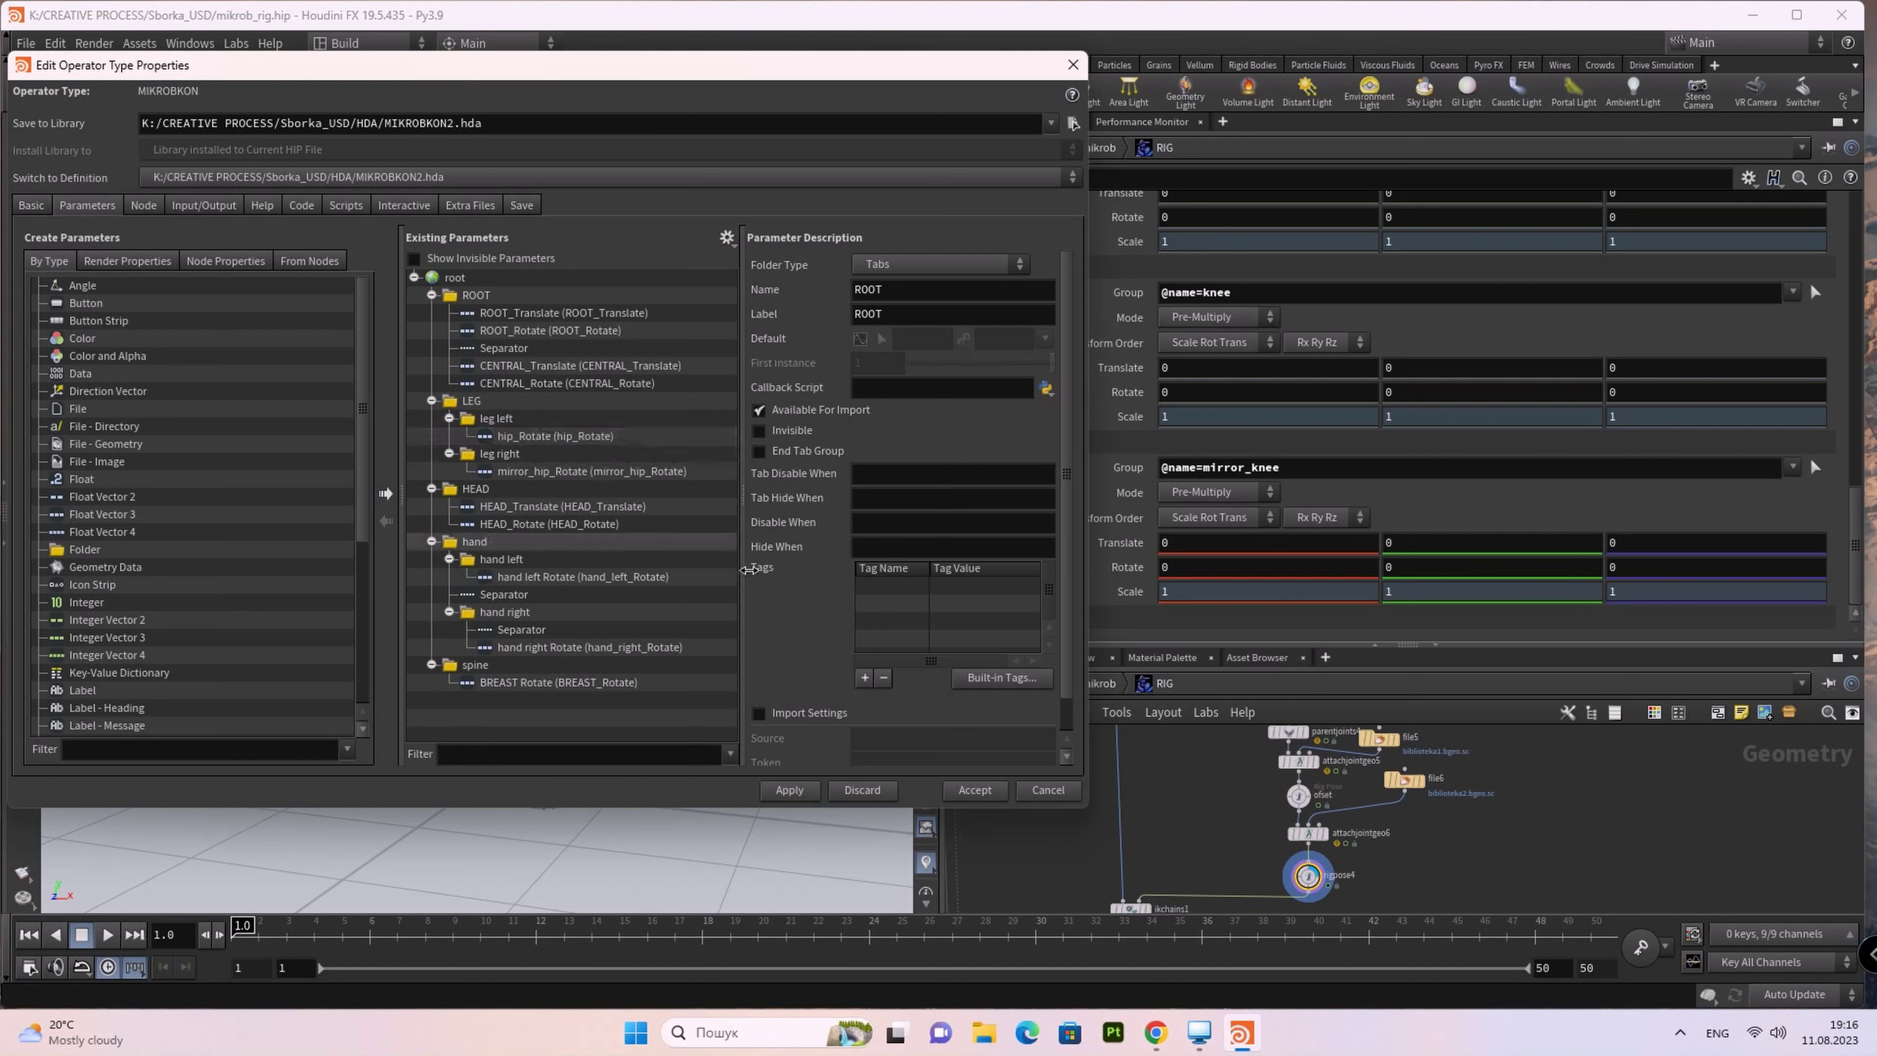
click(1135, 399)
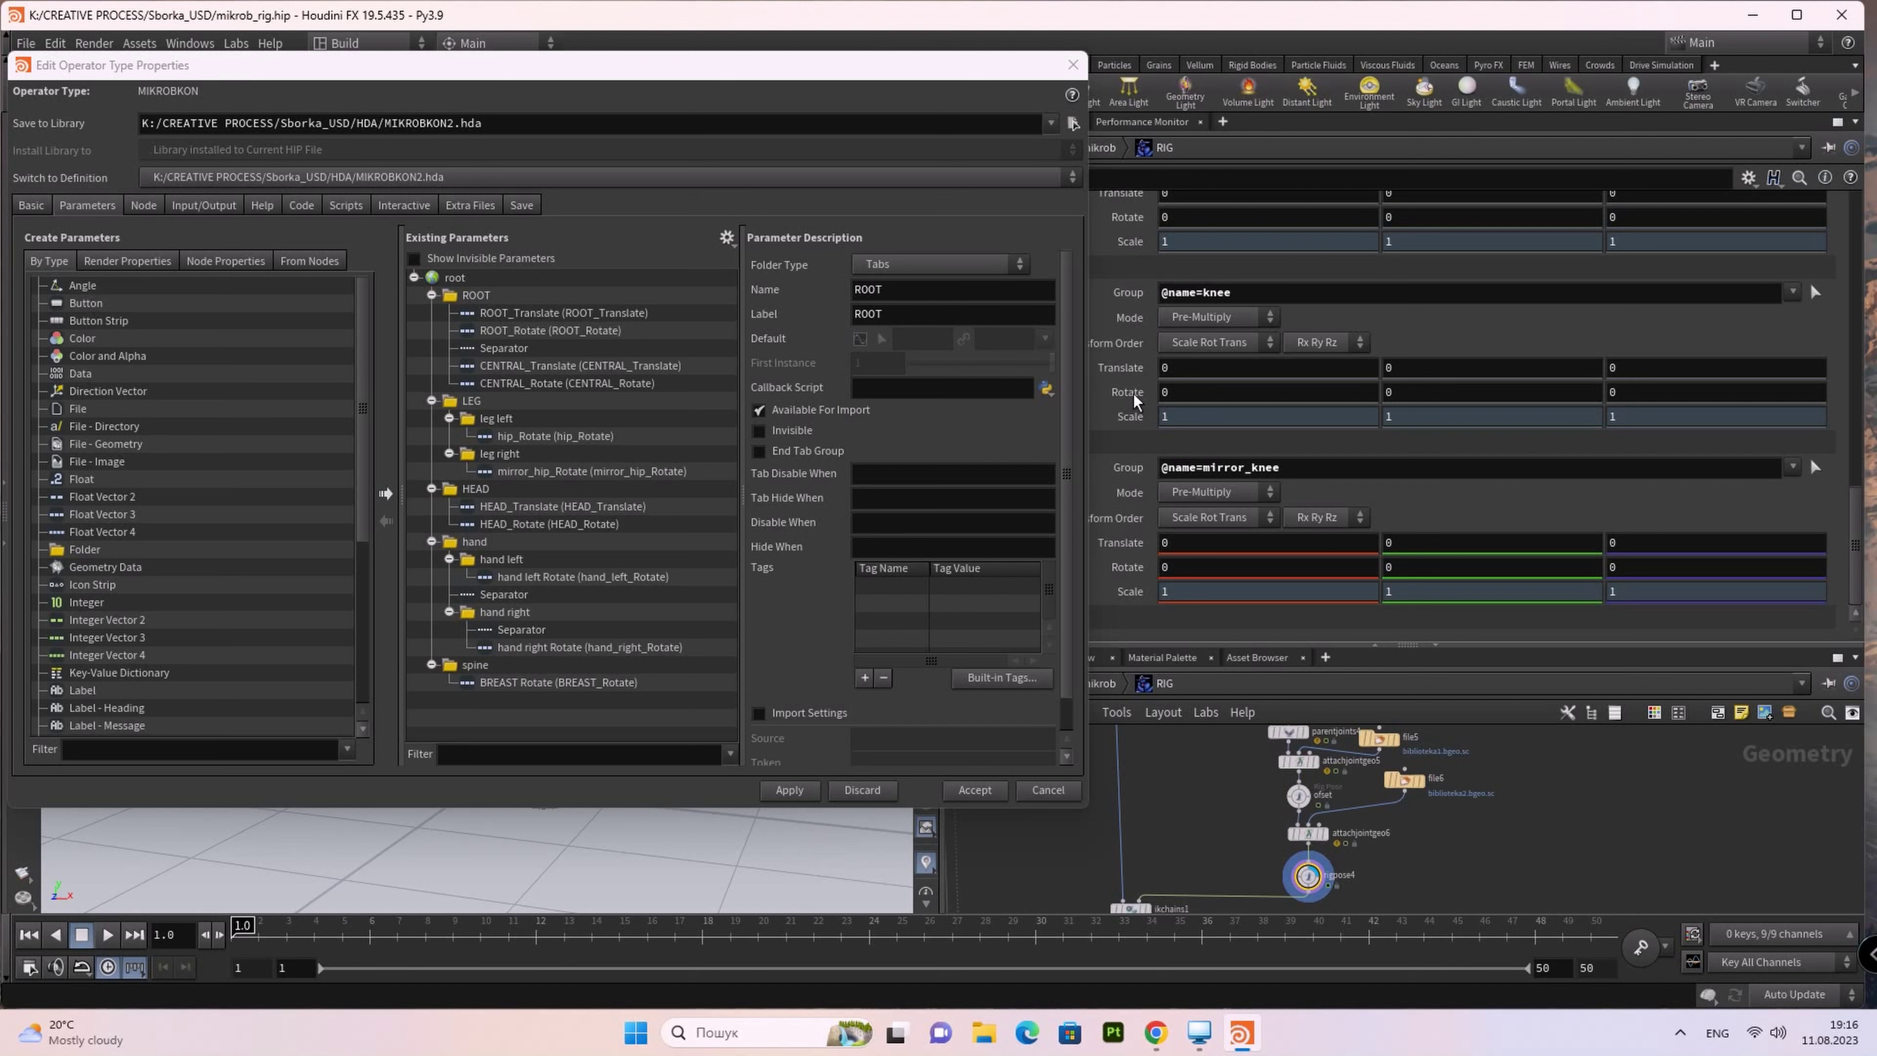
Step: Put knee Rotate and Translate into leg left, and mirror_knee Rotate and Translate into leg right
drag(1135, 400, 468, 427)
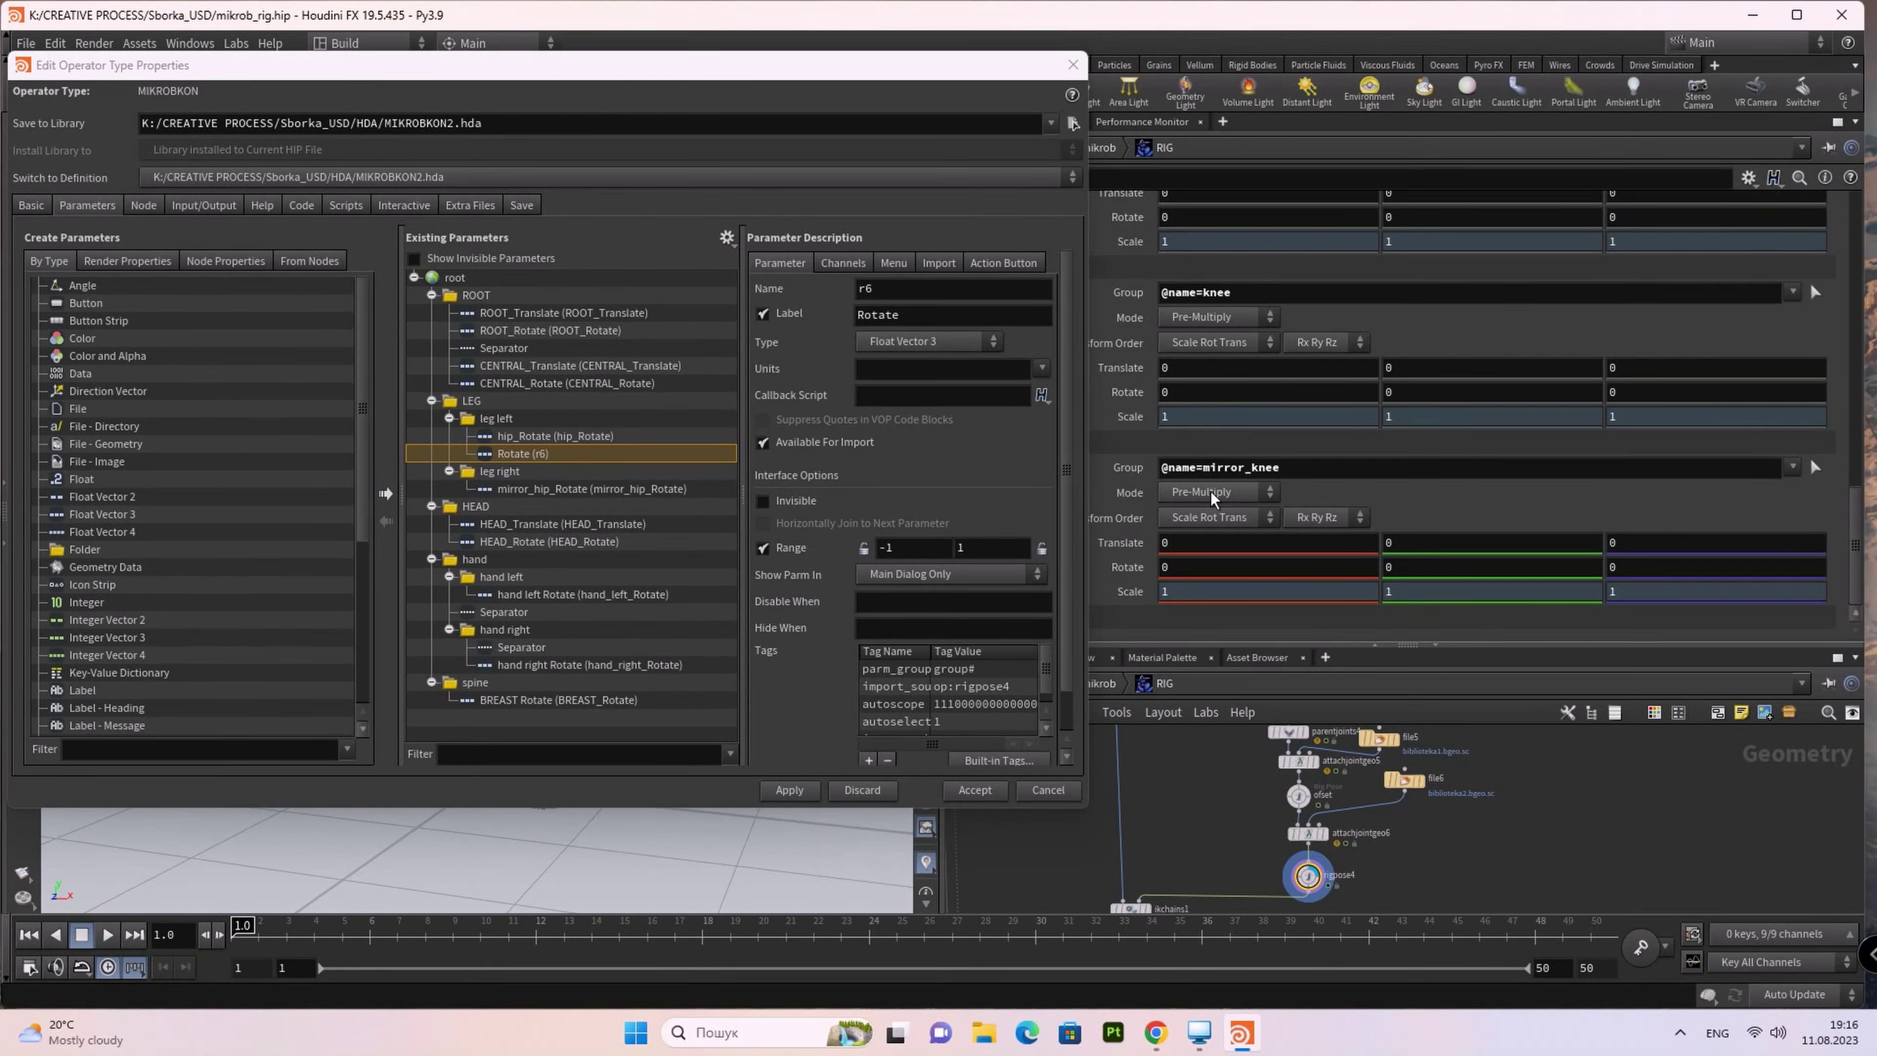
mouse_move(1133, 369)
mouse_down()
mouse_move(542, 484)
mouse_move(471, 430)
mouse_up()
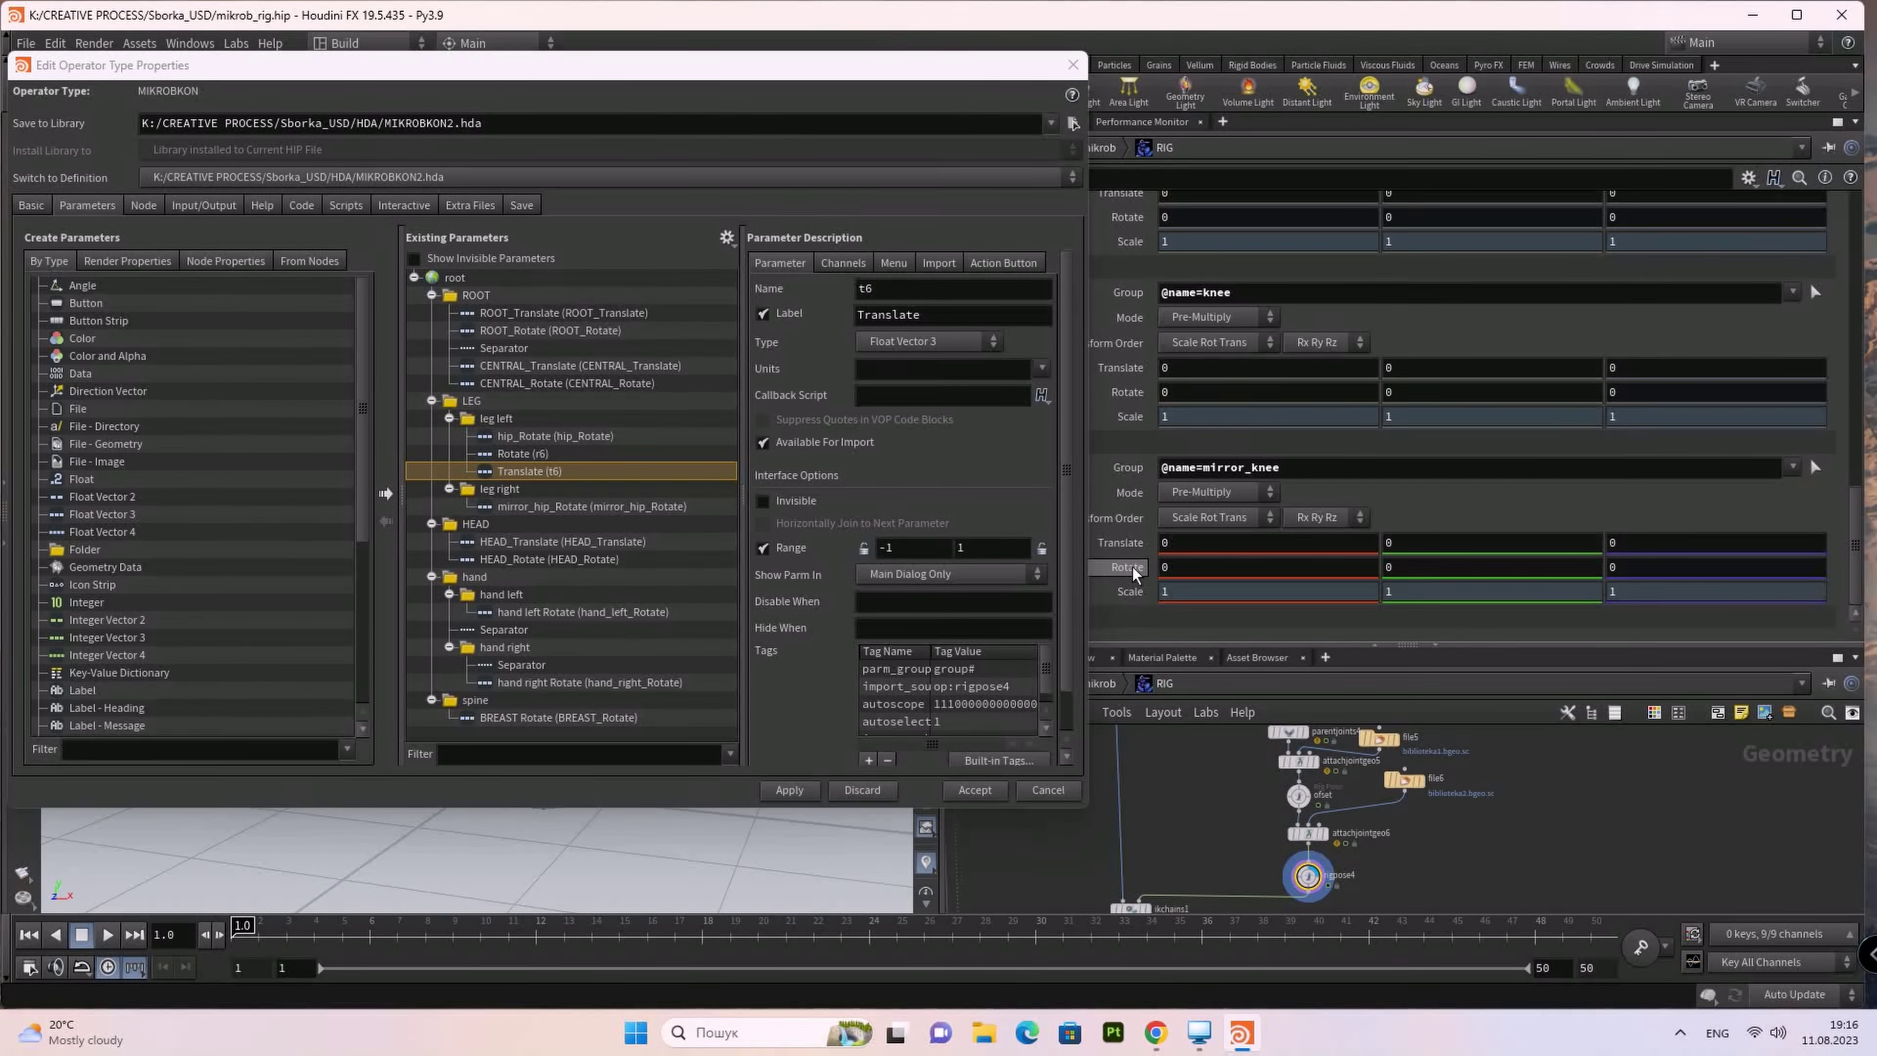
drag(1128, 570, 467, 492)
drag(466, 493, 464, 492)
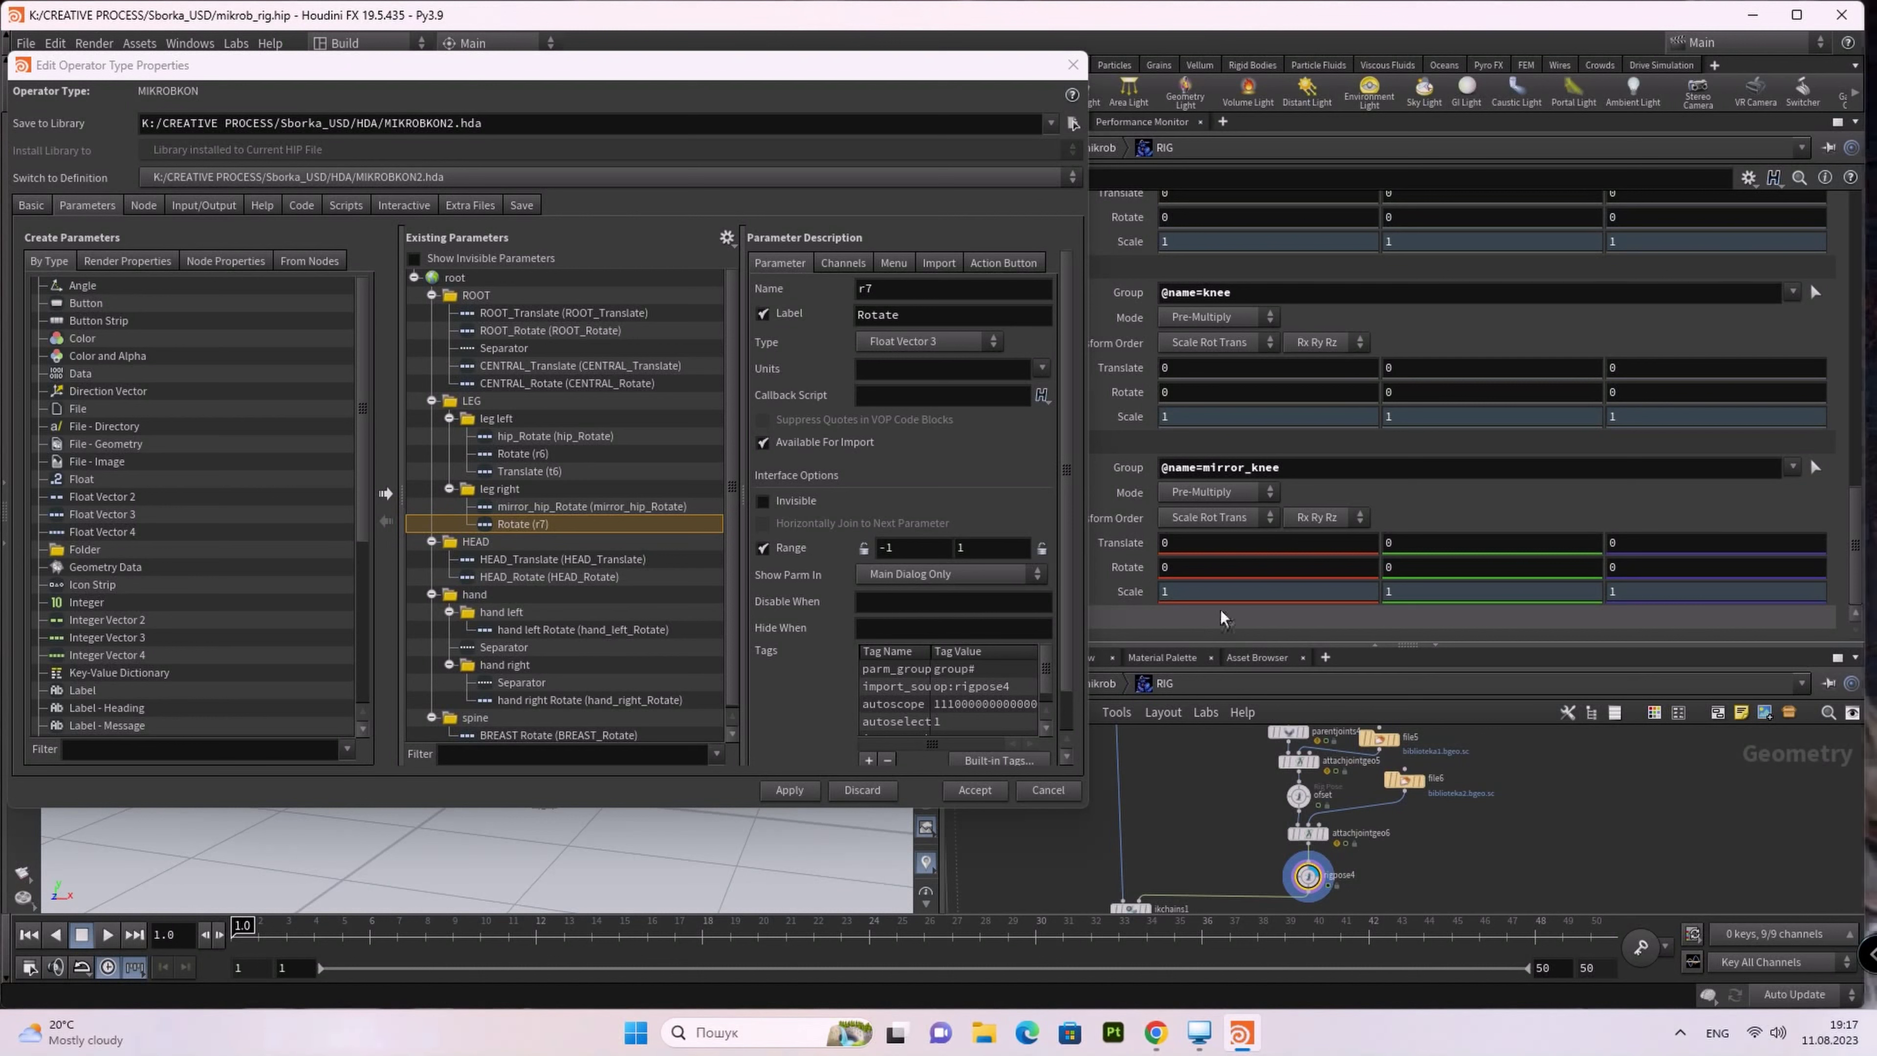
drag(902, 607, 468, 495)
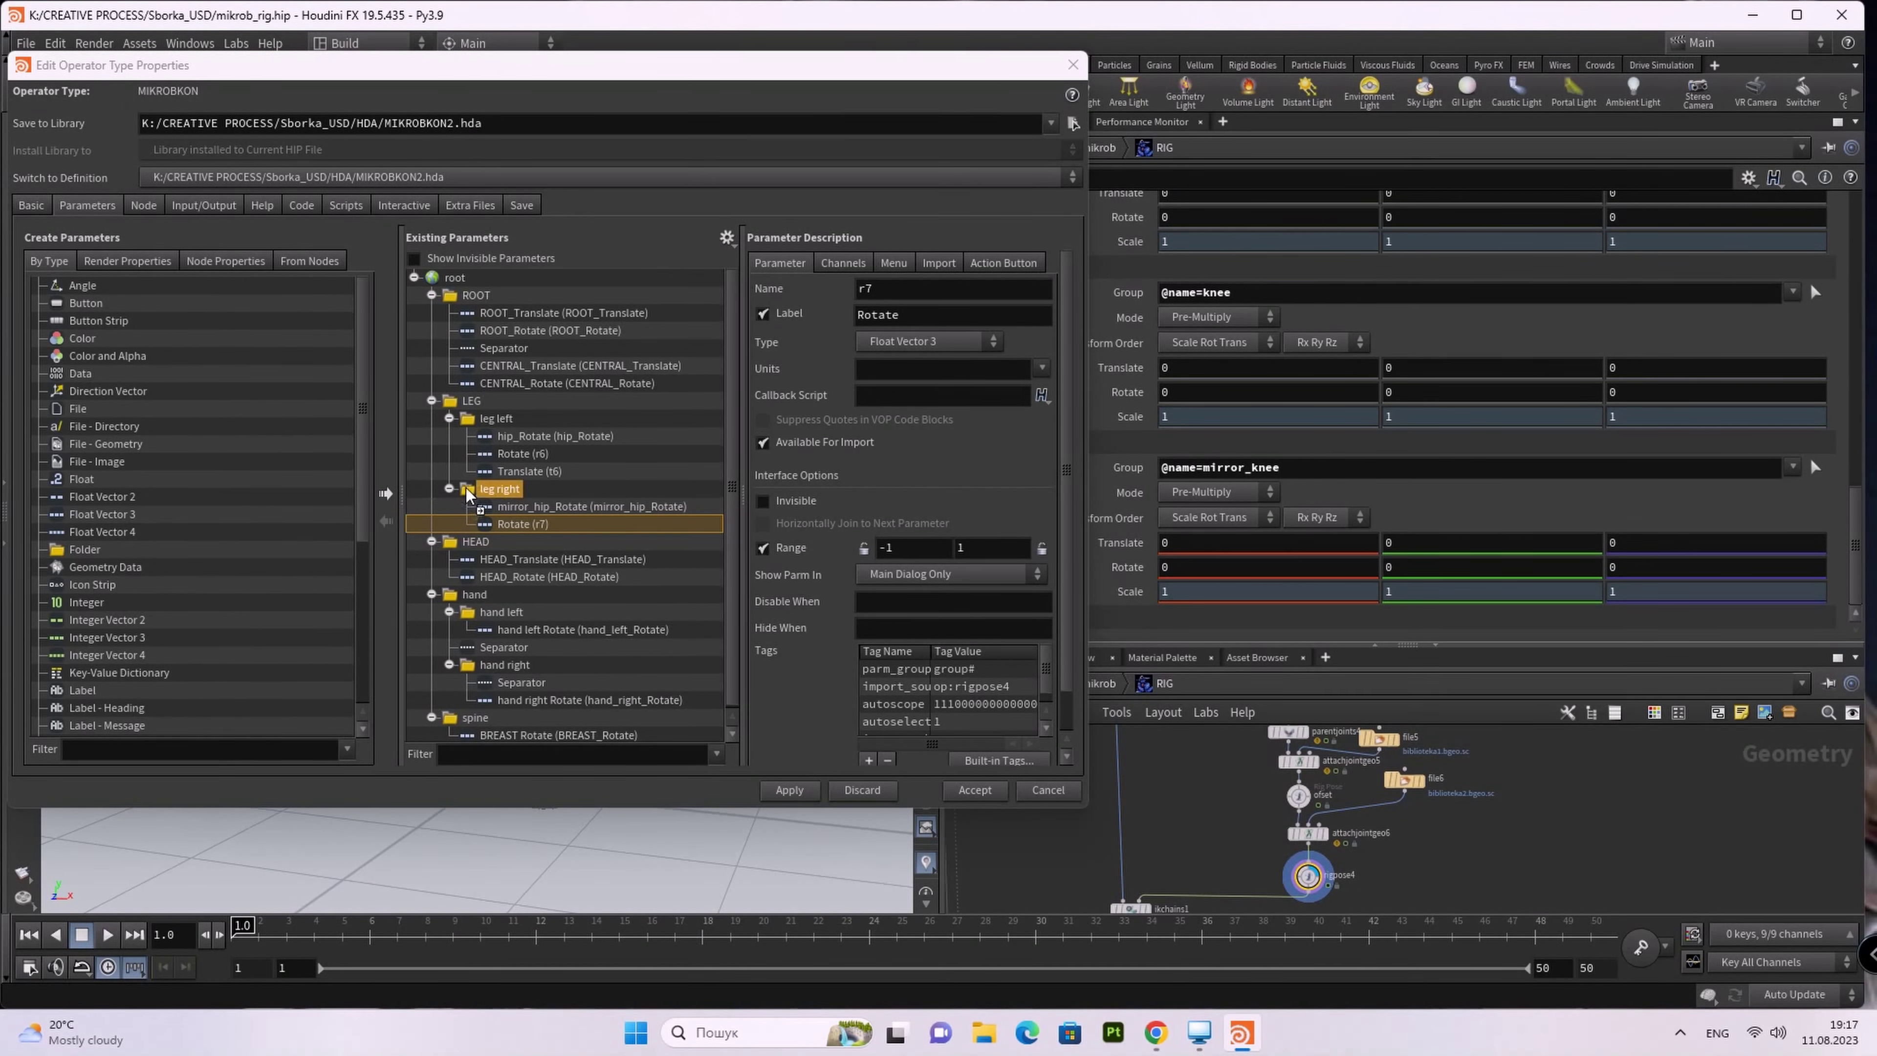
drag(467, 495, 468, 494)
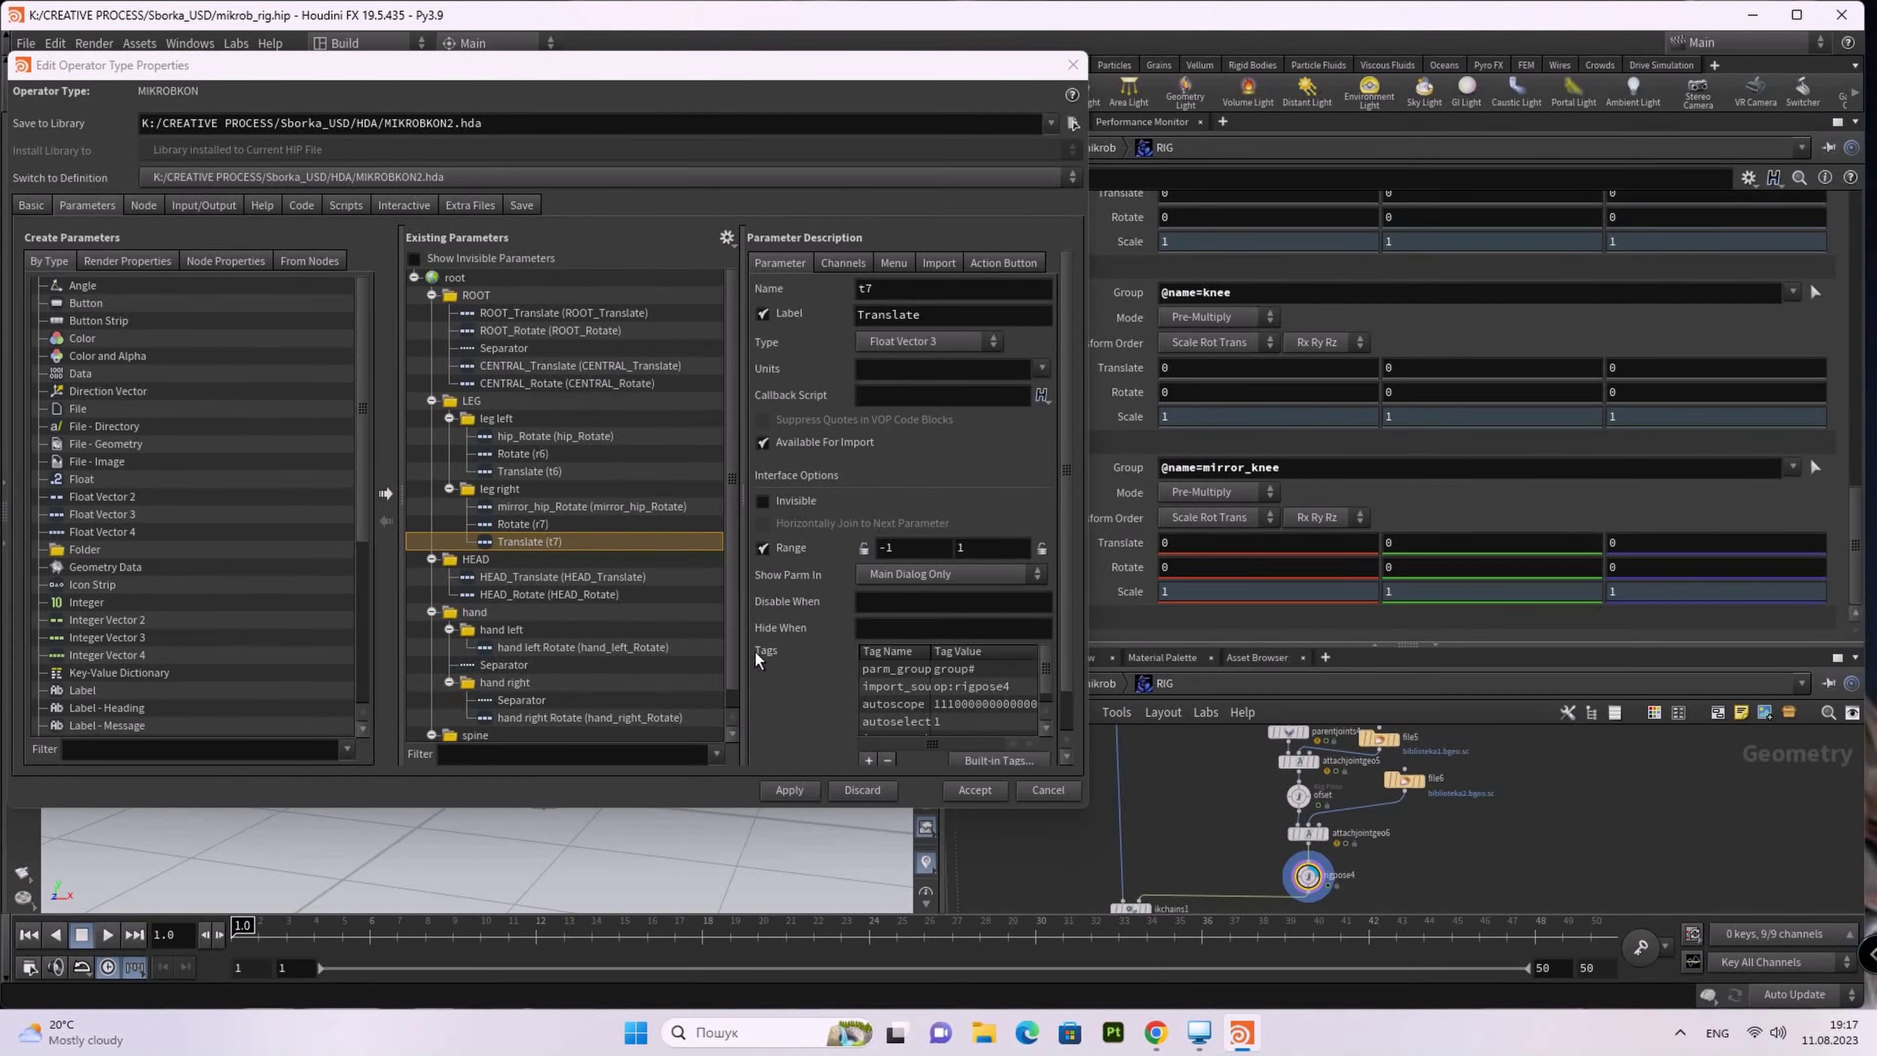
scroll(203, 568, down, 4)
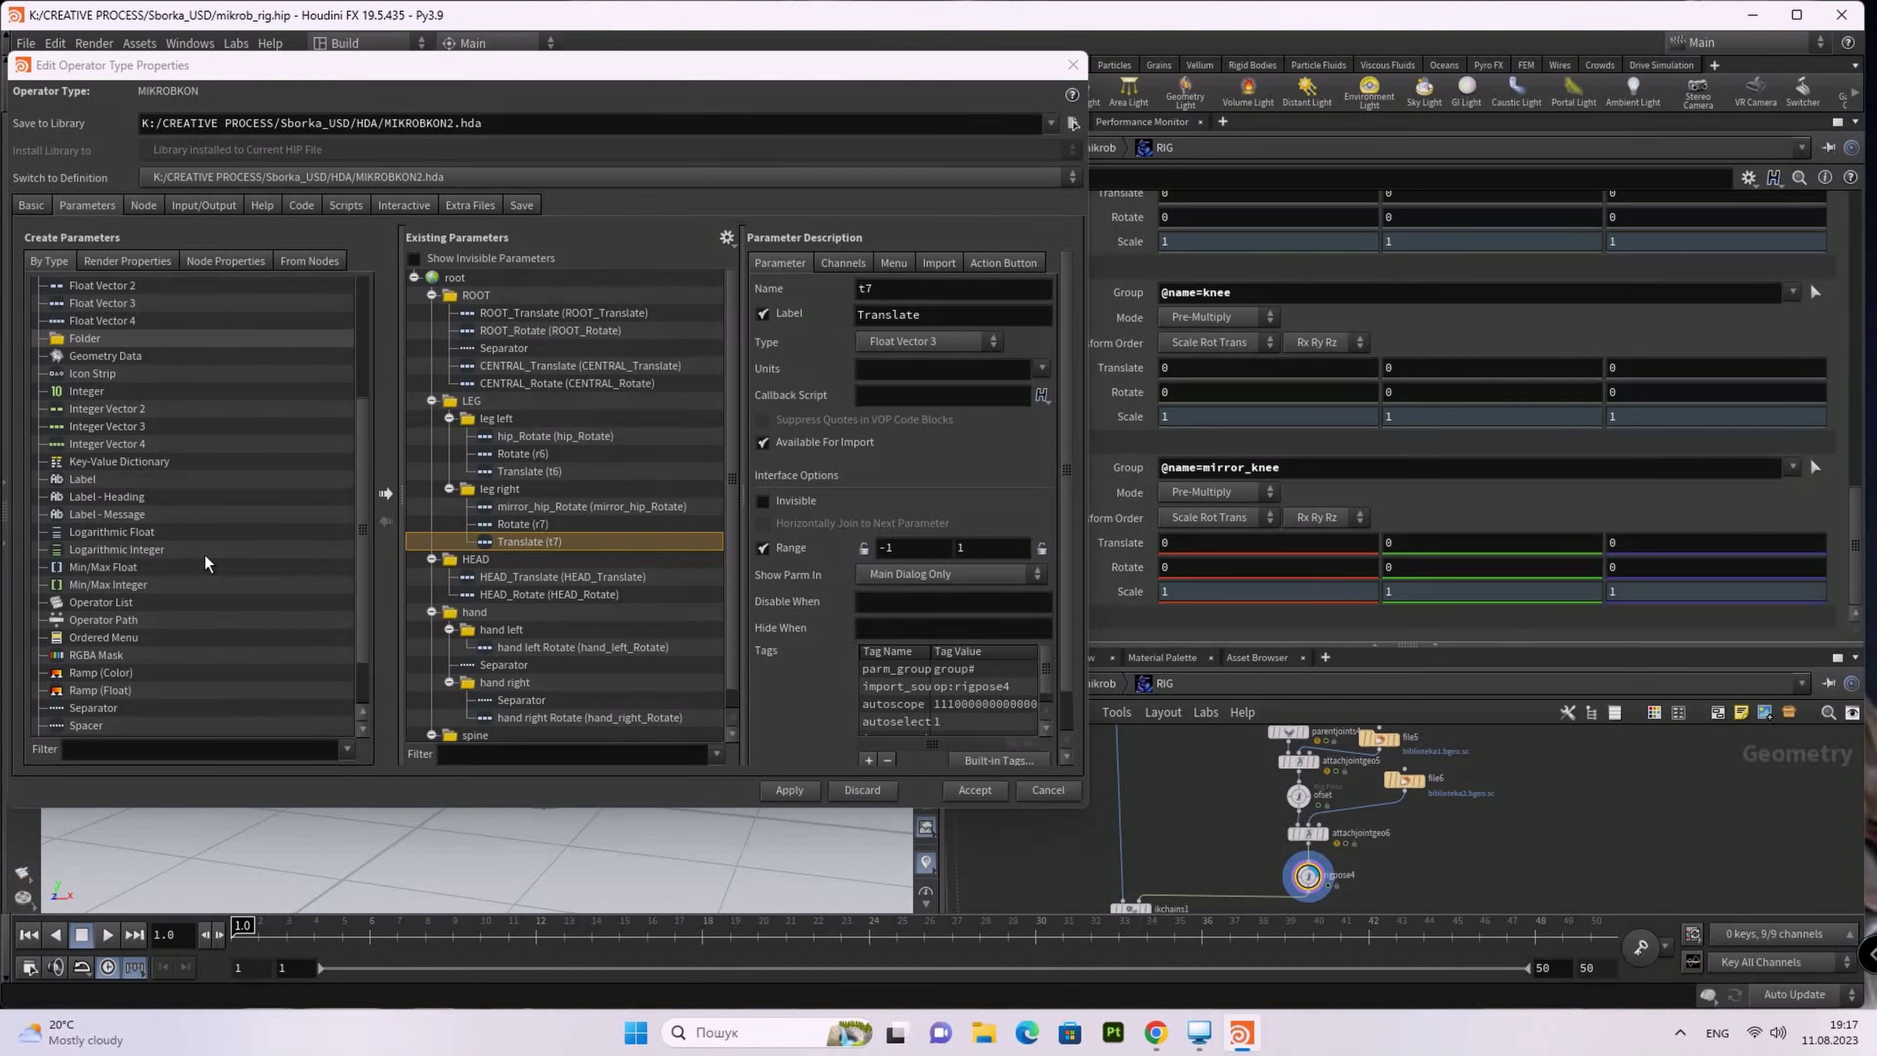
Step: Insert separators after hip_Rotate in leg left and mirror_hip_Rotate in leg right
scroll(204, 554, down, 2)
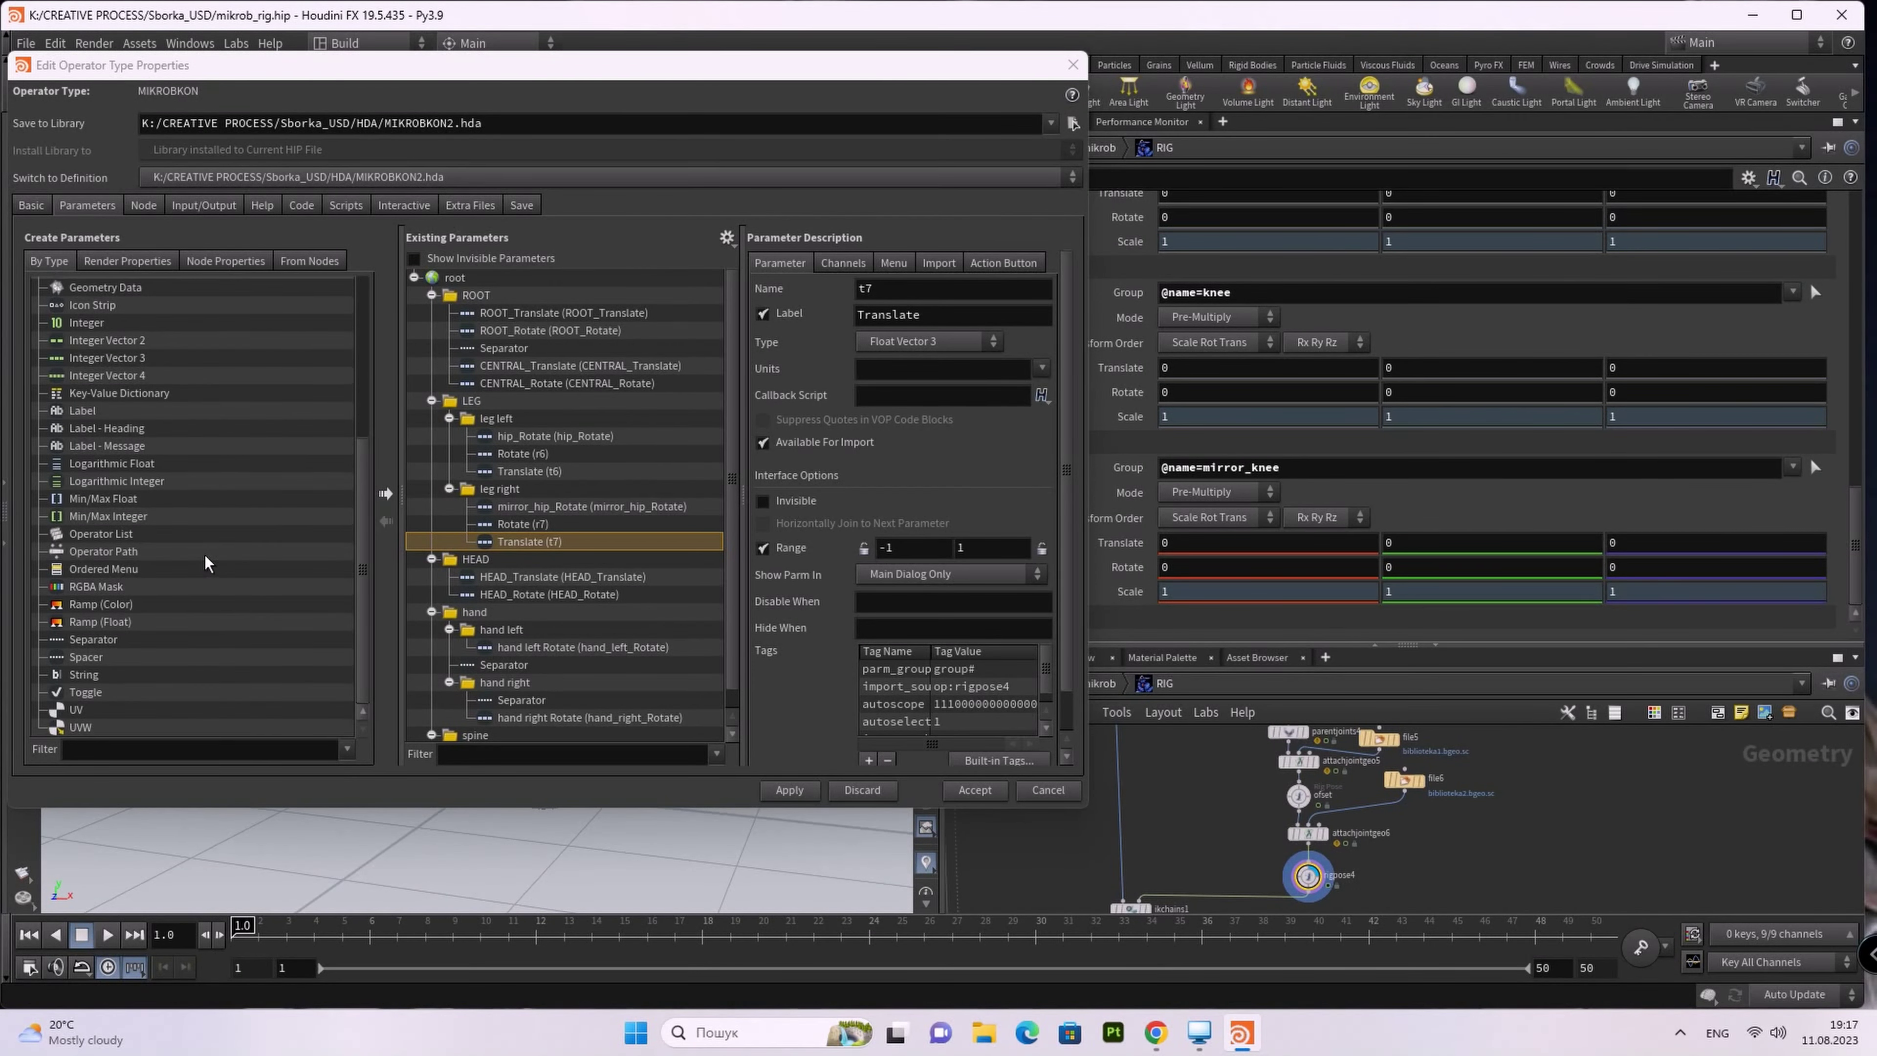
click(92, 641)
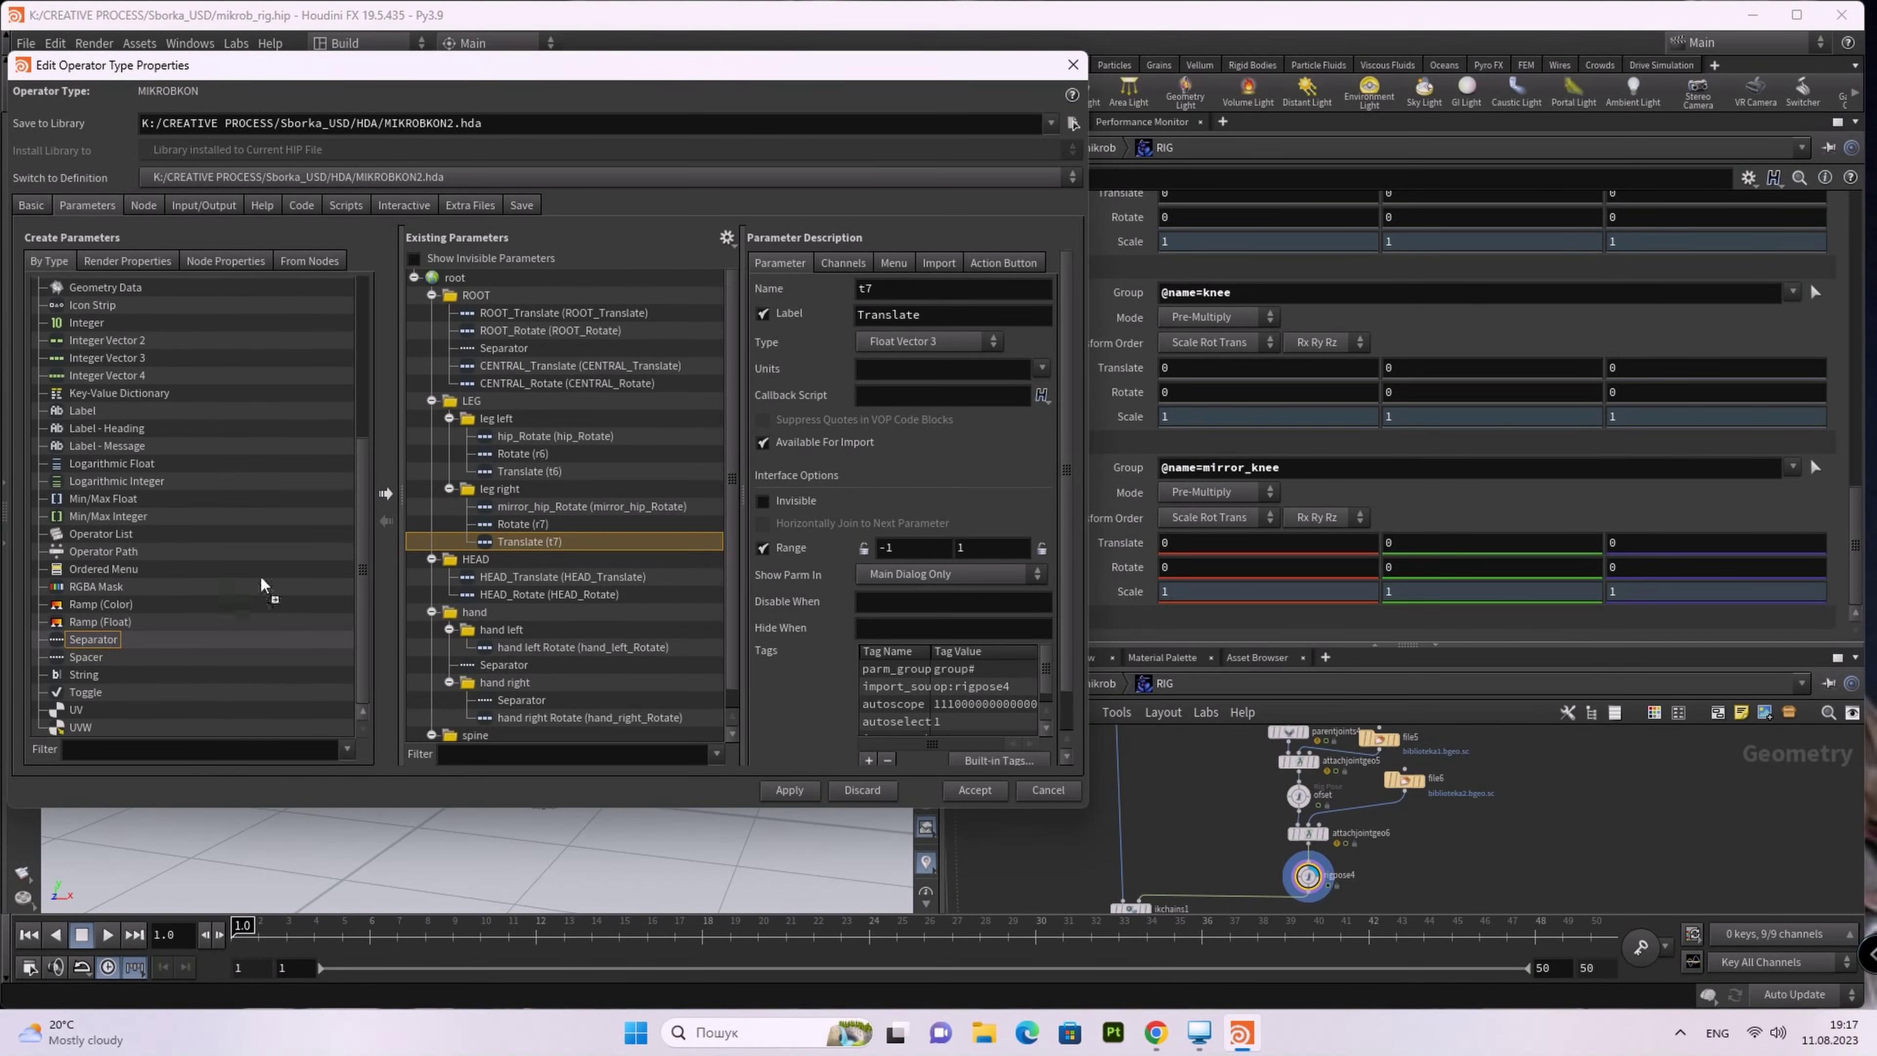
drag(375, 556, 581, 450)
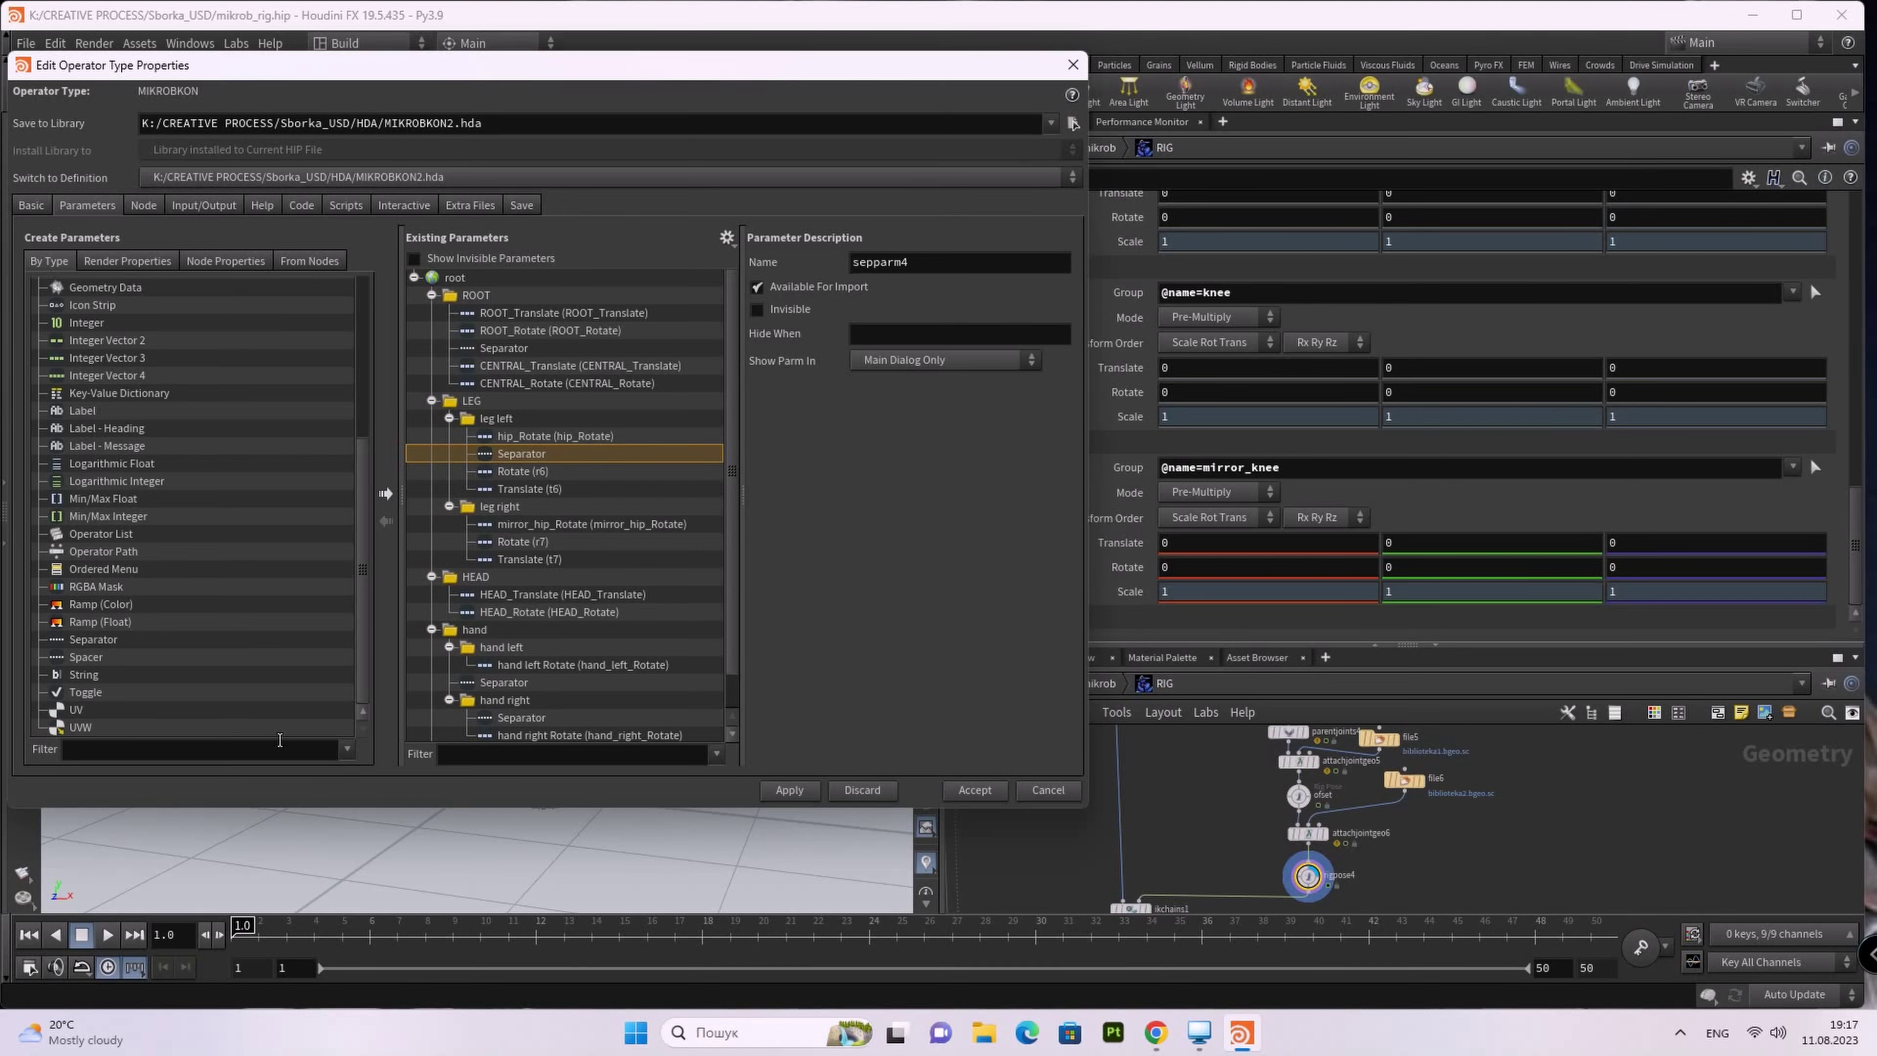
mouse_move(88, 640)
mouse_down()
mouse_move(543, 547)
mouse_move(529, 531)
mouse_up()
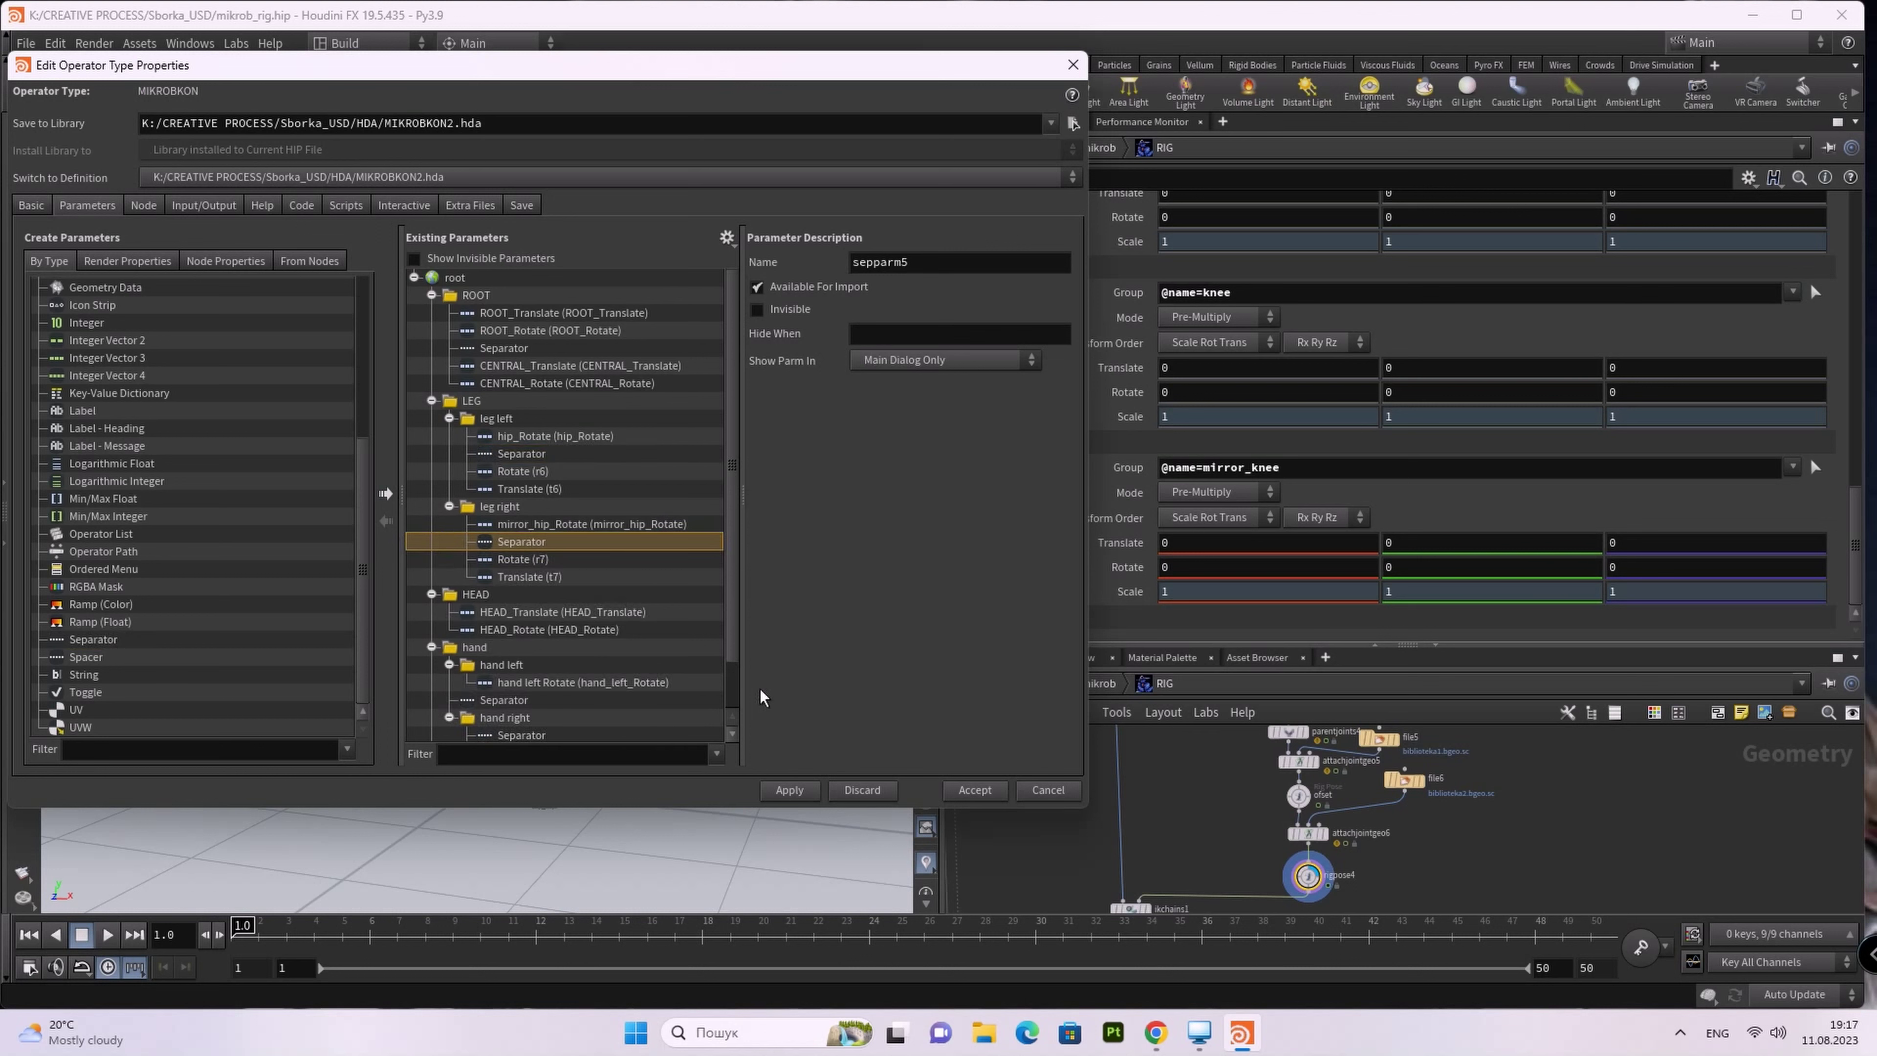
click(543, 366)
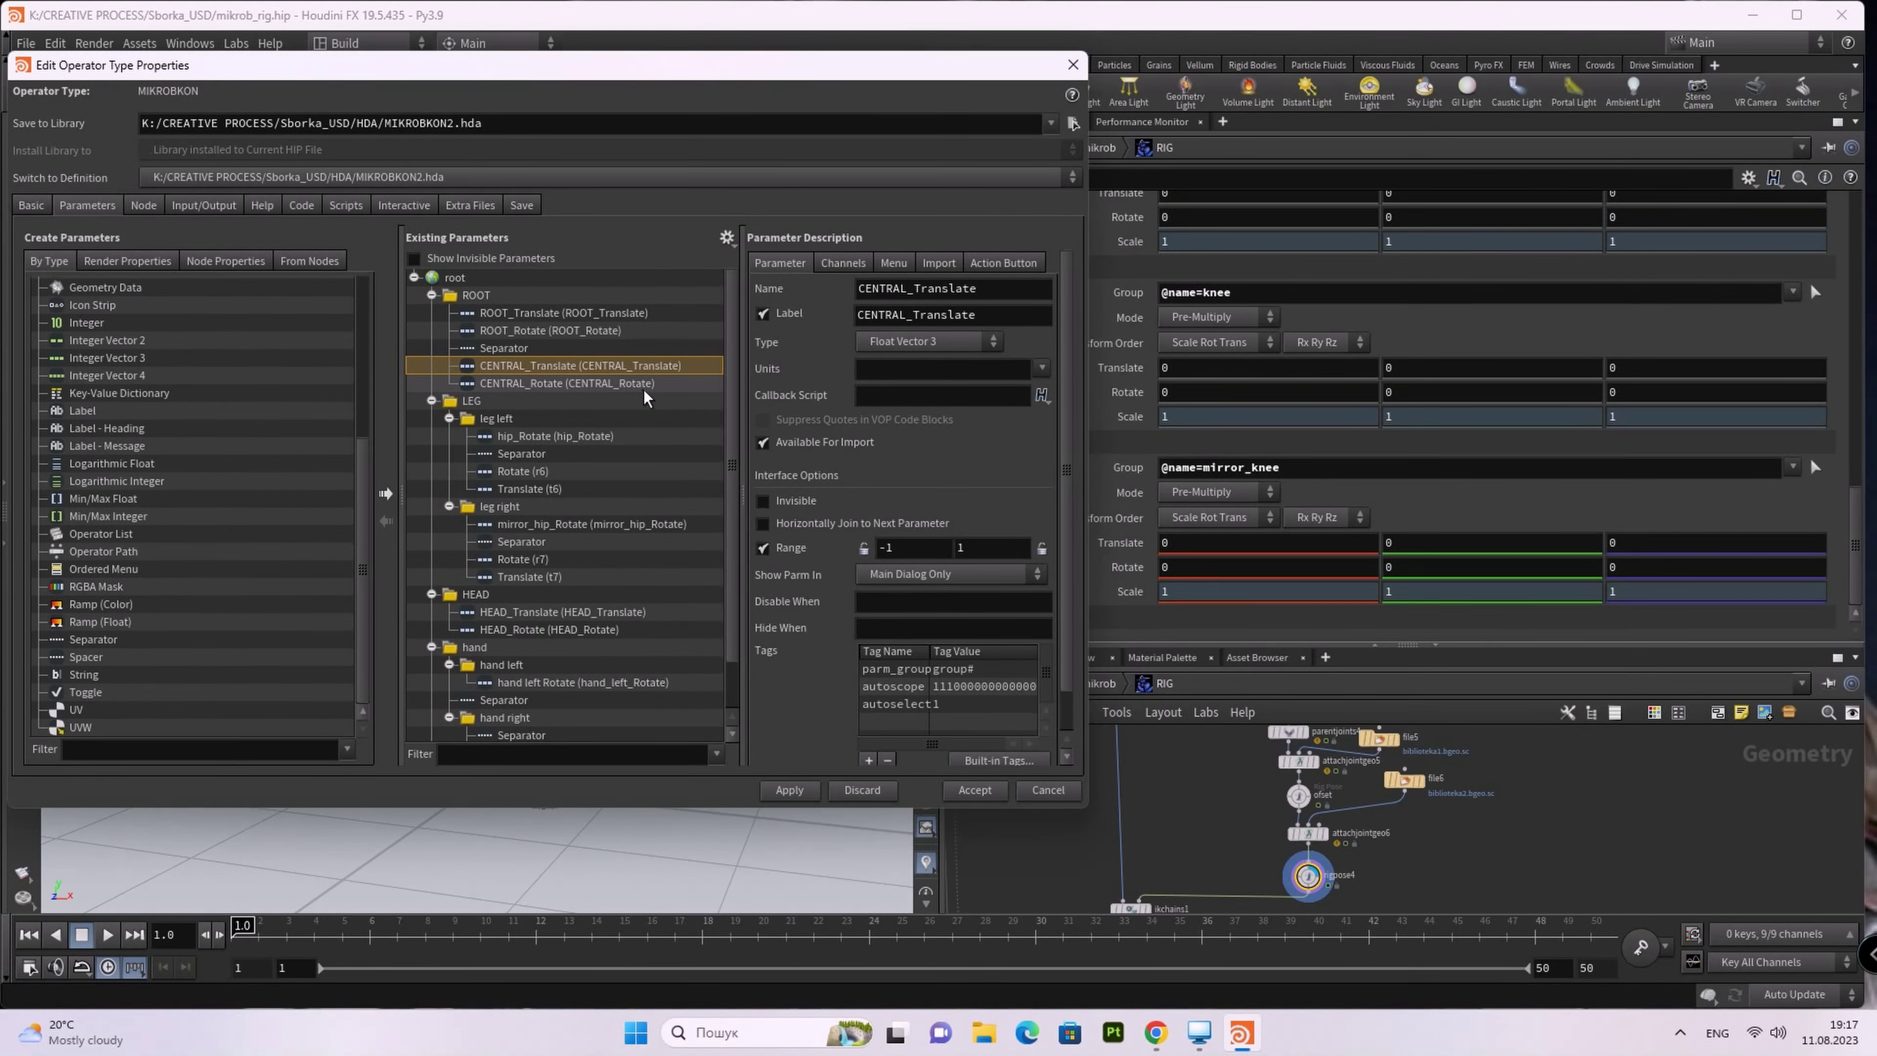
click(497, 349)
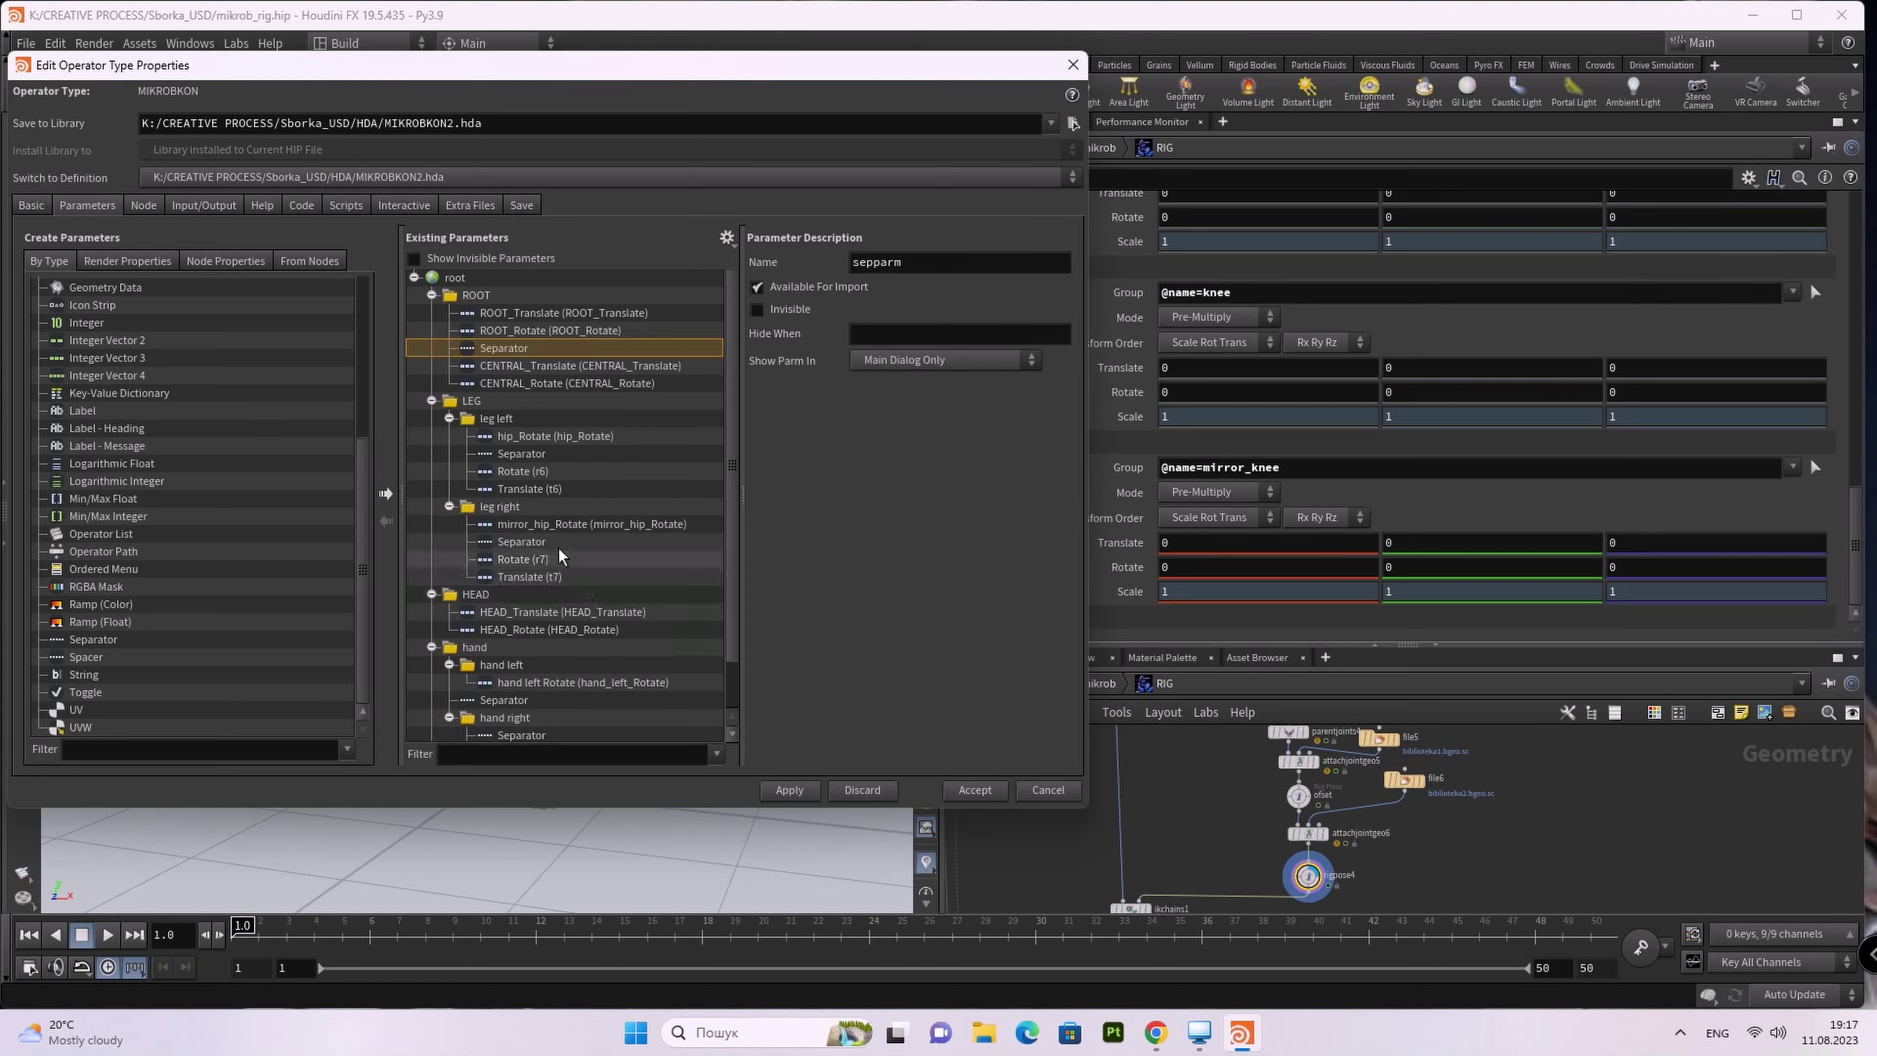
click(587, 436)
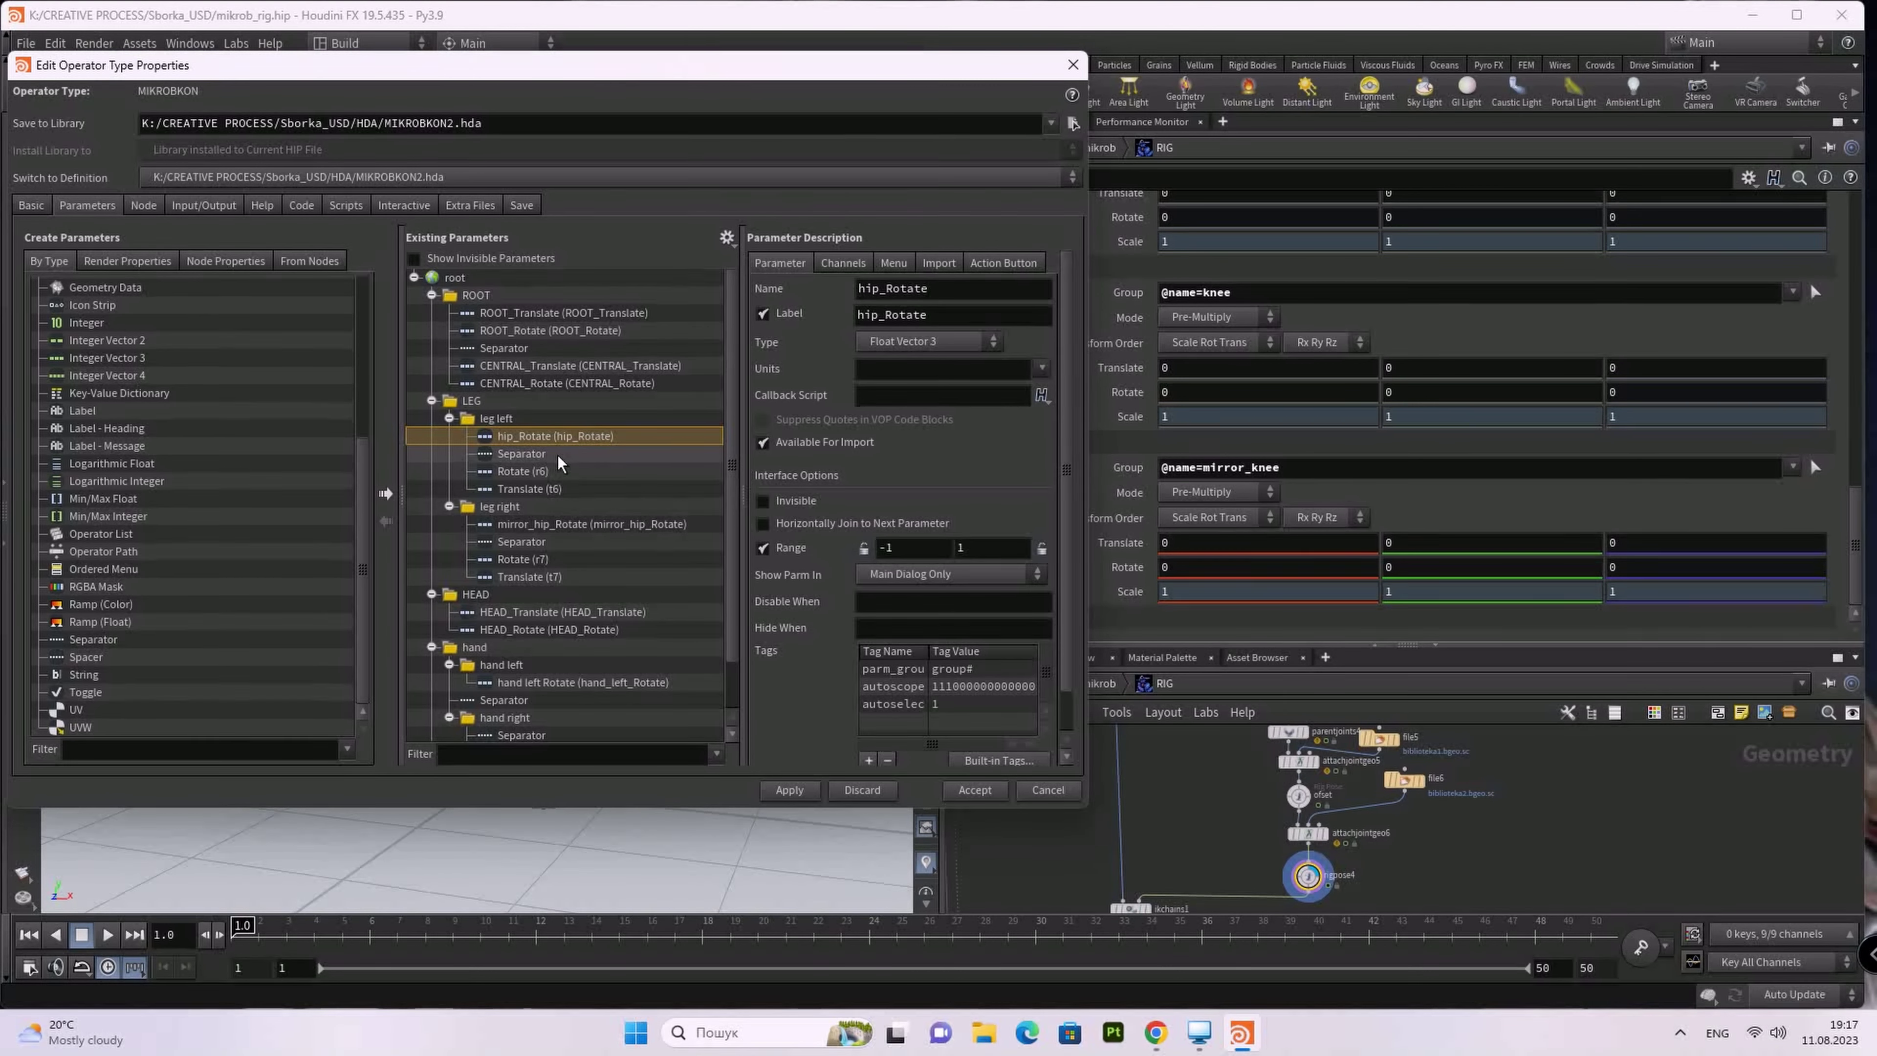
Step: Rename parameter r6 to label 'knee Rotate' and name knee_Rotate
click(561, 471)
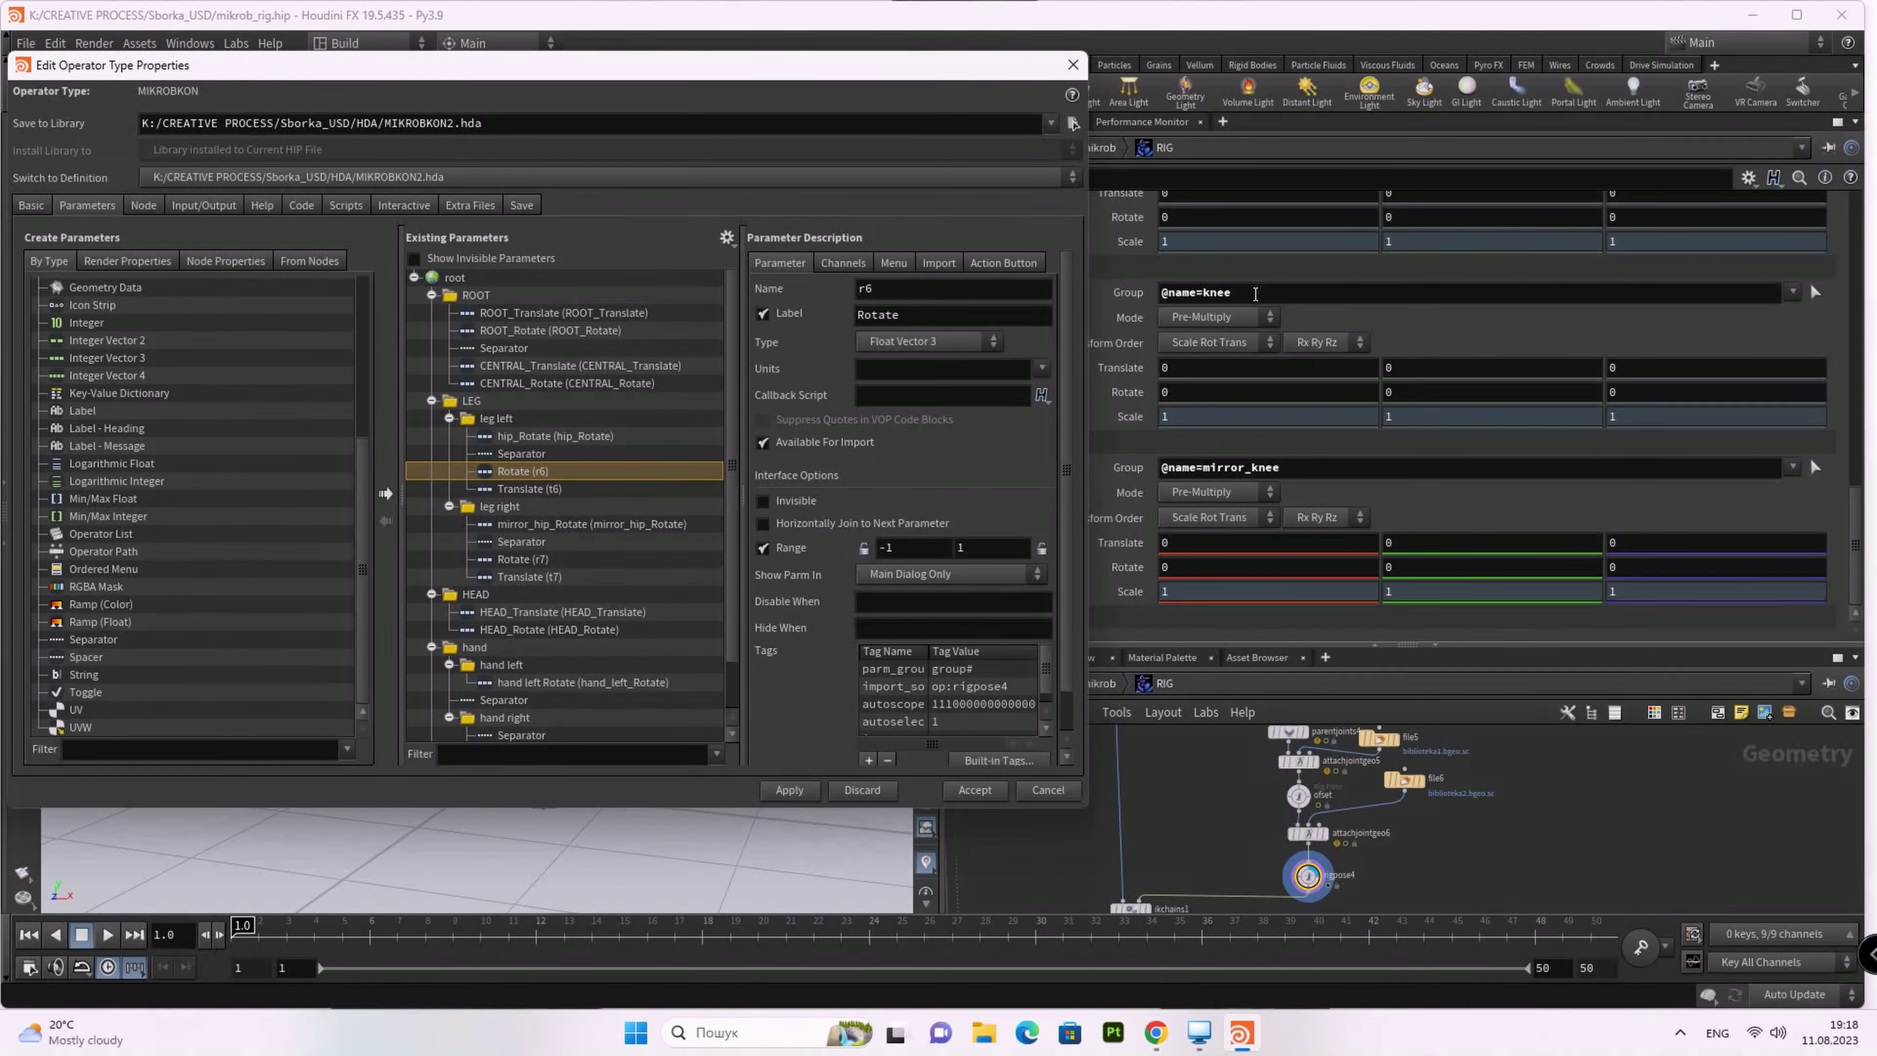
drag(1255, 294, 1203, 293)
key(ctrl+c)
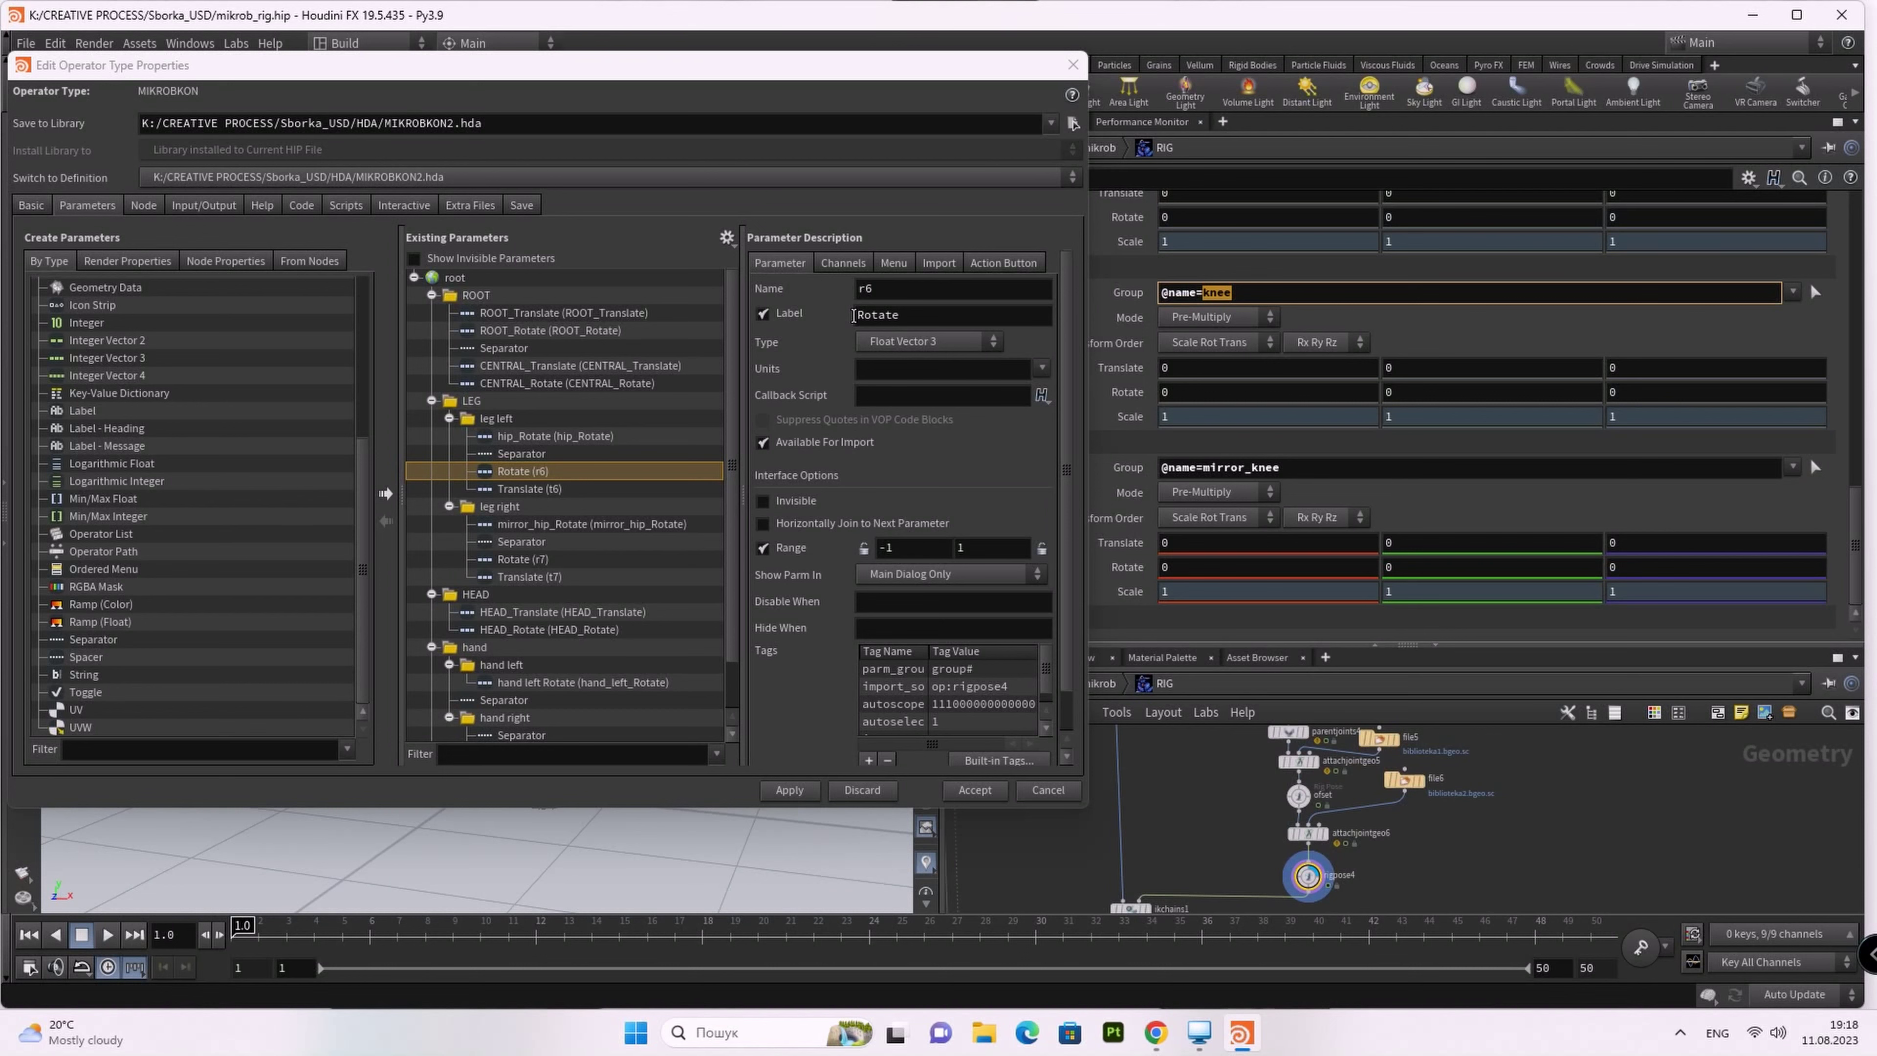
click(854, 316)
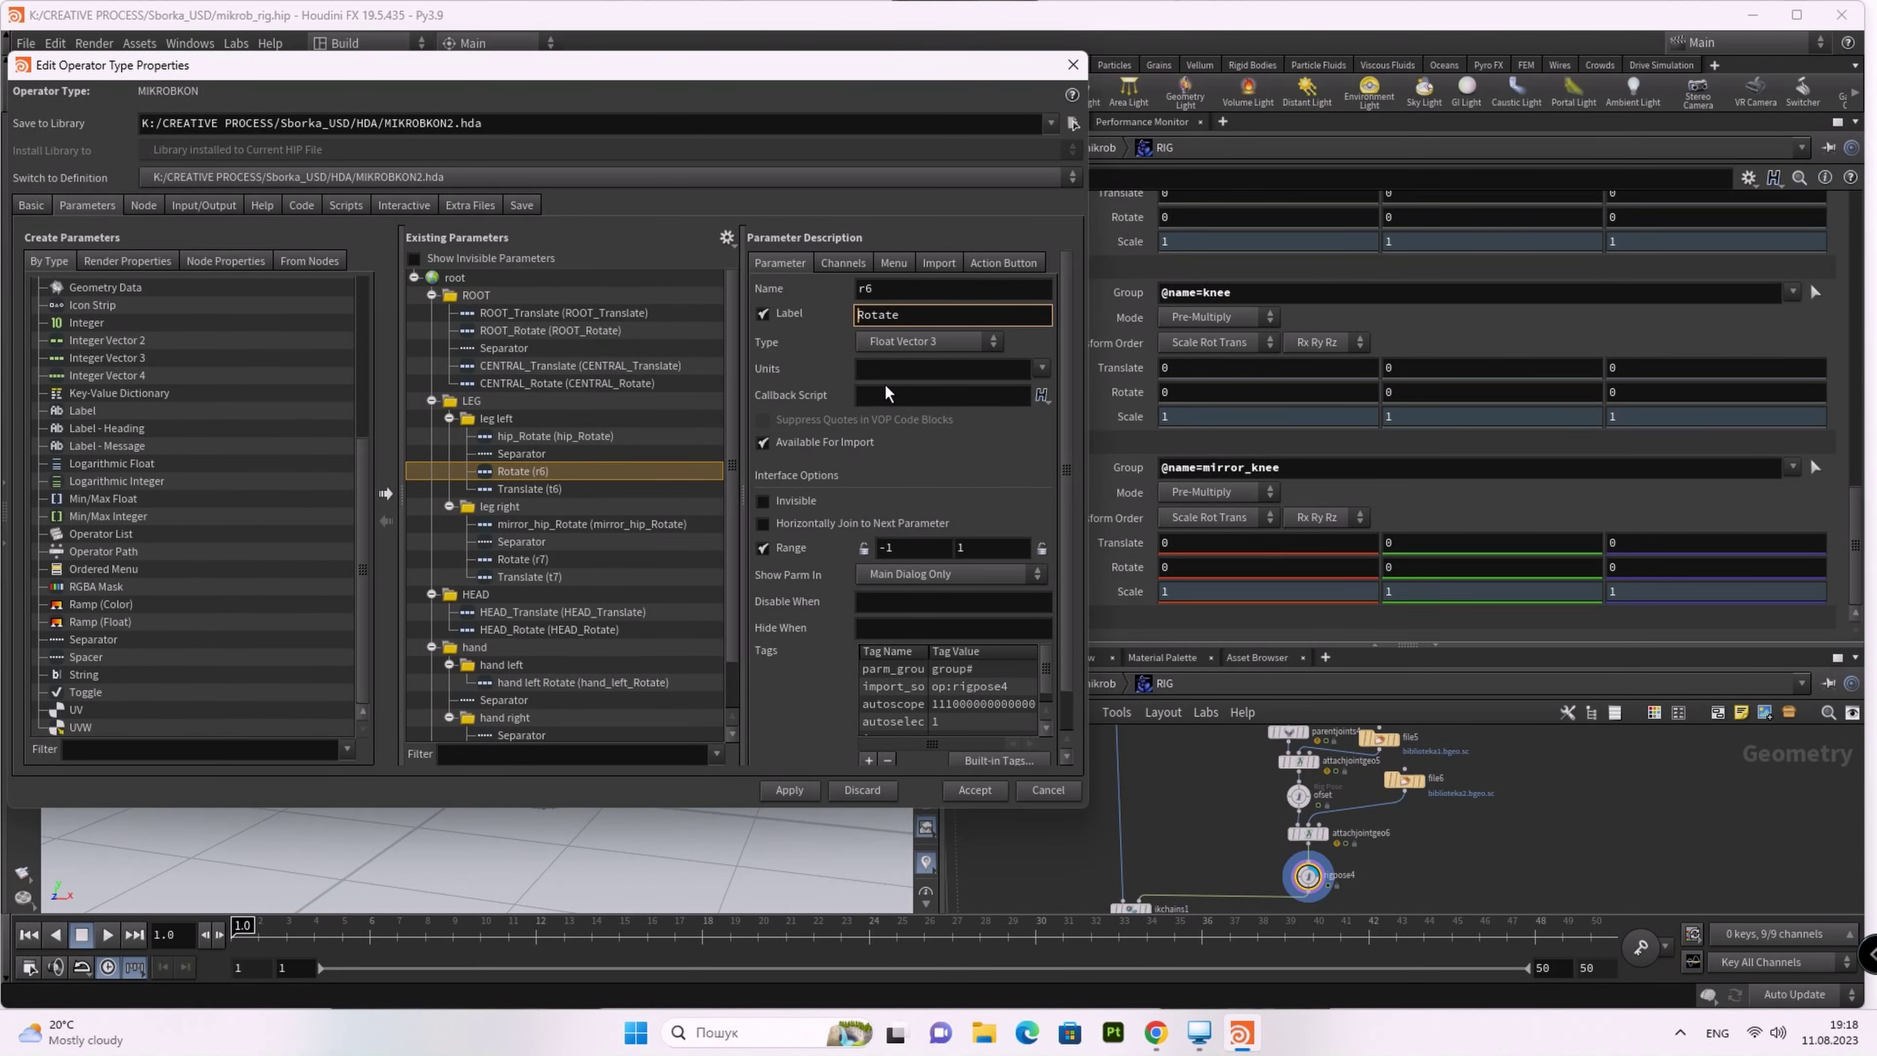
key(ctrl+v)
drag(951, 313, 851, 315)
click(897, 289)
key(BackSpace)
text(knee_Rotate)
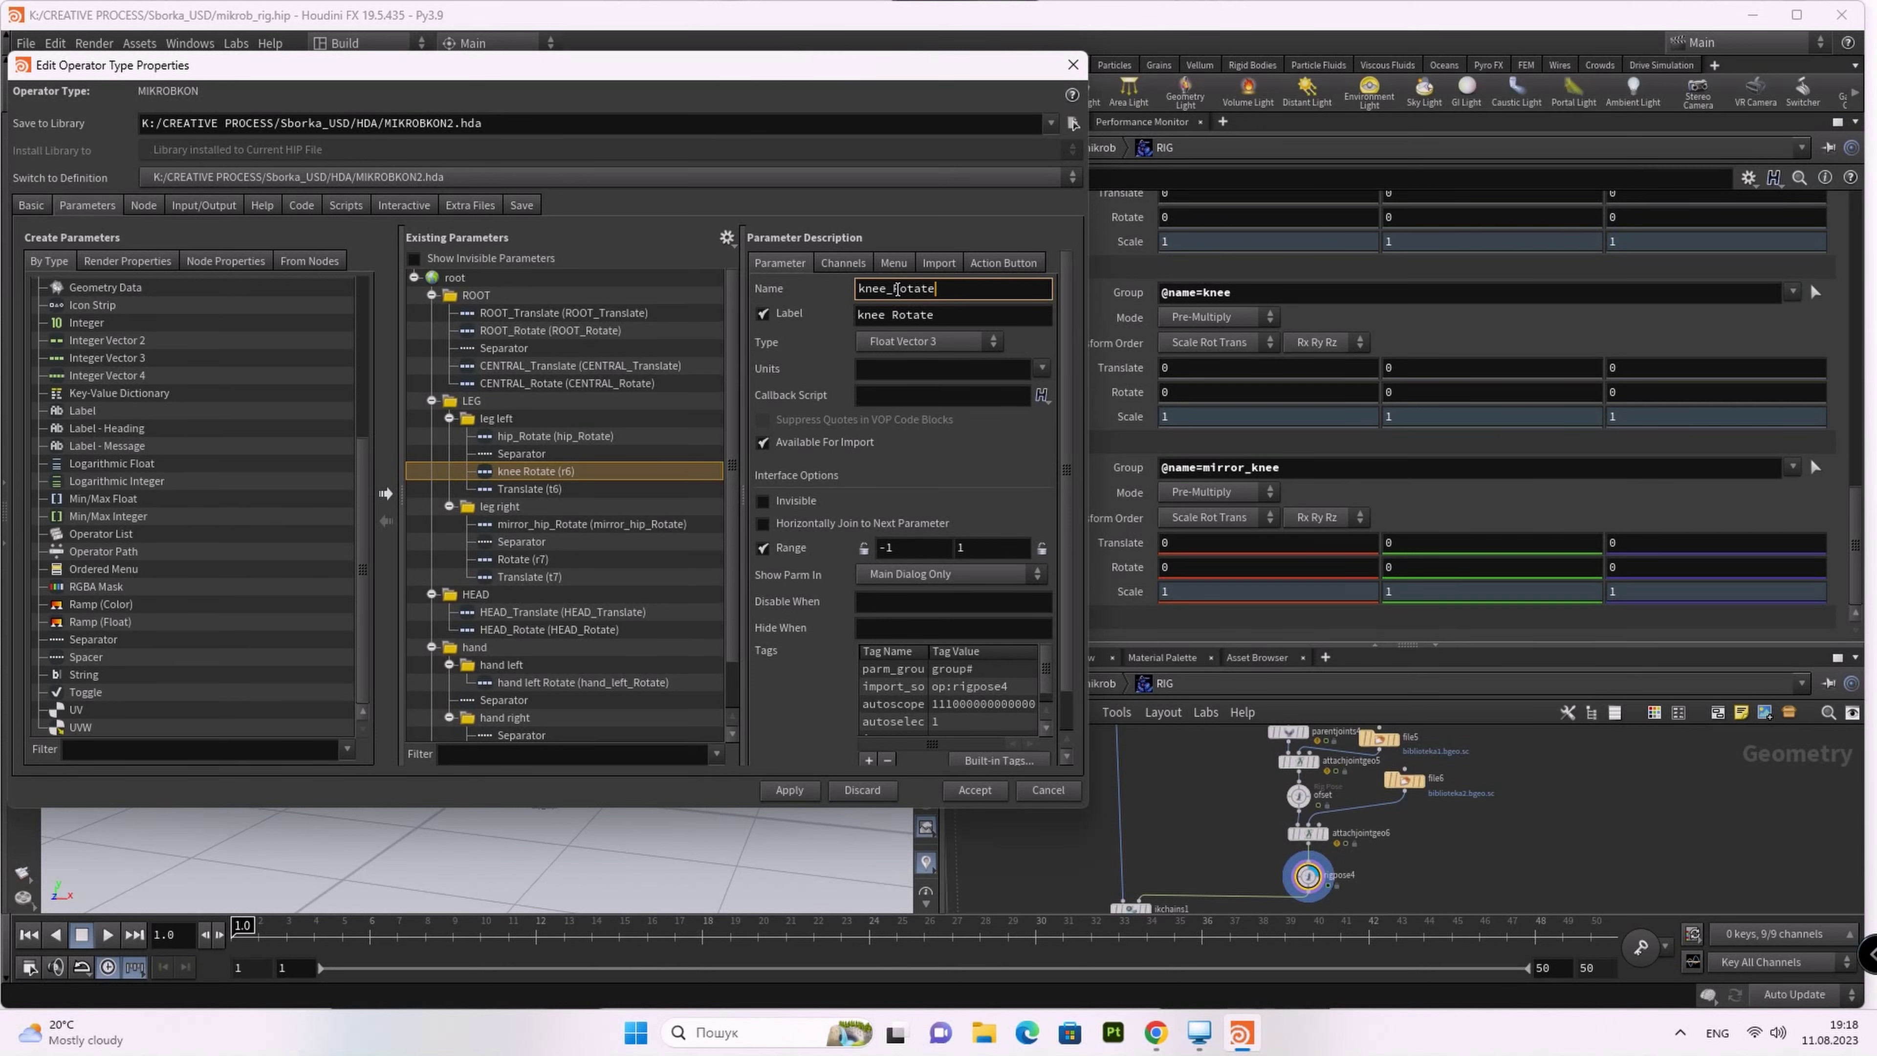
key(Return)
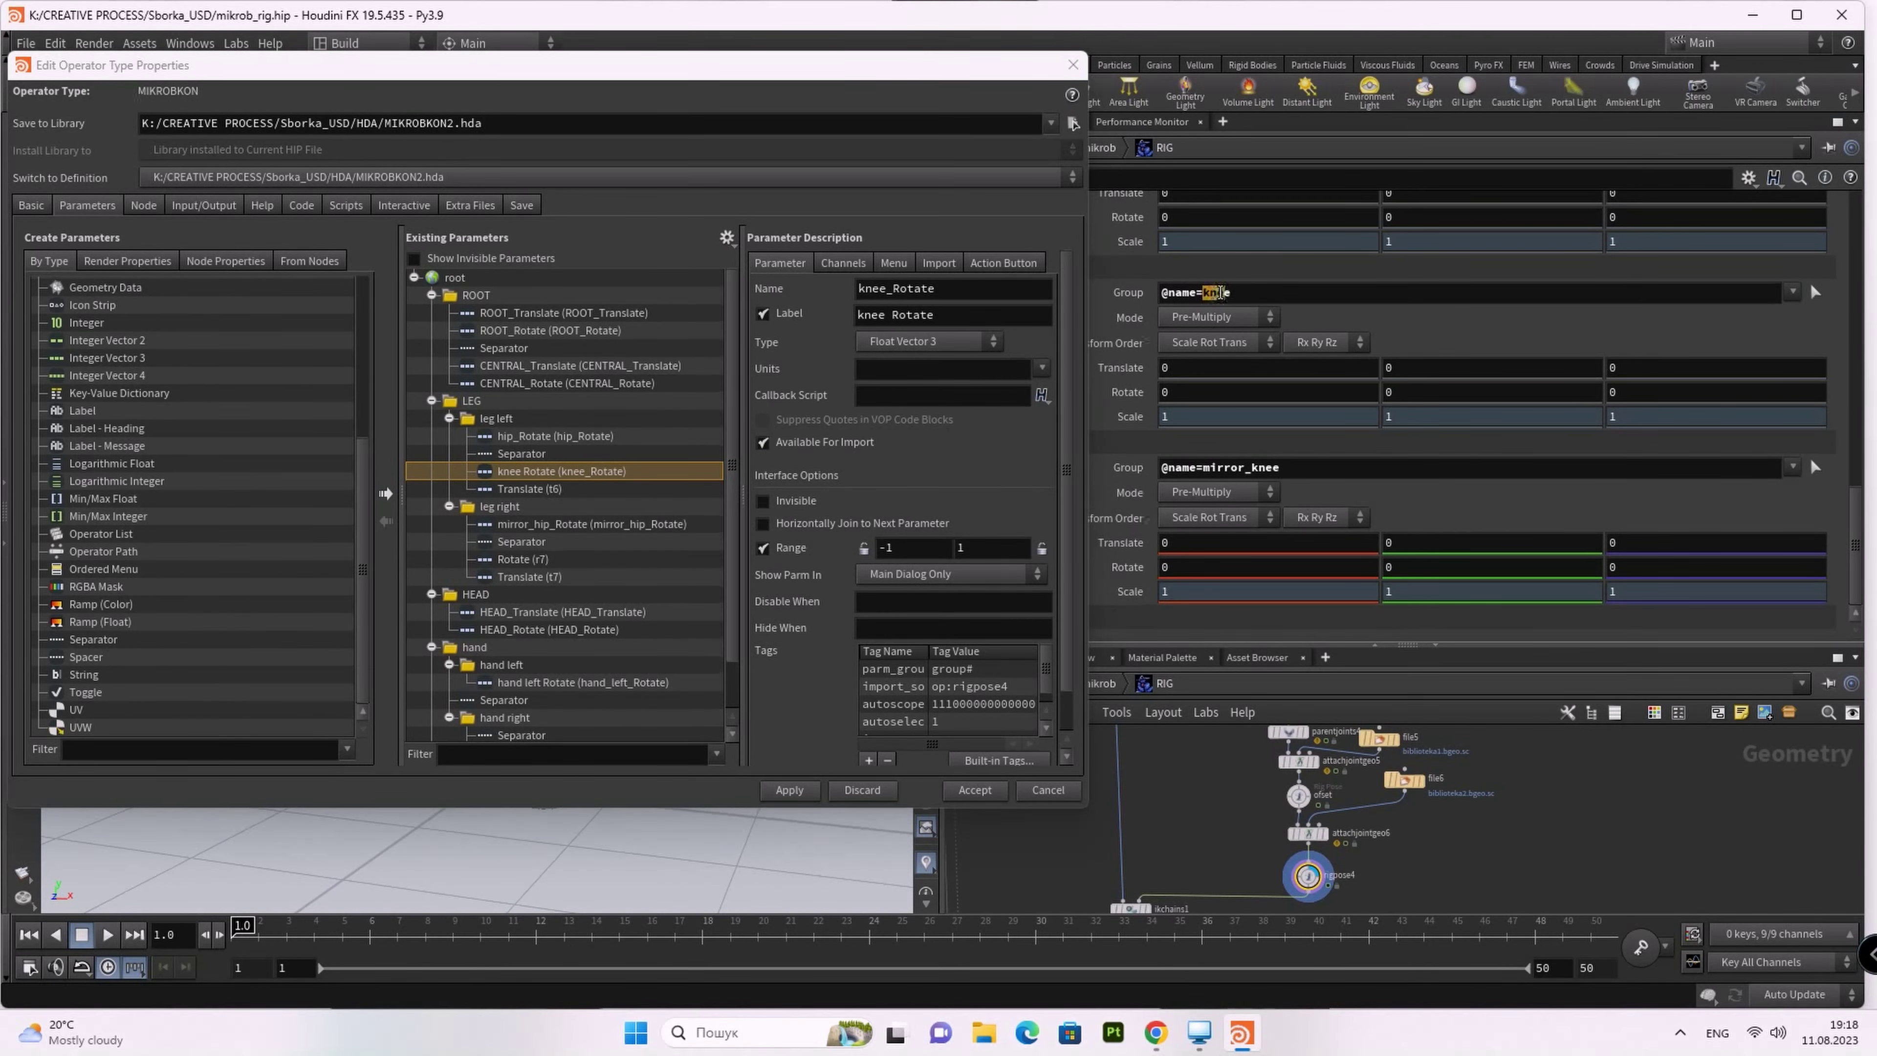
Step: Rename parameter t6 to label 'knee Translate' and name knee_Translate
drag(1232, 293, 1215, 292)
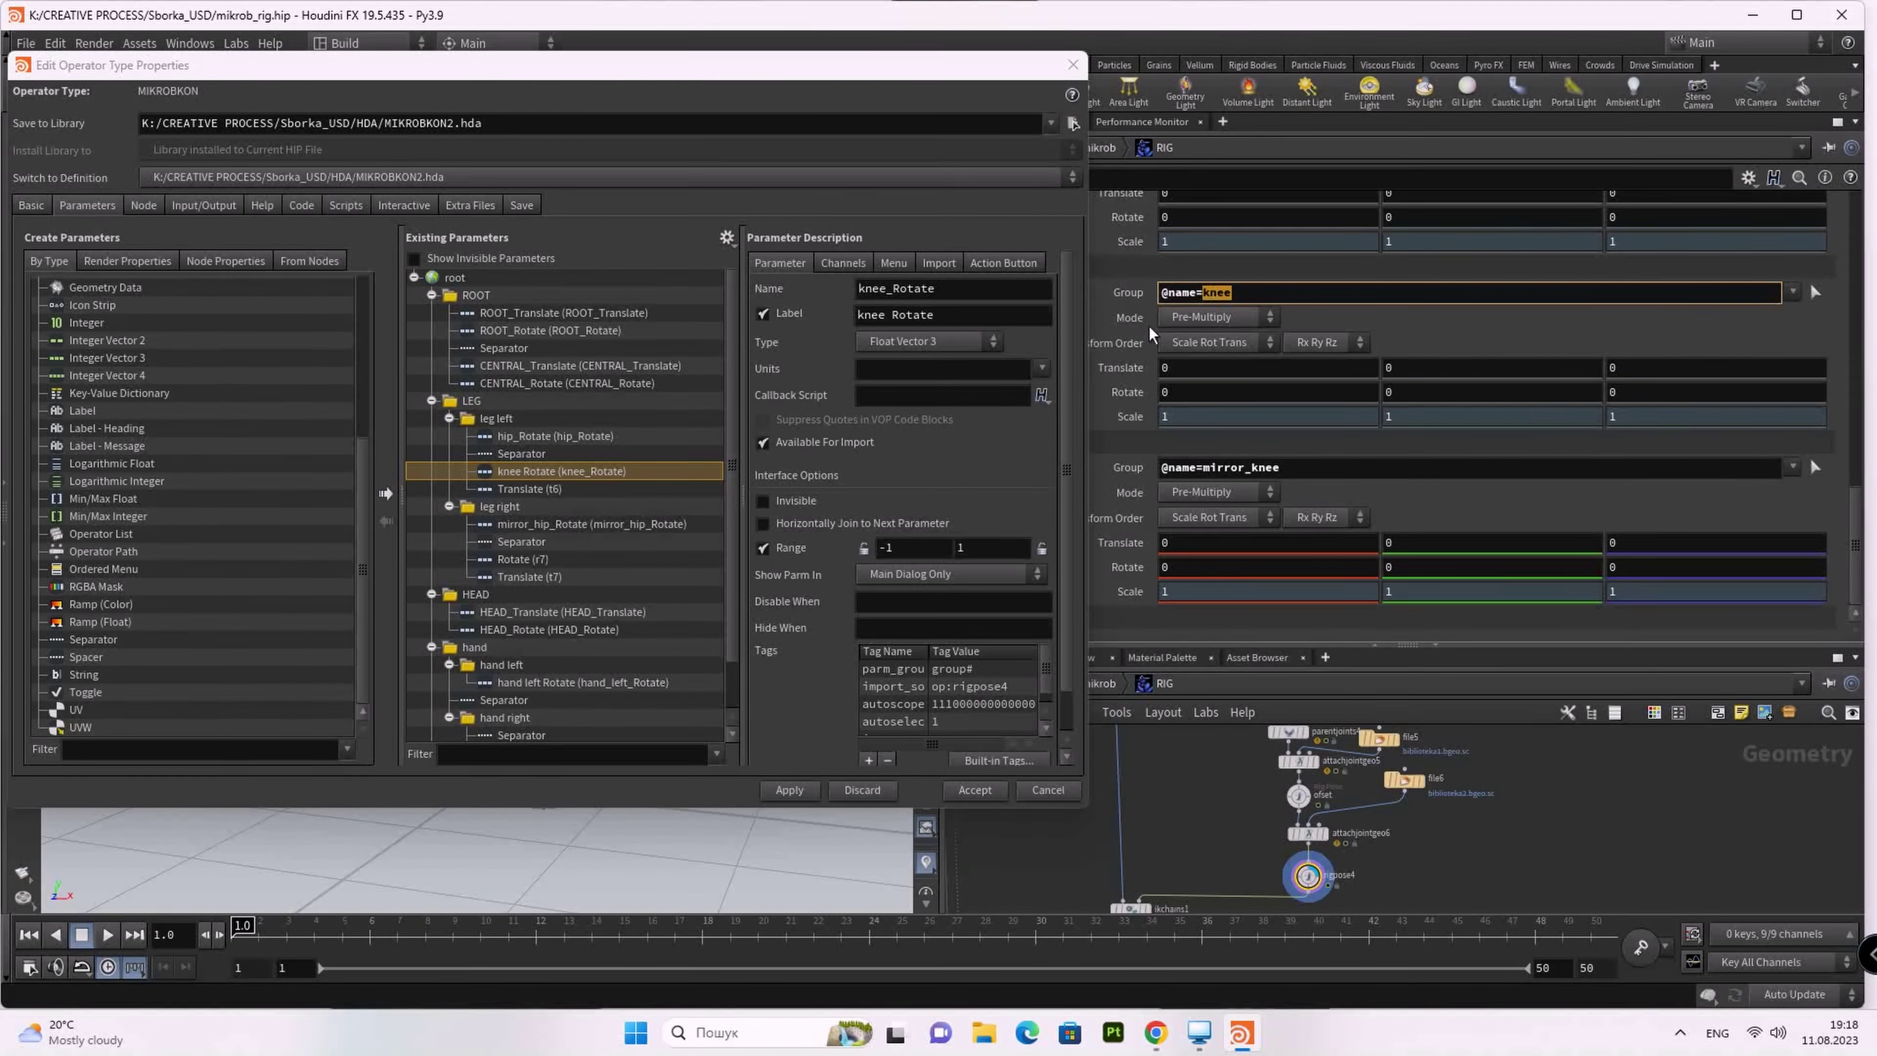
click(550, 488)
click(855, 314)
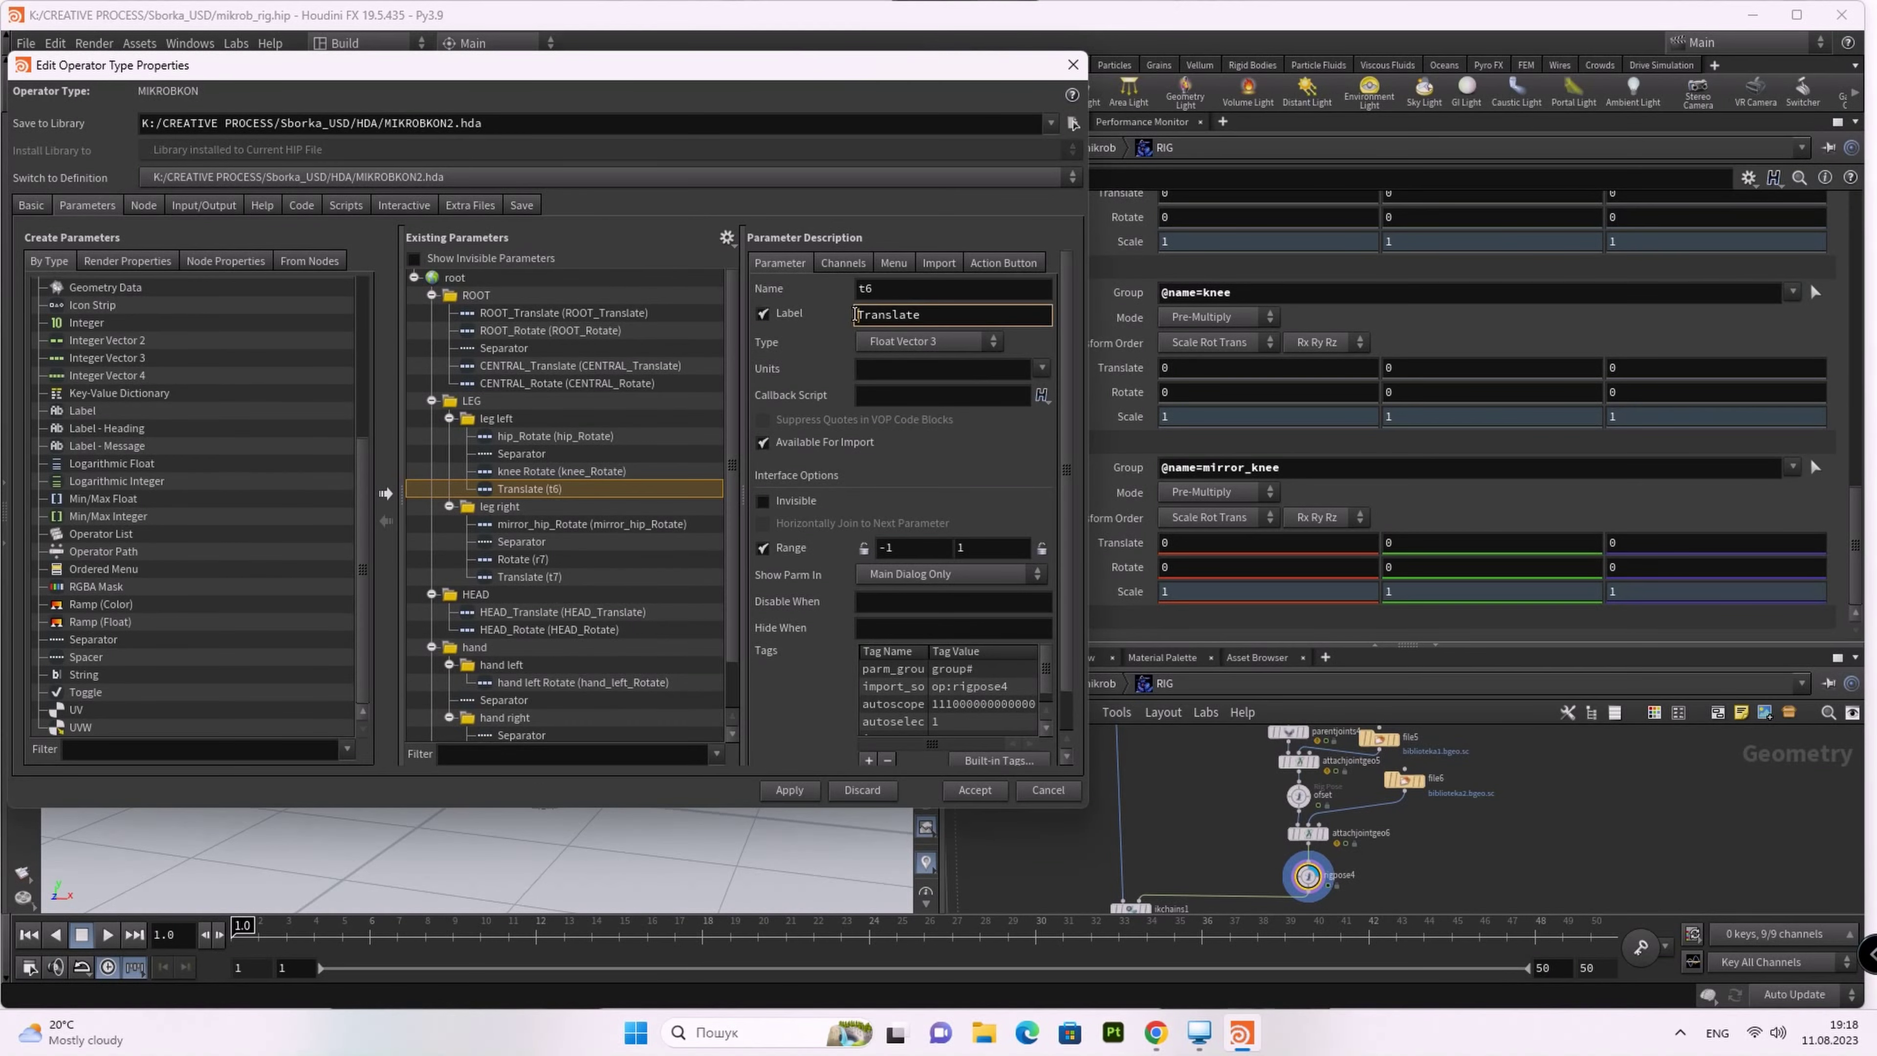
text(knee)
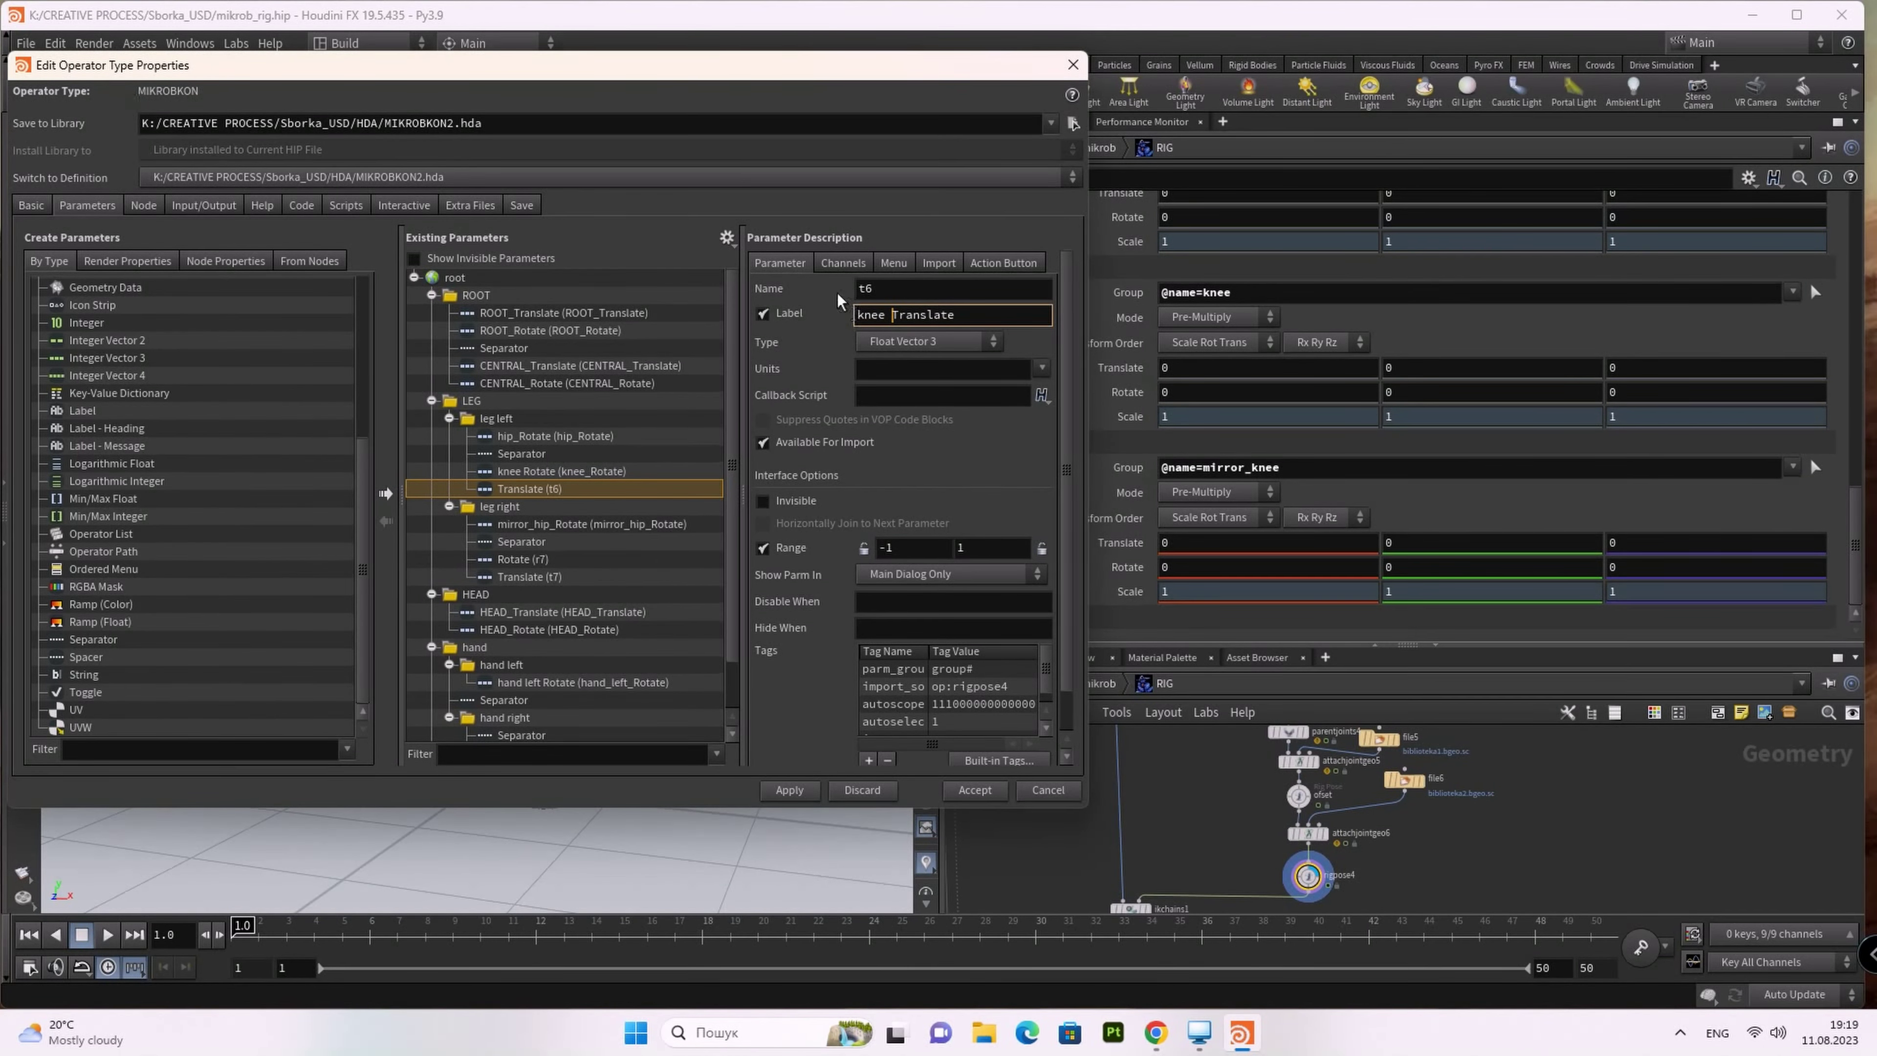
drag(960, 314, 850, 314)
click(905, 289)
key(BackSpace)
text(knee_Translate)
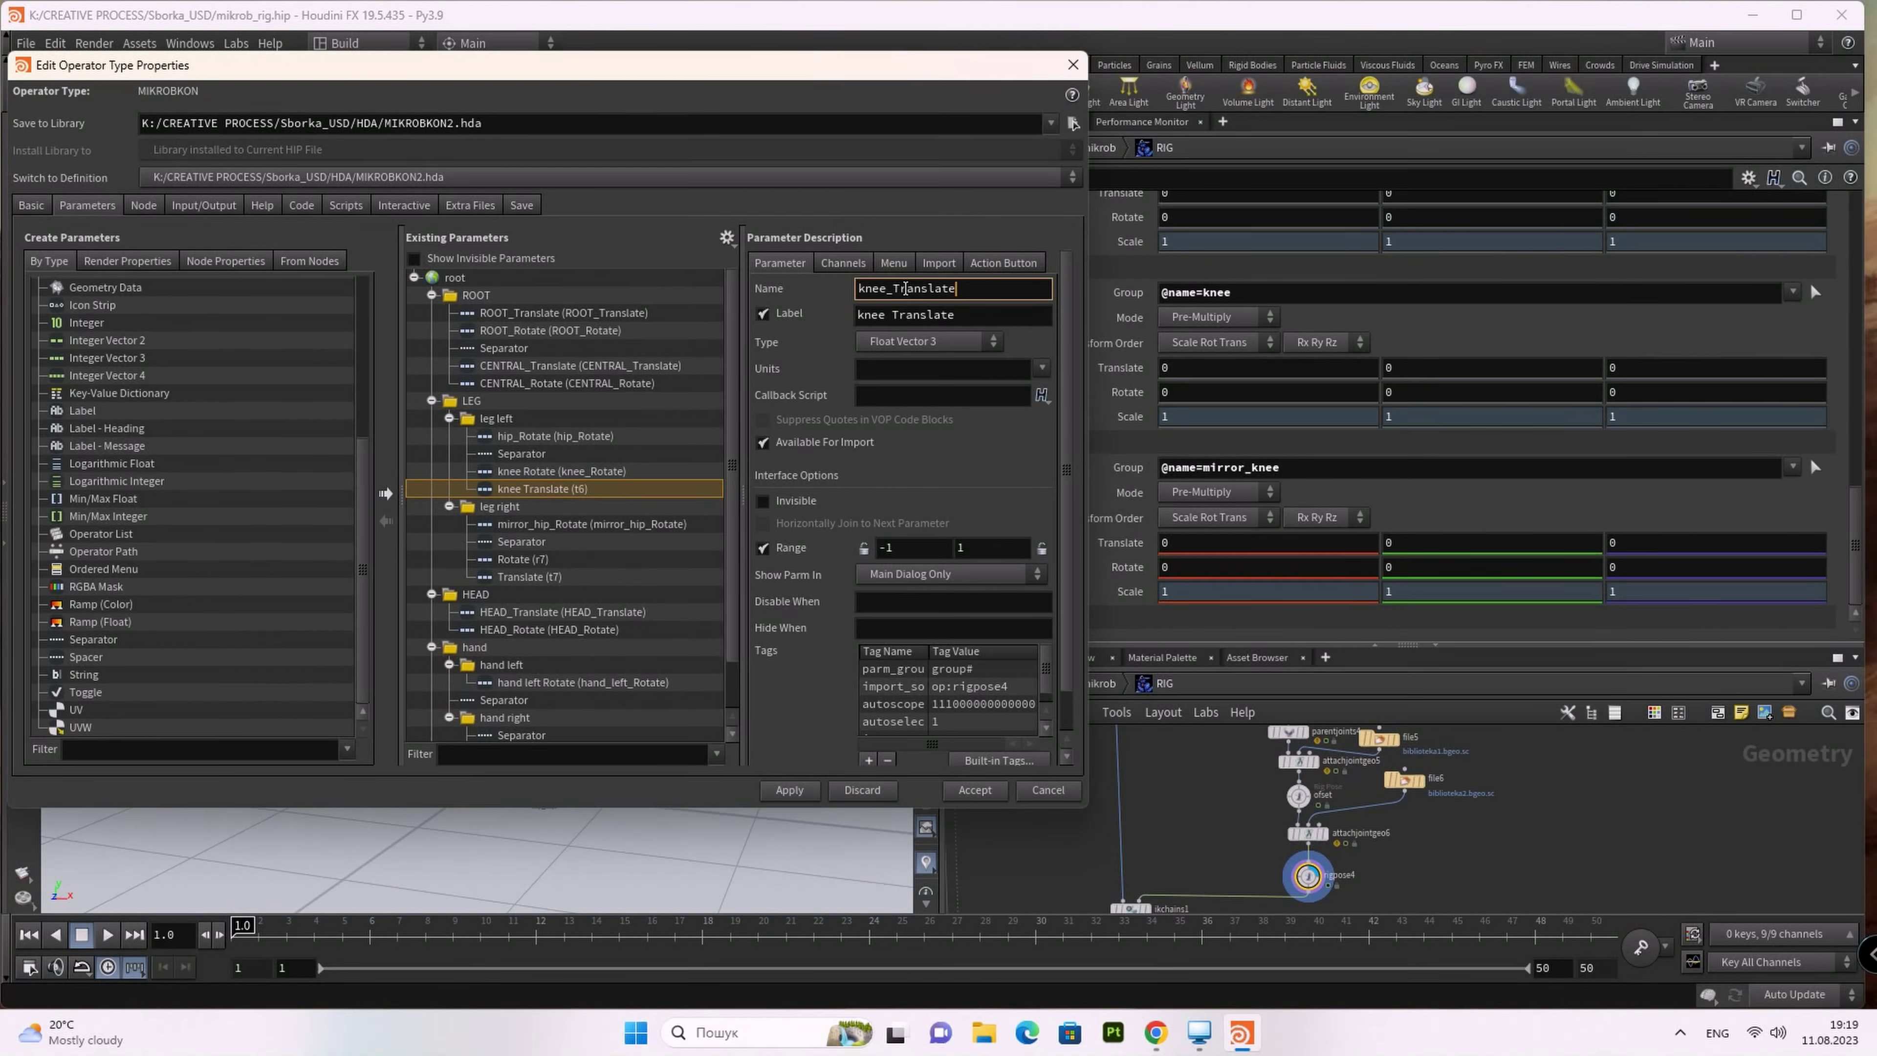
key(Return)
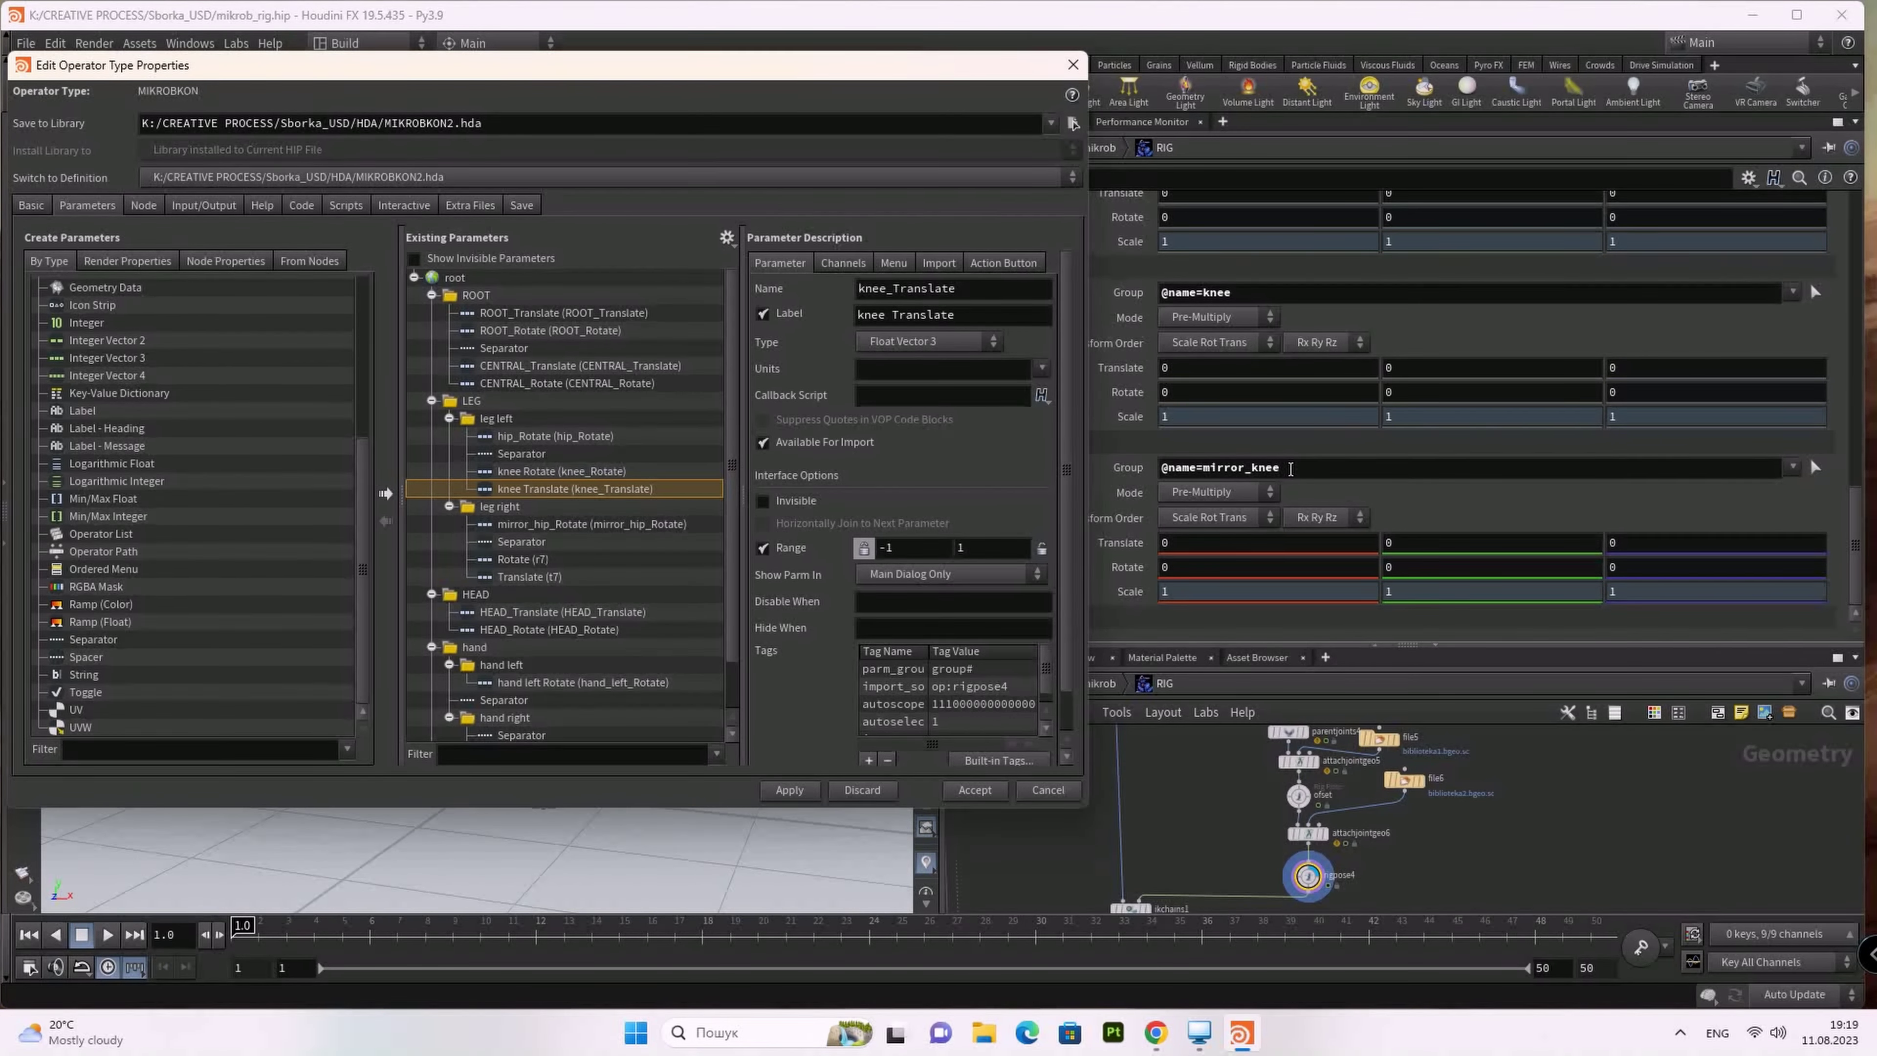
drag(1285, 468, 1204, 476)
key(ctrl+c)
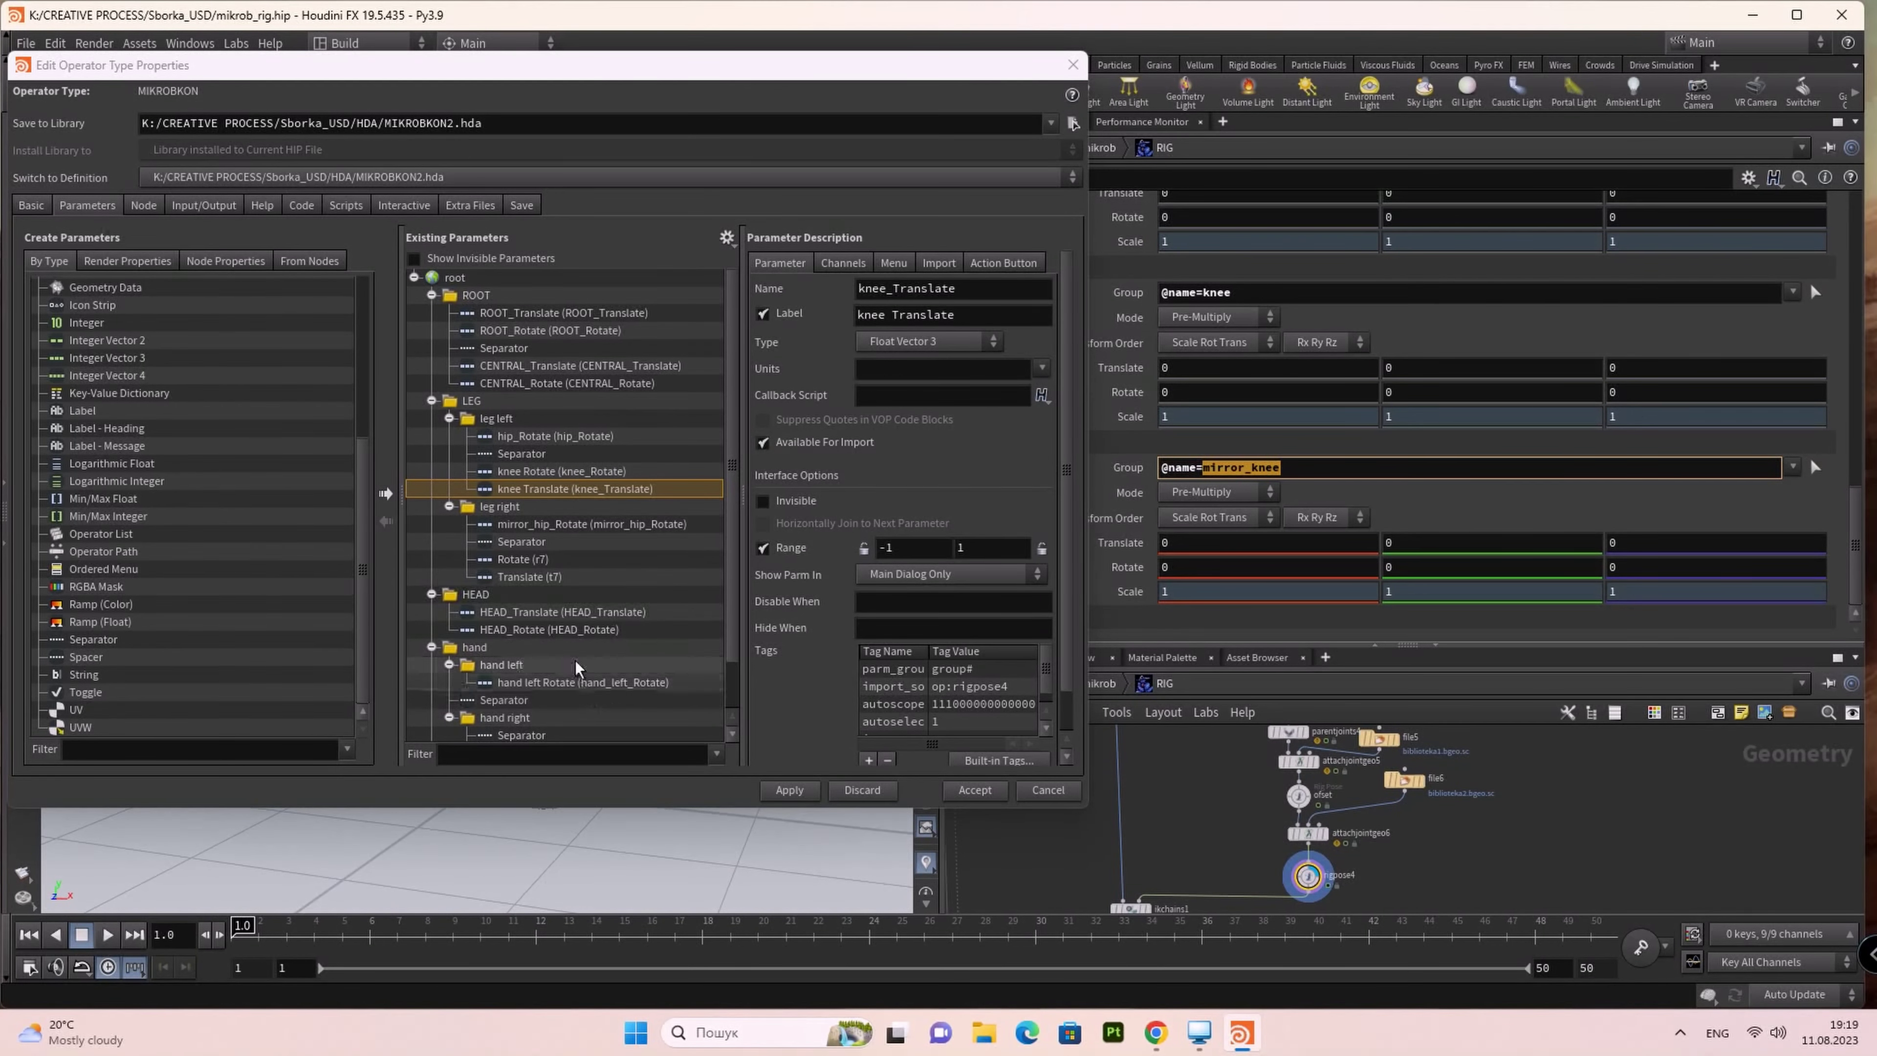
click(585, 559)
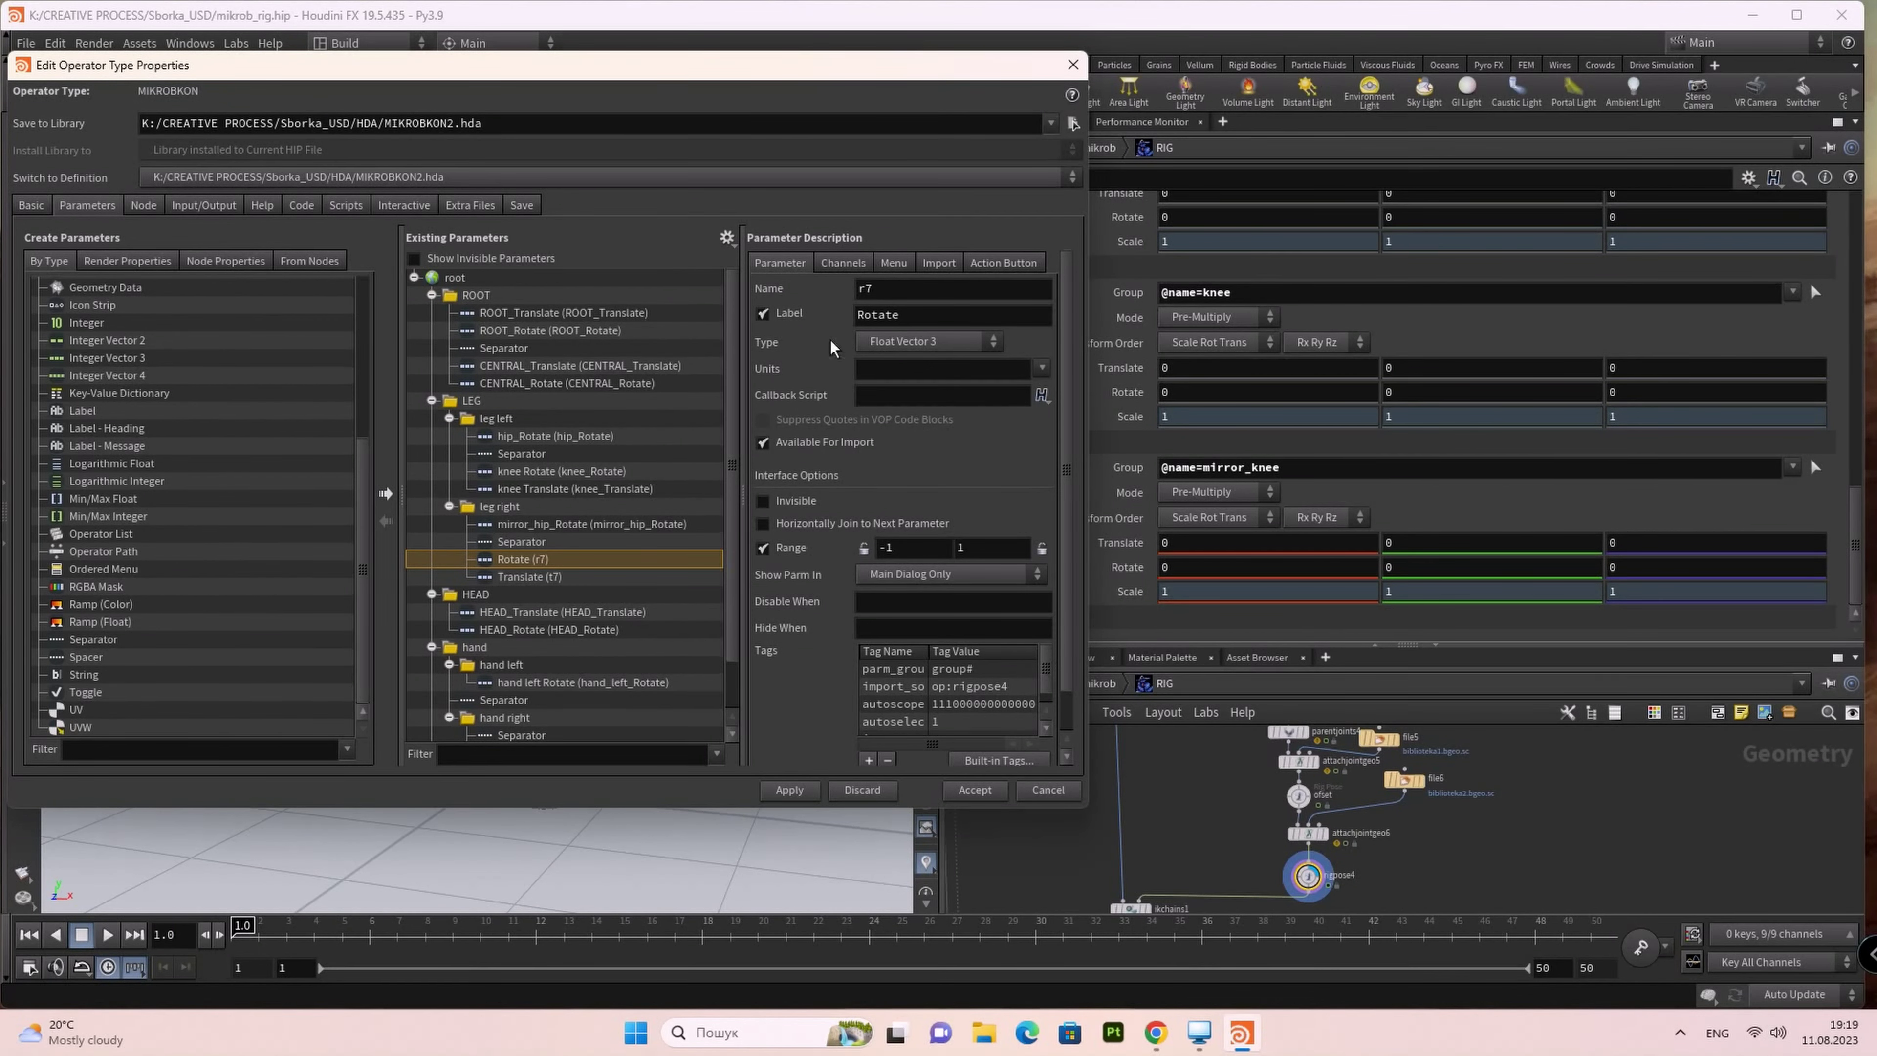
Step: Rename parameter r7 to label 'mirror_knee Rotate' and name mirror_knee_Rotate
click(858, 316)
key(ctrl+v)
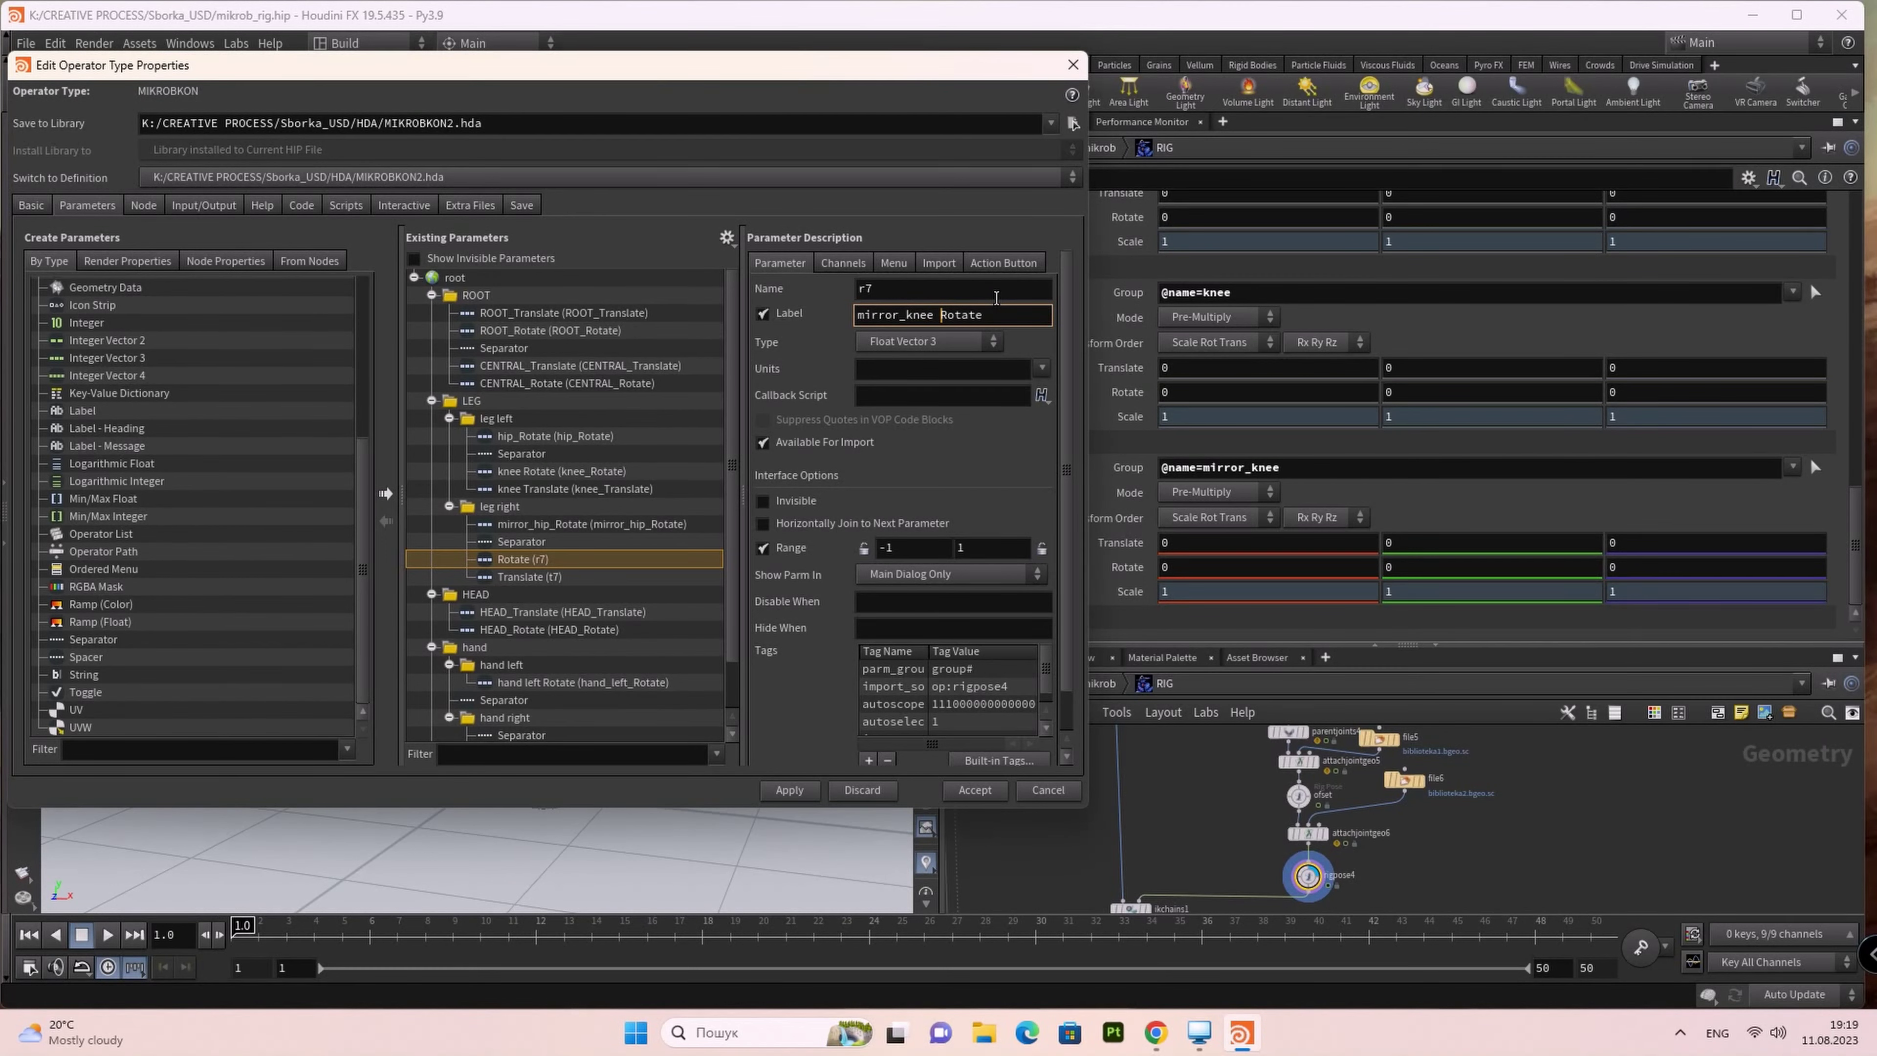
drag(990, 316, 855, 320)
click(901, 290)
key(BackSpace)
key(BackSpace)
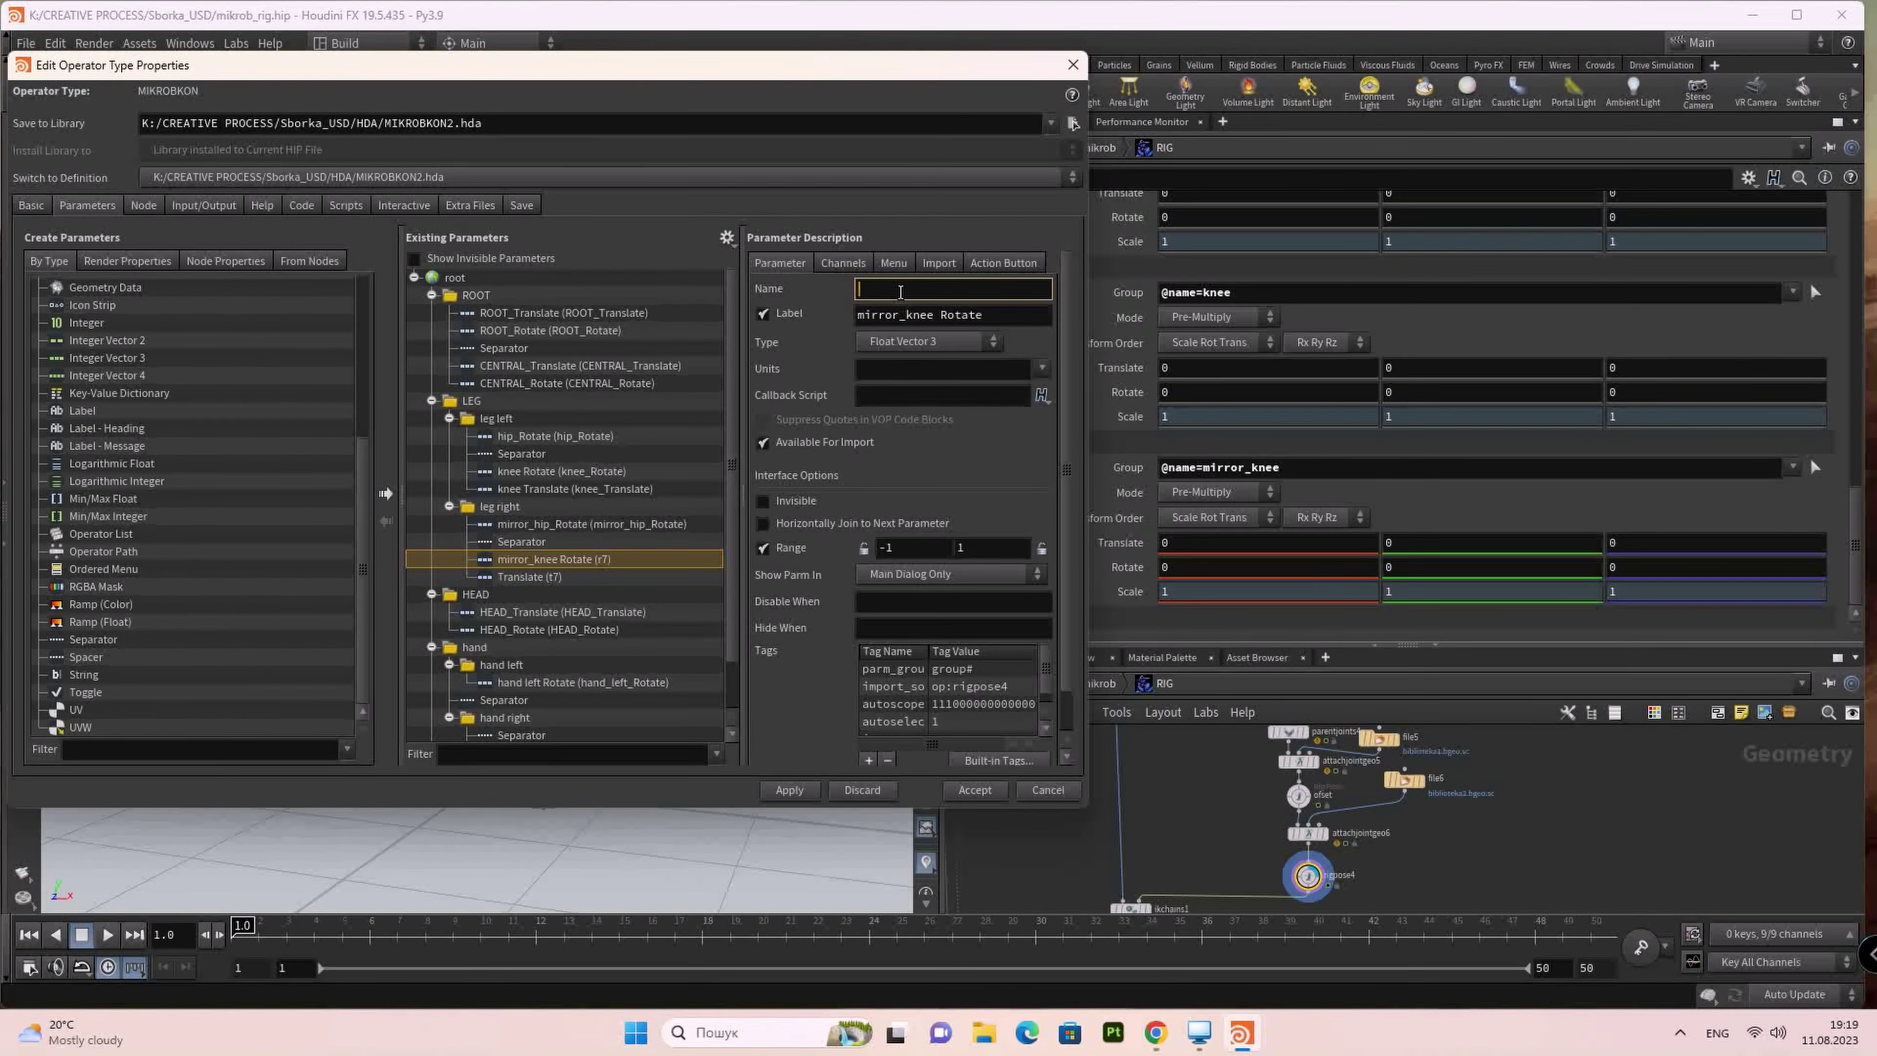
text(mirror_knee_Rotate)
key(Return)
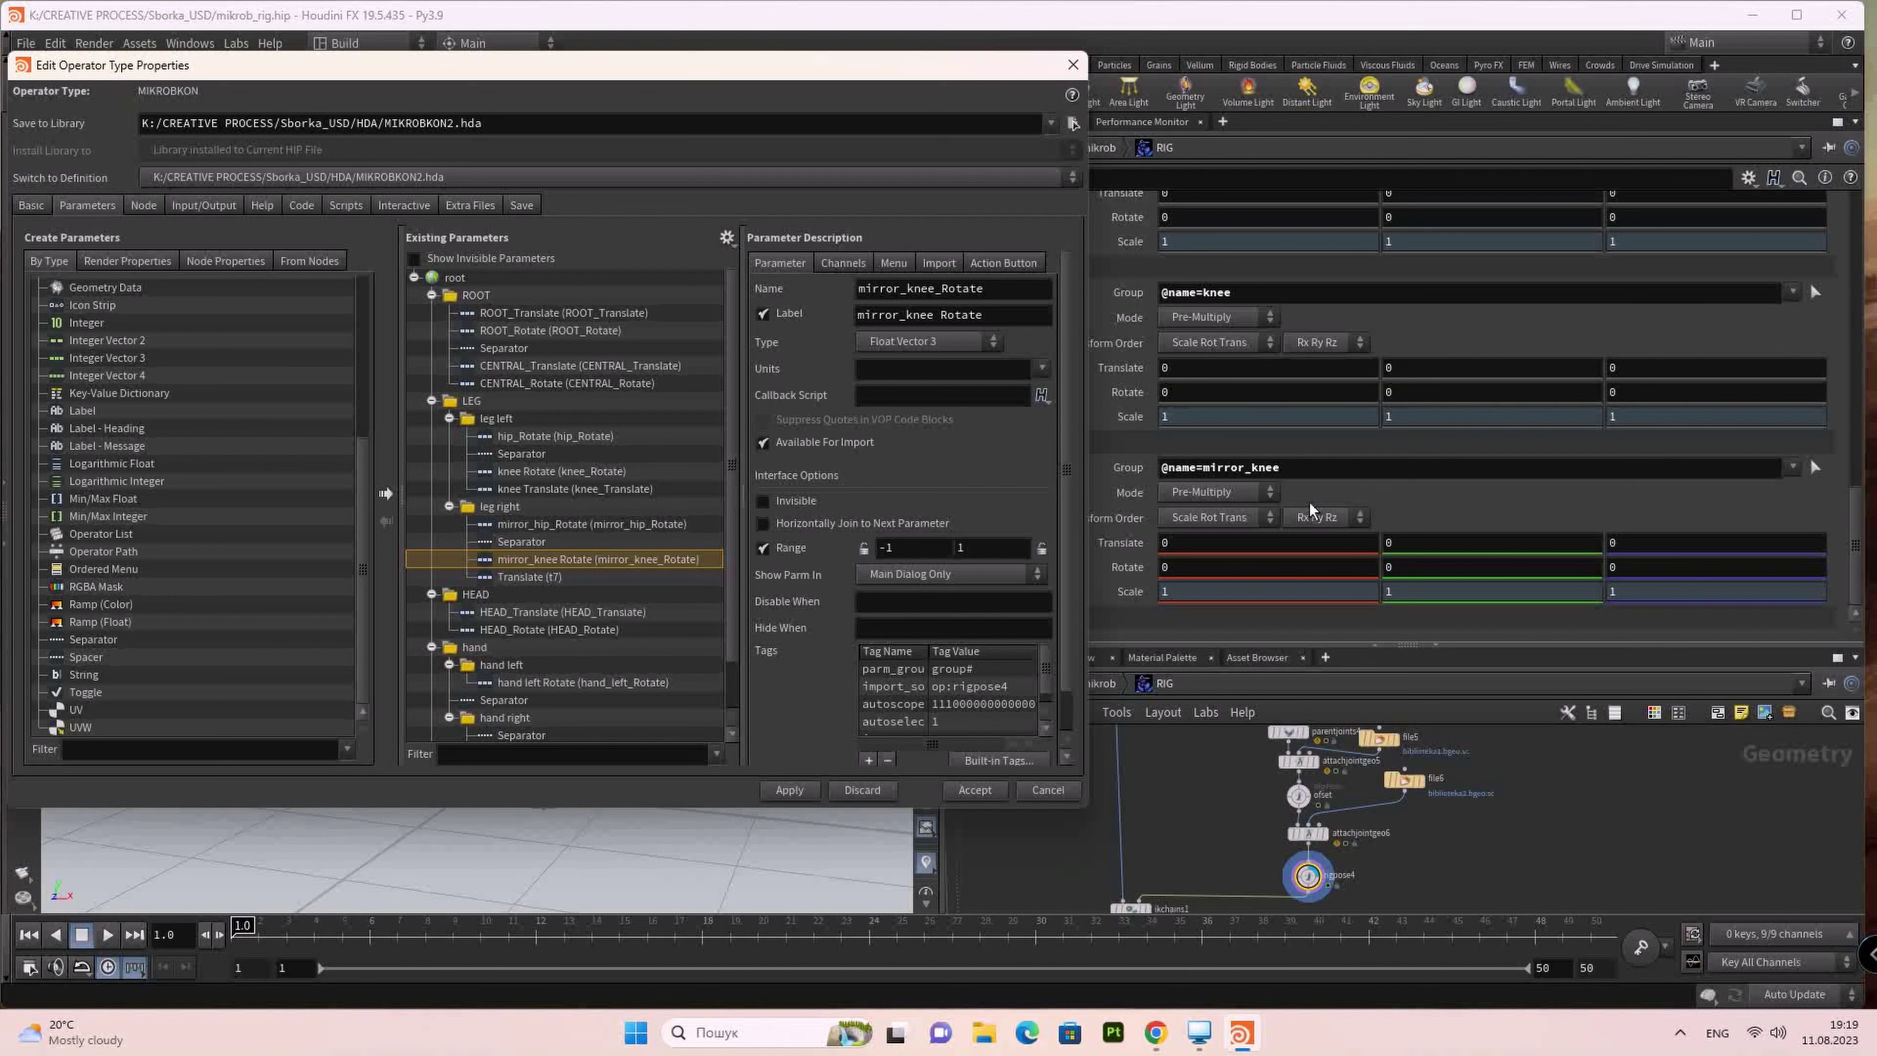
Step: Rename parameter t7 to label 'mirror_knee Translate' and name mirror_knee_Translate
drag(1288, 466, 1197, 466)
key(ctrl+c)
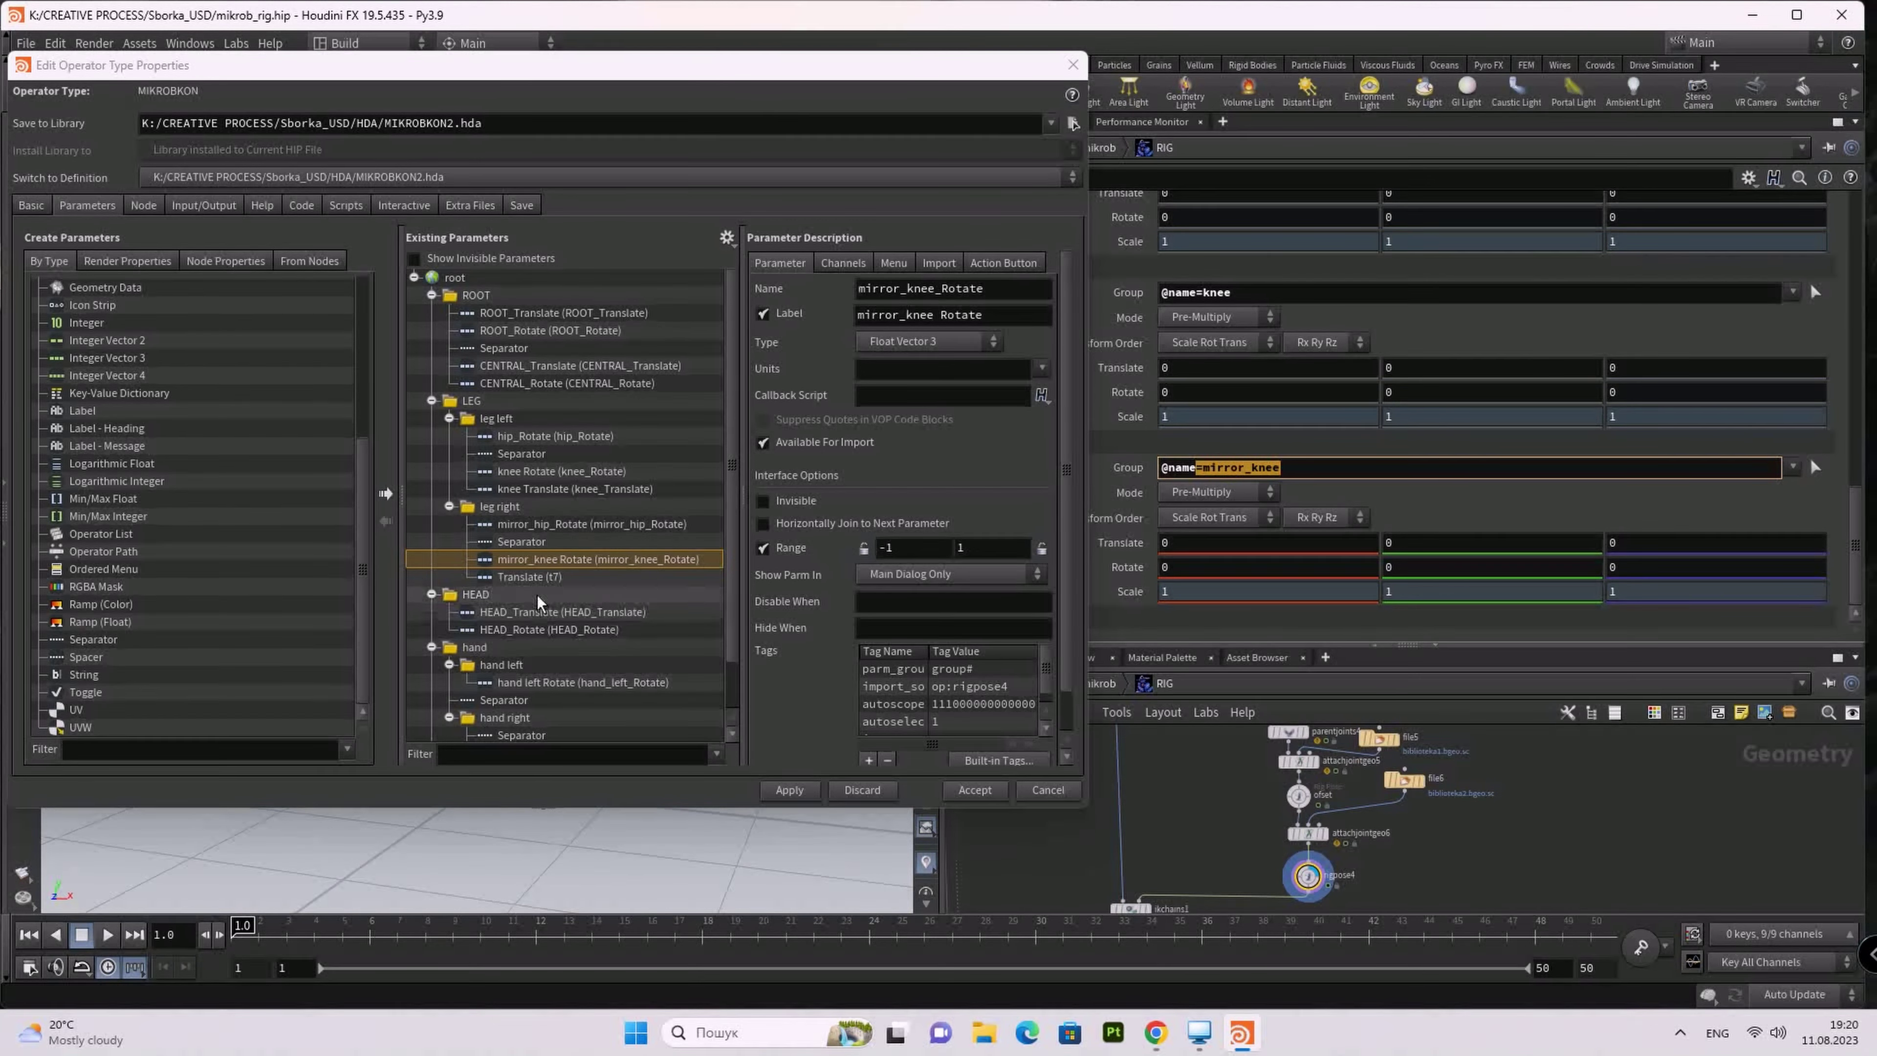
click(541, 578)
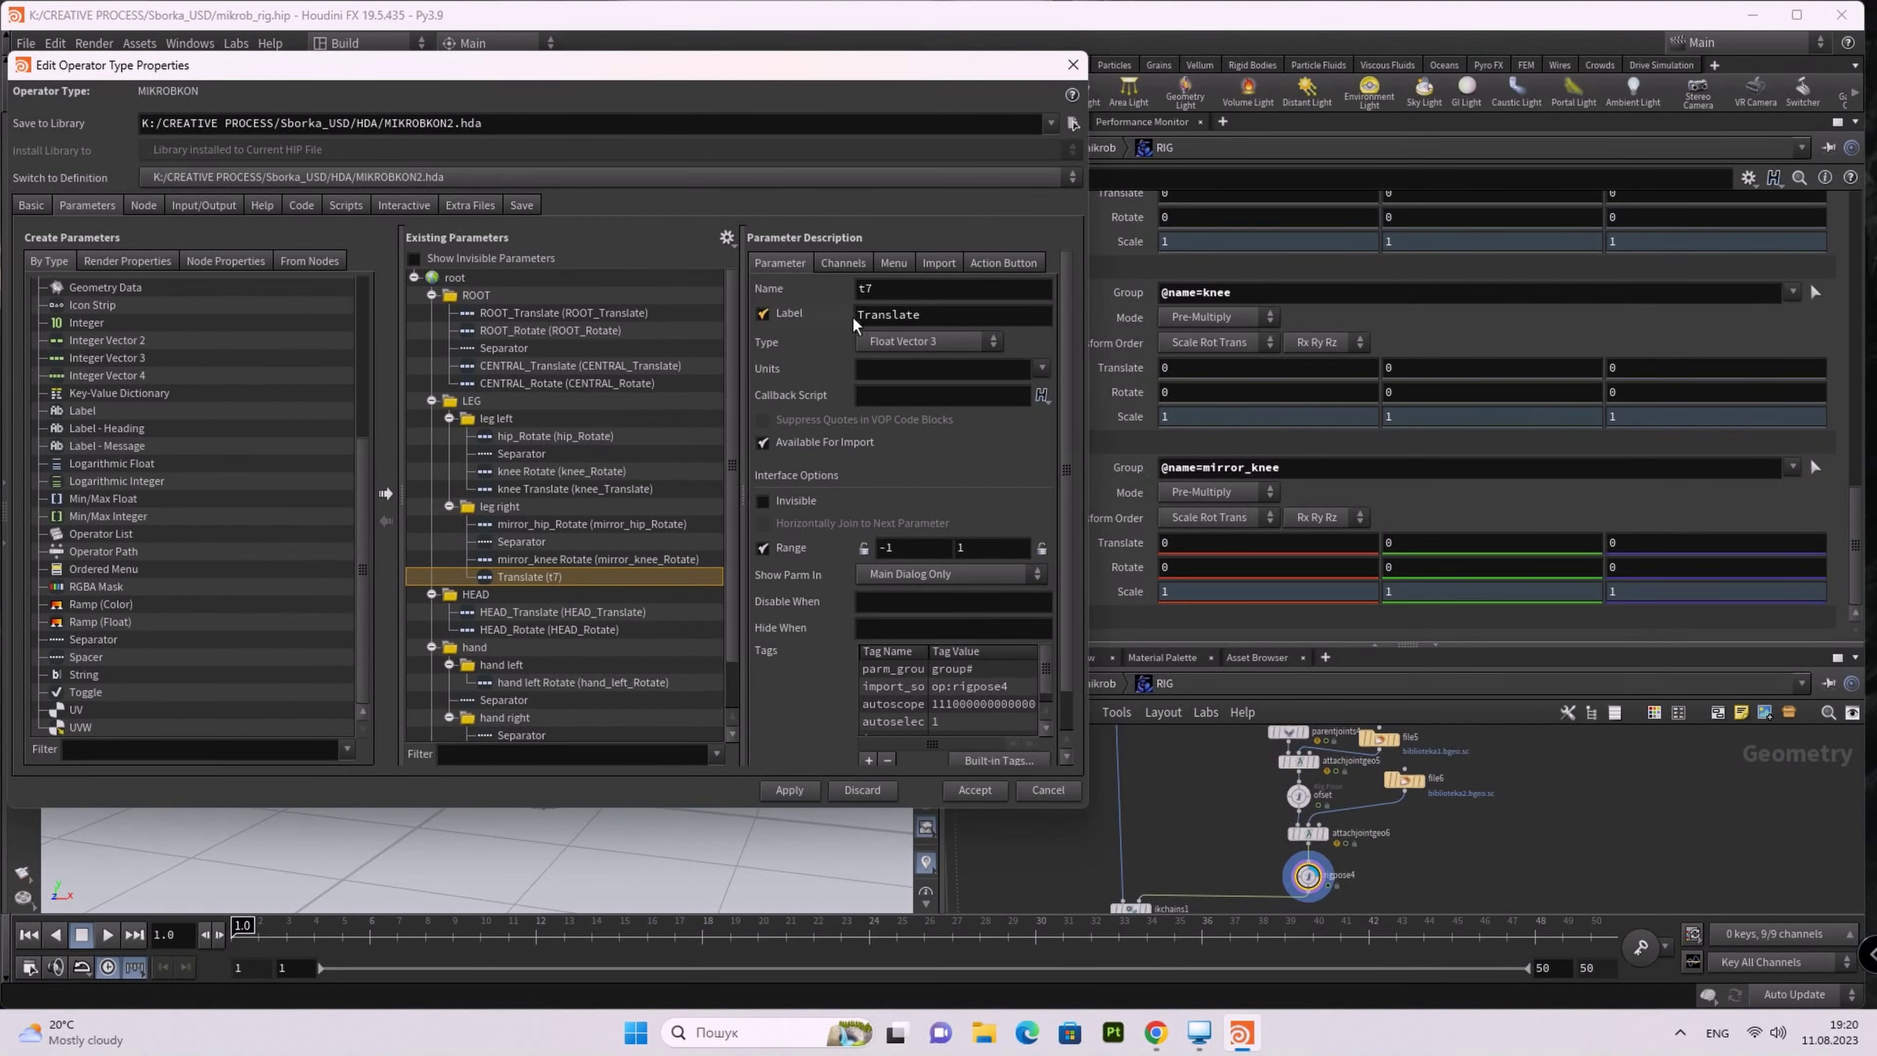
click(857, 316)
key(ctrl+v)
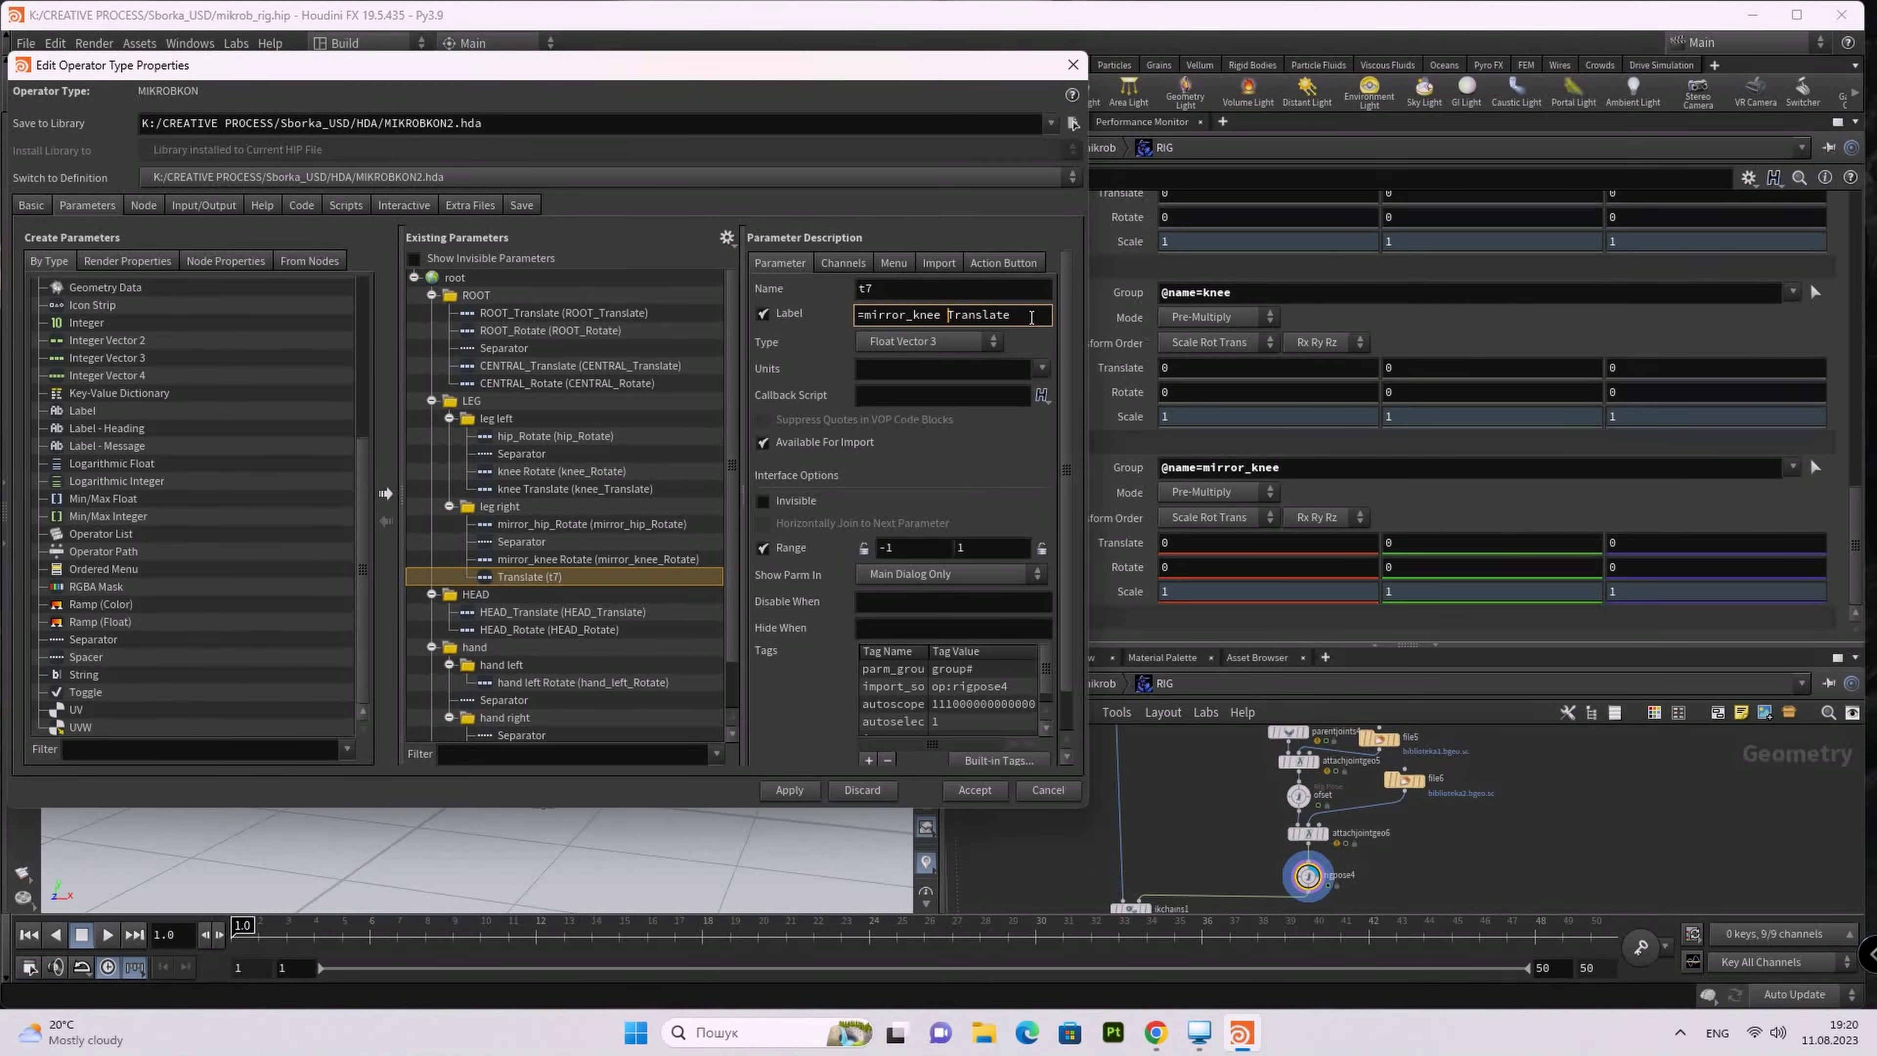
drag(1031, 316, 856, 316)
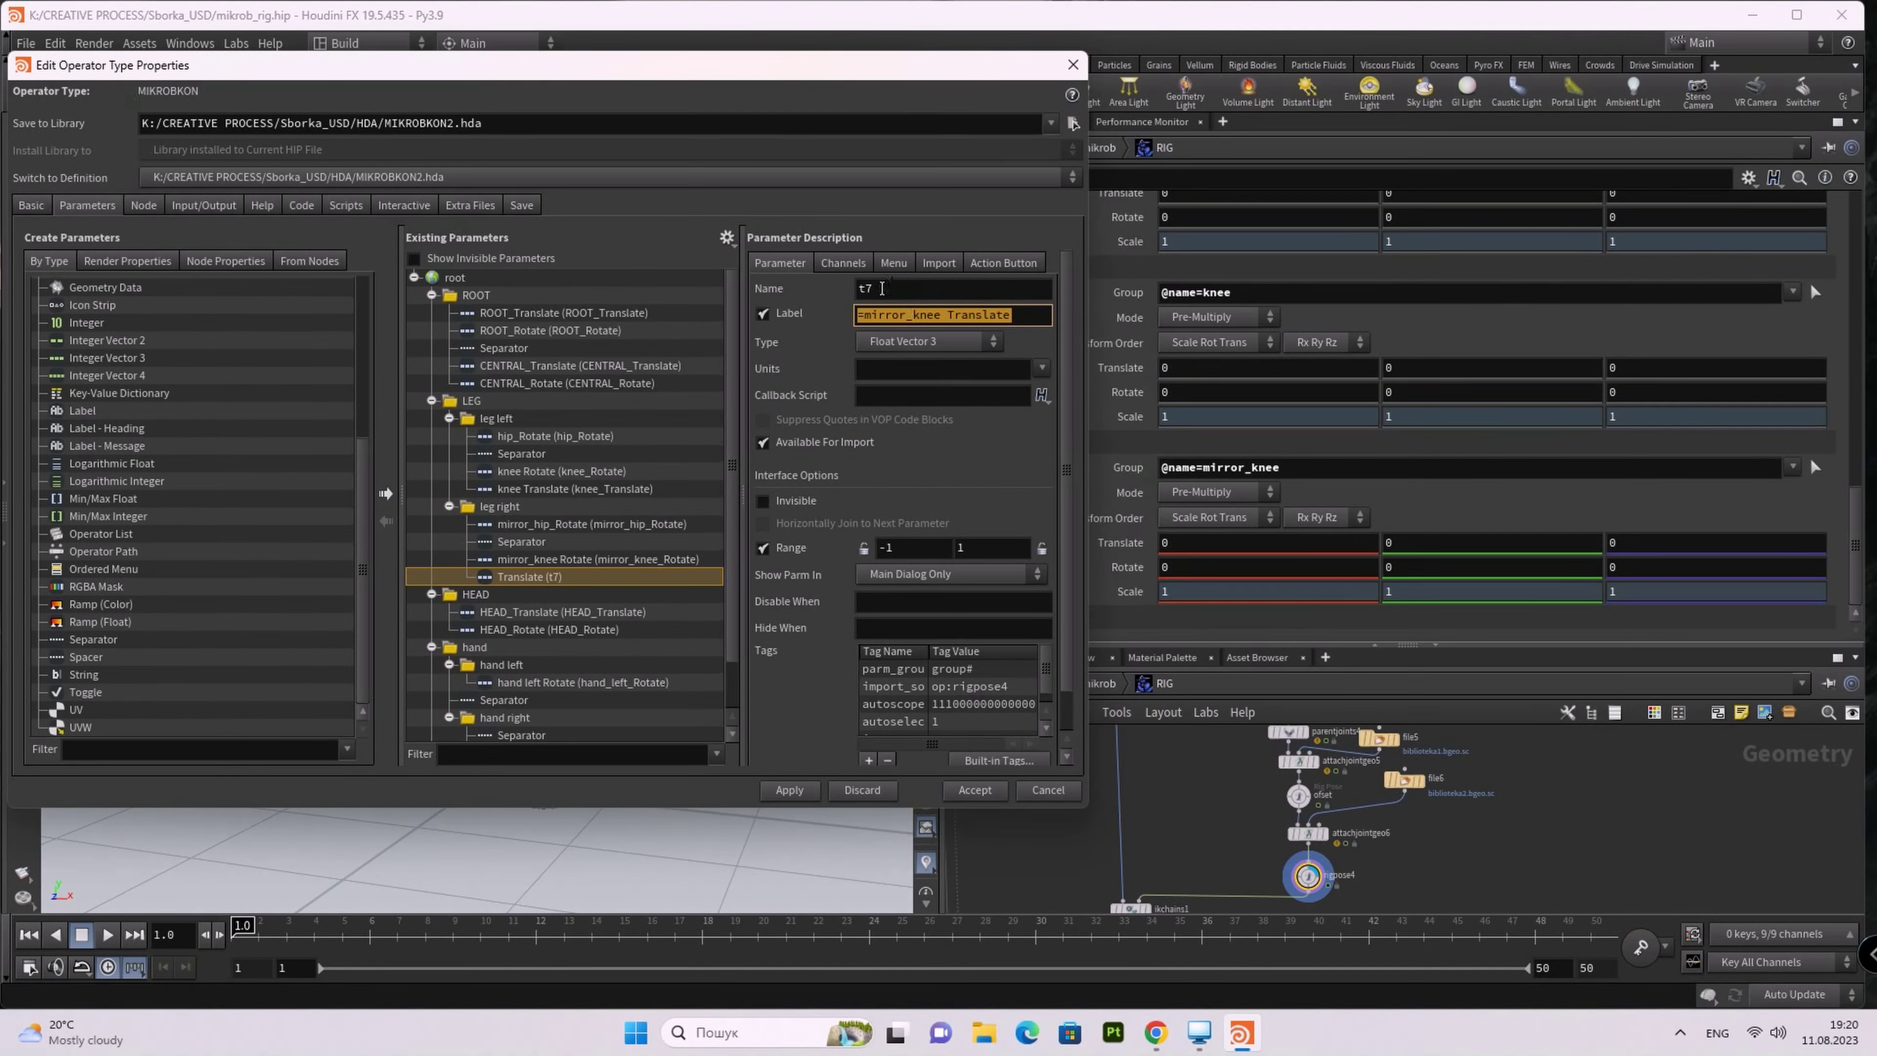
click(881, 289)
key(BackSpace)
key(BackSpace)
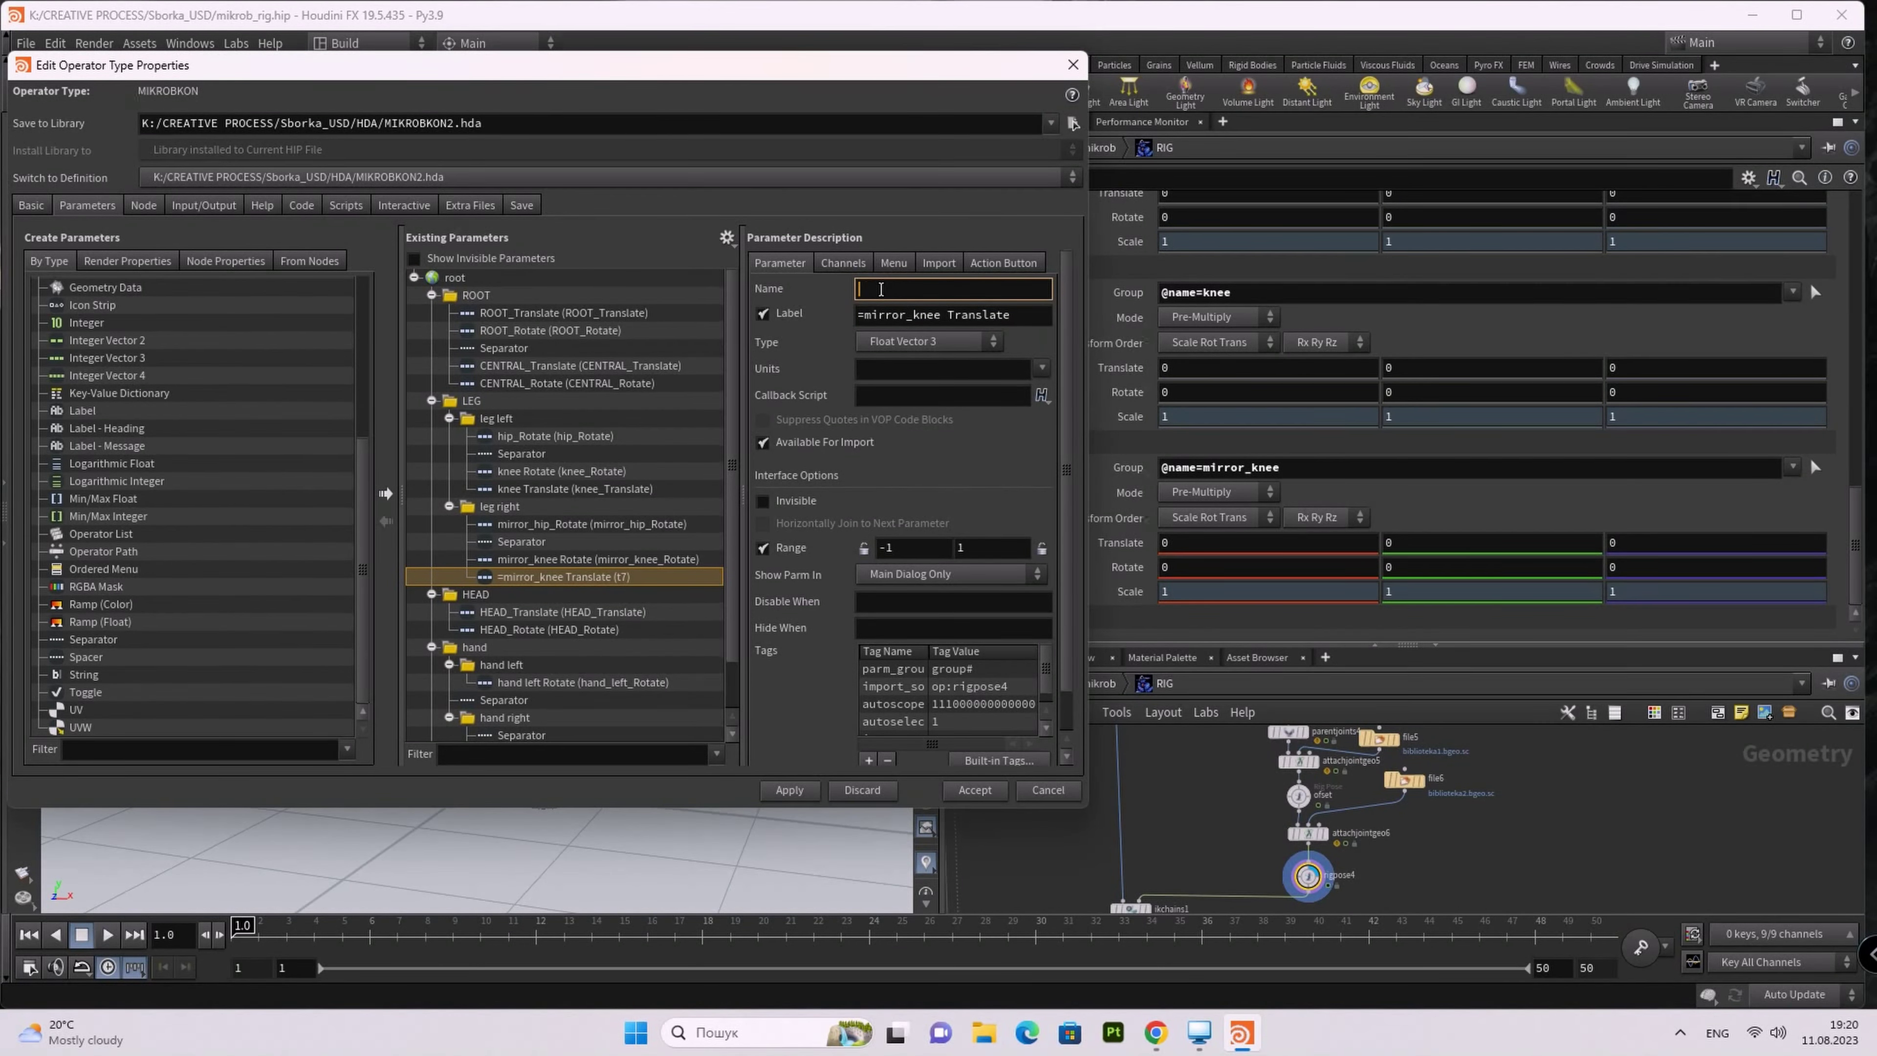
text(_mirror_knee_Translate)
key(BackSpace)
click(864, 317)
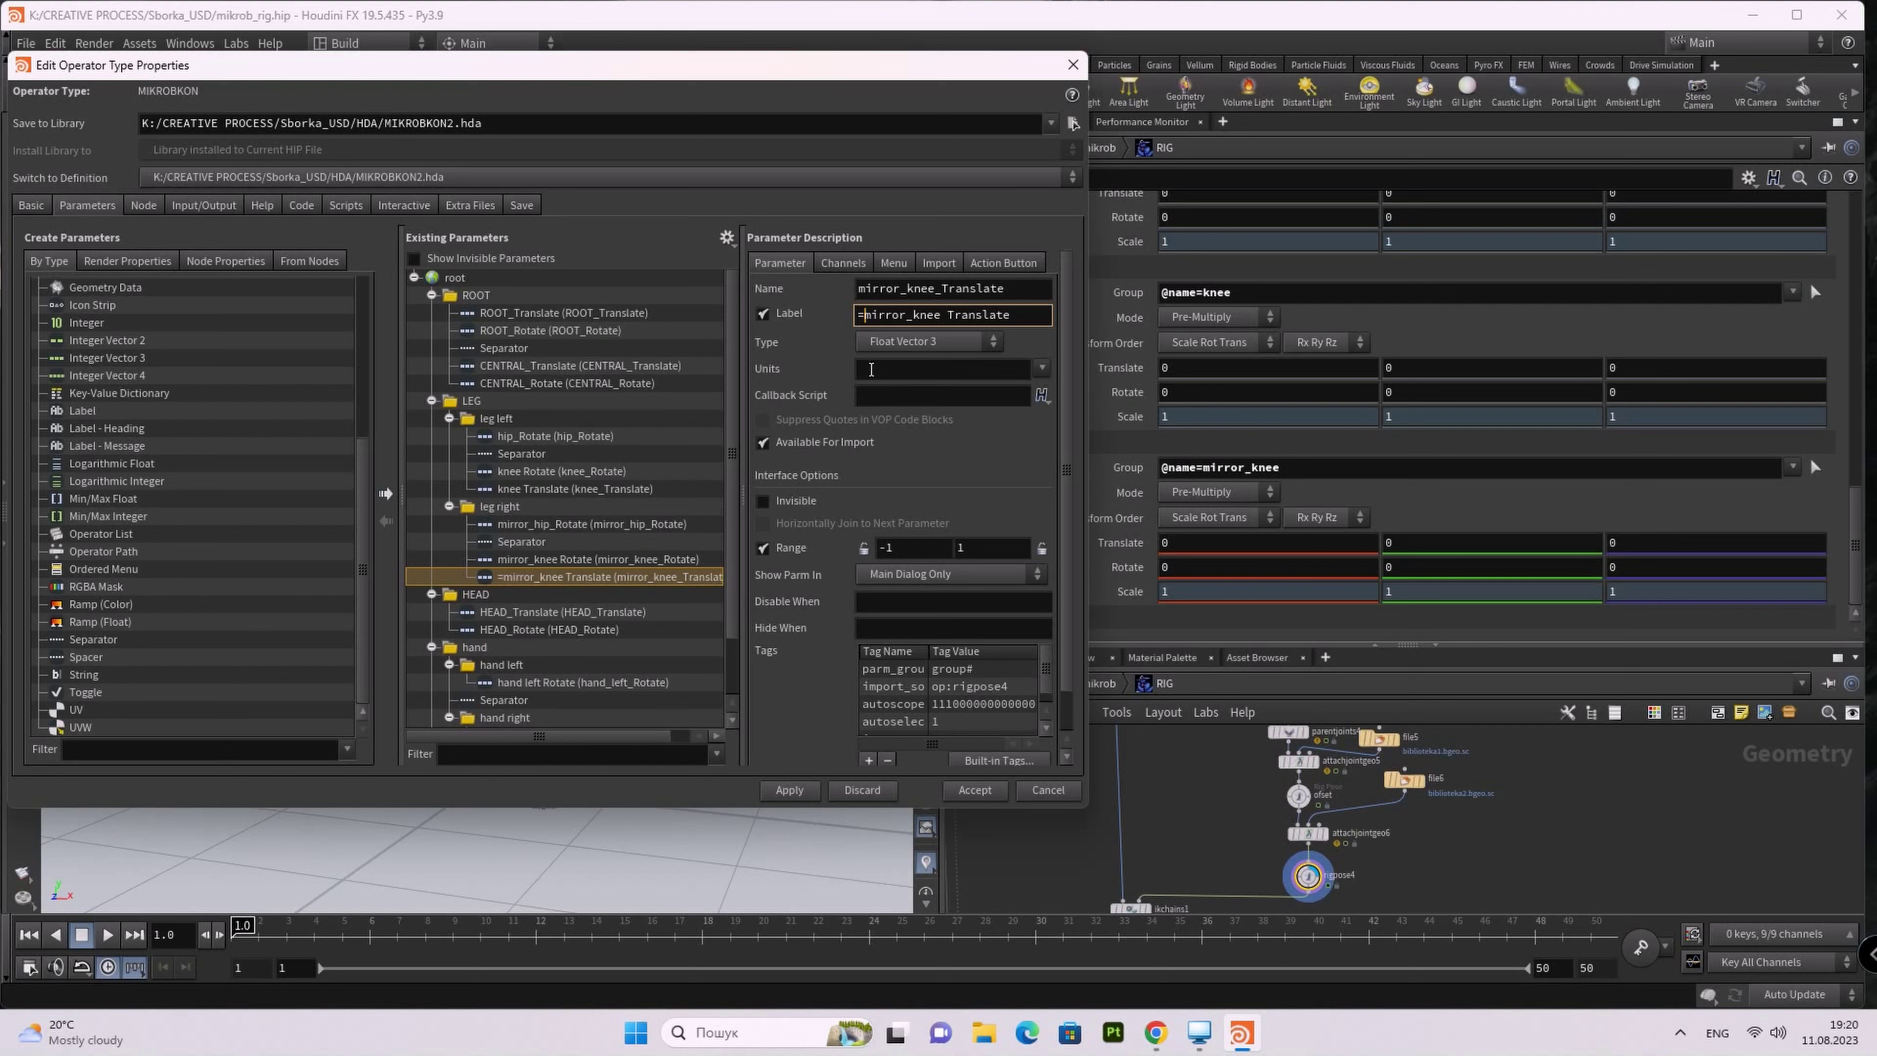
key(BackSpace)
click(939, 210)
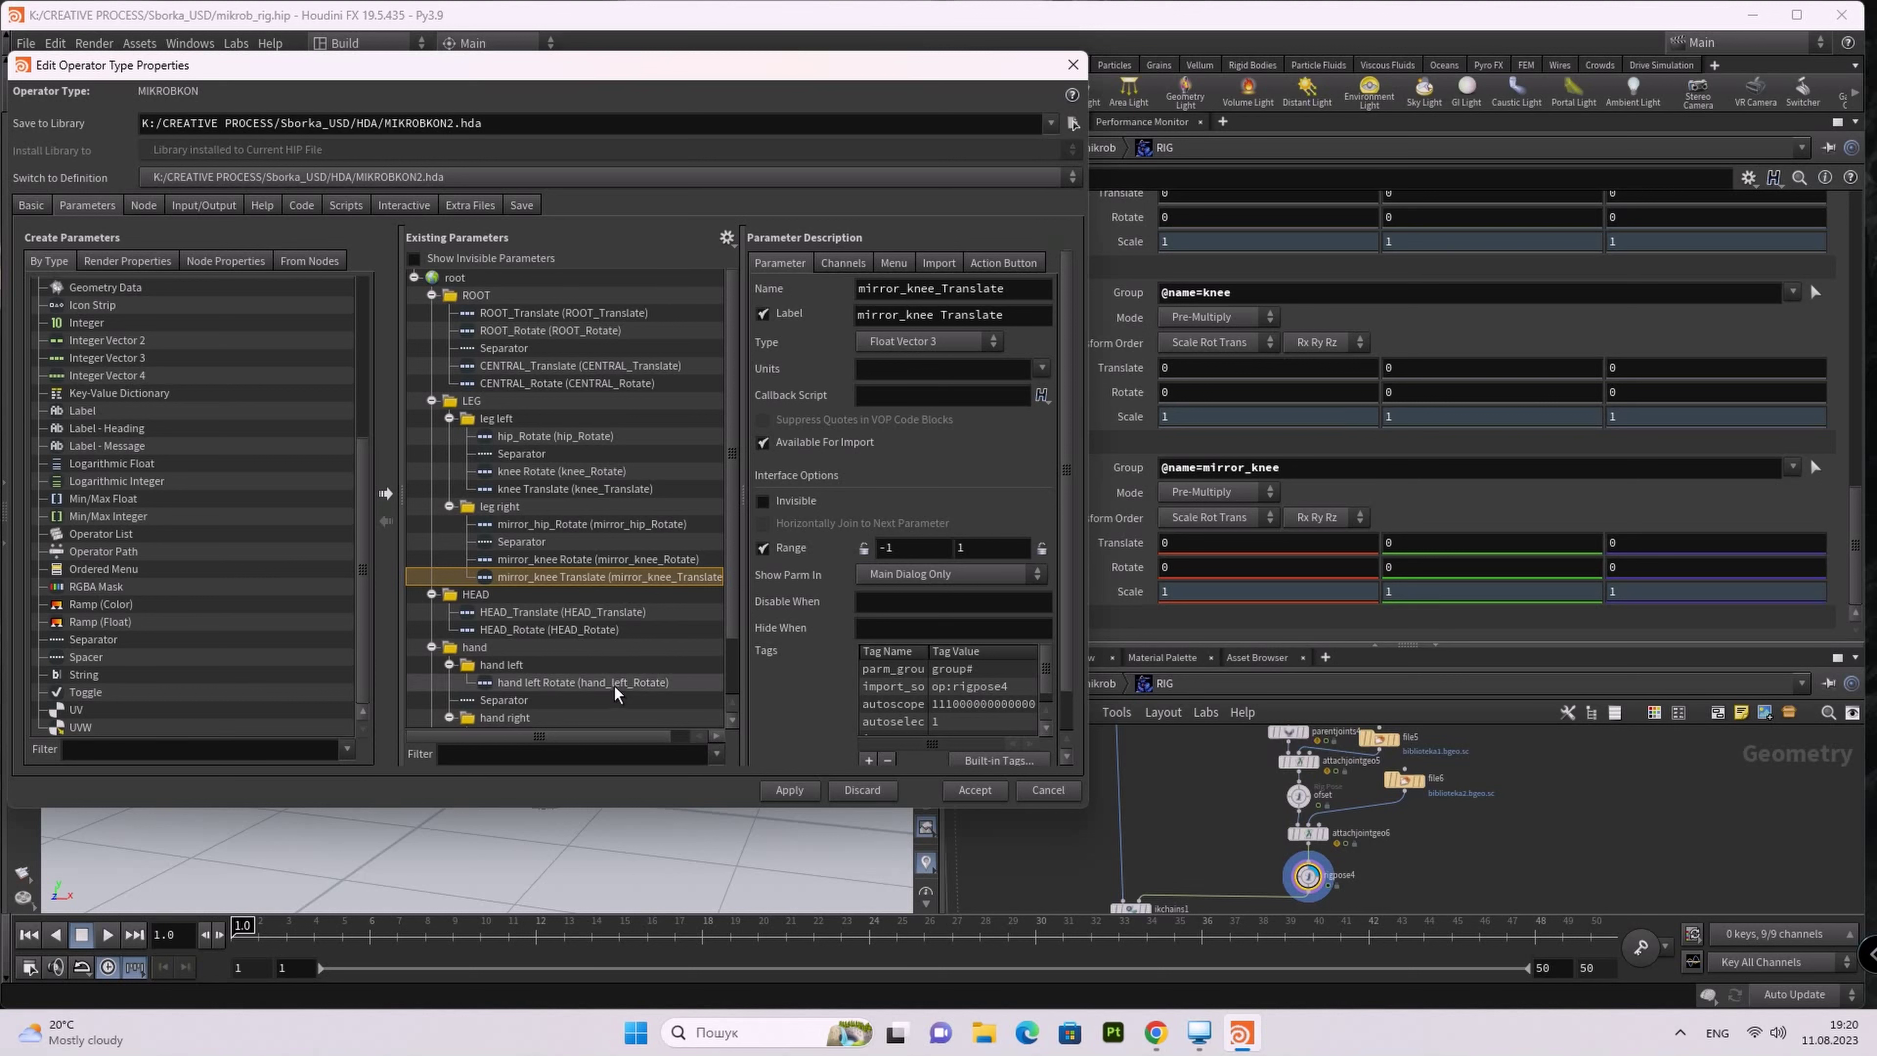
Step: Collapse the leg left, leg right, LEG, ROOT and HEAD folders in Existing Parameters
click(449, 418)
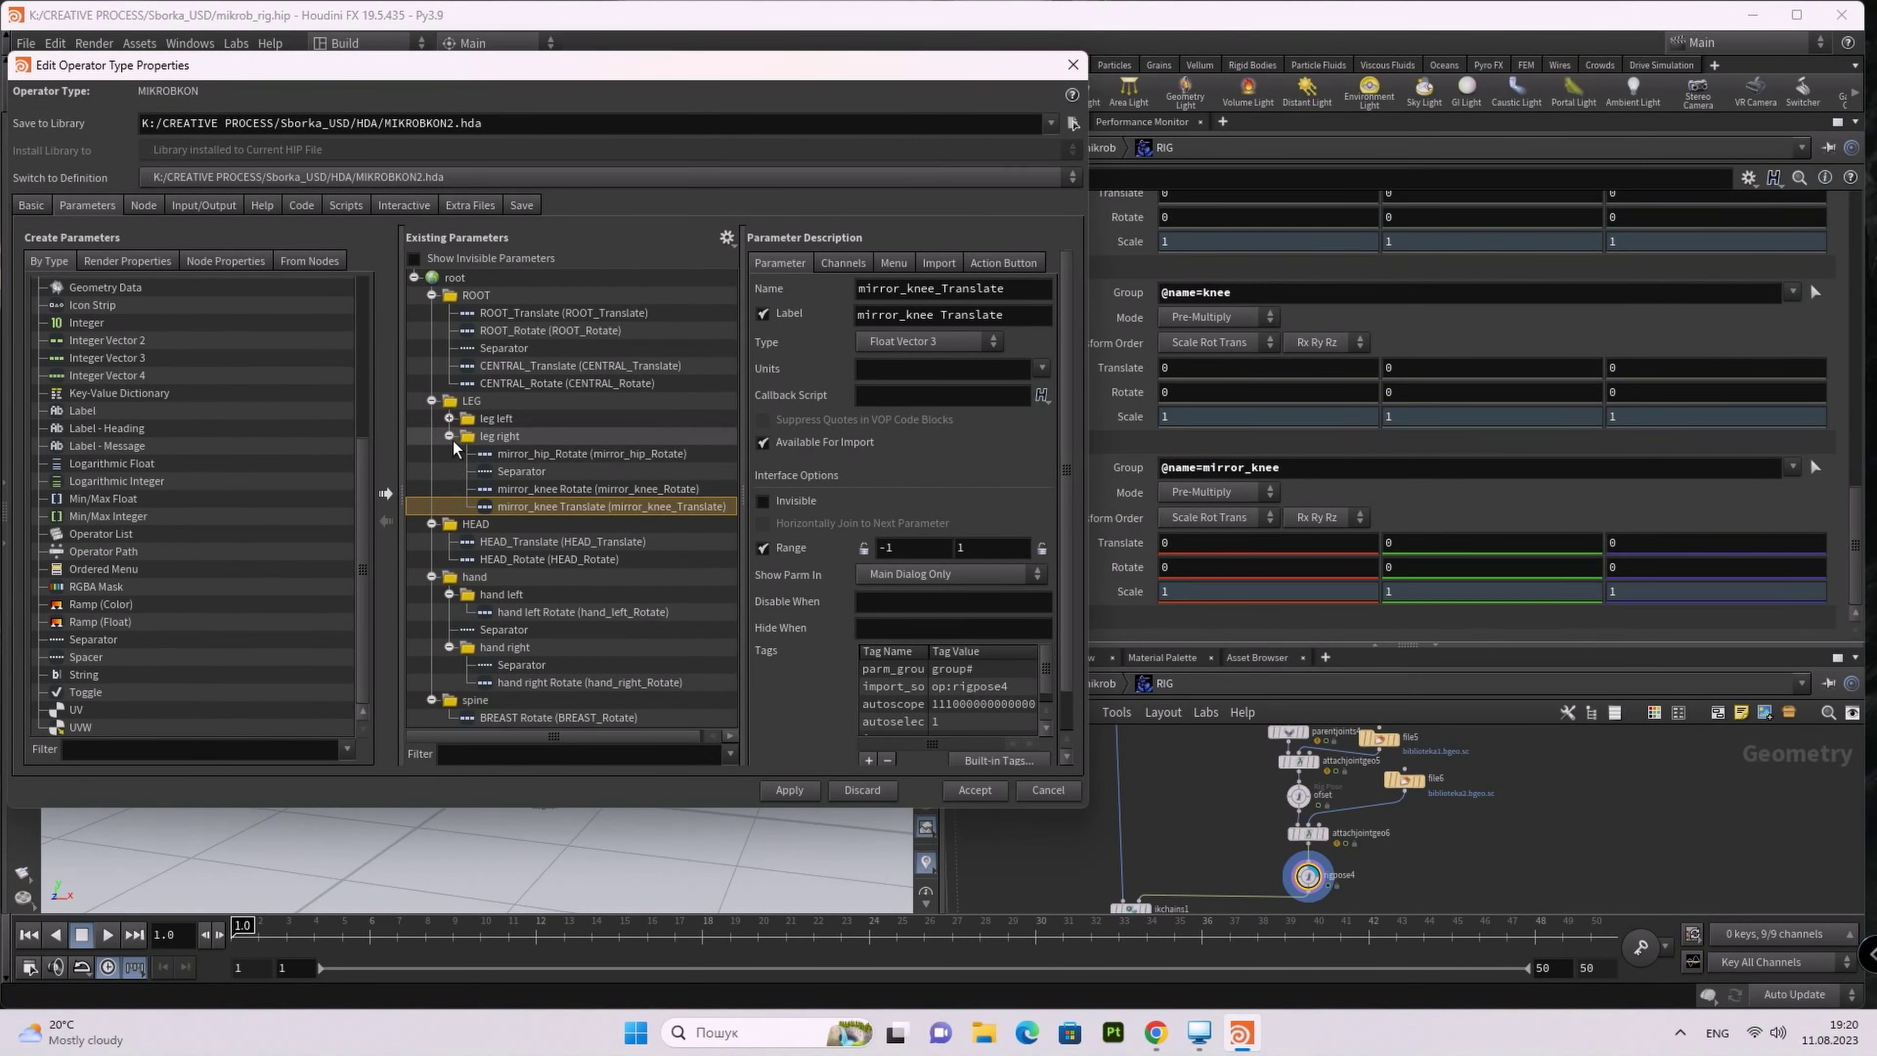
double_click(458, 436)
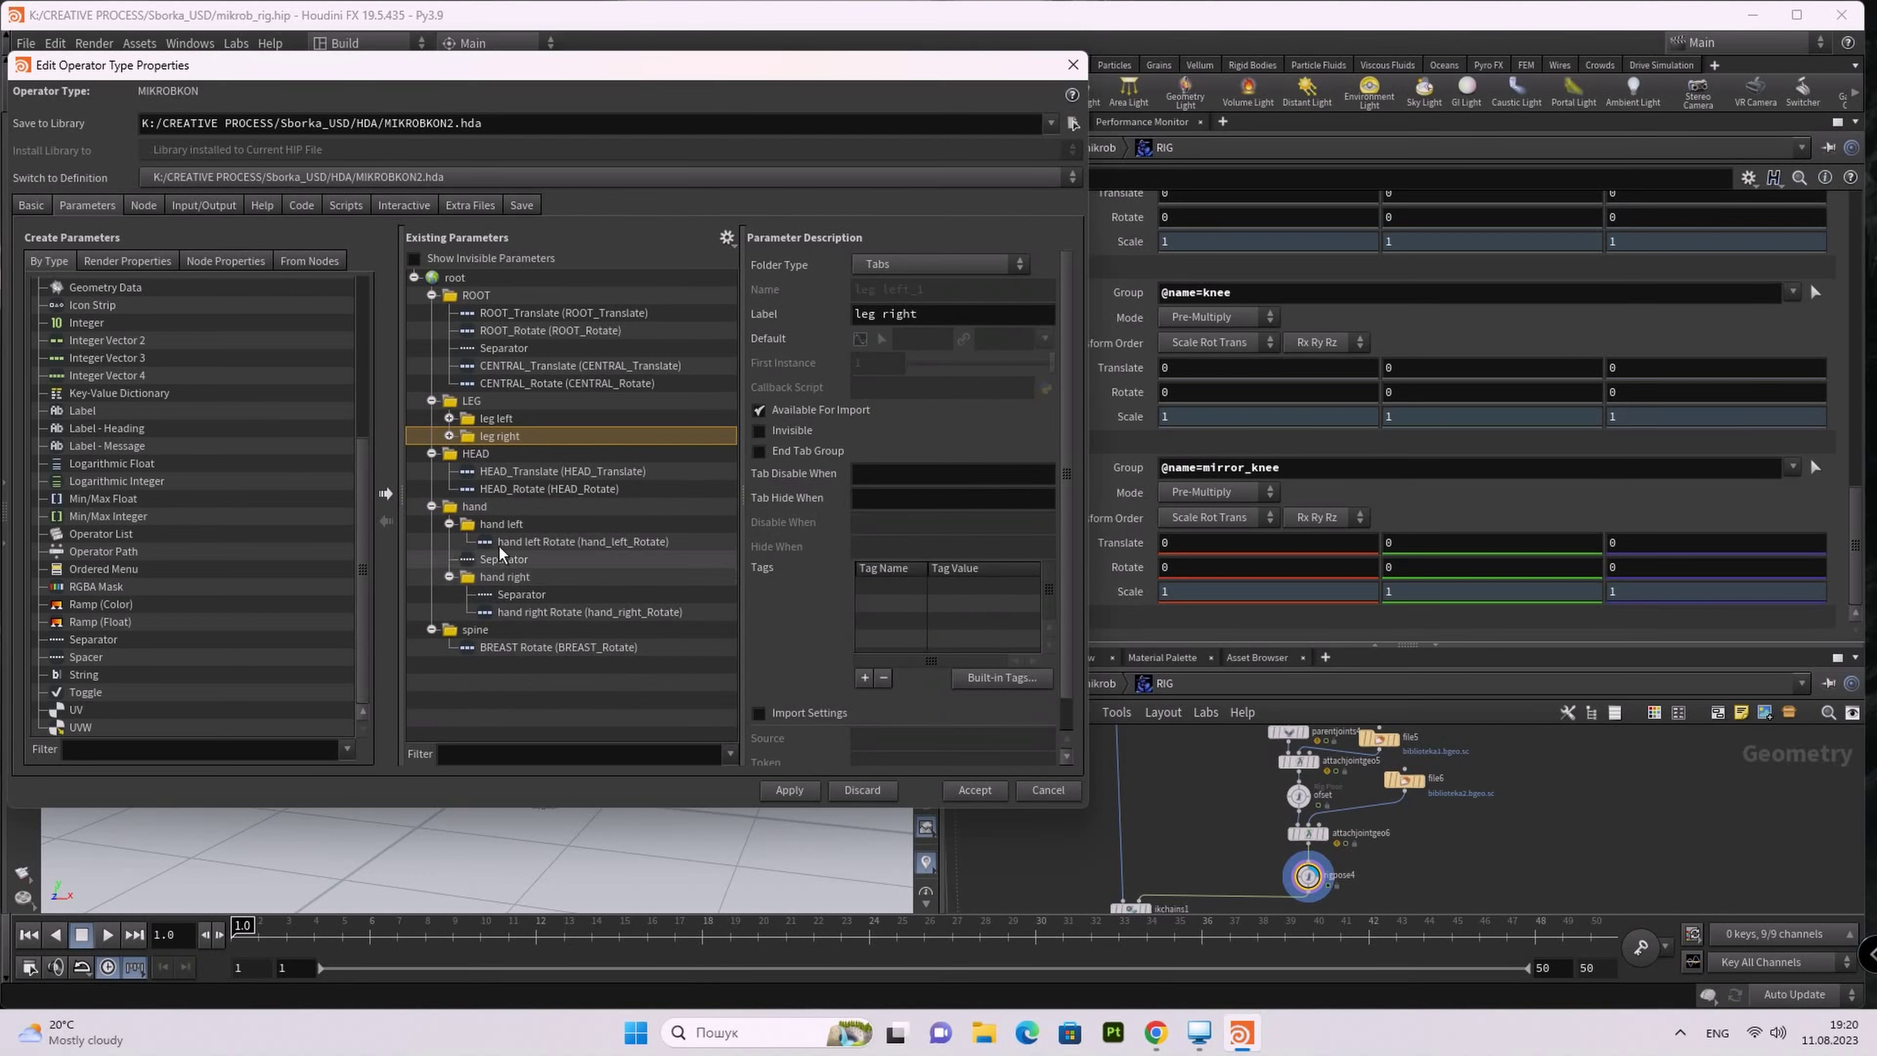
click(433, 401)
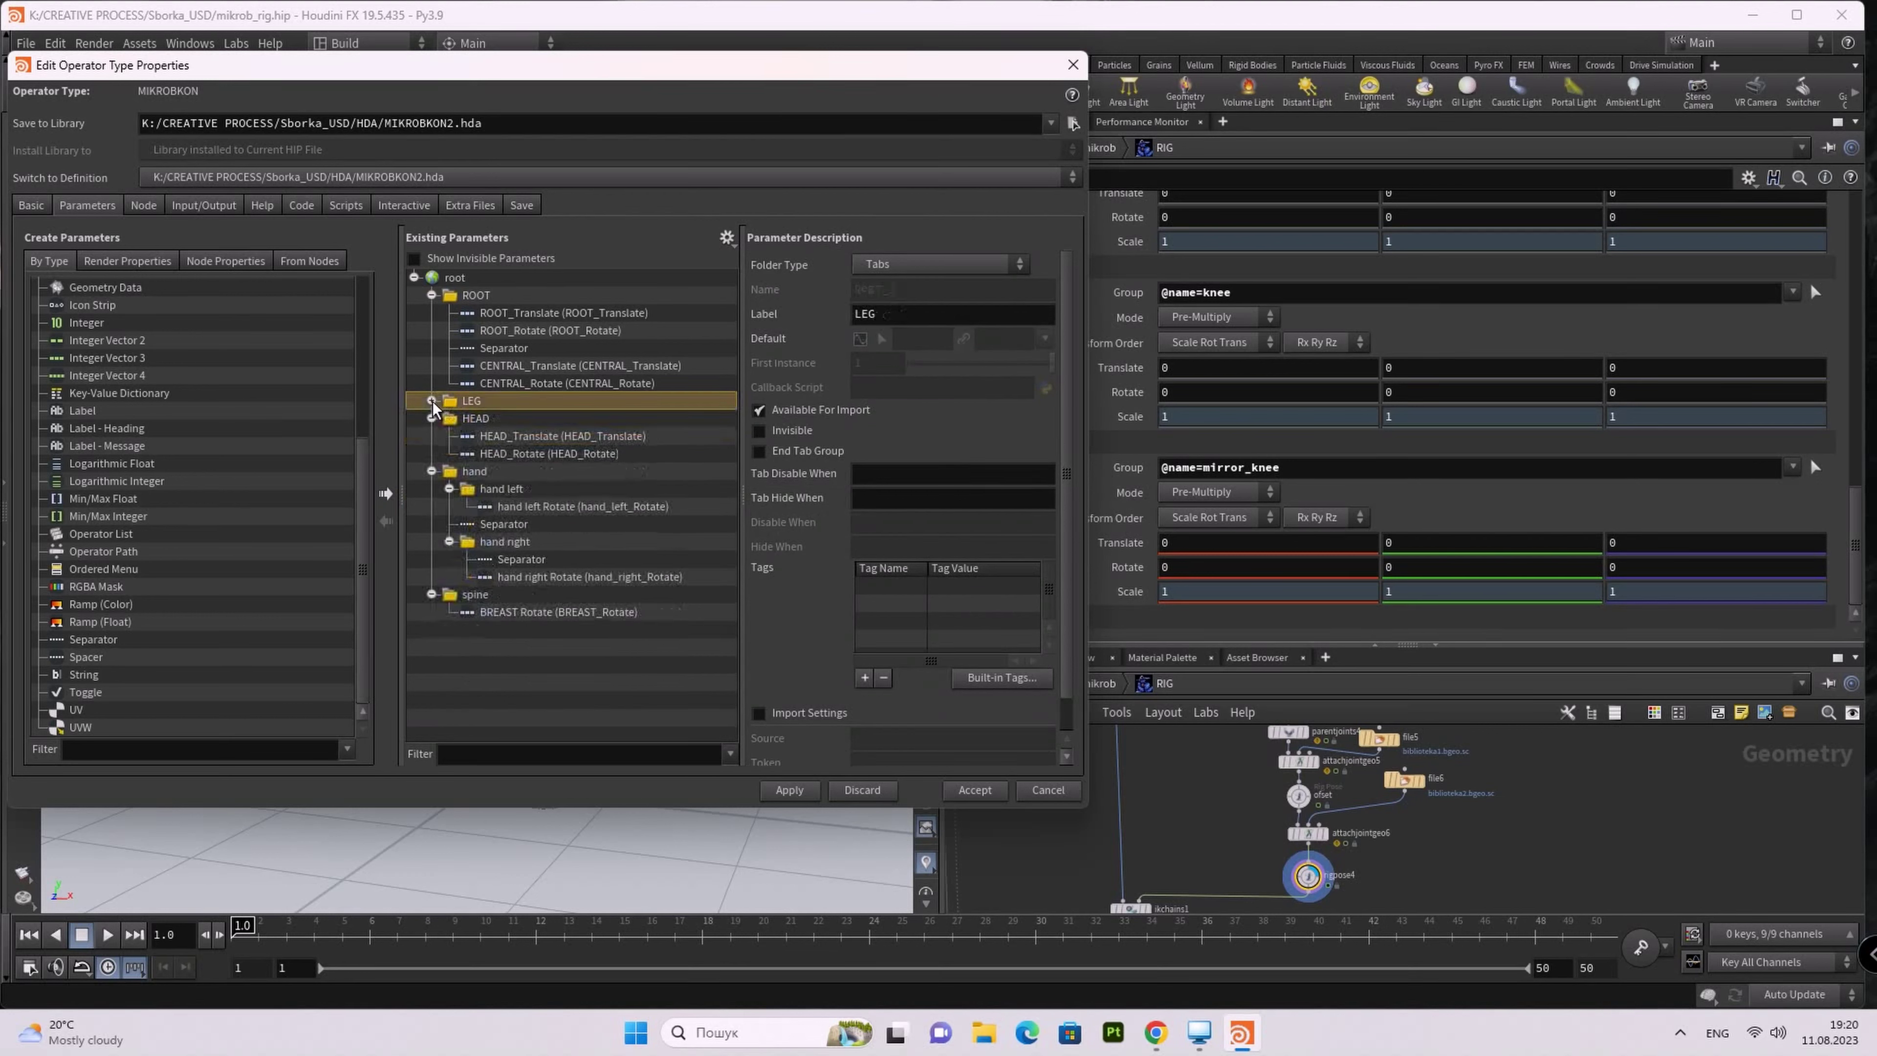
click(431, 295)
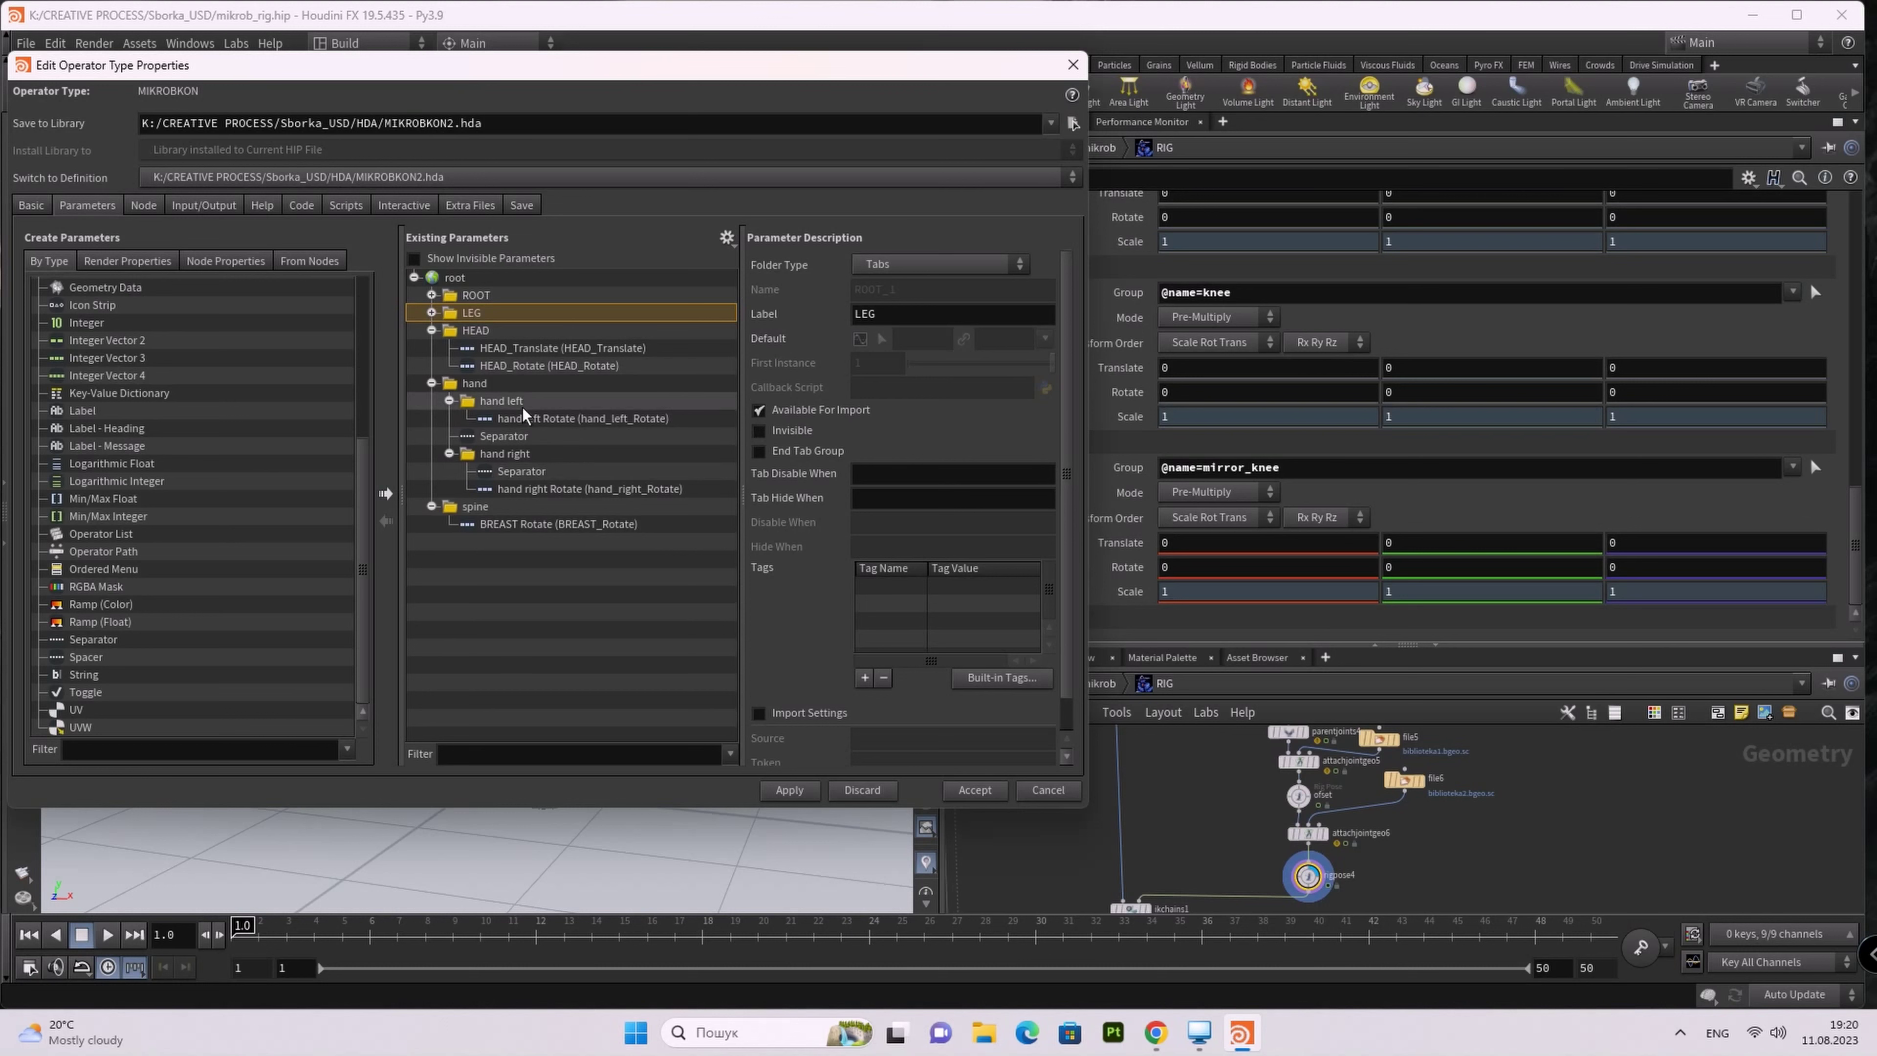
click(431, 331)
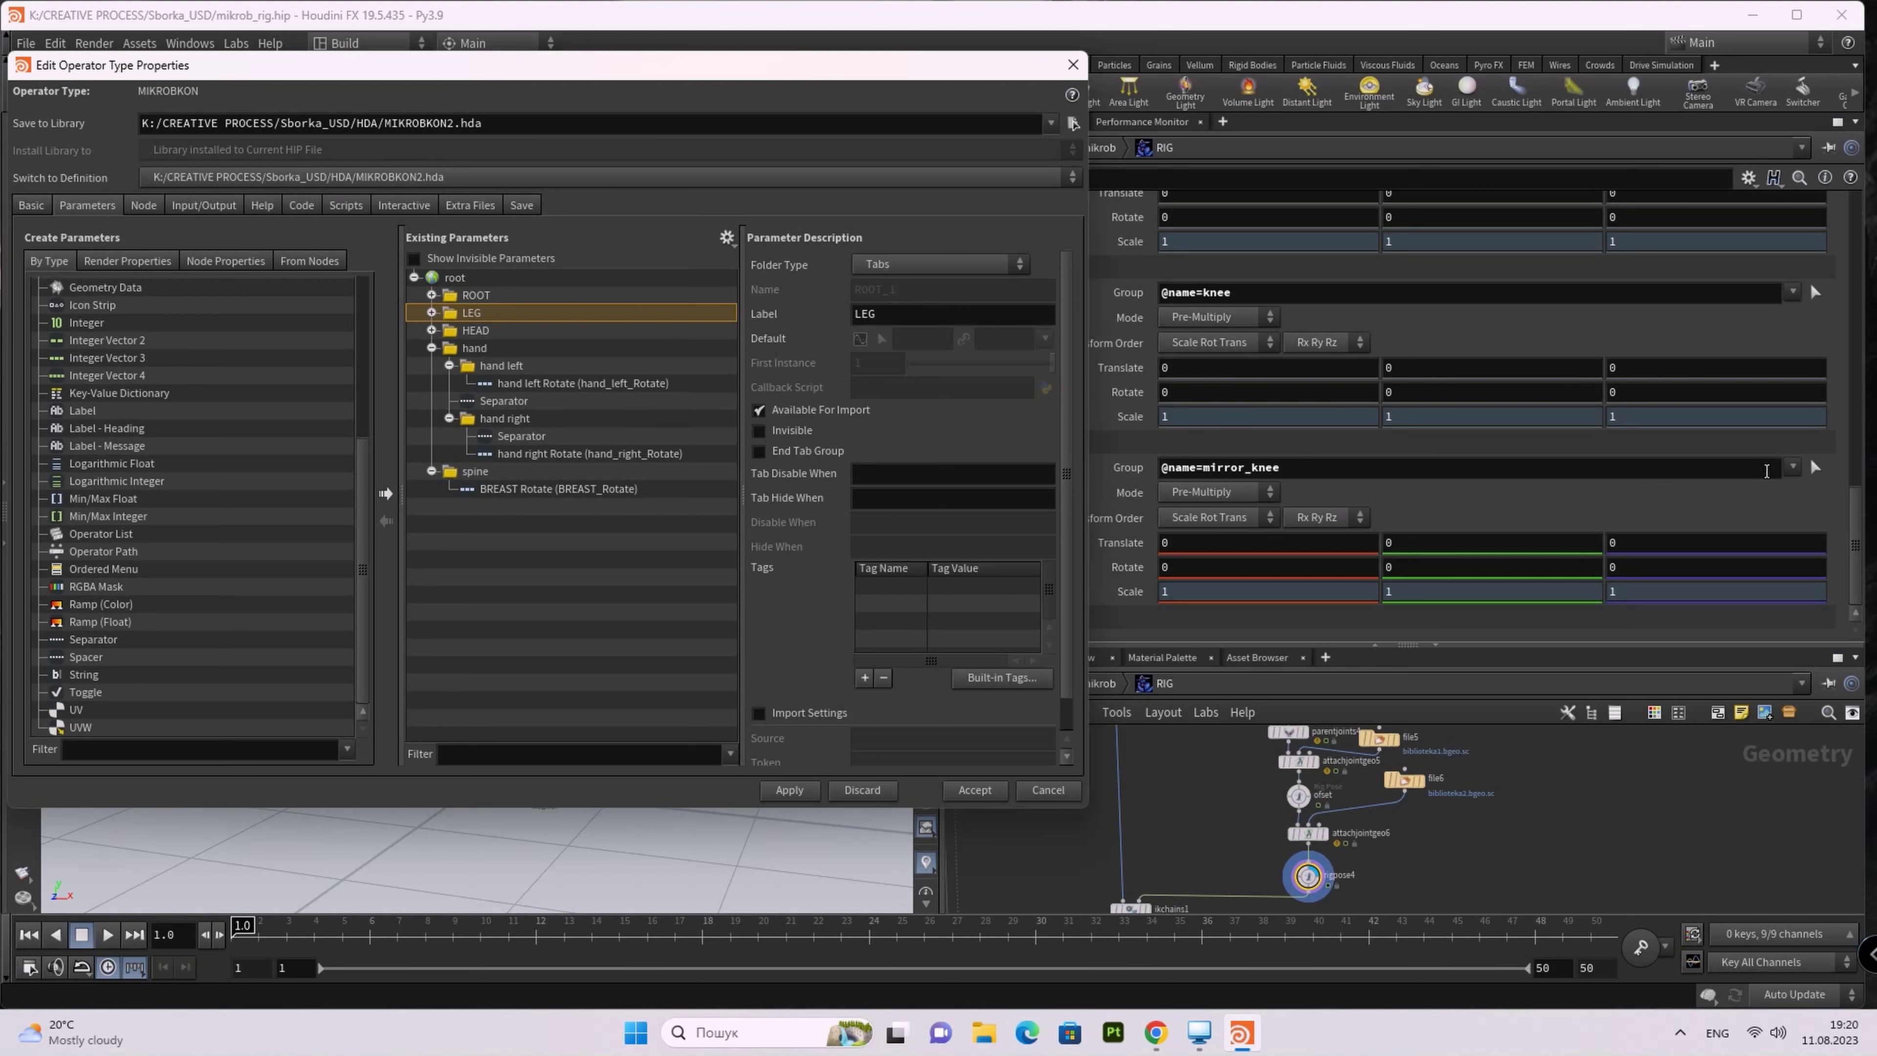
Step: Accept the MIKROBKON type changes and save despite the subnet reference warning
drag(1864, 519, 1873, 427)
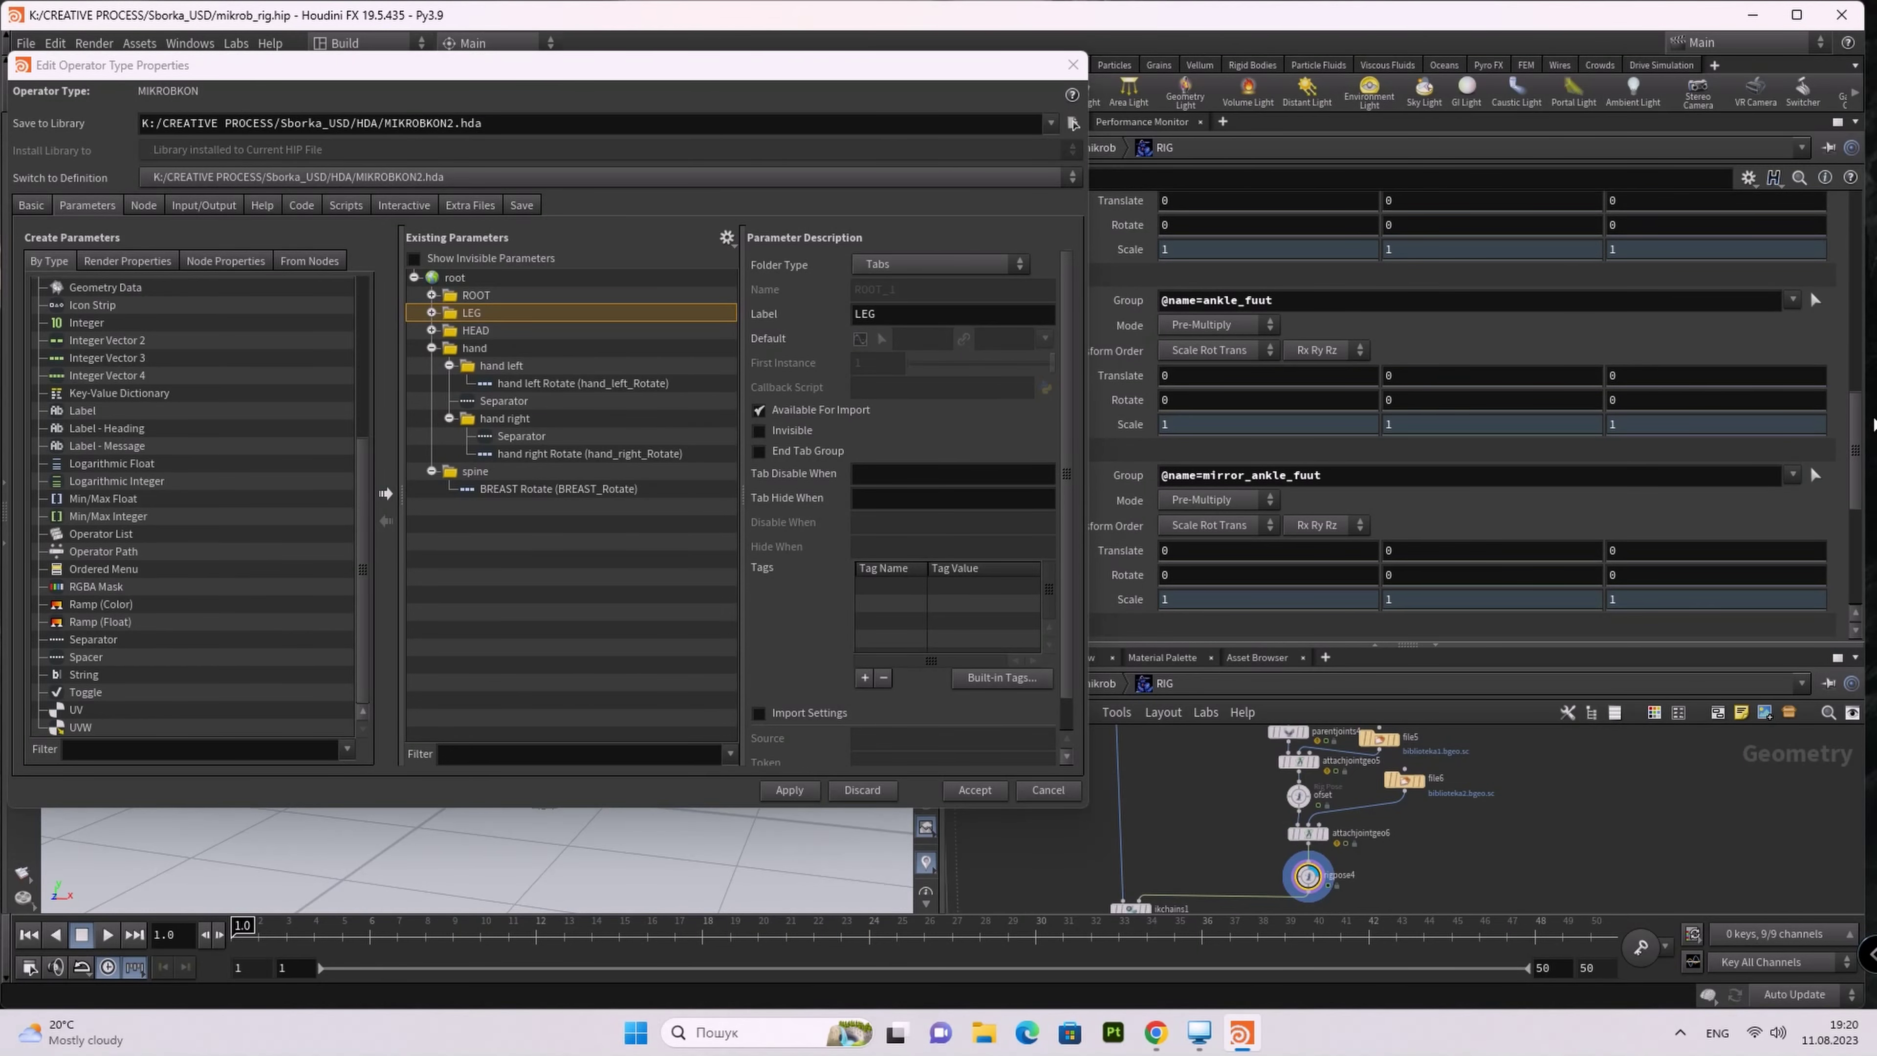
drag(1873, 418, 1873, 420)
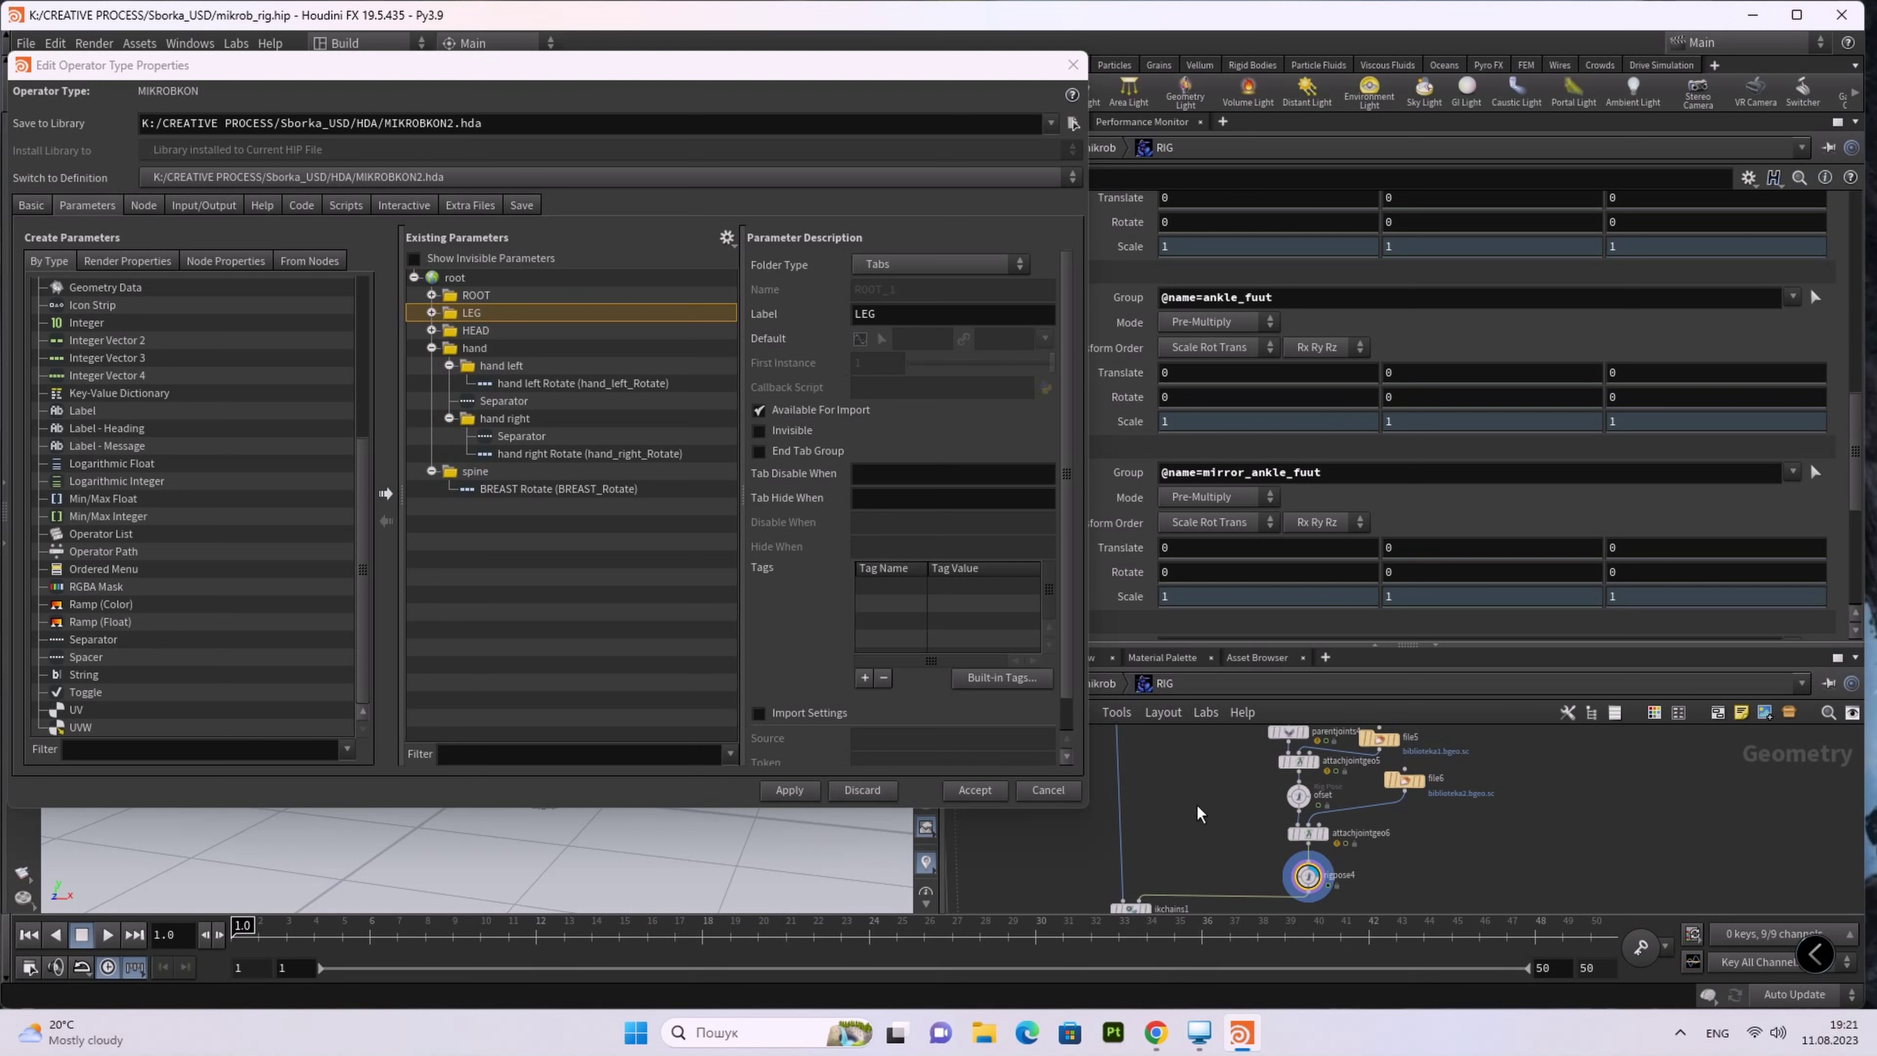
click(978, 794)
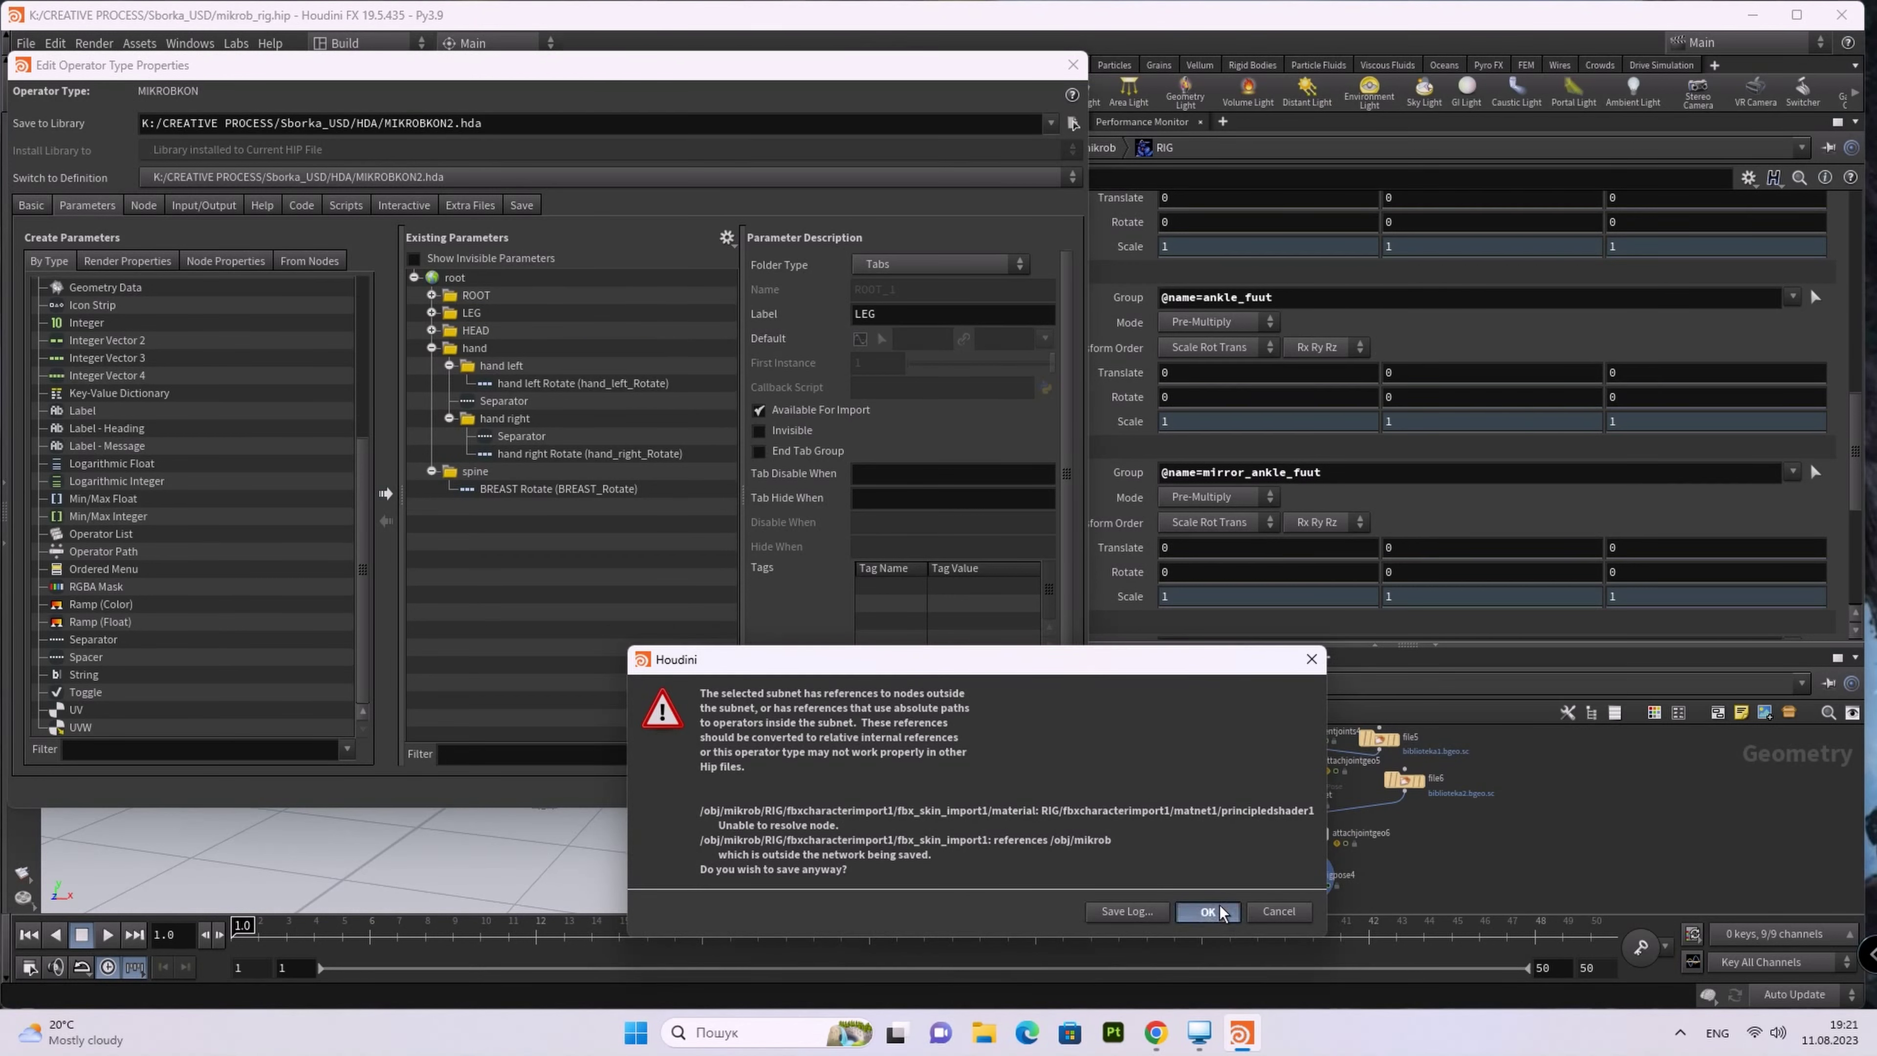
click(1219, 908)
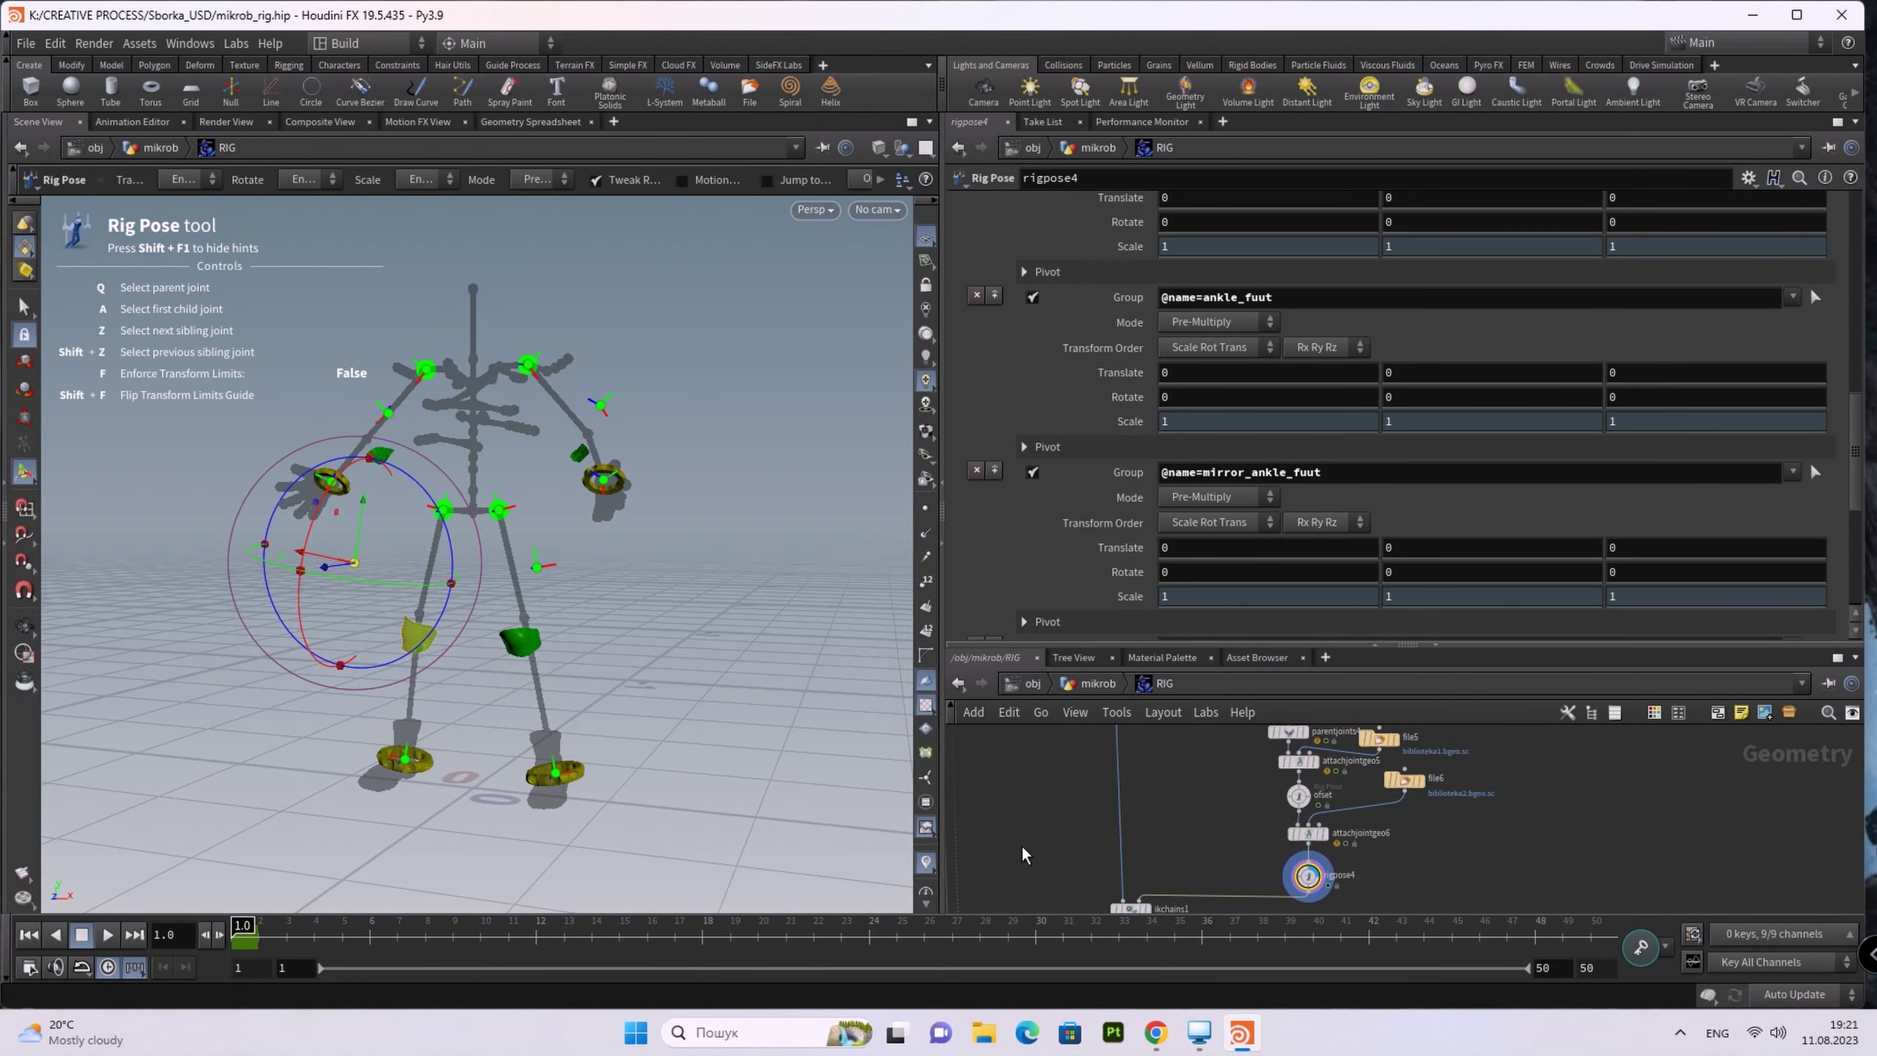
Step: Enter the mikrob network and review the RIG asset's spine, HEAD, LEG and leg right controls
click(956, 686)
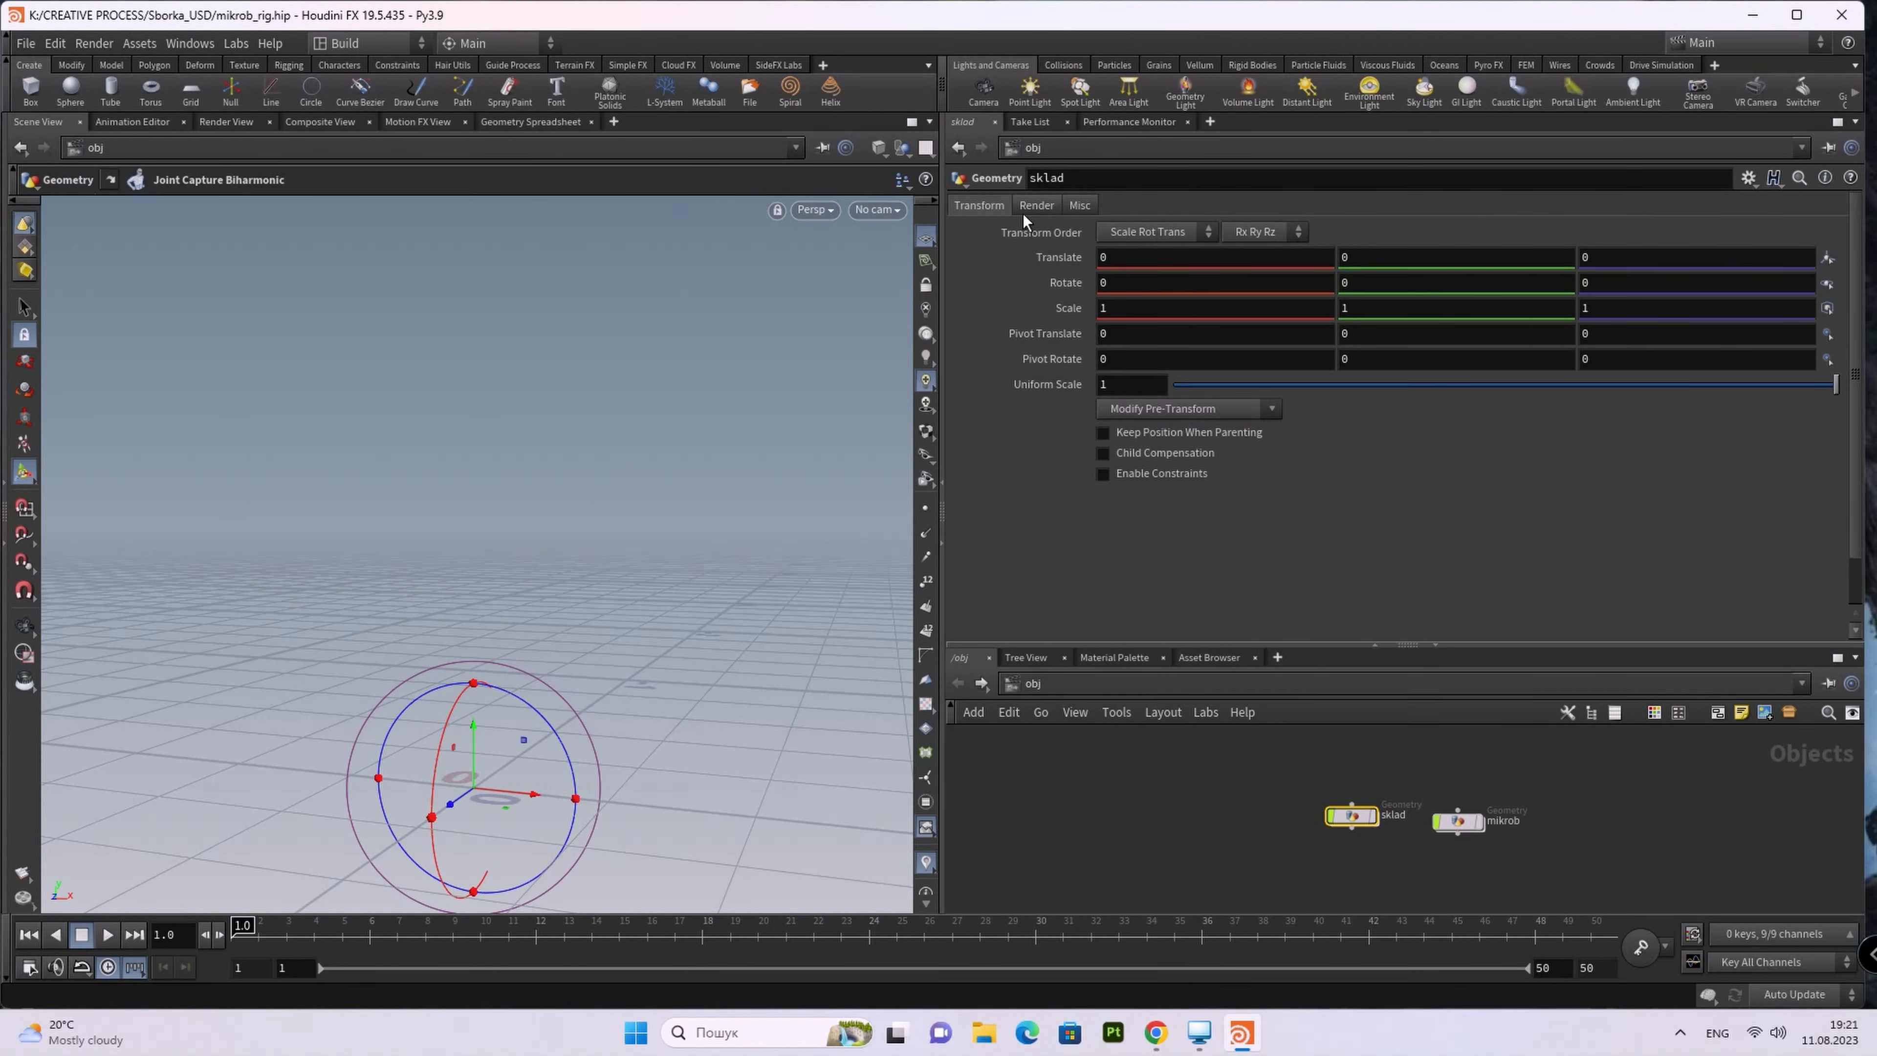
click(1038, 207)
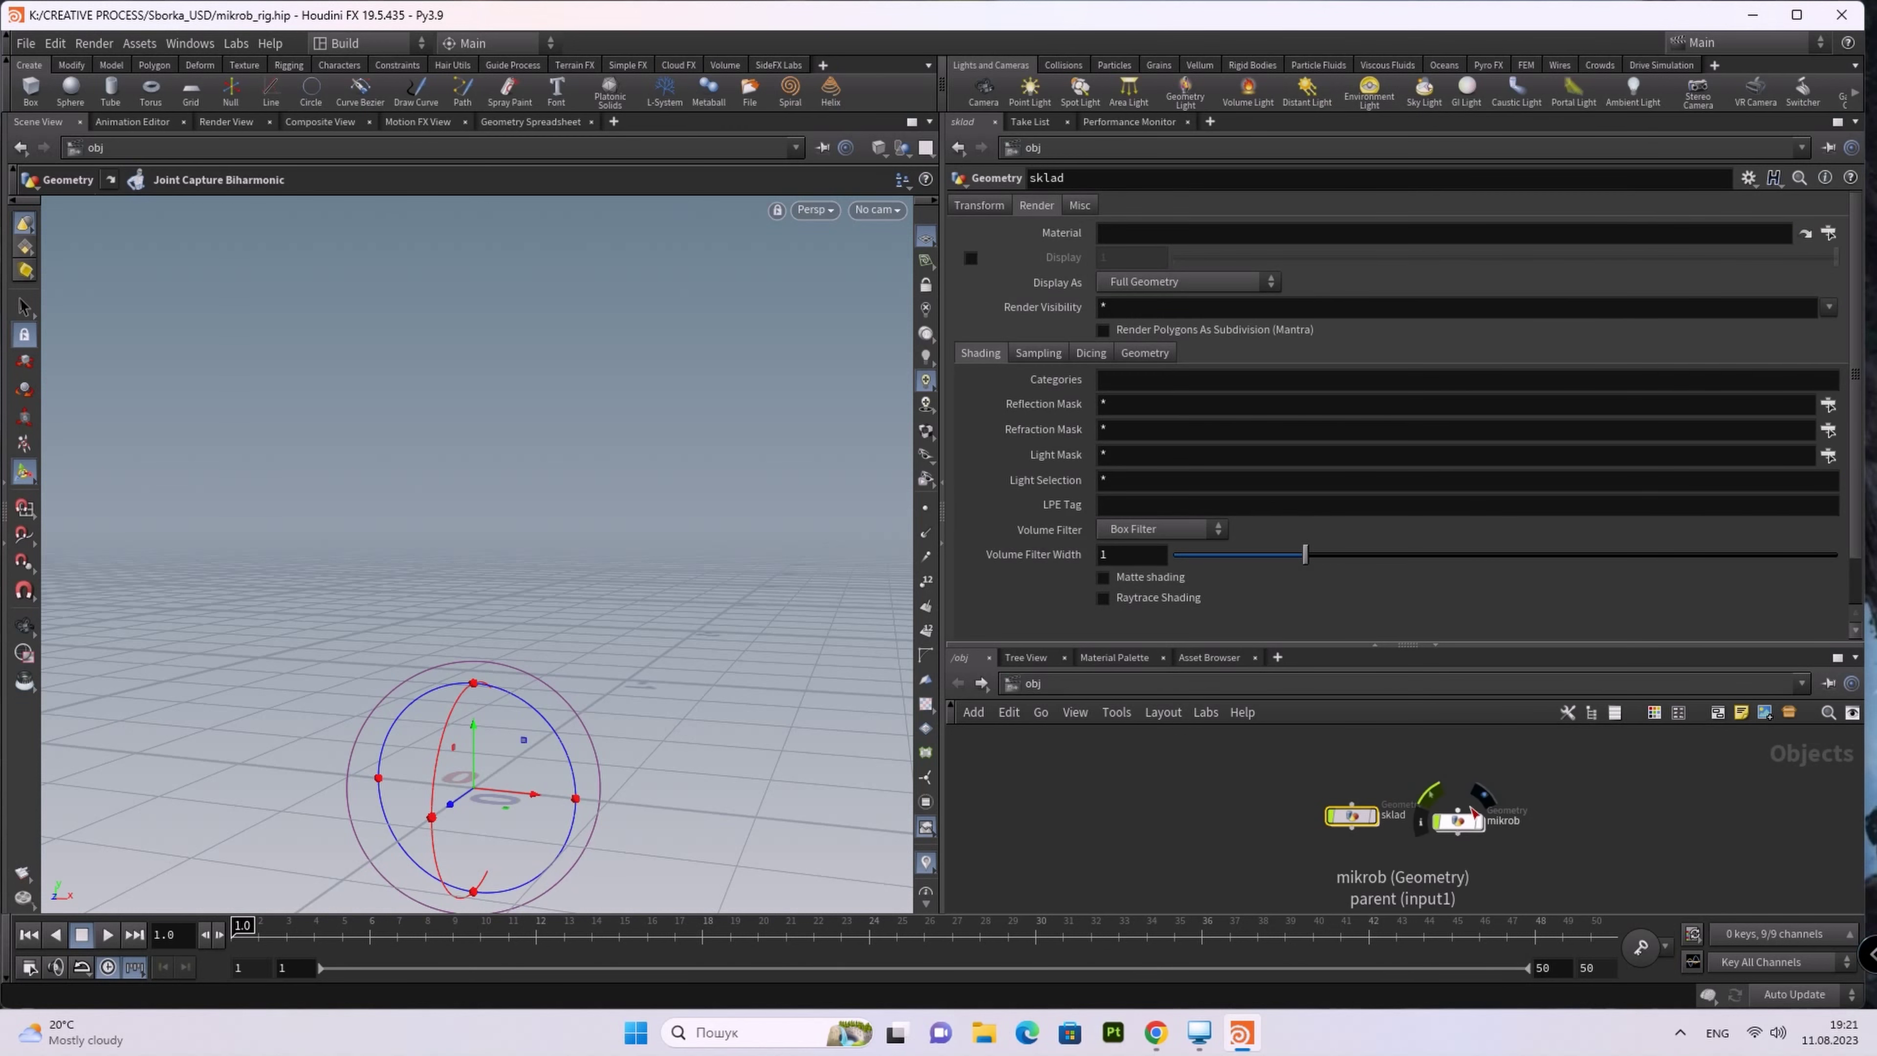
double_click(1459, 822)
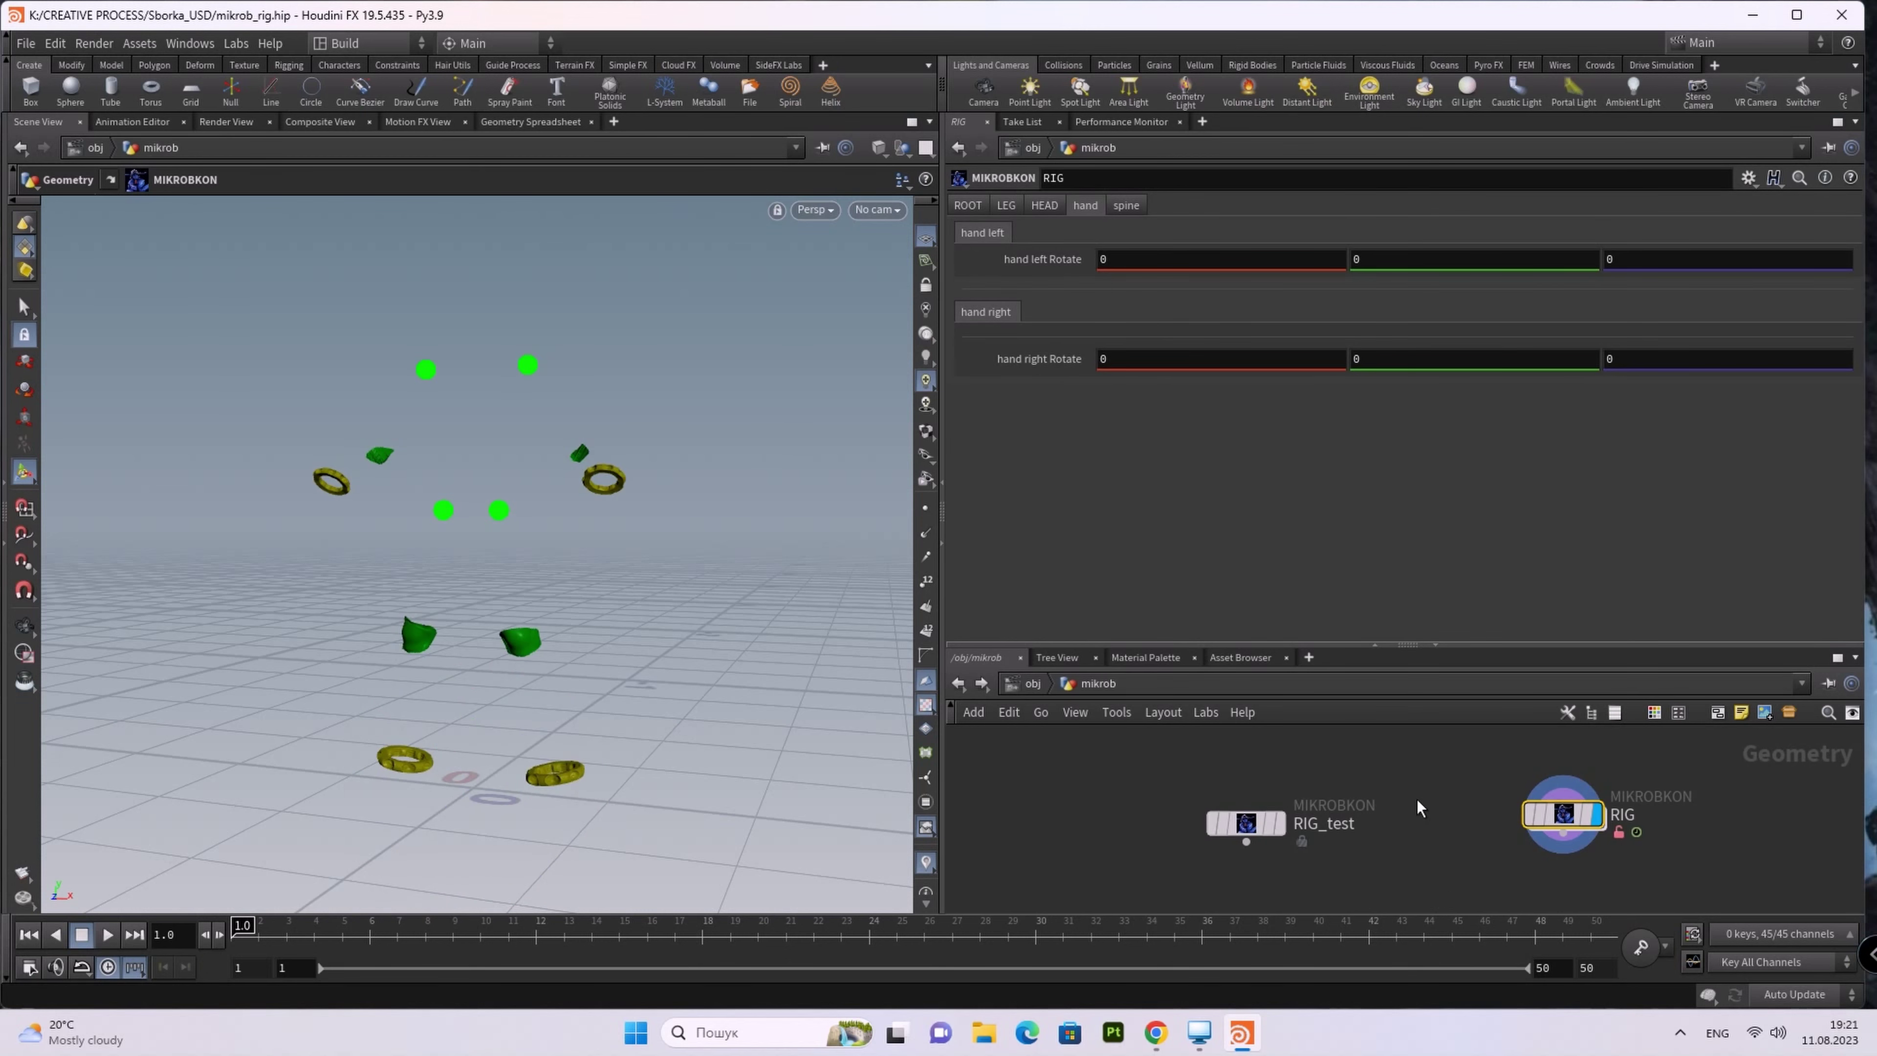
click(1125, 211)
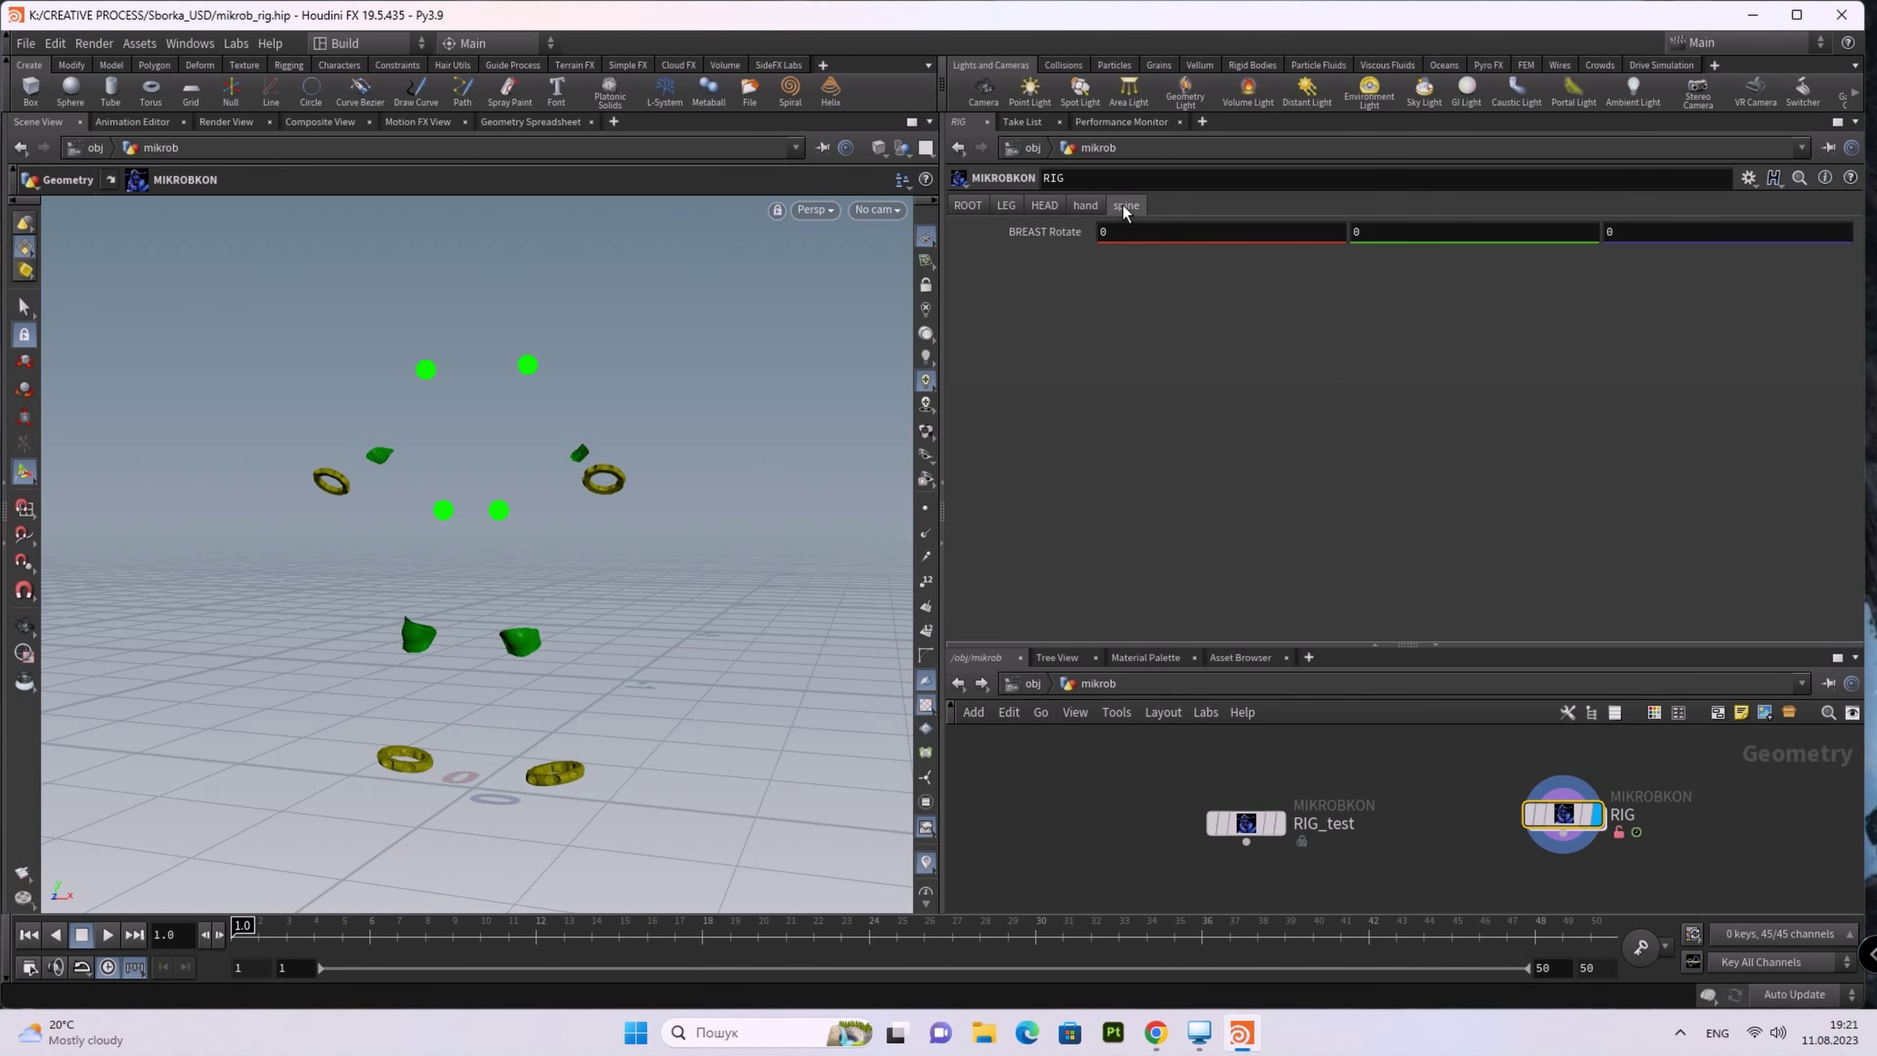
click(1092, 209)
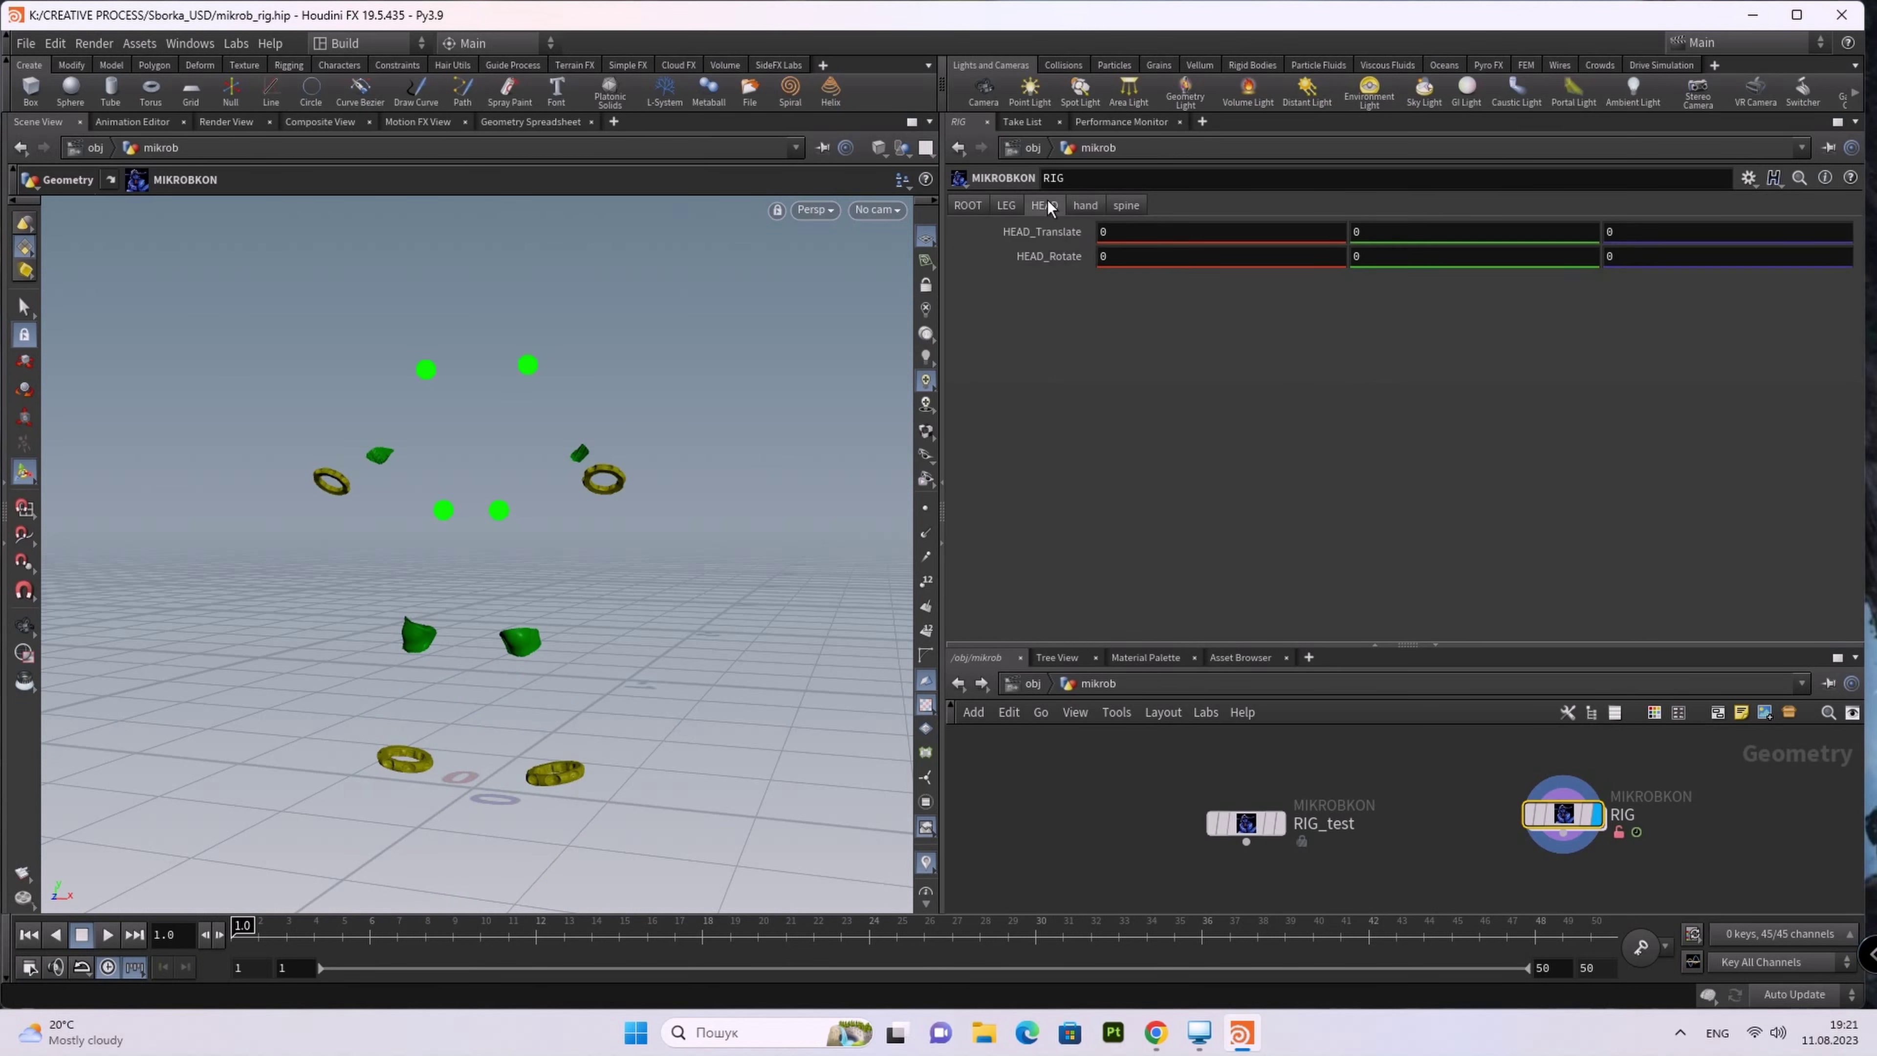
click(1007, 211)
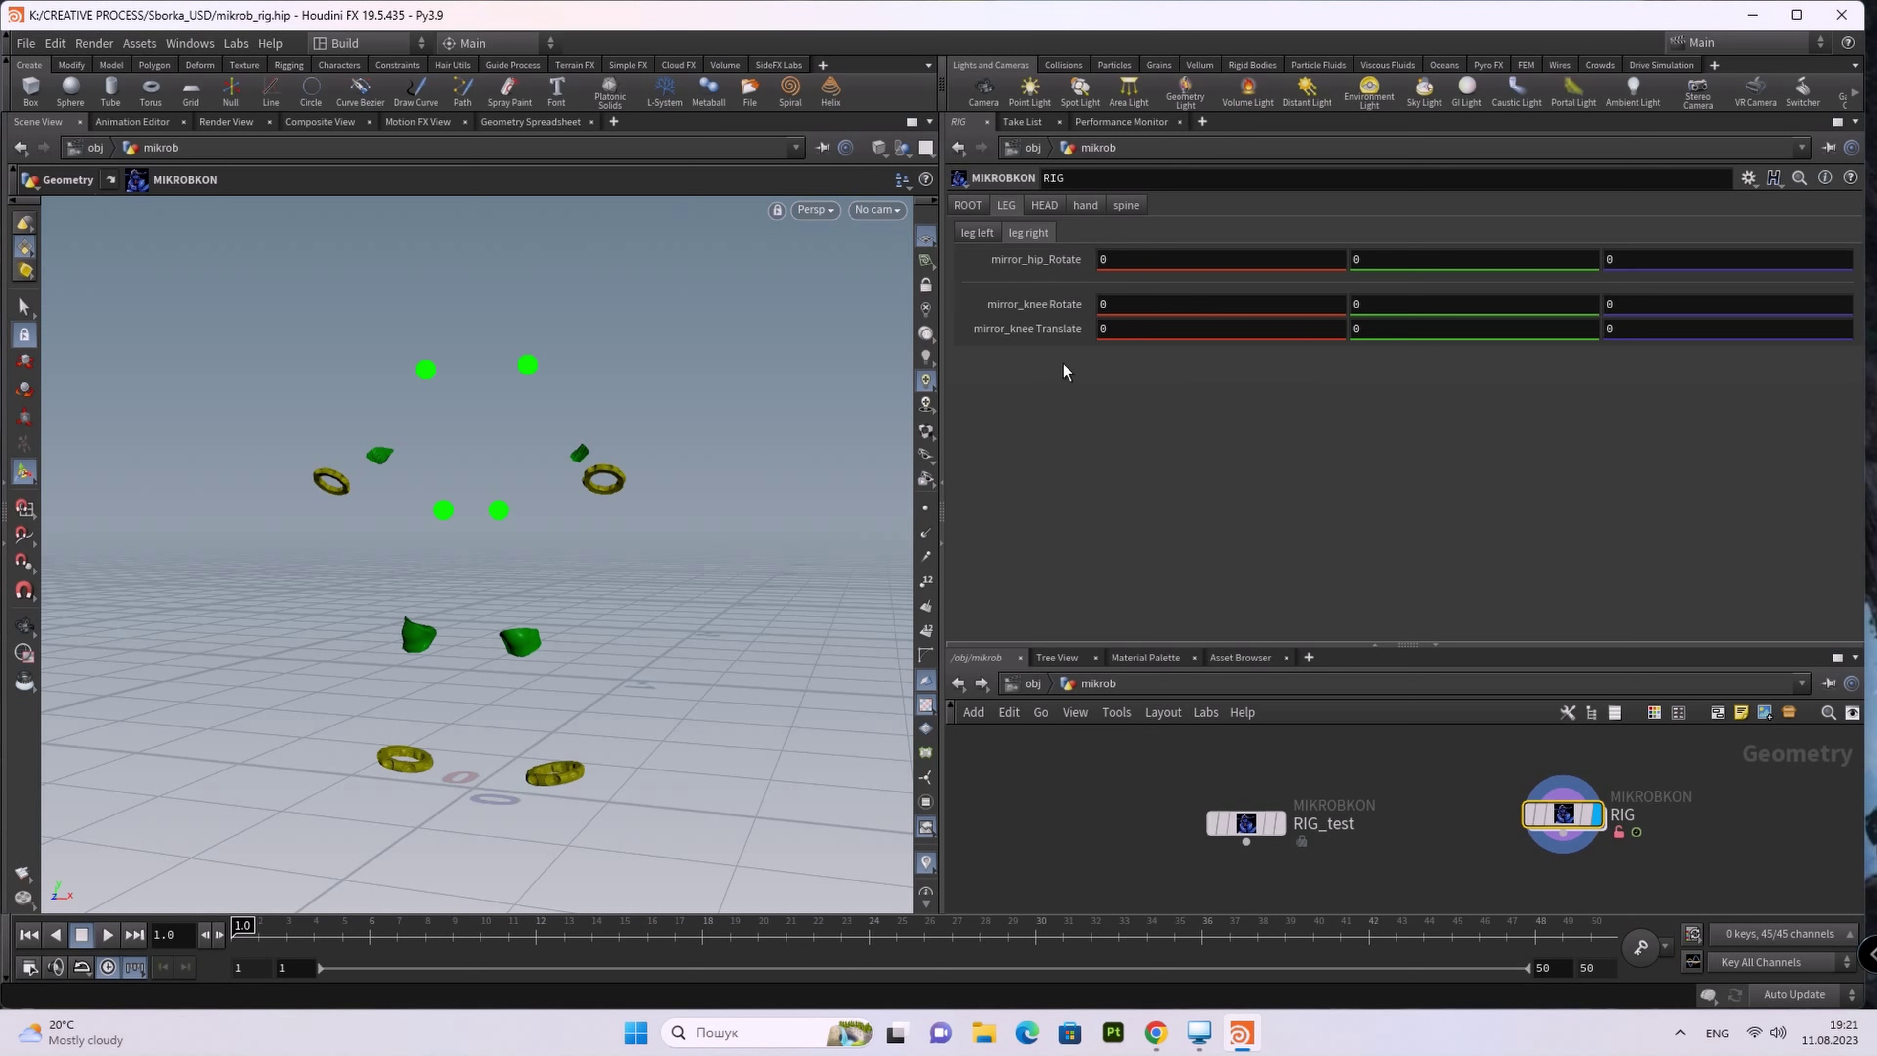
click(1016, 235)
click(1024, 231)
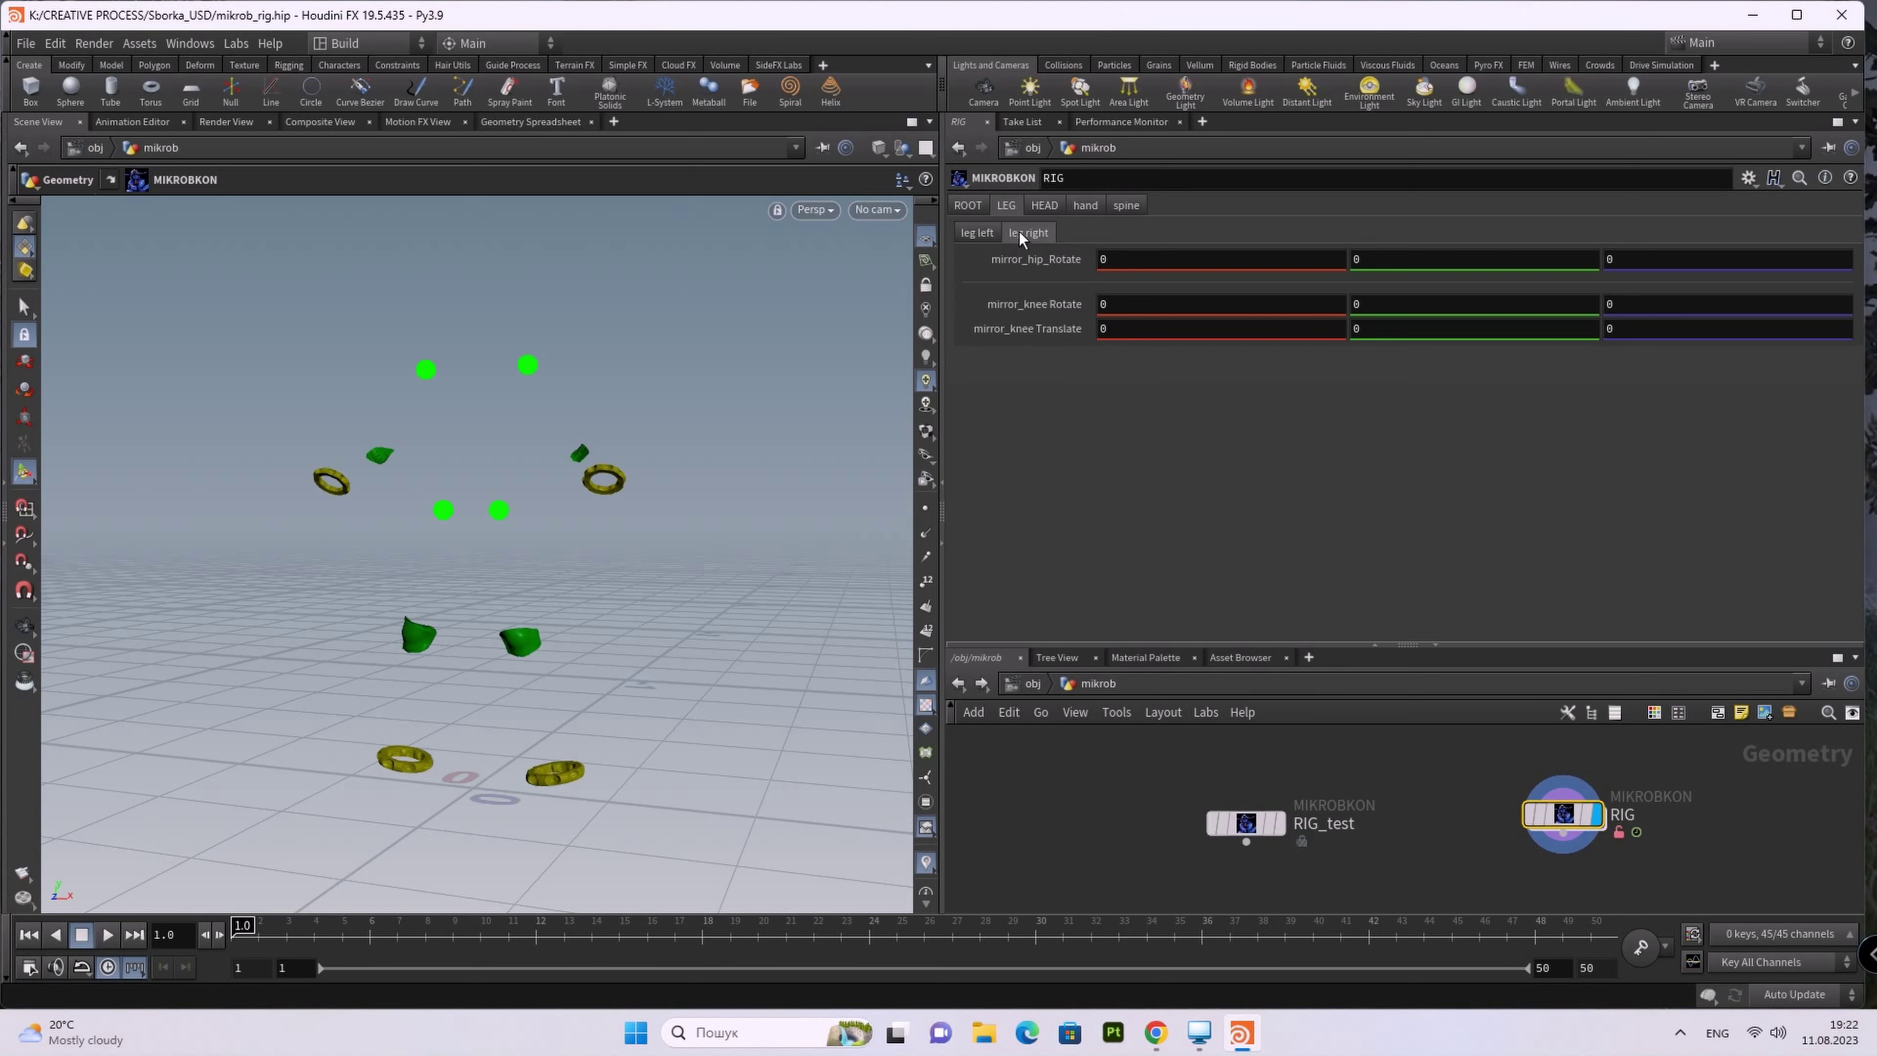